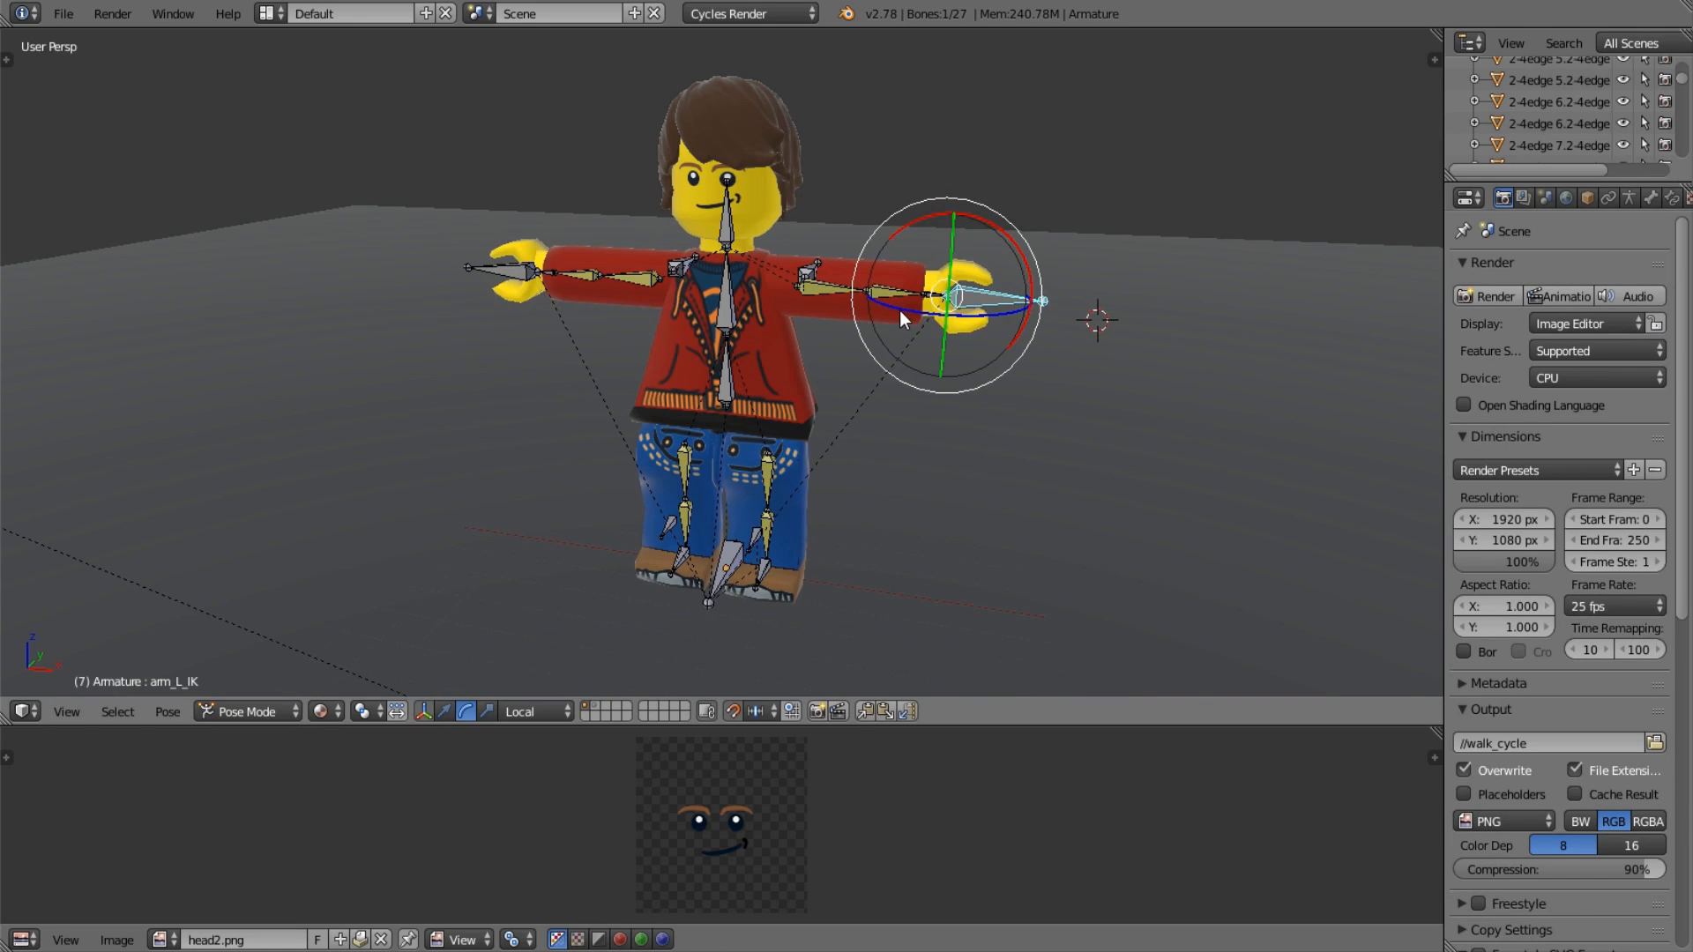
Open the recent file minfigBaseMesh1.blend.
middle_drag(900, 310, 891, 318)
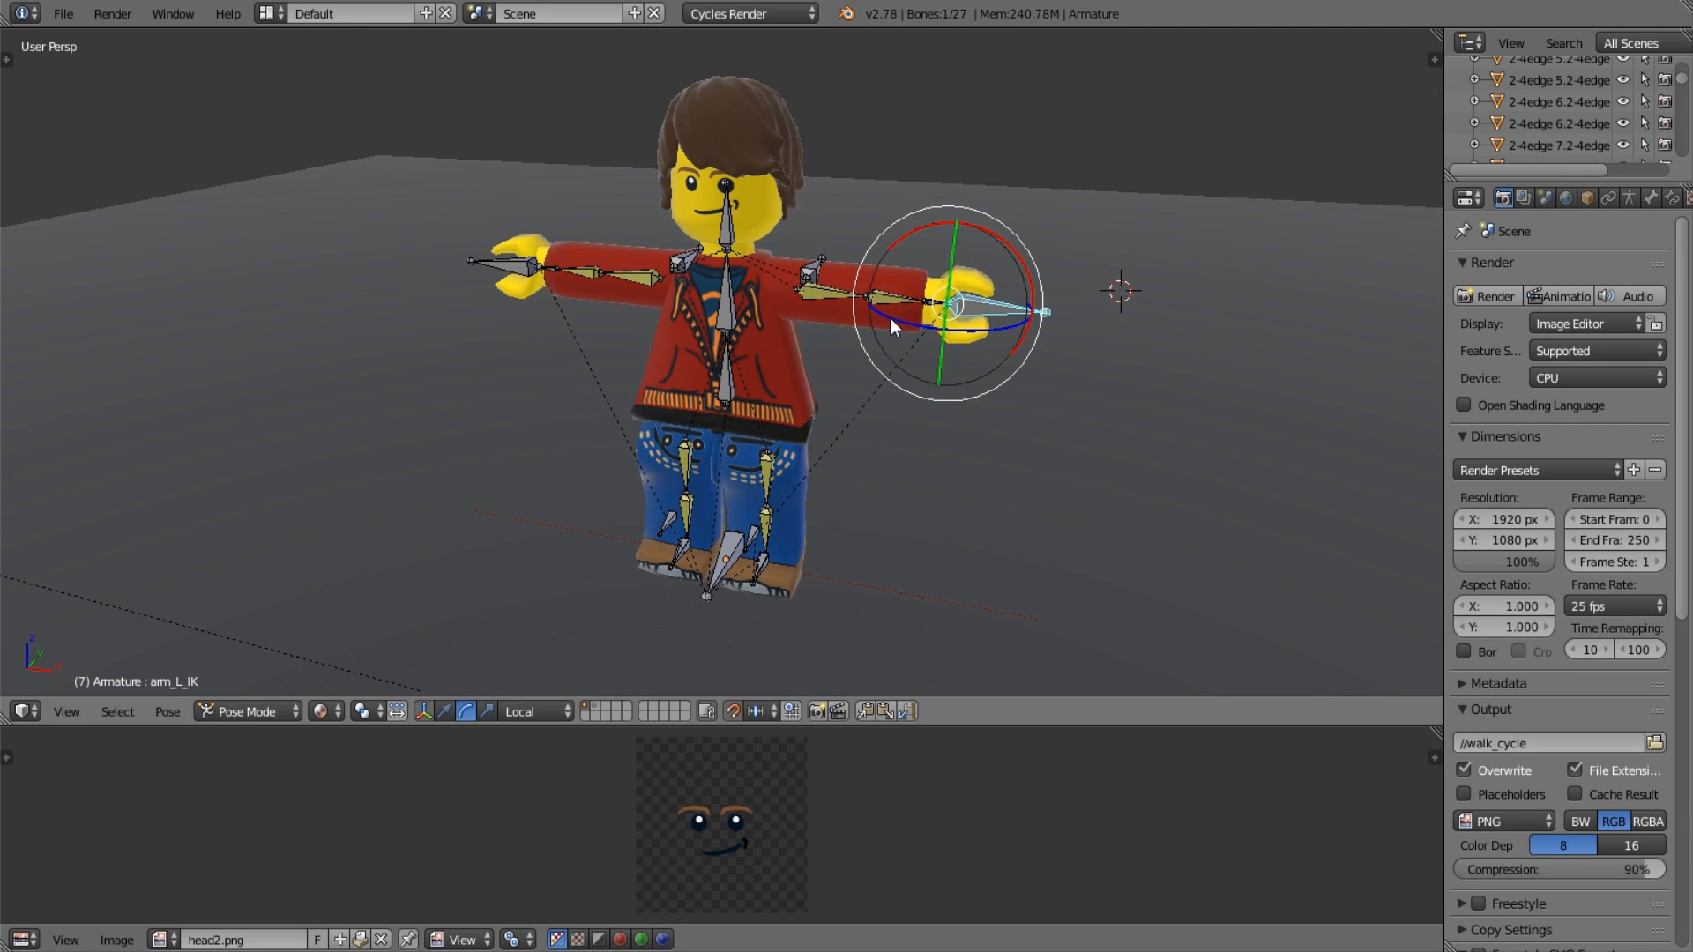
middle_drag(891, 318, 820, 282)
click(63, 13)
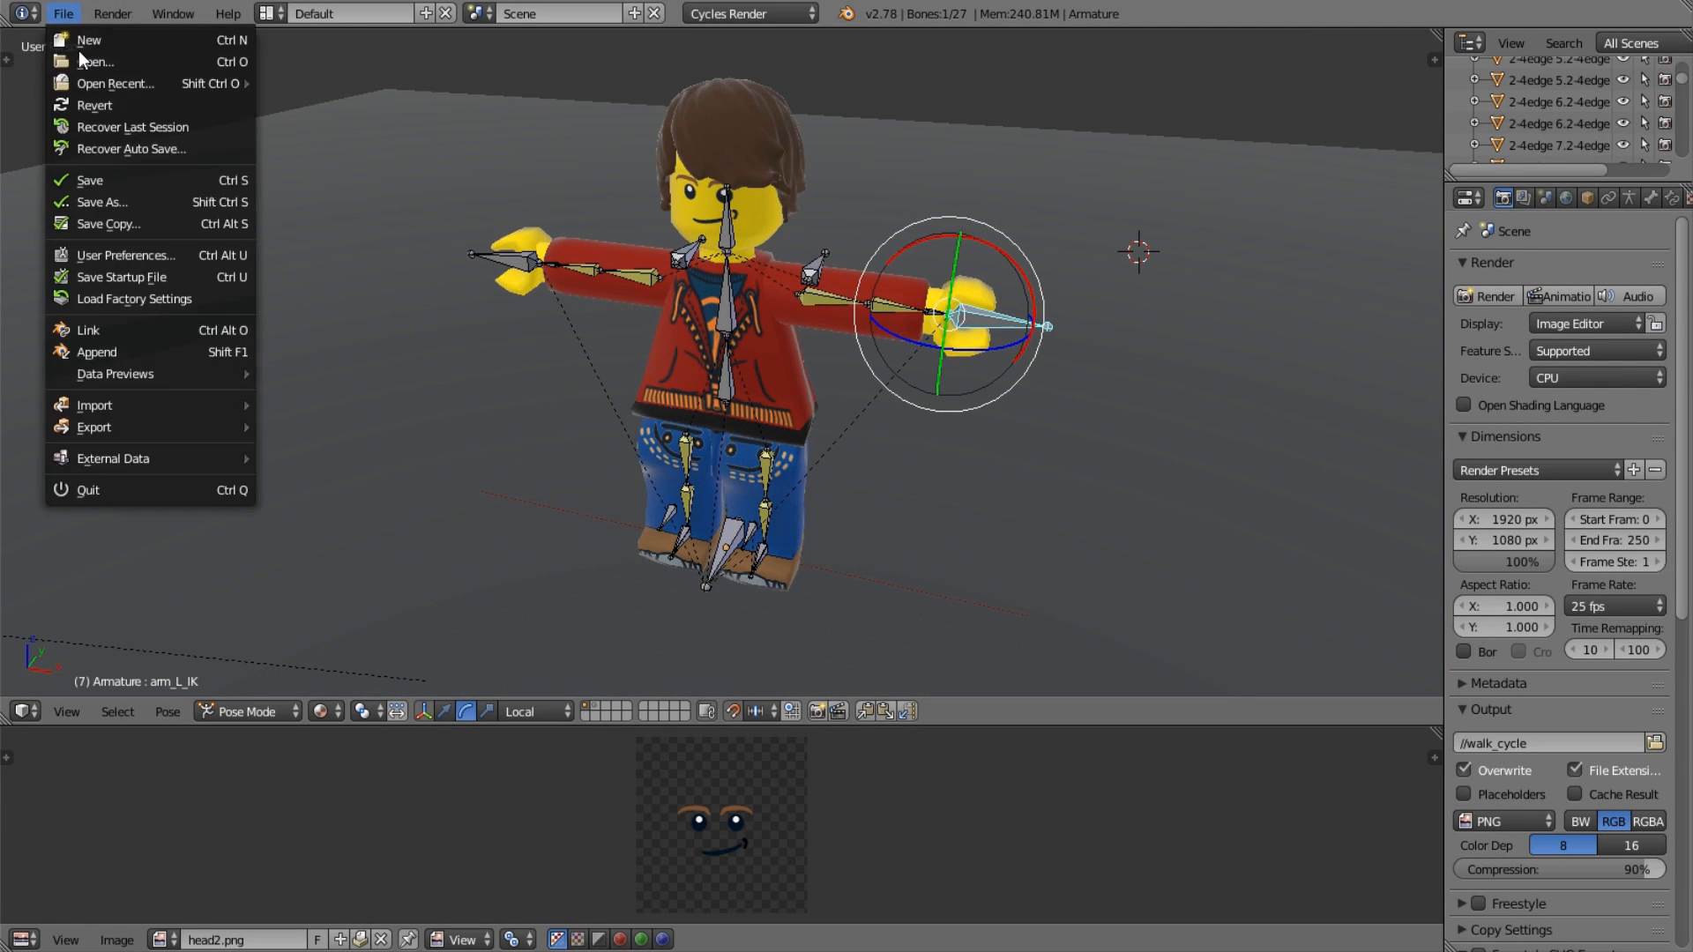
mouse_move(91, 83)
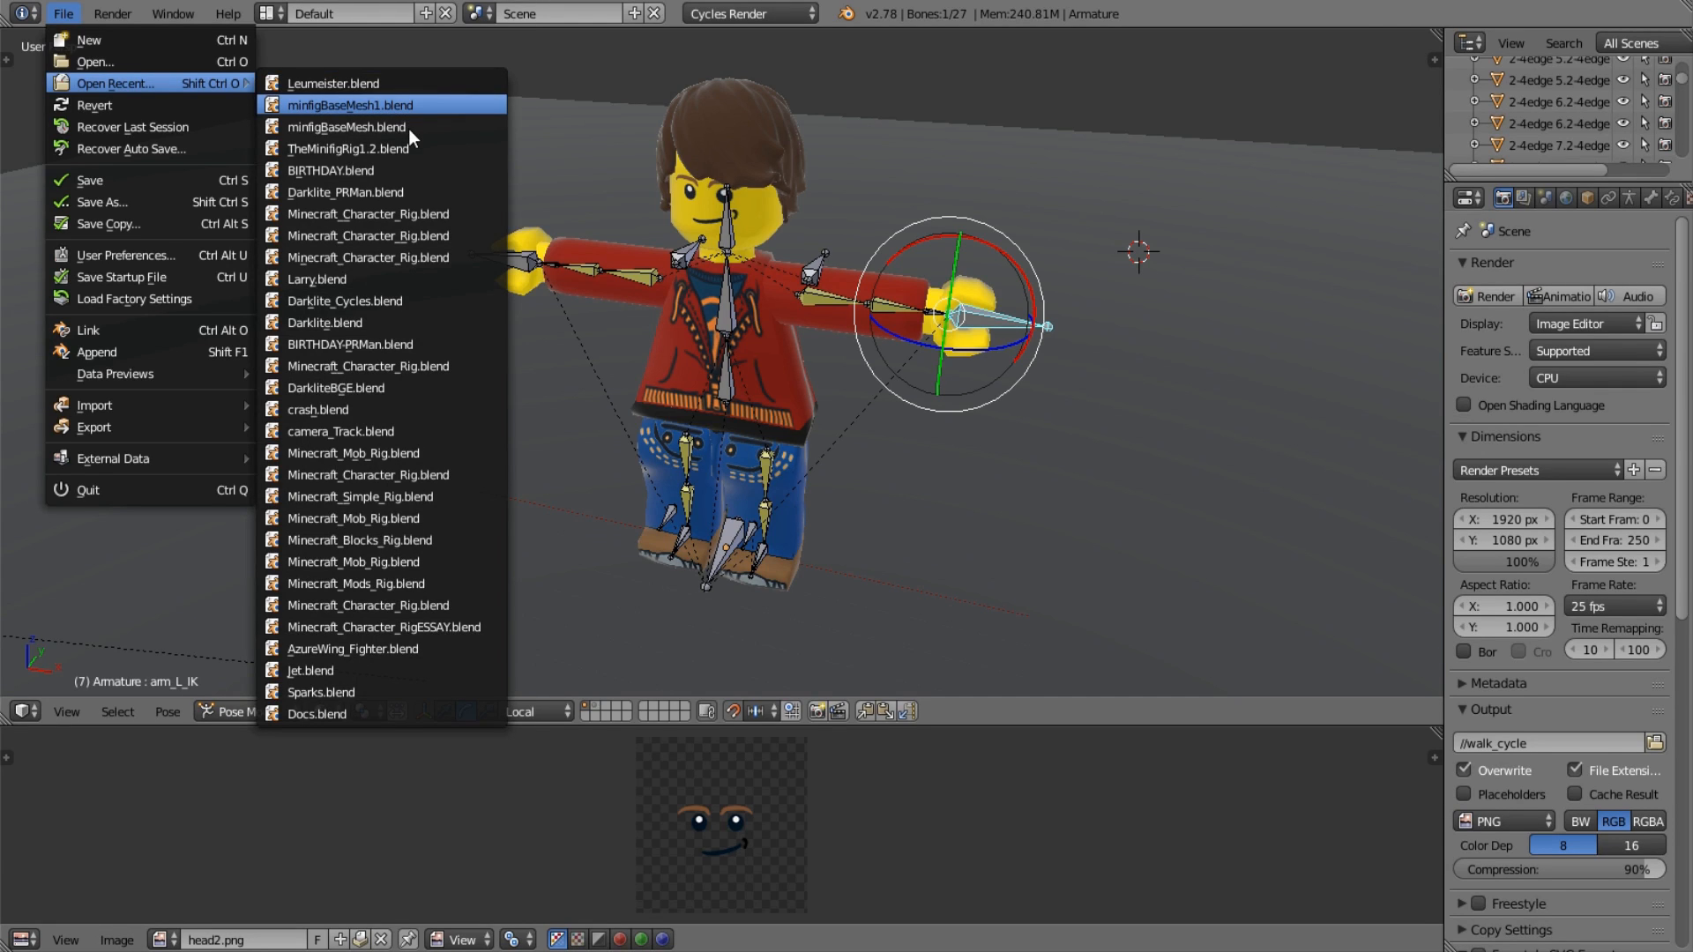
click(408, 107)
Start the Screencast Keys display in the 3D view and hide the view's properties region again.
middle_drag(774, 362, 732, 383)
scroll(732, 383, up, 7)
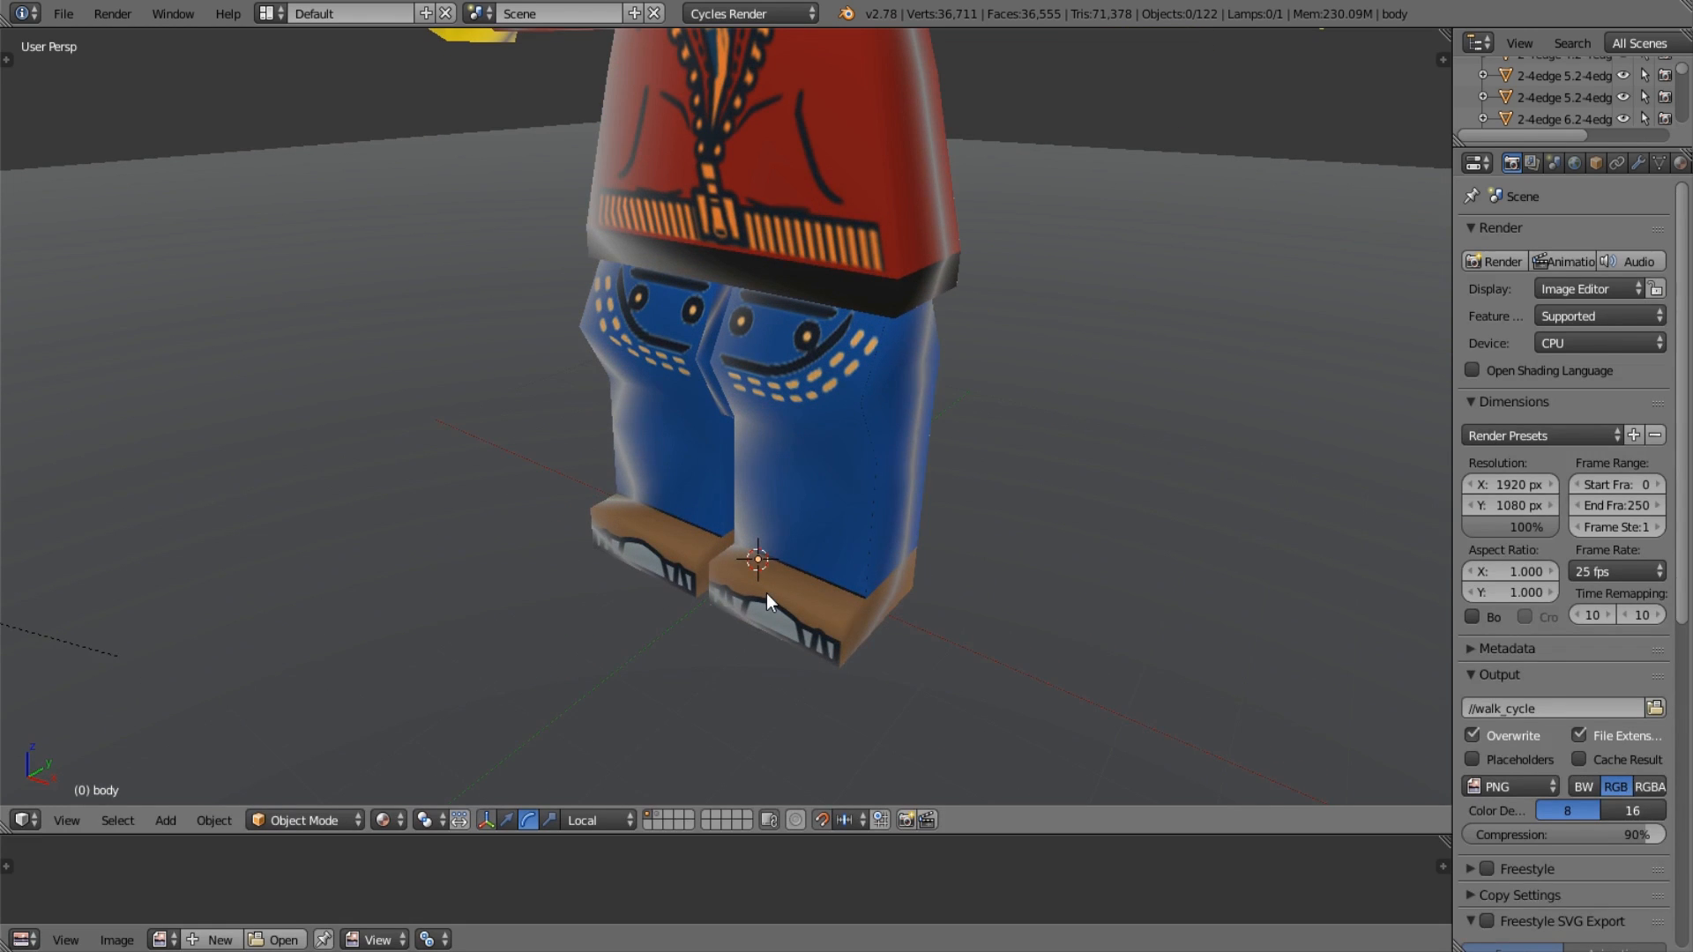
middle_drag(765, 593, 842, 448)
scroll(863, 558, down, 5)
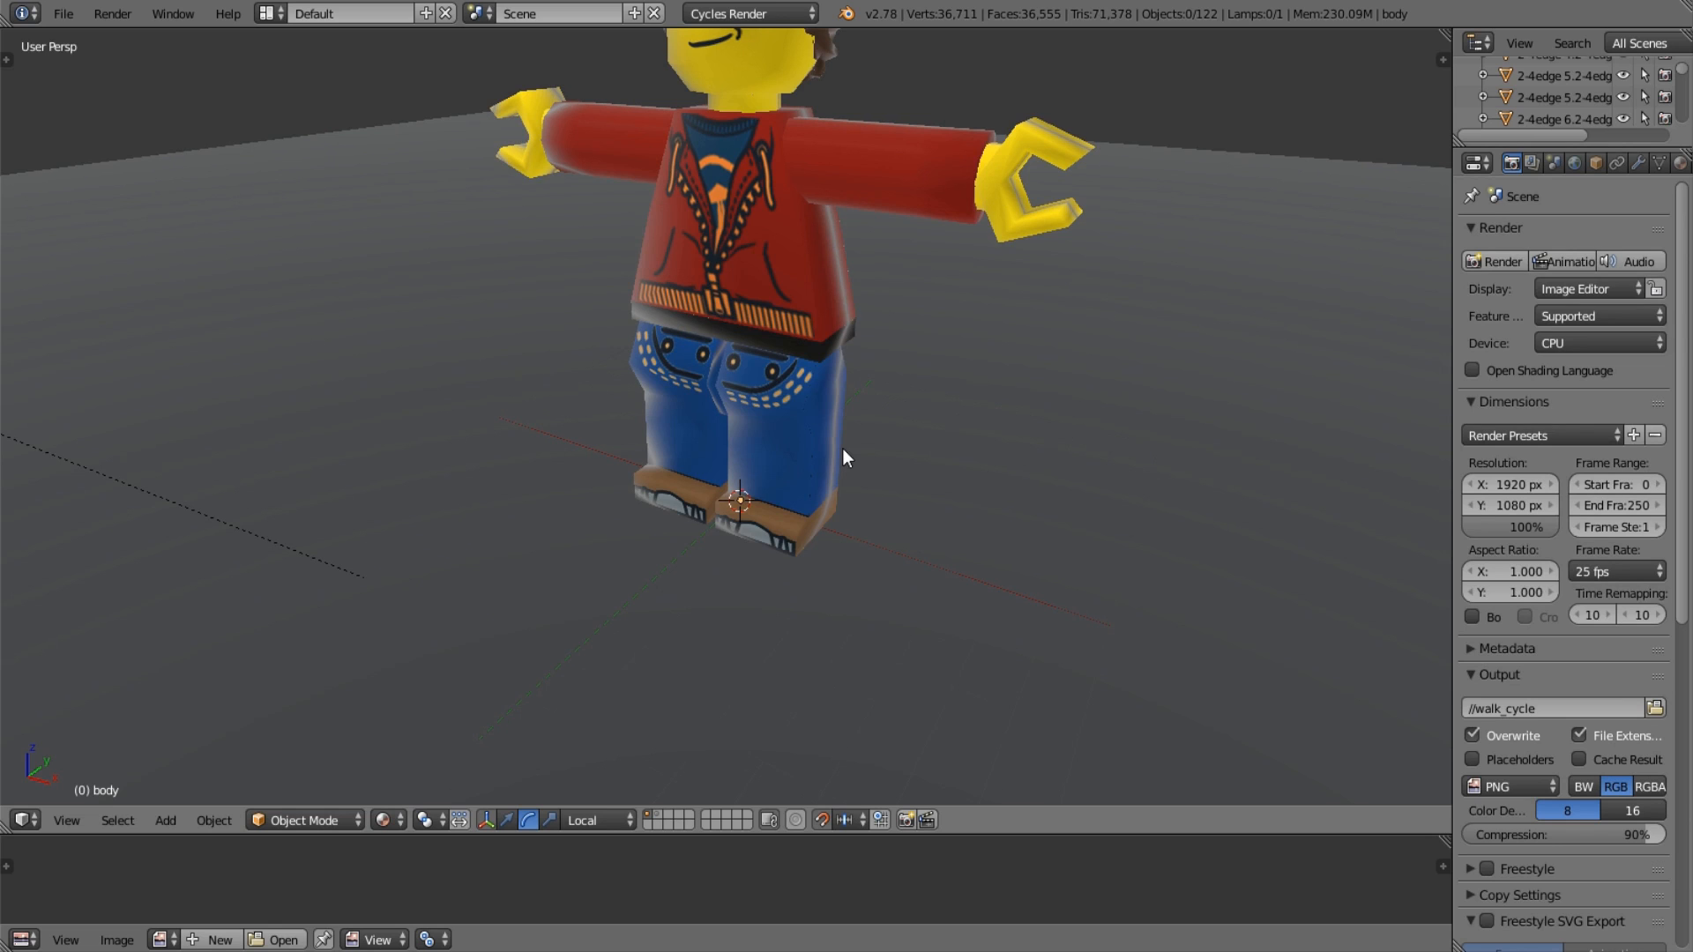
key(shift+a)
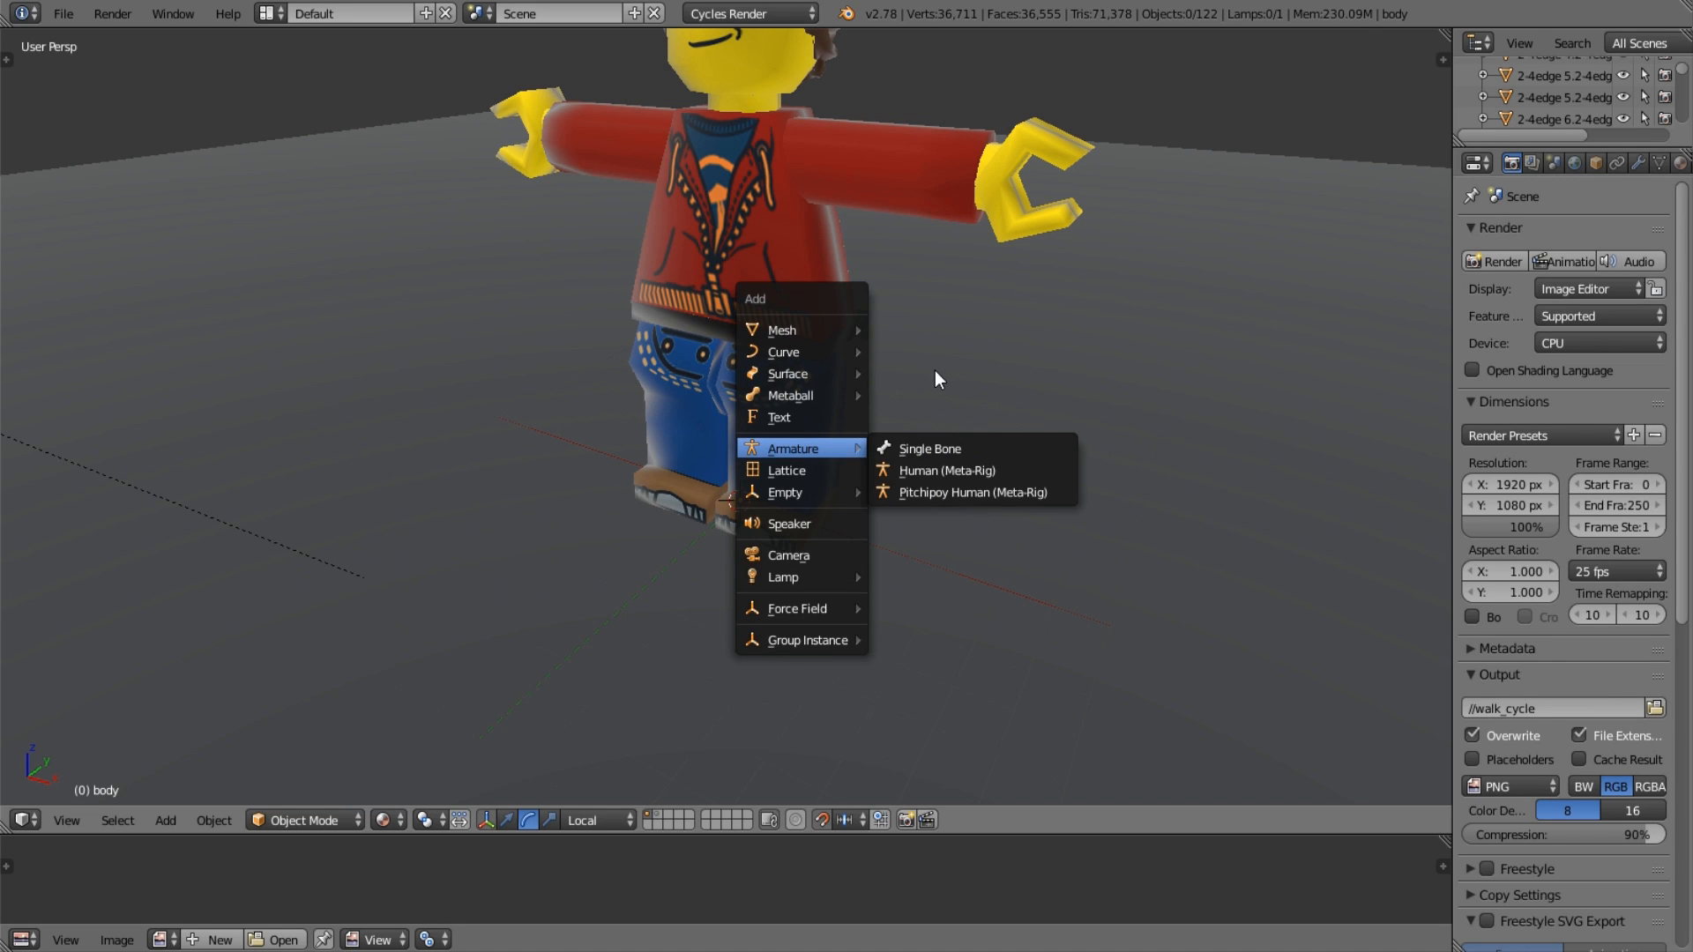
click(1446, 60)
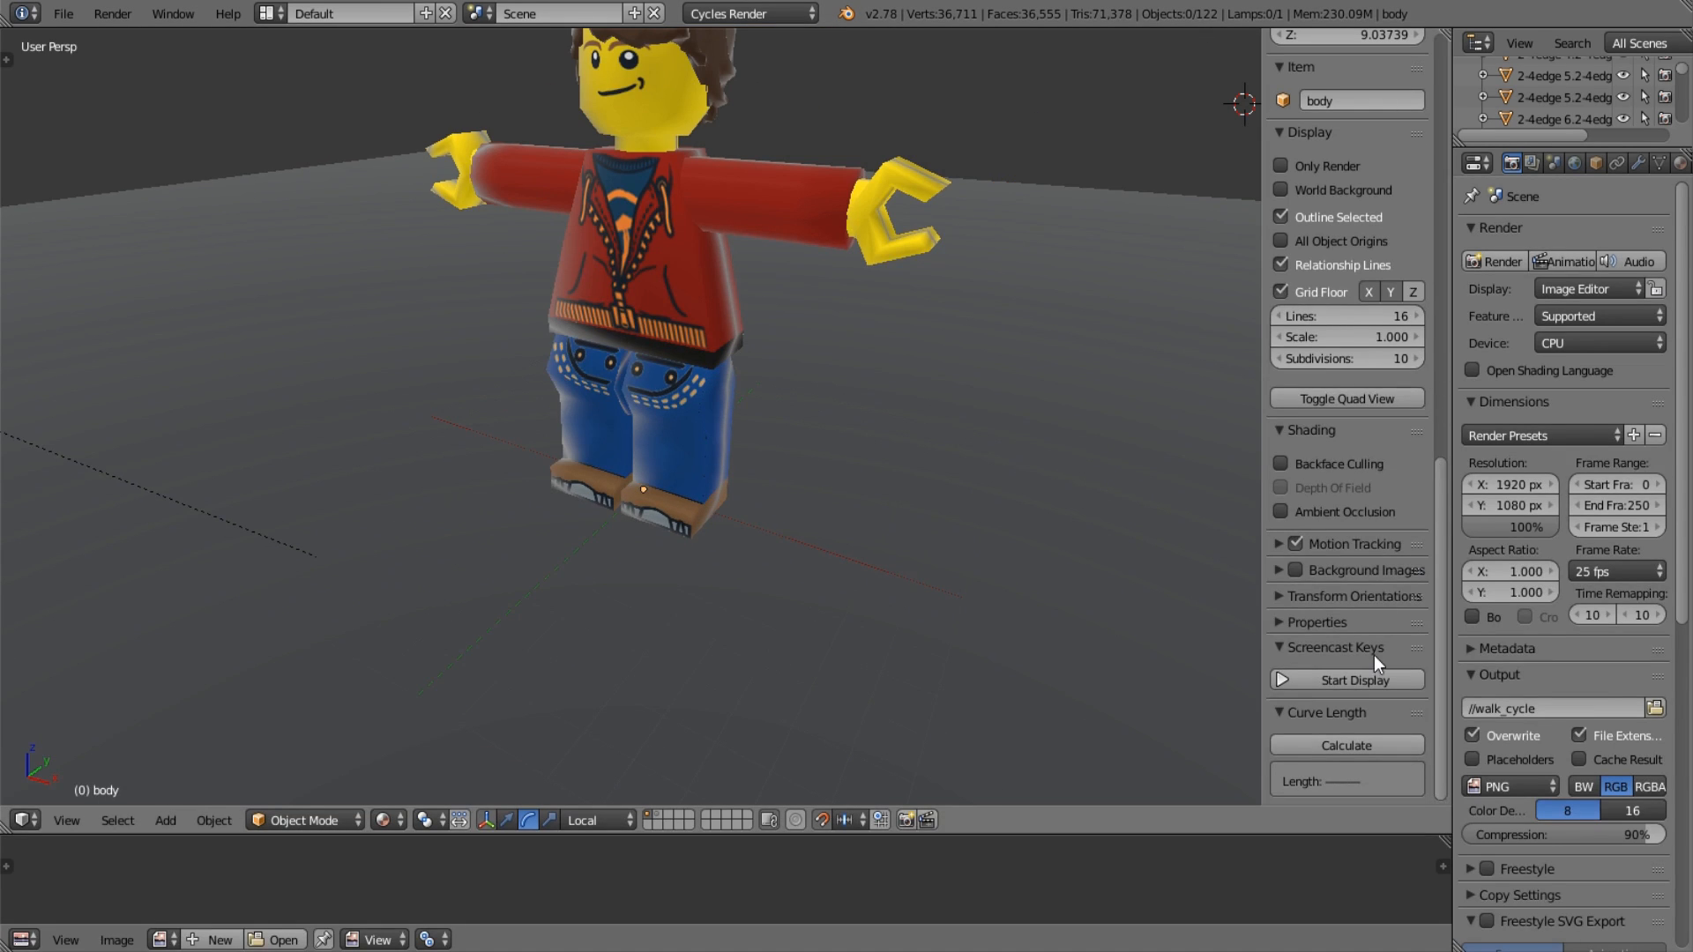
click(1371, 679)
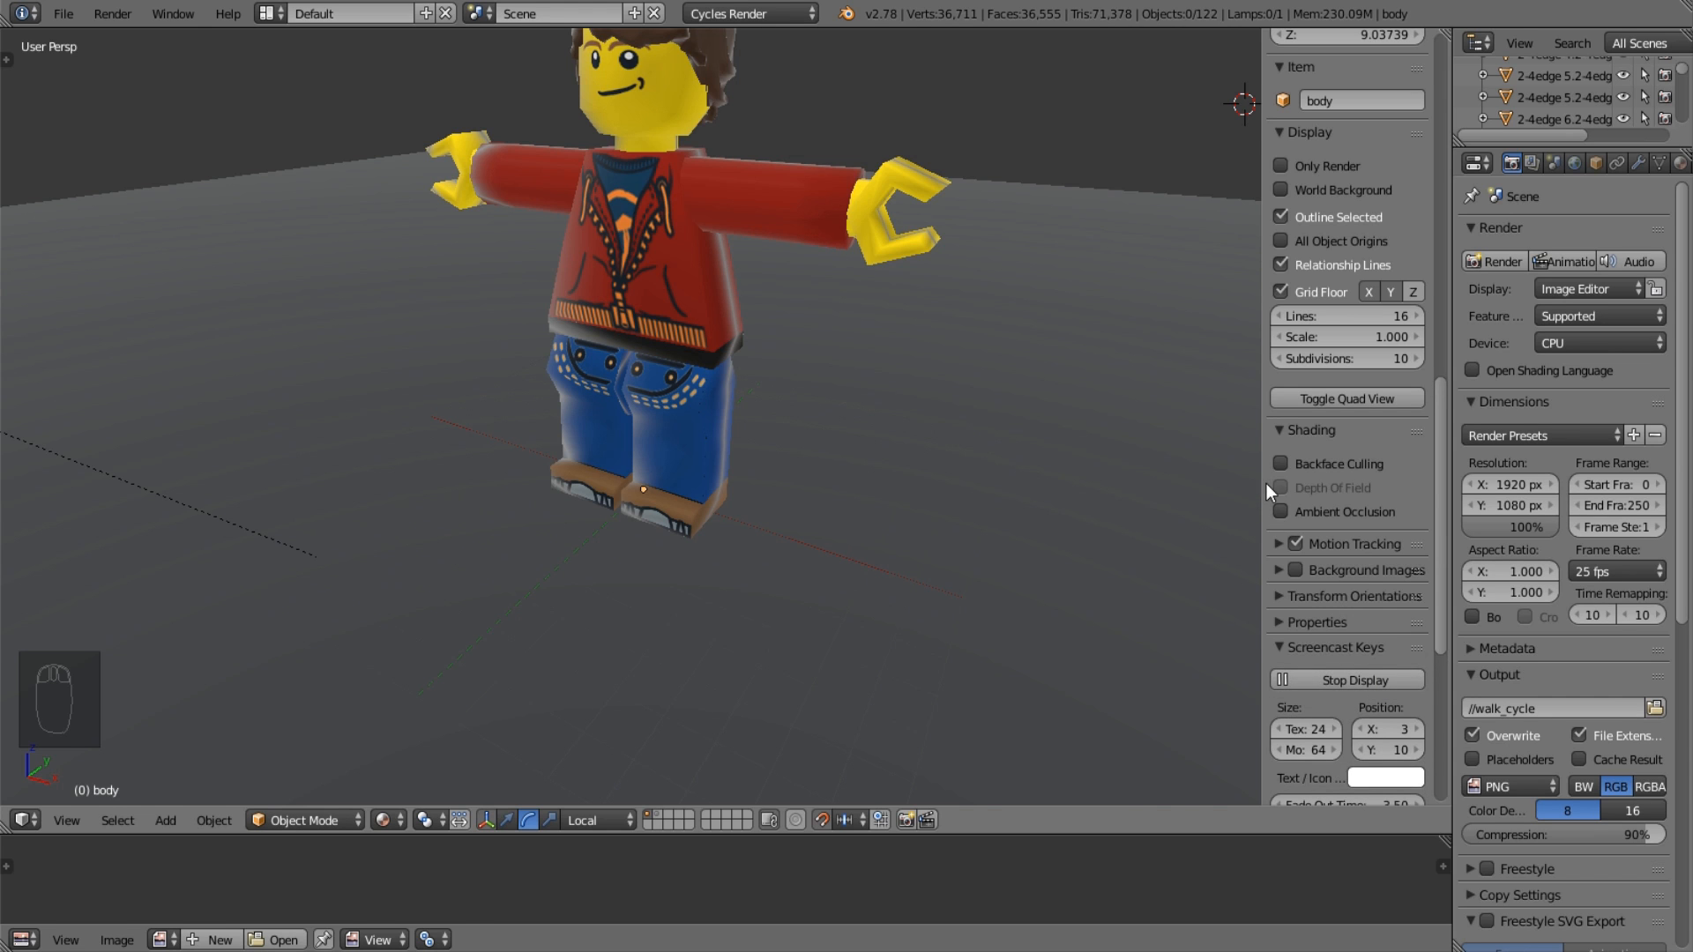
drag(1263, 484, 1429, 476)
Snap the 3D cursor to the center of the scene.
scroll(1339, 152, down, 2)
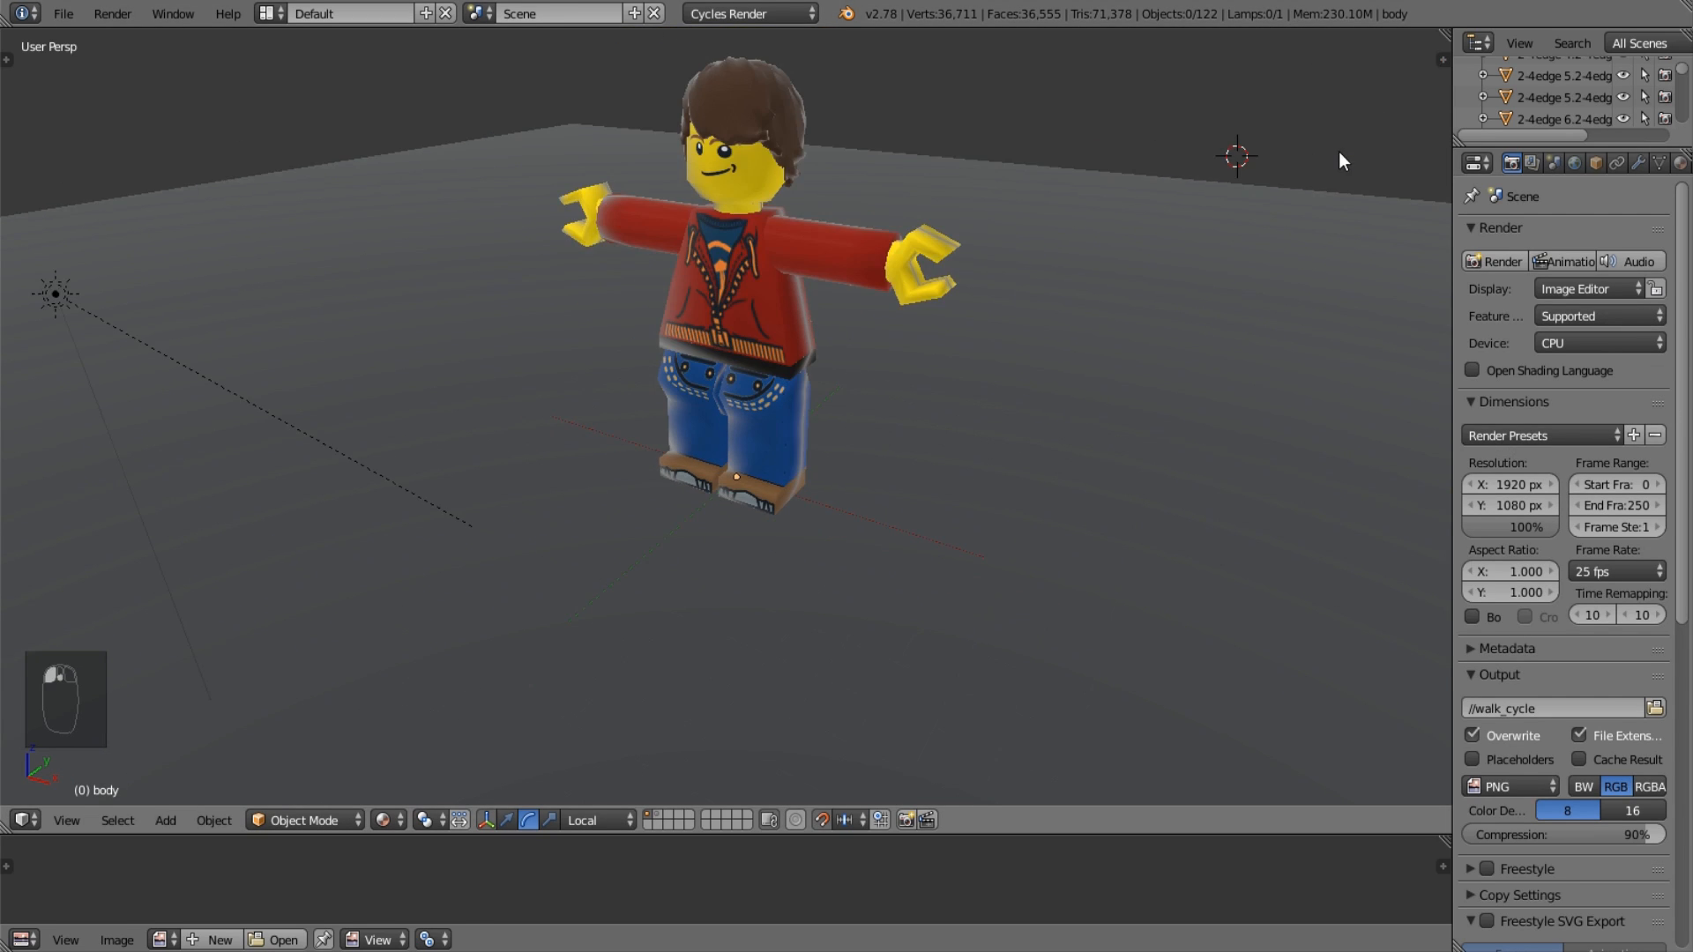
scroll(1342, 152, up, 1)
key(shift+s)
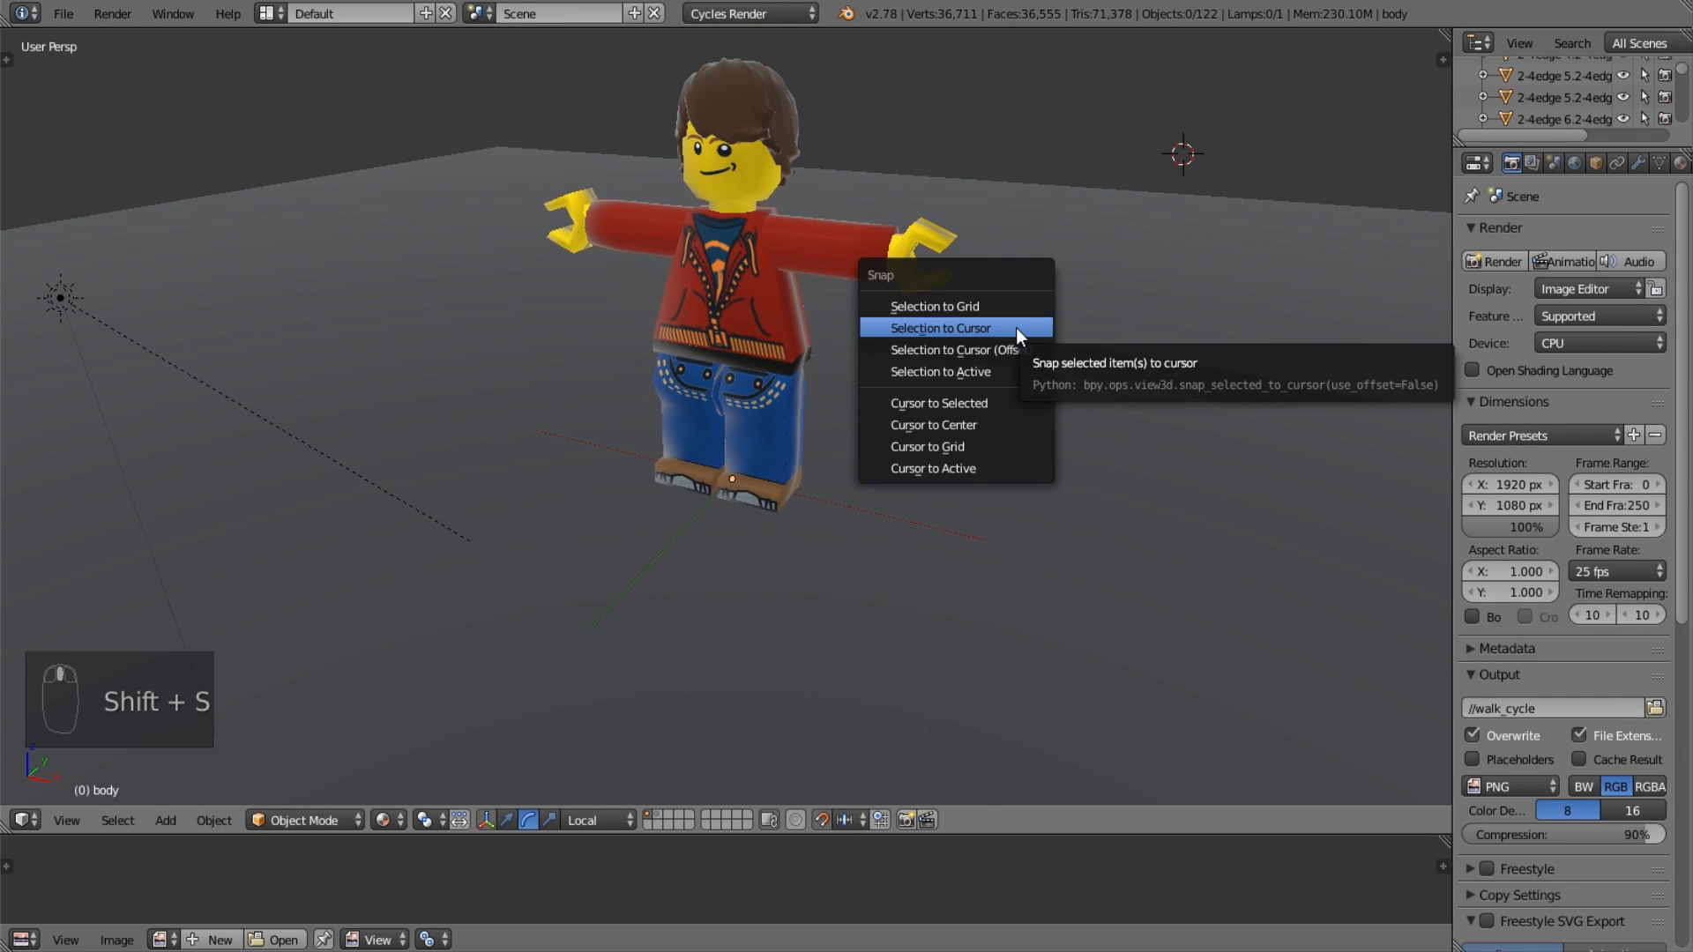
click(998, 424)
Add a single-bone armature at the 3D cursor between the minifigure's feet.
scroll(935, 436, up, 5)
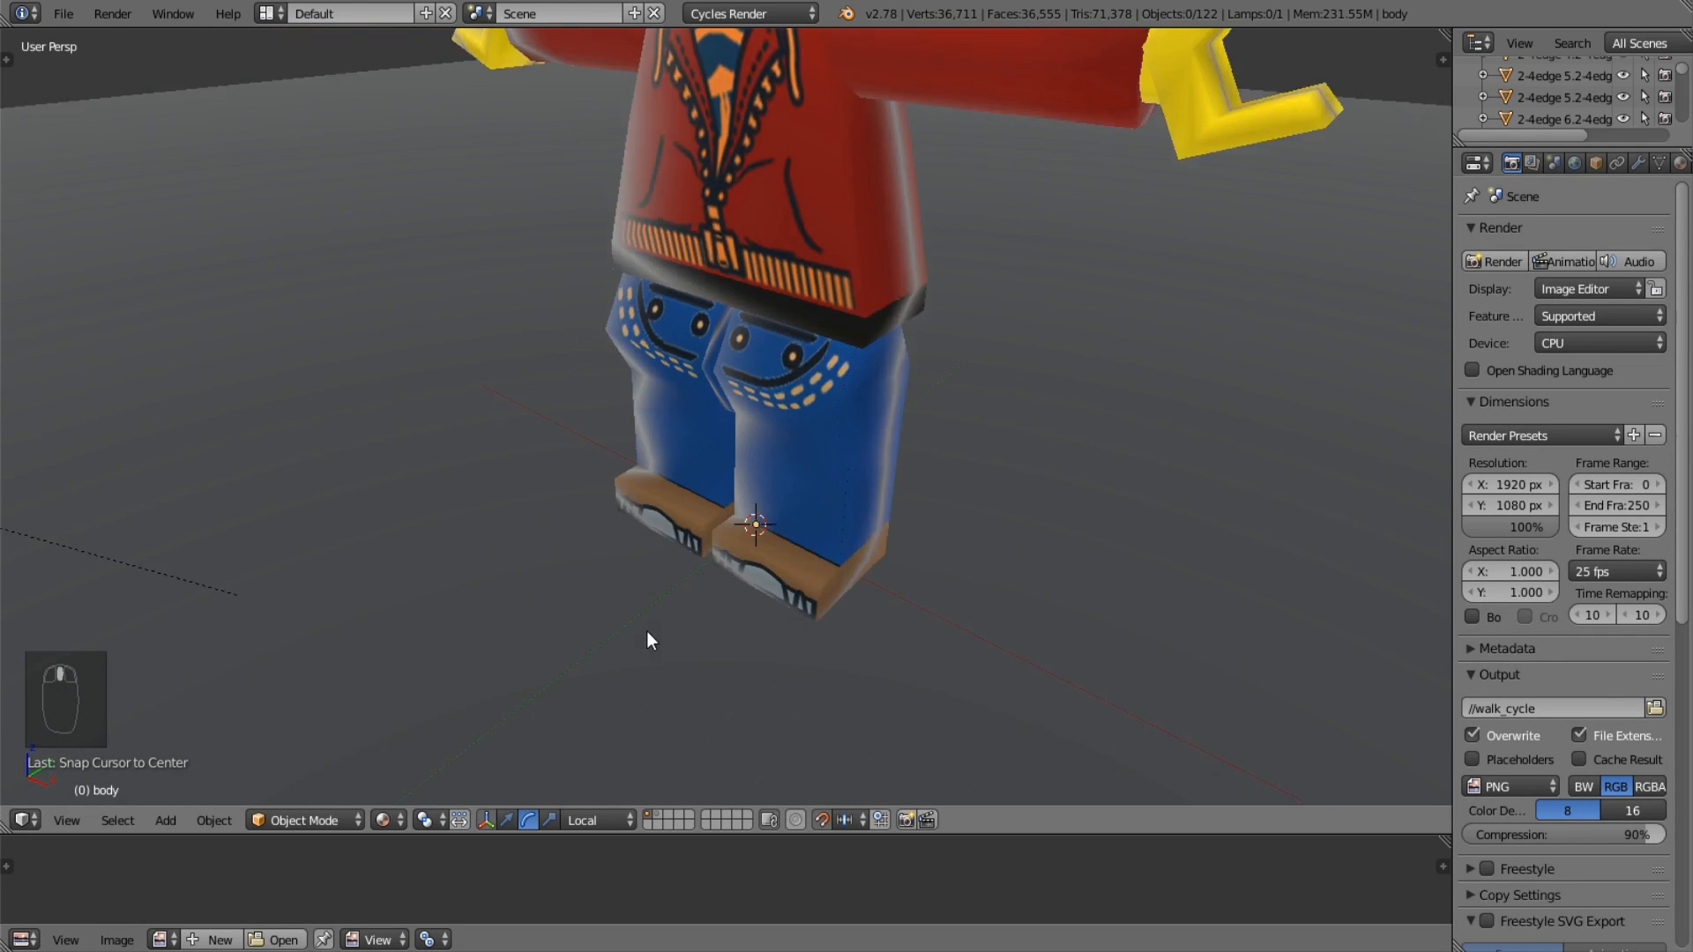
scroll(670, 562, down, 5)
key(shift+a)
mouse_move(669, 562)
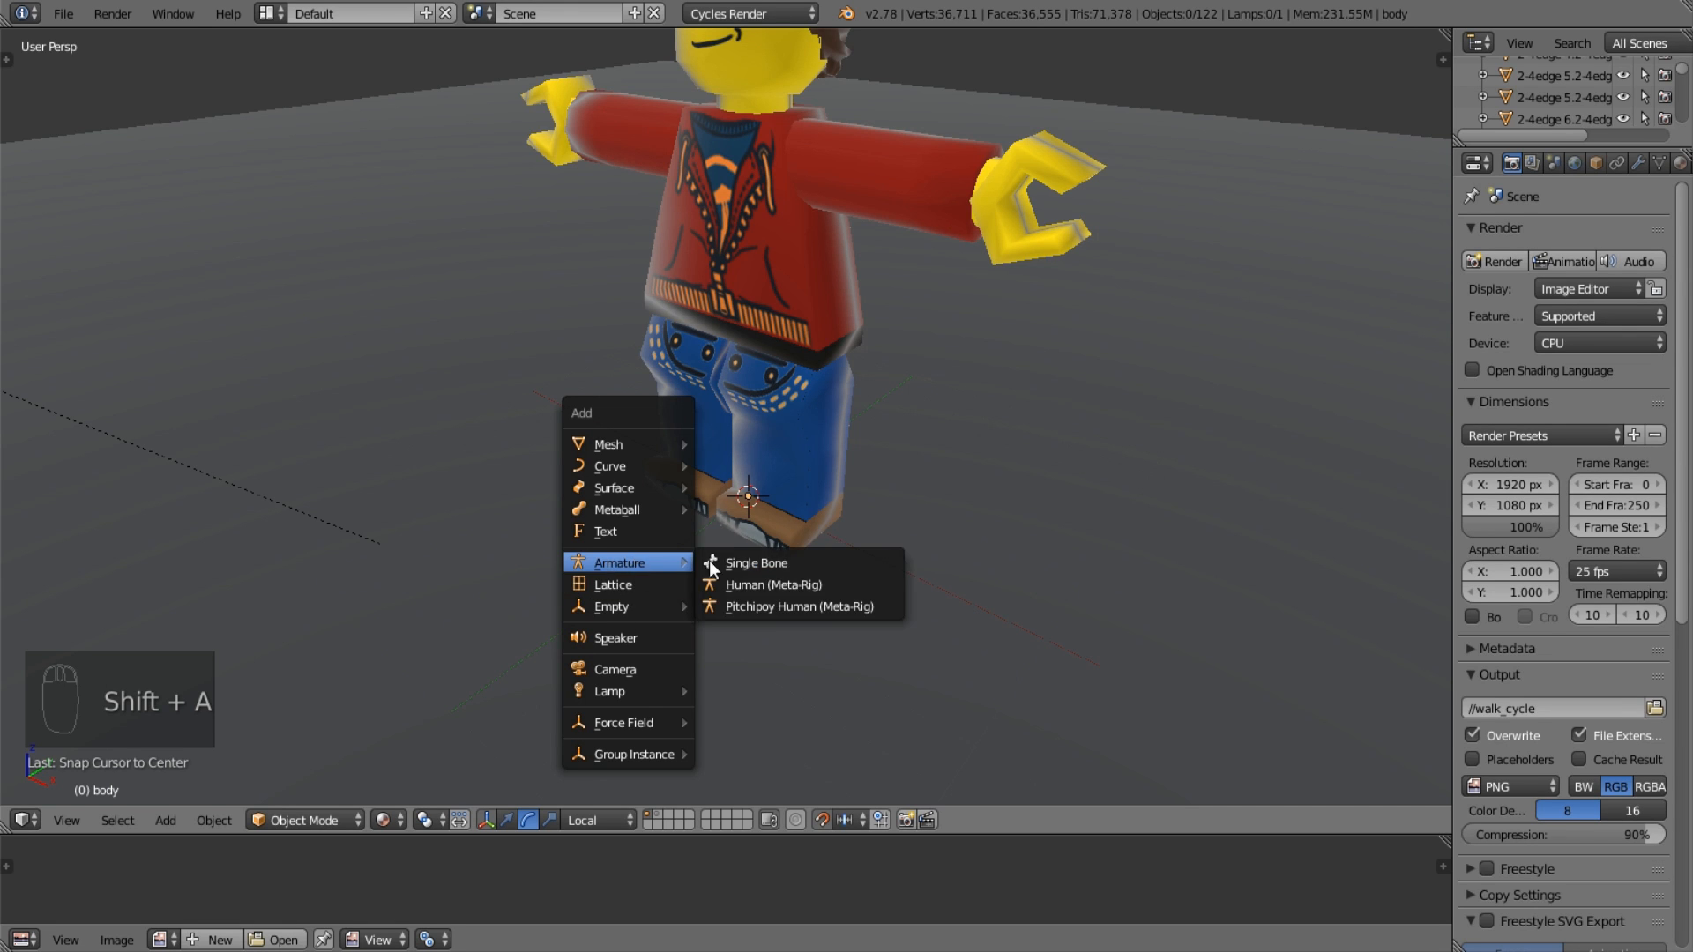
click(712, 568)
Set the 3D view to orthographic projection and face the minifigure from the front.
scroll(827, 588, up, 2)
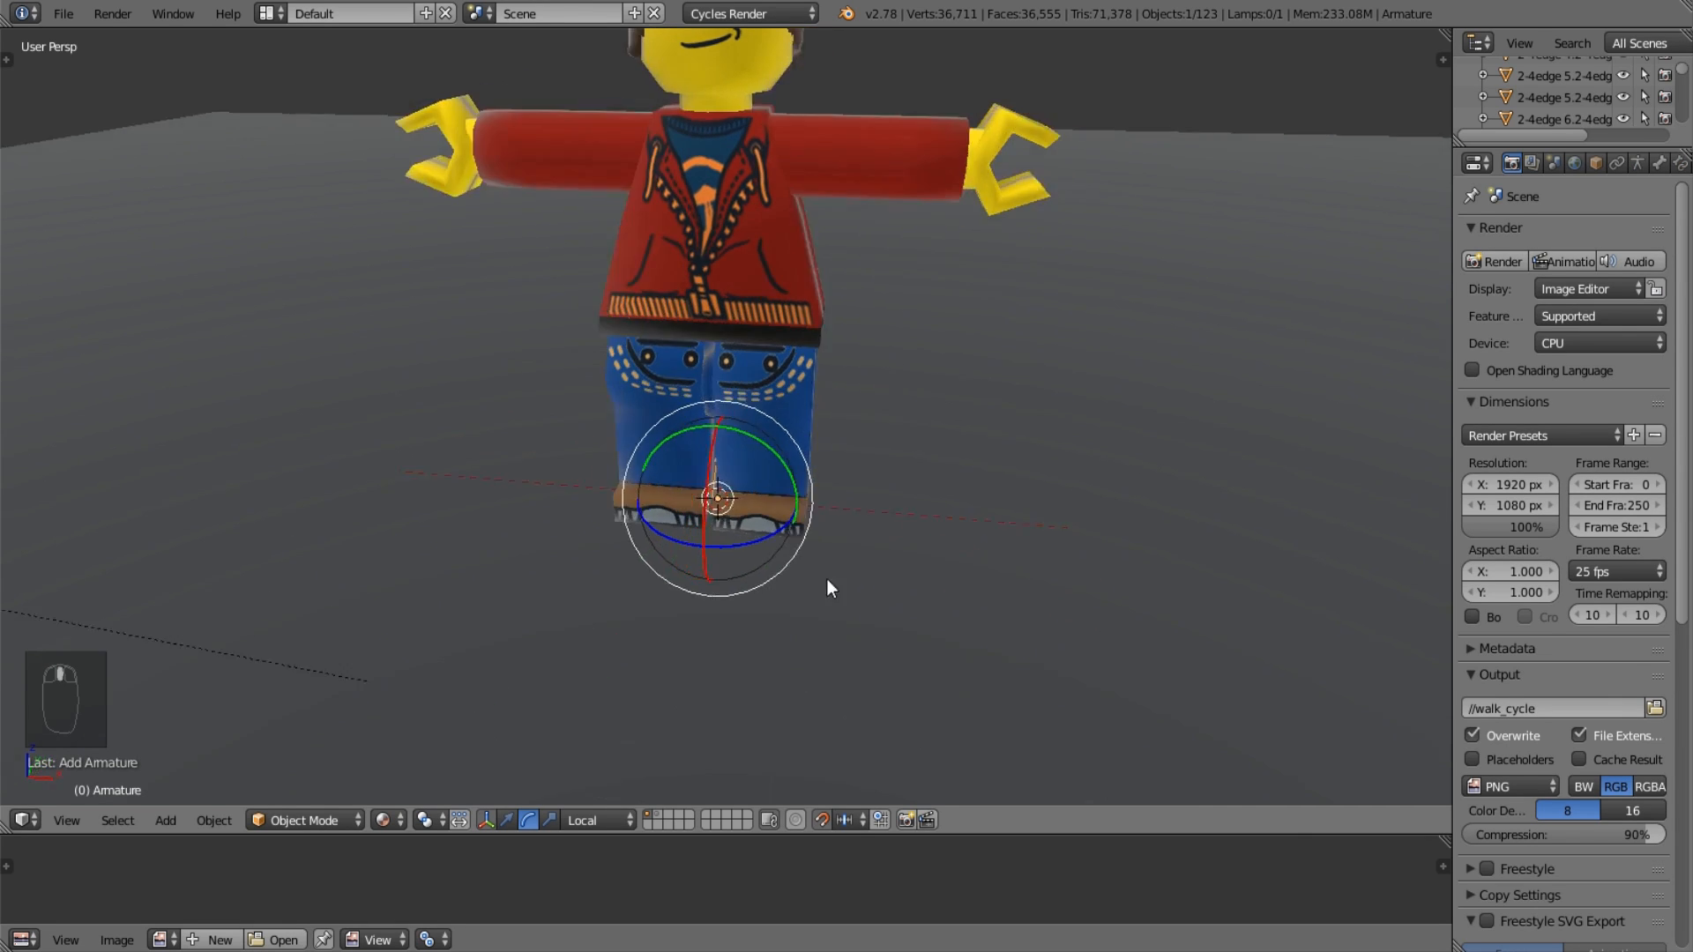
middle_drag(827, 588, 857, 552)
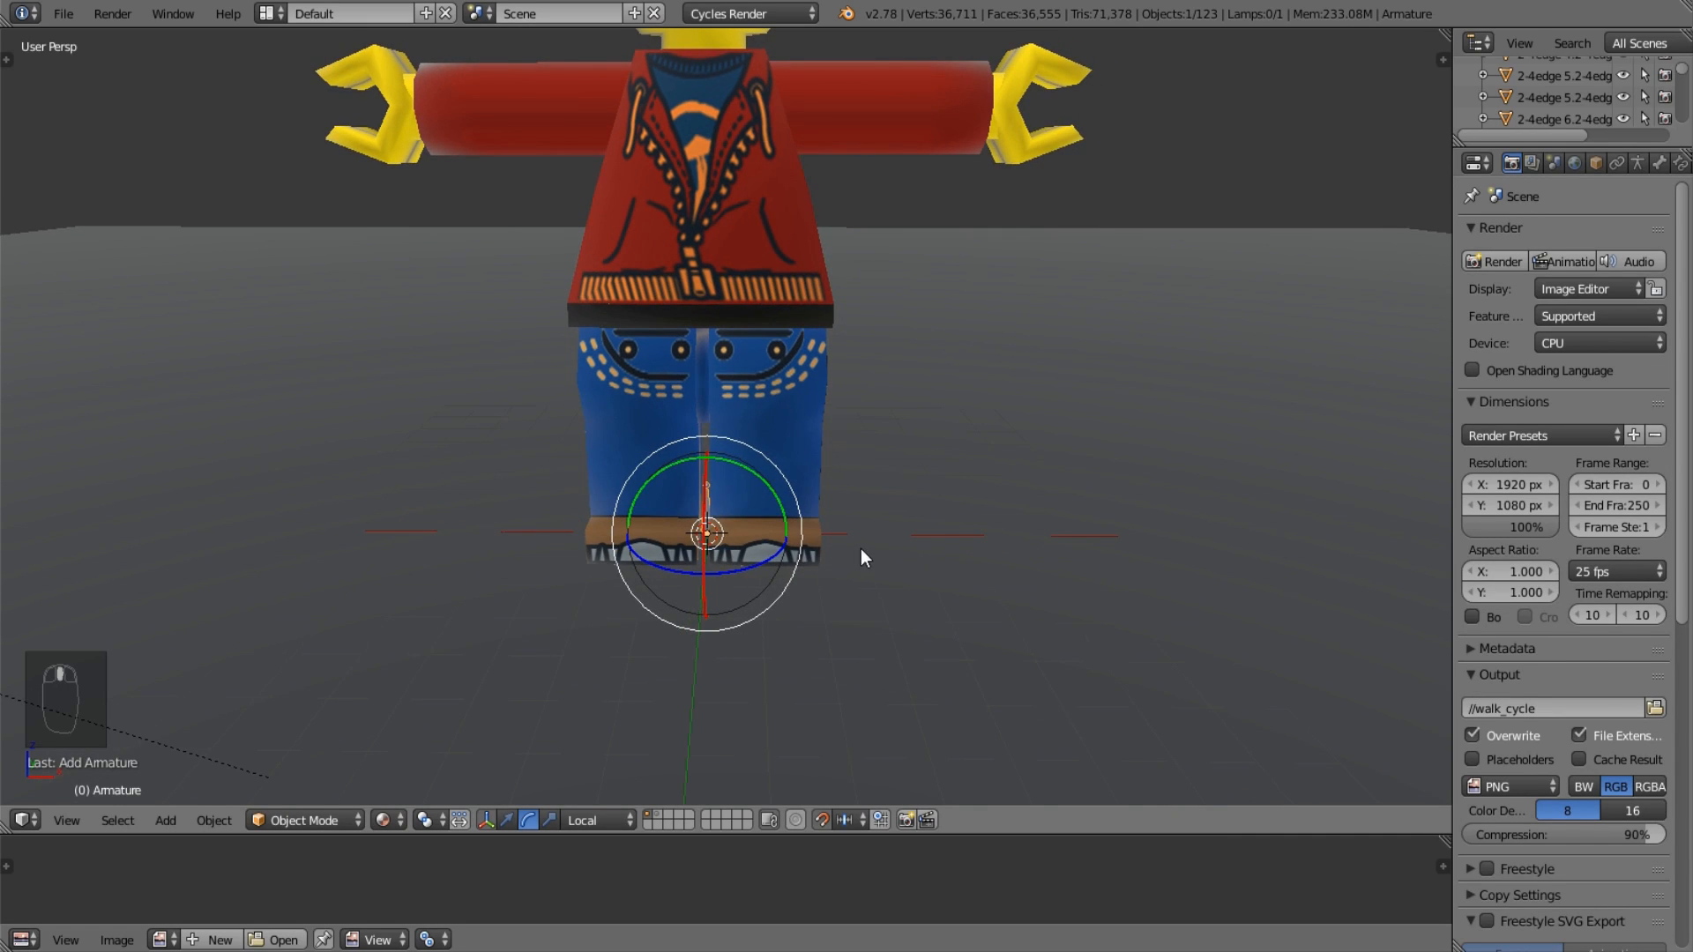
scroll(877, 538, down, 5)
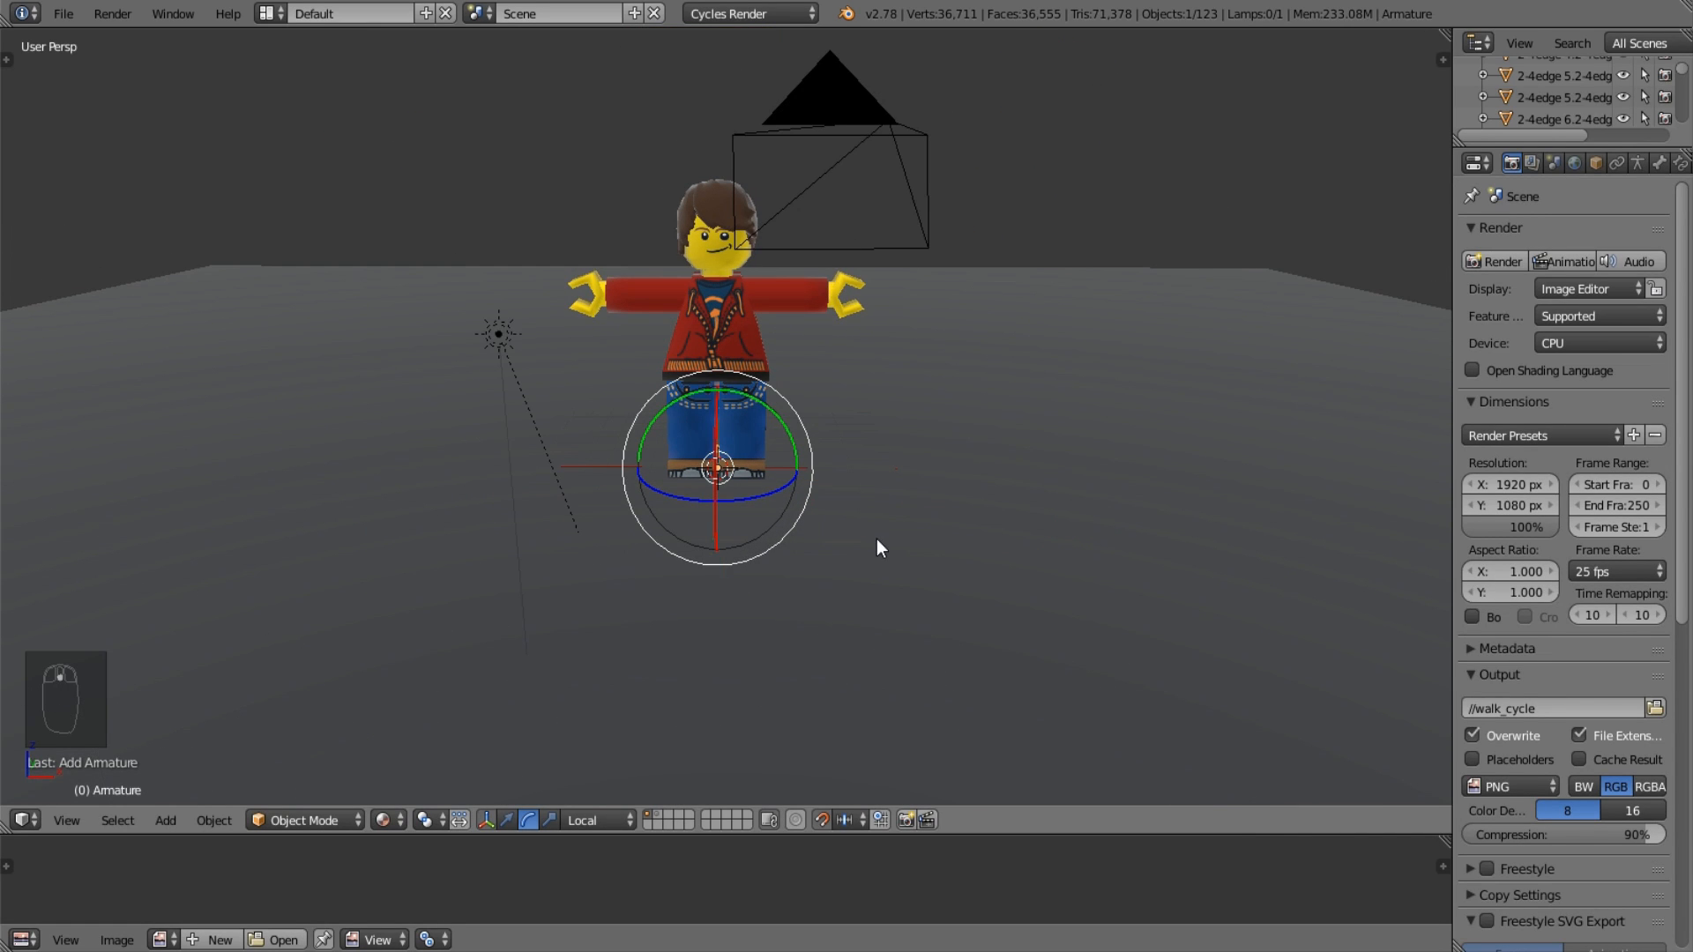
key(KP_3)
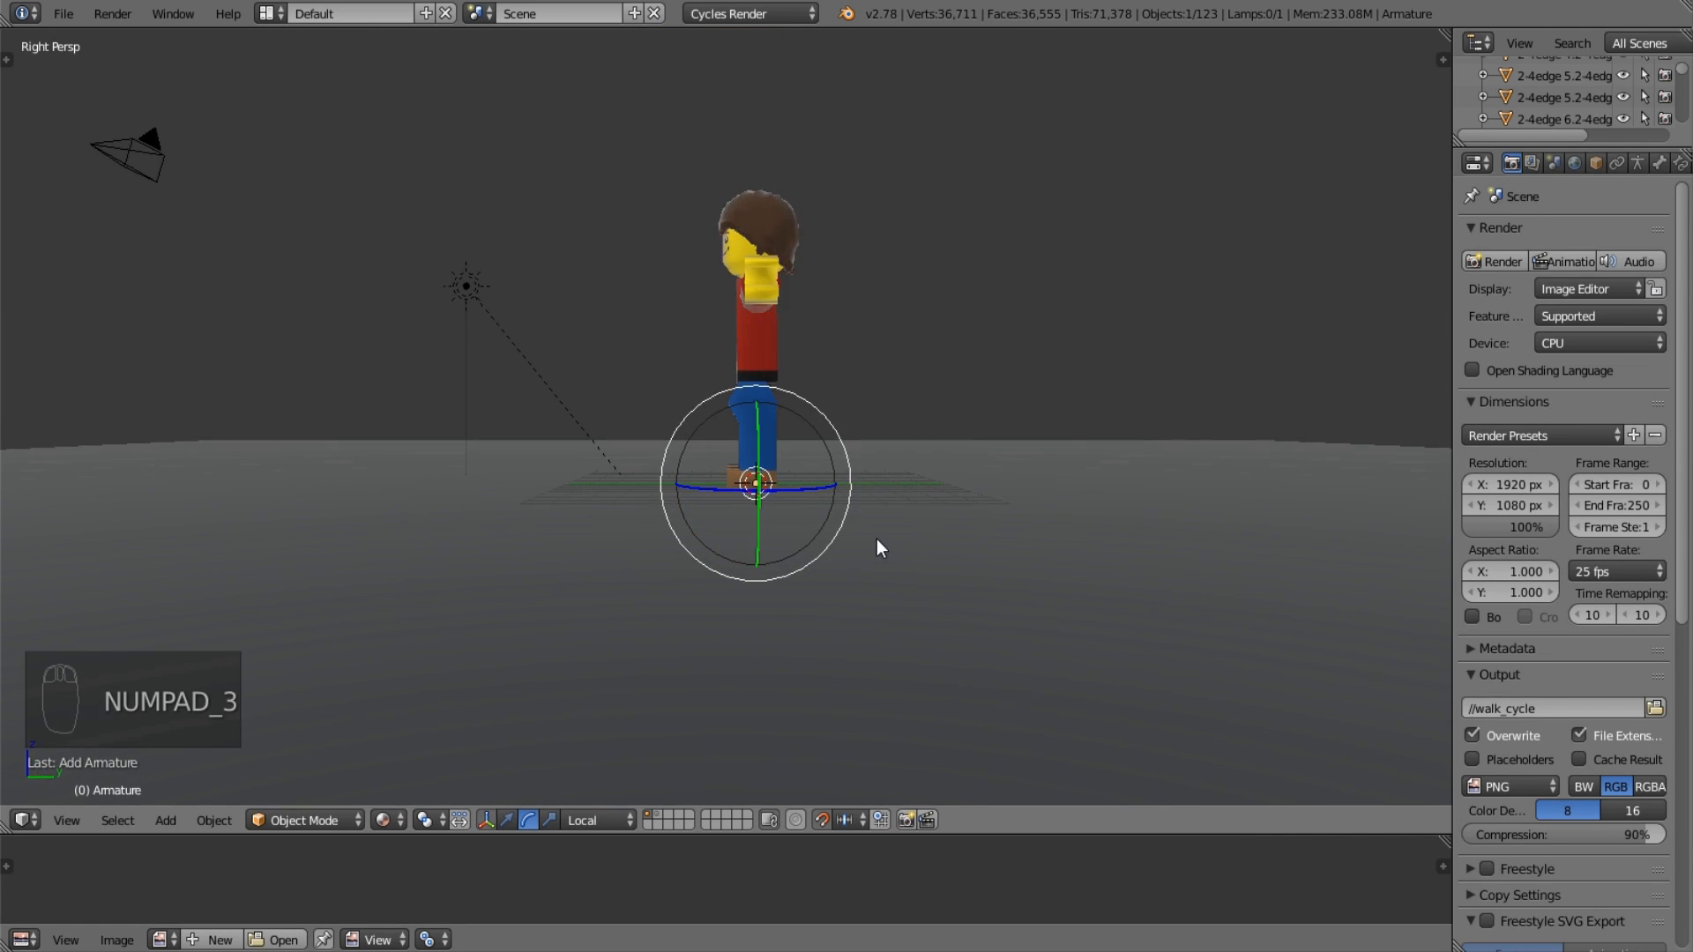
key(KP_1)
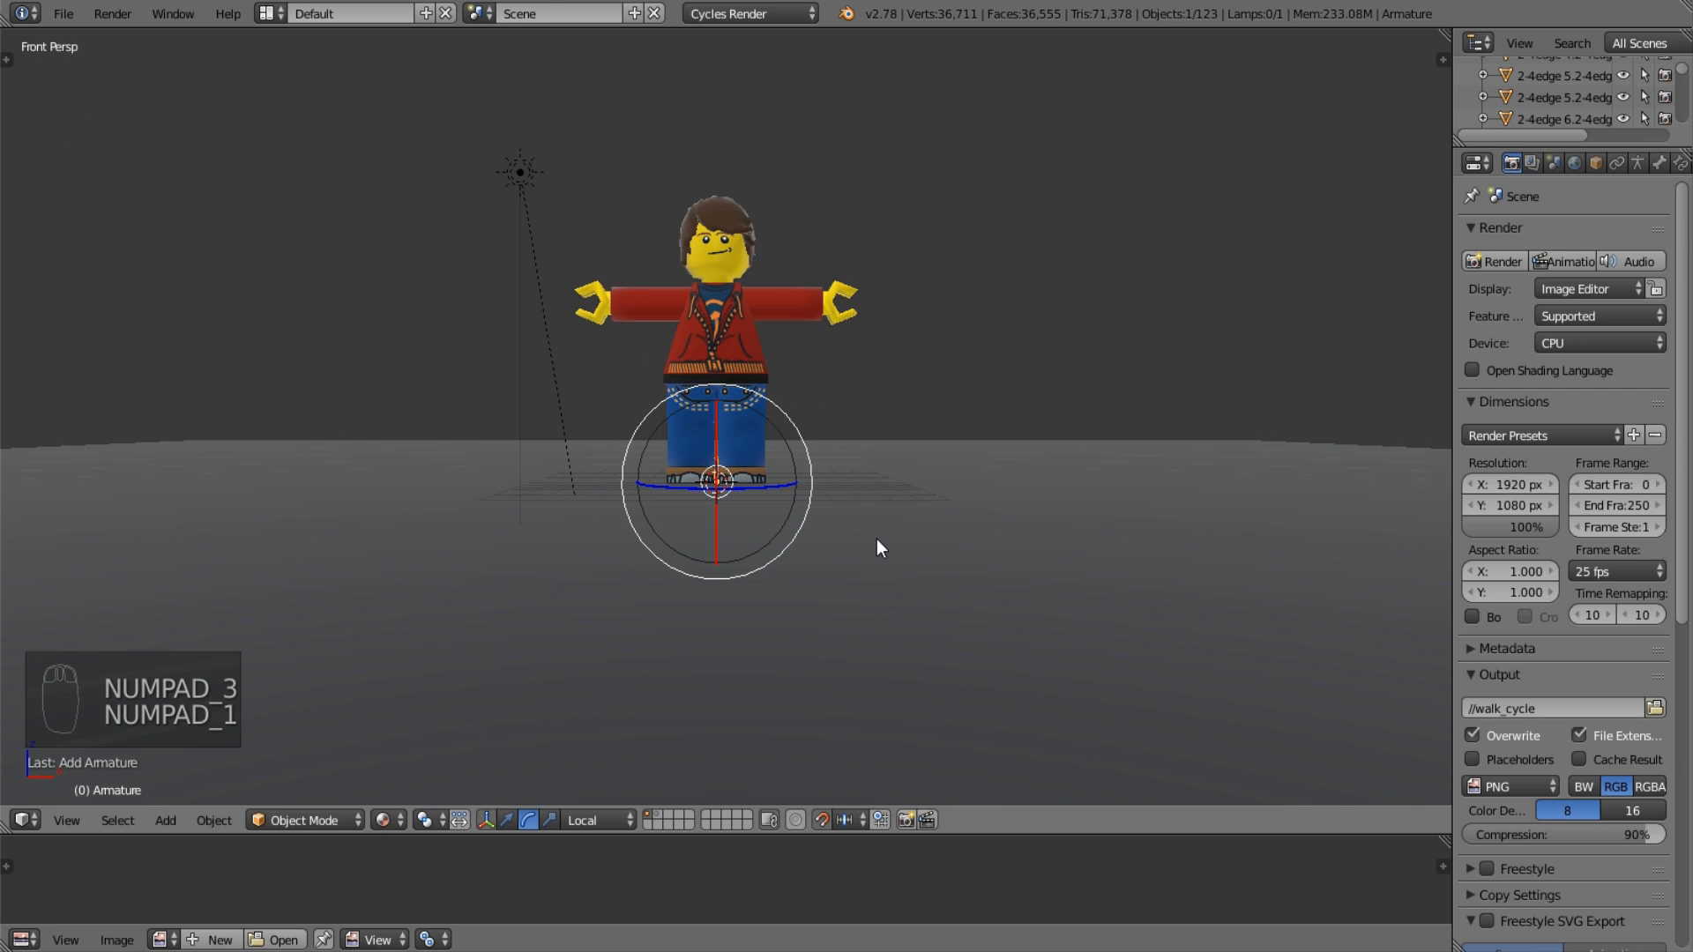
key(KP_5)
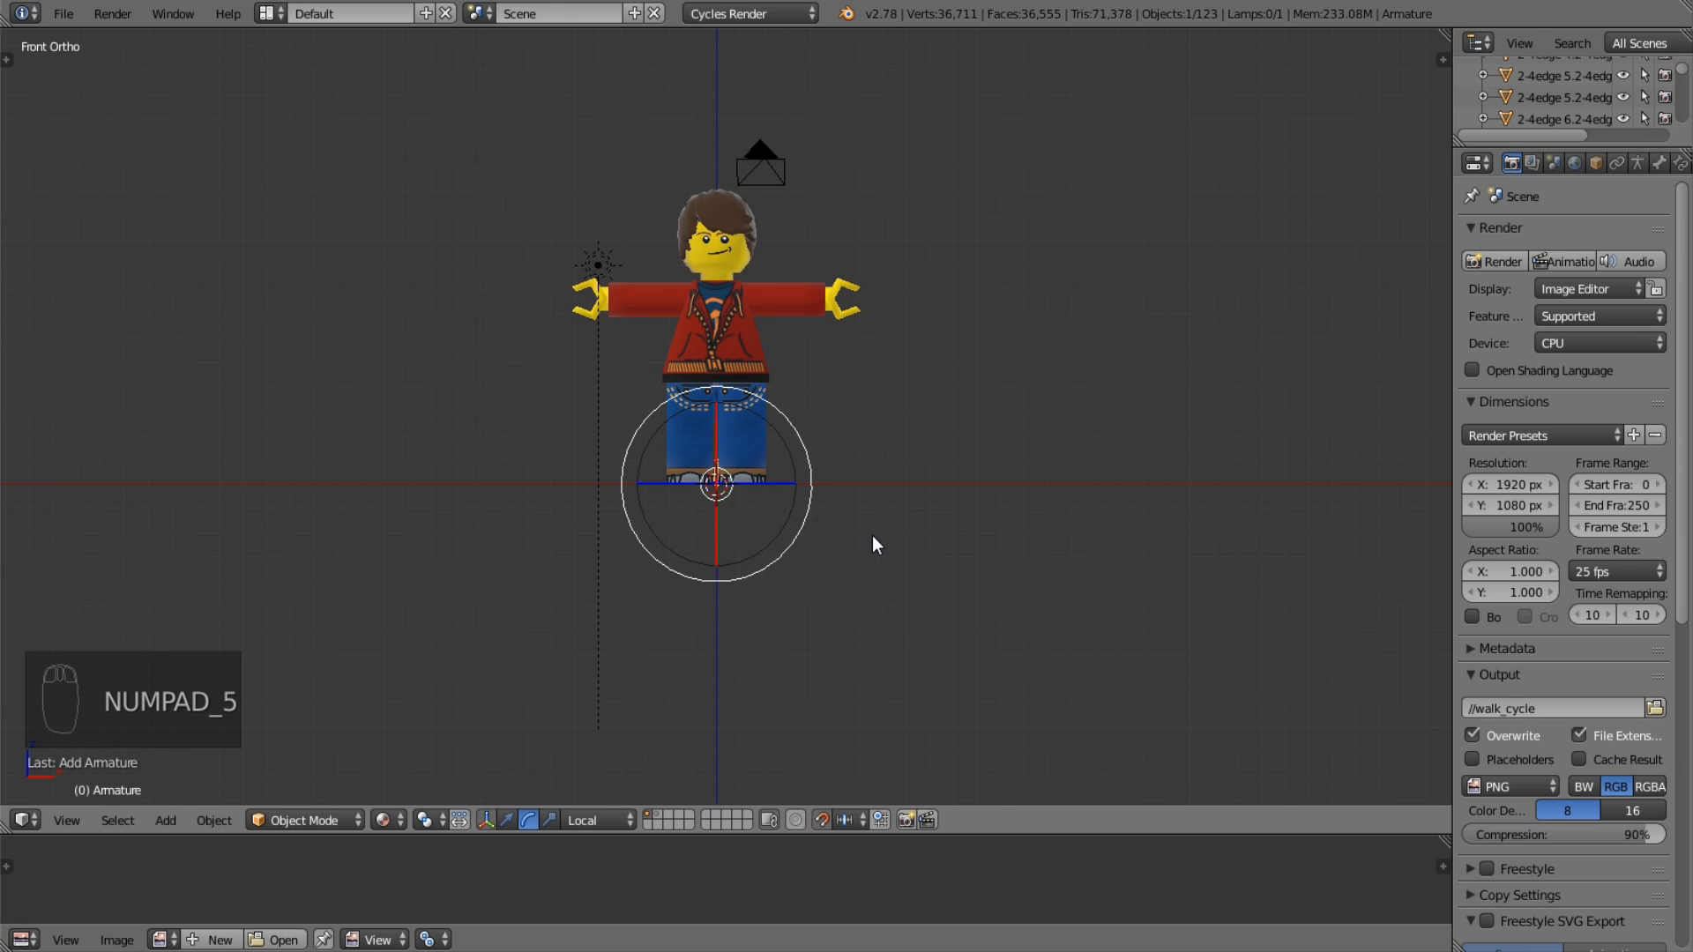
middle_drag(871, 536, 721, 542)
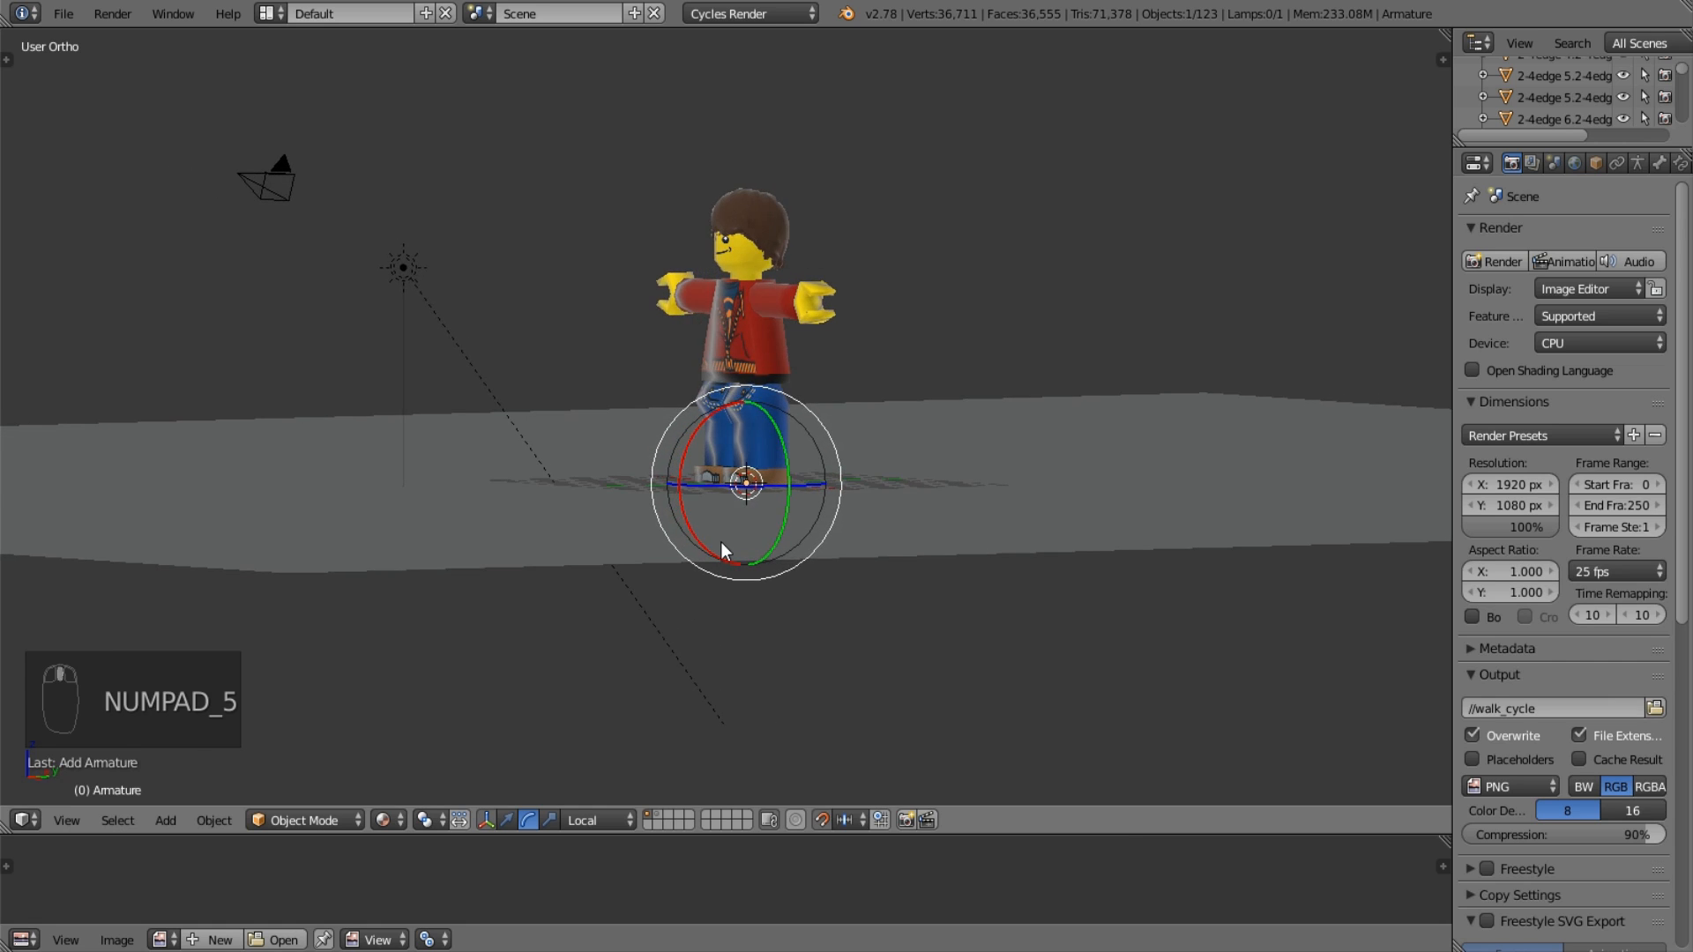
key(KP_1)
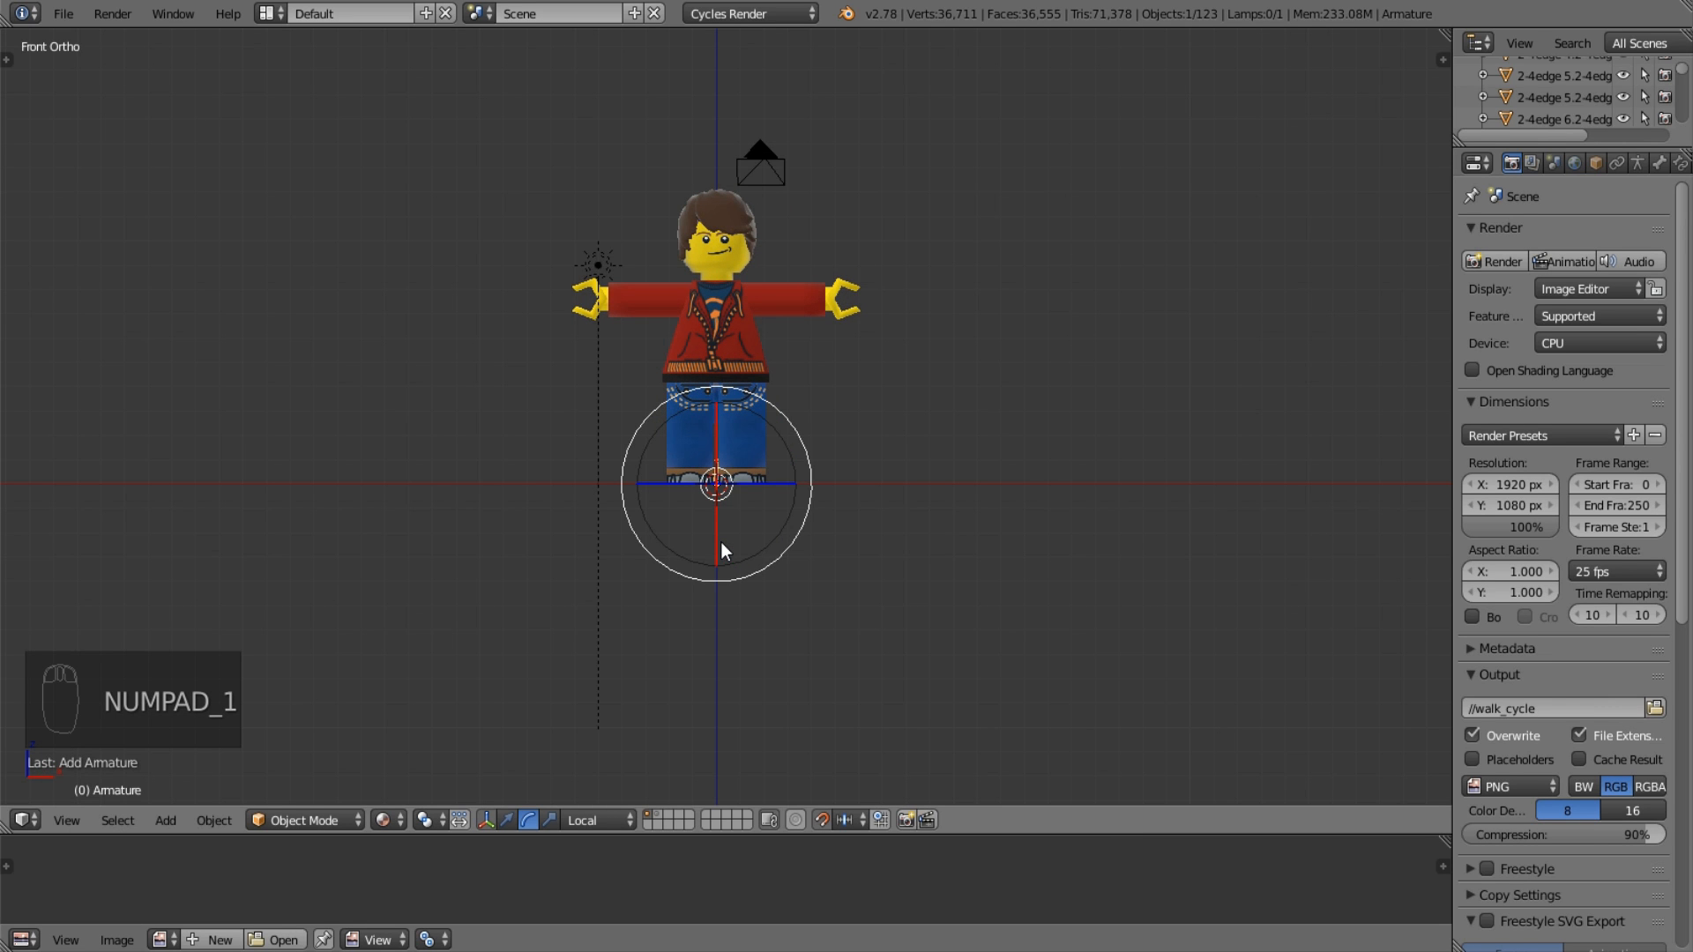
Display the scene as wireframe and show the new bone in the right orthographic view.
scroll(723, 539, up, 8)
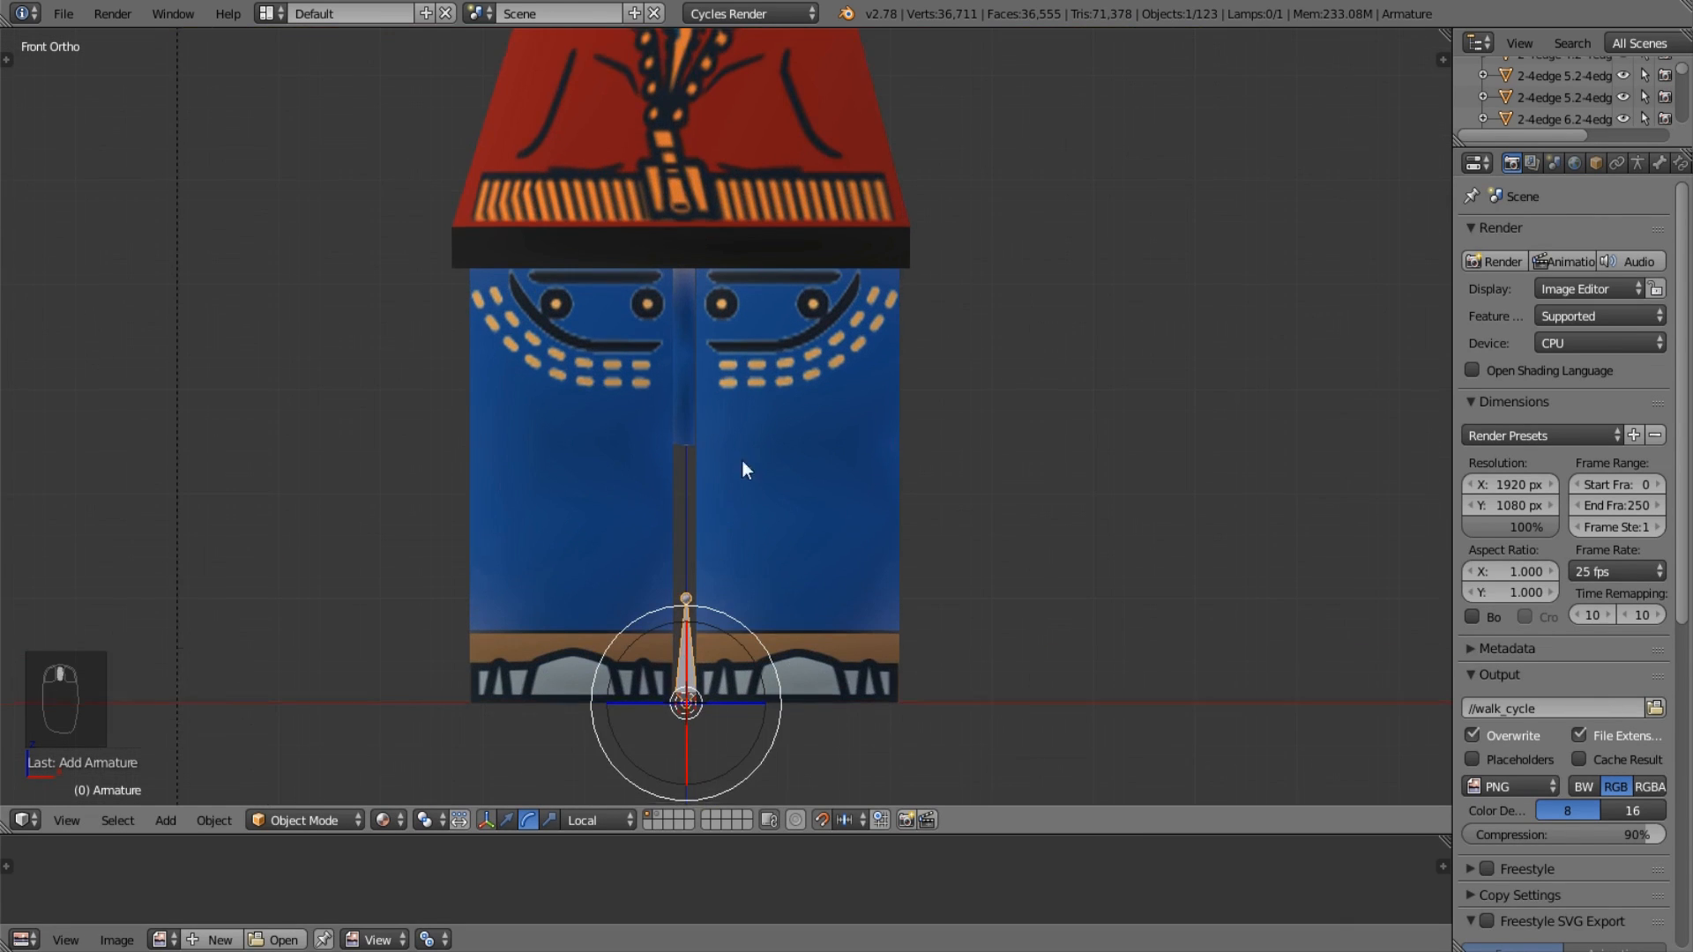
scroll(744, 468, up, 4)
shift+middle_drag(758, 452, 670, 258)
scroll(727, 330, up, 4)
shift+middle_drag(661, 362, 734, 478)
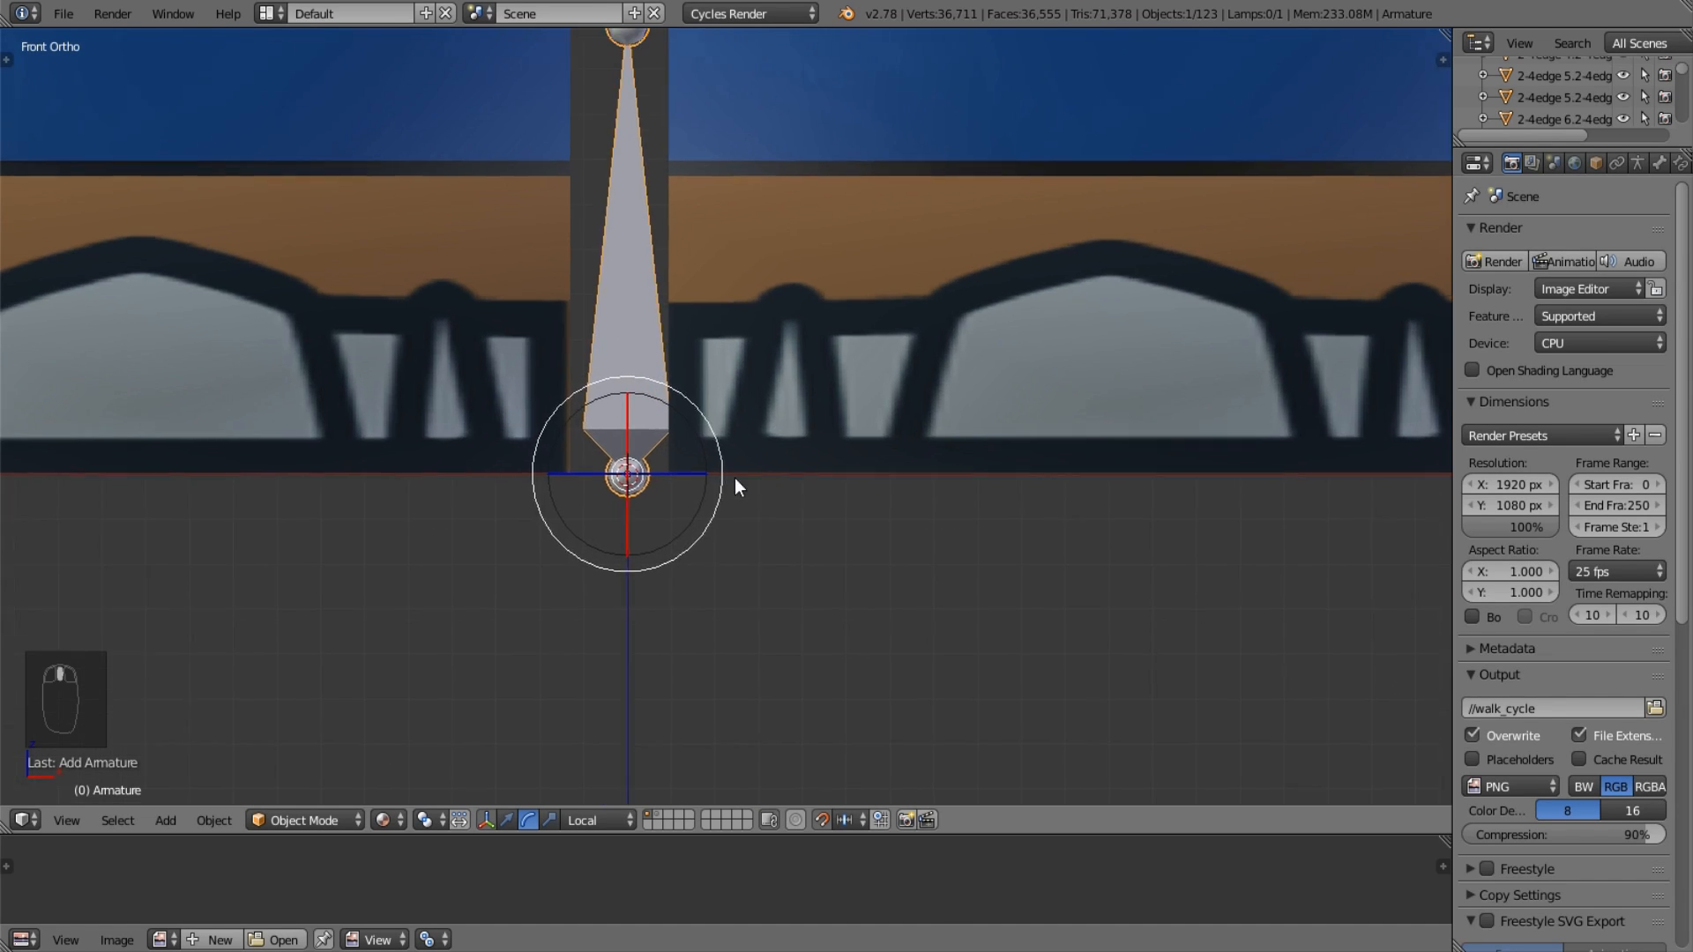
scroll(735, 474, down, 3)
key(z)
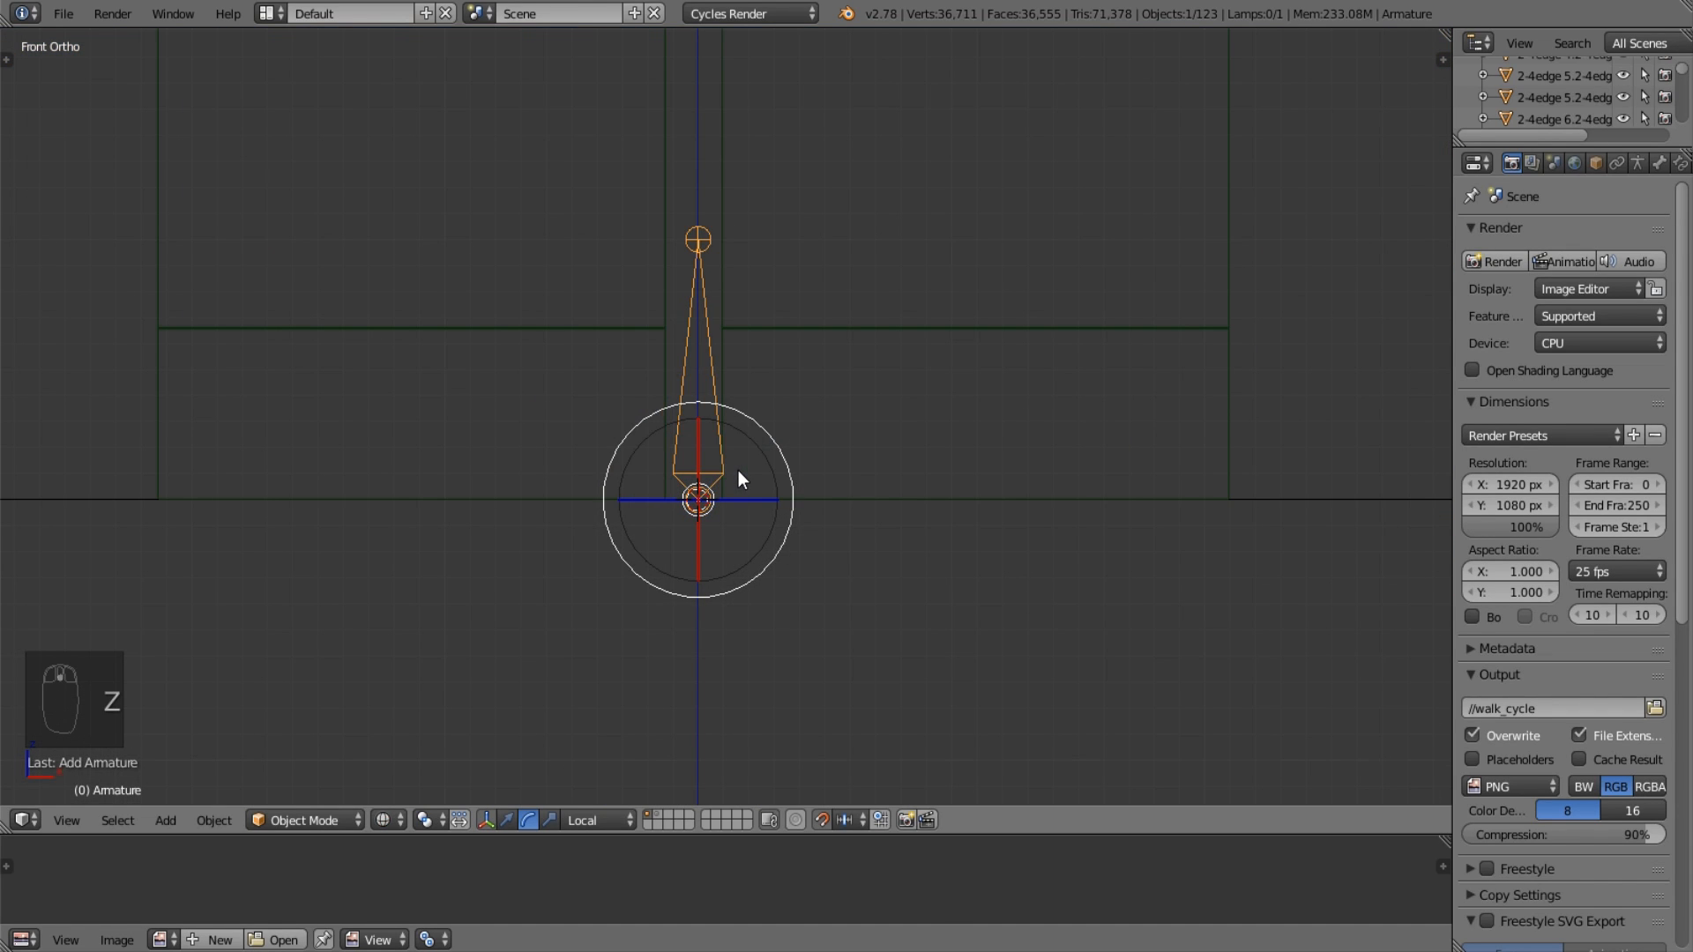
key(KP_3)
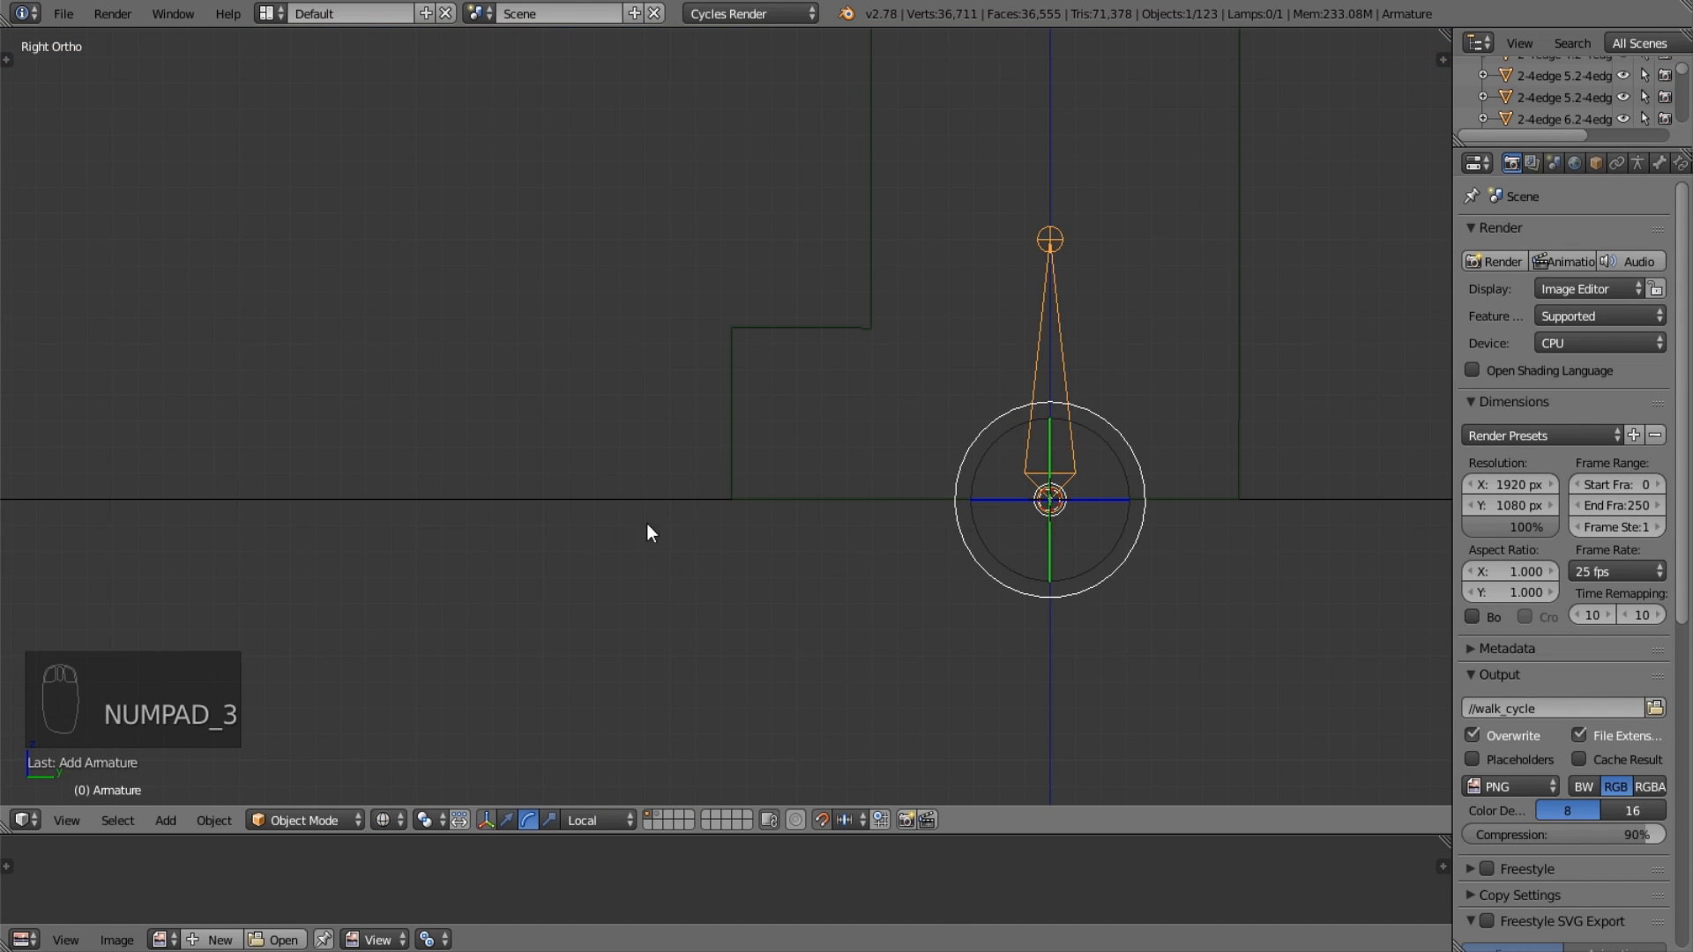
shift+middle_drag(649, 529, 838, 443)
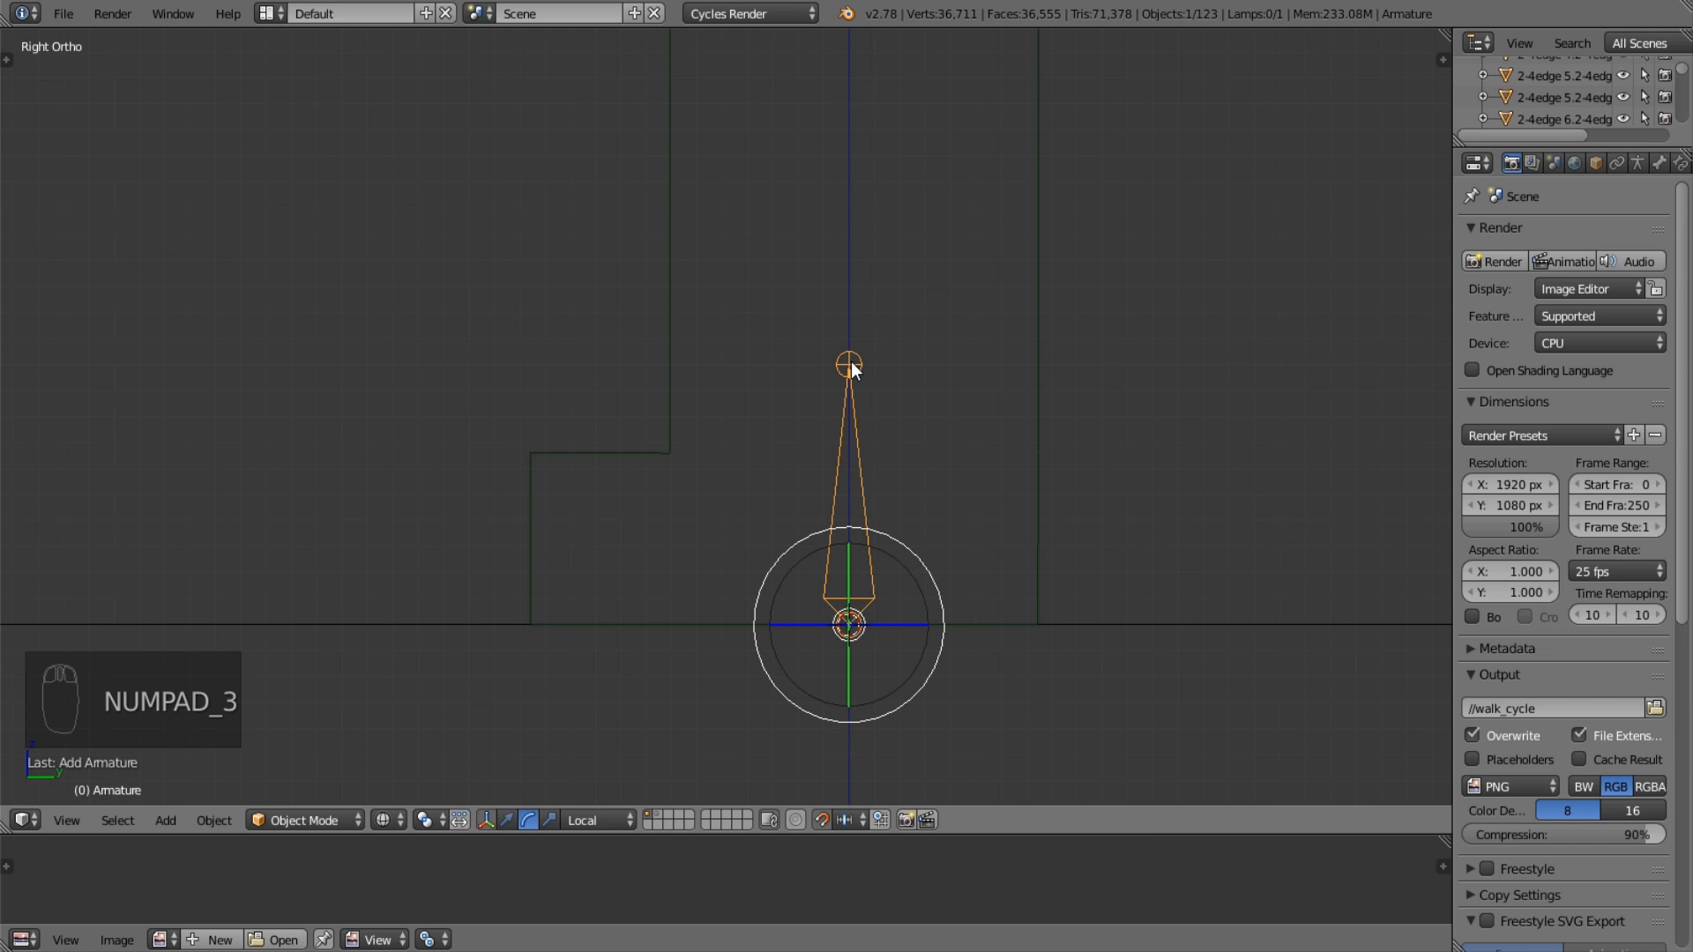
Enter Edit Mode on the armature and try moving the bone's upper joint.
key(Tab)
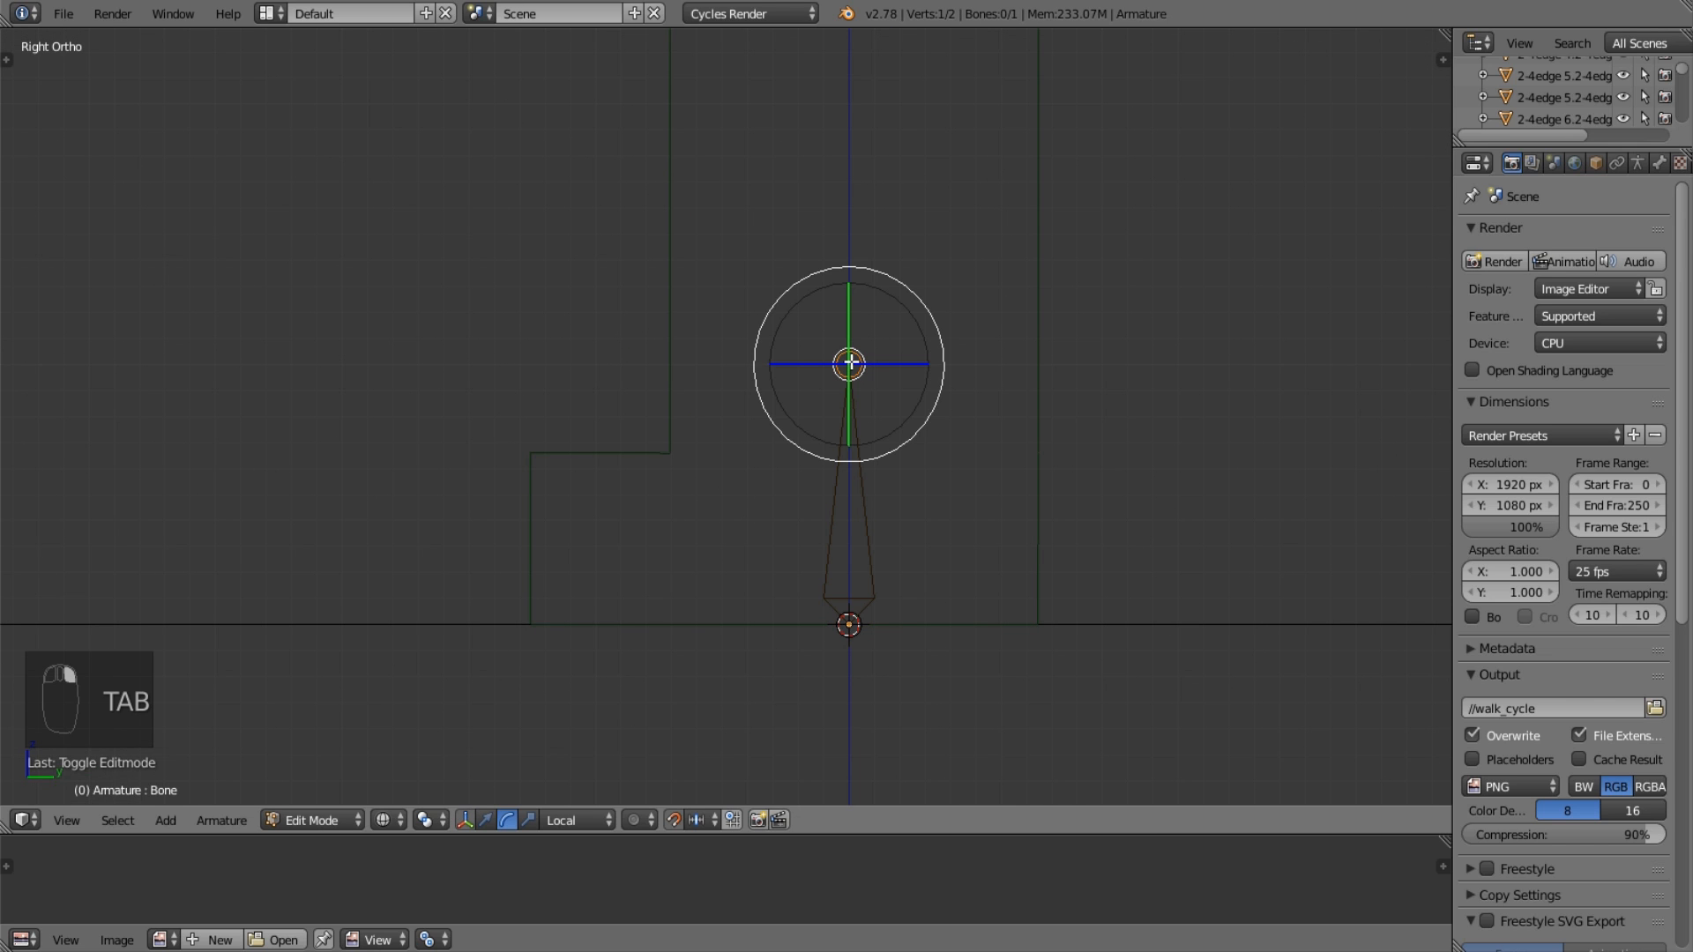
key(g)
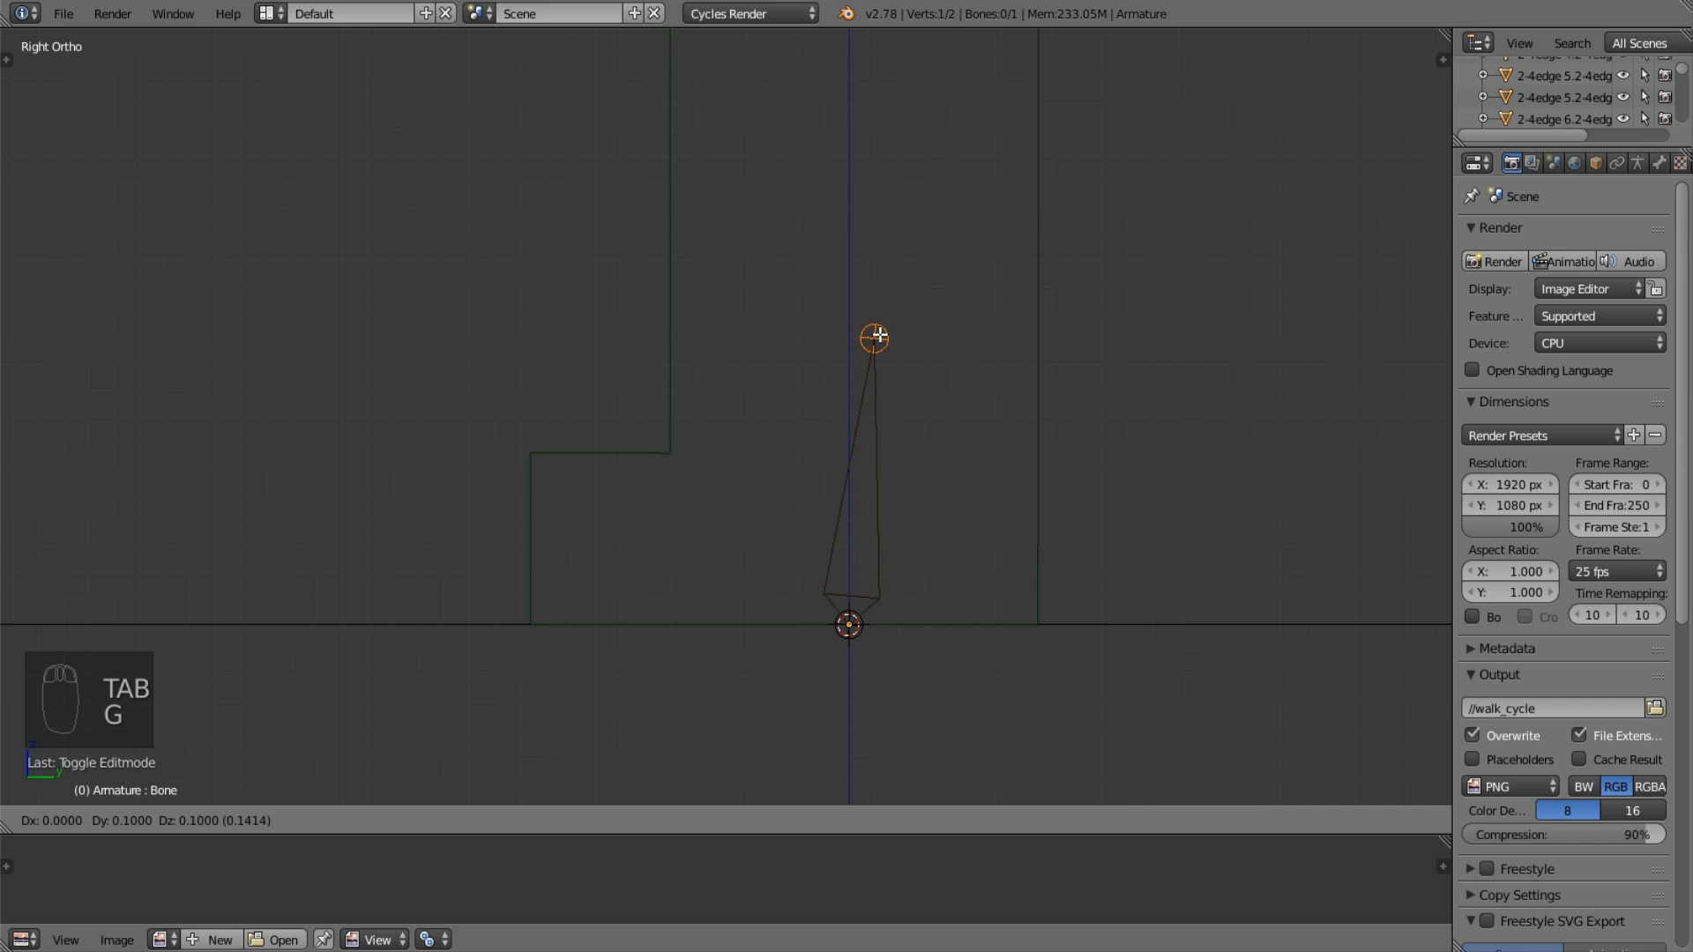
right_click(854, 313)
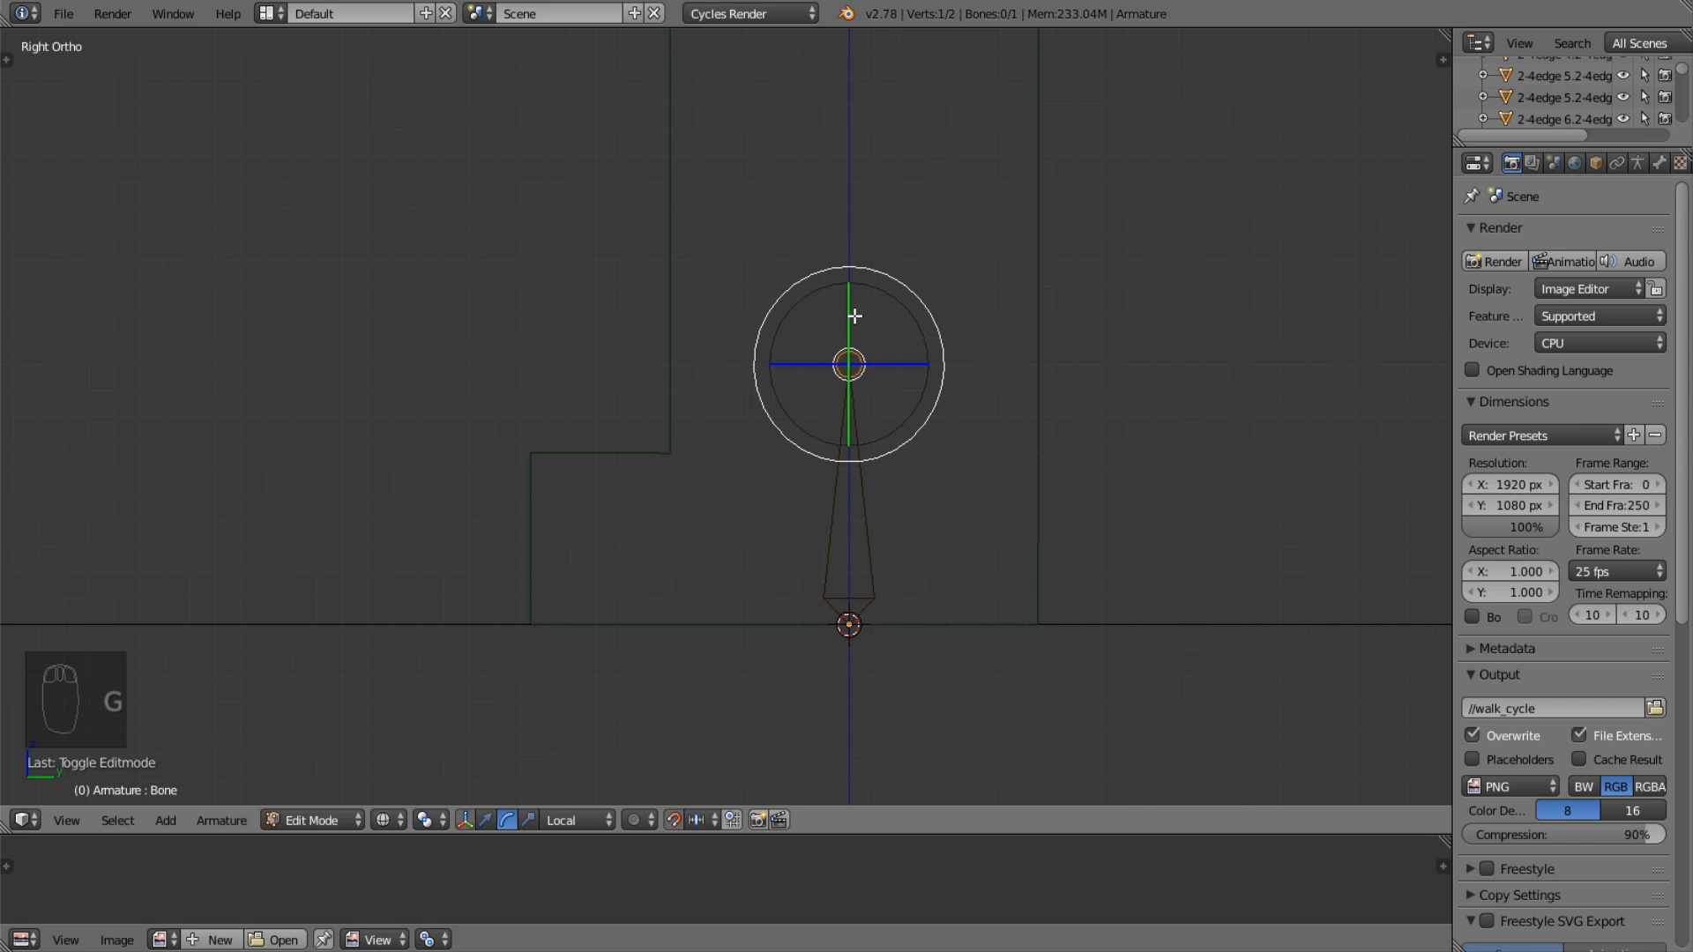
key(g)
right_click(861, 329)
Try moving the bone's base joint and the whole bone, and extend the selection from the base joint to the full bone.
right_click(846, 609)
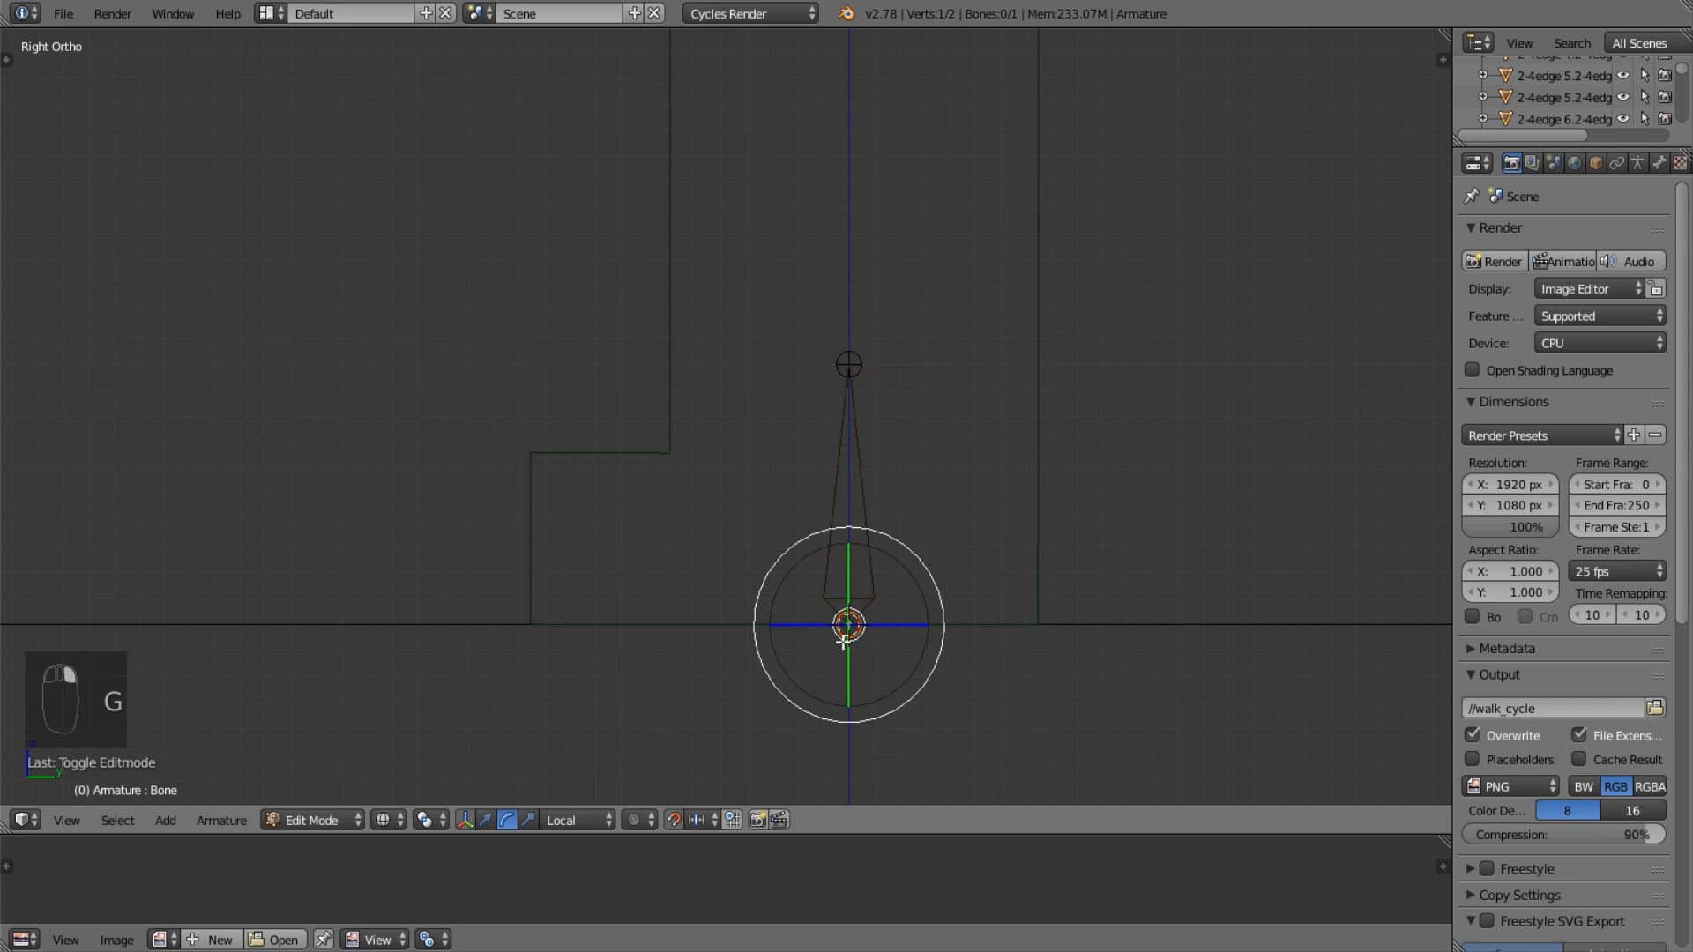
key(g)
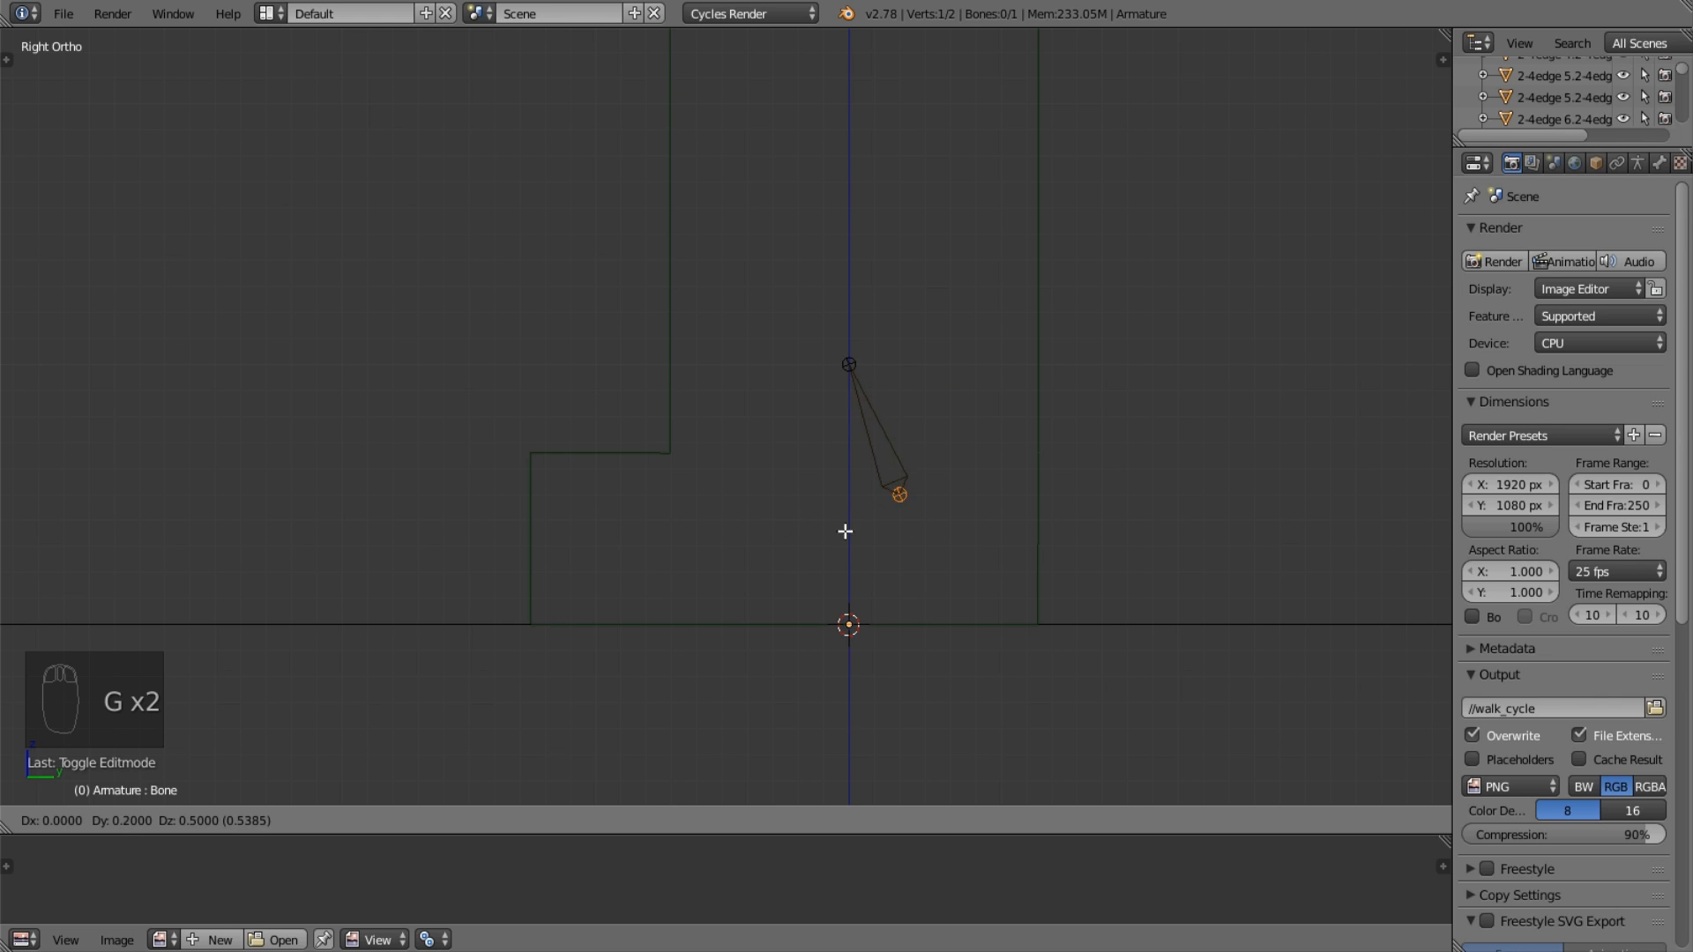
click(850, 629)
right_click(879, 515)
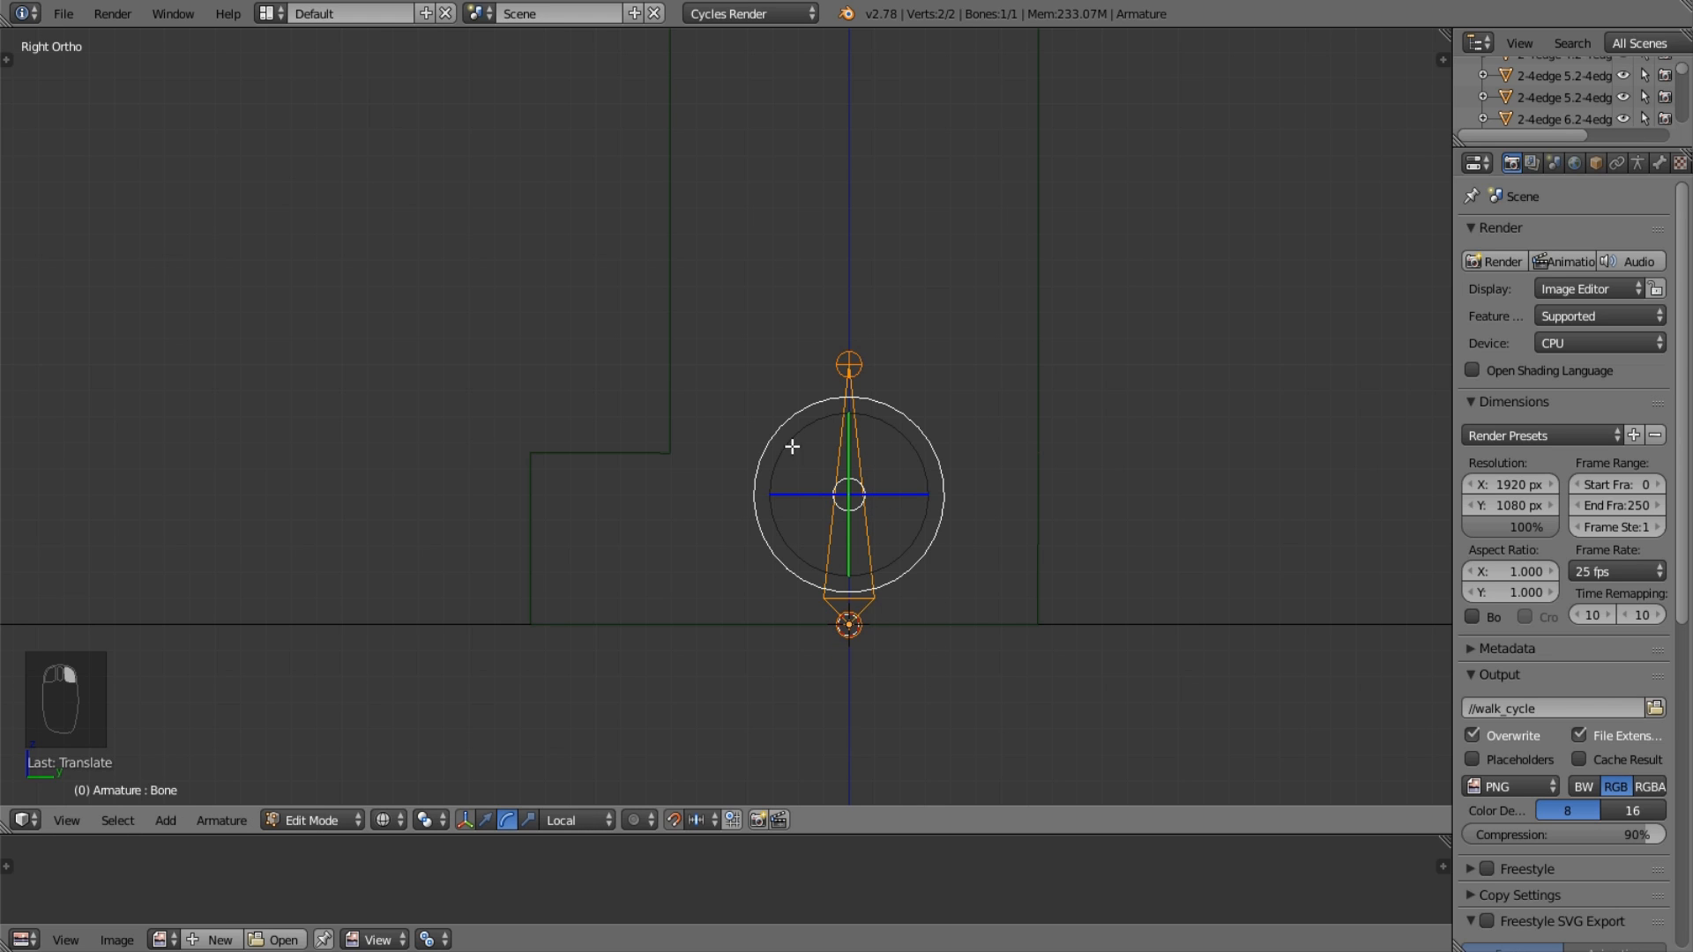
key(g)
right_click(852, 653)
right_click(854, 635)
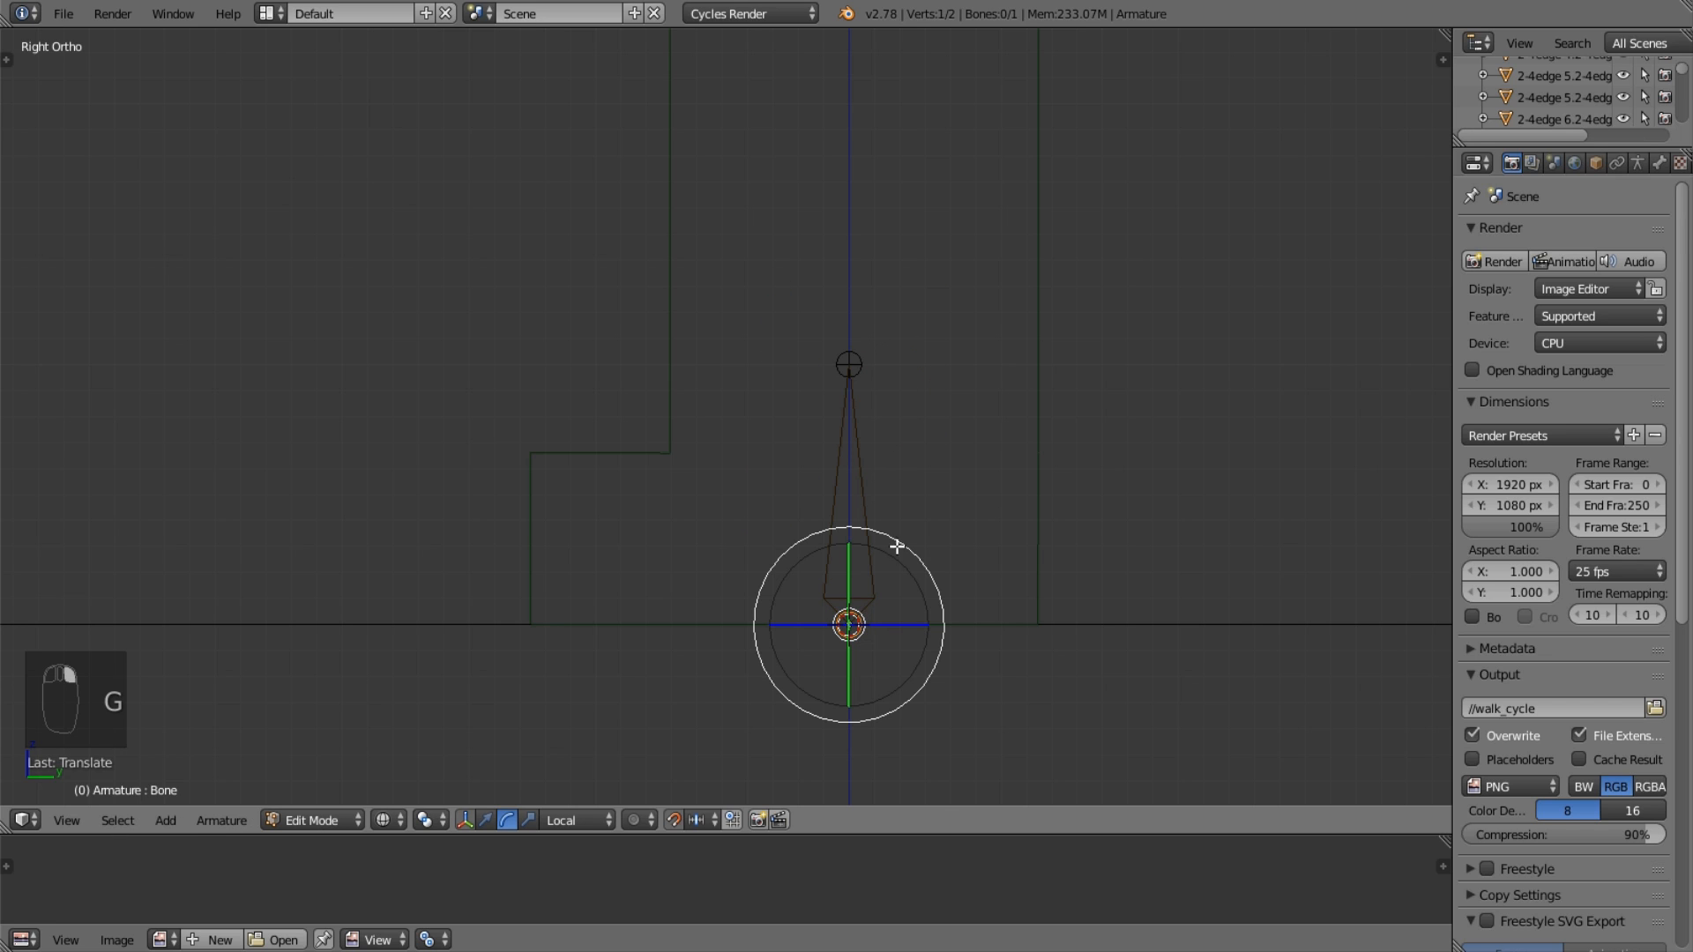
key(ctrl+KP_Add)
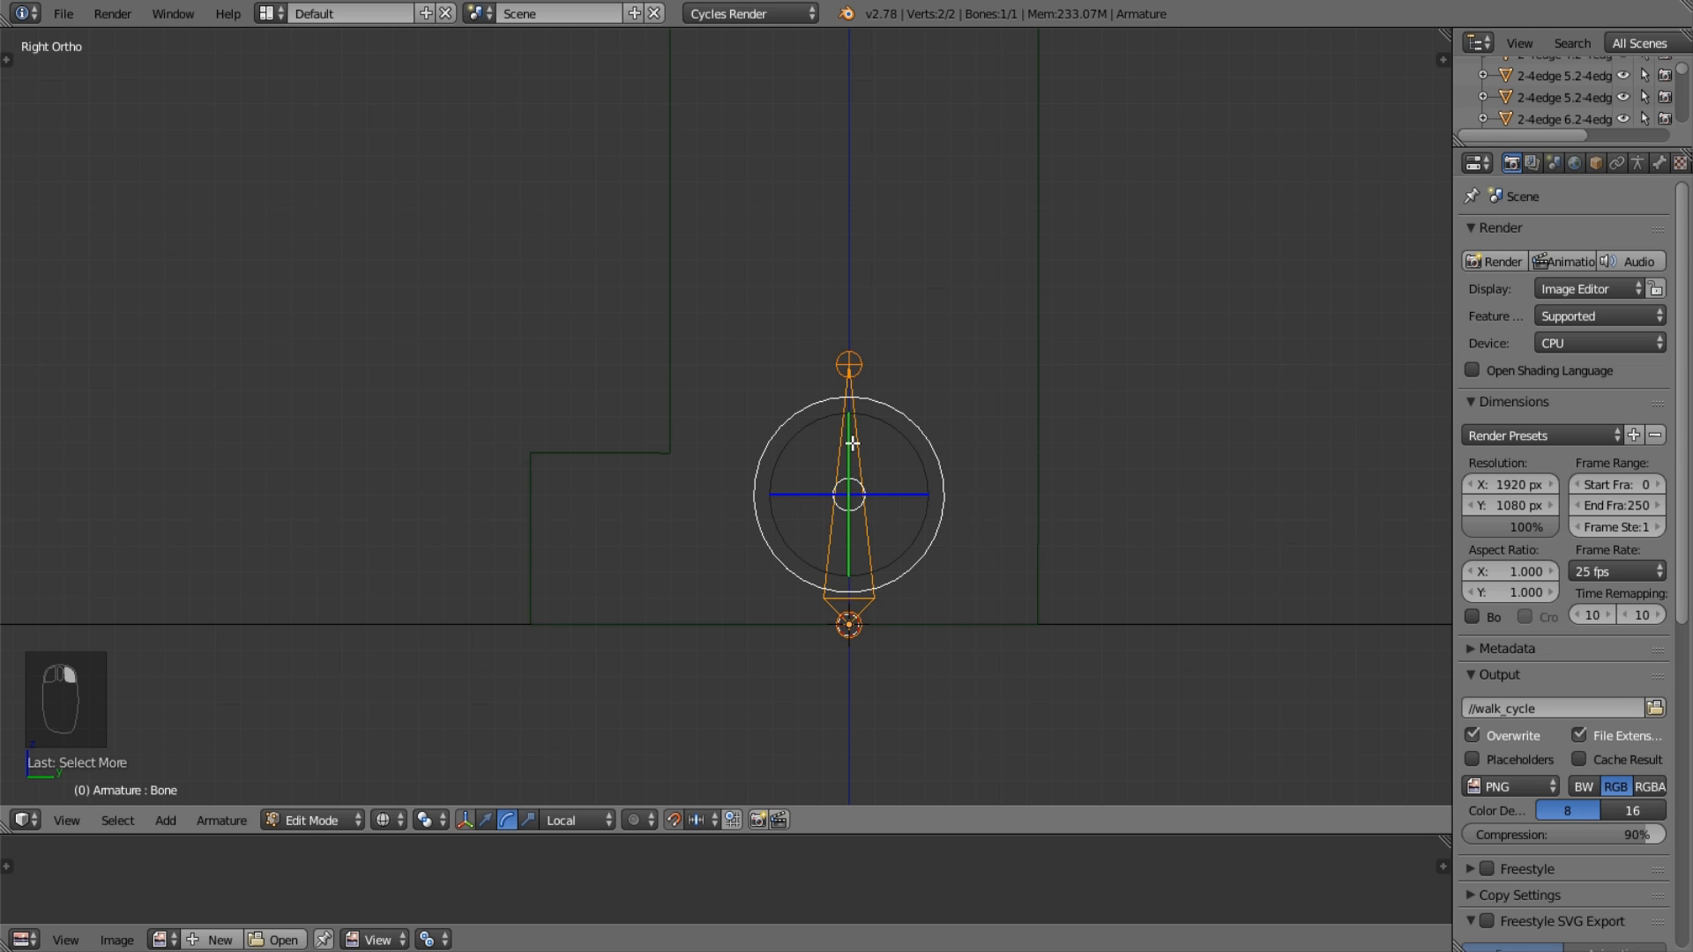
Lay the root bone flat on the ground by moving its upper joint to the toe edge, and select the whole bone.
right_click(851, 361)
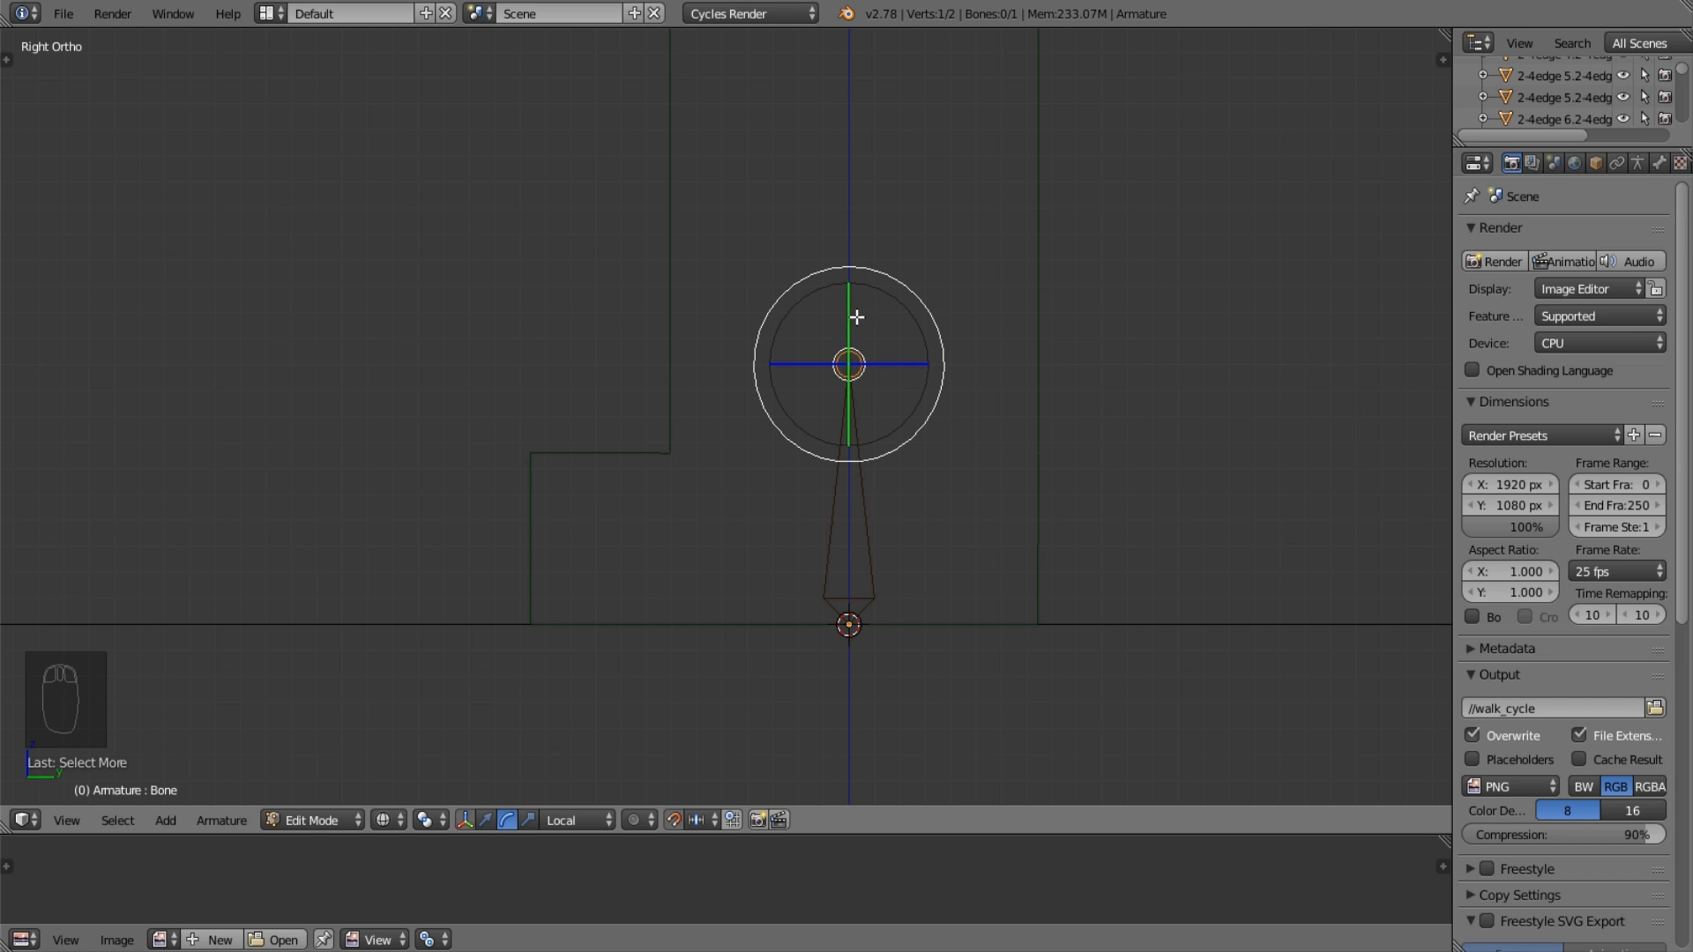
key(g)
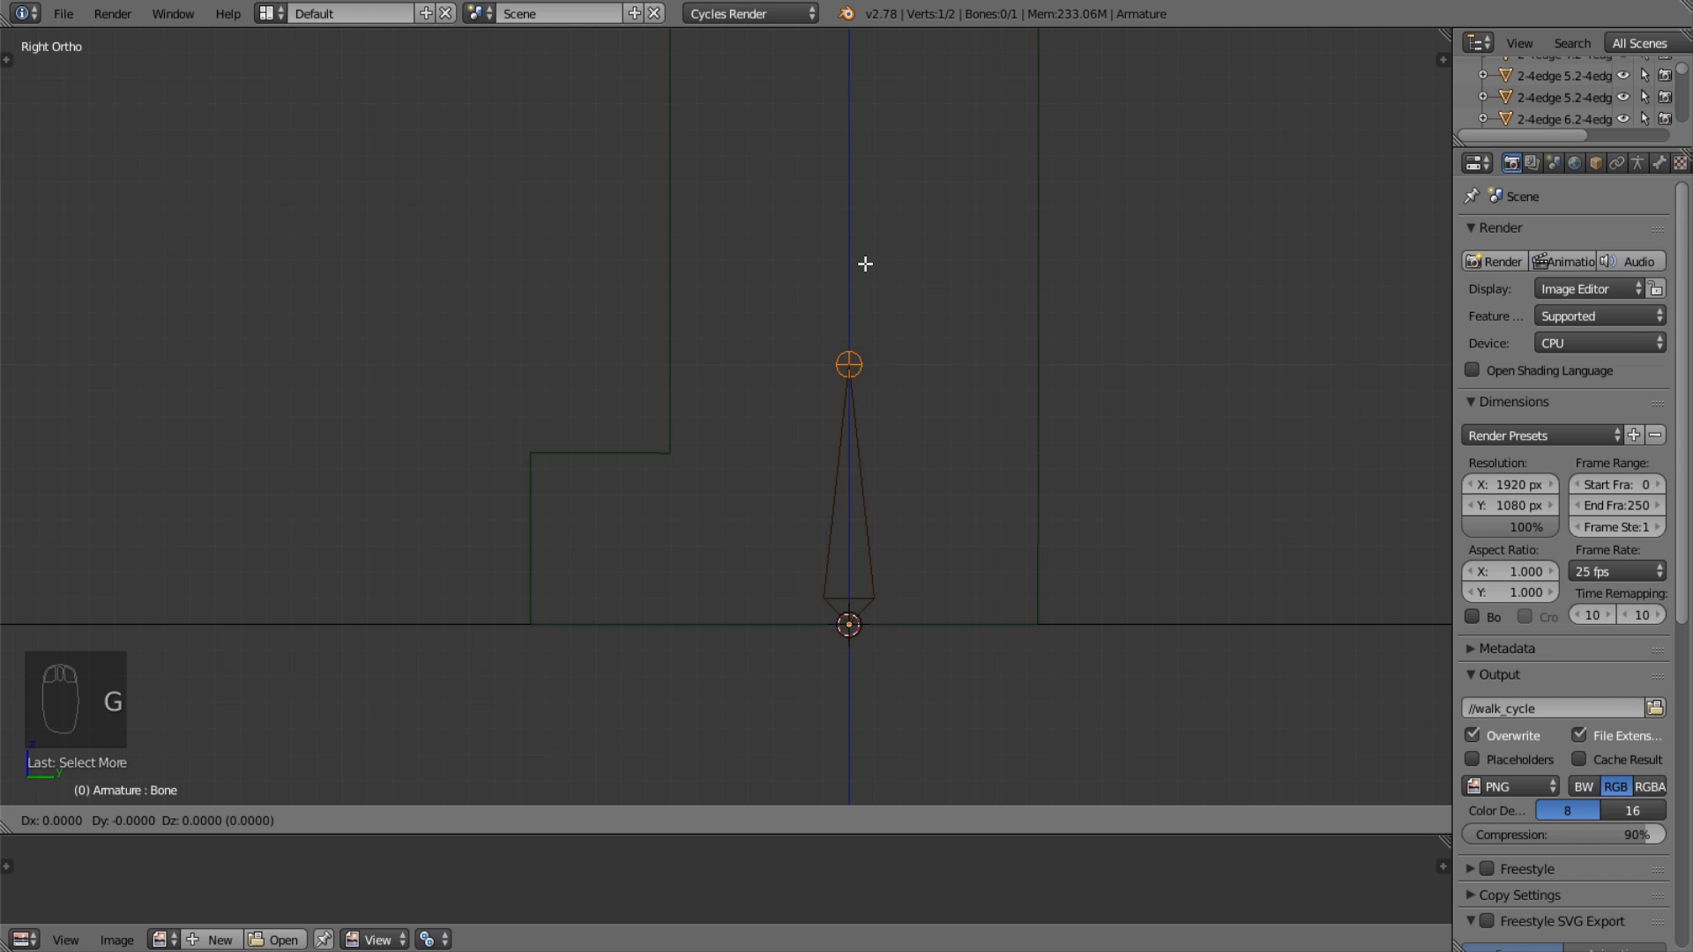
click(548, 522)
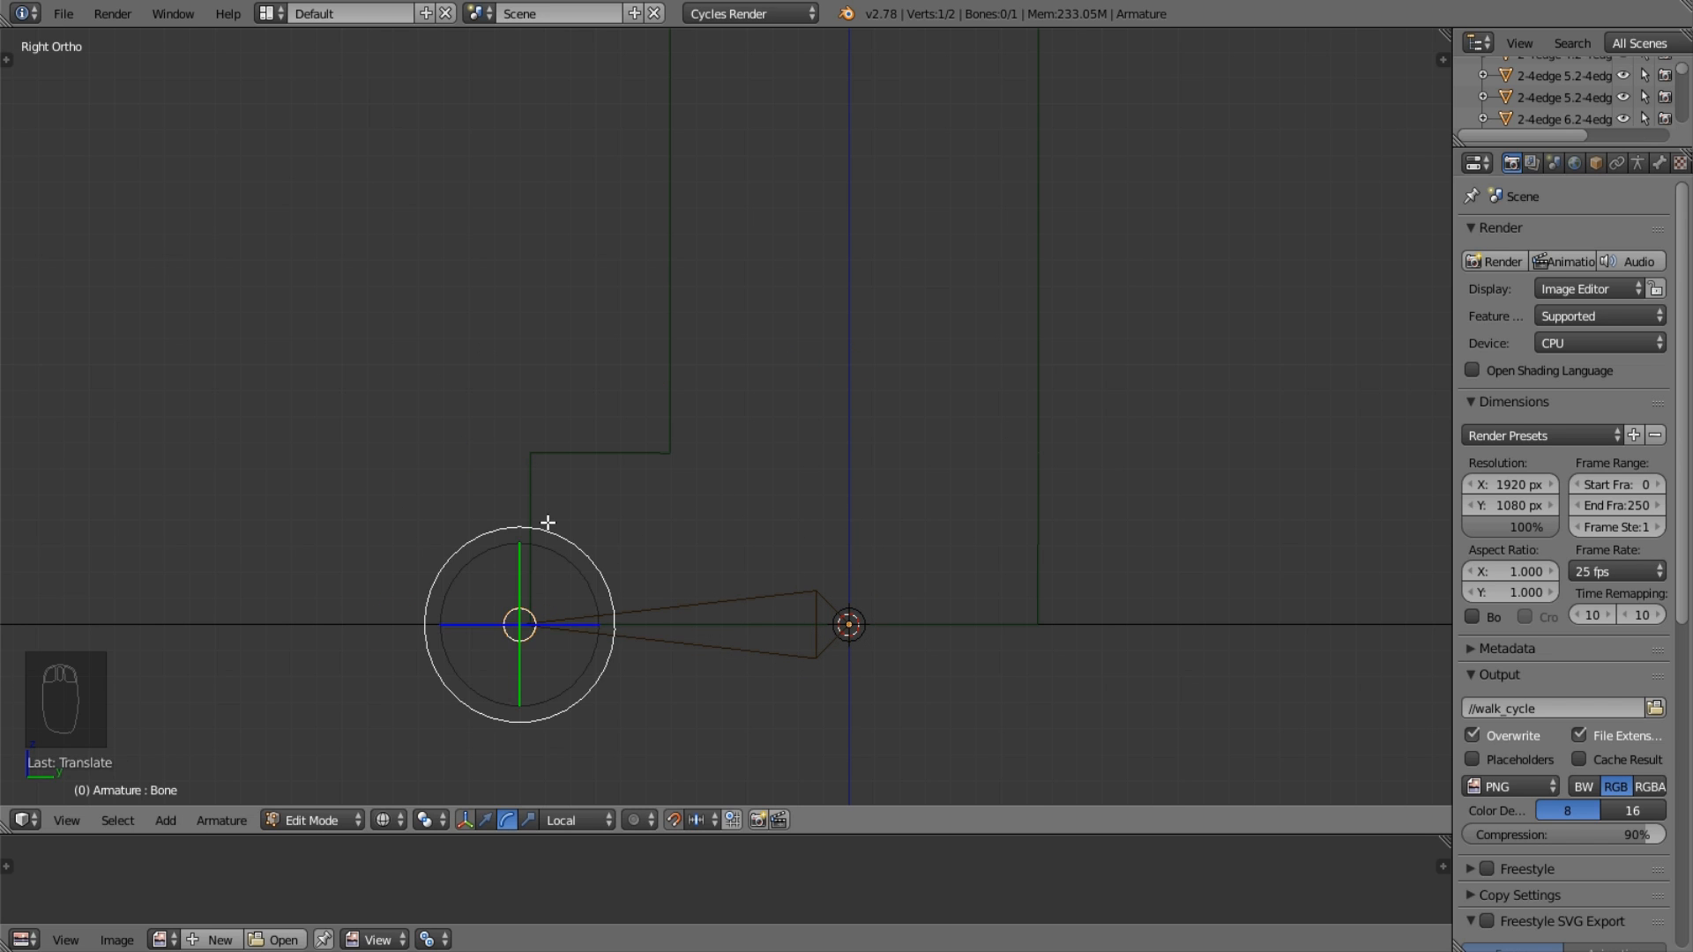
middle_drag(548, 523, 741, 535)
scroll(749, 548, down, 1)
right_click(746, 548)
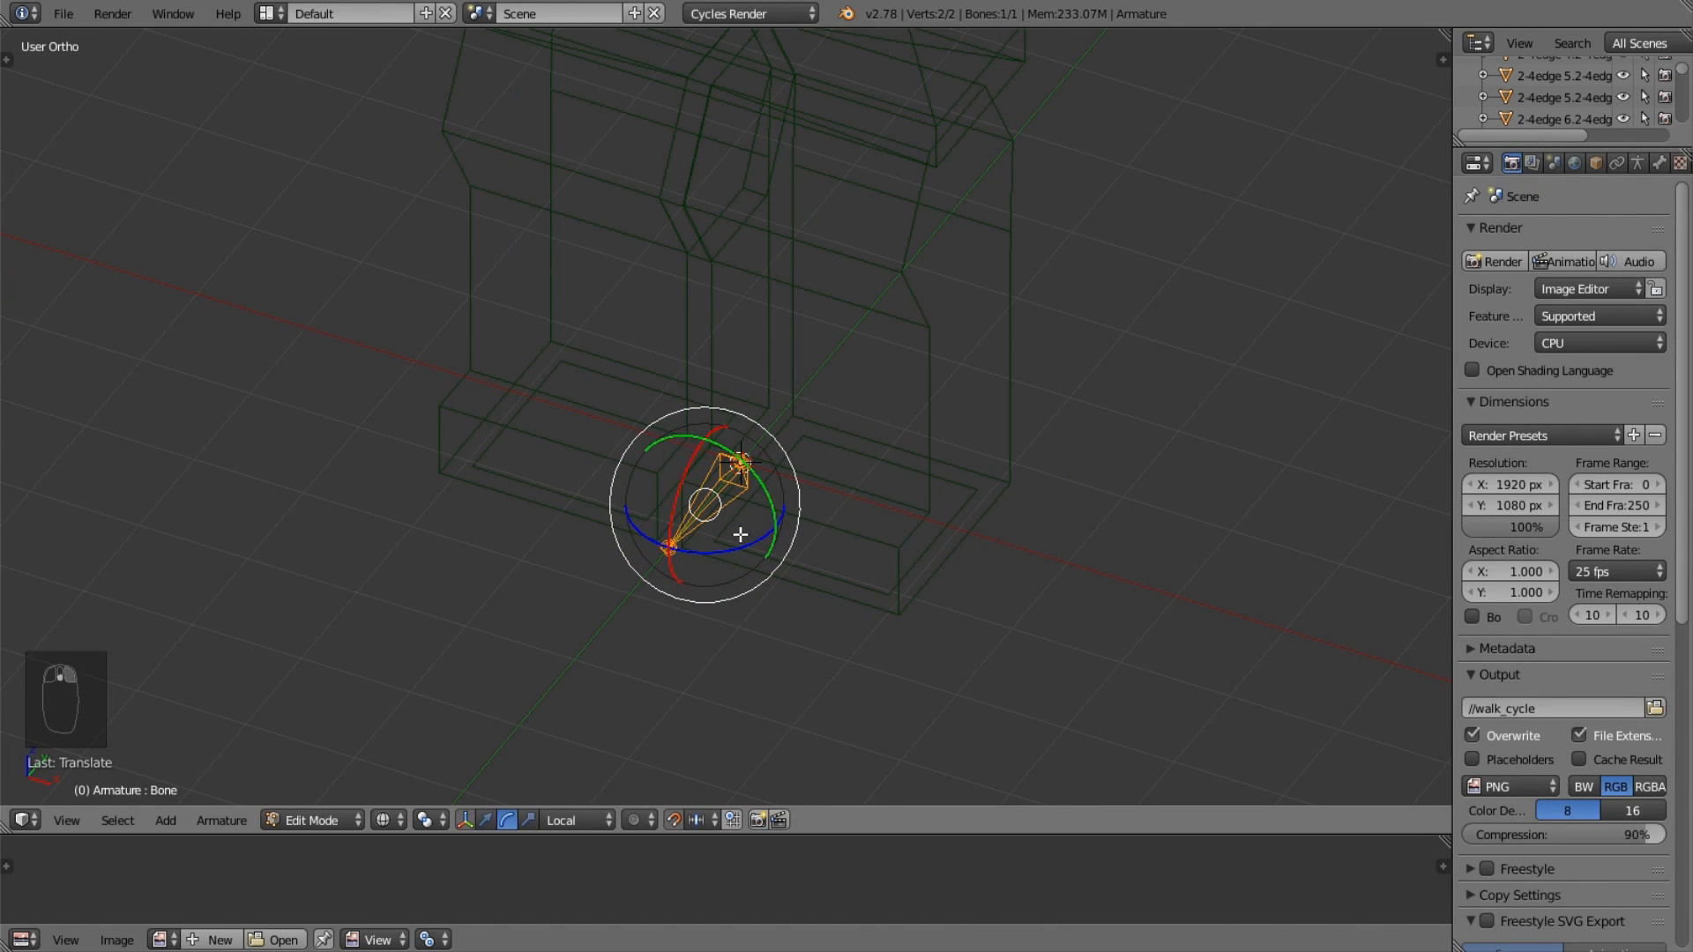
Examine the flat root bone against the feet and legs from an angled view and from the right.
middle_drag(736, 512, 683, 540)
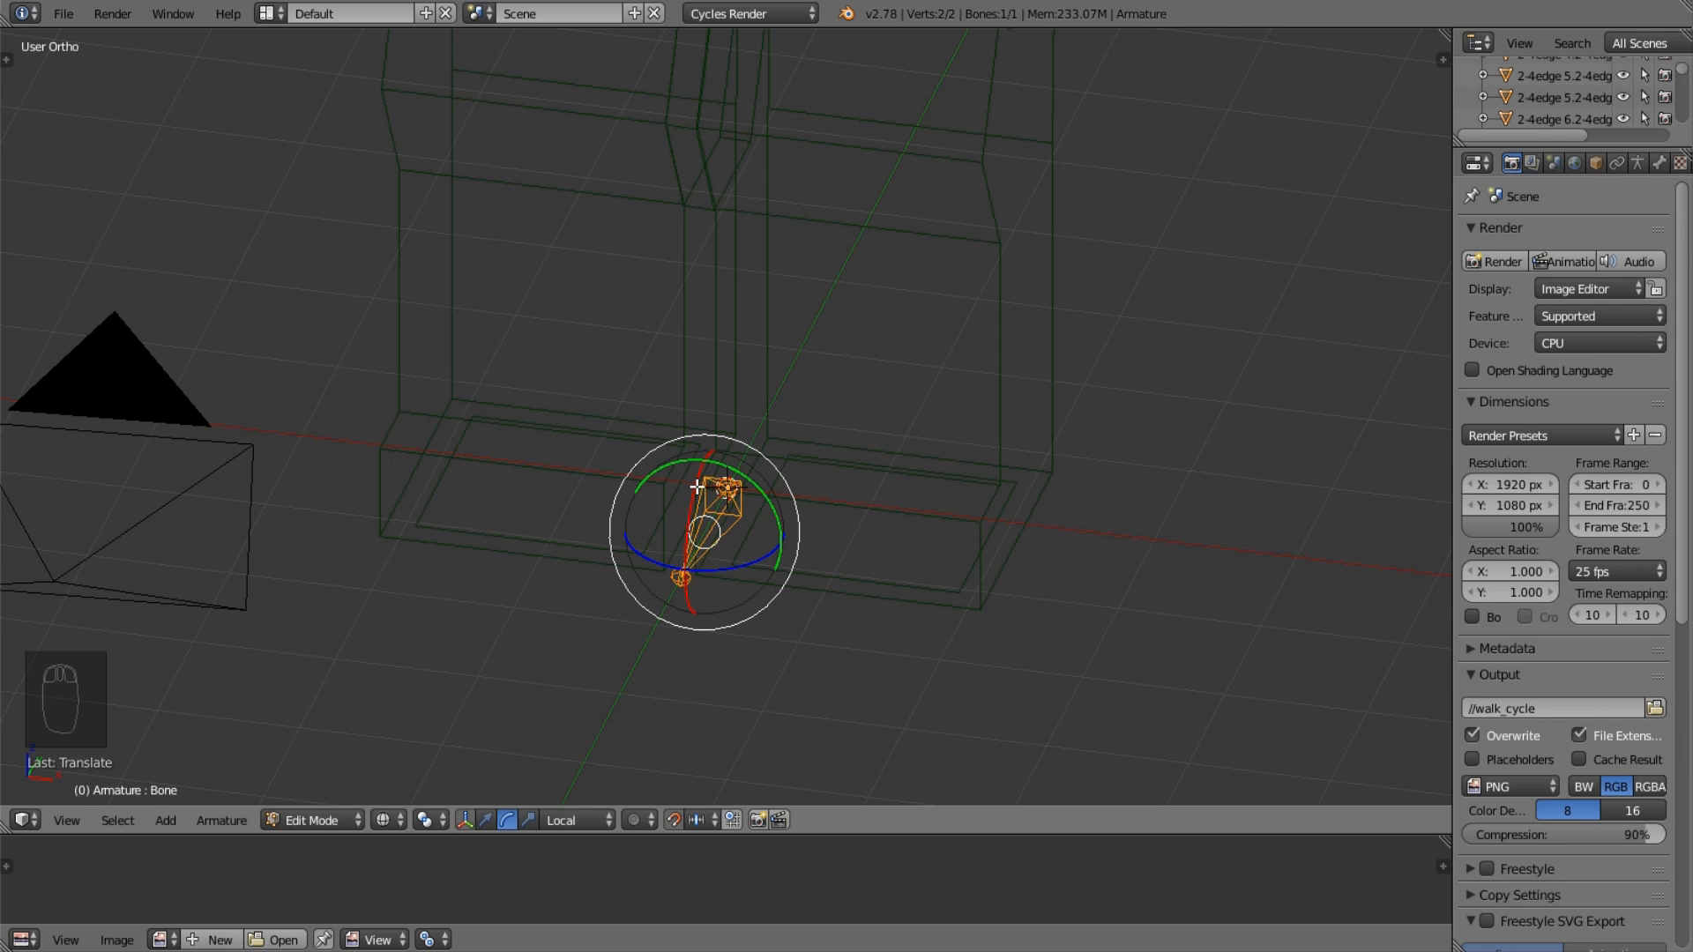
key(KP_3)
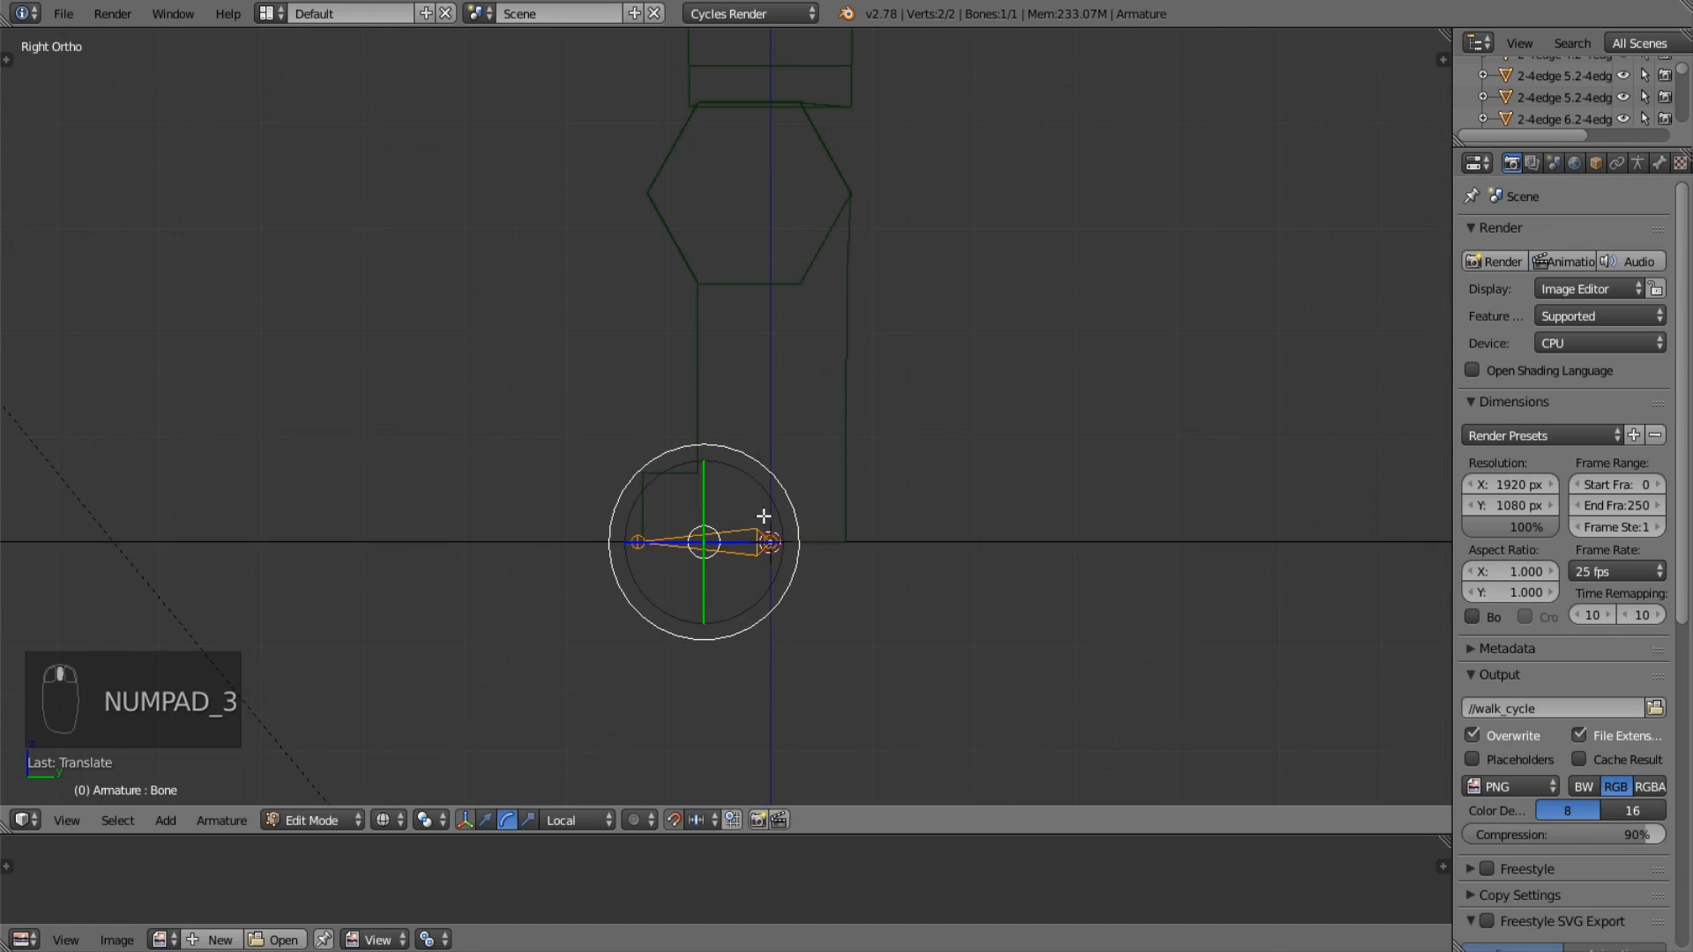
middle_drag(763, 541, 828, 473)
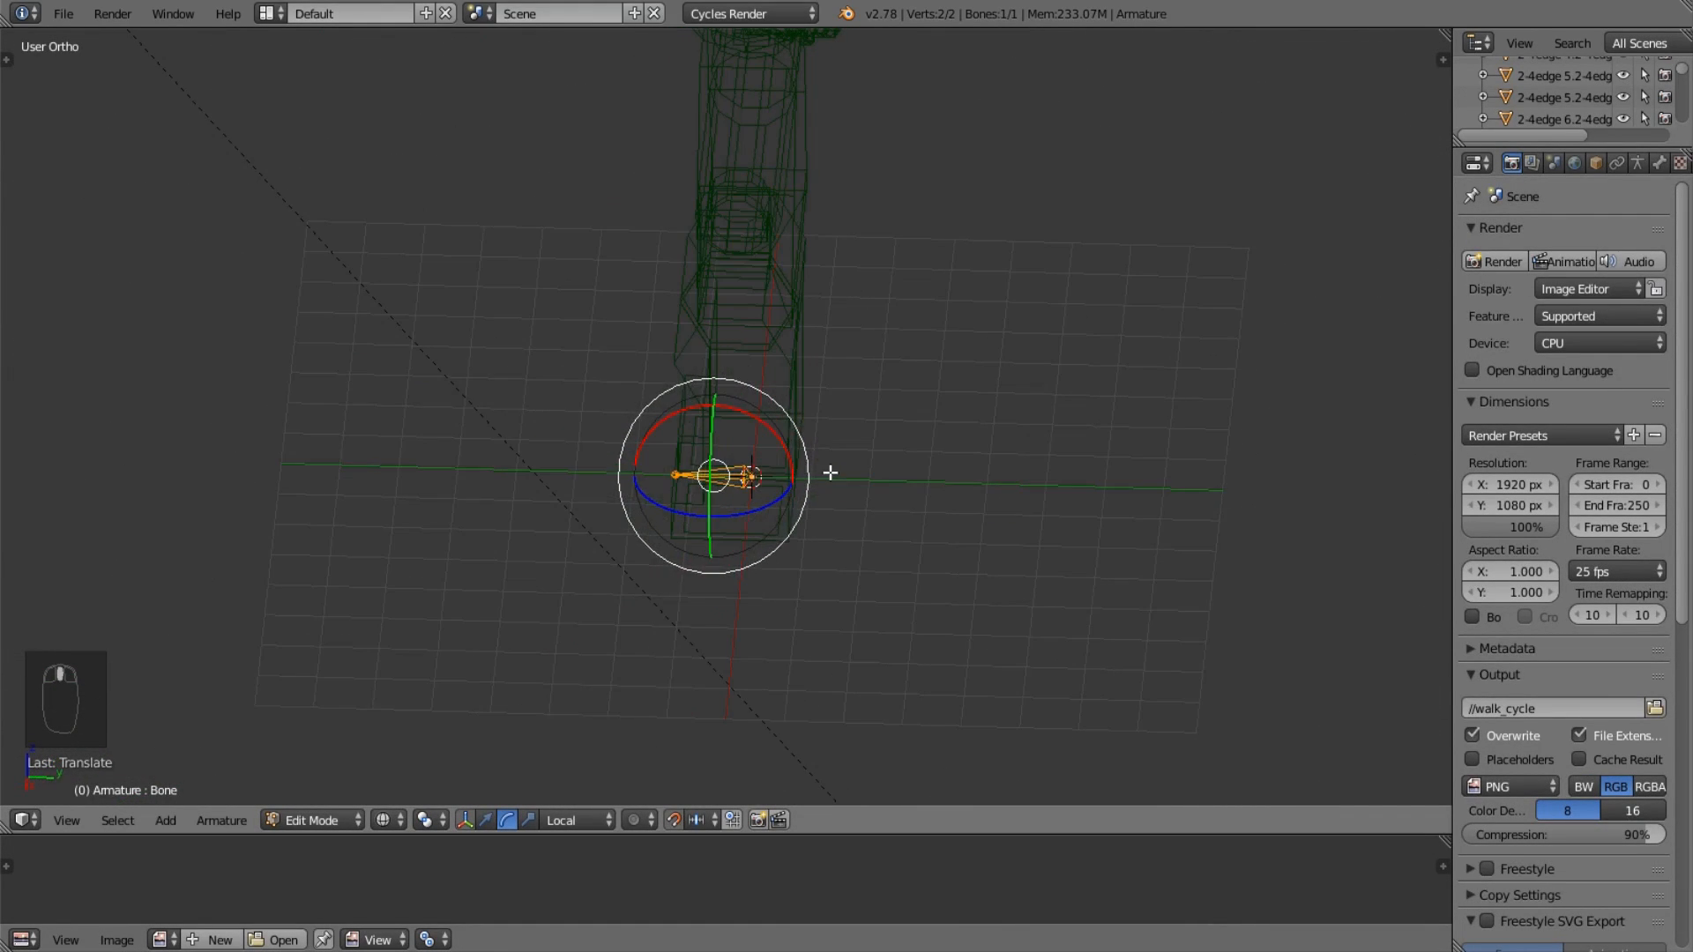
key(KP_3)
scroll(829, 472, up, 3)
shift+middle_drag(828, 374, 770, 516)
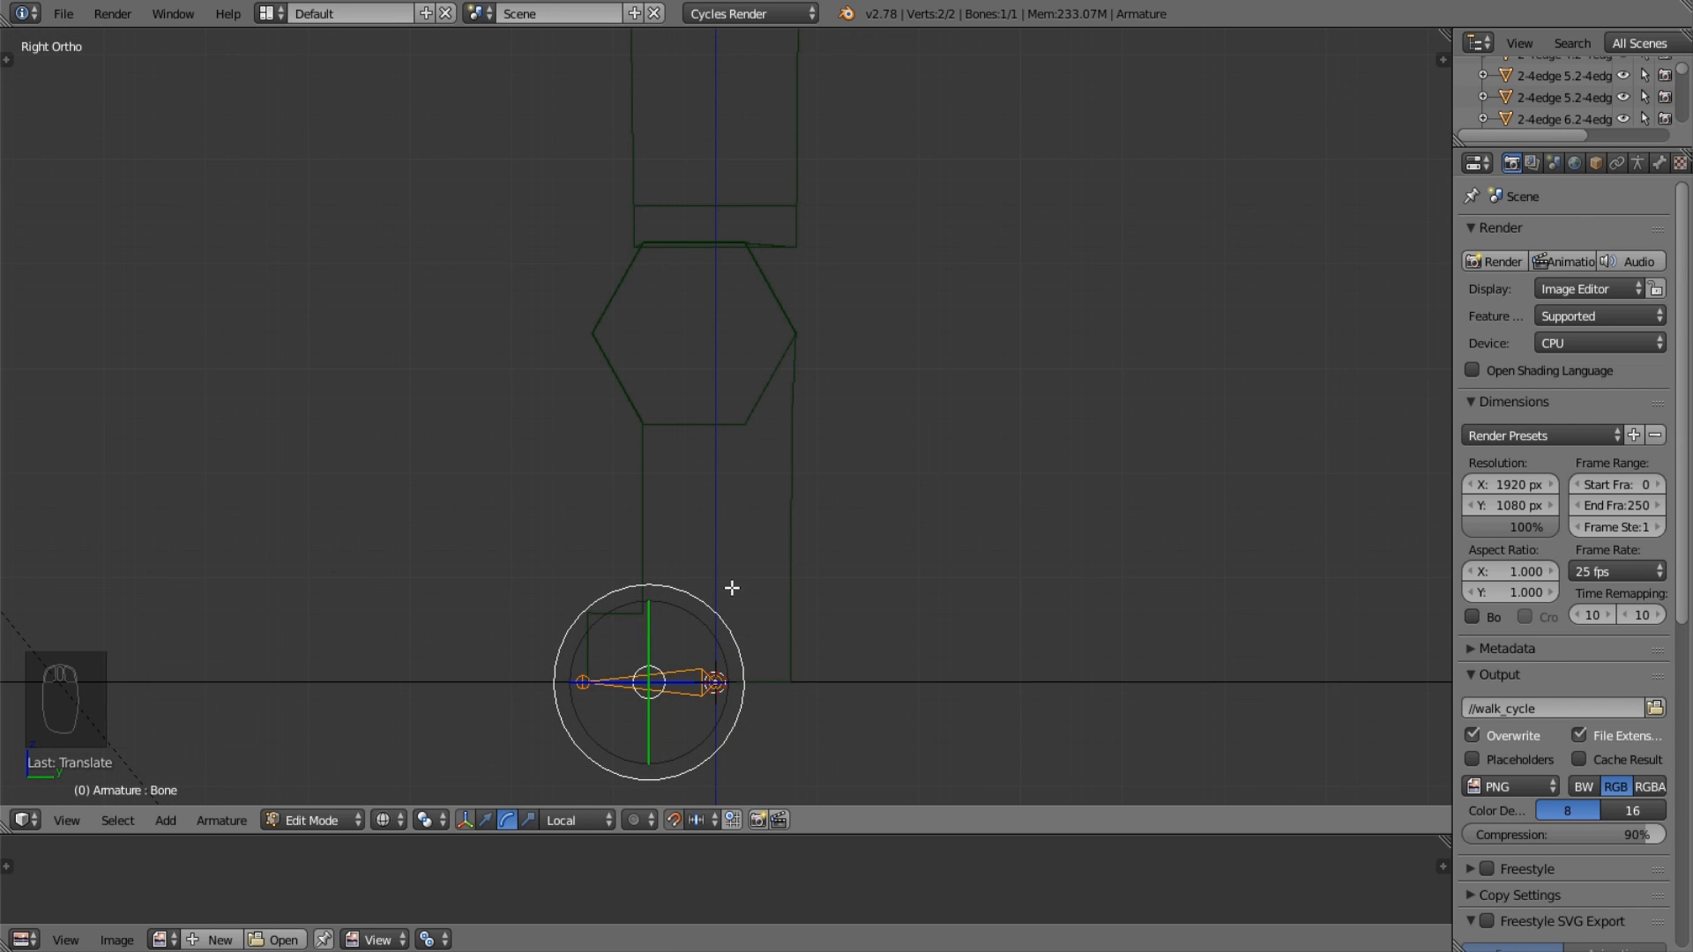
scroll(737, 322, down, 2)
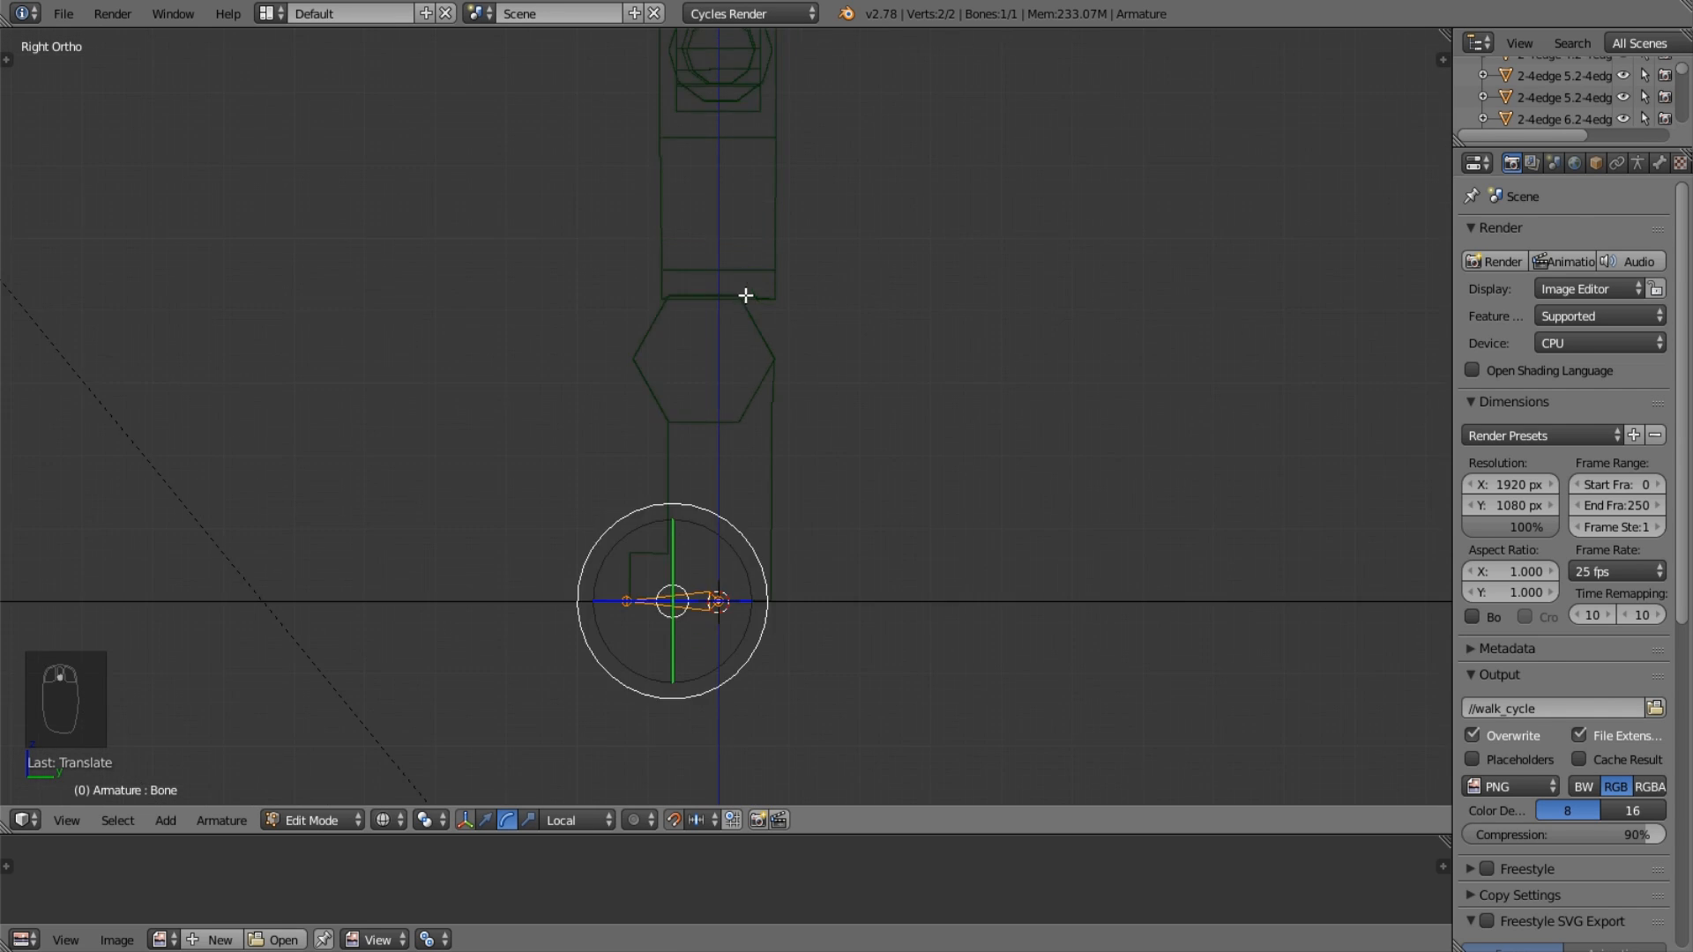
Leave Edit Mode with everything deselected, reselect the armature and reopen it in Edit Mode.
key(Tab)
key(a)
key(a)
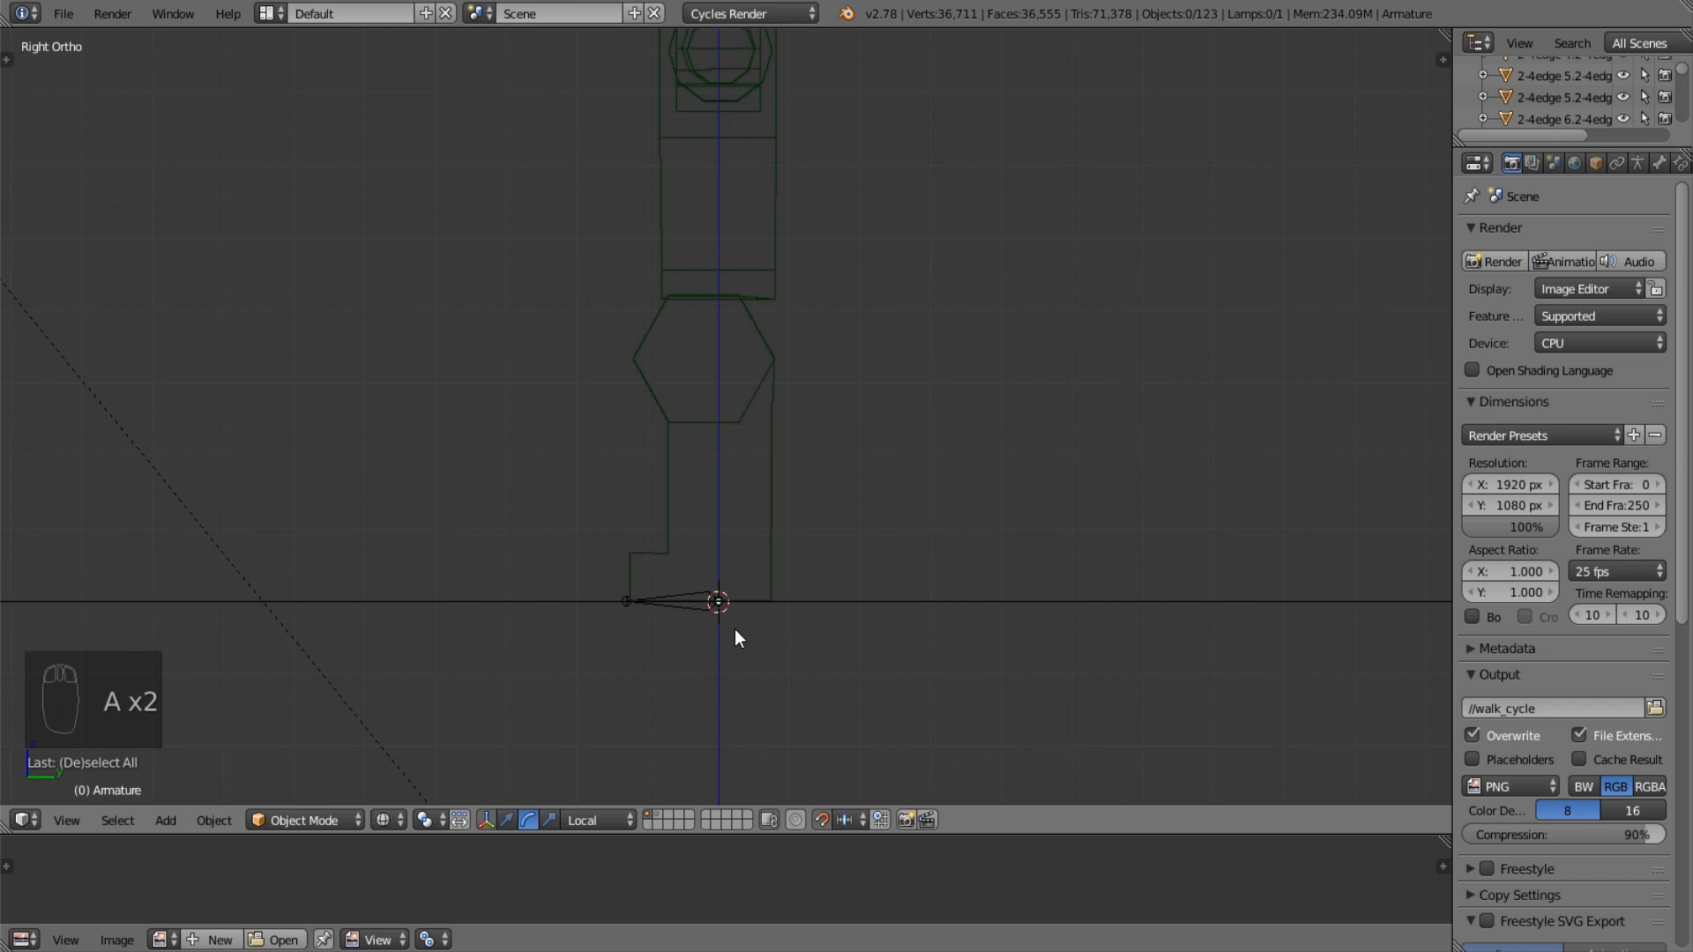
scroll(695, 494, up, 5)
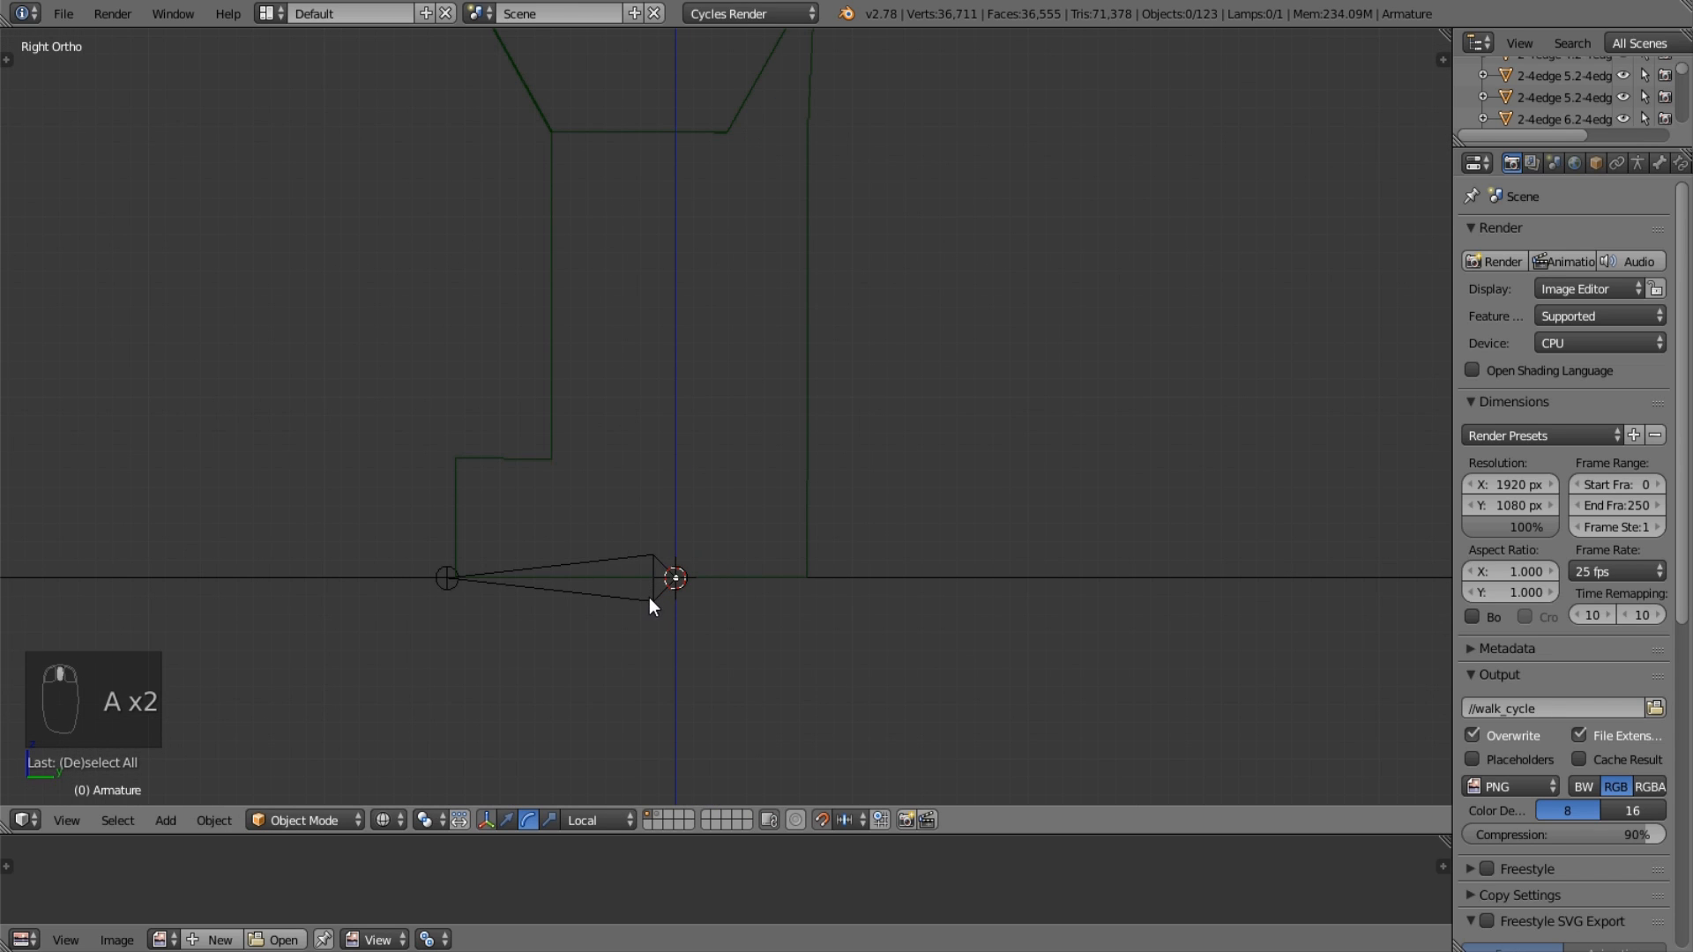
right_click(649, 596)
key(Tab)
key(a)
key(a)
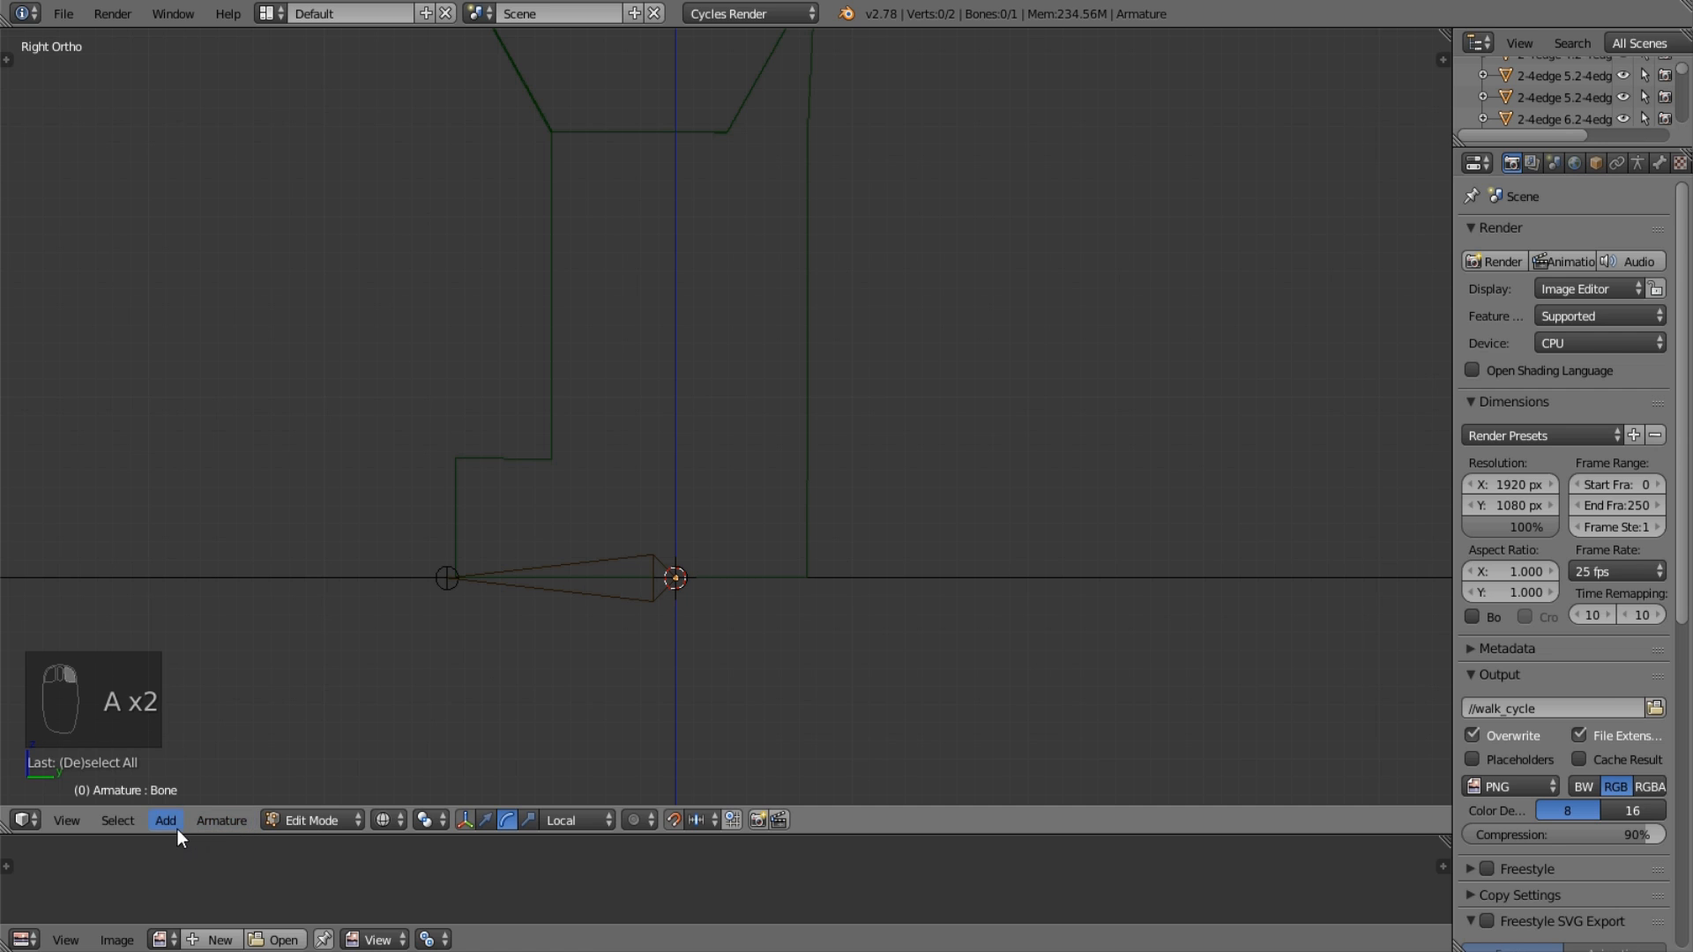
Duplicate the root bone and place the copy above the hips at the lower torso.
right_click(617, 567)
scroll(717, 419, down, 3)
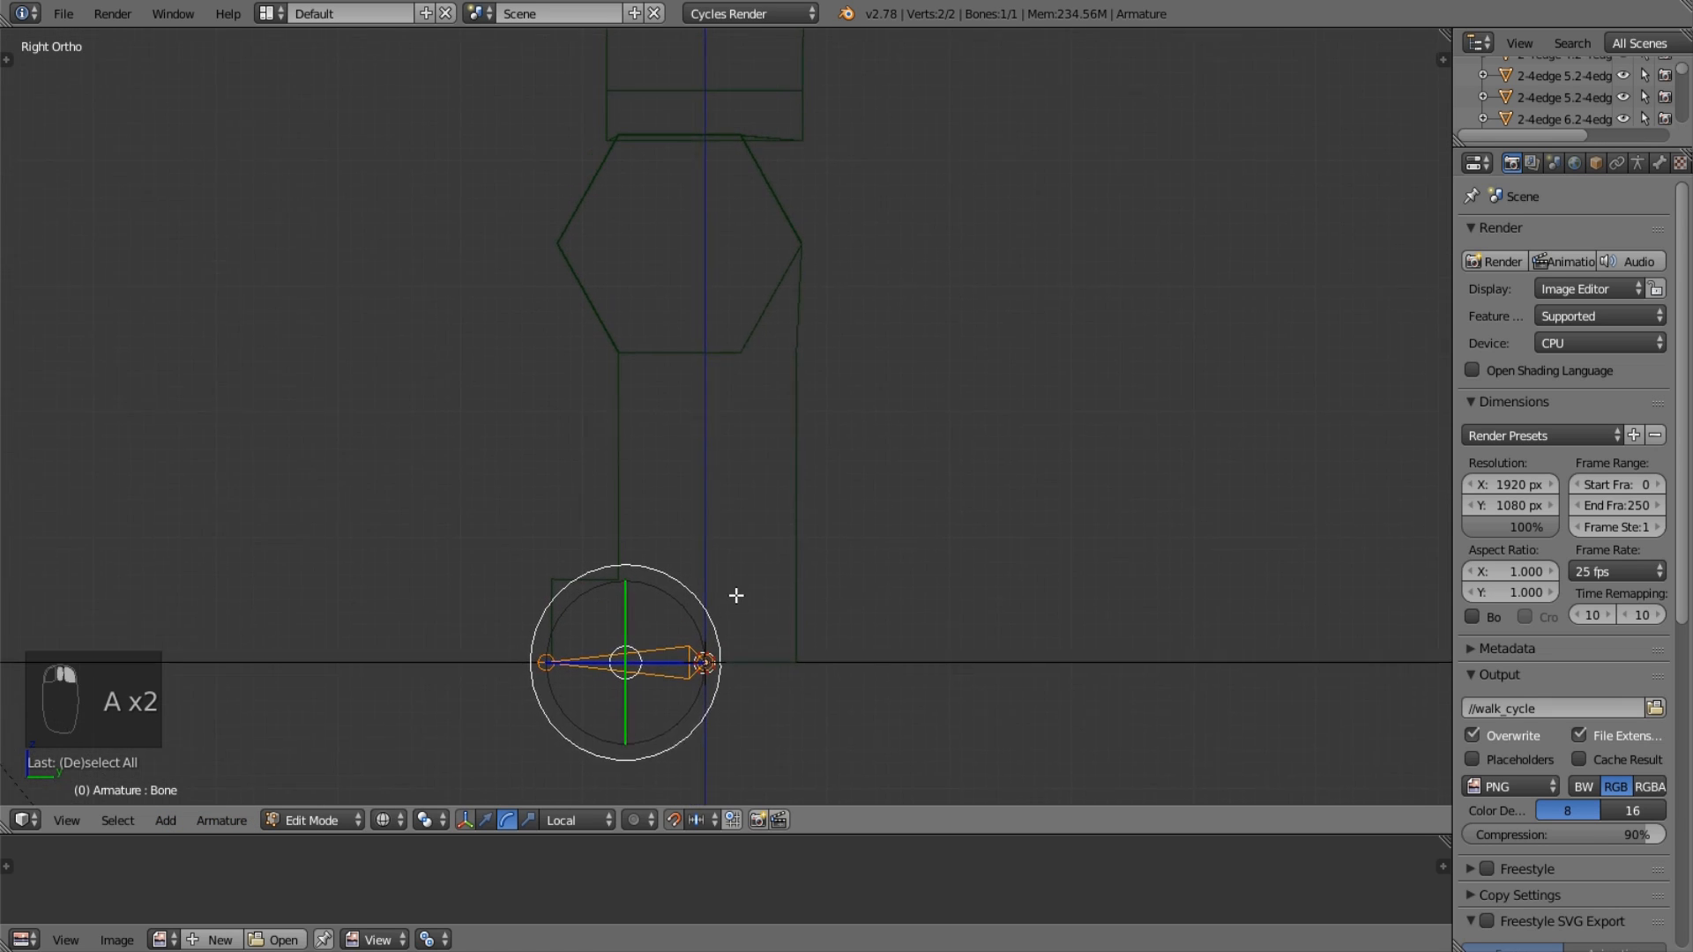
key(shift+d)
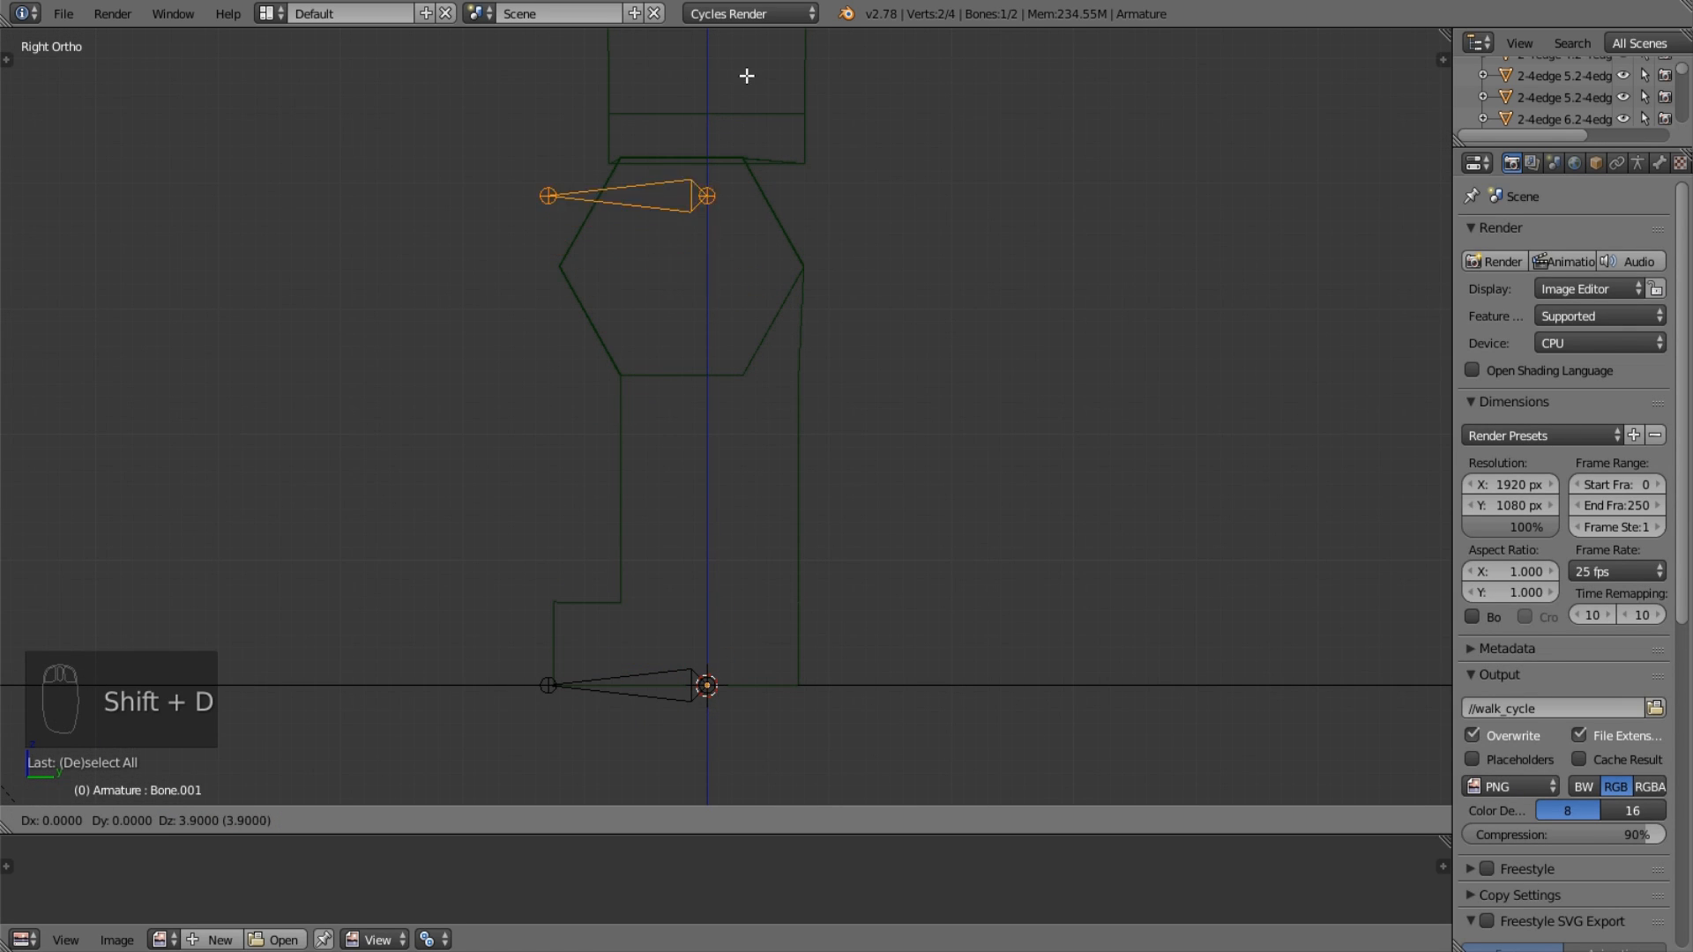
click(742, 780)
shift+middle_drag(768, 629, 718, 344)
scroll(675, 347, up, 2)
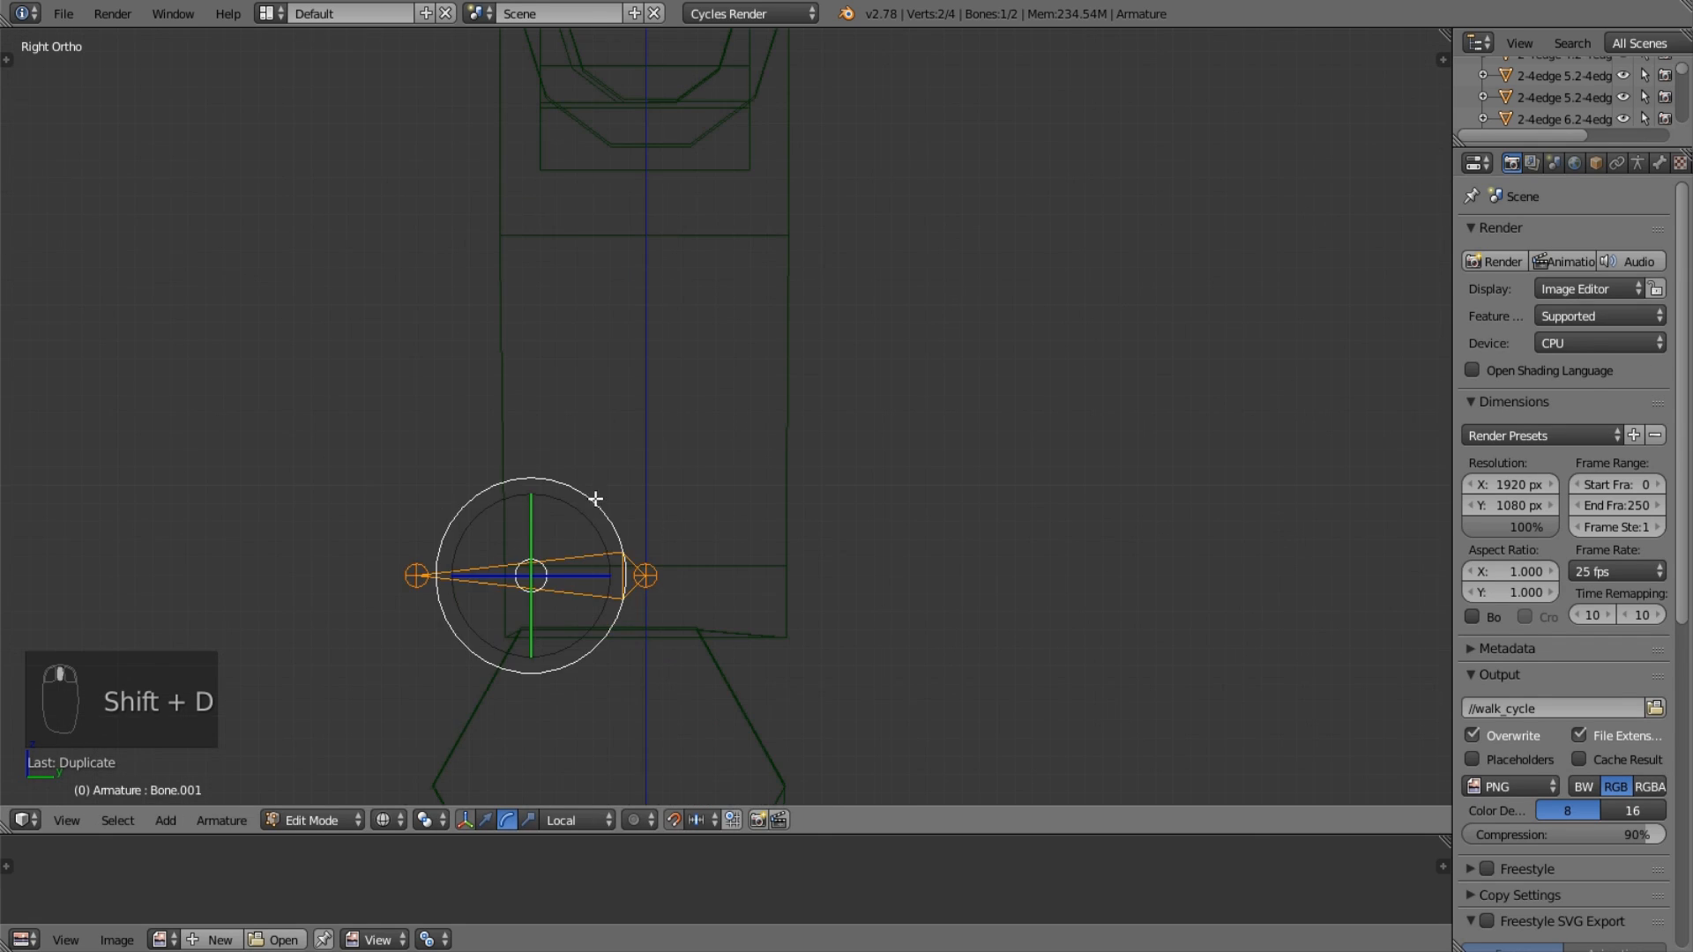
Rotate the duplicated bone upright and shift it about 0.66 along Y onto the vertical centre axis.
drag(595, 507, 589, 622)
key(g)
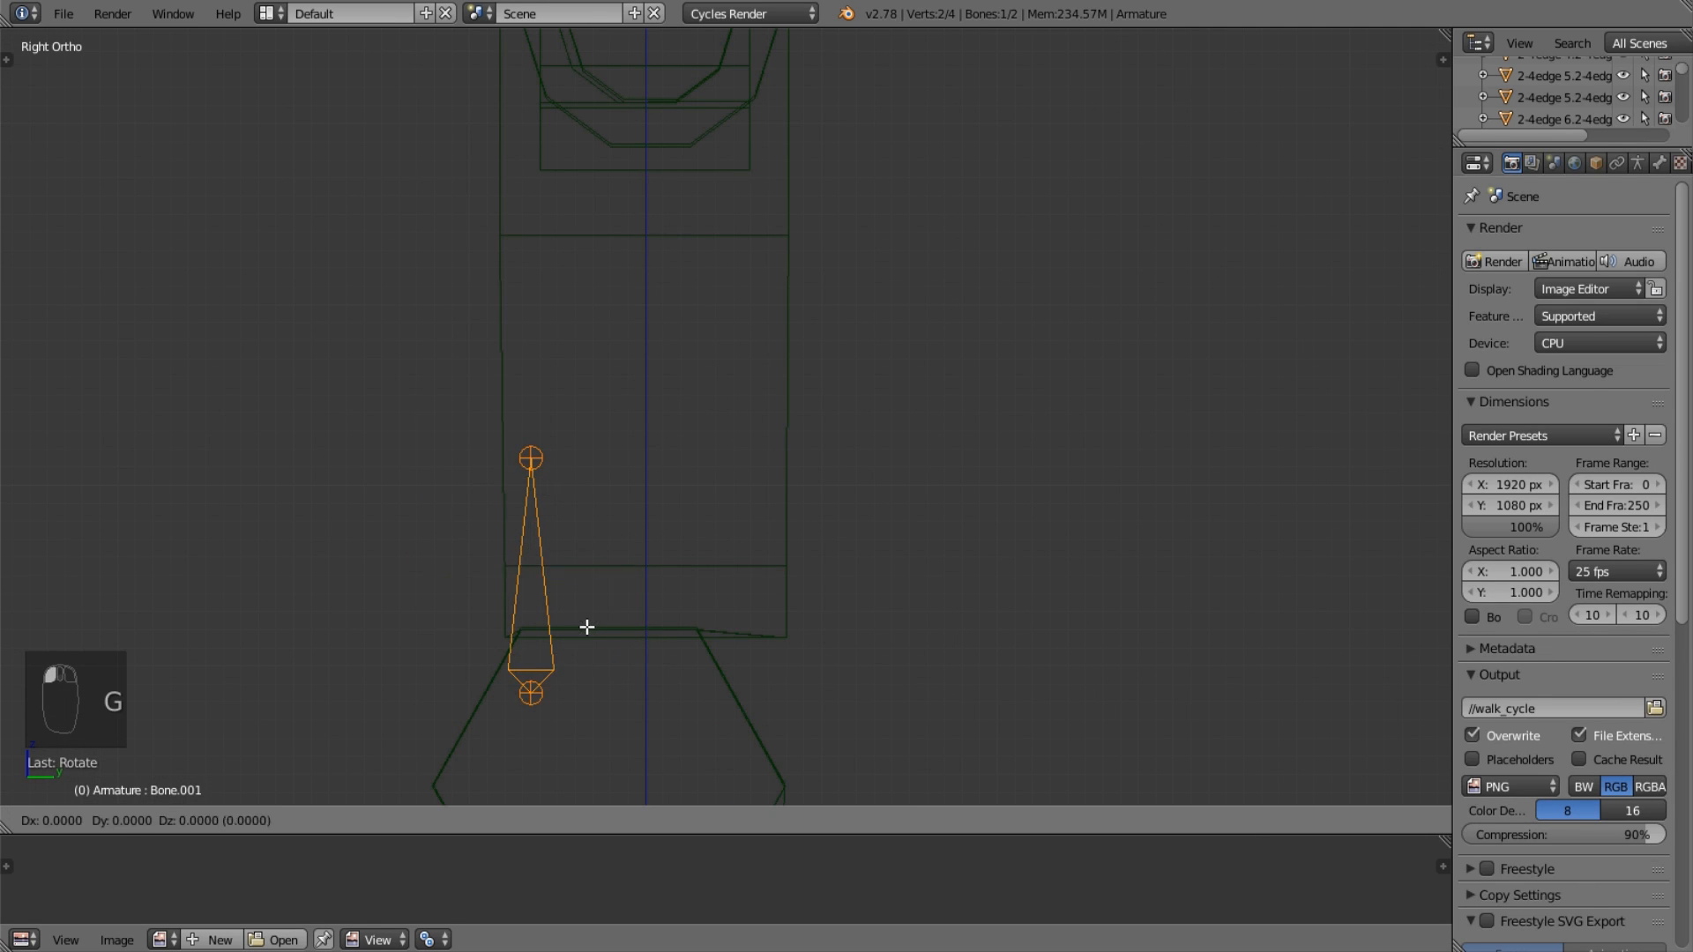
key(y)
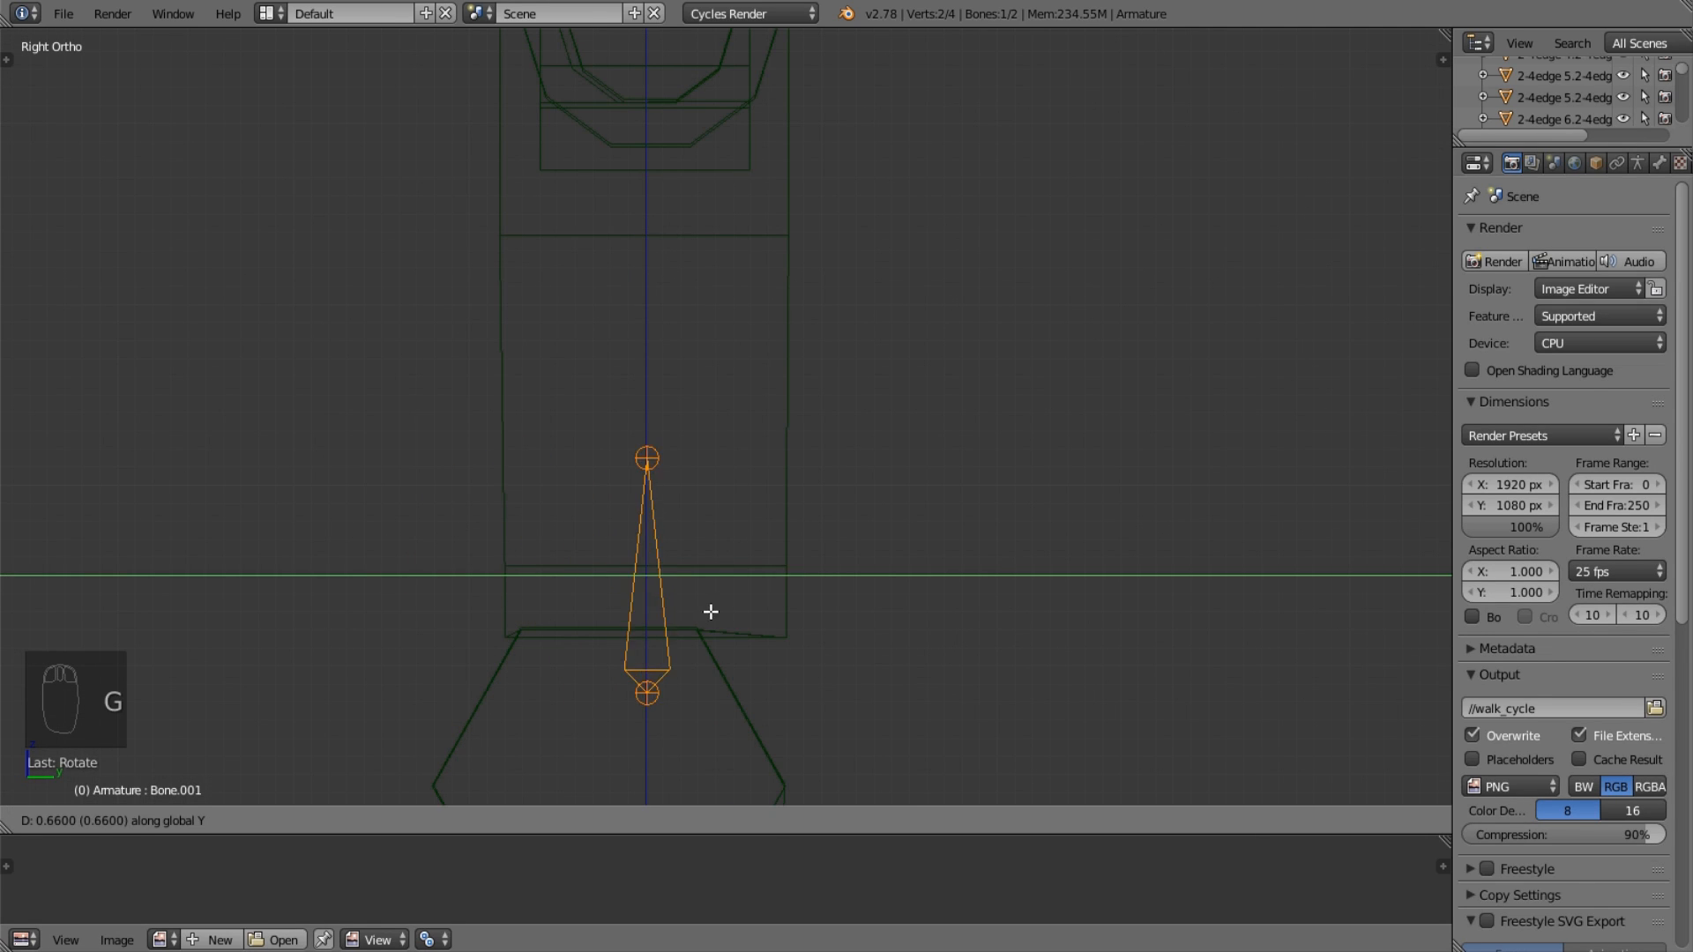
Move the upright bone along Z so its base joint meets the lower horizontal edge of the torso.
key(g)
key(z)
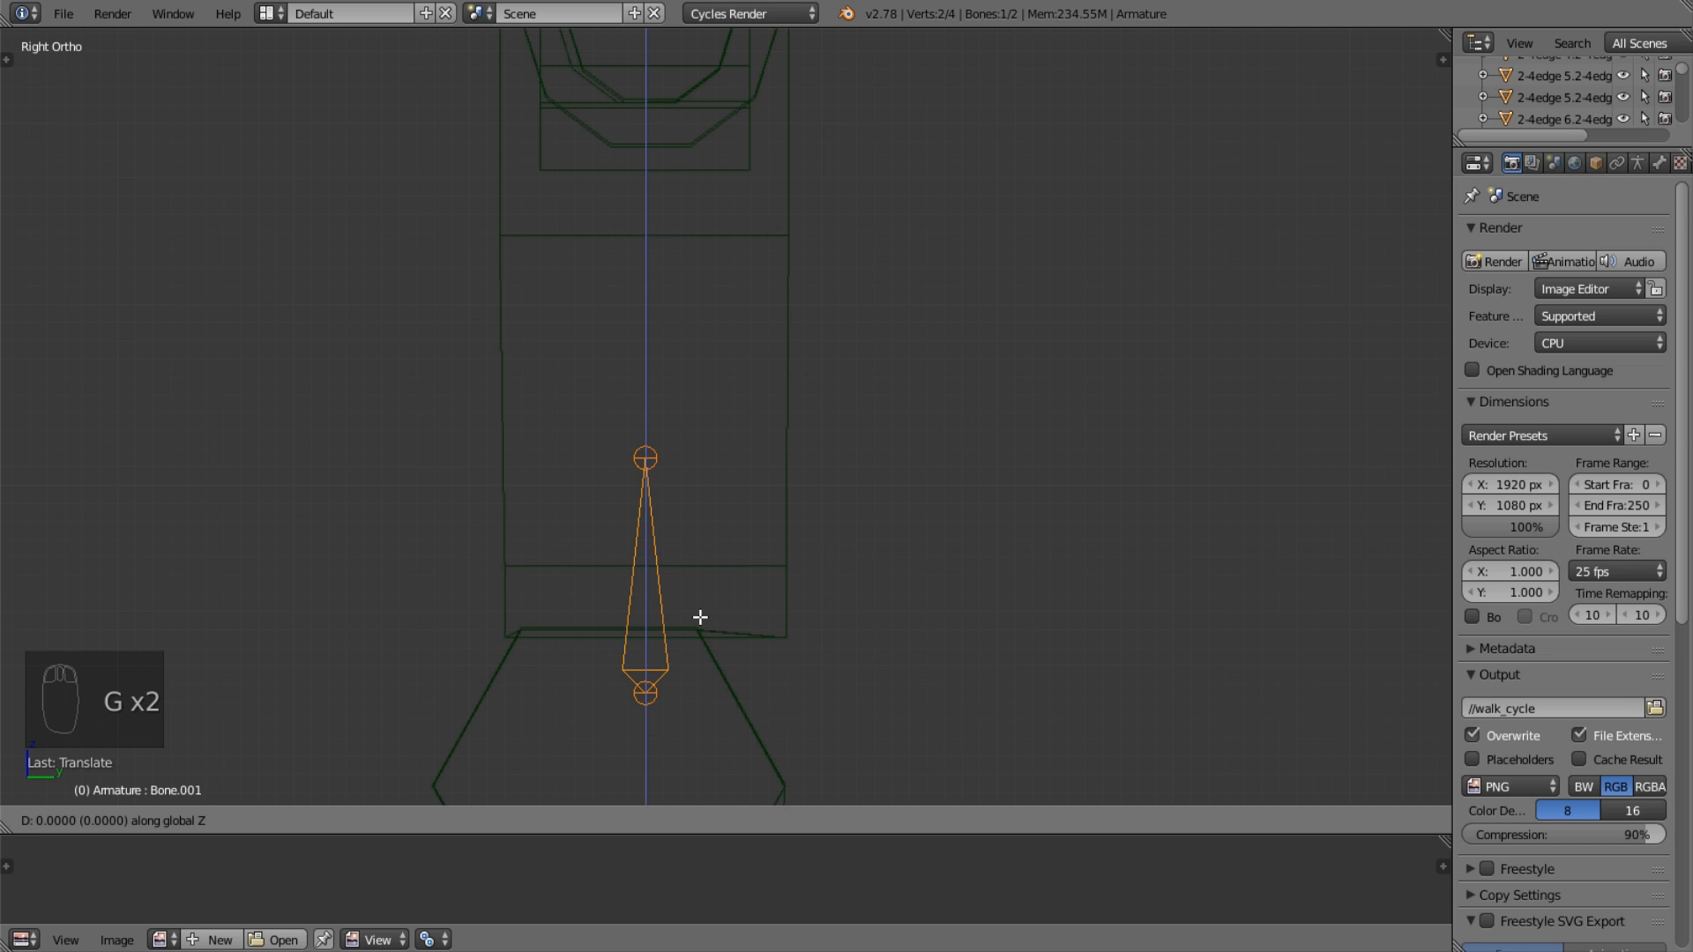
click(767, 150)
scroll(802, 395, up, 2)
scroll(802, 395, up, 2)
shift+middle_drag(757, 567, 905, 457)
key(g)
key(z)
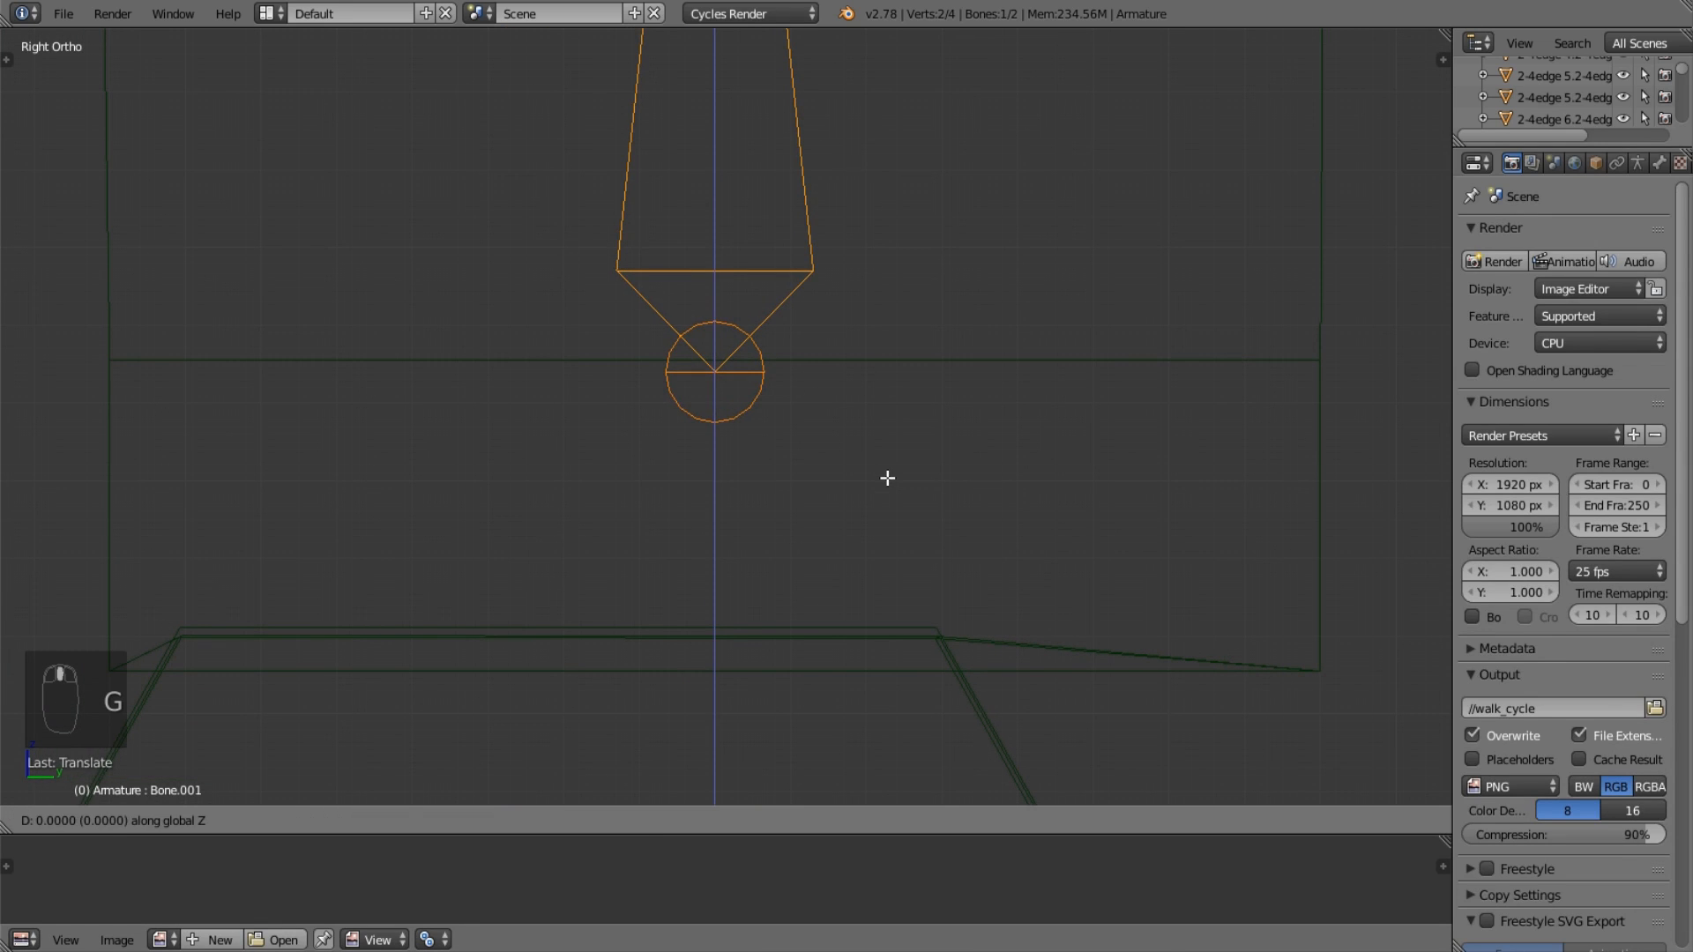
click(903, 375)
Fine-tune the torso bone's height along Z so its base joint lies exactly on the torso edge.
scroll(891, 366, up, 10)
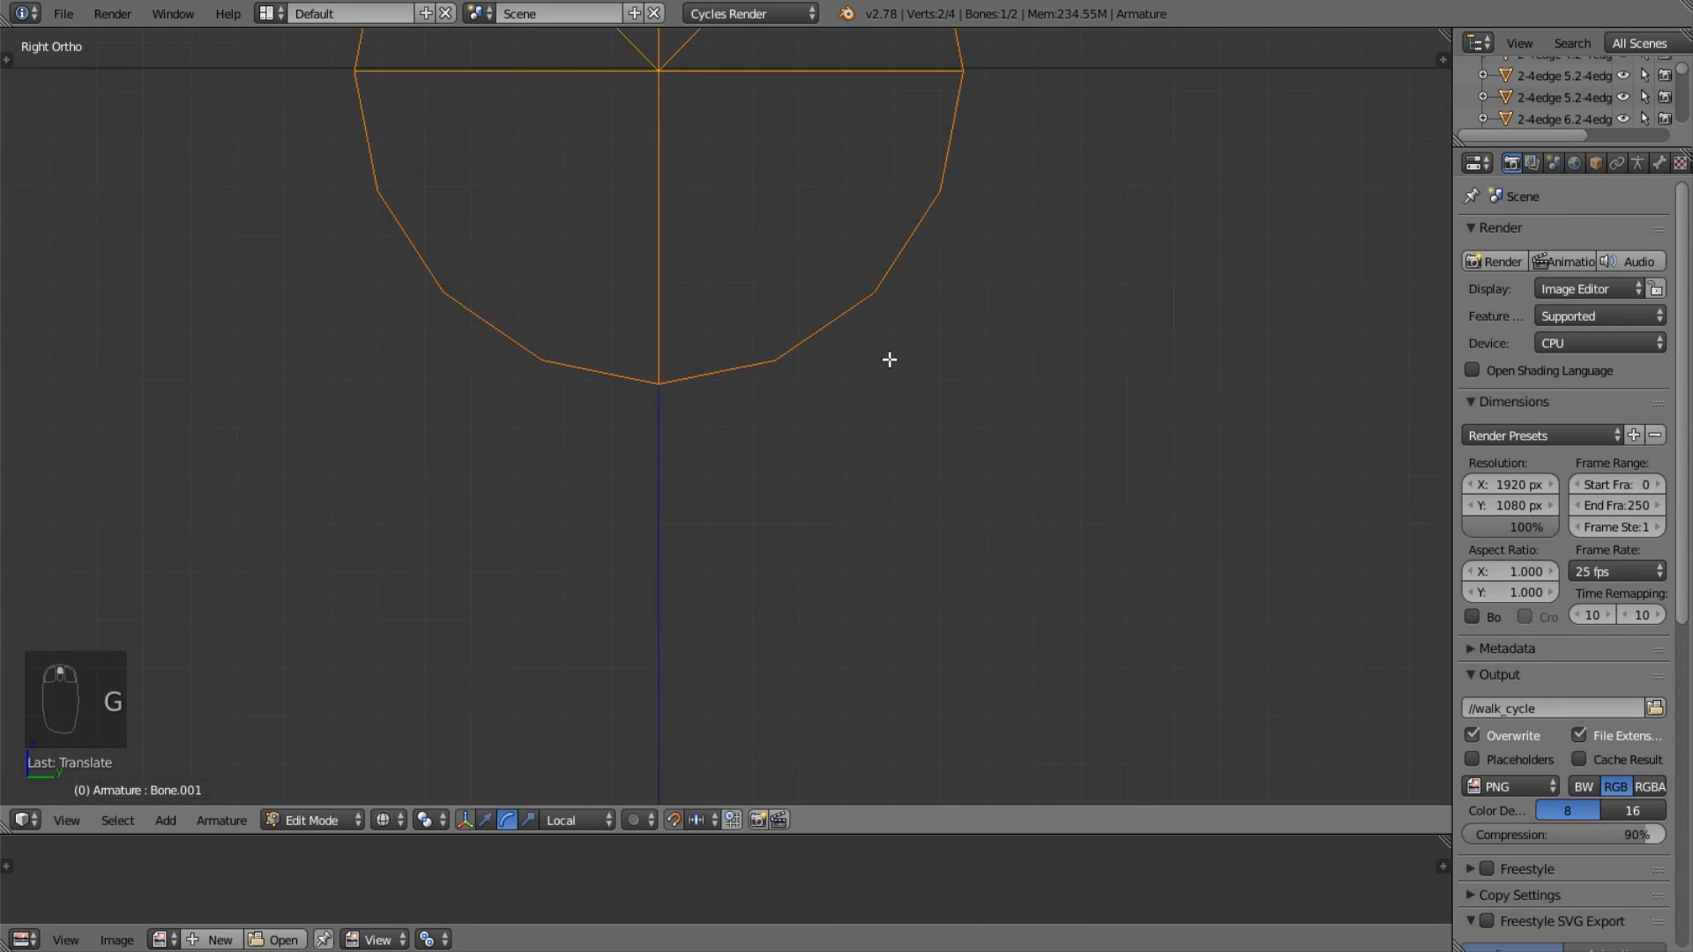
scroll(993, 538, up, 2)
key(g)
key(z)
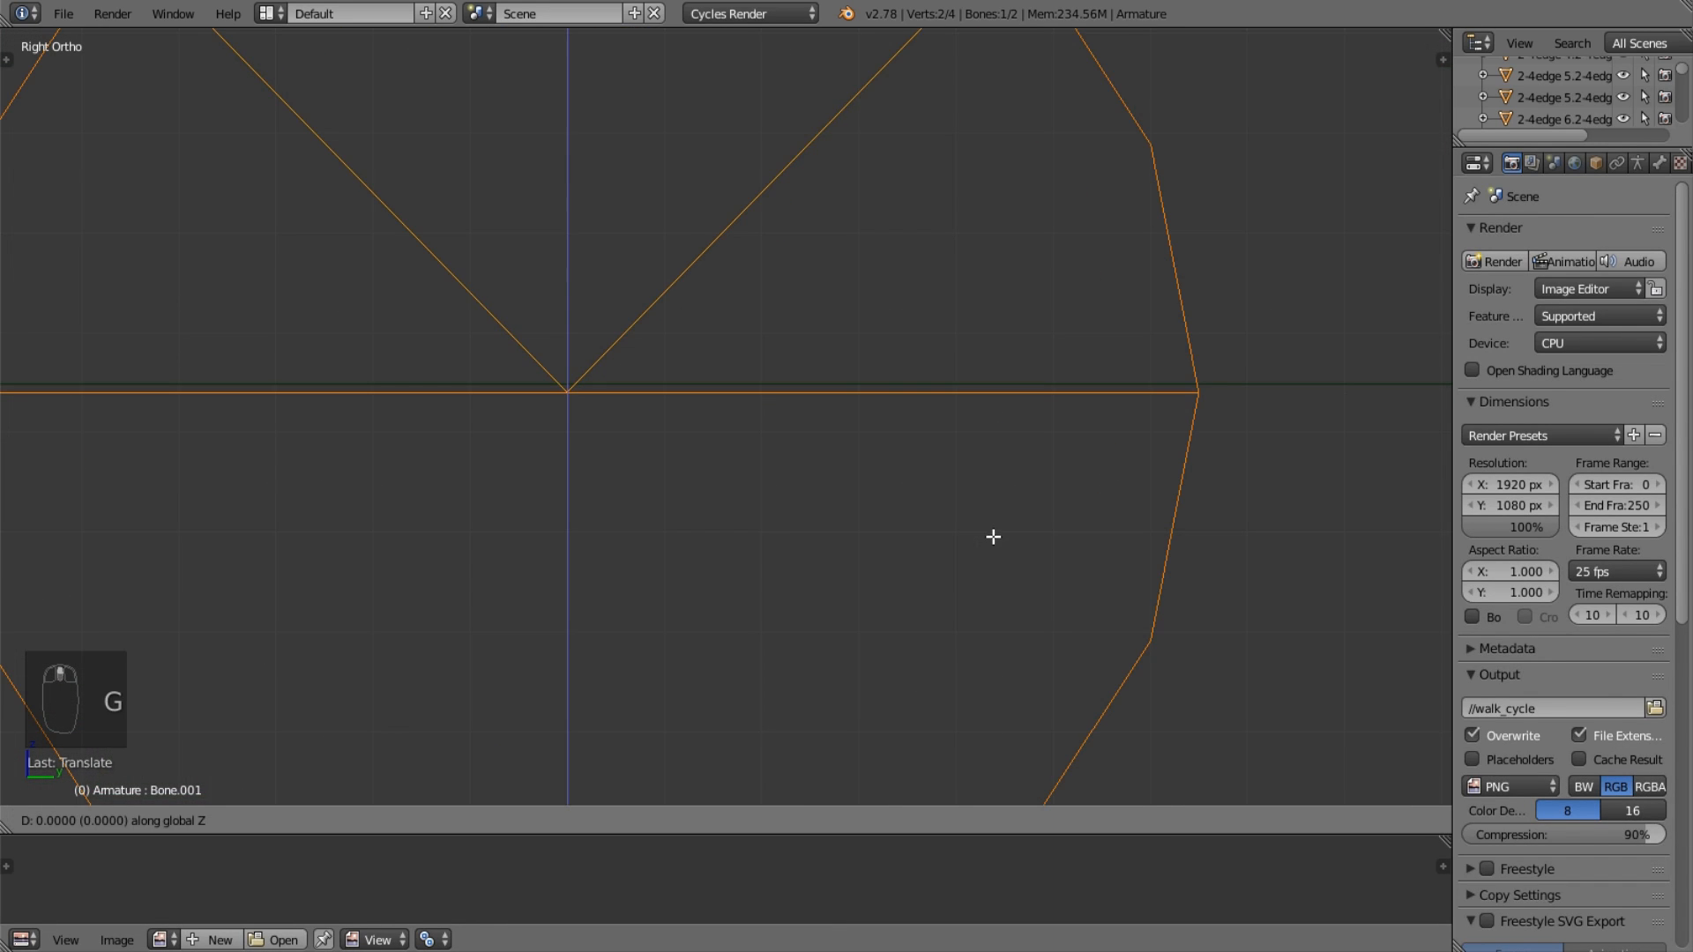
click(996, 450)
Raise the torso bone's upper joint along Z to the horizontal edge below the arms.
scroll(891, 414, down, 10)
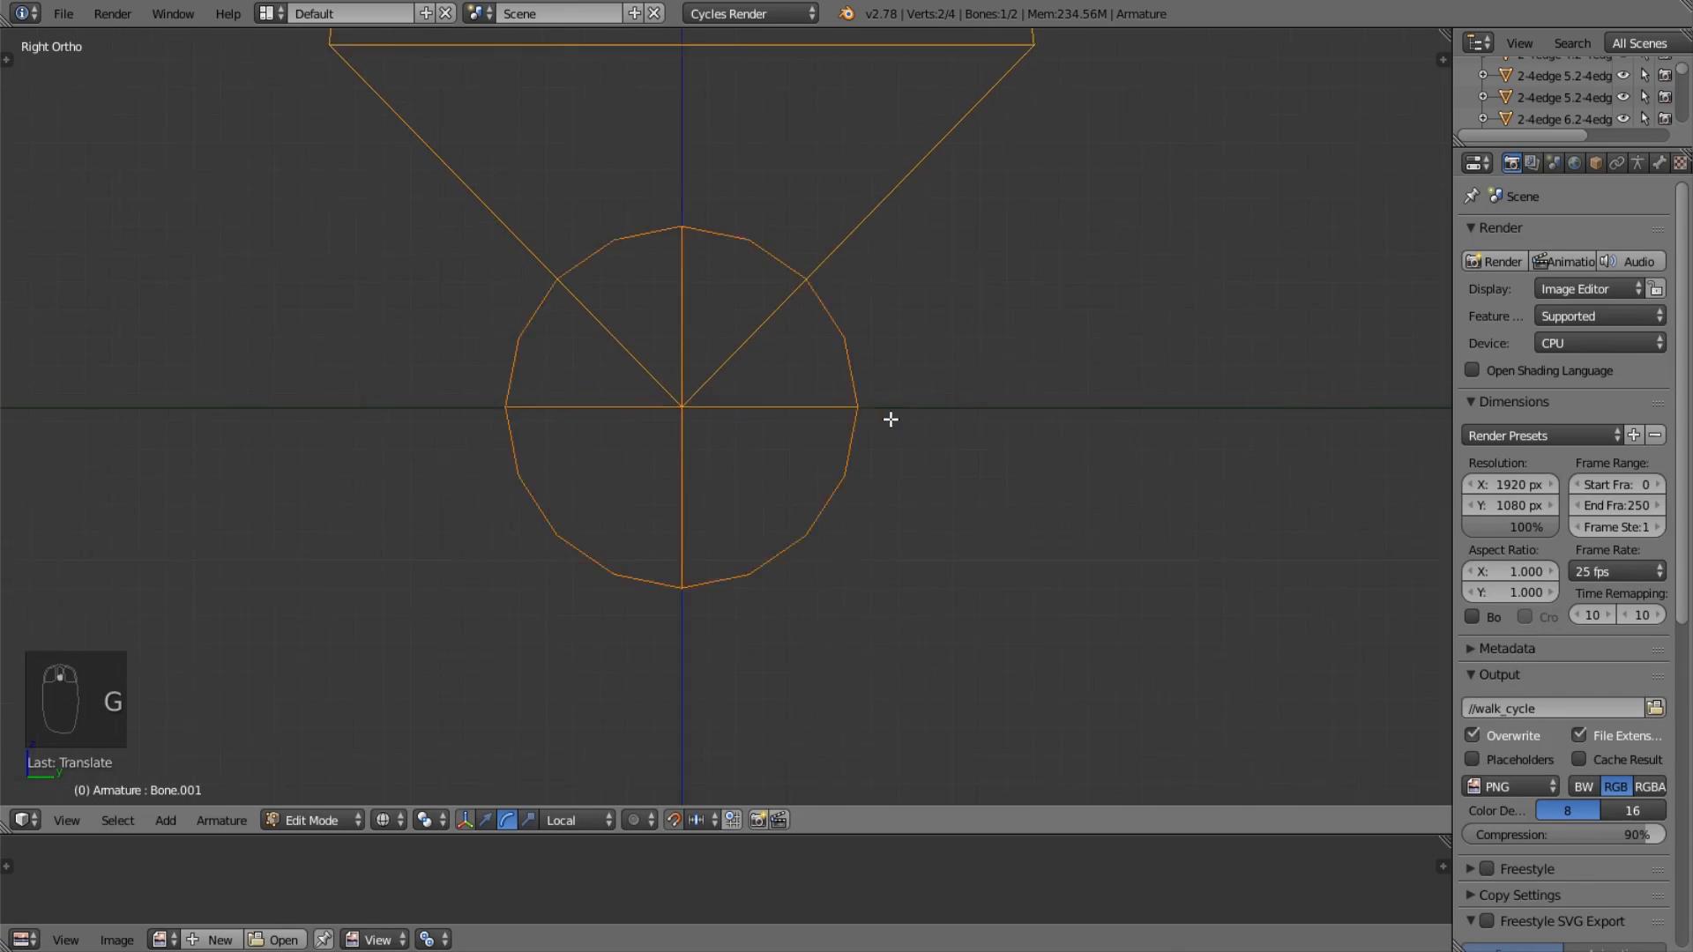
shift+middle_drag(818, 339, 786, 570)
scroll(710, 556, up, 7)
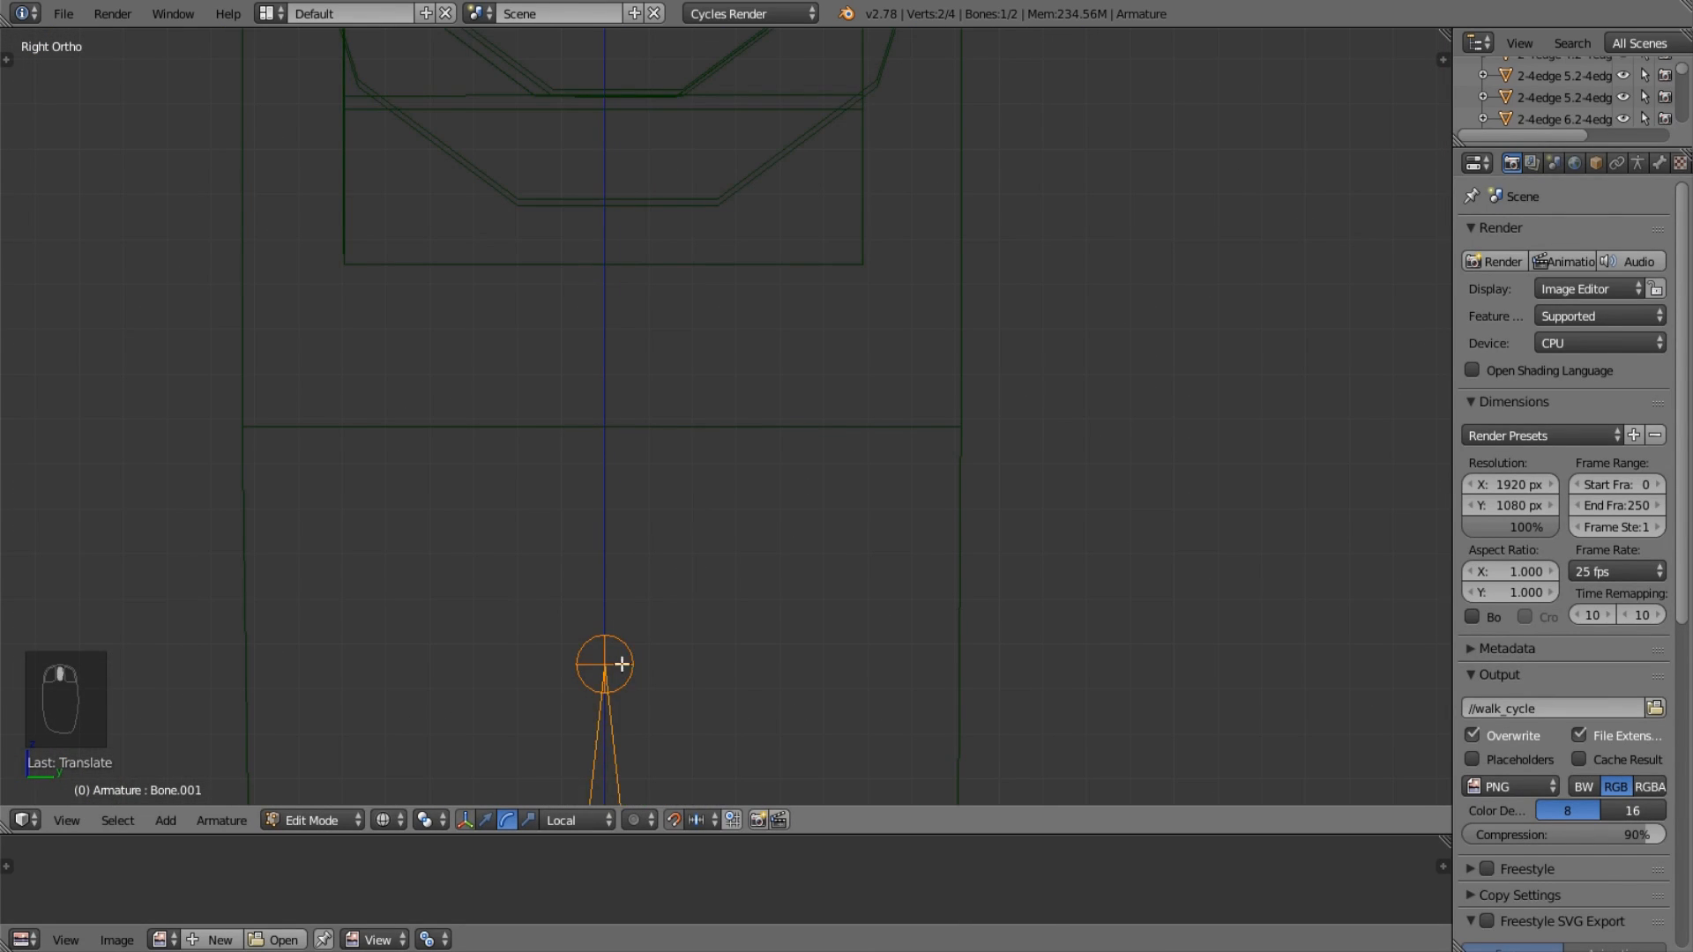
right_click(623, 664)
key(g)
key(z)
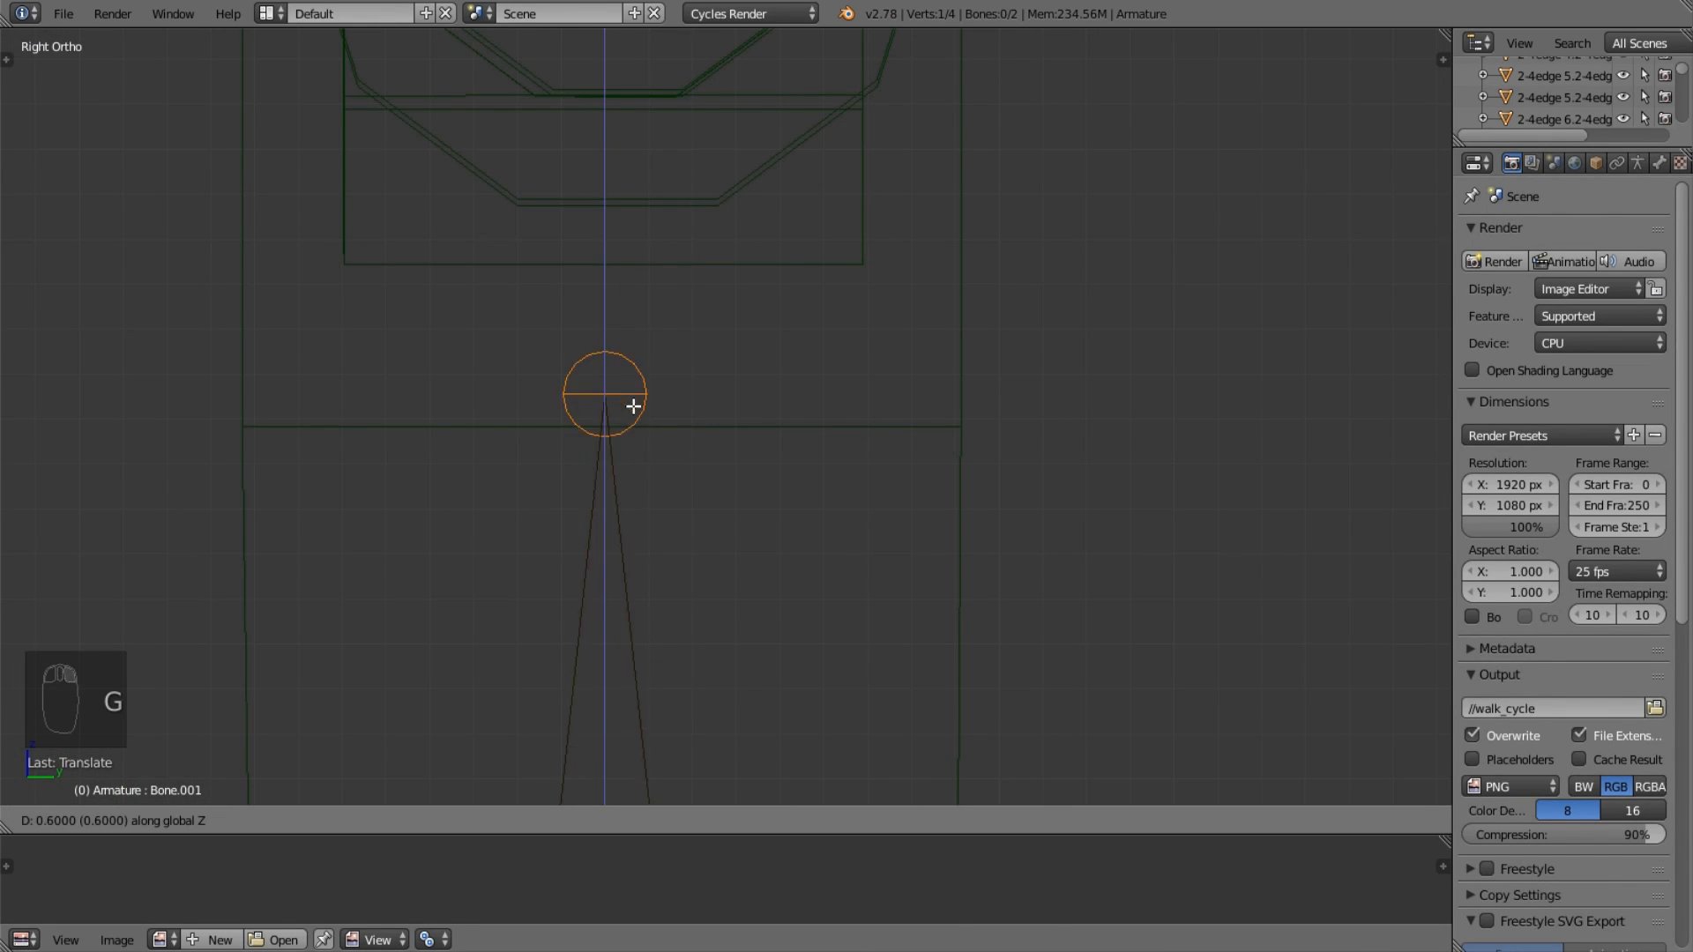
click(632, 515)
In the front view, extrude a second torso bone straight up to the base of the neck.
key(KP_1)
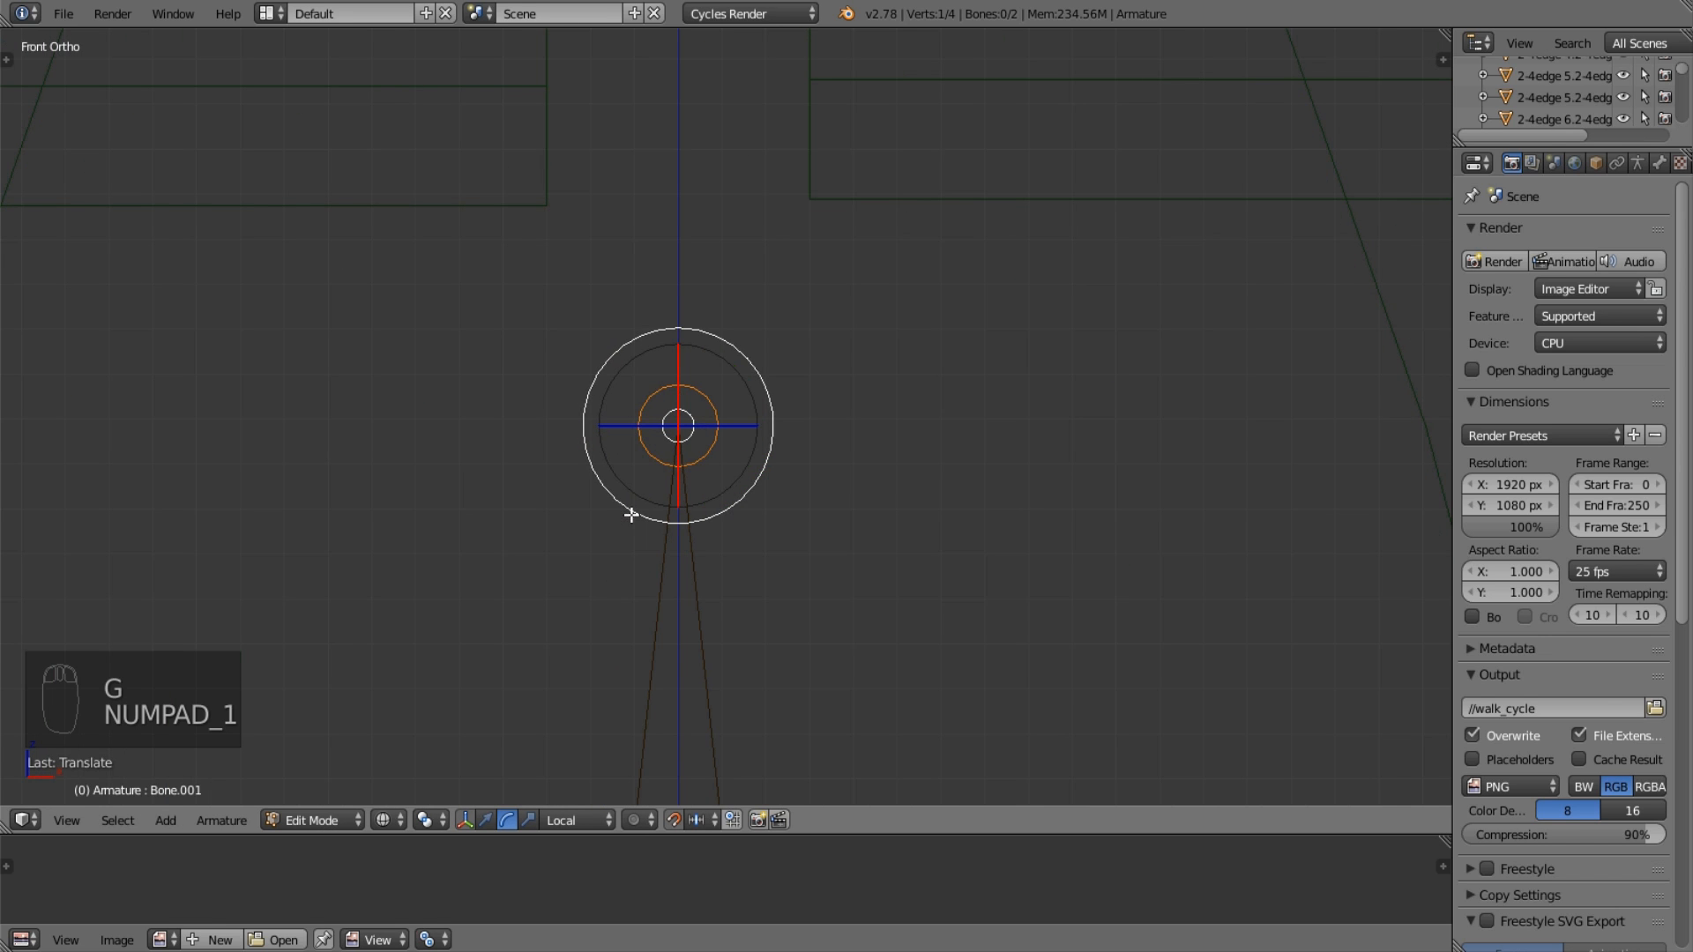
scroll(672, 441, down, 4)
shift+middle_drag(678, 490, 679, 754)
scroll(741, 641, down, 3)
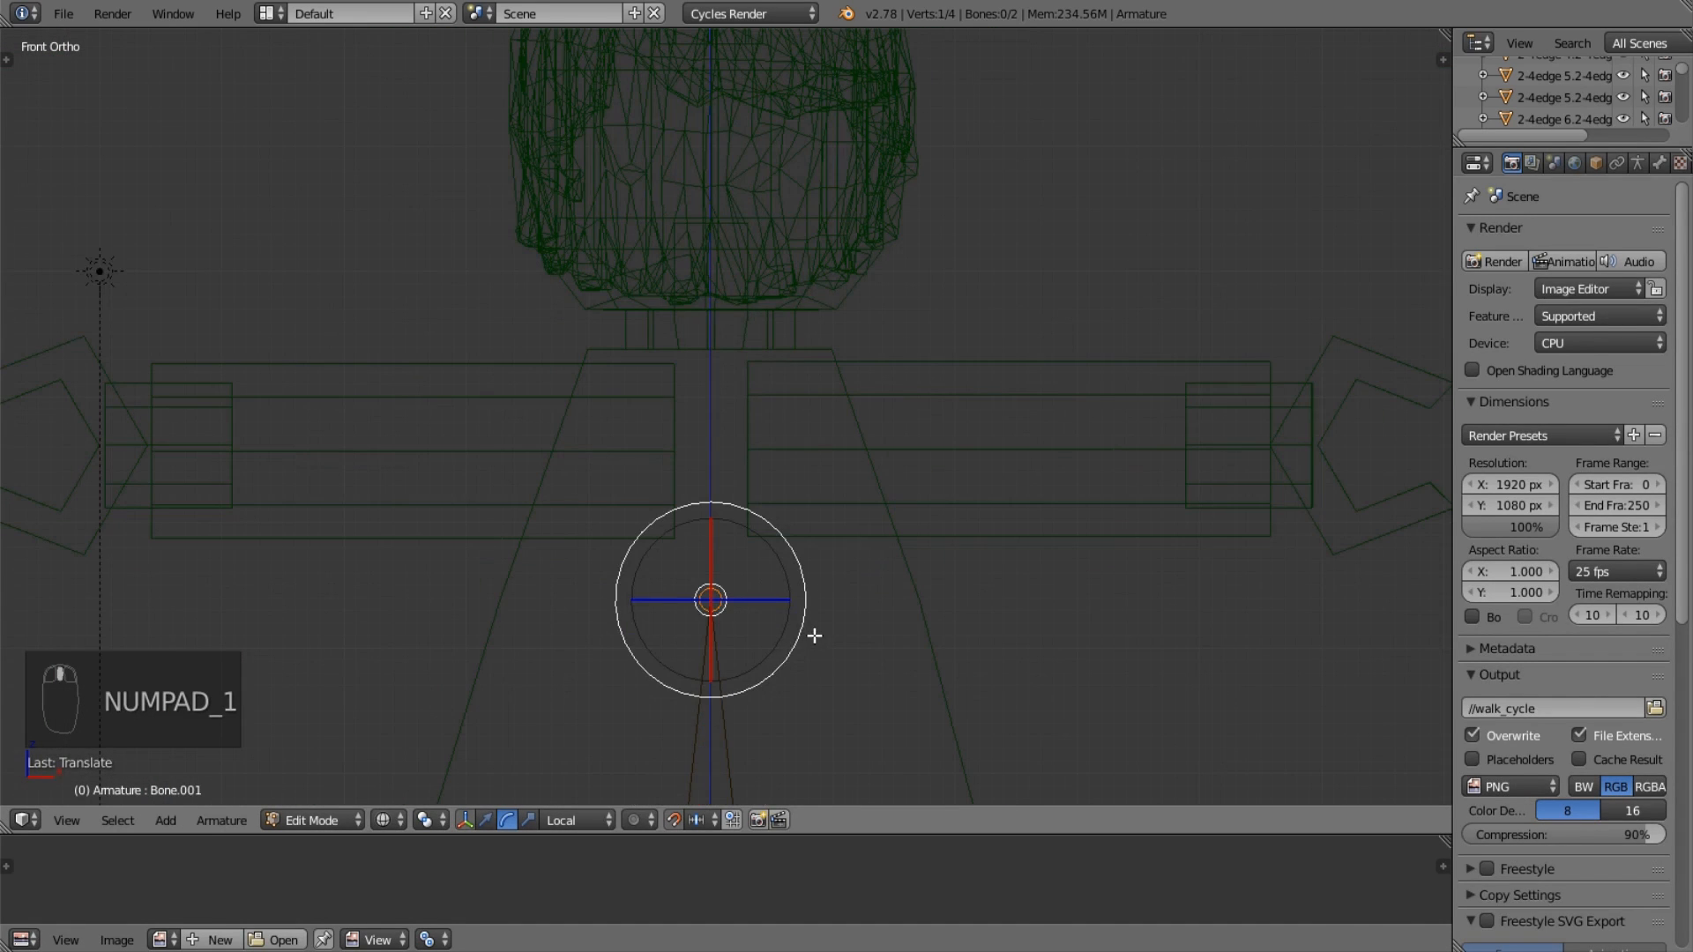
key(e)
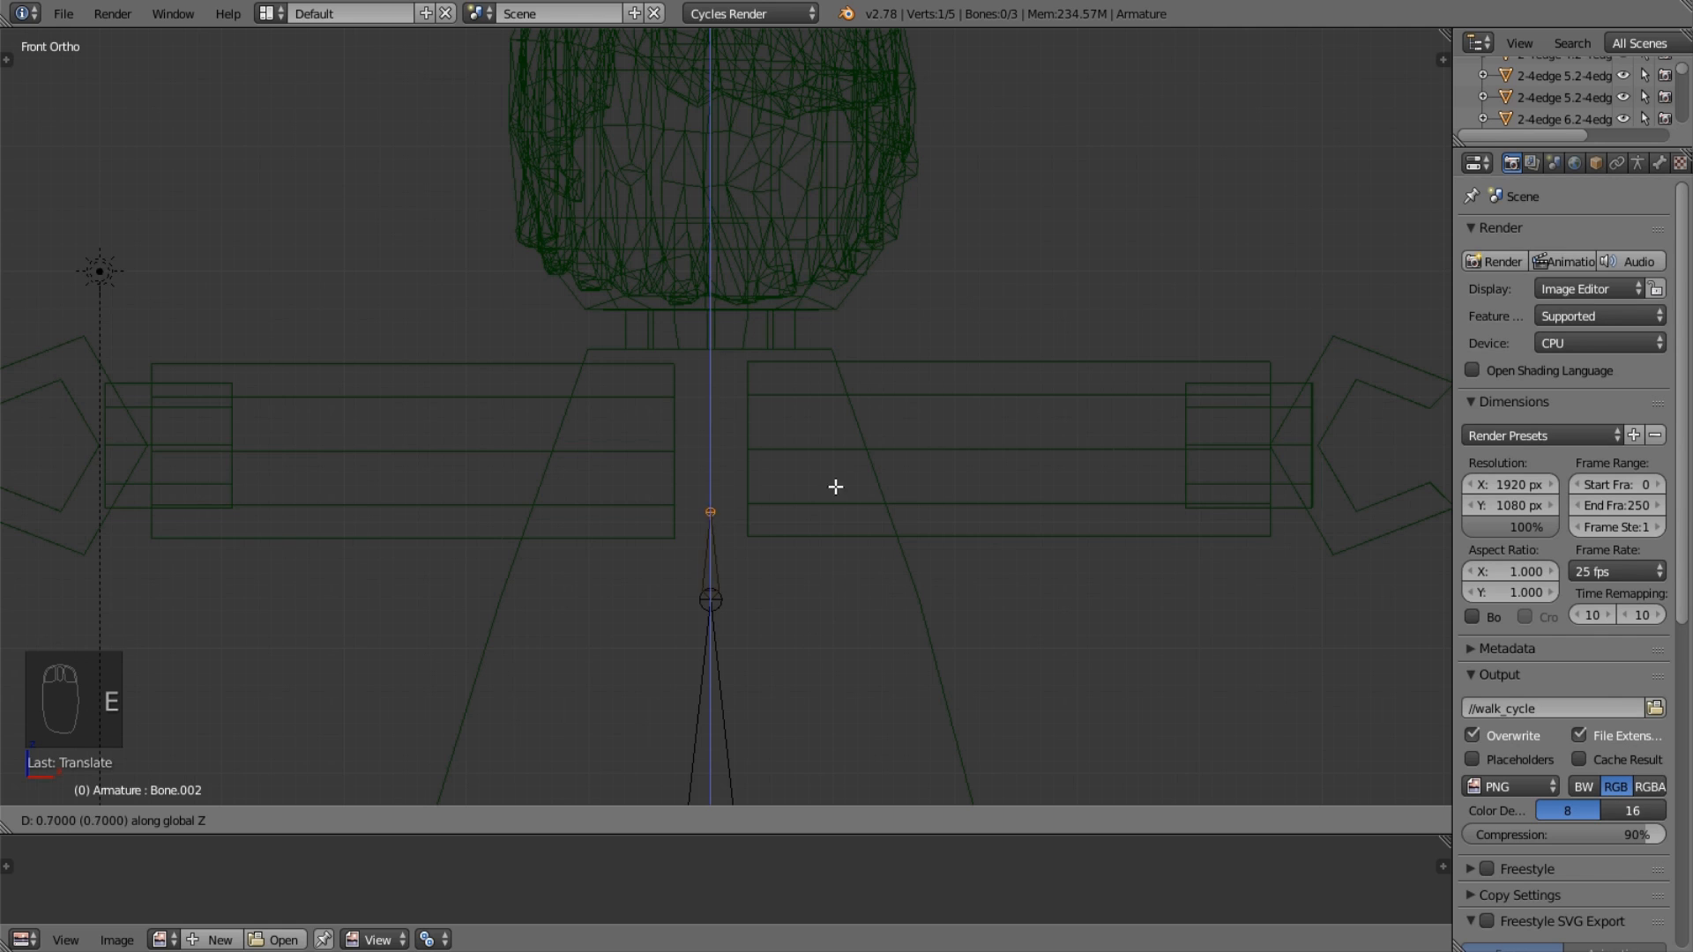
click(850, 385)
Align the second torso bone's upper joint along Z with the top edge of the torso.
middle_drag(832, 616, 714, 401)
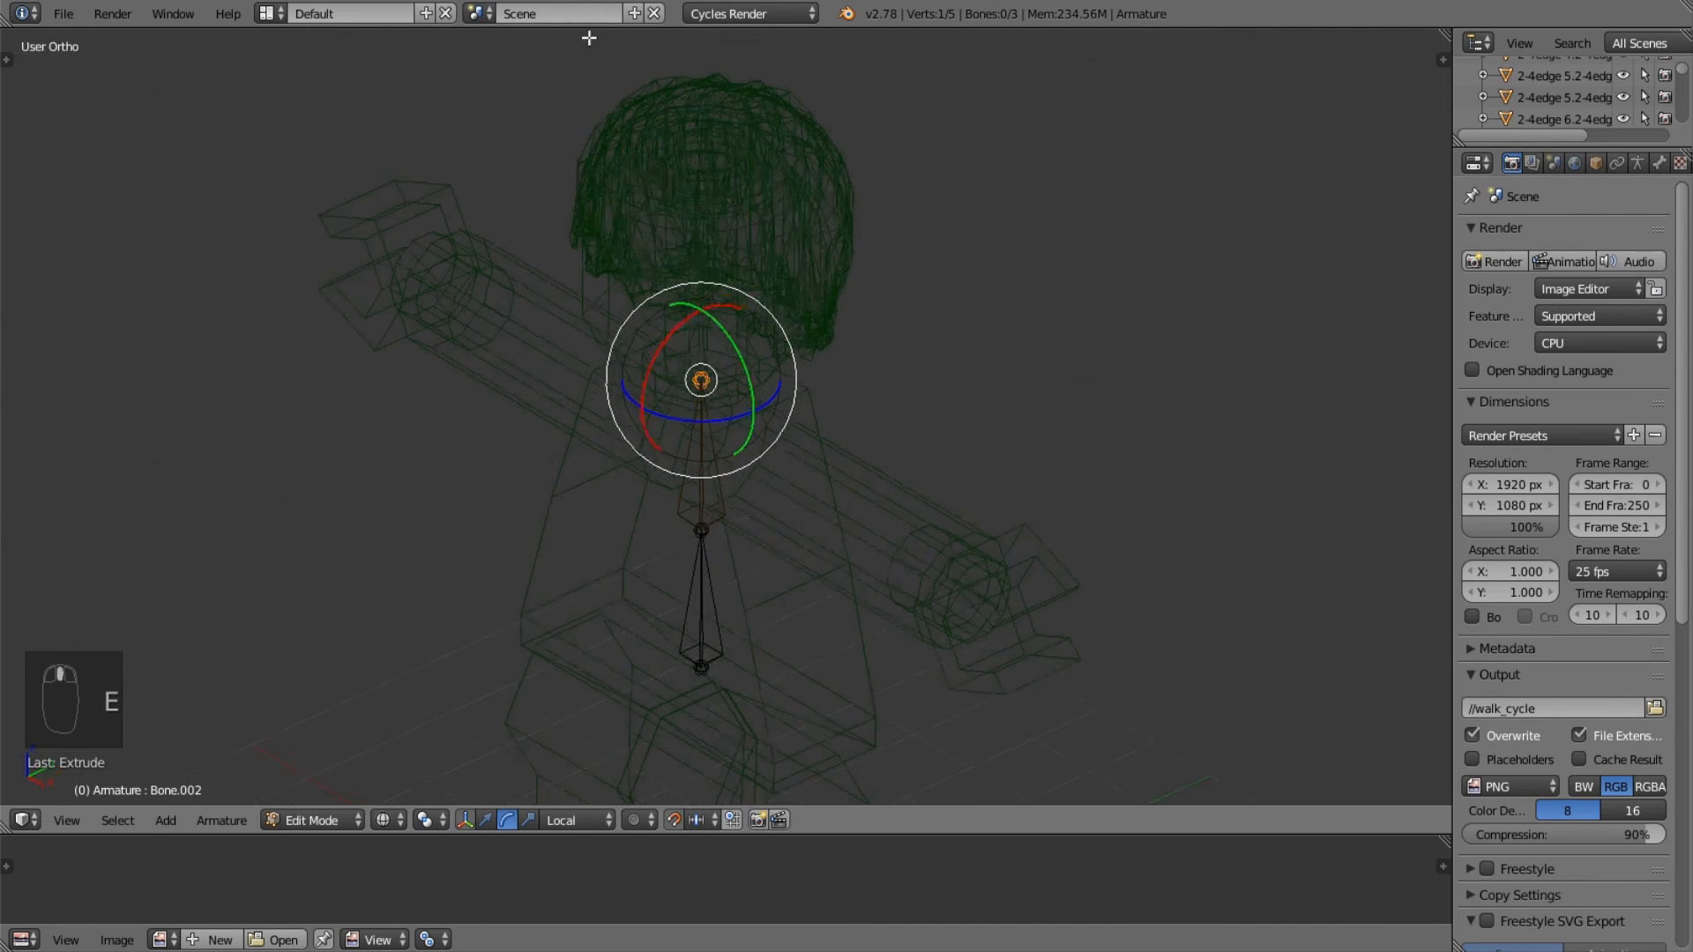
key(KP_3)
key(KP_1)
scroll(752, 329, up, 4)
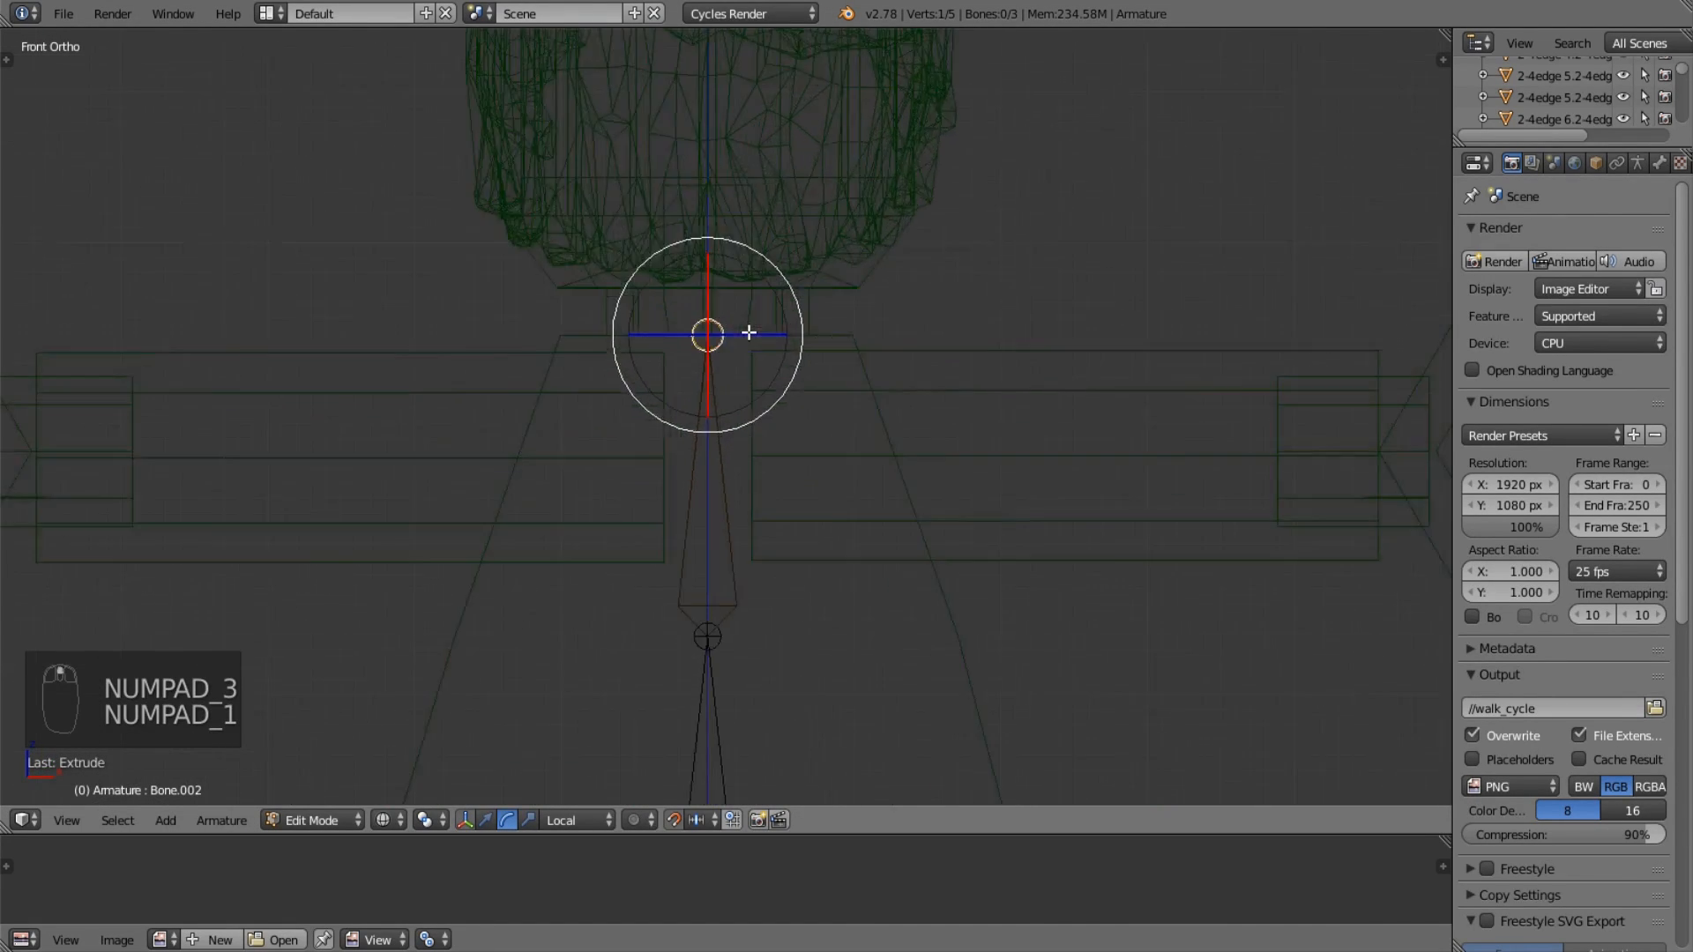
scroll(752, 415, up, 5)
shift+middle_drag(732, 360, 725, 510)
scroll(725, 511, up, 5)
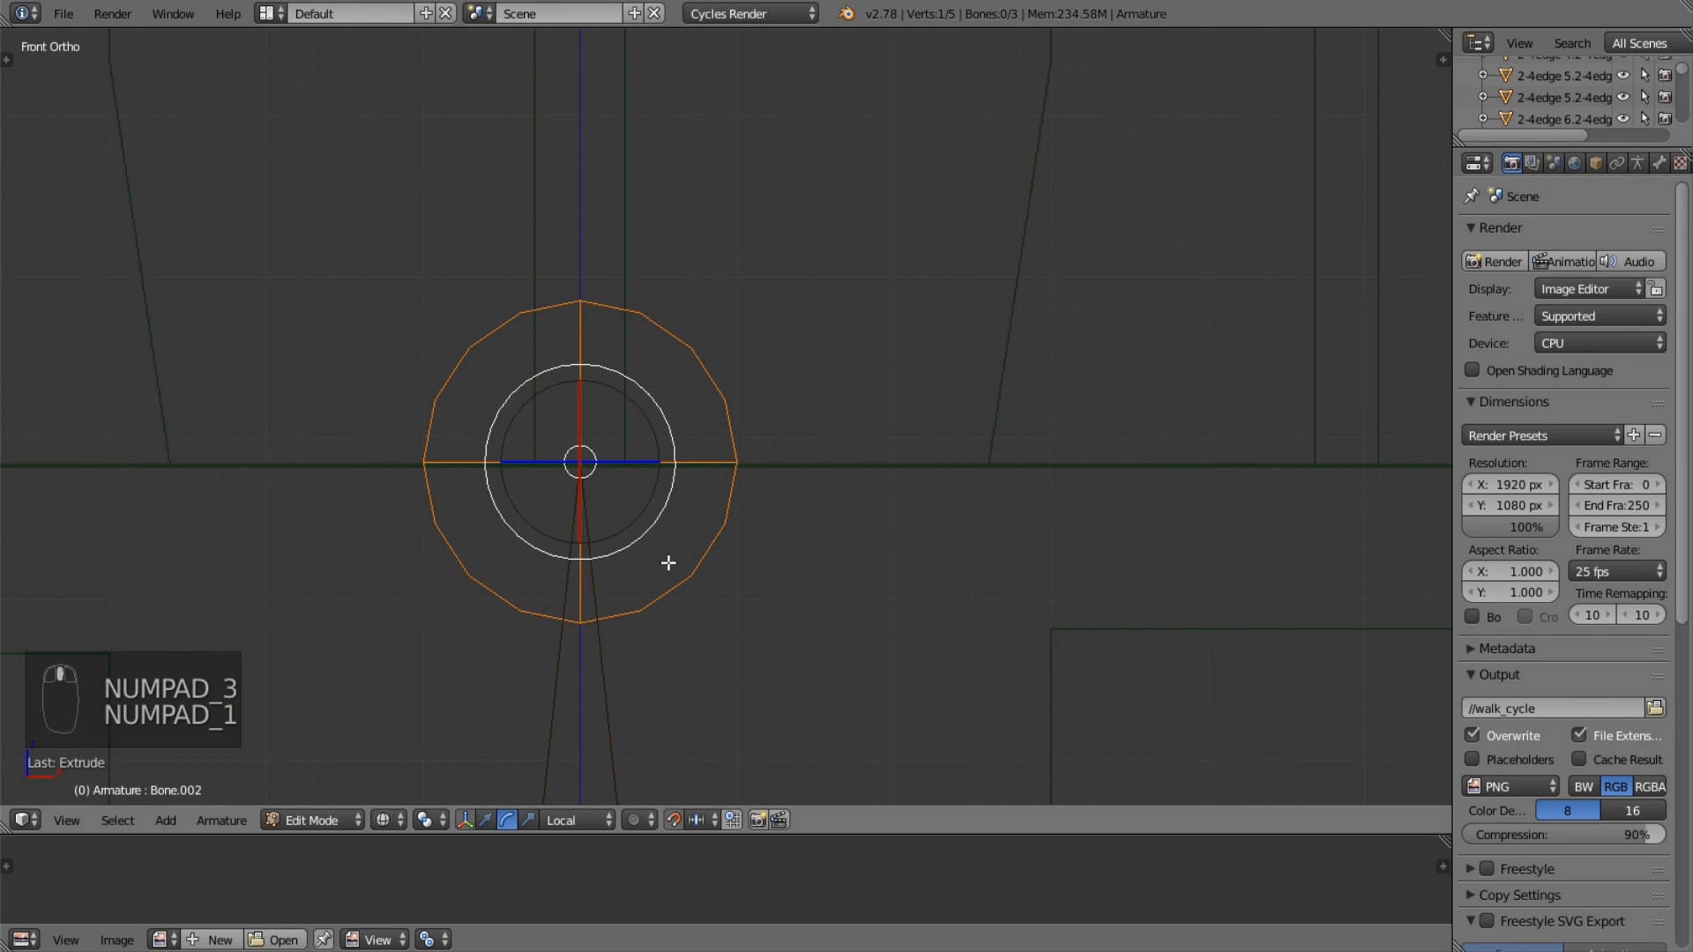
key(g)
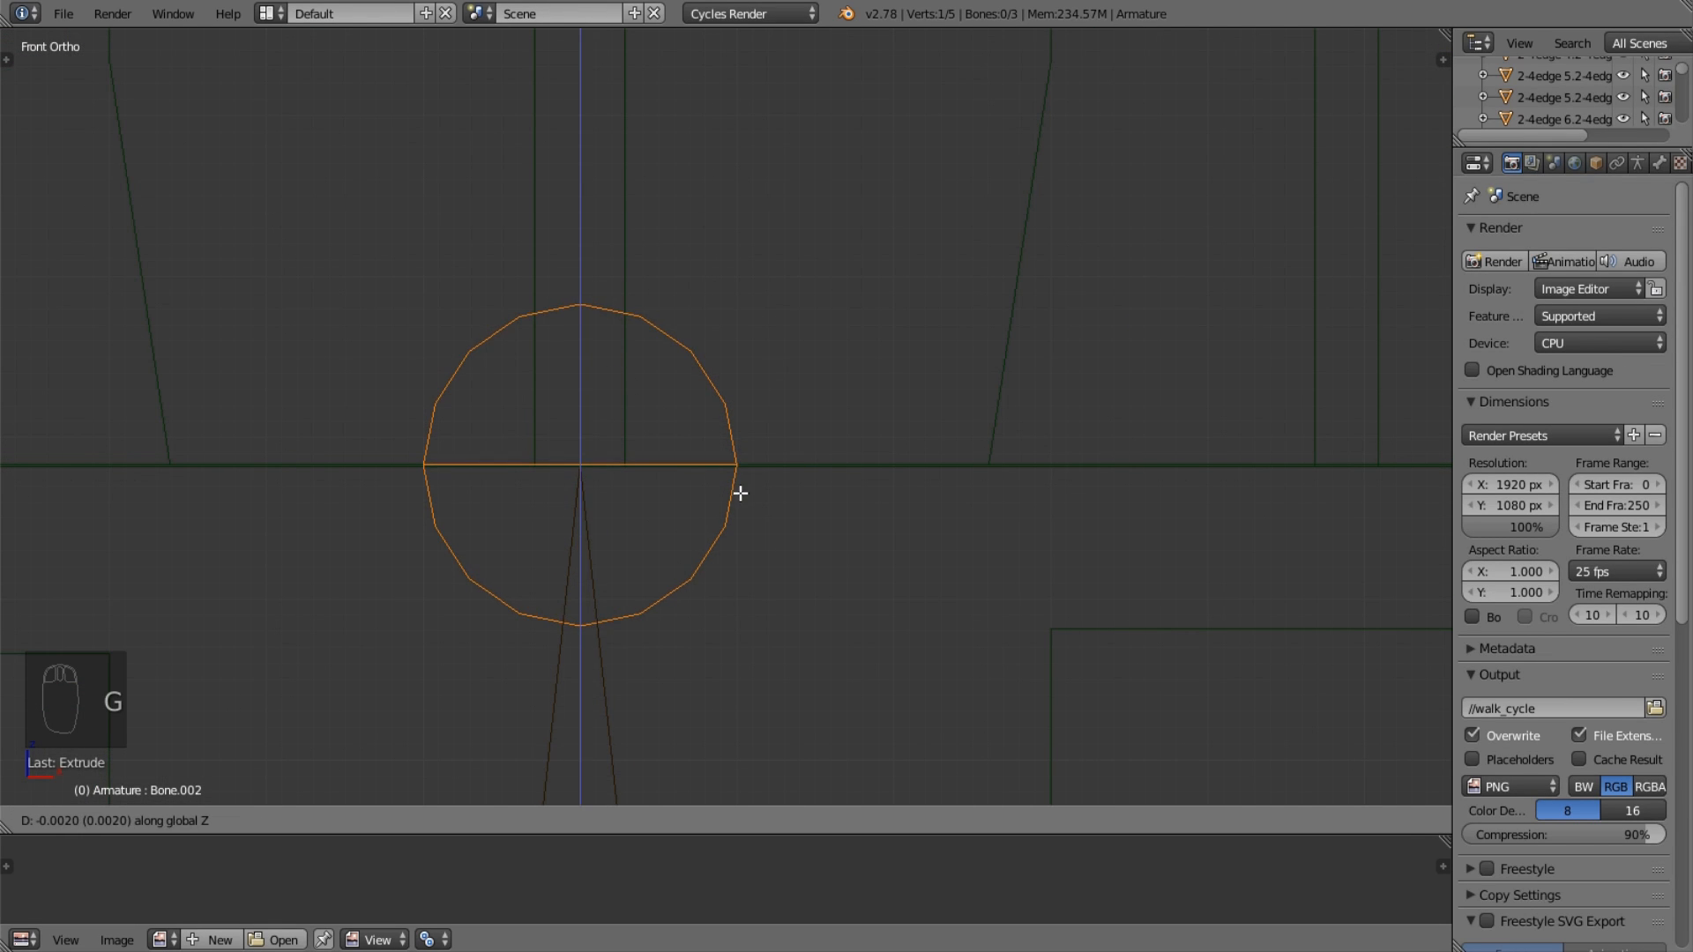
click(740, 505)
Extrude a head bone straight up from the top of the torso into the head.
scroll(767, 250, down, 10)
key(e)
middle_click(772, 208)
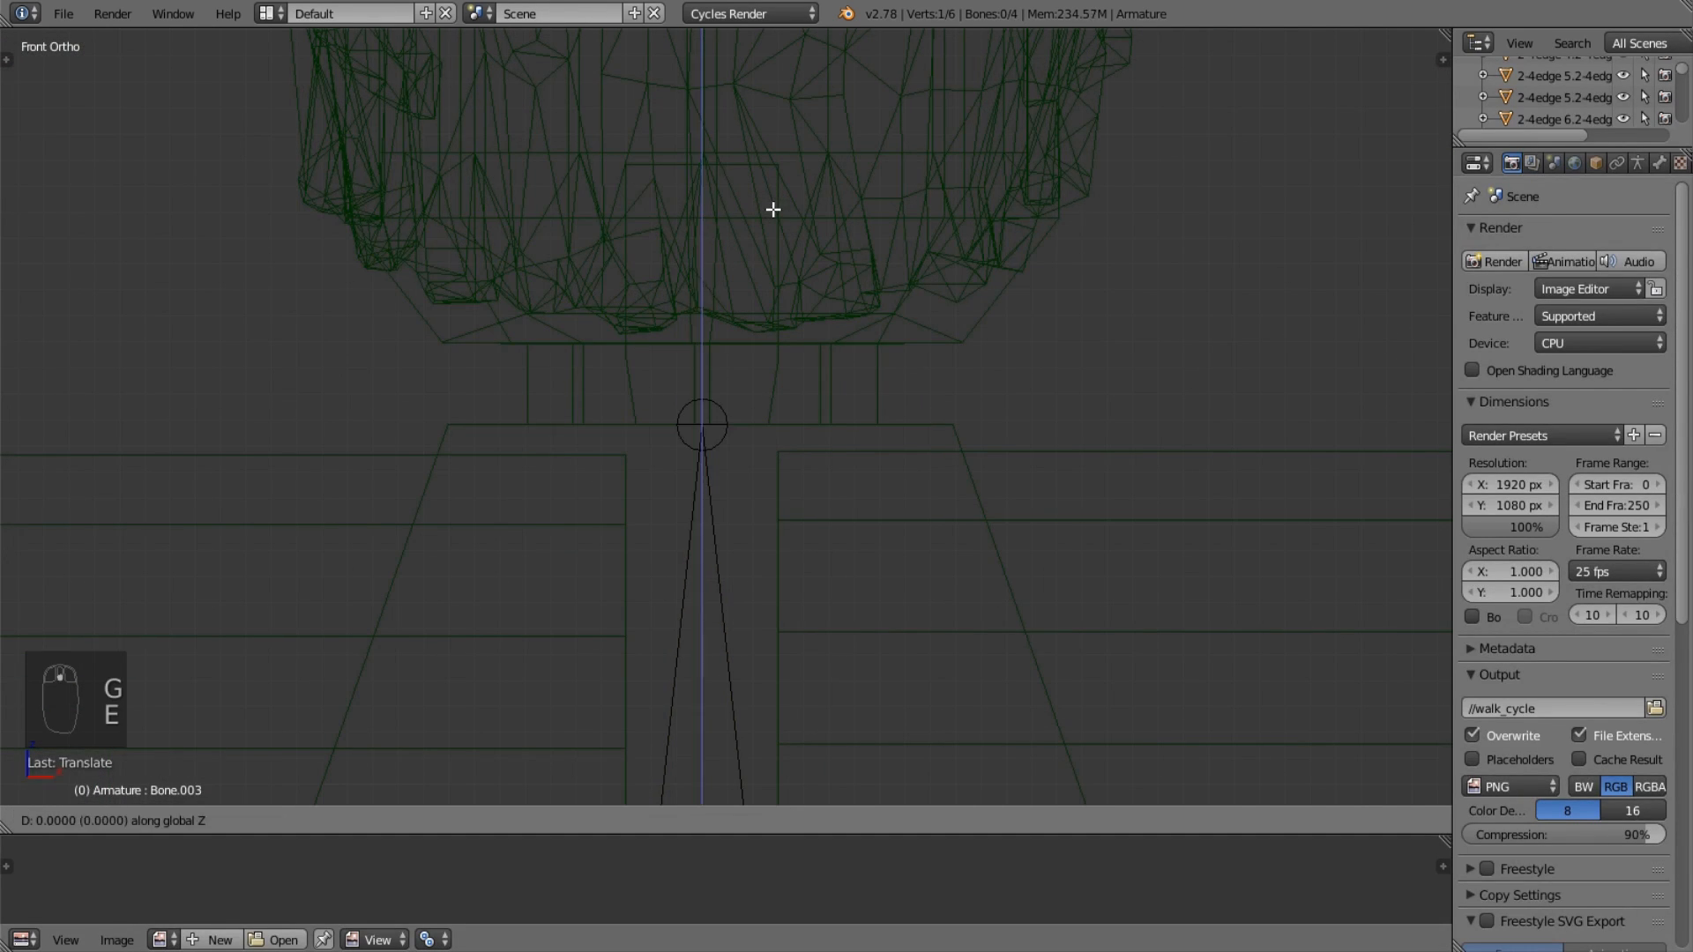
click(802, 461)
scroll(790, 612, down, 5)
shift+middle_drag(790, 612, 785, 714)
key(e)
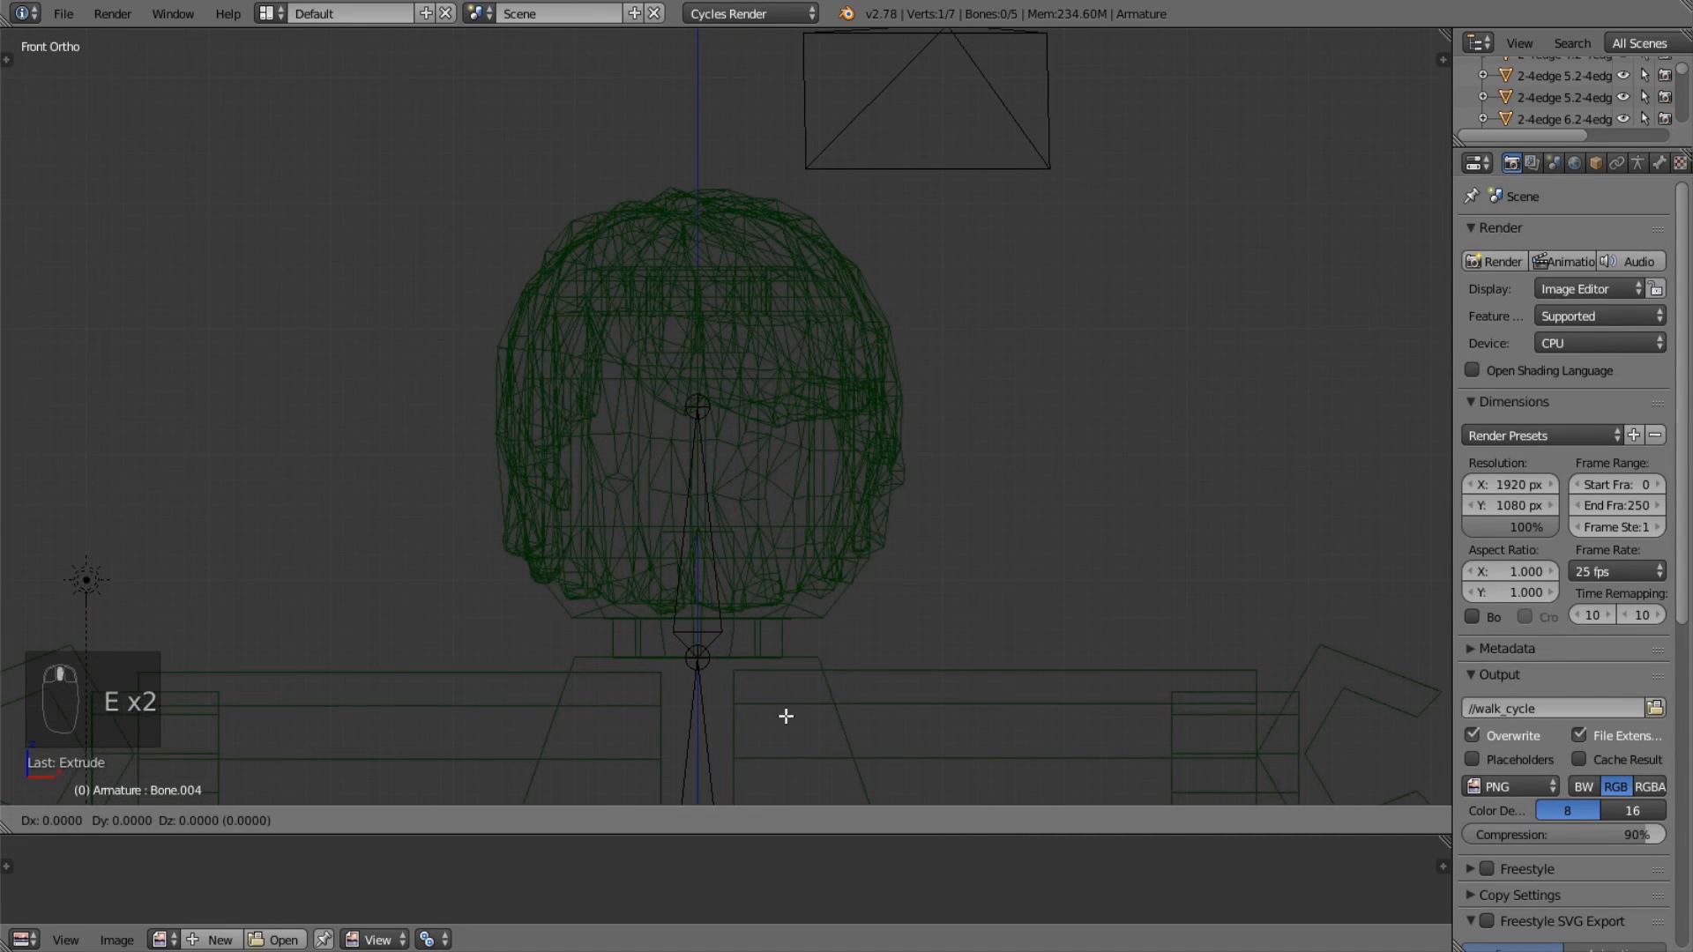
click(787, 715)
key(ctrl+z)
Lengthen the head bone by raising its upper joint along Z, and check the bone chain from an angled view.
key(g)
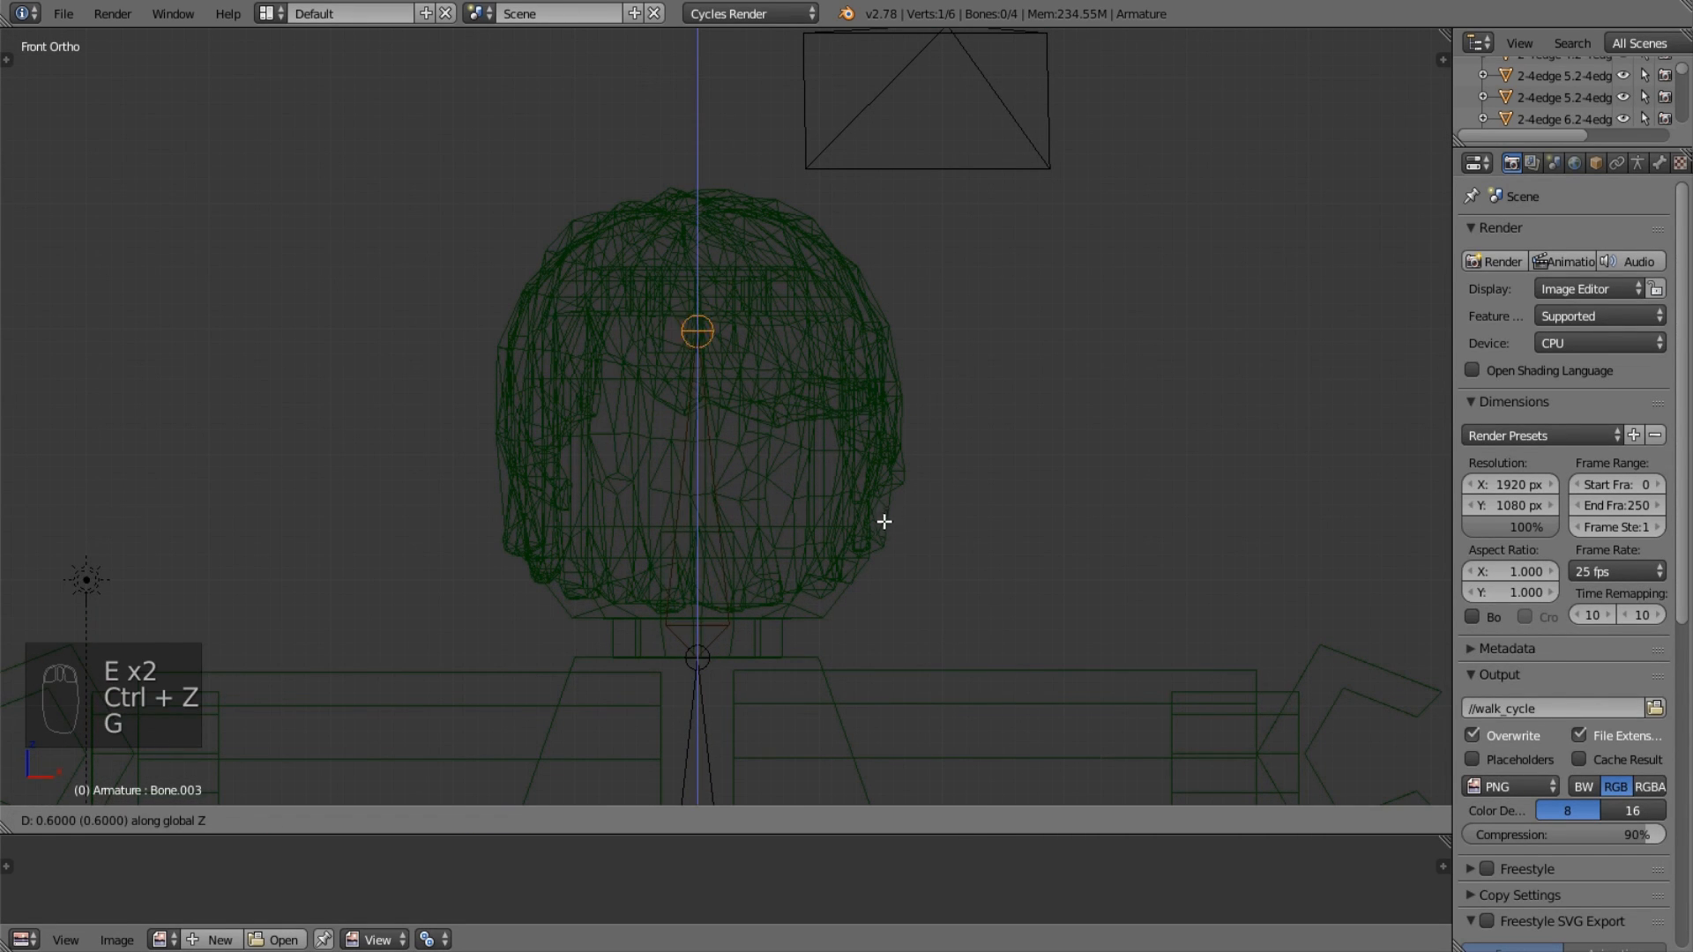
click(881, 533)
scroll(718, 642, down, 5)
middle_drag(718, 643, 797, 405)
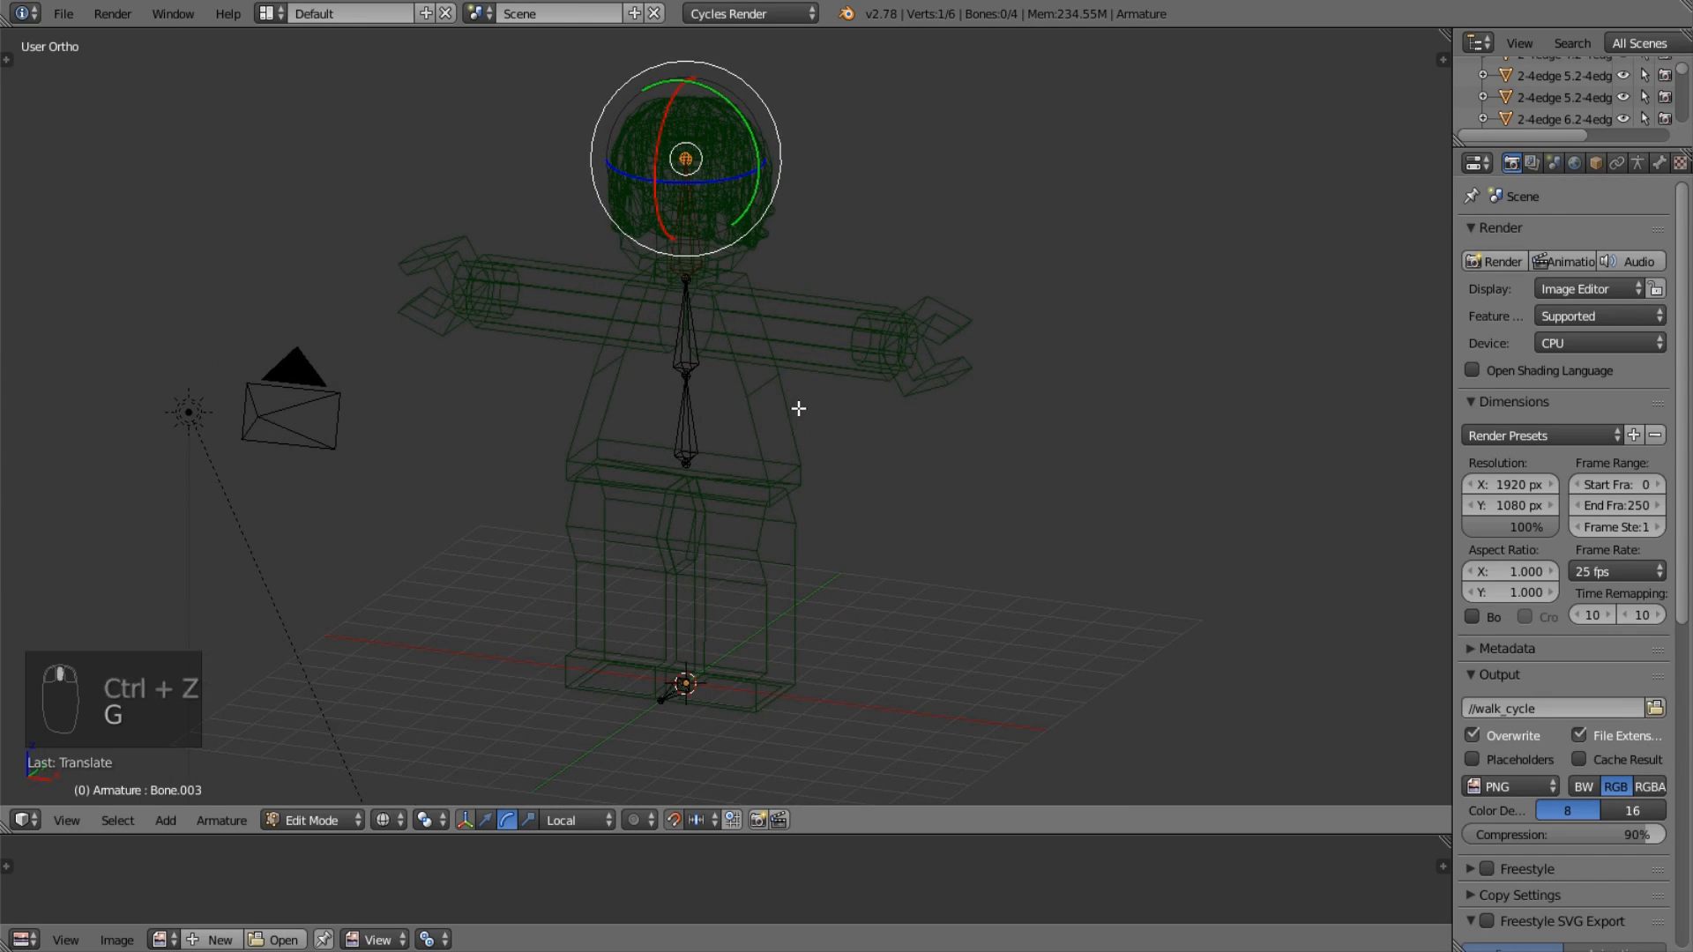
Leave armature editing and open the body mesh for editing in the front orthographic view.
key(KP_3)
key(KP_1)
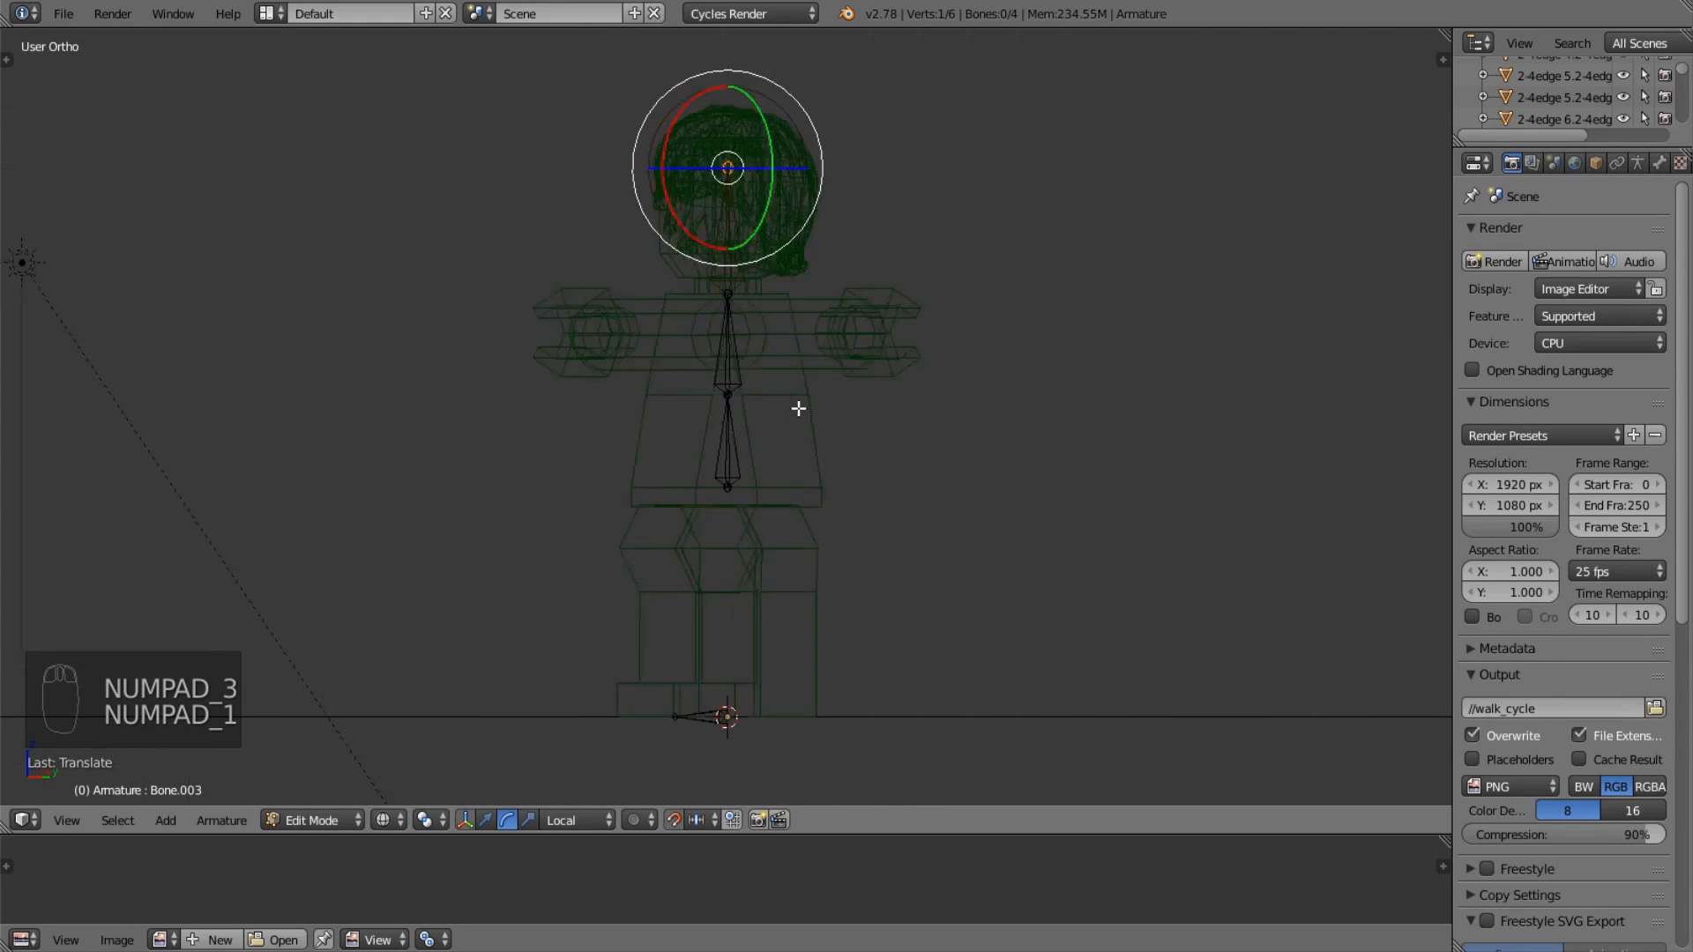
middle_drag(792, 402, 773, 492)
key(Tab)
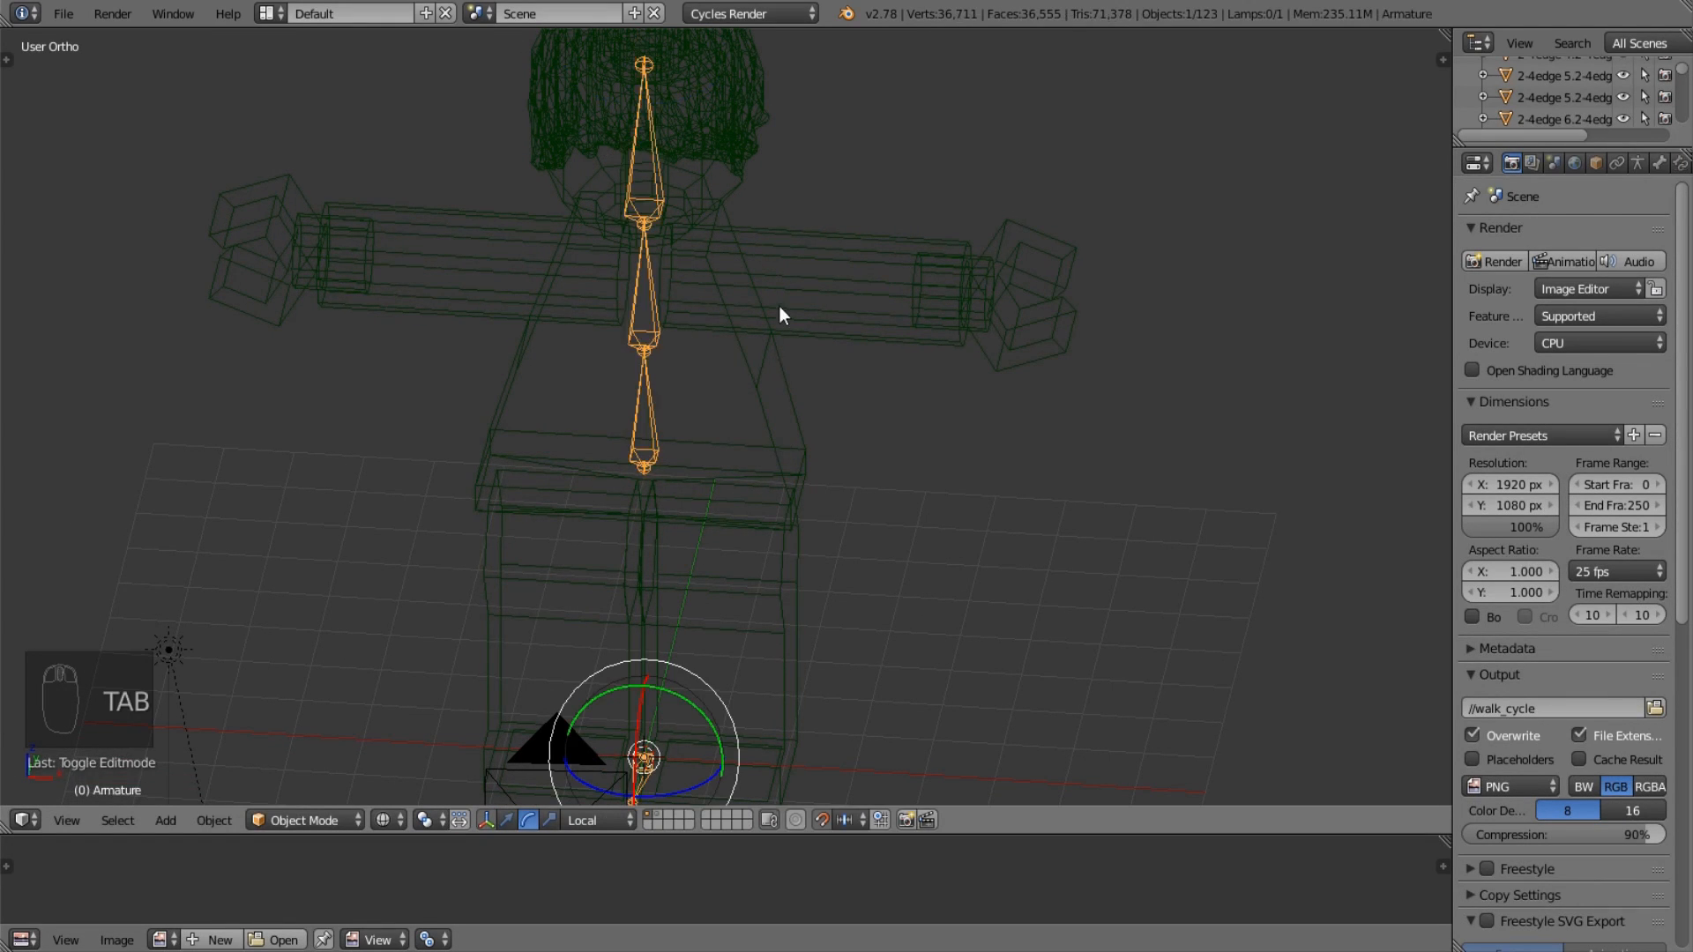
right_click(779, 305)
key(KP_3)
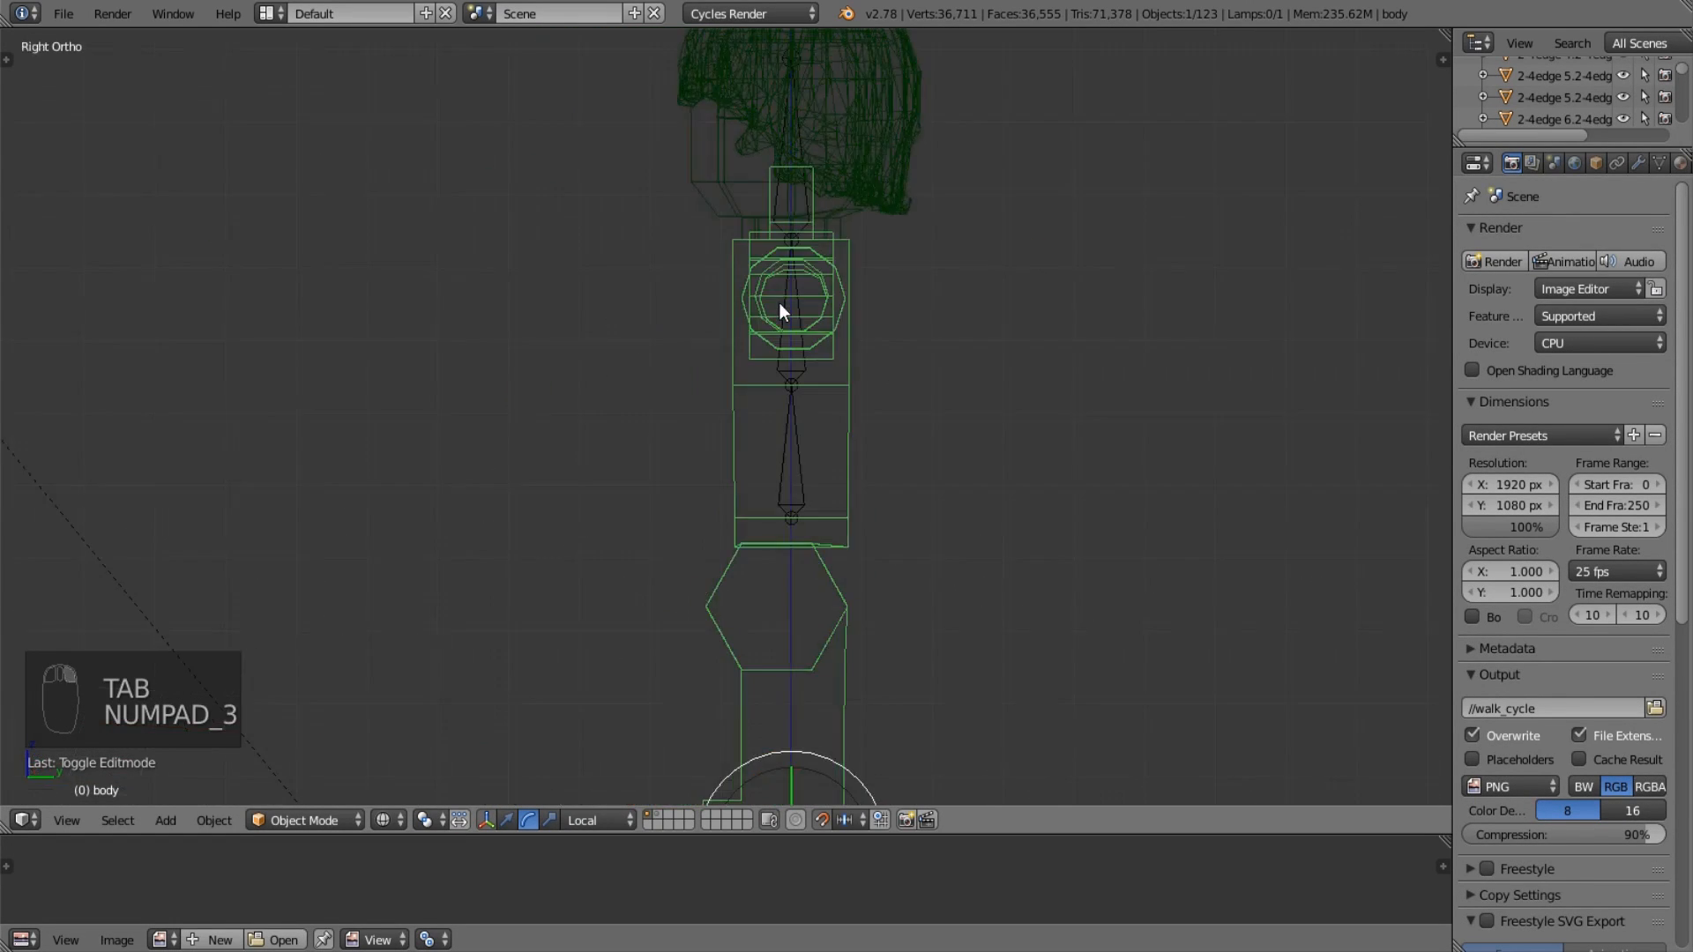
key(KP_1)
scroll(902, 490, up, 1)
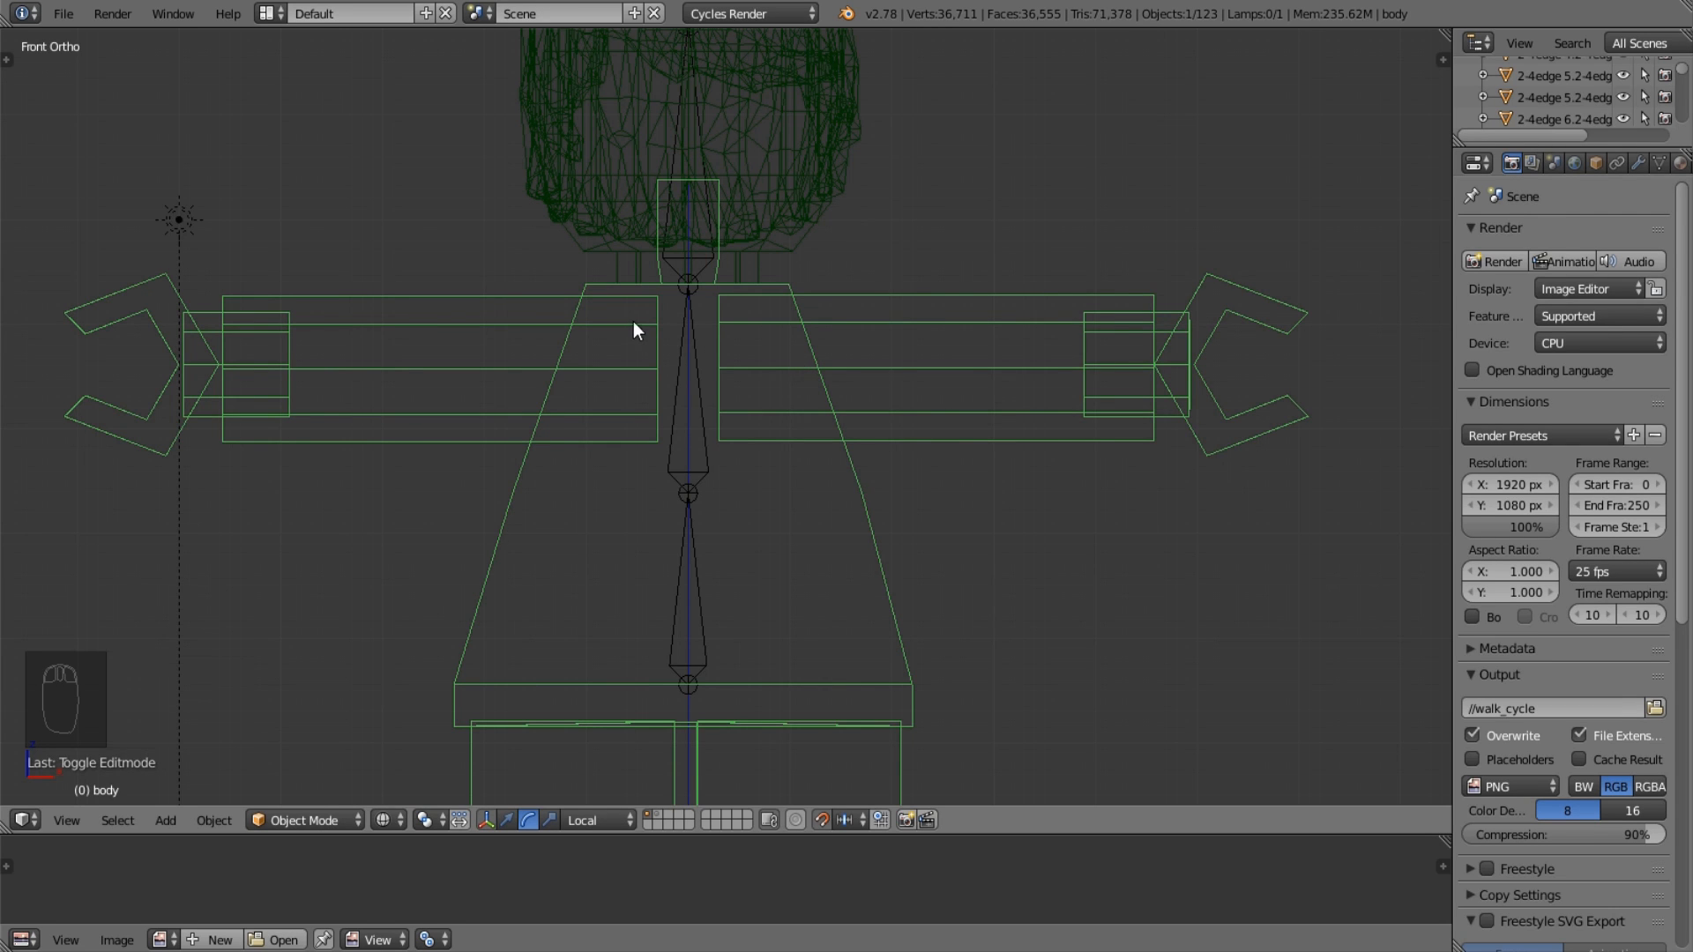
key(Tab)
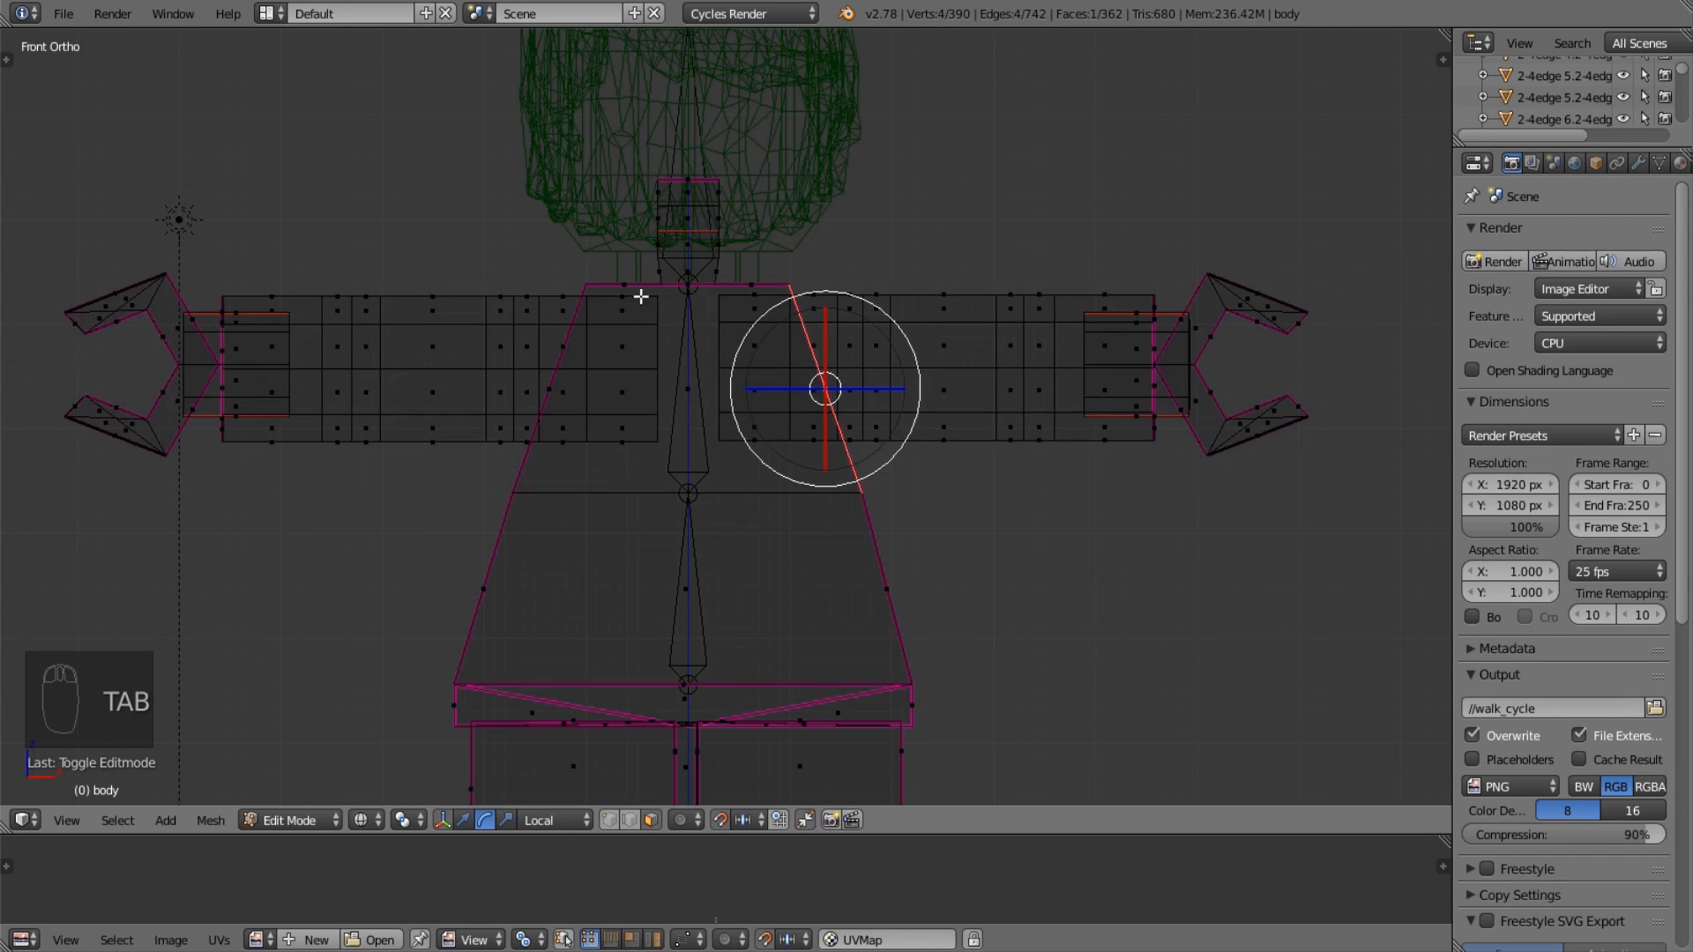
In vertex select mode, box-select the inner end loop of the character's right arm and snap the 3D cursor to it.
scroll(654, 291, up, 3)
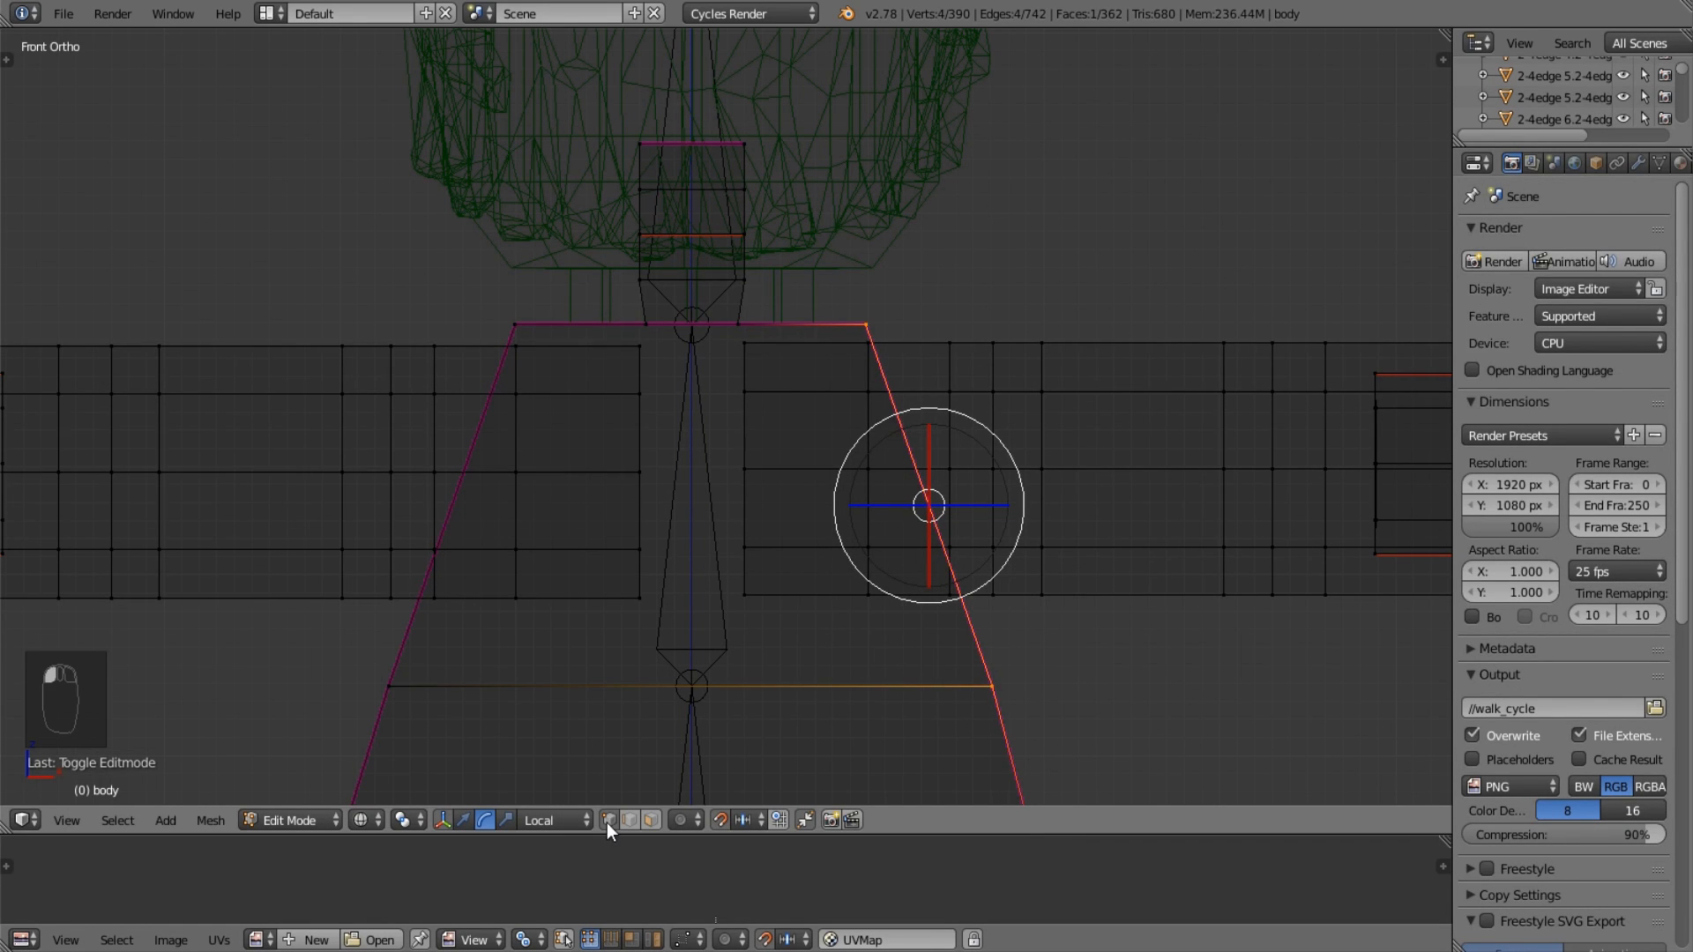
key(a)
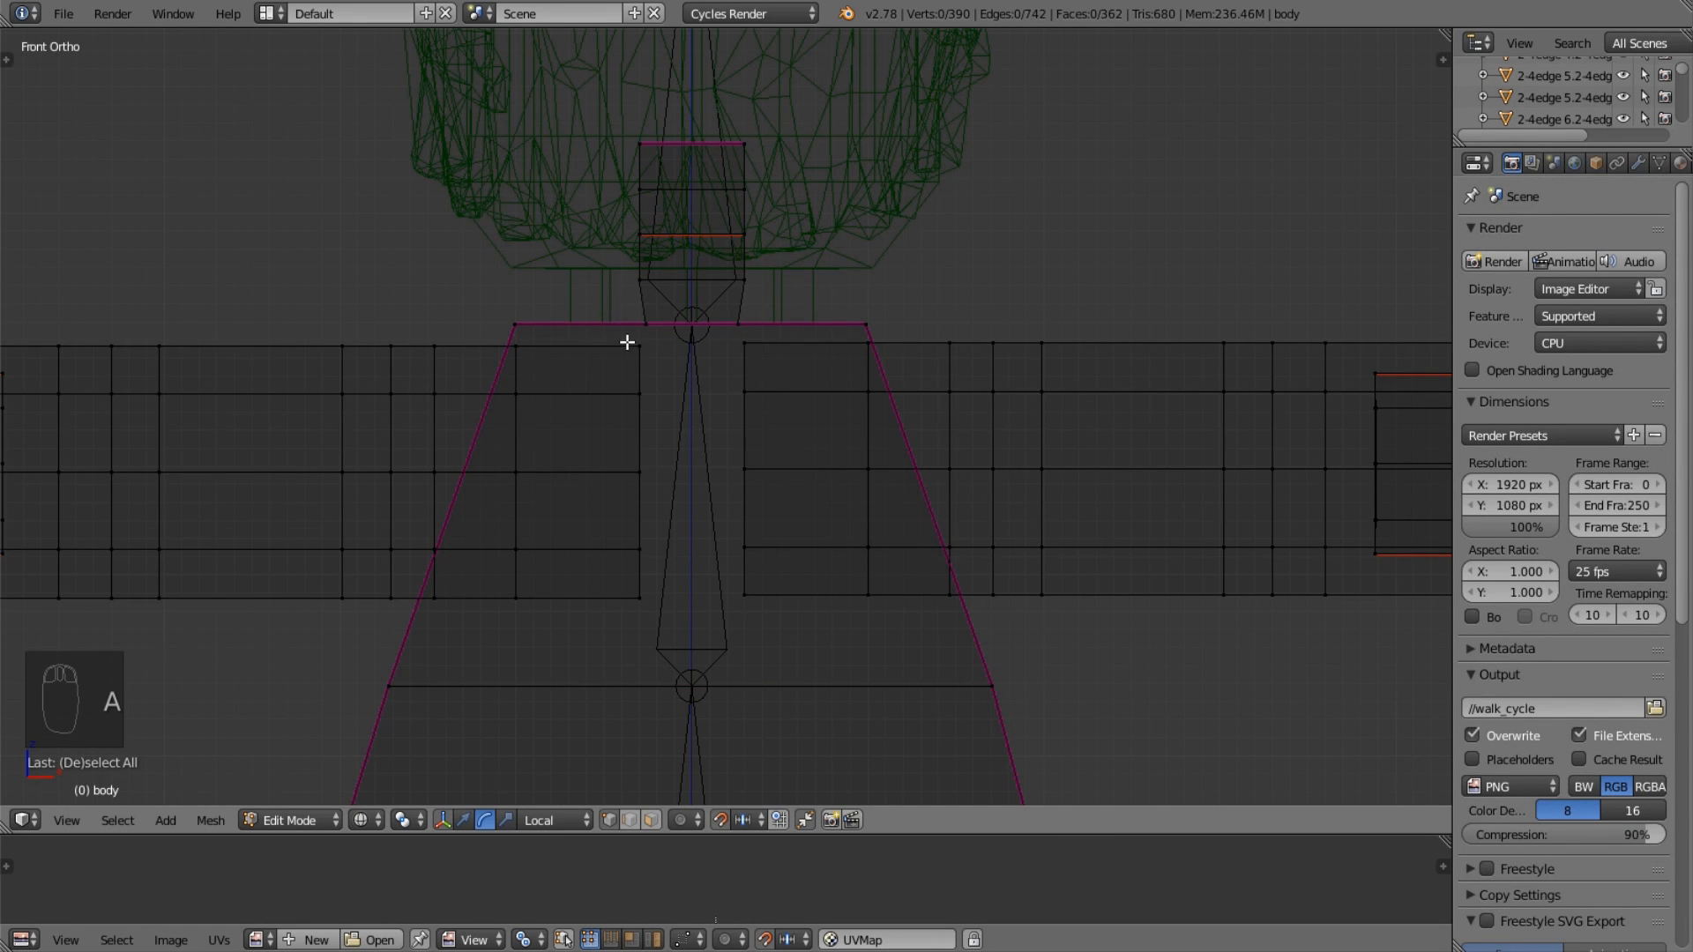
key(b)
drag(627, 339, 663, 626)
scroll(199, 447, down, 4)
scroll(718, 446, up, 5)
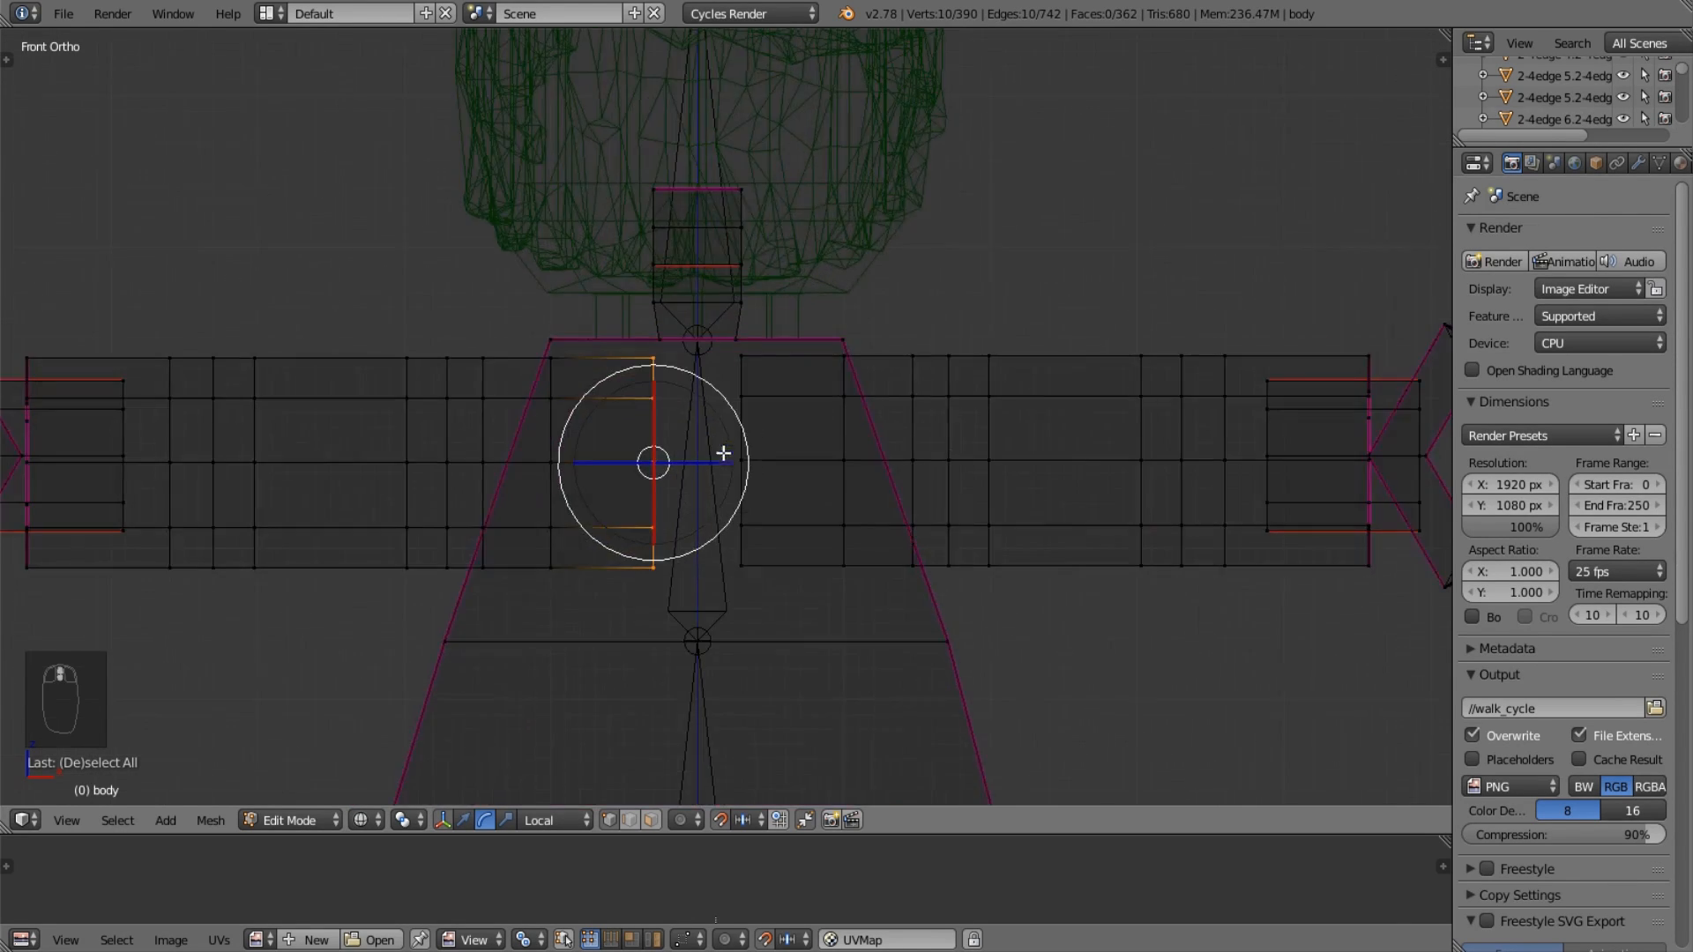
key(shift+s)
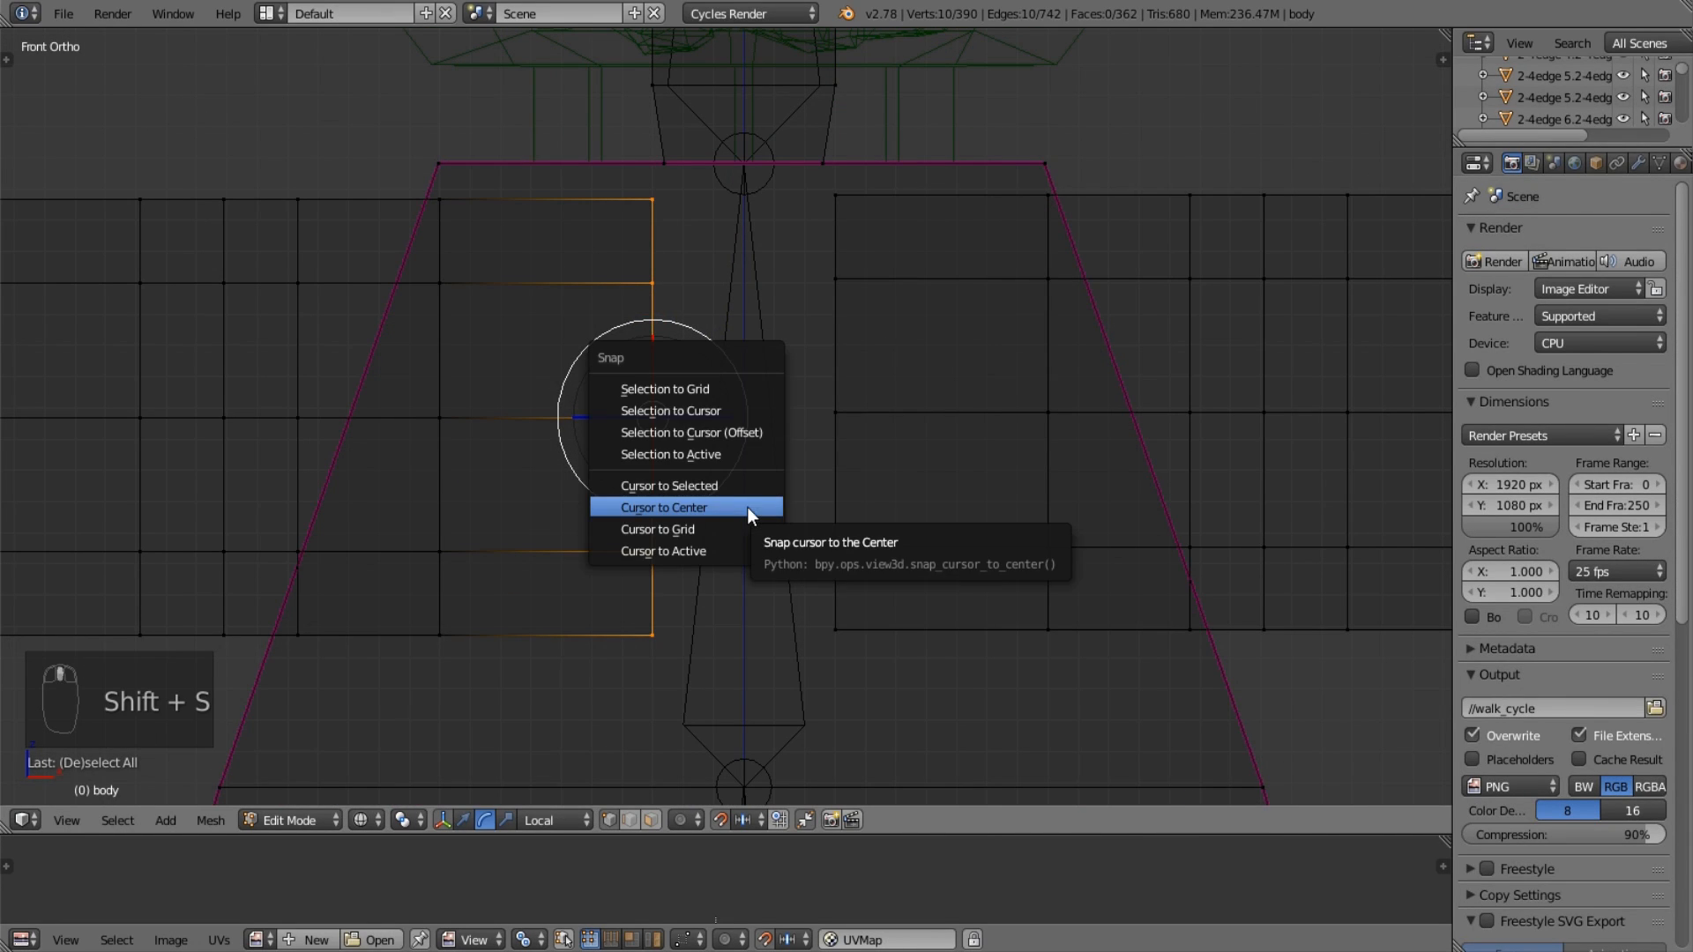
key(shift+s)
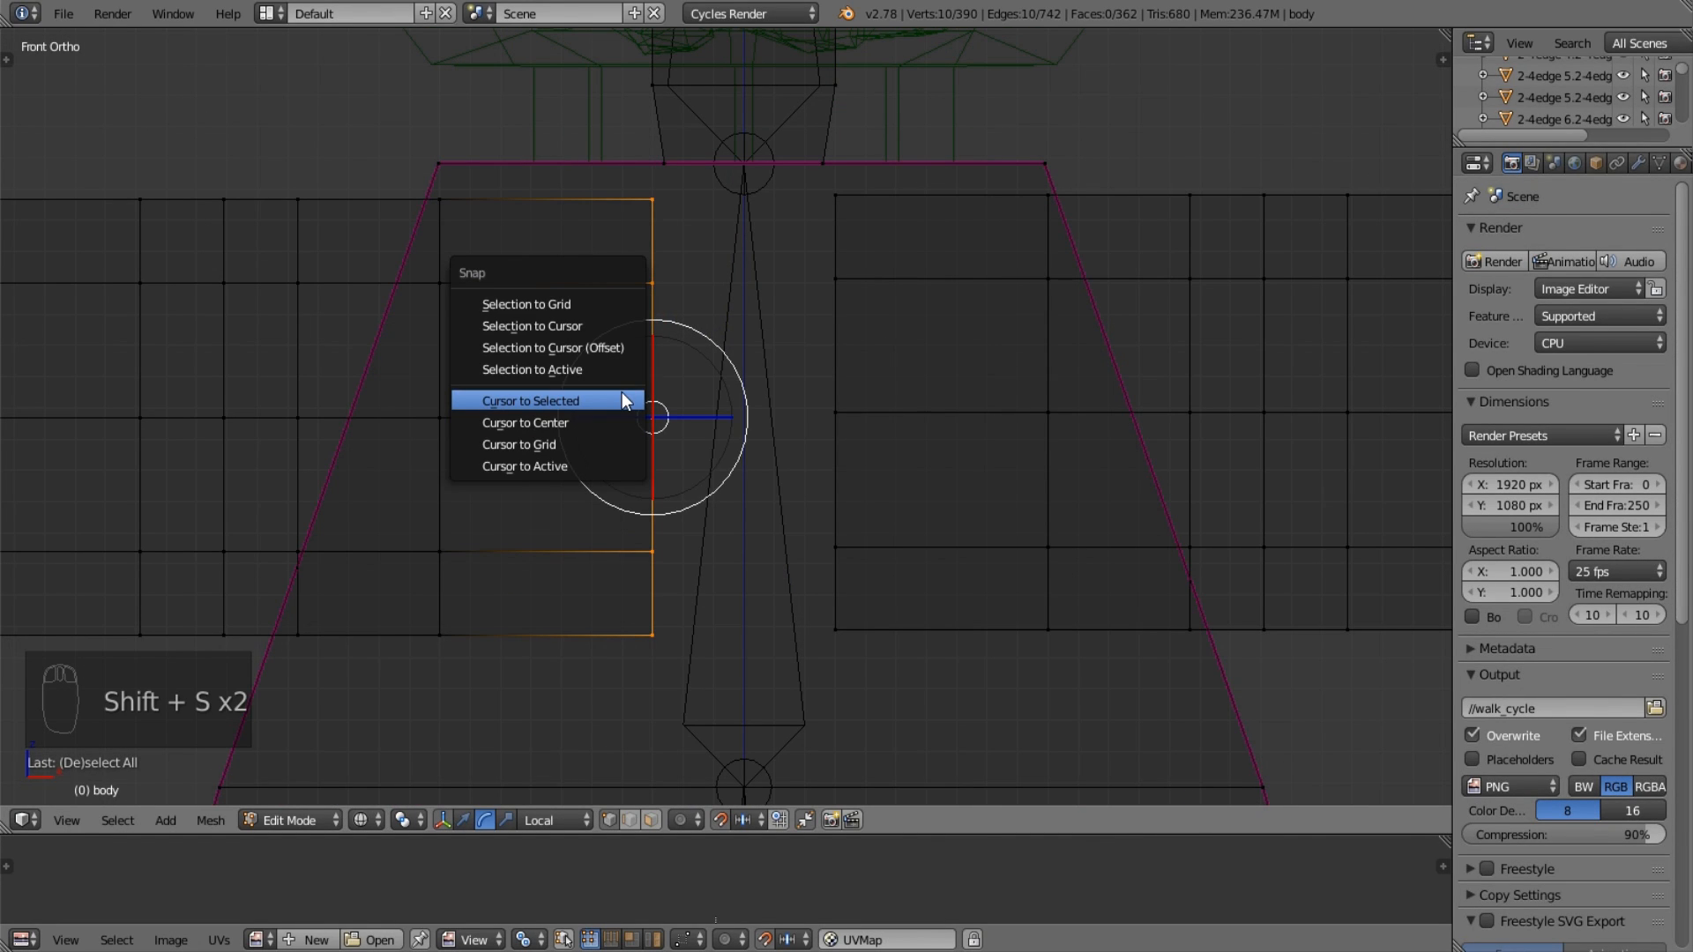
click(621, 400)
key(Tab)
Add a new bone to the armature at the 3D cursor, starting from the inner end of the right arm.
scroll(707, 454, down, 4)
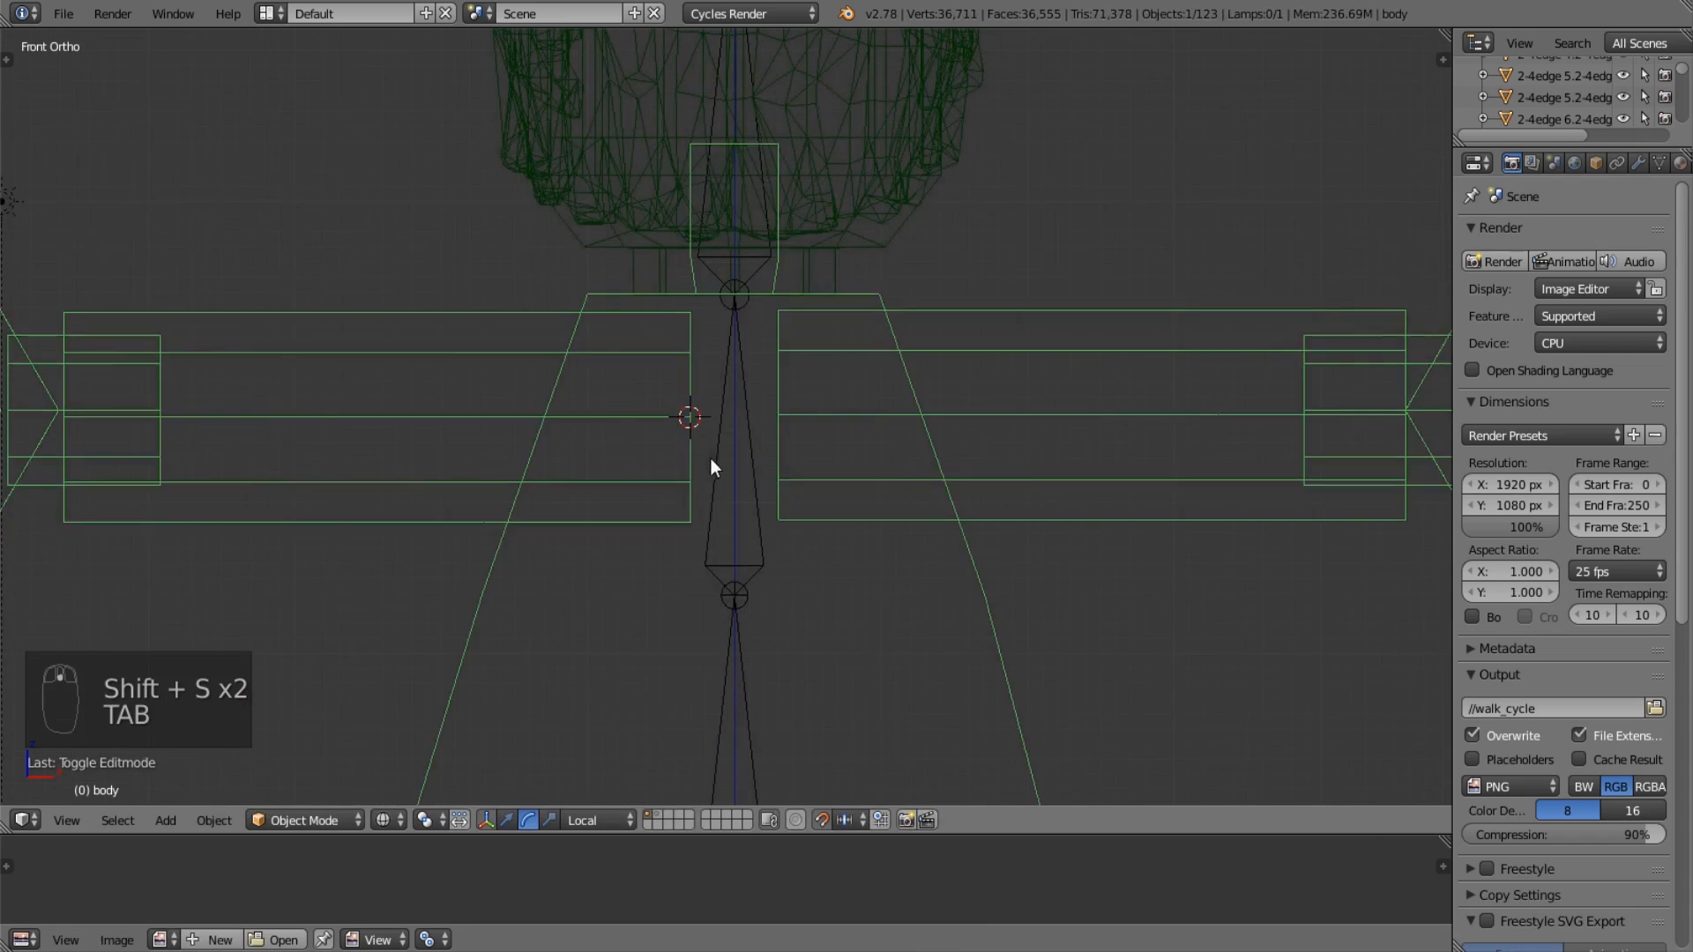
scroll(710, 459, down, 2)
shift+middle_drag(722, 468, 744, 494)
scroll(744, 494, up, 4)
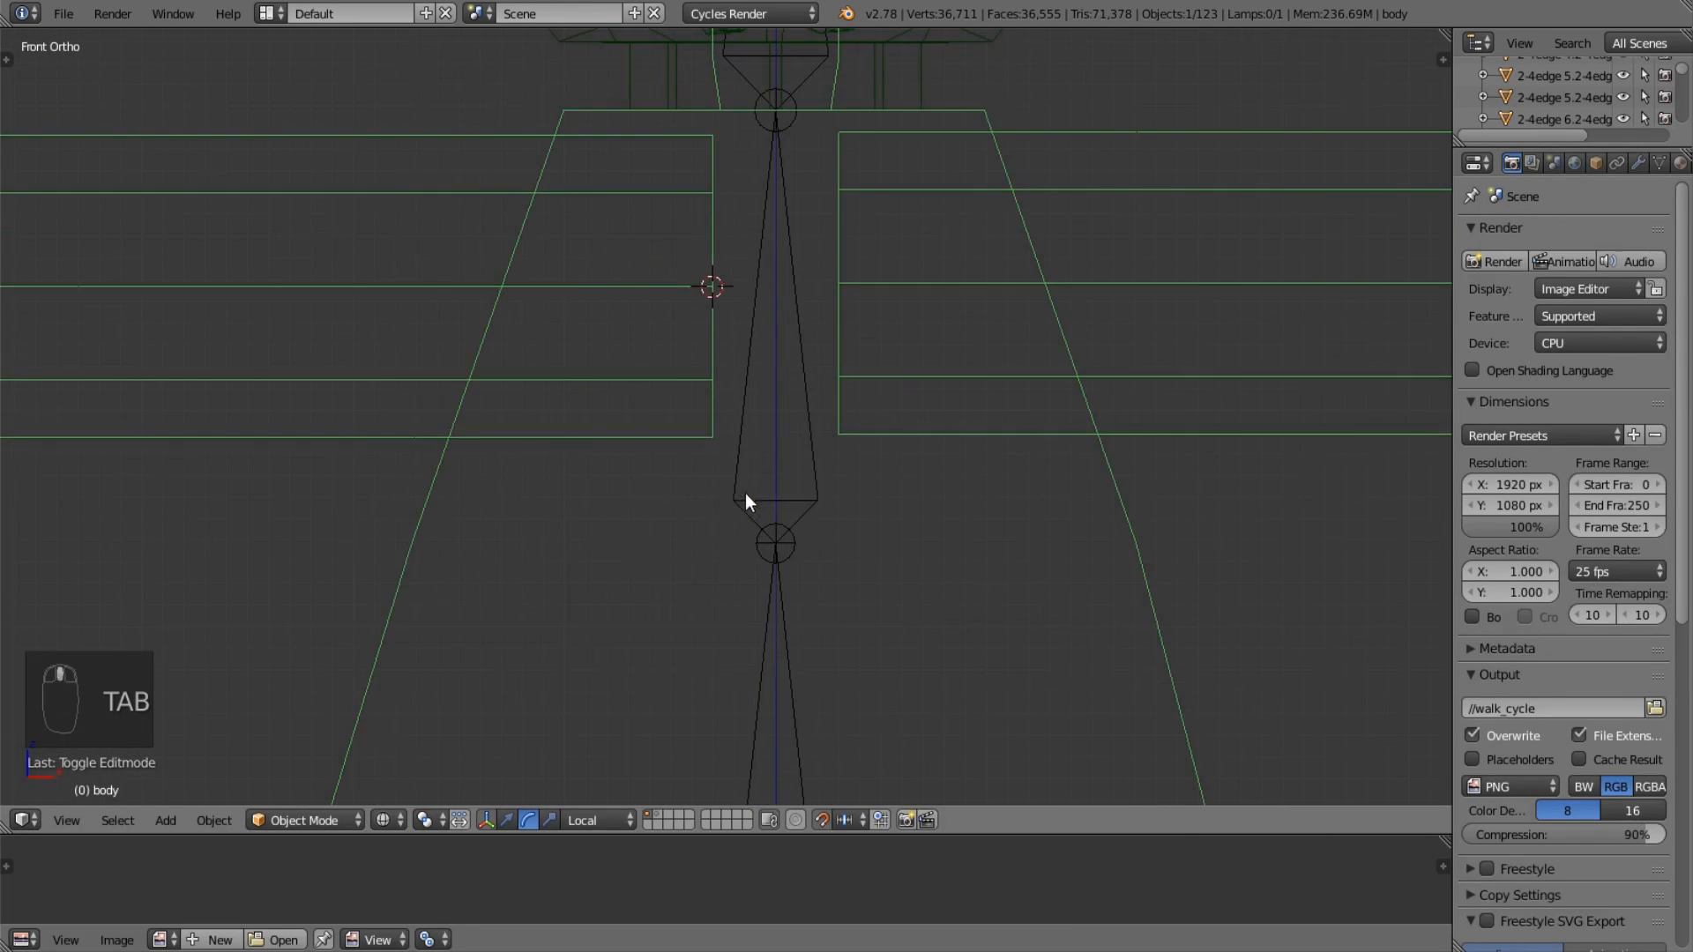
scroll(744, 500, down, 2)
right_click(793, 489)
key(Tab)
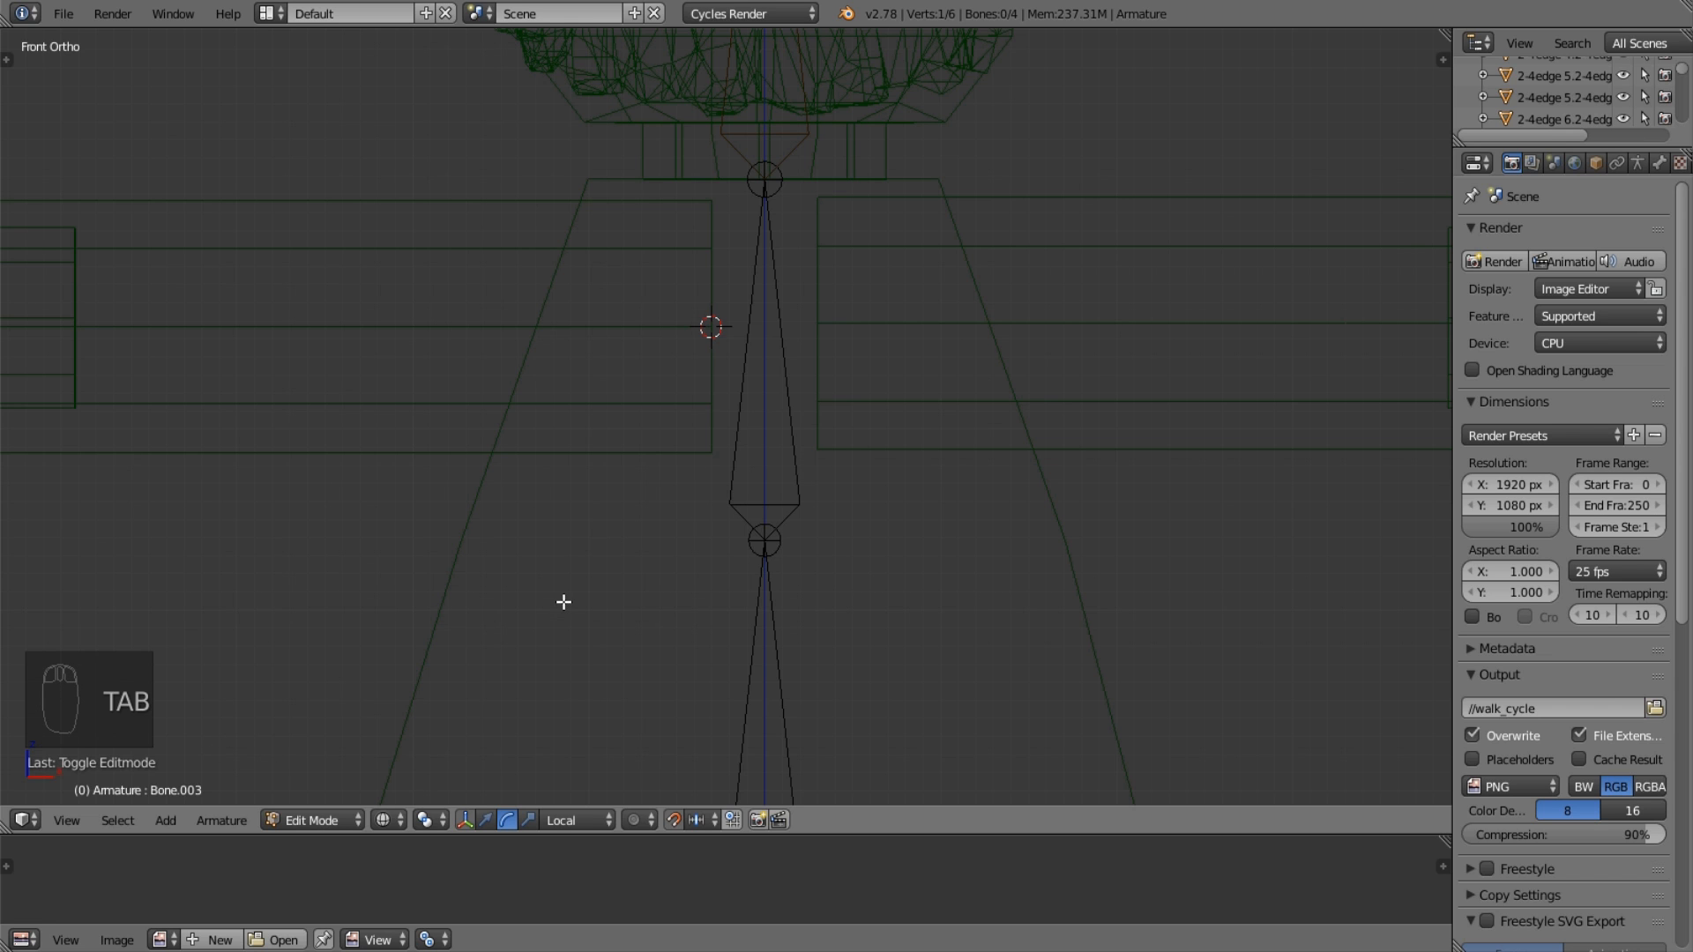
key(shift+a)
scroll(775, 423, down, 1)
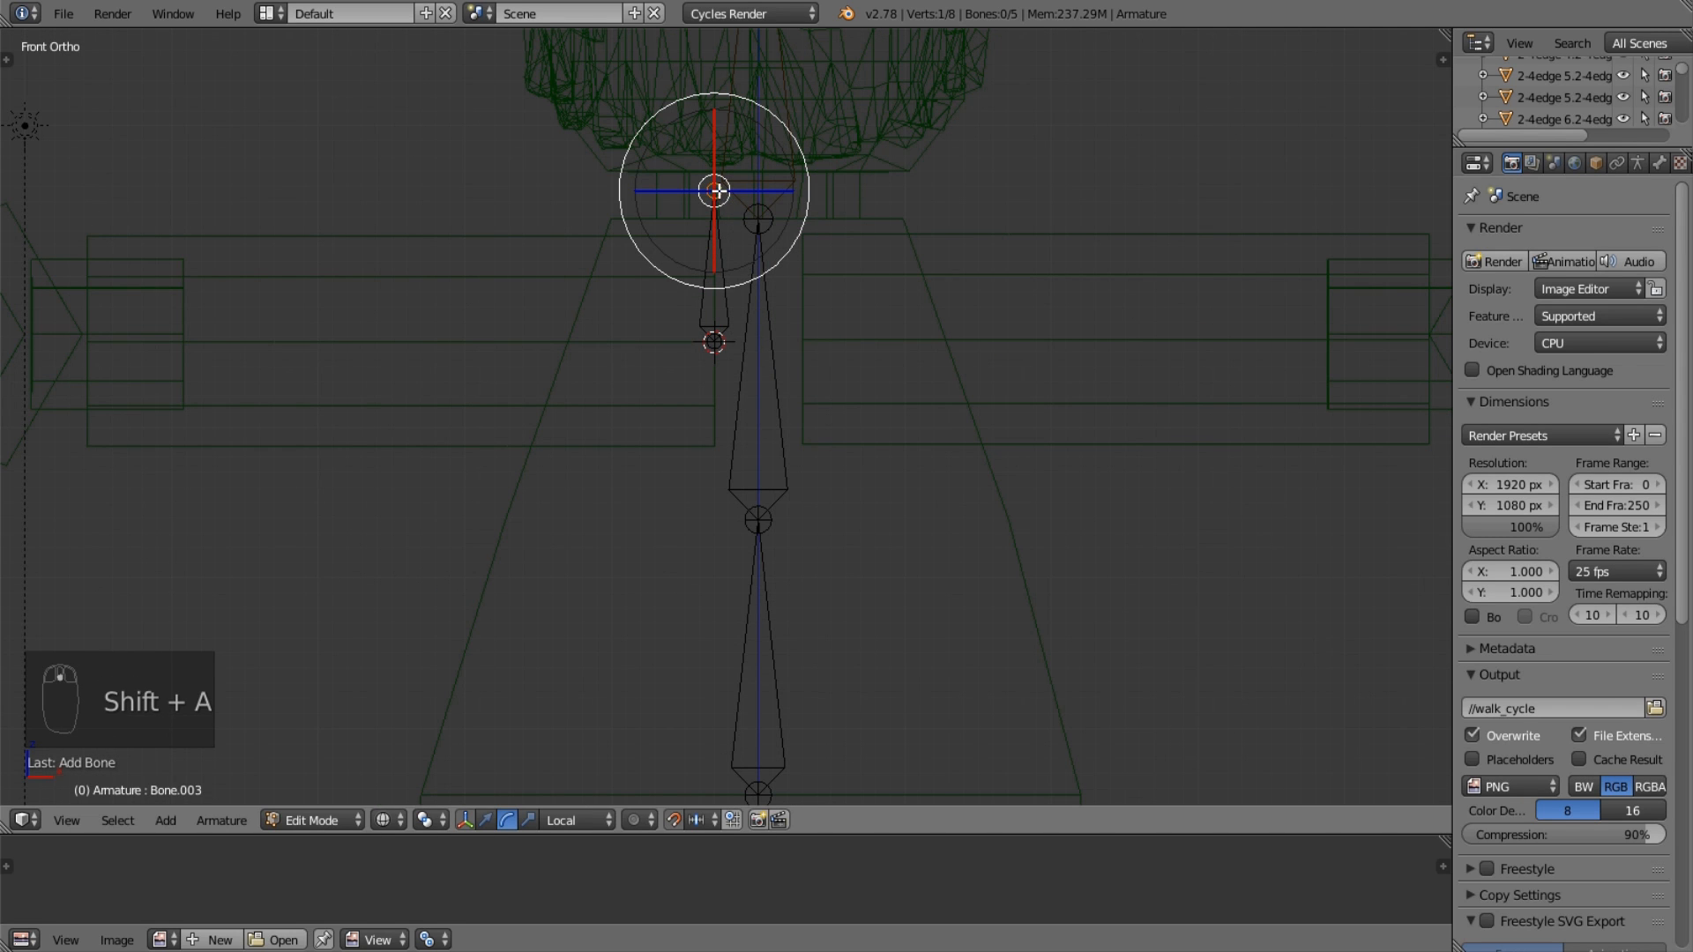
shift+middle_drag(718, 191, 723, 256)
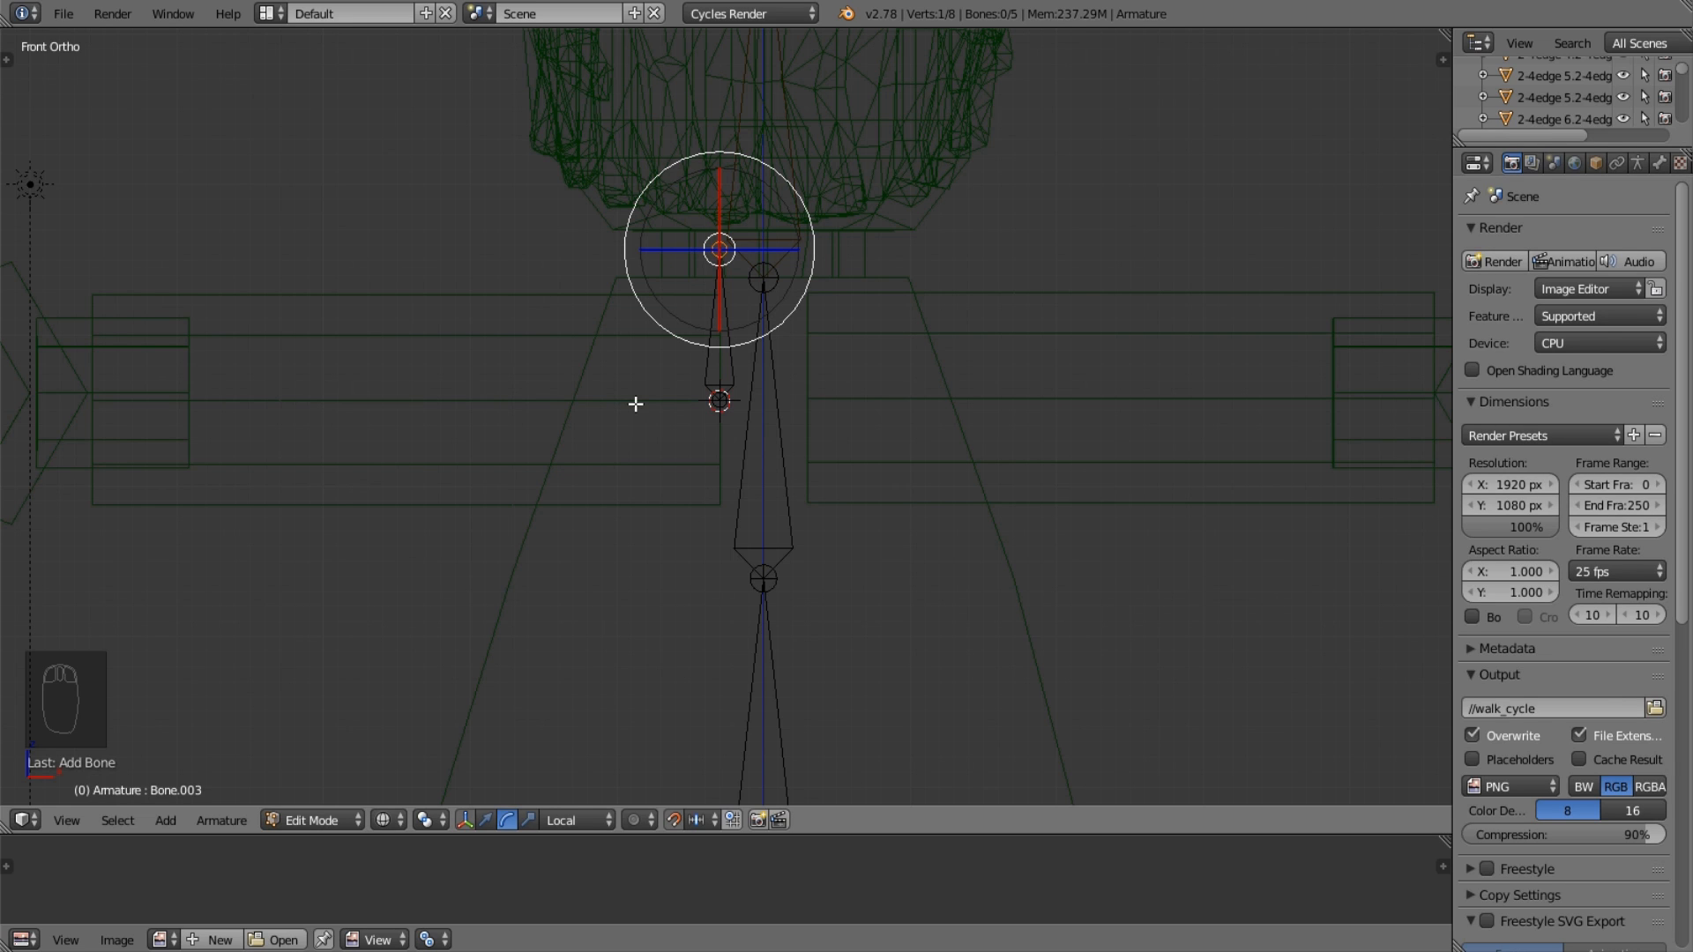
Switch from the armature back to editing the body mesh and clear its vertex selection.
key(Tab)
right_click(585, 381)
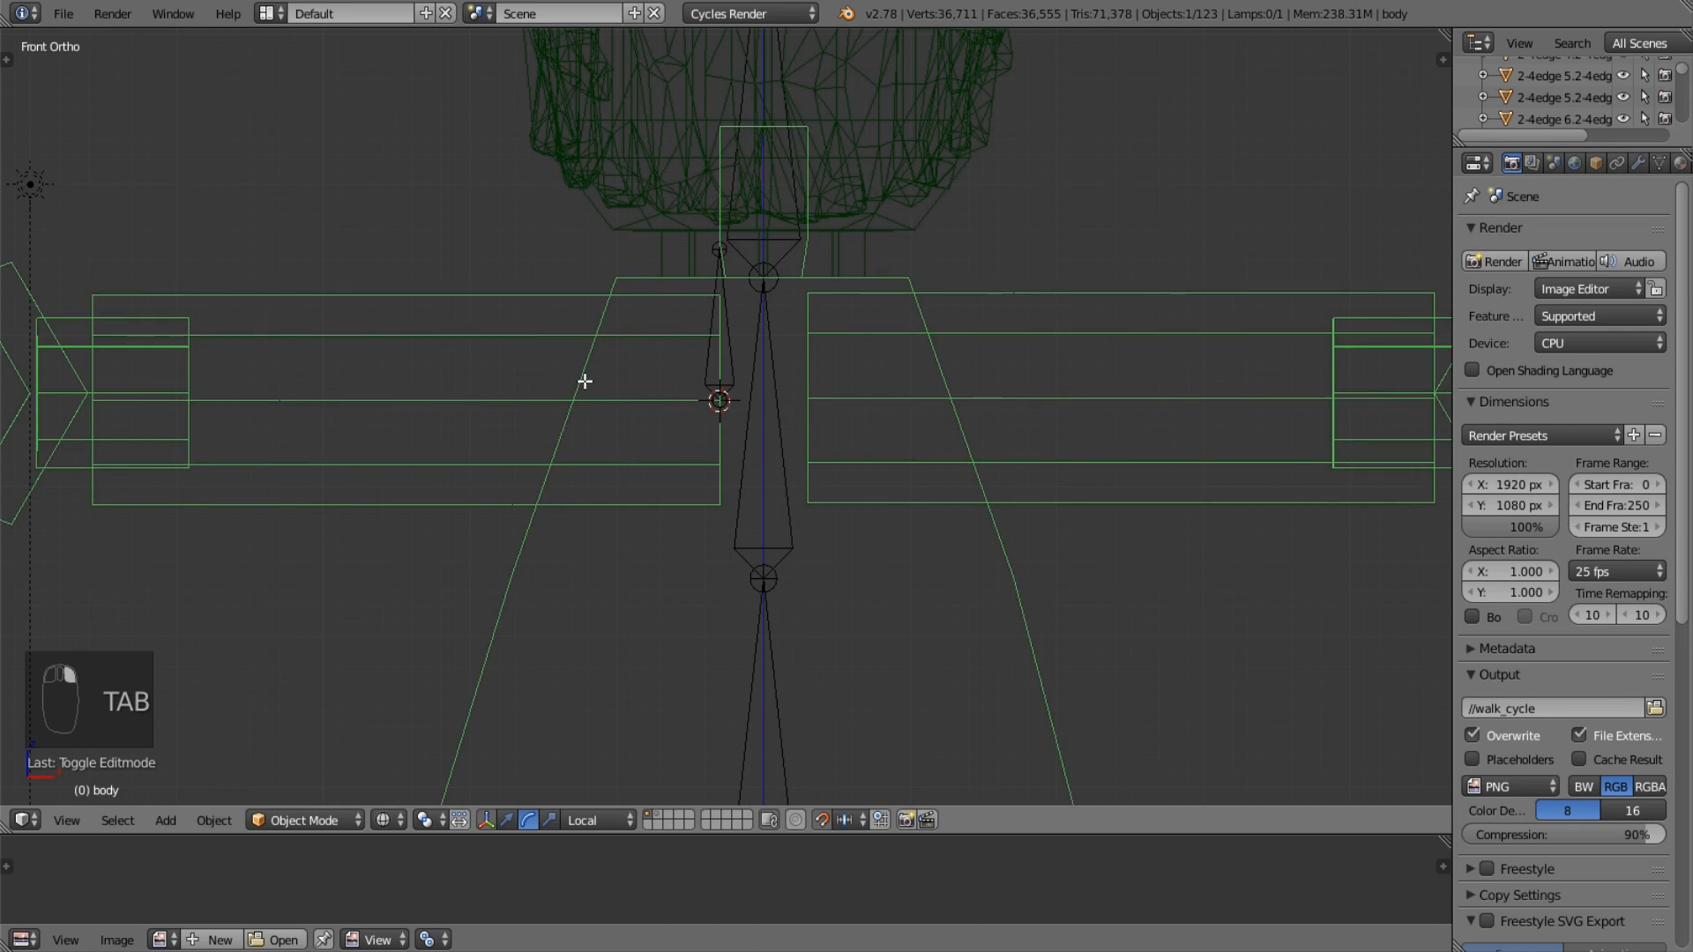
key(Tab)
scroll(617, 380, up, 3)
key(a)
key(a)
key(a)
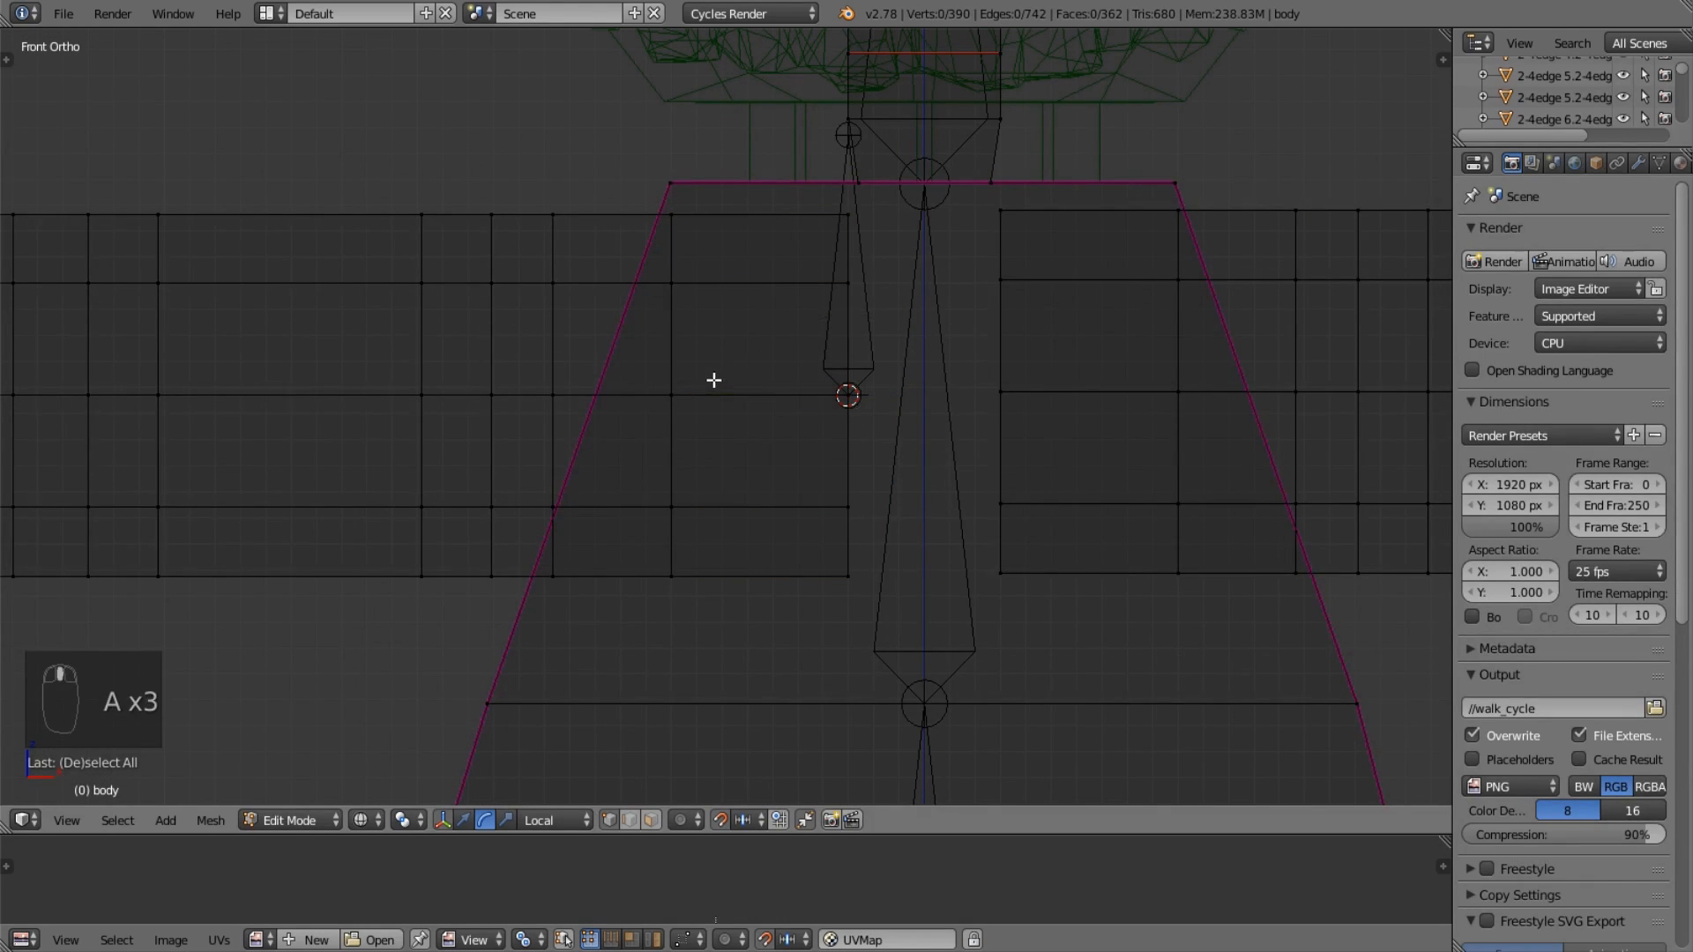
right_click(862, 253)
key(a)
Box-select the right arm's edge loop just outside the torso's shoulder and snap the 3D cursor to it.
key(b)
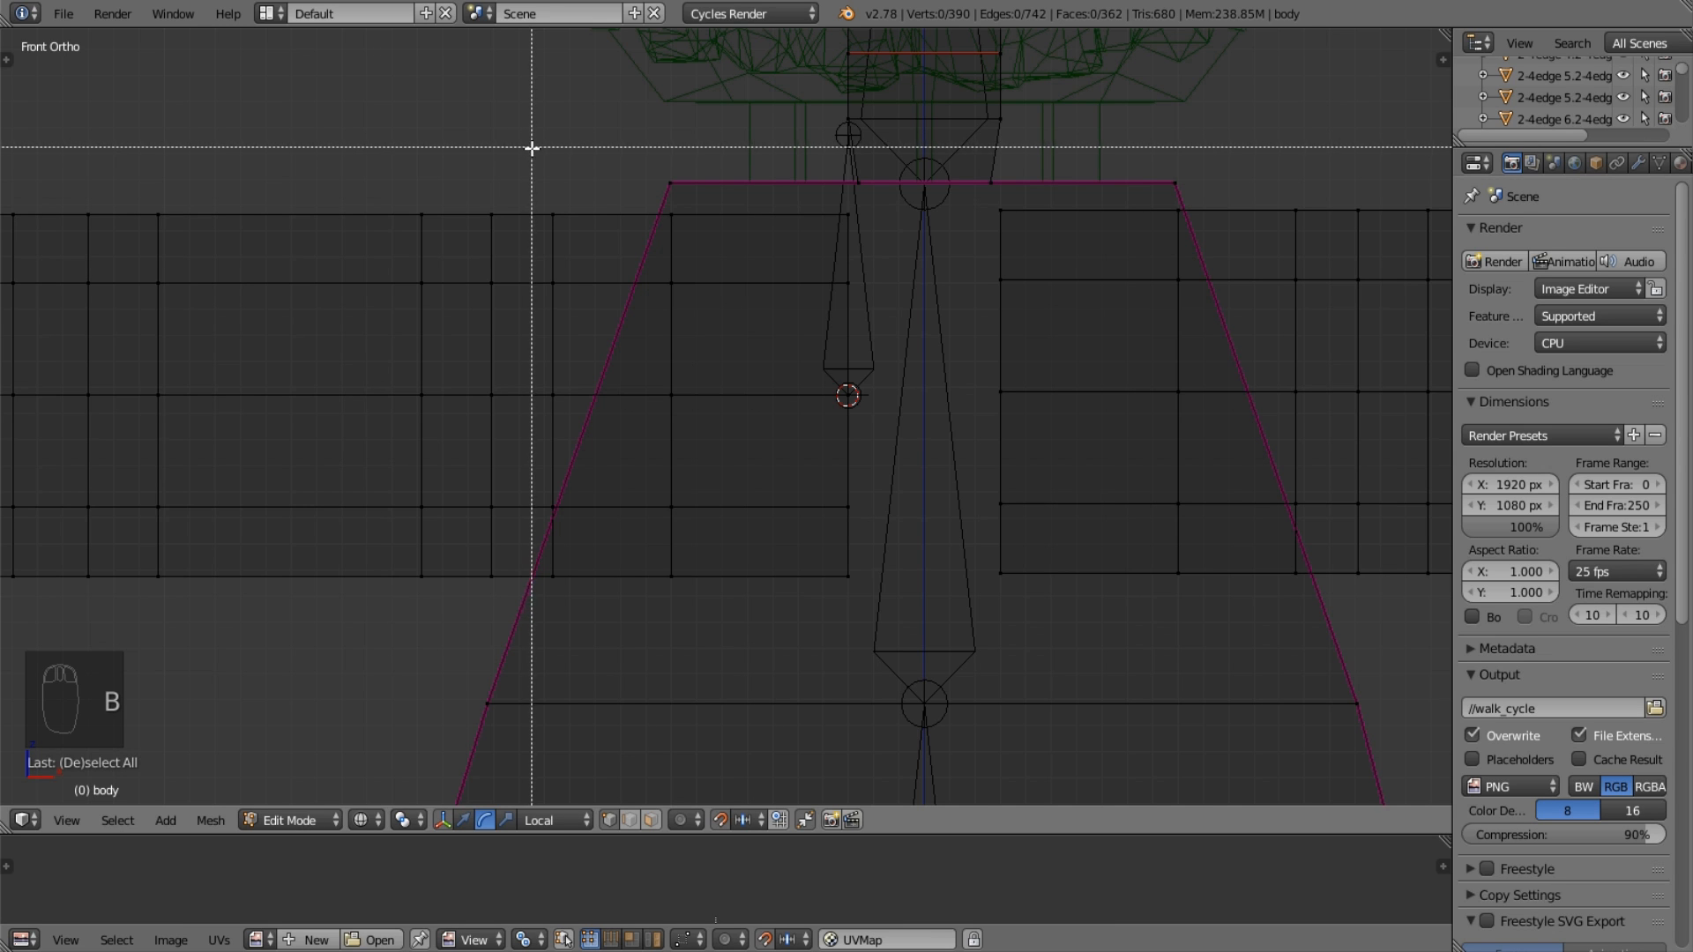
drag(529, 146, 574, 798)
scroll(703, 526, up, 7)
scroll(617, 467, down, 7)
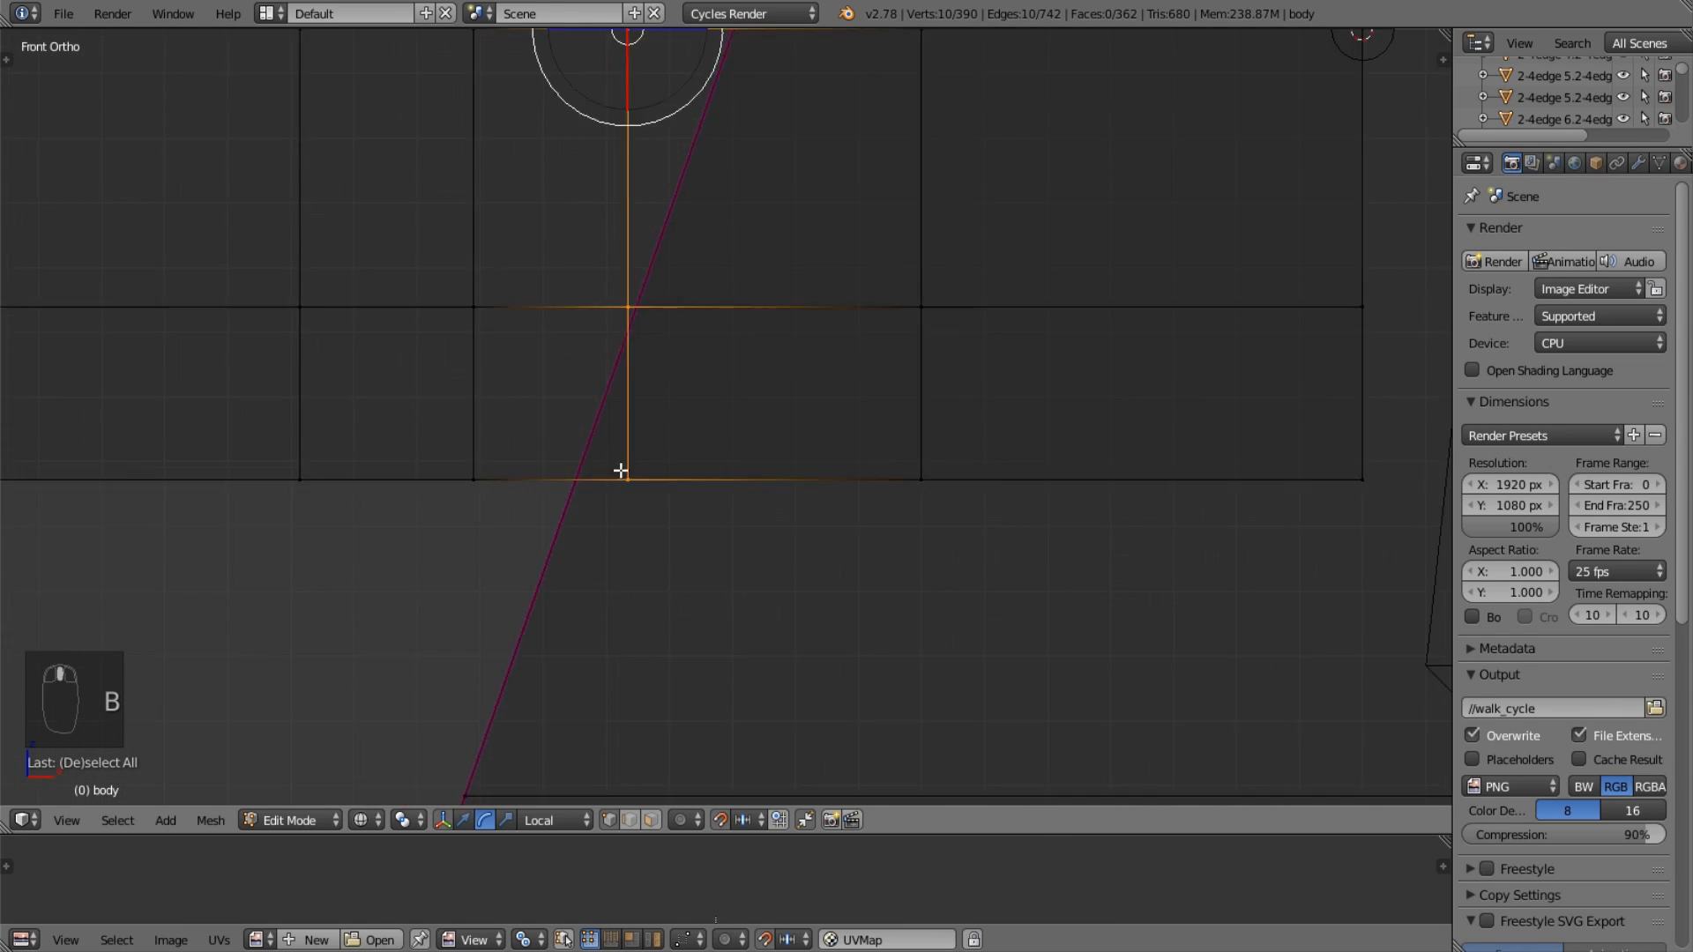
key(shift+s)
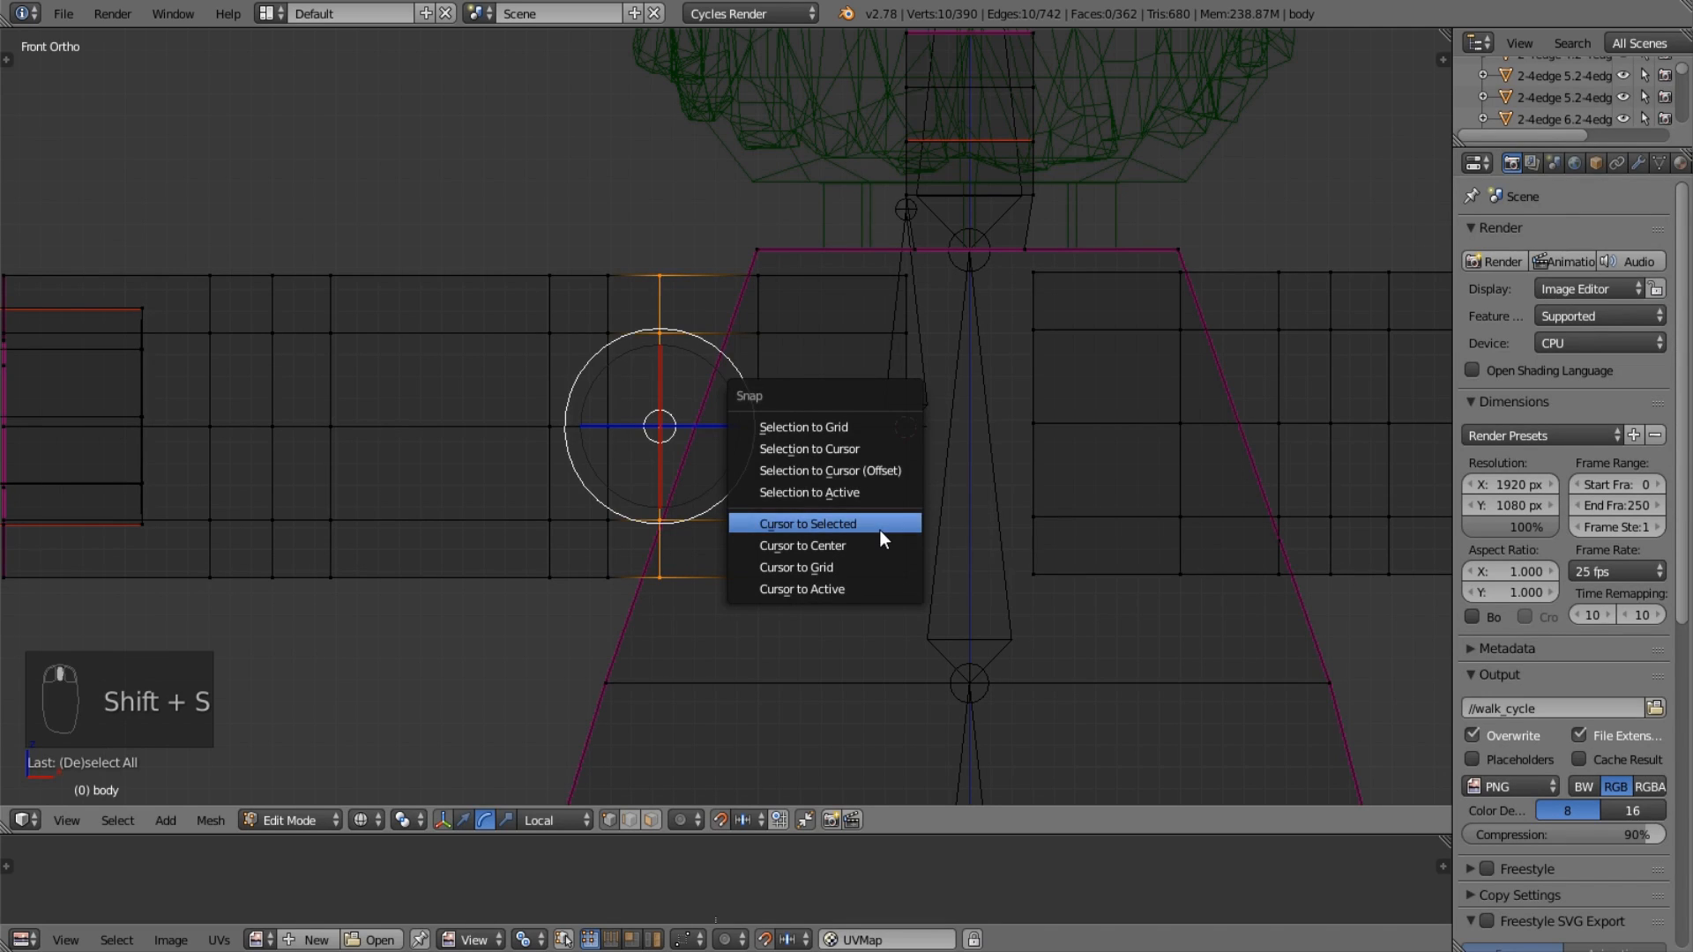
click(880, 531)
key(shift+s)
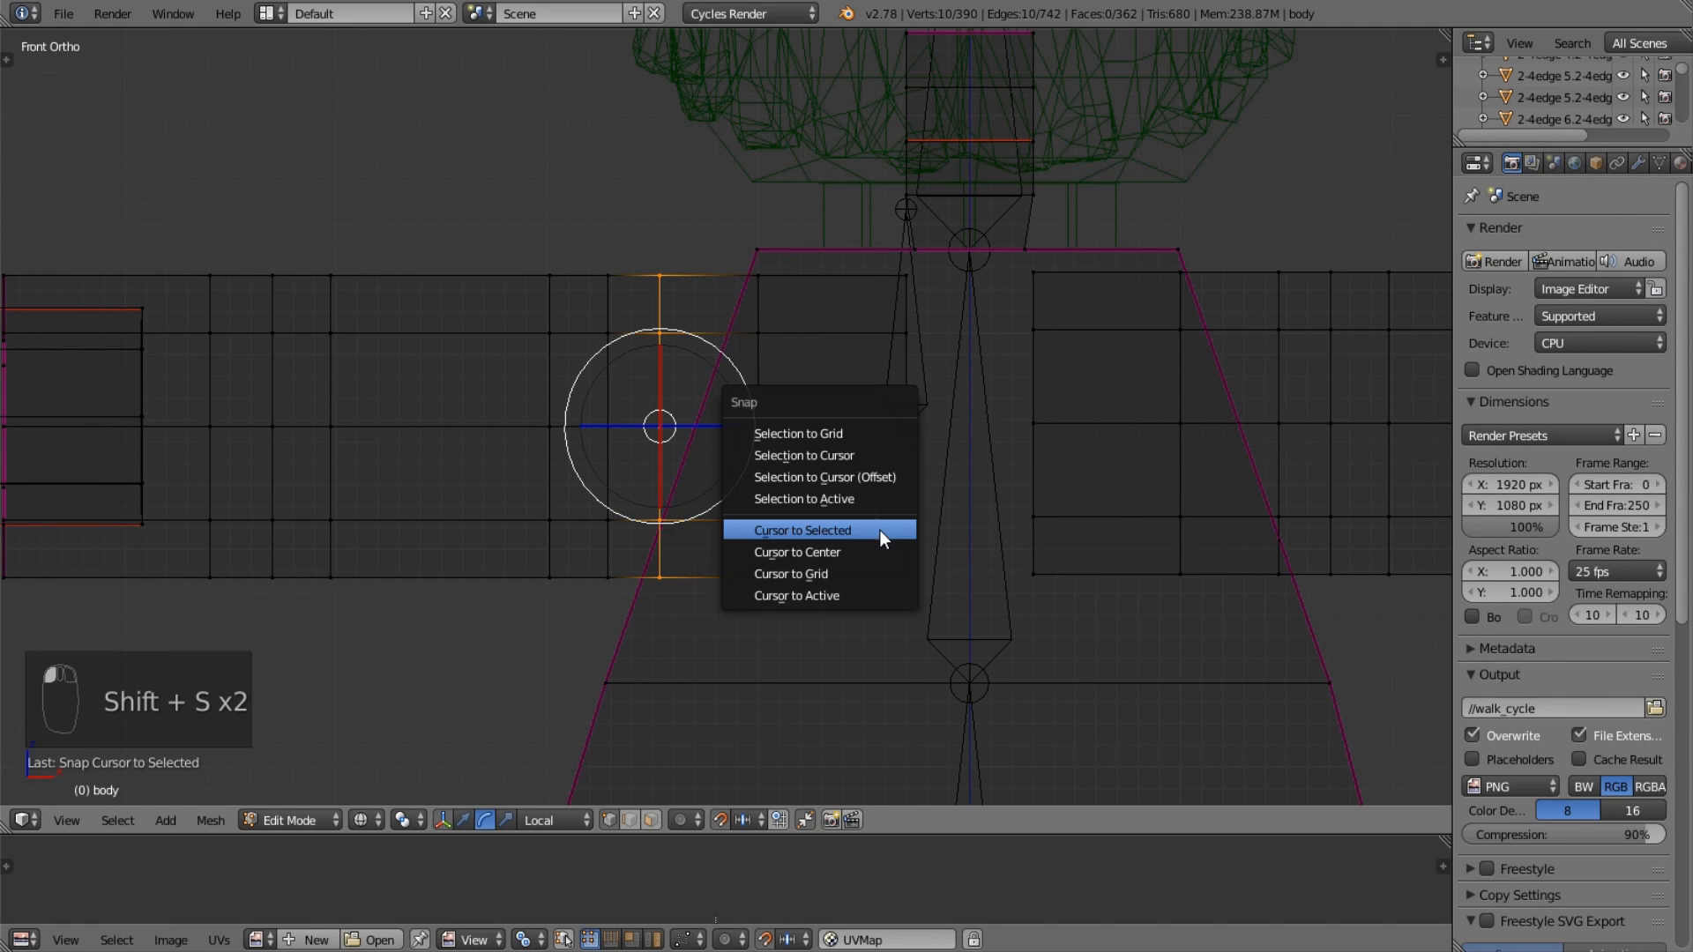
click(880, 530)
shift+middle_drag(945, 399, 891, 381)
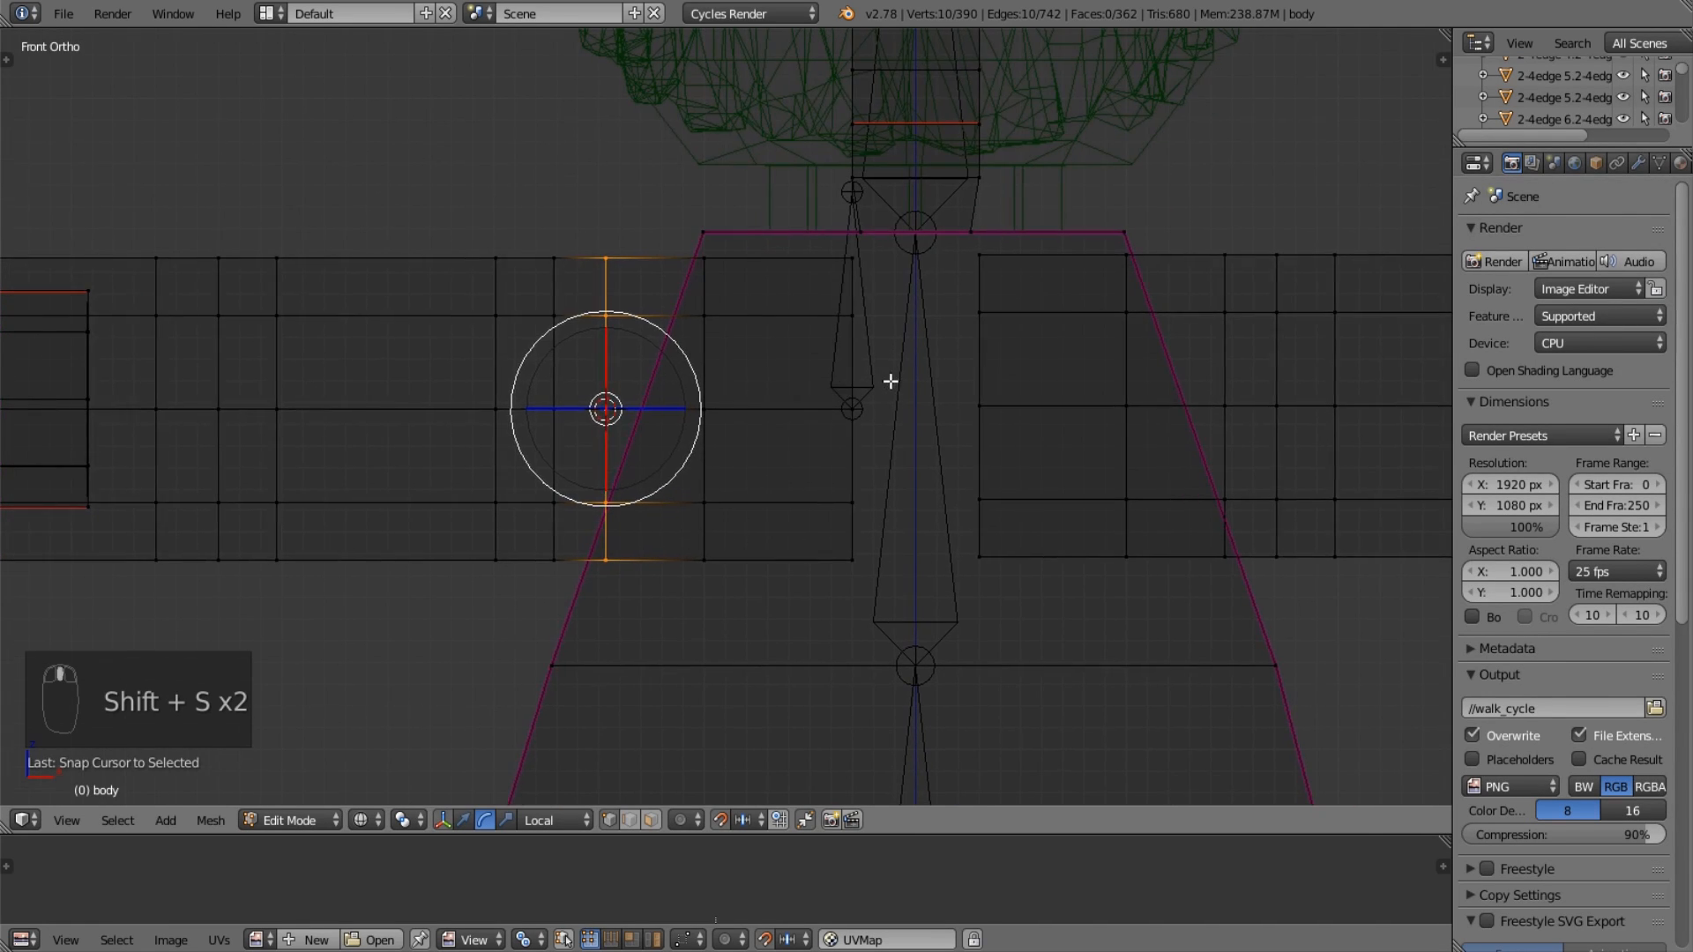
In armature editing, snap the new shoulder bone's tip to the 3D cursor so the bone lies along the right arm.
key(Tab)
right_click(850, 256)
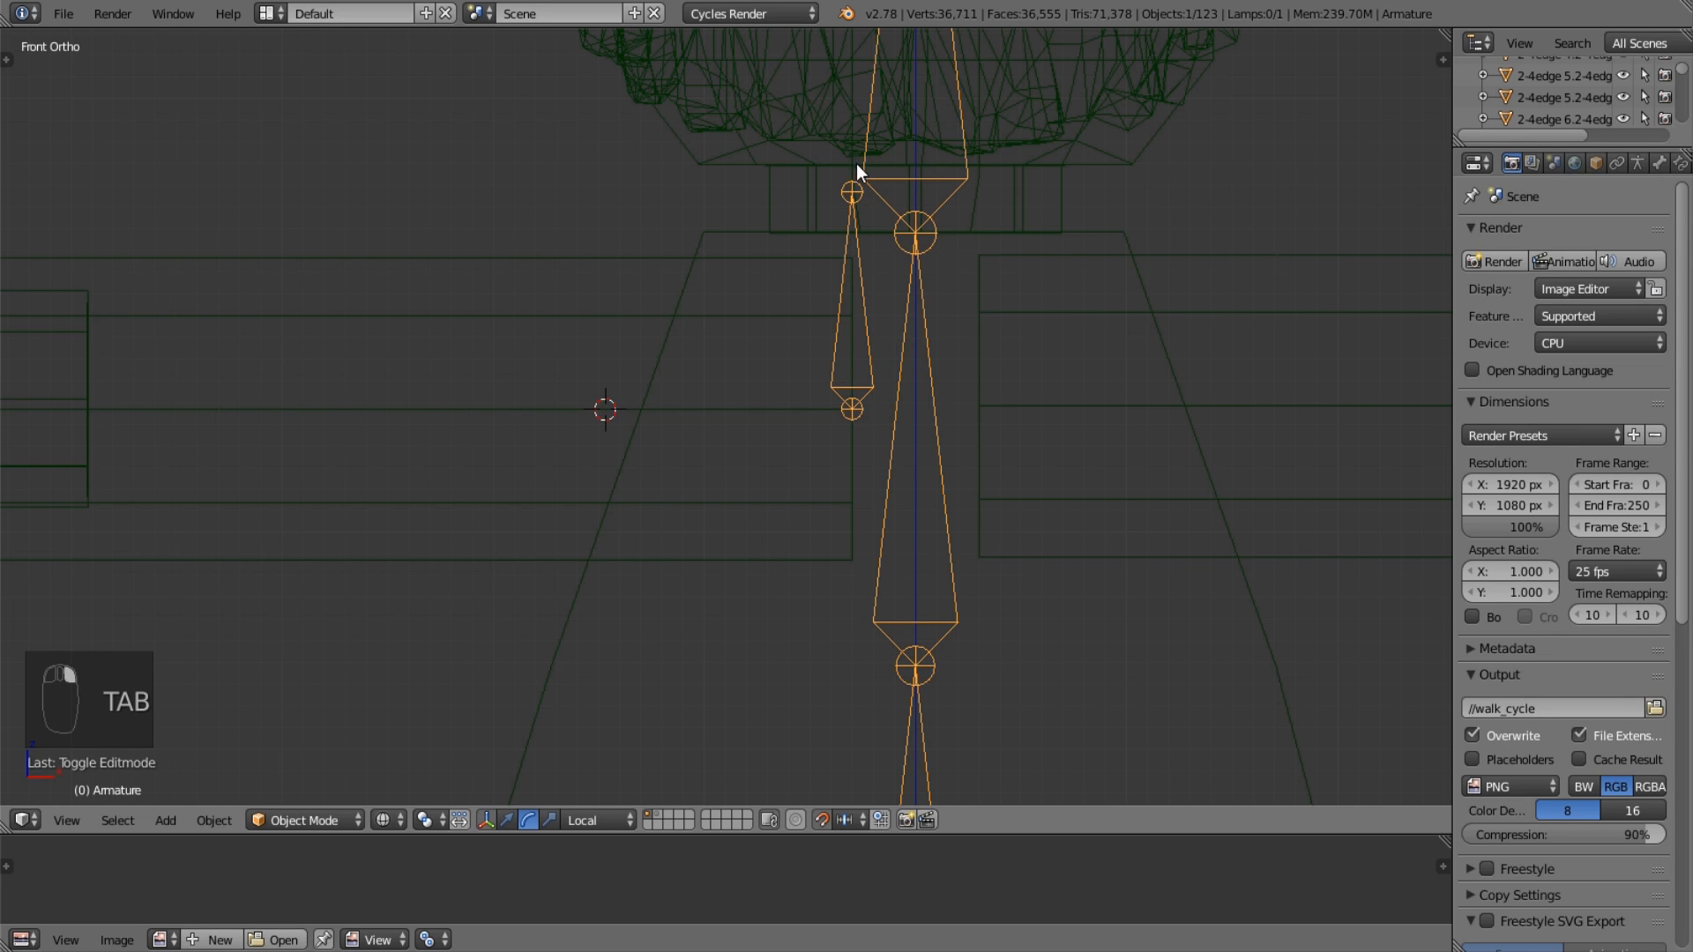
key(Tab)
key(Tab)
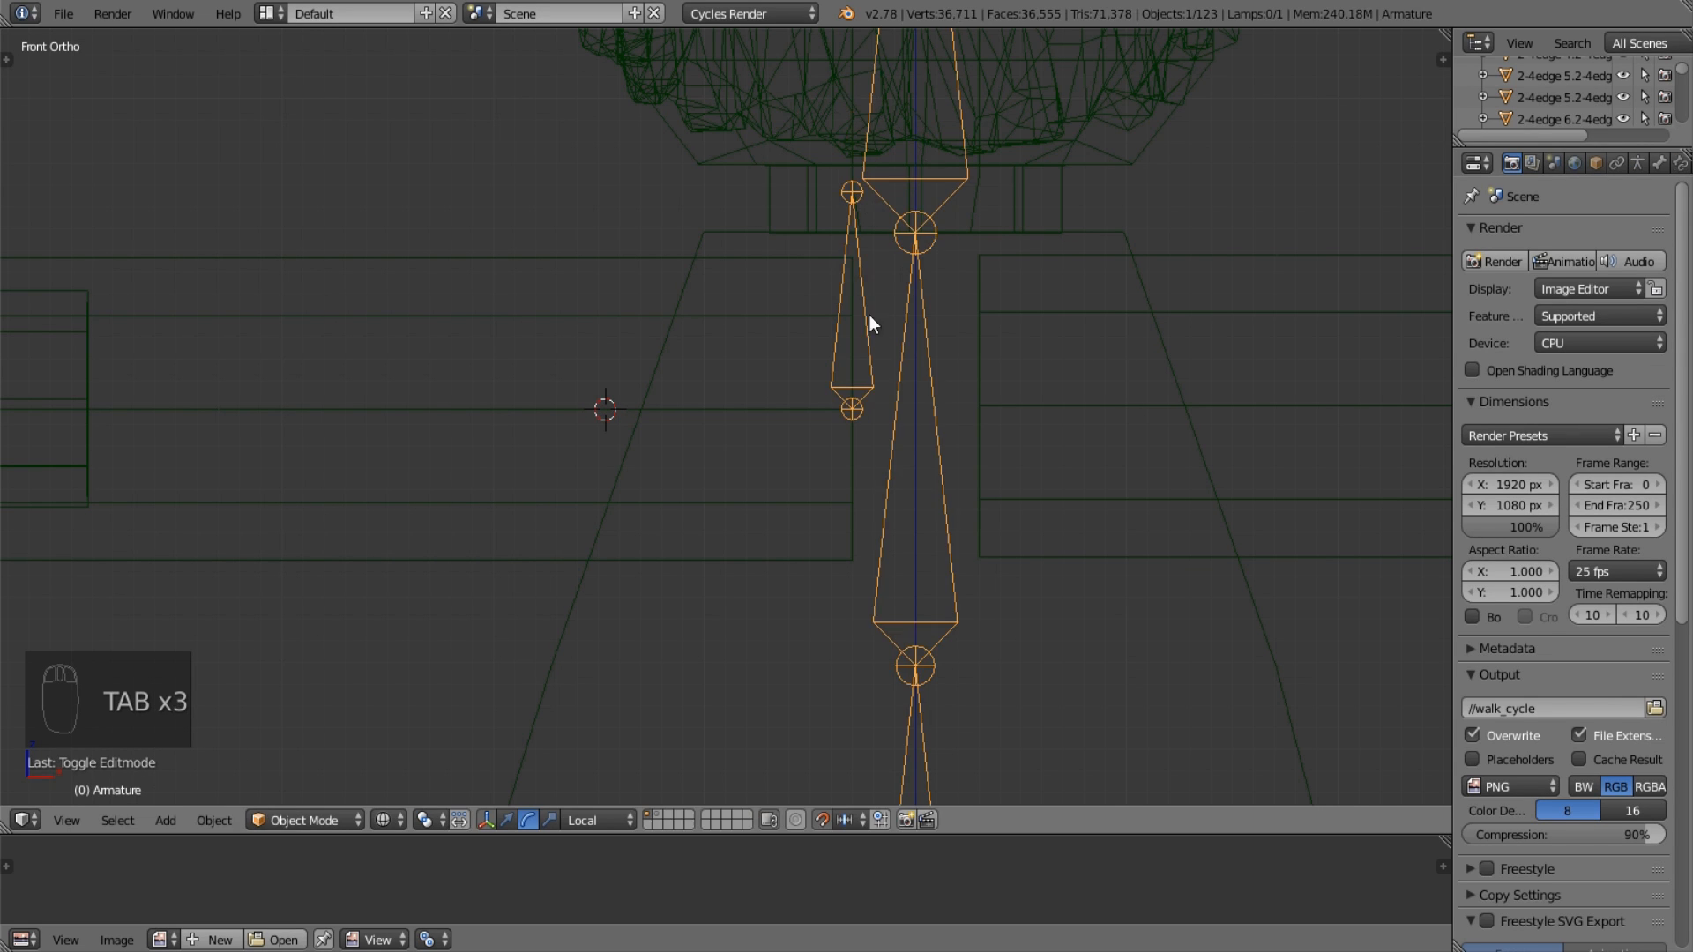
key(Tab)
key(shift+s)
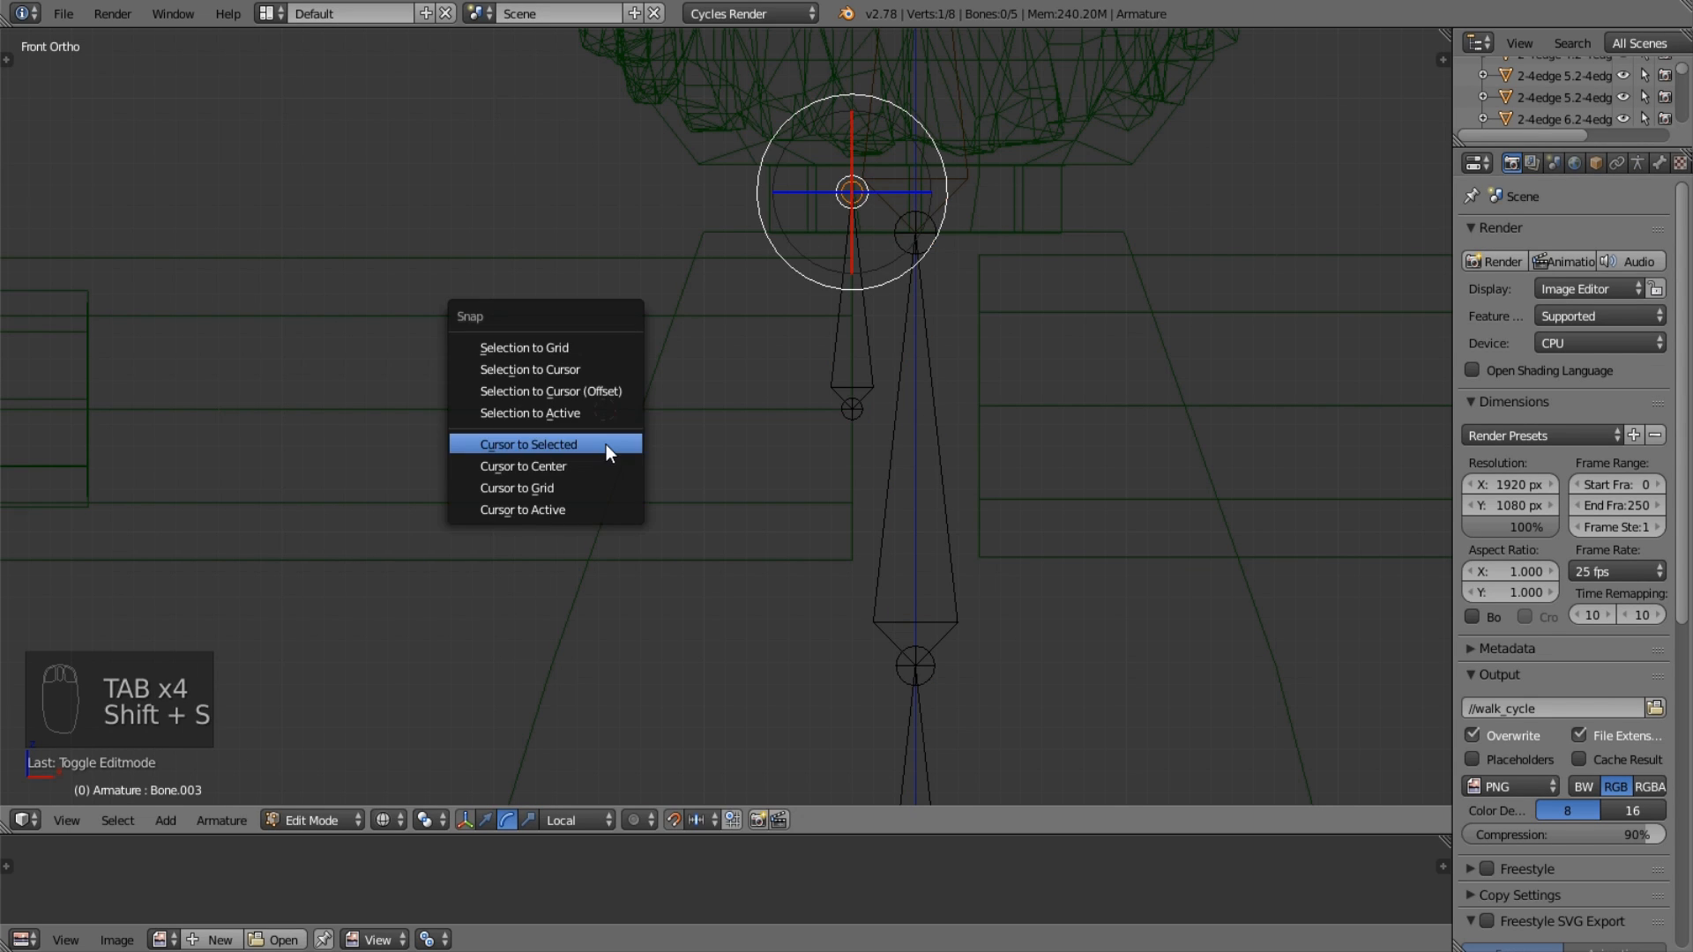
click(610, 373)
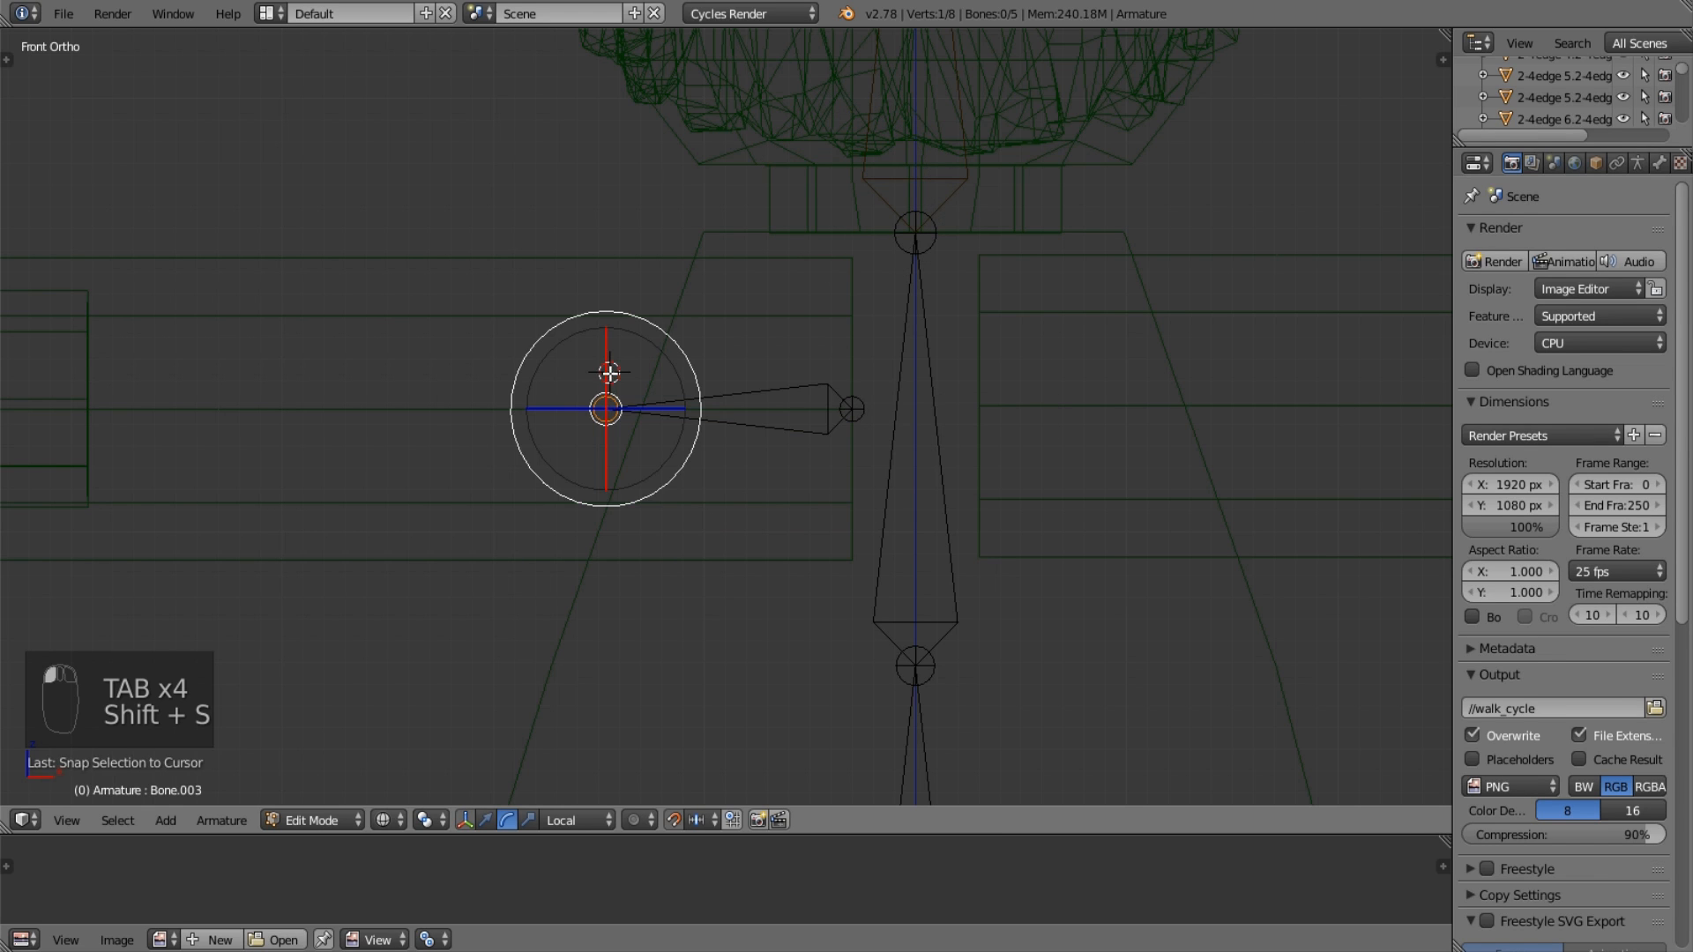
Snap the 3D cursor to the selected tip of the shoulder bone.
key(shift+s)
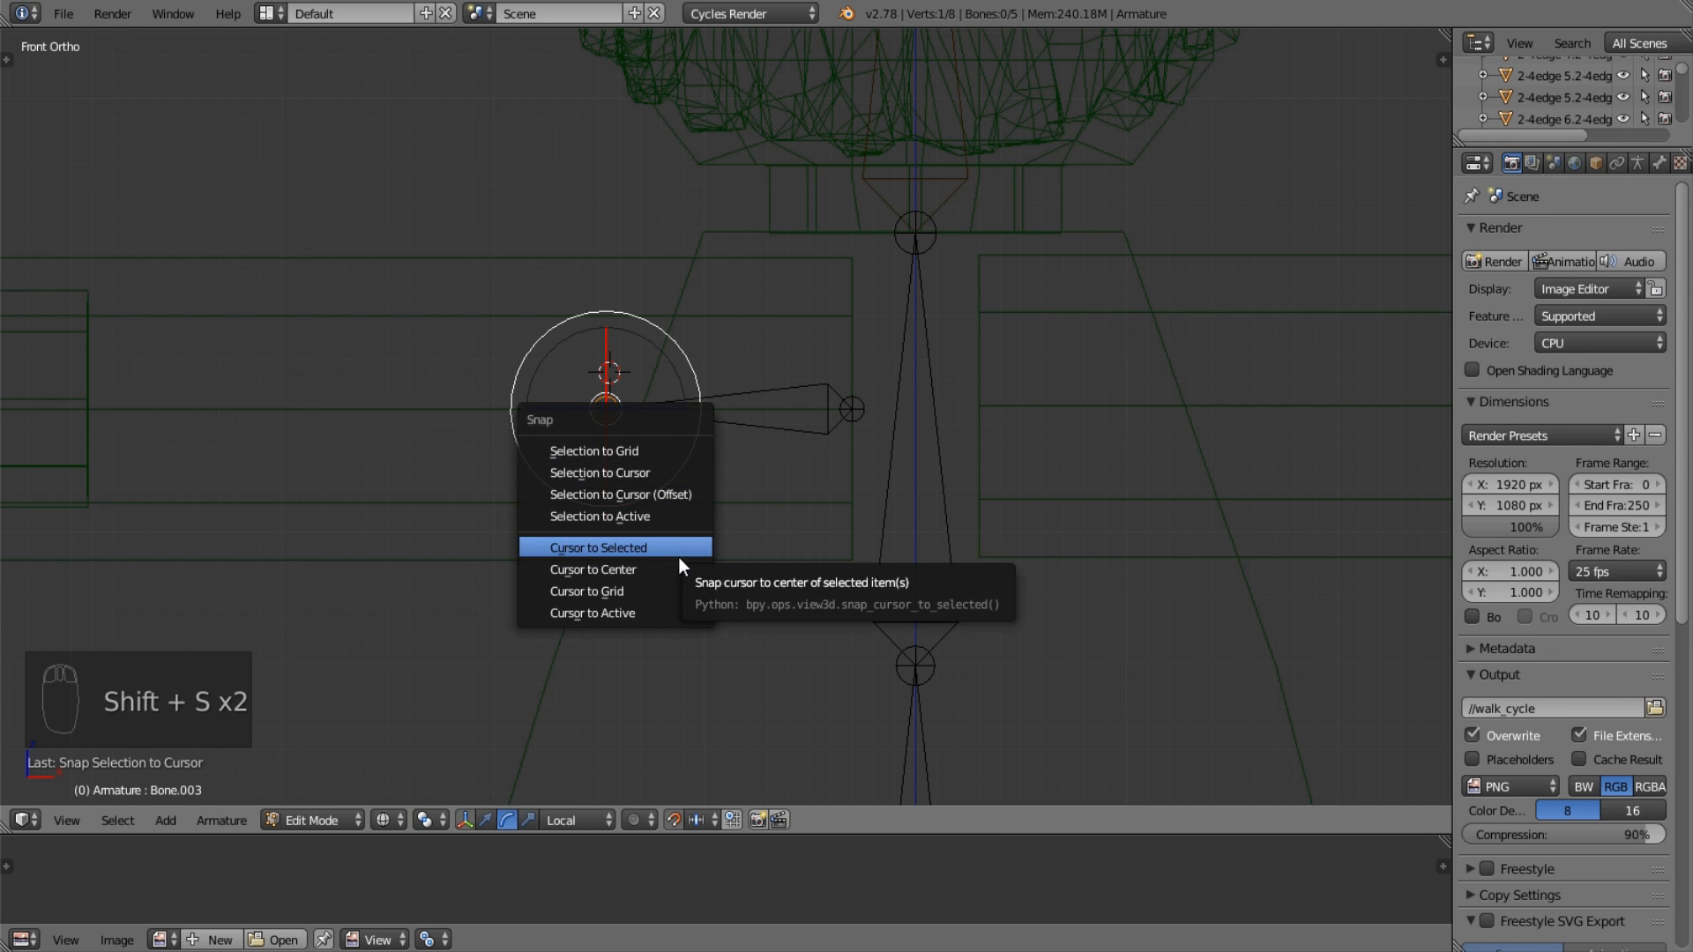
click(679, 557)
shift+middle_drag(876, 408, 907, 401)
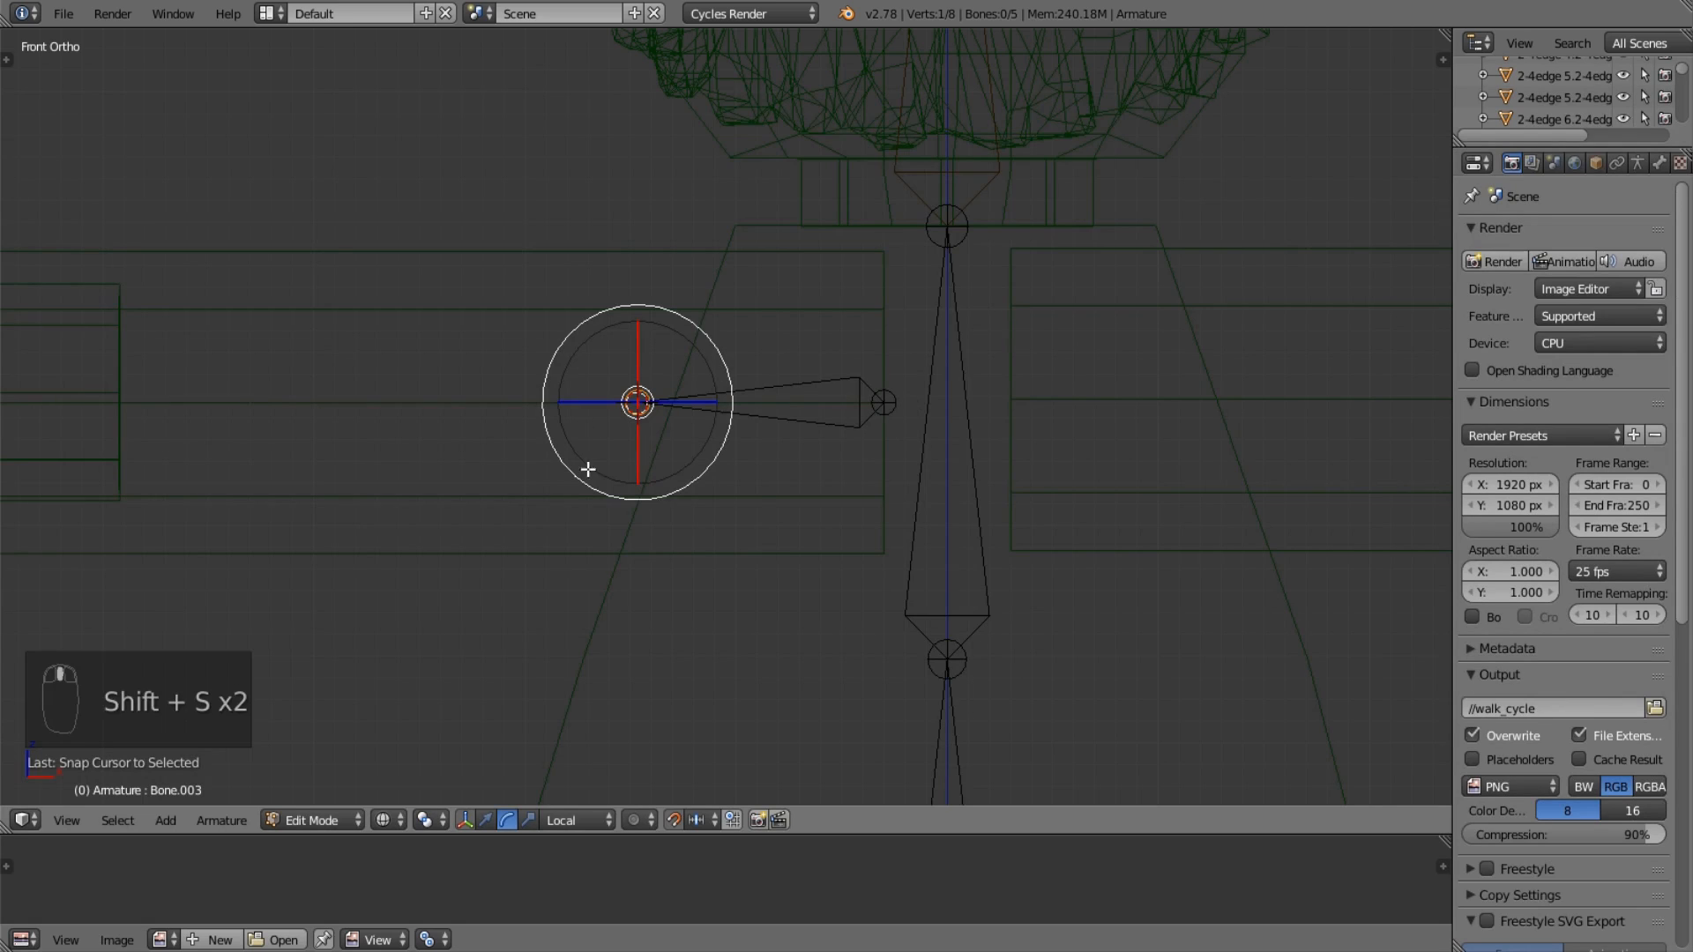
scroll(702, 431, down, 3)
shift+middle_drag(726, 432, 786, 417)
Return to the body mesh, clear the vertex selection and examine the right arm's edge loops from several views.
key(Tab)
right_click(655, 309)
key(Tab)
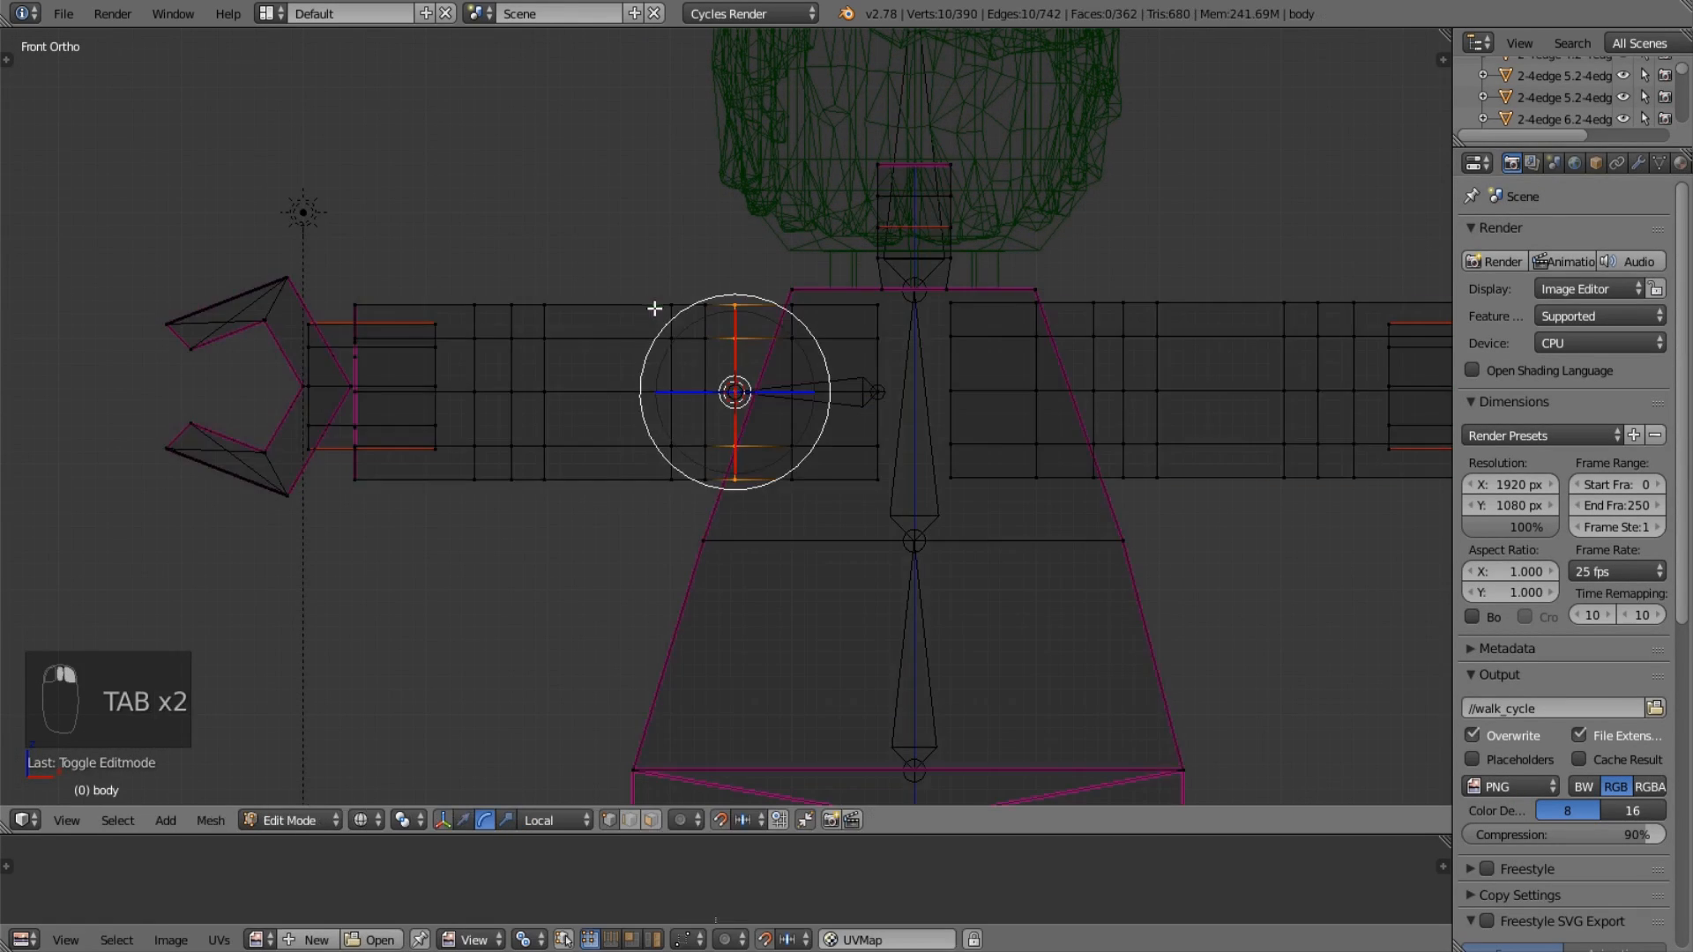
scroll(661, 322, up, 1)
key(a)
key(a)
key(a)
scroll(711, 405, up, 2)
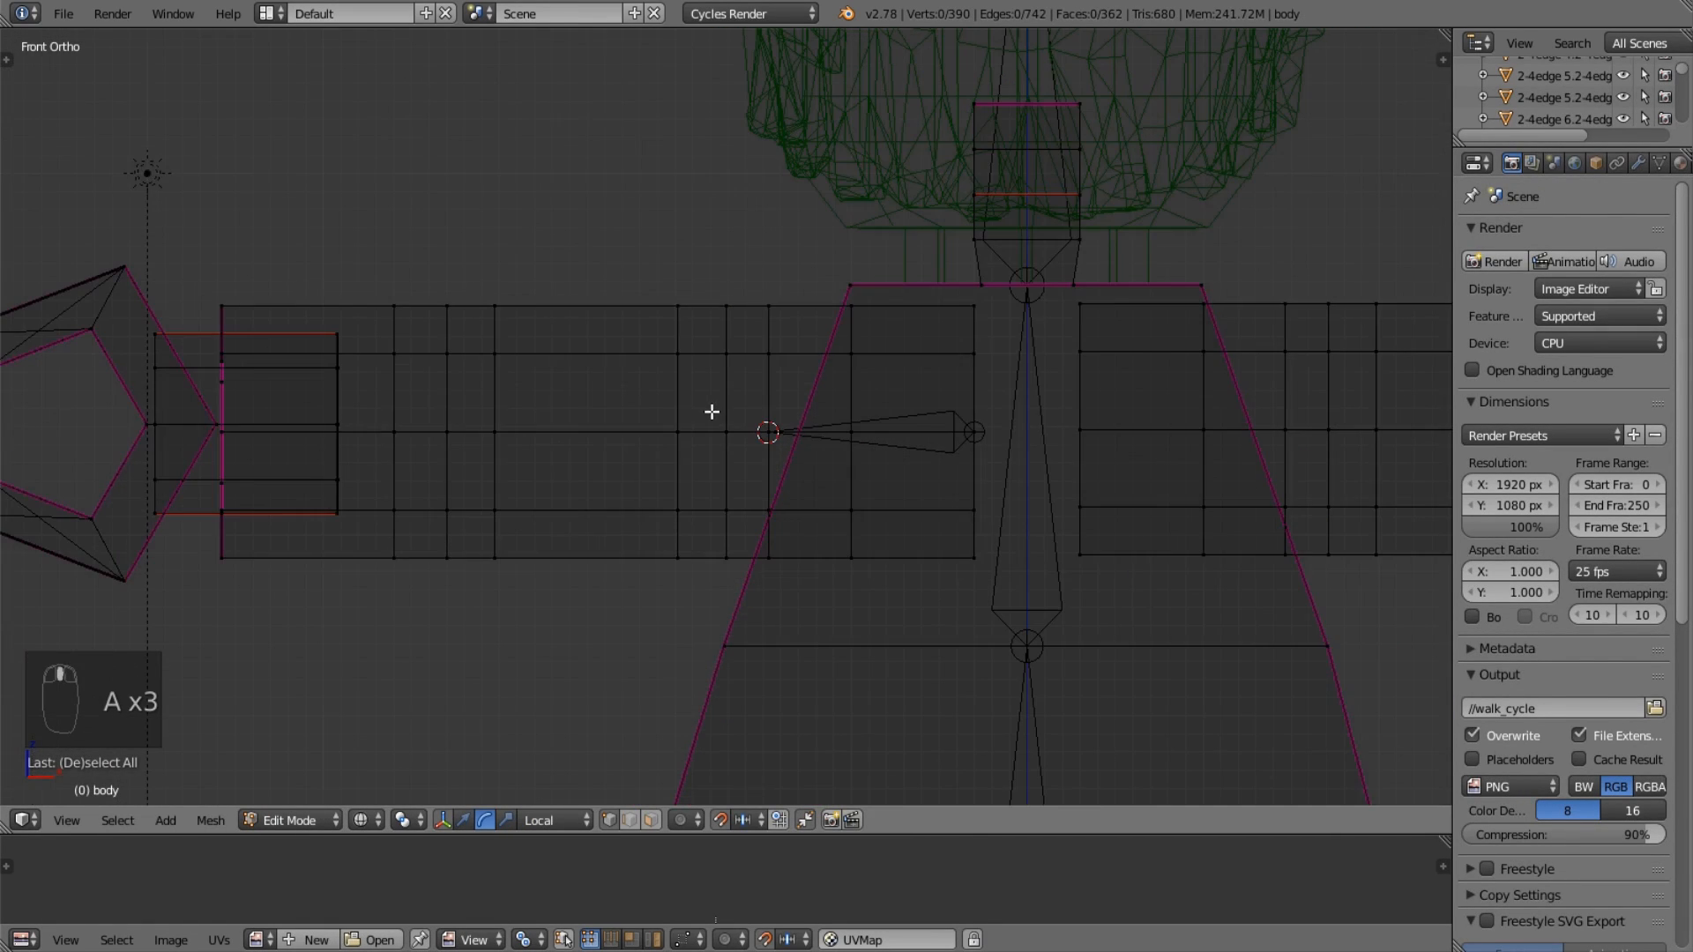
shift+middle_drag(476, 404, 606, 371)
scroll(607, 371, down, 1)
middle_drag(746, 446, 643, 495)
key(KP_3)
key(KP_1)
scroll(738, 483, down, 1)
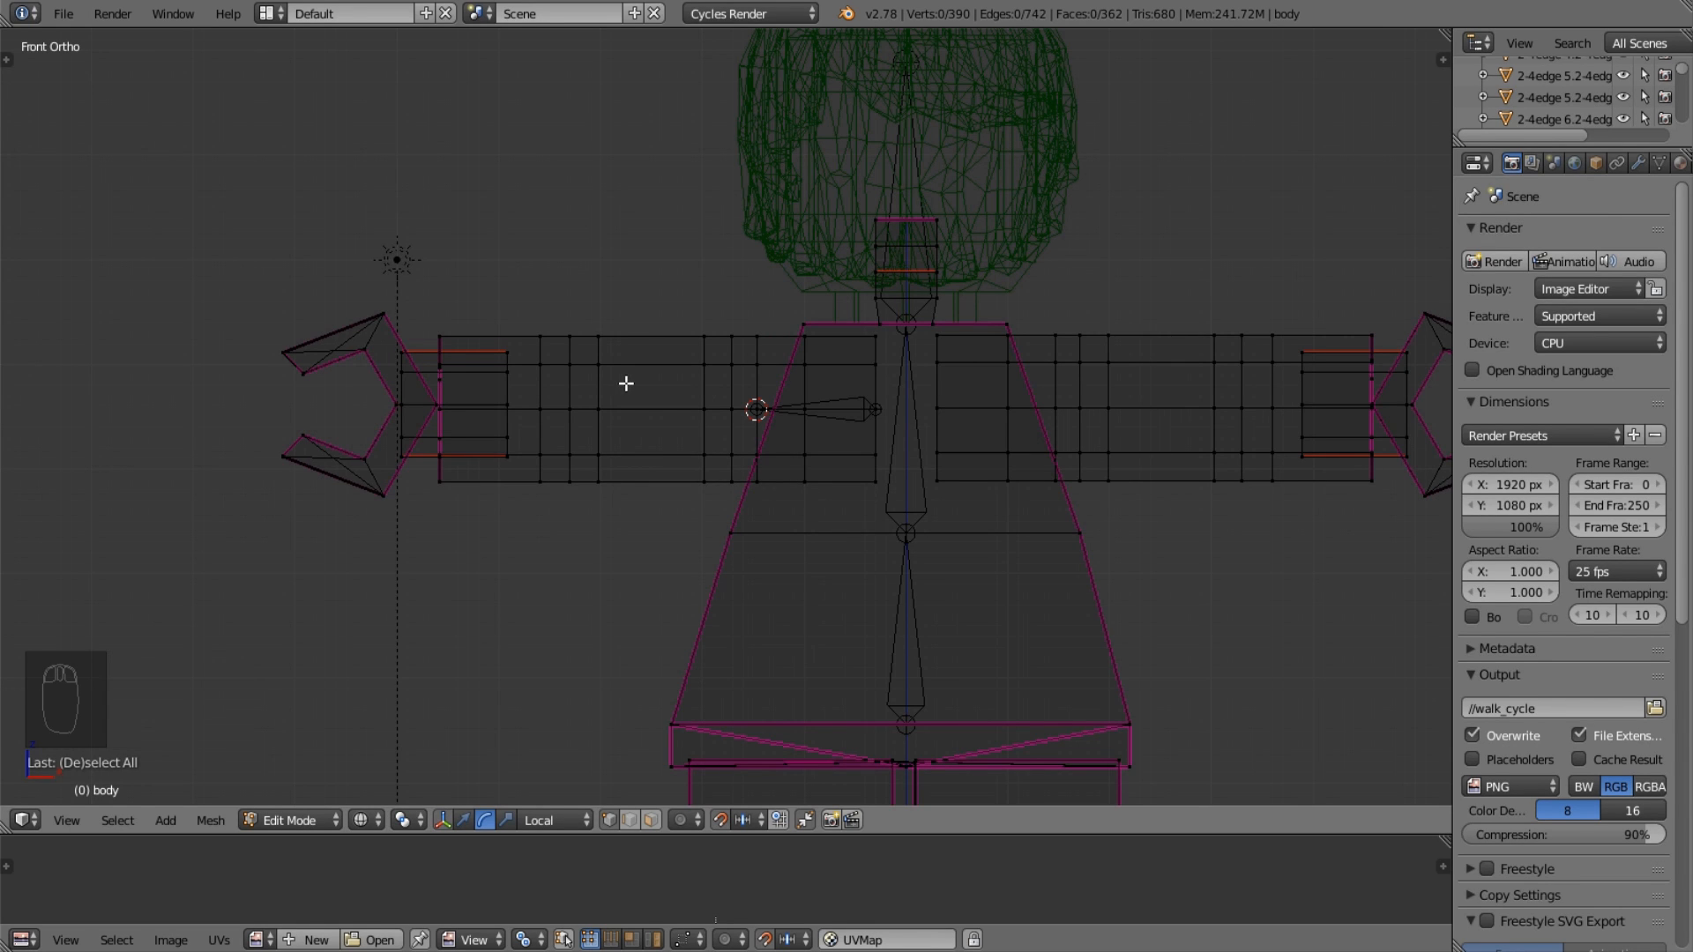
scroll(627, 383, up, 2)
key(Tab)
key(Tab)
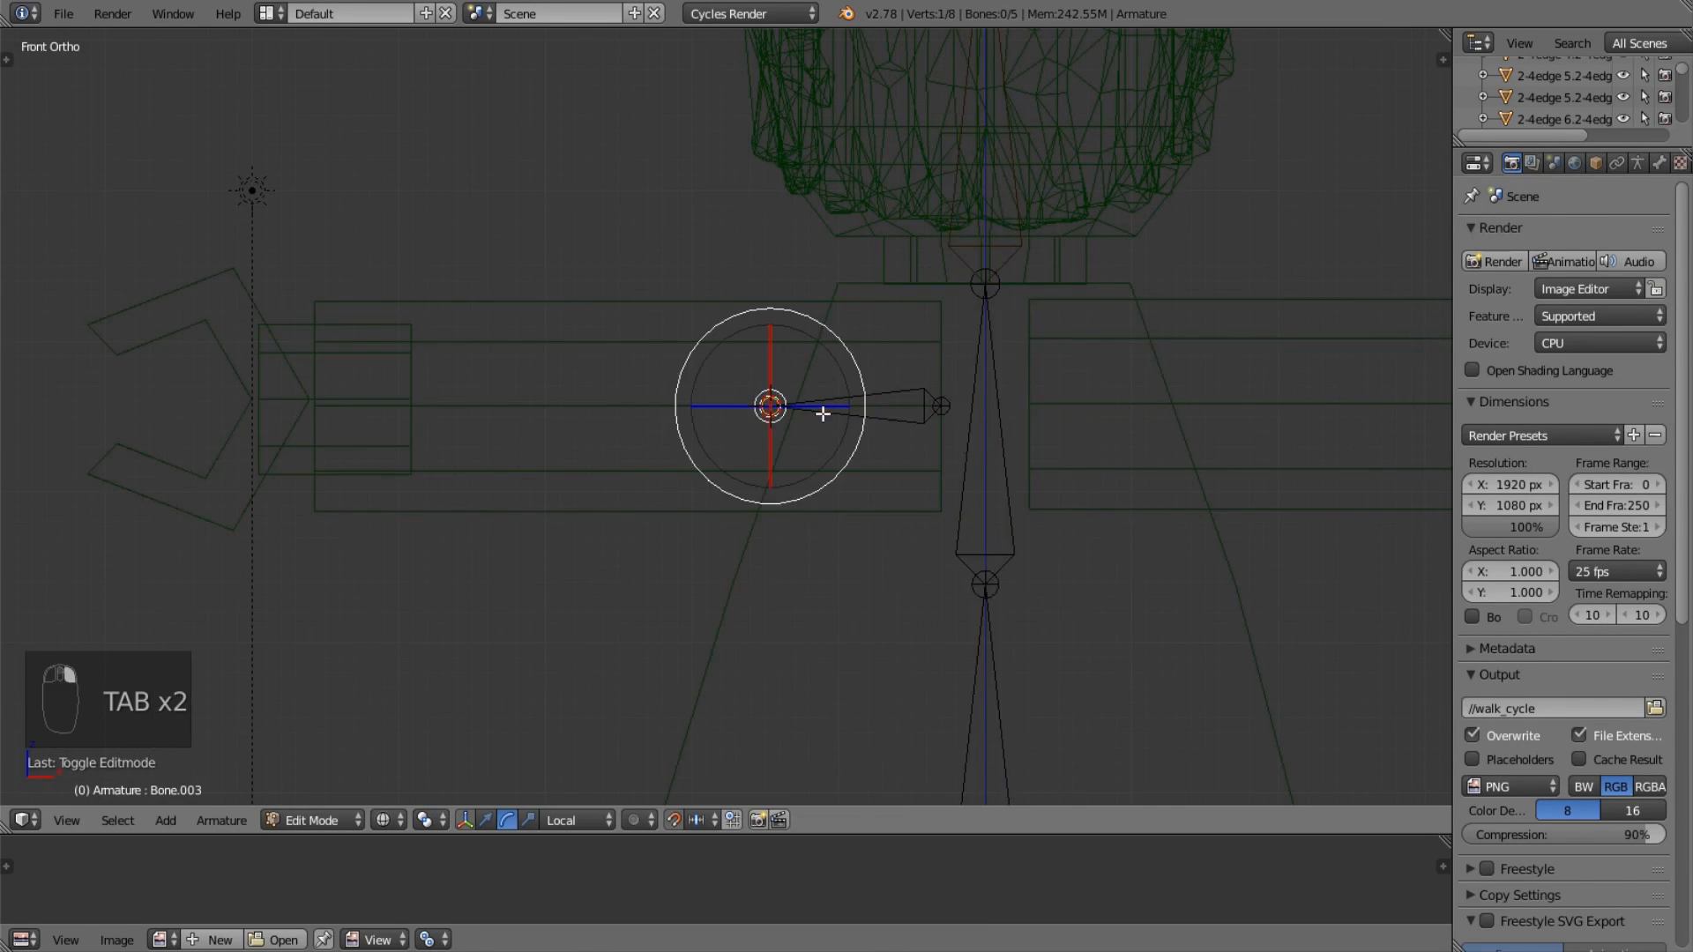
scroll(801, 291, up, 5)
key(Tab)
key(Tab)
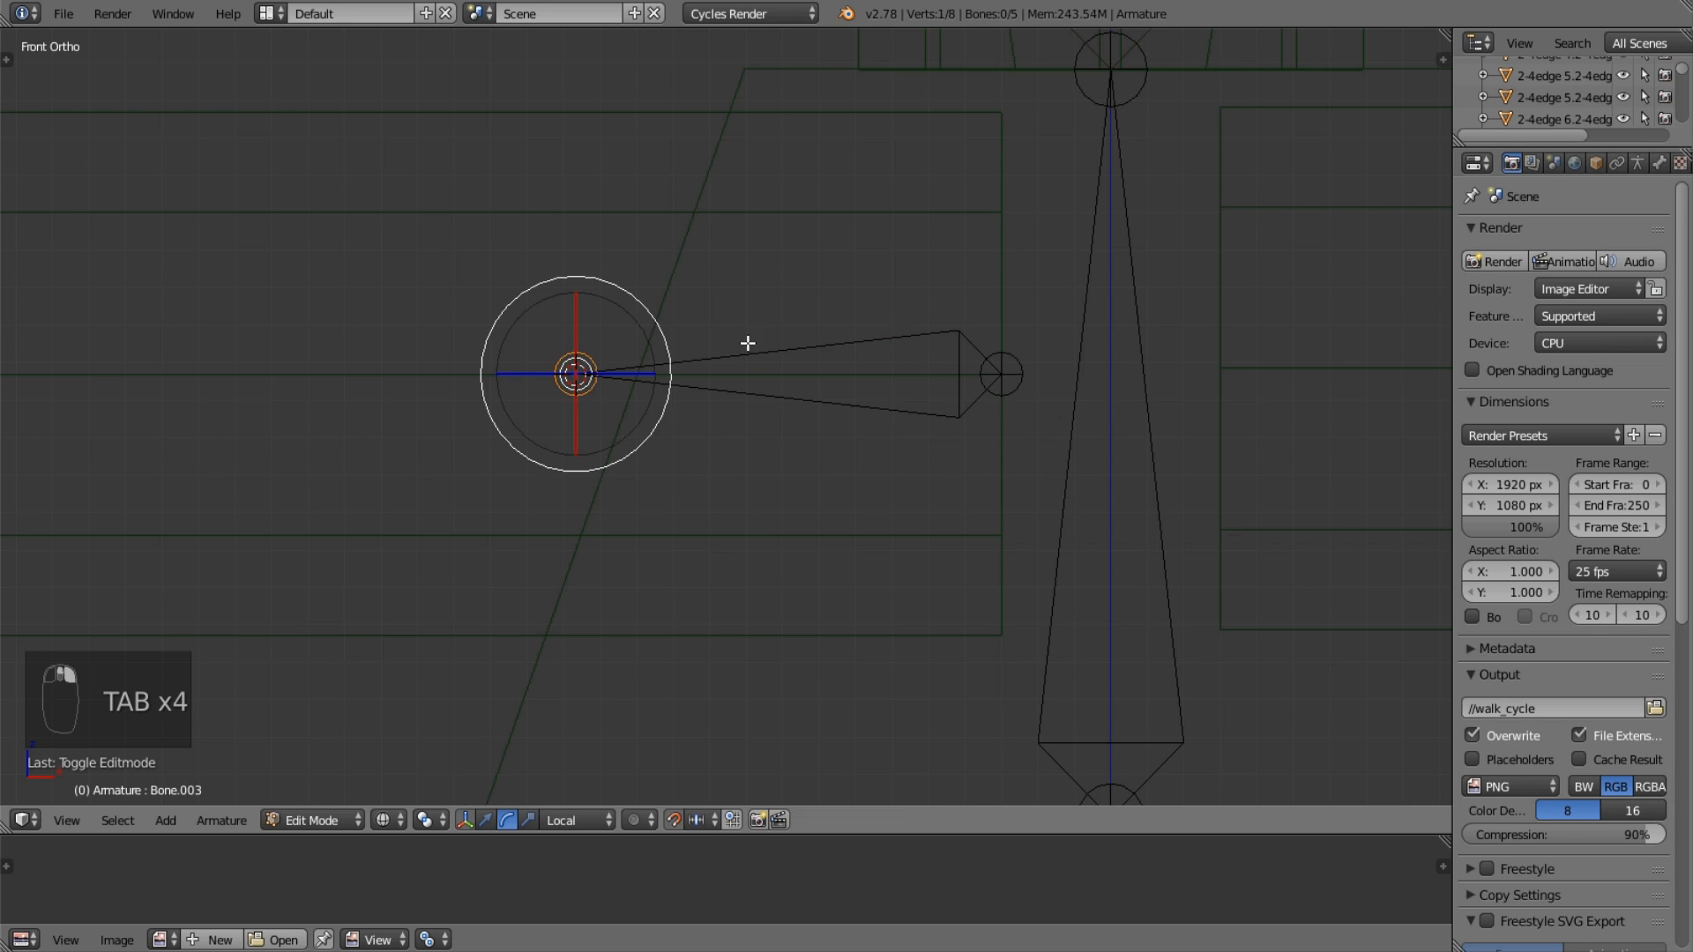
Reopen the body mesh for editing and box-select the right arm's edge loop that crosses the middle of the shoulder bone.
key(Tab)
right_click(668, 262)
key(Tab)
key(a)
key(a)
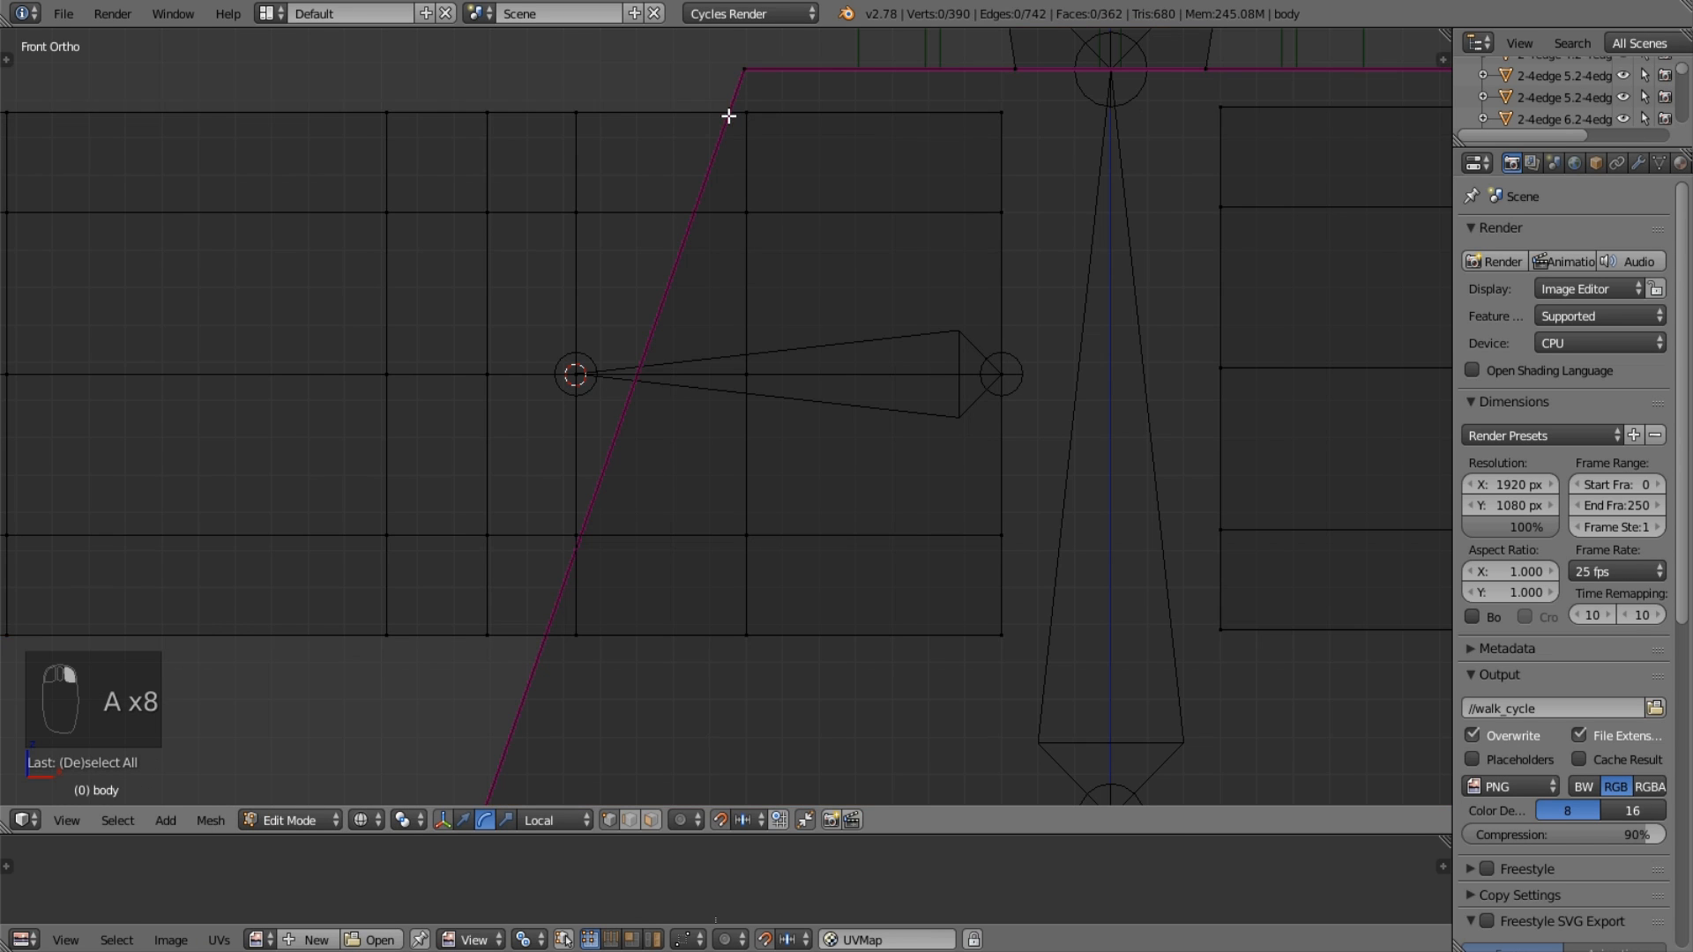
key(b)
drag(745, 106, 760, 760)
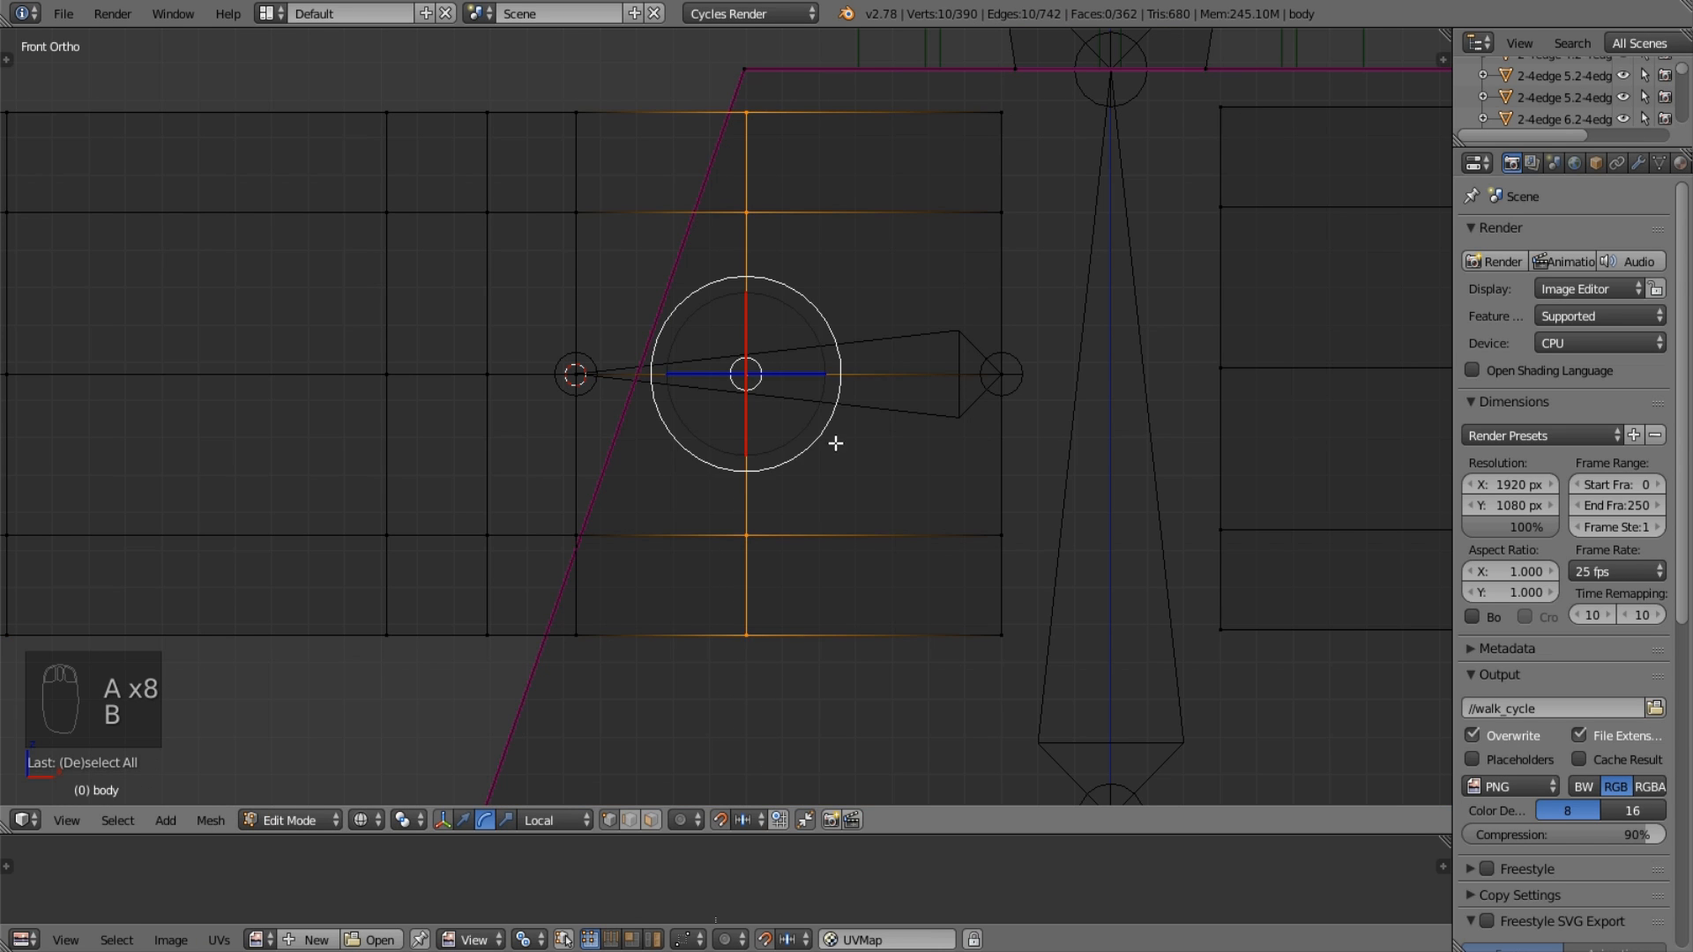
Try to place the shoulder bone's tip on the selected arm edge loop by way of the 3D cursor.
key(shift+s)
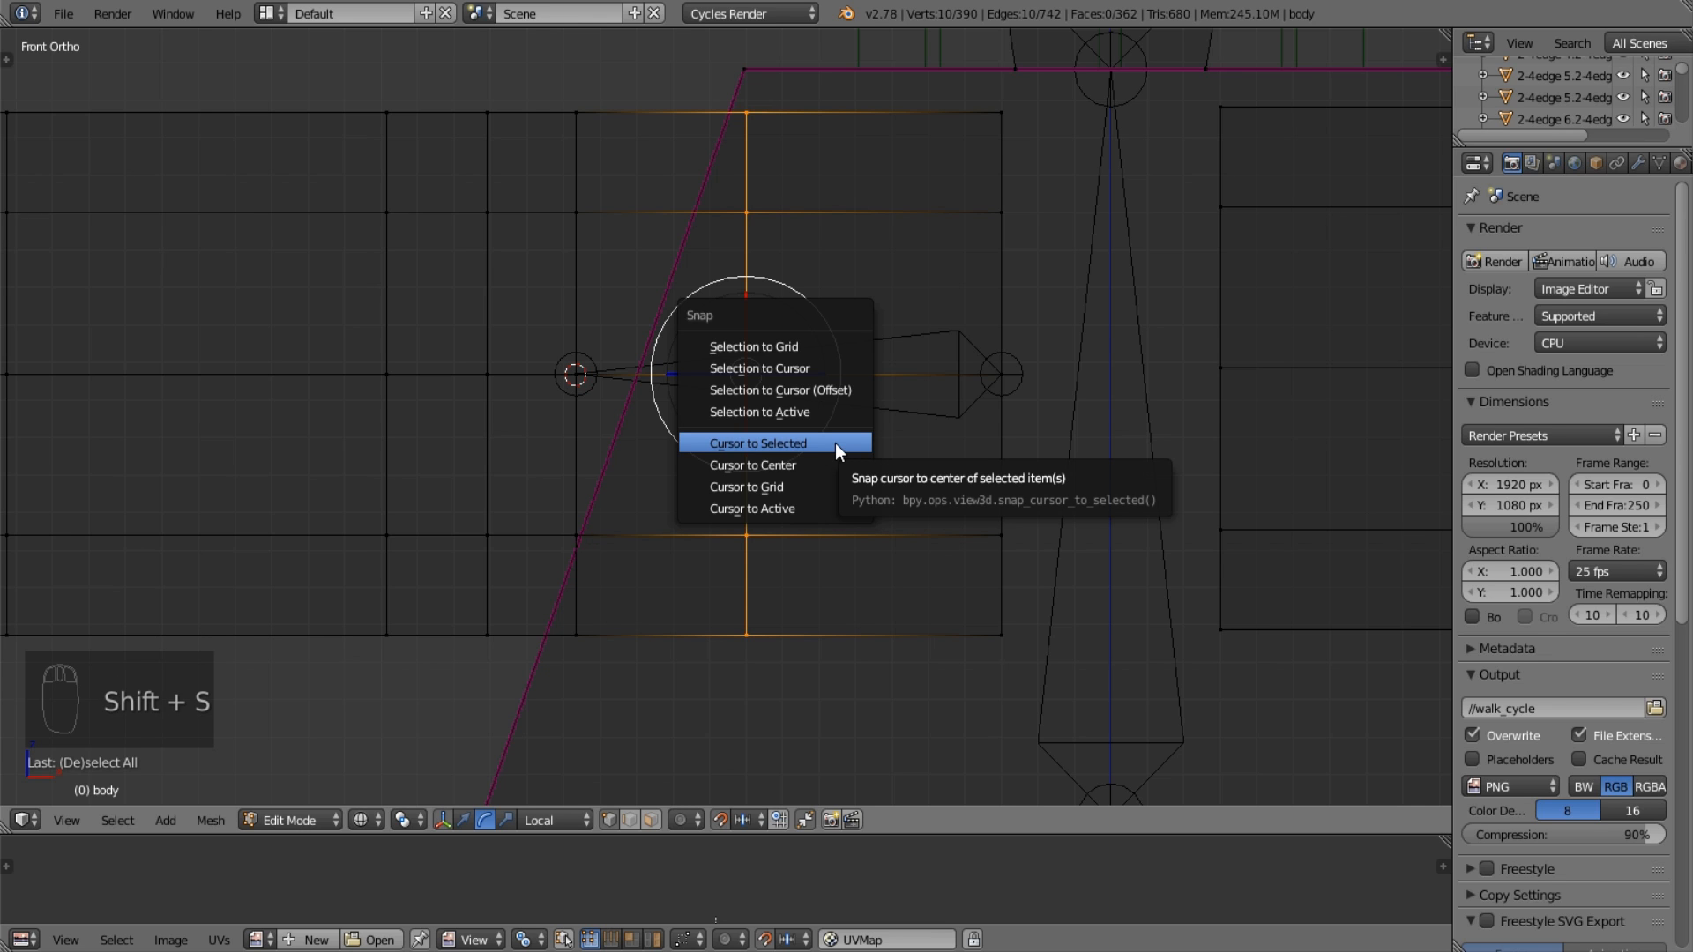
click(834, 442)
key(Tab)
right_click(612, 367)
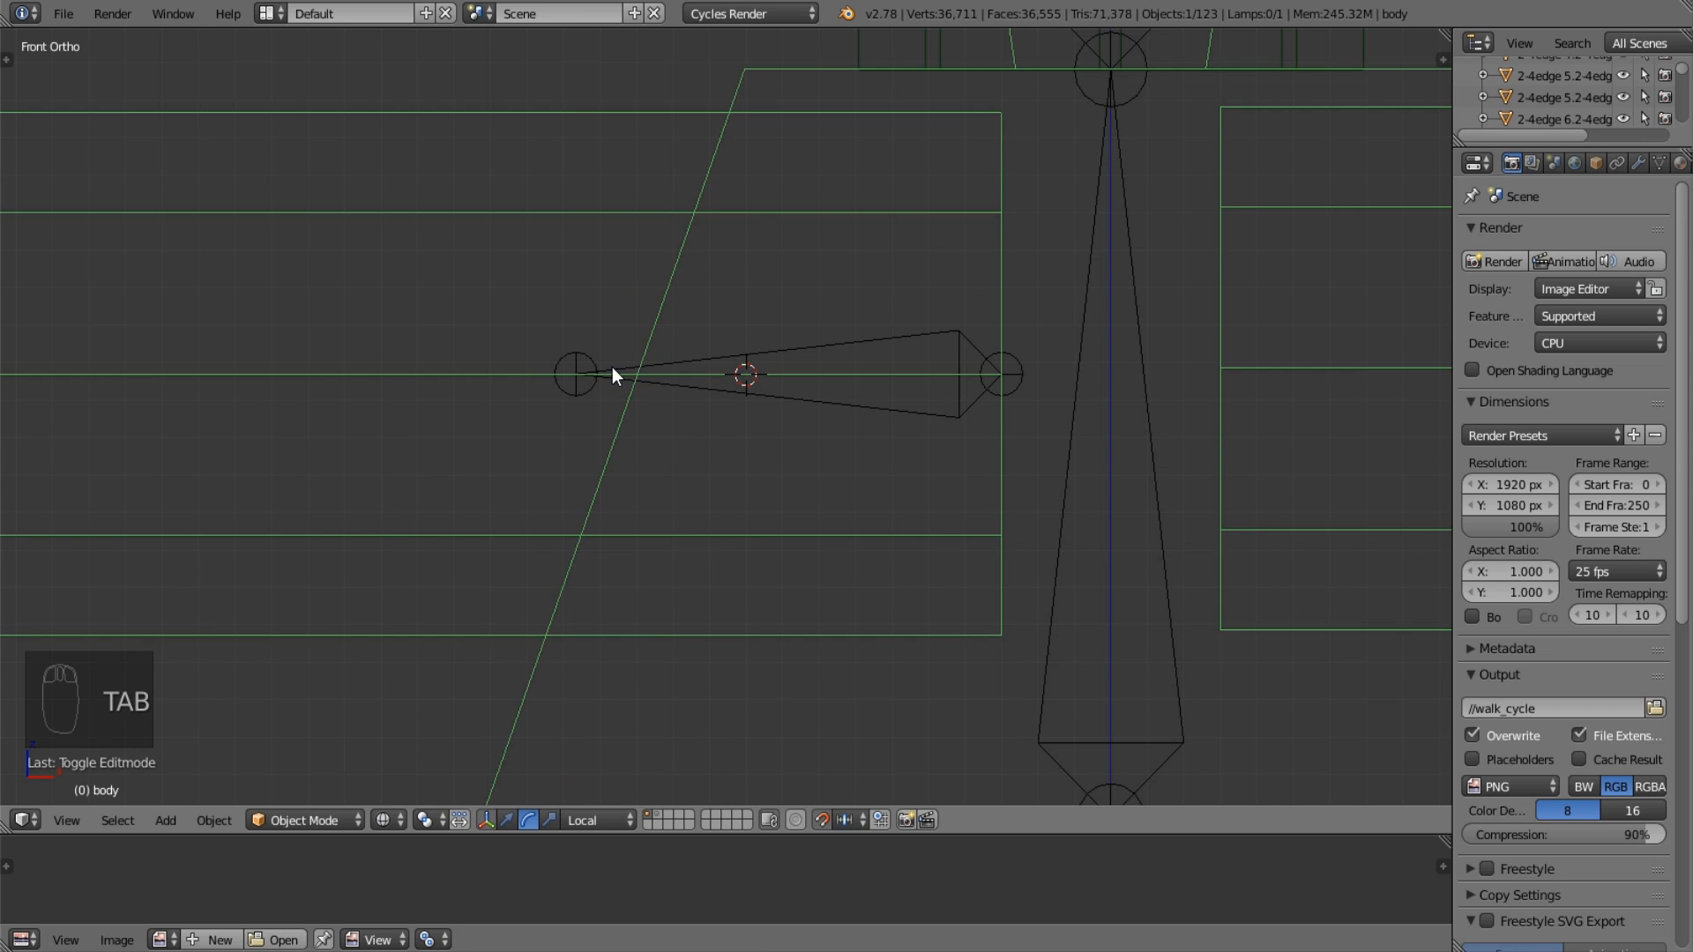
key(Tab)
key(shift+s)
click(600, 363)
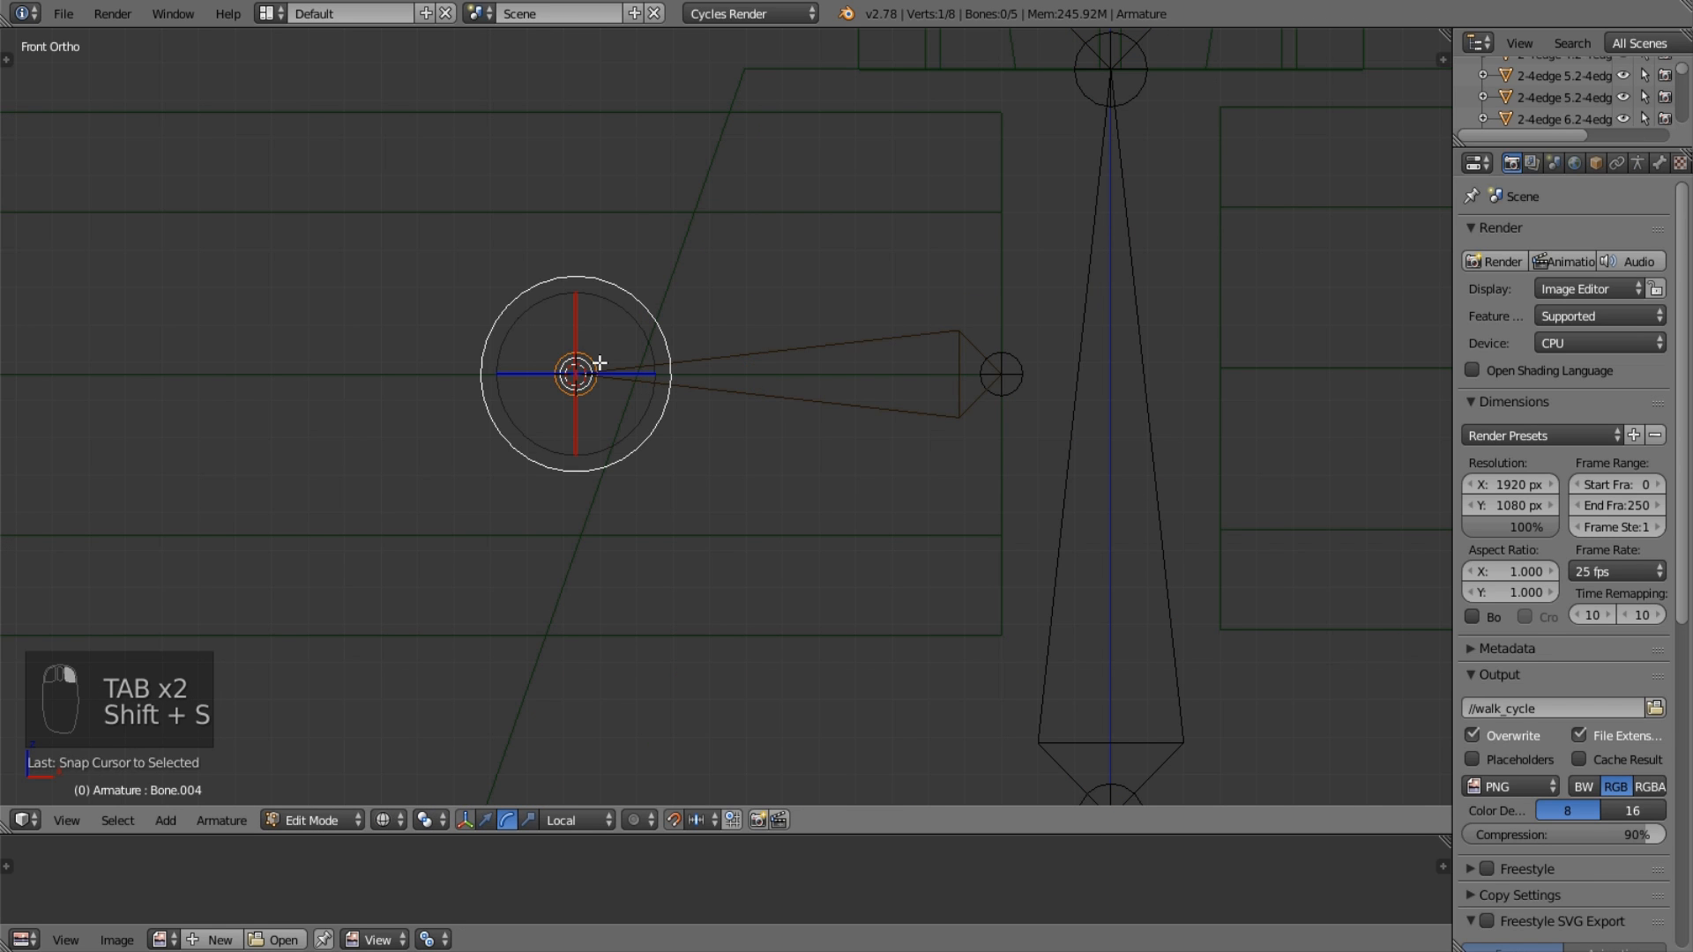
Reopen the body mesh for editing and snap the 3D cursor to the selected edge loop across the shoulder bone.
key(Tab)
right_click(765, 215)
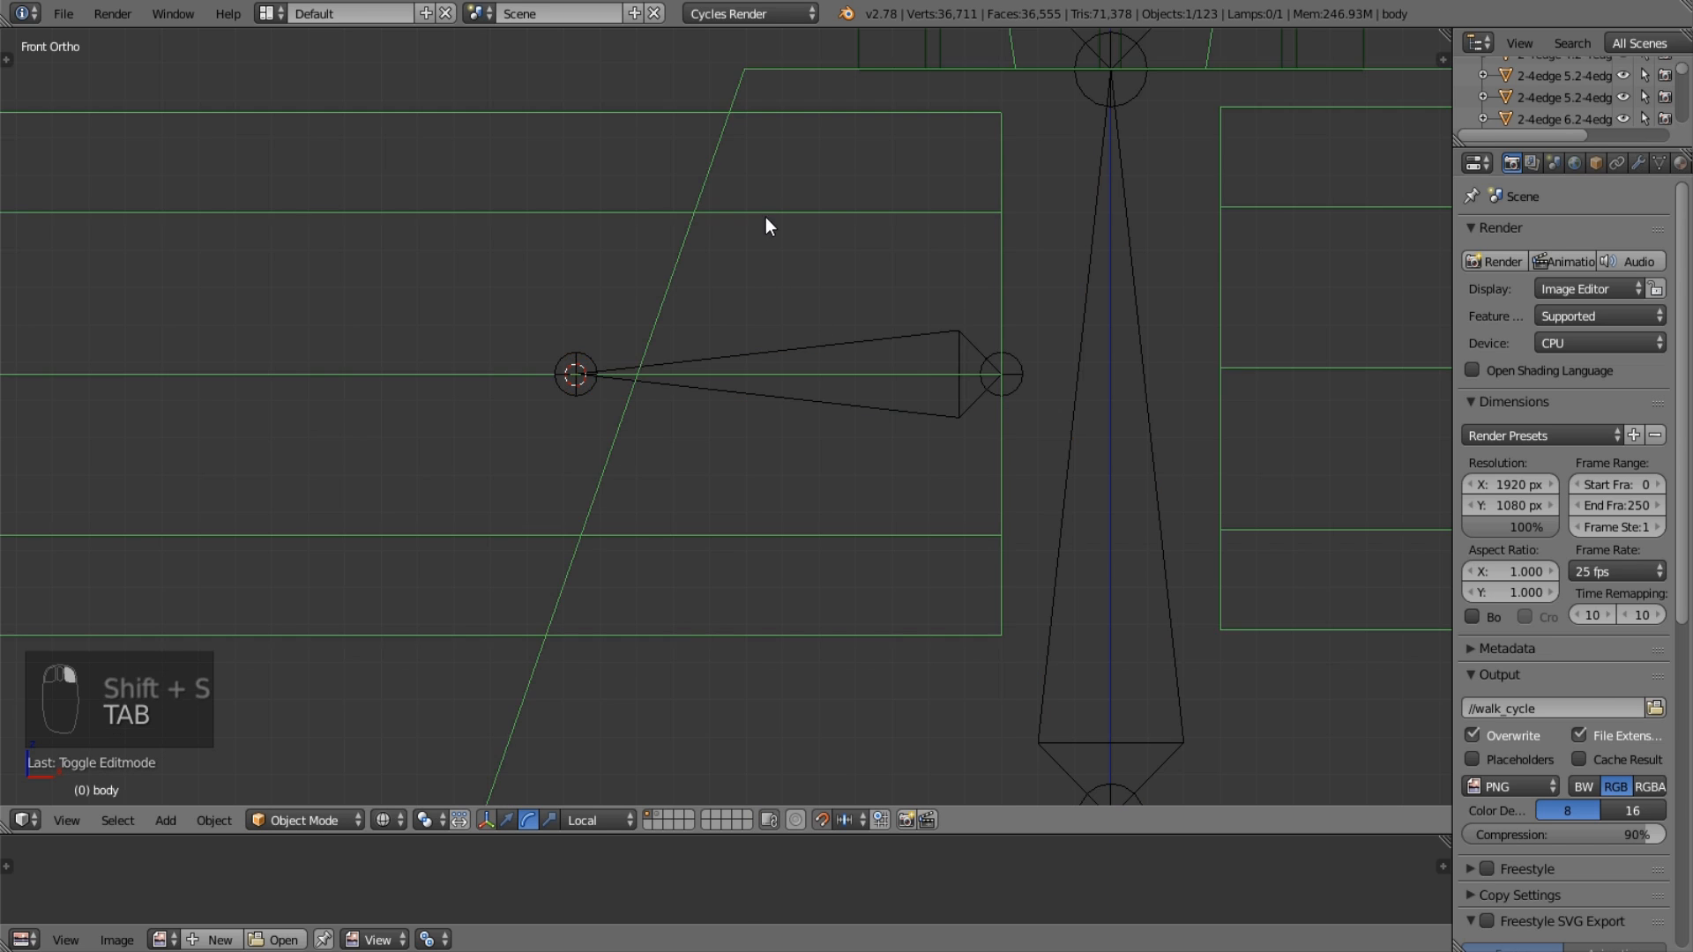
key(Tab)
key(shift+s)
click(763, 209)
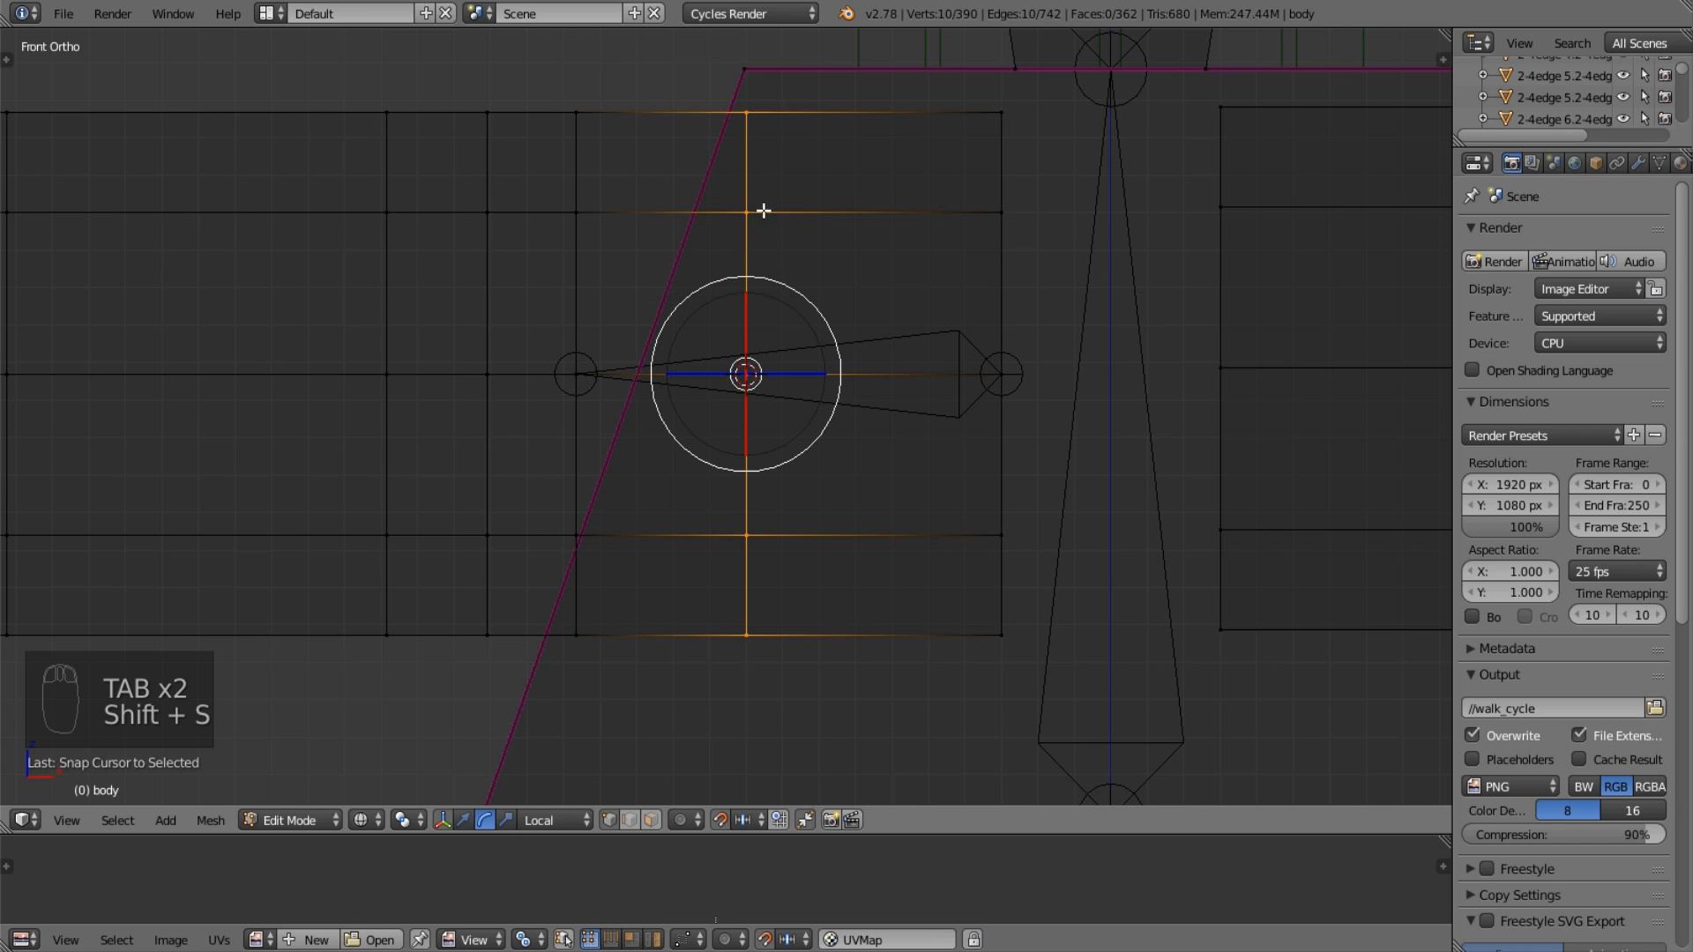
Return to armature editing and snap the shoulder bone's tip to the 3D cursor.
key(Tab)
right_click(572, 388)
key(Tab)
key(shift+s)
click(617, 310)
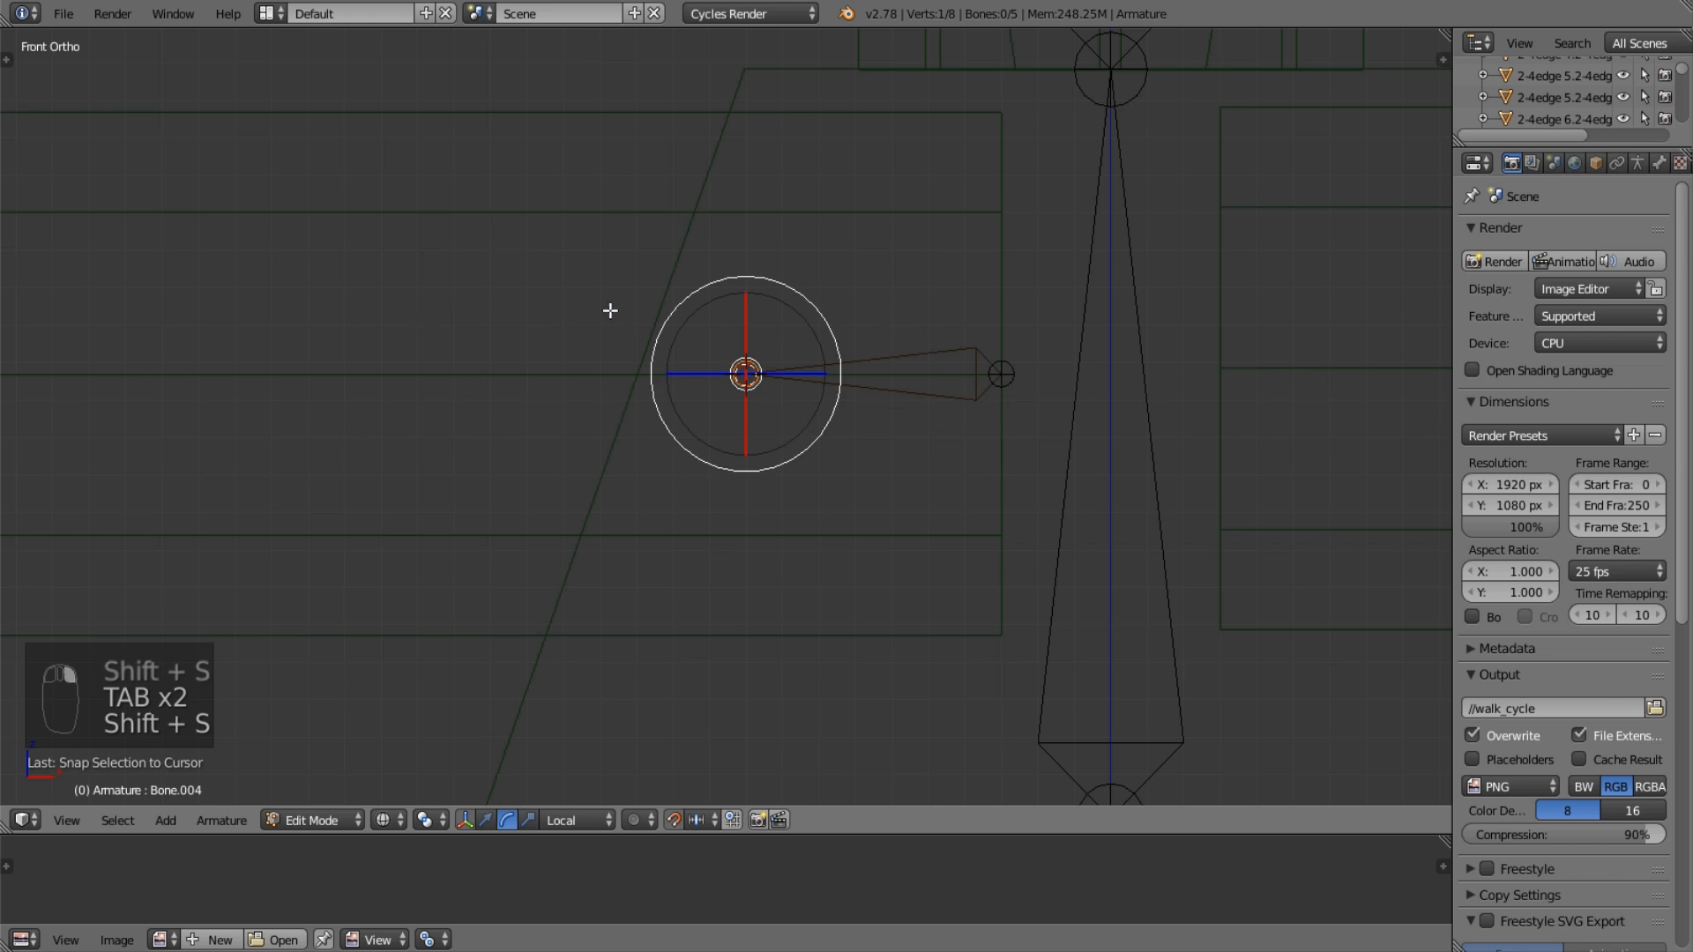
In the body mesh, box-select only the middle of the three closely spaced edge loops on the right arm just outside the torso.
key(Tab)
scroll(702, 377, down, 4)
key(Tab)
key(Tab)
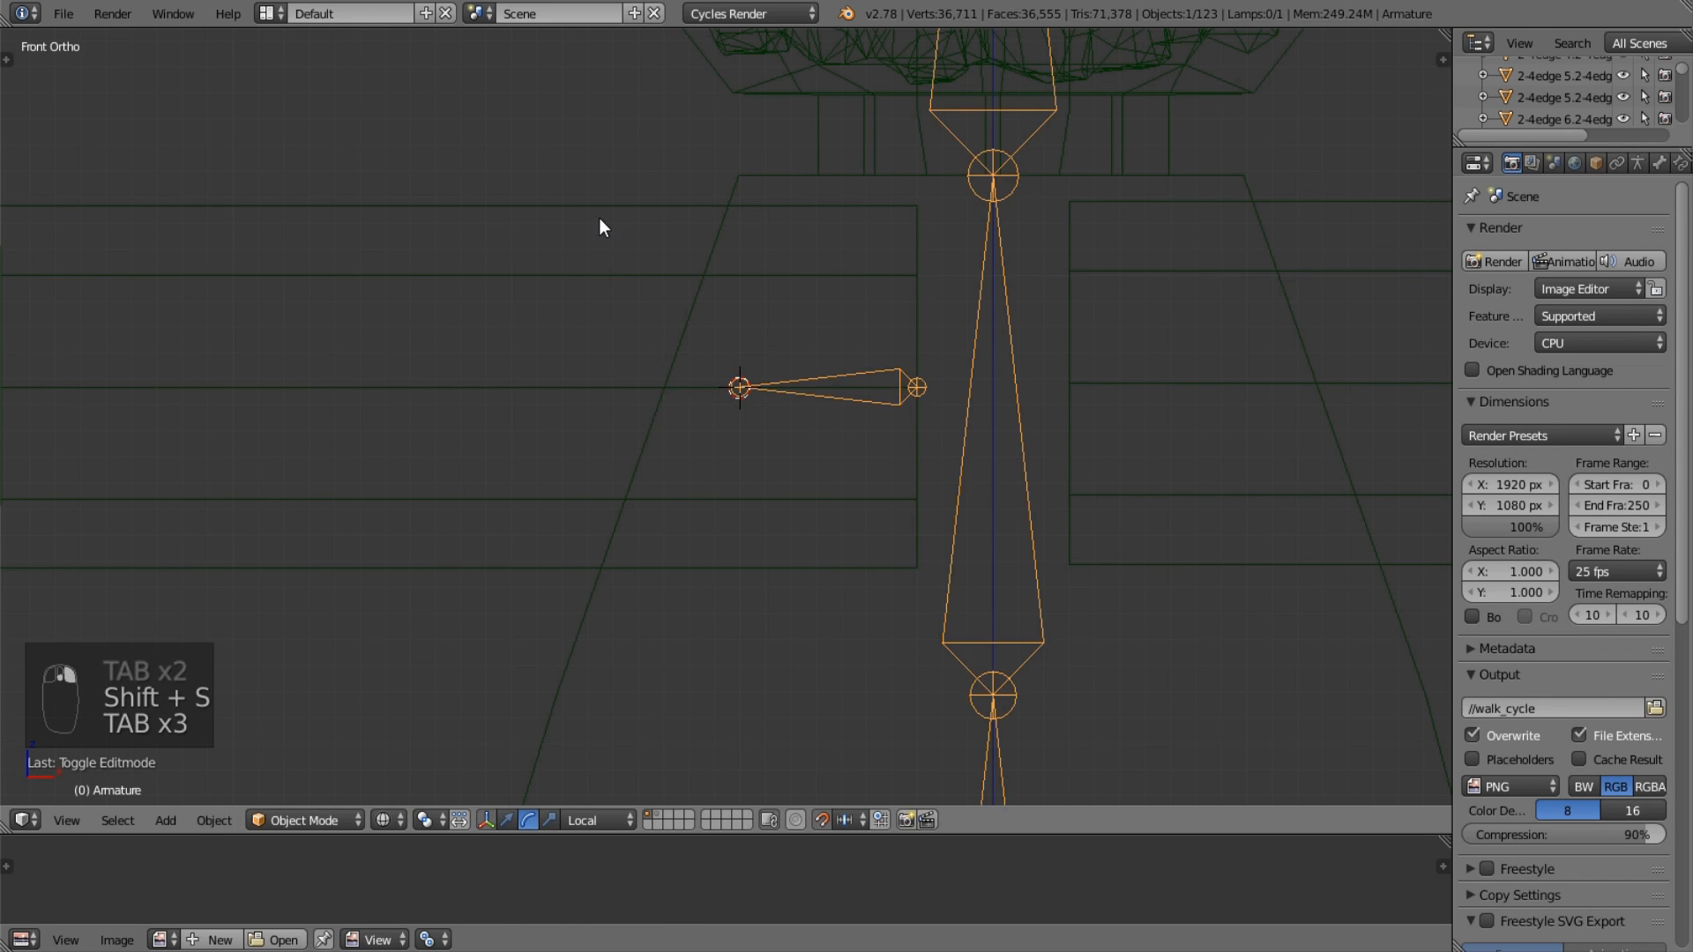
right_click(599, 218)
key(Tab)
key(a)
key(a)
key(a)
key(a)
key(a)
key(b)
drag(554, 189, 564, 622)
scroll(573, 586, down, 3)
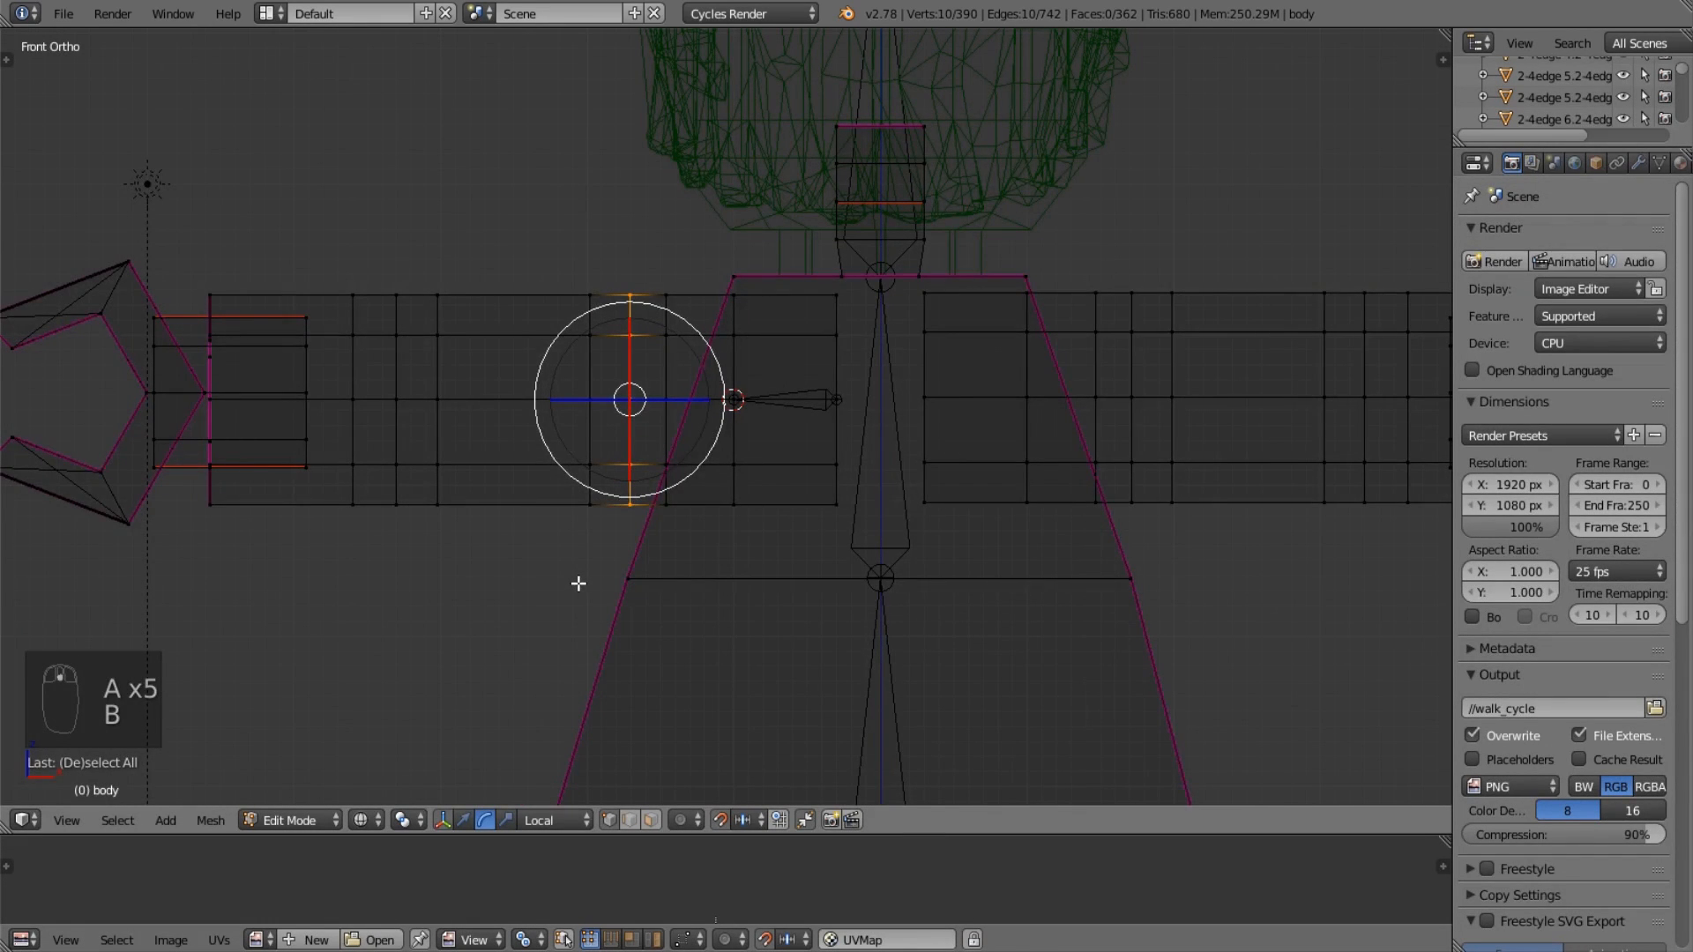
scroll(579, 583, up, 2)
key(a)
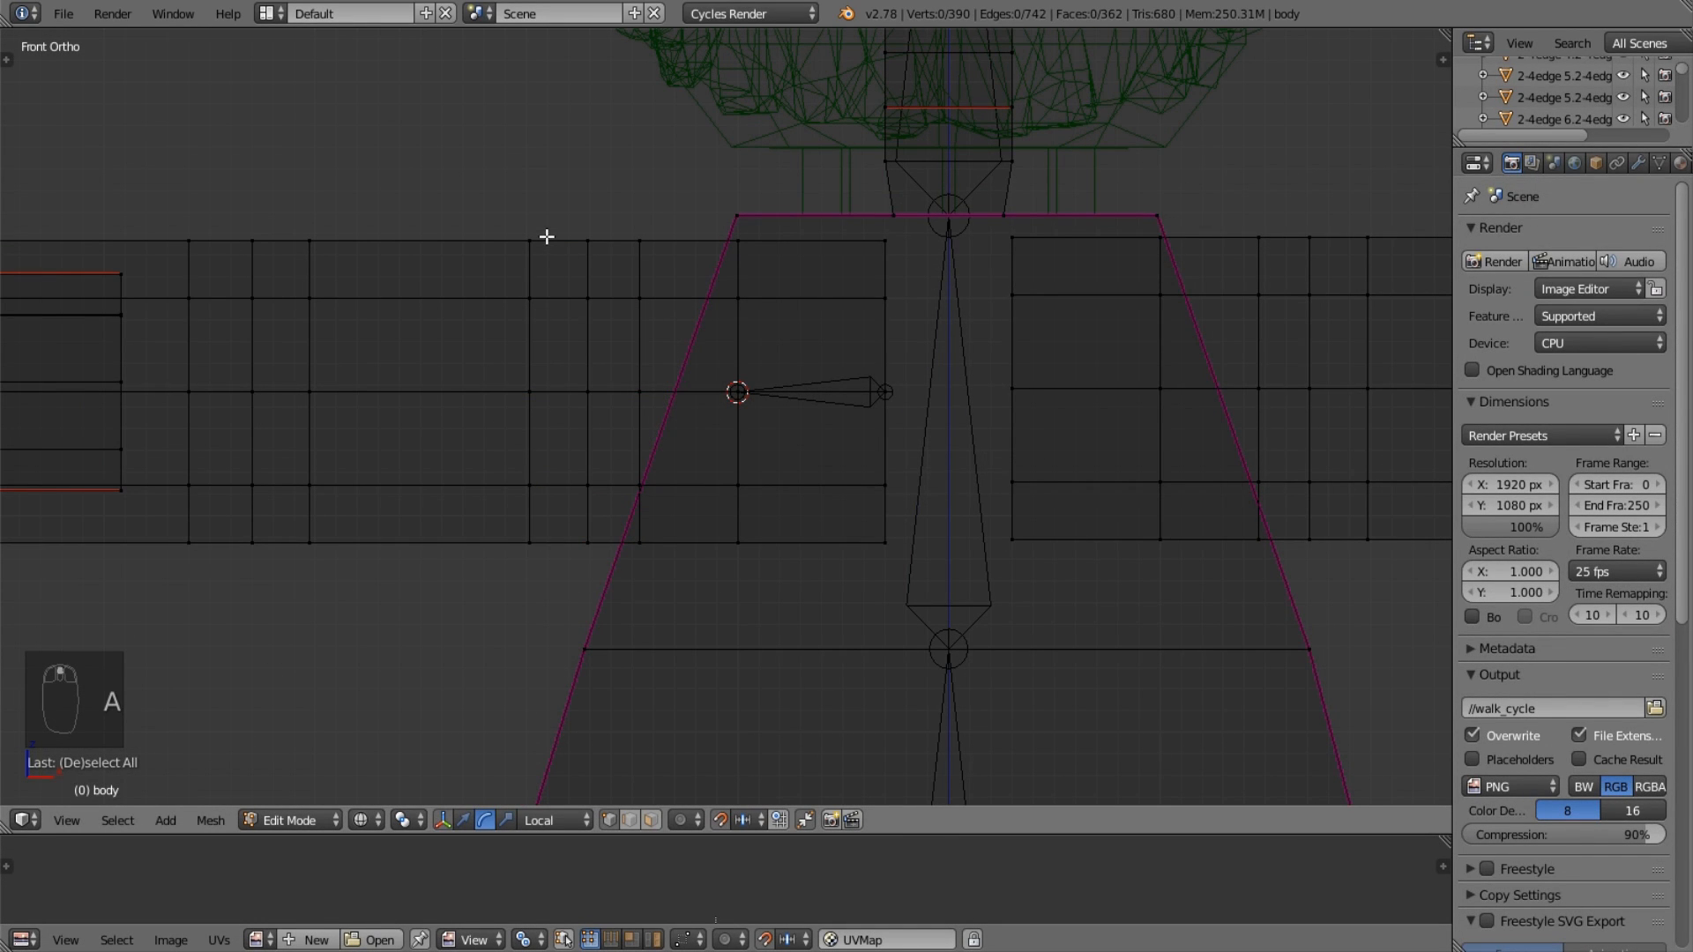
key(b)
drag(547, 236, 617, 618)
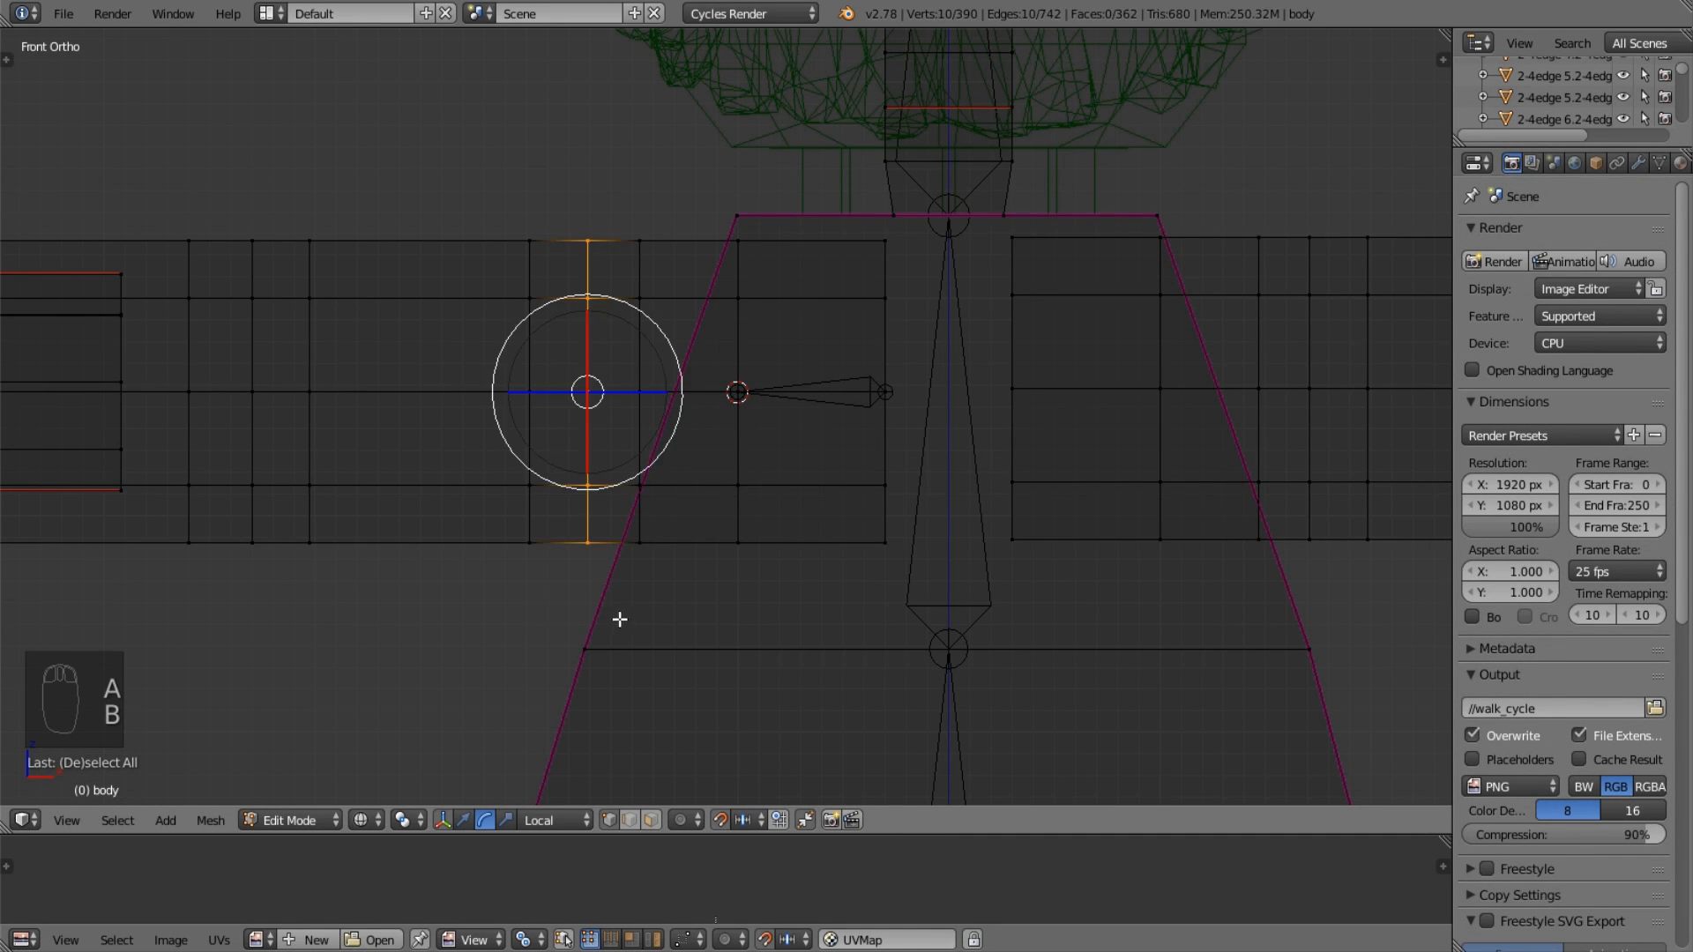
Snap the 3D cursor to the selected arm edge loop outside the torso.
scroll(740, 545, down, 1)
key(shift+s)
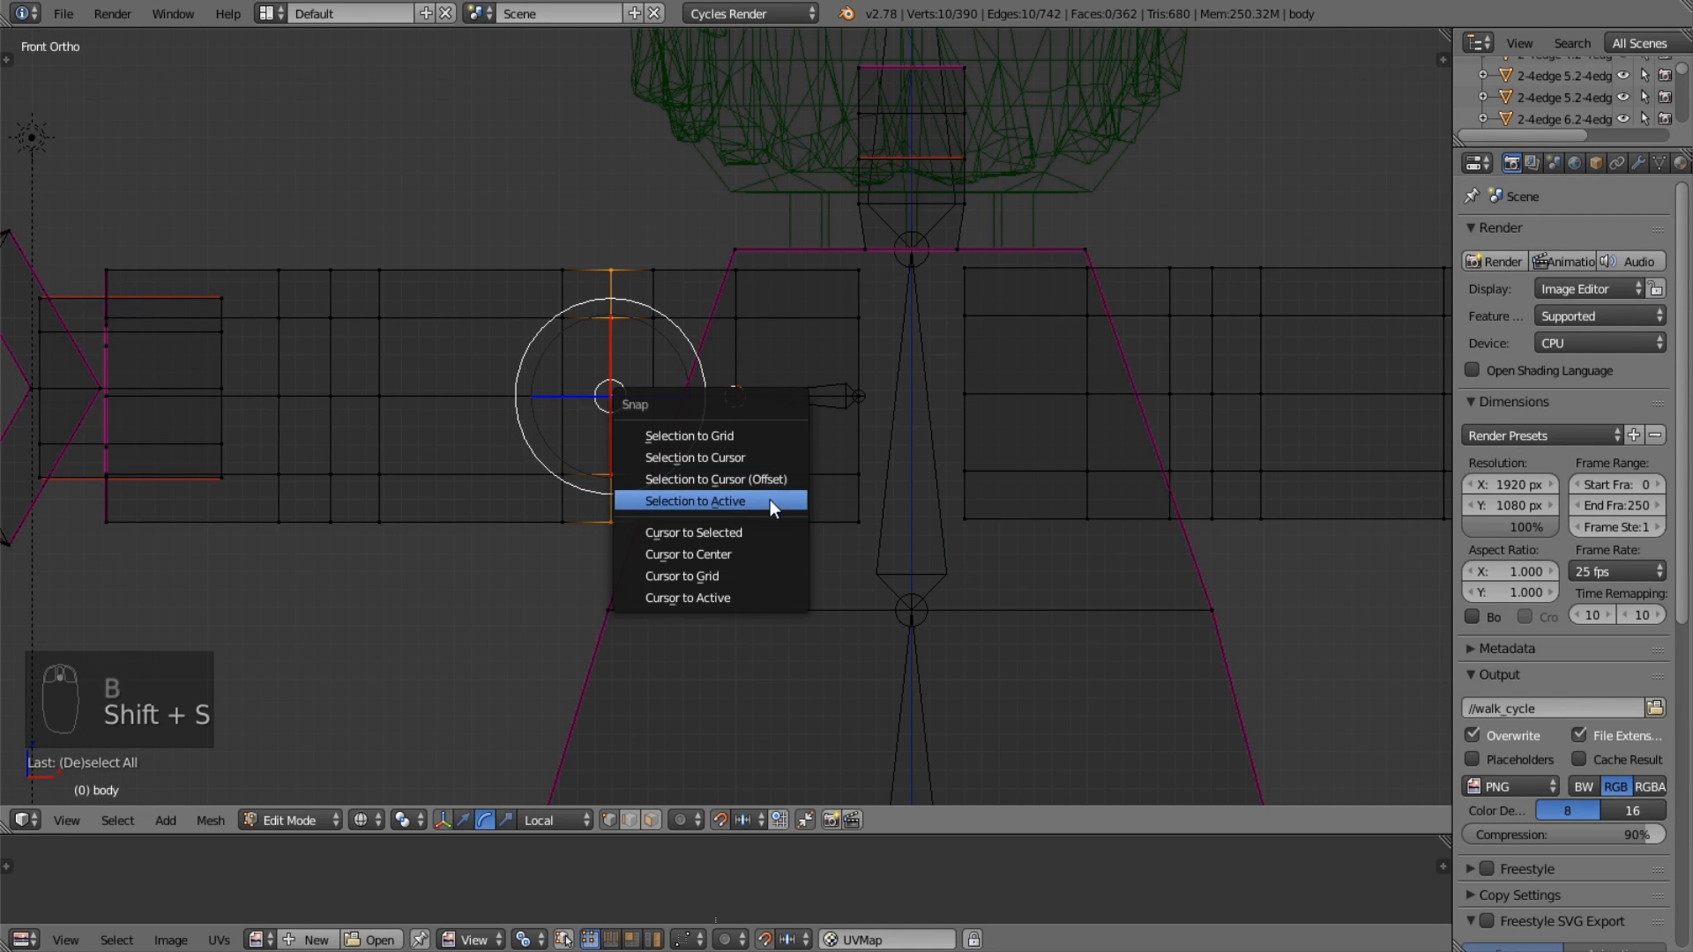
click(767, 532)
scroll(768, 511, up, 3)
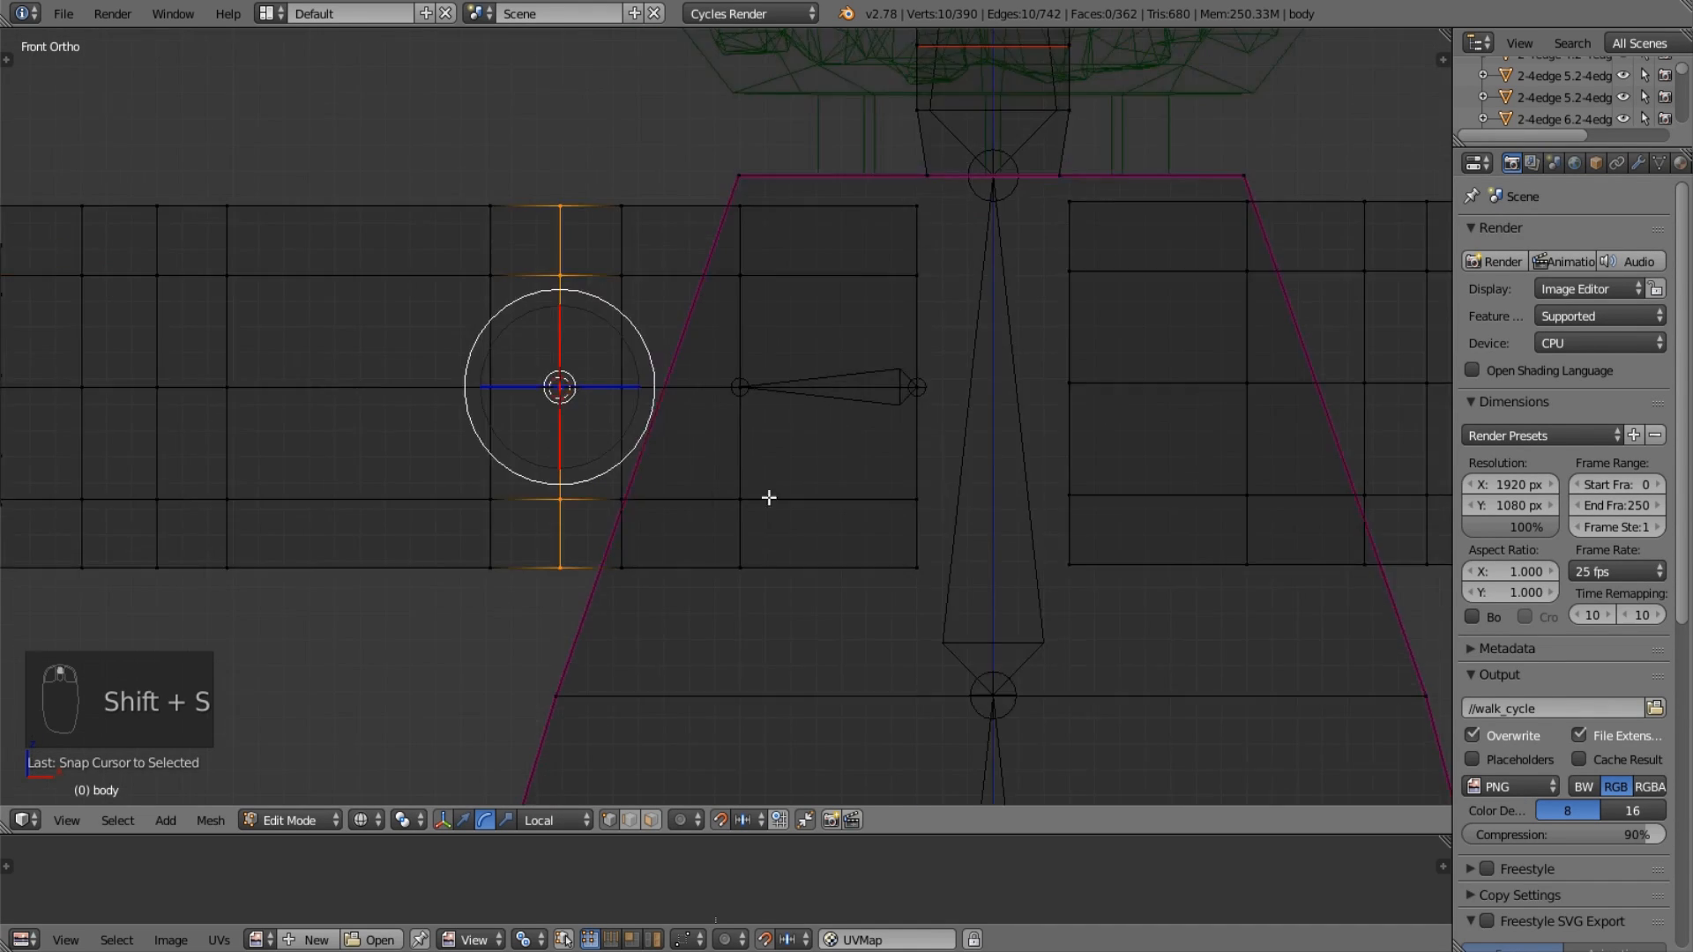
In the armature, extrude a new bone from the shoulder bone's tip and snap its end to the 3D cursor.
key(Tab)
right_click(756, 379)
key(Tab)
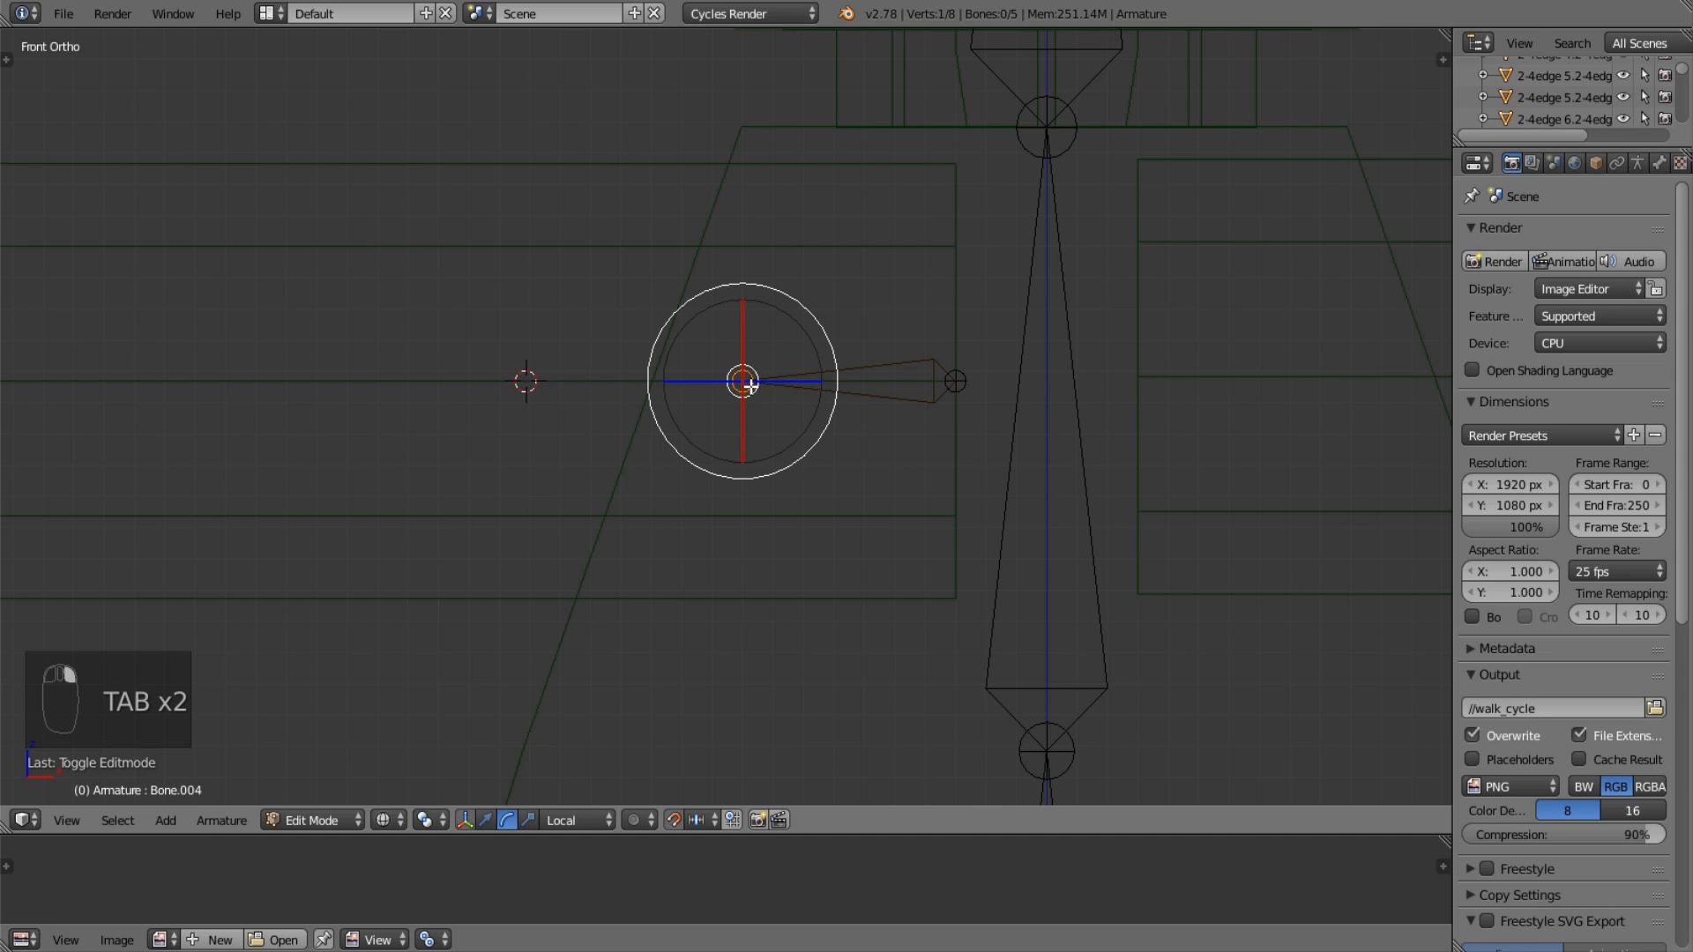
key(e)
right_click(780, 406)
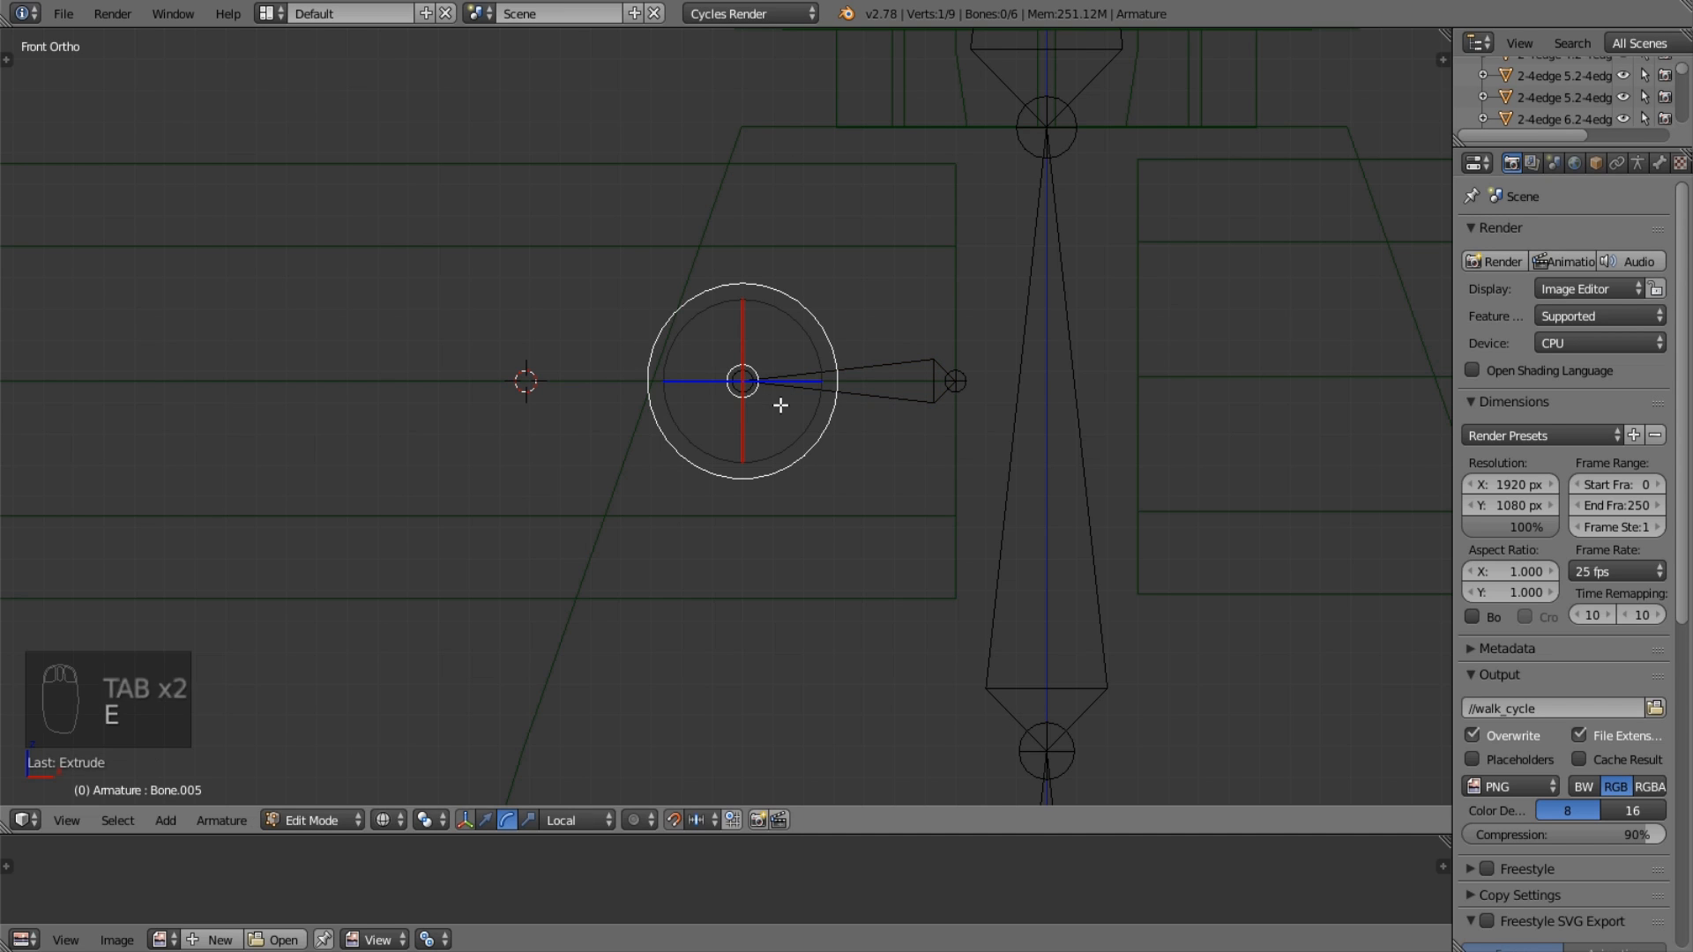
key(shift+s)
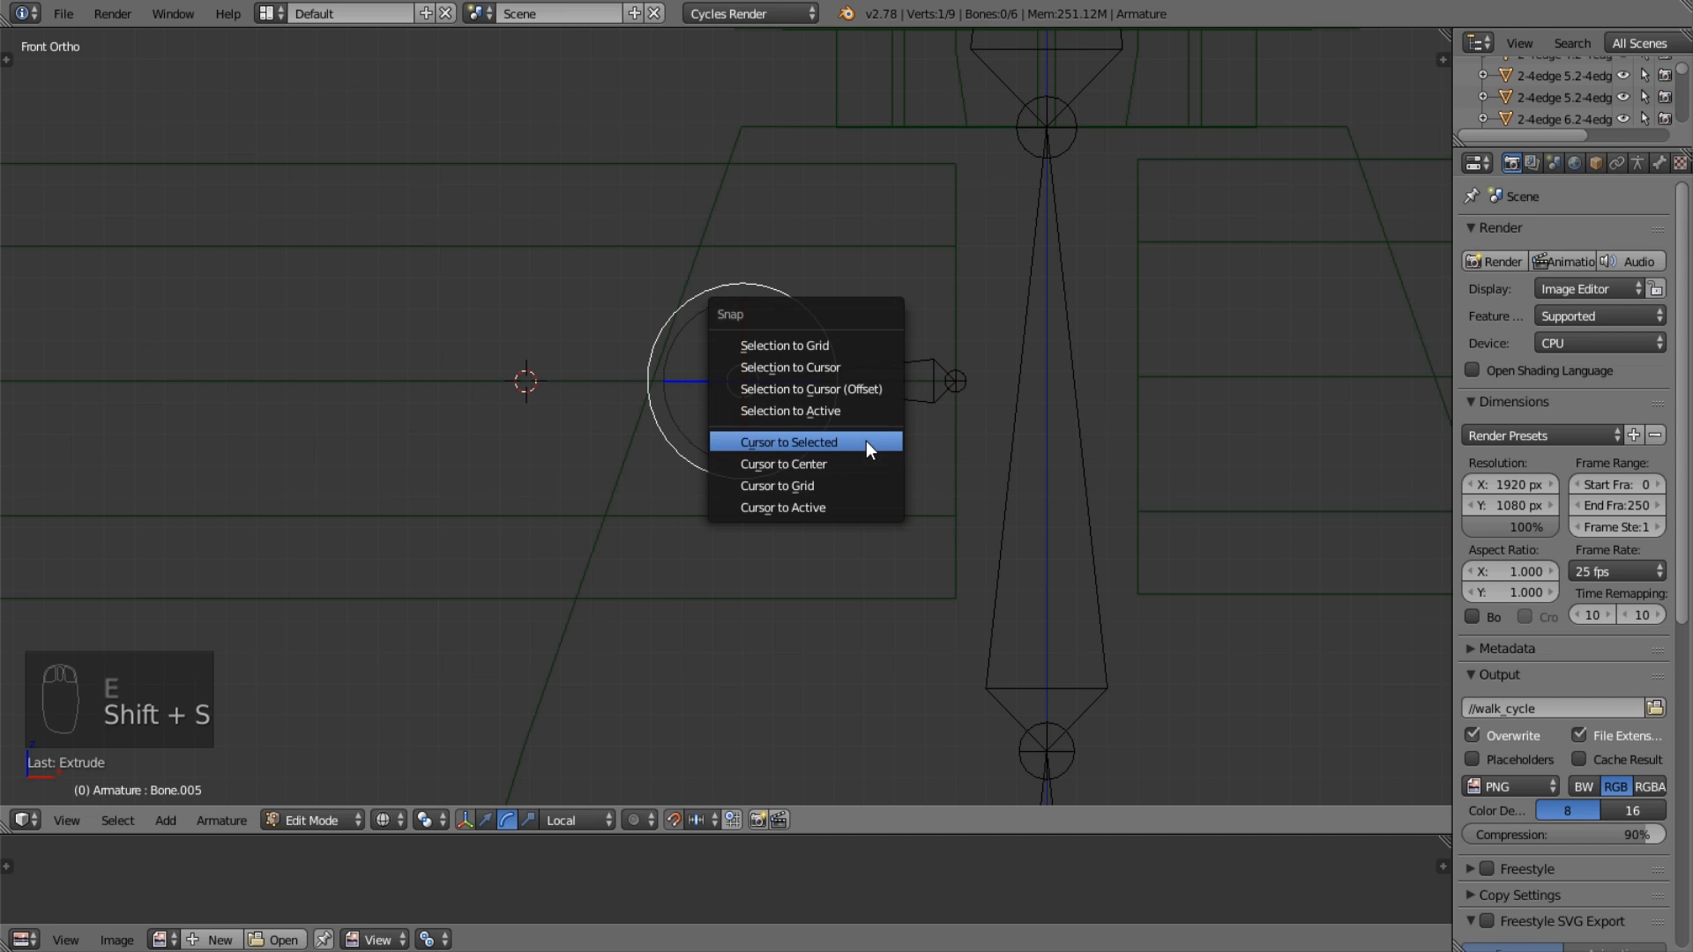
click(863, 368)
shift+middle_drag(559, 398, 786, 430)
scroll(786, 430, down, 4)
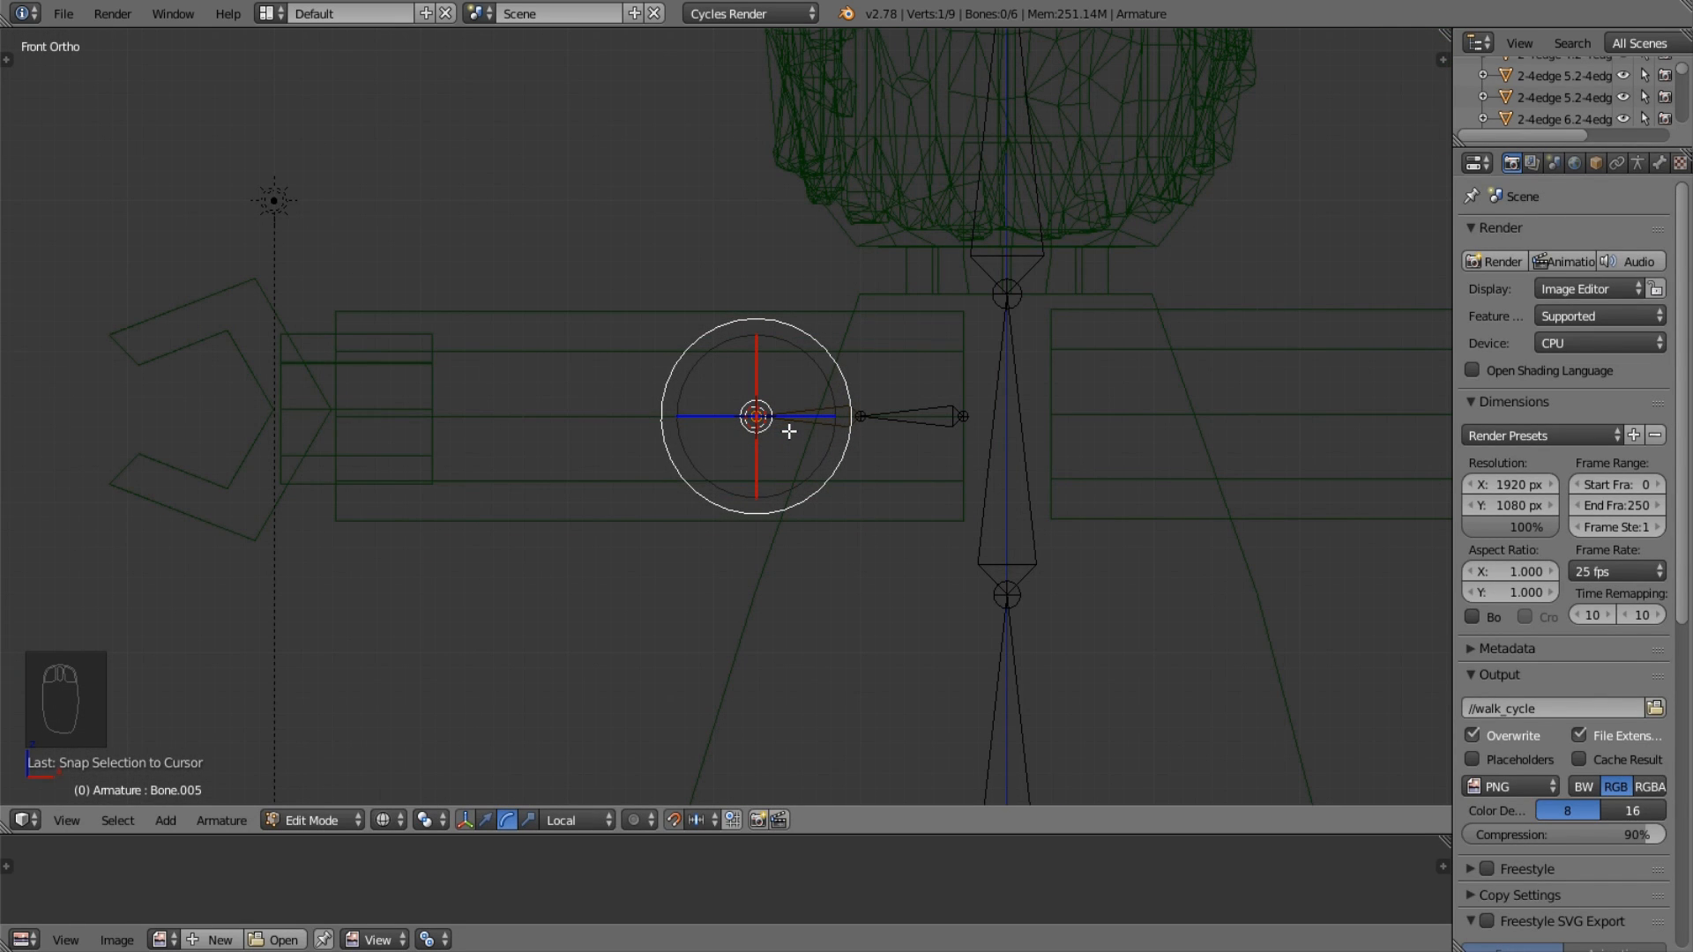
key(z)
key(z)
key(Tab)
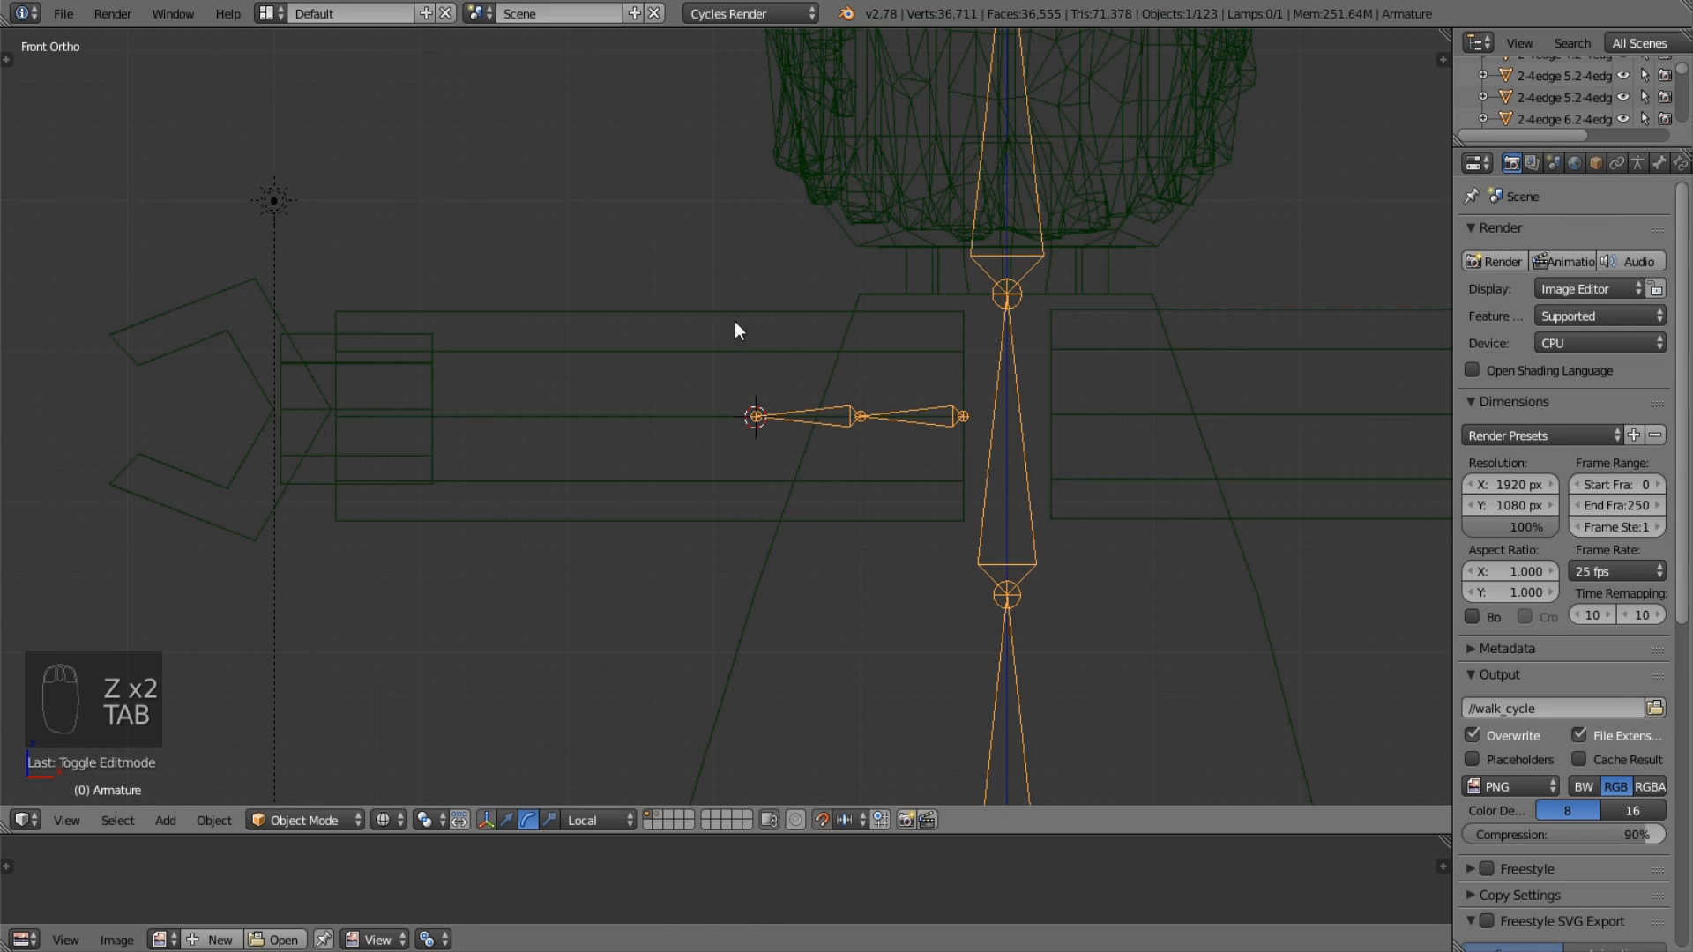
right_click(729, 332)
key(Tab)
key(a)
key(a)
key(a)
scroll(729, 361, up, 1)
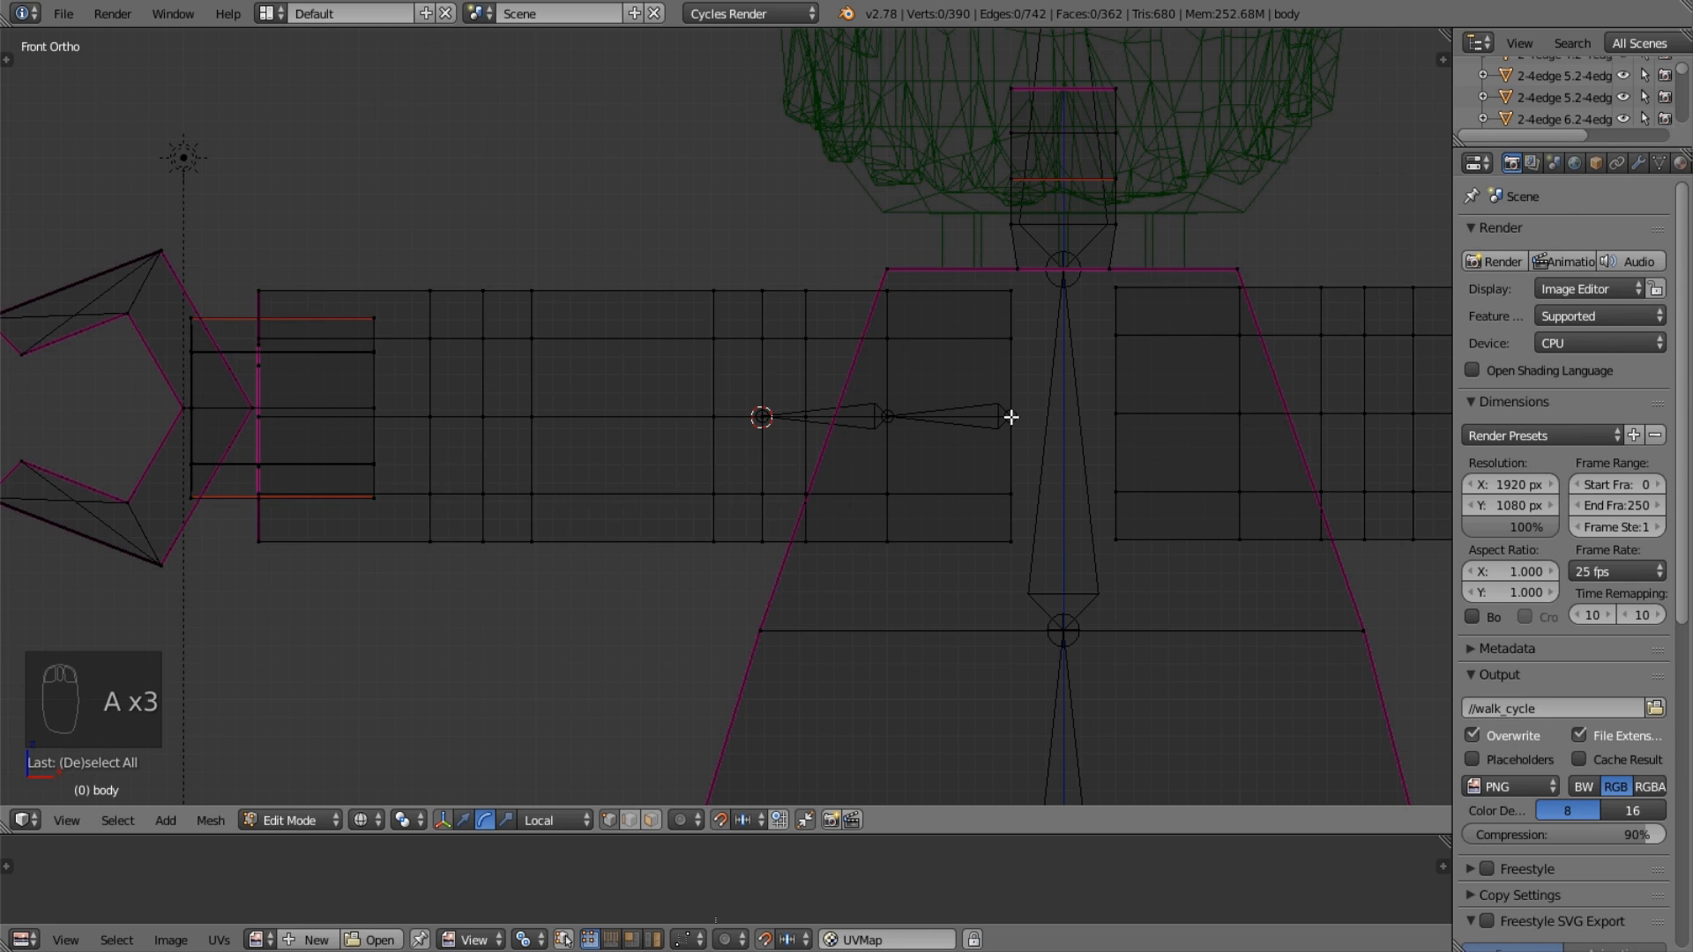
key(b)
drag(687, 381, 912, 474)
key(Tab)
In armature editing, box-select the outer arm bone and move it -0.4 along the global X axis.
right_click(926, 420)
key(Tab)
key(a)
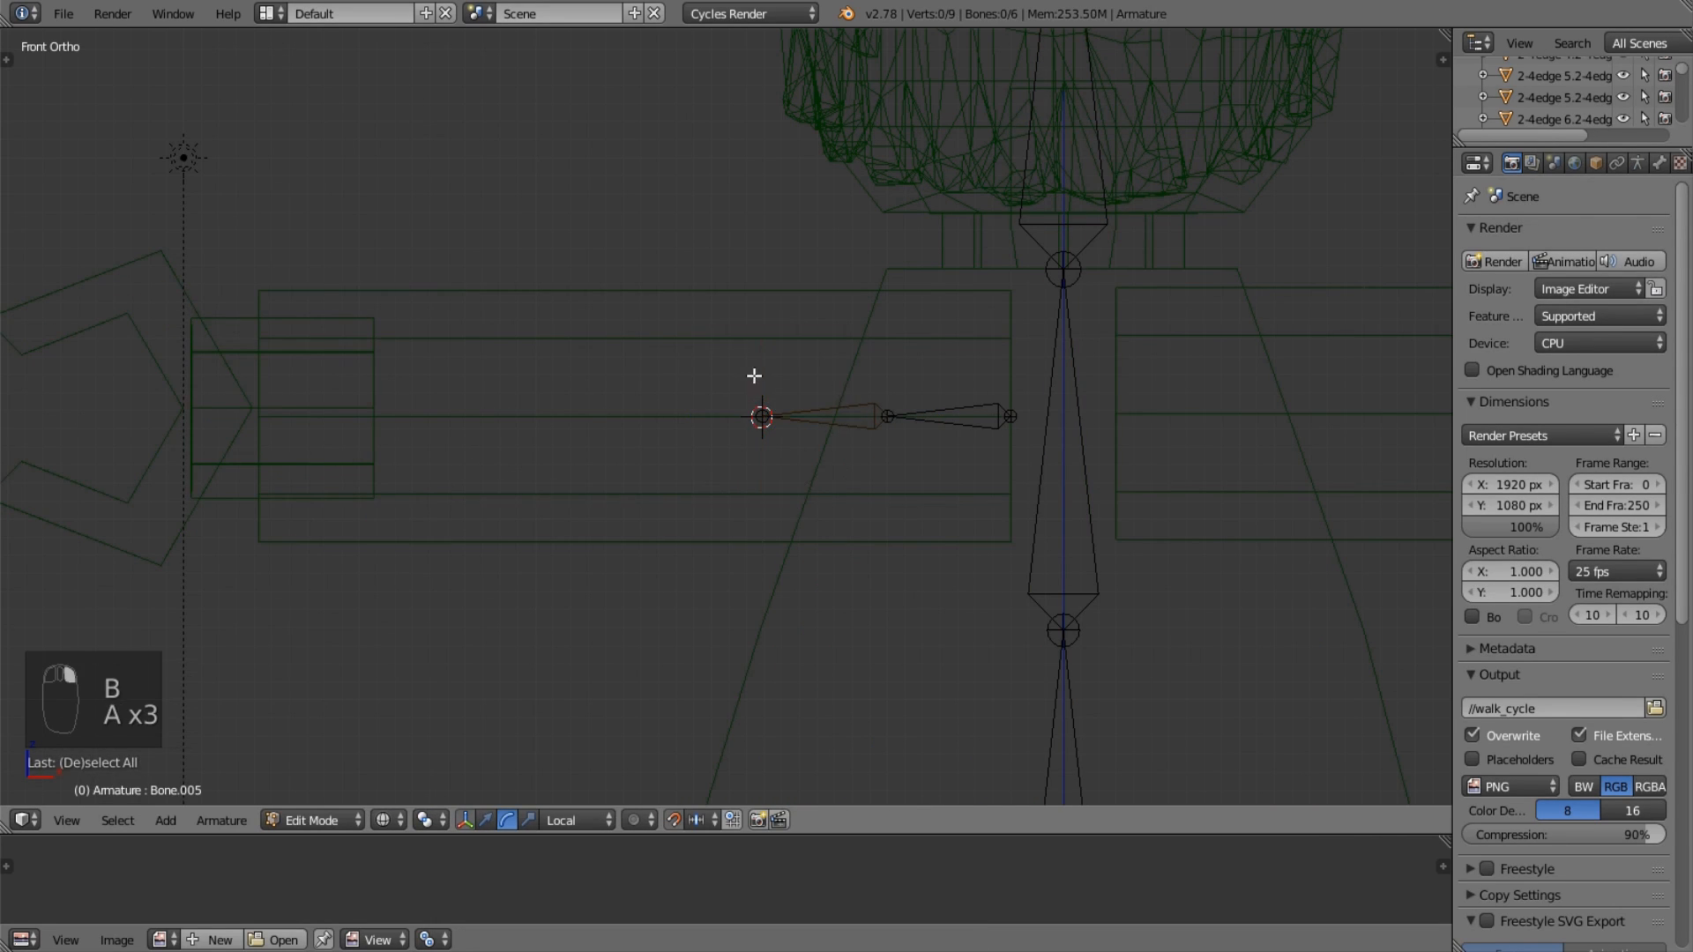
key(b)
drag(651, 330, 921, 505)
key(g)
key(x)
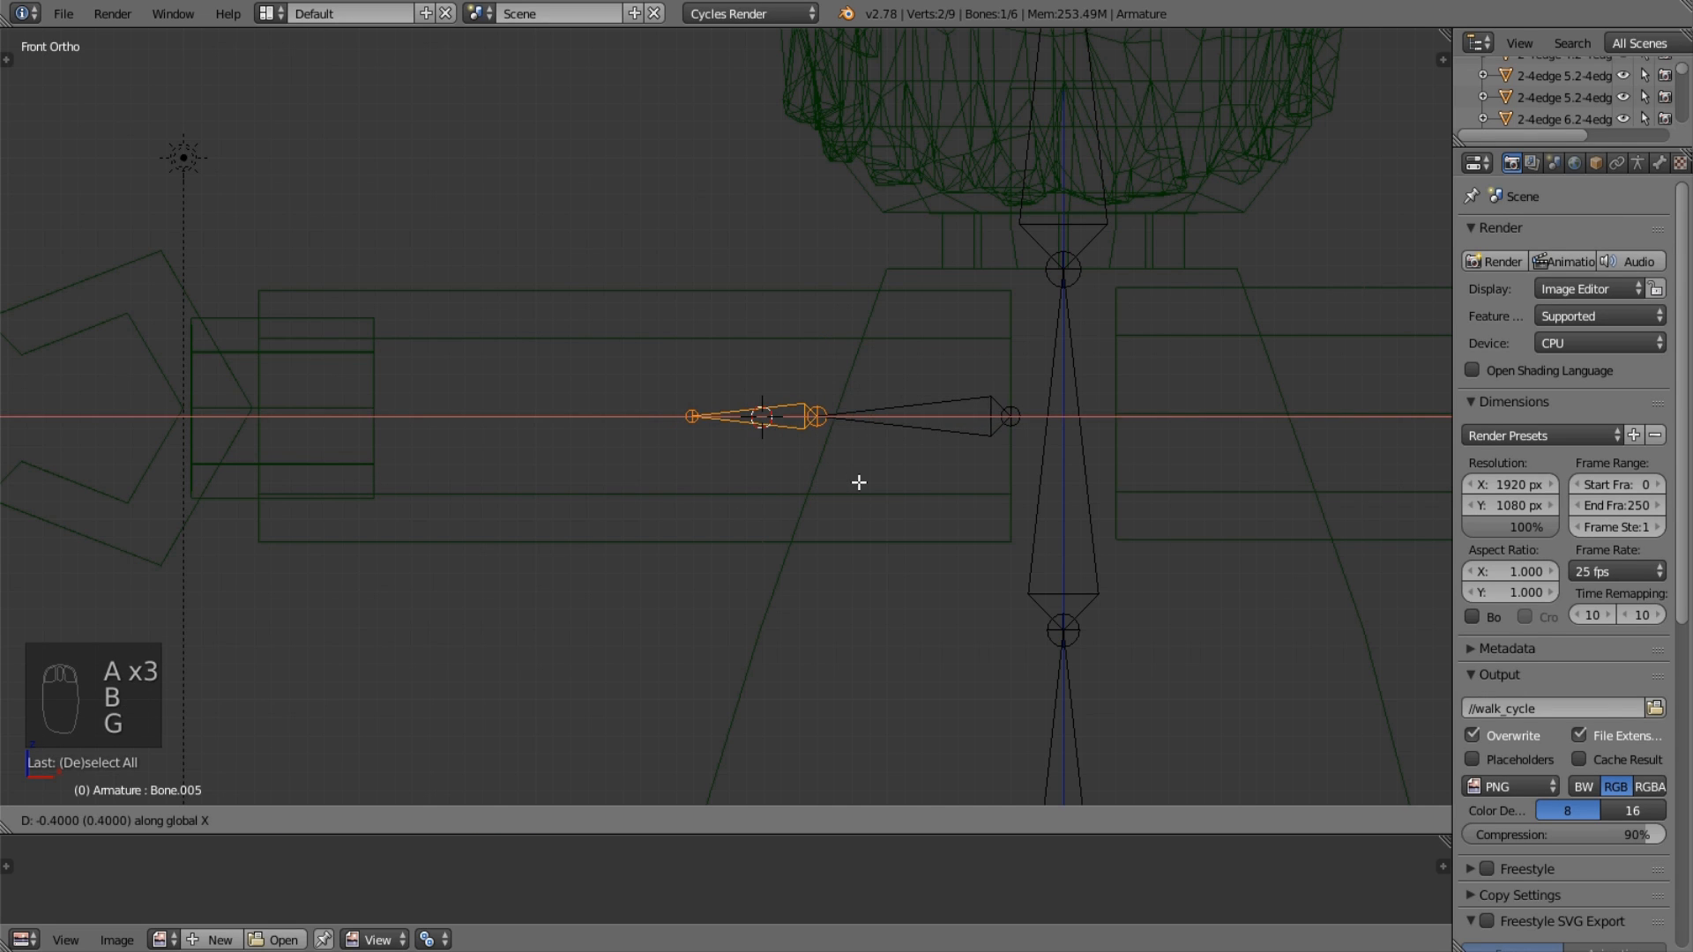
click(861, 479)
Snap the joint between the two arm bones to the 3D cursor, shifting the outer bone along with it.
key(Tab)
key(Tab)
key(Tab)
key(Tab)
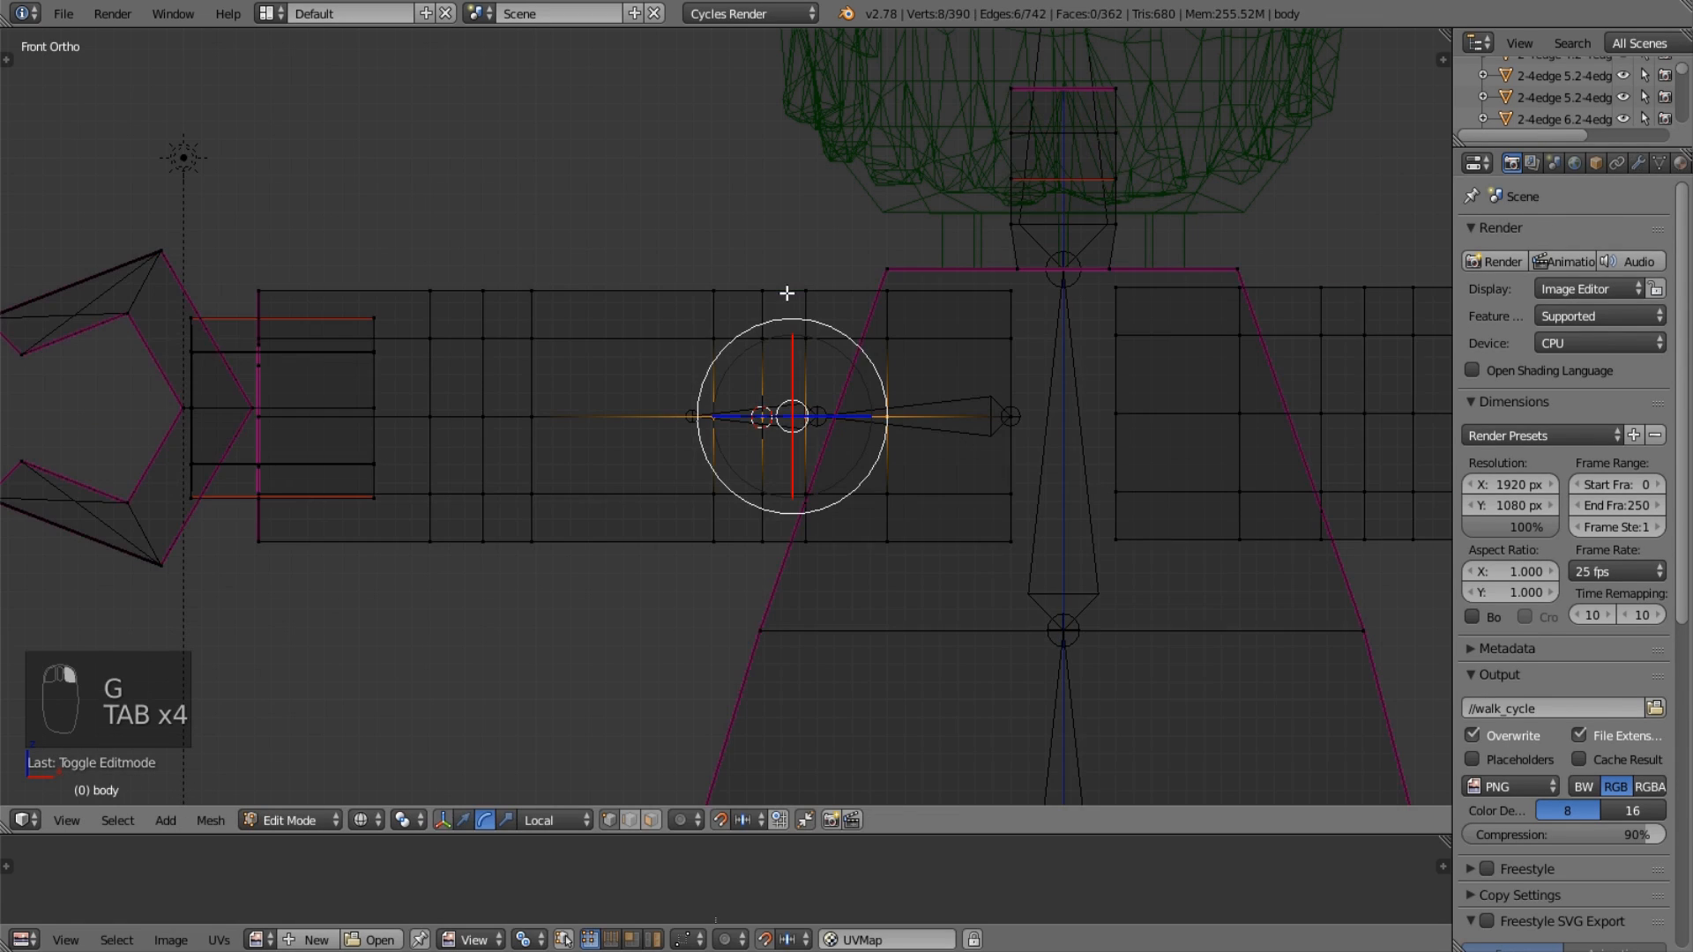
key(Tab)
key(Tab)
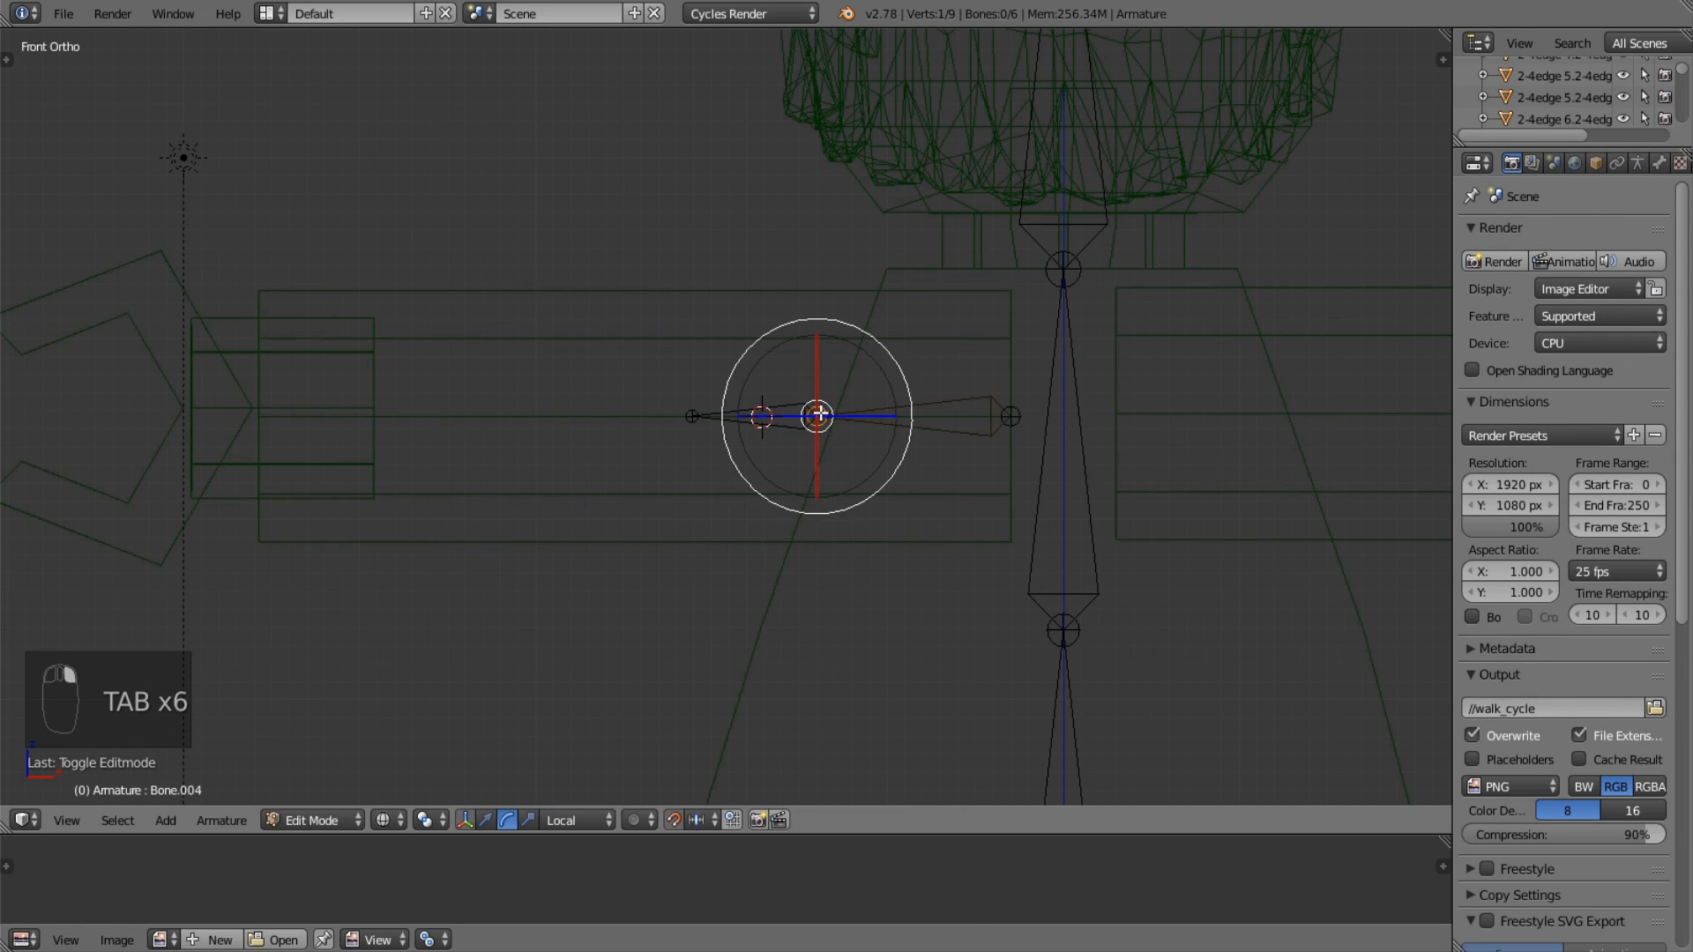
key(shift+s)
click(768, 427)
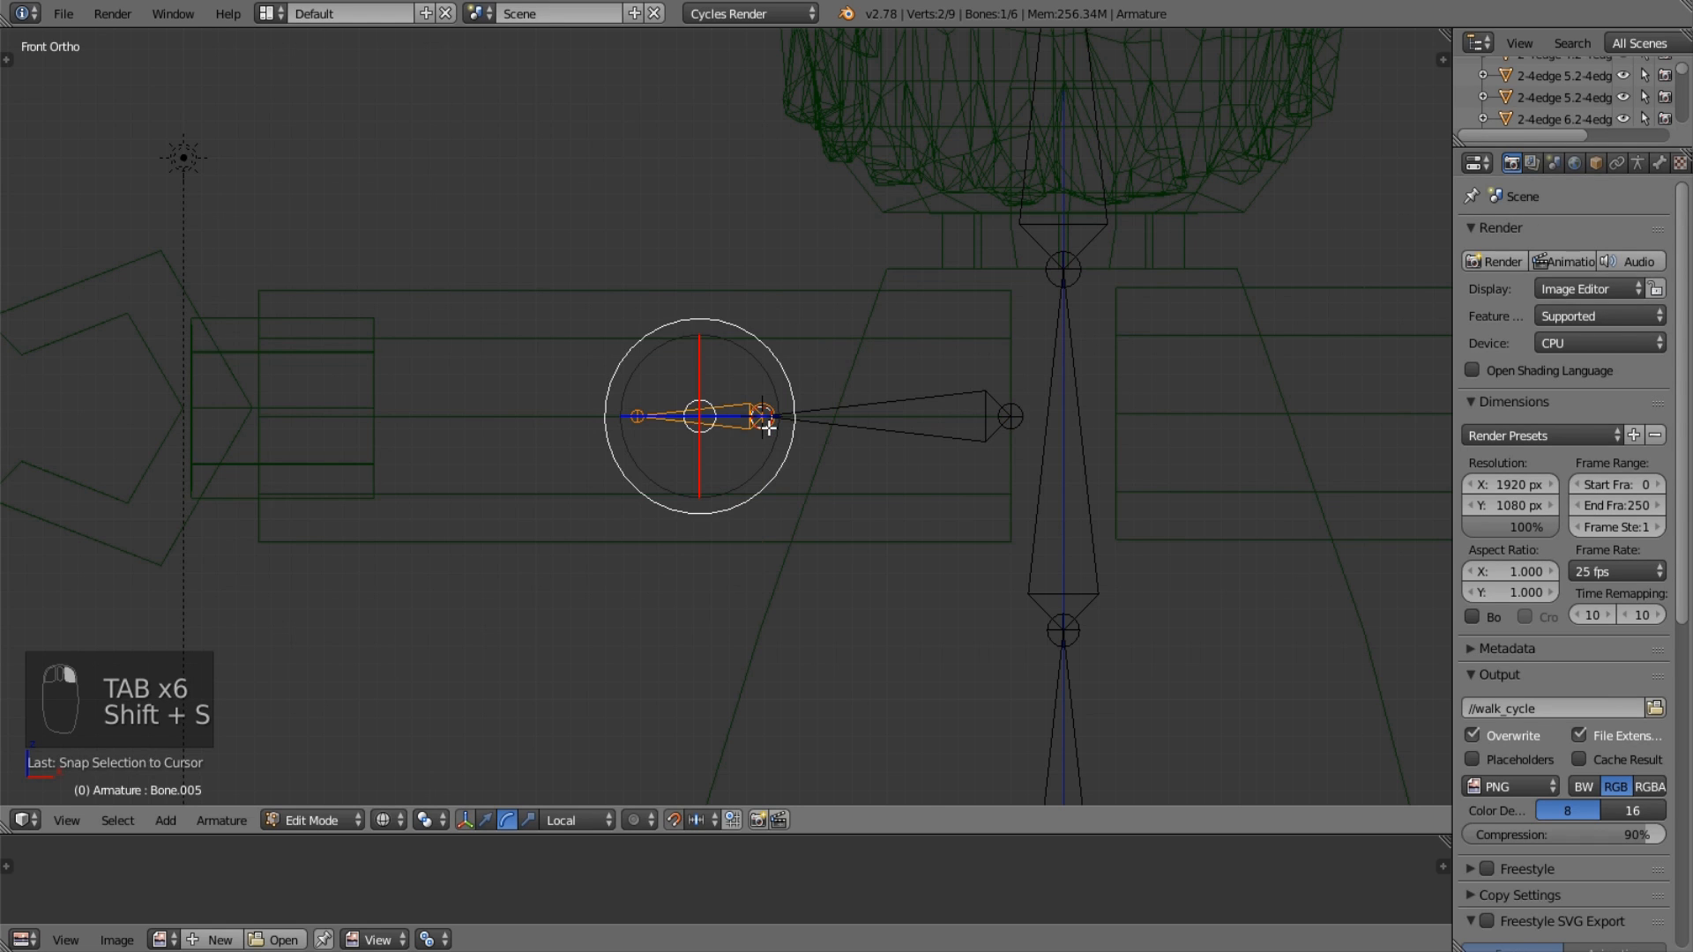
Reopen the body mesh for editing and clear its vertex selection.
key(Tab)
right_click(681, 287)
key(Tab)
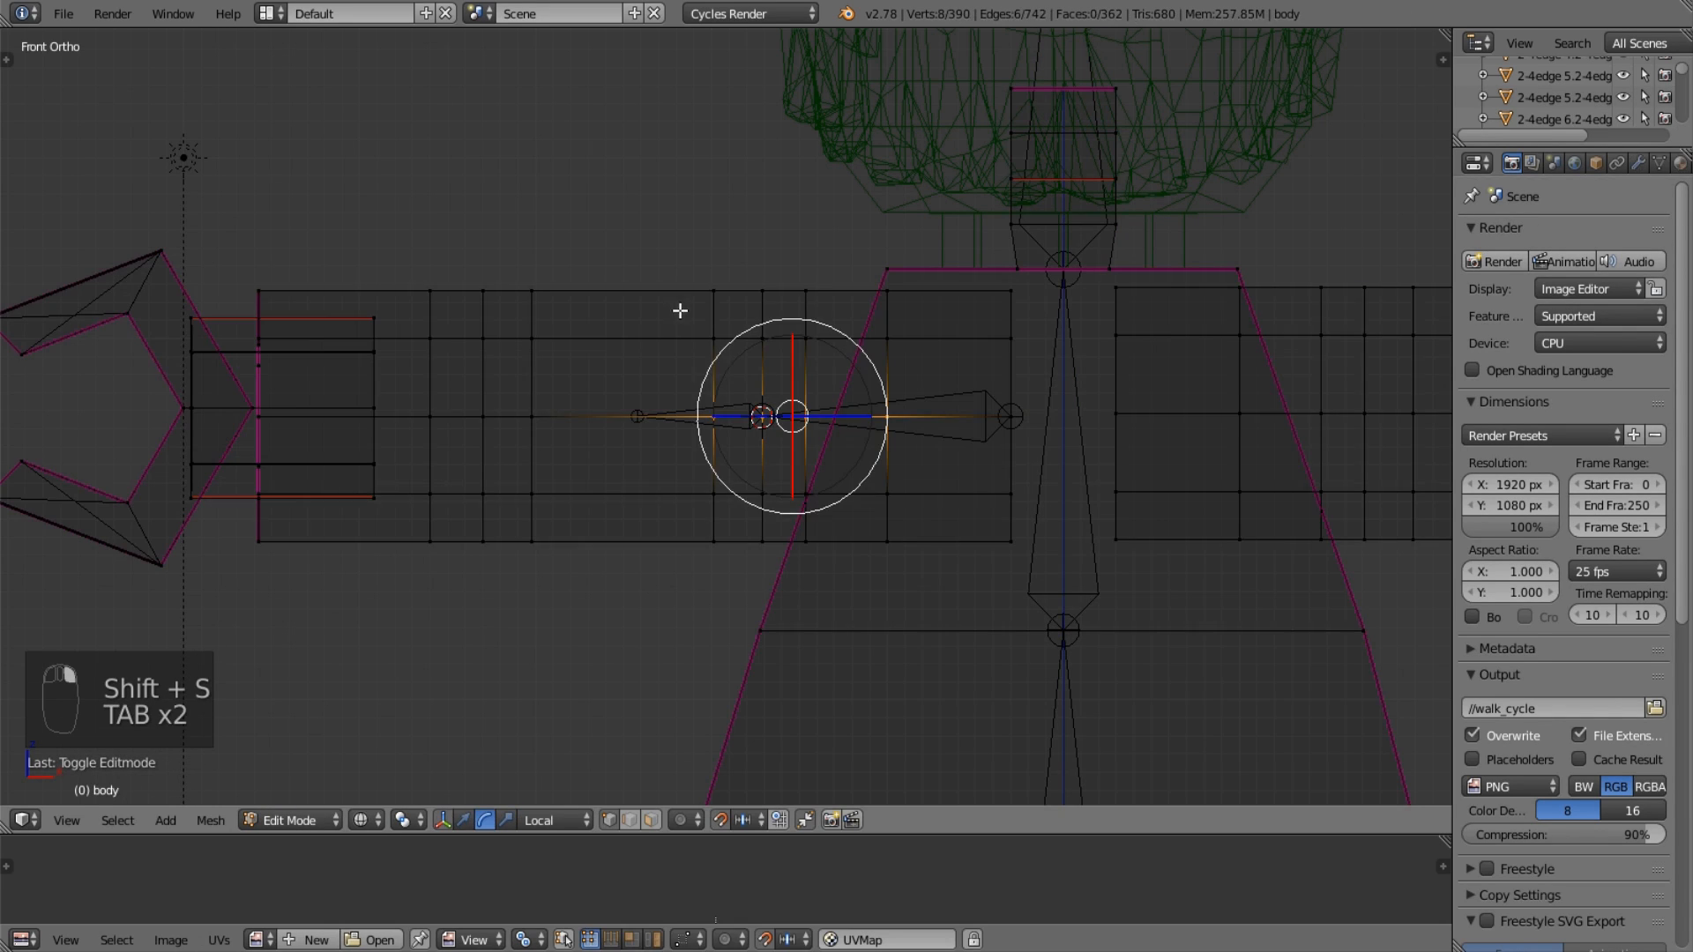
key(a)
key(a)
key(a)
Return to armature editing and select the free tip of the outer arm bone.
key(Tab)
right_click(660, 419)
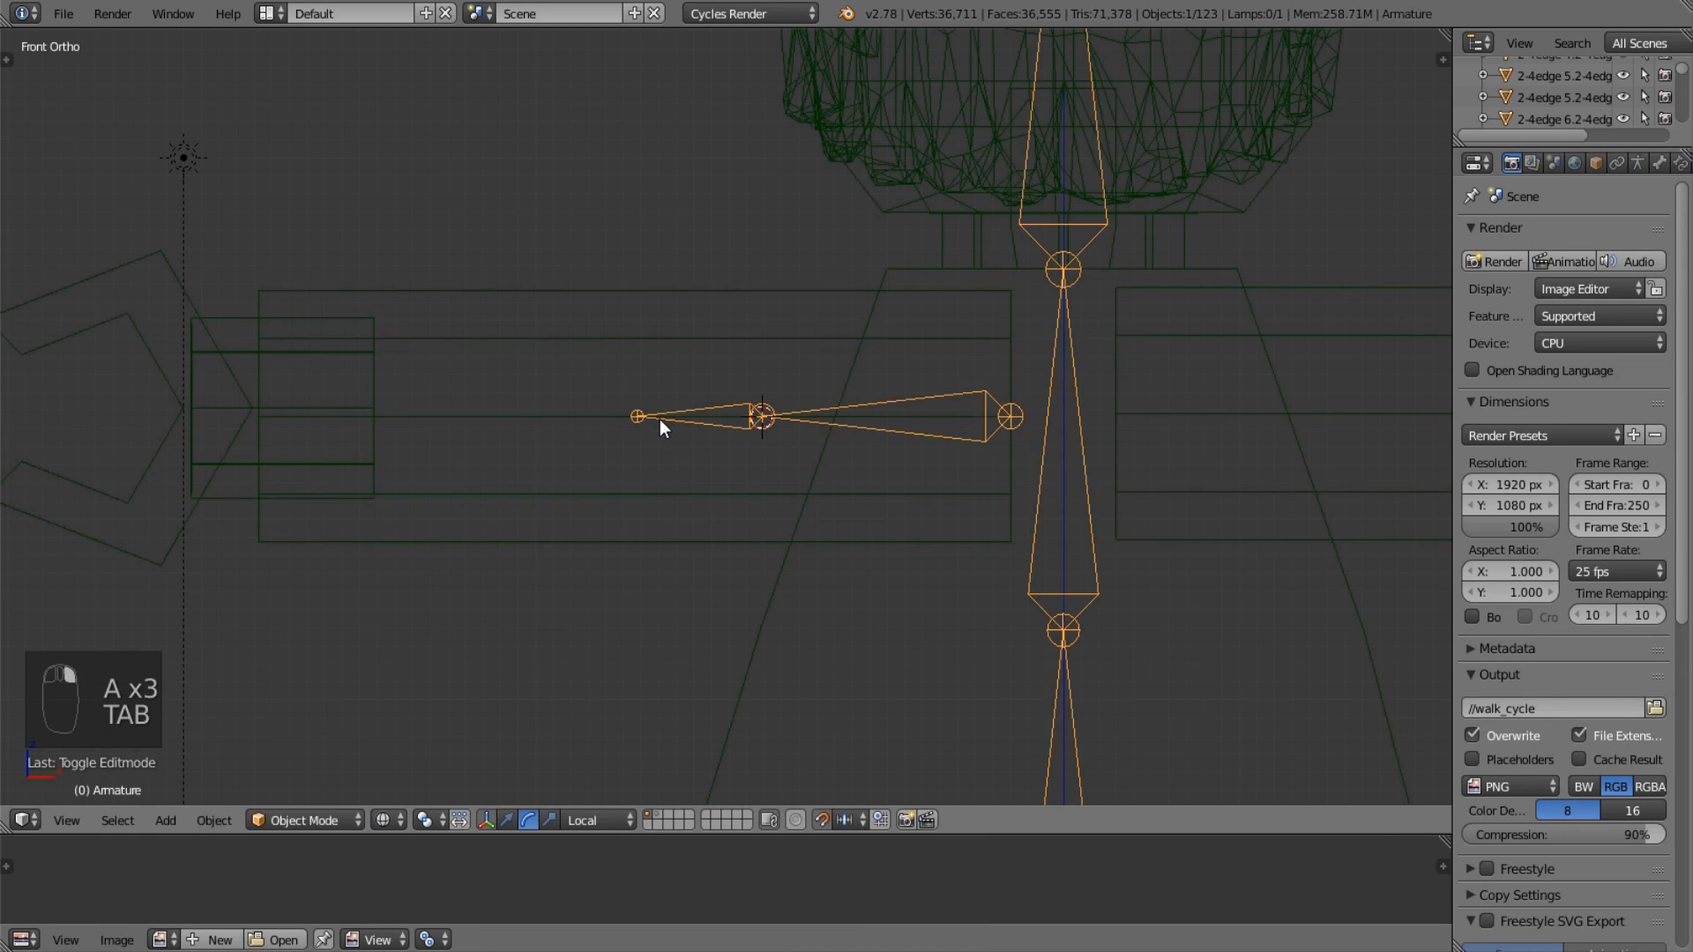
key(Tab)
scroll(660, 419, up, 3)
right_click(574, 415)
shift+middle_drag(737, 419, 976, 424)
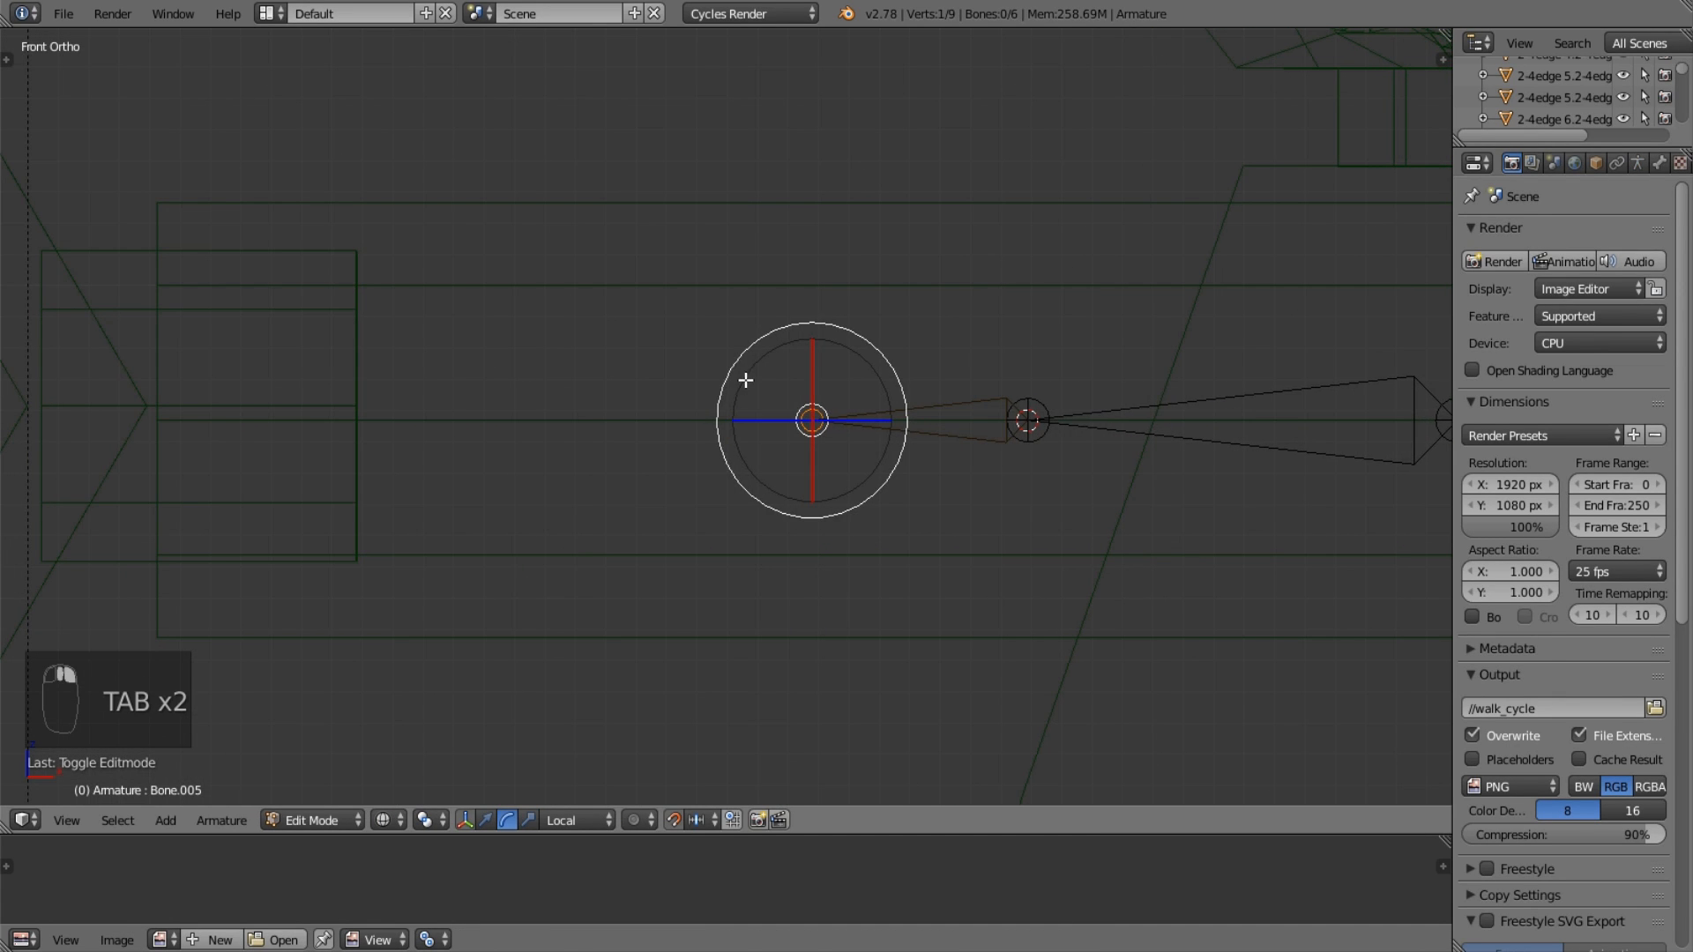
In the body mesh, box-select the middle of the three closely spaced edge loops near the right hand and snap the 3D cursor to it.
key(Tab)
right_click(650, 203)
key(Tab)
key(a)
key(a)
key(a)
key(a)
key(a)
key(b)
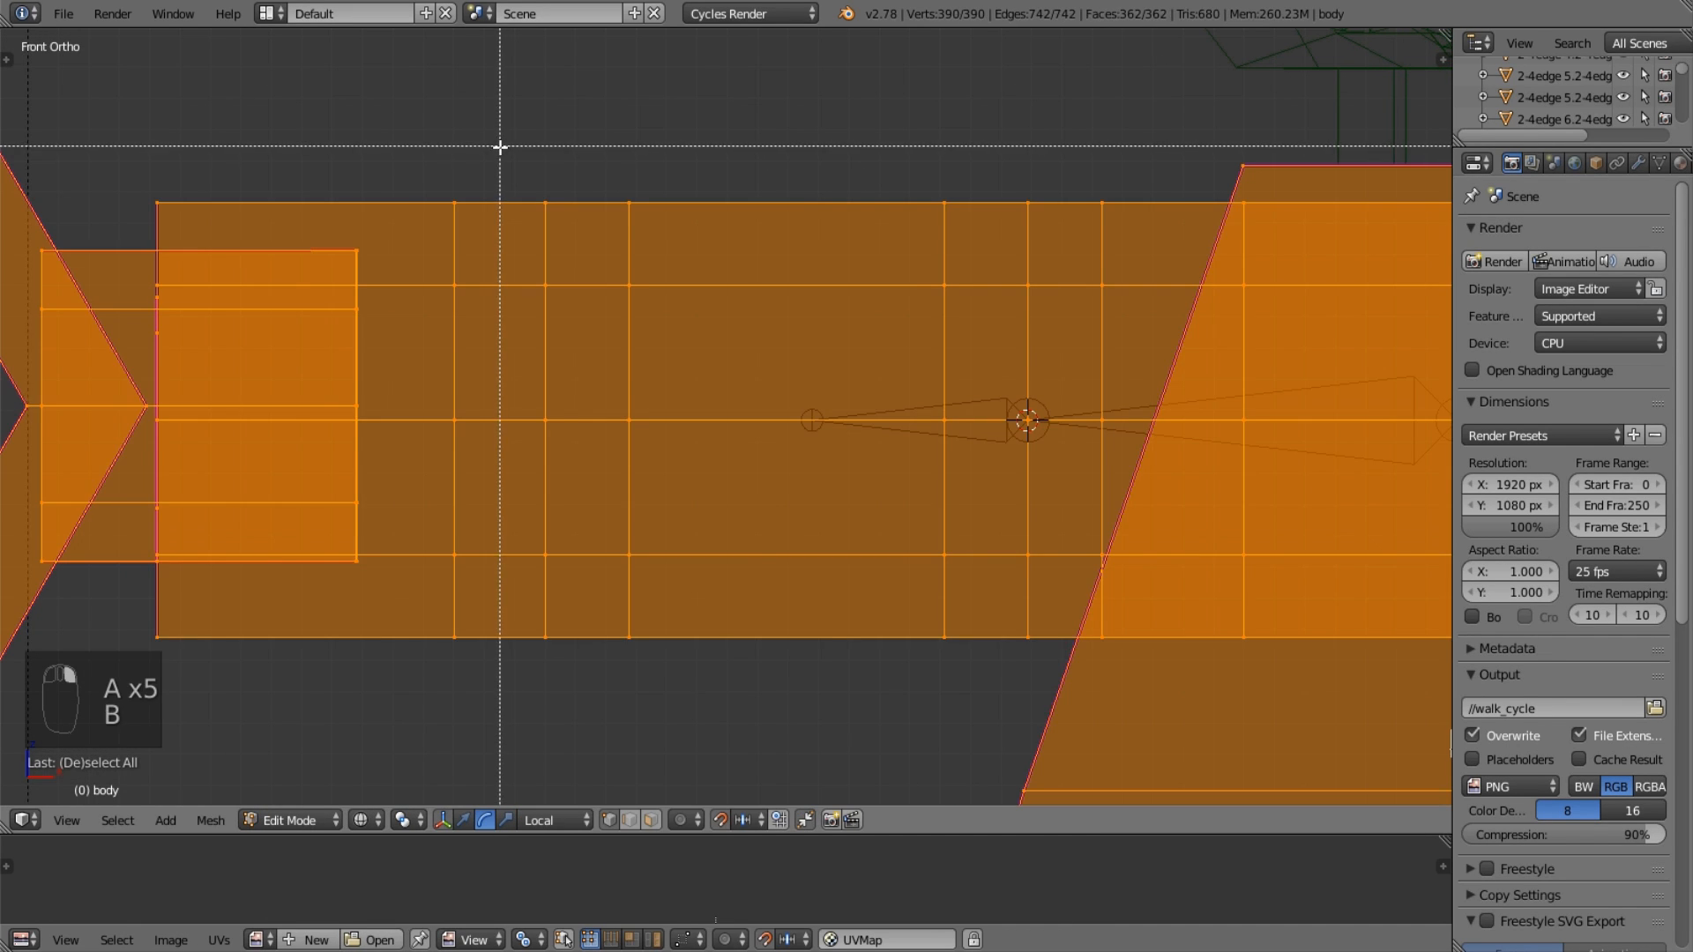
right_click(499, 148)
key(a)
key(b)
drag(500, 147, 574, 784)
key(shift+s)
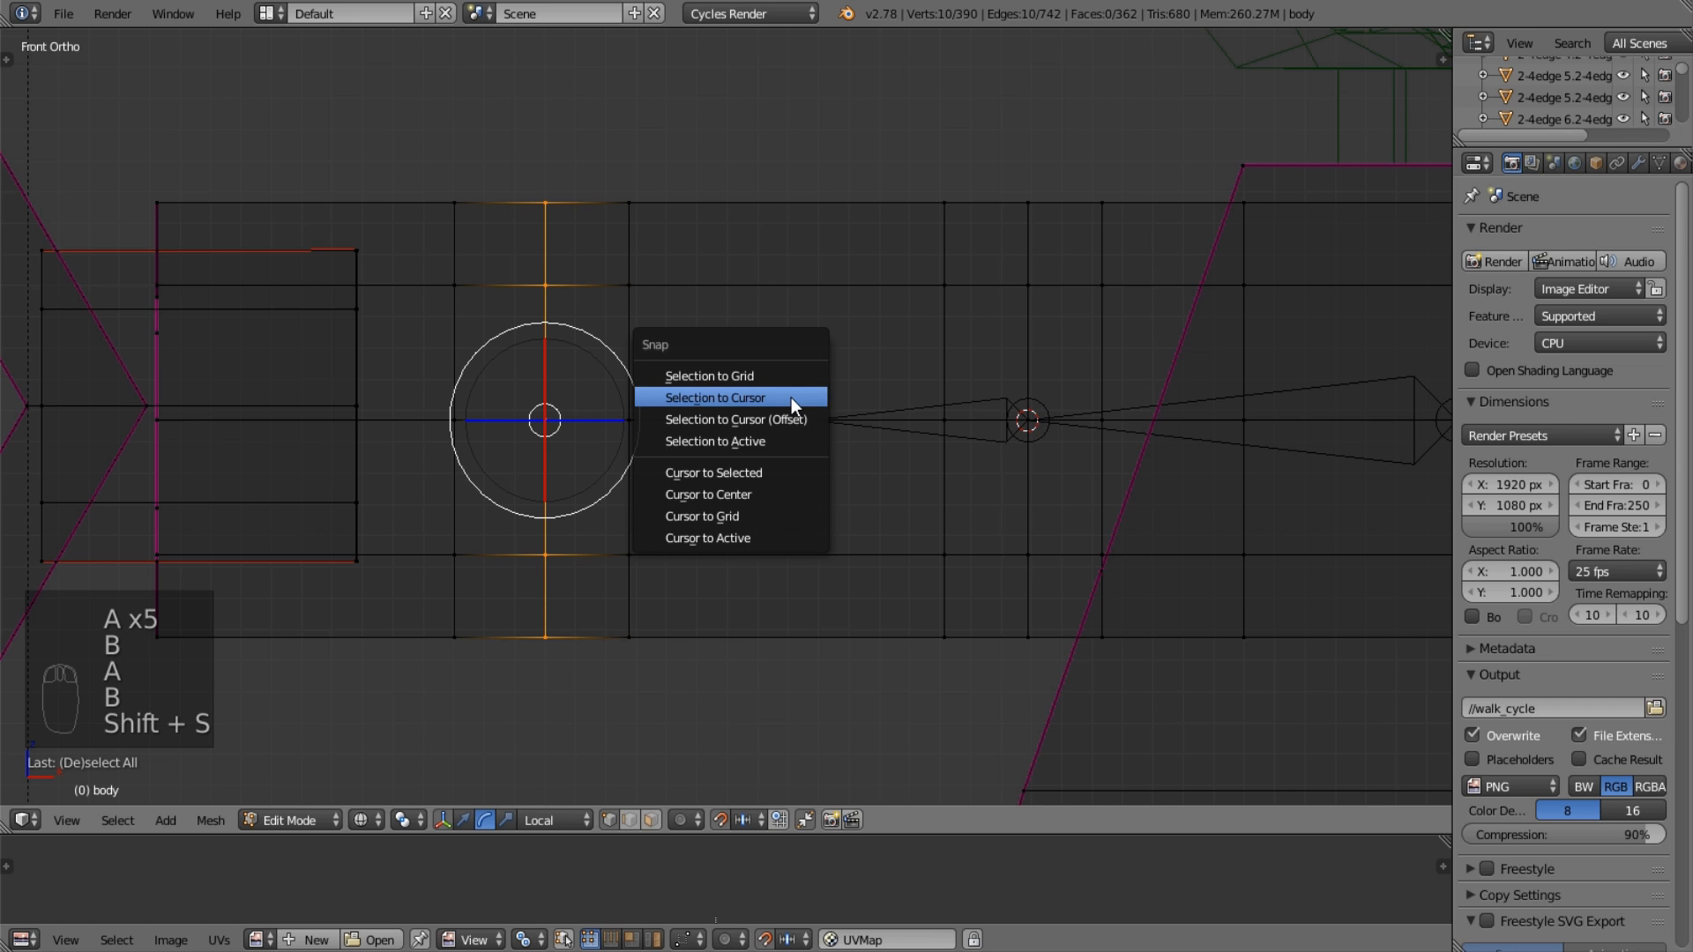
click(785, 472)
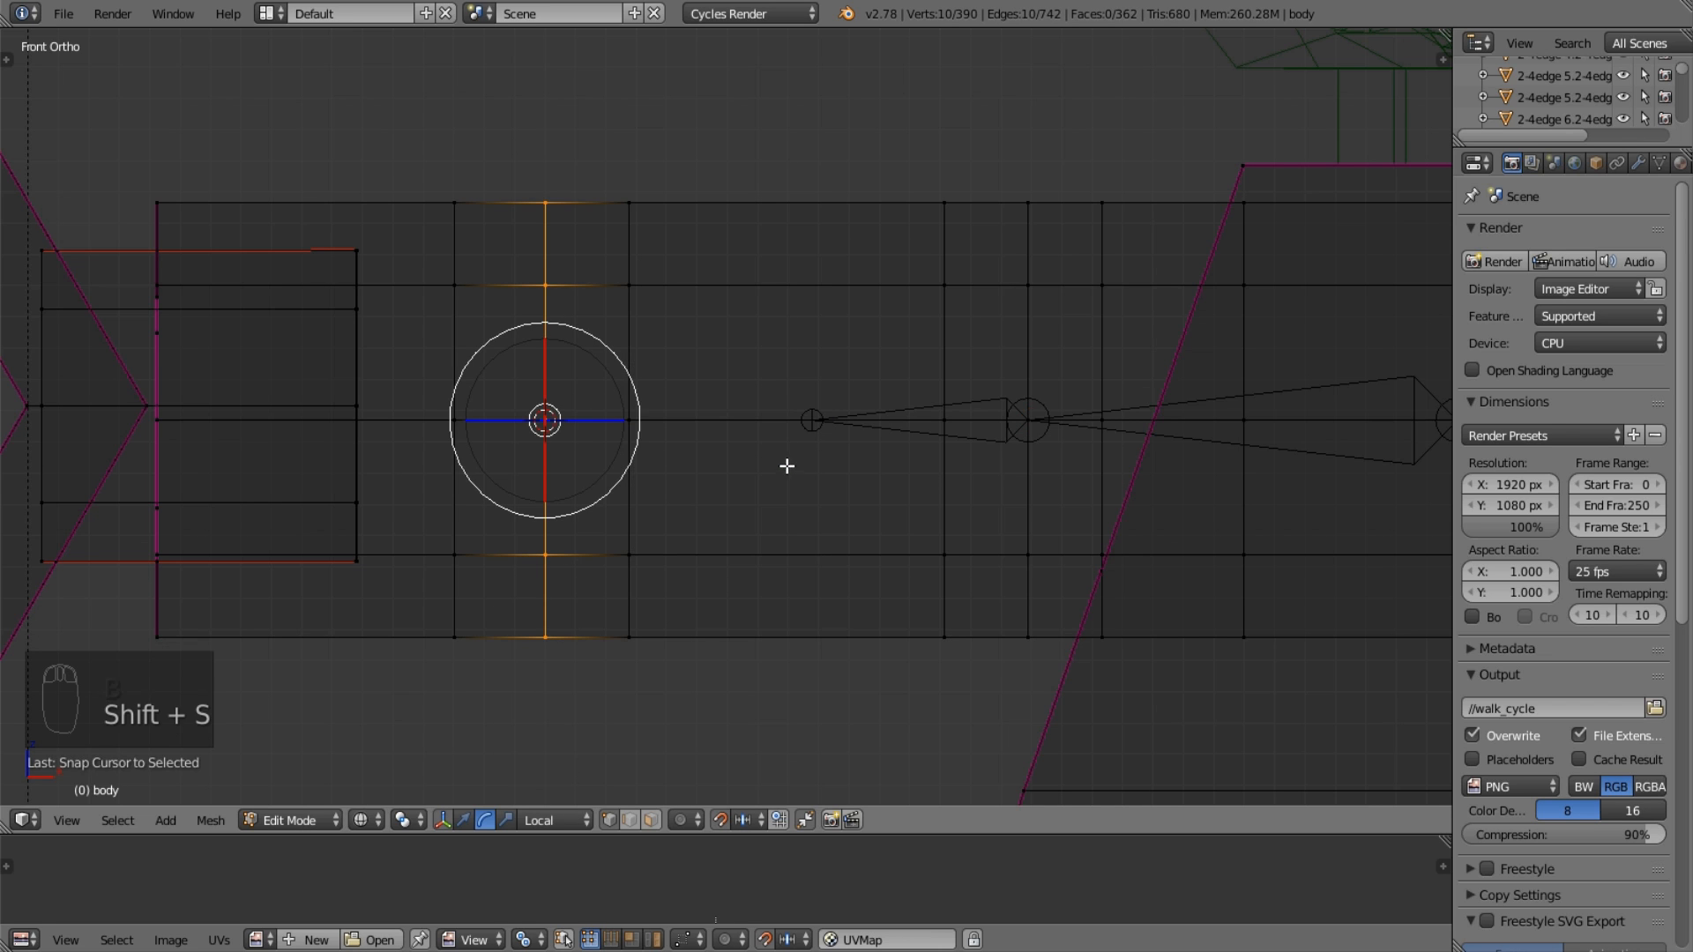
Back in armature editing, snap the outer arm bone's tip to the 3D cursor at the edge loop near the hand.
key(Tab)
key(Tab)
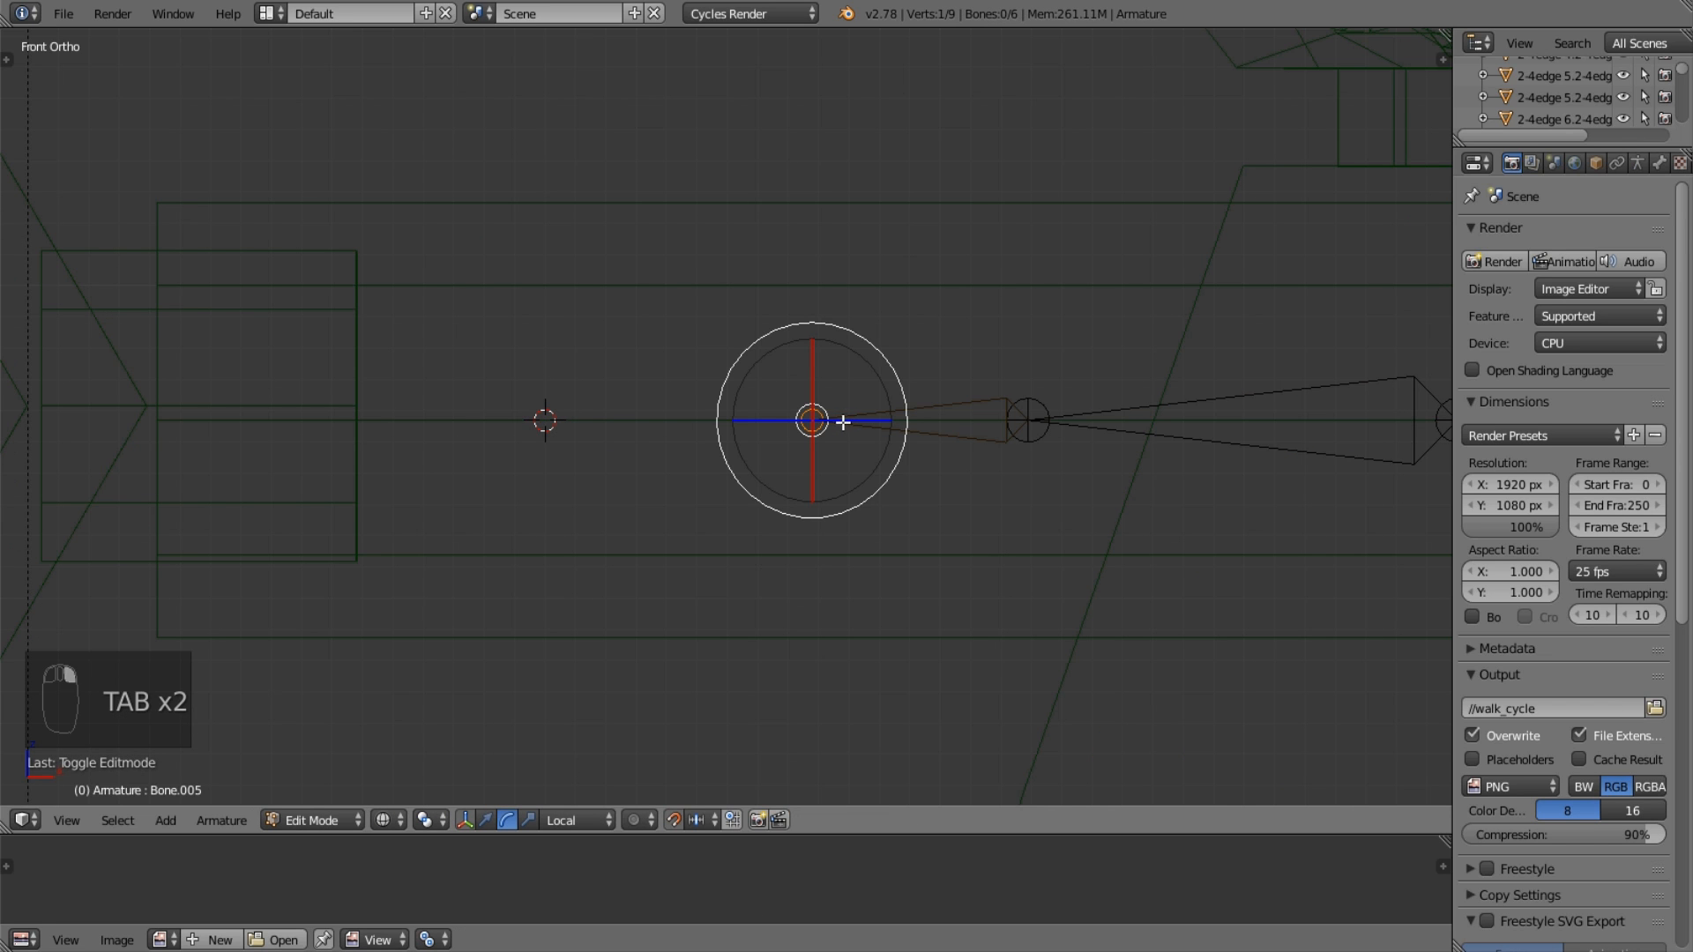
key(shift+s)
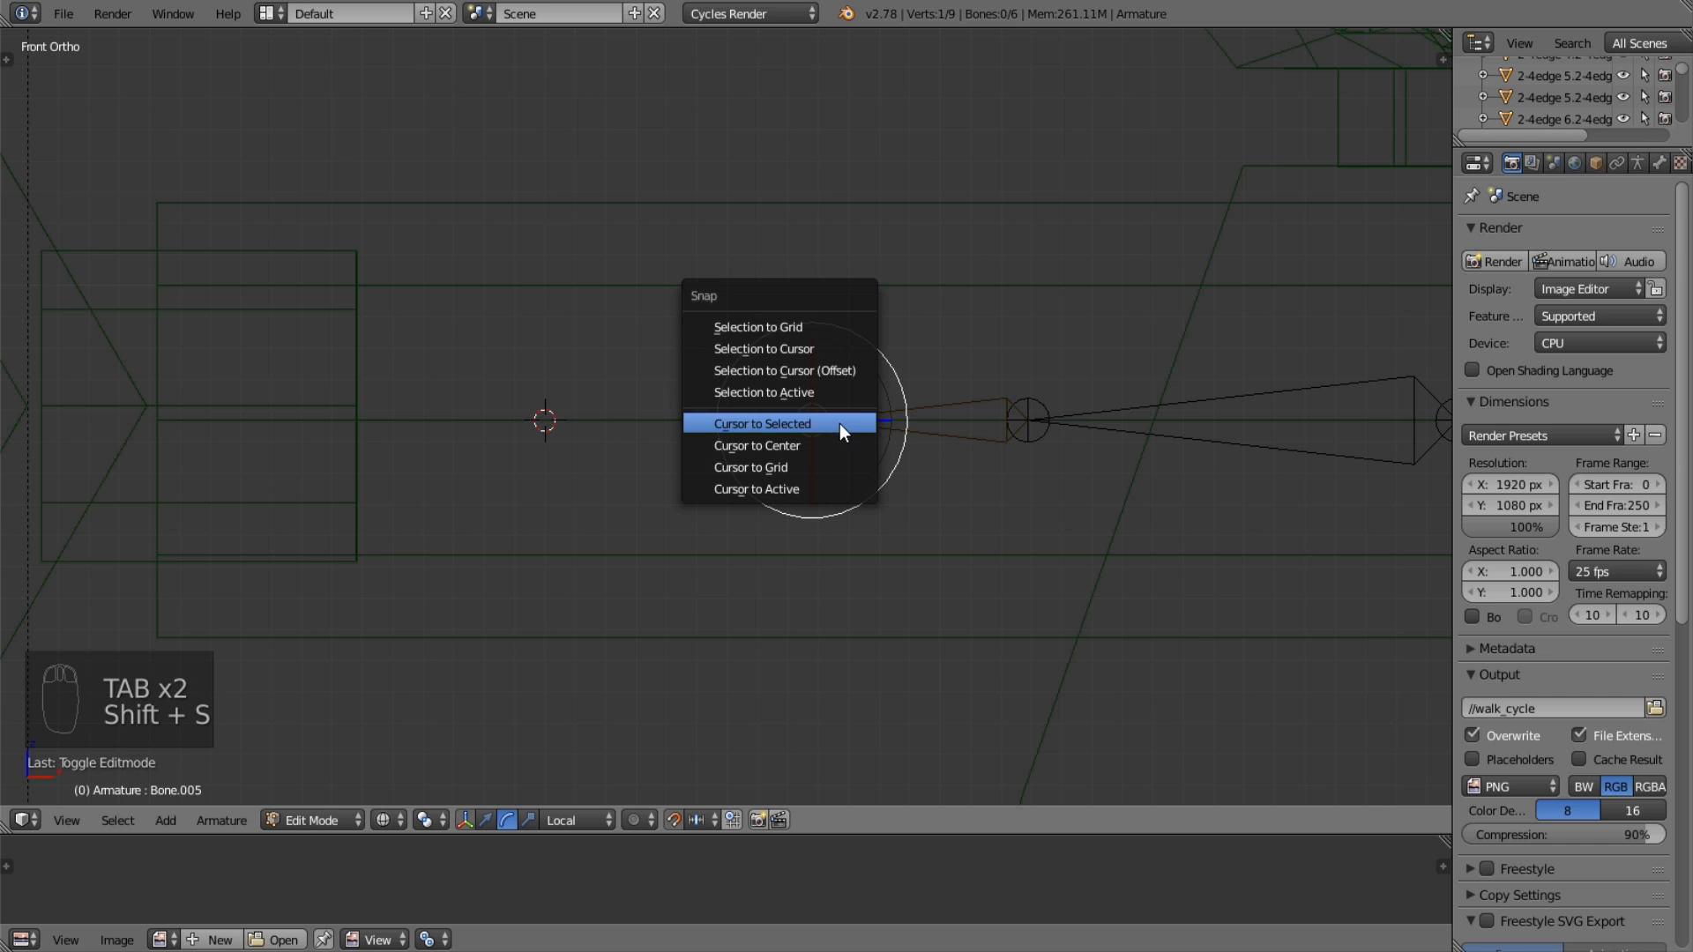
click(831, 347)
scroll(685, 454, down, 4)
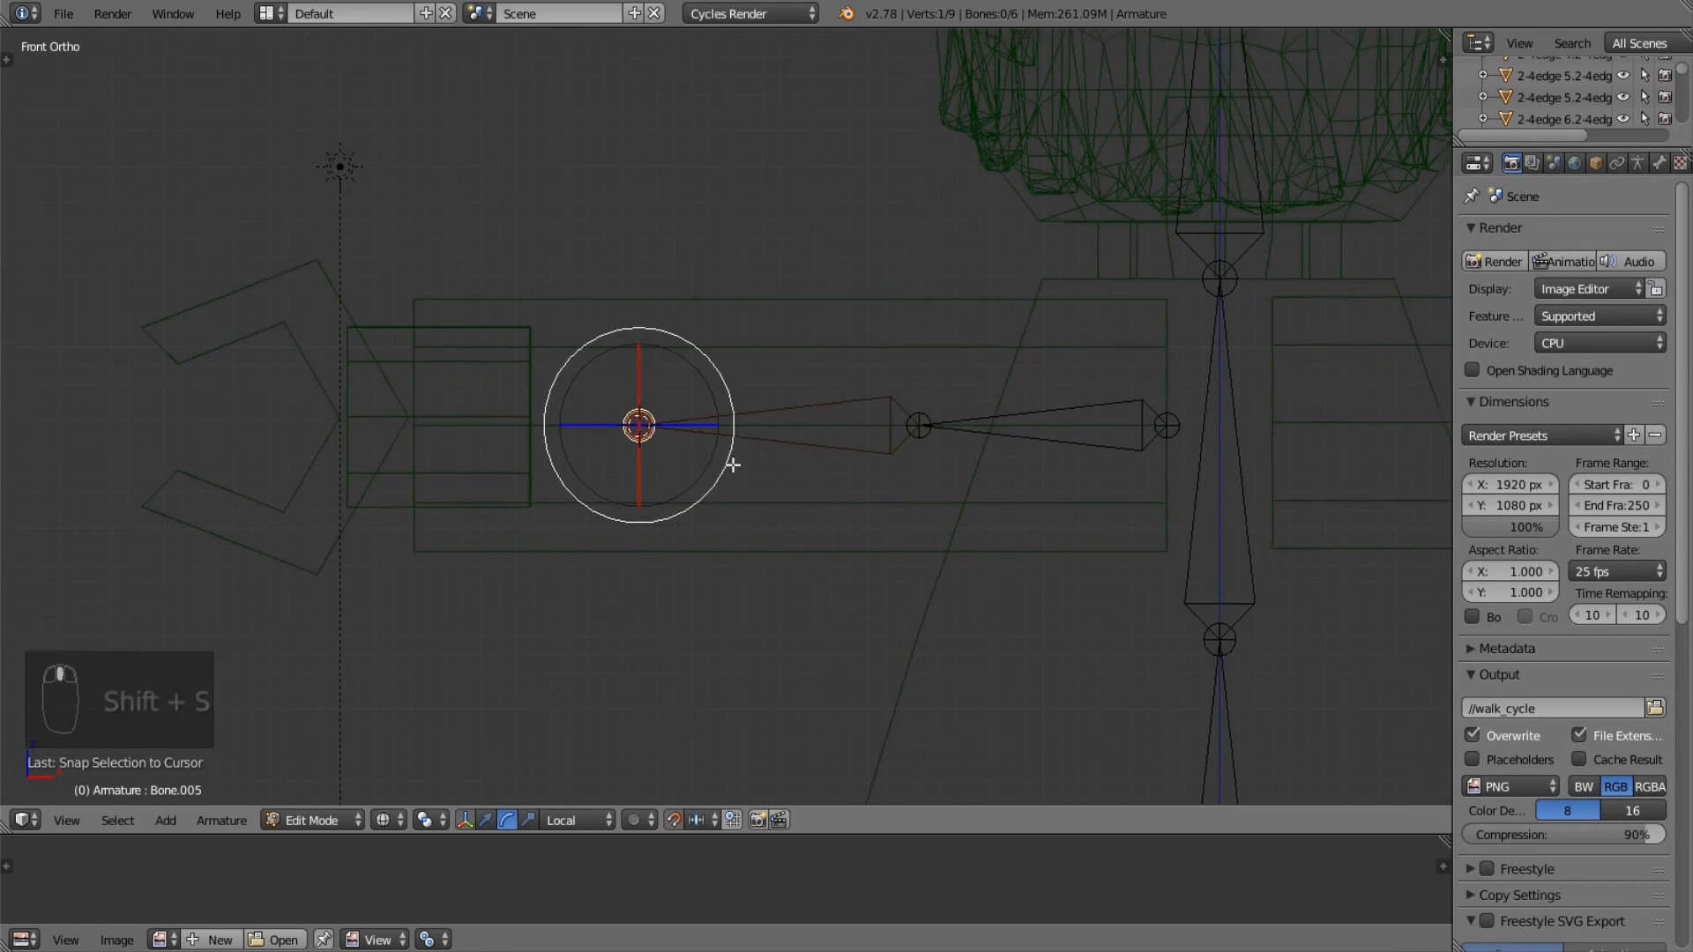
scroll(779, 481, up, 2)
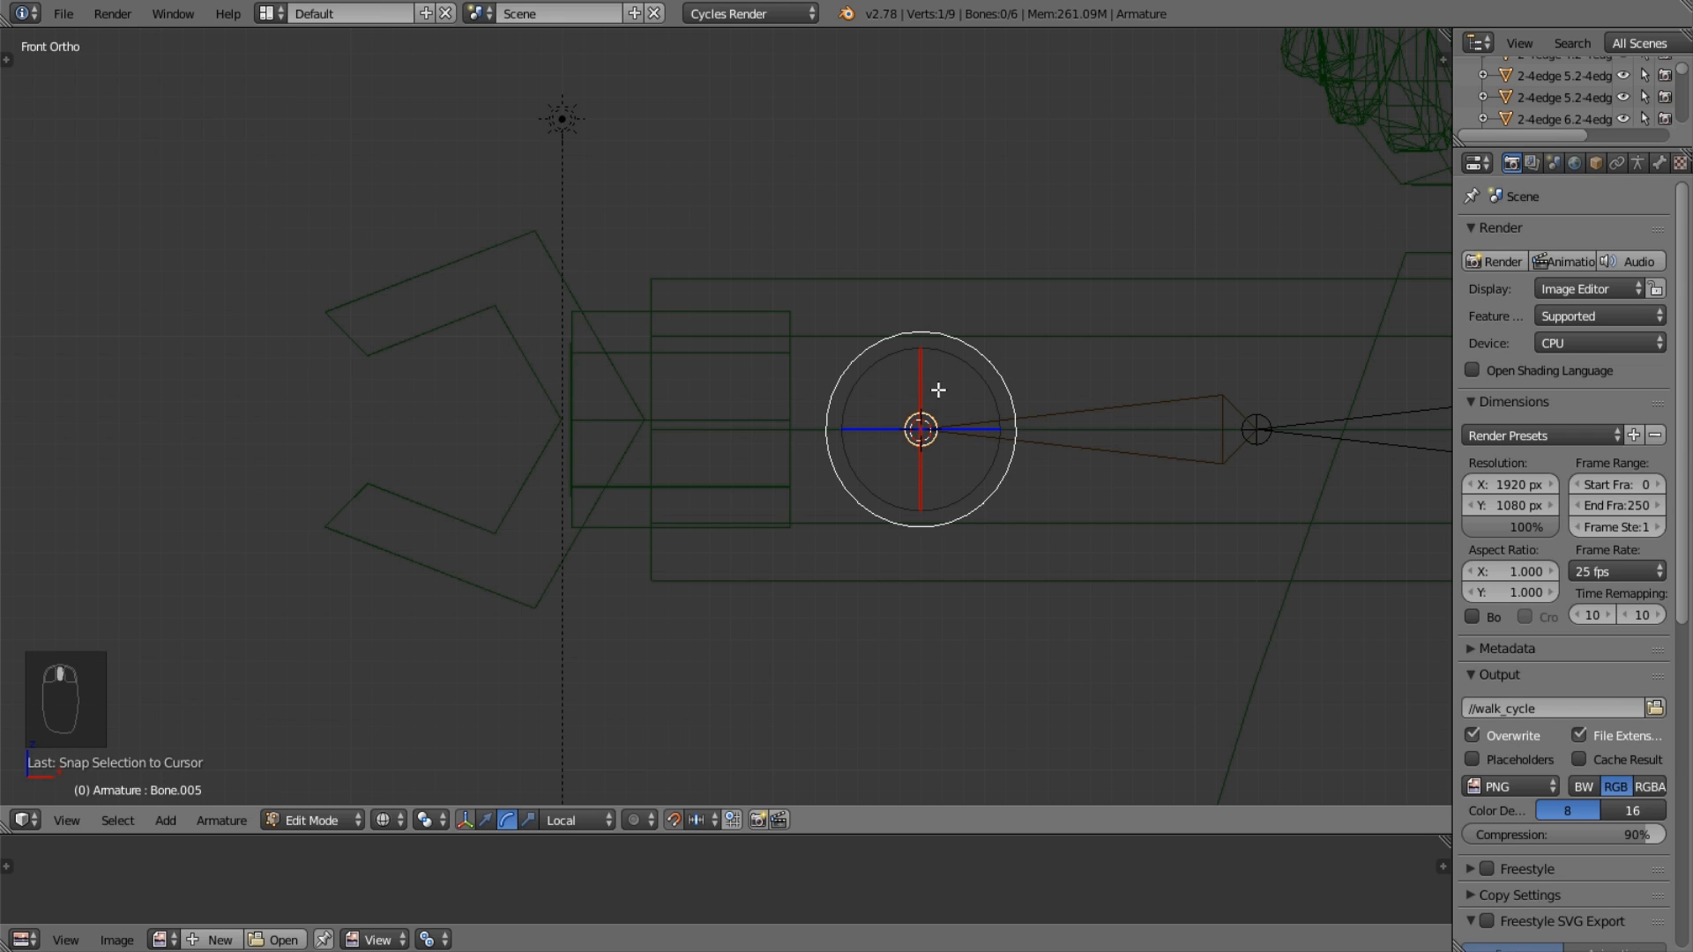
right_click(809, 314)
key(Tab)
key(x)
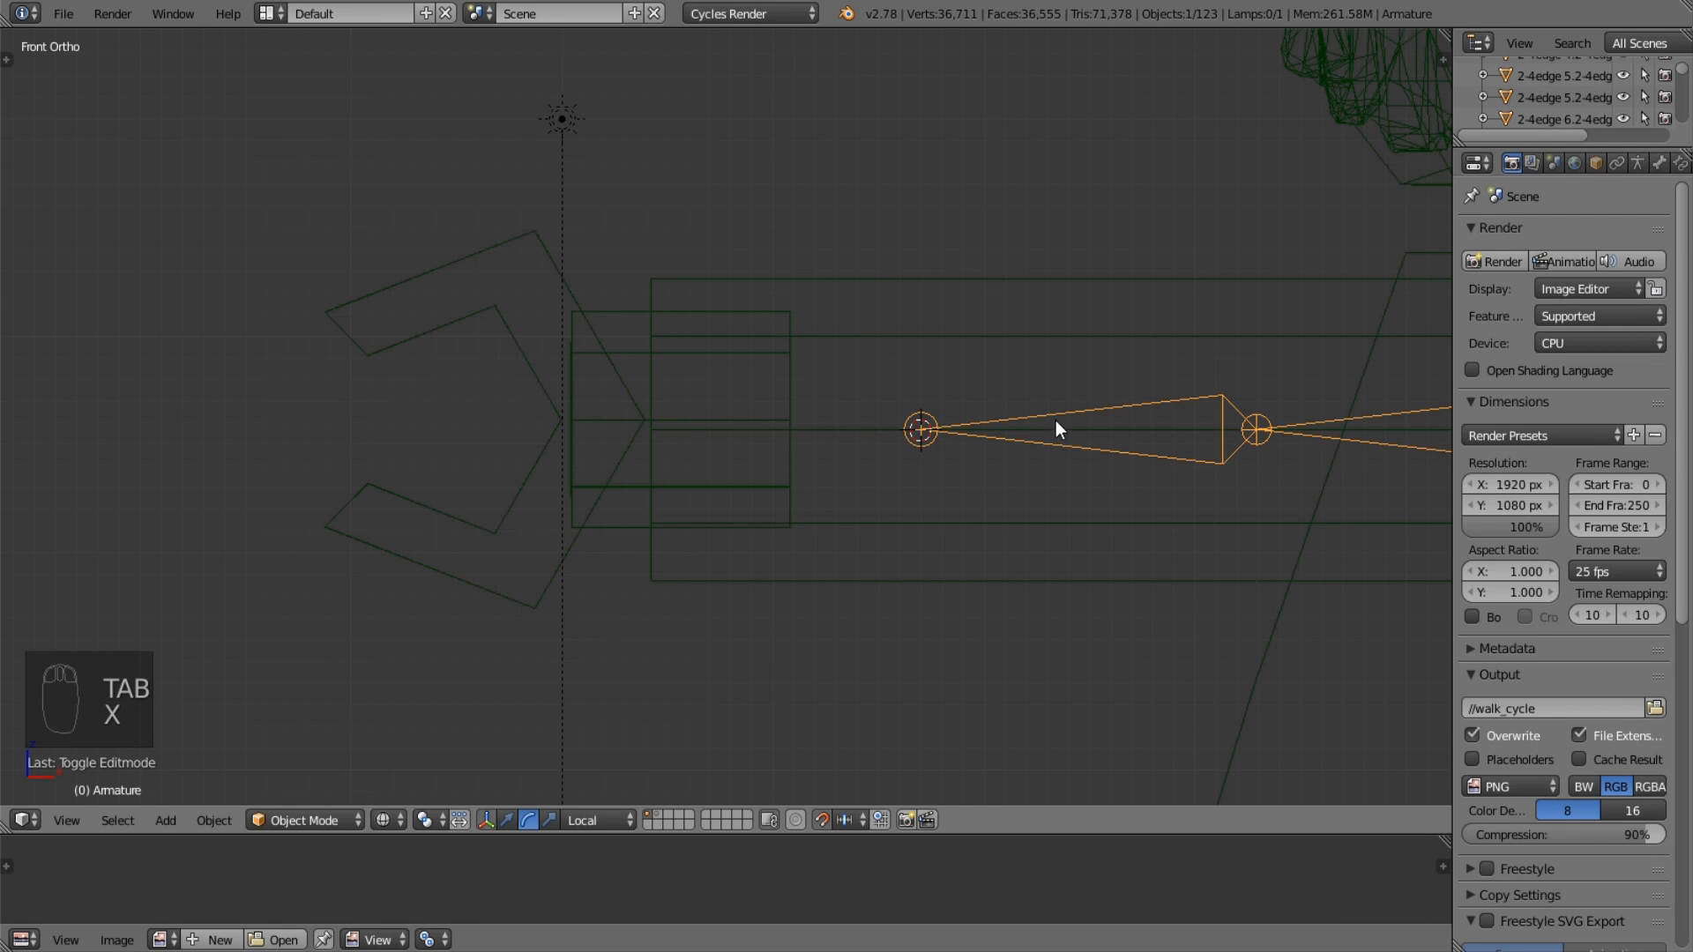
key(Tab)
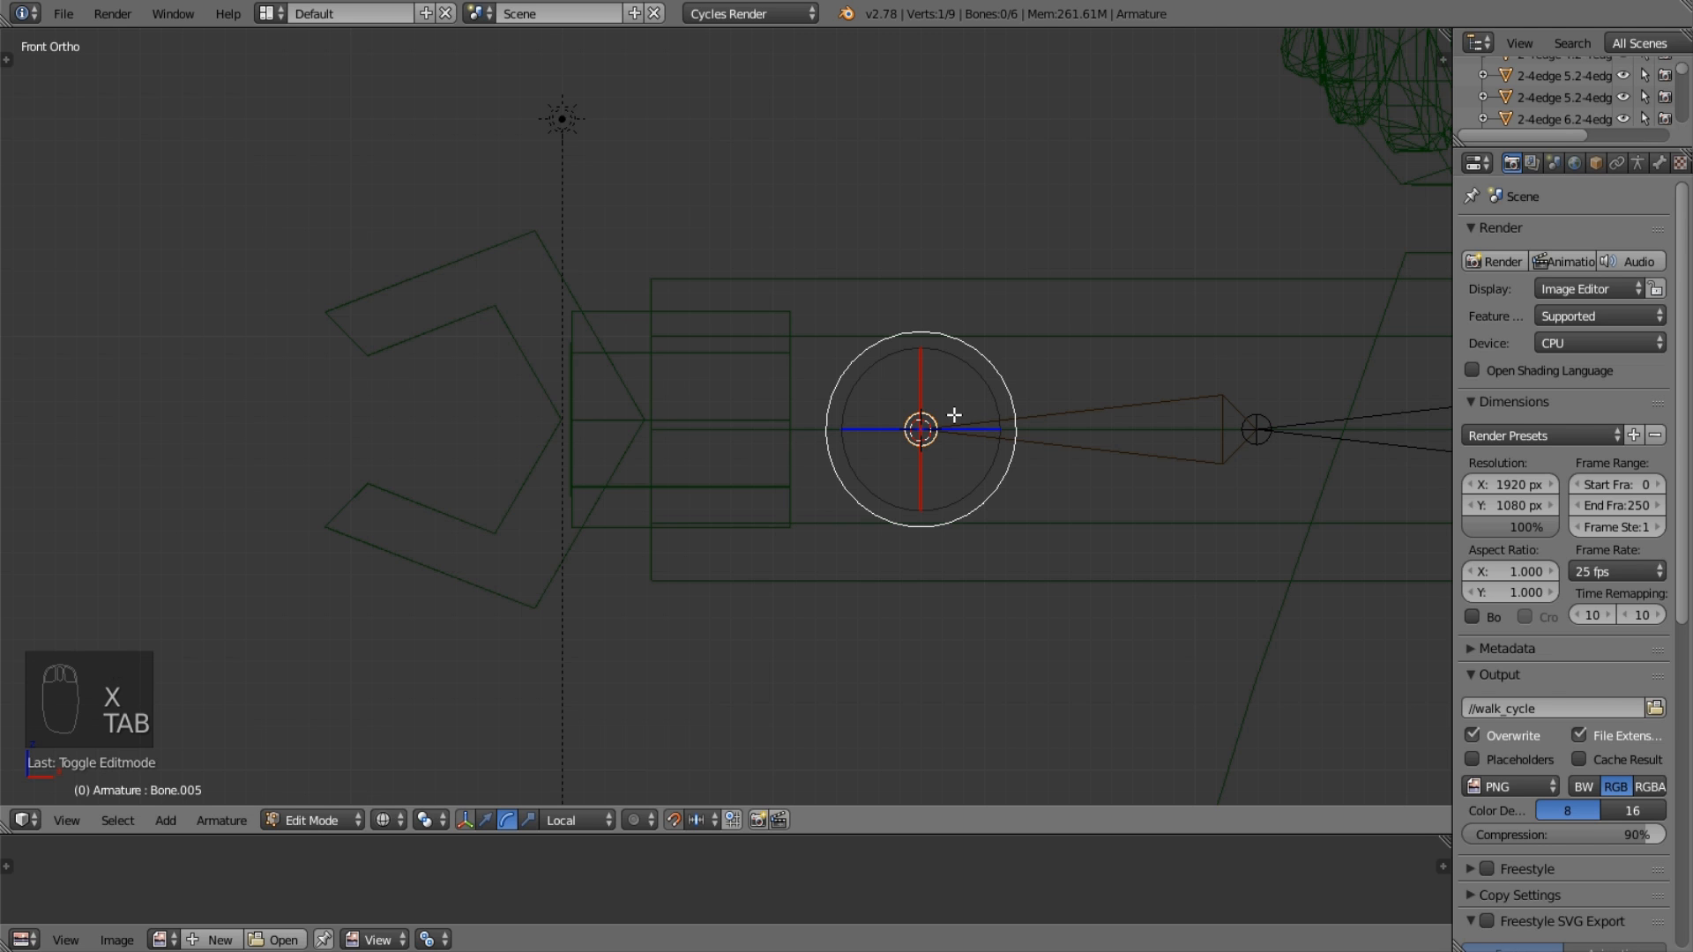
Extrude a new bone from the arm chain's outer tip along the X axis to the right hand and leave armature editing.
key(e)
middle_click(926, 444)
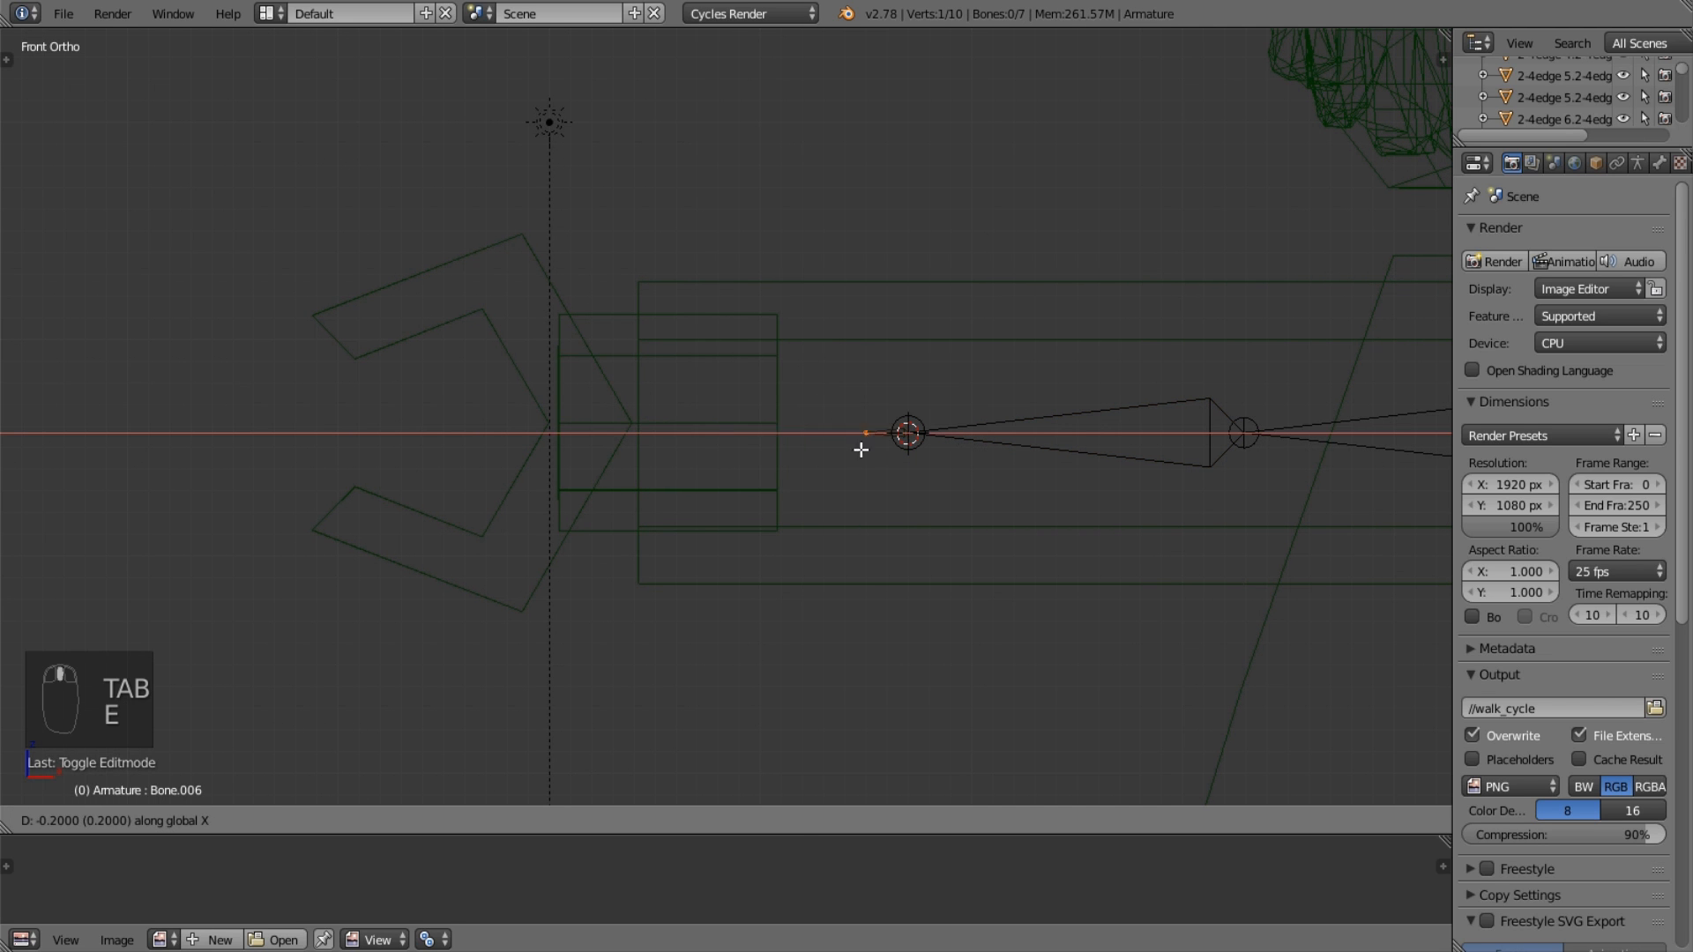
click(623, 480)
shift+middle_drag(1149, 445, 696, 495)
scroll(696, 495, down, 5)
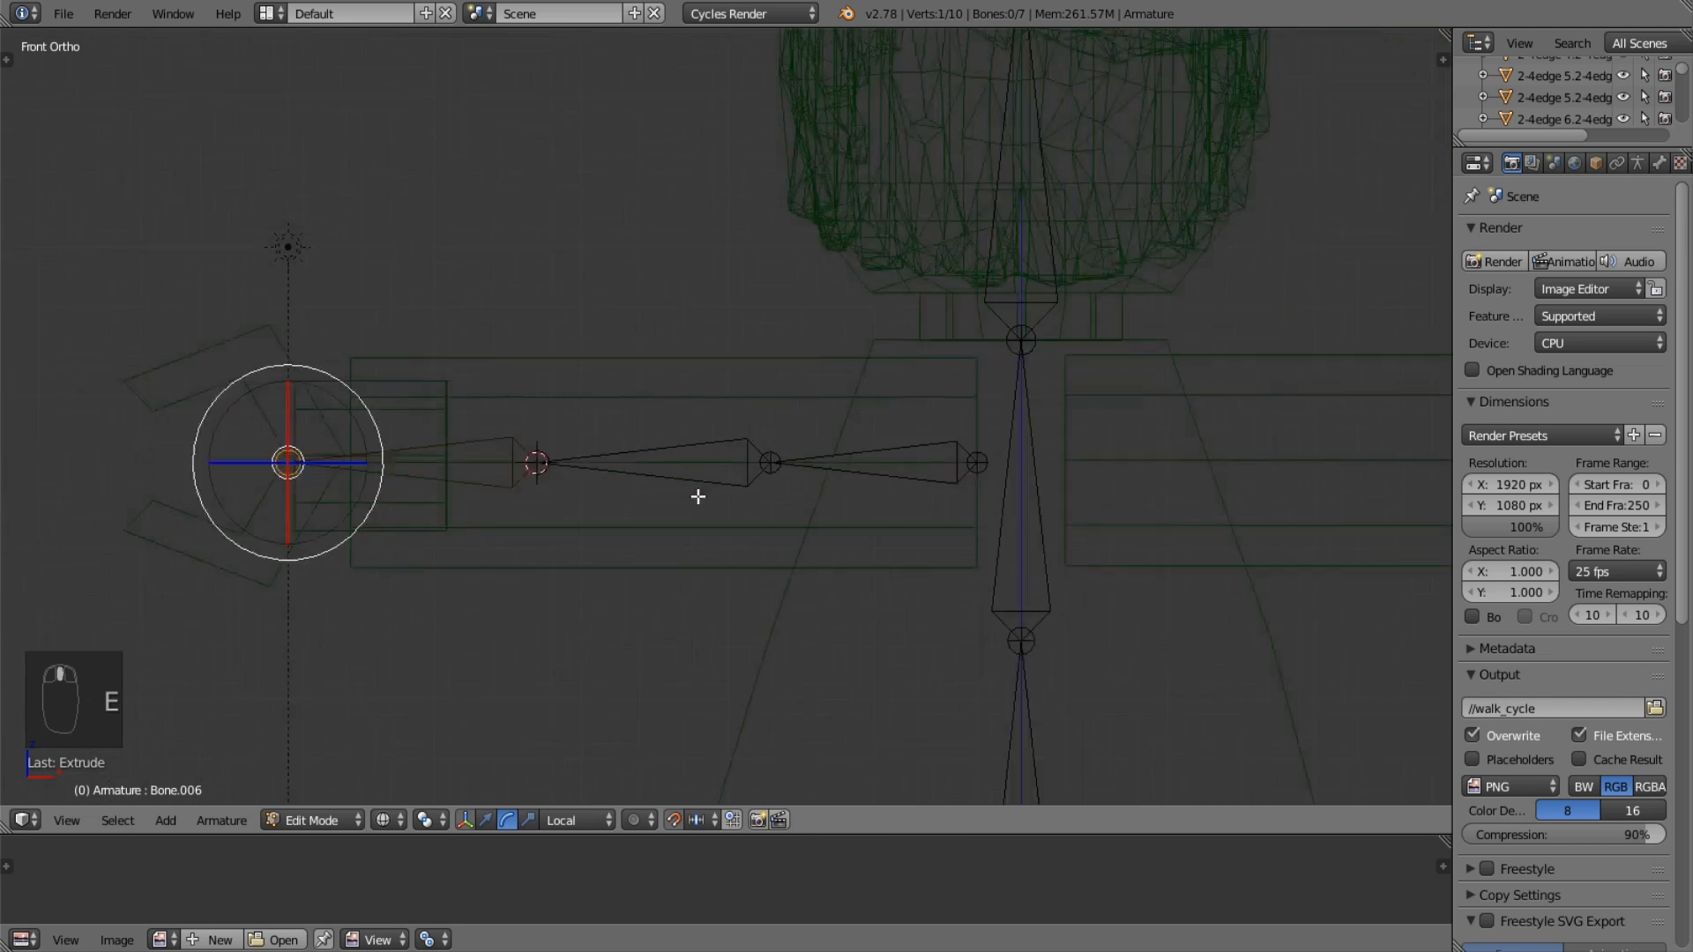
shift+middle_drag(856, 503, 733, 446)
key(Tab)
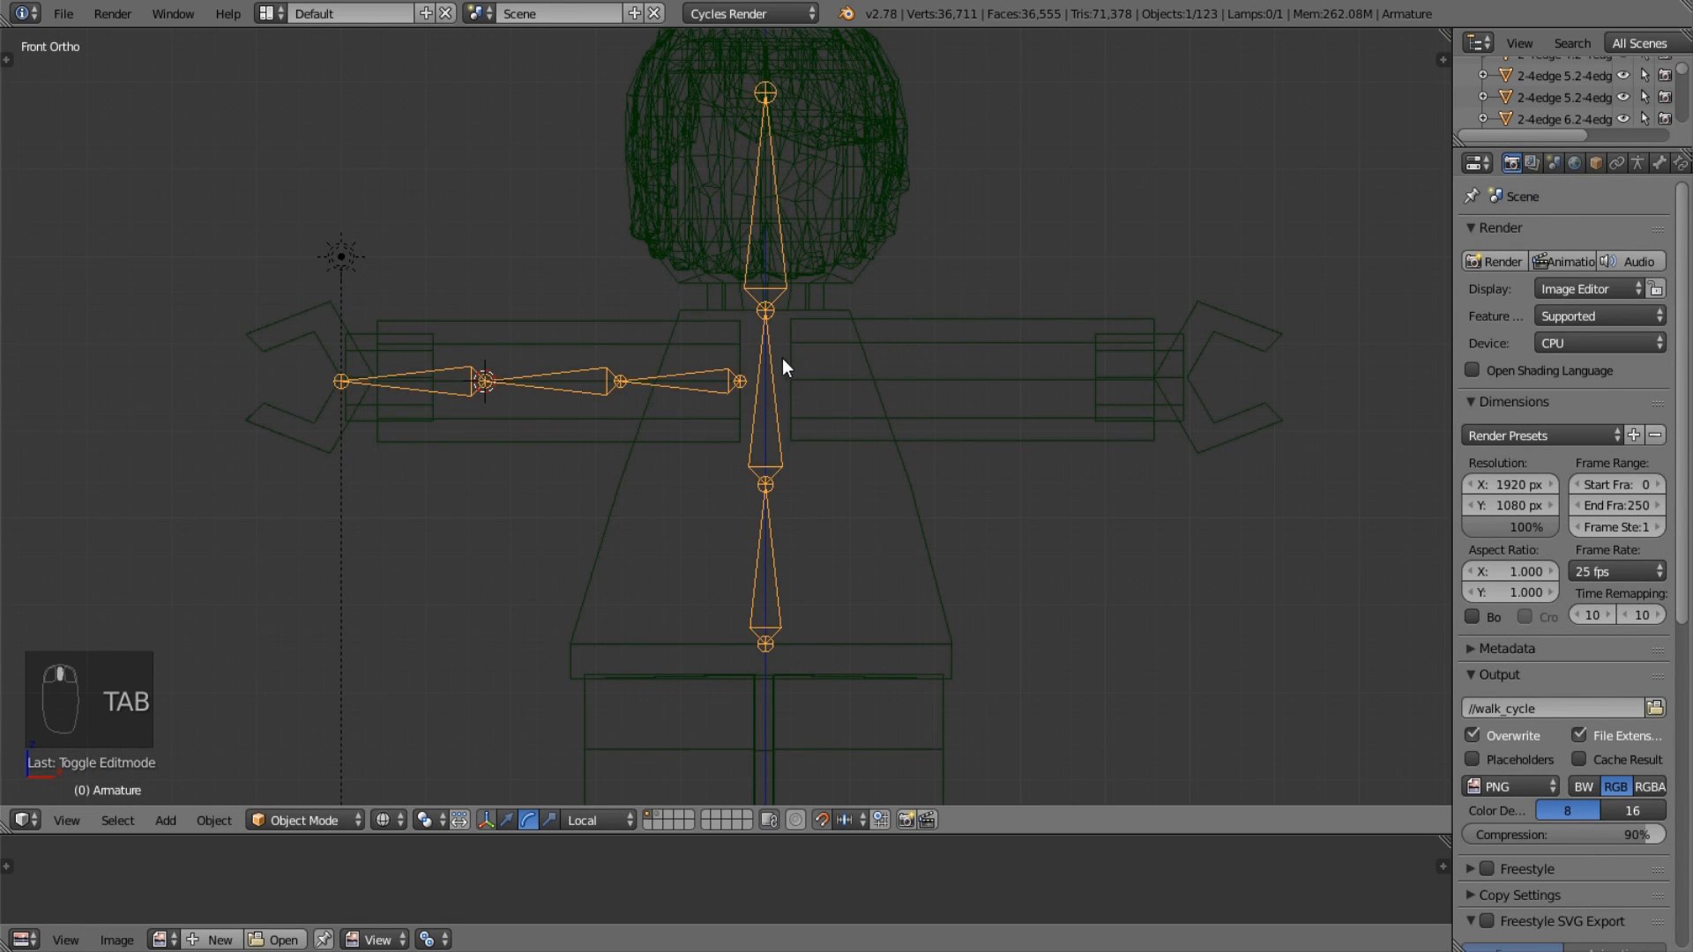
scroll(847, 368, up, 2)
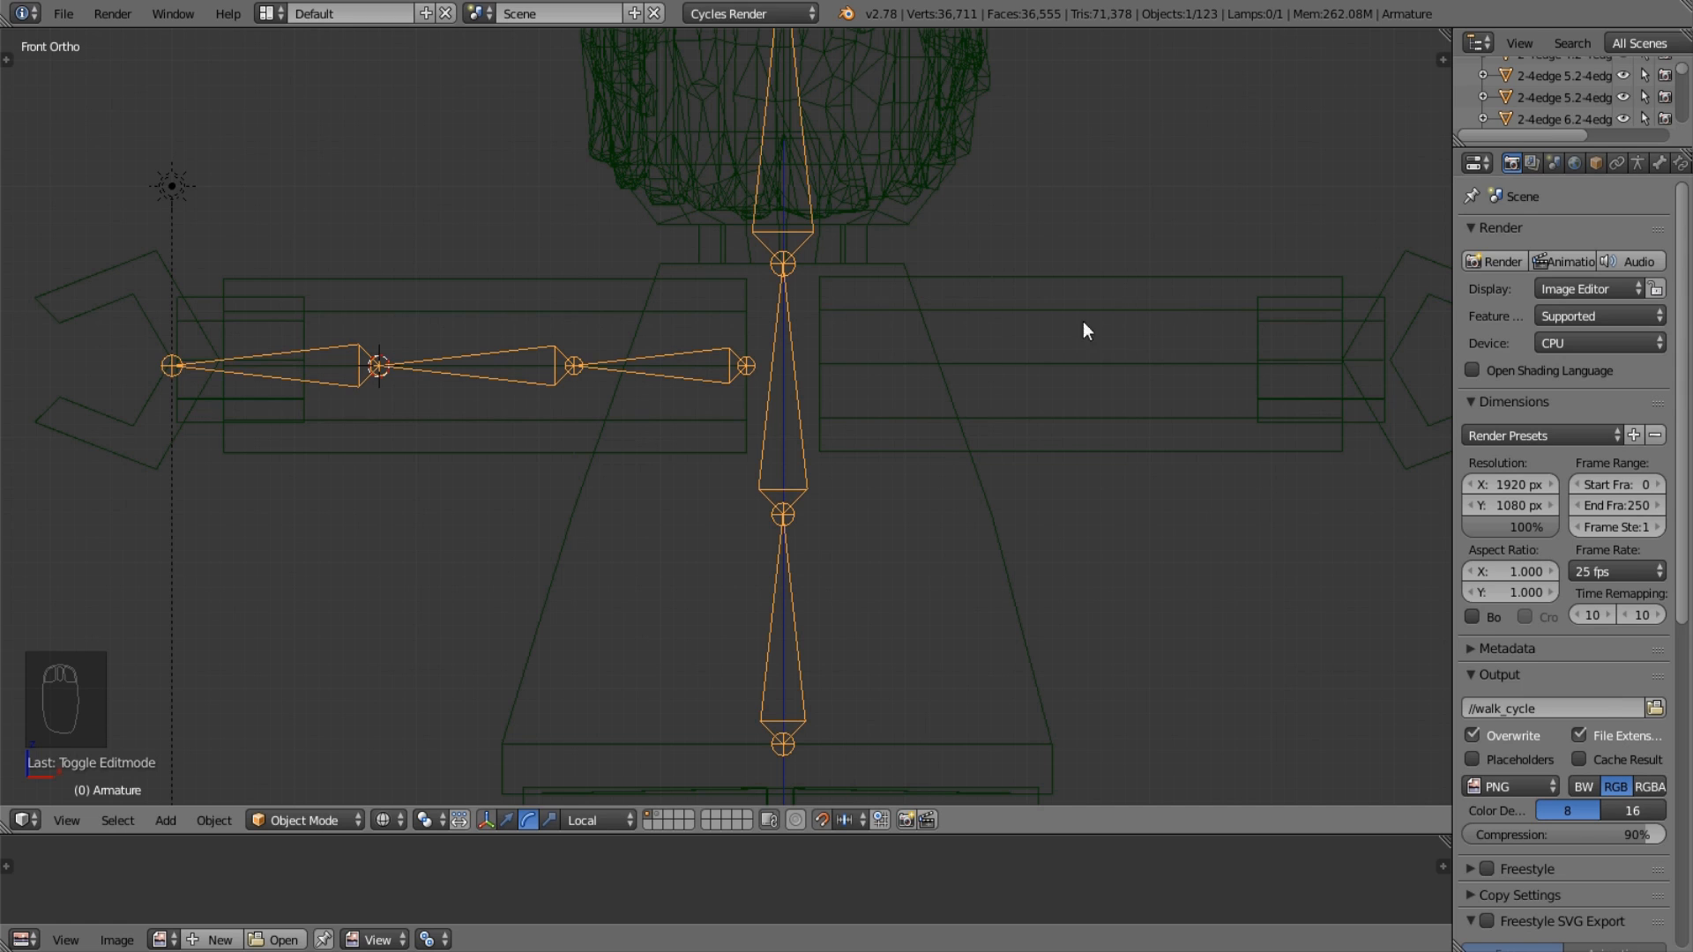
Reopen the armature for editing, clear the bone selection and snap the 3D cursor to the scene center.
key(Tab)
key(a)
key(a)
key(b)
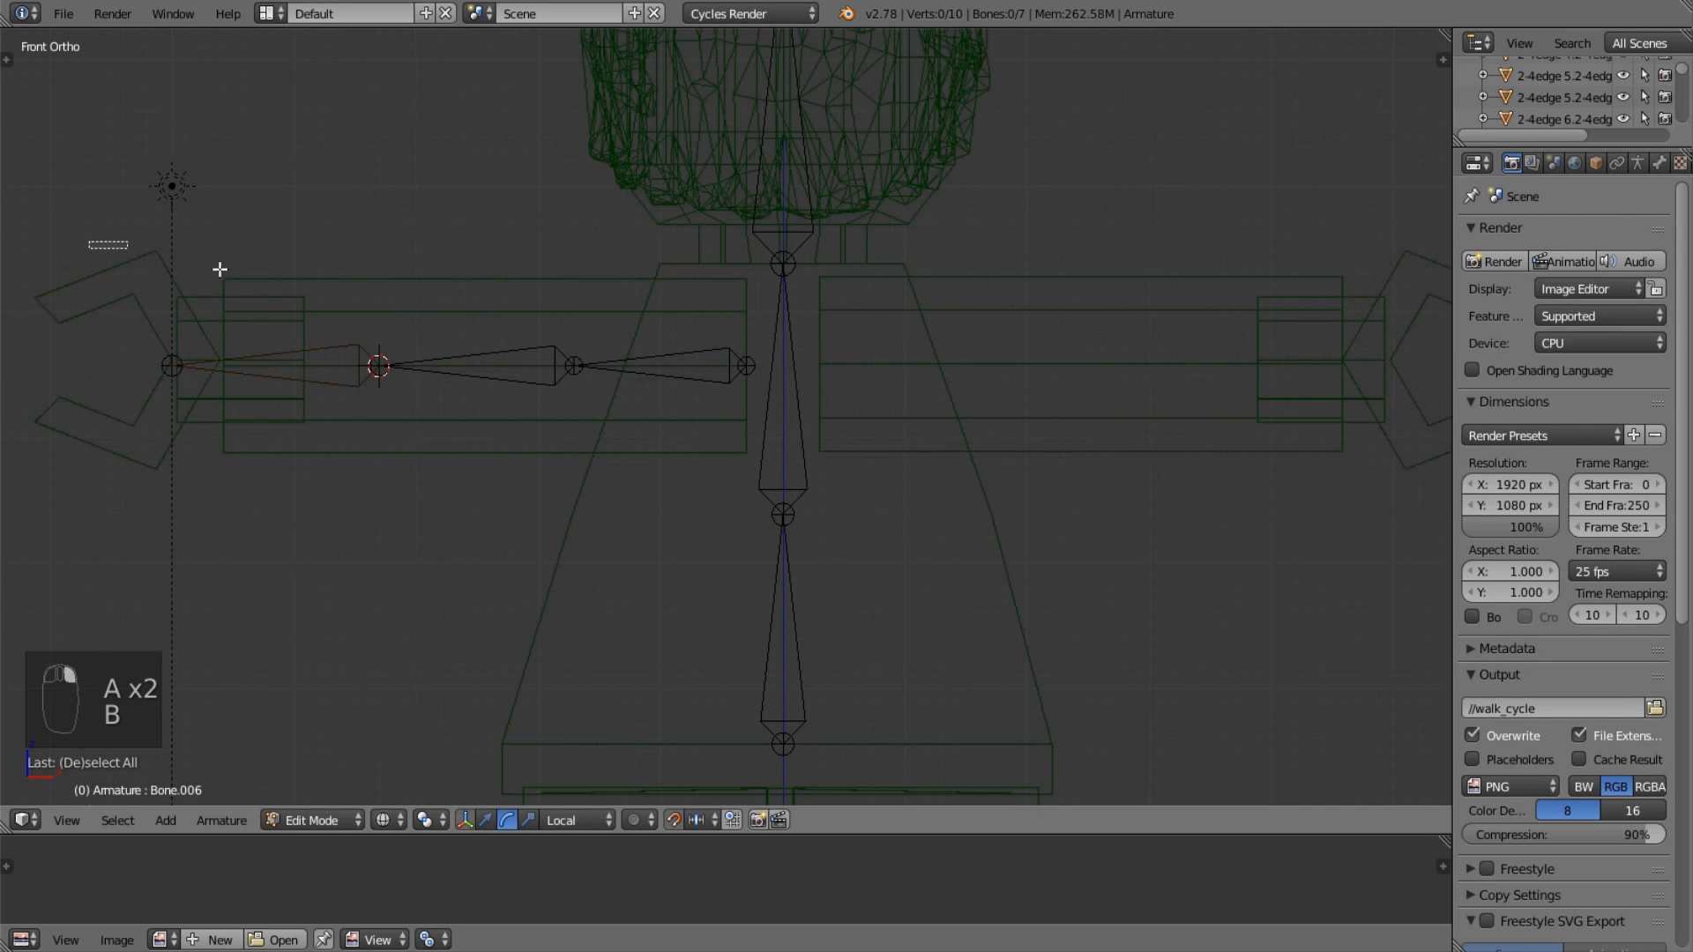
drag(220, 268, 366, 402)
key(shift+s)
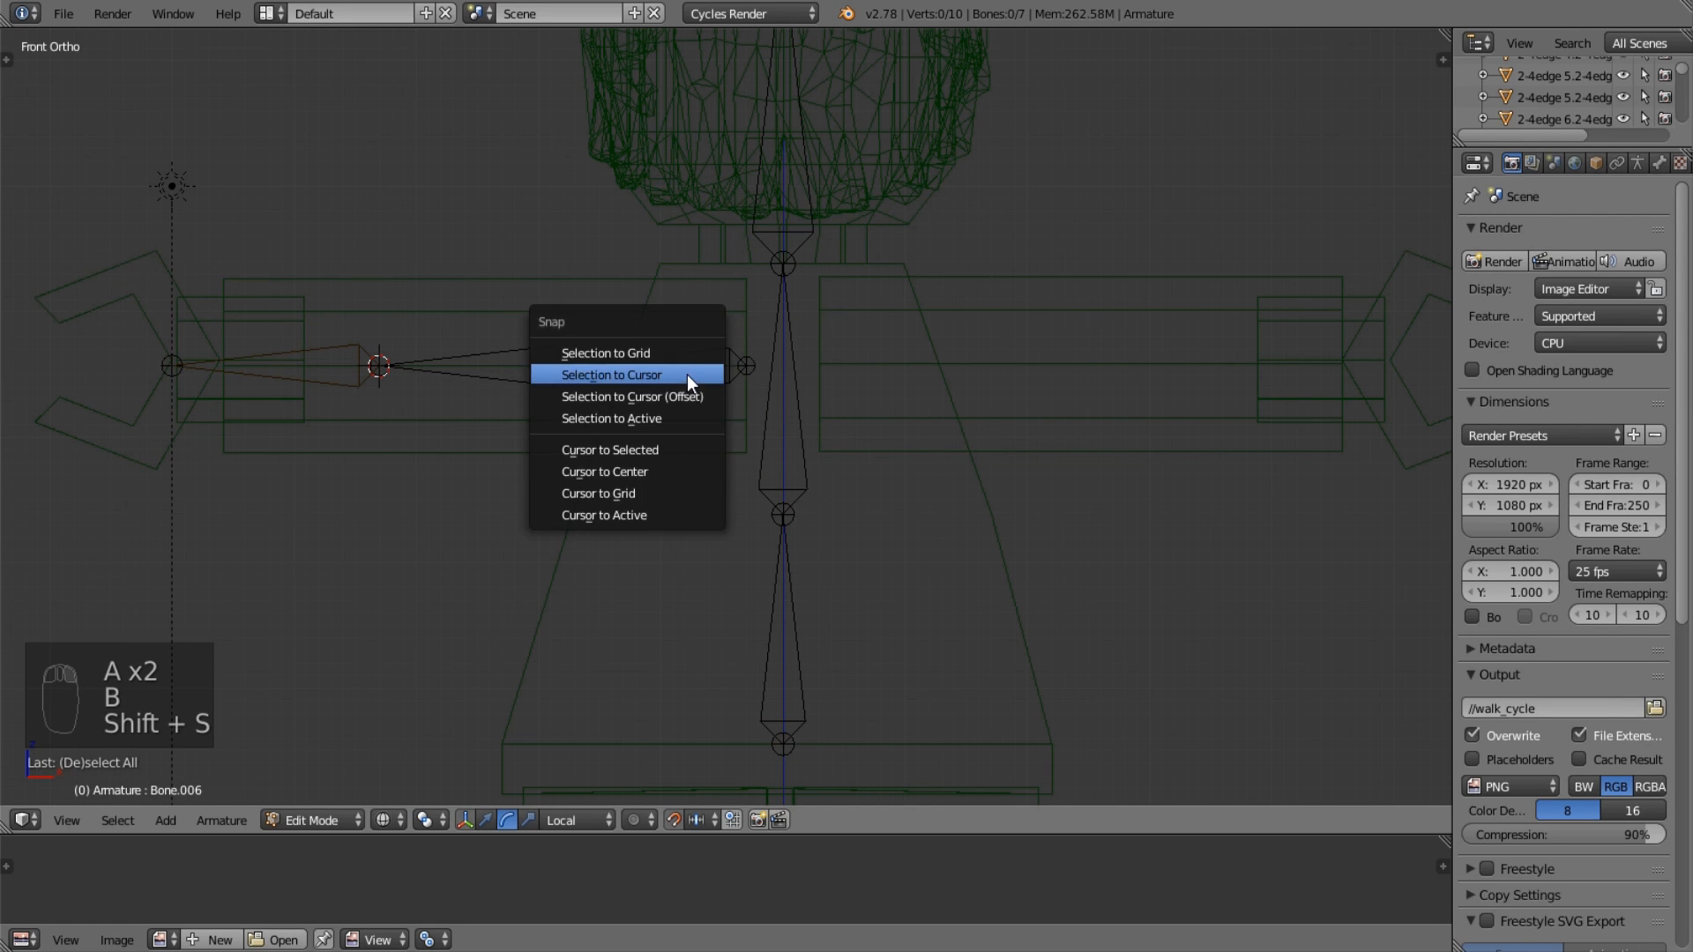
click(680, 472)
scroll(428, 375, down, 2)
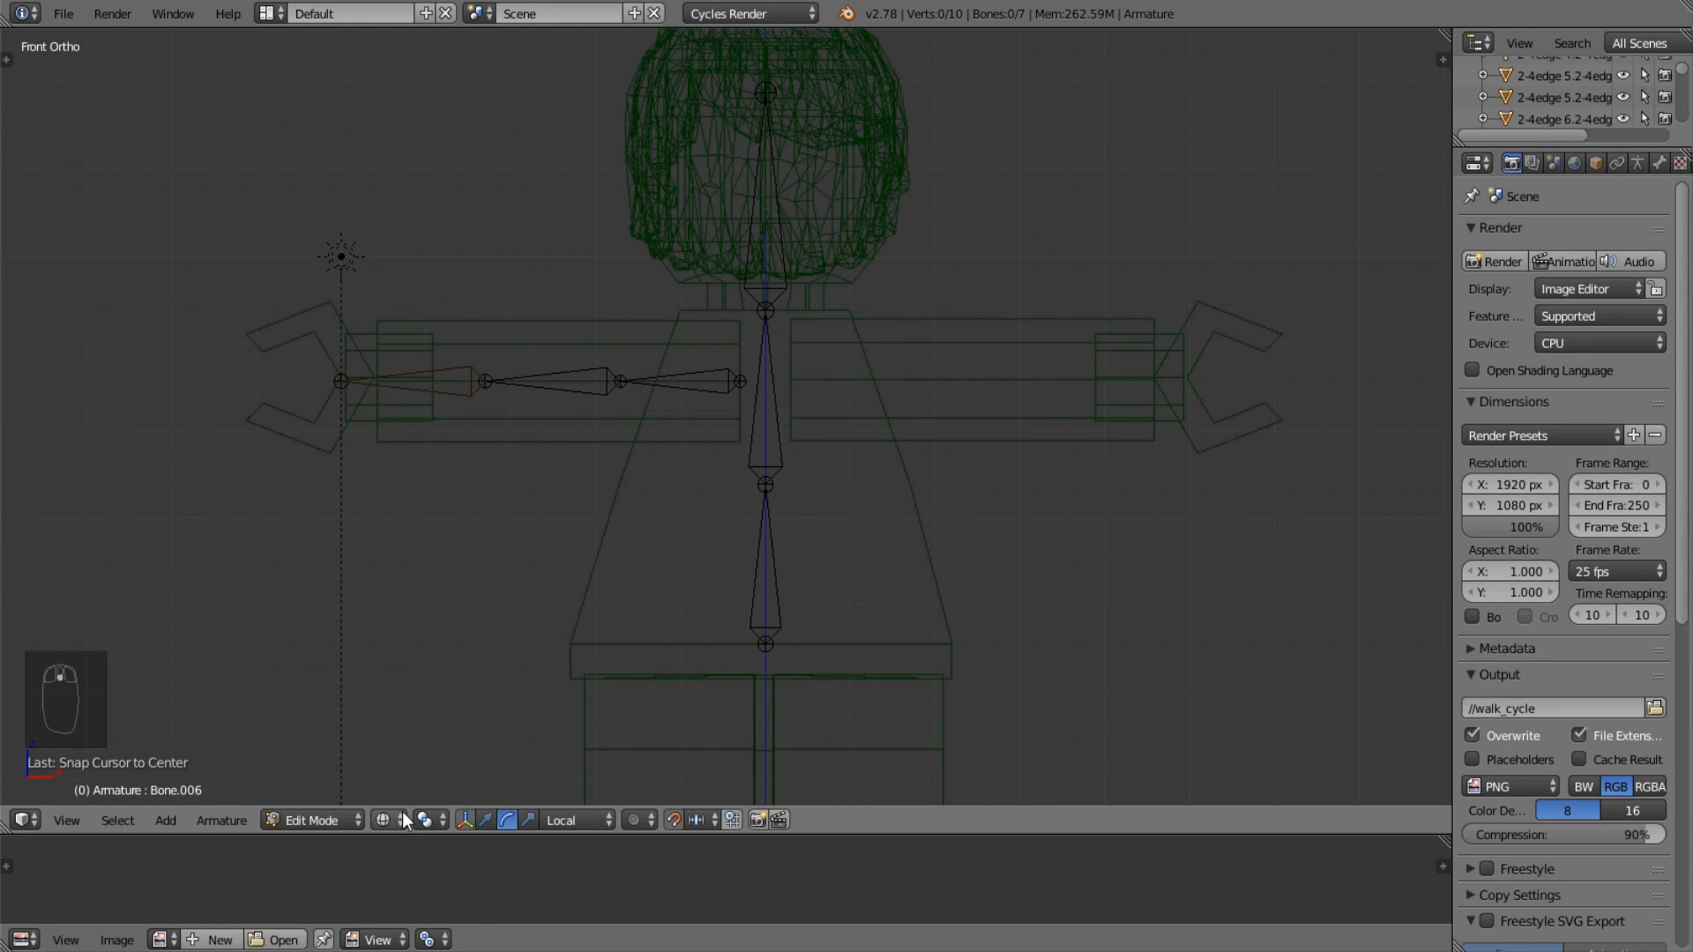
Set the pivot point to the 3D Cursor.
click(423, 820)
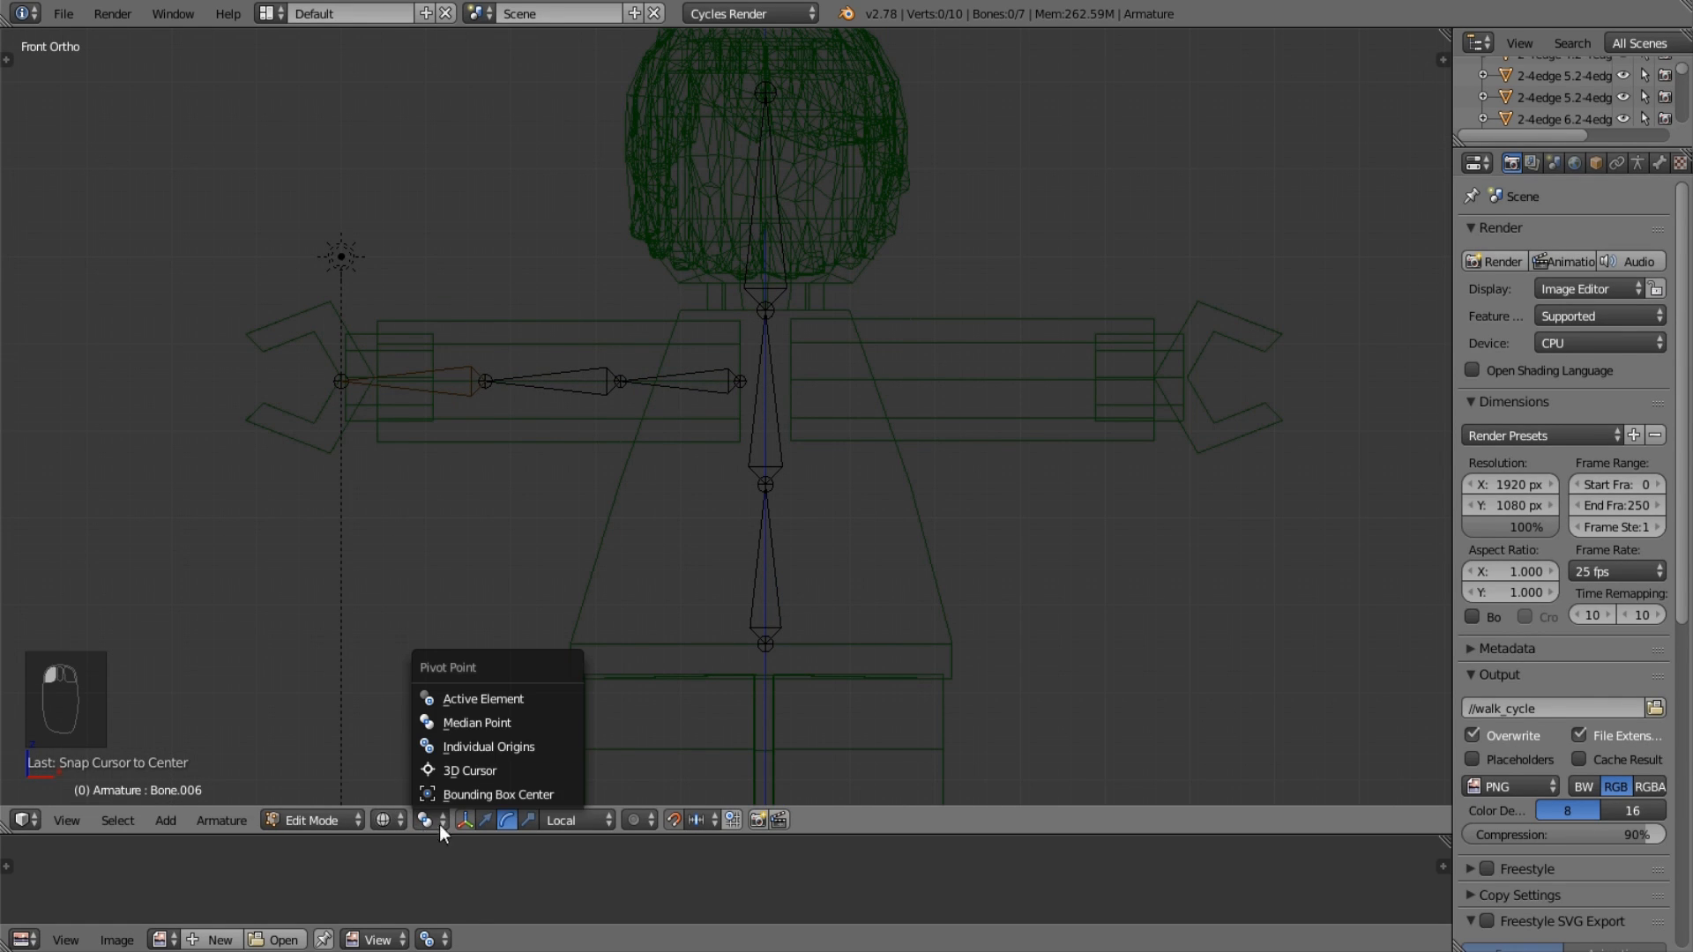
click(484, 776)
key(n)
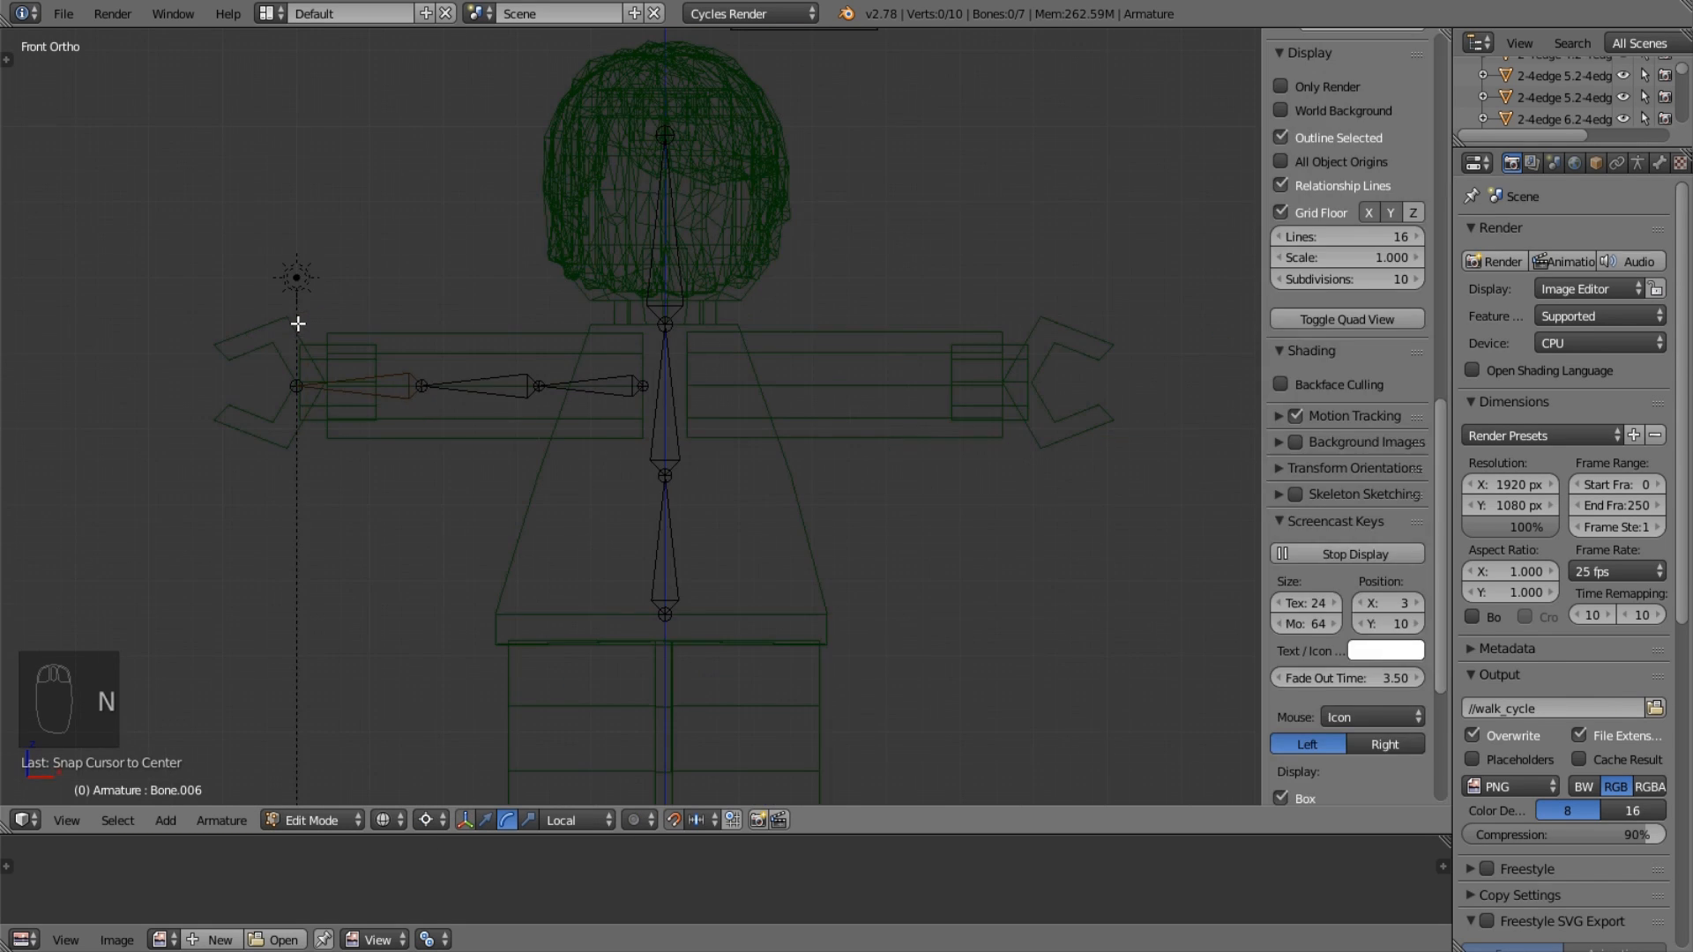
key(n)
Box-select the three right-arm bones and duplicate them in place.
key(b)
drag(441, 403, 745, 411)
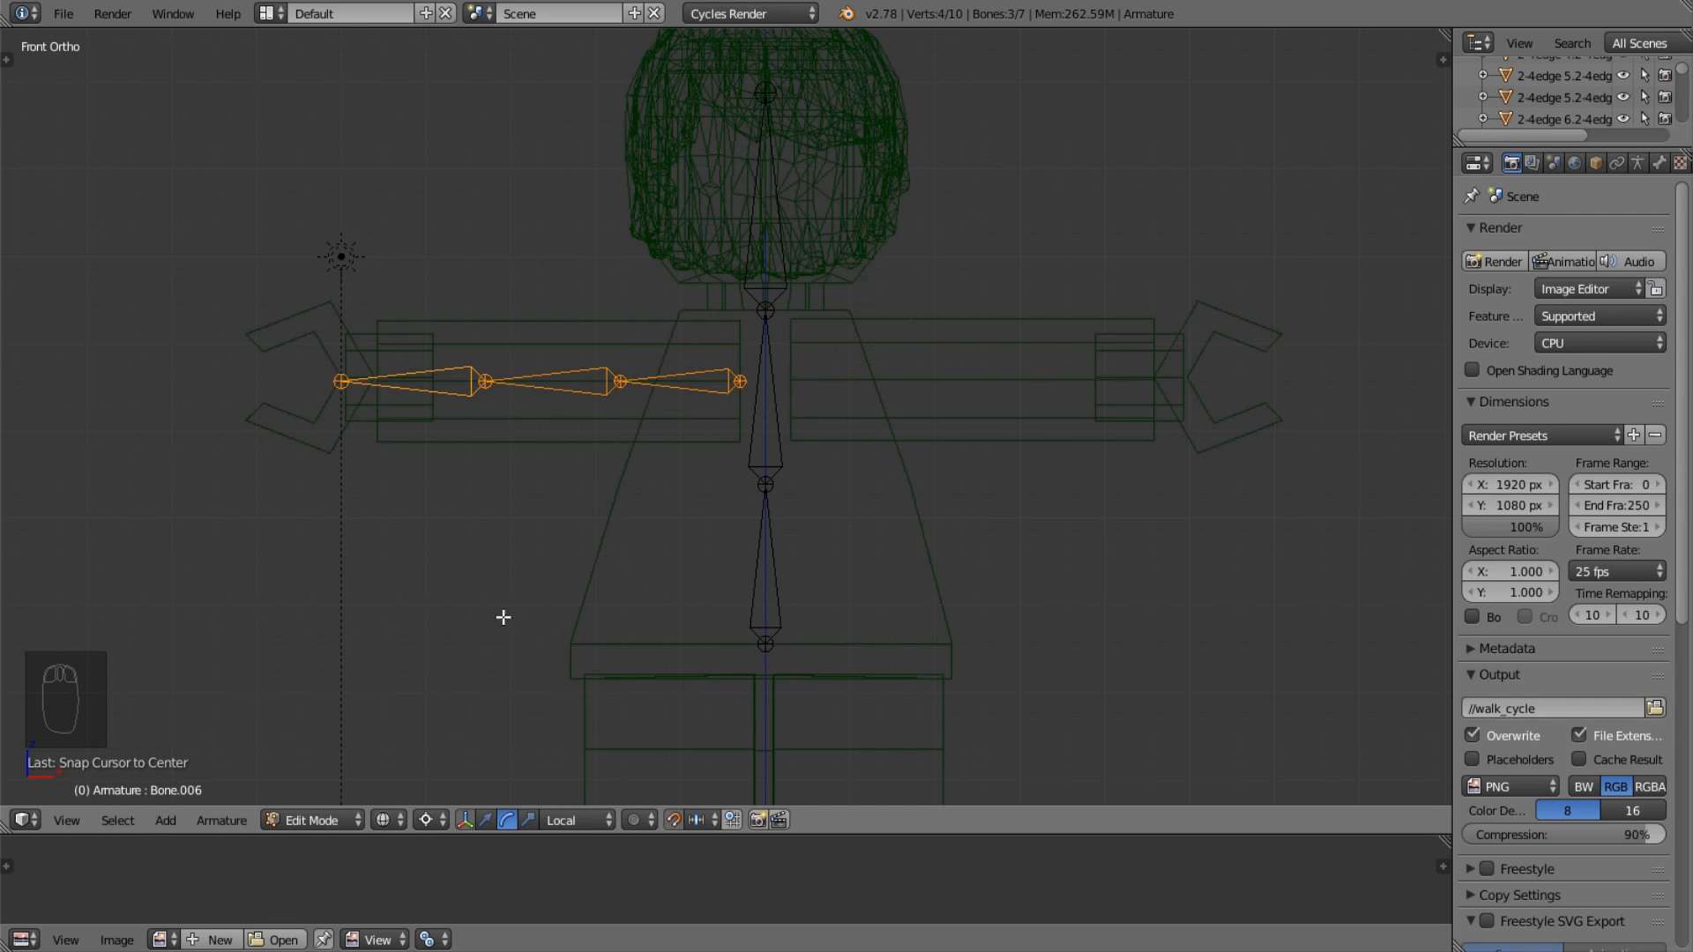
key(shift+d)
right_click(606, 403)
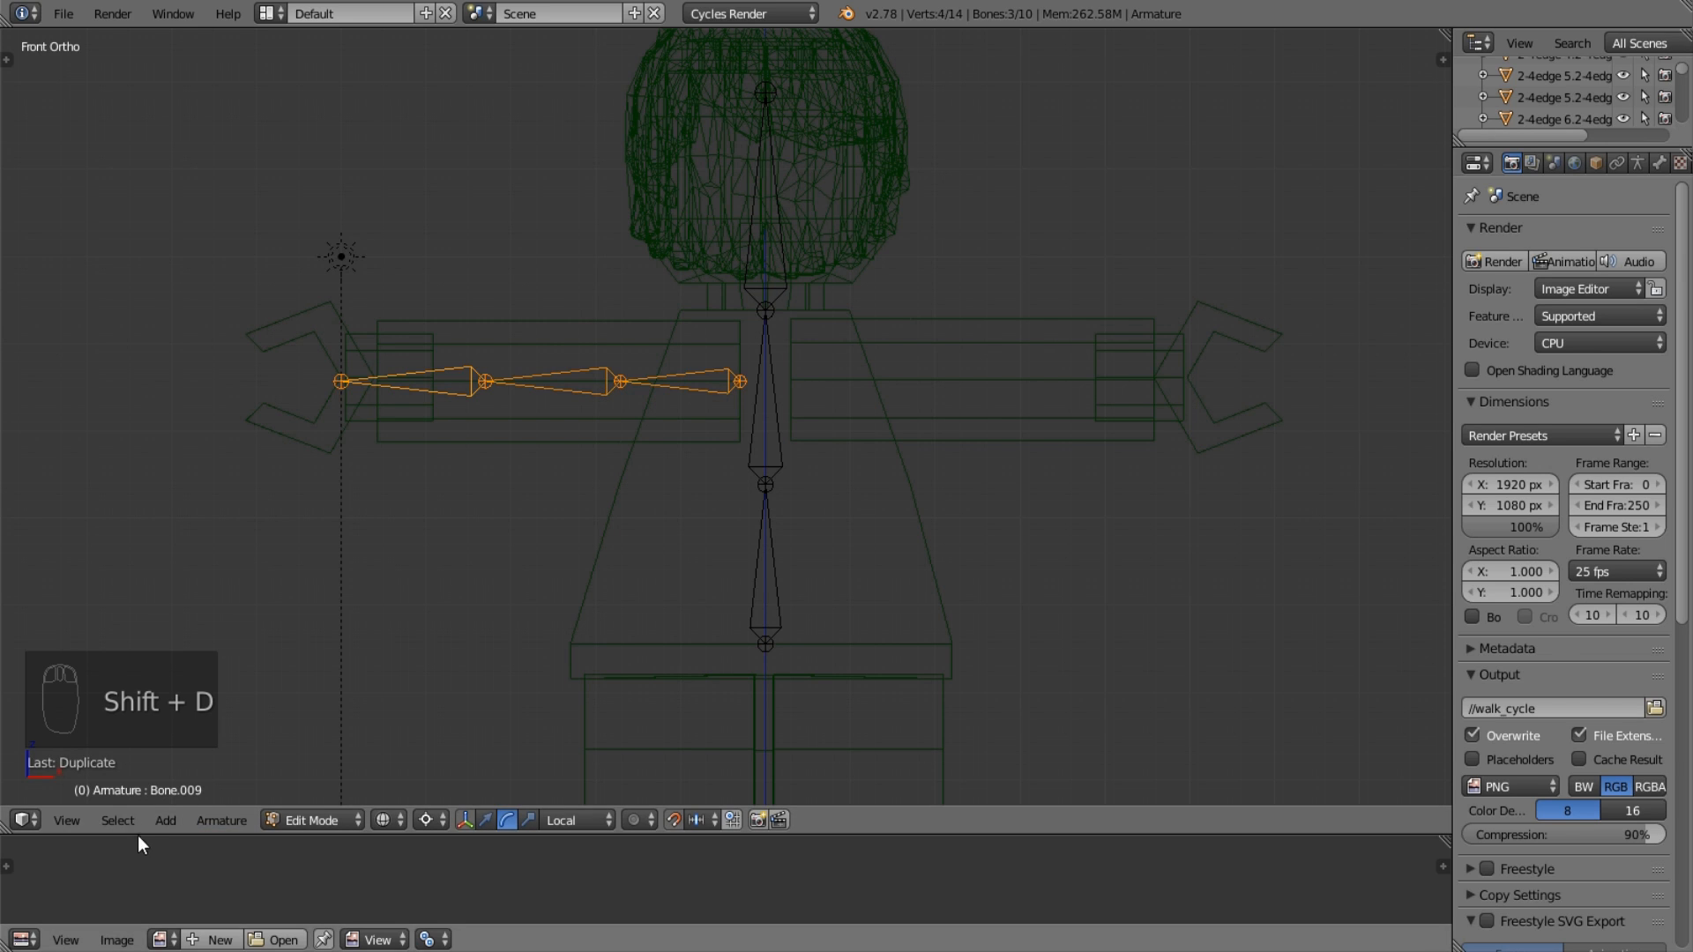
click(215, 815)
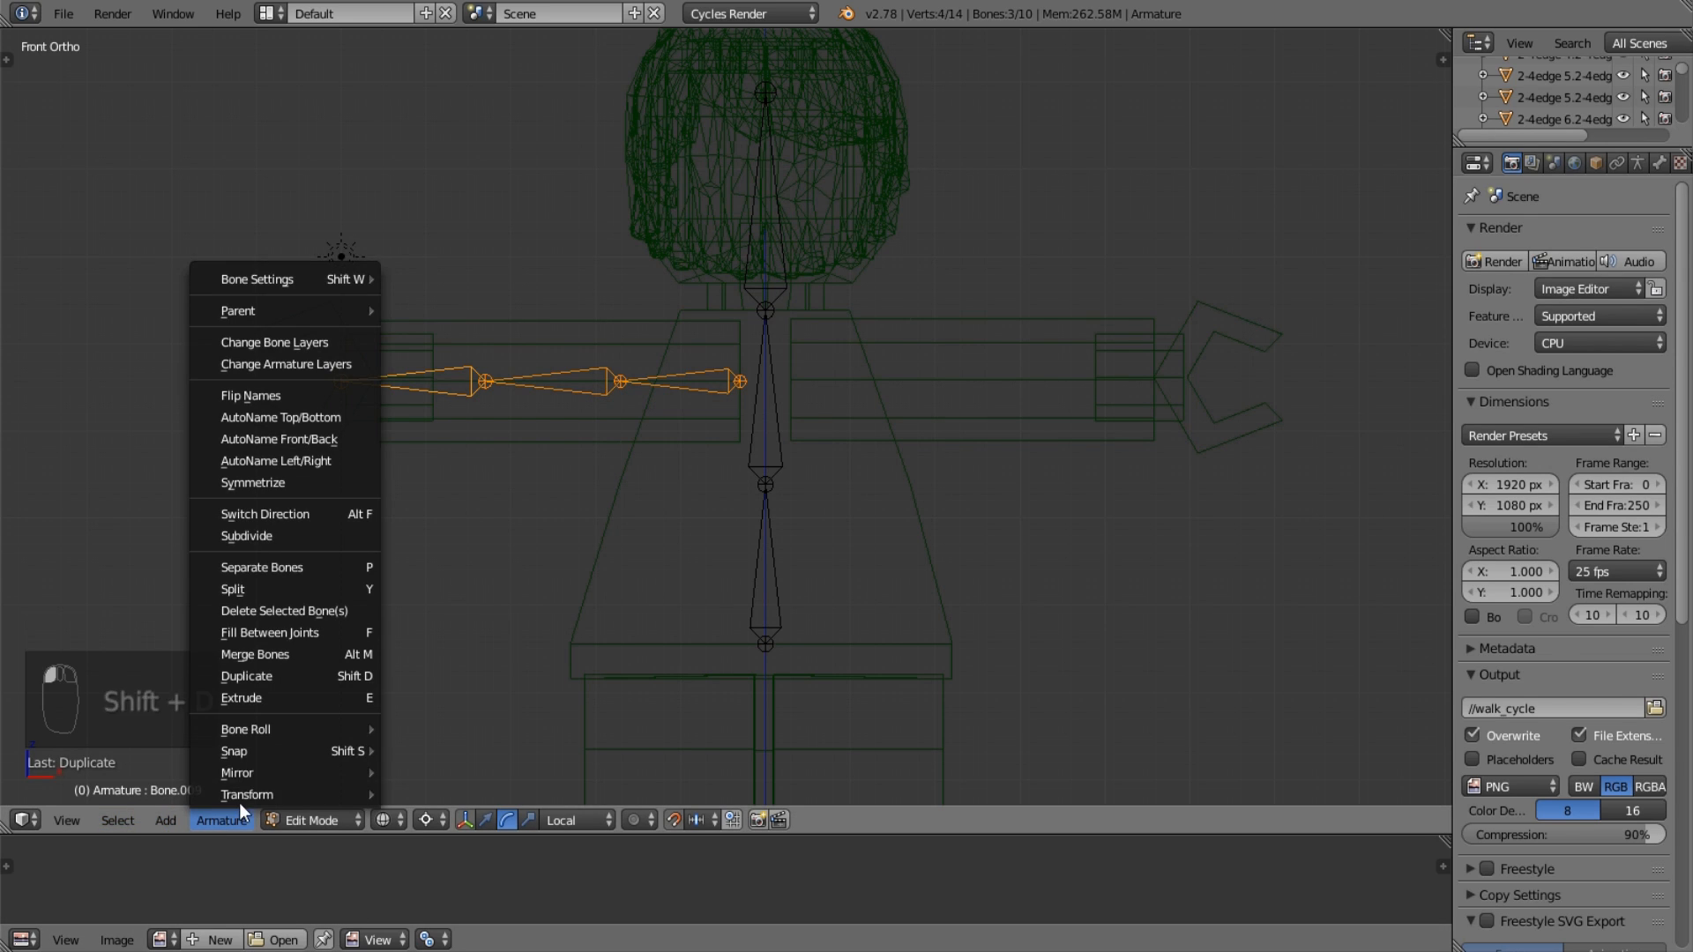
mouse_move(314, 774)
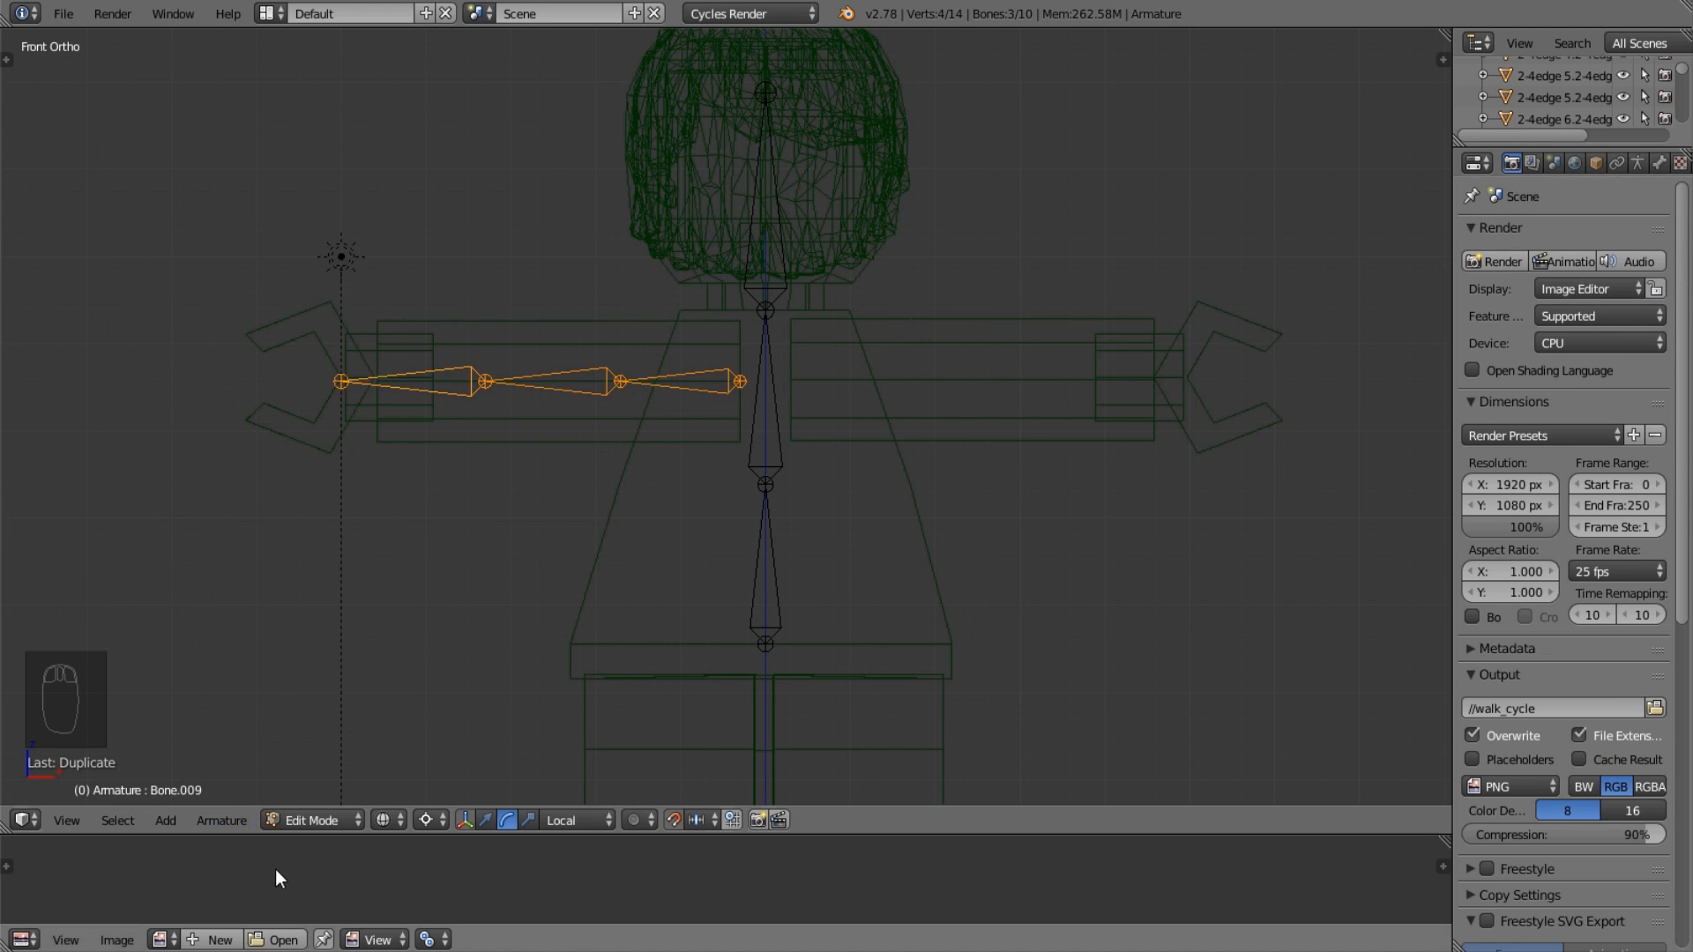
click(240, 820)
mouse_move(279, 774)
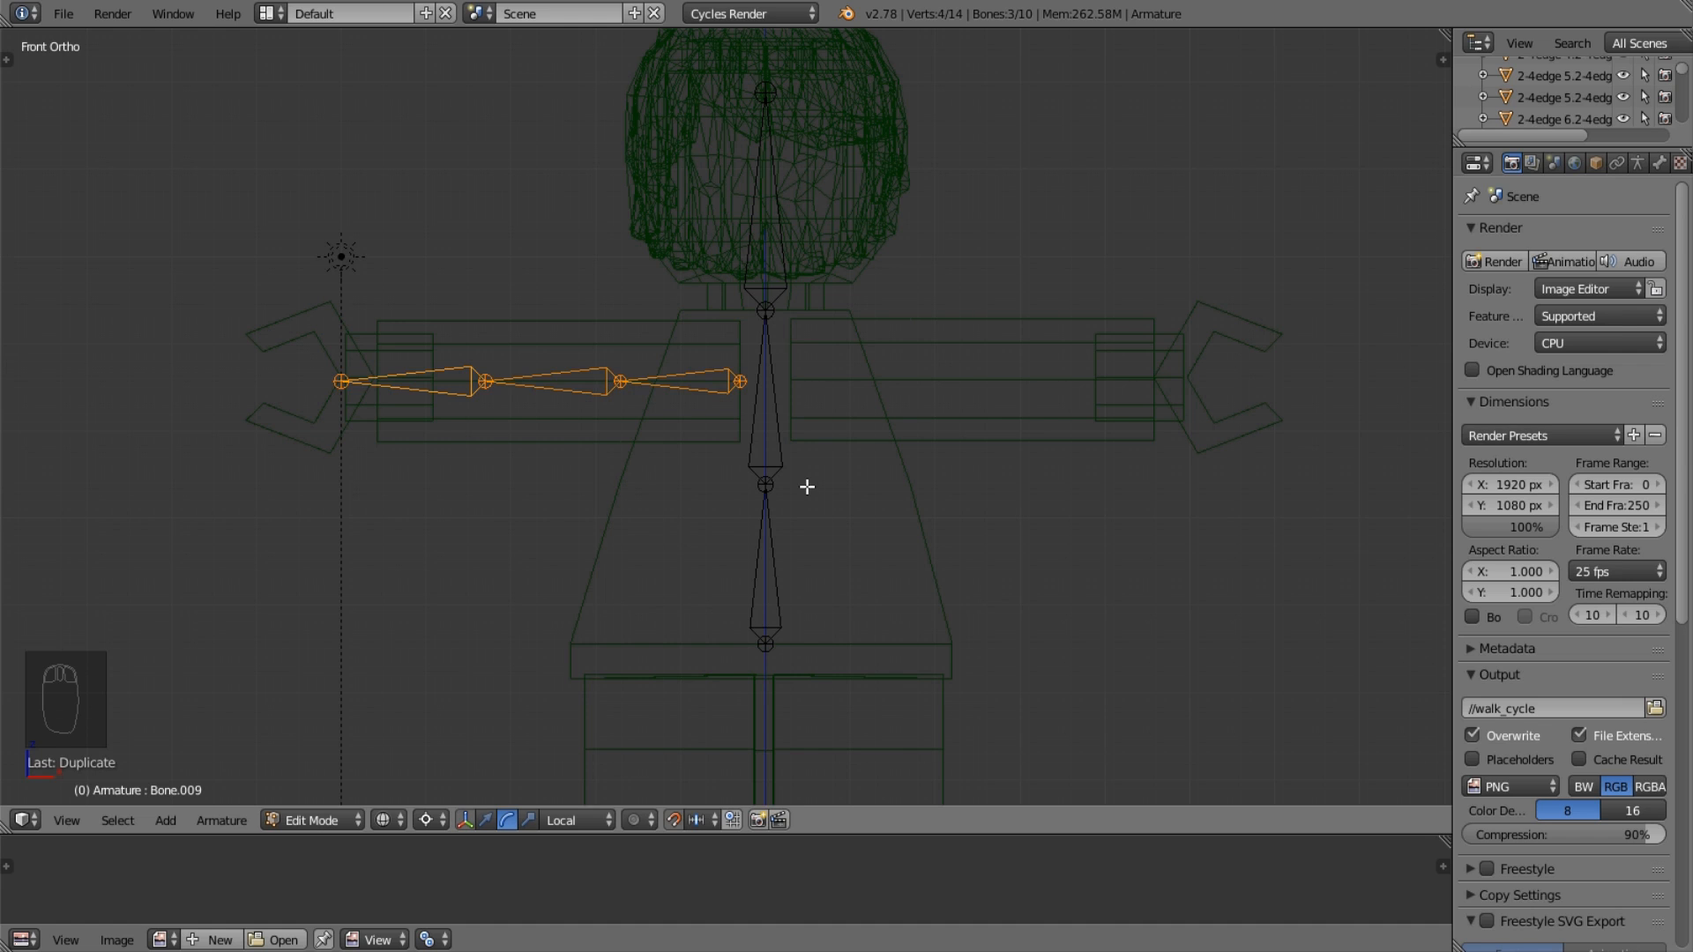
key(ctrl+m)
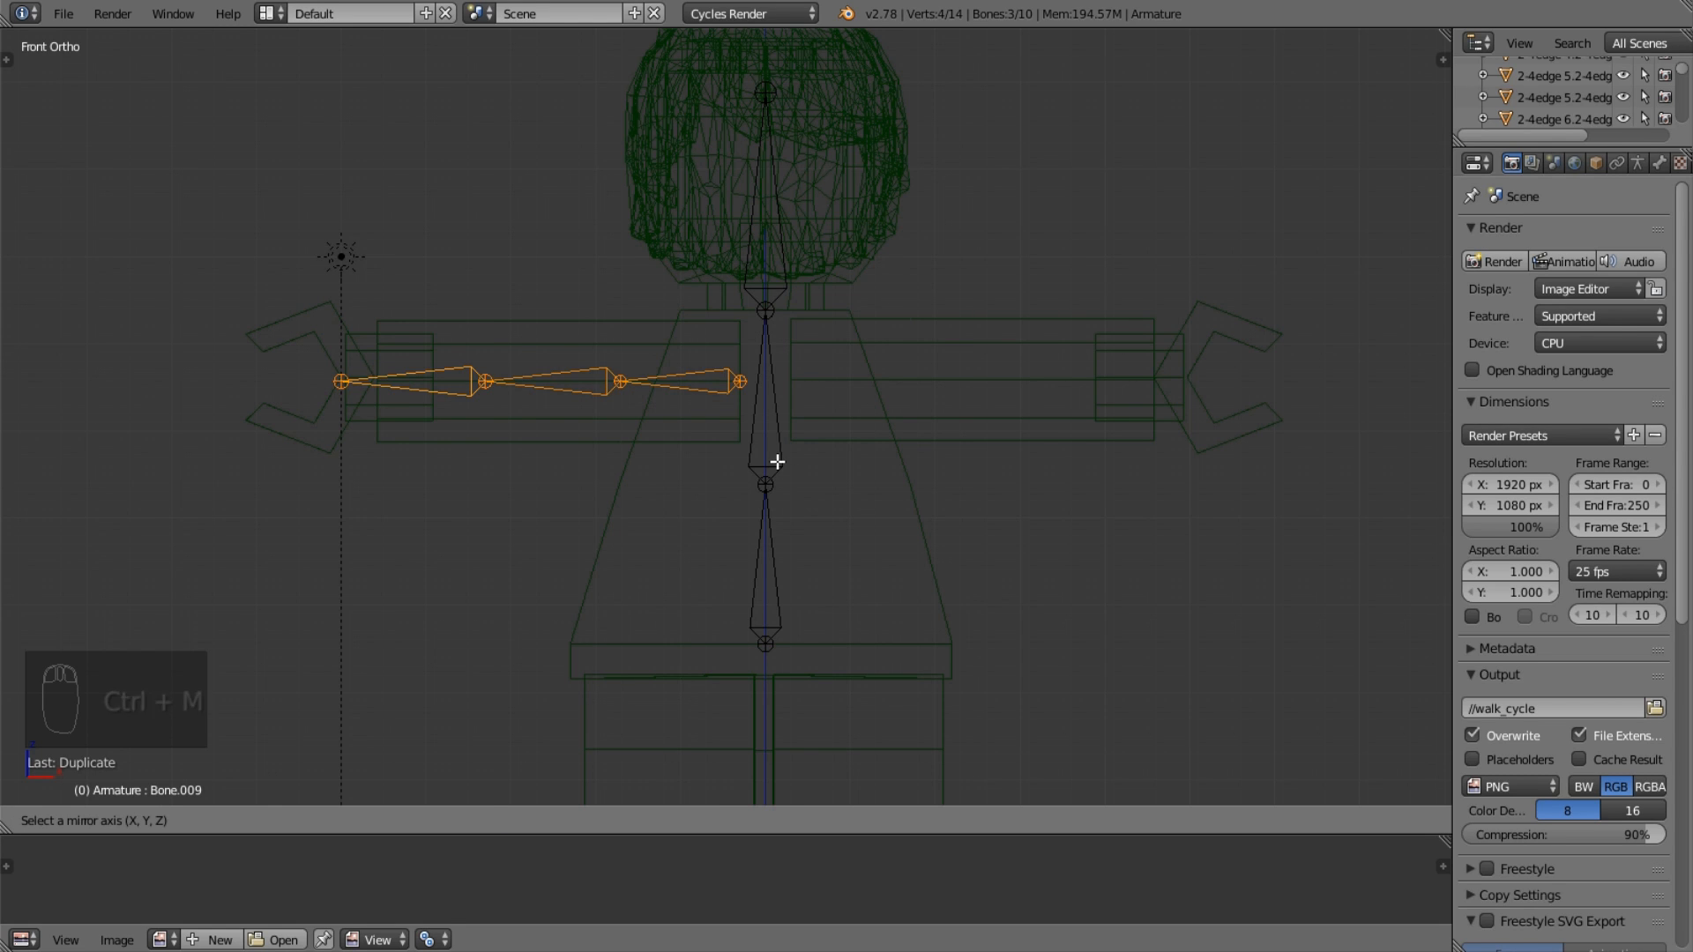
right_click(777, 462)
Mirror the duplicated three-bone arm chain along global X about the 3D cursor.
scroll(782, 461, down, 5)
middle_drag(782, 461, 811, 582)
scroll(812, 574, up, 2)
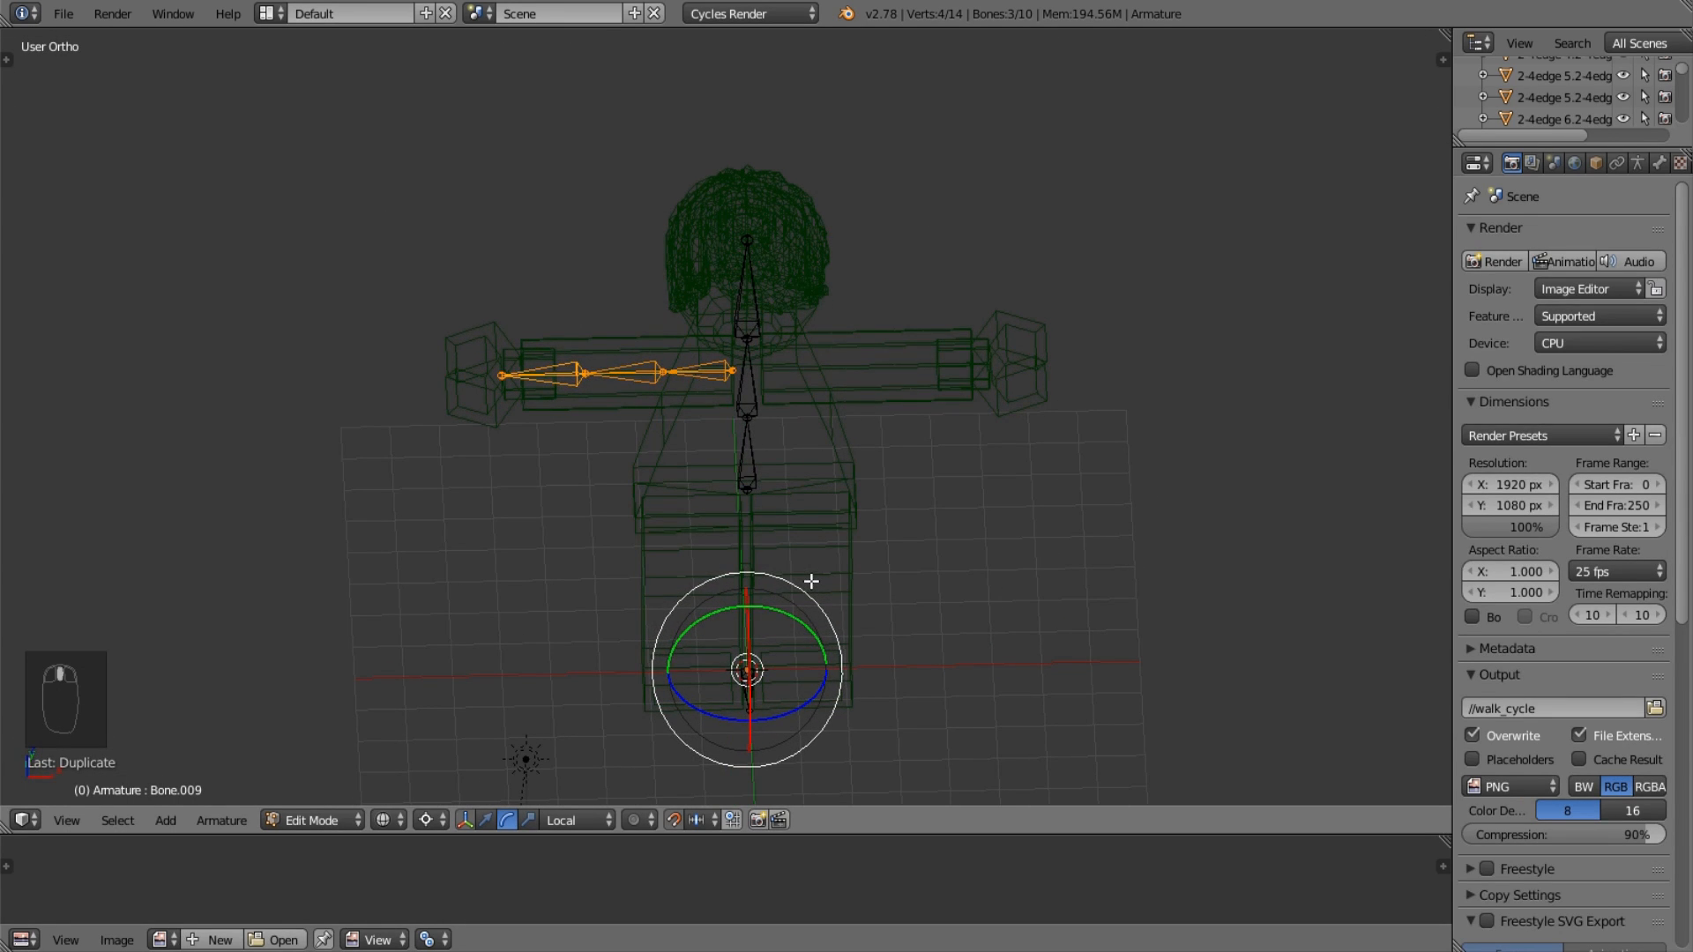
key(ctrl+m)
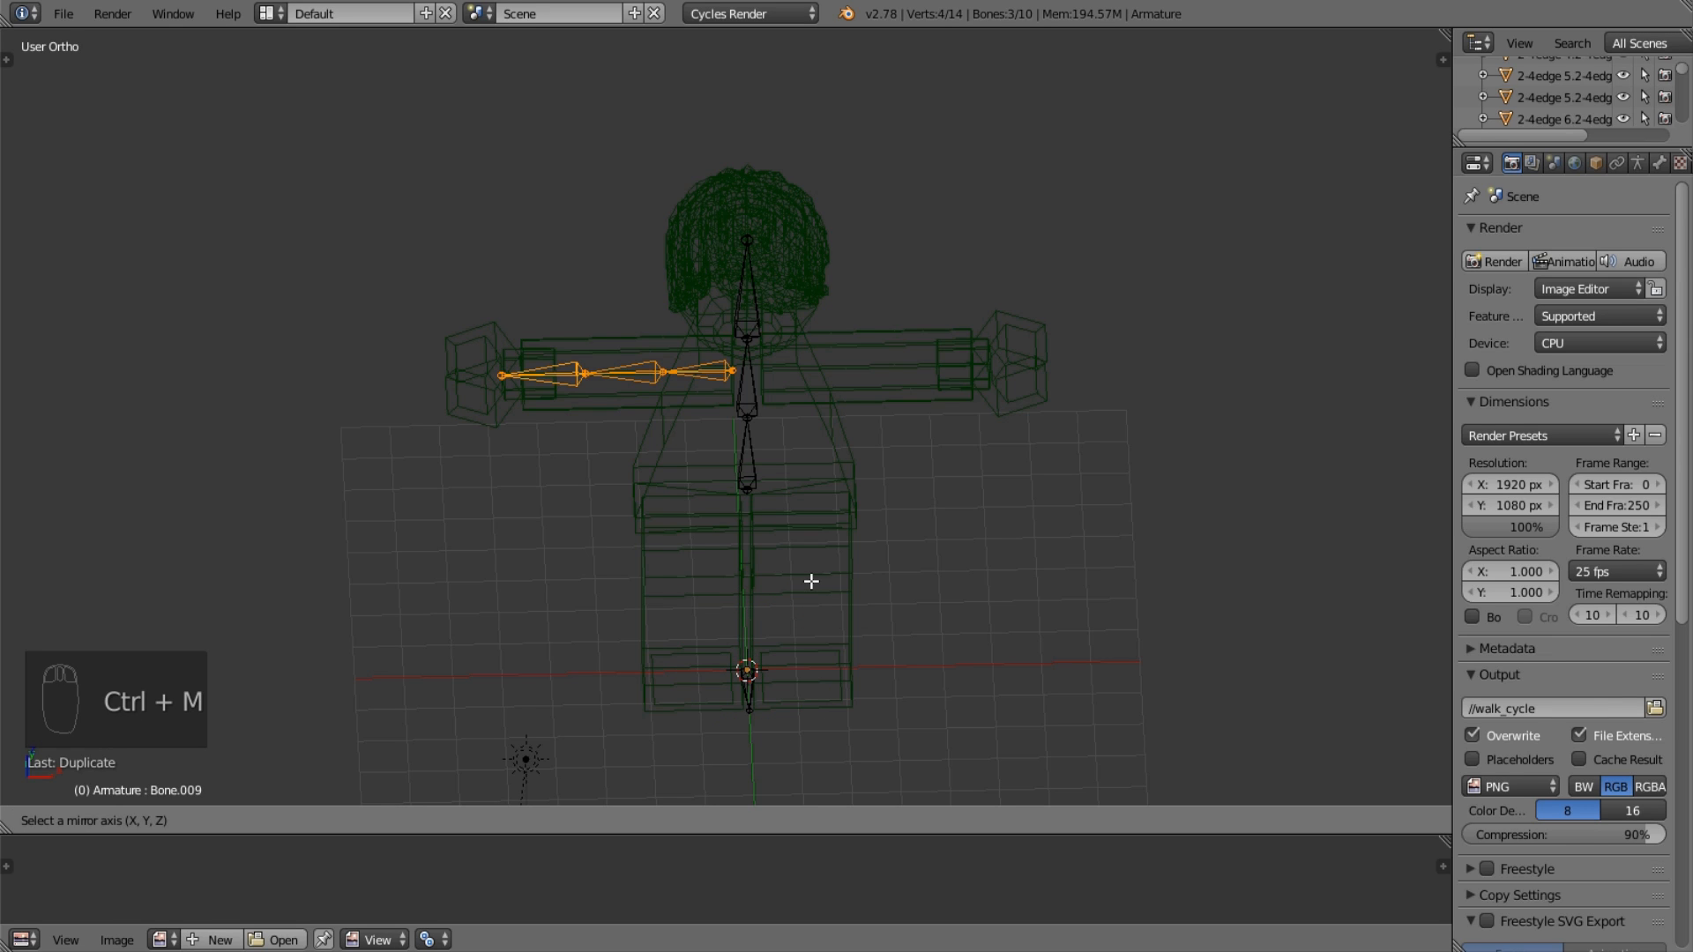
key(y)
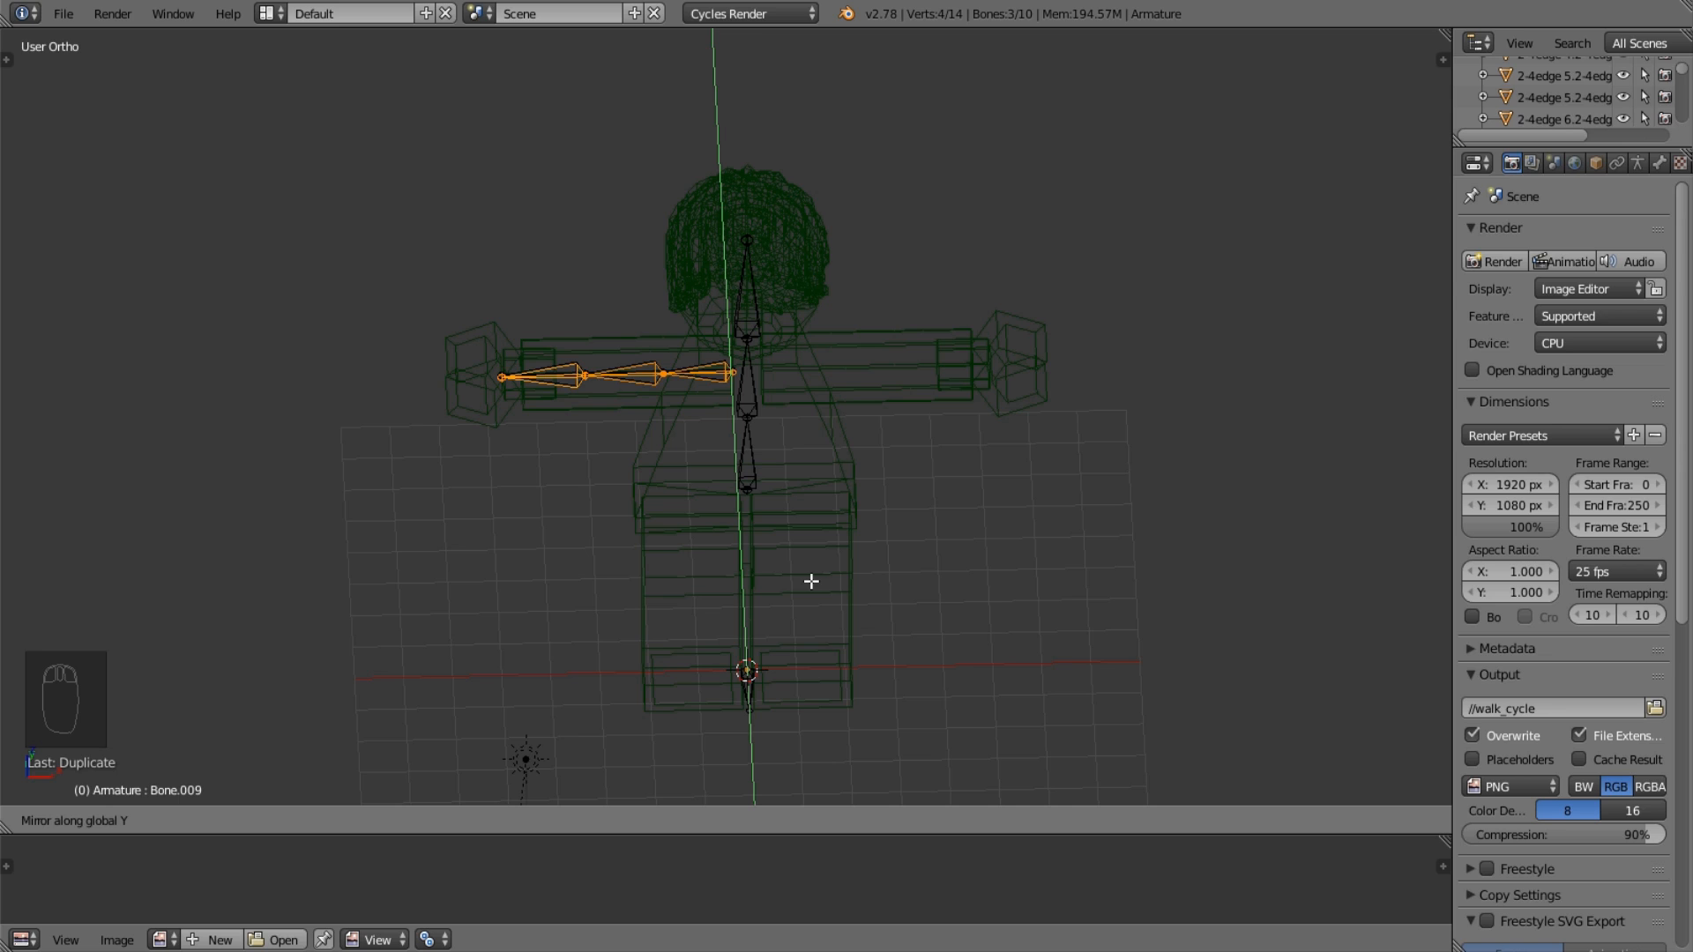
key(z)
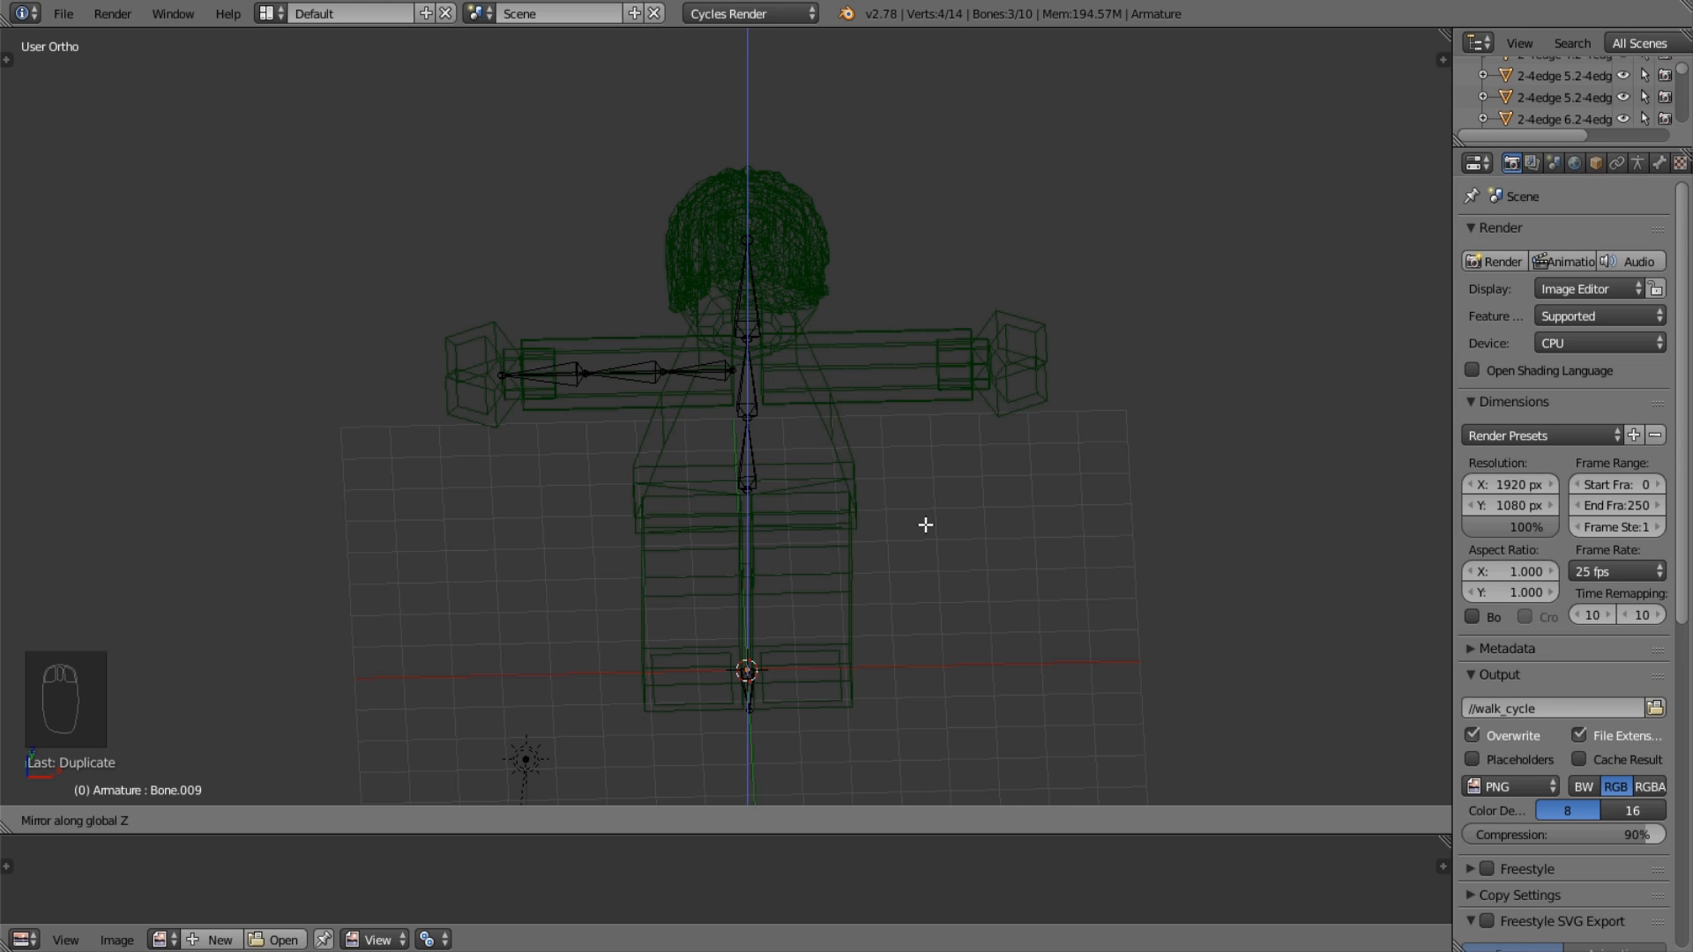
key(x)
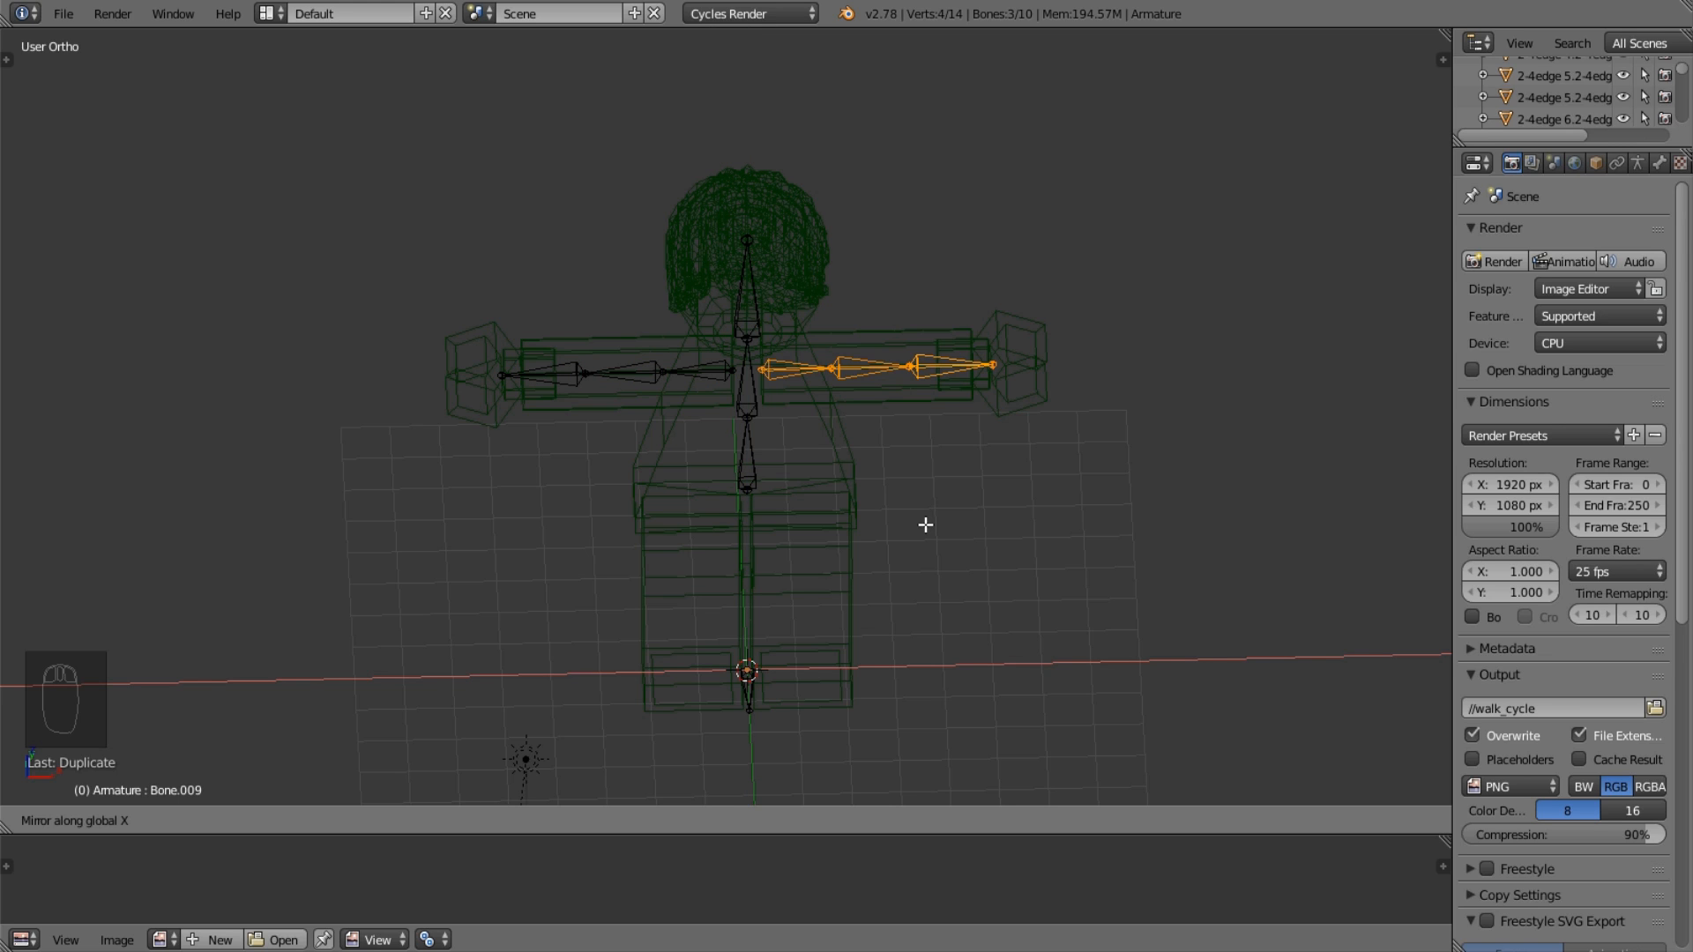
click(925, 525)
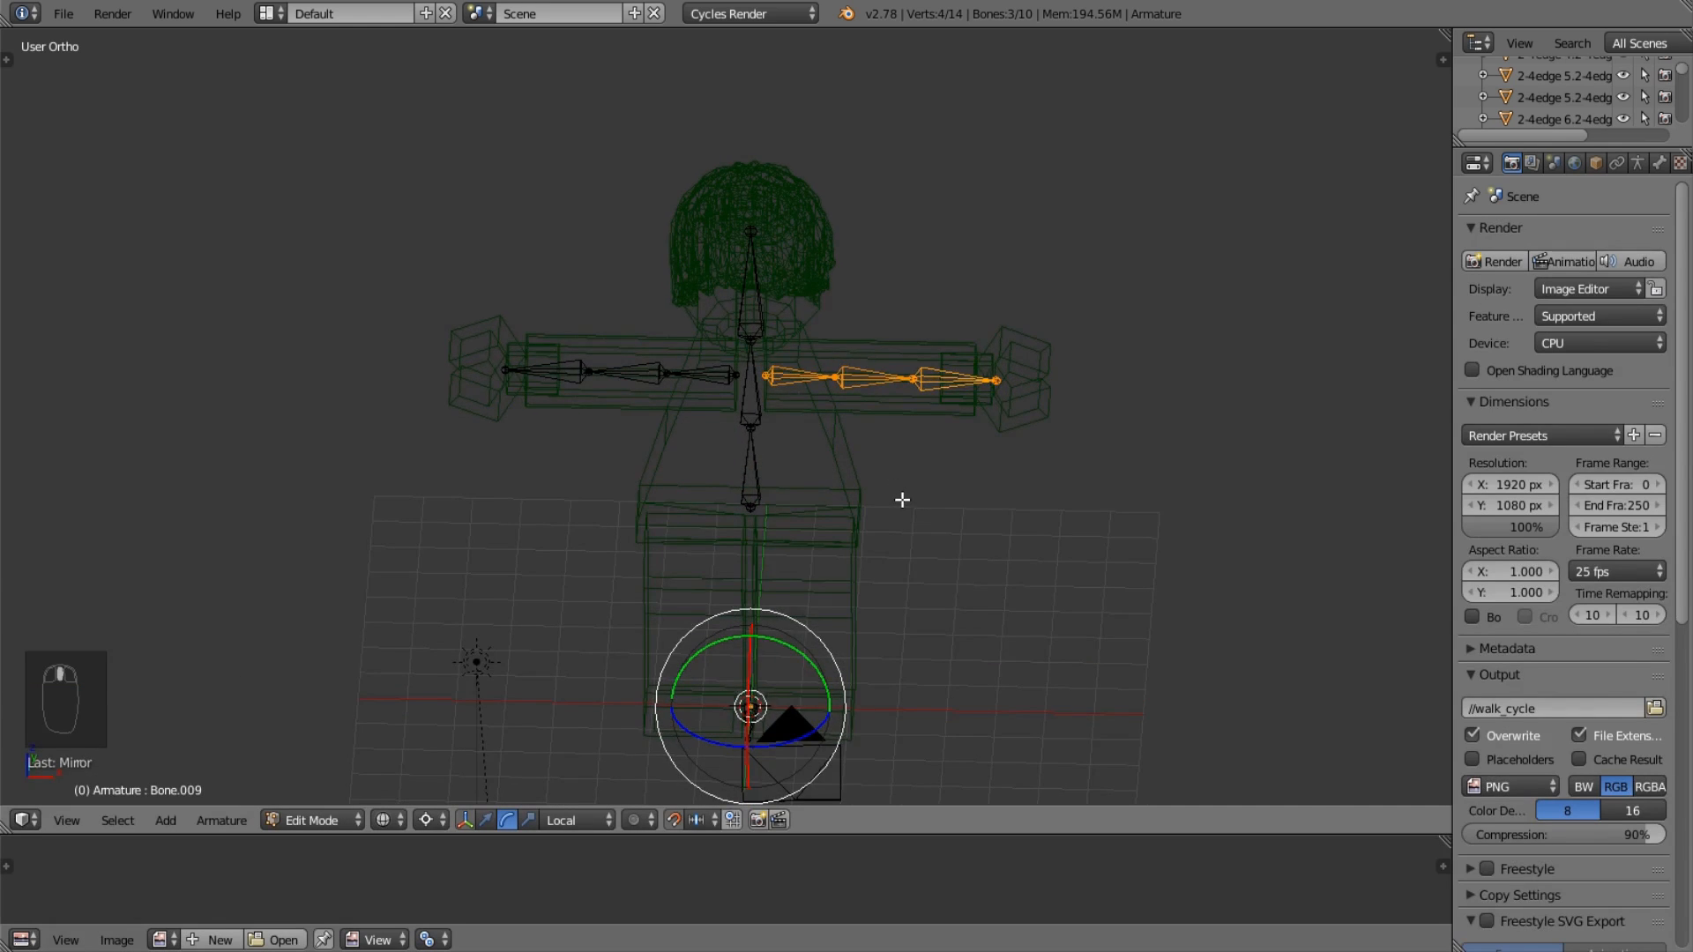
Check the mirrored arm chain from the front and undo the mirroring.
key(KP_3)
key(KP_1)
scroll(899, 499, up, 3)
shift+middle_drag(899, 499, 664, 568)
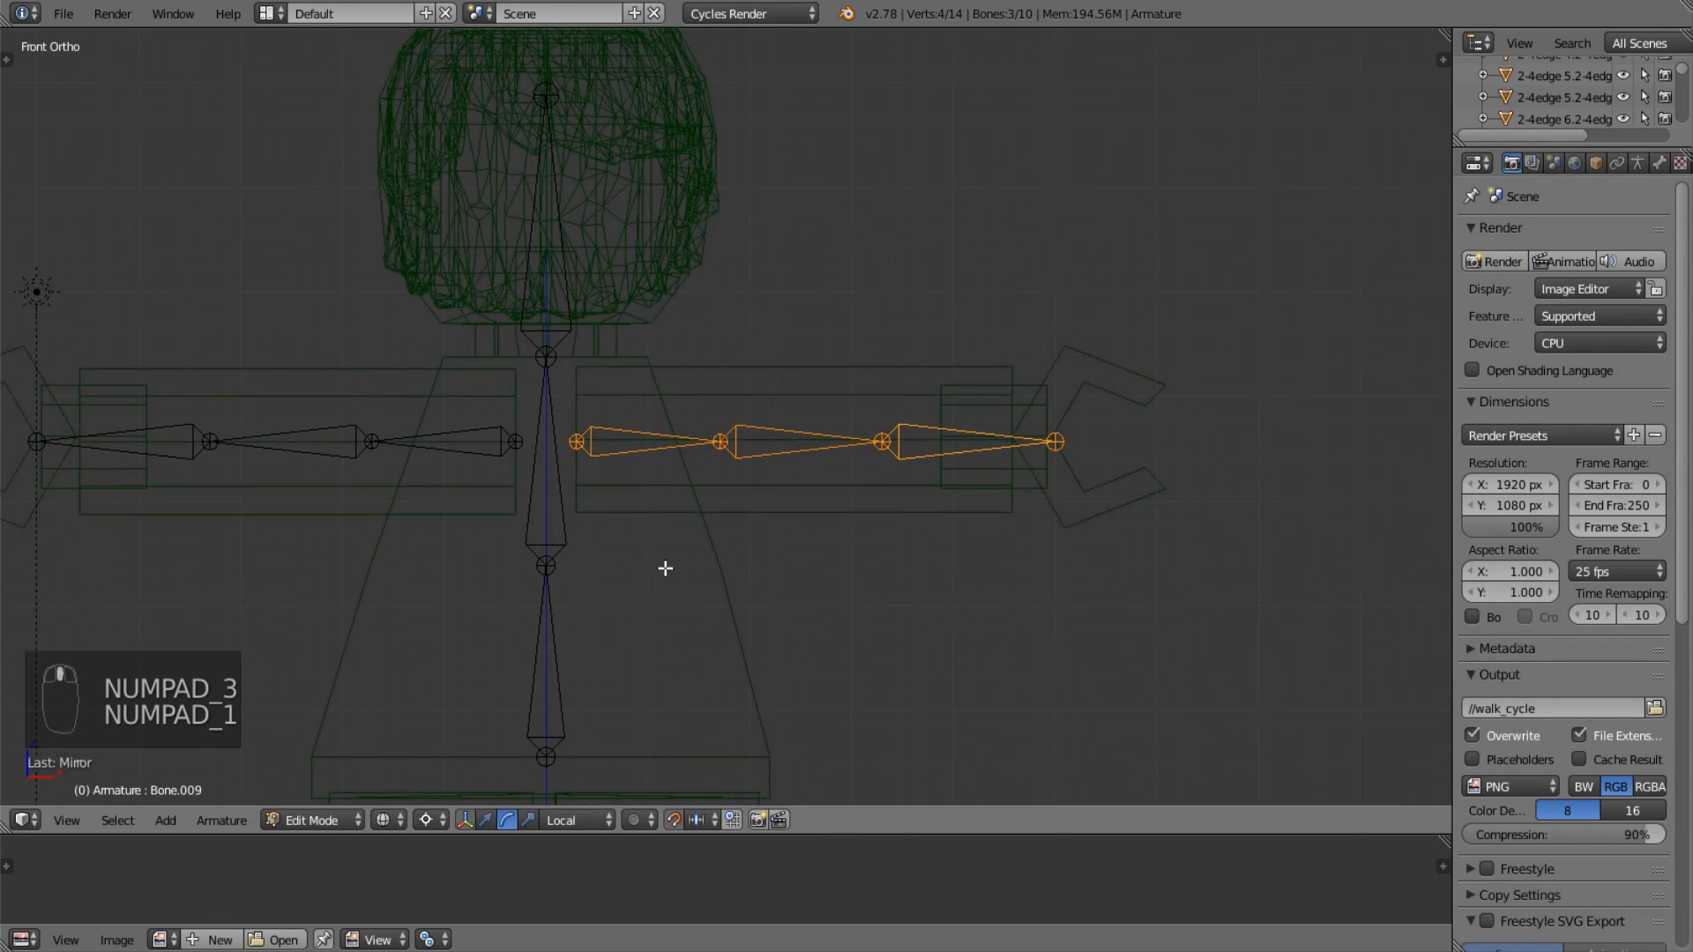
shift+middle_drag(999, 445, 859, 403)
scroll(802, 391, up, 2)
scroll(812, 390, down, 3)
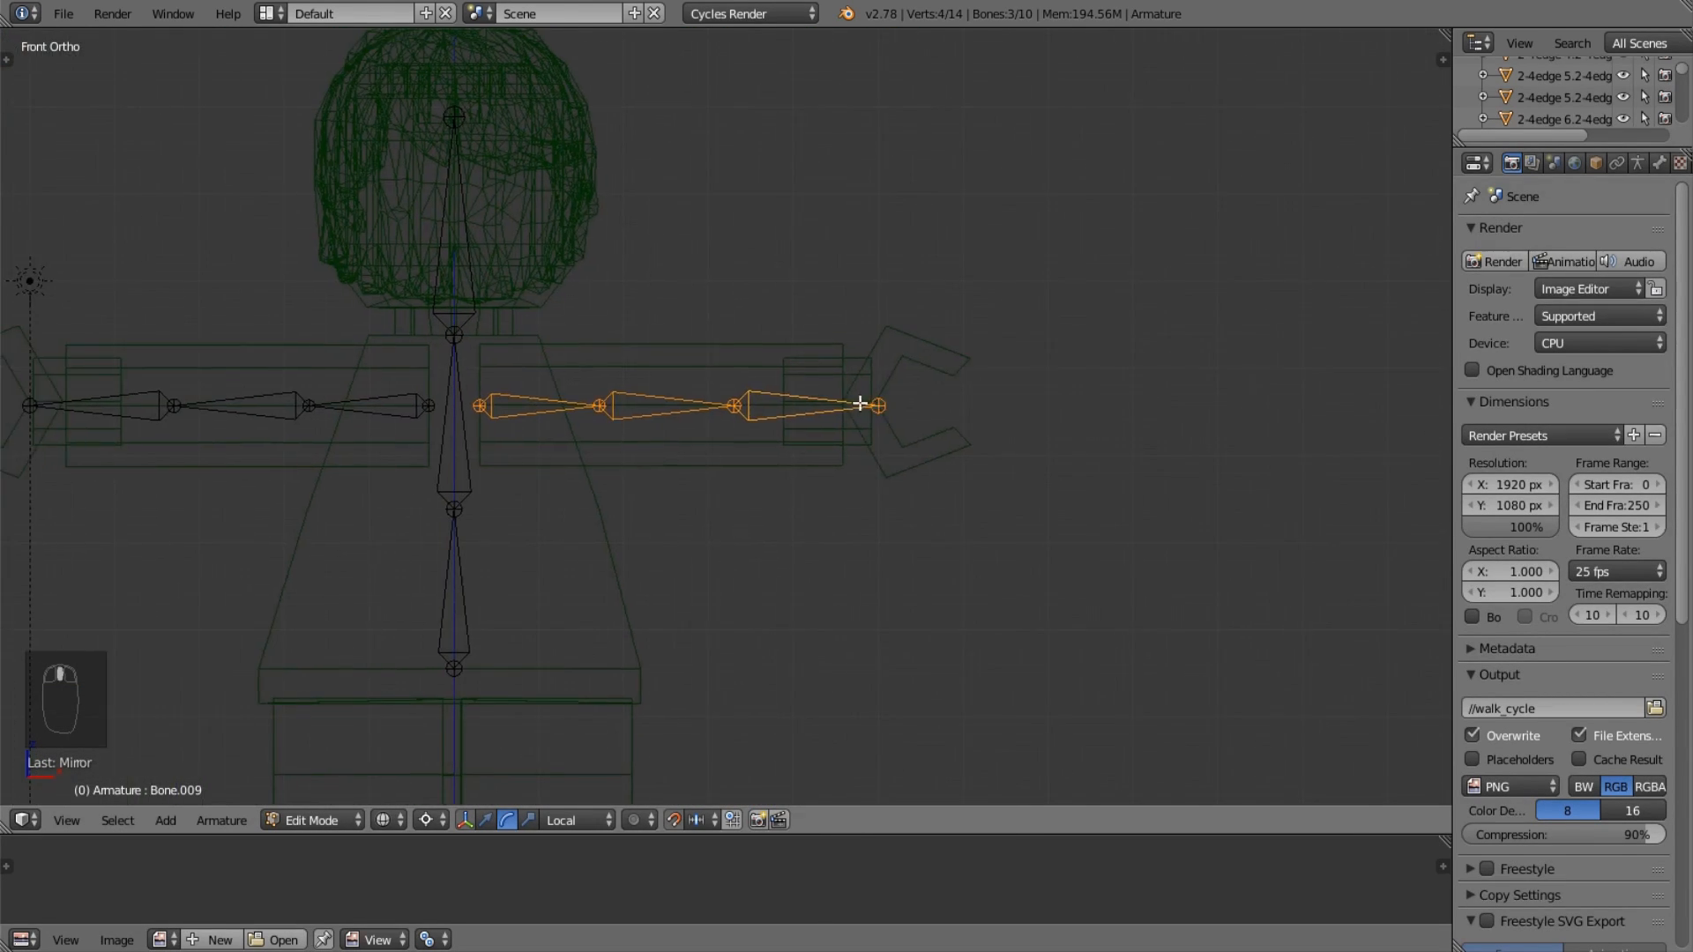
key(ctrl+z)
key(KP_Decimal)
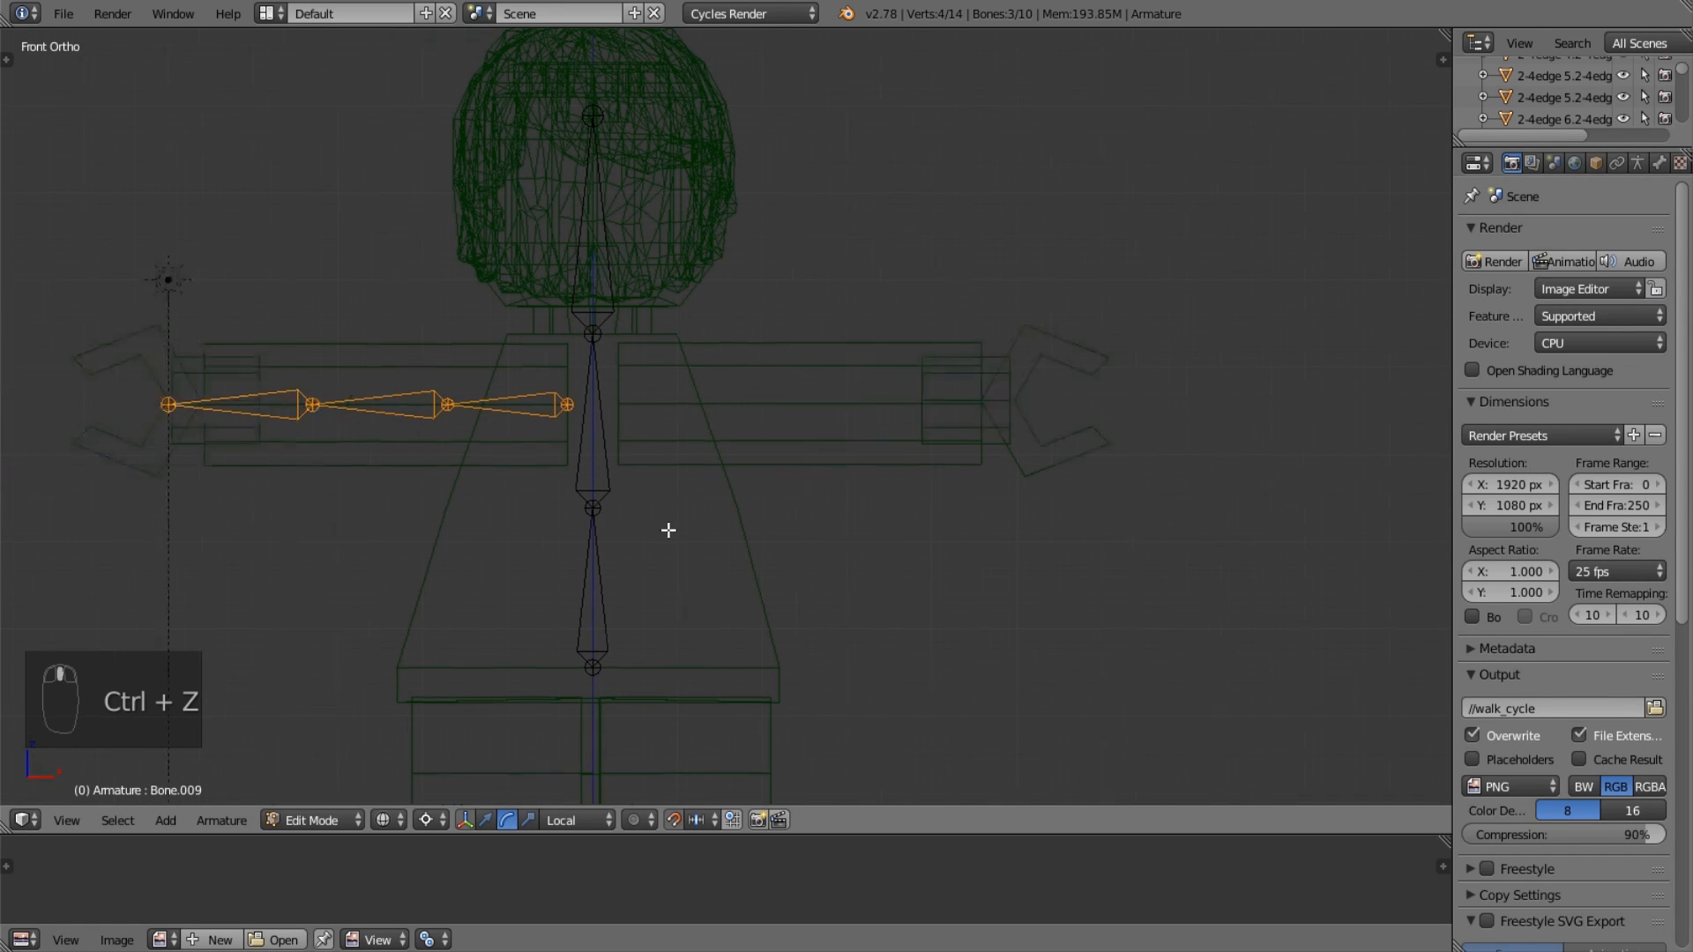
right_click(497, 423)
scroll(497, 422, up, 2)
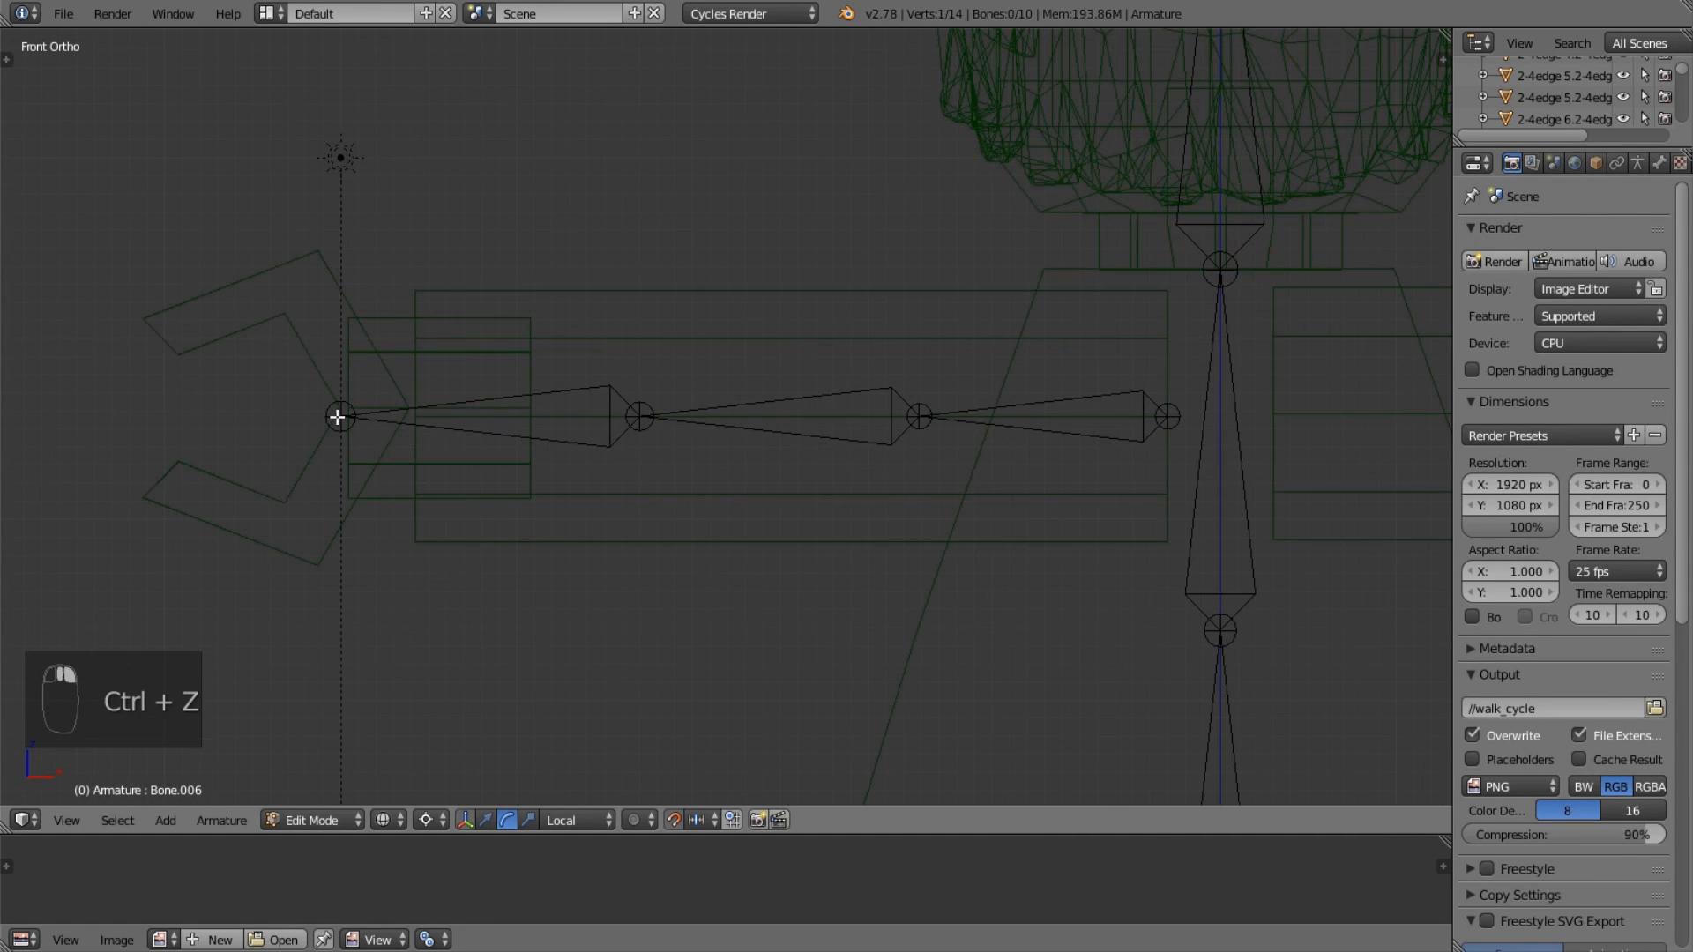
right_click(340, 416)
key(g)
key(x)
right_click(417, 411)
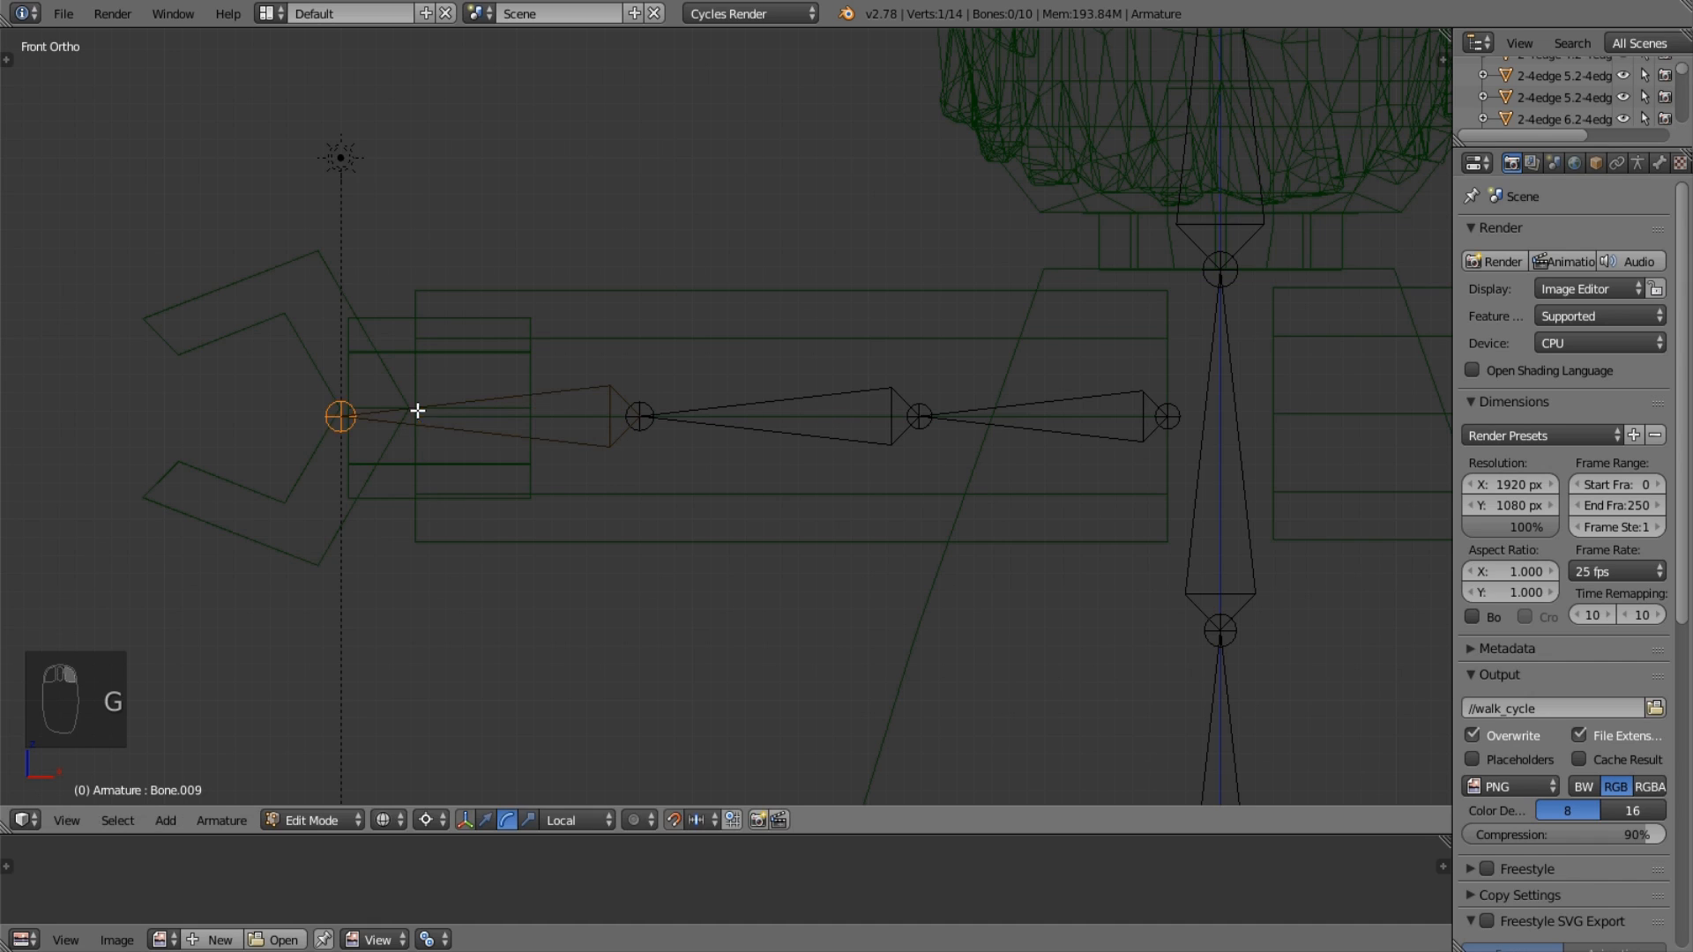
Undo the recent edits back to the state before the arm bones were duplicated.
key(ctrl+z)
key(ctrl+z)
key(ctrl+z)
key(ctrl+z)
key(ctrl+z)
key(ctrl+z)
key(ctrl+z)
key(ctrl+z)
key(ctrl+z)
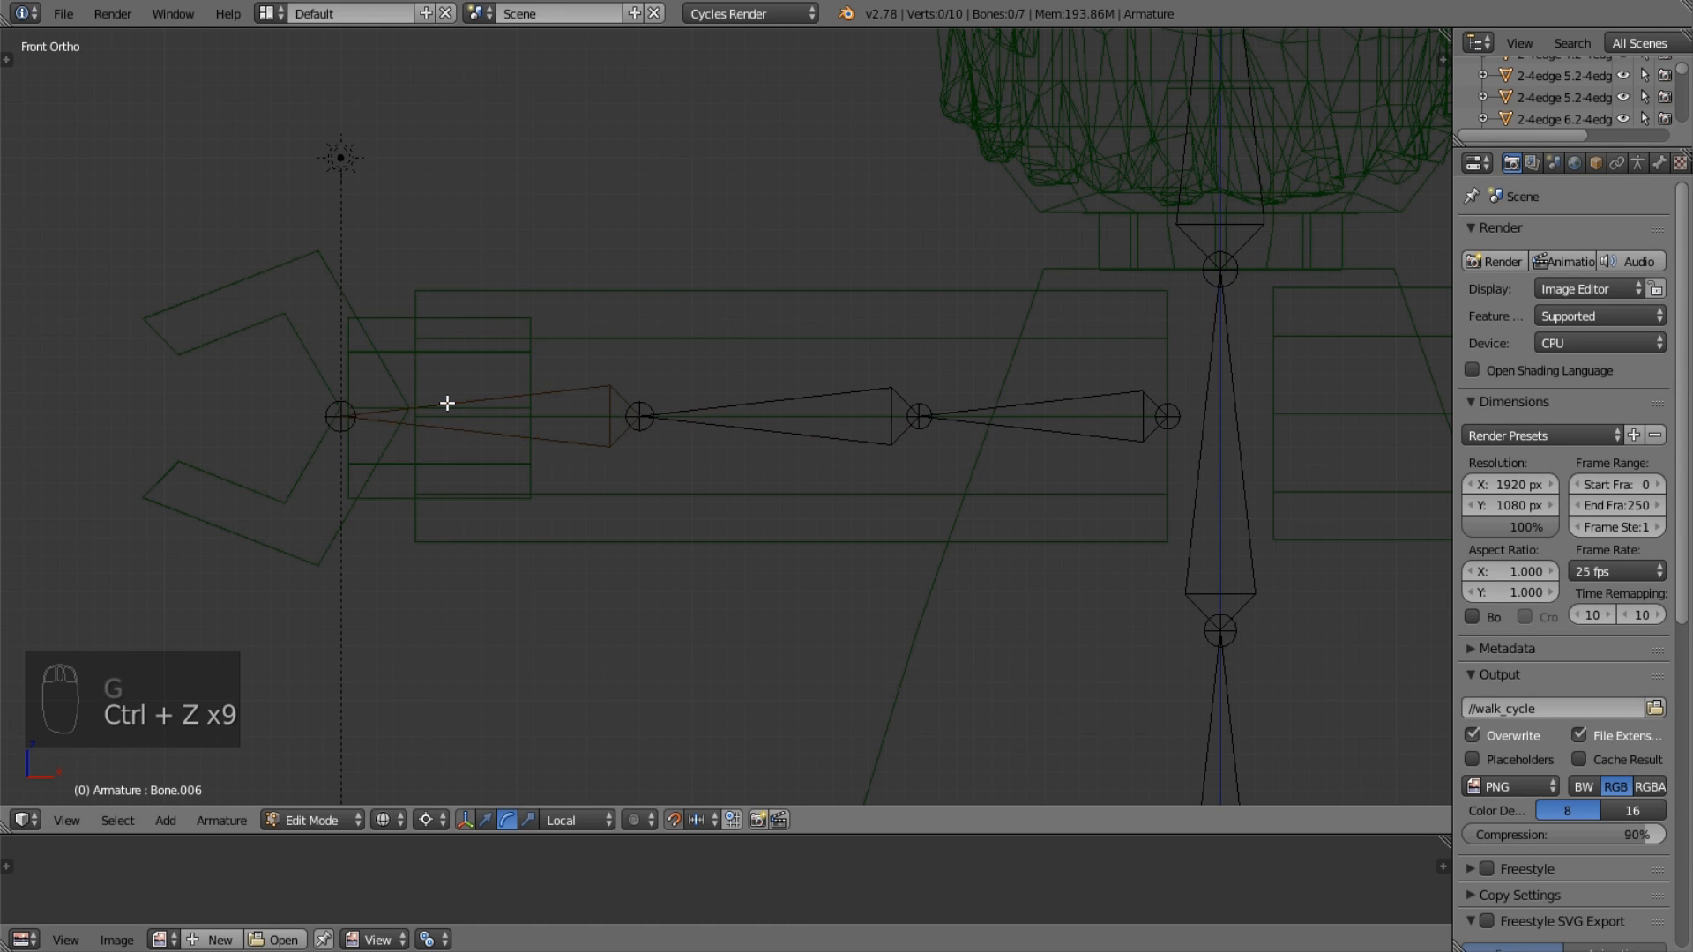
key(ctrl+shift+z)
Move the outermost arm bone's free tip 0.7 units inward along the X axis to the middle of the wrist section.
right_click(342, 415)
key(g)
key(x)
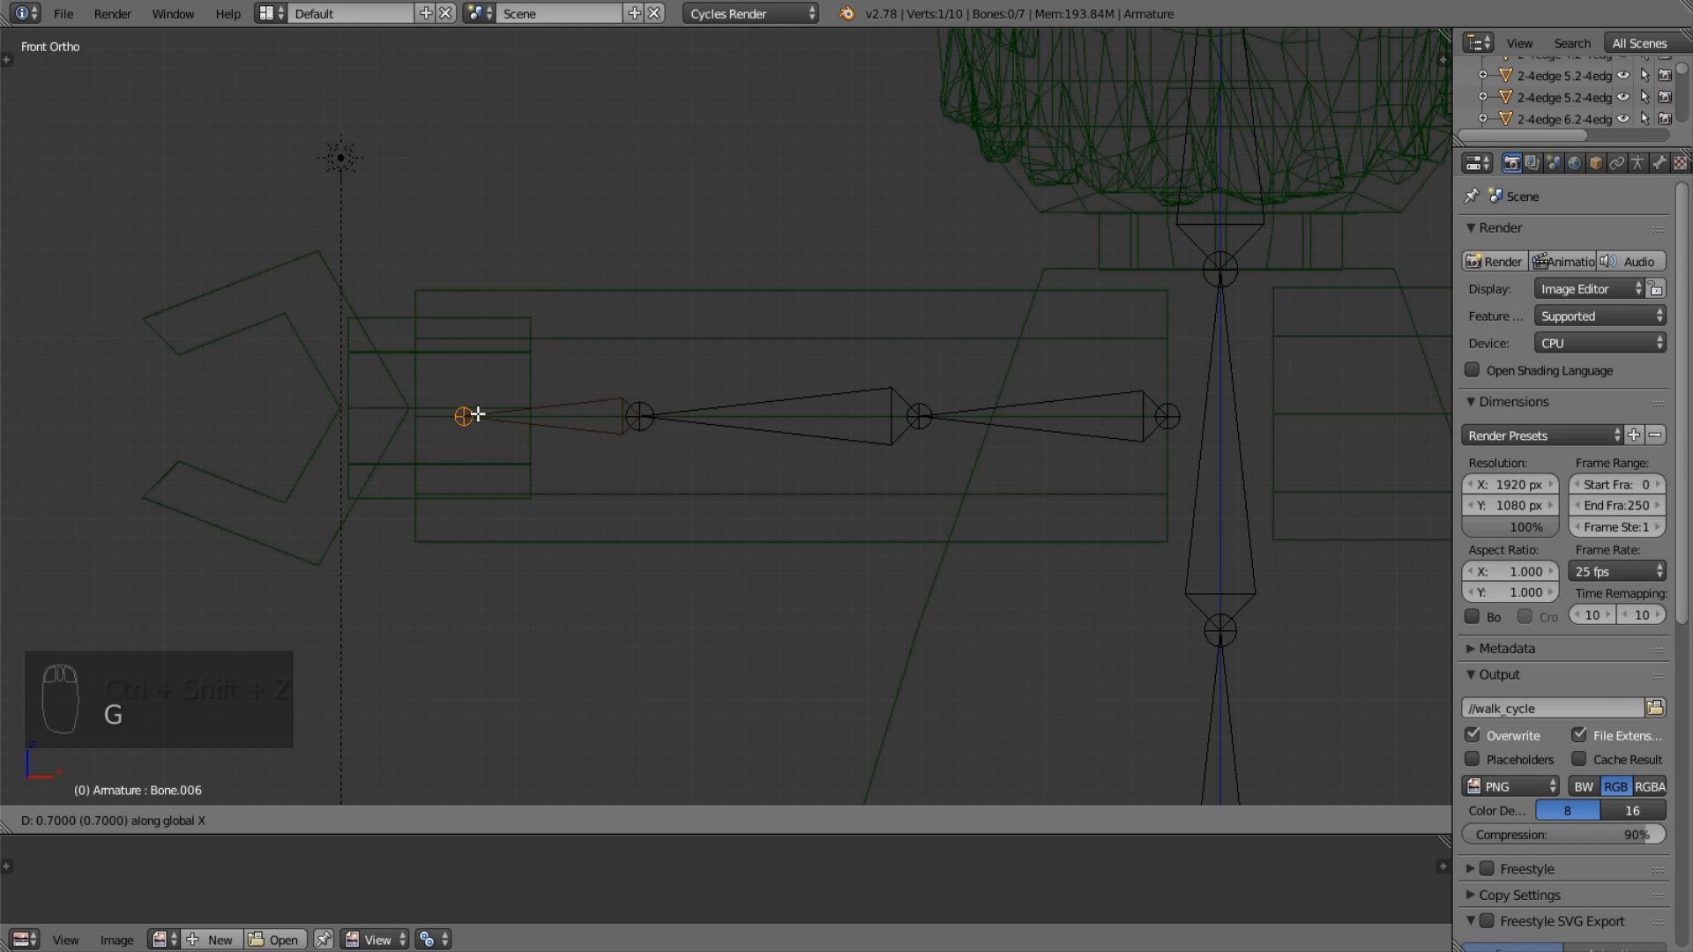
click(477, 414)
Extrude a hand bone from the wrist tip outward along the X axis into the opening of the claw.
shift+middle_drag(477, 414, 585, 458)
key(e)
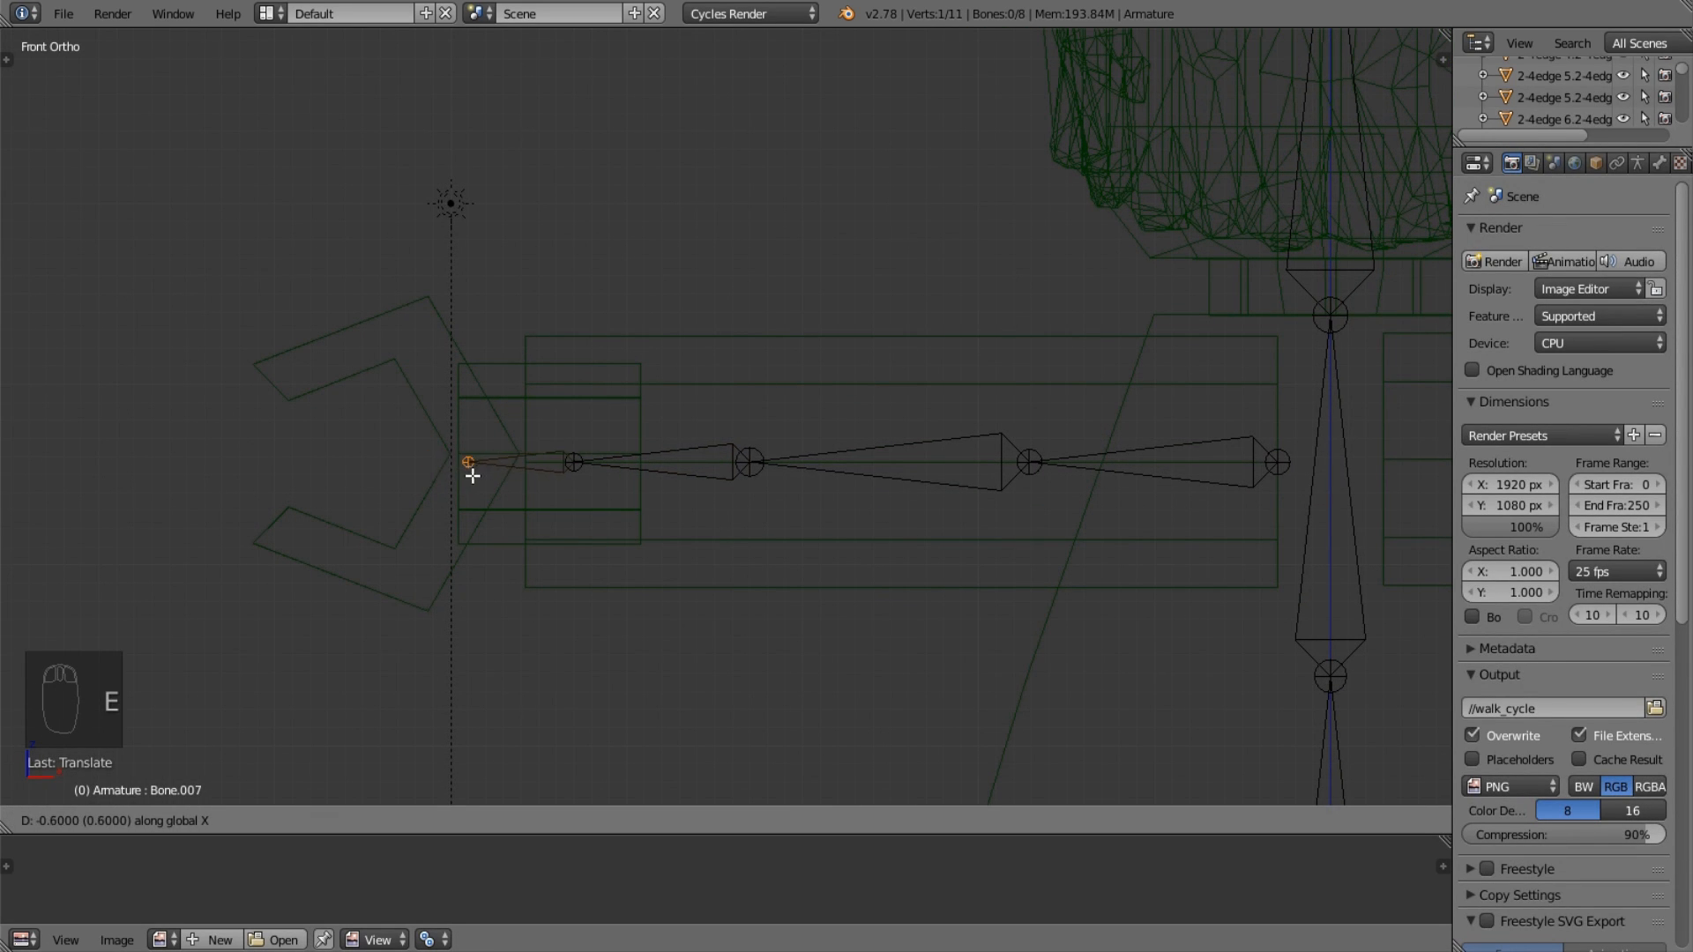
click(348, 479)
scroll(580, 522, down, 2)
scroll(442, 449, down, 2)
Clear the selection, then in armature editing box-select the four right-arm bones and duplicate them in place.
key(a)
key(a)
key(a)
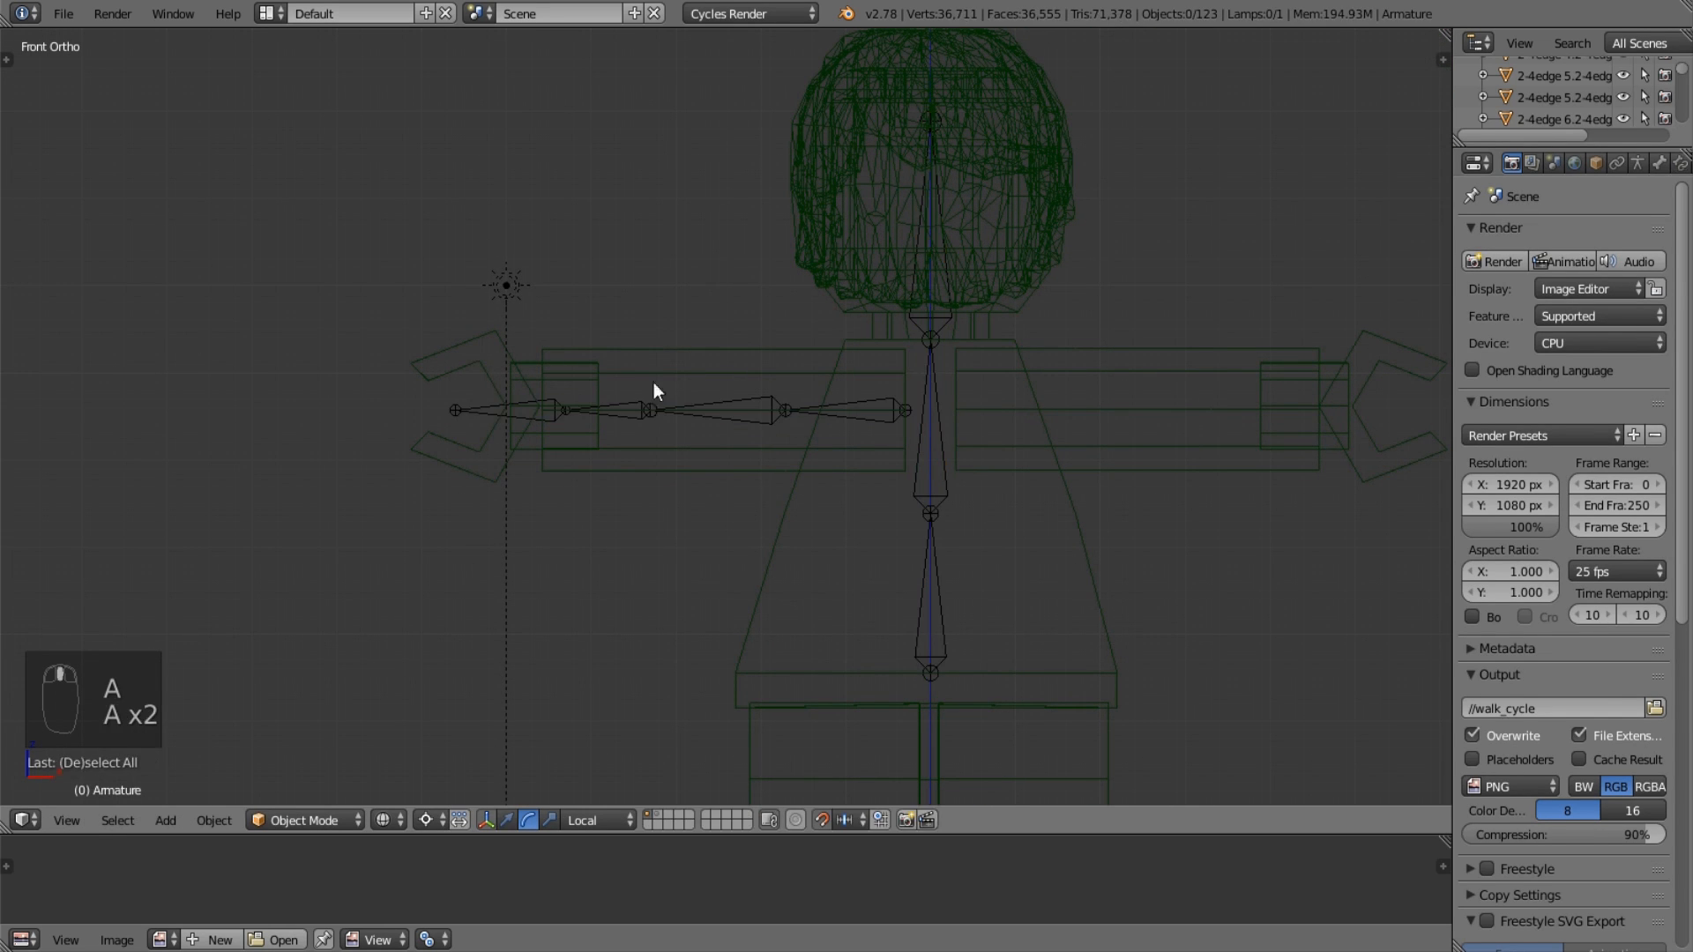
key(Tab)
key(Tab)
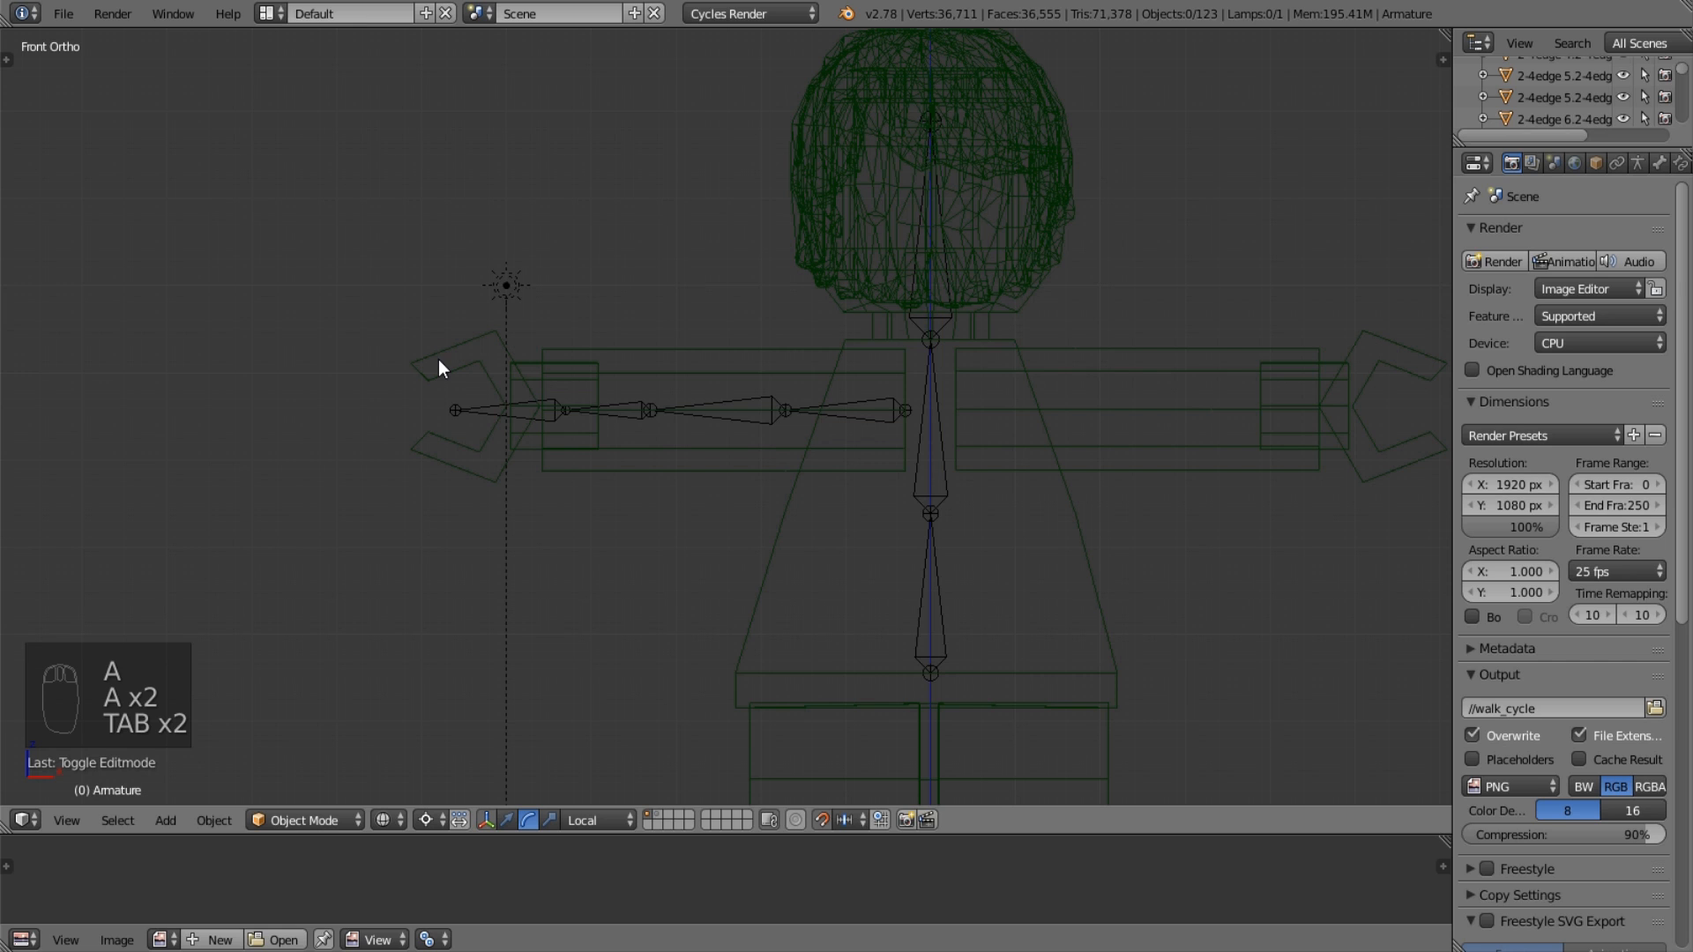
key(Tab)
key(b)
drag(438, 358, 913, 453)
shift+middle_drag(913, 452, 670, 494)
key(shift+d)
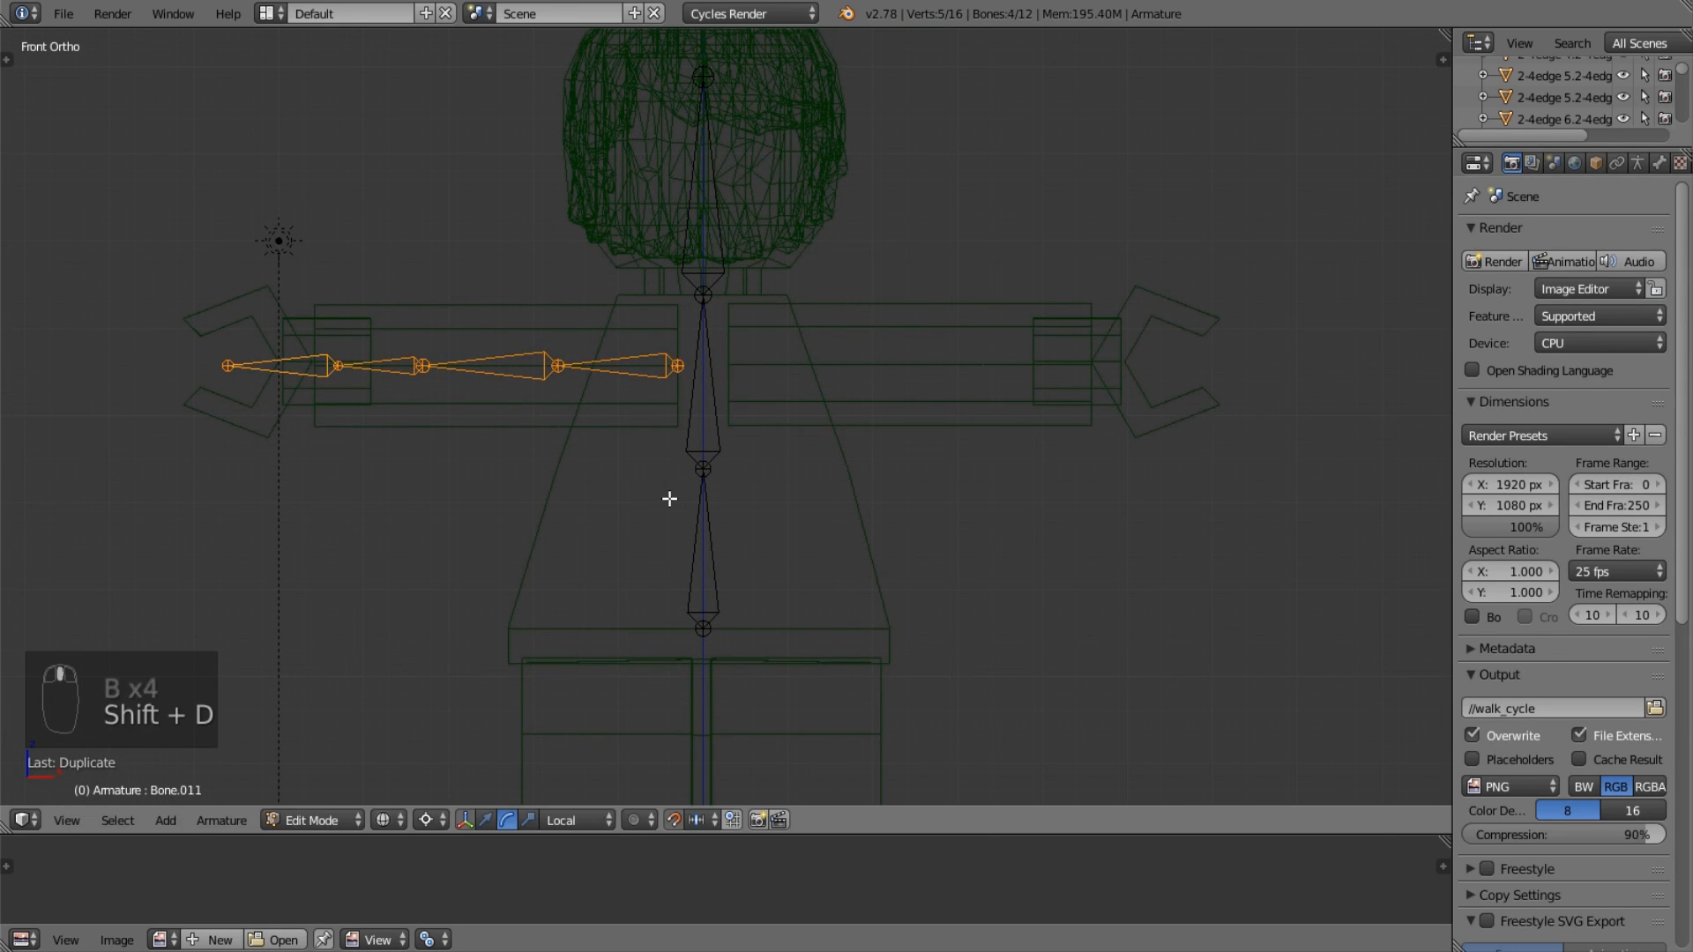
Mirror the duplicated four-bone arm chain along global X onto the opposite arm and check it from the front.
key(ctrl+m)
key(x)
scroll(723, 492, down, 2)
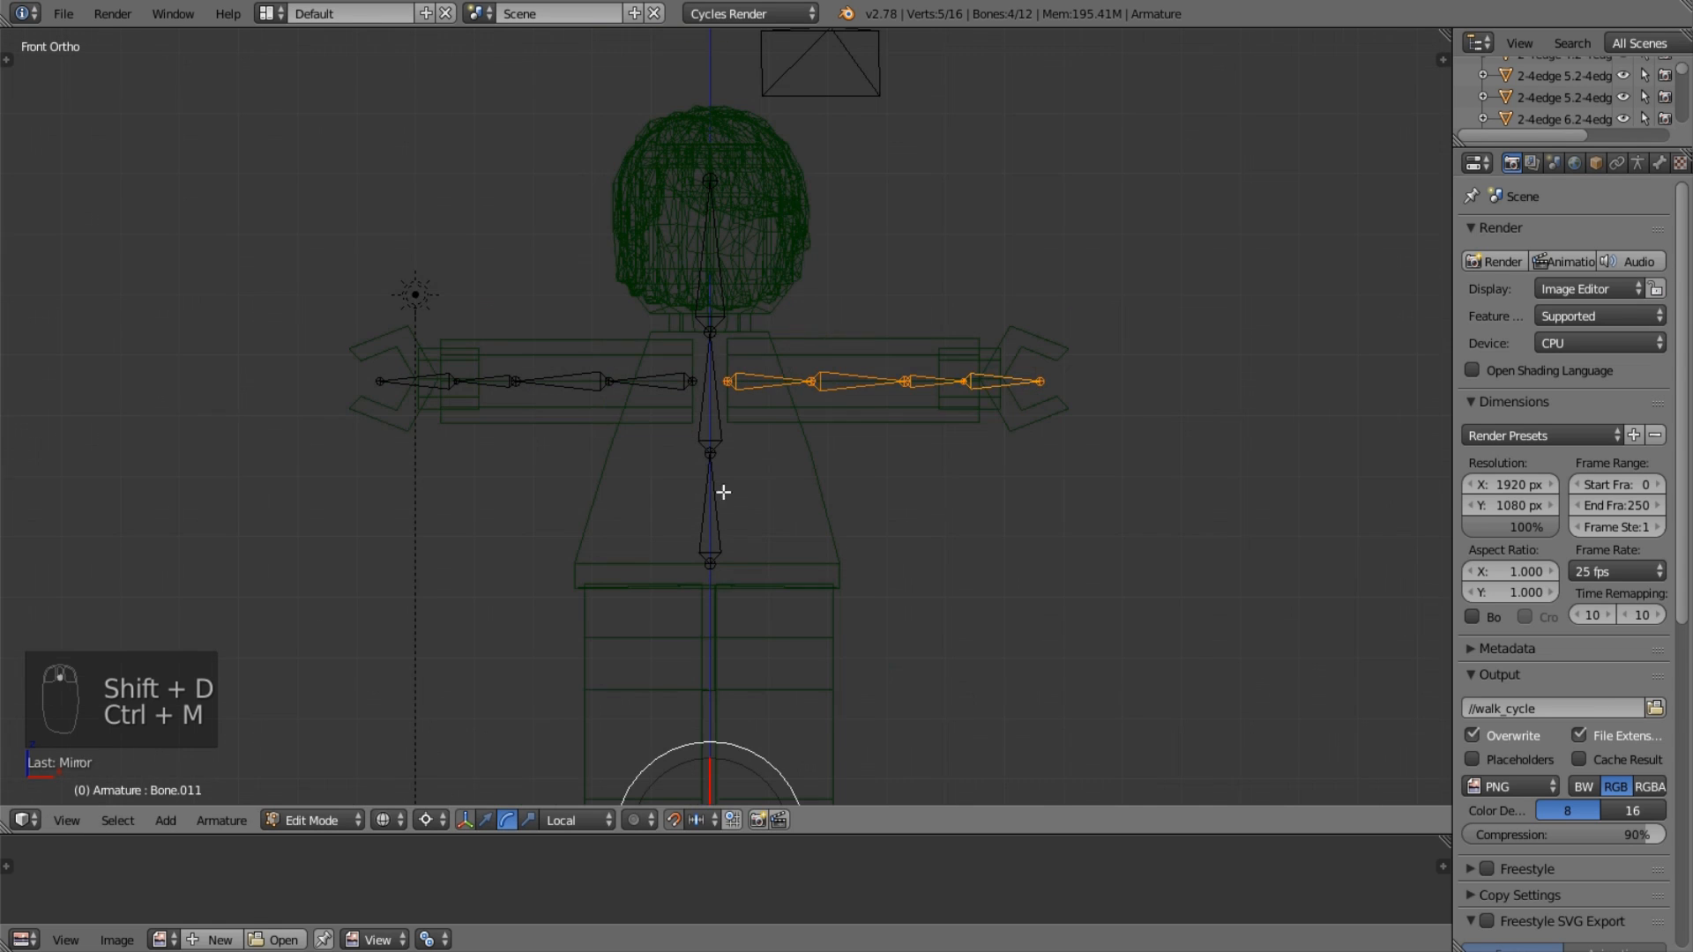
middle_drag(925, 458, 891, 466)
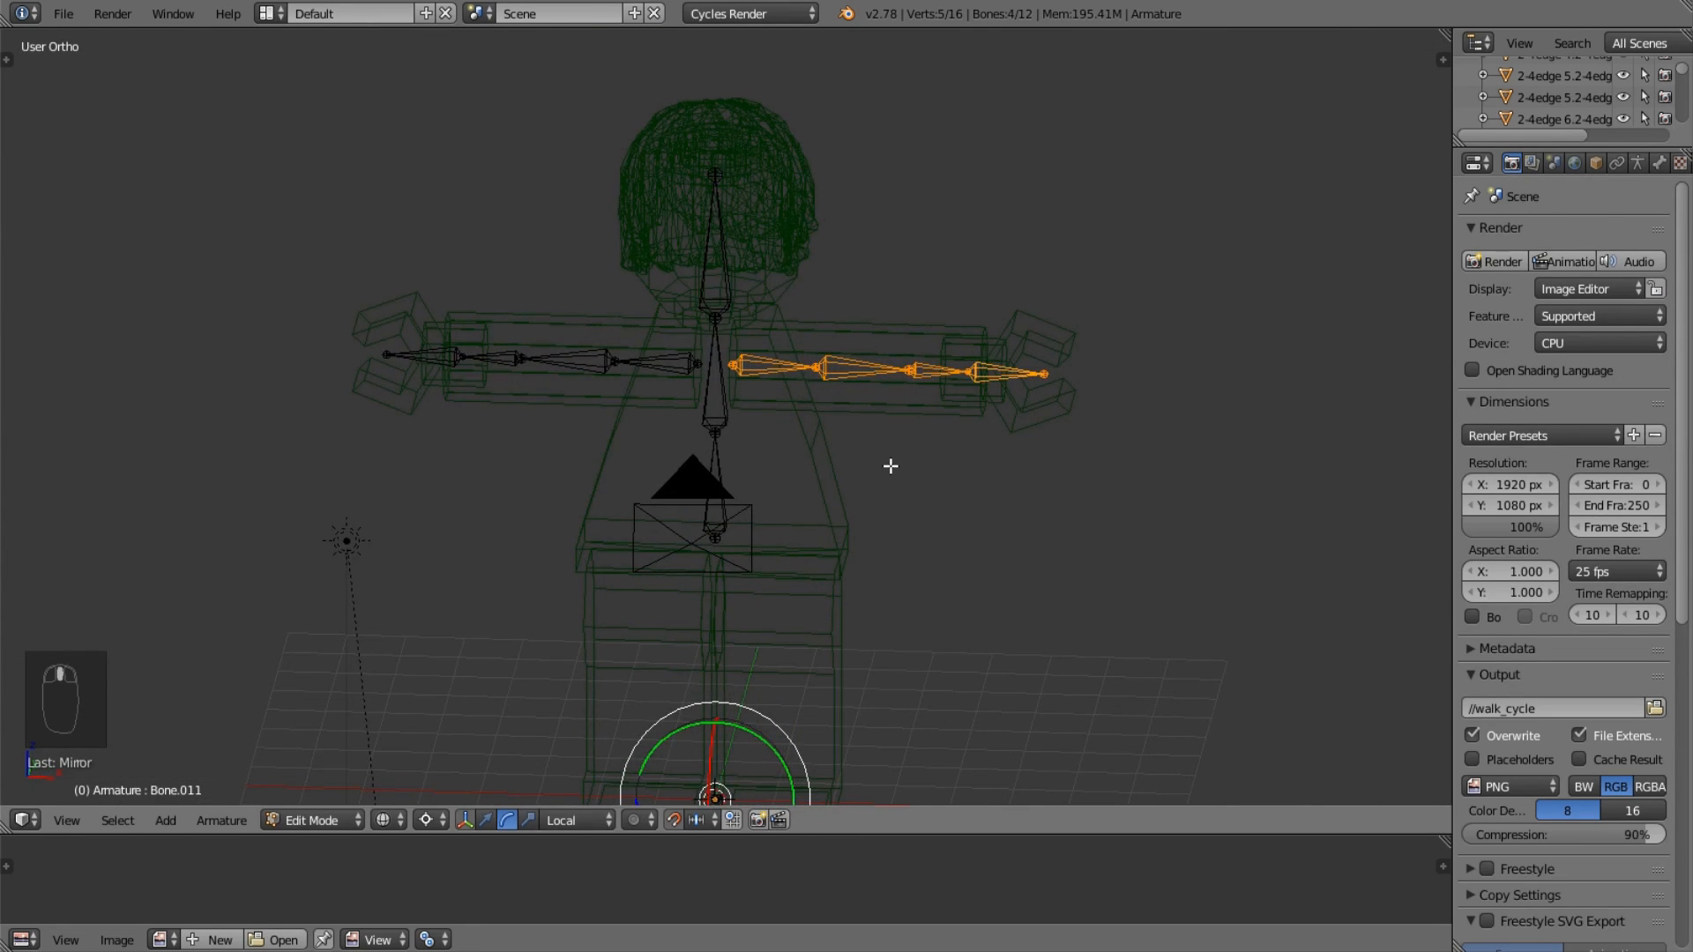
key(KP_3)
key(KP_1)
scroll(888, 468, up, 3)
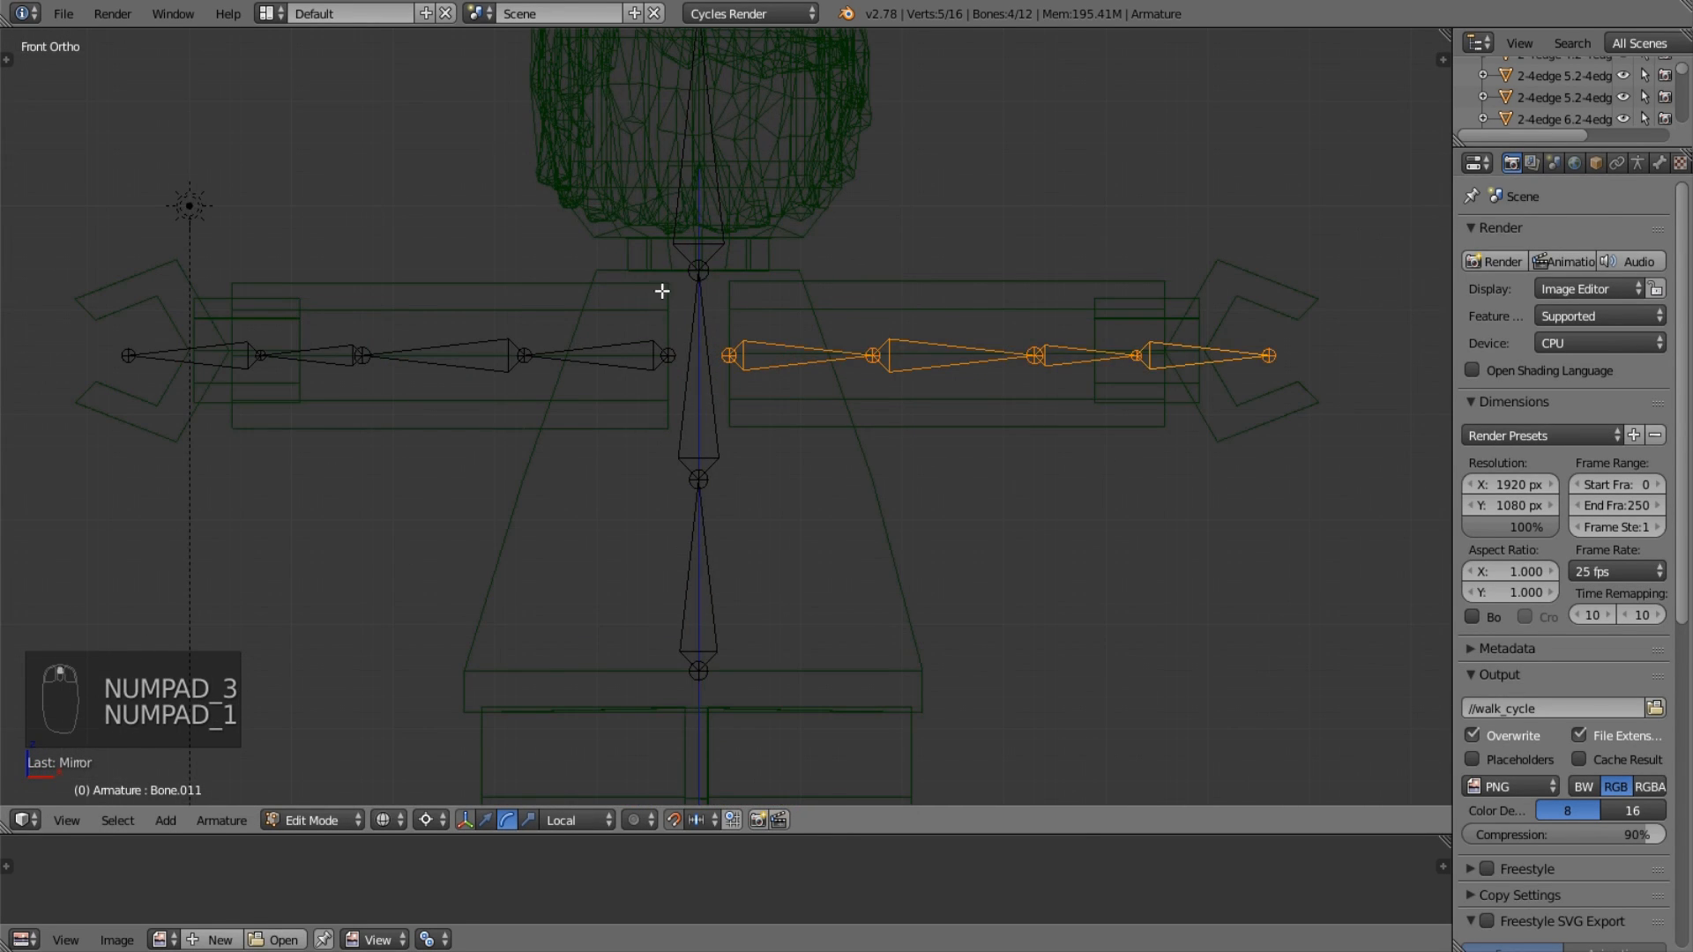
Stop editing the armature and edit the body mesh around the right claw.
shift+middle_drag(458, 519, 673, 535)
shift+middle_drag(460, 422, 672, 488)
scroll(676, 488, up, 3)
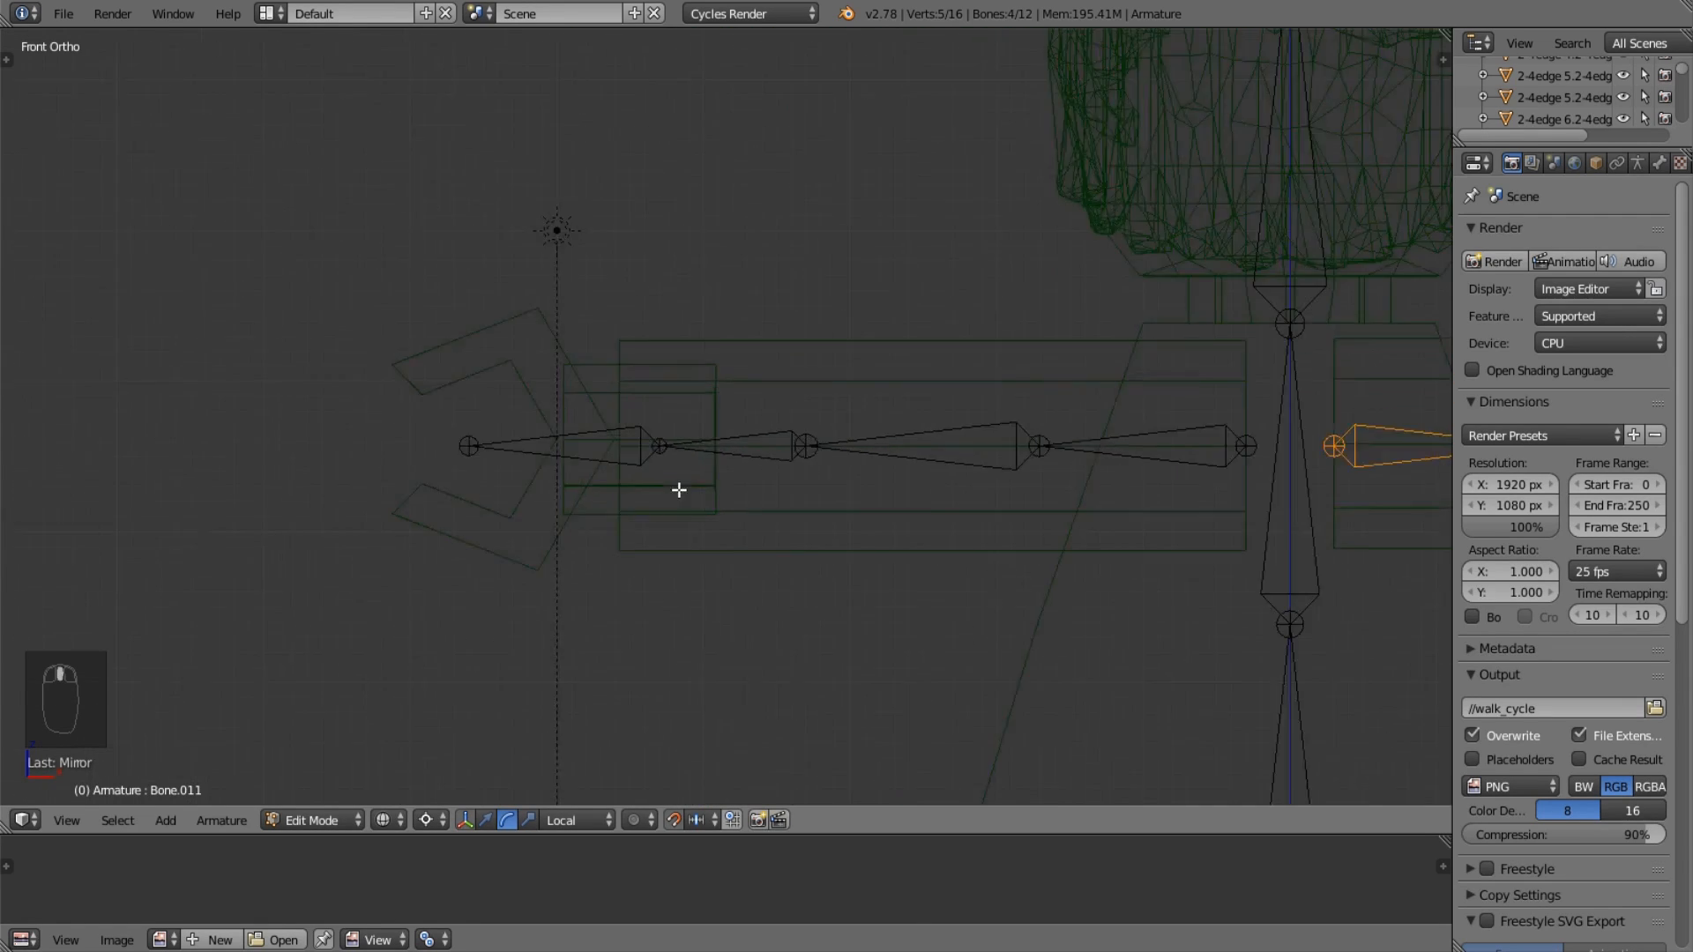
shift+middle_drag(536, 428, 642, 438)
scroll(643, 438, up, 2)
scroll(673, 458, up, 2)
right_click(694, 474)
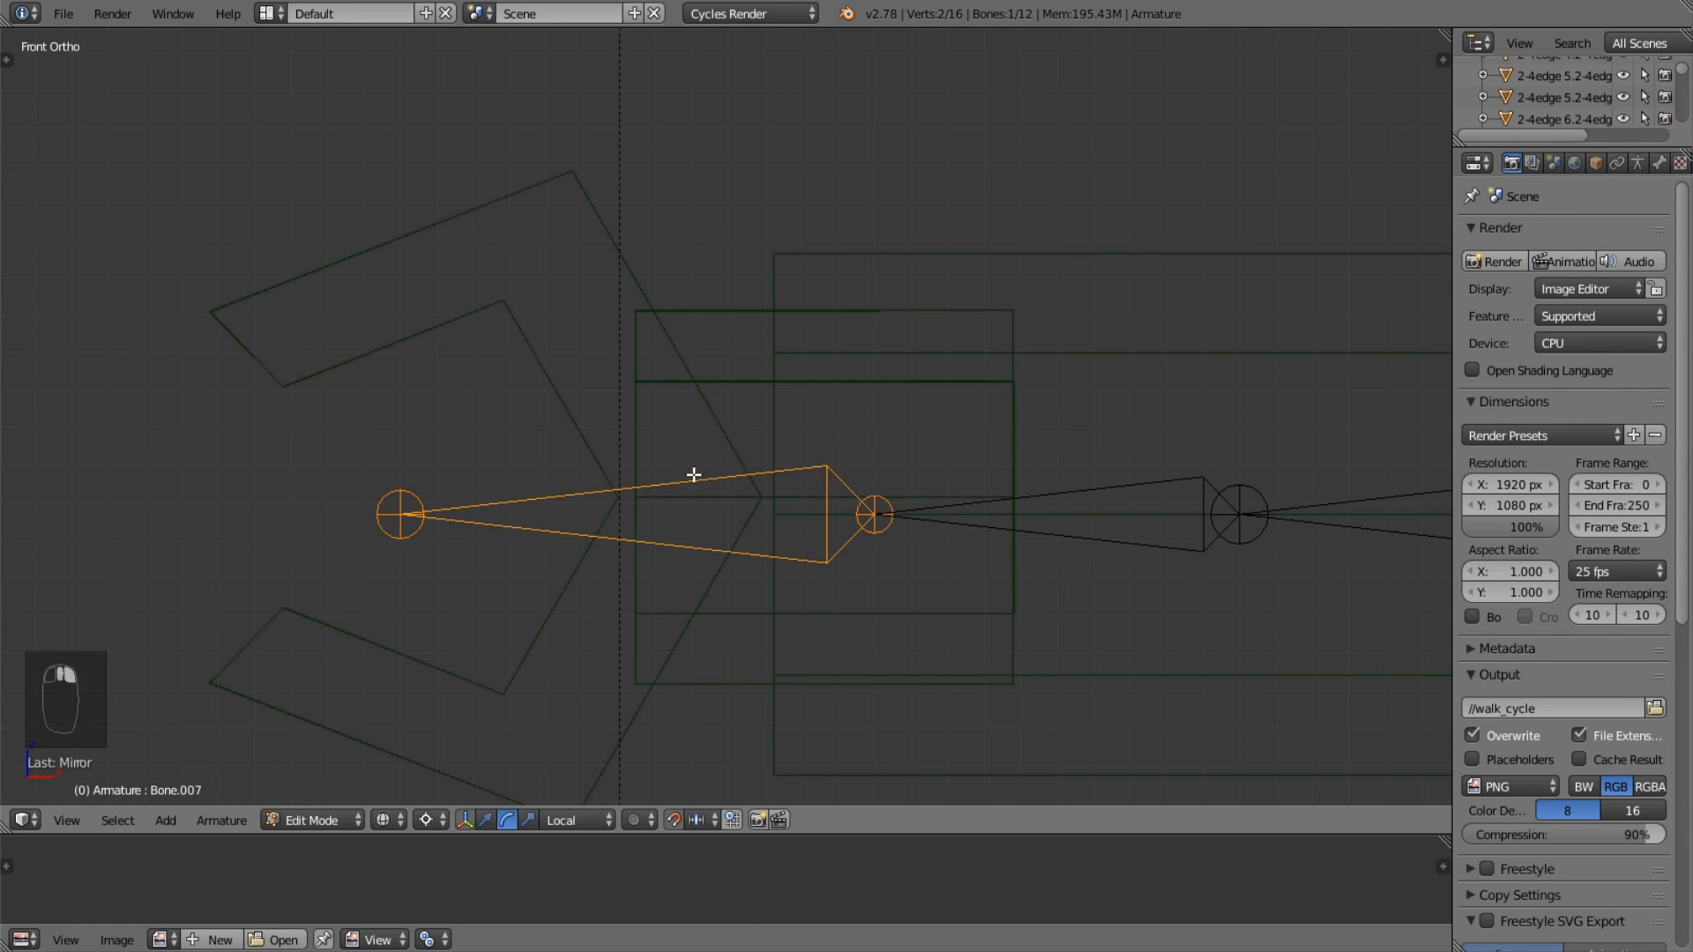
key(Tab)
right_click(697, 411)
key(Tab)
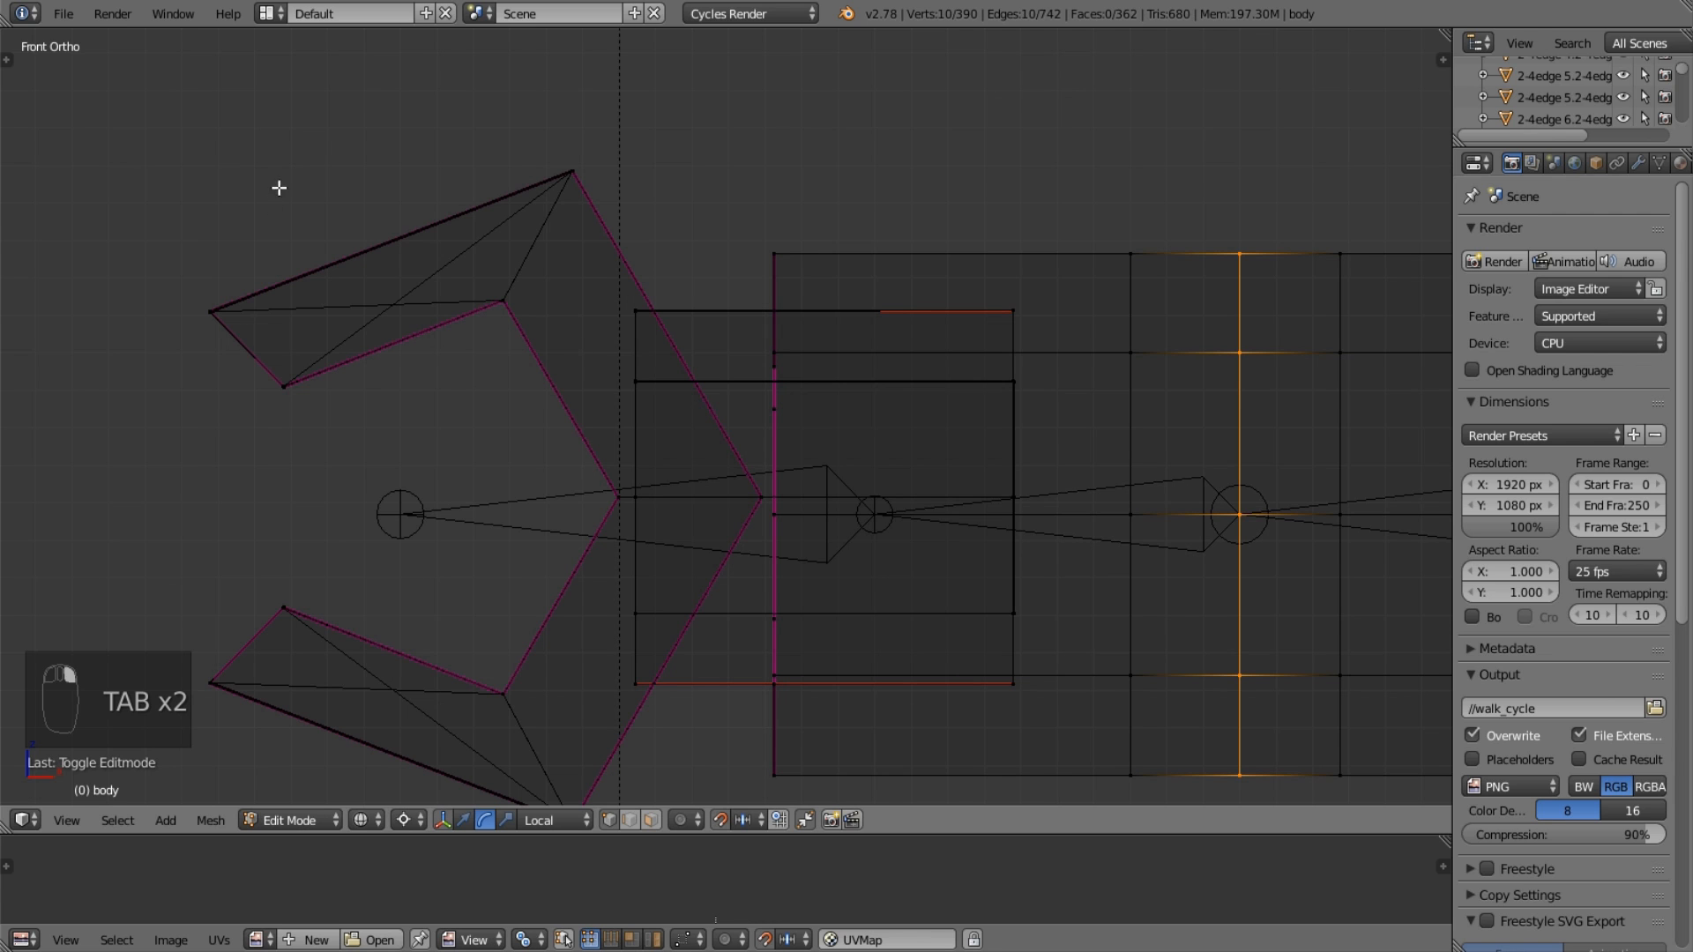
Add the vertices at the right claw's V-shaped base to the selection with a box and check it from the front and sides.
key(b)
key(b)
key(b)
drag(598, 478, 768, 509)
middle_drag(727, 503, 775, 557)
key(KP_1)
key(KP_3)
key(KP_1)
key(ctrl+KP_3)
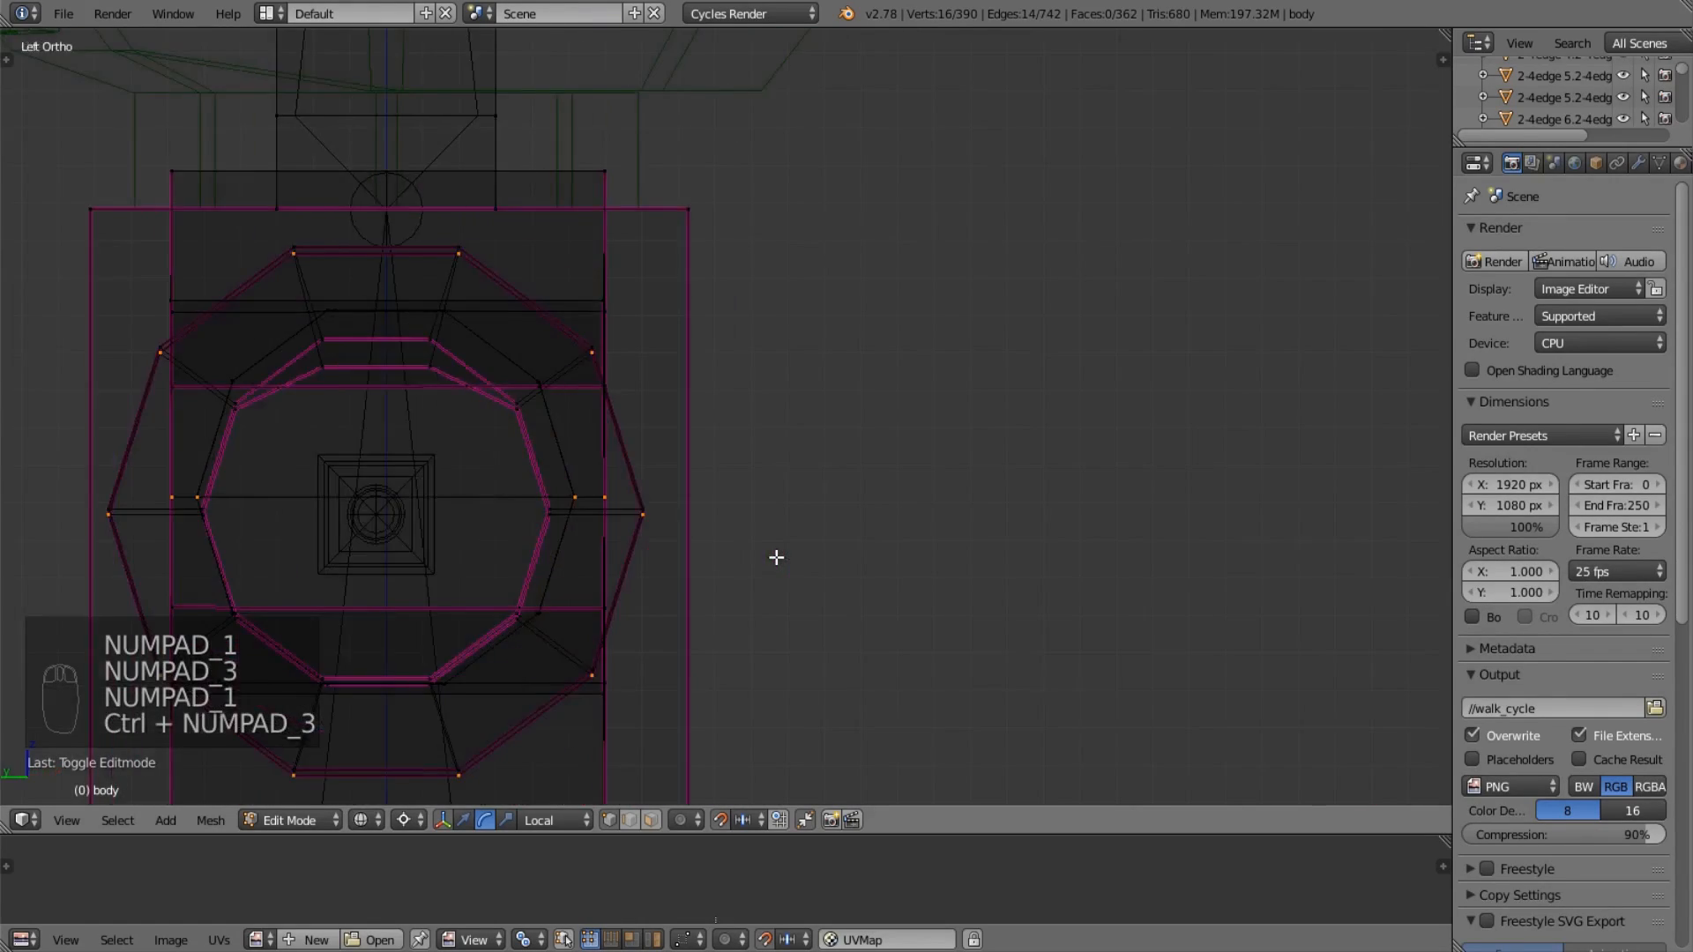
Box-deselect the forearm's edge-loop vertices from behind so that only the claw-base vertices stay selected.
key(ctrl+KP_1)
scroll(764, 552, down, 4)
key(b)
middle_drag(428, 308, 520, 690)
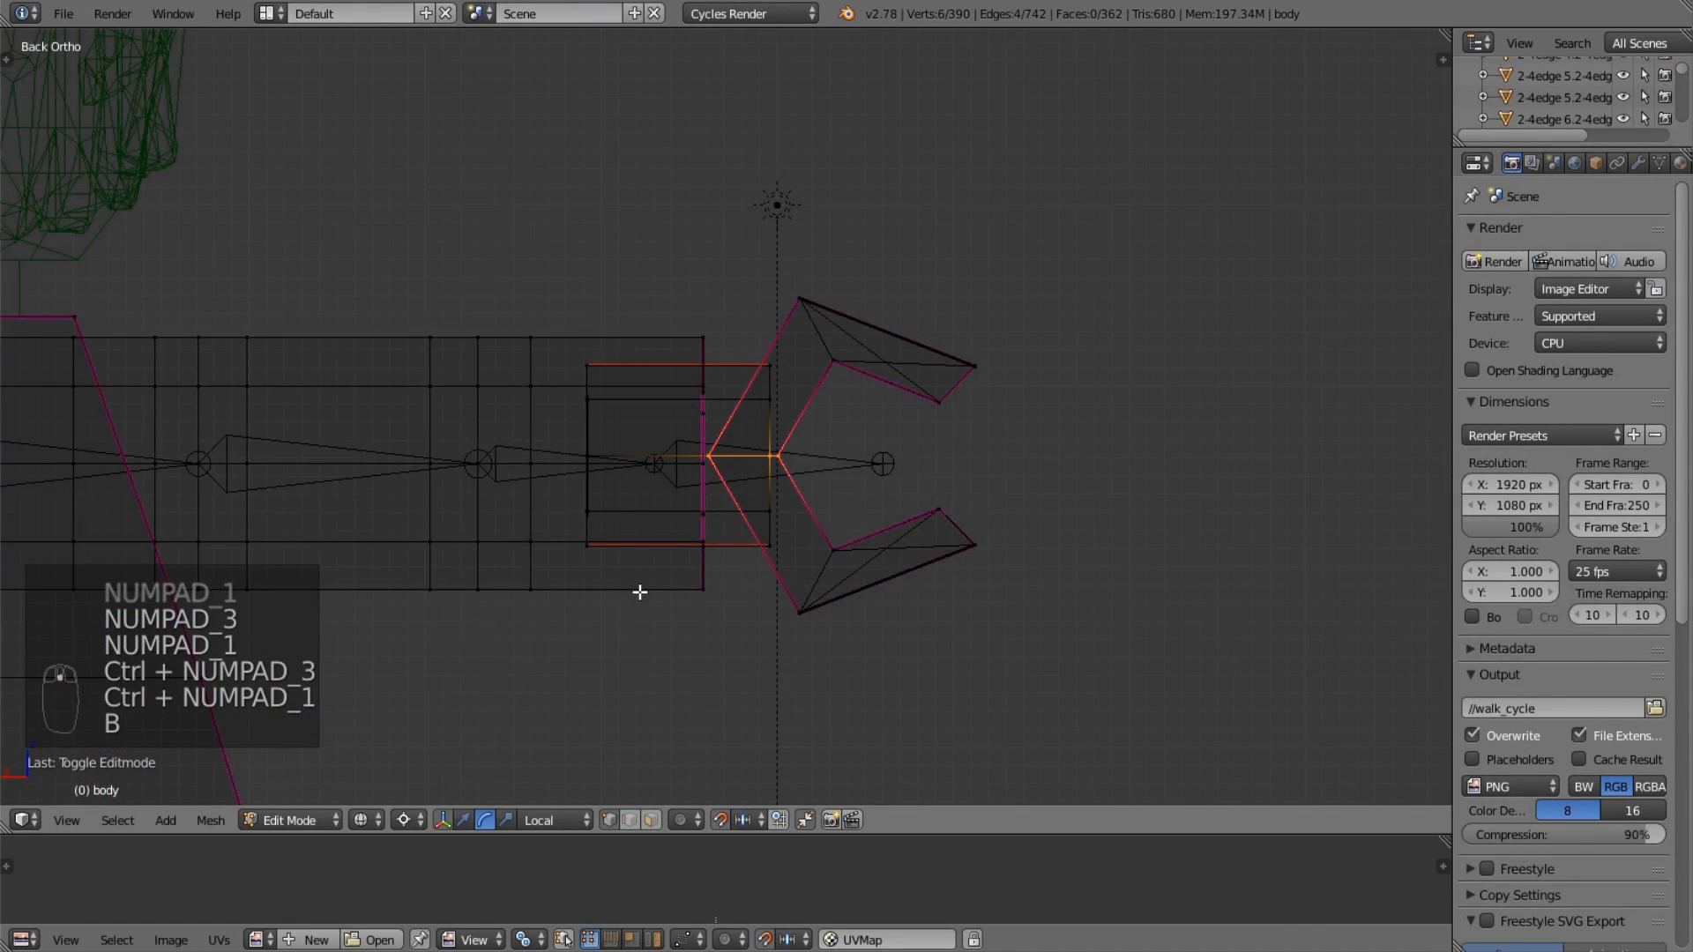
scroll(640, 591, up, 2)
key(KP_2)
key(KP_3)
key(KP_1)
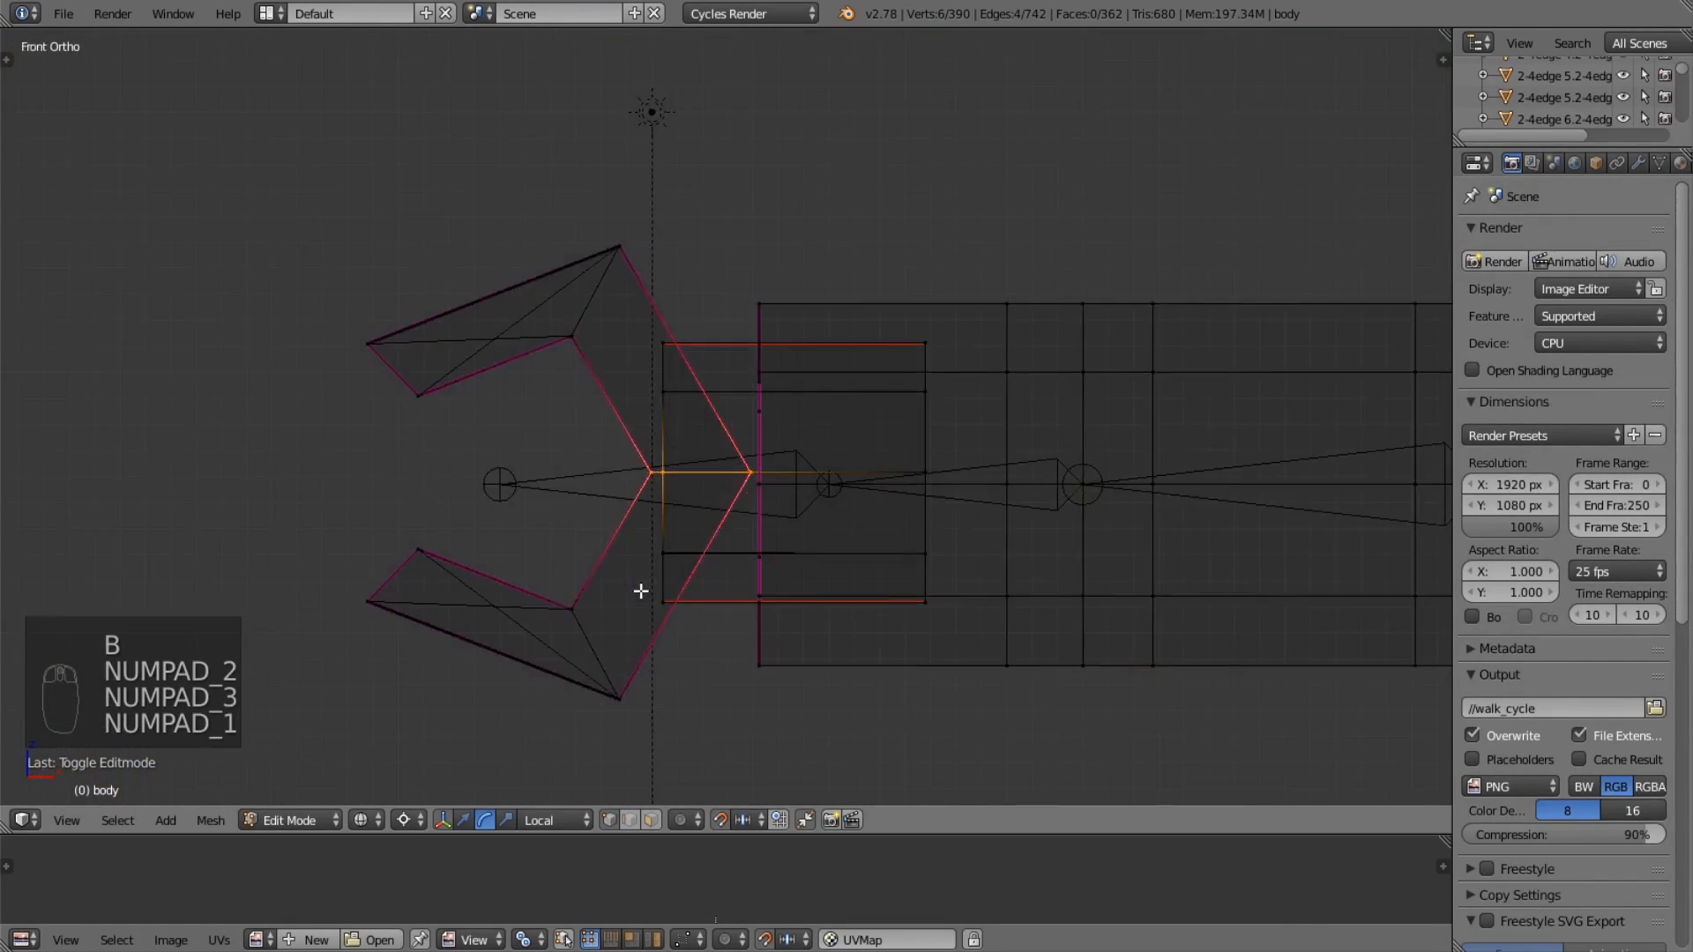
key(ctrl+KP_3)
key(ctrl+KP_1)
Snap the 3D cursor to the selected vertices at the claw's base.
scroll(643, 588, up, 4)
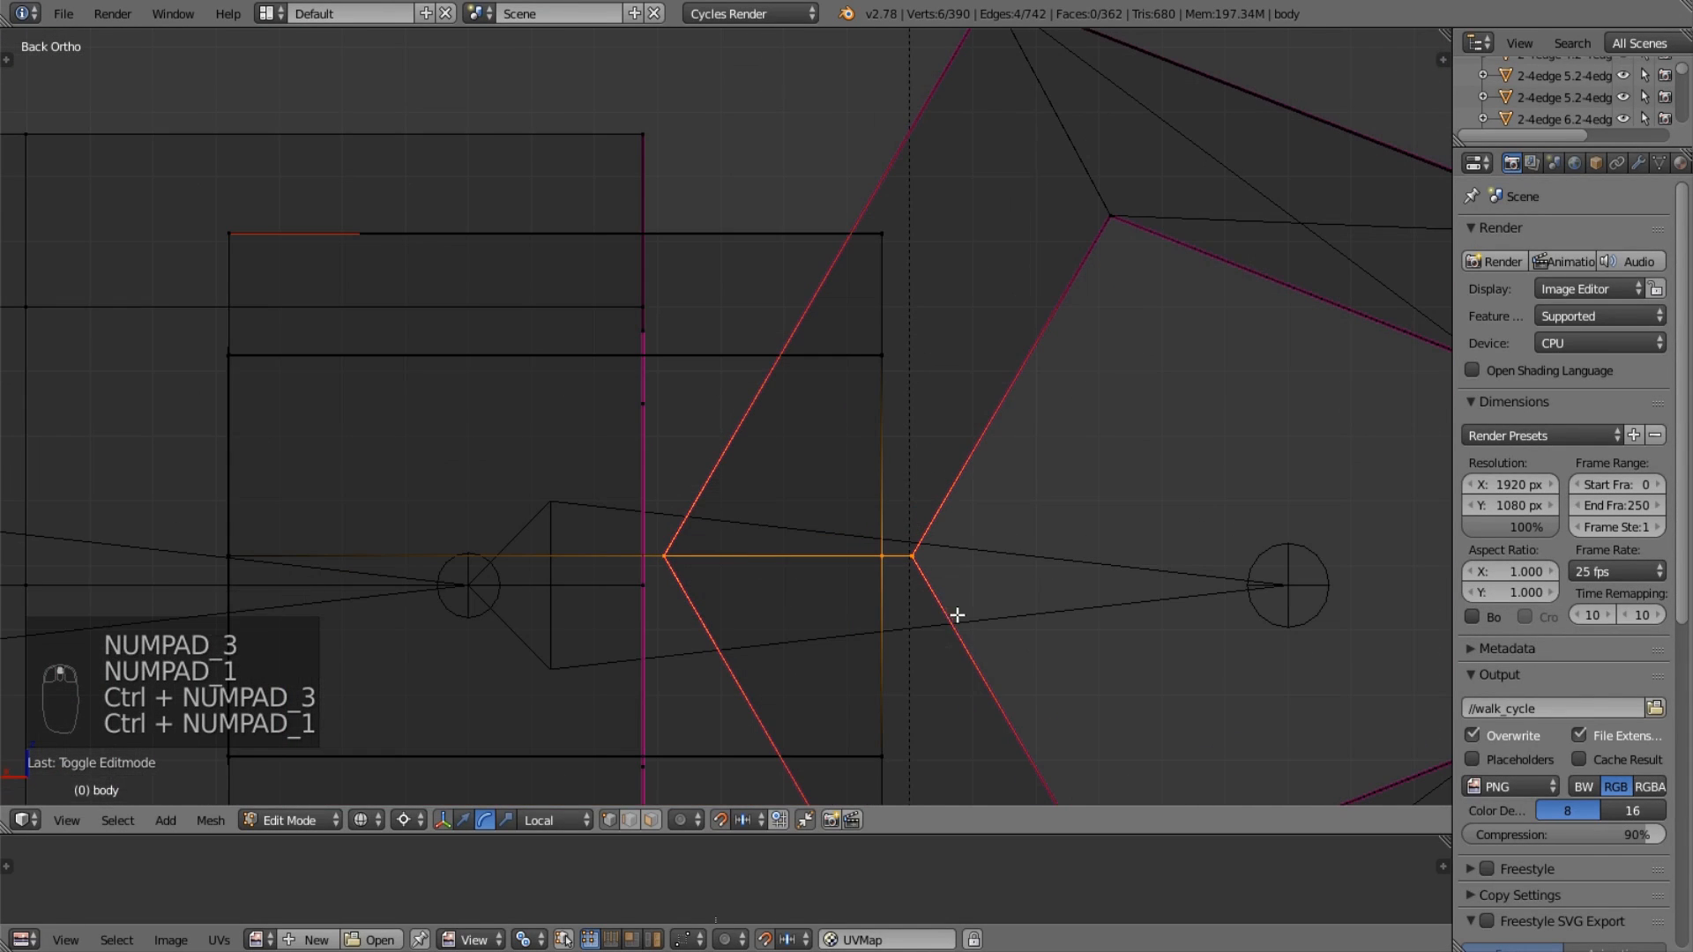
key(shift+s)
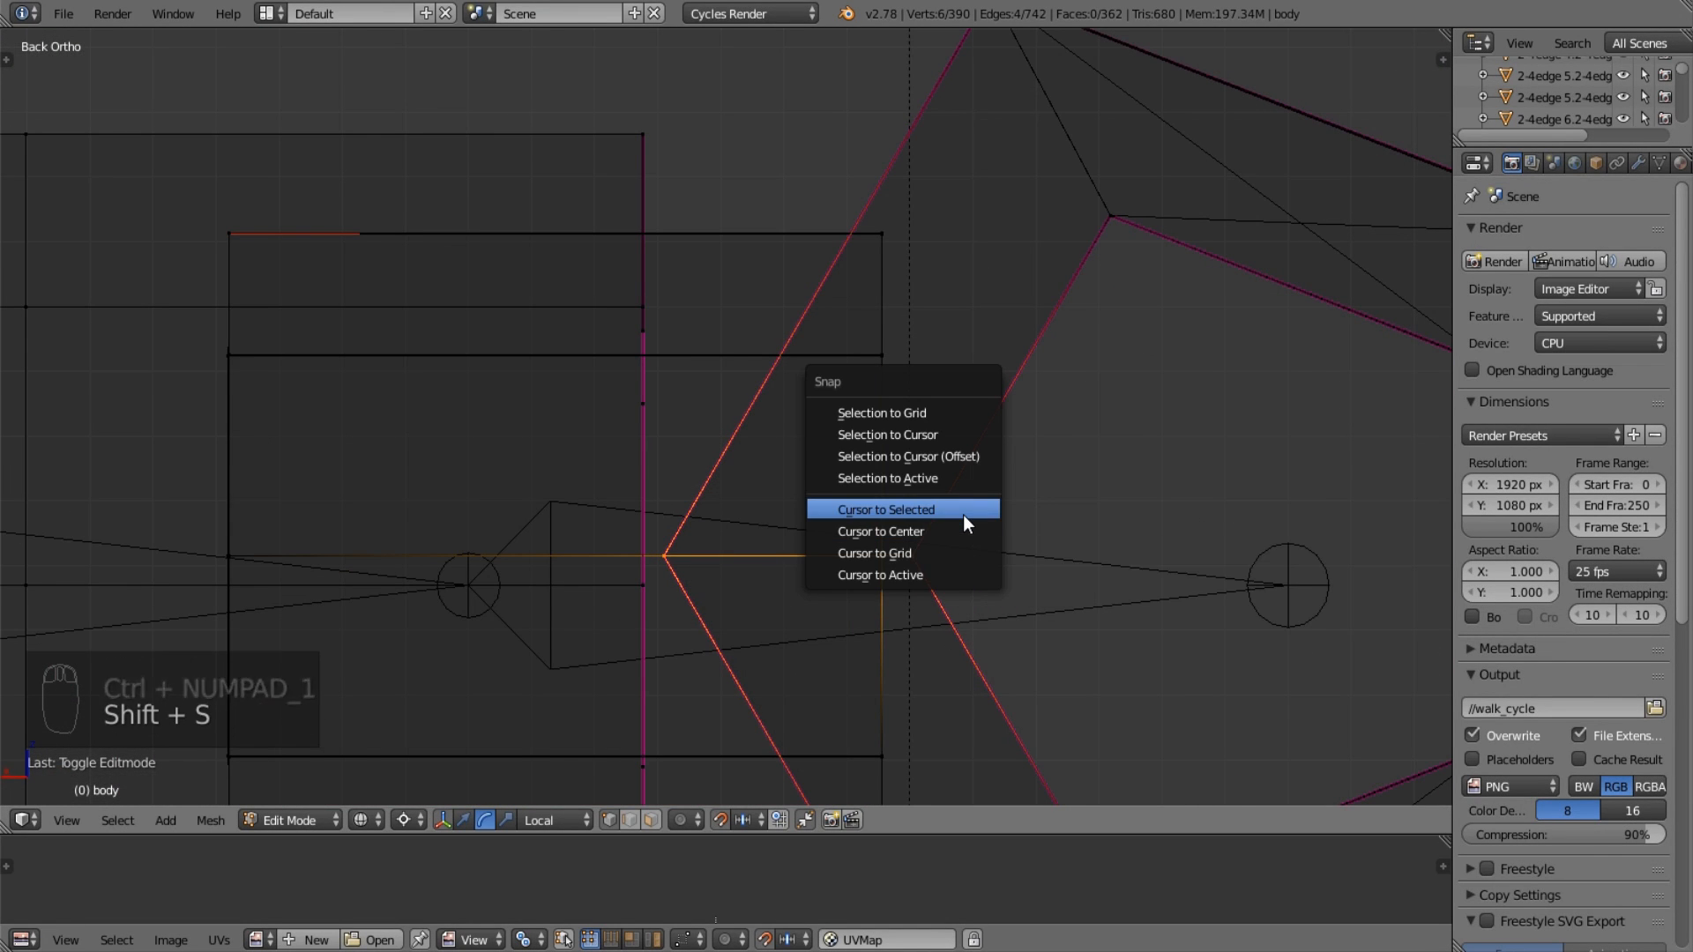
click(965, 511)
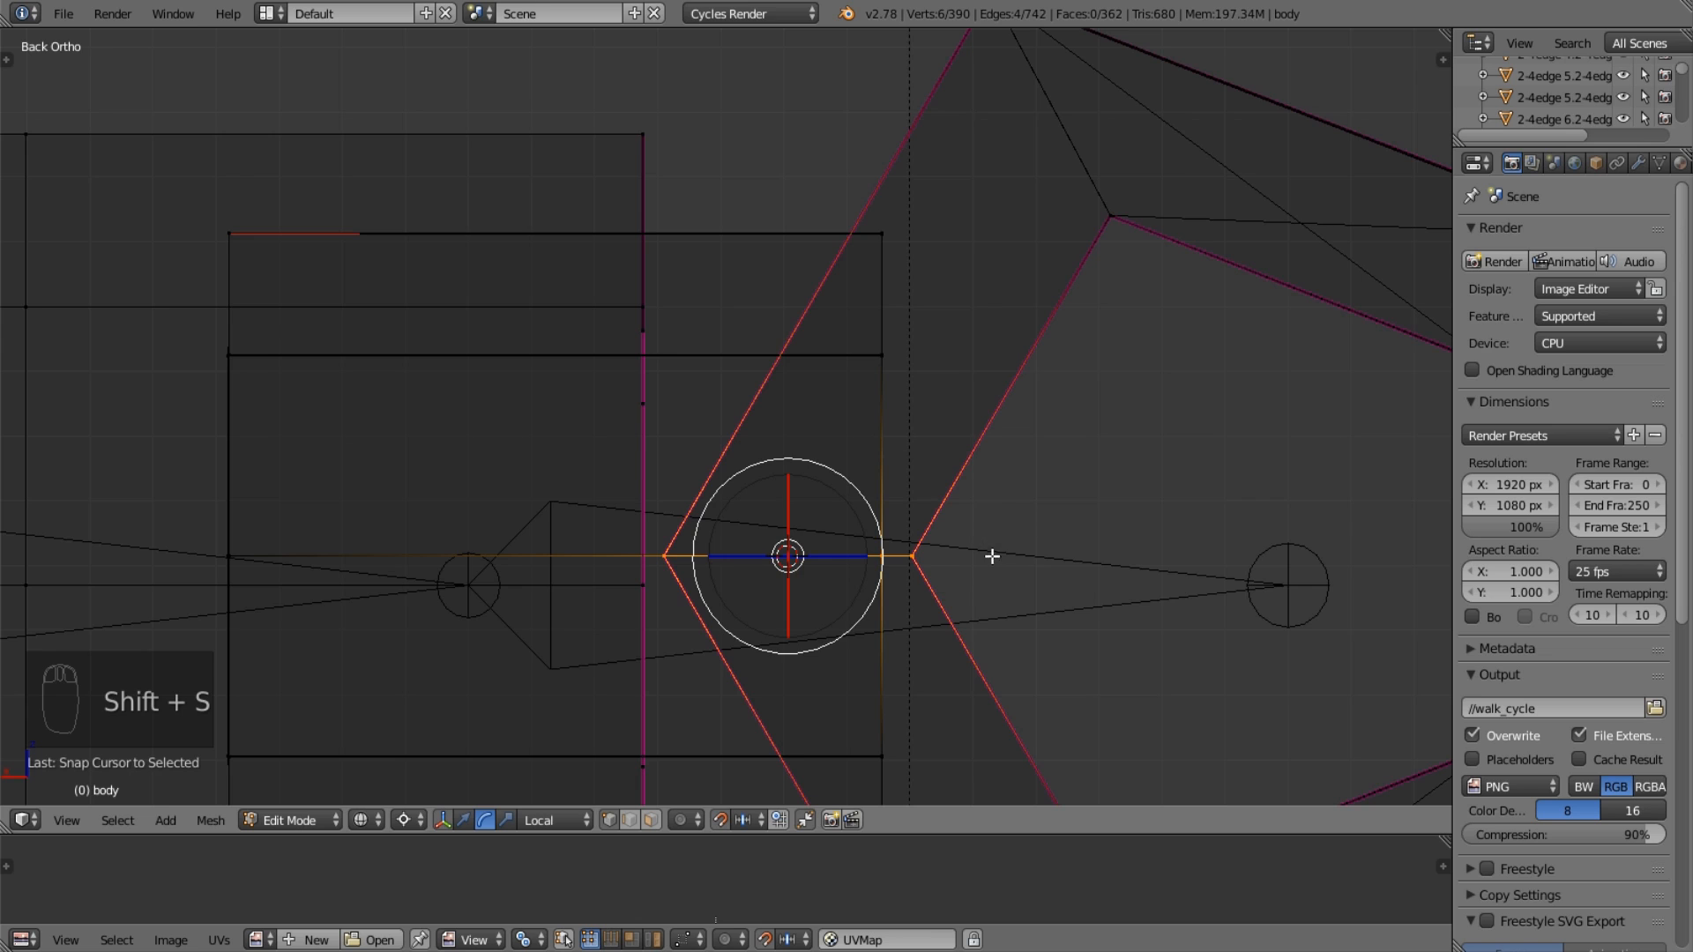
Return to editing the armature and add a new bone at the 3D cursor in the claw's base.
shift+middle_drag(990, 554, 881, 520)
key(Tab)
right_click(894, 522)
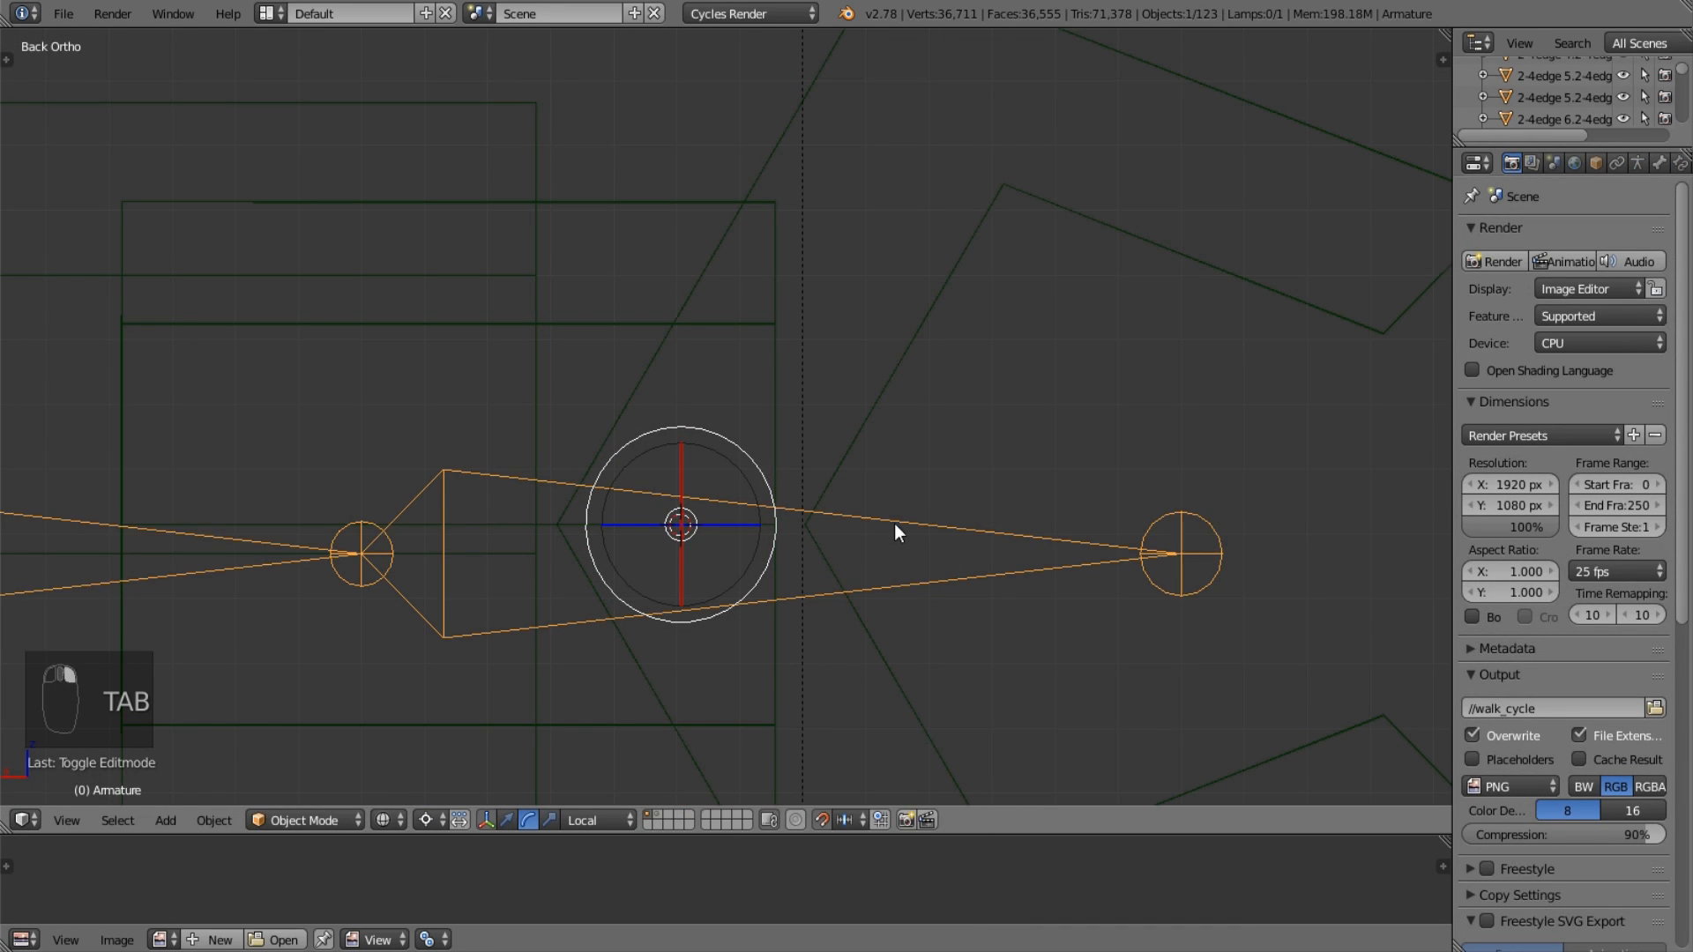
key(Tab)
key(shift+s)
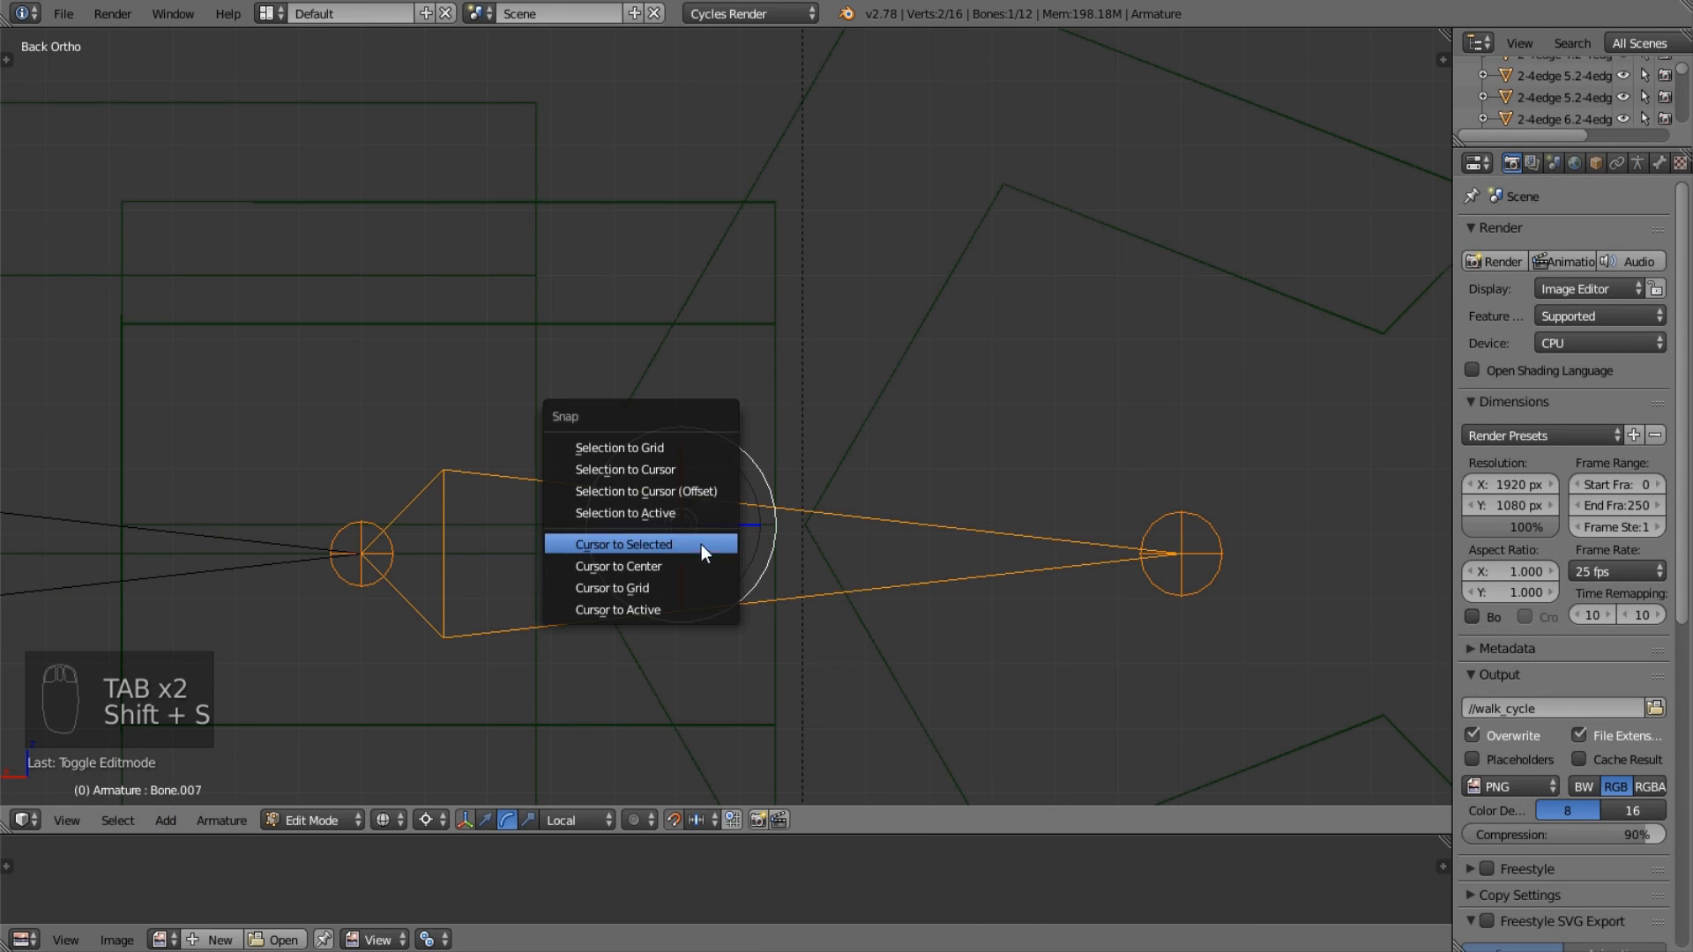
key(shift+a)
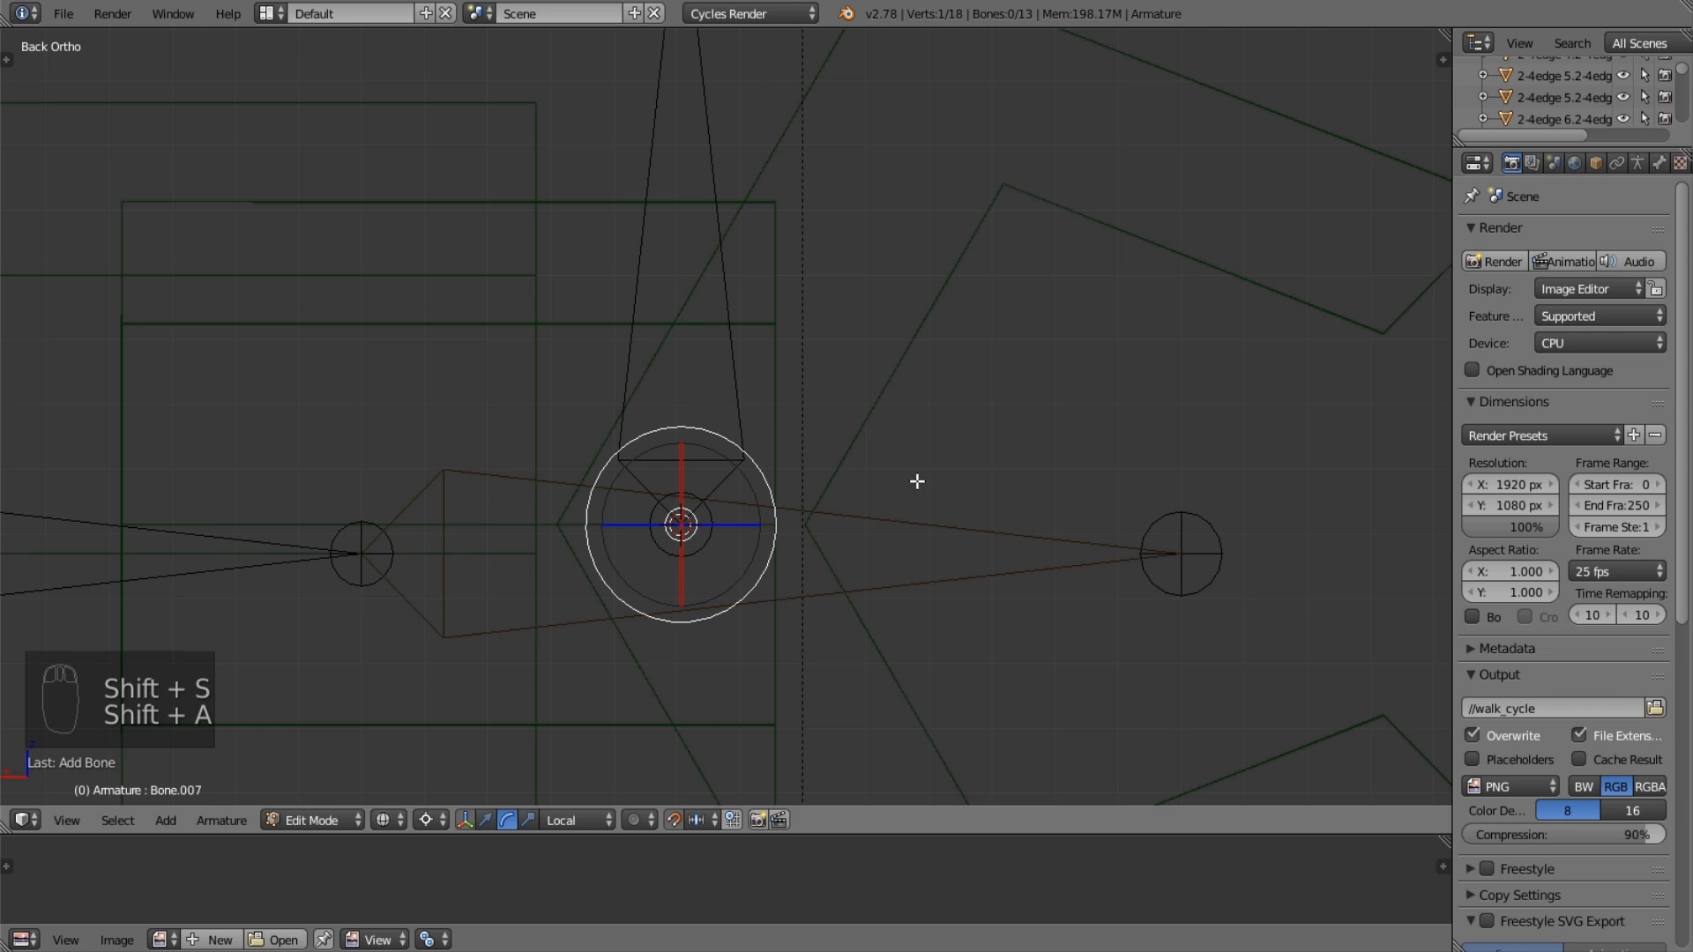
In the body mesh, select only the vertices at the upper claw half's bend and snap the 3D cursor to them.
scroll(838, 450, down, 2)
key(Tab)
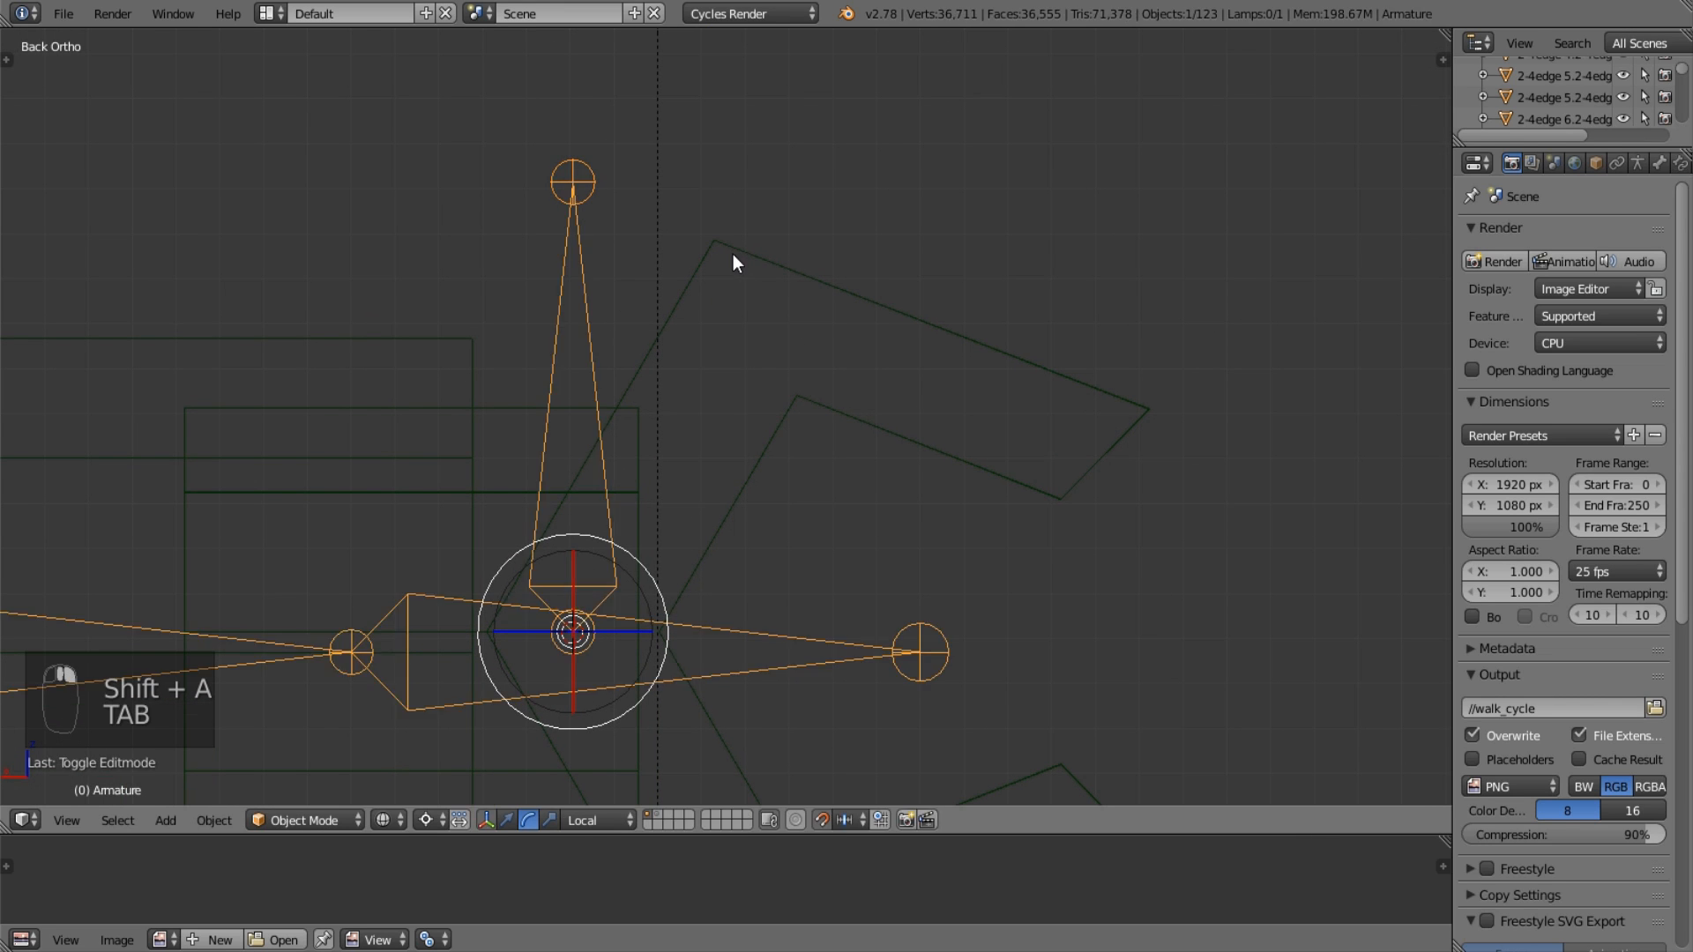
right_click(732, 254)
key(Tab)
key(a)
key(a)
key(a)
key(b)
drag(686, 214, 830, 426)
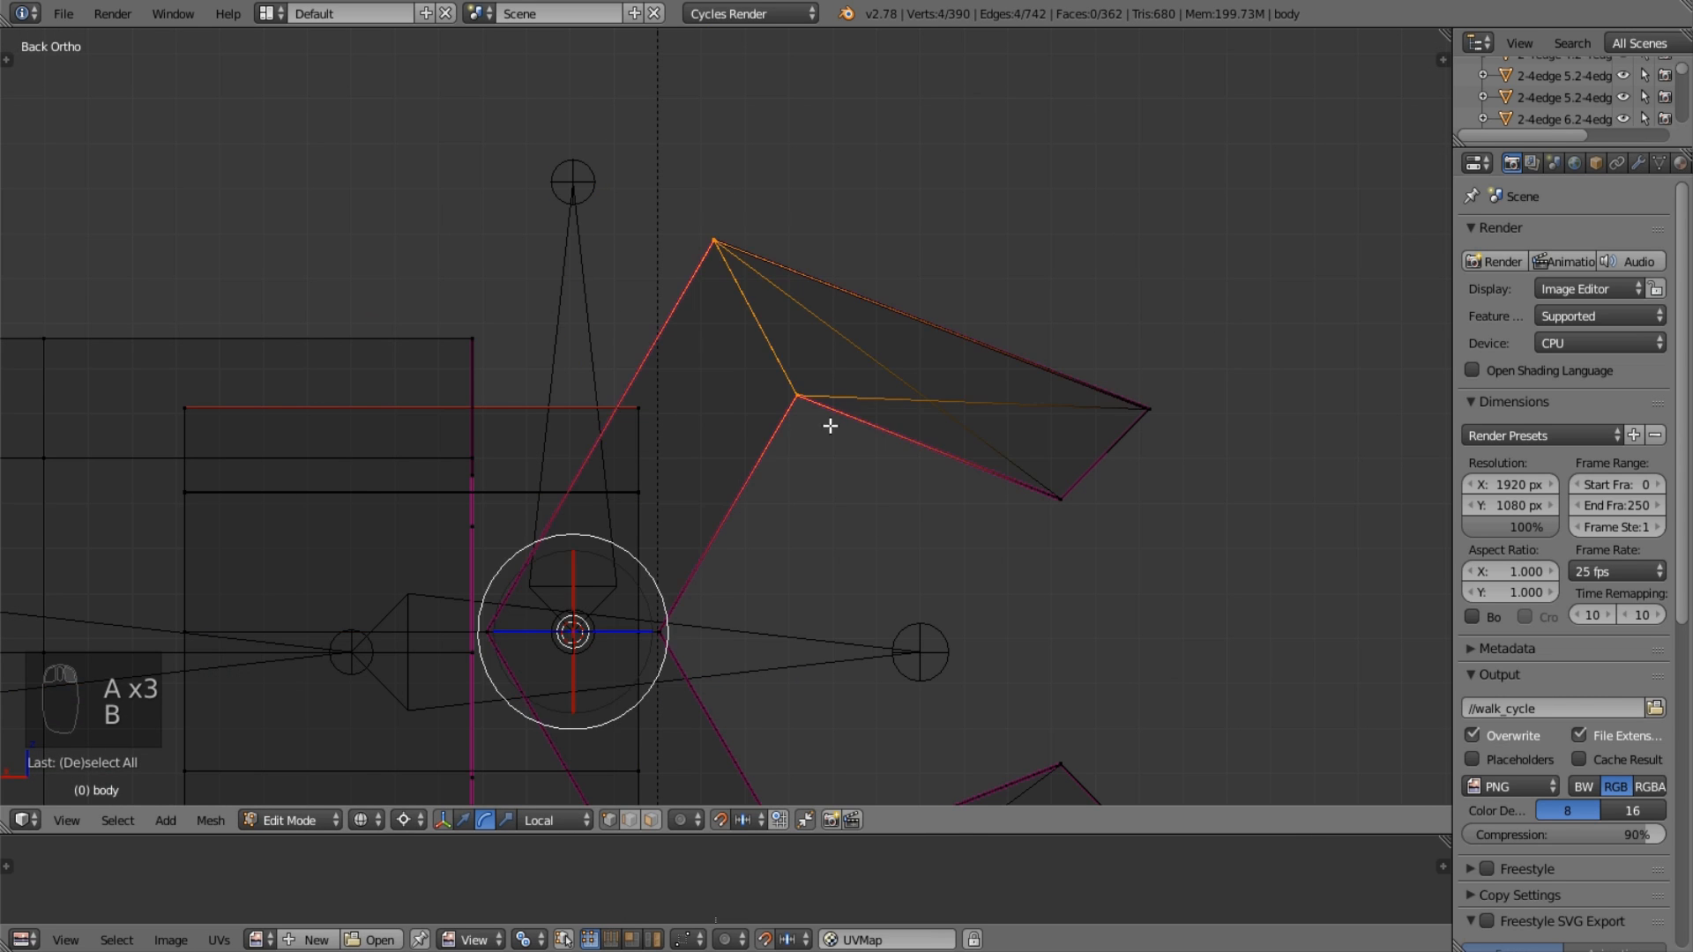
key(shift+s)
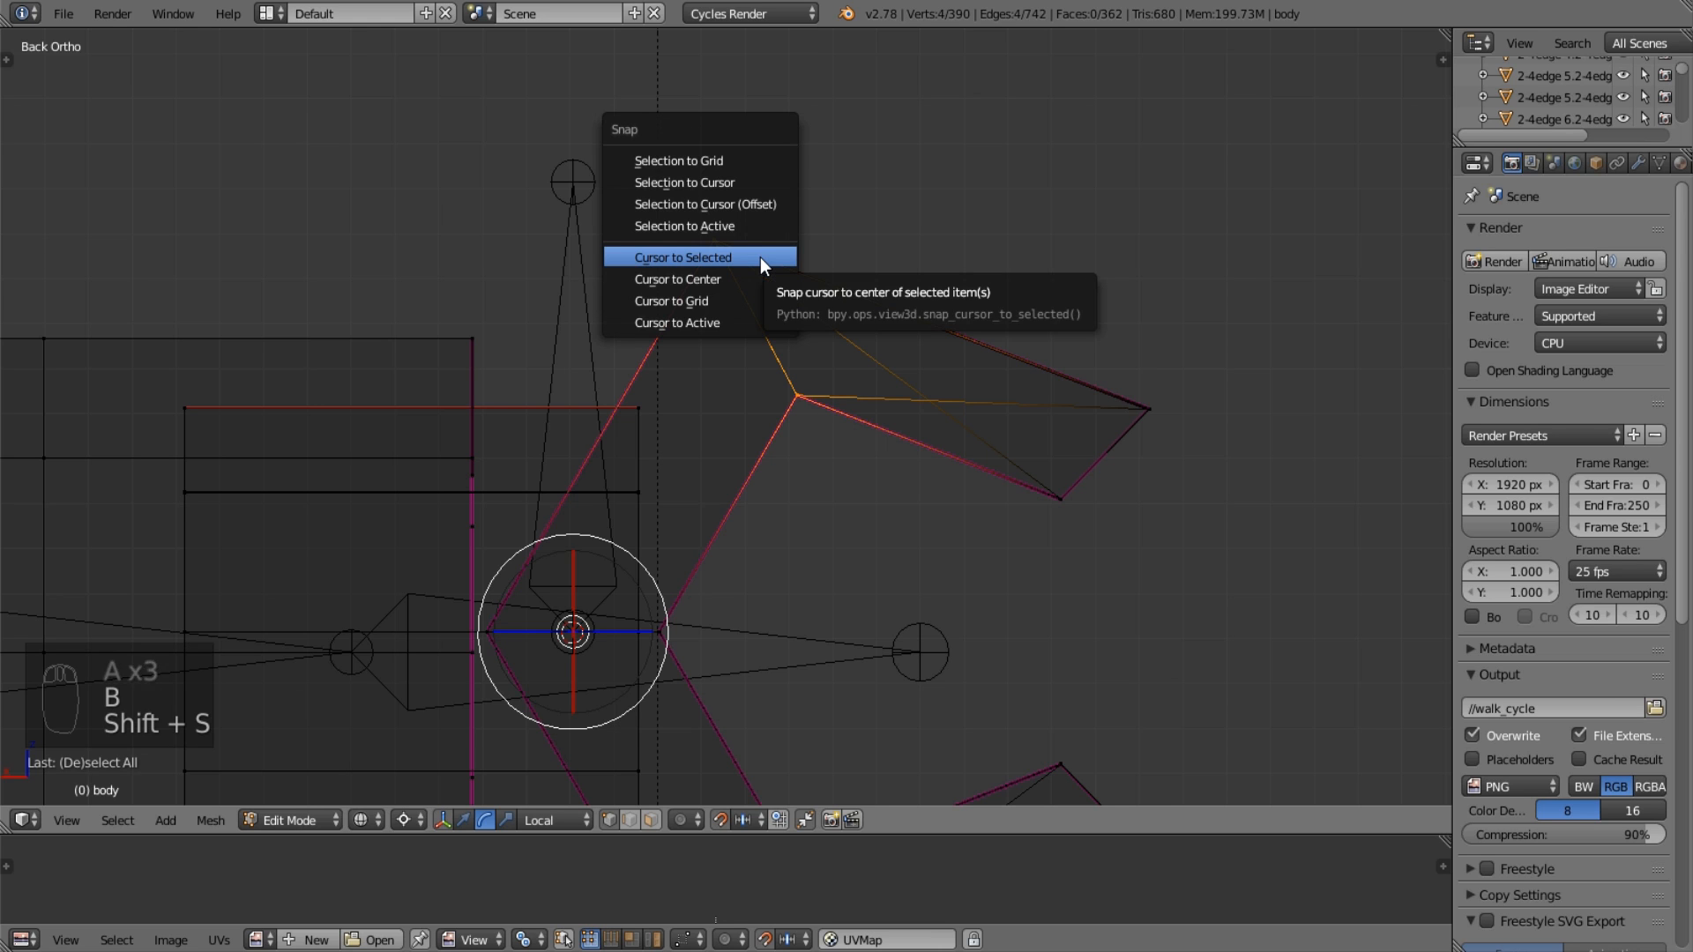
click(760, 257)
In the armature, snap the new bone's tip to the 3D cursor at the upper claw bend.
key(Tab)
right_click(564, 177)
key(Tab)
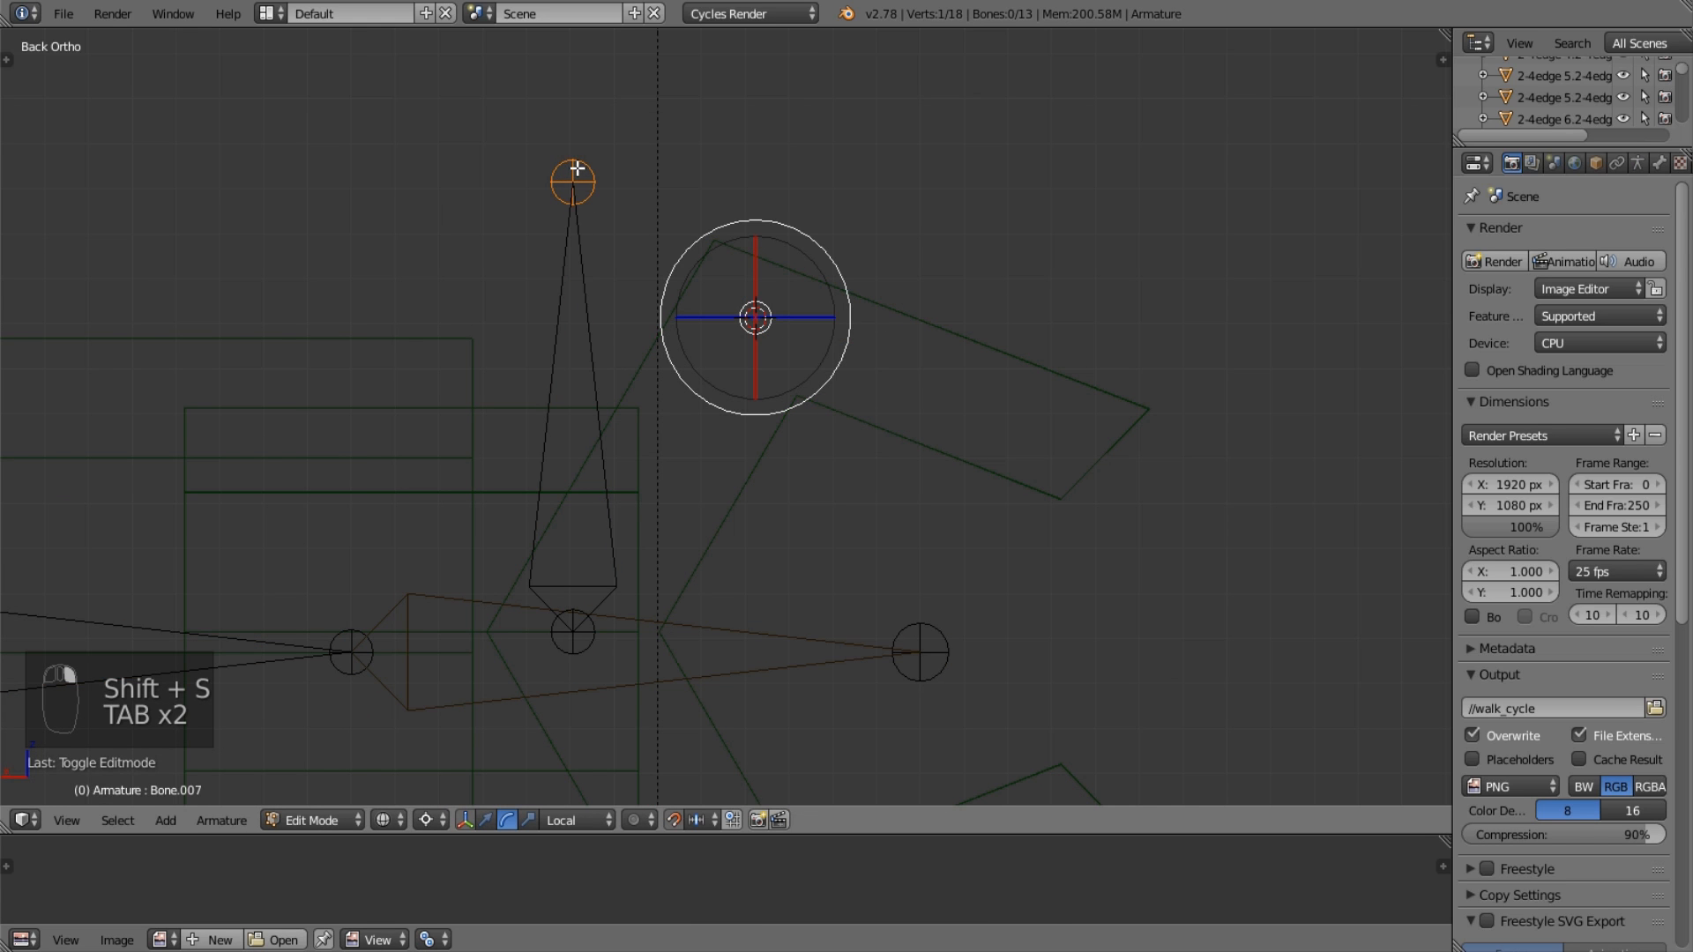
key(shift+s)
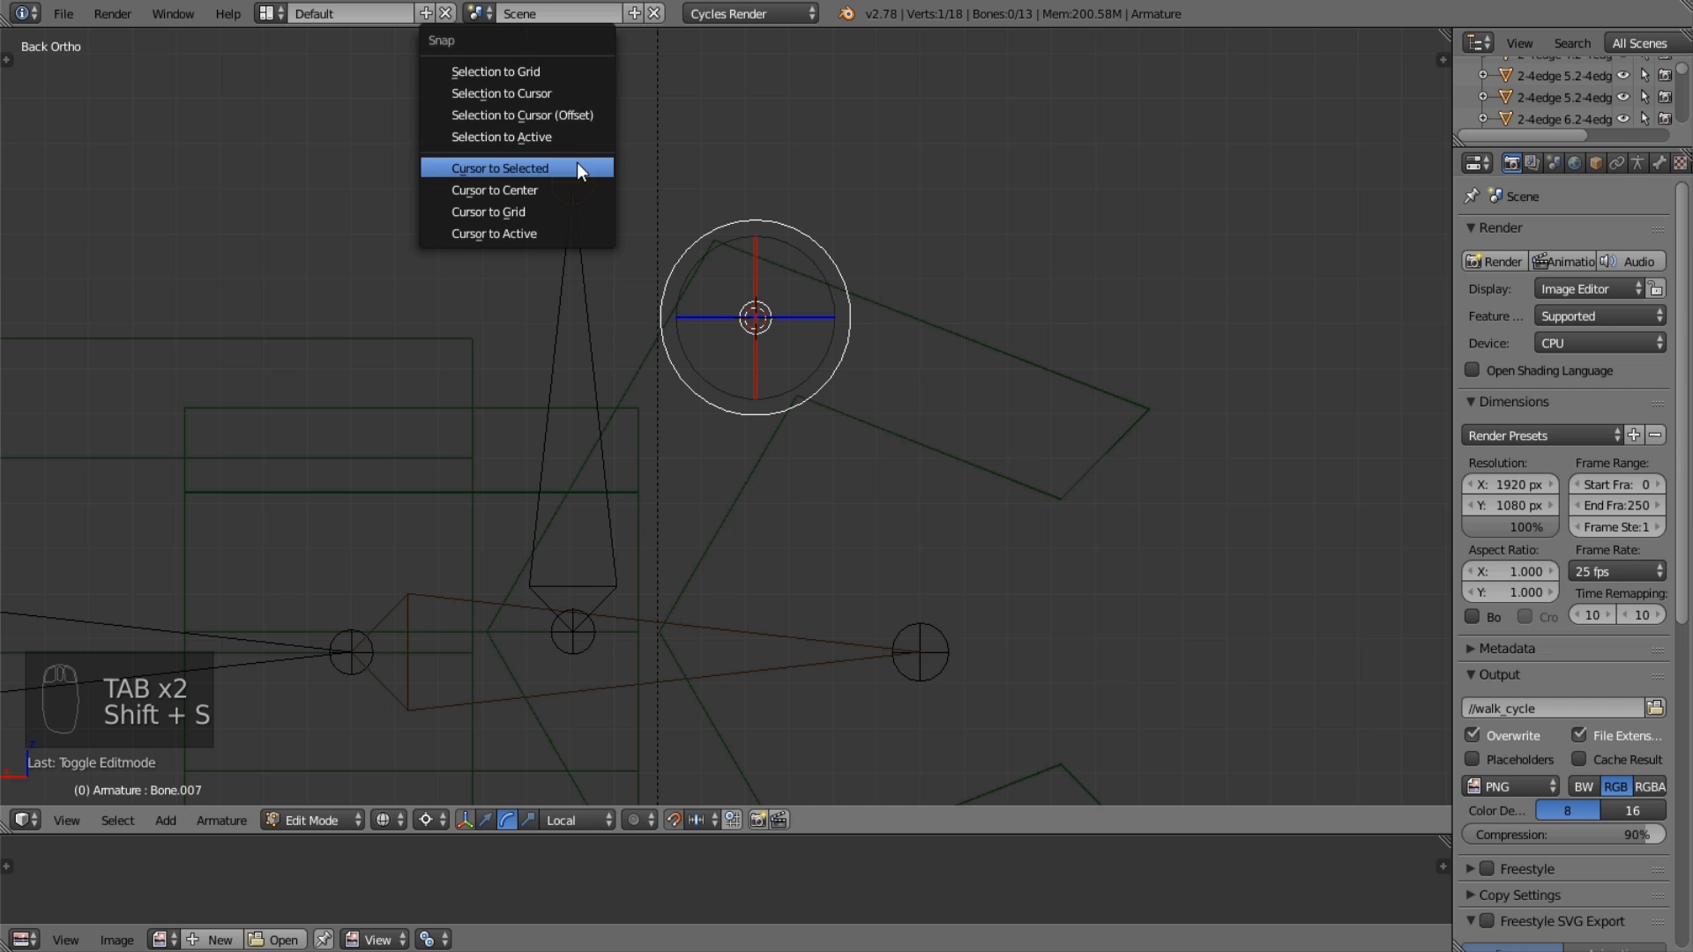
click(569, 95)
In the body mesh, select only the end vertices of the upper claw half and snap the 3D cursor to them.
key(Tab)
right_click(935, 327)
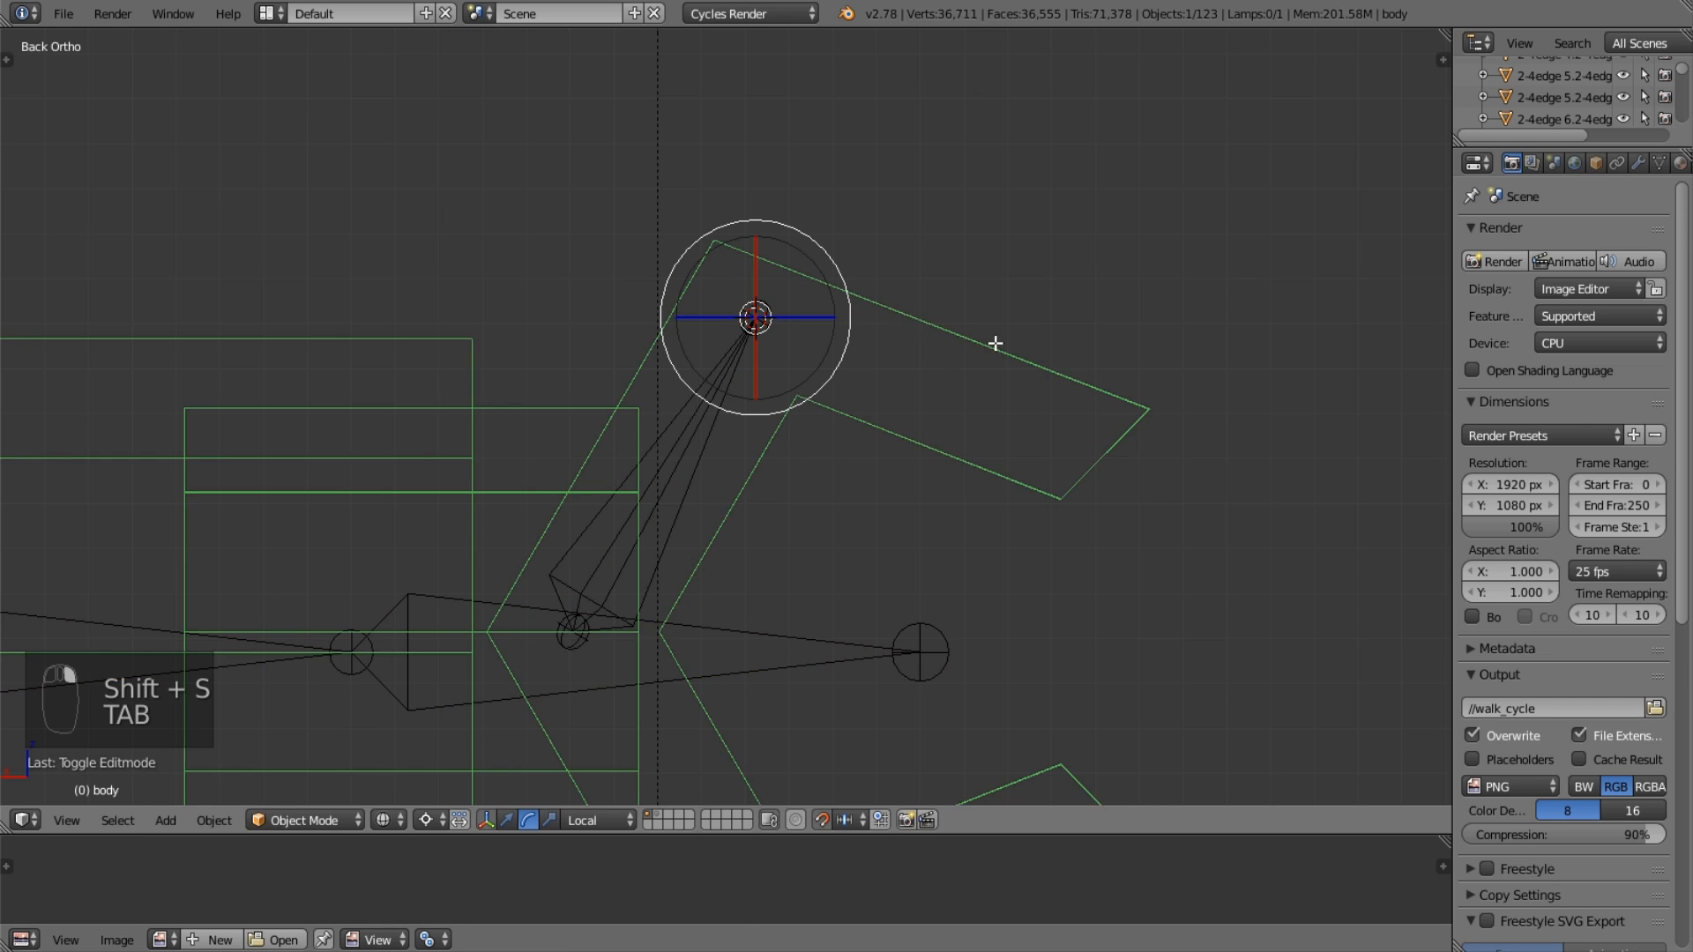
key(Tab)
key(a)
key(a)
key(a)
key(b)
drag(1097, 390, 1147, 490)
key(shift+s)
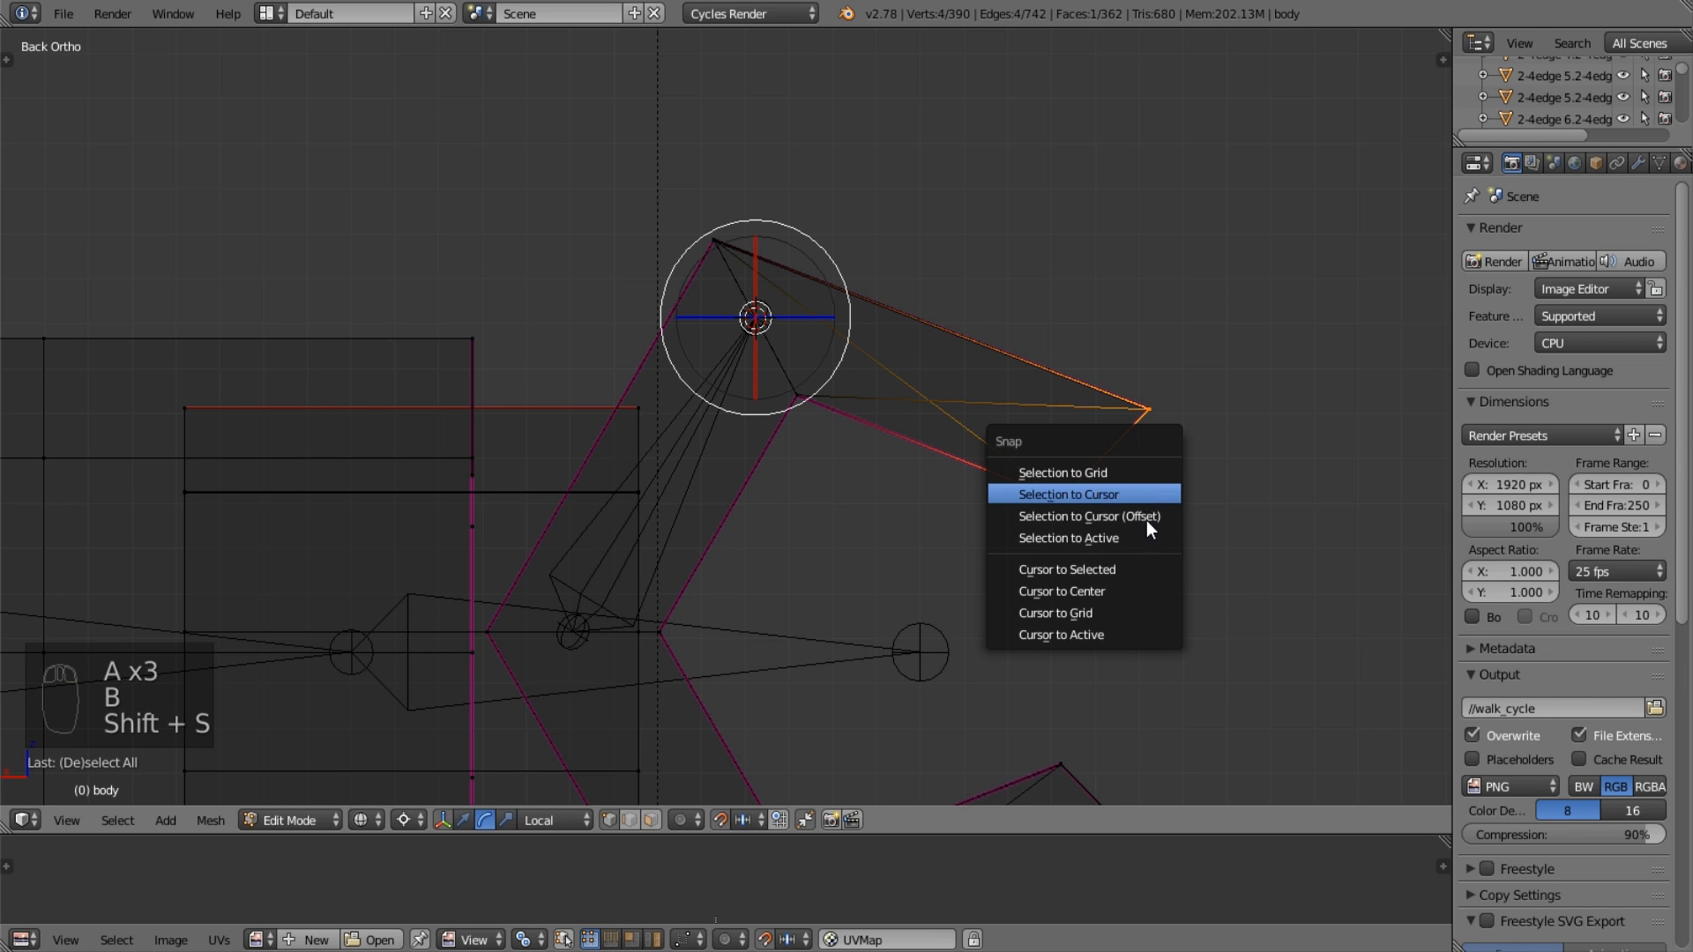
click(1067, 570)
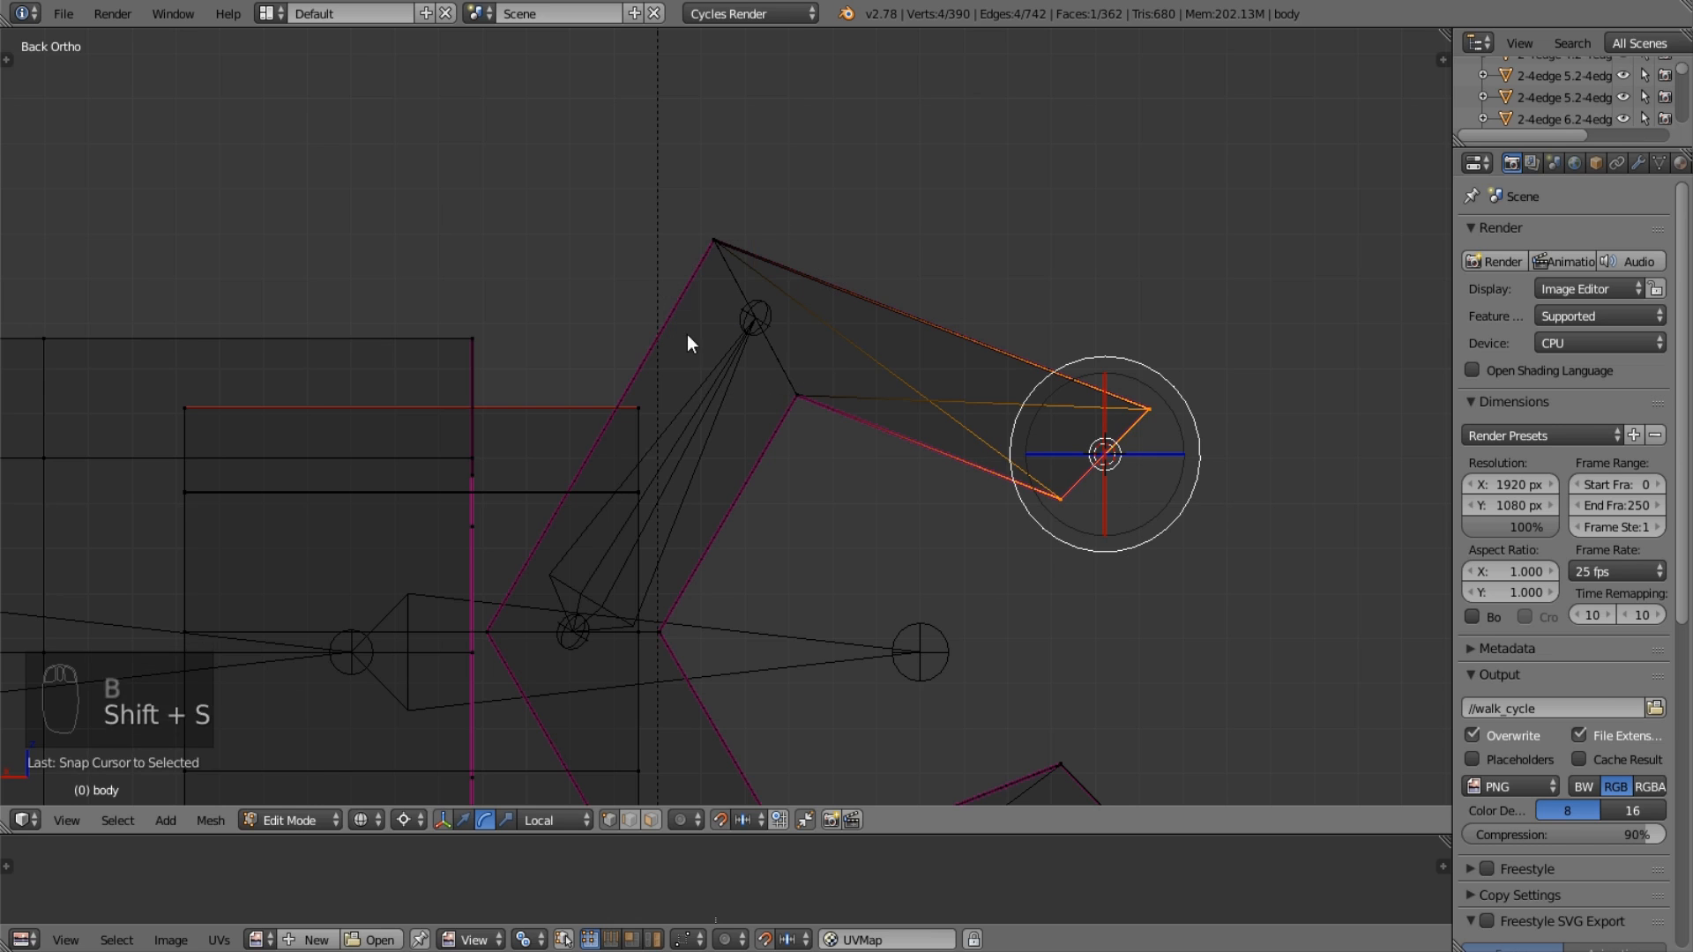
Extrude a second finger bone from the bend joint and snap its tip to the 3D cursor at the claw's end.
key(Tab)
right_click(770, 307)
key(Tab)
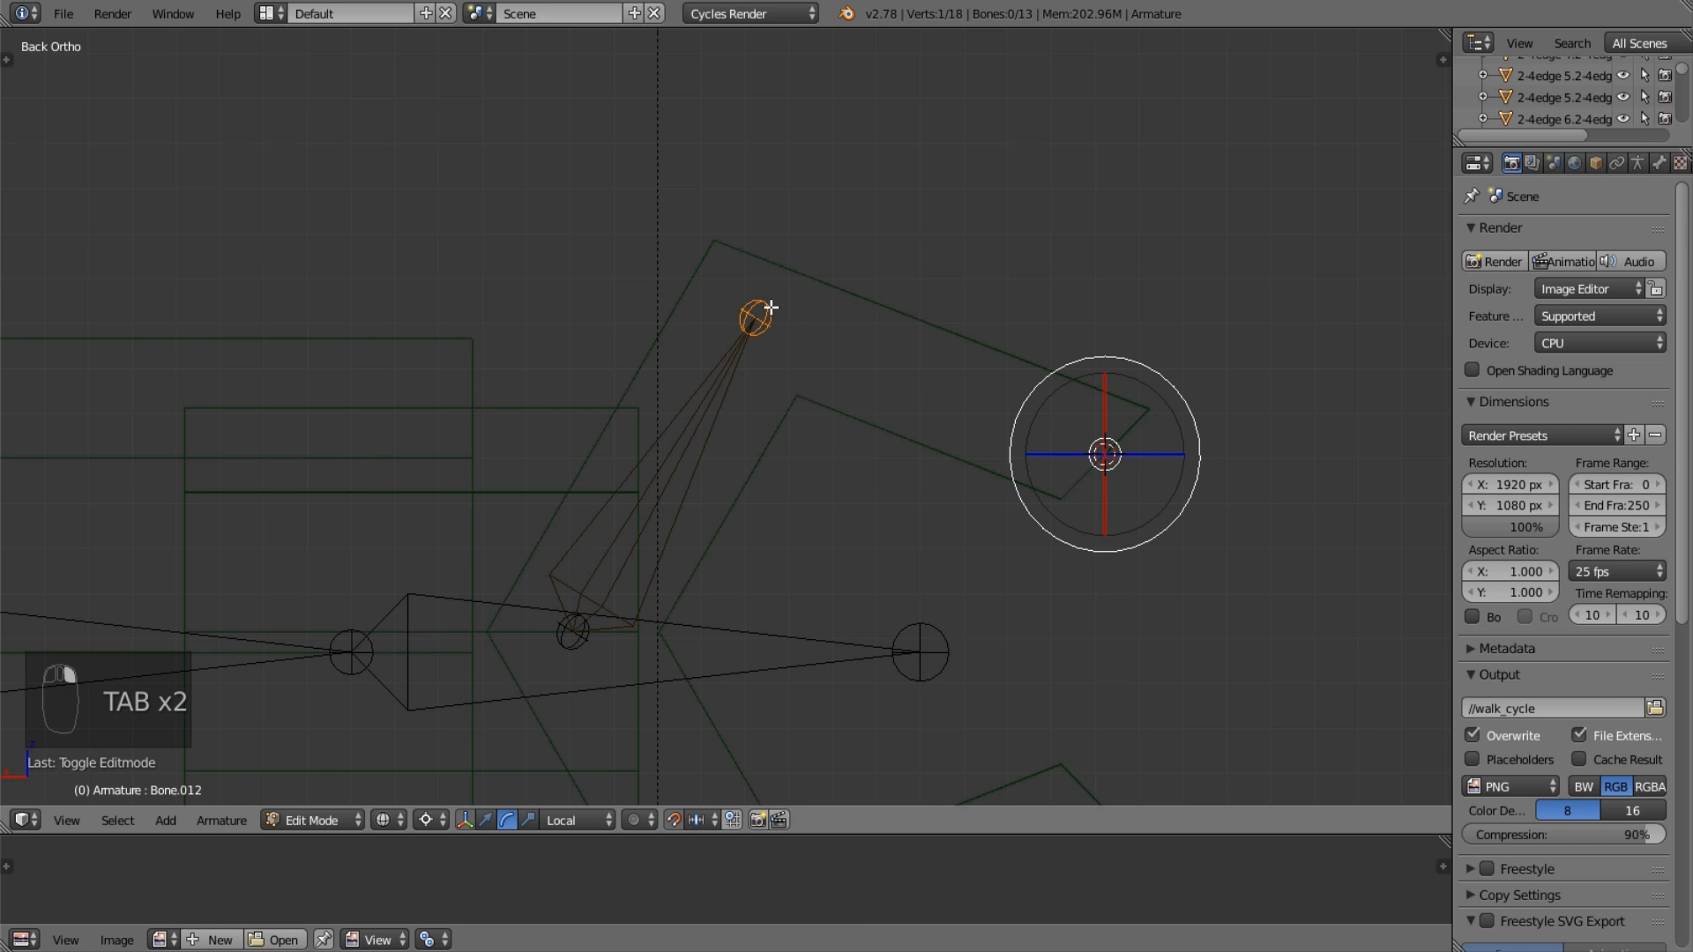
key(e)
click(773, 309)
key(shift+s)
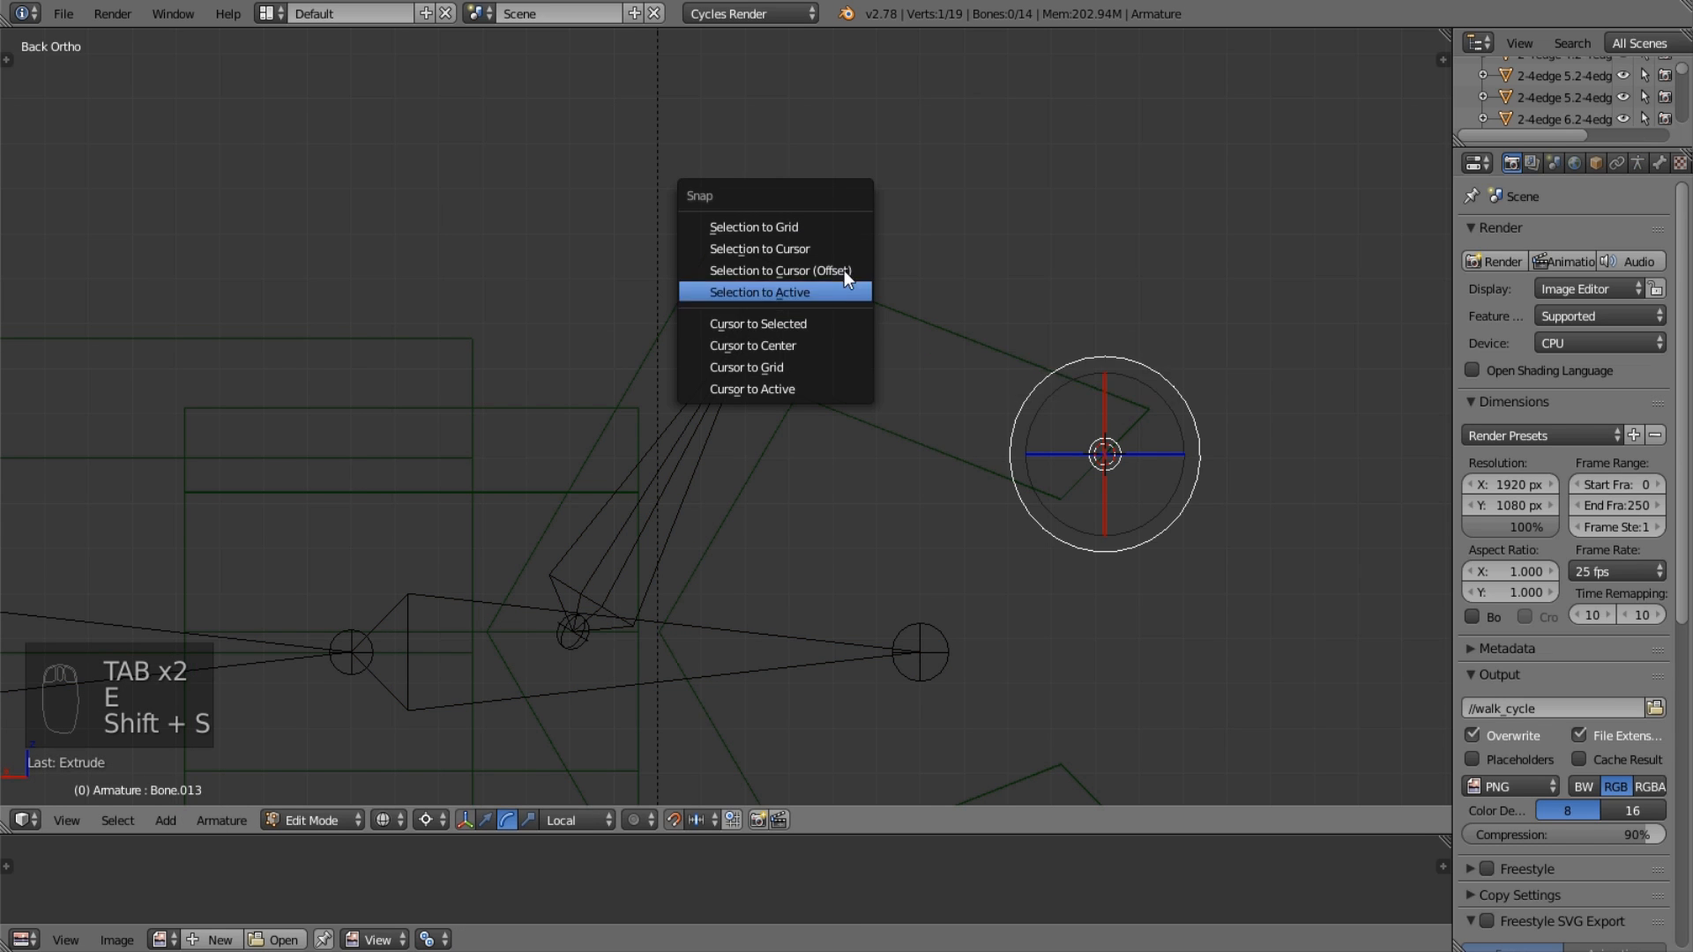
click(845, 247)
Select the two upper finger bones in armature editing and duplicate them in place.
scroll(952, 505, down, 3)
shift+middle_drag(896, 435, 830, 327)
key(Tab)
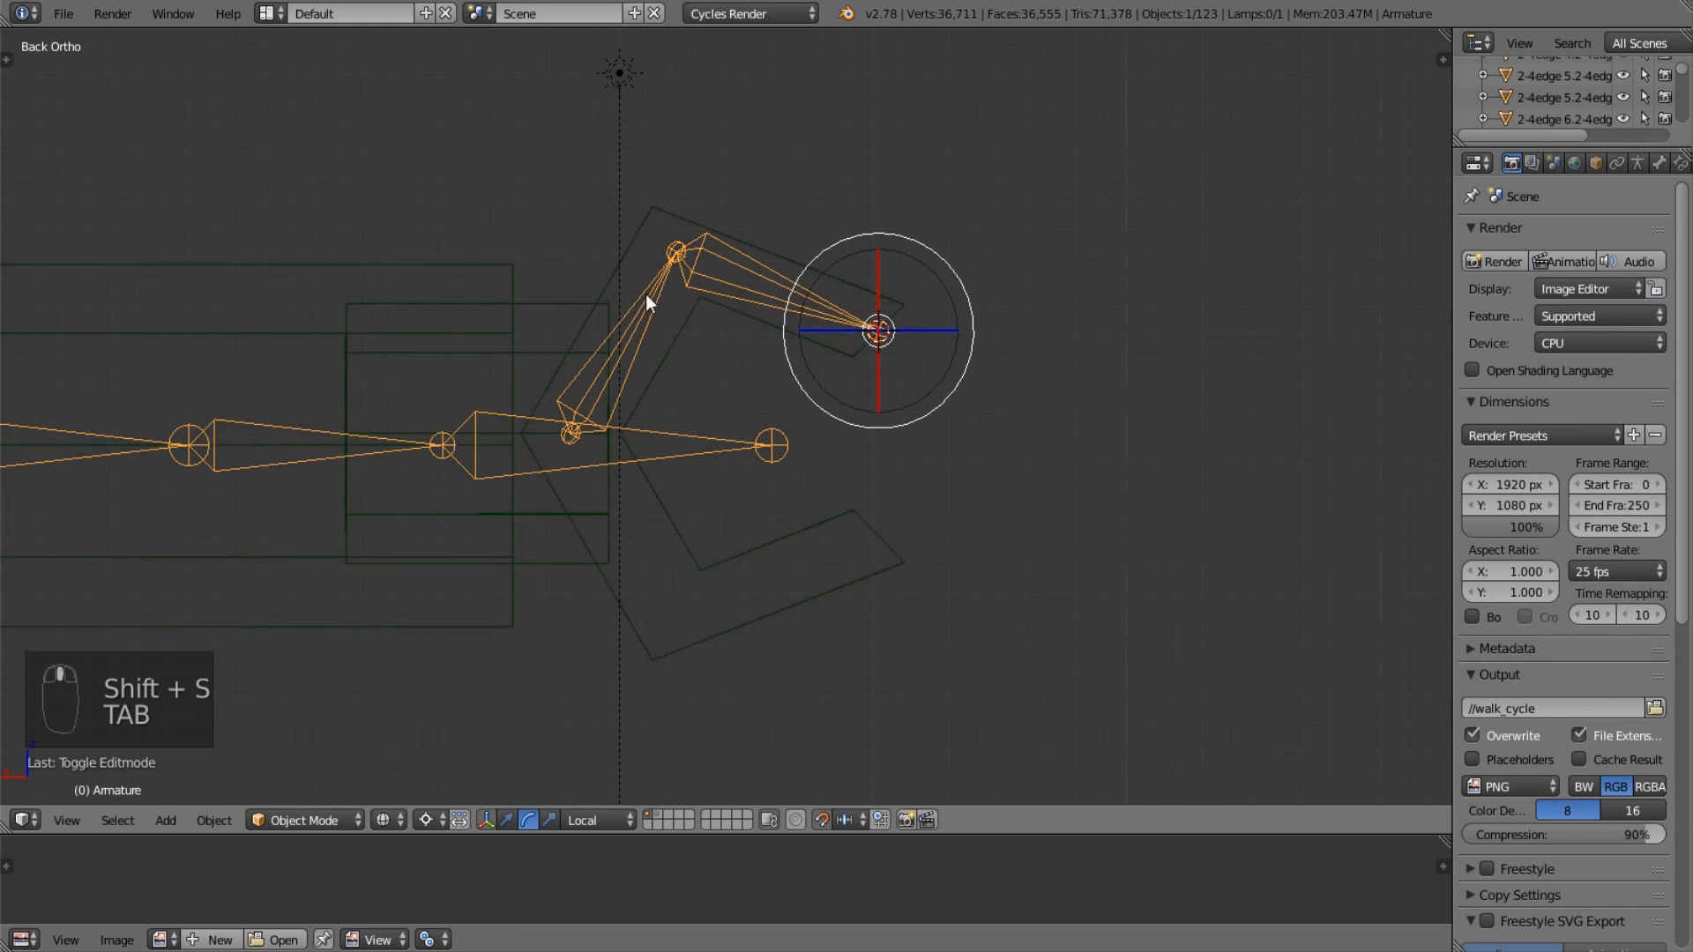
key(Tab)
right_click(666, 303)
shift+right_click(744, 288)
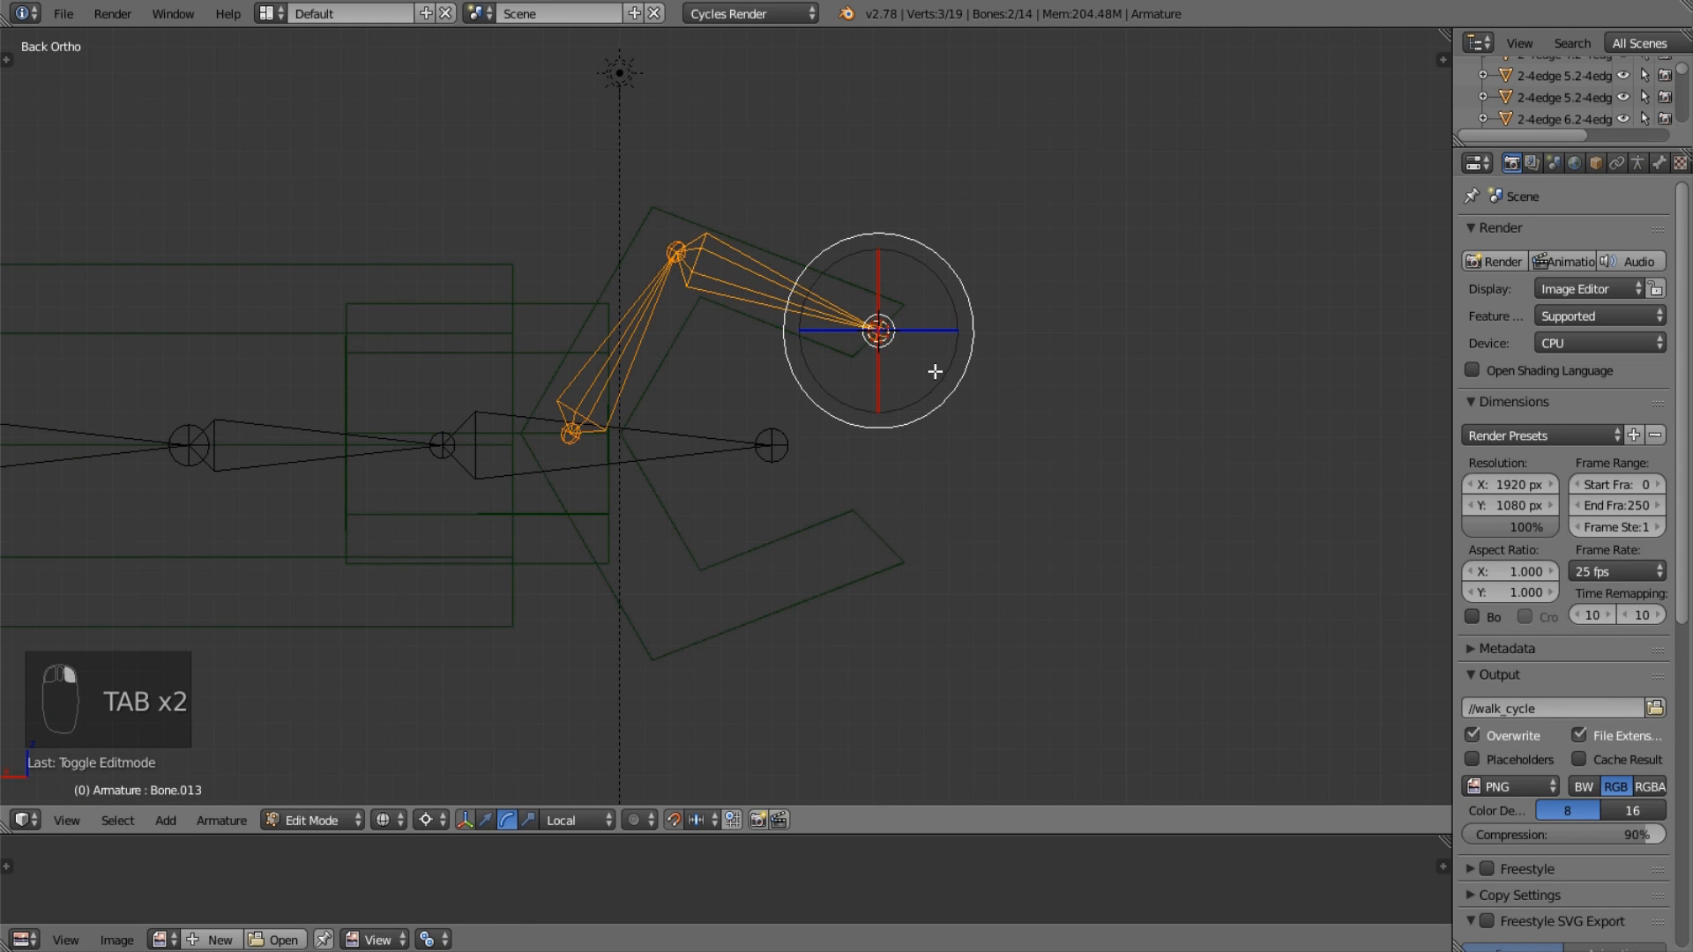
key(shift+d)
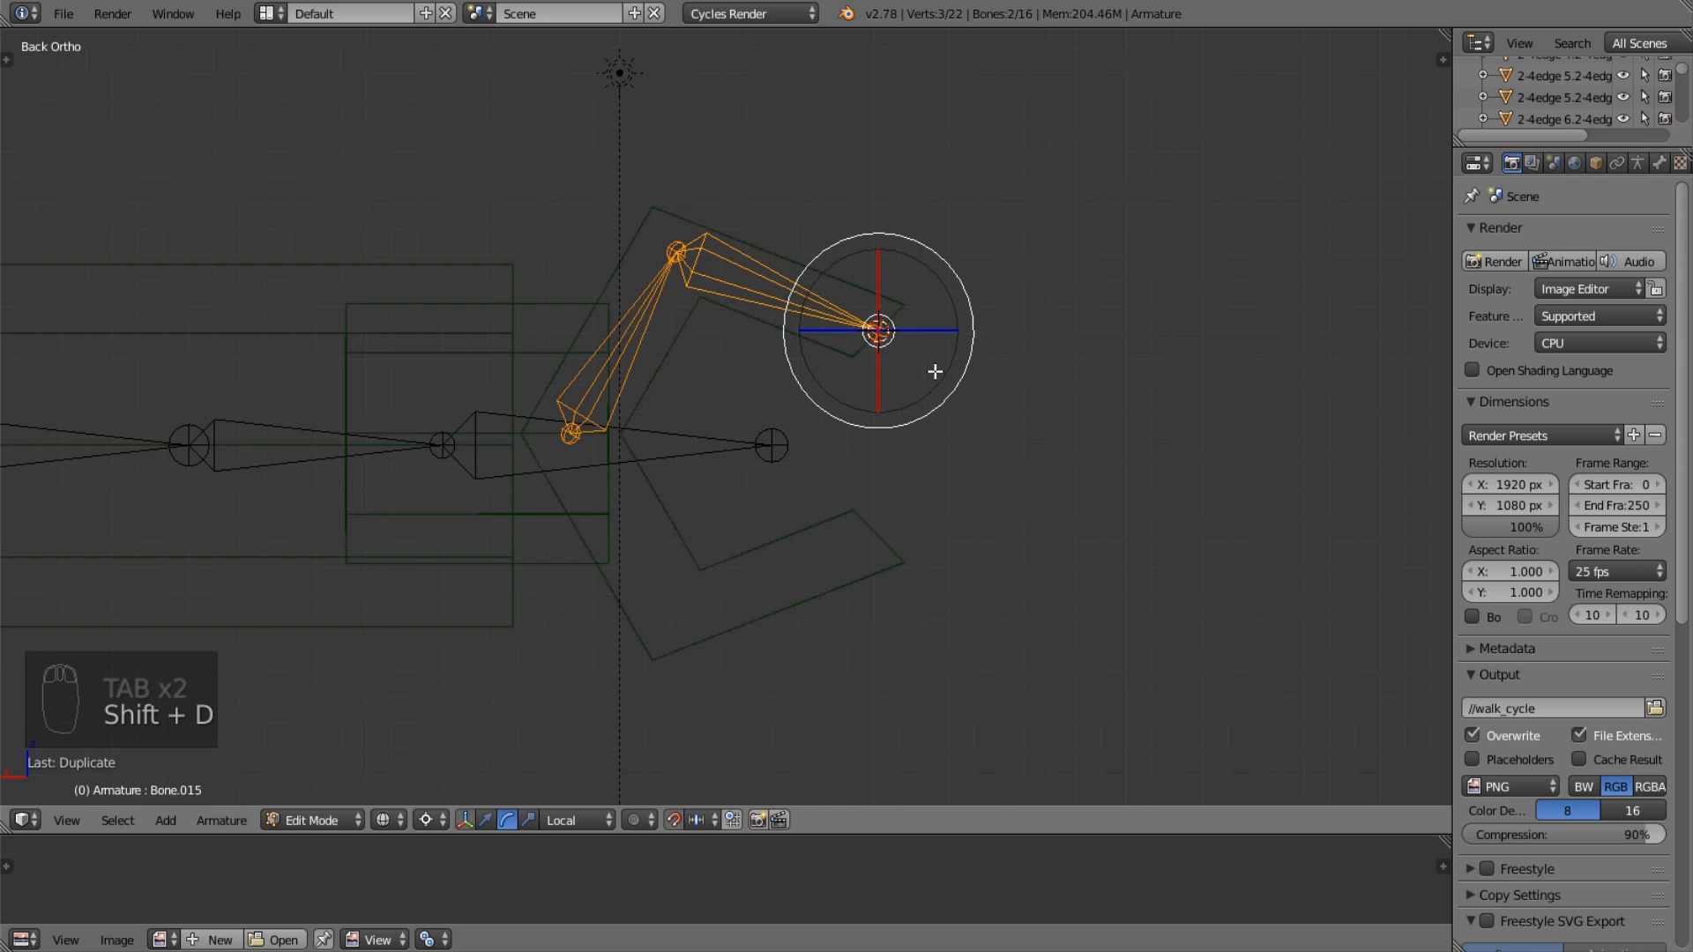
Snap the 3D cursor to the scene centre.
key(ctrl+m)
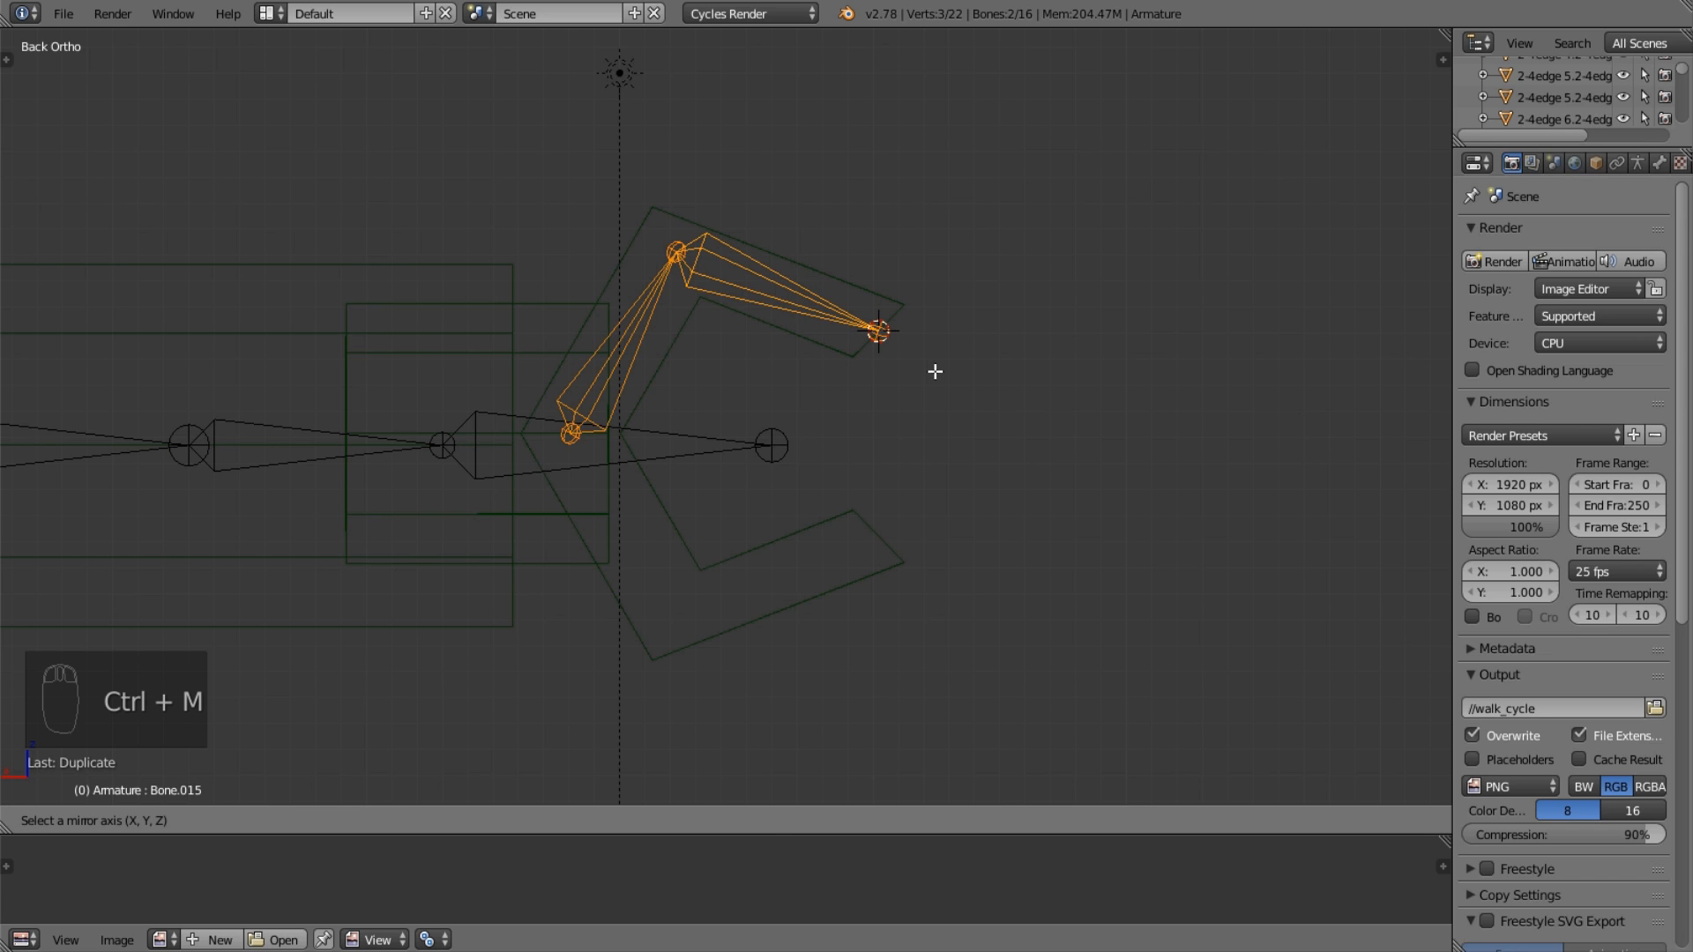
right_click(935, 372)
key(shift+s)
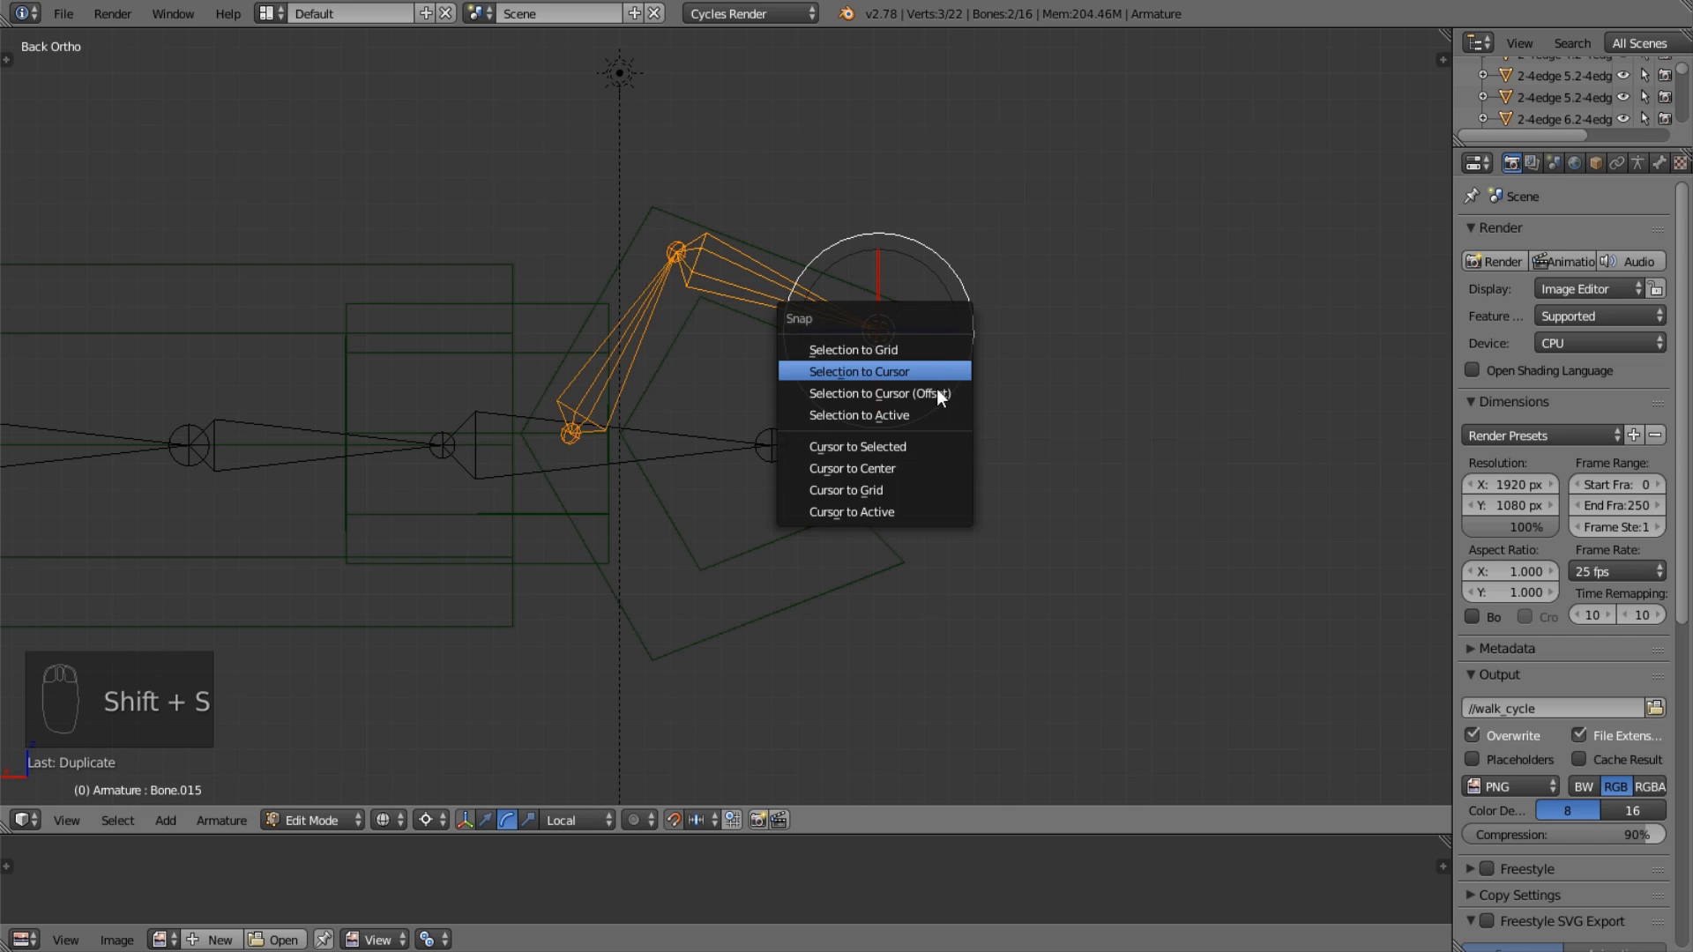
click(935, 469)
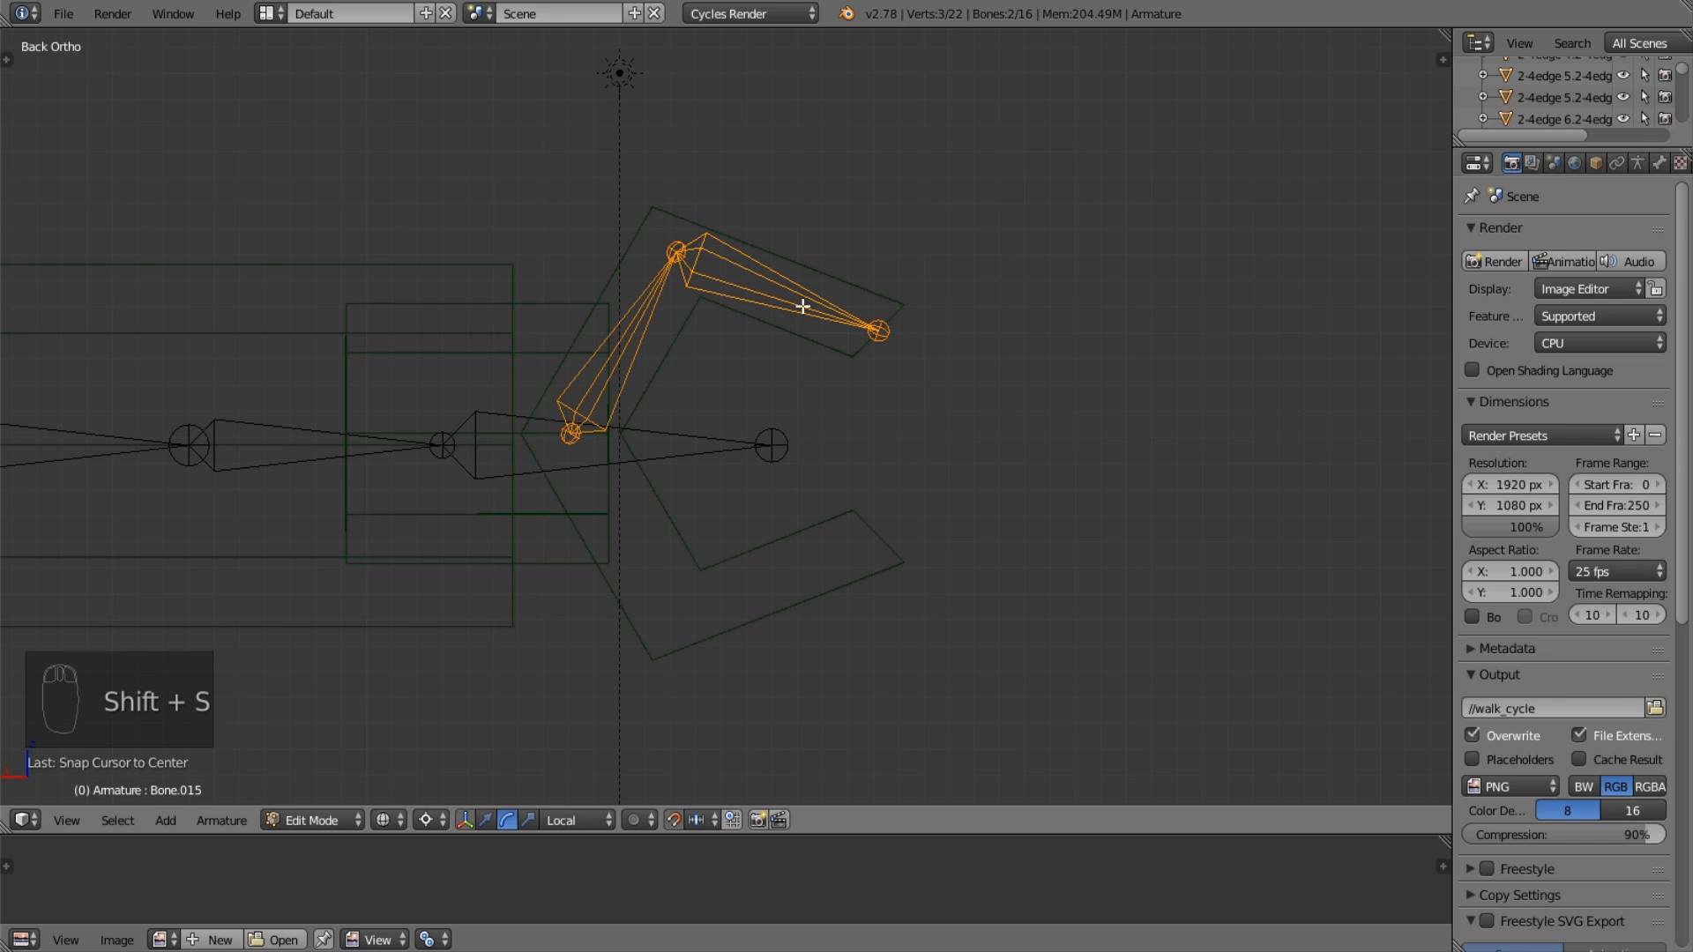
Snap the 3D cursor to the base joint of the duplicated finger bones.
right_click(573, 433)
key(shift+s)
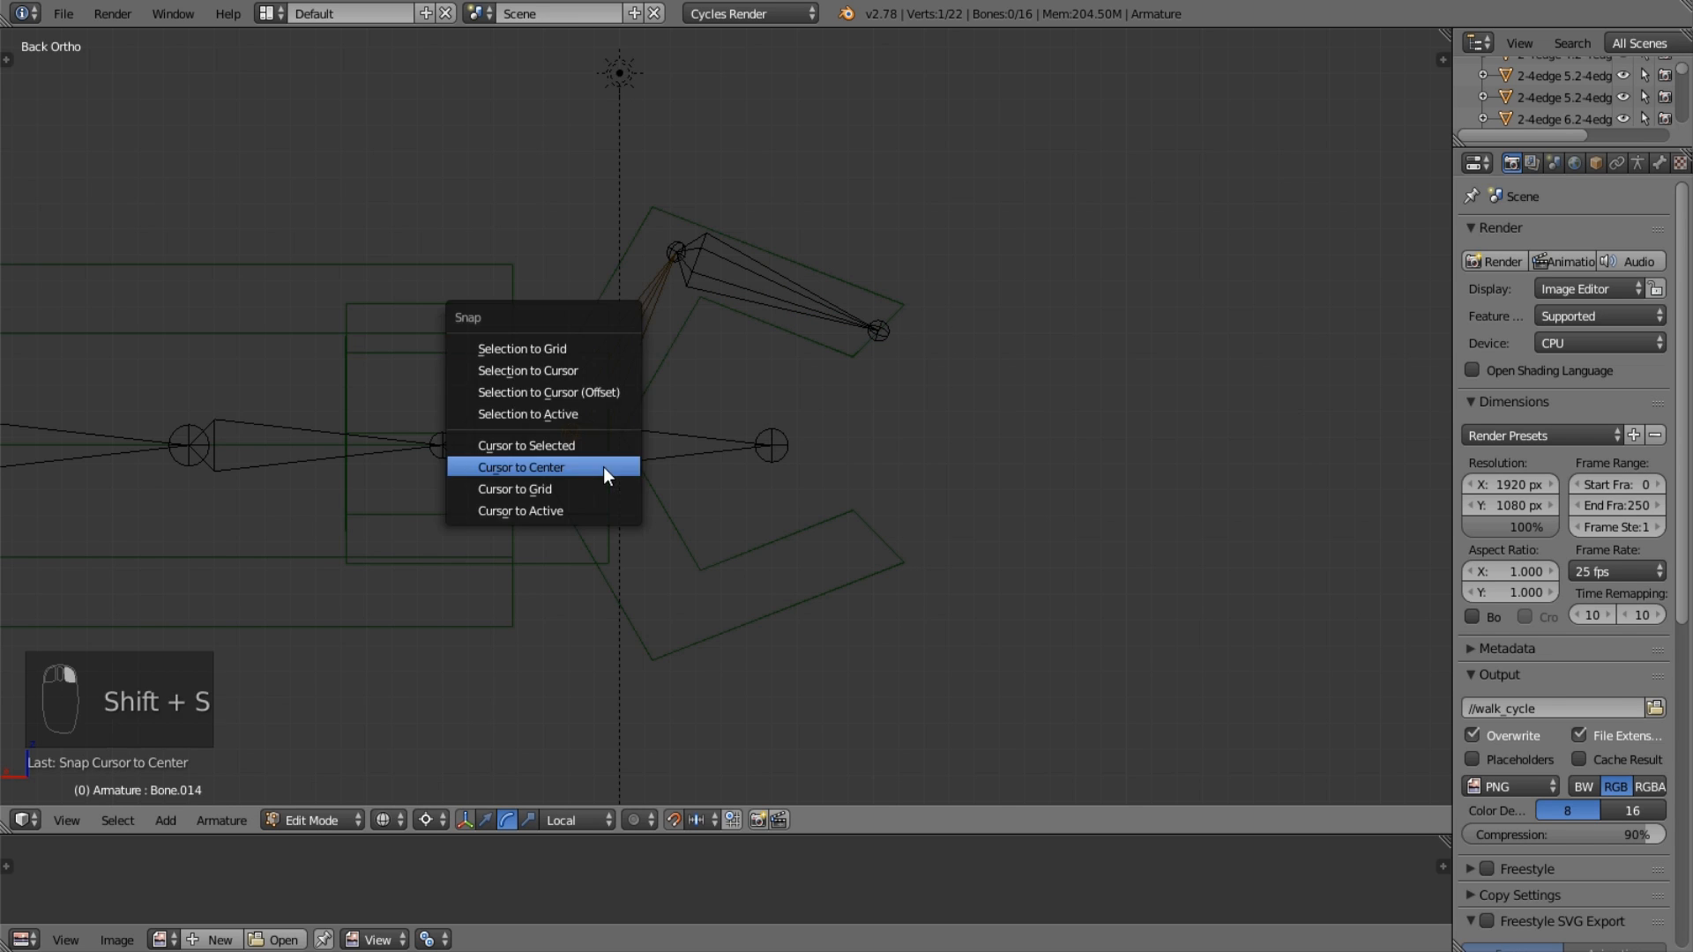
click(607, 446)
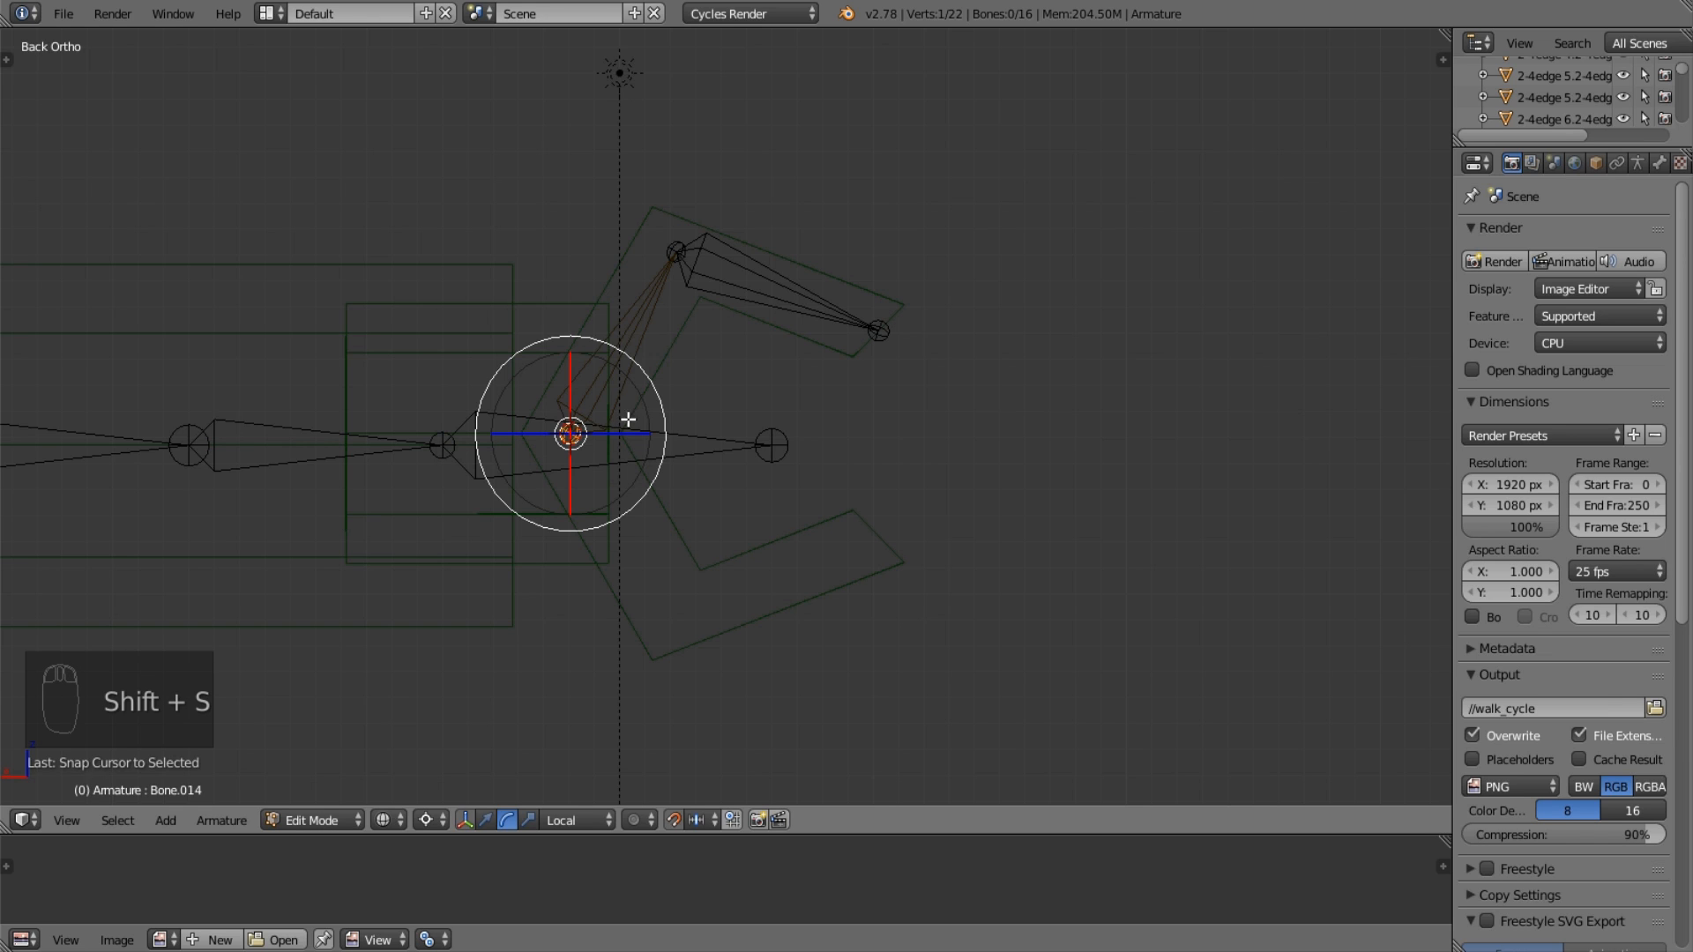
Select the two duplicated finger bones and mirror them vertically about the 3D cursor into the lower claw half.
right_click(655, 329)
shift+right_click(747, 278)
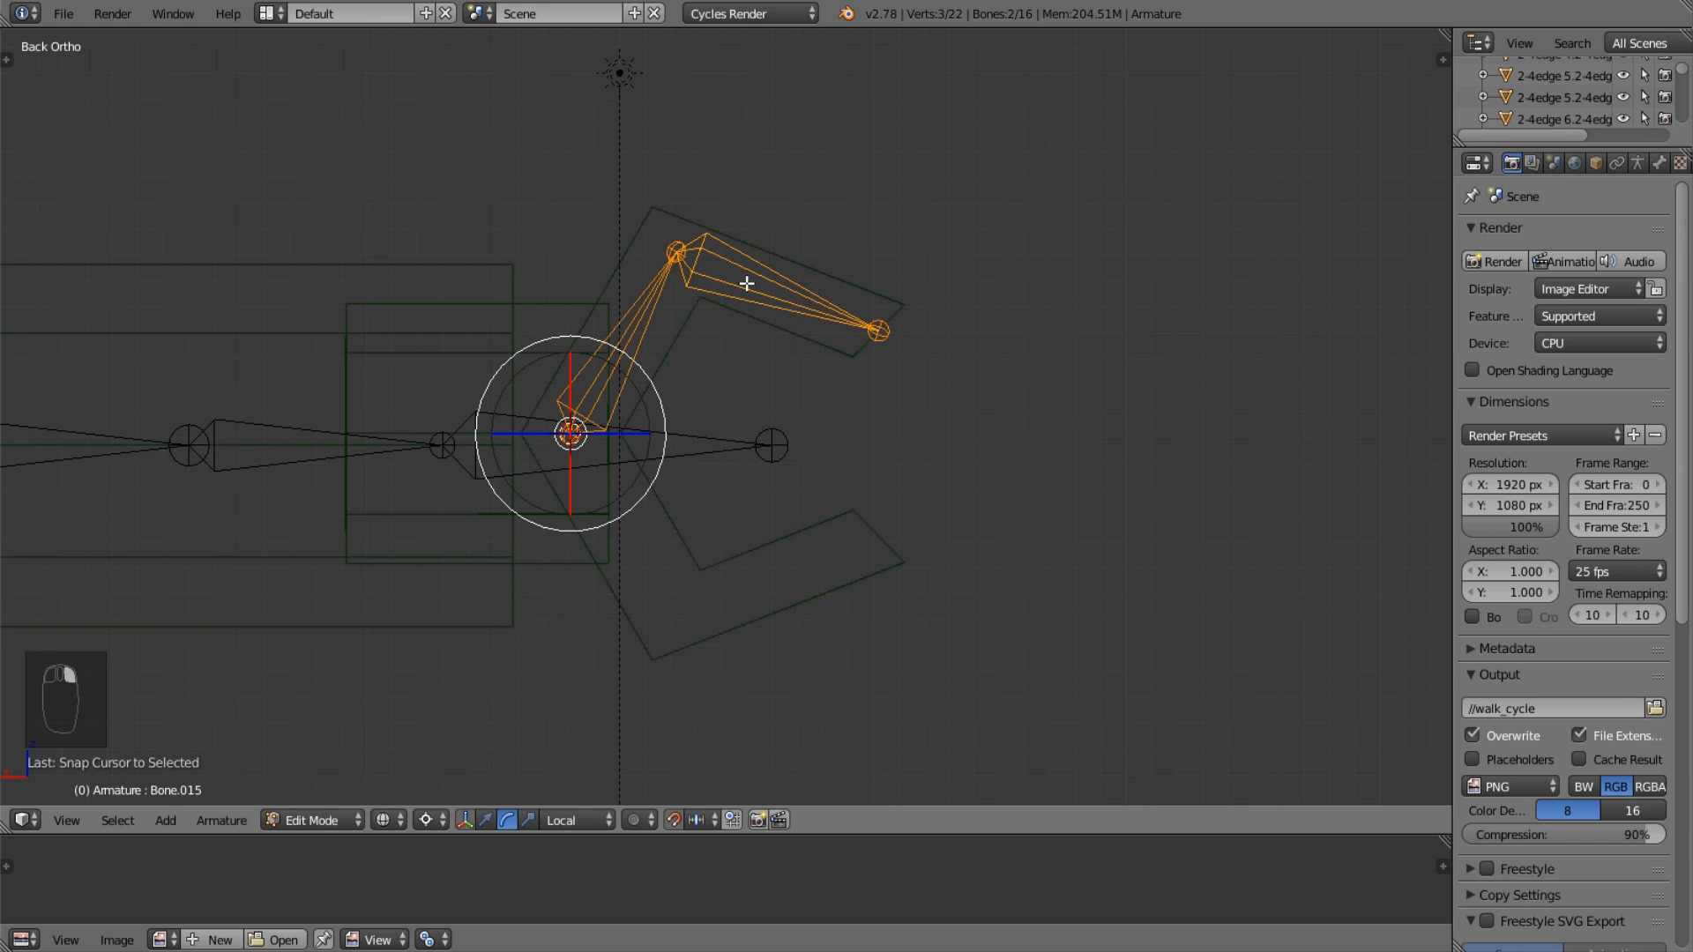
key(g)
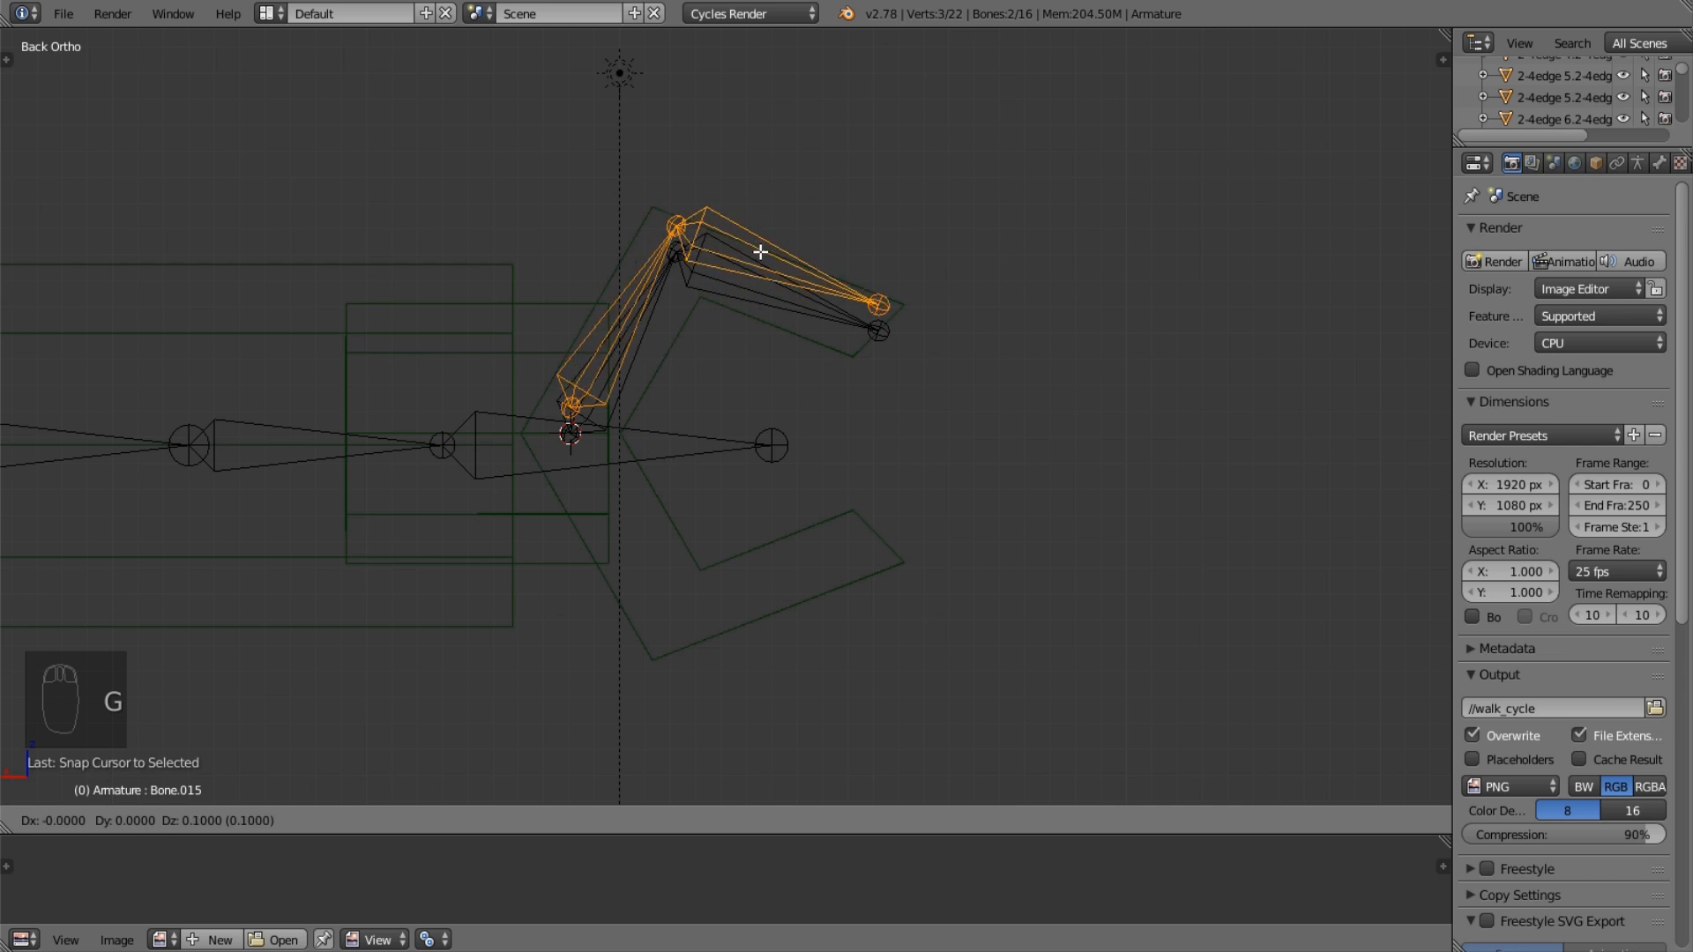
right_click(758, 260)
scroll(796, 370, up, 1)
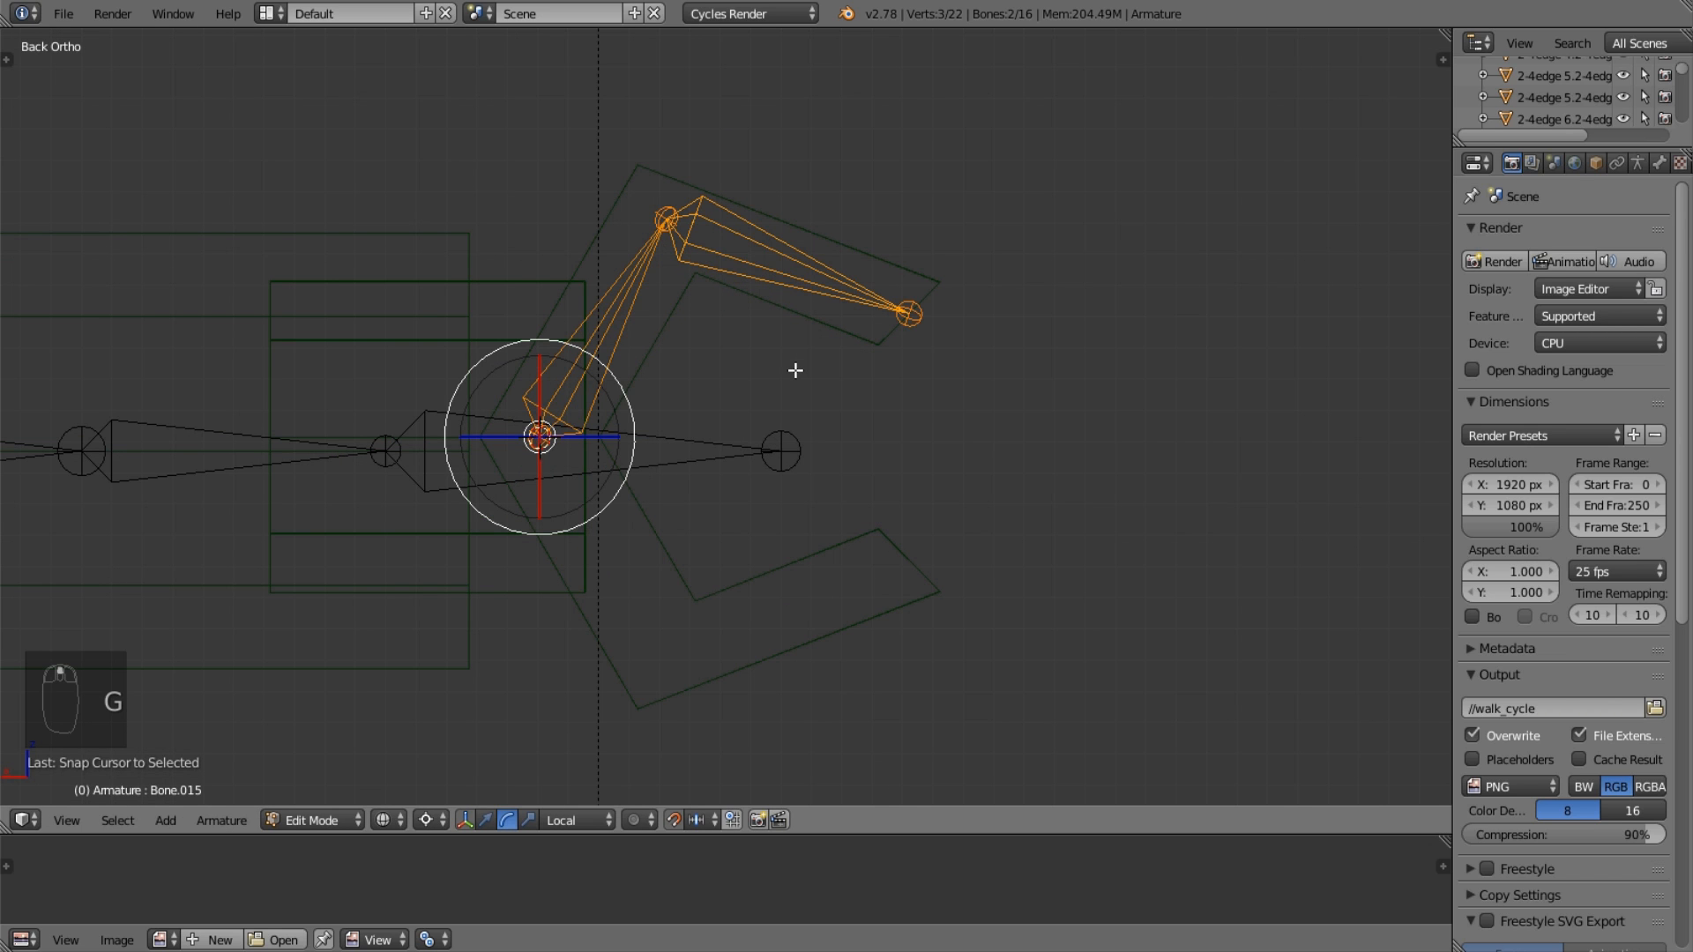
key(ctrl+m)
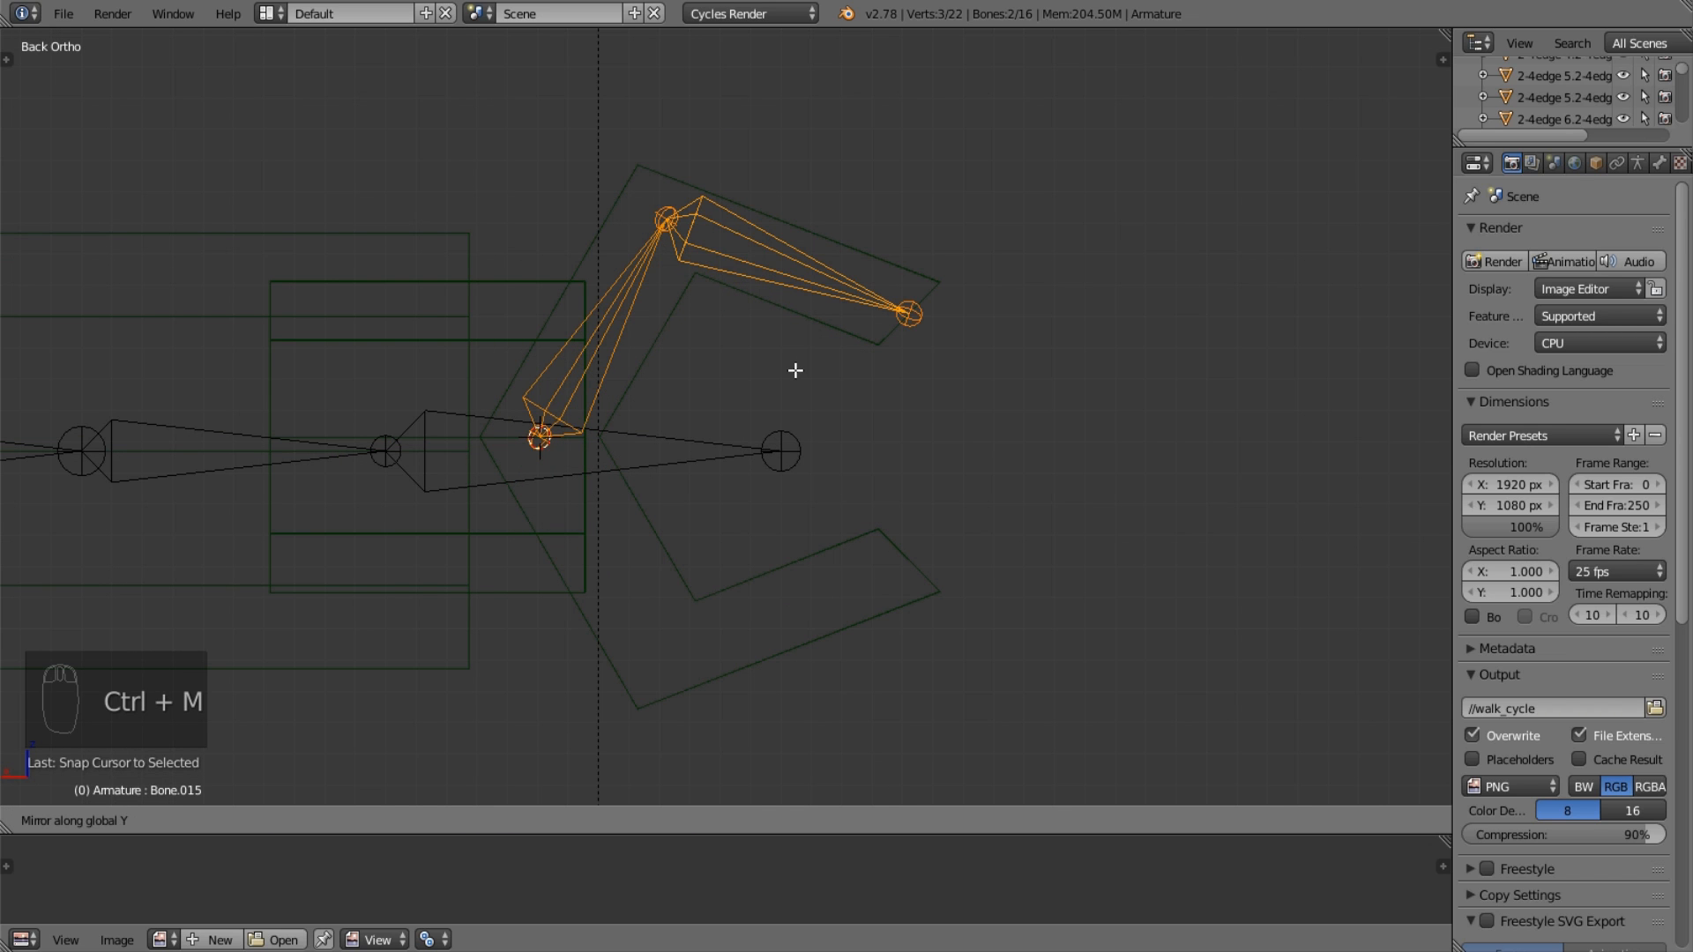
click(795, 370)
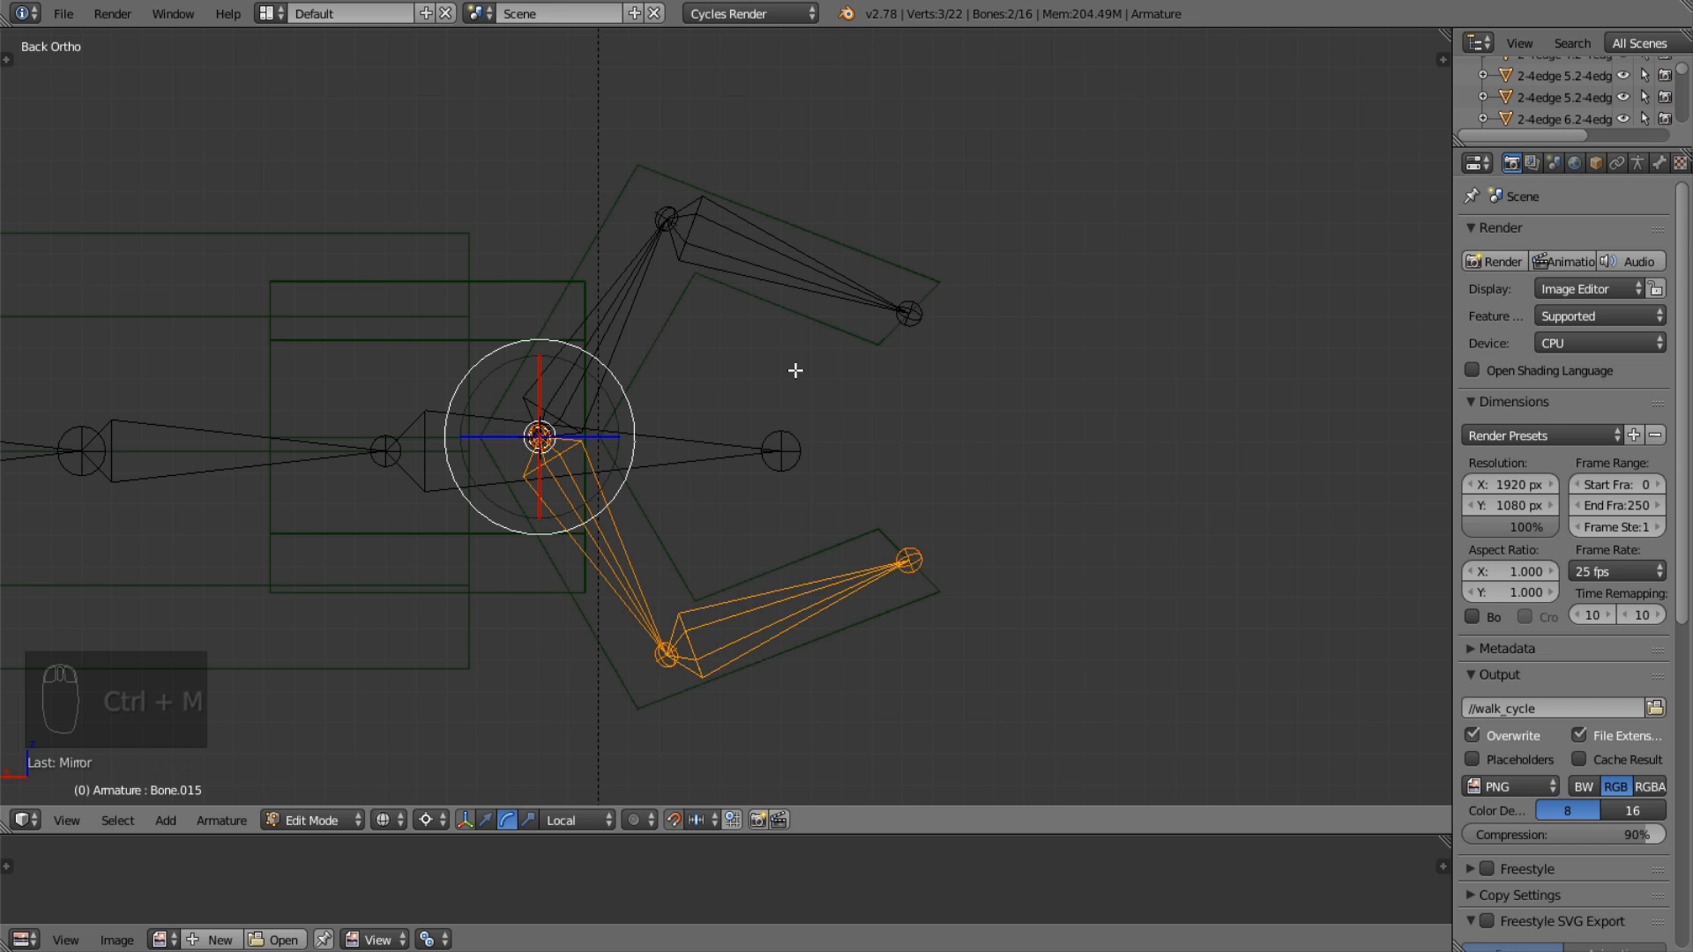
Leave armature editing and deselect all objects.
mouse_move(795, 370)
middle_down()
mouse_move(568, 408)
mouse_move(791, 372)
mouse_move(823, 392)
mouse_move(747, 425)
mouse_move(819, 436)
mouse_move(767, 377)
mouse_move(735, 391)
middle_up()
key(Tab)
key(KP_5)
key(z)
key(Tab)
key(Tab)
key(z)
key(a)
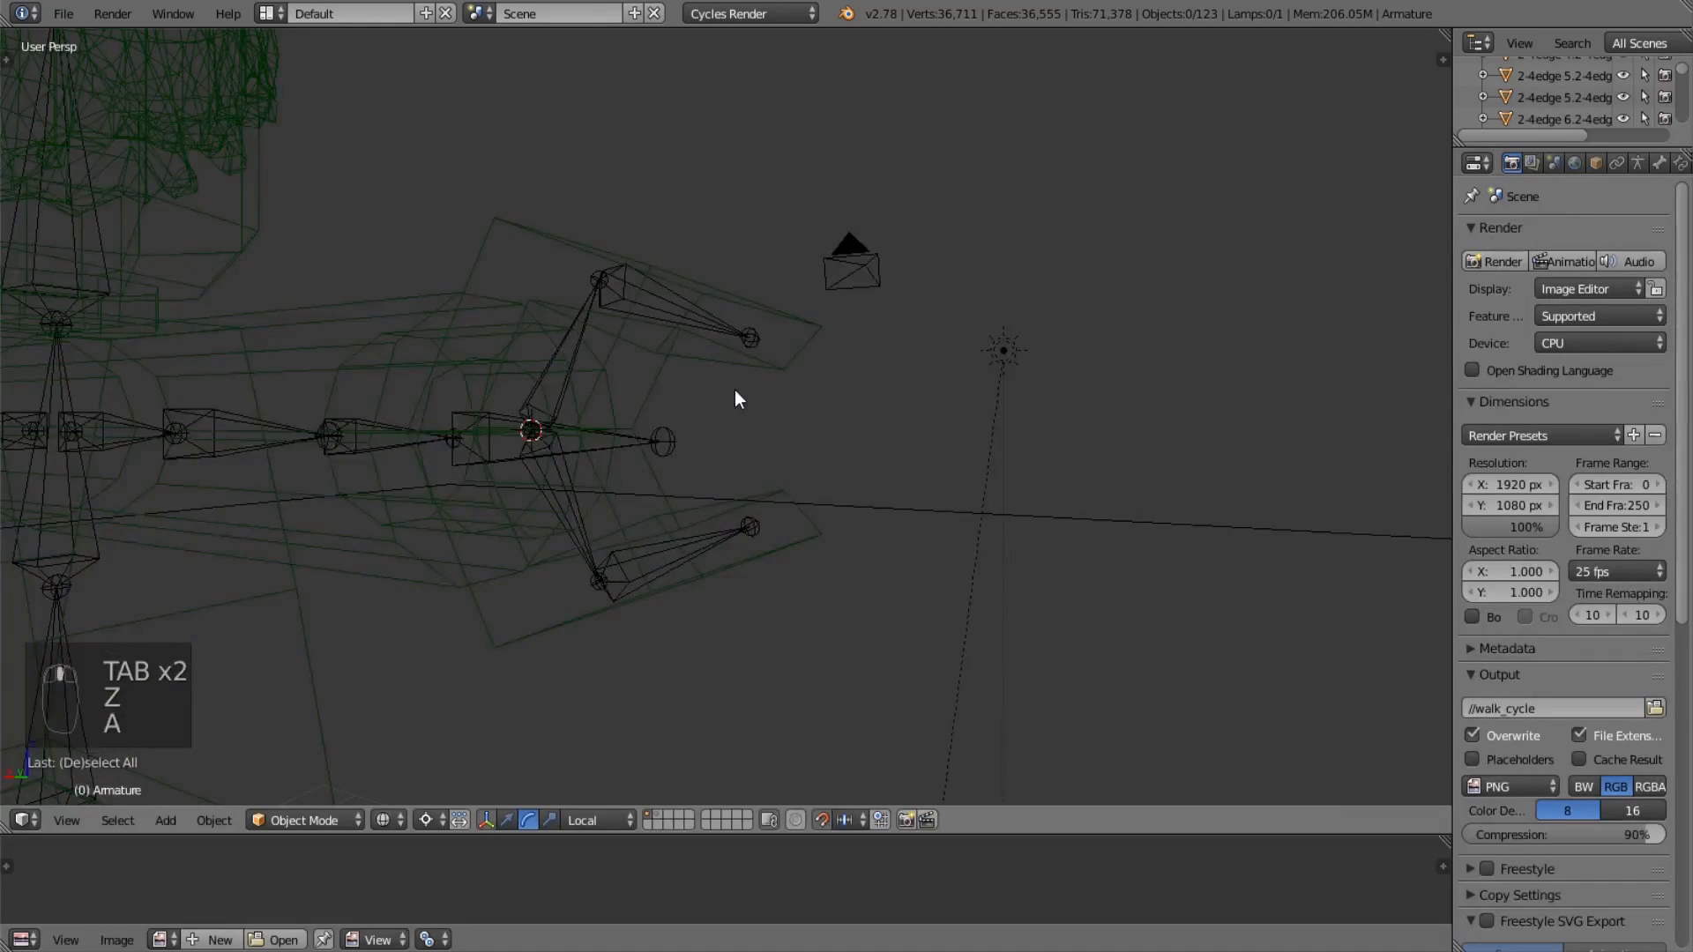
Select the armature, return to editing its bones and show the bone properties of the outer upper finger bone.
key(KP_3)
key(KP_1)
key(KP_5)
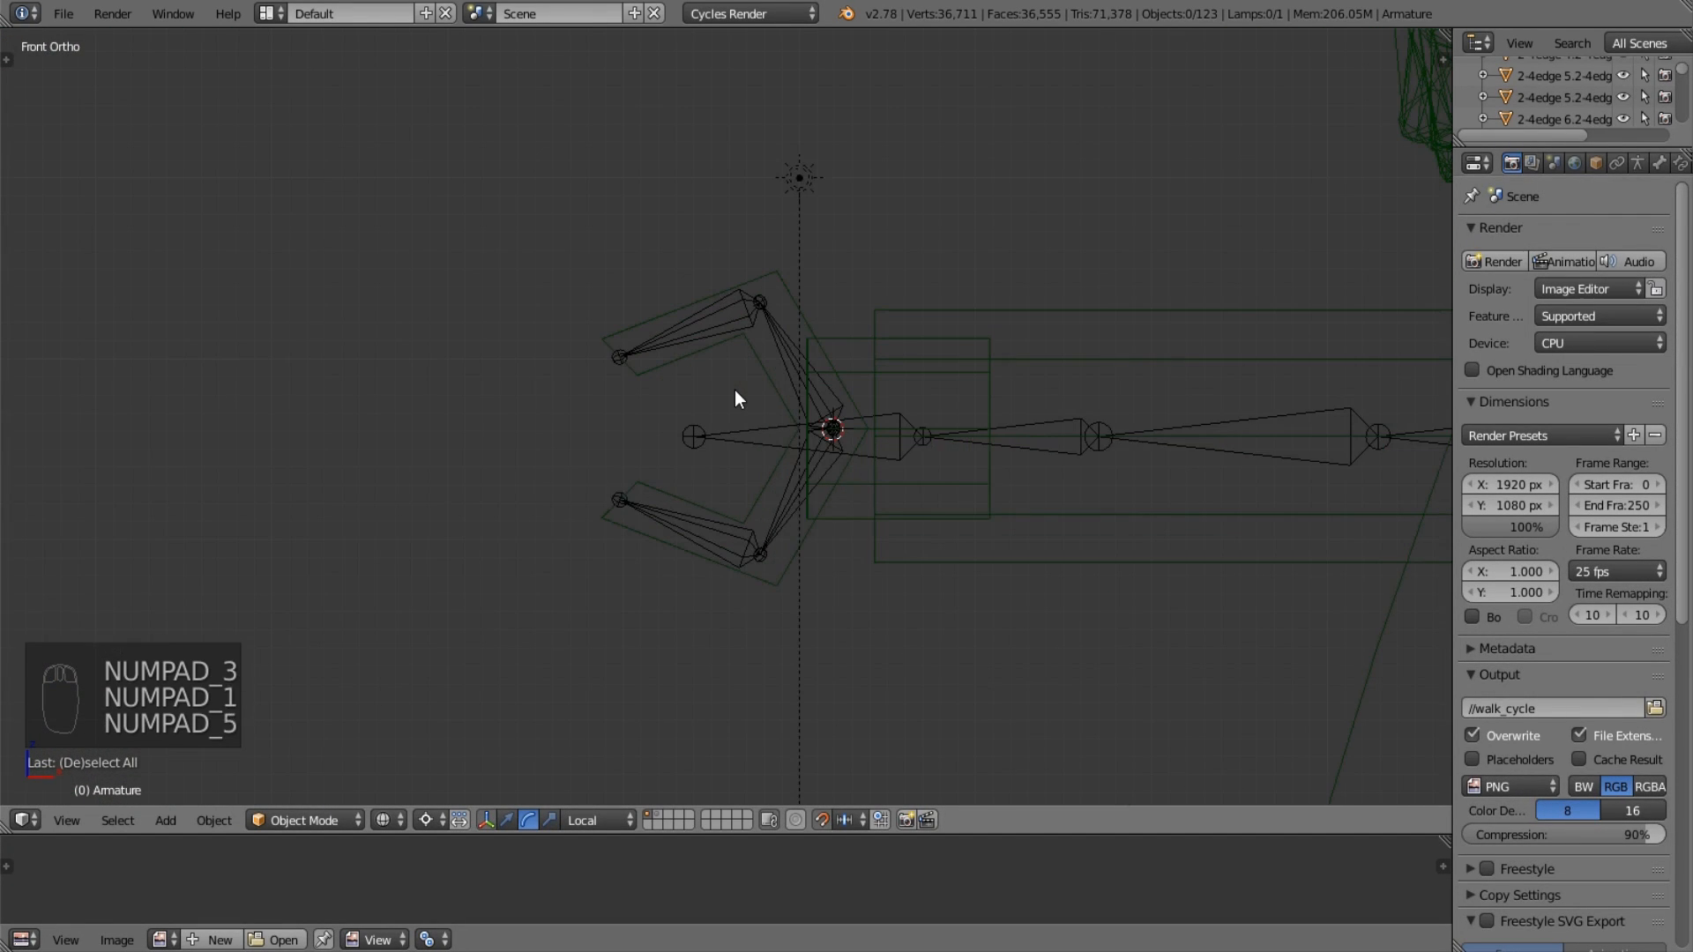
key(KP_1)
scroll(739, 398, up, 1)
scroll(739, 399, up, 4)
right_click(679, 194)
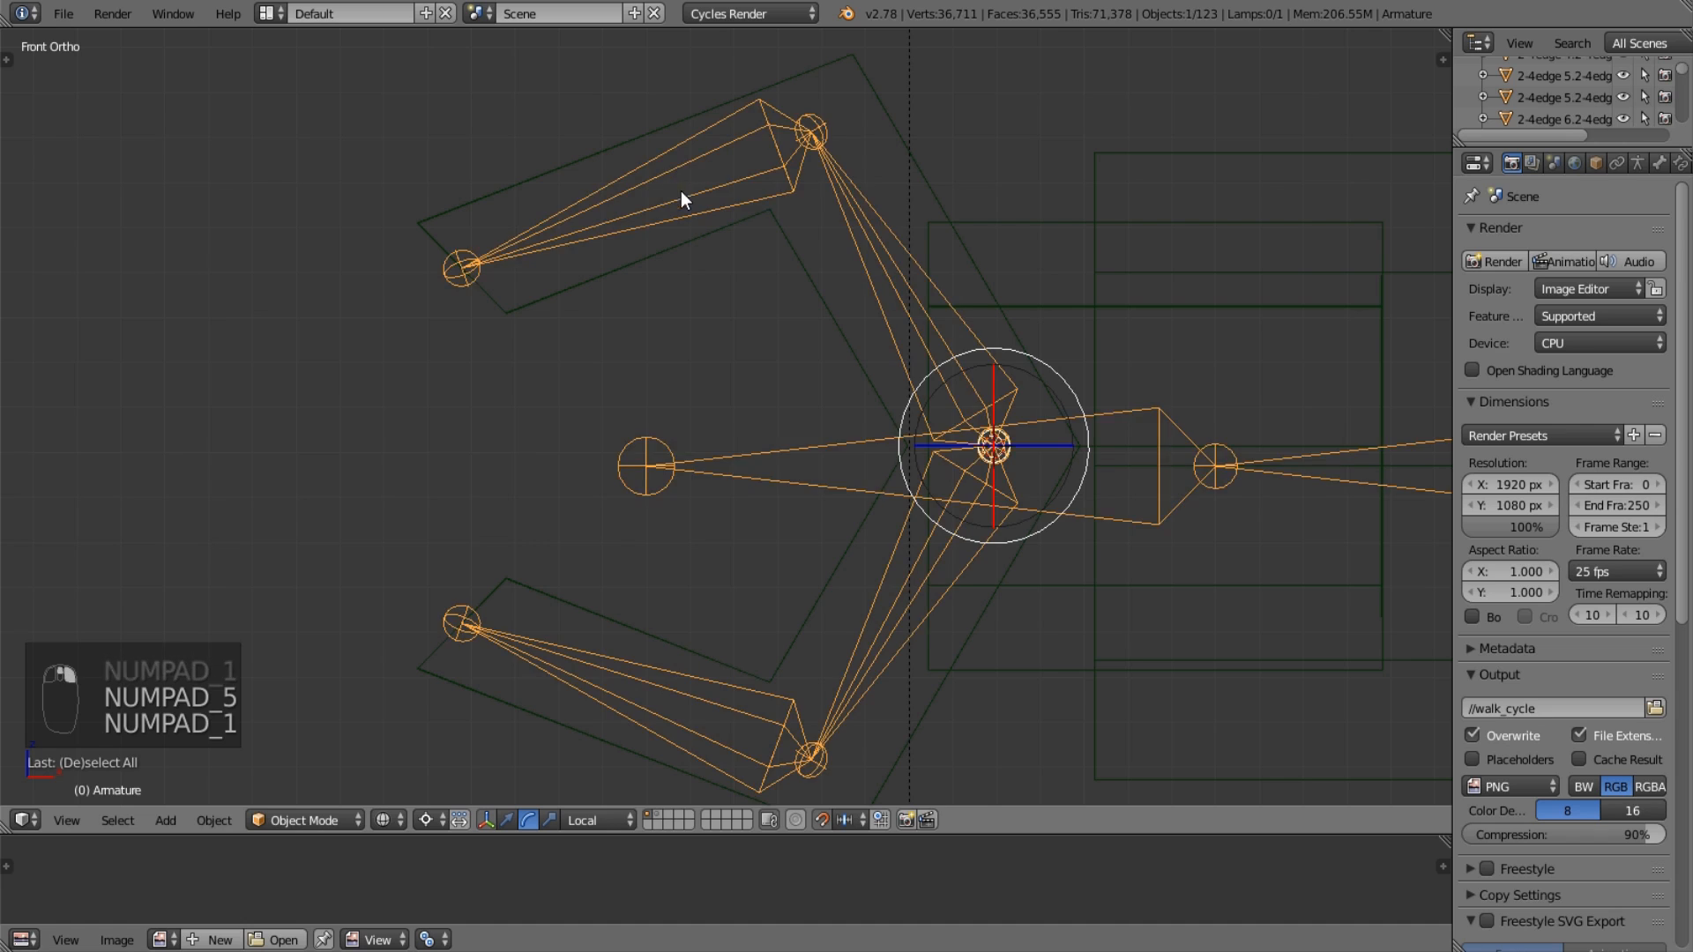
key(Tab)
click(1658, 163)
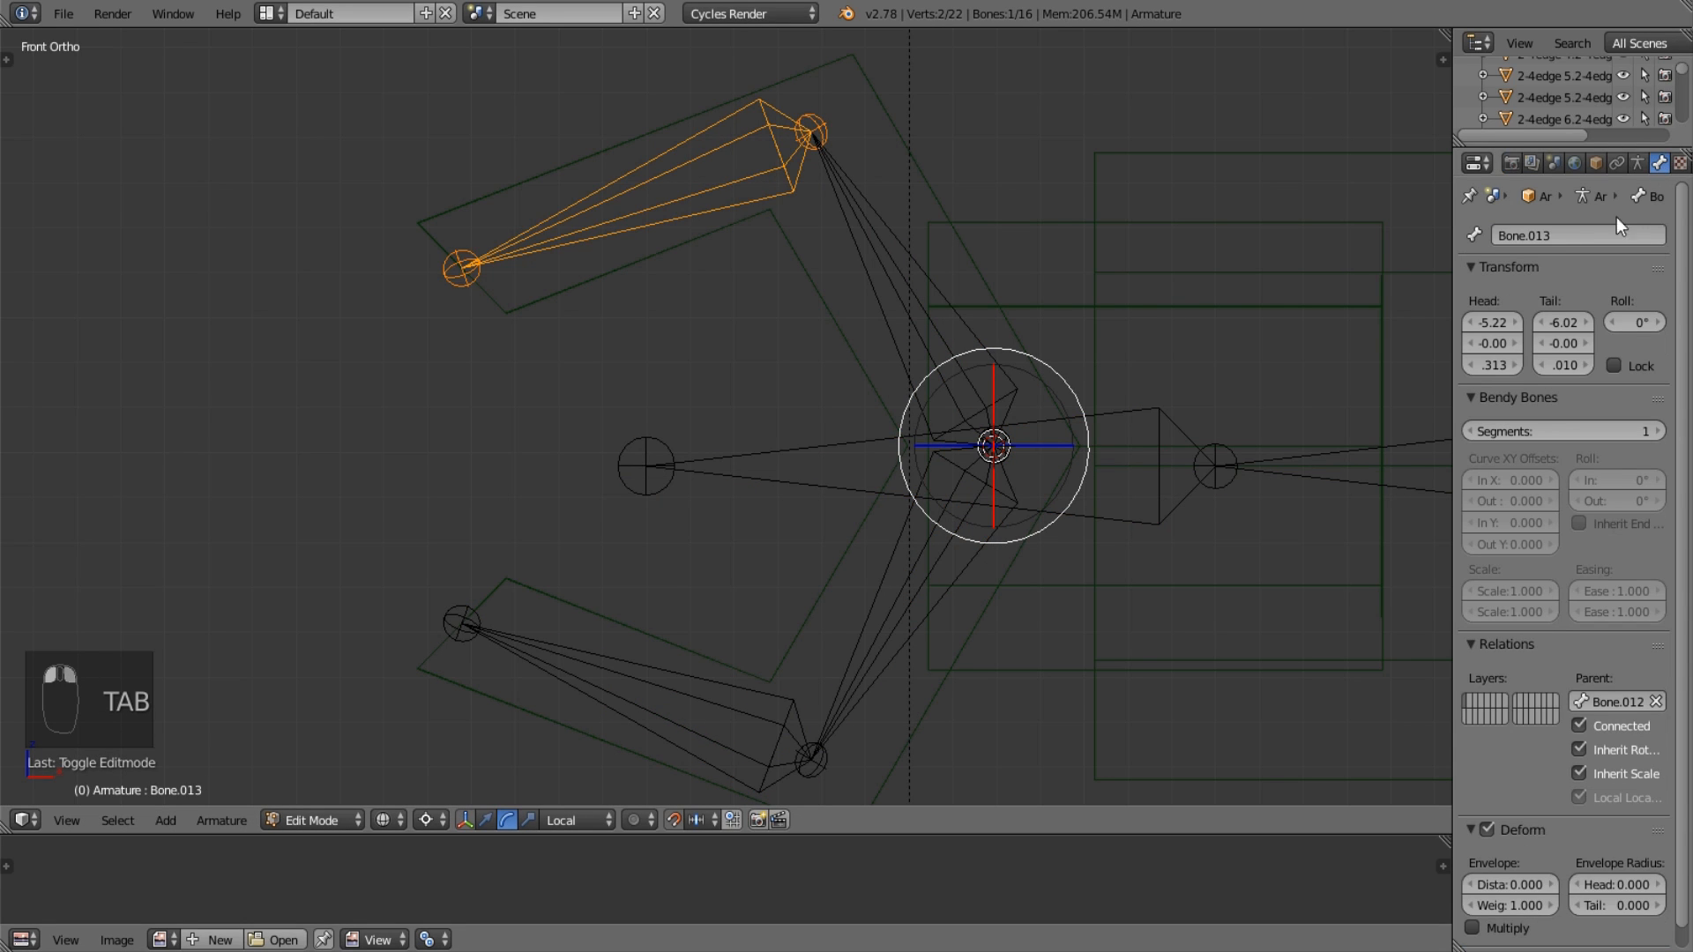
Inspect the finger bones from the front and side, and select the inner upper finger bone.
middle_drag(835, 329, 767, 385)
key(KP_3)
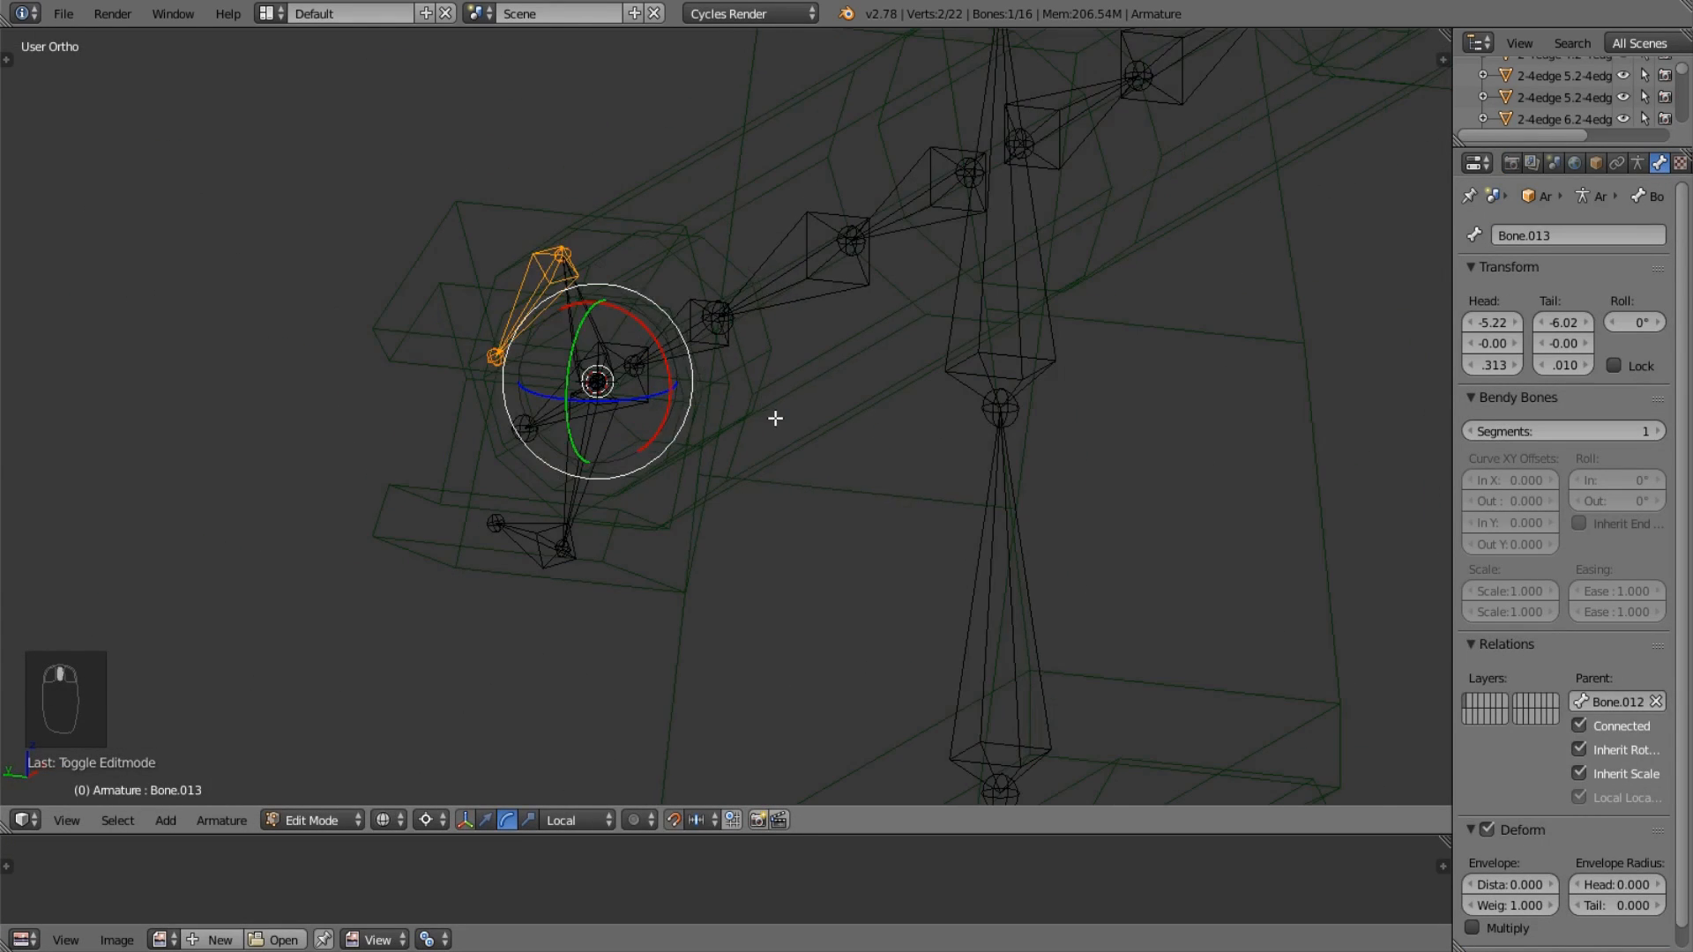
key(KP_1)
key(KP_1)
key(KP_3)
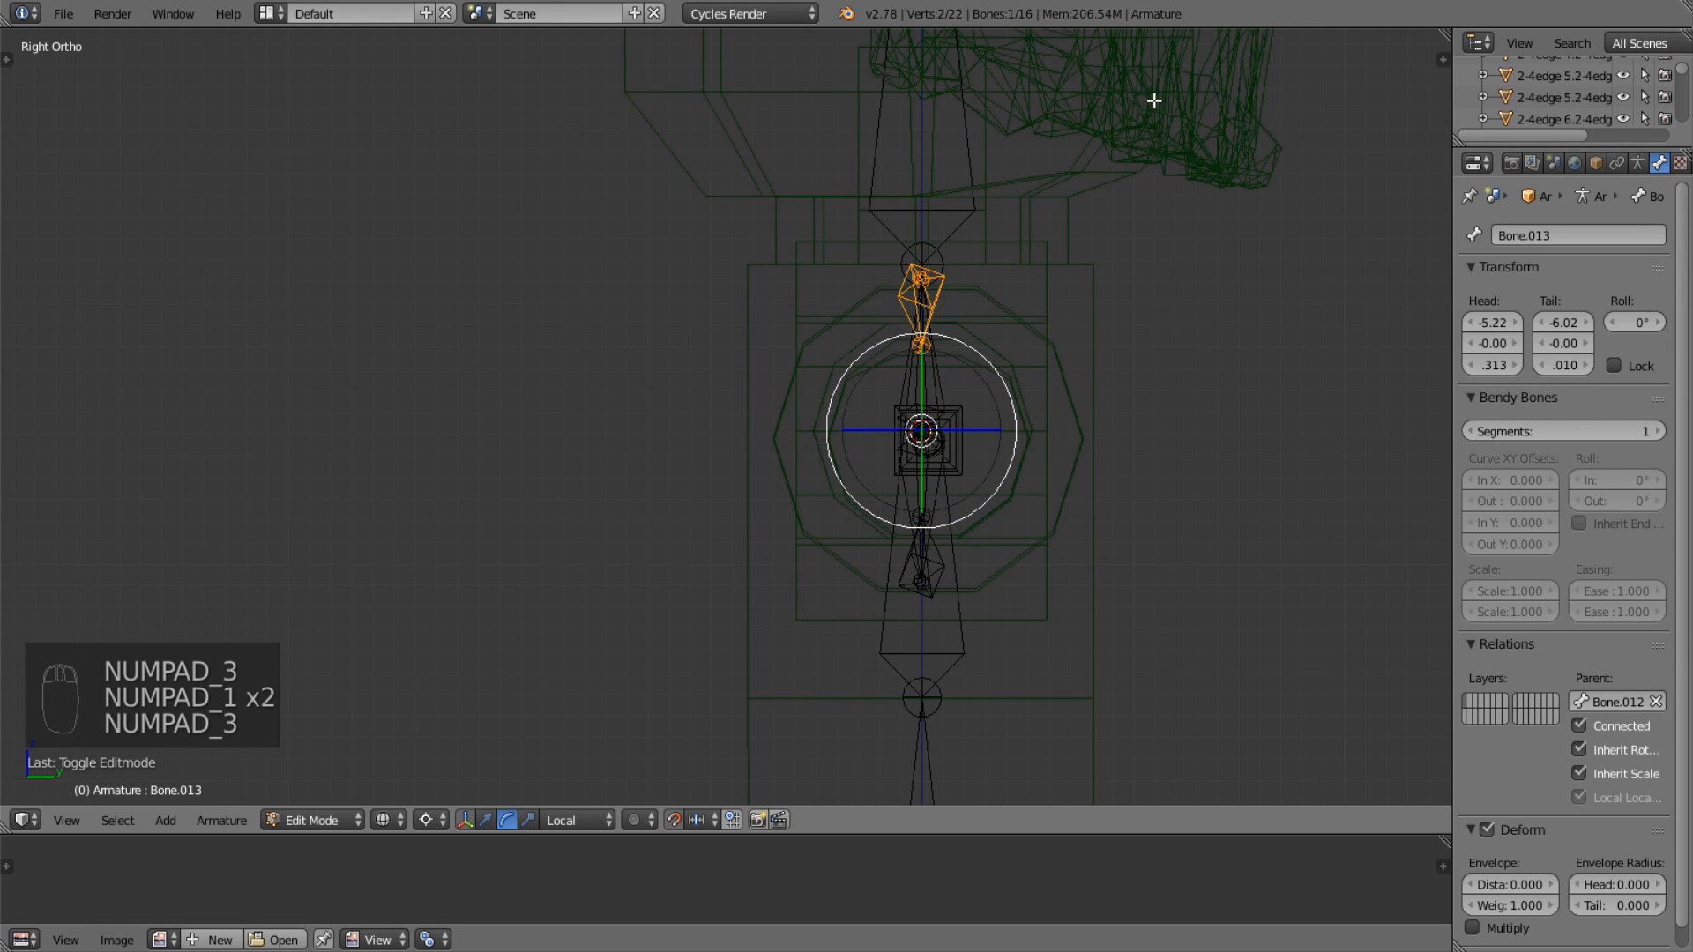
shift+middle_drag(776, 436, 634, 503)
scroll(641, 499, up, 5)
shift+middle_drag(941, 456, 1411, 254)
right_click(753, 500)
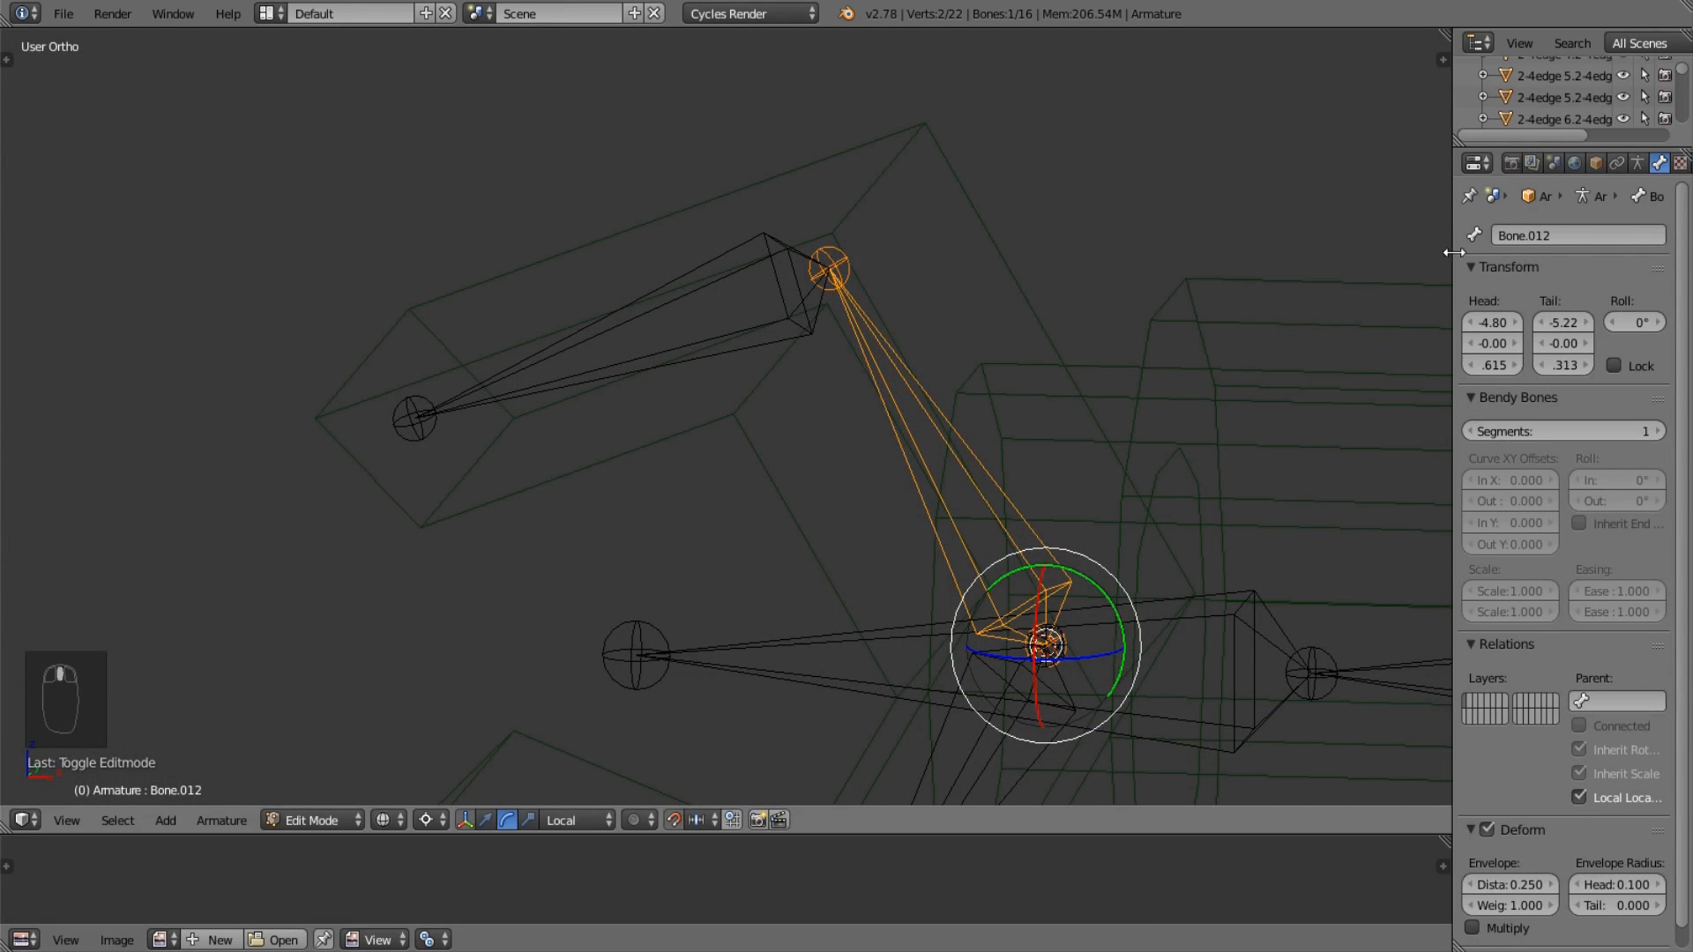
Widen the properties area and switch the viewport to solid perspective display.
drag(1453, 253, 1360, 264)
key(KP_7)
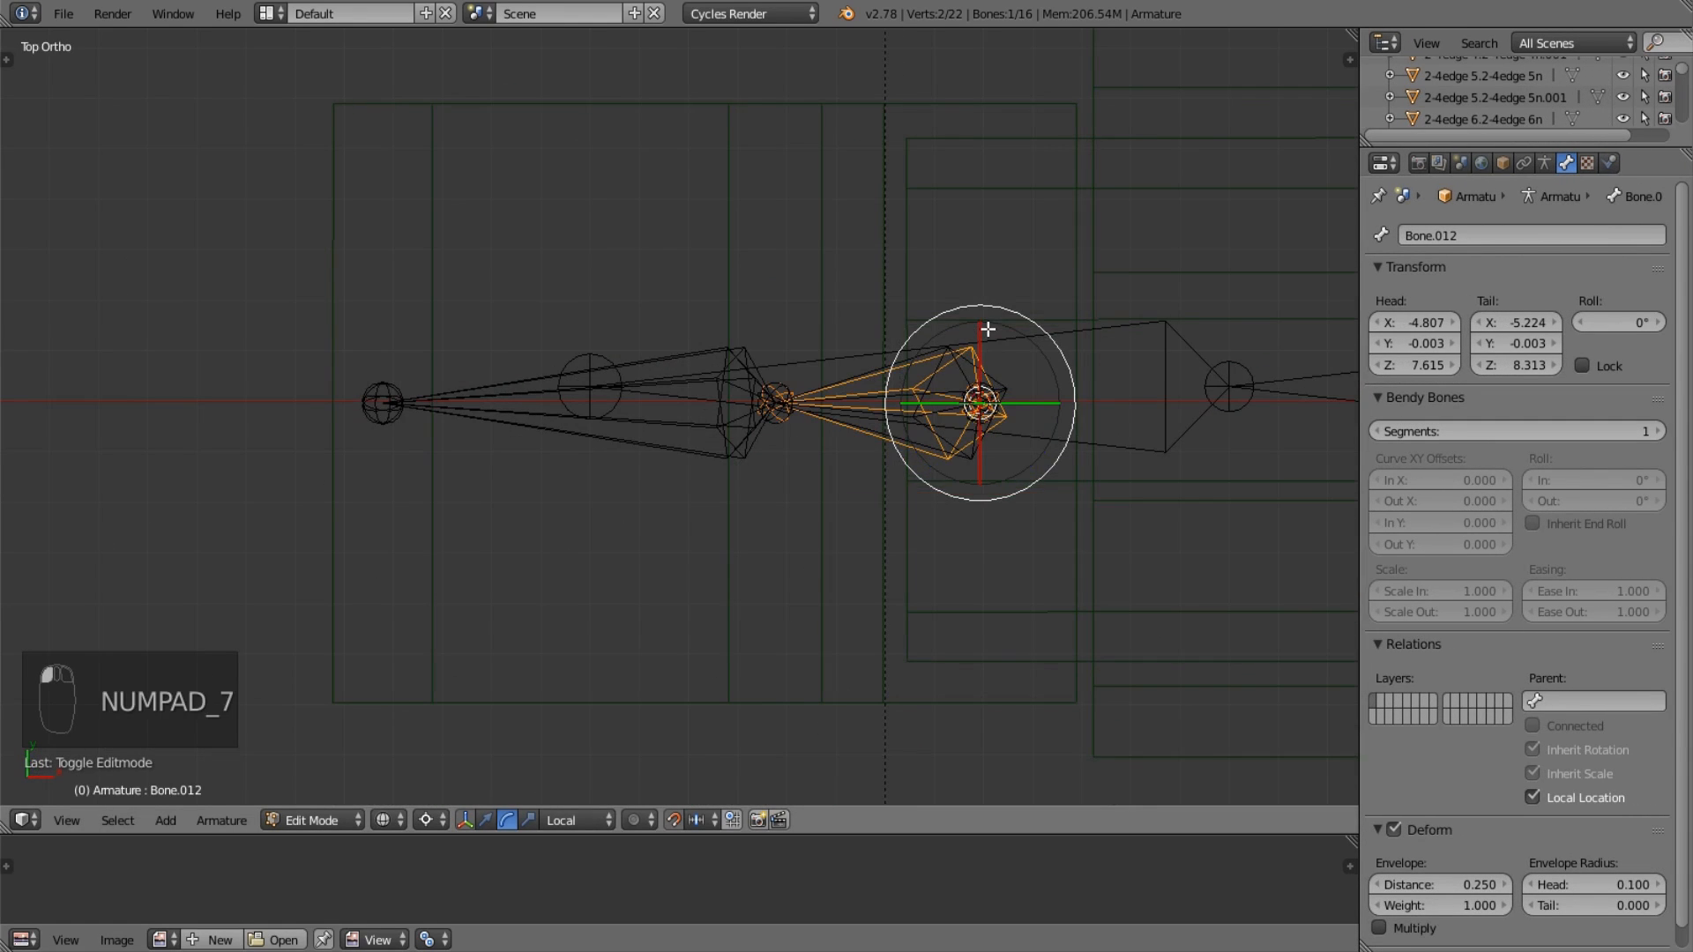
scroll(736, 444, up, 4)
mouse_move(913, 387)
shift+middle_down()
mouse_move(737, 443)
mouse_move(911, 249)
mouse_move(824, 276)
mouse_move(1018, 305)
shift+middle_up()
scroll(820, 448, down, 2)
key(KP_5)
key(z)
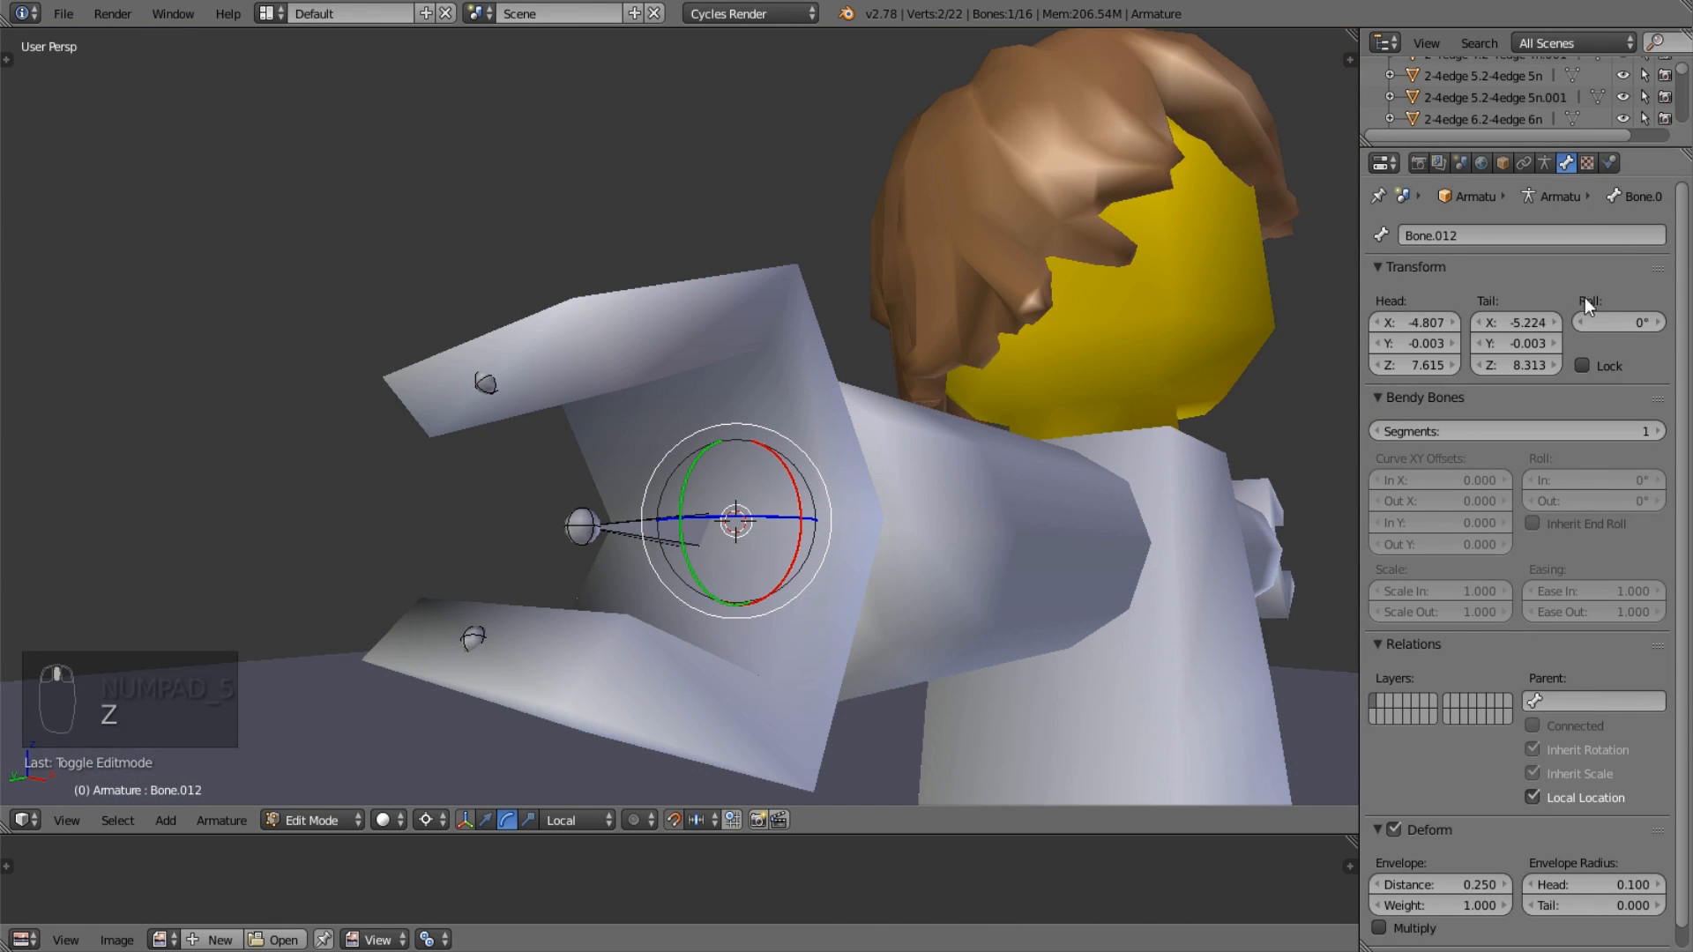
Enable X-Ray in the armature's display settings so the bones draw in front of the mesh.
click(1545, 165)
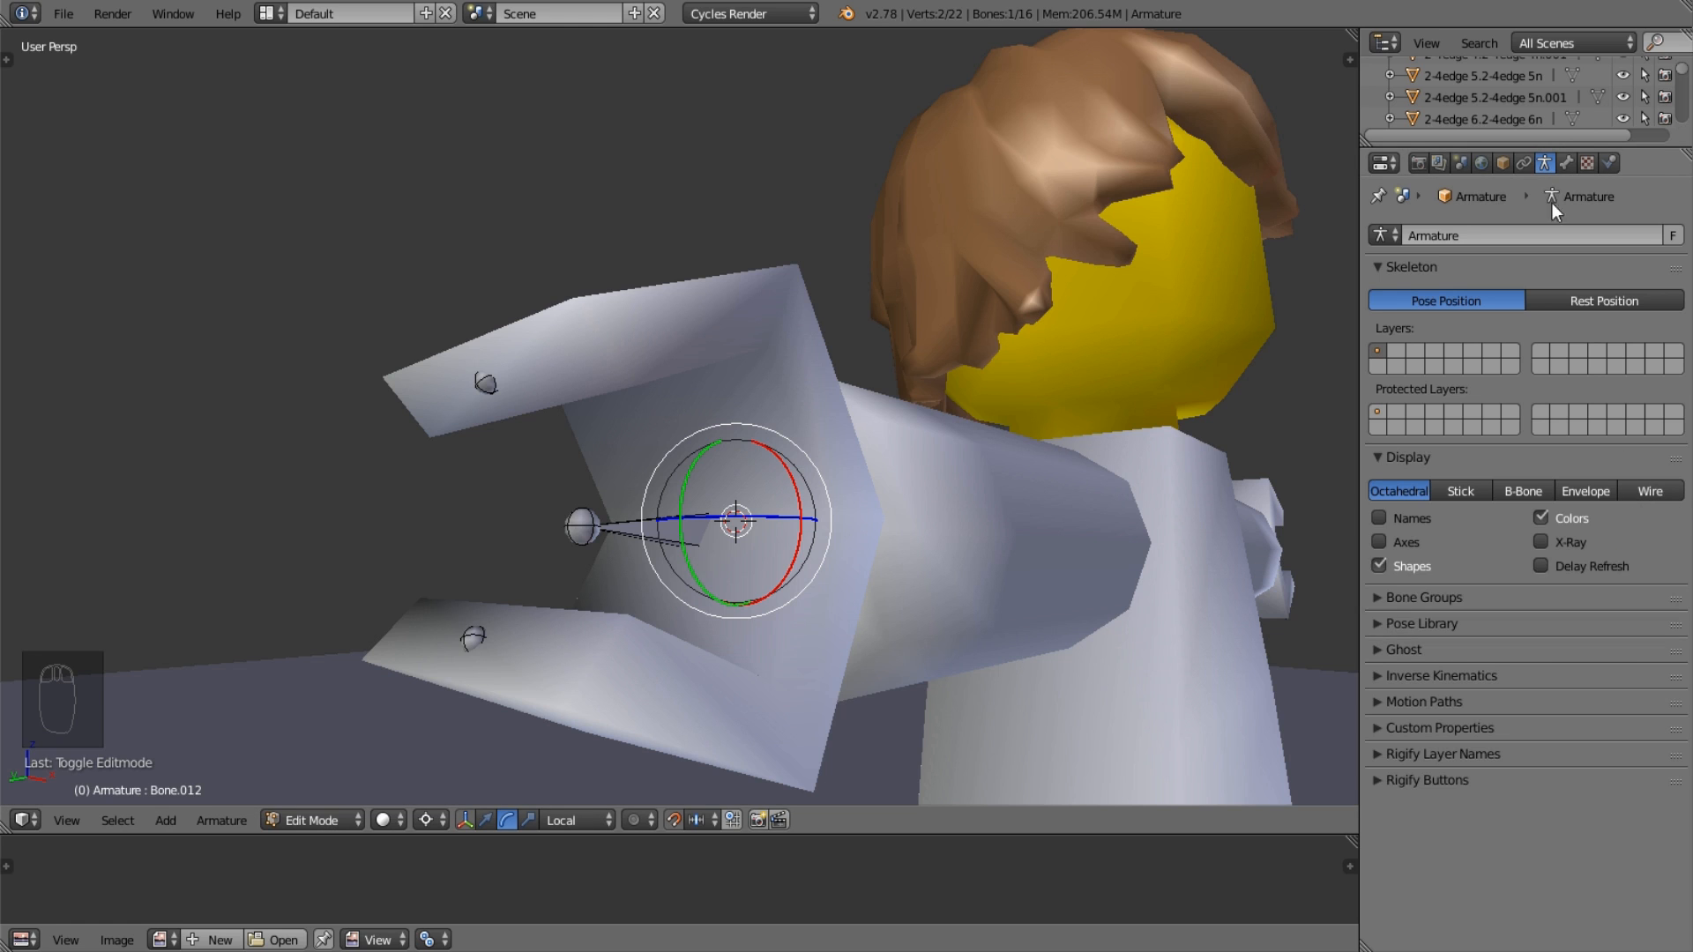
click(1435, 164)
click(1419, 163)
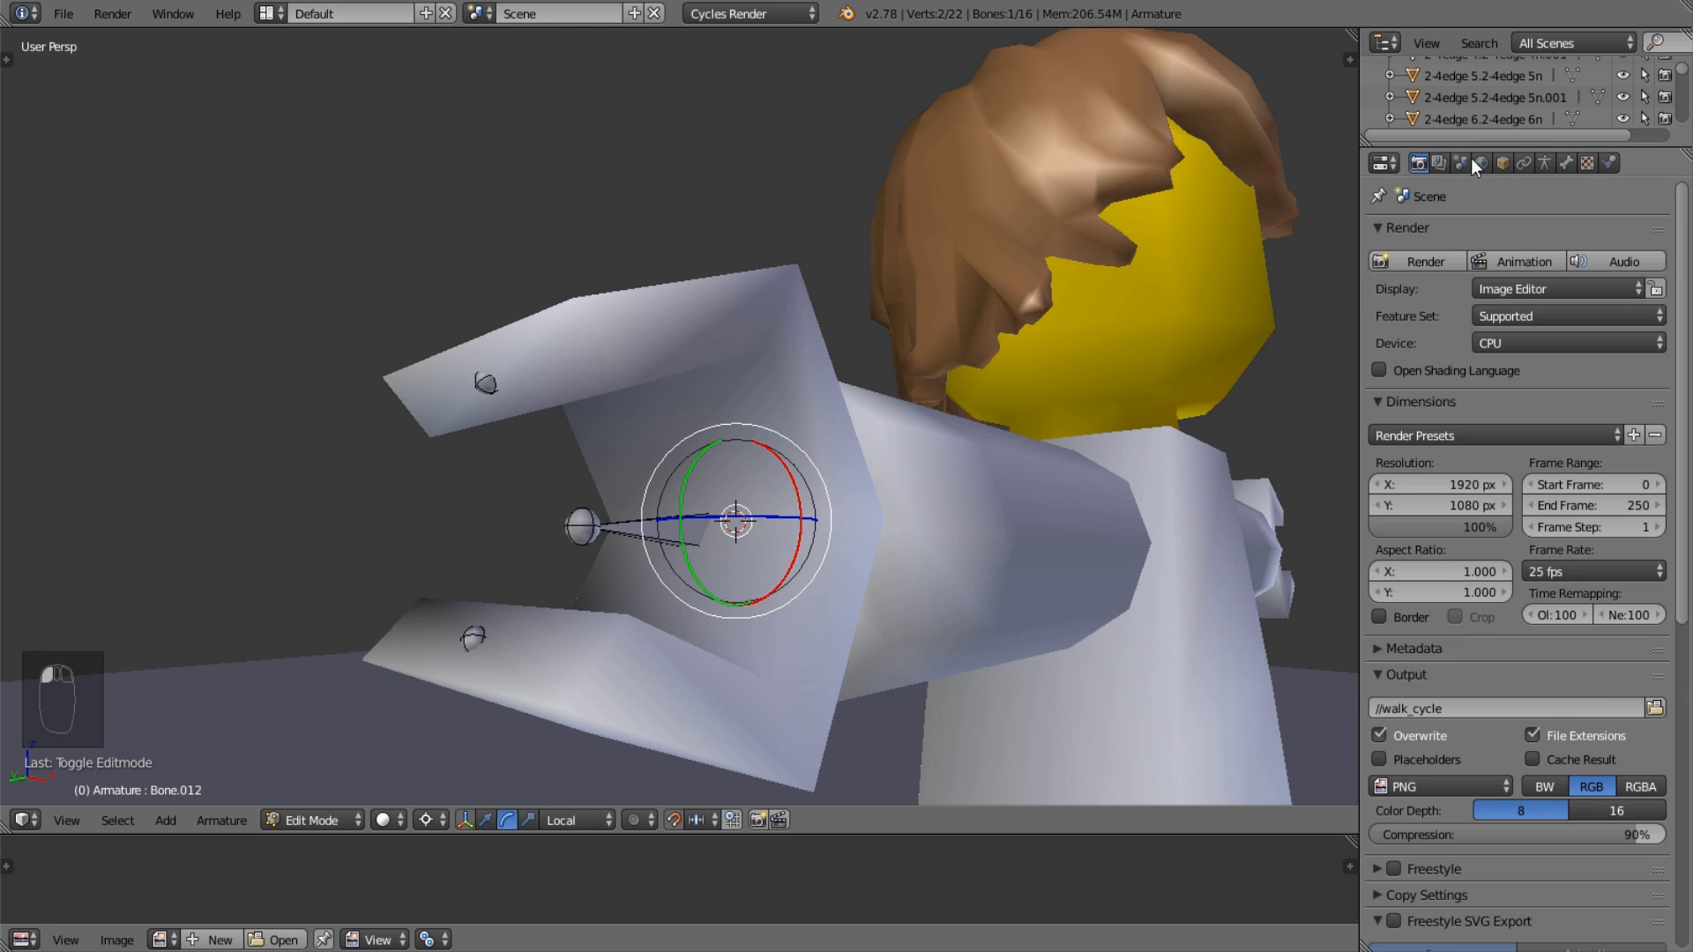
click(1554, 163)
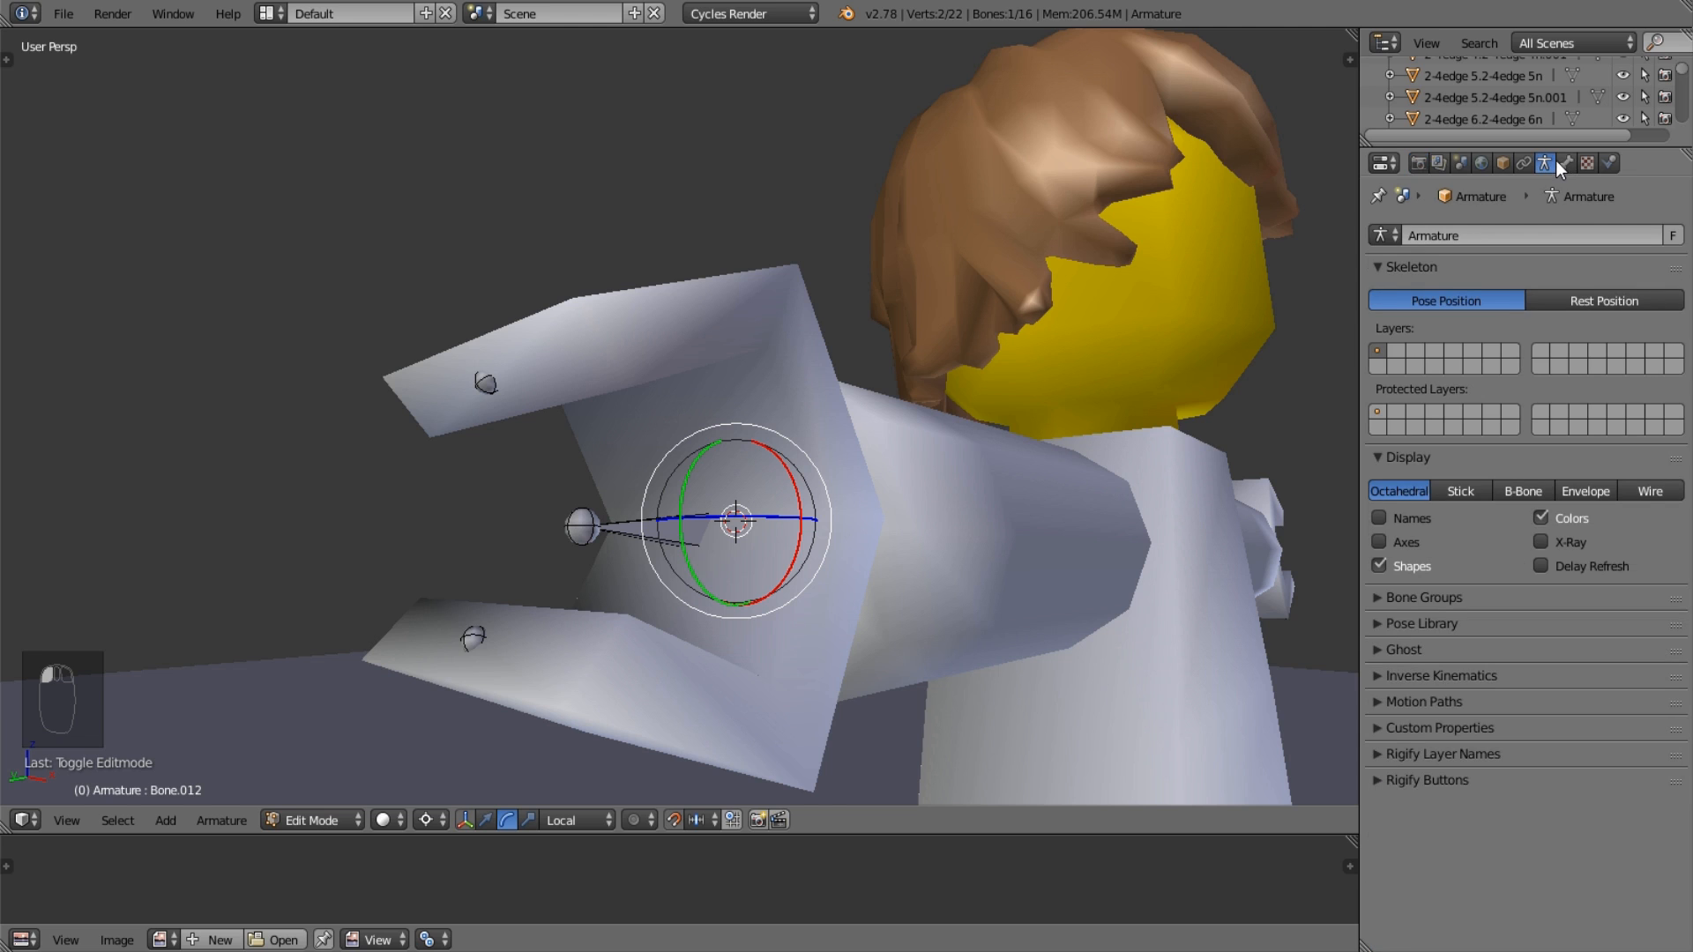
click(1372, 453)
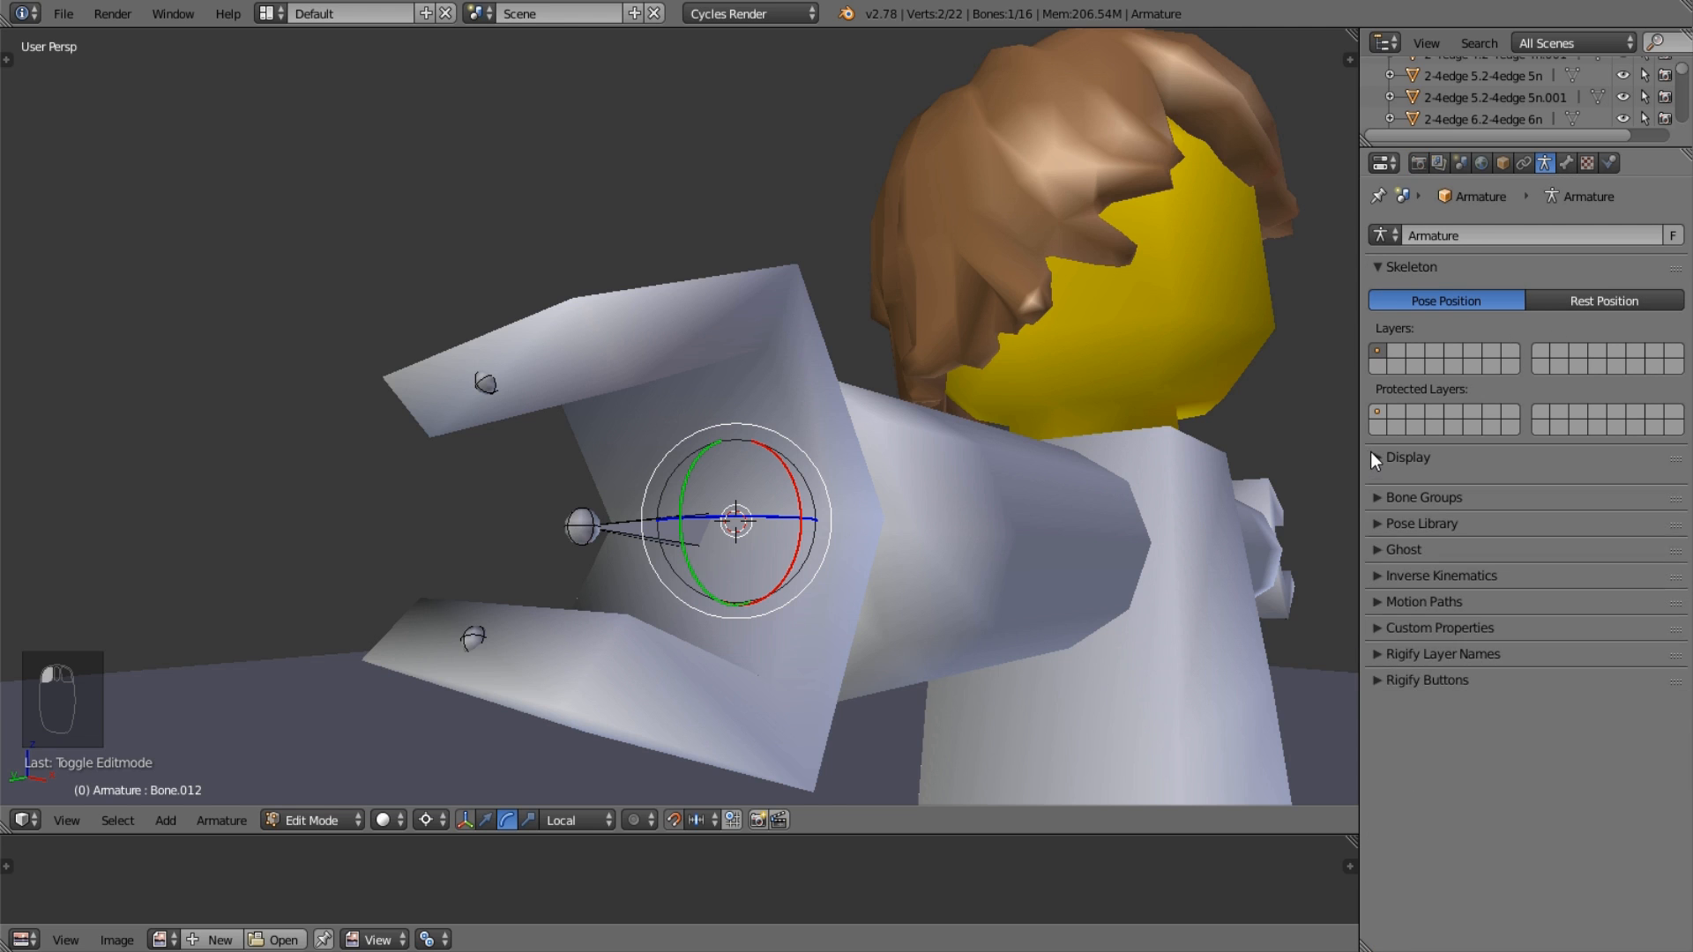
click(1380, 457)
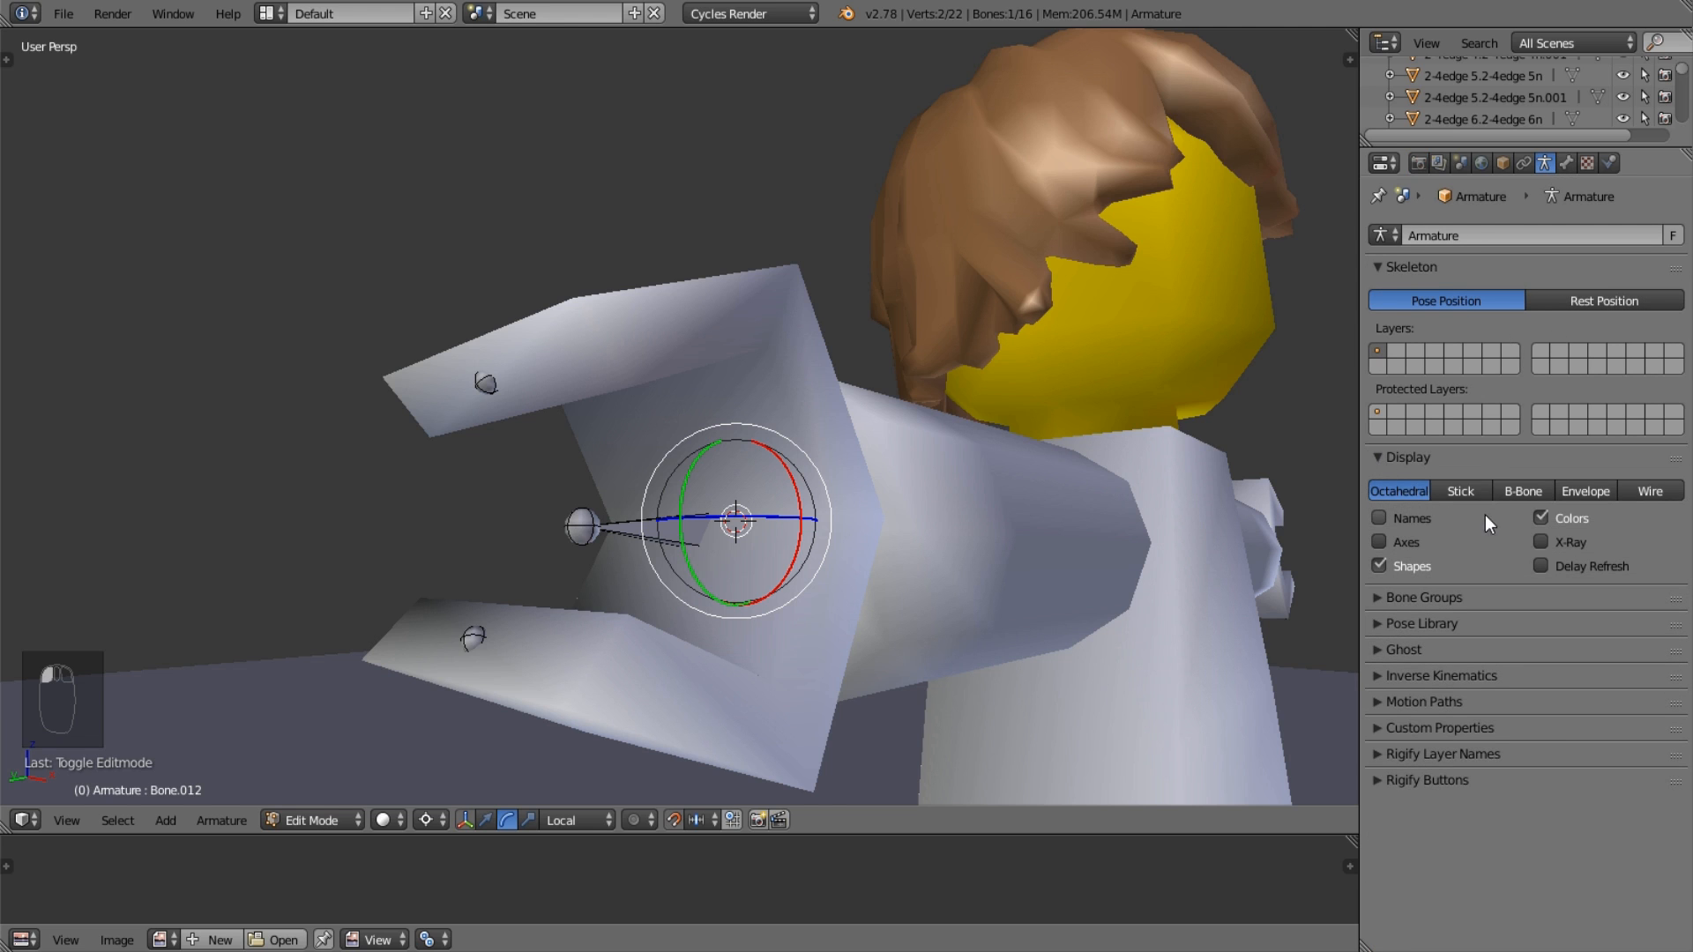
click(1541, 542)
Select the joint between the two upper finger bones and show the inner bone's transform properties.
middle_drag(1279, 529, 998, 528)
middle_drag(859, 596, 611, 519)
right_click(574, 589)
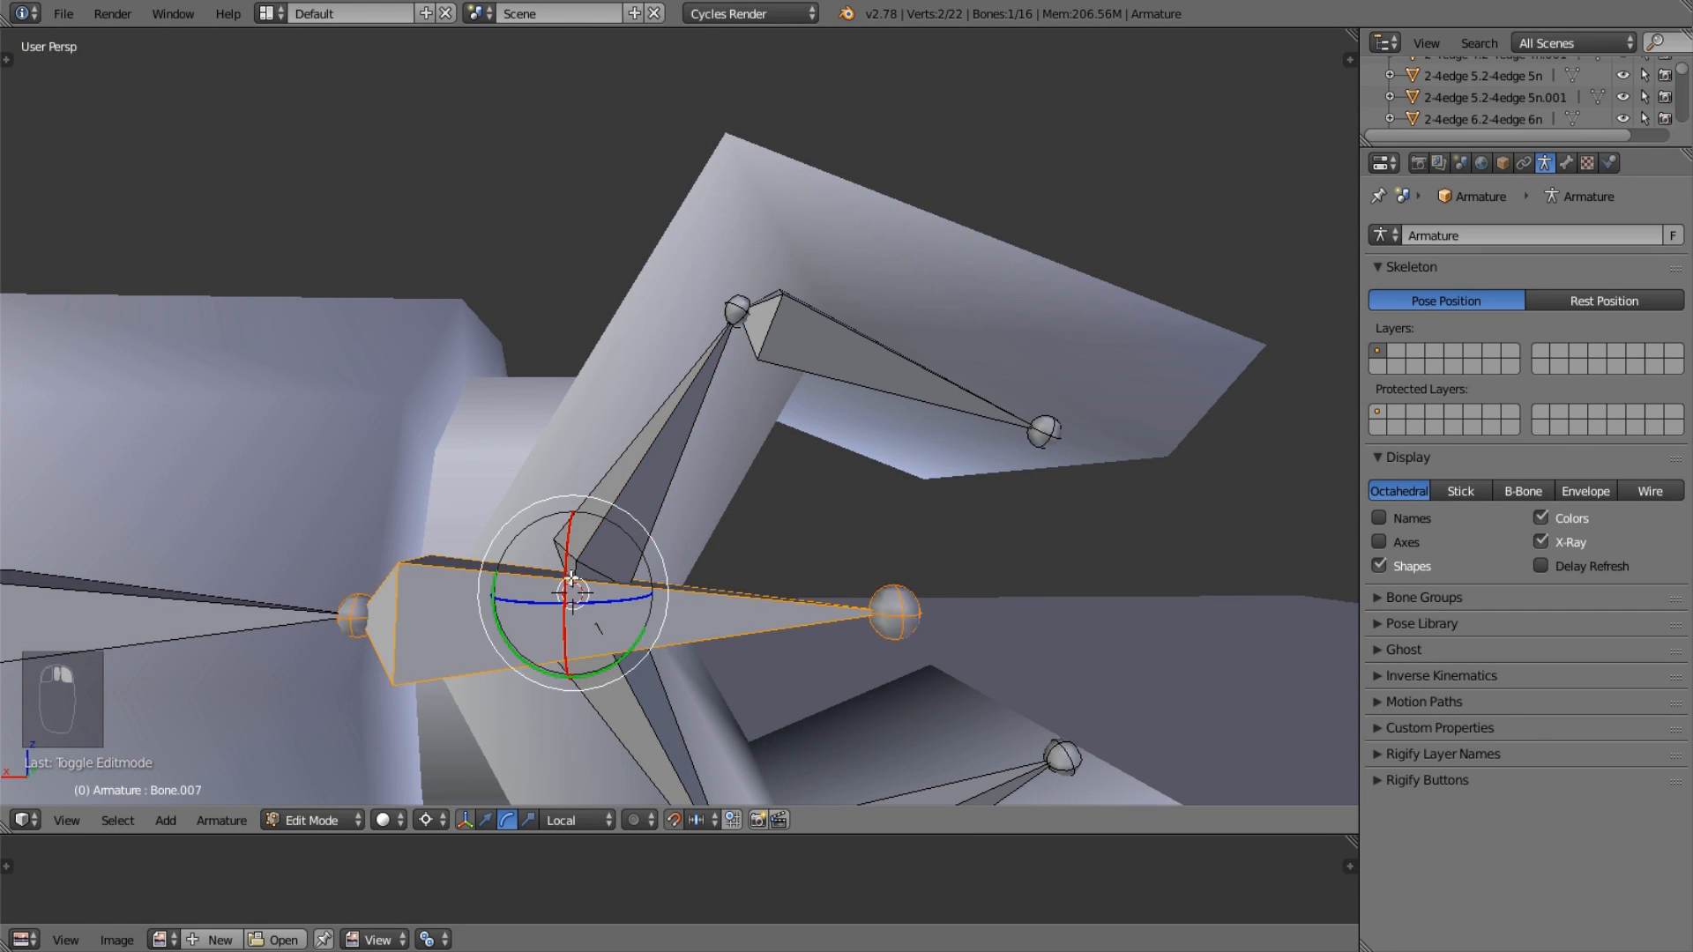
right_click(573, 594)
key(z)
right_click(750, 329)
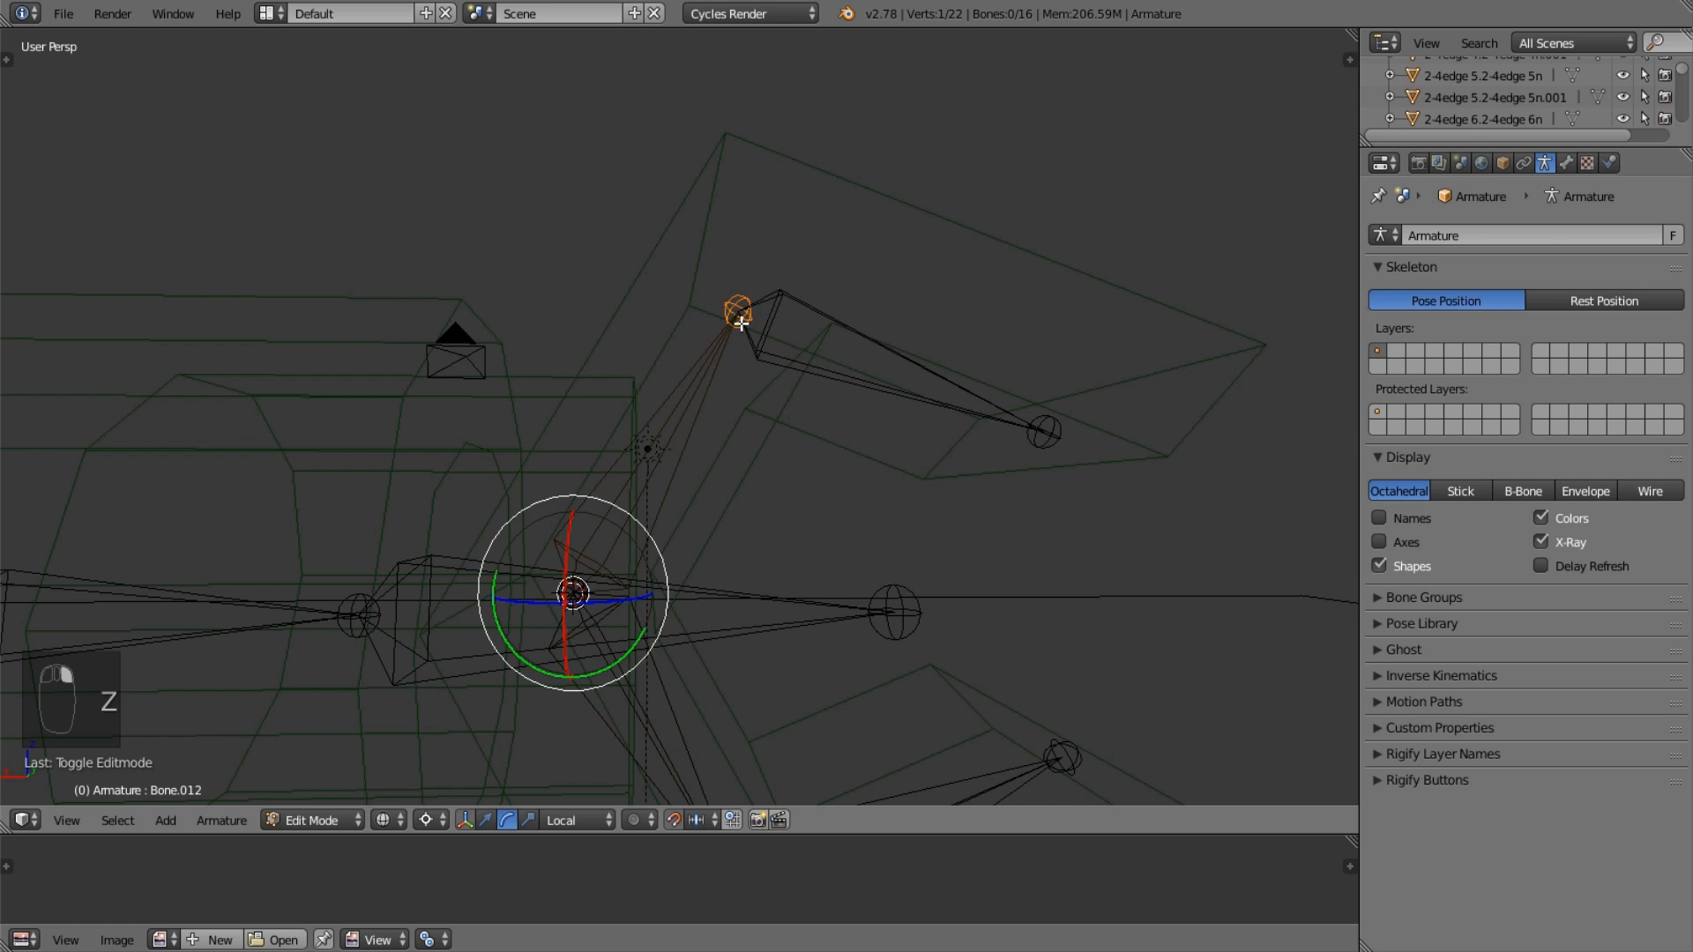
key(z)
middle_drag(741, 445, 882, 397)
click(1566, 163)
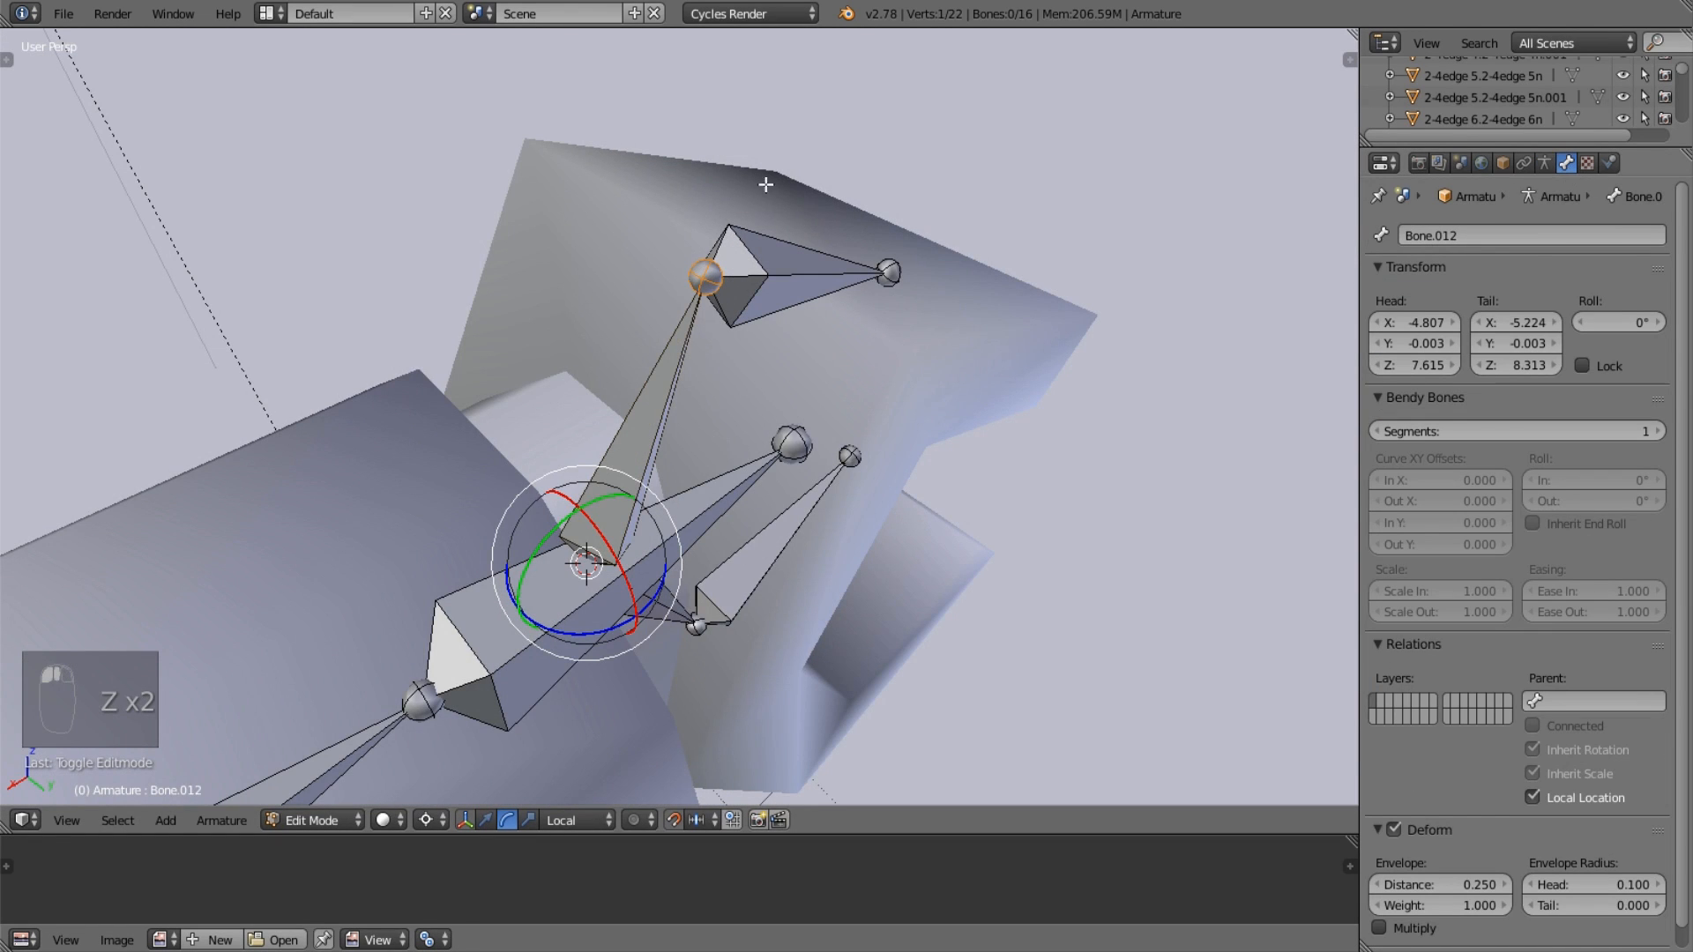
middle_drag(767, 177, 798, 203)
middle_drag(910, 212, 935, 217)
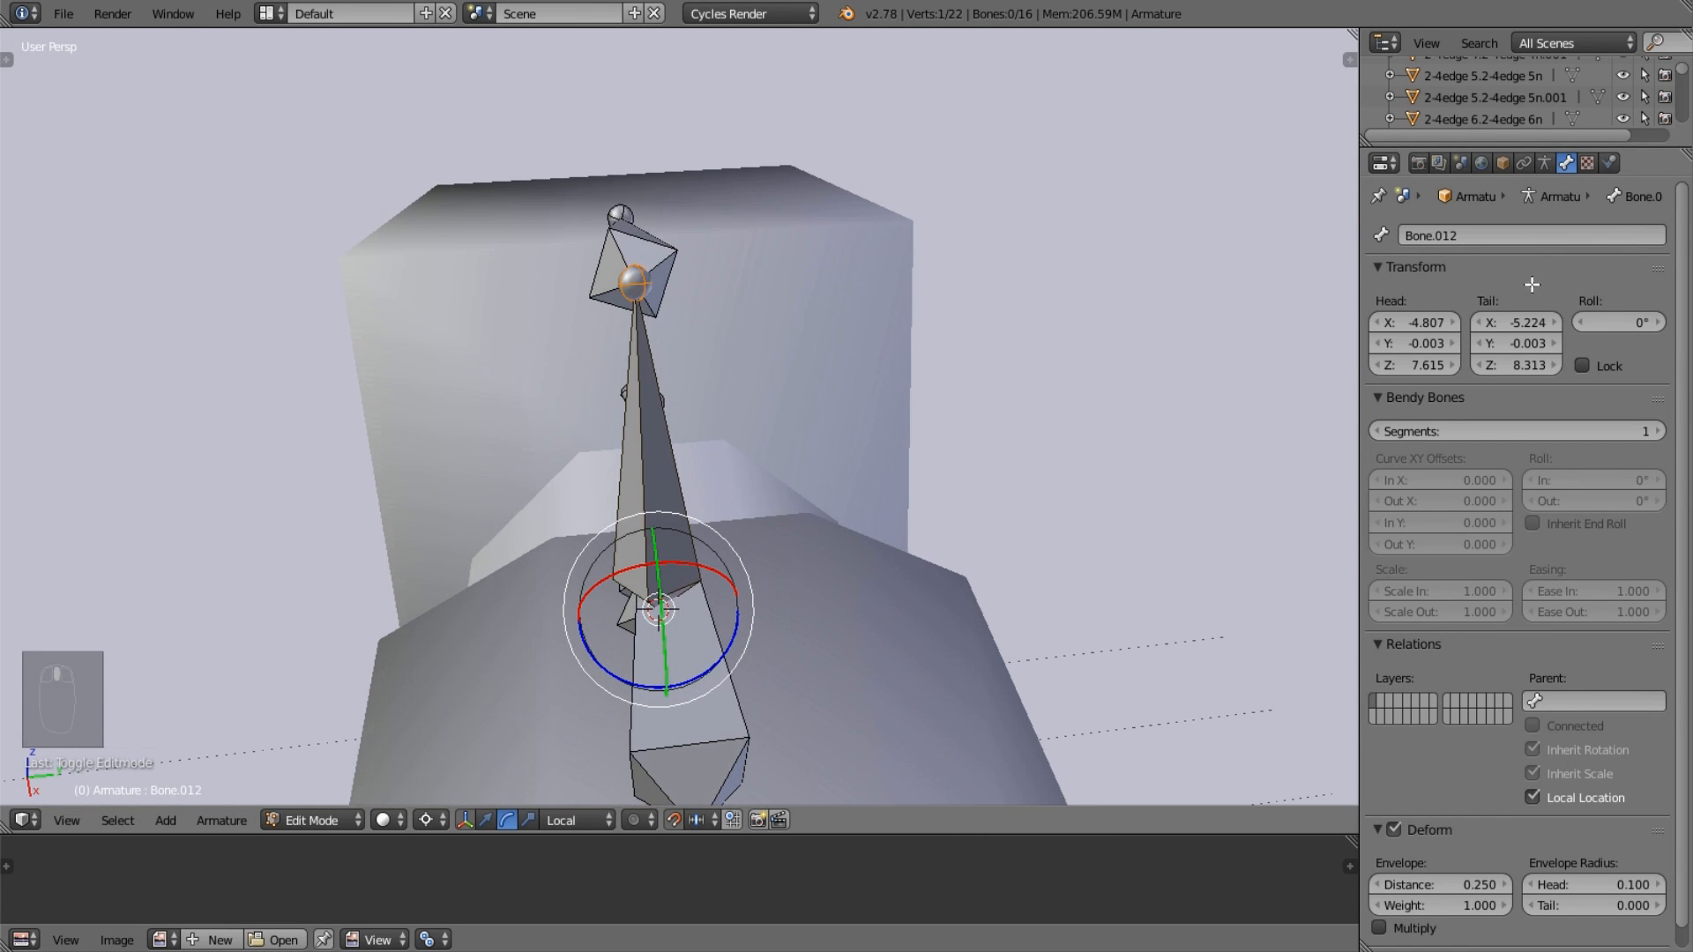
Try moving the inner upper finger bone's head by setting X to -5.224 and adjusting Z, and undo both changes.
click(1509, 322)
click(1397, 322)
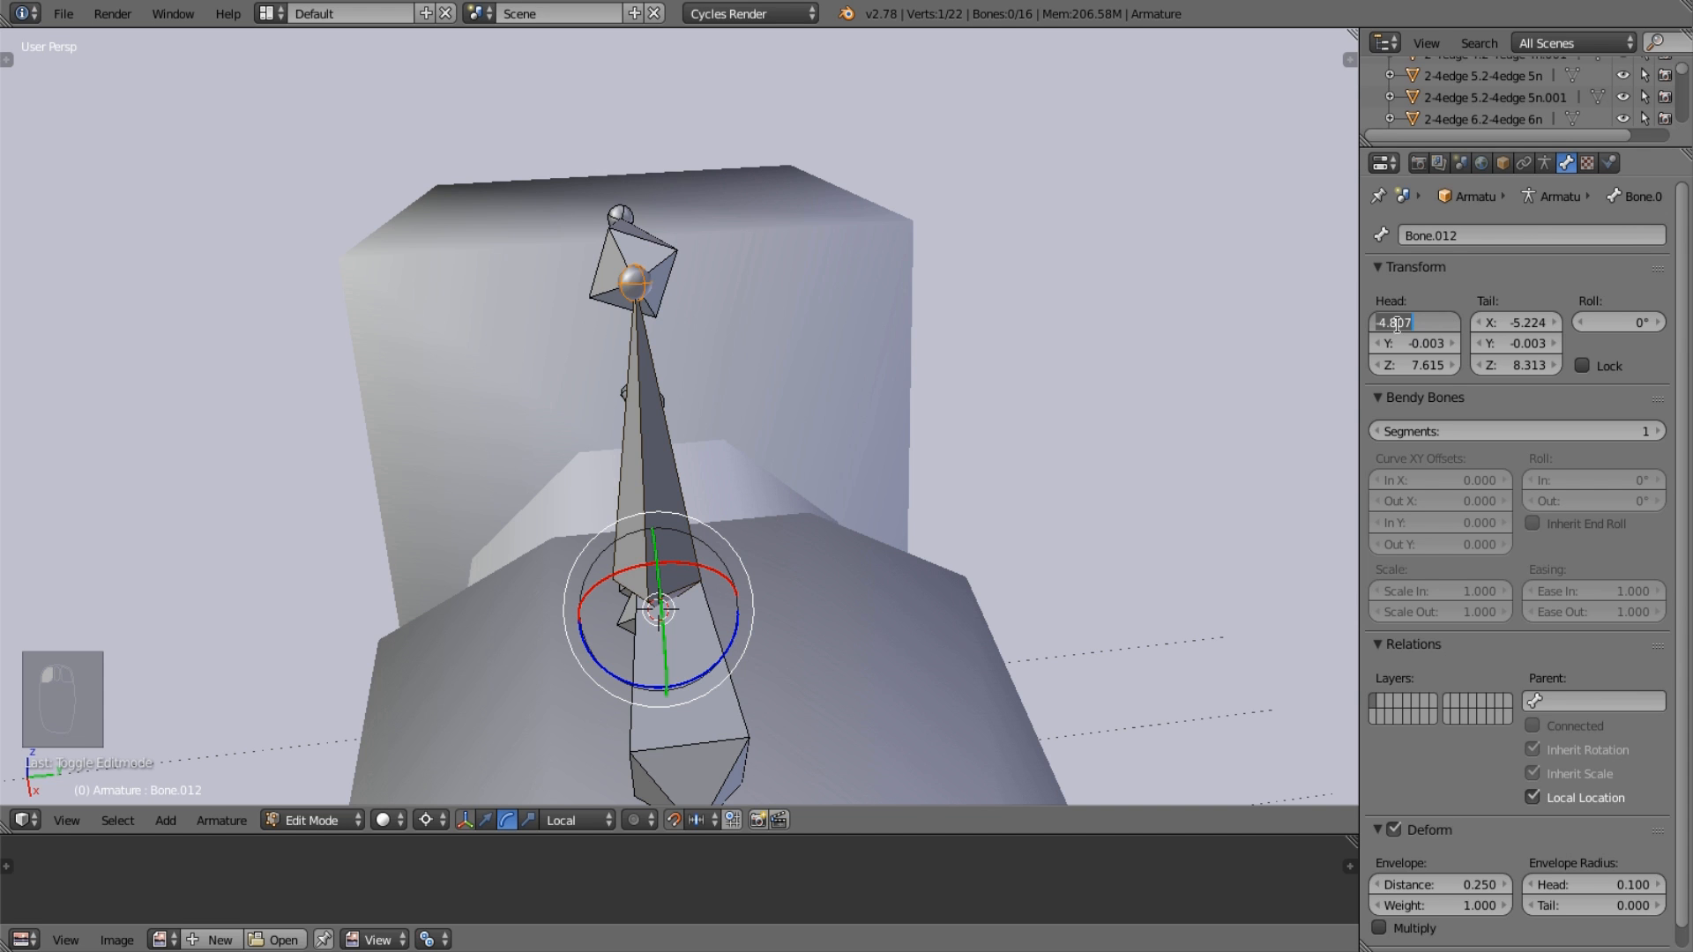
key(Return)
middle_drag(506, 159, 675, 161)
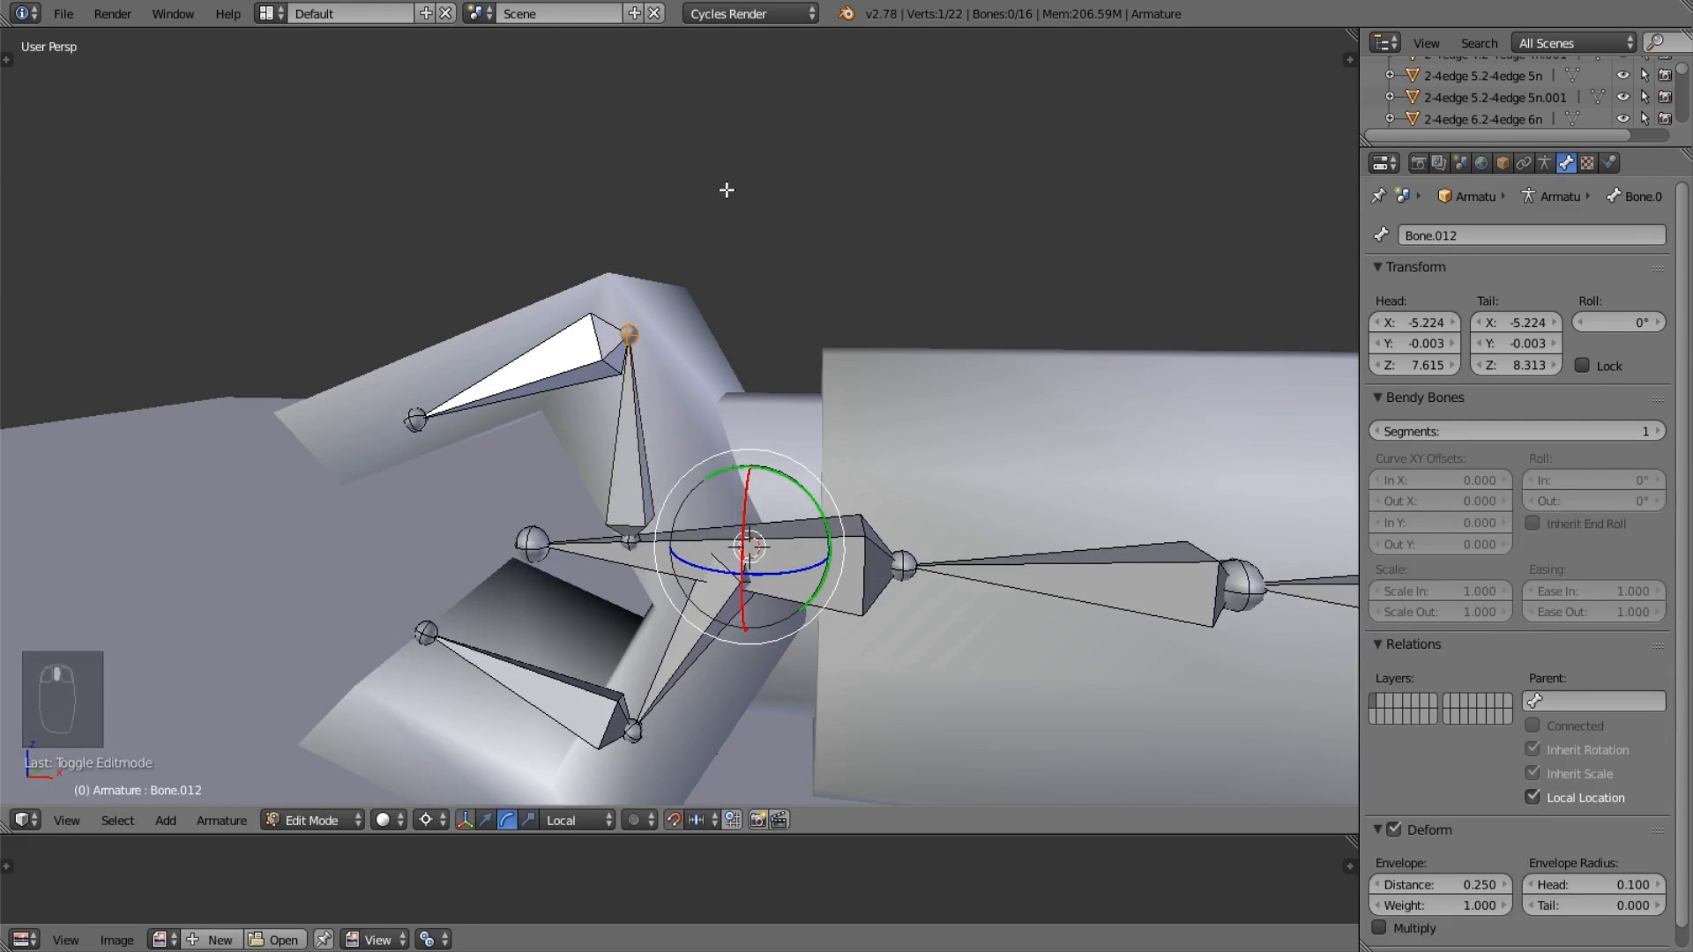
key(ctrl+z)
middle_drag(755, 256, 593, 338)
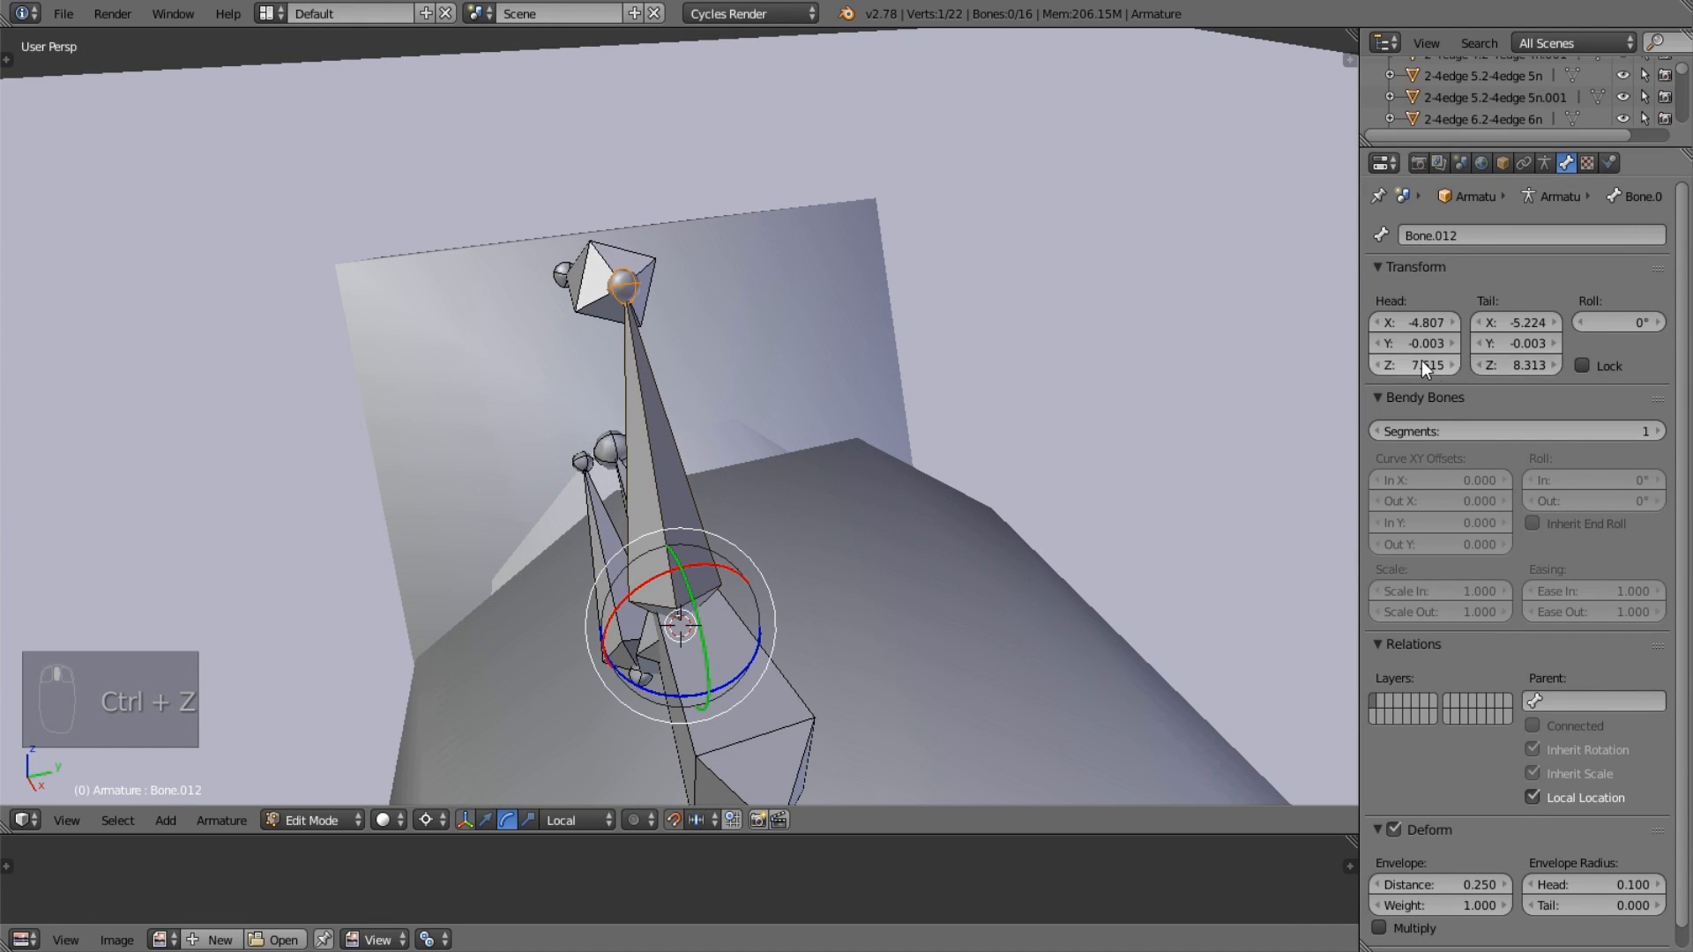
mouse_move(1442, 360)
mouse_down()
mouse_move(1481, 360)
mouse_move(1425, 360)
mouse_move(1486, 347)
mouse_move(1430, 348)
mouse_up()
key(ctrl+z)
key(ctrl+z)
middle_drag(1017, 424, 1252, 399)
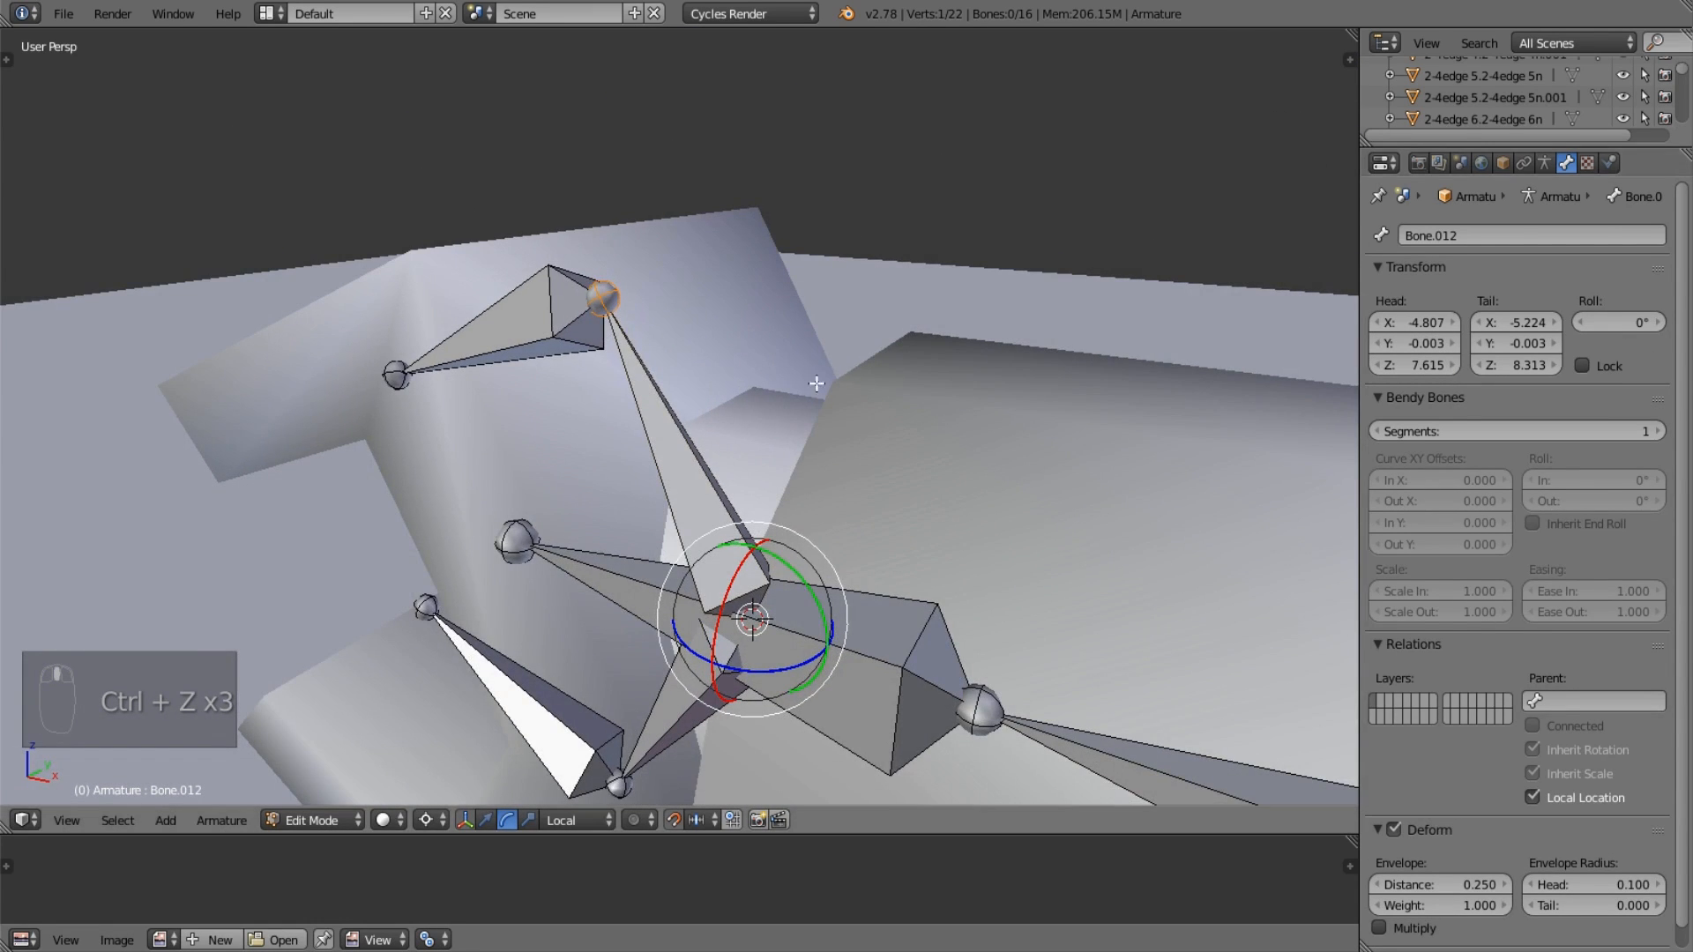
middle_drag(817, 381, 1241, 353)
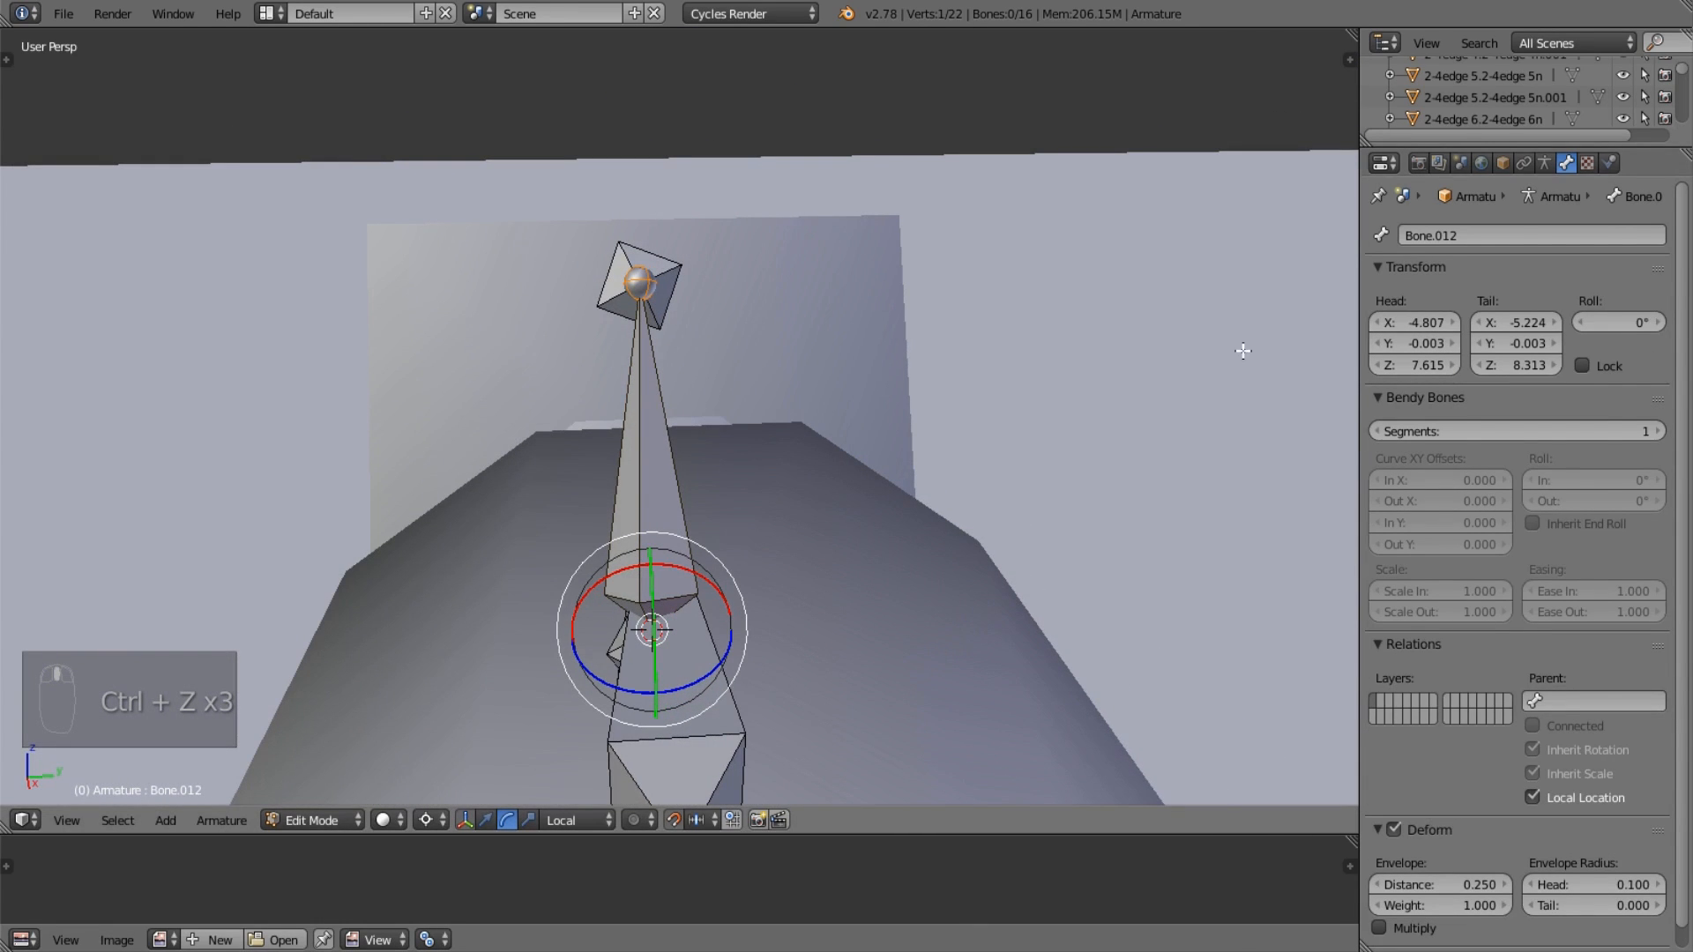
Set the roll of the inner upper finger bone to 60°.
click(1645, 345)
mouse_move(1638, 326)
mouse_down()
mouse_move(1688, 326)
mouse_move(1656, 326)
mouse_up()
middle_drag(479, 245, 794, 617)
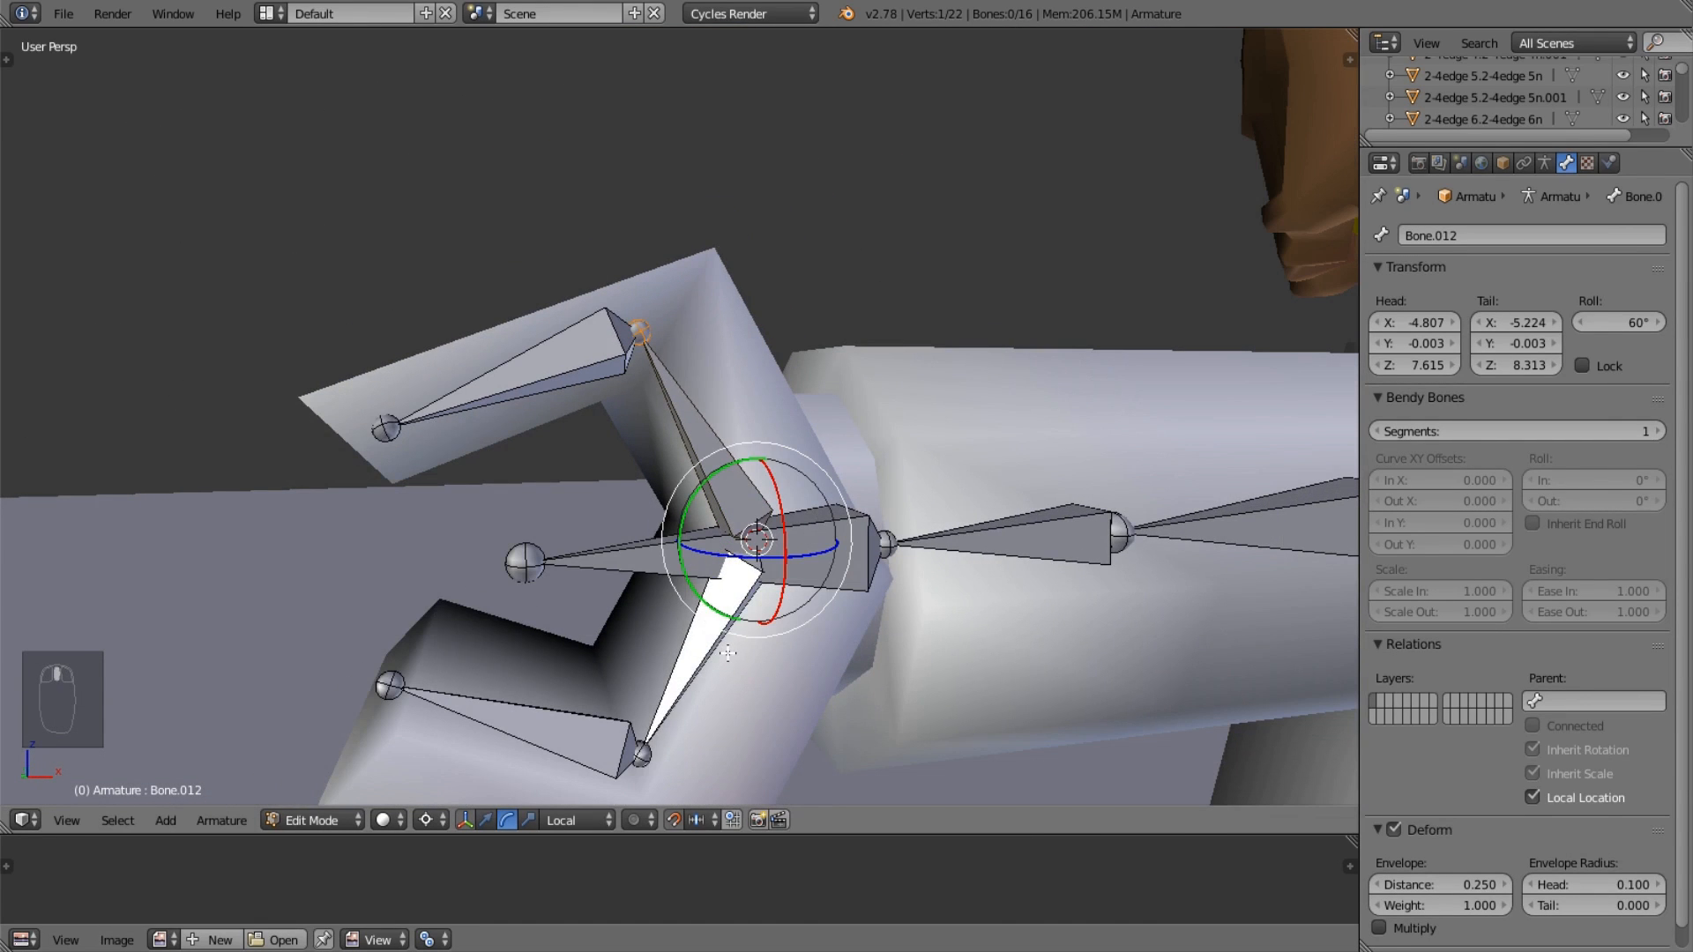
Select the inner lower finger bone and reset its roll to 0°.
right_click(698, 662)
click(1616, 323)
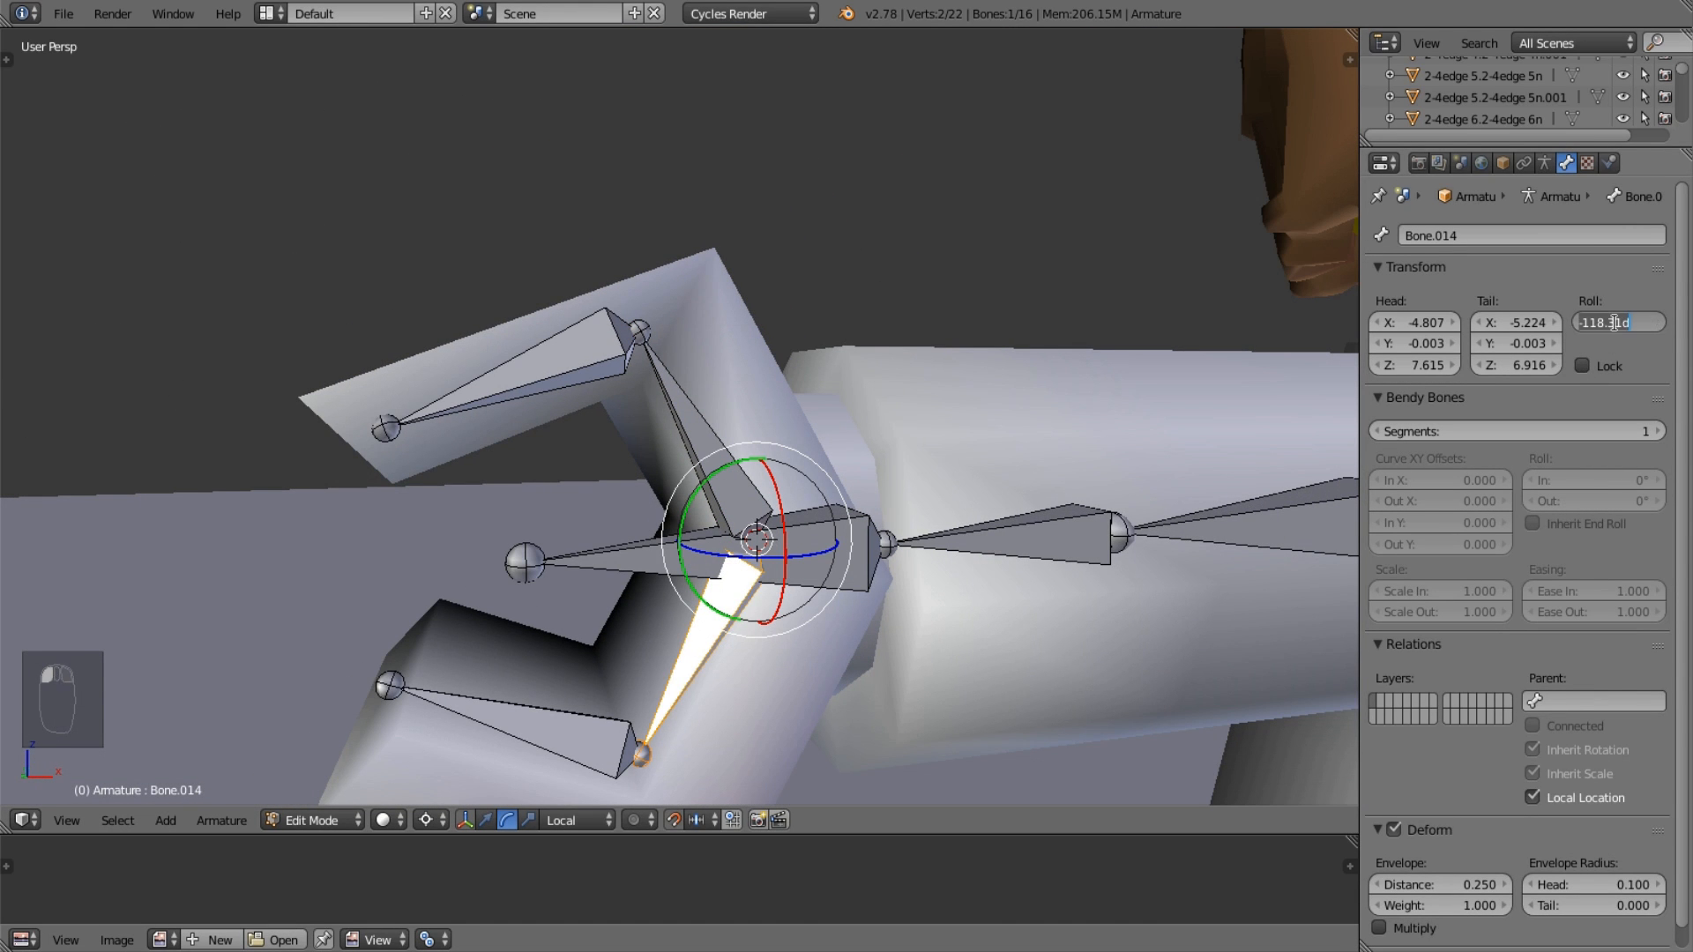
text(0)
key(Return)
middle_drag(819, 571, 1028, 528)
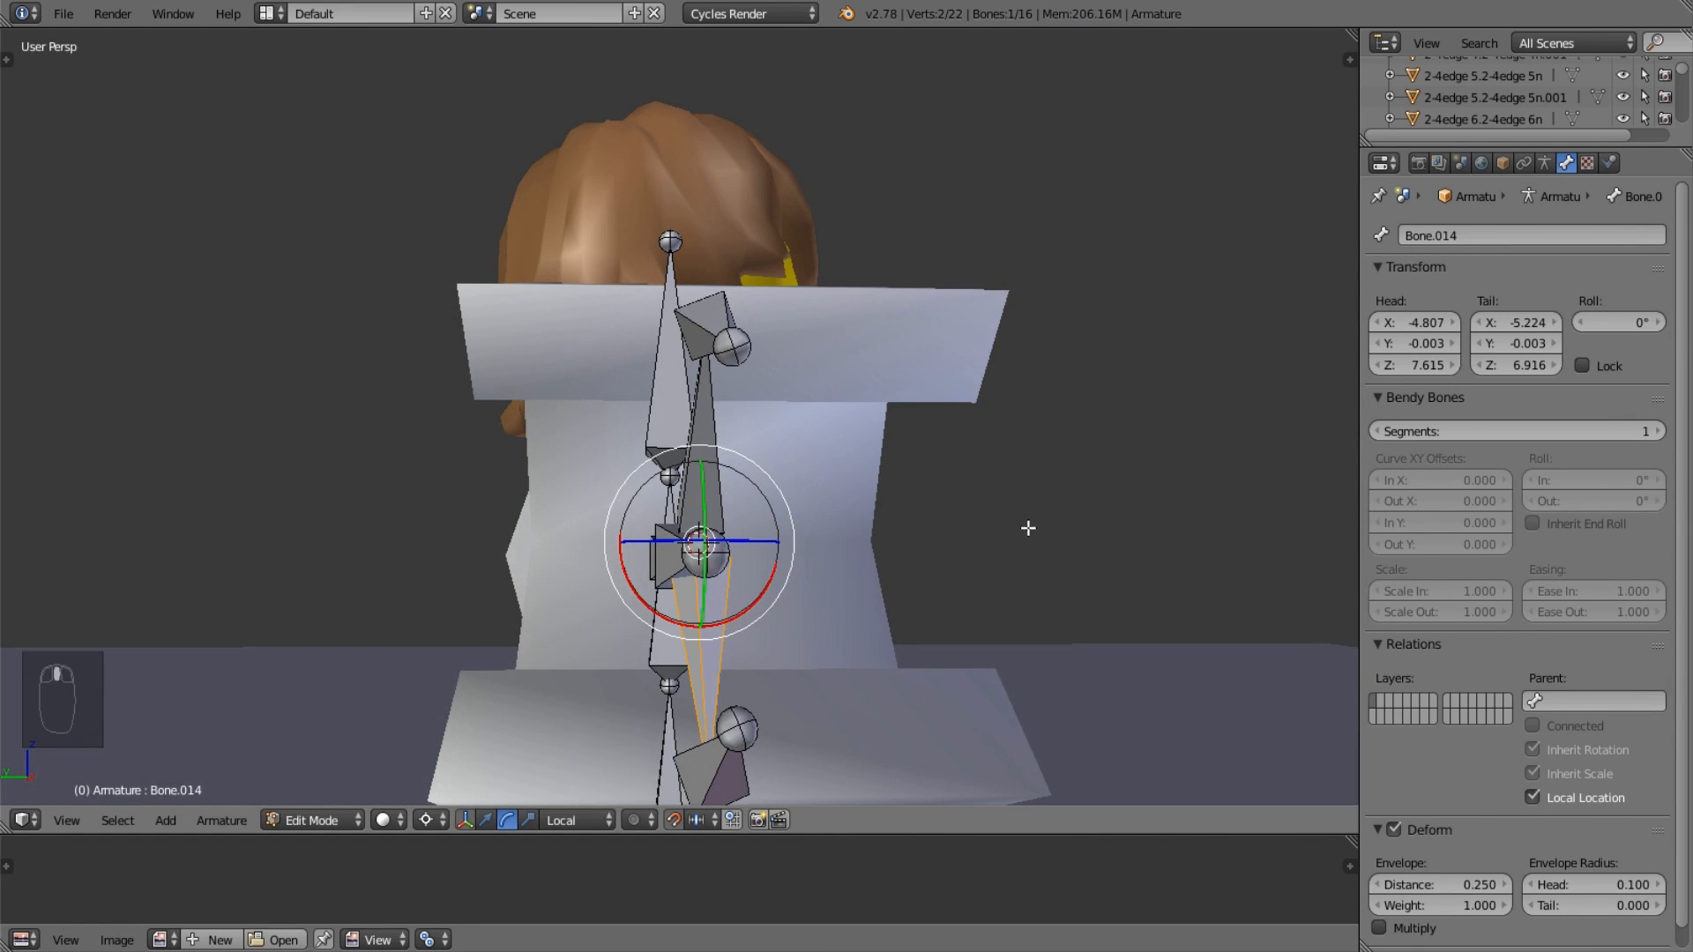
Increase the roll of the inner lower finger bone in steps to 60°.
click(1640, 322)
click(1640, 270)
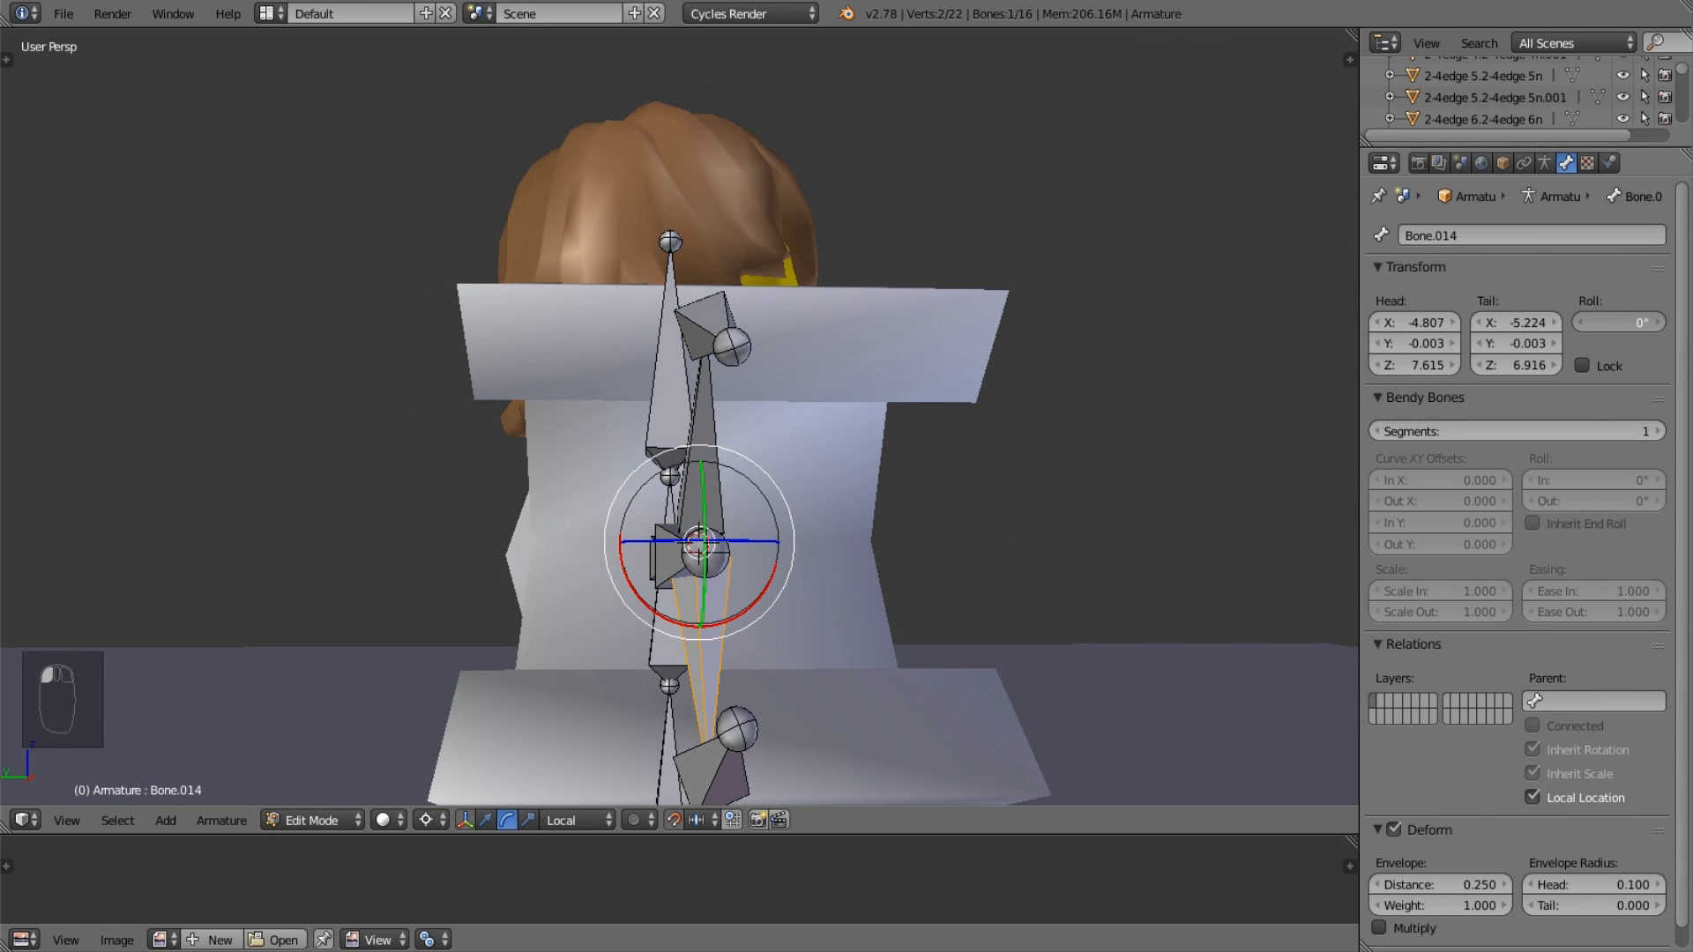
click(1657, 323)
click(1657, 323)
click(1658, 322)
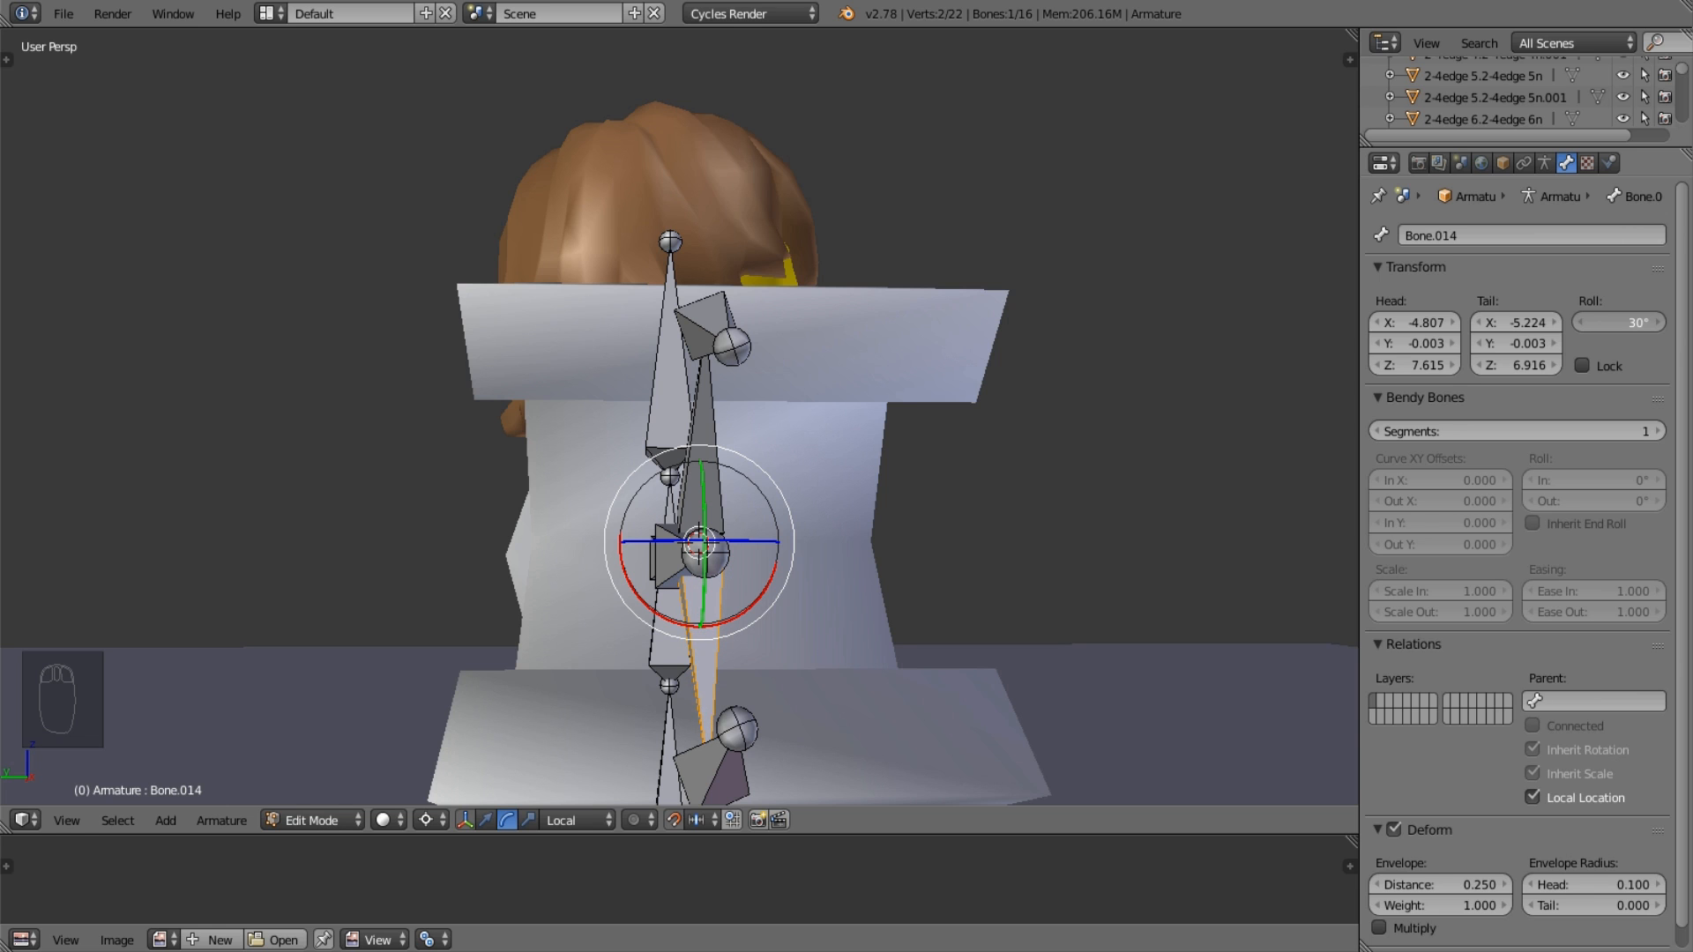
click(1658, 323)
click(1658, 323)
click(1658, 323)
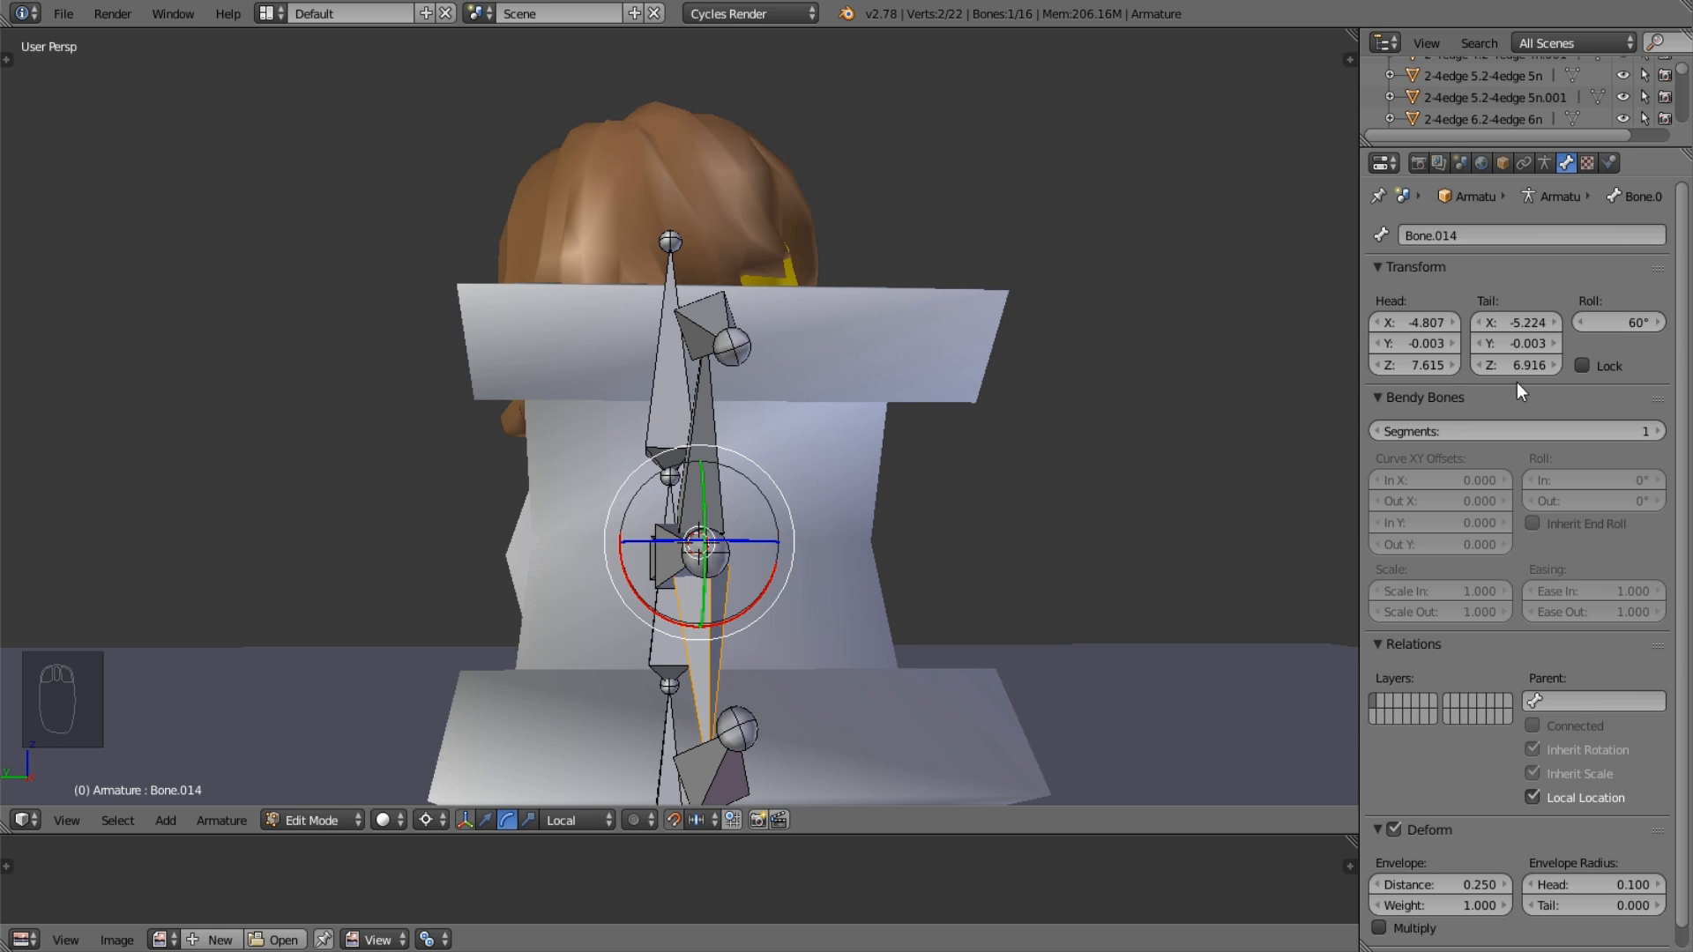
Reduce the roll of the inner lower finger bone to 40°.
middle_drag(970, 432, 1049, 388)
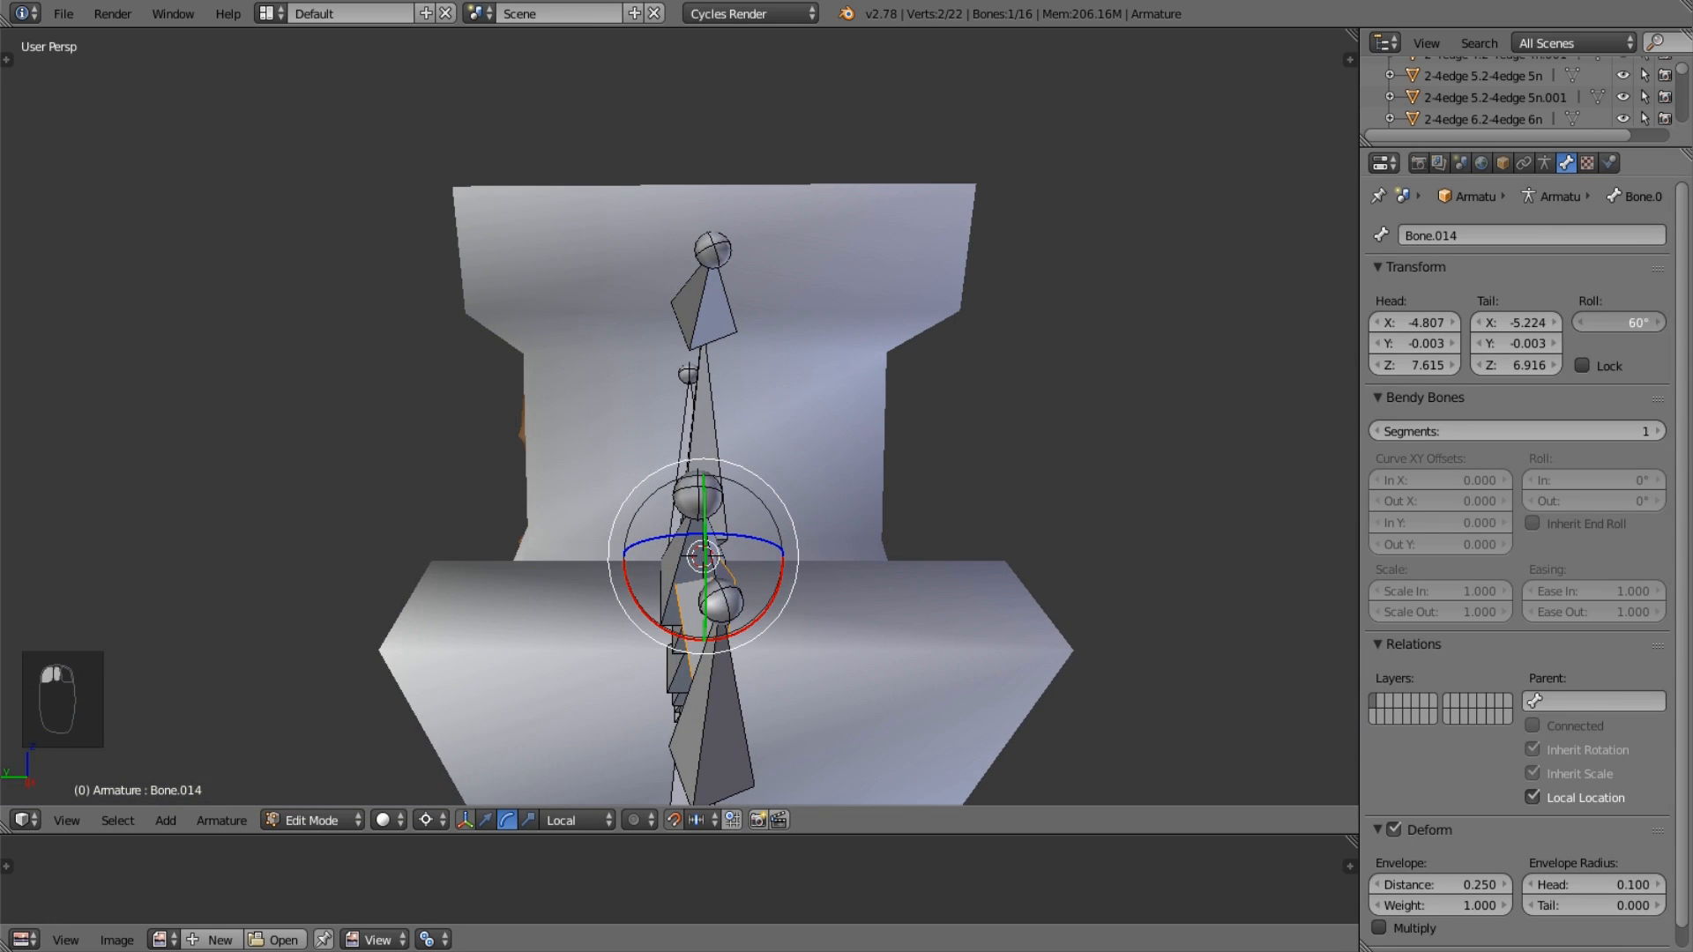
click(1580, 323)
ctrl+drag(1637, 324, 1620, 324)
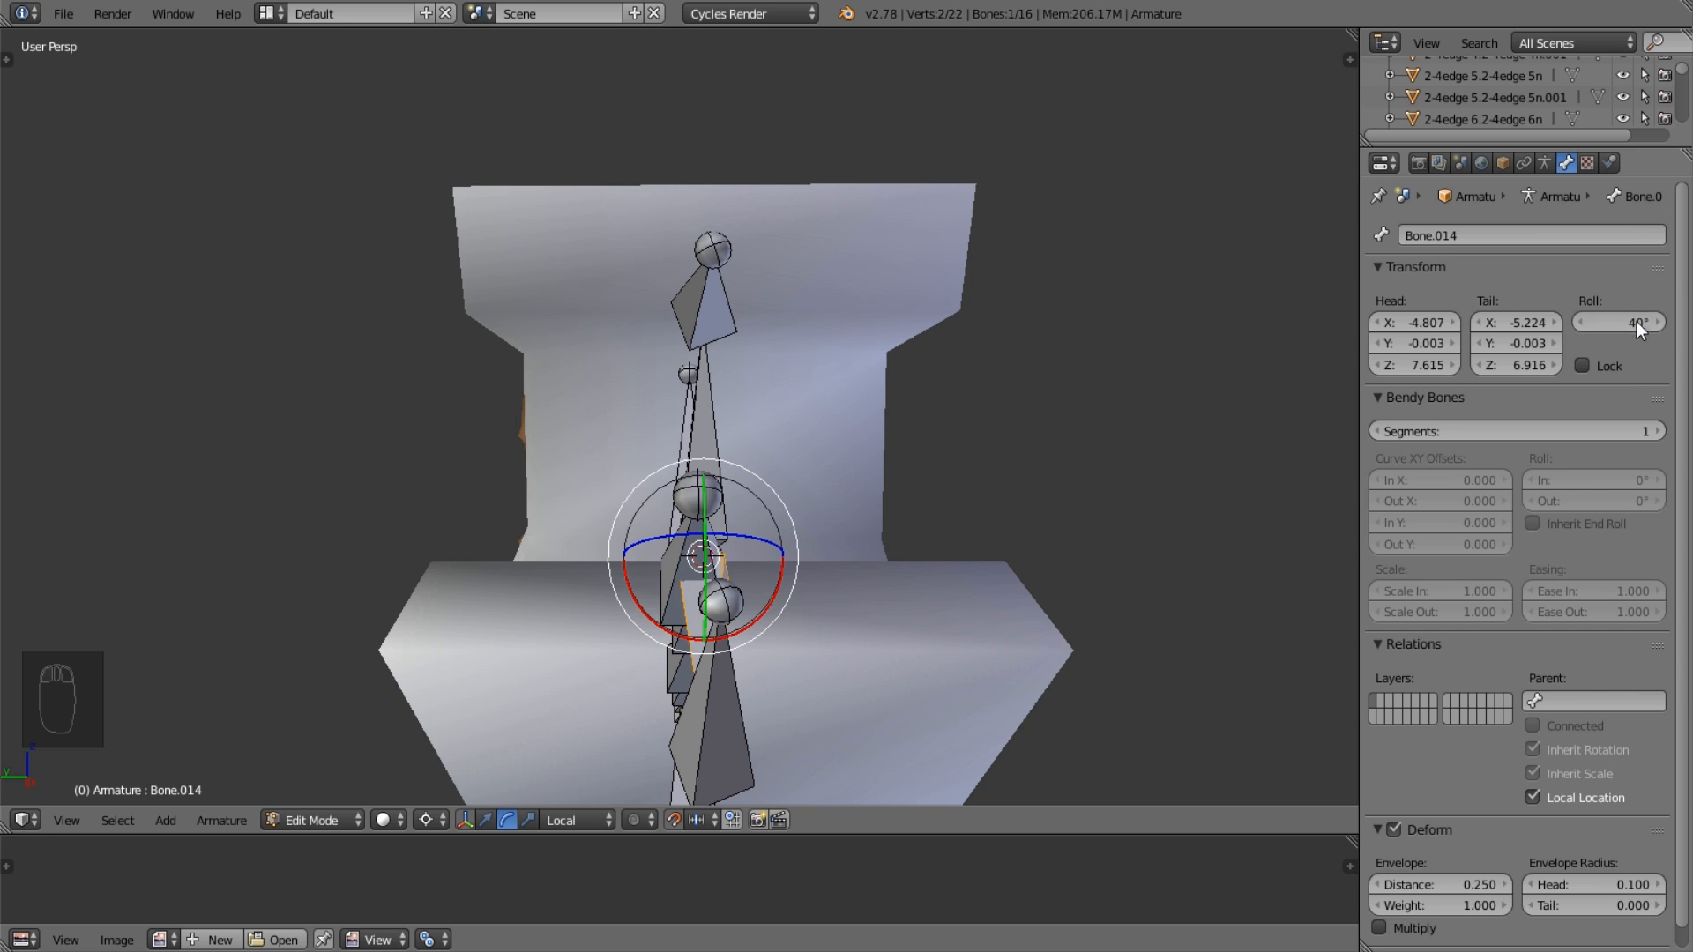
Select the outer upper finger bone and set its roll to -20°.
scroll(782, 321, down, 3)
right_click(702, 326)
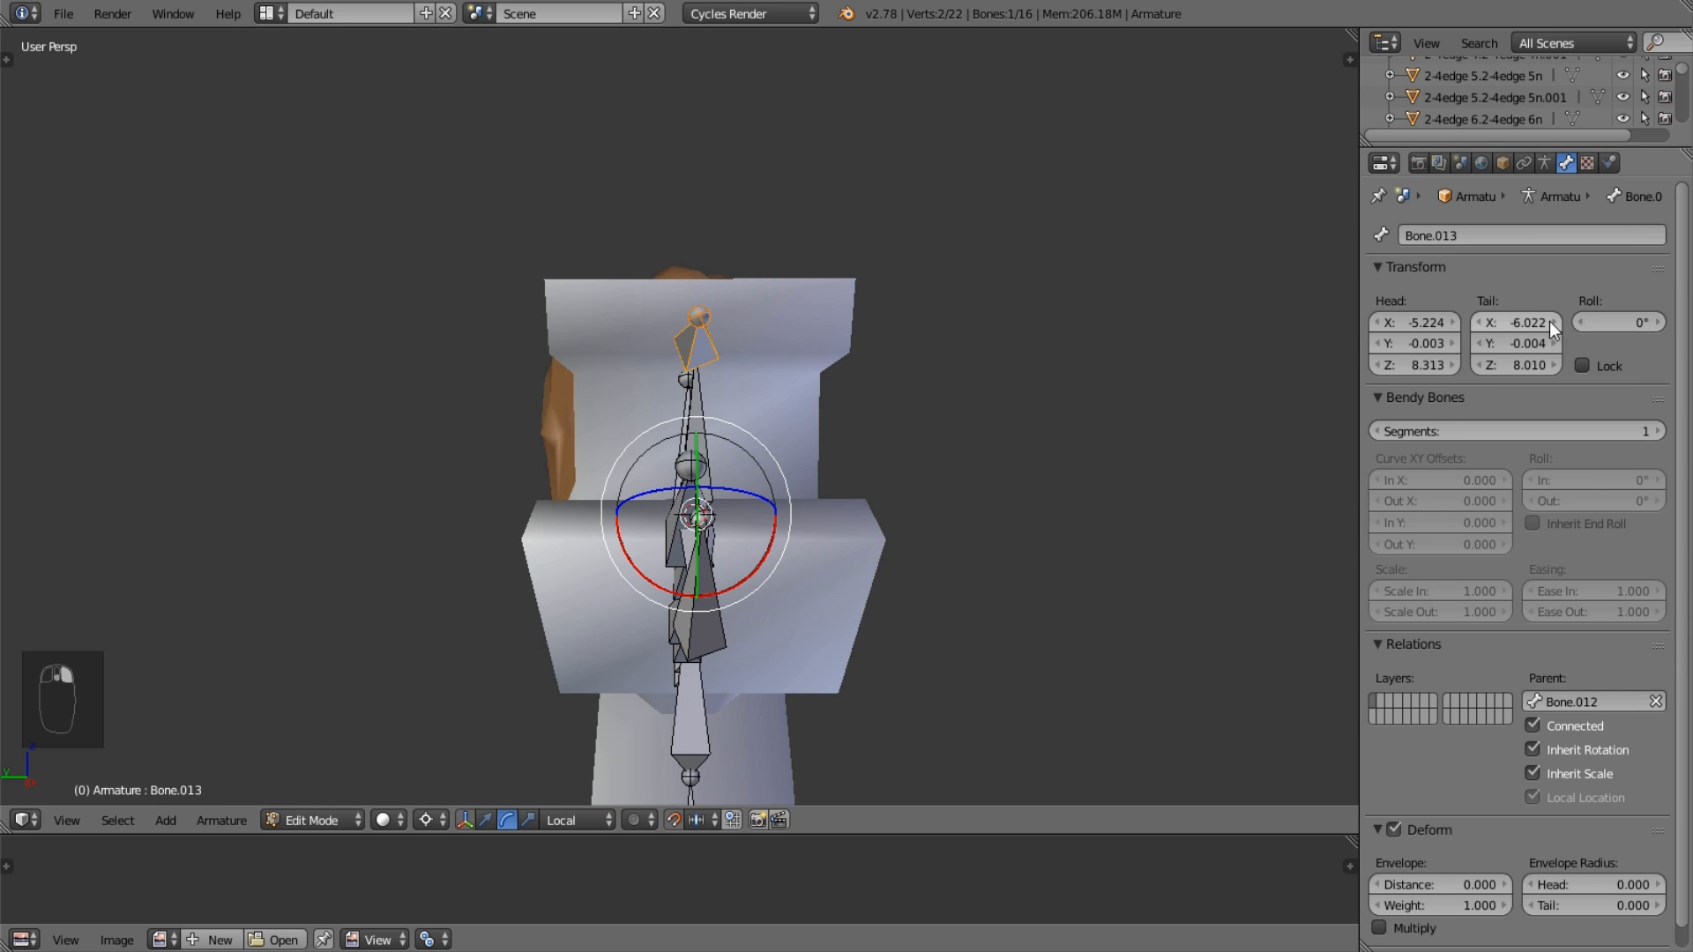
ctrl+drag(1621, 323, 1583, 322)
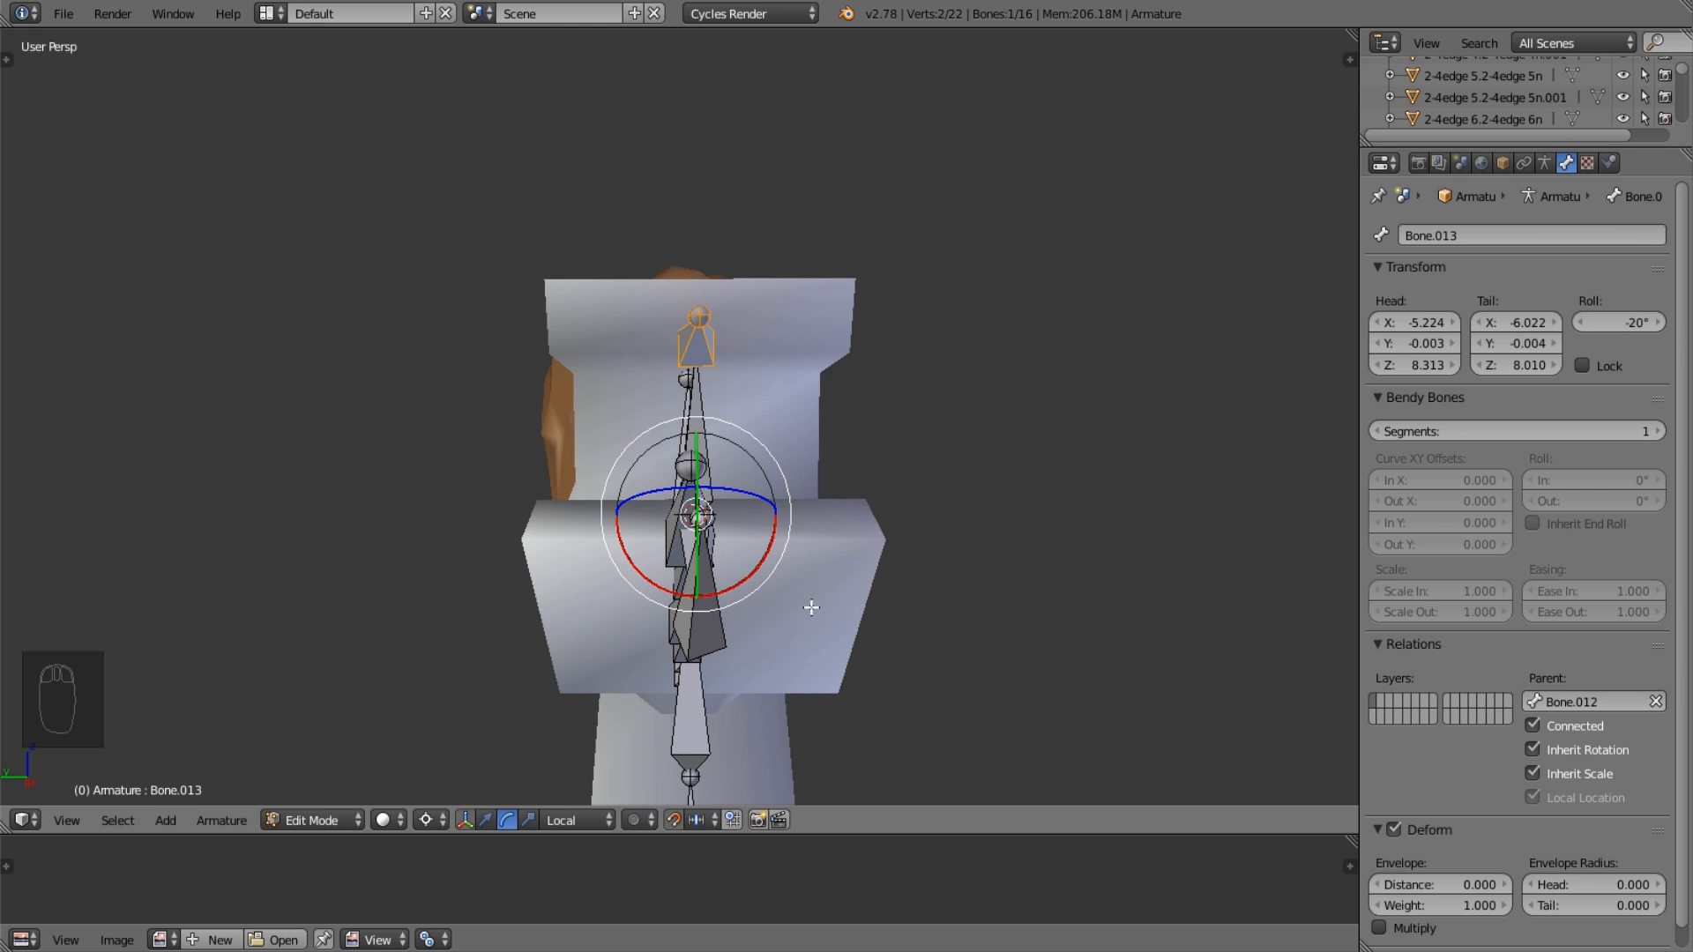
Select the outer lower finger bone, reset its roll to 0° and raise it to 20°.
right_click(696, 631)
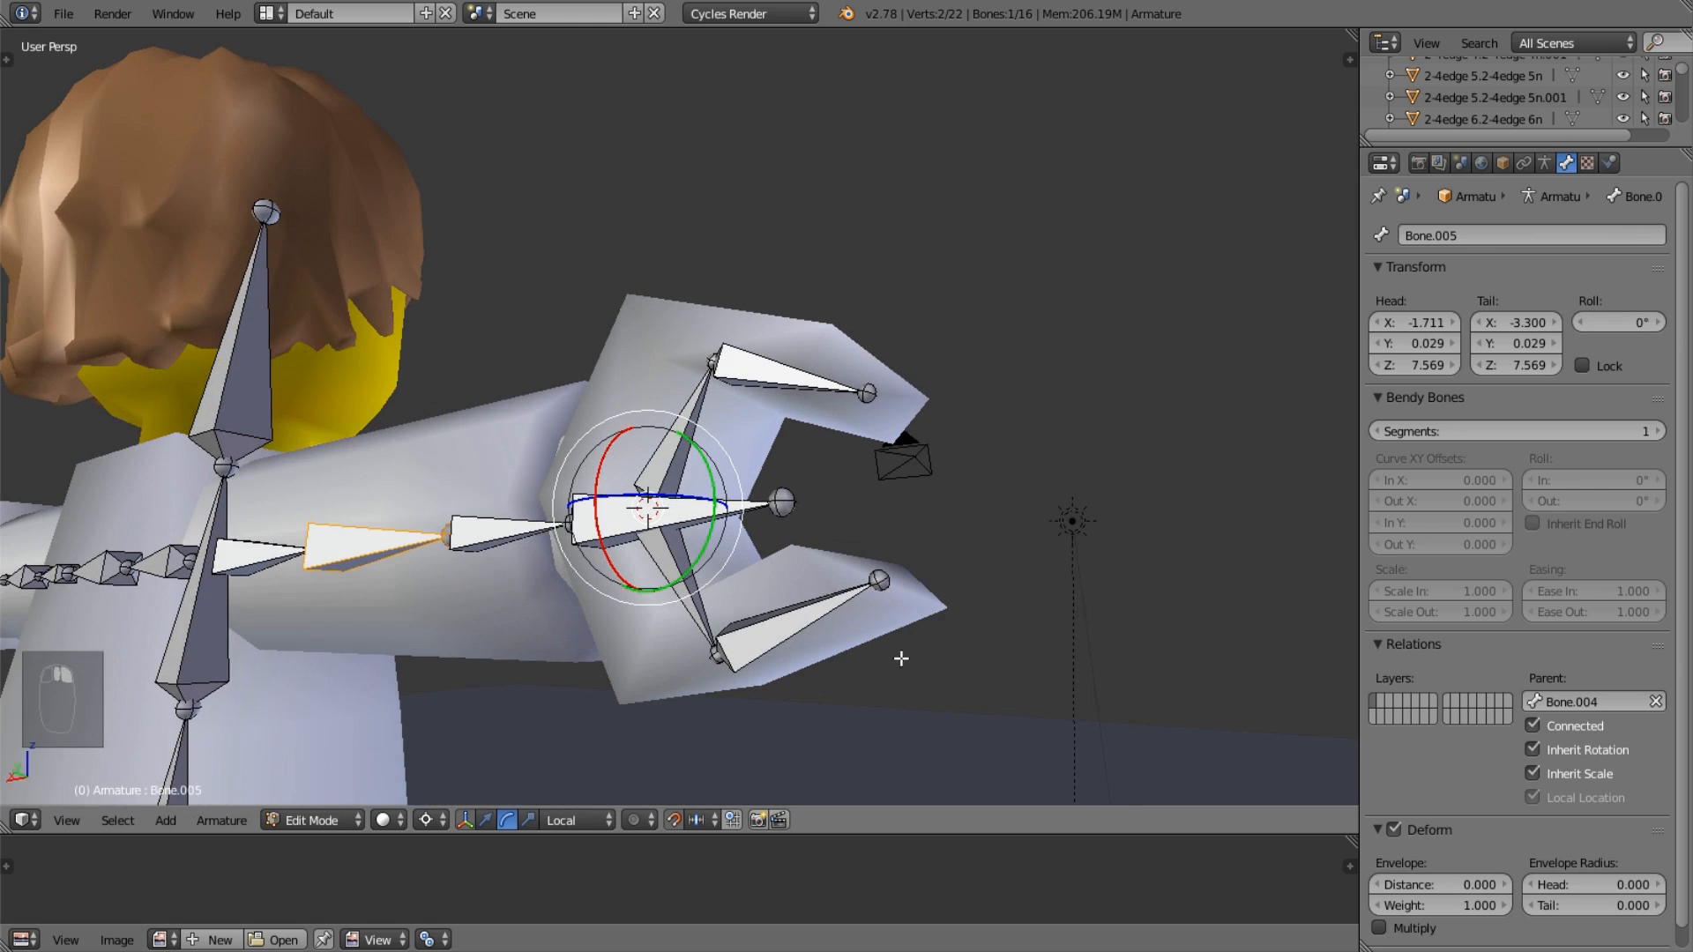
right_click(868, 617)
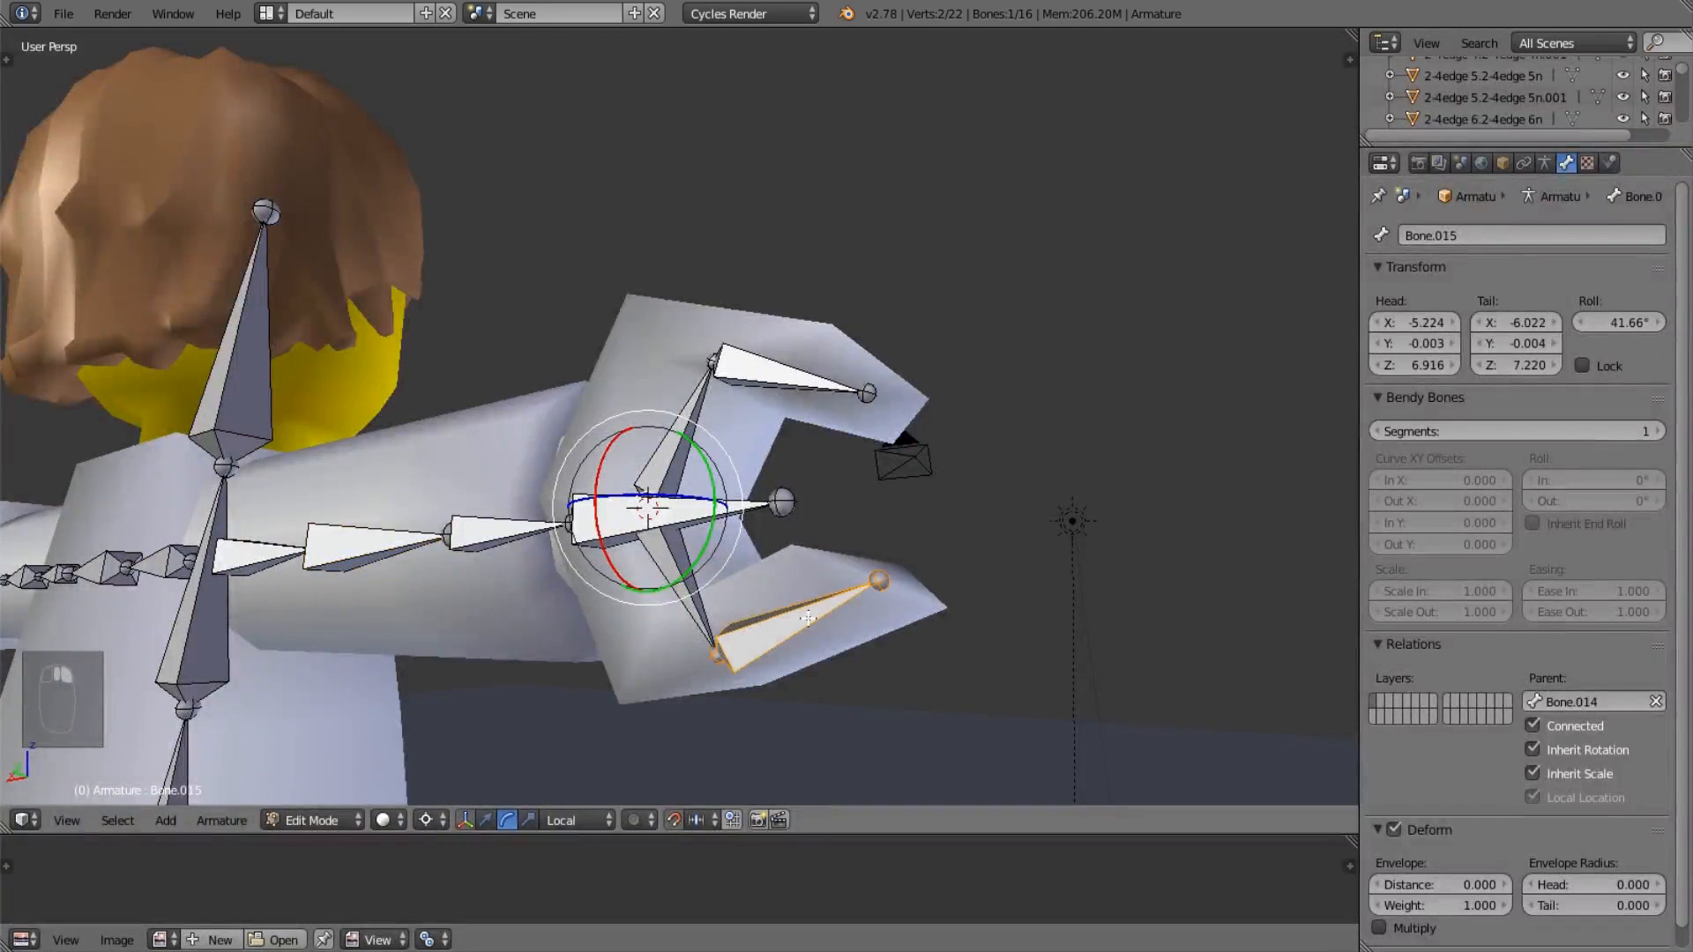
middle_drag(1331, 388, 1254, 394)
double_click(1621, 319)
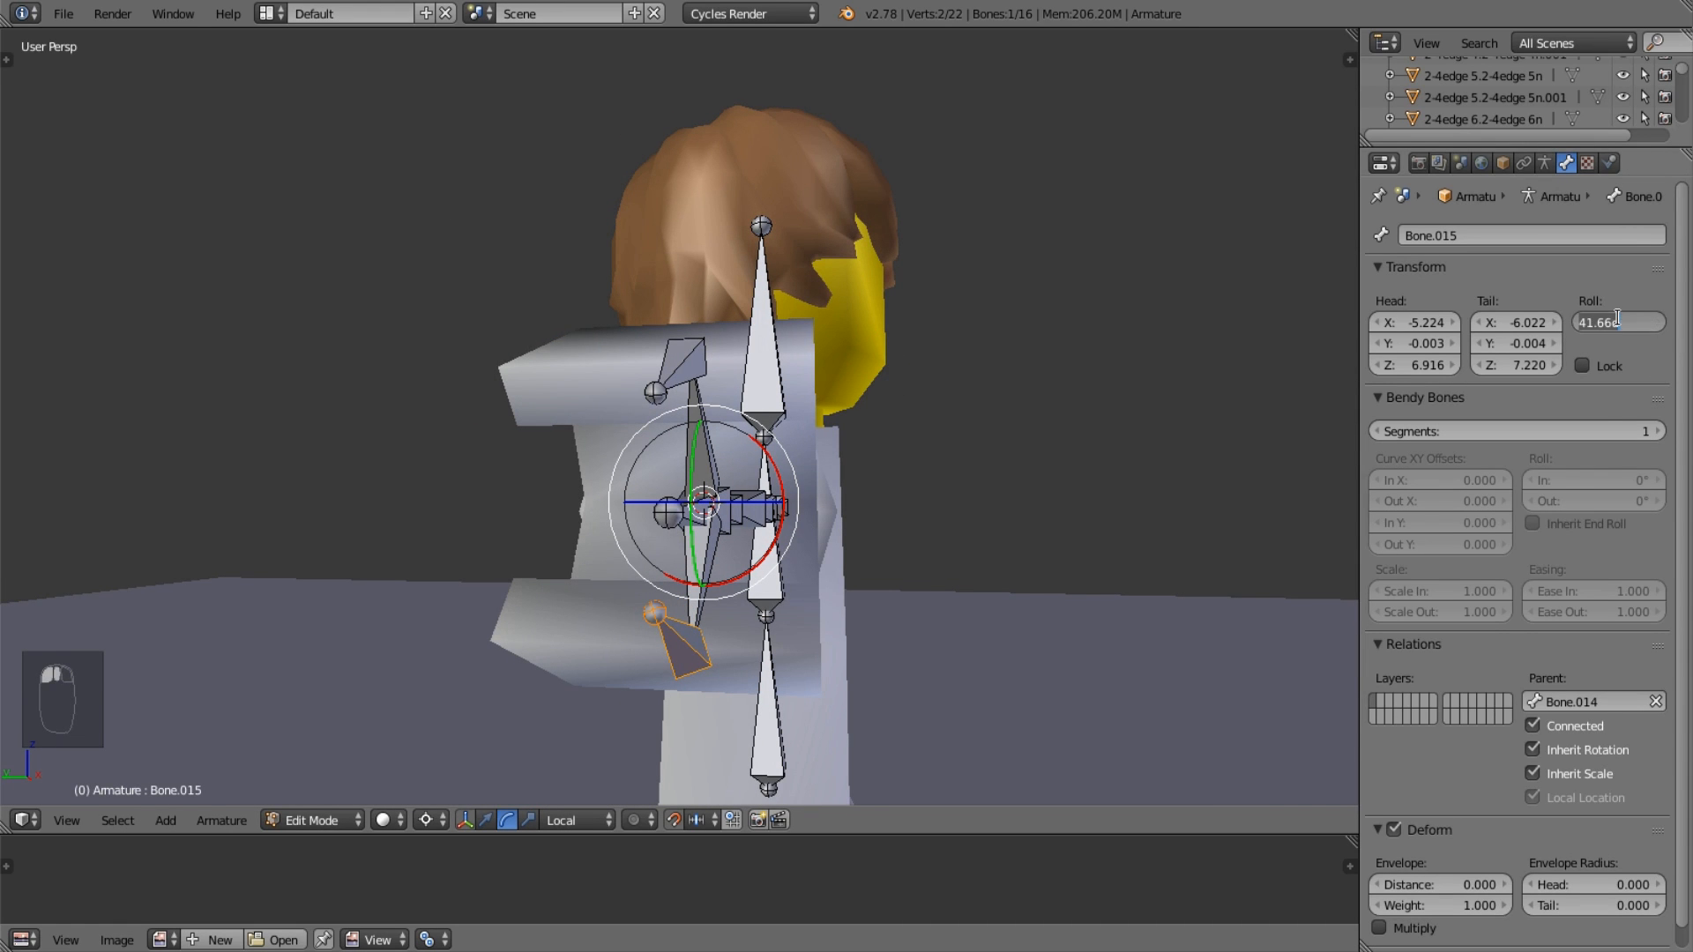
text(0)
key(Return)
drag(1618, 318, 1642, 317)
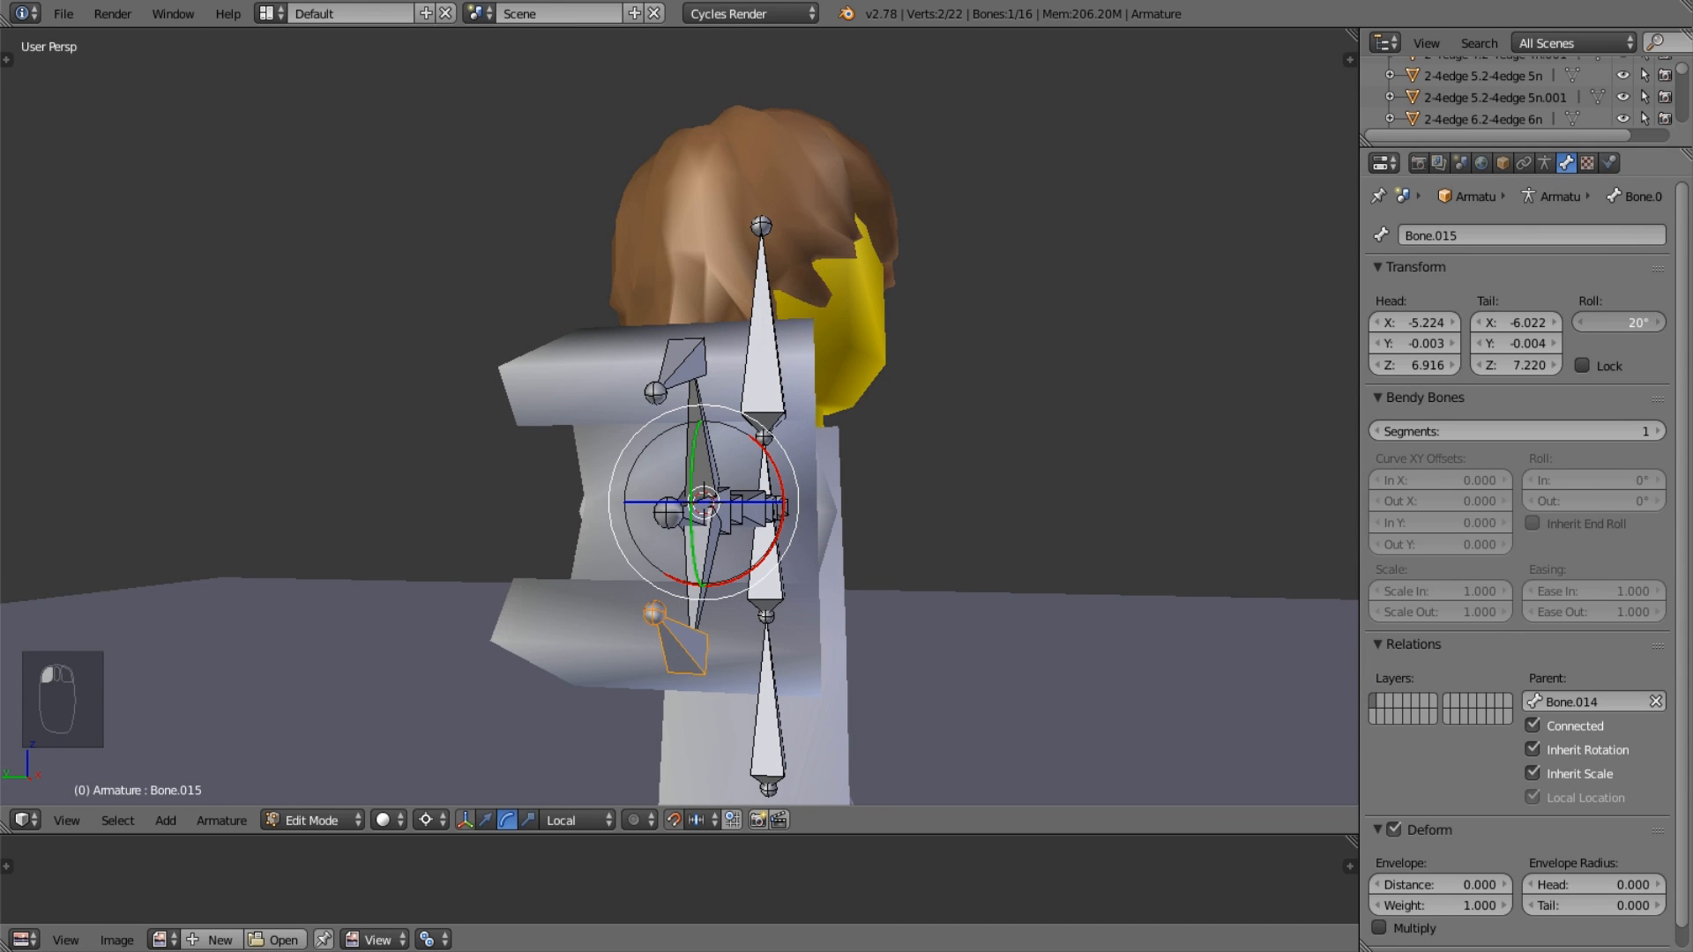
Fine-tune the outer upper finger bone's roll to -20.84° in the front orthographic view so it lines up with its claw segment.
middle_drag(980, 402, 1007, 374)
key(KP_3)
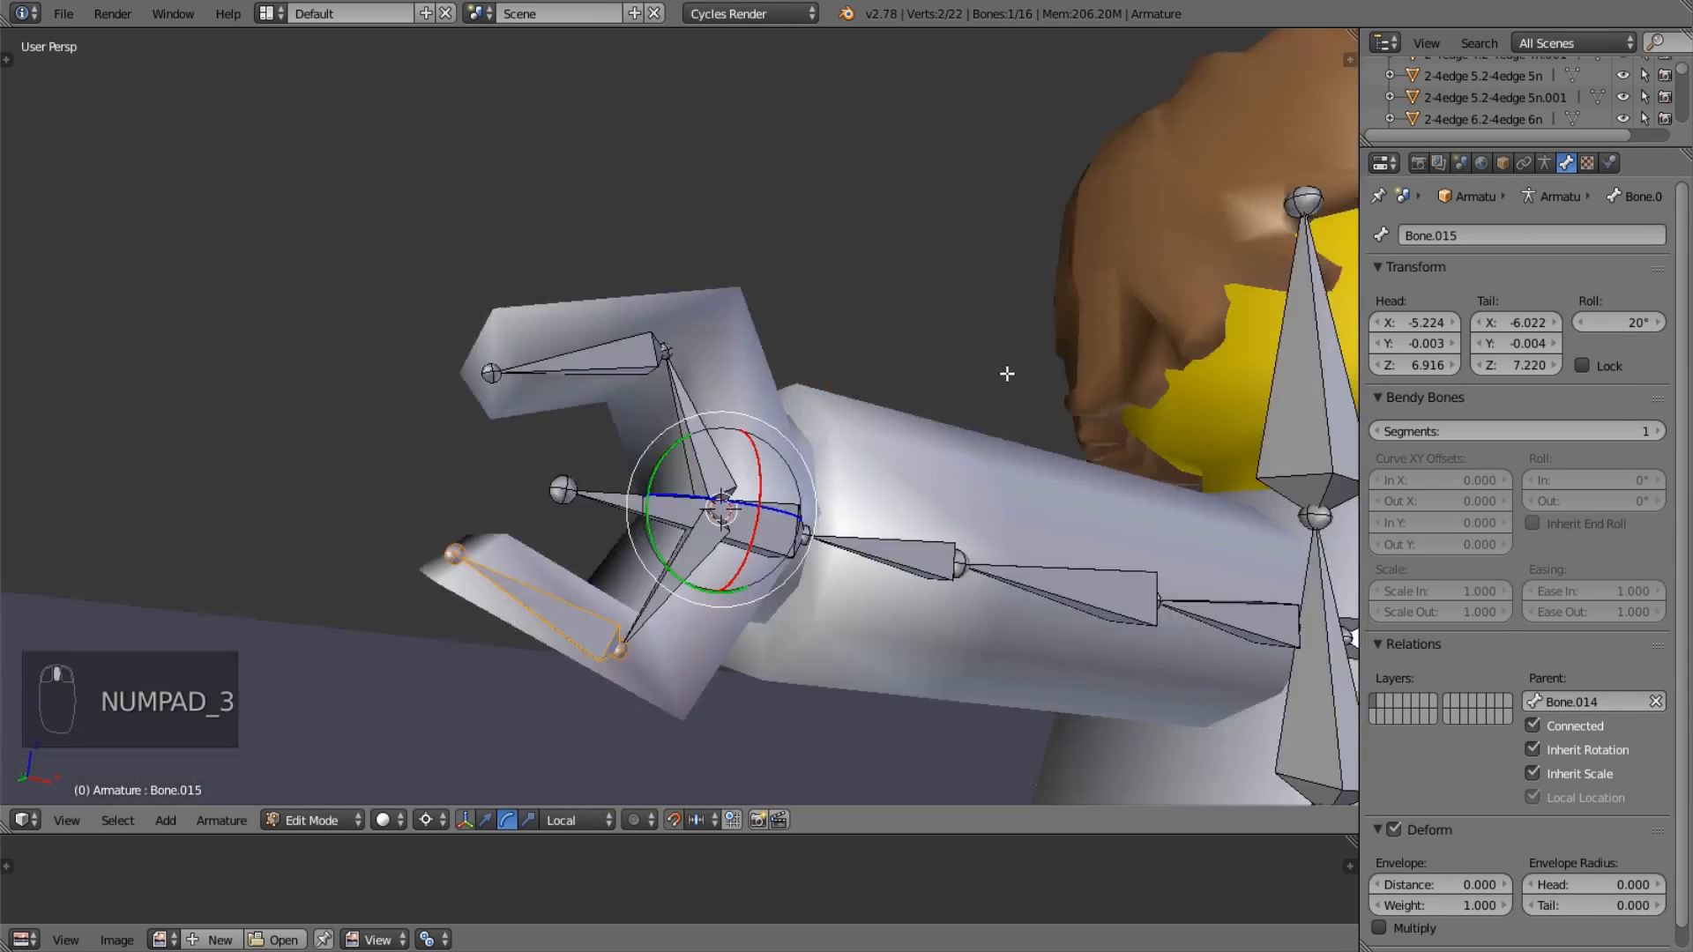
key(KP_1)
key(KP_5)
scroll(1007, 374, up, 4)
shift+middle_drag(422, 432, 526, 309)
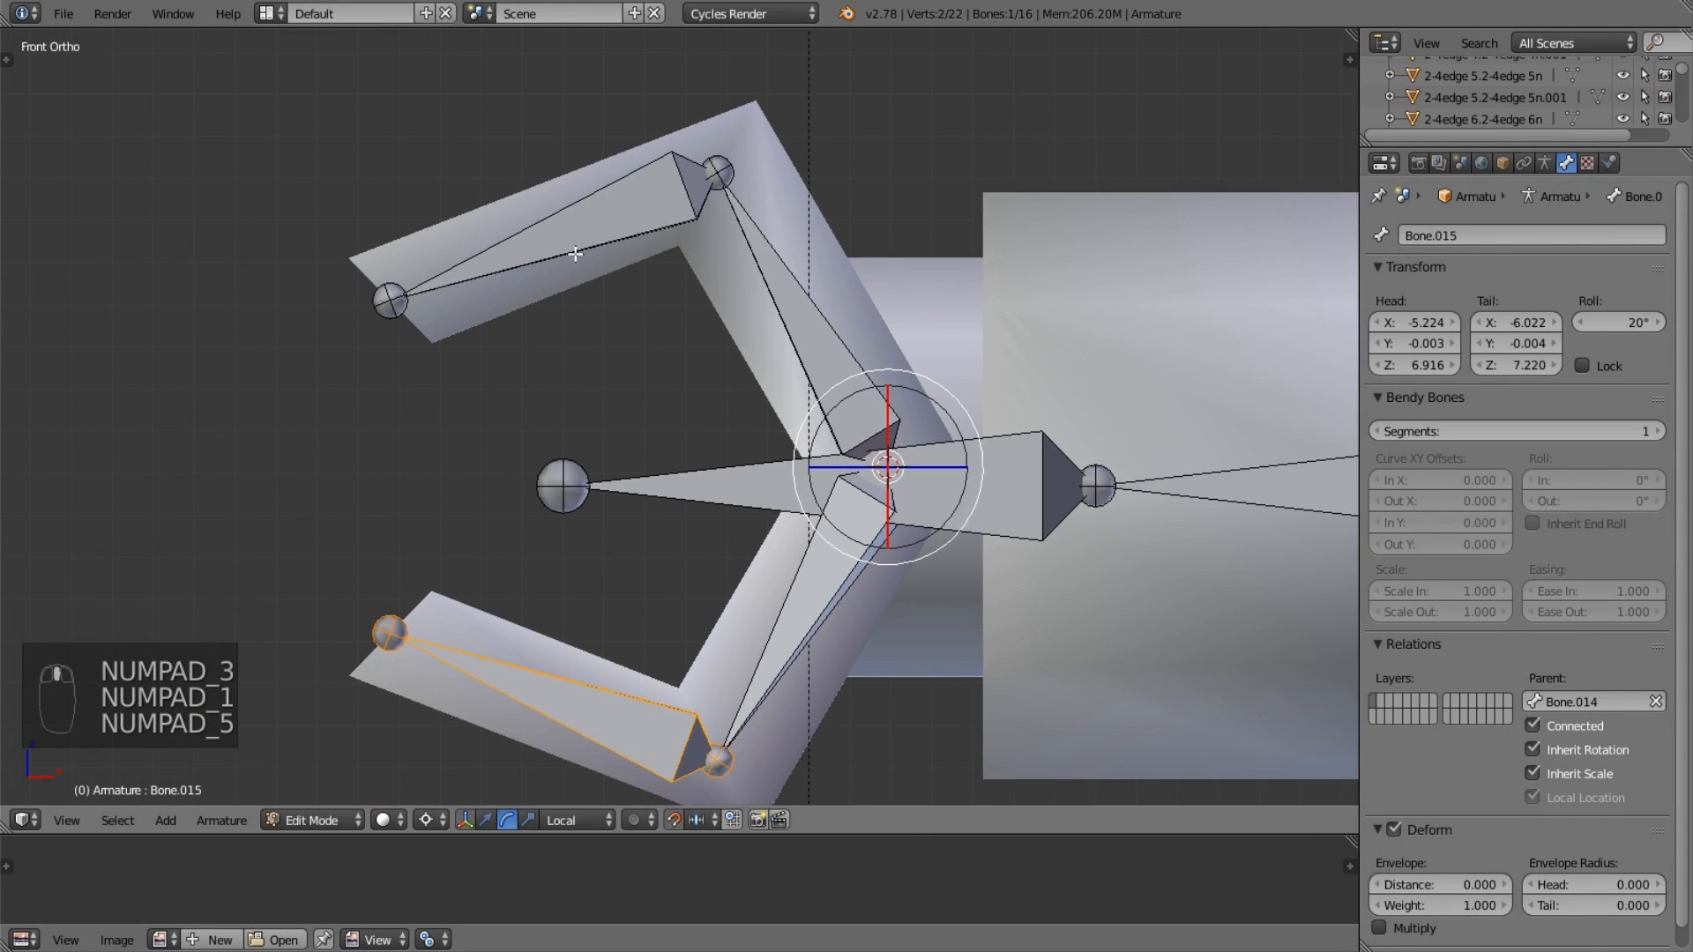
right_click(607, 216)
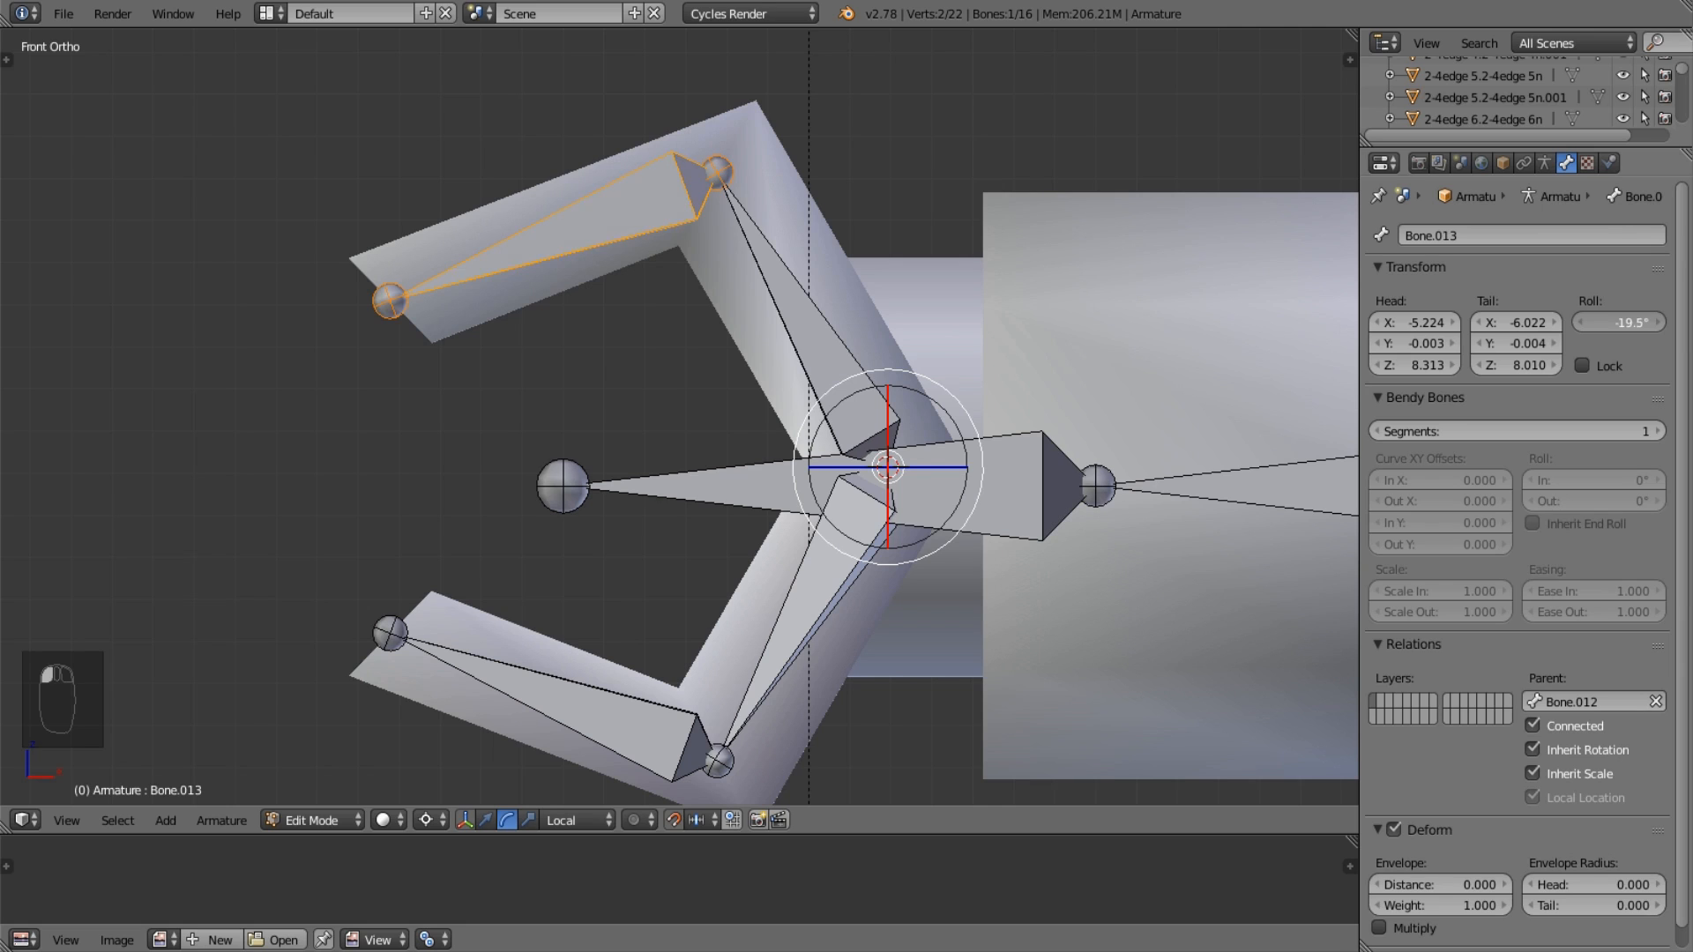
drag(1630, 321, 1620, 322)
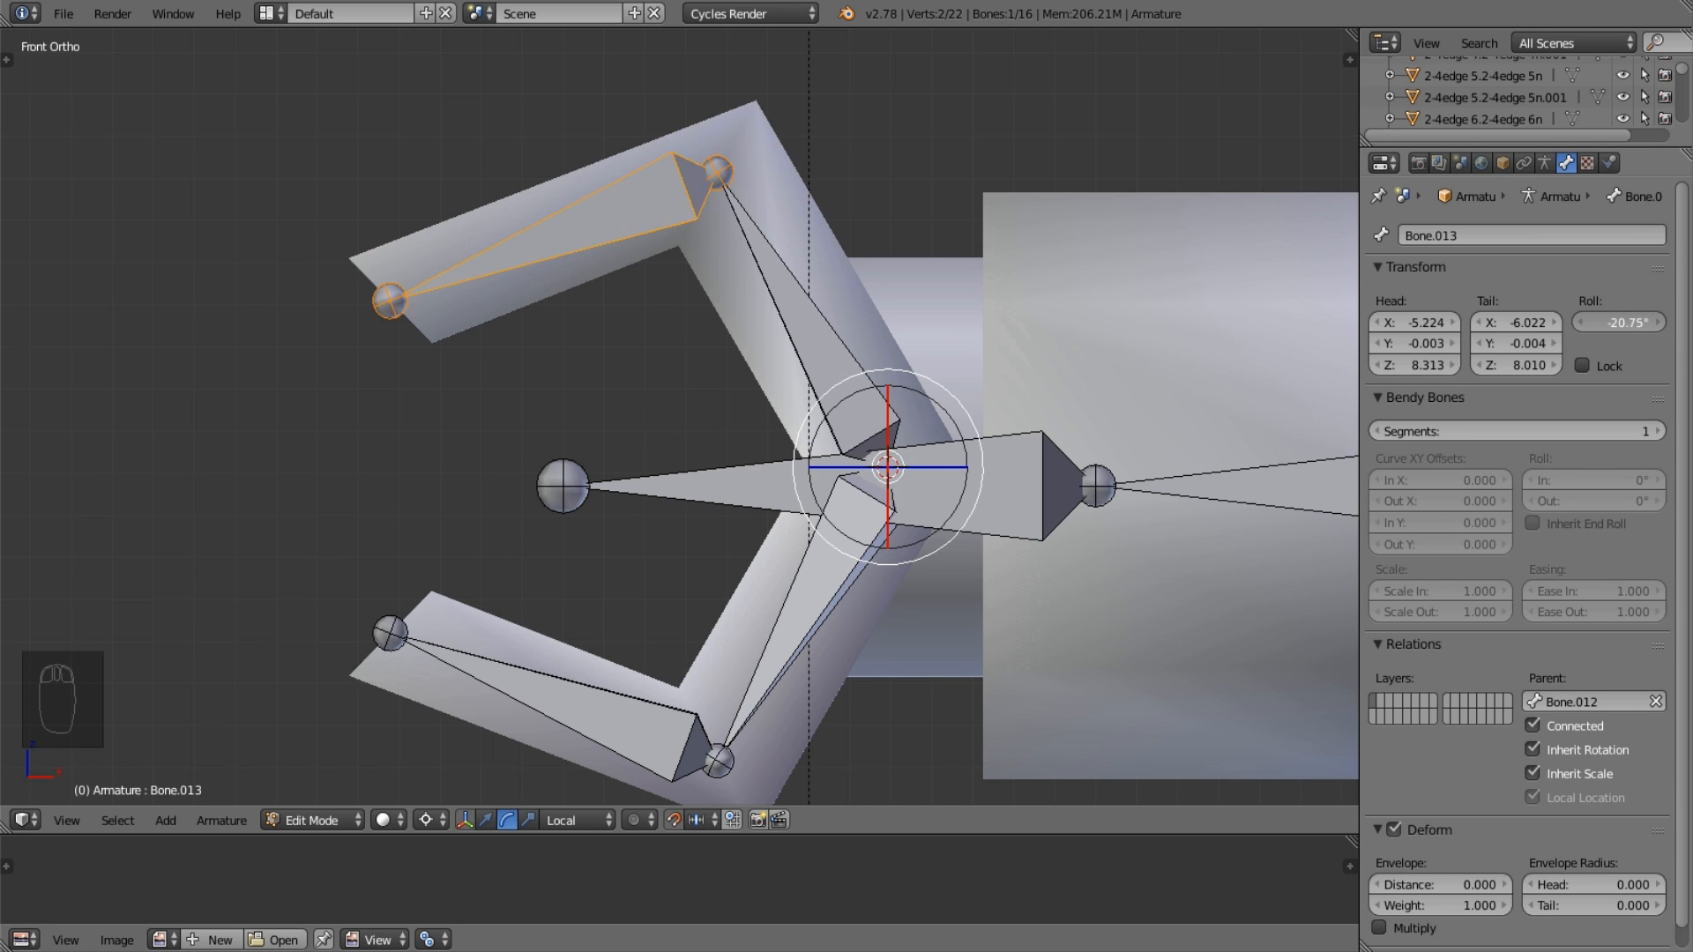
Fine-tune the outer lower finger bone's roll around 20° and reduce the inner lower finger bone's roll to 30.29°.
right_click(567, 730)
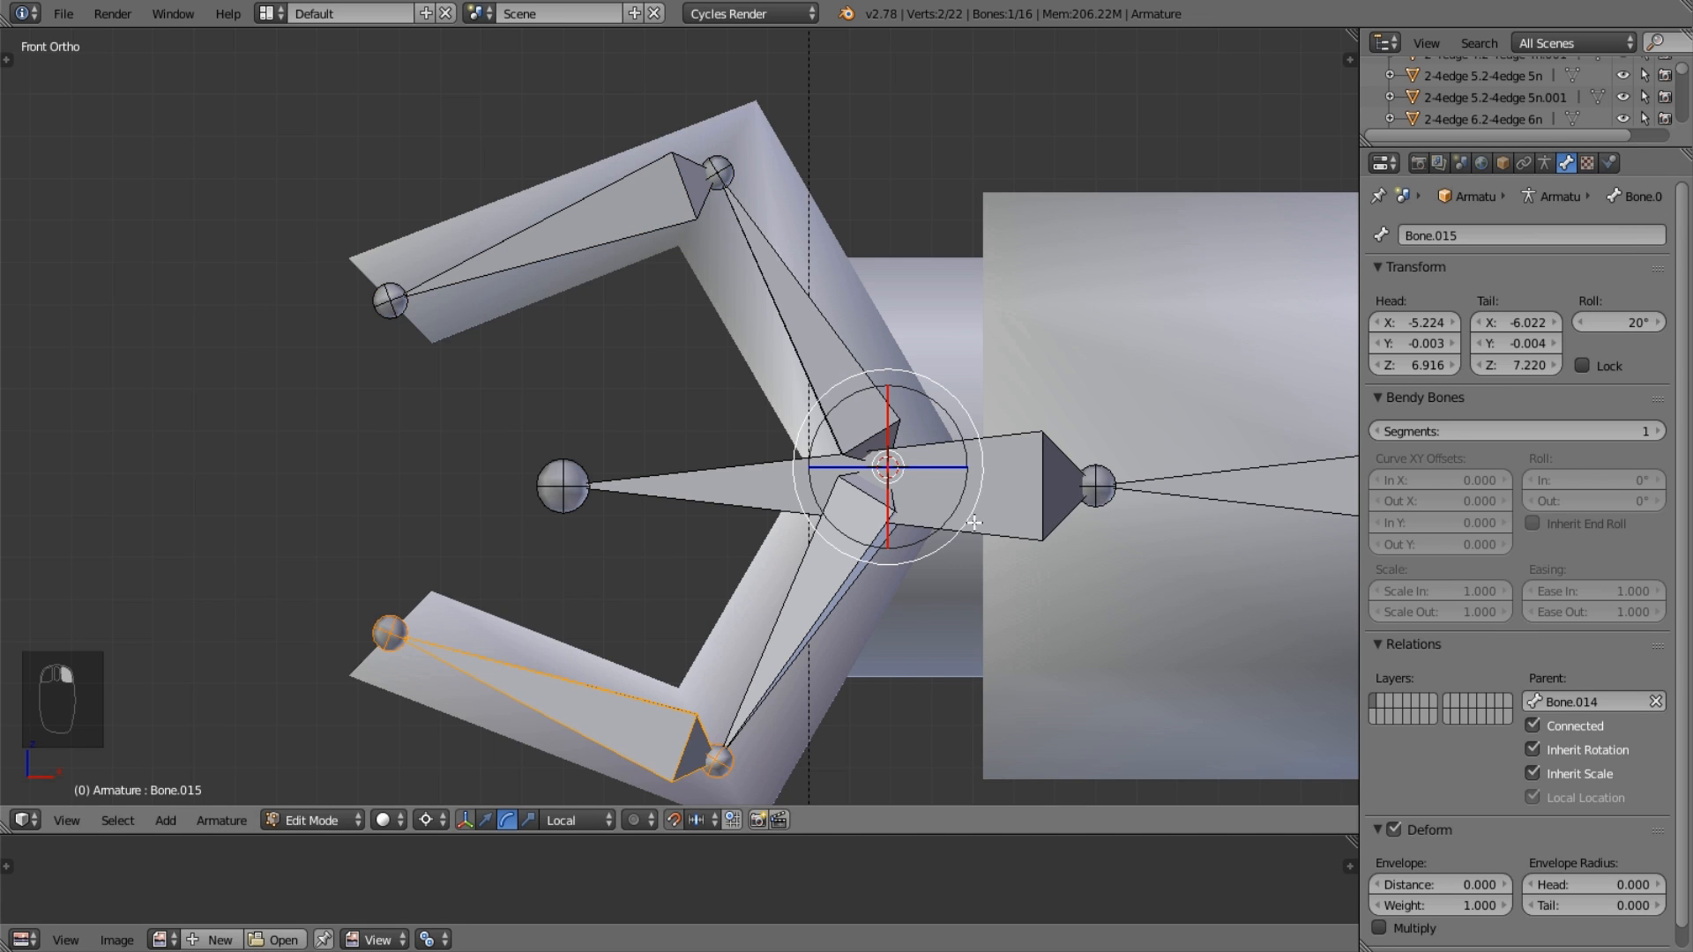
shift+middle_drag(974, 522, 979, 414)
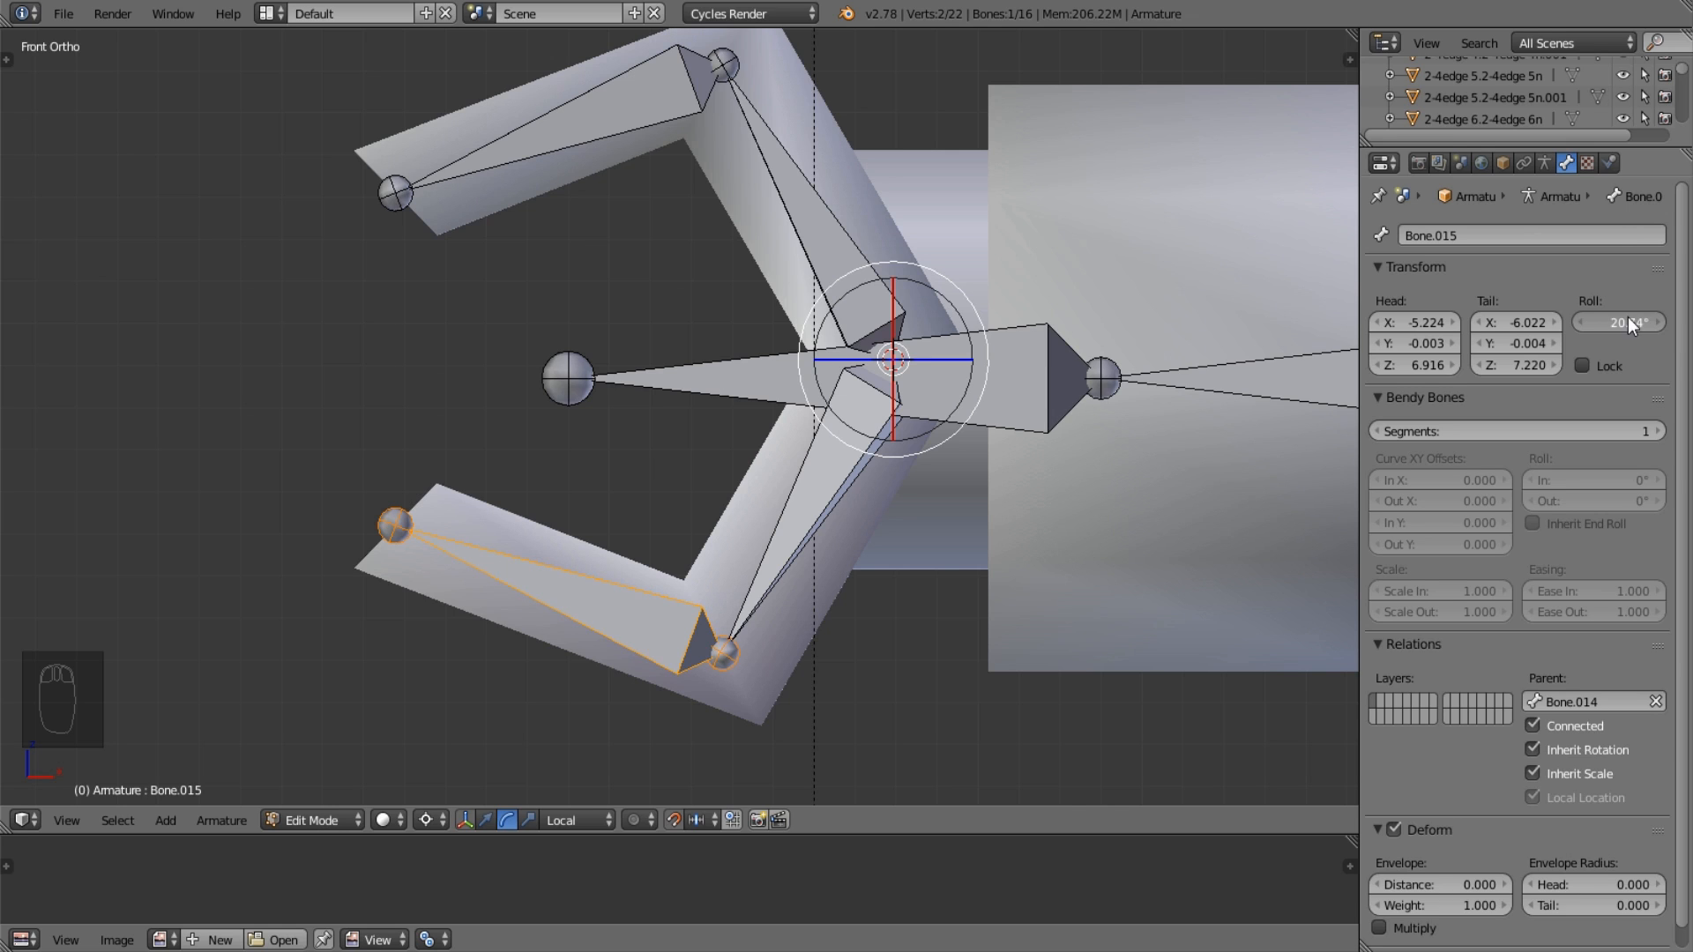
right_click(831, 441)
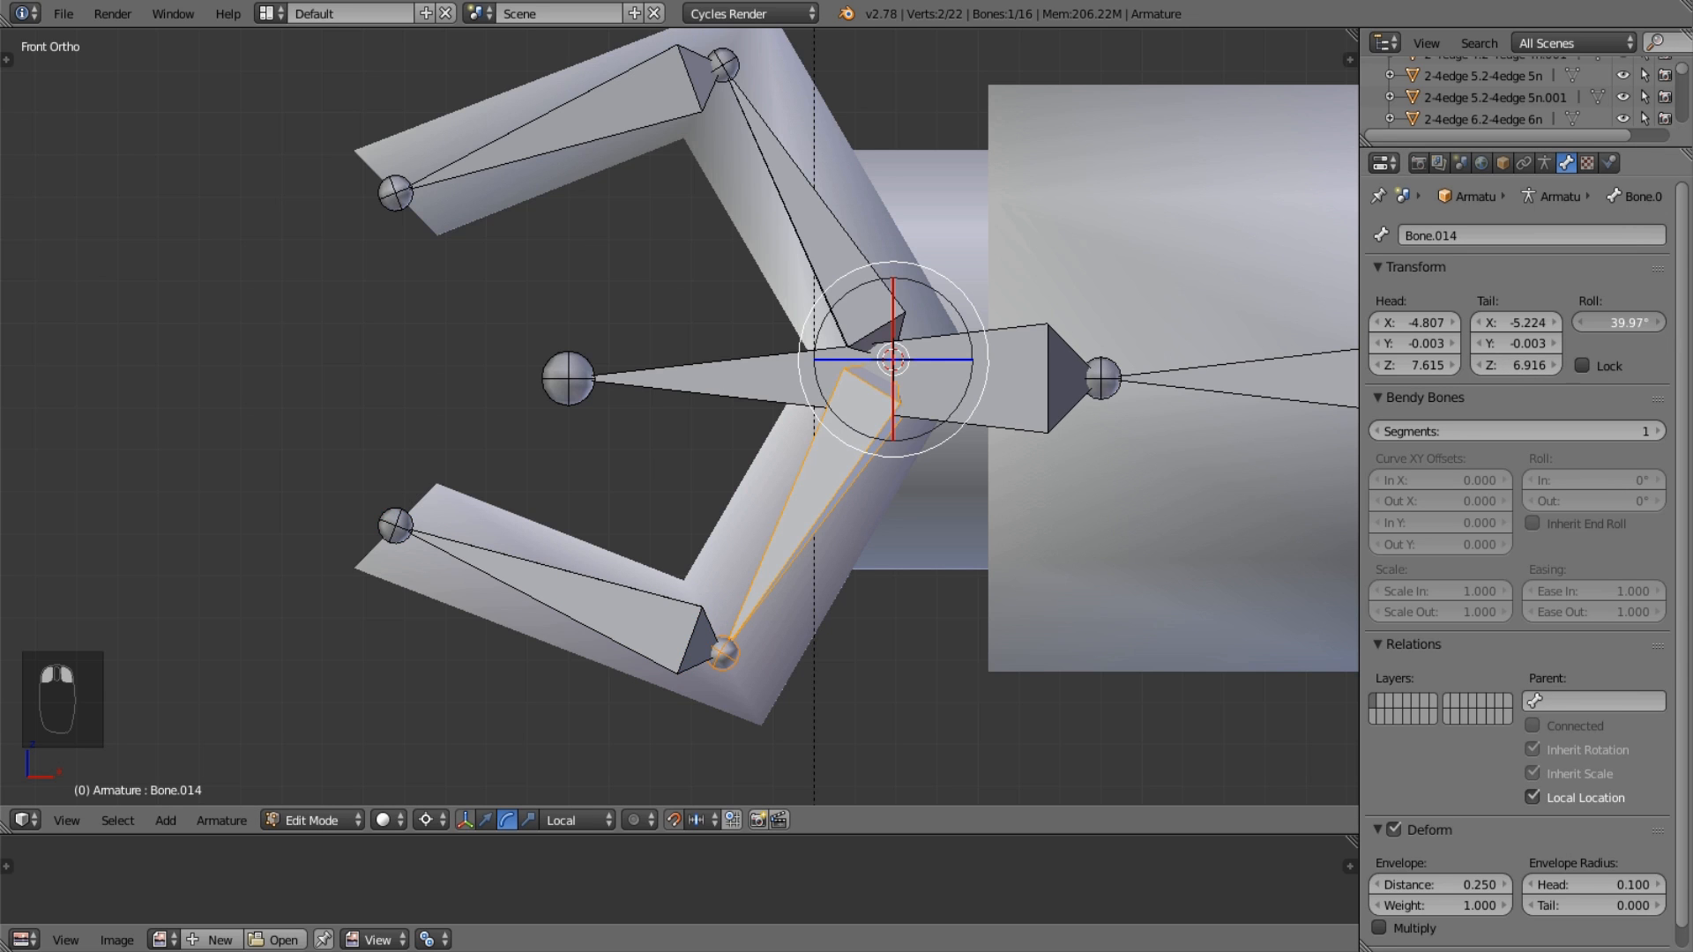
drag(1618, 323, 1610, 323)
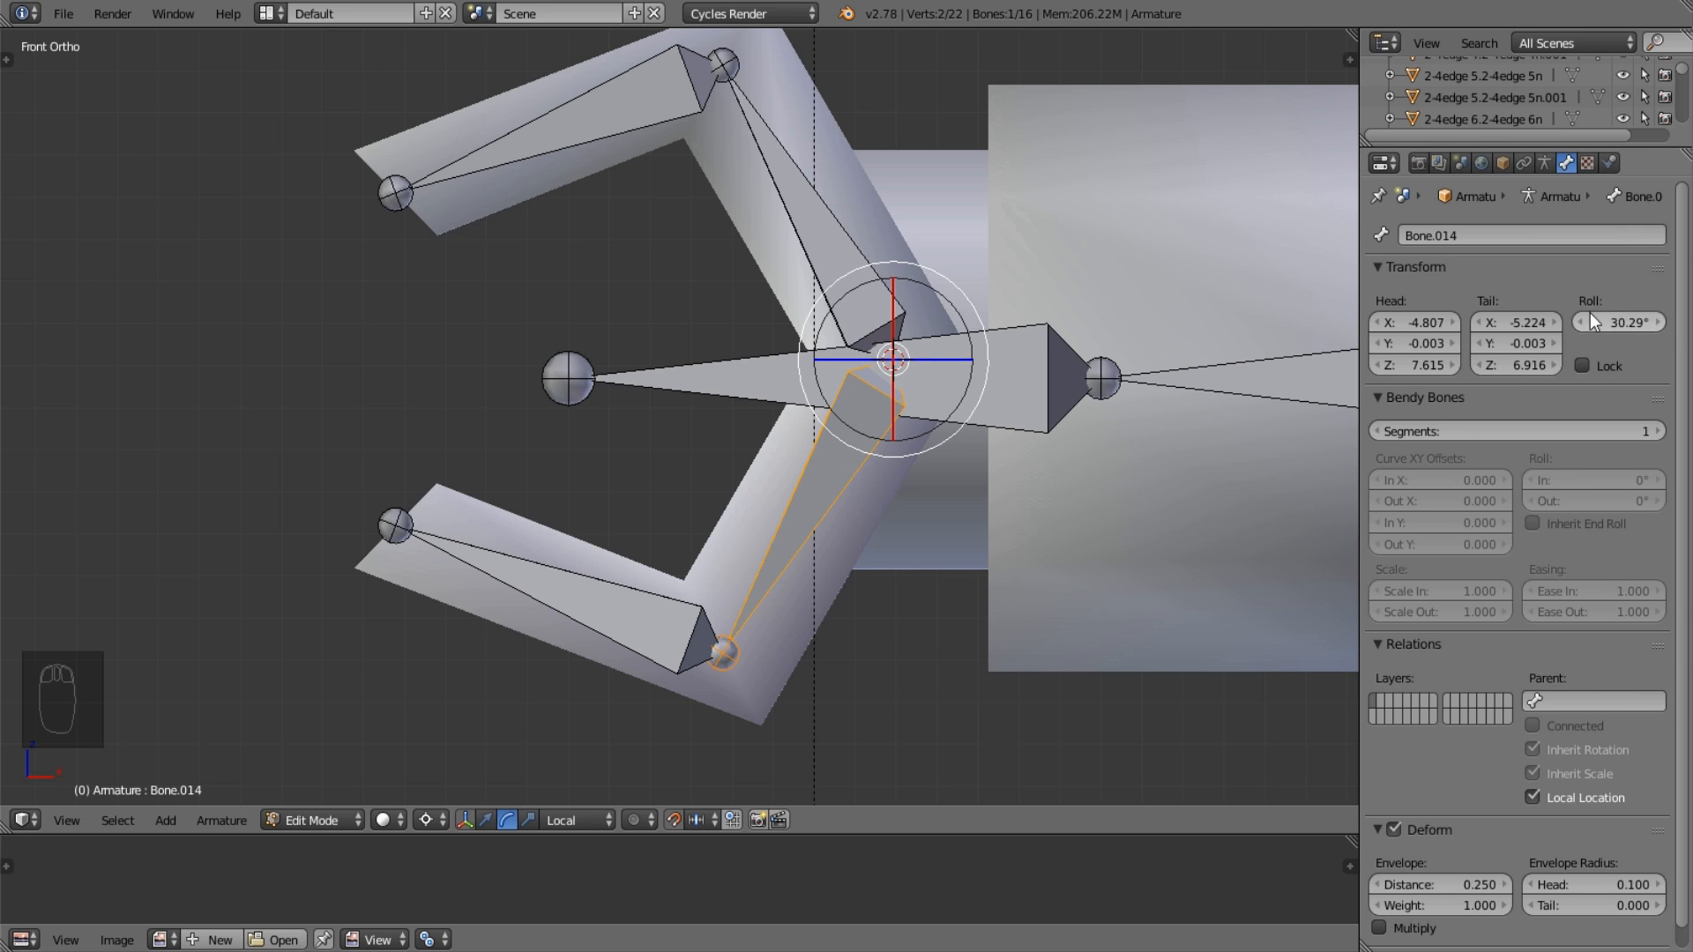
Set the inner upper finger bone's roll to 59.36° and the inner lower finger bone's roll to 31°.
right_click(790, 260)
drag(1619, 323, 1621, 322)
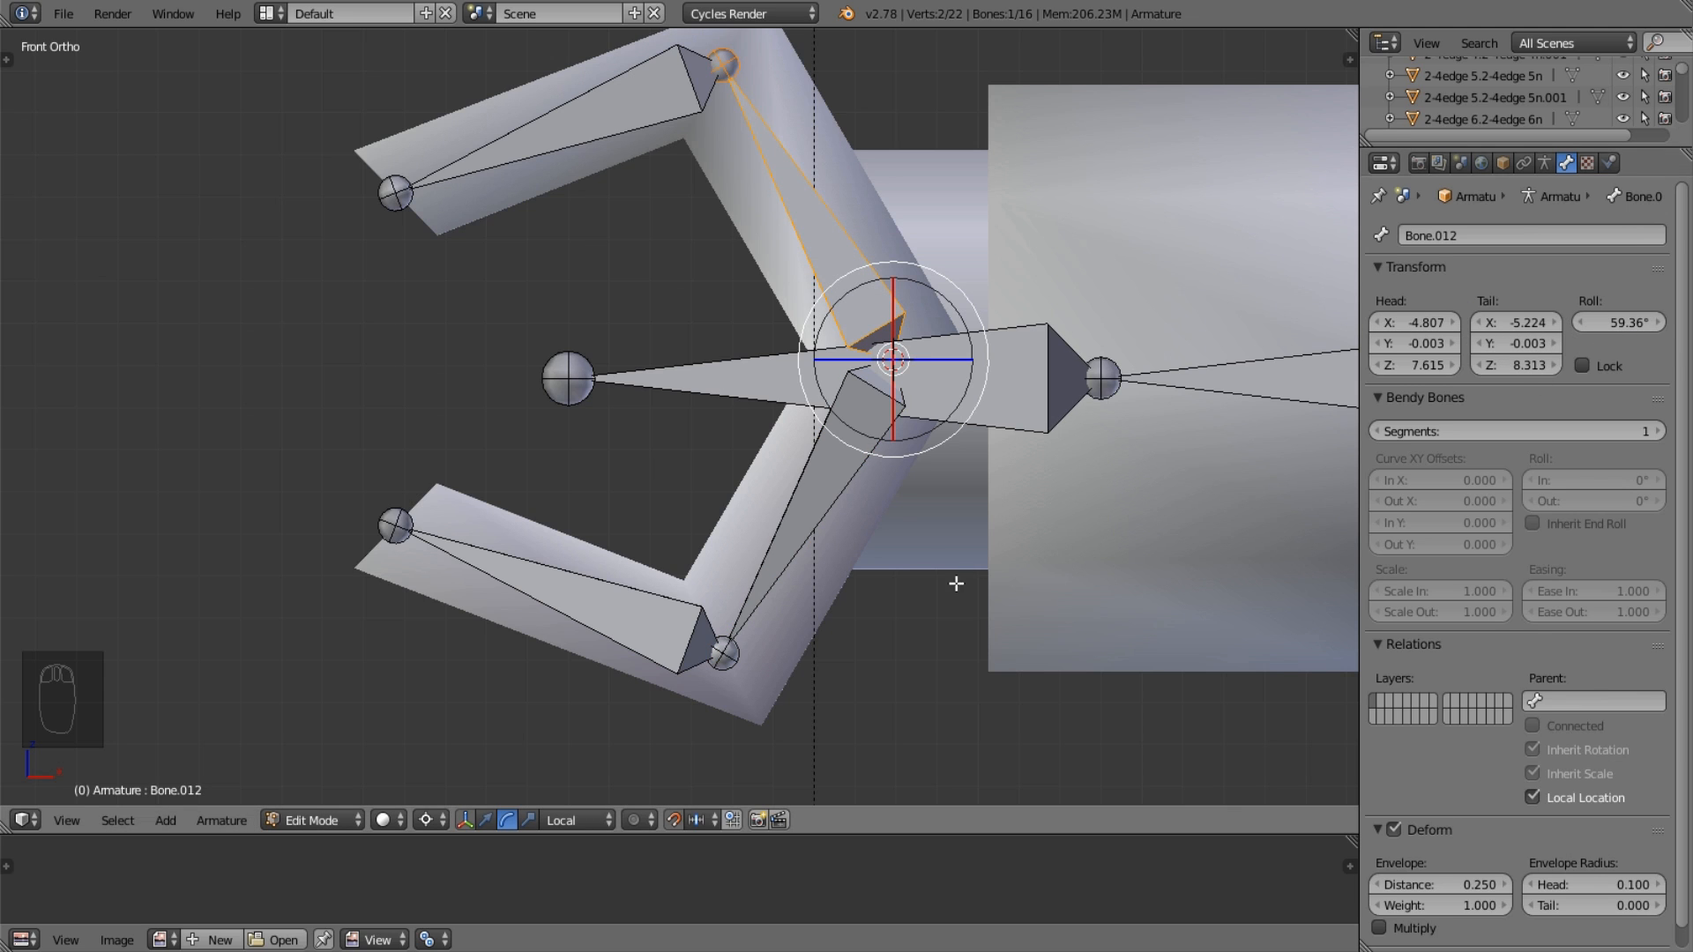
right_click(850, 468)
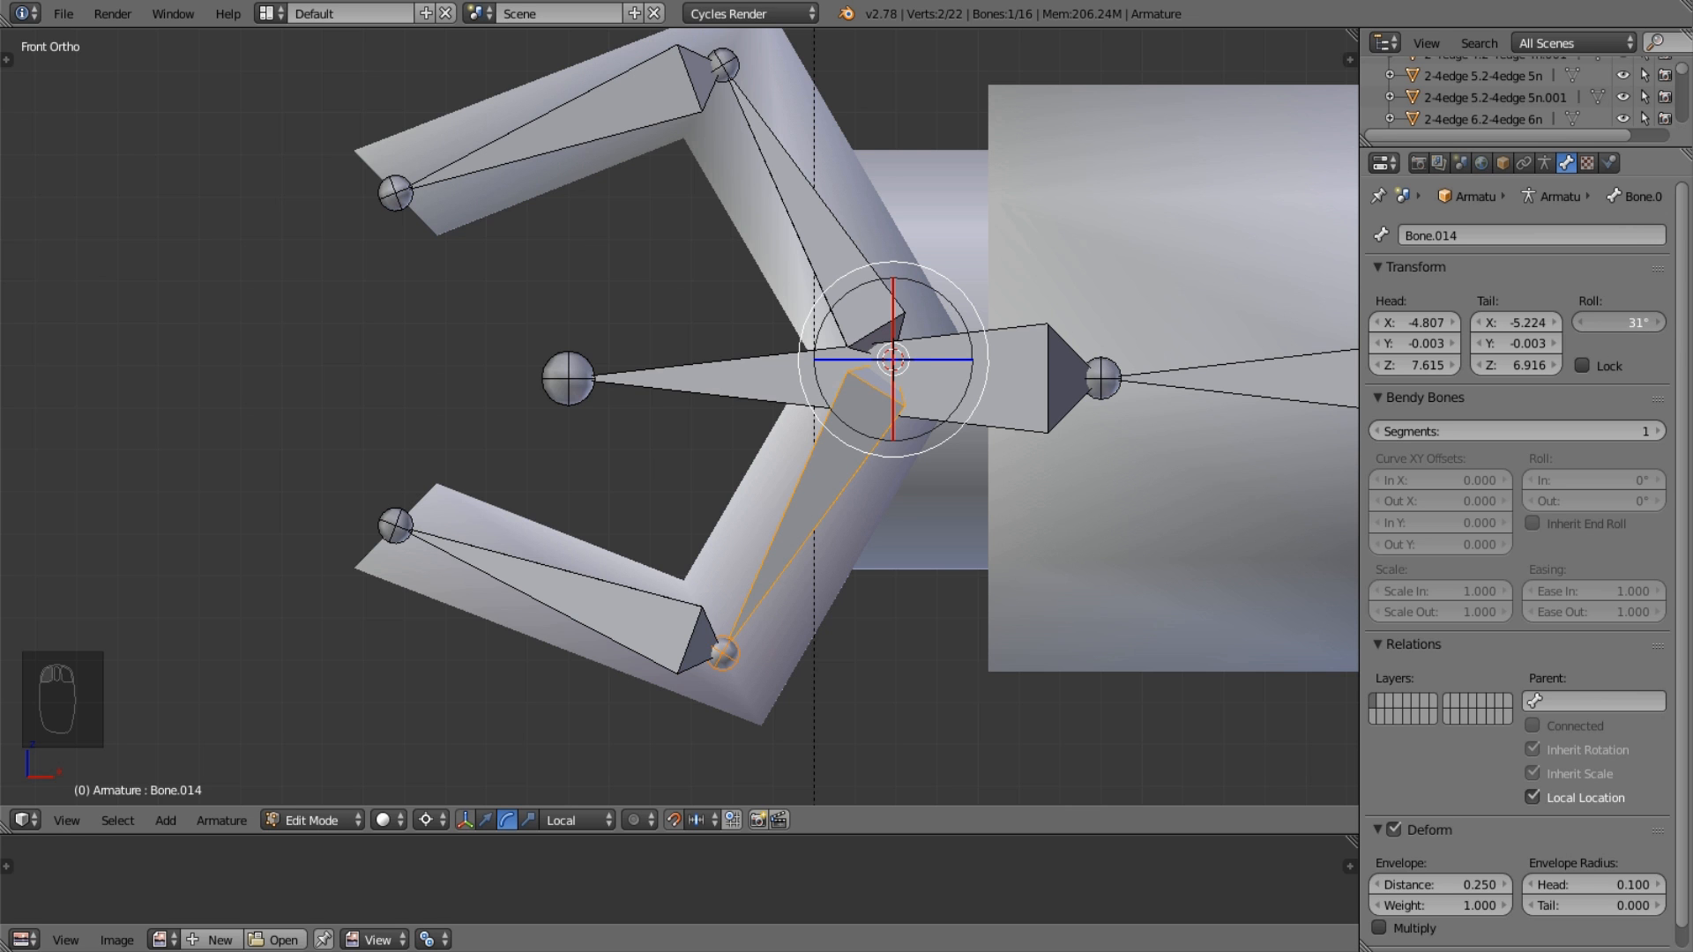
Select all four finger bones of the claw hand in the armature's Edit Mode.
middle_drag(965, 485, 879, 377)
key(Tab)
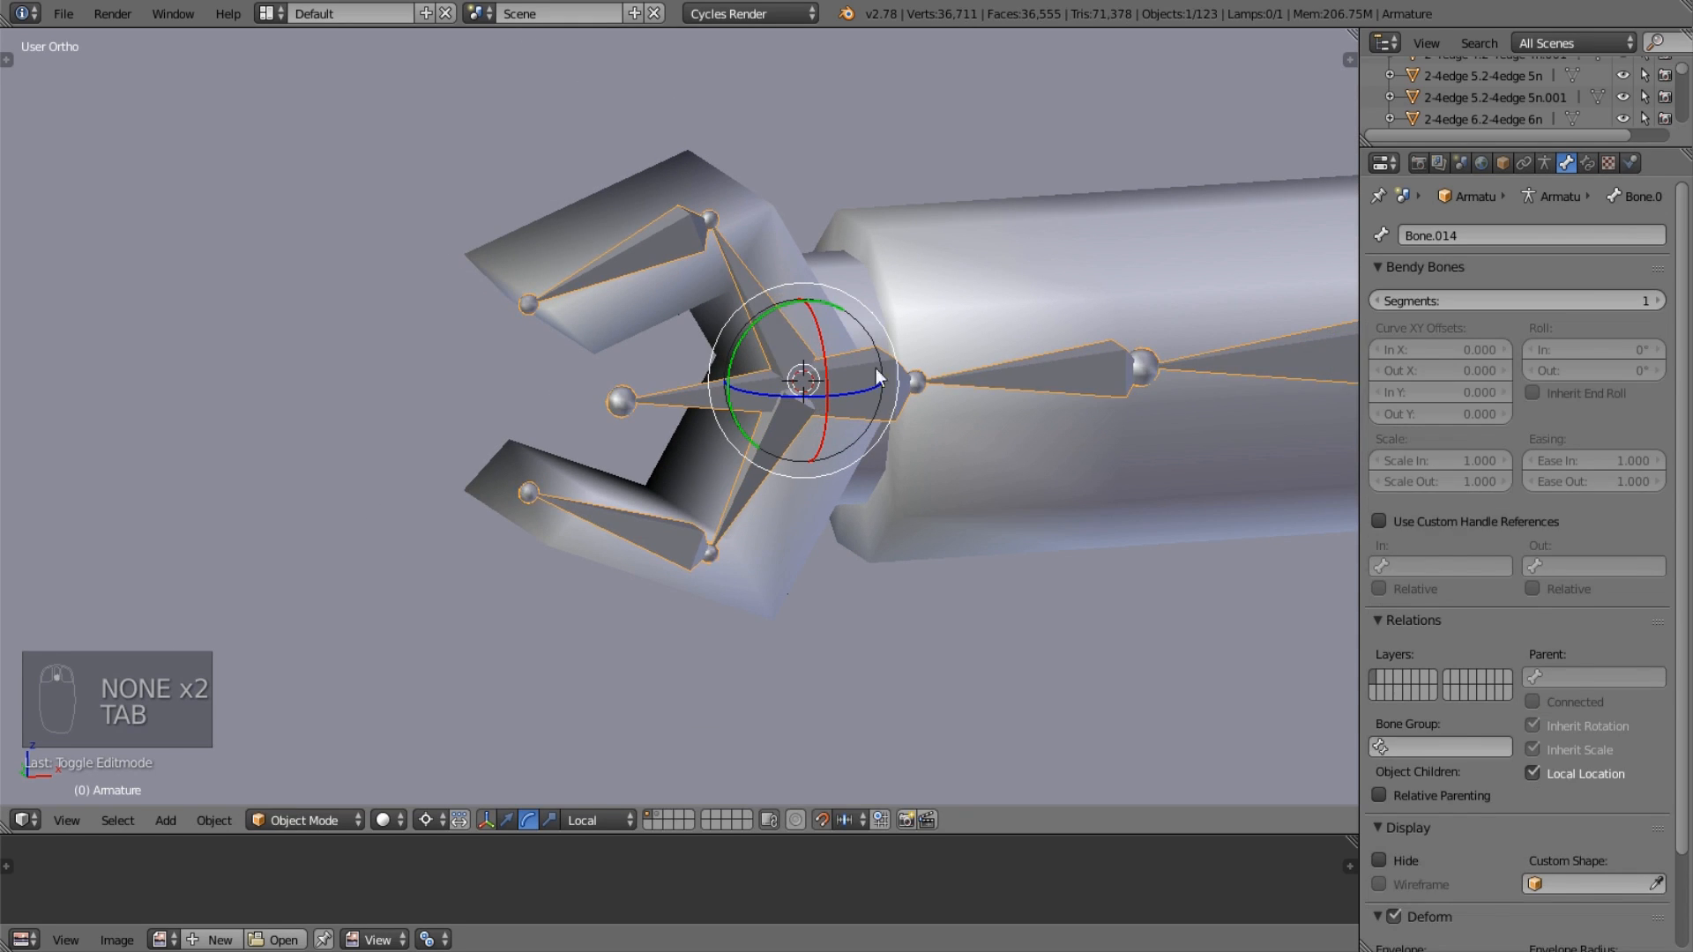
key(Tab)
right_click(761, 305)
shift+right_click(757, 435)
shift+right_click(616, 509)
shift+right_click(662, 253)
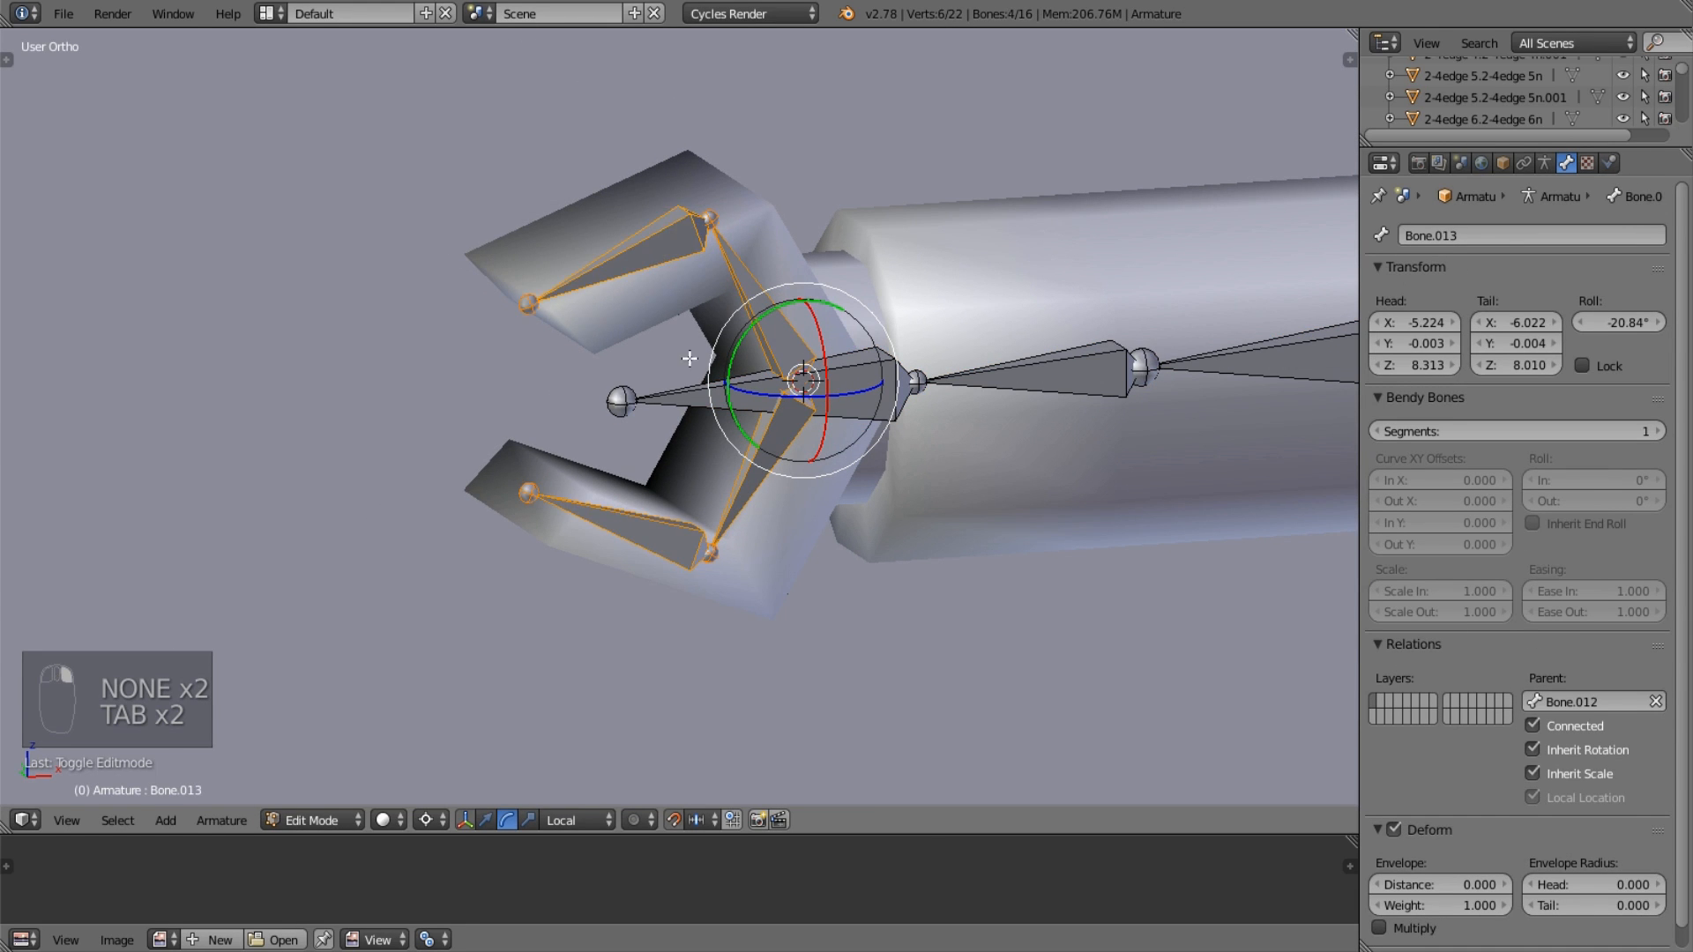
Snap the 3D cursor to the world centre and duplicate the four finger bones in place.
middle_drag(690, 358, 889, 532)
key(shift+s)
click(954, 530)
key(shift+d)
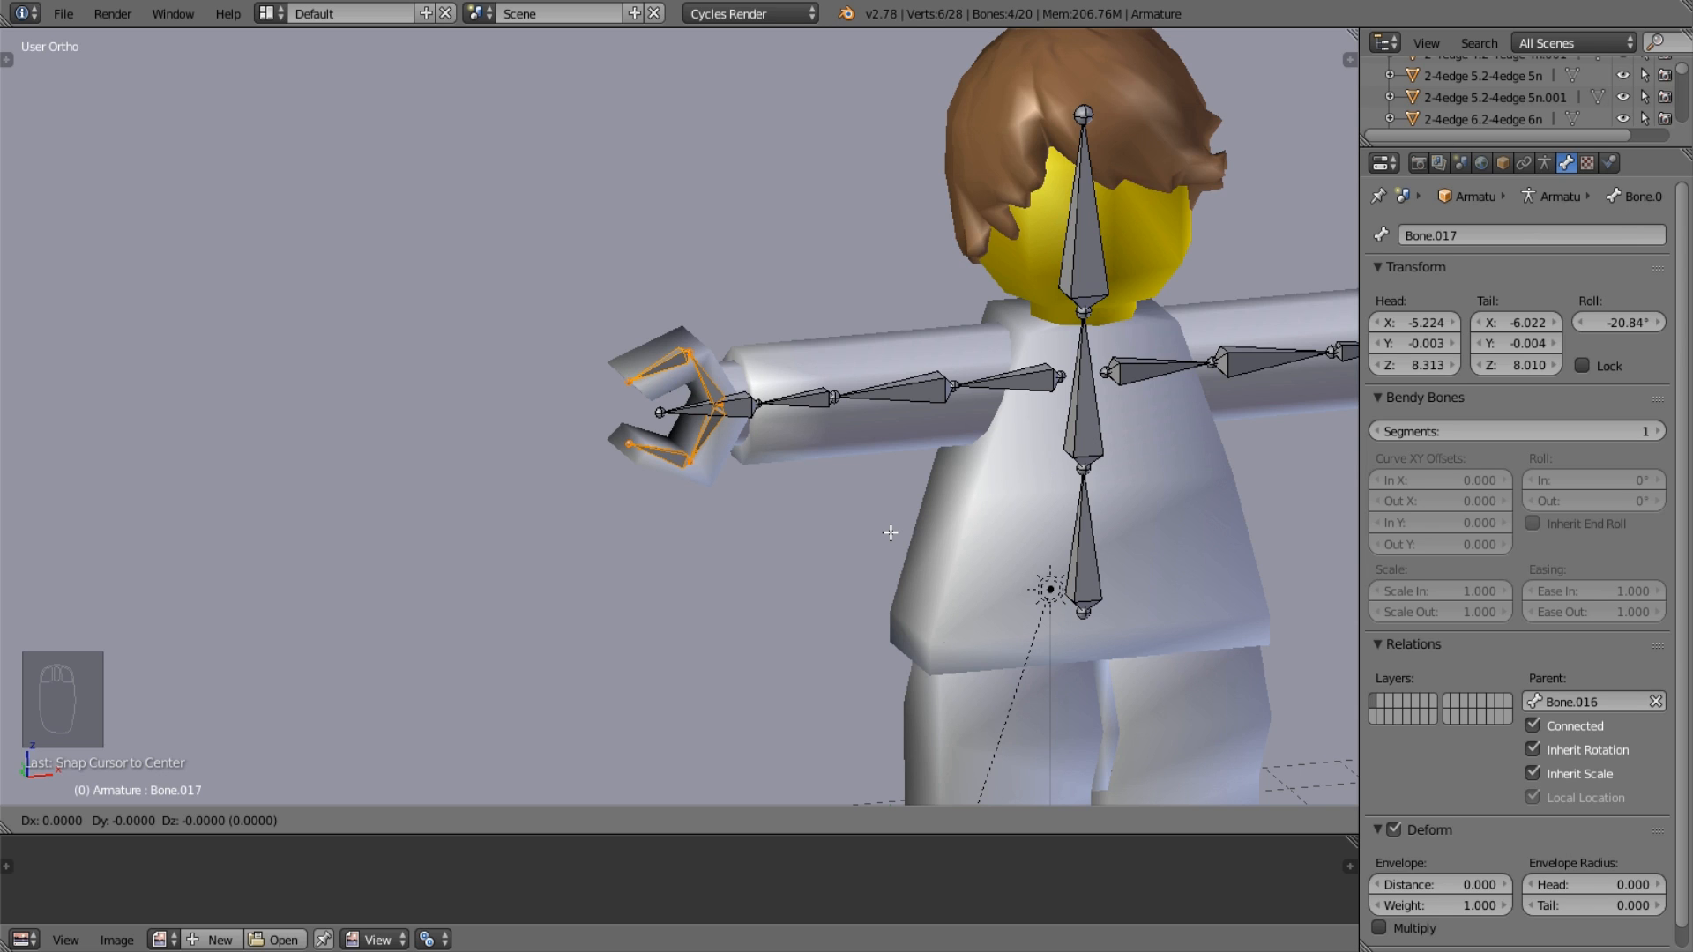
key(x)
key(x)
right_click(890, 532)
Mirror the duplicated finger bones along X about the 3D cursor onto the opposite hand.
middle_drag(954, 535, 783, 524)
key(g)
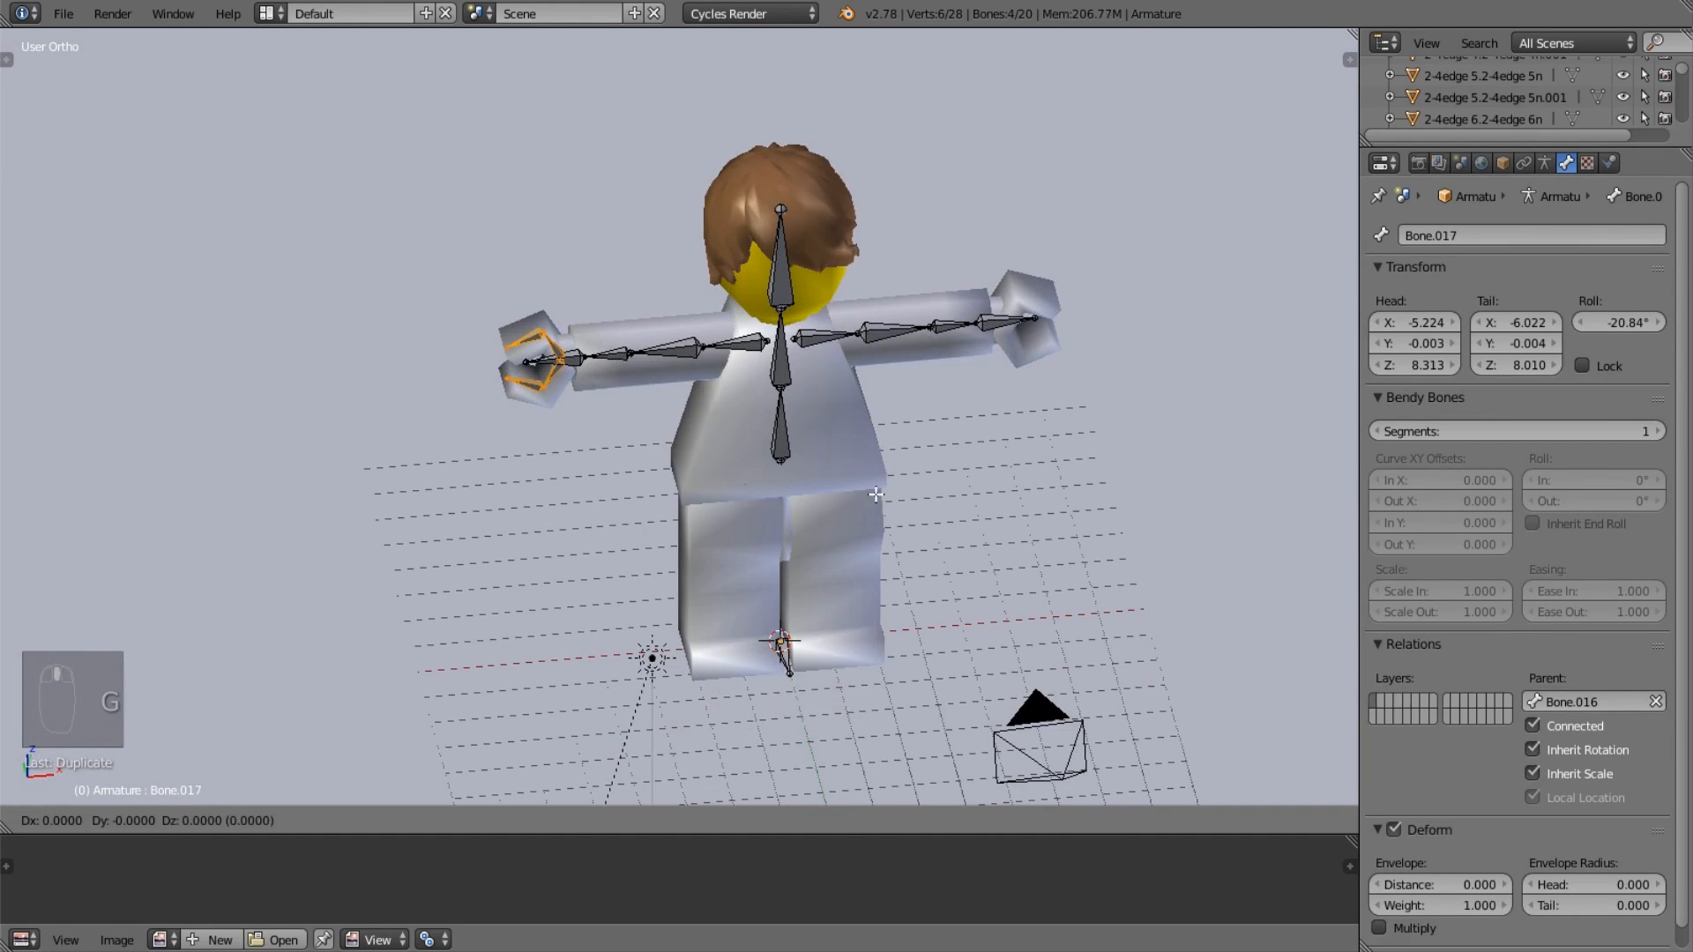
right_click(875, 482)
key(ctrl+m)
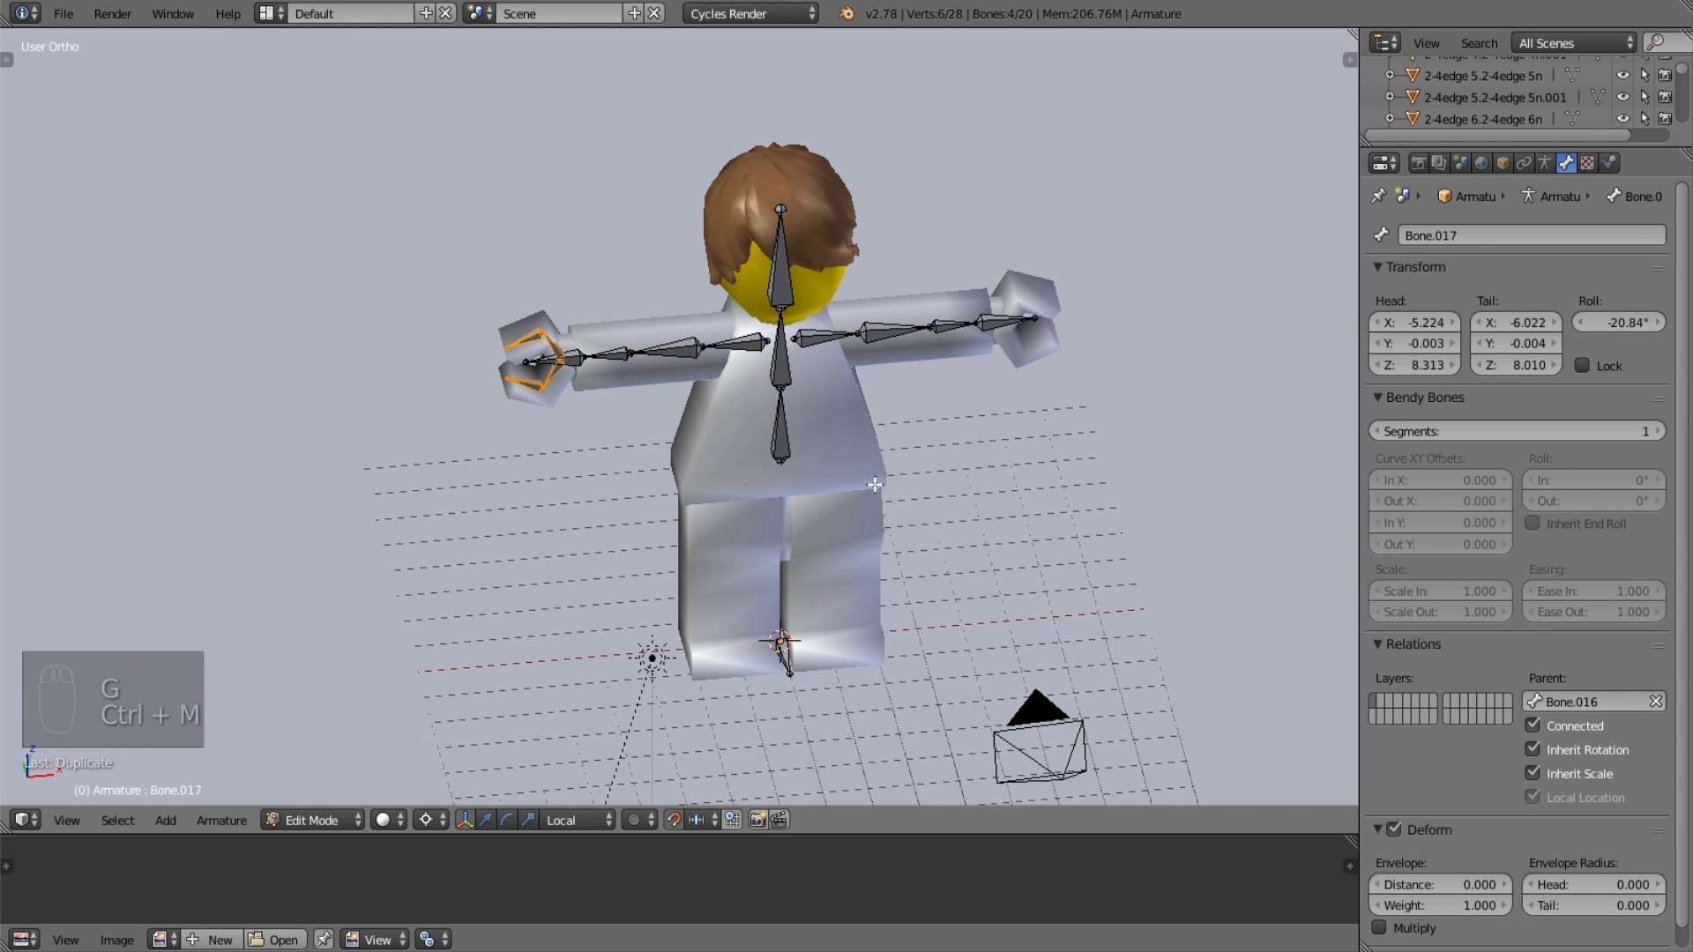
right_click(875, 484)
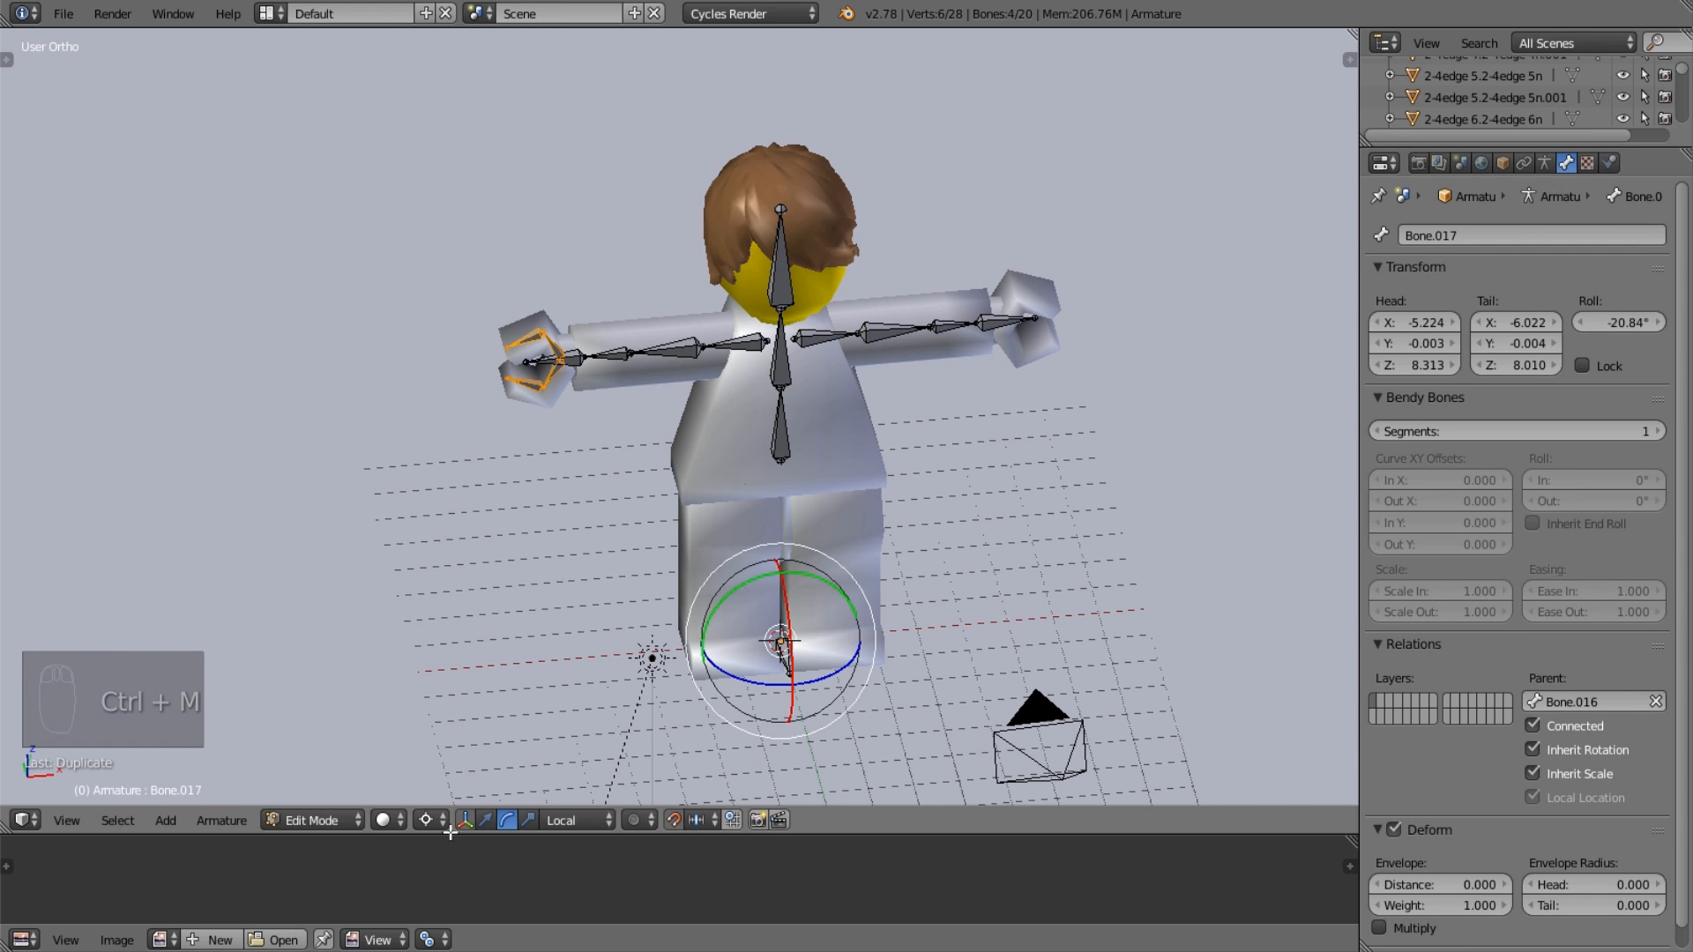
key(ctrl+m)
key(x)
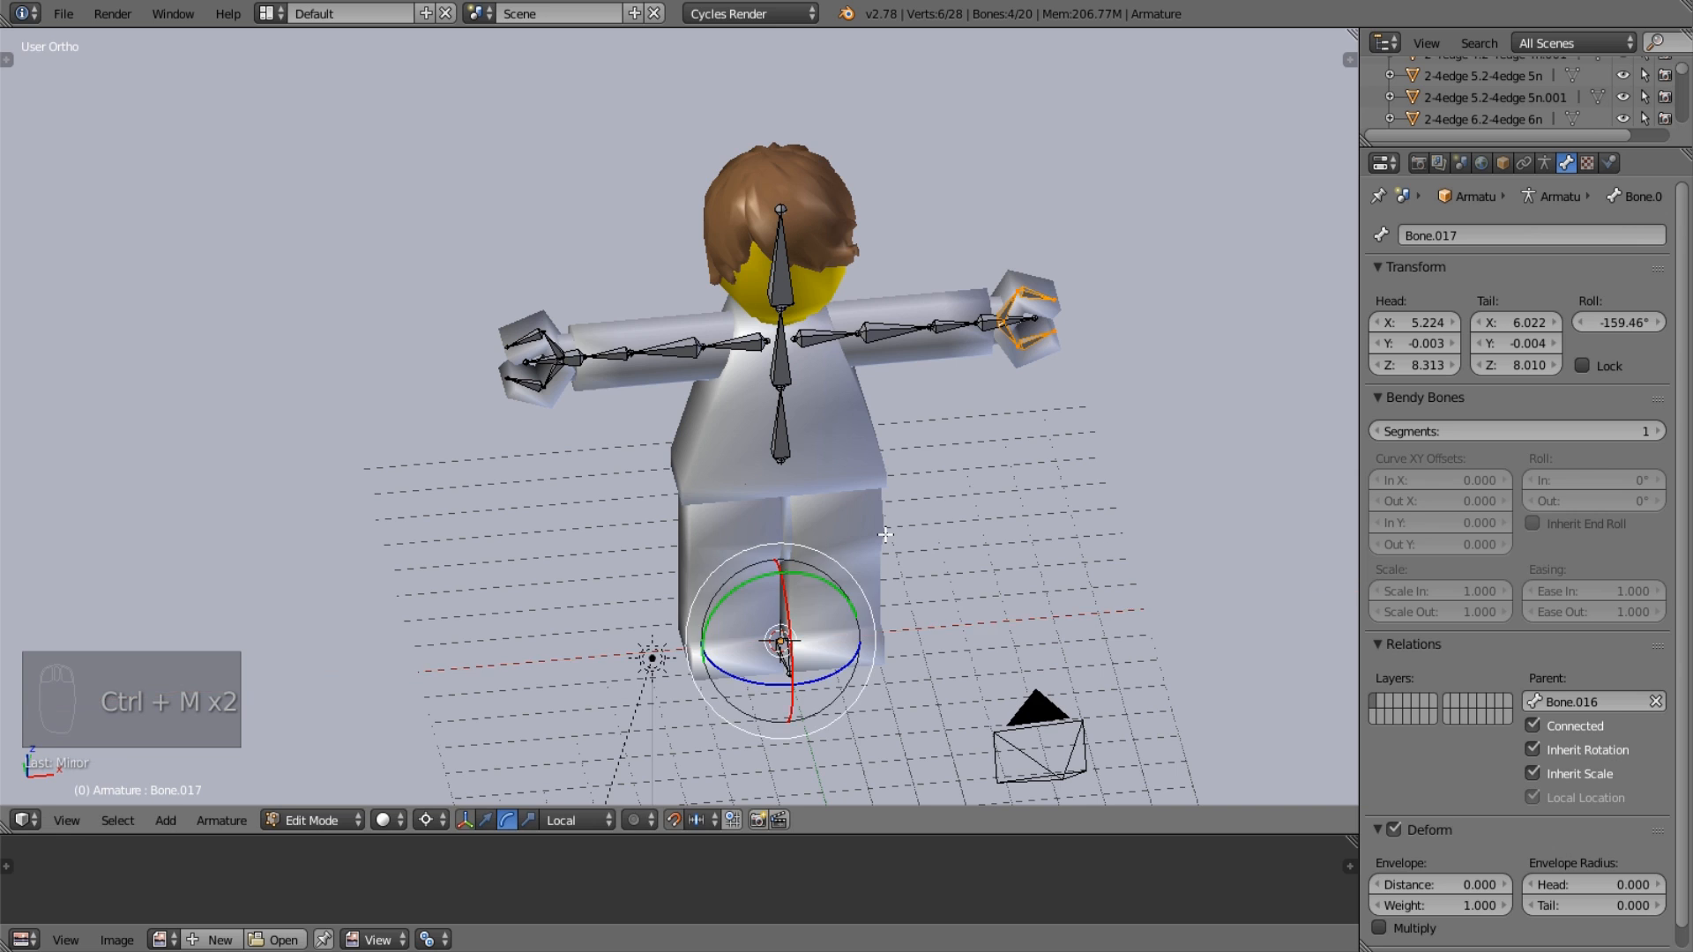
scroll(885, 534, up, 2)
right_click(461, 325)
right_click(461, 307)
key(g)
right_click(540, 219)
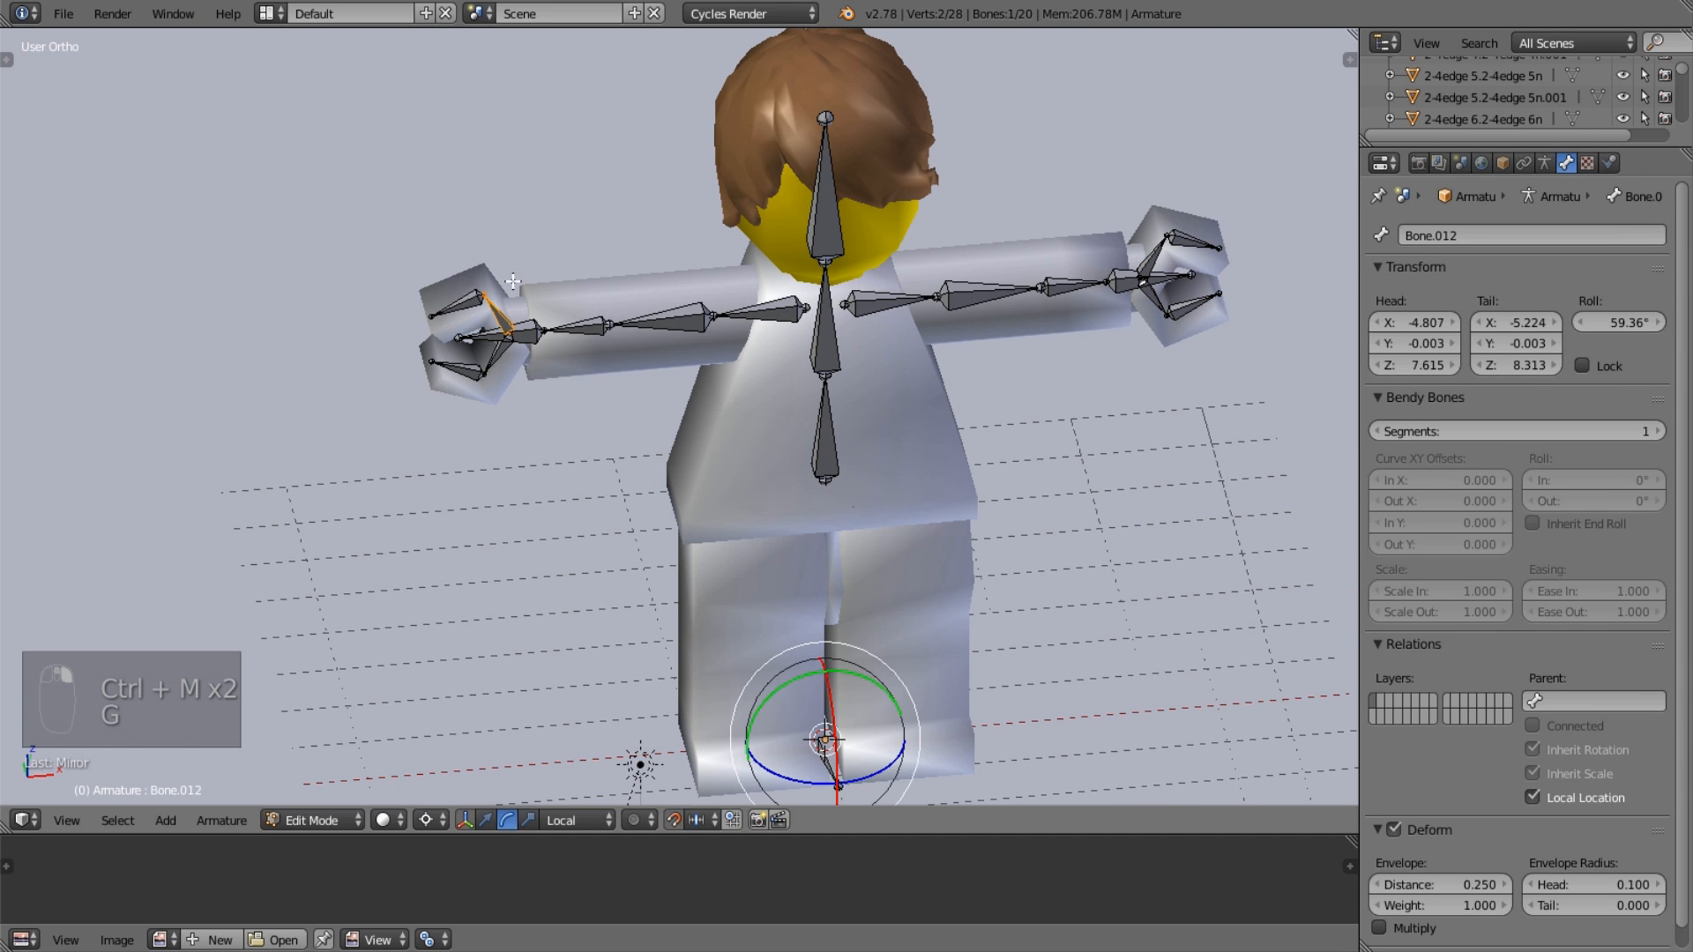
Leave Edit Mode and examine in front orthographic view how the finger bones fit inside both claw hands.
key(Tab)
key(KP_5)
key(KP_3)
key(KP_1)
key(KP_5)
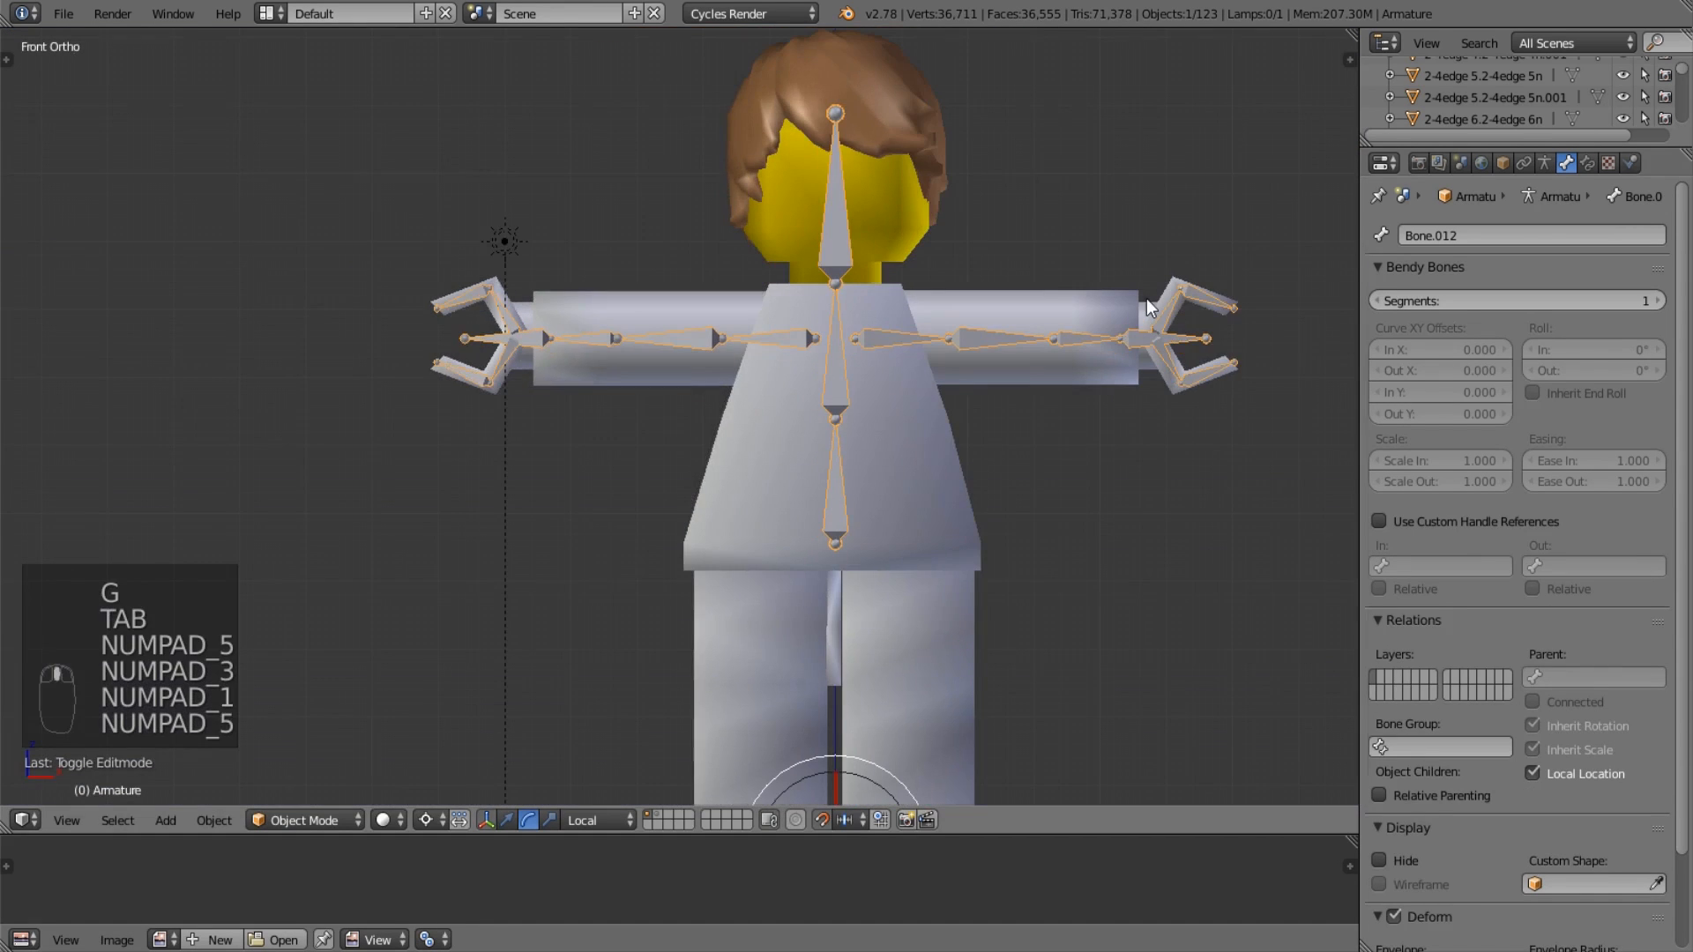
shift+middle_drag(1147, 300, 1049, 331)
shift+middle_drag(517, 392, 763, 398)
scroll(775, 403, up, 4)
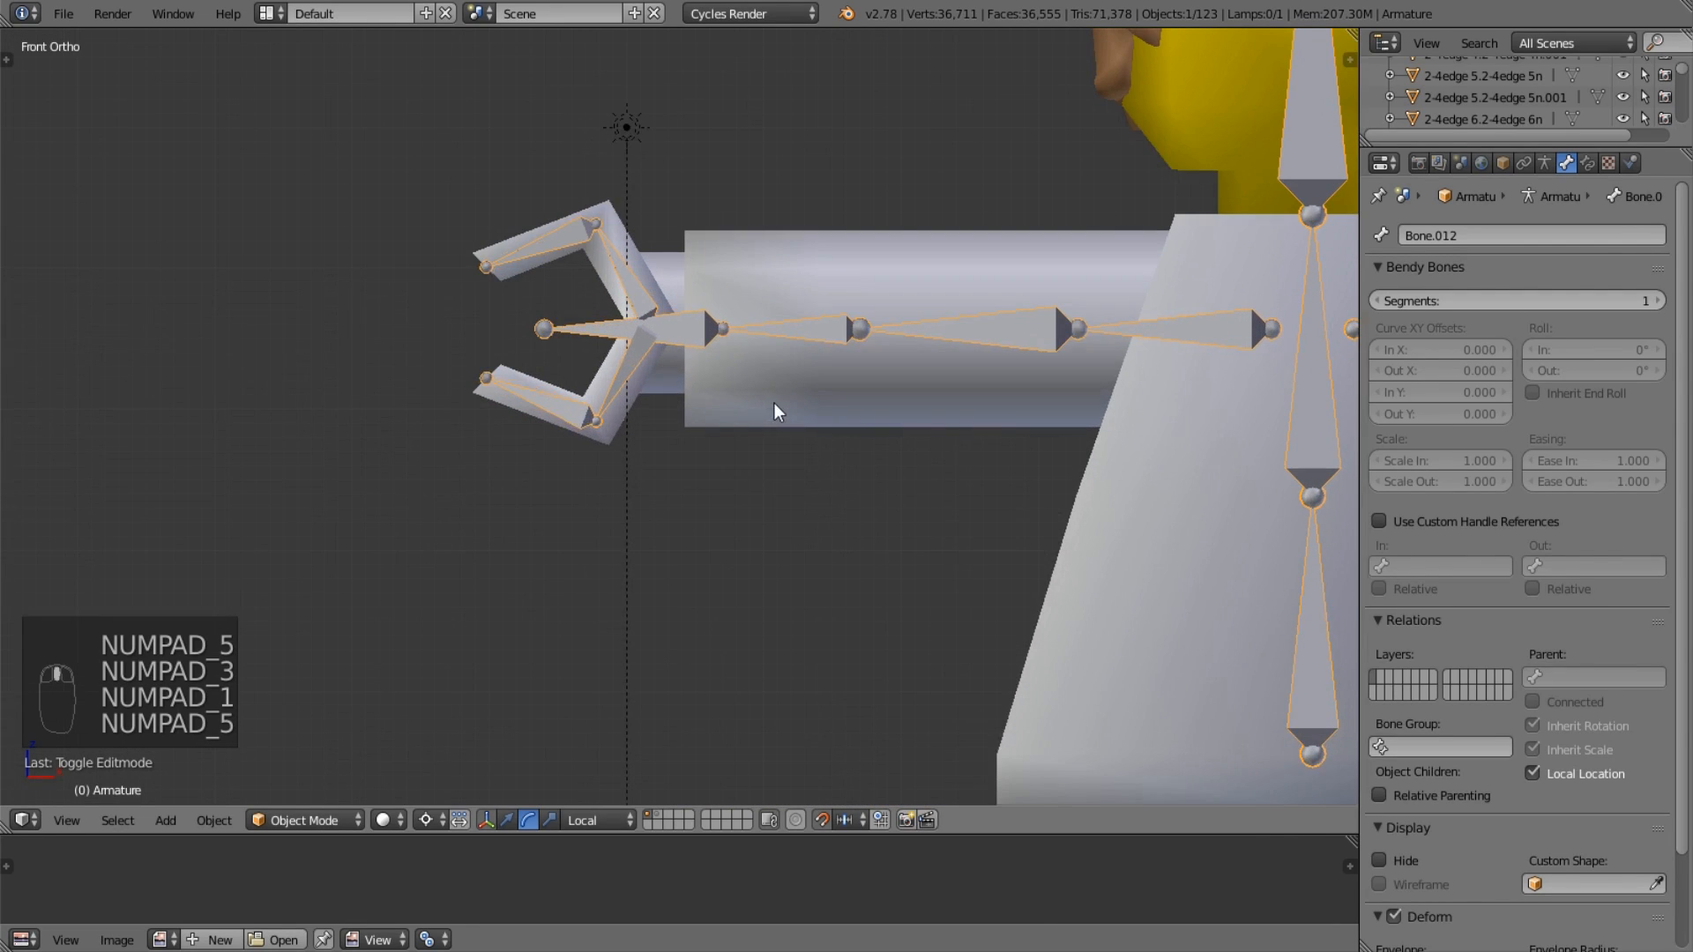
shift+middle_drag(630, 380, 387, 439)
scroll(626, 480, up, 4)
scroll(829, 472, down, 4)
scroll(564, 450, down, 3)
shift+middle_drag(1143, 496, 952, 412)
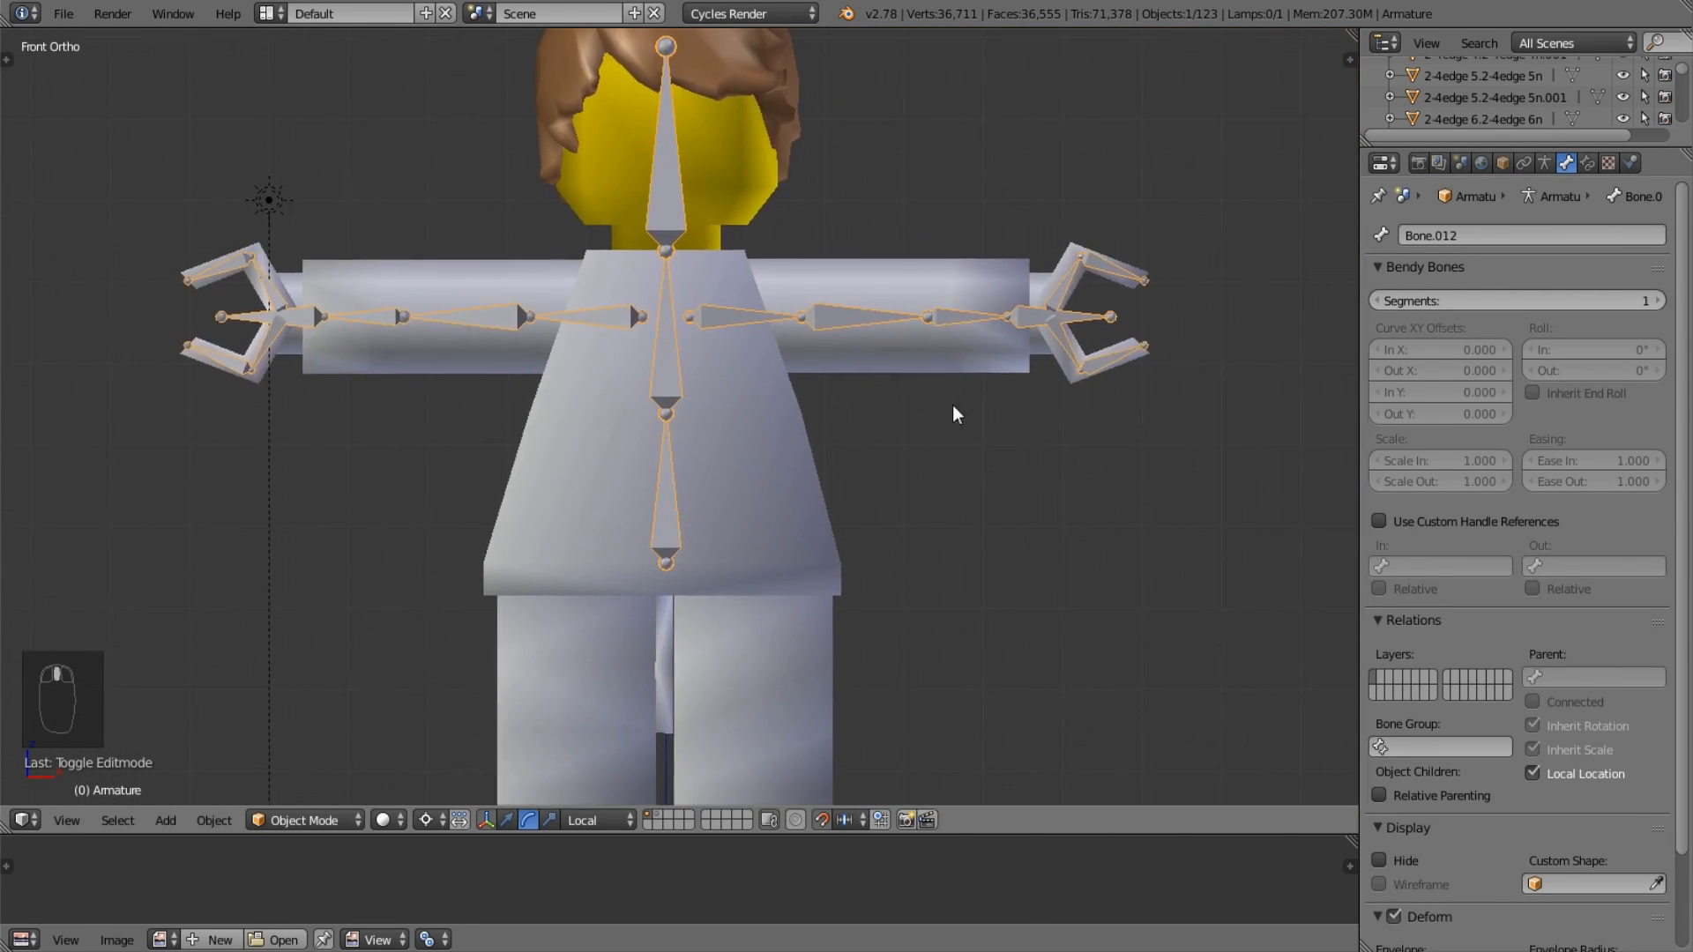
scroll(952, 412, down, 2)
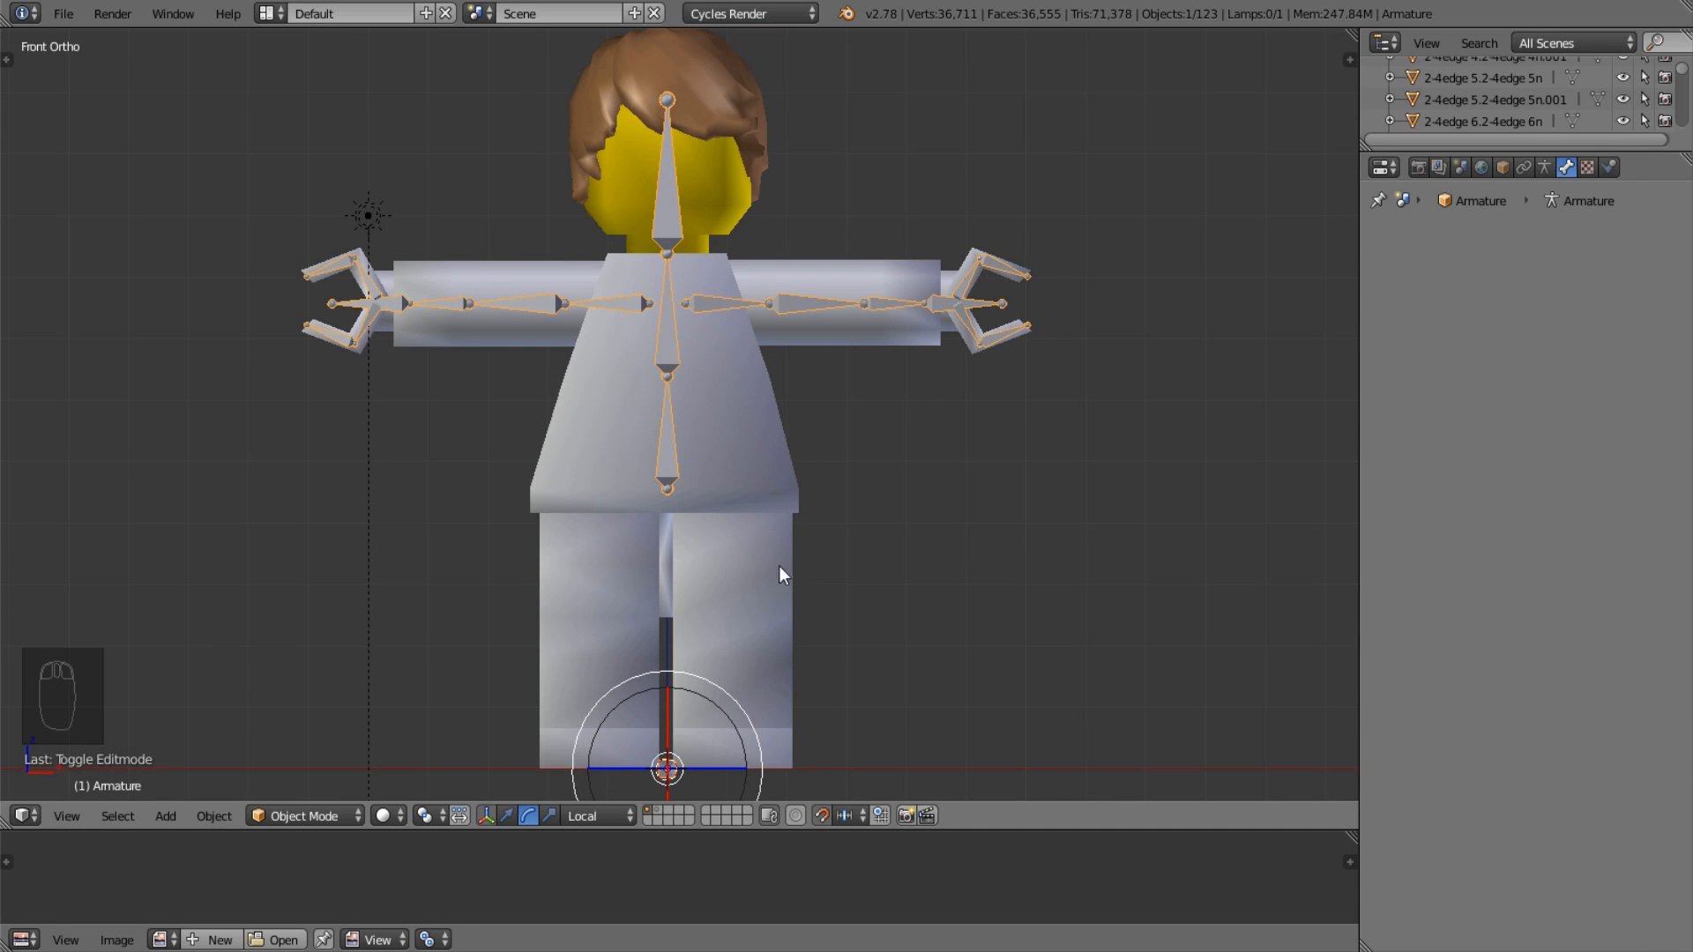
Open the body mesh in wireframe Edit Mode and box-select the row of vertices across the upper leg below the hip.
right_click(780, 601)
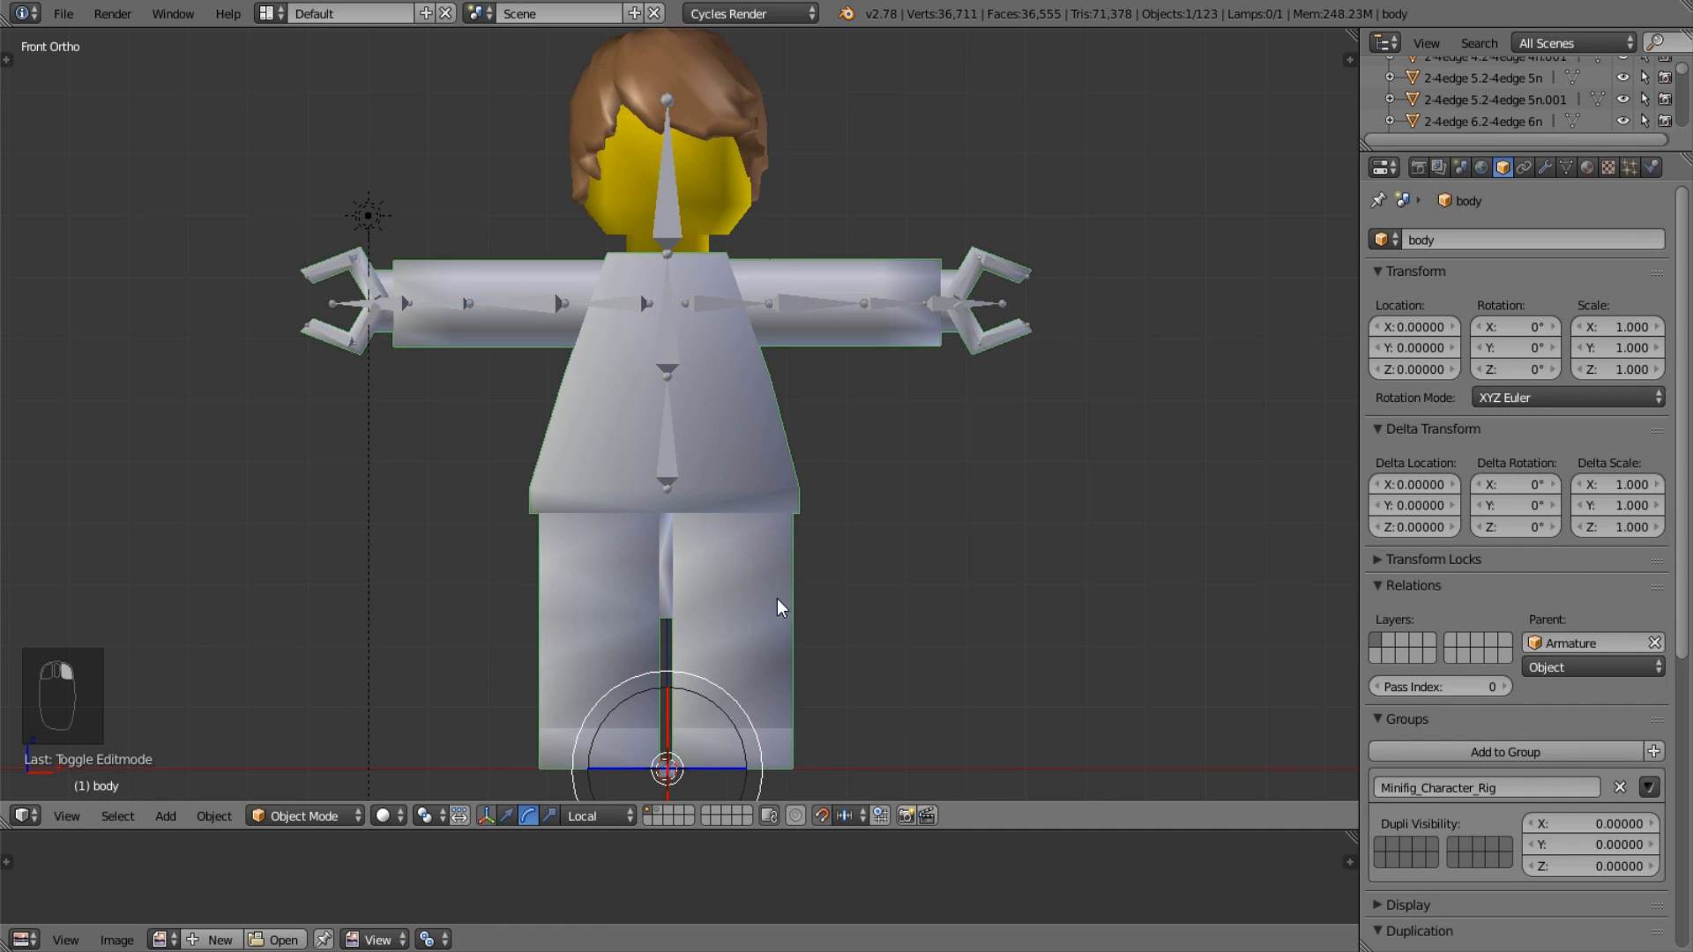
shift+middle_drag(782, 605, 744, 442)
scroll(790, 429, up, 3)
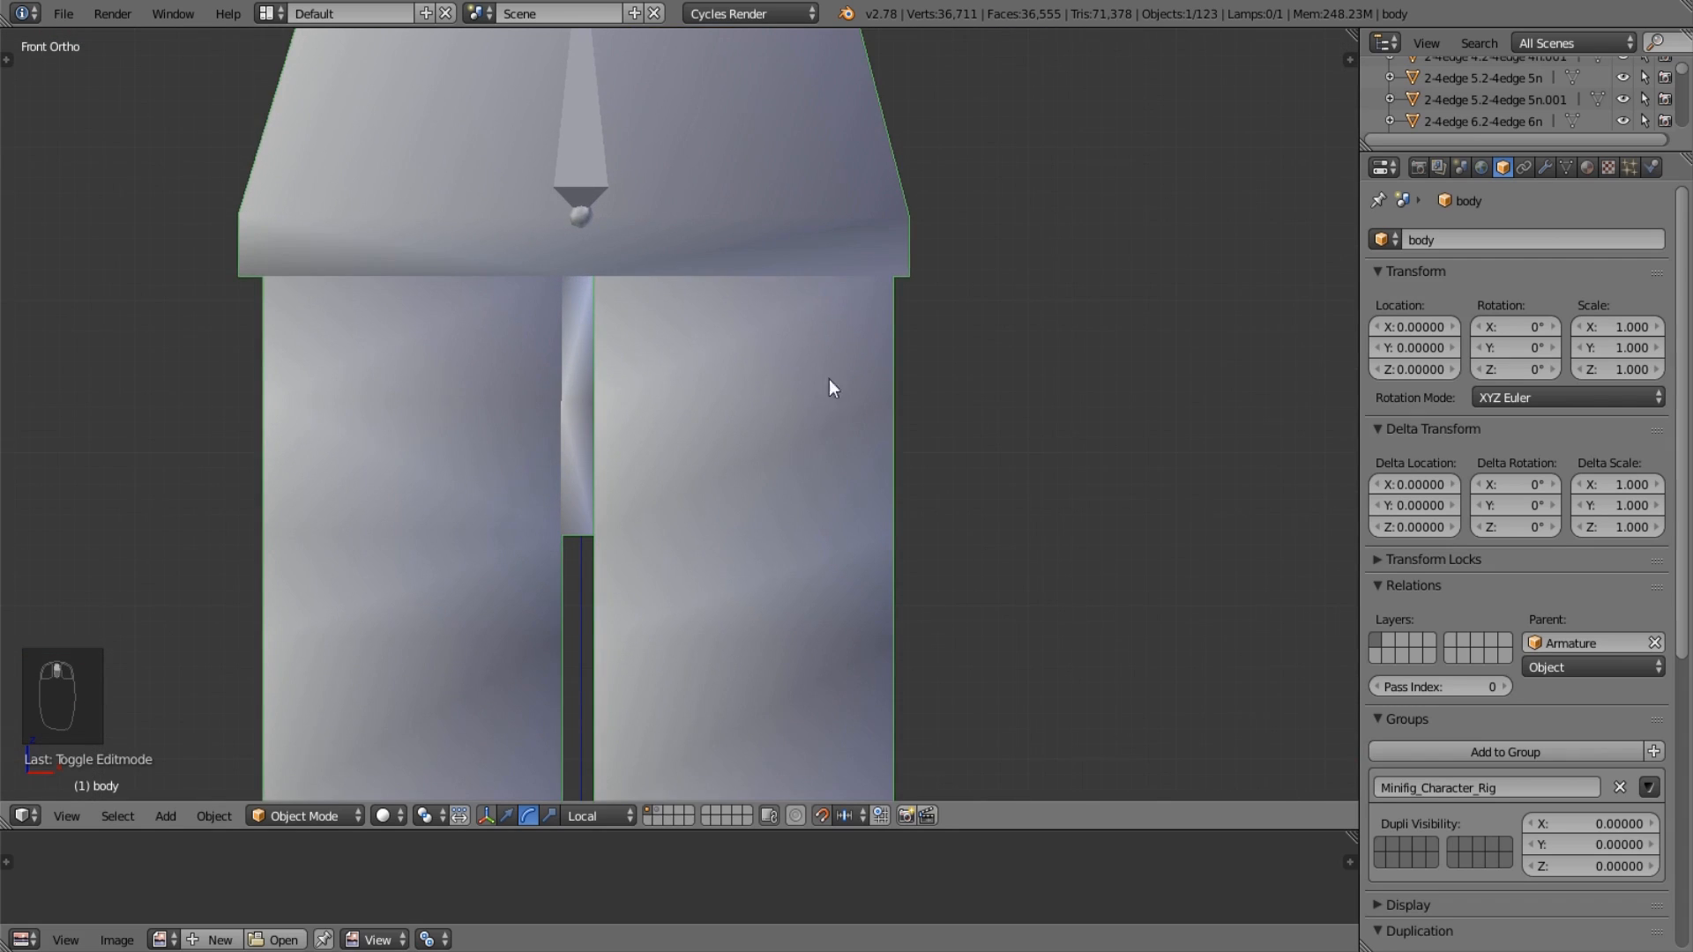
key(Tab)
scroll(767, 476, up, 3)
key(z)
key(b)
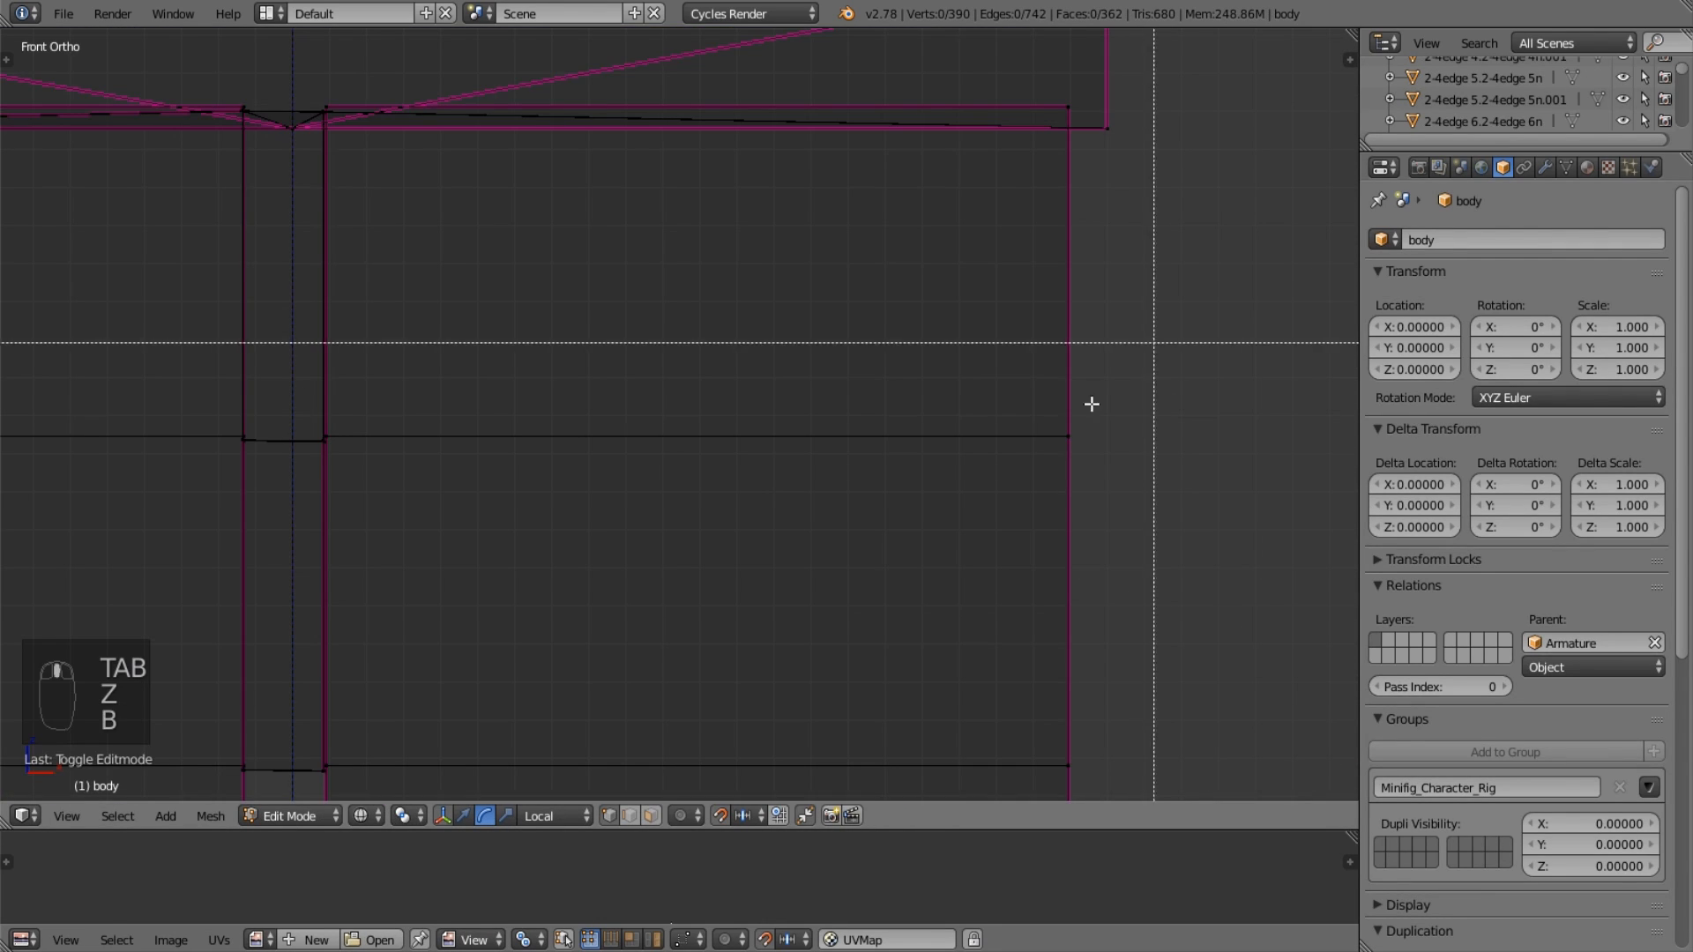
drag(1152, 347, 240, 486)
Deselect the inner hip-connector vertices, keeping only the leg's own row of vertices selected.
scroll(591, 348, up, 5)
scroll(479, 257, up, 6)
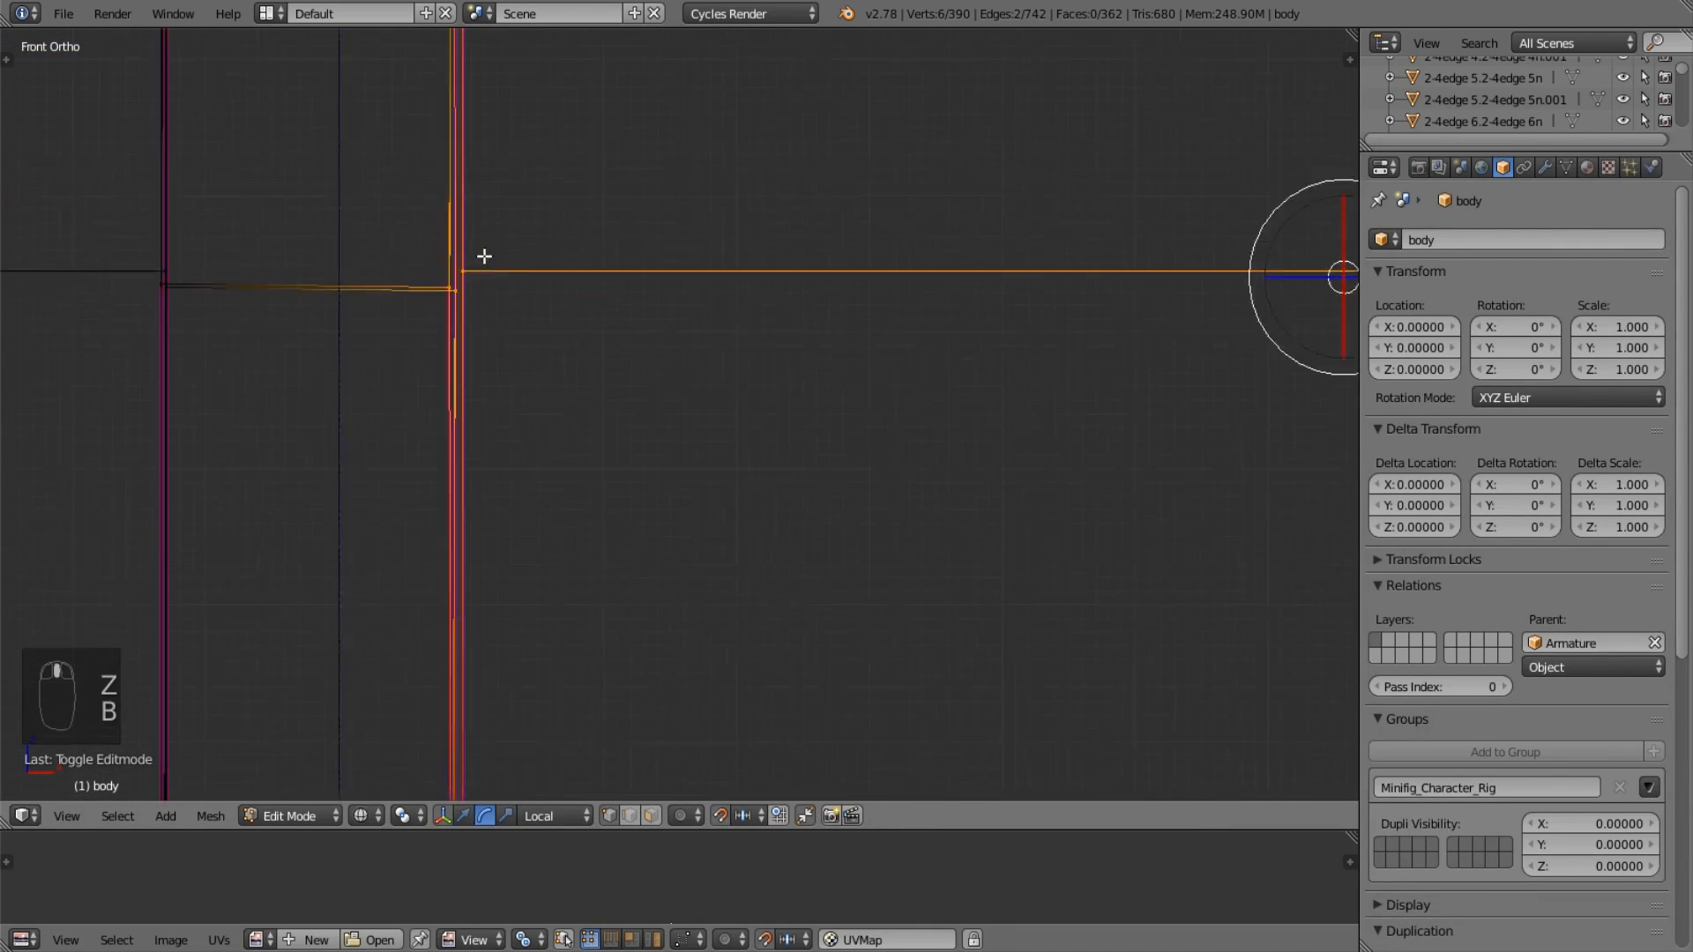
key(b)
drag(161, 113, 217, 209)
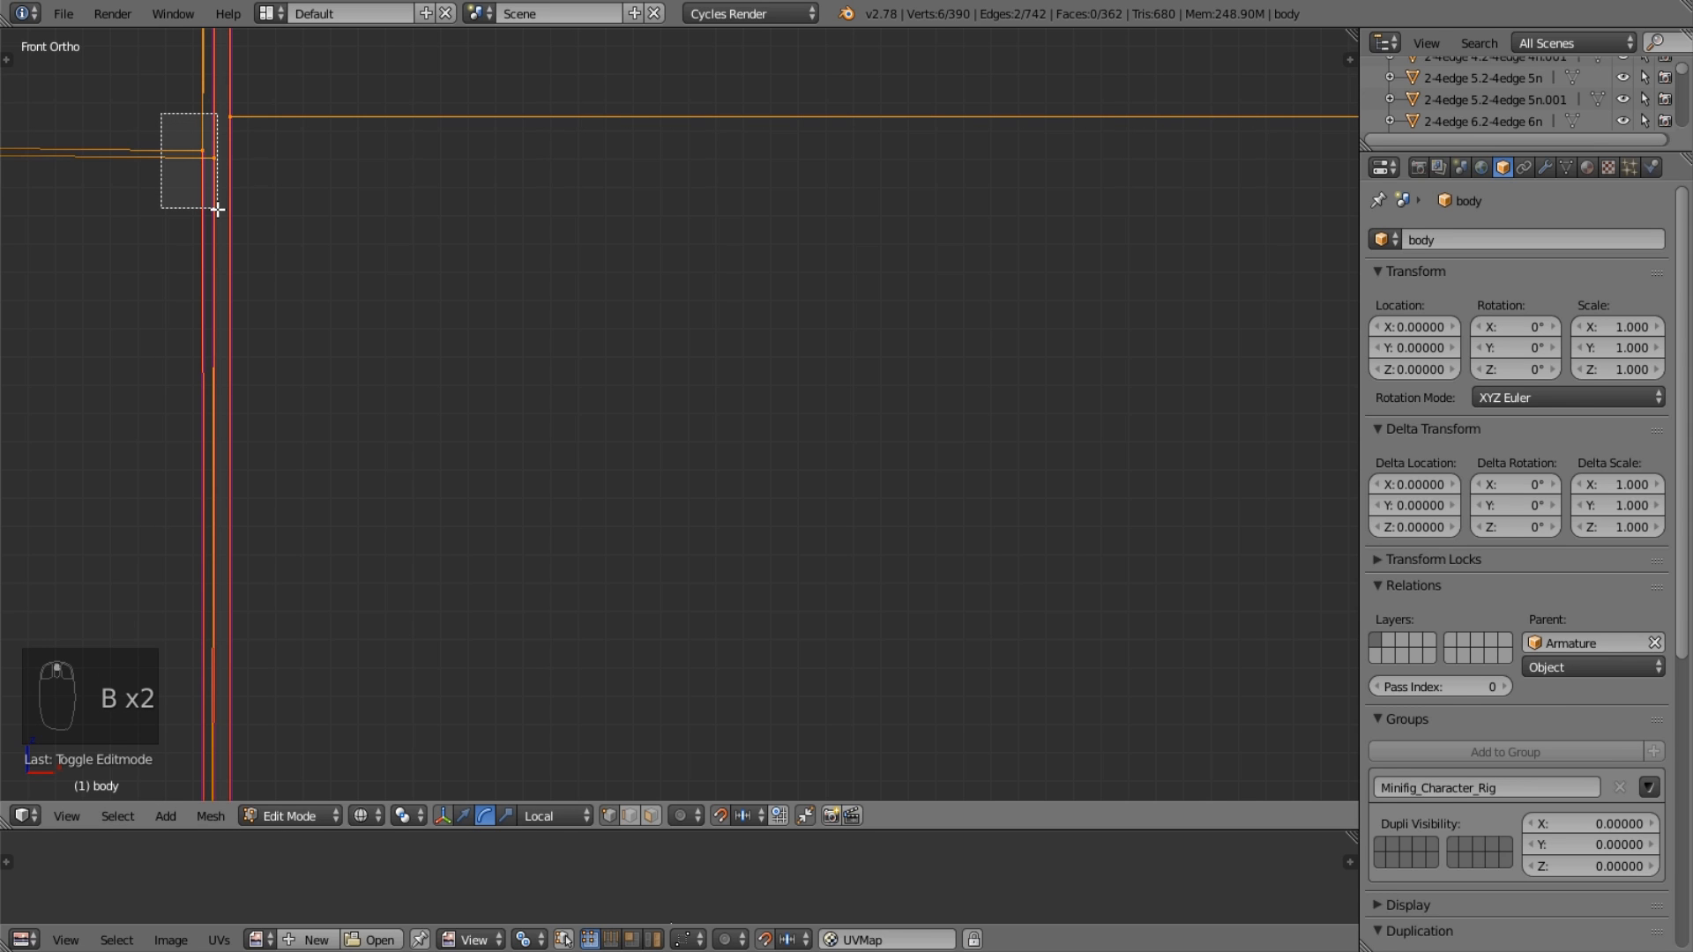
middle_drag(217, 209, 215, 208)
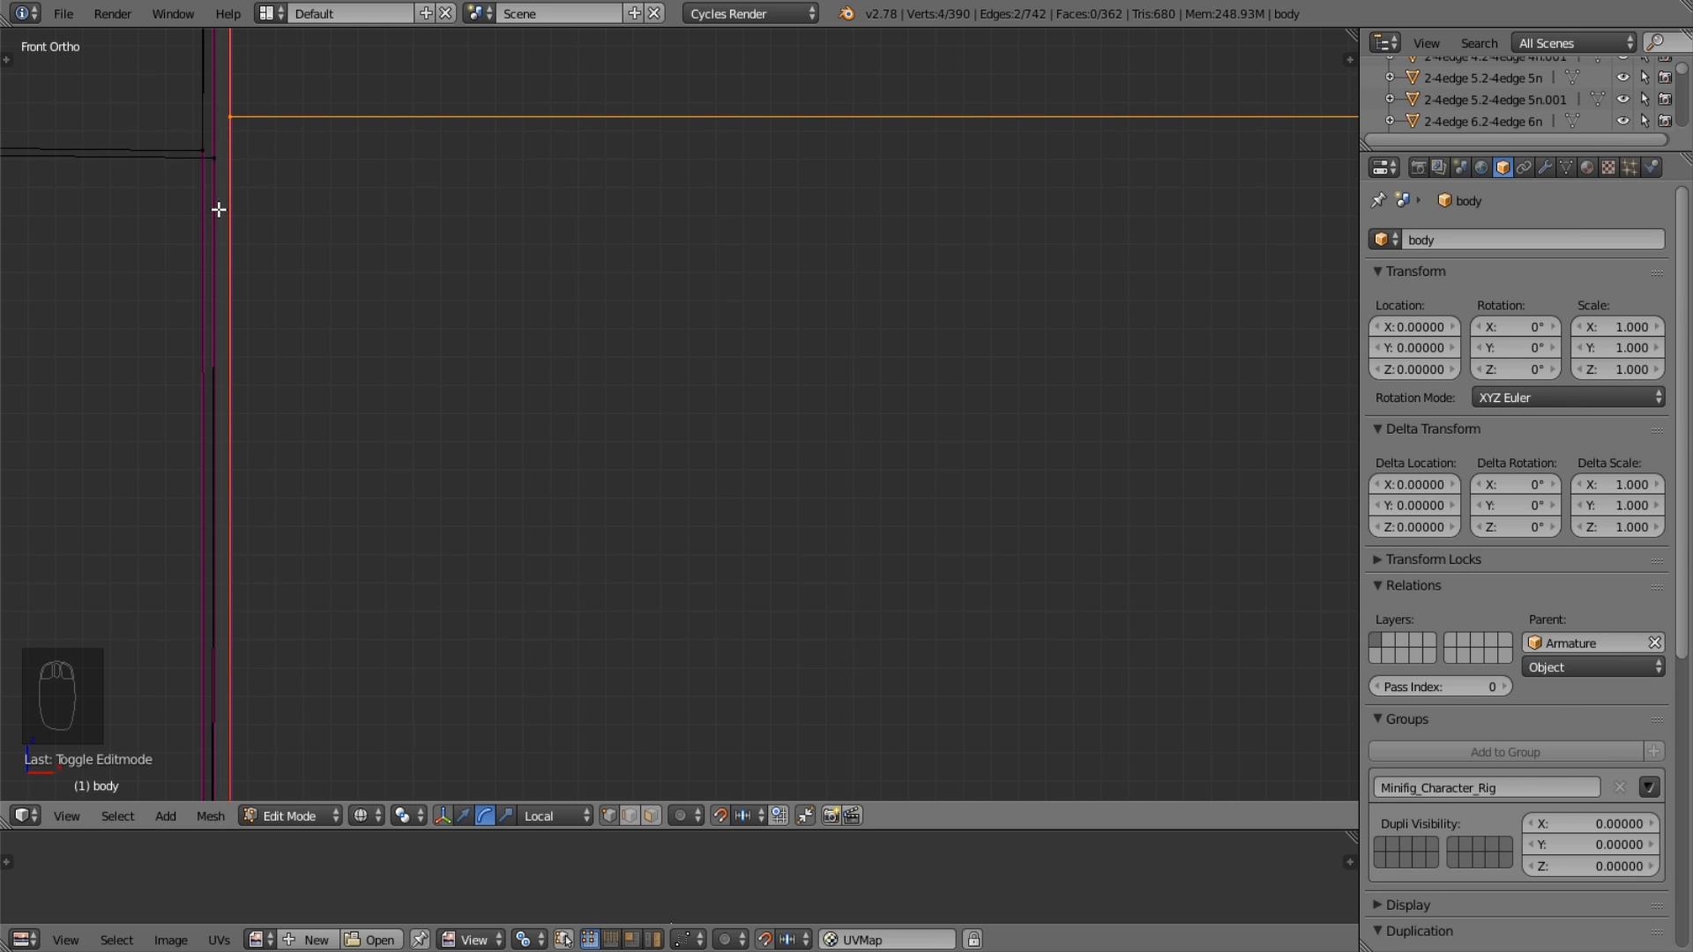
Snap the 3D cursor to the selected leg vertices at the hip joint in the right side view and deselect everything.
scroll(609, 250, down, 6)
key(KP_3)
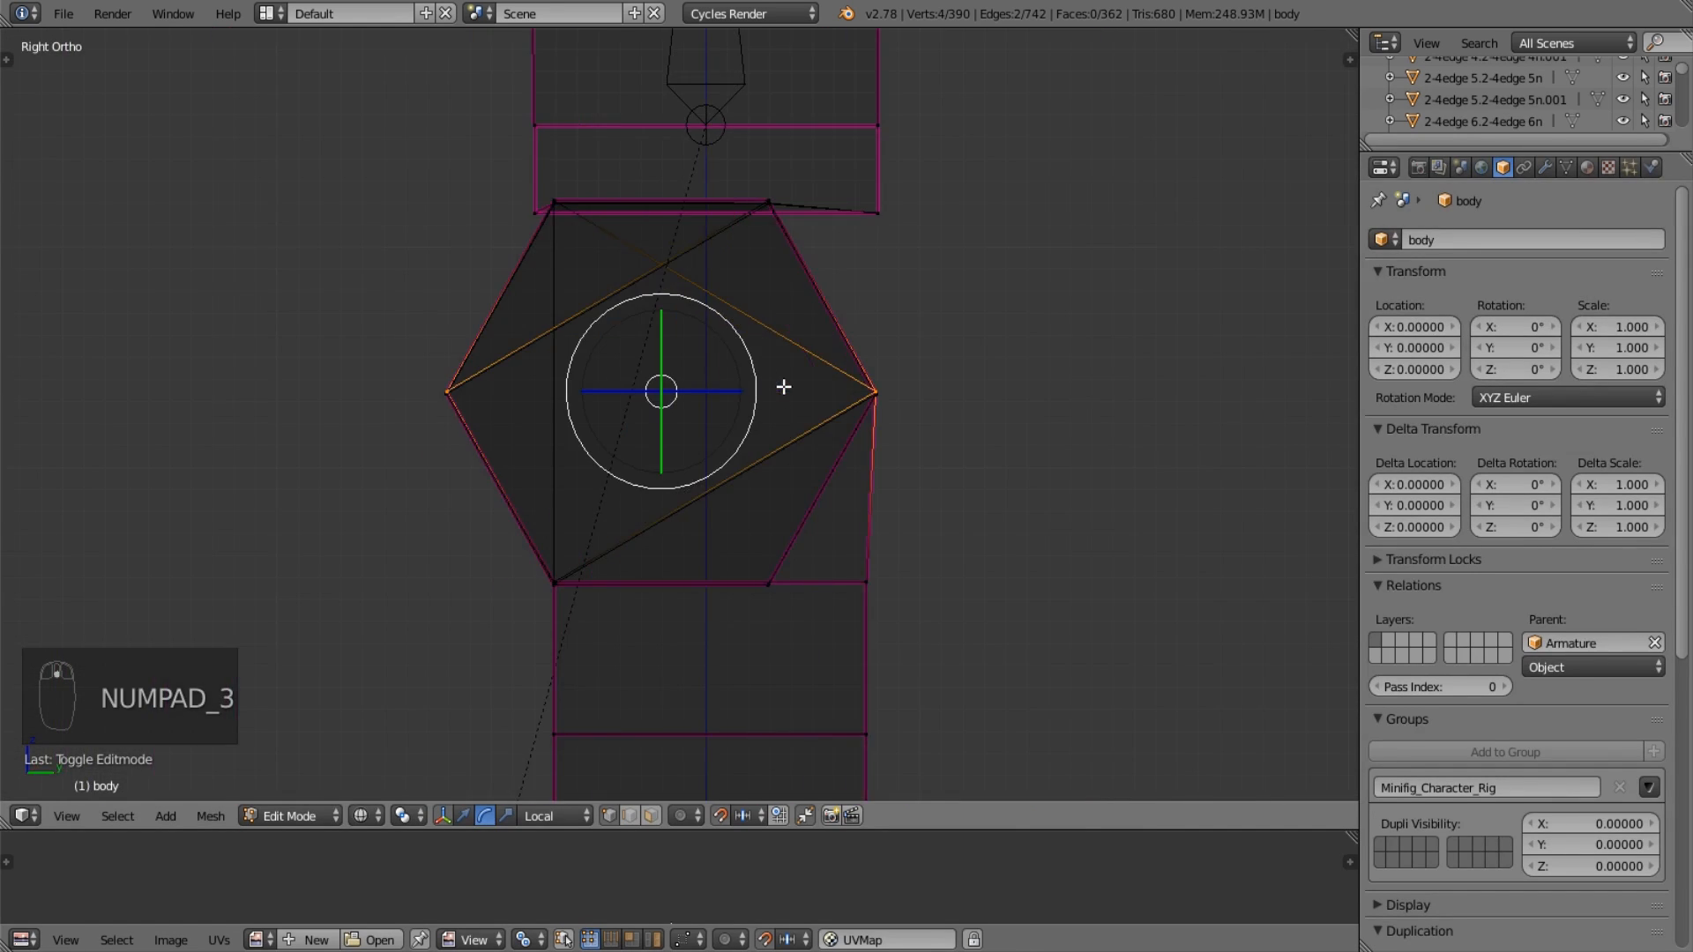
scroll(774, 398, down, 4)
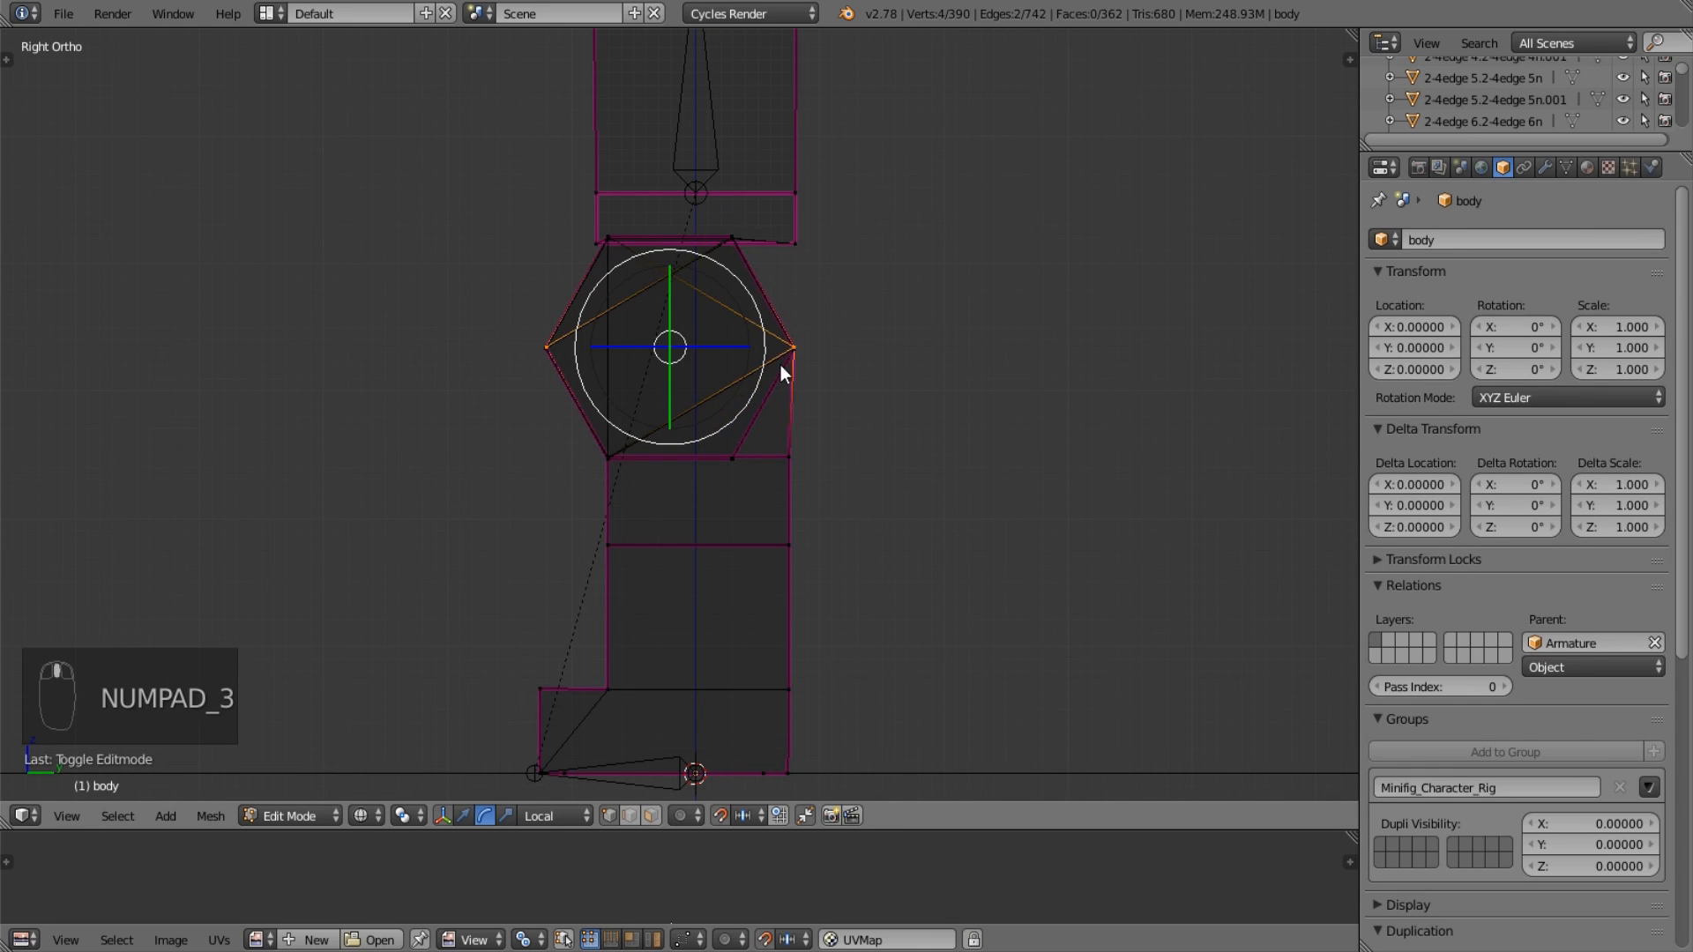
key(shift+s)
click(750, 343)
scroll(785, 379, up, 3)
key(a)
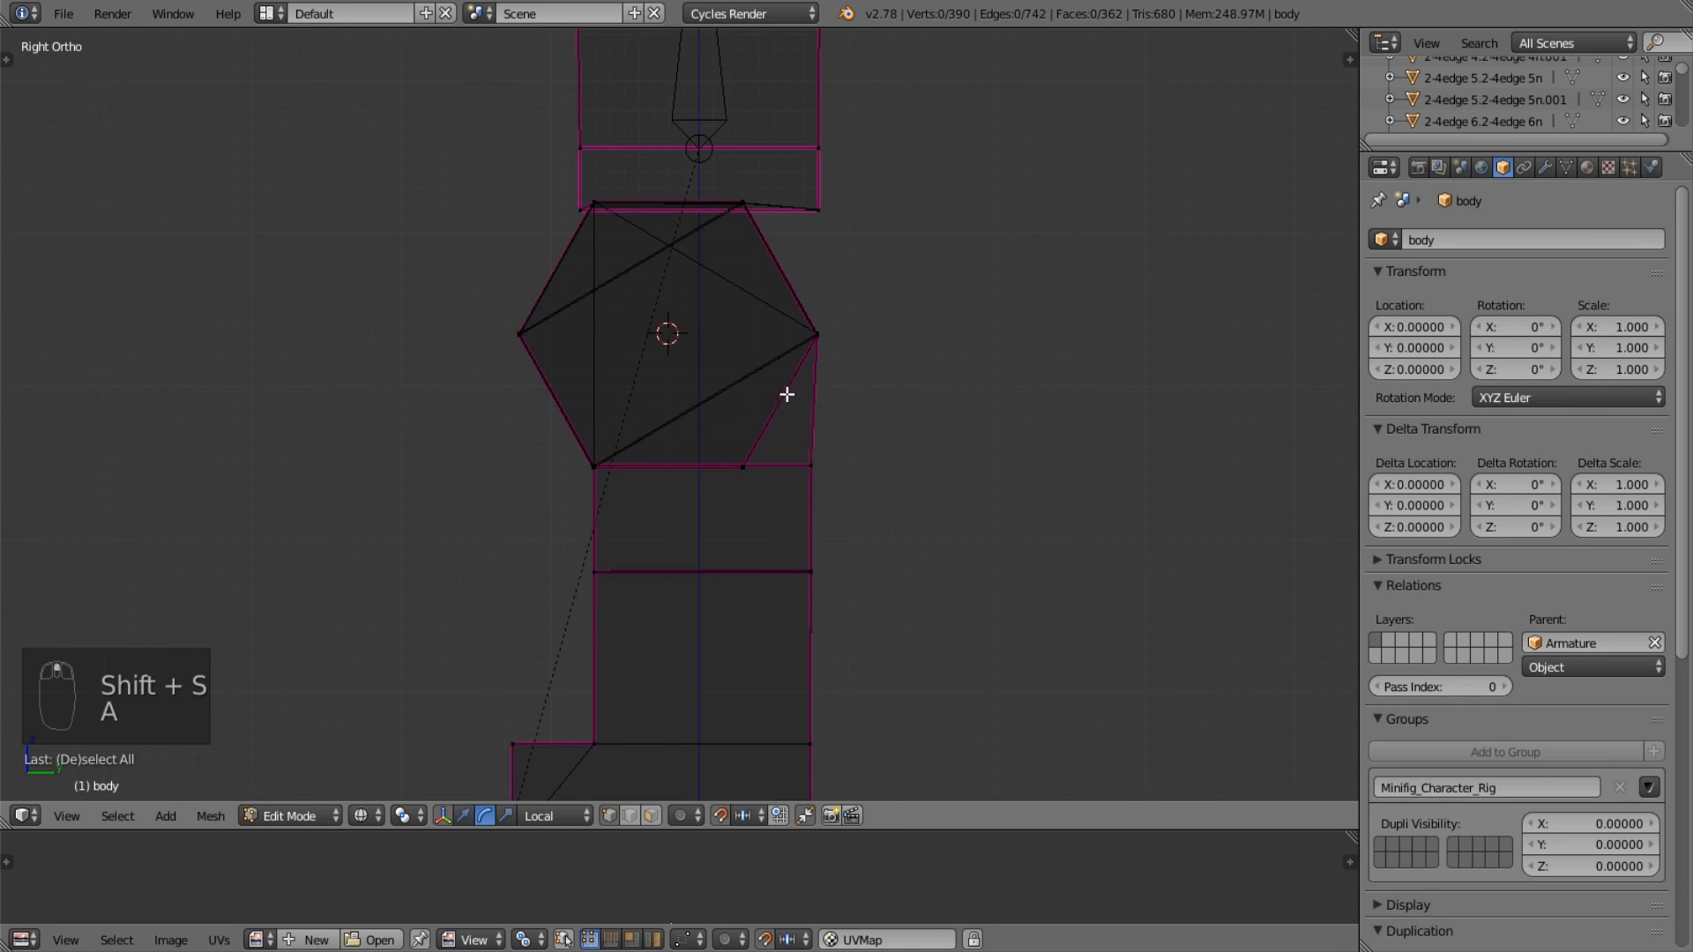
Put the armature into Edit Mode and add a new bone at the 3D cursor in the hip joint.
key(shift+a)
key(shift+s)
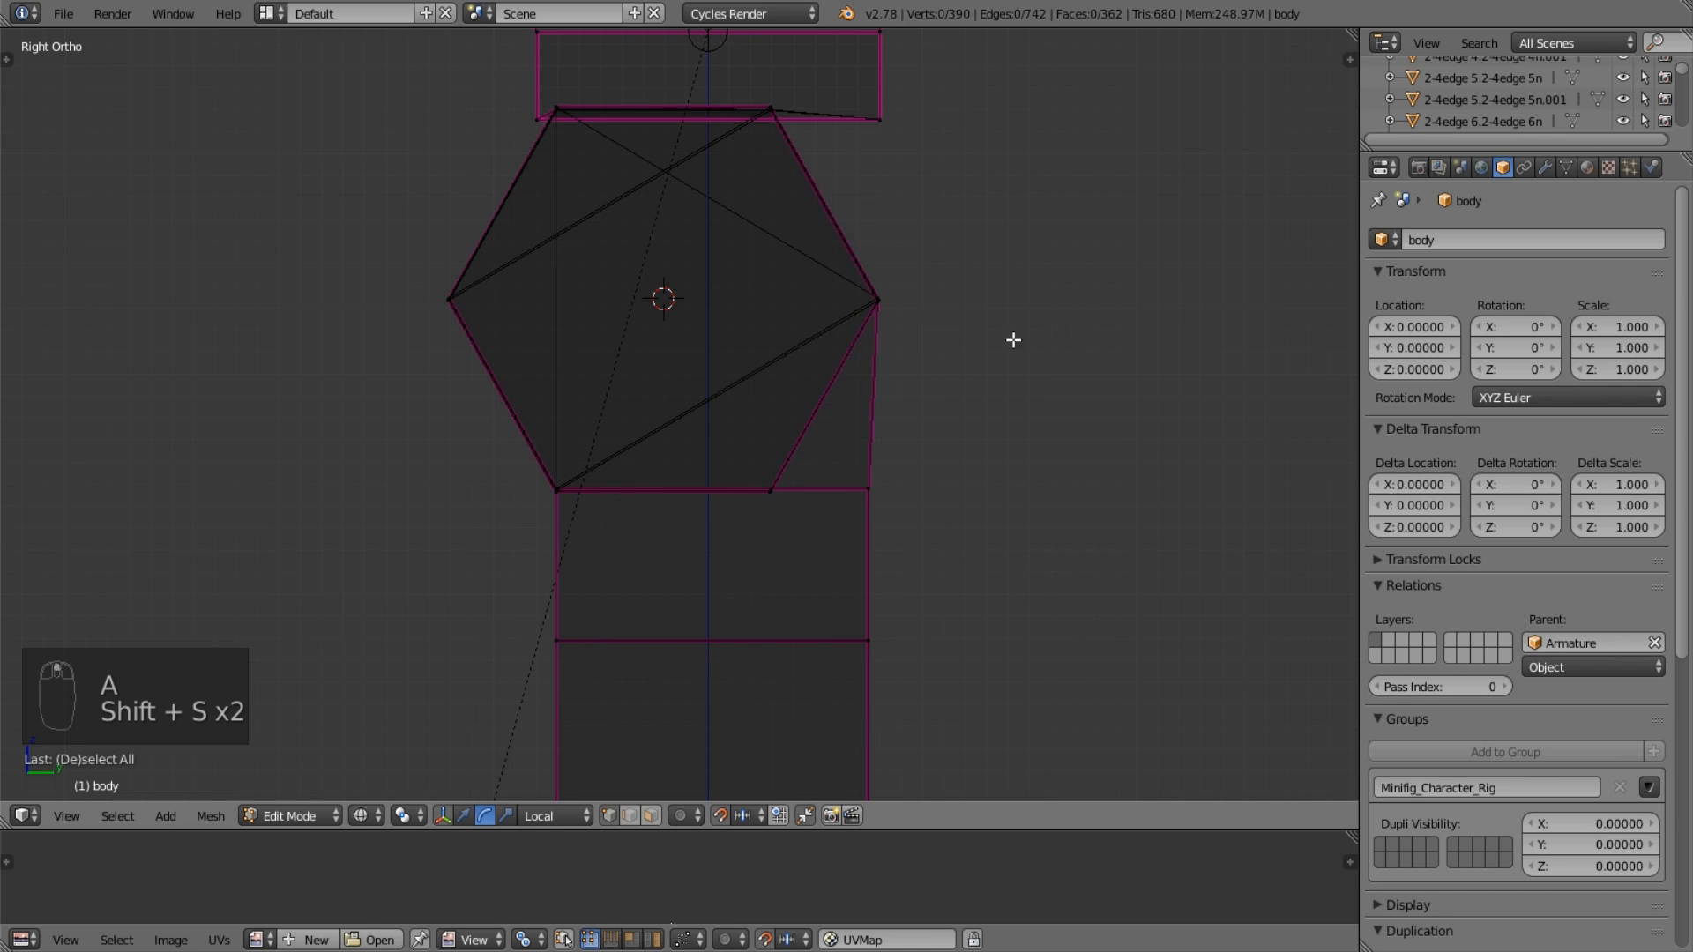
key(shift+a)
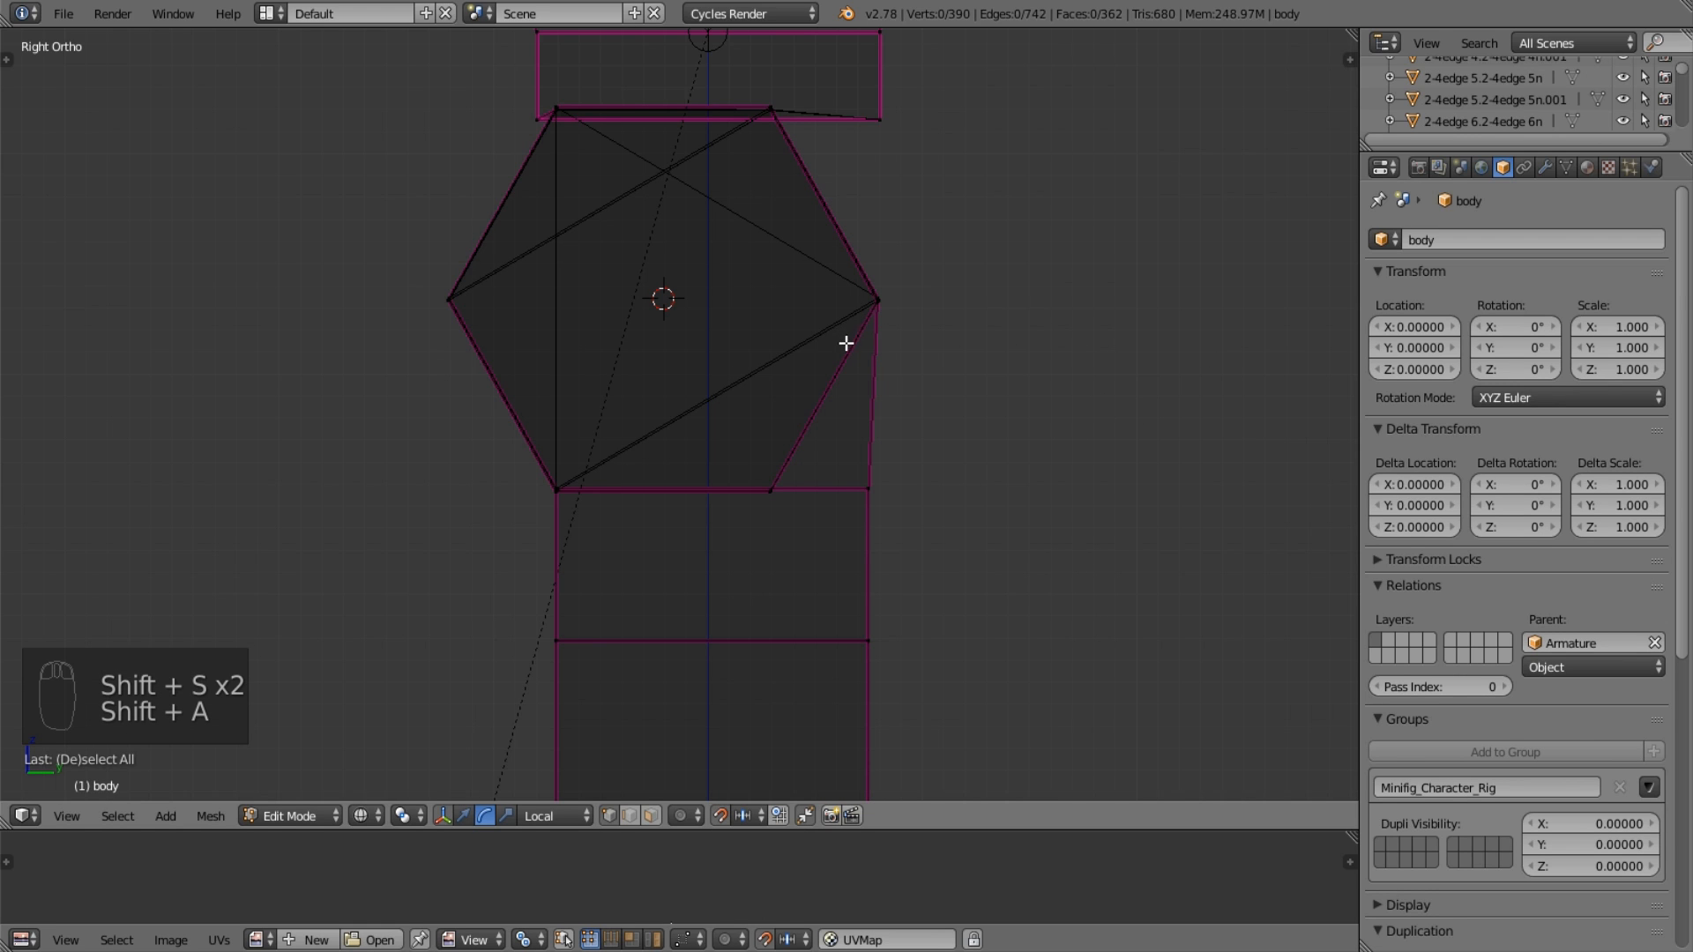
scroll(718, 608, down, 4)
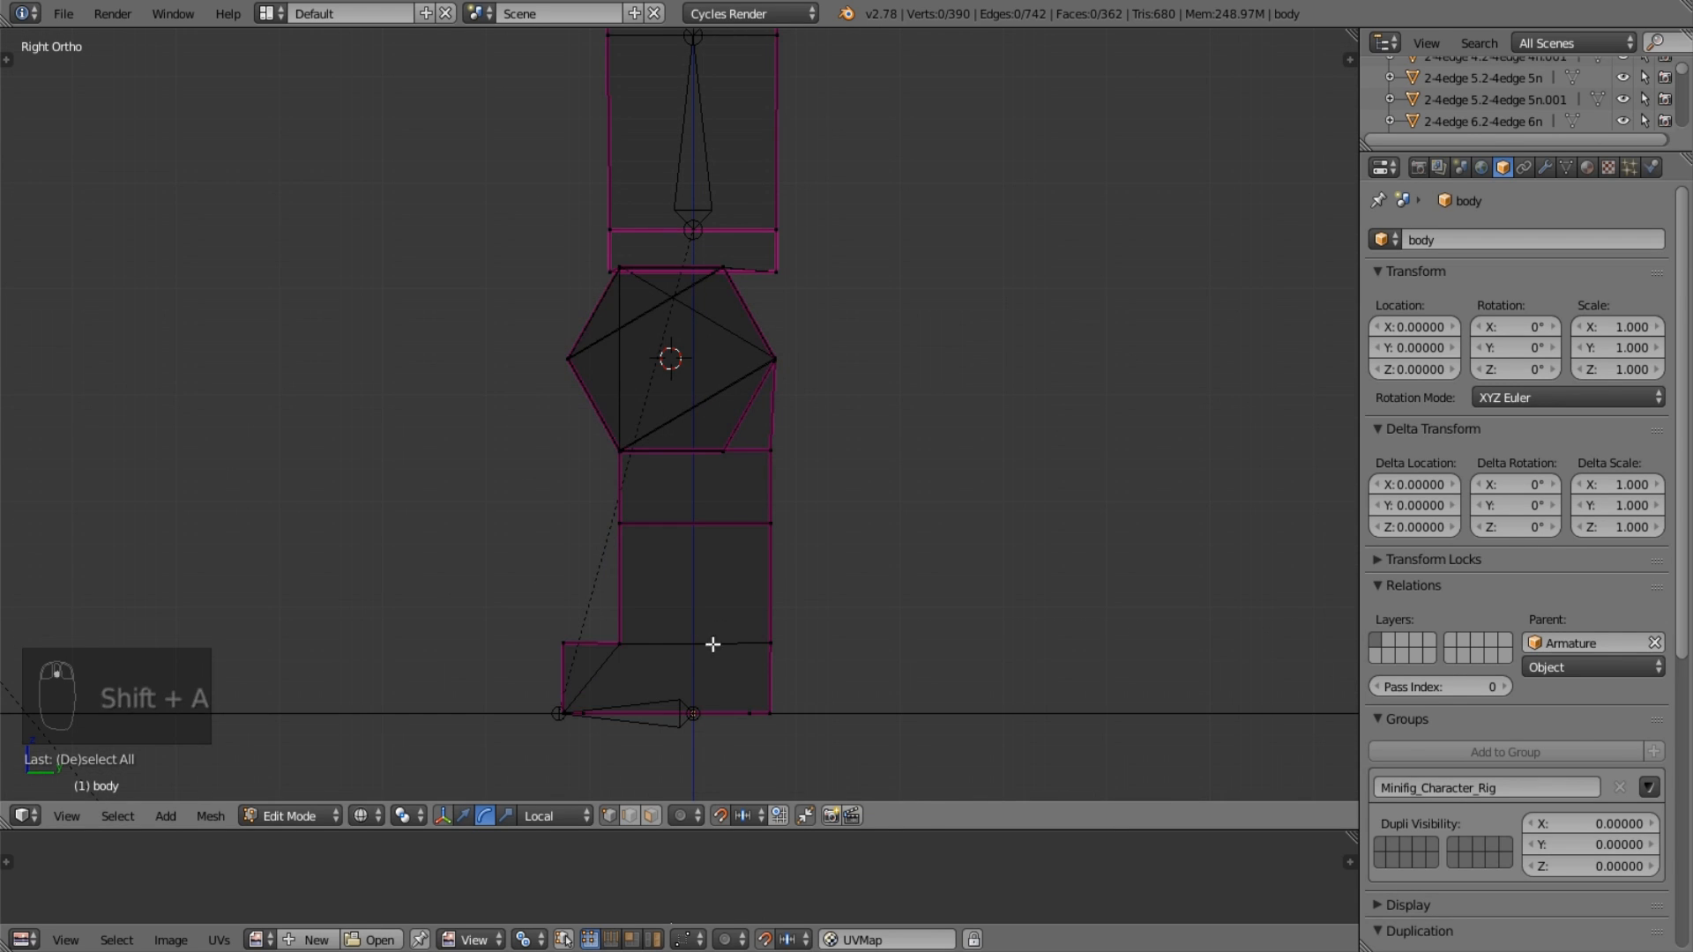
key(Tab)
right_click(649, 719)
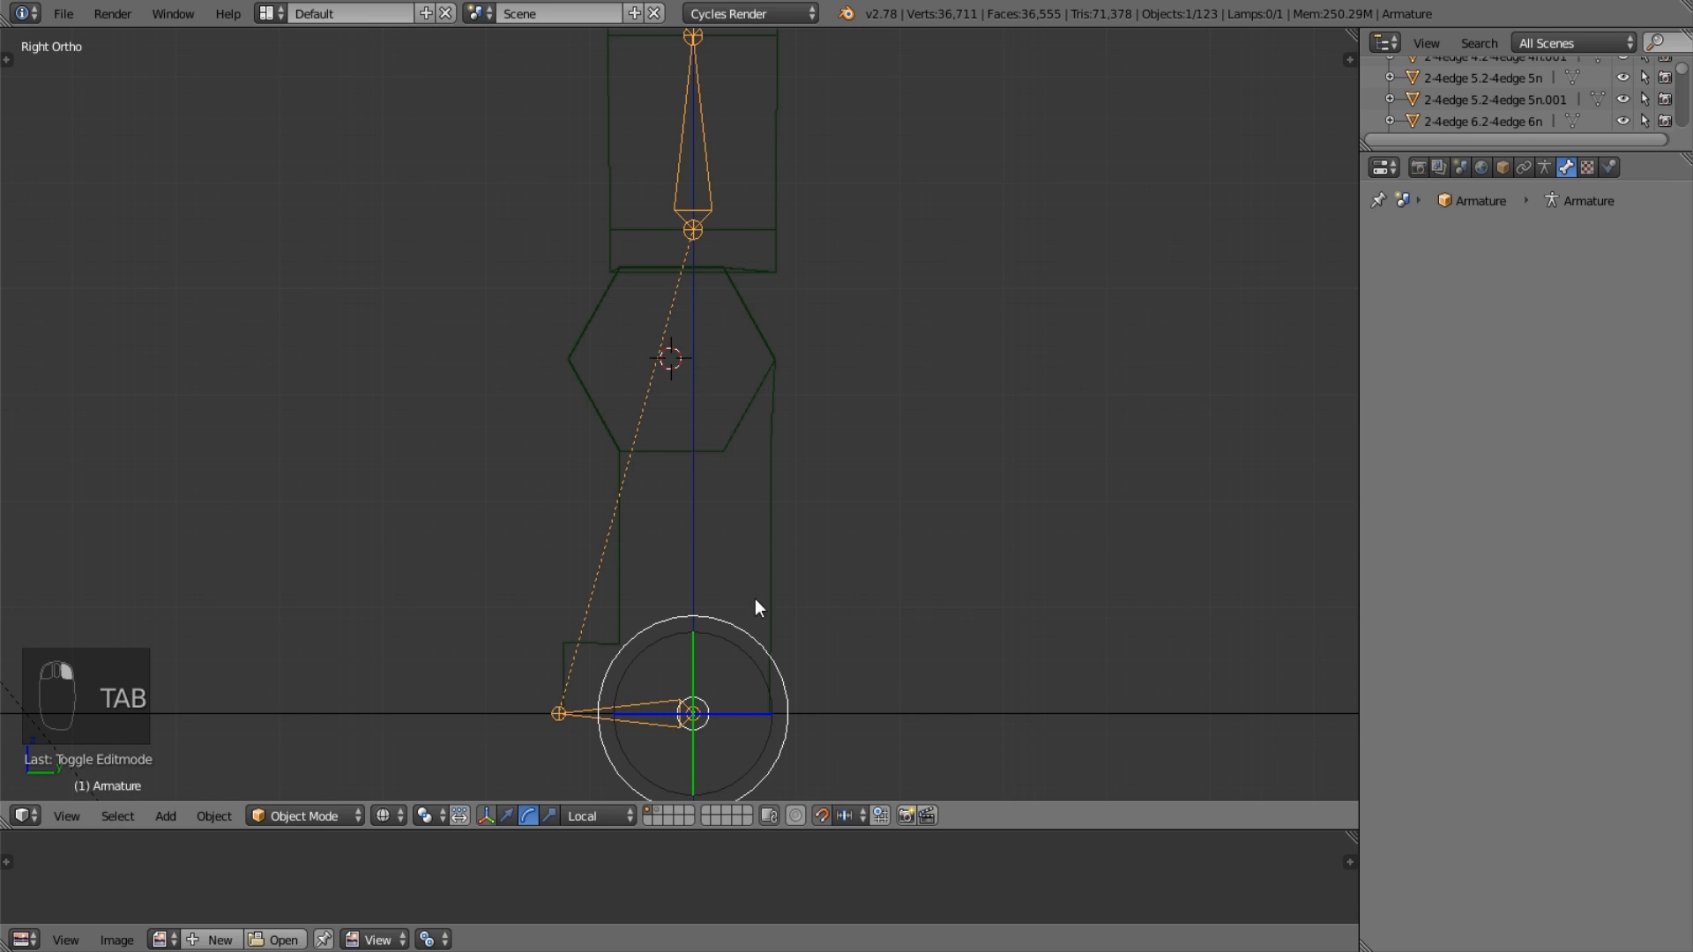
key(Tab)
scroll(828, 379, up, 1)
key(shift+s)
click(828, 381)
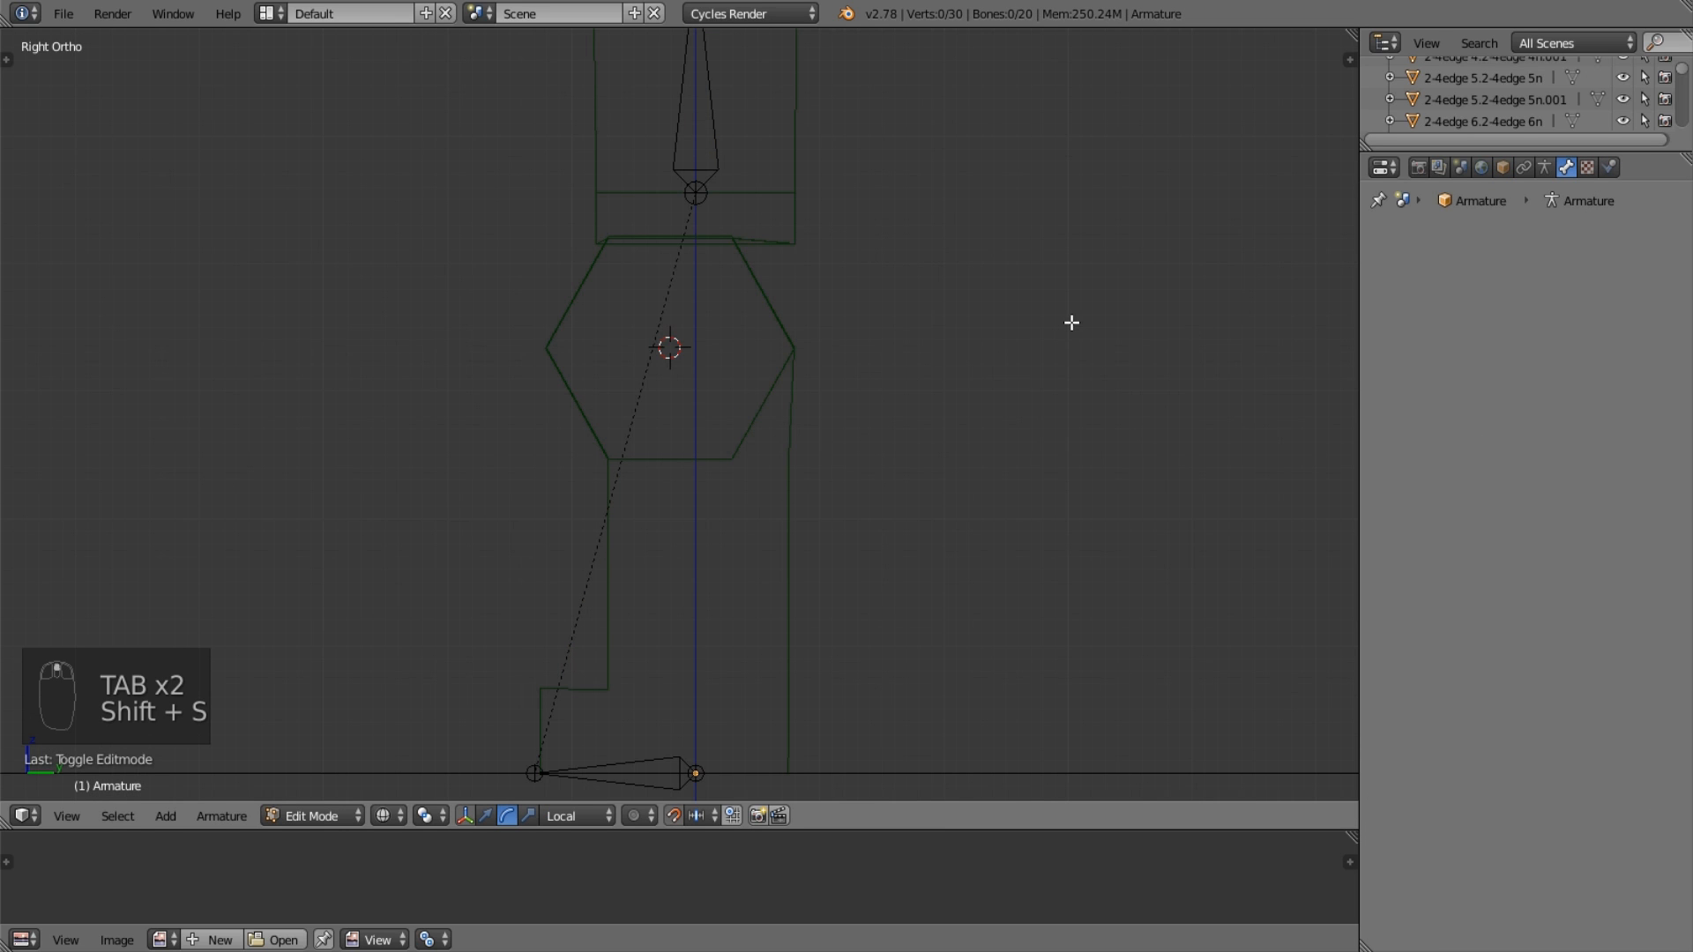
key(shift+a)
Move the new hip bone's tail down inside the leg, to about Y -0.007 and Z 1.745.
scroll(650, 155, up, 2)
key(g)
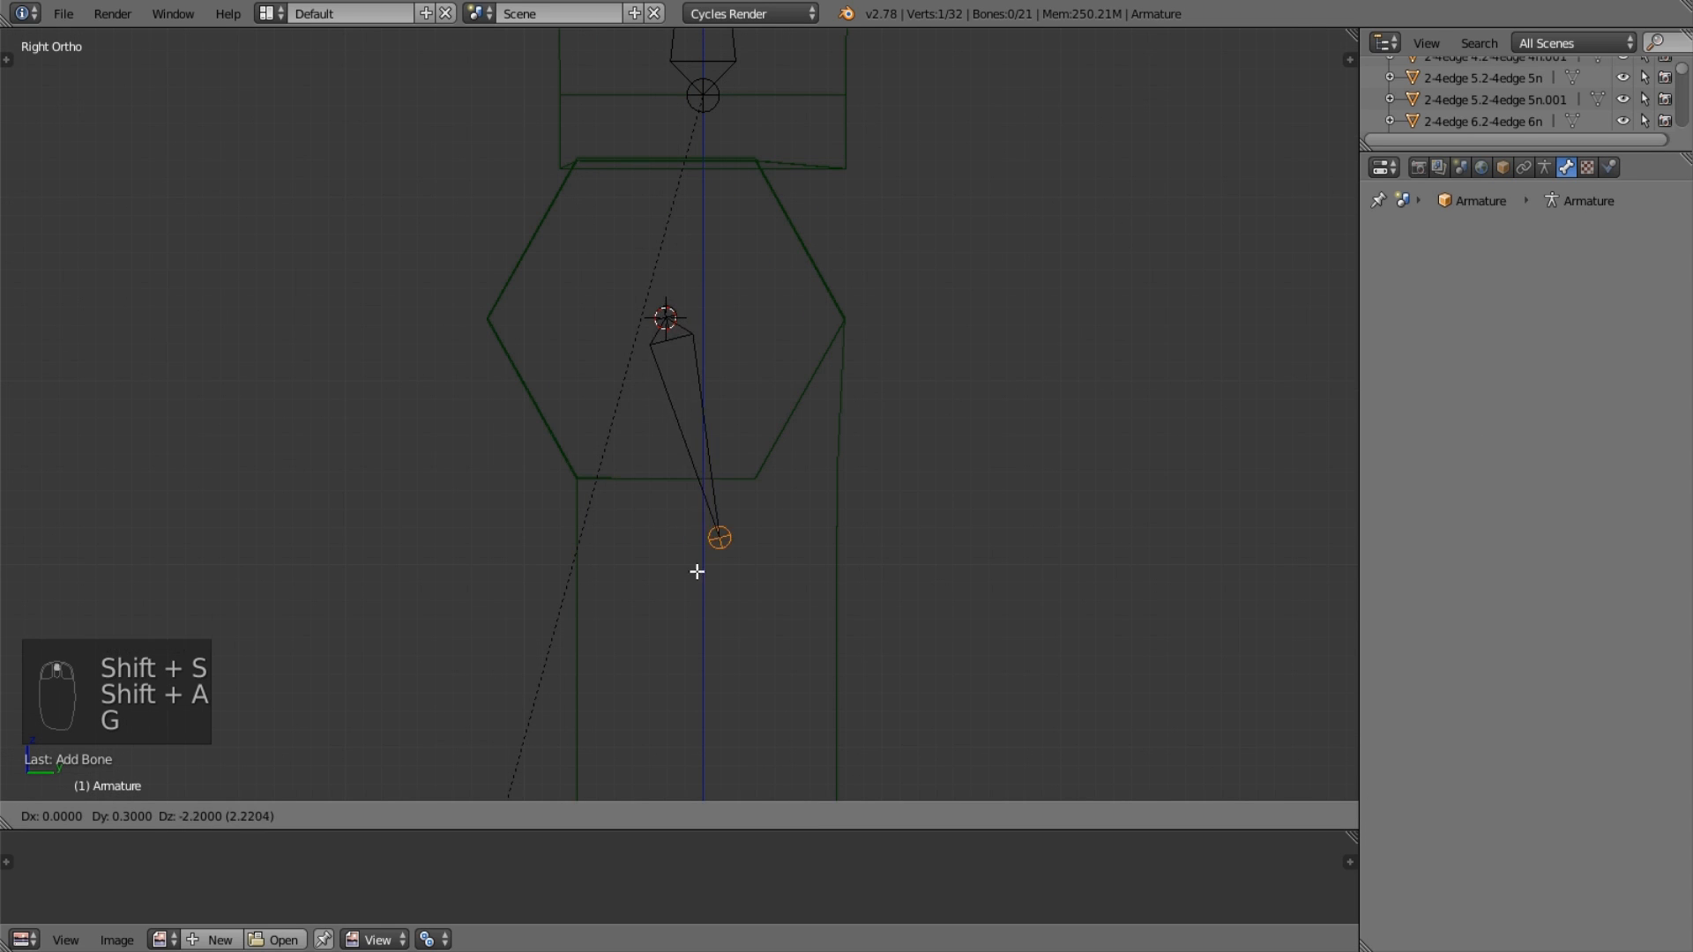
click(688, 655)
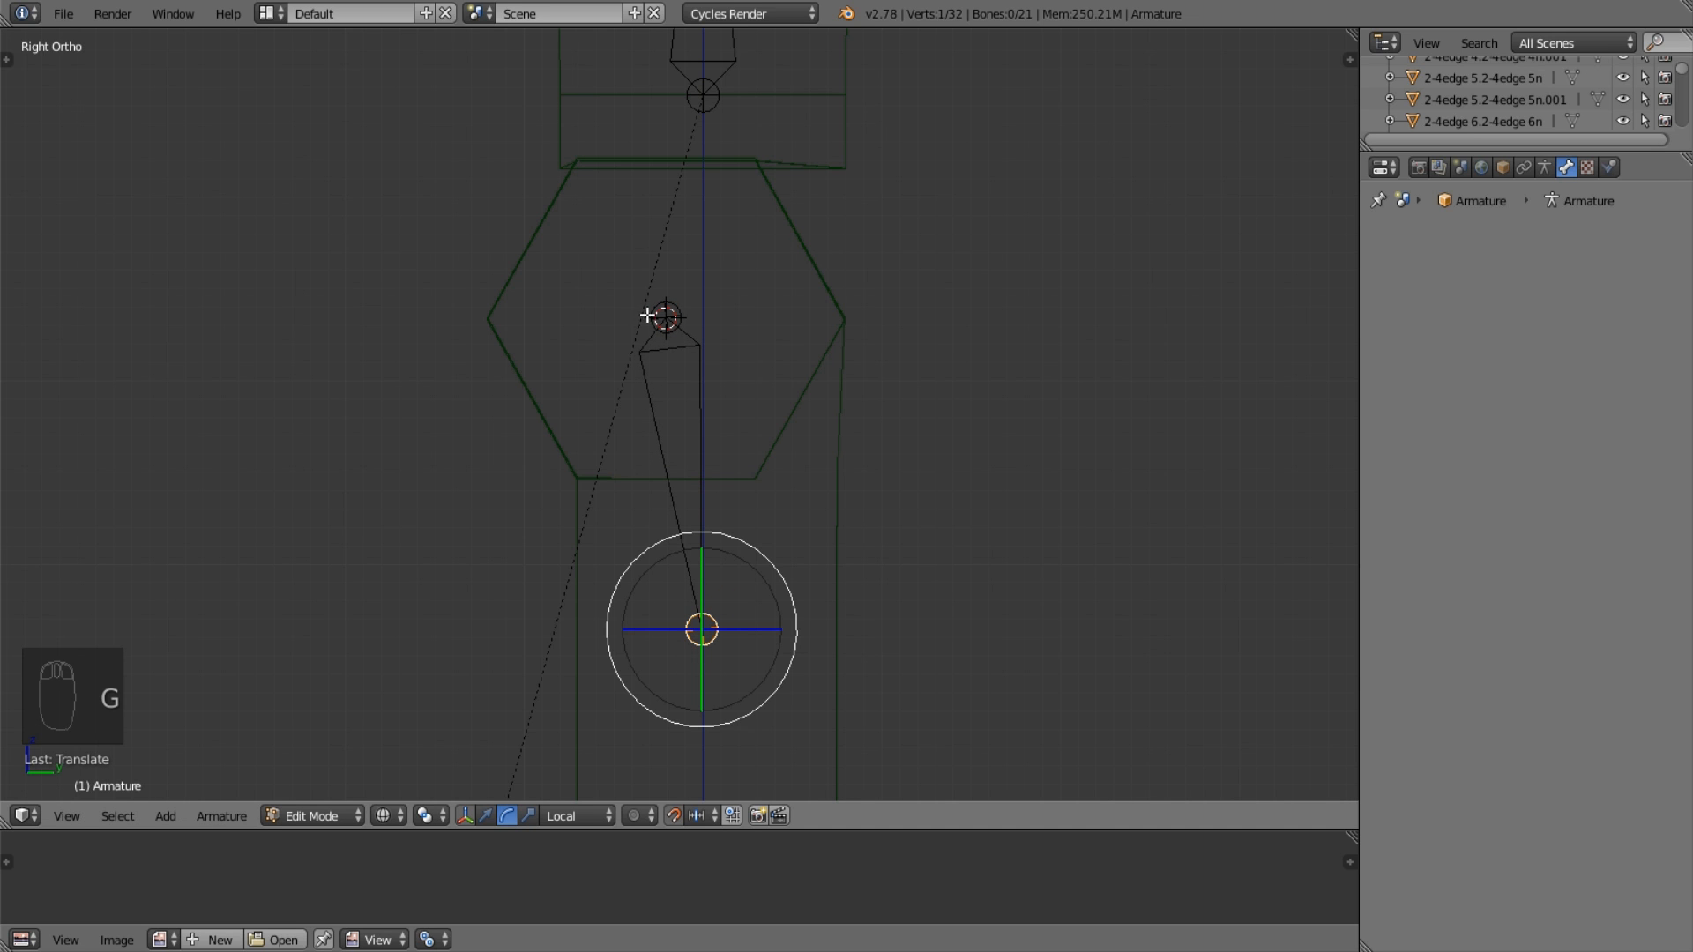
shift+middle_drag(677, 375, 702, 66)
key(g)
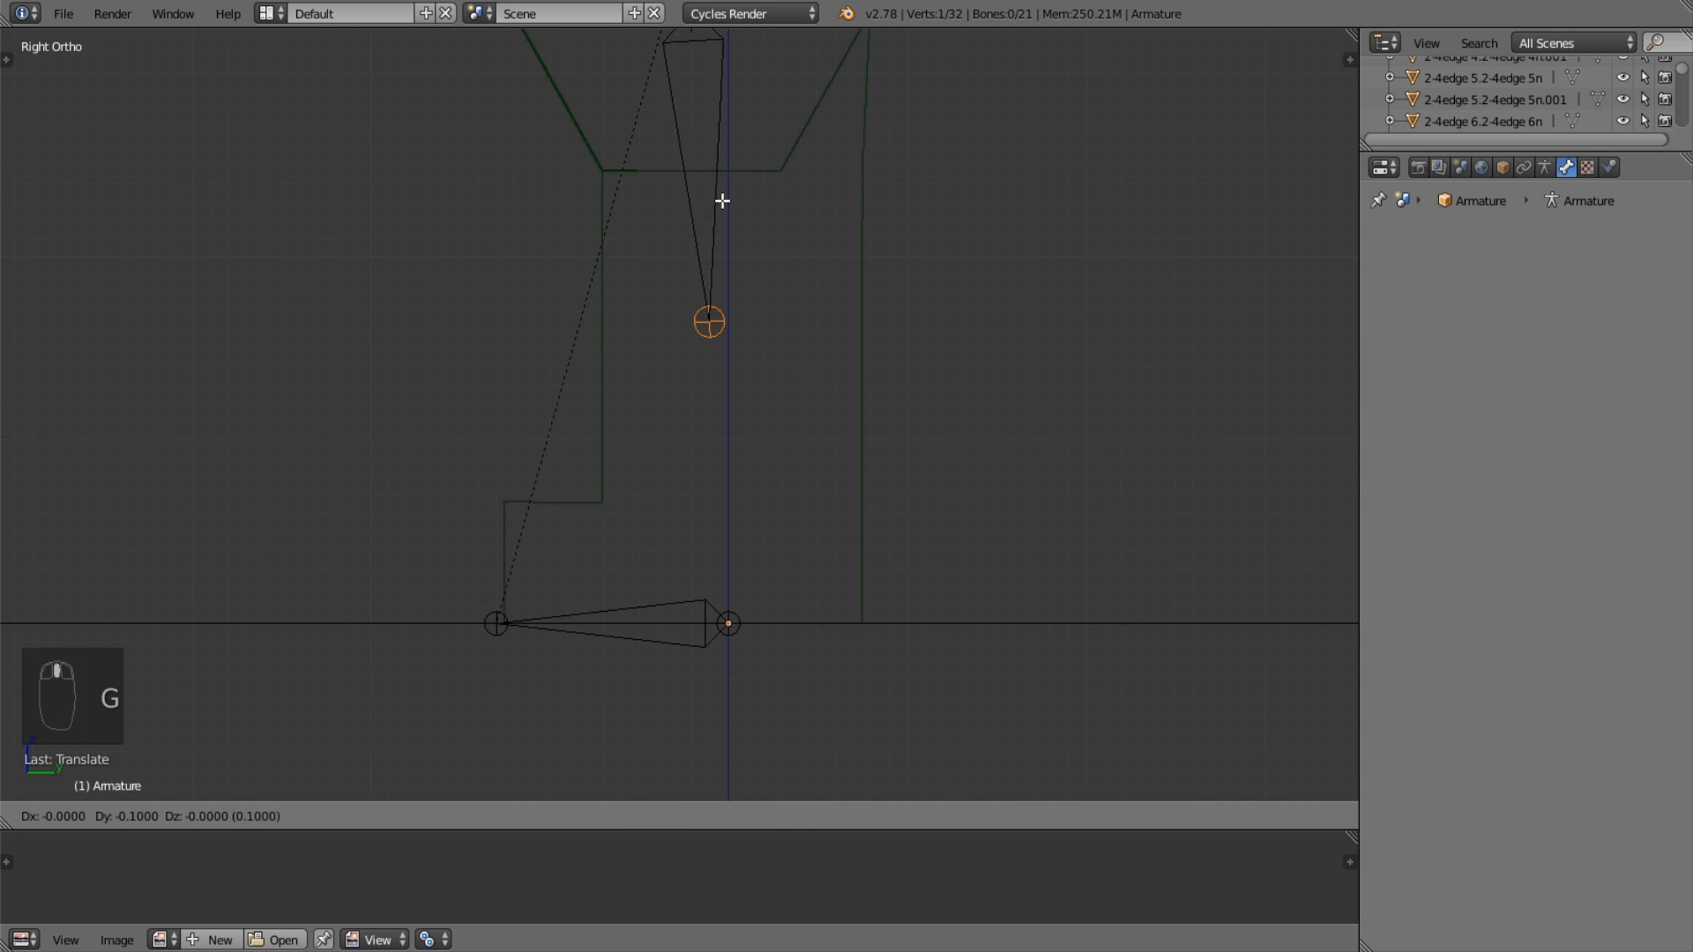
click(739, 193)
shift+middle_drag(737, 226, 737, 291)
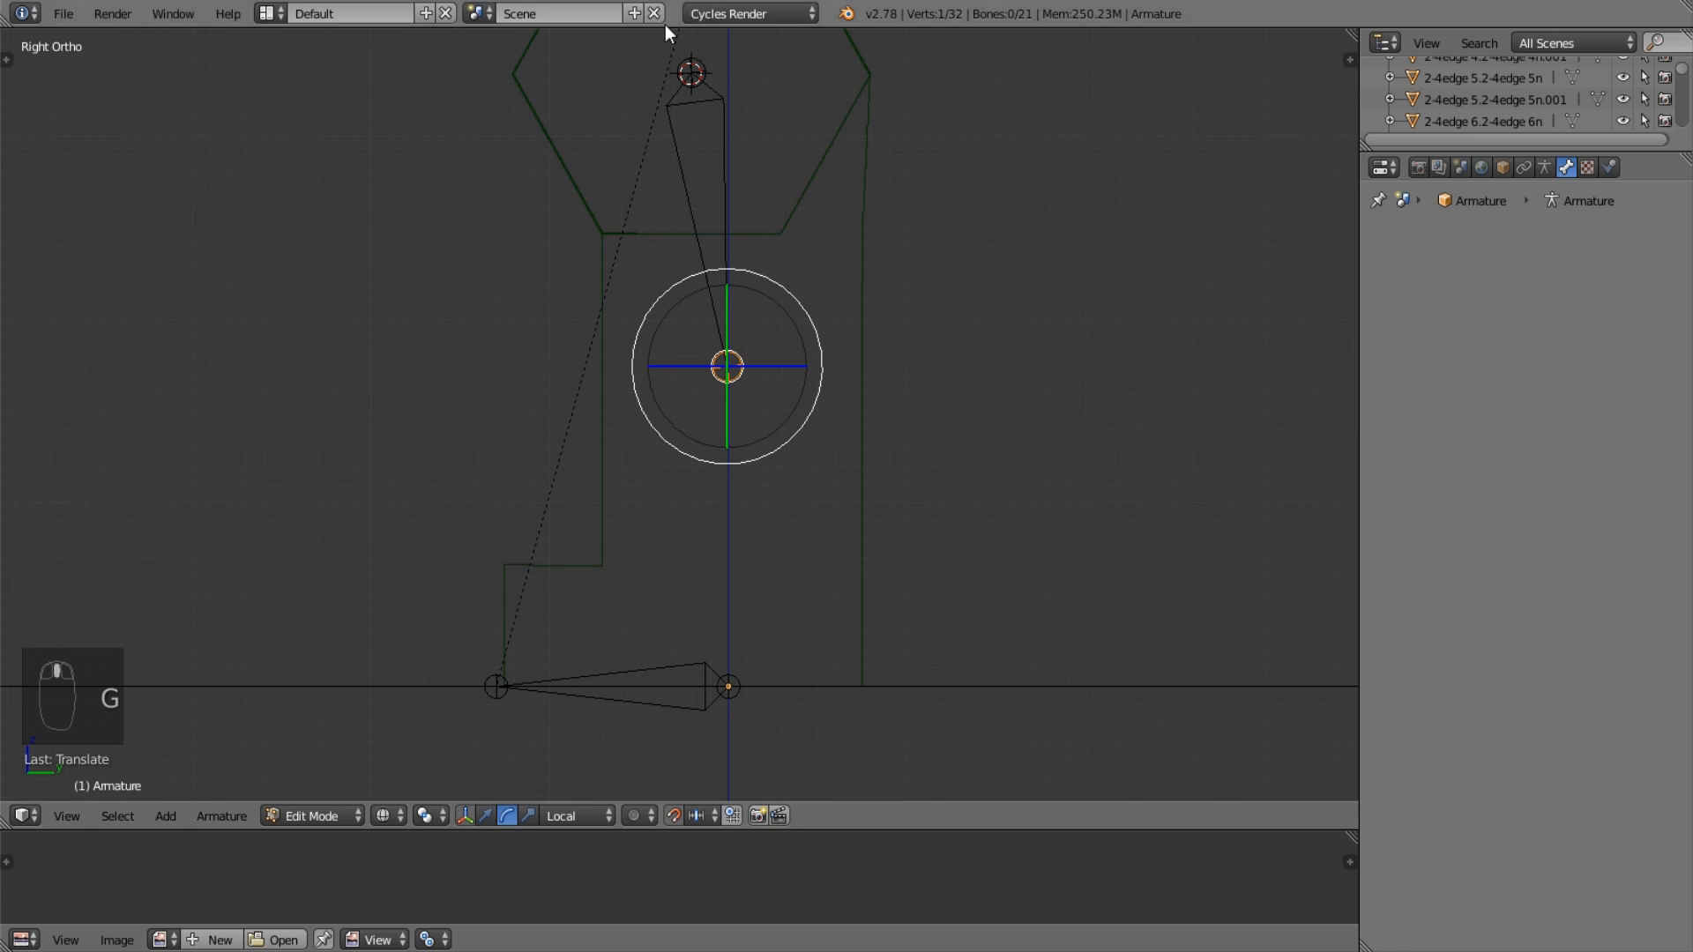
shift+middle_drag(695, 94, 685, 314)
scroll(687, 198, up, 2)
scroll(690, 344, down, 2)
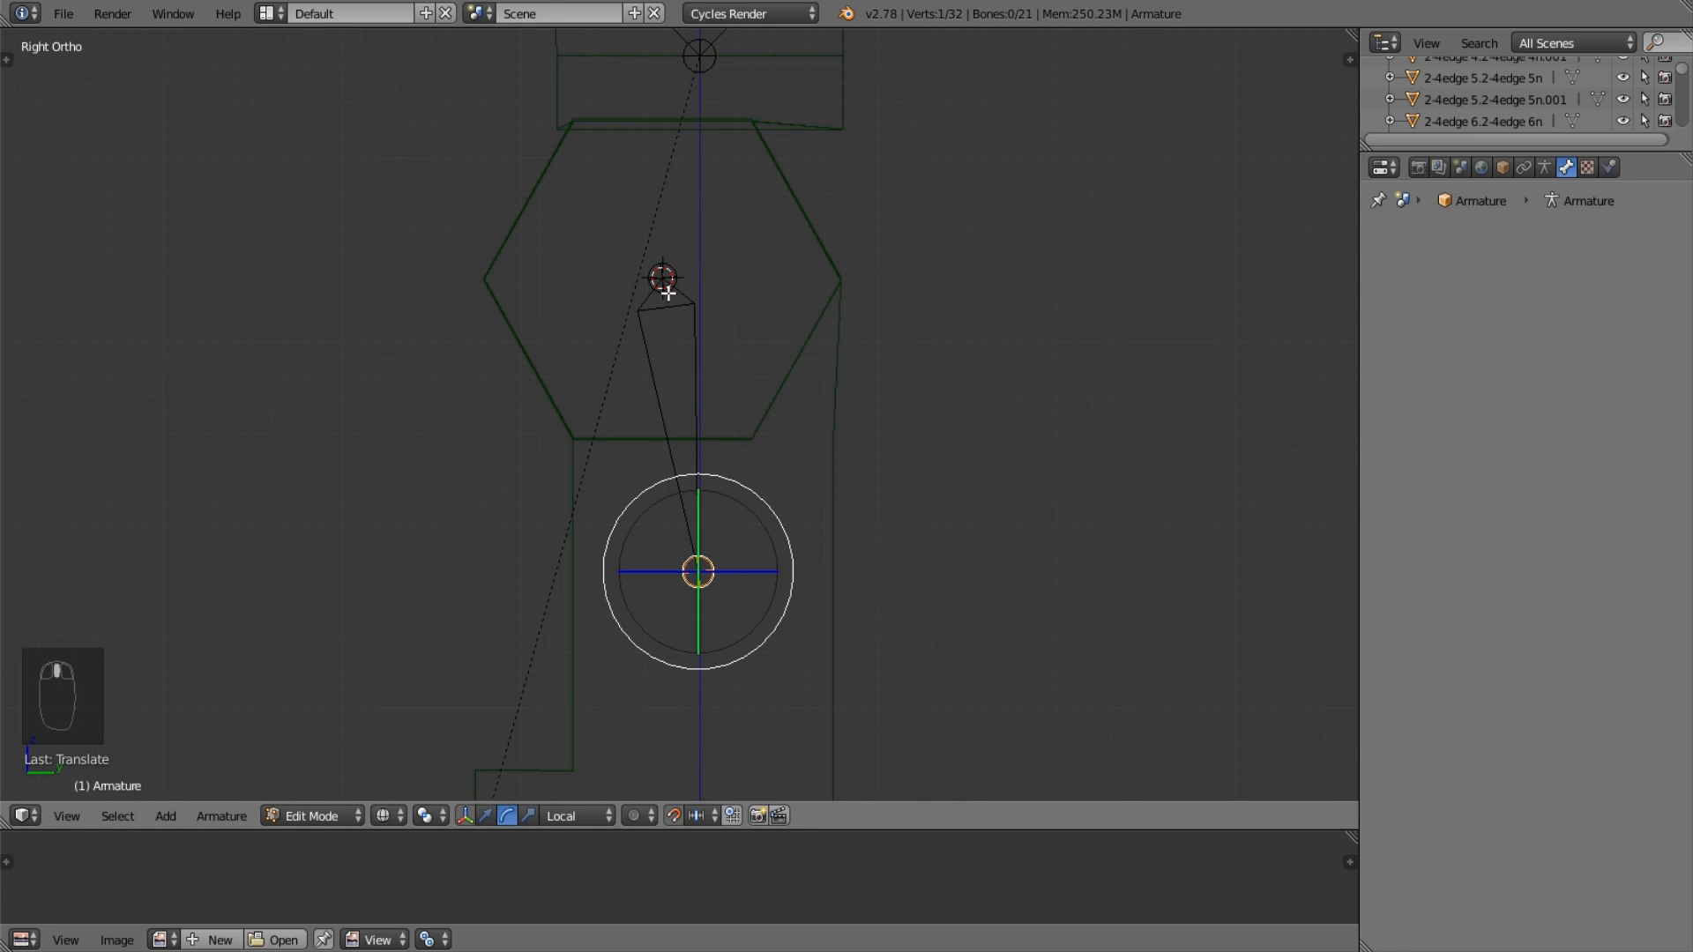
right_click(667, 279)
key(g)
key(x)
key(y)
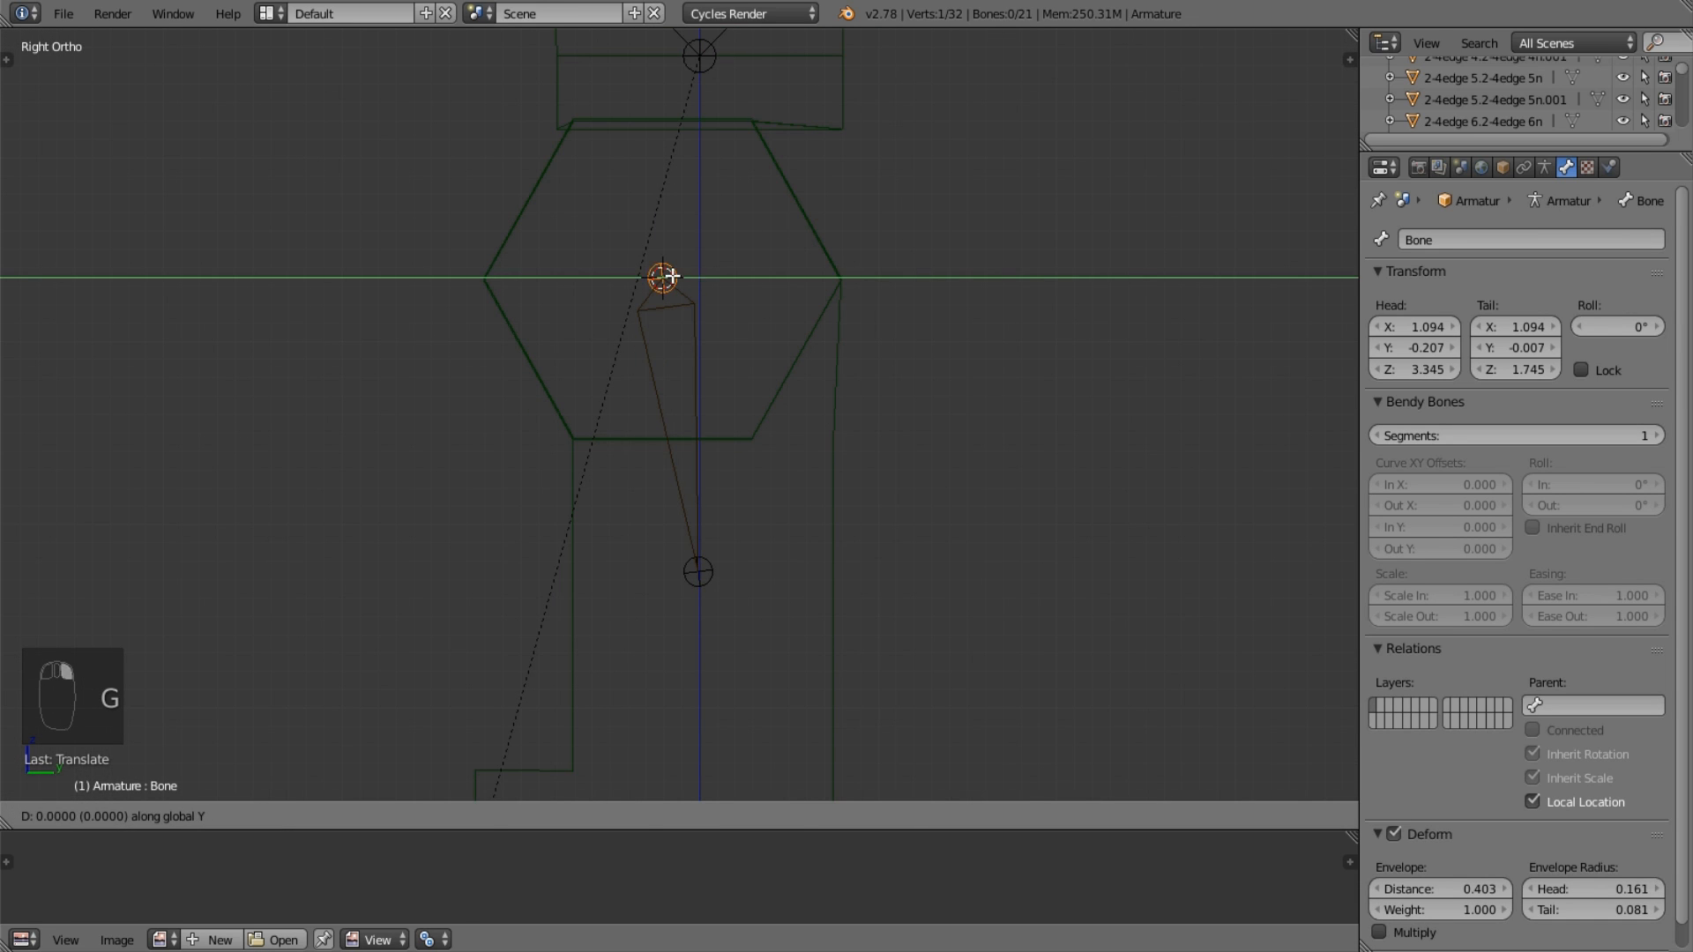
right_click(670, 276)
Move the leg bone's tail -0.2 along Y so it sits straight below the head.
shift+middle_drag(684, 399, 692, 216)
right_click(706, 388)
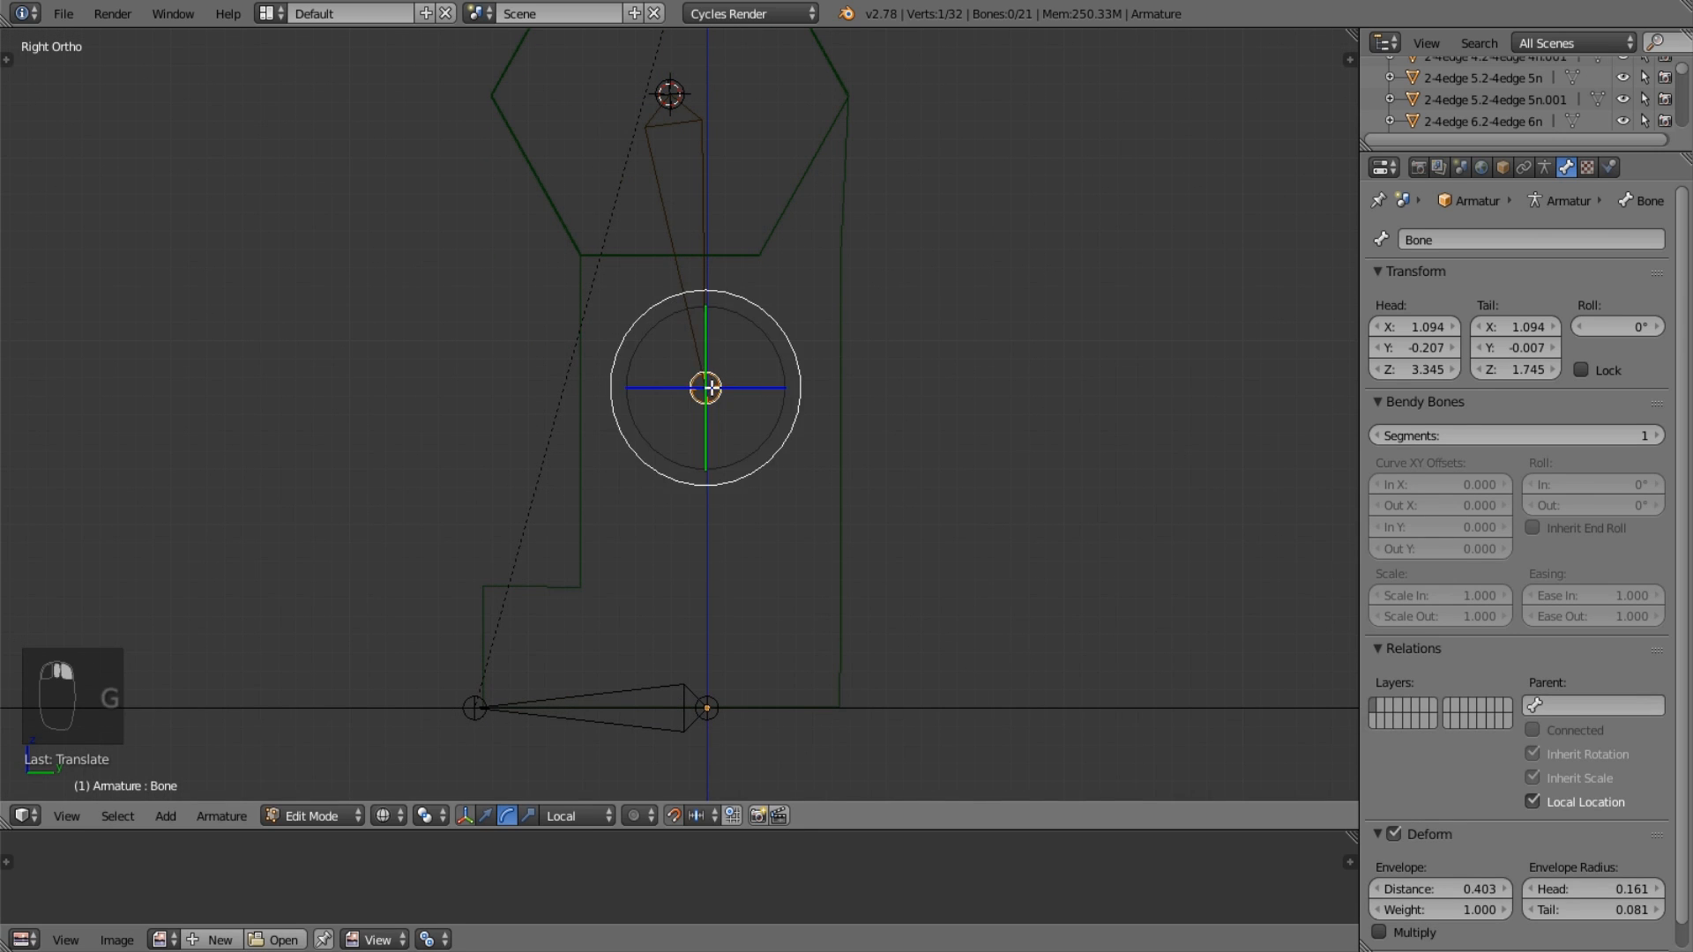
key(g)
key(y)
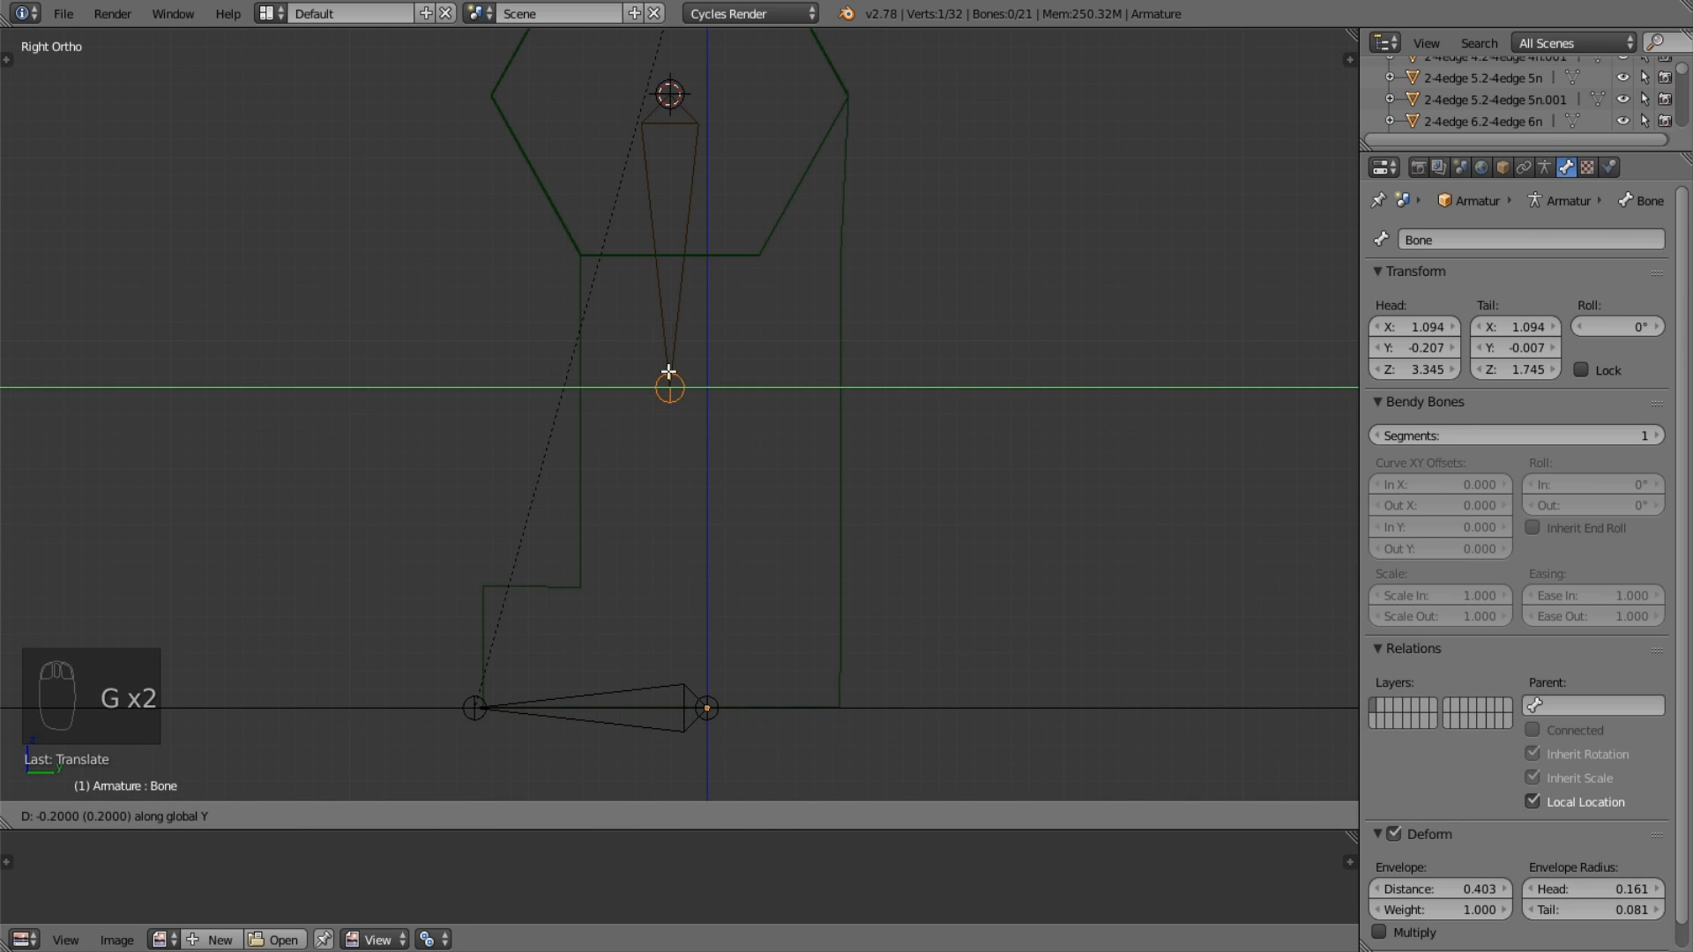
click(657, 383)
mouse_move(694, 402)
shift+middle_down()
mouse_move(728, 291)
mouse_move(717, 378)
shift+middle_up()
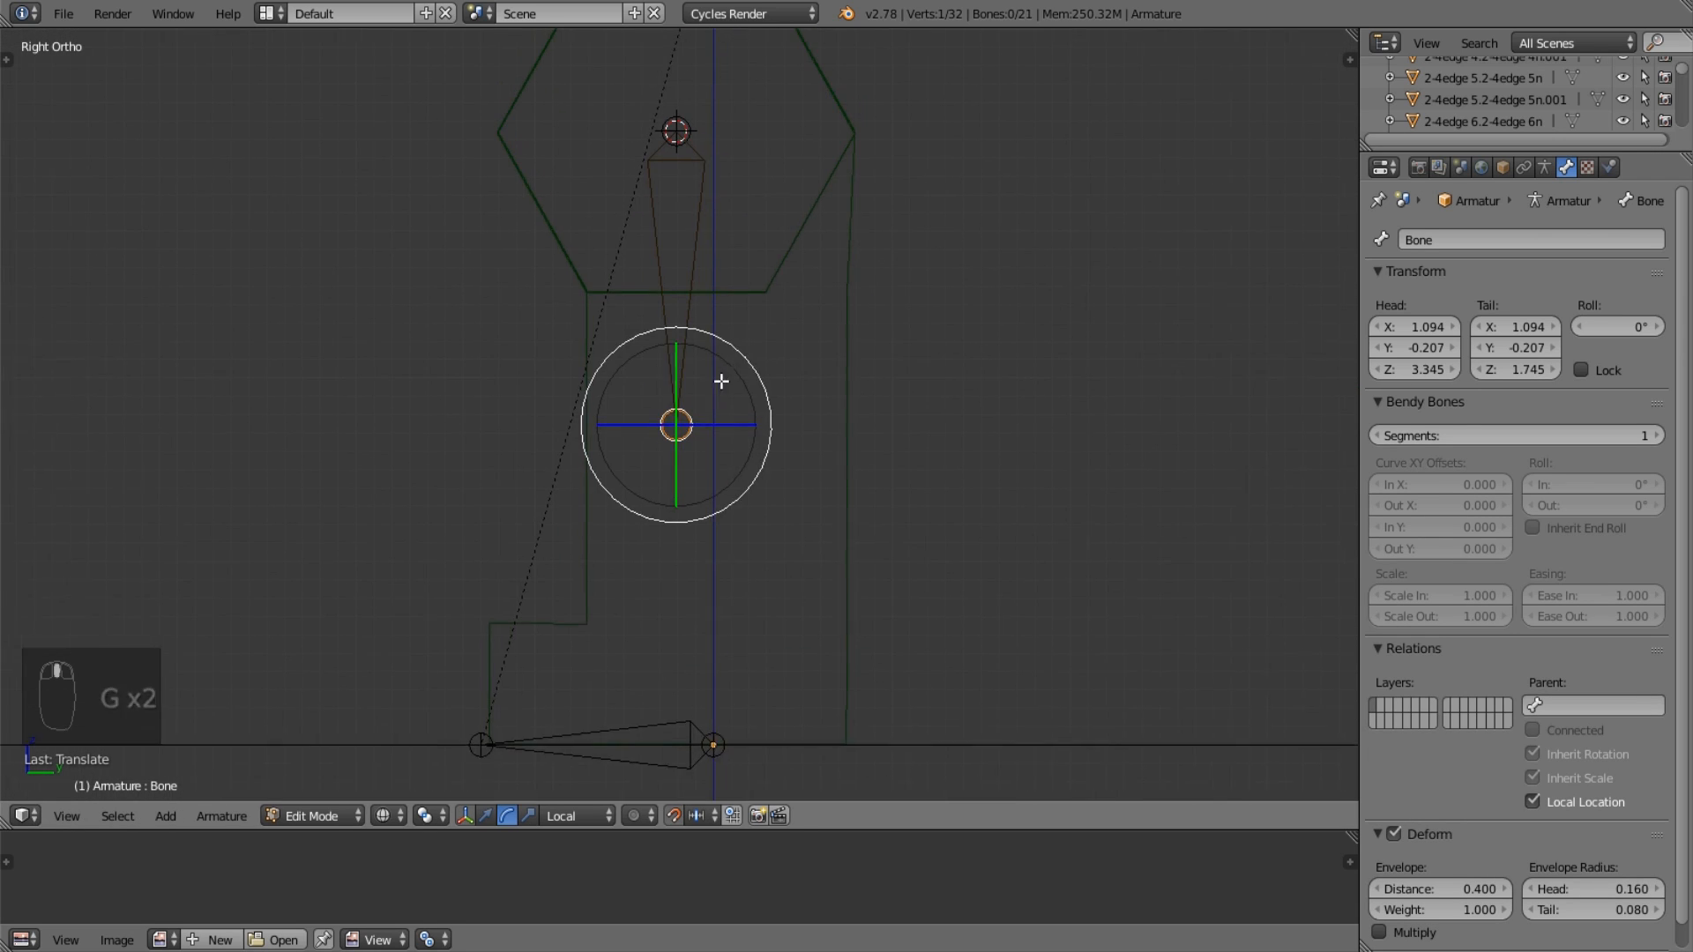
Move the whole leg bone along Y onto the figure's centre axis, to about Y 0.003.
right_click(688, 236)
key(g)
key(x)
key(y)
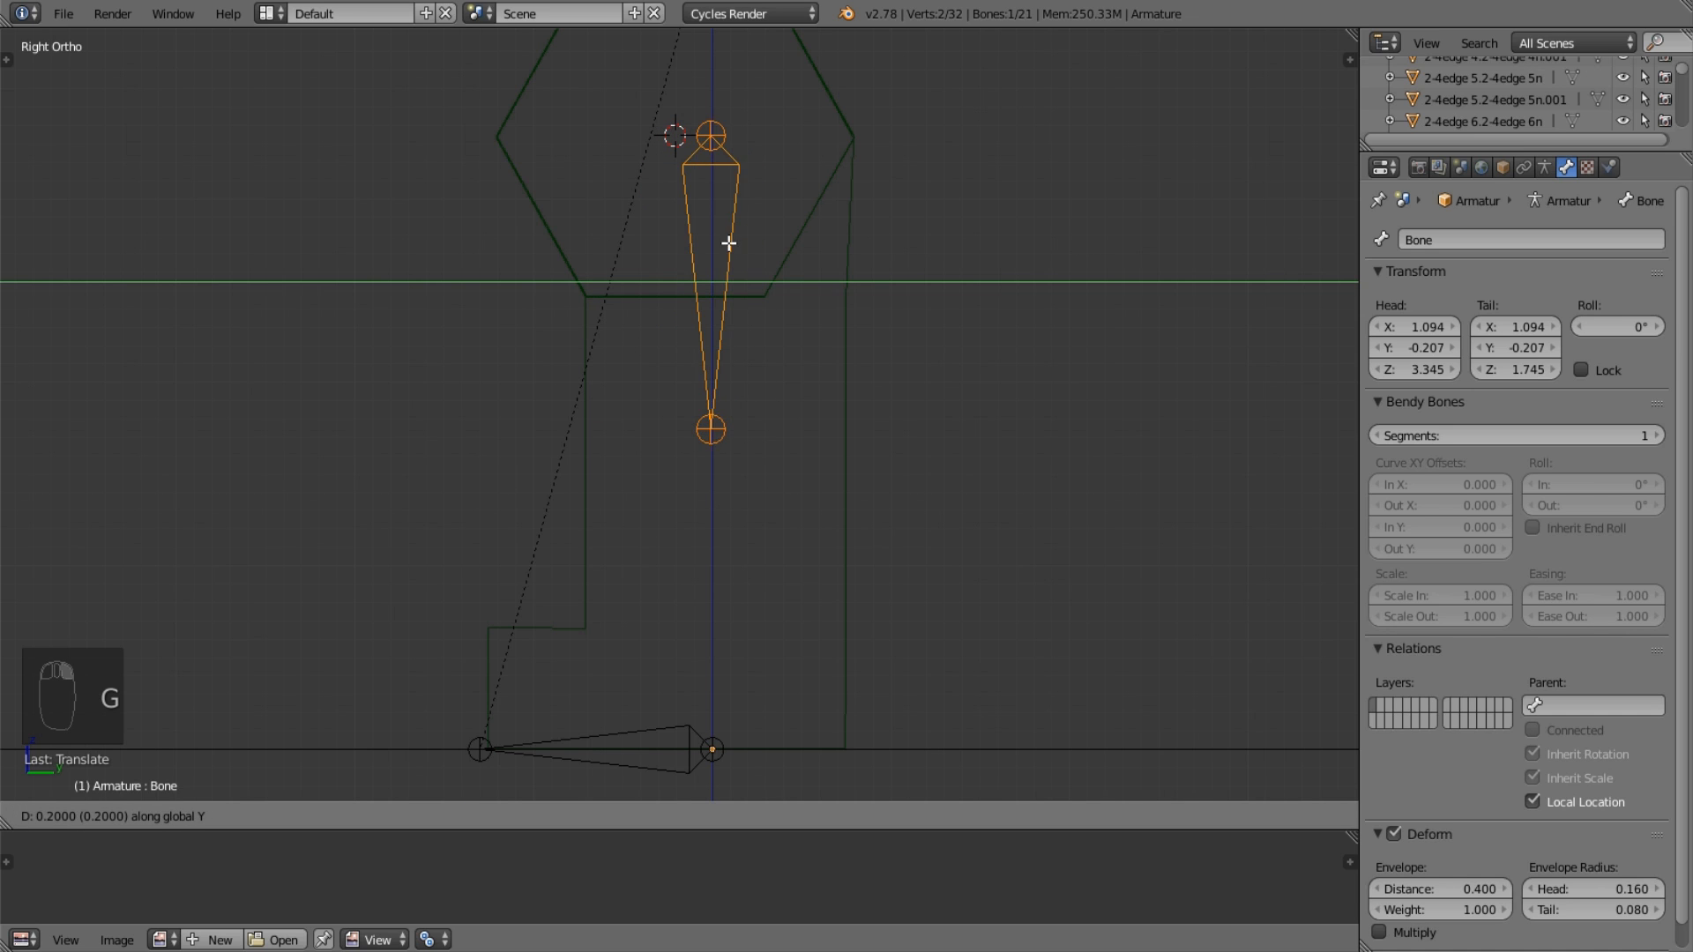
click(708, 253)
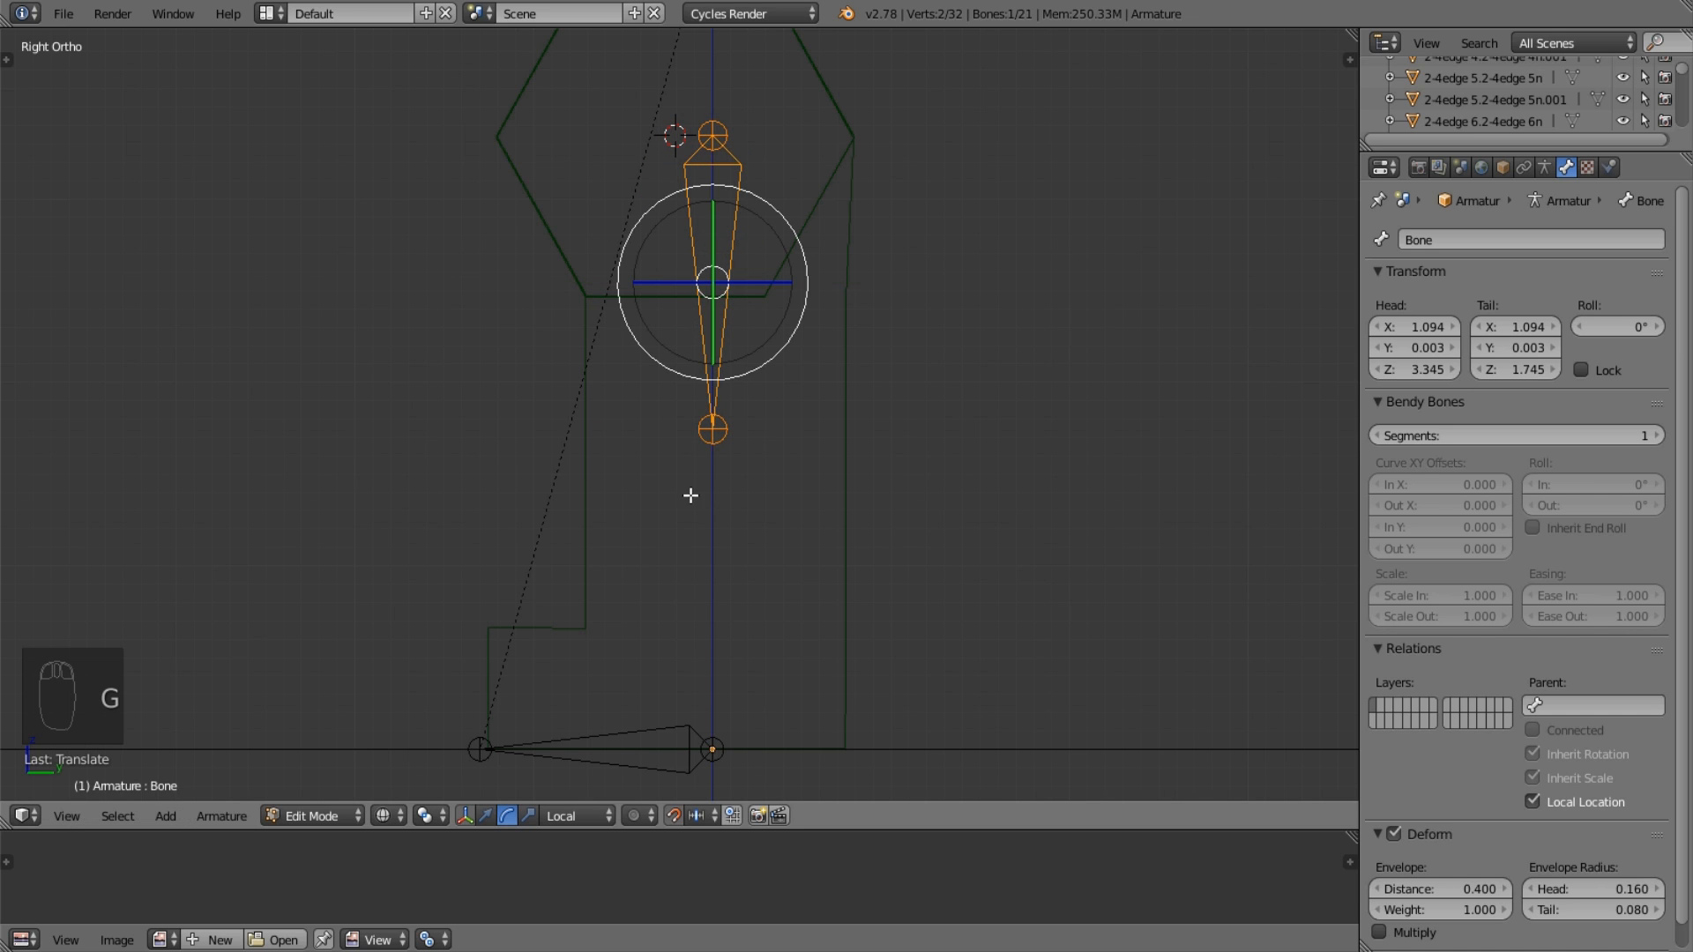
Lower the leg bone's tail along Z to about 1.445.
right_click(708, 455)
key(g)
key(z)
shift+scroll(744, 366, down, 4)
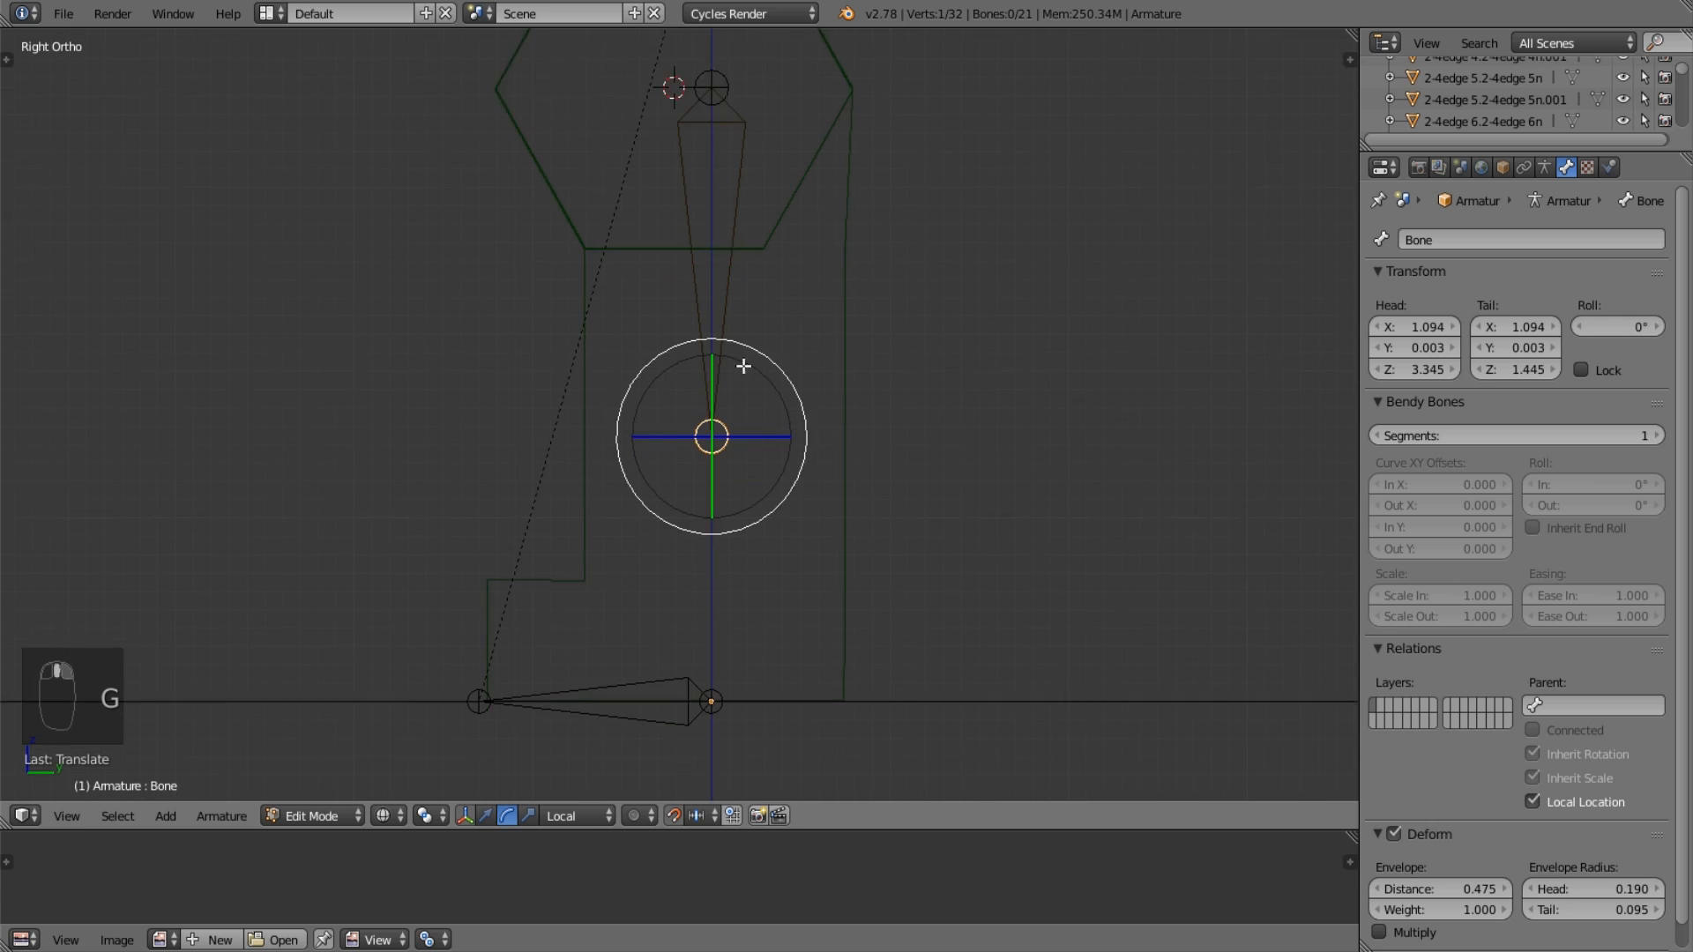
Switch to front orthographic view and open the body mesh in Edit Mode.
key(KP_1)
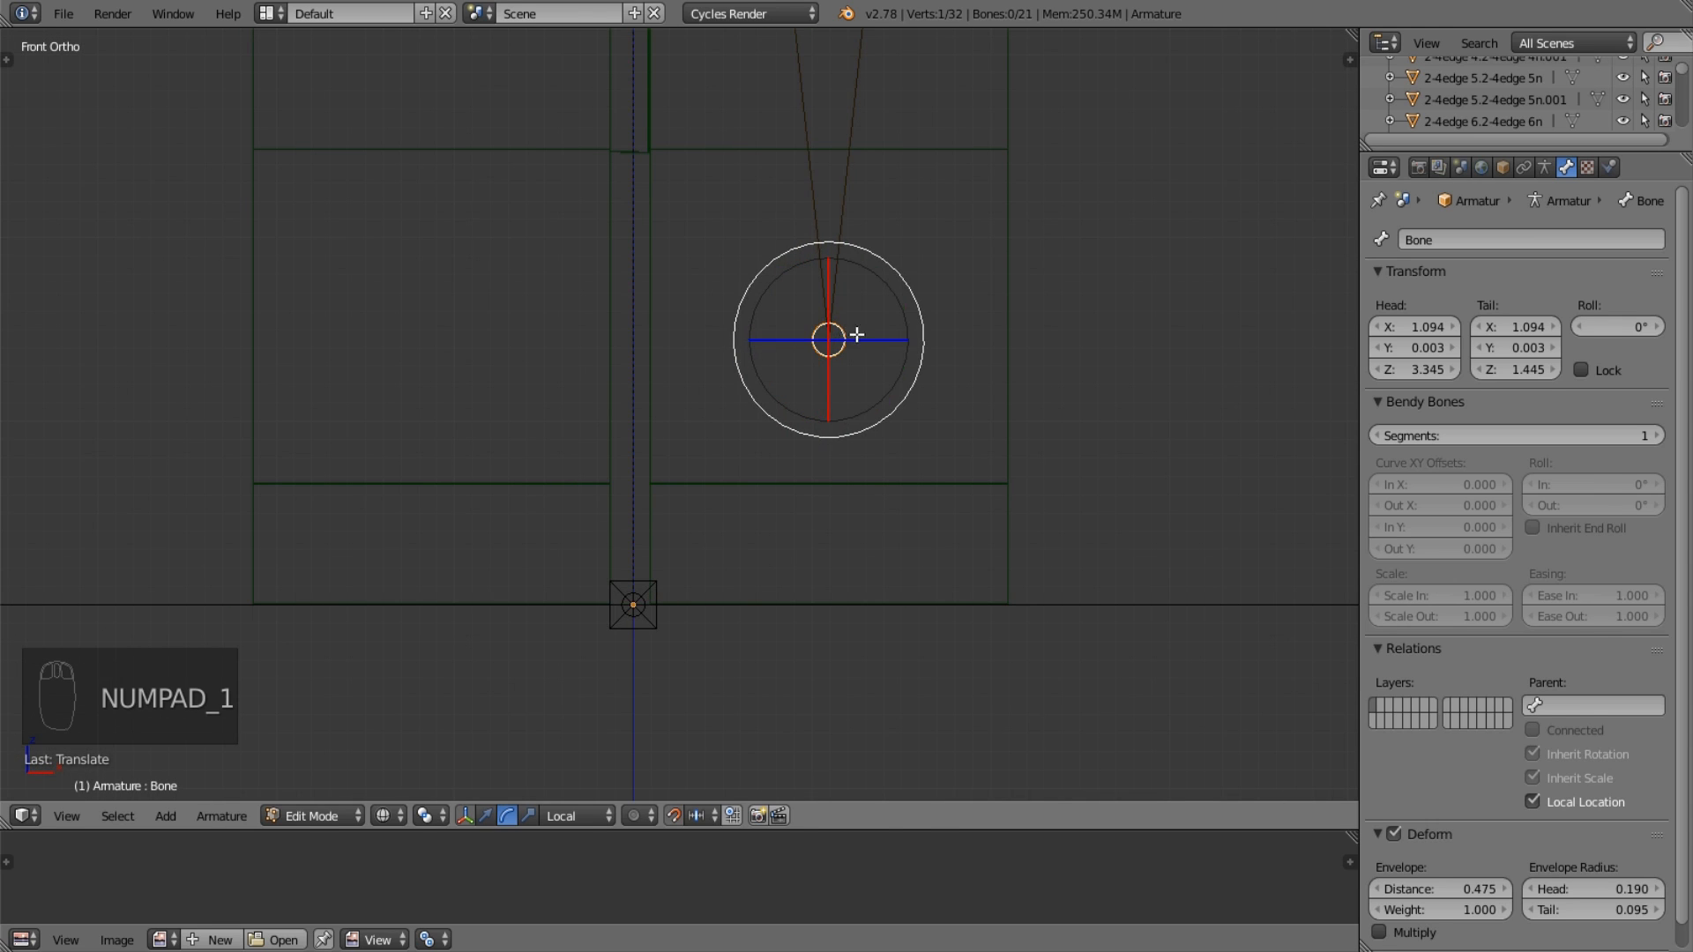
key(Tab)
right_click(1002, 341)
key(Tab)
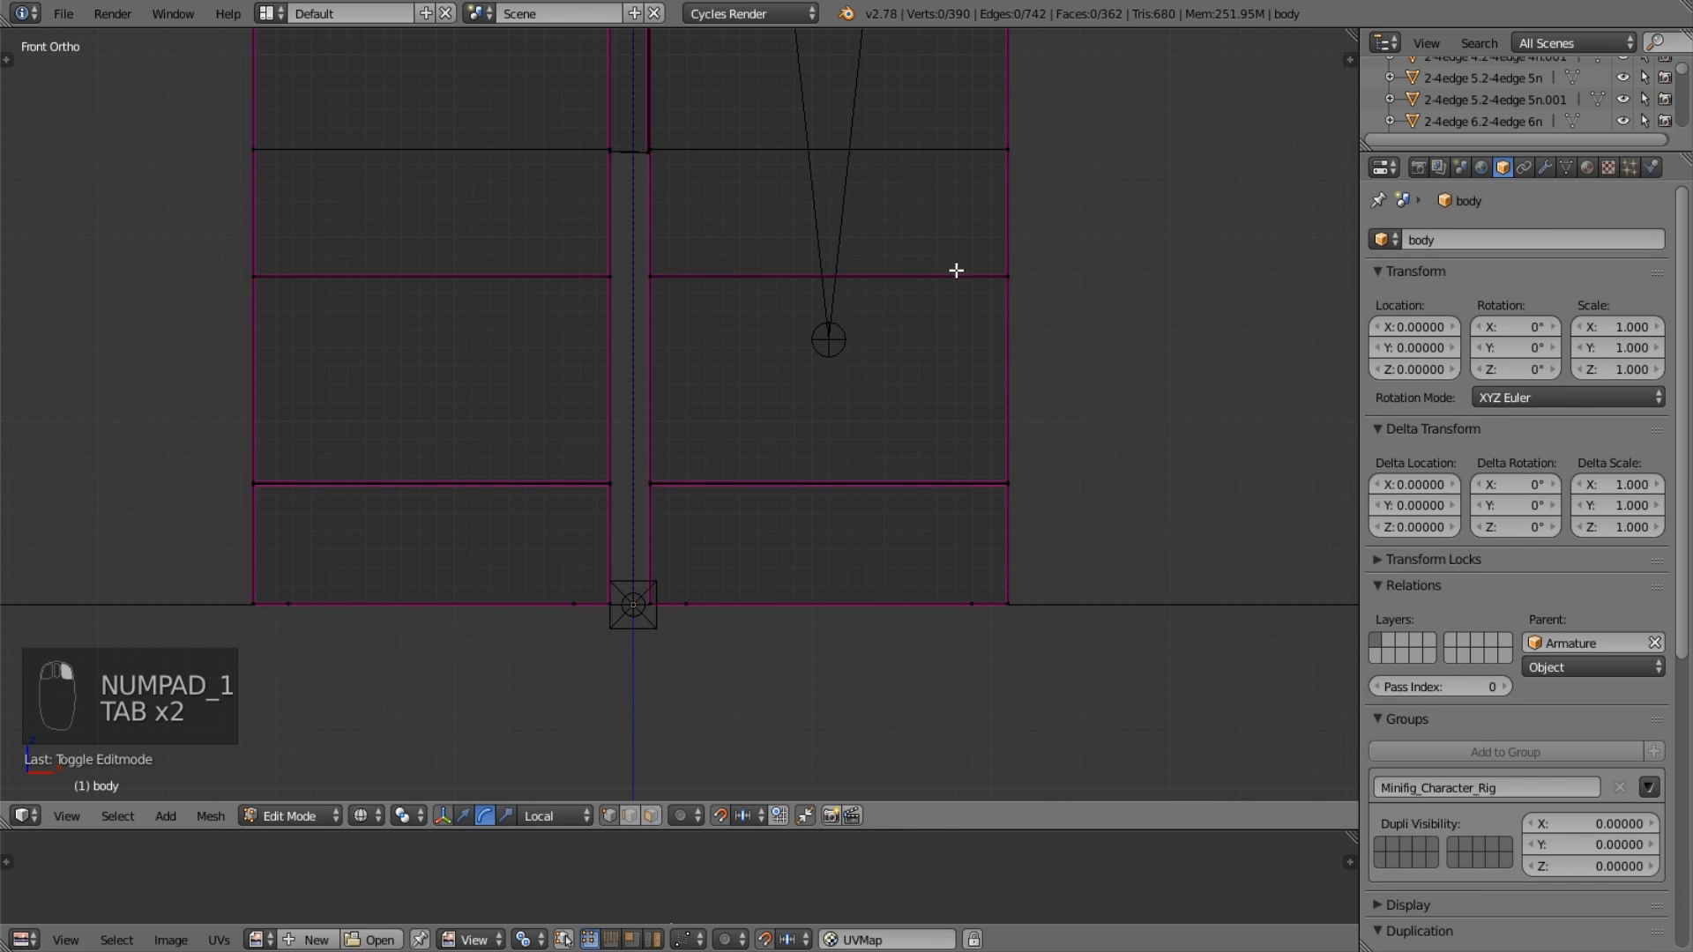
shift+middle_drag(918, 381, 871, 454)
key(Tab)
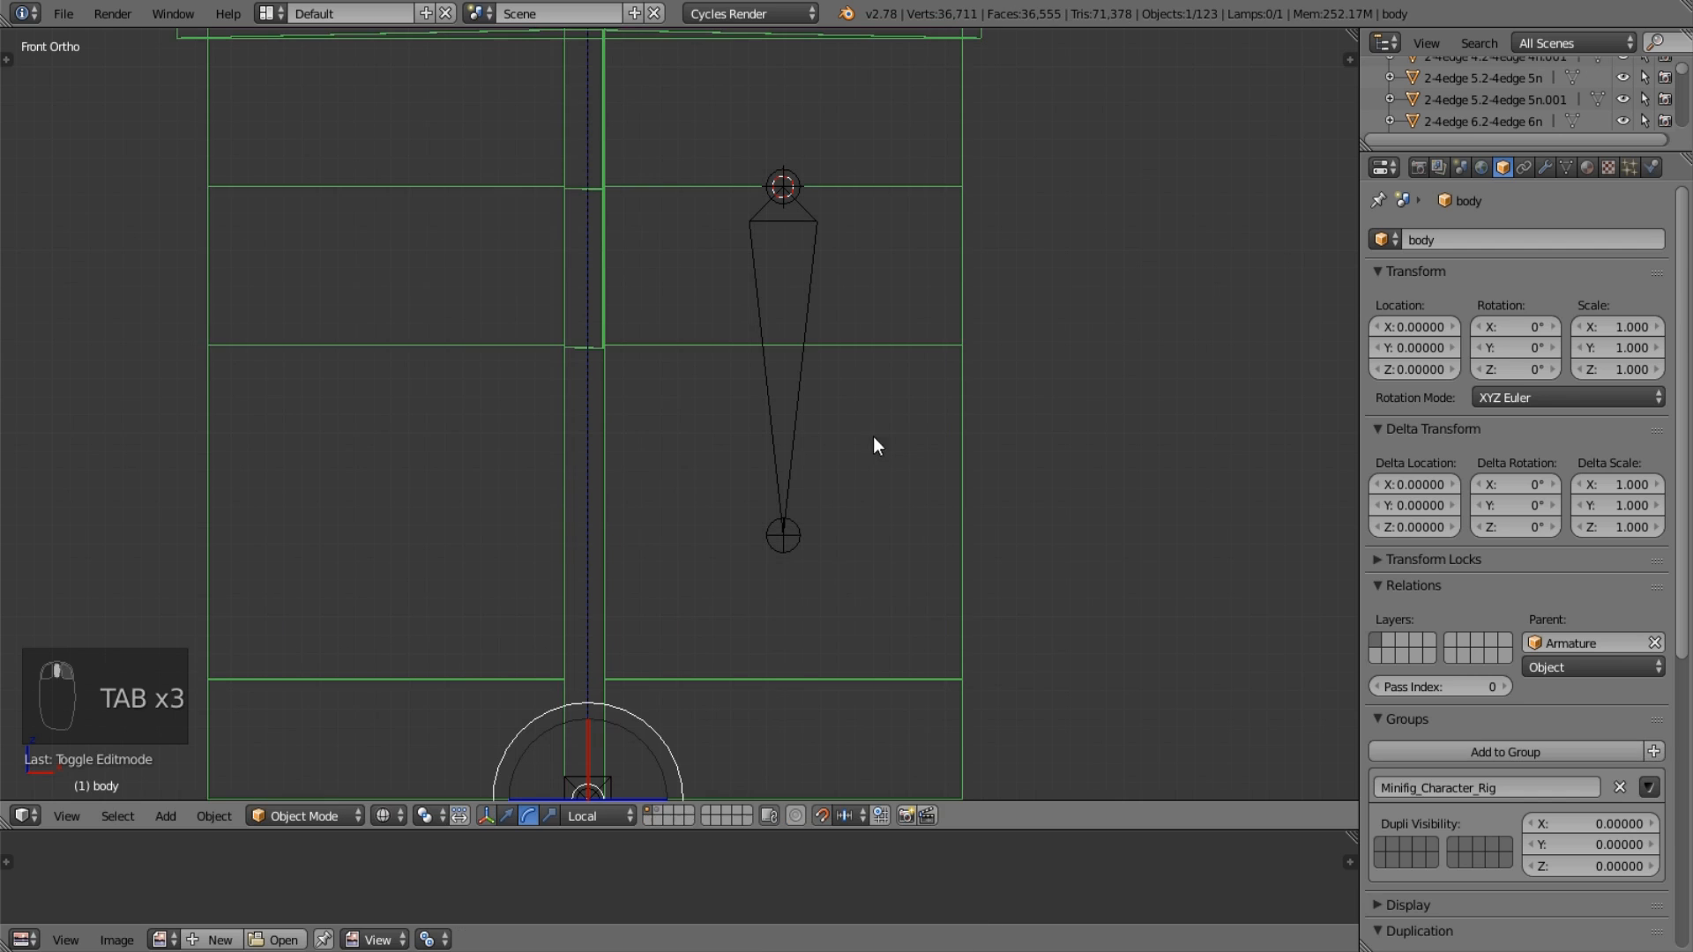
right_click(786, 534)
key(Tab)
key(Tab)
right_click(958, 425)
key(Tab)
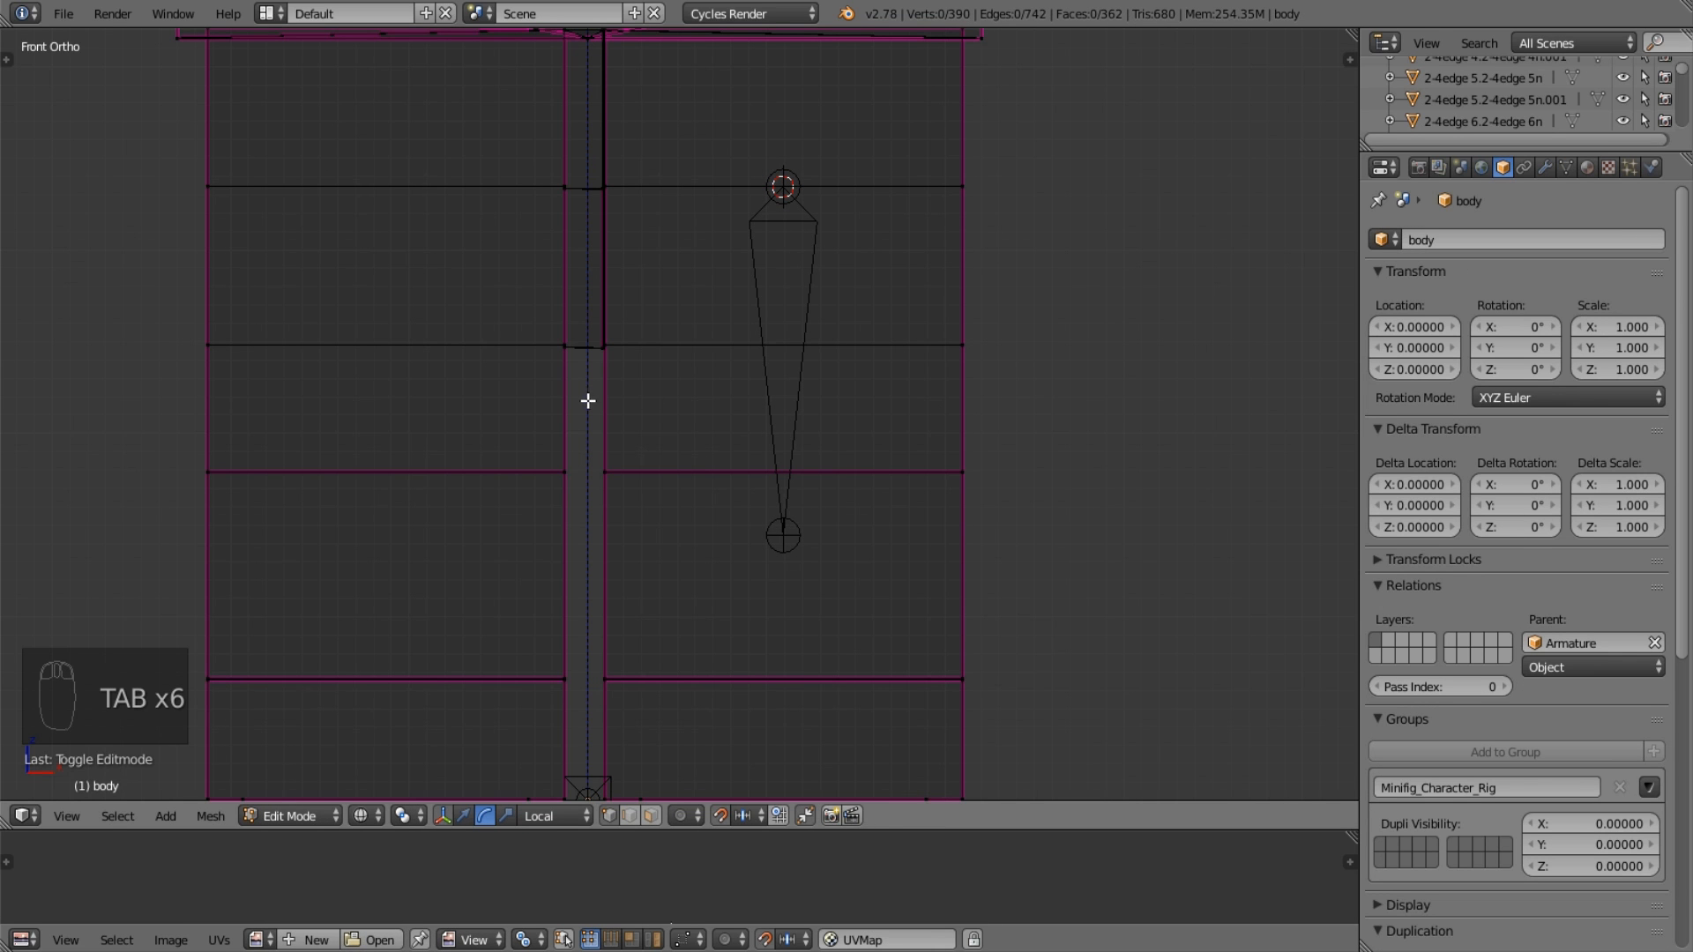
Box-select the vertex row across the middle of the leg, snap the 3D cursor to it and return to the right side view.
key(b)
drag(584, 402, 1013, 516)
key(shift+s)
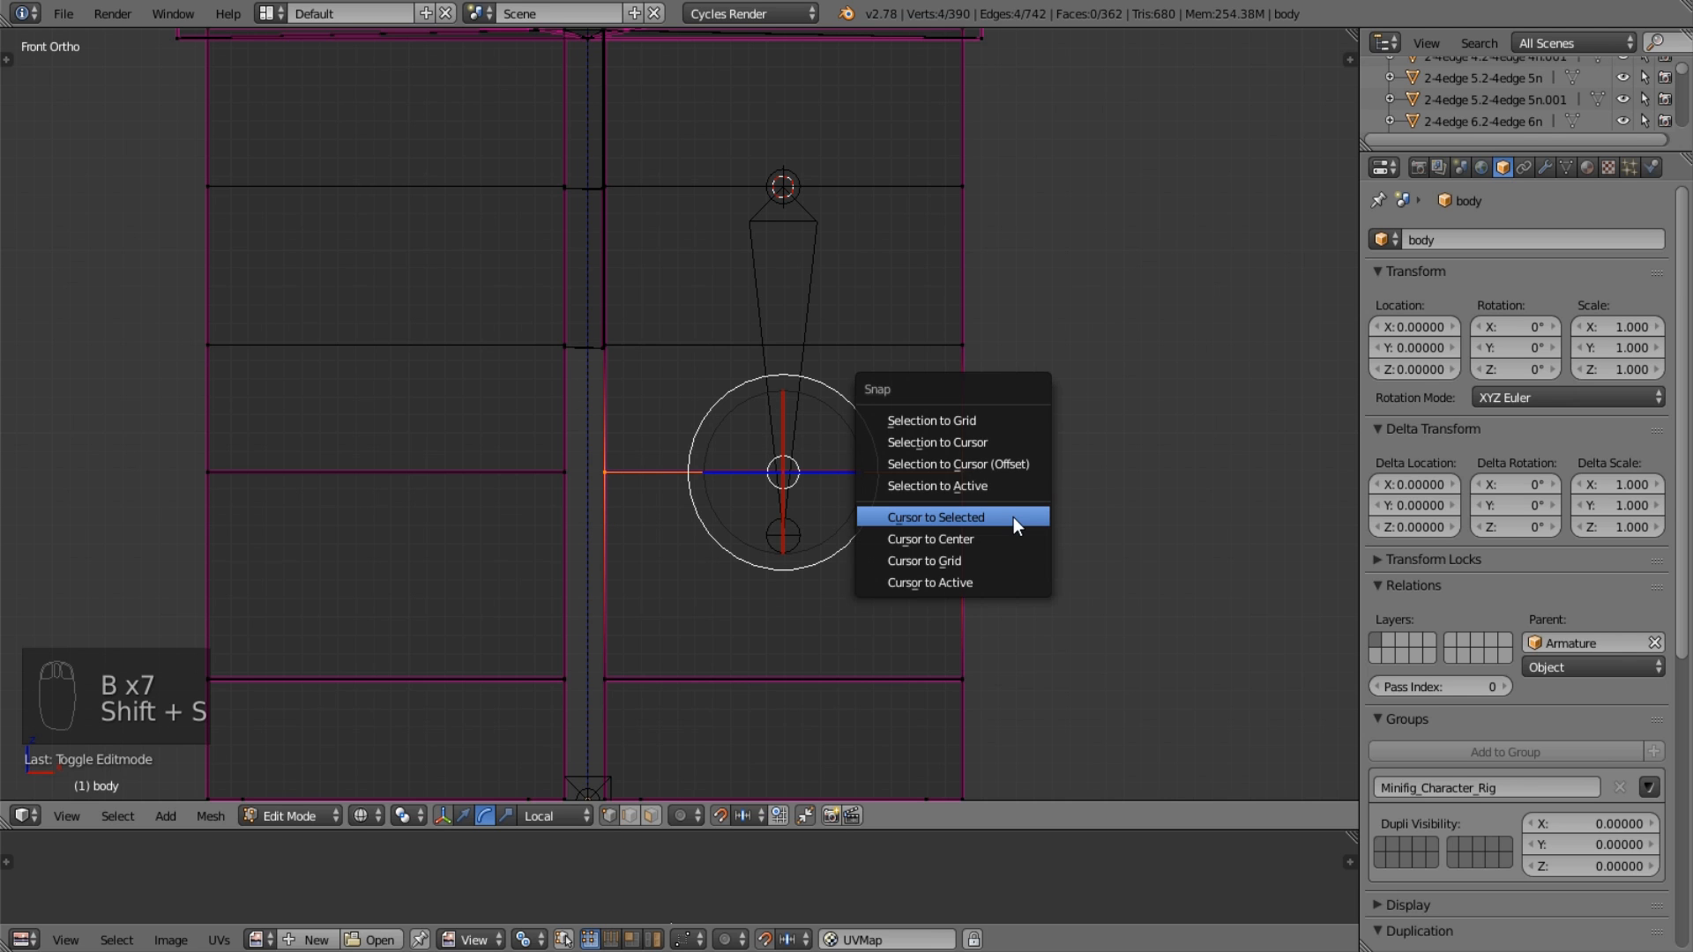
click(1013, 517)
key(KP_3)
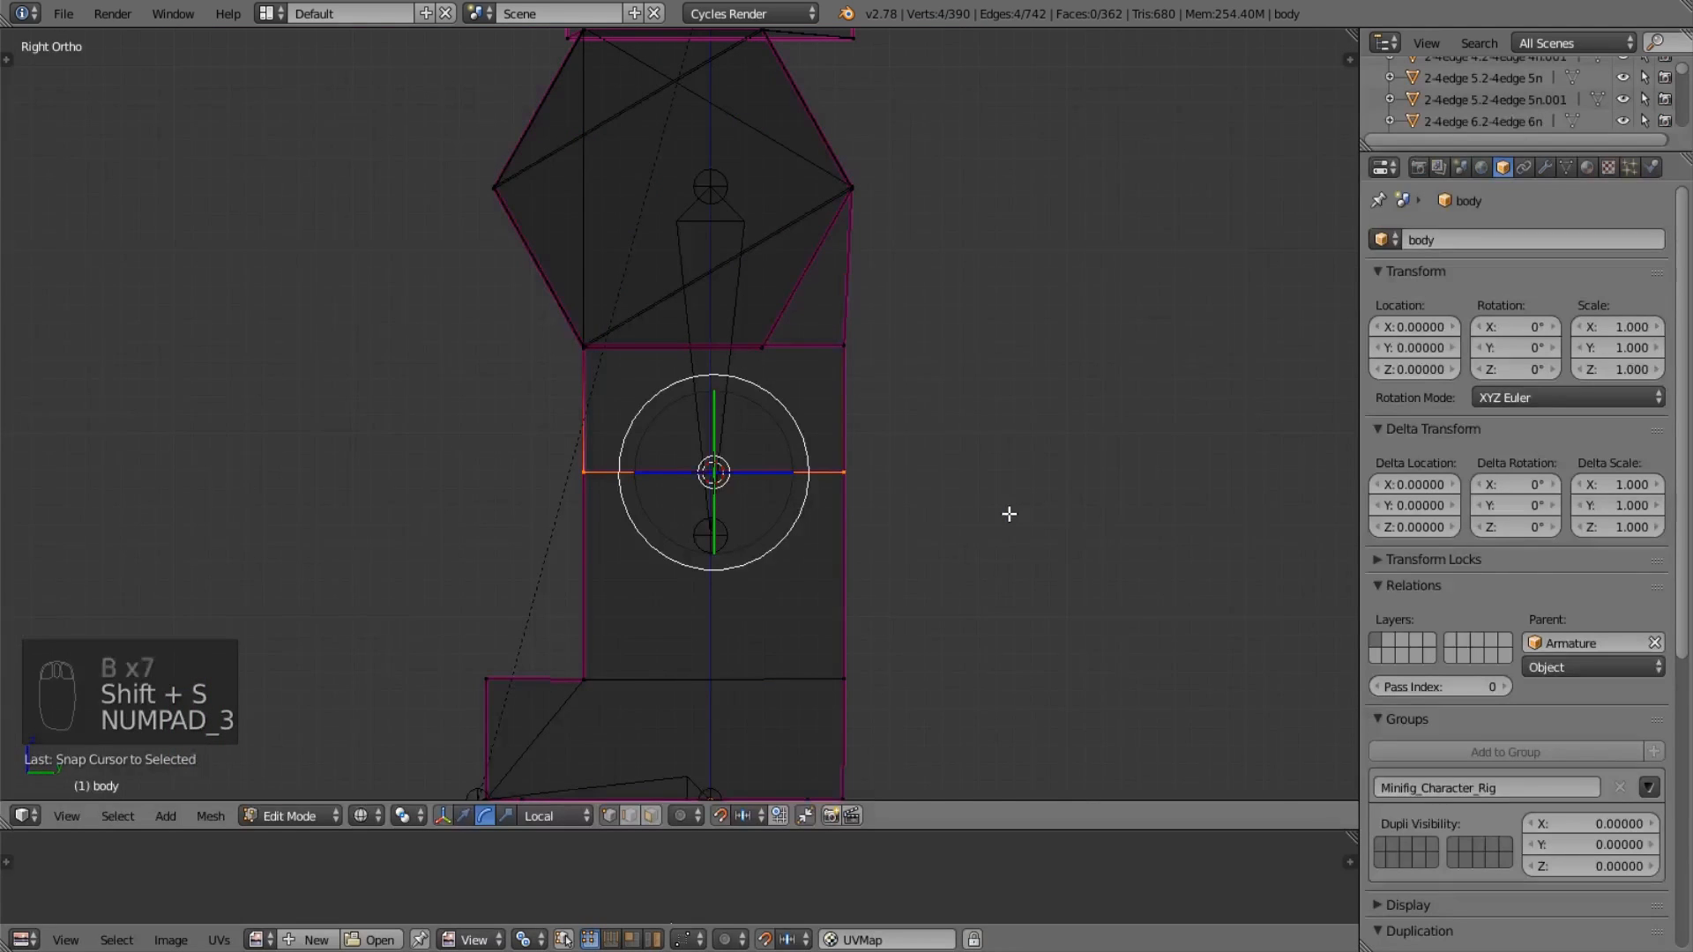
Return to the armature's Edit Mode, select the leg bone's tail and snap the 3D cursor to it.
key(Tab)
right_click(715, 536)
key(Tab)
key(a)
key(a)
key(a)
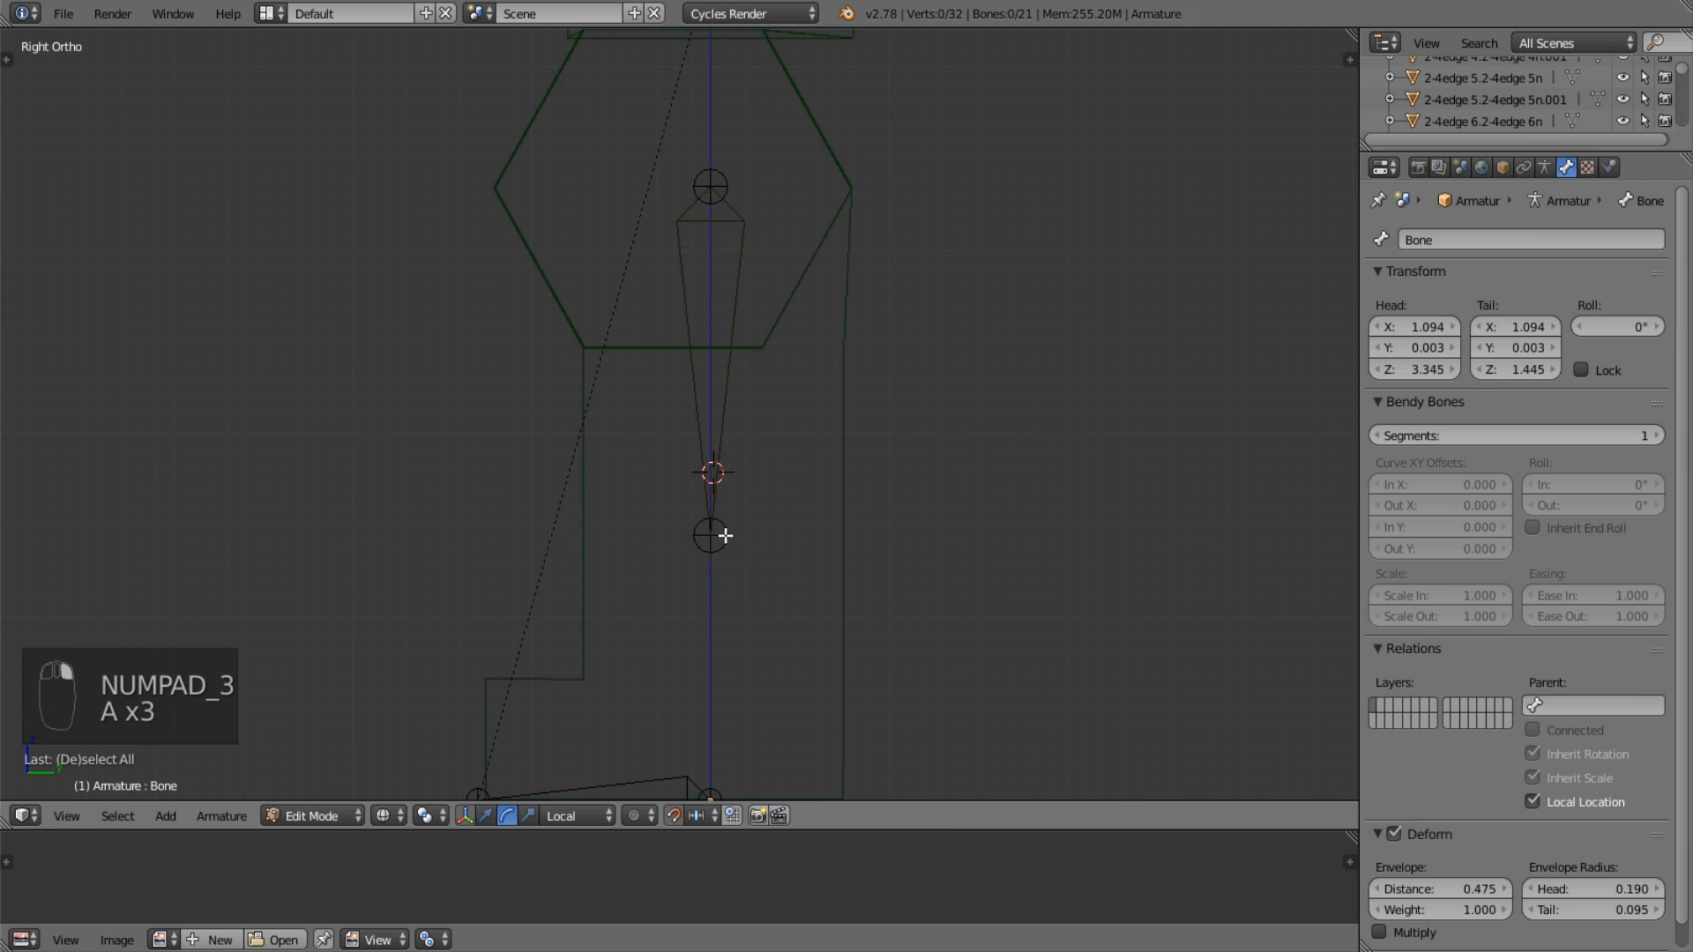
key(shift+s)
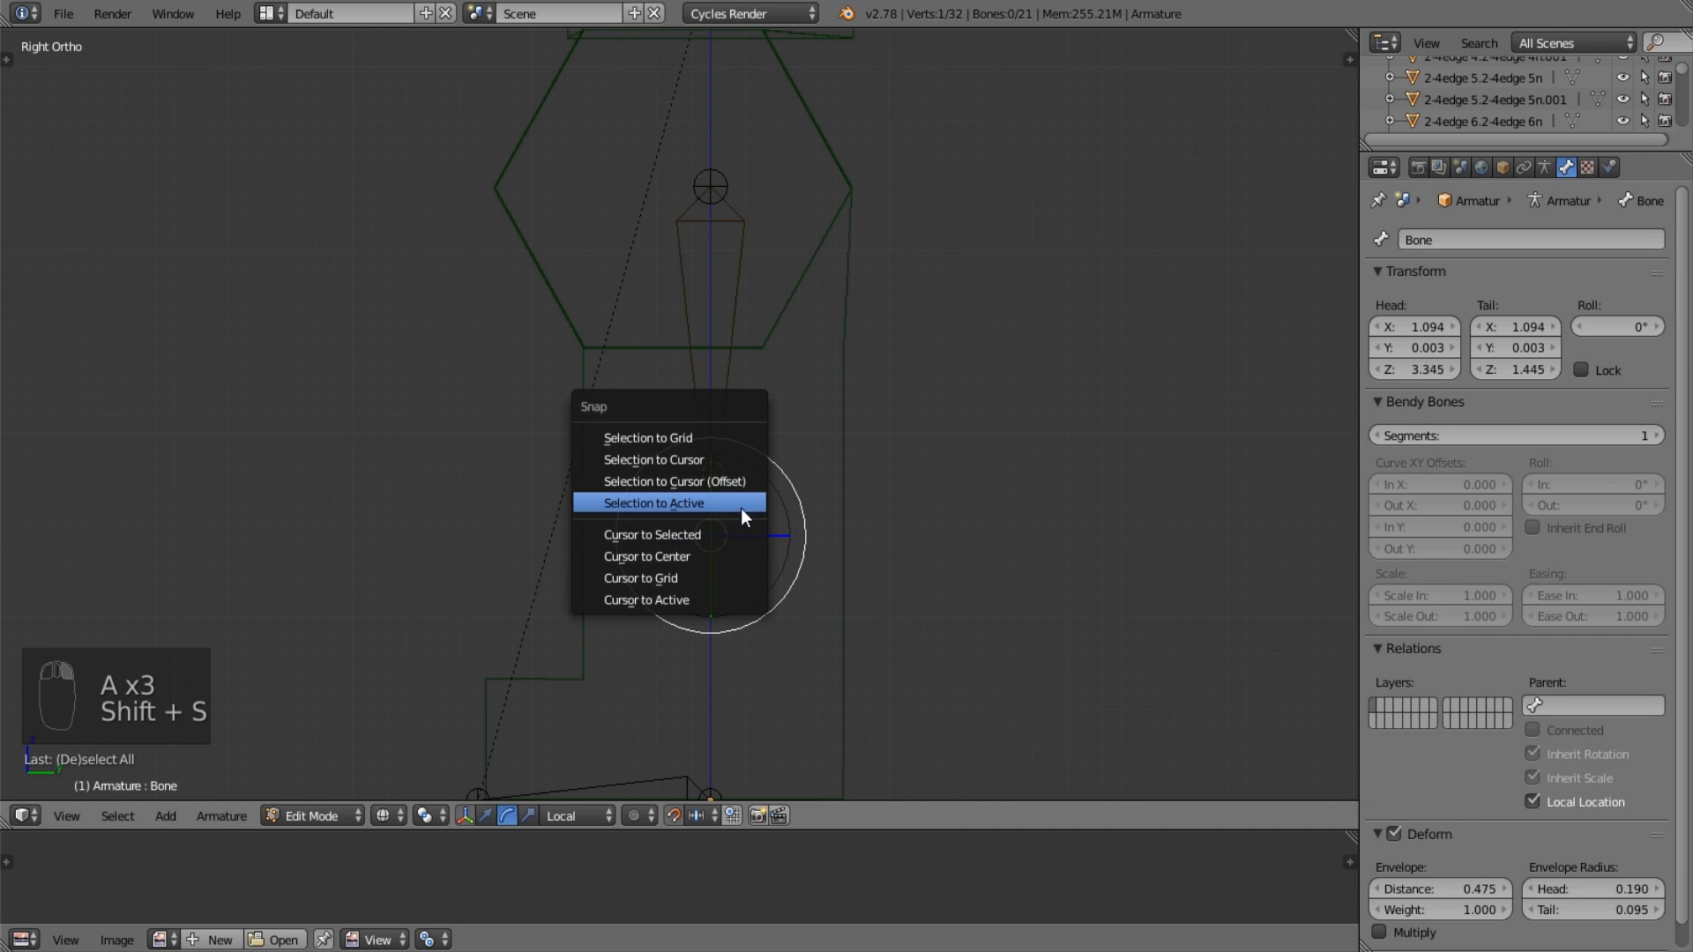
click(726, 535)
Reopen the body mesh in Edit Mode, snap the 3D cursor to the selected mid-leg vertices and leave Edit Mode.
key(Tab)
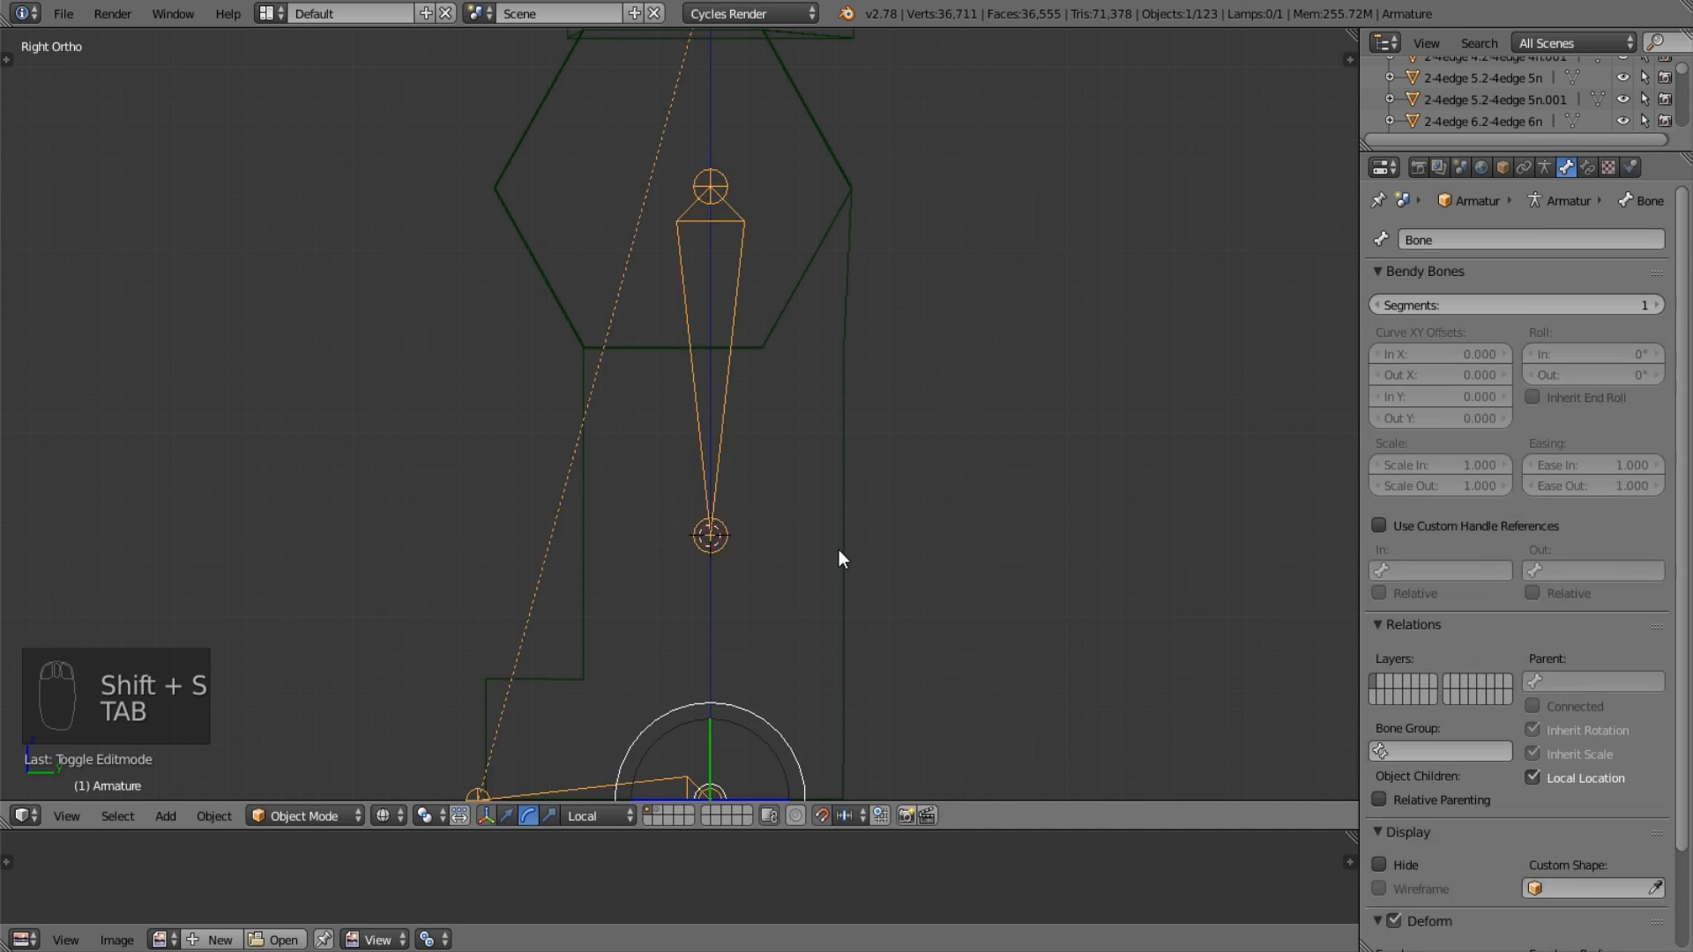
right_click(838, 549)
key(Tab)
key(shift+s)
click(839, 547)
key(Tab)
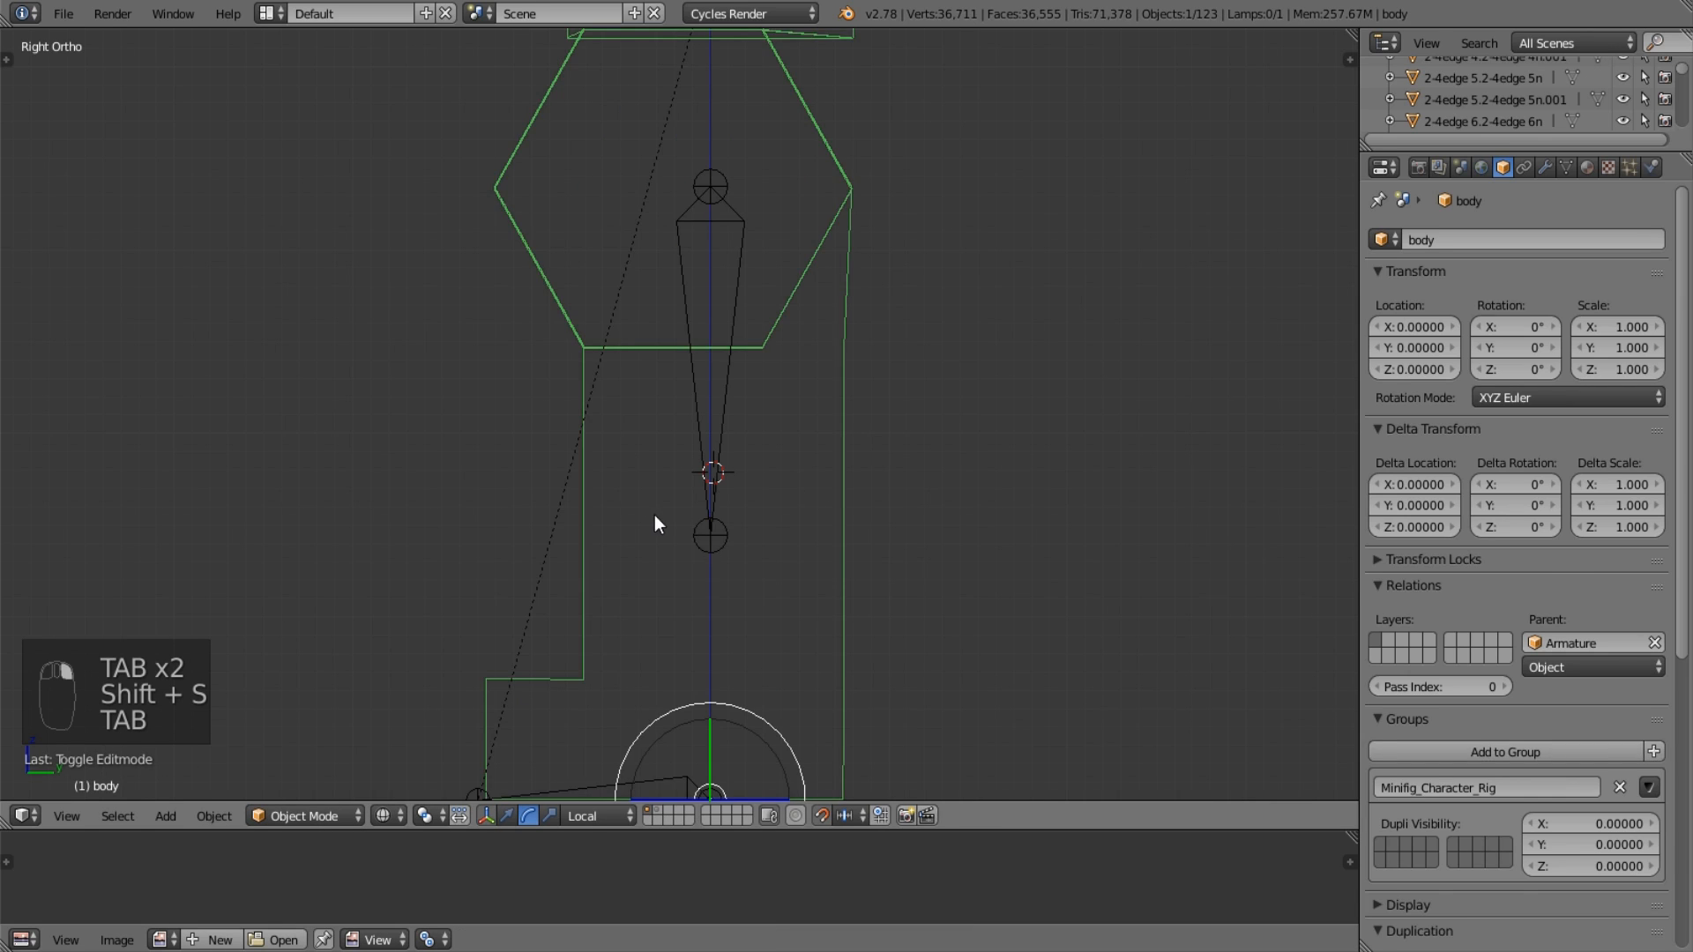
Snap the leg bone's tail to the 3D cursor at the mid-leg vertex row in the armature's Edit Mode.
right_click(729, 549)
key(Tab)
key(shift+s)
click(769, 422)
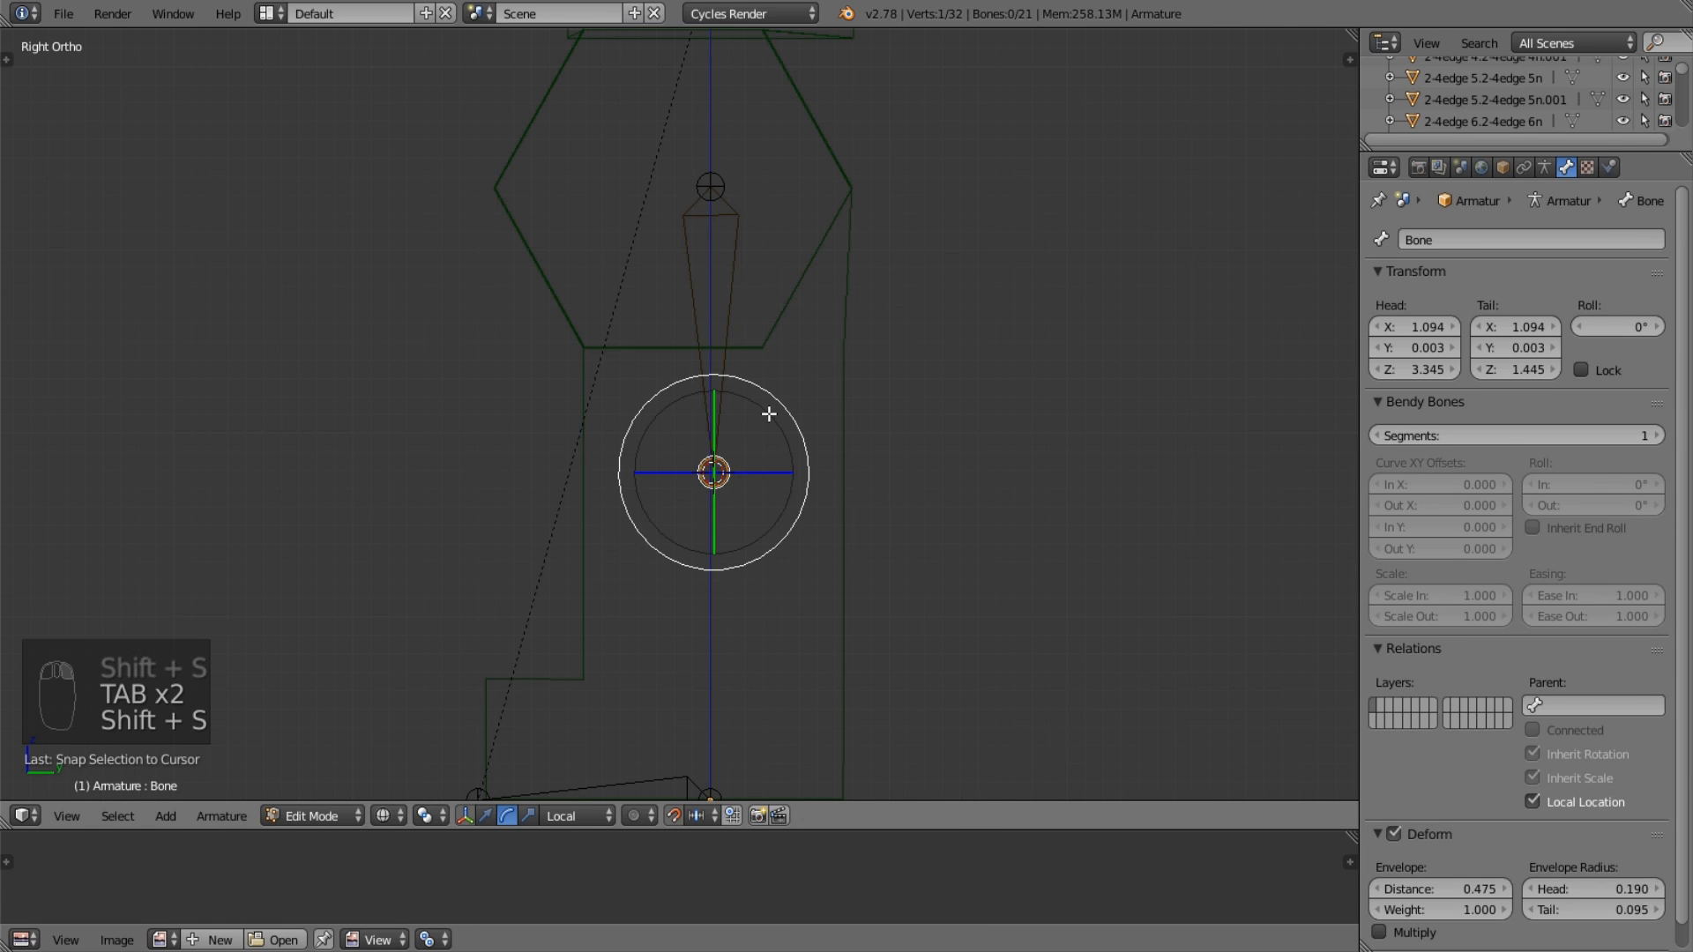
key(Tab)
key(Tab)
Move the leg bone's tail along Y onto the centre axis, to about 0.0005.
scroll(749, 256, up, 3)
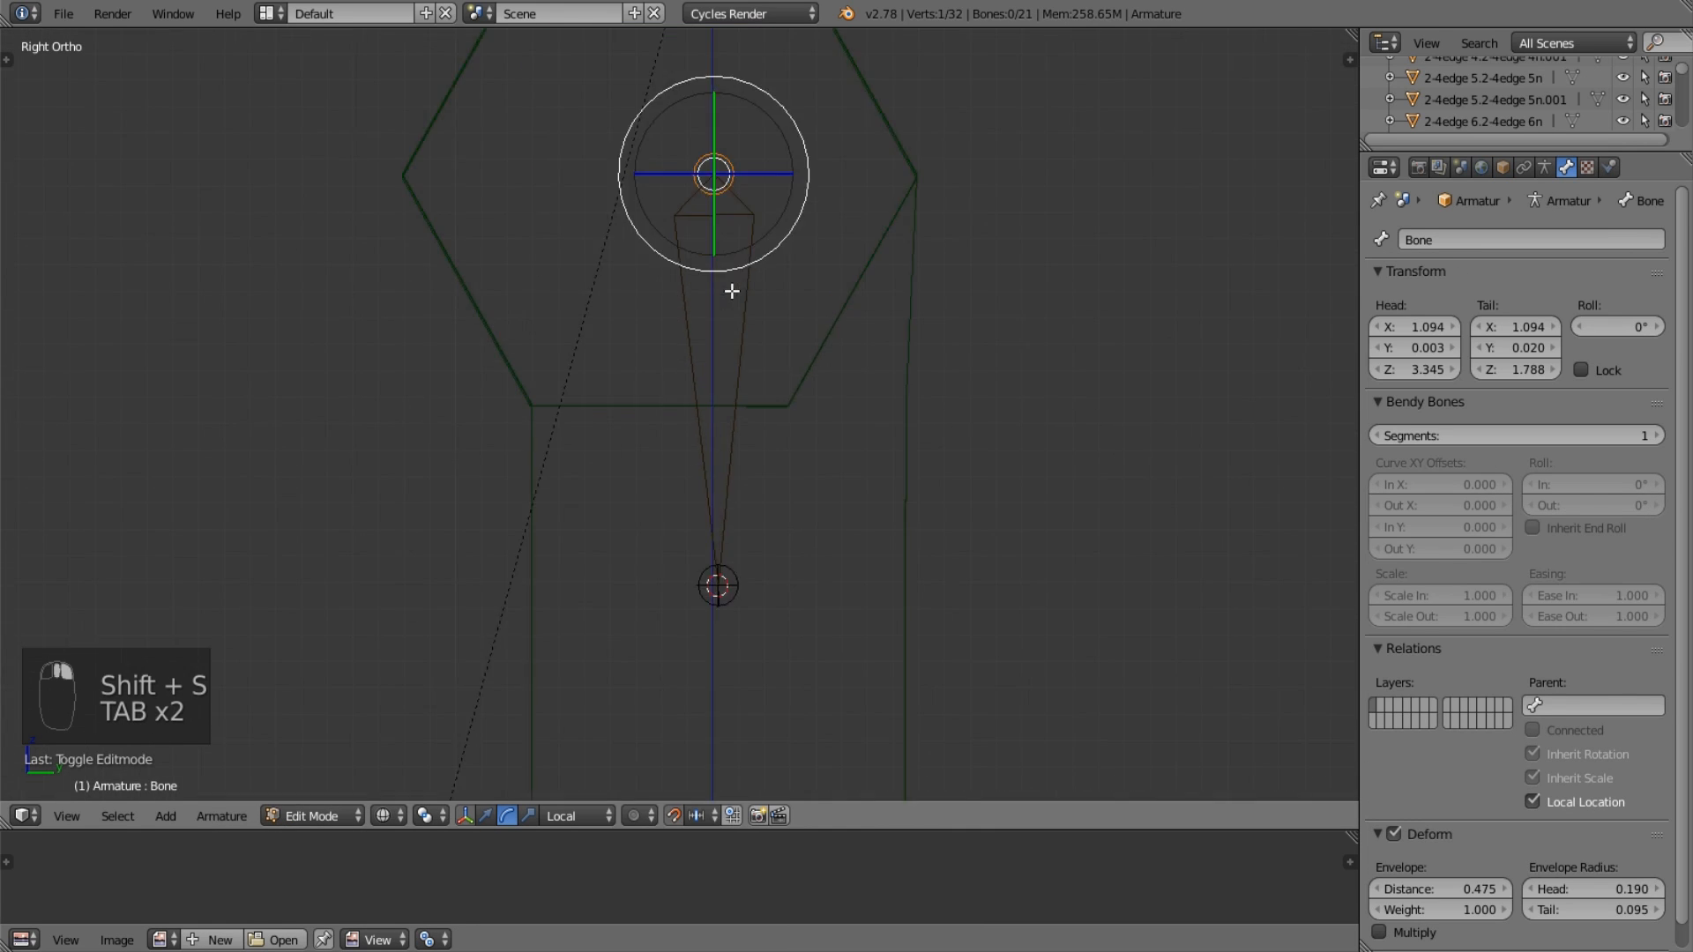
right_click(739, 629)
key(g)
key(y)
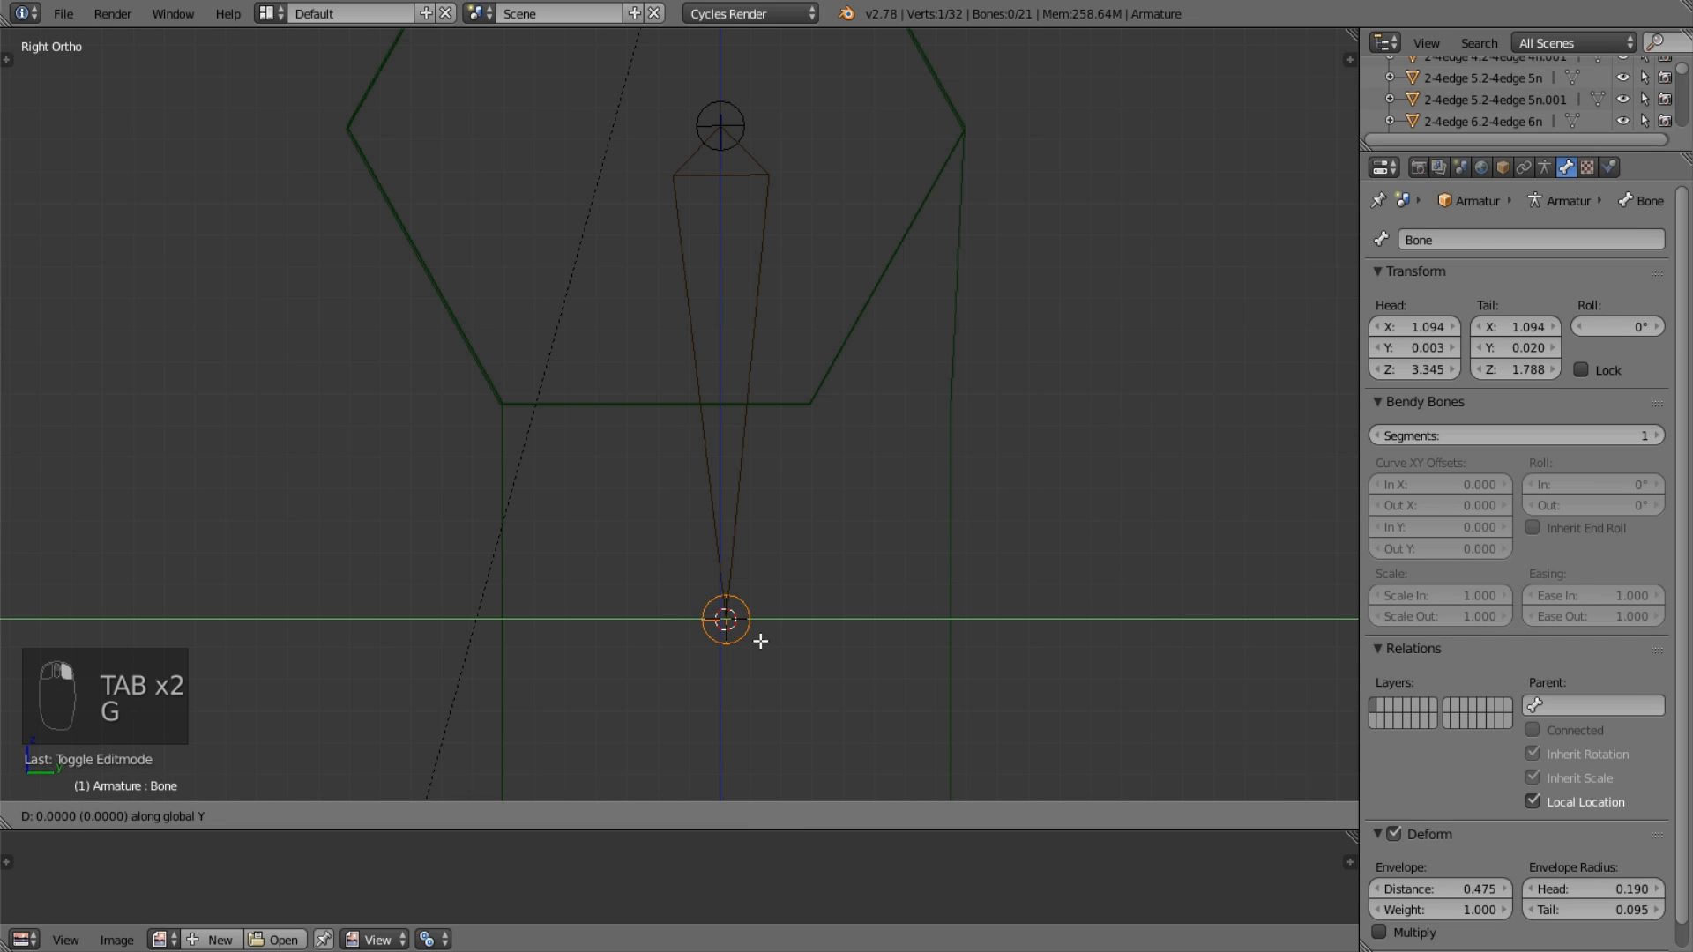
click(694, 633)
Move the whole leg bone -0.2 along Y to the hip joint's centre and raise its head slightly along Z.
right_click(741, 268)
scroll(752, 271, down, 4)
key(g)
key(y)
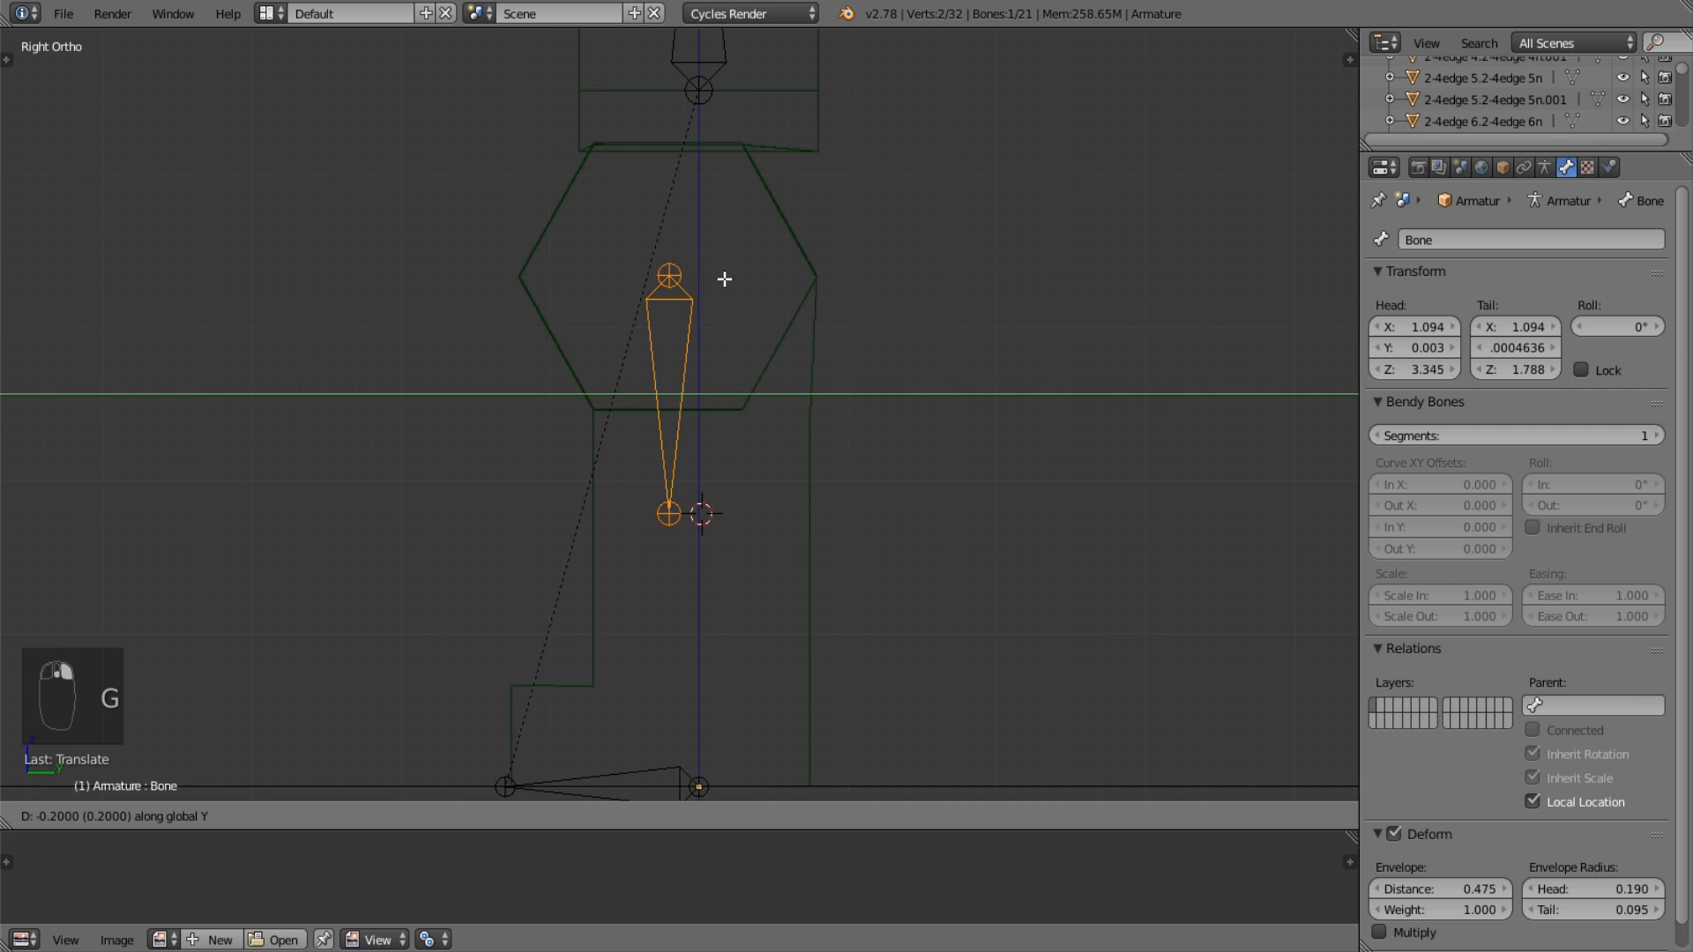
click(722, 278)
right_click(689, 273)
key(g)
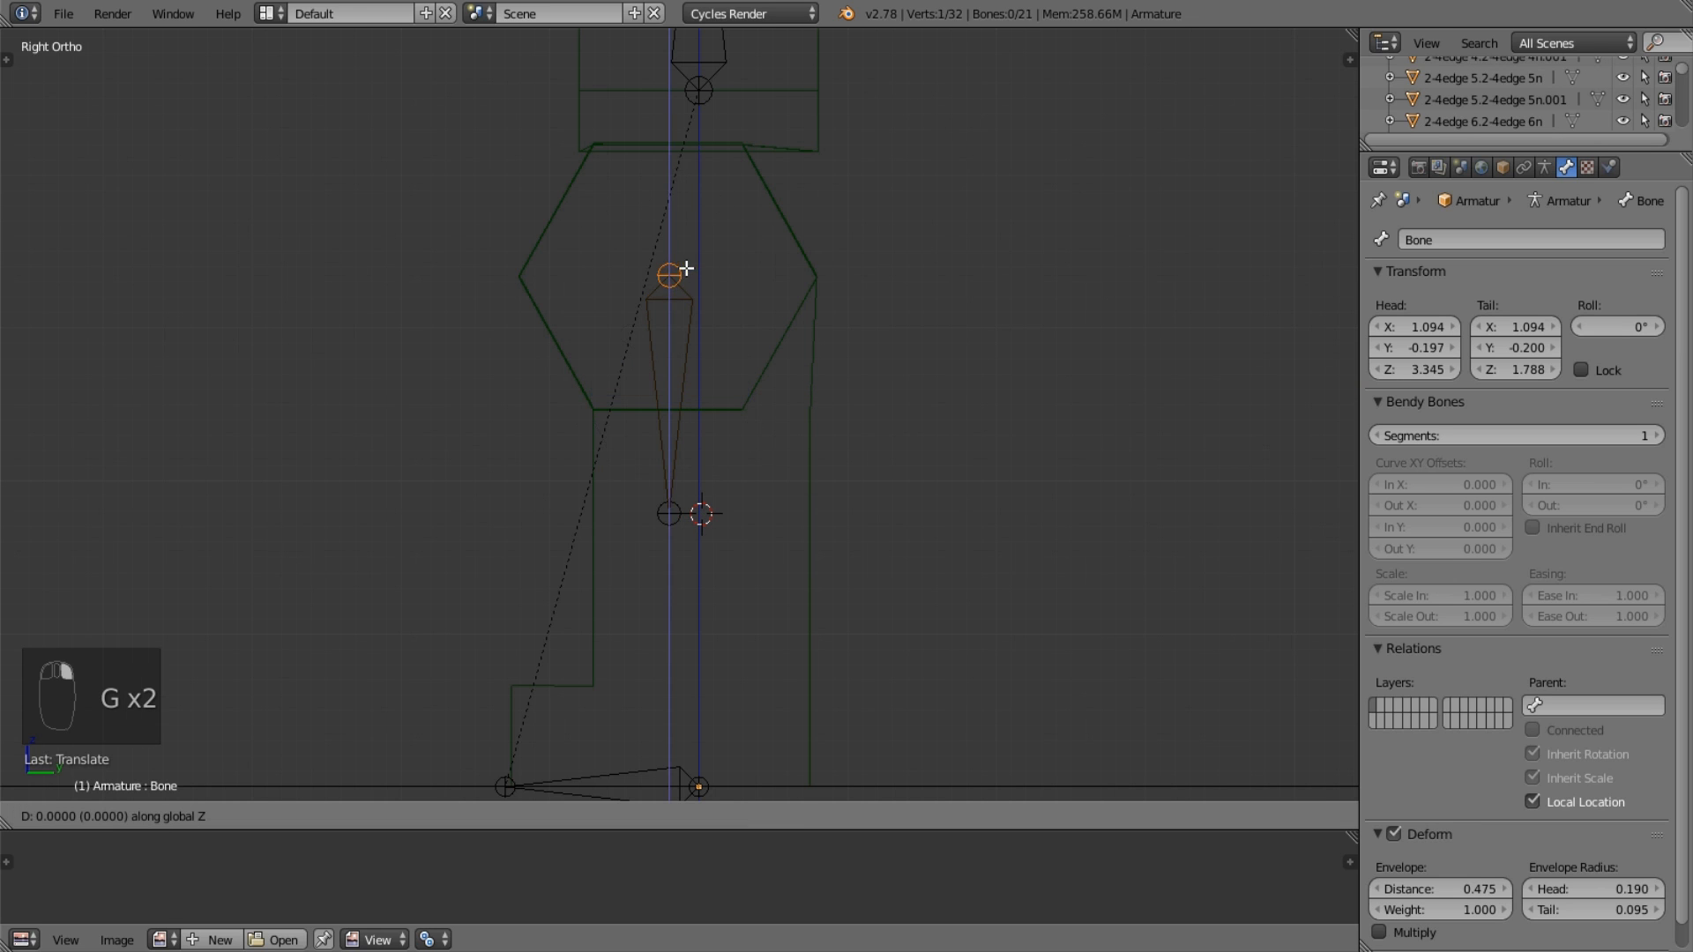
click(691, 257)
Extrude a lower leg bone straight down from the leg bone's tail to the ankle.
right_click(675, 521)
shift+middle_drag(675, 518, 696, 297)
key(e)
middle_click(697, 331)
click(699, 468)
Select the body mesh's vertex row at the top of the foot in its Edit Mode and snap the 3D cursor to it.
key(Tab)
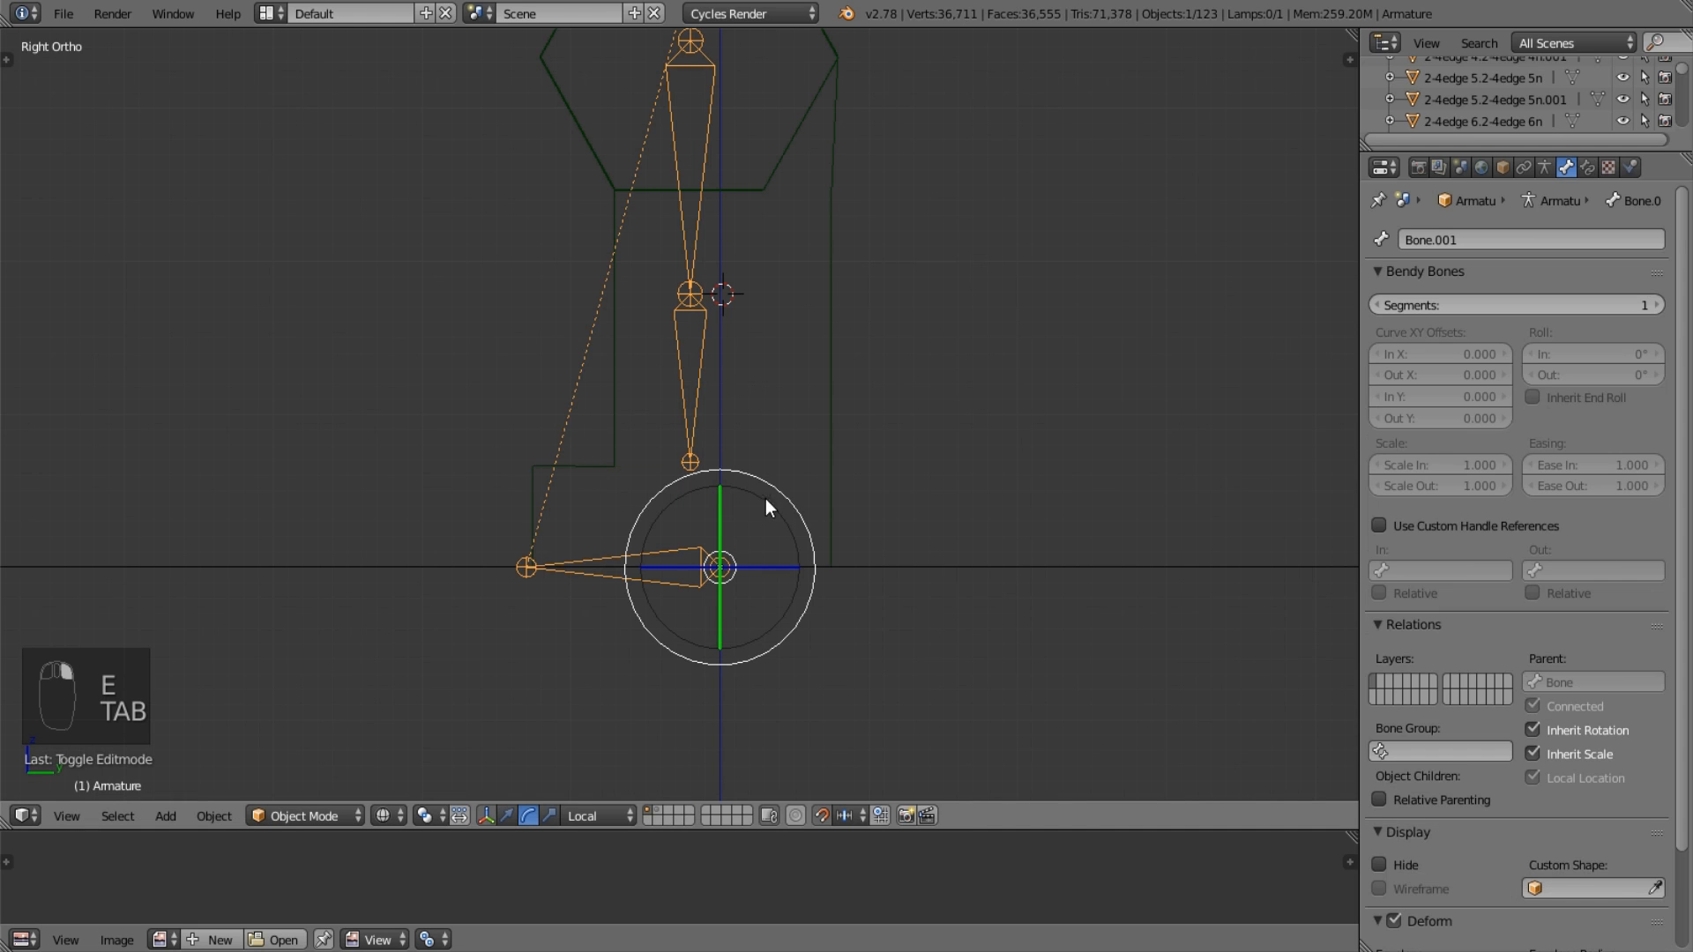
right_click(825, 486)
key(Tab)
key(a)
key(a)
key(a)
scroll(824, 484, up, 3)
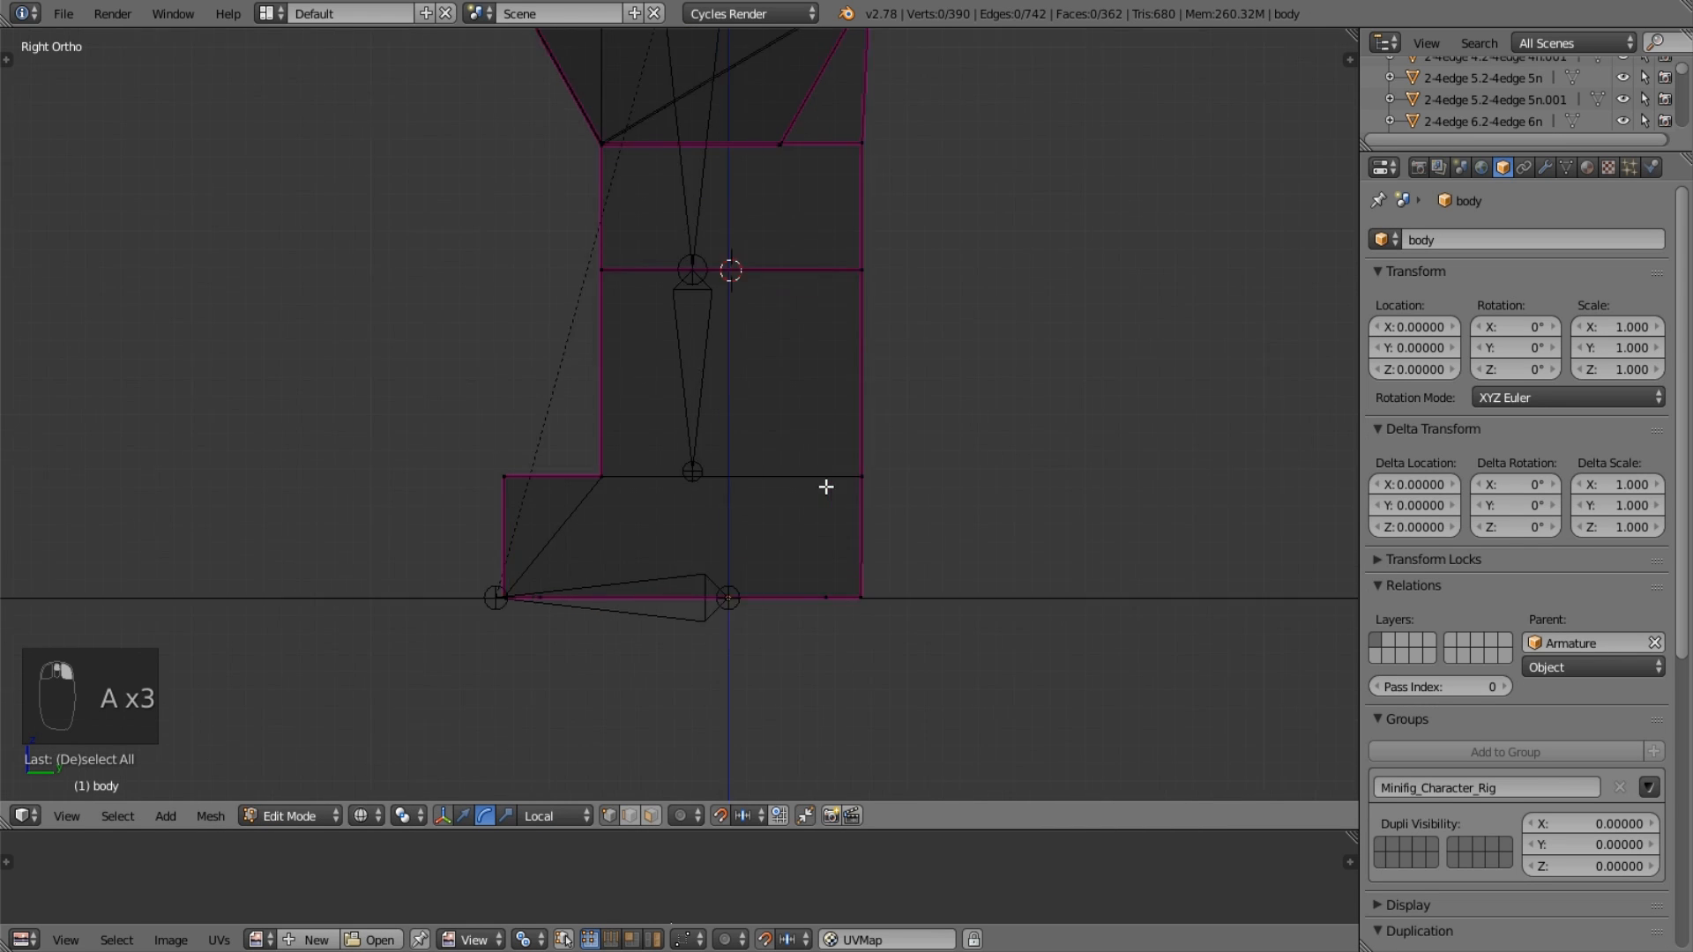
key(b)
drag(557, 498, 1107, 529)
key(shift+s)
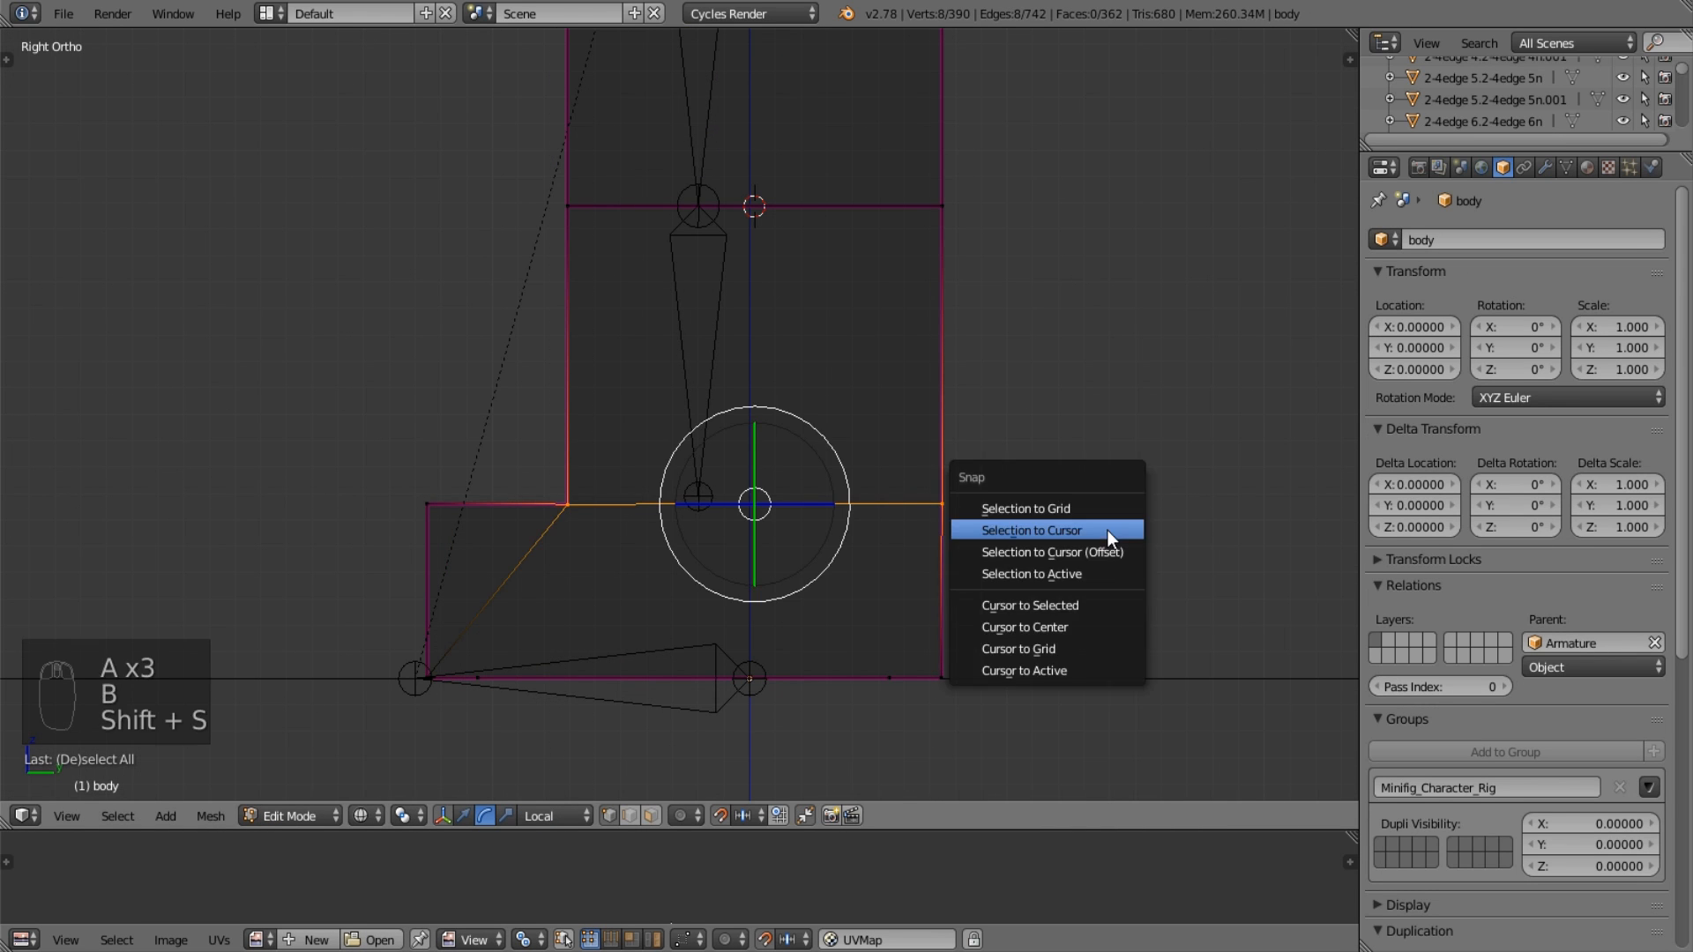
click(1074, 604)
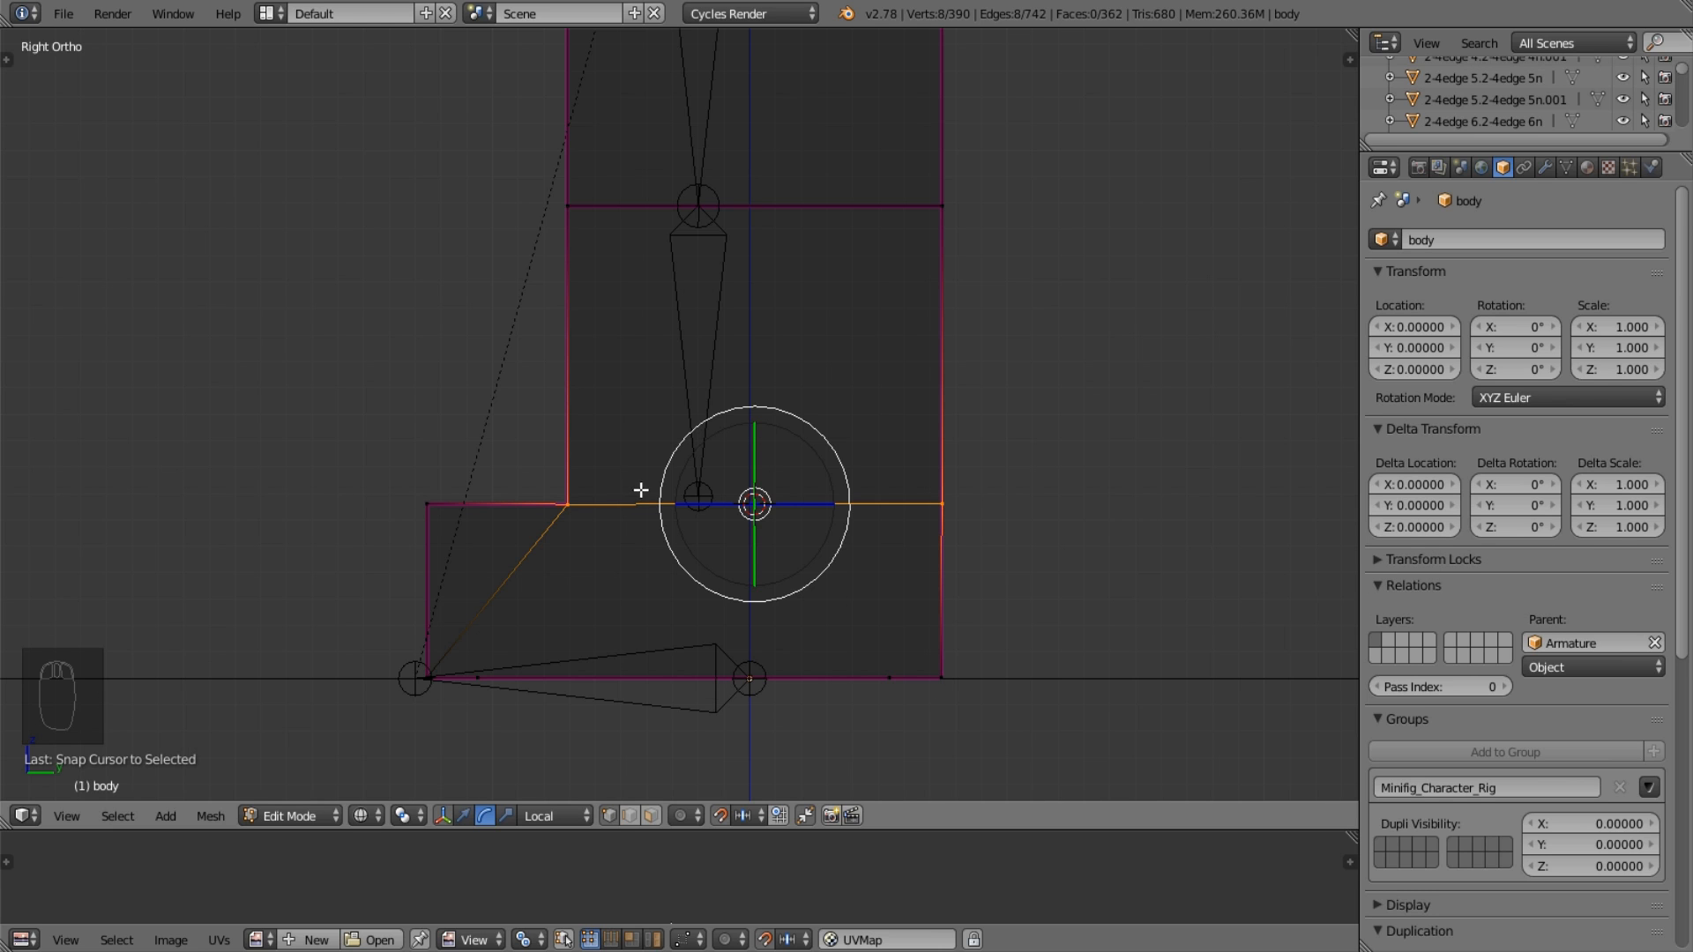
Move the lower leg bone's tail down along Z to the 3D cursor's height, to about 0.66.
scroll(641, 490, up, 4)
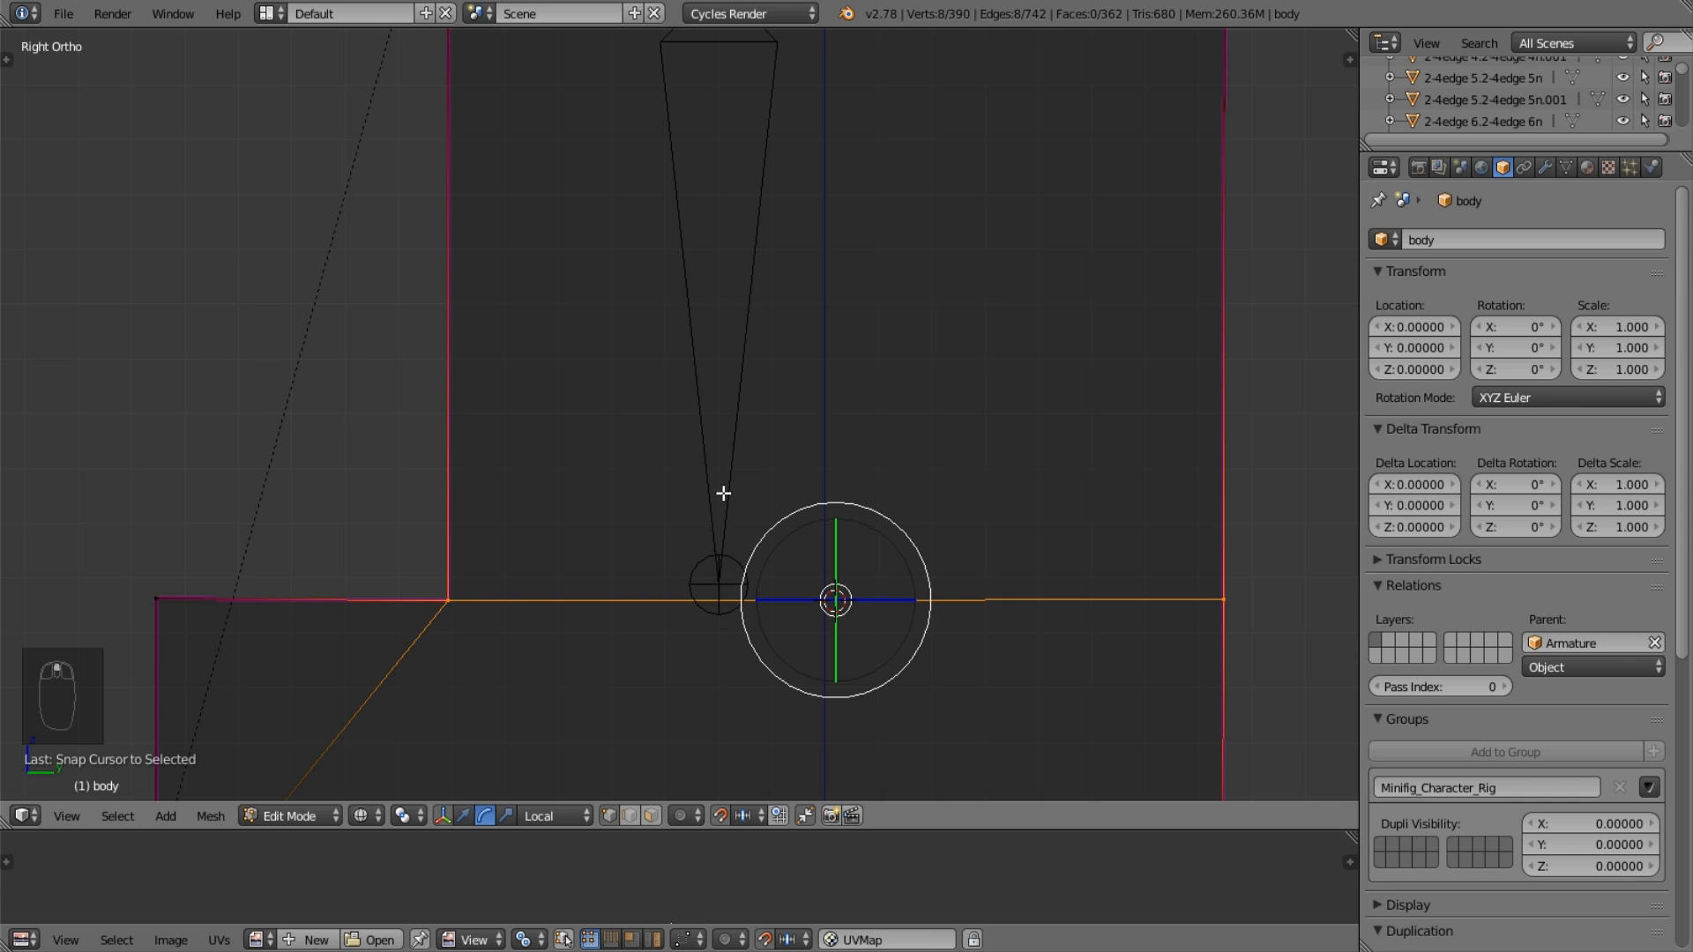
key(Tab)
key(shift+Tab)
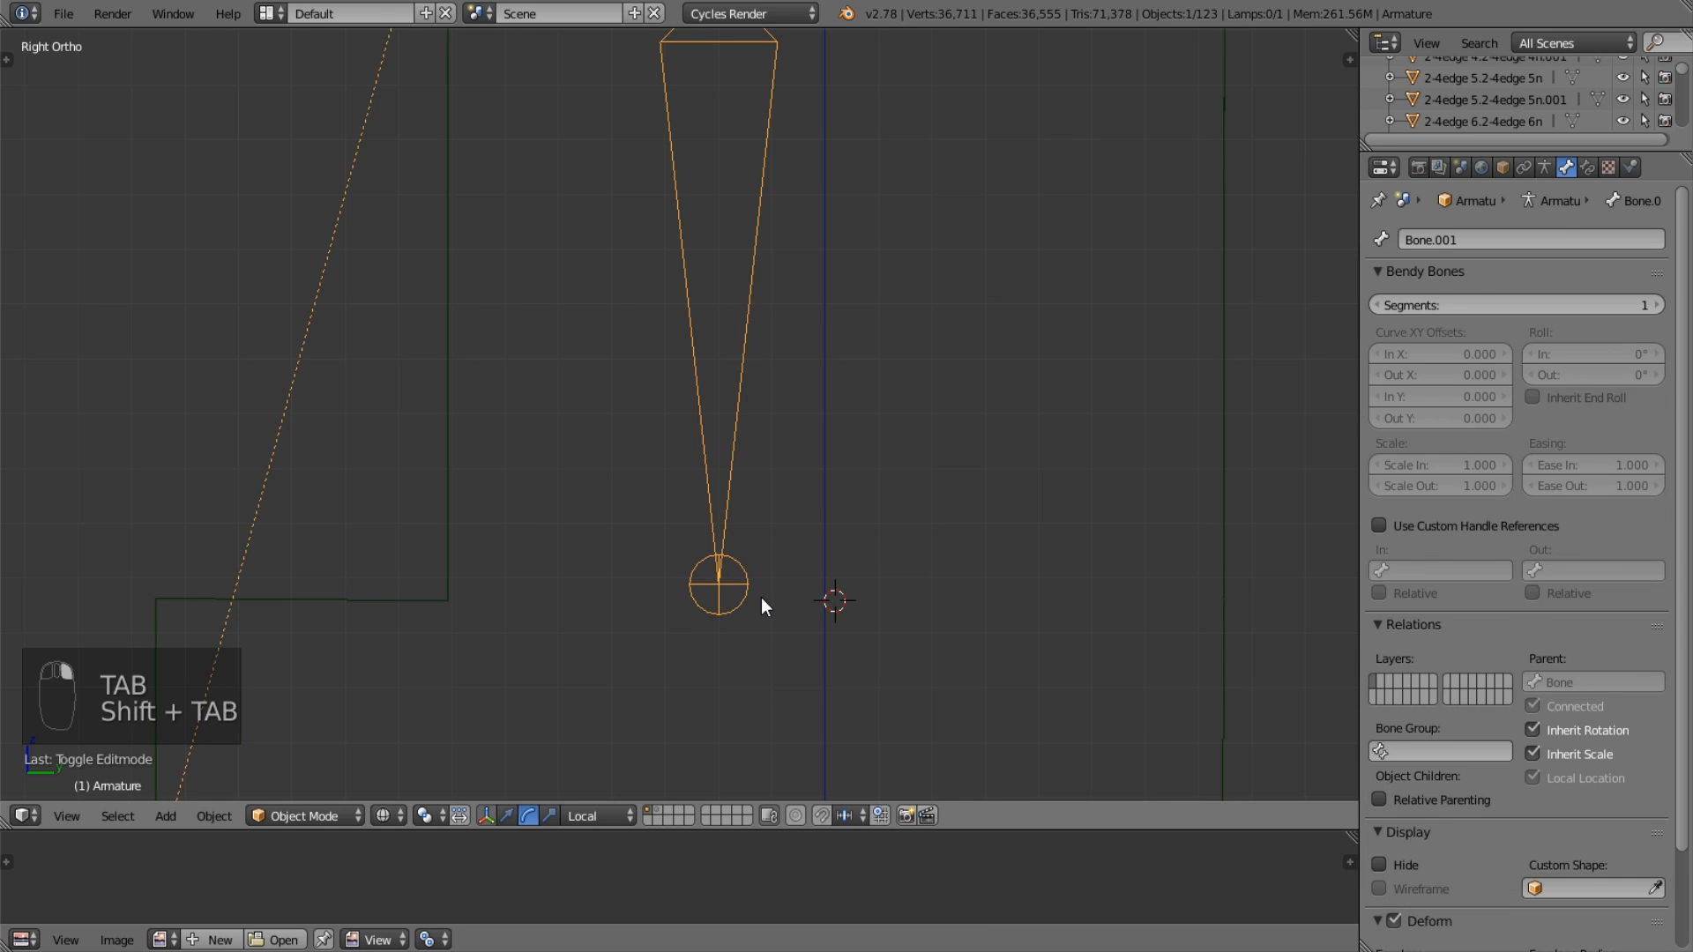
key(Tab)
key(g)
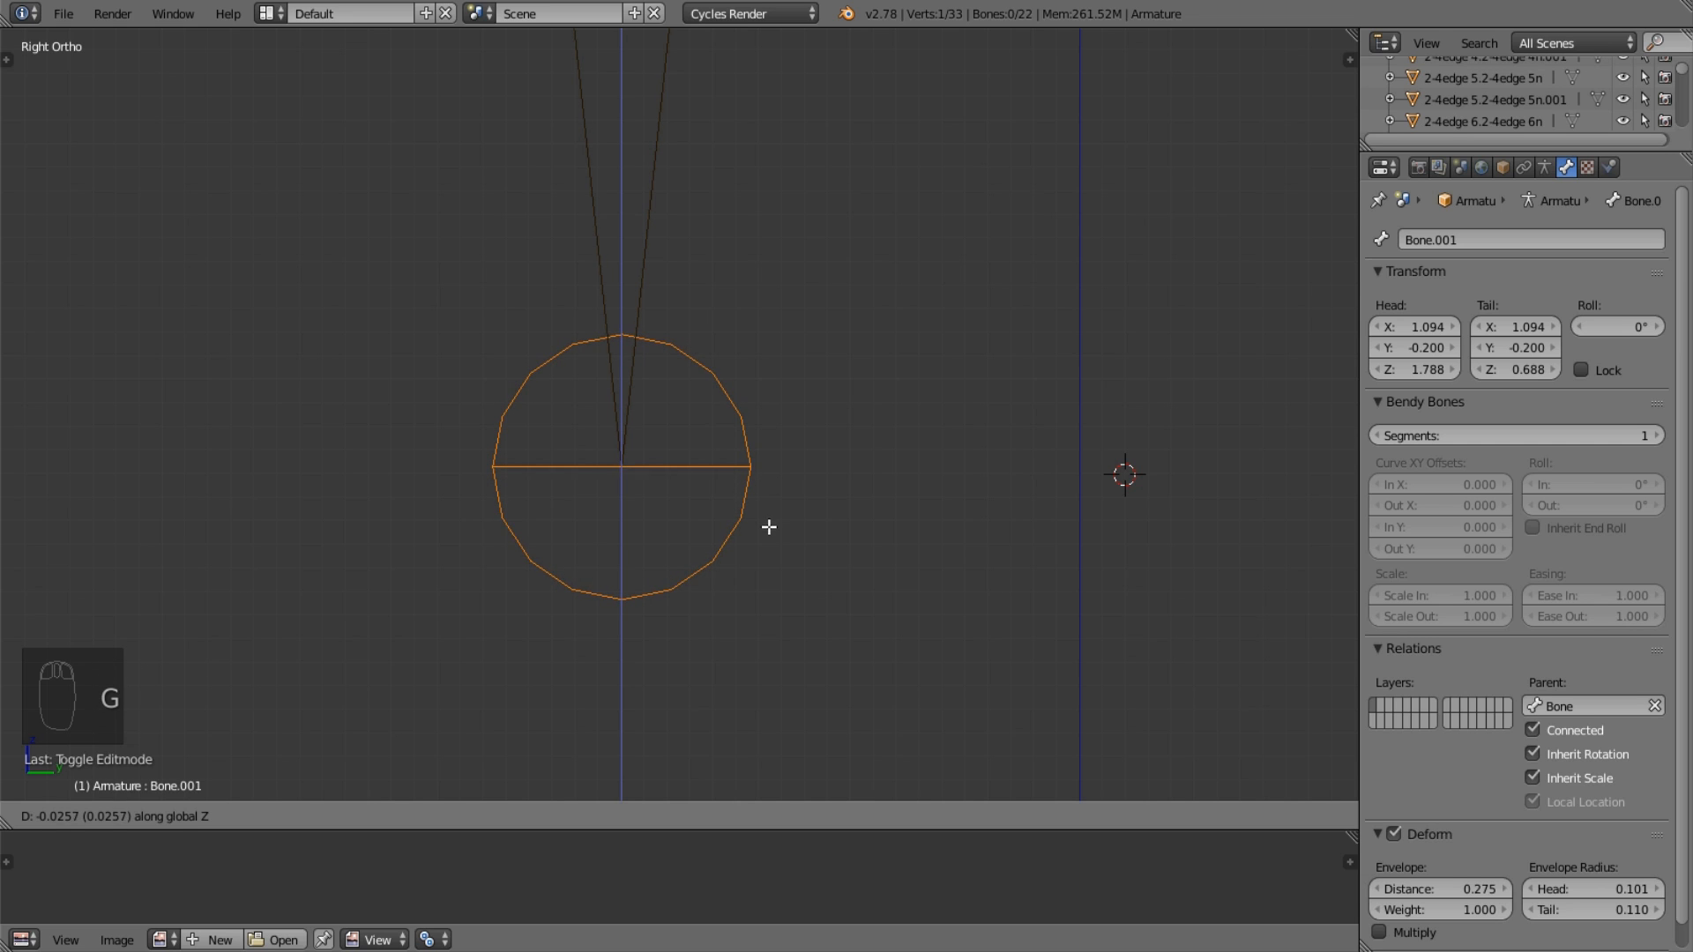
click(780, 590)
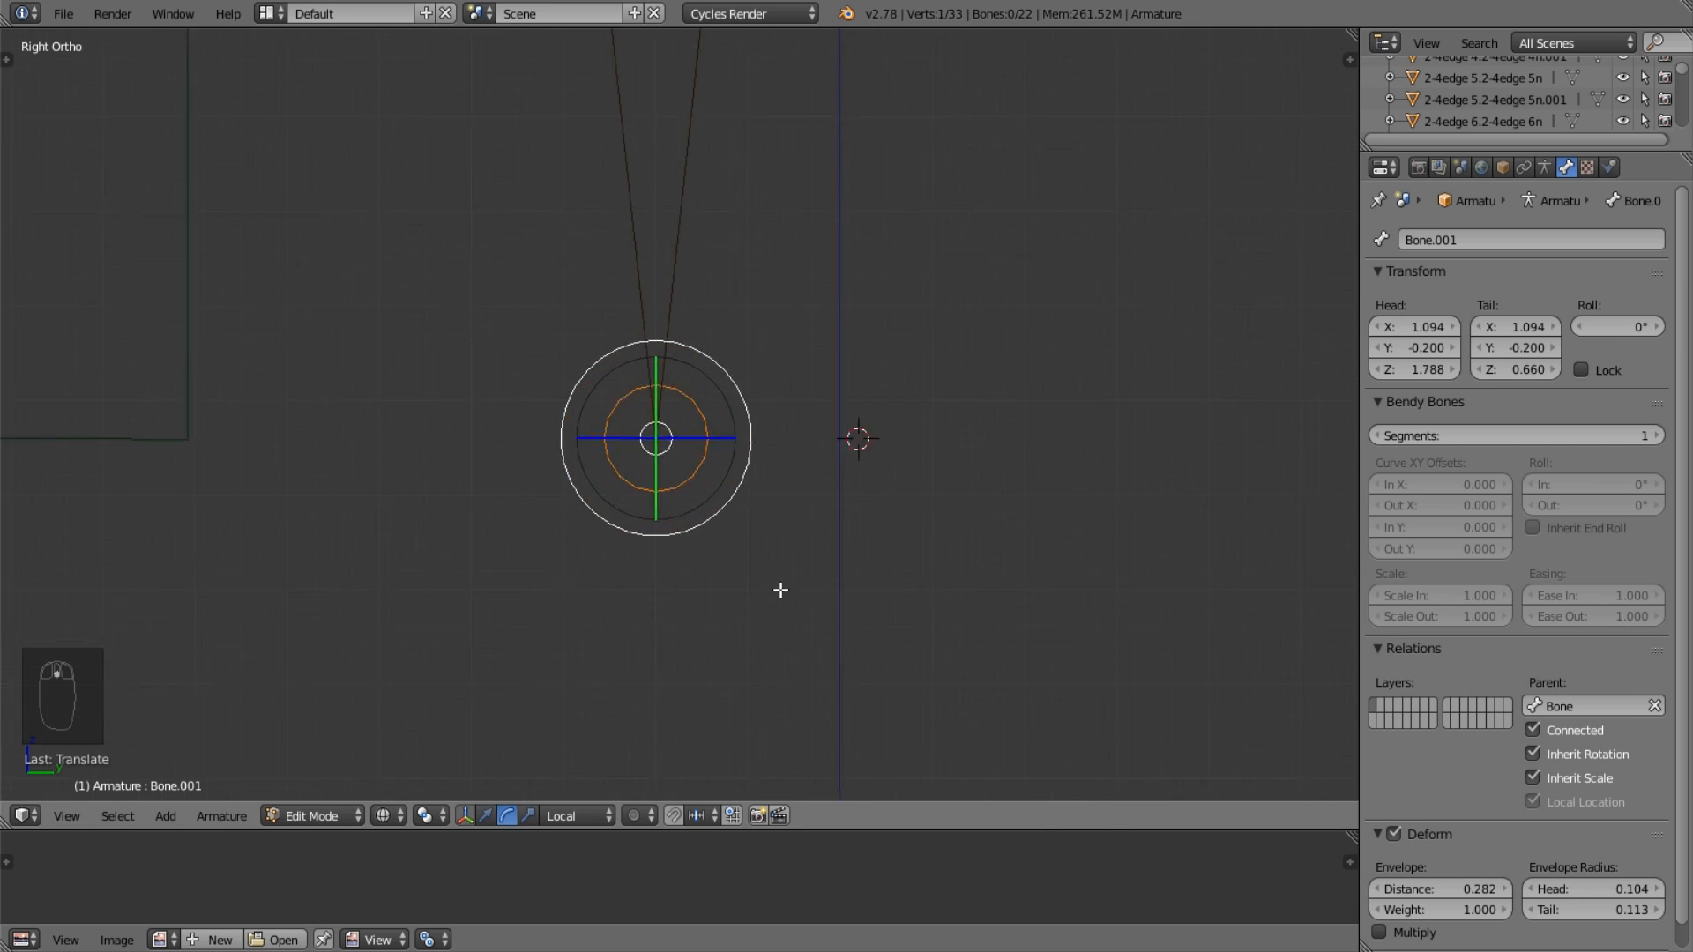
scroll(780, 590, down, 8)
key(Tab)
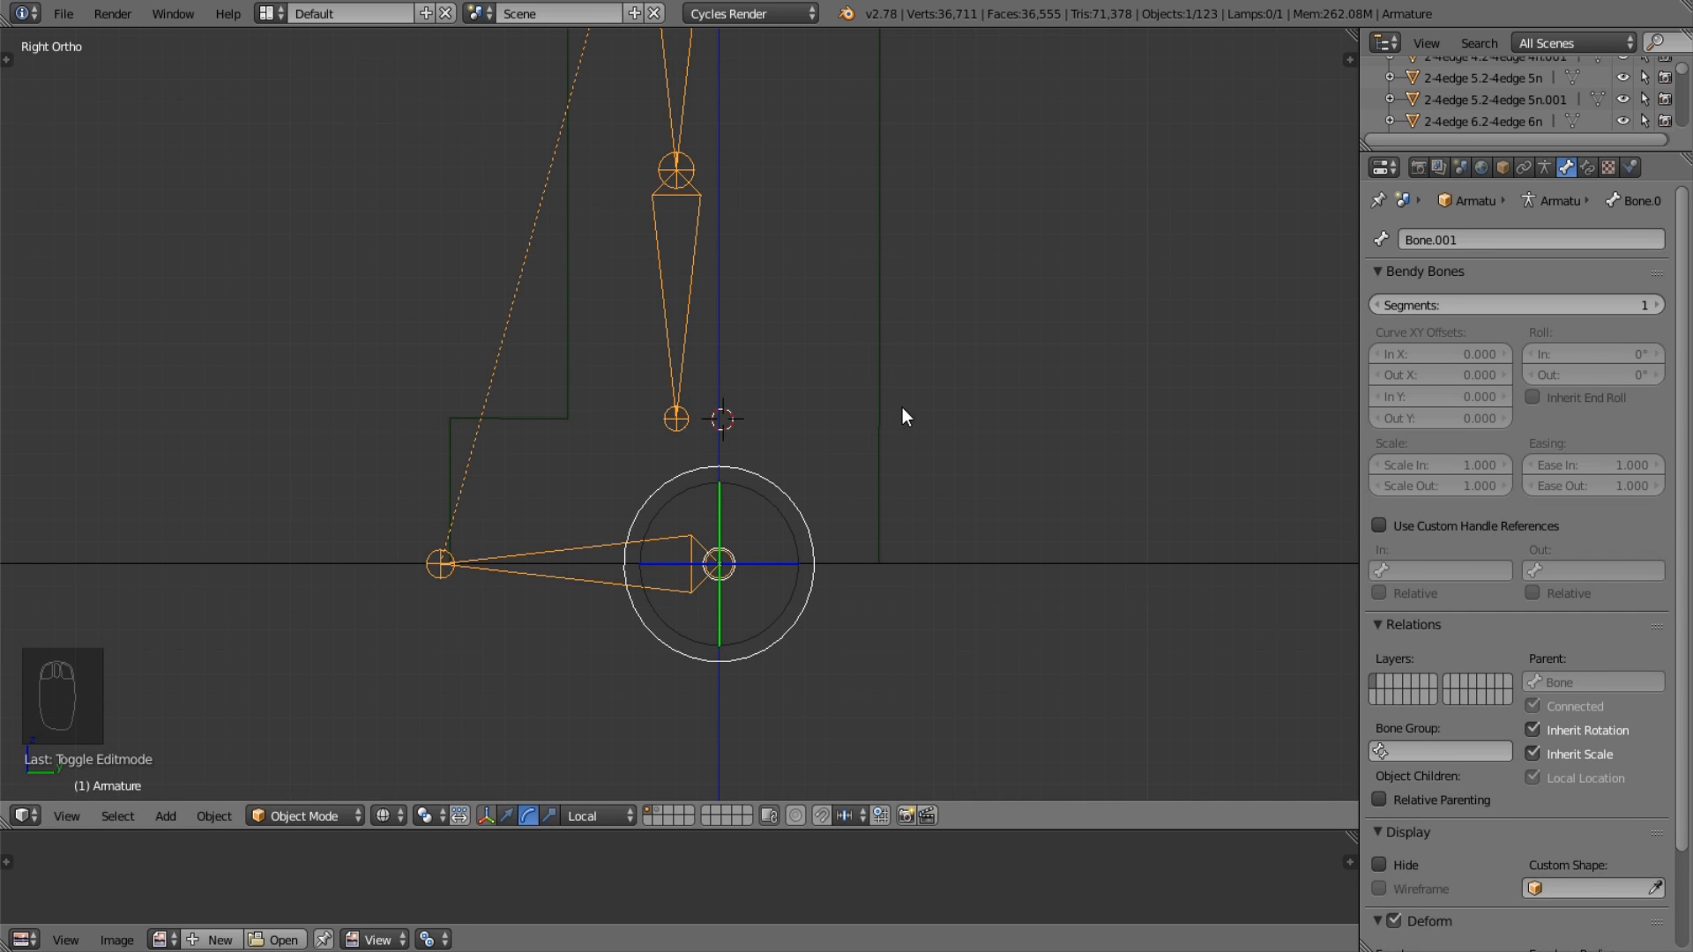
Switch the viewport to solid shading and move the lower leg bone's tail -0.3 along Z into the foot.
key(z)
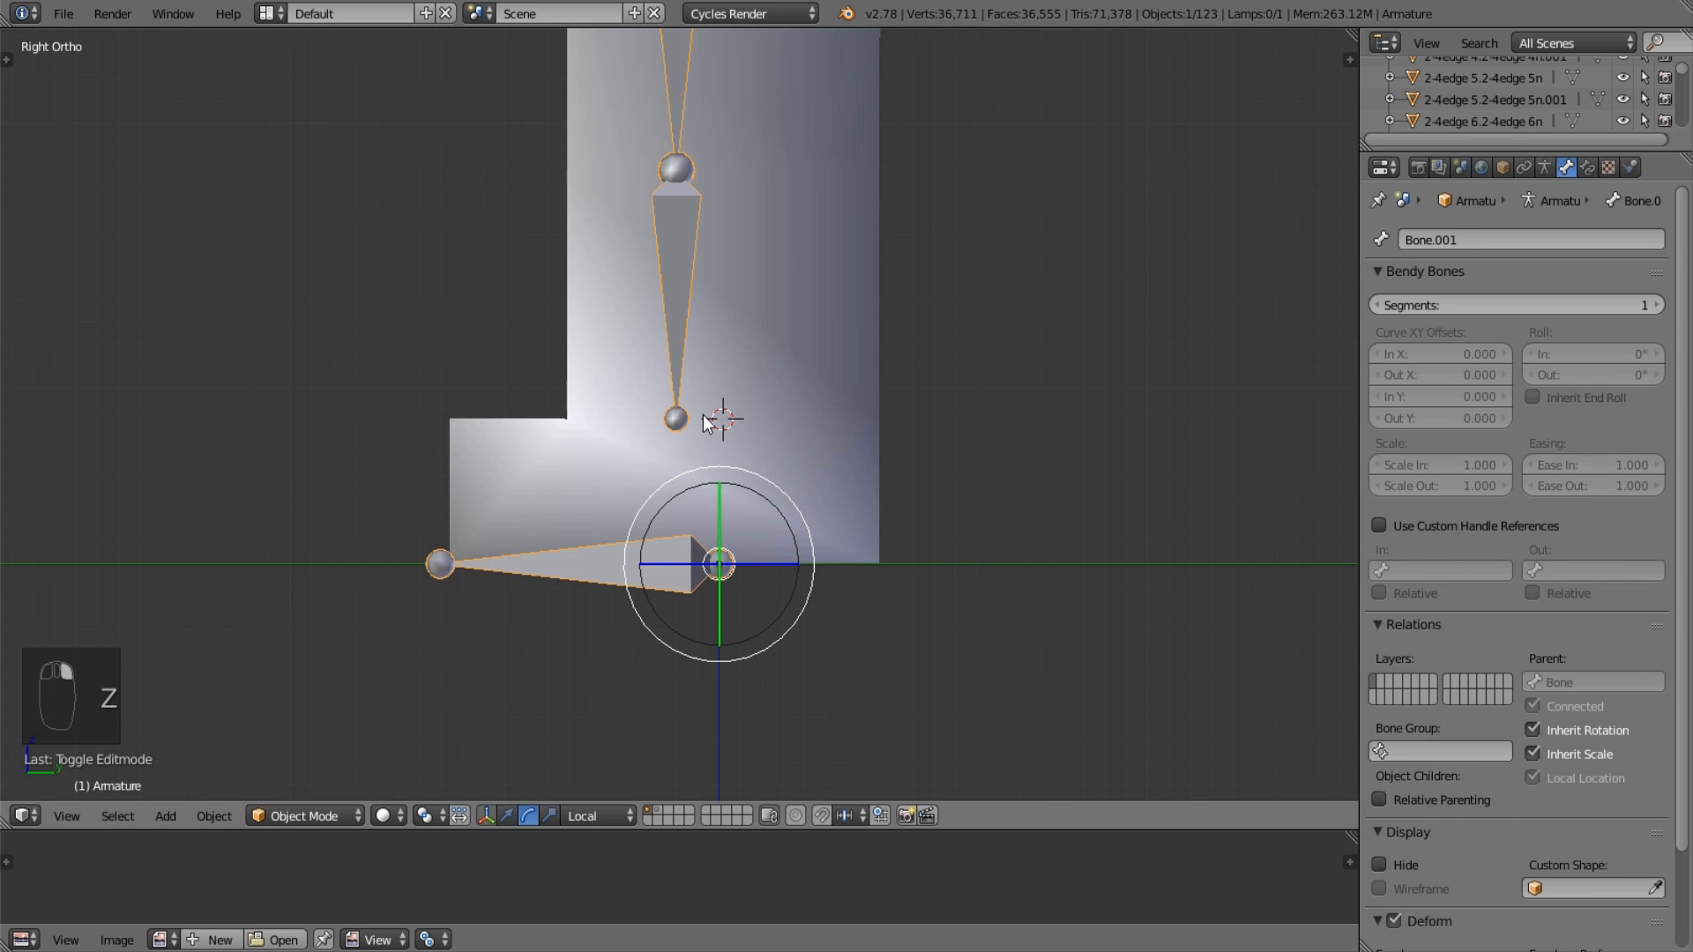
key(Tab)
scroll(701, 414, up, 2)
scroll(702, 414, up, 2)
key(g)
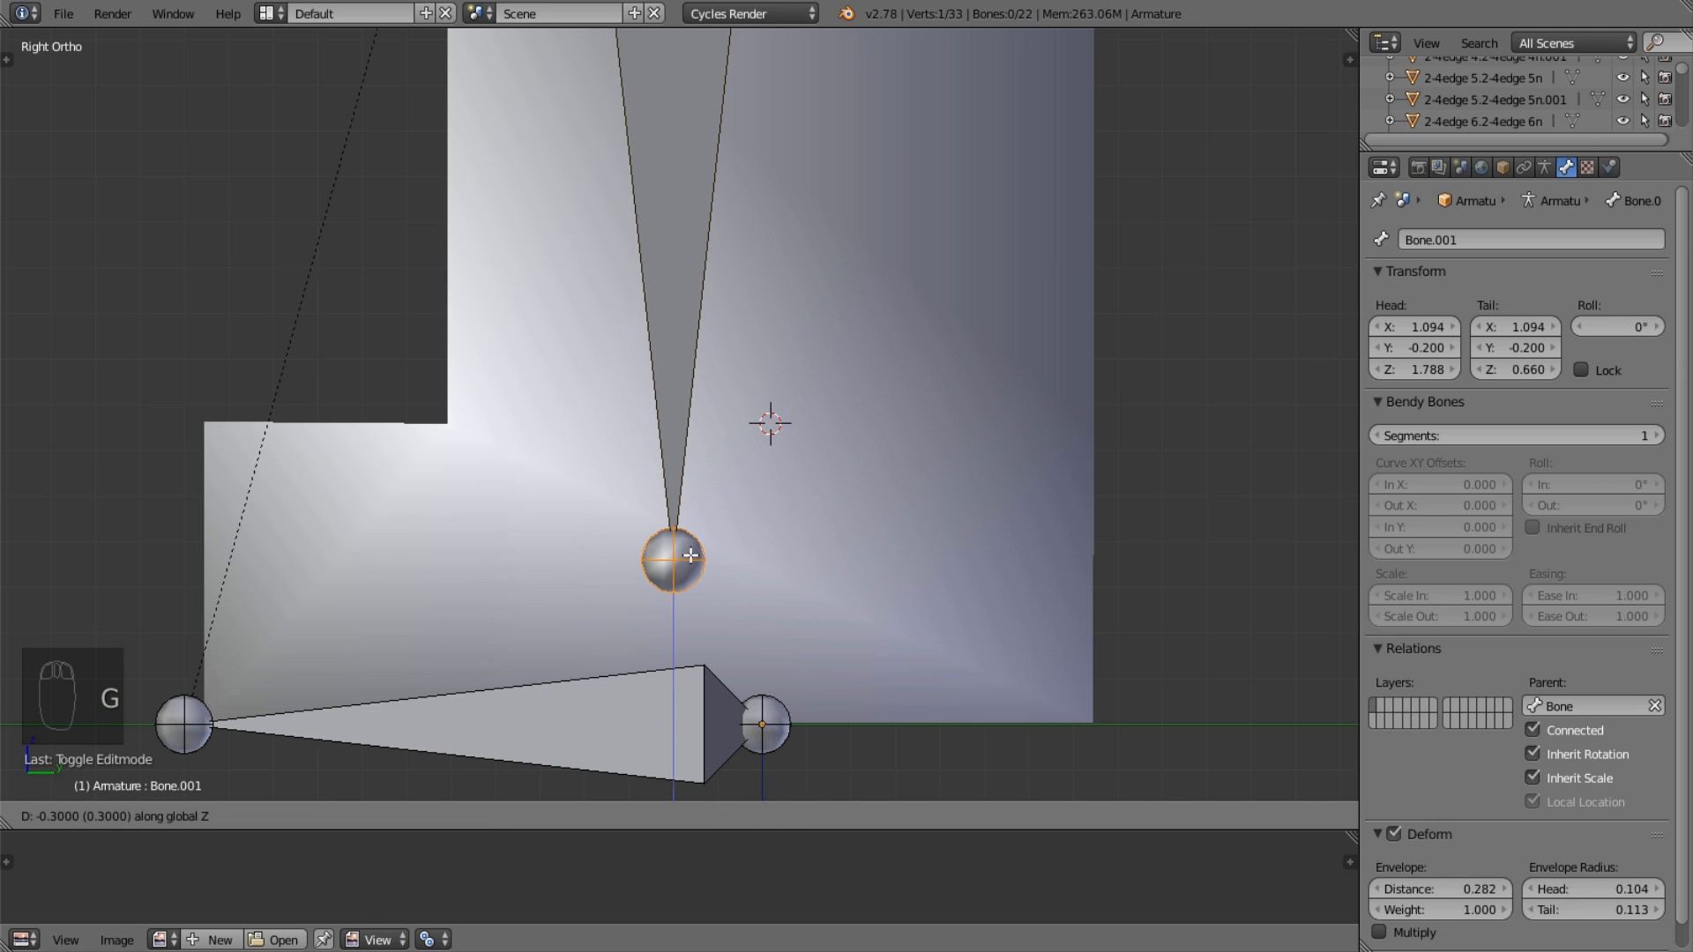
click(690, 576)
scroll(692, 553, down, 3)
scroll(692, 554, down, 1)
scroll(692, 554, up, 3)
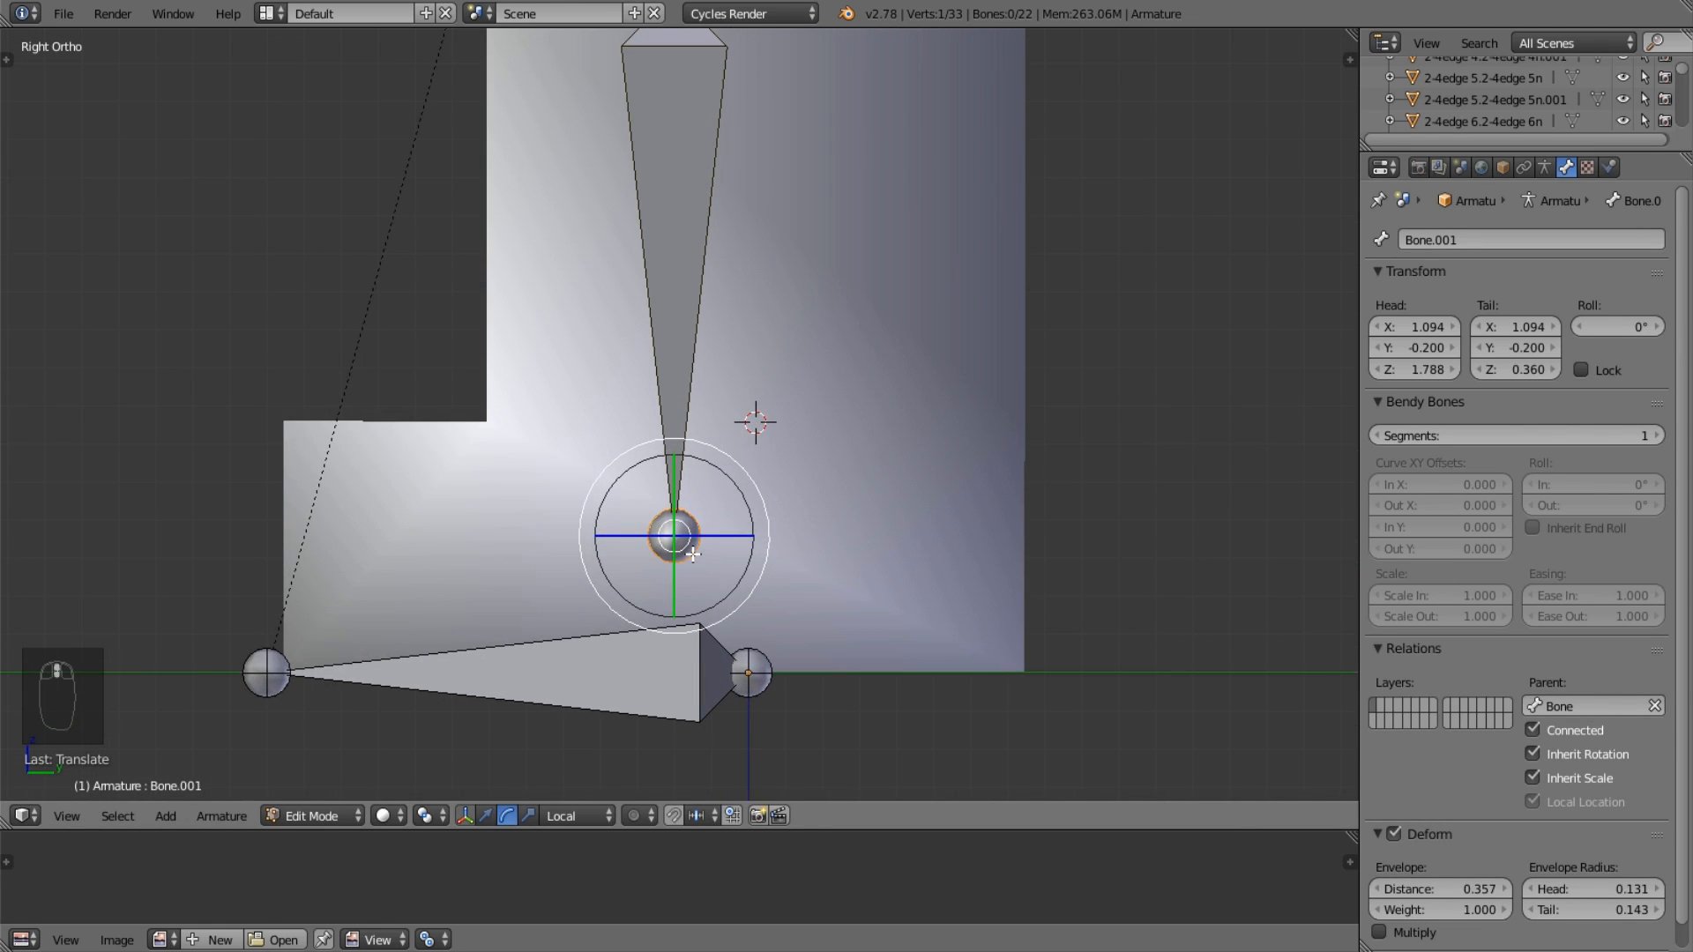
Extrude a foot bone from the ankle joint -1 along Y towards the toe.
scroll(693, 554, down, 1)
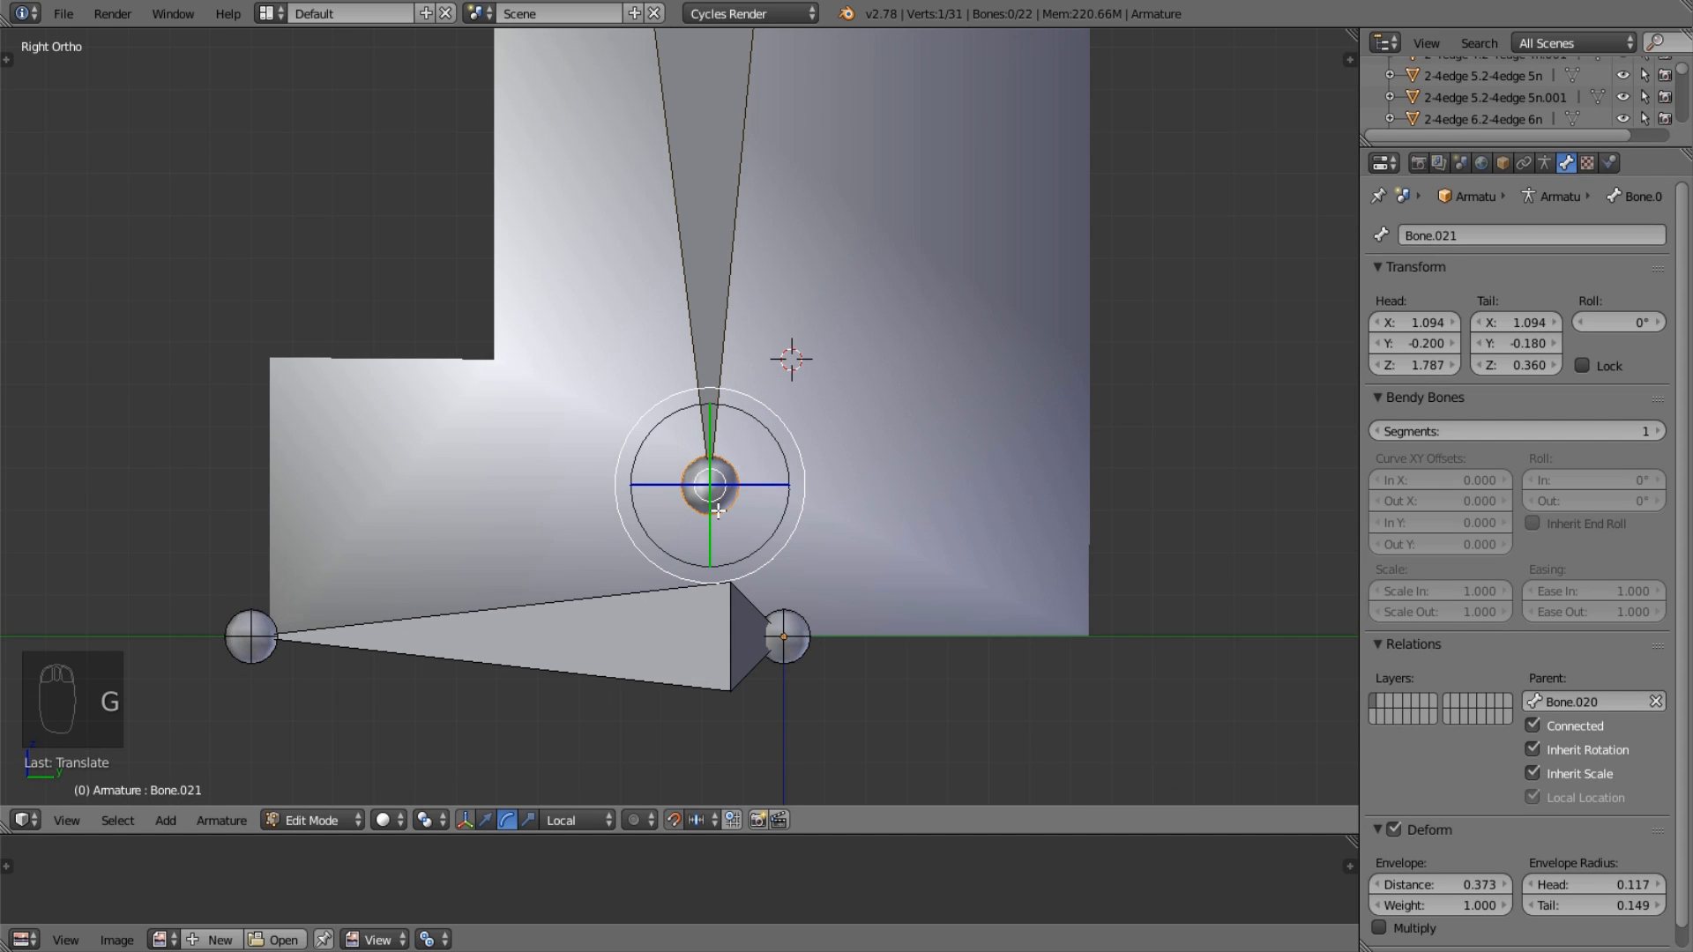
key(e)
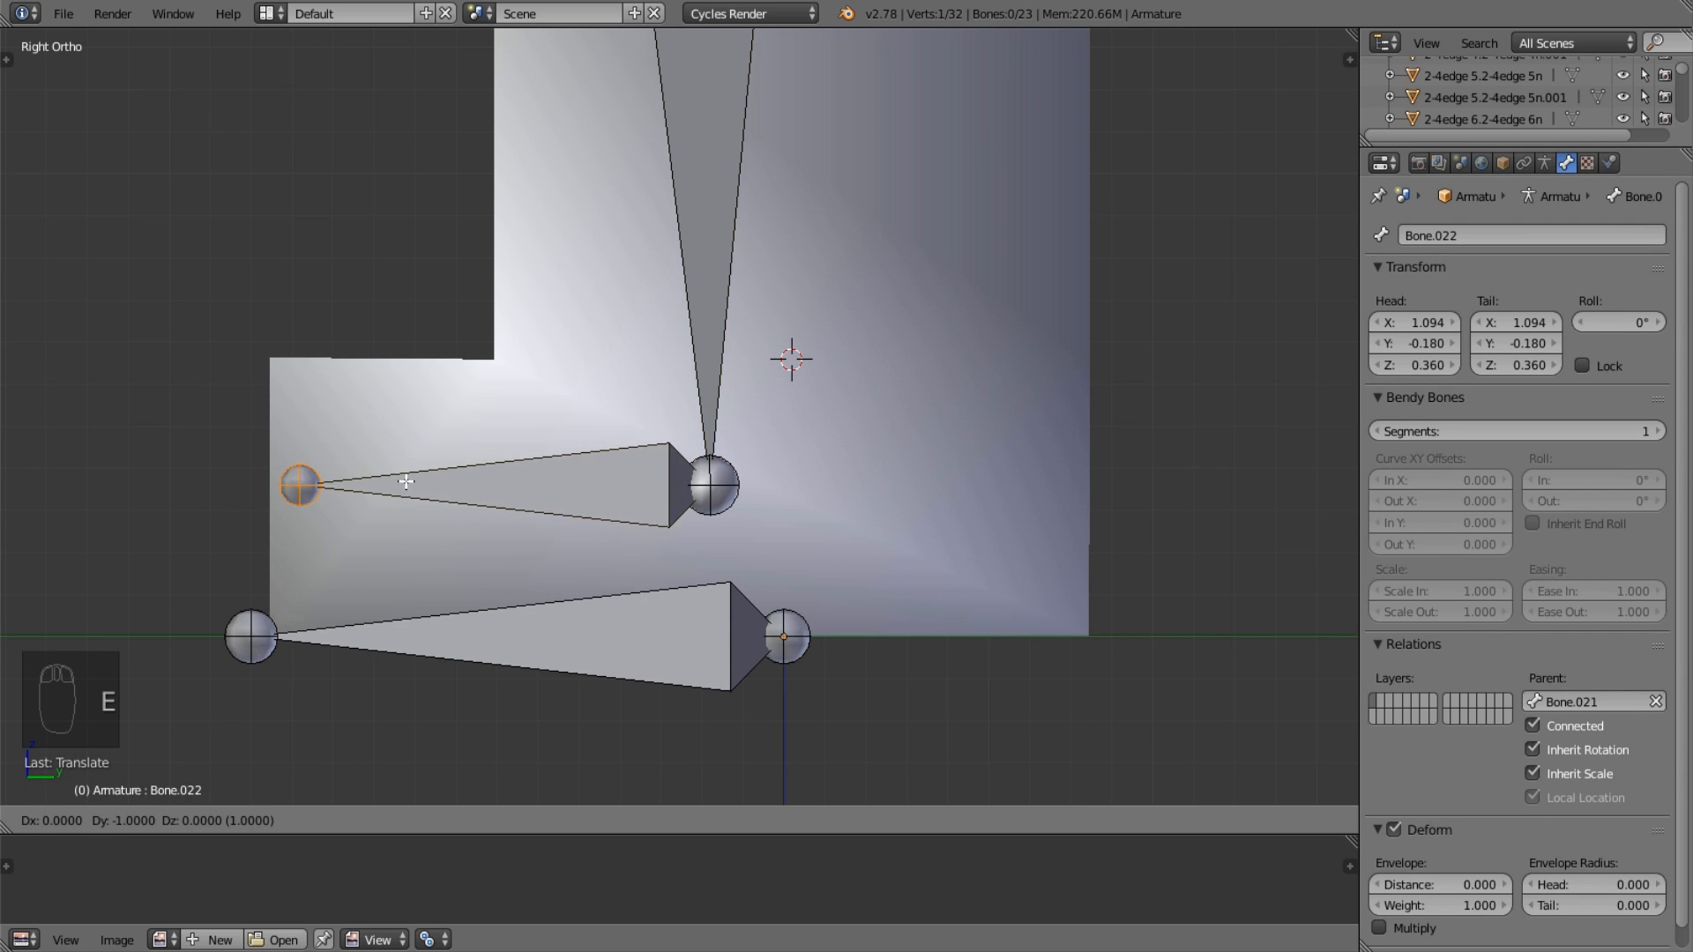
click(405, 481)
scroll(717, 468, down, 3)
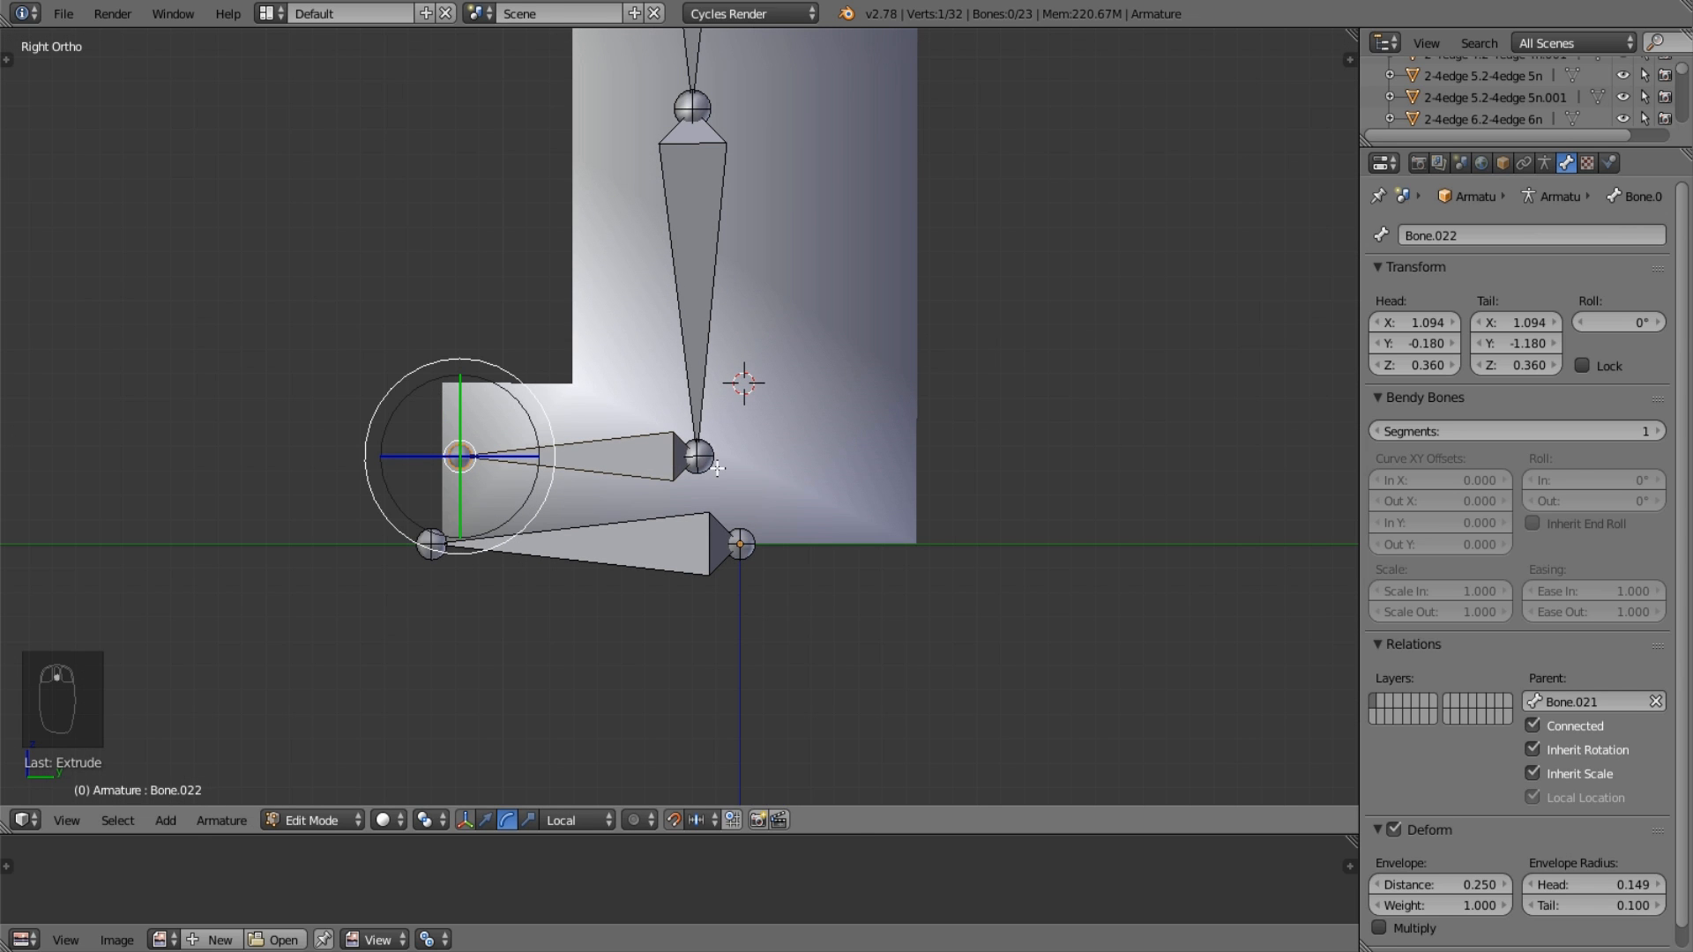
Select only the ankle joint where the lower leg and foot bones meet.
right_click(701, 458)
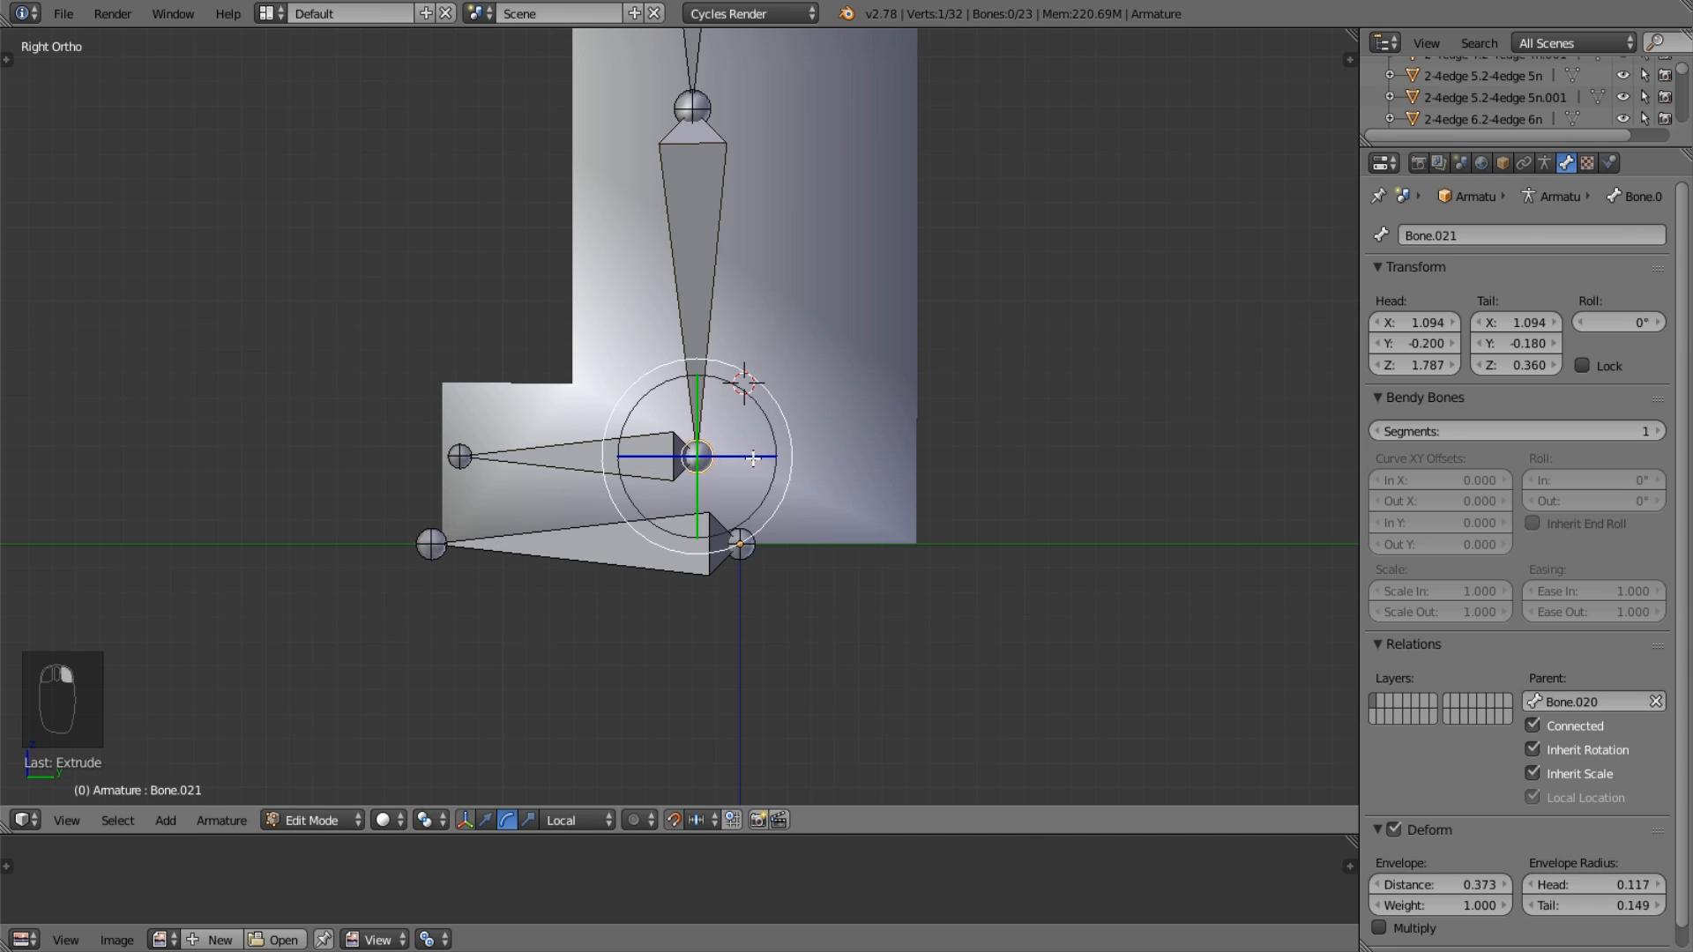
scroll(765, 456, up, 4)
key(a)
right_click(735, 531)
shift+middle_drag(759, 538, 673, 323)
scroll(712, 386, down, 2)
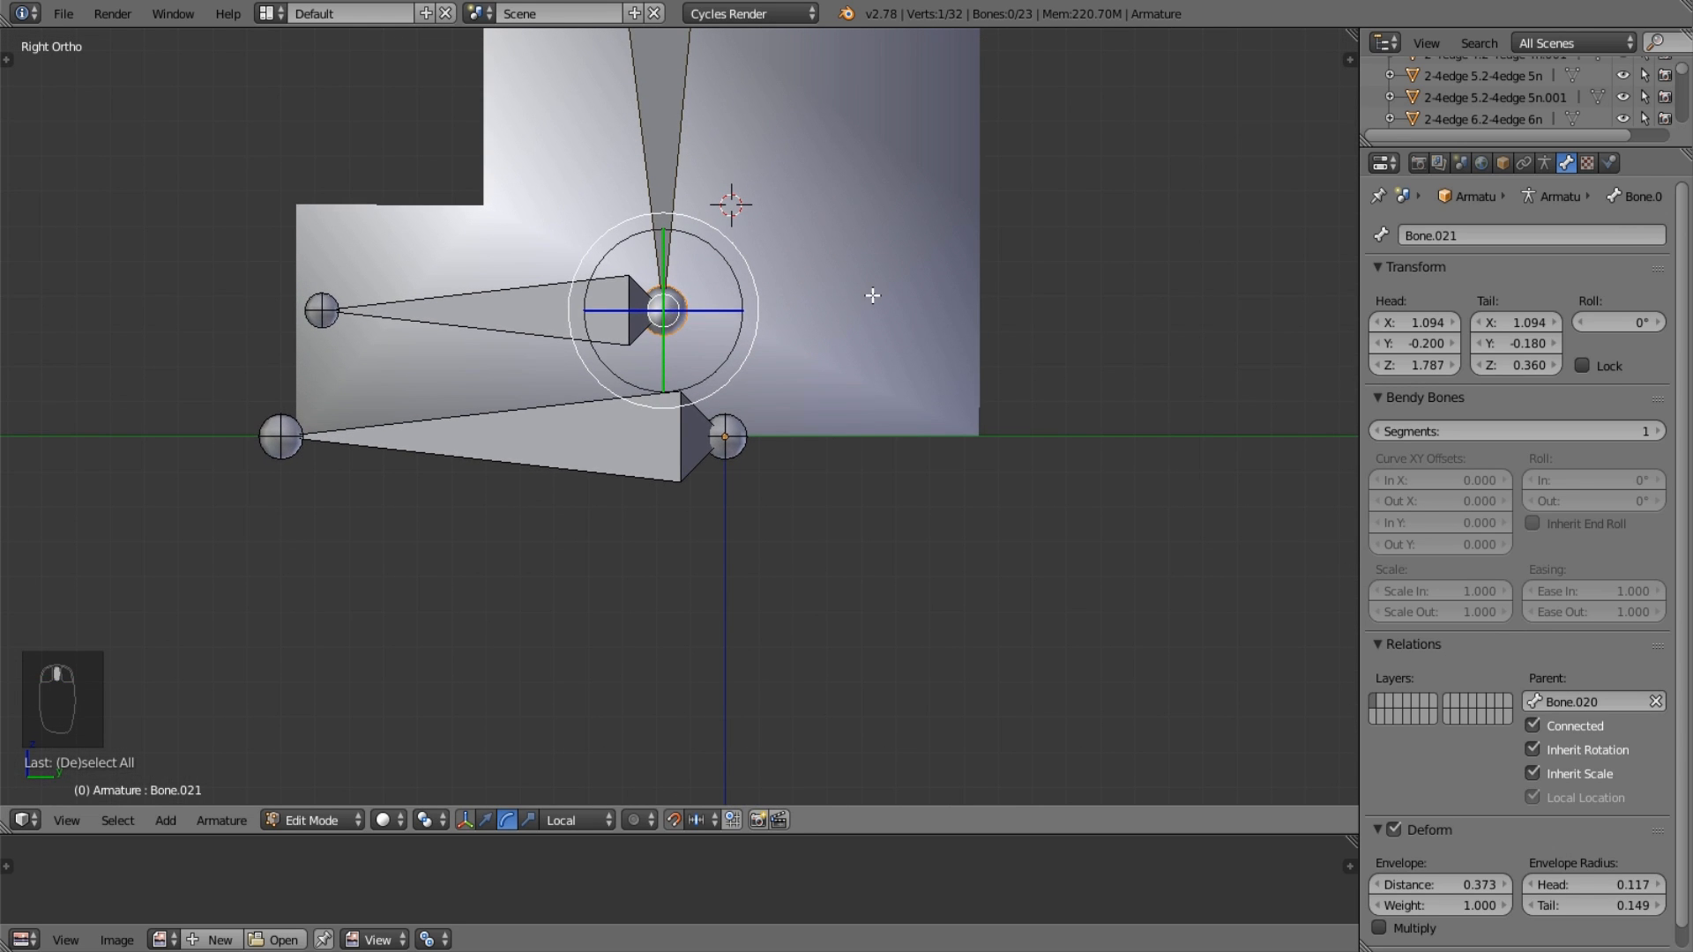
key(r)
key(z)
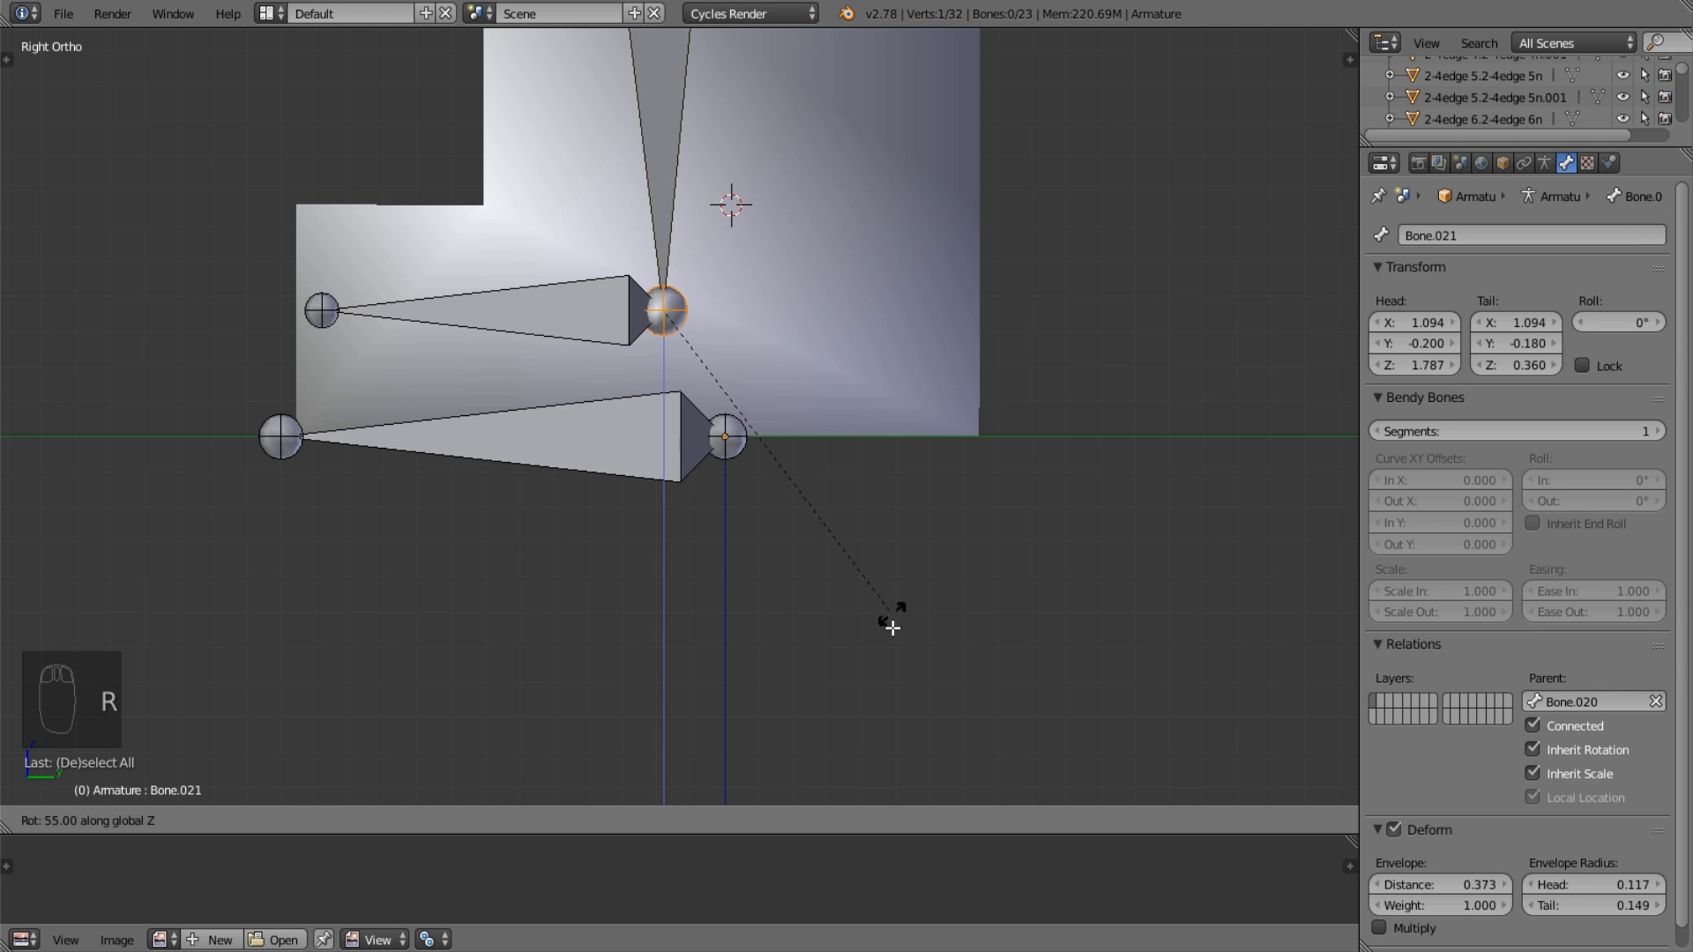
right_click(824, 532)
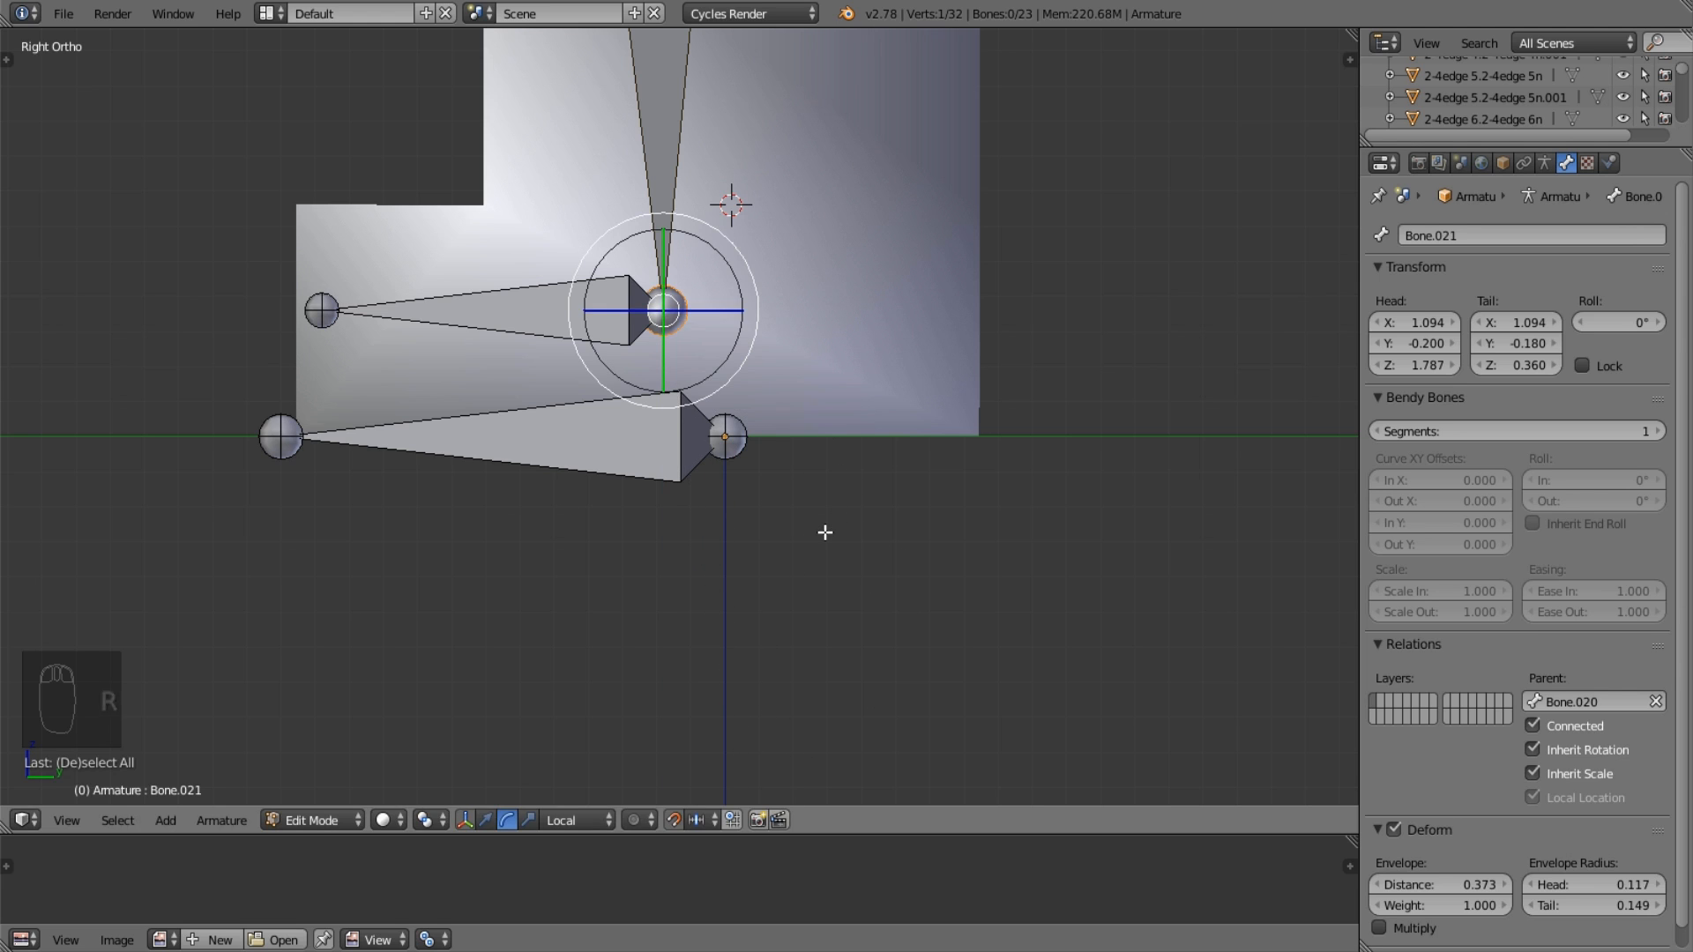
Extrude a bone from the ankle joint -1 along Z, straight down below the foot, and select it.
key(e)
key(z)
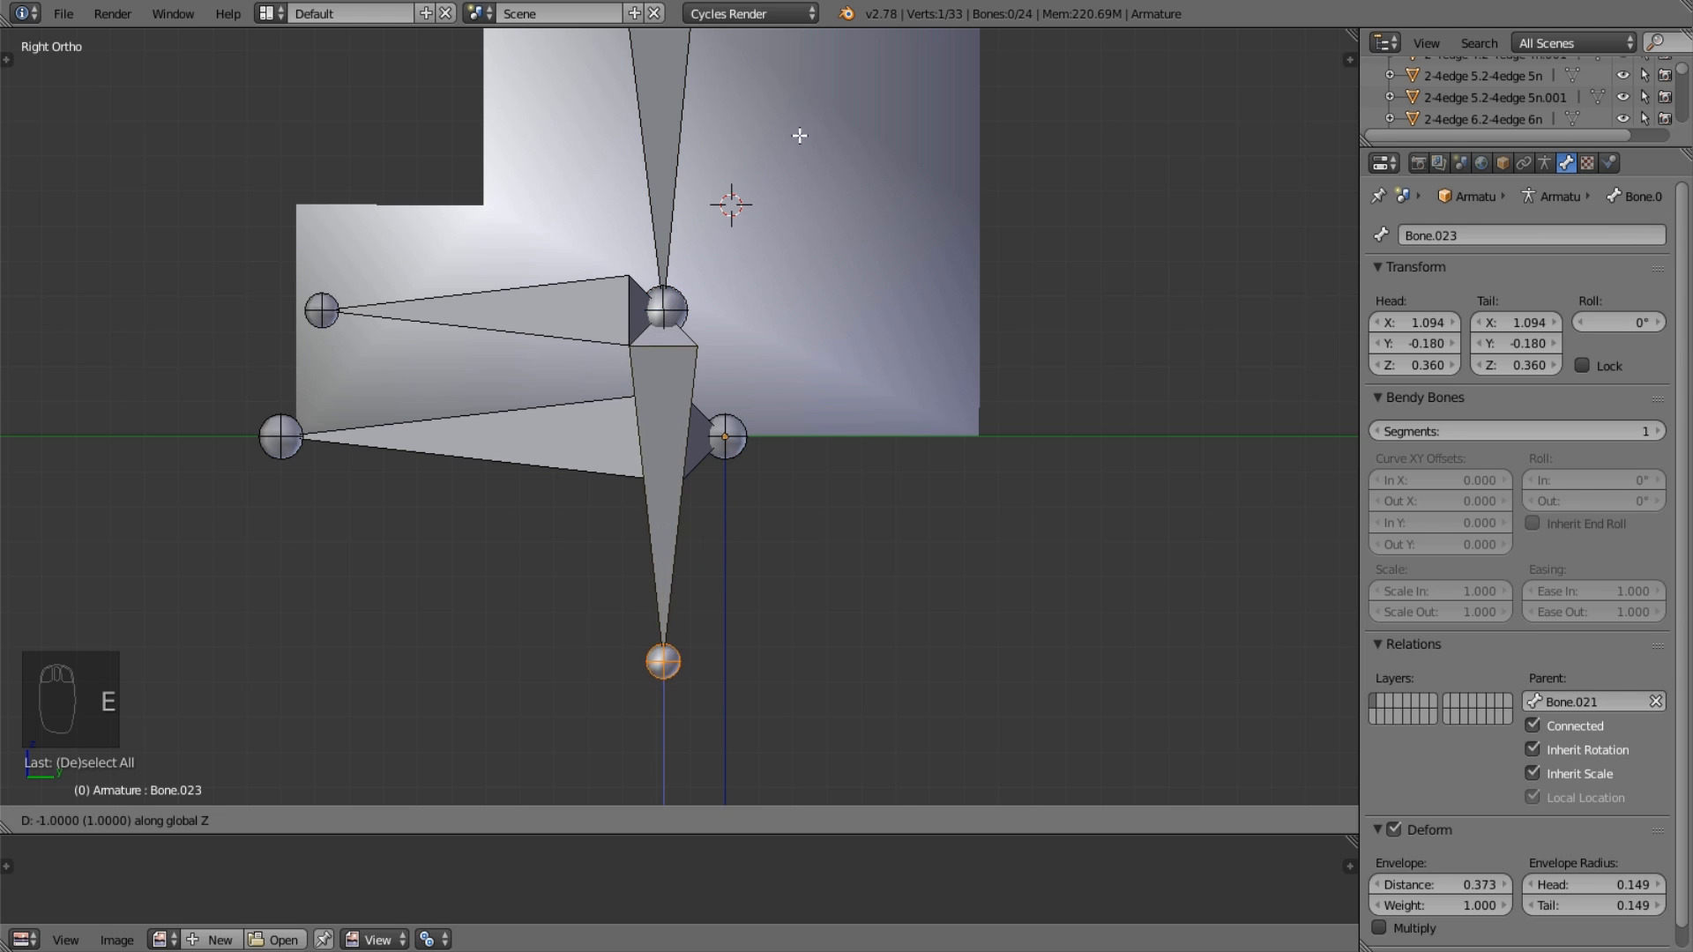
click(798, 94)
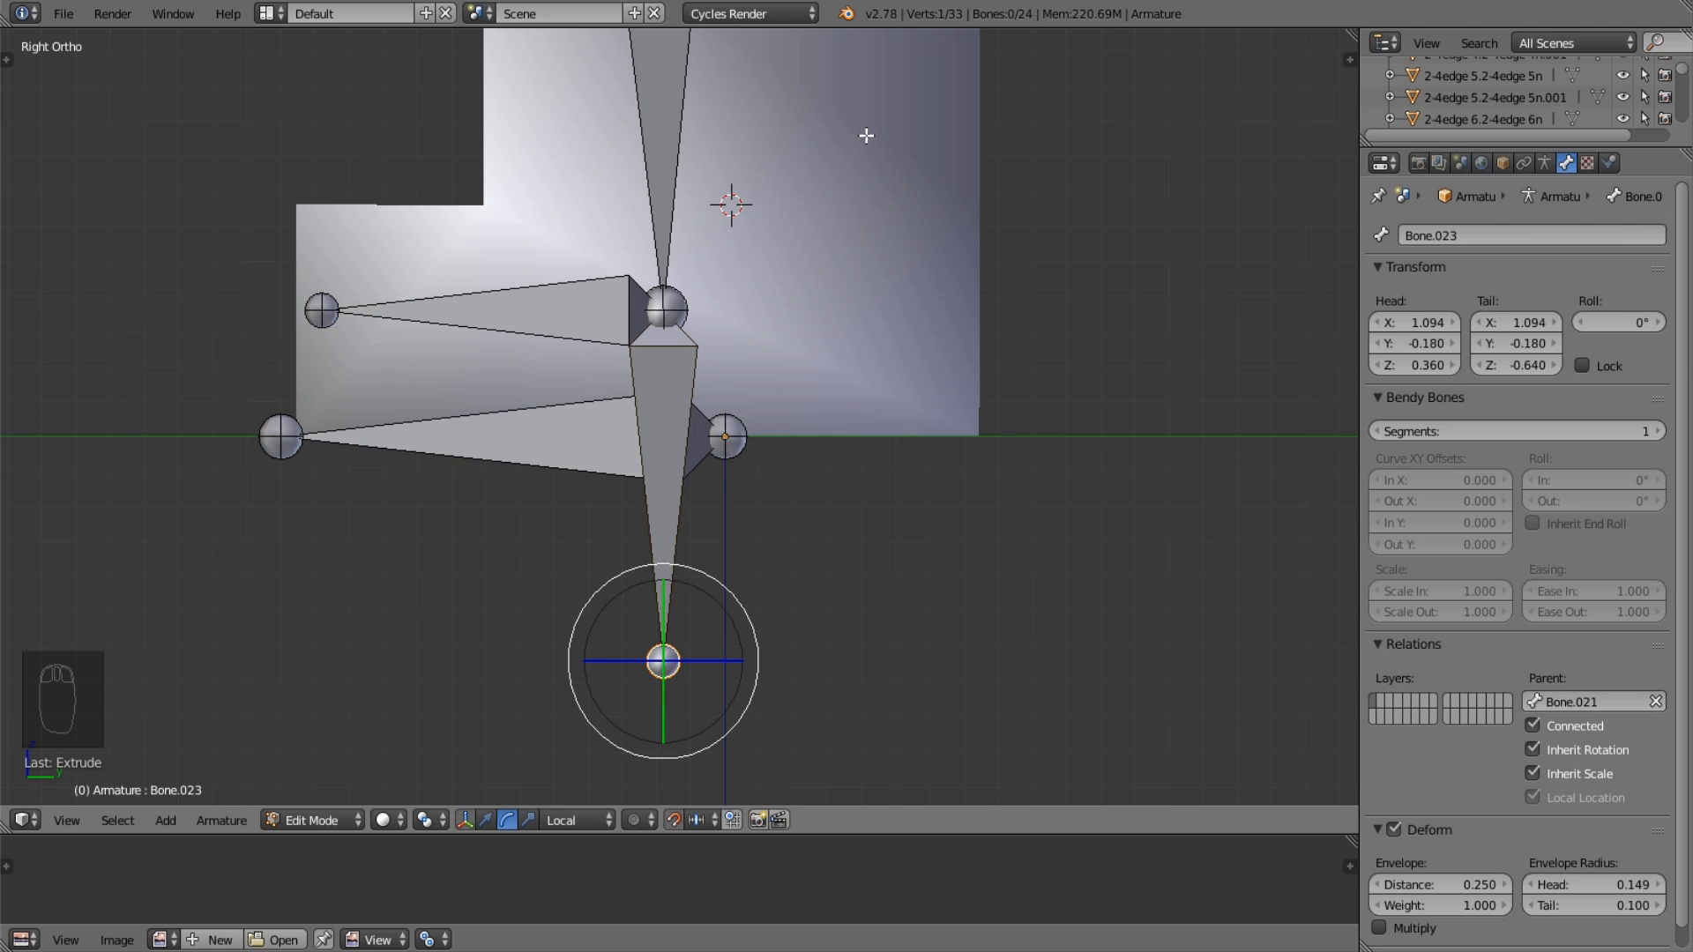
right_click(628, 480)
right_click(653, 488)
Select all four bones of the leg chain, leaving out the root bone, and duplicate them in place.
middle_drag(655, 490, 749, 522)
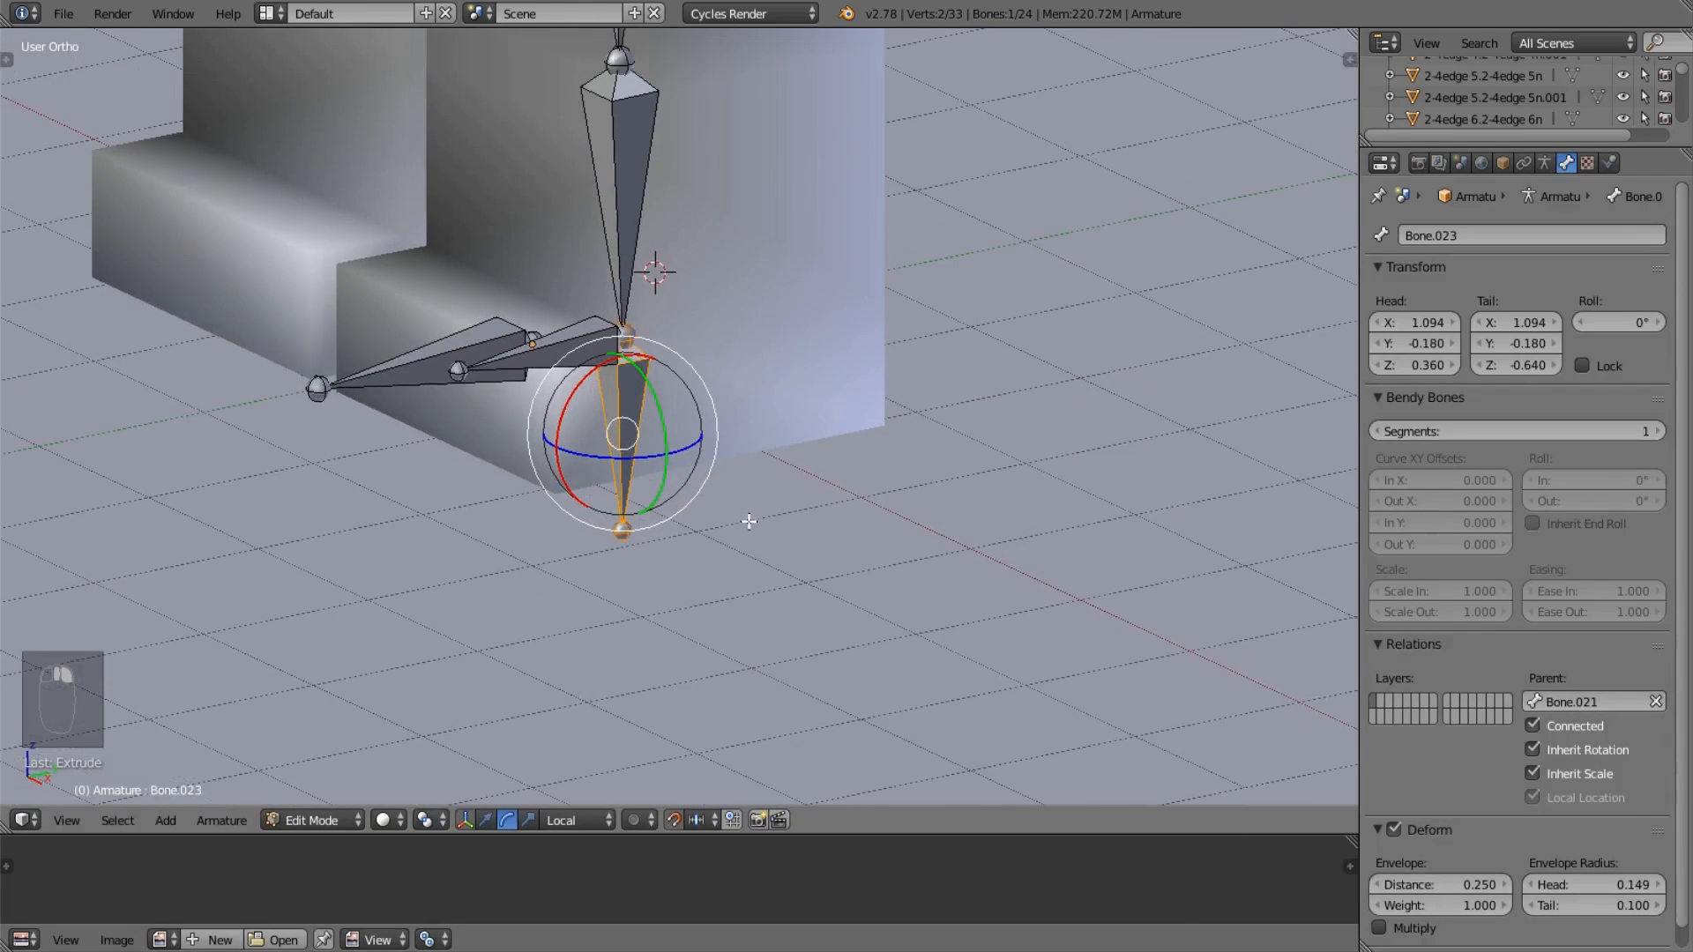
key(KP_5)
scroll(803, 499, up, 5)
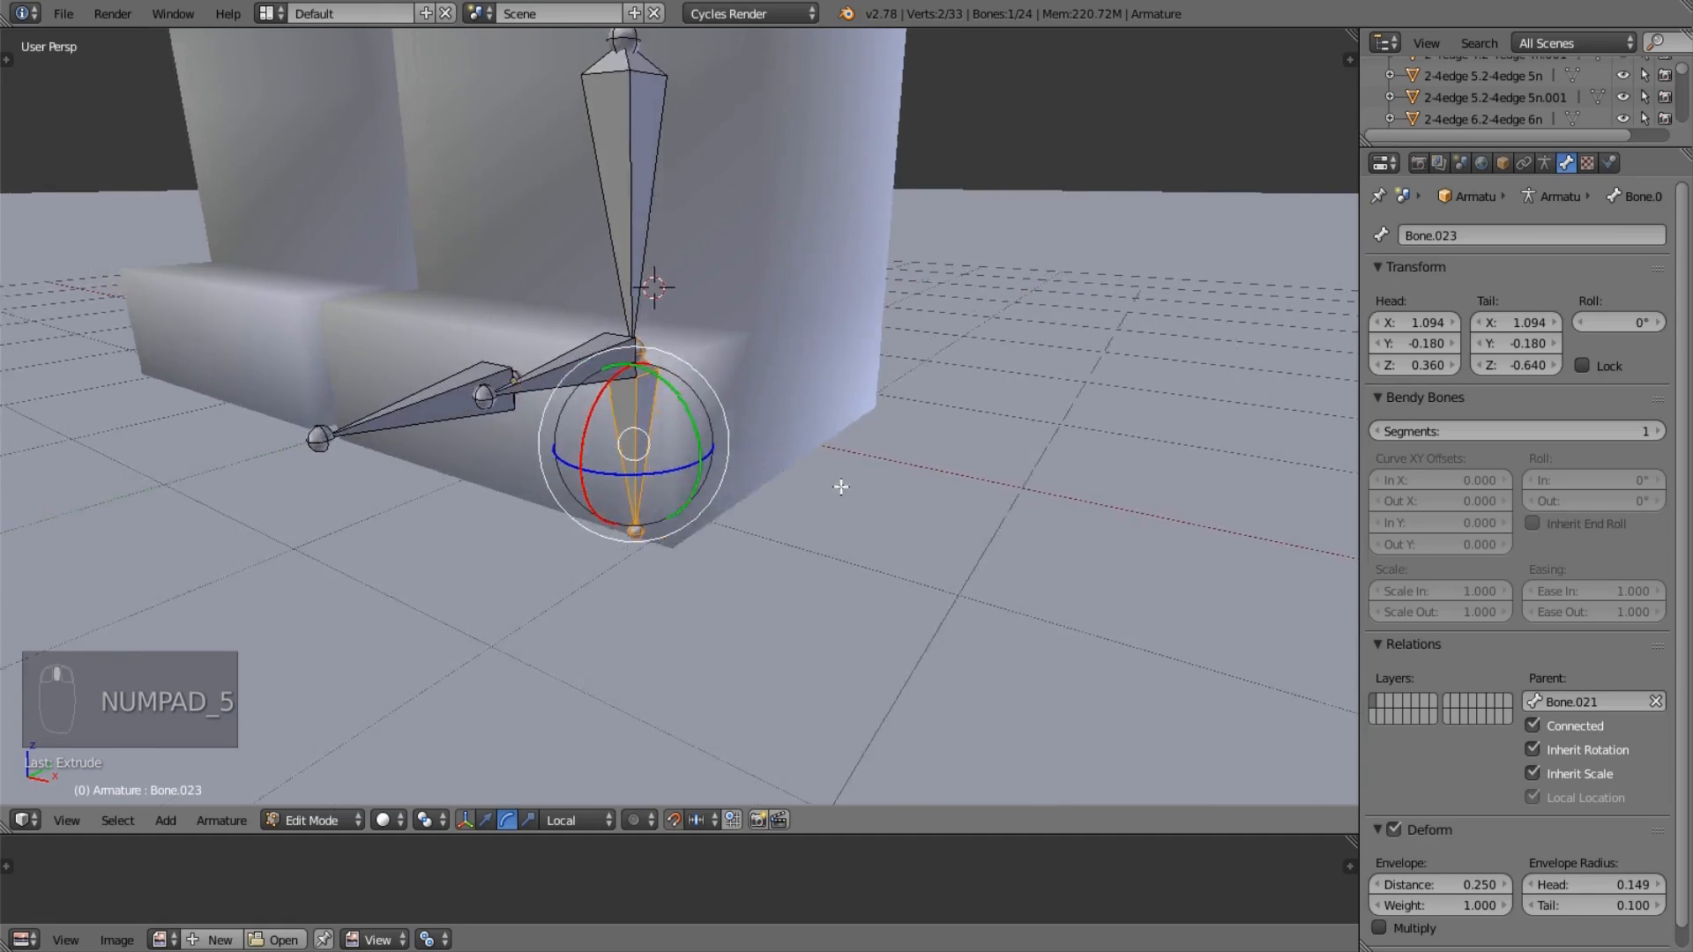
scroll(807, 479, down, 8)
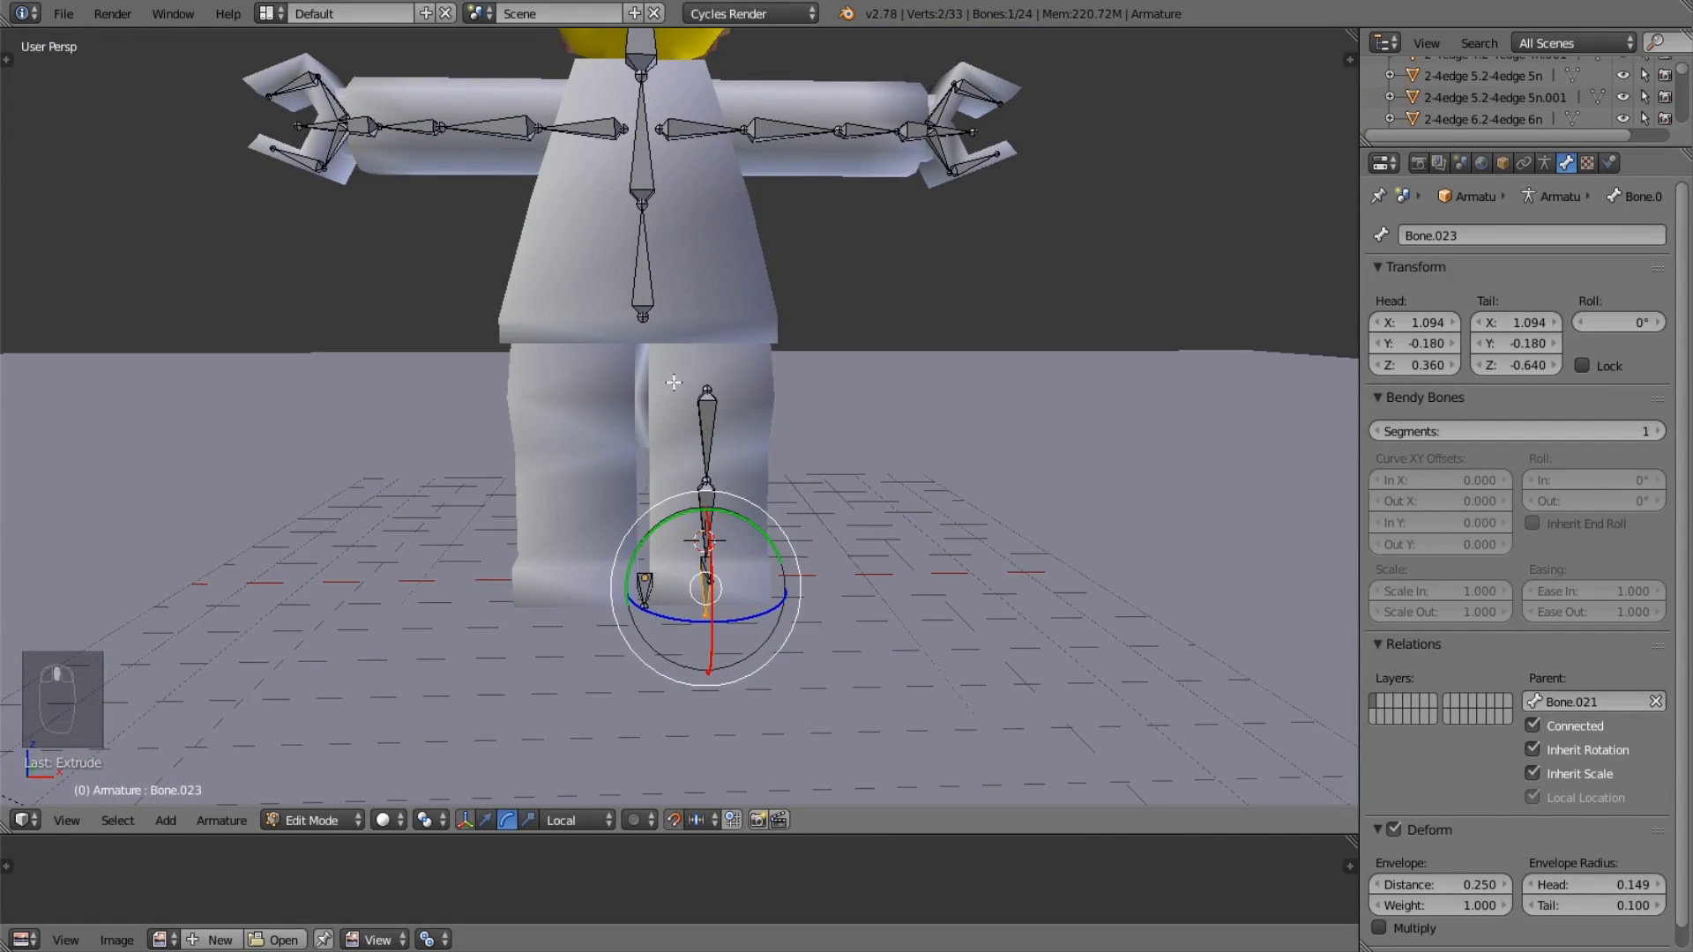
key(b)
drag(674, 379, 824, 710)
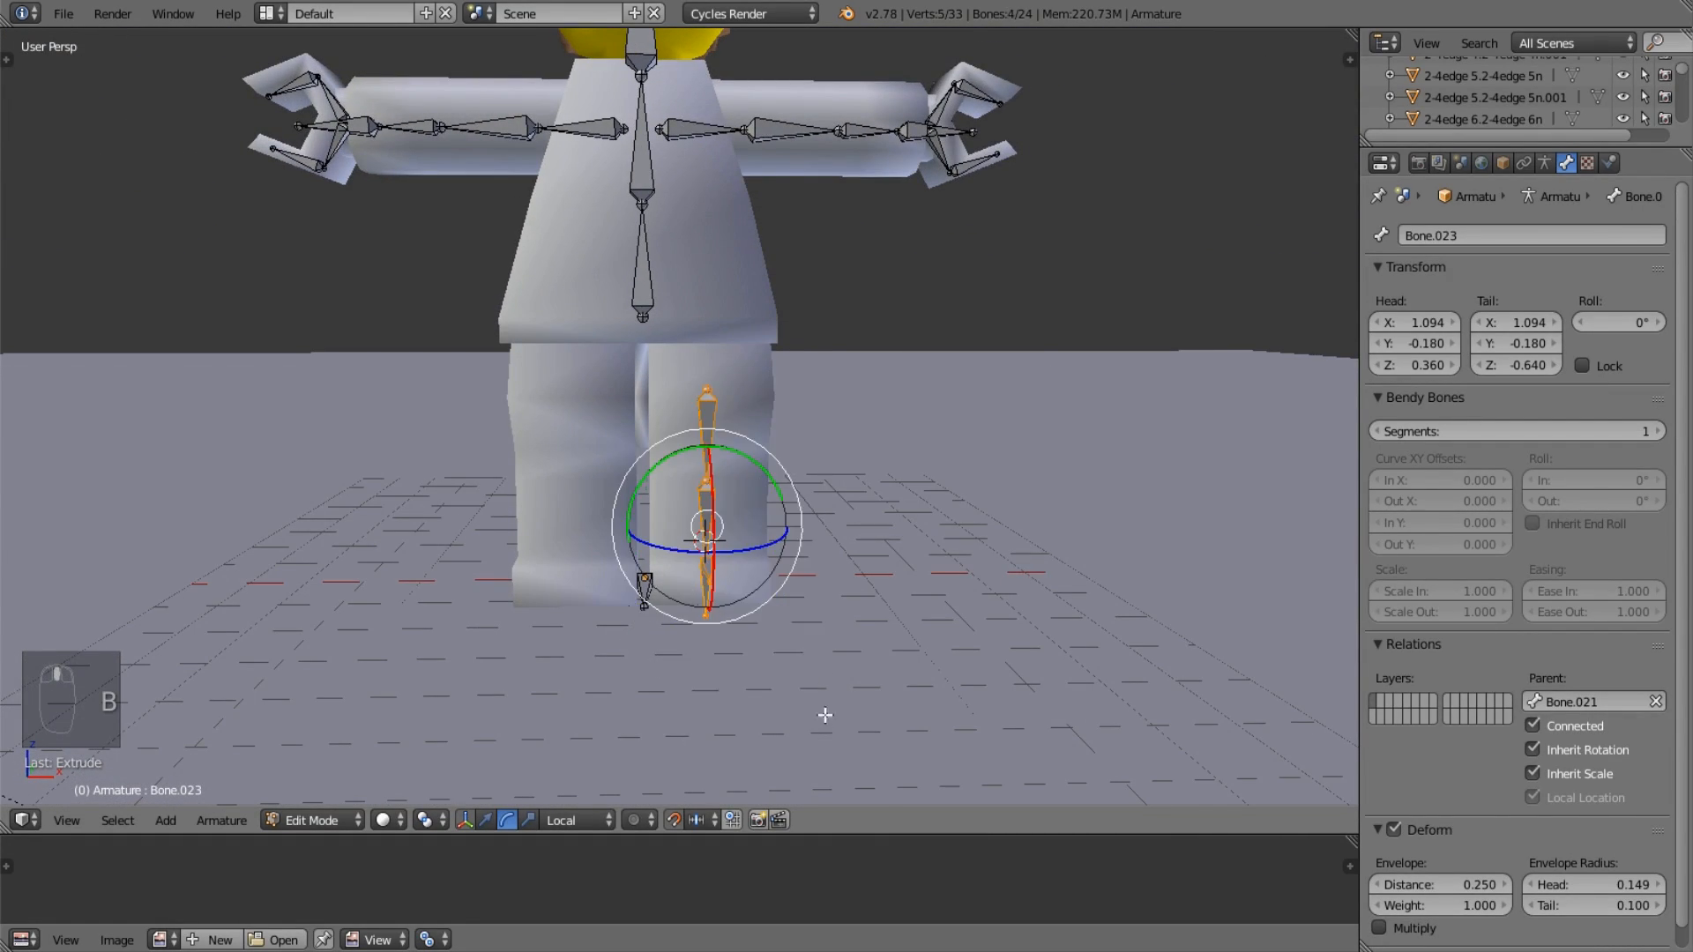
scroll(843, 585, up, 4)
key(KP_6)
key(KP_3)
key(KP_1)
key(KP_5)
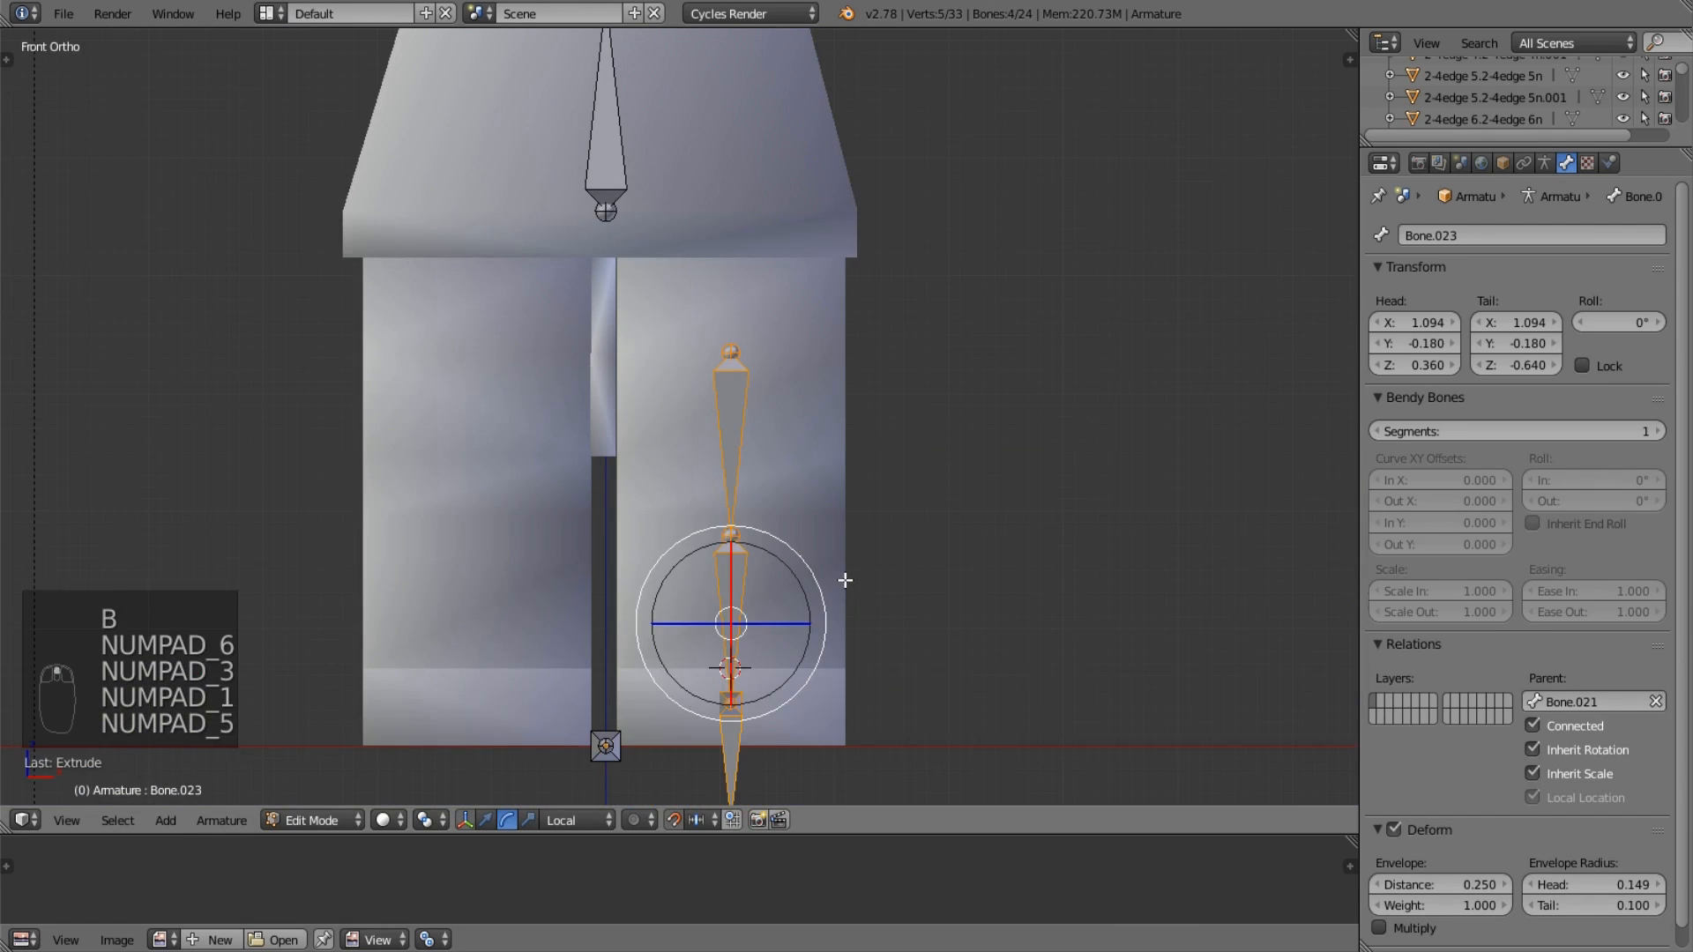
key(shift+d)
right_click(845, 577)
scroll(796, 575, down, 1)
Snap the 3D cursor to the scene centre and set the pivot point to the 3D cursor.
key(shift+s)
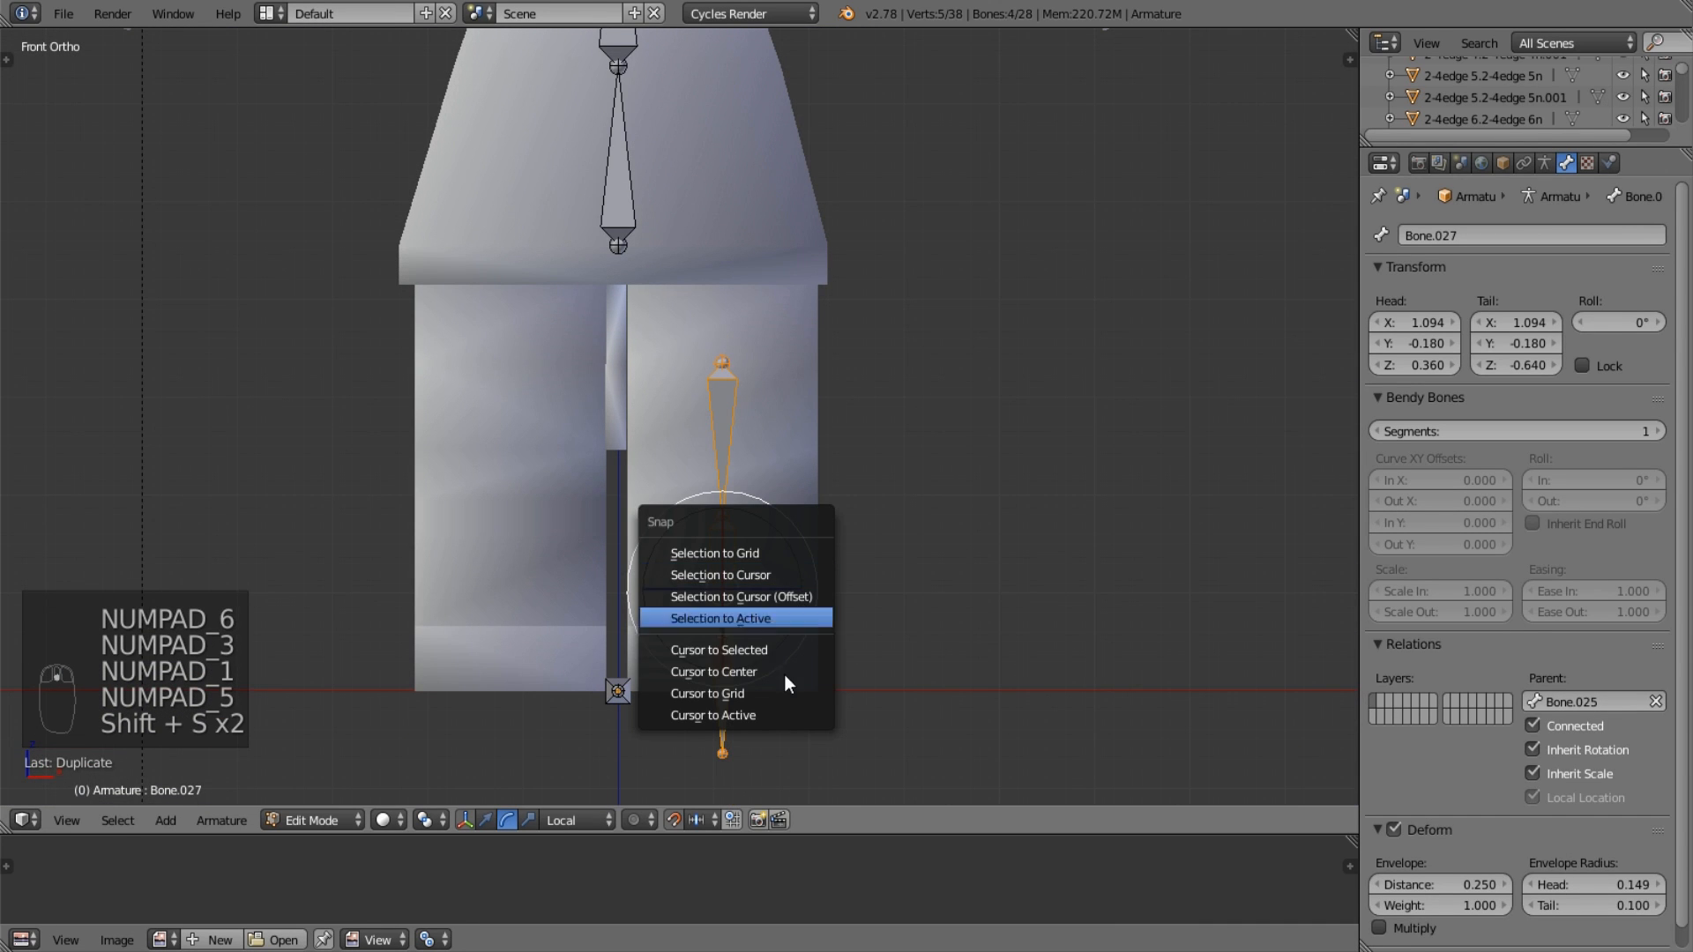
click(776, 672)
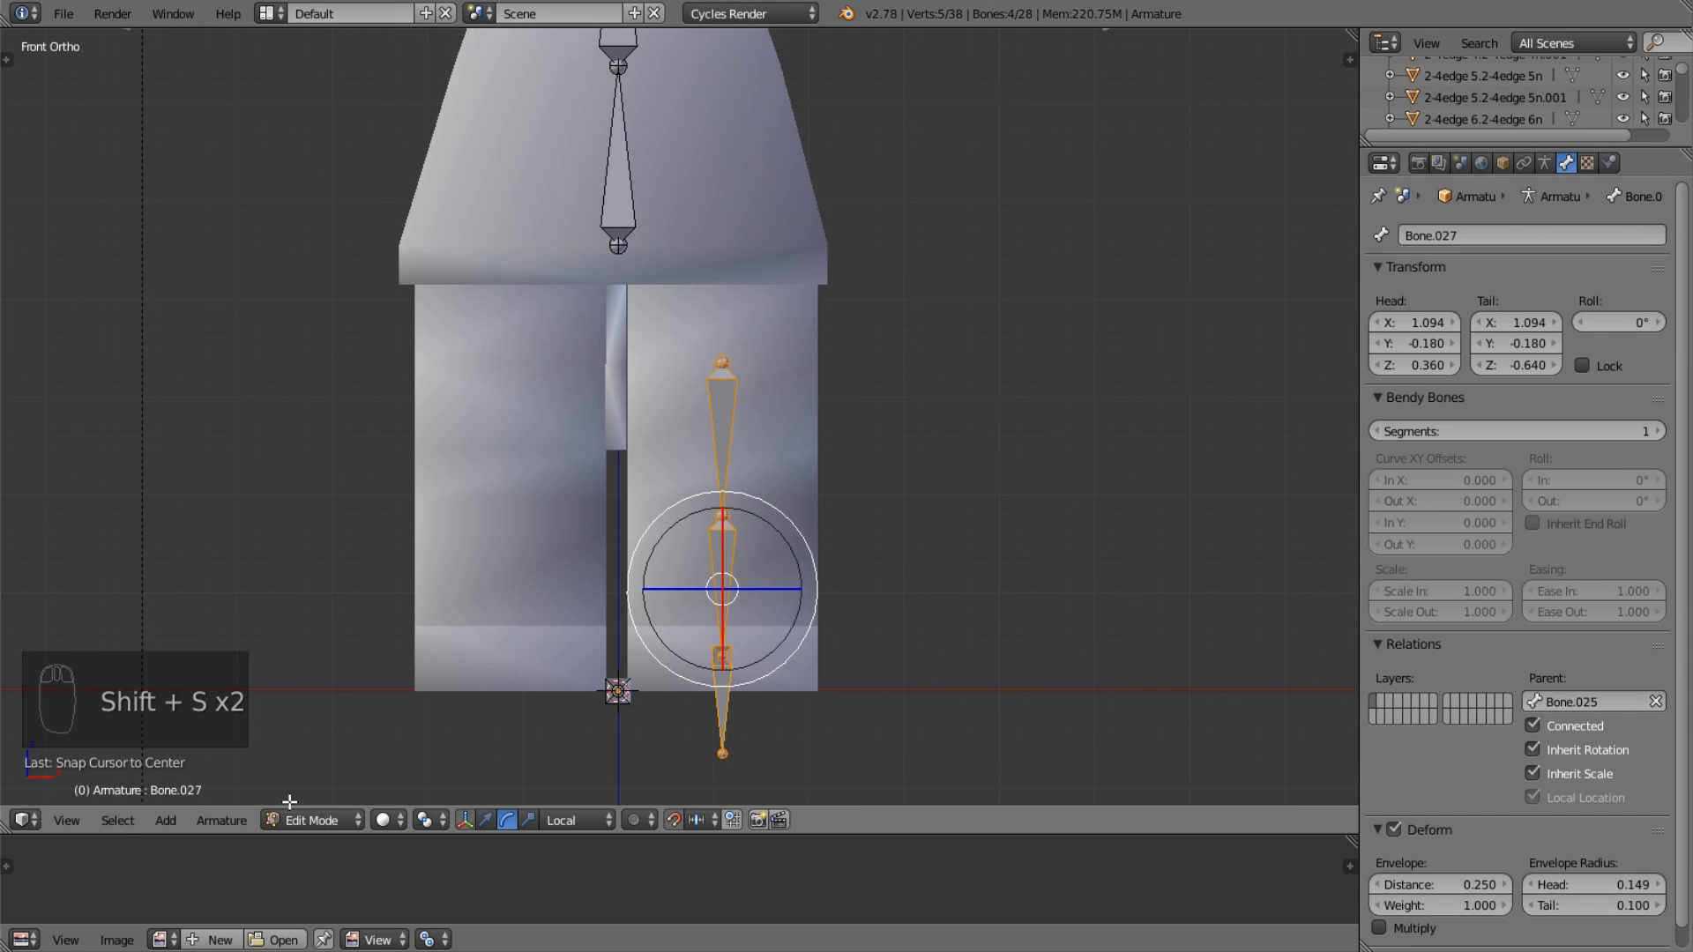
click(426, 820)
click(432, 796)
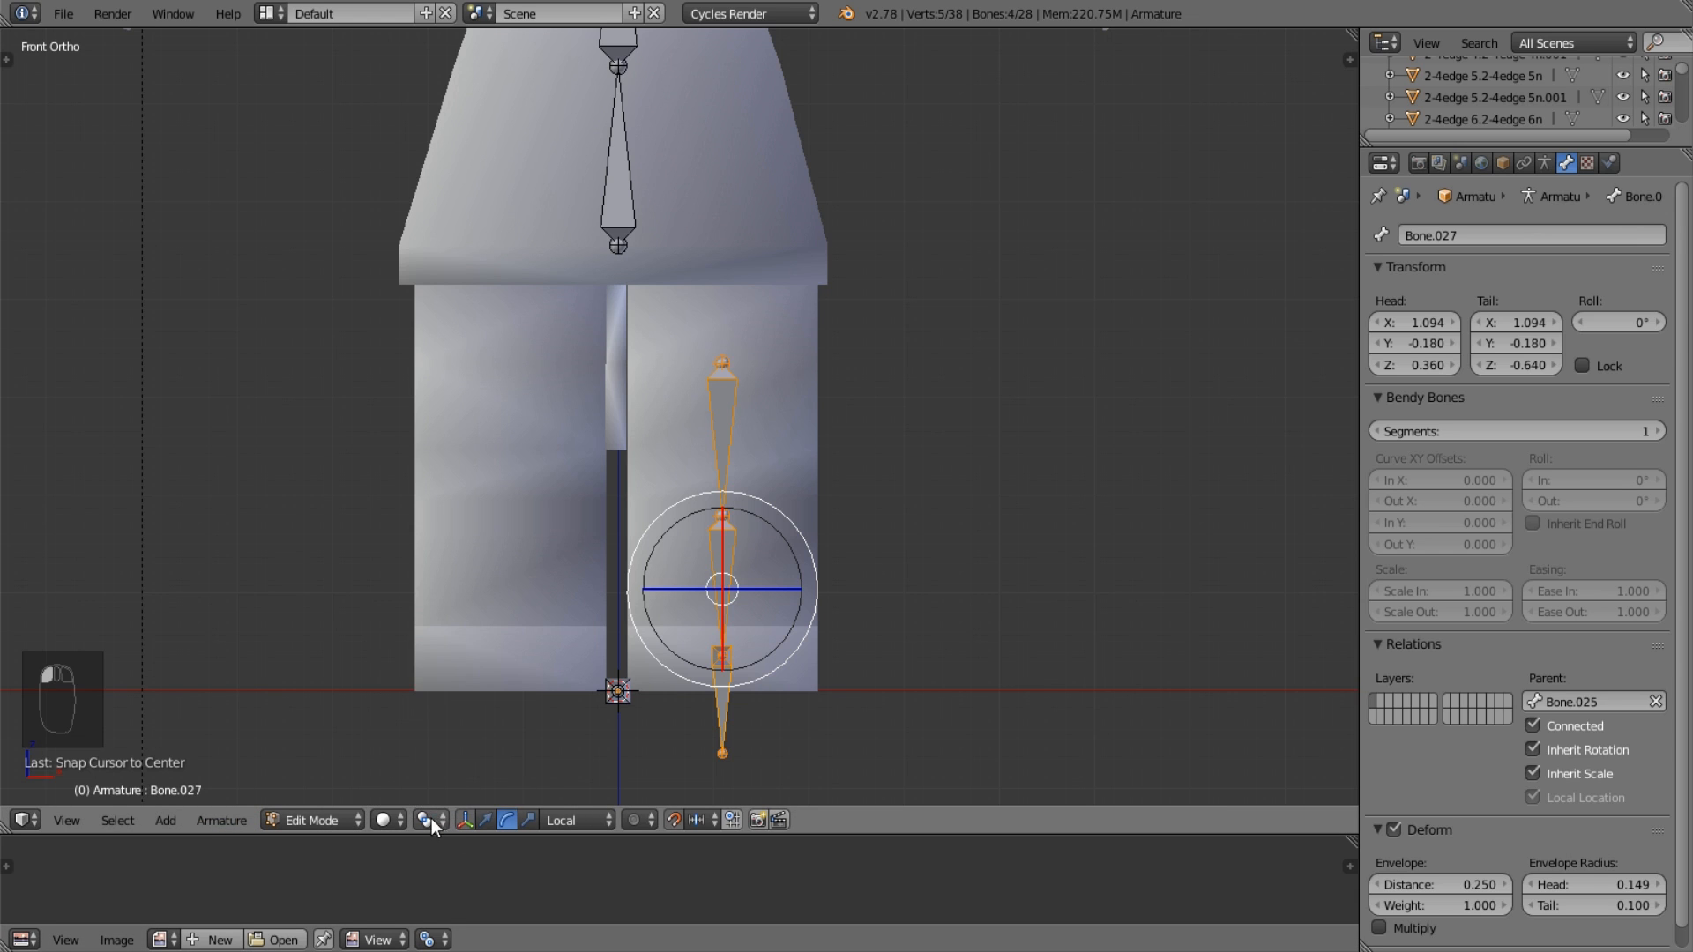
click(431, 818)
click(459, 776)
Mirror the duplicated leg bones across the X axis onto the other leg and leave Edit Mode.
key(ctrl+m)
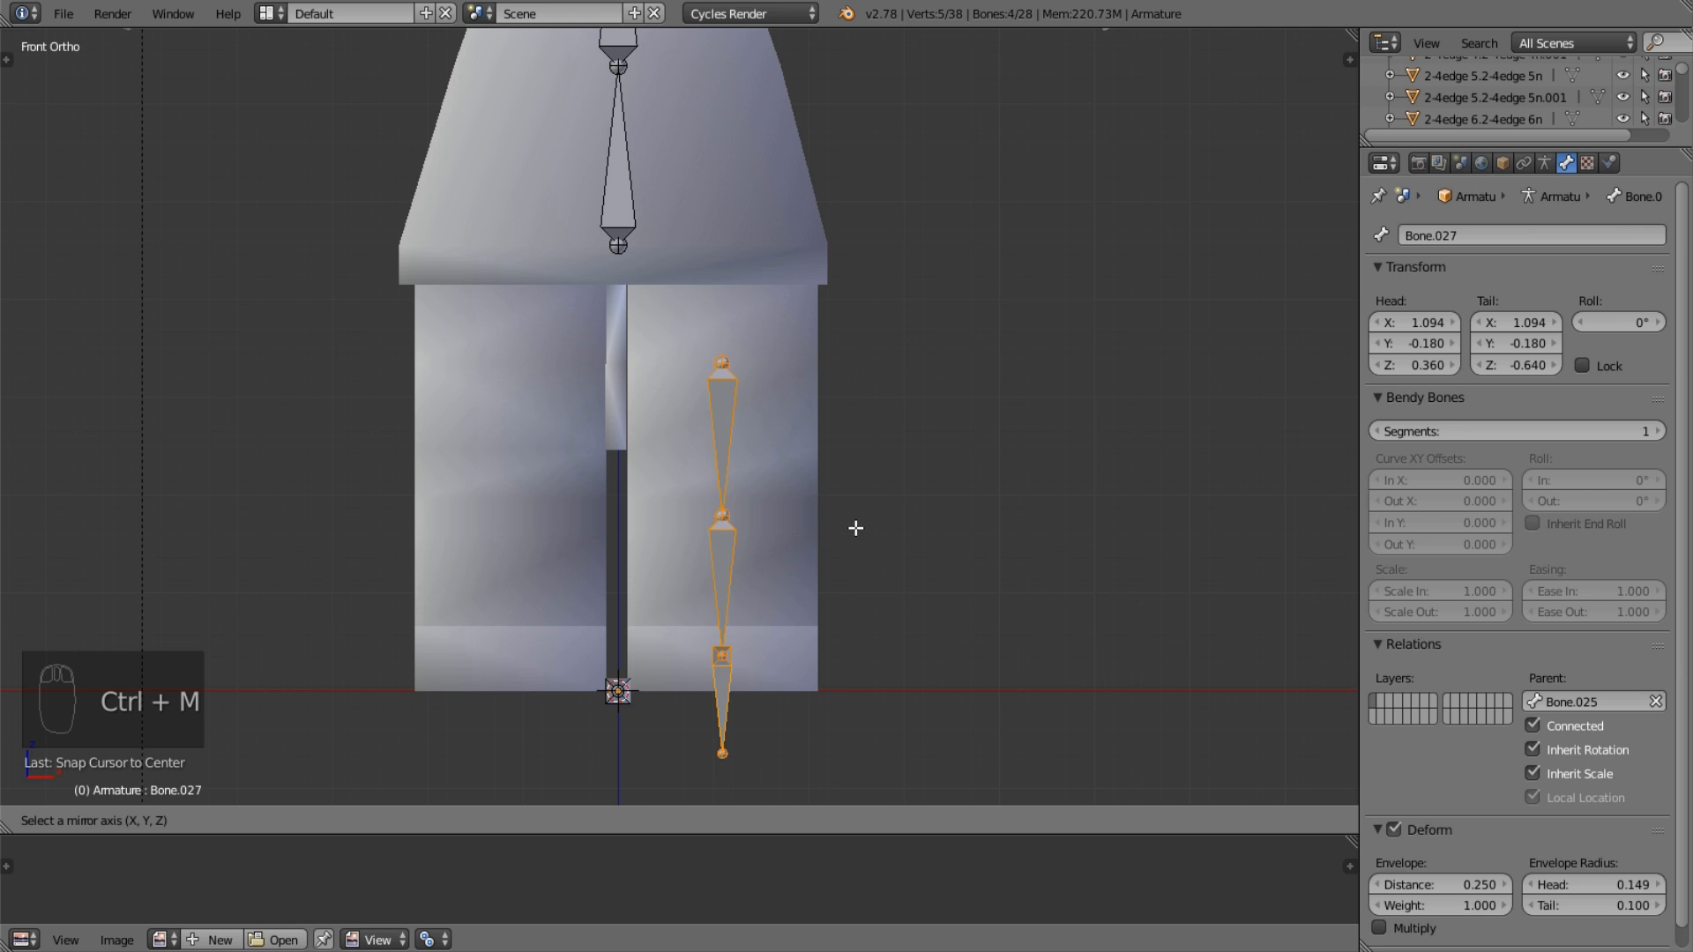
key(x)
click(855, 528)
scroll(808, 503, down, 3)
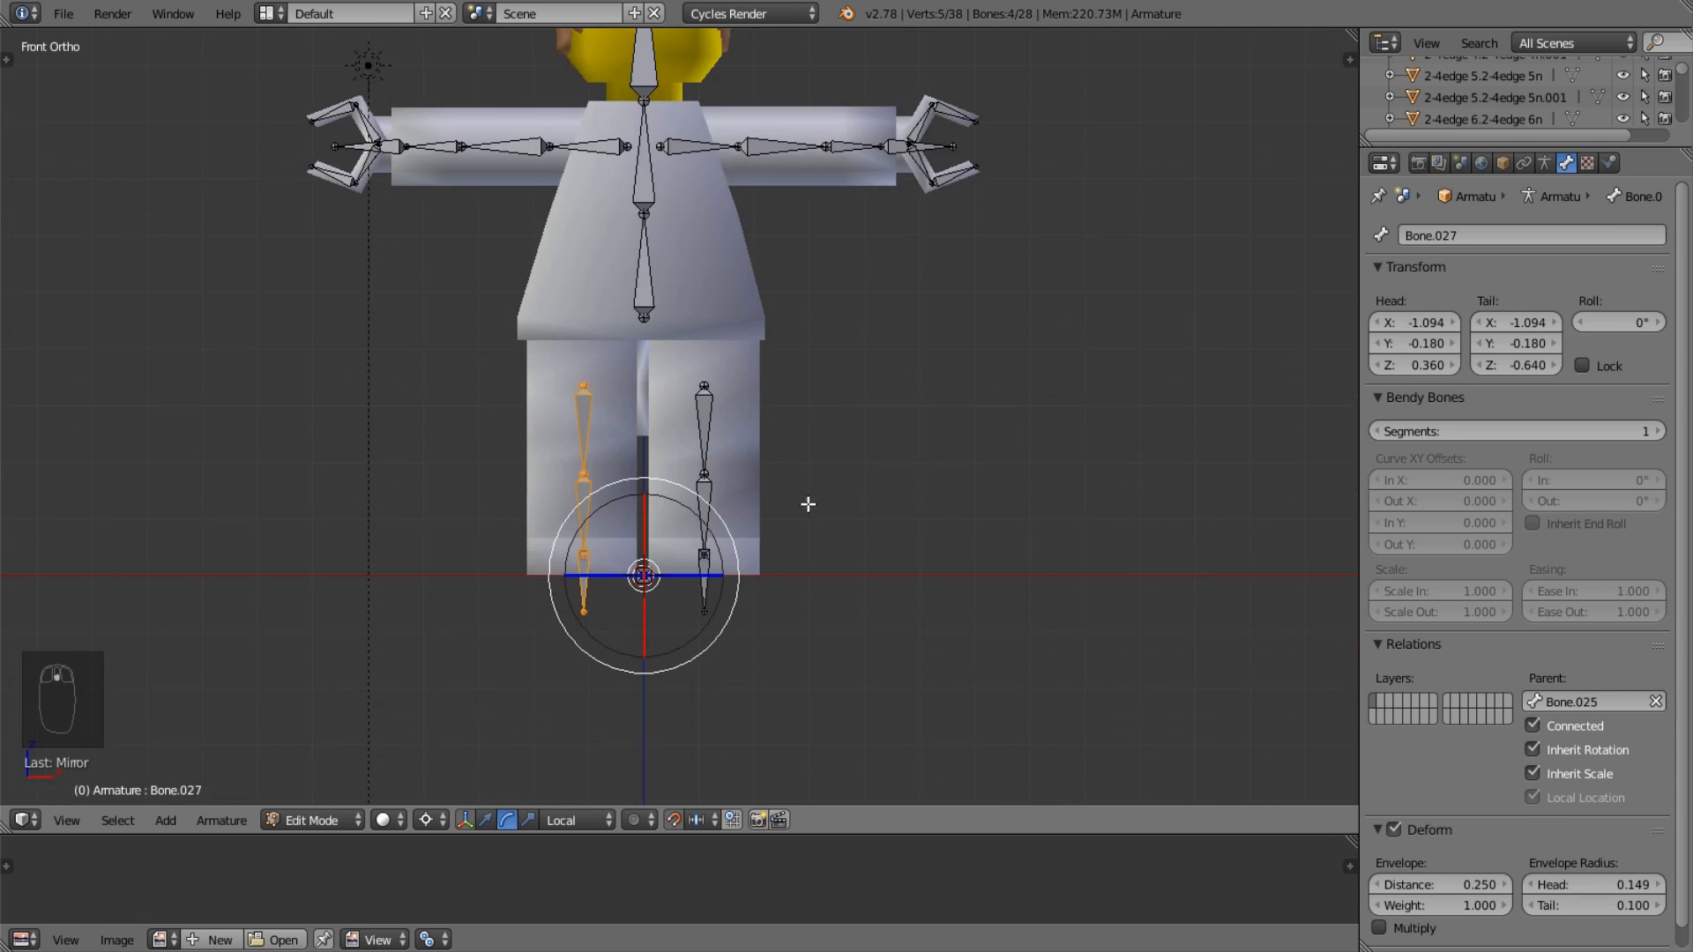
middle_drag(808, 503, 675, 548)
key(KP_5)
key(Tab)
scroll(726, 464, up, 3)
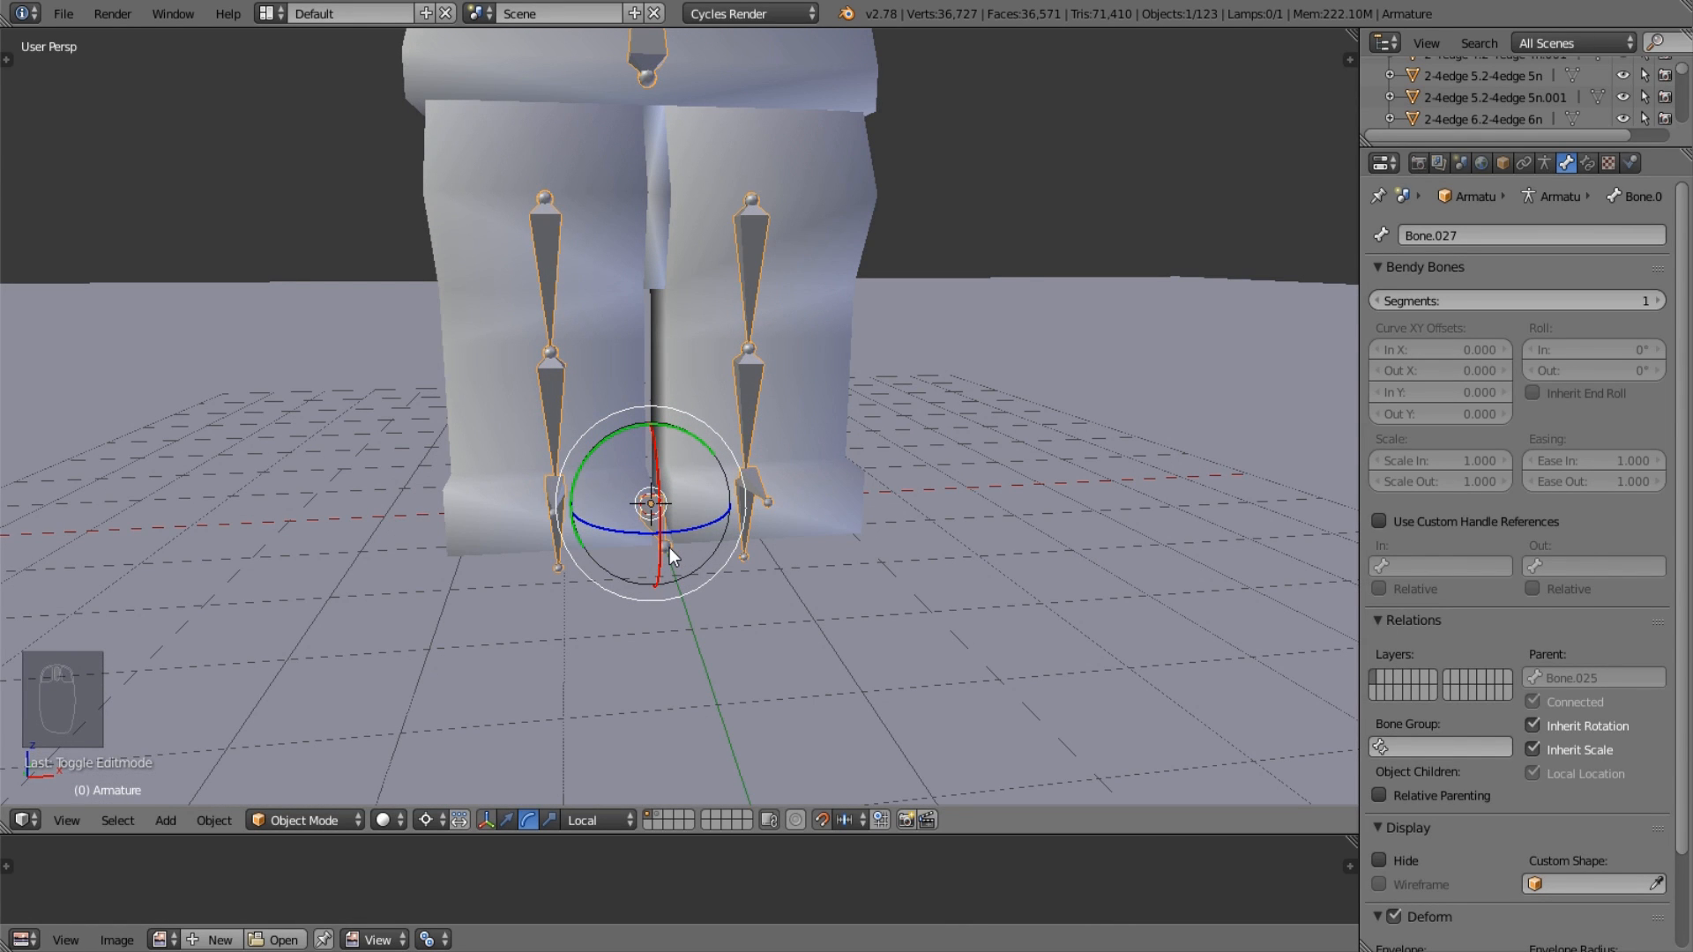
Enter Edit Mode on the armature and examine its spine, head and arm bones one at a time, then clear the selection.
key(Tab)
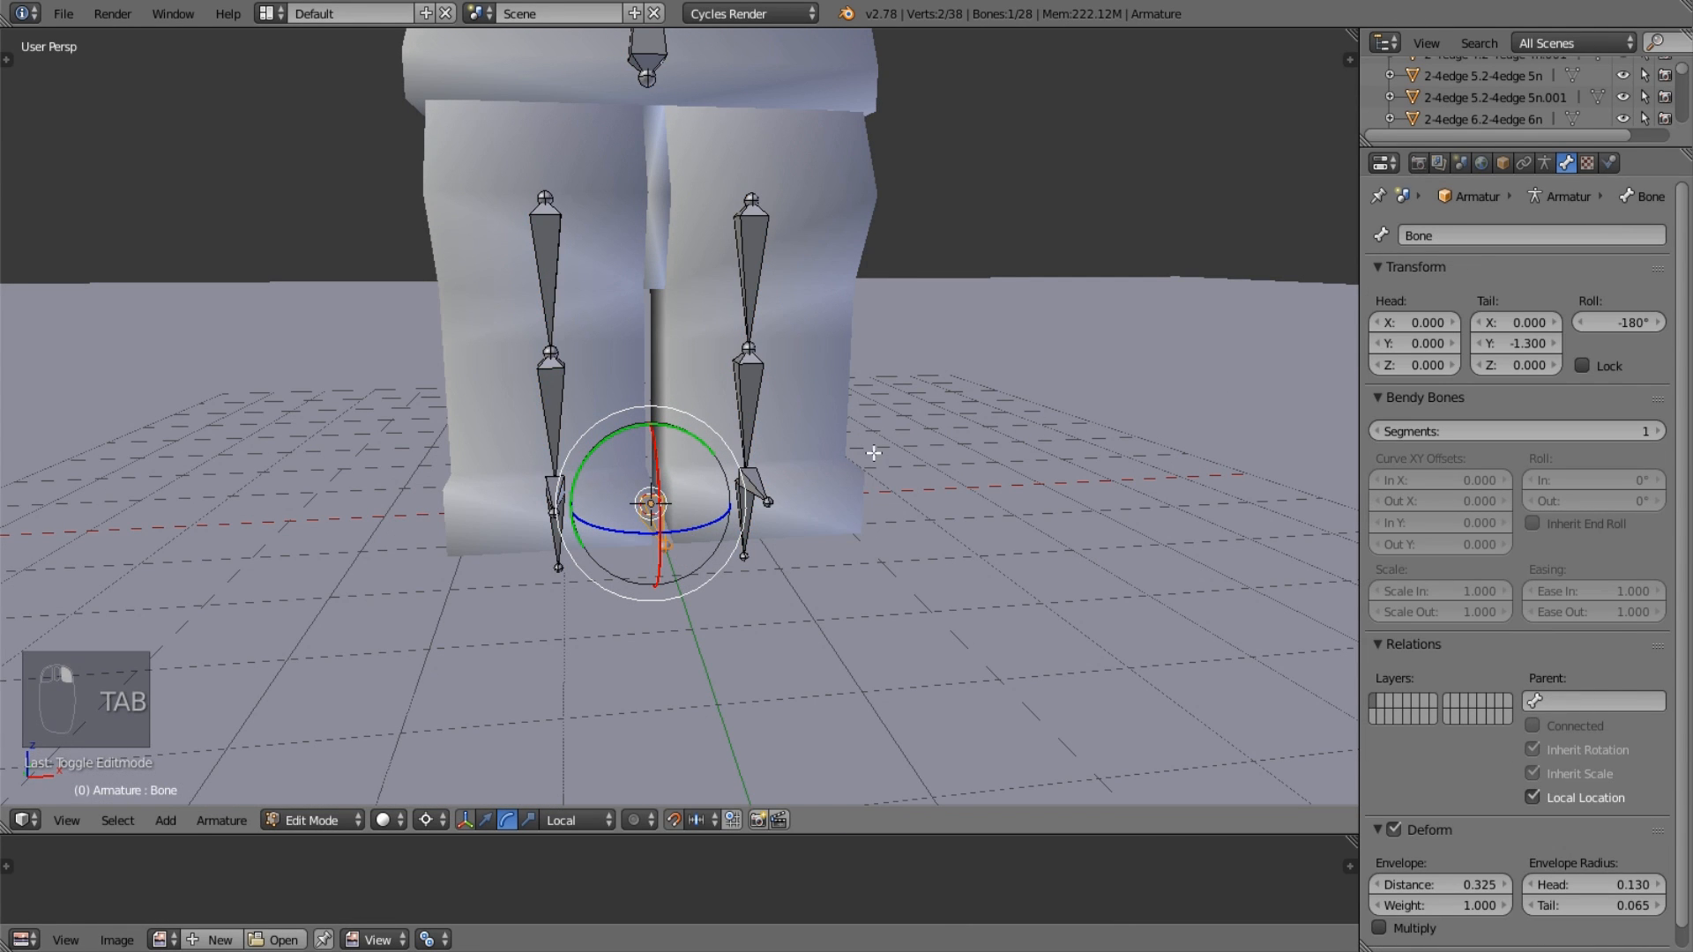
scroll(599, 182, down, 2)
right_click(679, 171)
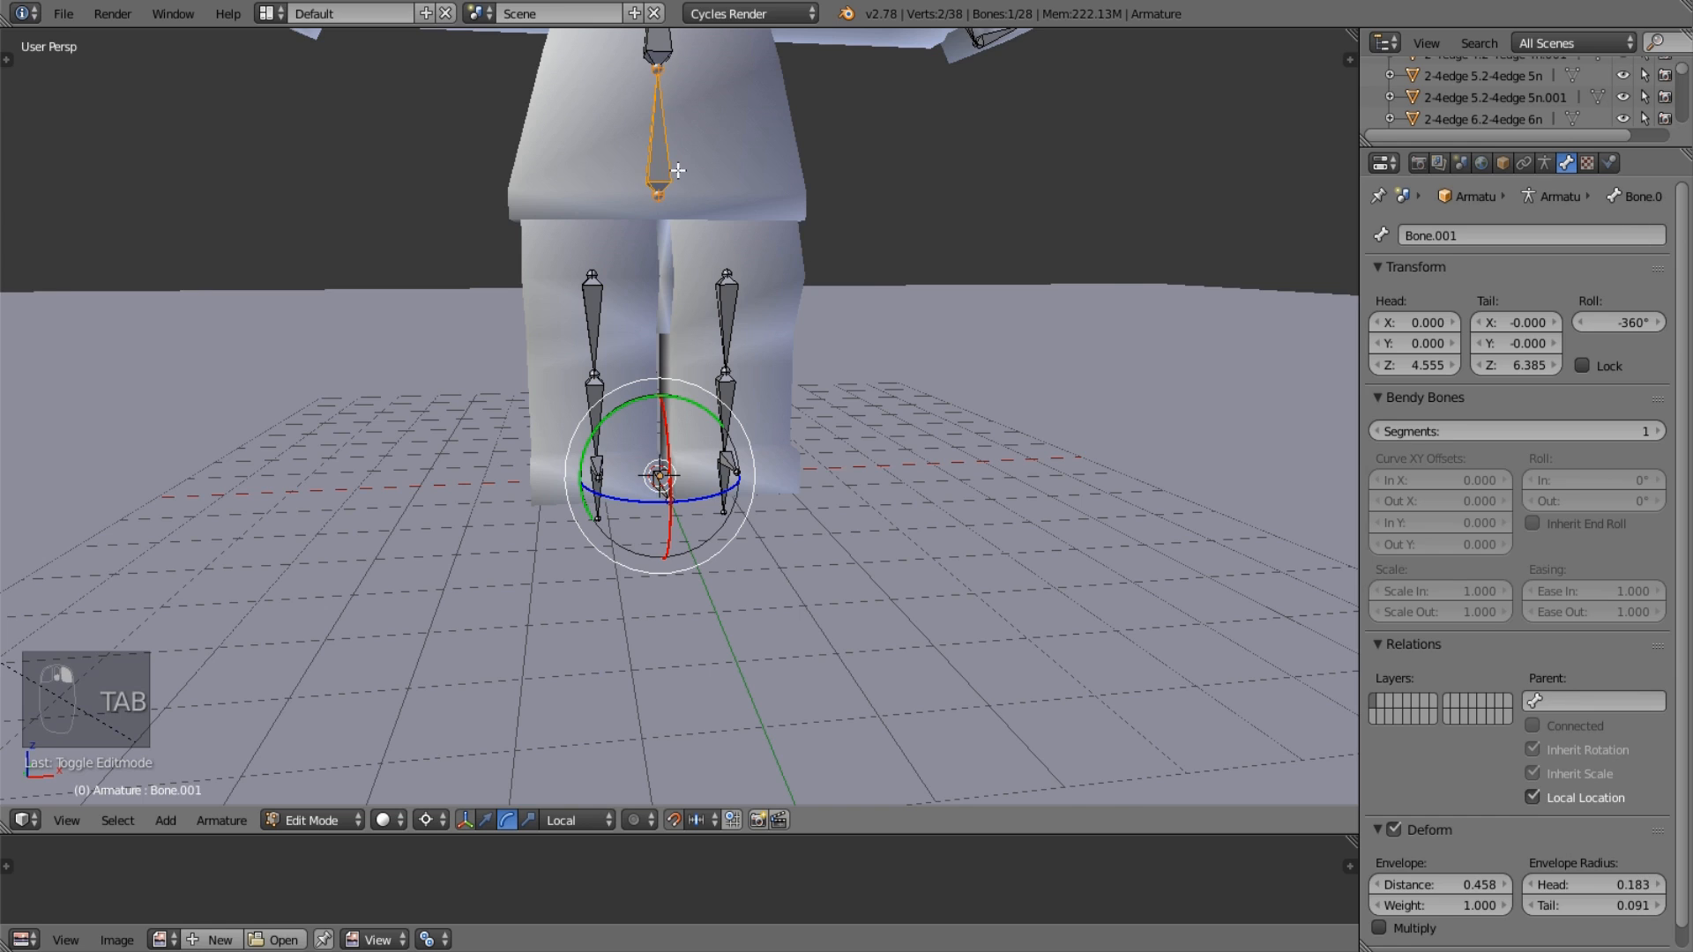
shift+middle_drag(677, 170, 671, 434)
right_click(643, 408)
right_click(657, 268)
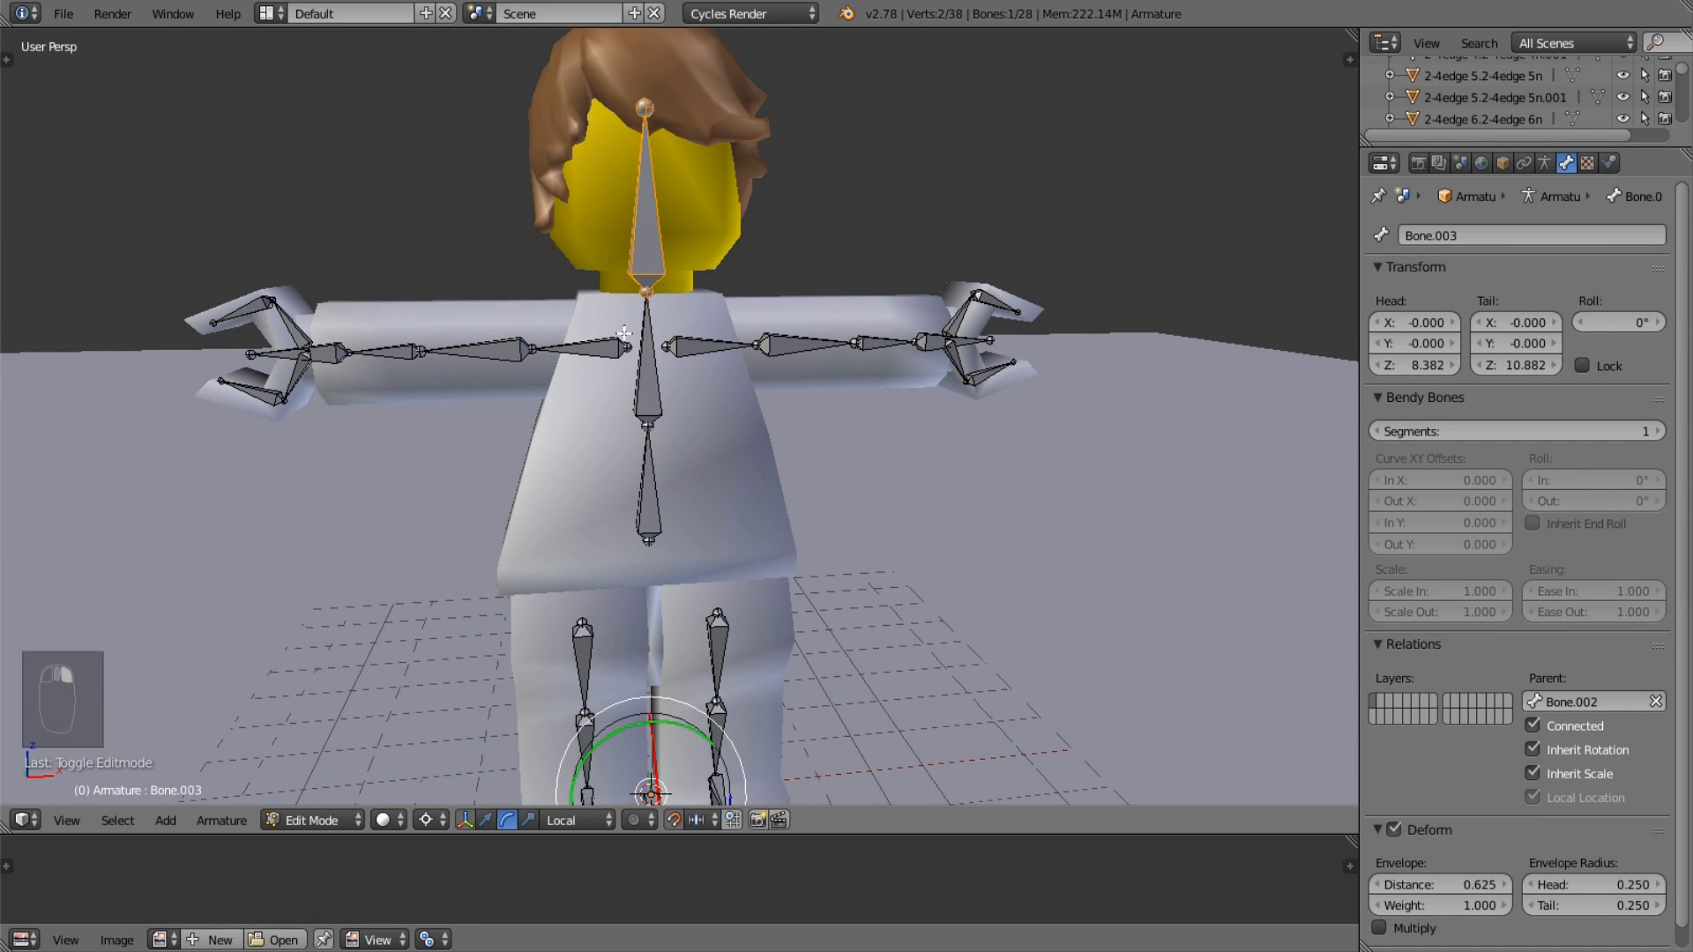
right_click(606, 364)
right_click(493, 357)
right_click(399, 360)
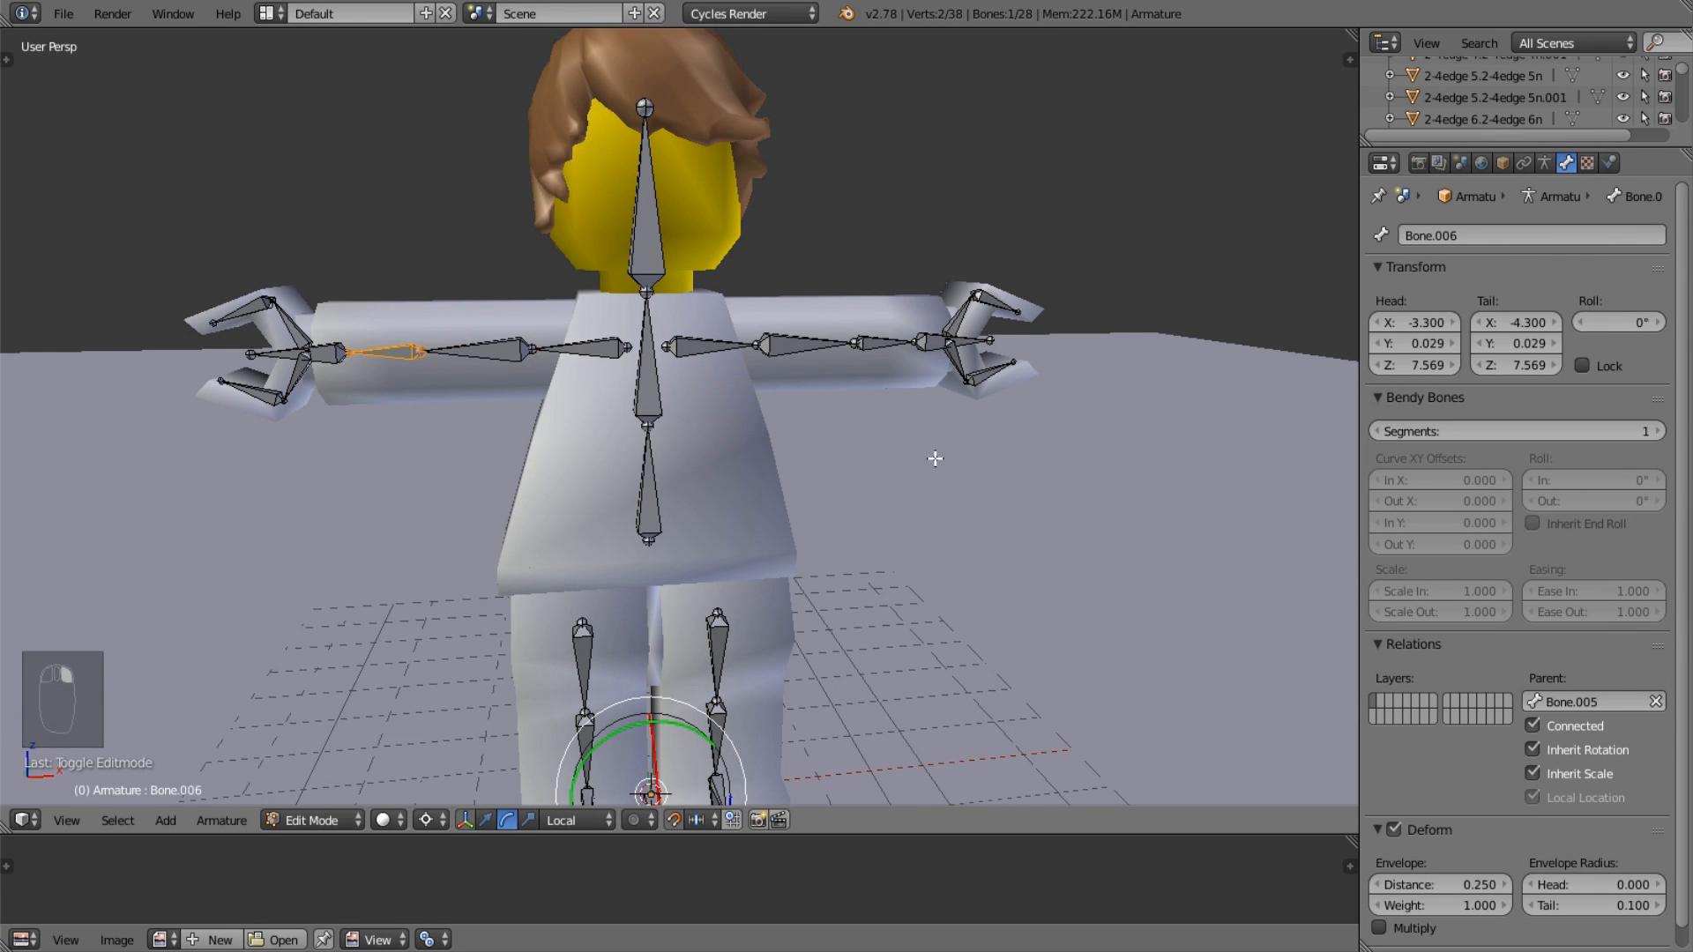
scroll(869, 561, down, 4)
shift+middle_drag(824, 567, 833, 472)
scroll(834, 374, up, 4)
key(a)
Rename the bone lying at the scene origin between the feet as root.
right_click(671, 644)
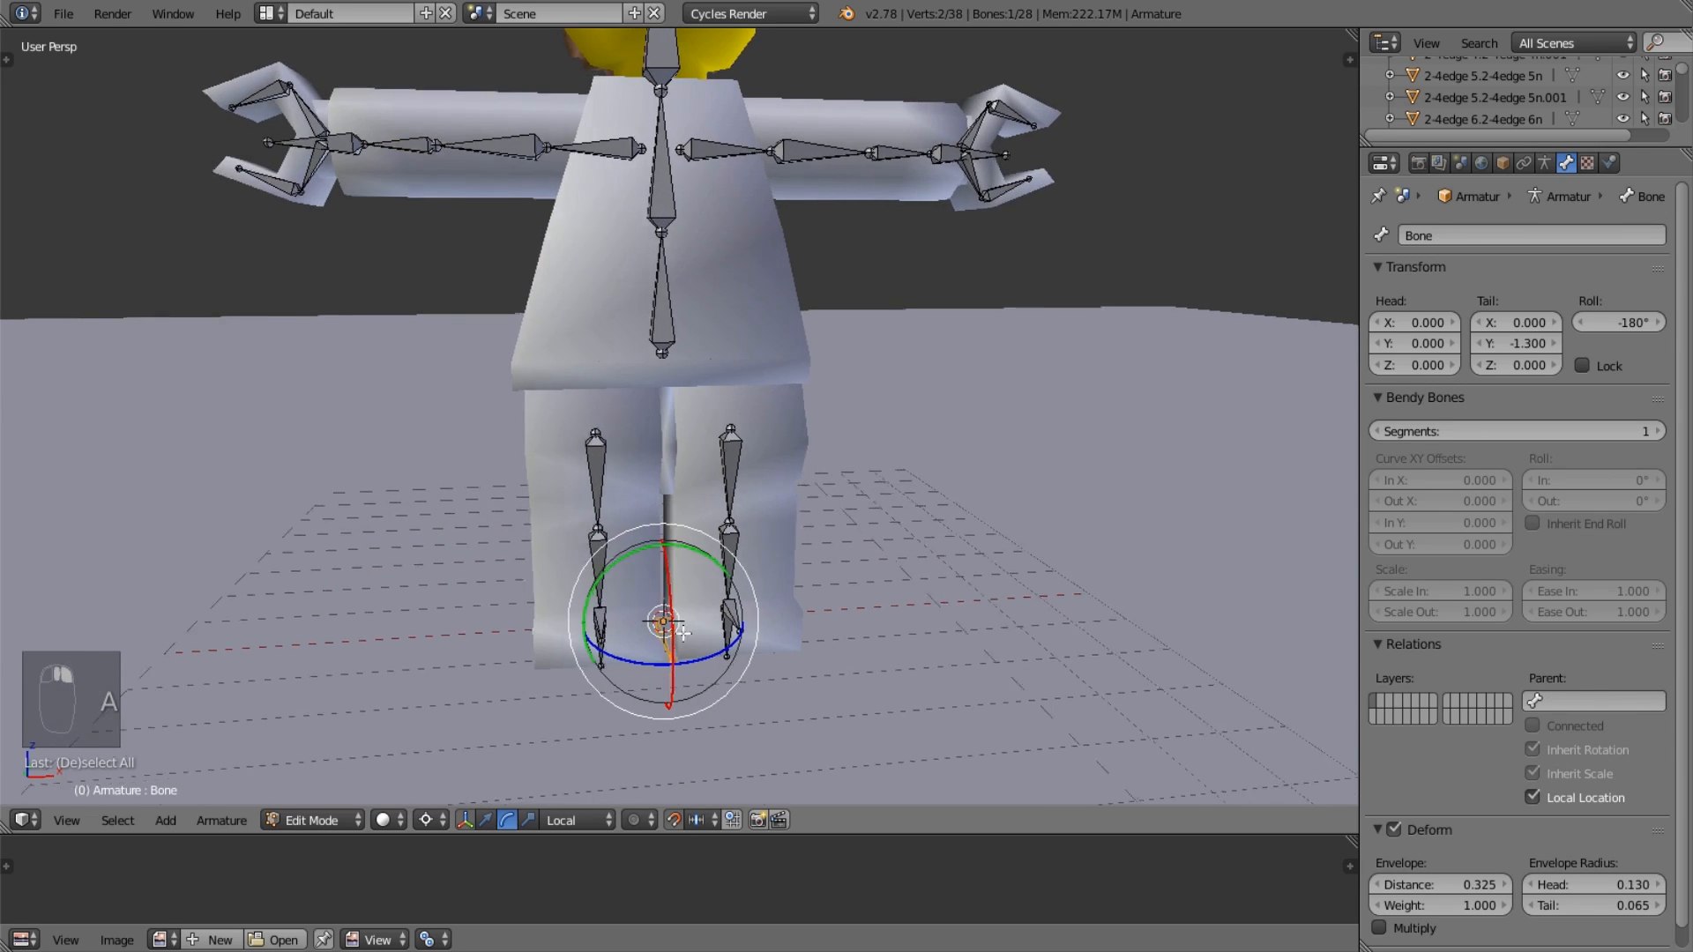
middle_drag(675, 636, 599, 648)
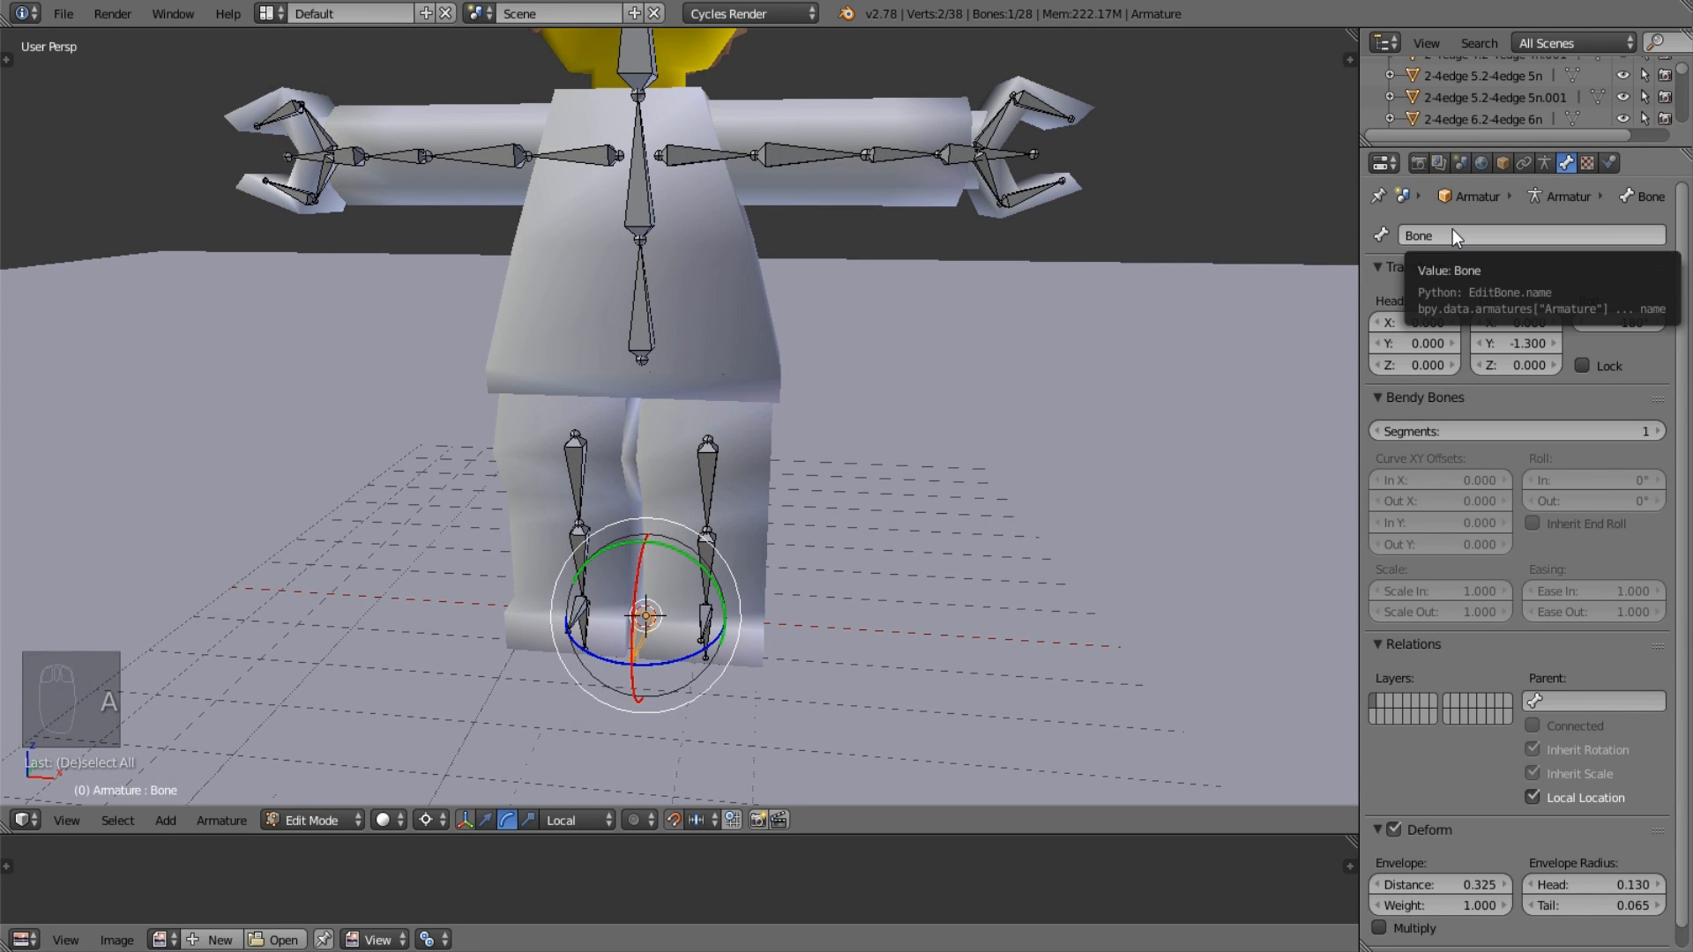
click(1459, 232)
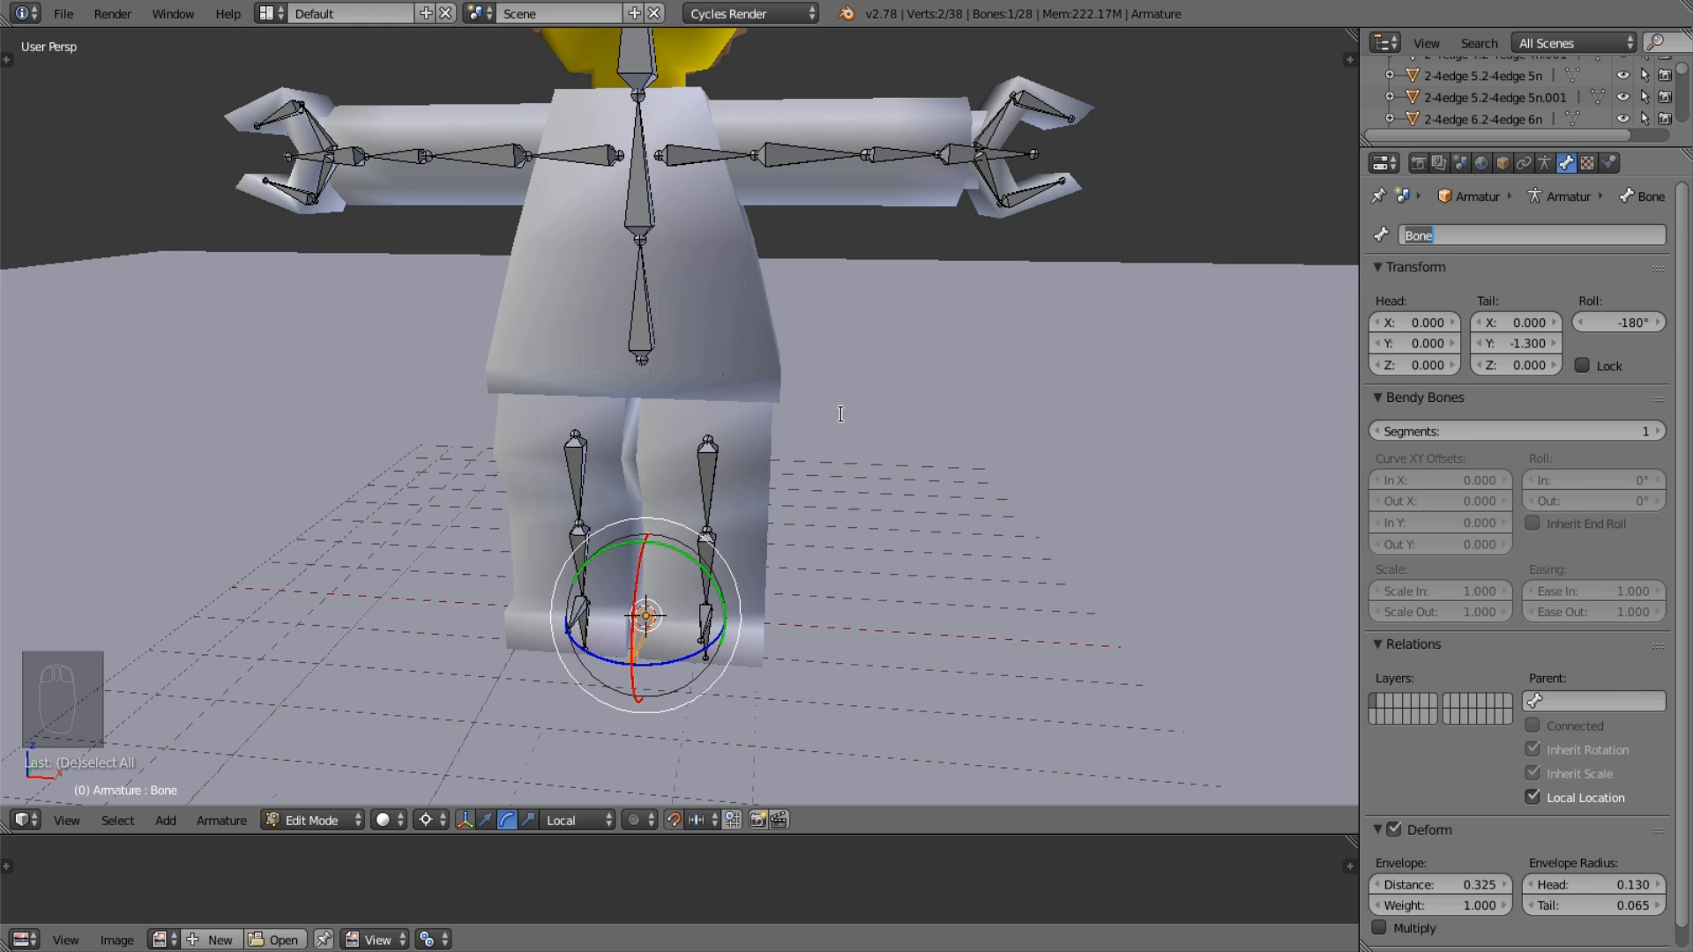
text(root)
key(Return)
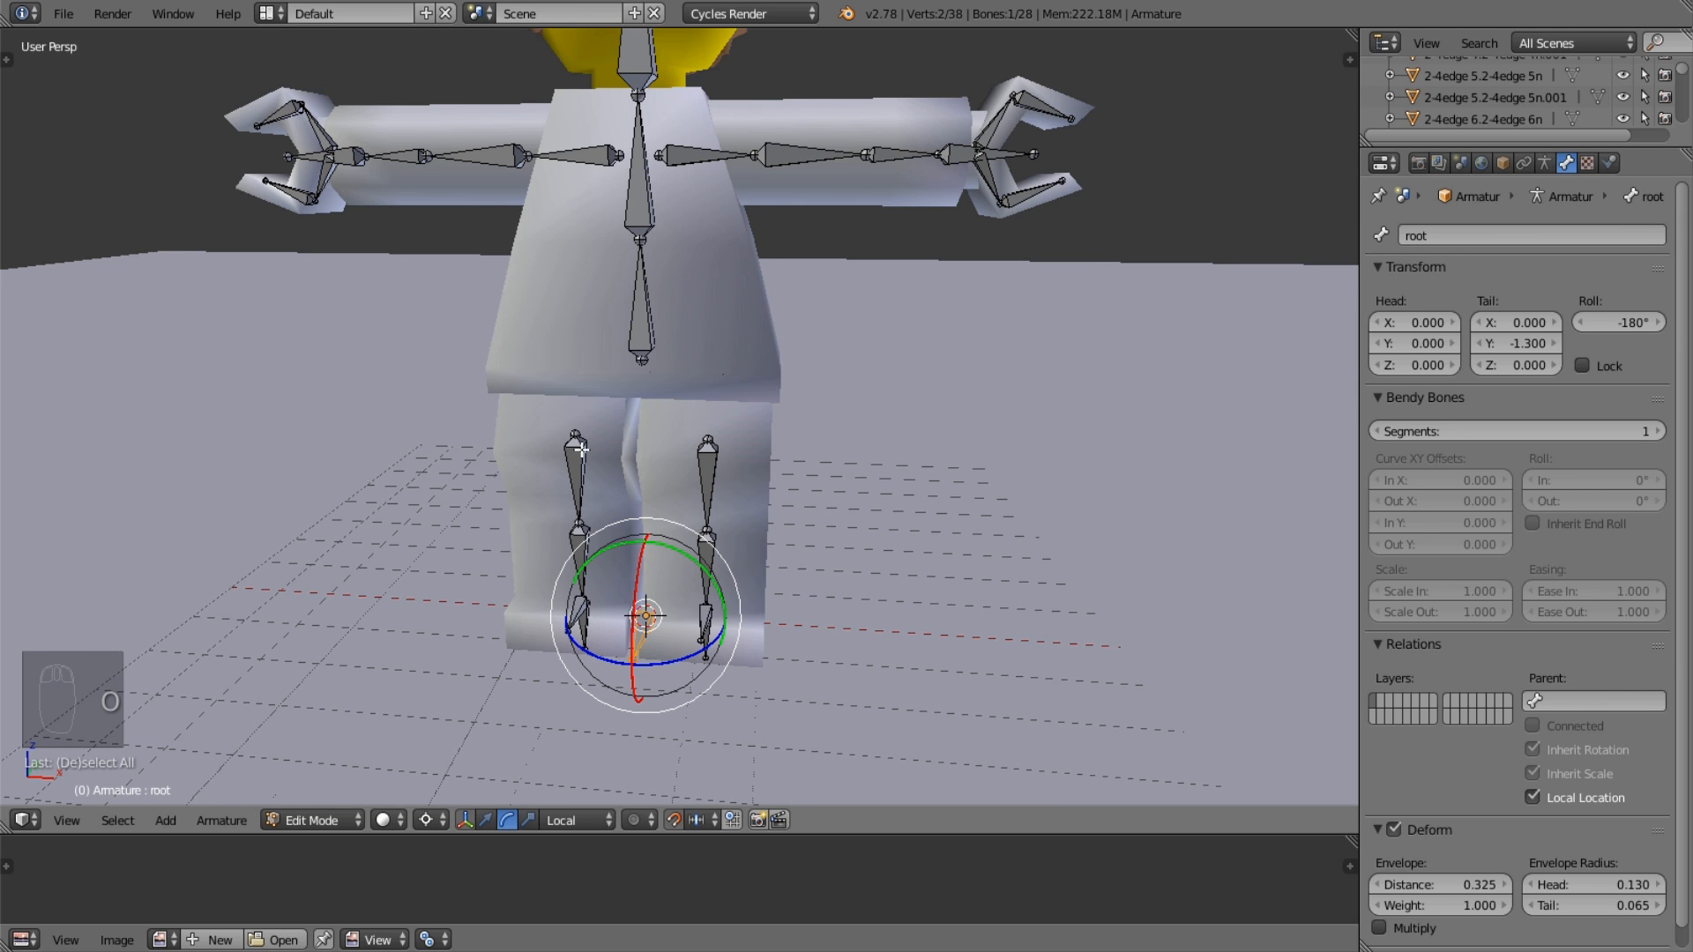
Rename the lowest spine bone, just above the legs, as body.
middle_drag(579, 448, 653, 315)
right_click(652, 315)
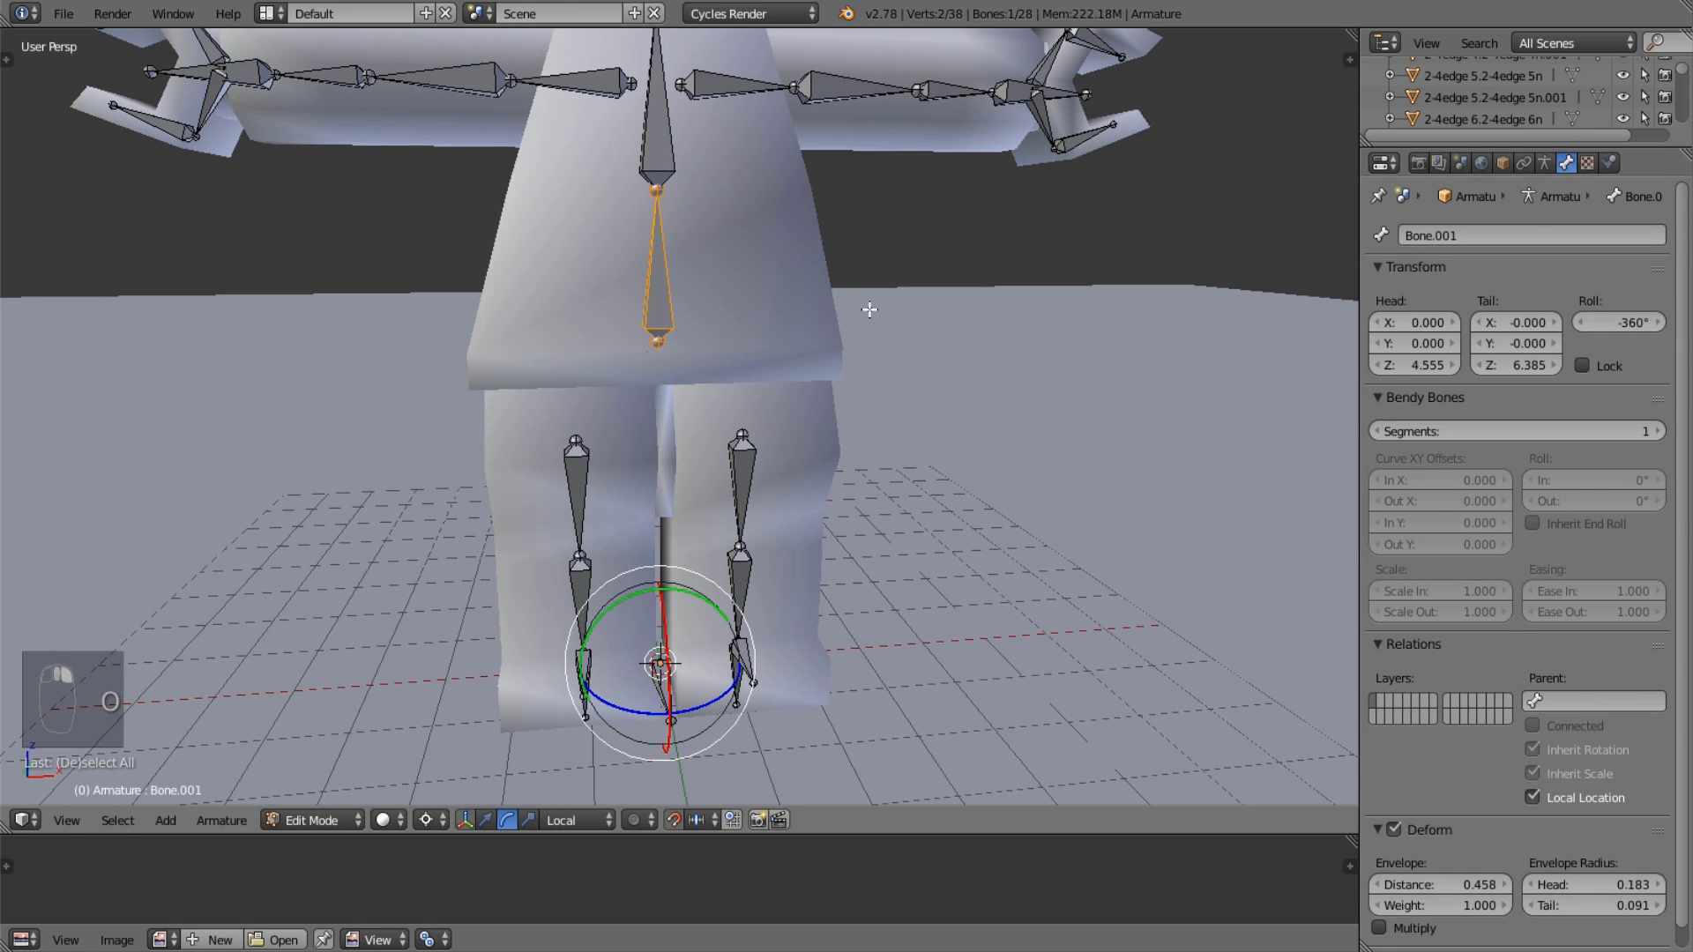
click(1530, 234)
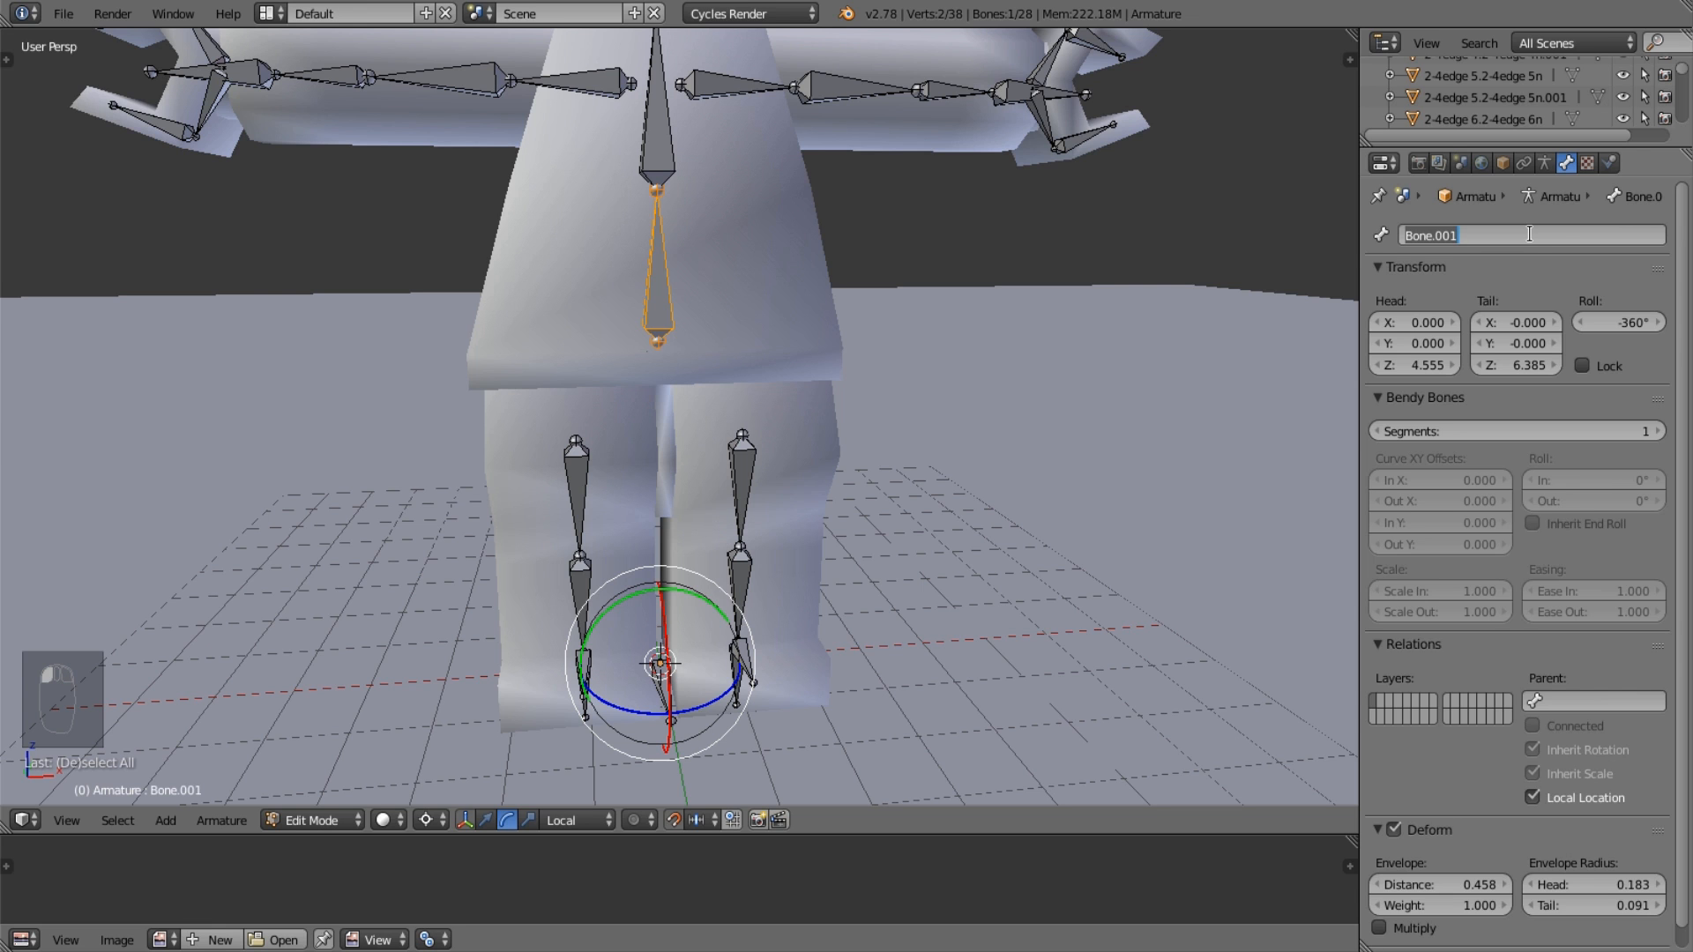
text(body)
key(Return)
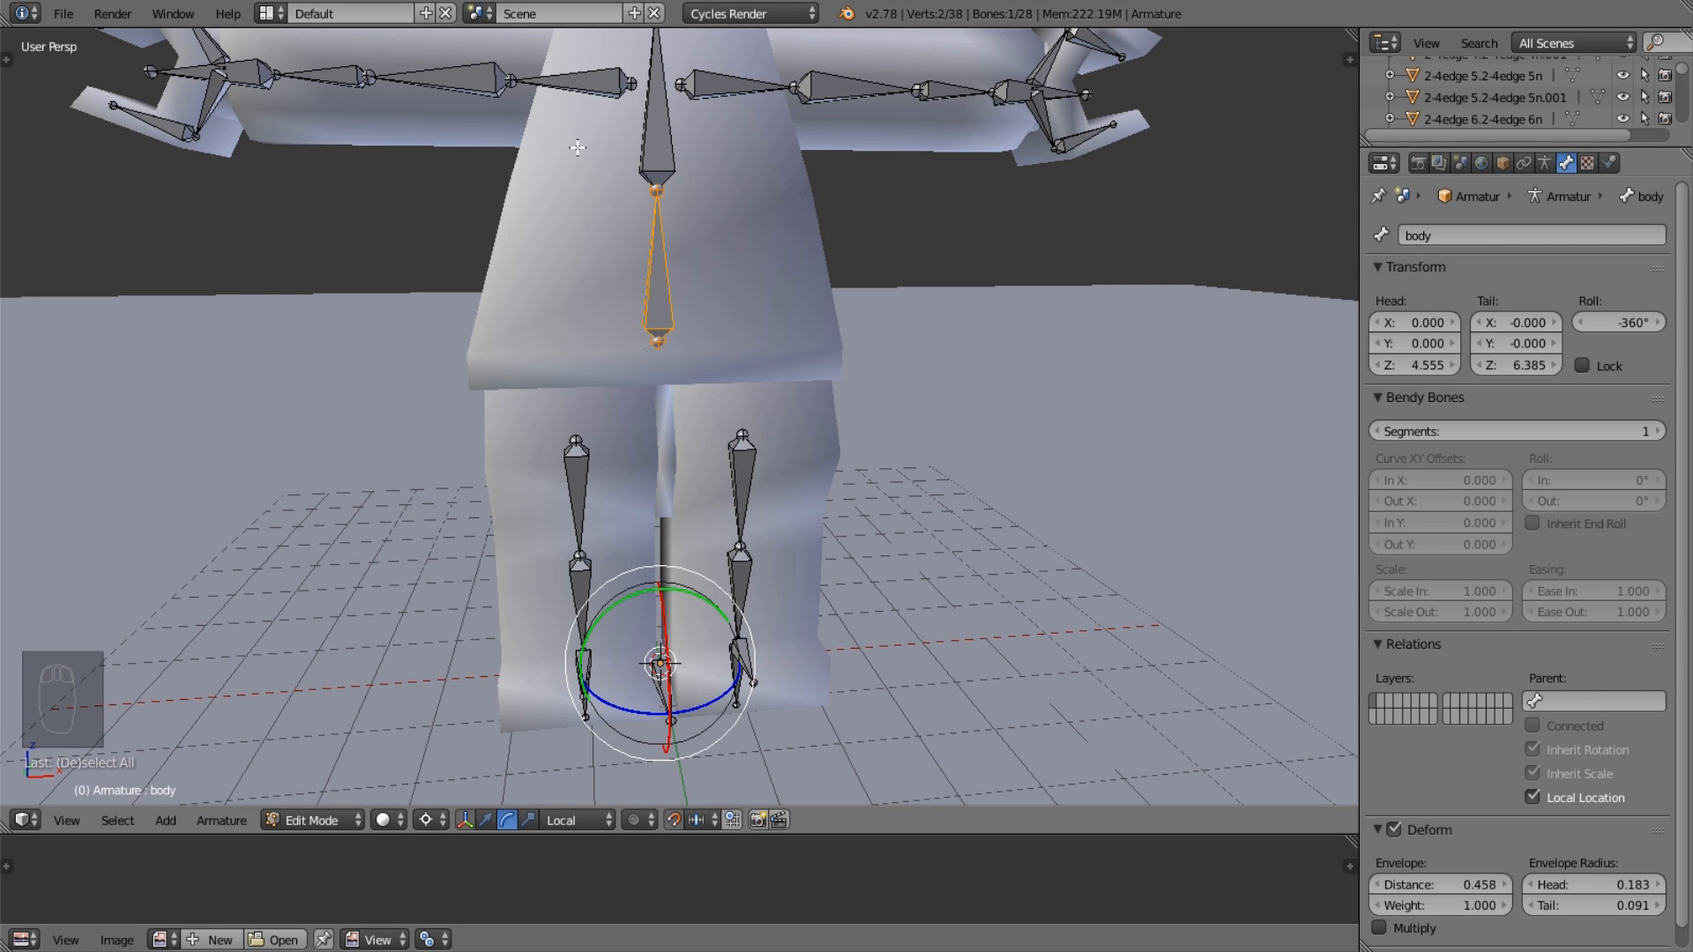
Rename the upper spine bone between the body bone and the head as torso.
right_click(657, 127)
key(KP_Decimal)
click(1500, 230)
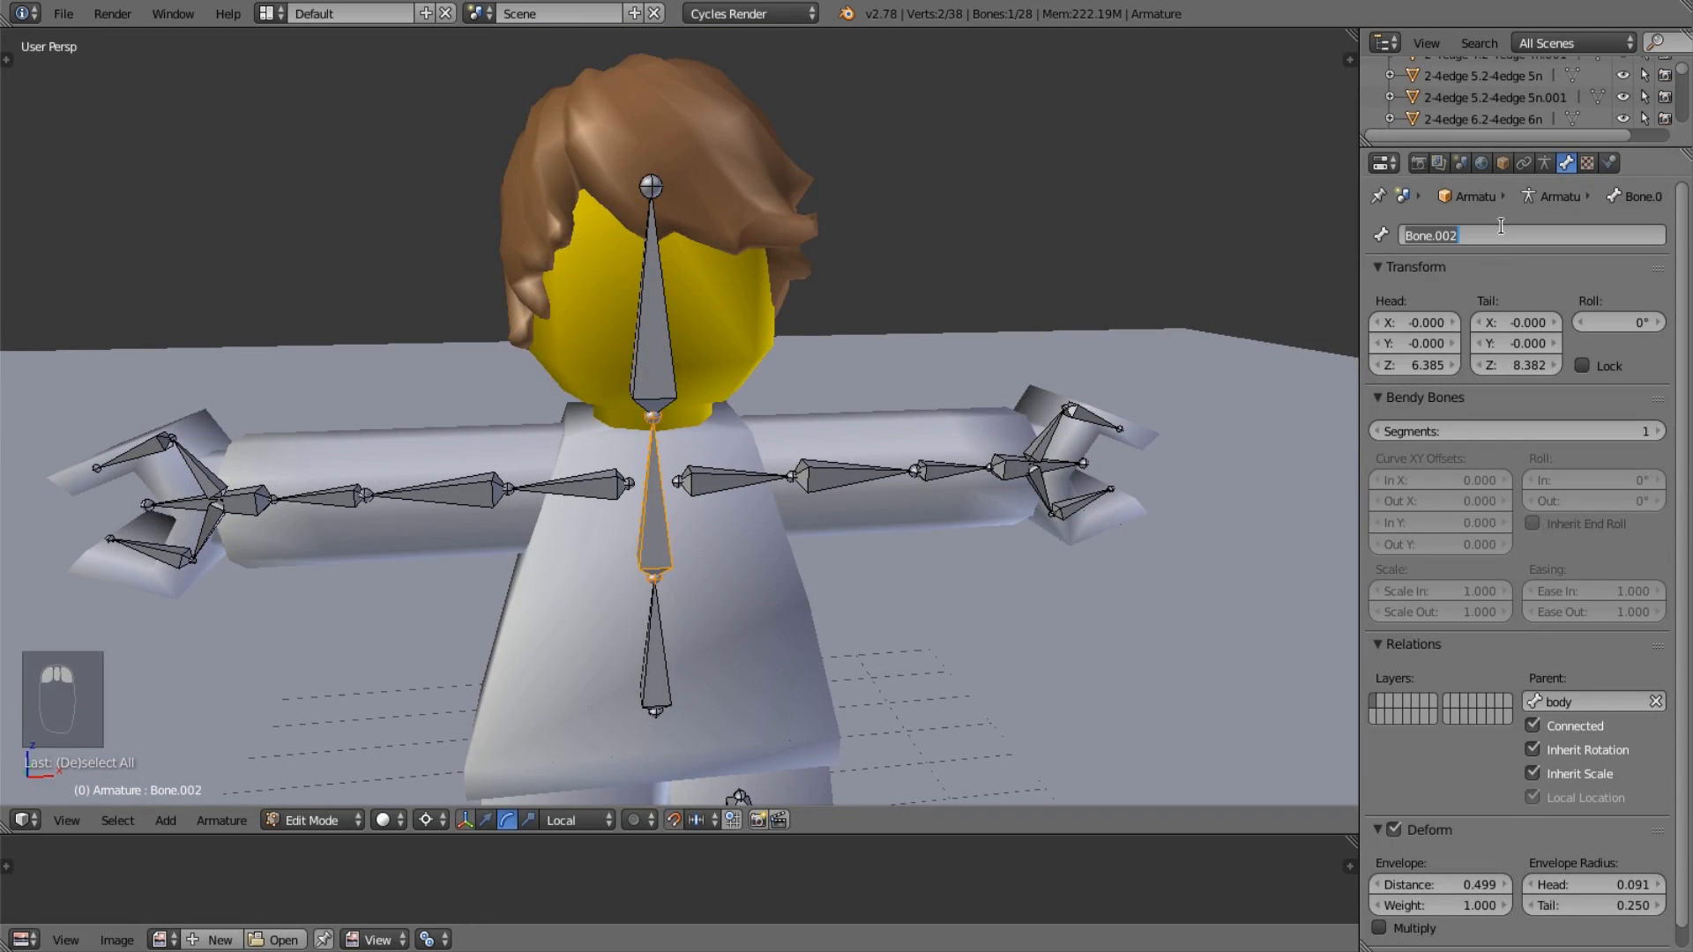
text(torso)
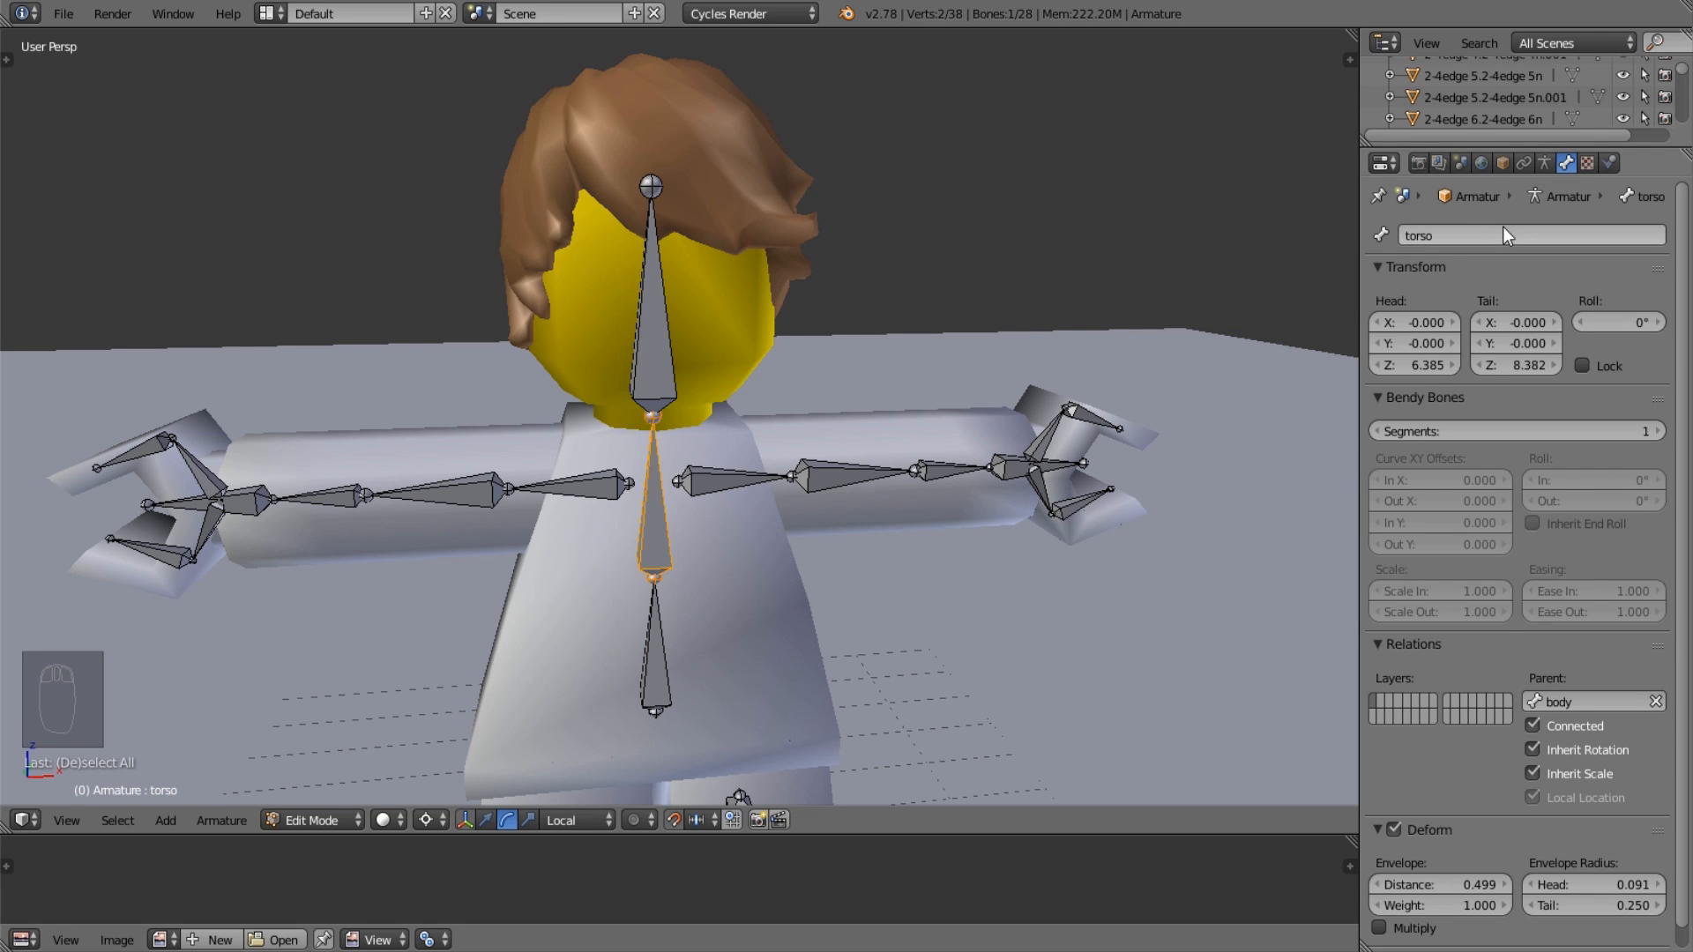
key(Return)
Rename the bone running up through the head as head.
right_click(662, 362)
click(1484, 227)
text(head)
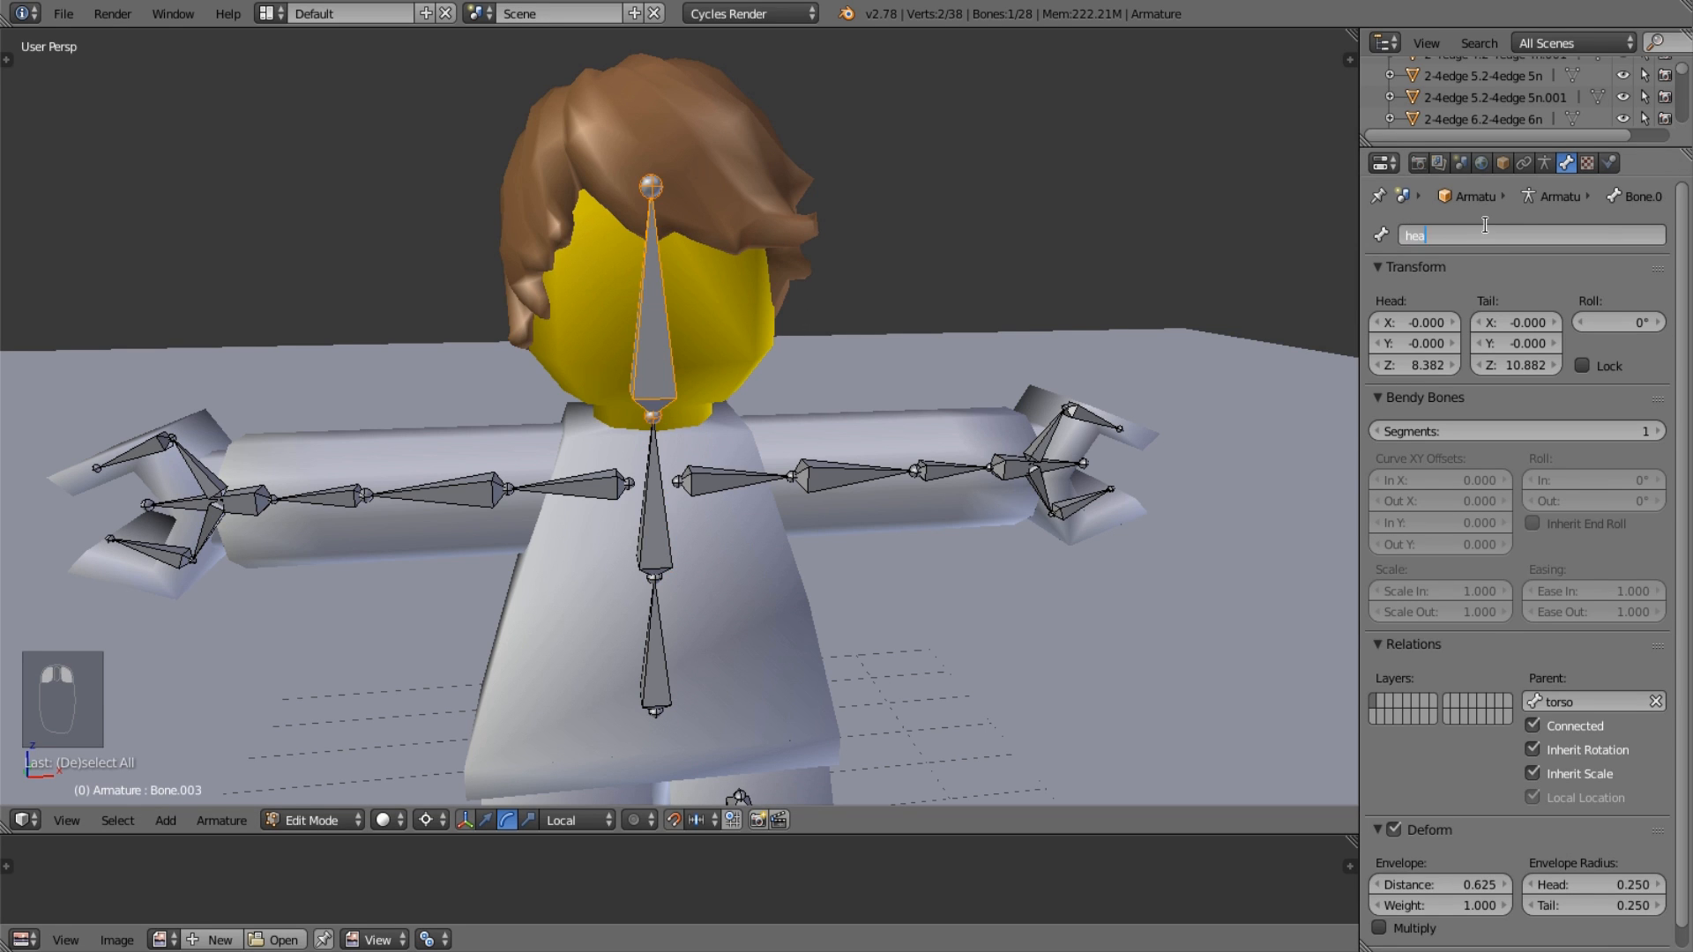
key(Return)
Rename the innermost arm bone on the negative X side as should_R.
key(KP_Decimal)
scroll(477, 445, up, 3)
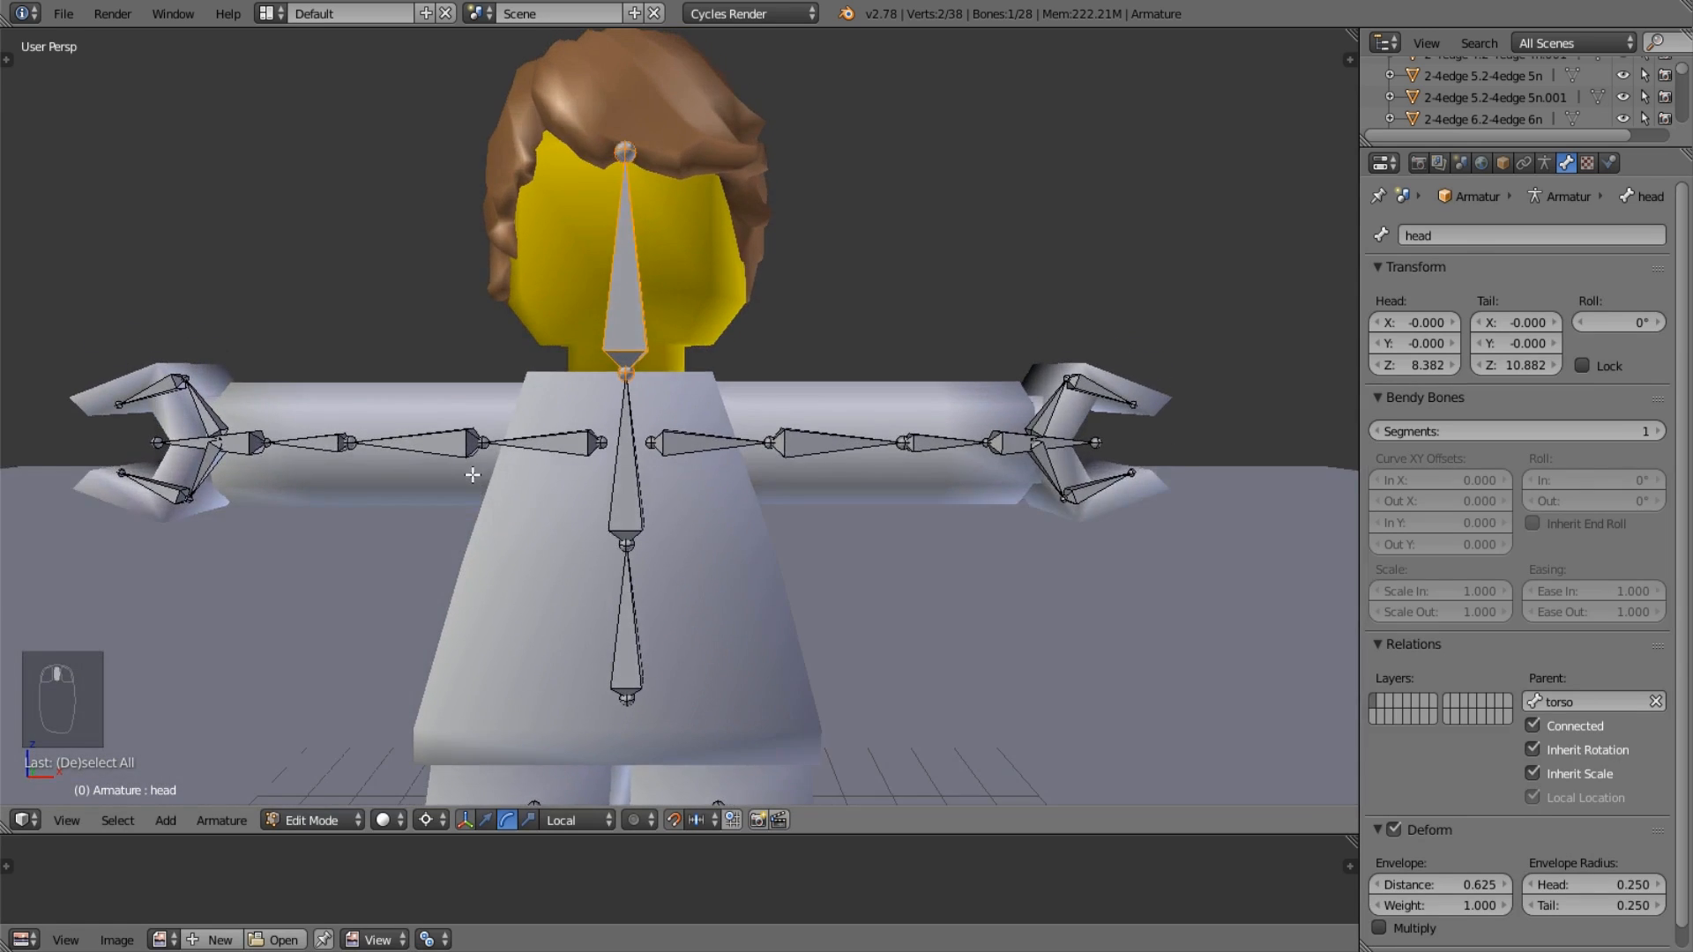
right_click(601, 416)
click(1526, 231)
text(s)
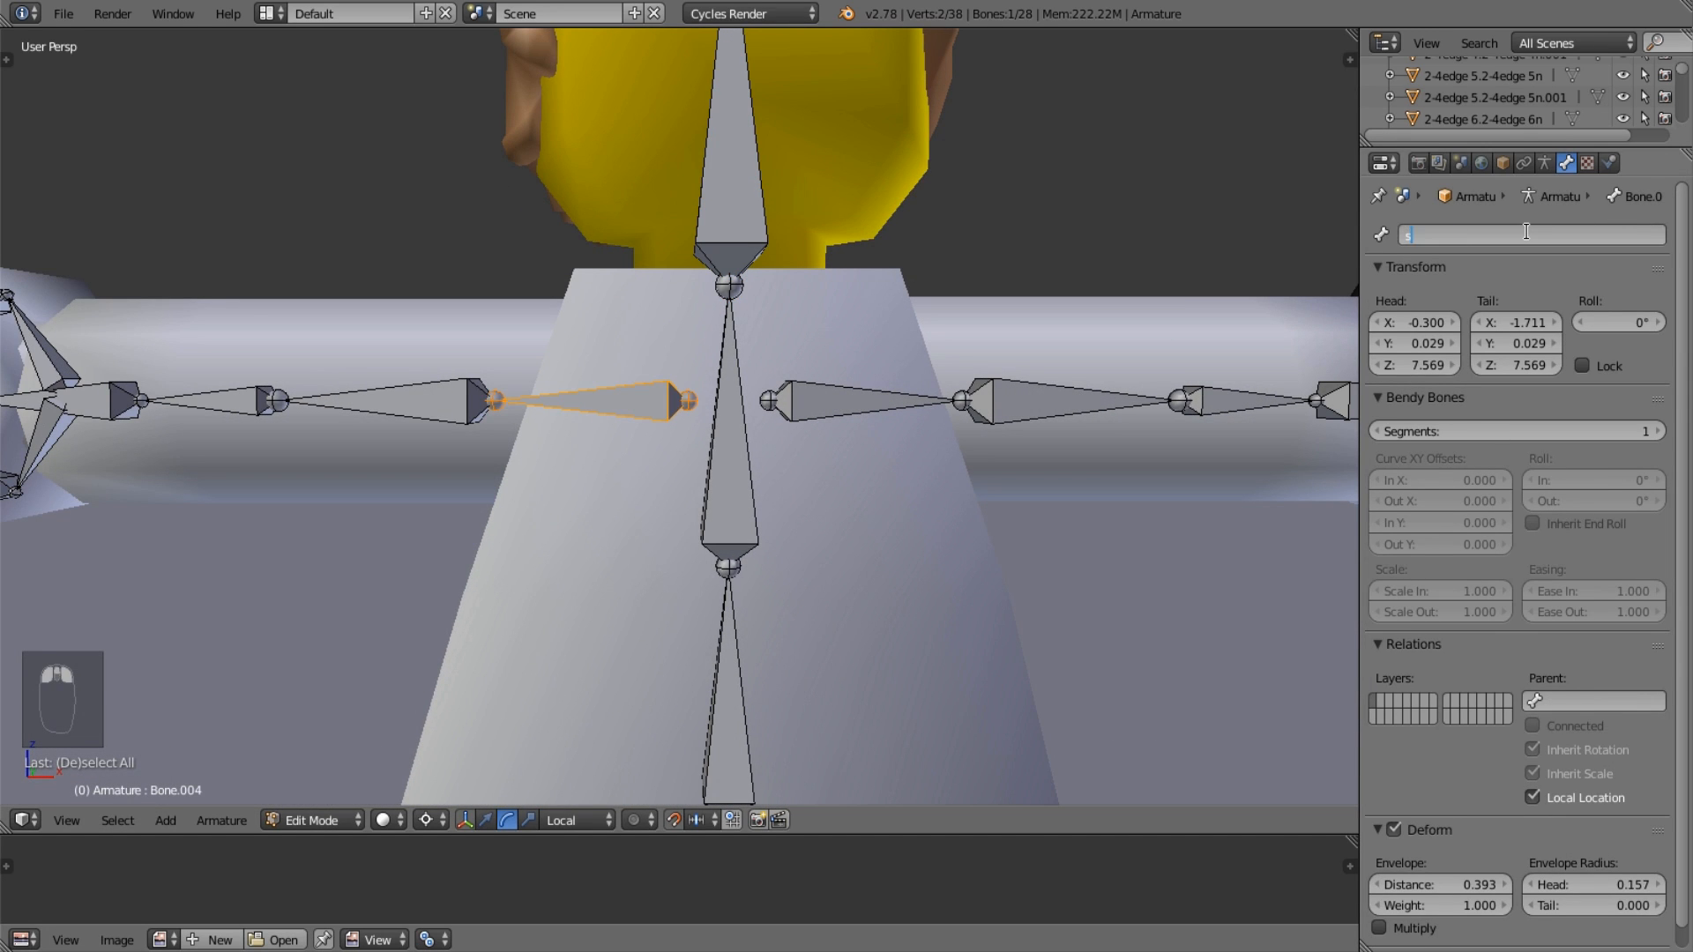
text(hpo)
key(BackSpace)
text(_R)
key(Return)
scroll(507, 388, down, 5)
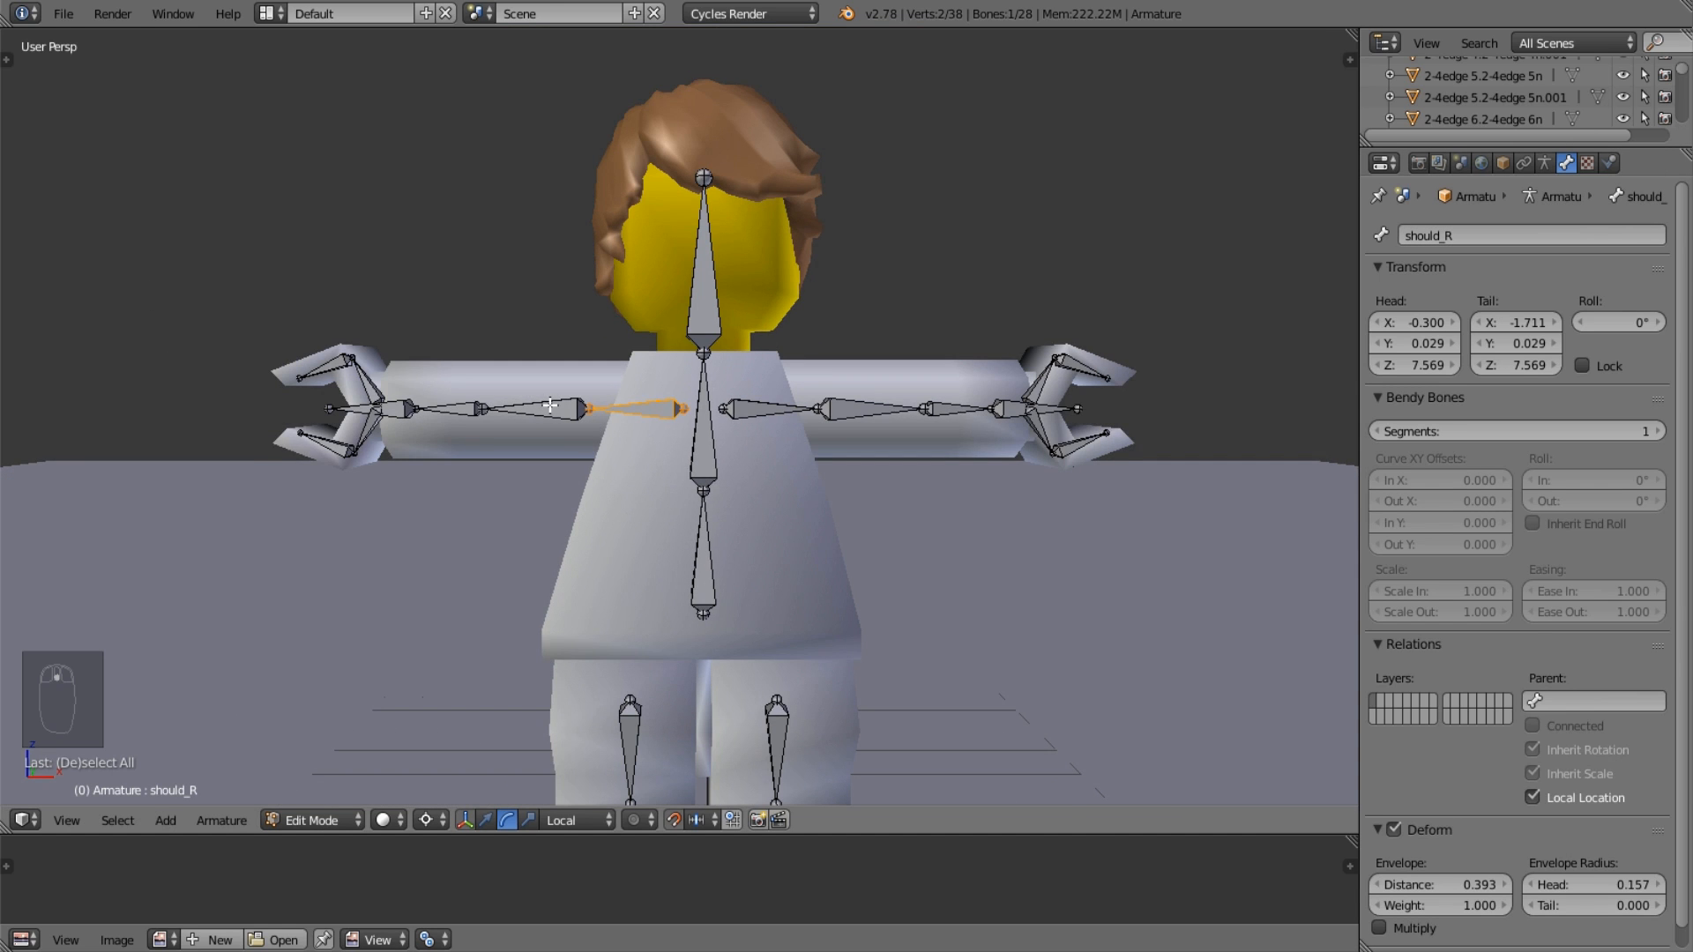
Correct the name of the innermost arm bone on the negative X side to shoulder_R.
scroll(550, 405, down, 3)
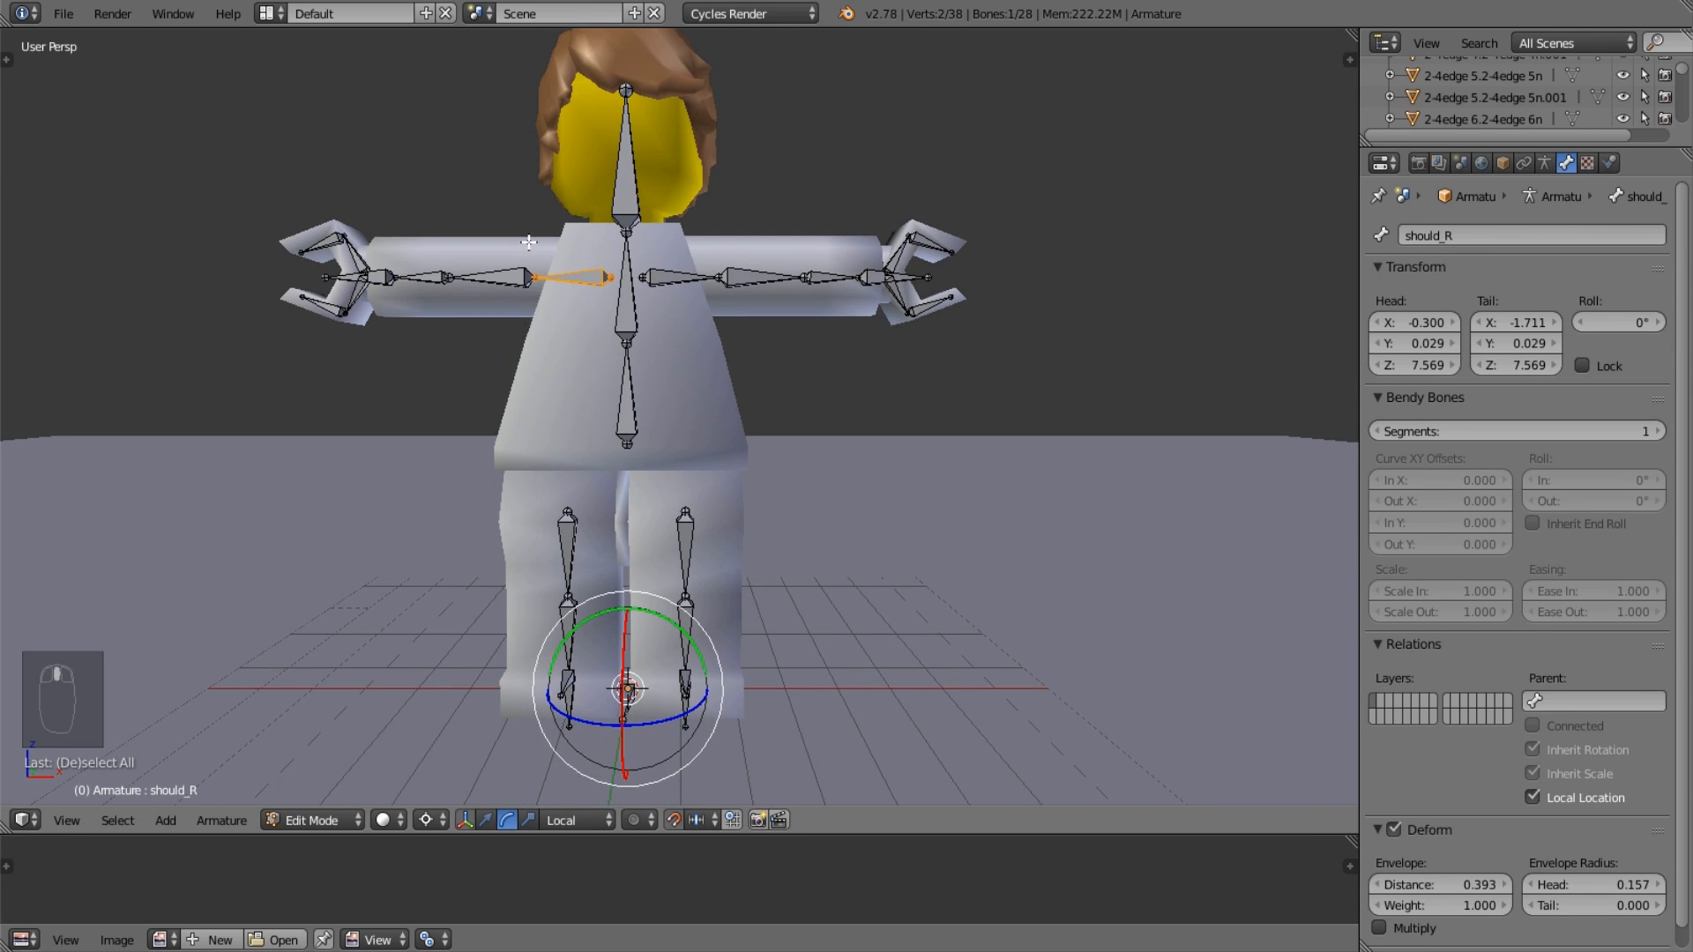
scroll(528, 242, up, 4)
right_click(476, 245)
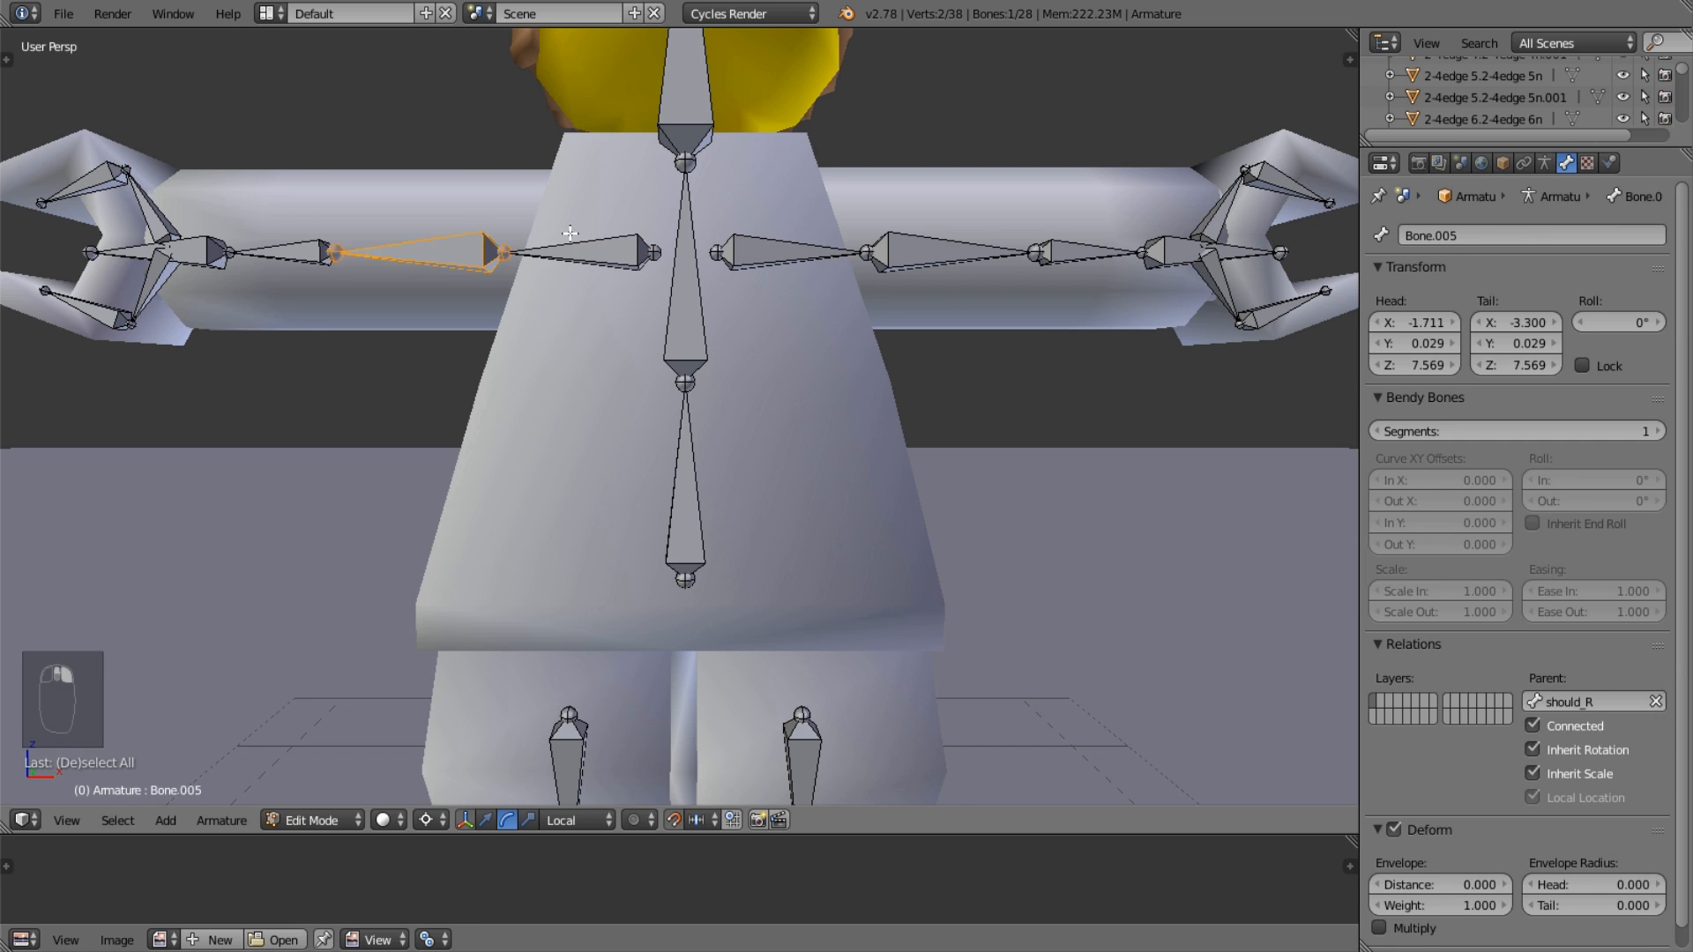
right_click(572, 250)
double_click(1438, 236)
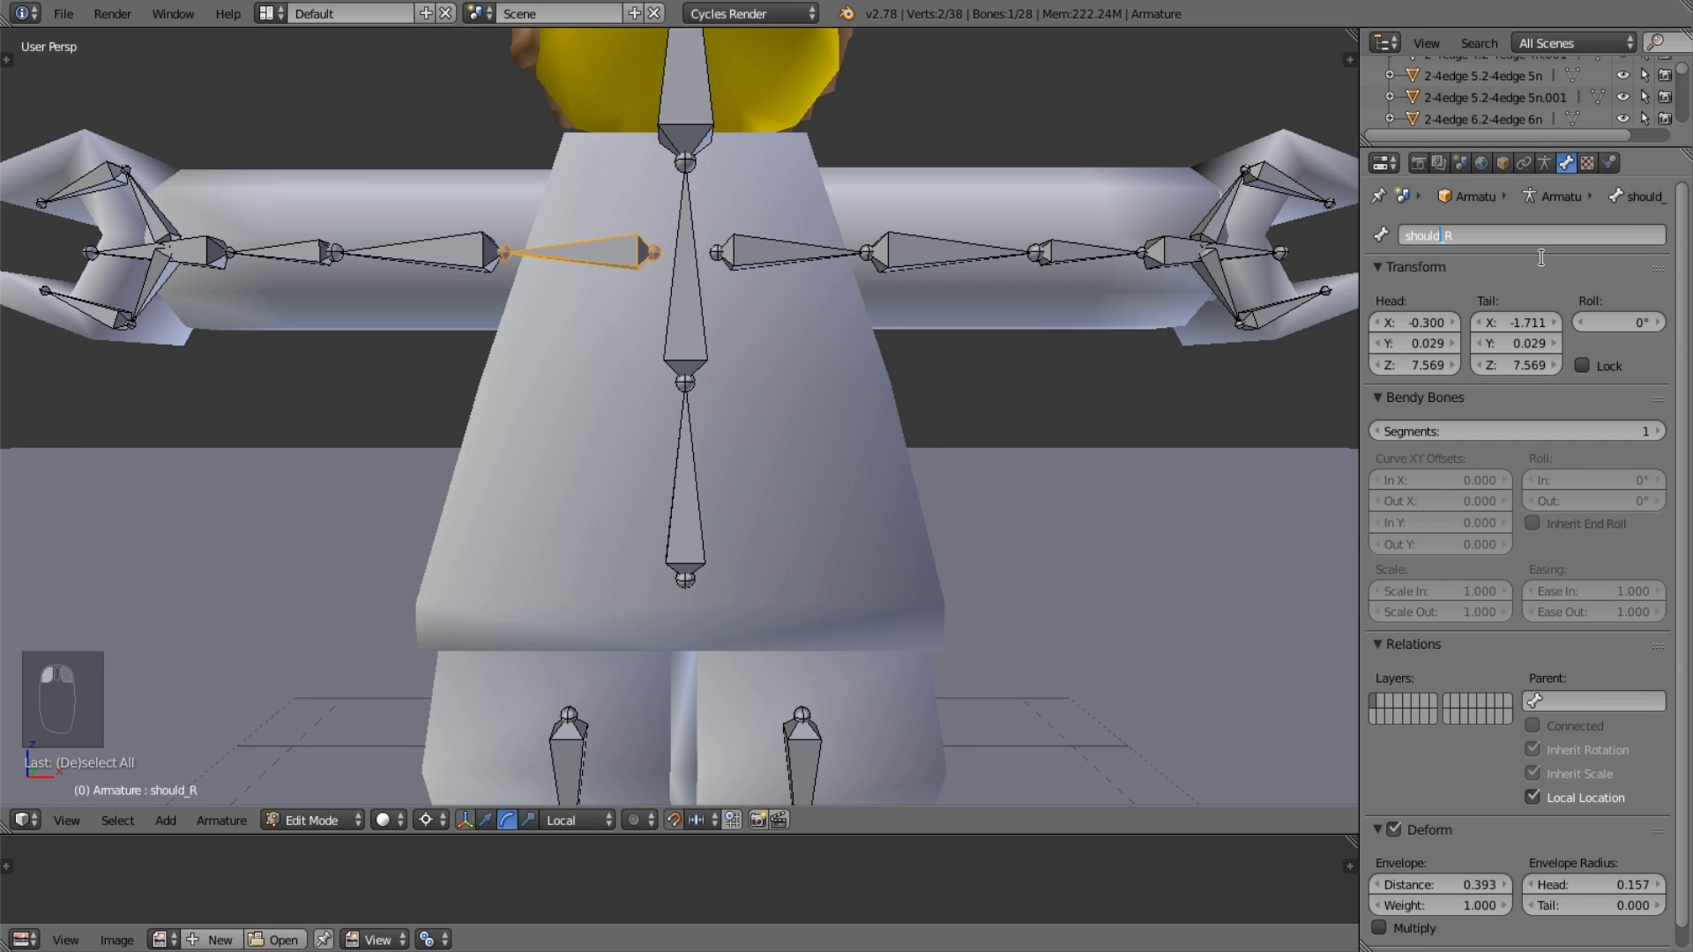
text(er)
key(Return)
Rename the arm bone directly after shoulder_R as upperArm_R.
shift+middle_drag(476, 291, 561, 350)
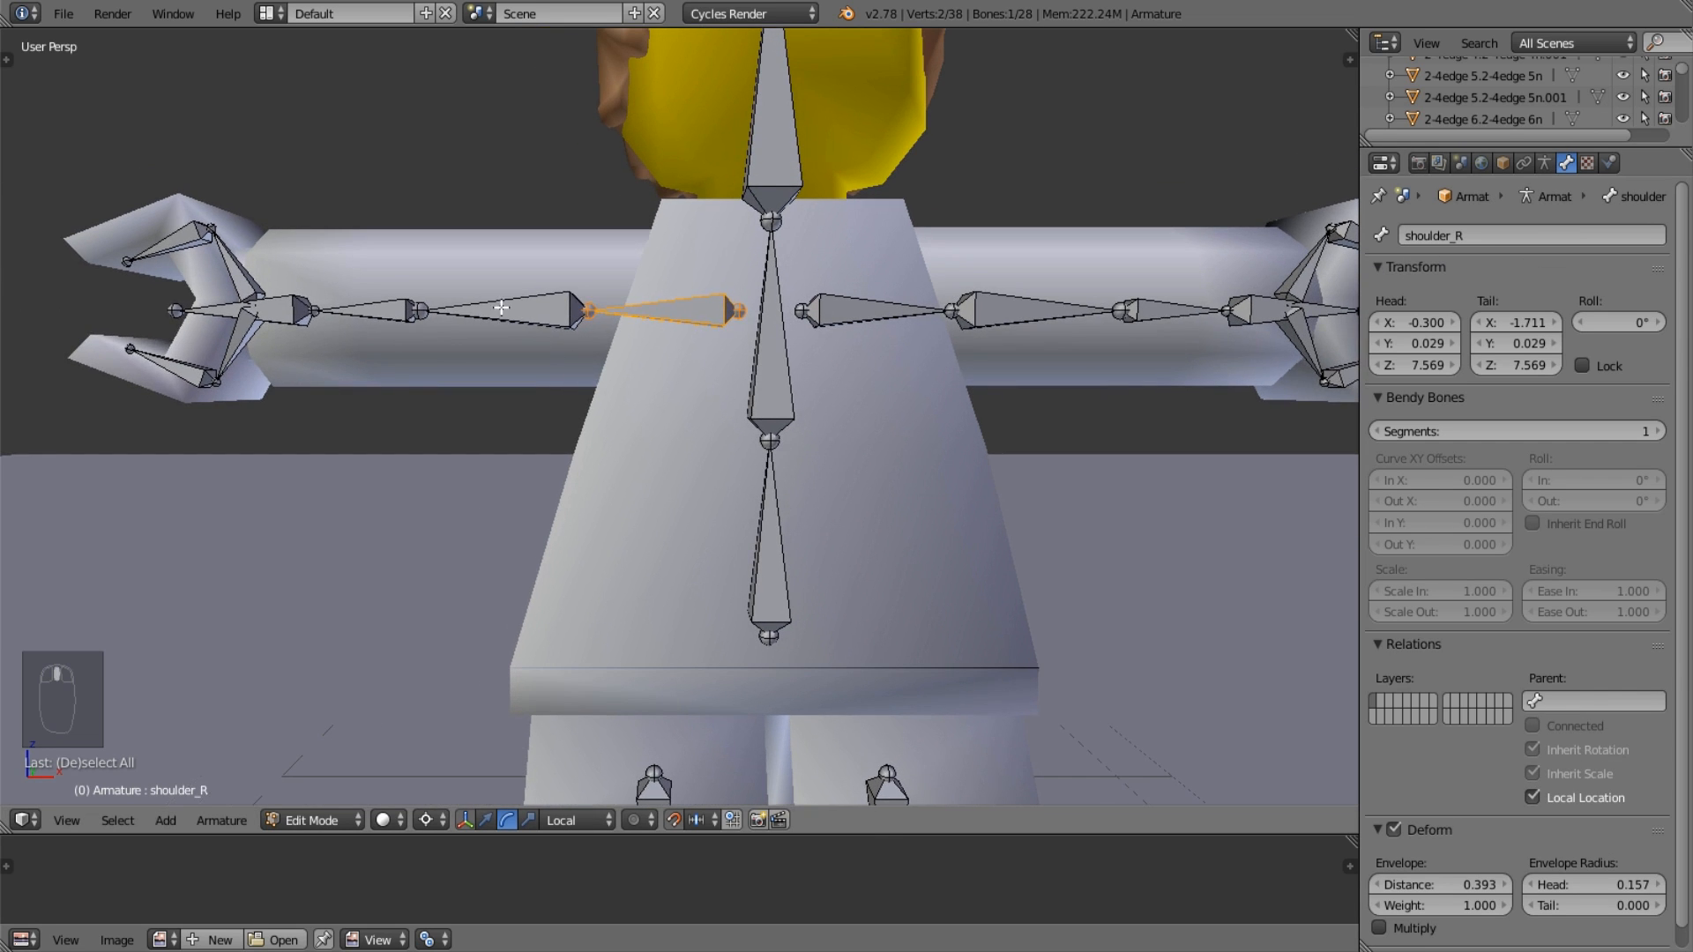
right_click(501, 307)
double_click(1560, 236)
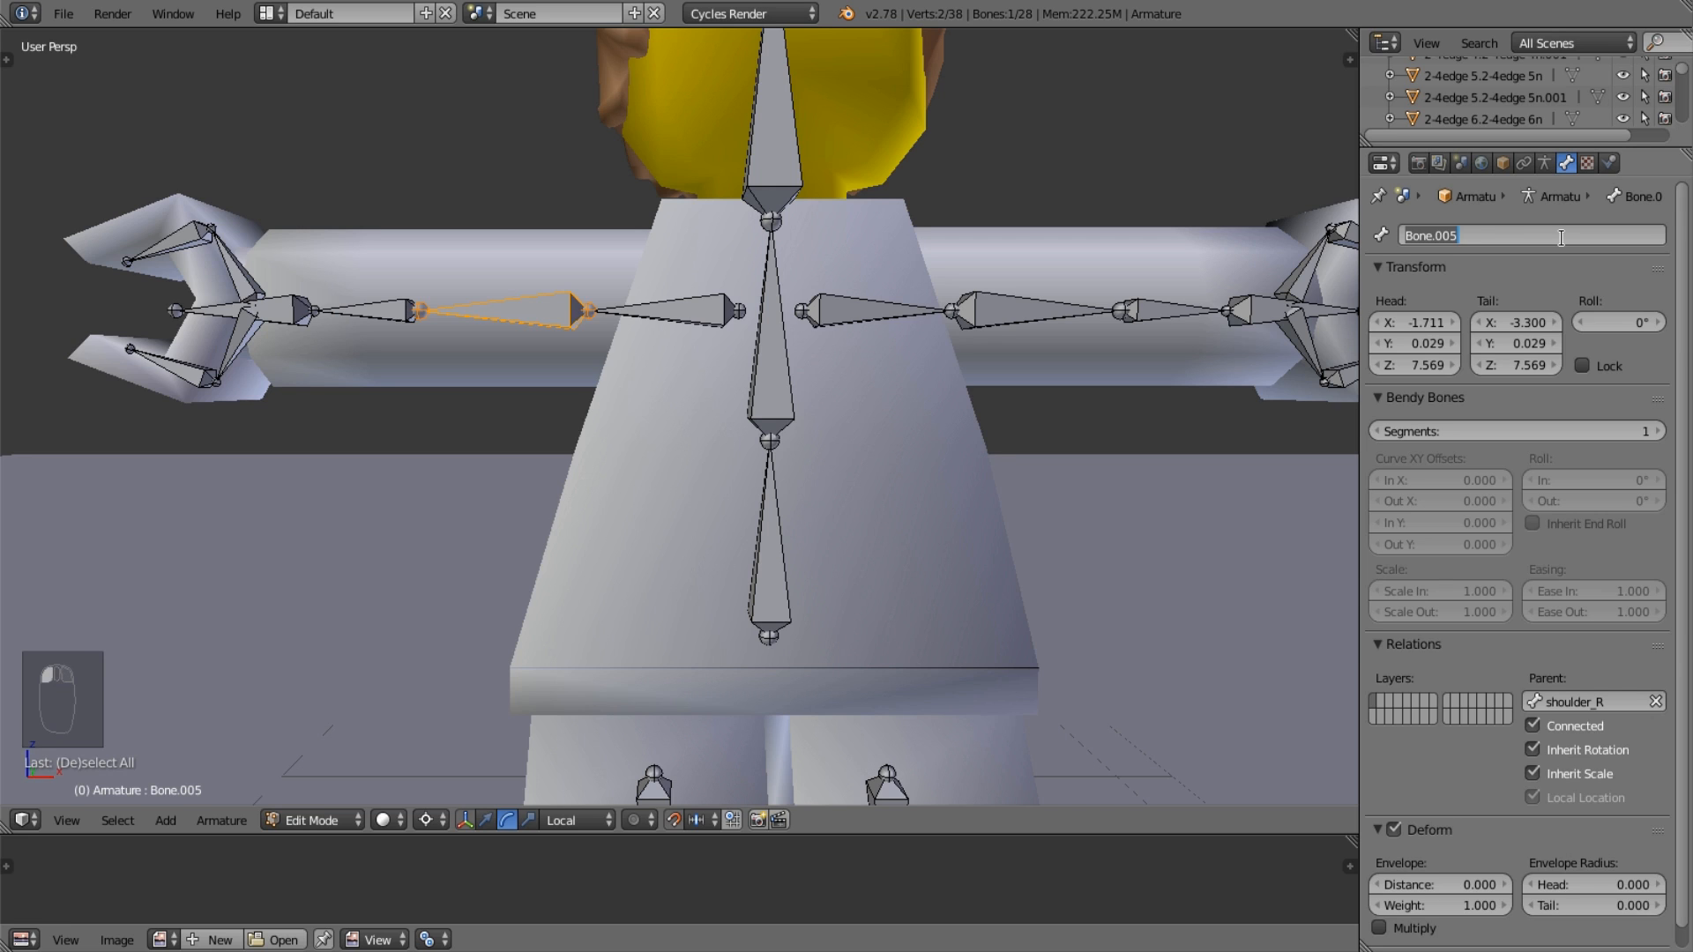
text(upperARm)
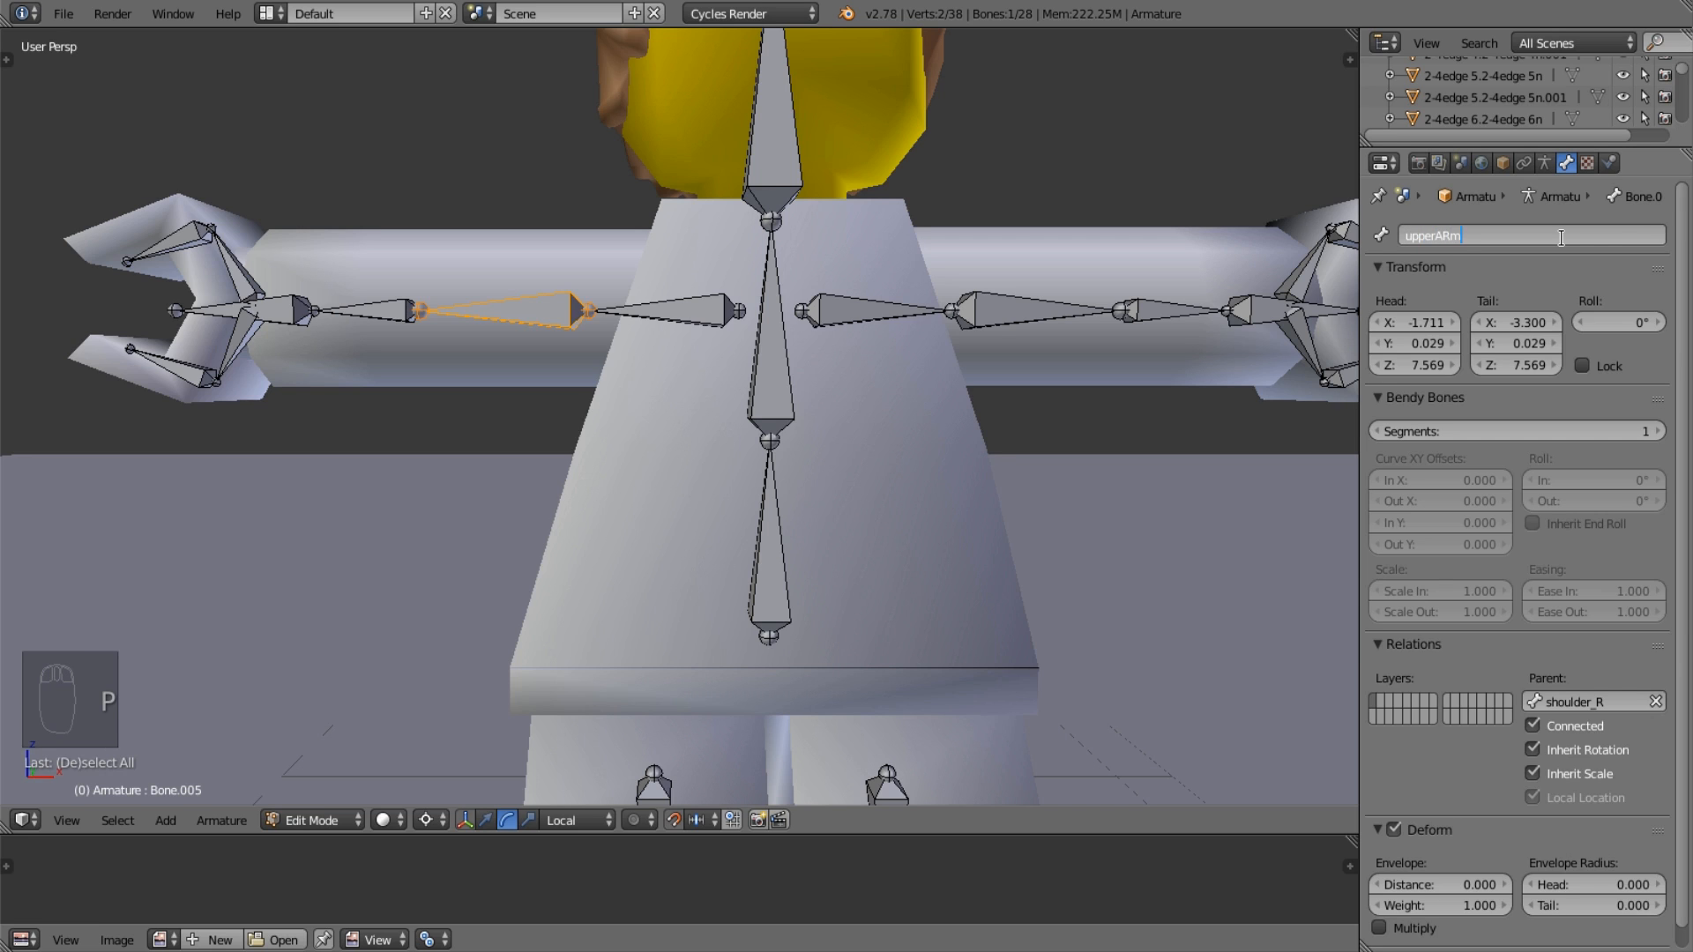
key(BackSpace)
key(BackSpace)
text(rm_R)
key(Return)
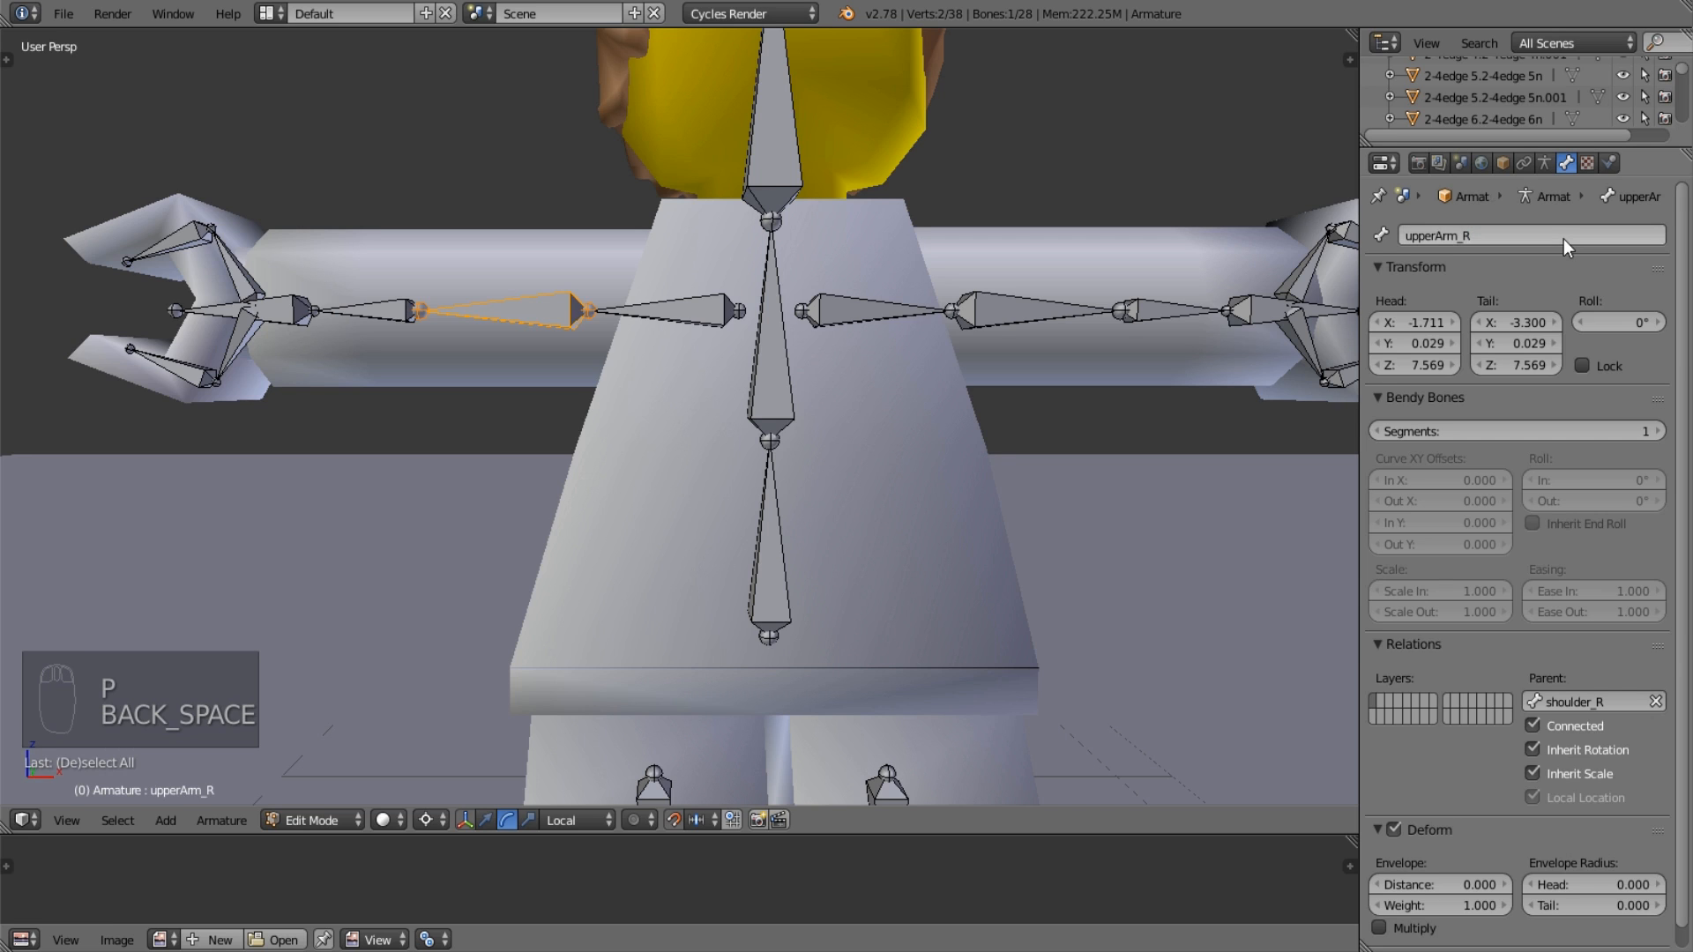
Step through the upper arm bone's name and replace it with the camel-case sample text thisIsASentance.
click(1440, 234)
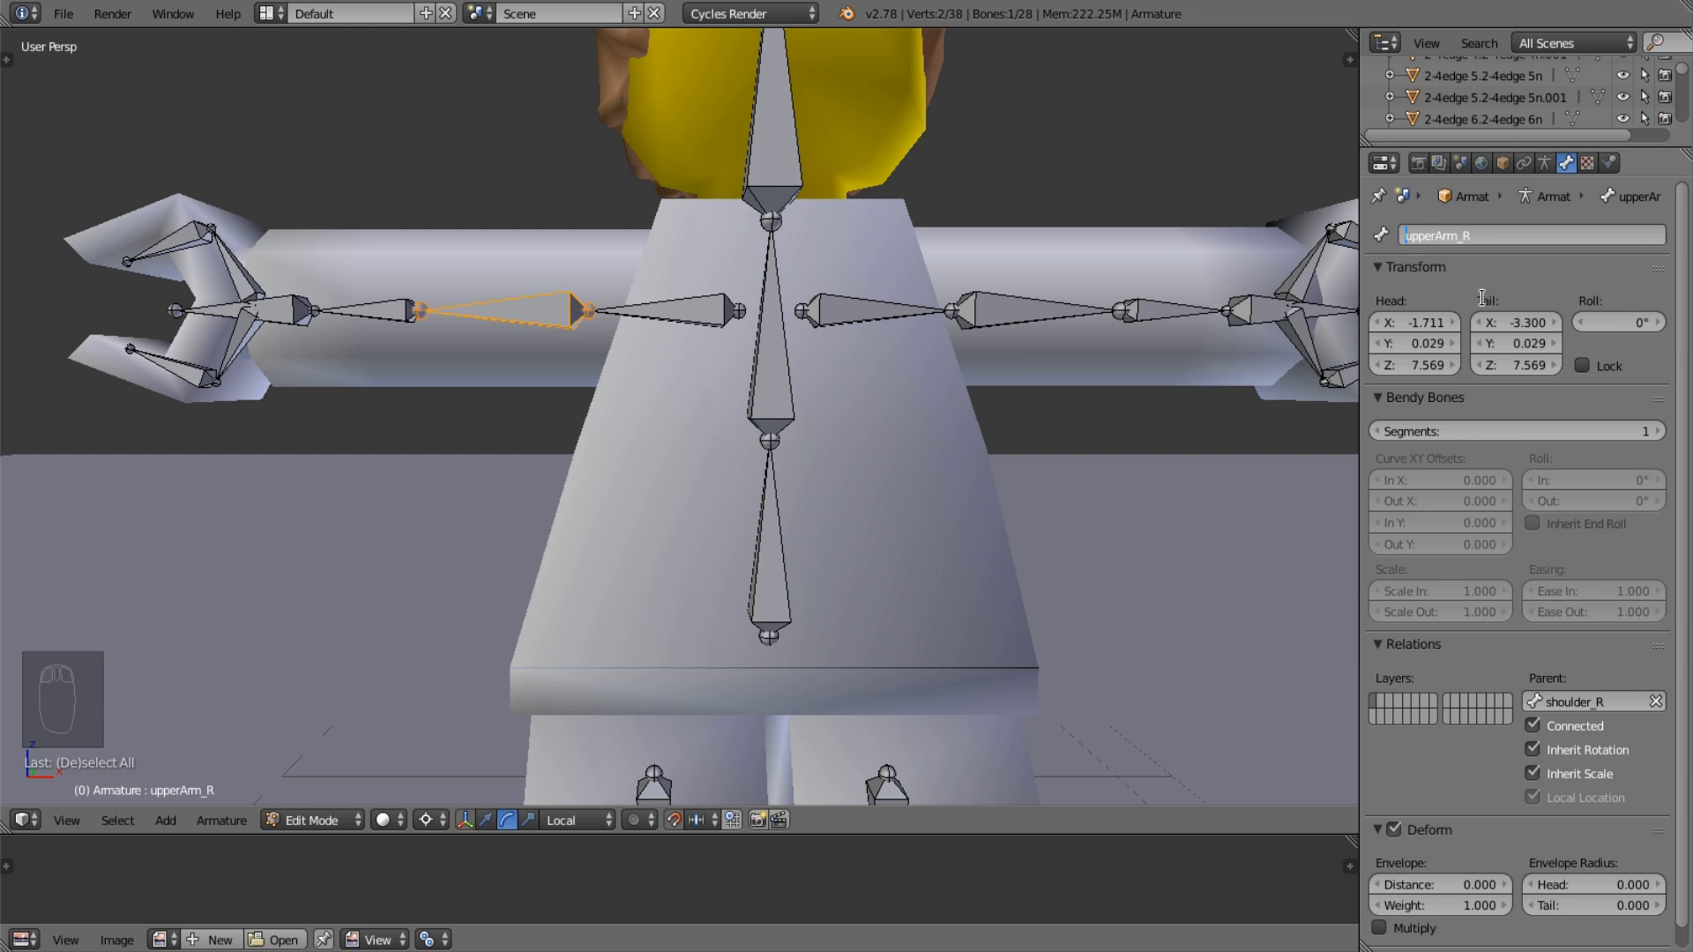
key(shift+Right)
key(shift+Right)
key(shift+Right)
key(Right)
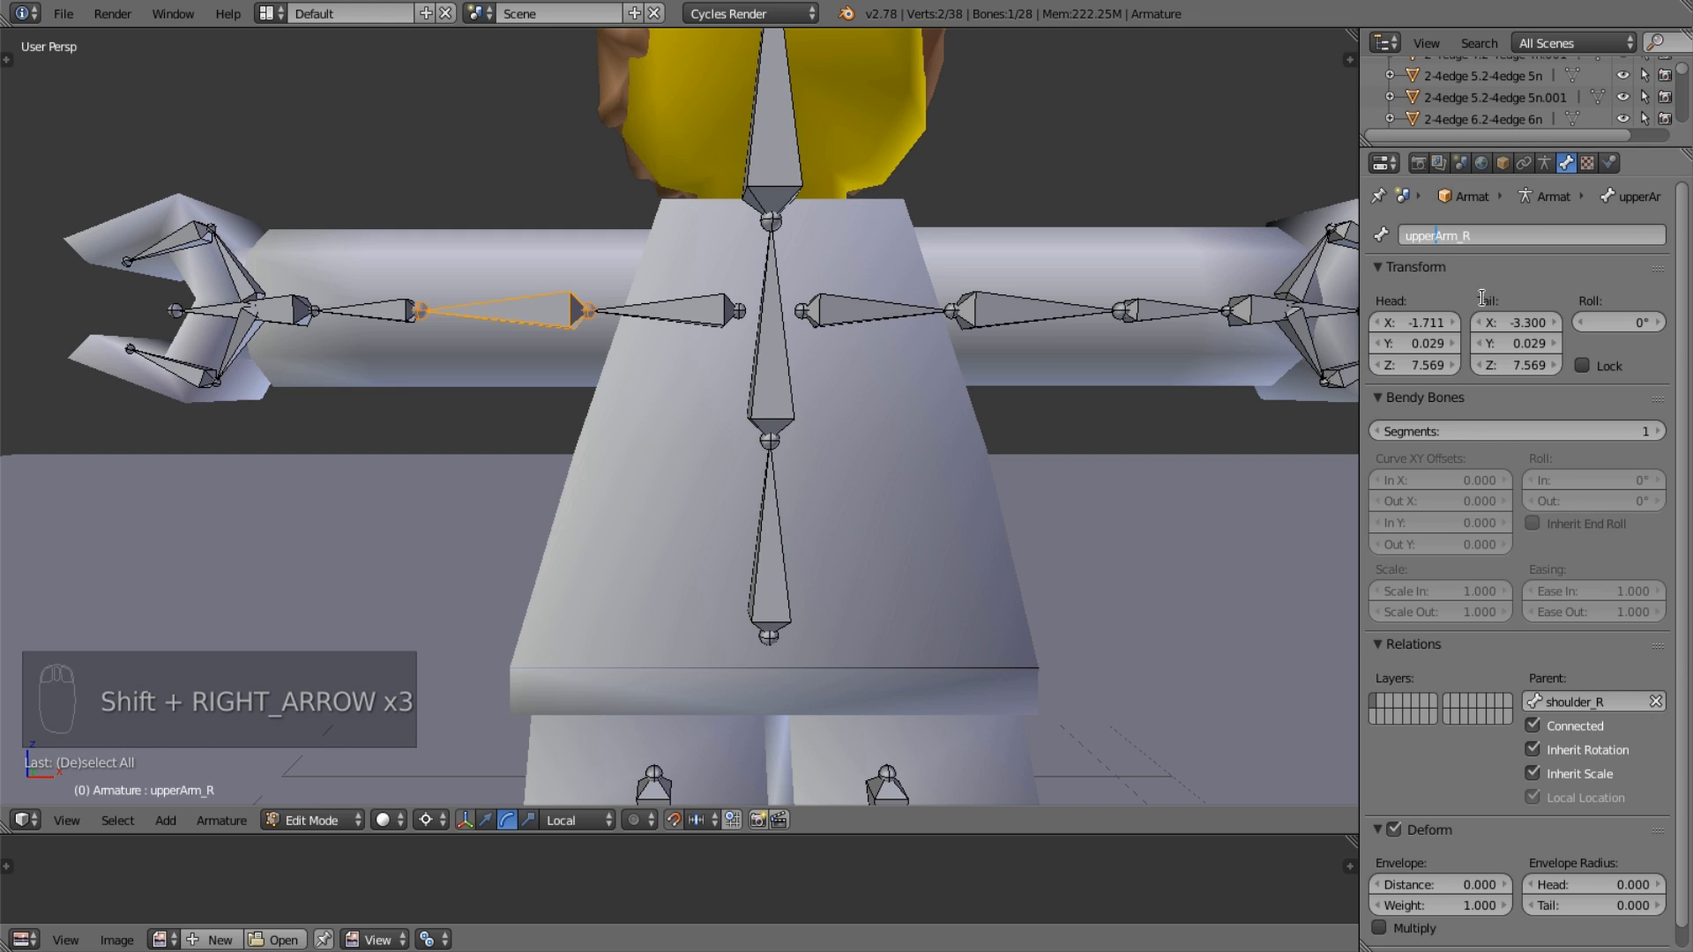
key(shift+Right)
key(shift+Right)
key(shift+Right)
key(shift+Right)
key(Left)
key(Right)
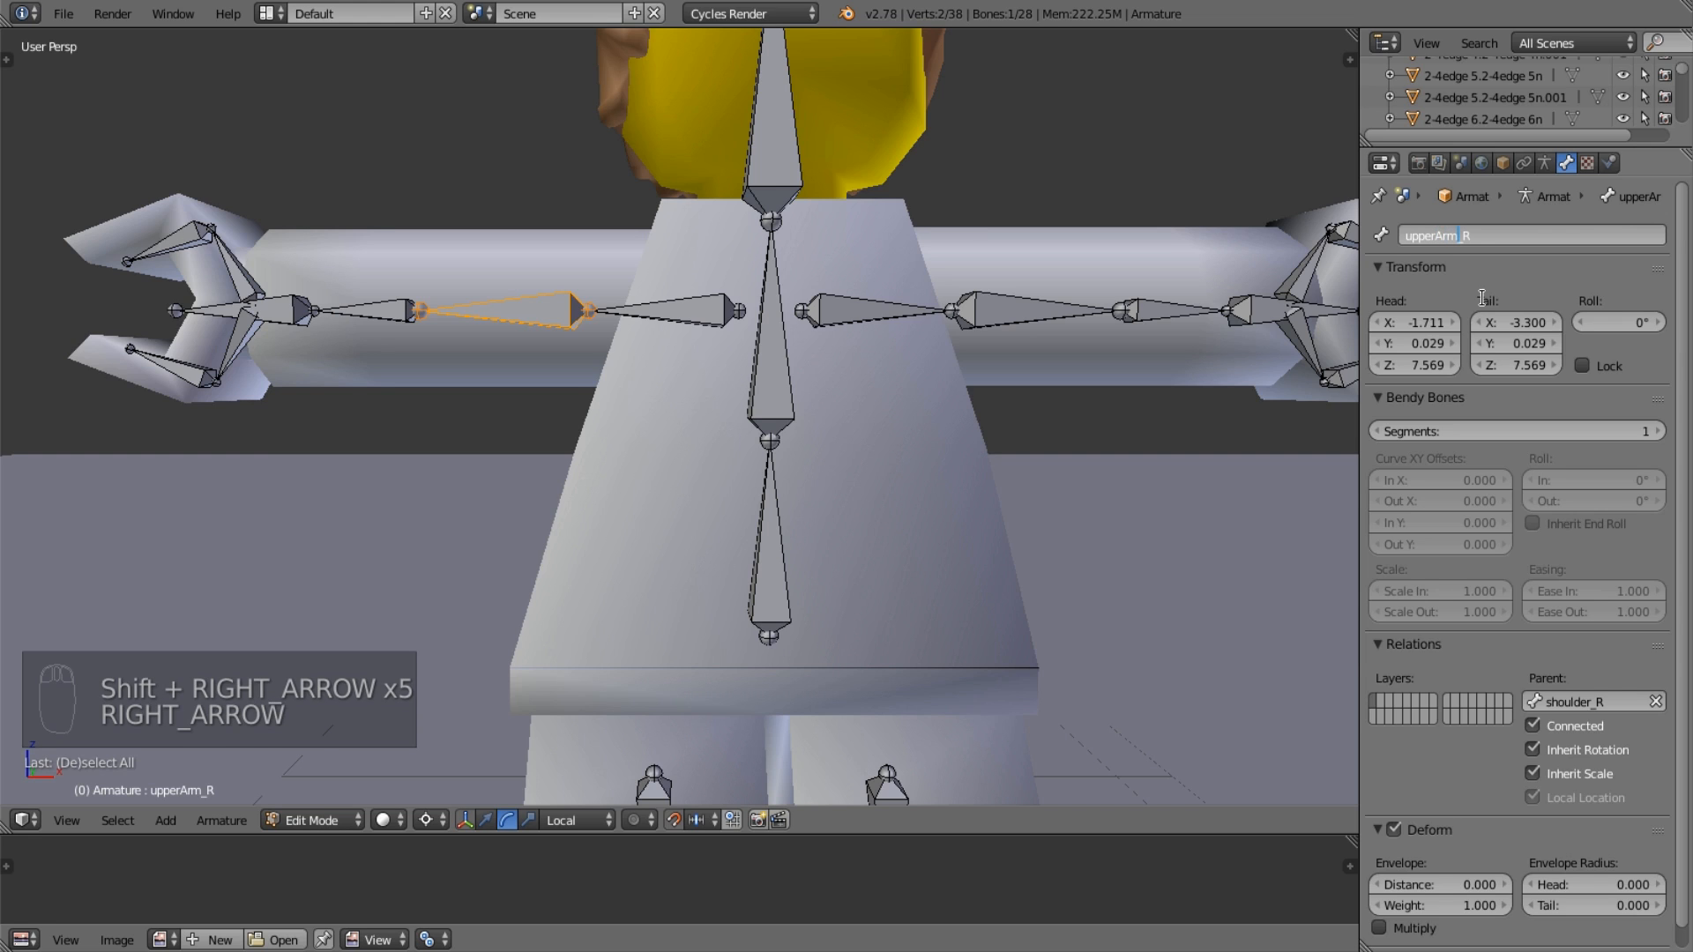
key(ctrl+a)
key(BackSpace)
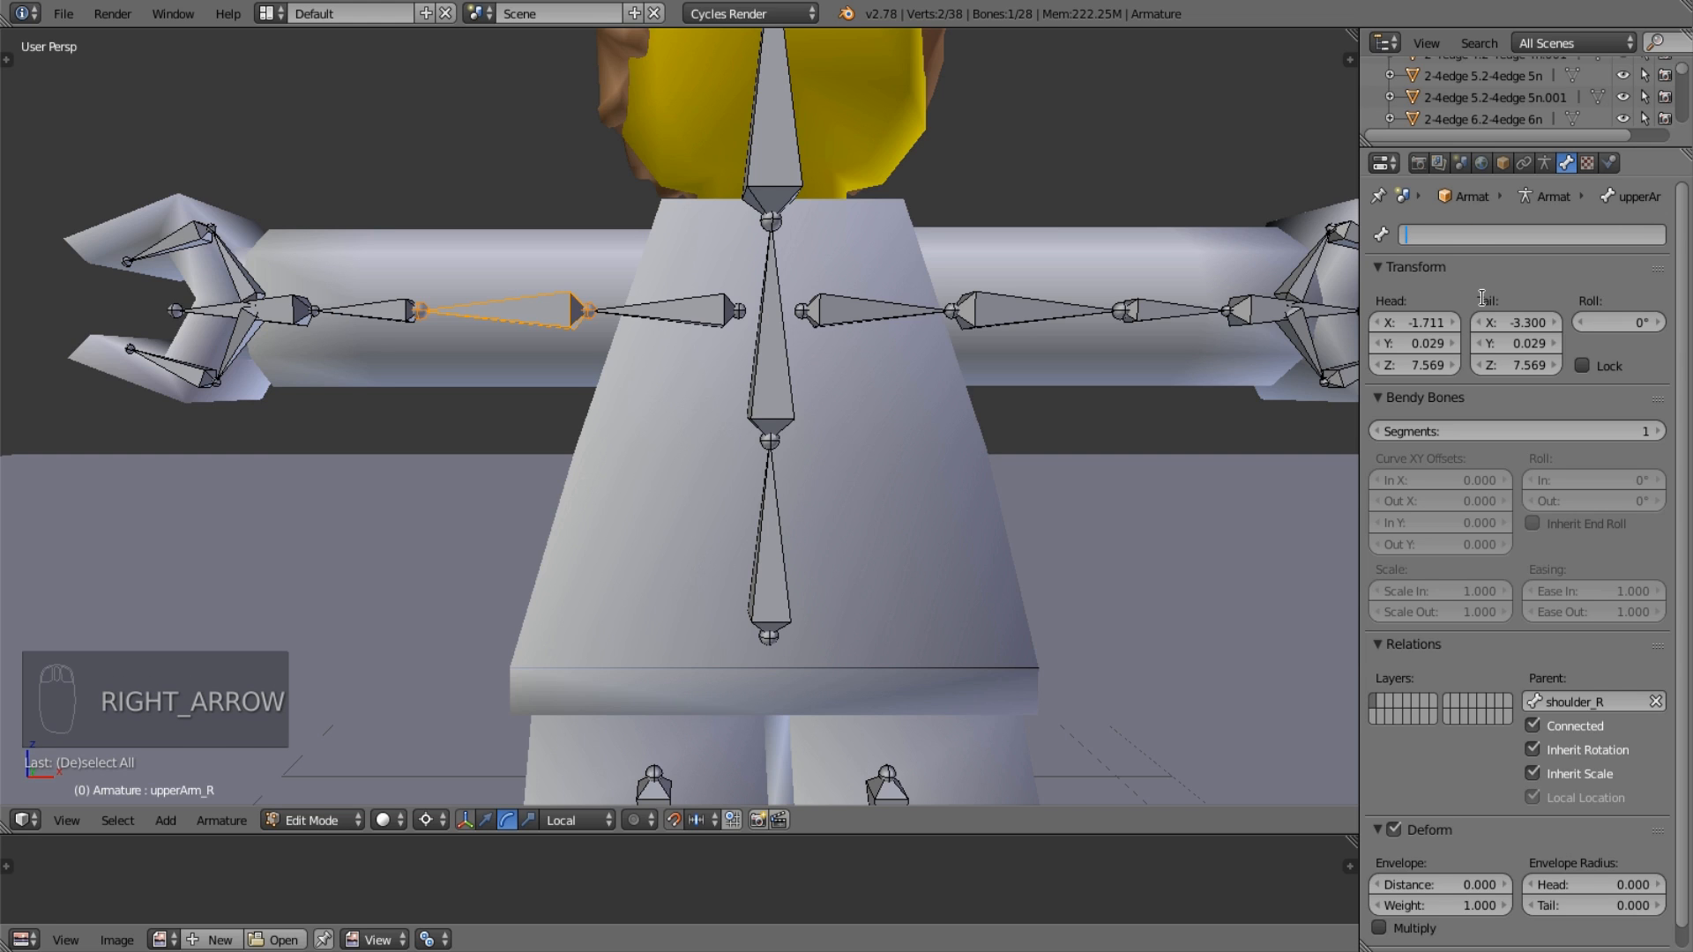
text(thisIsASentance)
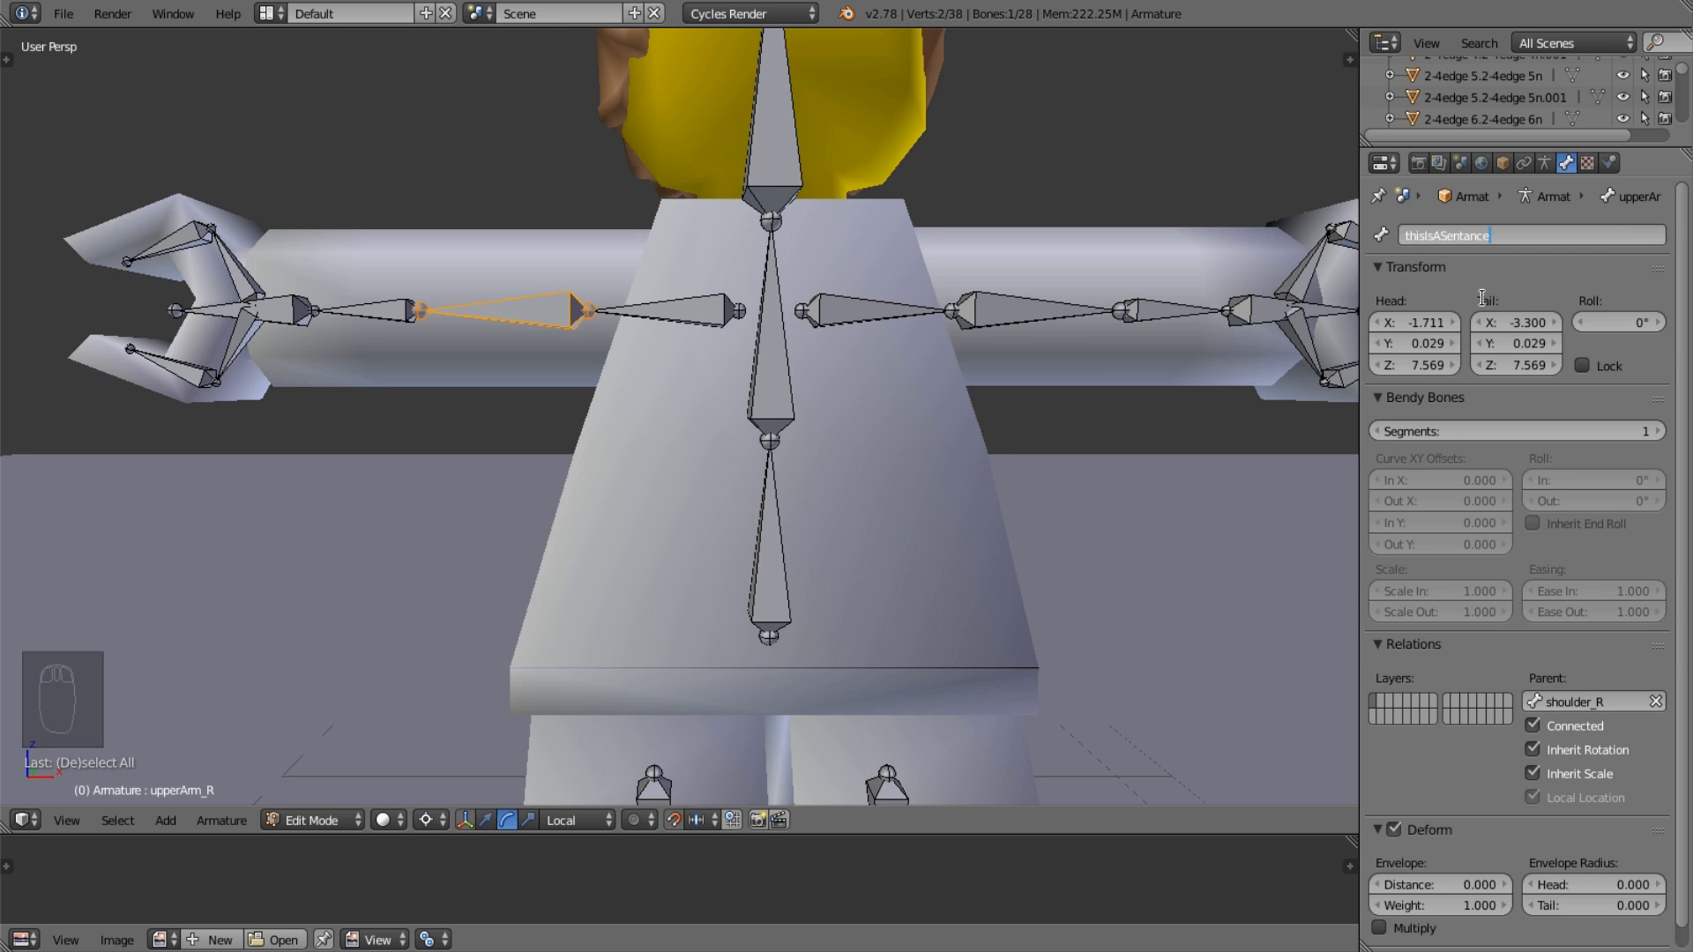
Replace the sample text with the upper arm bone's name upperArm_R.
key(ctrl+a)
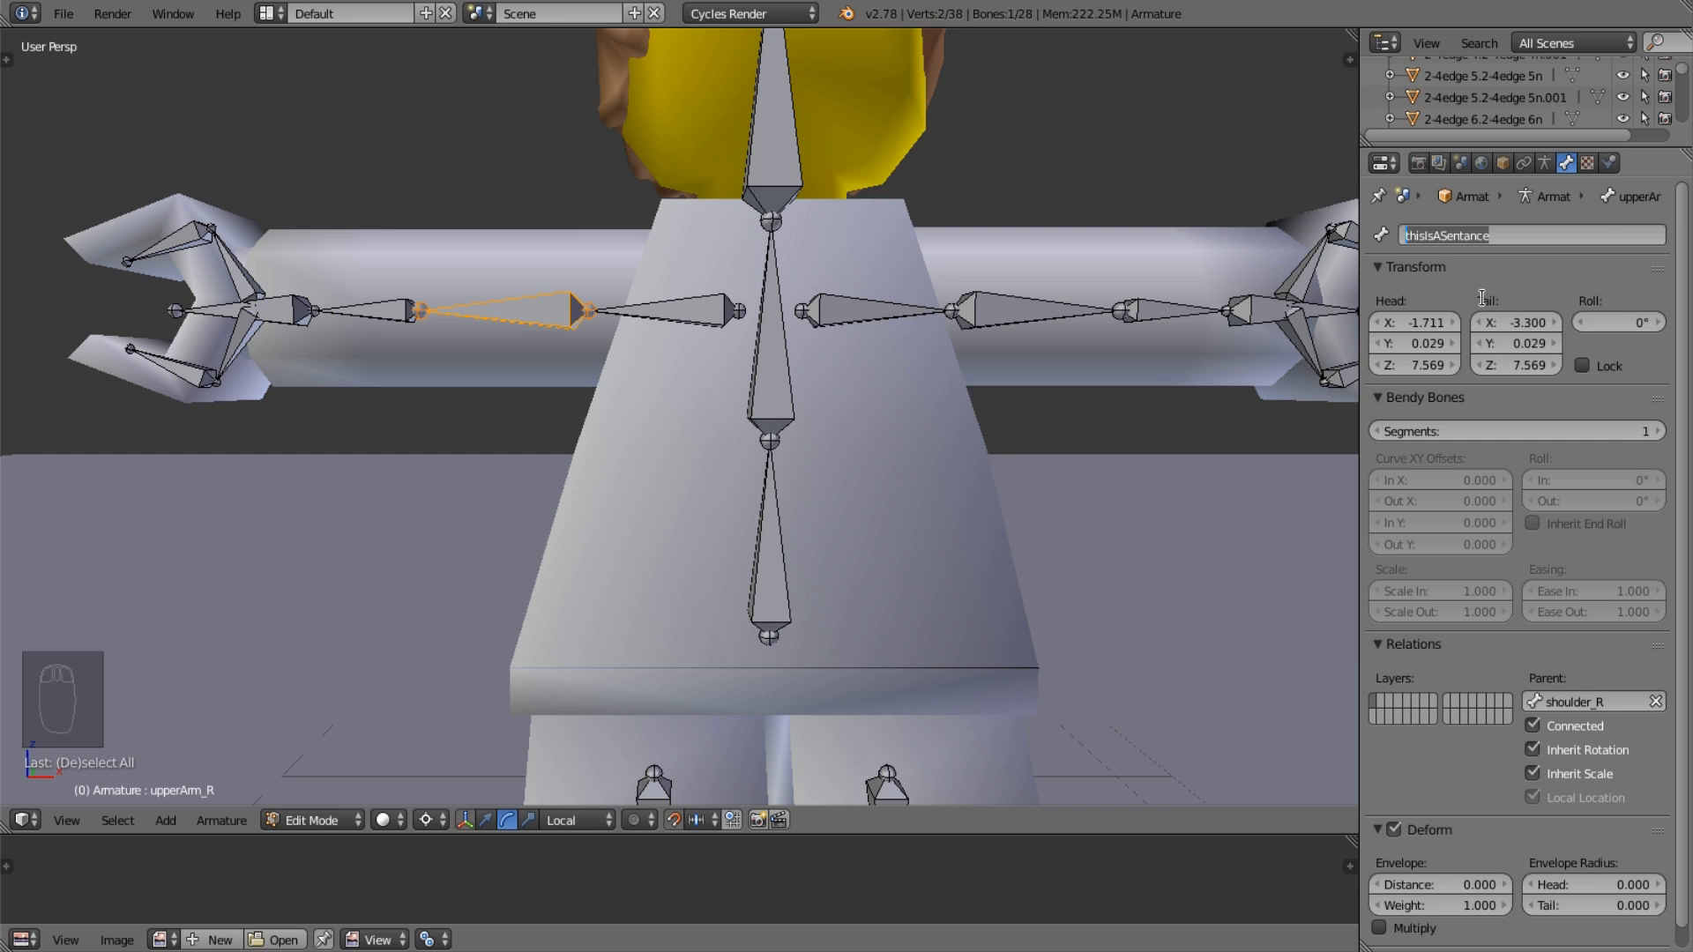
key(BackSpace)
text(upperArm_R)
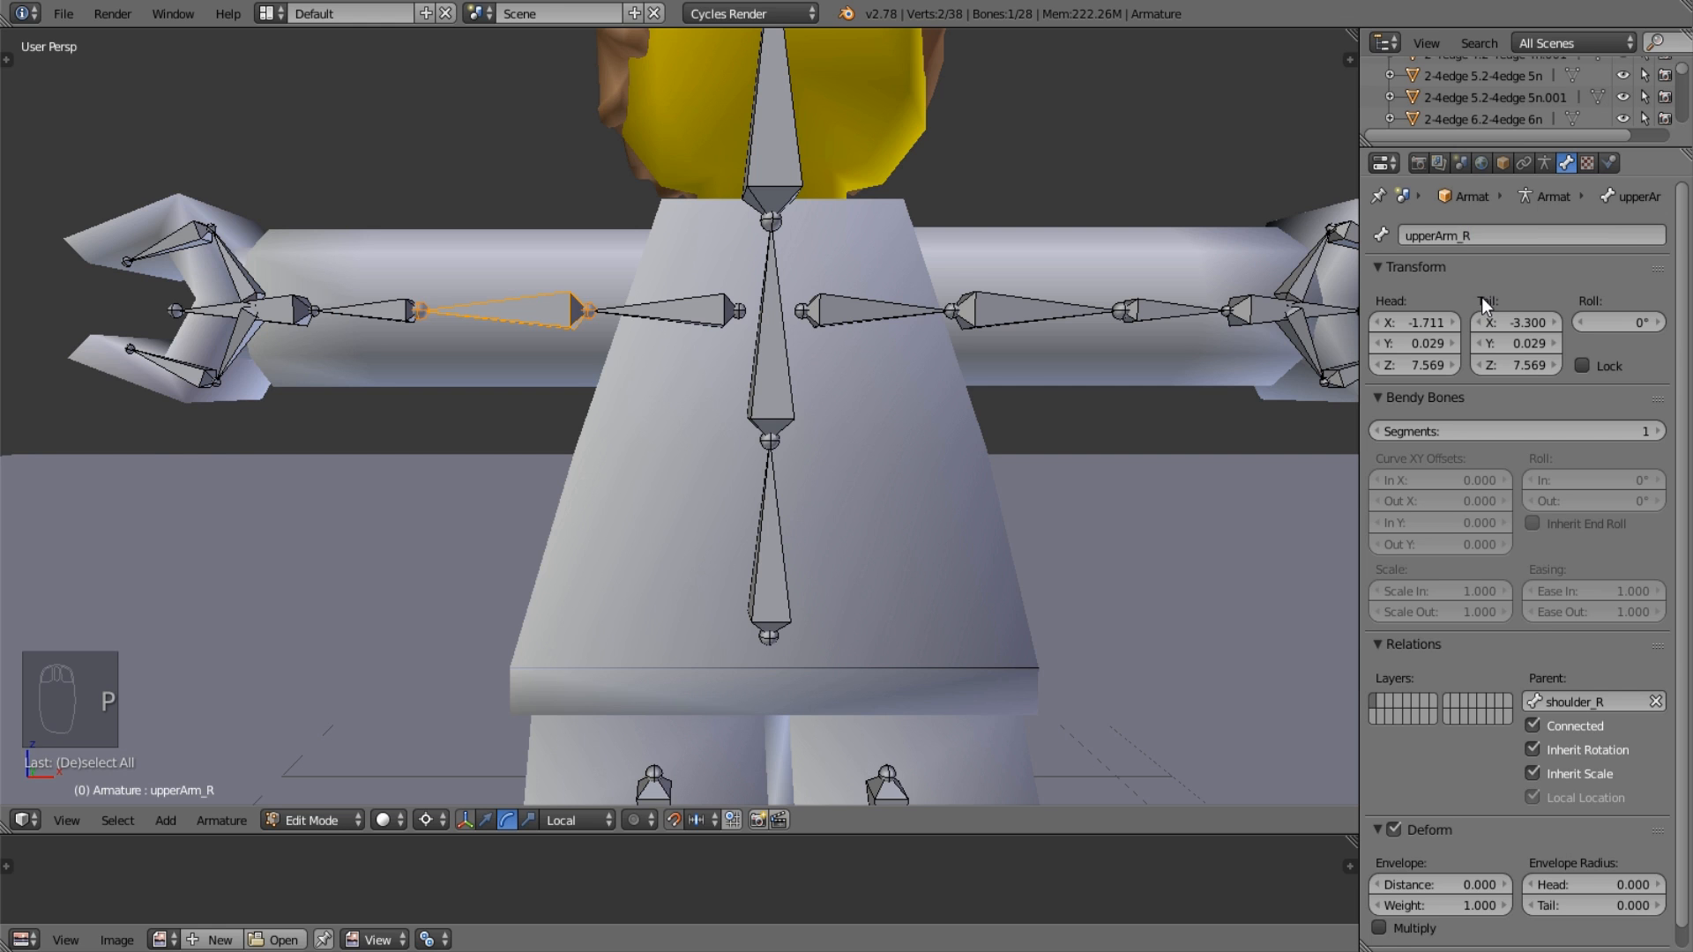
Rename the arm bone directly after upperArm_R as forearm_R.
right_click(354, 306)
shift+middle_drag(356, 315, 595, 468)
click(1507, 233)
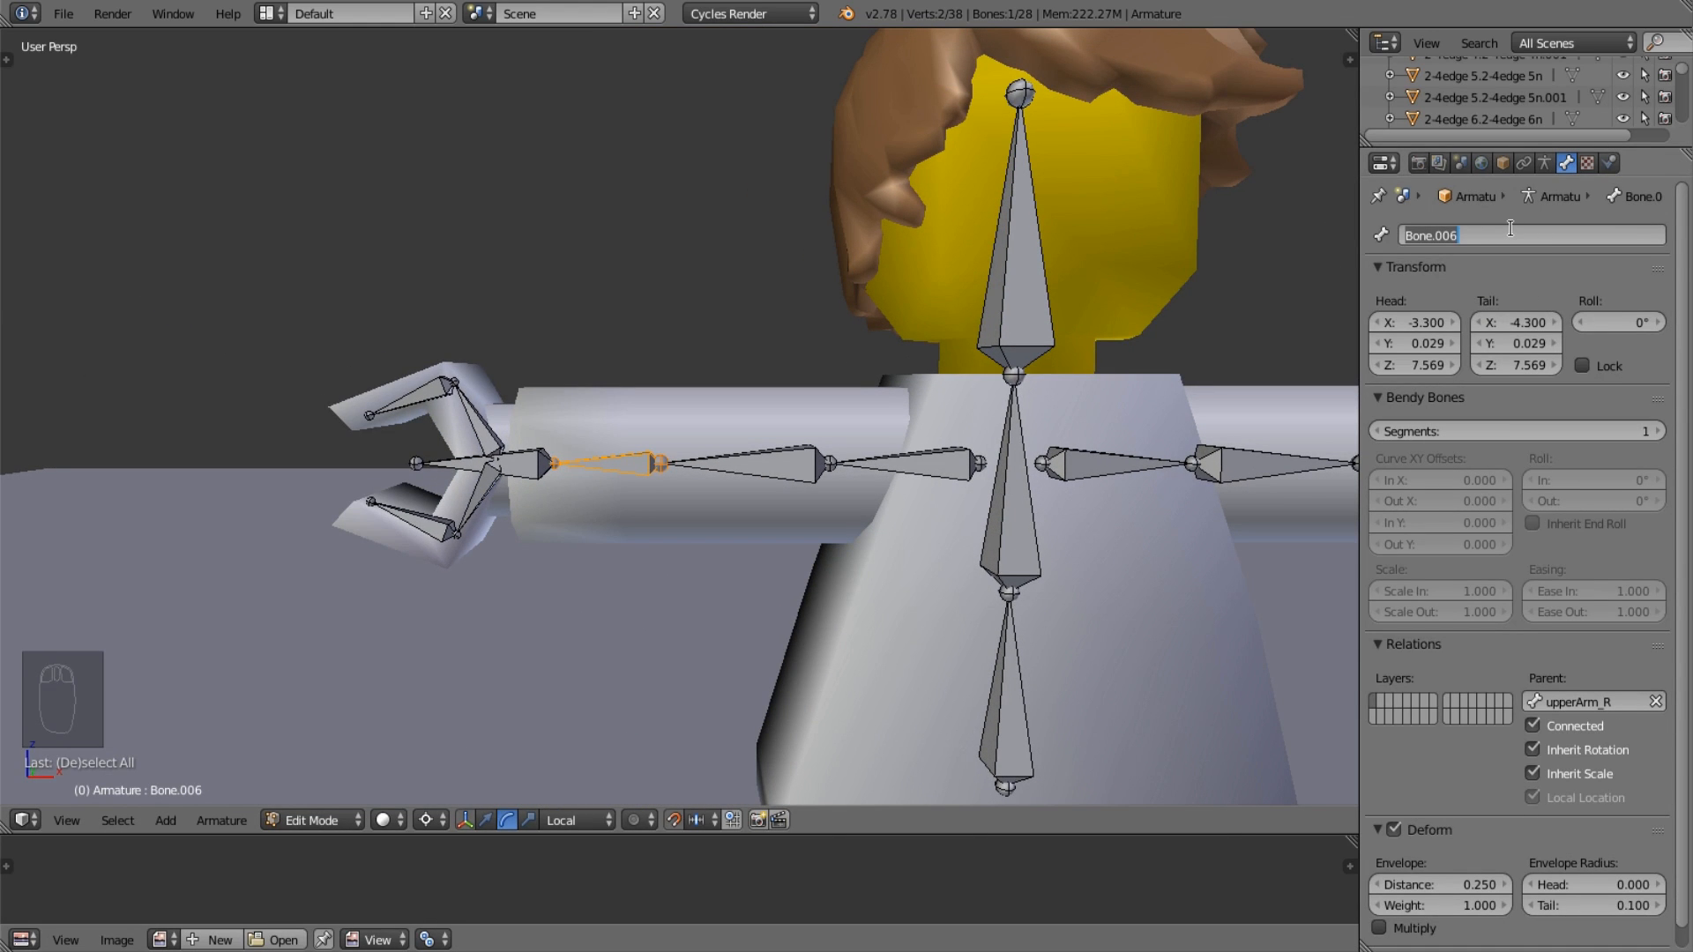
text(forearm_R)
key(Return)
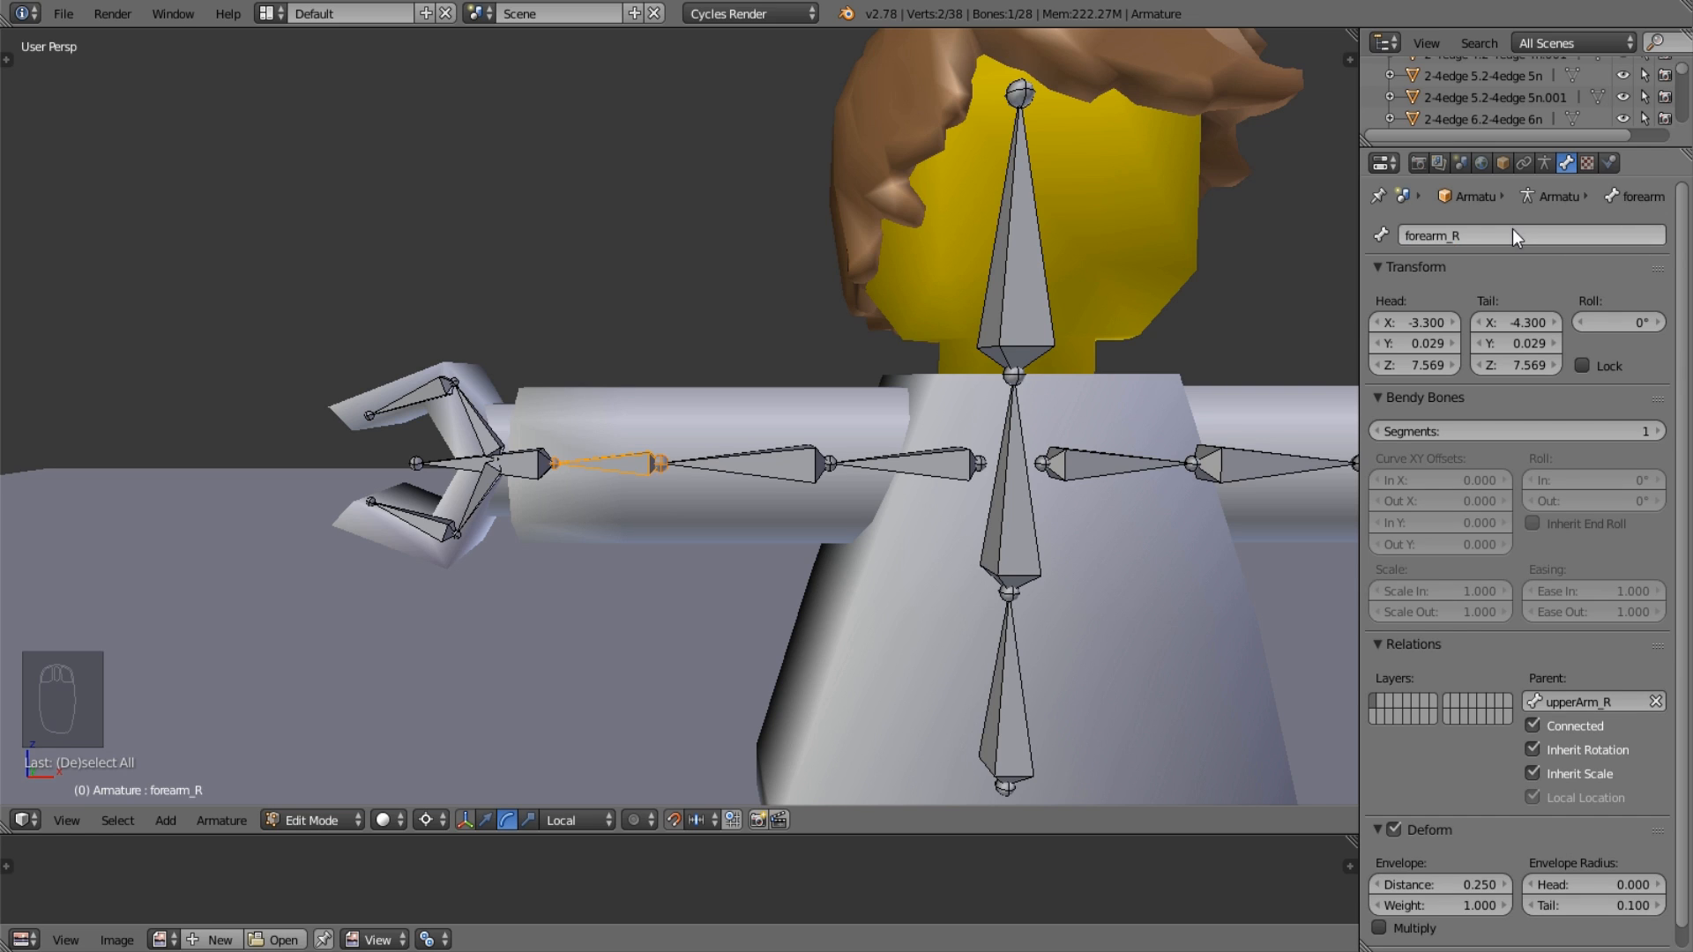
Rename the bone extending from forearm_R into the hand as hand_R.
right_click(485, 472)
click(1542, 237)
text(hand_R)
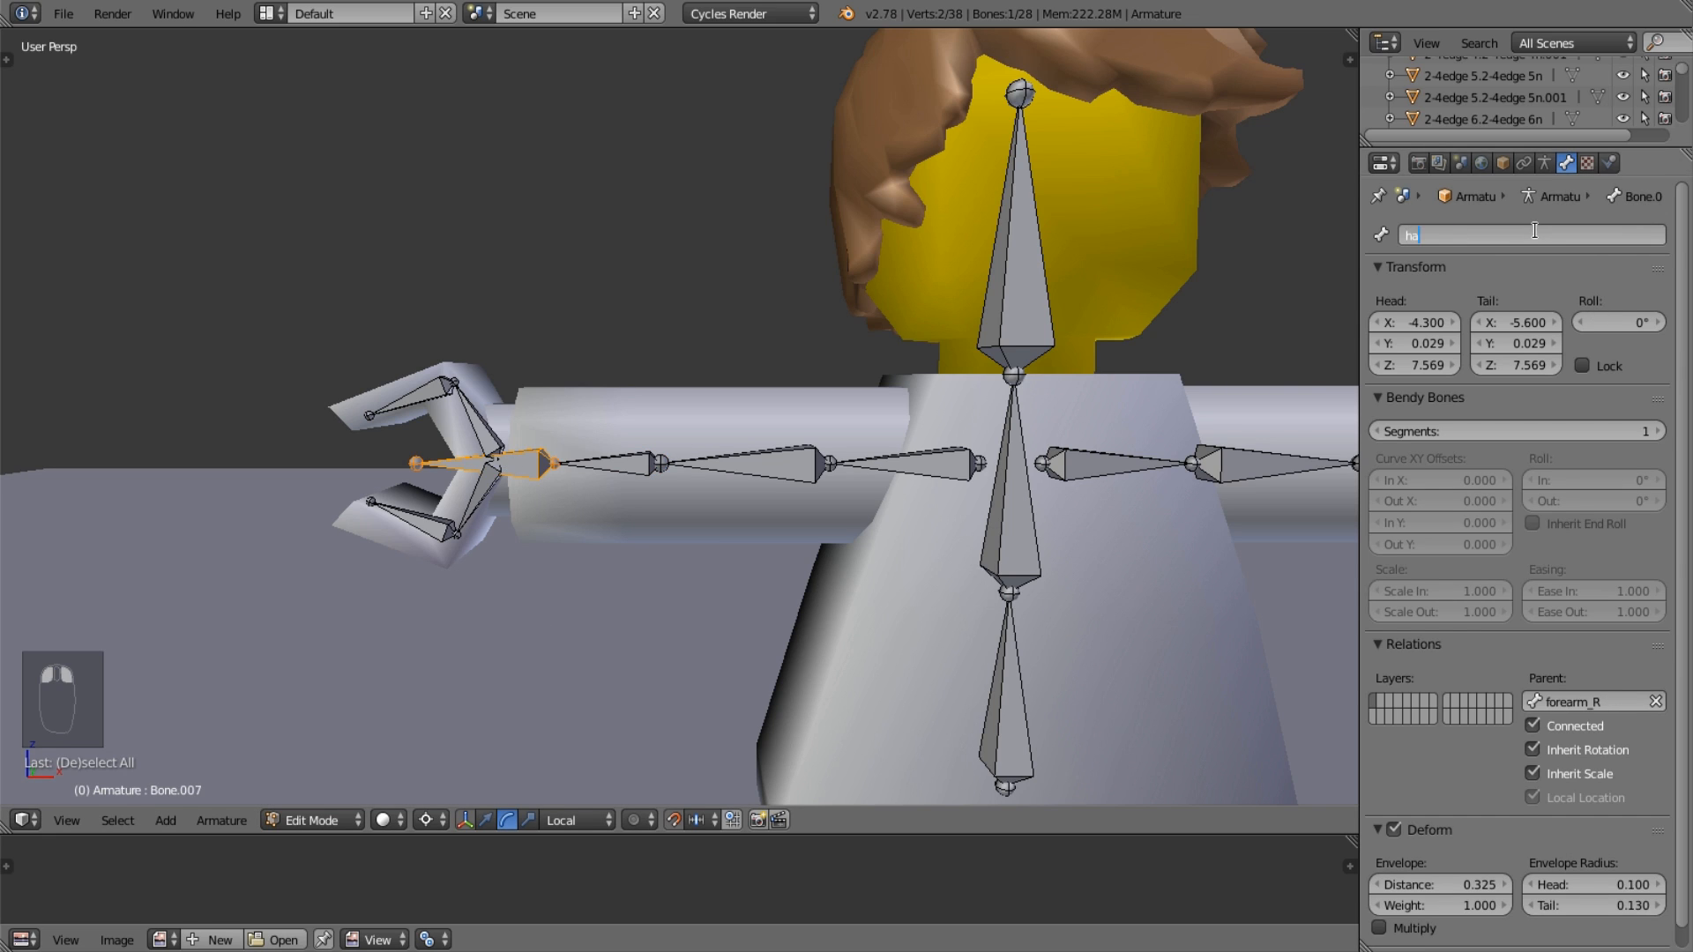
key(Return)
shift+middle_drag(496, 466, 574, 415)
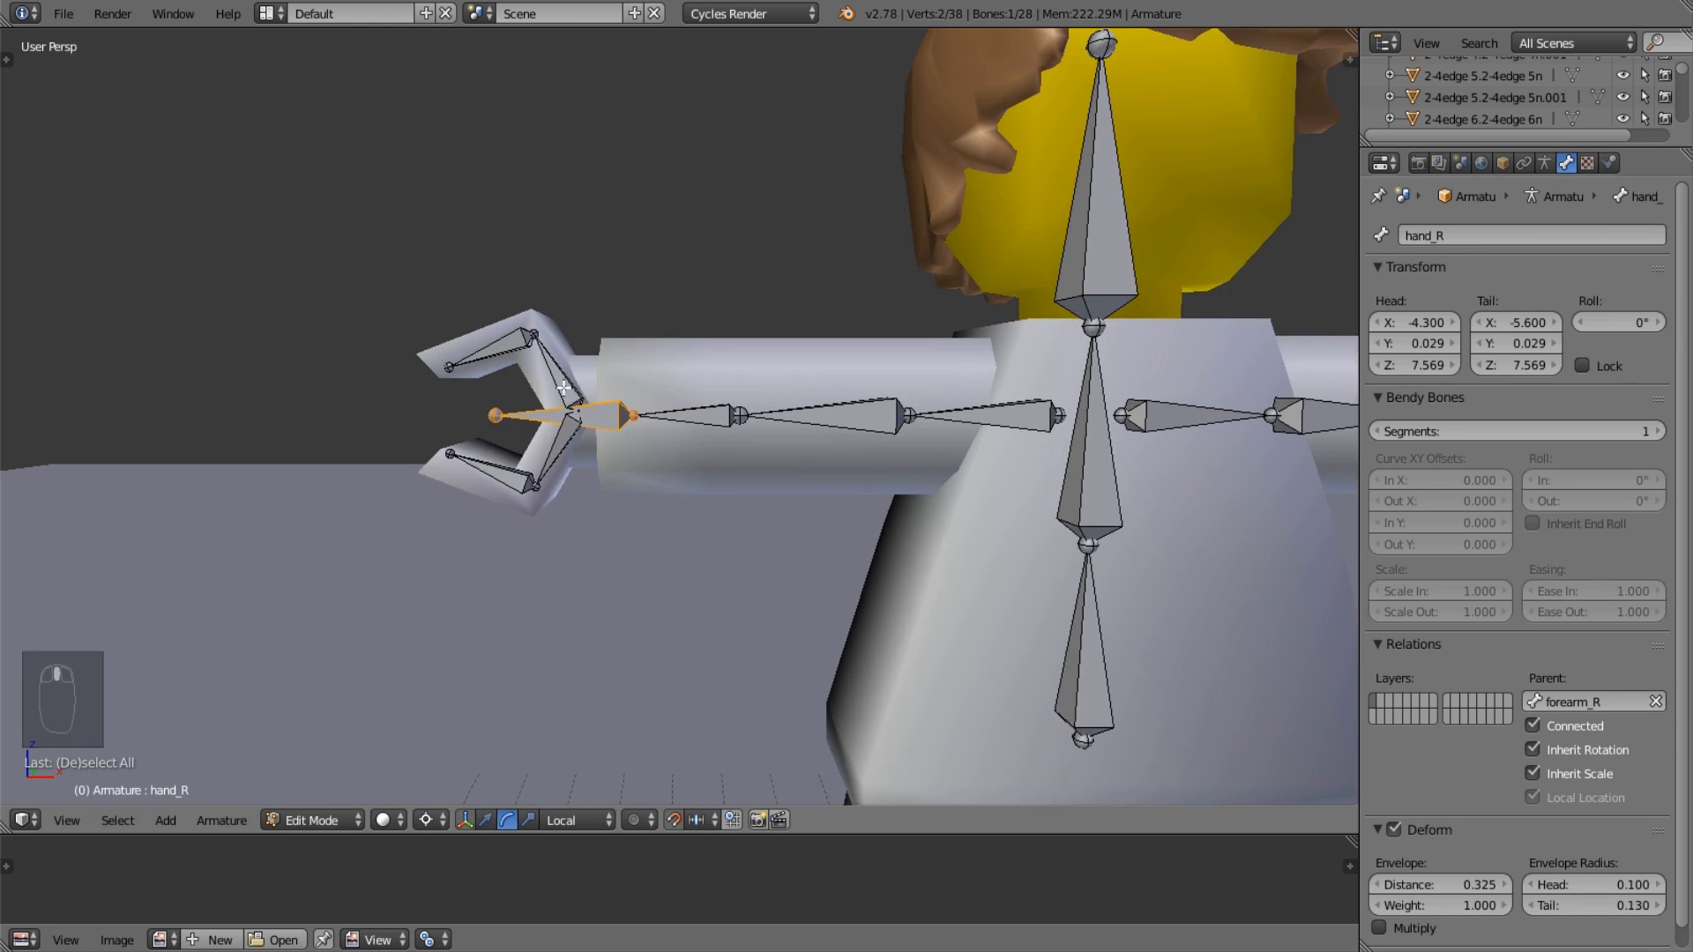
Rename the base bone of the upper finger on the _R hand as finger1Base_R.
scroll(569, 408, up, 2)
right_click(552, 386)
click(1485, 243)
text(fing)
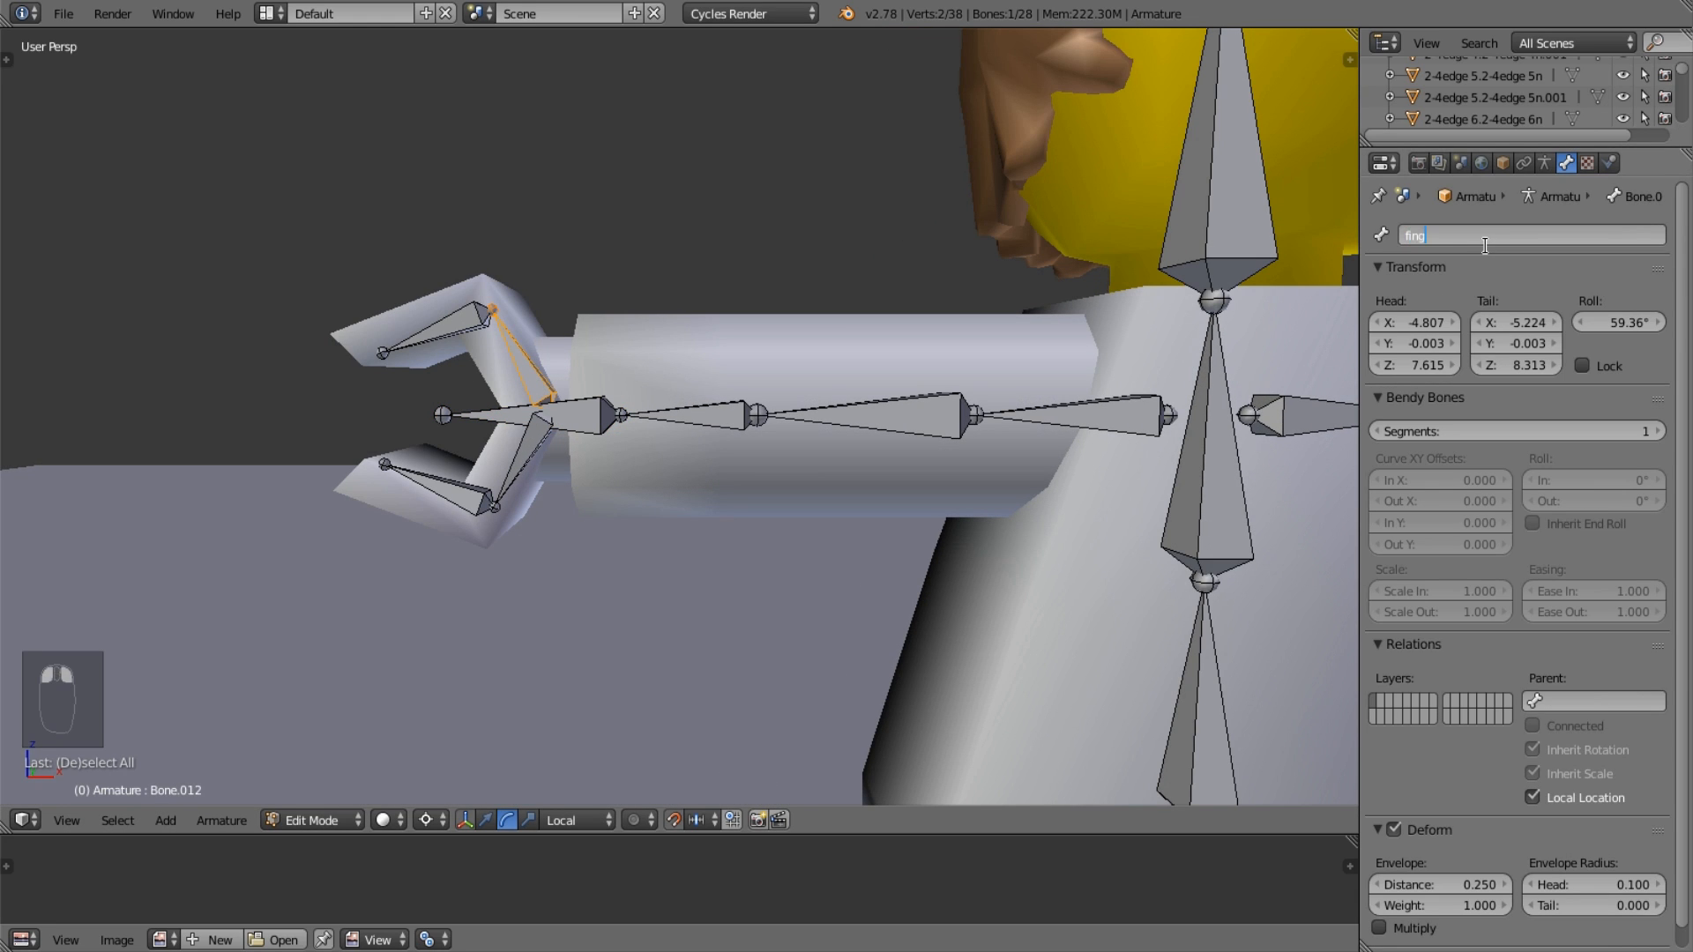
text(erBase_R)
key(Return)
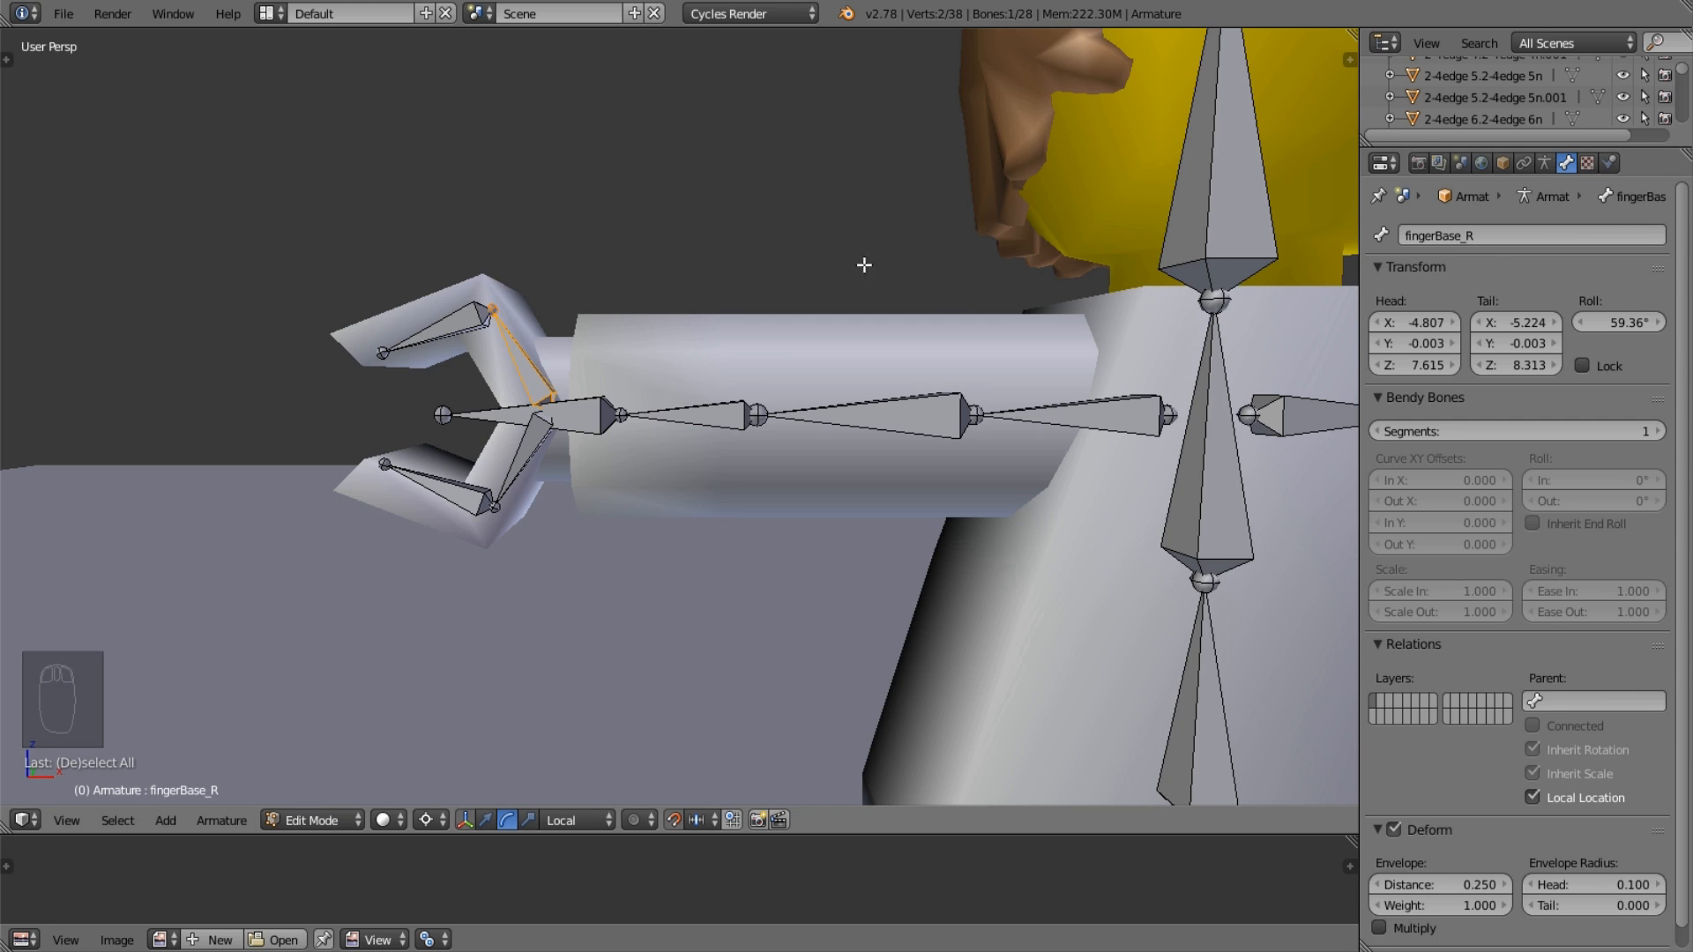
click(1430, 236)
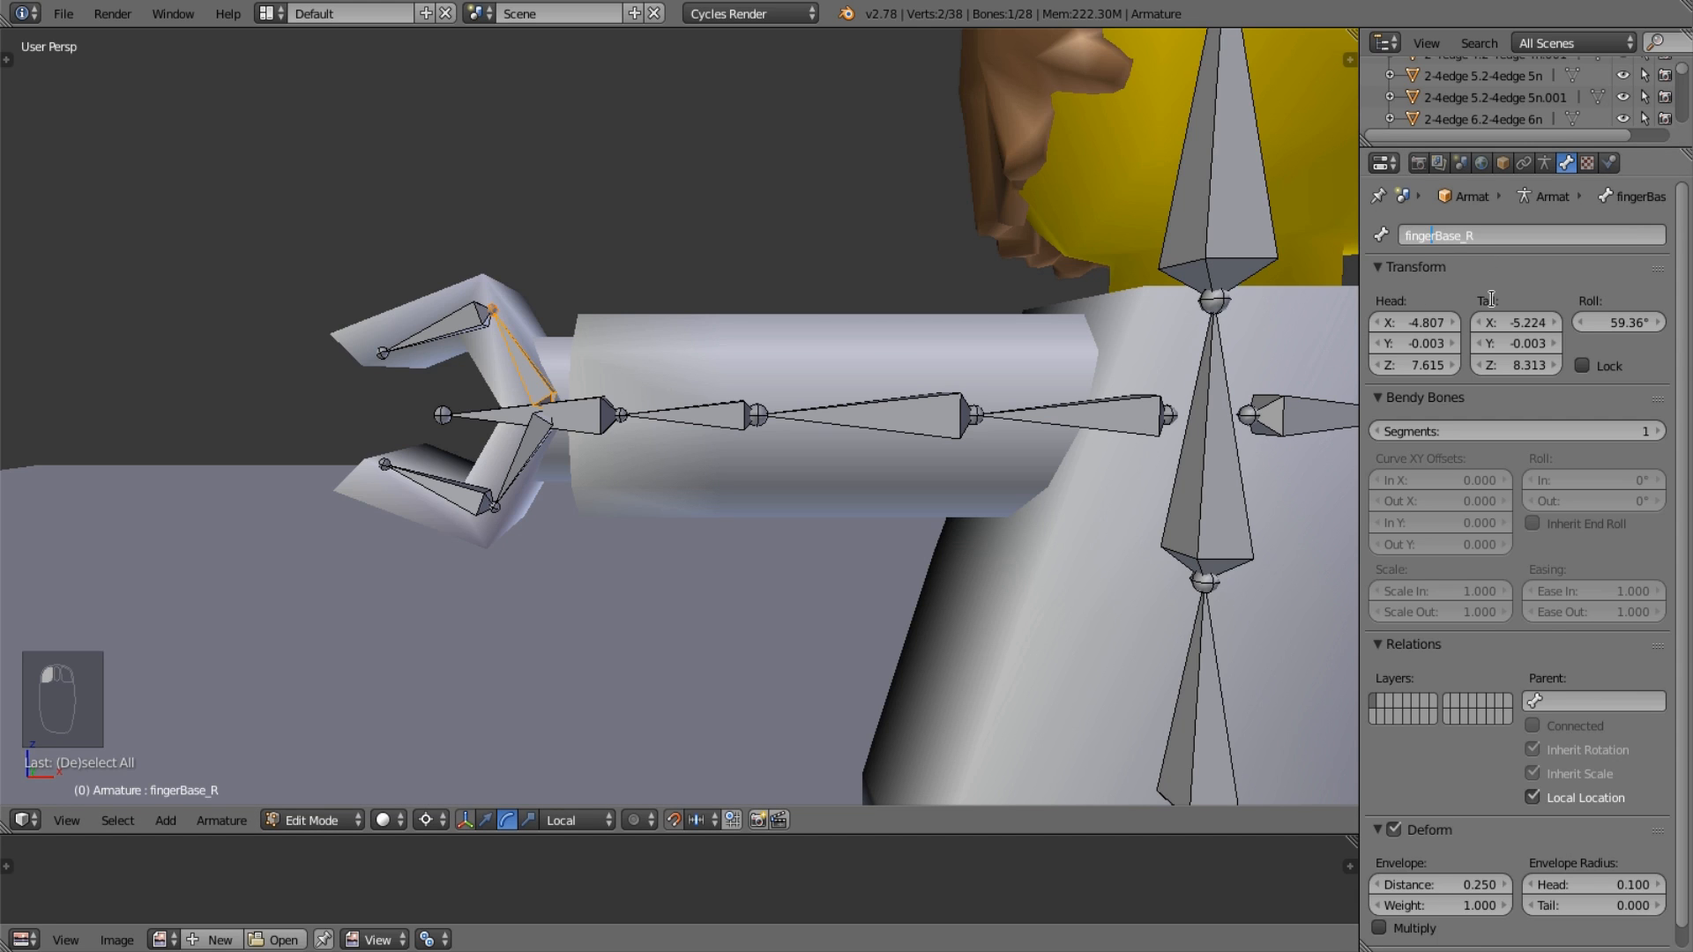
text(1)
key(Return)
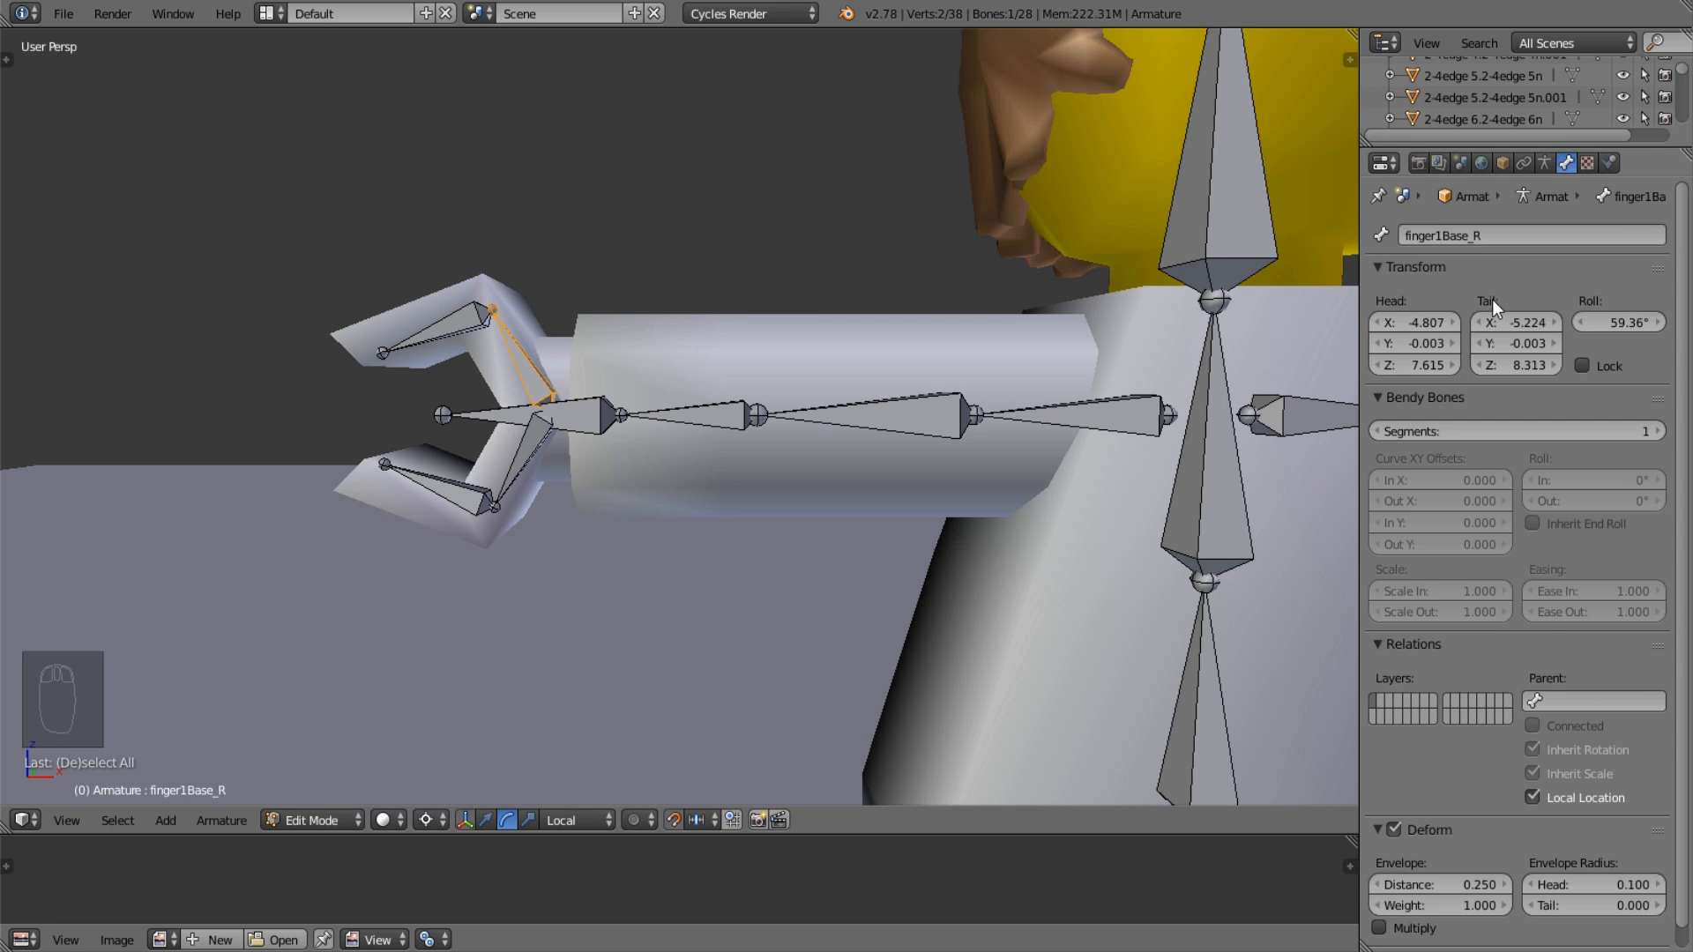
Rename the tip bone of the upper finger, attached to finger1Base_R, as finger1Tip_R.
right_click(436, 332)
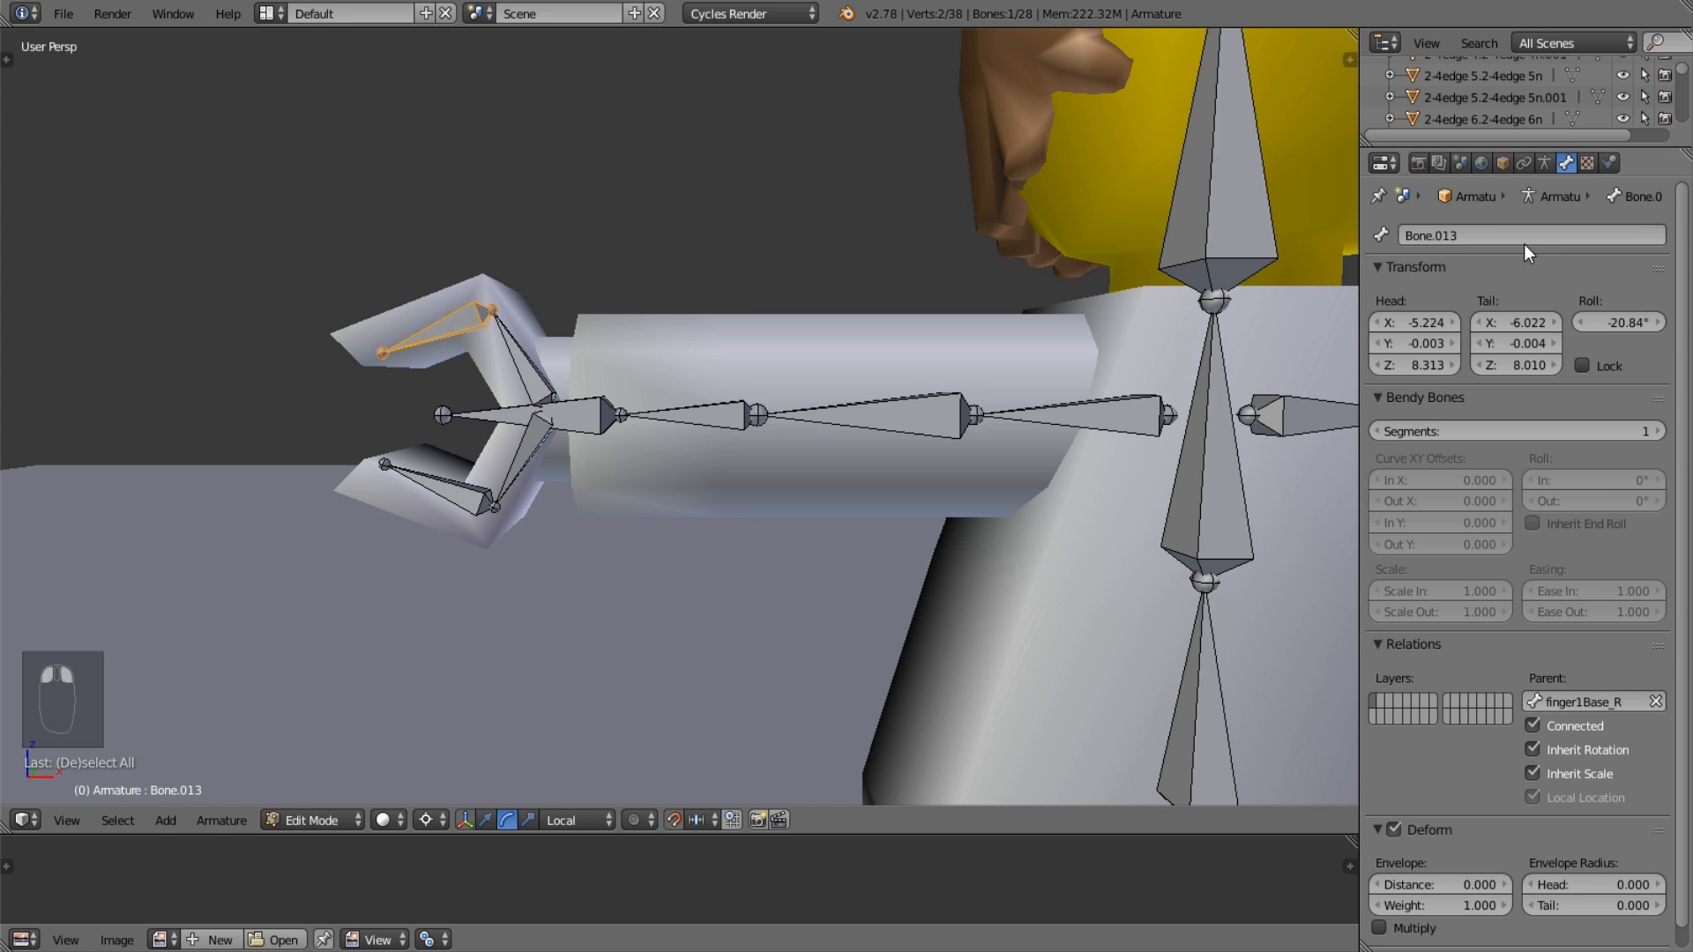
click(1552, 234)
text(finger1Tip_R)
key(Return)
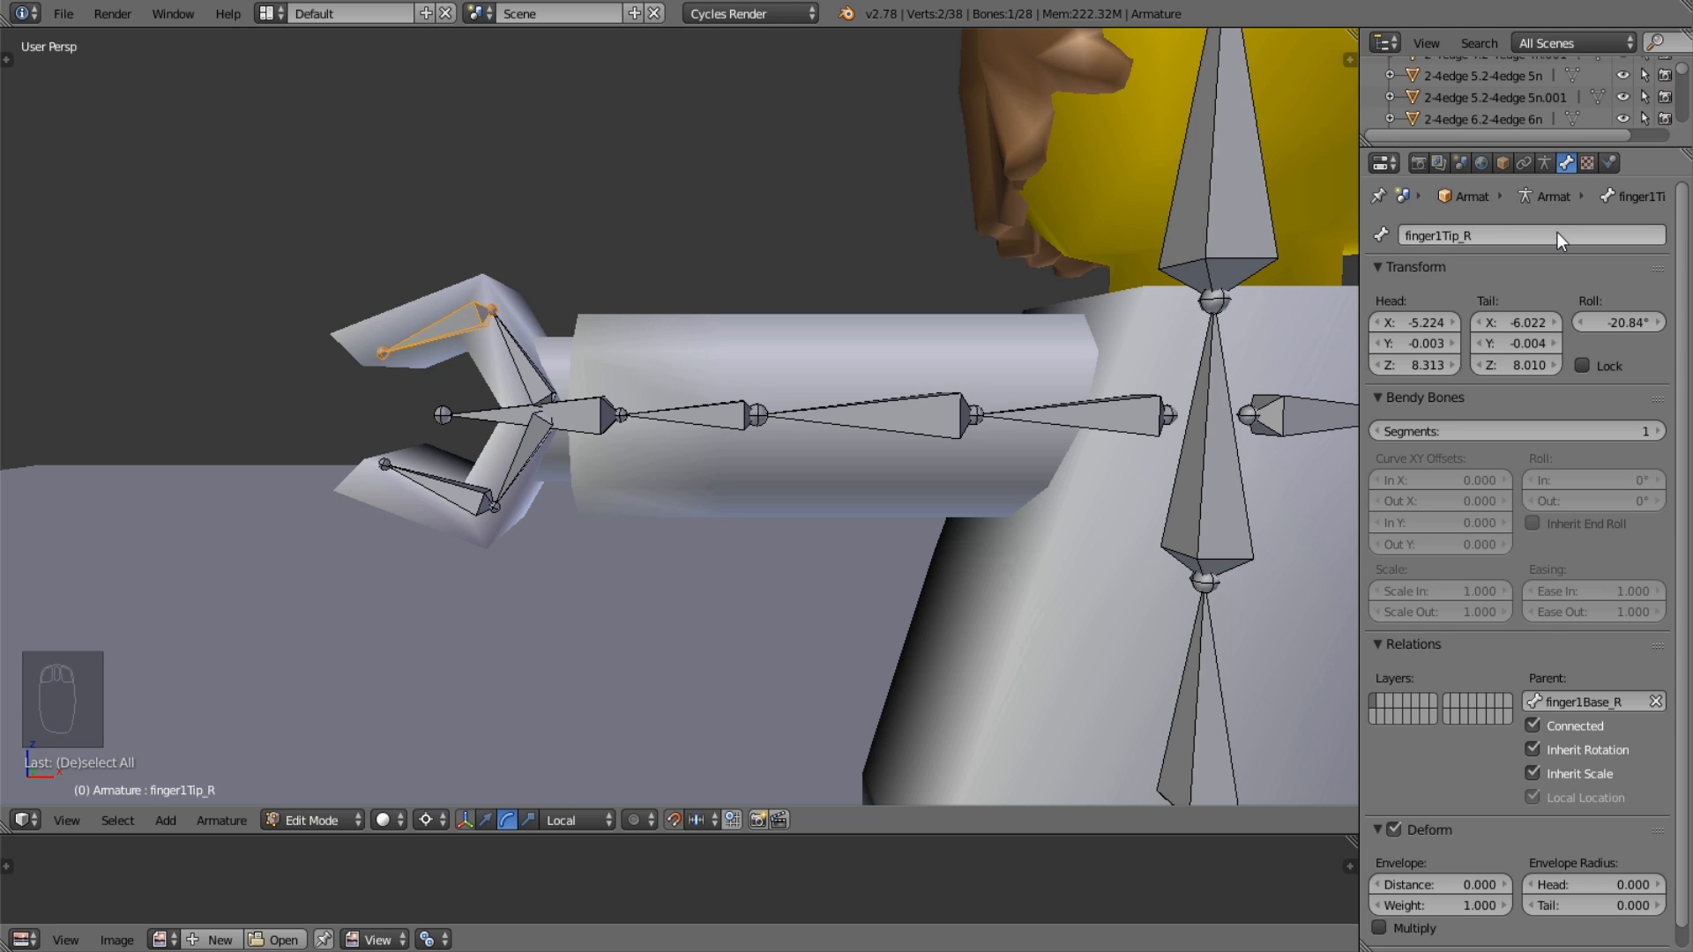
Rename the base bone of the lower finger on the same hand as finger2Base_R.
right_click(516, 467)
click(1483, 236)
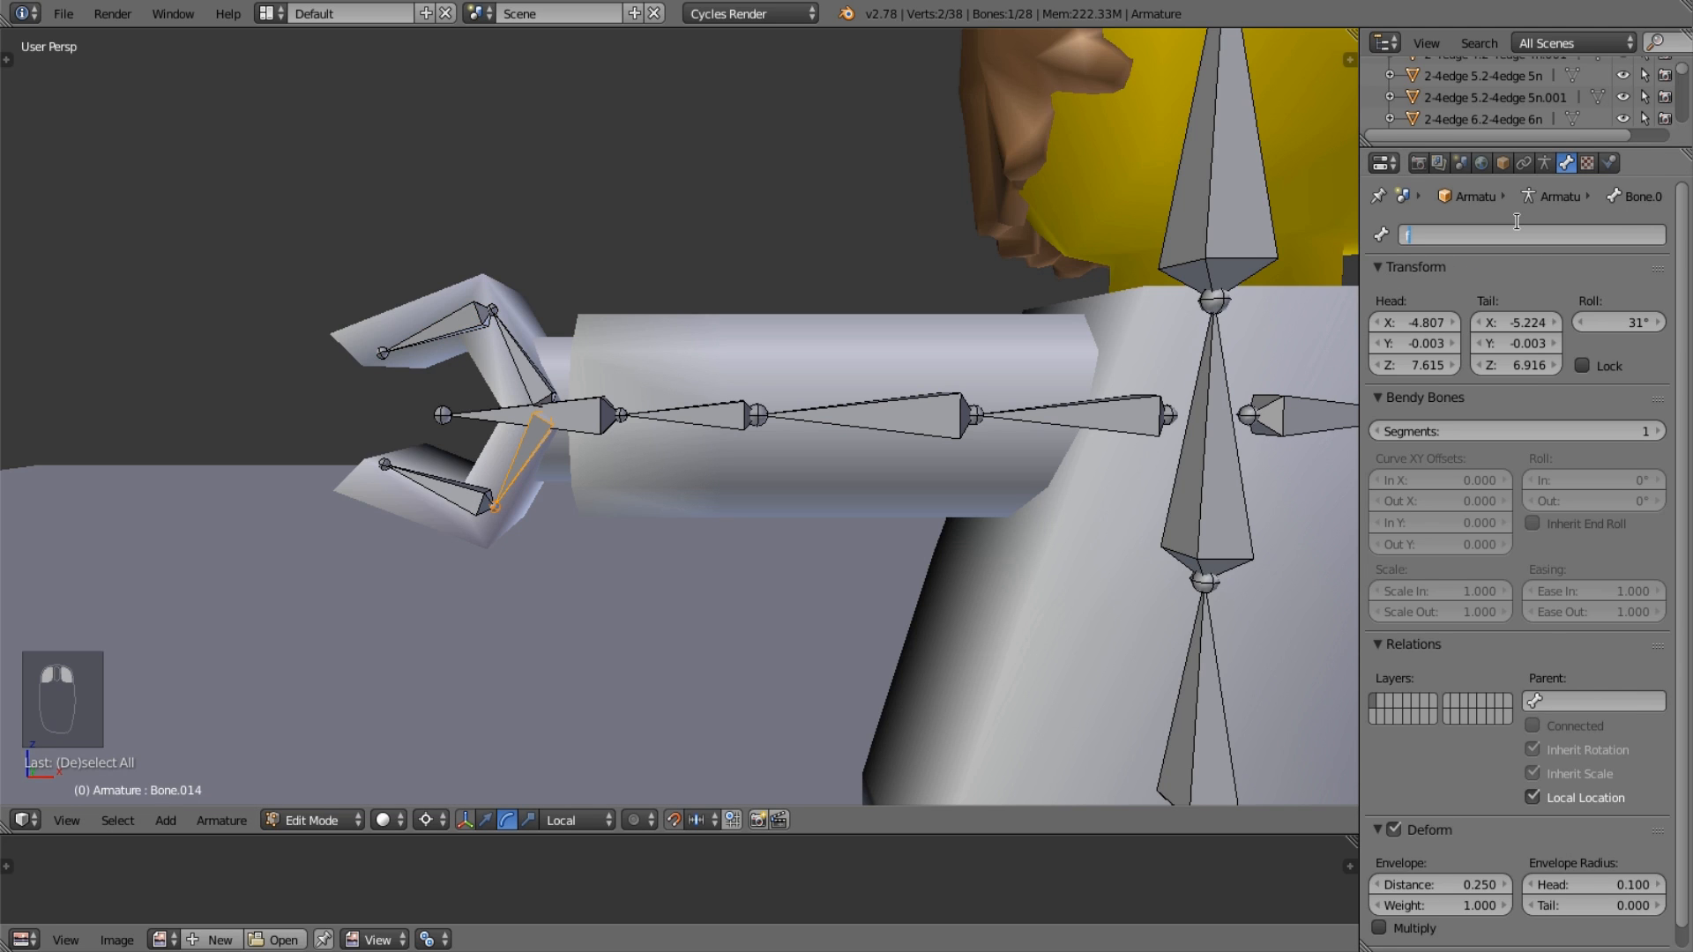
text(finger2Base_R)
key(Return)
Rename the tip bone of the lower finger, attached to finger2Base_R, as finger2Tip_R.
right_click(437, 490)
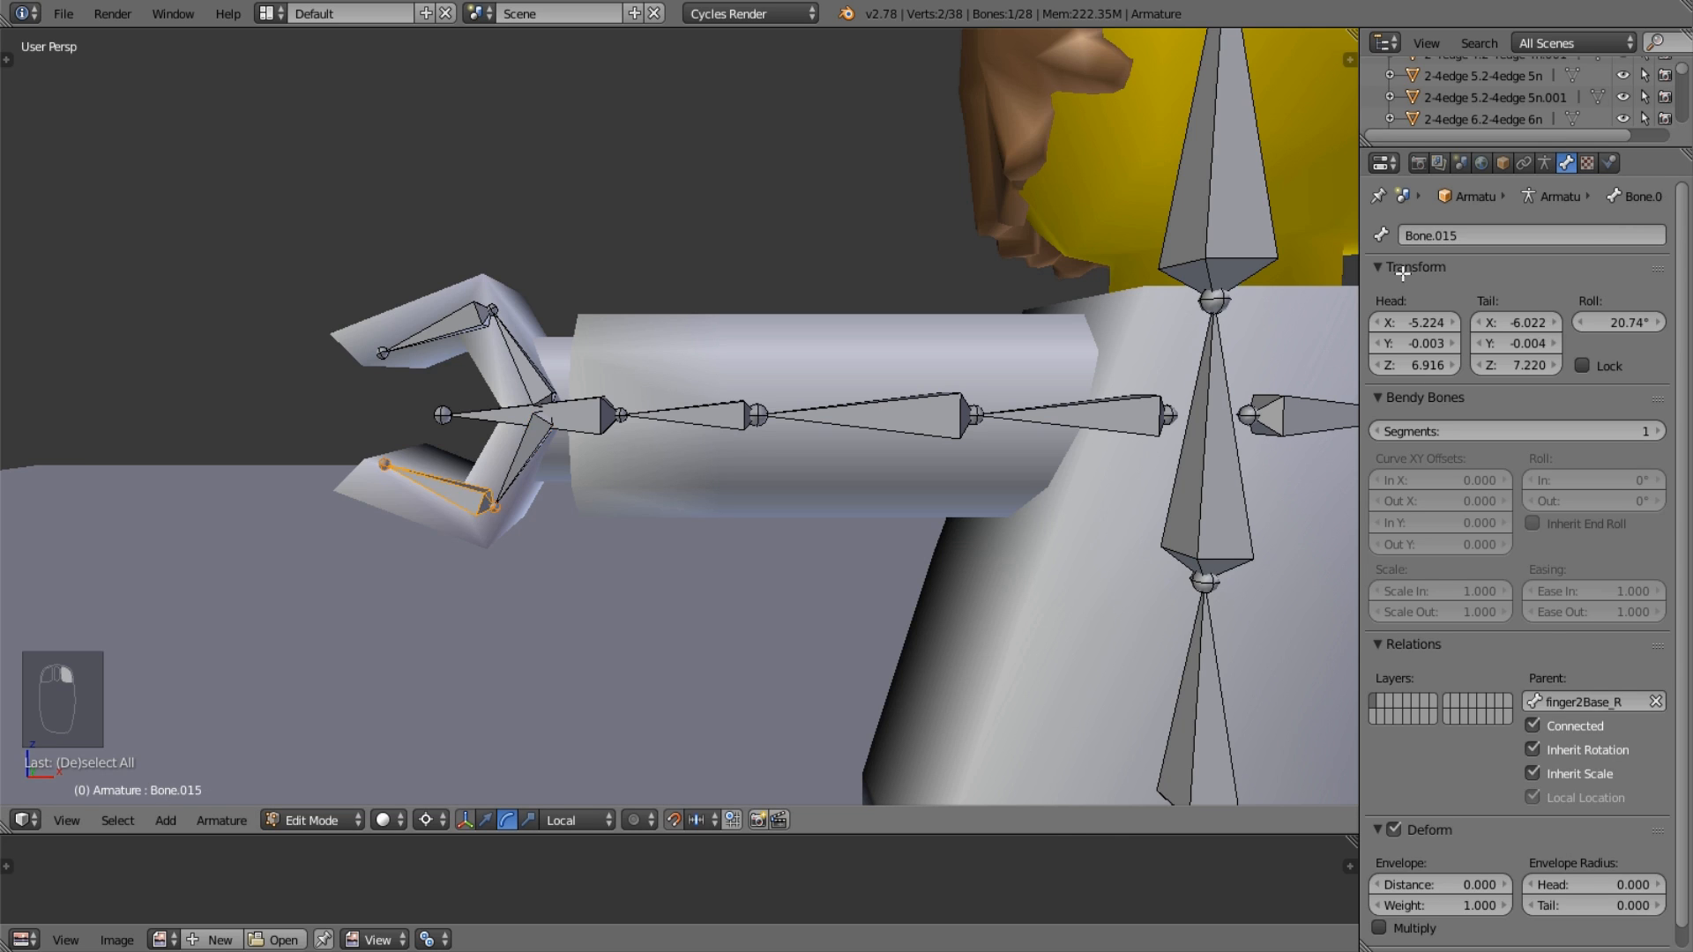
click(1455, 235)
text(finger)
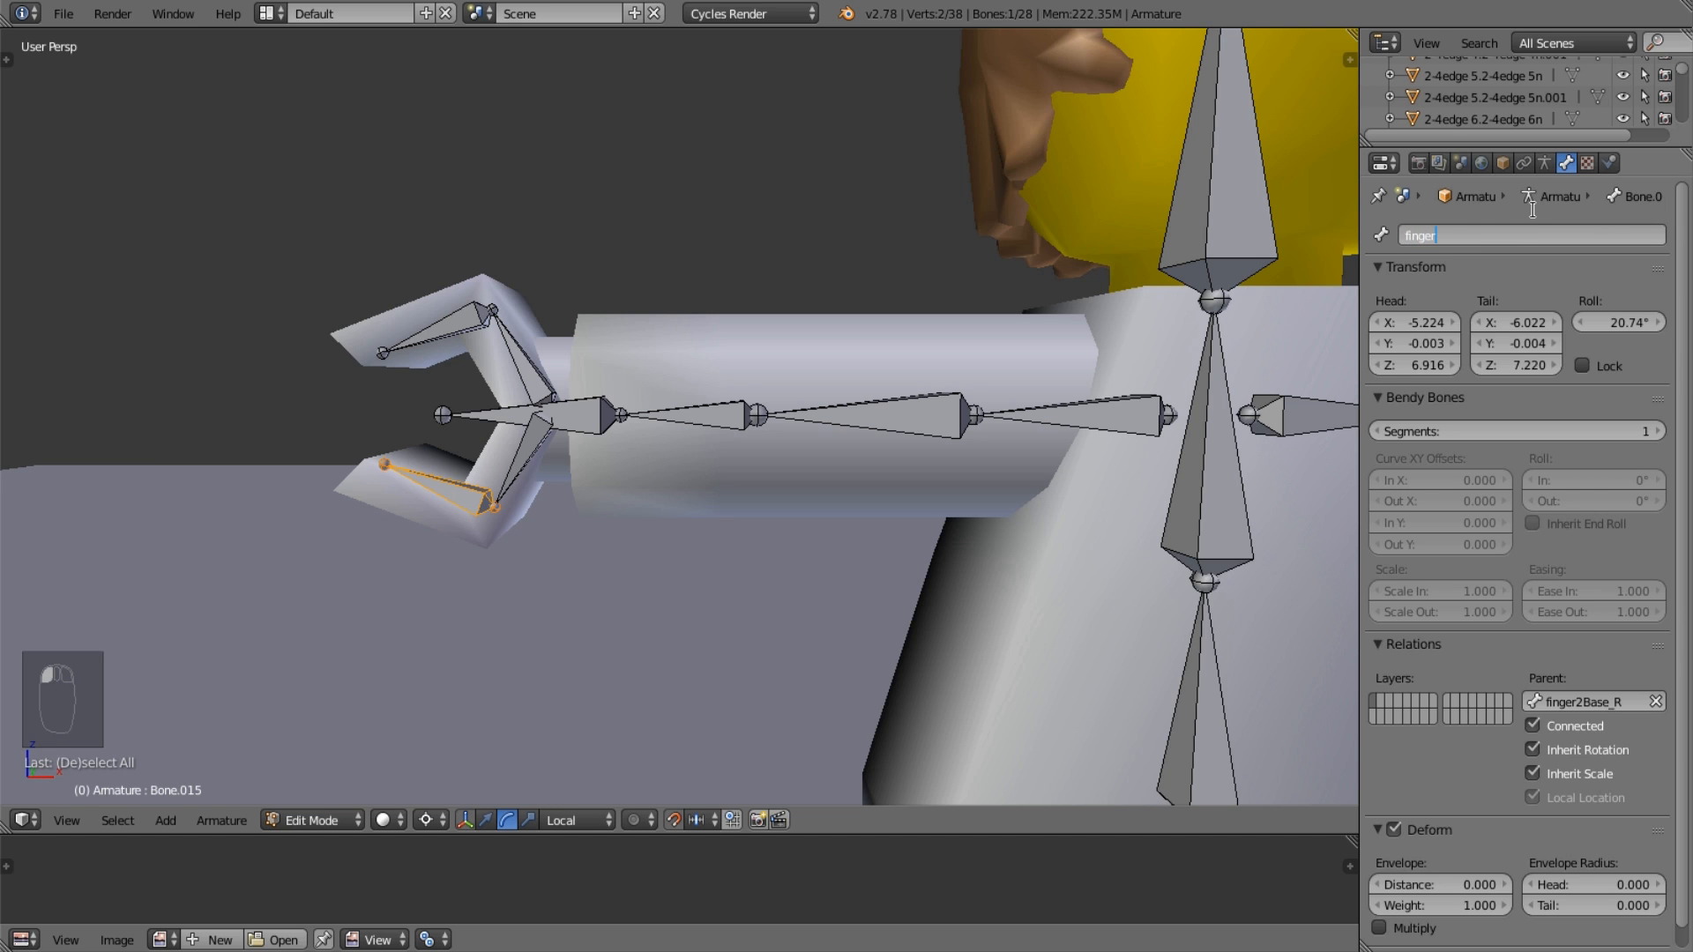
text(2Tip_R)
key(Return)
Set the view to front orthographic and clear the armature's bone selection in Edit Mode.
middle_drag(736, 373, 91, 377)
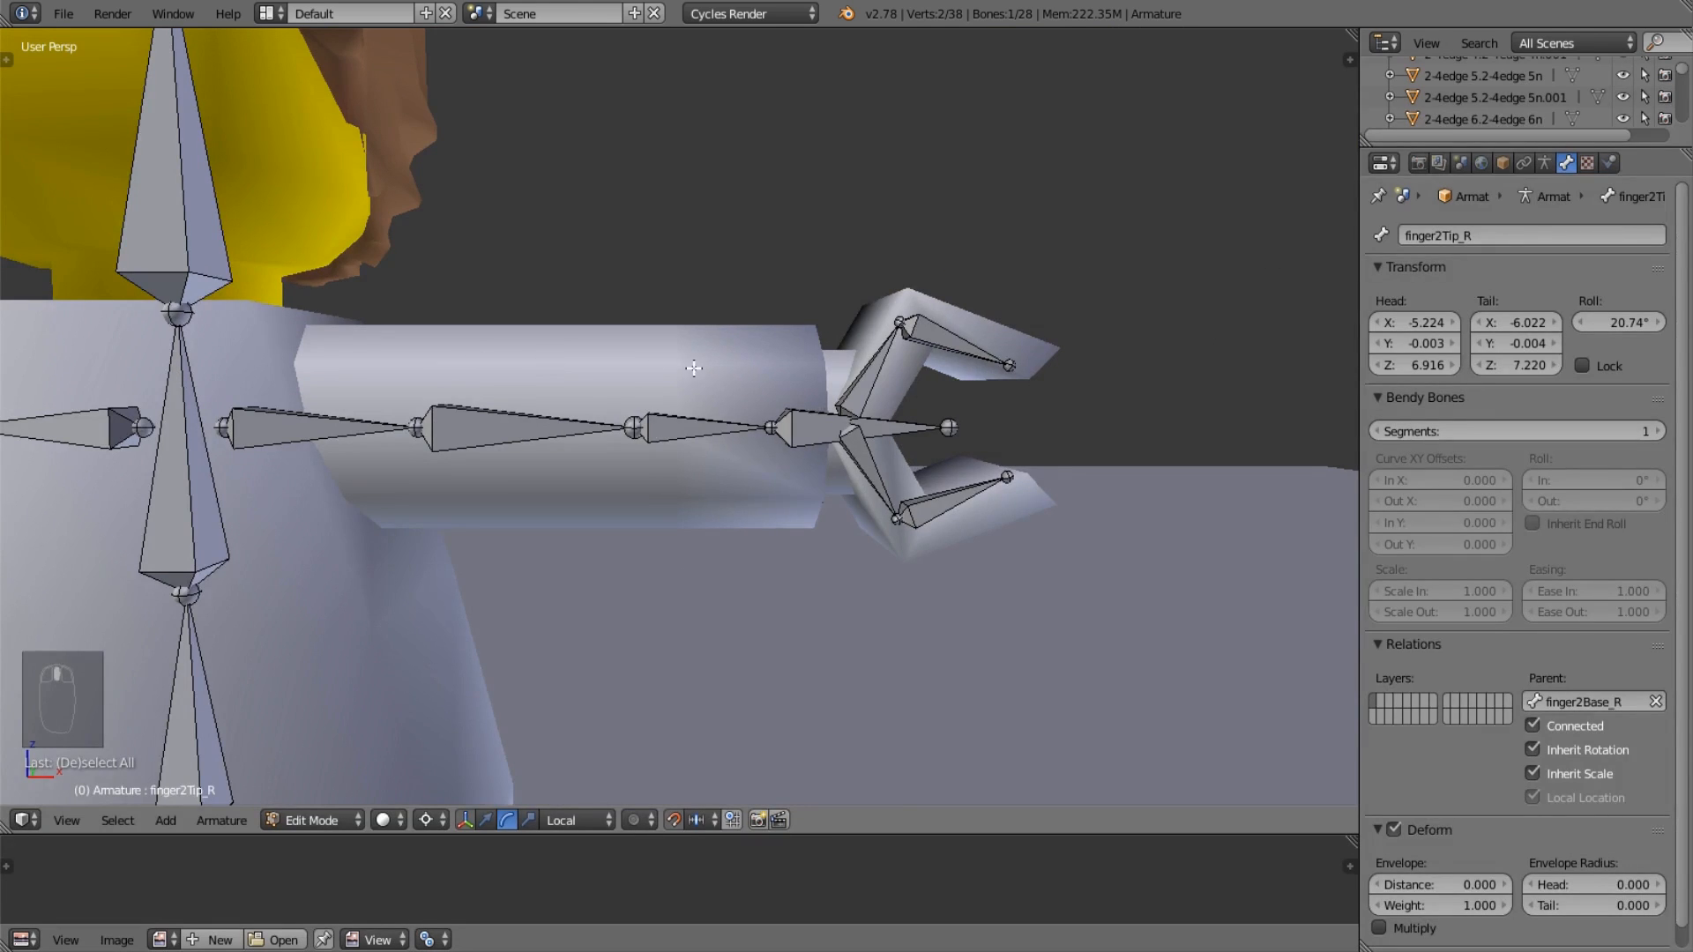
scroll(694, 368, down, 6)
key(Tab)
key(KP_0)
key(KP_3)
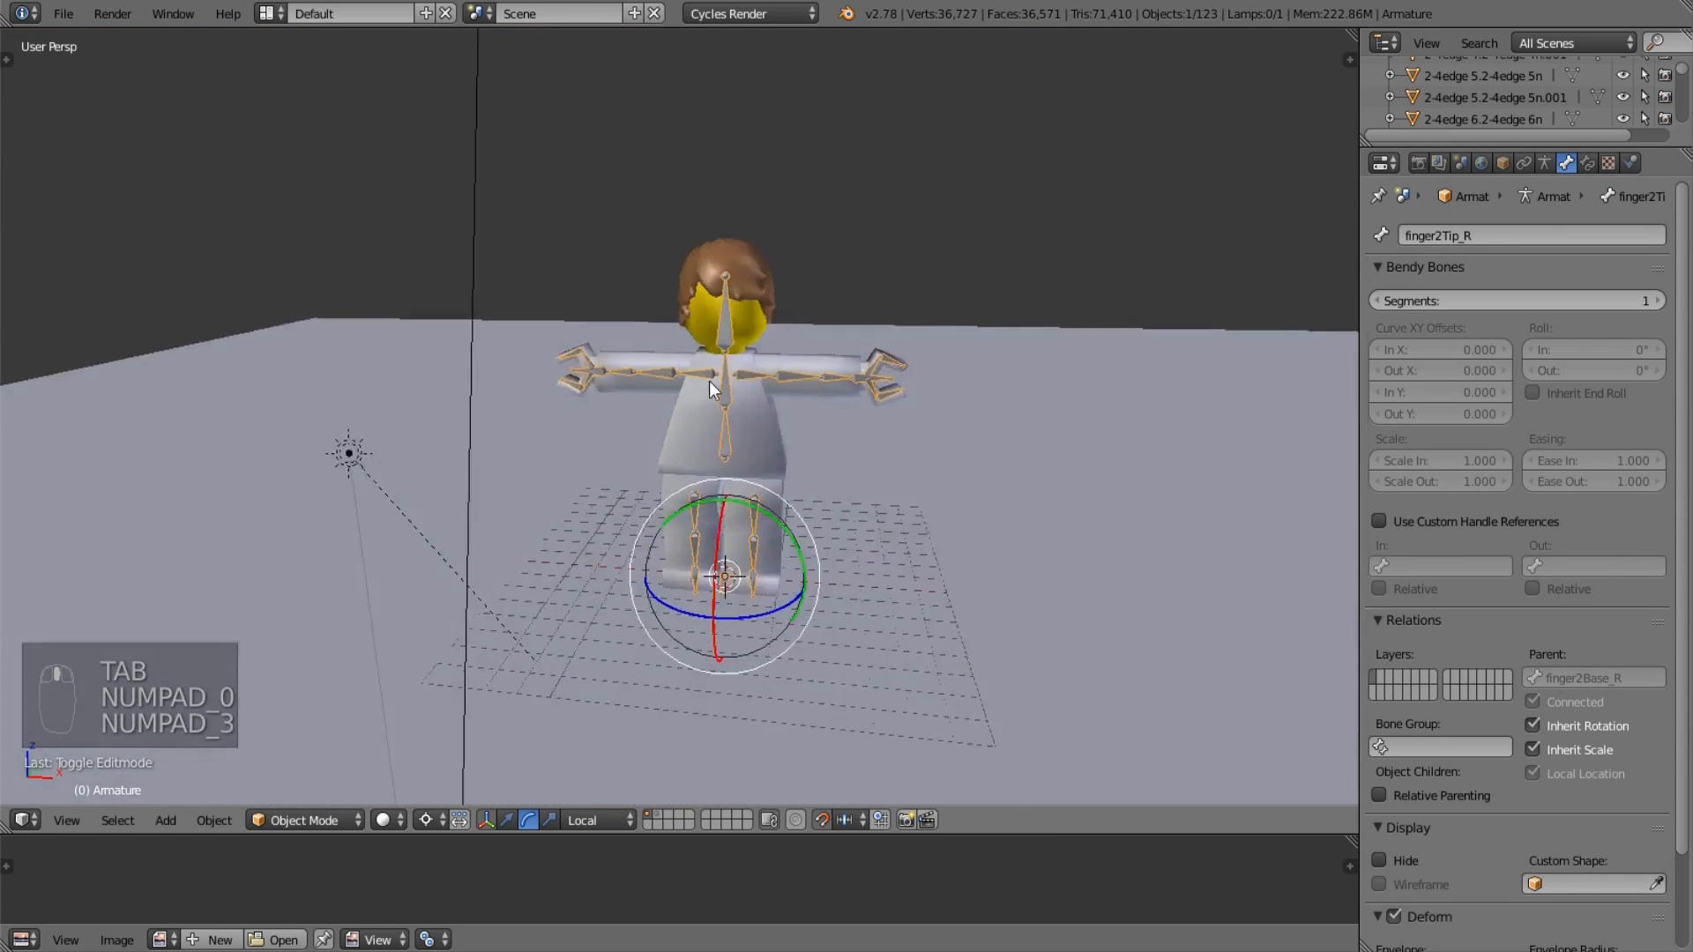
key(KP_3)
key(KP_1)
key(KP_5)
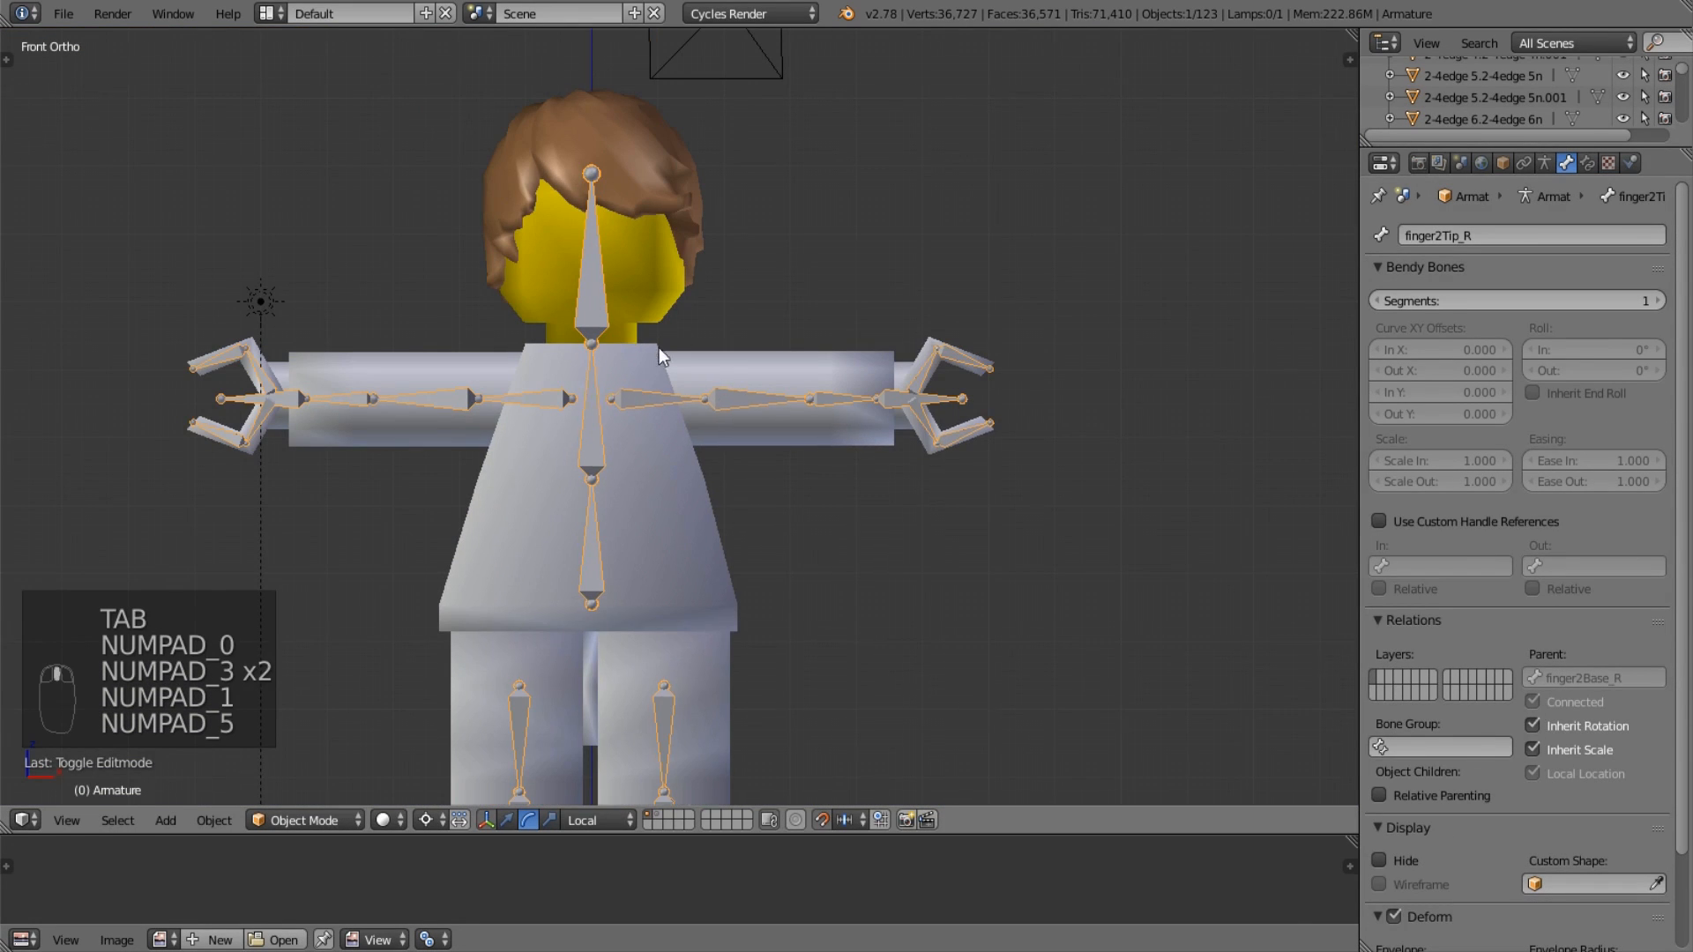
scroll(663, 352, up, 2)
key(Tab)
key(a)
key(a)
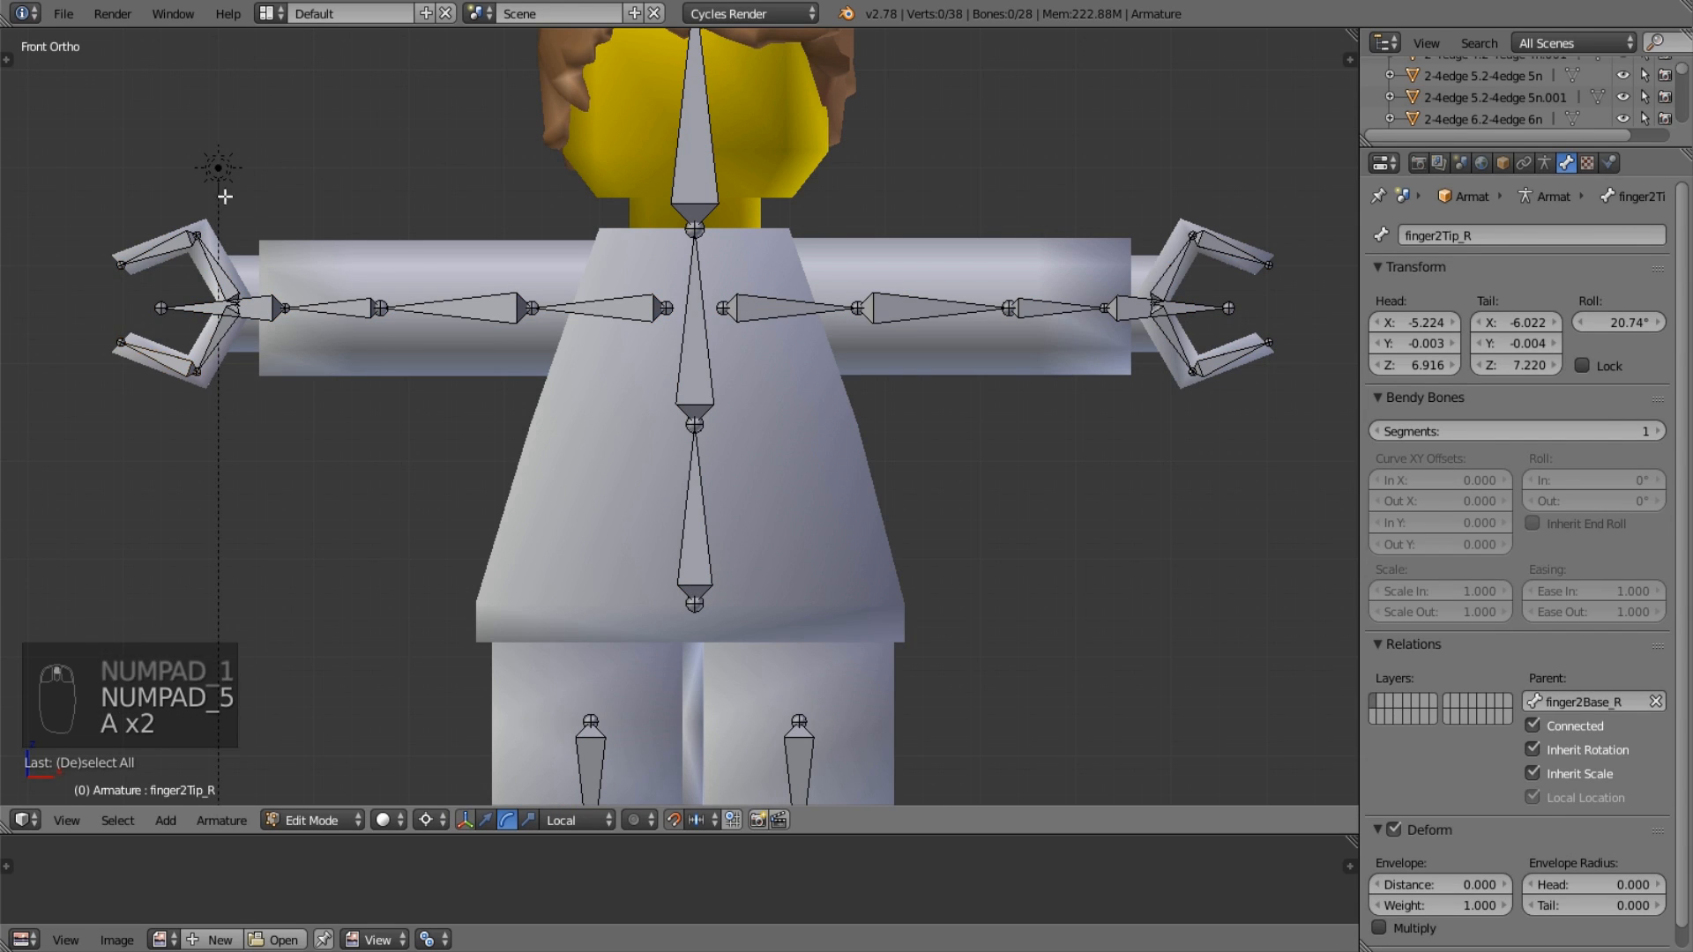
Box-select all bones of the _R arm, from the shoulder to both fingertips.
key(b)
drag(38, 159, 658, 414)
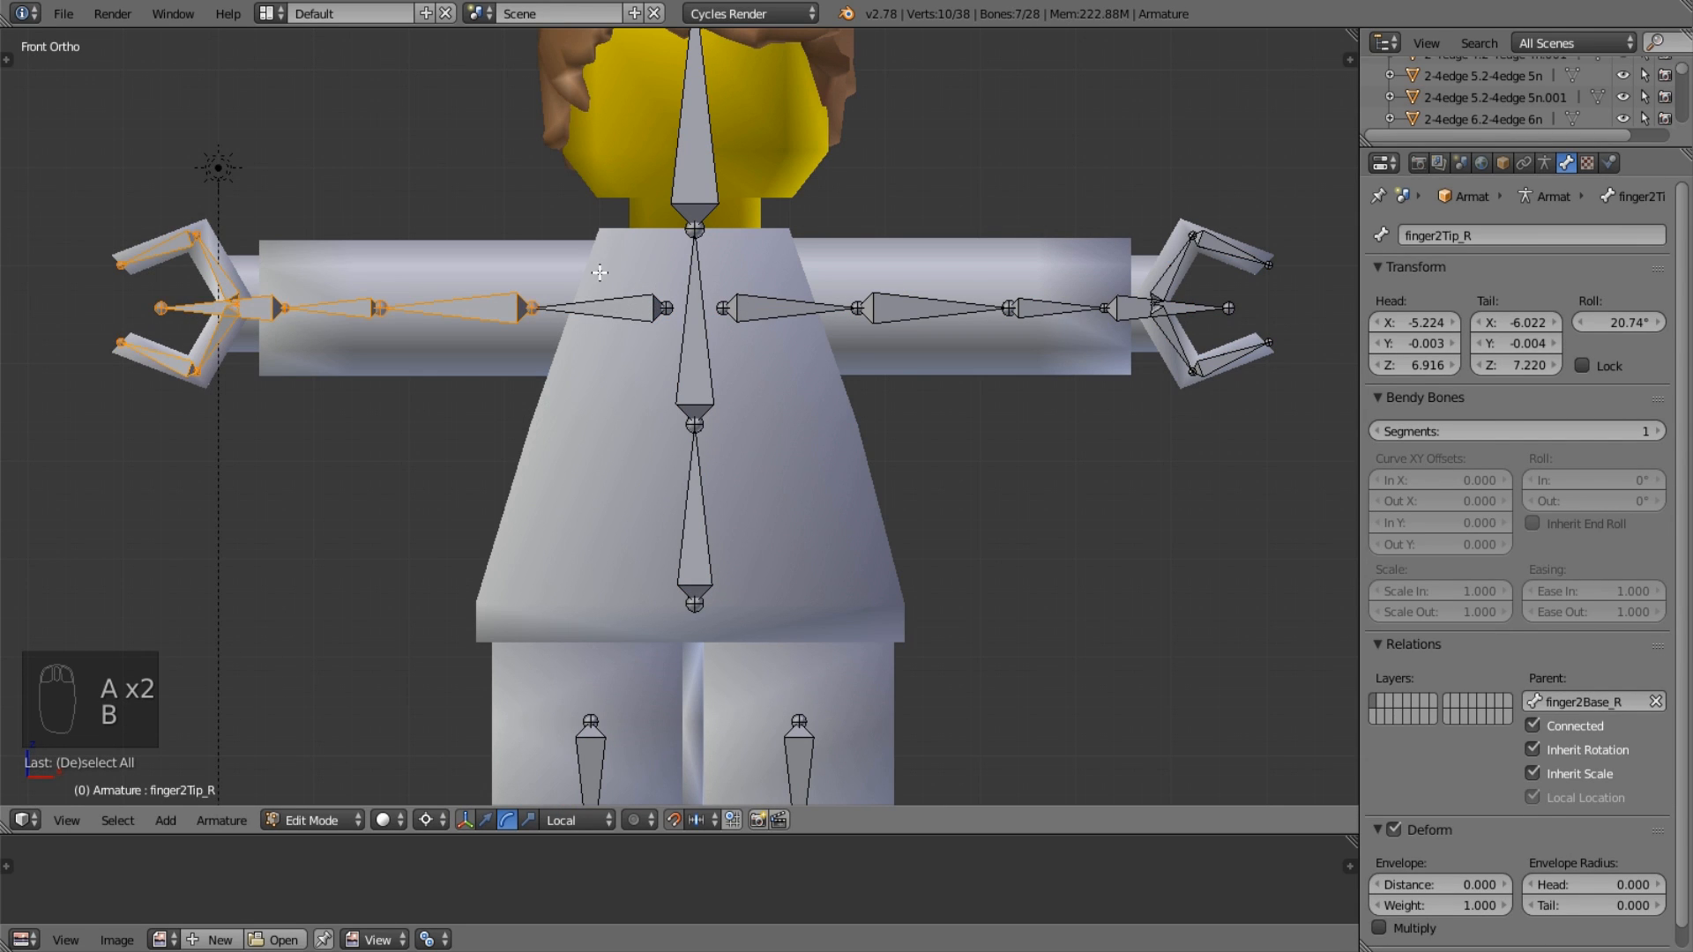
key(b)
drag(599, 272, 629, 349)
key(ctrl+l)
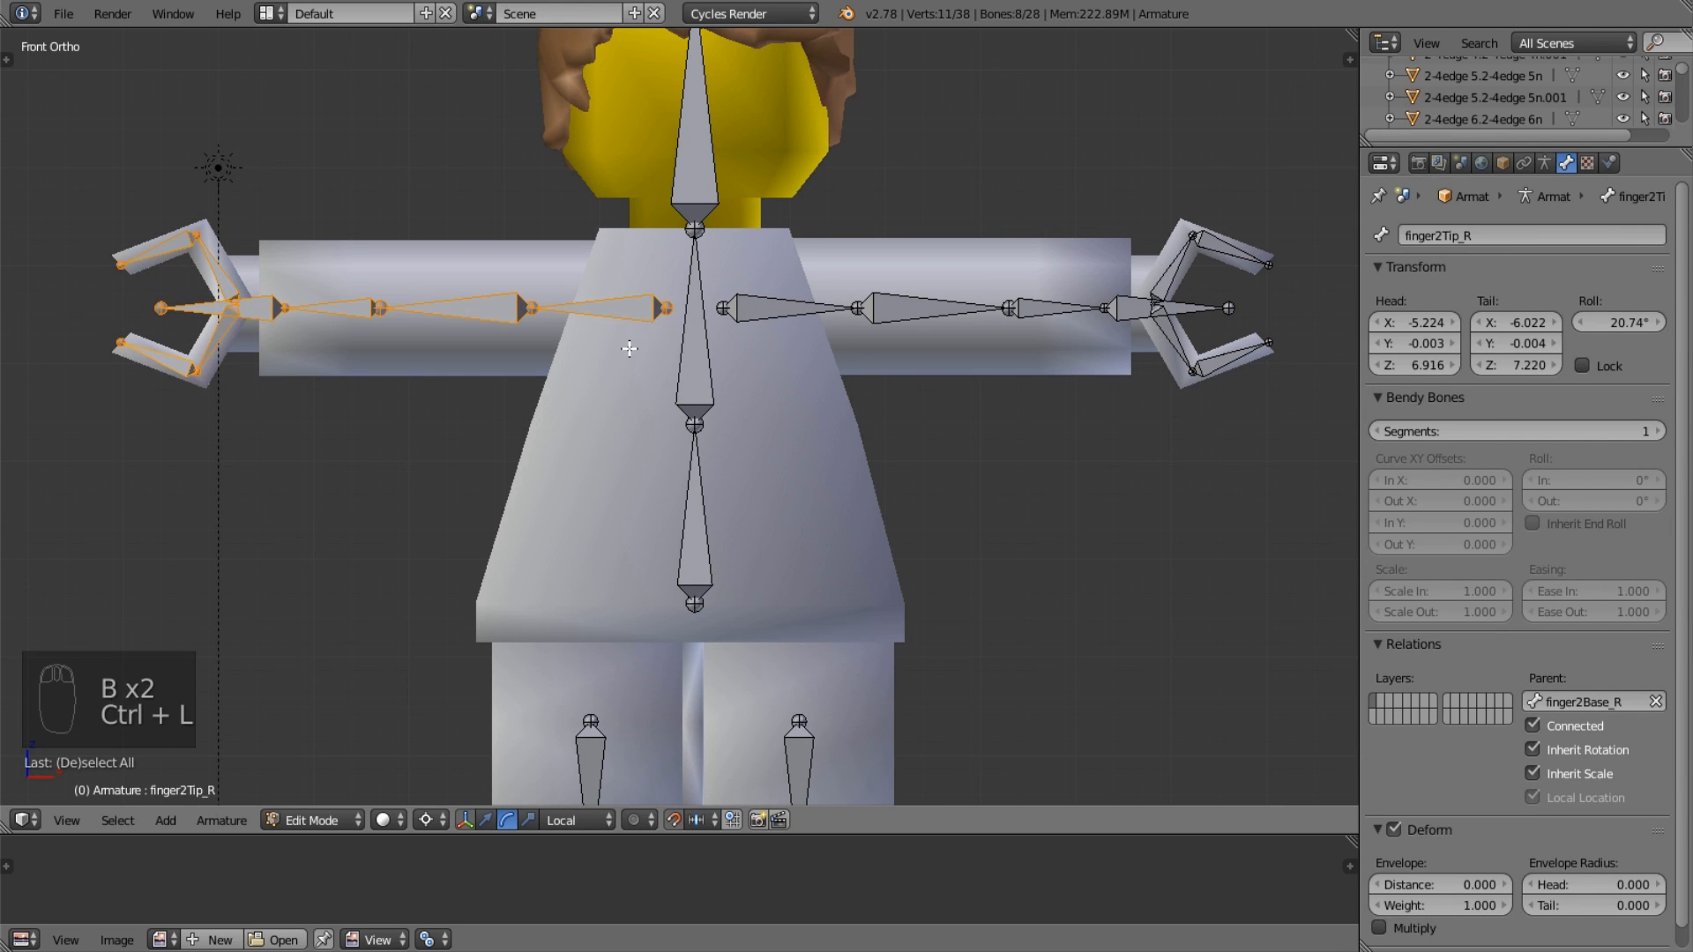
Re-add shoulder_R to the selected _R arm bones and open the list of armature operations.
key(ctrl+z)
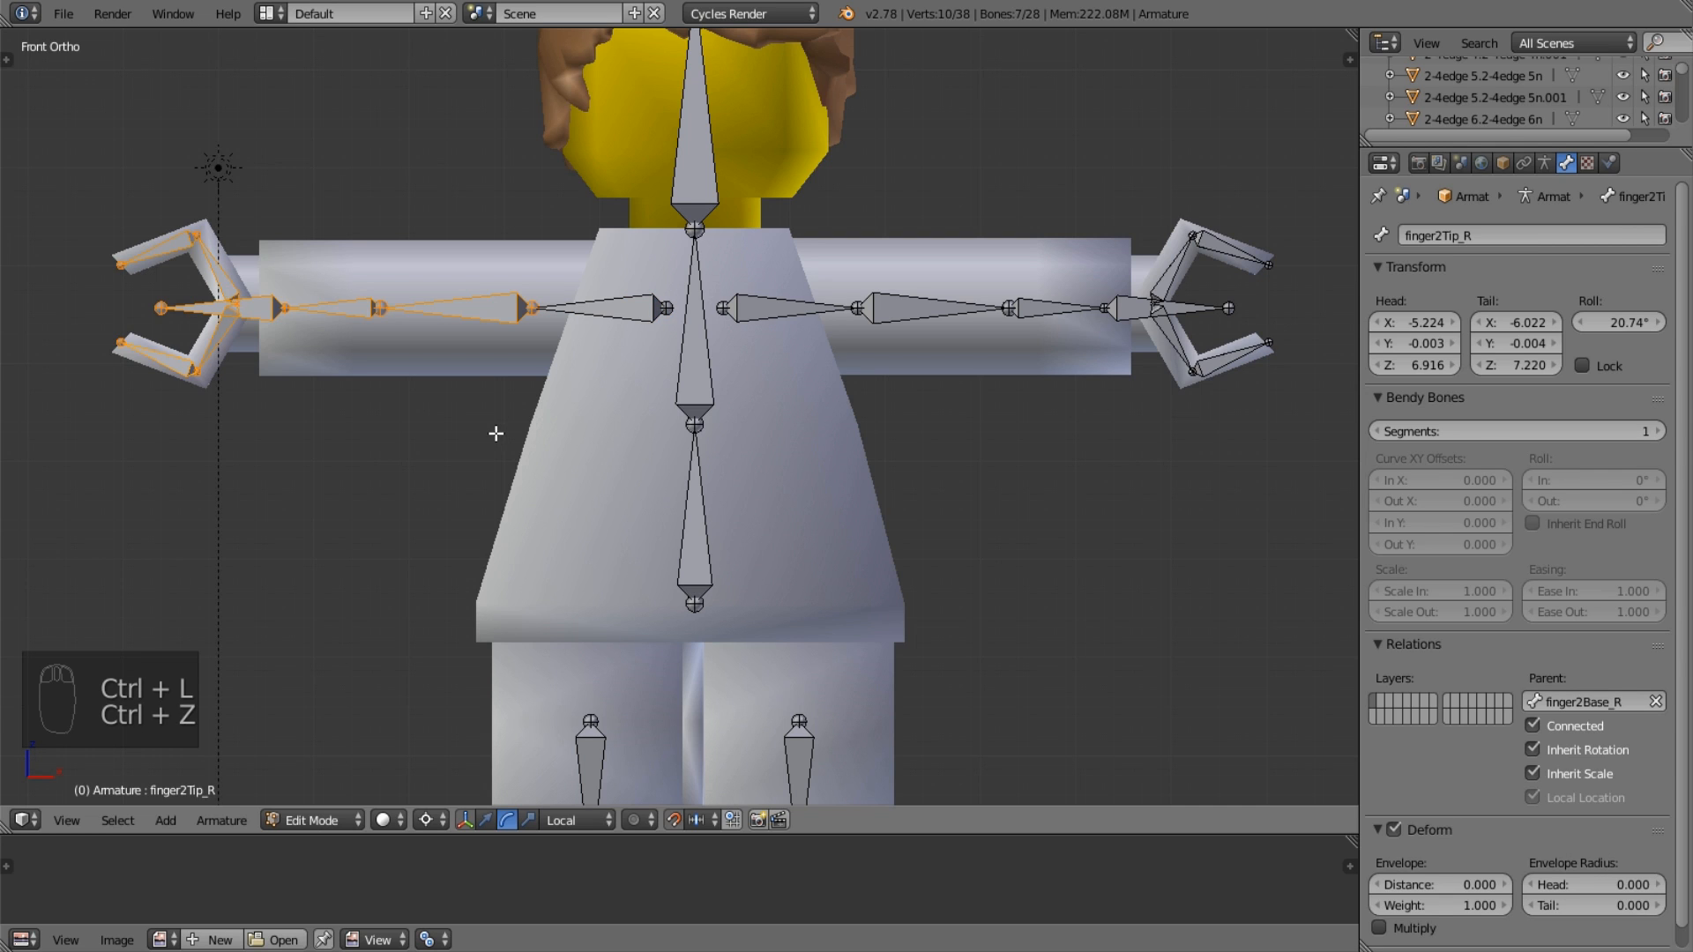
key(ctrl+l)
key(ctrl+z)
key(ctrl+shift+z)
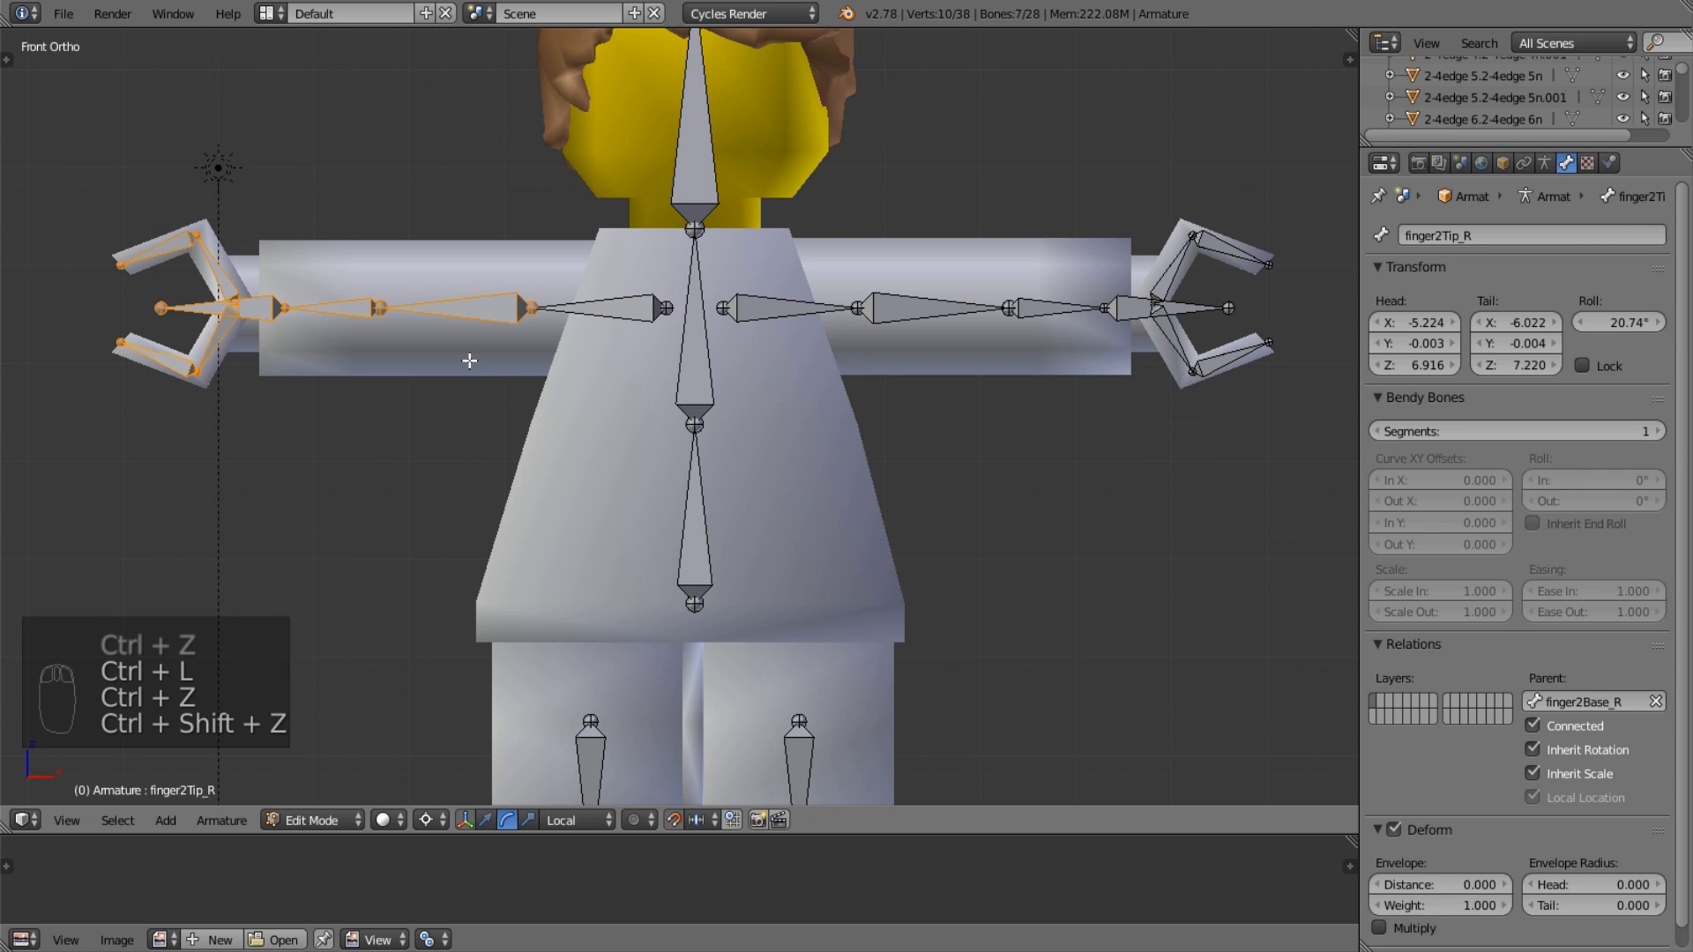
shift+right_click(602, 313)
key(ctrl+l)
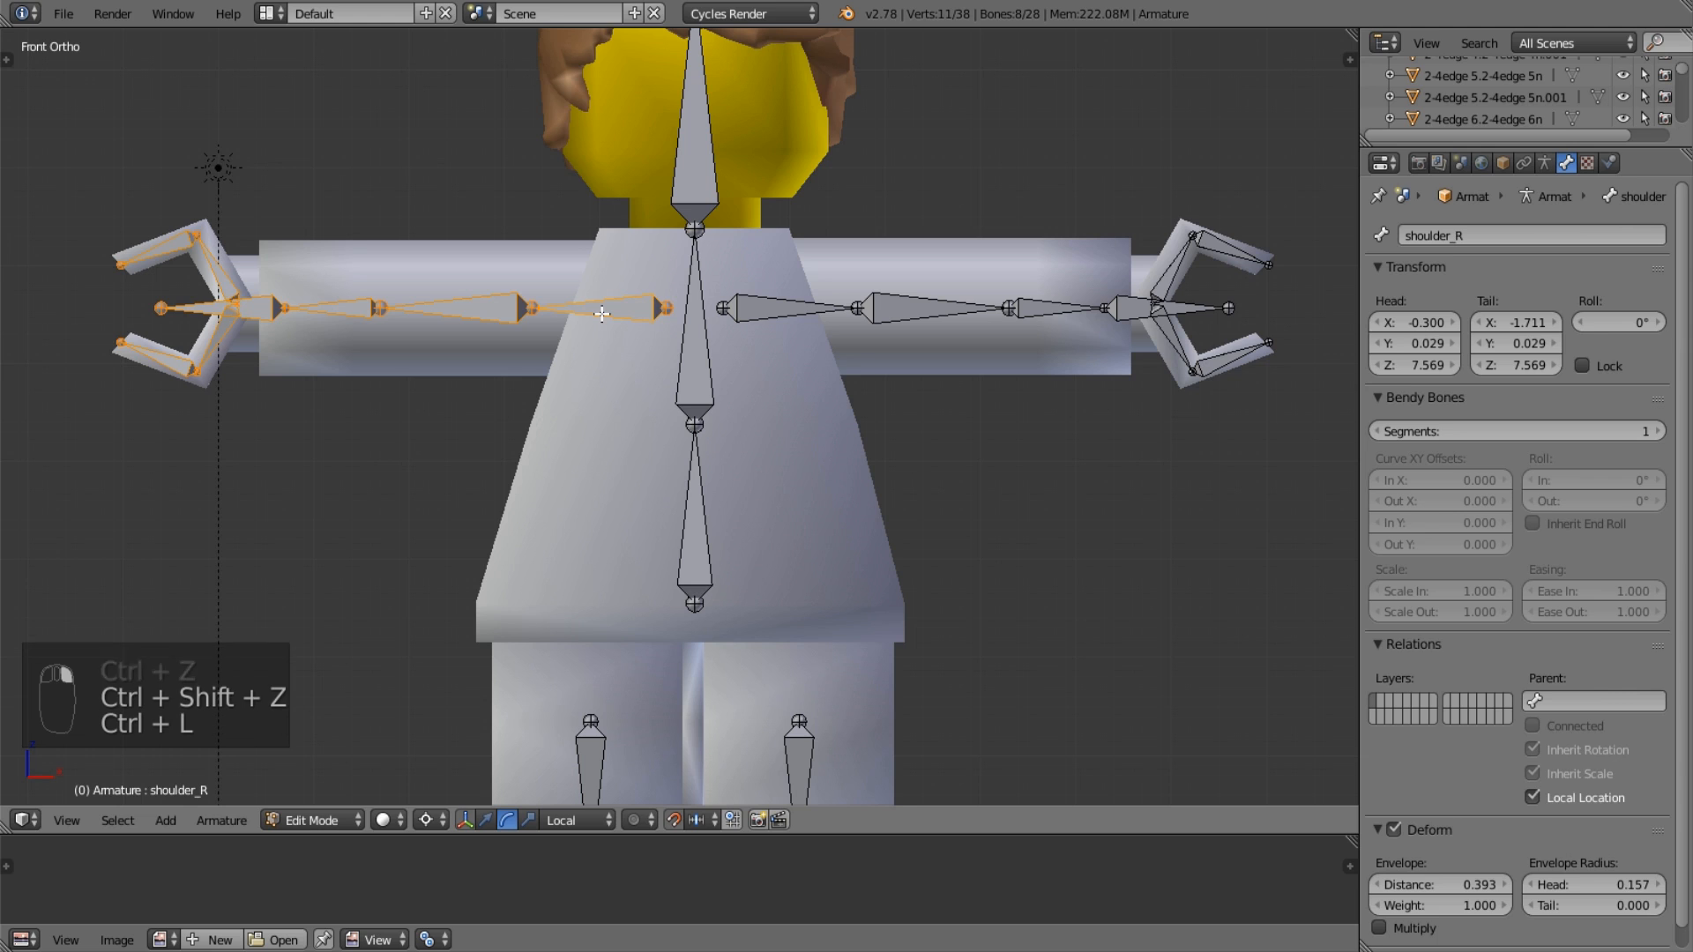
key(ctrl+z)
shift+right_click(598, 314)
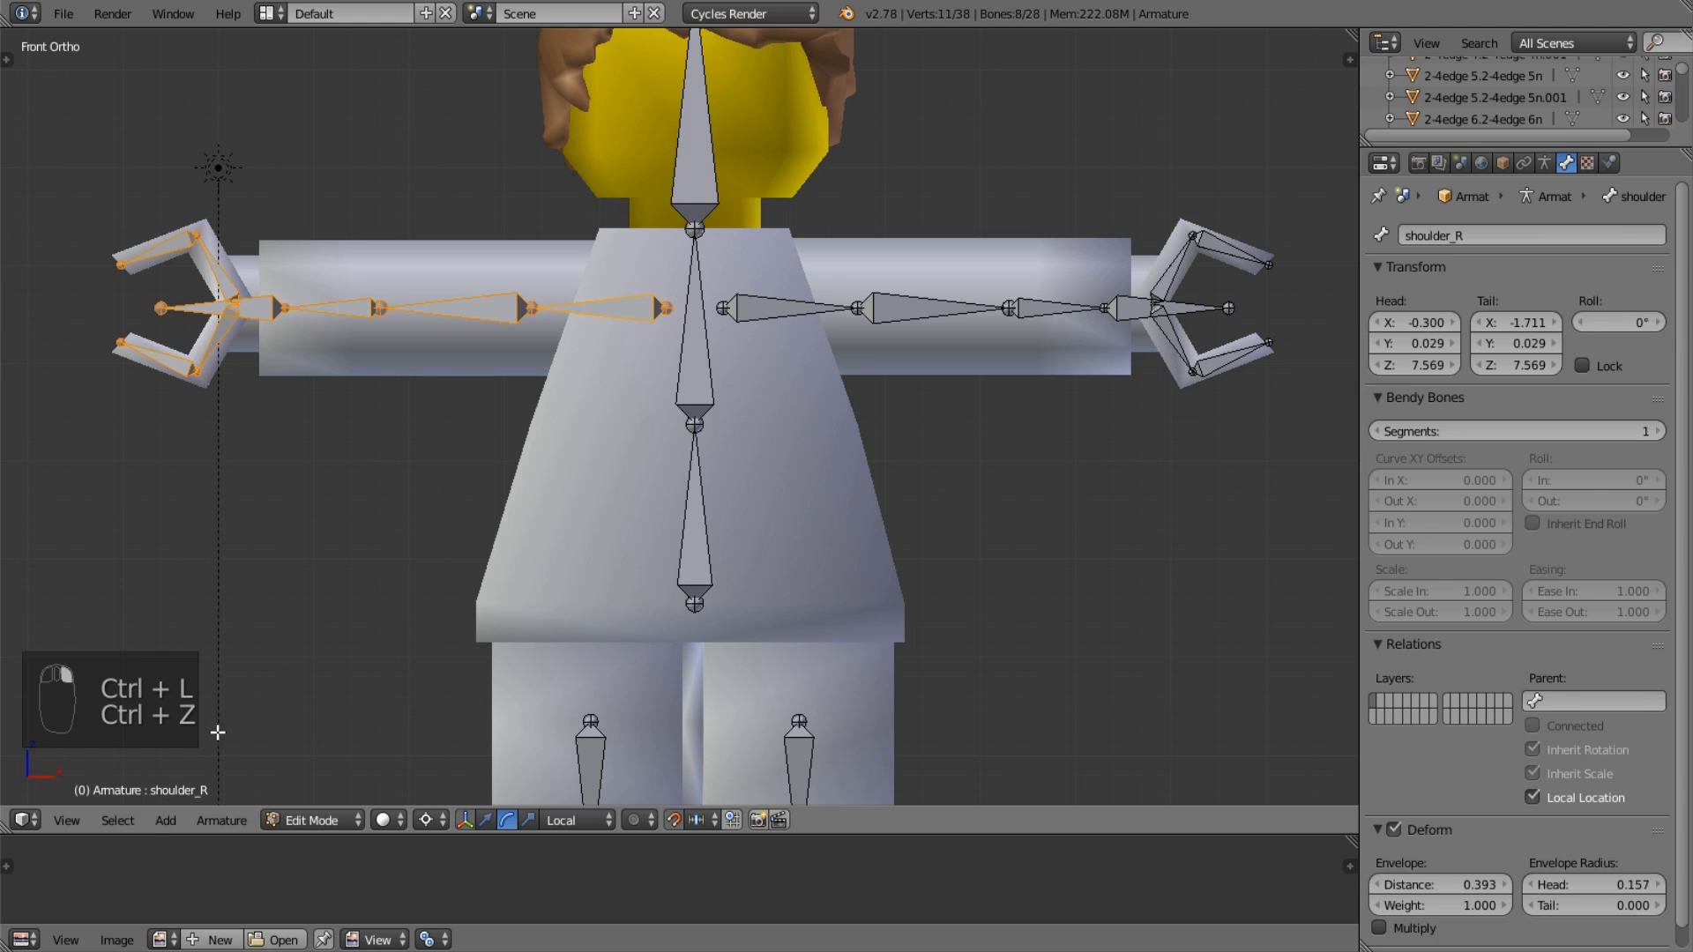
click(221, 820)
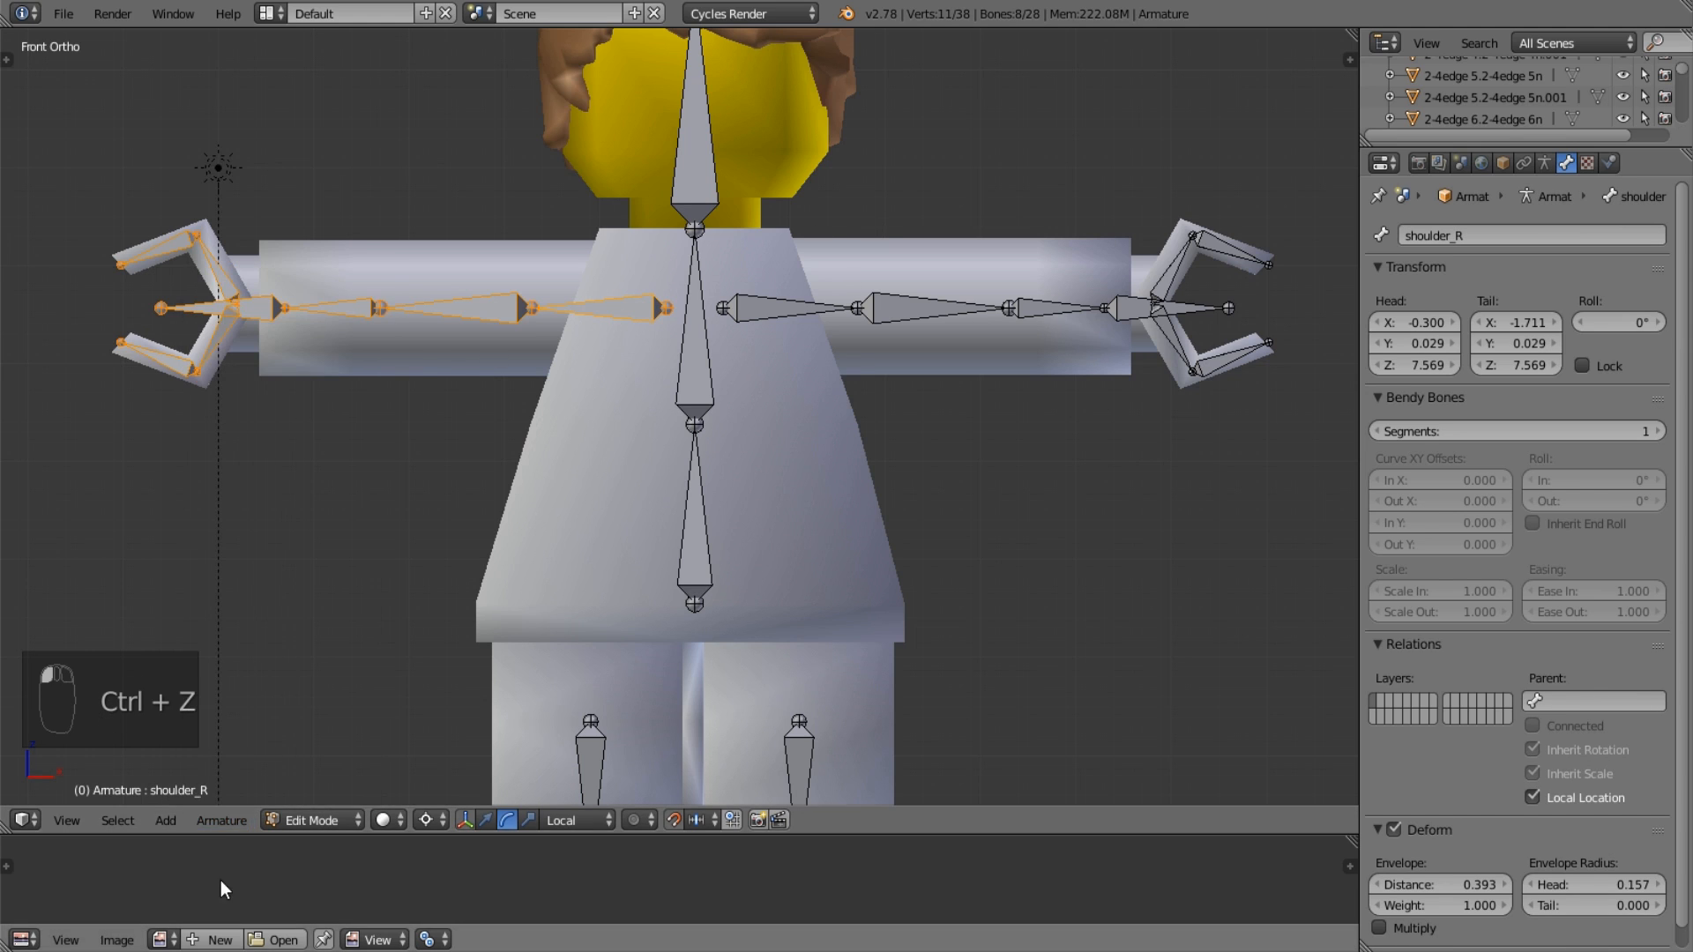
click(221, 820)
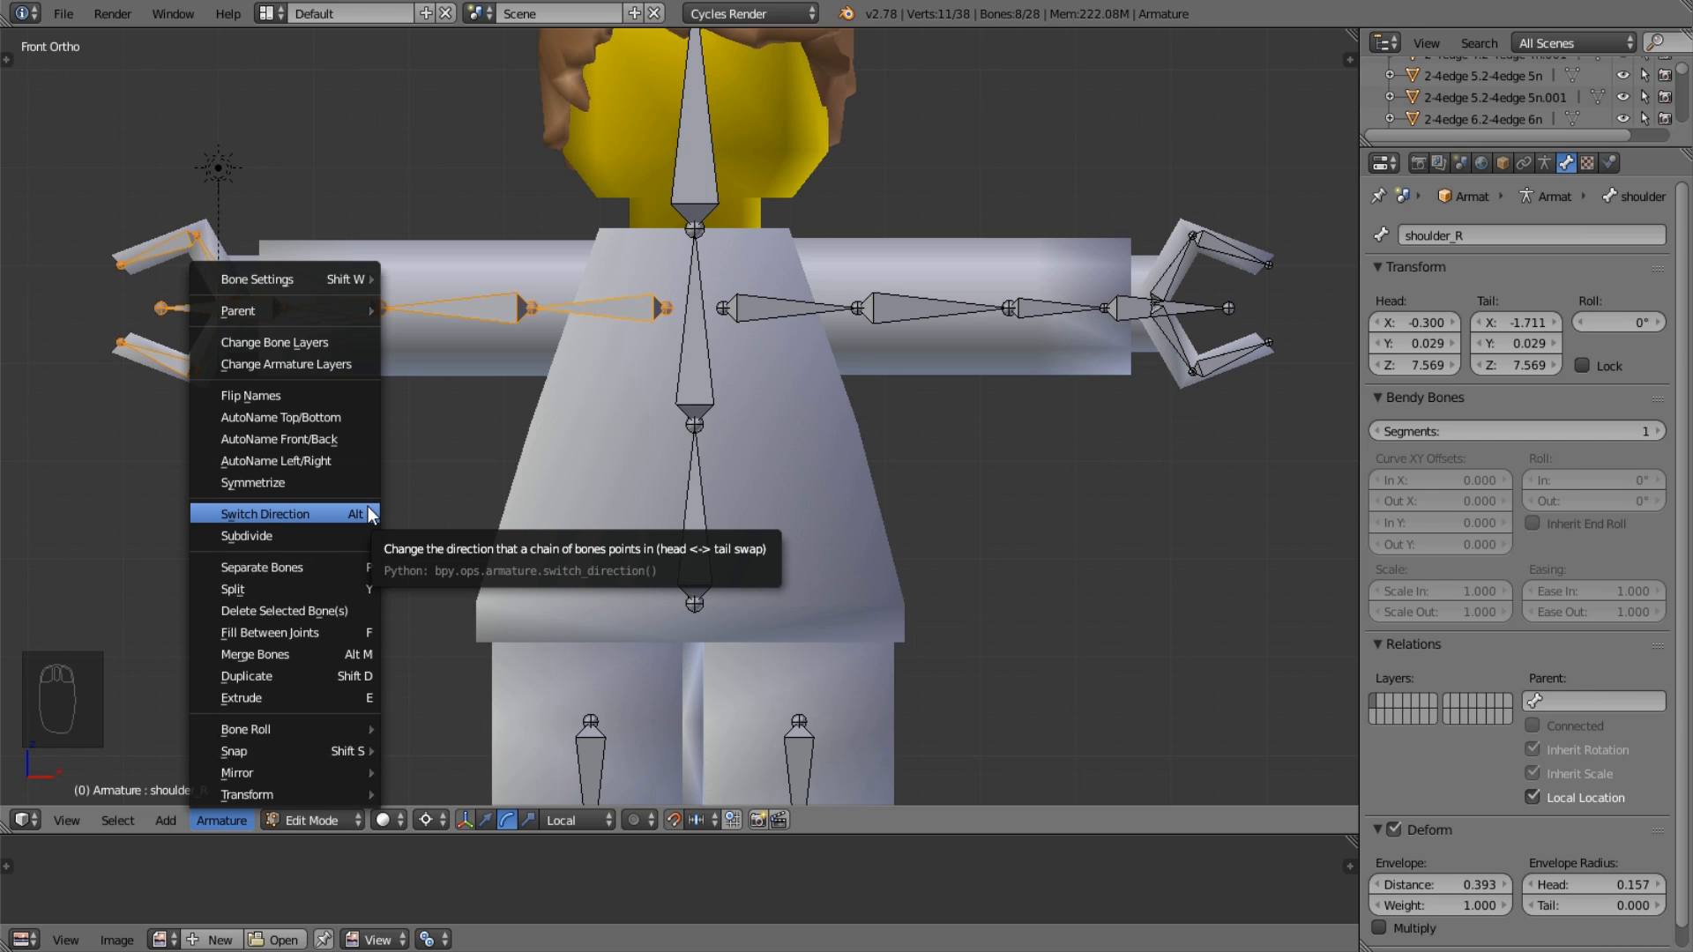
Clear the selection and box-select the opposite, still unnamed arm's bones from the upper arm to the fingertips.
right_click(758, 307)
key(a)
key(b)
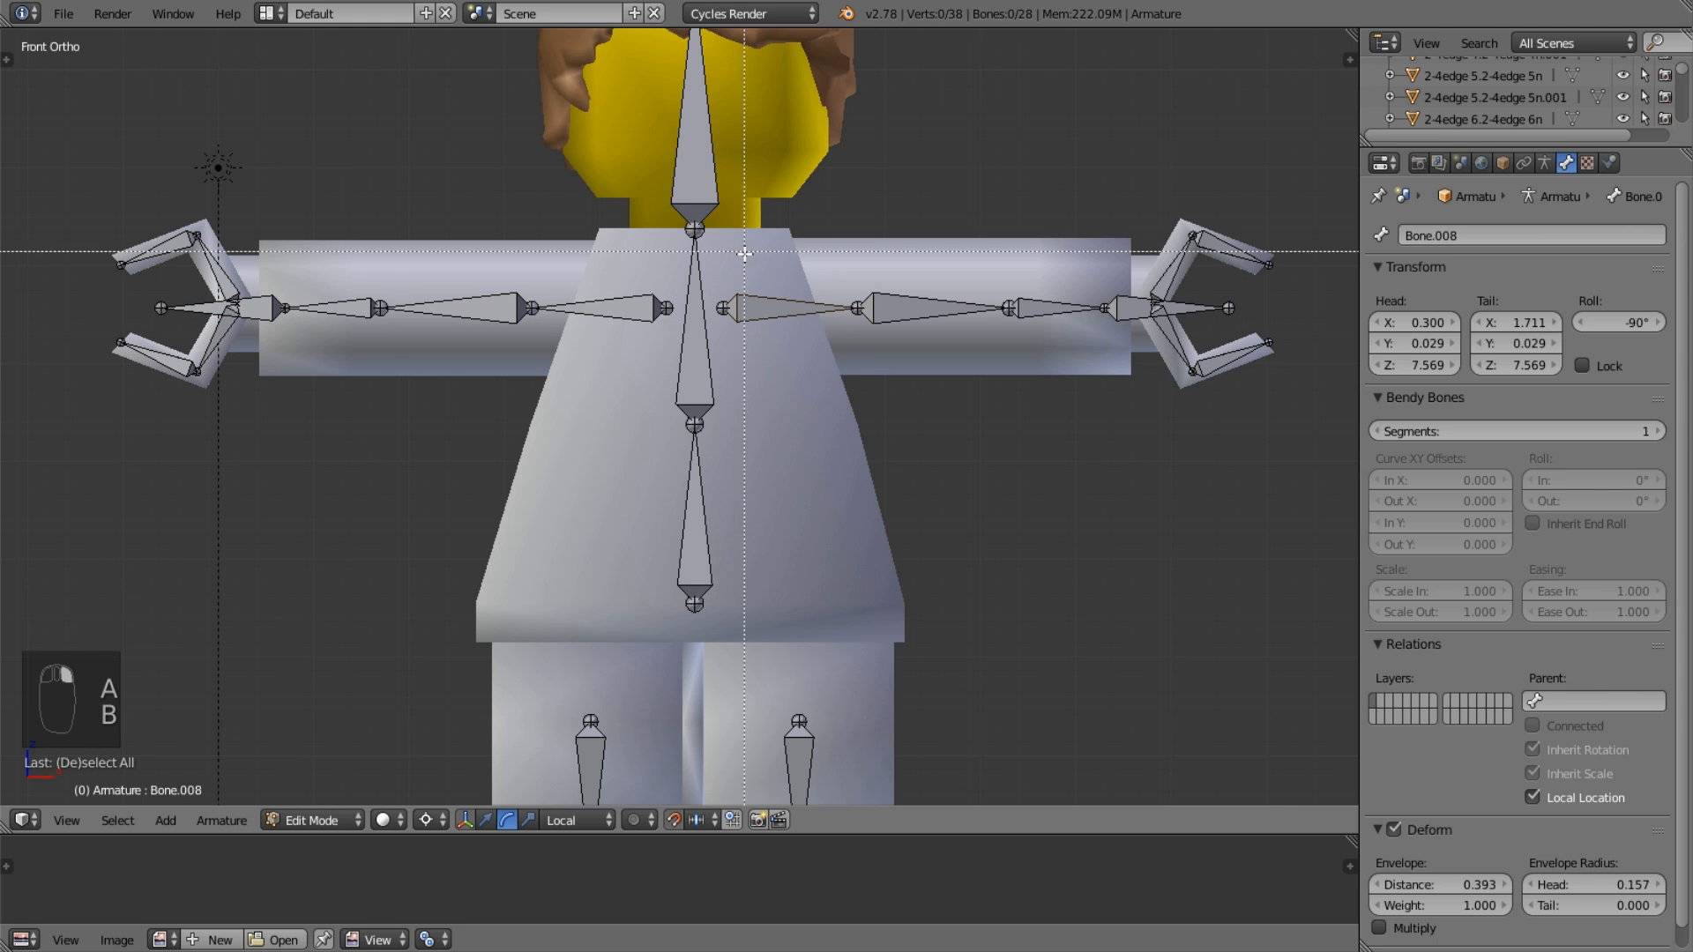
drag(745, 254, 1254, 374)
key(b)
drag(1264, 201, 1122, 442)
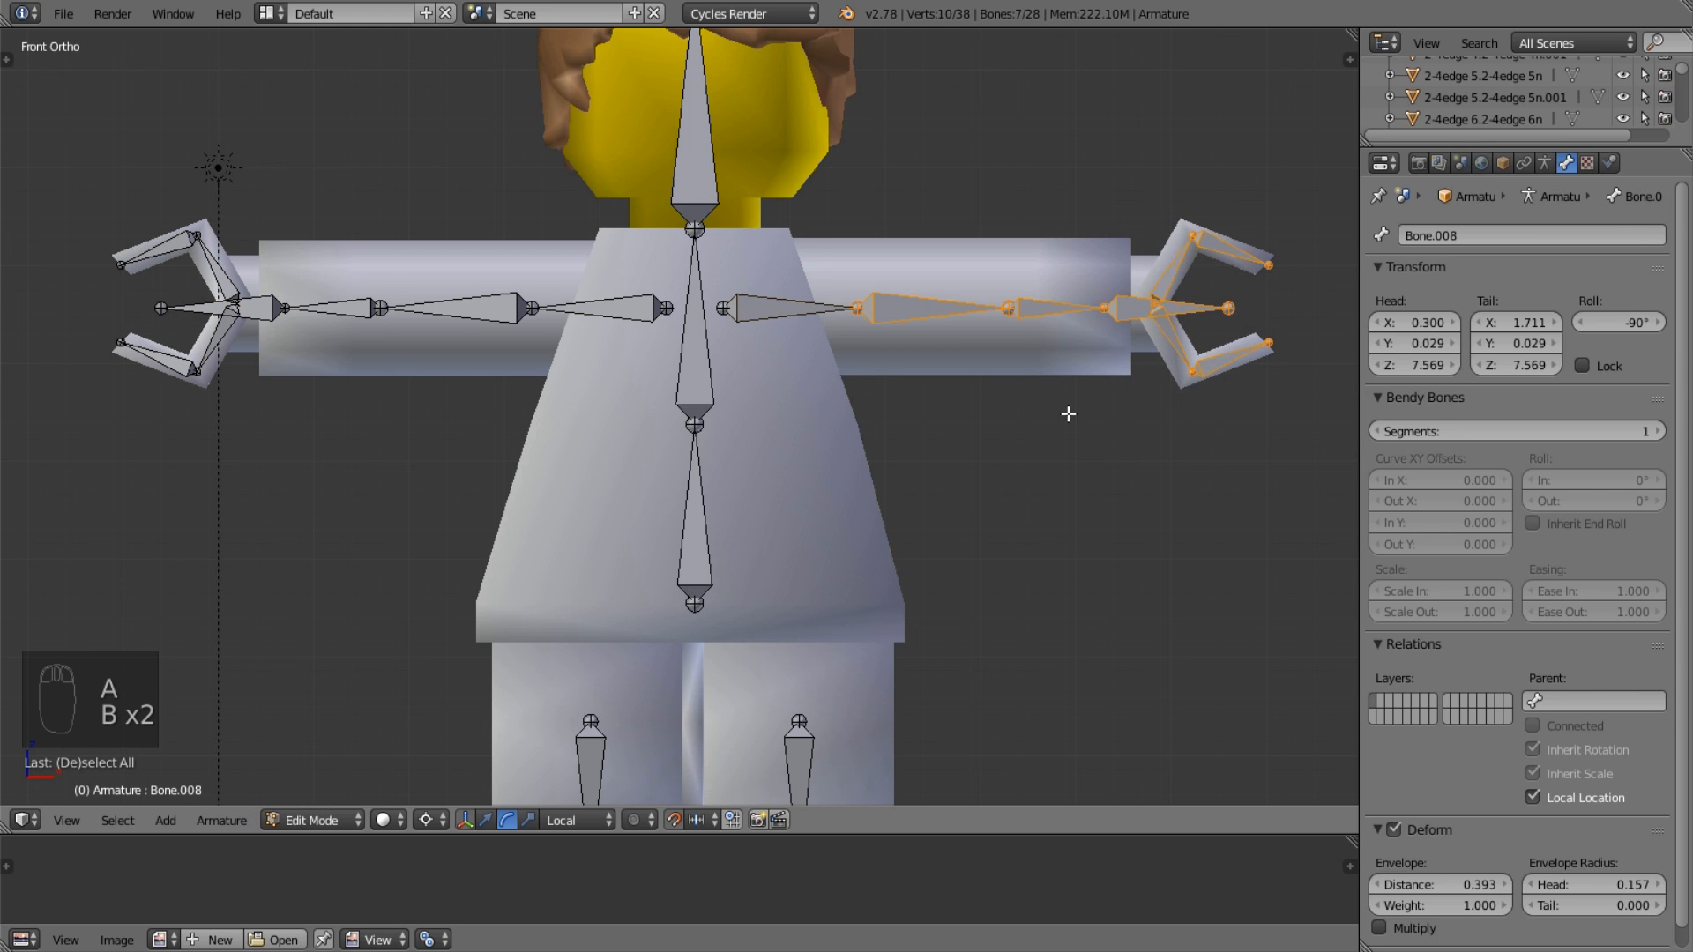
Delete all the bones of the character's left arm and hand.
key(b)
key(b)
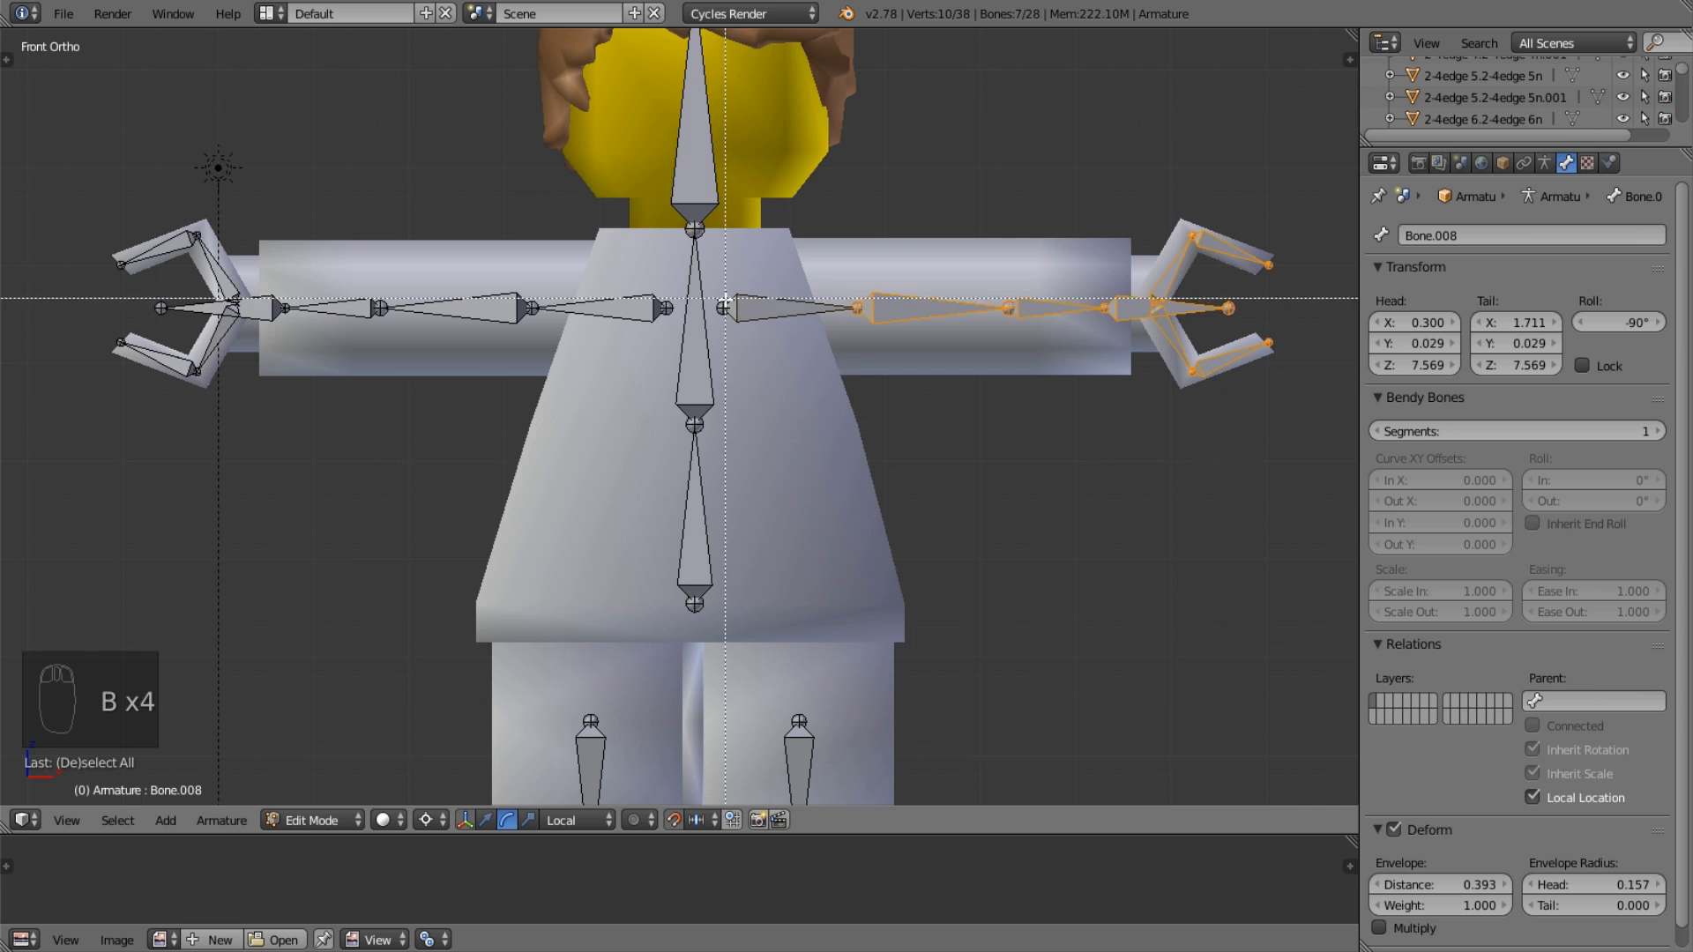
drag(714, 298, 748, 316)
key(Delete)
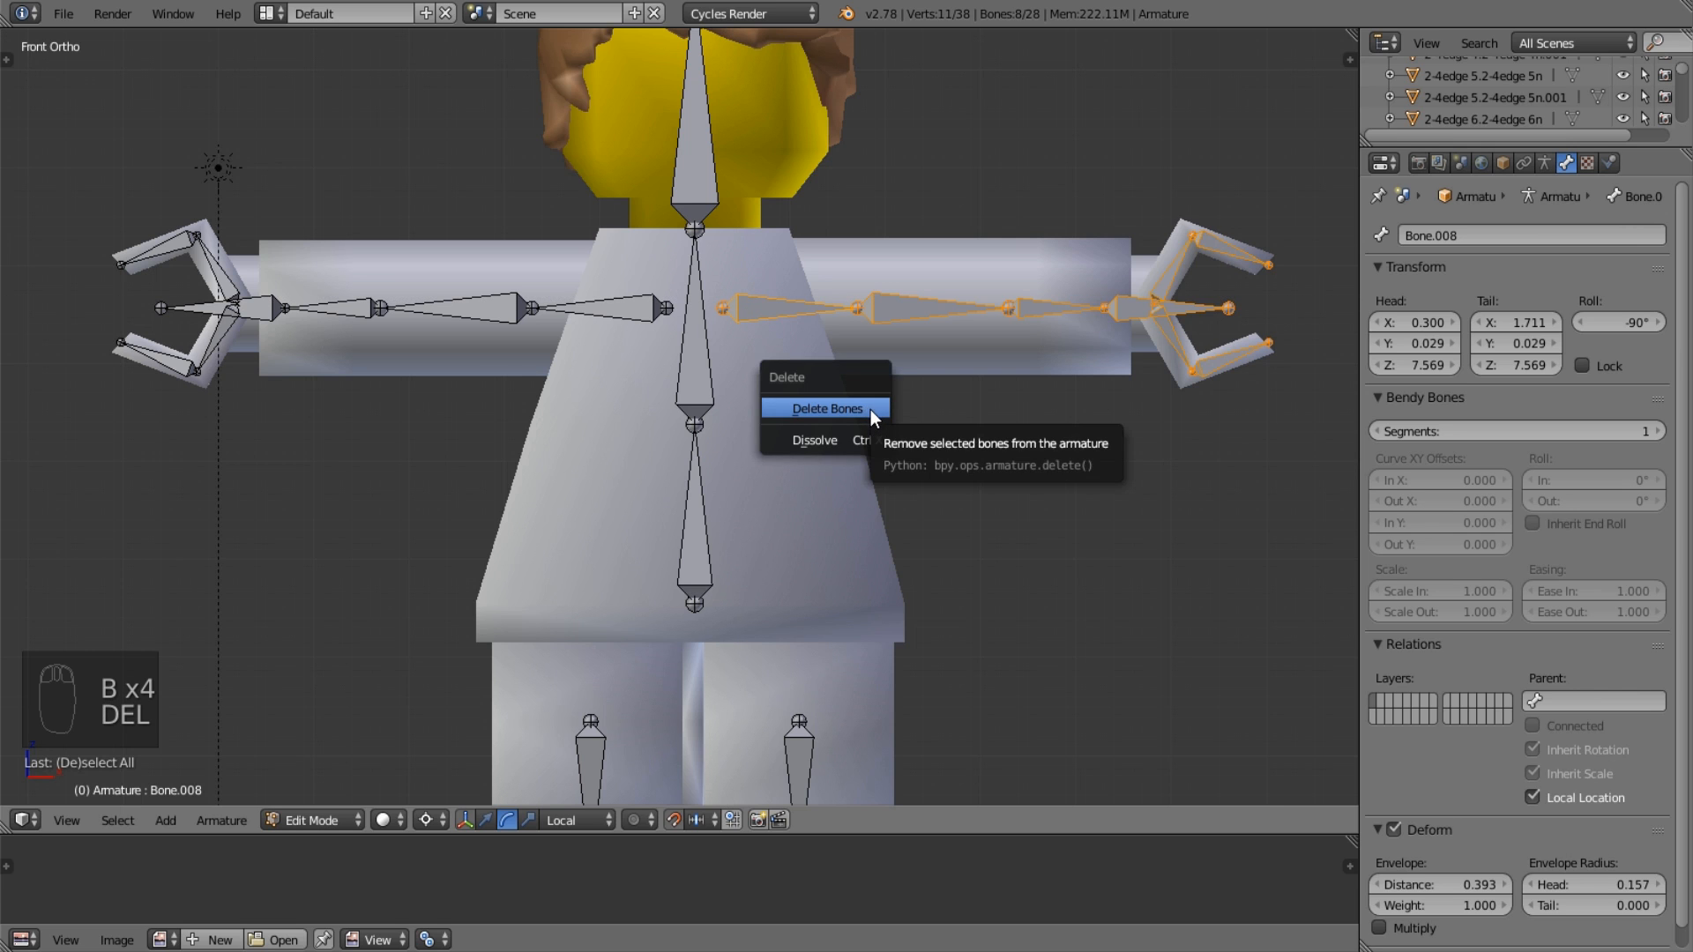
click(871, 410)
scroll(573, 396, down, 4)
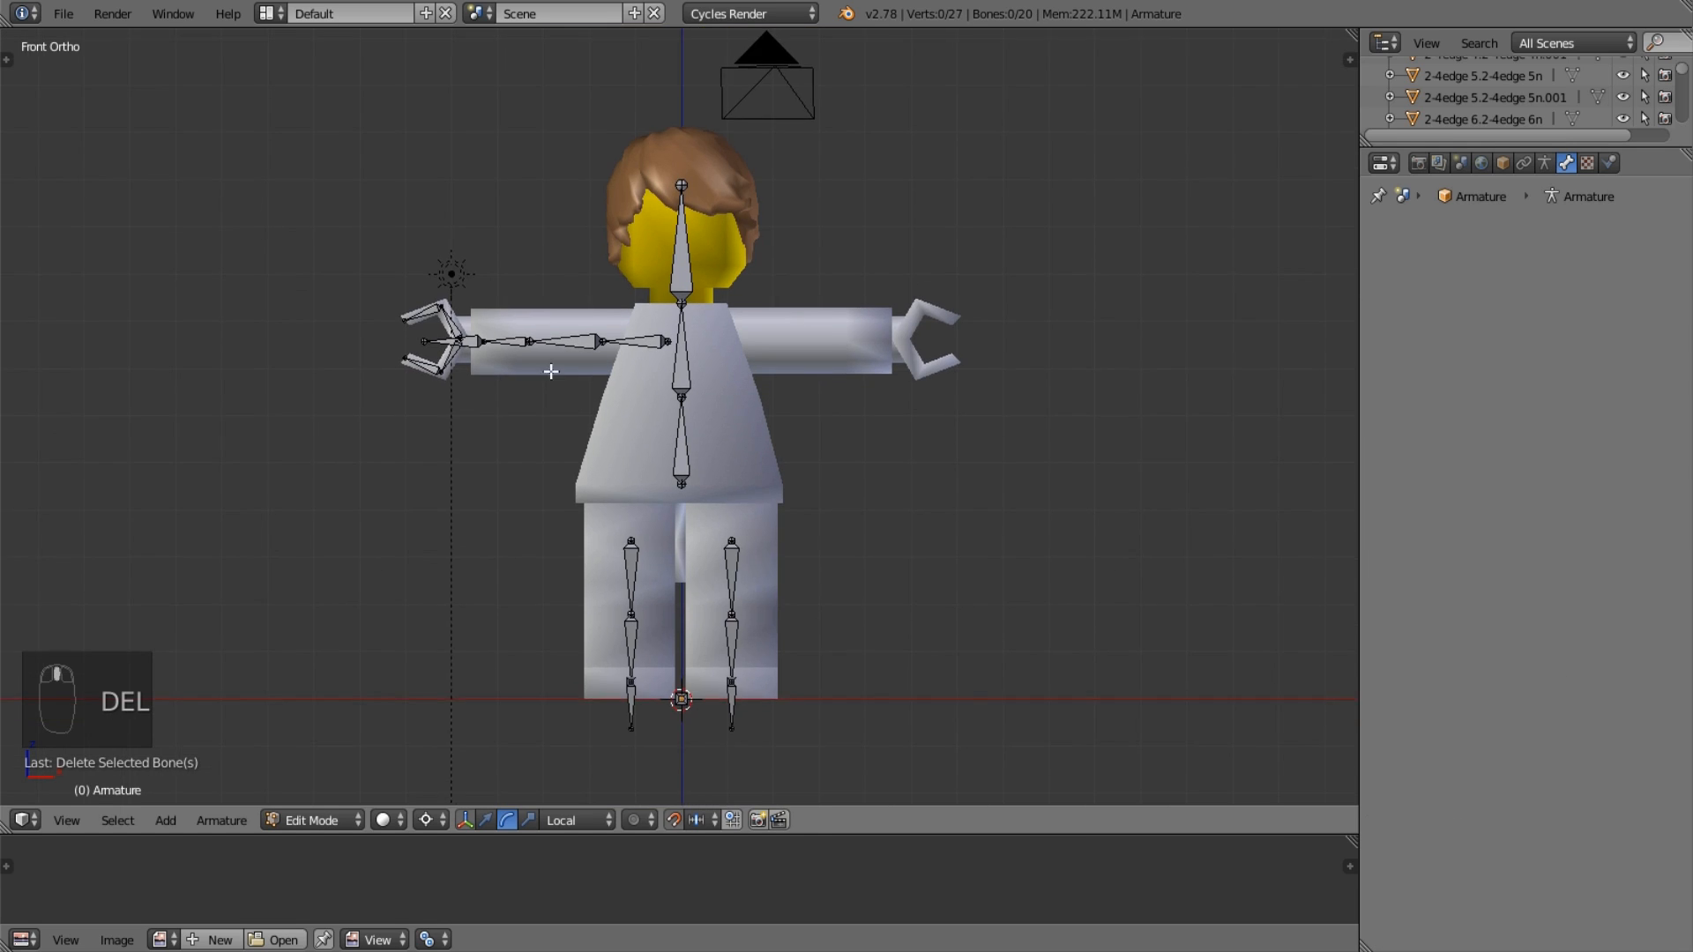
Duplicate the character's right arm and hand bones in place.
scroll(438, 303, up, 2)
key(a)
key(a)
key(b)
drag(229, 177, 673, 391)
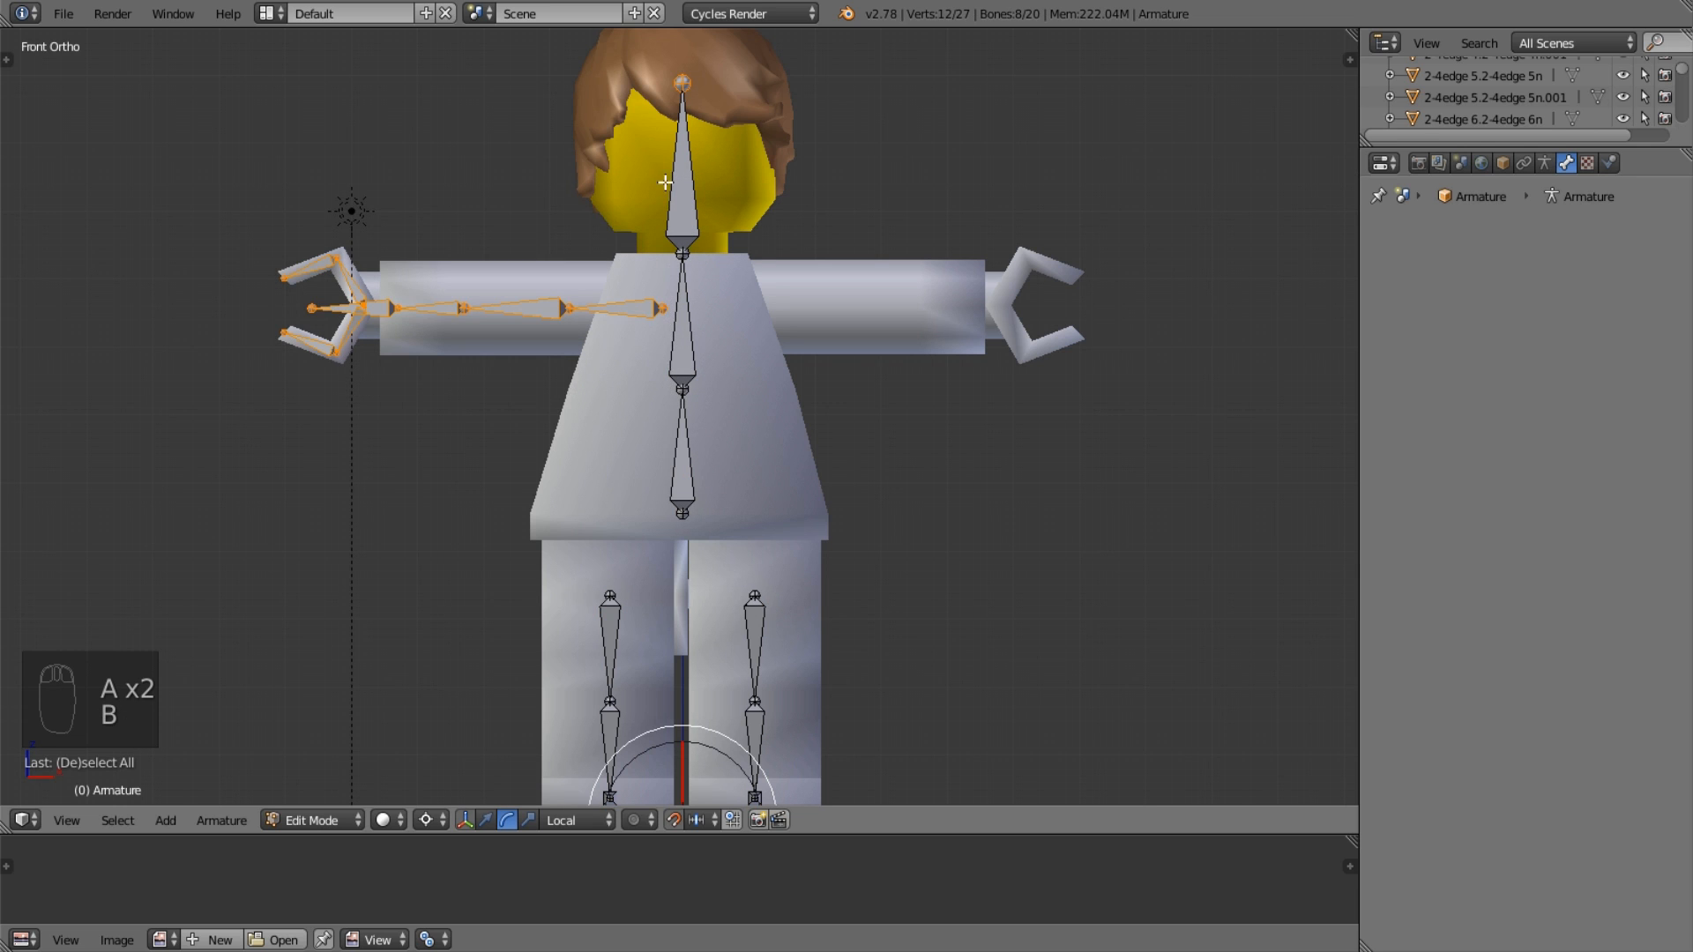
key(b)
shift+middle_drag(665, 187, 670, 263)
scroll(678, 288, up, 3)
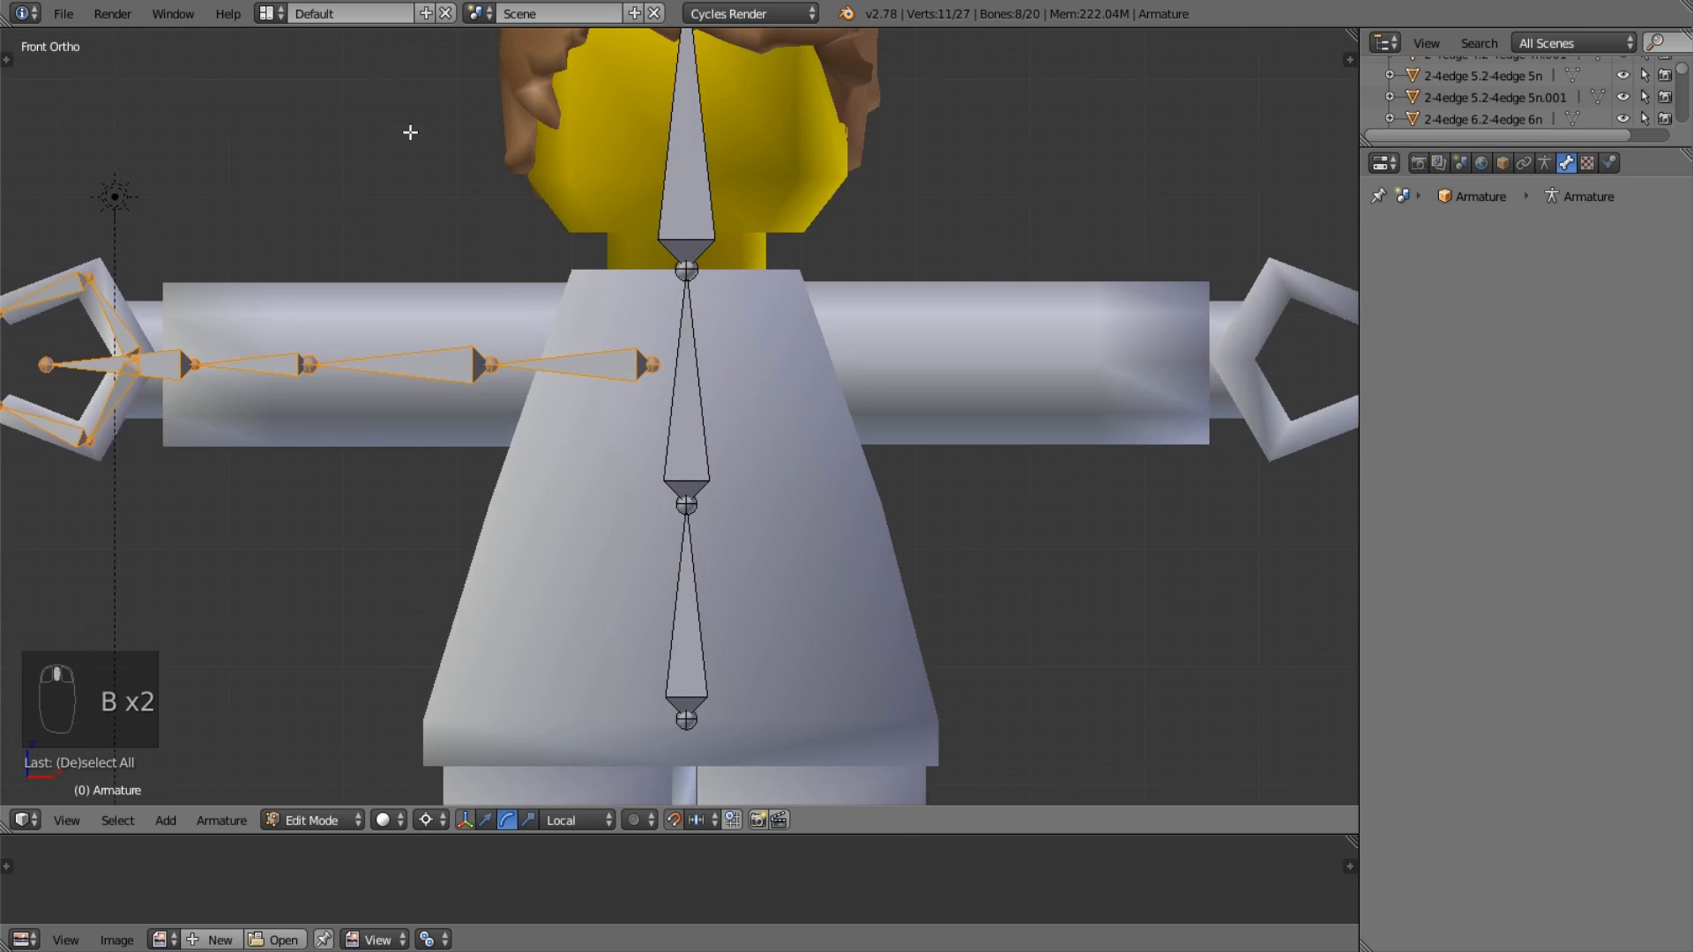
shift+middle_drag(537, 328, 650, 321)
scroll(740, 350, down, 3)
key(shift+d)
right_click(740, 350)
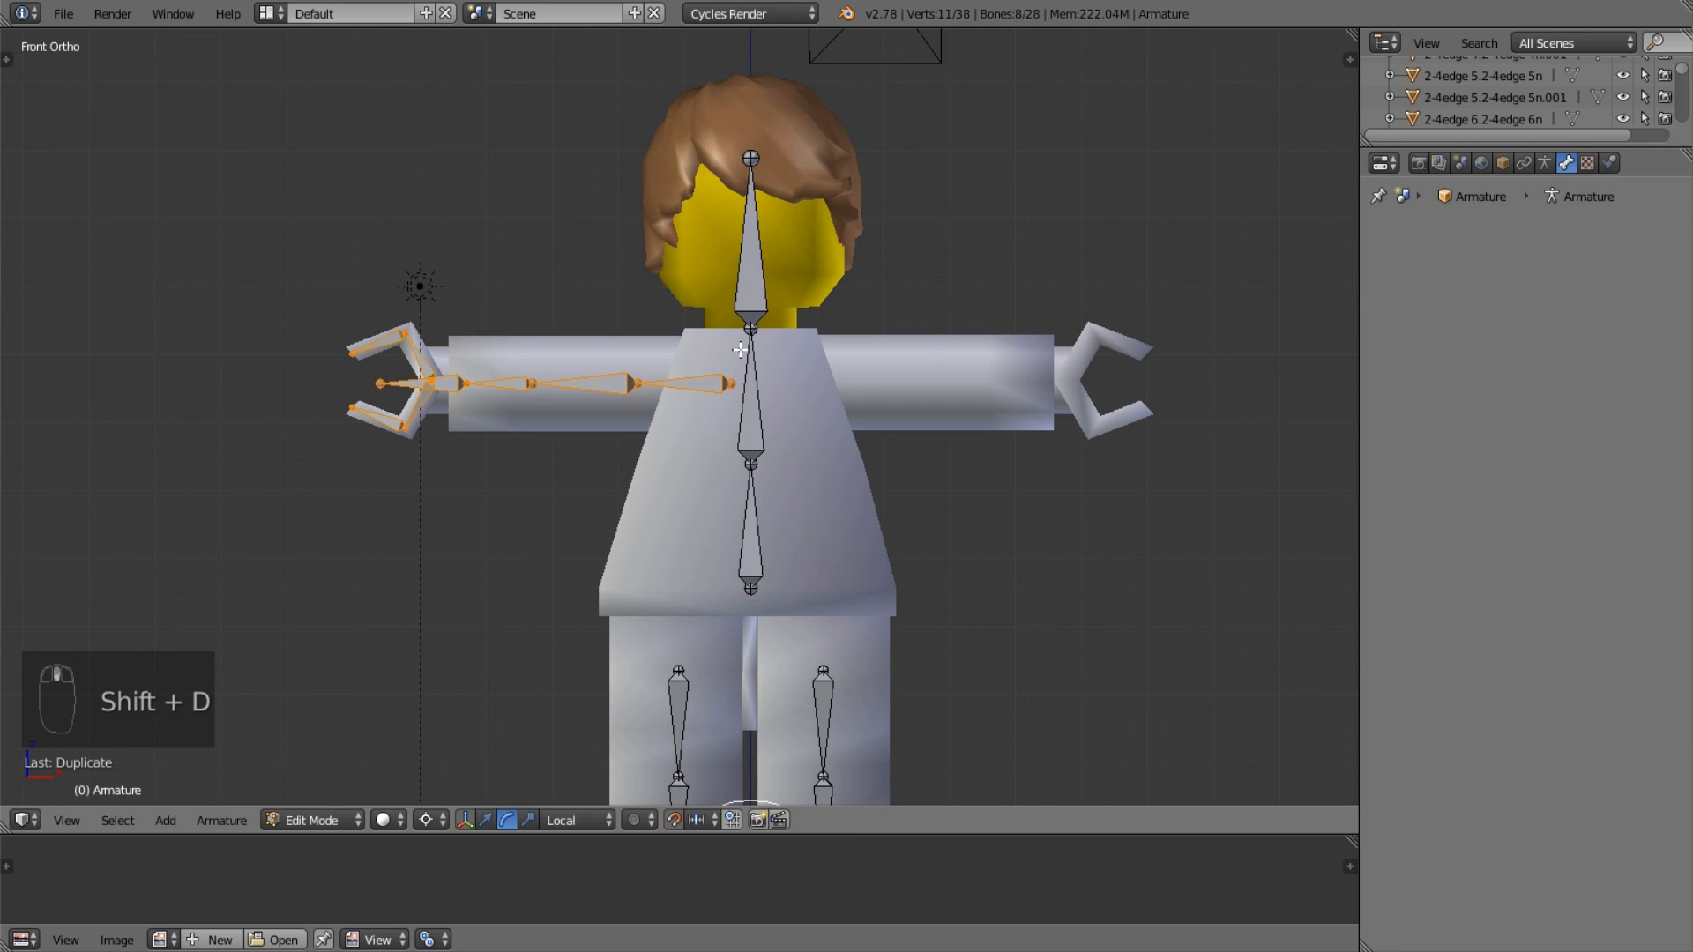
Mirror the duplicated arm bones along the global X axis and flip their names.
key(ctrl+m)
key(x)
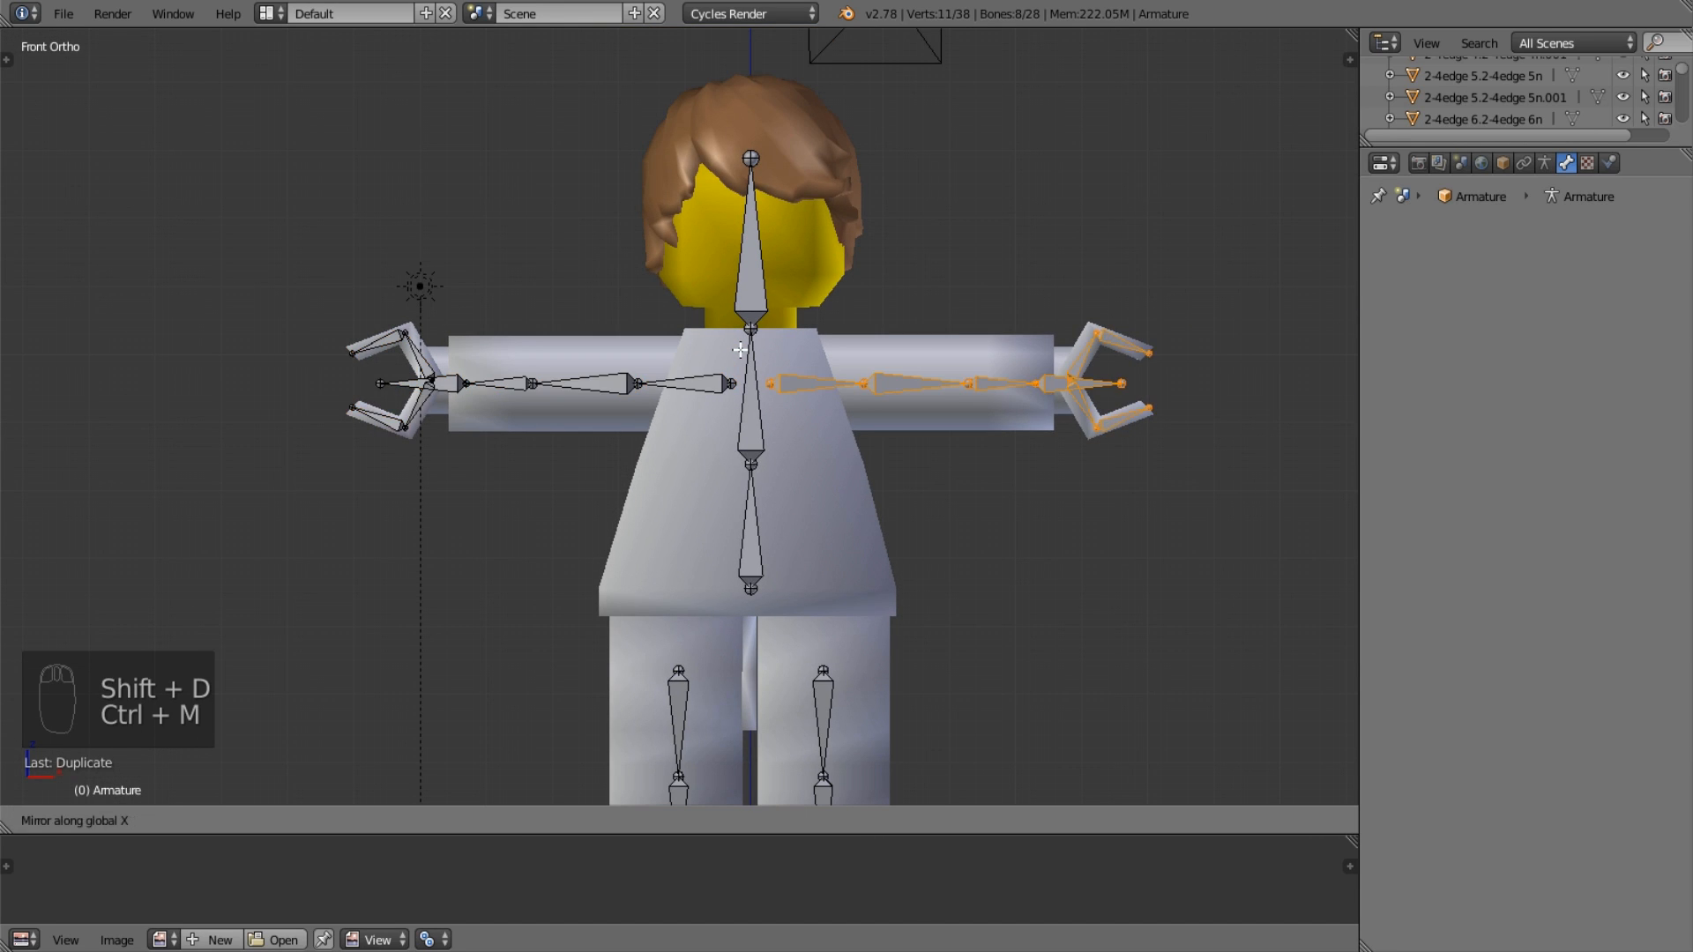
click(740, 350)
shift+middle_drag(608, 487, 506, 464)
scroll(506, 465, up, 1)
click(222, 821)
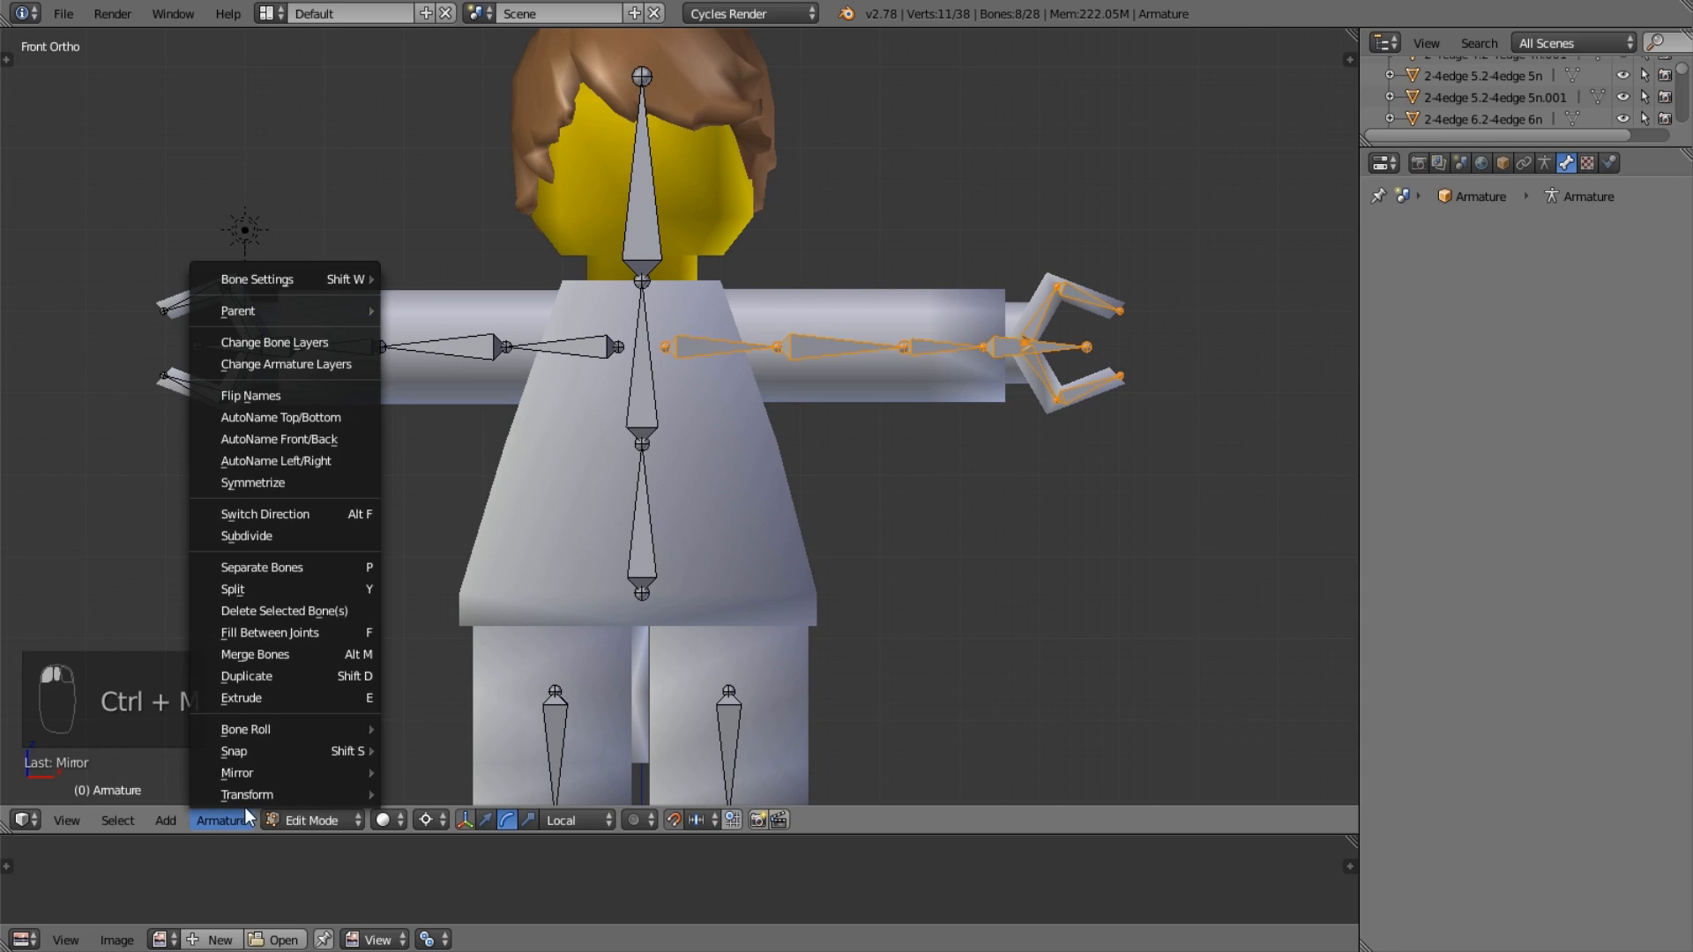
click(324, 400)
Check the names of the mirrored left arm bones from the shoulder through the fingers.
right_click(739, 342)
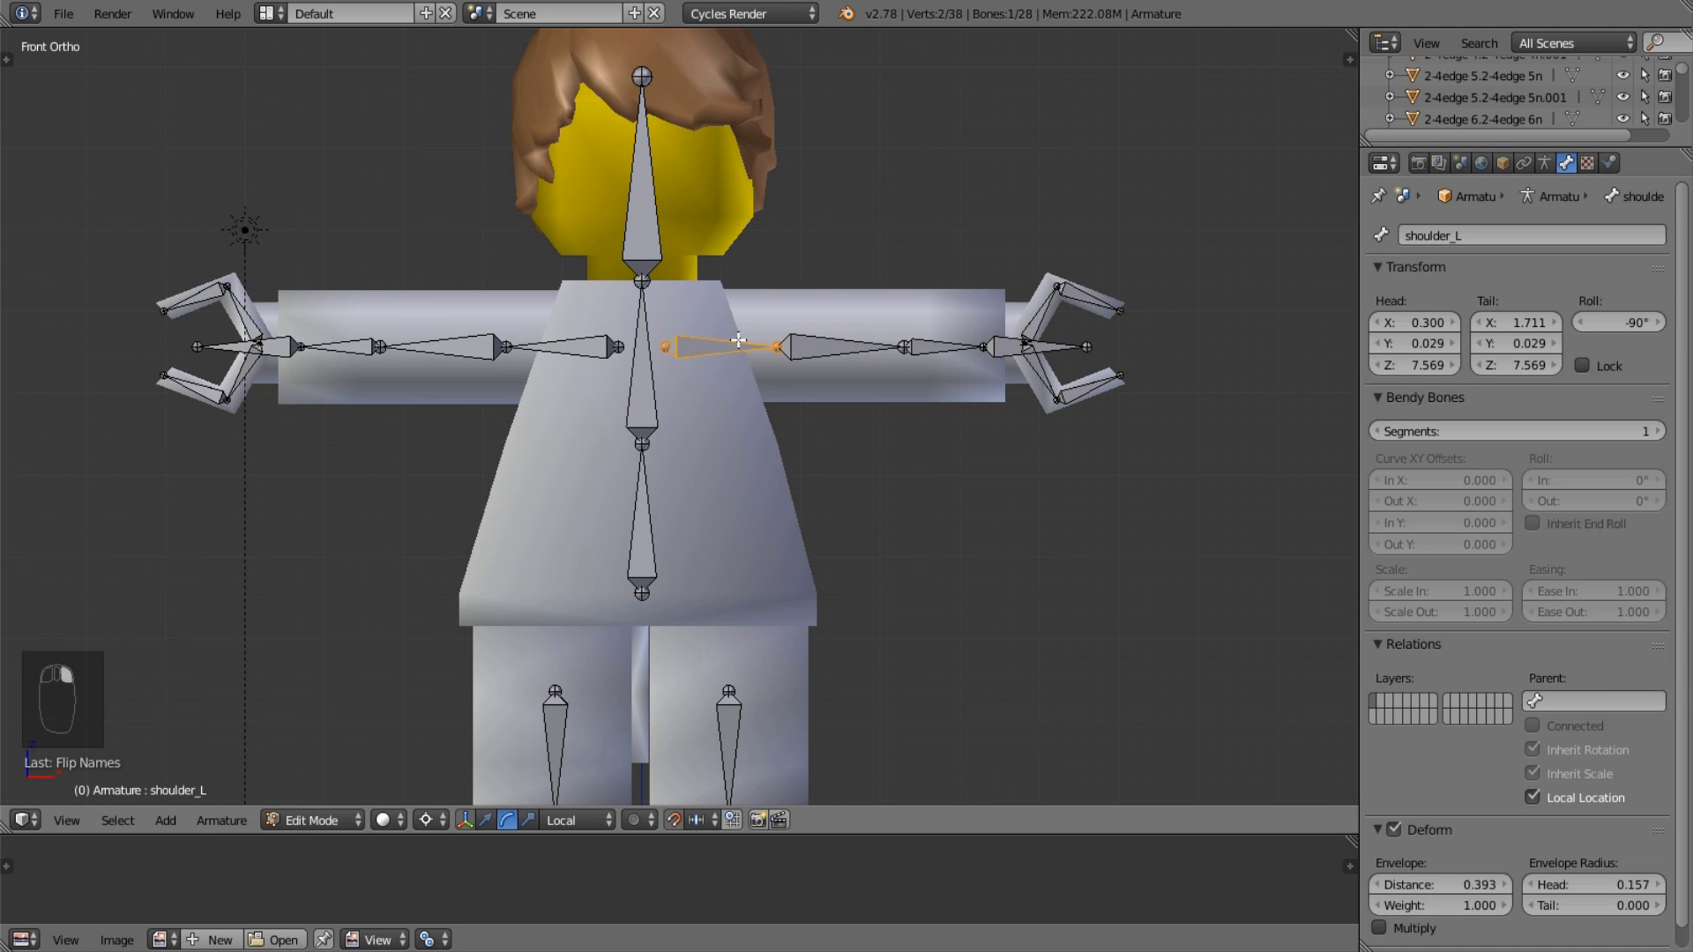
right_click(846, 347)
right_click(941, 346)
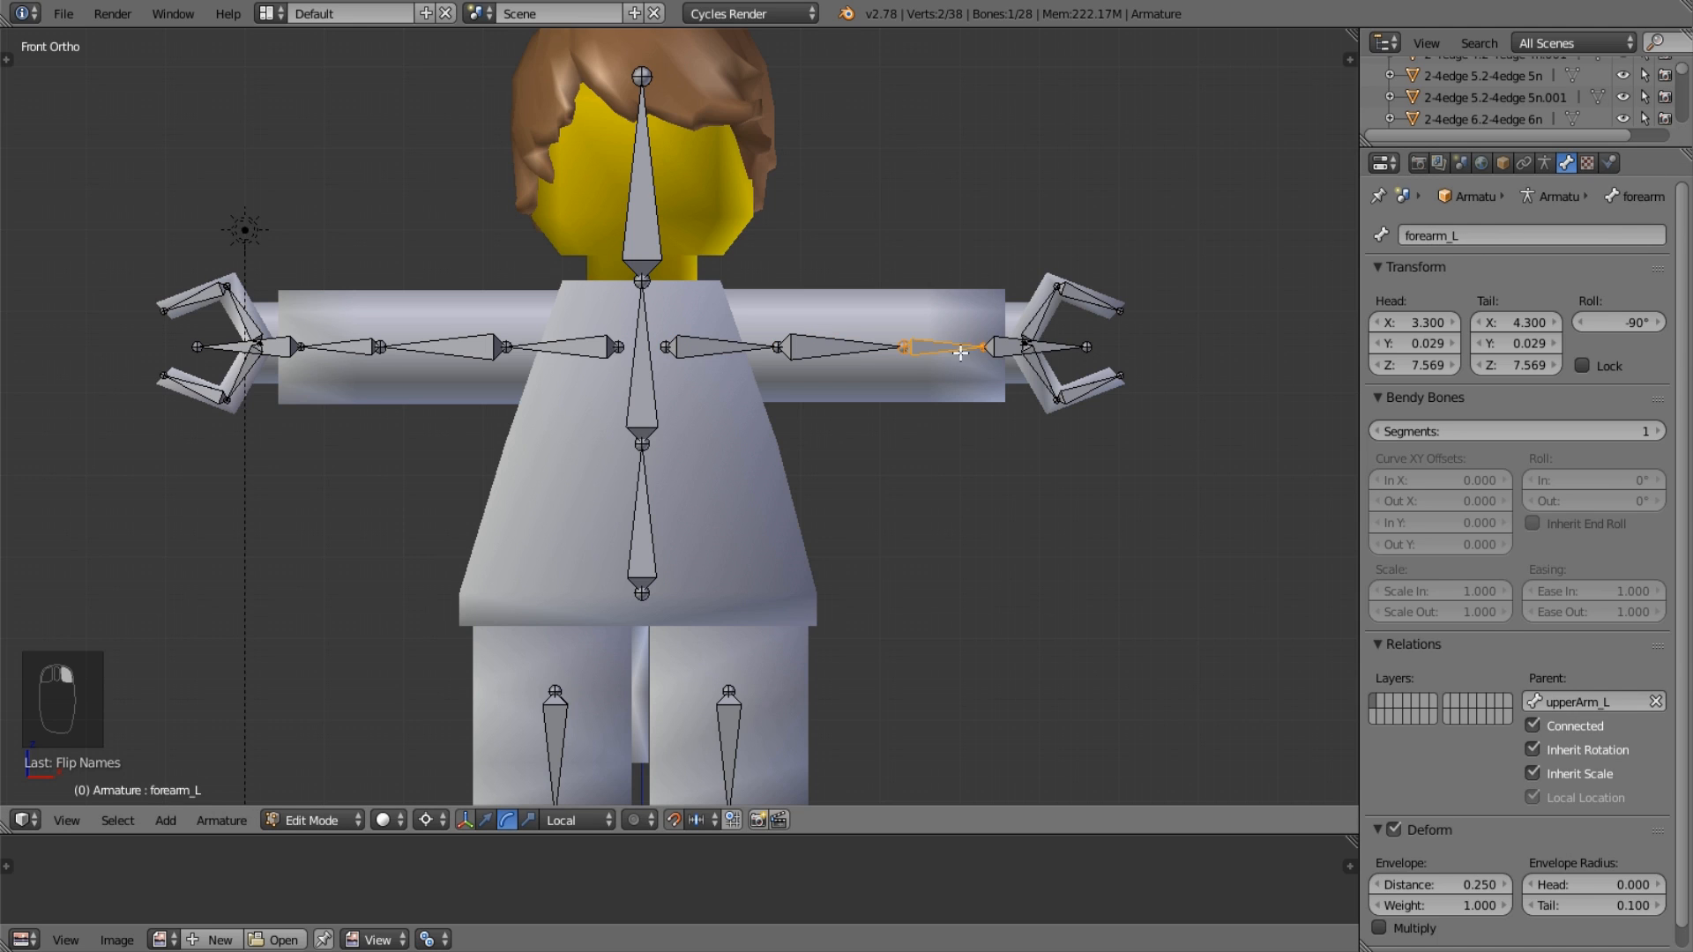
right_click(1034, 351)
right_click(1042, 319)
right_click(1094, 299)
right_click(1088, 391)
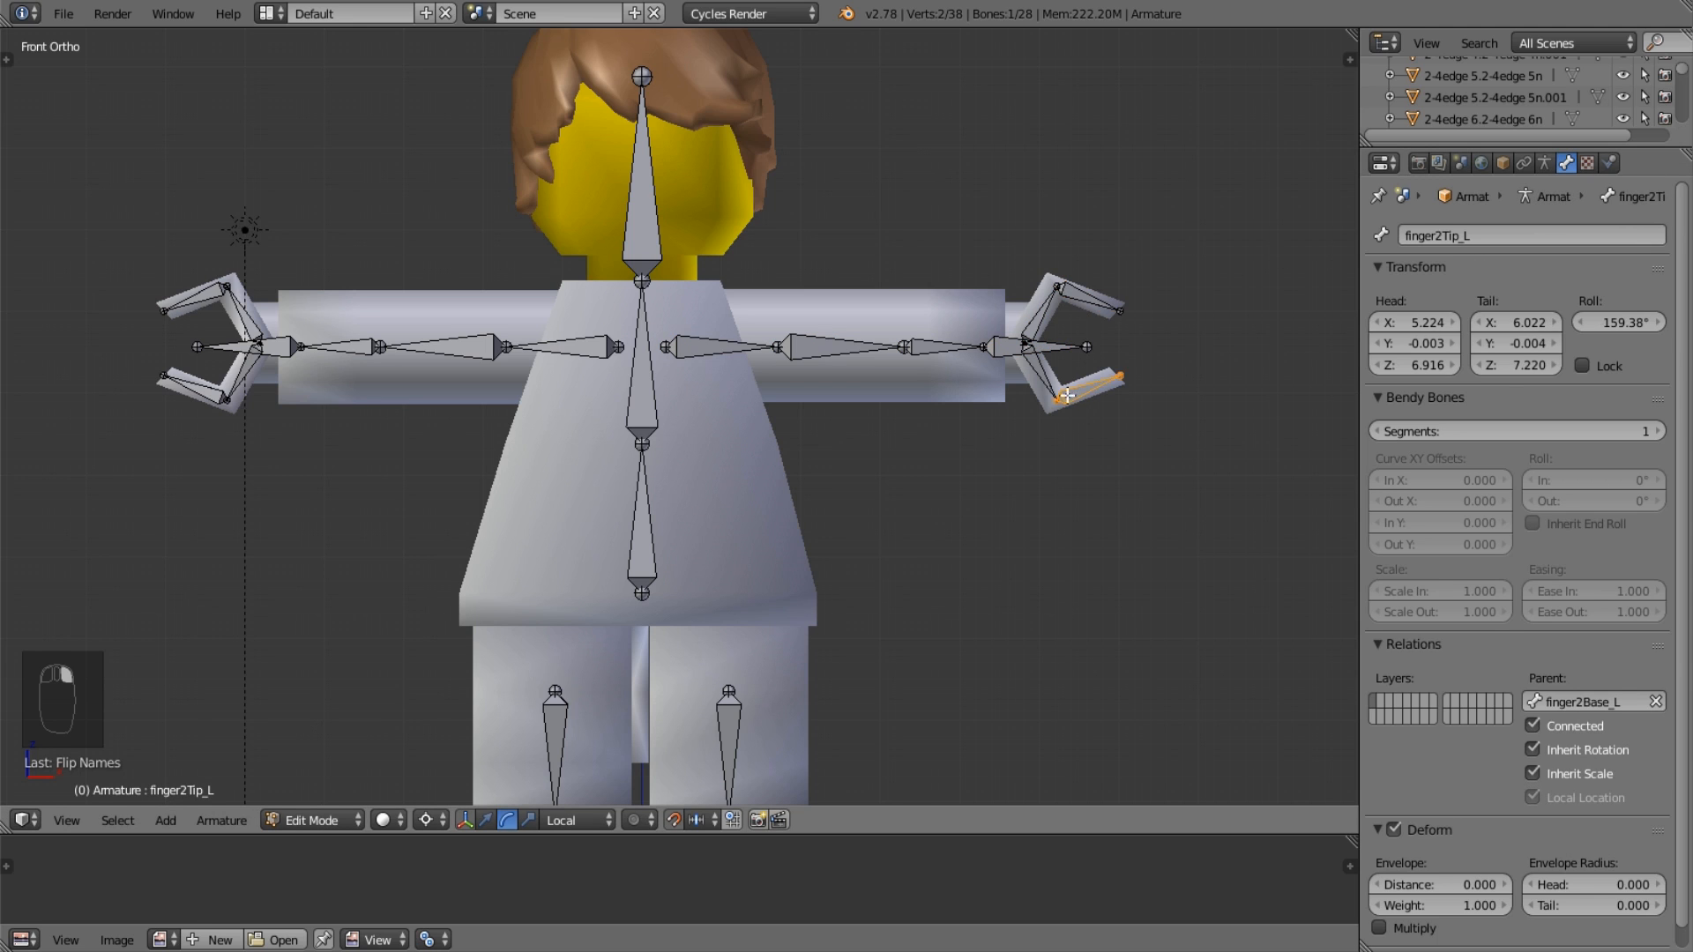
right_drag(1065, 373, 1057, 362)
right_click(1282, 302)
click(1541, 235)
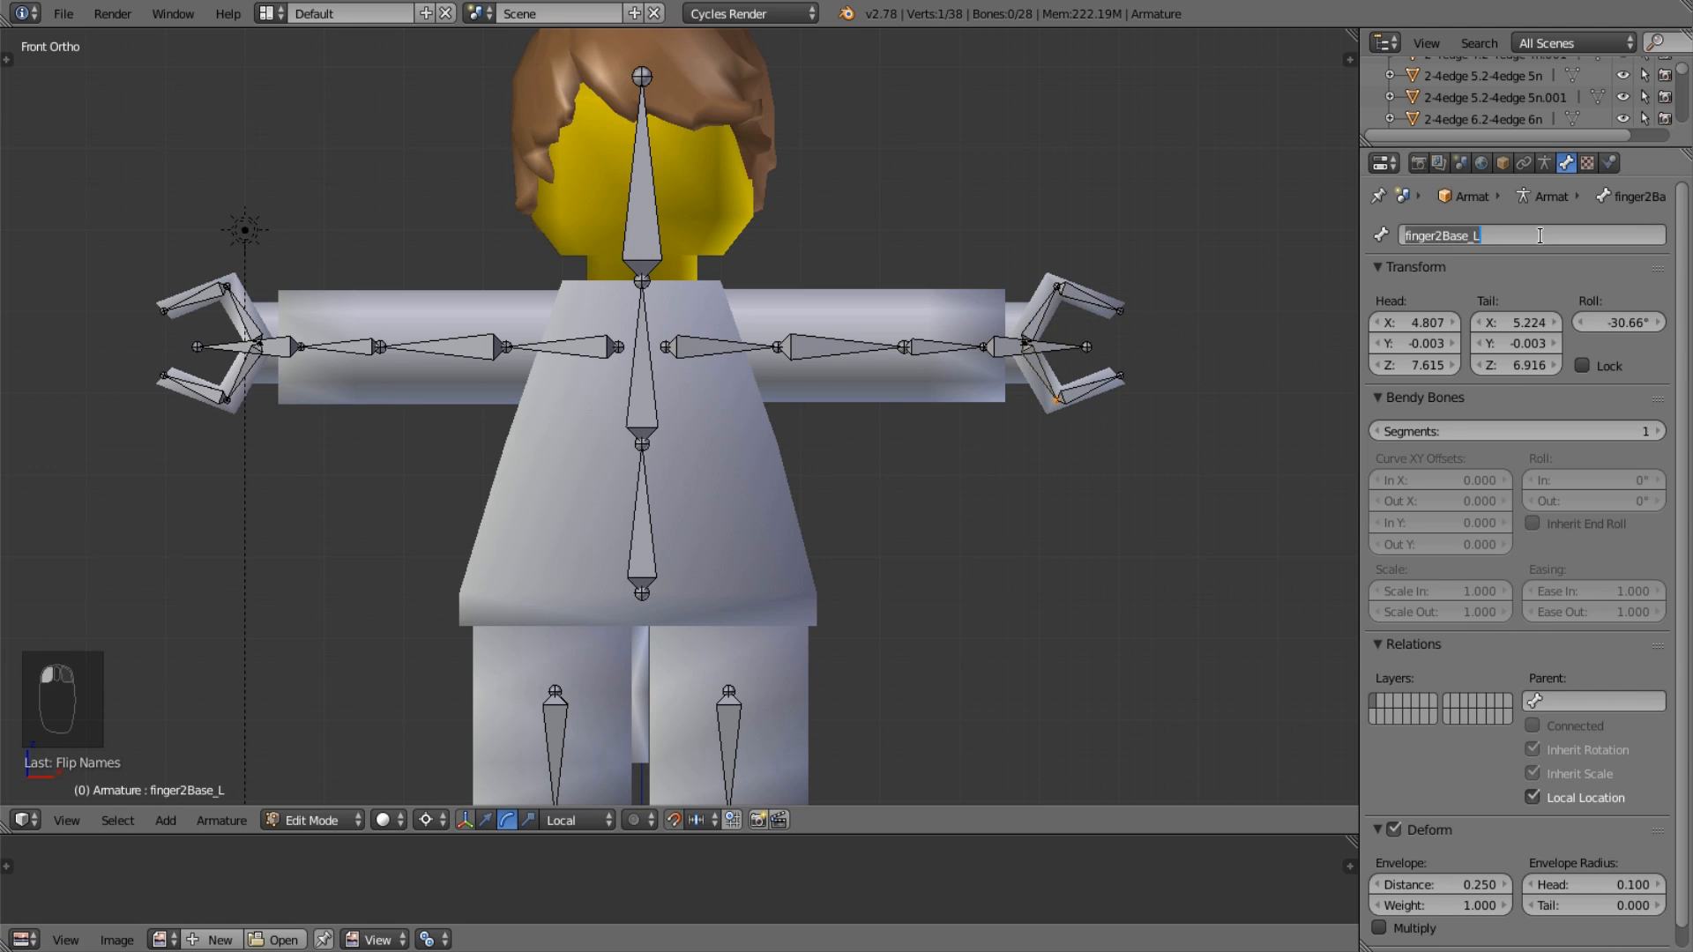
click(1539, 236)
drag(1472, 244, 1467, 244)
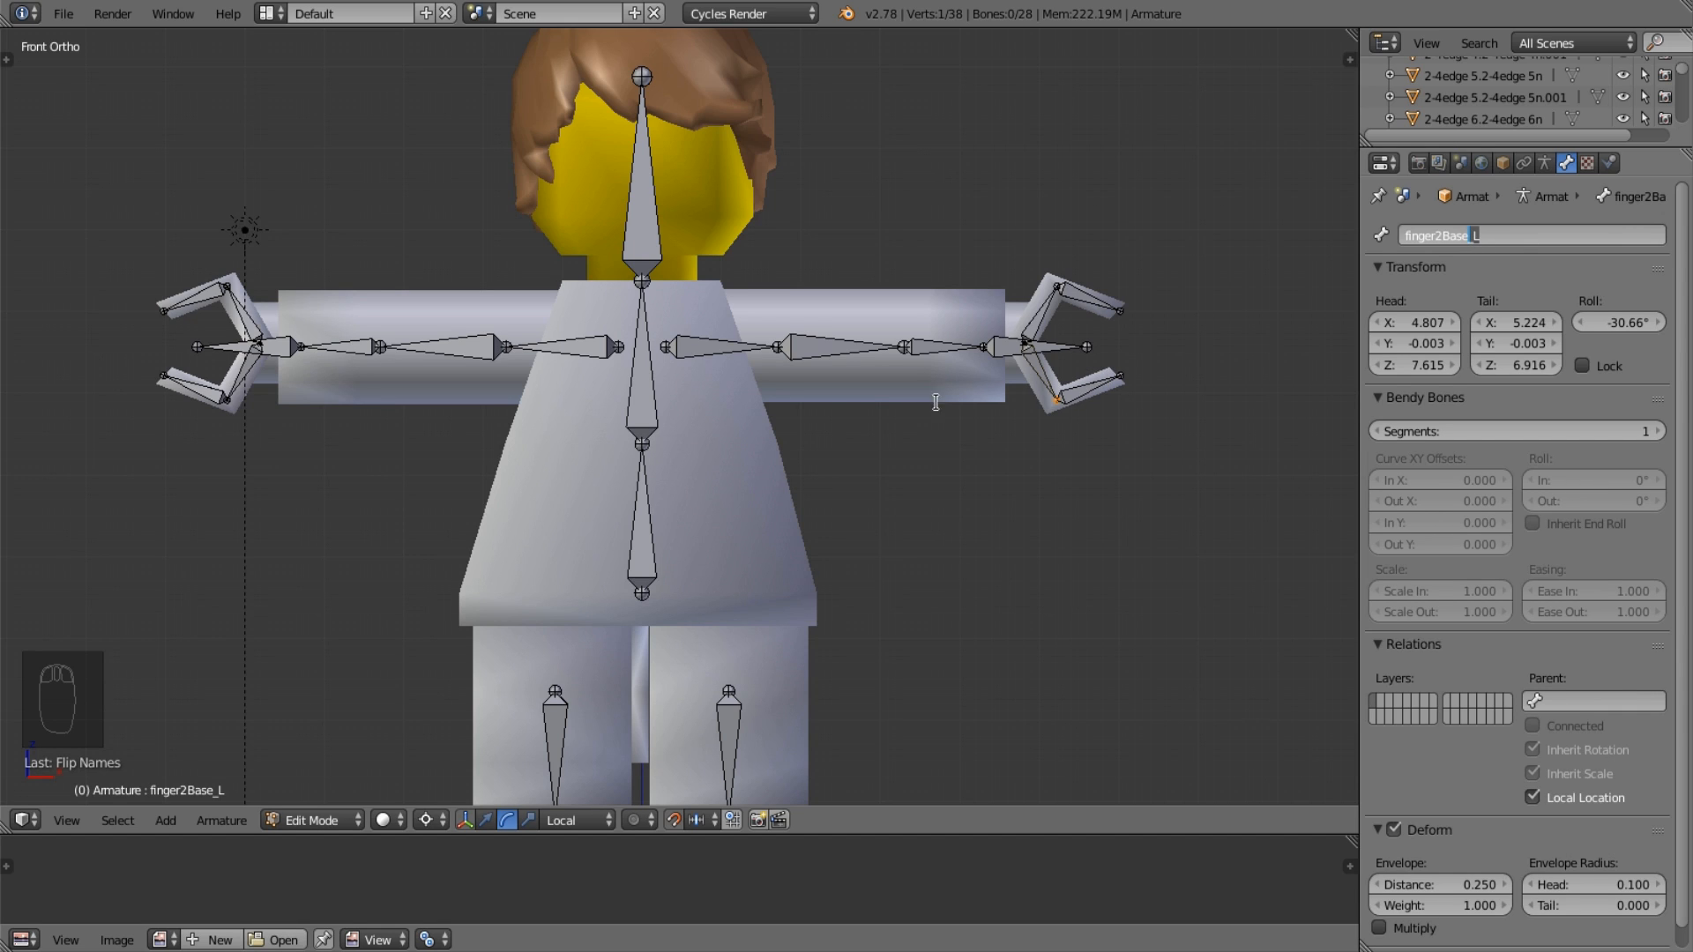
click(1205, 345)
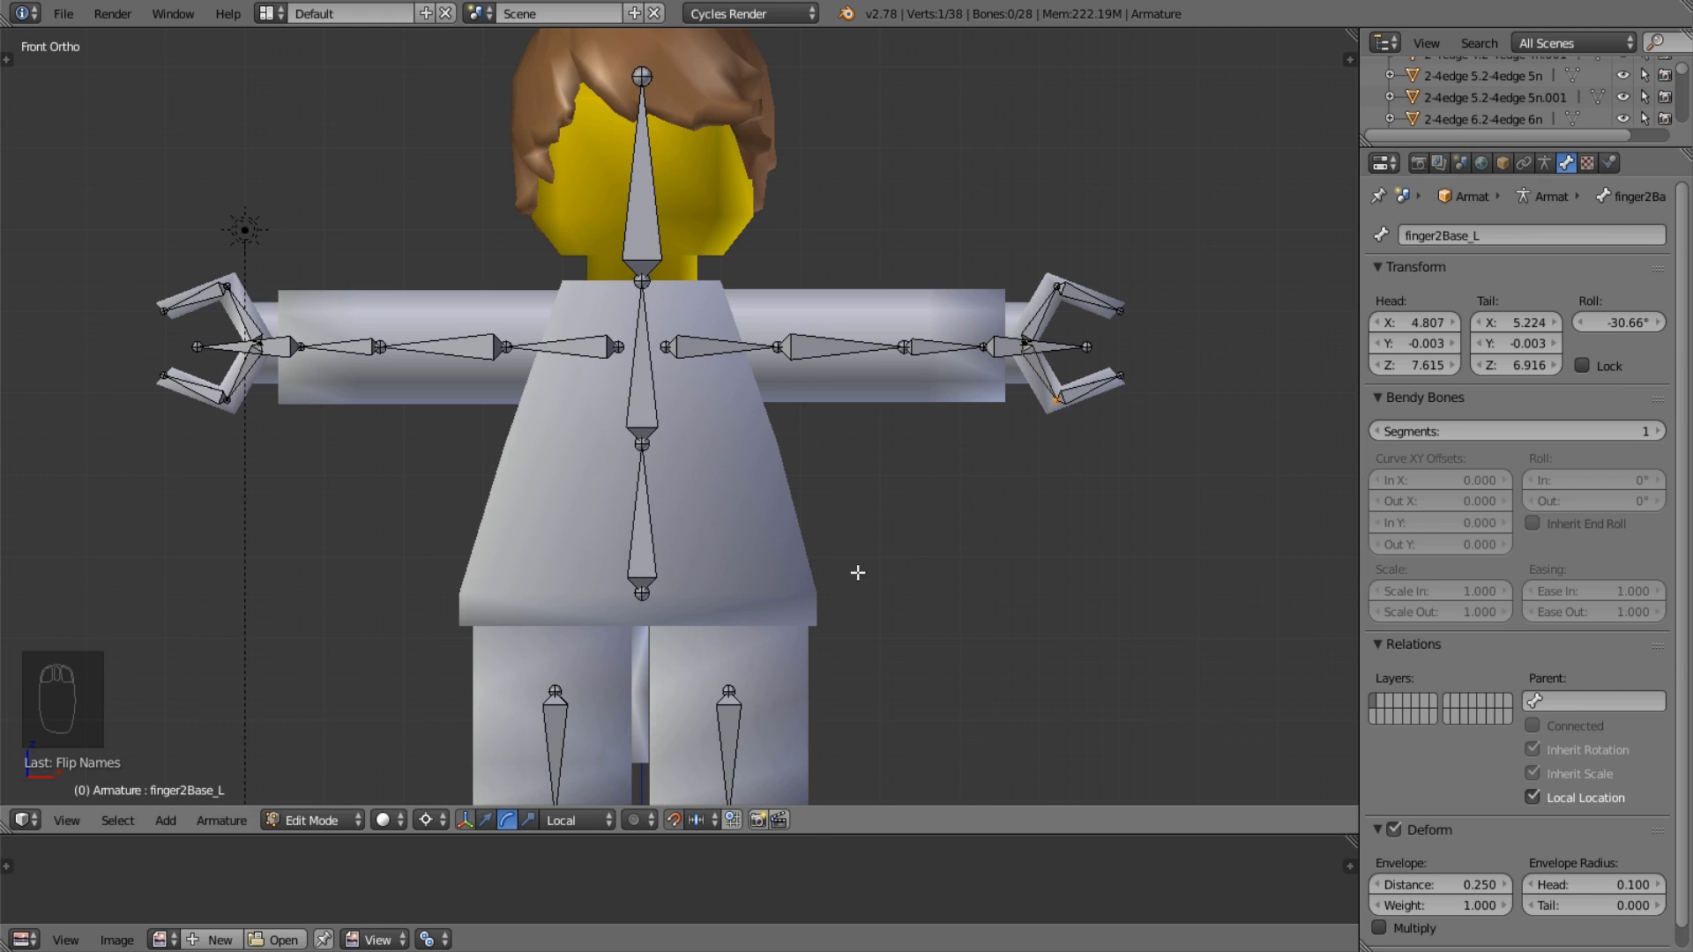
Delete all the bones of the character's left leg.
shift+middle_drag(766, 669, 782, 320)
key(b)
right_click(708, 320)
key(a)
key(b)
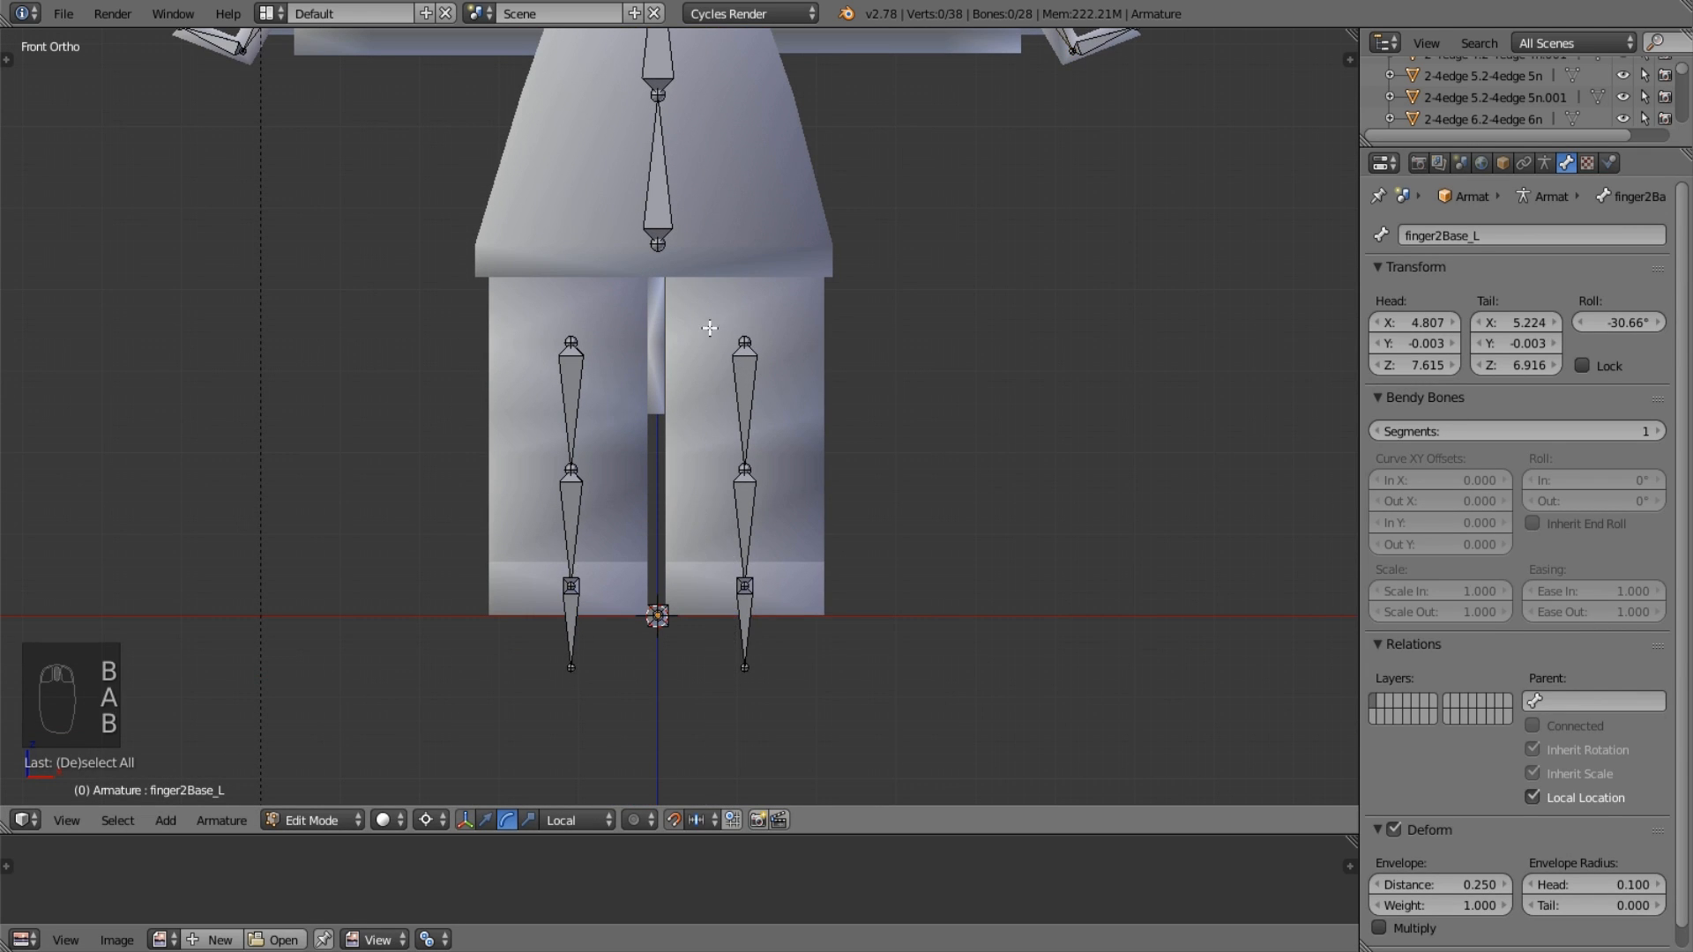
drag(706, 319, 860, 777)
key(Delete)
click(882, 494)
Rename the upper bone of the right leg as thigh_R.
right_click(587, 362)
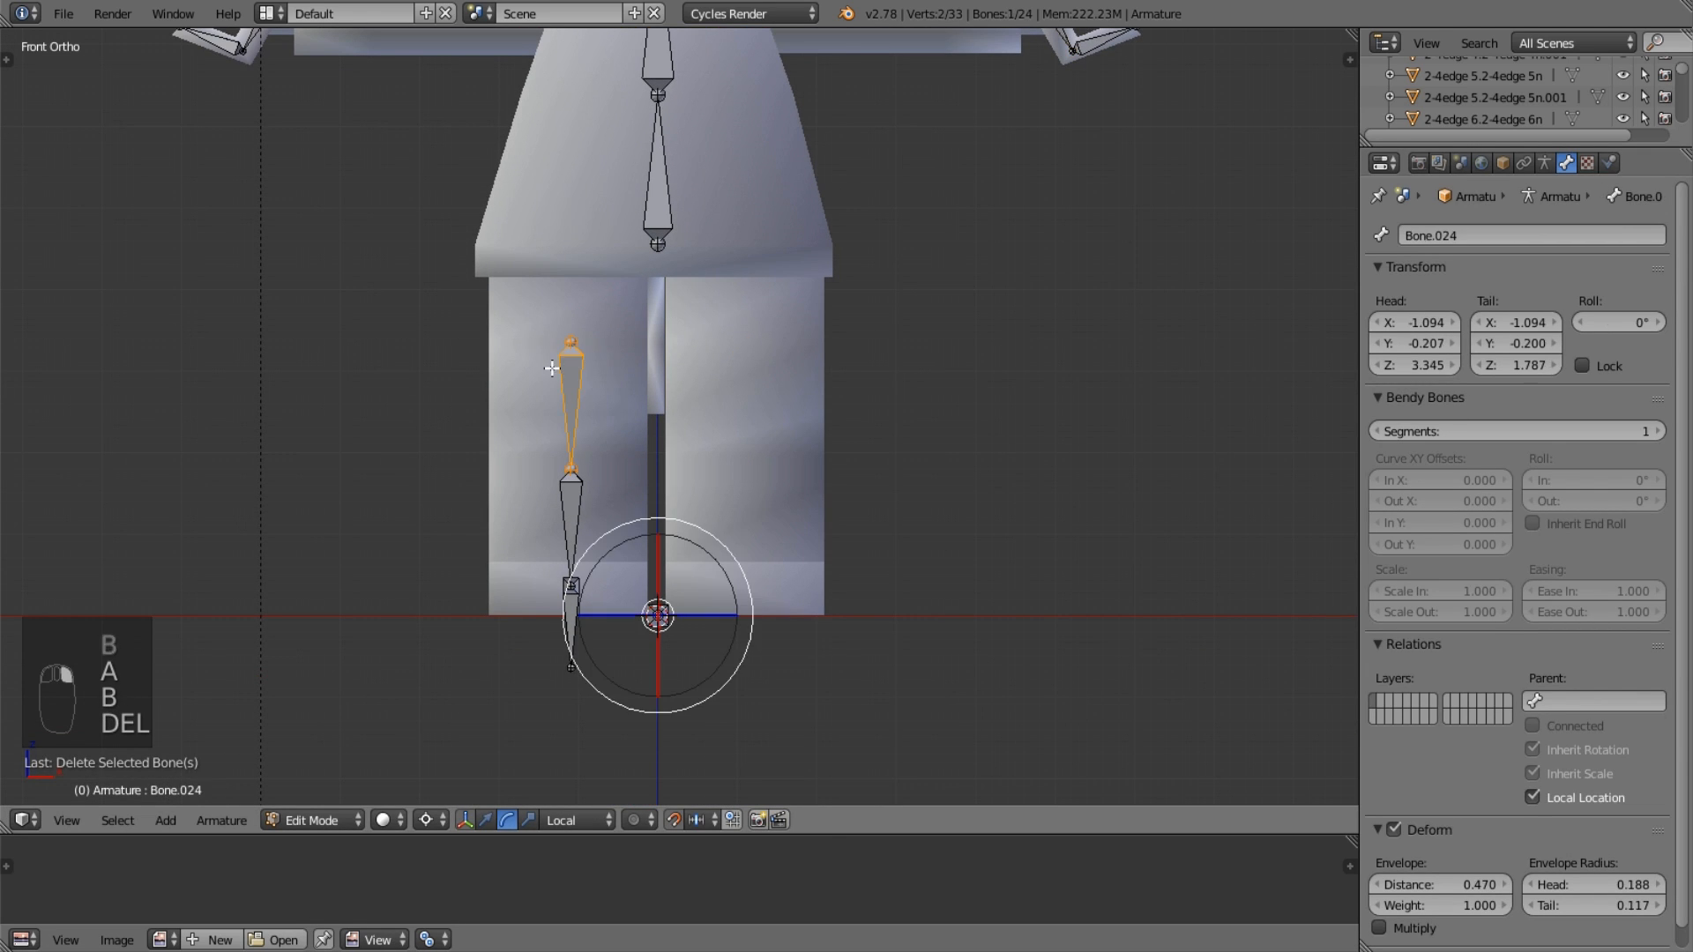
click(1538, 235)
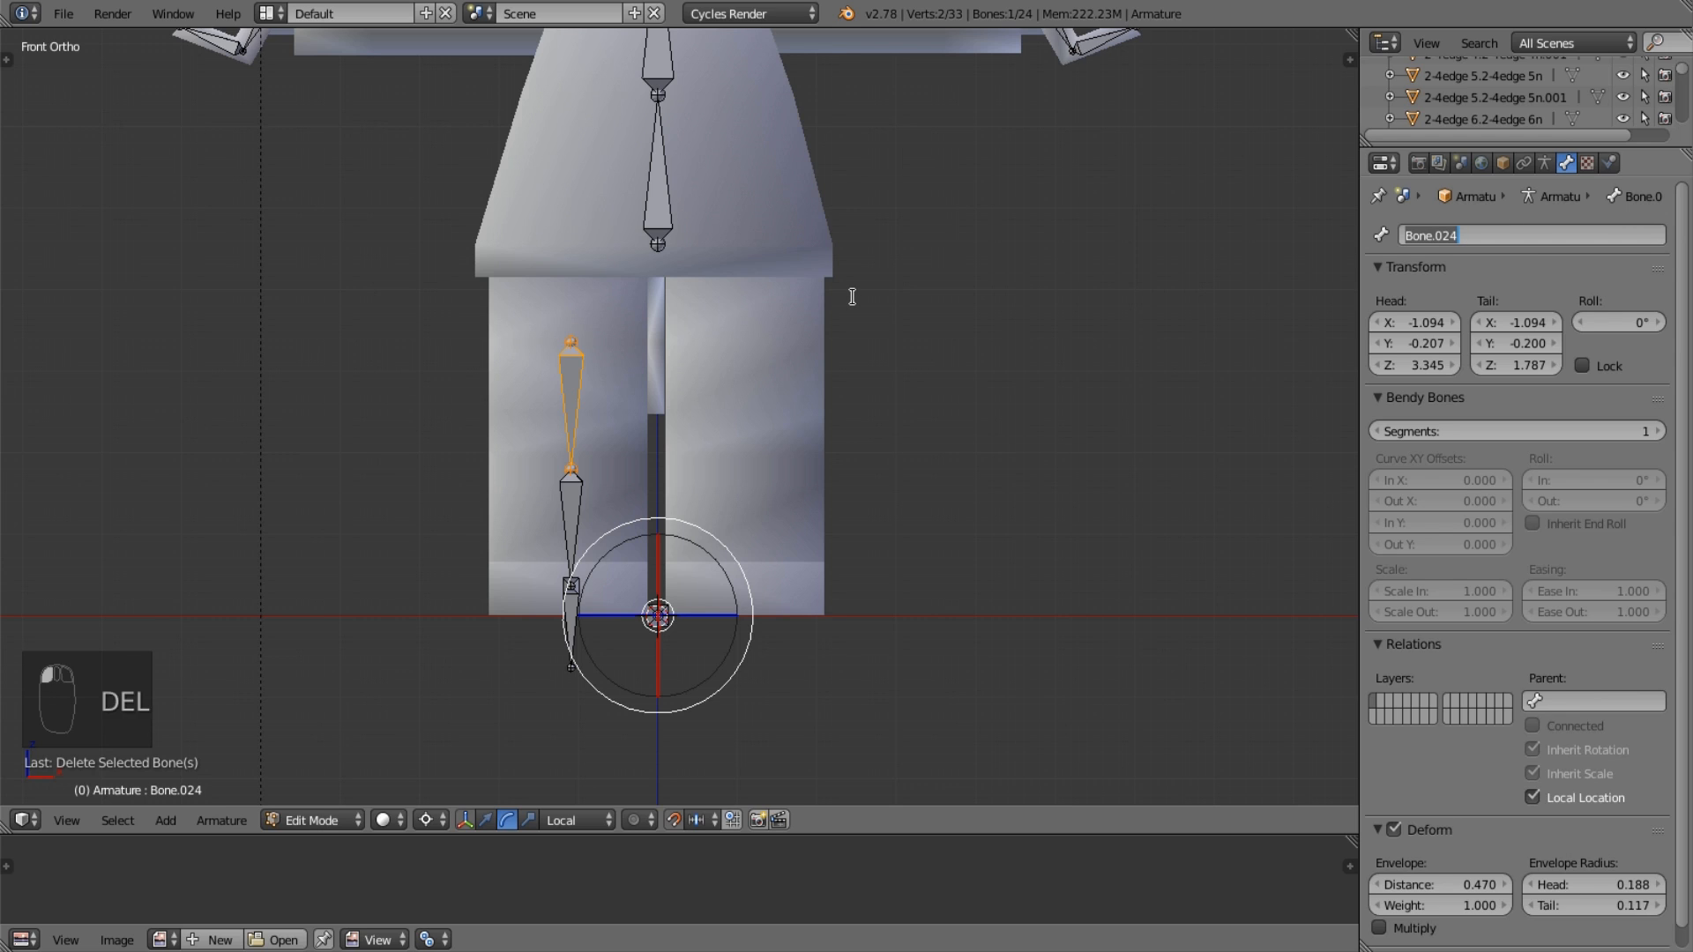
text(th)
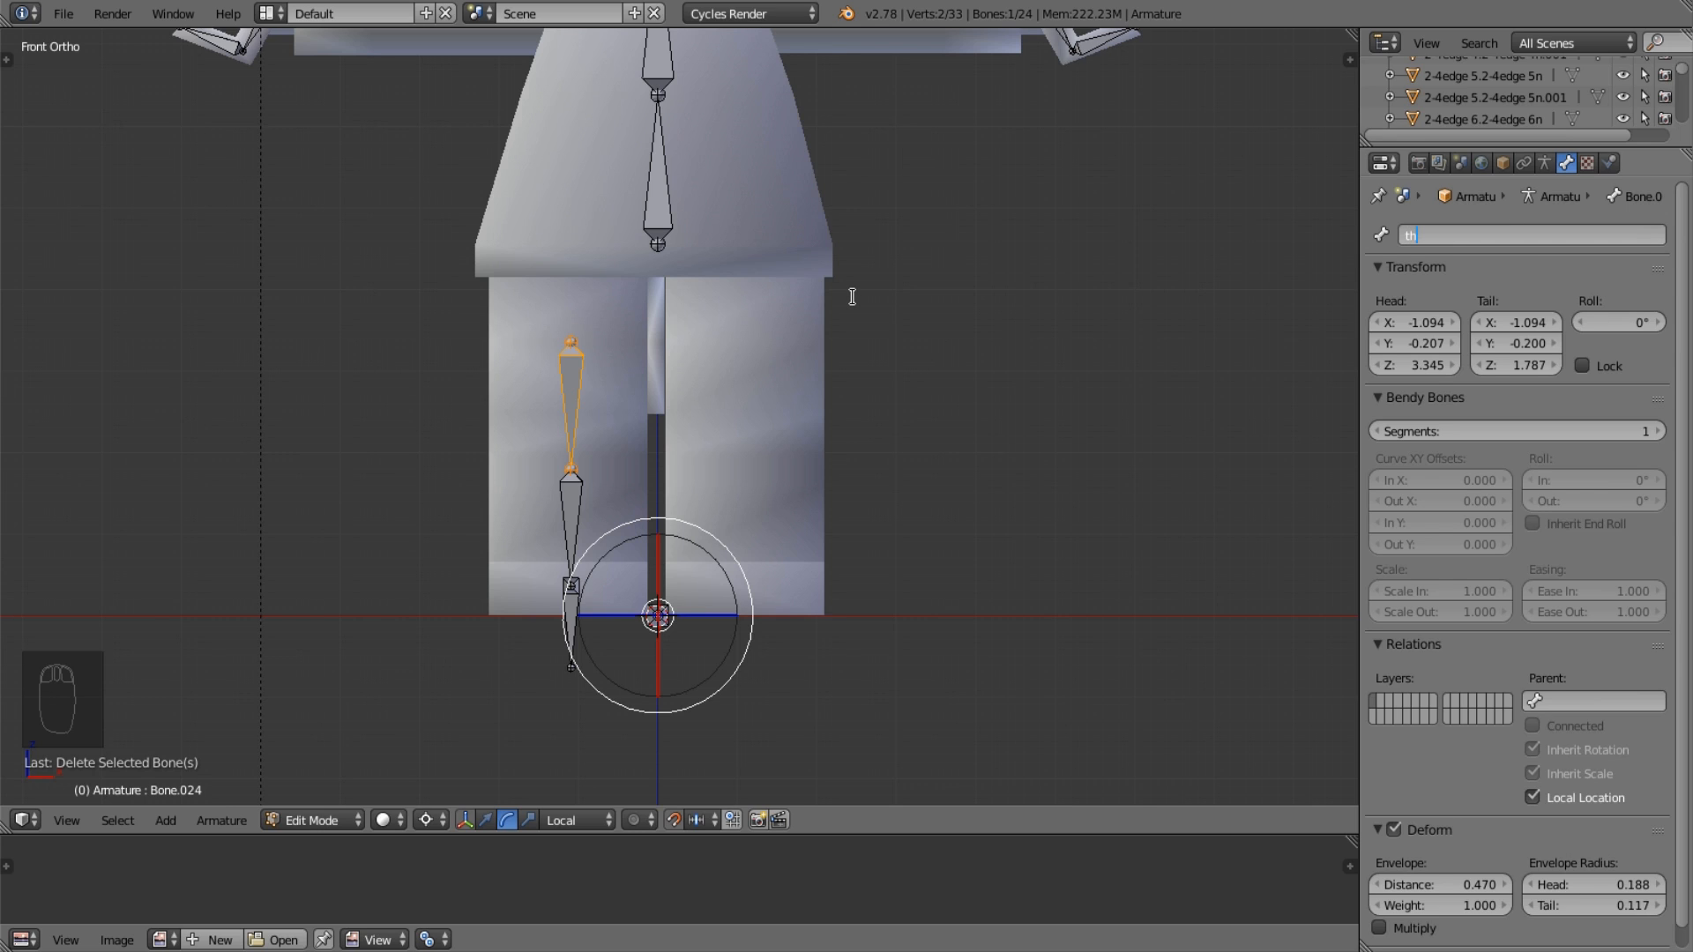
text(ugh)
key(BackSpace)
key(BackSpace)
key(BackSpace)
key(BackSpace)
key(BackSpace)
key(BackSpace)
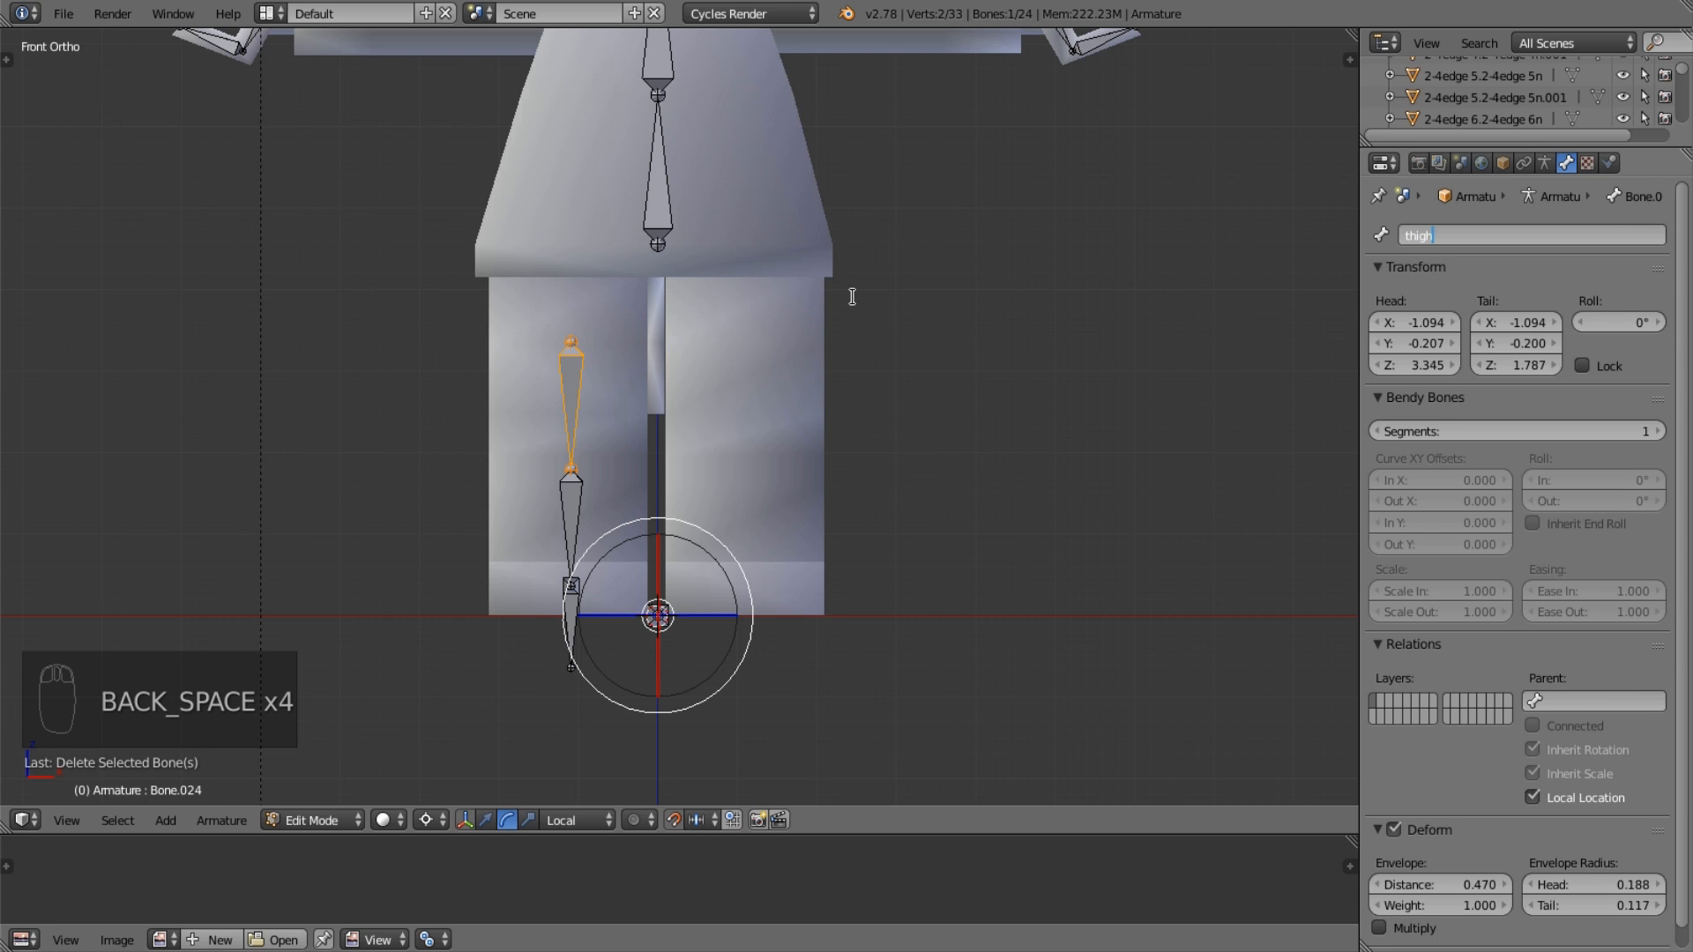
text(gh_R)
Rename the lower bone of the right leg as shin_R.
right_click(538, 481)
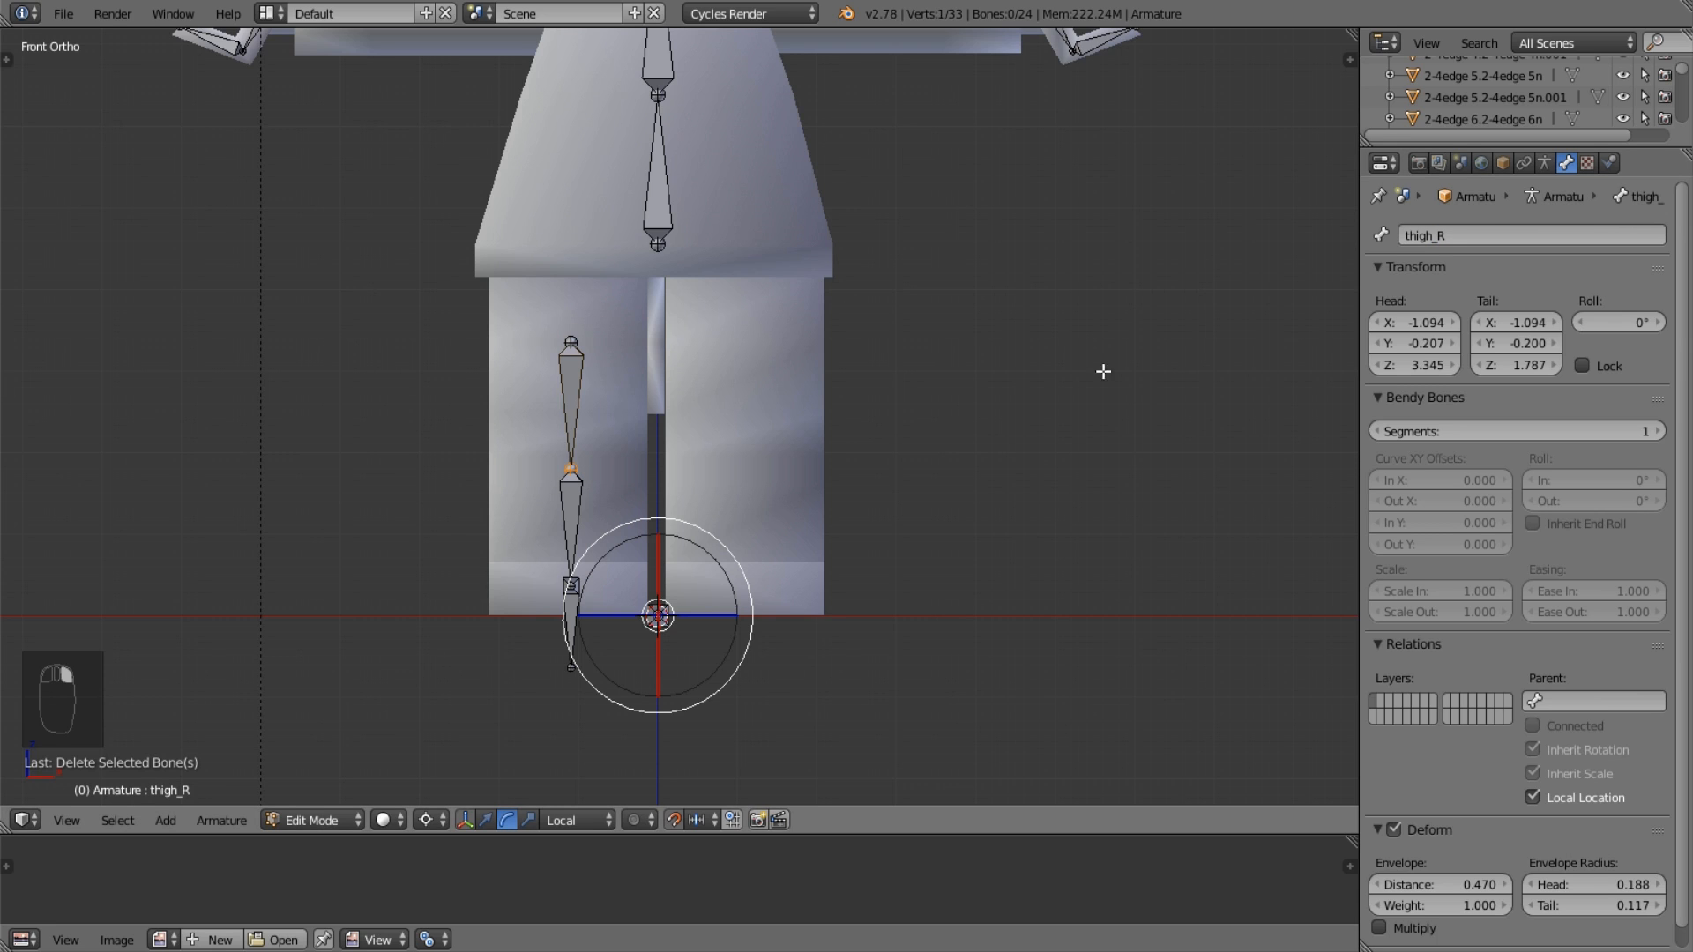
right_click(573, 507)
click(1492, 237)
text(sh)
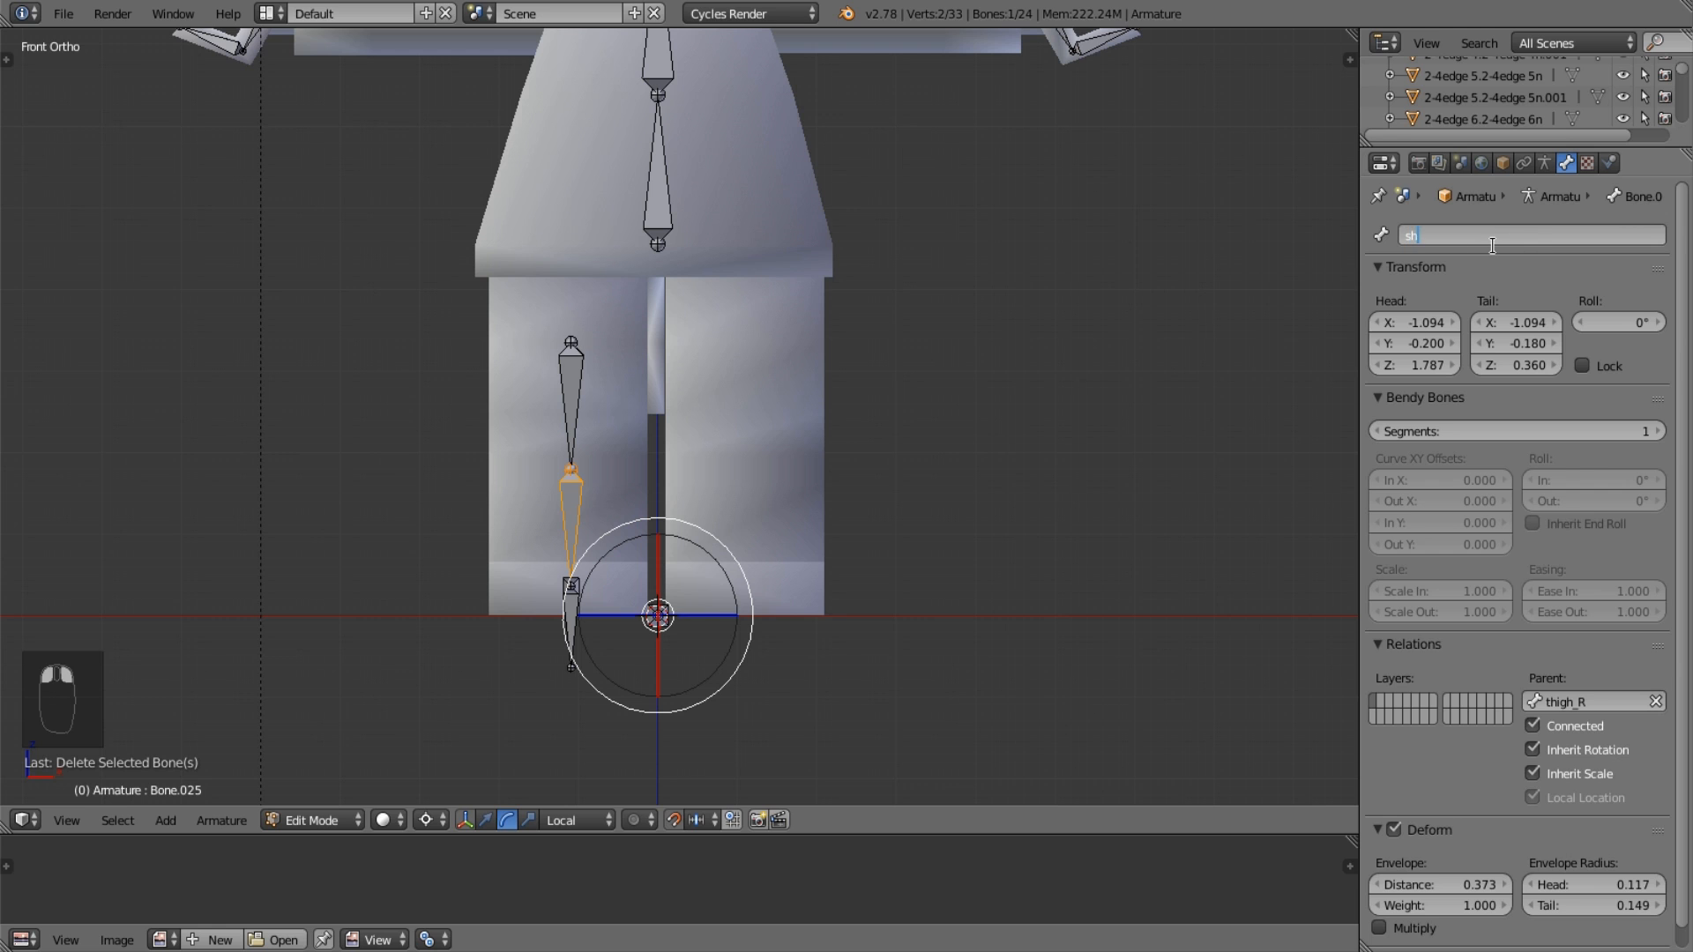
text(u)
key(BackSpace)
text(in_R)
key(Return)
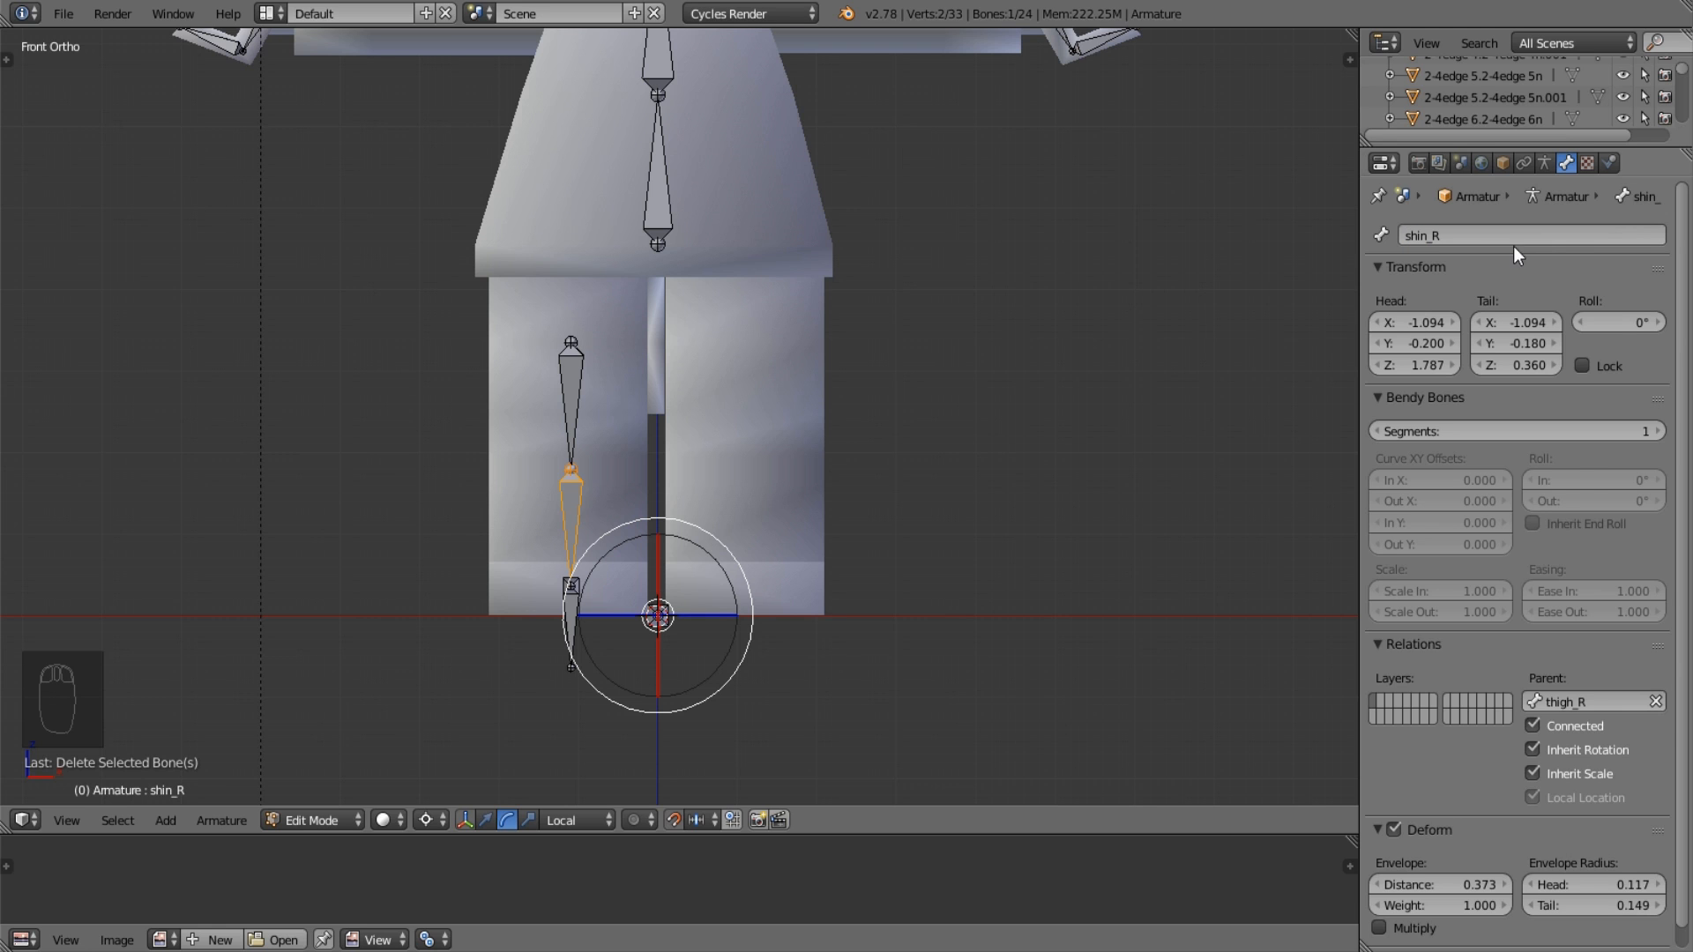
Rename the forward-pointing bone at the right ankle as foot.
scroll(483, 584, up, 2)
scroll(482, 584, up, 2)
right_click(525, 664)
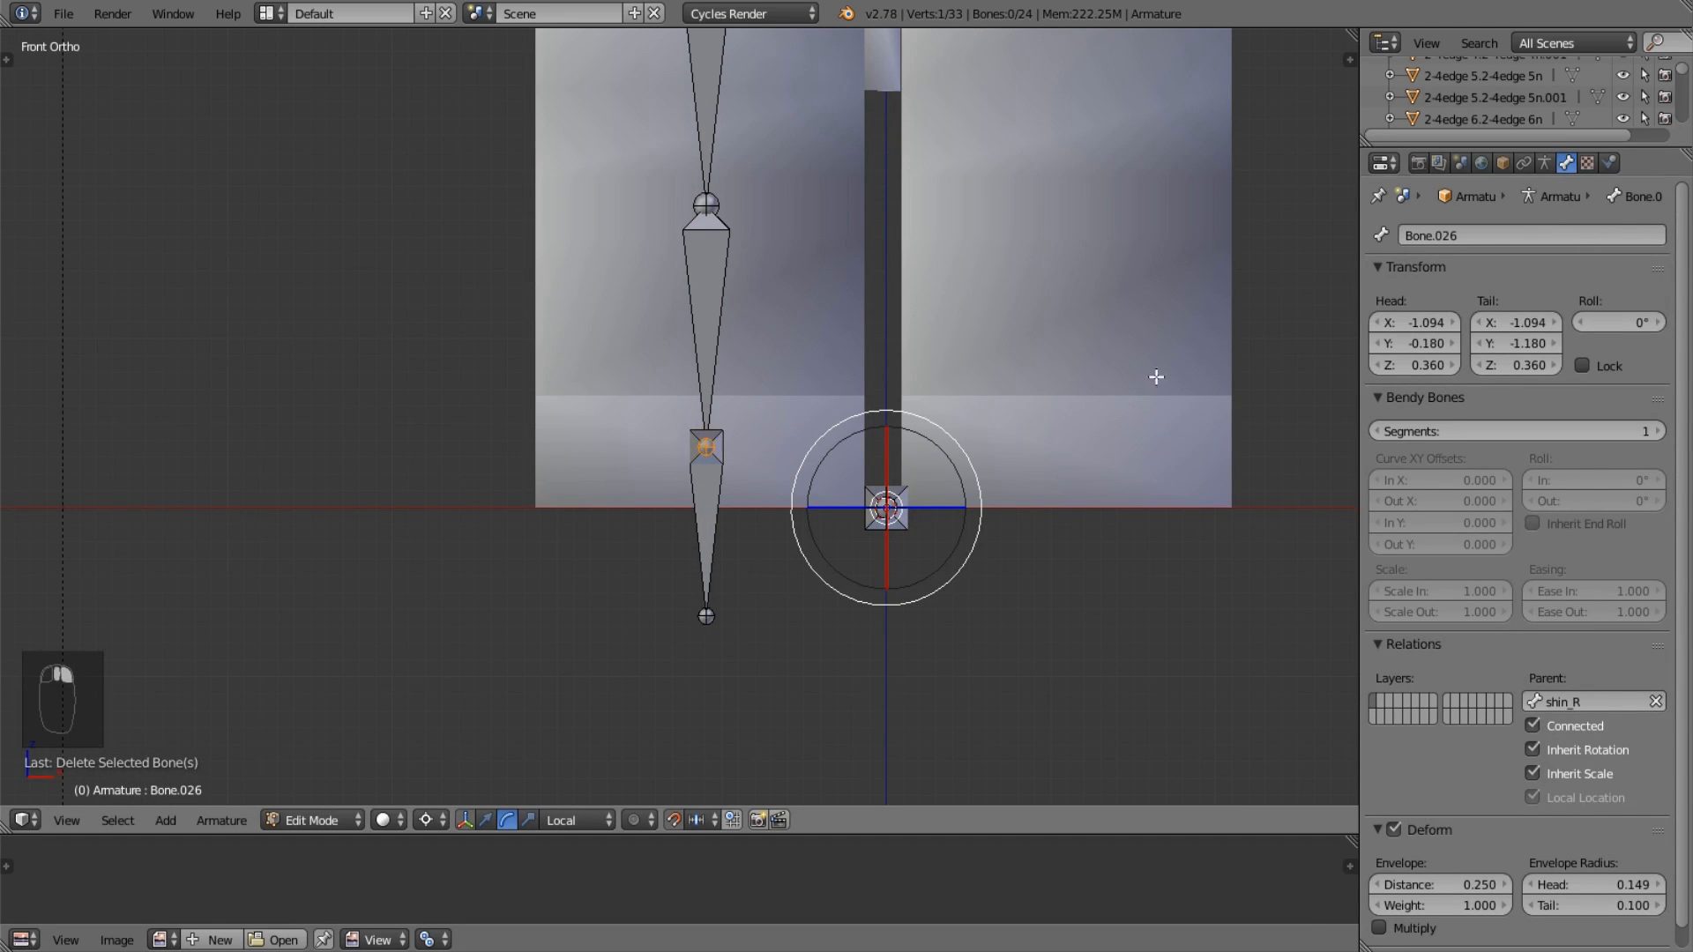
right_click(709, 458)
right_click(708, 444)
middle_drag(710, 446, 461, 513)
right_click(529, 494)
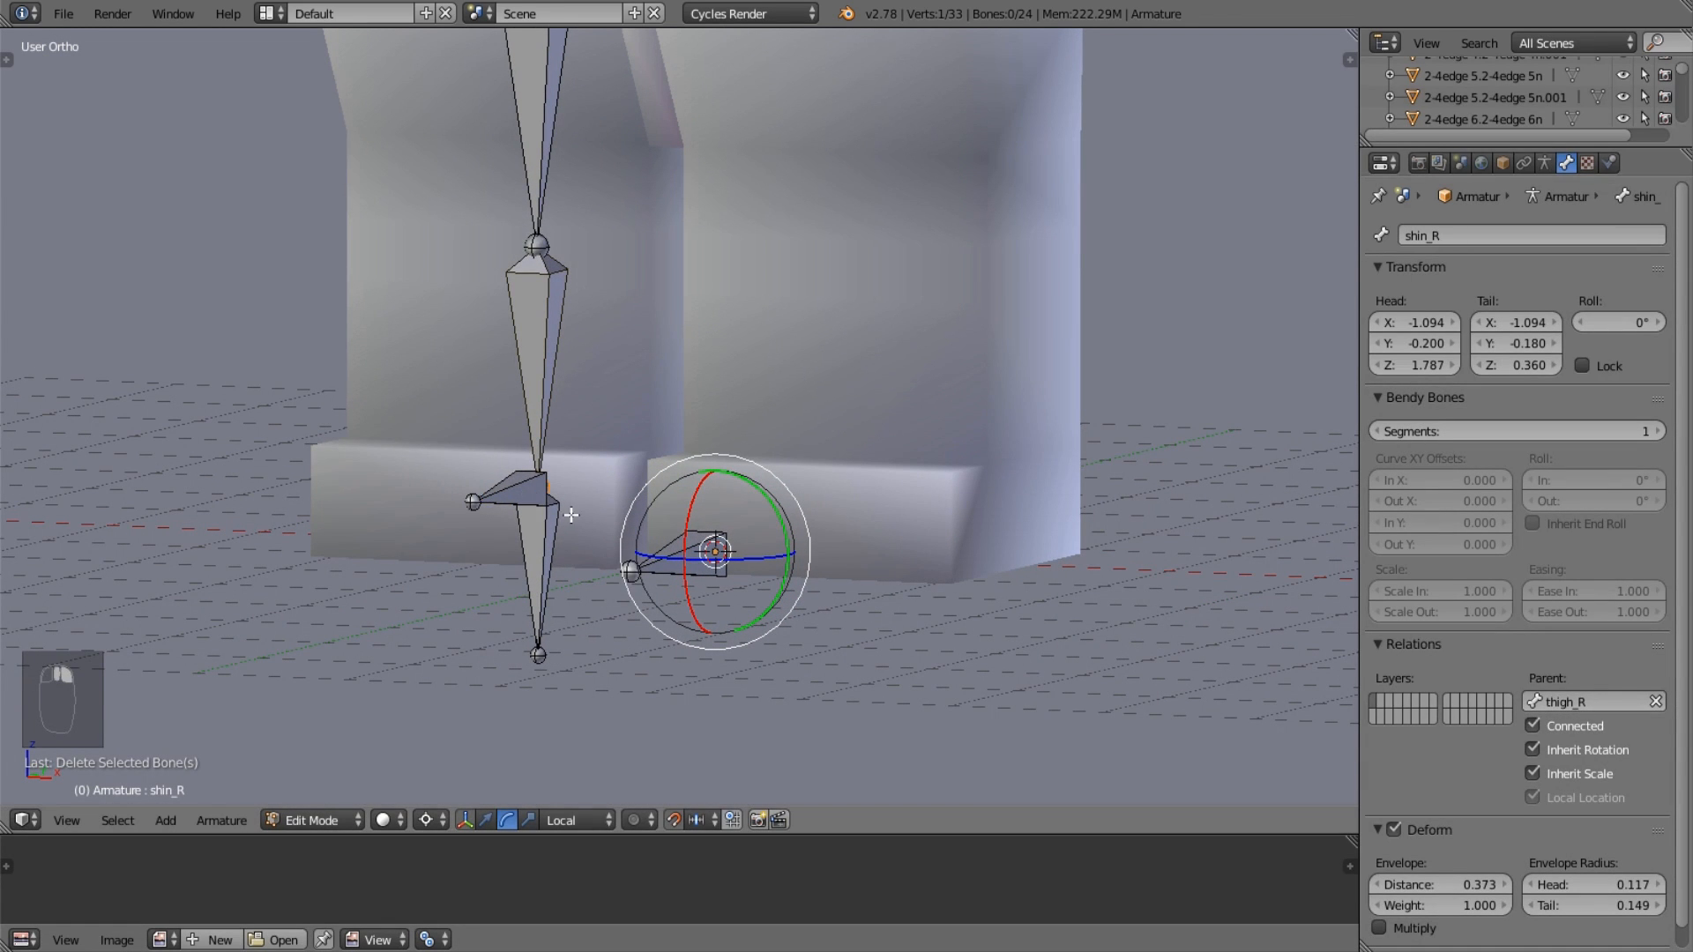
right_click(511, 486)
click(1570, 236)
text(foot)
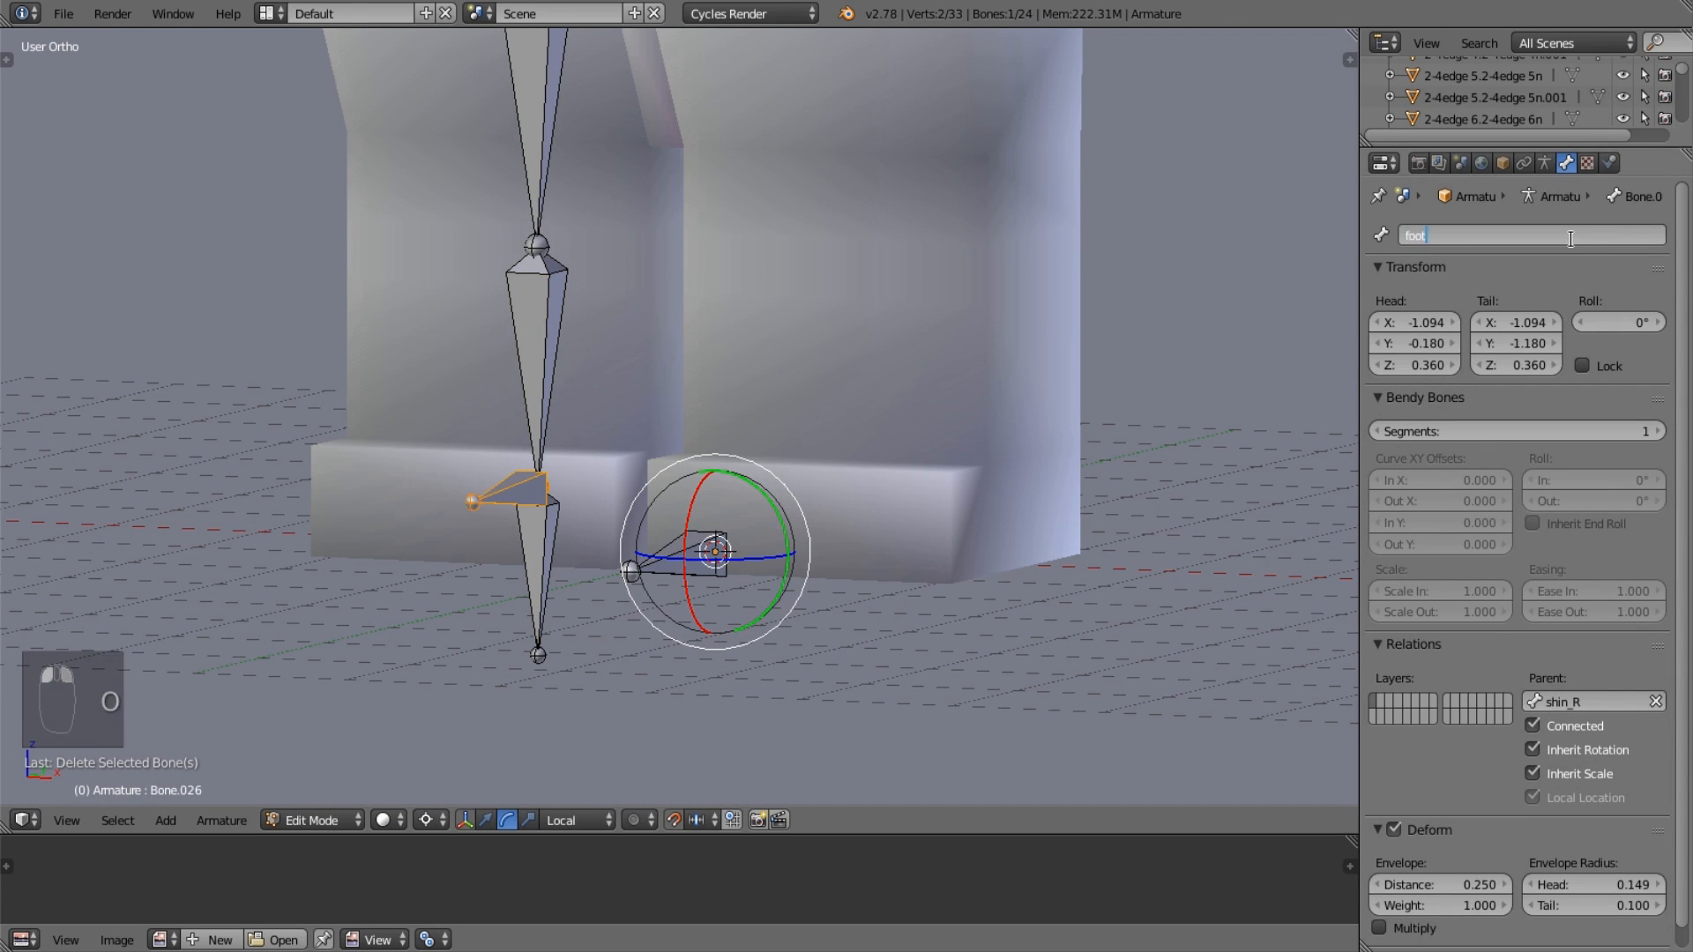
key(Return)
Rename the downward-pointing bone below the right shin as legIK_R.
right_click(496, 564)
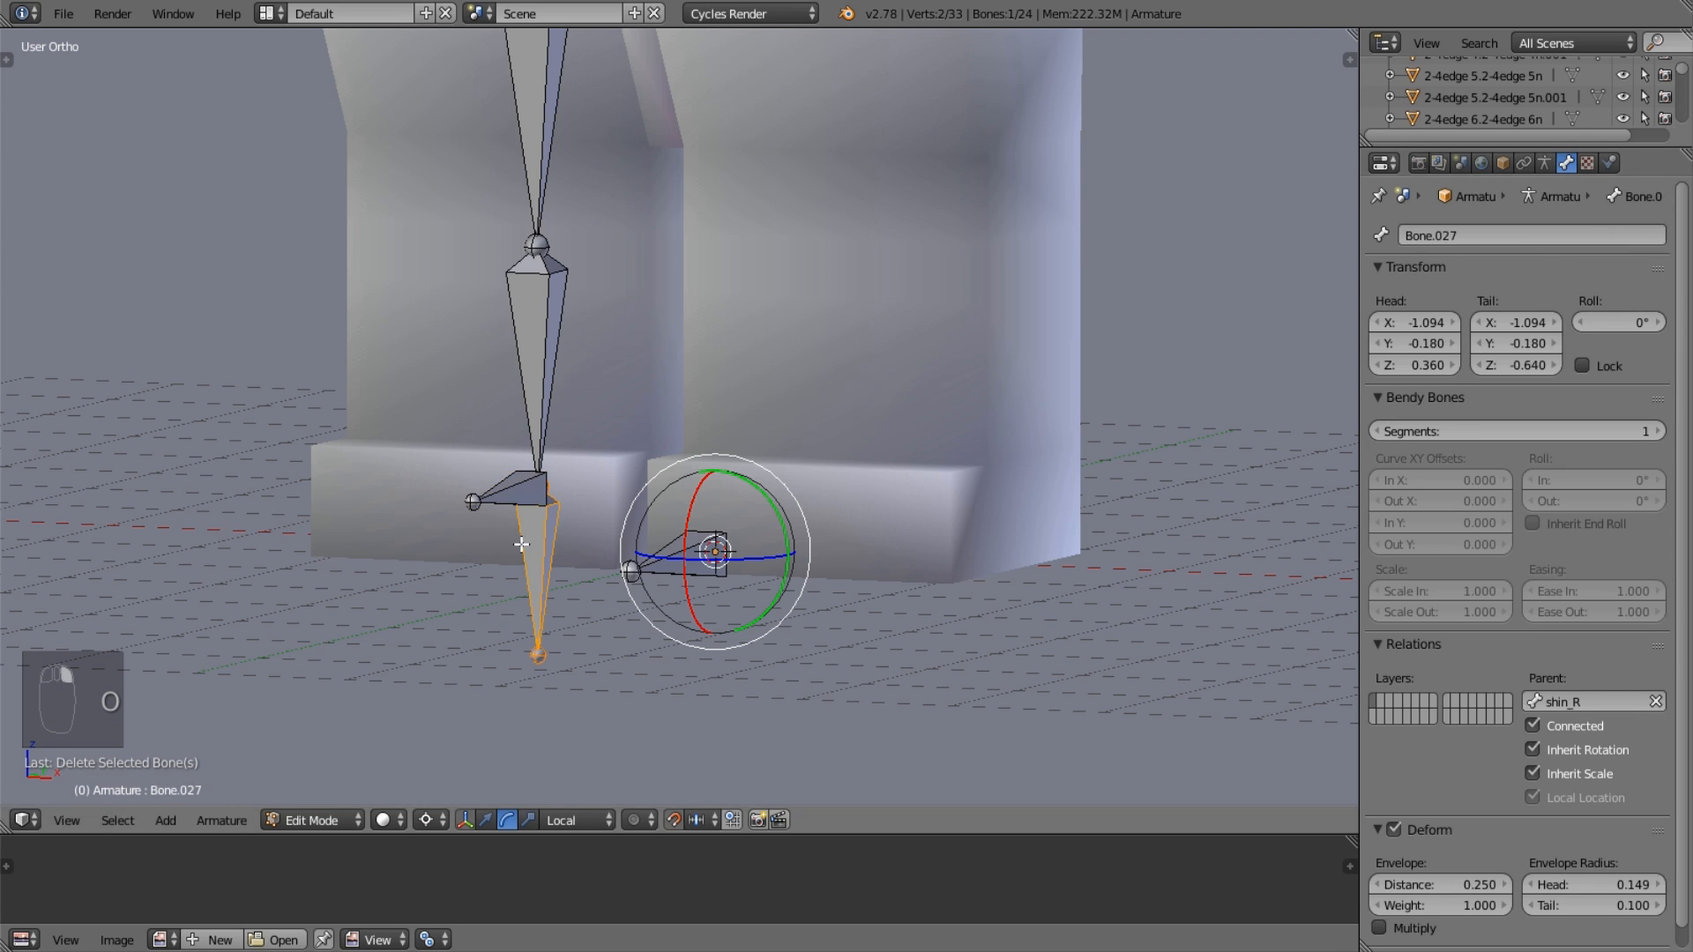
click(1526, 234)
text(toe)
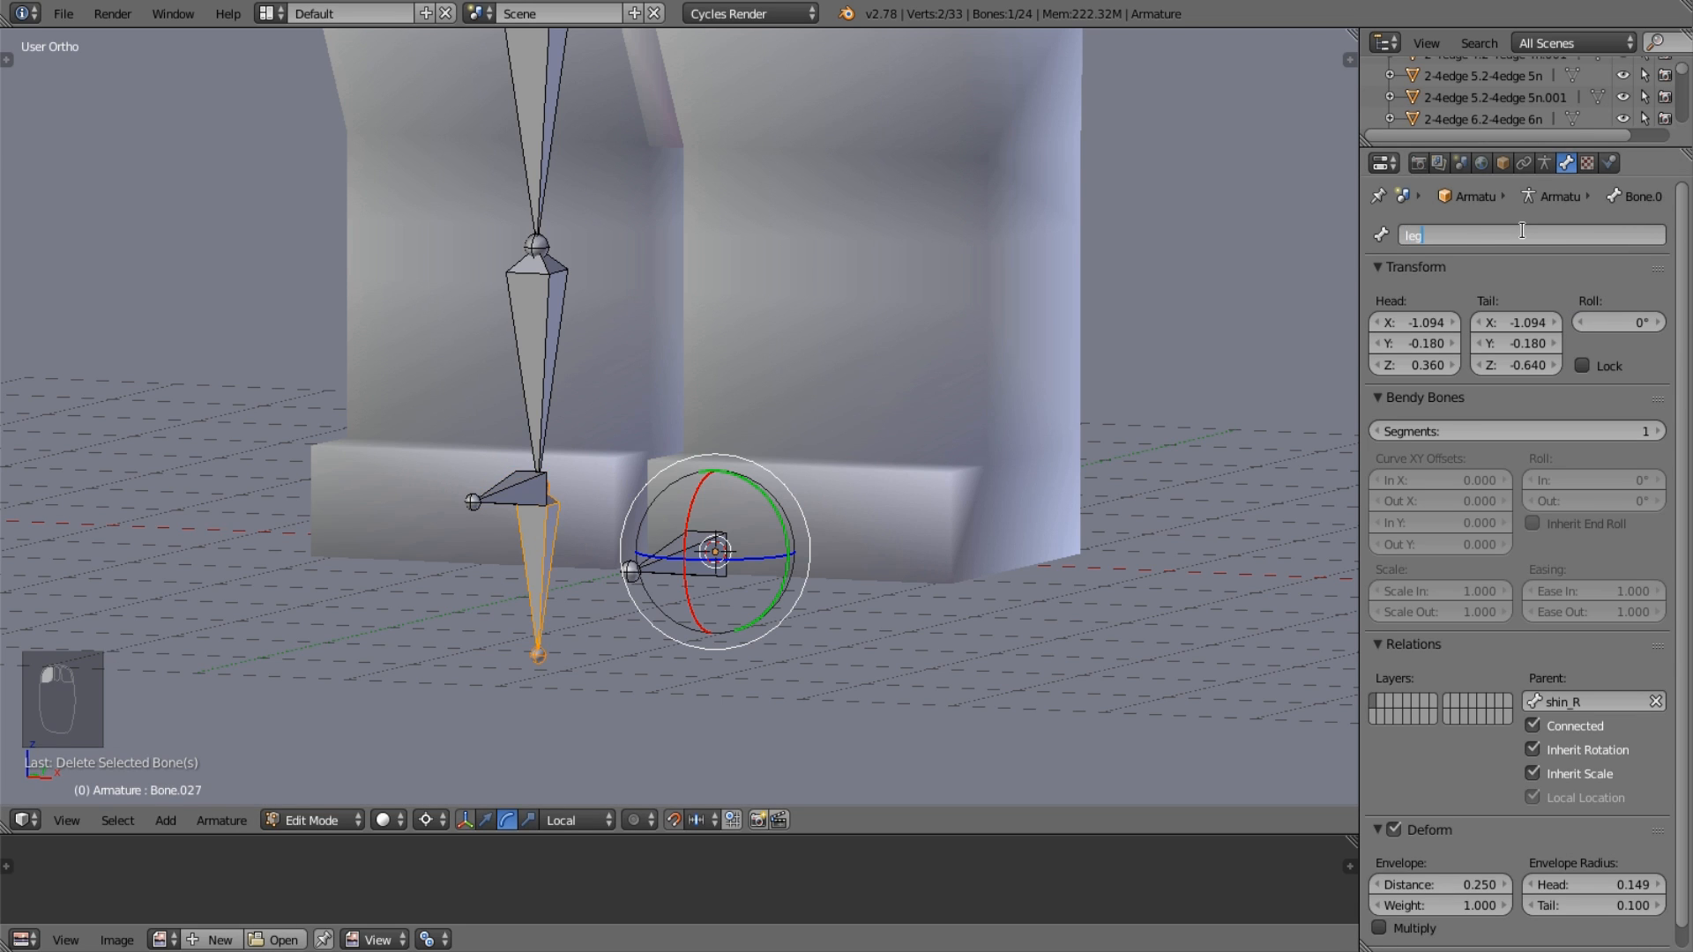
key(Return)
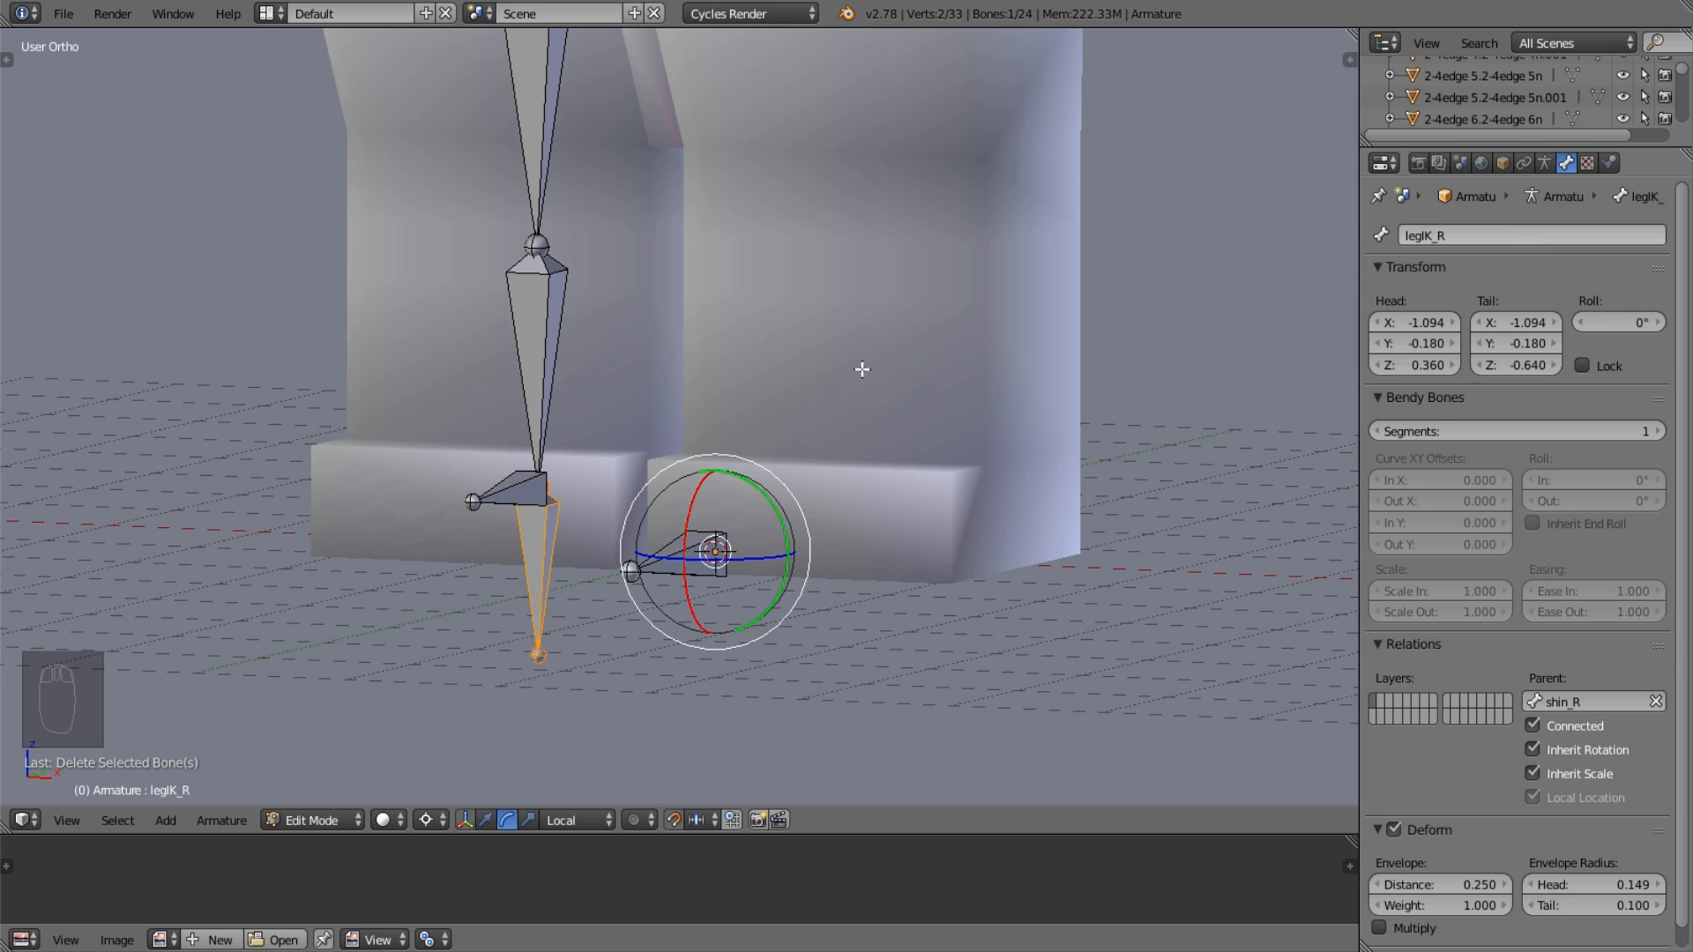
Extrude new bones outward from the tips of both hand bones, scaling by 1.3 along the global X axis.
key(KP_3)
key(KP_1)
scroll(797, 648, up, 4)
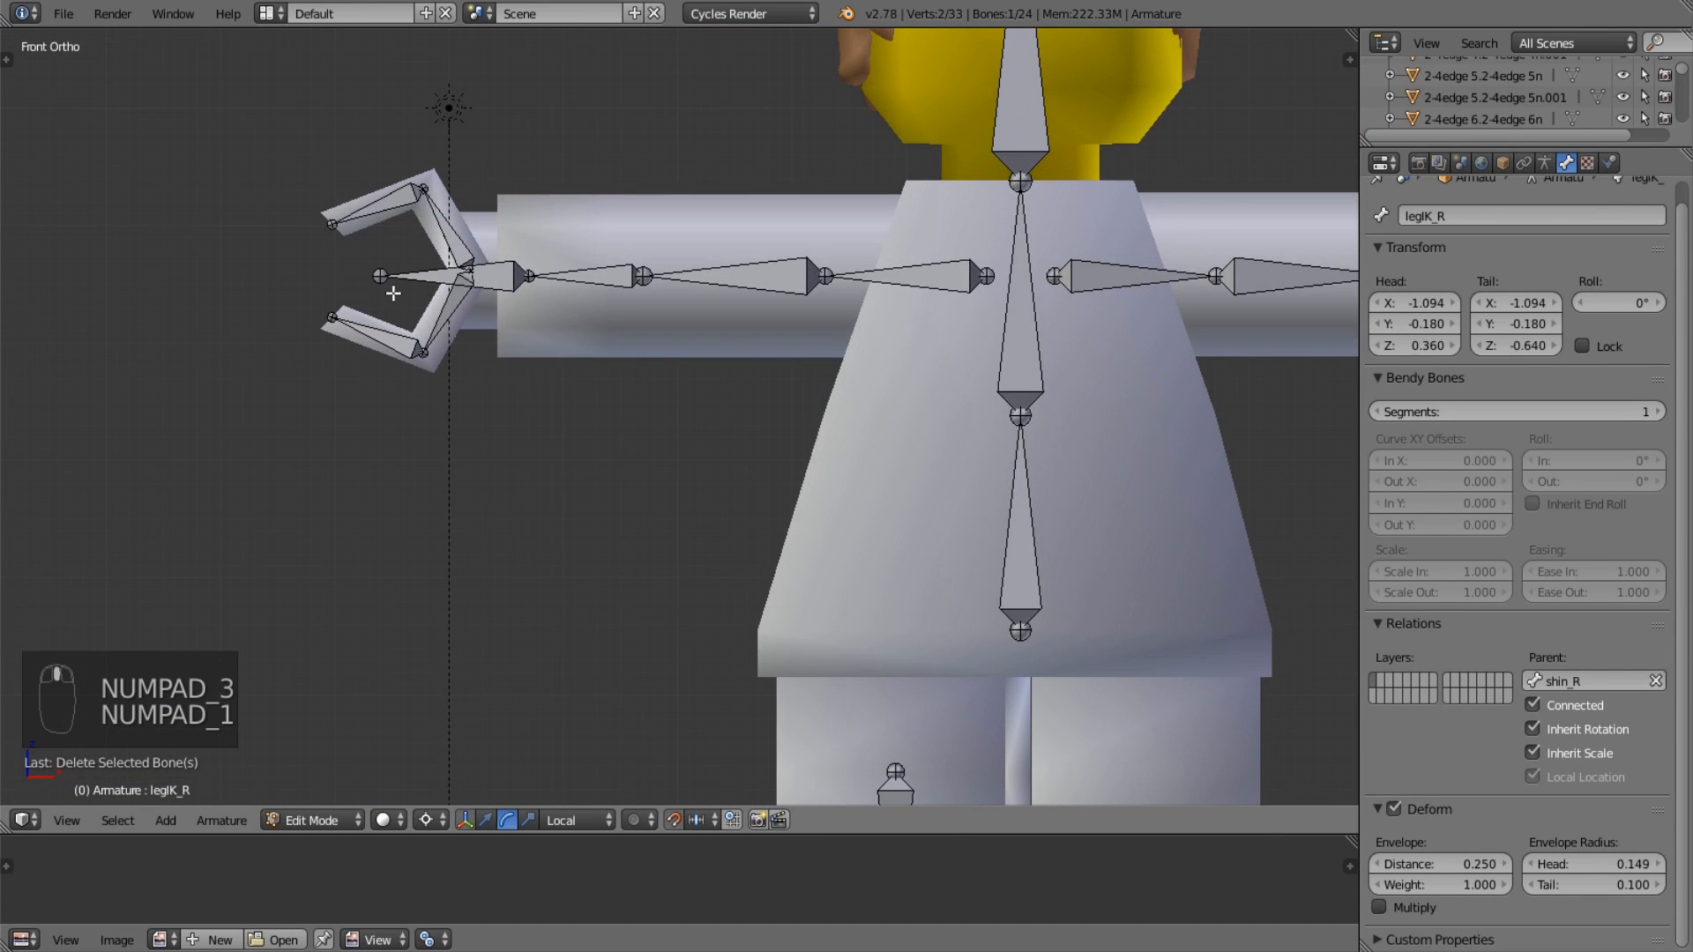
right_click(393, 294)
scroll(675, 409, down, 4)
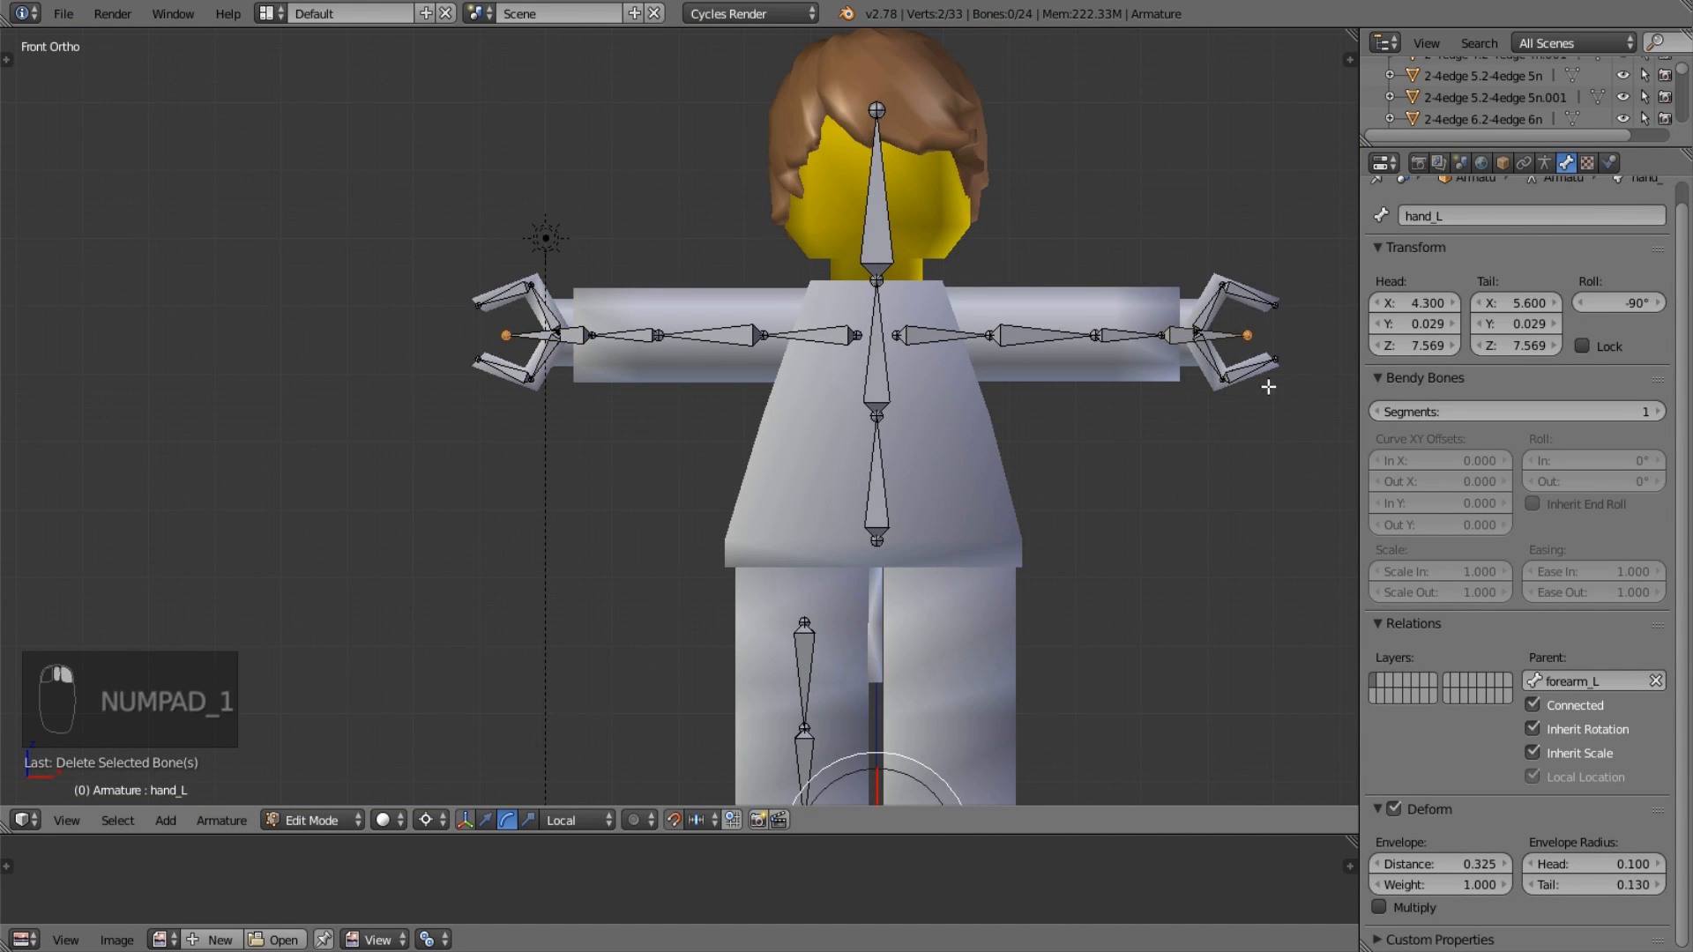
shift+right_click(1192, 394)
key(e)
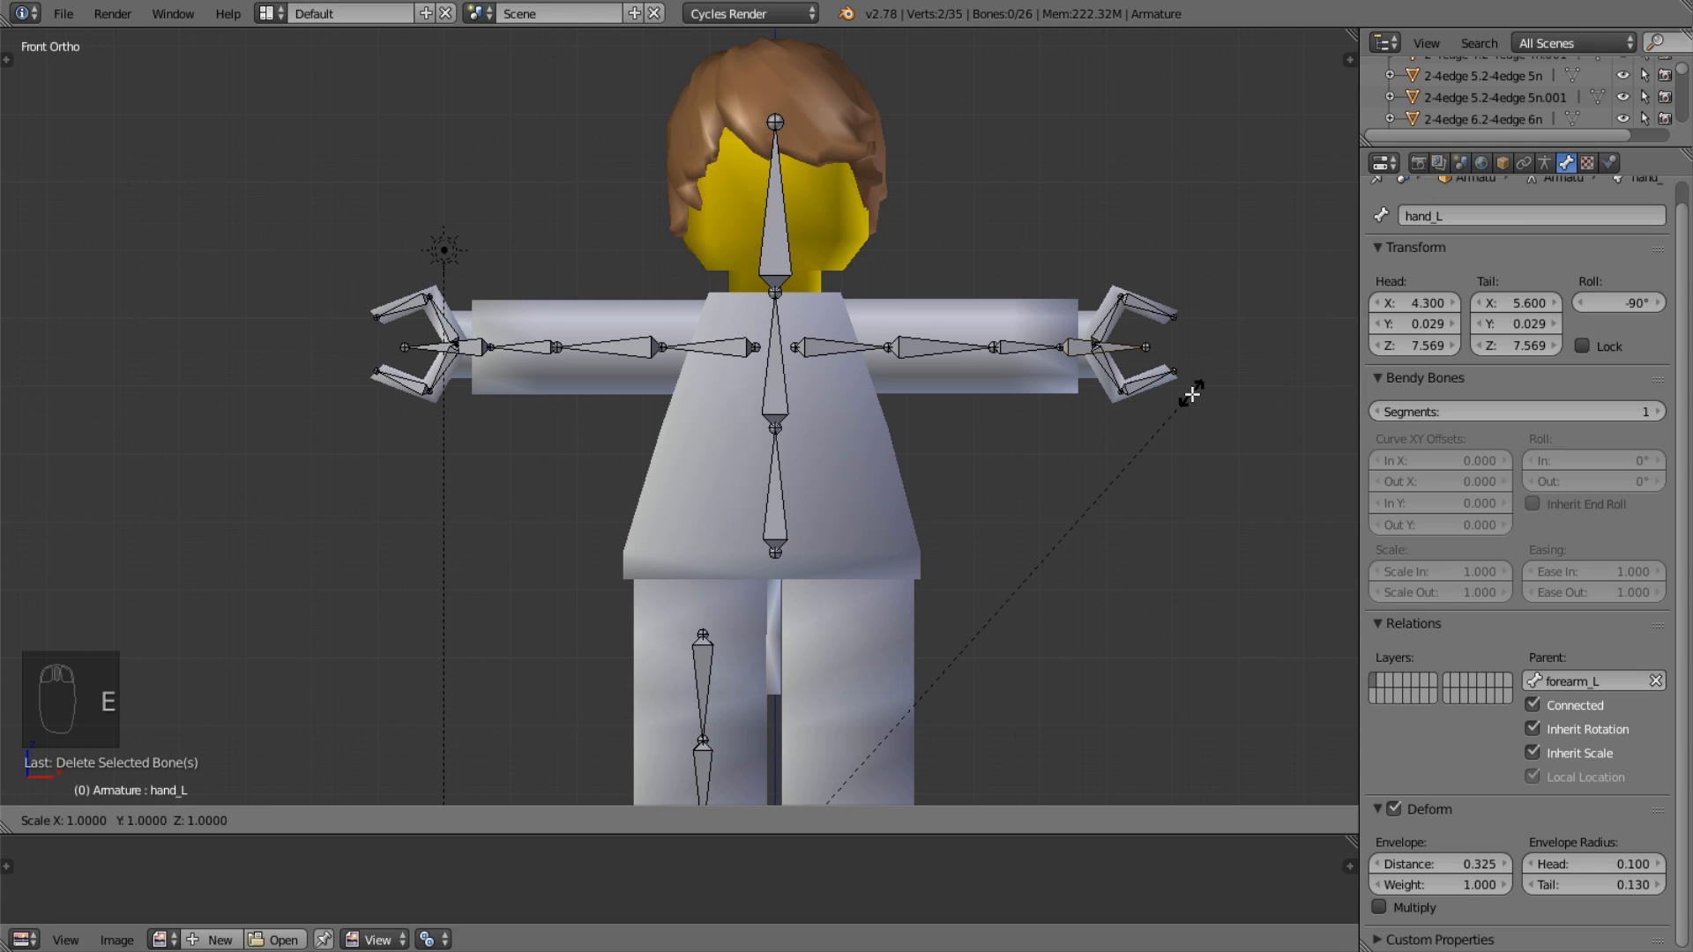
key(x)
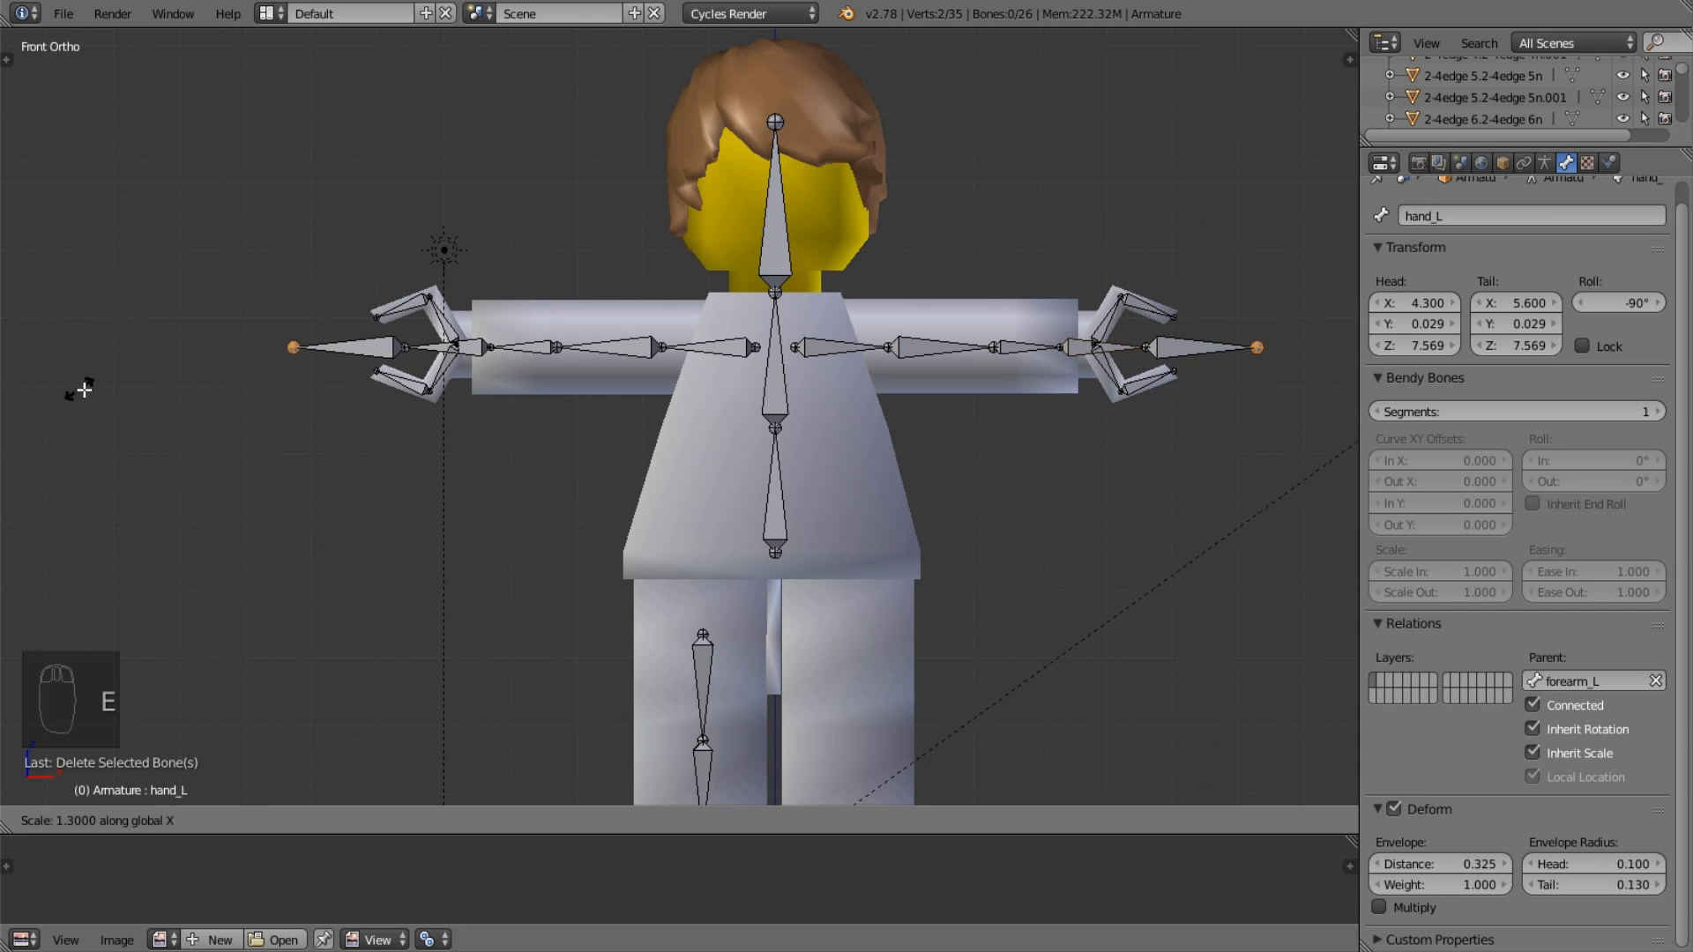
click(83, 390)
Rename the bone extruded from the left hand as armIK_L.
right_click(1204, 347)
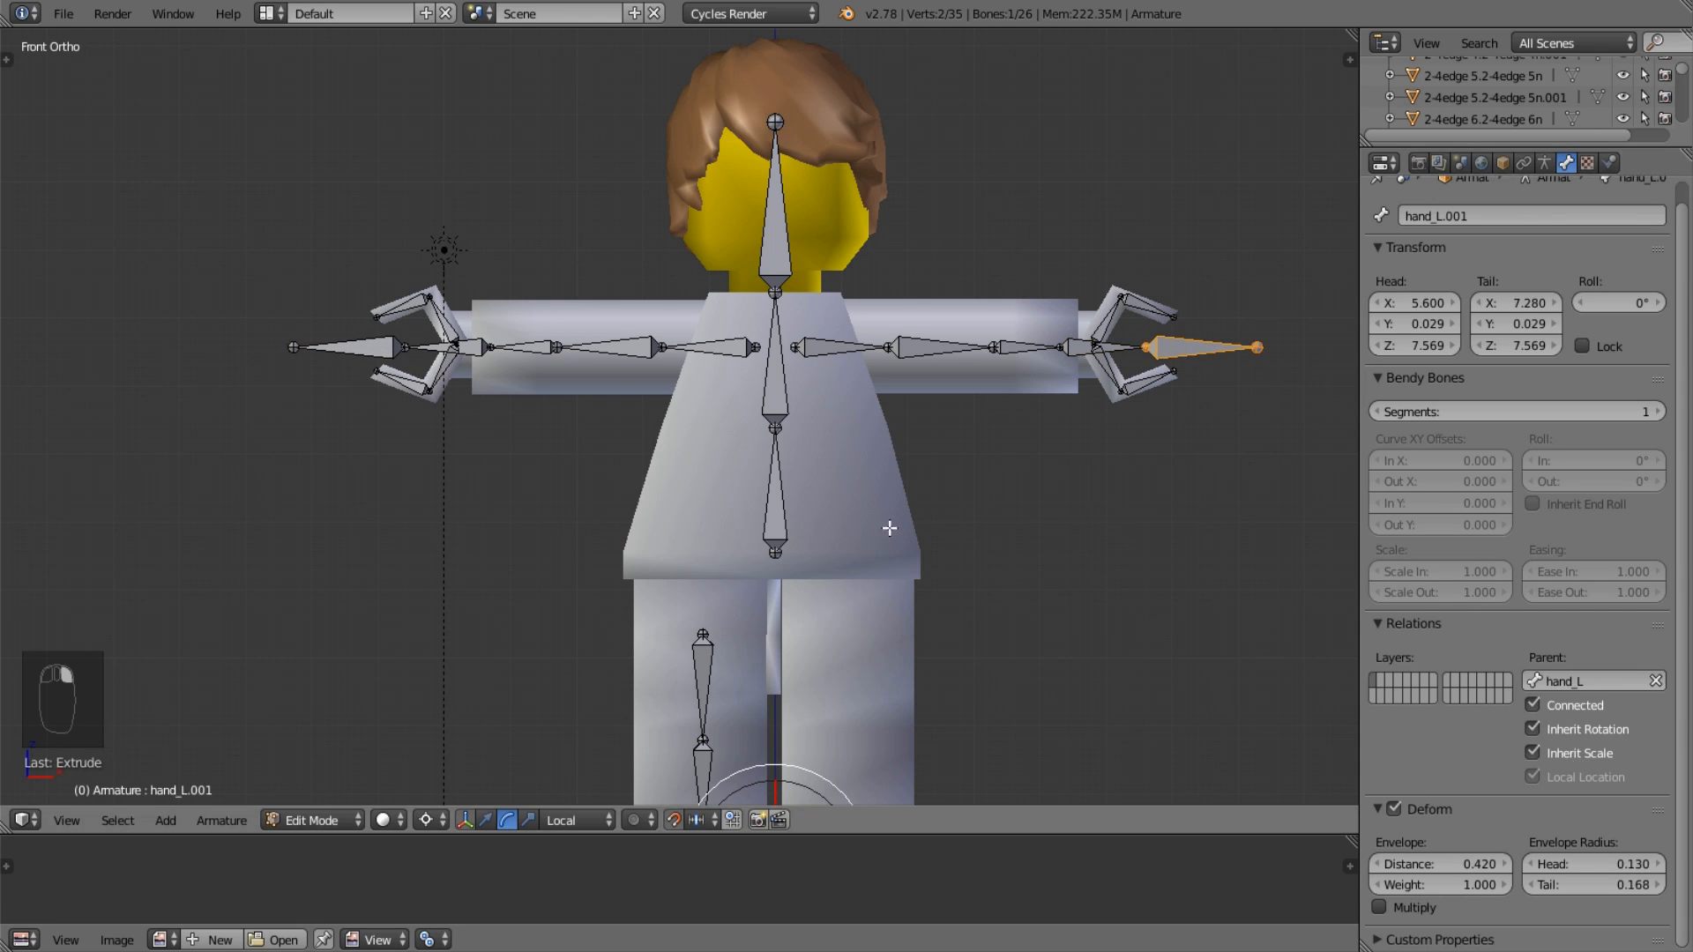
click(1454, 214)
text(arm)
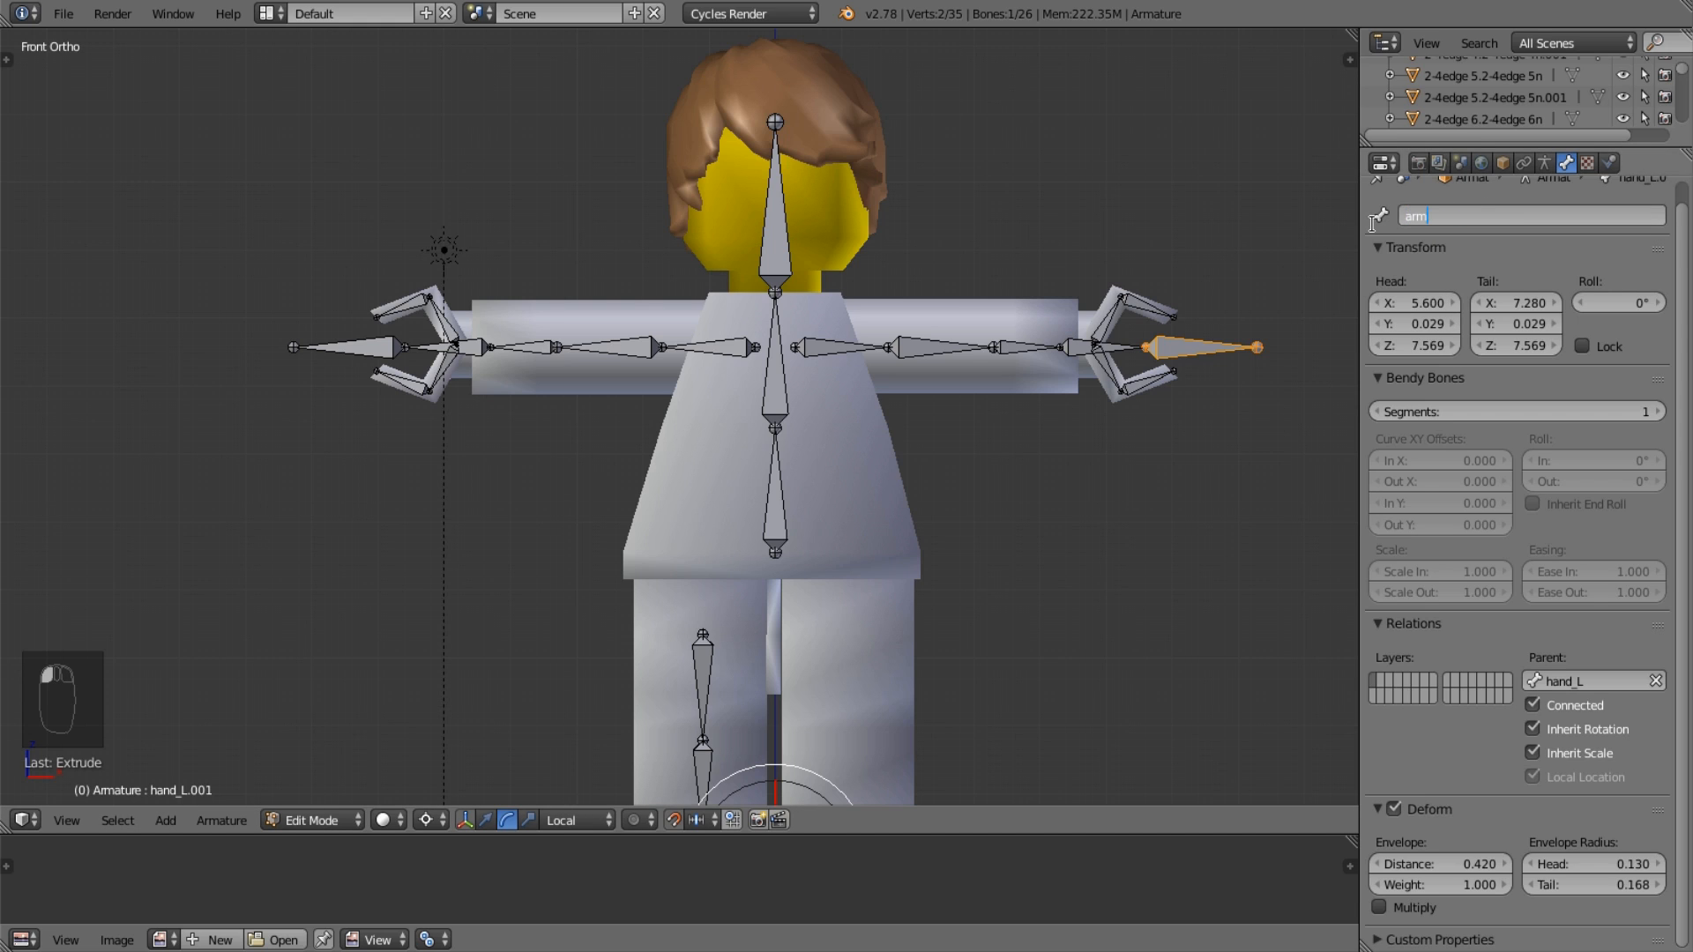
text(IK_)
key(Return)
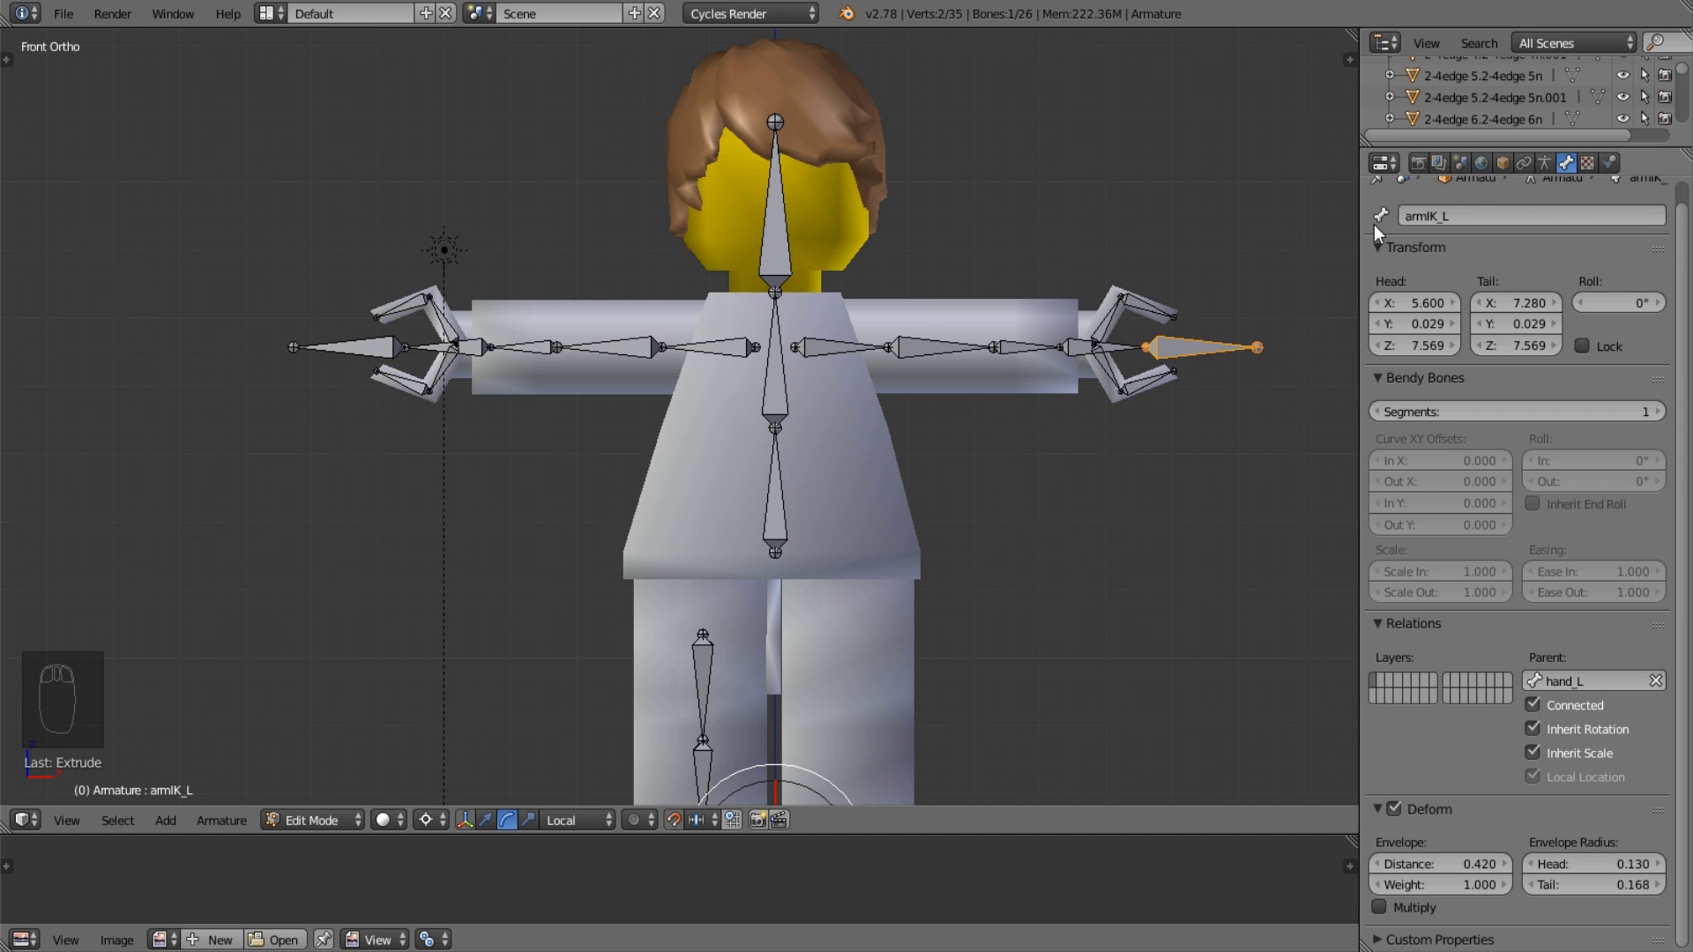
Rename the bone extruded from the right hand as armIK_R.
right_click(331, 349)
click(1583, 205)
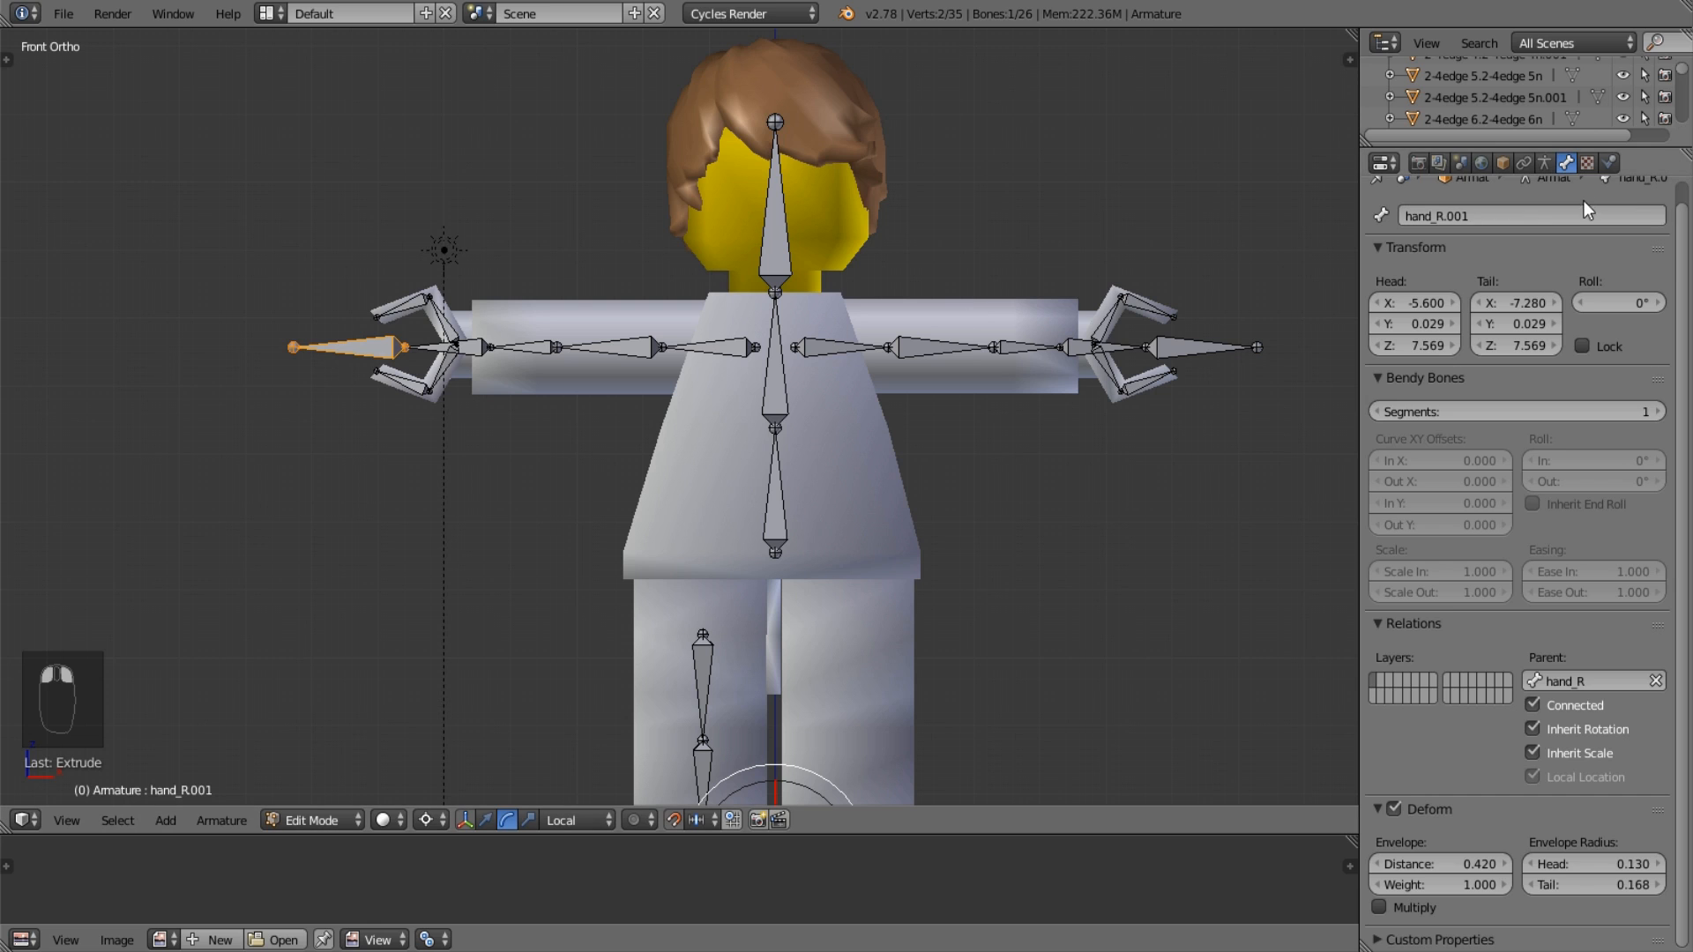
text(armIK_R)
key(Return)
Duplicate the right leg's thigh, shin, foot and IK bones and mirror the copies across the X axis to the left leg.
shift+middle_drag(676, 457, 600, 200)
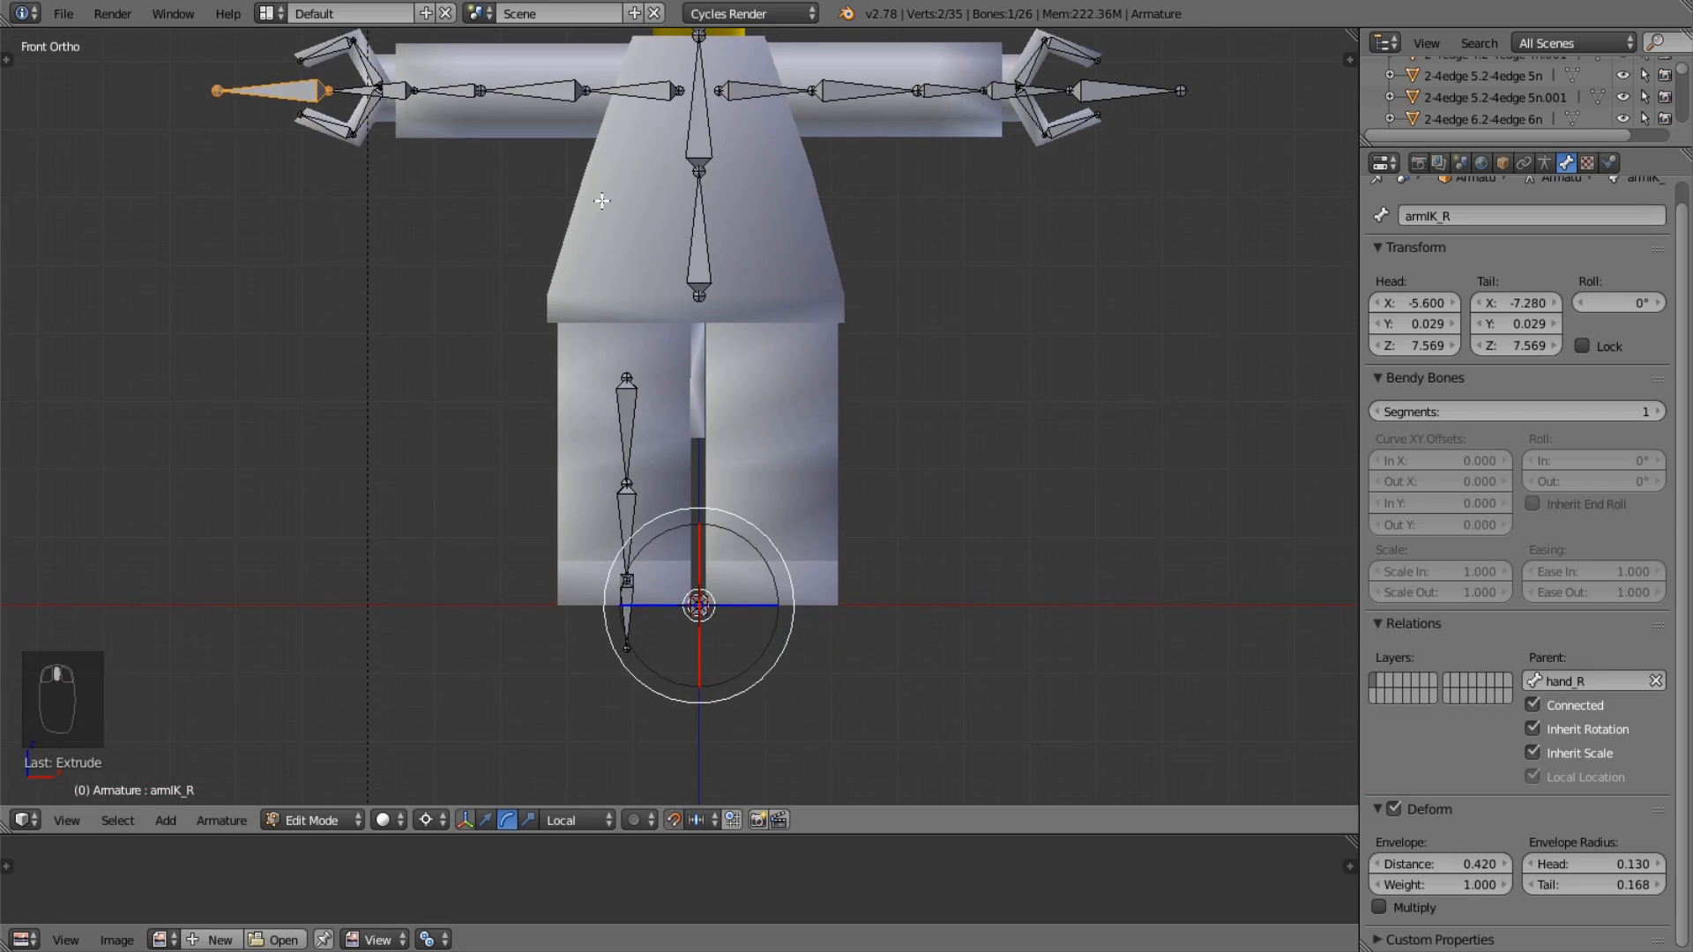
scroll(609, 265, up, 3)
key(a)
right_click(610, 775)
right_click(609, 770)
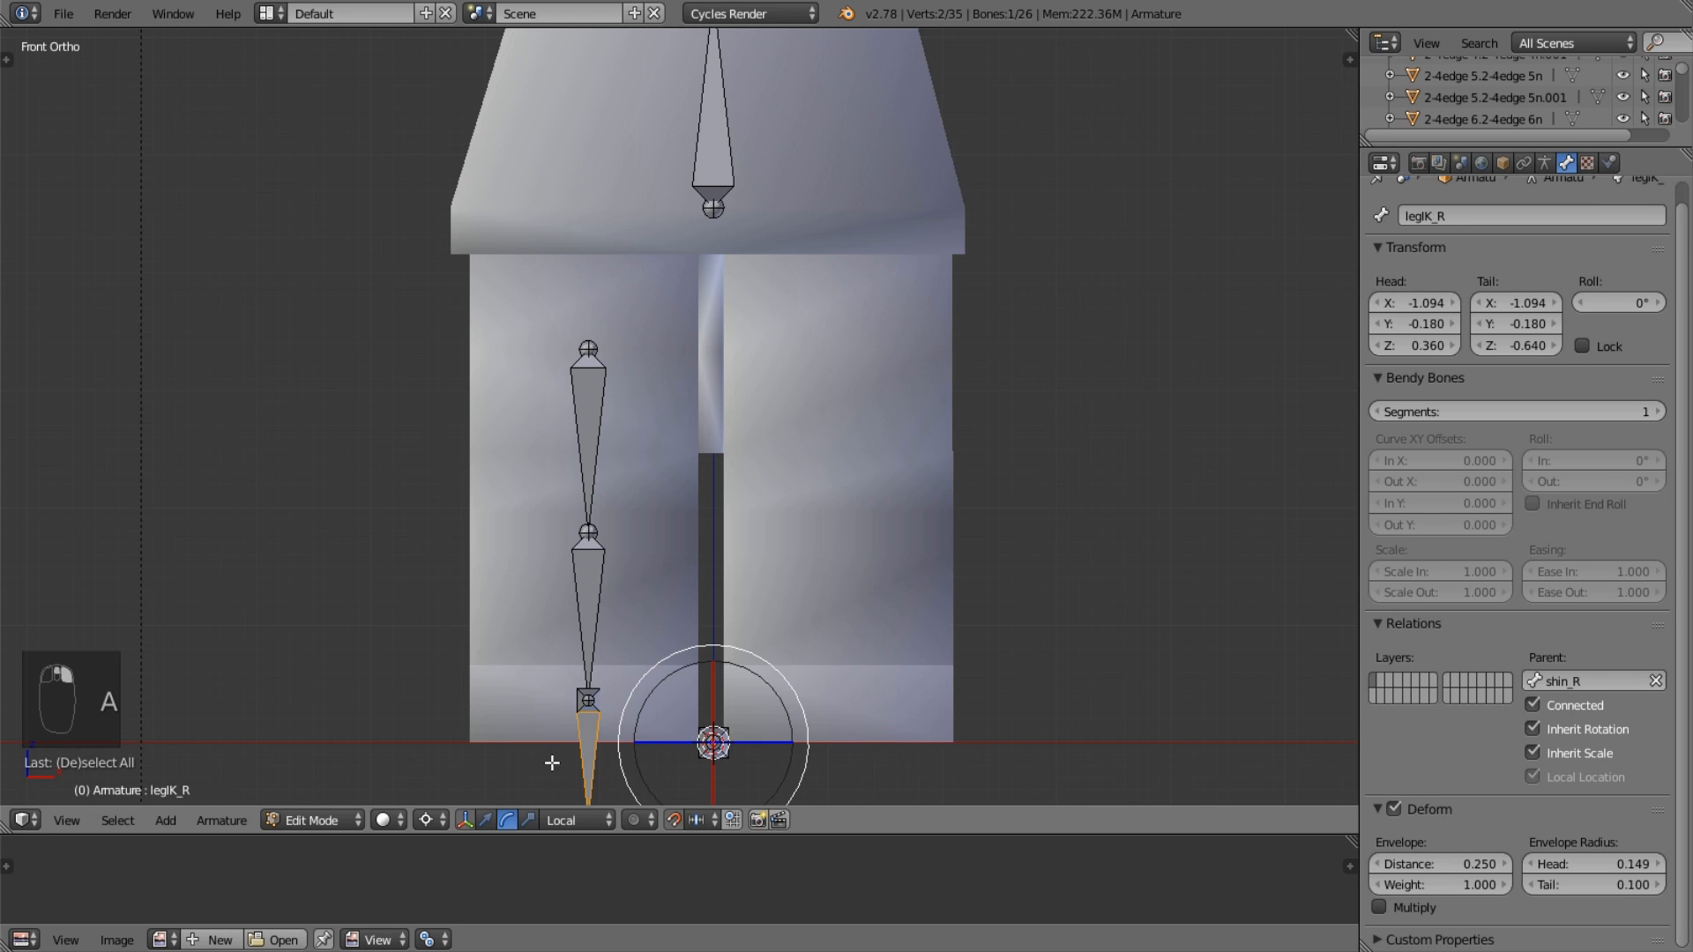
shift+middle_drag(579, 705, 557, 492)
key(a)
key(b)
drag(496, 86, 585, 529)
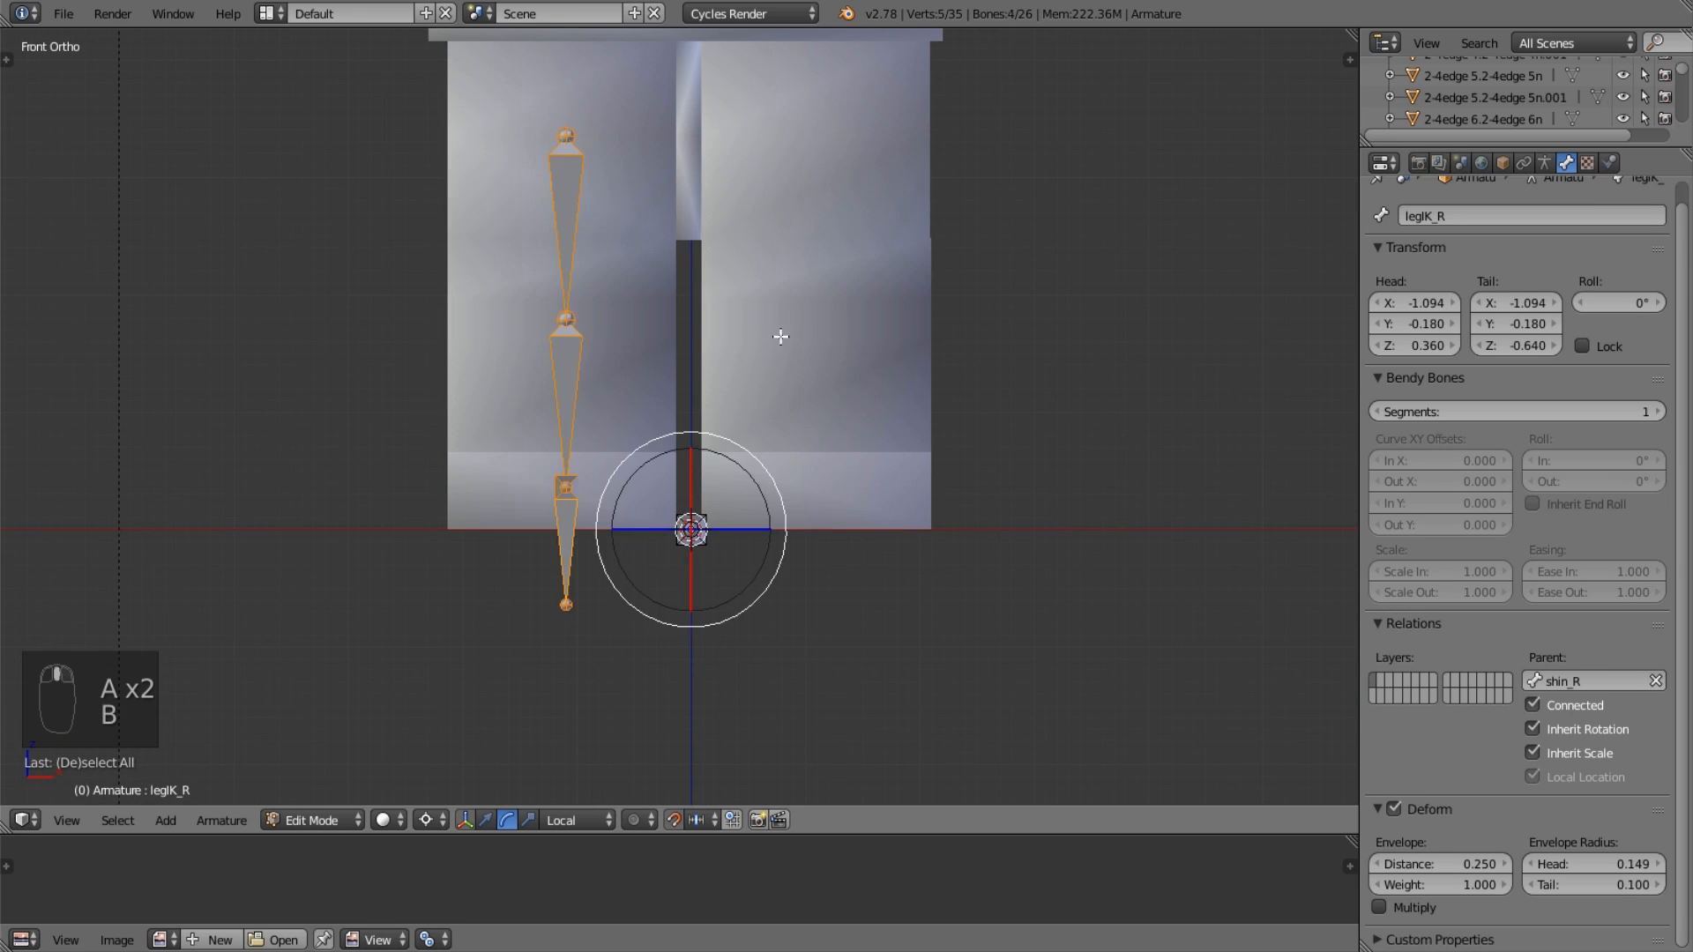
shift+middle_drag(775, 340, 782, 405)
key(z)
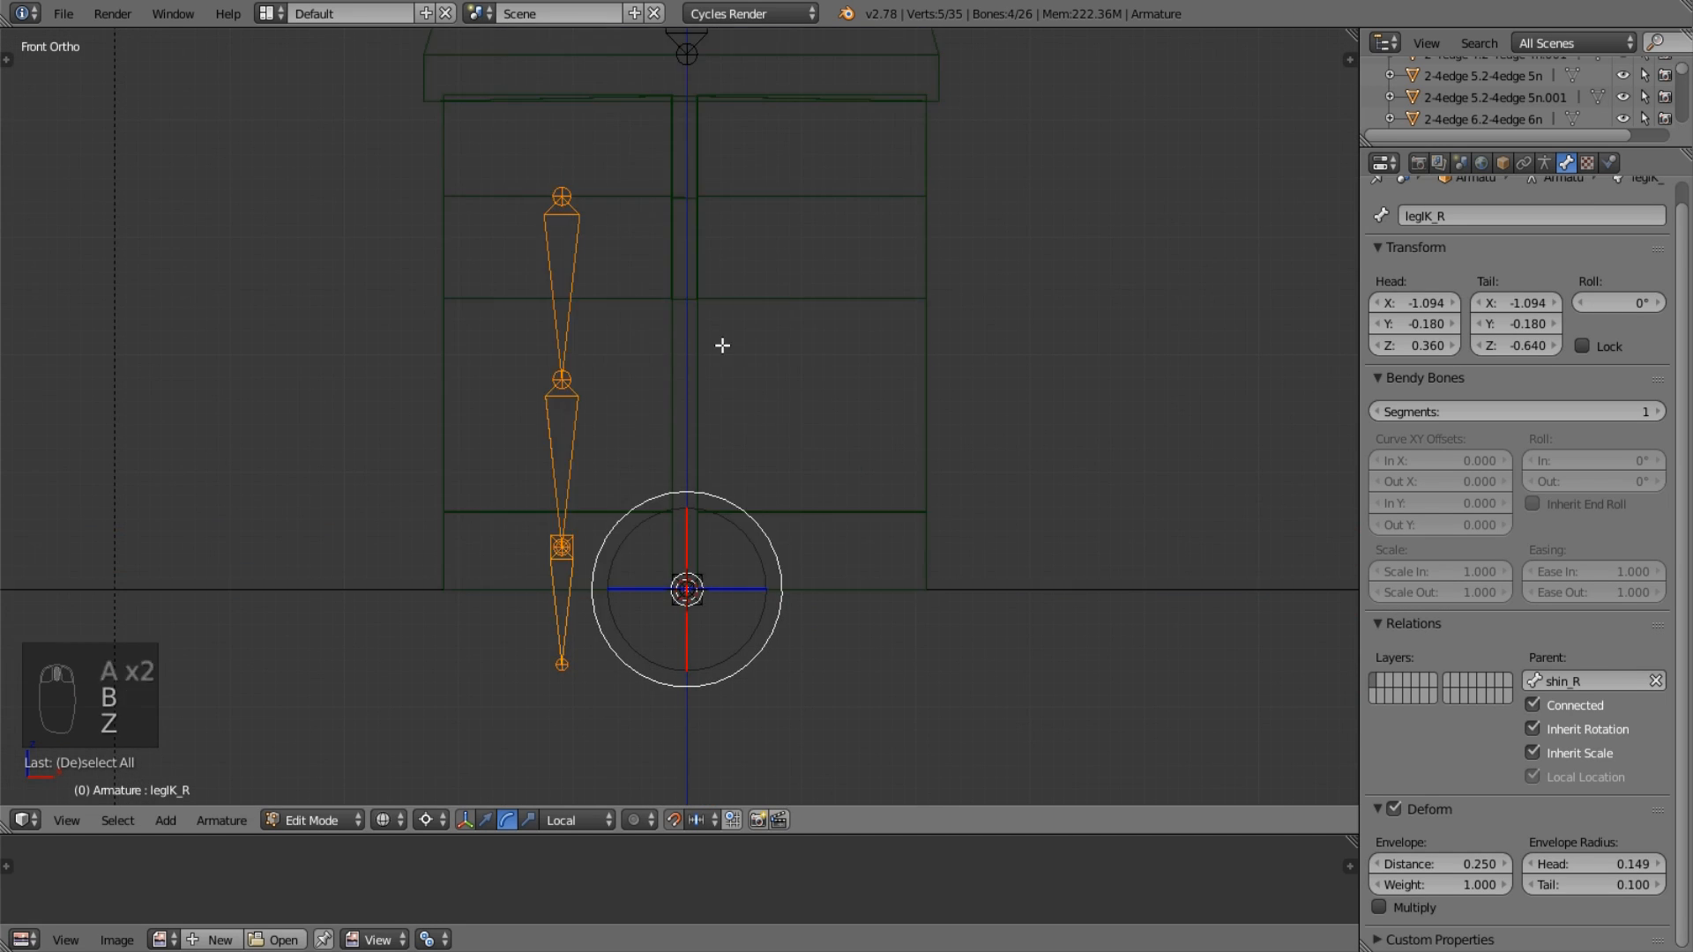
key(z)
key(shift+d)
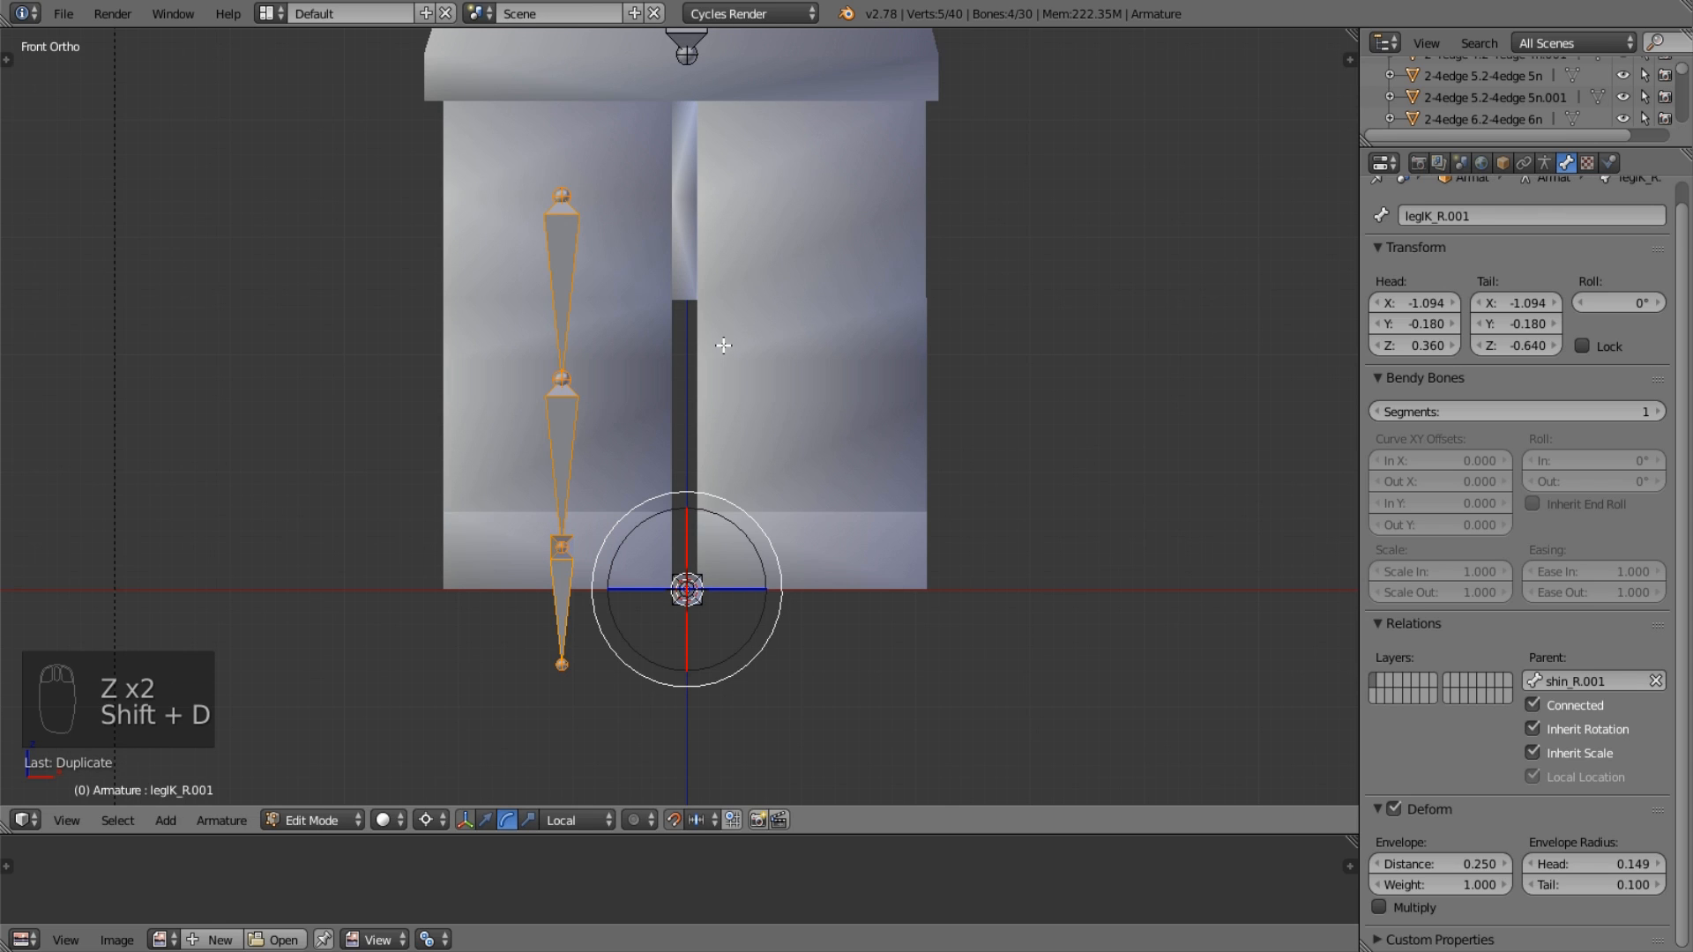
key(ctrl+m)
key(x)
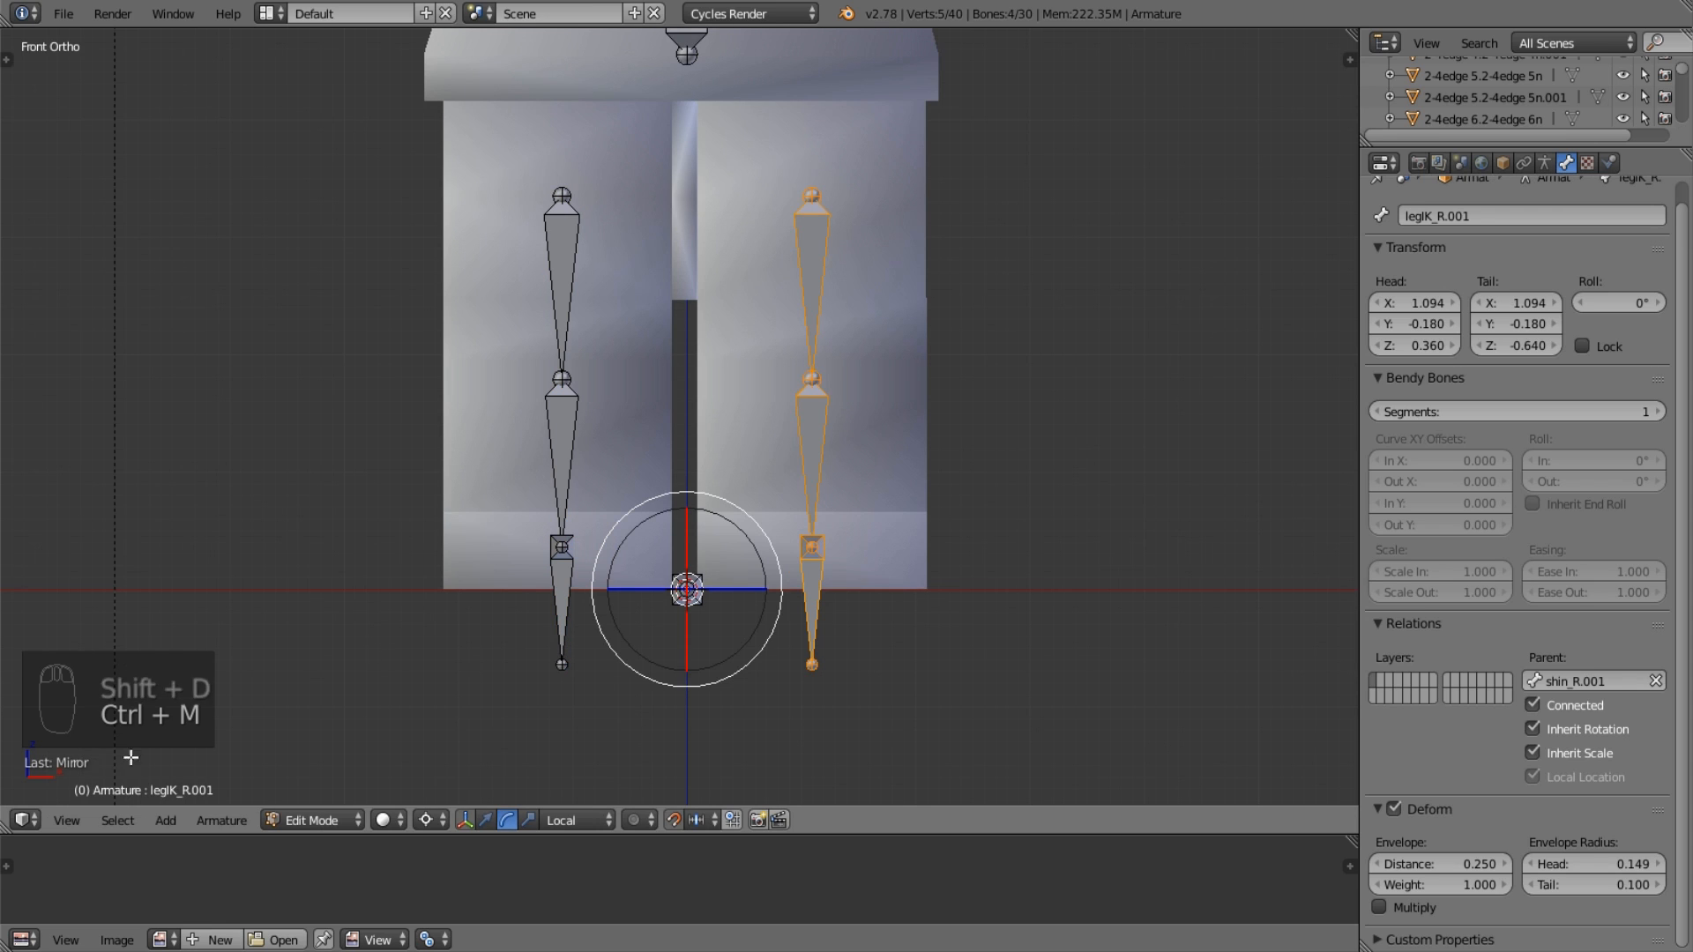
Flip the names of the mirrored leg bones to the left side and check the thigh and shin.
click(203, 825)
click(320, 398)
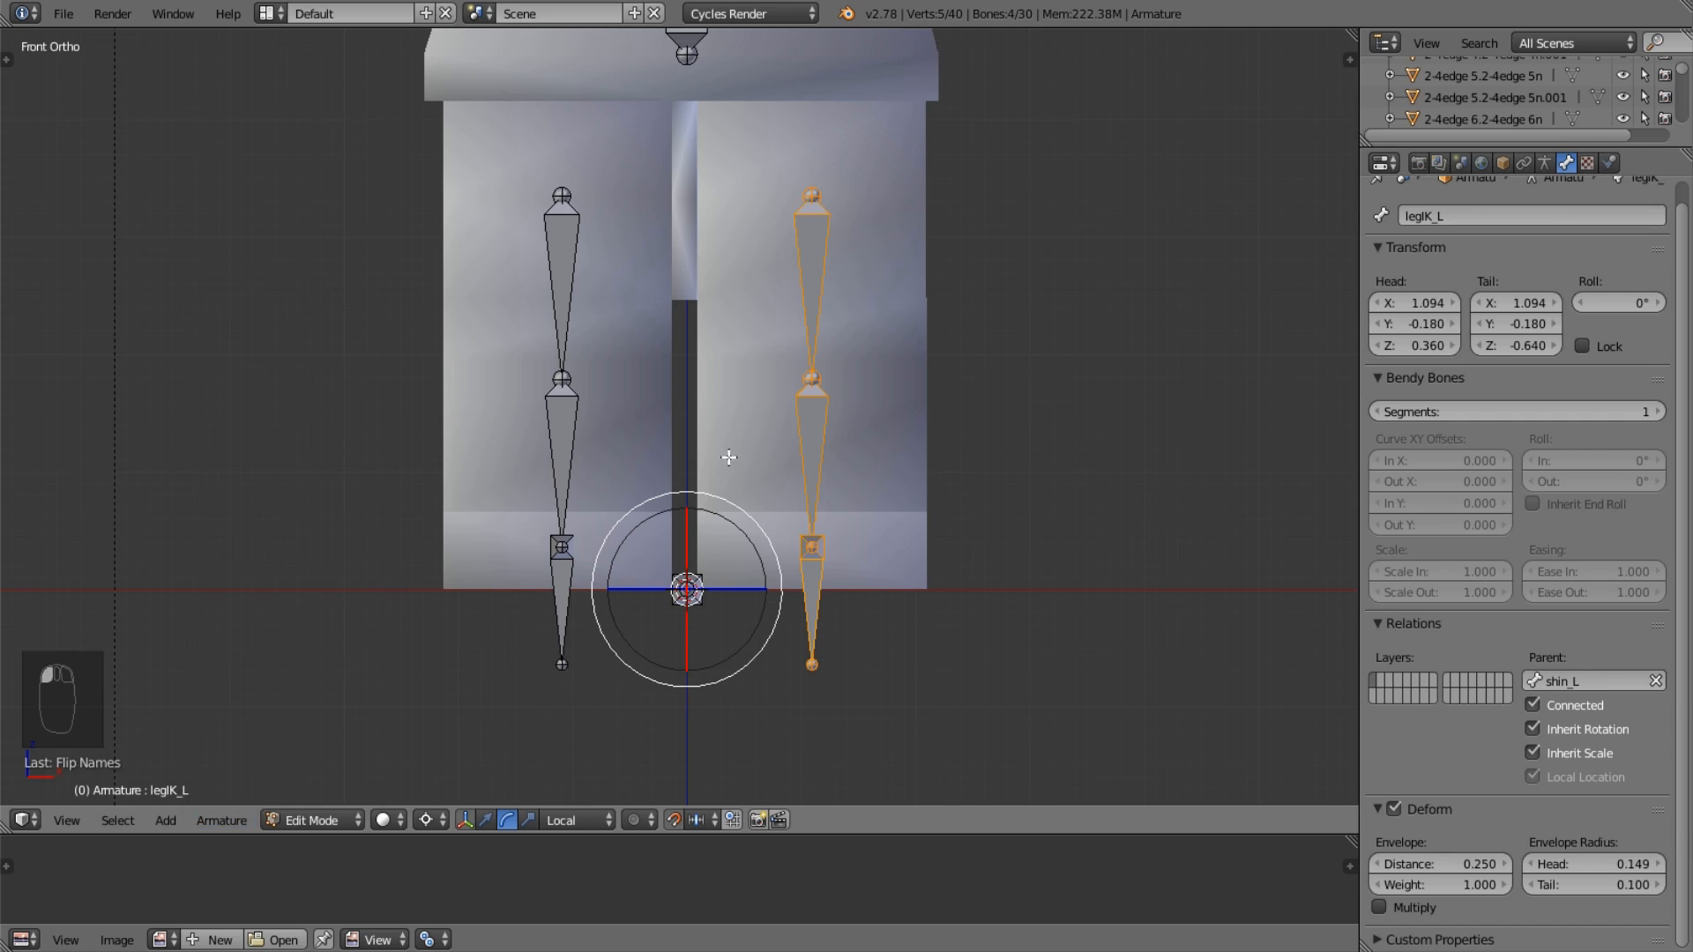
right_click(812, 231)
right_click(811, 392)
right_click(812, 436)
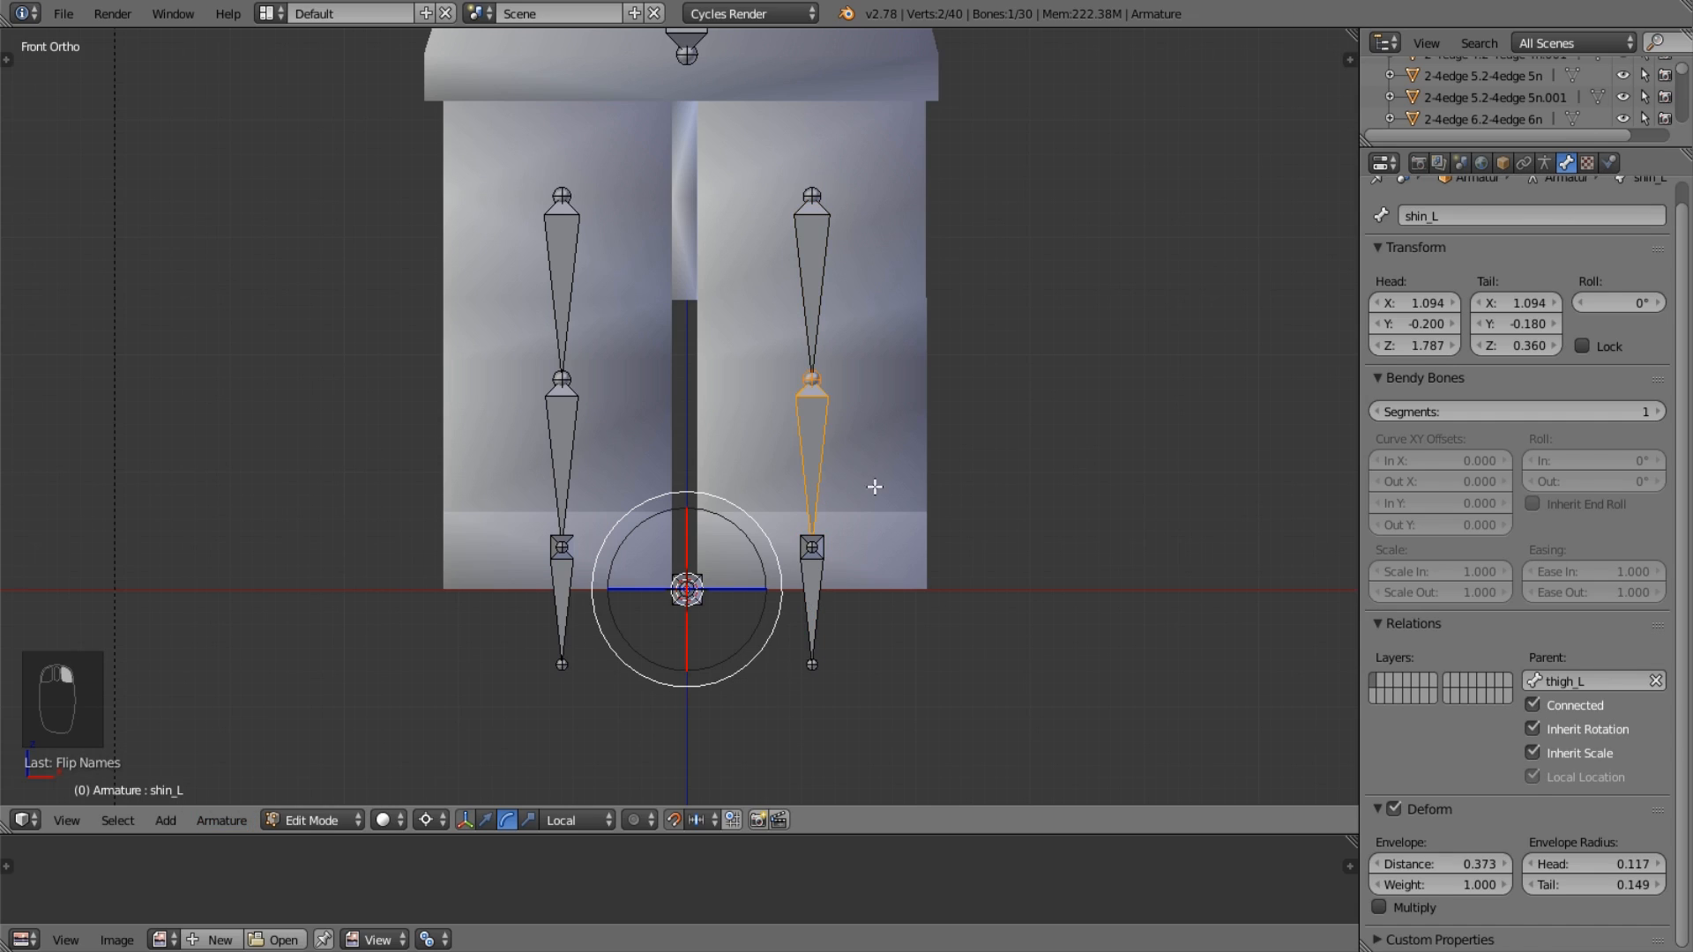
Take the armature out of Edit Mode and inspect the rig in perspective, side and front orthographic views.
key(Tab)
key(KP_5)
middle_drag(870, 484, 803, 414)
scroll(791, 487, up, 3)
scroll(776, 476, down, 5)
key(KP_3)
key(KP_1)
key(KP_5)
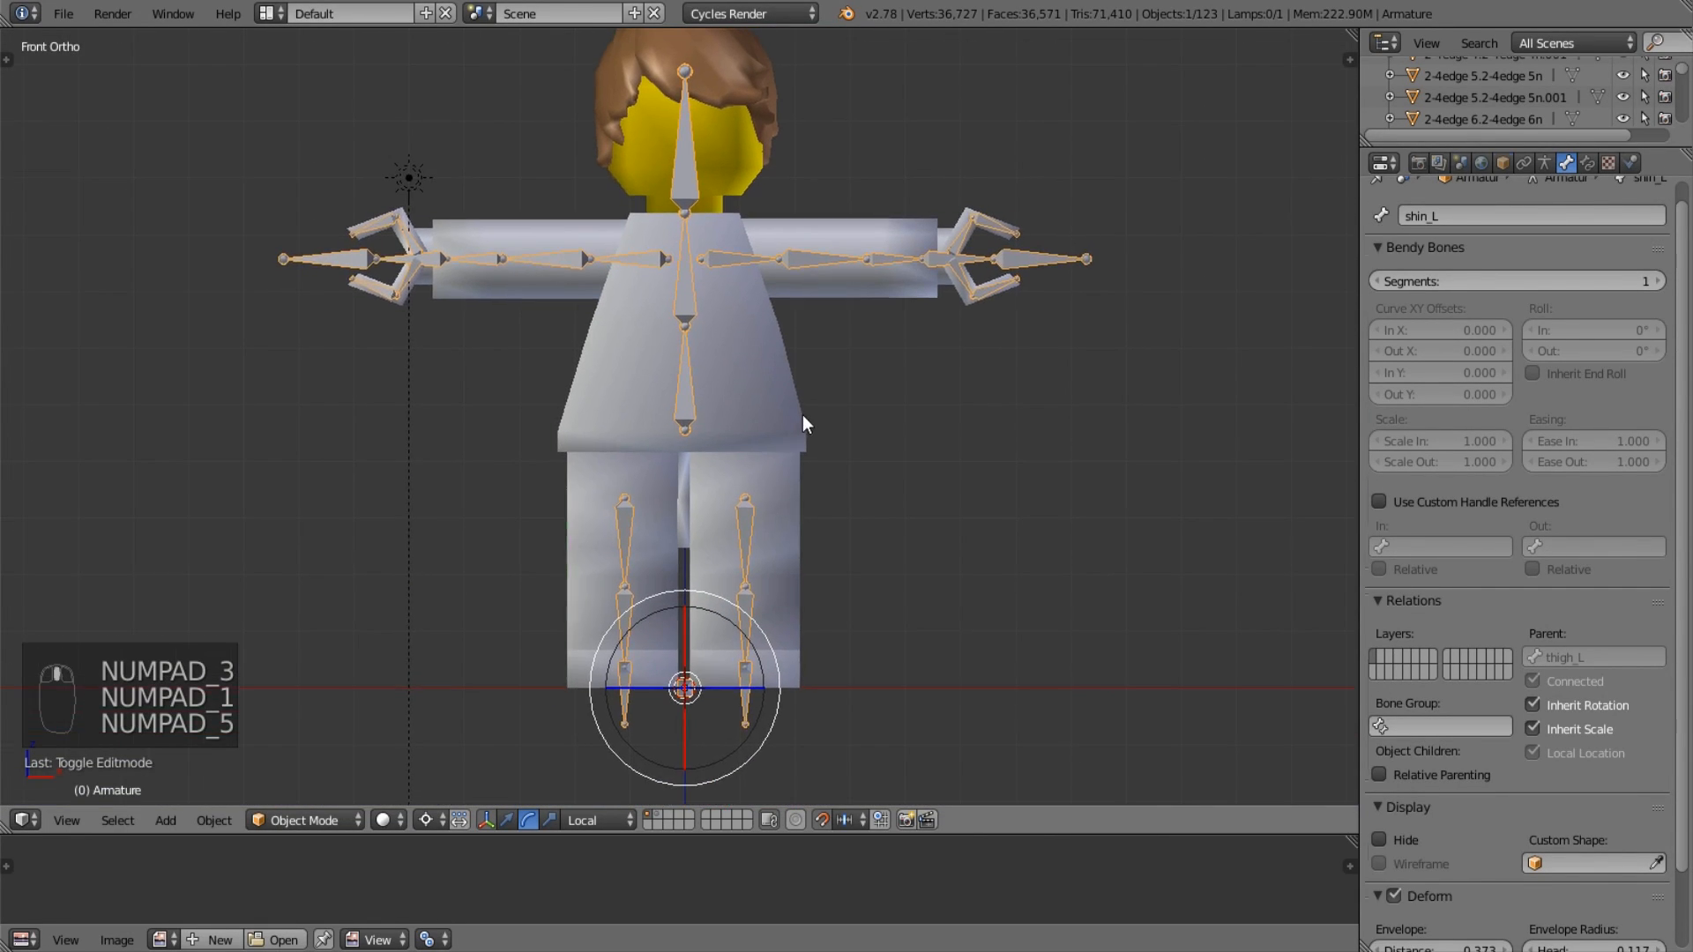
Parent the body mesh to the armature using Armature Deform With Empty Groups.
right_click(802, 414)
scroll(802, 414, up, 1)
shift+middle_drag(843, 327, 827, 457)
scroll(827, 457, up, 2)
scroll(826, 422, down, 2)
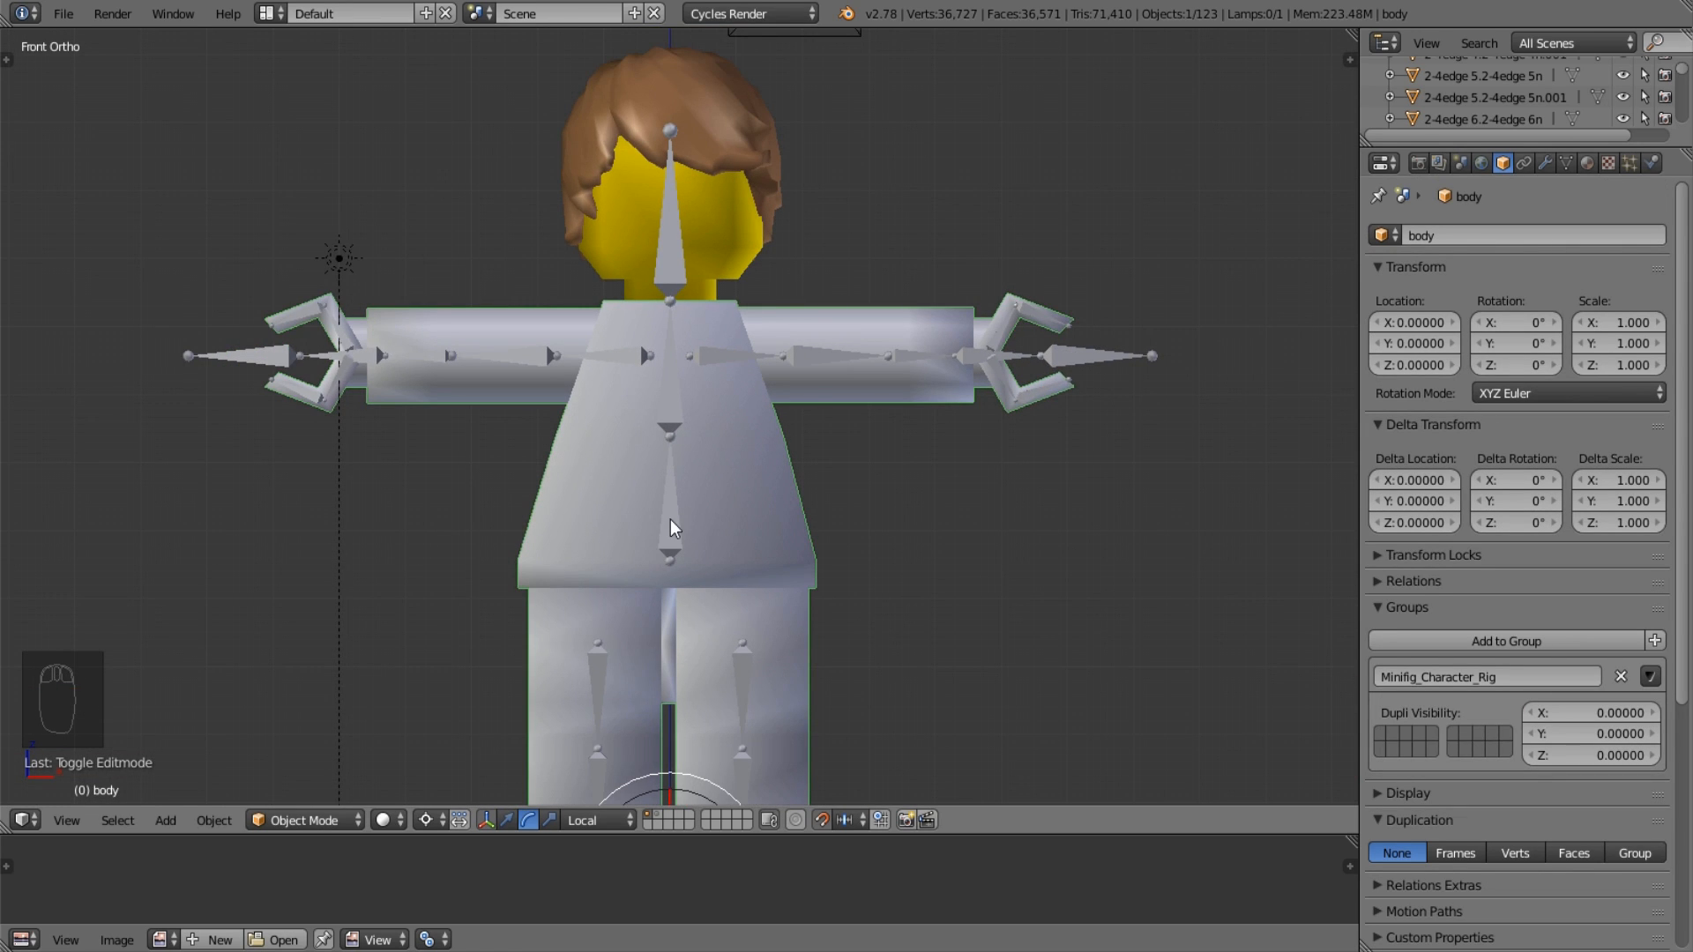
scroll(697, 564, down, 3)
key(z)
middle_drag(701, 571, 686, 564)
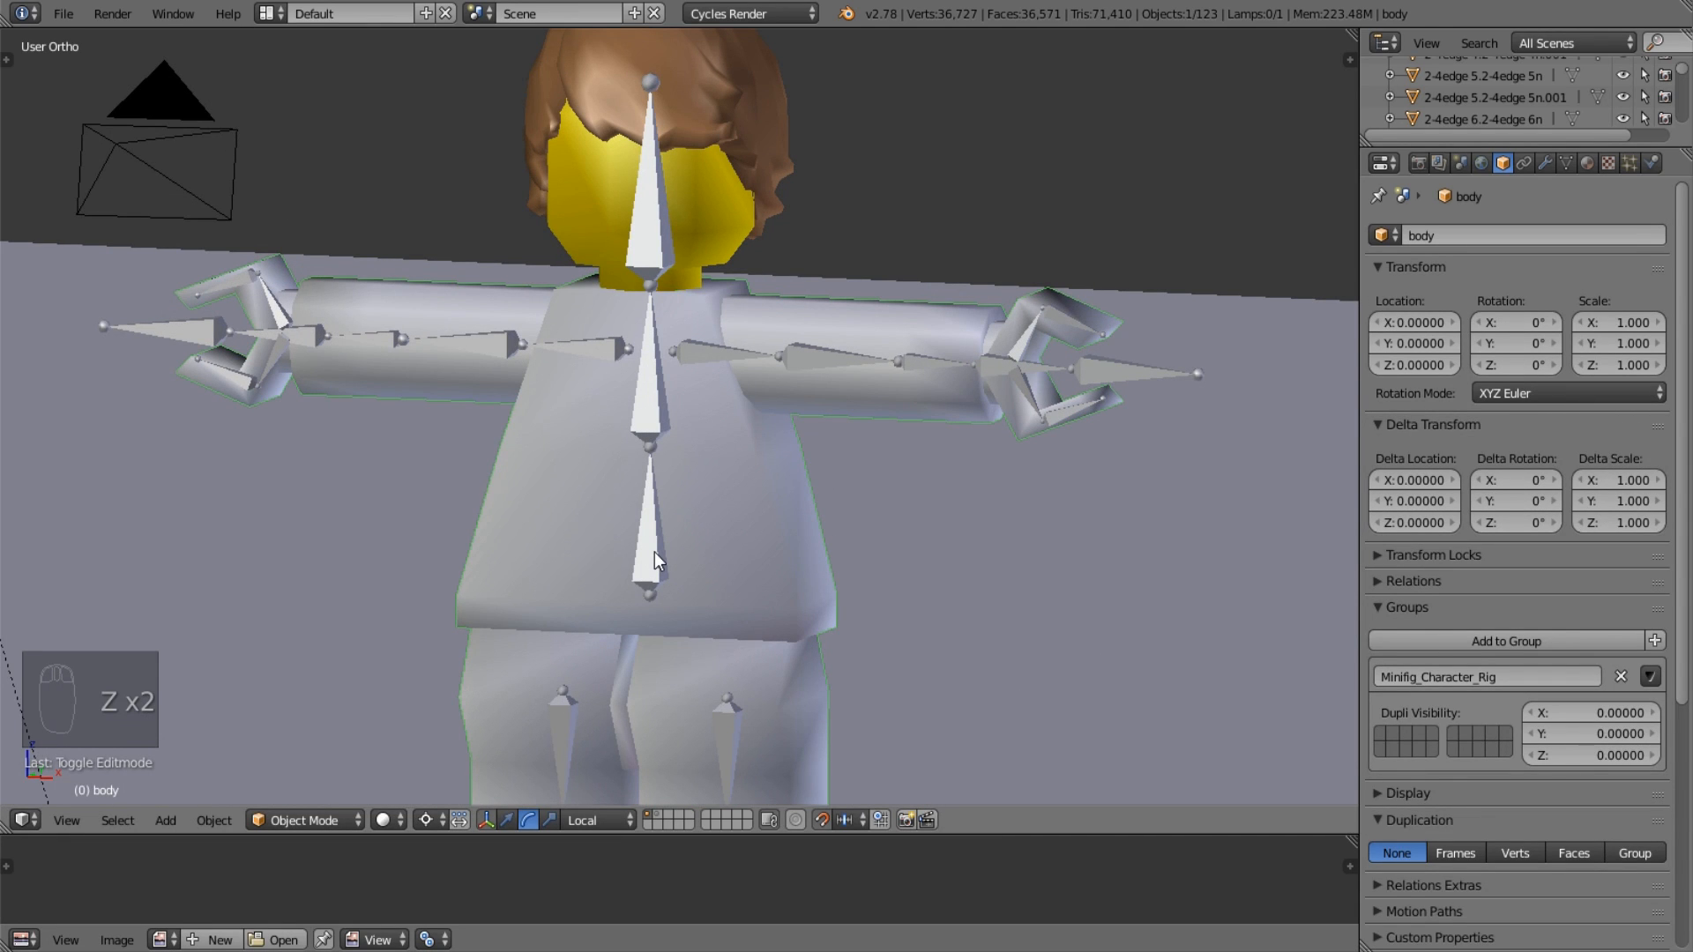
right_click(655, 552)
key(KP_5)
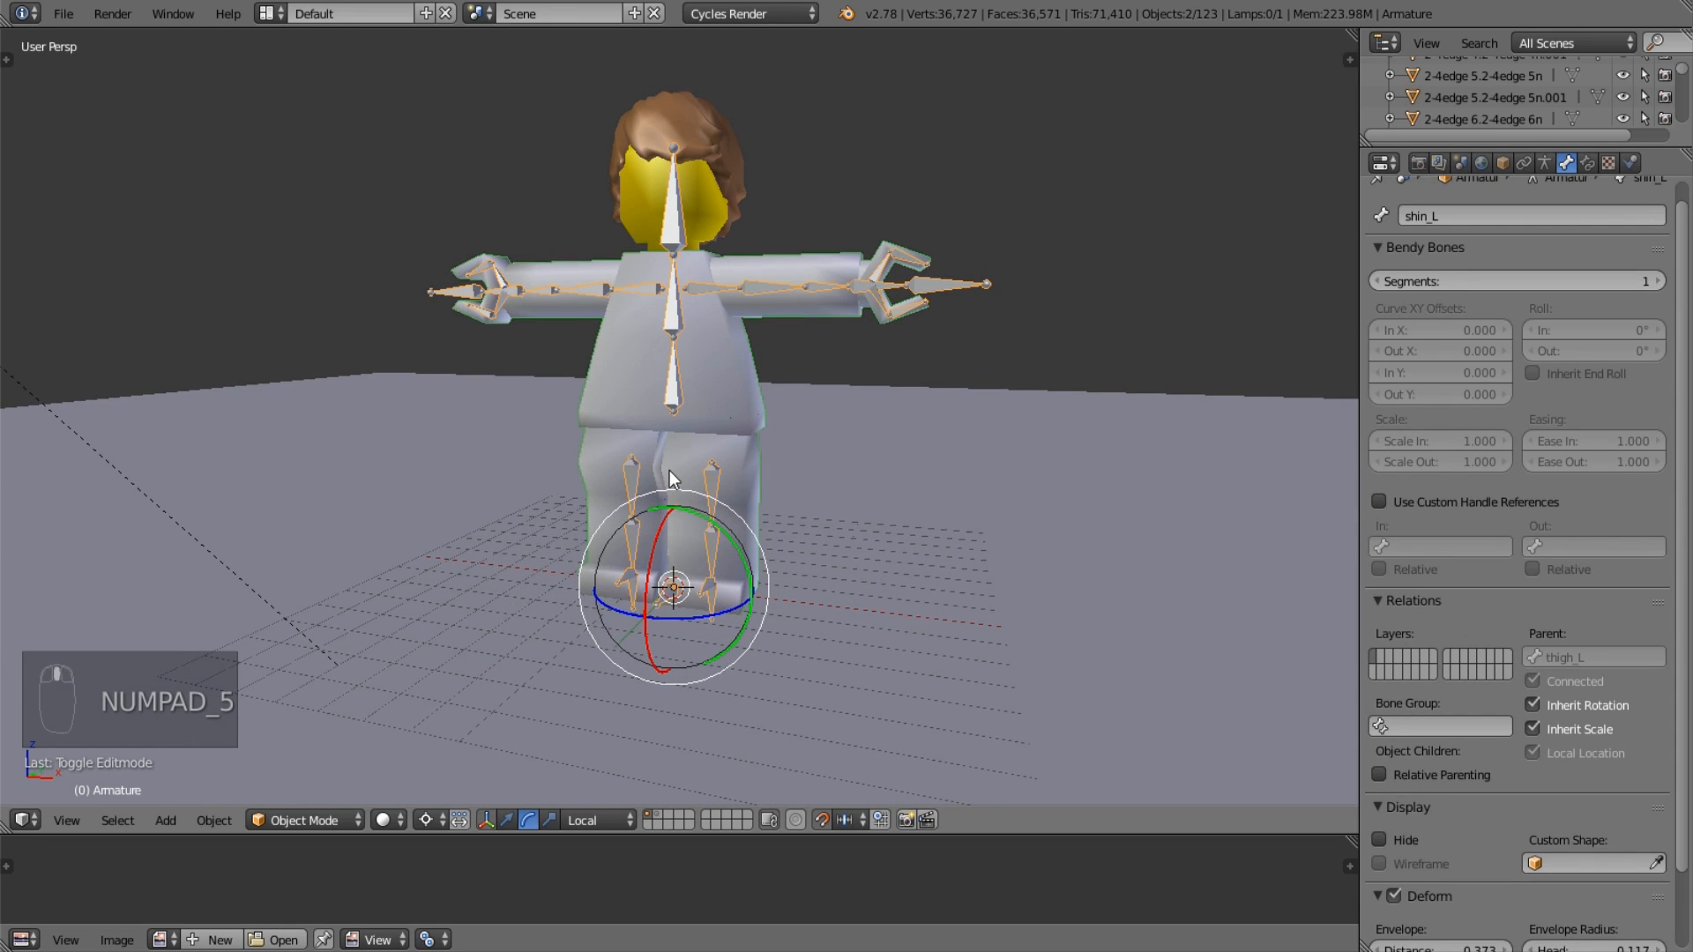
key(ctrl+p)
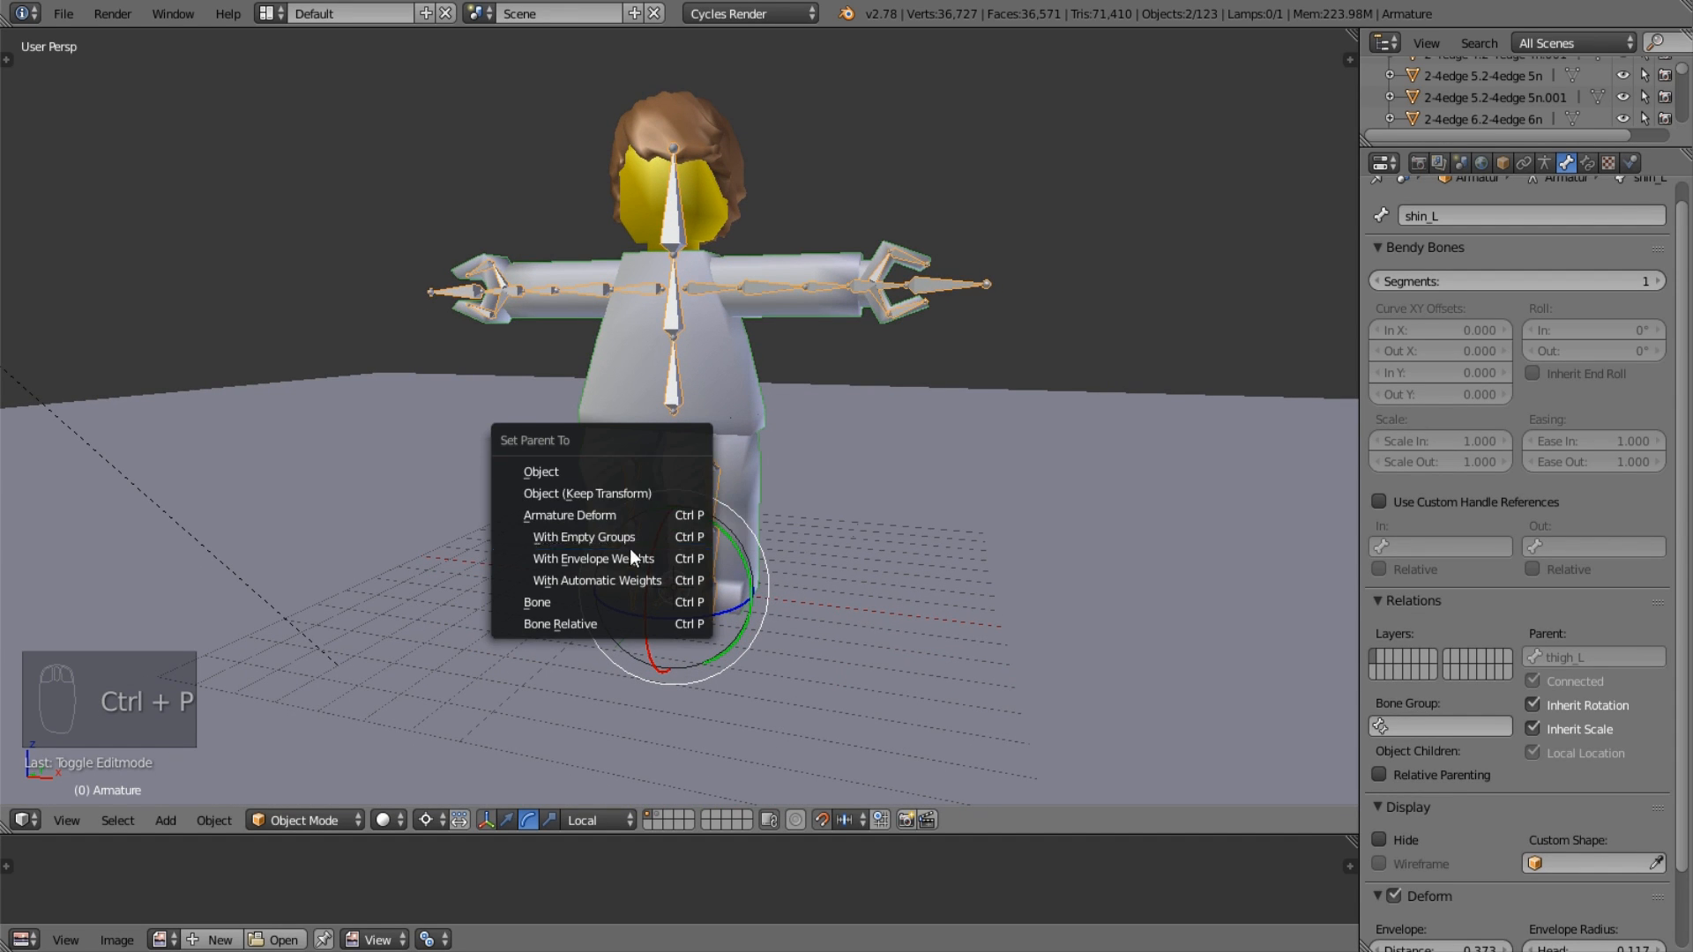
key(ctrl+p)
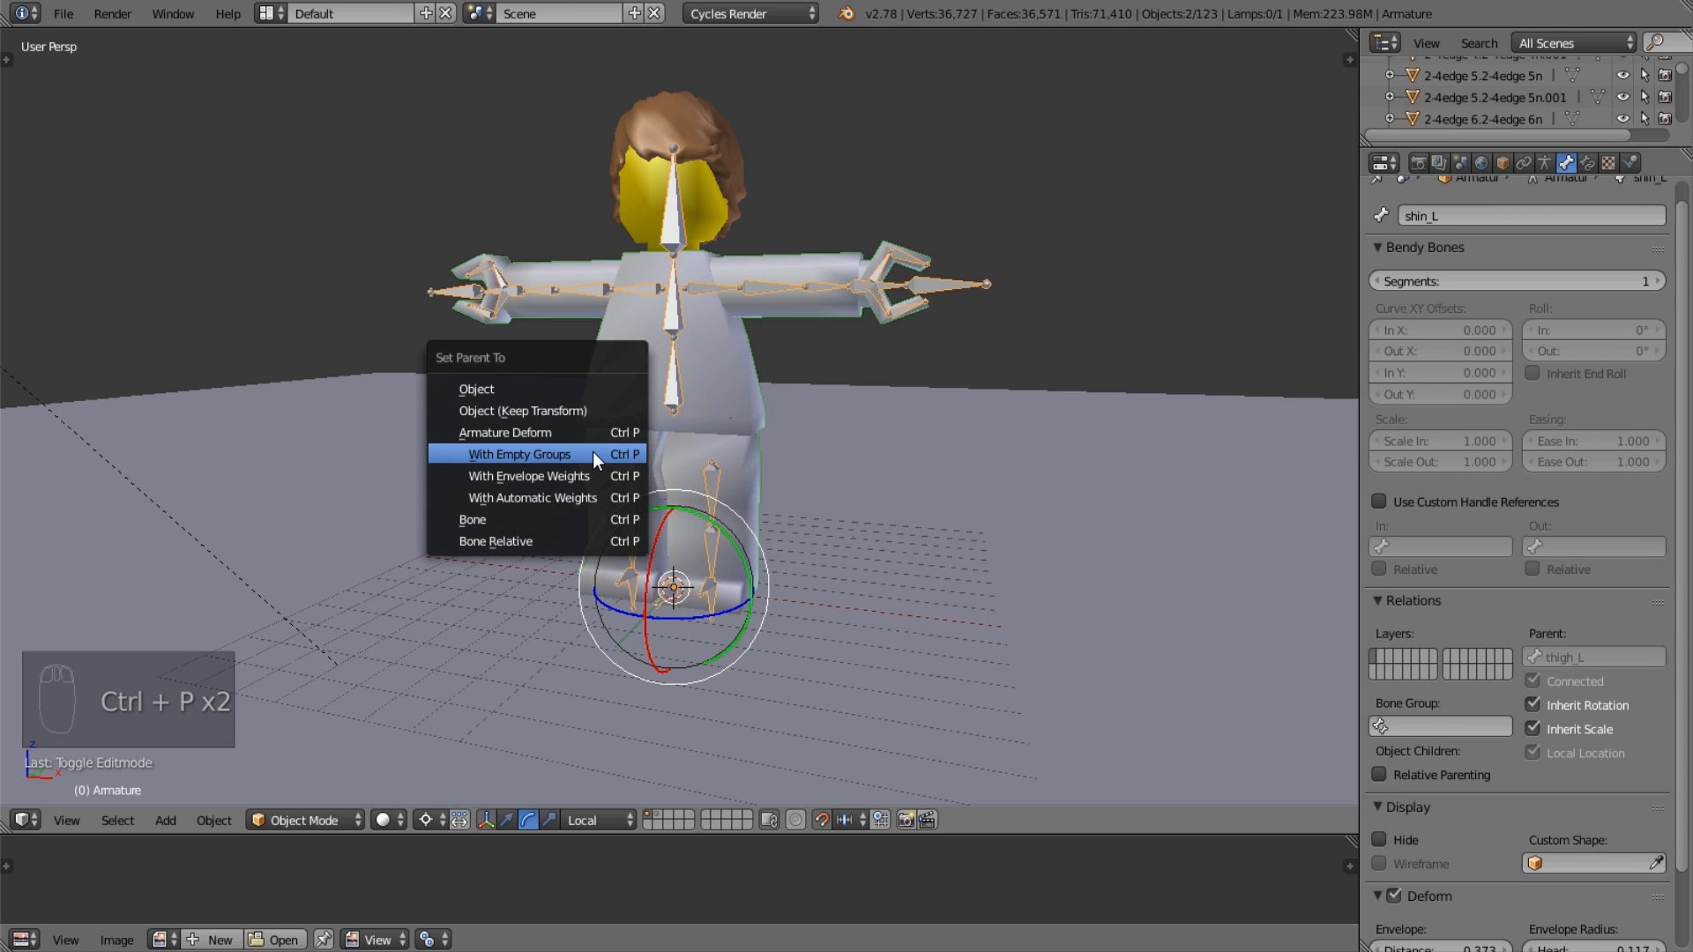
click(549, 459)
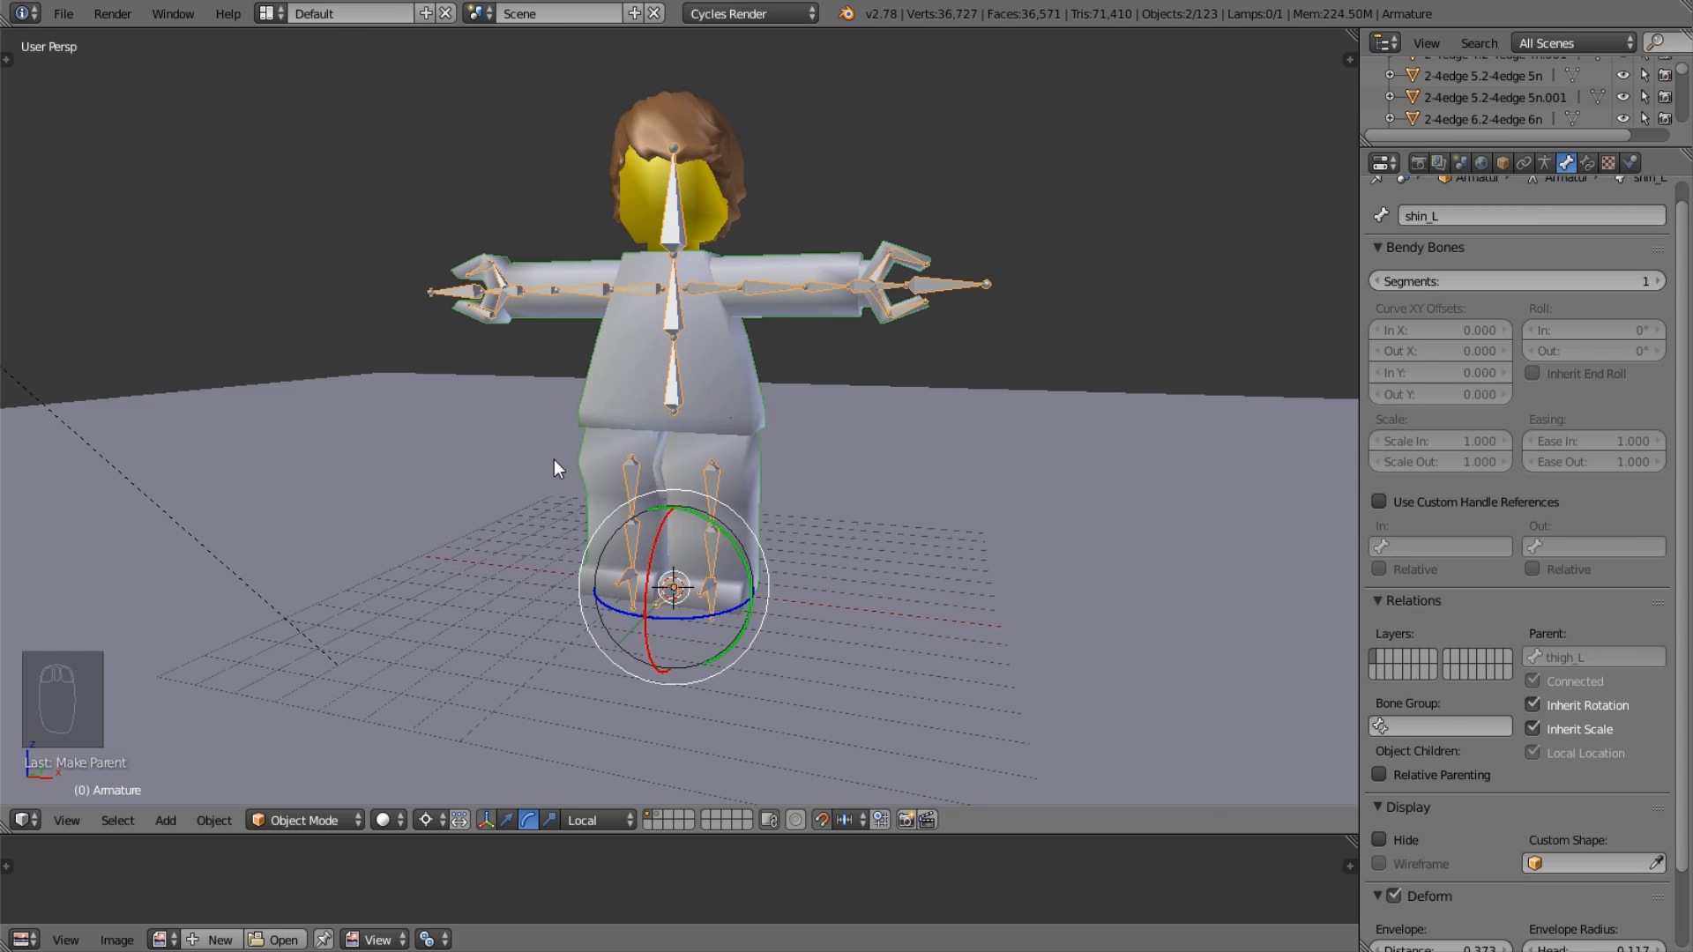
Examine the vertex groups of the body mesh, checking their names against the armature's bones.
scroll(554, 458, up, 3)
right_click(746, 411)
click(1560, 169)
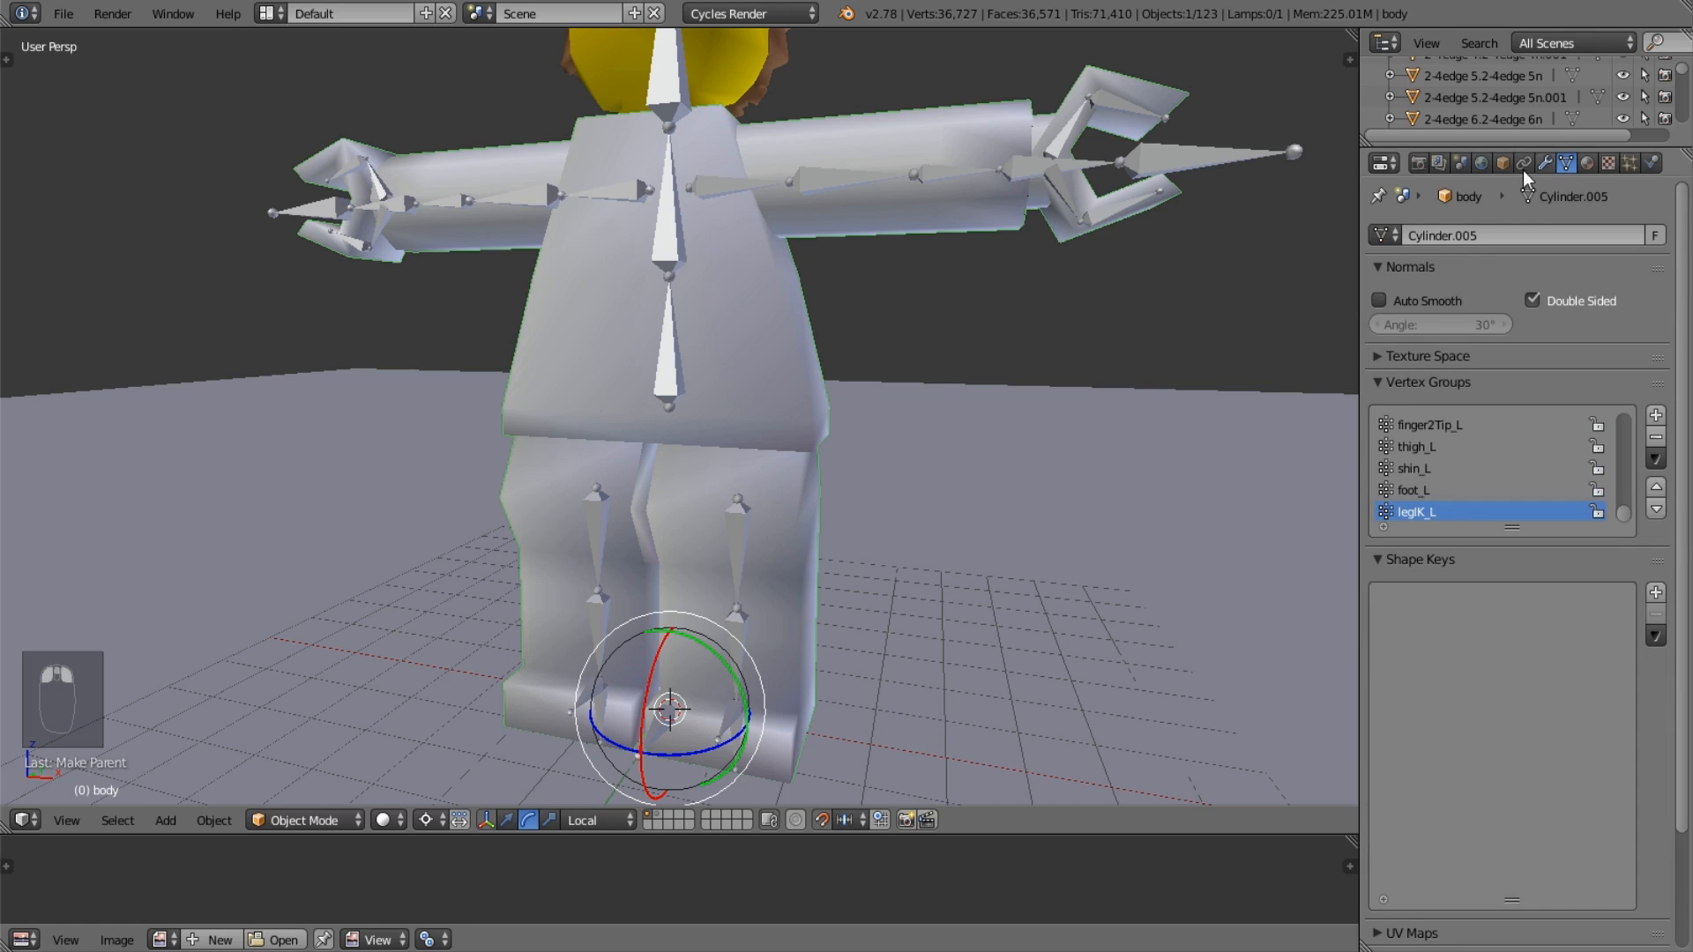
scroll(1469, 490, up, 3)
scroll(1477, 488, up, 5)
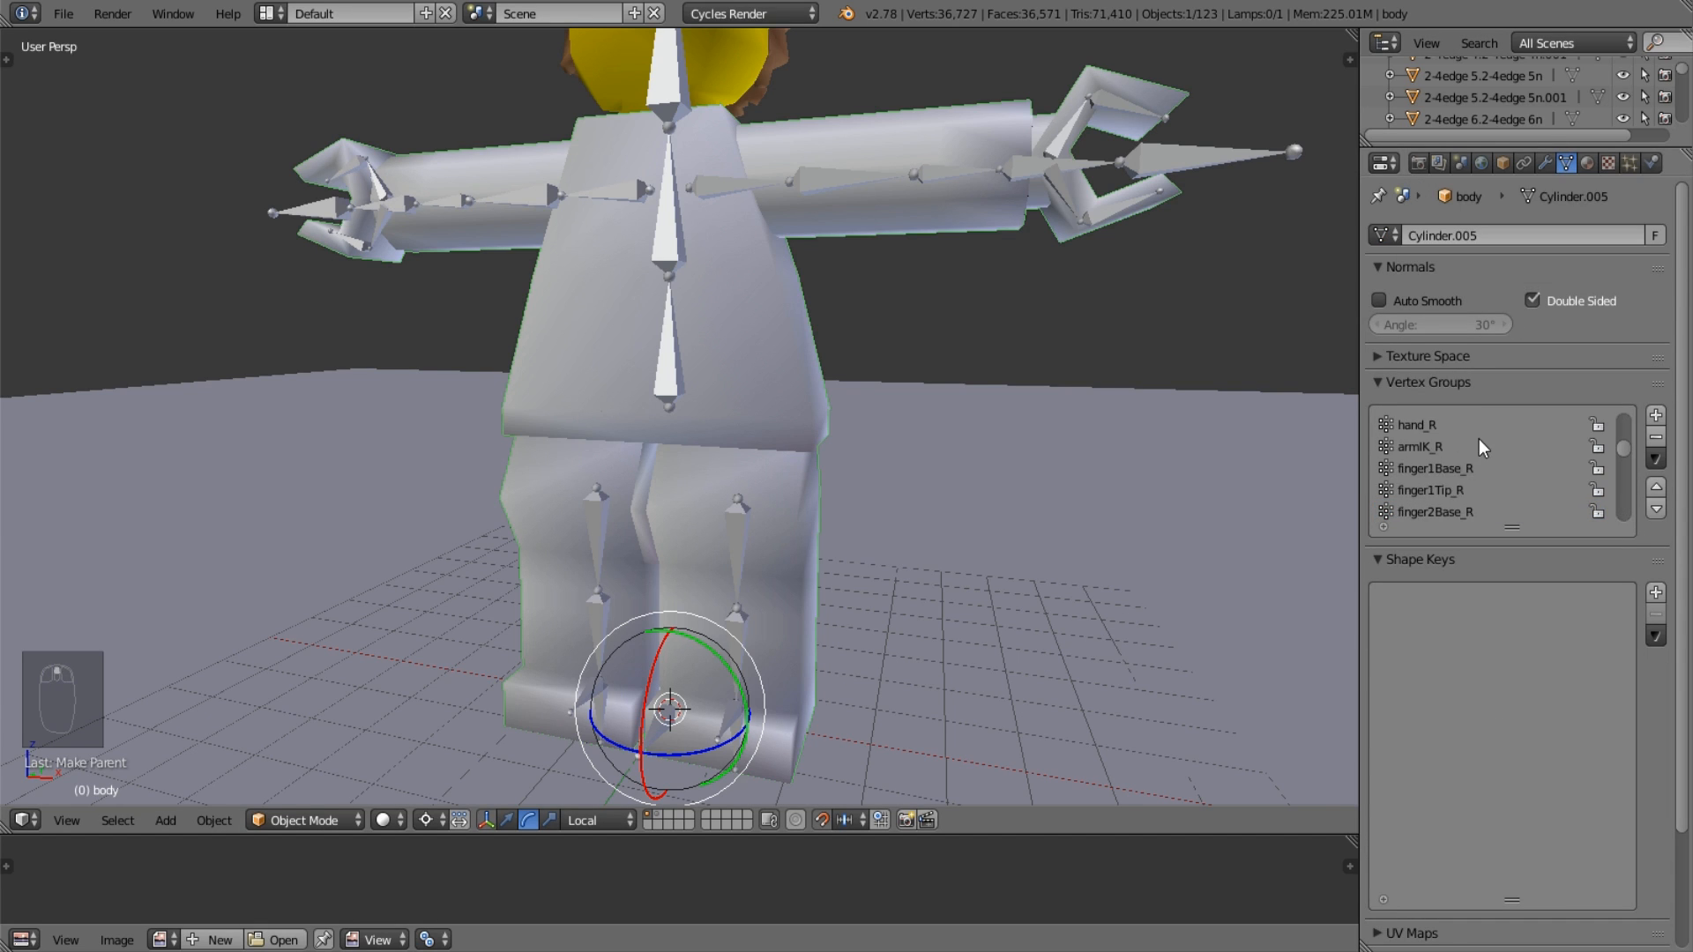
scroll(1478, 446, down, 10)
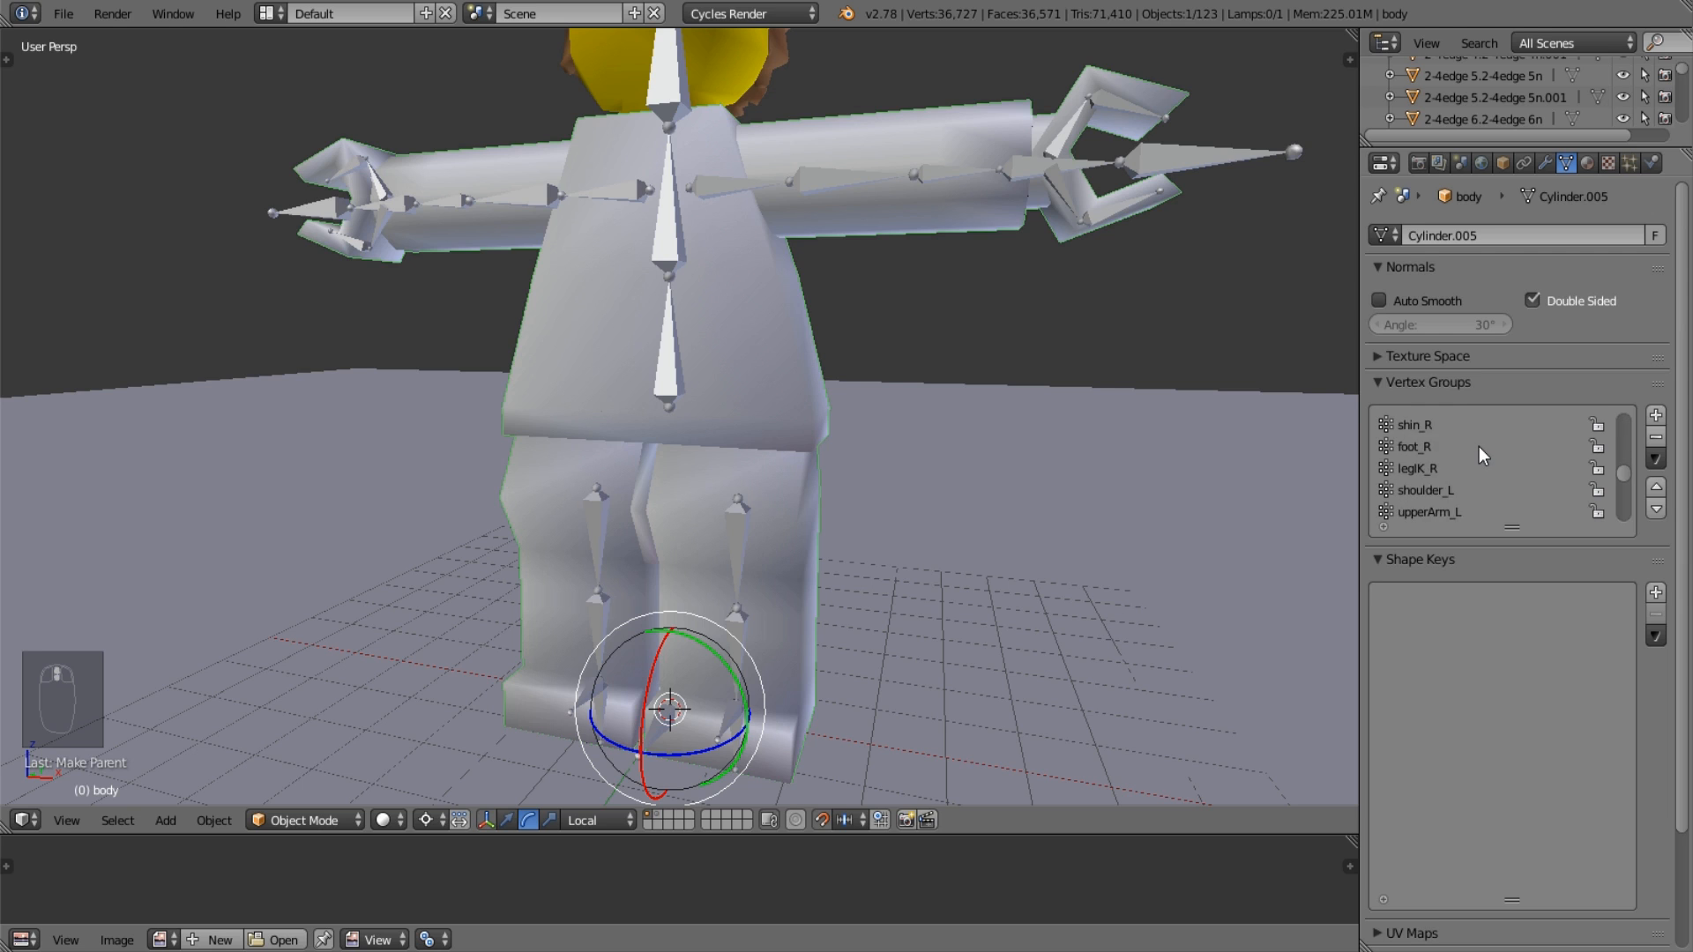
scroll(1479, 447, up, 6)
scroll(1487, 453, up, 5)
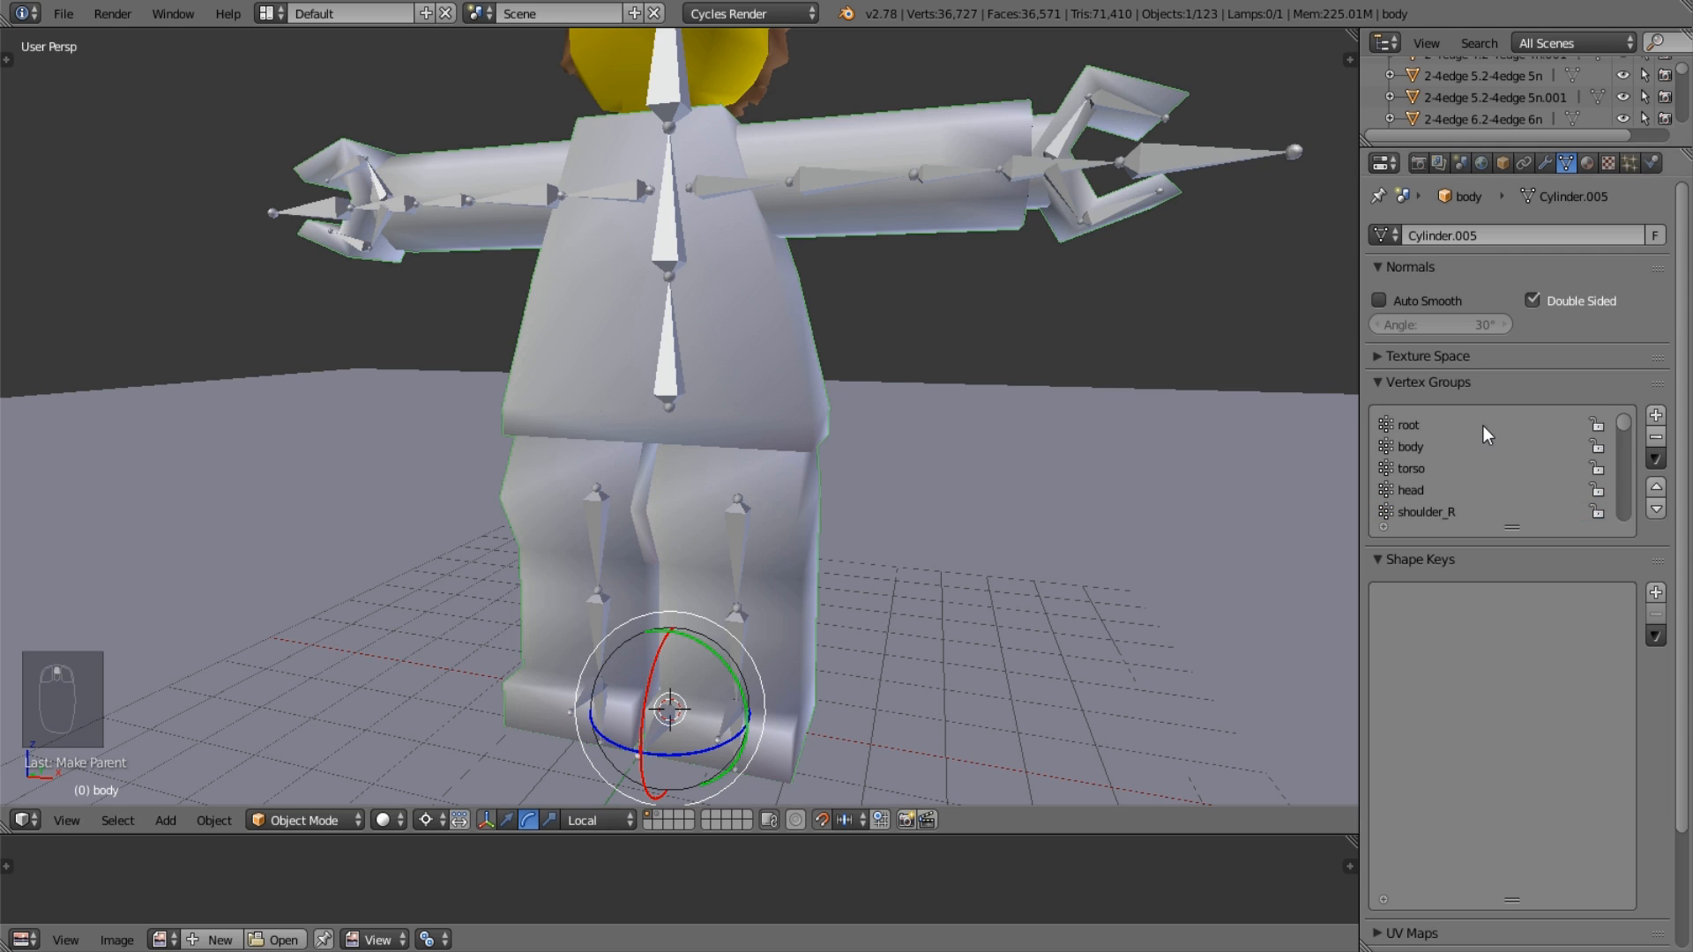
click(1443, 450)
click(1442, 471)
click(1457, 496)
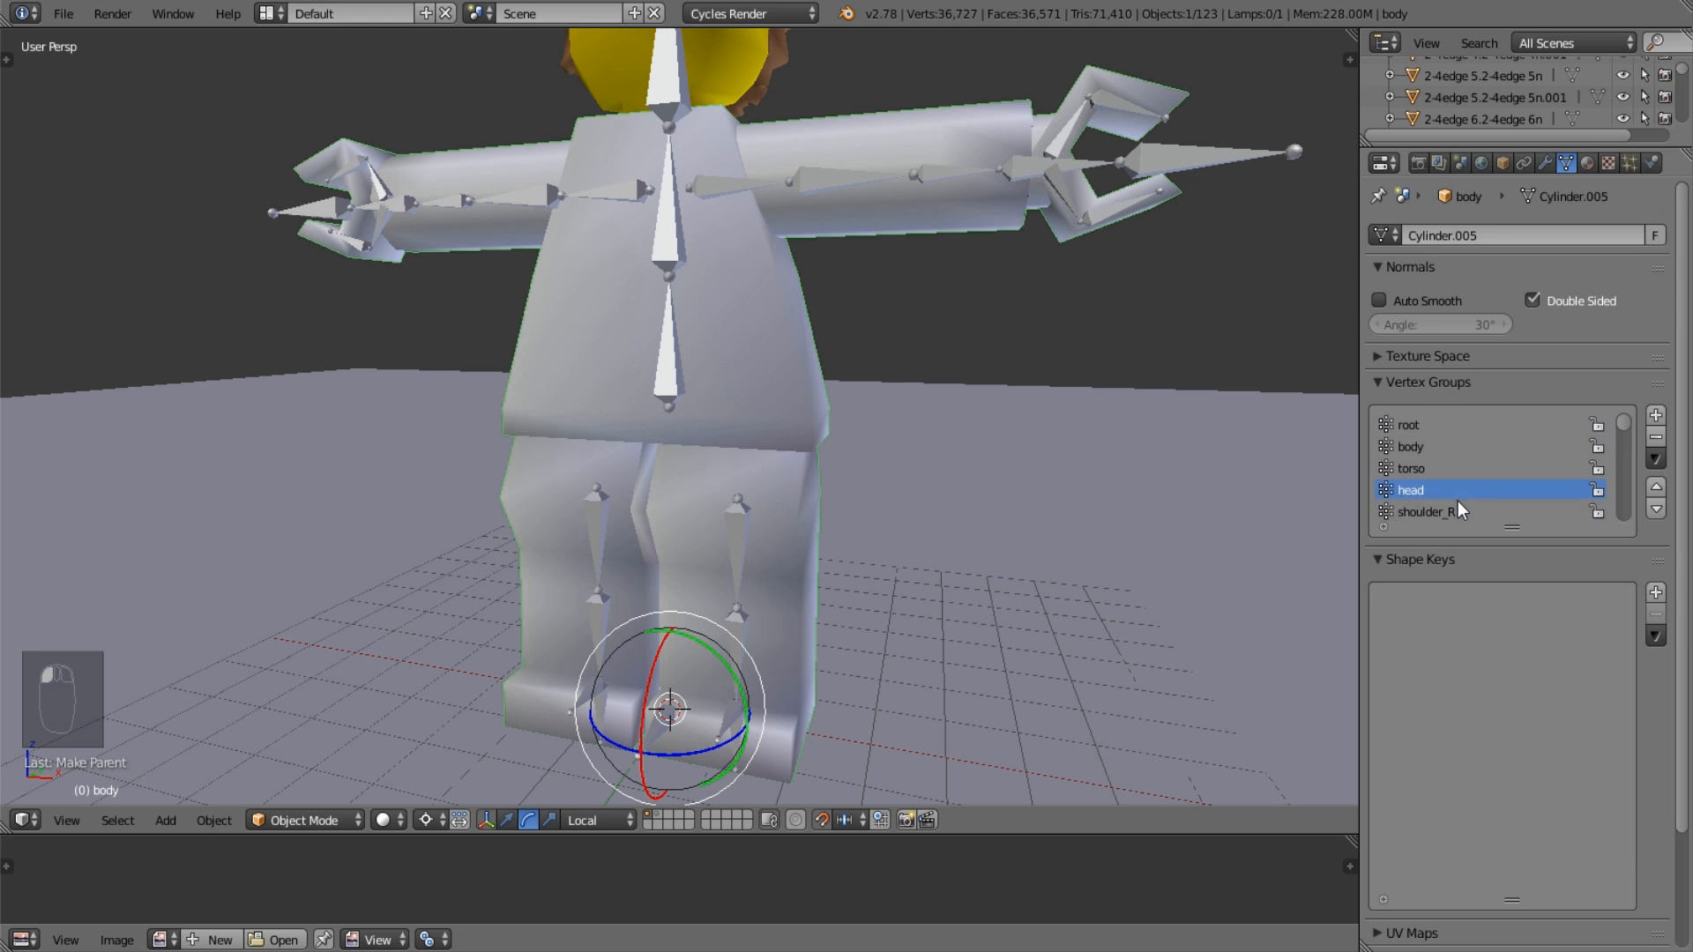
click(1460, 508)
scroll(1500, 509, down, 1)
click(1490, 512)
scroll(1451, 511, up, 1)
Put the body mesh into Edit Mode in the front orthographic view.
key(a)
middle_drag(861, 392, 801, 368)
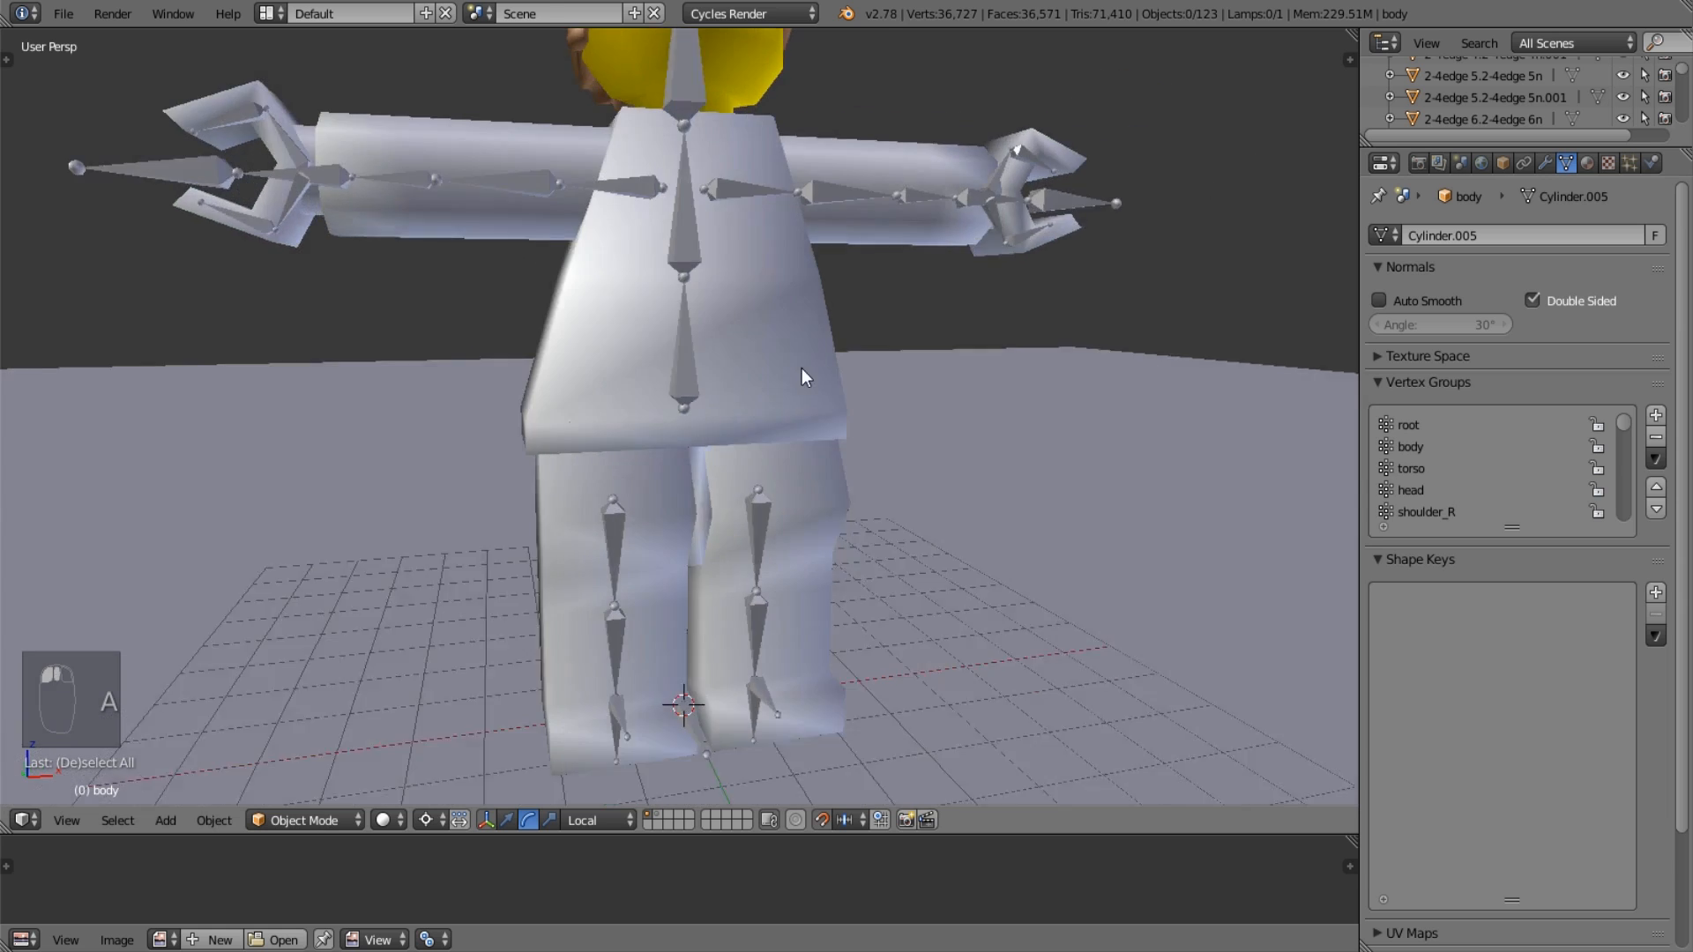
scroll(732, 390, down, 5)
right_click(717, 397)
key(KP_3)
key(KP_1)
key(KP_5)
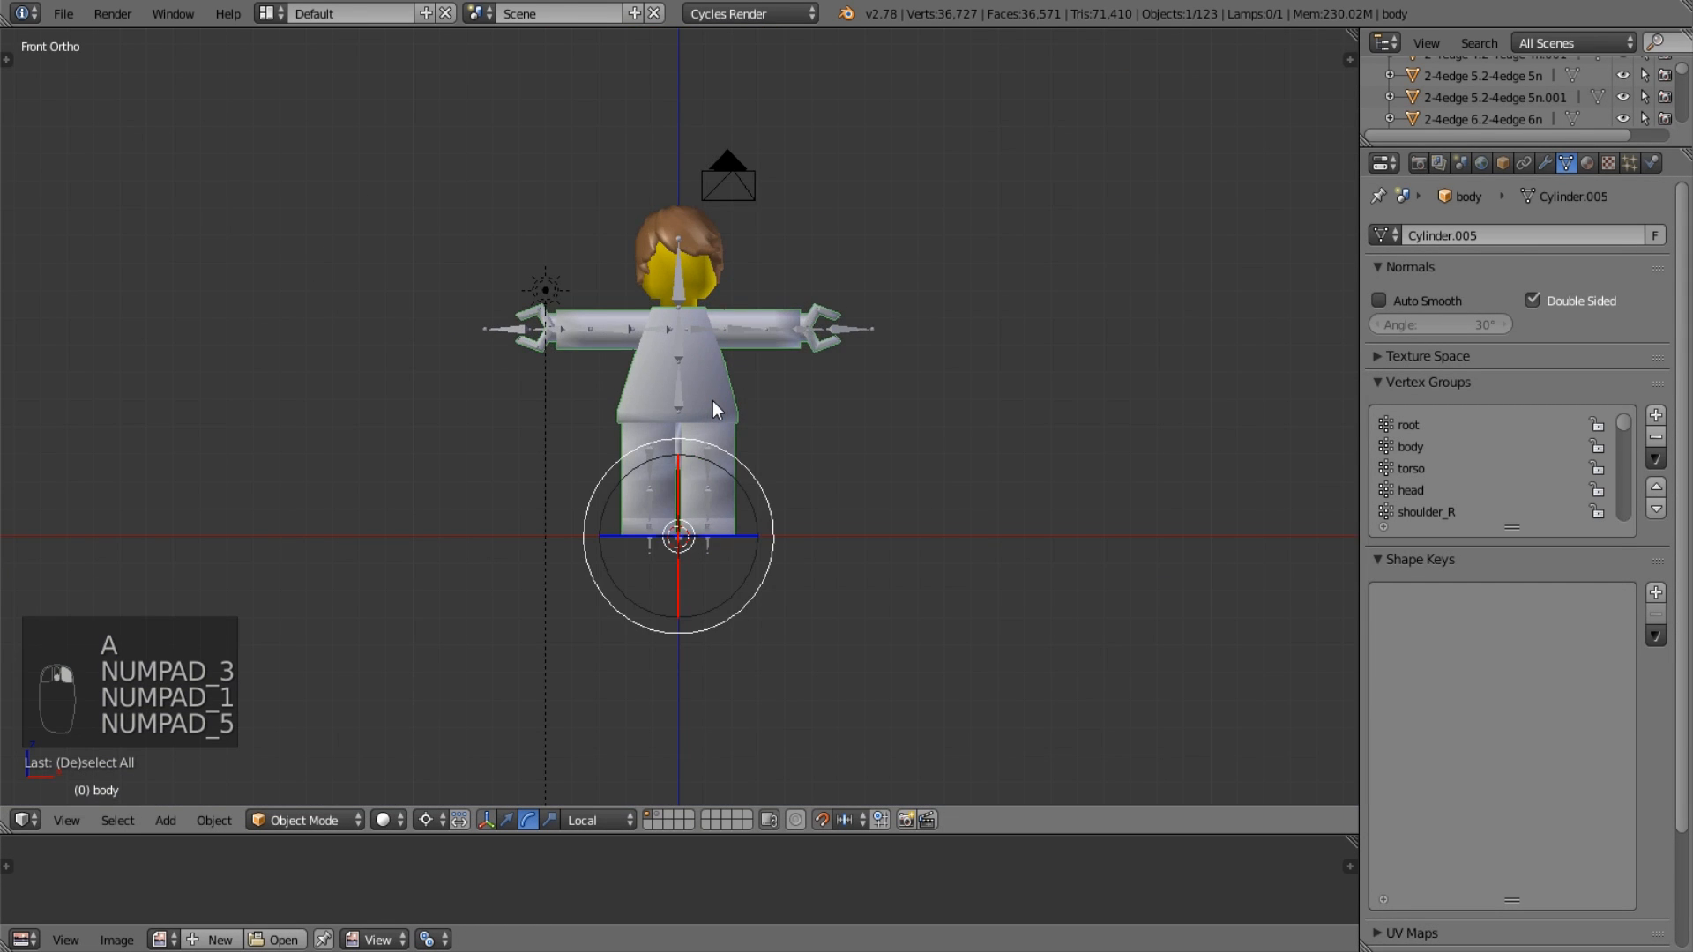
scroll(713, 401, up, 7)
shift+middle_drag(819, 366, 814, 505)
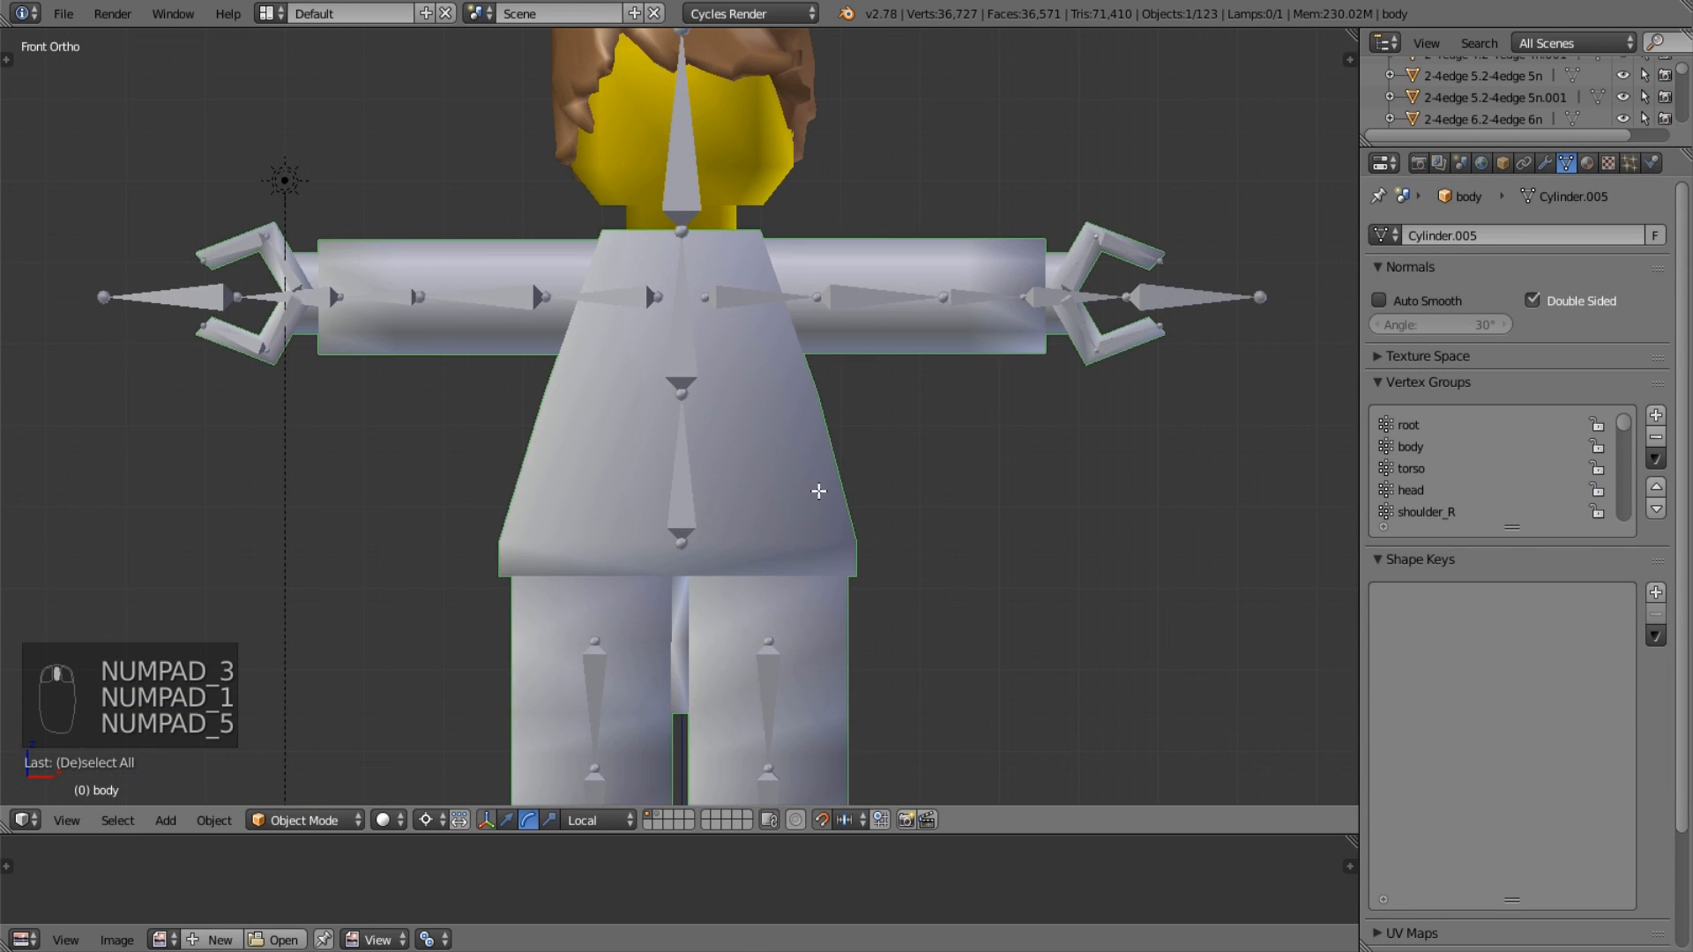
key(Tab)
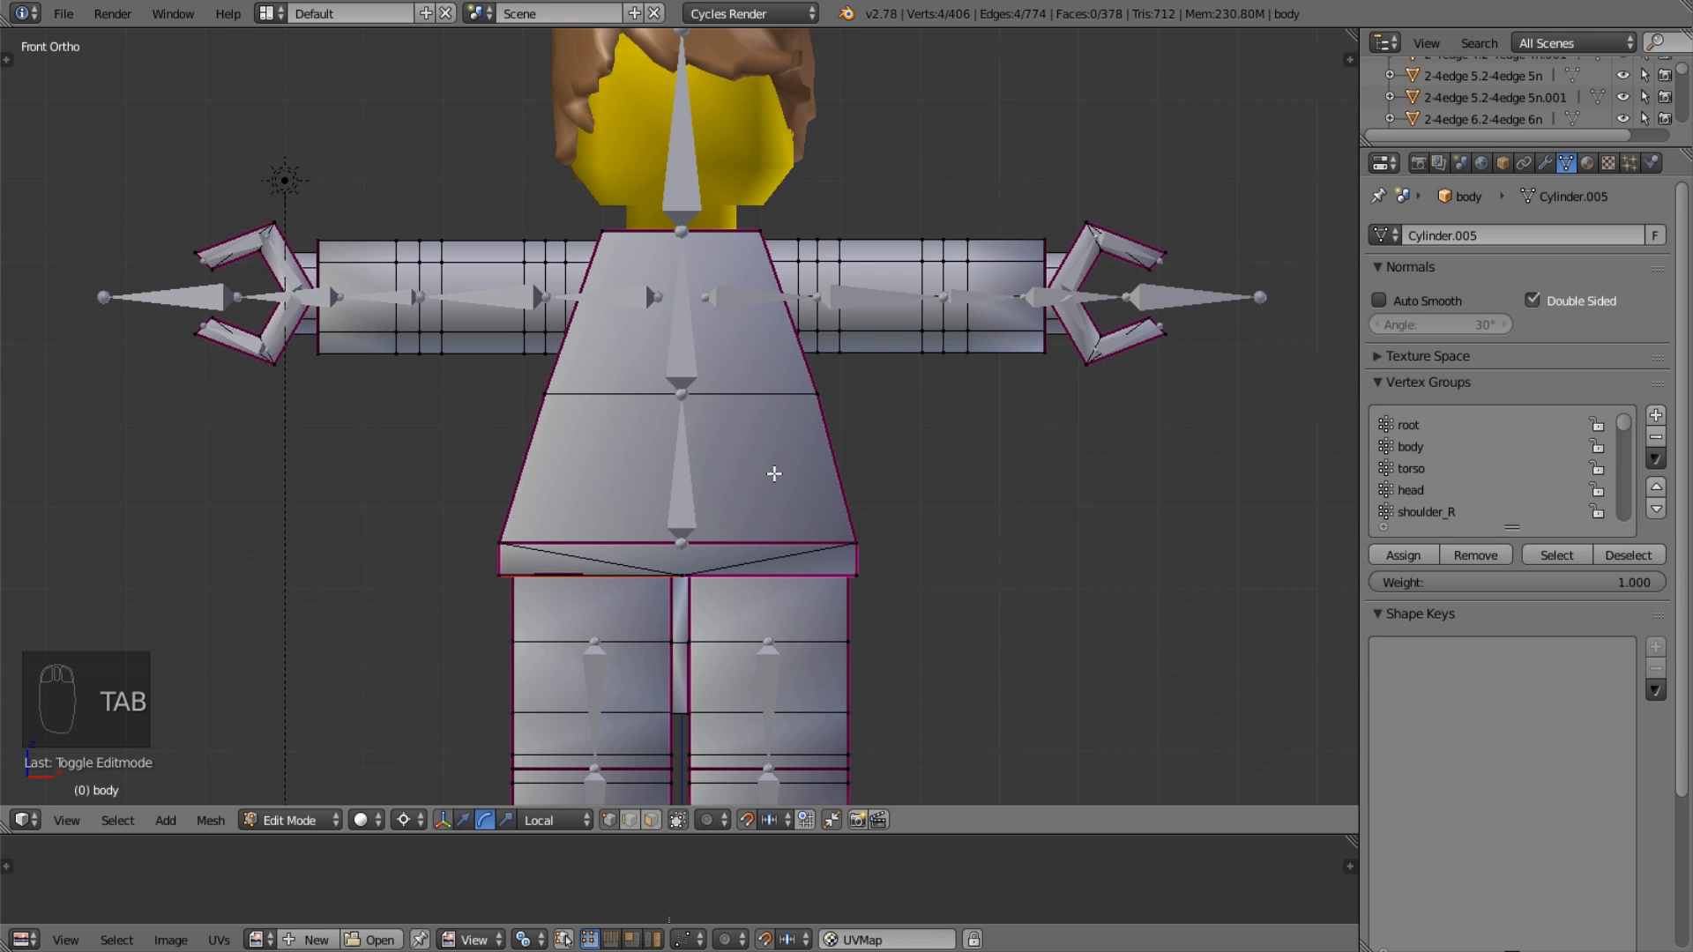
Box-select the vertices at both outer corners of the waist band in wireframe shading.
scroll(373, 491, up, 1)
shift+middle_drag(374, 491, 342, 351)
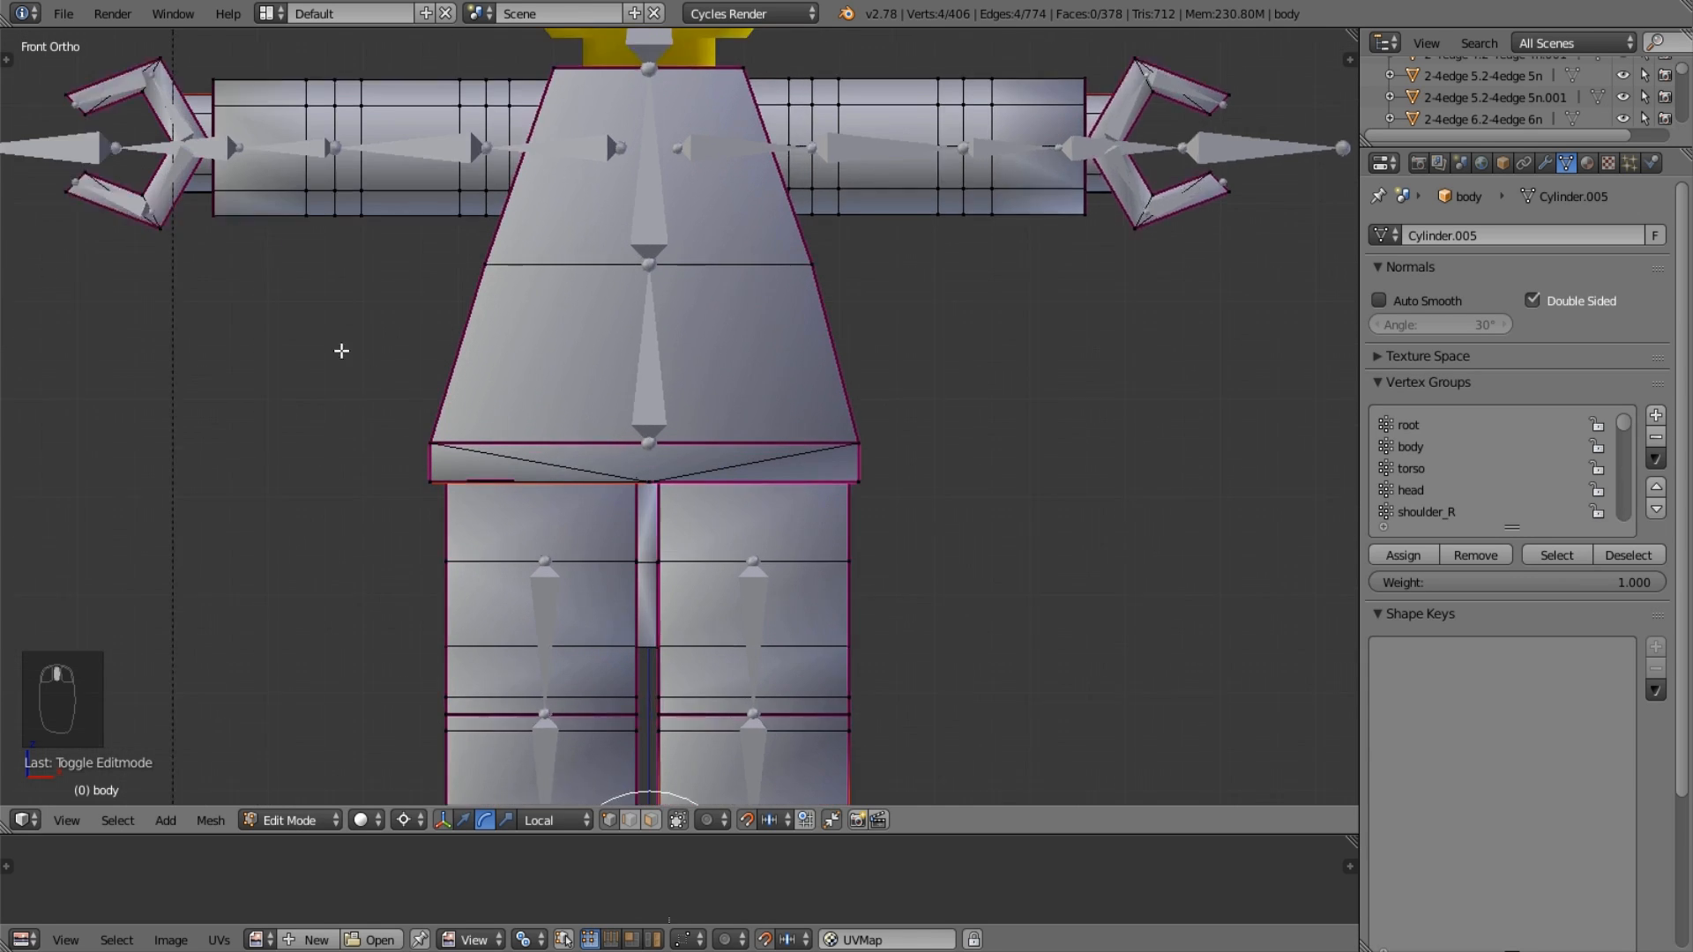
scroll(341, 351, up, 1)
key(b)
drag(234, 341, 1057, 490)
key(z)
key(b)
key(b)
drag(216, 348, 402, 538)
scroll(851, 502, up, 4)
shift+middle_drag(851, 503, 1097, 282)
key(b)
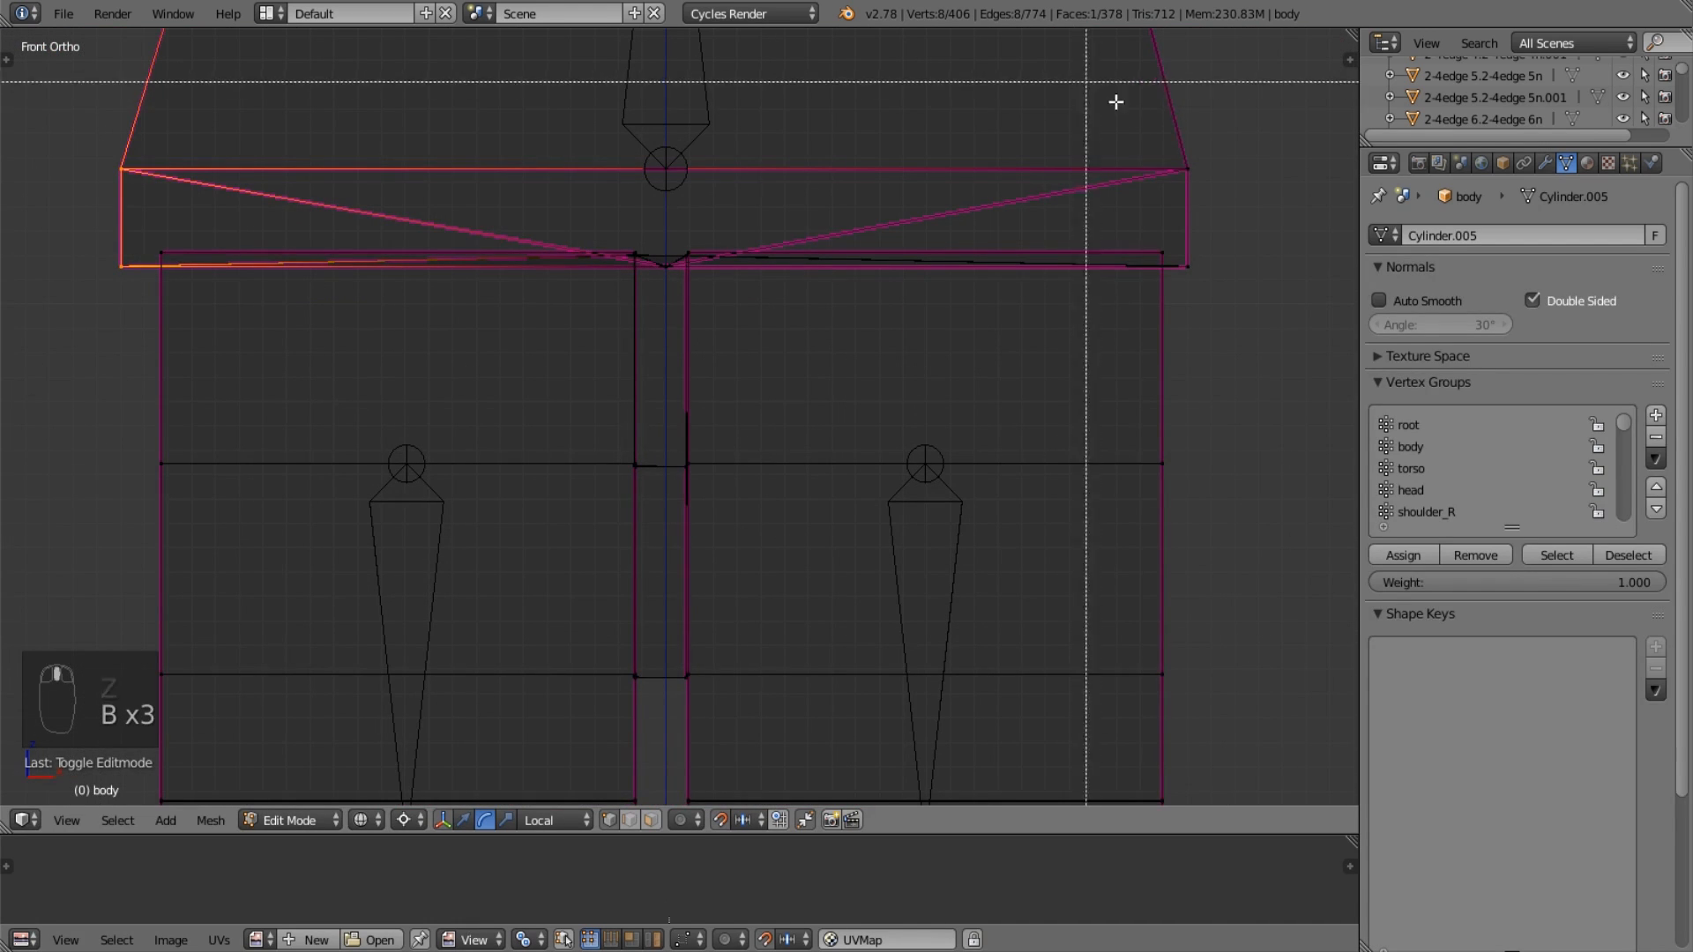
drag(1148, 117, 1266, 277)
key(ctrl+z)
key(b)
drag(1239, 131, 1182, 302)
scroll(627, 313, up, 2)
middle_drag(627, 314, 653, 217)
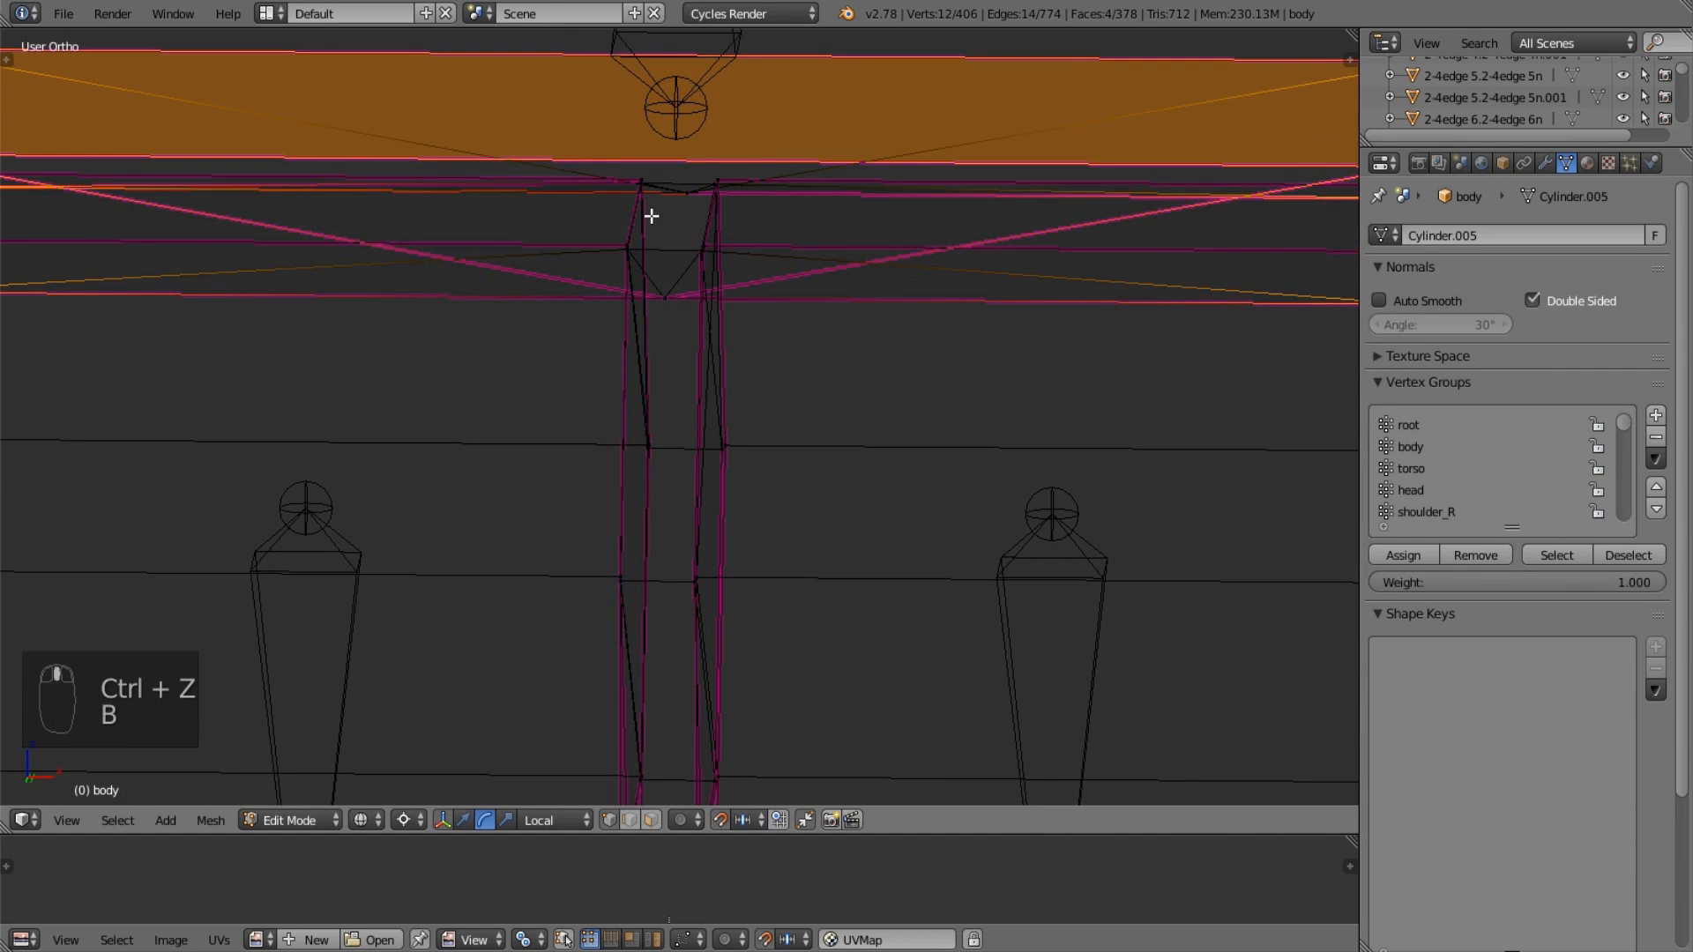
Extend the selection to all linked geometry and deselect the upper left leg's vertices, undoing the last deselection.
key(KP_3)
key(KP_1)
scroll(683, 245, down, 2)
scroll(683, 245, down, 3)
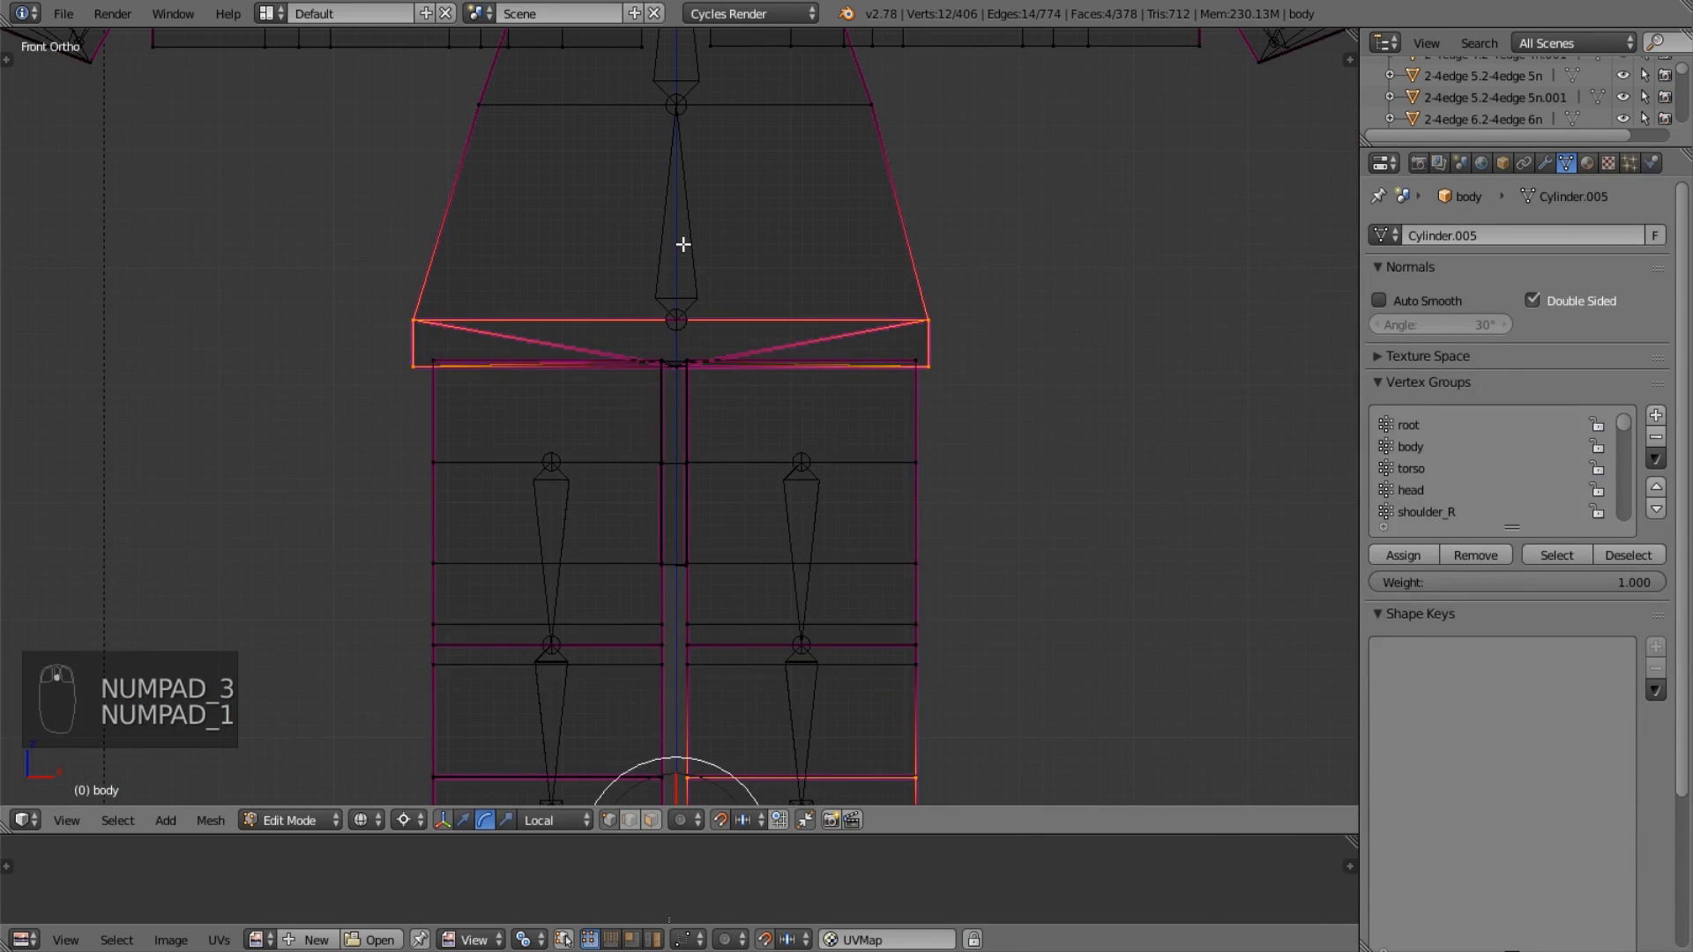
key(ctrl+l)
scroll(730, 277, up, 3)
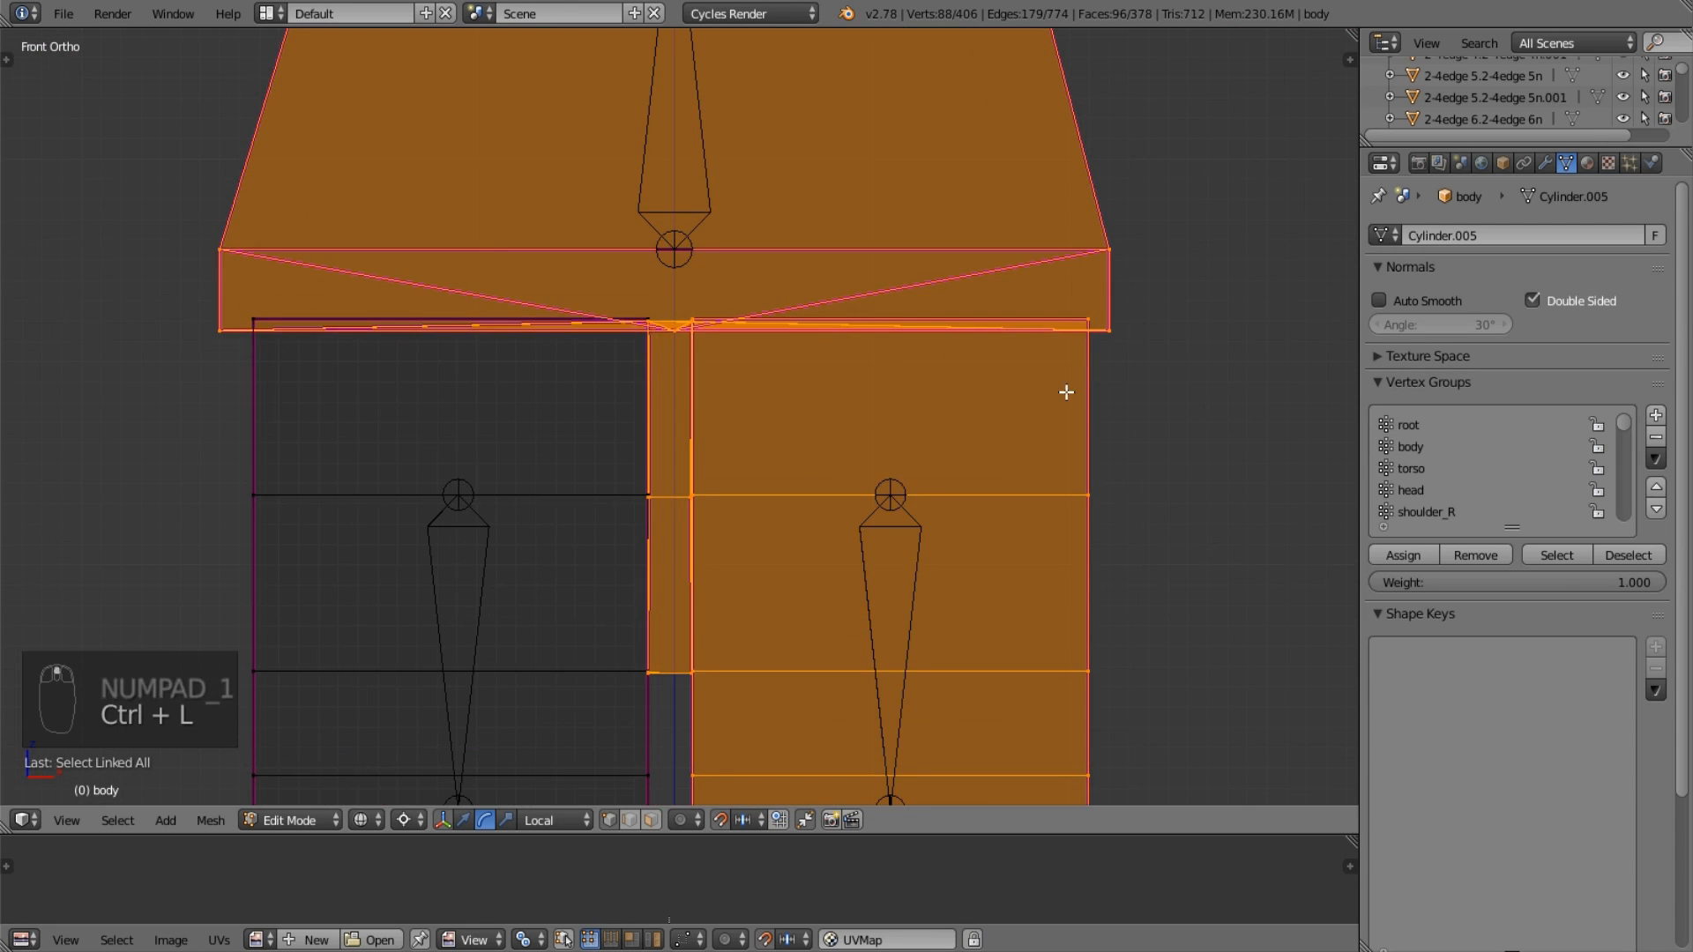
shift+middle_drag(1069, 389, 956, 296)
middle_drag(961, 233, 913, 226)
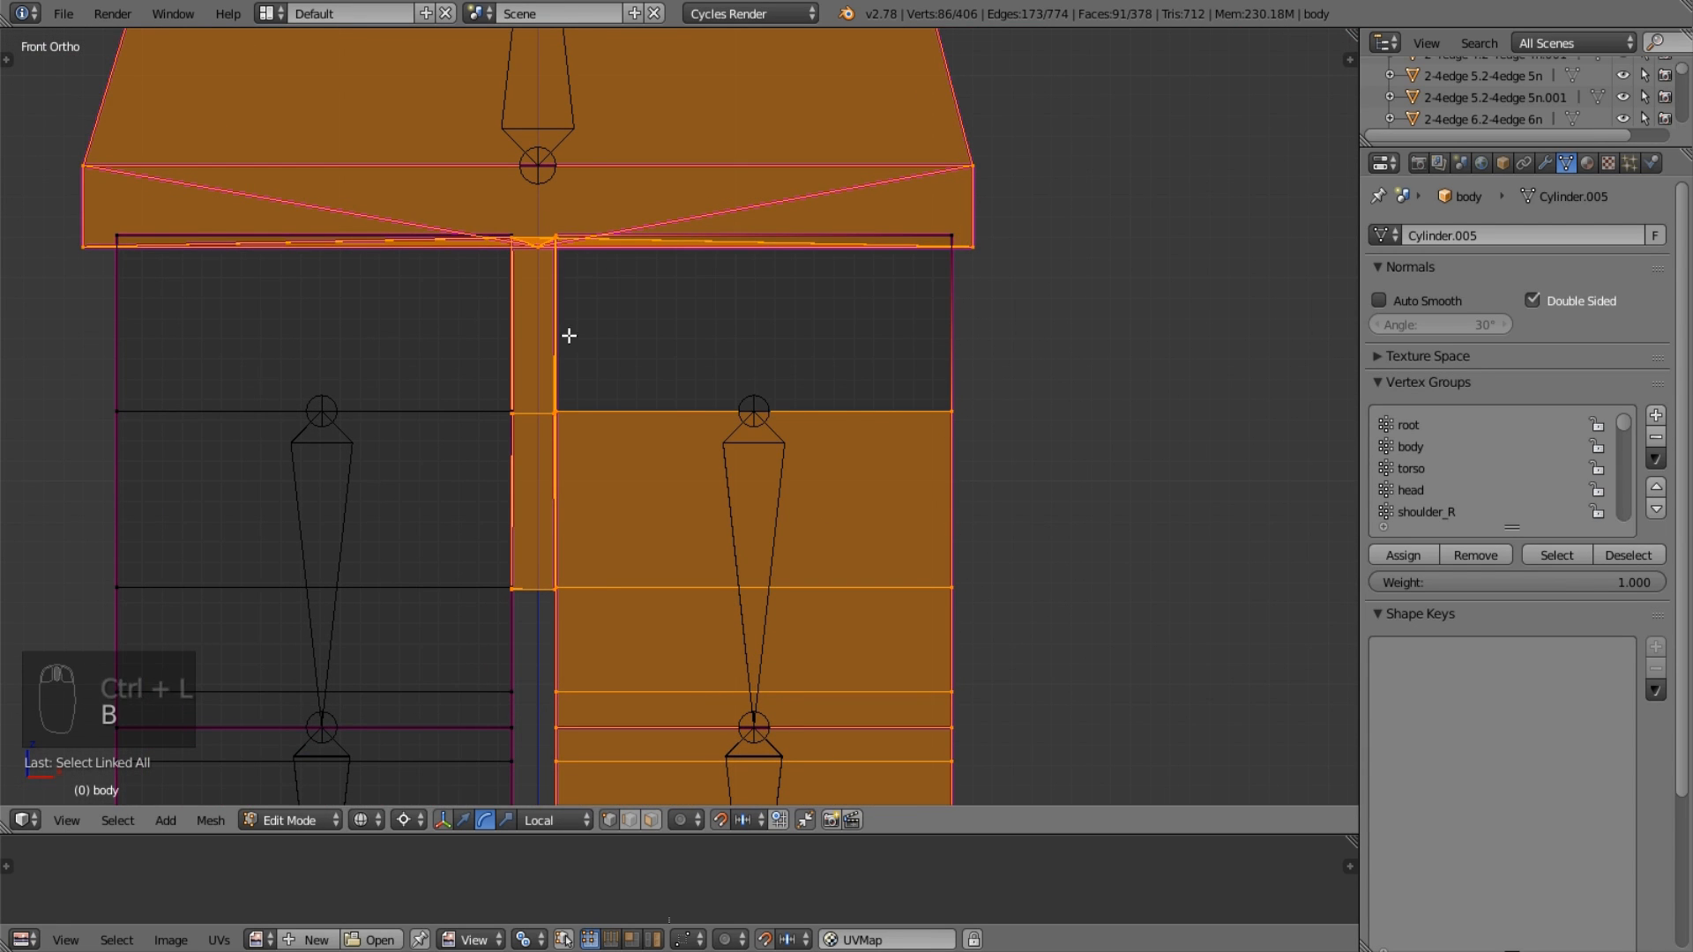
key(b)
middle_drag(554, 441, 557, 432)
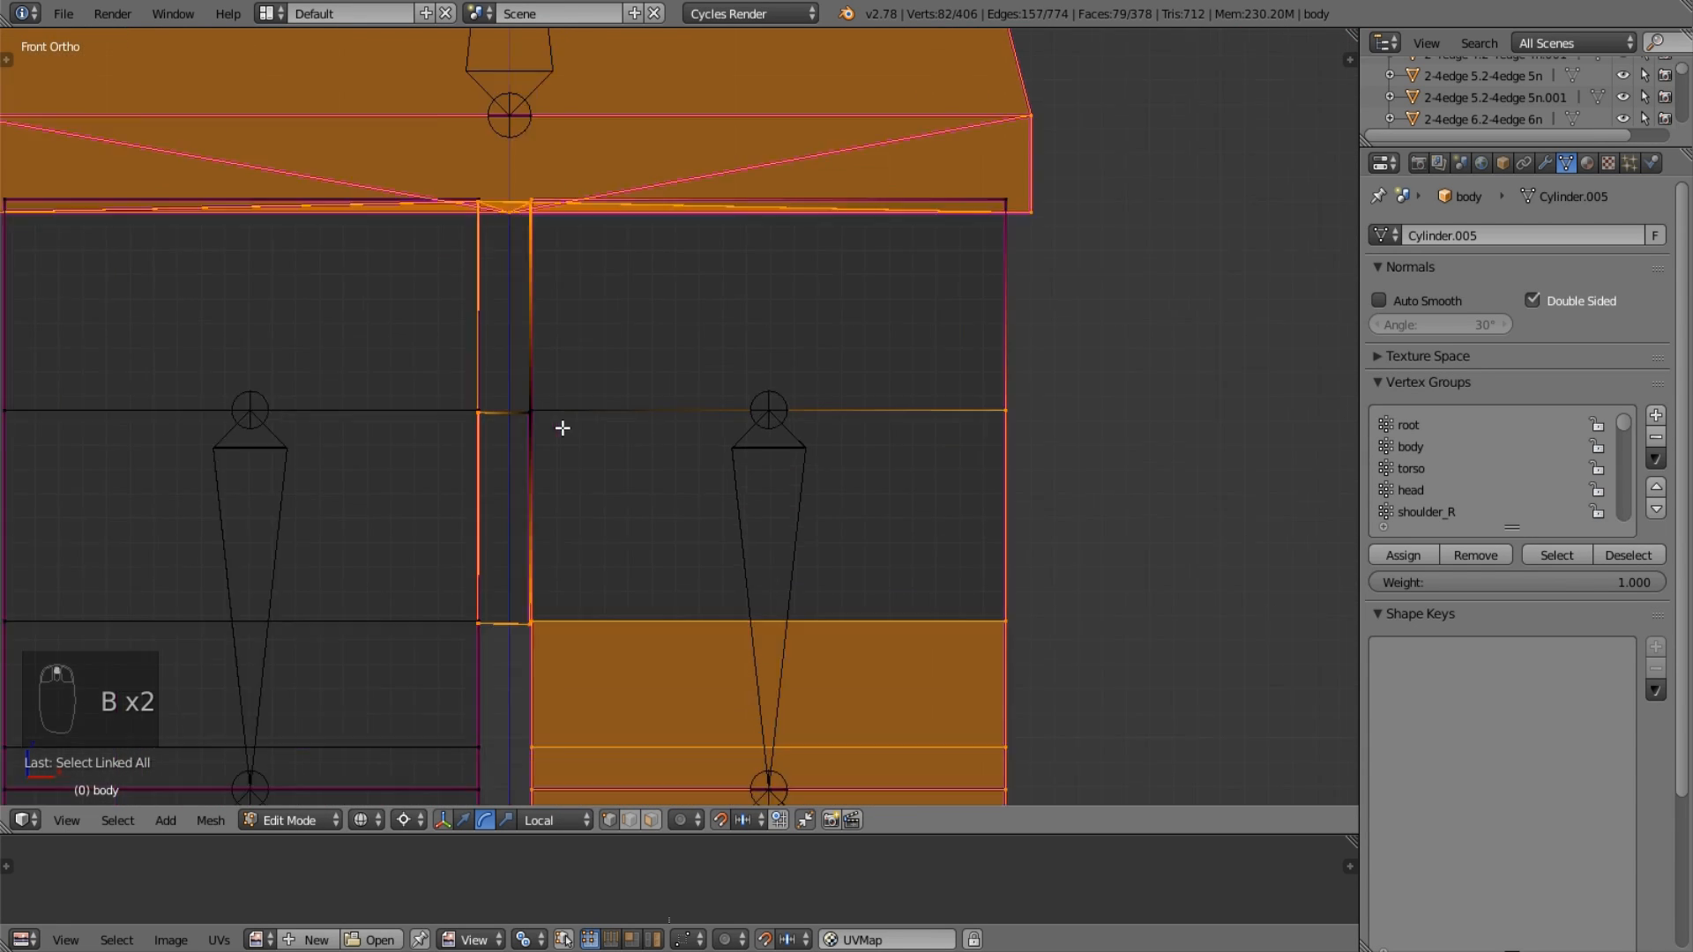
scroll(432, 403, up, 3)
key(ctrl+z)
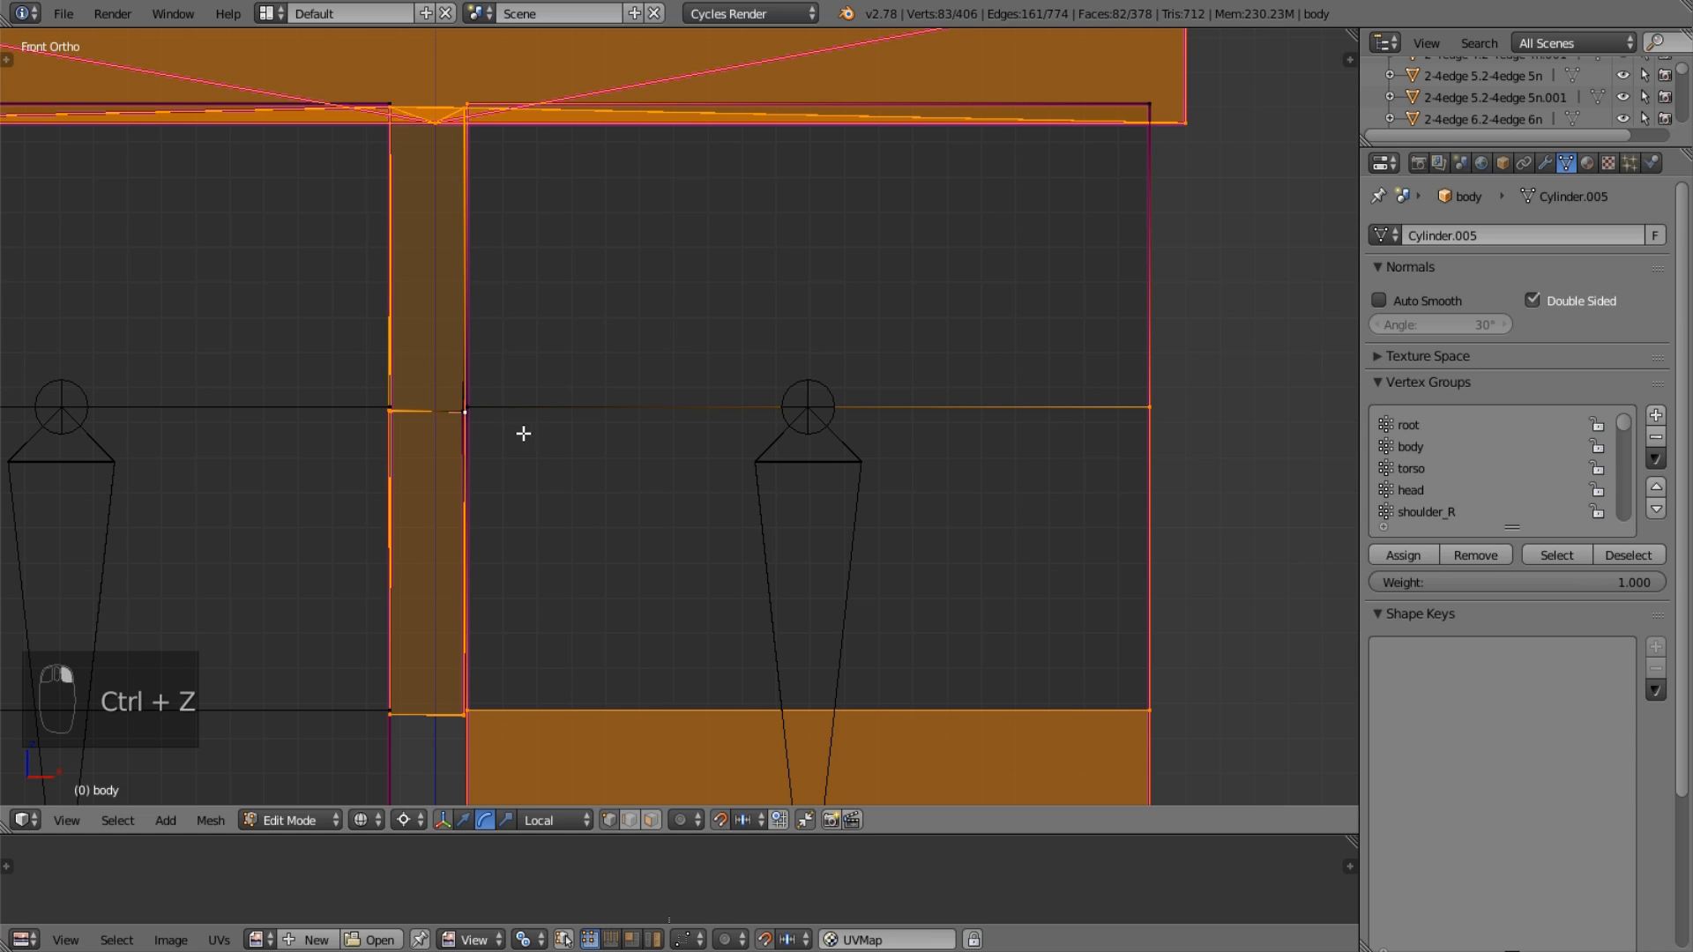
Return the body mesh to Object Mode and show it with solid shading in perspective view.
scroll(755, 427, down, 3)
key(Tab)
scroll(781, 384, down, 3)
key(KP_5)
key(z)
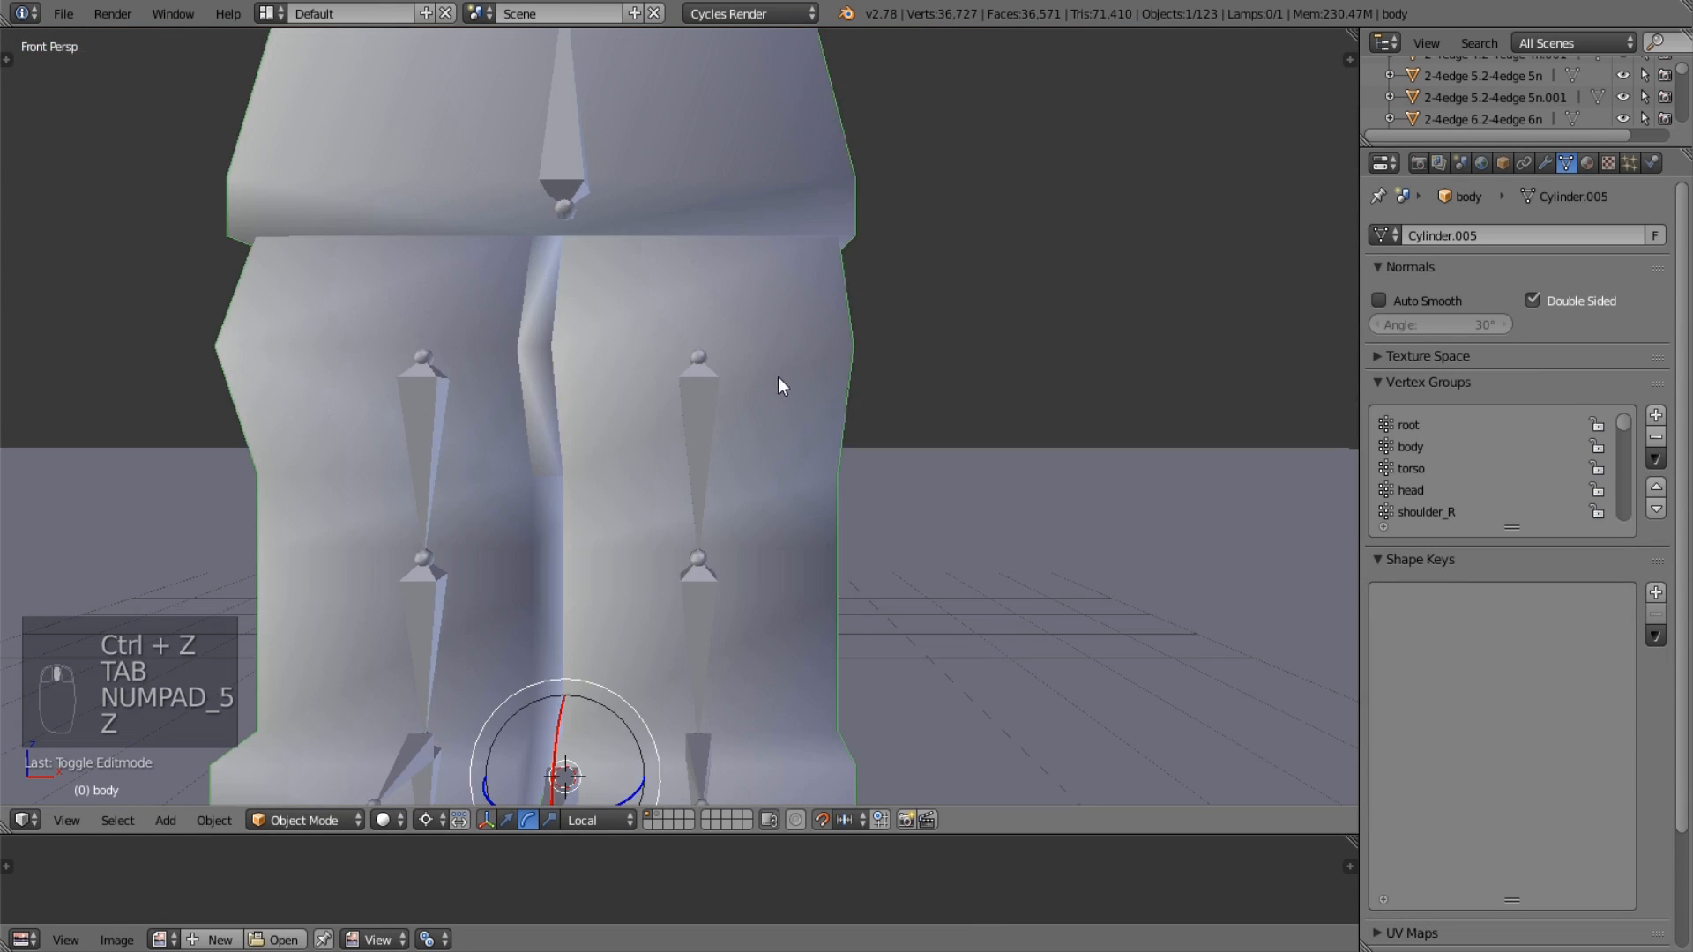
scroll(707, 302, down, 3)
scroll(707, 302, up, 4)
Switch the body mesh to Weight Paint mode.
click(385, 820)
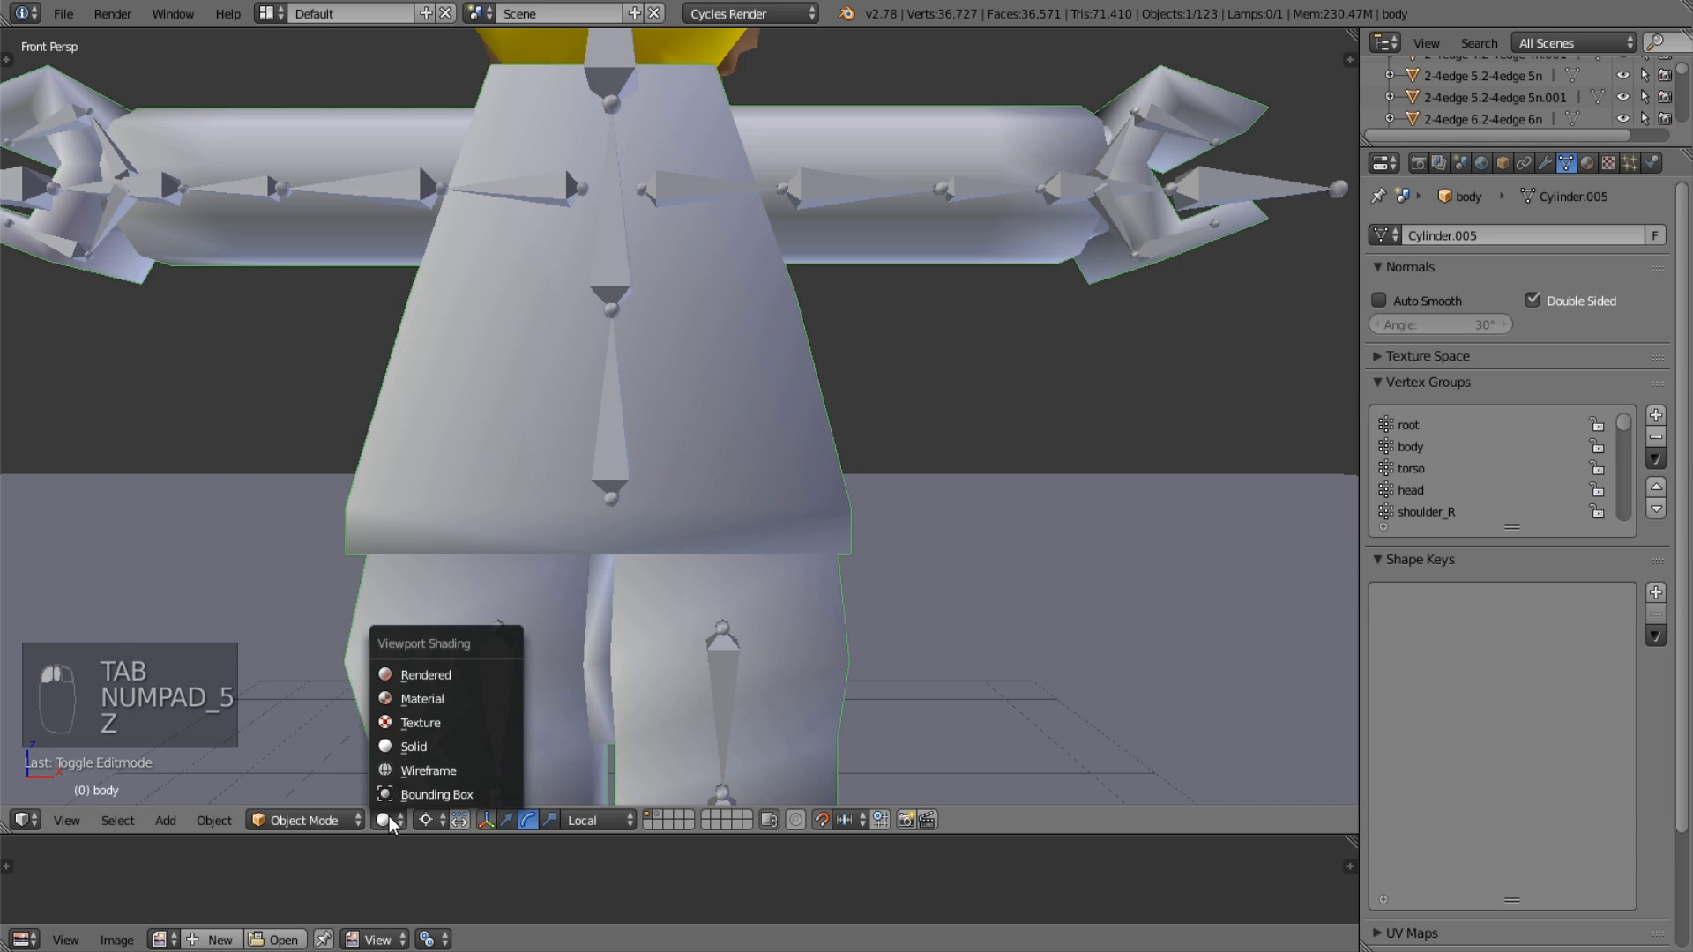
click(304, 820)
click(315, 821)
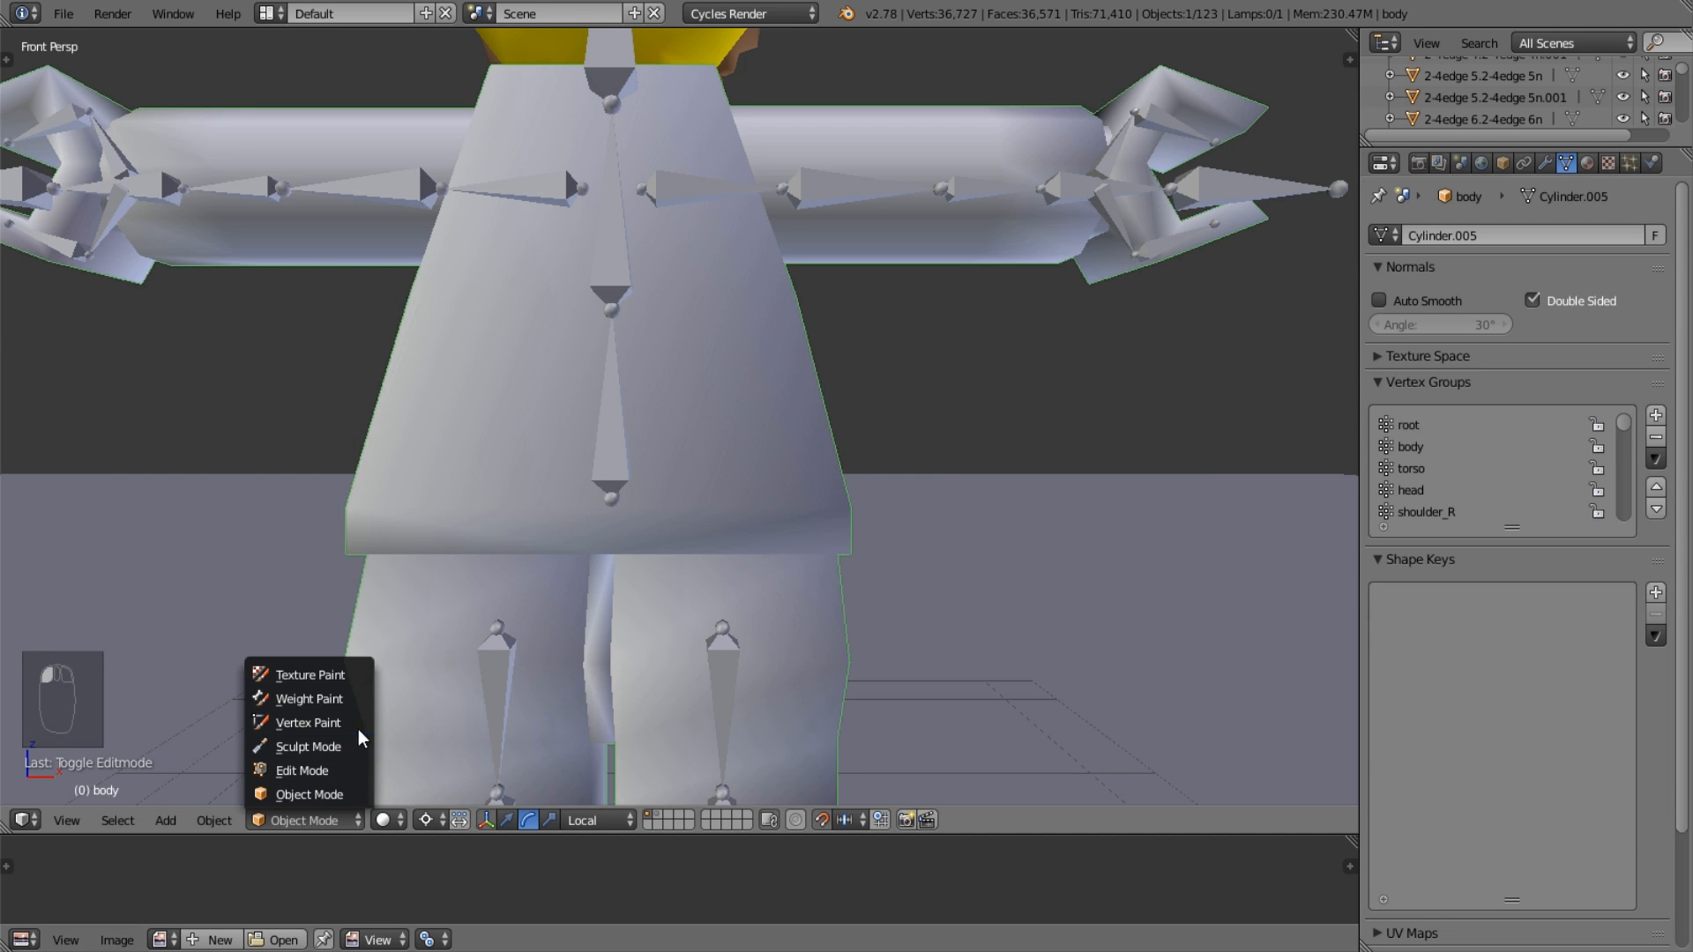
scroll(900, 409, down, 4)
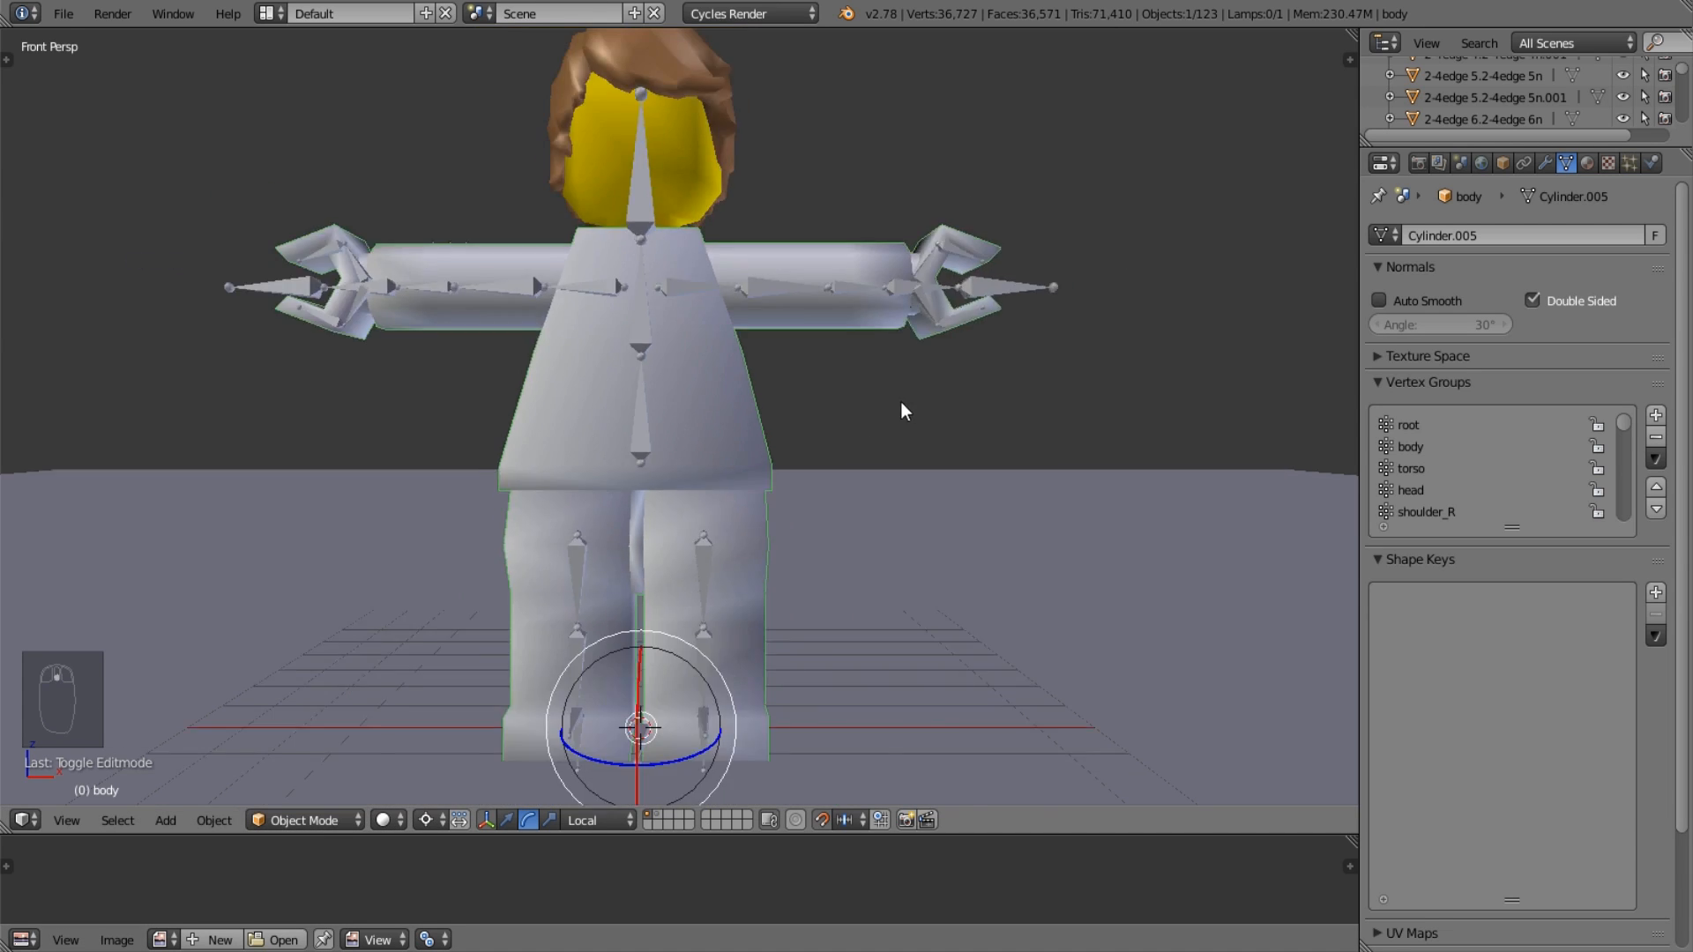
middle_drag(899, 408, 796, 496)
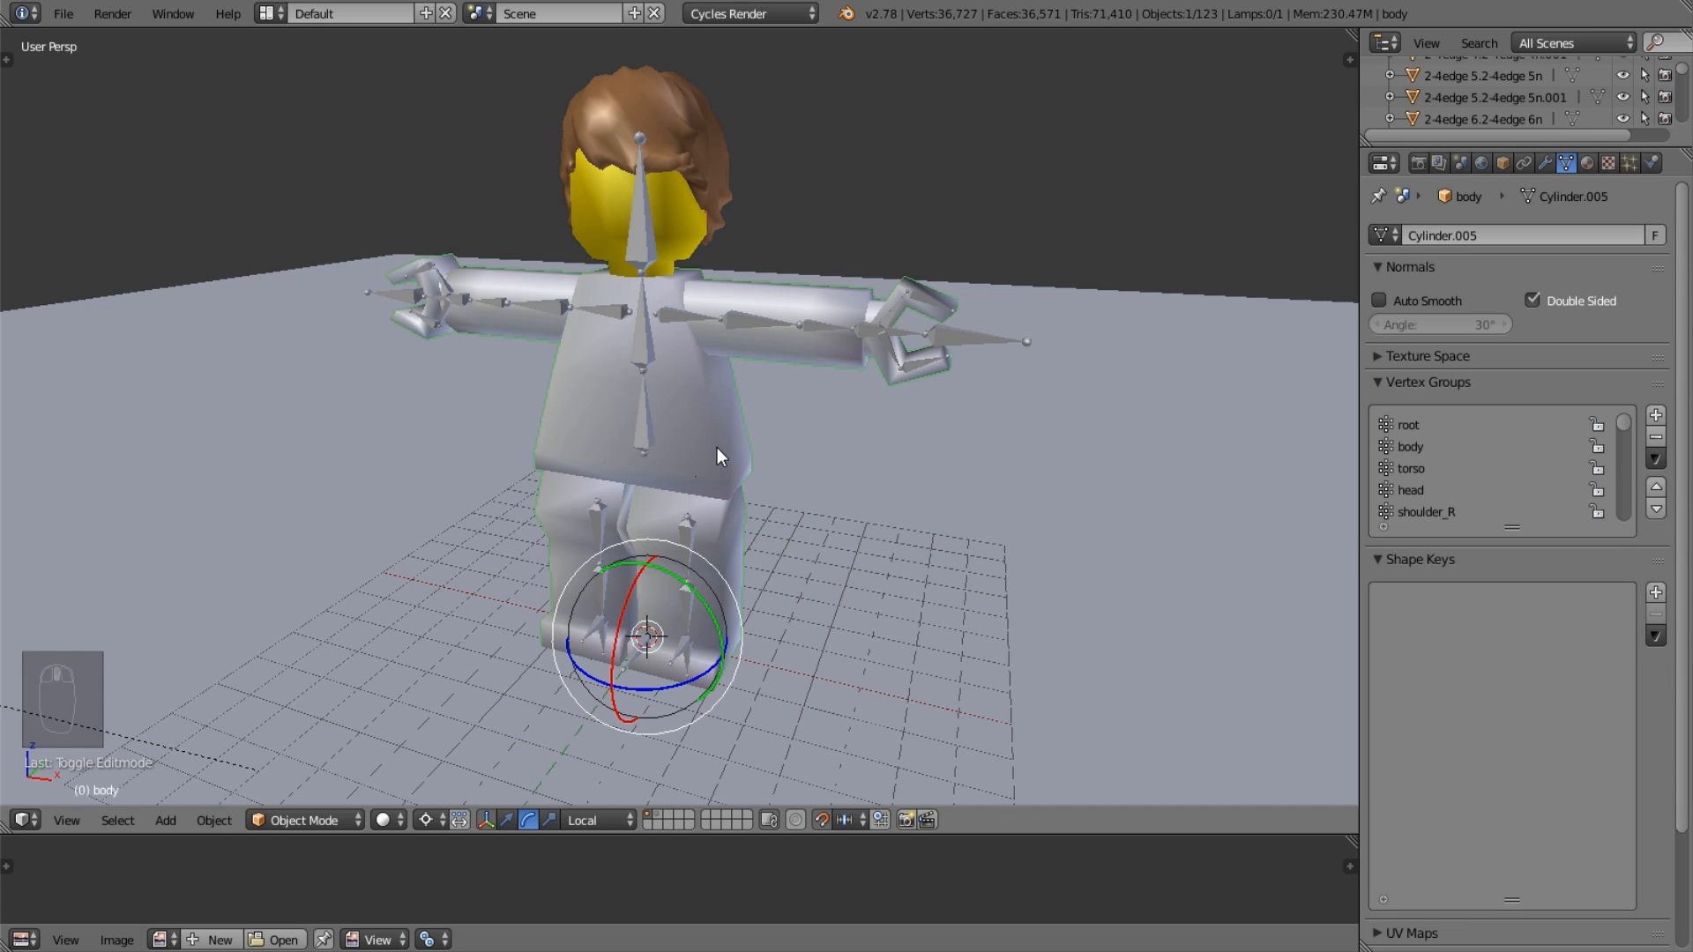
key(ctrl+Tab)
mouse_move(711, 453)
middle_down()
mouse_move(737, 499)
mouse_move(793, 493)
middle_up()
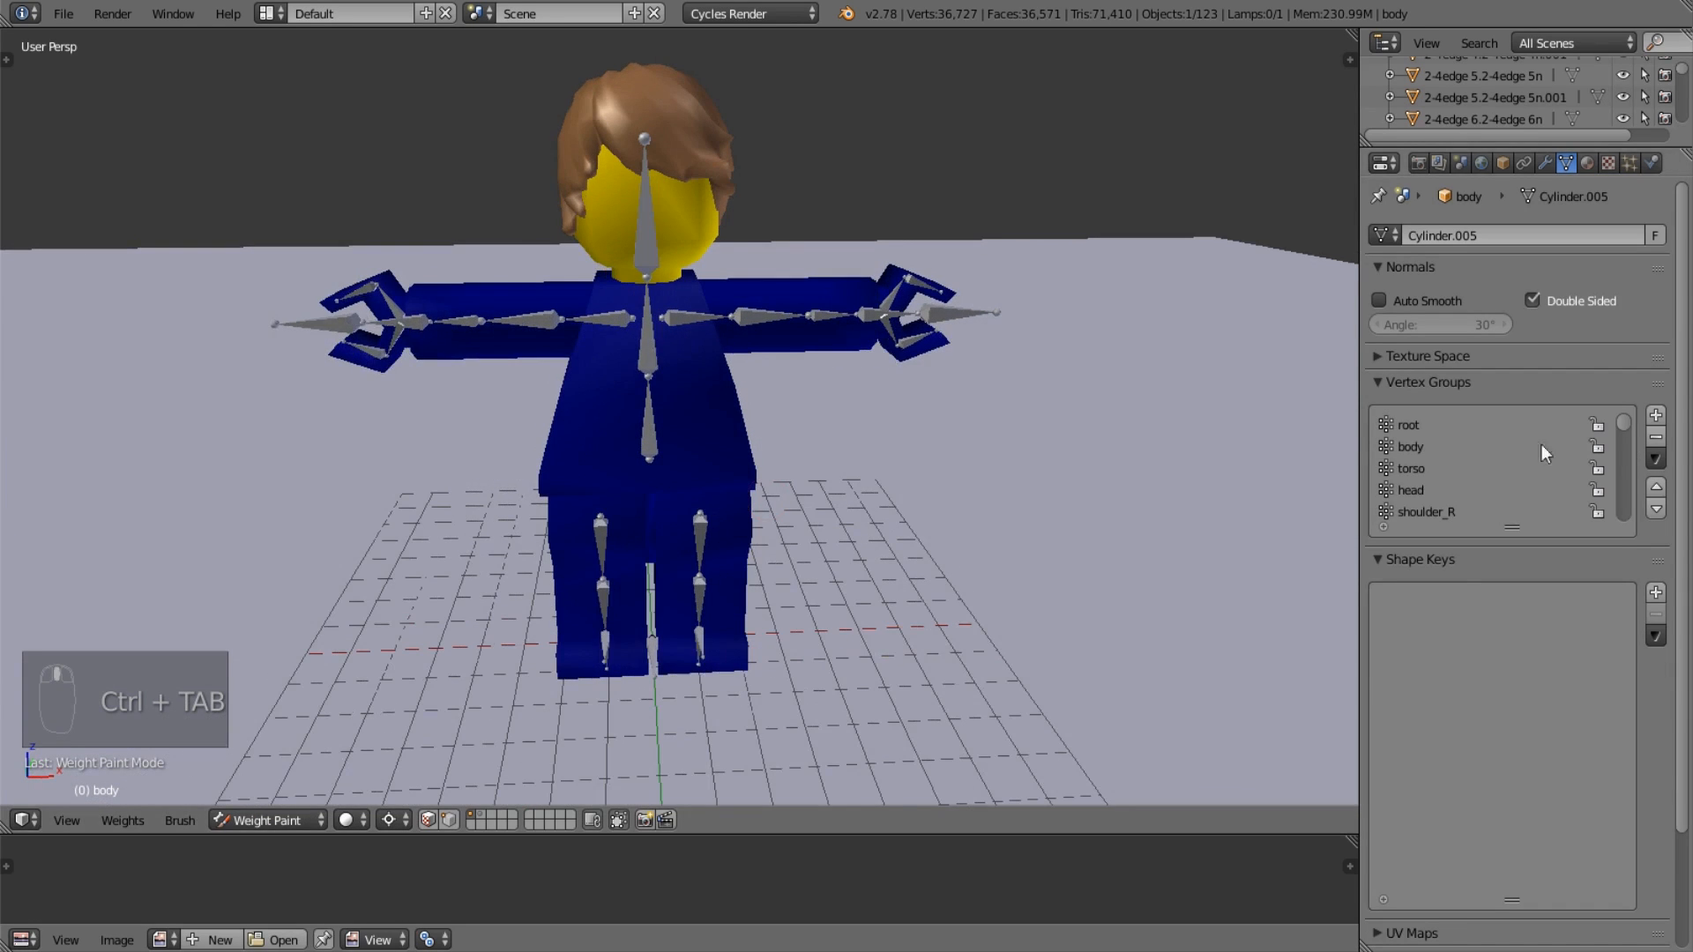
Show the weights of the root vertex group and reveal the weight brush settings.
click(1463, 426)
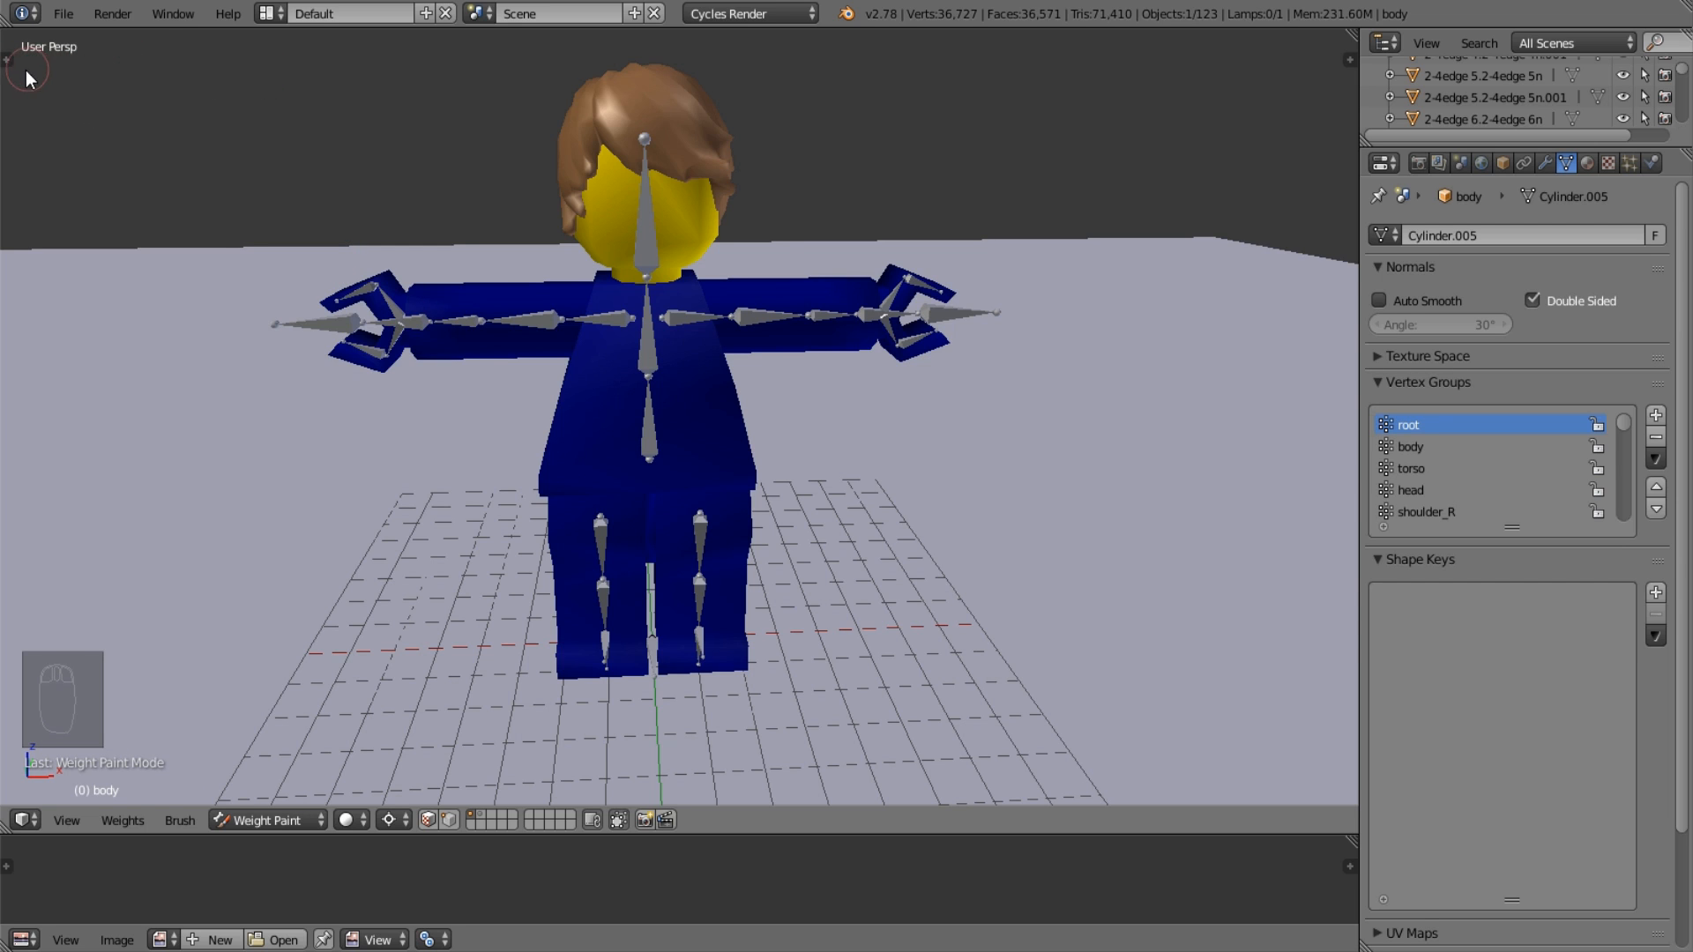
key(t)
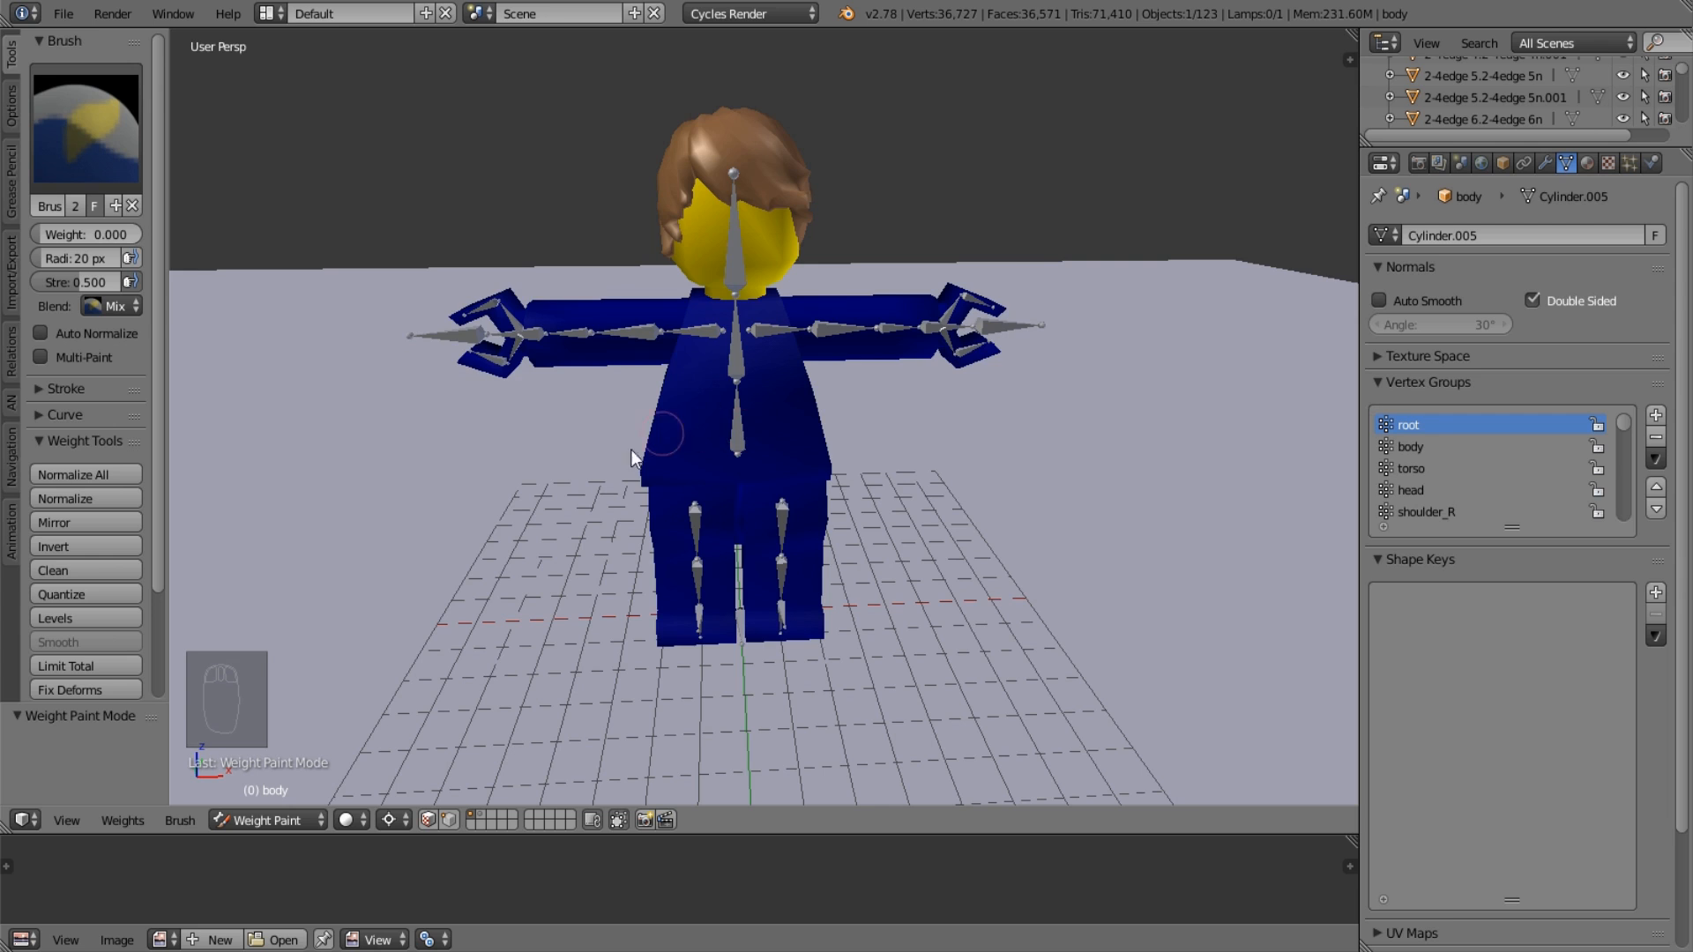
scroll(632, 448, up, 5)
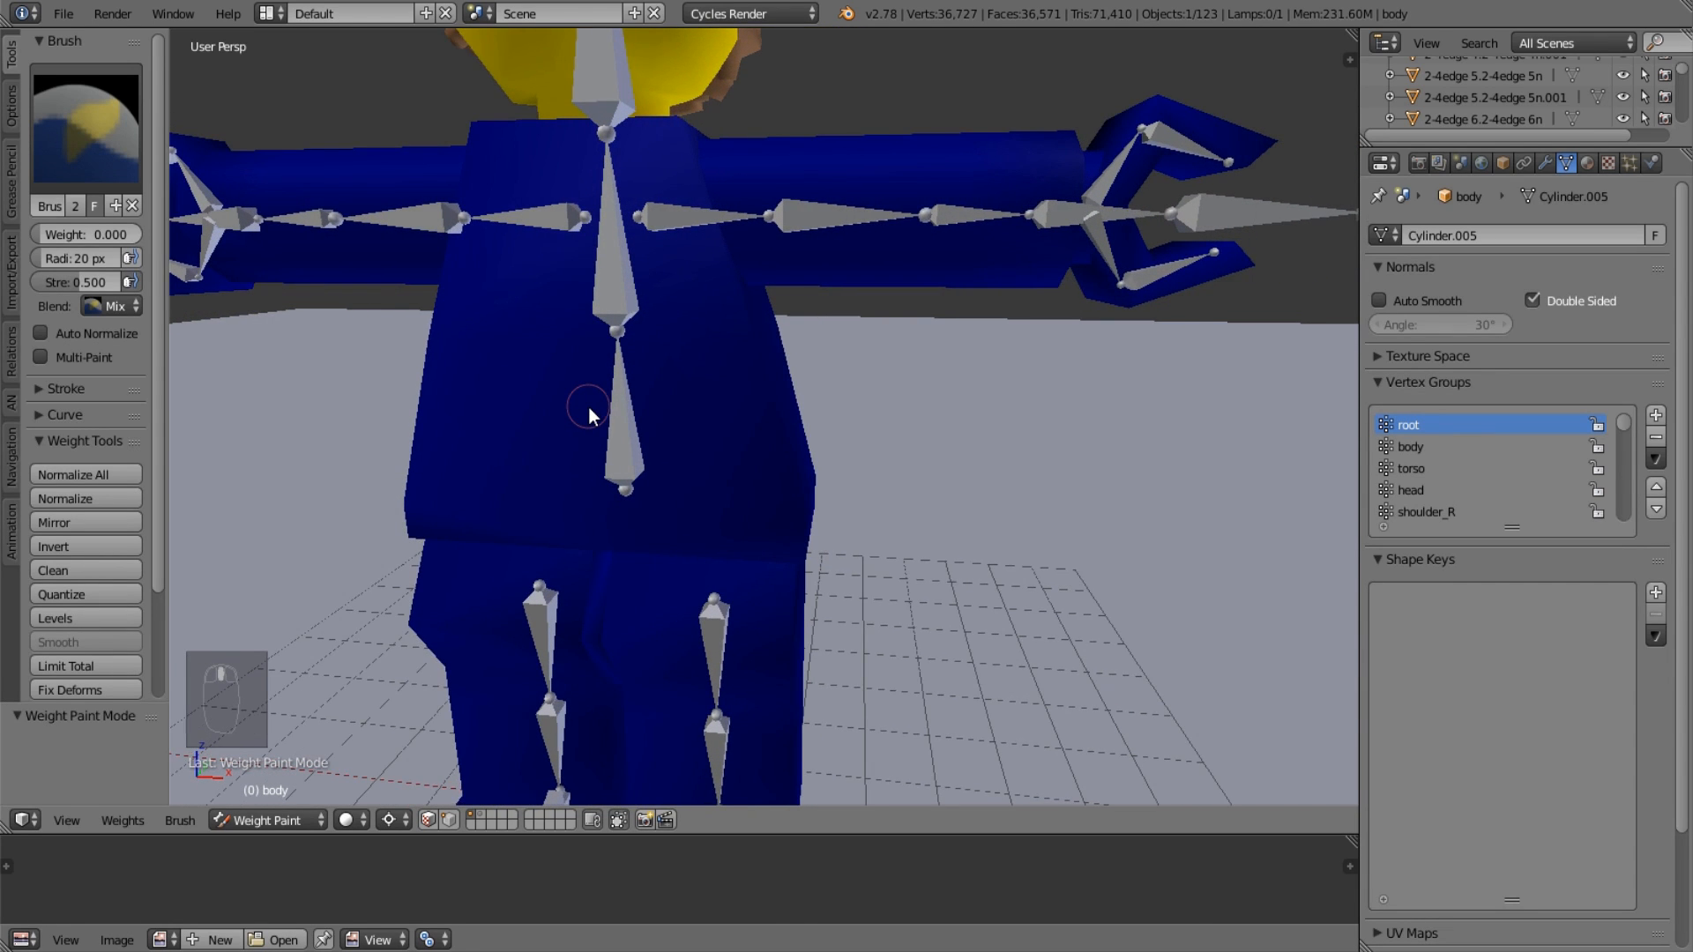
shift+middle_drag(589, 406, 695, 388)
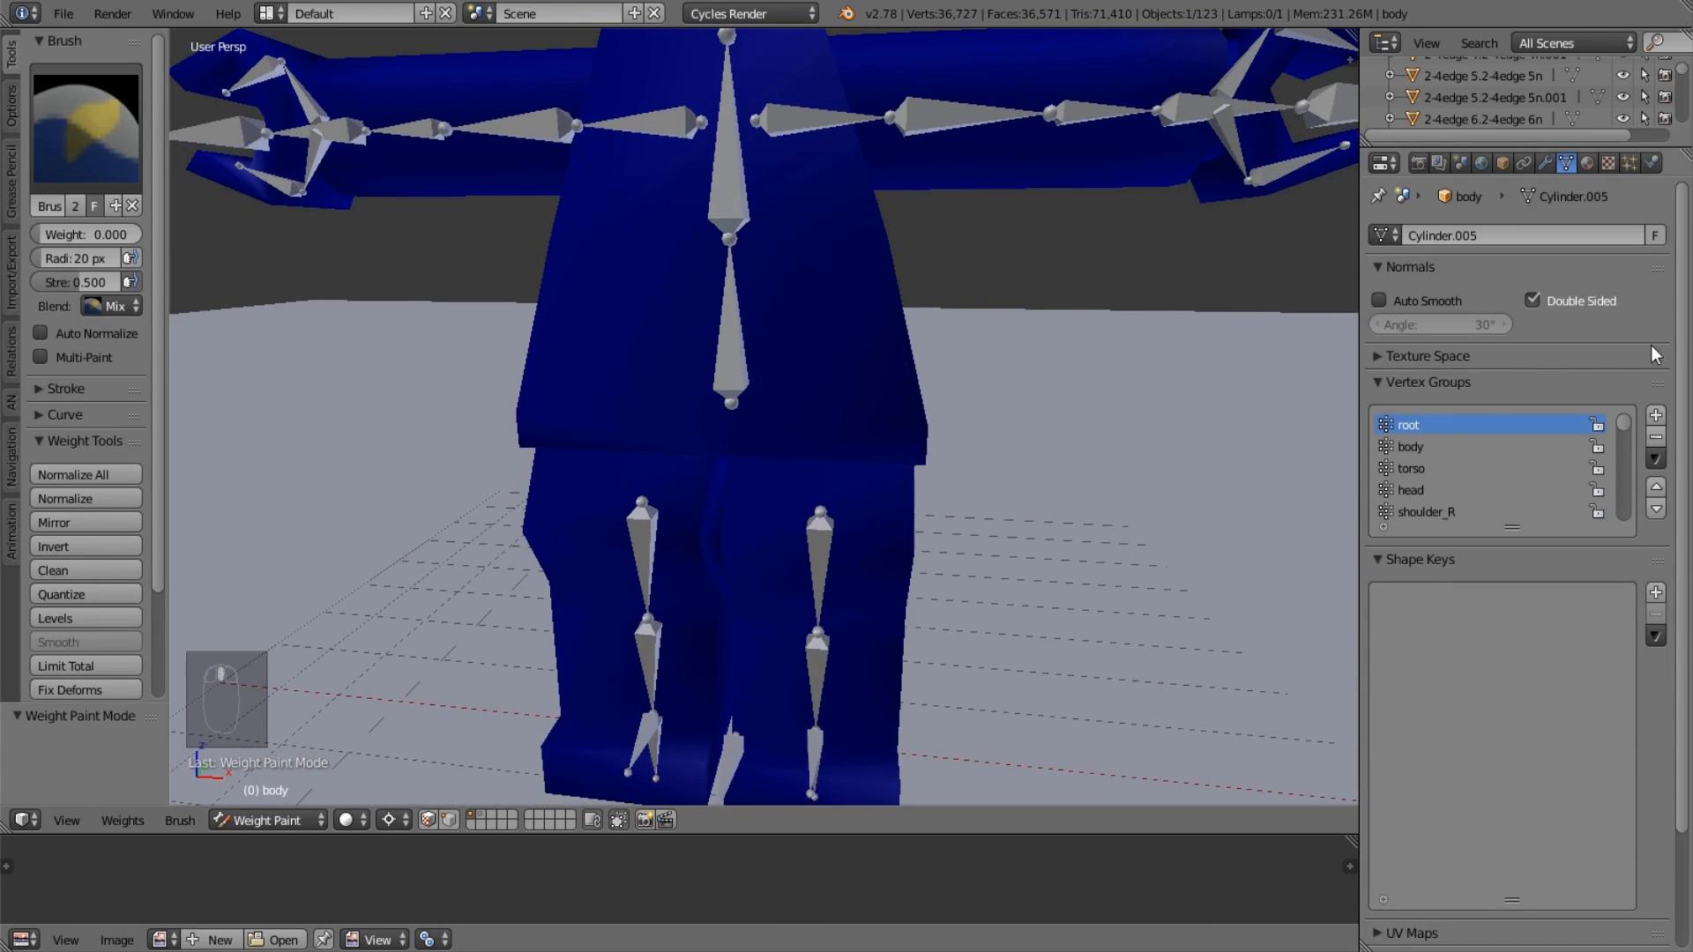
Make the body vertex group active and set the brush weight to 1.000 in the front orthographic view.
click(1429, 447)
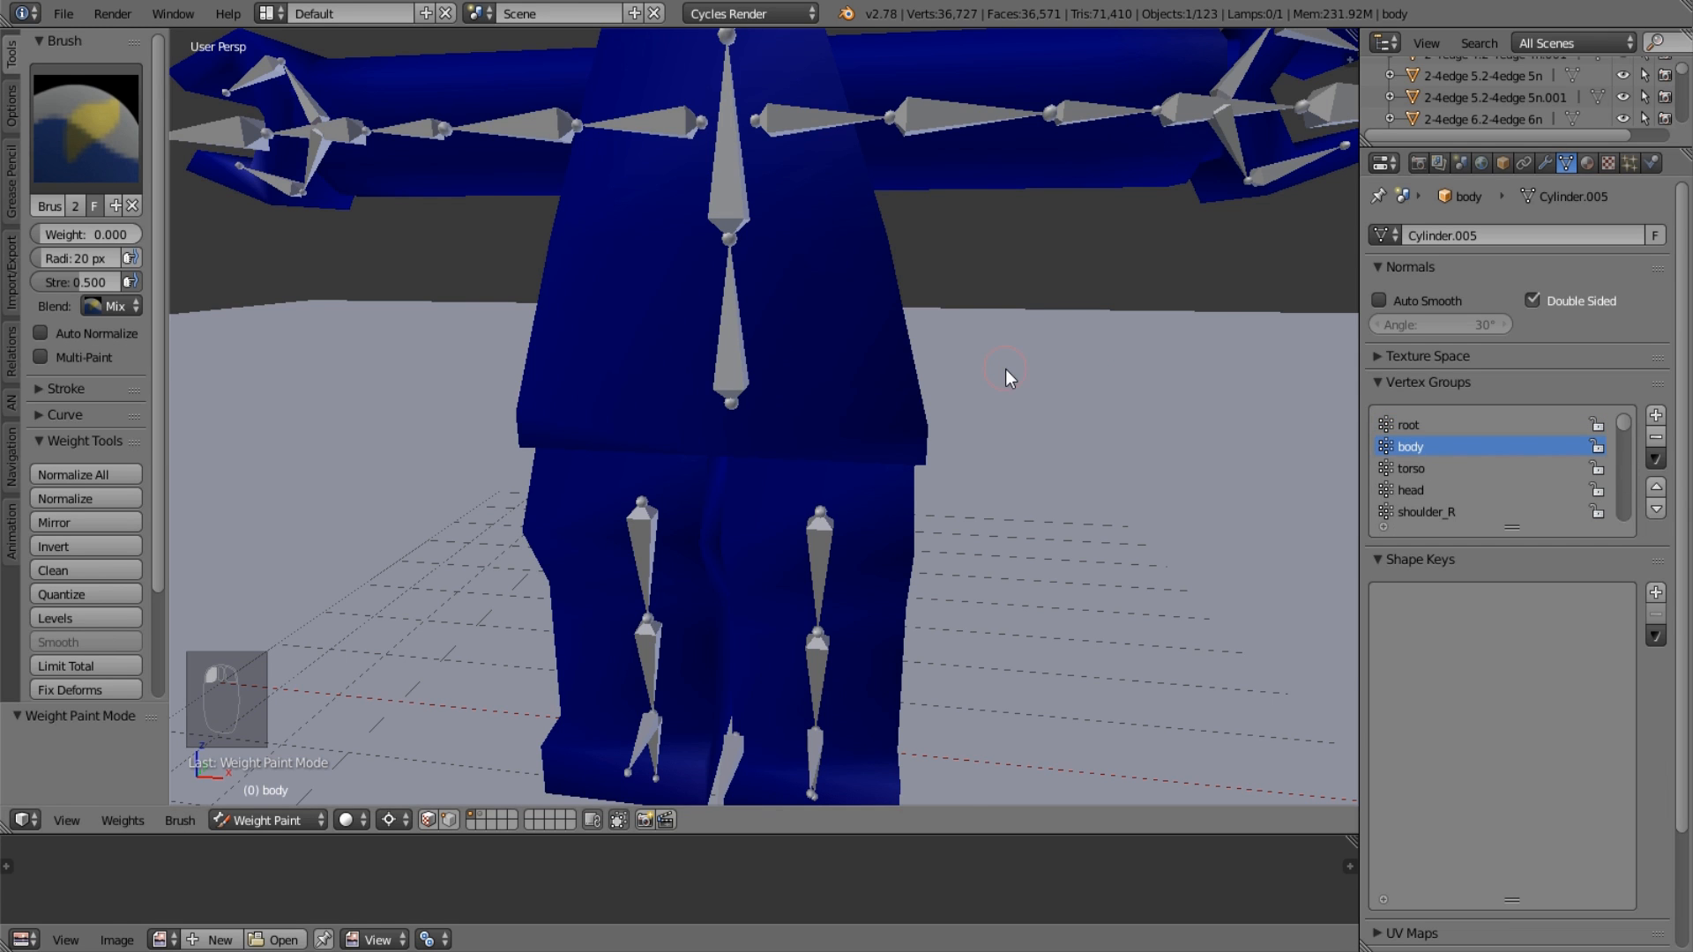
key(KP_3)
key(KP_1)
key(KP_5)
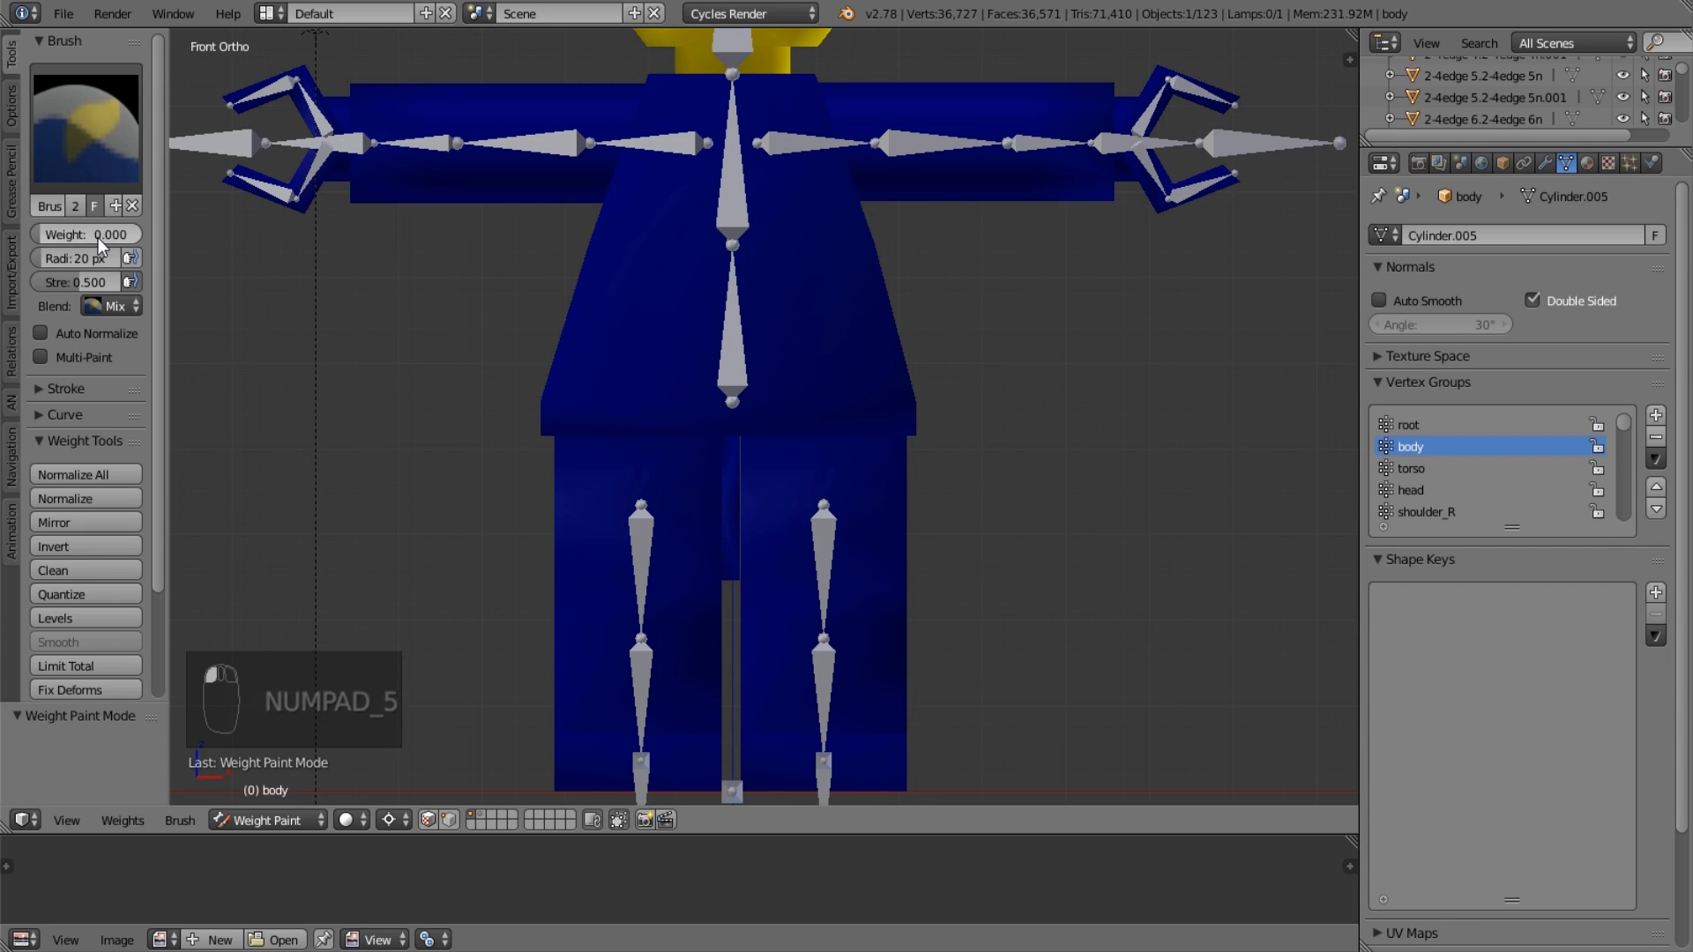
drag(99, 234, 164, 241)
drag(501, 399, 539, 420)
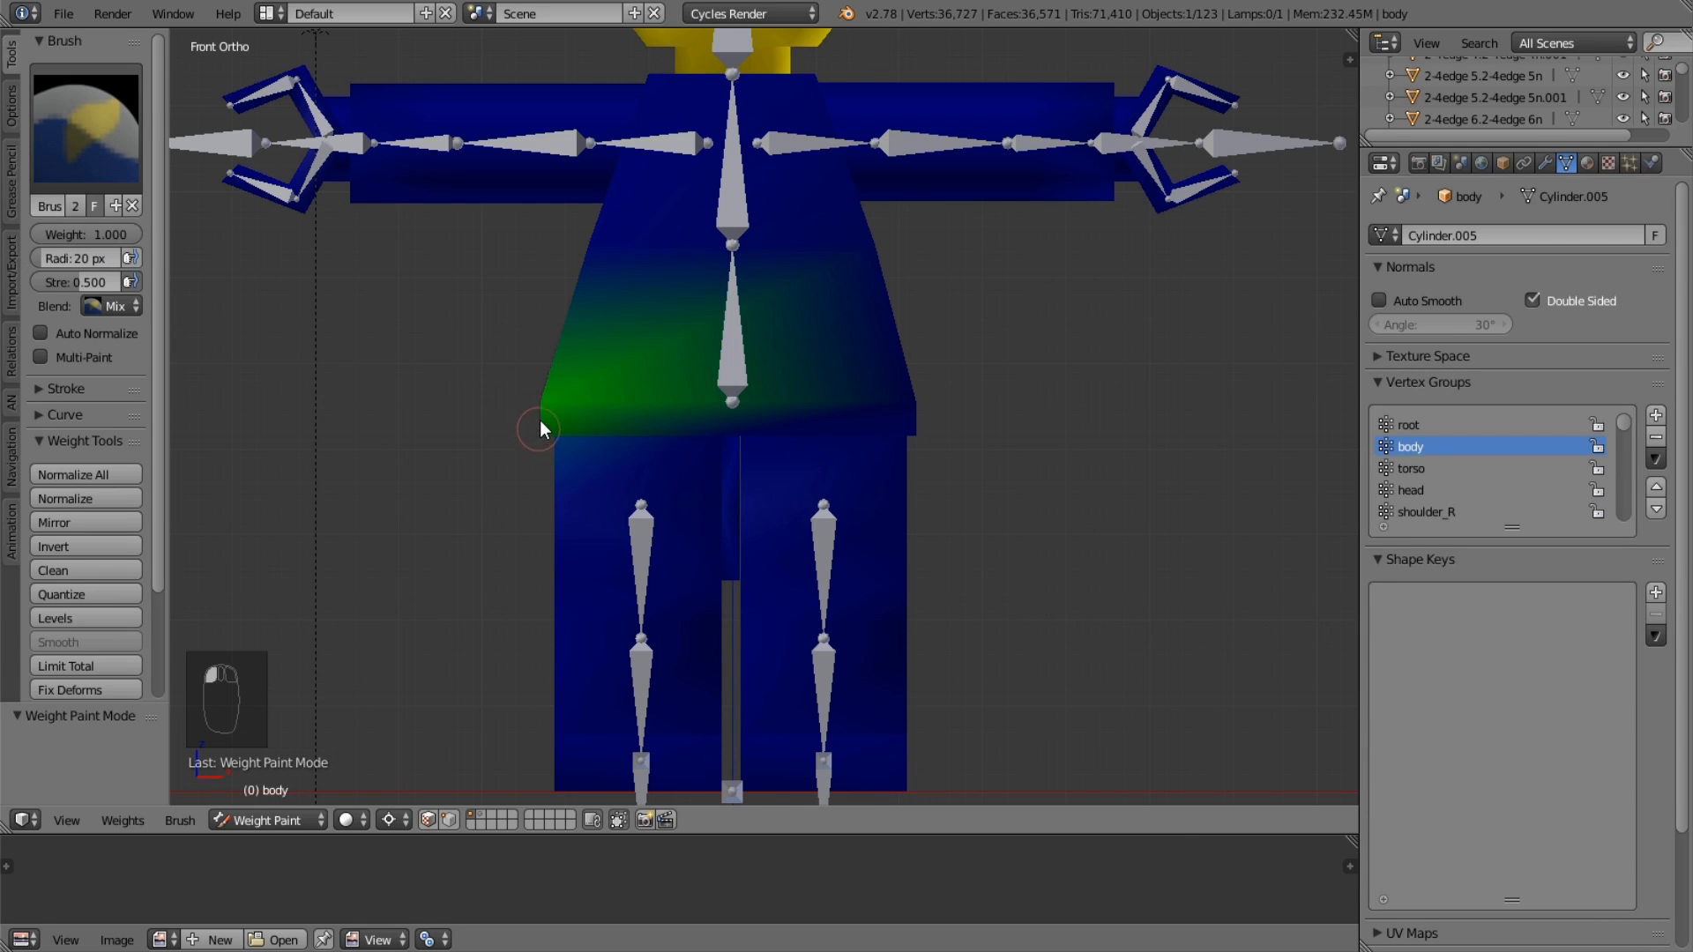
click(543, 395)
key(ctrl+z)
ctrl+scroll(397, 405, up, 6)
key(ctrl+z)
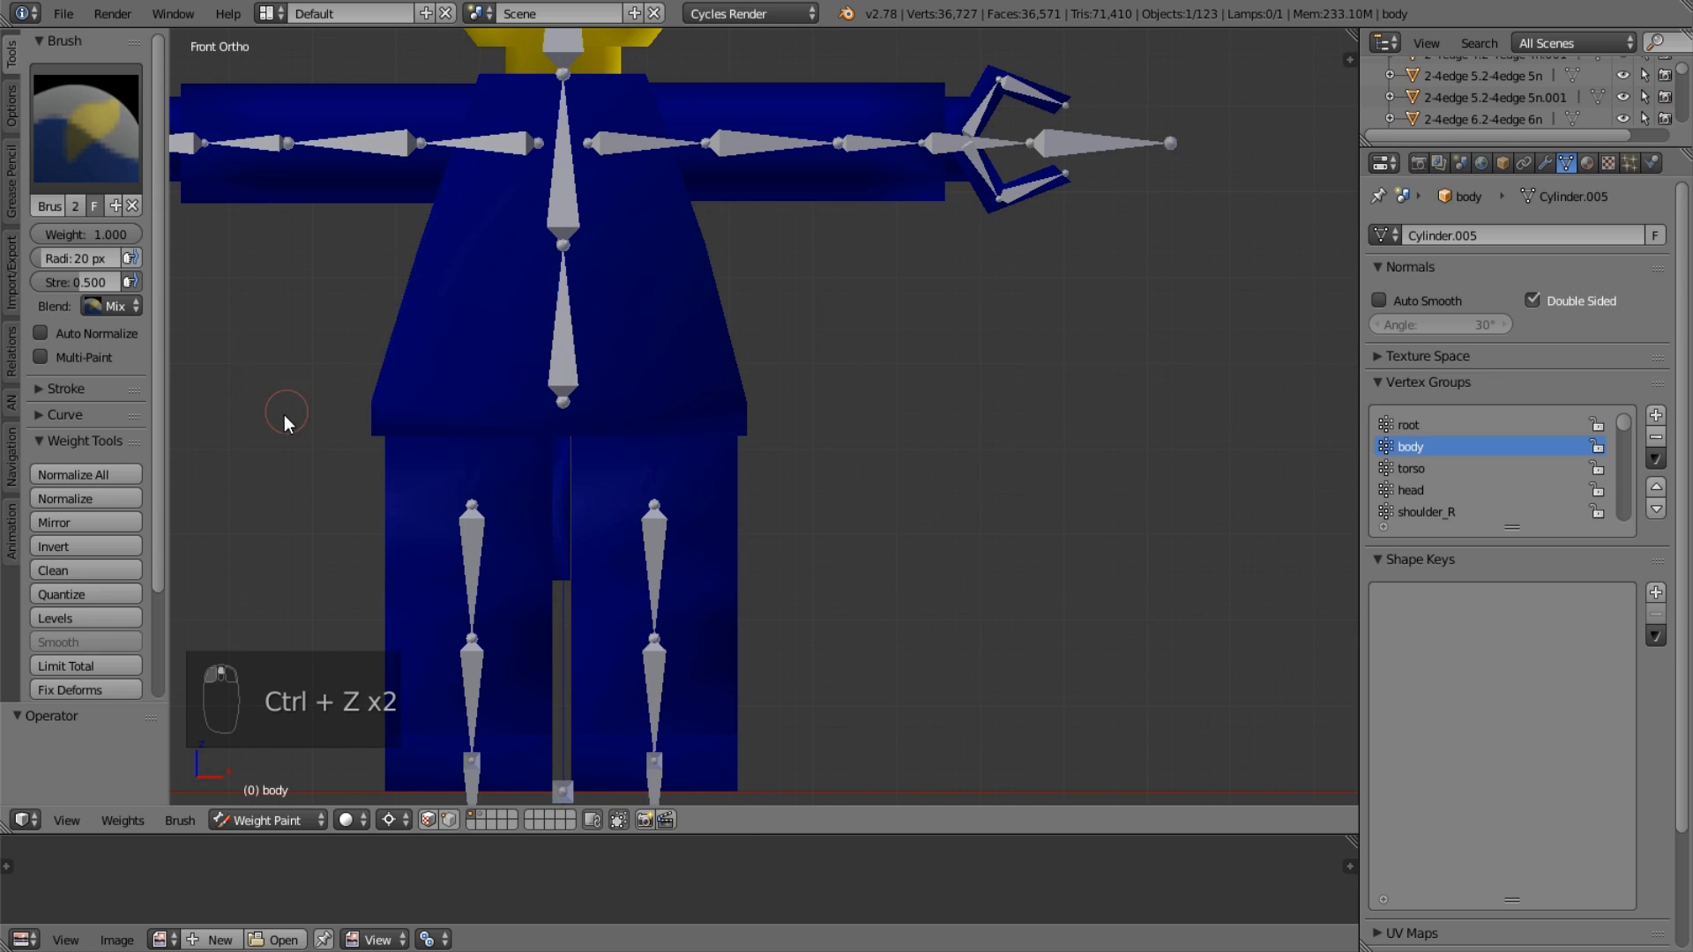
Paint weight 1.000 for the body group onto the waist band's left corner vertices in wireframe shading.
scroll(507, 341, up, 5)
ctrl+scroll(672, 287, up, 6)
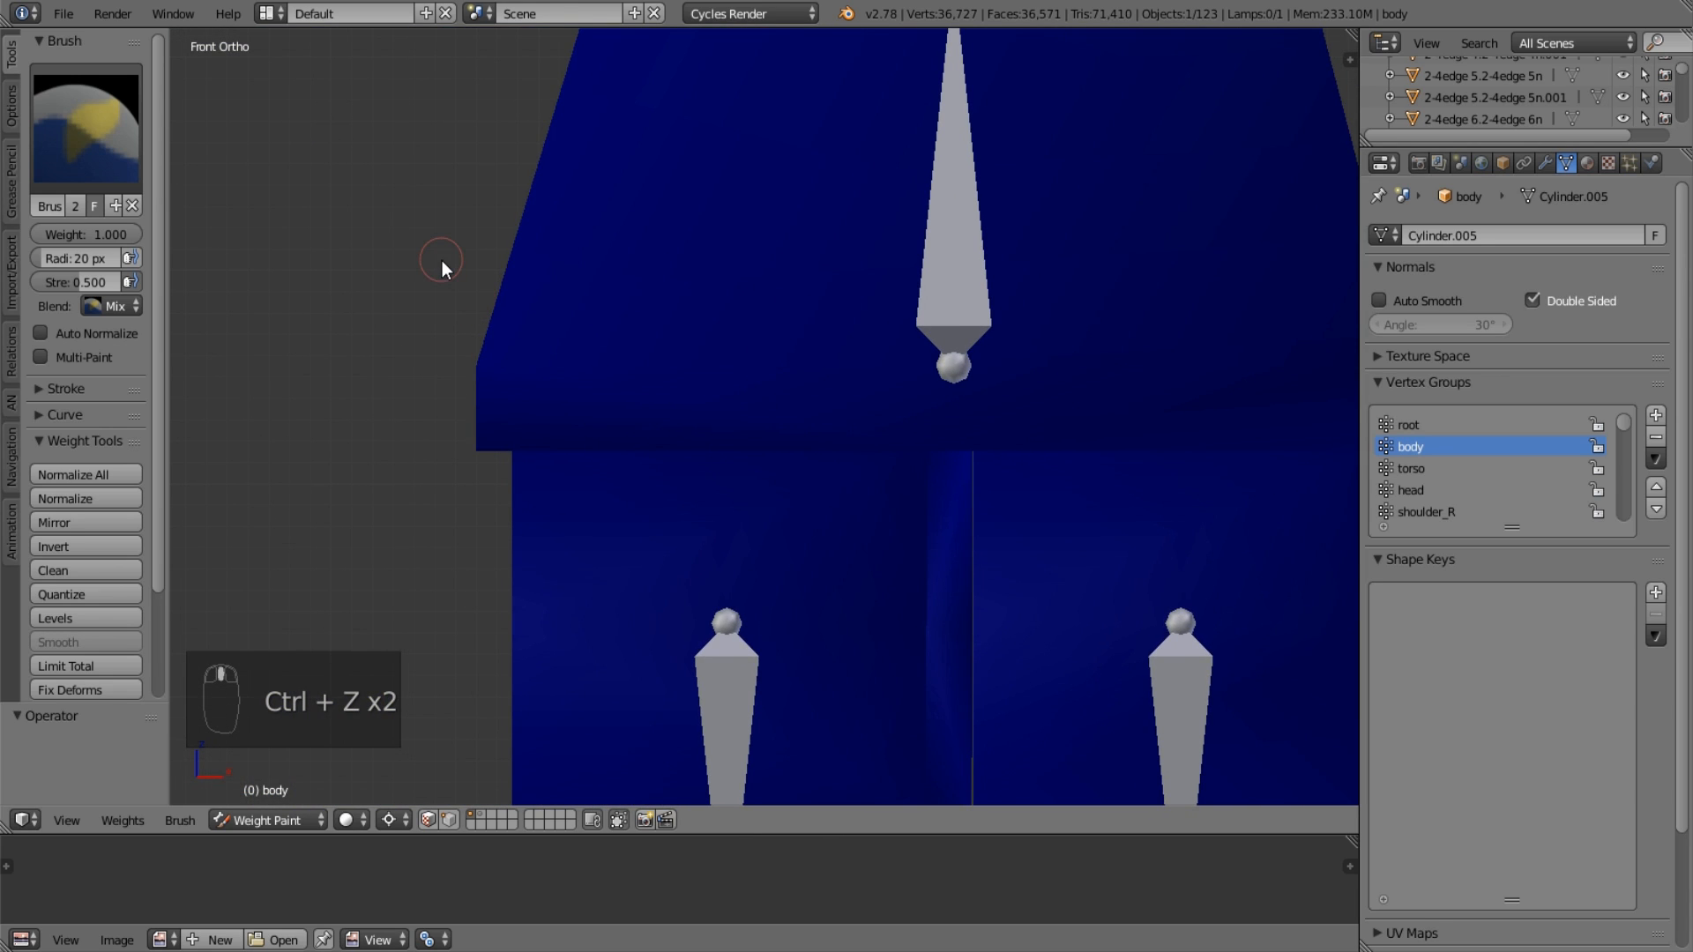
shift+middle_drag(442, 269, 480, 395)
key(z)
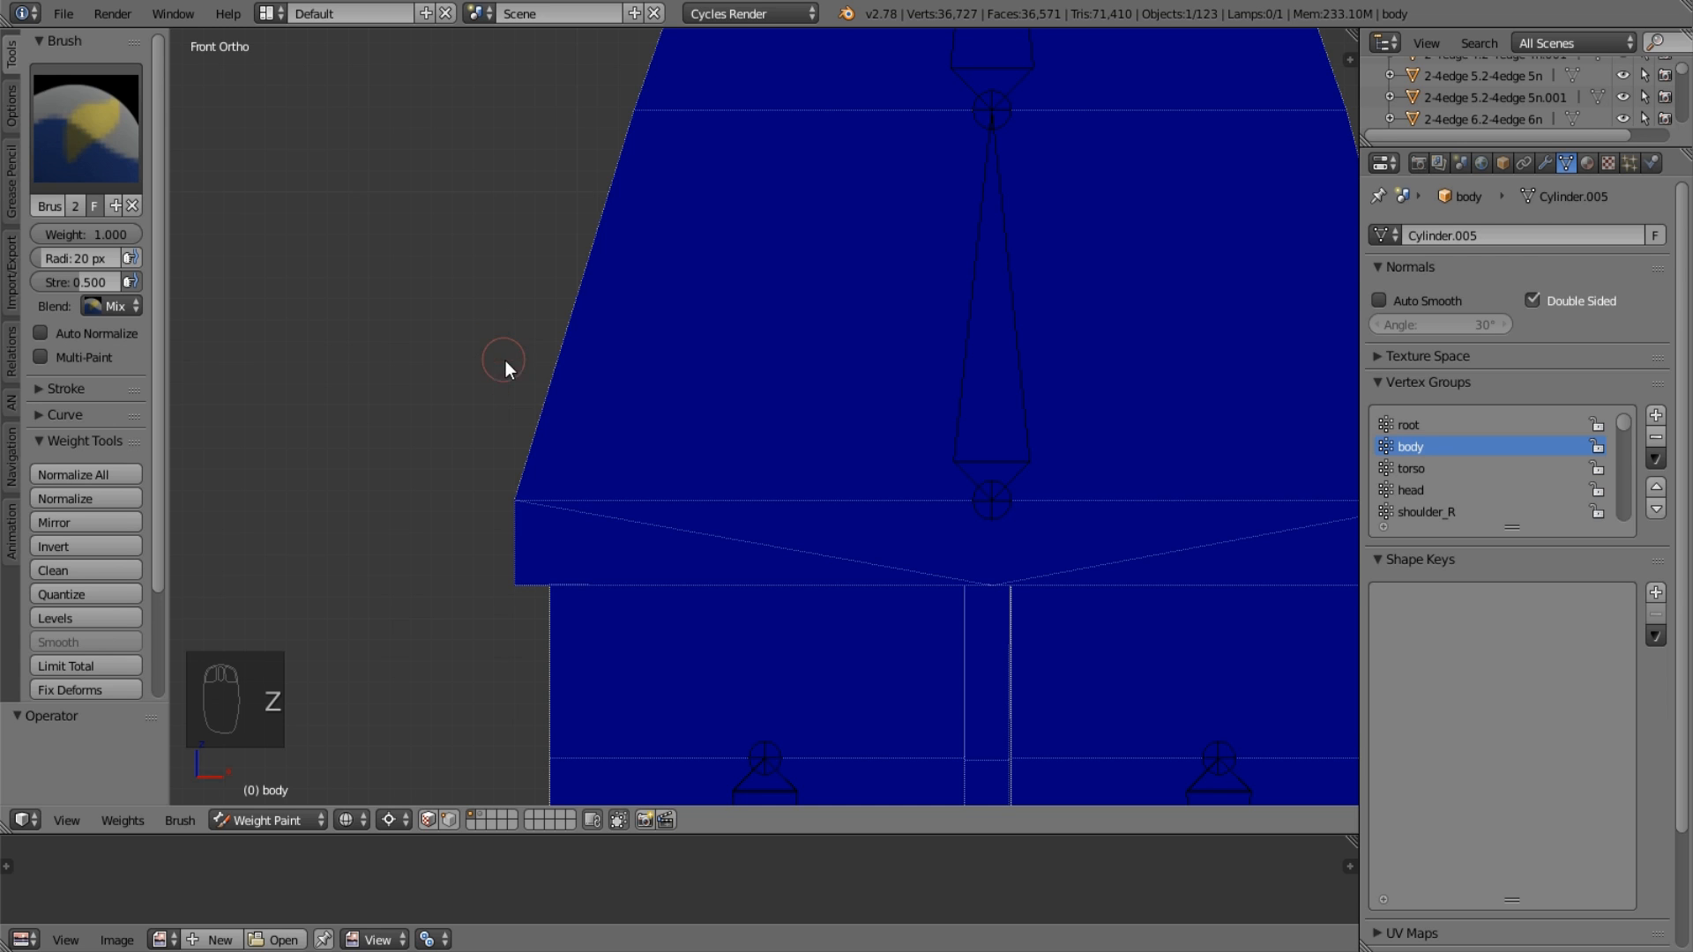
drag(503, 501, 509, 584)
click(515, 582)
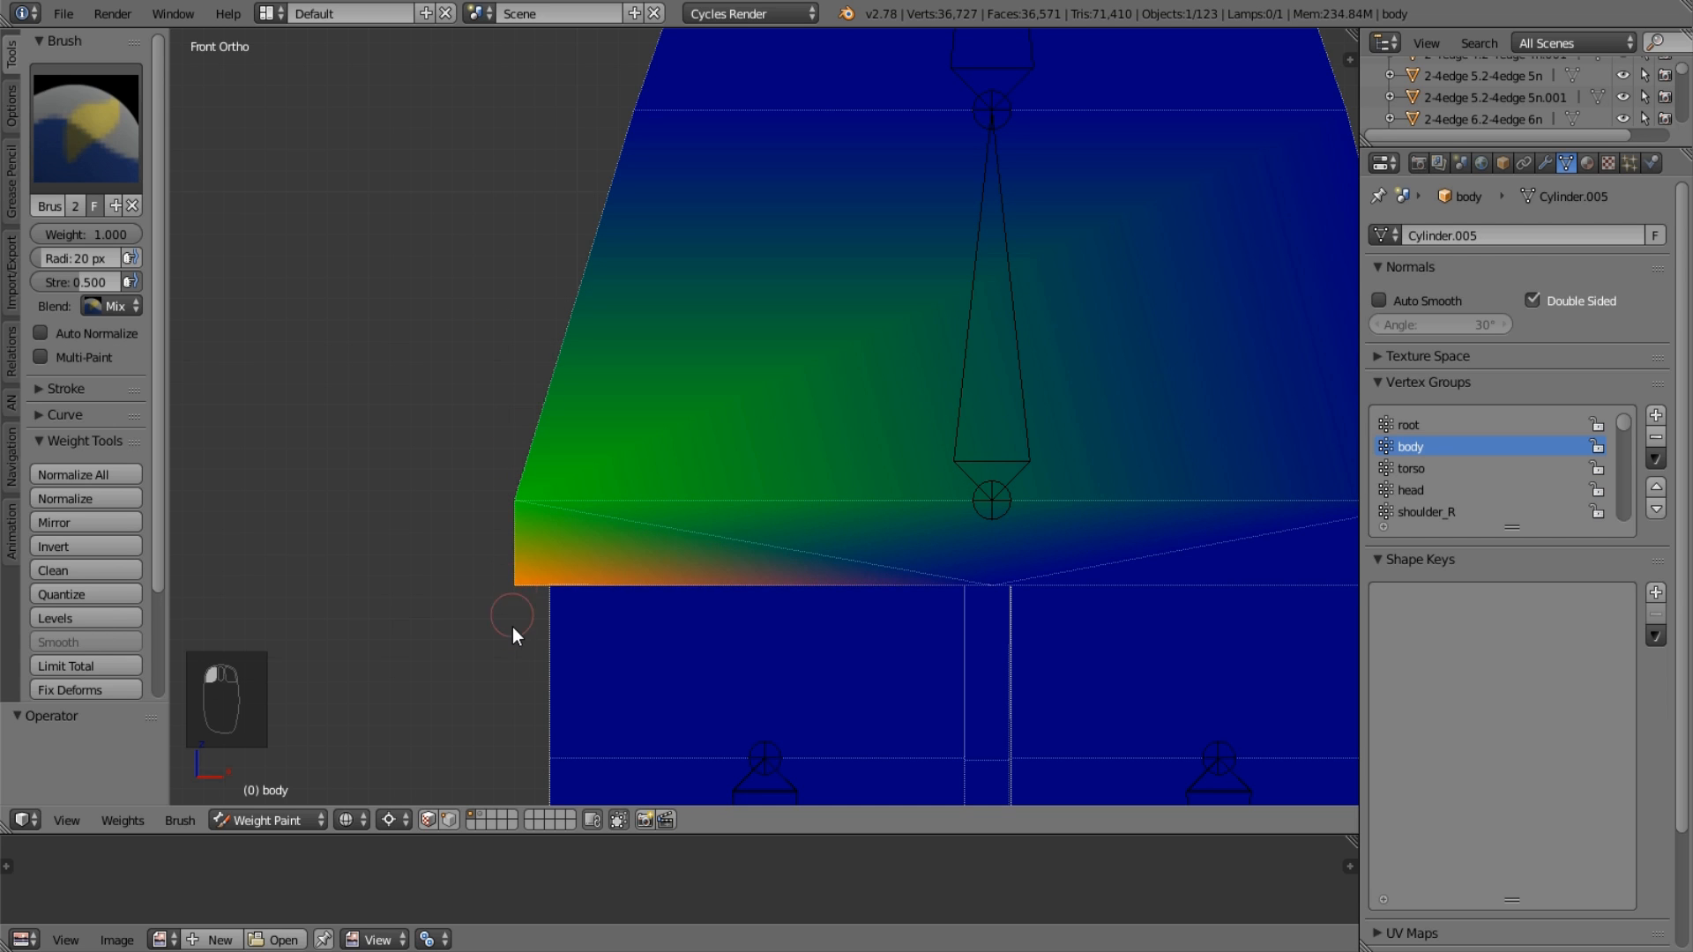
click(518, 492)
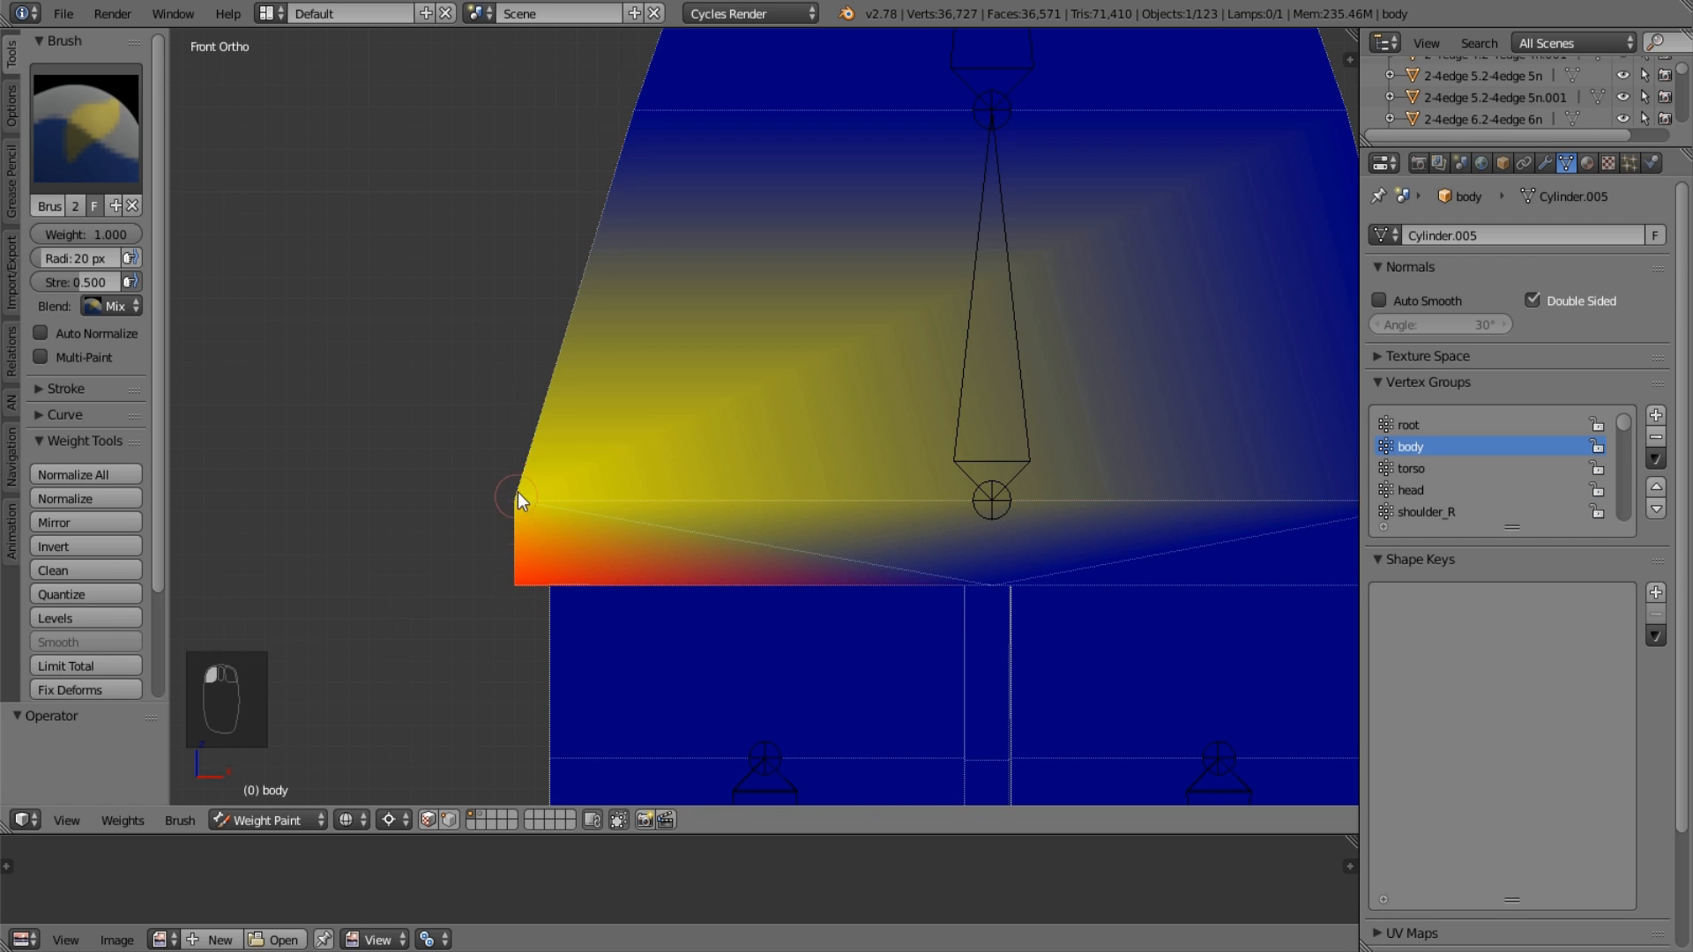
click(517, 501)
click(516, 510)
click(516, 509)
Paint the body group's weight onto the upper and lower vertices of the waist band's right corner.
shift+middle_drag(877, 444, 373, 470)
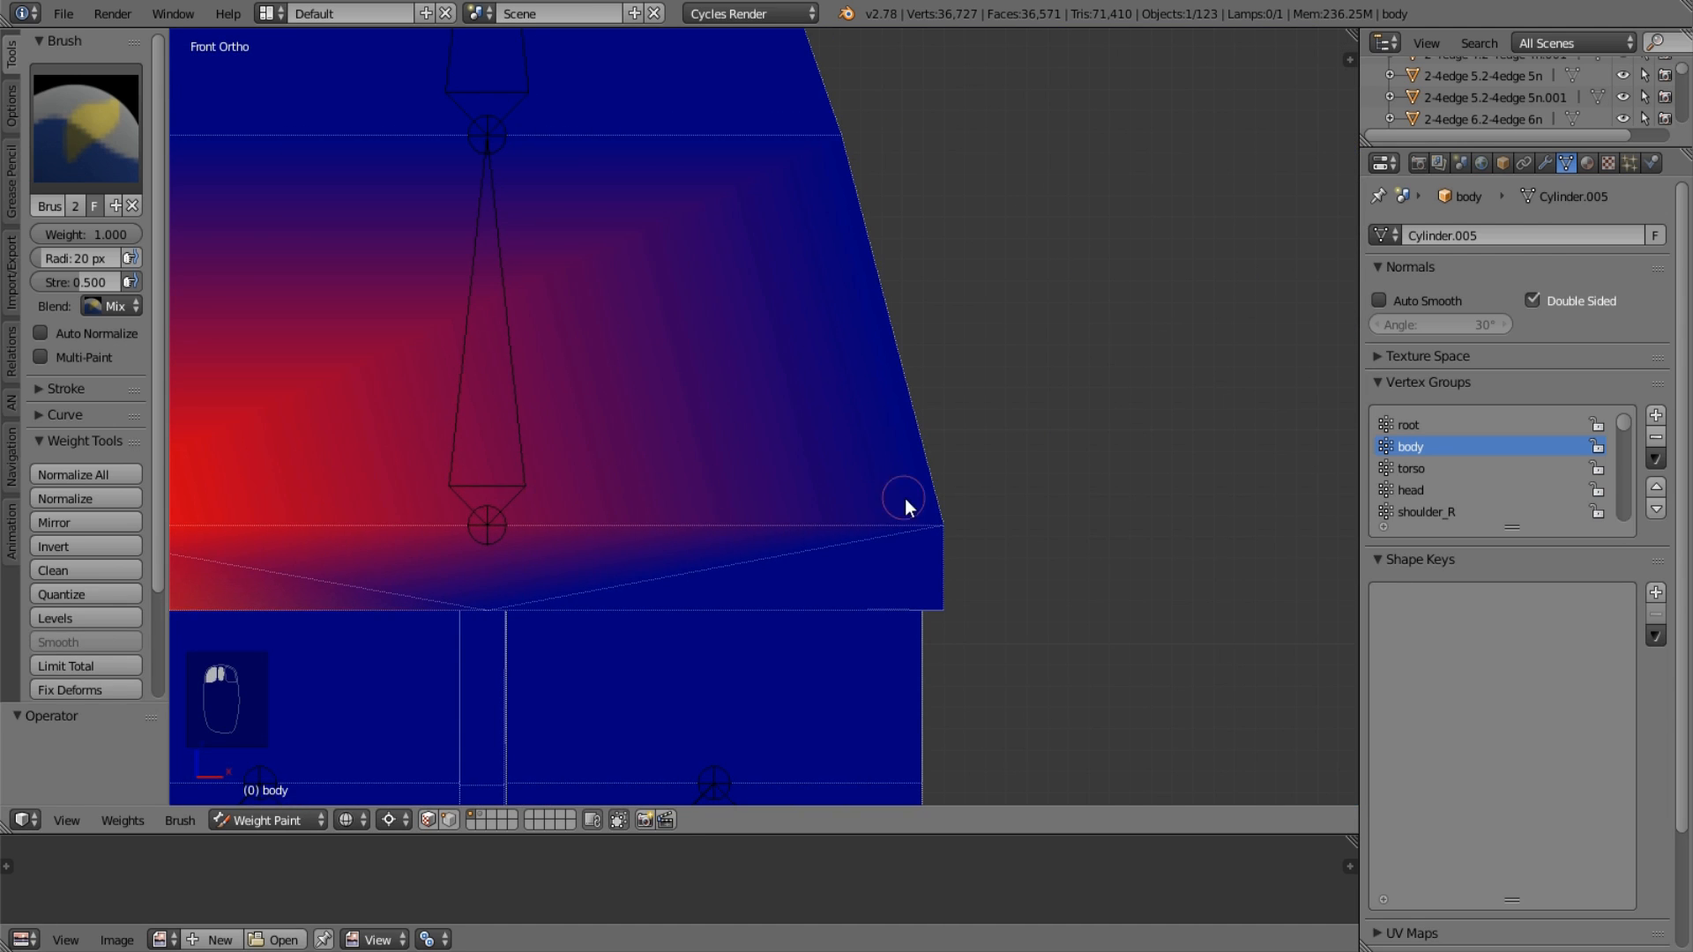
click(932, 524)
click(939, 529)
click(940, 529)
click(940, 529)
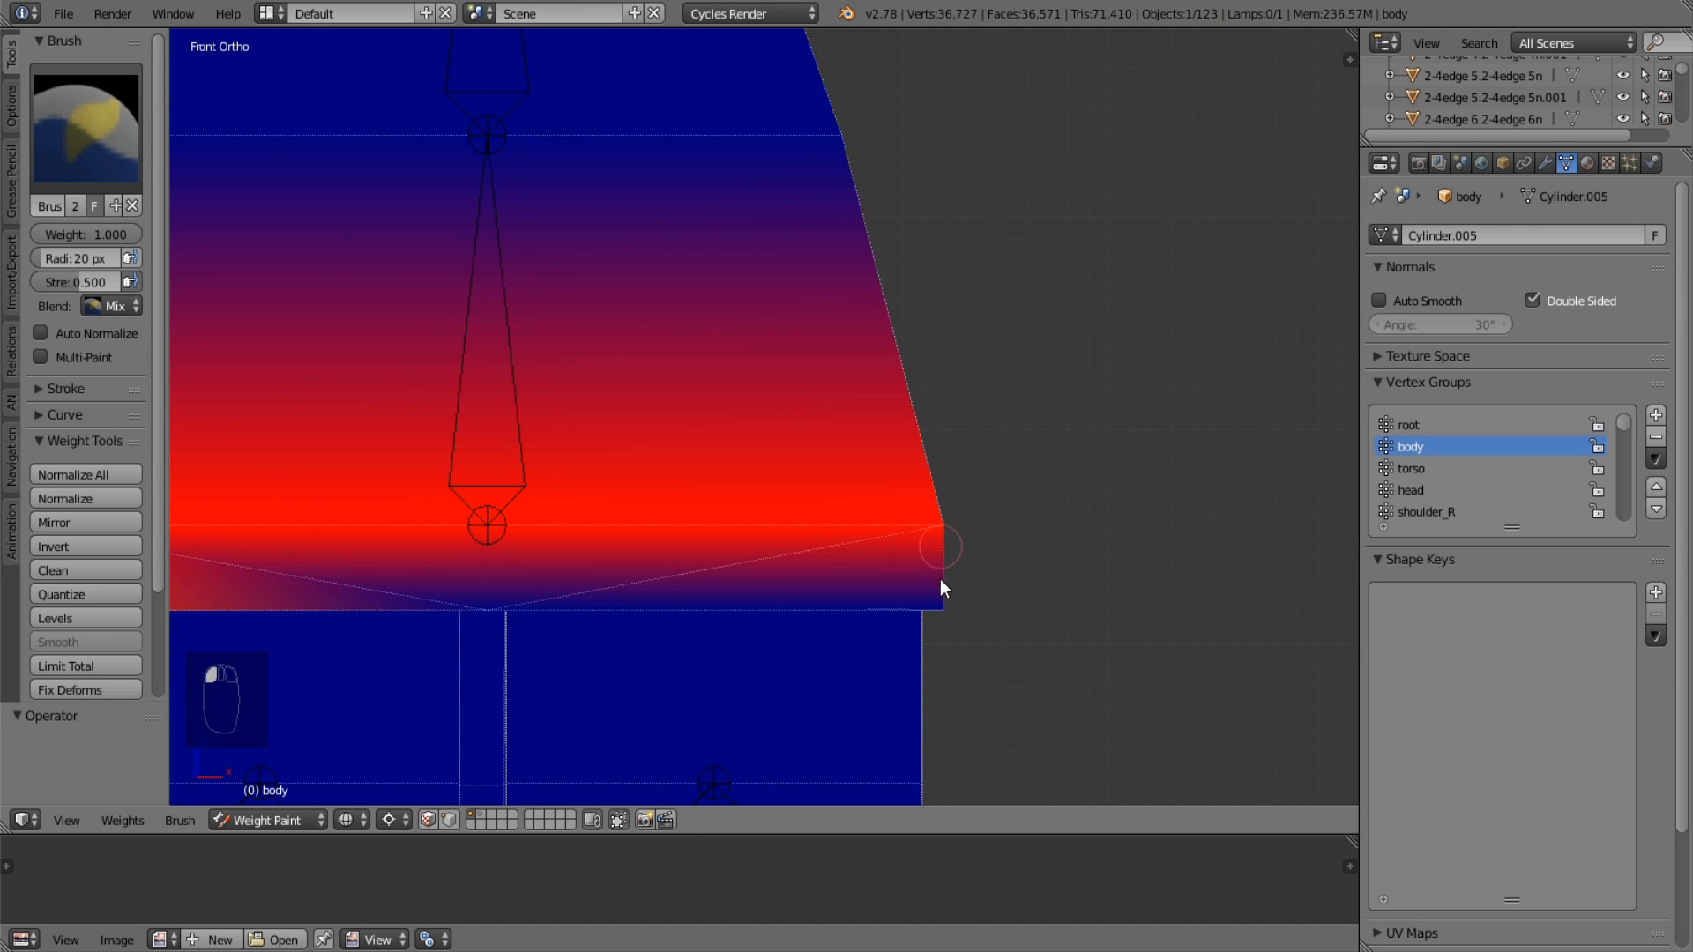
click(941, 610)
click(942, 610)
click(942, 610)
Paint the body group's weight onto the centre vertex at the waist band's lower front edge.
shift+middle_drag(301, 548, 712, 344)
scroll(883, 344, up, 4)
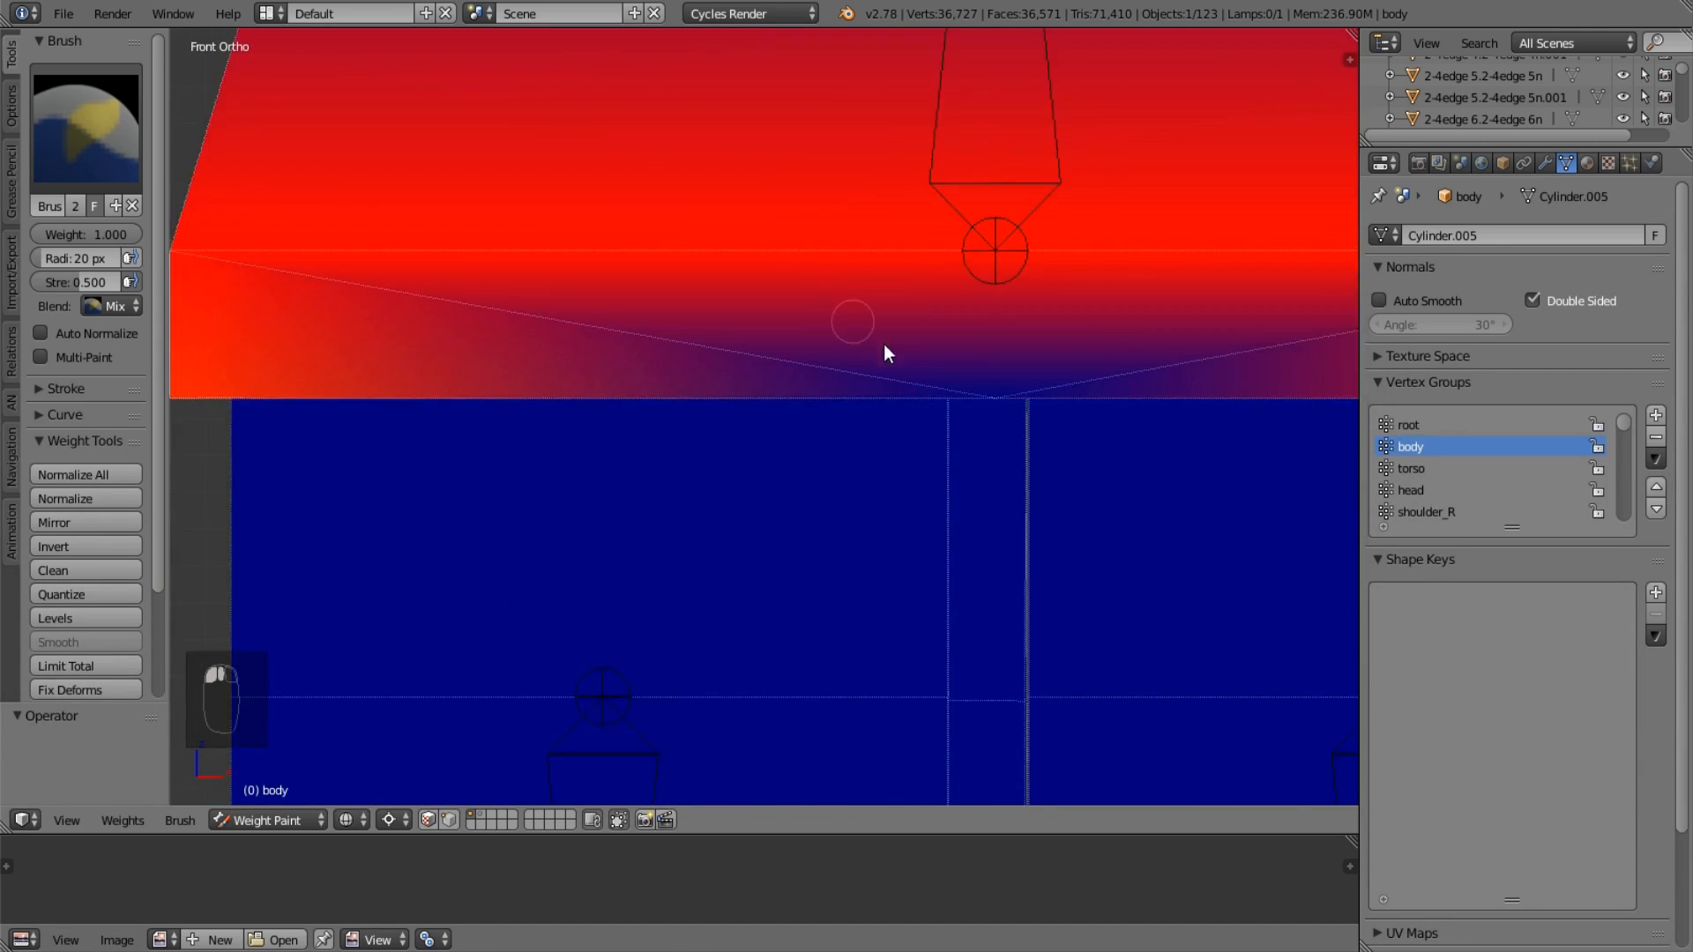
click(1040, 394)
click(1039, 395)
click(1039, 395)
click(1039, 395)
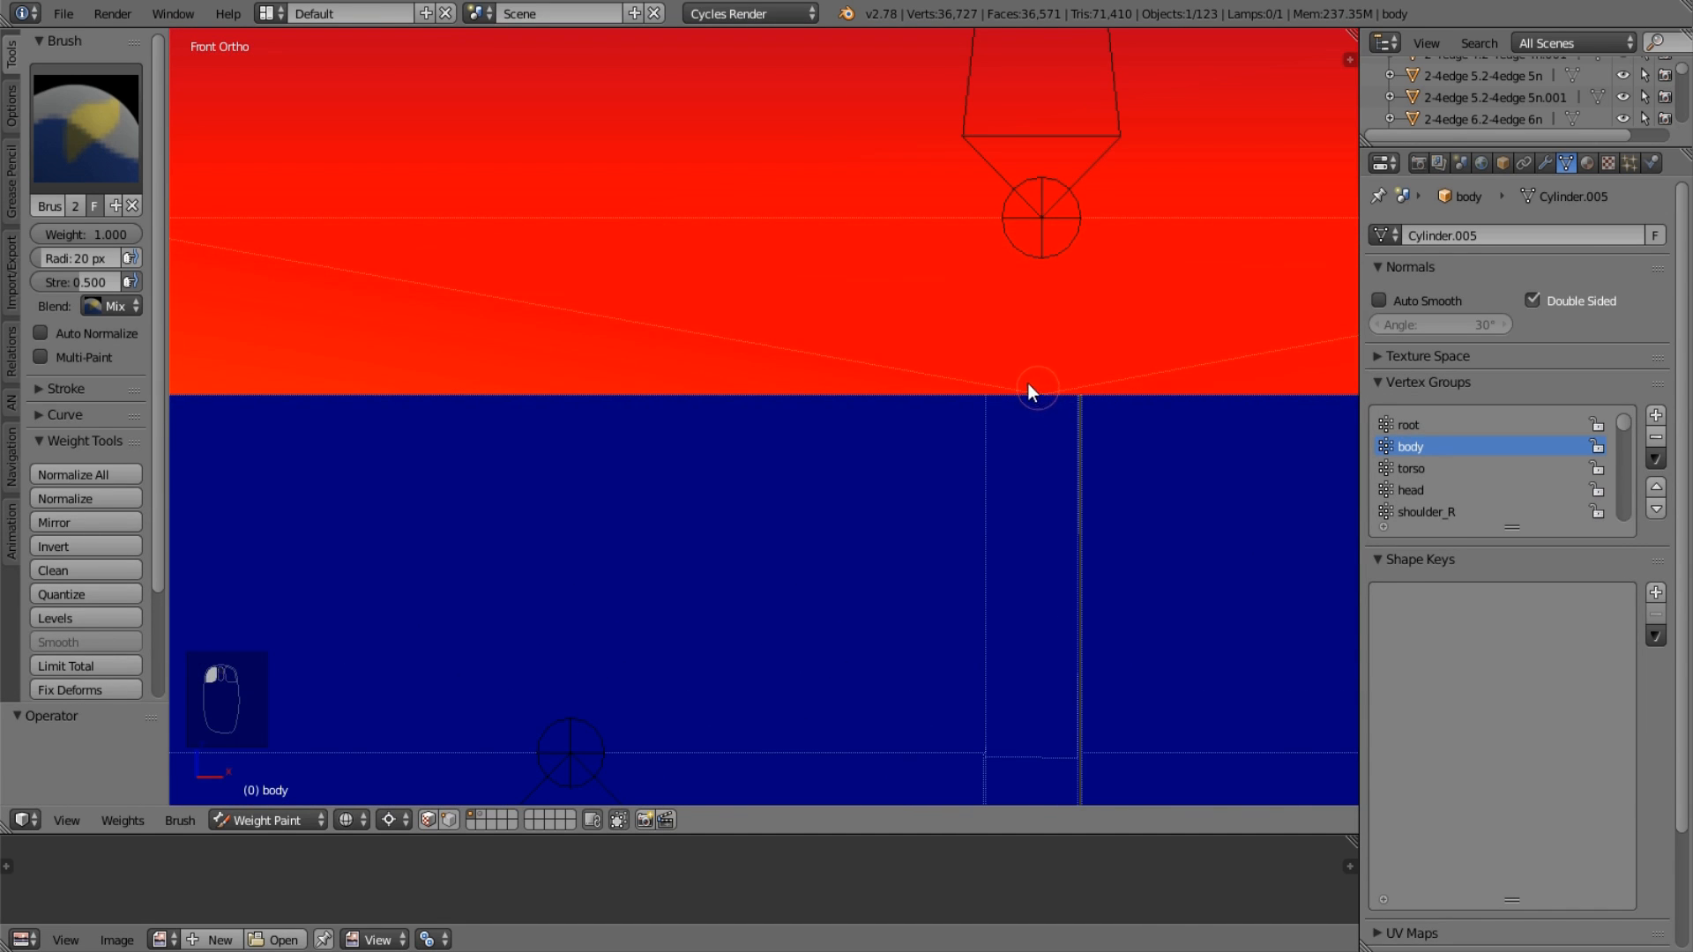
Paint the body group's weight onto the upper and lower vertices of one rear corner of the waist band.
mouse_move(1028, 388)
middle_down()
mouse_move(606, 431)
mouse_move(633, 357)
mouse_move(723, 261)
middle_up()
click(715, 266)
click(714, 267)
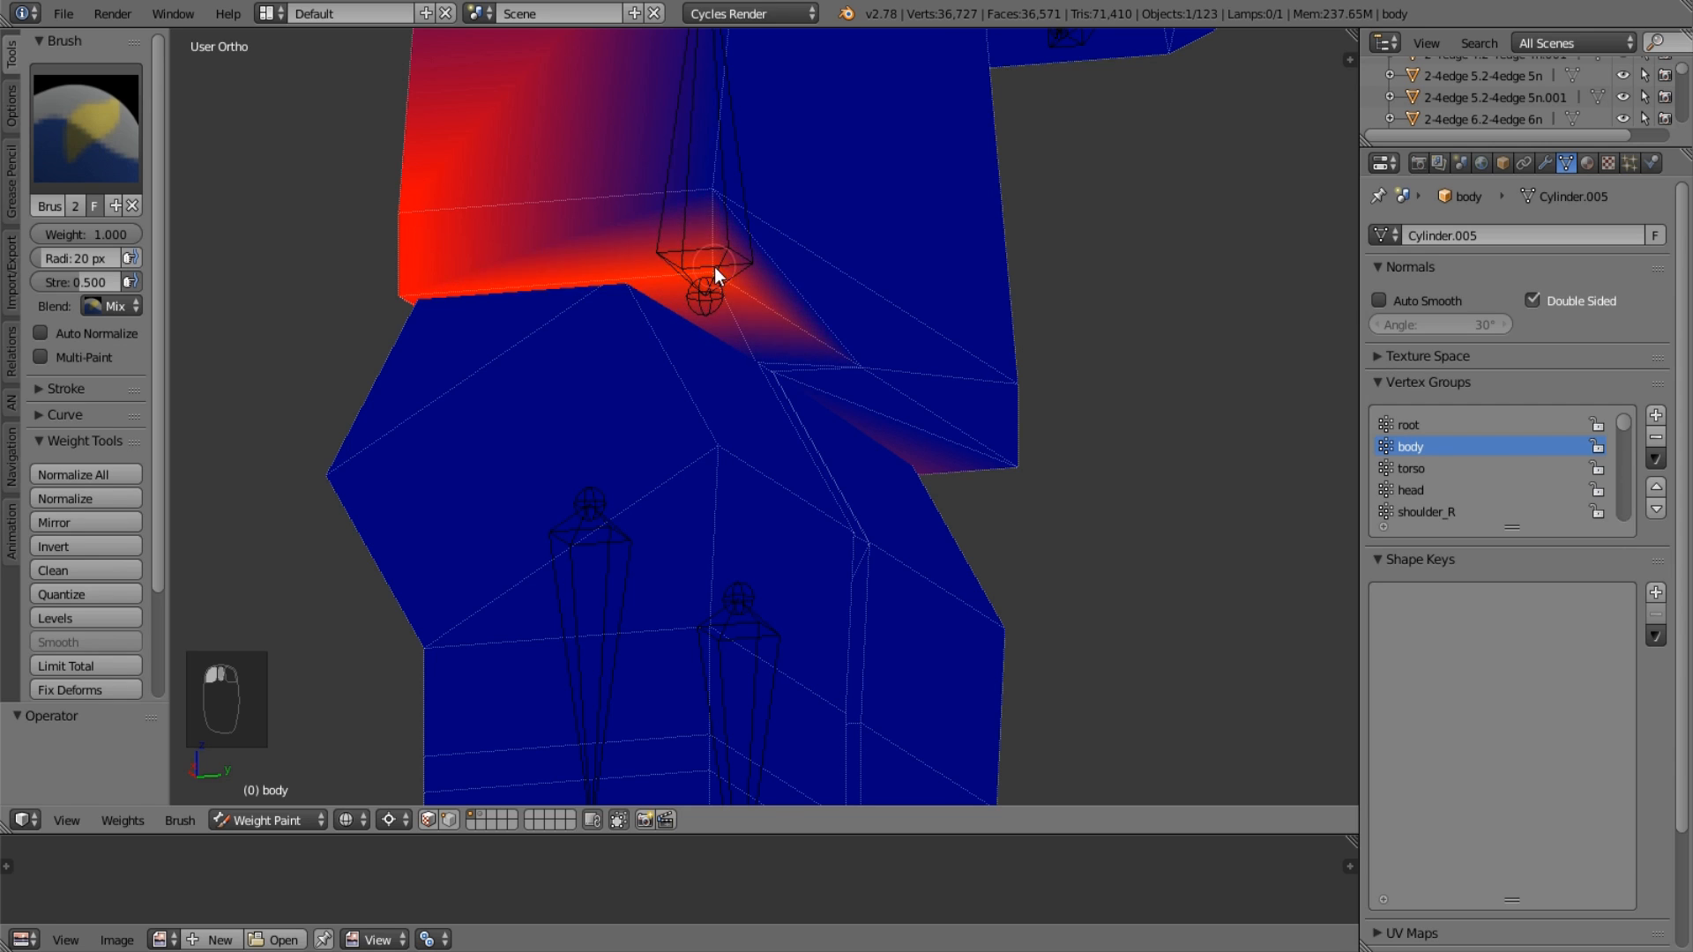
click(716, 199)
click(715, 199)
Paint the body group's weight onto the remaining unpainted corner vertices at the back of the waist band.
scroll(716, 199, up, 2)
mouse_move(628, 209)
middle_down()
mouse_move(663, 312)
mouse_move(665, 267)
mouse_move(760, 304)
mouse_move(952, 322)
mouse_move(907, 226)
middle_up()
click(668, 272)
click(668, 271)
click(669, 284)
click(669, 284)
click(900, 210)
click(899, 202)
click(901, 130)
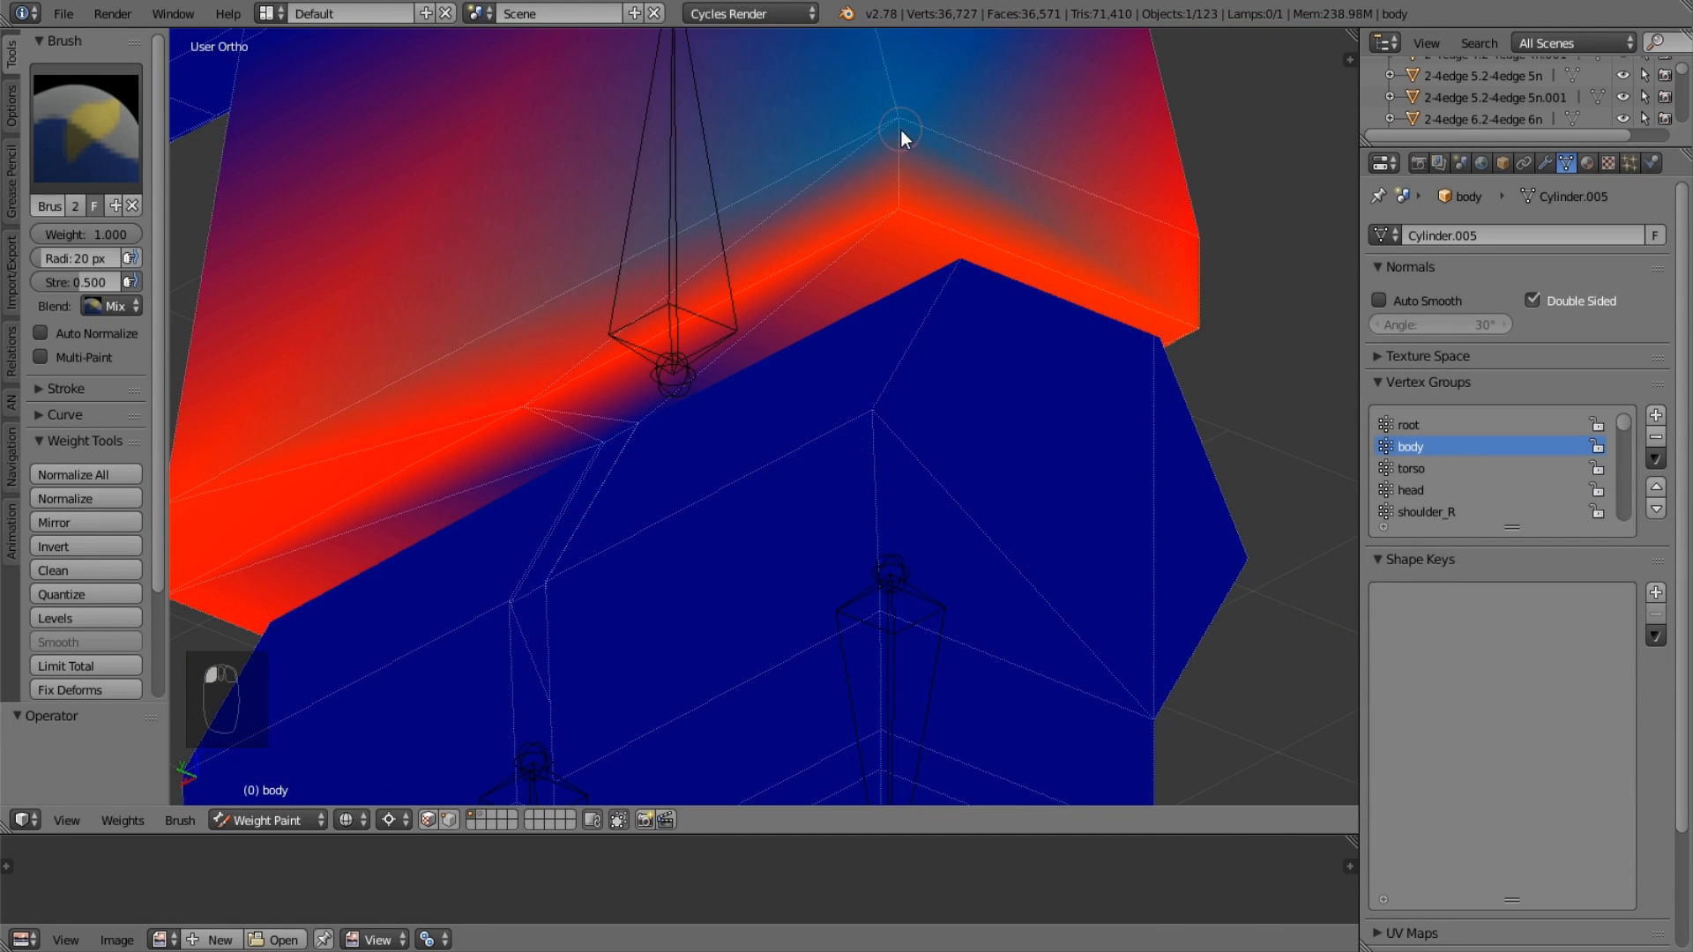
click(901, 129)
click(899, 127)
click(896, 123)
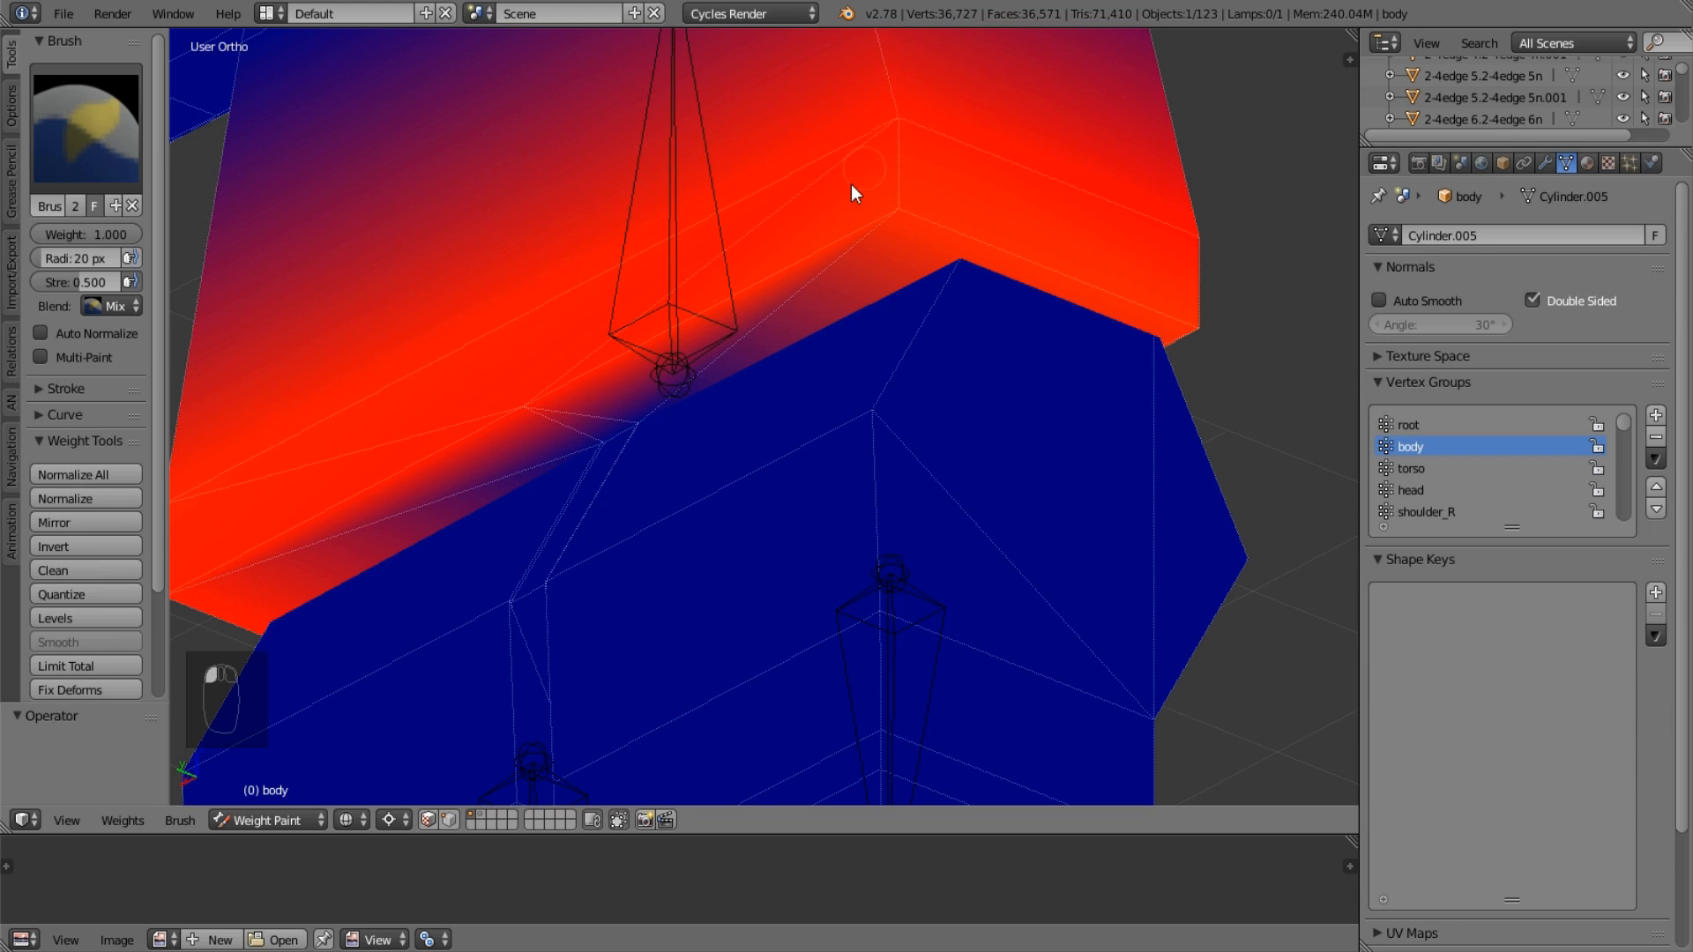
key(KP_5)
mouse_move(854, 189)
middle_down()
mouse_move(707, 254)
mouse_move(461, 503)
mouse_move(909, 275)
mouse_move(754, 431)
middle_up()
click(643, 432)
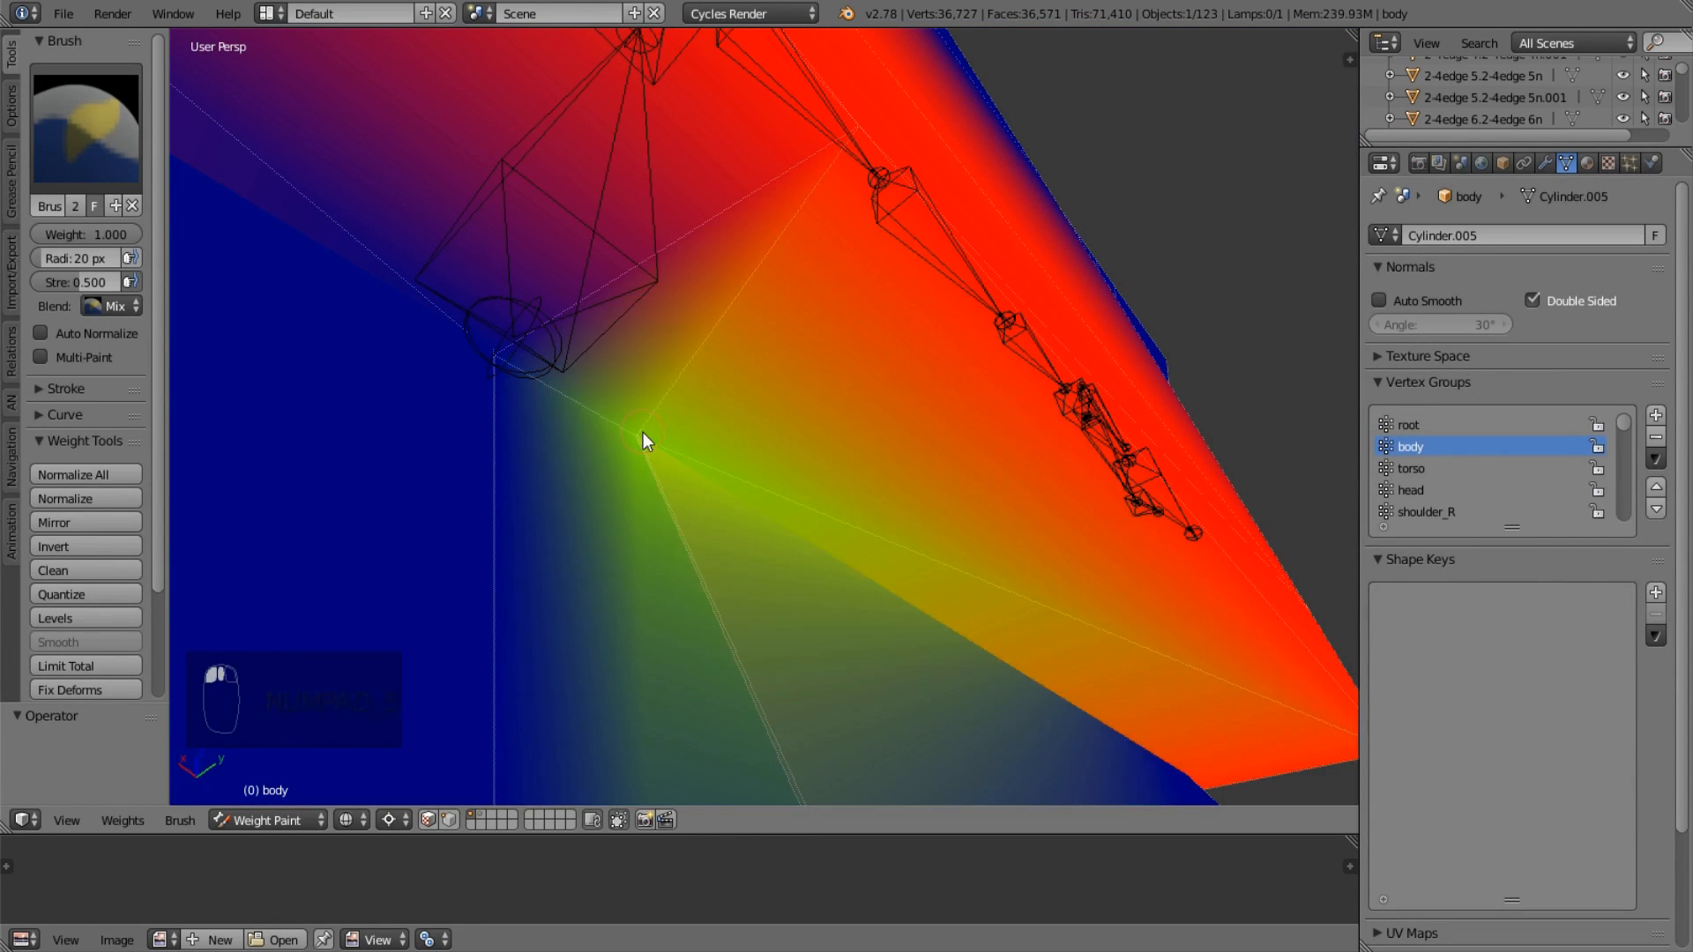
click(642, 432)
click(642, 432)
click(643, 432)
middle_drag(643, 433, 498, 525)
key(ctrl+z)
key(ctrl+z)
key(ctrl+z)
key(ctrl+z)
key(ctrl+z)
key(ctrl+z)
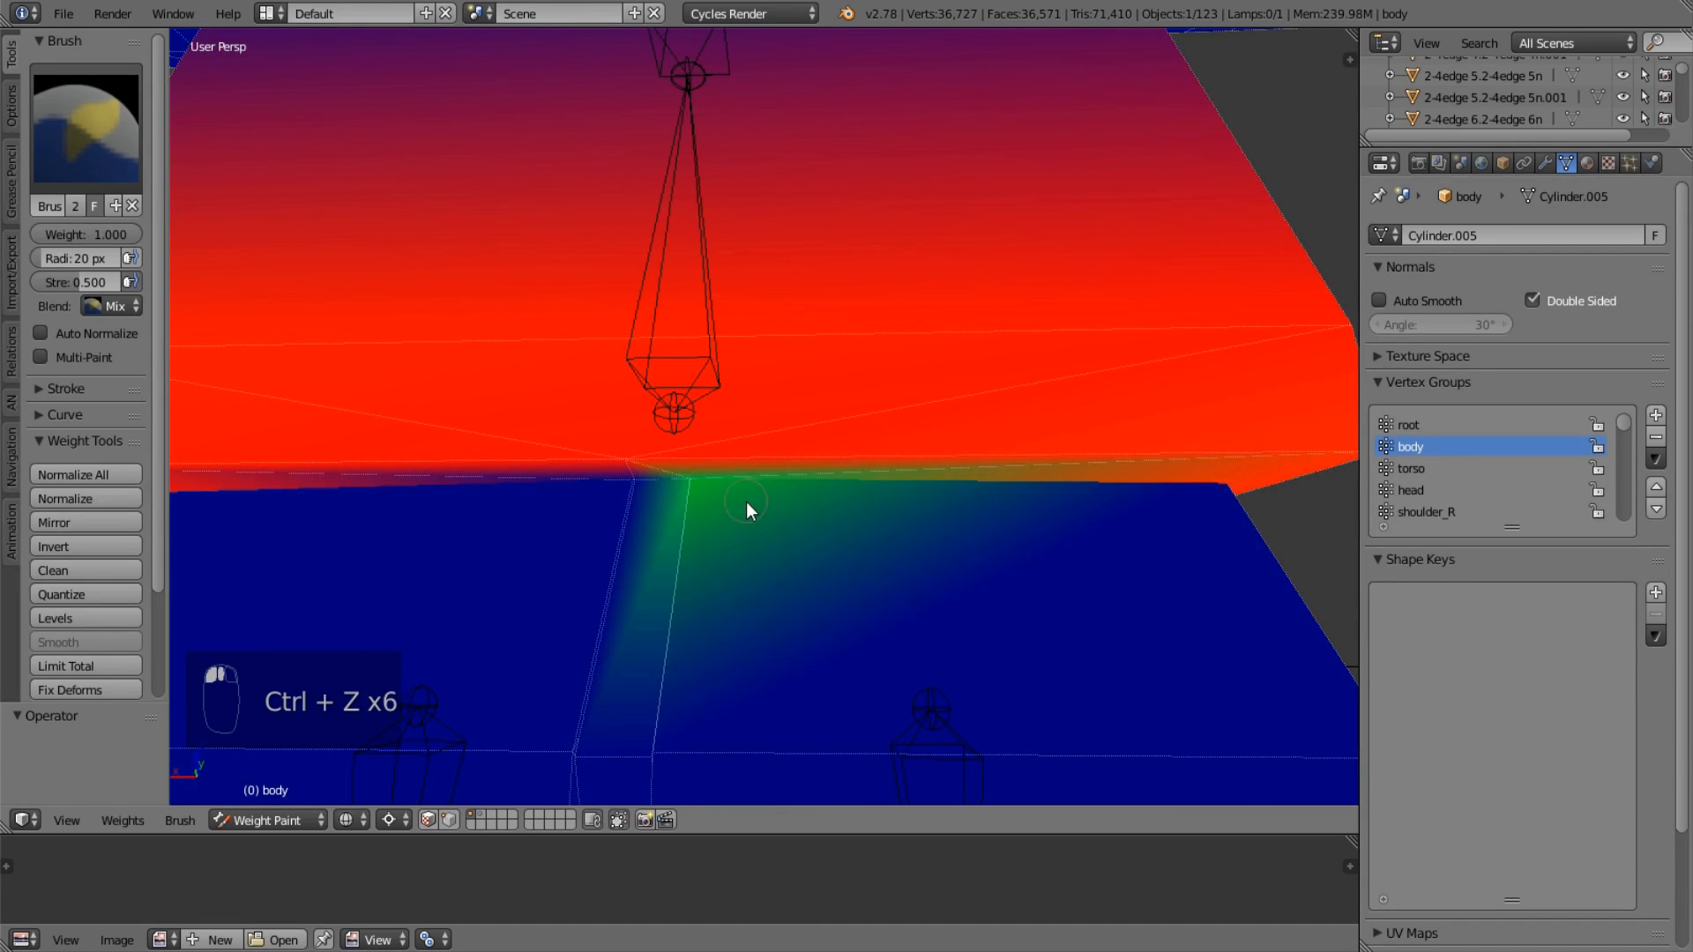
key(ctrl+z)
Put the body mesh back into Edit Mode in the front orthographic view.
middle_drag(714, 506, 658, 351)
key(Tab)
key(KP_3)
key(KP_1)
key(KP_5)
Box-deselect the vertices along the outer side of the right-hand leg.
scroll(658, 352, up, 2)
key(b)
middle_drag(832, 294, 962, 397)
key(b)
middle_drag(887, 485, 813, 804)
key(b)
middle_drag(966, 324, 861, 525)
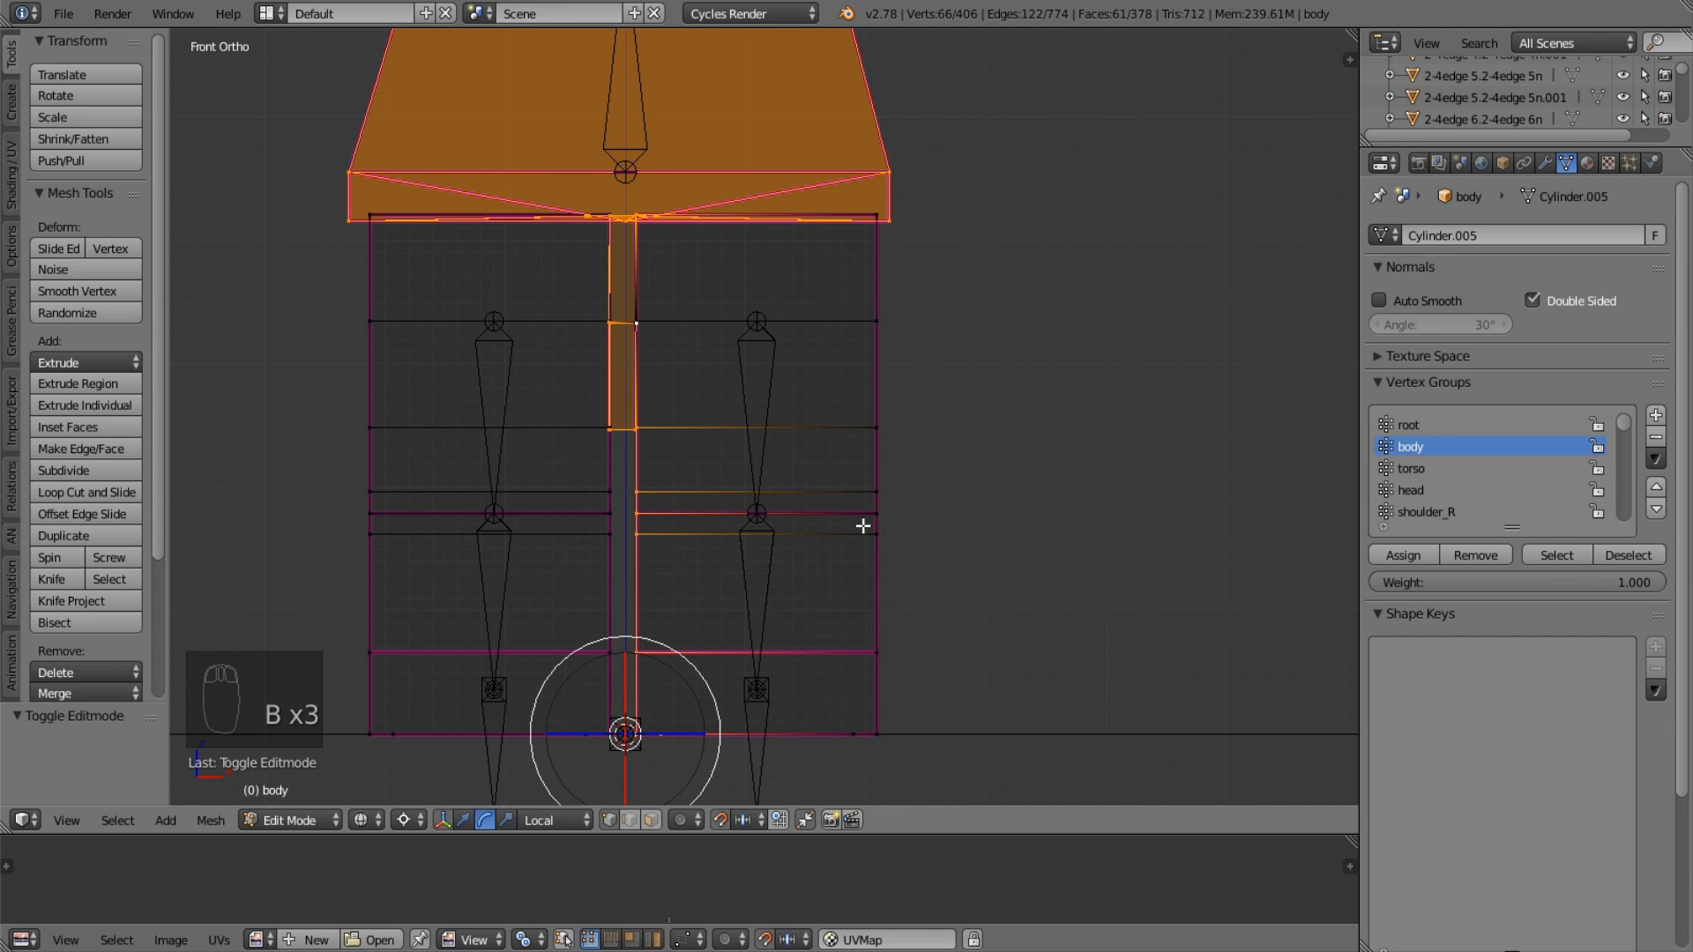
Deselect the remaining inner vertices of the right-hand leg, keeping the waist band and the centre piece between the legs selected.
shift+middle_drag(669, 497, 796, 364)
scroll(780, 398, up, 4)
scroll(778, 402, up, 4)
scroll(658, 612, up, 3)
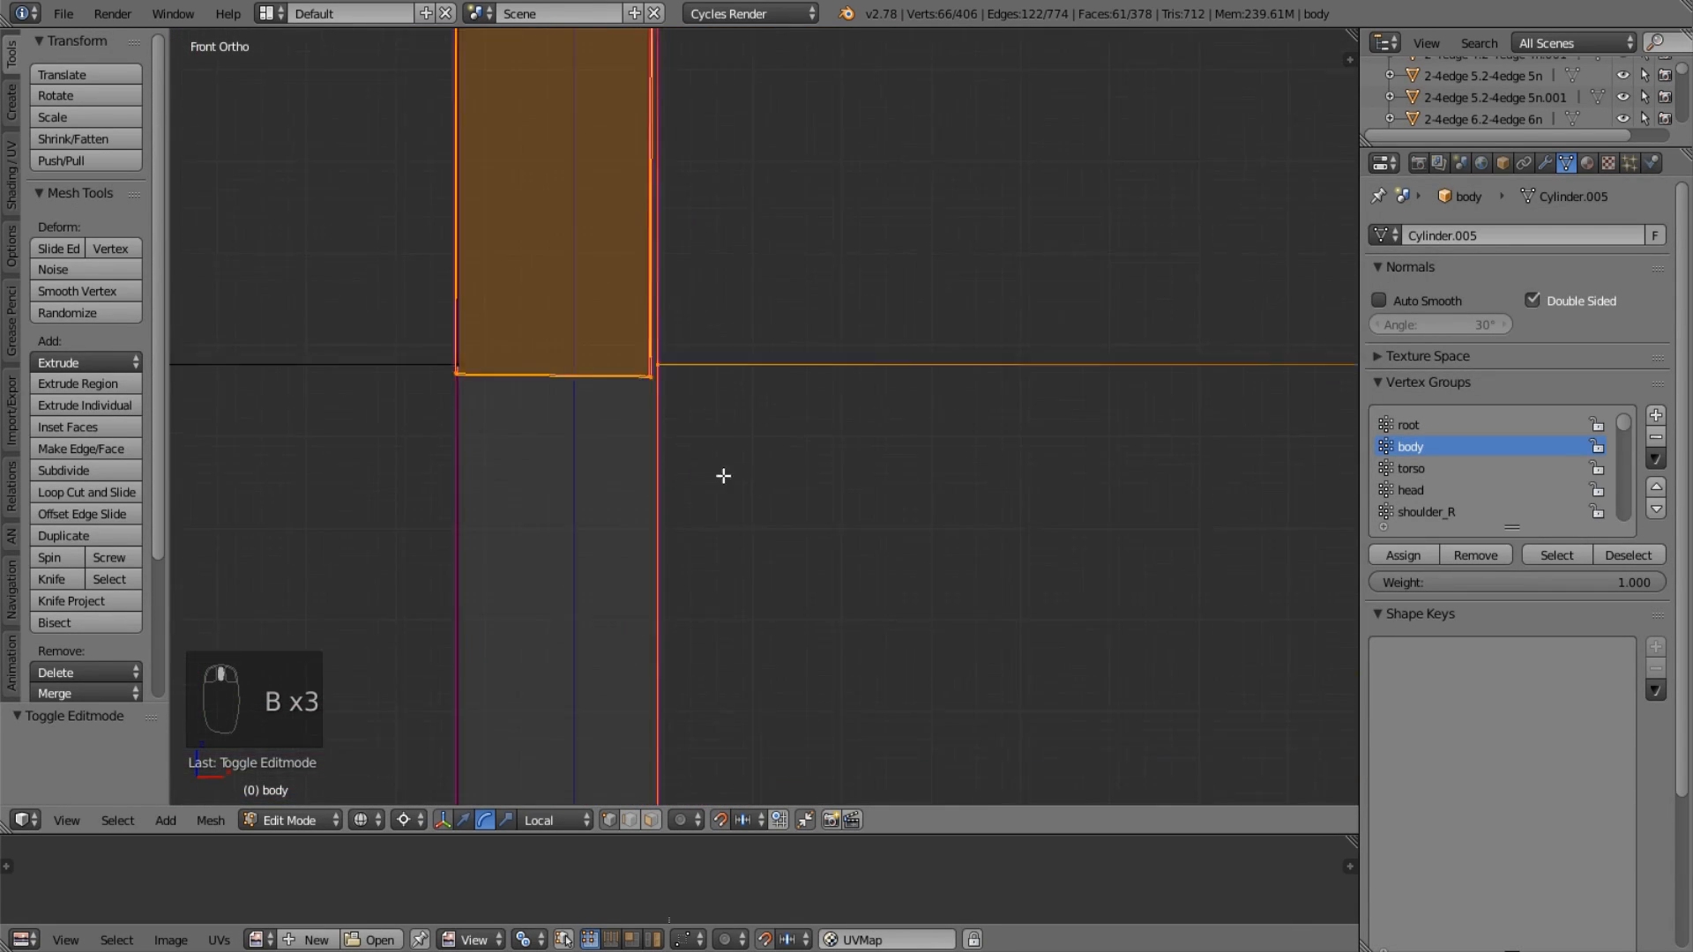
scroll(722, 476, up, 3)
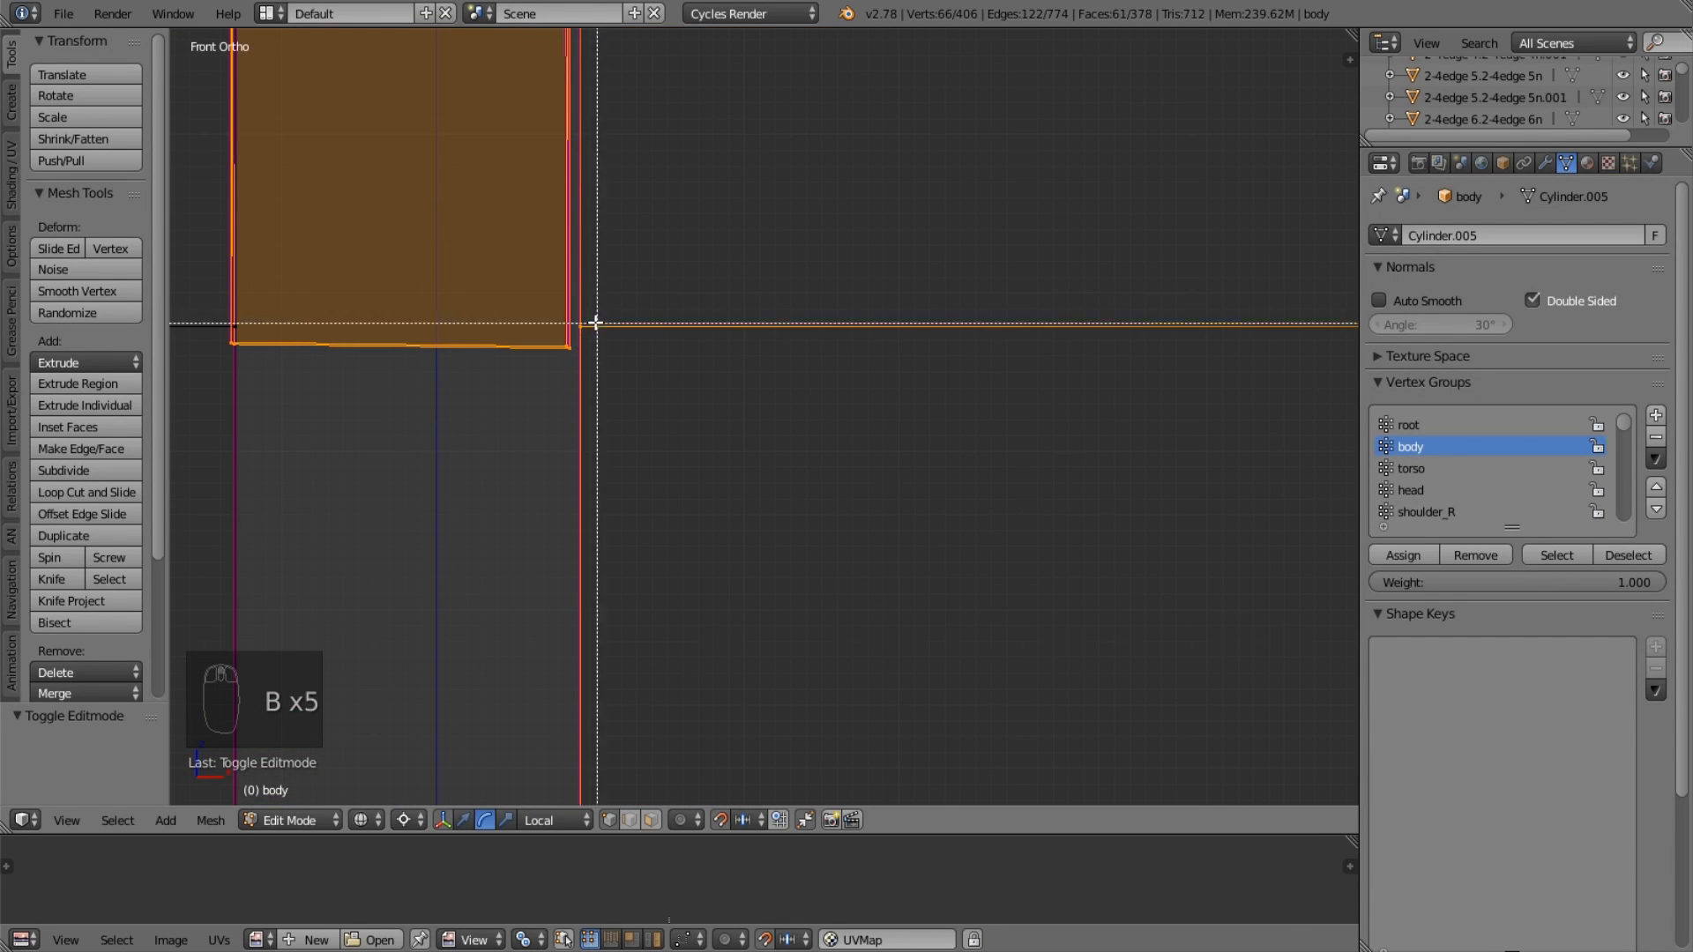
scroll(578, 589, down, 13)
key(b)
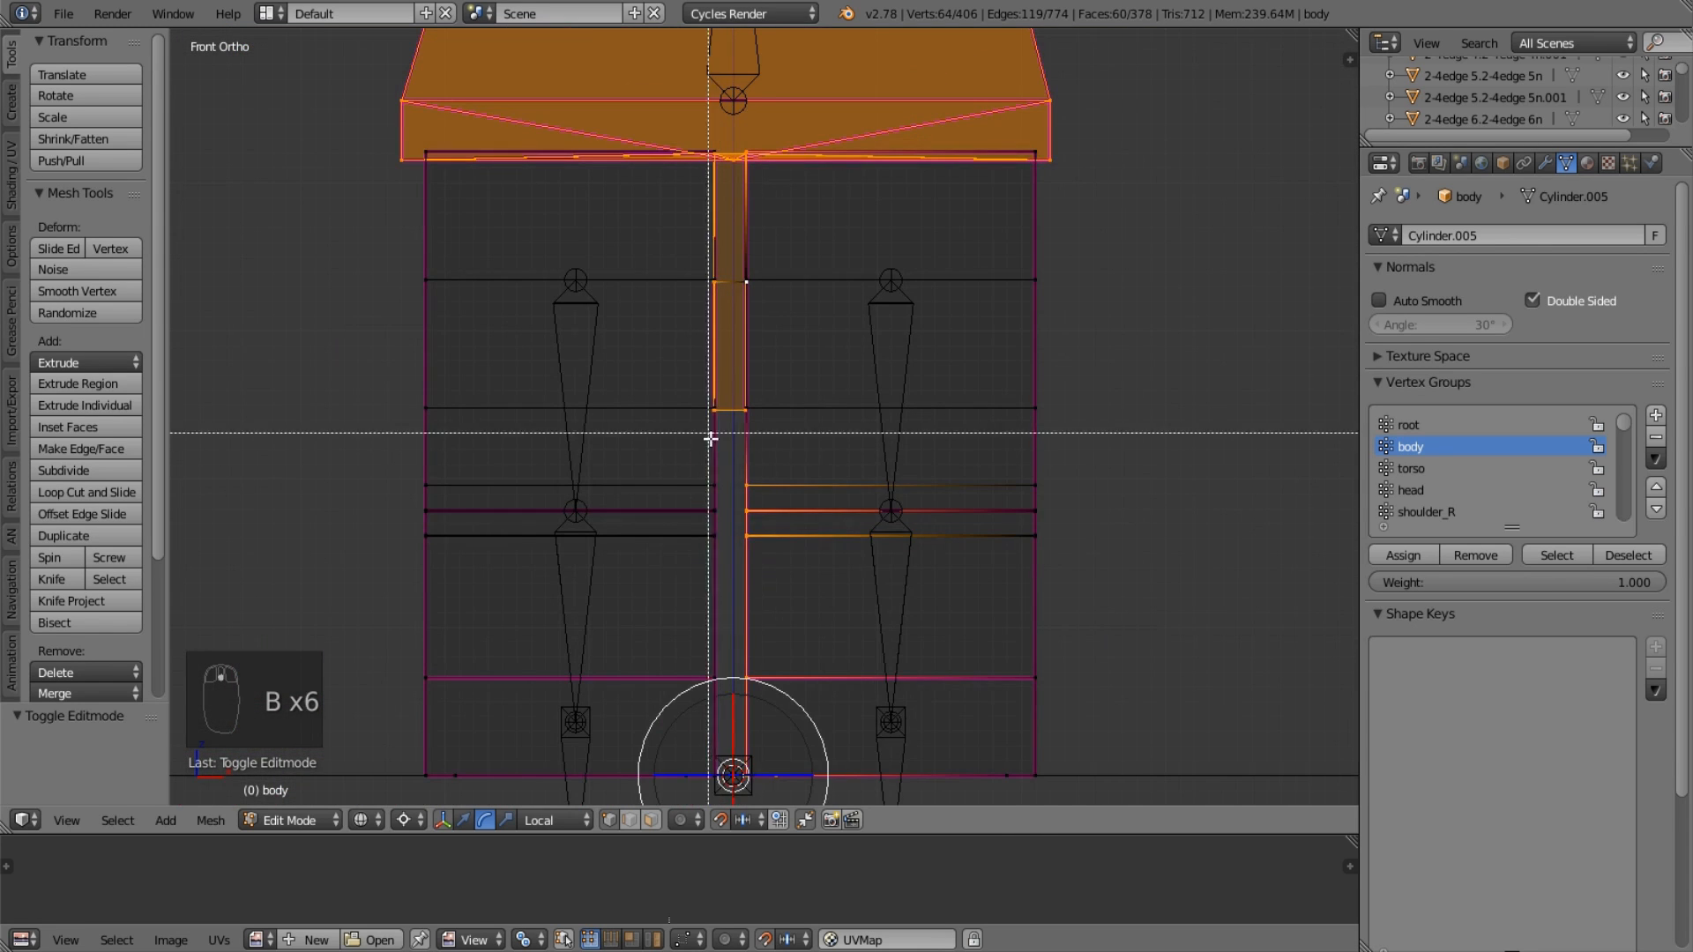
middle_drag(709, 432, 1173, 891)
scroll(820, 517, up, 8)
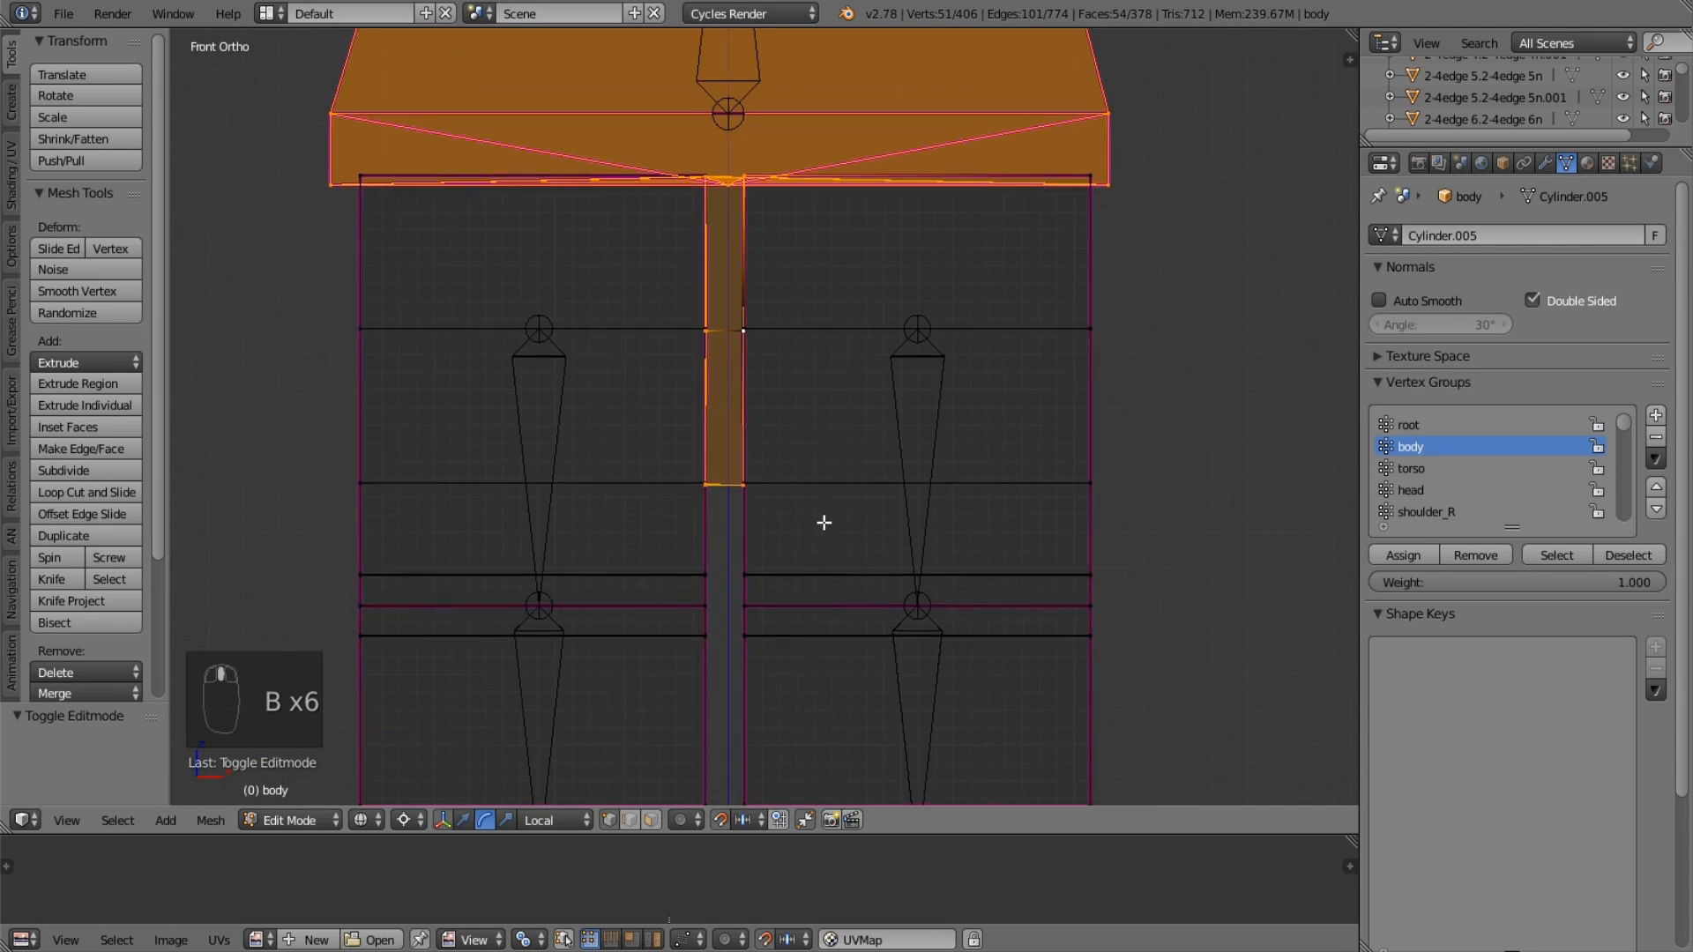
scroll(794, 612, down, 7)
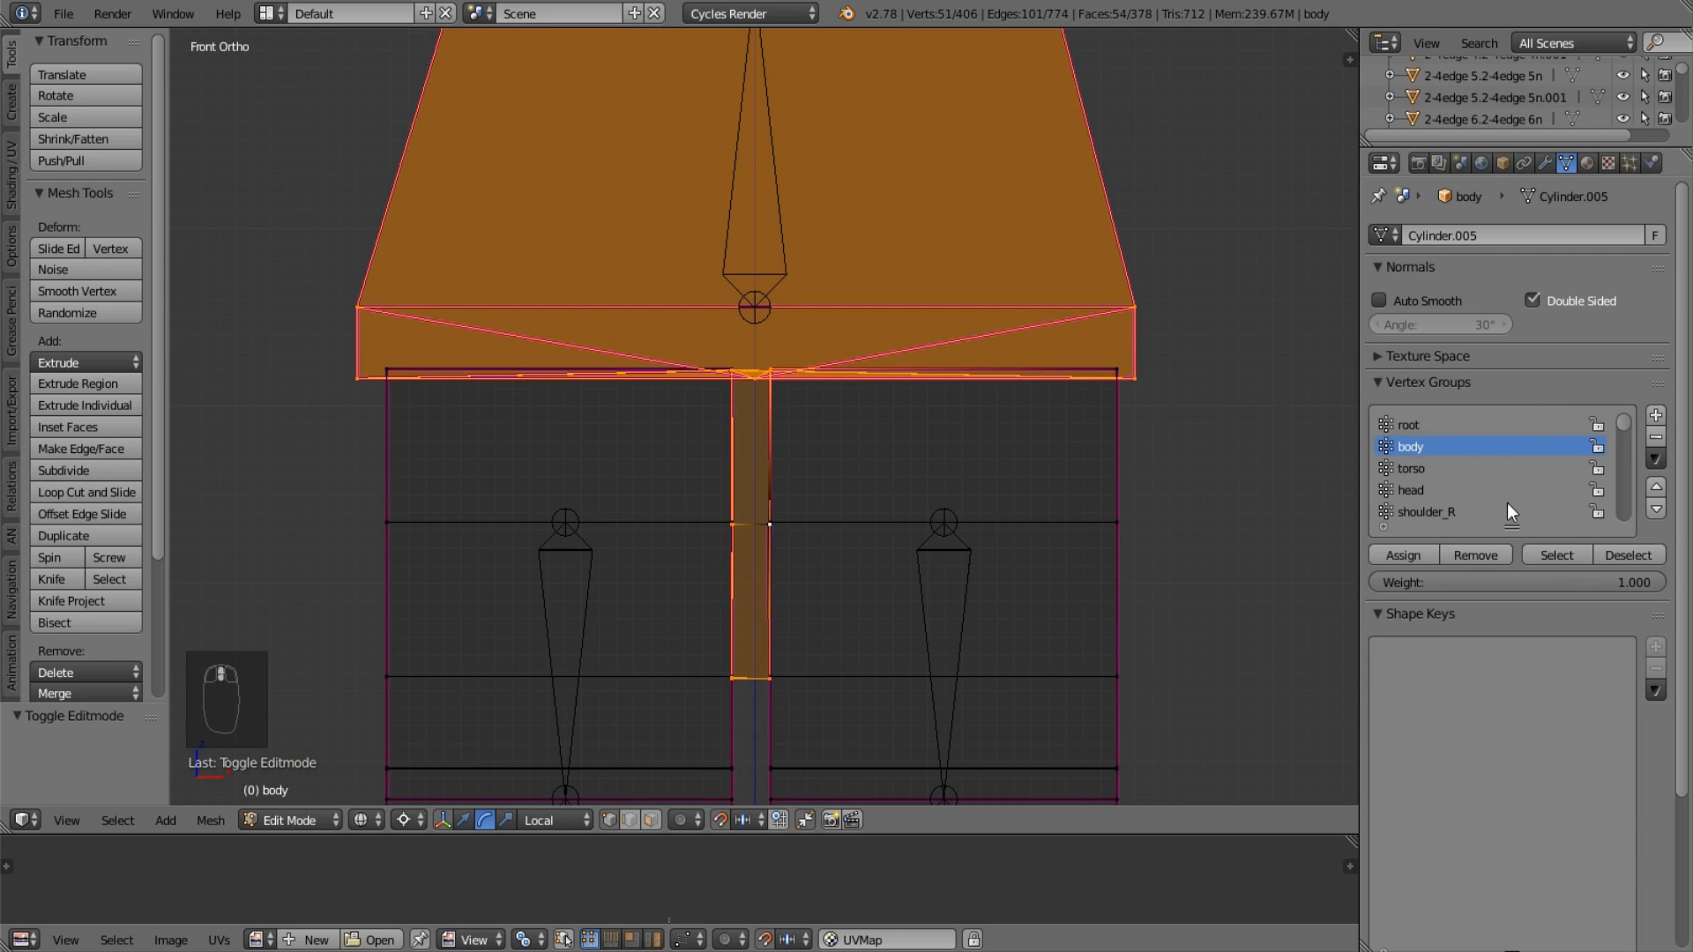
Box-deselect the torso vertices above the waist band.
scroll(627, 294, down, 4)
shift+middle_drag(628, 294, 608, 489)
key(b)
middle_drag(491, 38, 895, 506)
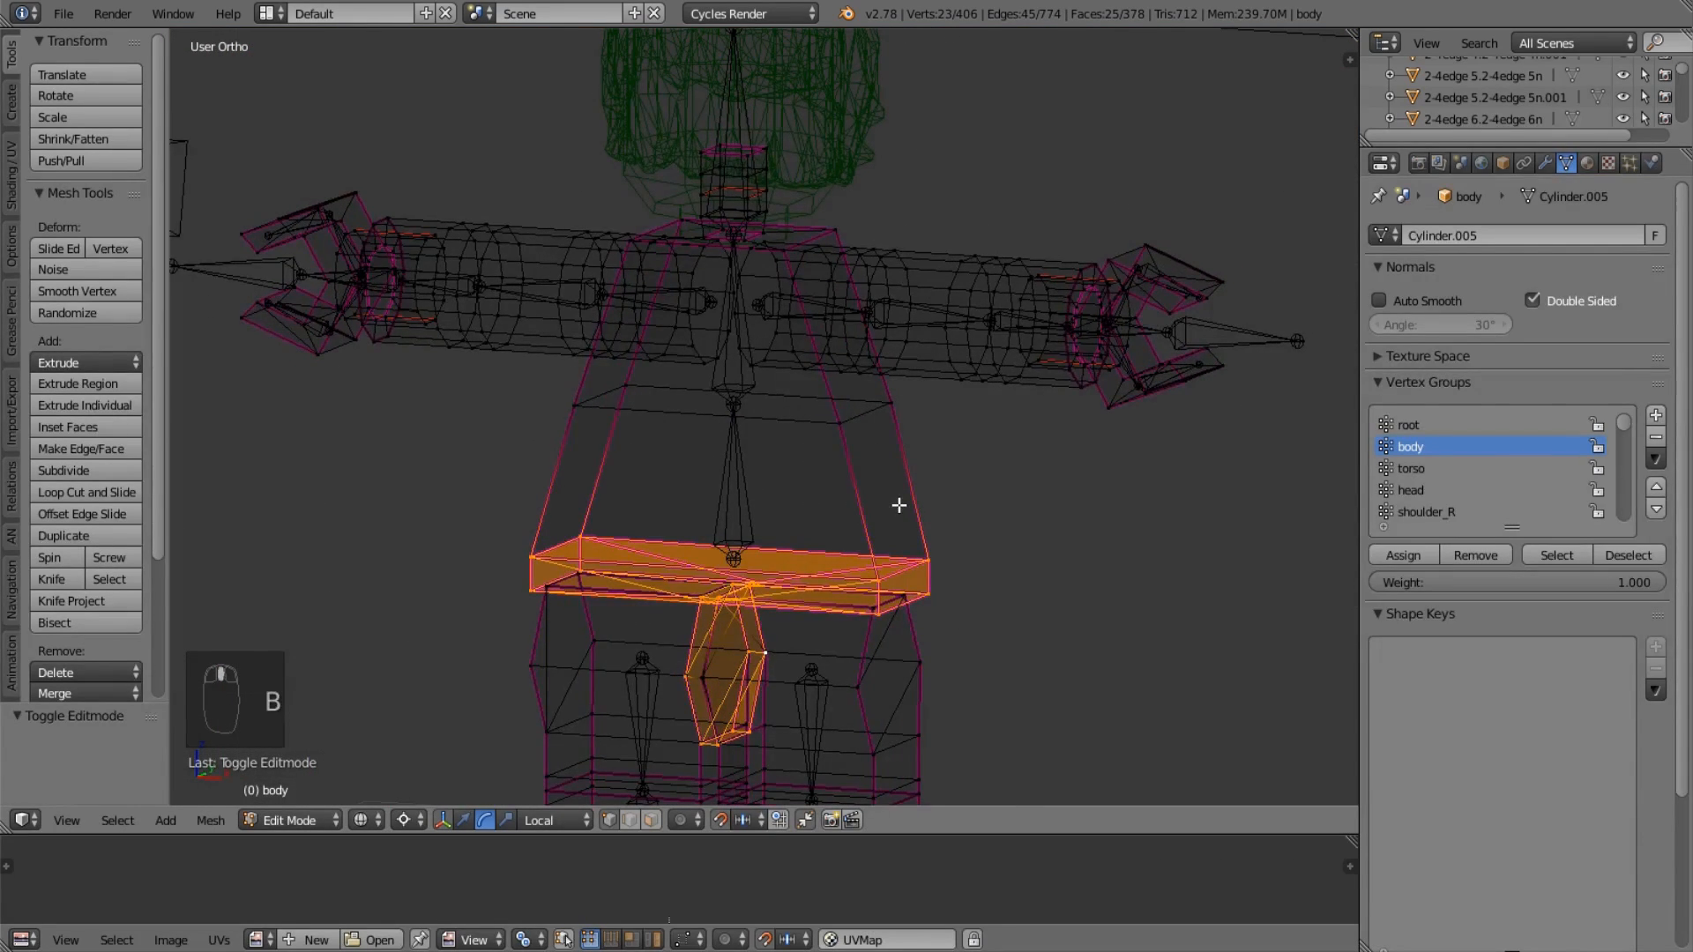
Show the mesh with solid shading in the front orthographic view.
key(KP_5)
key(KP_3)
key(KP_1)
key(KP_5)
key(z)
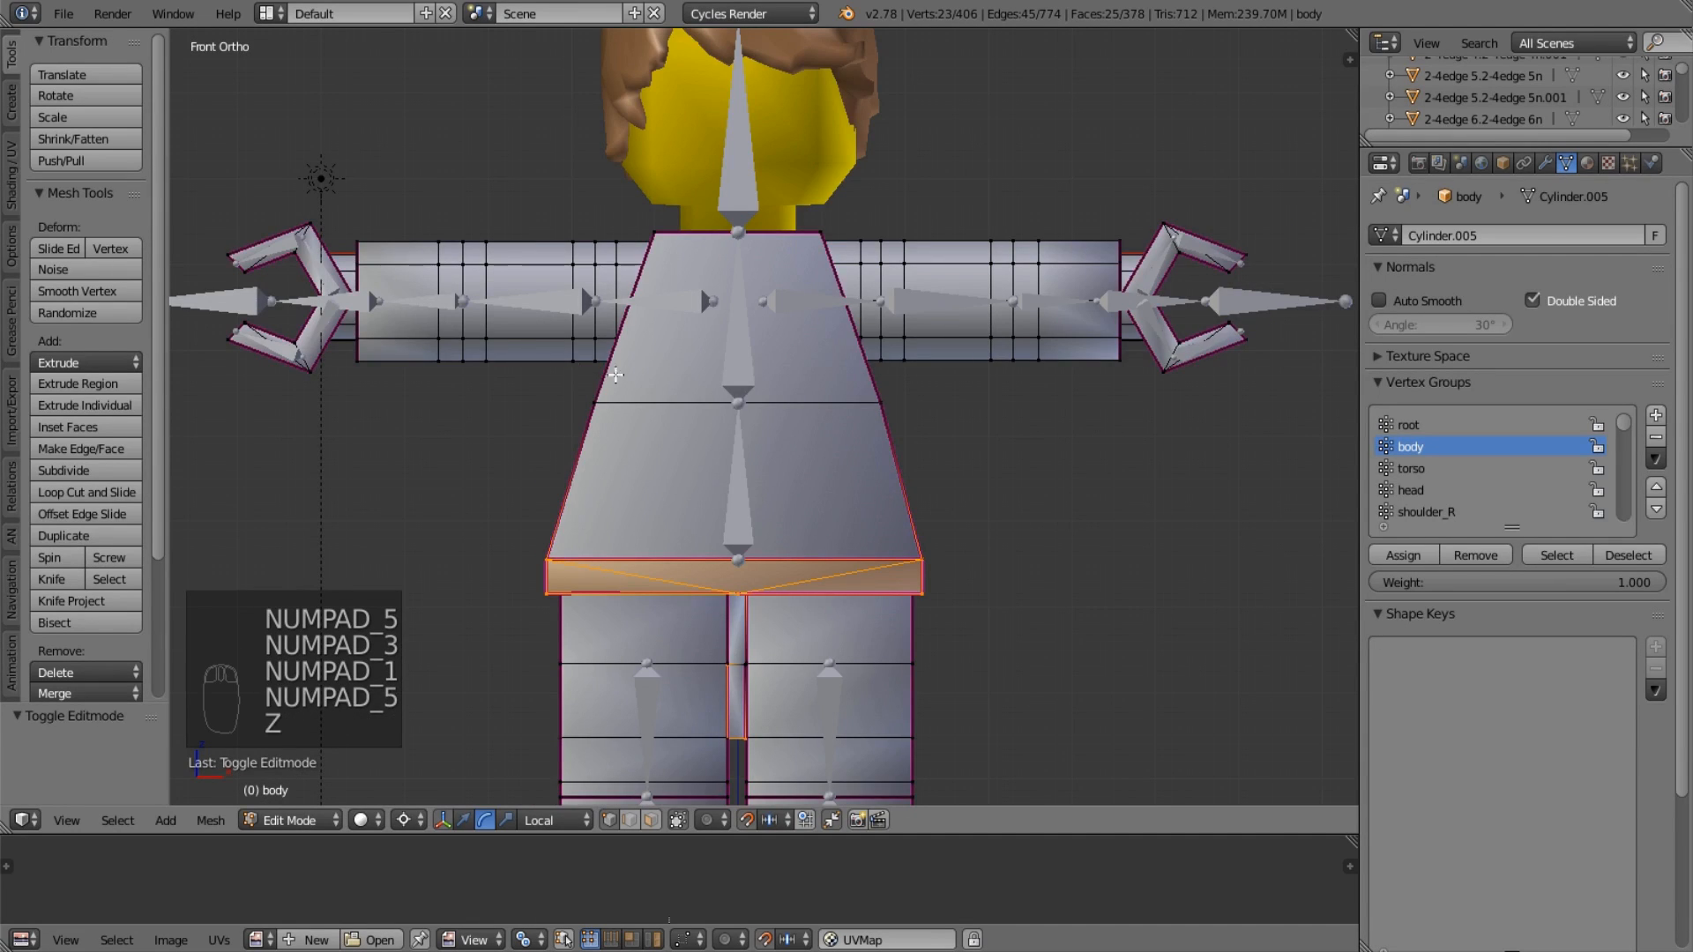
Add the mid-torso edge loop to the waist selection in wireframe and assign the vertices to the body vertex group.
key(b)
key(z)
key(b)
drag(567, 367, 1115, 453)
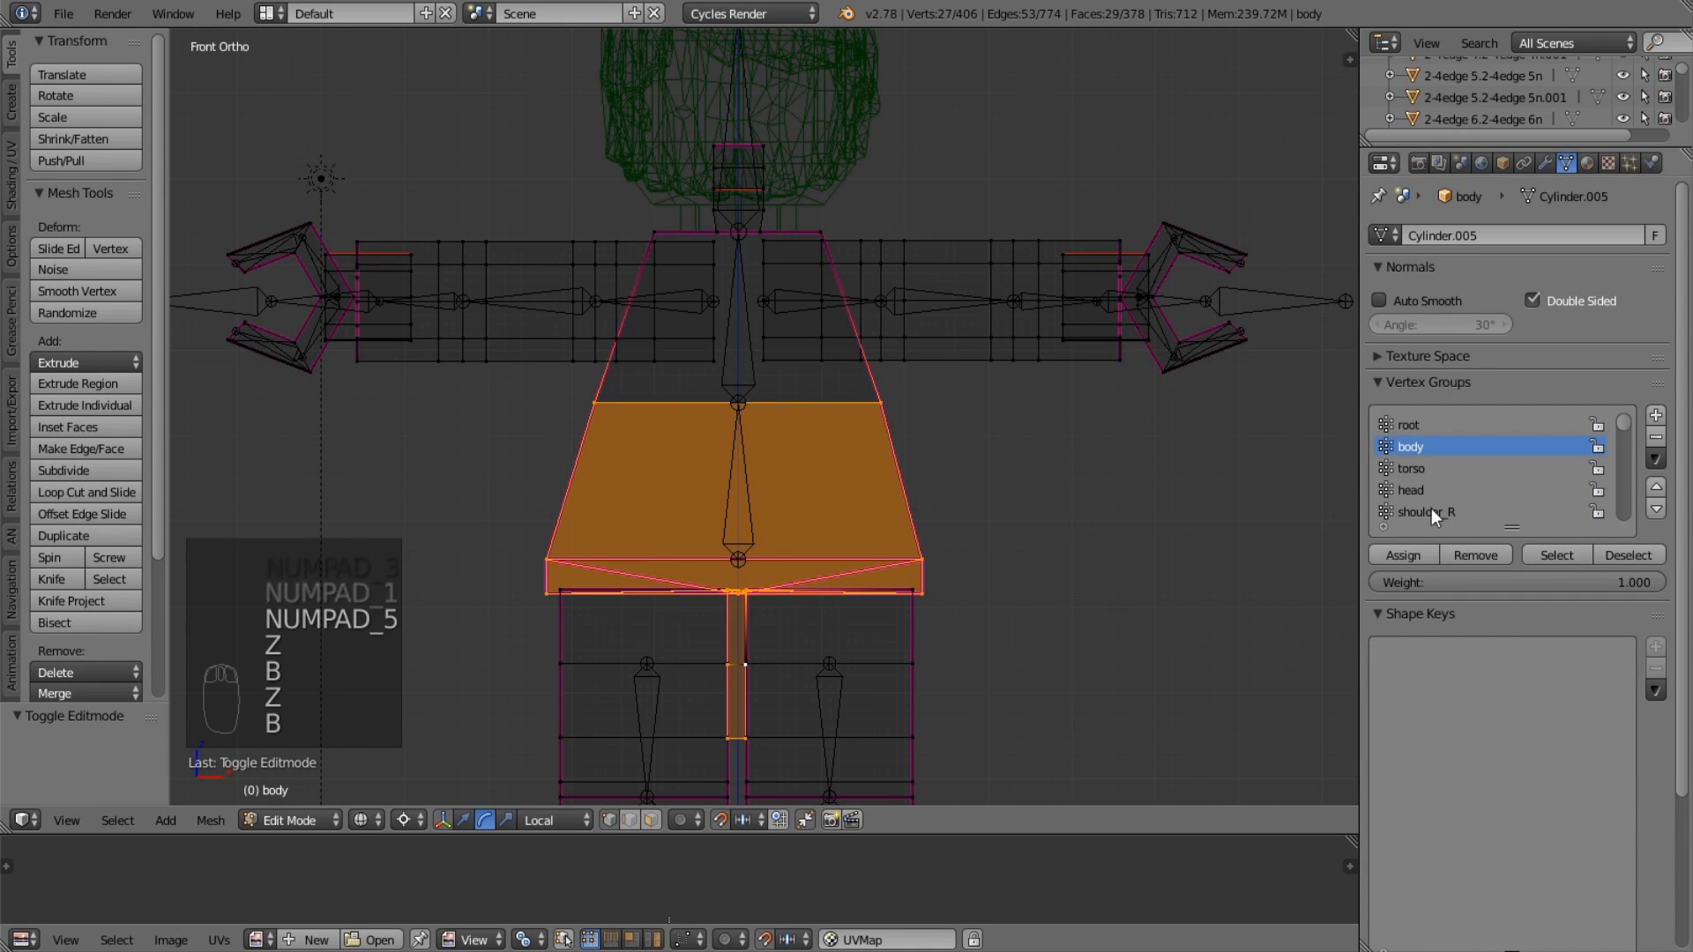
click(1403, 554)
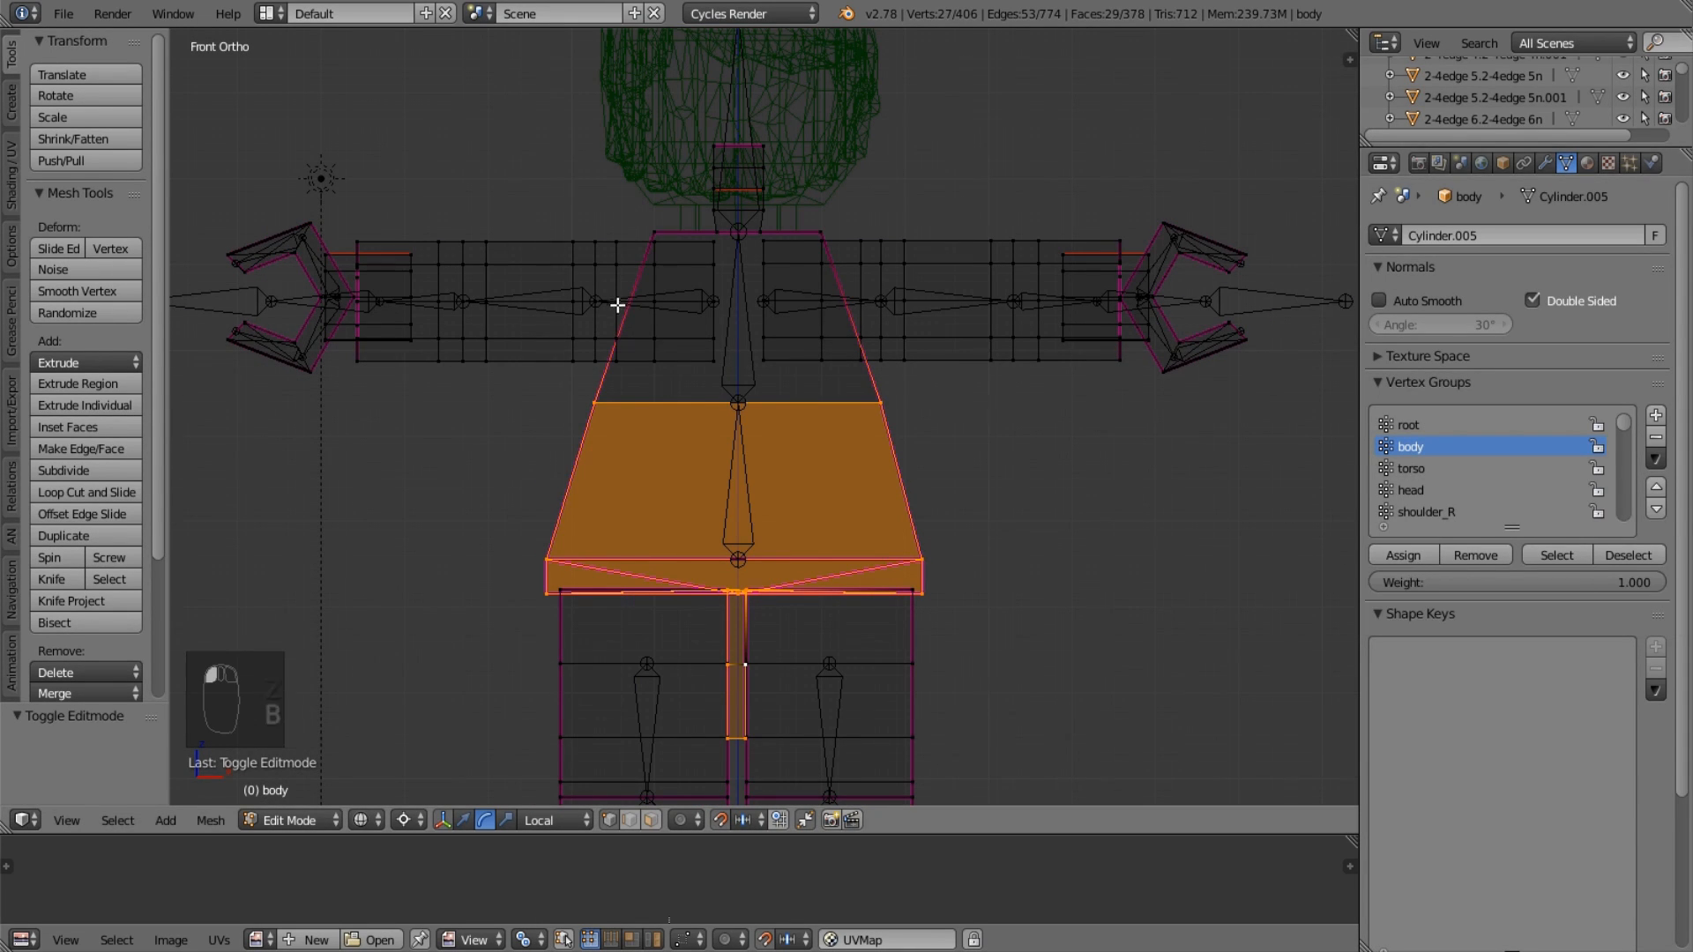
Clear the selection and box-select the four vertices at the base of the neck.
scroll(588, 385, up, 3)
key(a)
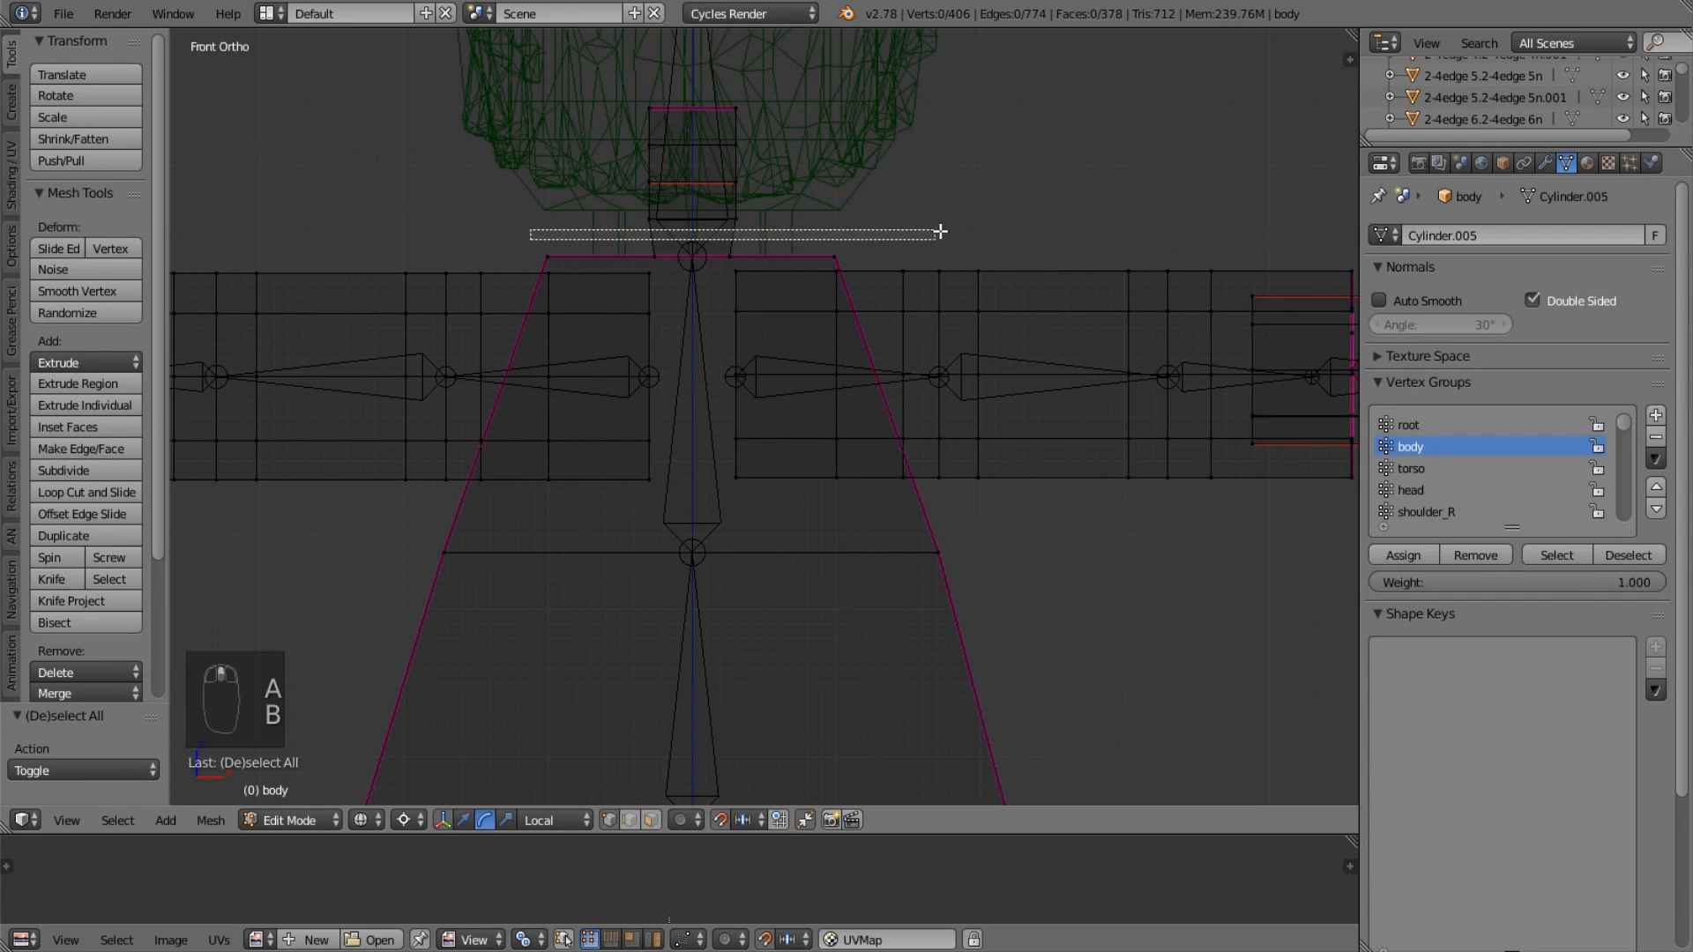
drag(929, 239, 944, 239)
shift+middle_drag(607, 212, 648, 295)
scroll(647, 292, up, 5)
shift+middle_drag(605, 397, 633, 595)
scroll(487, 326, up, 2)
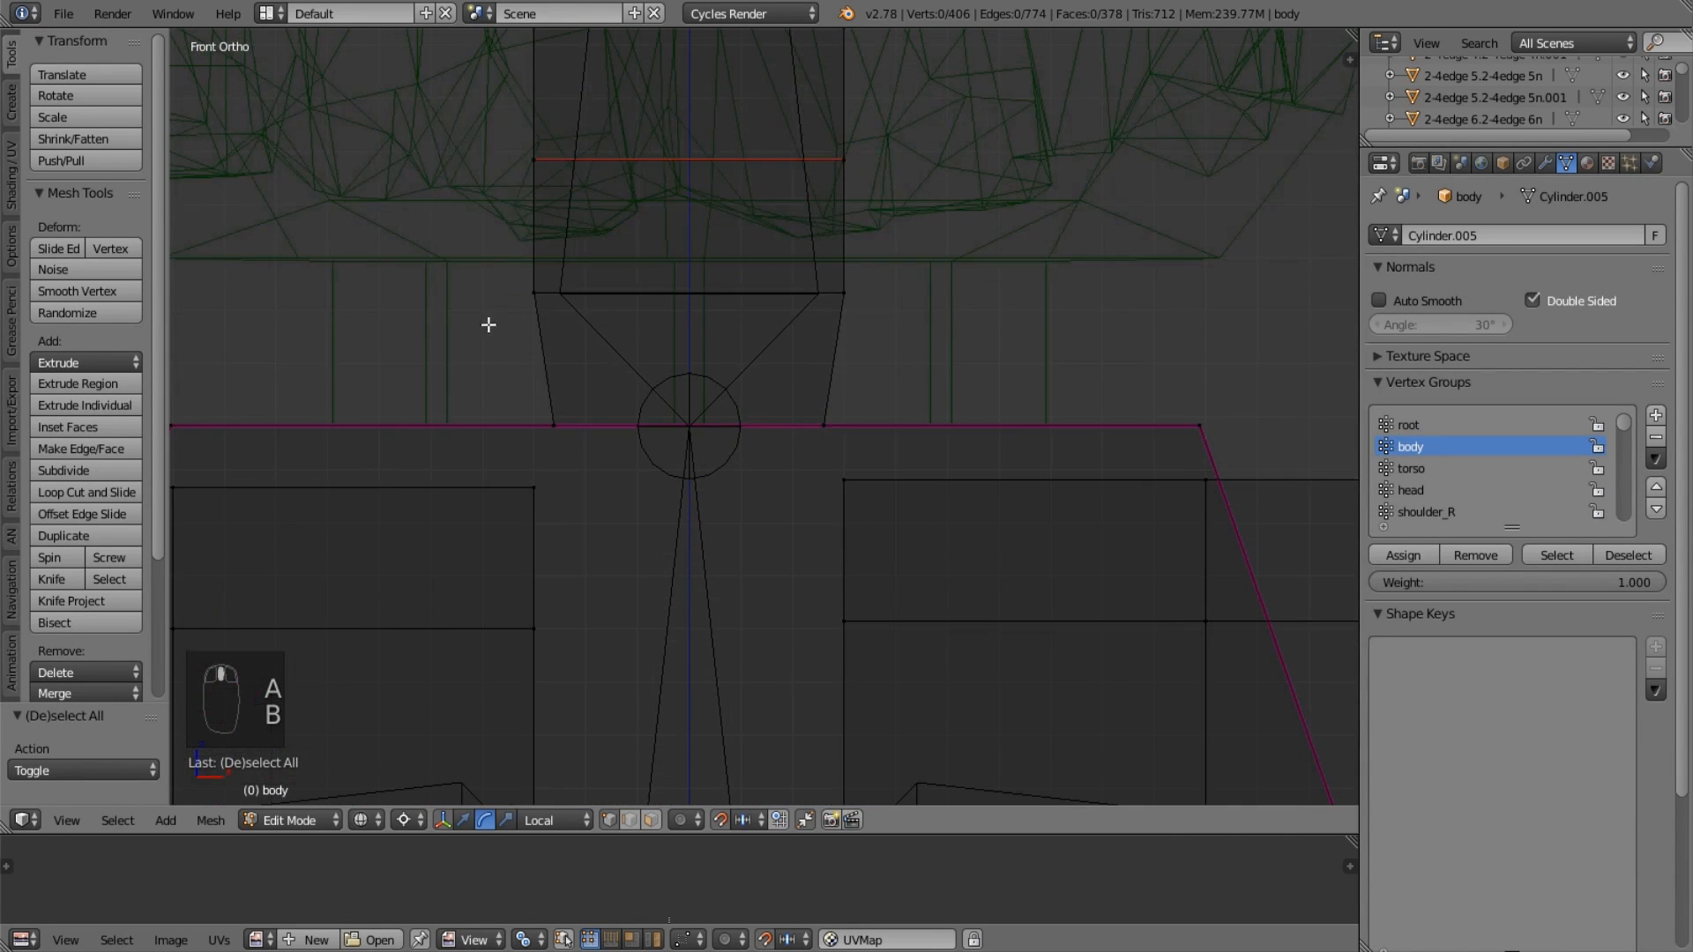
key(b)
drag(500, 386, 1000, 427)
Snap the 3D cursor to the scene center and set the pivot point to Median Point.
key(s)
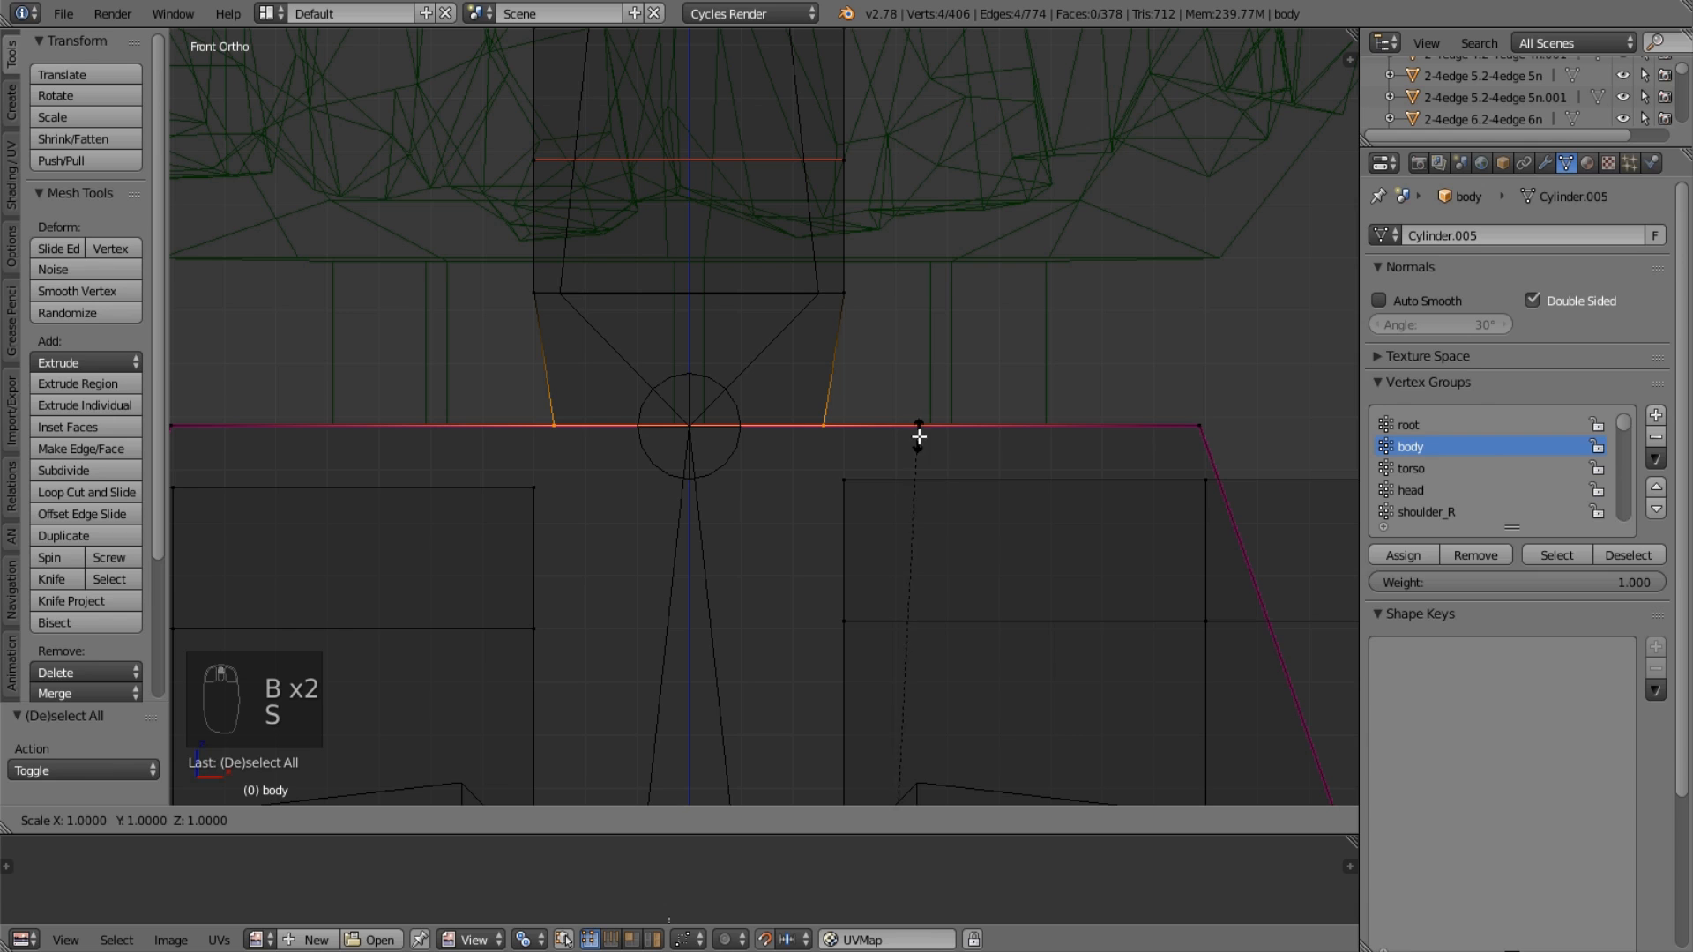
right_click(1044, 355)
click(403, 820)
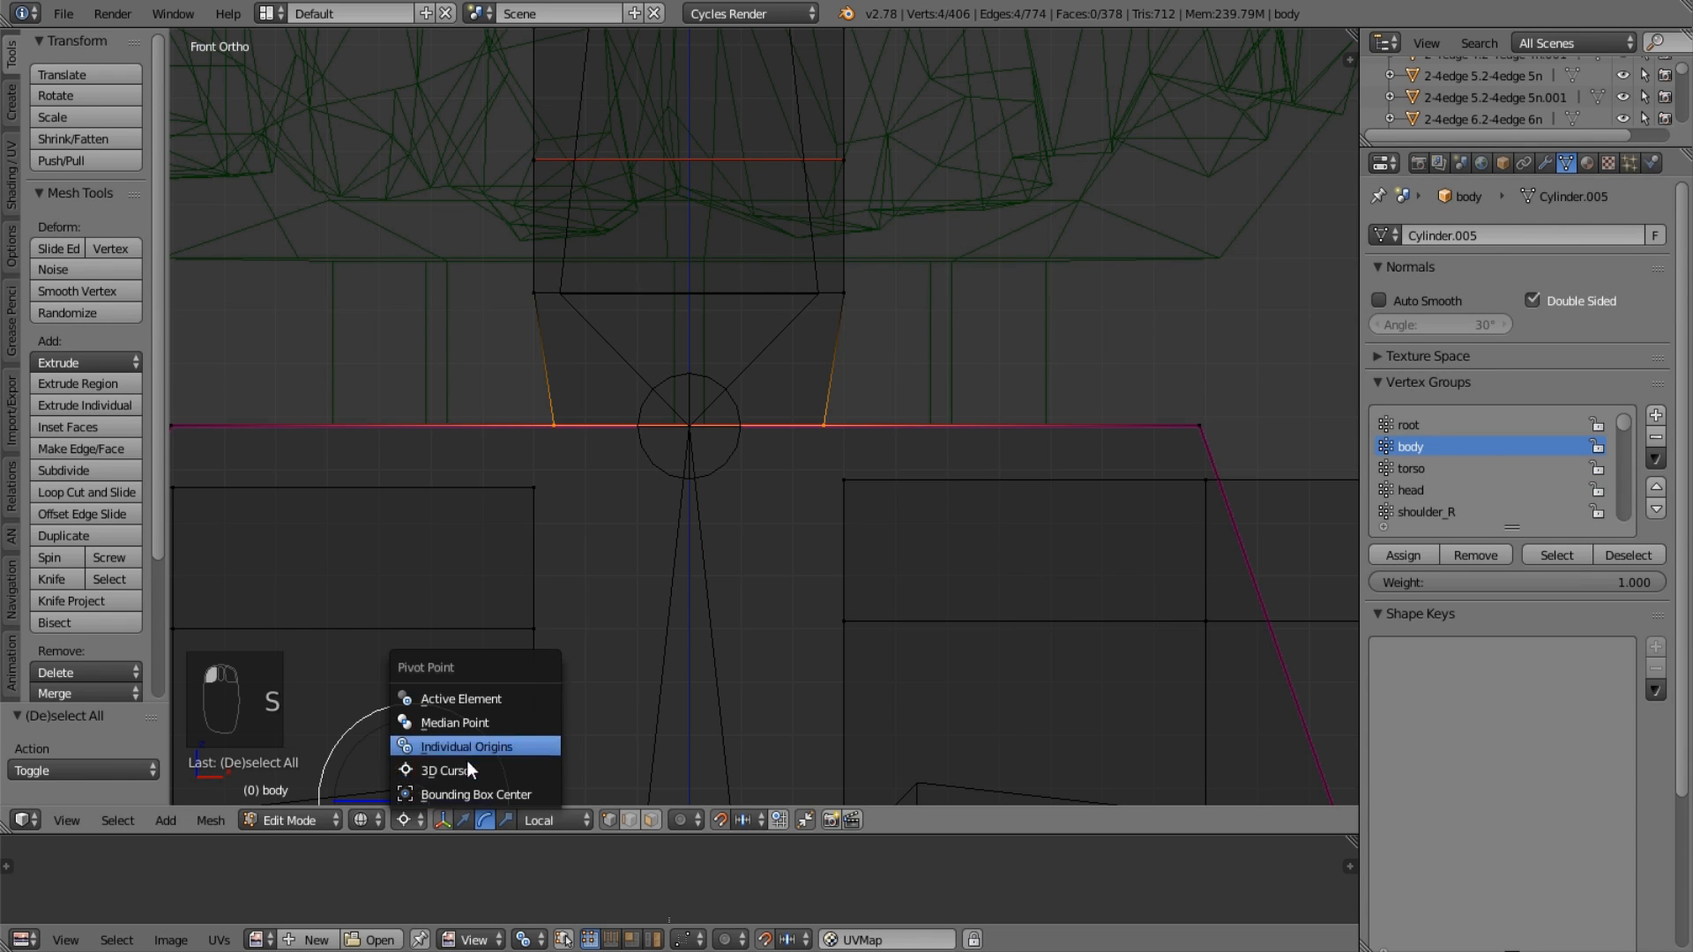
click(470, 770)
key(shift+s)
click(762, 589)
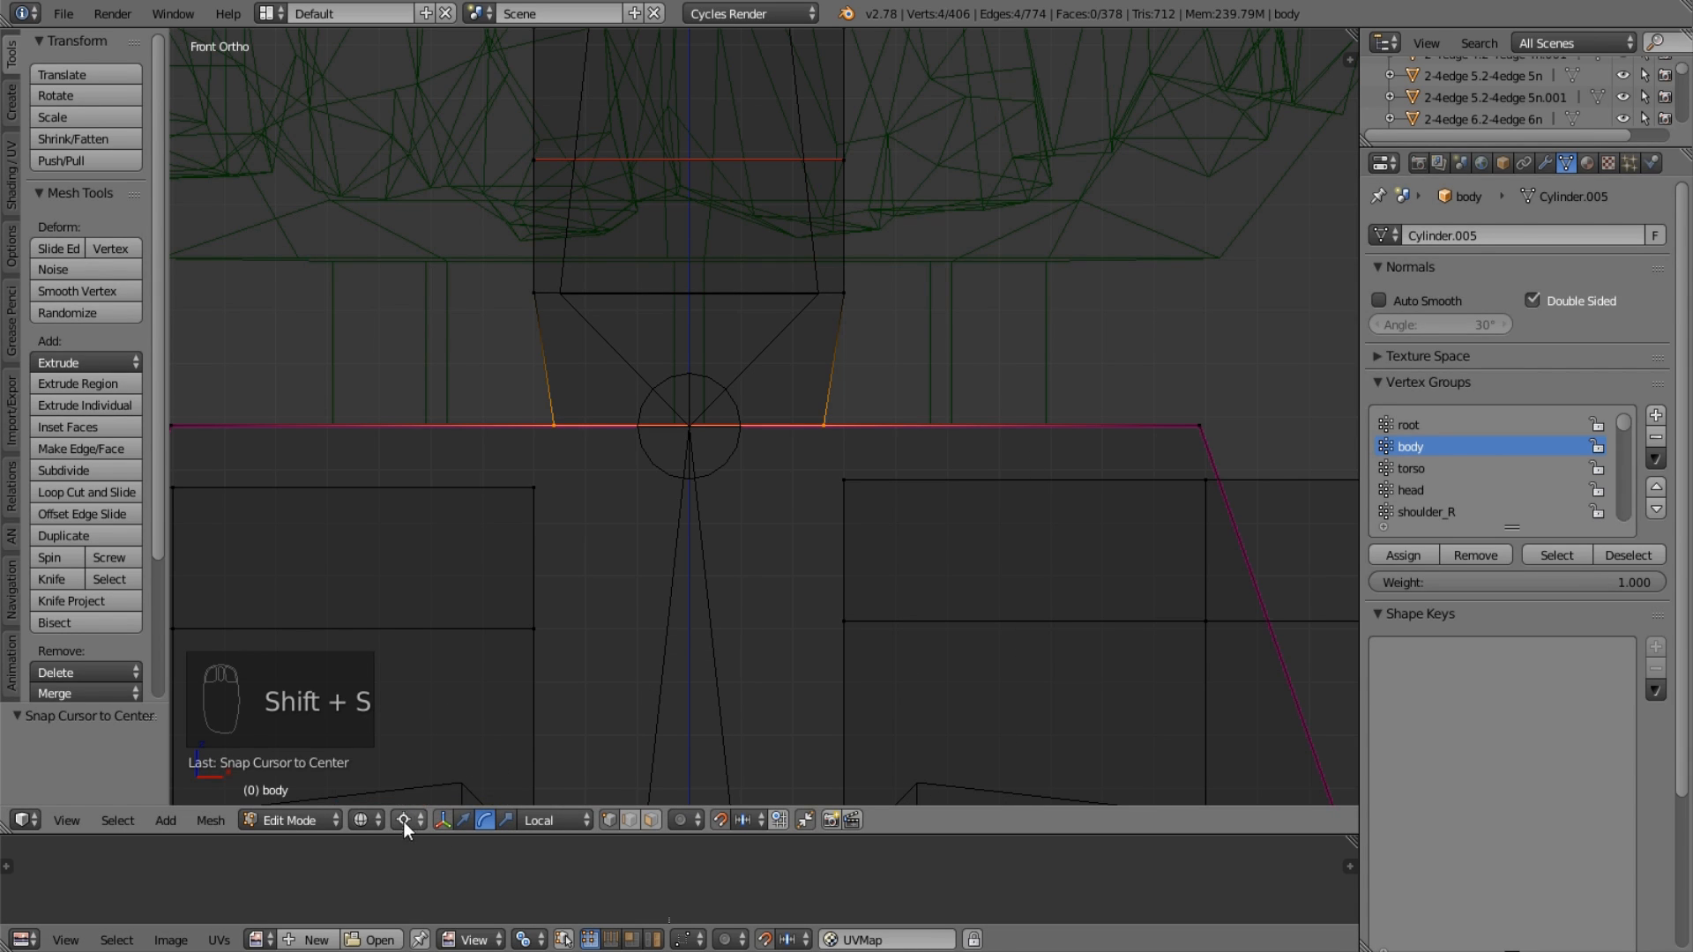
click(403, 820)
click(458, 723)
Scale the neck base vertices outward by a factor of 1.15.
key(s)
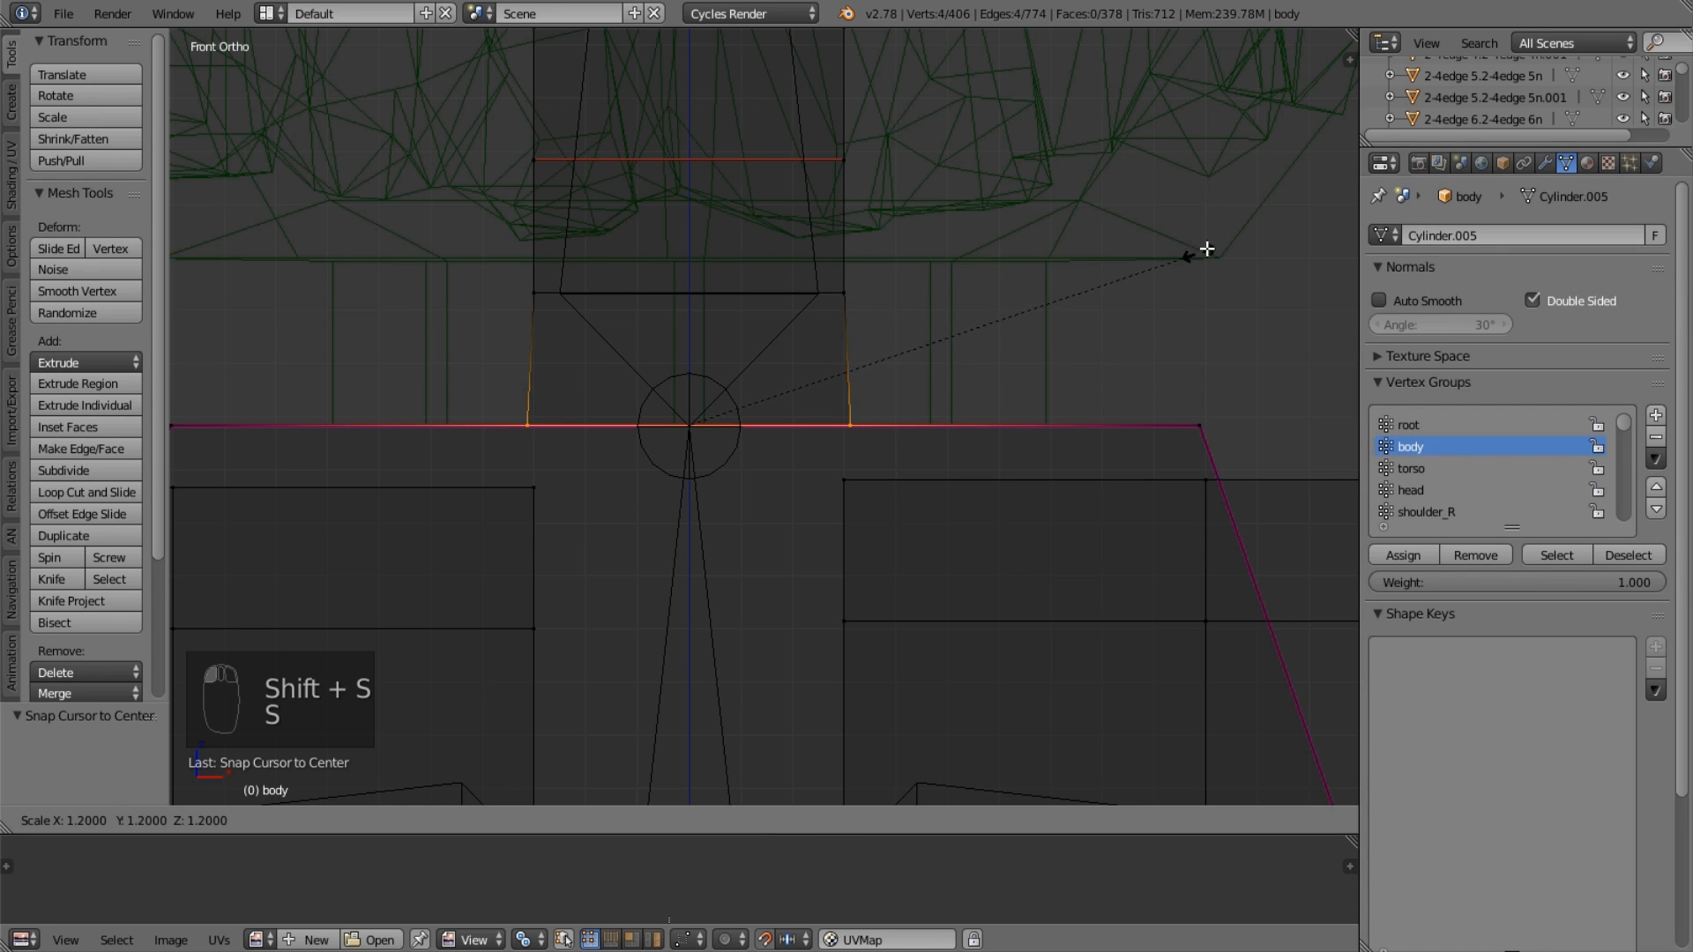
click(1094, 251)
scroll(1094, 251, down, 3)
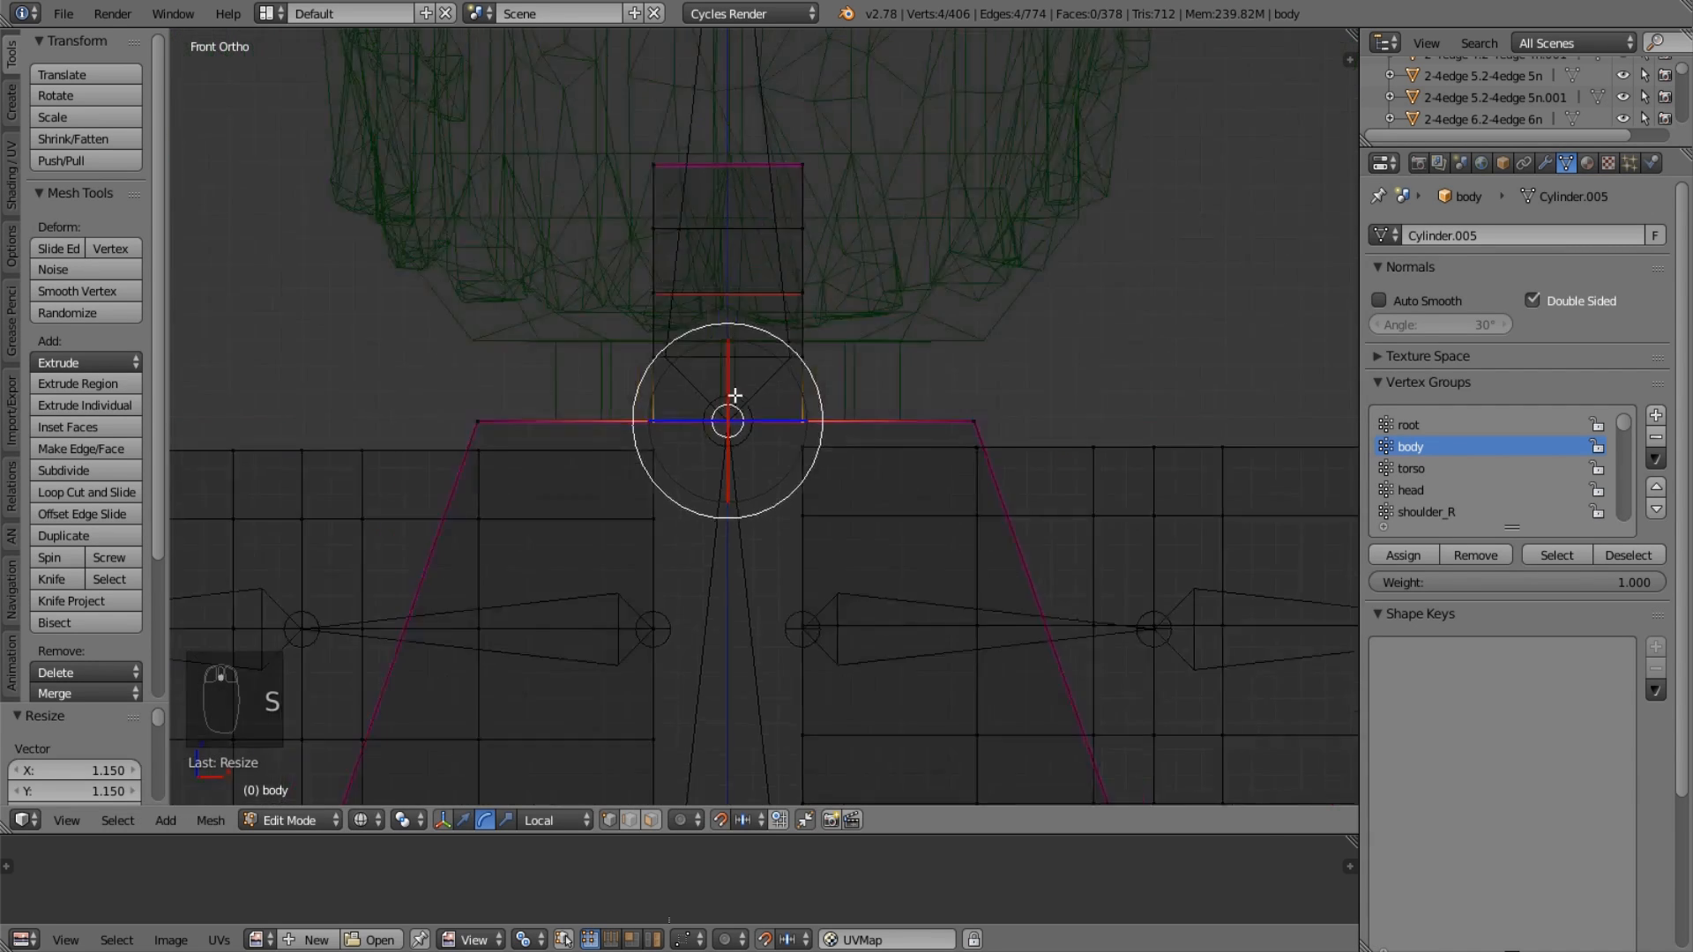
Box-select the upper torso vertices from the top edge and neck base down to the mid-torso loop for the torso vertex group.
key(a)
drag(968, 426, 967, 426)
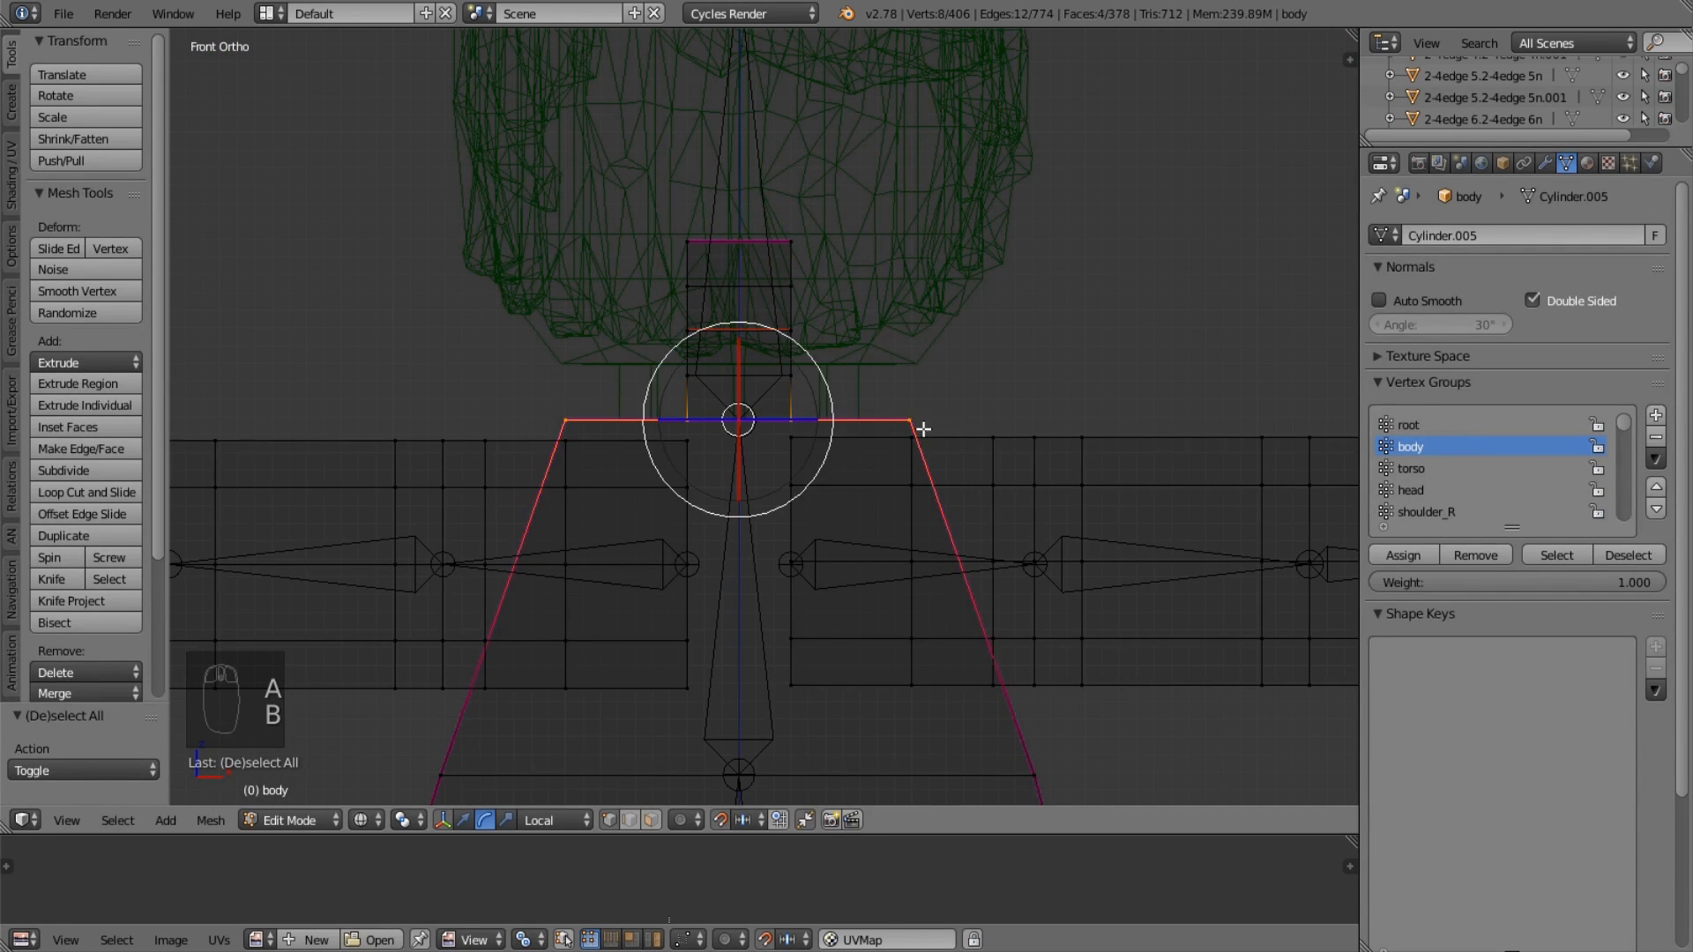
scroll(917, 432, down, 1)
shift+middle_drag(732, 517, 710, 346)
key(b)
drag(411, 536, 1024, 567)
mouse_move(1025, 567)
middle_down()
mouse_move(835, 552)
mouse_move(865, 579)
middle_up()
key(z)
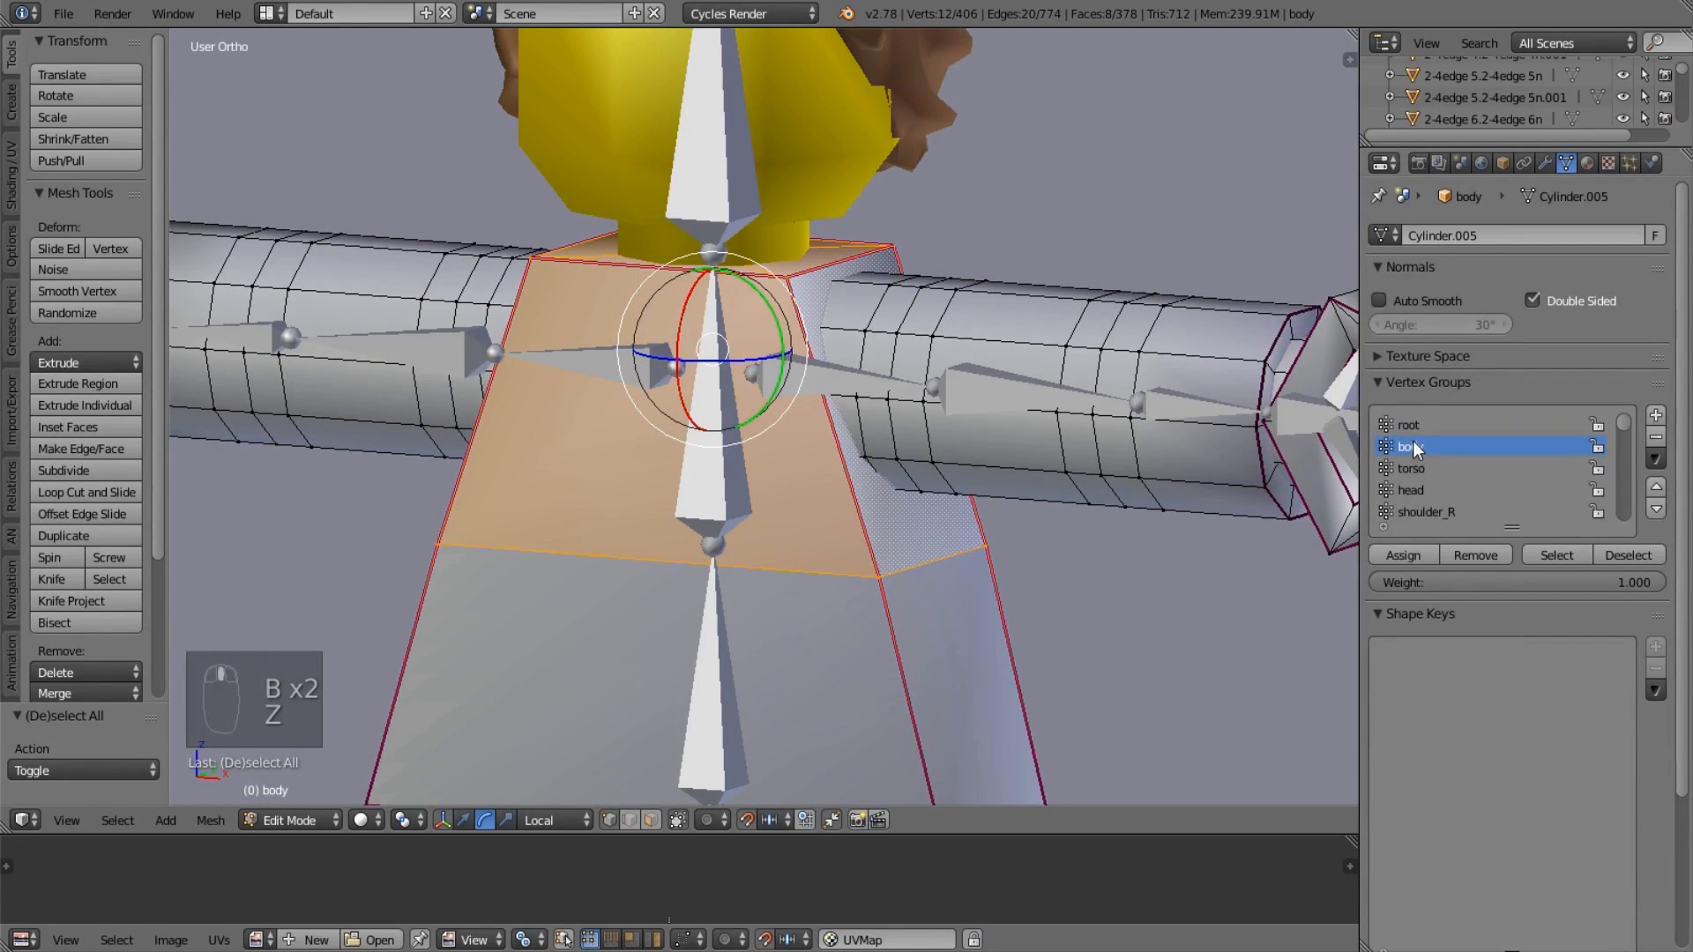
Box-select all the neck vertices in the front wireframe view and assign them to the head vertex group.
key(KP_3)
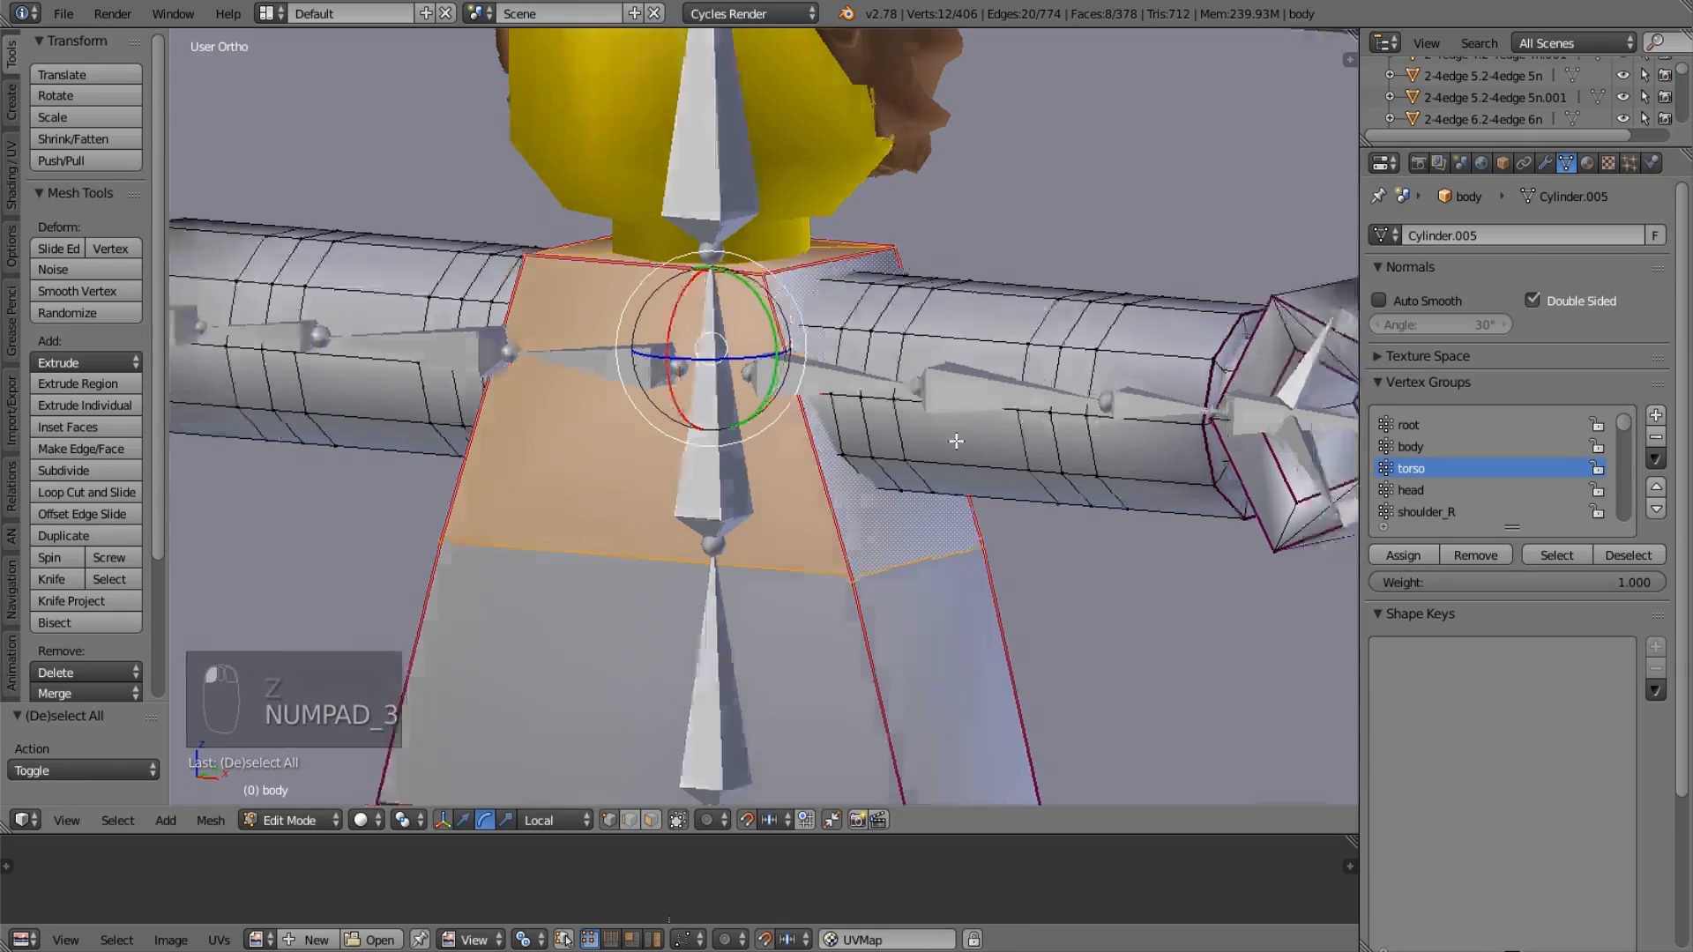
key(KP_1)
key(KP_5)
key(KP_5)
key(z)
scroll(623, 396, down, 1)
shift+middle_drag(623, 141, 623, 397)
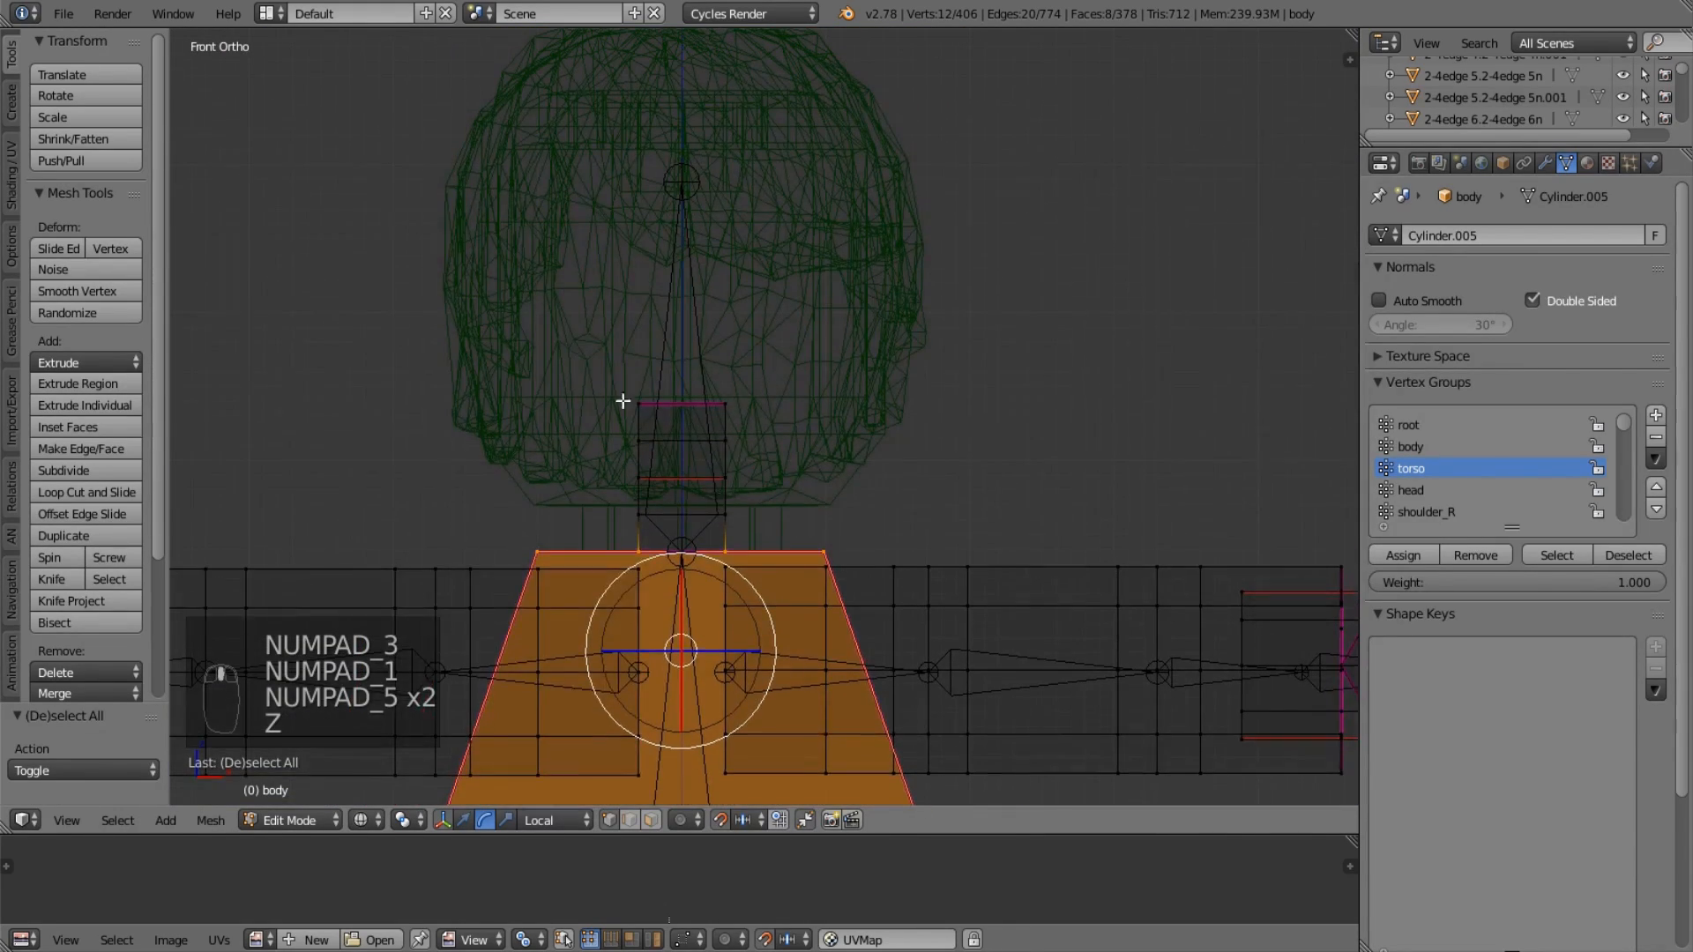
key(a)
key(b)
drag(594, 342, 793, 585)
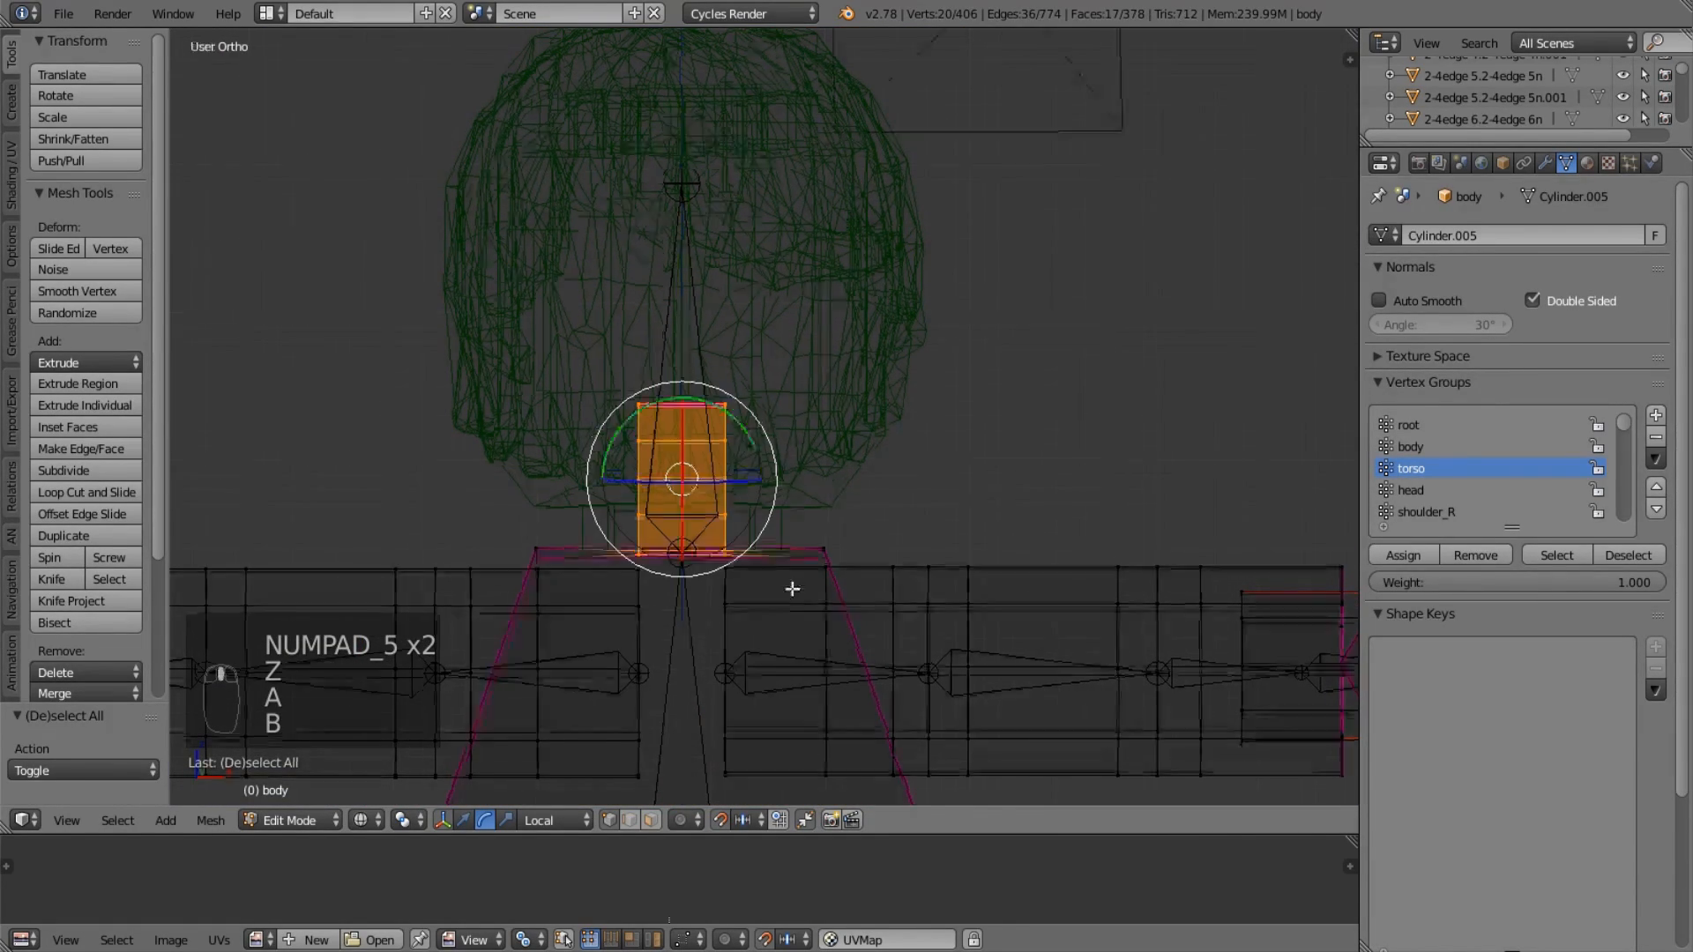
middle_drag(793, 585, 741, 596)
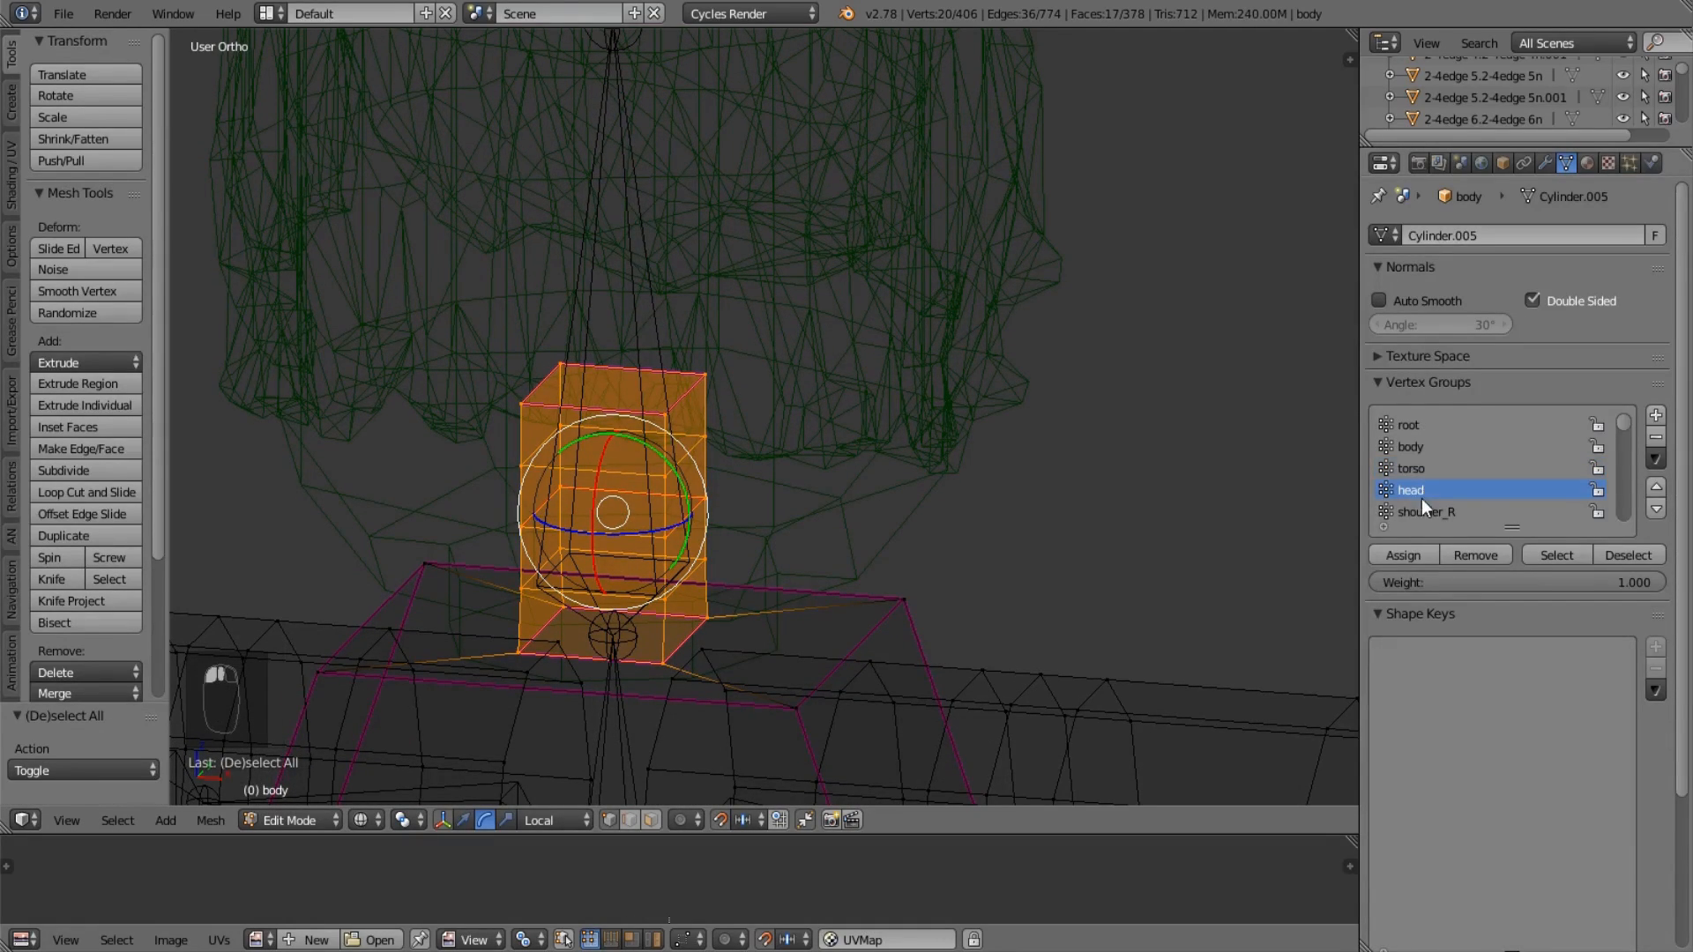
click(1421, 554)
Box-select the inner arm loops along the shoulder_R bone, from the arm's inner end to the bone's outer joint.
scroll(854, 478, down, 4)
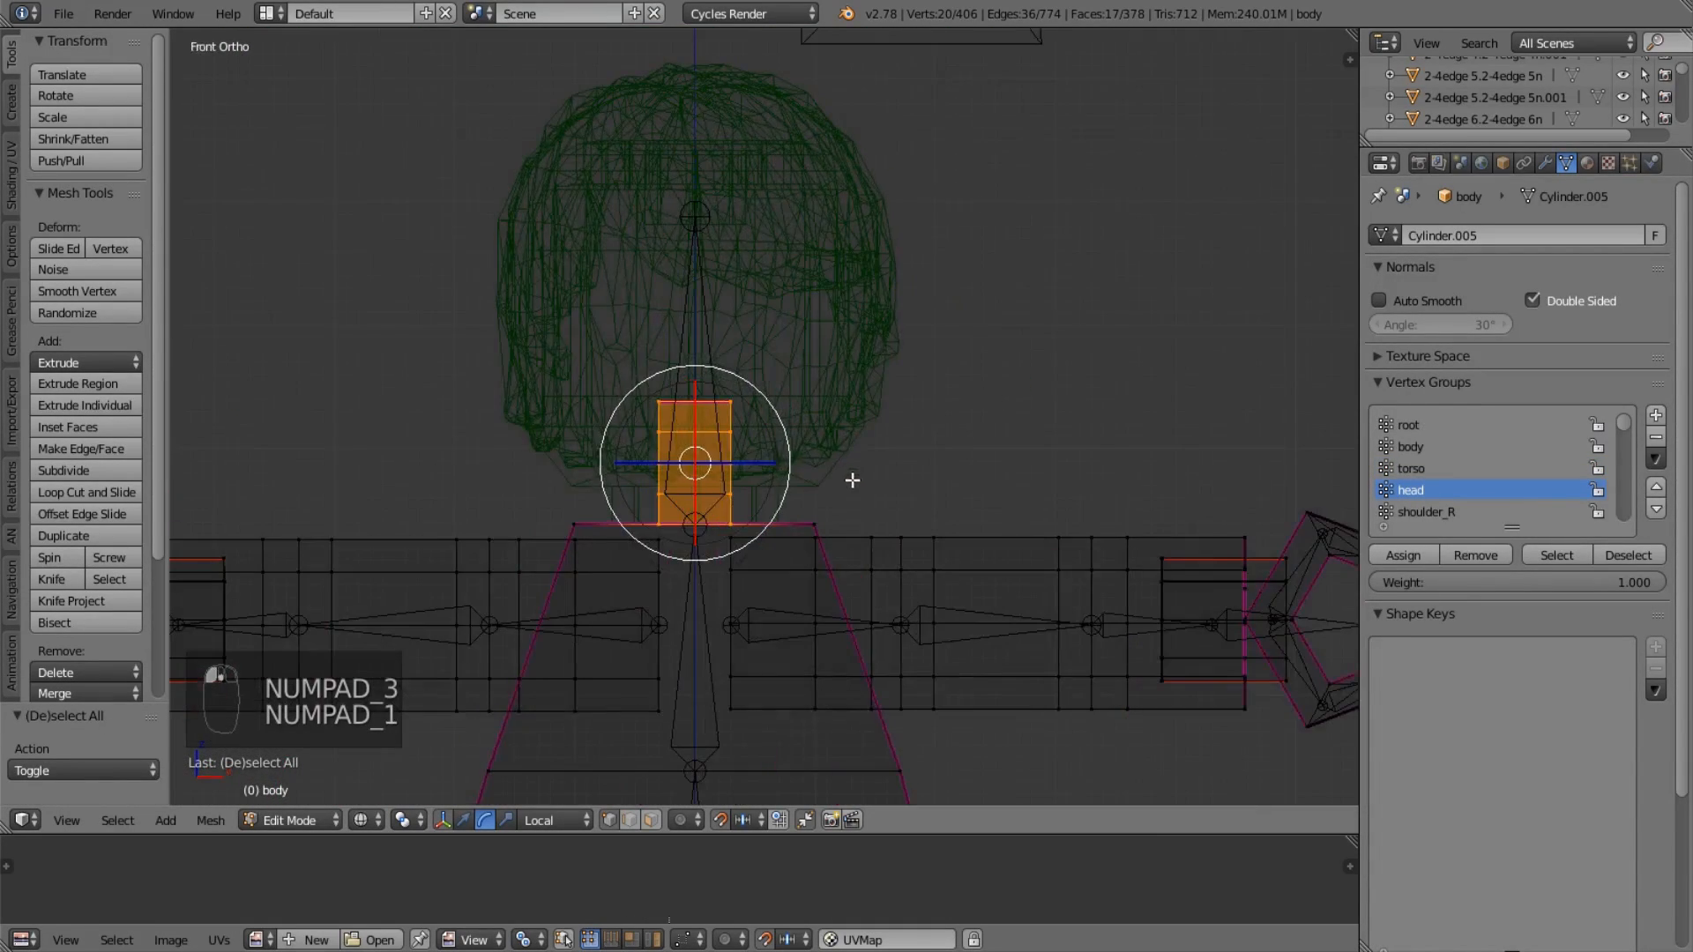
scroll(876, 374, up, 5)
key(a)
key(a)
key(b)
drag(905, 366, 858, 677)
key(b)
drag(766, 352, 905, 380)
key(b)
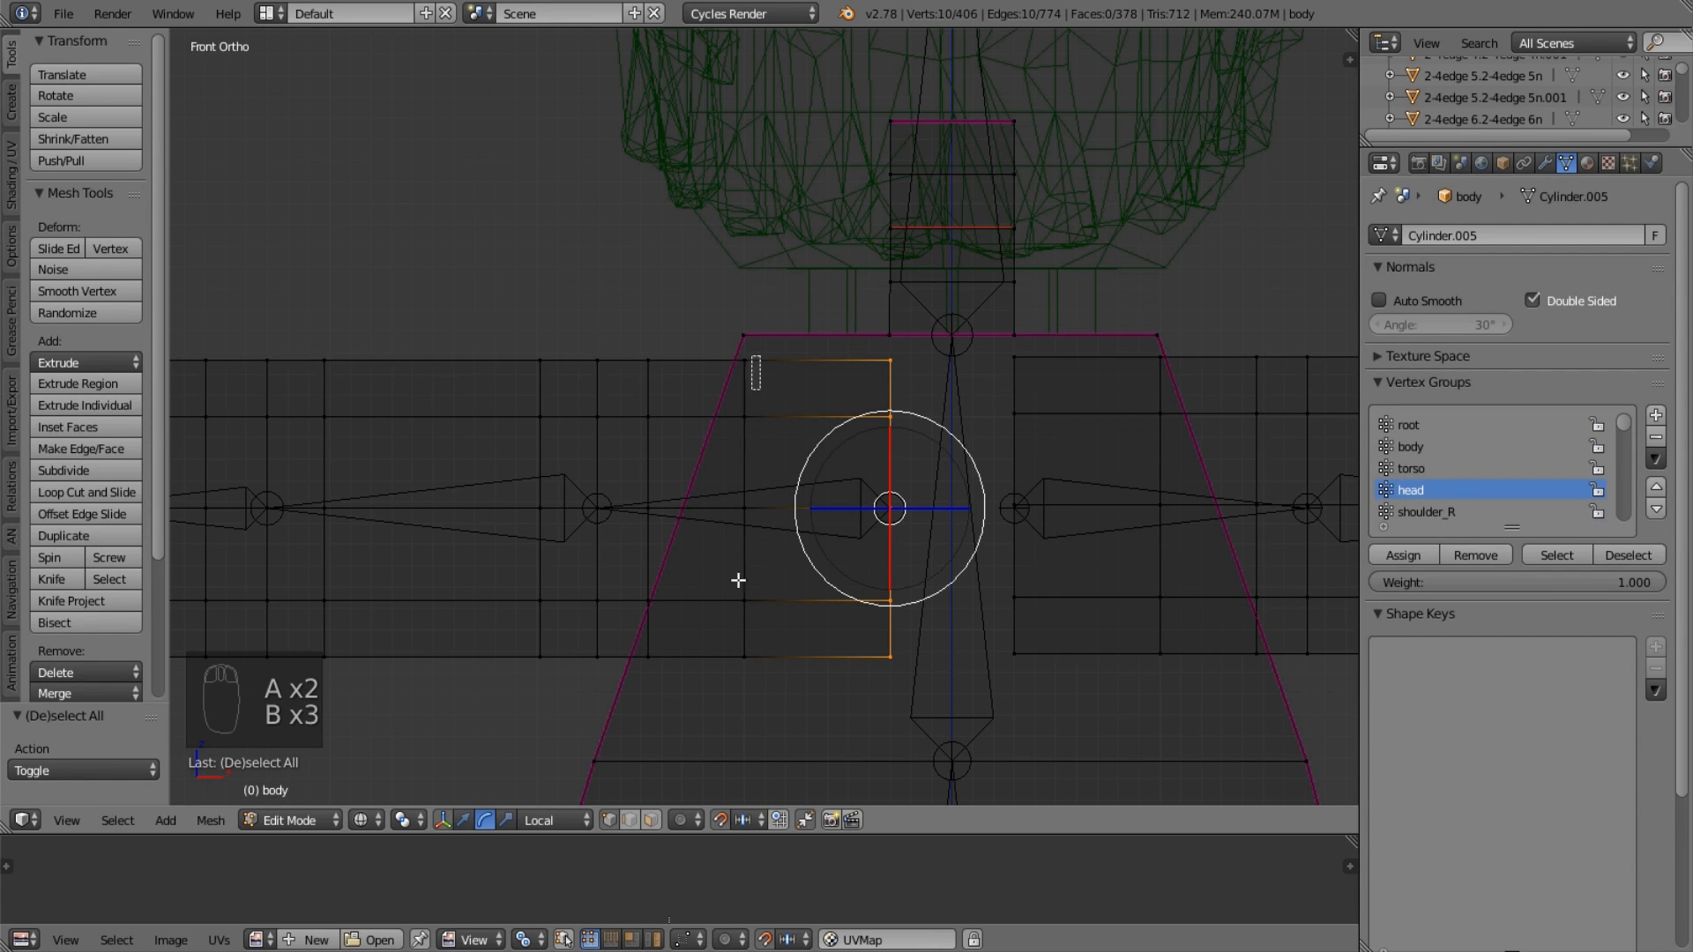
drag(734, 355, 746, 678)
key(b)
drag(597, 311, 653, 676)
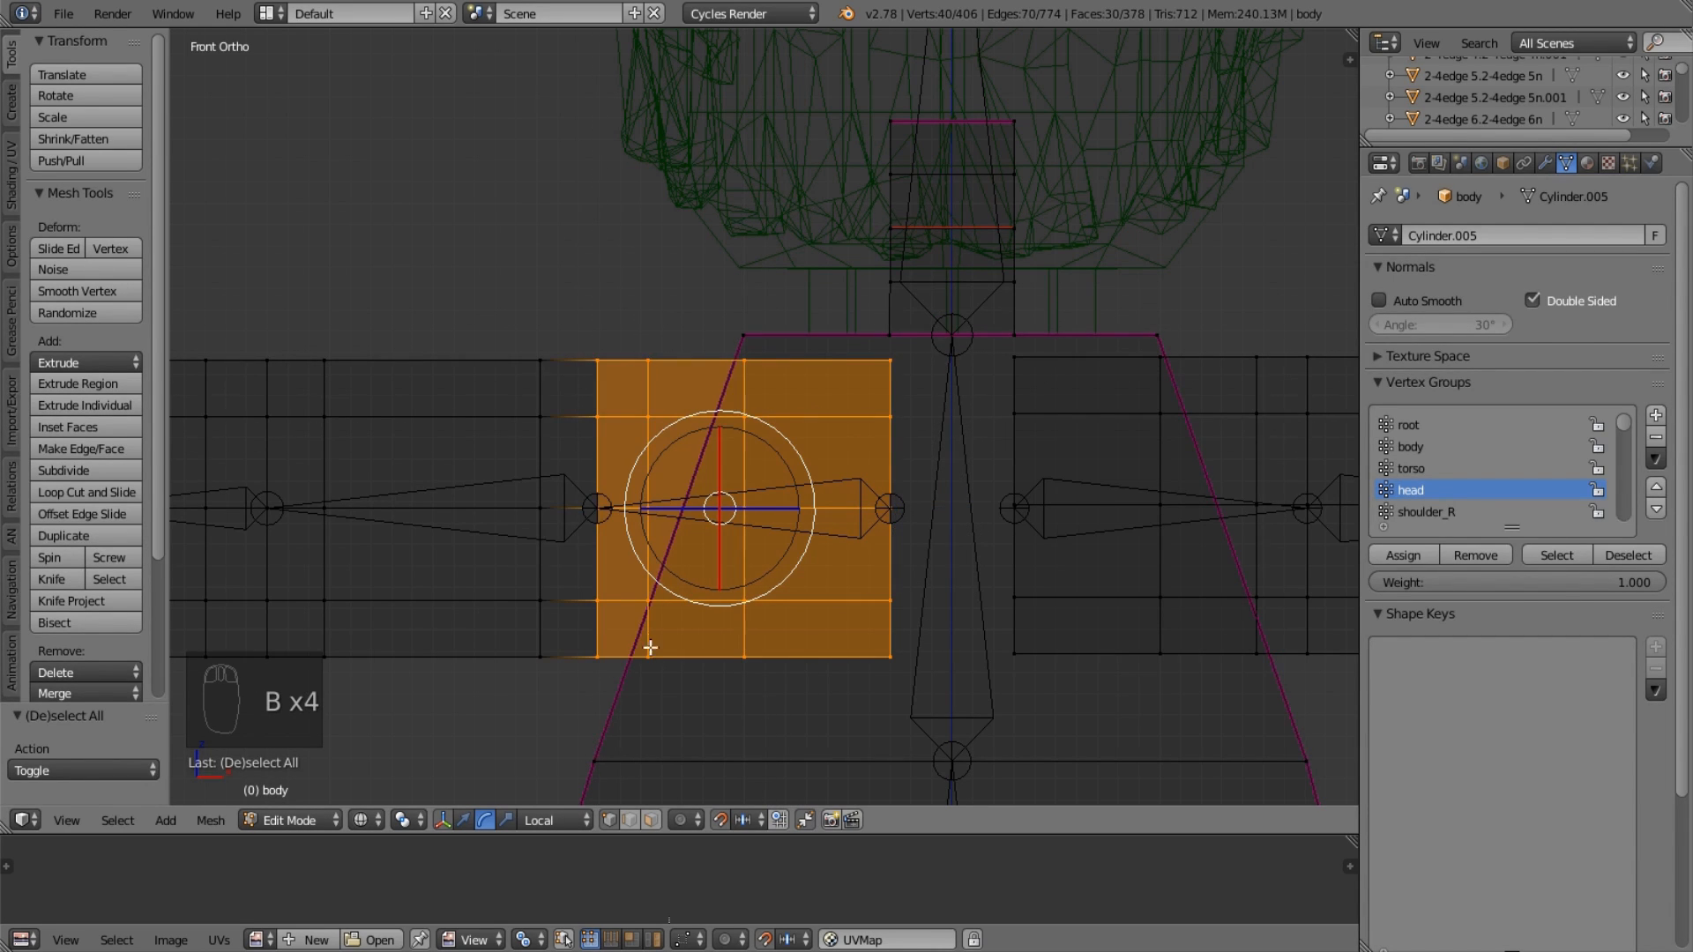
Make shoulder_R the active vertex group, with the arm loop at the shoulder bone's outer joint included in the selection.
middle_drag(569, 310, 609, 695)
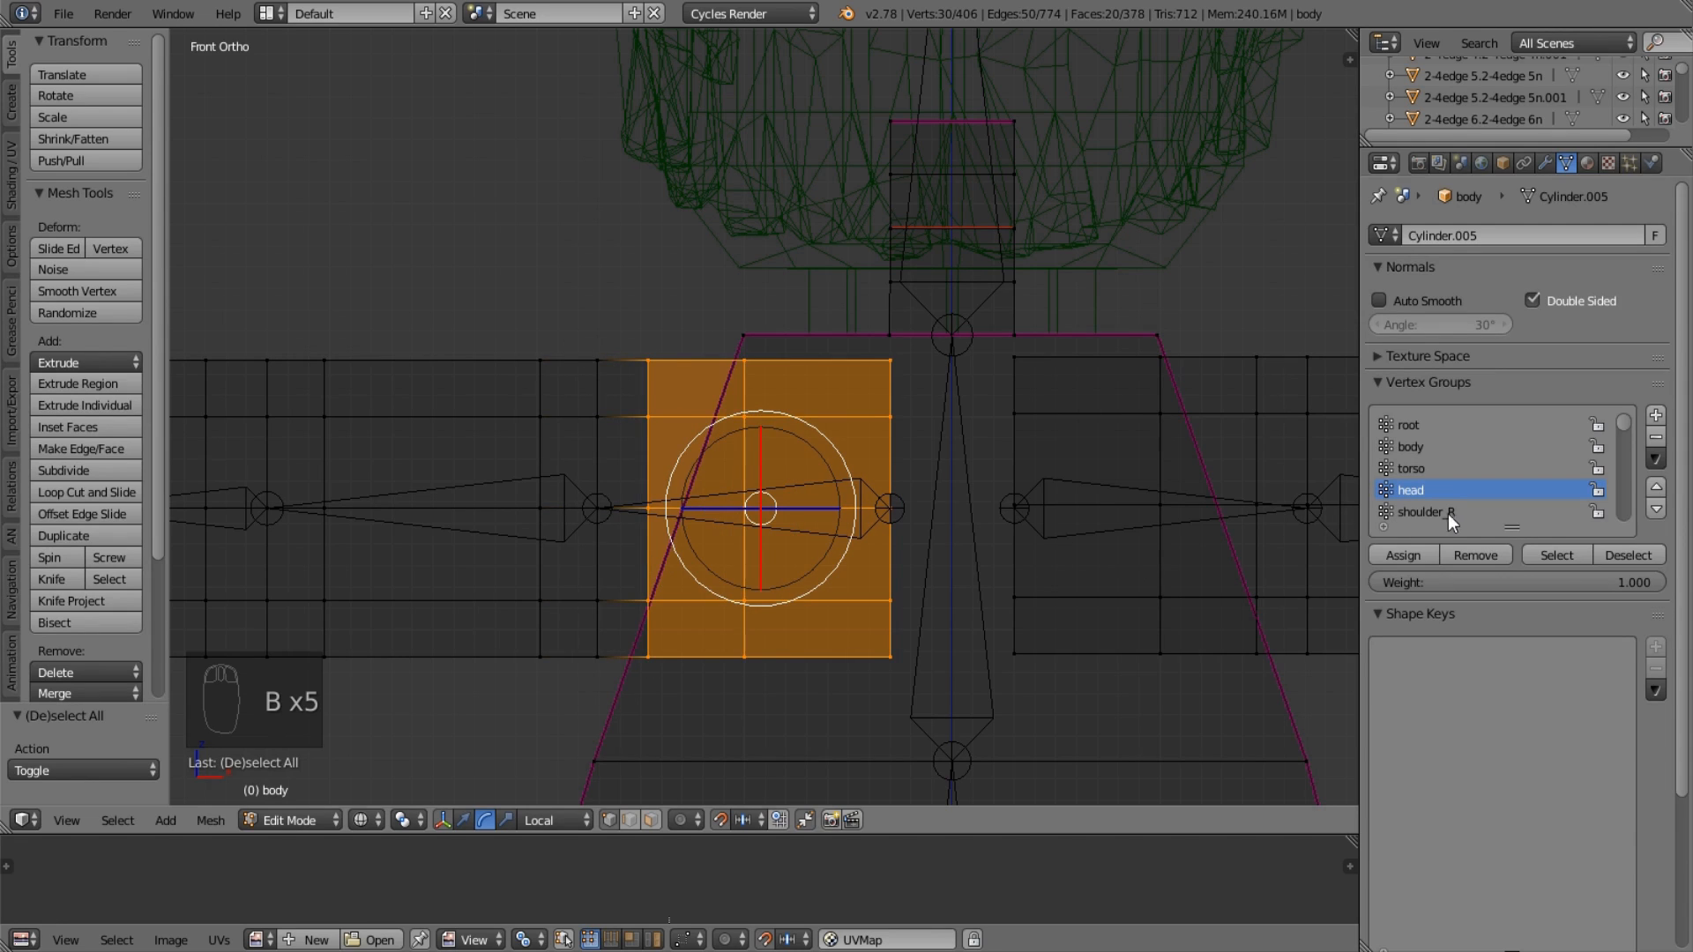
click(1432, 518)
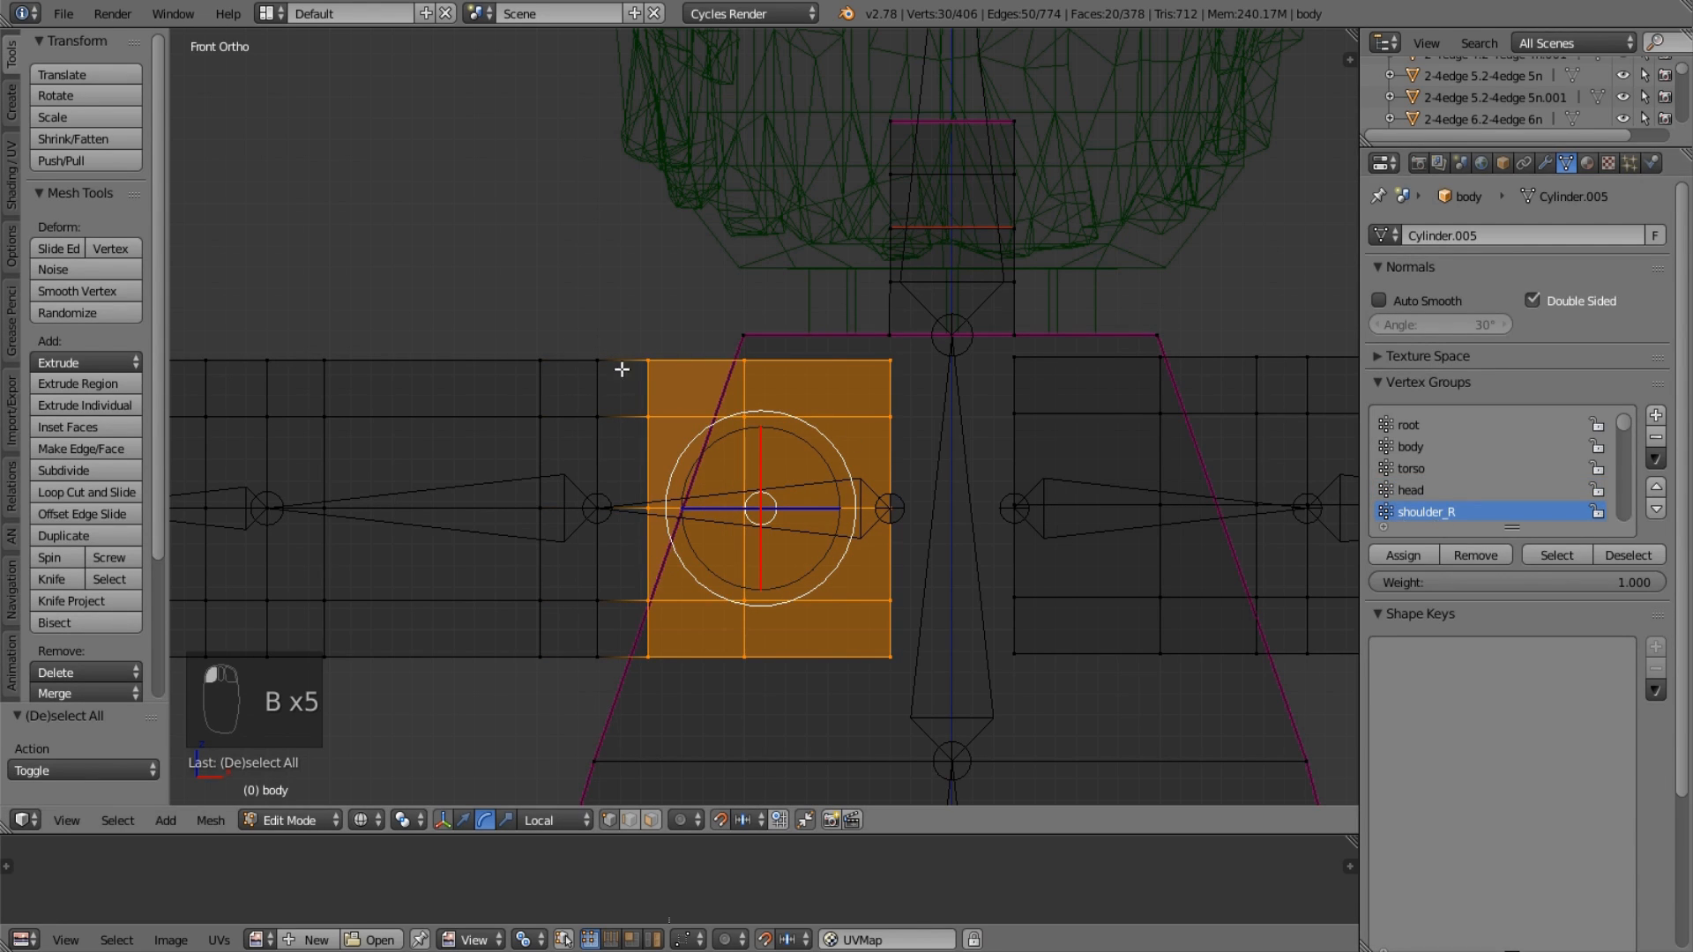
key(b)
drag(577, 320, 644, 706)
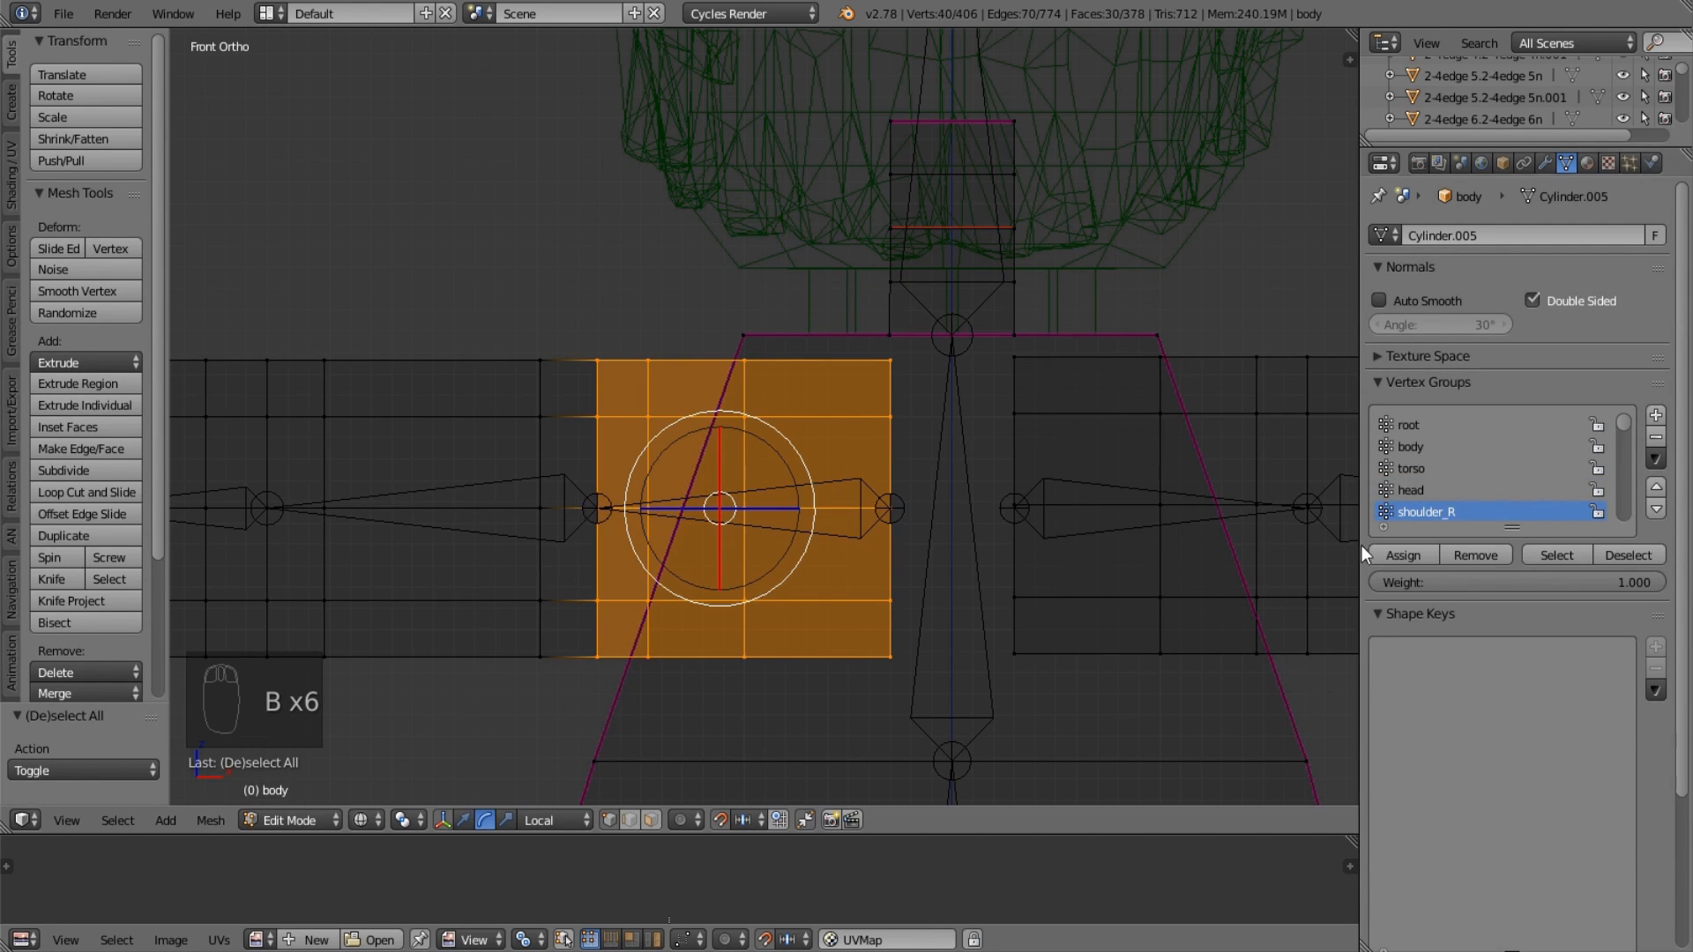
Box-select only the arm section spanning the upper arm bone and assign it to the upperArm_R vertex group.
shift+middle_drag(612, 418, 819, 434)
key(a)
key(b)
drag(822, 369, 462, 726)
scroll(1532, 487, down, 3)
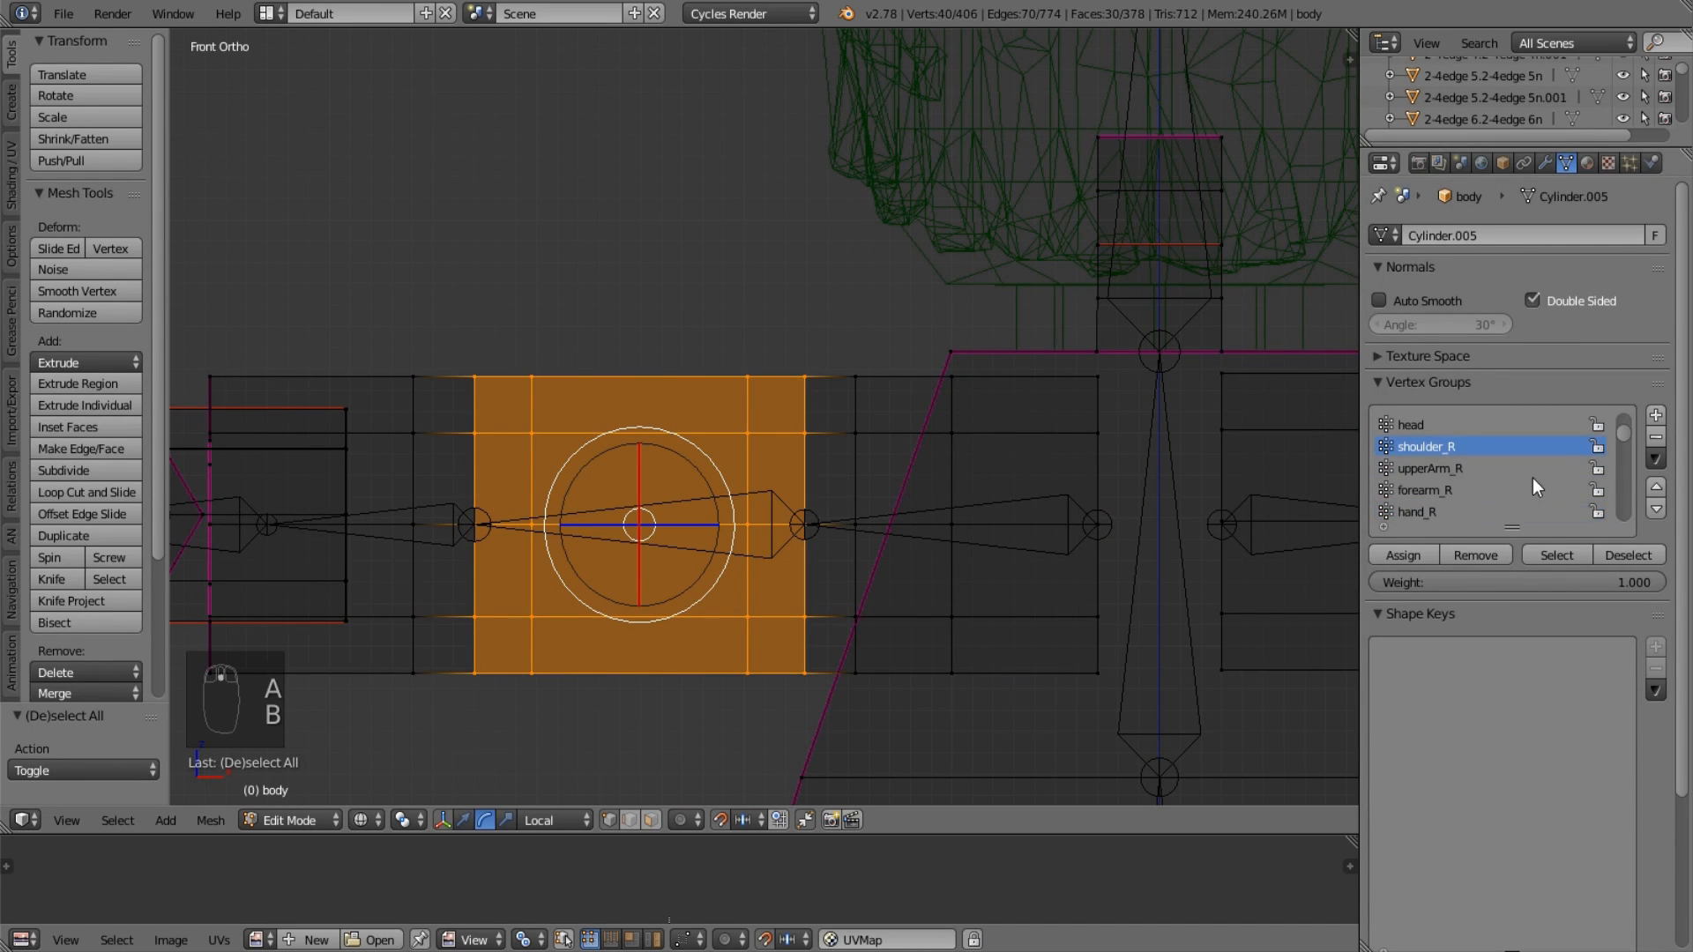
click(1395, 554)
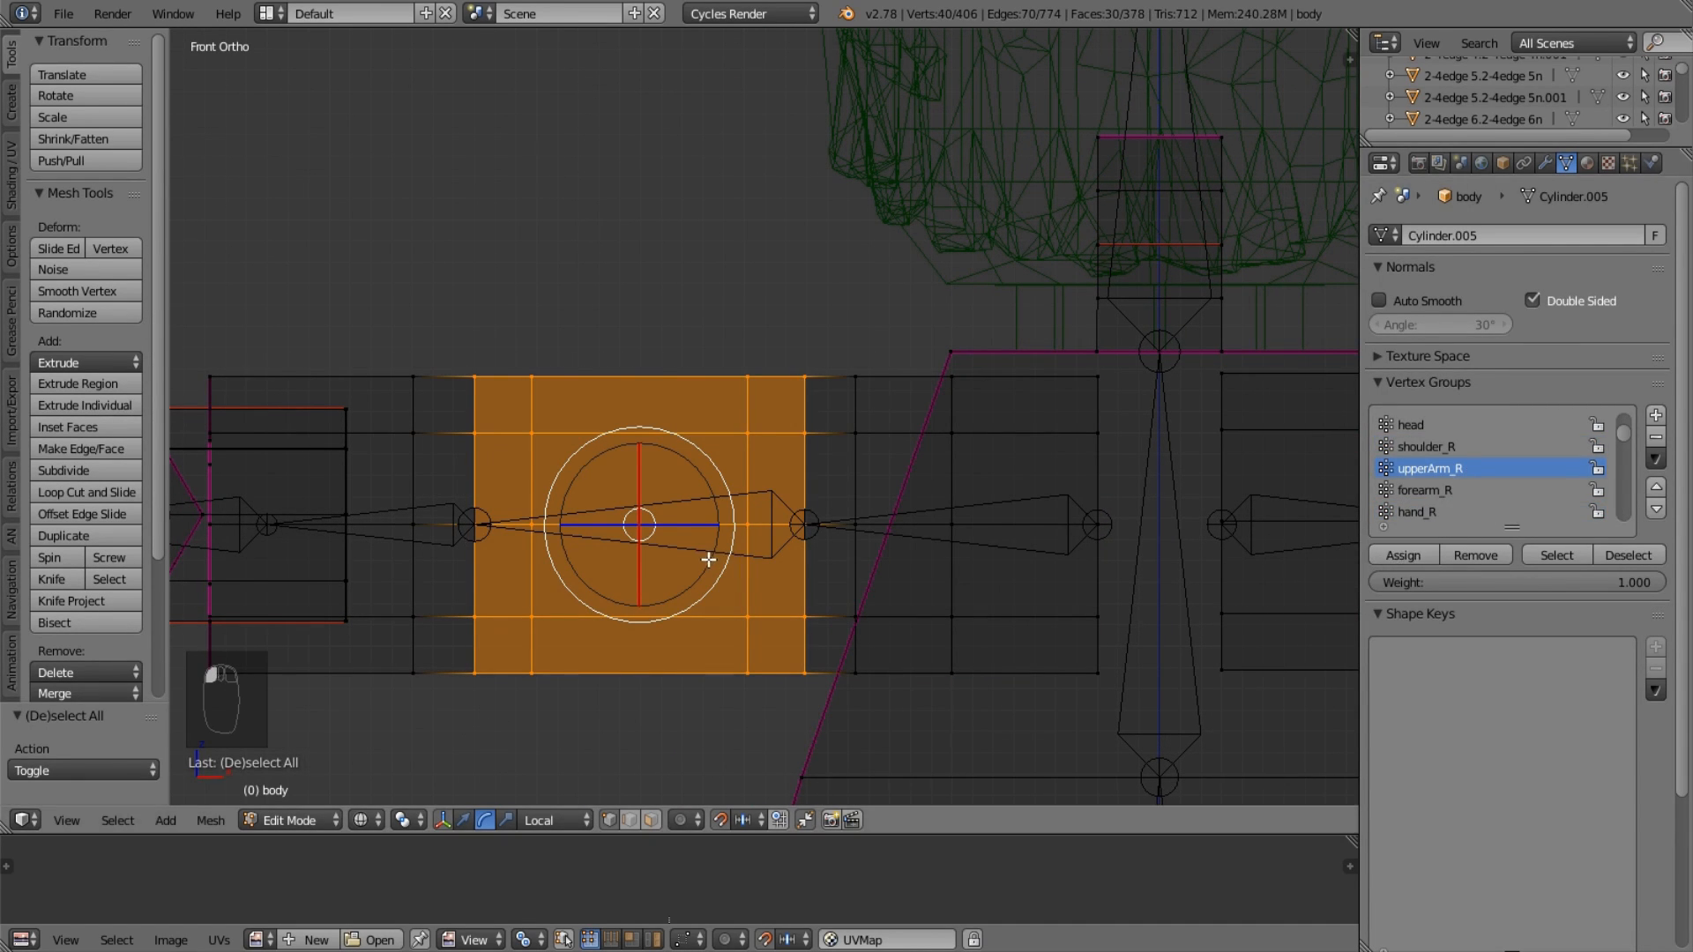
Clear the selection and box-select the forearm vertices between the elbow loop and the cuff, leaving the hand out.
shift+middle_drag(703, 559, 918, 479)
key(a)
key(b)
drag(710, 307, 574, 677)
key(b)
drag(408, 284, 453, 384)
key(b)
shift+middle_drag(516, 371, 705, 342)
scroll(657, 354, up, 2)
key(b)
drag(550, 567, 656, 678)
key(b)
key(b)
Add the missing front cuff vertex to the forearm selection in the solid perspective view.
middle_drag(656, 678, 817, 614)
key(z)
key(KP_5)
scroll(846, 564, up, 3)
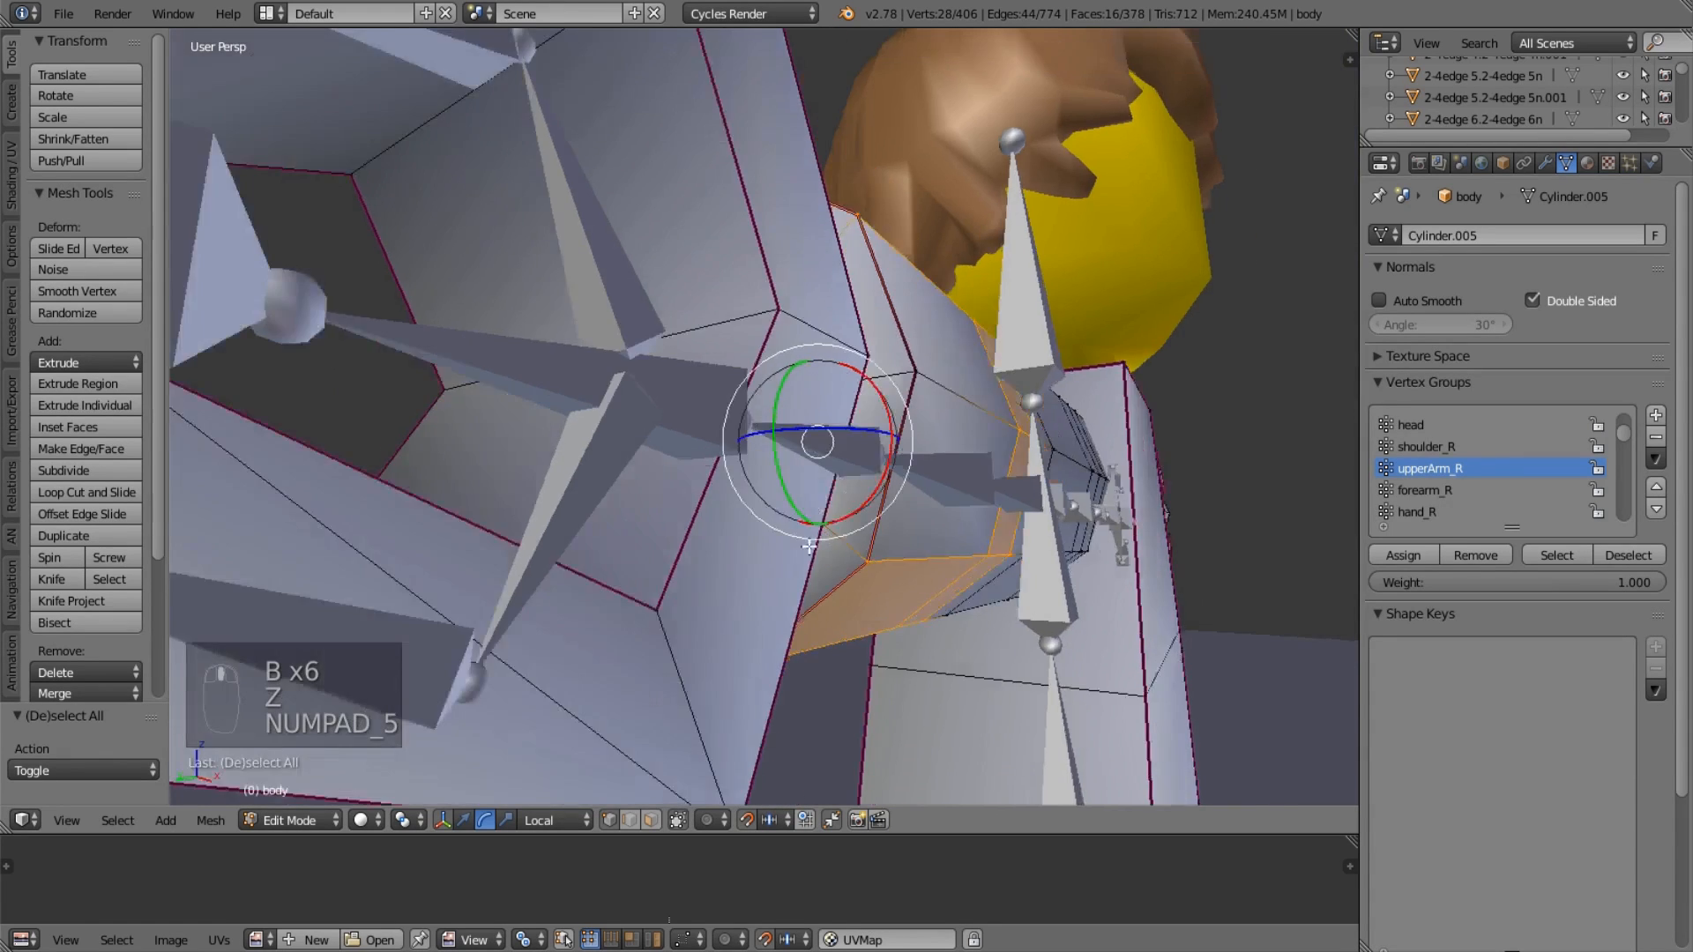
scroll(750, 366, up, 2)
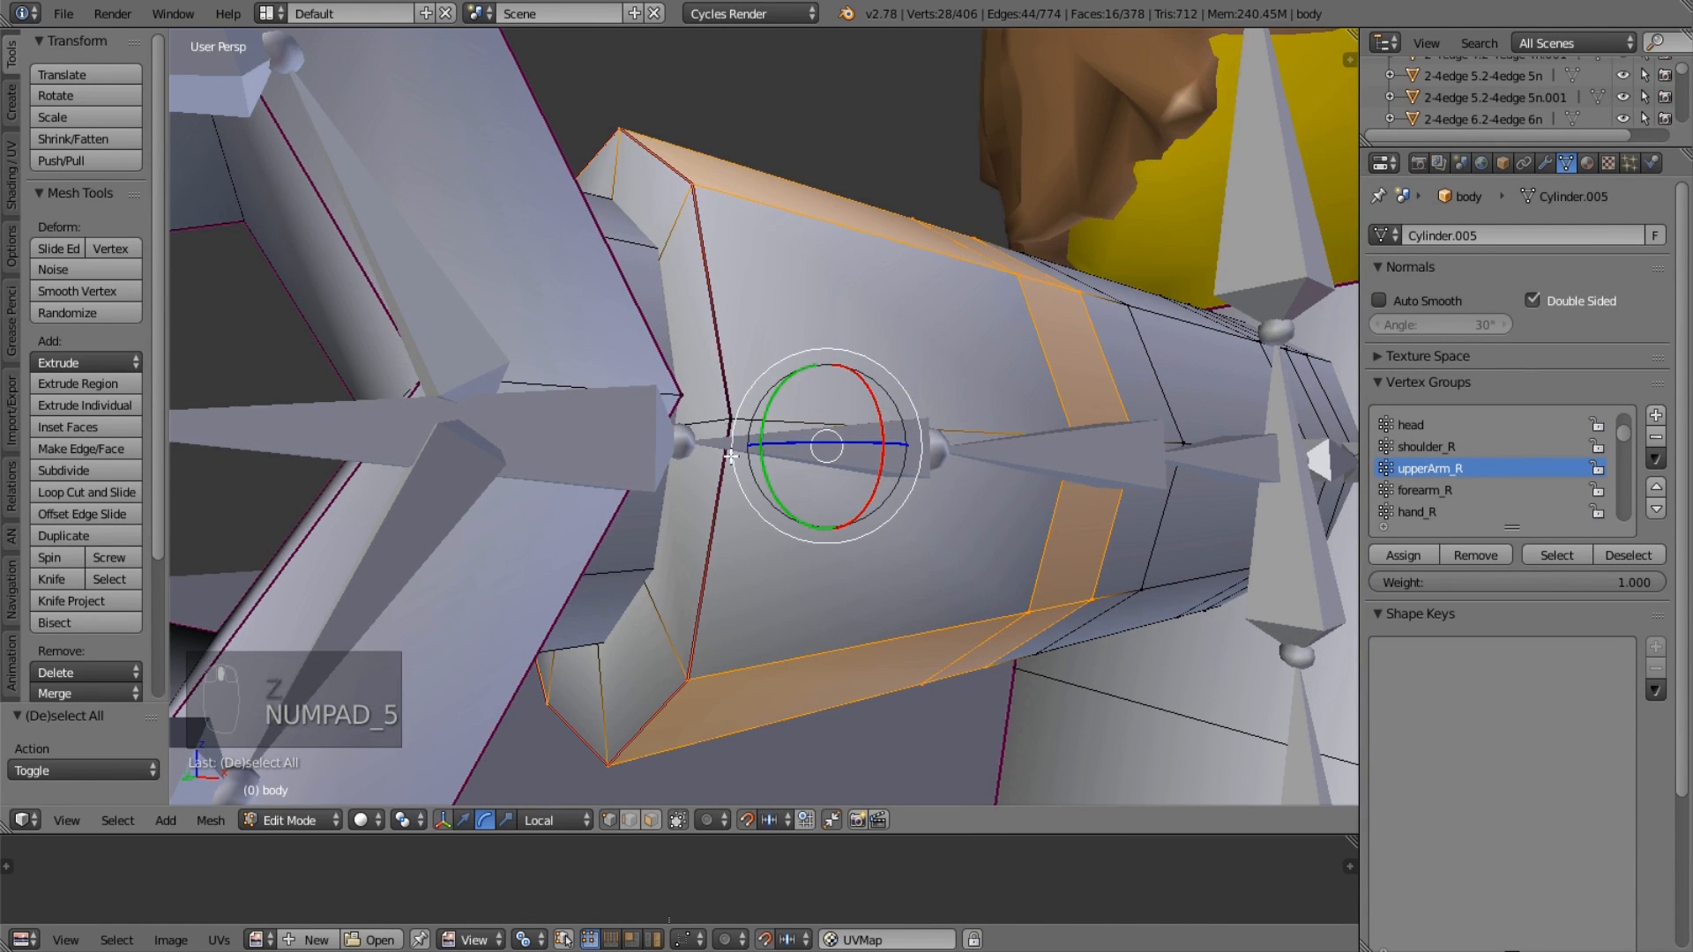
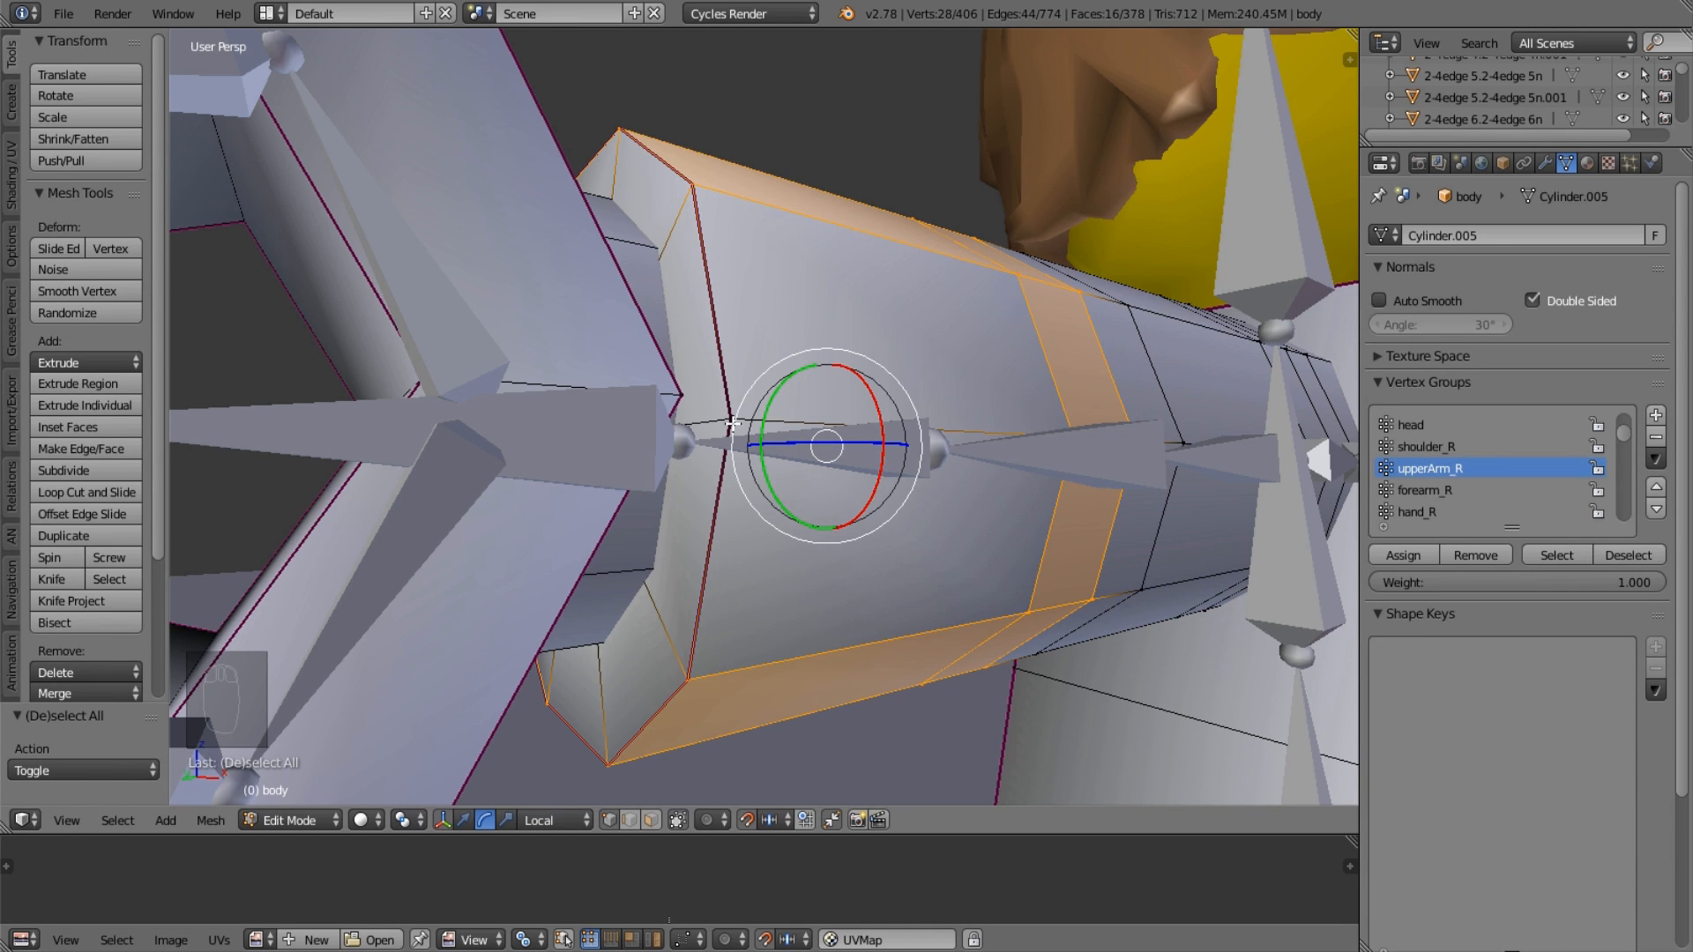
shift+right_click(732, 424)
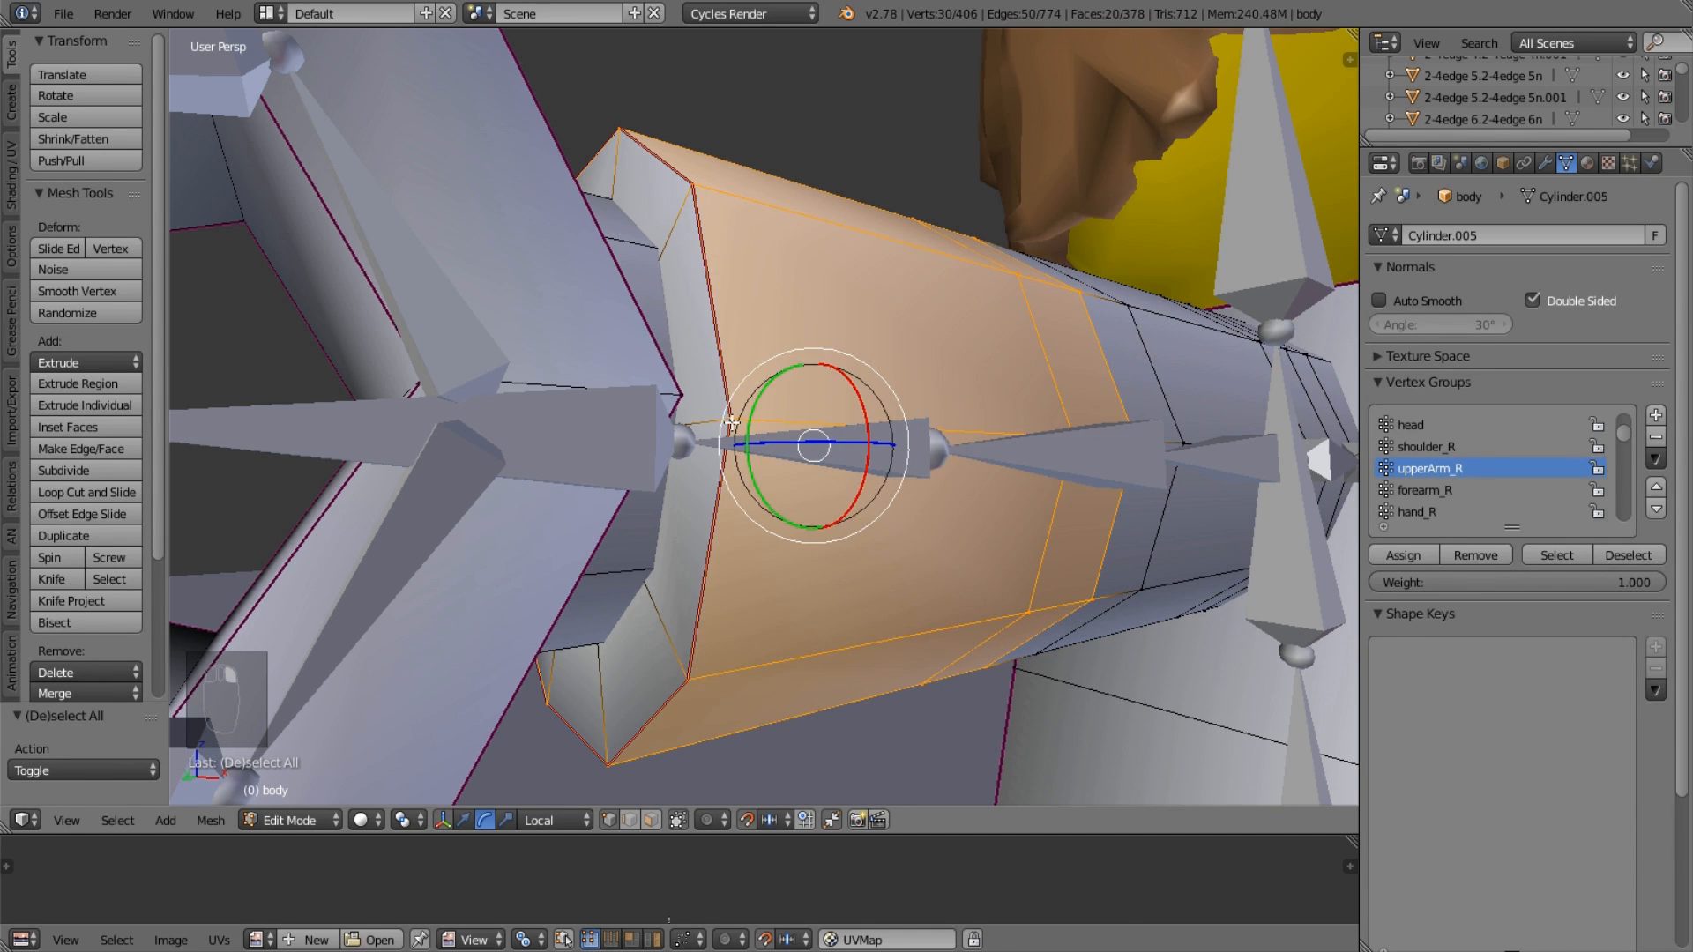
Add the remaining edges of the forearm cuff's rim to the selection, undoing a wrong loop pick.
middle_drag(733, 423, 938, 307)
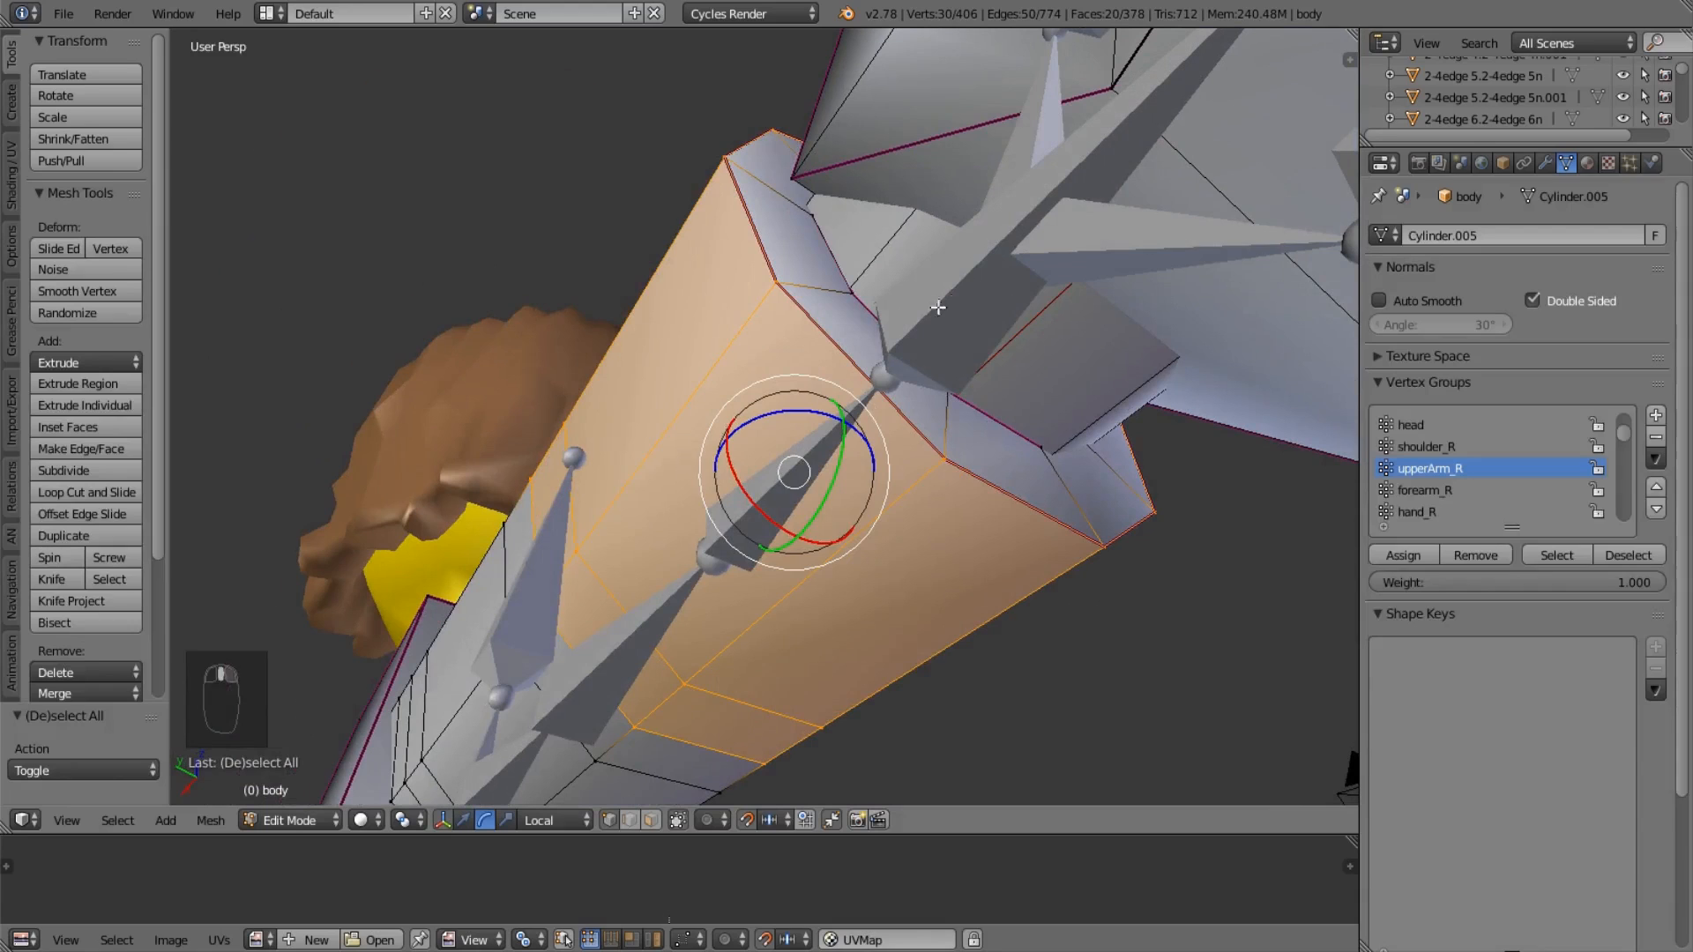
alt+shift+right_click(828, 292)
middle_drag(830, 291, 754, 317)
key(z)
key(z)
alt+shift+right_click(697, 338)
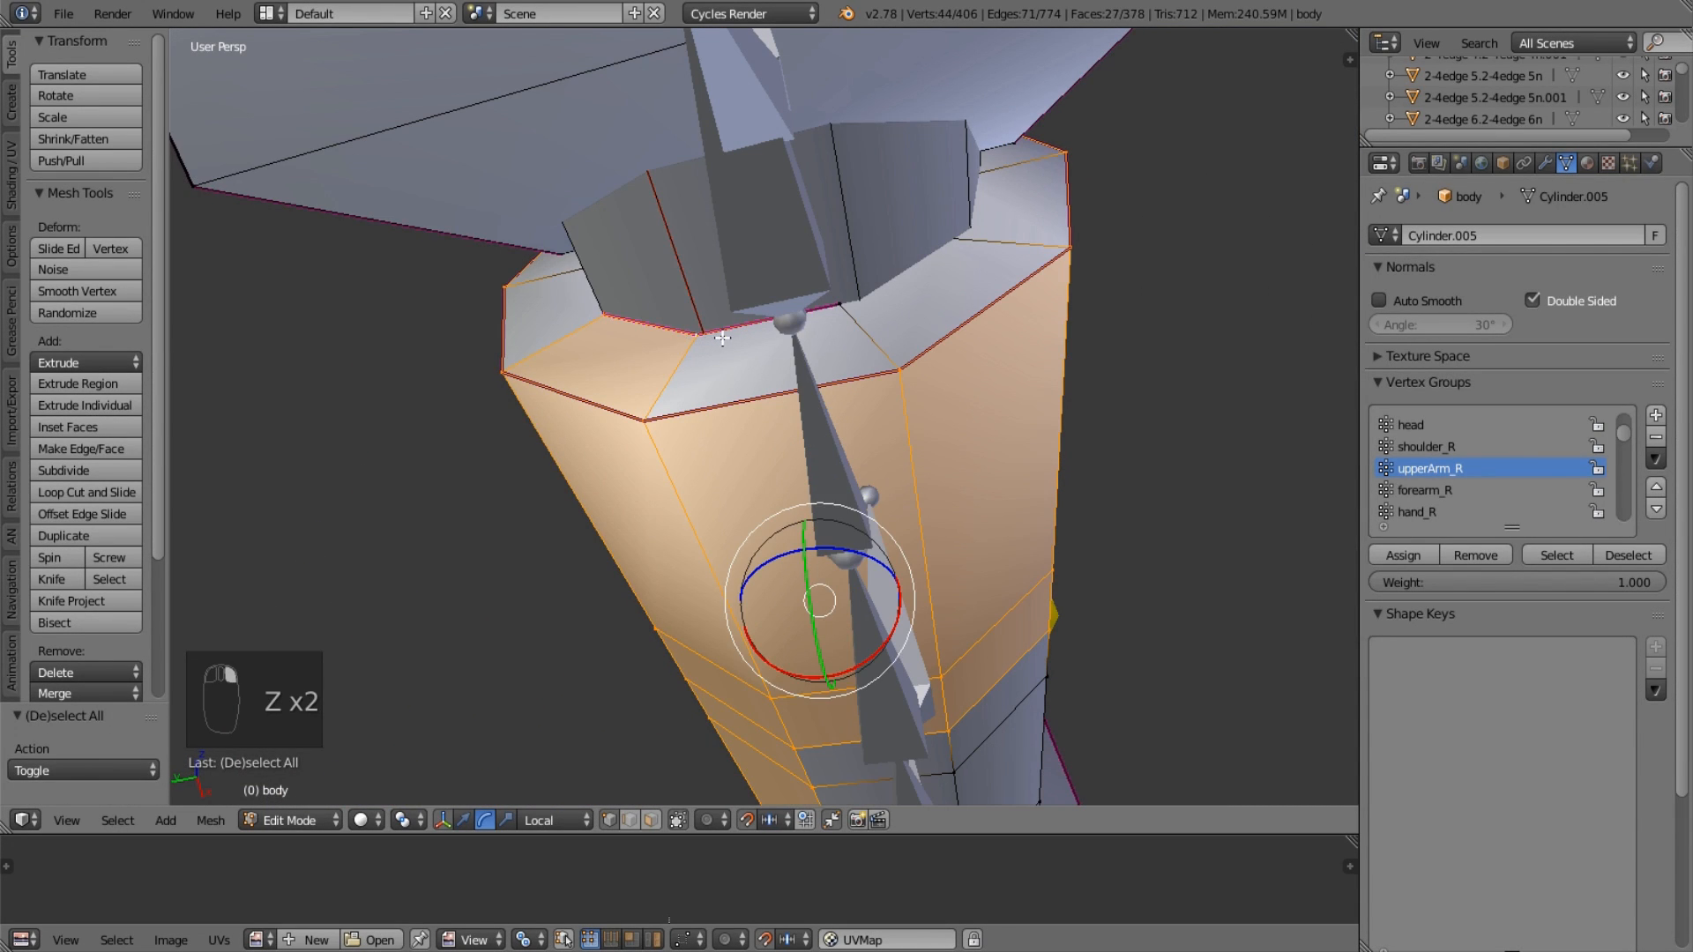
key(ctrl+z)
alt+shift+right_click(762, 337)
middle_drag(763, 337, 775, 453)
middle_drag(875, 419, 679, 346)
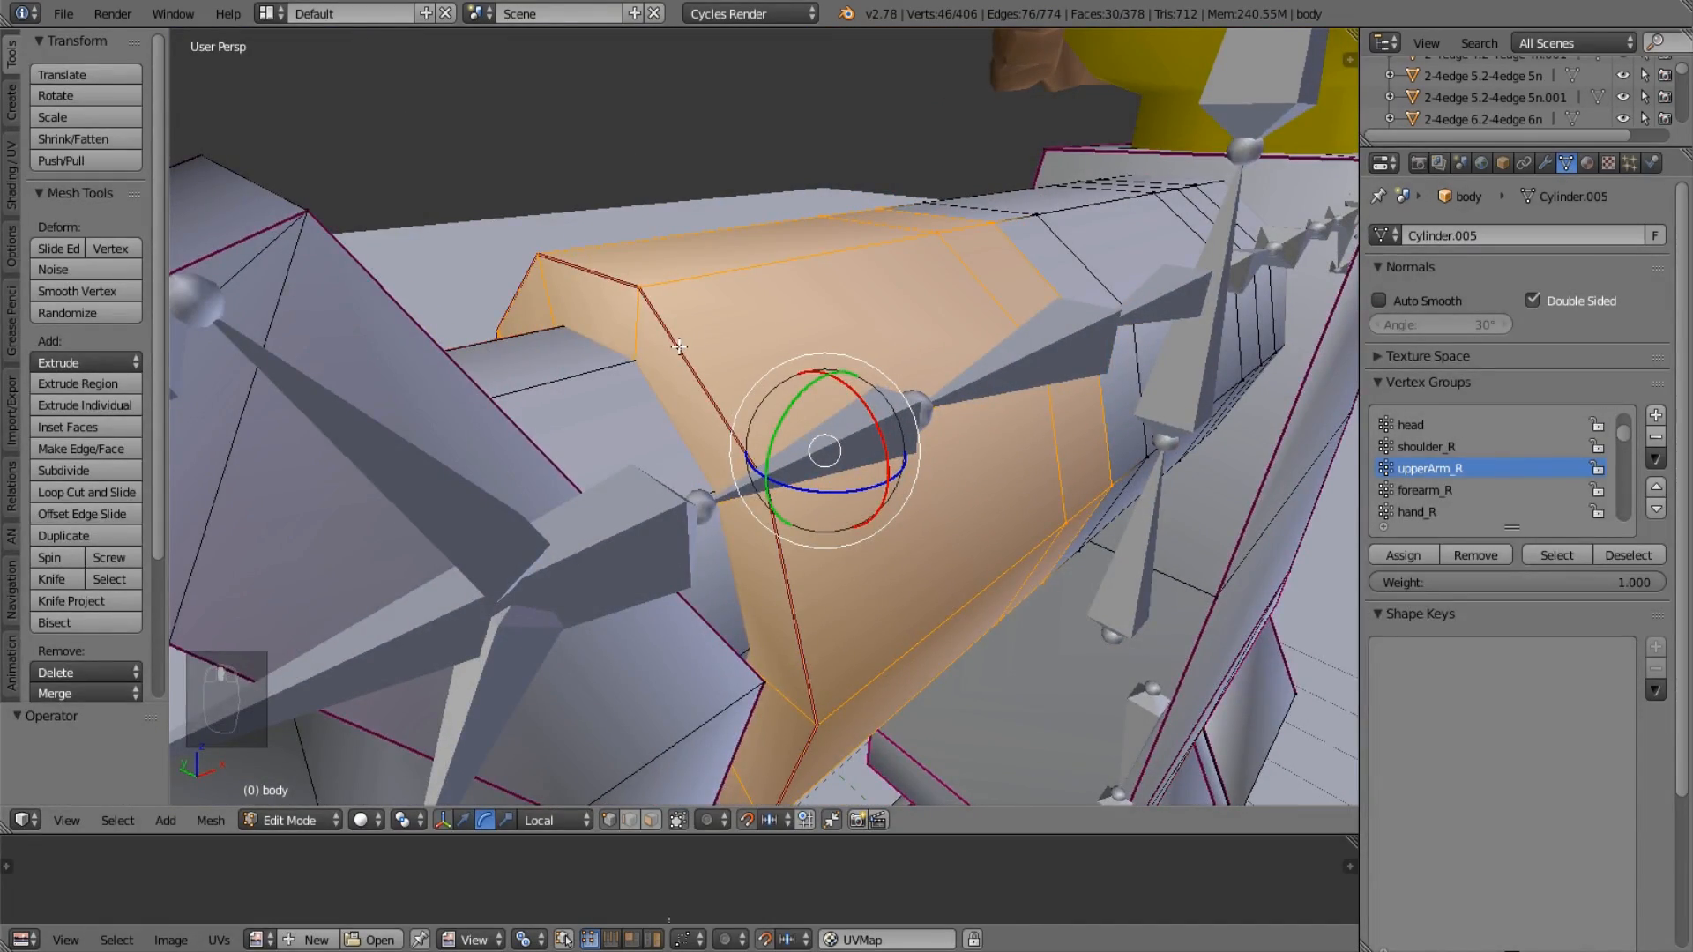
Check the completed forearm and cuff selection and assign it to the active upperArm_R vertex group.
alt+shift+right_click(679, 347)
alt+shift+right_click(679, 346)
middle_drag(679, 346, 831, 336)
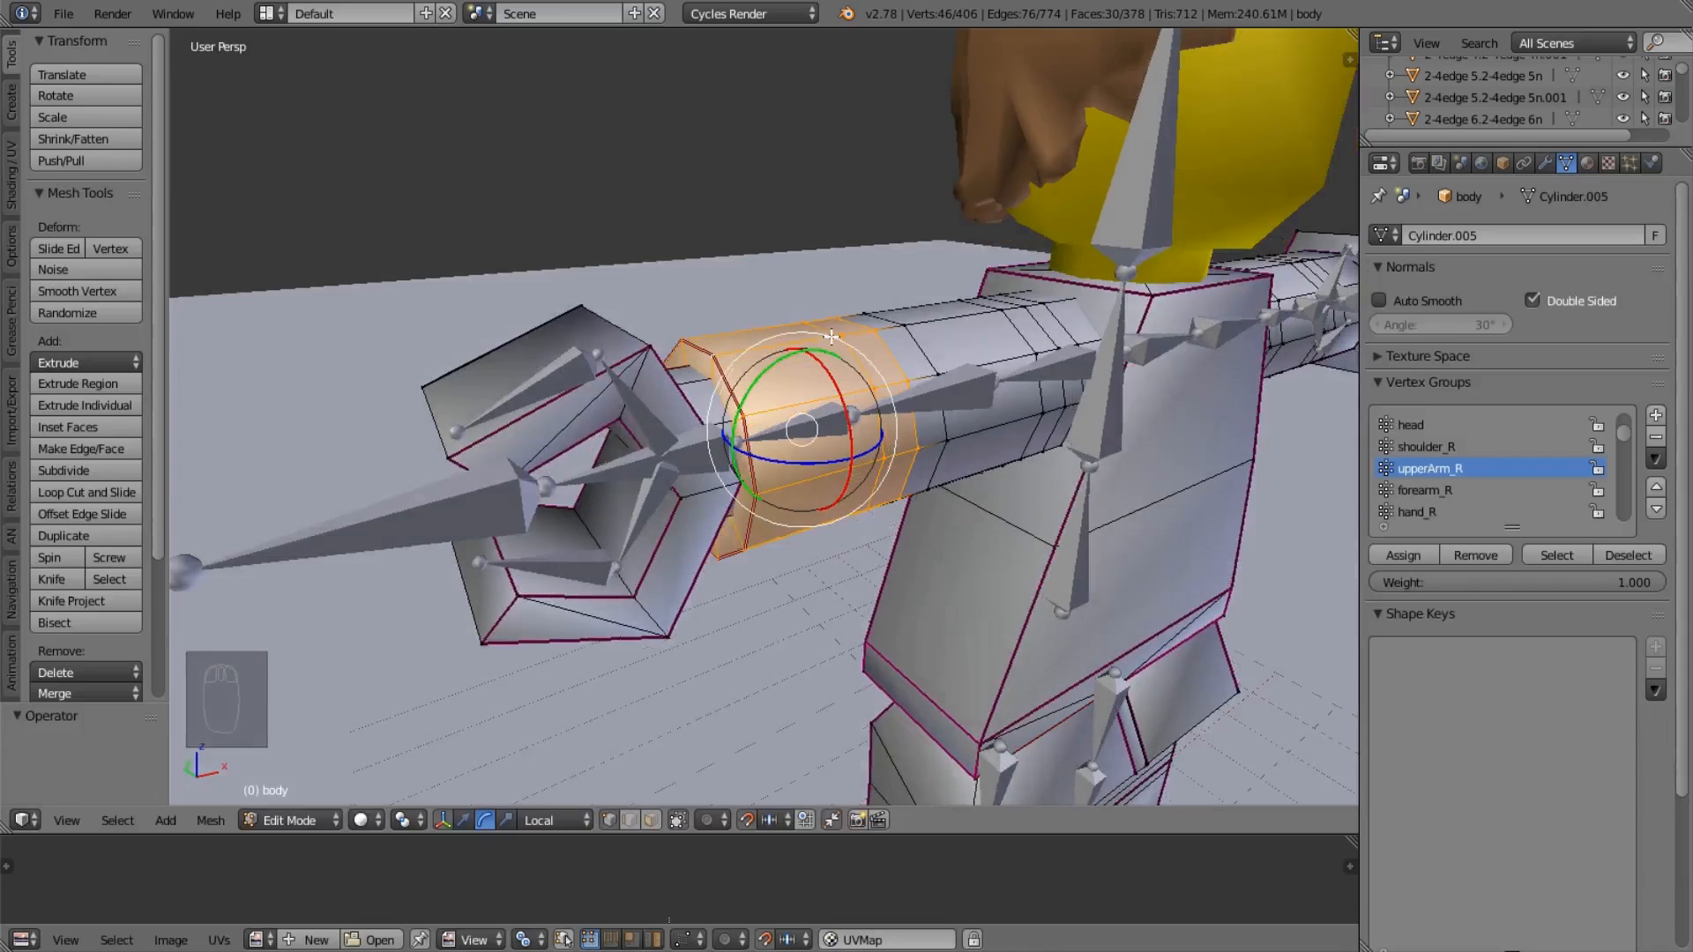
click(1384, 557)
Clear the selection, select the whole linked wrist peg inside the cuff, and assign it to the hand_R vertex group.
middle_drag(1040, 454, 781, 264)
right_click(571, 298)
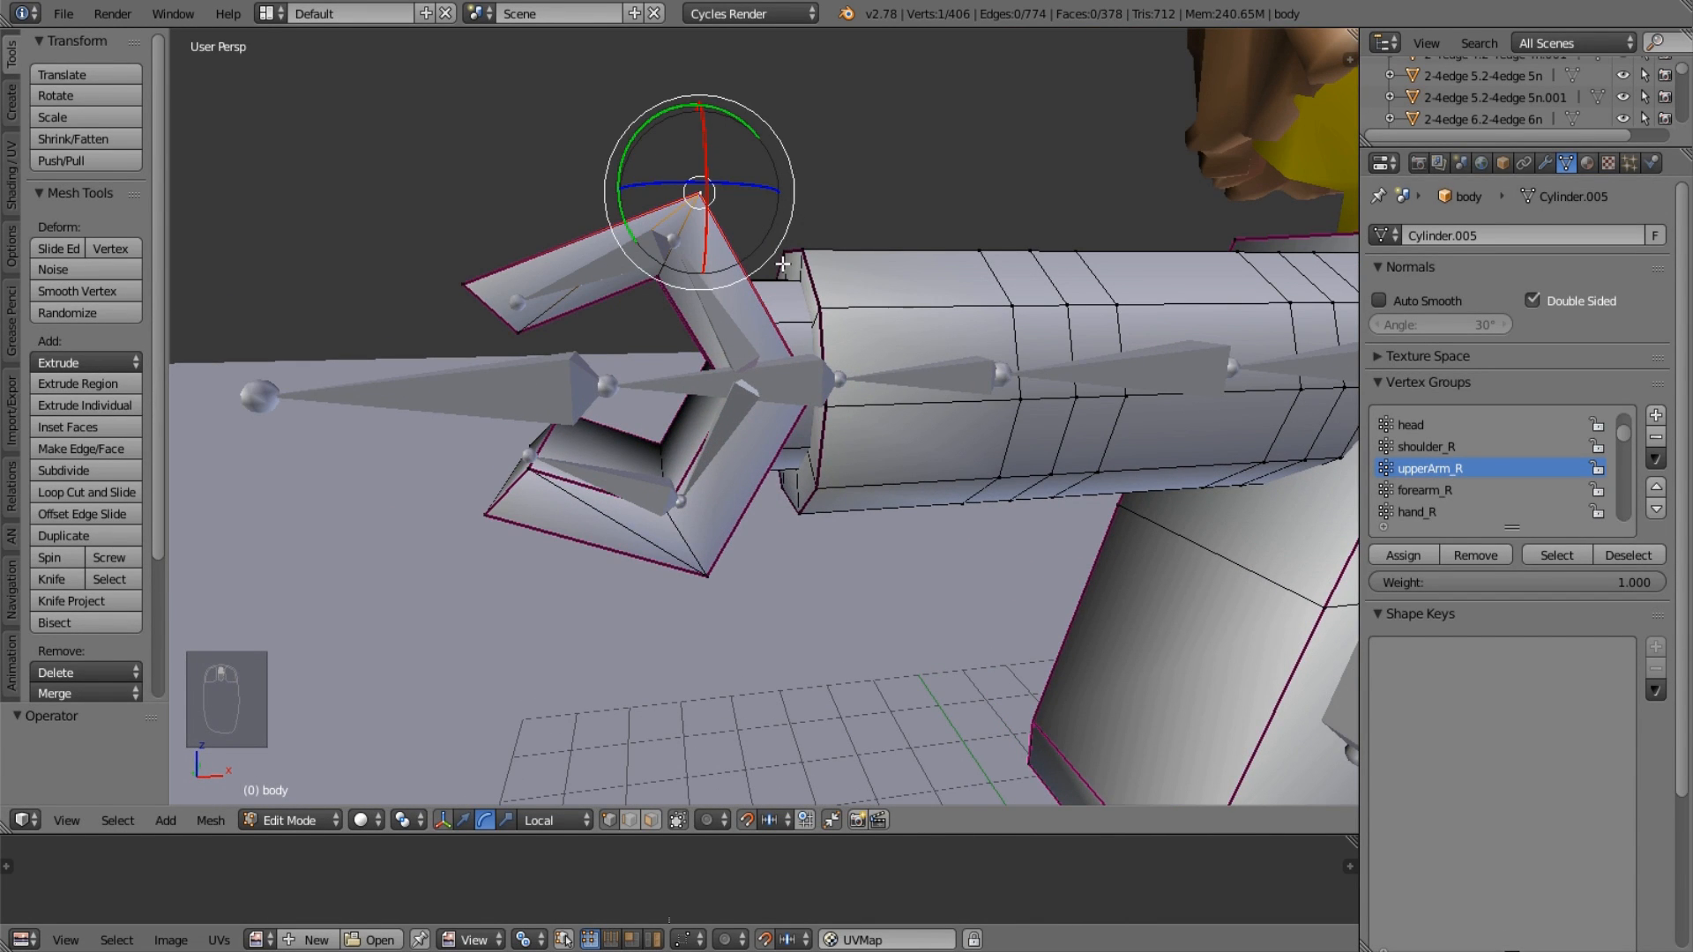
key(a)
scroll(794, 260, up, 5)
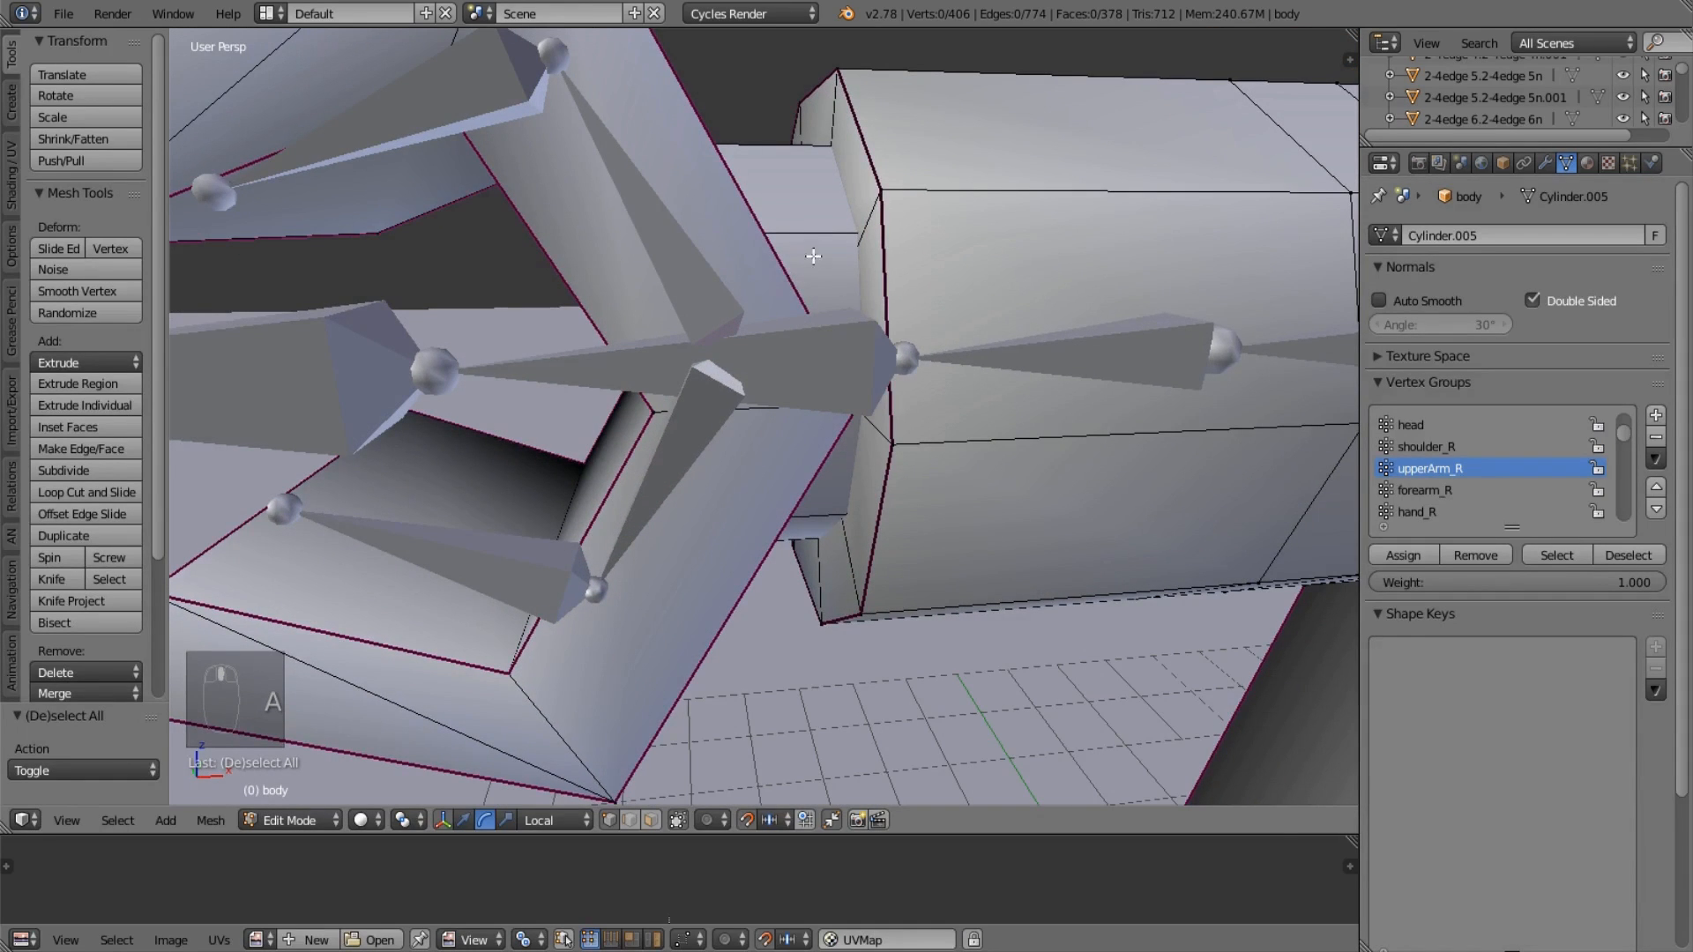
key(z)
right_click(656, 161)
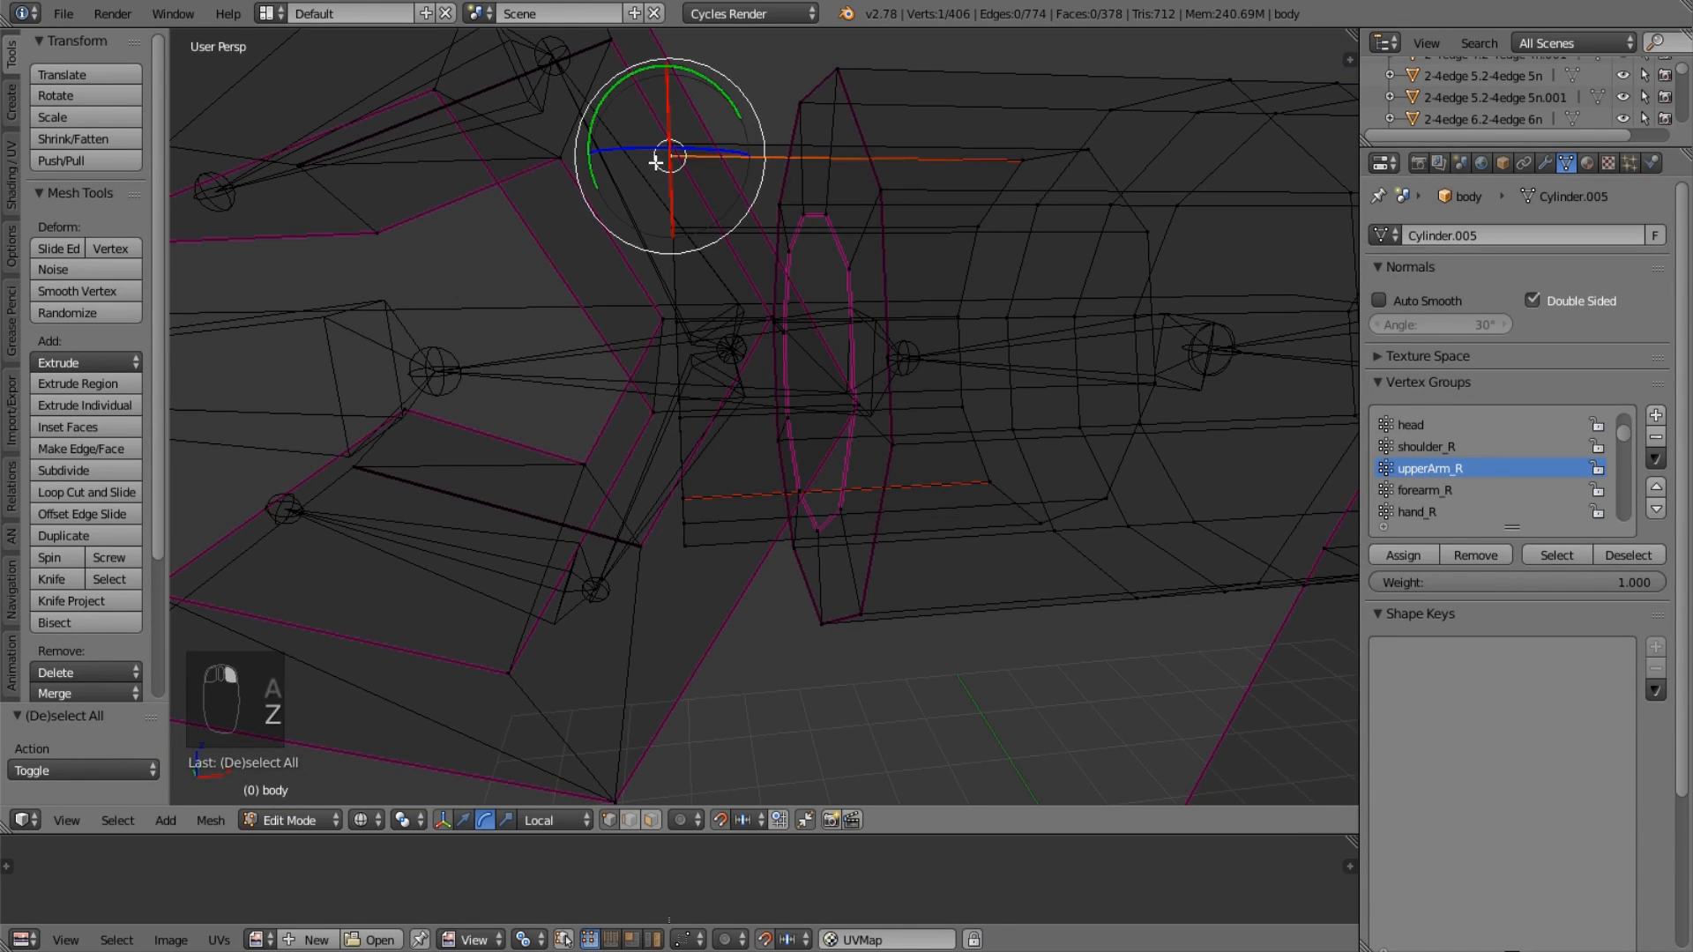
key(z)
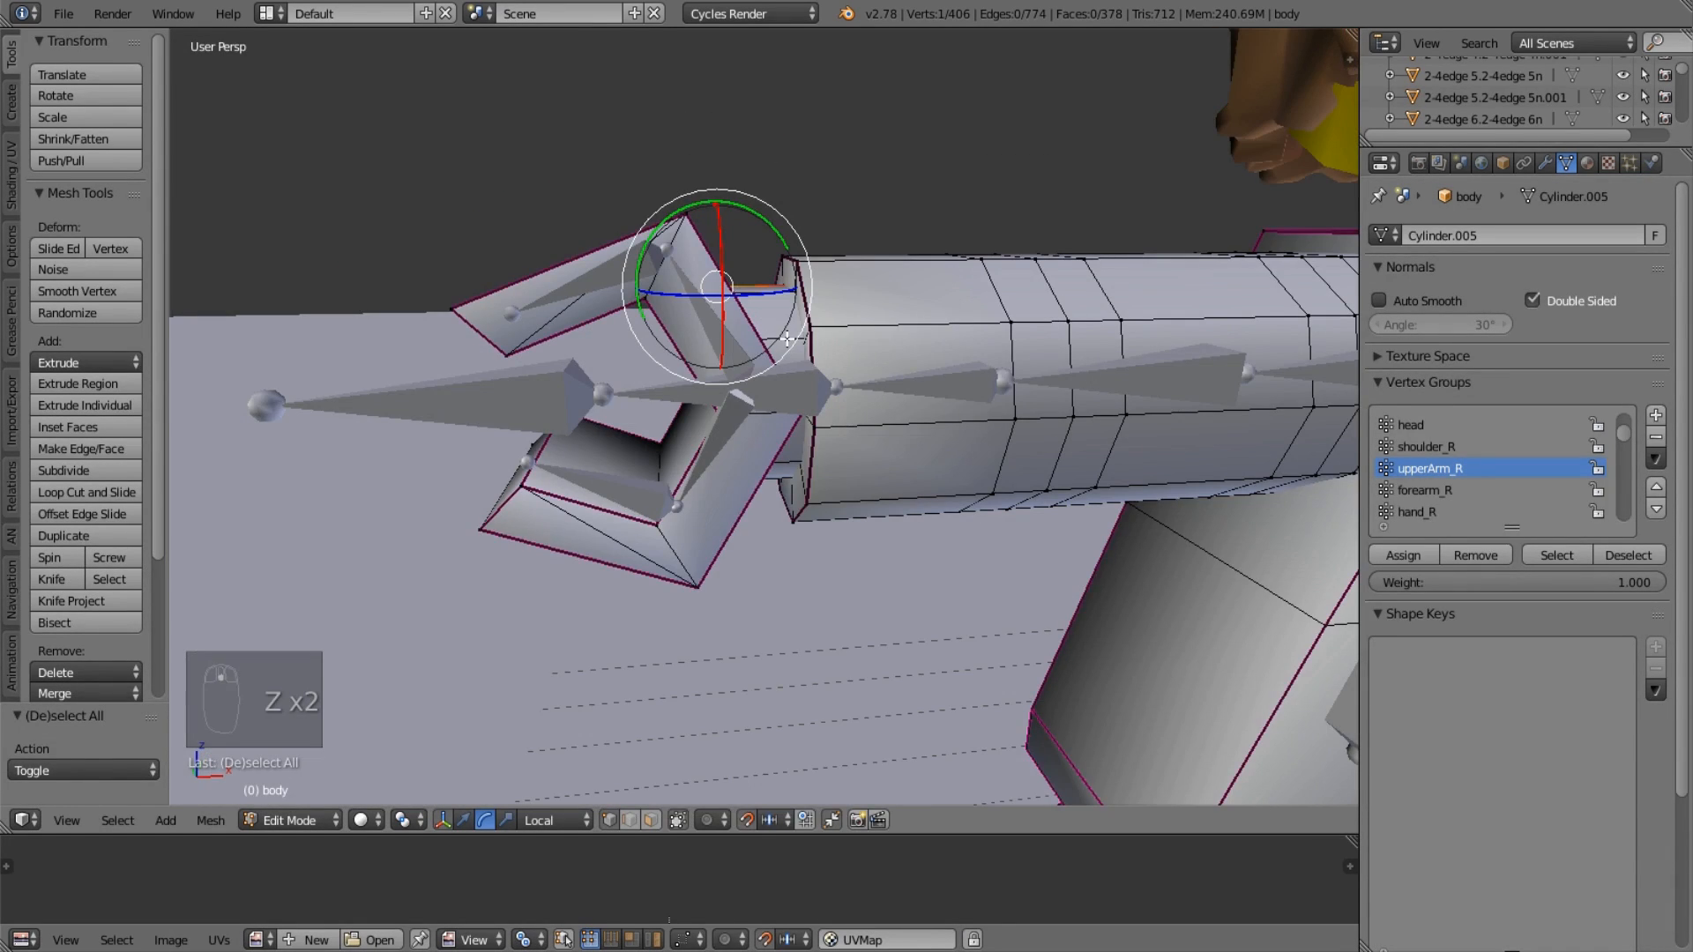
key(ctrl+l)
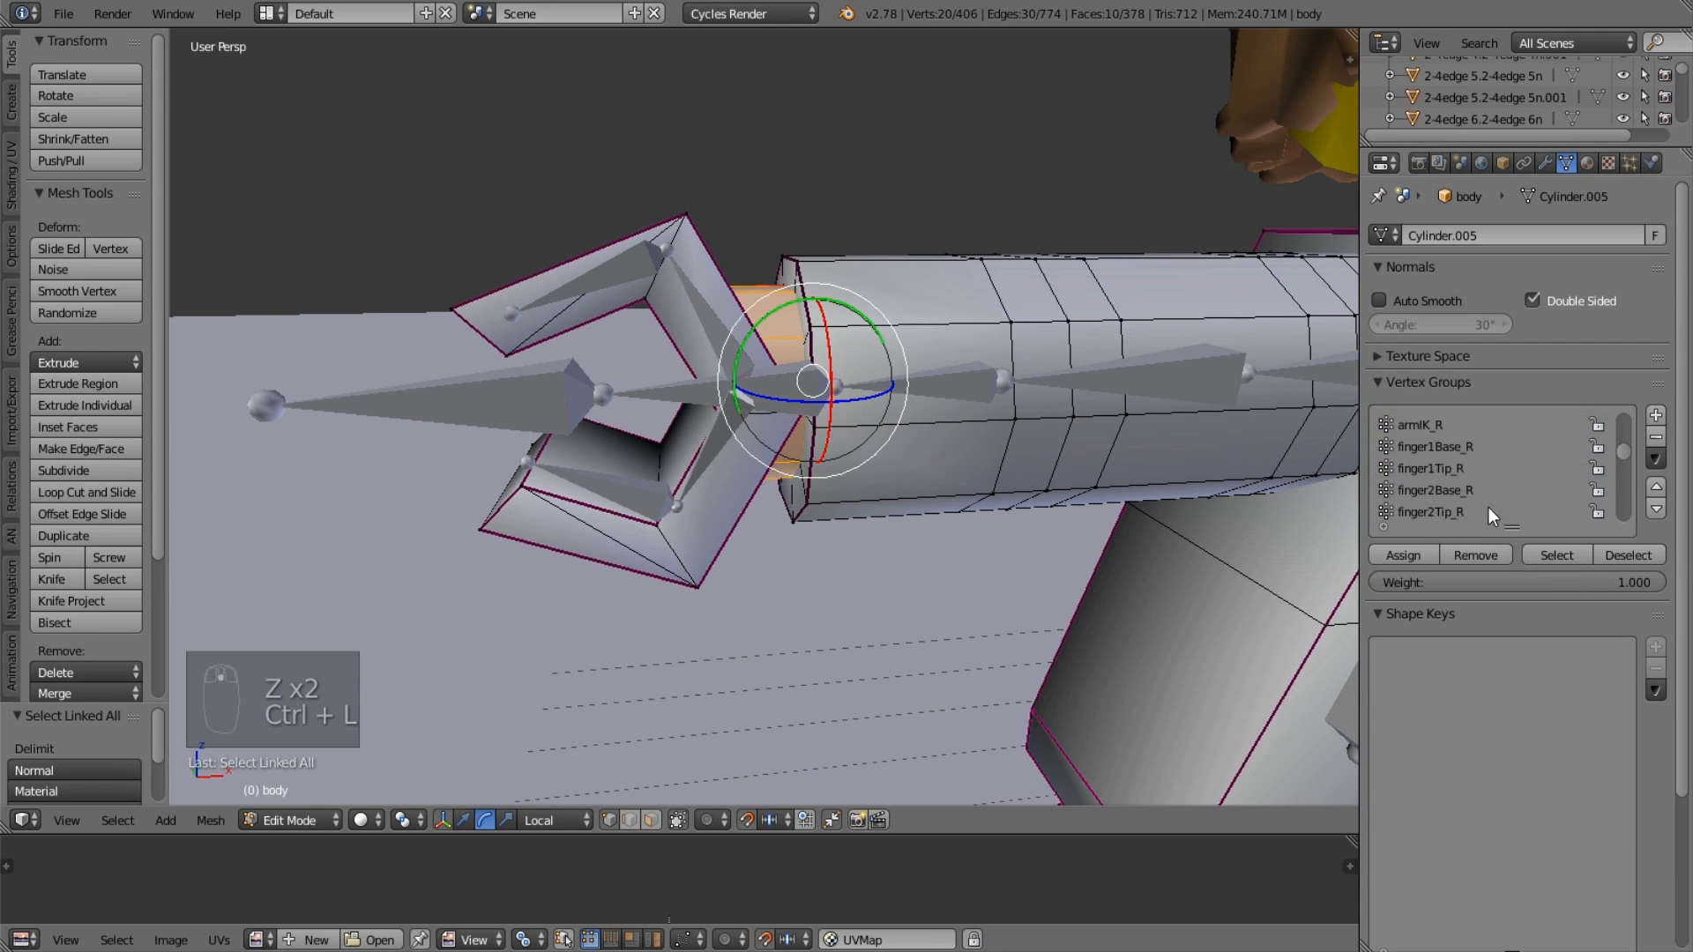
click(1446, 446)
click(1446, 427)
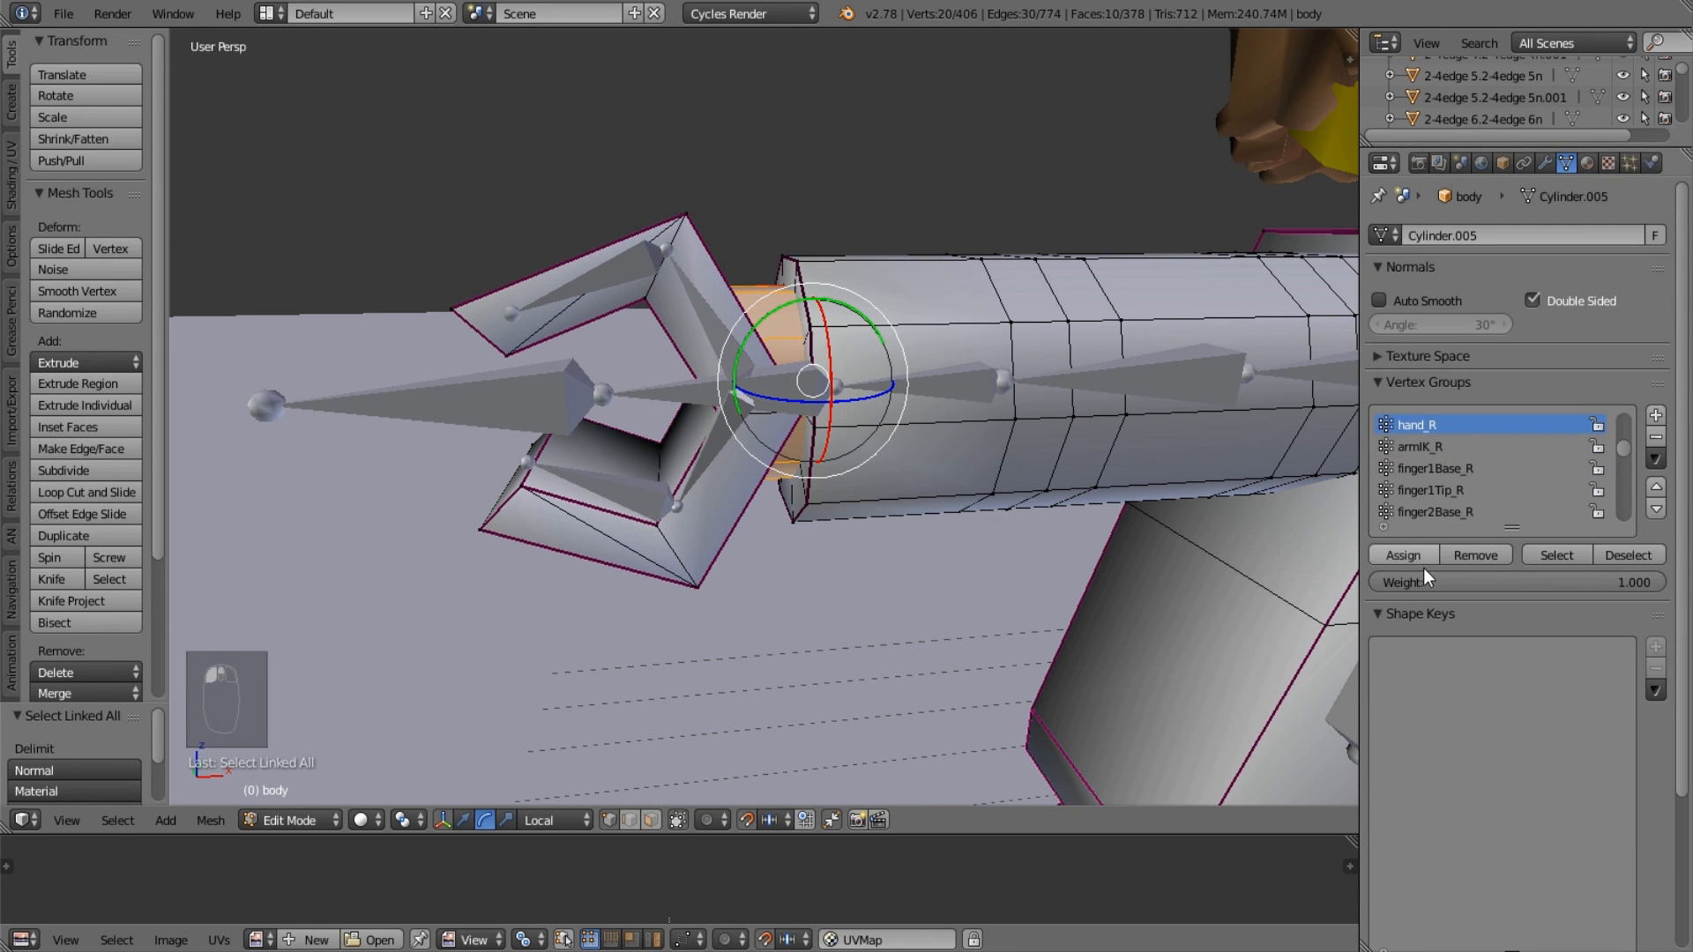
Show the right hand in the front orthographic view with wireframe display, staying in mesh editing.
key(KP_3)
key(KP_1)
key(KP_5)
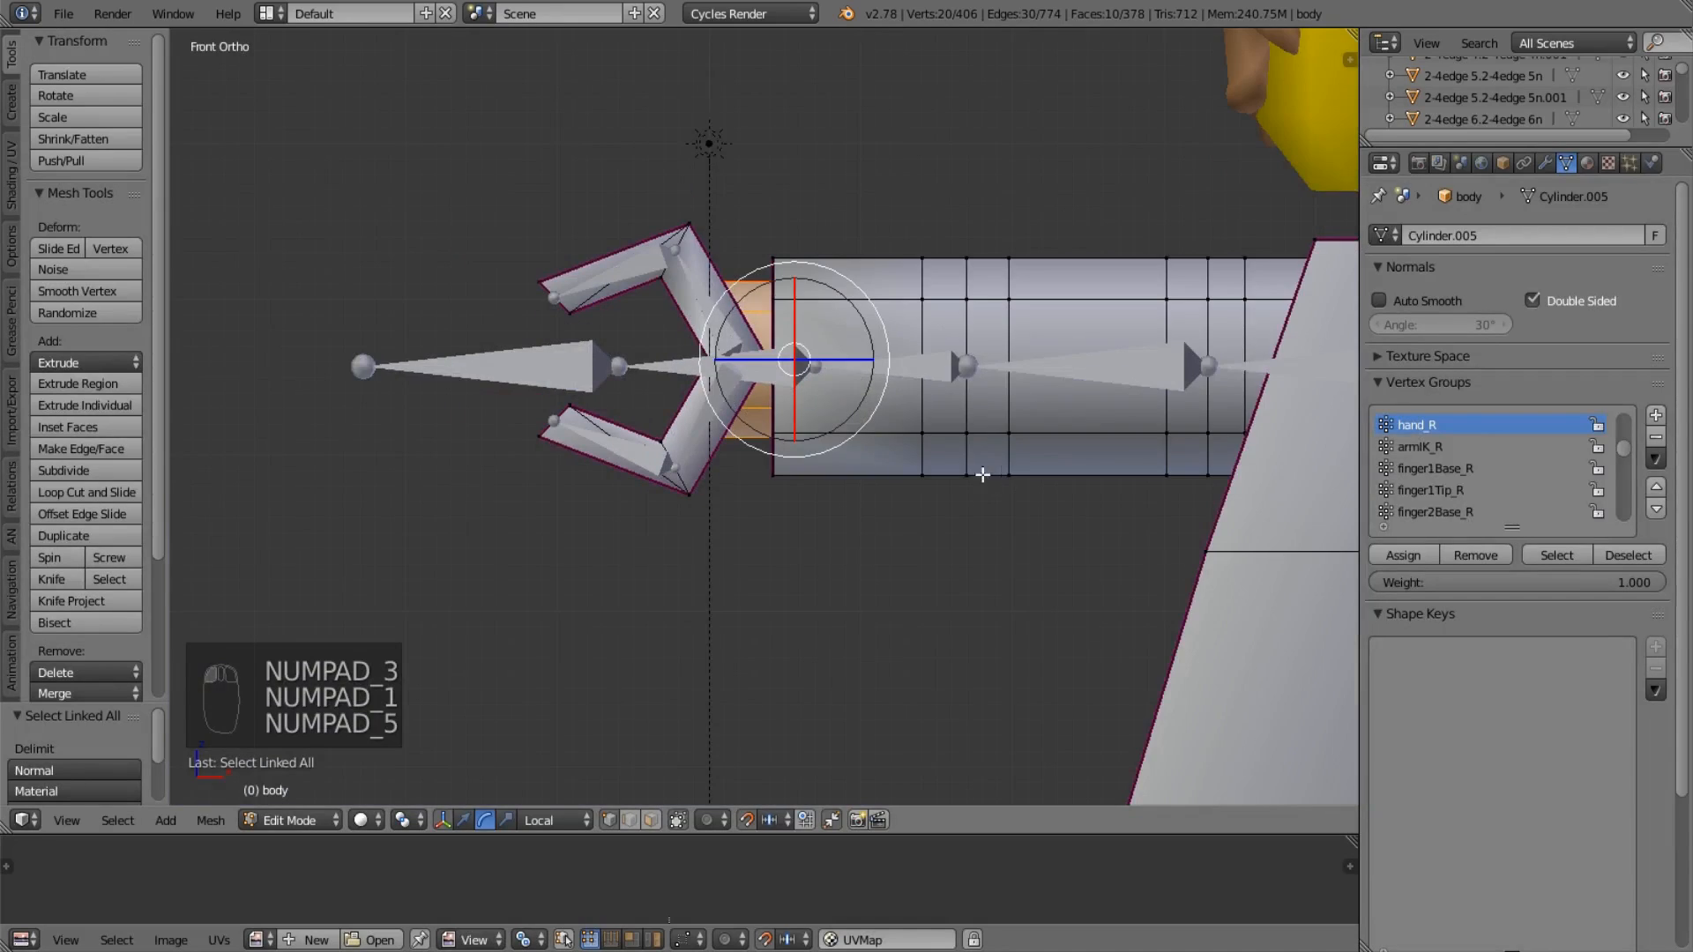
scroll(681, 310, up, 3)
key(Tab)
key(z)
key(Tab)
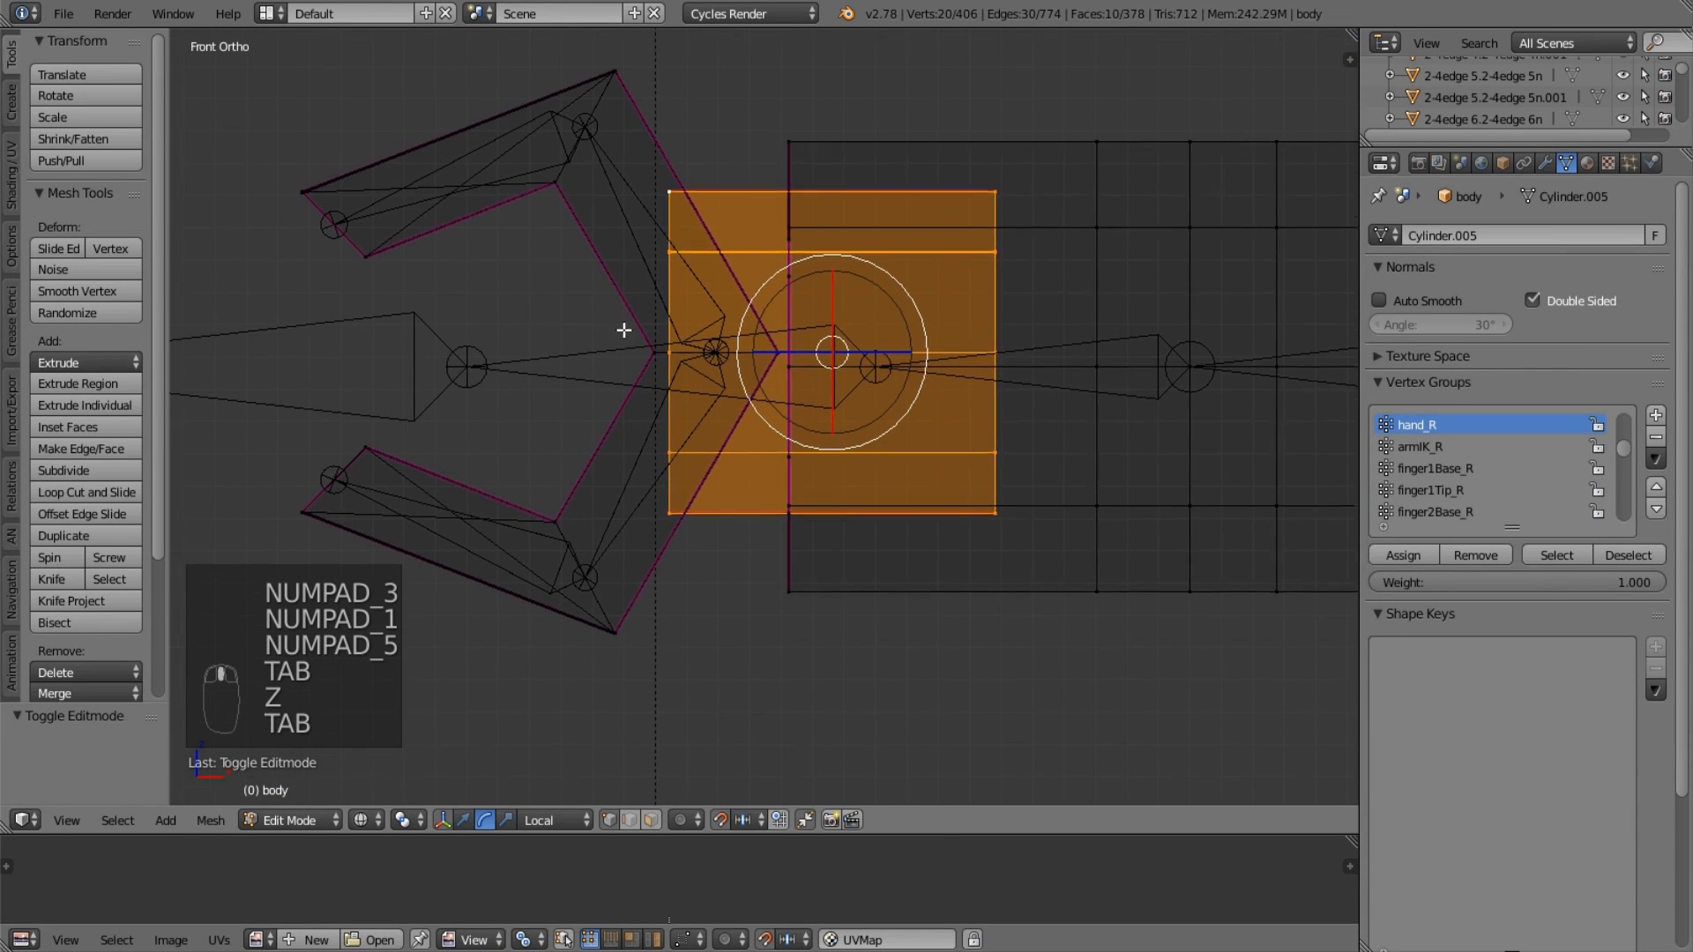
Box-select the four vertices where both claw fingers meet and assign them to the finger1Base_R and finger2Base_R vertex groups.
right_click(570, 152)
key(a)
key(a)
scroll(605, 344, up, 2)
key(b)
drag(556, 284, 627, 357)
key(b)
drag(748, 295, 795, 358)
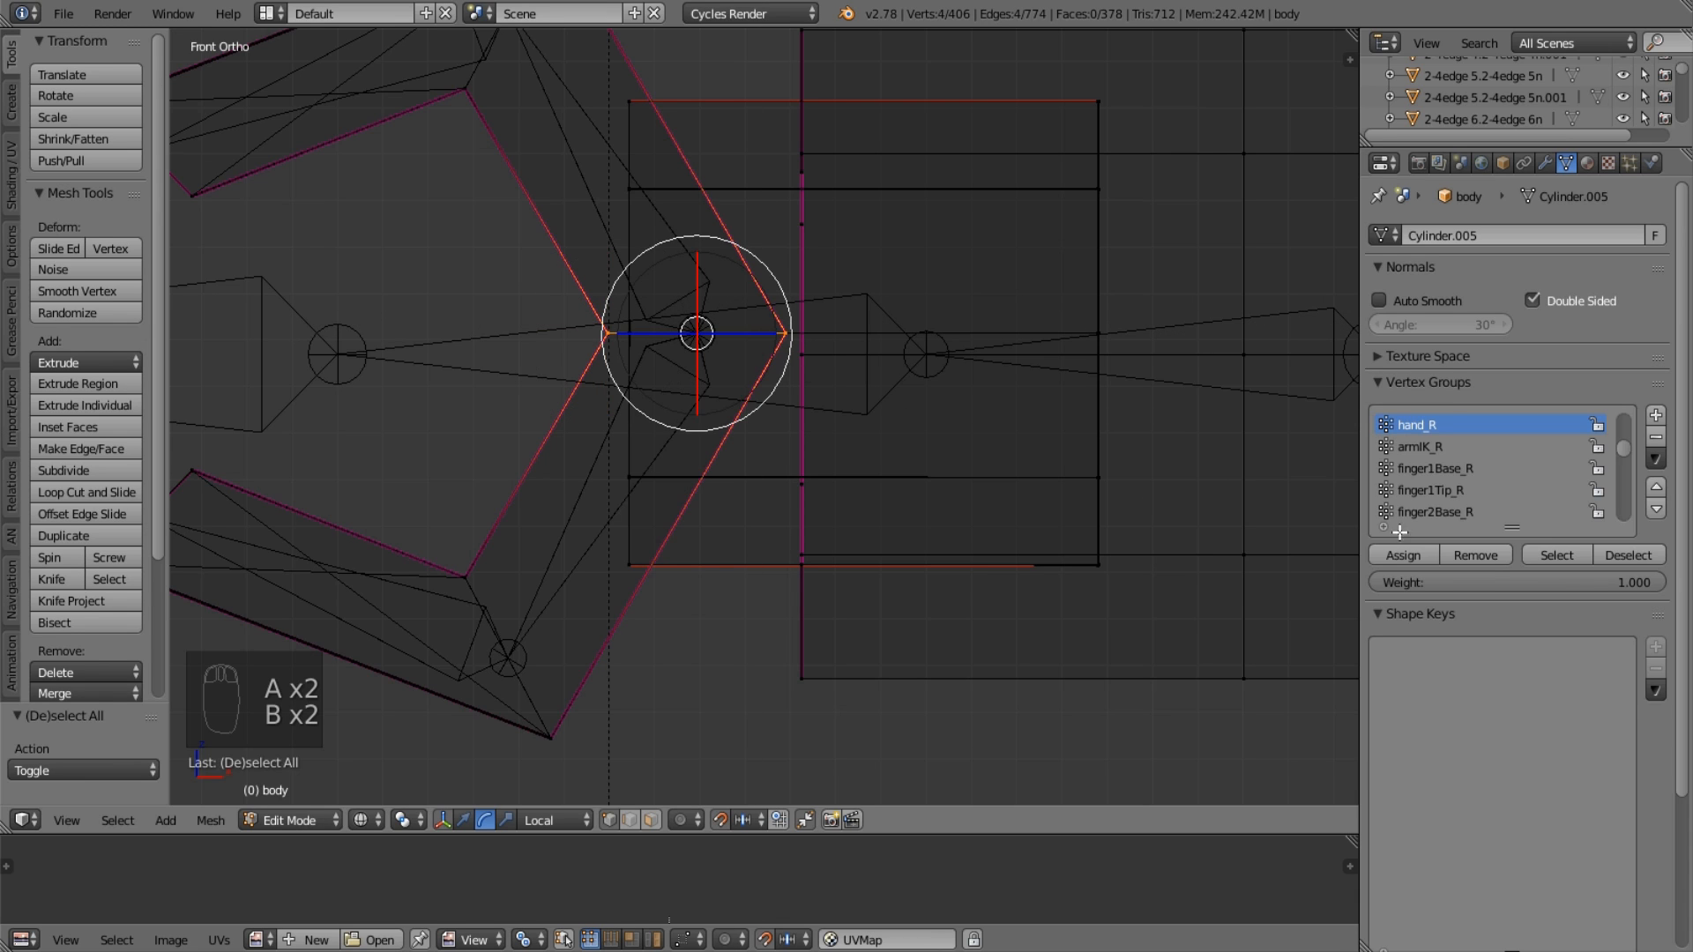
click(1460, 468)
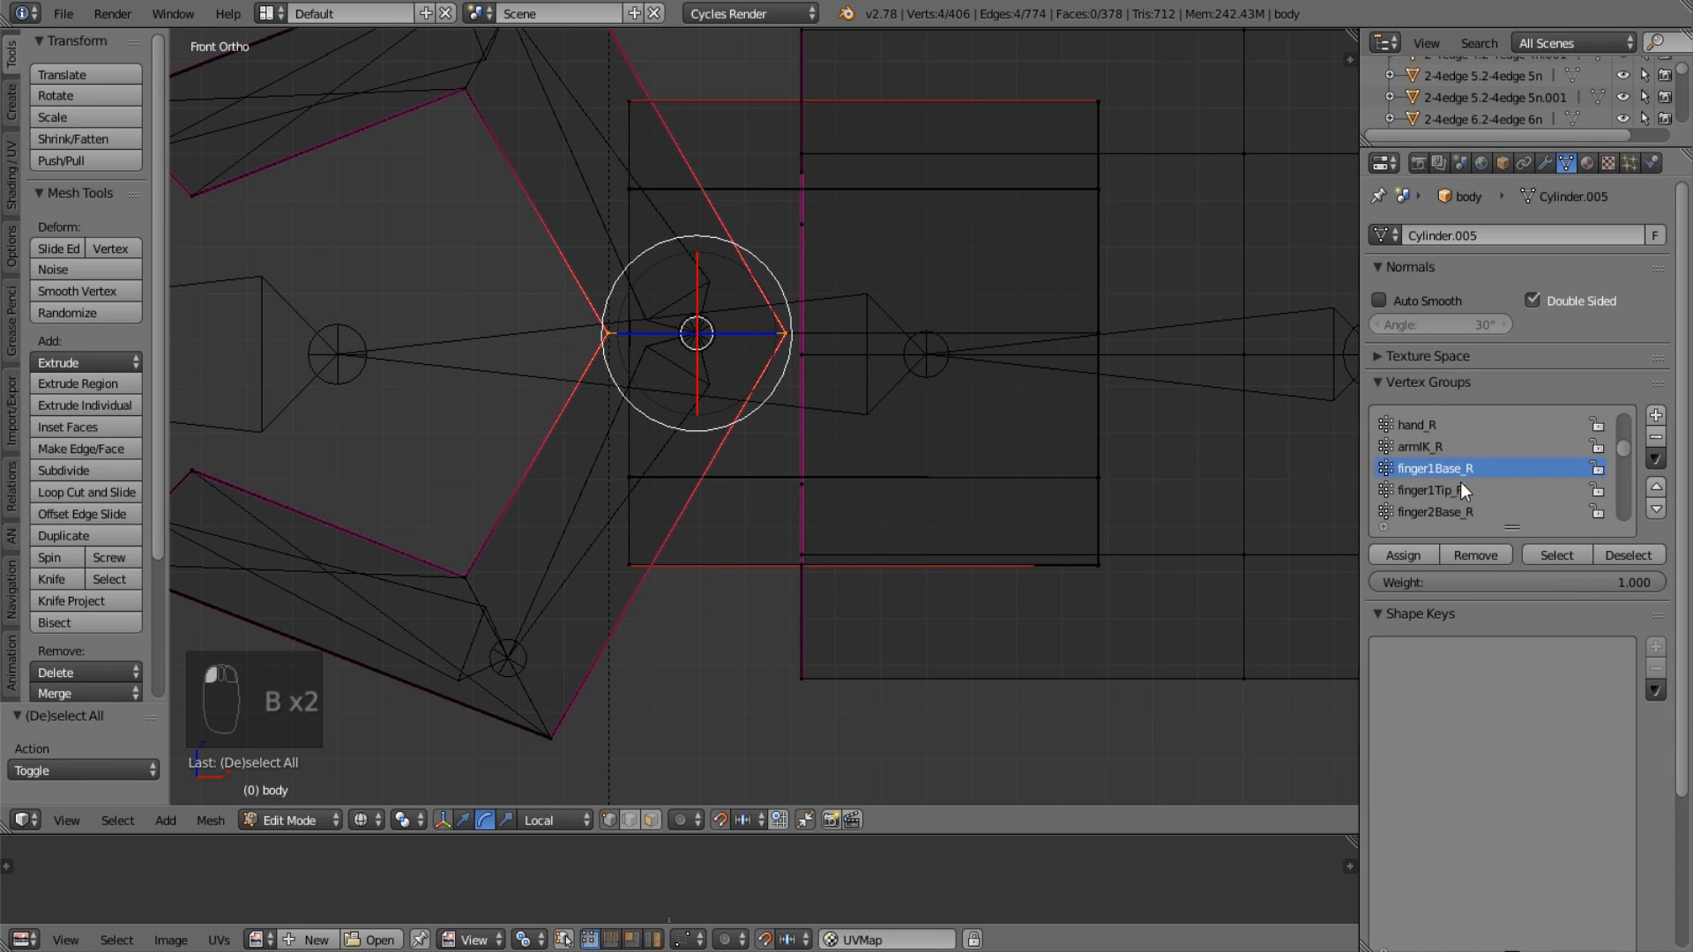
click(1395, 557)
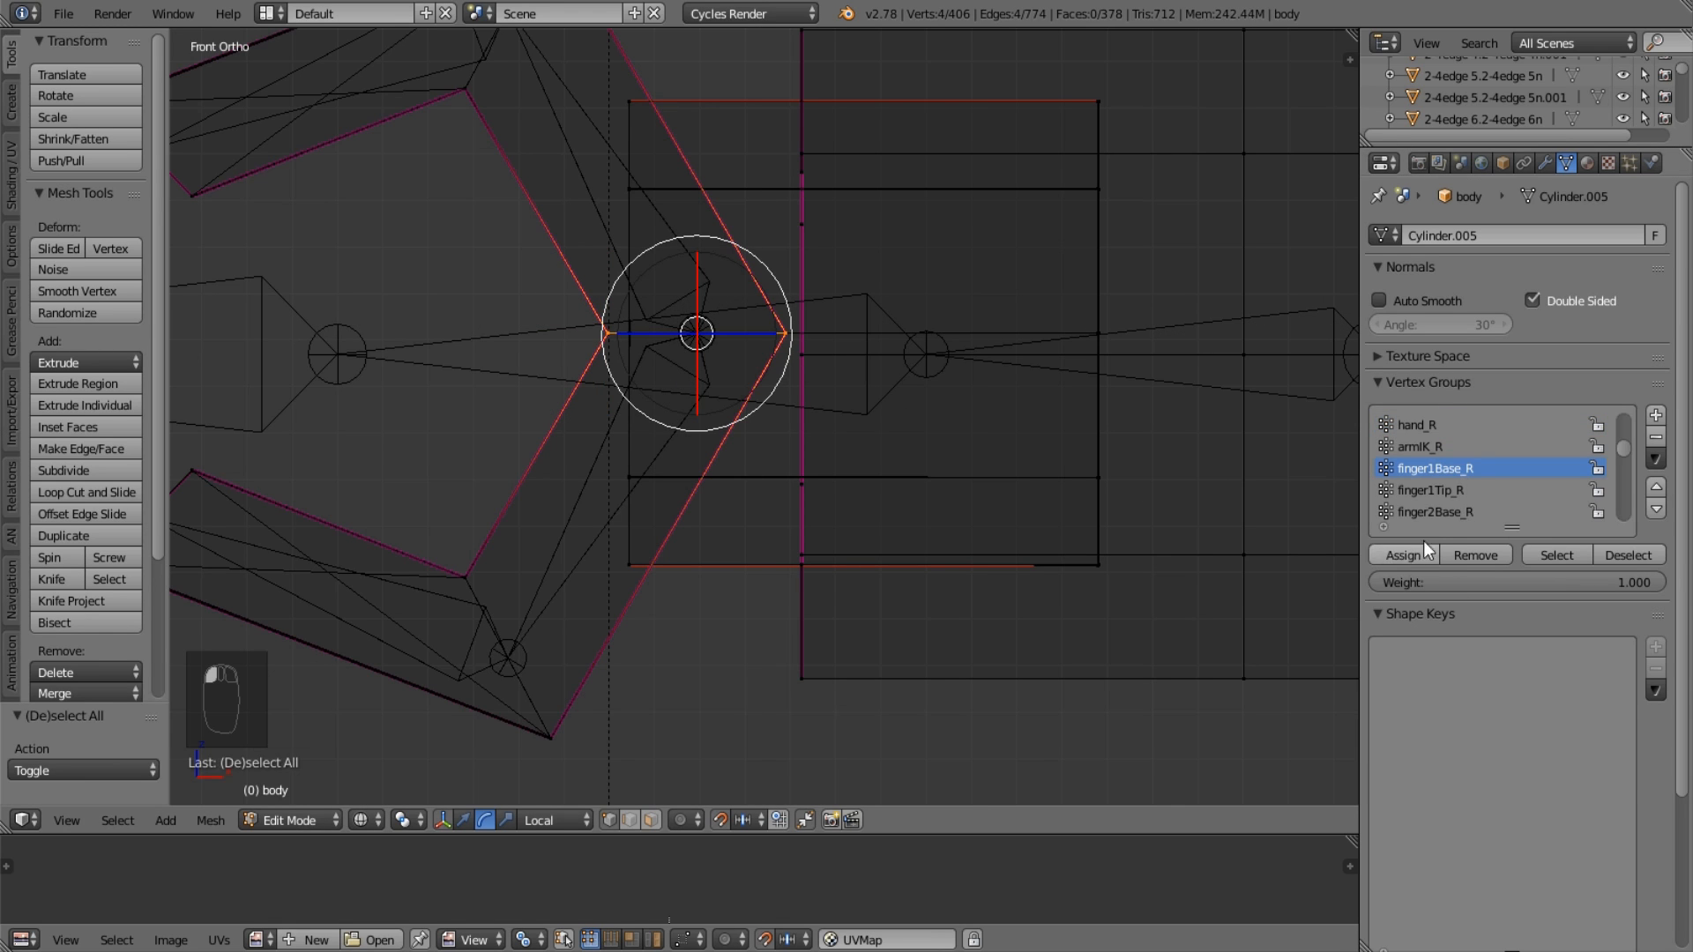
click(1437, 514)
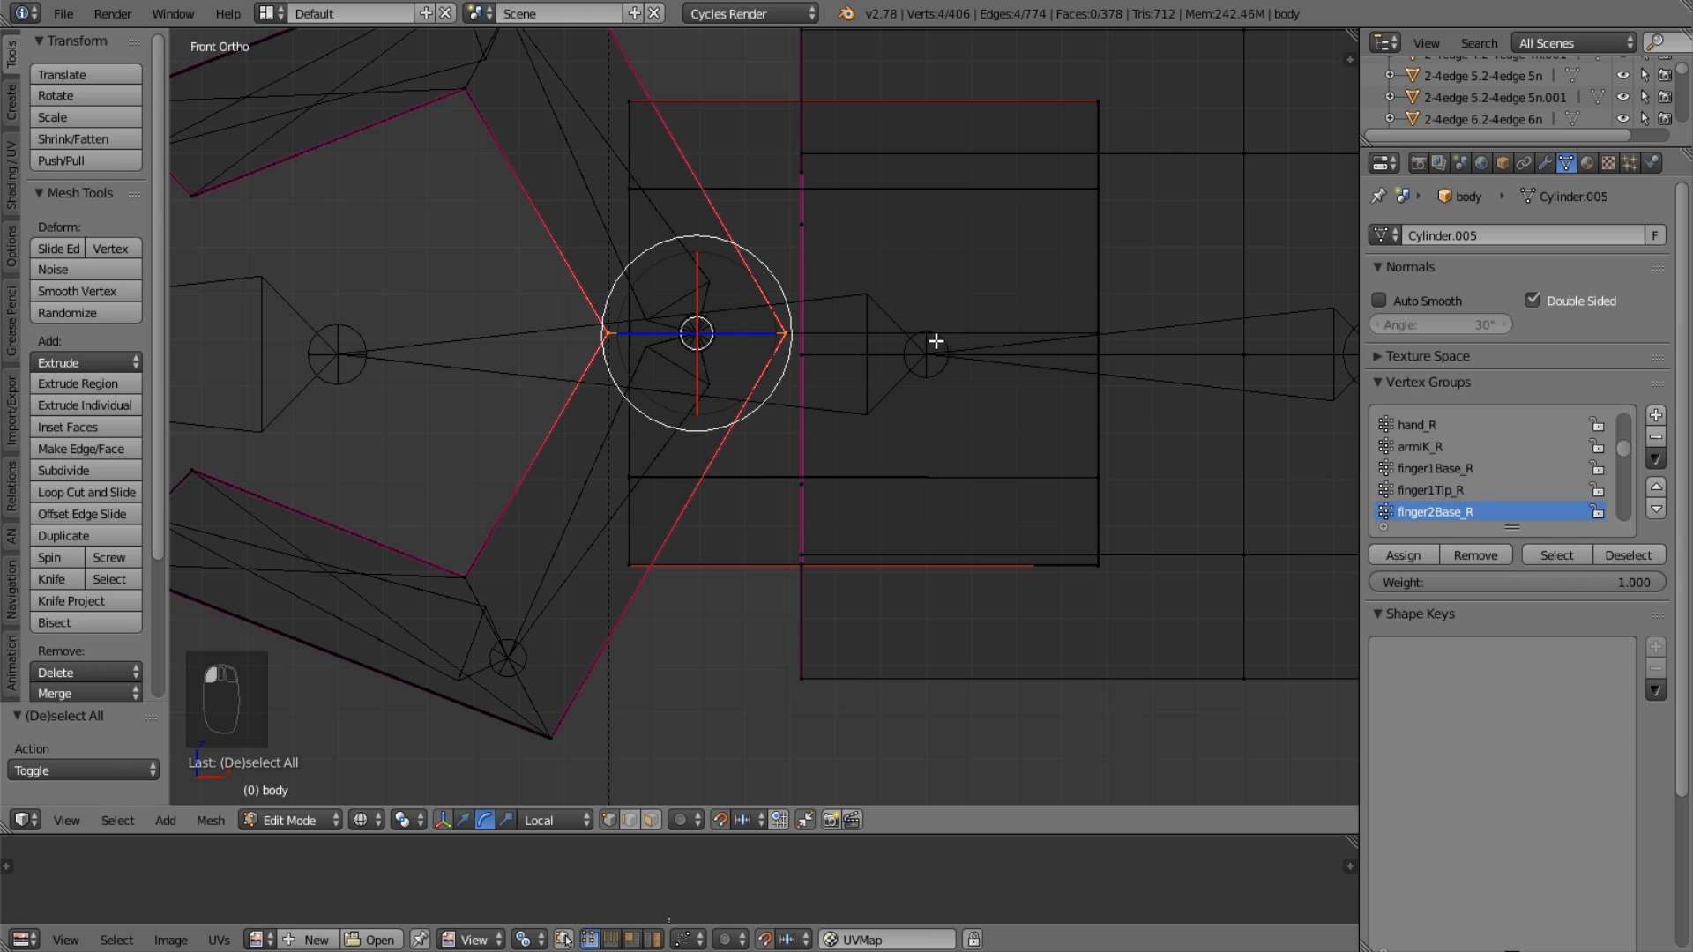
Box-select only the upper finger's bend vertices and assign them to both the finger1Base_R and finger1Tip_R vertex groups.
scroll(933, 344, down, 2)
key(a)
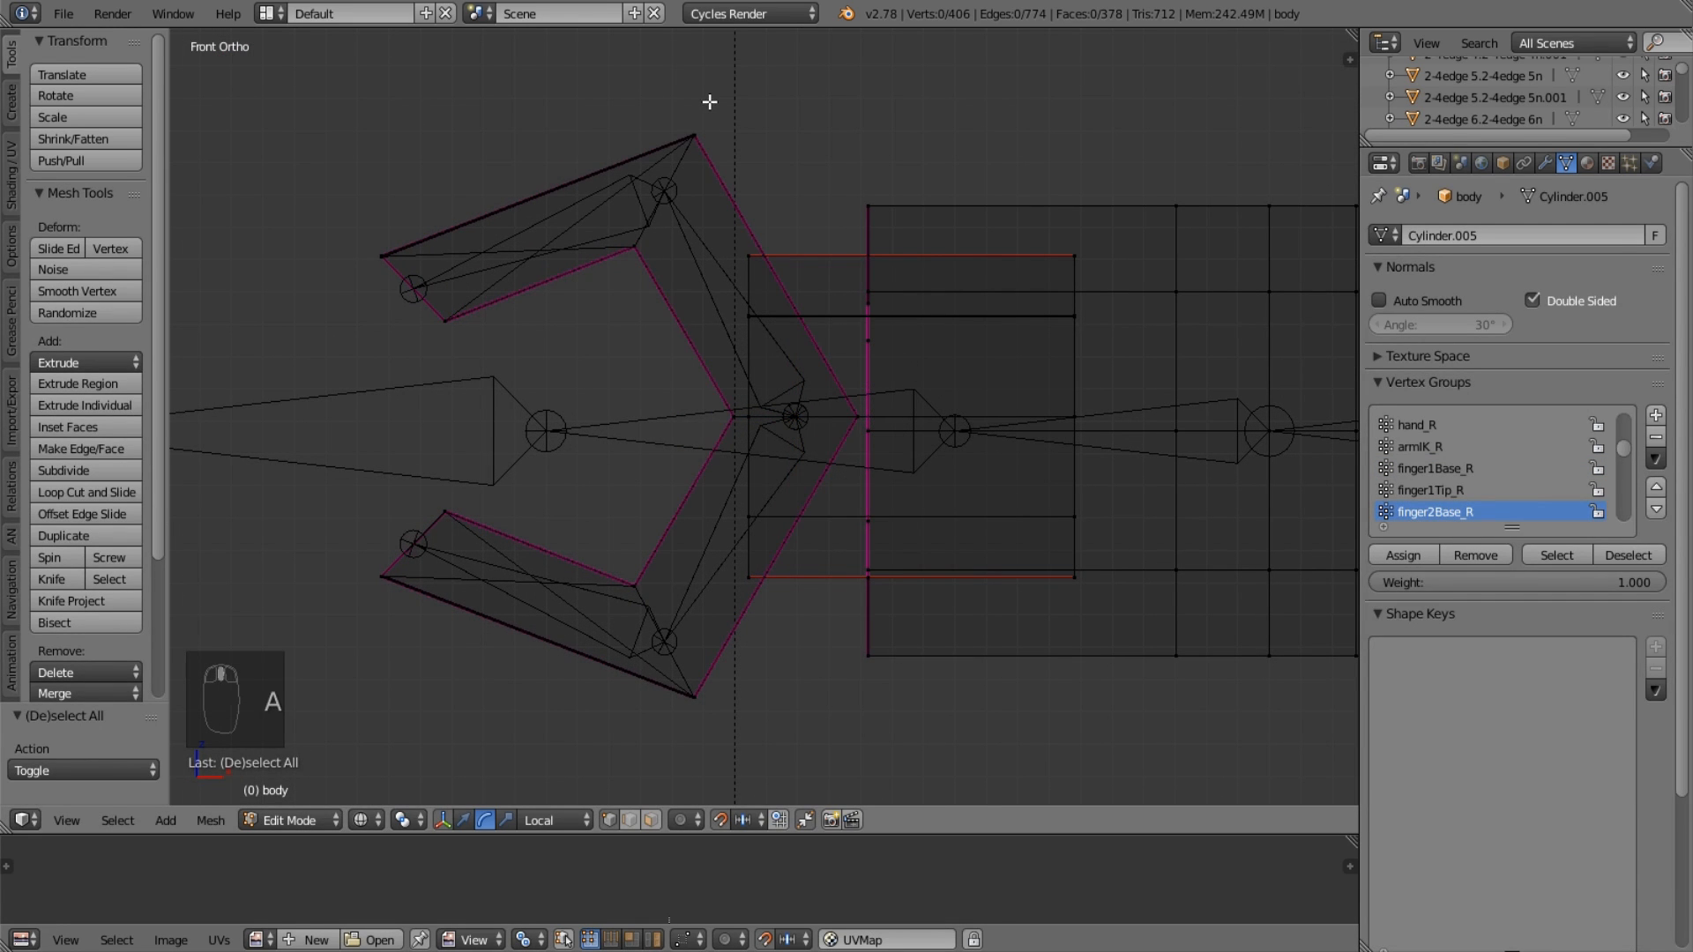
key(b)
drag(710, 103, 629, 263)
click(1464, 469)
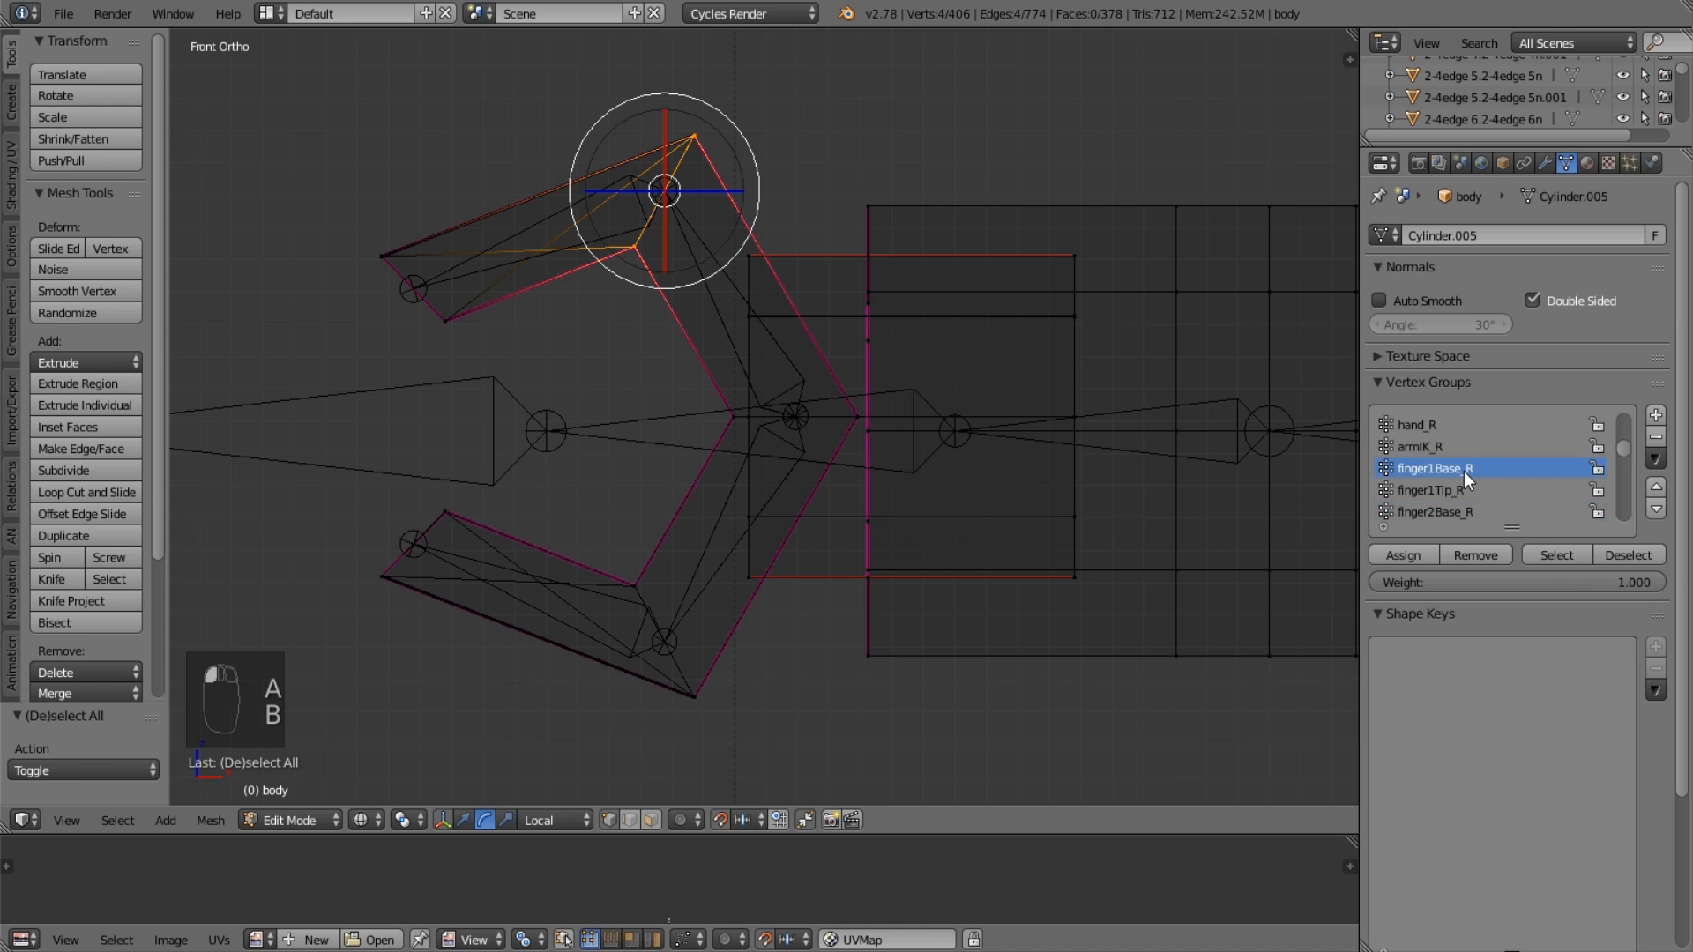
click(1389, 556)
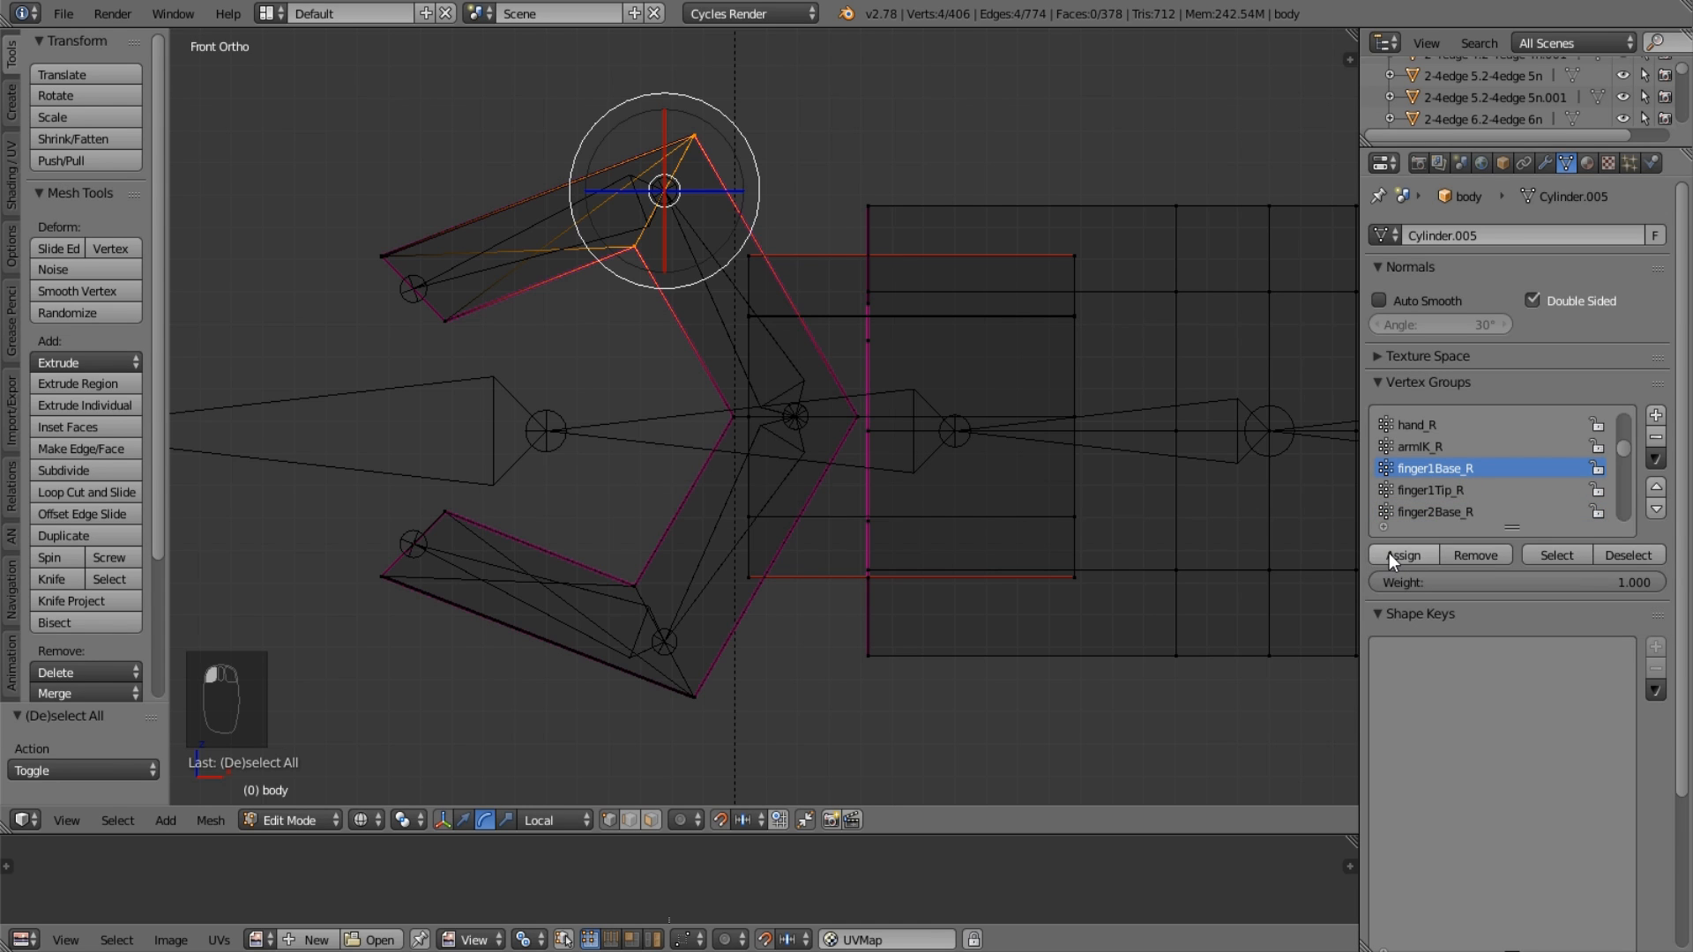
click(1458, 496)
click(1400, 557)
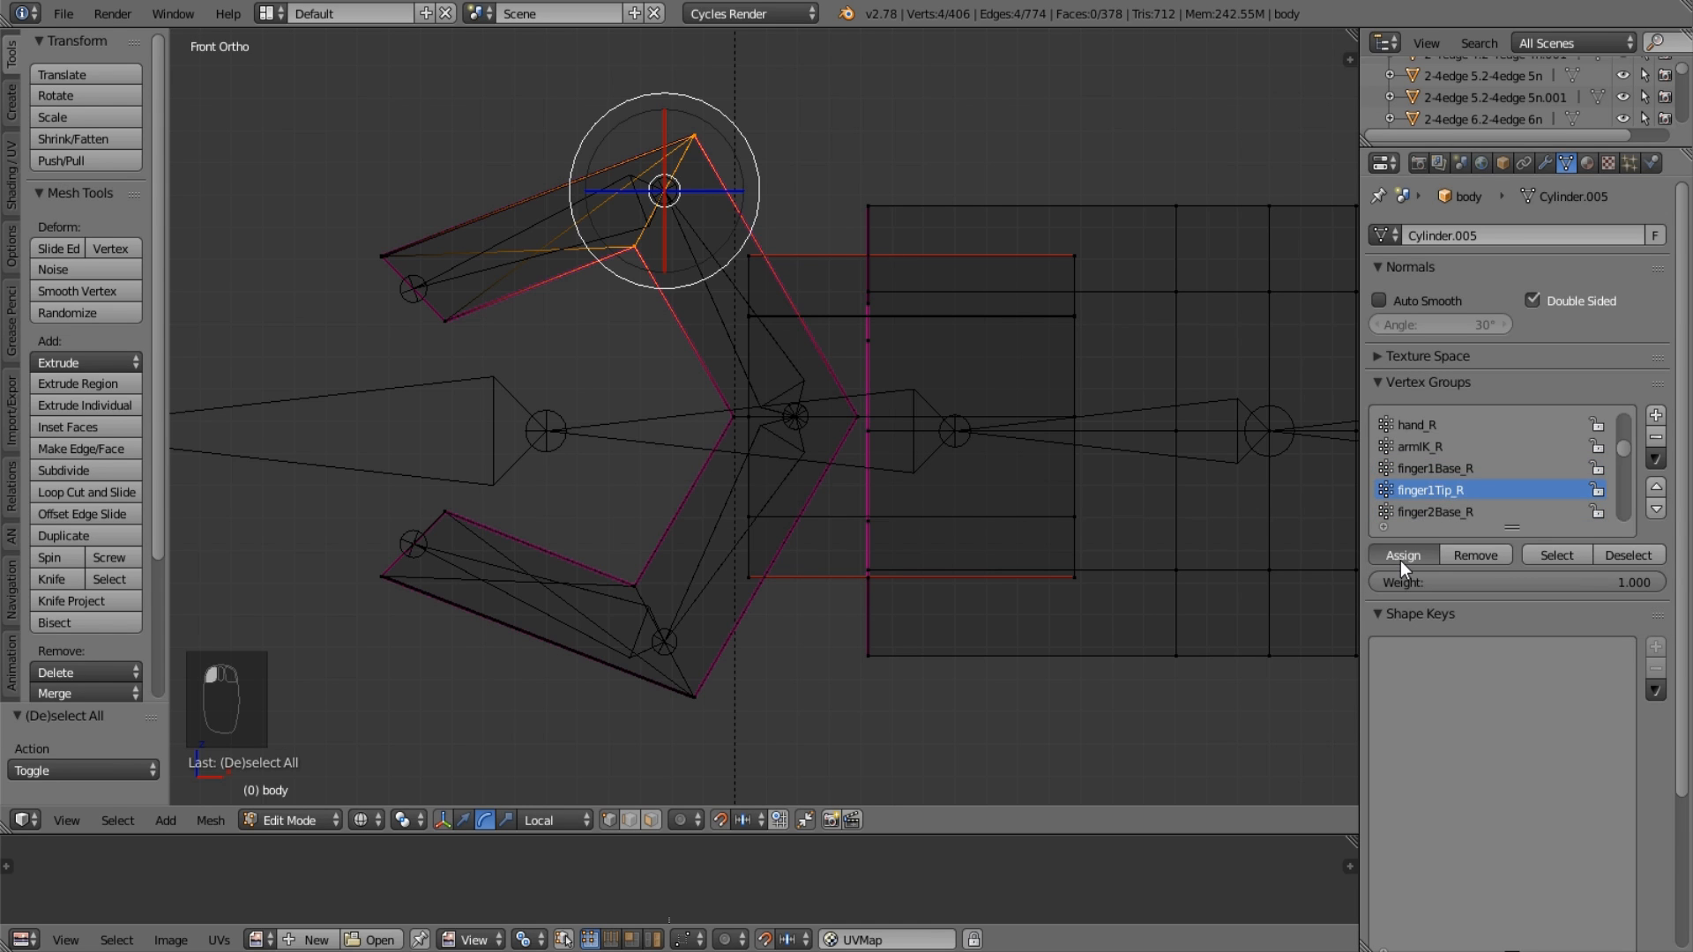
Box-select only the lower finger's bend vertices and assign them to both the finger2Base_R and finger2Tip_R vertex groups.
key(a)
key(b)
drag(618, 578, 707, 762)
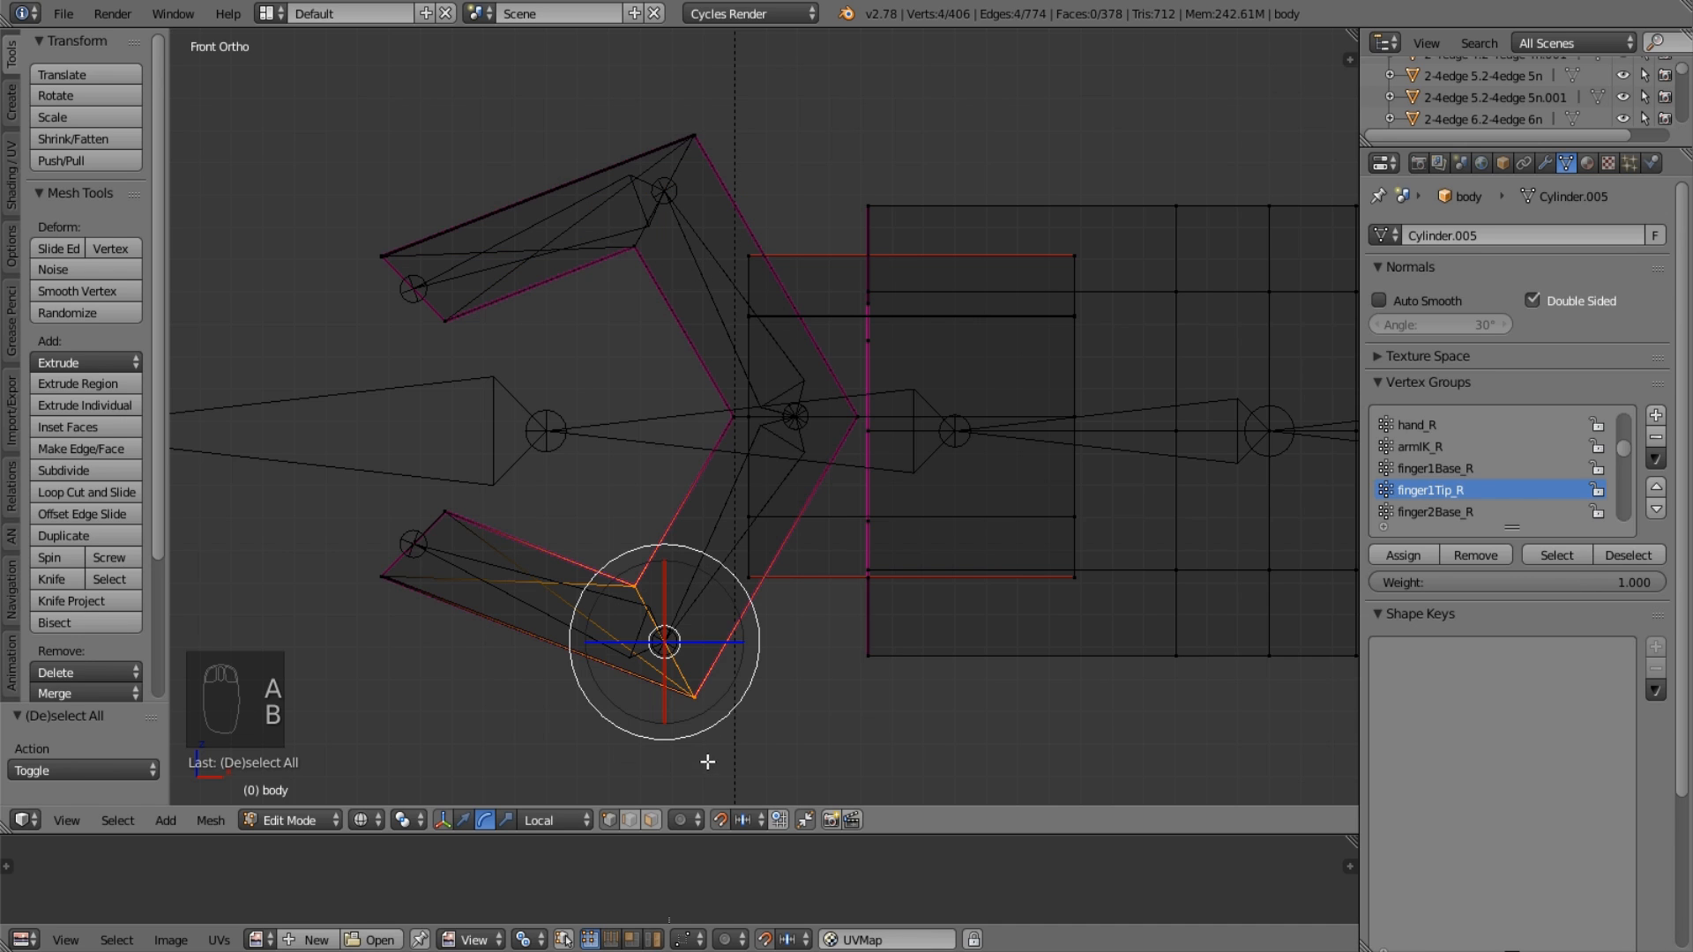
click(1518, 514)
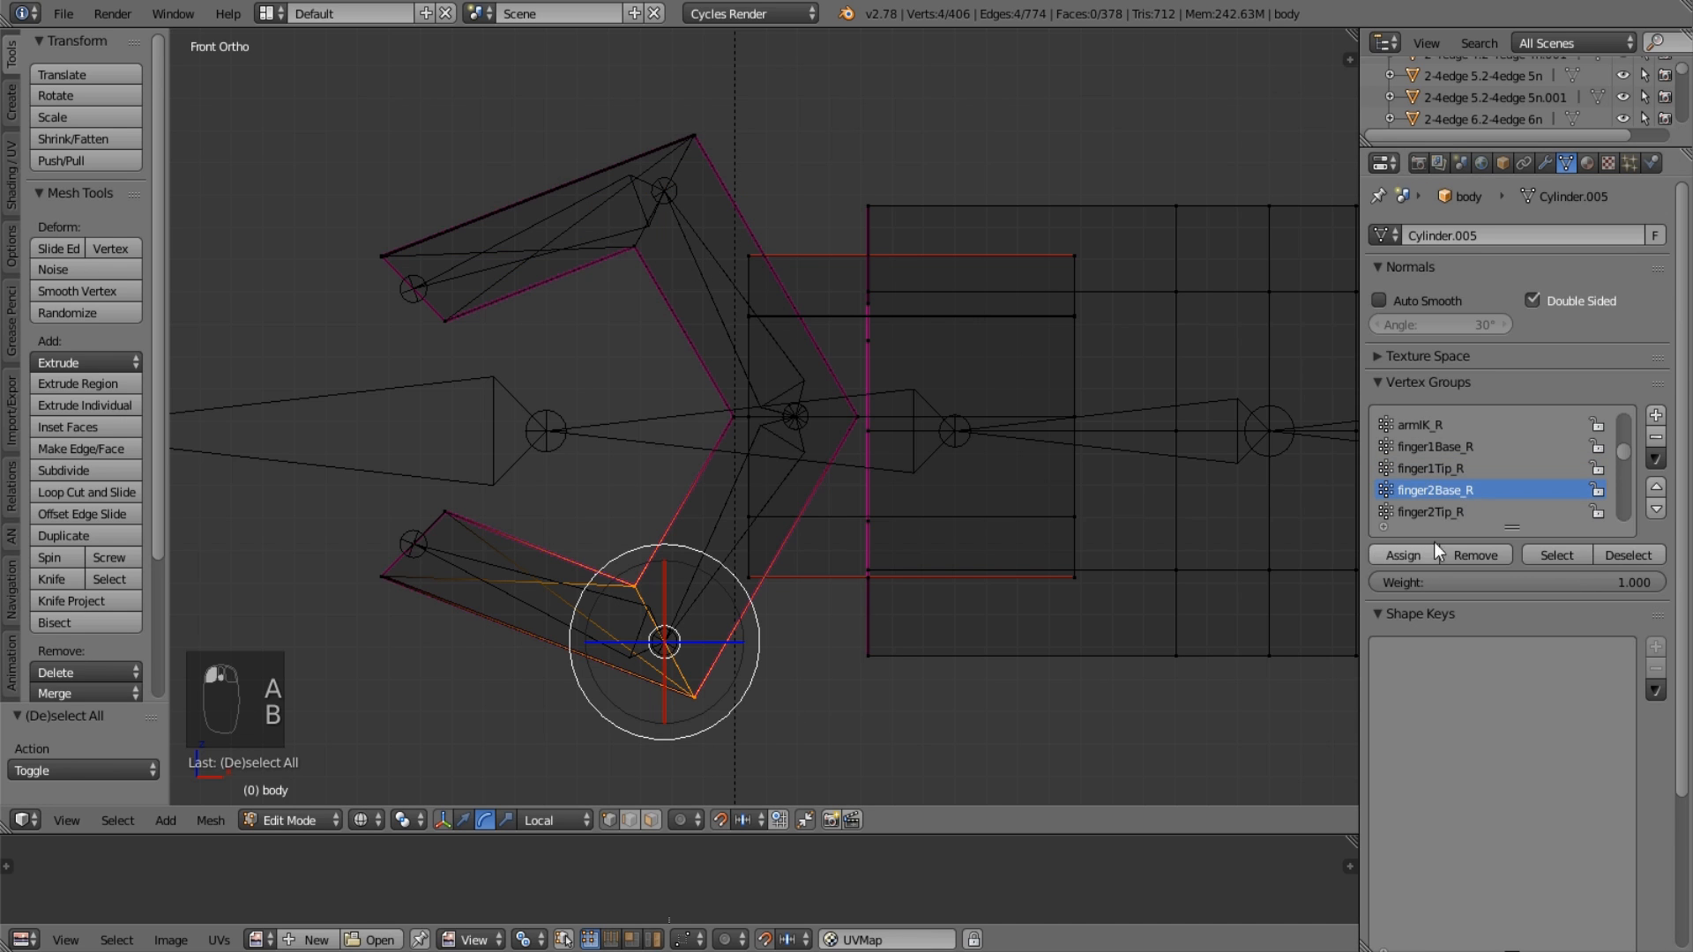
click(1402, 555)
click(1455, 513)
Box-select only the upper finger's end vertices and assign them to the finger1Tip_R vertex group.
key(a)
key(b)
drag(374, 215, 464, 381)
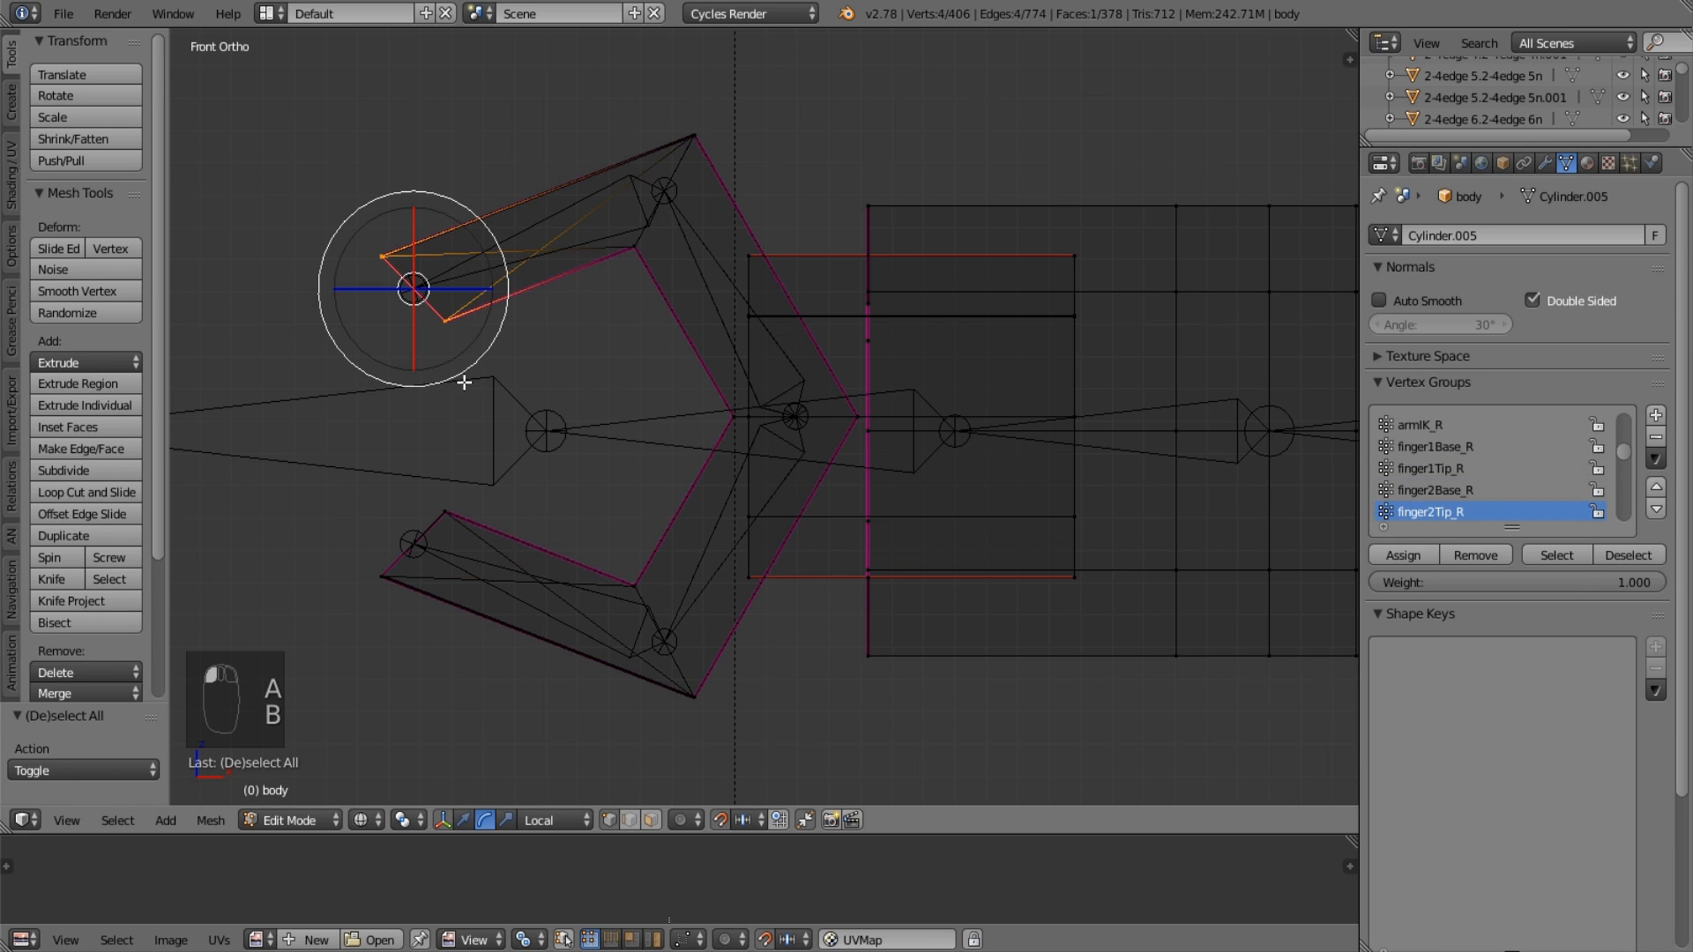
click(1478, 446)
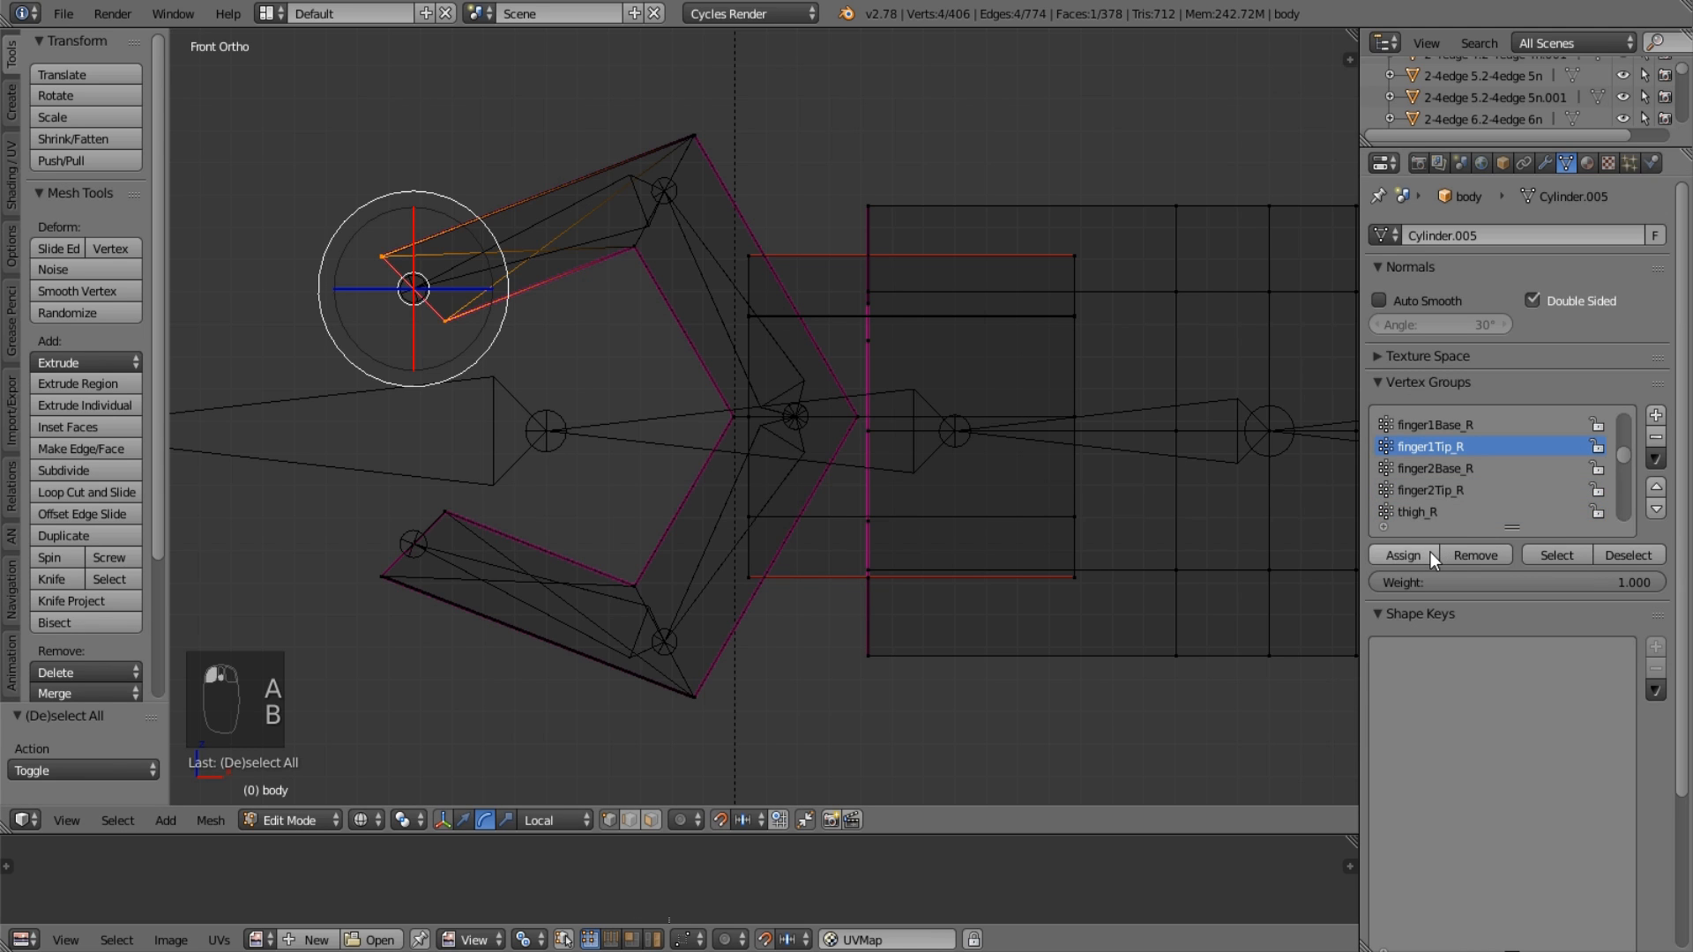
Box-select only the lower finger's end vertices and assign them to the finger2Tip_R vertex group.
key(a)
key(b)
drag(461, 499, 362, 626)
click(1431, 490)
click(1404, 554)
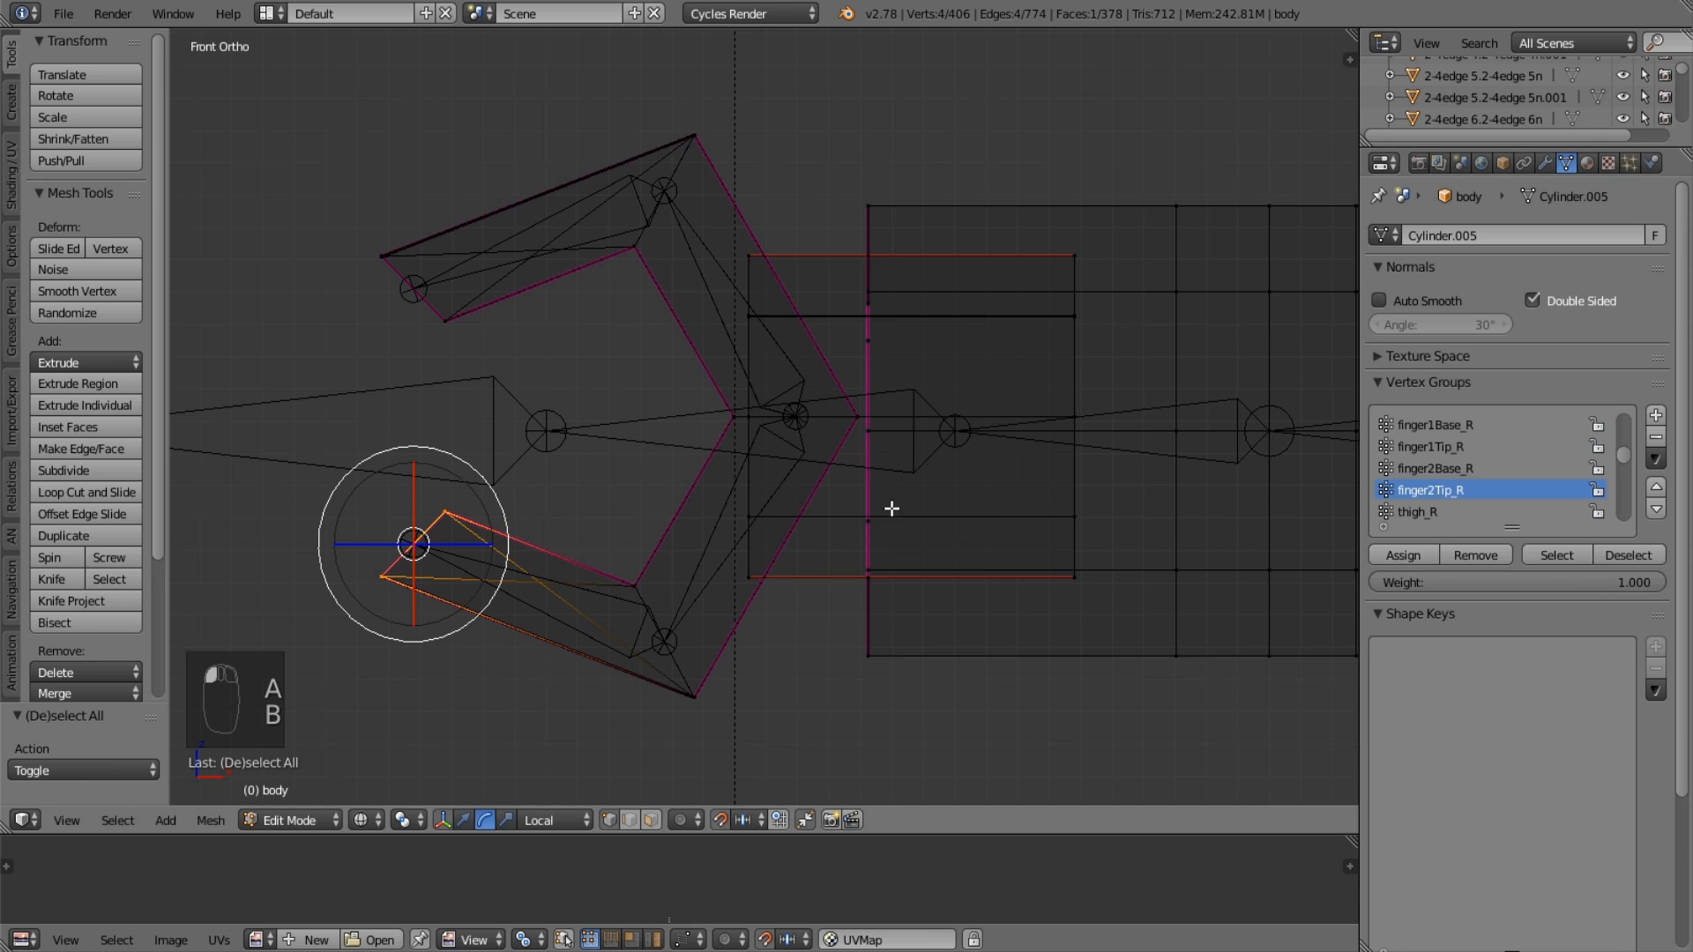
Leave the body mesh's Edit Mode and select the armature.
scroll(820, 441, down, 1)
key(Tab)
key(Tab)
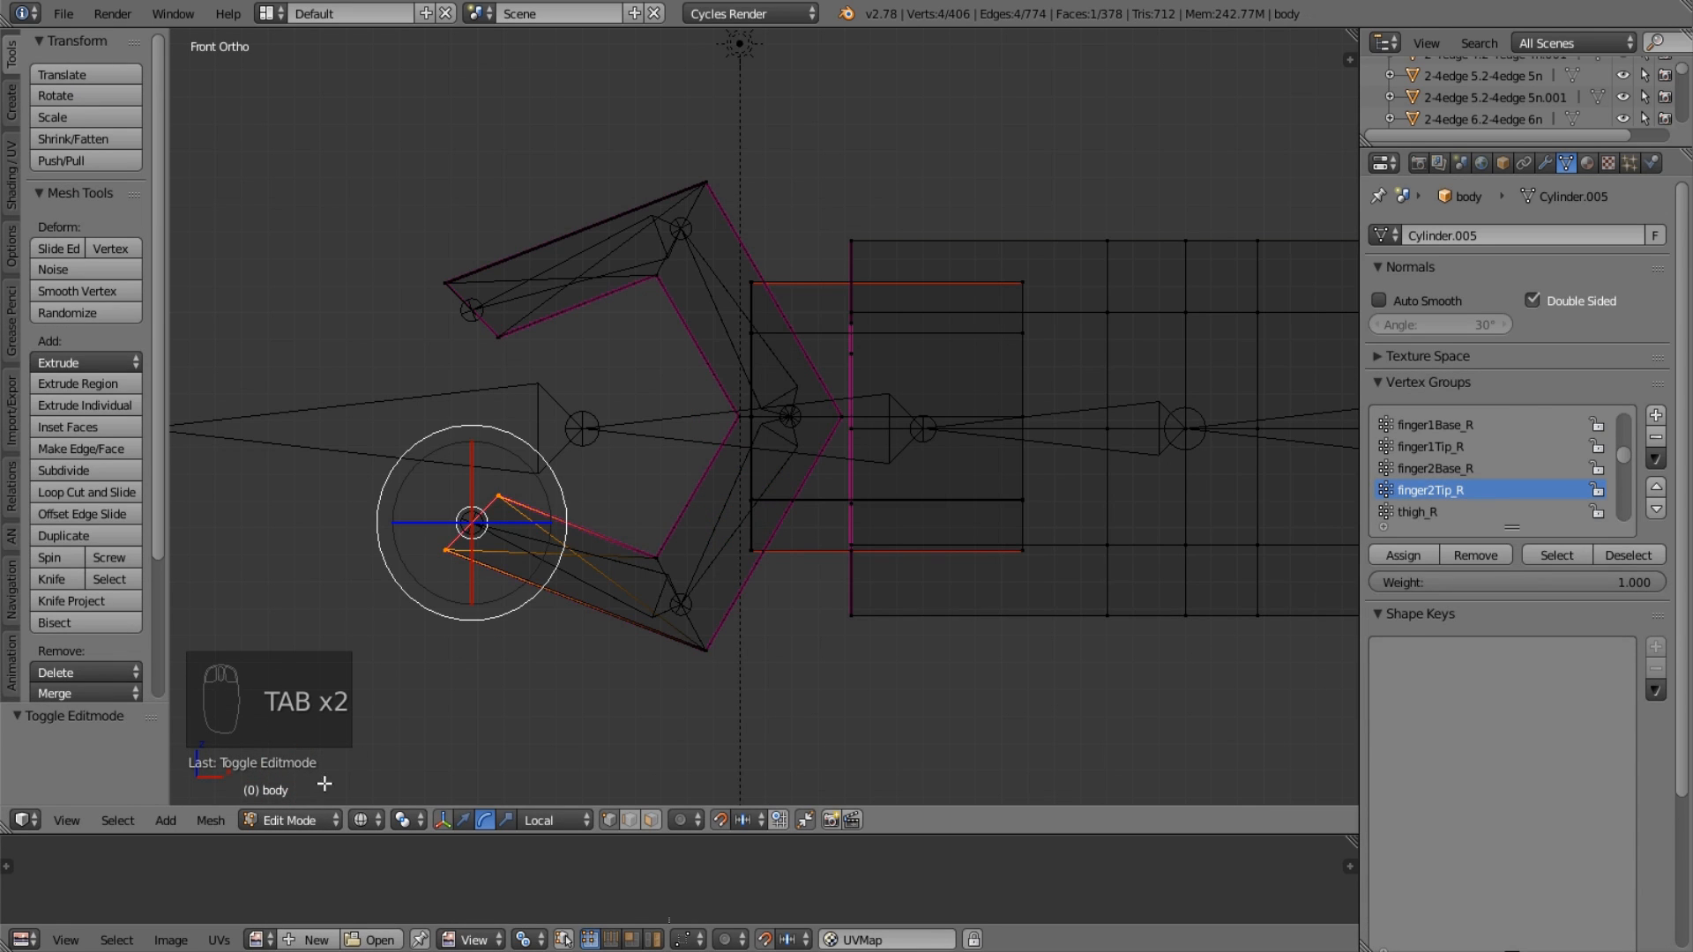
key(Tab)
key(Tab)
key(ctrl+Tab)
right_click(754, 375)
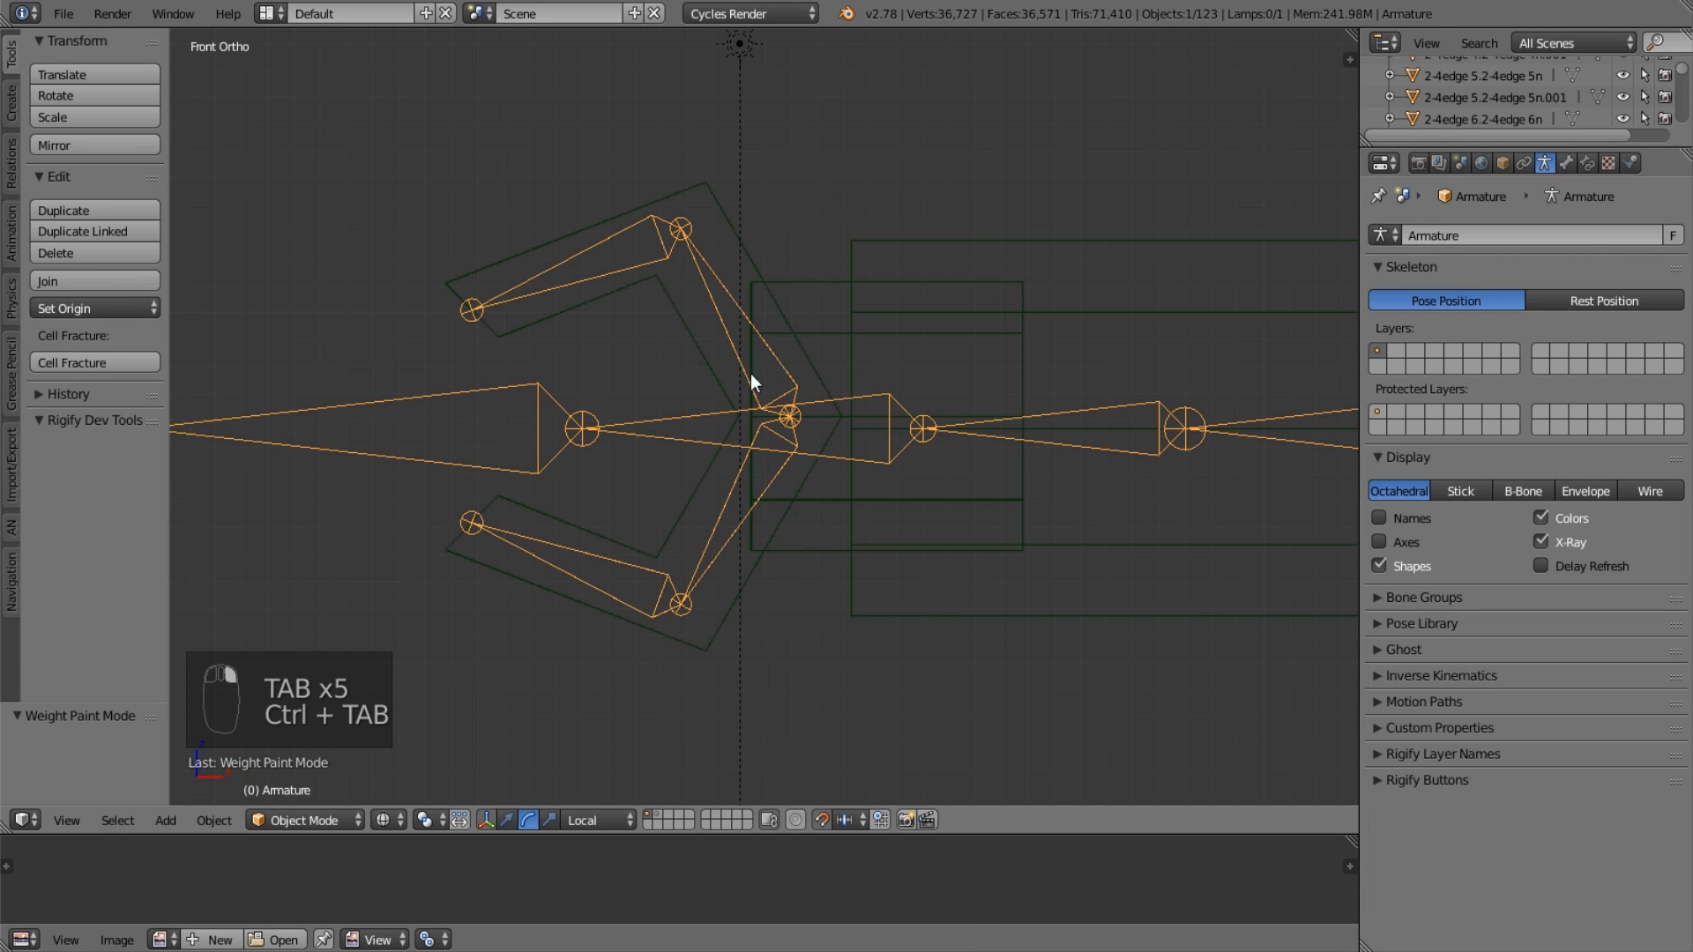
Put the armature in Pose Mode in the perspective view and set the viewport shading to Material.
click(338, 819)
scroll(987, 534, down, 2)
middle_drag(987, 532, 1028, 569)
key(KP_5)
key(ctrl+Tab)
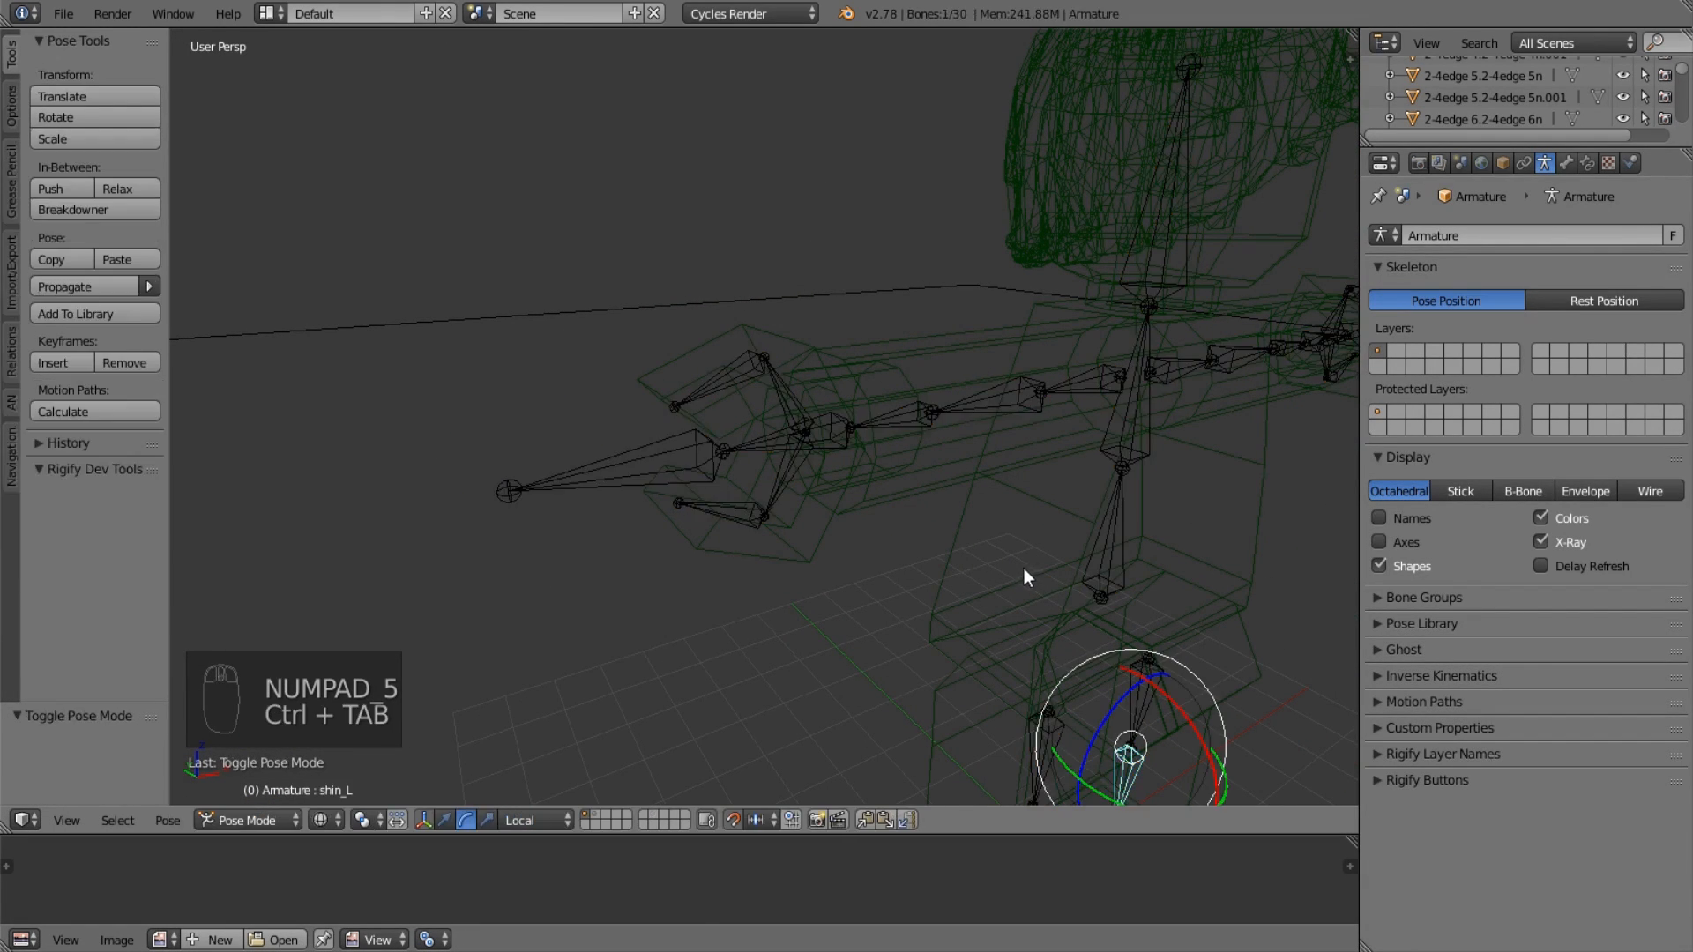
click(322, 820)
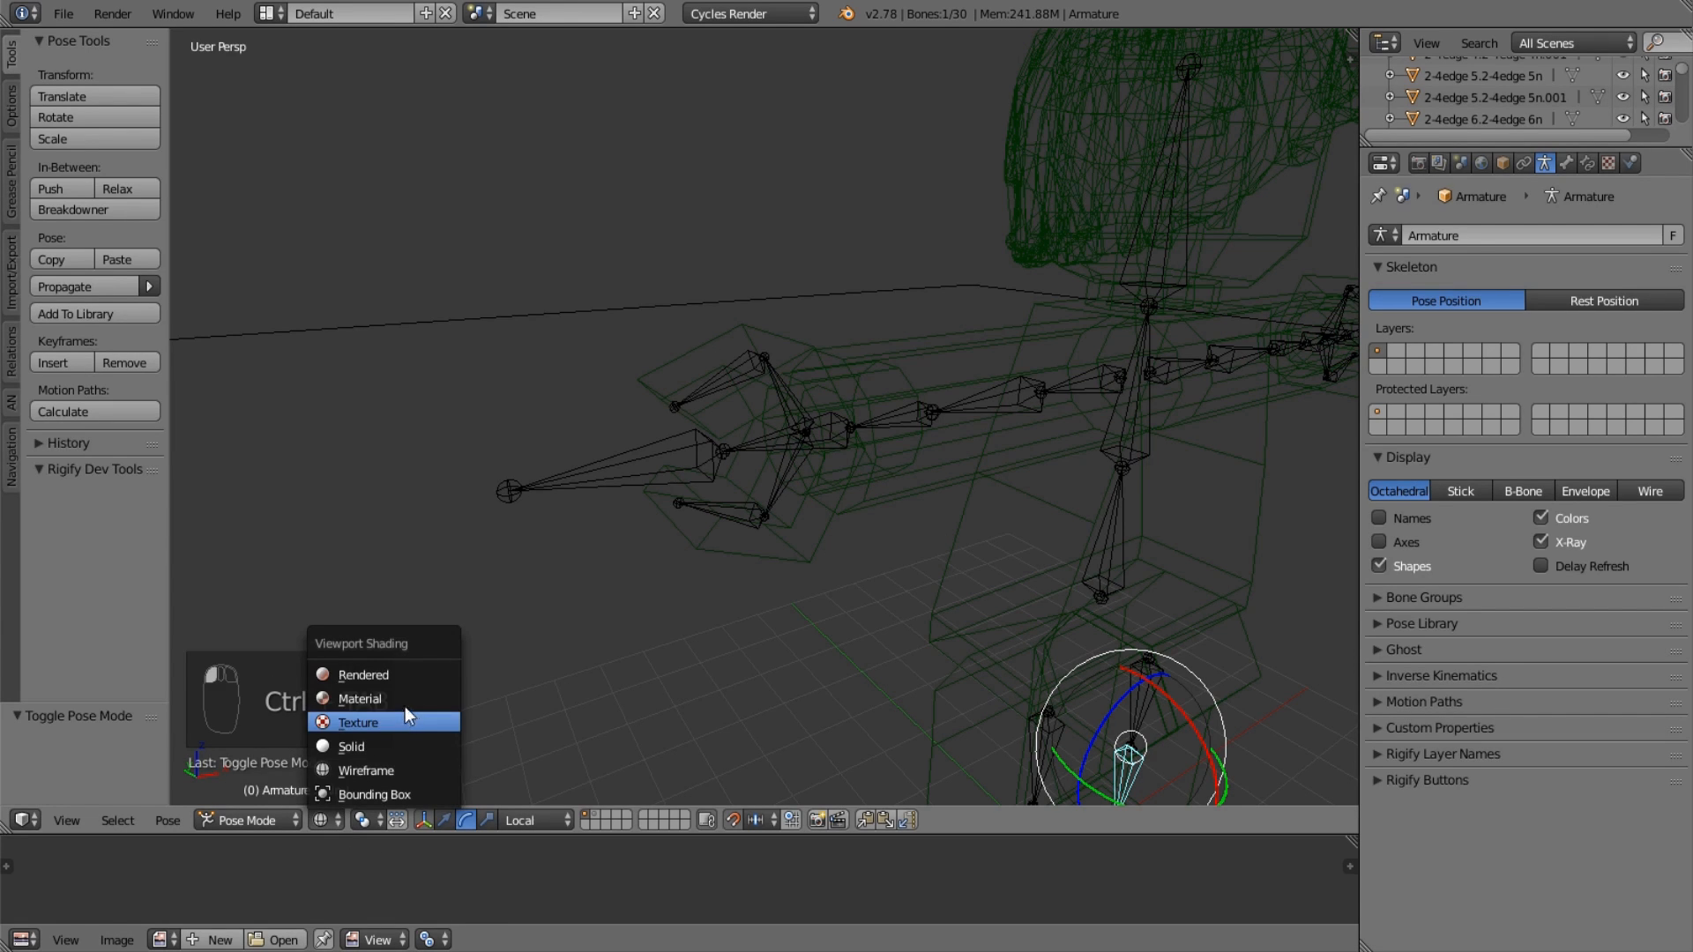
click(404, 700)
Test the finger1Base_R bone by rotating it around its local axis from two view angles, undoing each rotation.
scroll(786, 524, up, 3)
right_click(764, 372)
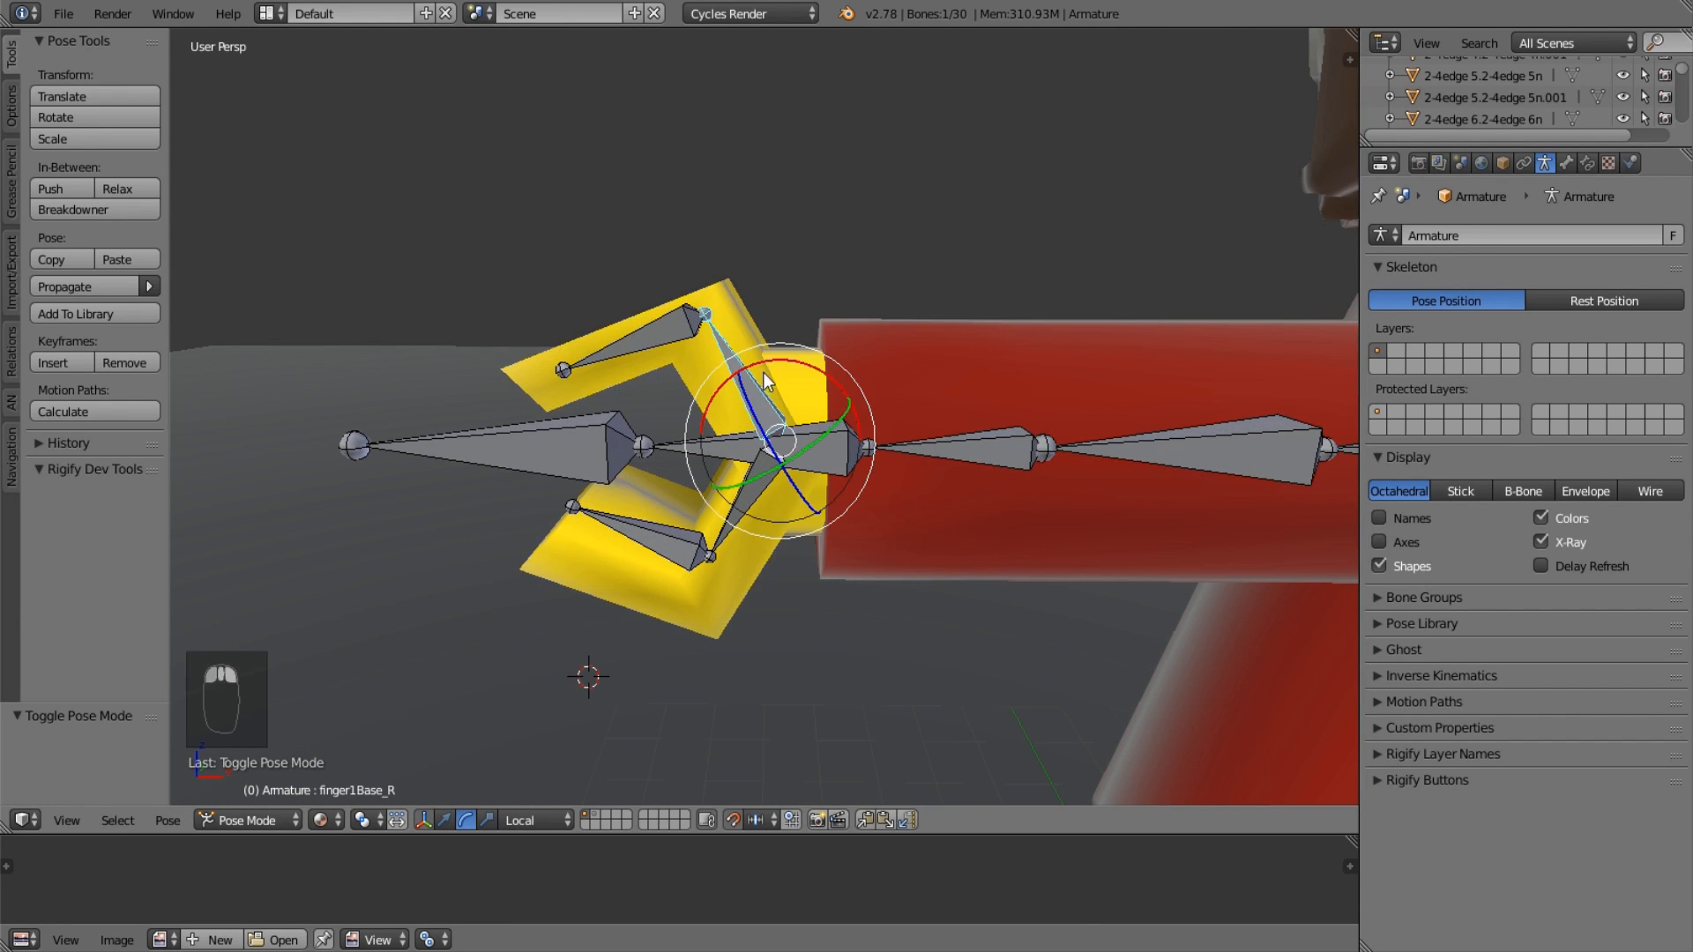
key(r)
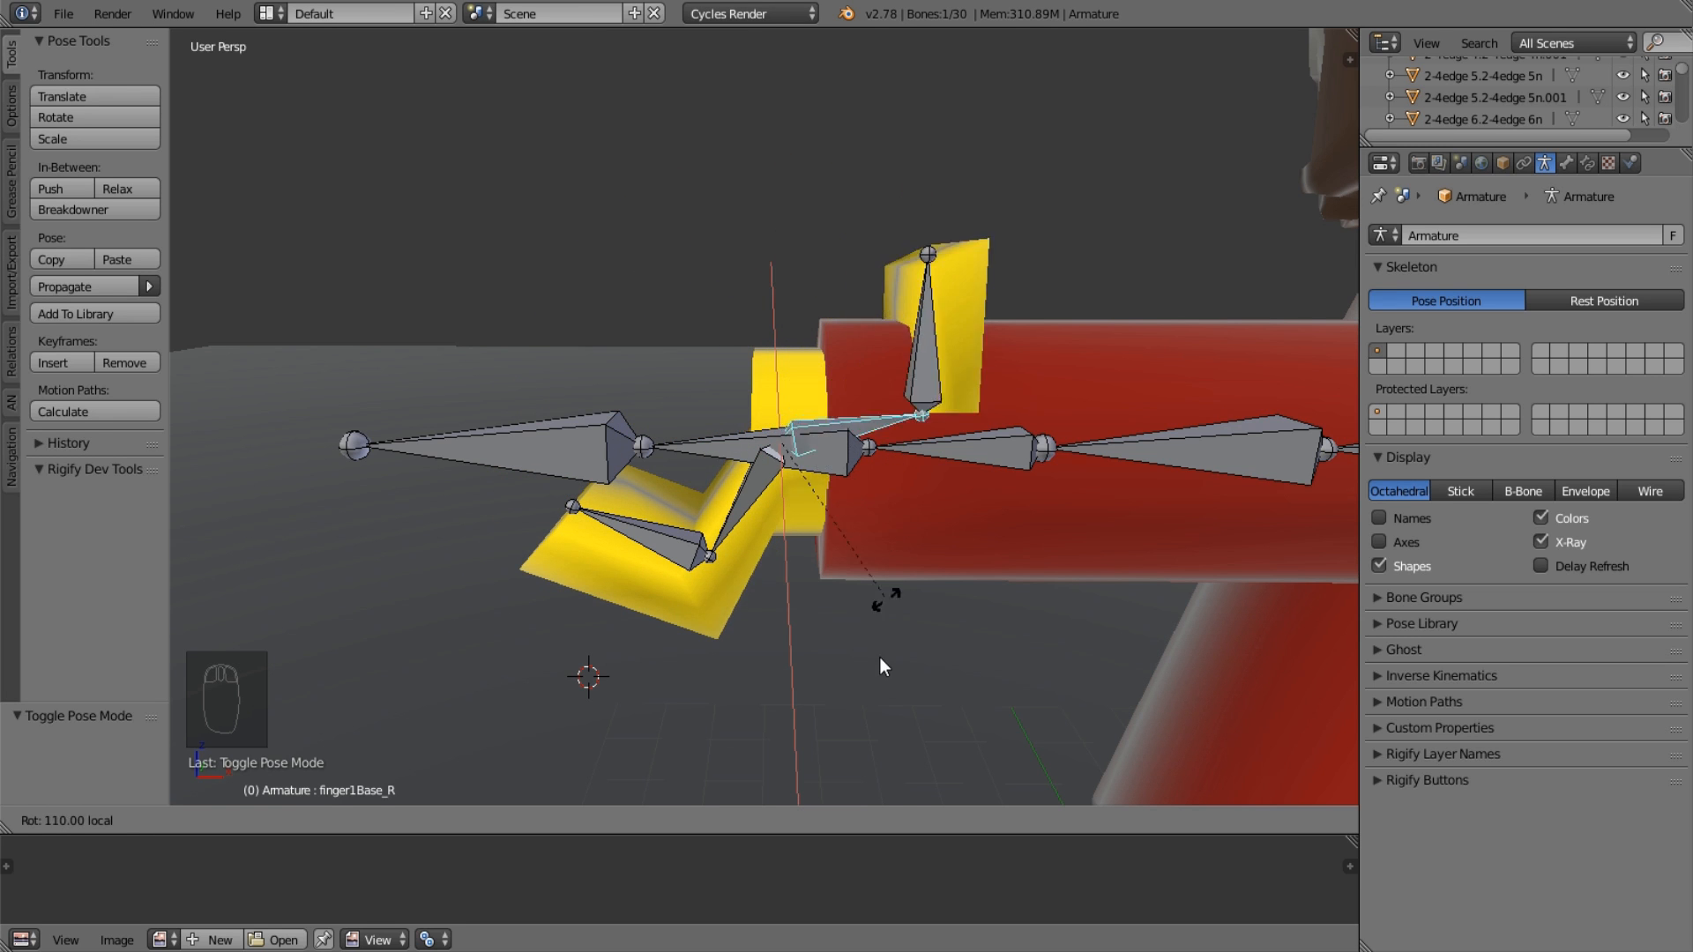
key(ctrl+z)
scroll(847, 432, up, 4)
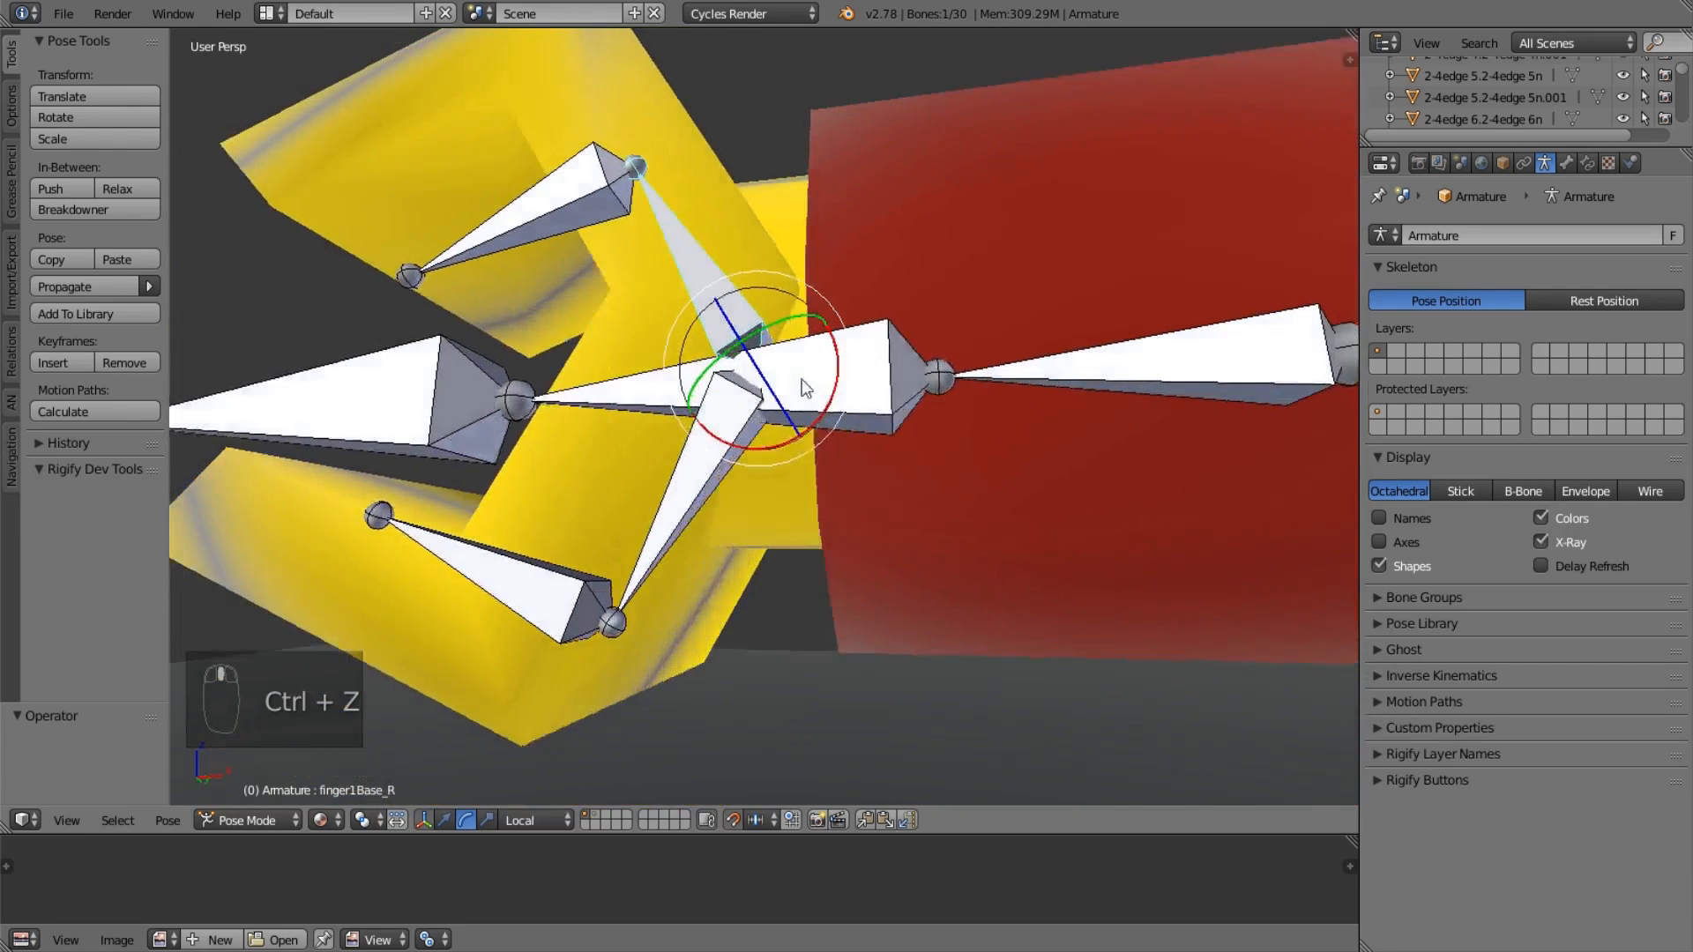
key(r)
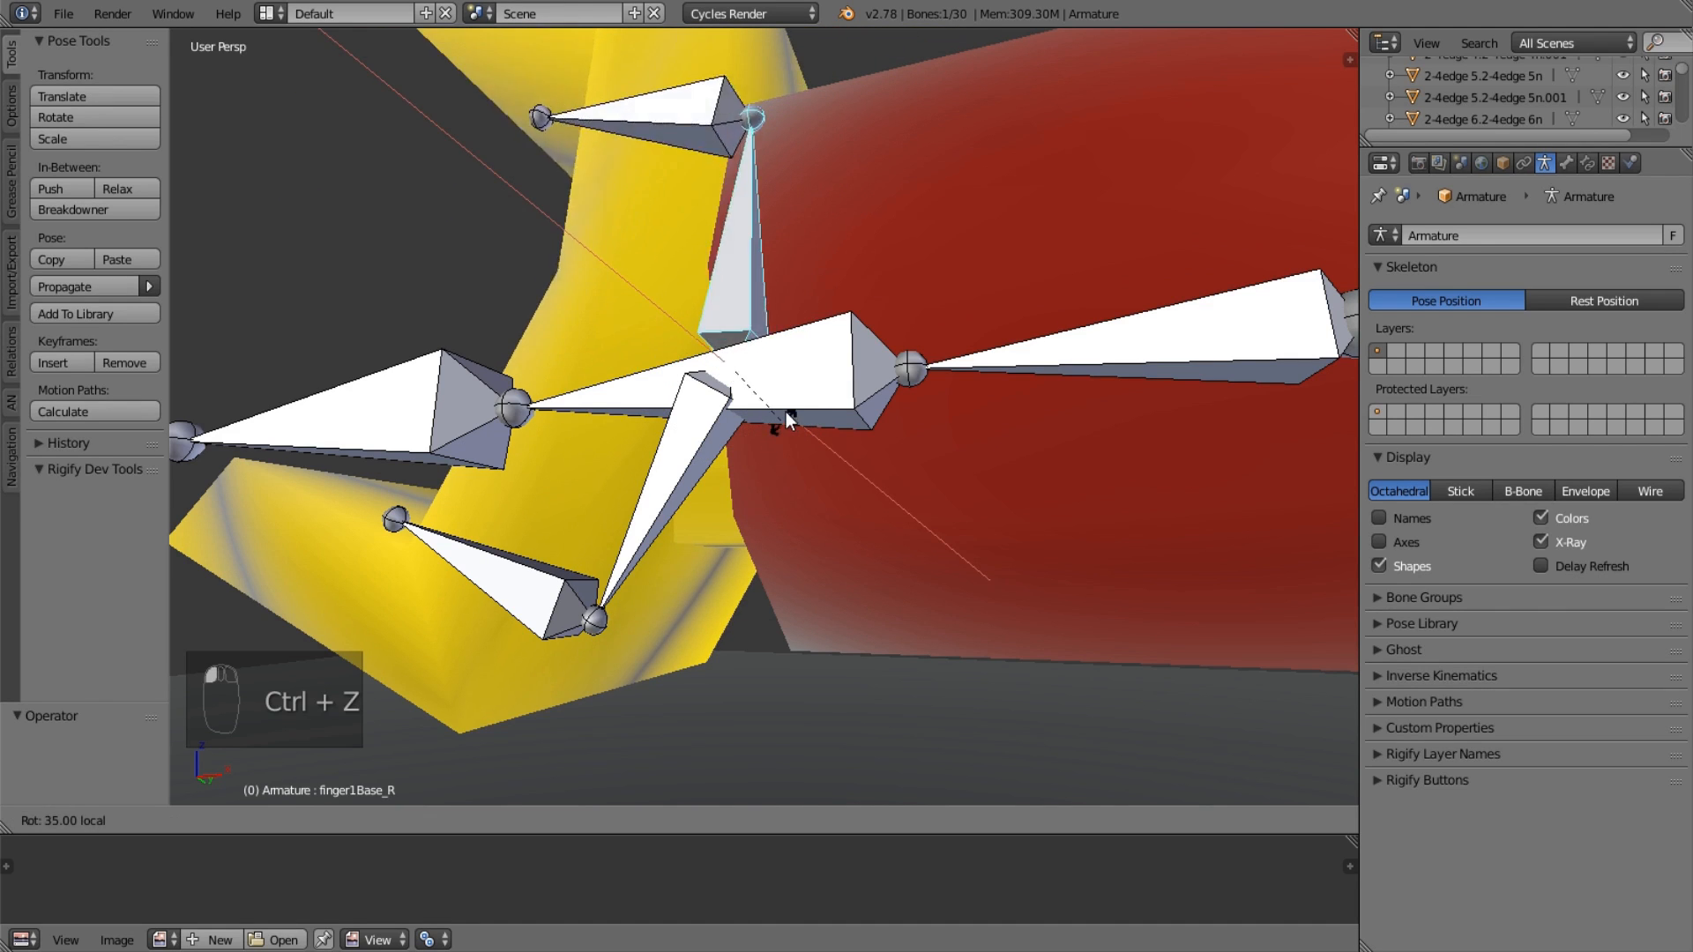
right_click(785, 411)
key(ctrl+z)
Test-rotate the hand_R bone to check how the claw follows, and undo the rotation.
middle_drag(834, 431, 857, 479)
key(r)
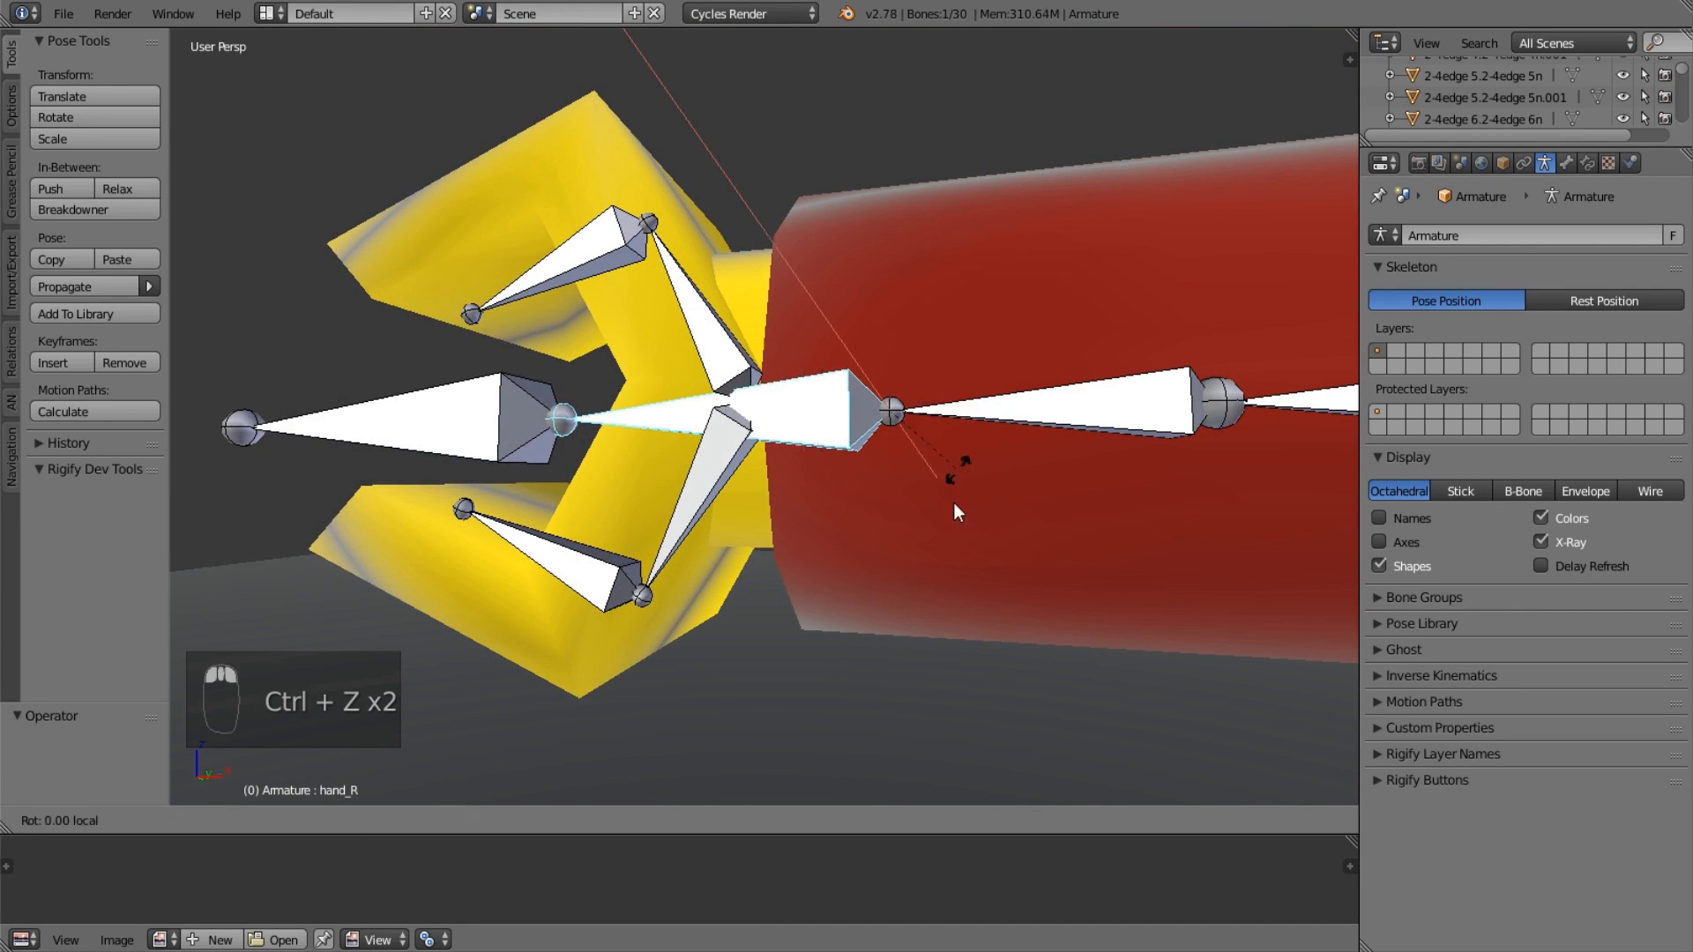
right_click(988, 465)
key(ctrl+z)
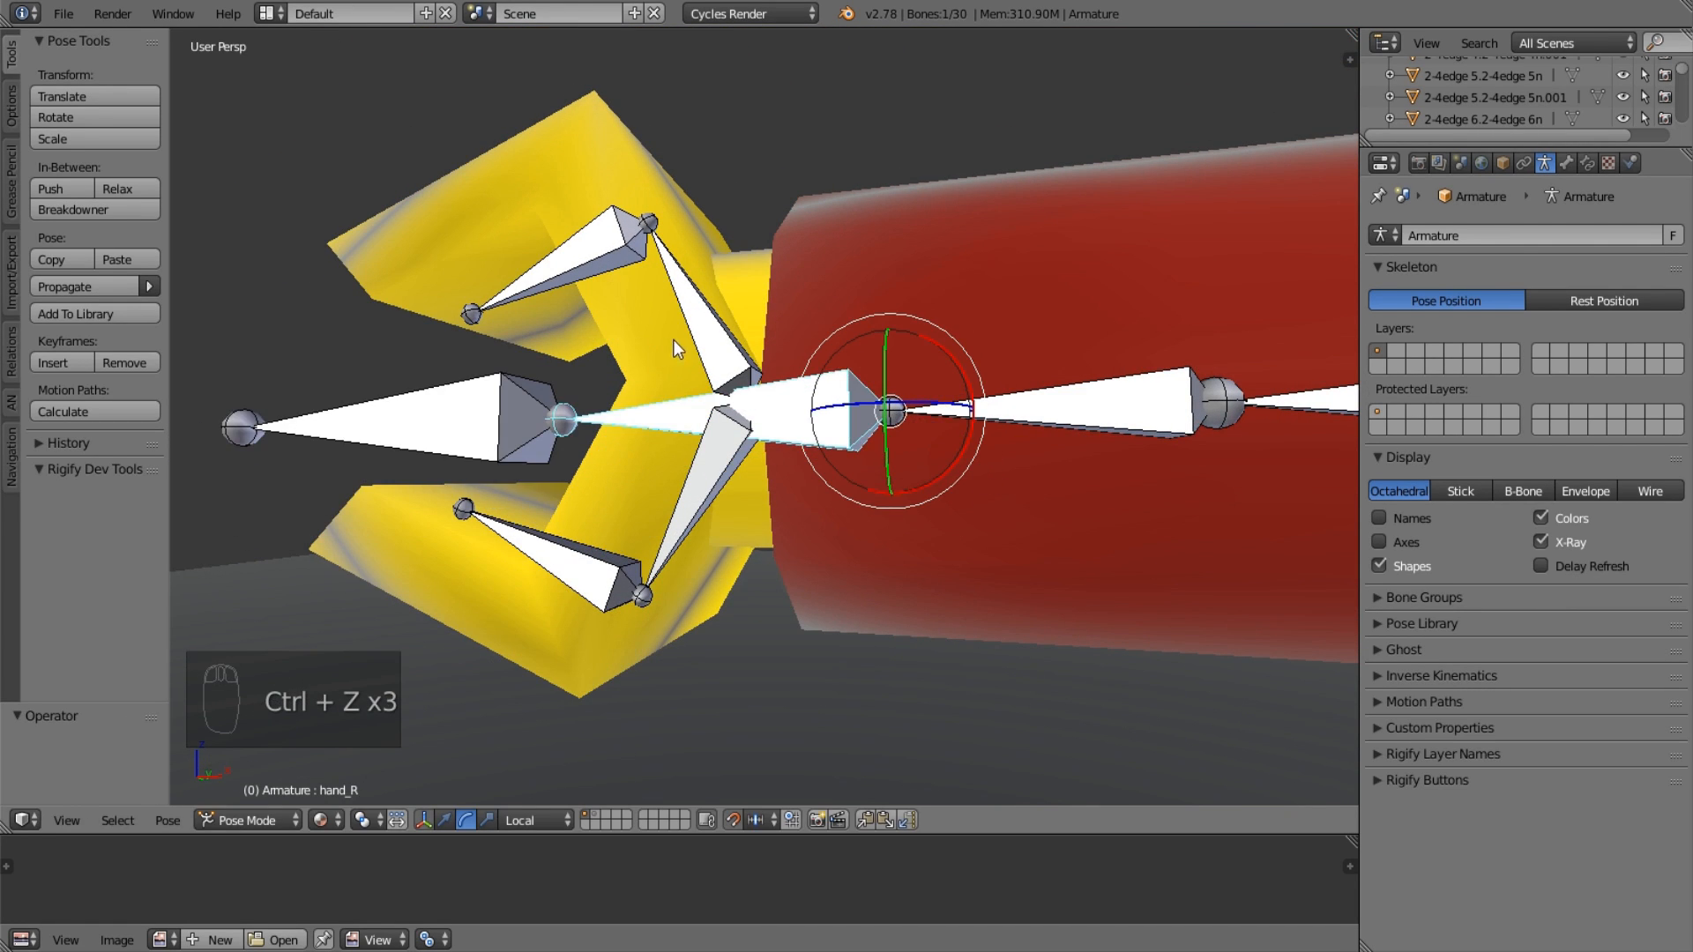
middle_drag(674, 340, 961, 495)
drag(910, 378, 938, 462)
key(ctrl+z)
Test-rotate the finger1Tip_R bone by 70° and the finger2Tip_R bone outward, and undo both rotations.
scroll(765, 349, down, 3)
right_click(744, 277)
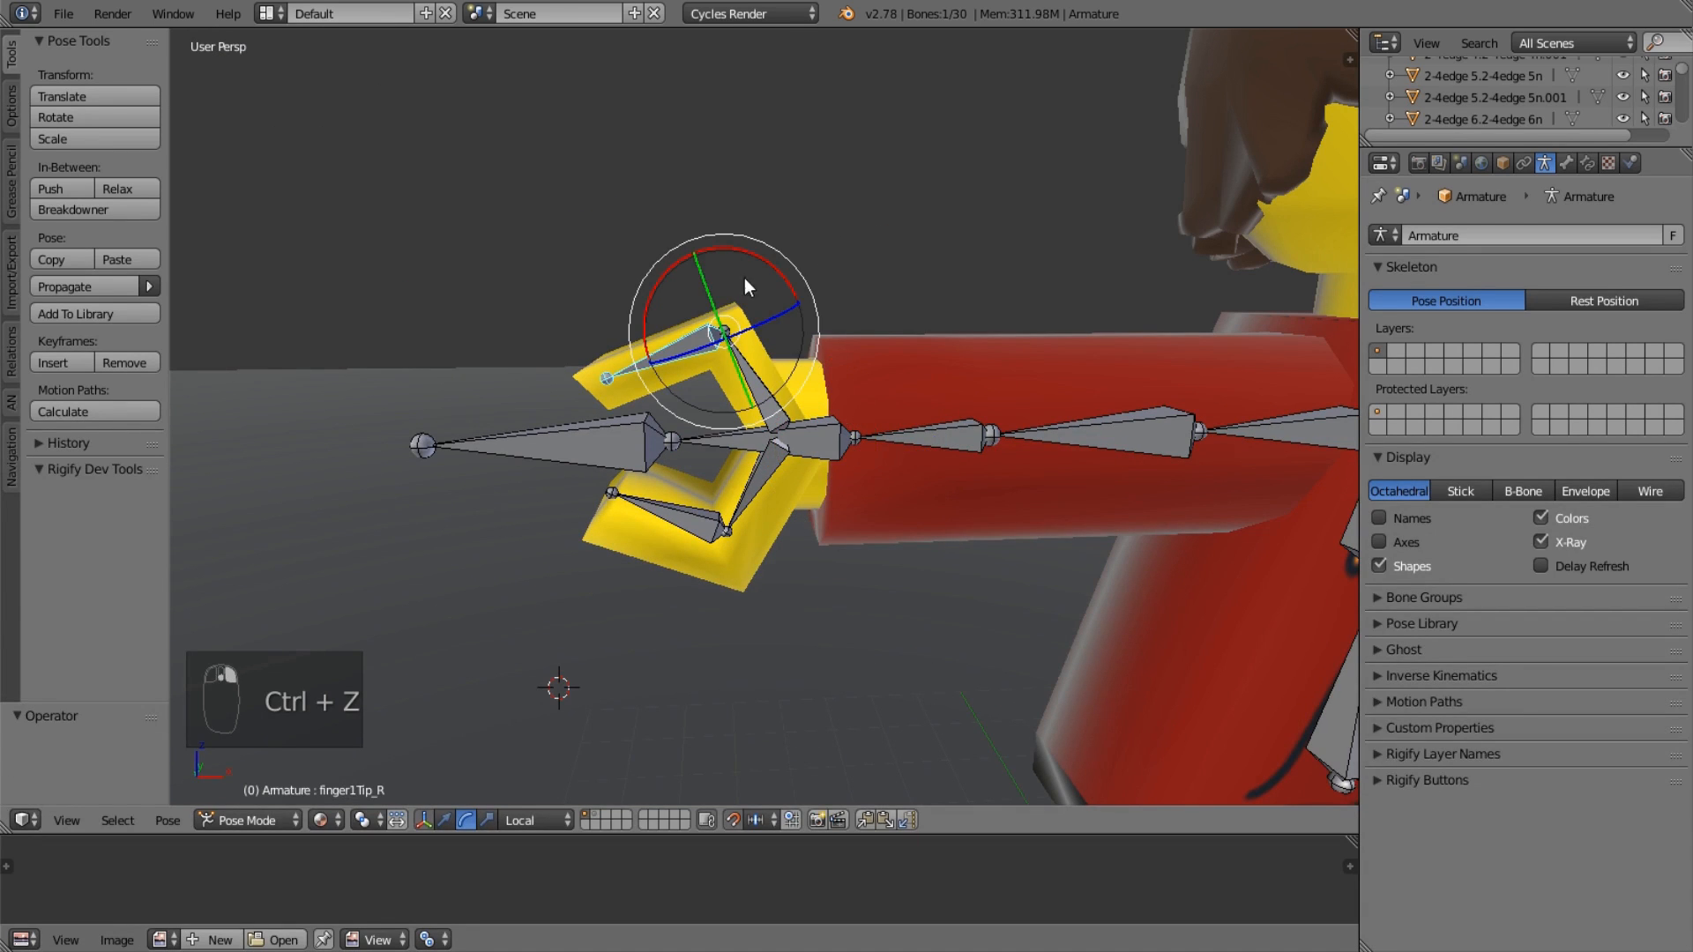
drag(744, 277, 845, 386)
right_click(688, 532)
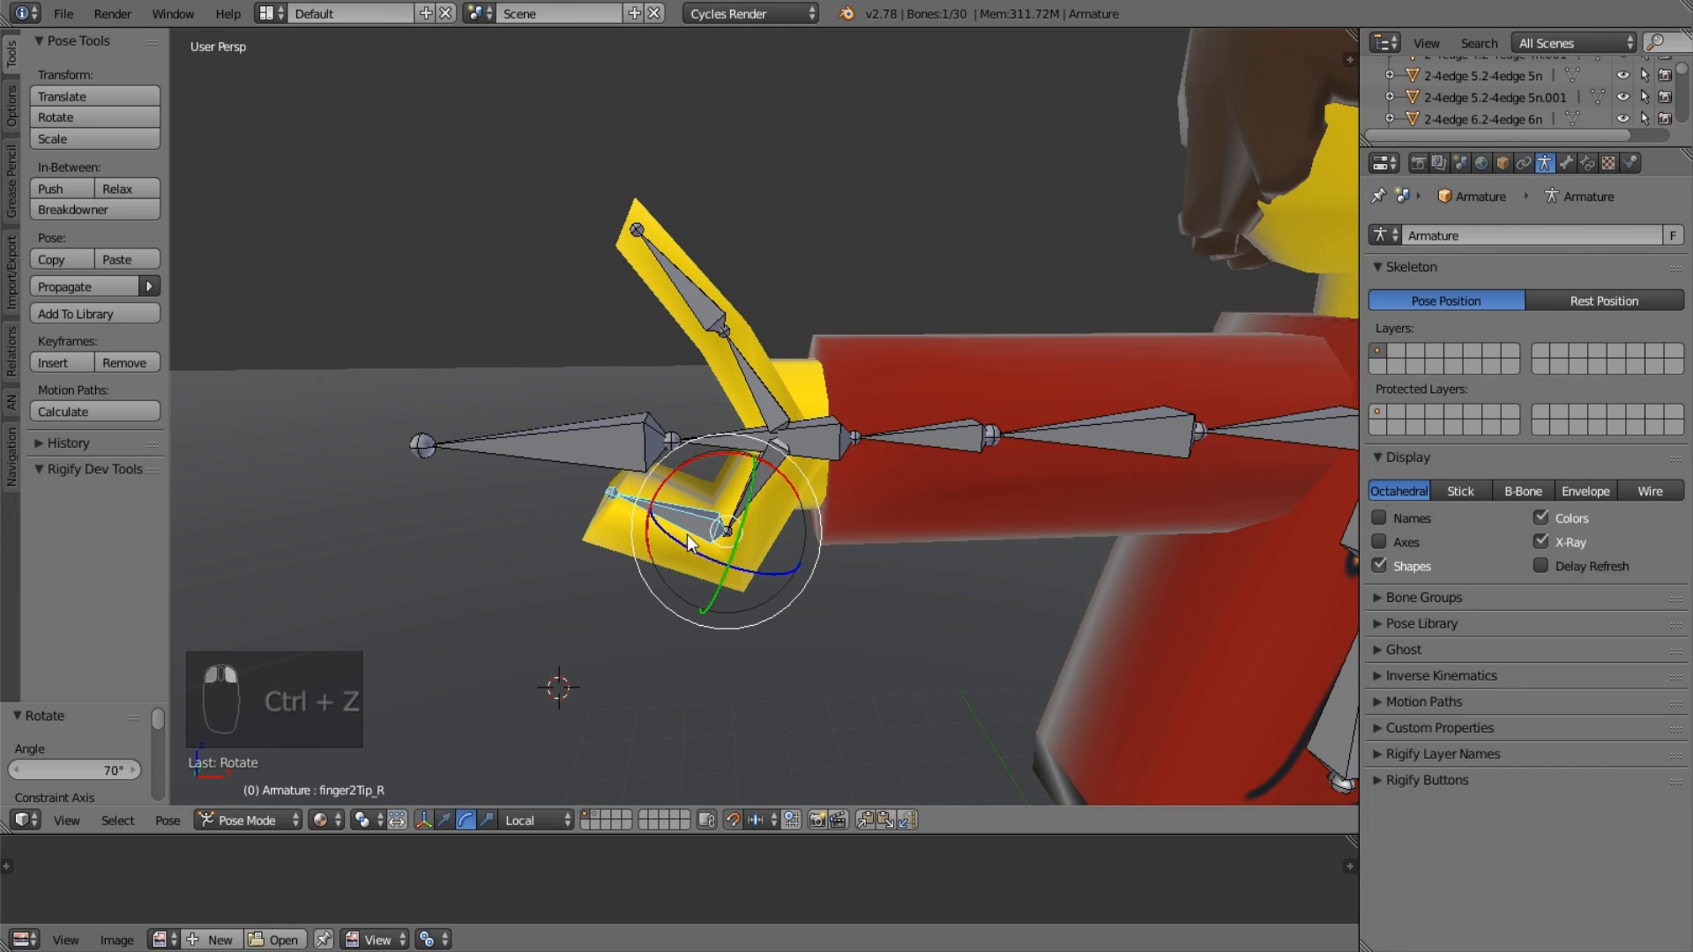
drag(772, 455, 585, 430)
key(ctrl+z)
key(ctrl+z)
key(ctrl+z)
key(ctrl+z)
key(ctrl+z)
key(ctrl+z)
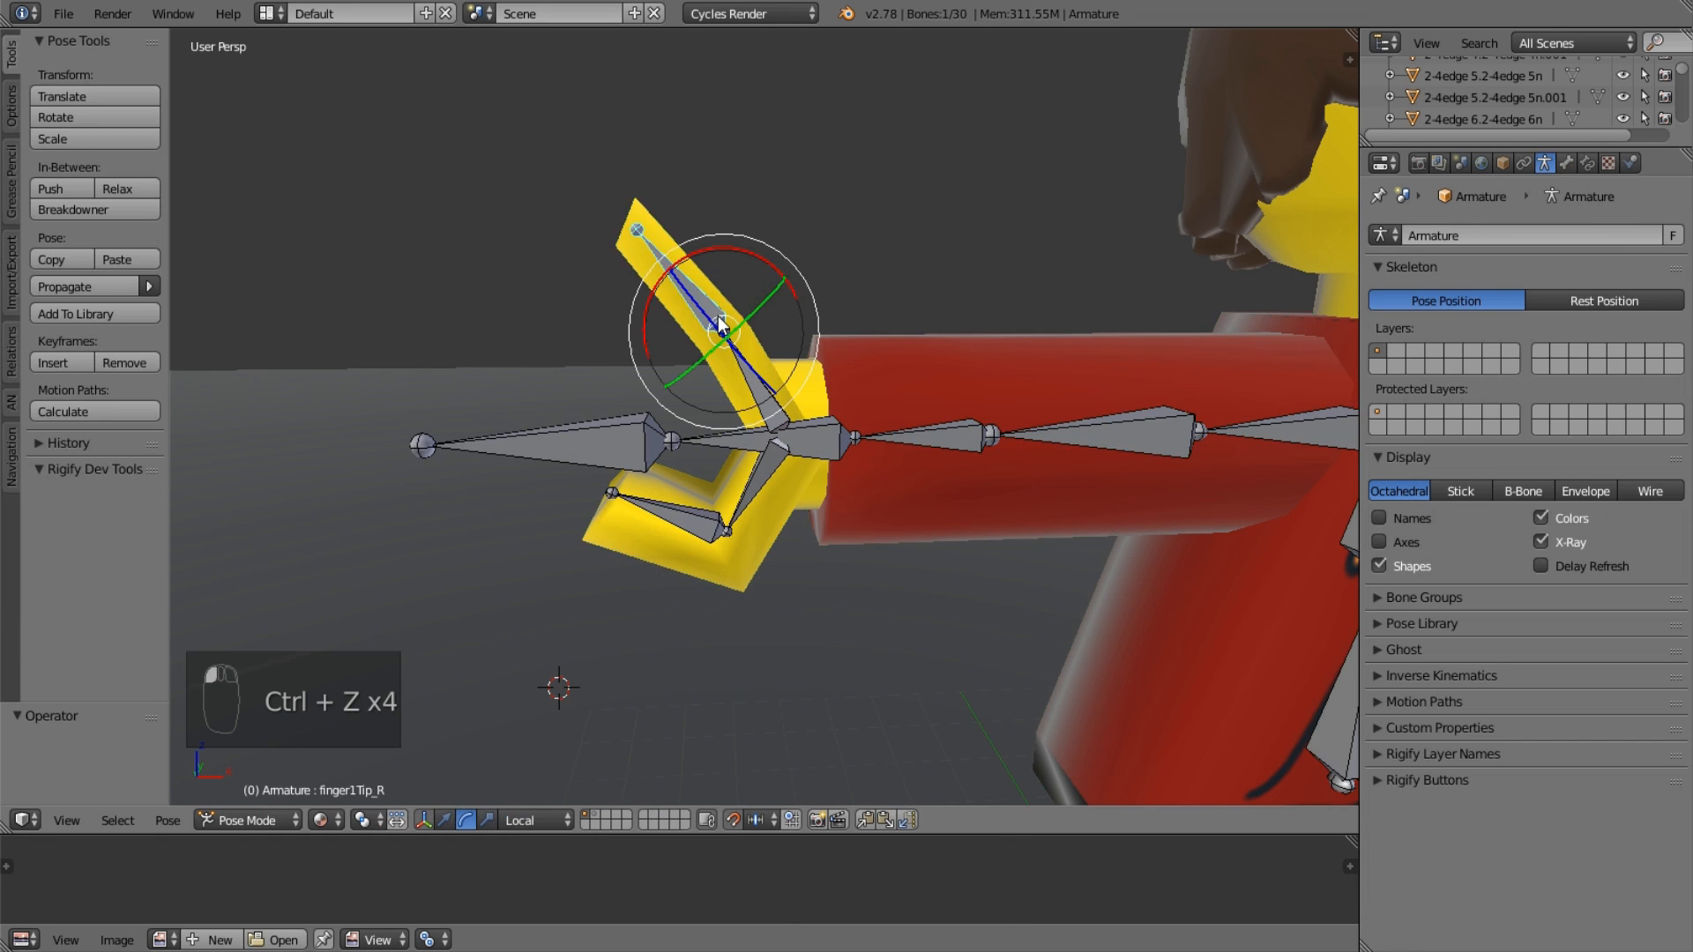
shift+middle_drag(779, 527, 569, 510)
scroll(770, 496, down, 4)
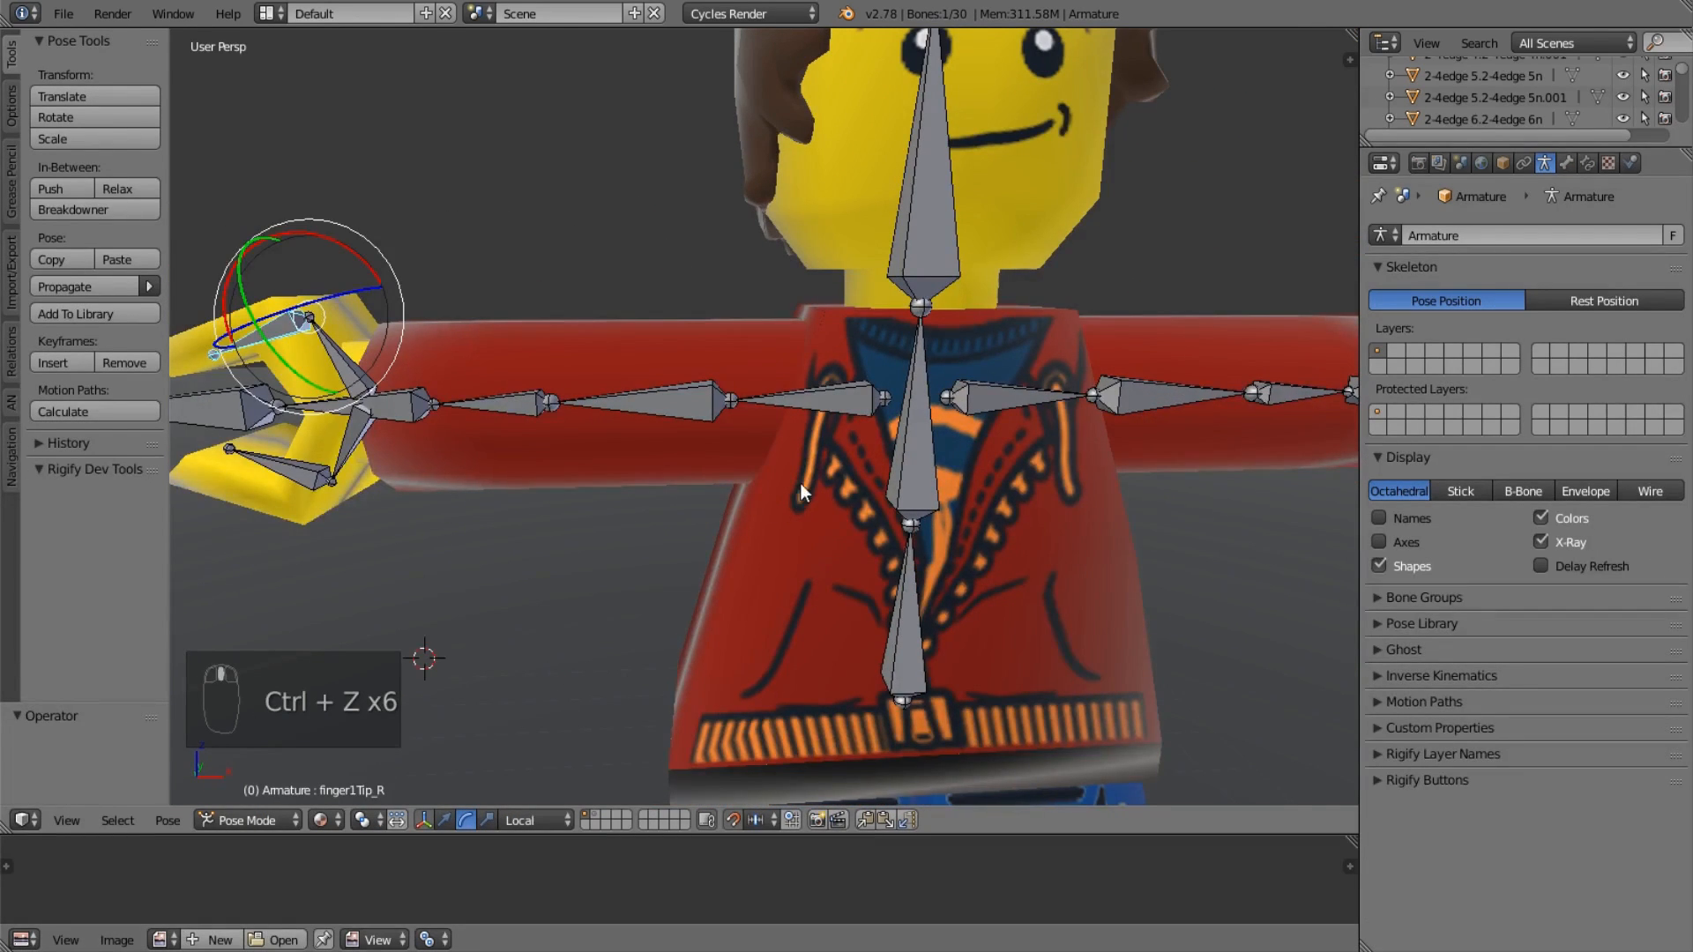
Test-rotate the shoulder_R bone to check the arm deformation, and undo the rotation.
scroll(801, 483, down, 2)
right_click(827, 395)
drag(827, 395, 807, 330)
key(ctrl+z)
Put the viewport in front orthographic view and set the viewport shading to Solid.
key(KP_3)
key(KP_1)
key(KP_5)
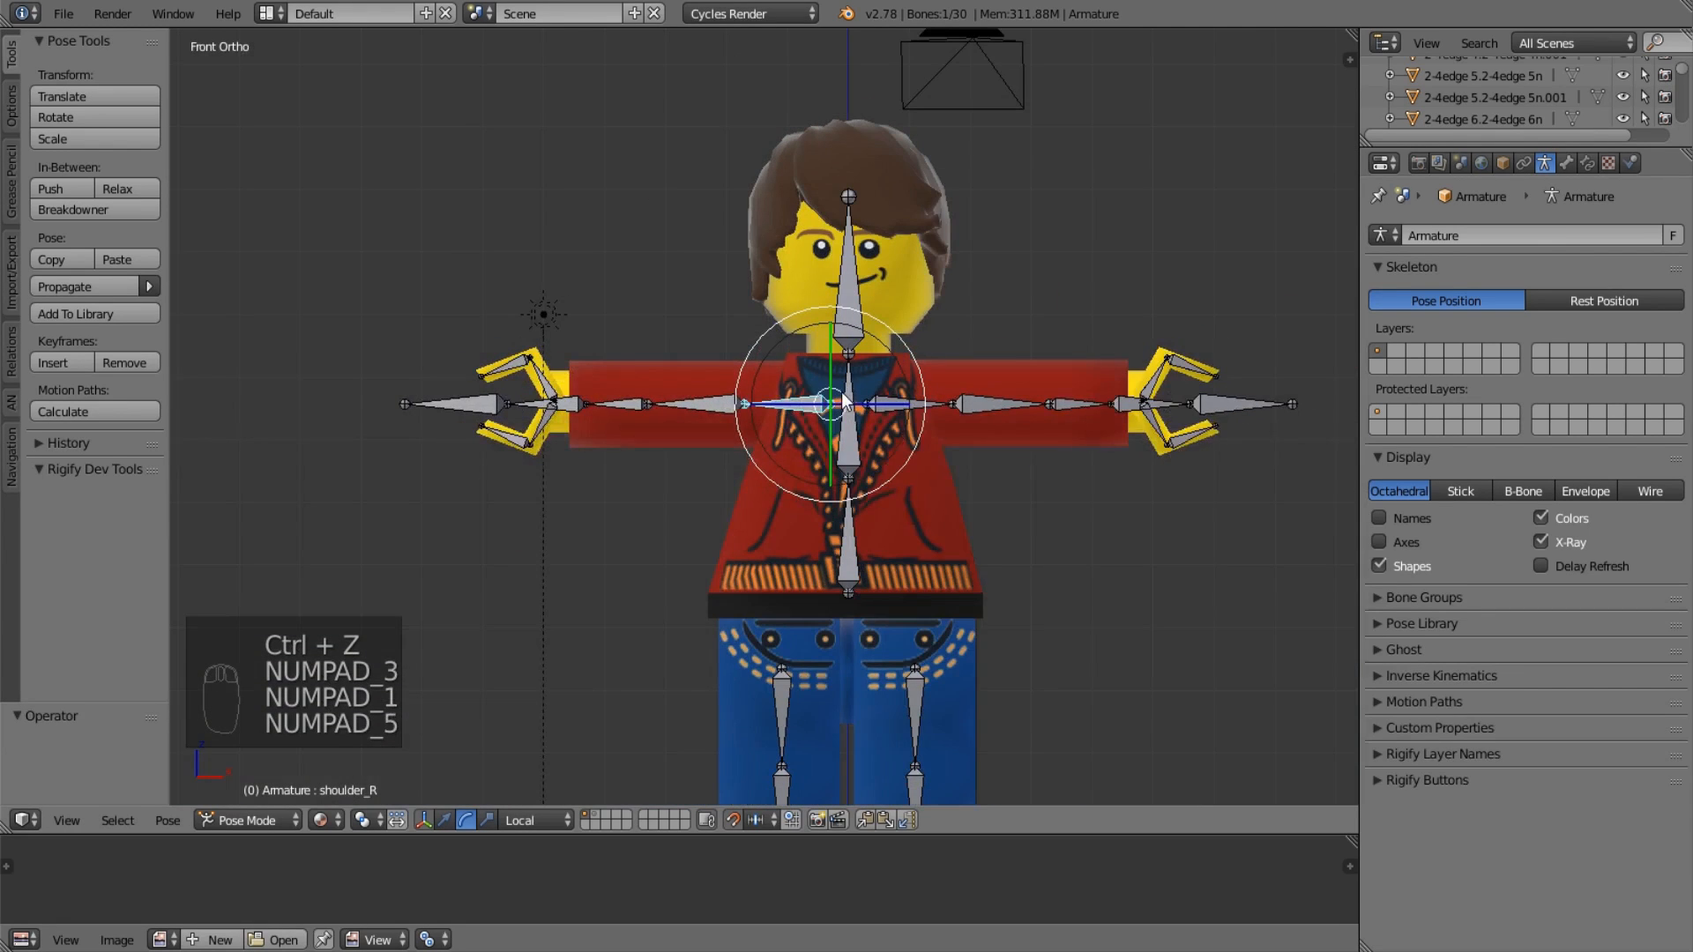
shift+middle_drag(844, 393, 687, 333)
scroll(648, 319, up, 1)
shift+middle_drag(457, 353, 668, 434)
scroll(667, 434, up, 1)
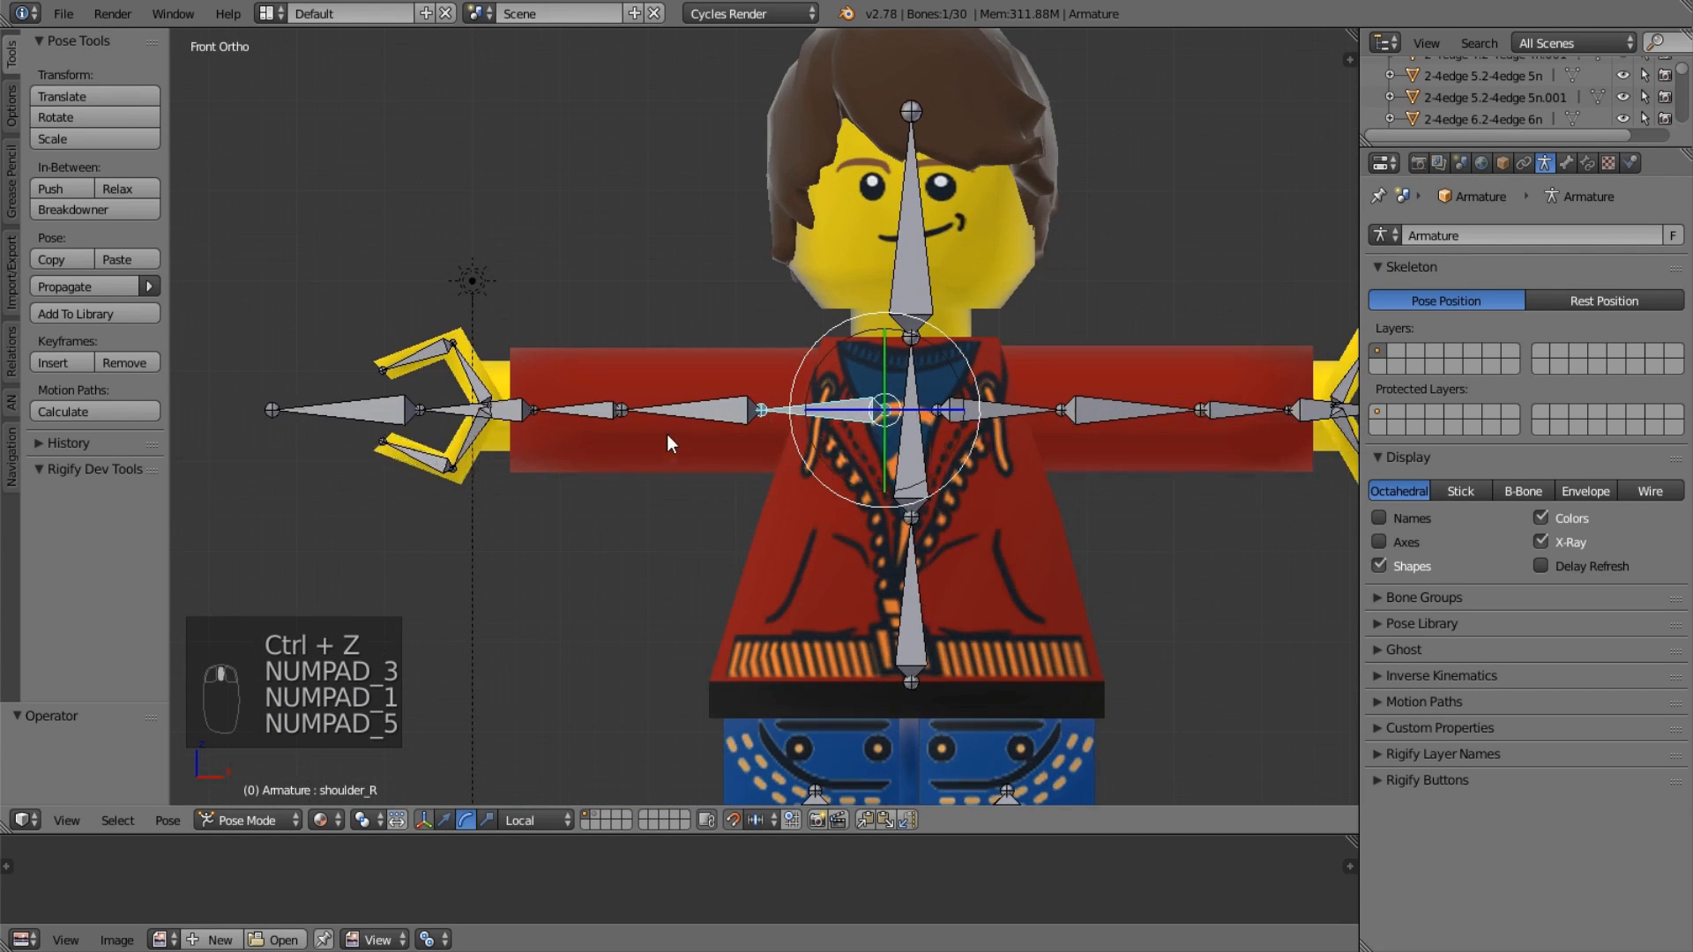
click(321, 827)
click(393, 744)
Leave the armature, open the body mesh in Edit Mode with nothing selected, and display it in wireframe.
shift+middle_drag(639, 538, 812, 440)
key(Tab)
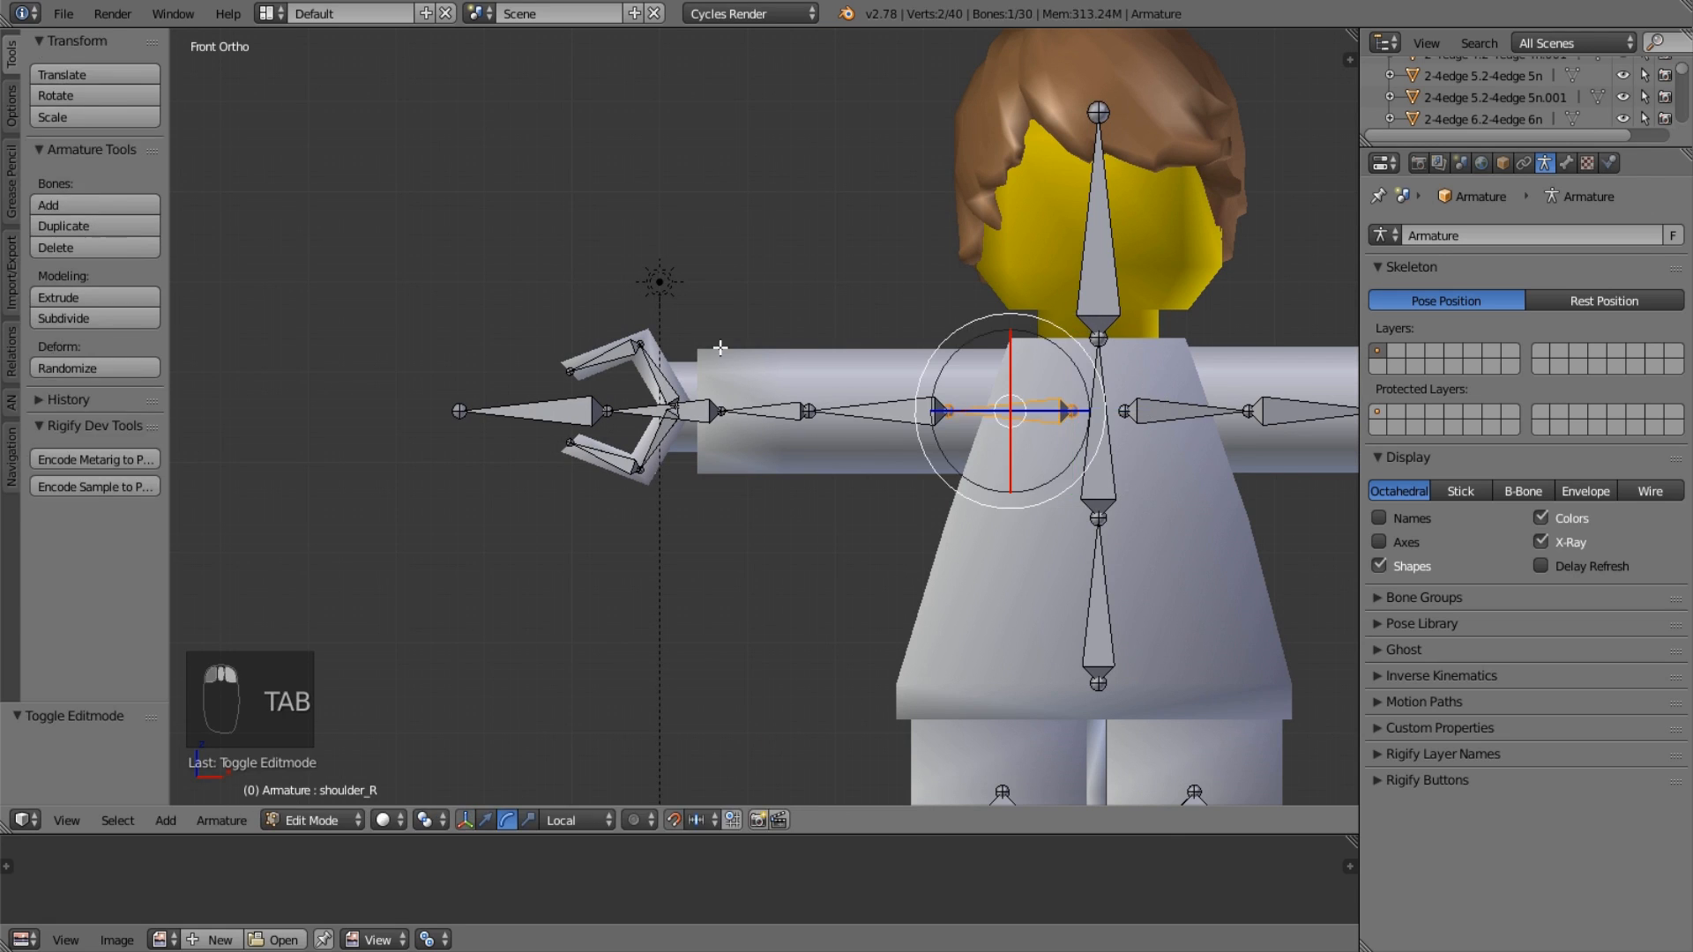
key(Tab)
right_click(723, 351)
key(Tab)
shift+middle_drag(688, 541, 181, 547)
key(a)
scroll(717, 401, up, 2)
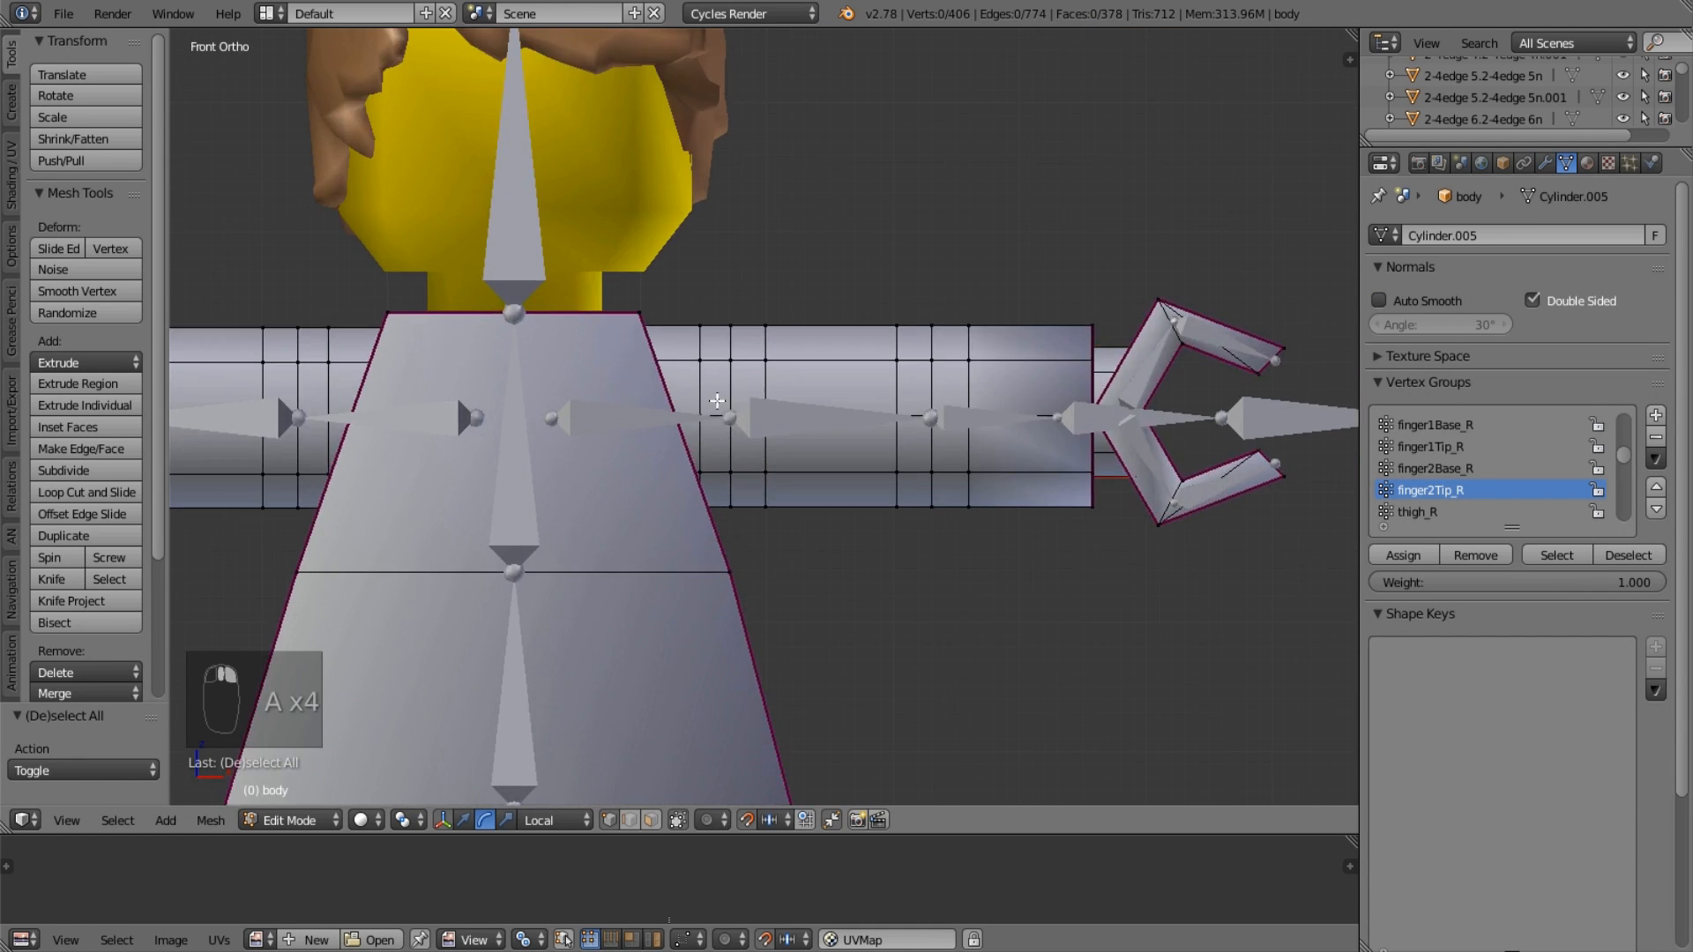
key(z)
key(a)
key(a)
scroll(709, 388, up, 2)
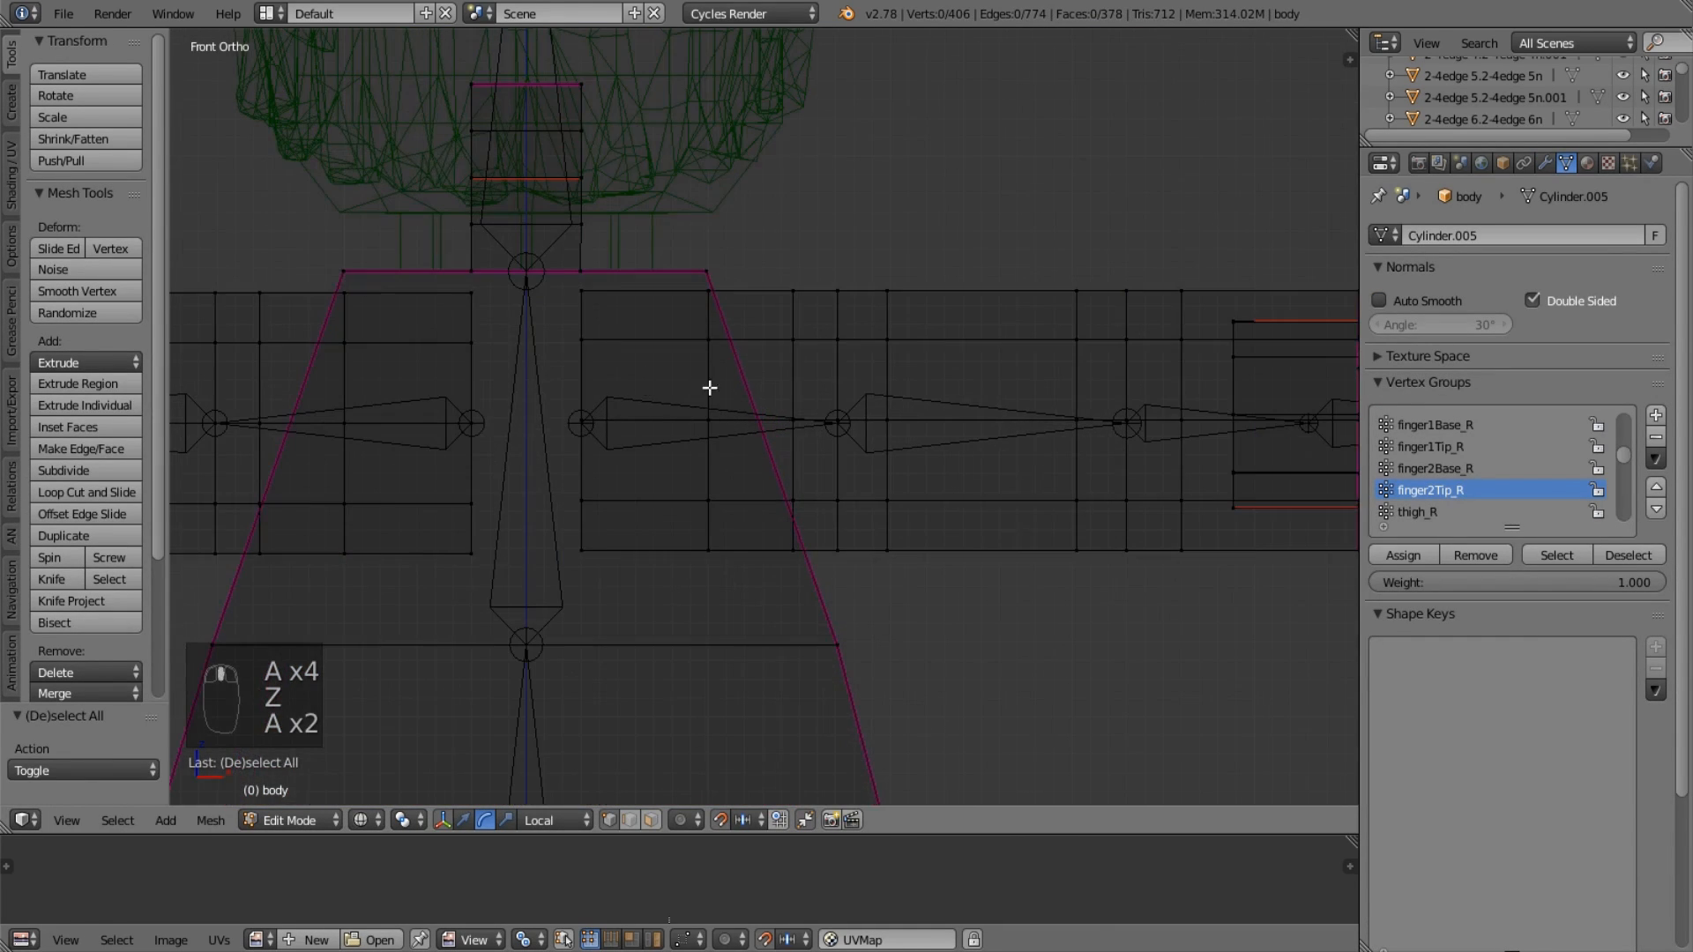
Select the left arm's four inner vertex loops along the shoulder bone and assign them to the shoulder_L vertex group.
scroll(1462, 441, down, 2)
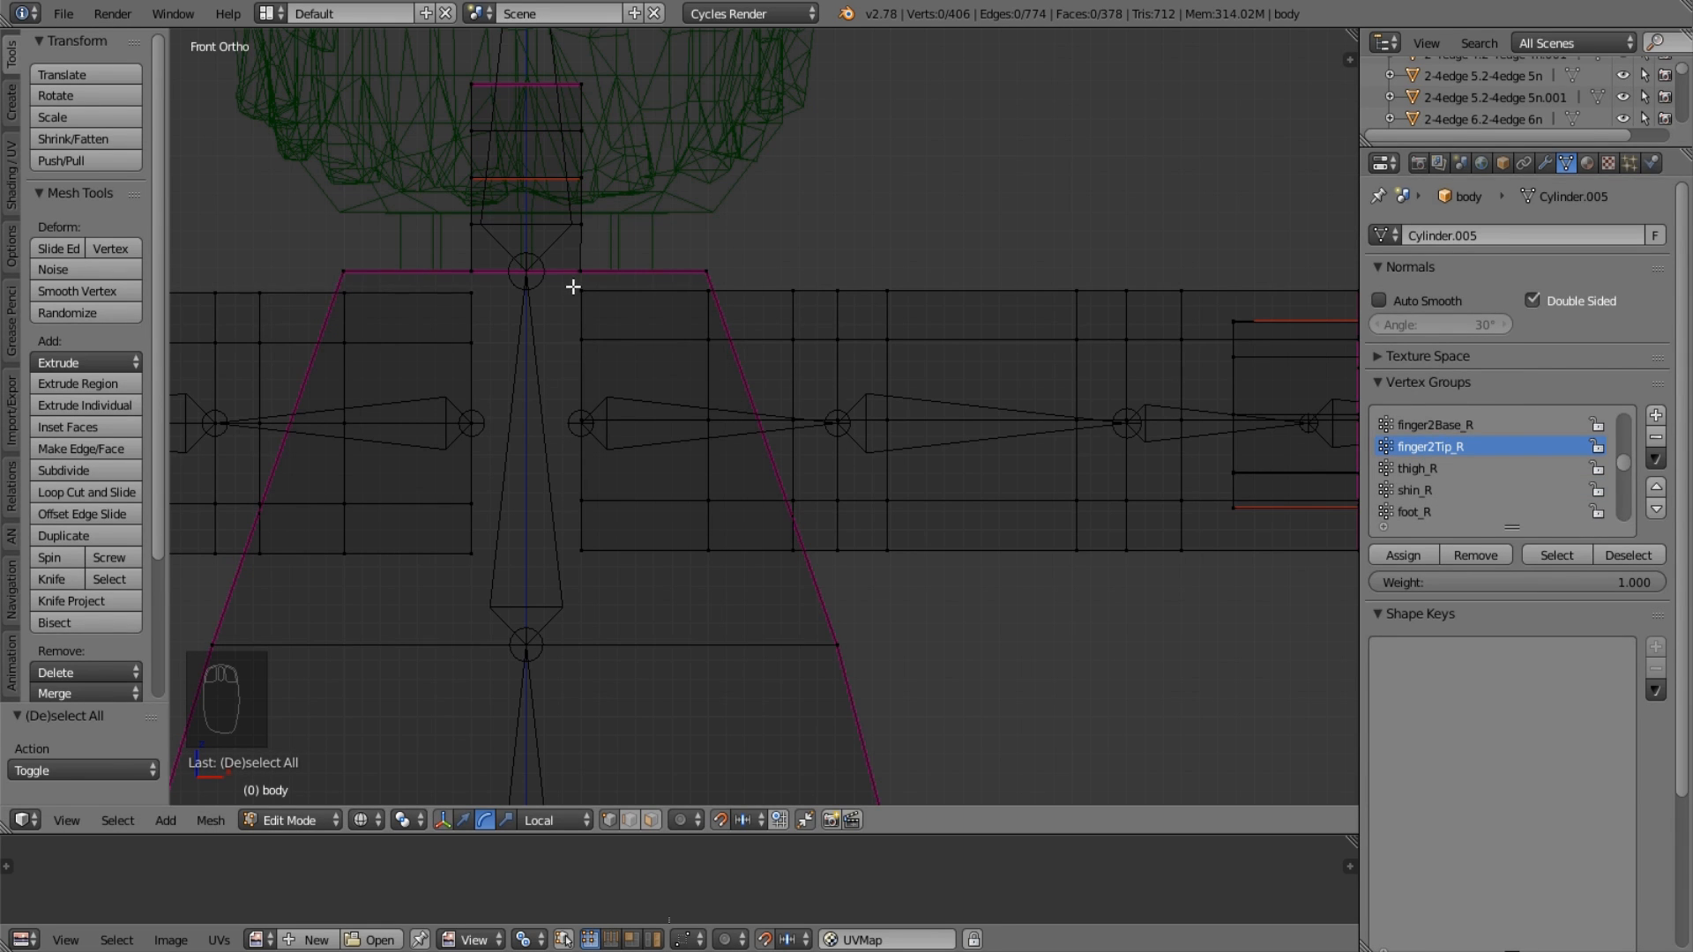
key(b)
drag(573, 286, 622, 569)
scroll(676, 510, up, 1)
scroll(1516, 430, down, 5)
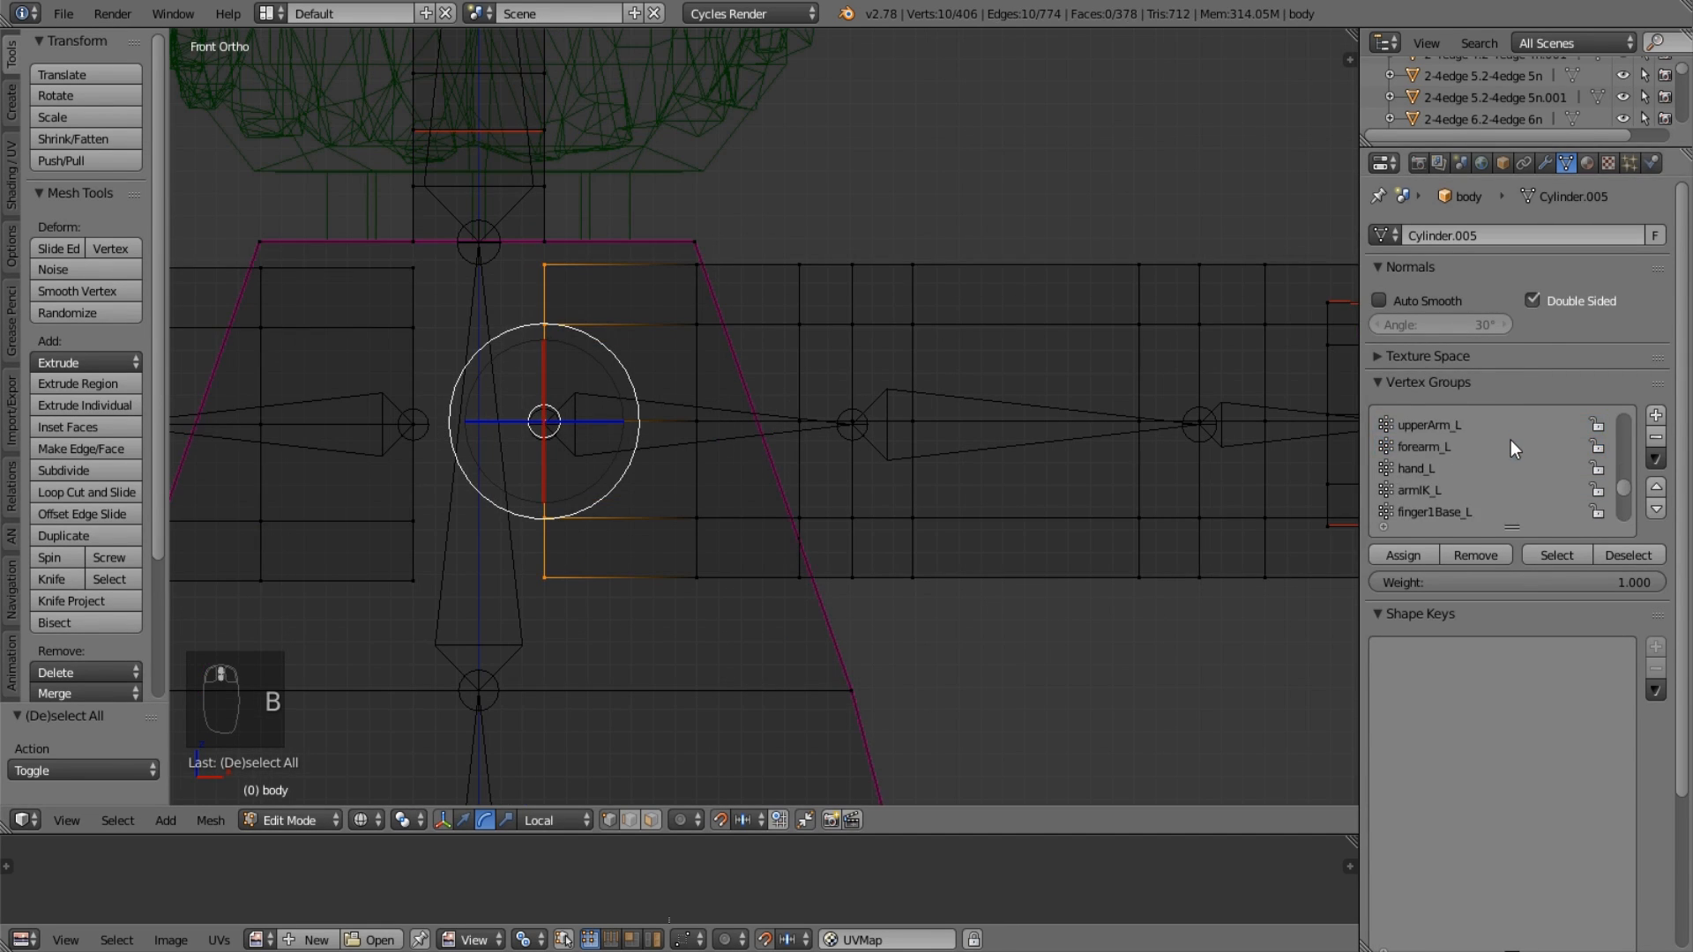
scroll(1510, 440, up, 2)
click(1501, 446)
click(1376, 556)
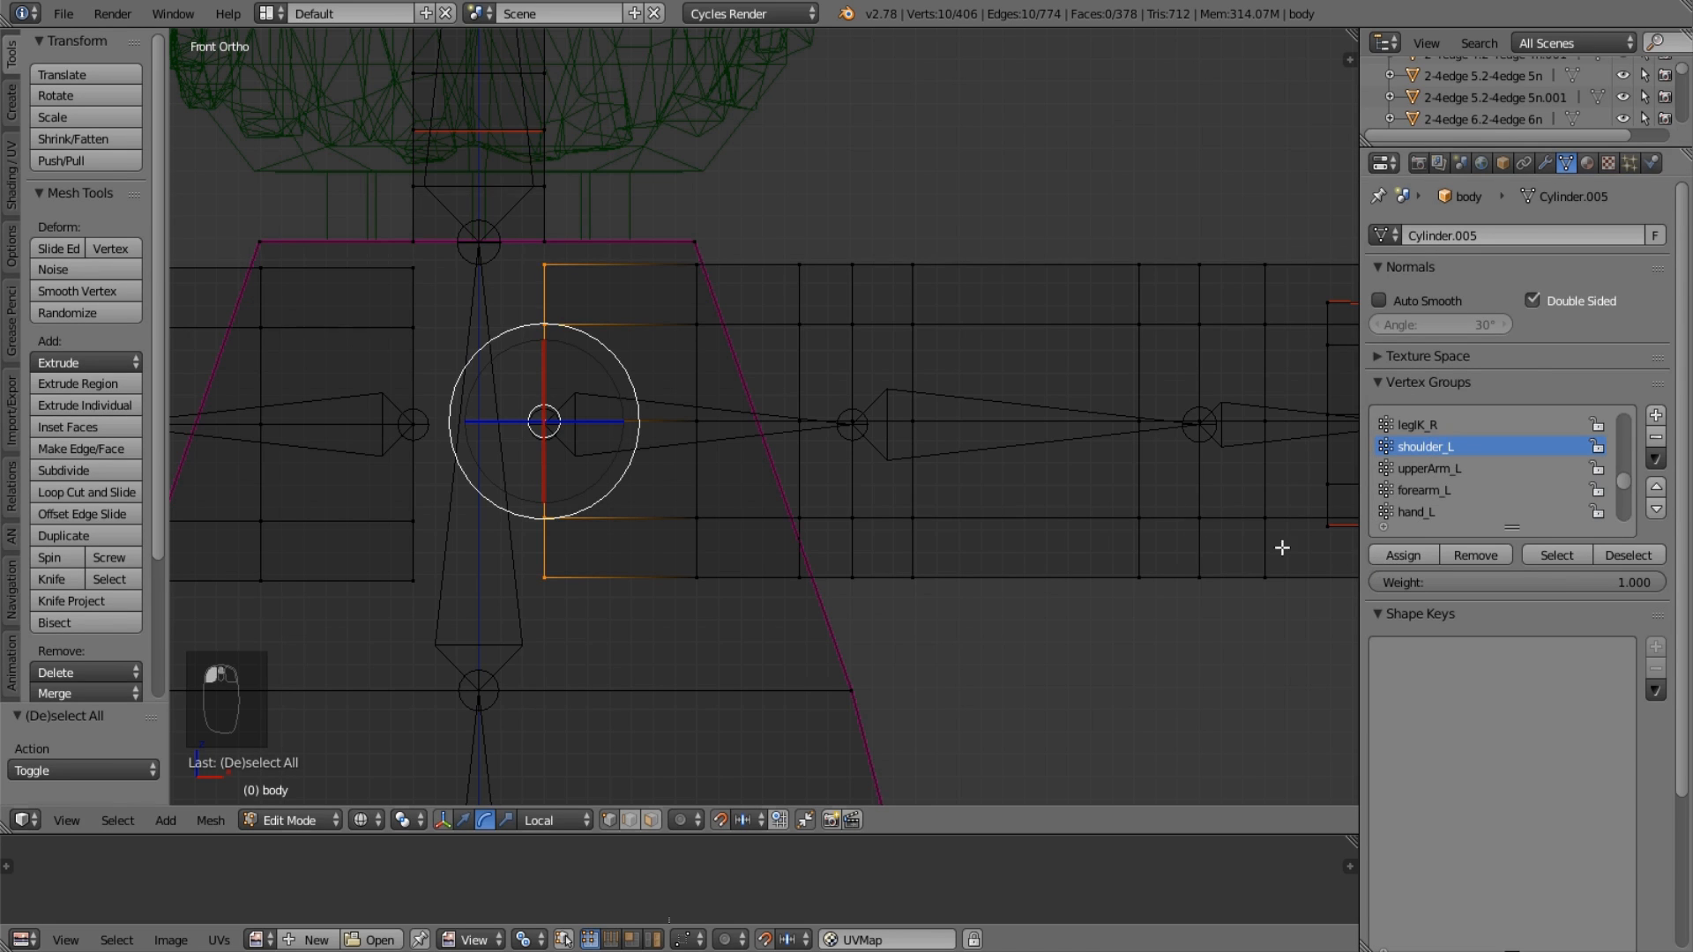
scroll(1146, 490, up, 1)
key(b)
drag(672, 230, 884, 628)
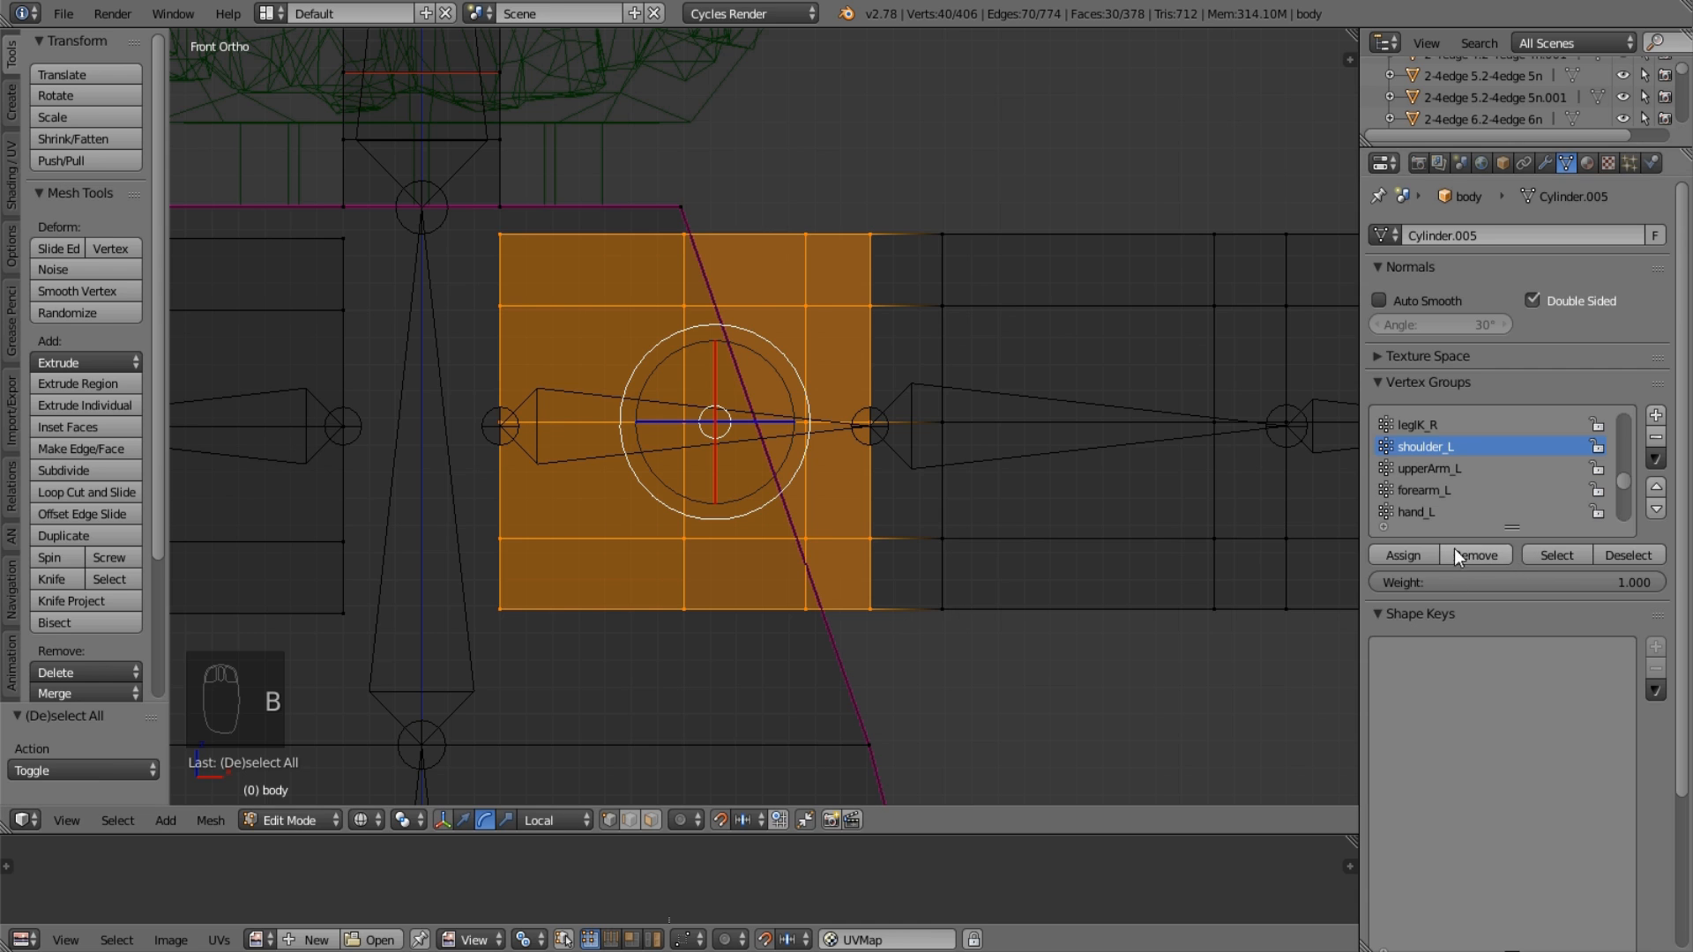
click(1410, 553)
Select only the vertex loops along the left upper arm bone and assign them to the upperArm_L vertex group.
scroll(915, 420, down, 3)
key(a)
key(b)
drag(816, 295, 1084, 540)
shift+middle_drag(1057, 517, 962, 511)
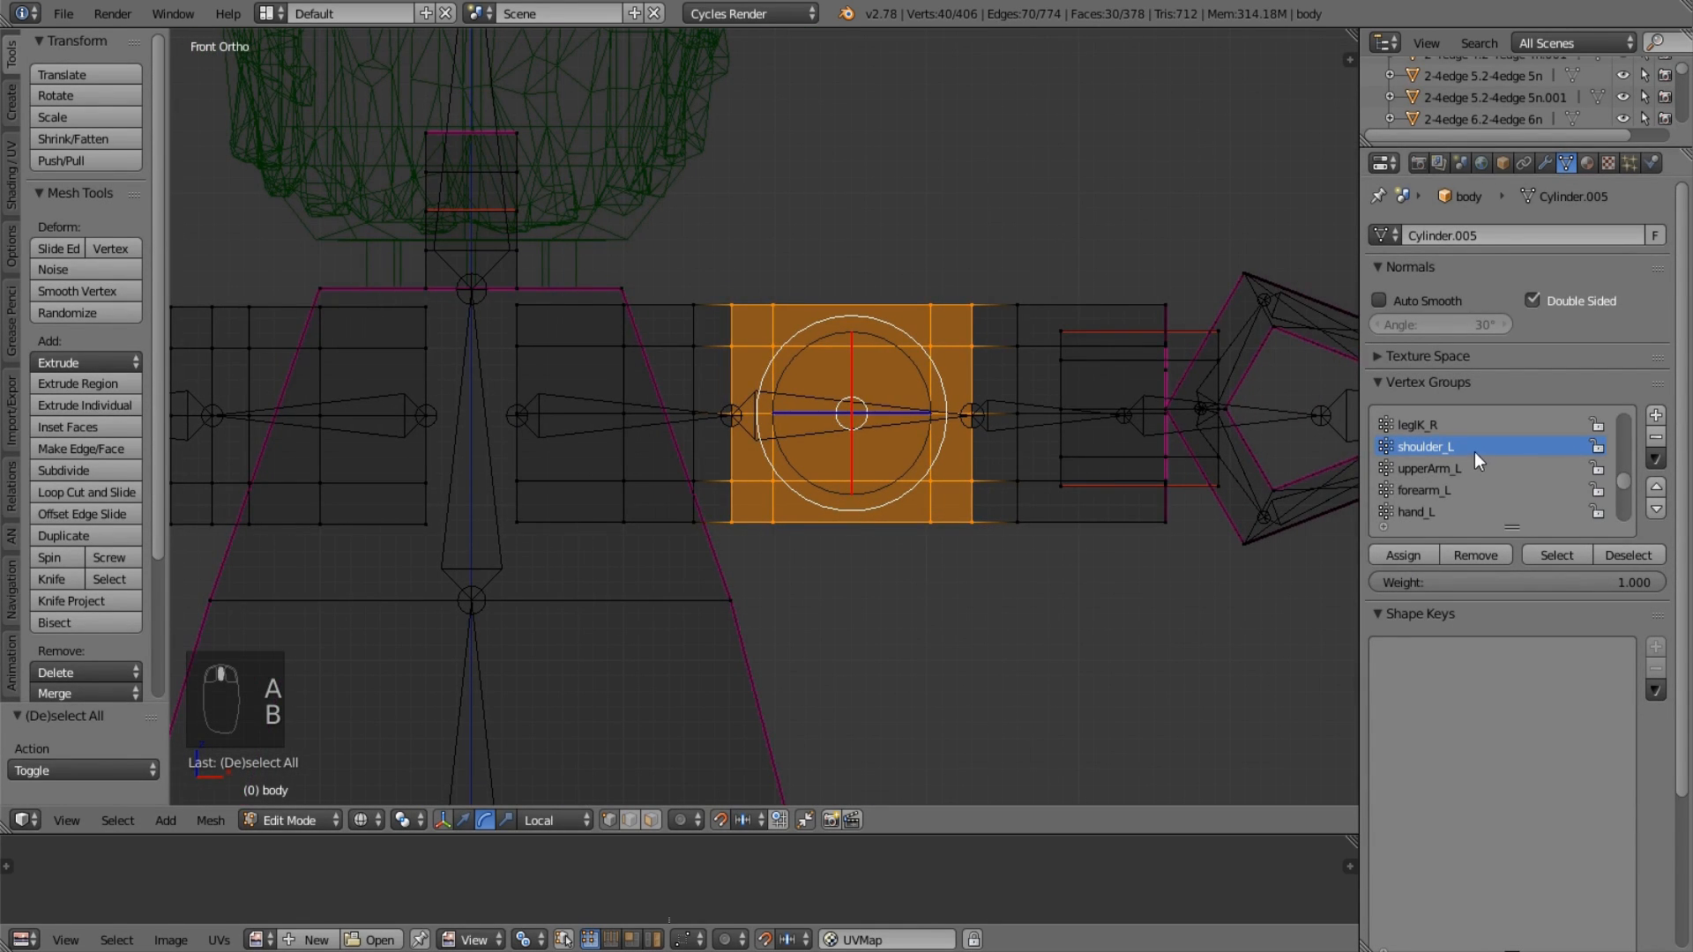
click(1386, 553)
Select the two elbow-side vertex loops of the left forearm and add the loop at the sleeve's wrist end.
shift+middle_drag(1058, 441, 961, 430)
key(a)
key(b)
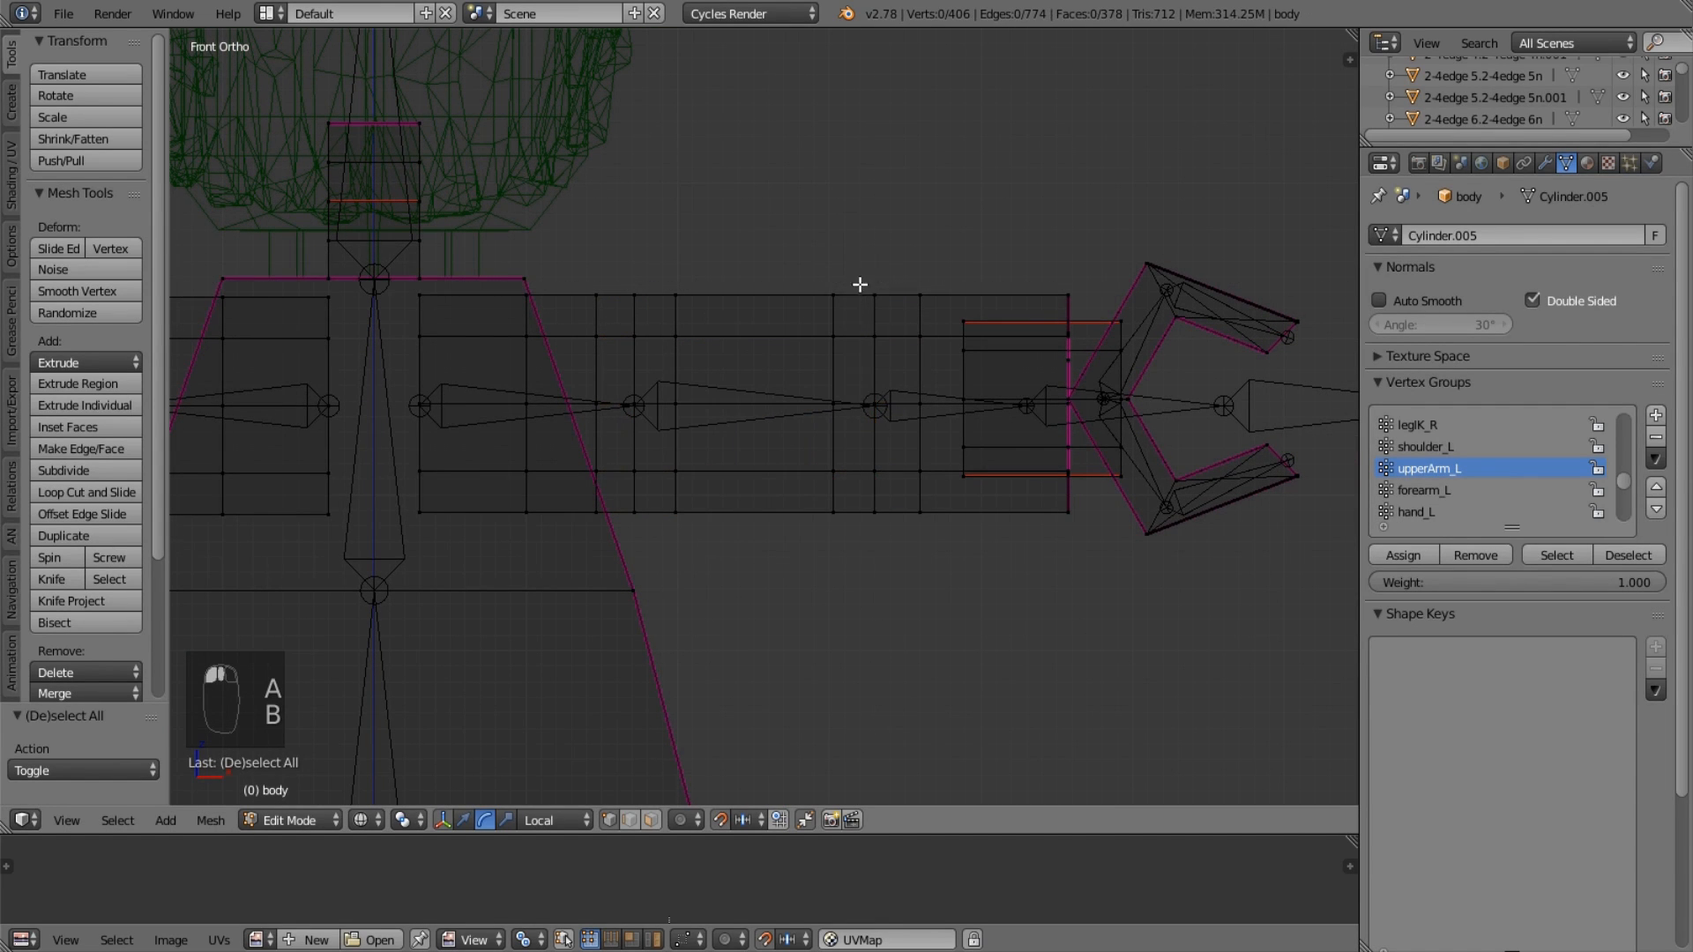
drag(855, 278, 932, 533)
alt+shift+click(1069, 305)
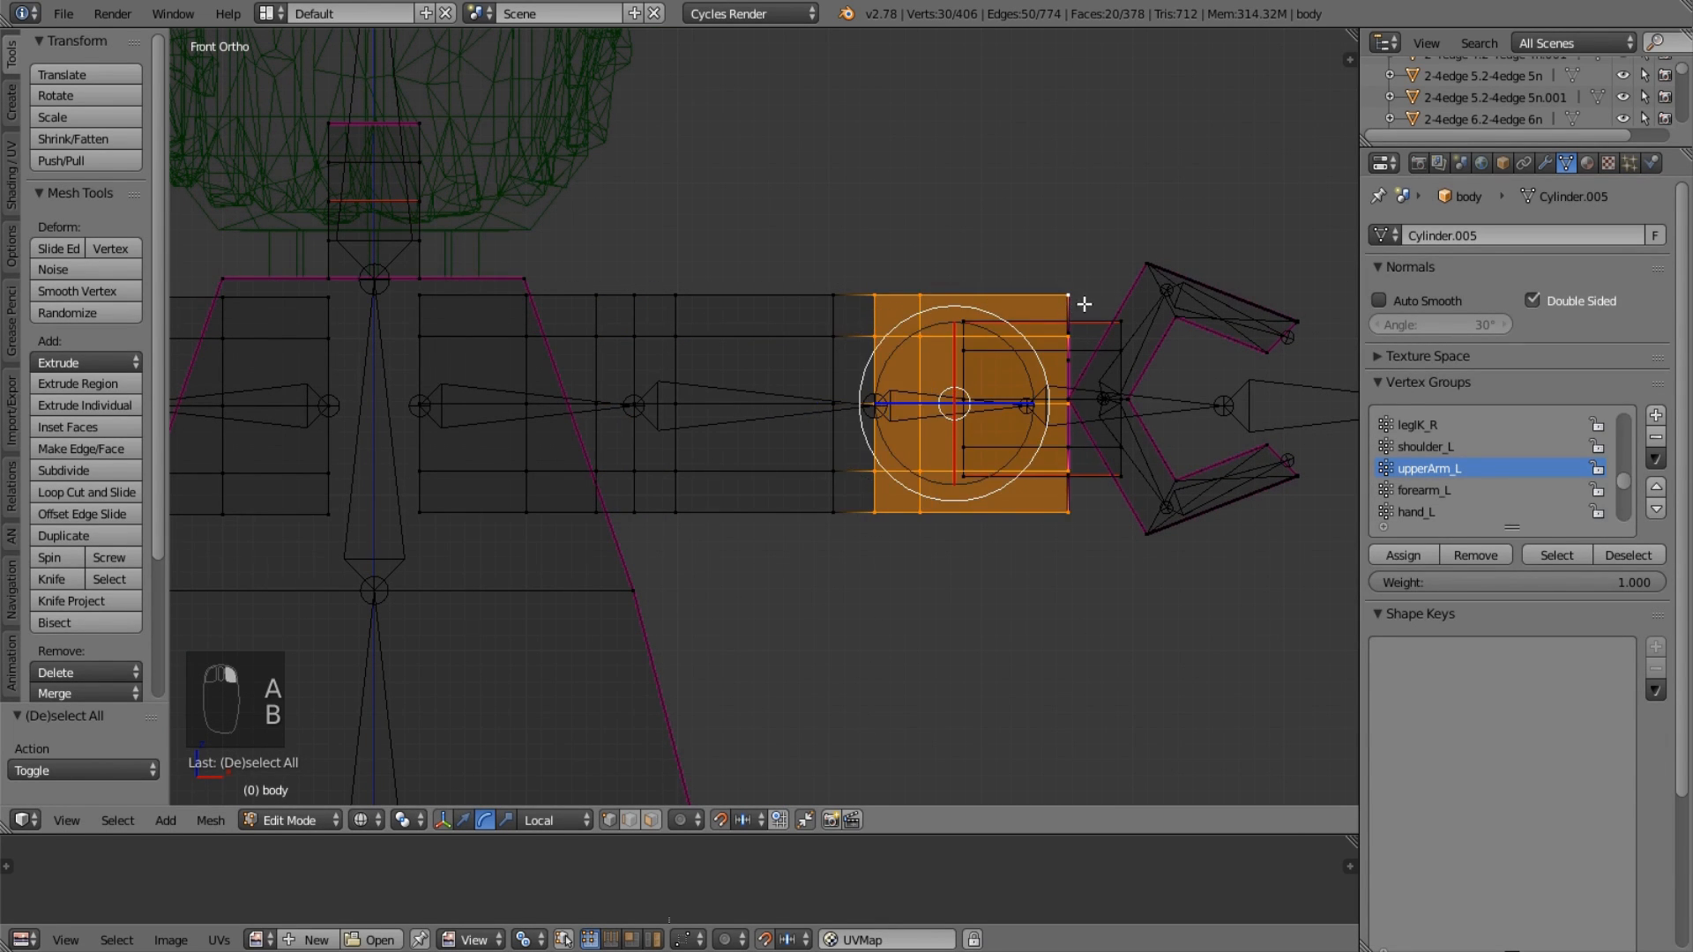
Check the loop selection around the left sleeve's wrist opening in solid view and assign the forearm vertices to the forearm_L vertex group.
mouse_move(1084, 298)
middle_down()
mouse_move(970, 318)
mouse_move(999, 390)
middle_up()
key(z)
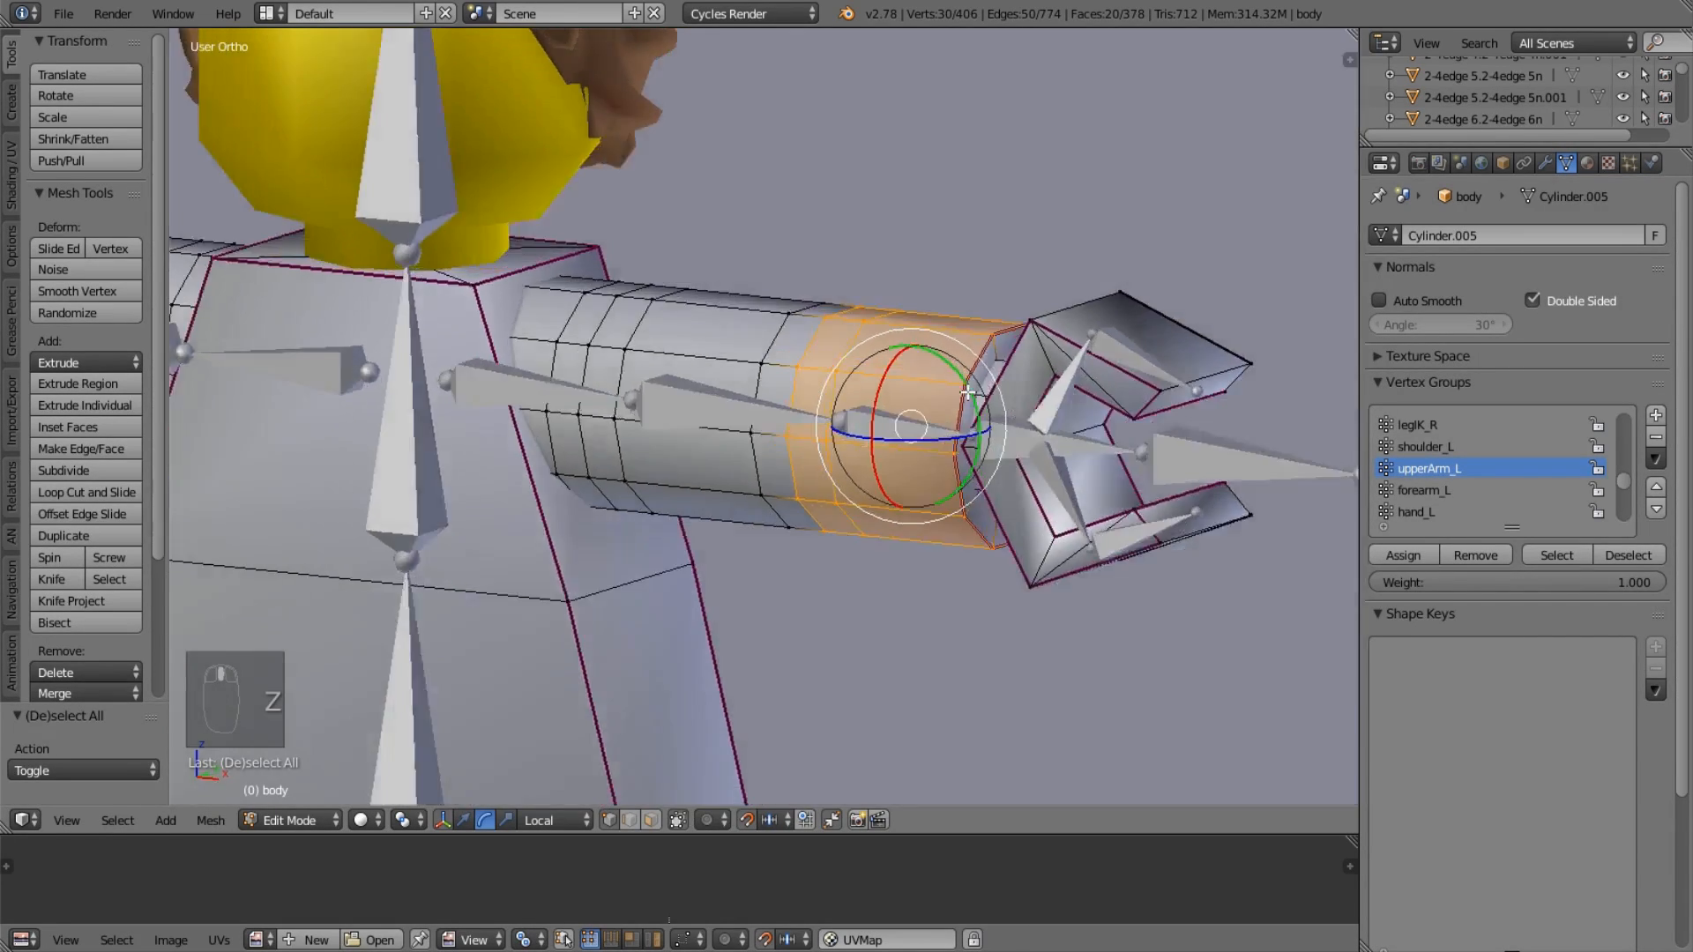
scroll(998, 390, up, 1)
alt+shift+right_click(1046, 383)
alt+shift+right_click(1047, 383)
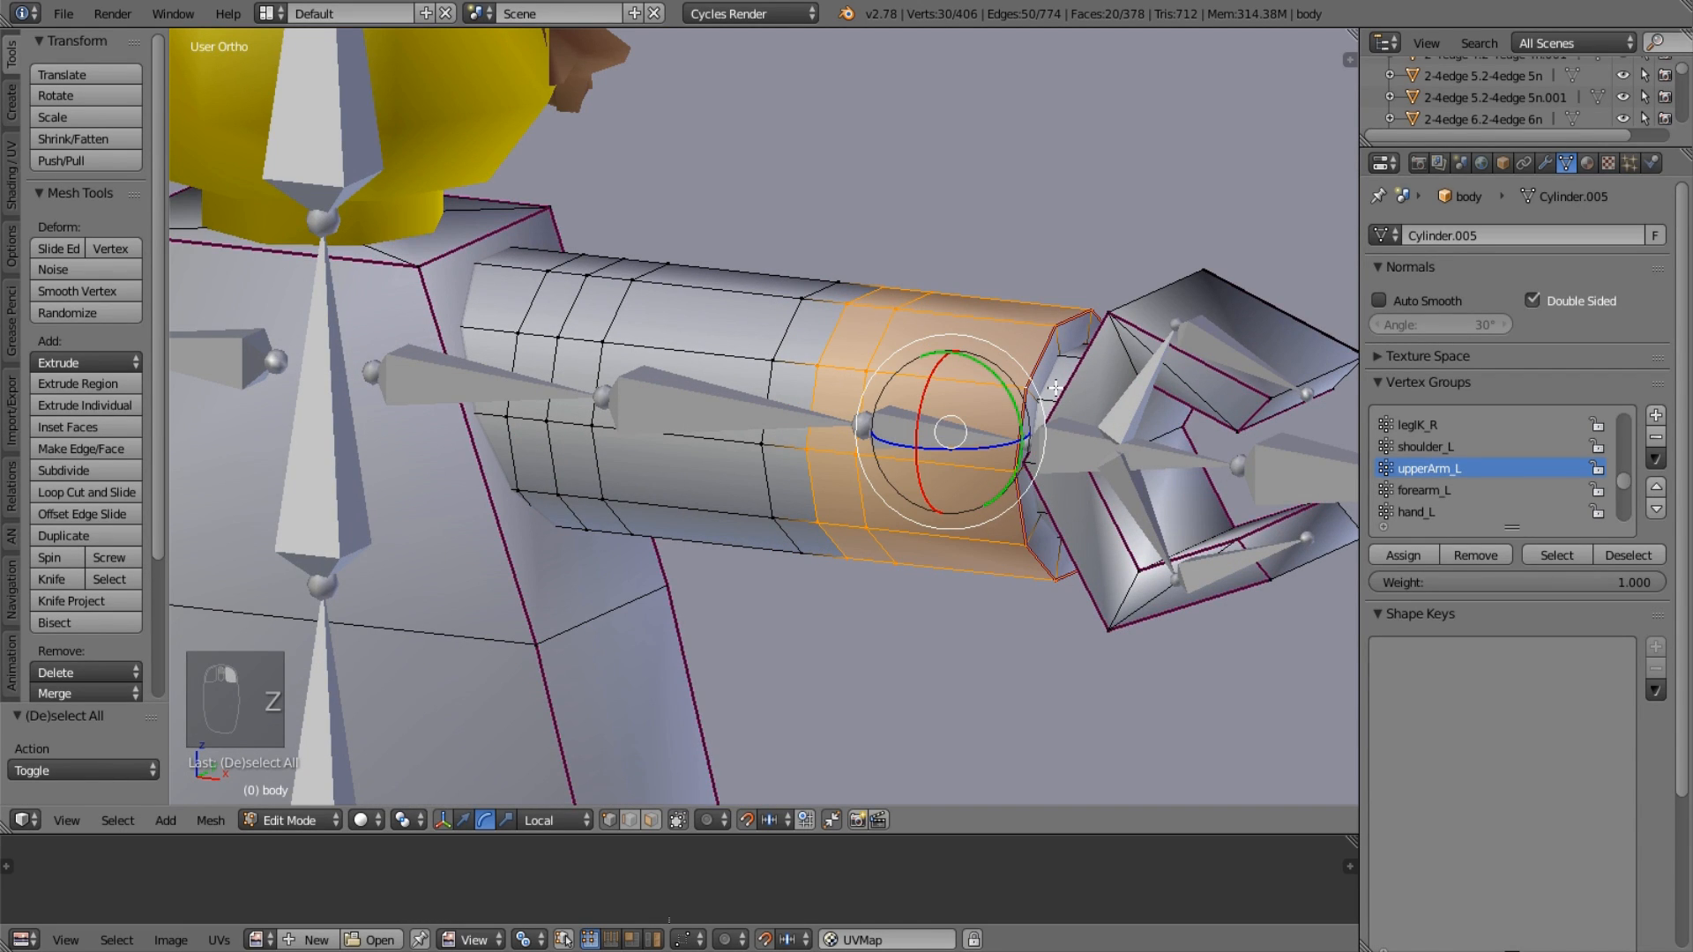
key(KP_Decimal)
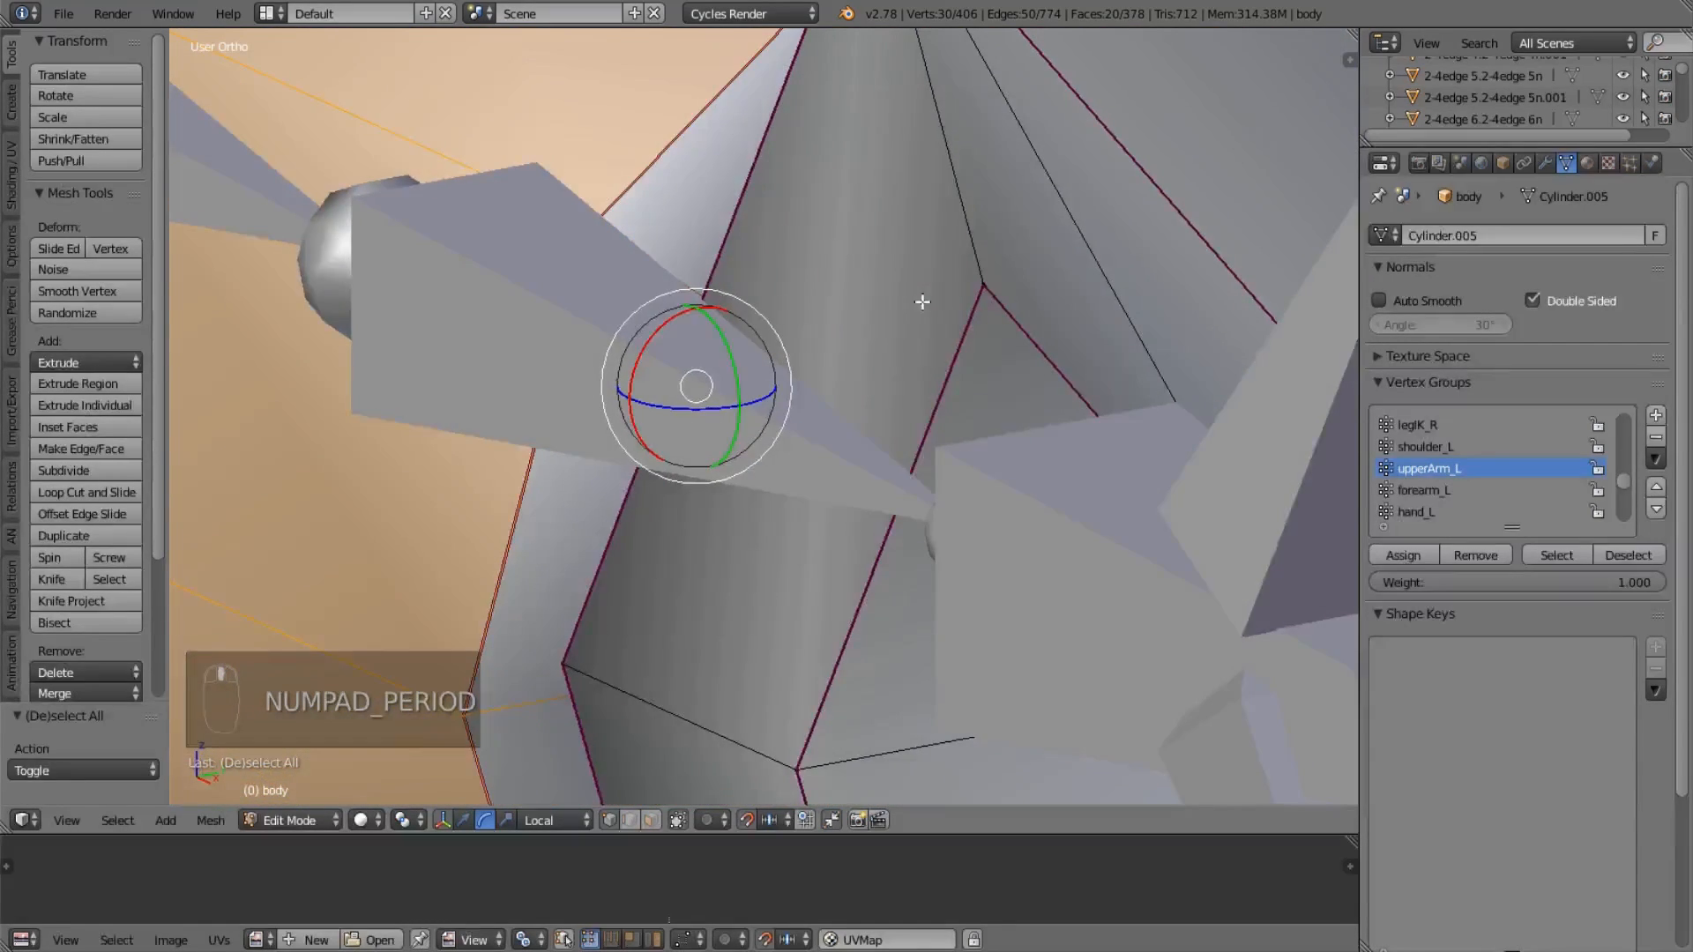
key(KP_5)
scroll(921, 302, down, 4)
middle_drag(919, 302, 652, 282)
alt+shift+right_click(686, 196)
middle_drag(685, 196, 902, 429)
scroll(743, 306, down, 2)
click(1416, 557)
Select the whole linked wrist peg inside the left sleeve and assign it to the hand_L vertex group.
scroll(705, 326, down, 3)
scroll(432, 250, up, 5)
right_click(432, 250)
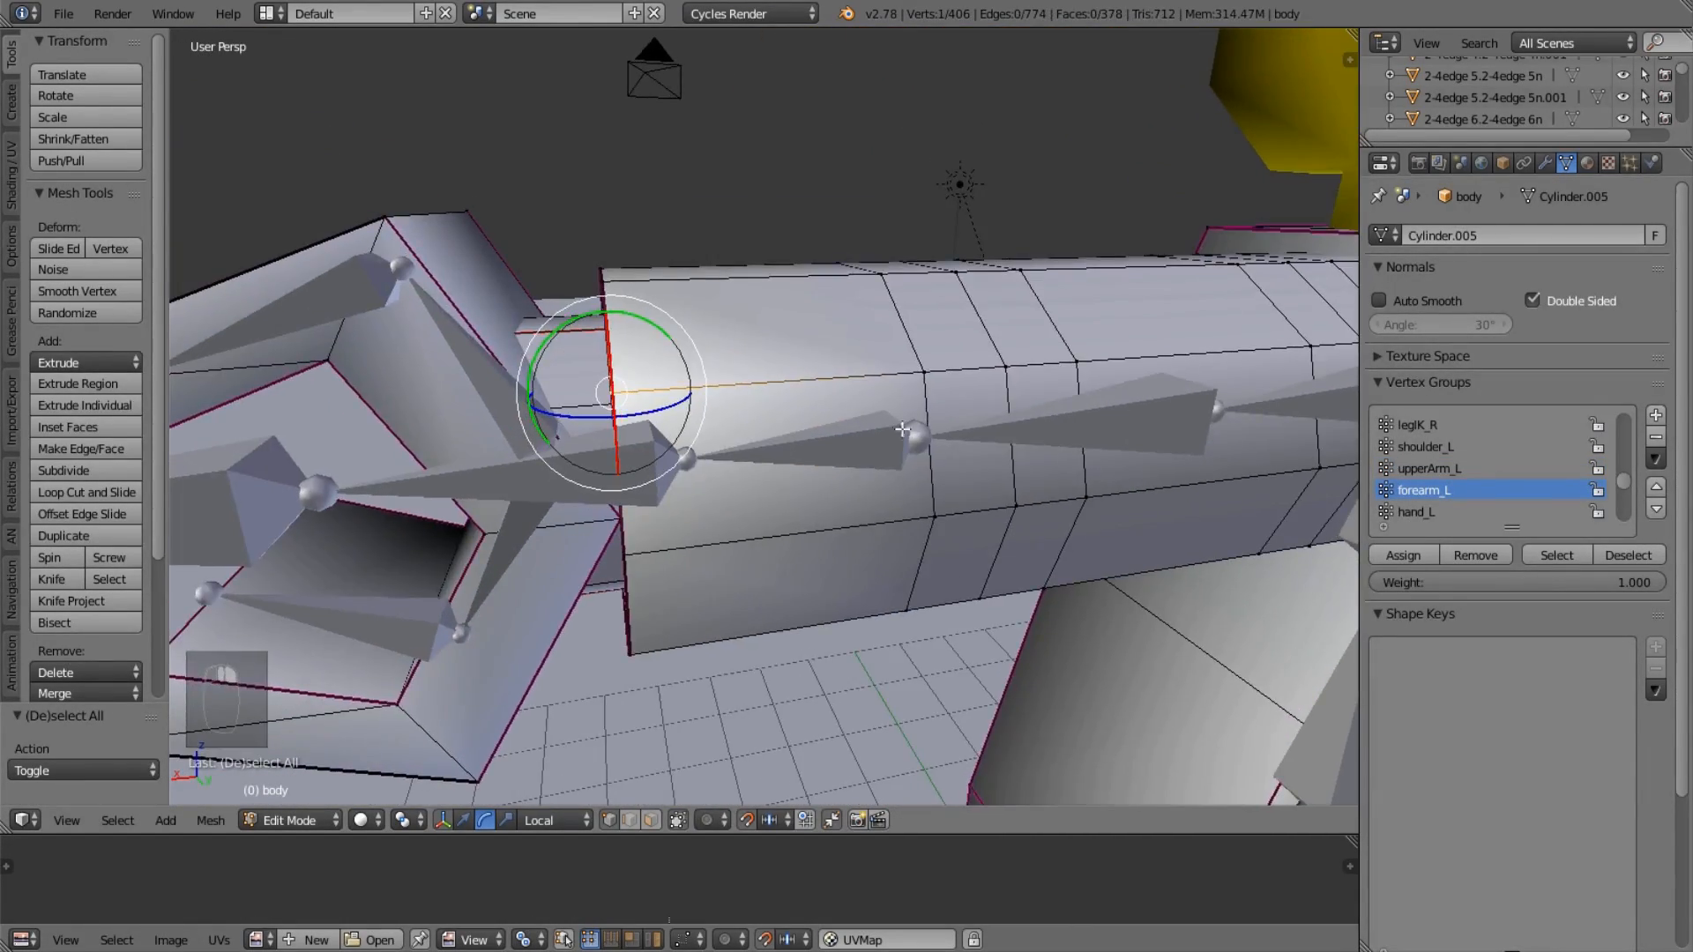
key(ctrl+period)
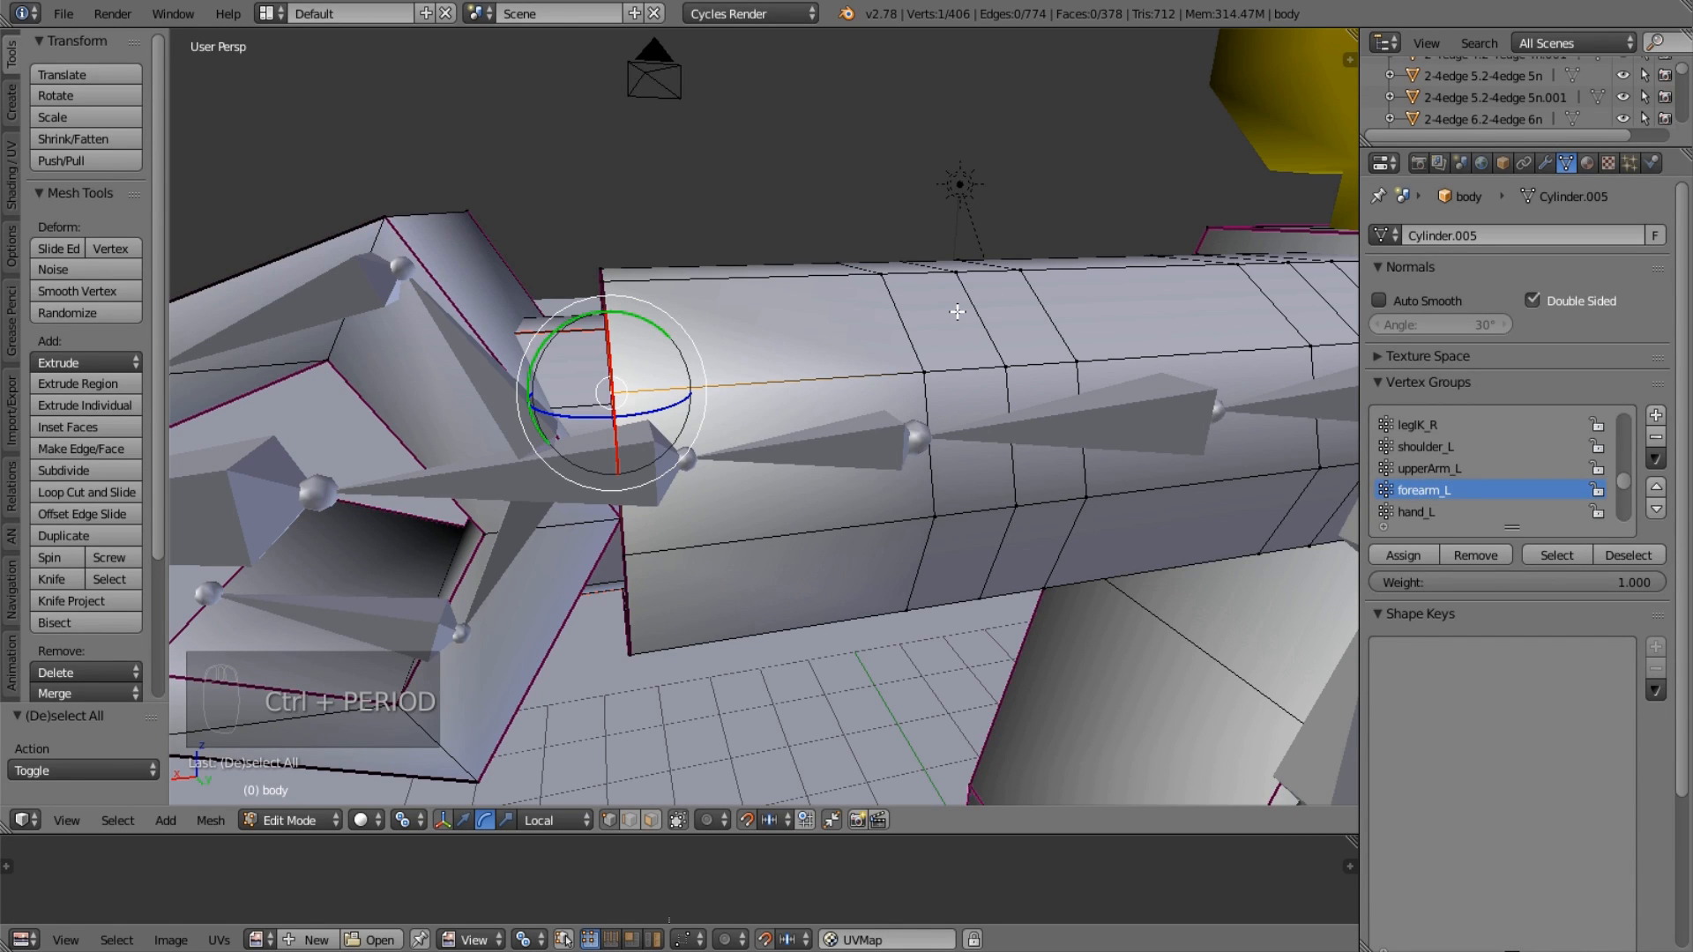
key(ctrl+l)
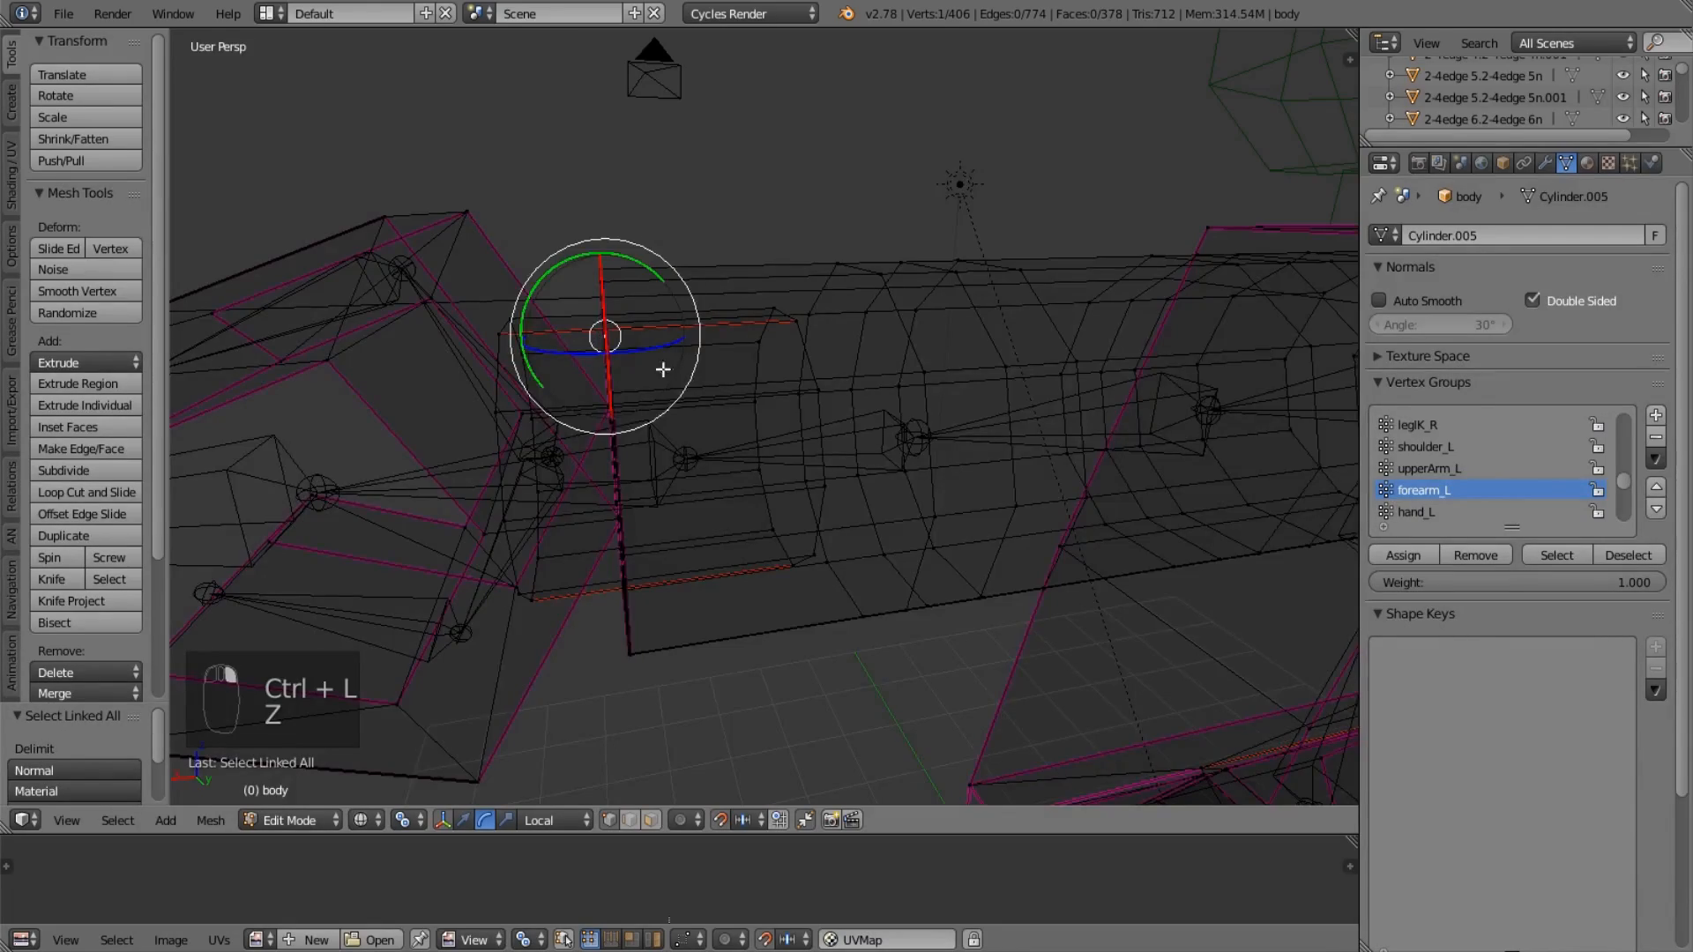
mouse_move(663, 369)
middle_down()
mouse_move(703, 336)
mouse_move(831, 333)
middle_up()
right_click(748, 330)
key(ctrl+l)
key(z)
click(1437, 514)
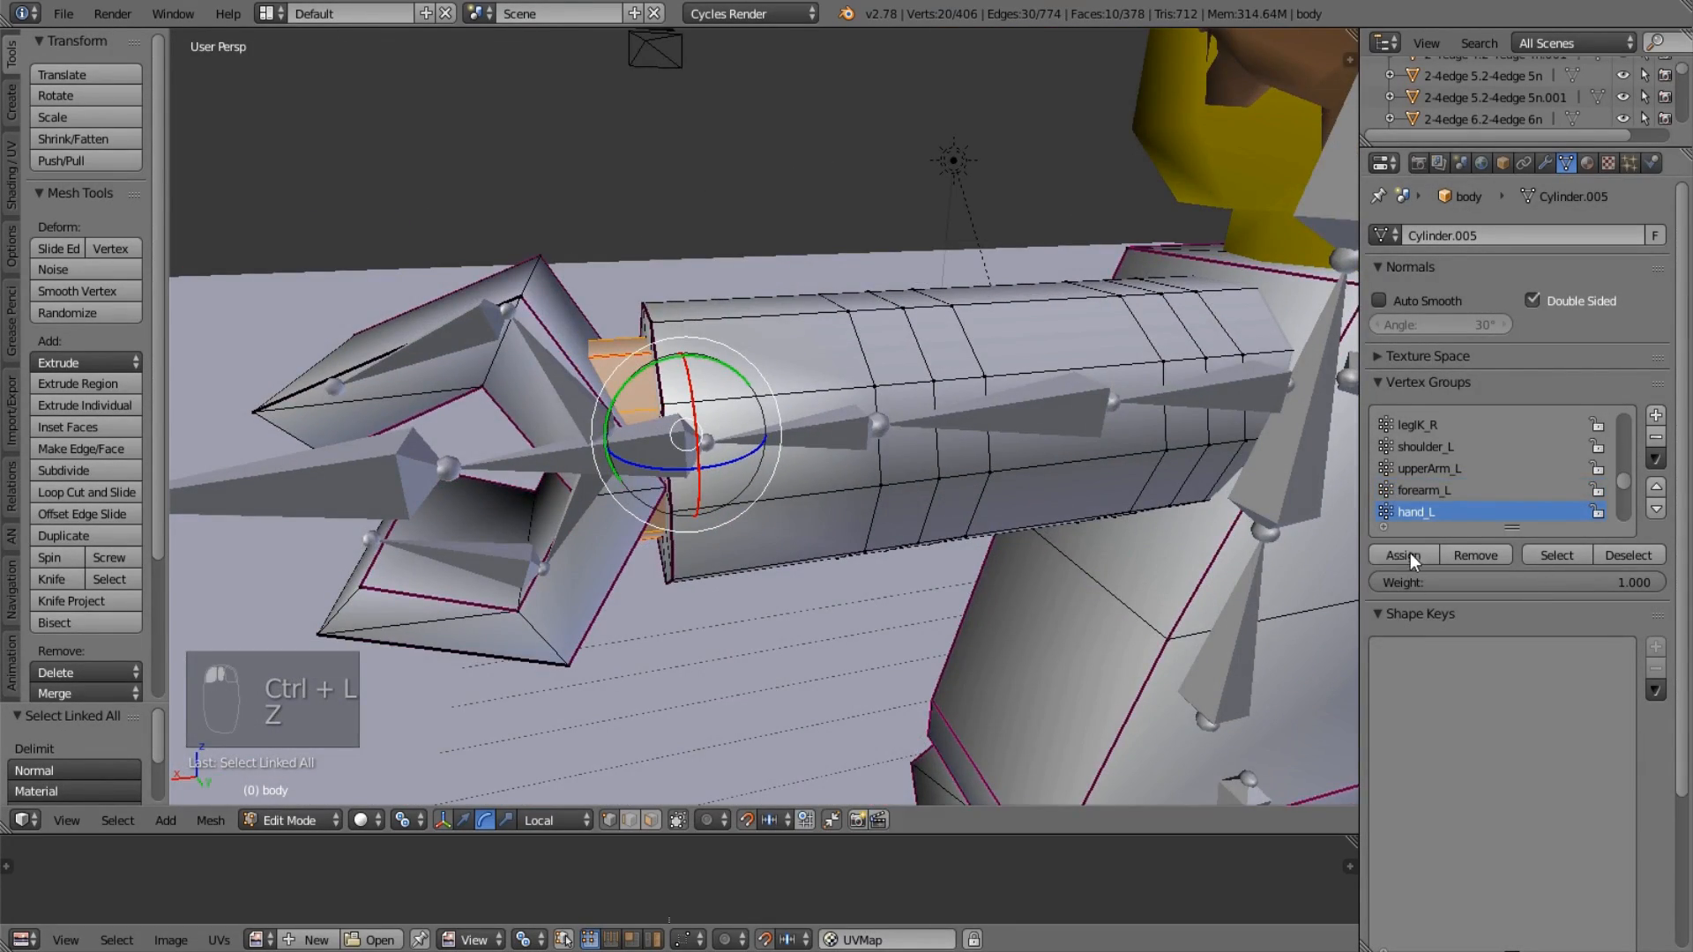
Show the left claw close up in front orthographic wireframe view with nothing selected.
key(KP_2)
key(KP_1)
key(KP_5)
key(Tab)
key(Tab)
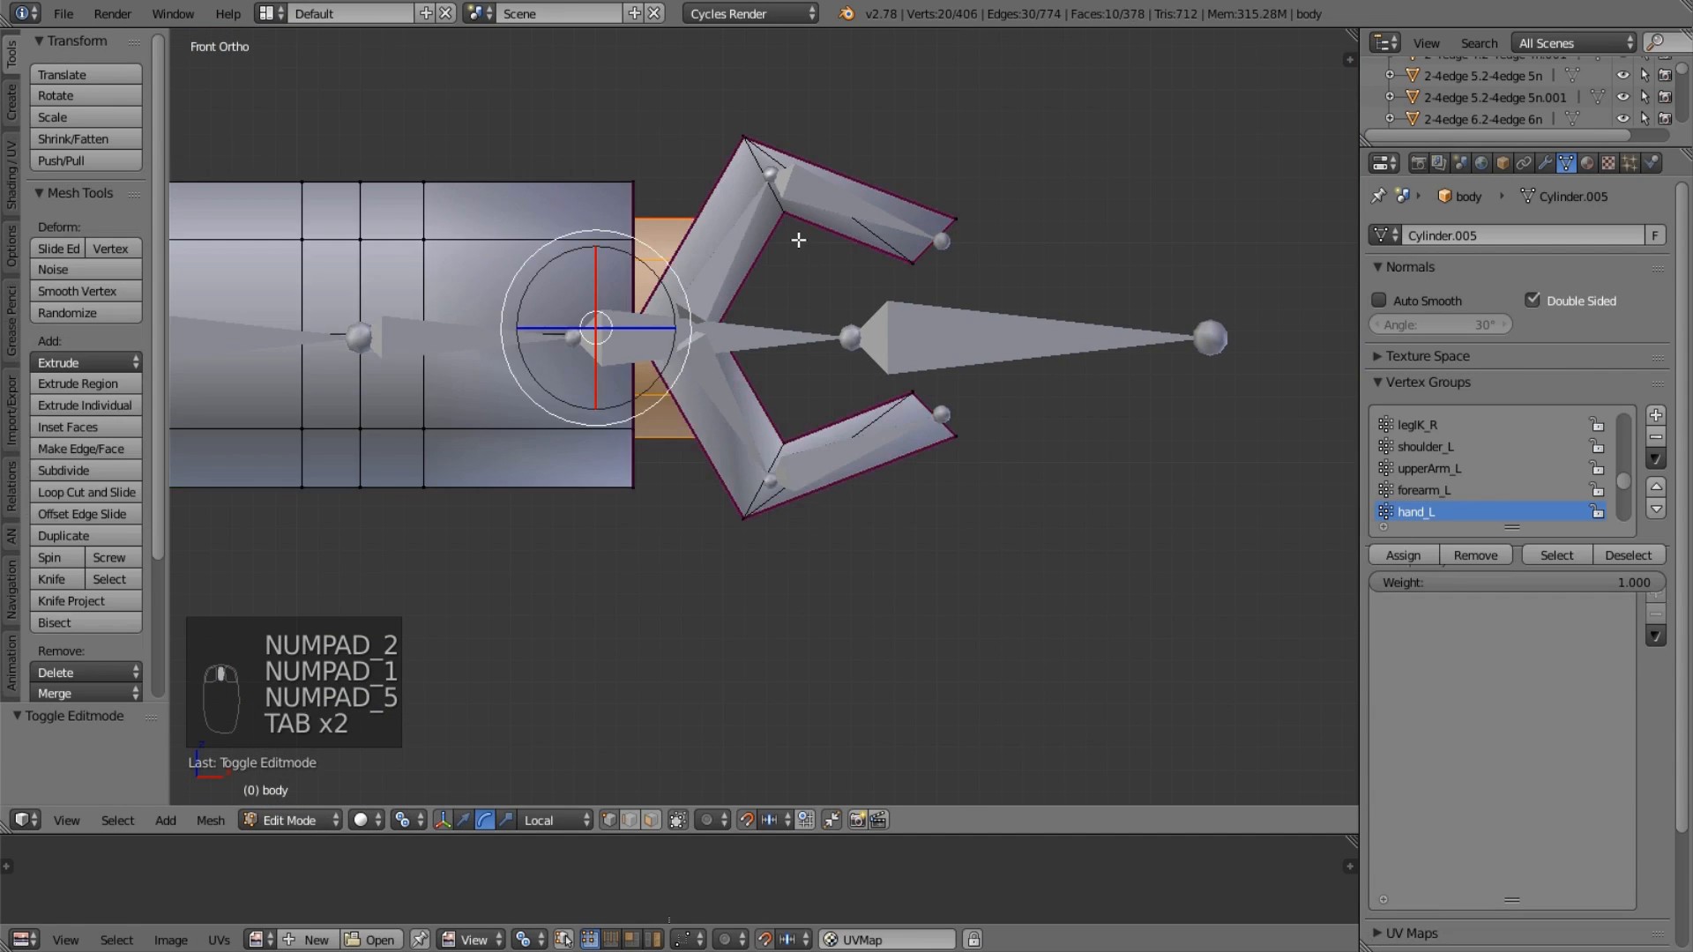
key(a)
key(a)
key(a)
scroll(785, 241, up, 6)
key(z)
shift+middle_drag(684, 259, 815, 428)
Box-select the four vertices where the left claw's two fingers meet, leaving out the nearby sleeve vertices.
key(b)
drag(754, 325, 801, 380)
key(b)
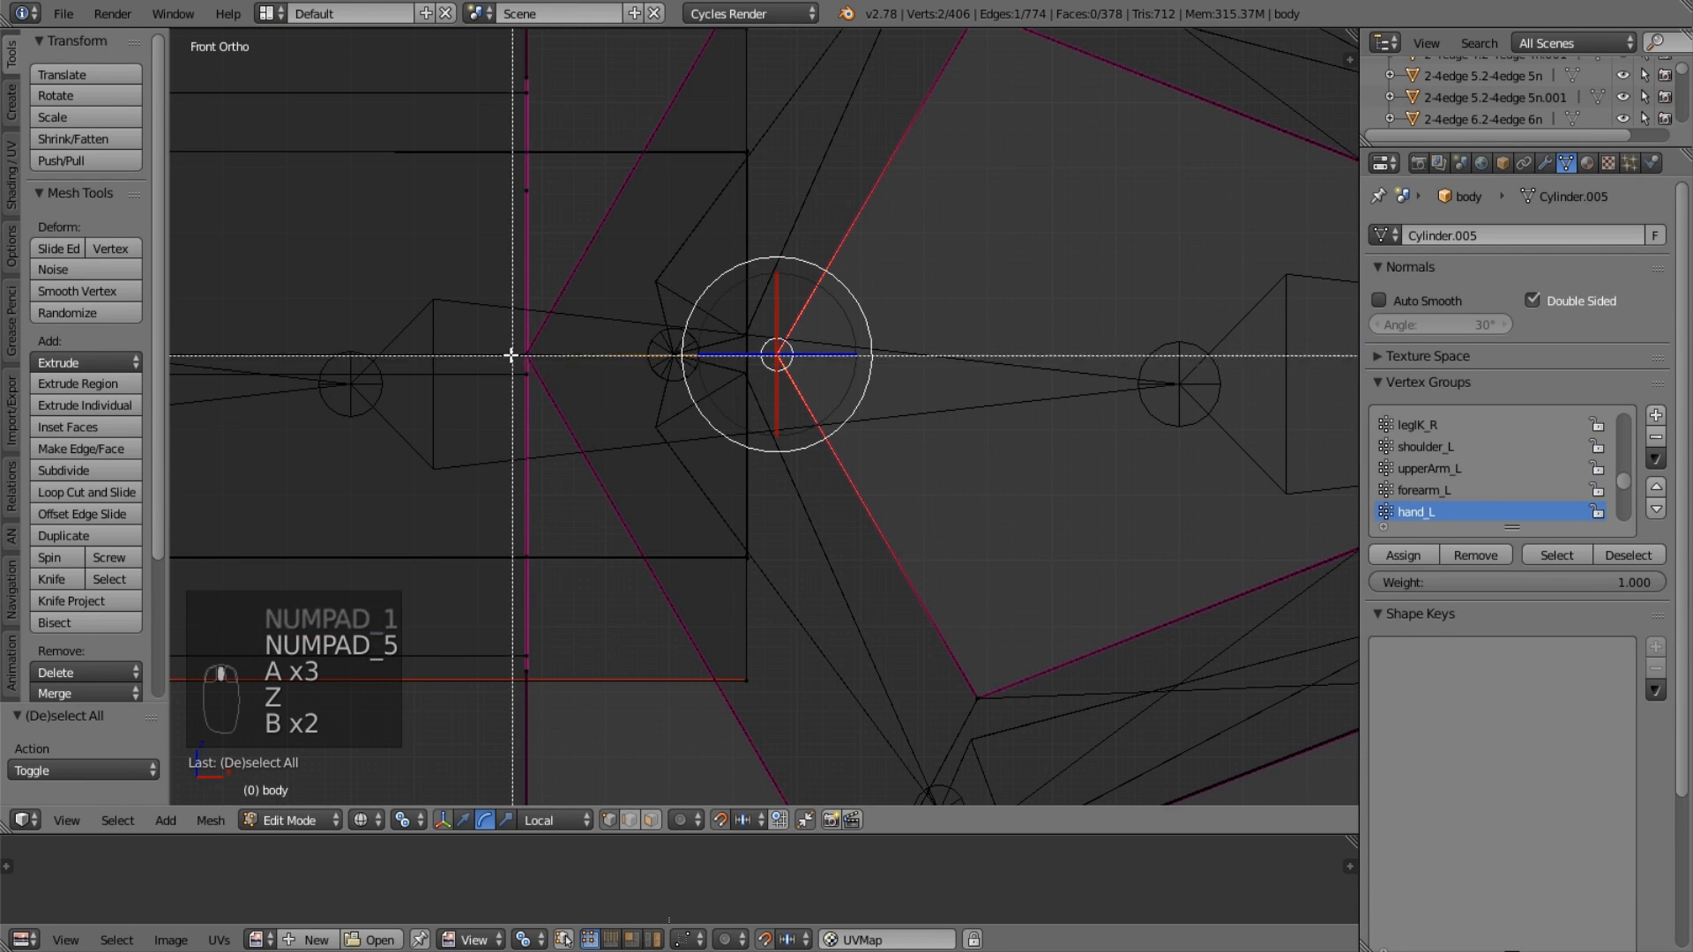
drag(510, 332, 541, 392)
key(b)
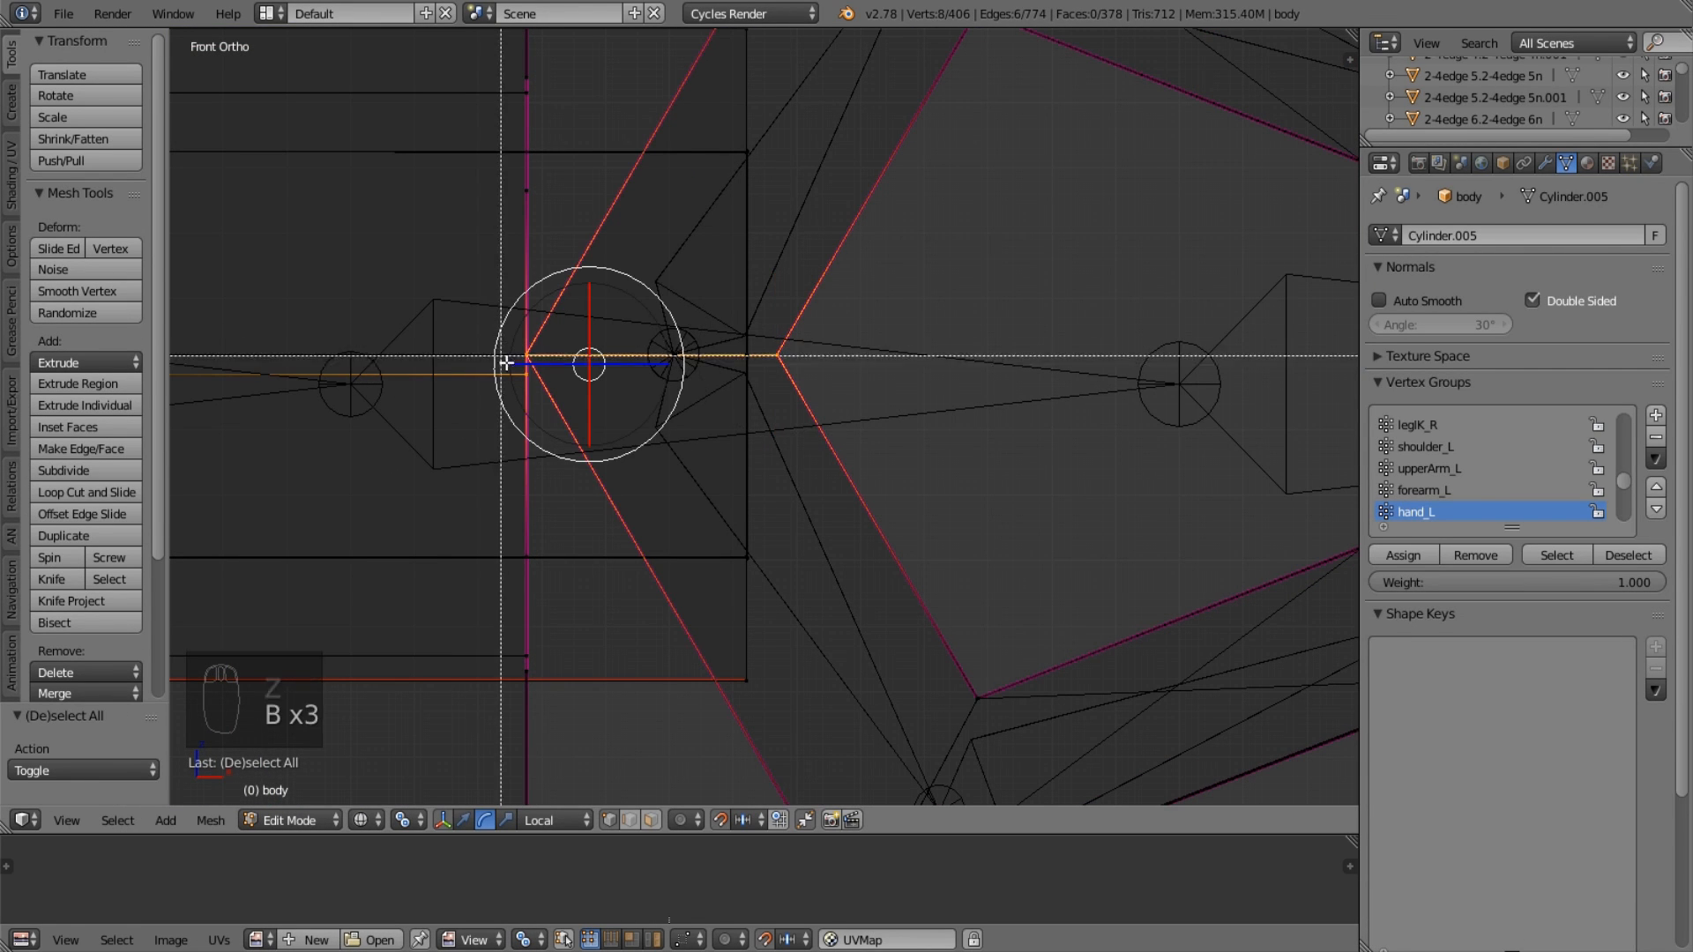
middle_drag(506, 364, 531, 388)
shift+middle_drag(653, 328, 613, 390)
scroll(1476, 484, down, 2)
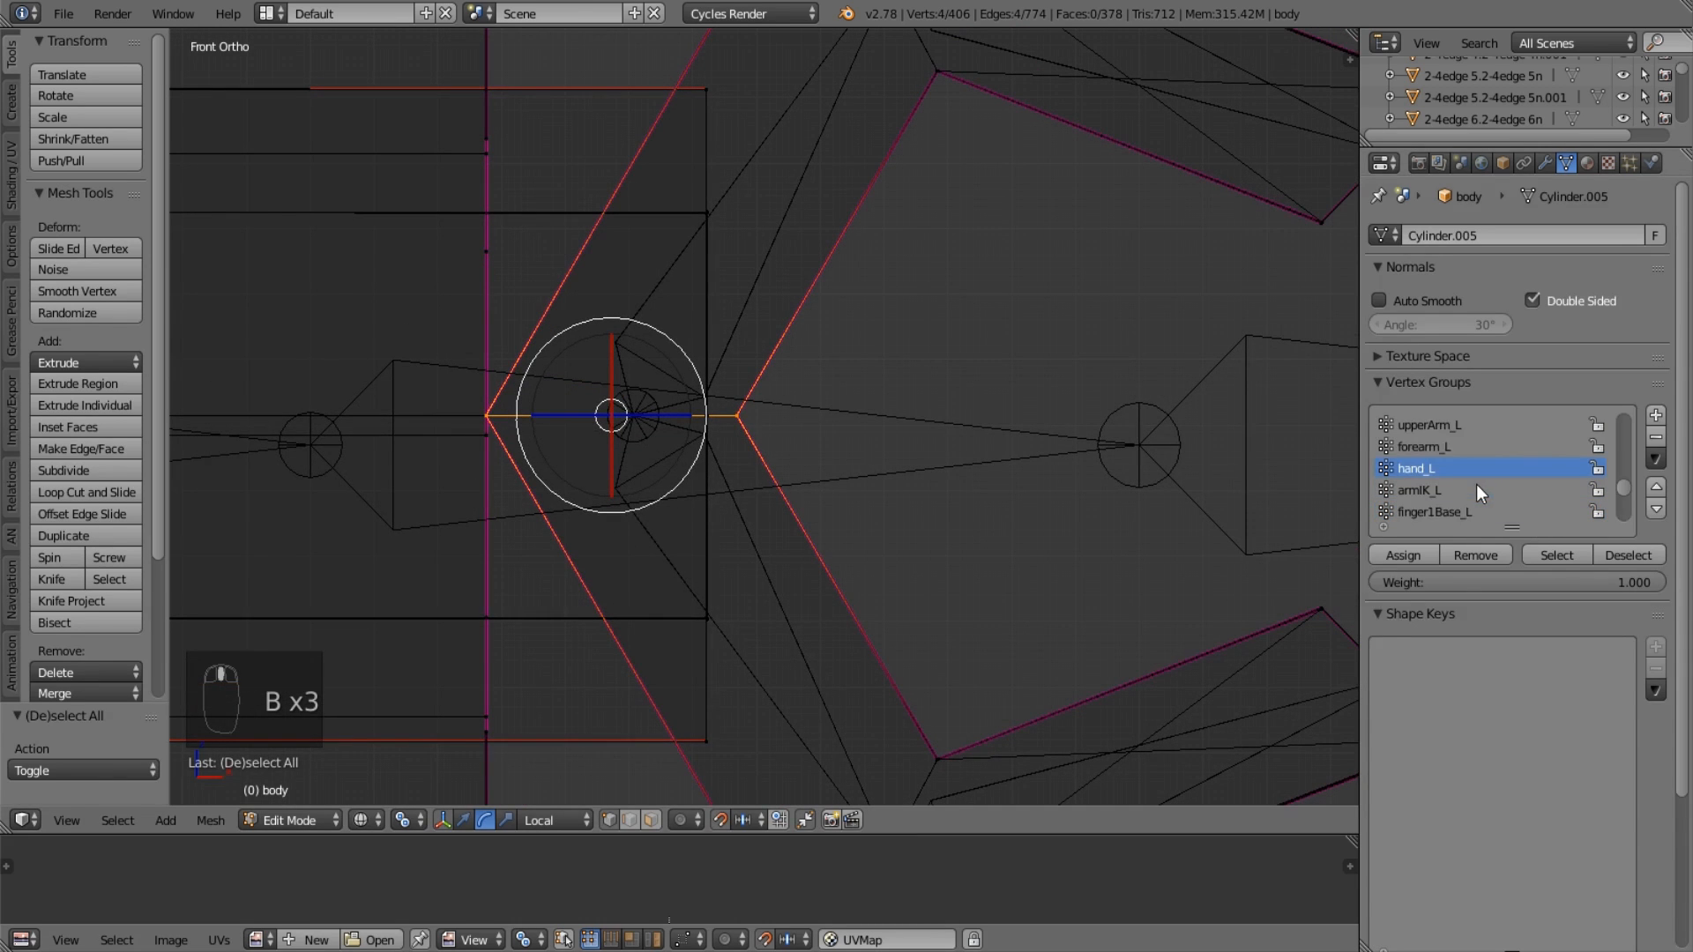
Assign the claw's shared centre vertices to the finger1Base_L and finger2Base_L vertex groups.
scroll(1459, 503, down, 2)
click(1467, 470)
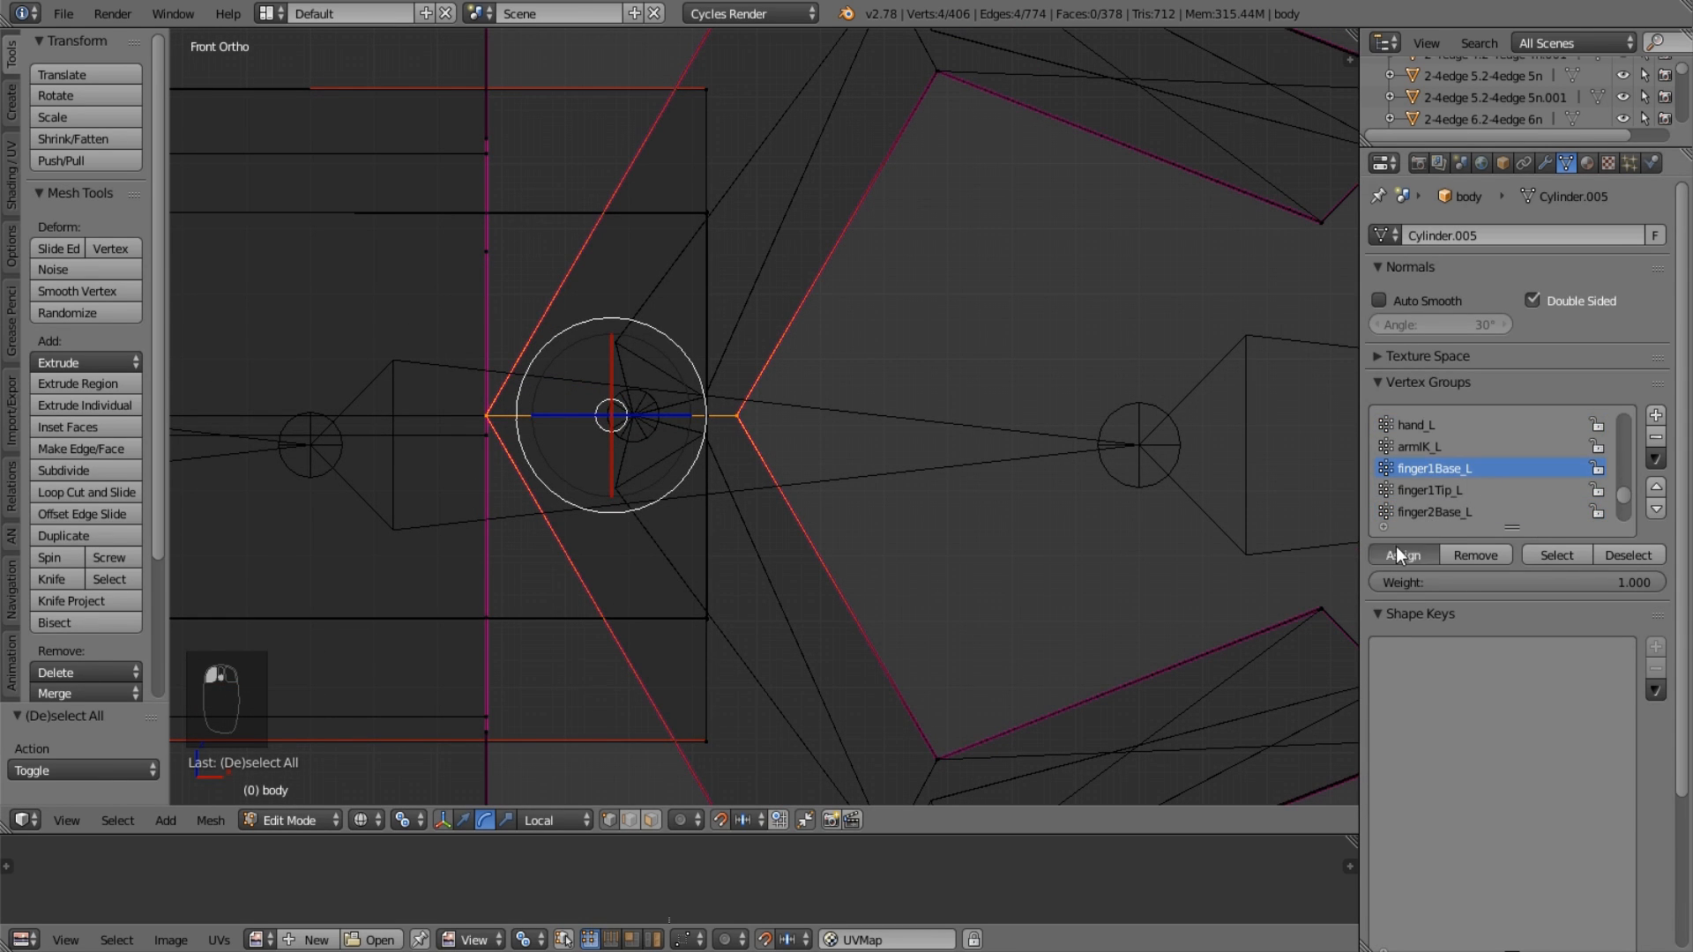
click(1396, 551)
click(1446, 513)
Select only the left claw's upper knuckle vertices and assign them to the finger1Base_L vertex group.
scroll(1258, 465, down, 1)
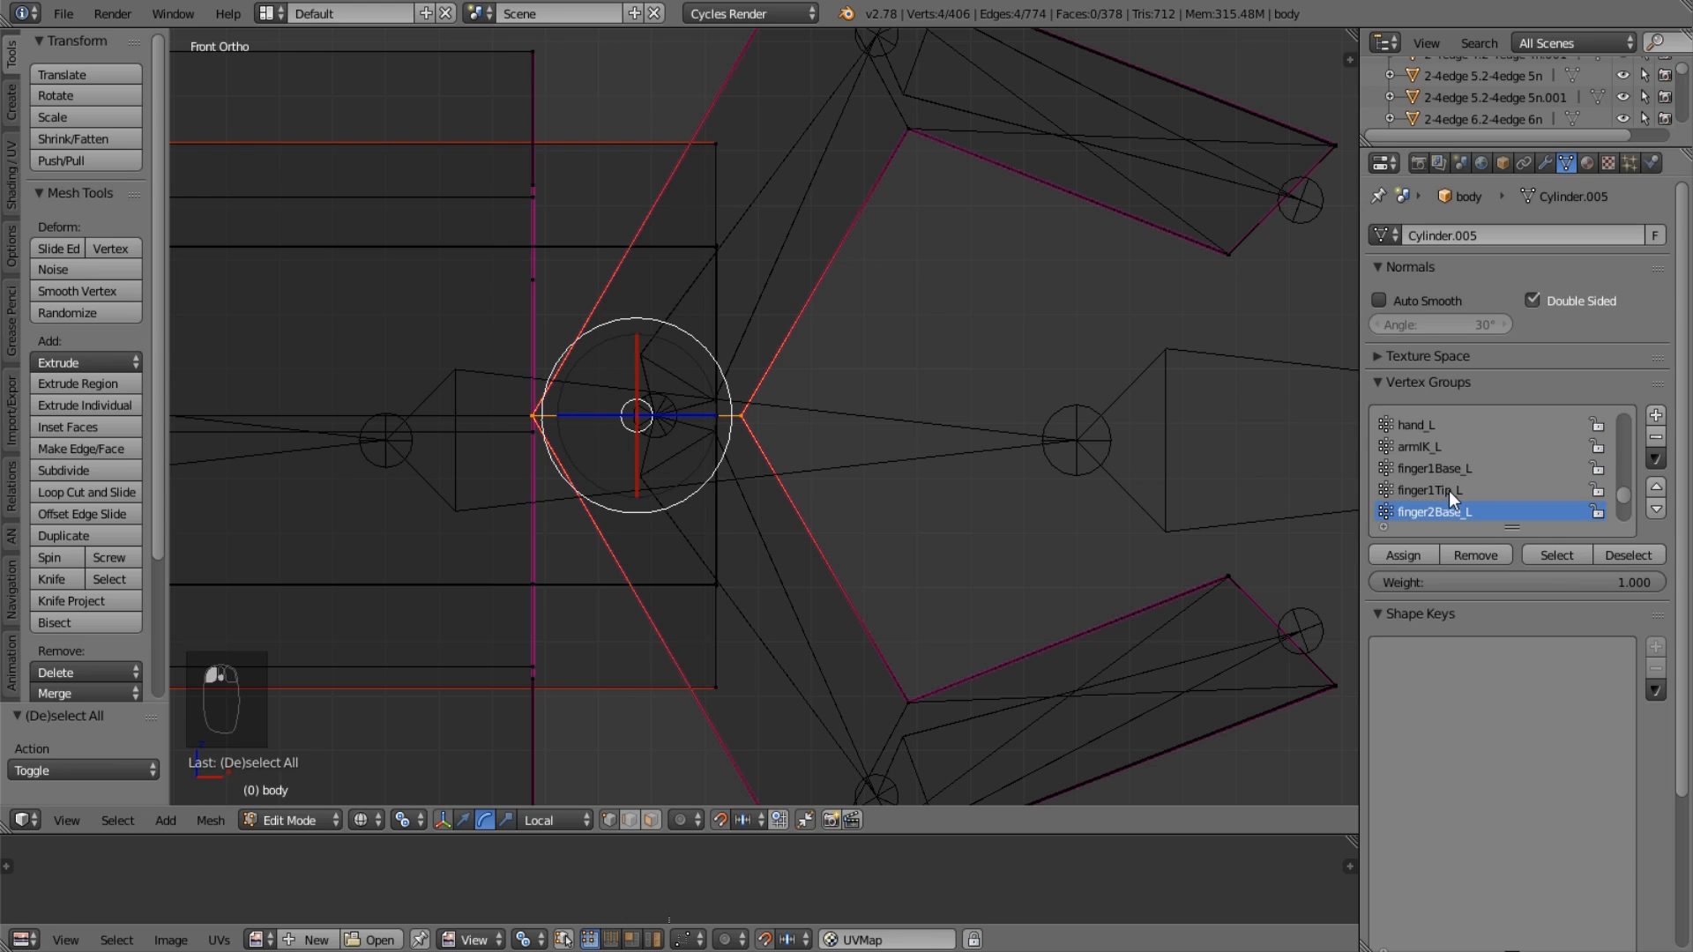
scroll(794, 265, down, 2)
key(a)
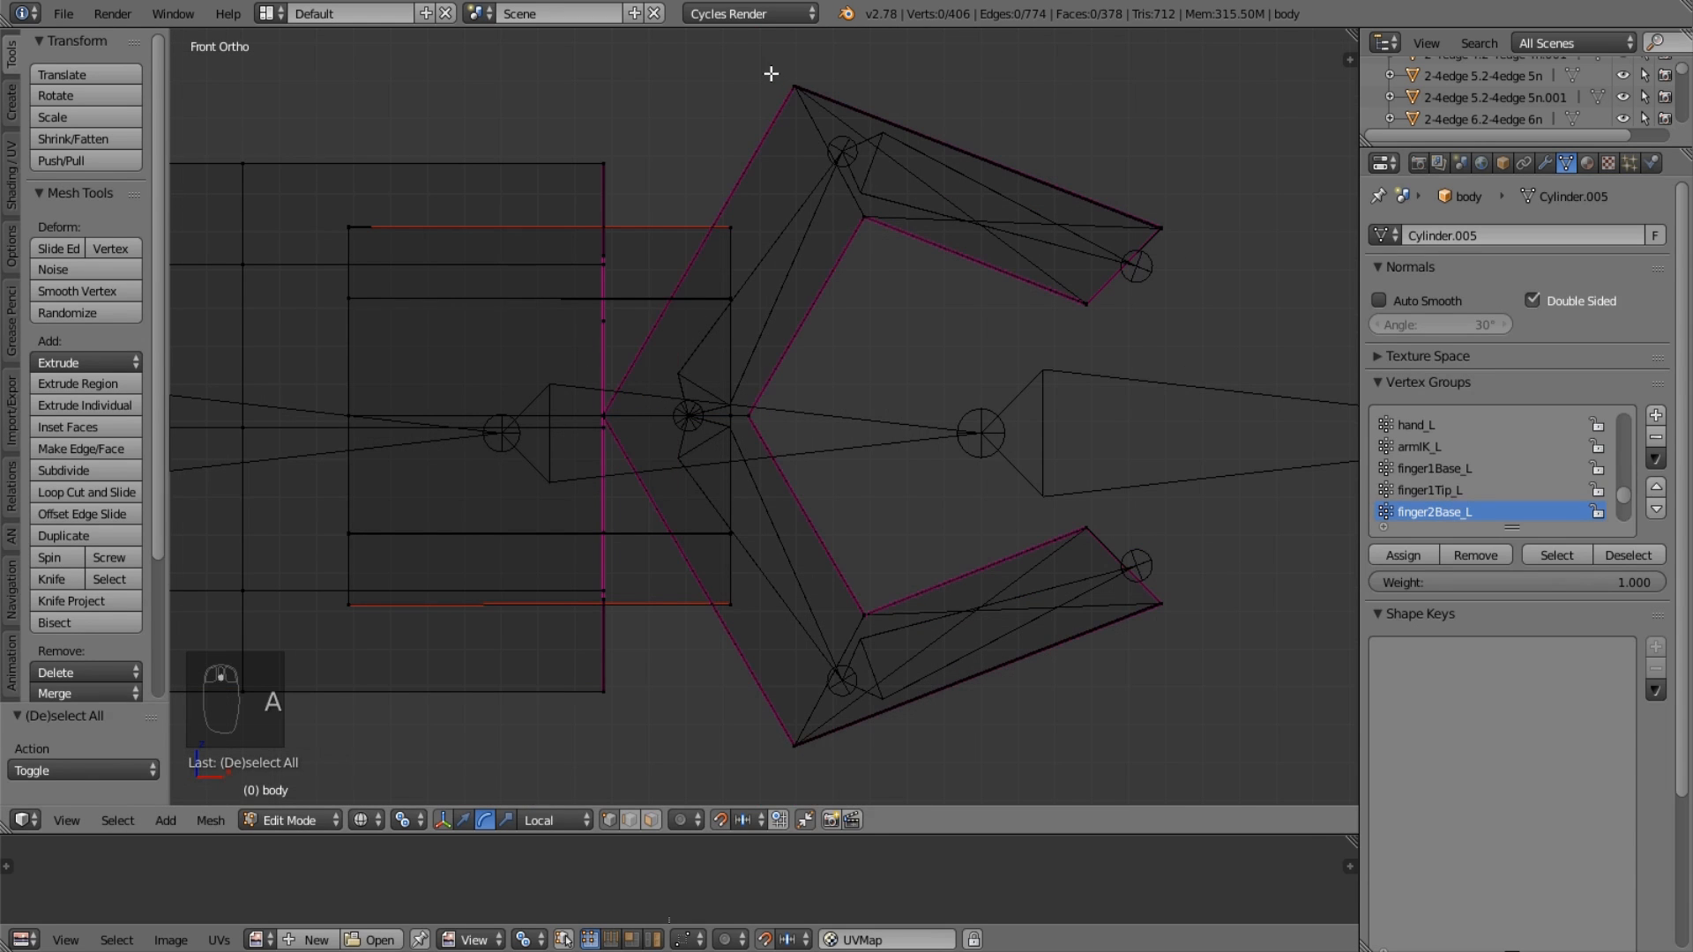
key(b)
drag(774, 68, 887, 299)
click(1446, 447)
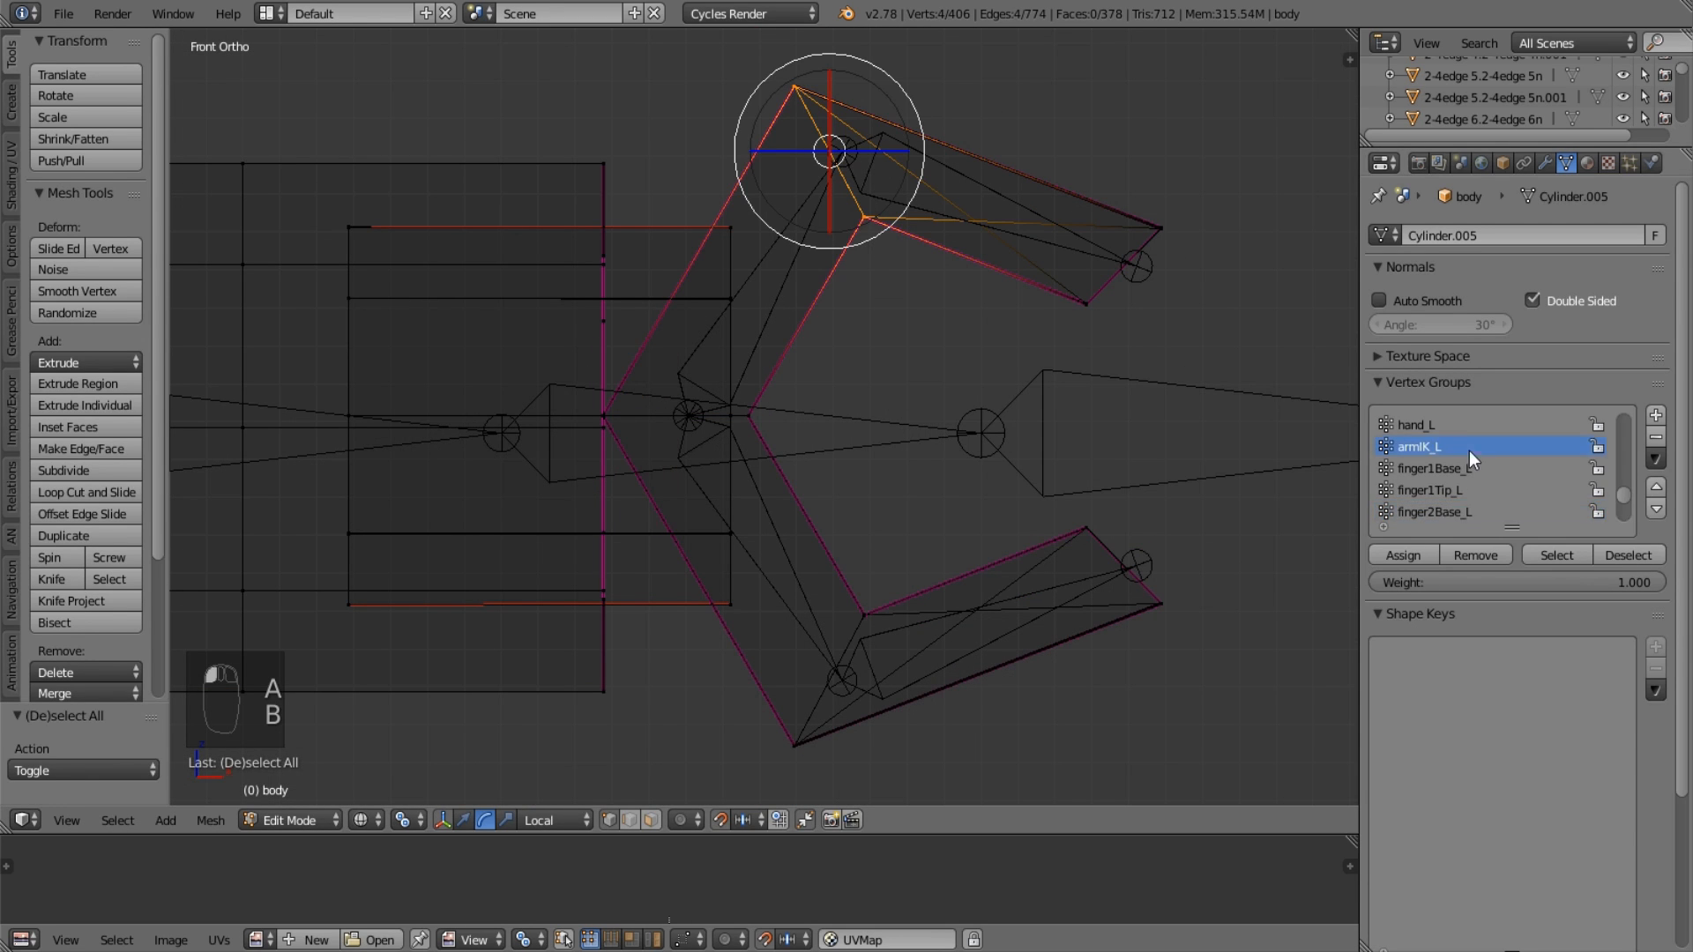
Select only the left claw's lower knuckle vertices and assign them to the finger2Base_L vertex group.
key(a)
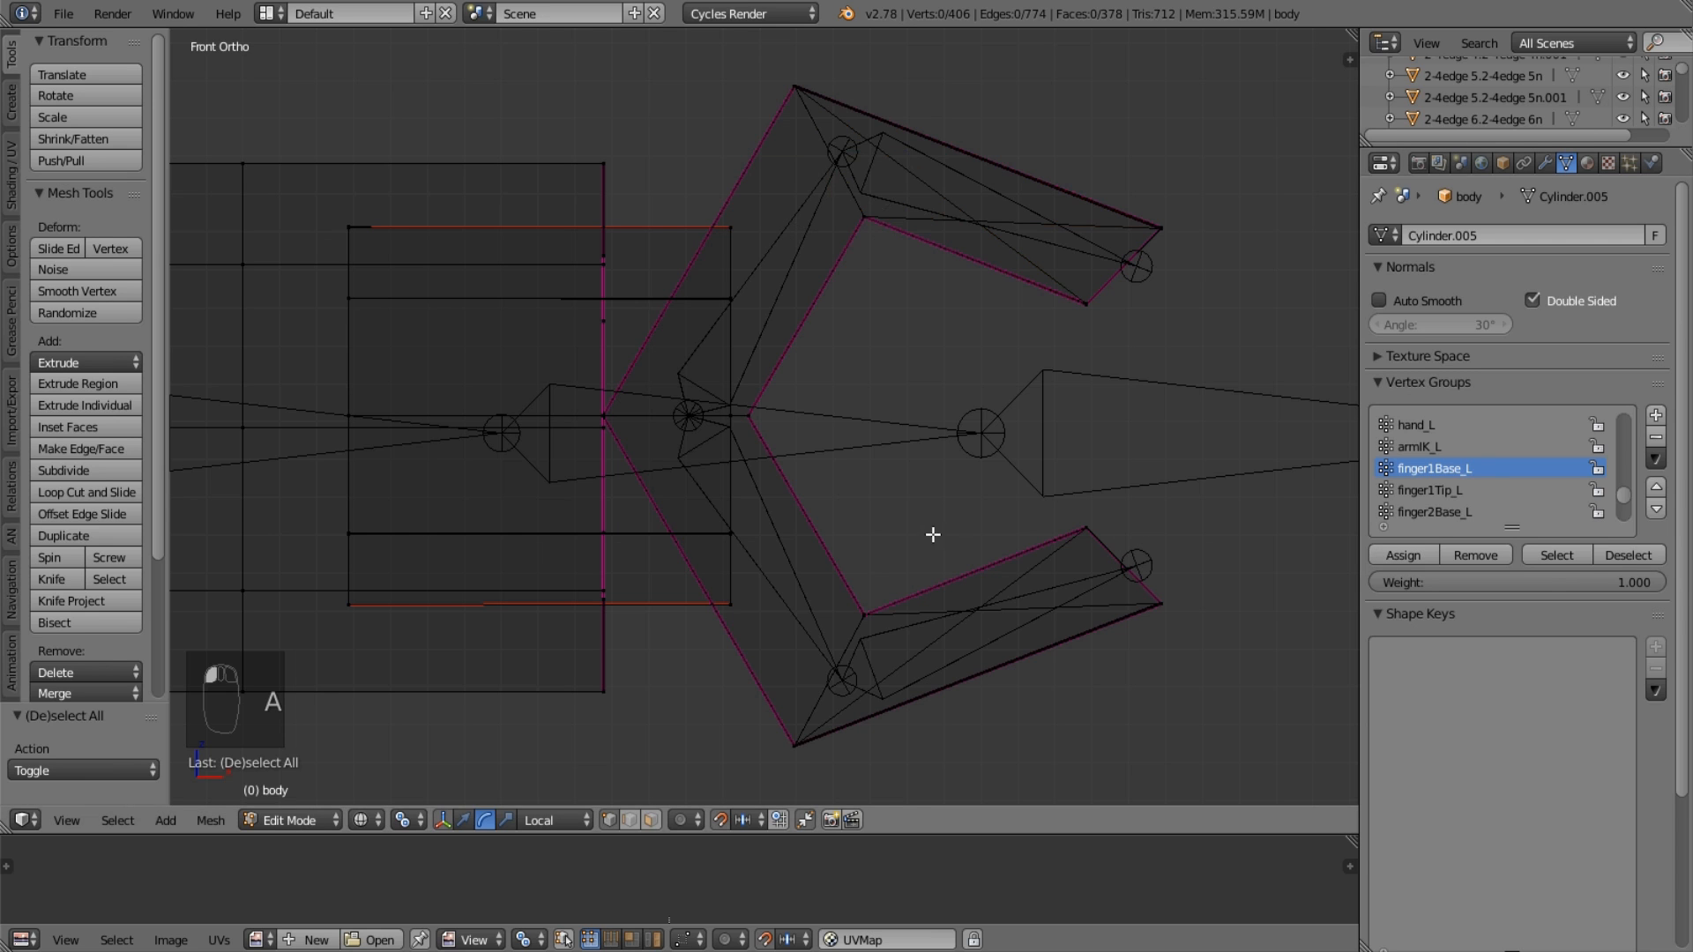
key(b)
drag(855, 600, 845, 708)
key(b)
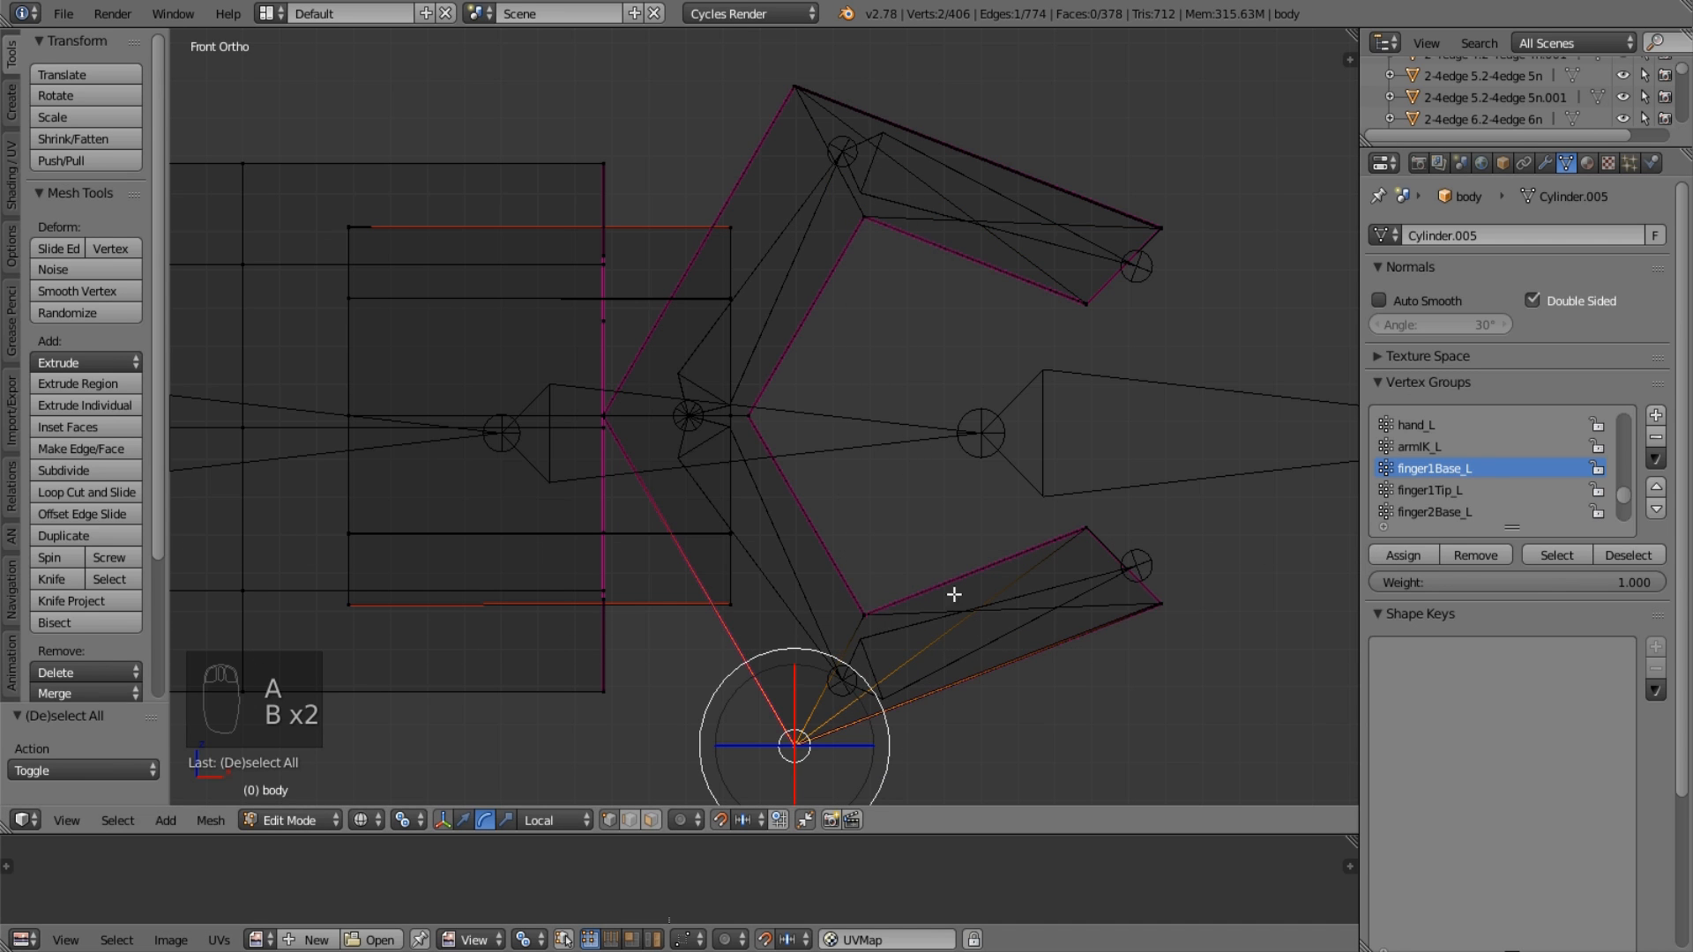
key(b)
drag(954, 595, 853, 648)
click(1458, 514)
click(1401, 556)
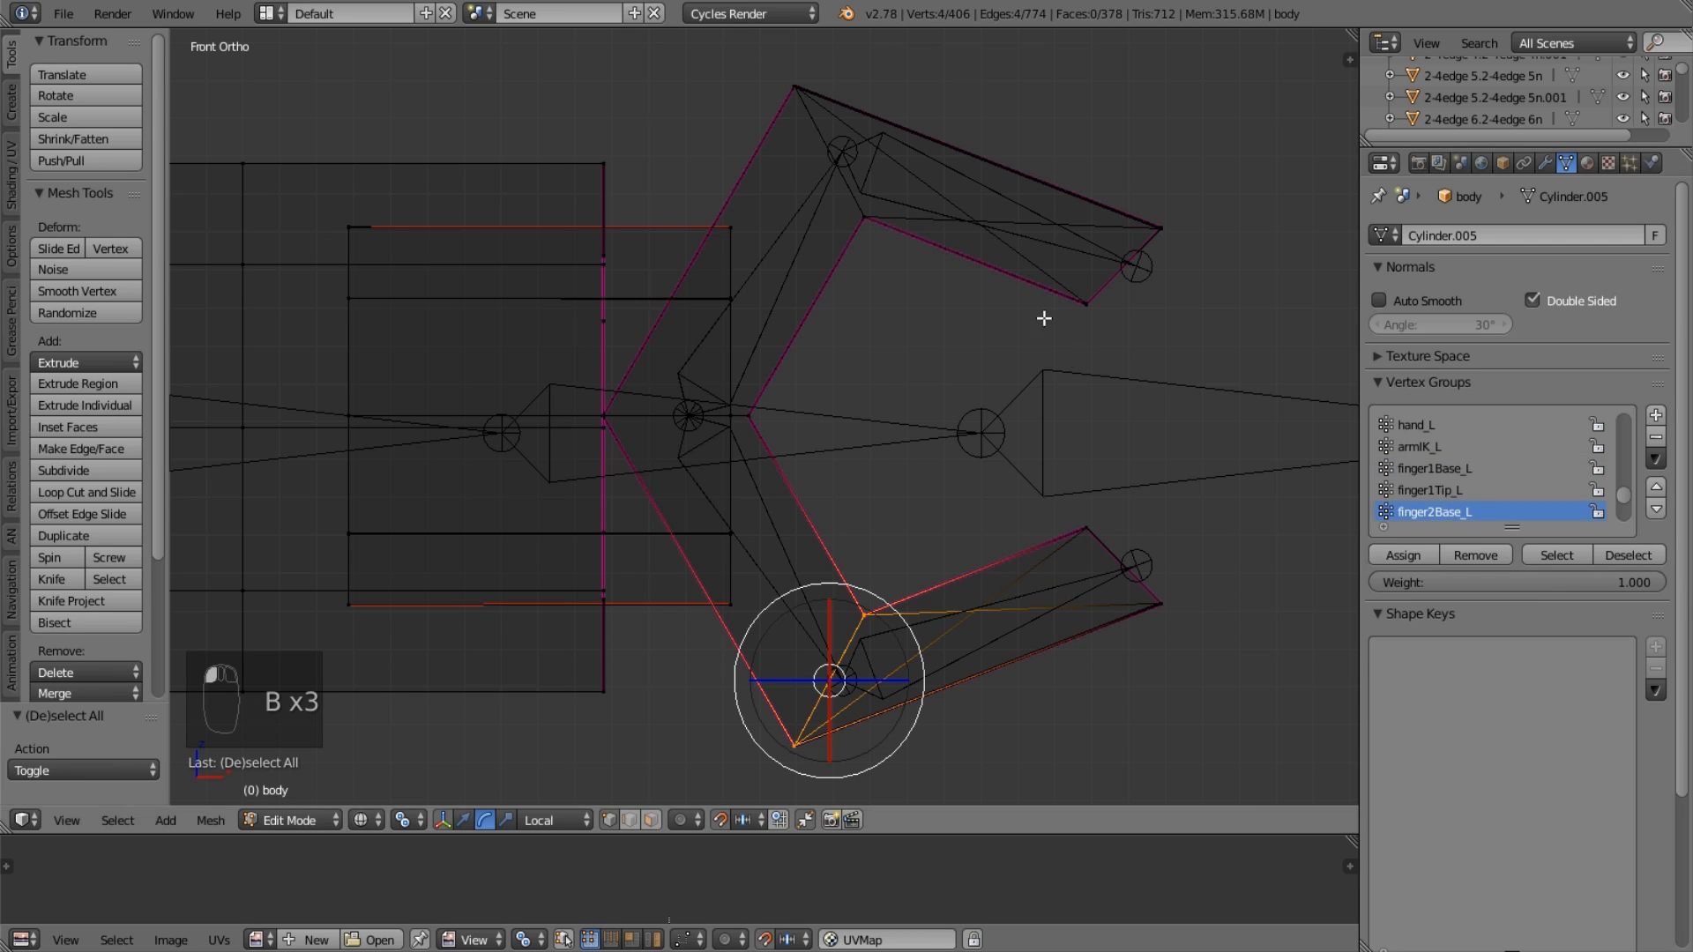
Reselect the left claw's upper knuckle vertices and assign them to the finger1Tip_L vertex group.
key(a)
key(b)
drag(797, 68, 979, 317)
key(b)
drag(754, 61, 824, 104)
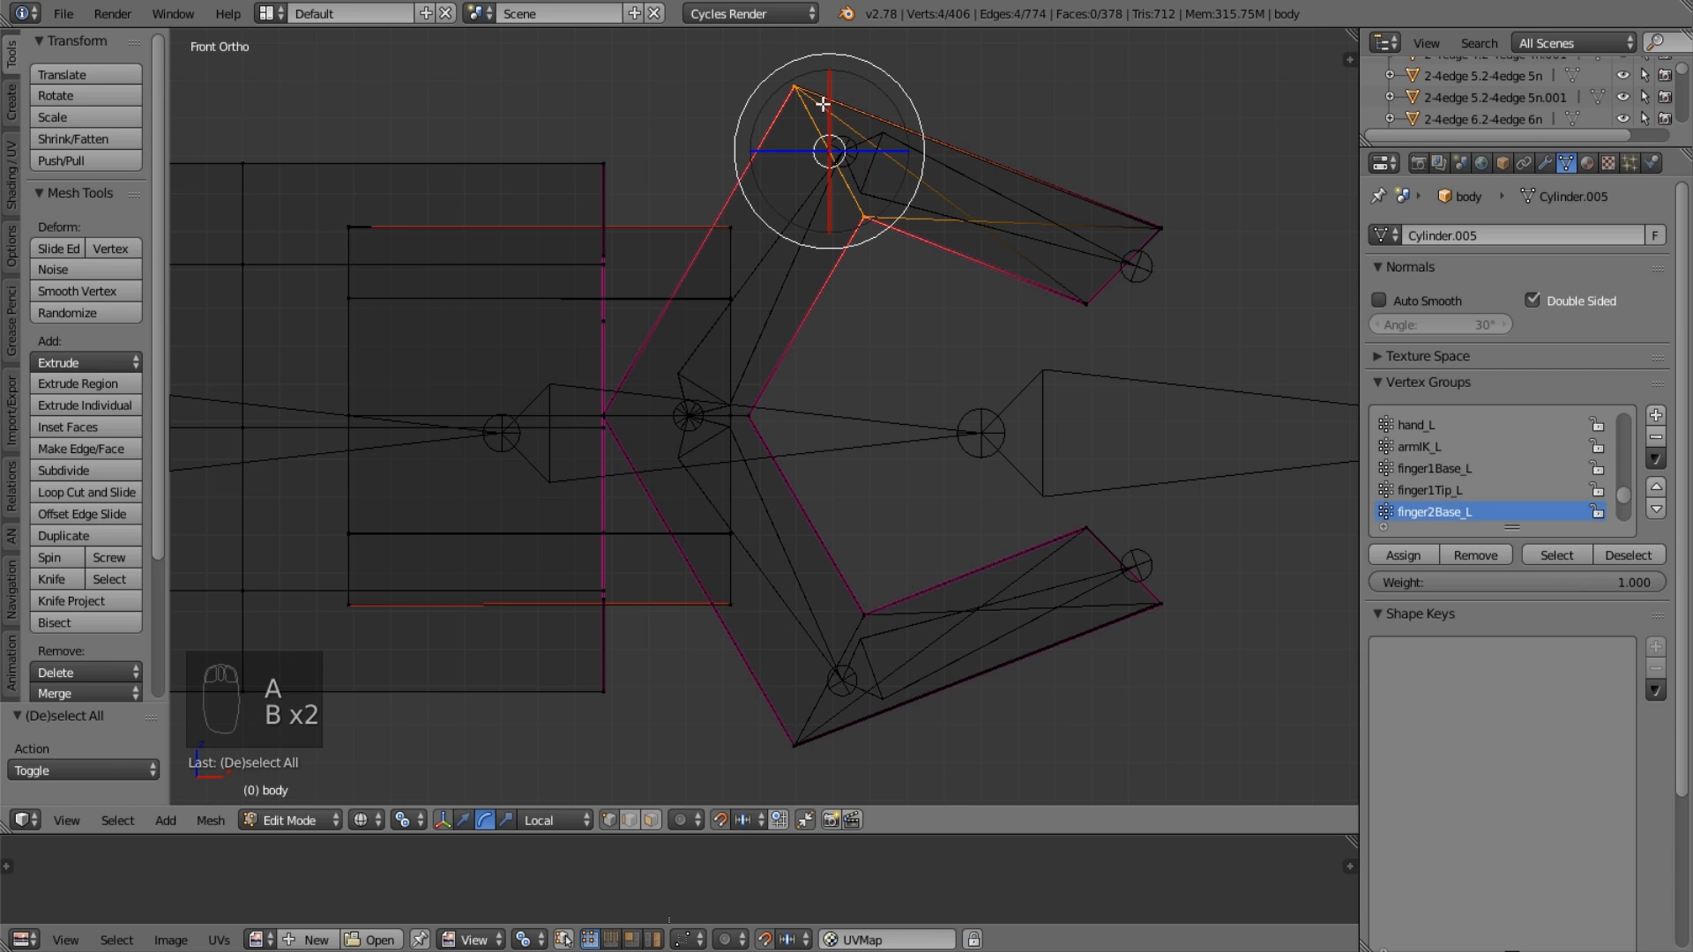
click(1469, 469)
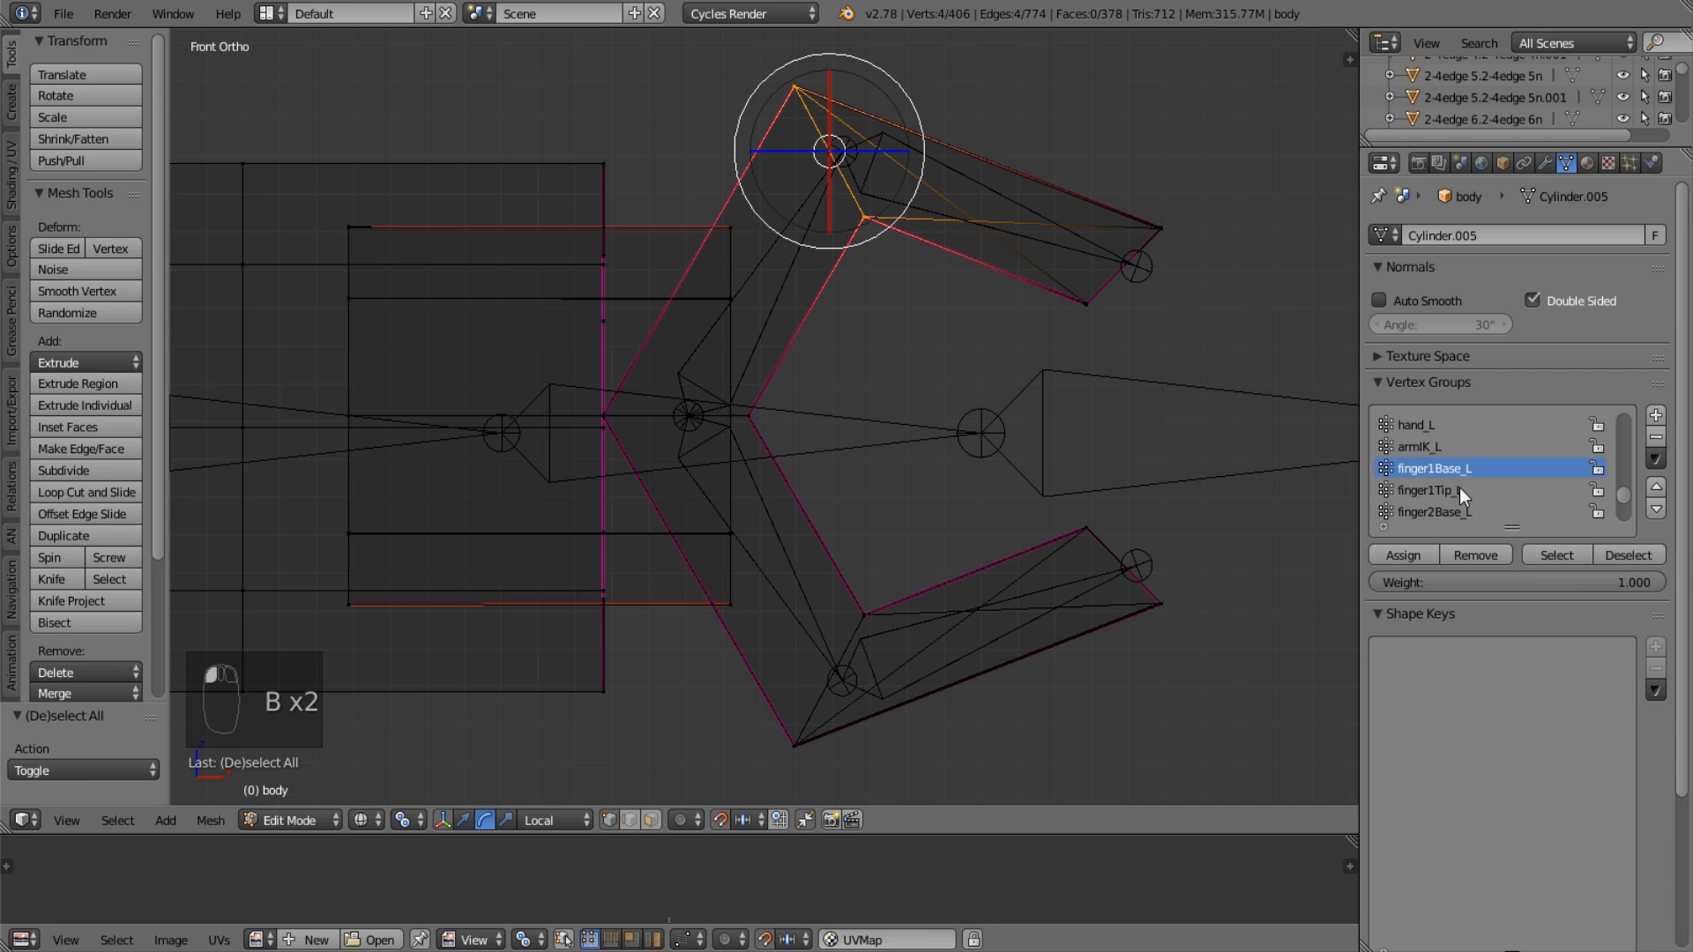
click(1458, 490)
click(1431, 547)
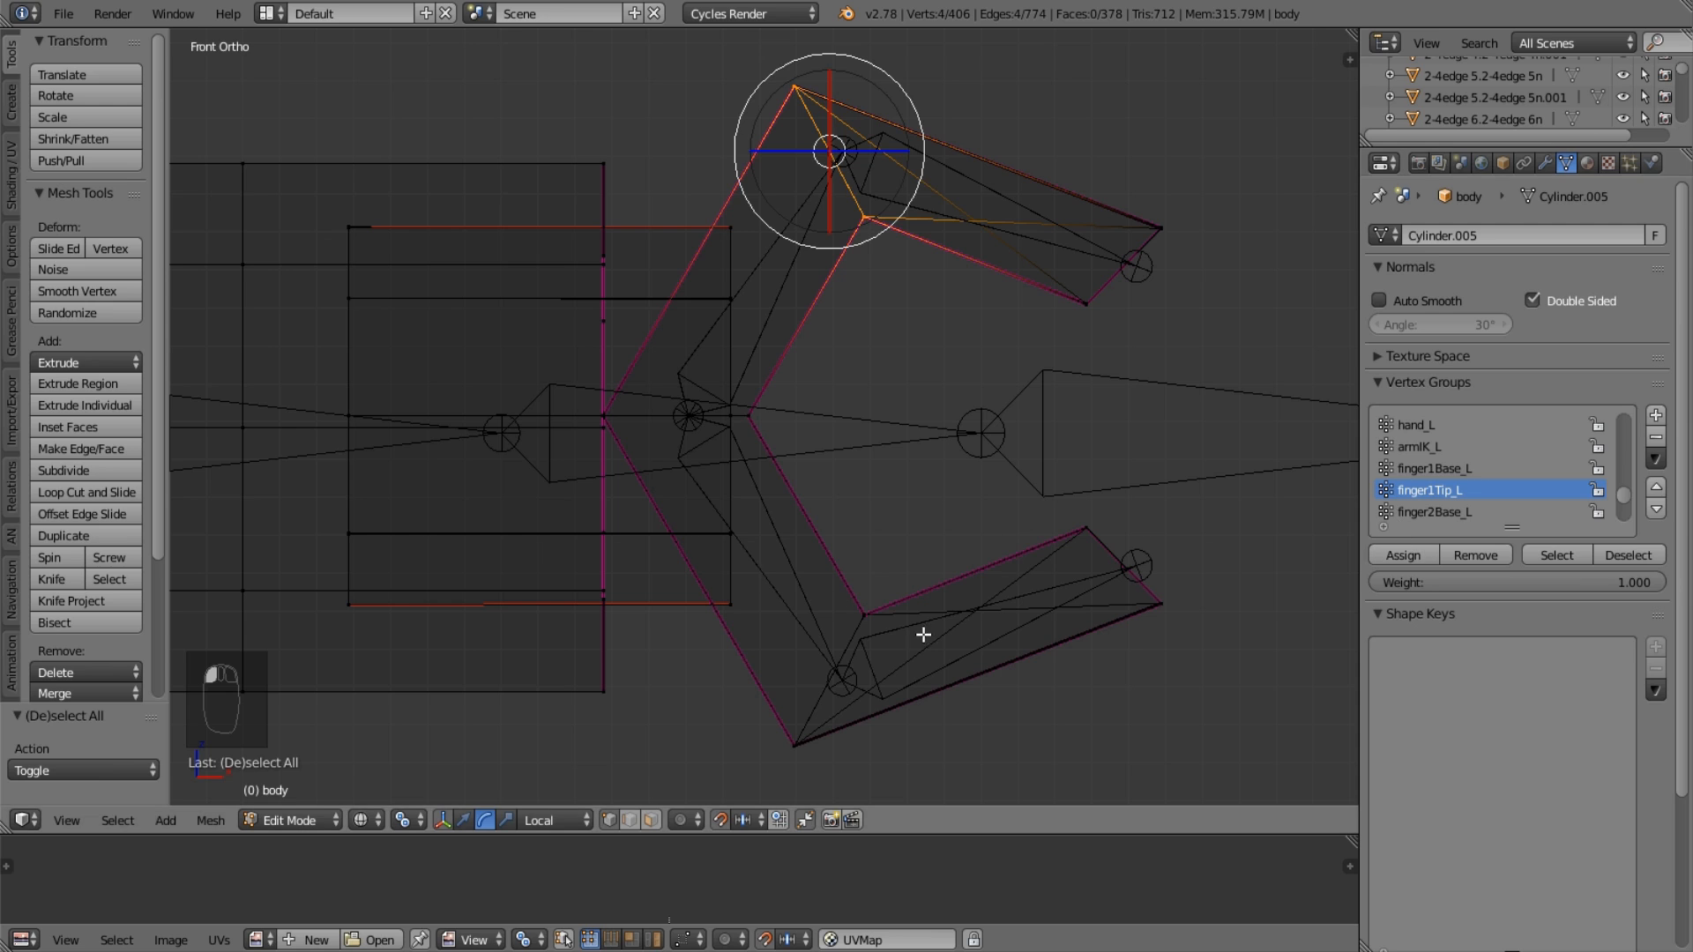
Reselect the left claw's lower knuckle vertices and assign them to the finger2Tip_L vertex group.
key(a)
key(b)
drag(897, 589, 776, 790)
scroll(1482, 480, down, 1)
click(1446, 512)
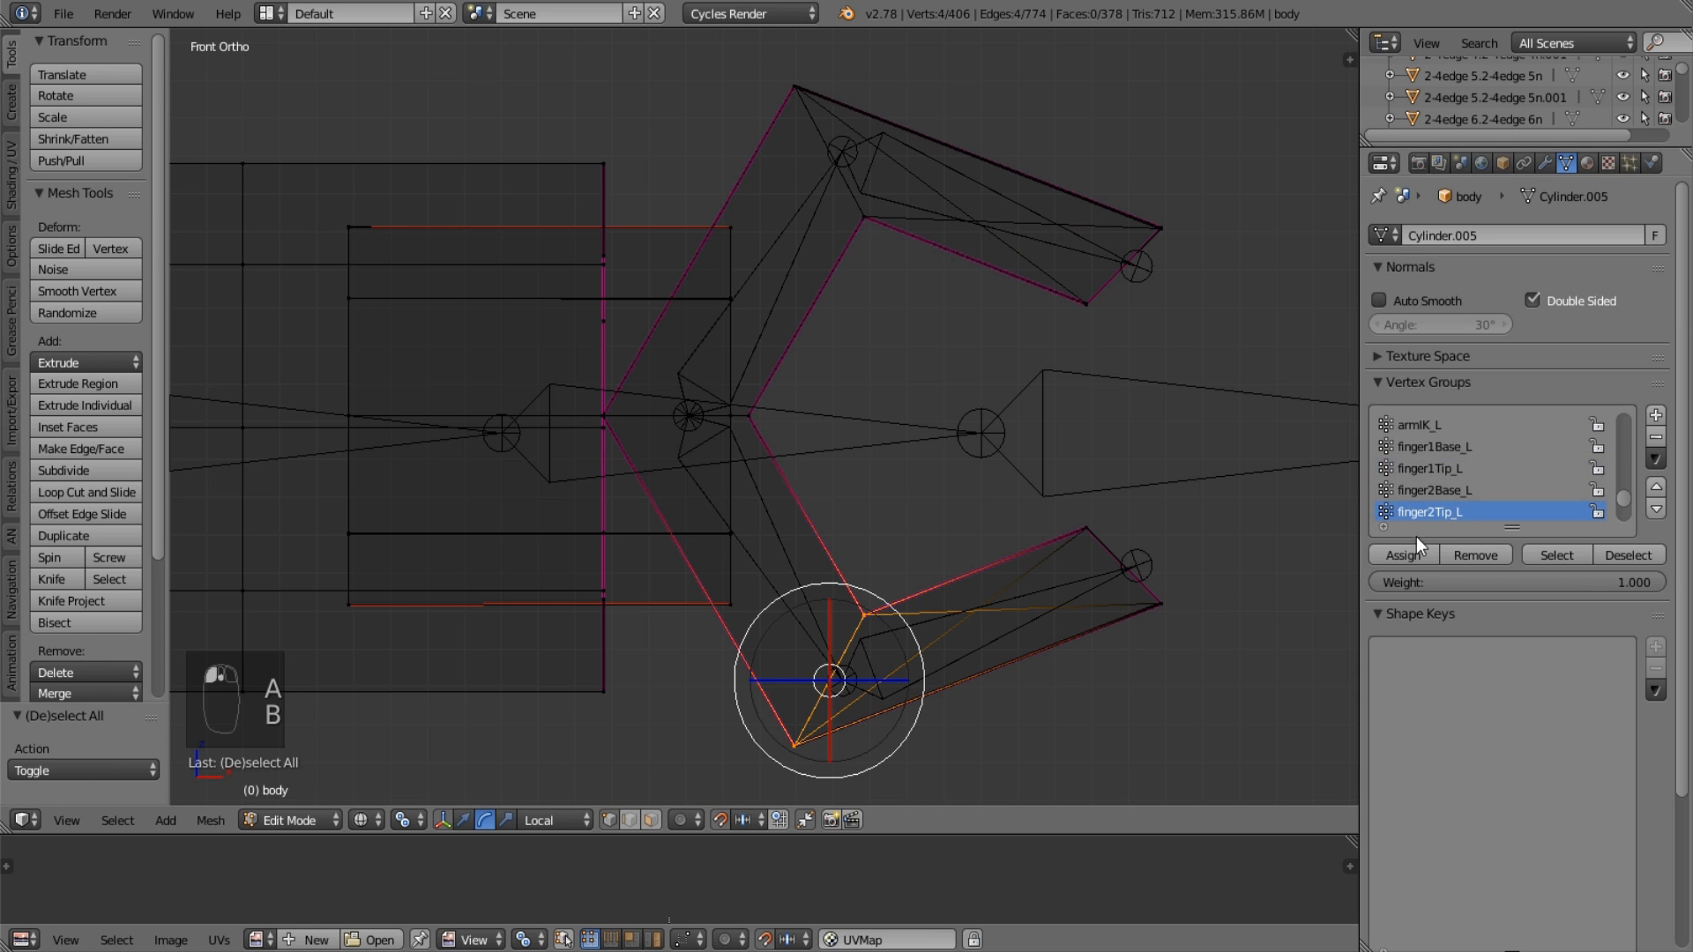
click(1413, 555)
Select only the left claw's upper tip vertices and assign them to the finger2Tip_L vertex group.
key(a)
key(b)
drag(1216, 196, 1062, 348)
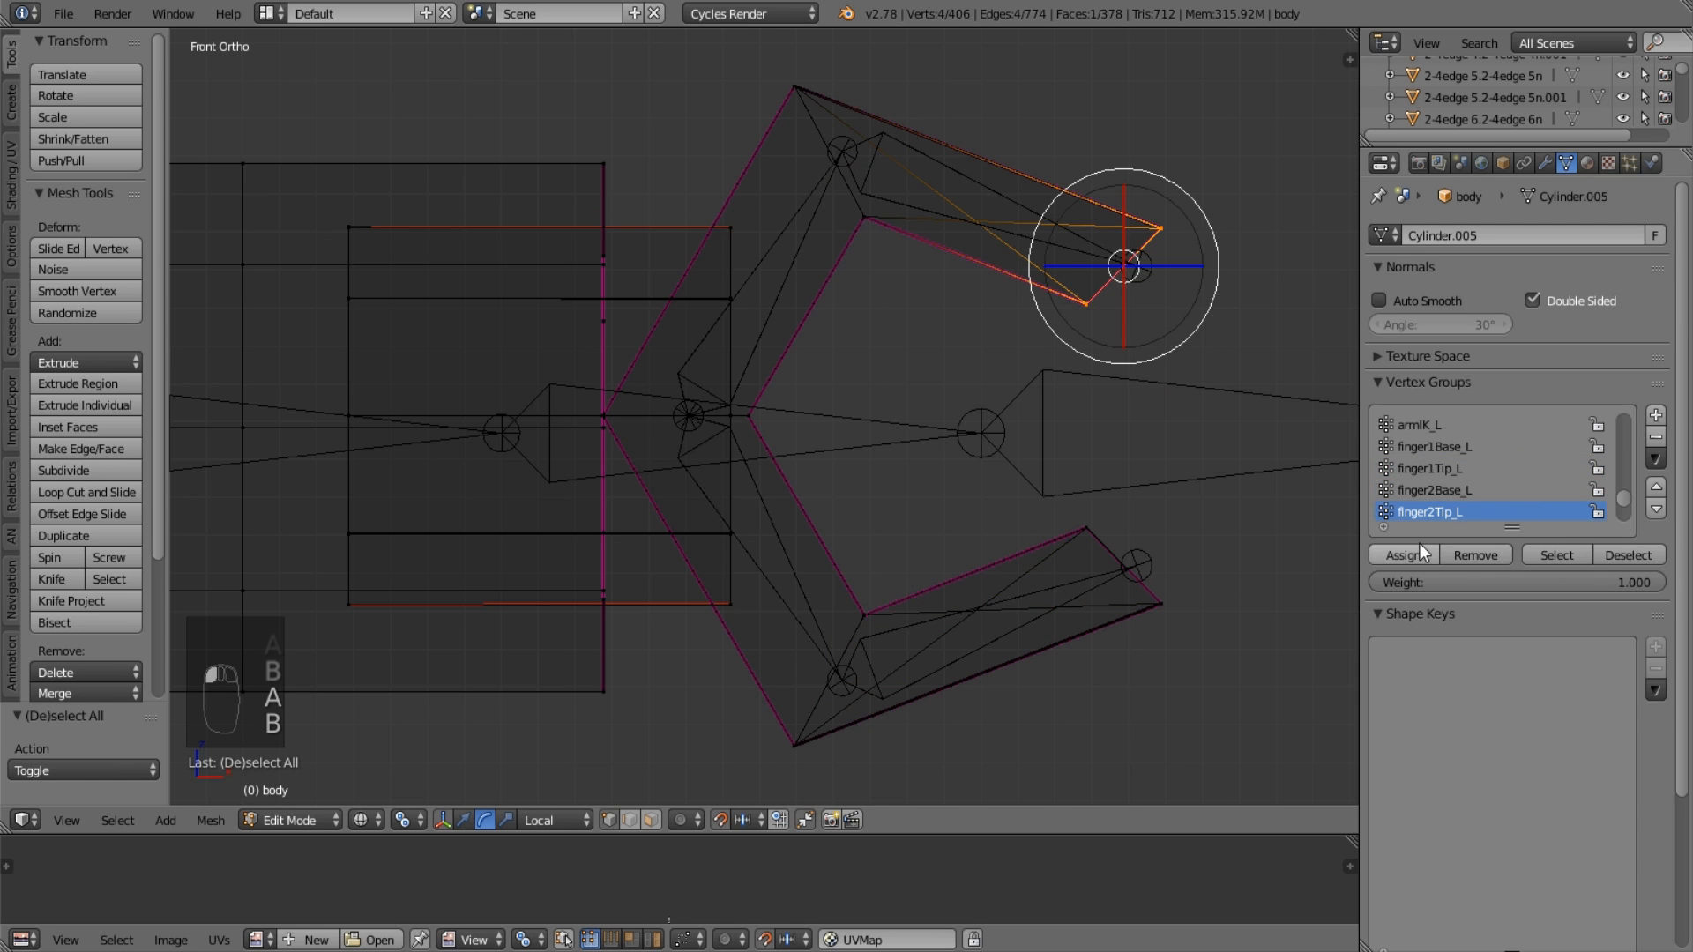
click(1404, 556)
Select only the left claw's lower tip vertices, assign them to the finger2Tip_L vertex group, and leave Edit Mode.
key(a)
key(b)
drag(1092, 511, 1234, 616)
click(1428, 563)
scroll(605, 491, down, 1)
key(Tab)
scroll(591, 529, down, 5)
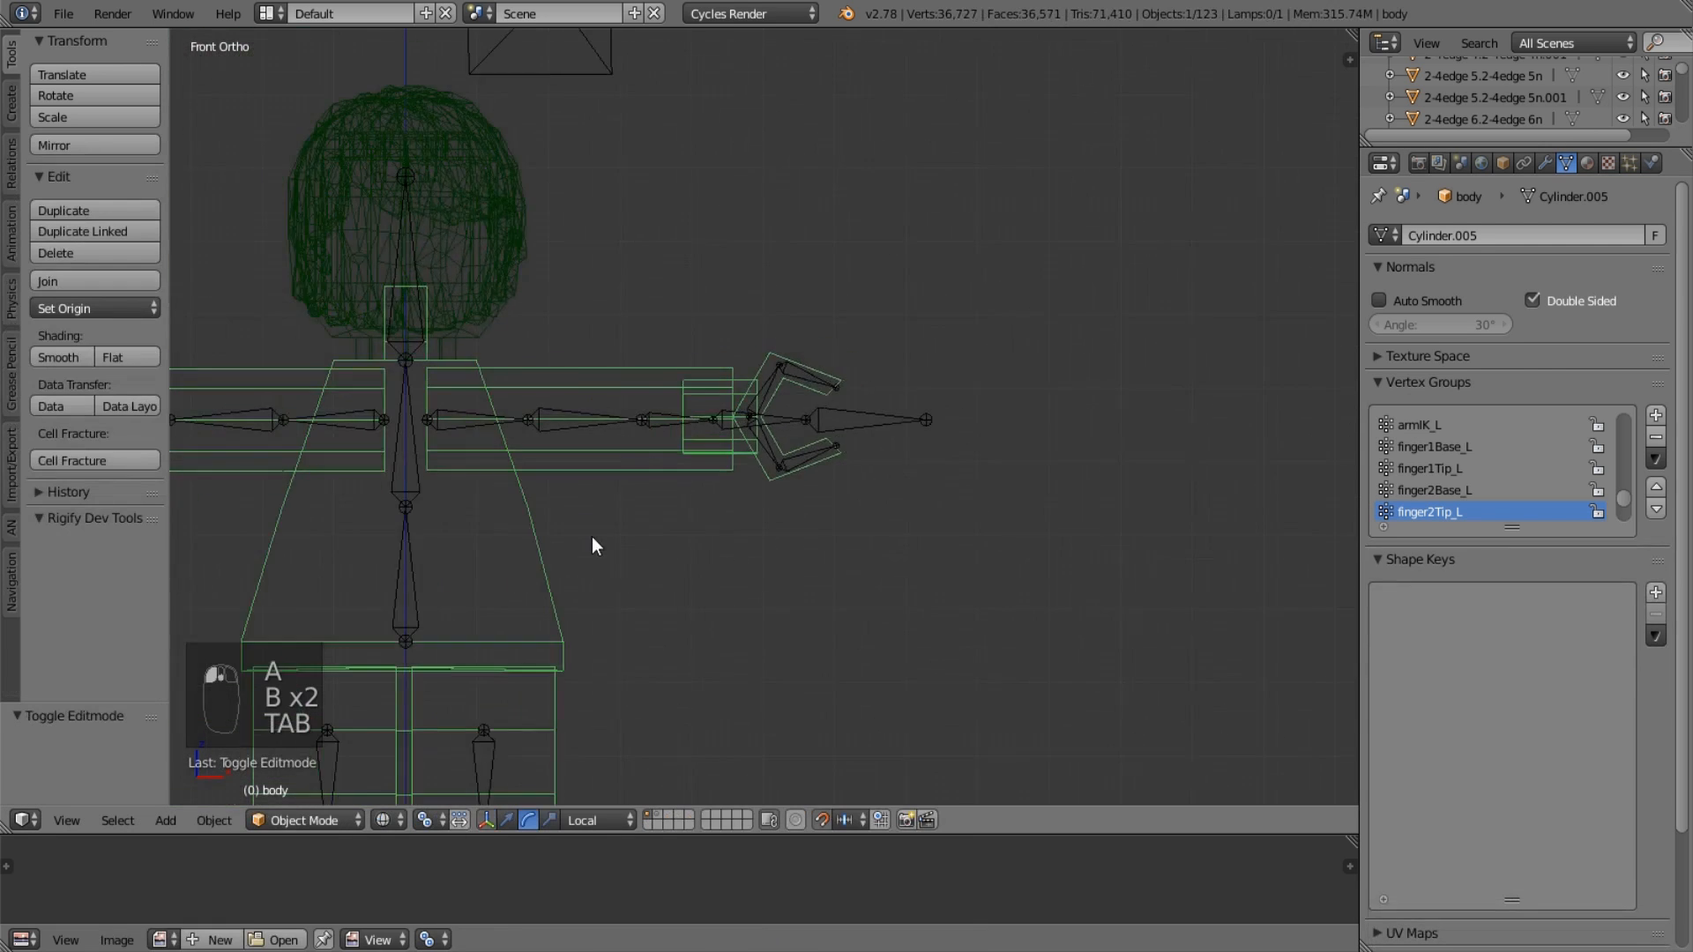
Edit the body mesh again and select the whole left leg as linked geometry, viewed from the front.
shift+middle_drag(591, 536, 792, 436)
key(Tab)
key(Tab)
scroll(878, 416, up, 2)
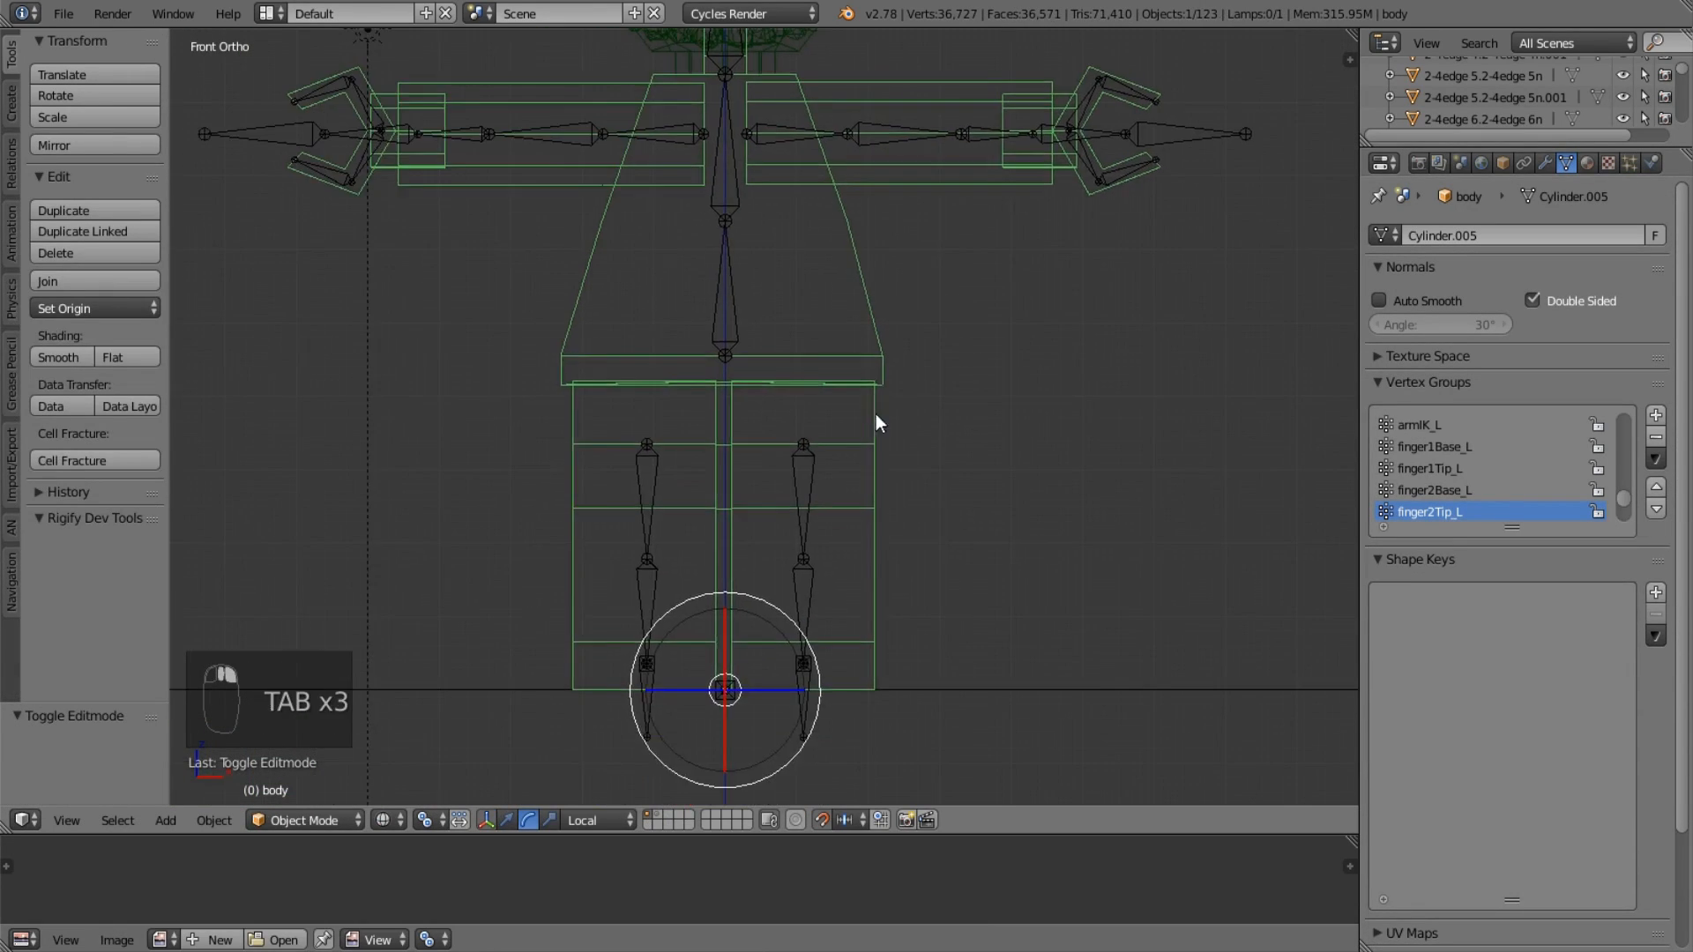
key(Tab)
scroll(869, 351, up, 3)
scroll(869, 351, up, 1)
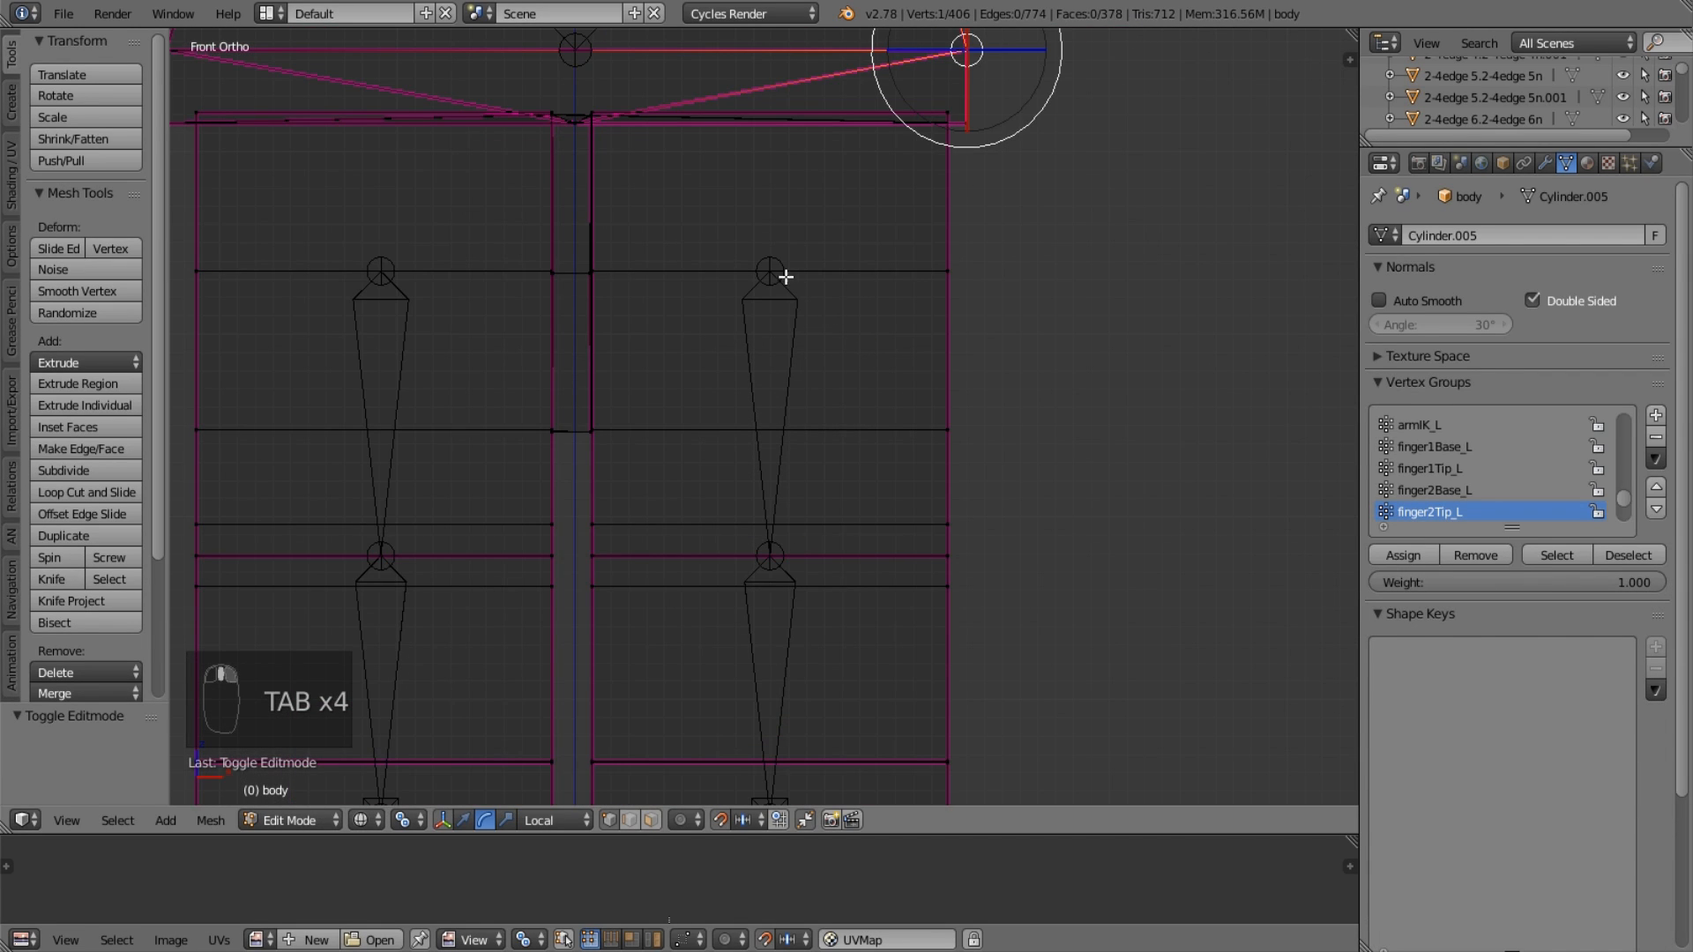
middle_drag(885, 302, 812, 306)
right_click(740, 294)
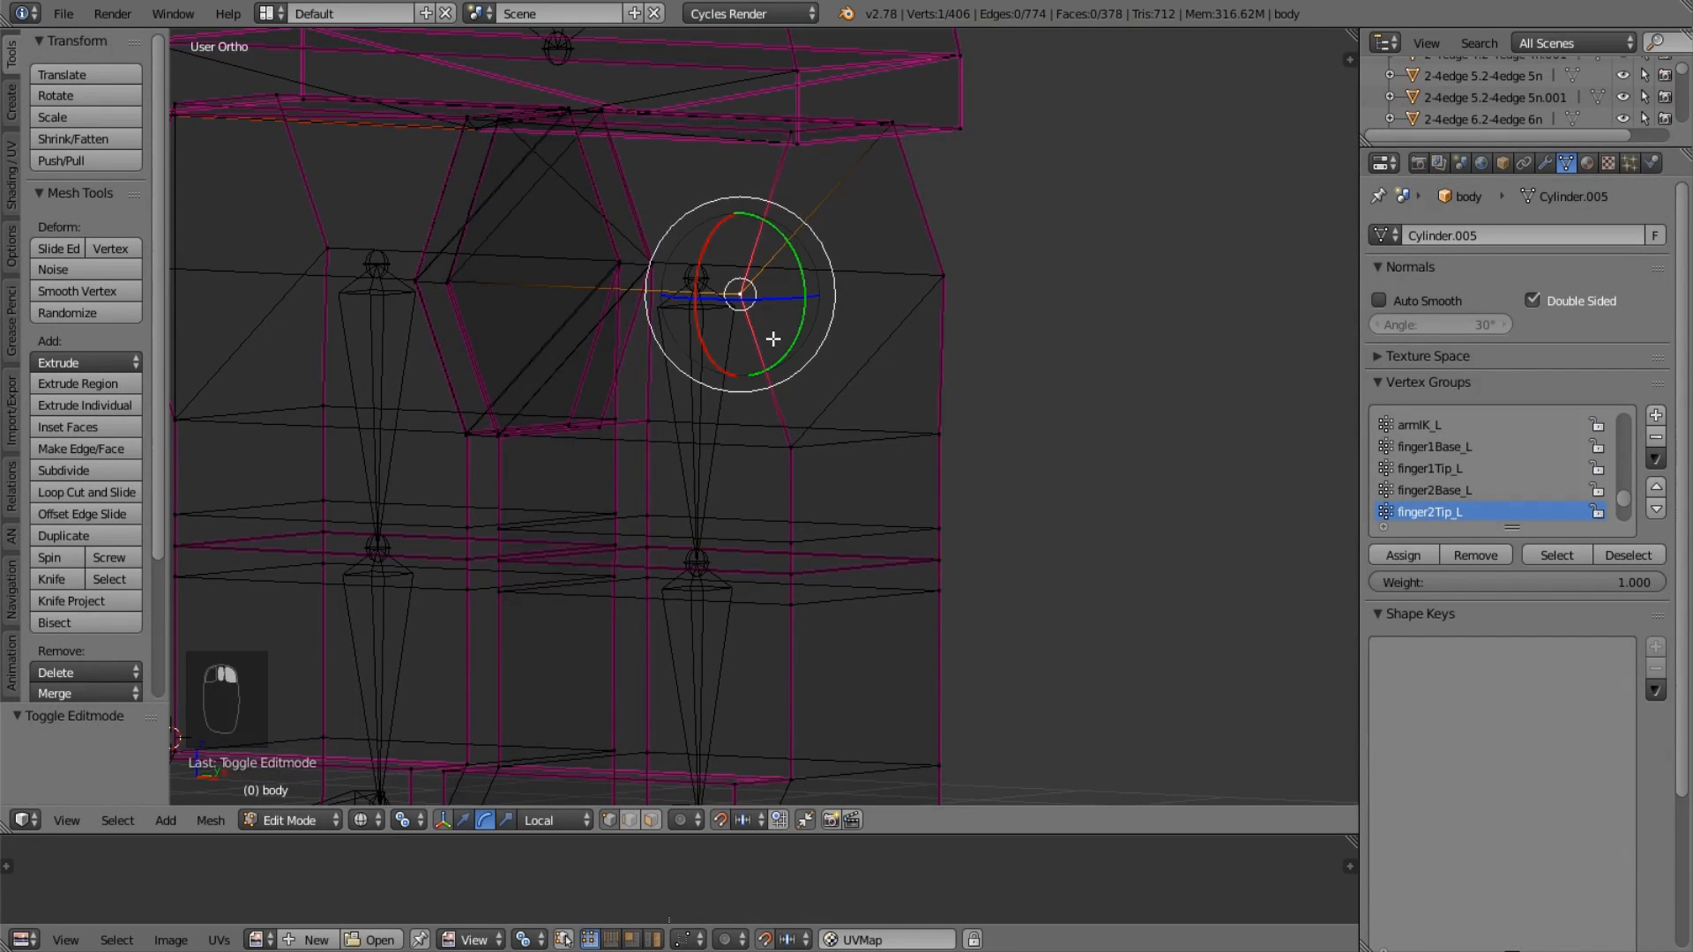
key(ctrl+l)
key(KP_3)
key(KP_1)
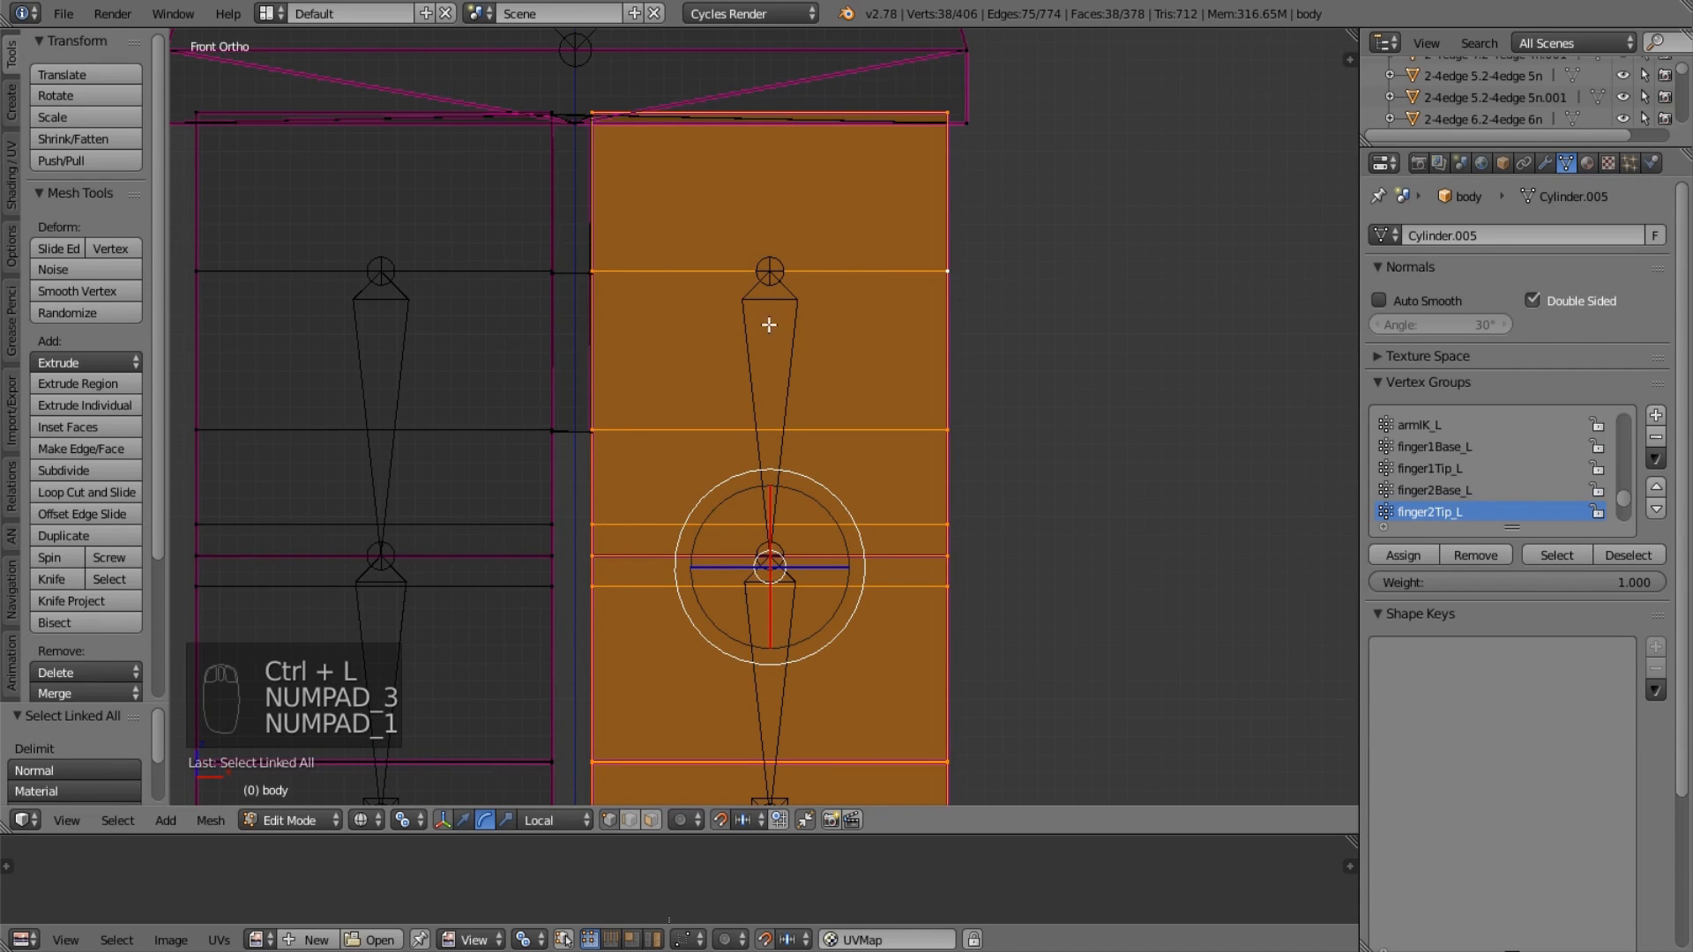
Deselect the left leg's vertices from the knee down, keeping only the thigh vertices selected.
scroll(588, 469, down, 1)
key(b)
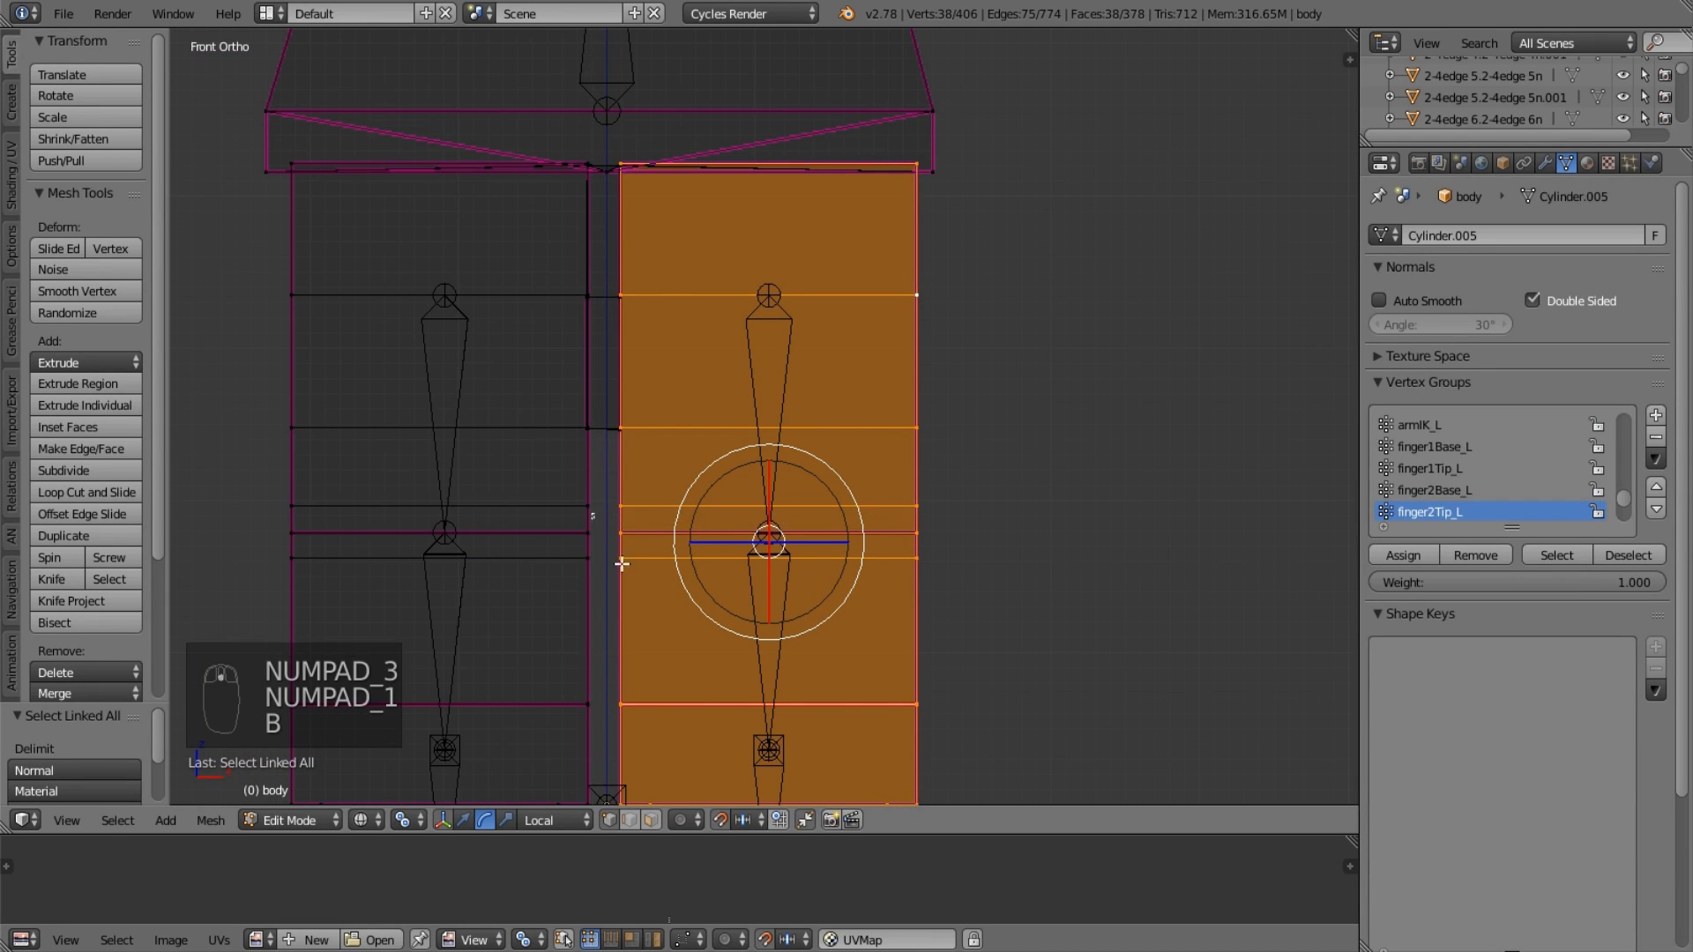
middle_drag(620, 518, 1014, 828)
shift+middle_drag(1018, 681, 1003, 505)
scroll(739, 449, down, 1)
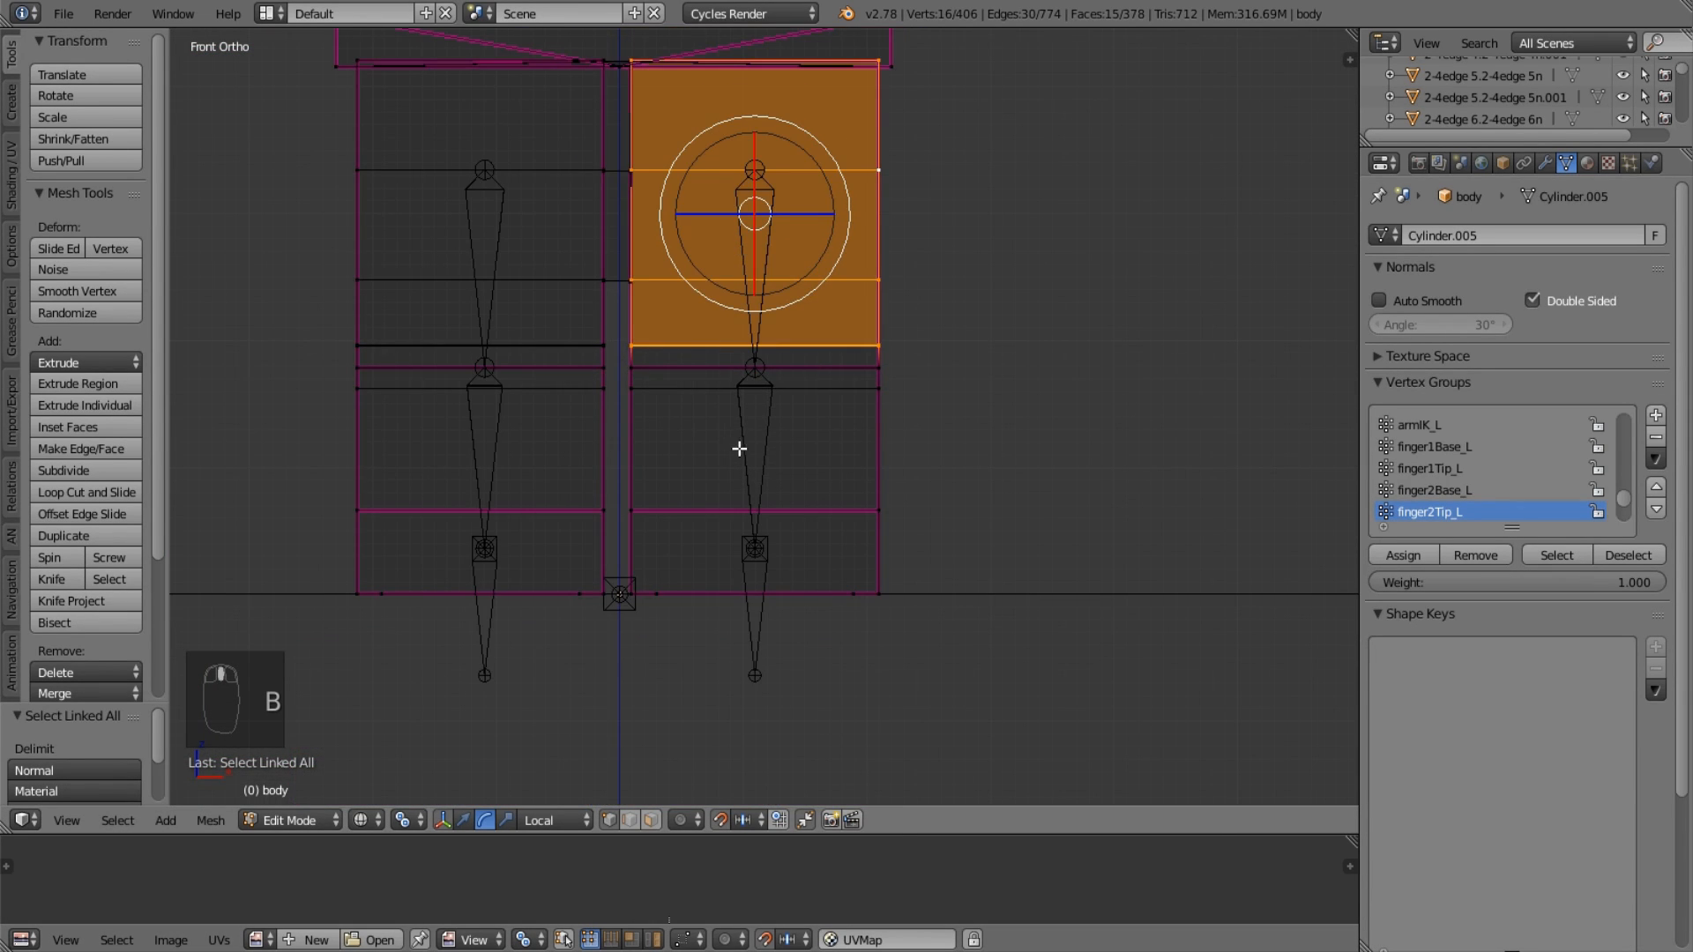
Add the left leg's middle knee edge loop to the selection and assign it all to the thigh_L vertex group.
scroll(1563, 469, up, 8)
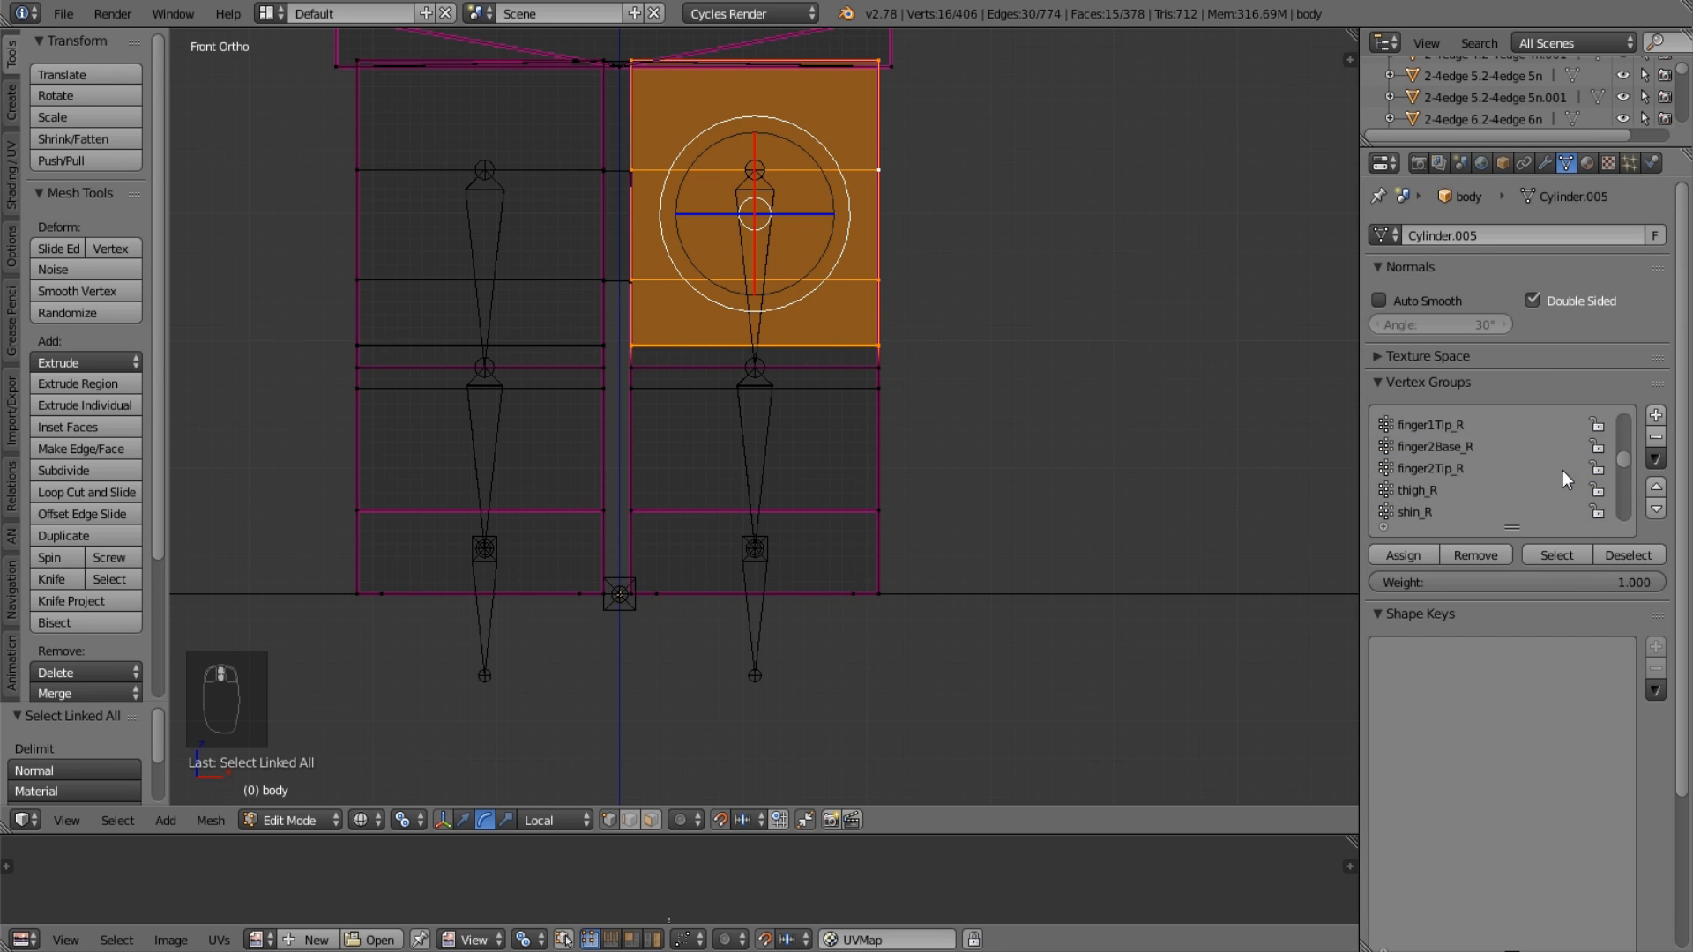
scroll(1563, 475, down, 6)
scroll(1563, 483, down, 7)
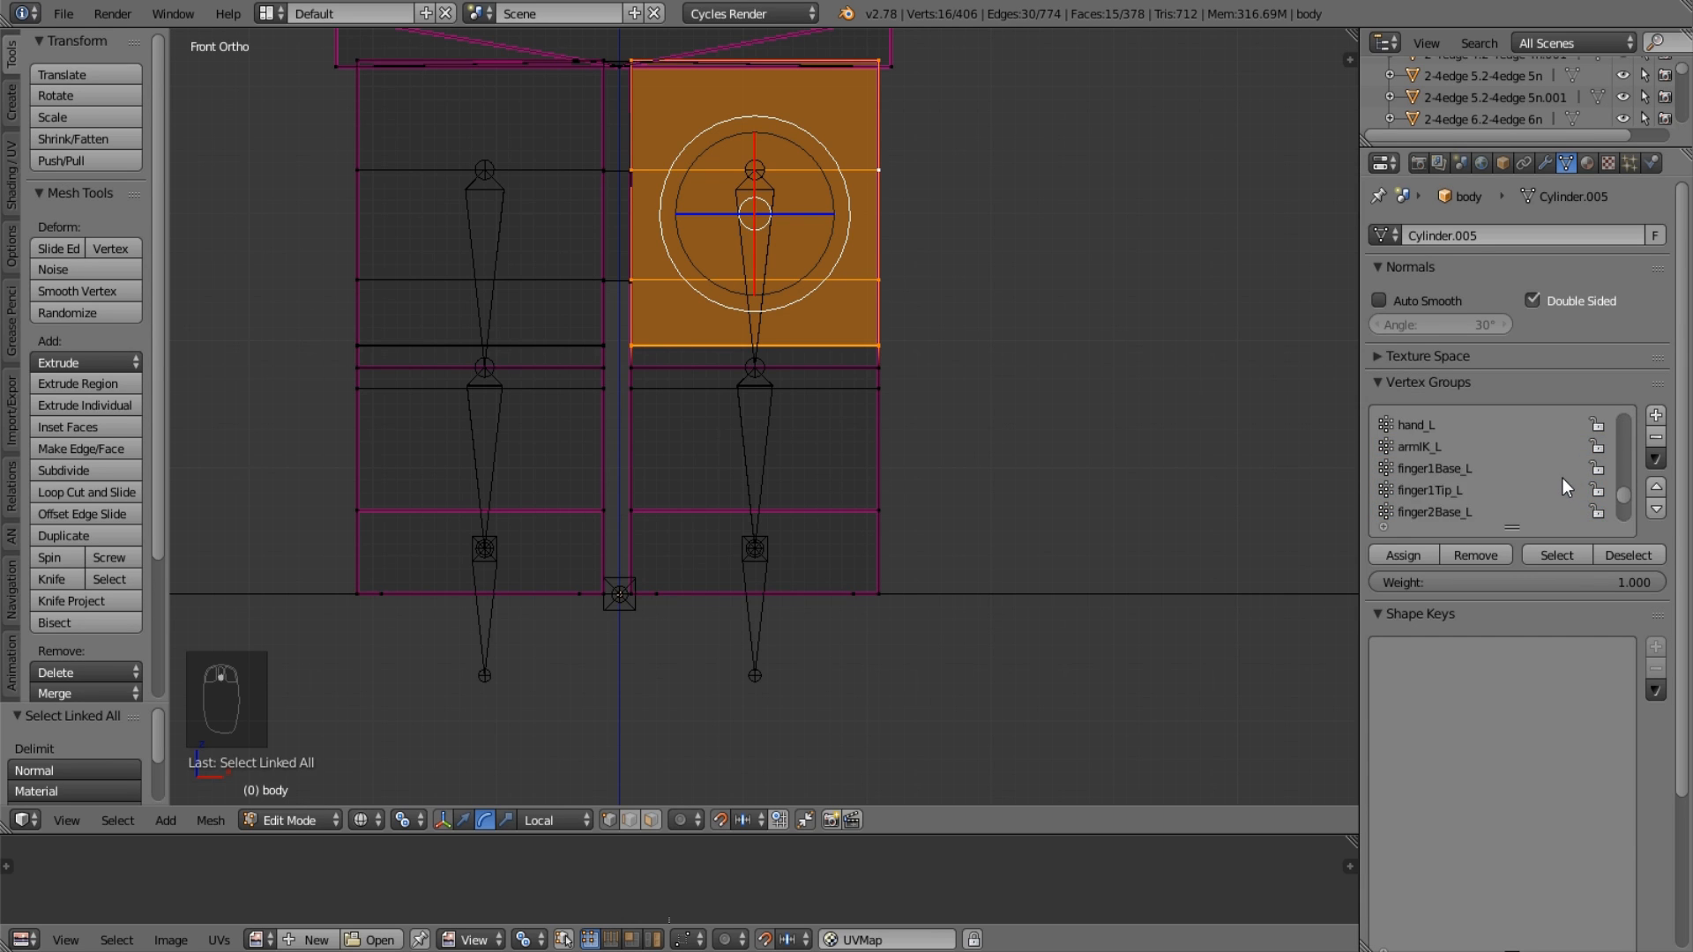
click(1538, 486)
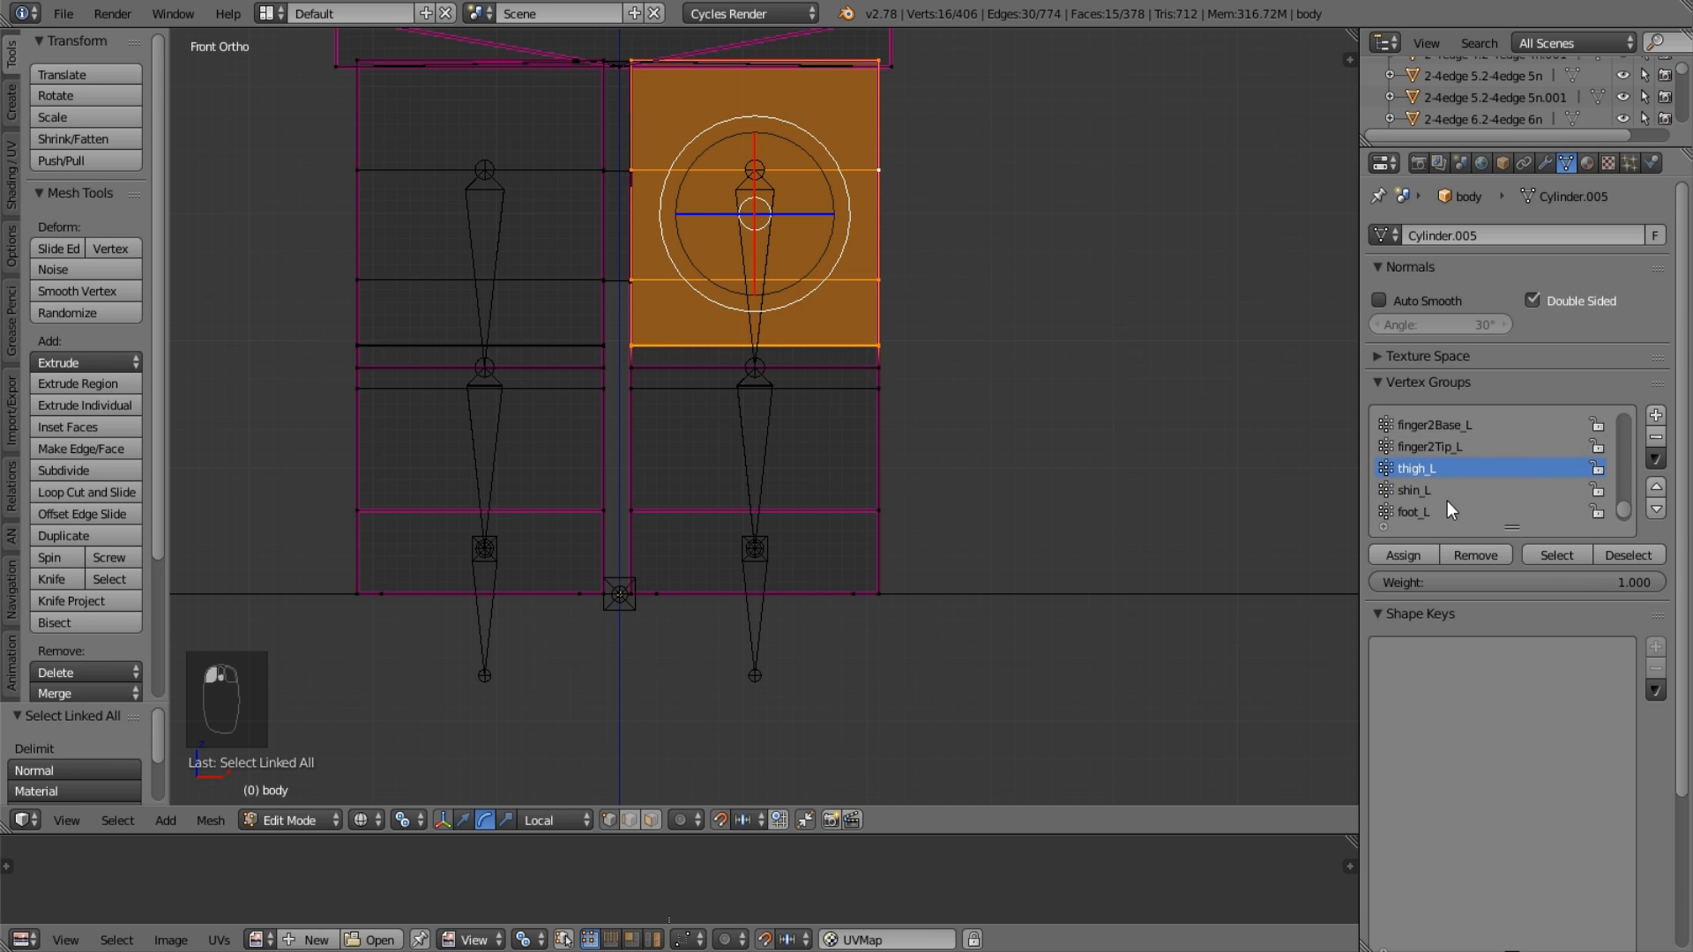
scroll(566, 385, up, 2)
key(space)
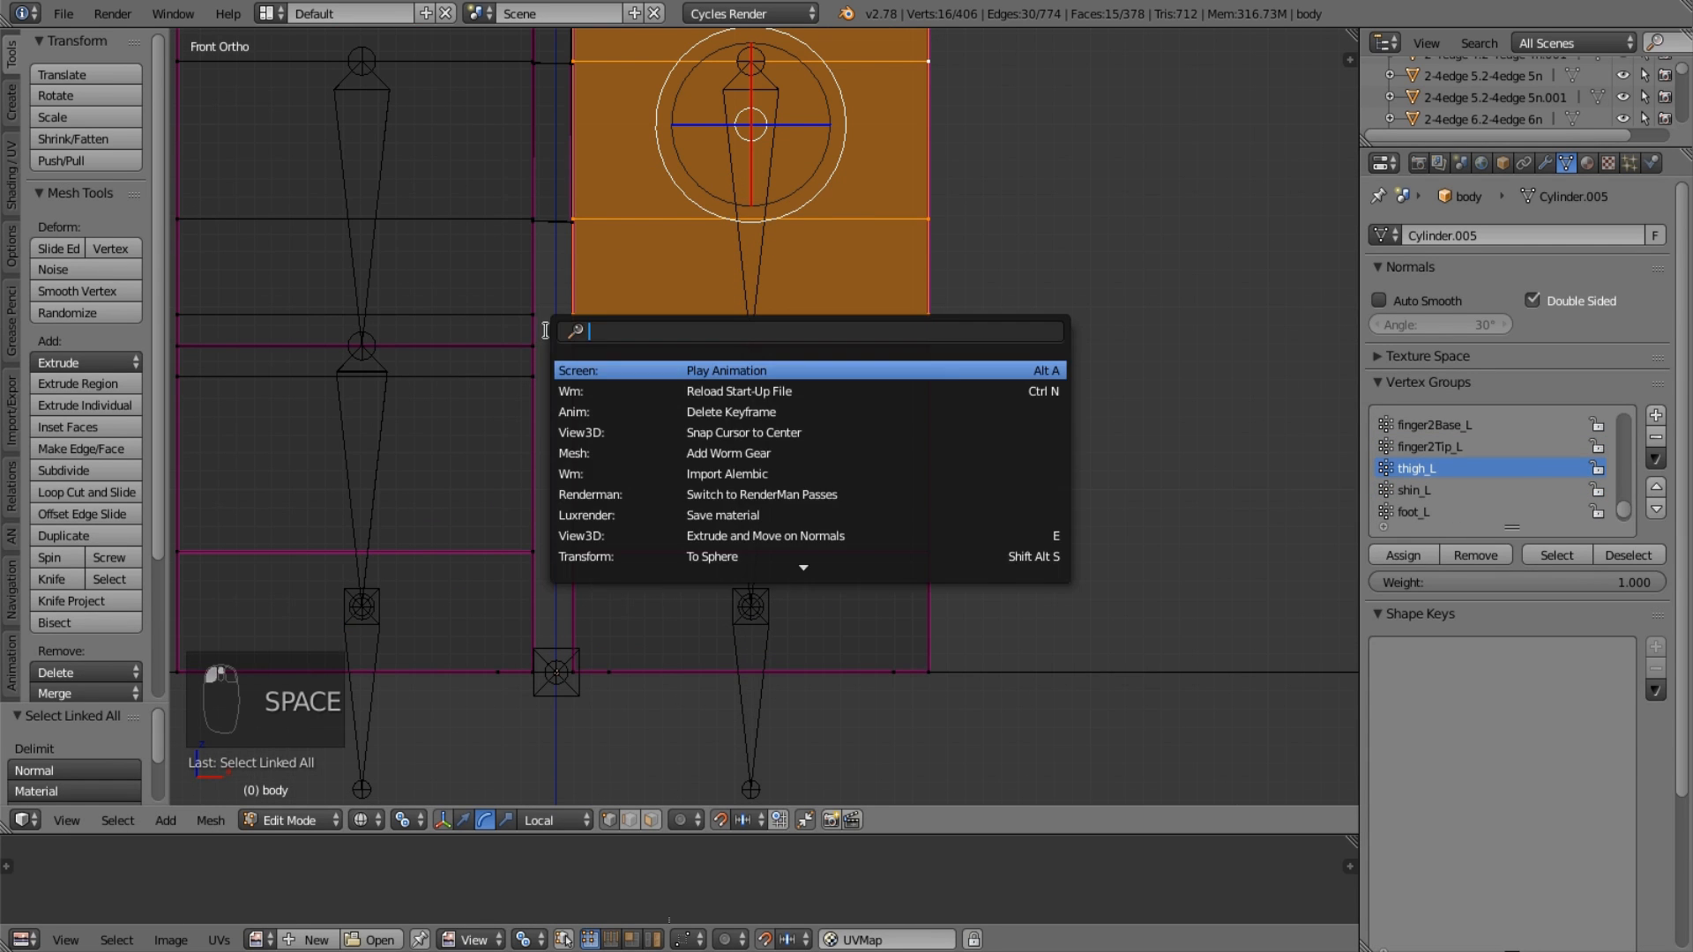
key(space)
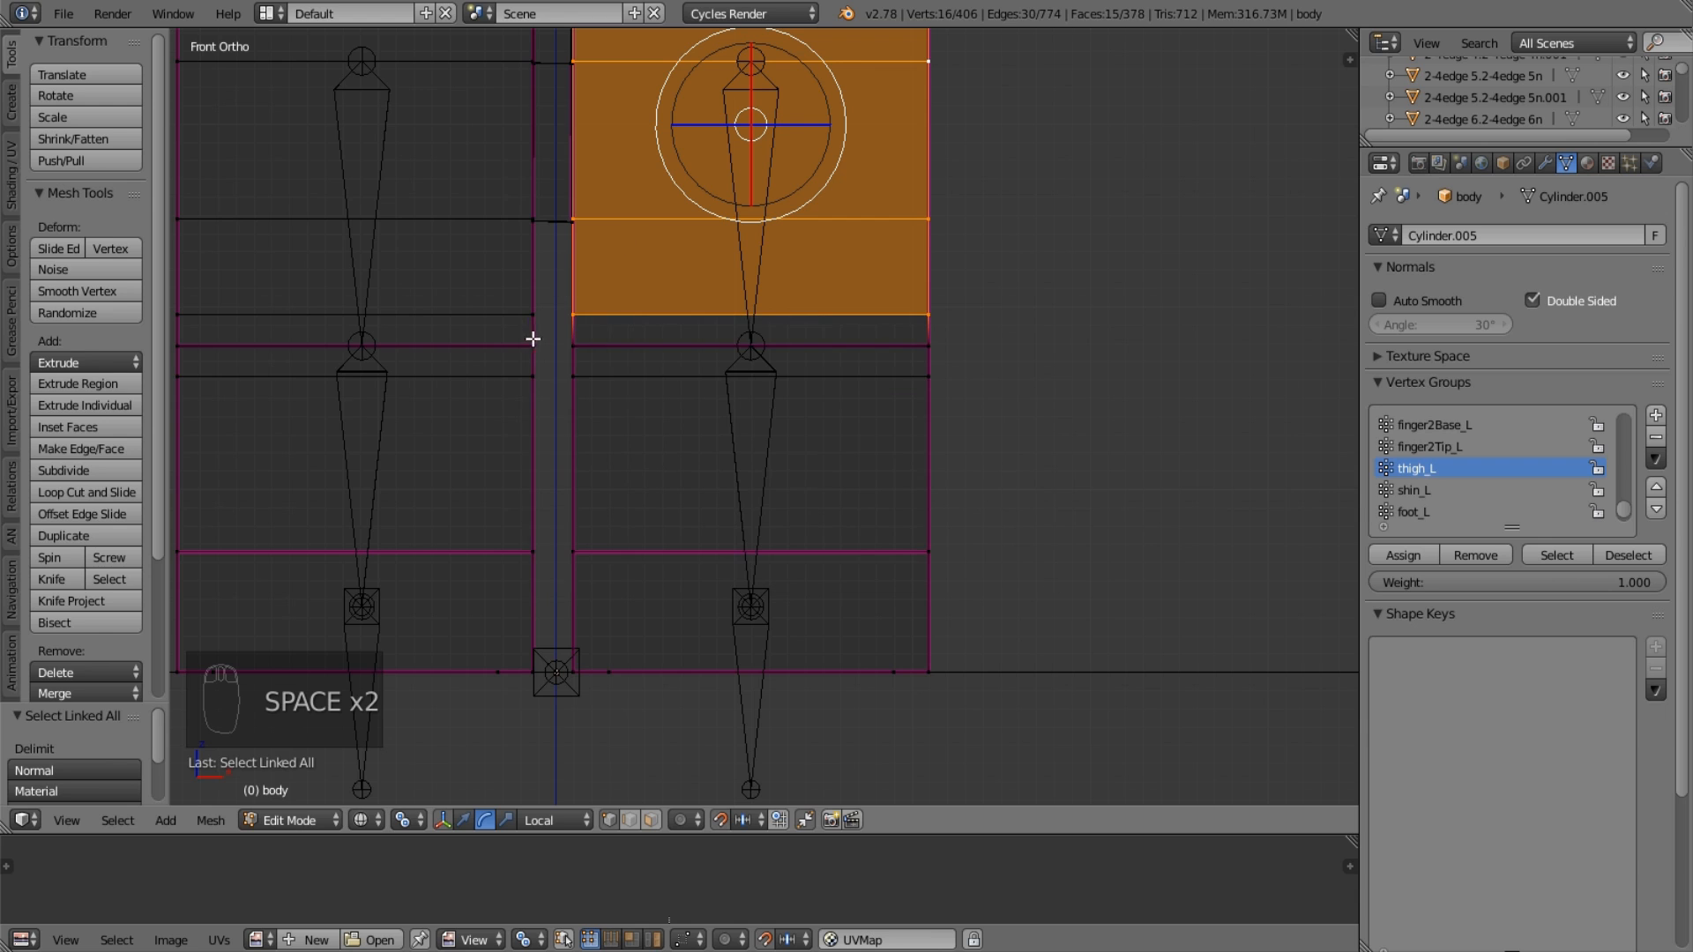
key(b)
drag(559, 332, 994, 366)
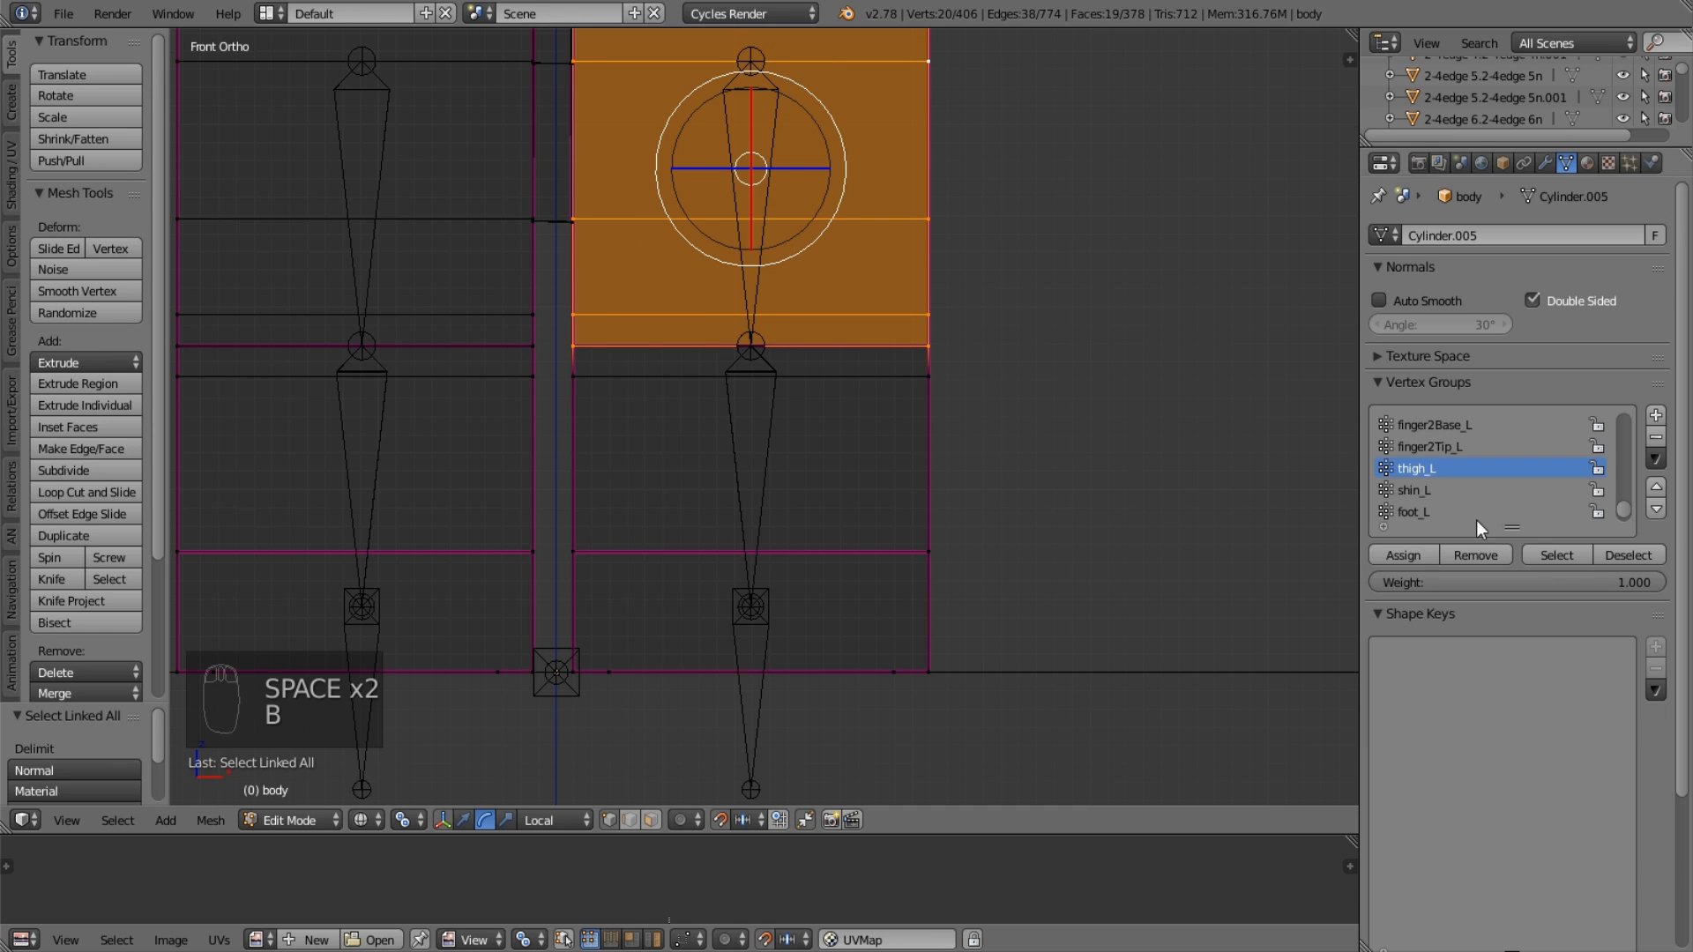
click(1415, 563)
Select only the left leg's middle and lower knee edge loops and assign them to the shin_L vertex group.
key(a)
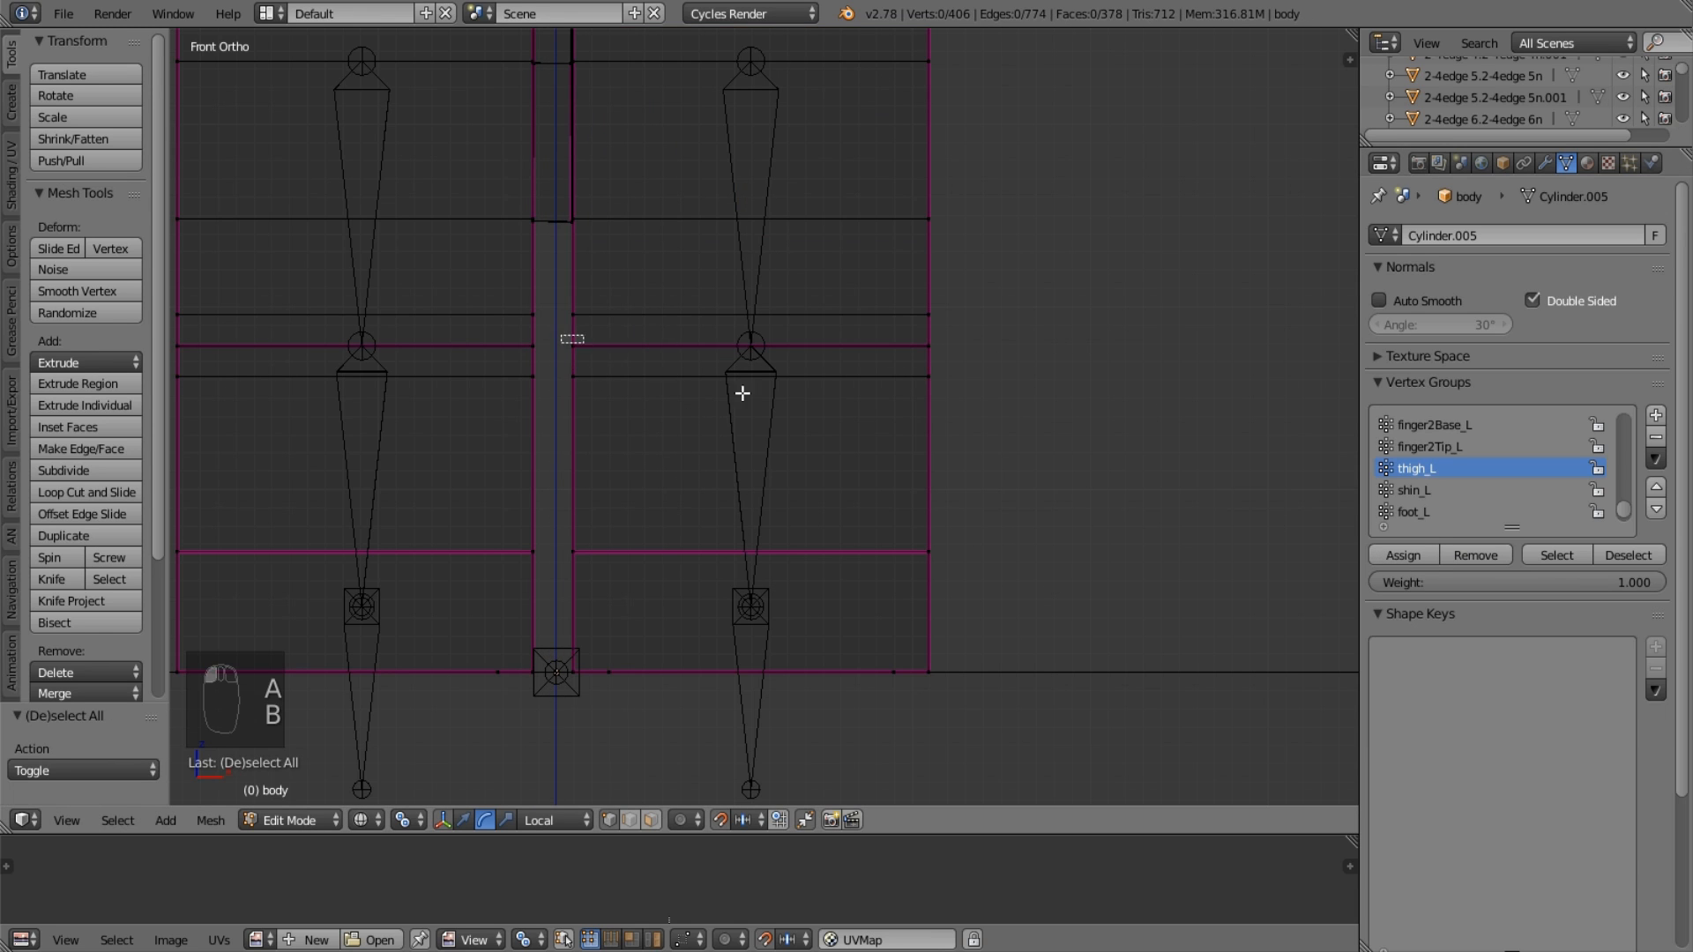
drag(561, 334, 973, 513)
middle_drag(994, 511, 802, 557)
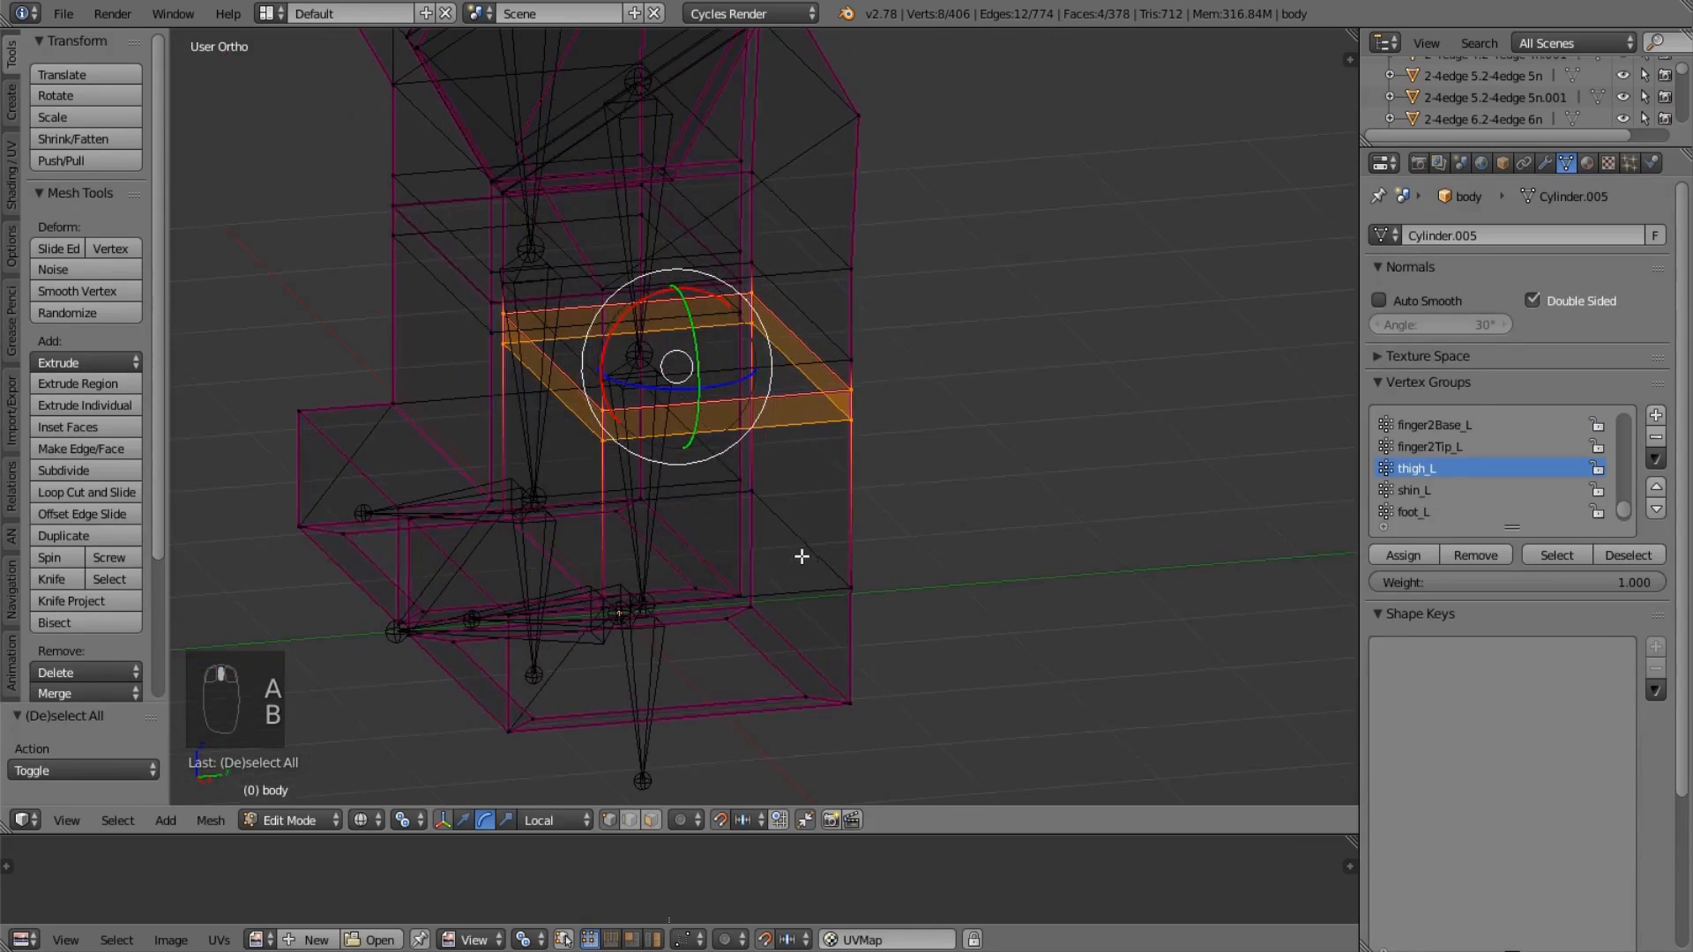
key(KP_3)
key(KP_1)
scroll(597, 521, up, 1)
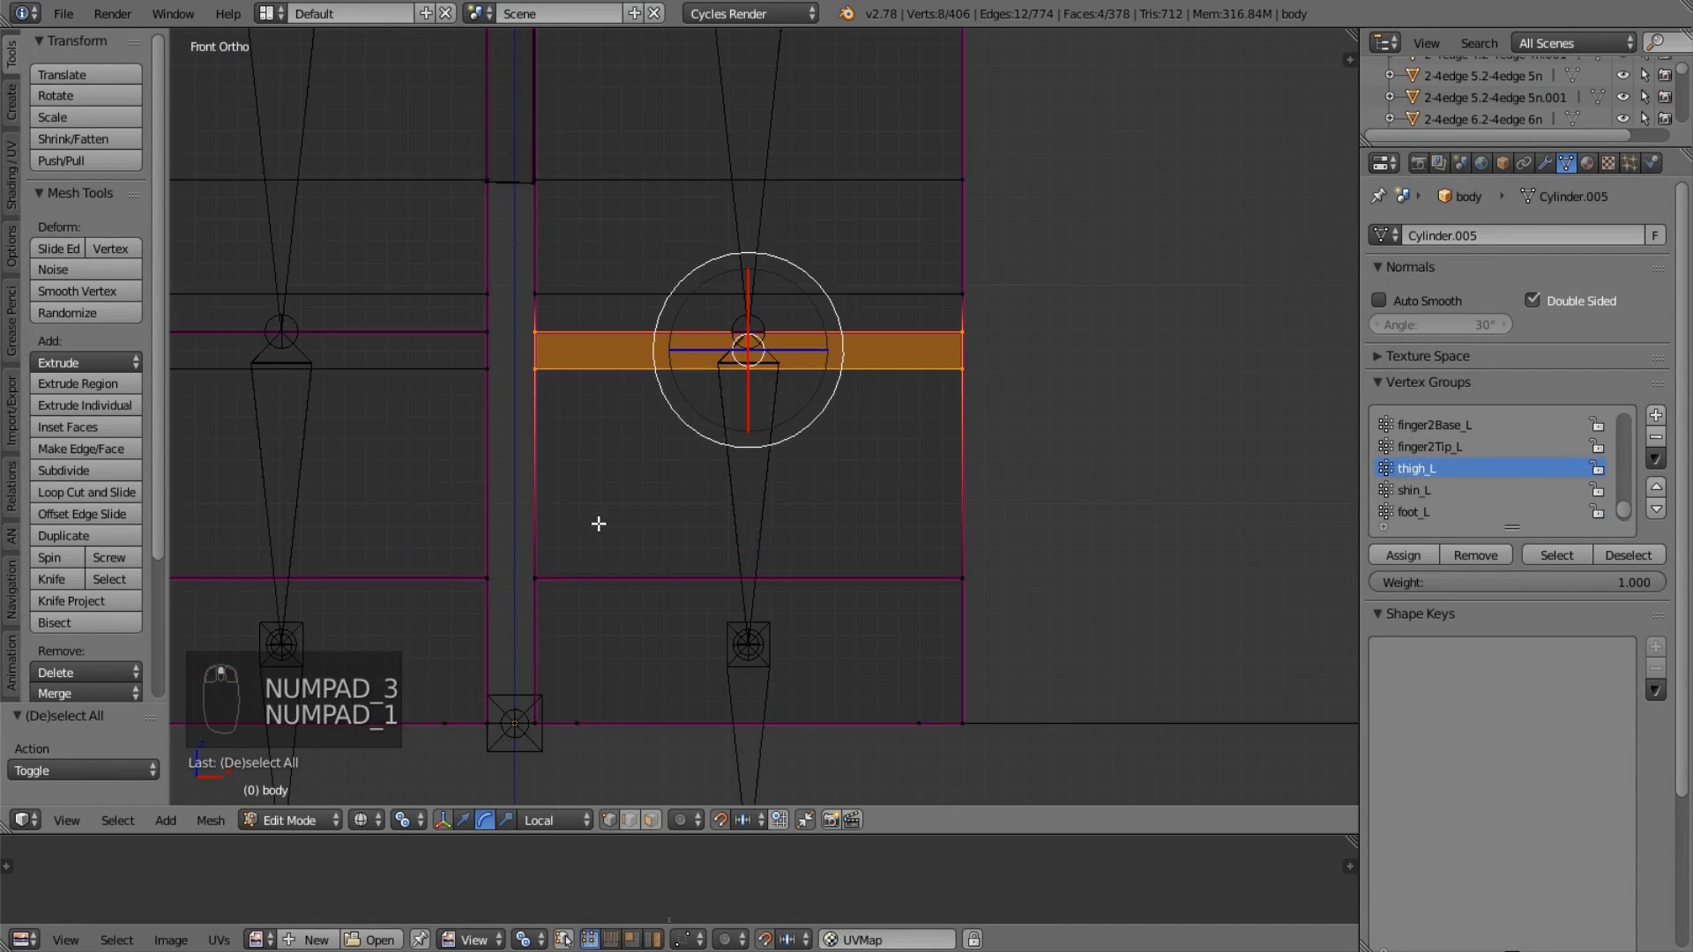
middle_drag(597, 522, 654, 557)
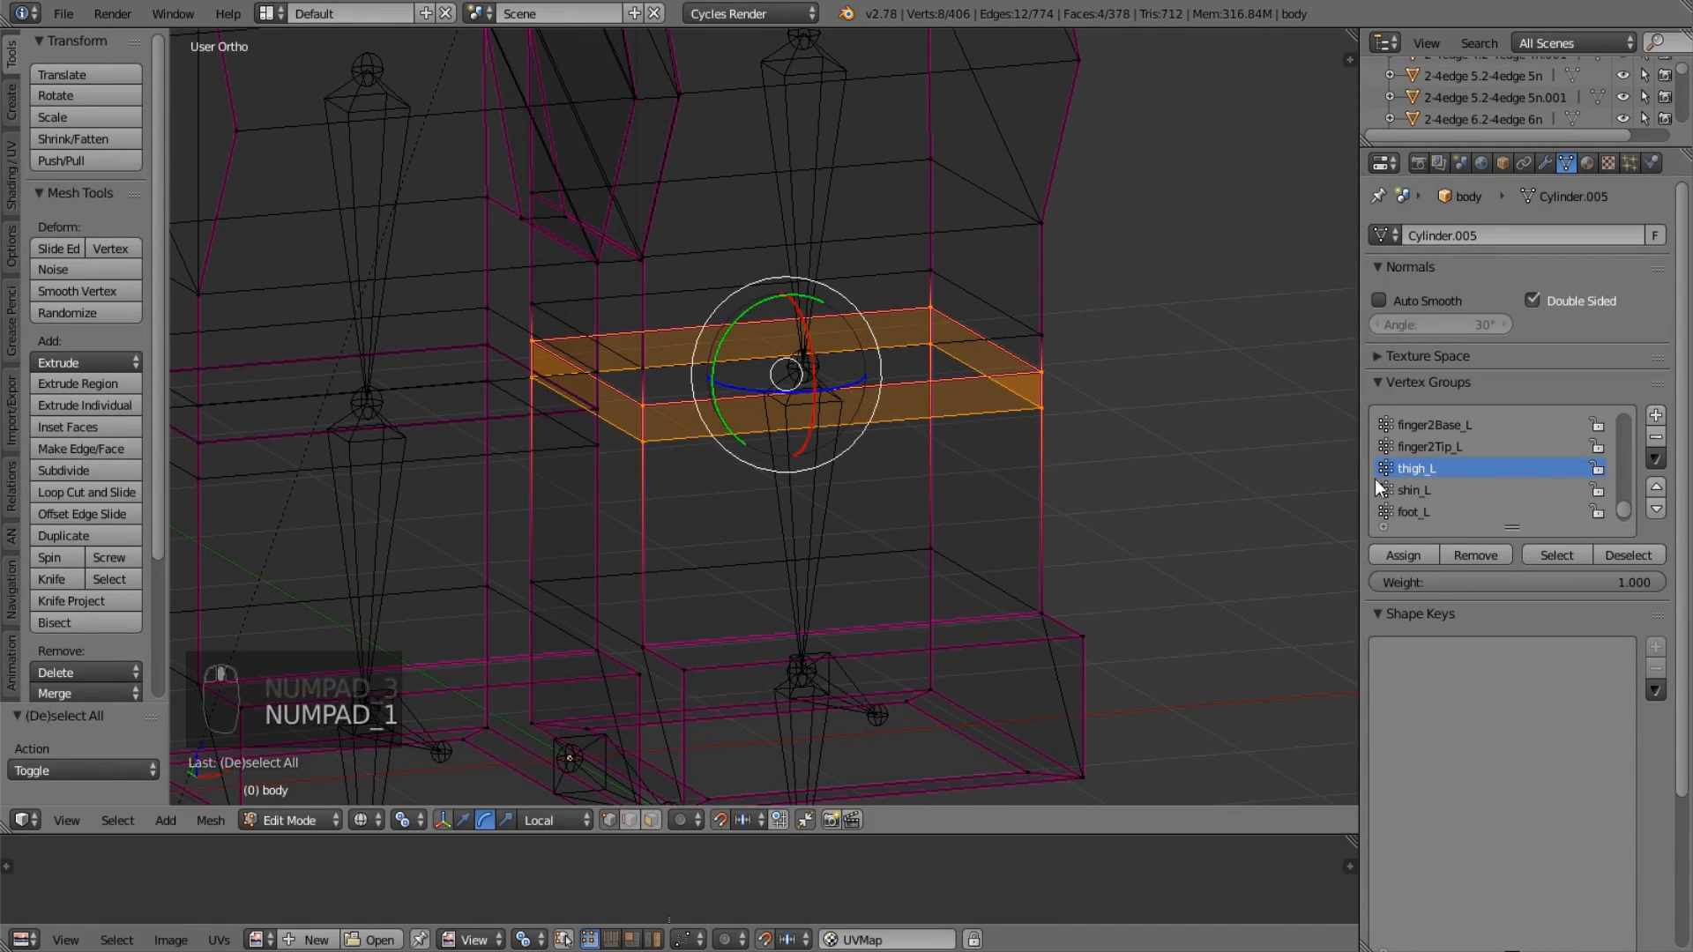
click(1428, 490)
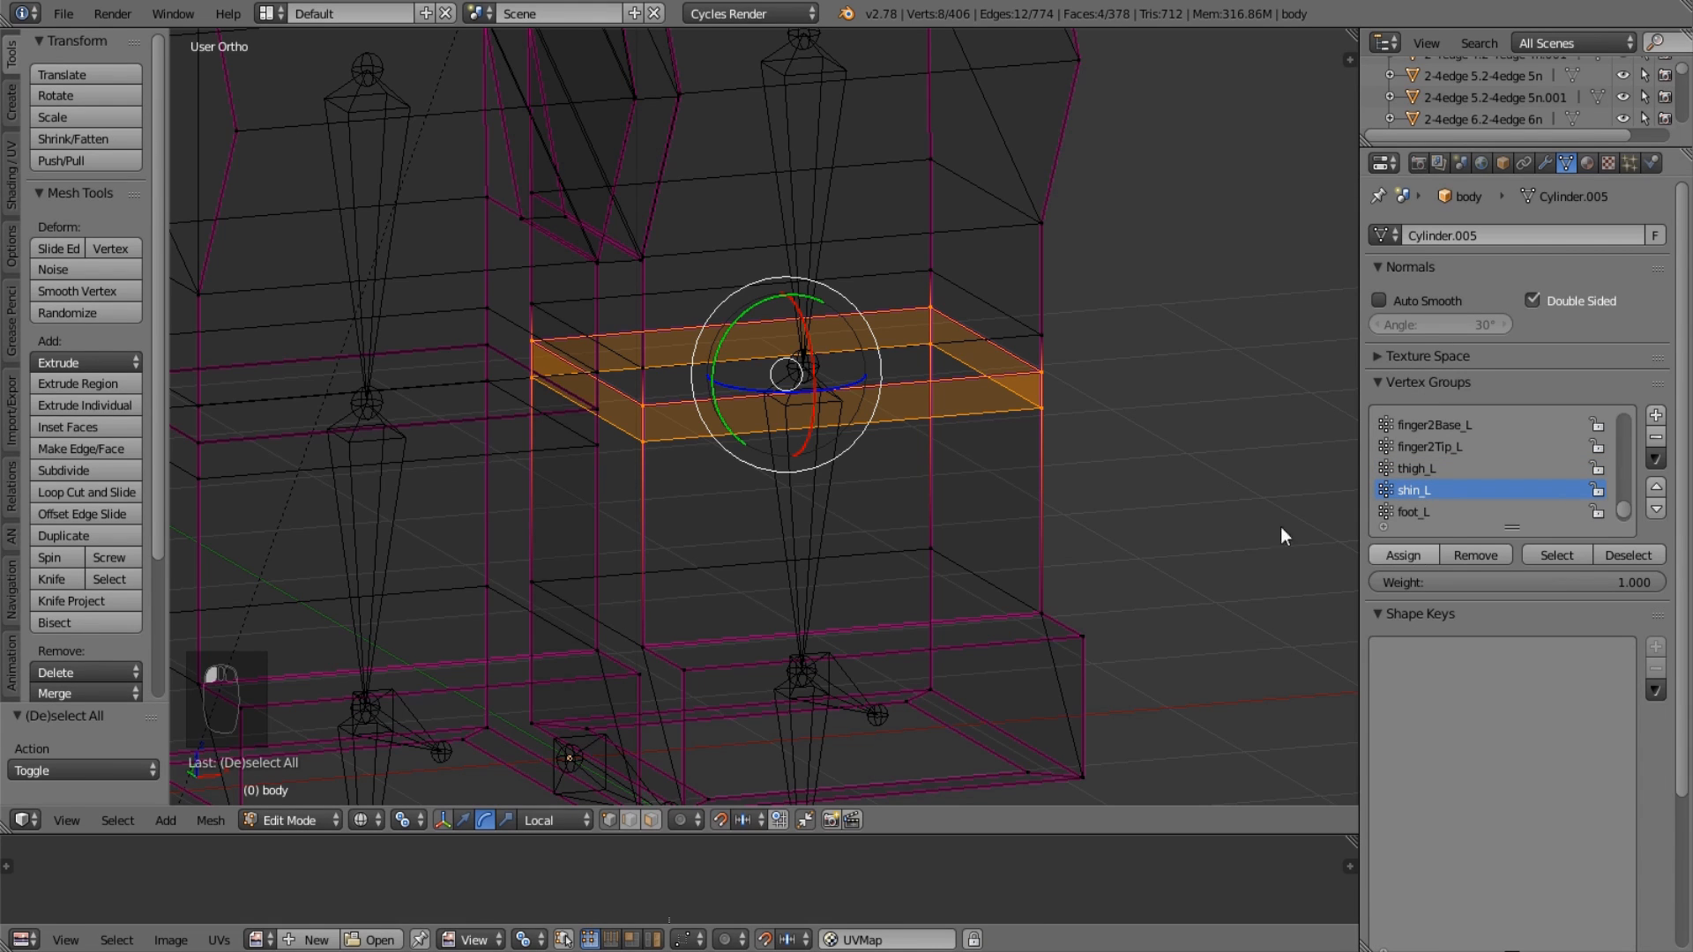
key(KP_3)
key(KP_1)
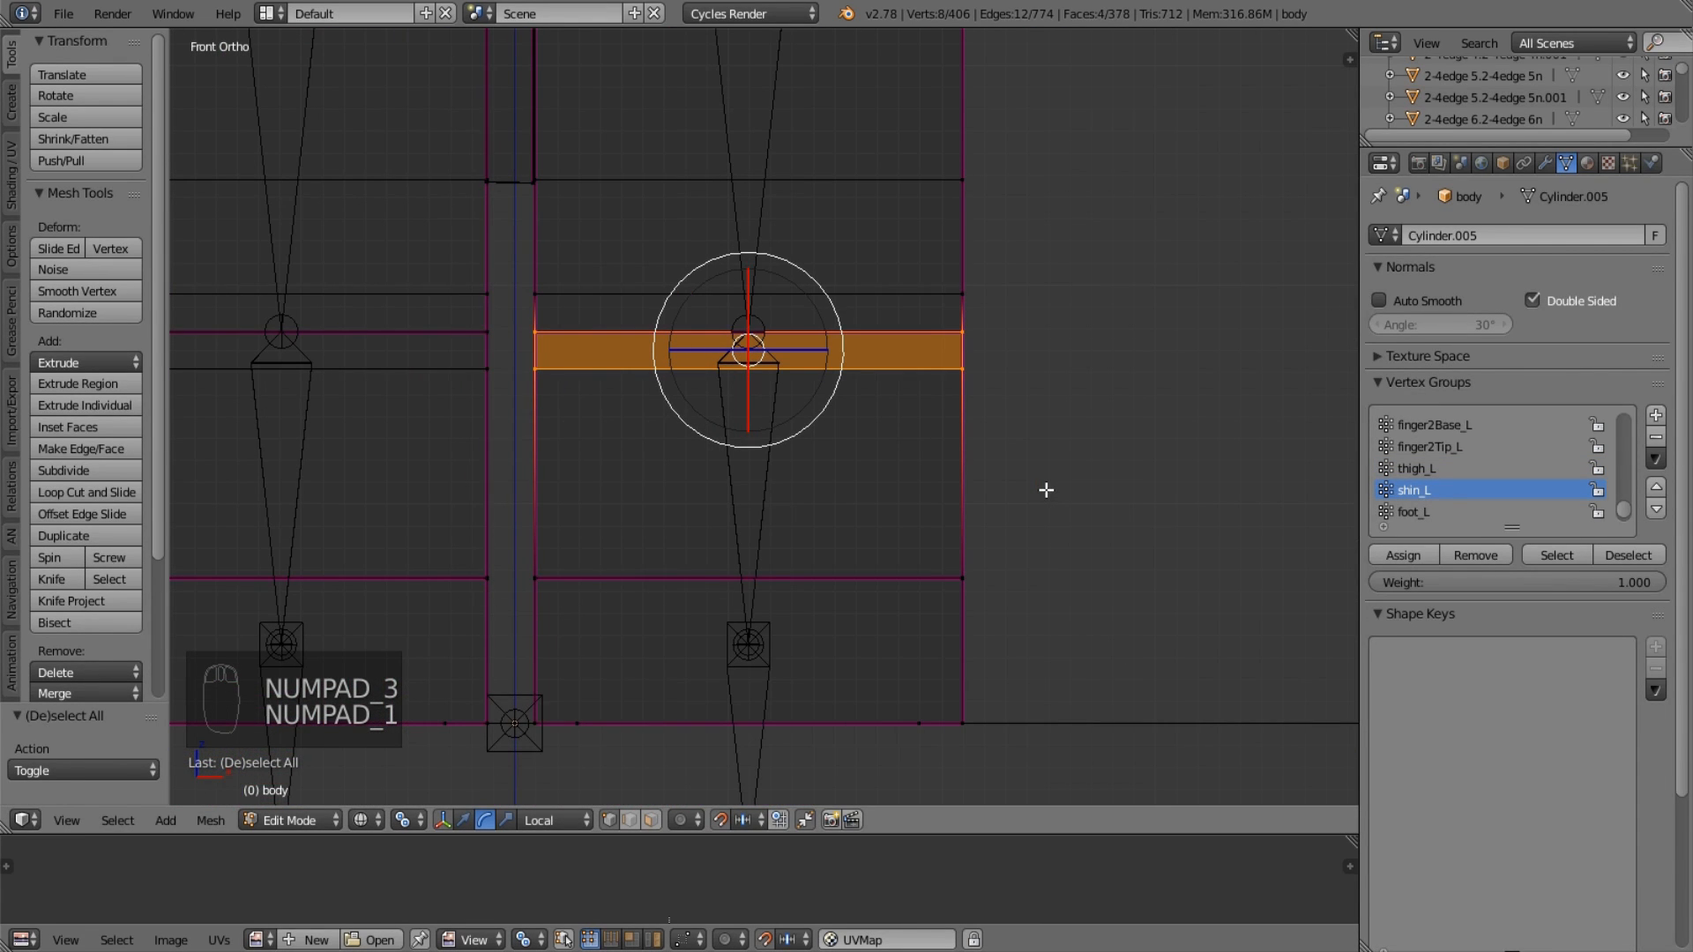
Select only the left foot's vertices and assign them to the foot_L vertex group.
click(1415, 511)
key(a)
key(a)
key(b)
drag(522, 551, 1098, 798)
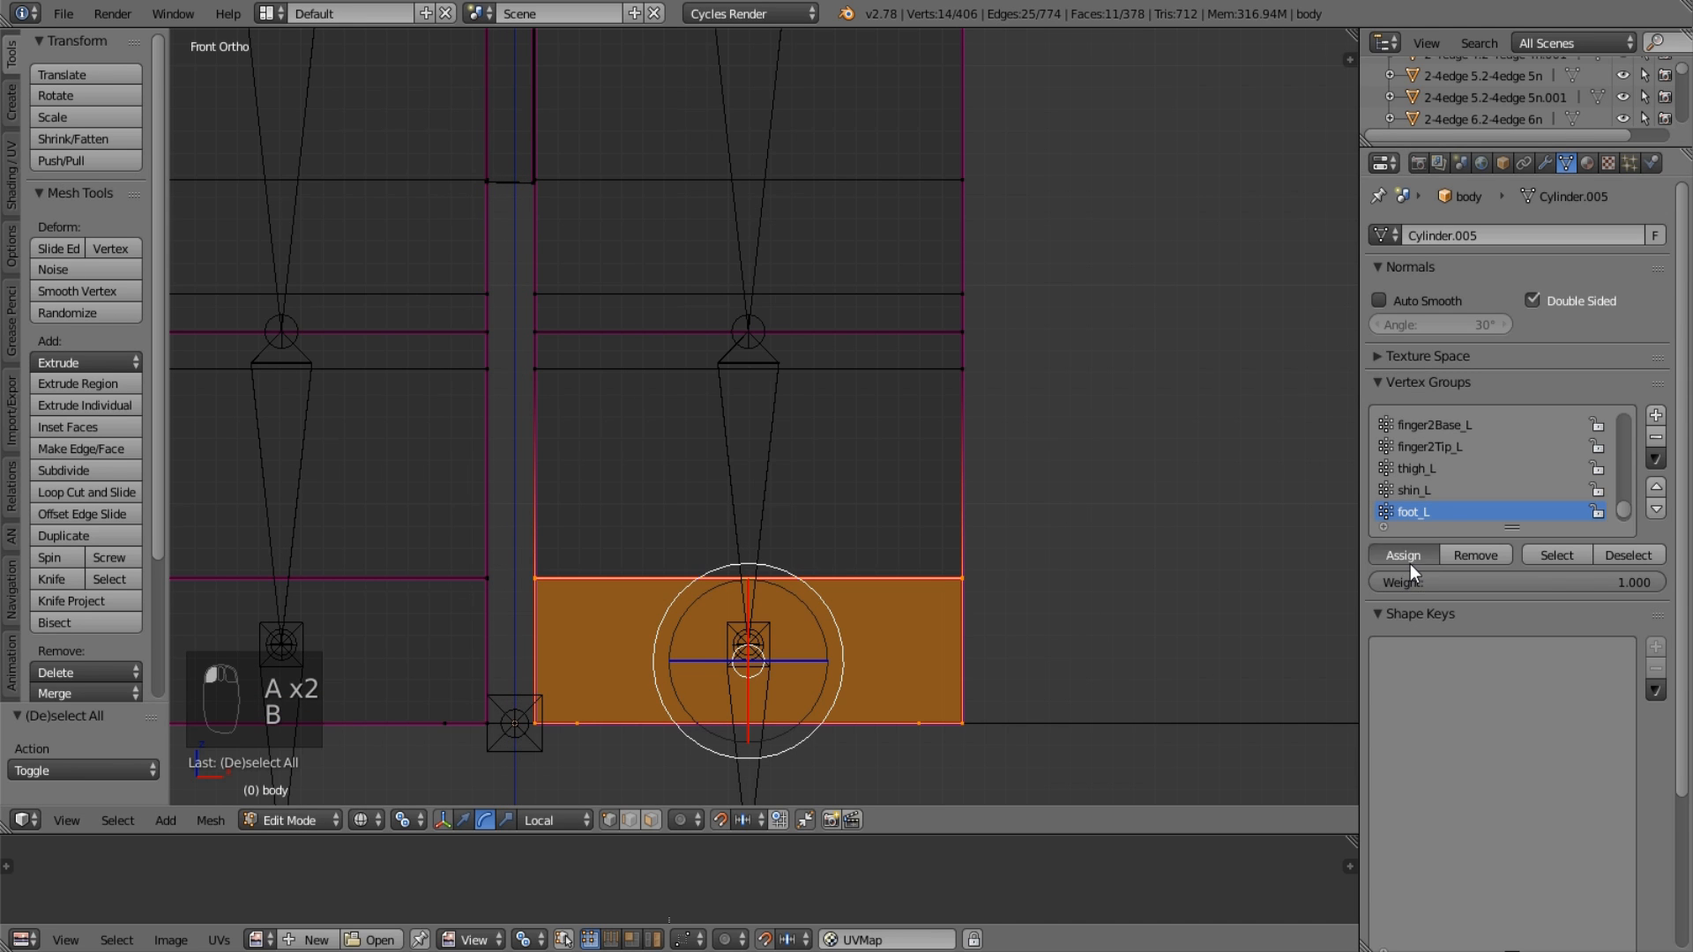
Select the right leg's vertices from the hip joint to the middle knee loop and assign them to the thigh_R vertex group.
scroll(1450, 495, down, 1)
scroll(538, 536, down, 3)
shift+middle_drag(596, 544, 729, 583)
key(a)
key(b)
drag(416, 173, 747, 424)
scroll(1485, 499, down, 6)
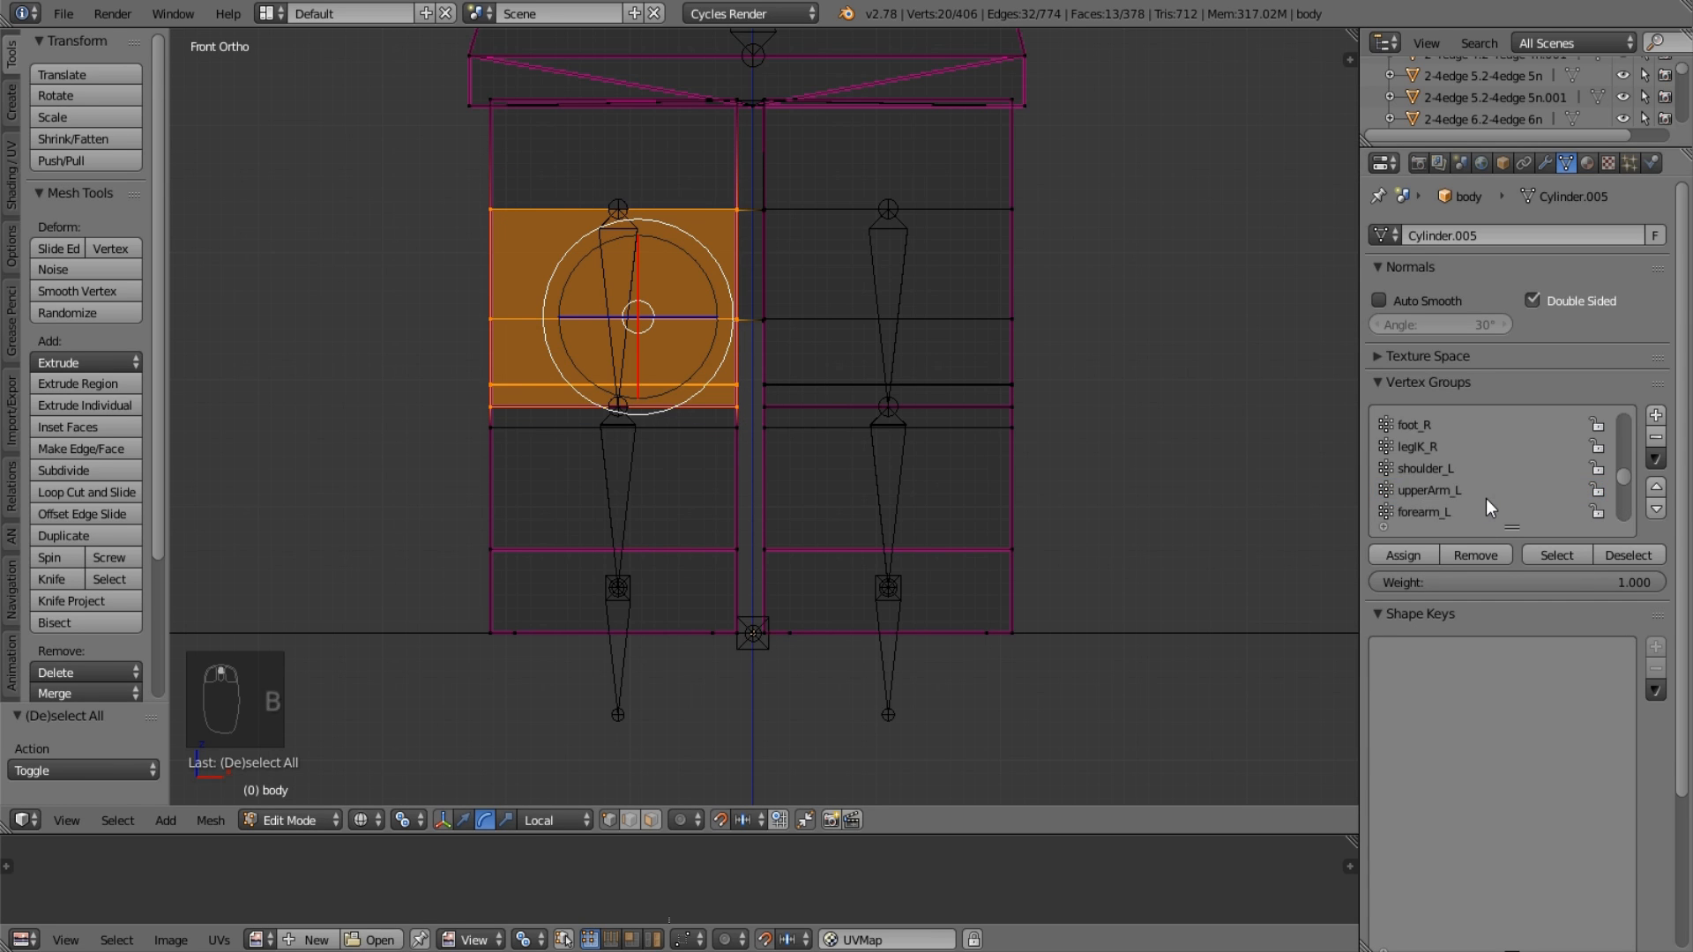
scroll(1485, 499, up, 1)
scroll(1458, 466, up, 1)
click(1442, 423)
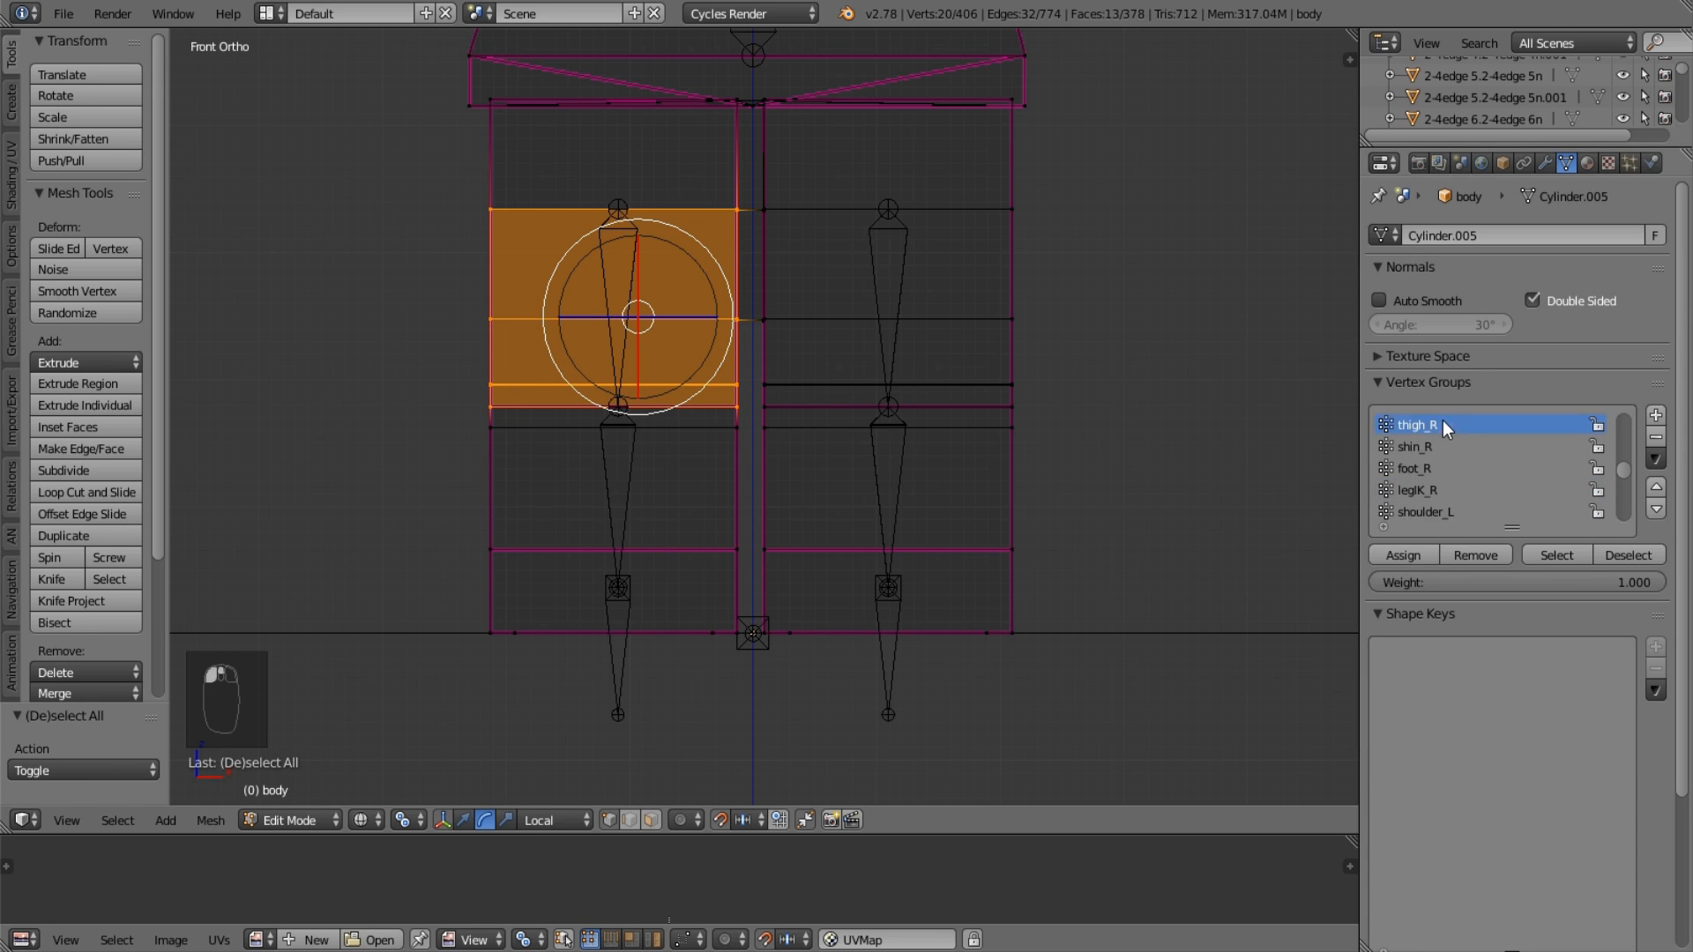
Select only the right leg's middle and lower knee edge loops and assign them to the shin_R vertex group.
key(a)
key(b)
drag(493, 397, 756, 487)
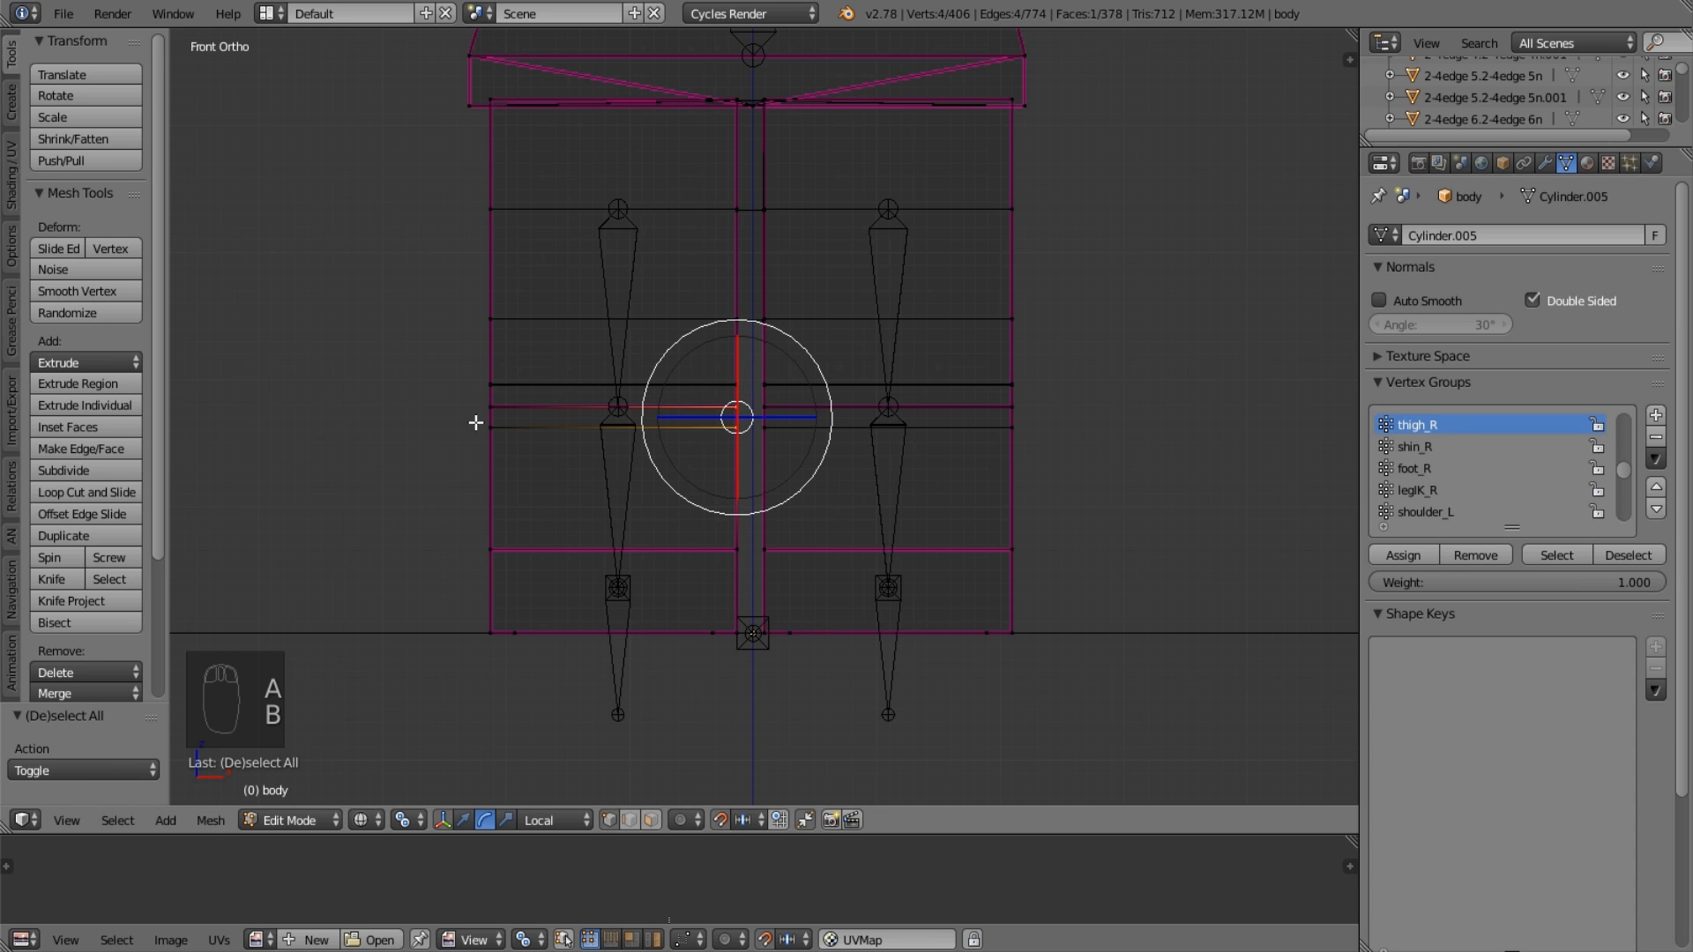
key(b)
drag(482, 394, 601, 481)
click(1471, 447)
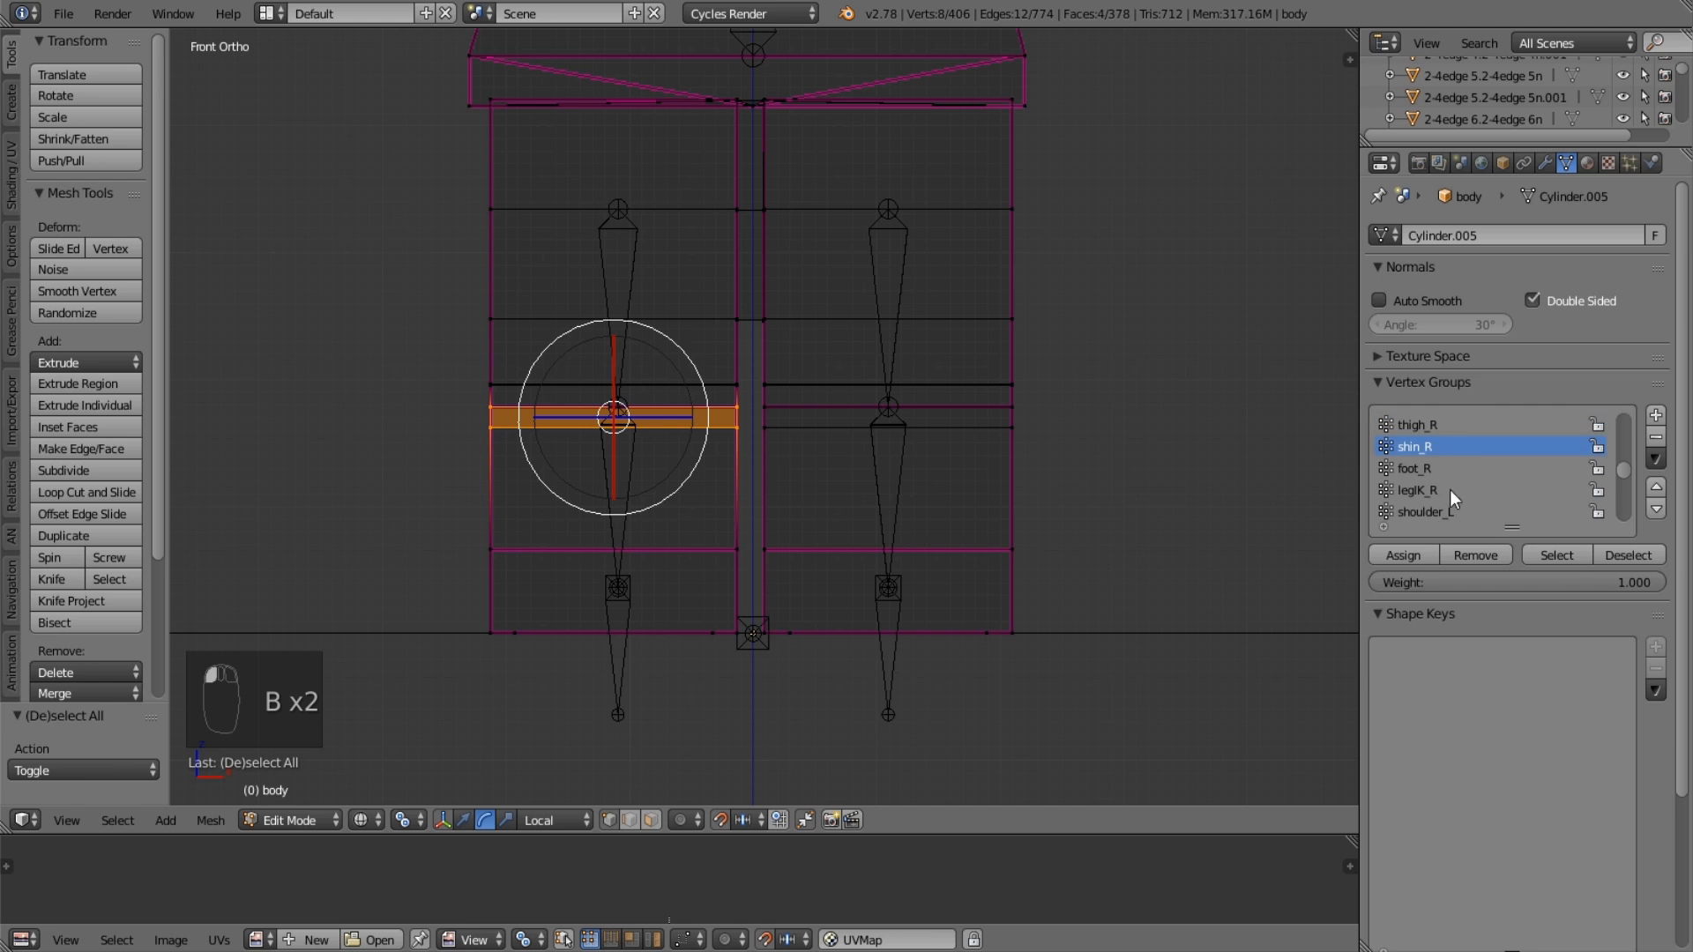
click(1413, 552)
Select only the right foot's vertices and assign them to the foot_R vertex group.
scroll(380, 414, up, 1)
key(a)
key(b)
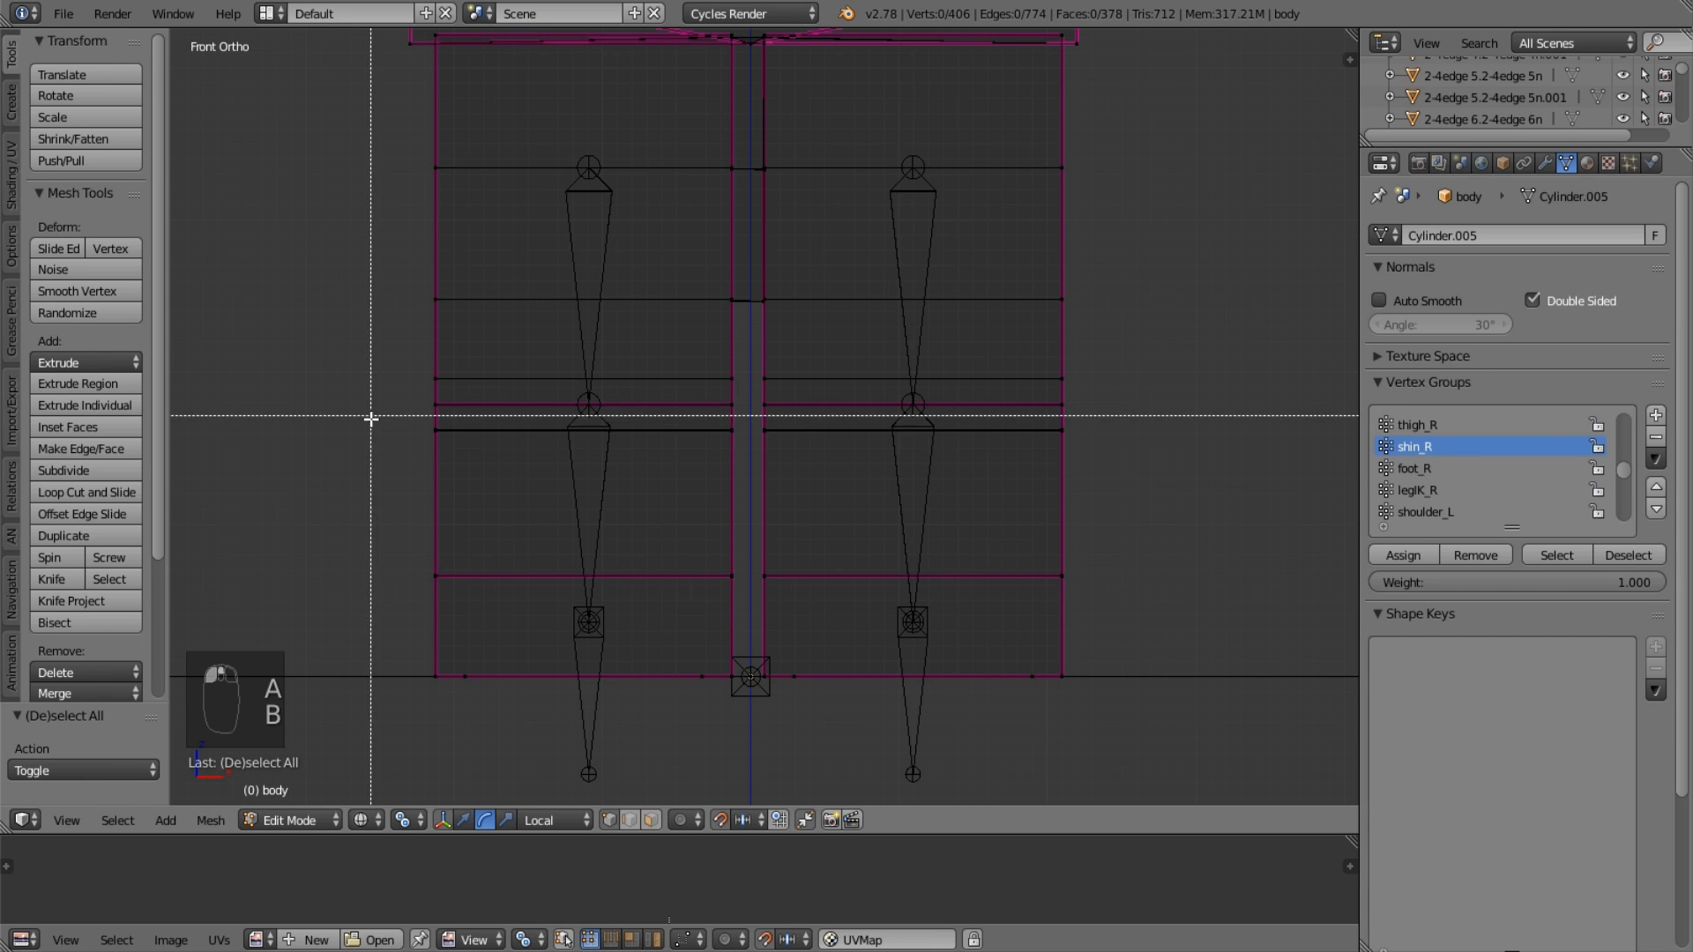
drag(394, 455, 743, 705)
scroll(1482, 455, down, 1)
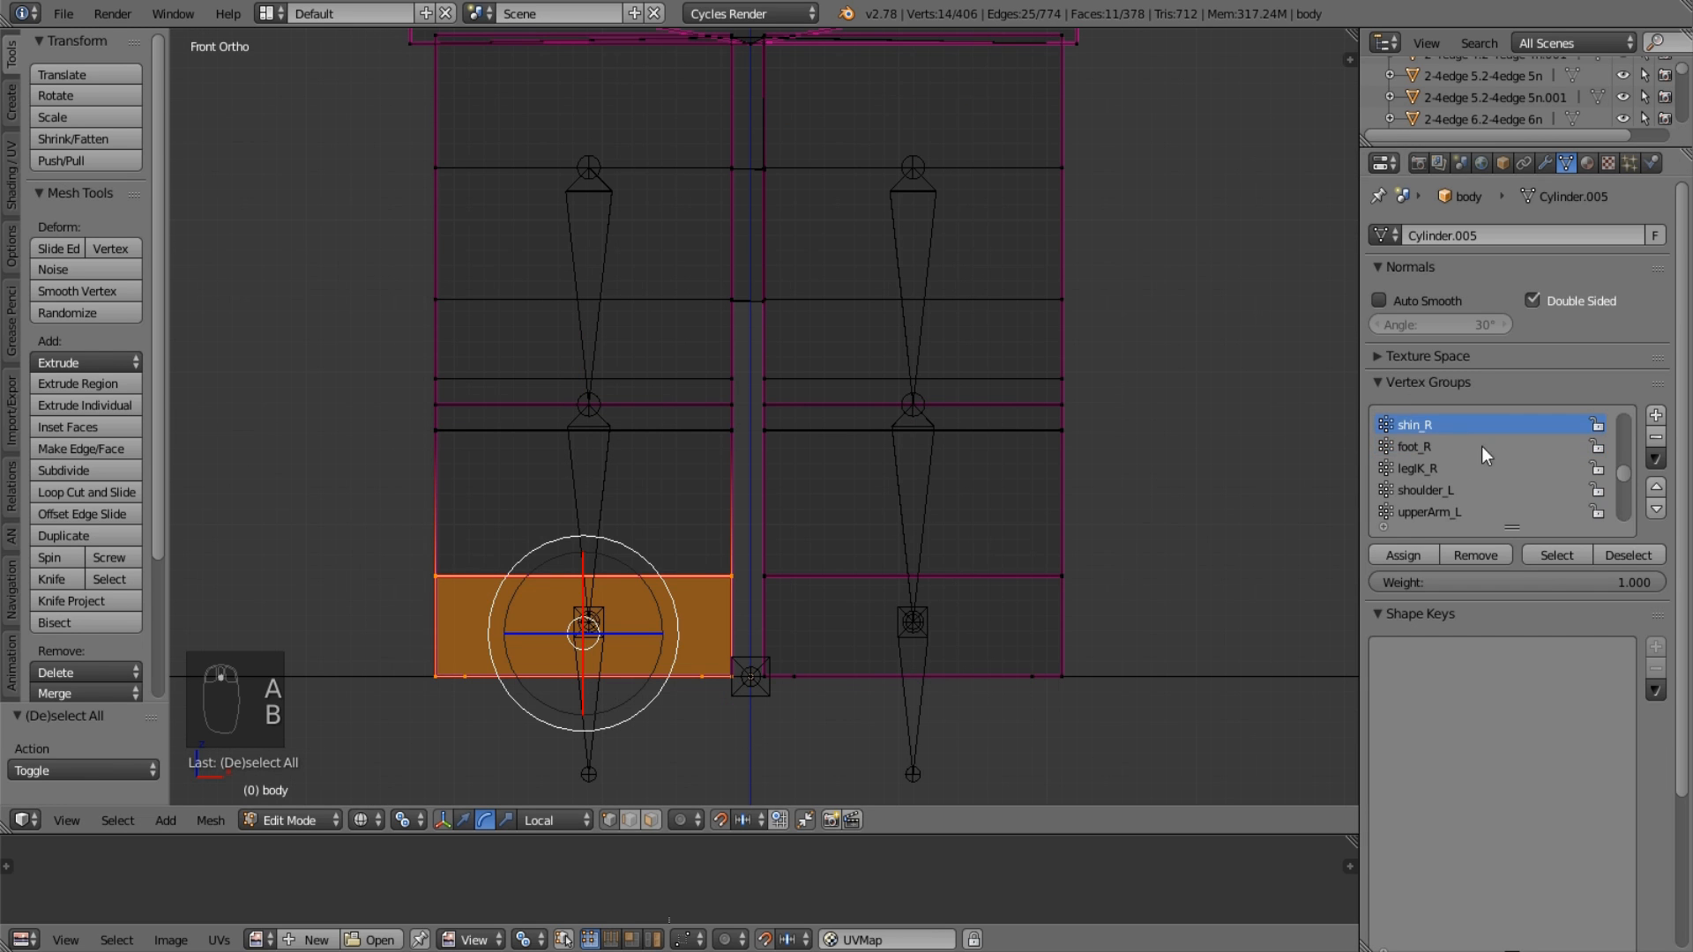
click(1454, 447)
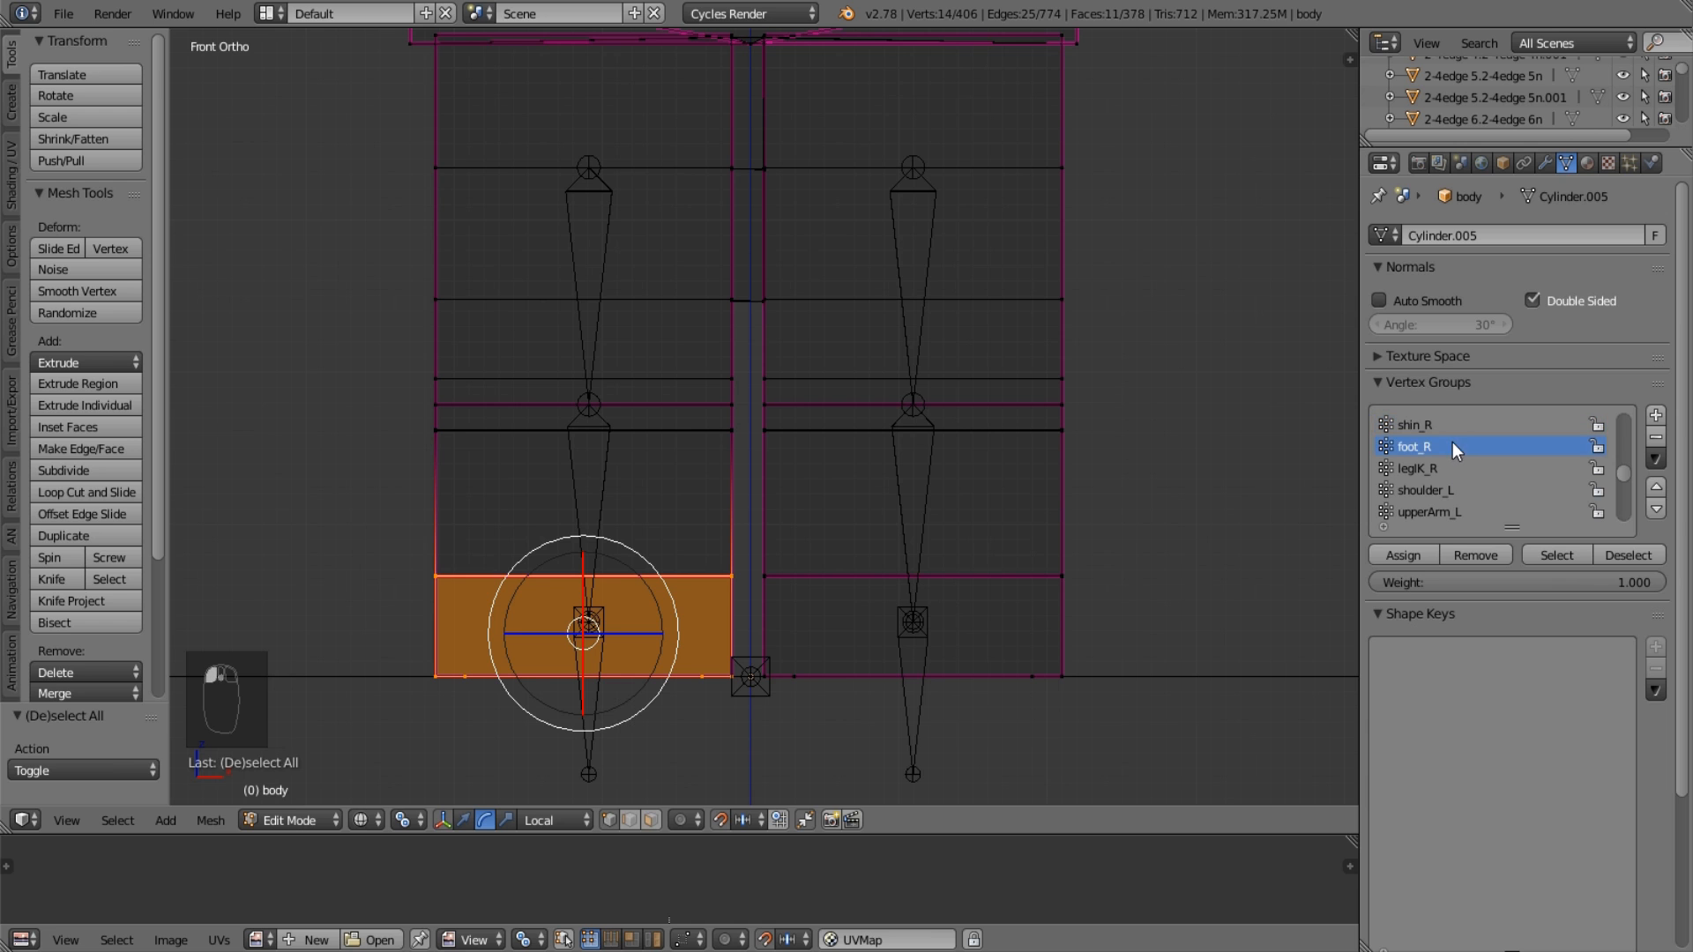
click(1407, 554)
Leave Edit Mode and display the figure with solid shading in a perspective view.
scroll(1077, 465, down, 2)
middle_drag(820, 441, 709, 489)
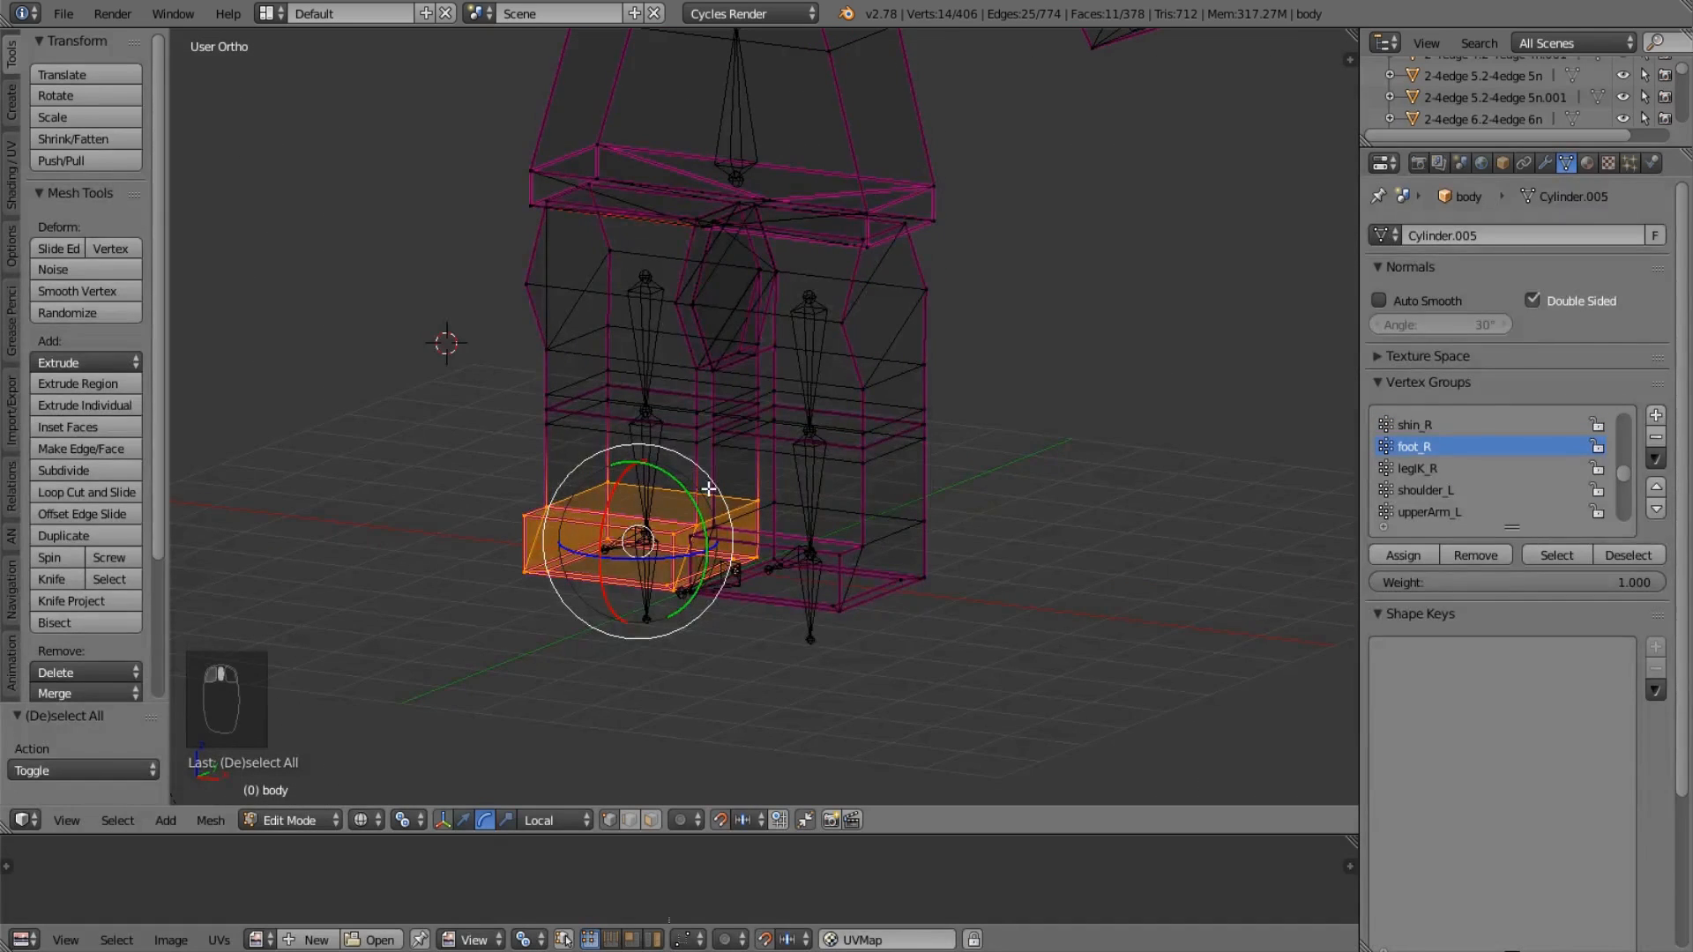
key(KP_5)
mouse_move(609, 551)
middle_down()
mouse_move(727, 489)
mouse_move(419, 675)
middle_up()
key(Tab)
key(z)
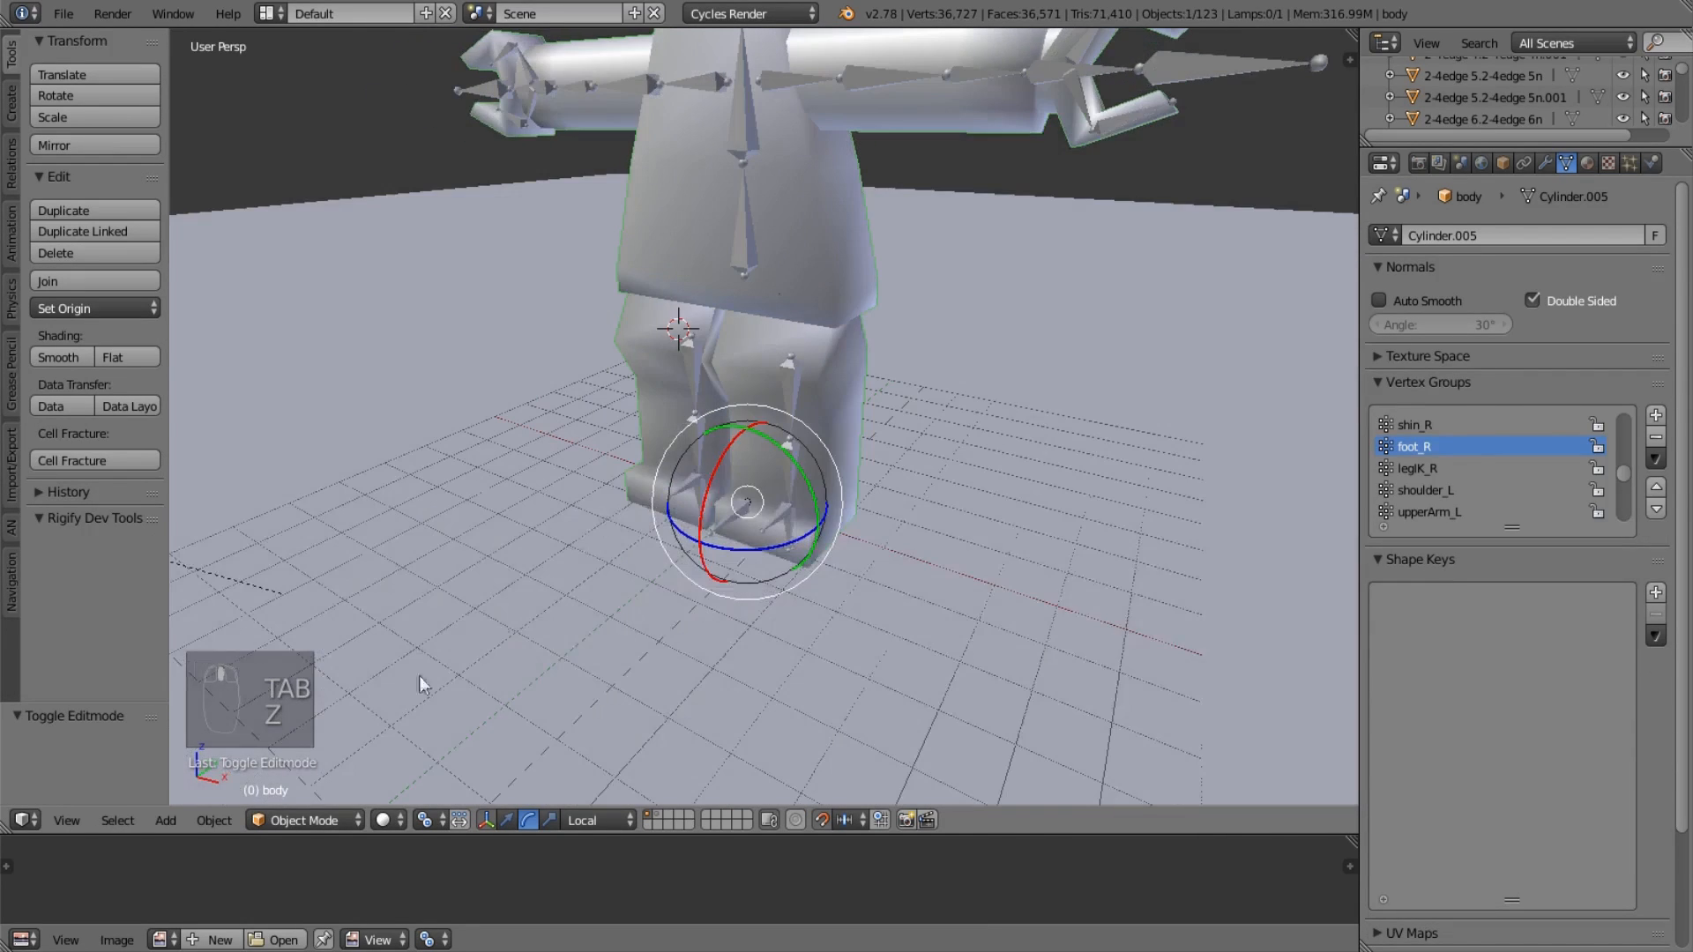
click(385, 820)
Test the mesh deformation by rotating the armature's body bone, and undo the rotation.
right_click(745, 278)
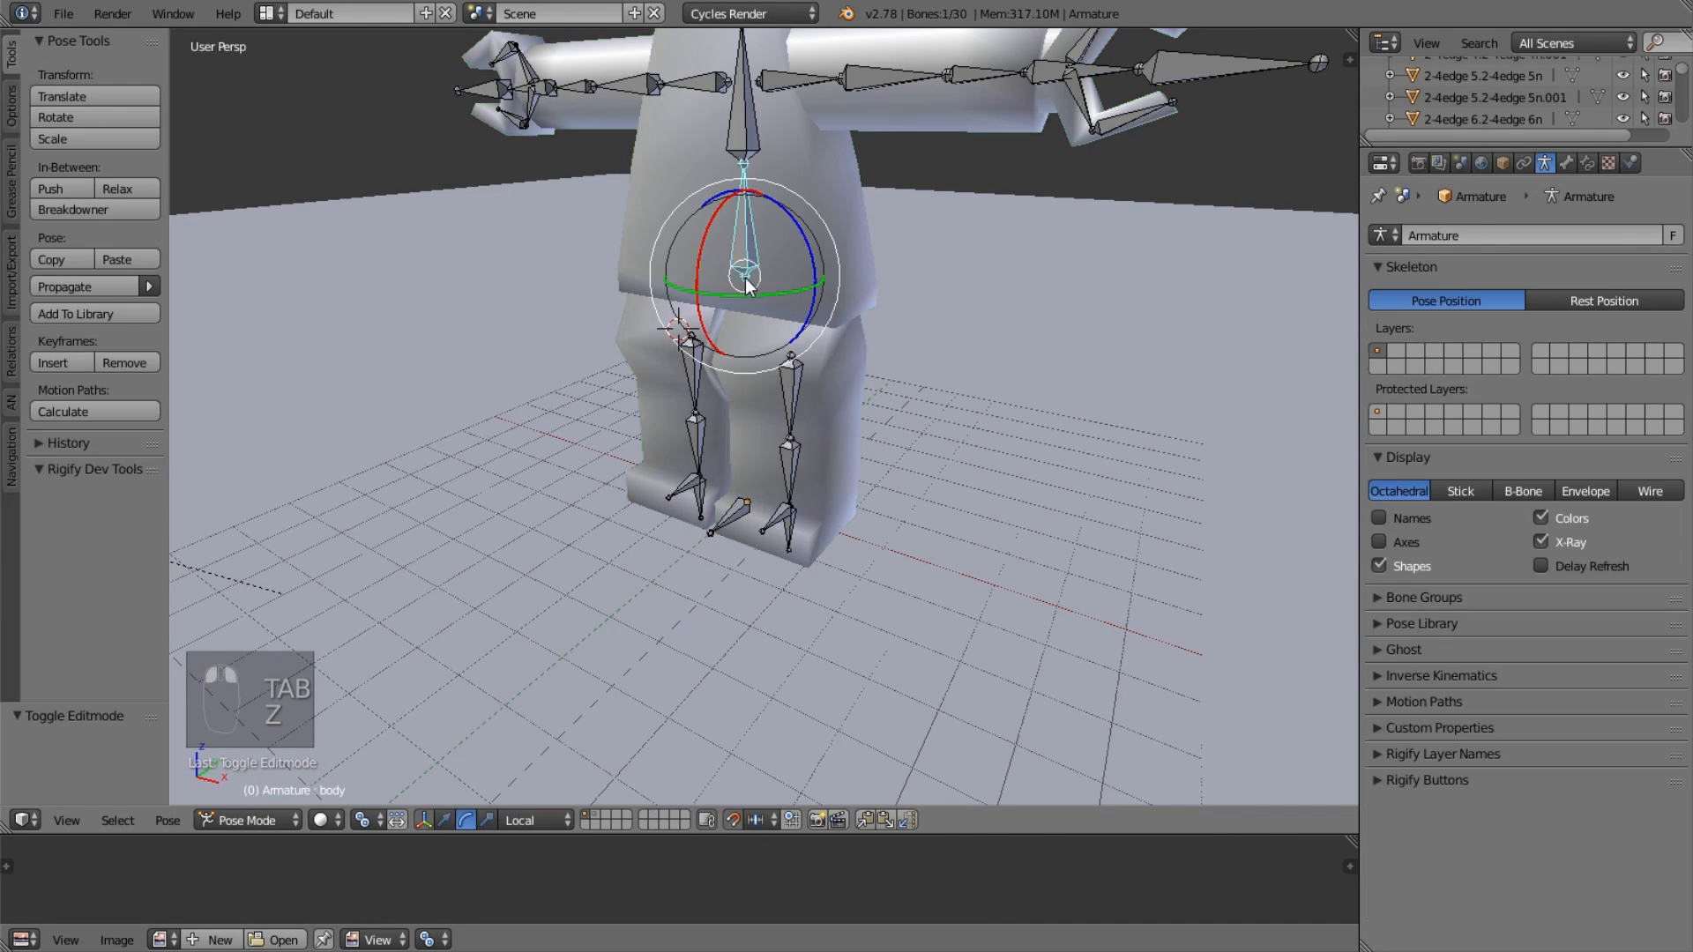
shift+middle_drag(744, 329, 717, 441)
drag(715, 374, 737, 345)
key(ctrl+z)
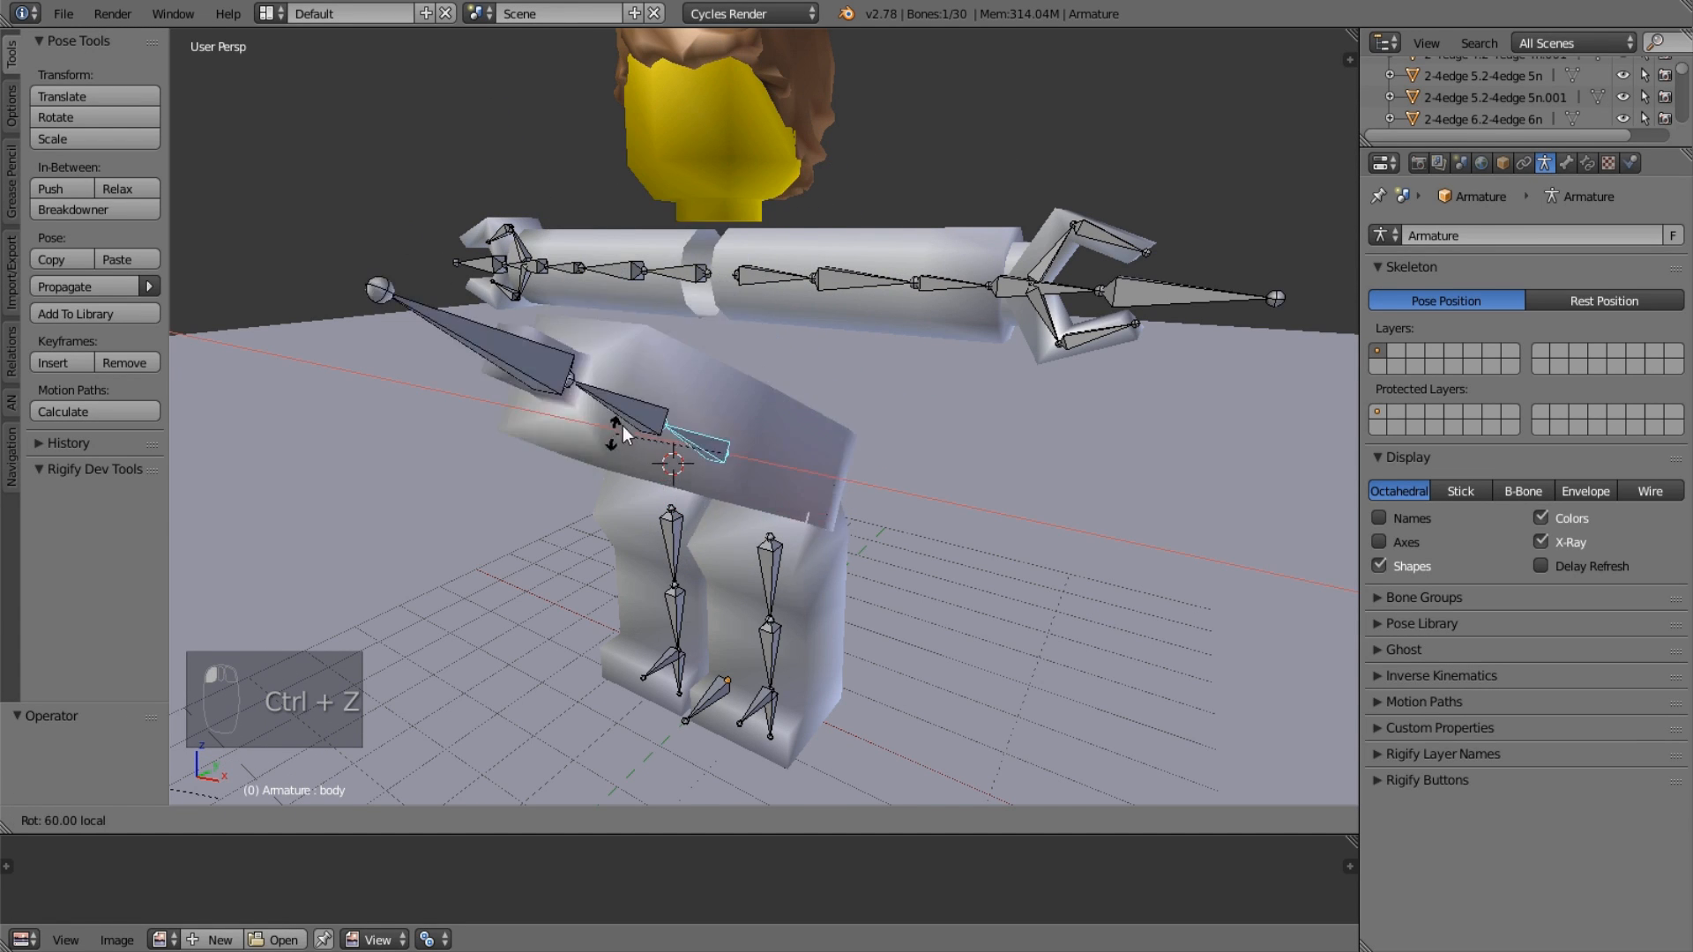
key(ctrl+z)
Test the mesh deformation by rotating the torso and body bones, and undo the rotations.
key(KP_3)
key(KP_1)
key(KP_5)
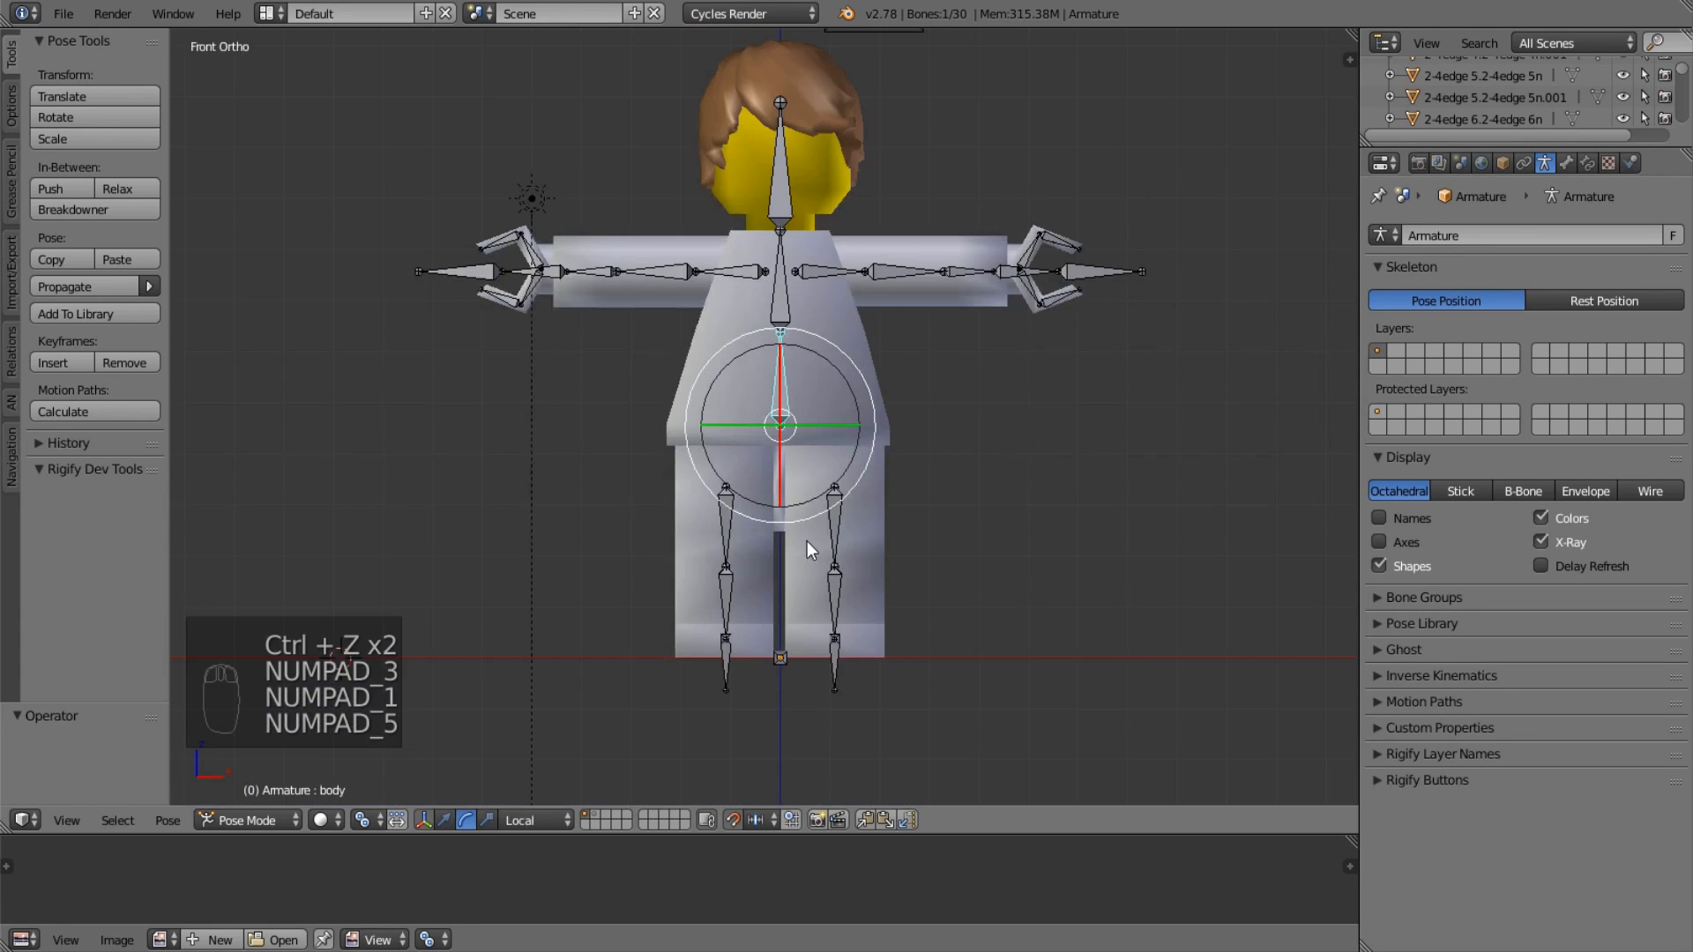
scroll(807, 541, up, 5)
middle_drag(674, 536, 639, 543)
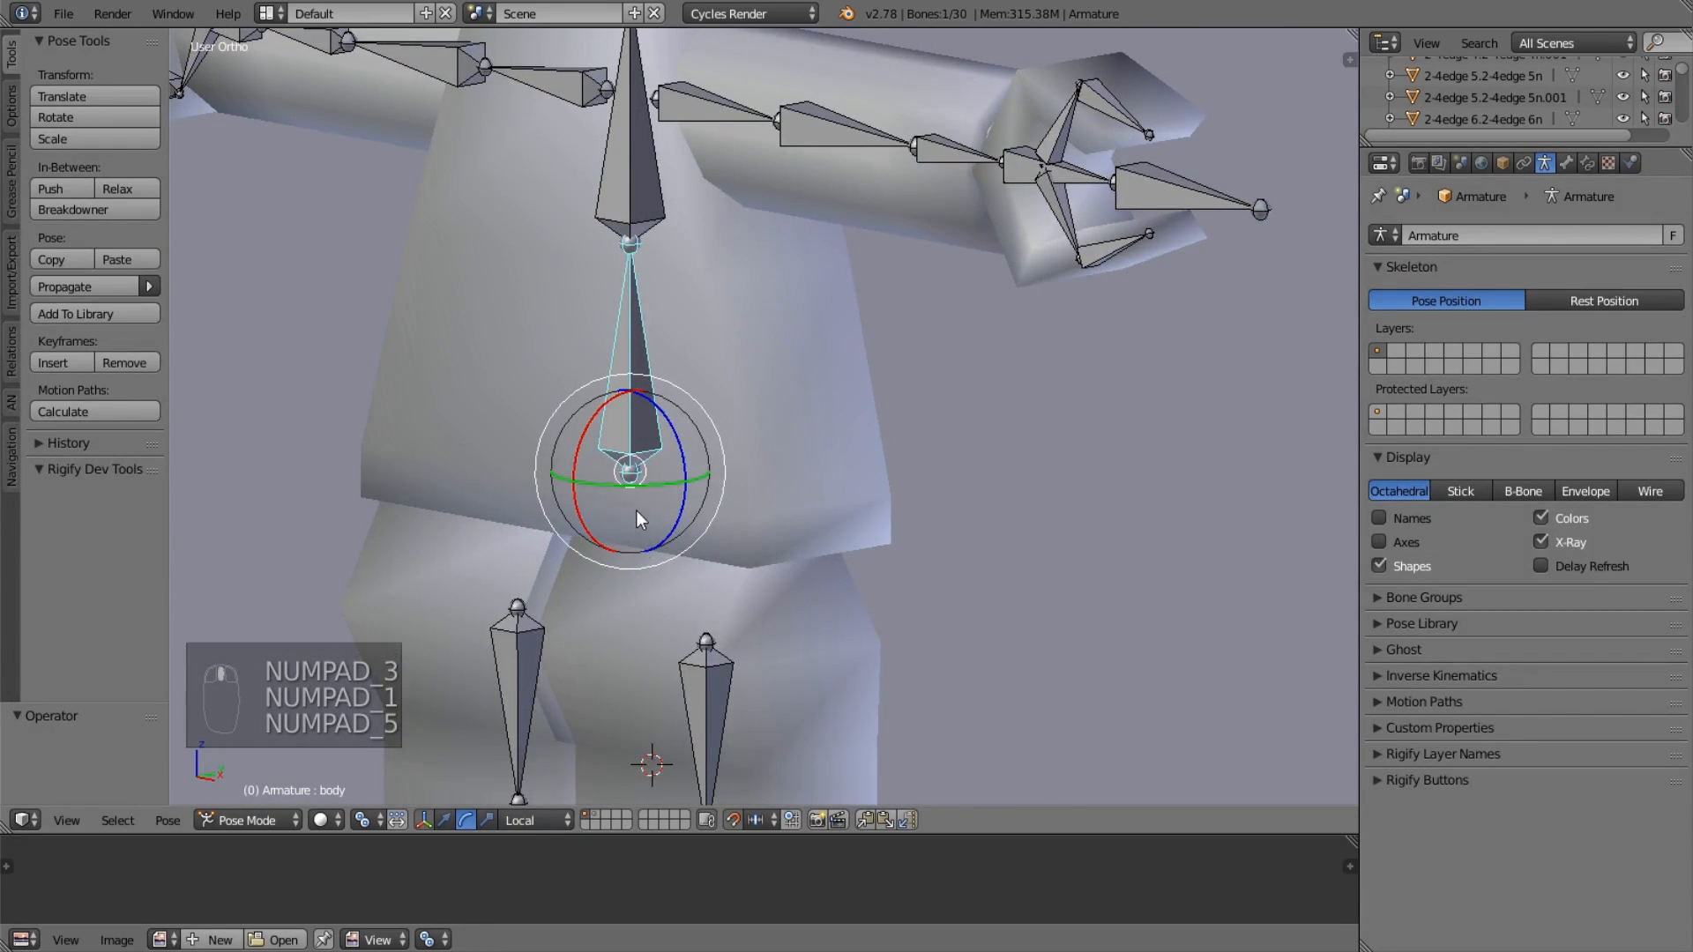
scroll(636, 511, down, 1)
click(607, 400)
right_click(645, 240)
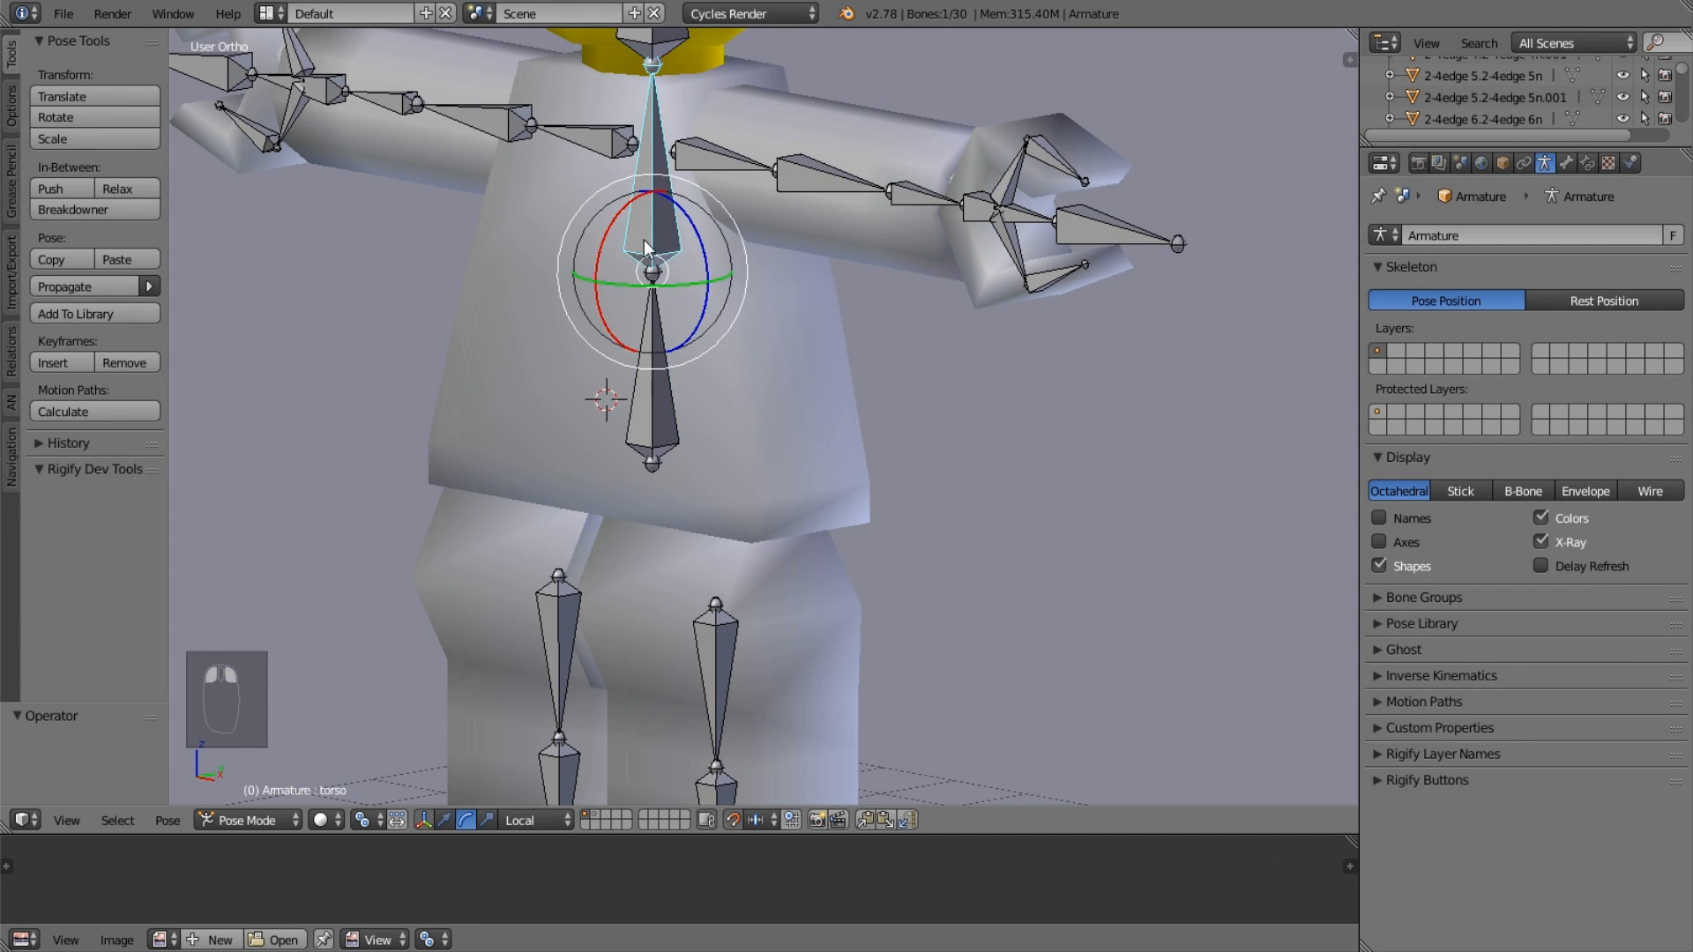
drag(611, 226, 628, 331)
key(ctrl+z)
right_click(684, 430)
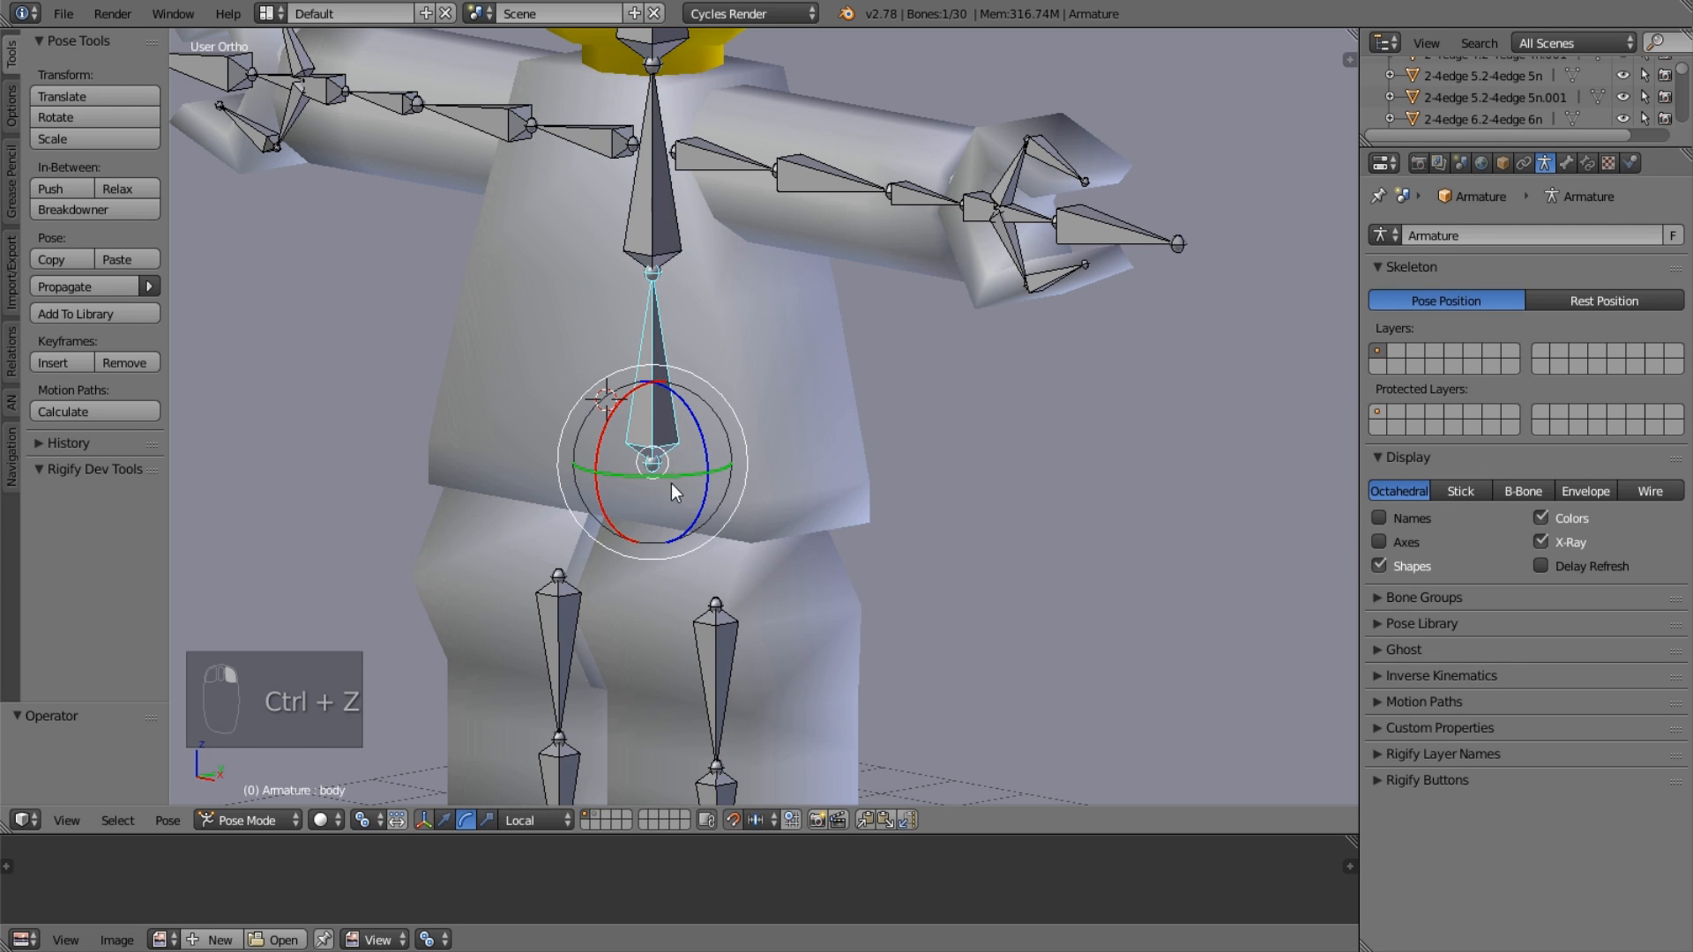
key(ctrl+z)
Test the left arm's deformation by rotating the upperArm_L bone in front view, and undo the rotation.
key(KP_3)
key(KP_1)
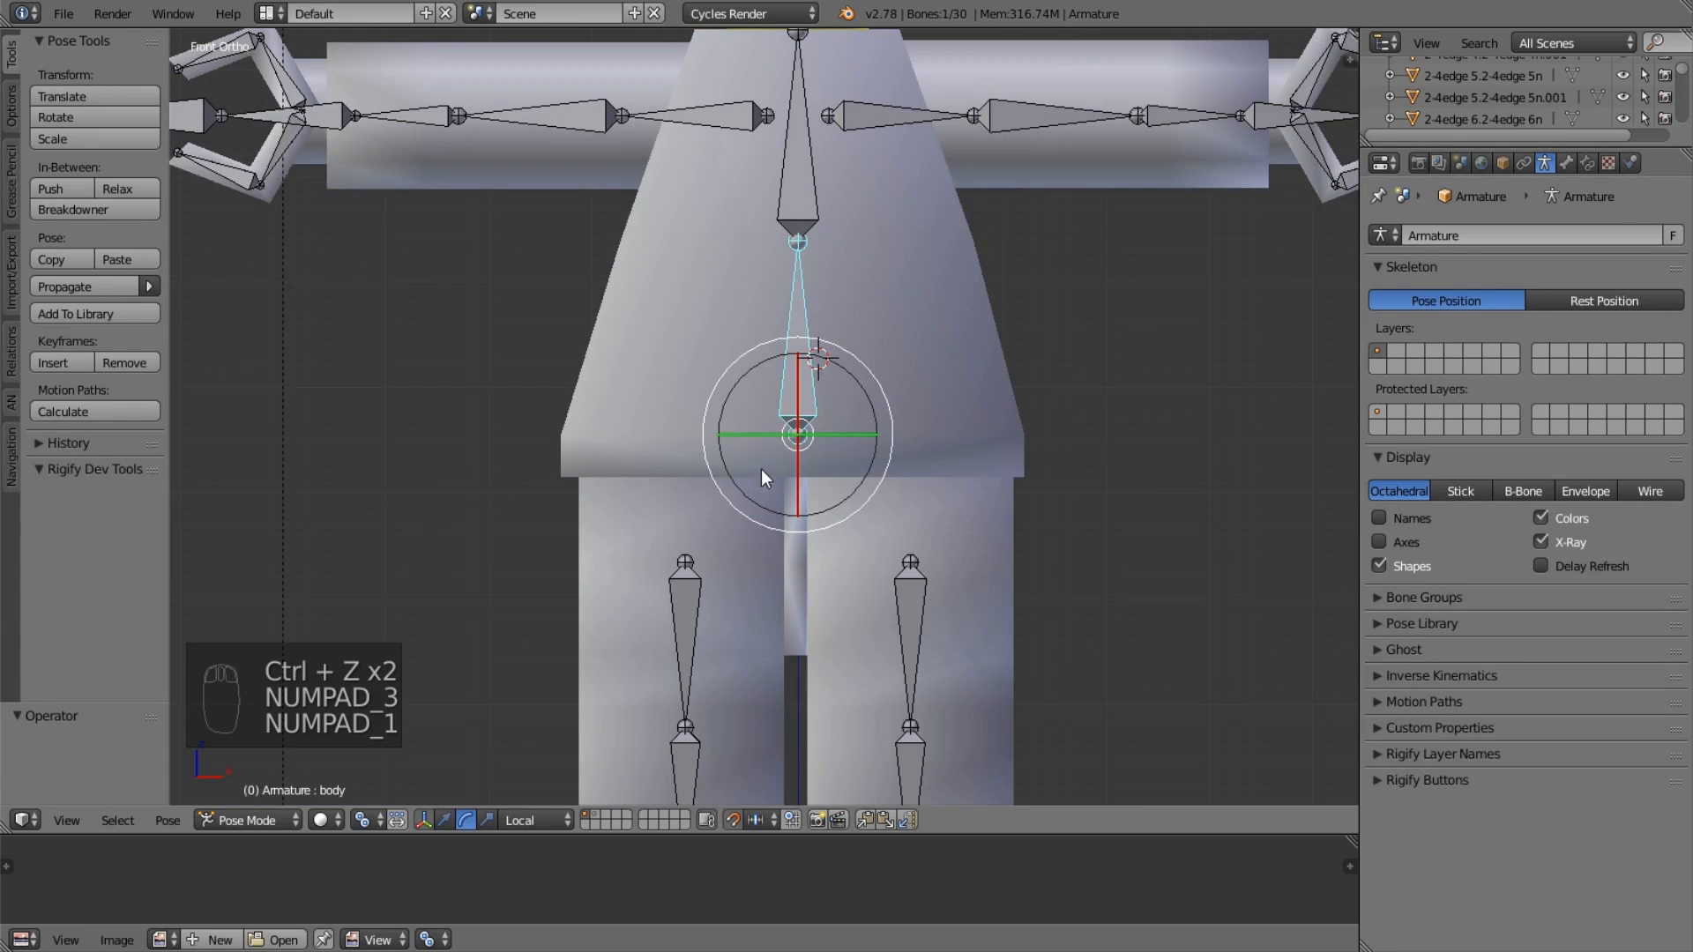
scroll(760, 469, down, 3)
right_click(903, 259)
mouse_move(968, 203)
mouse_down()
mouse_move(924, 134)
mouse_move(952, 219)
mouse_up()
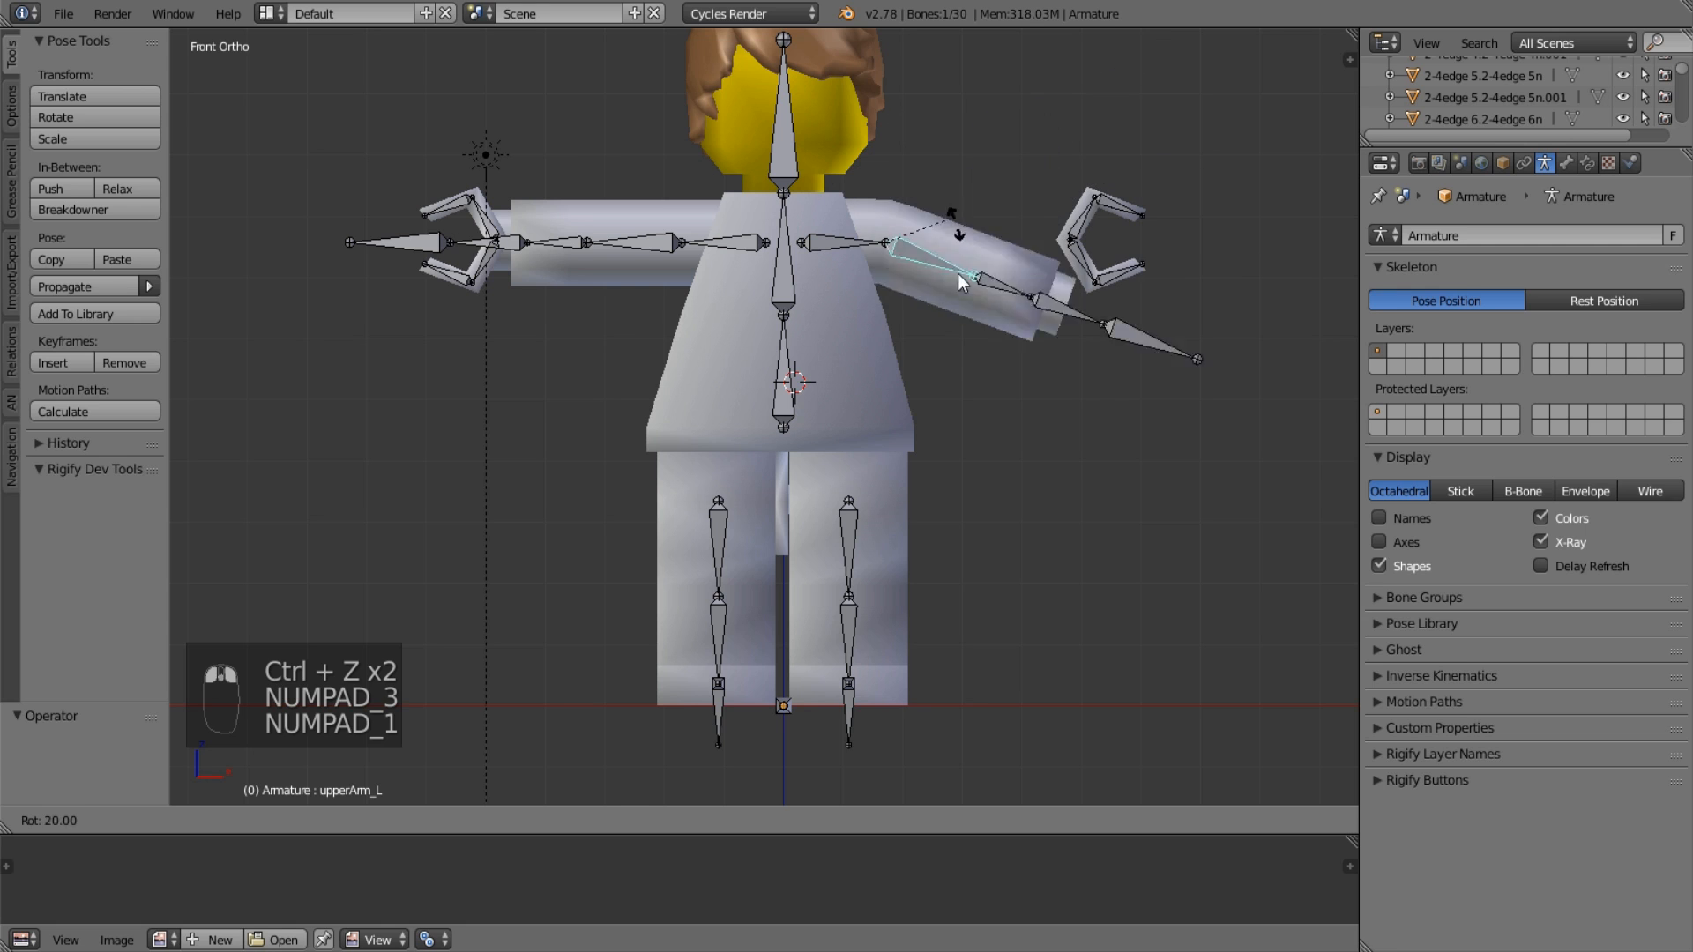
drag(961, 280, 979, 115)
key(ctrl+z)
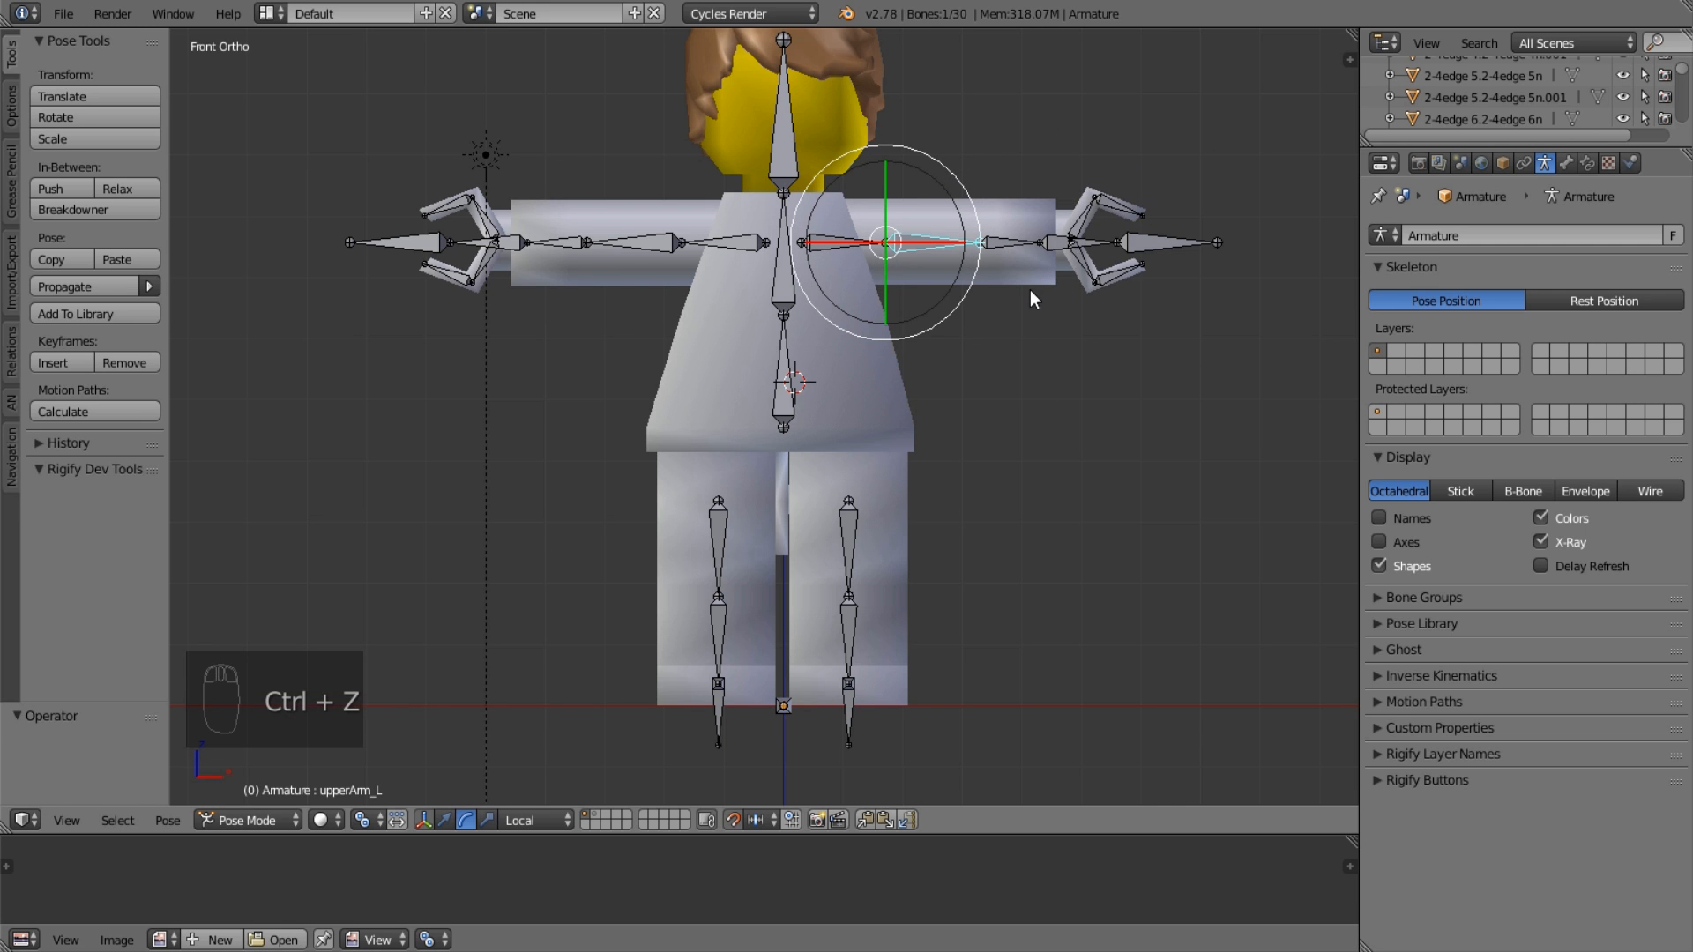
Switch the armature to Edit Mode and set the body bone's parent to root.
key(KP_5)
middle_drag(968, 336, 786, 485)
scroll(847, 392, down, 2)
scroll(788, 447, up, 2)
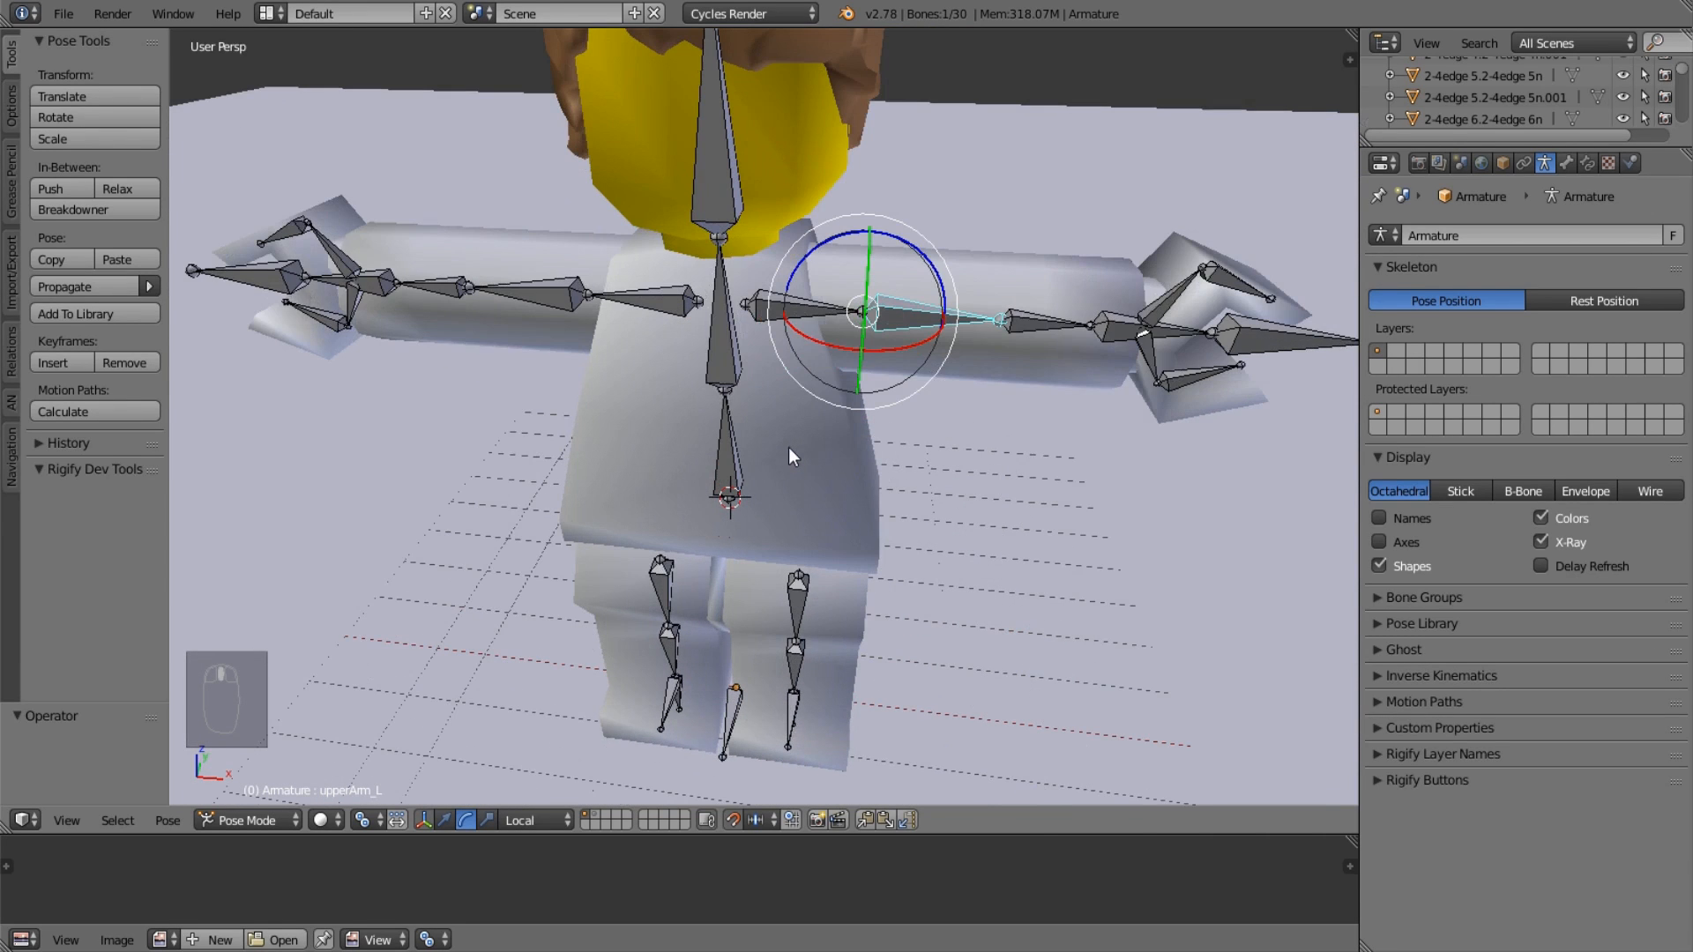
key(Tab)
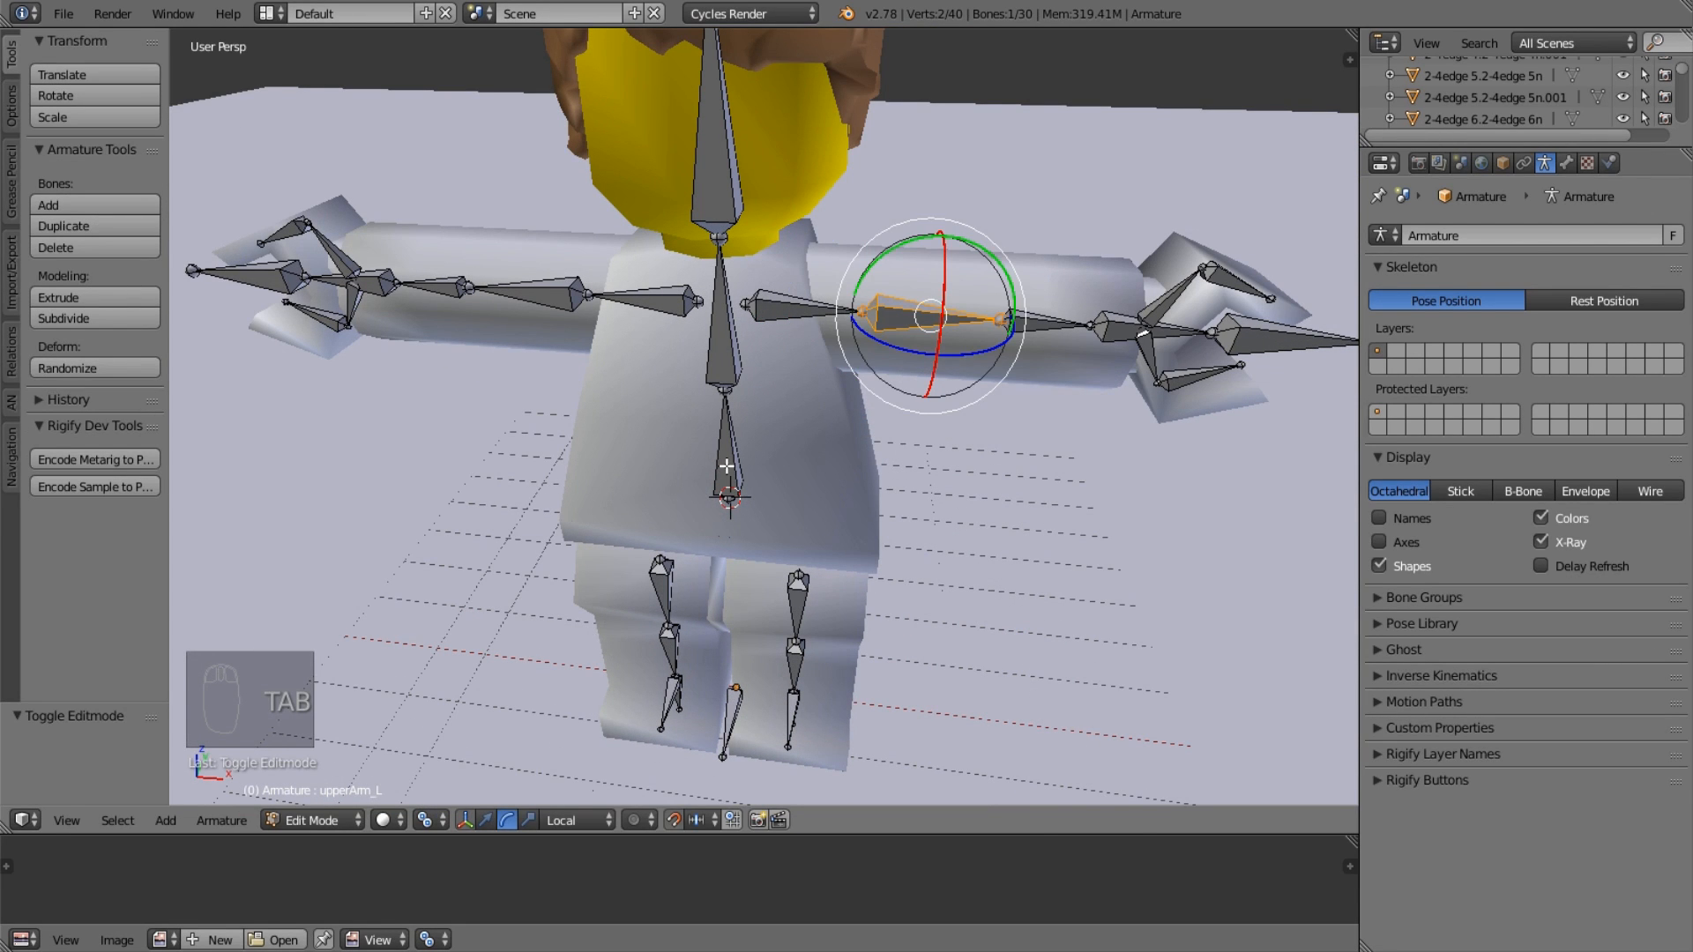
right_click(726, 466)
scroll(748, 494, down, 4)
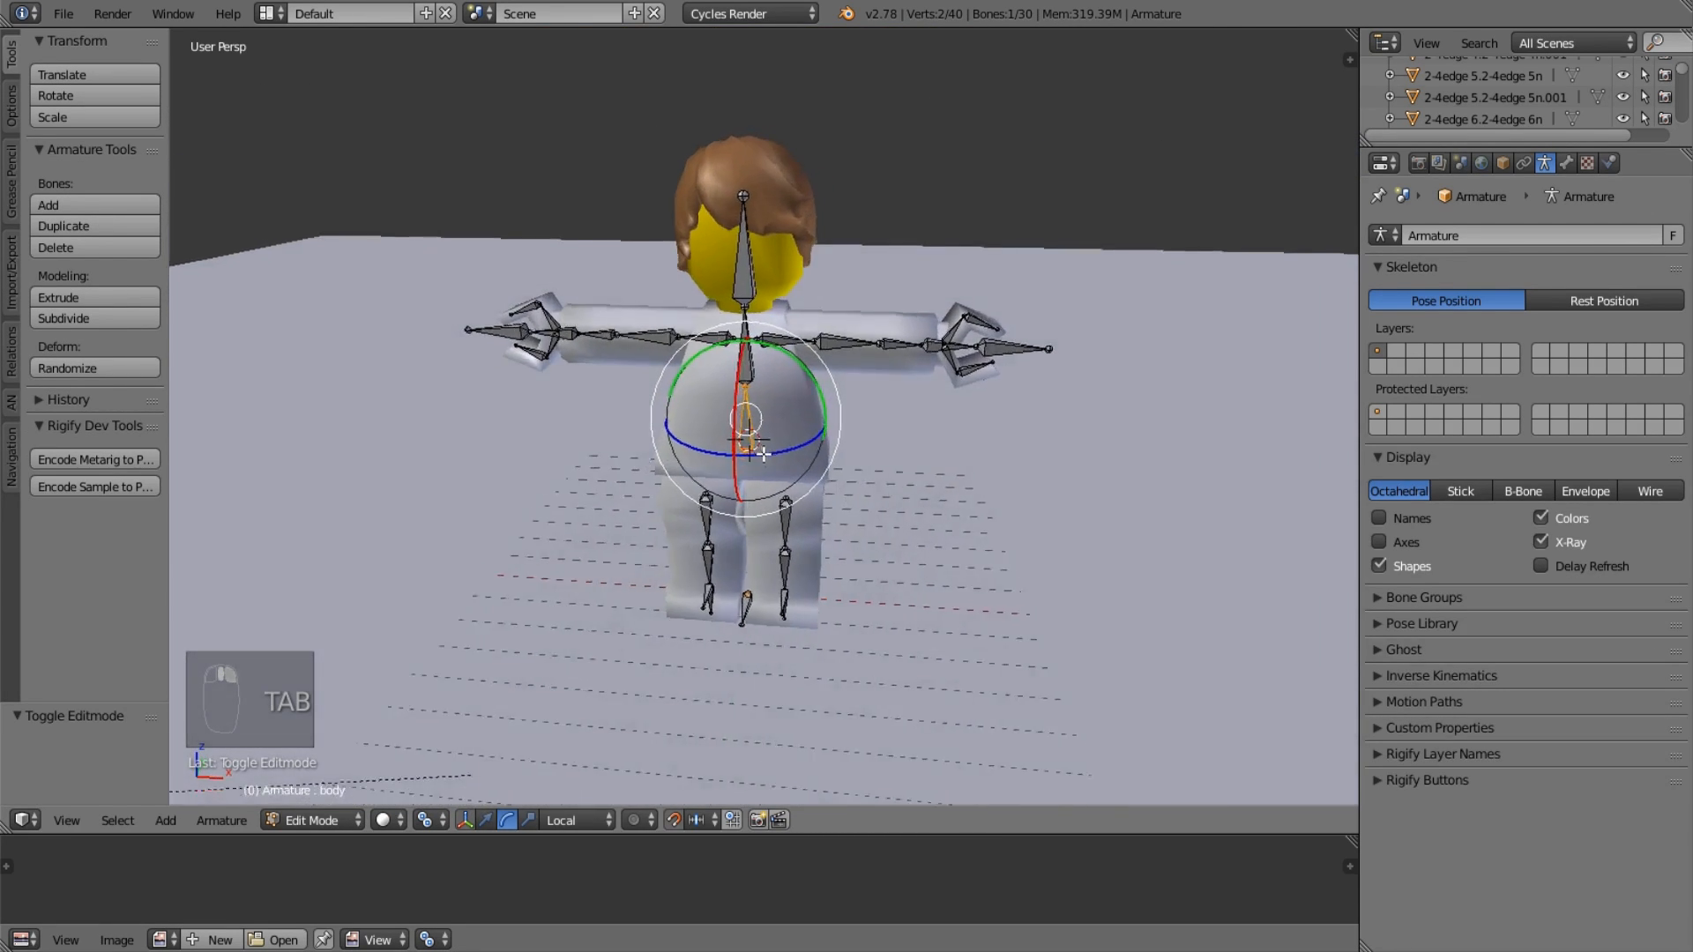
middle_drag(763, 454, 791, 518)
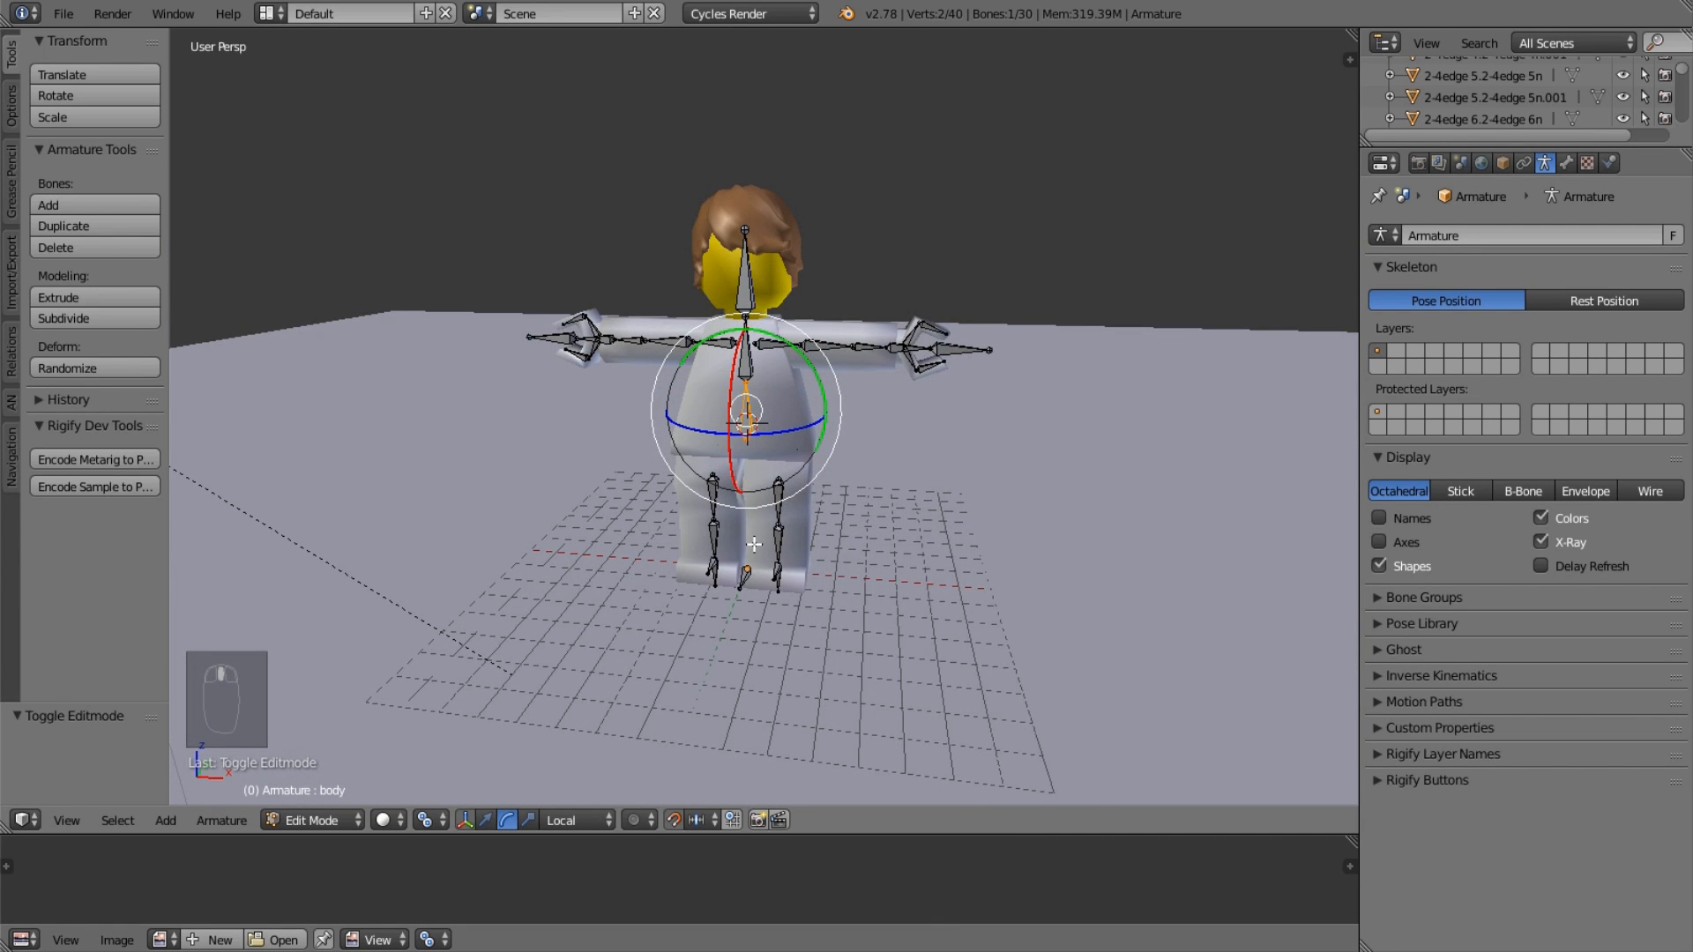
scroll(754, 544, up, 3)
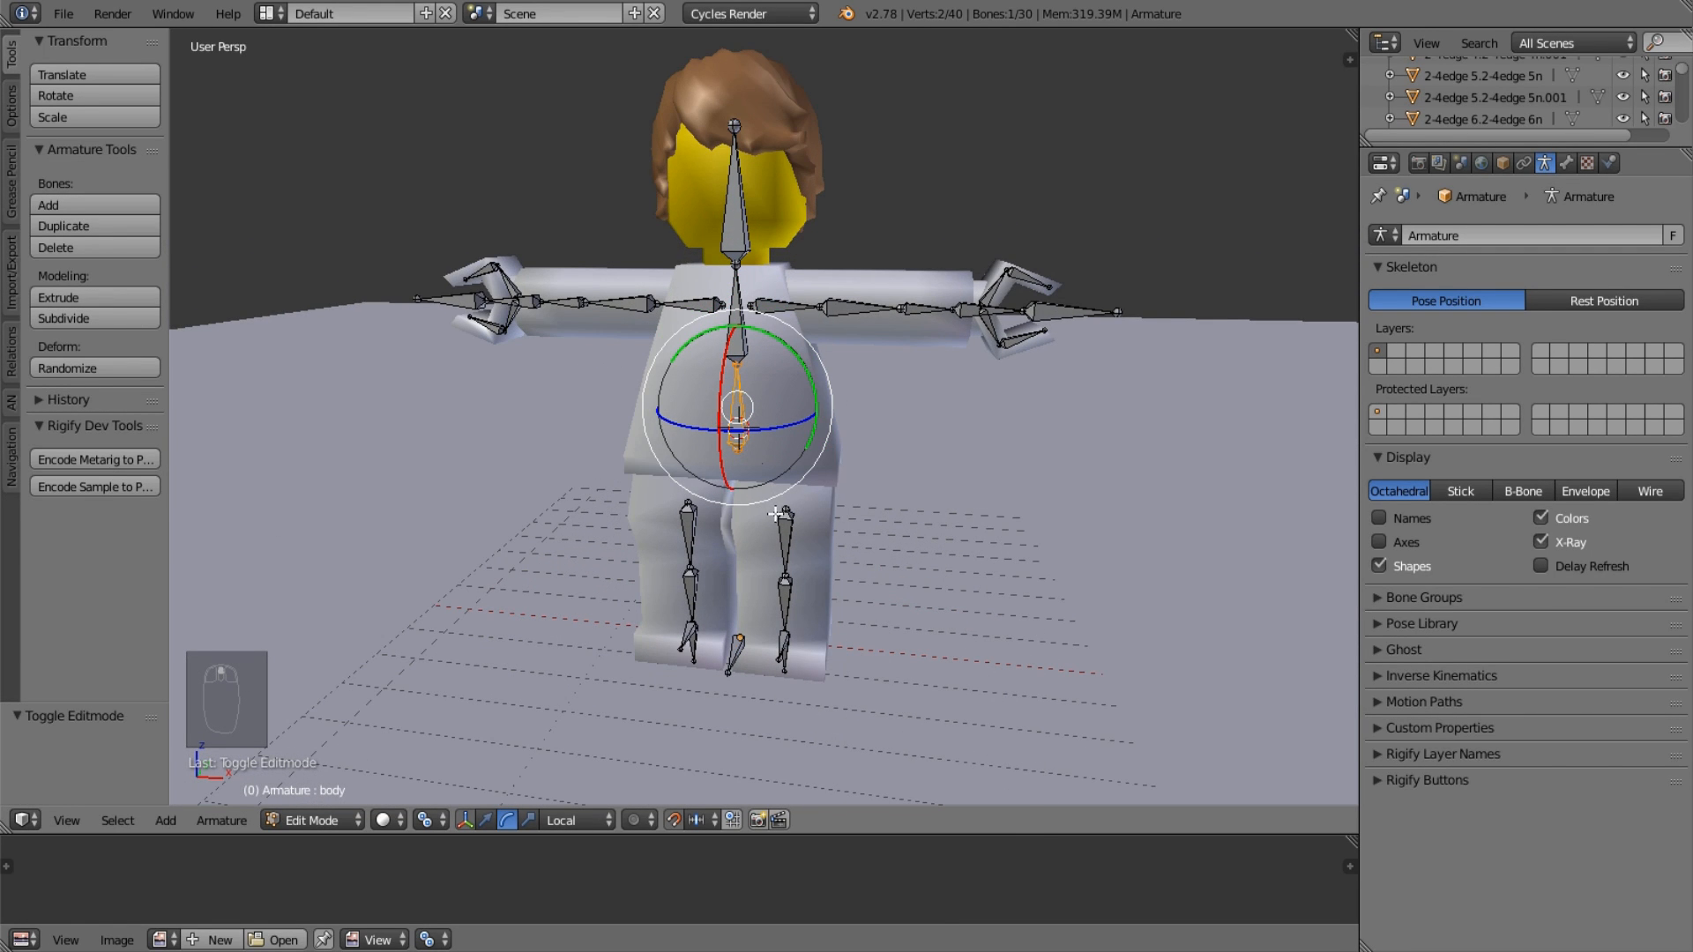
scroll(775, 515, up, 2)
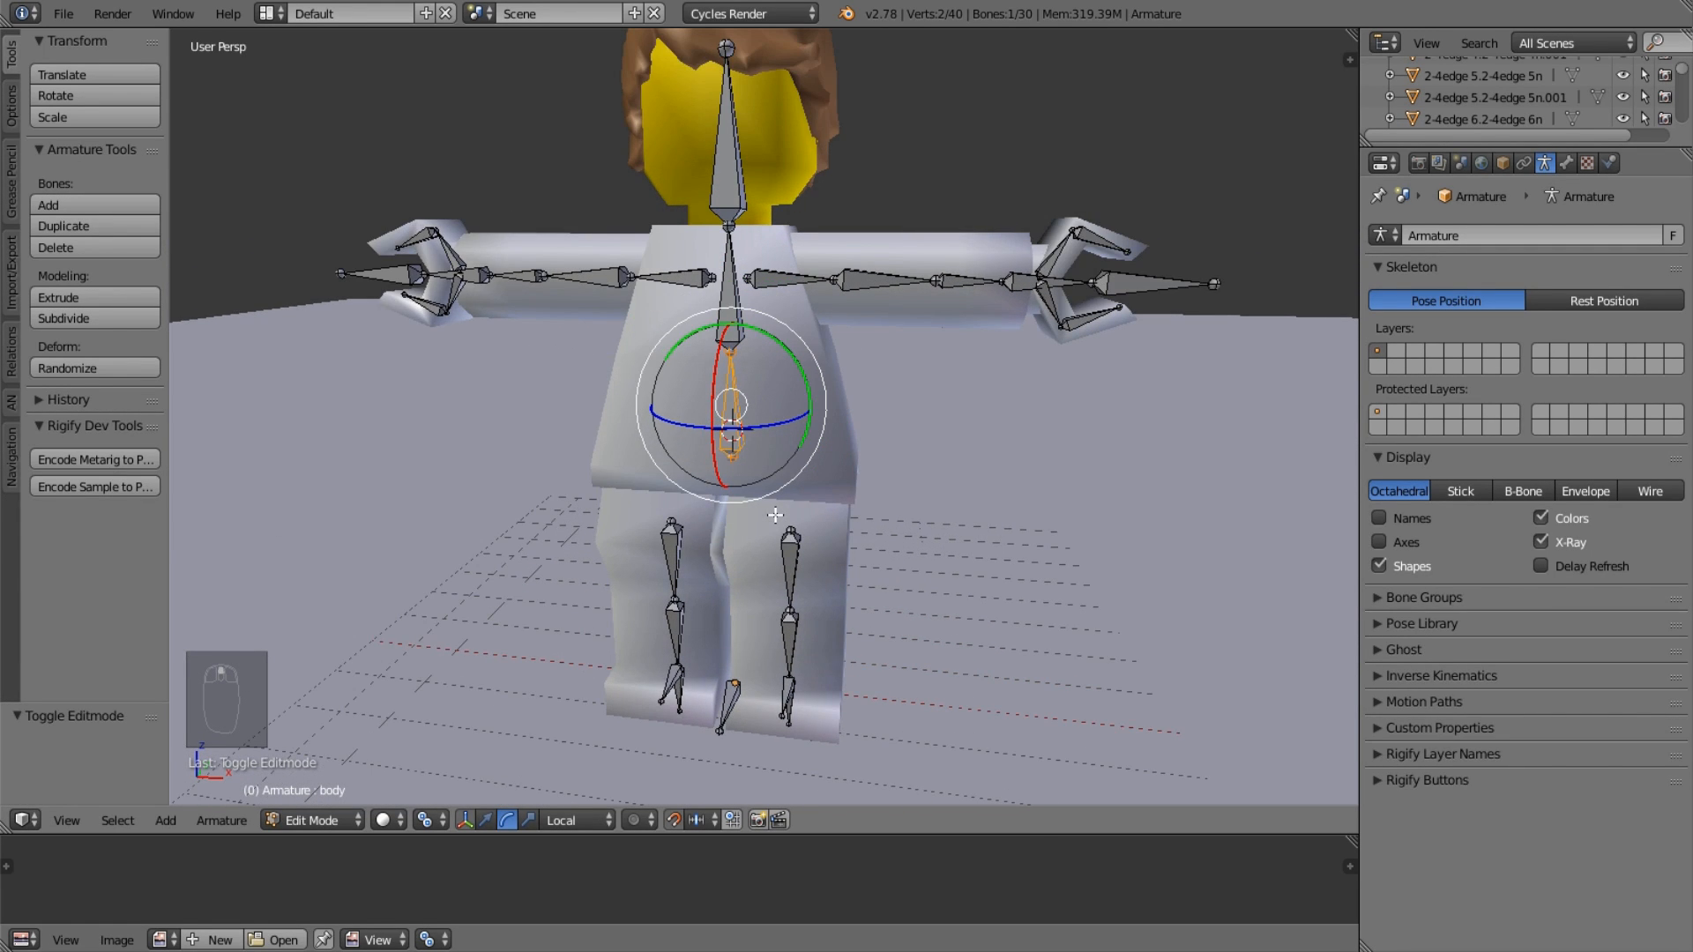
click(1566, 162)
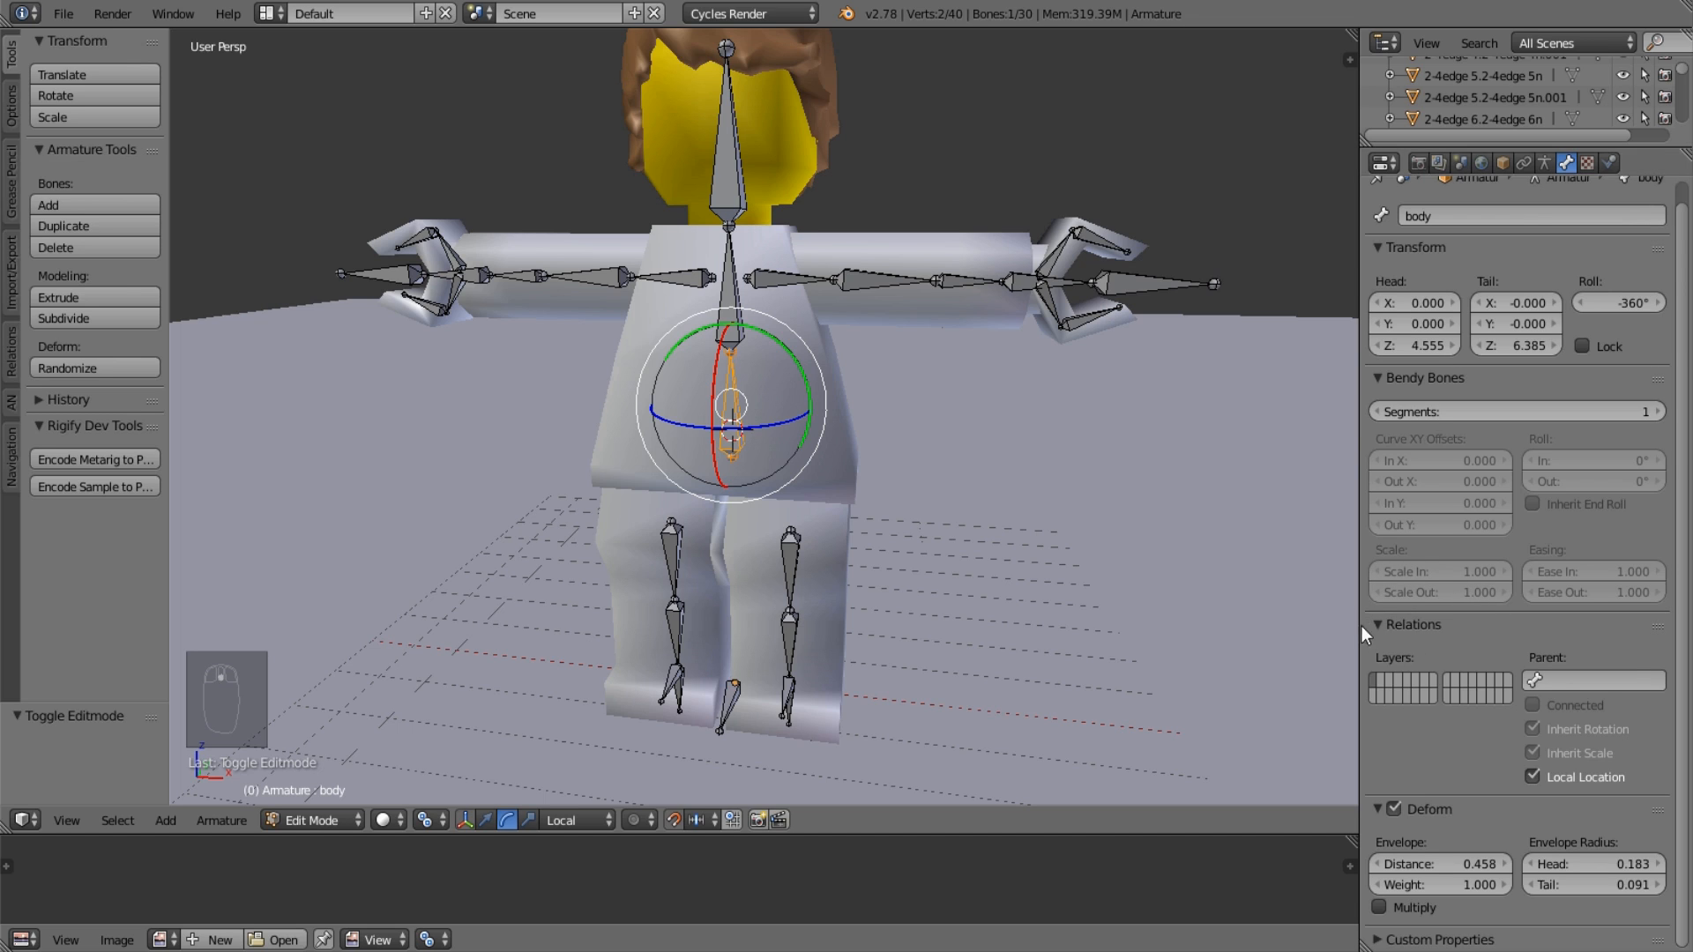
click(1609, 680)
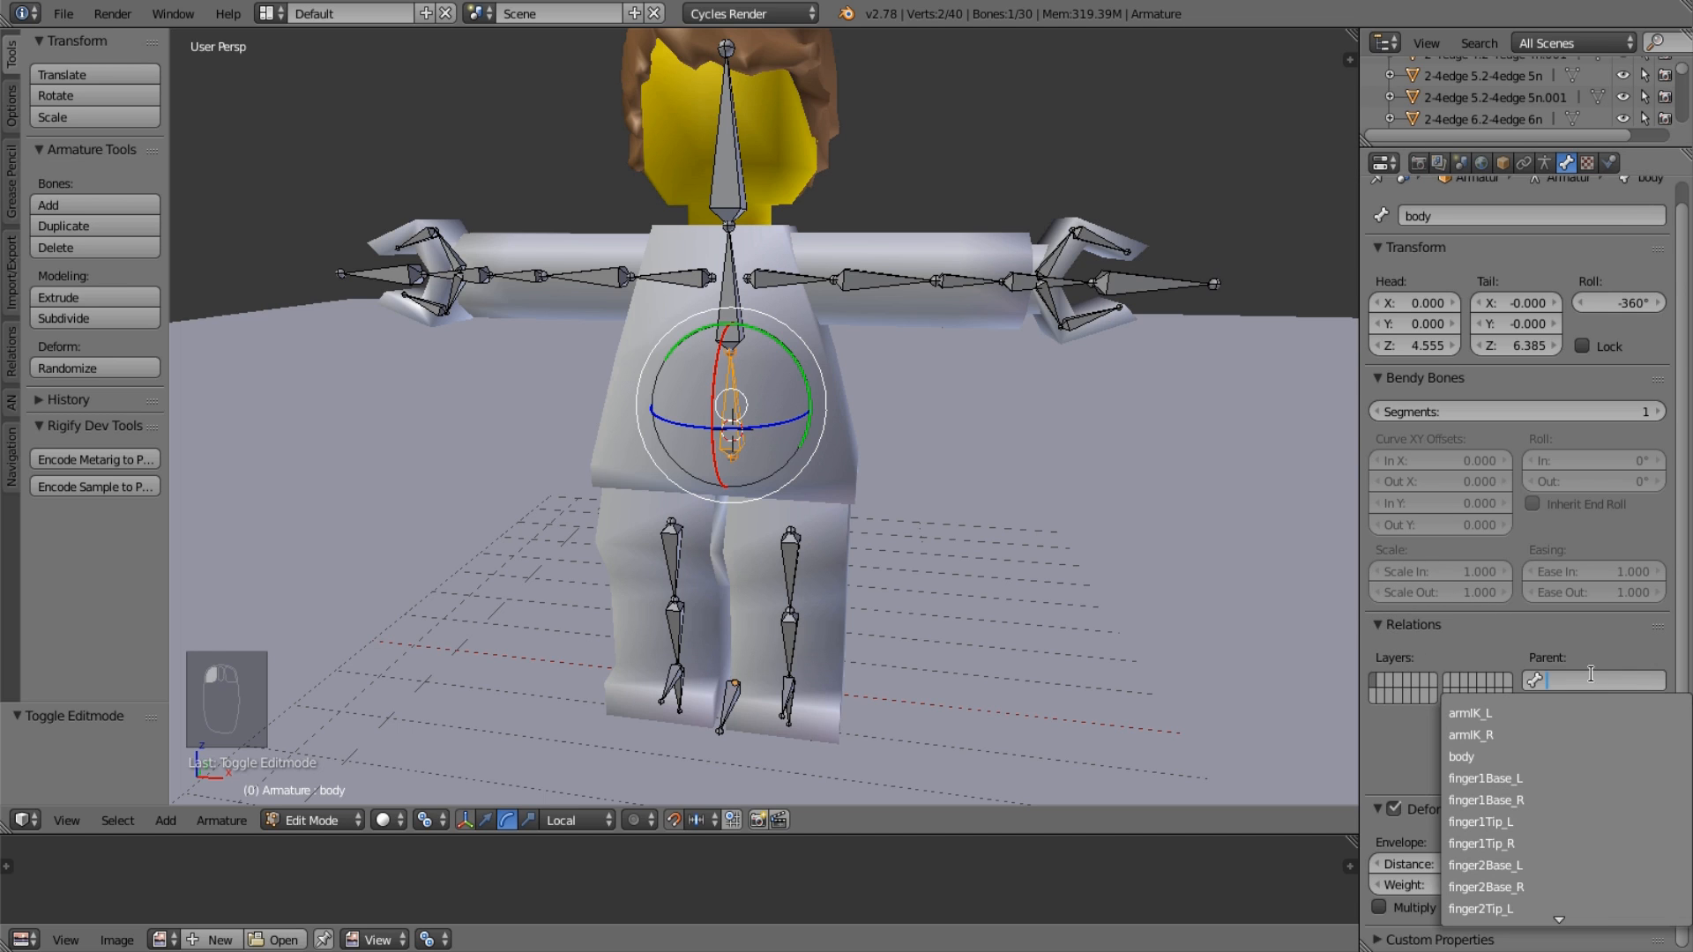
scroll(1517, 737, down, 20)
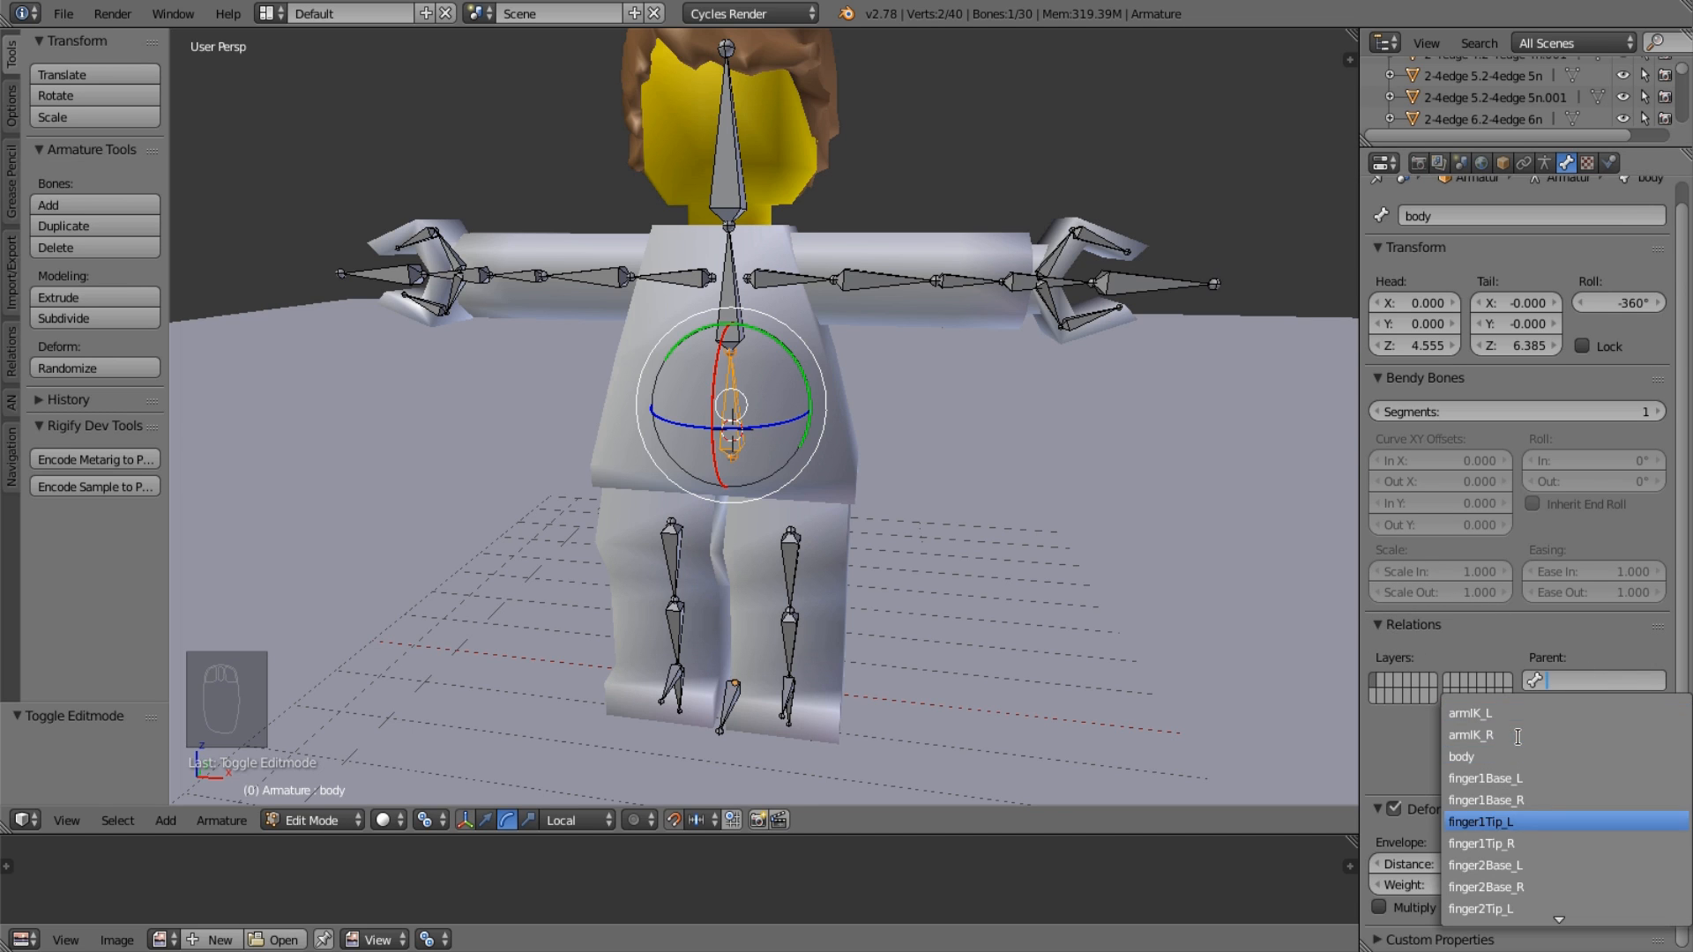
scroll(1517, 776, up, 8)
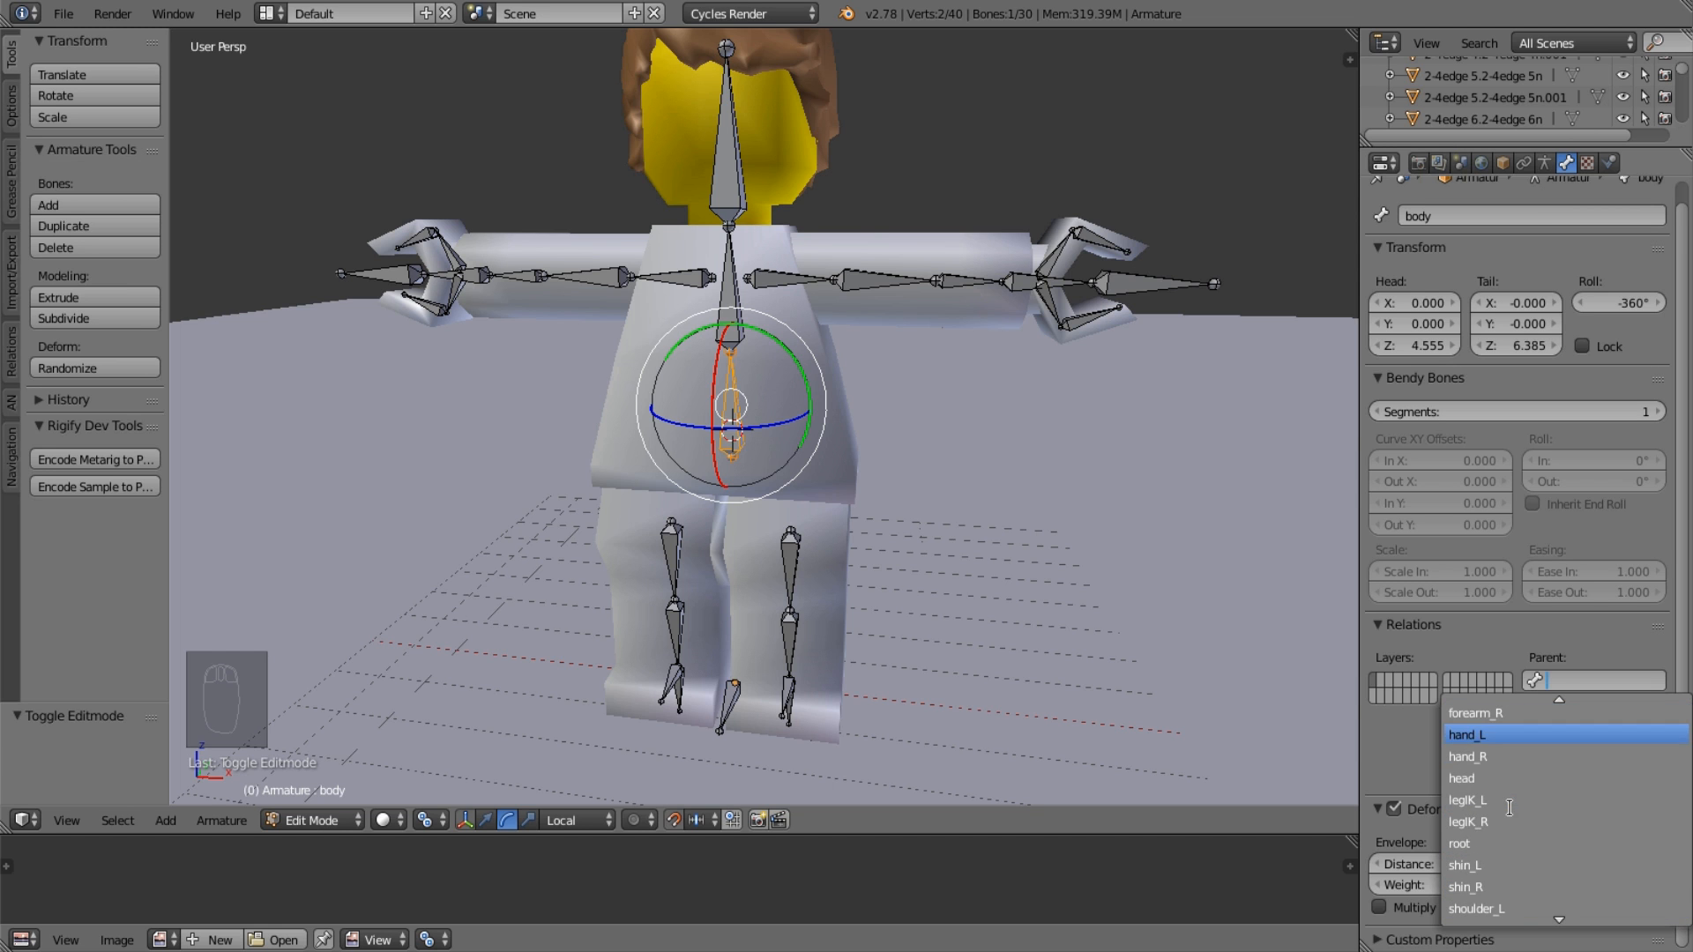
click(1474, 844)
Set body as the parent of both thigh bones, thigh_L and thigh_R.
middle_drag(881, 670, 812, 653)
right_click(768, 467)
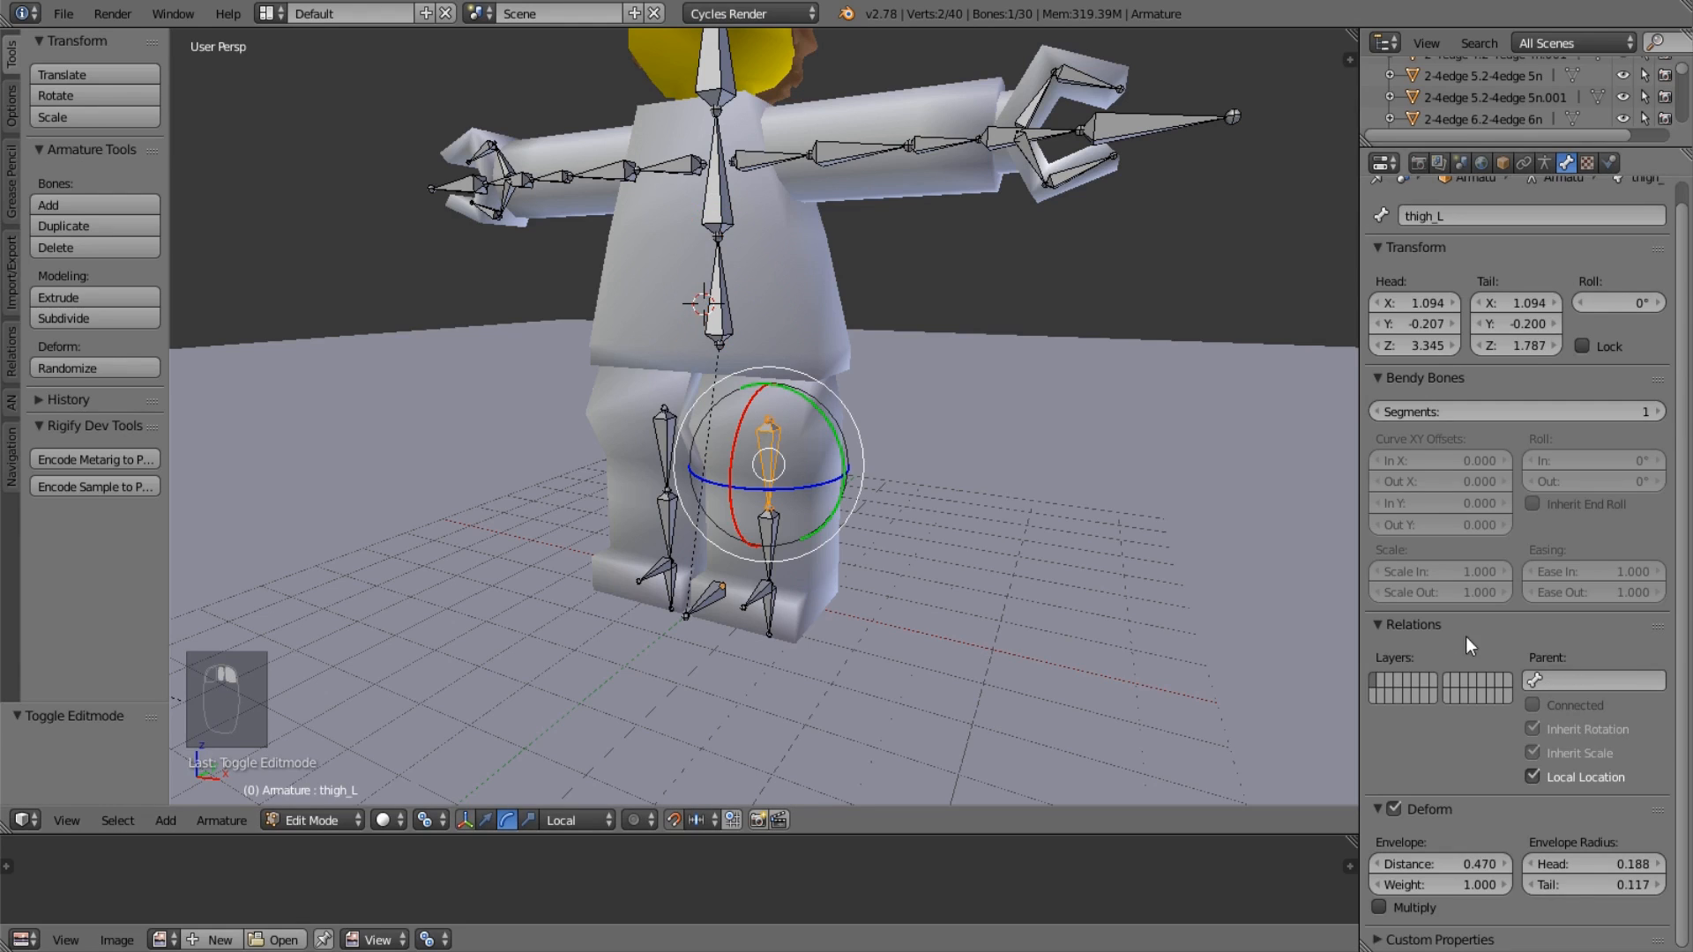
click(1587, 681)
click(1550, 755)
right_click(666, 463)
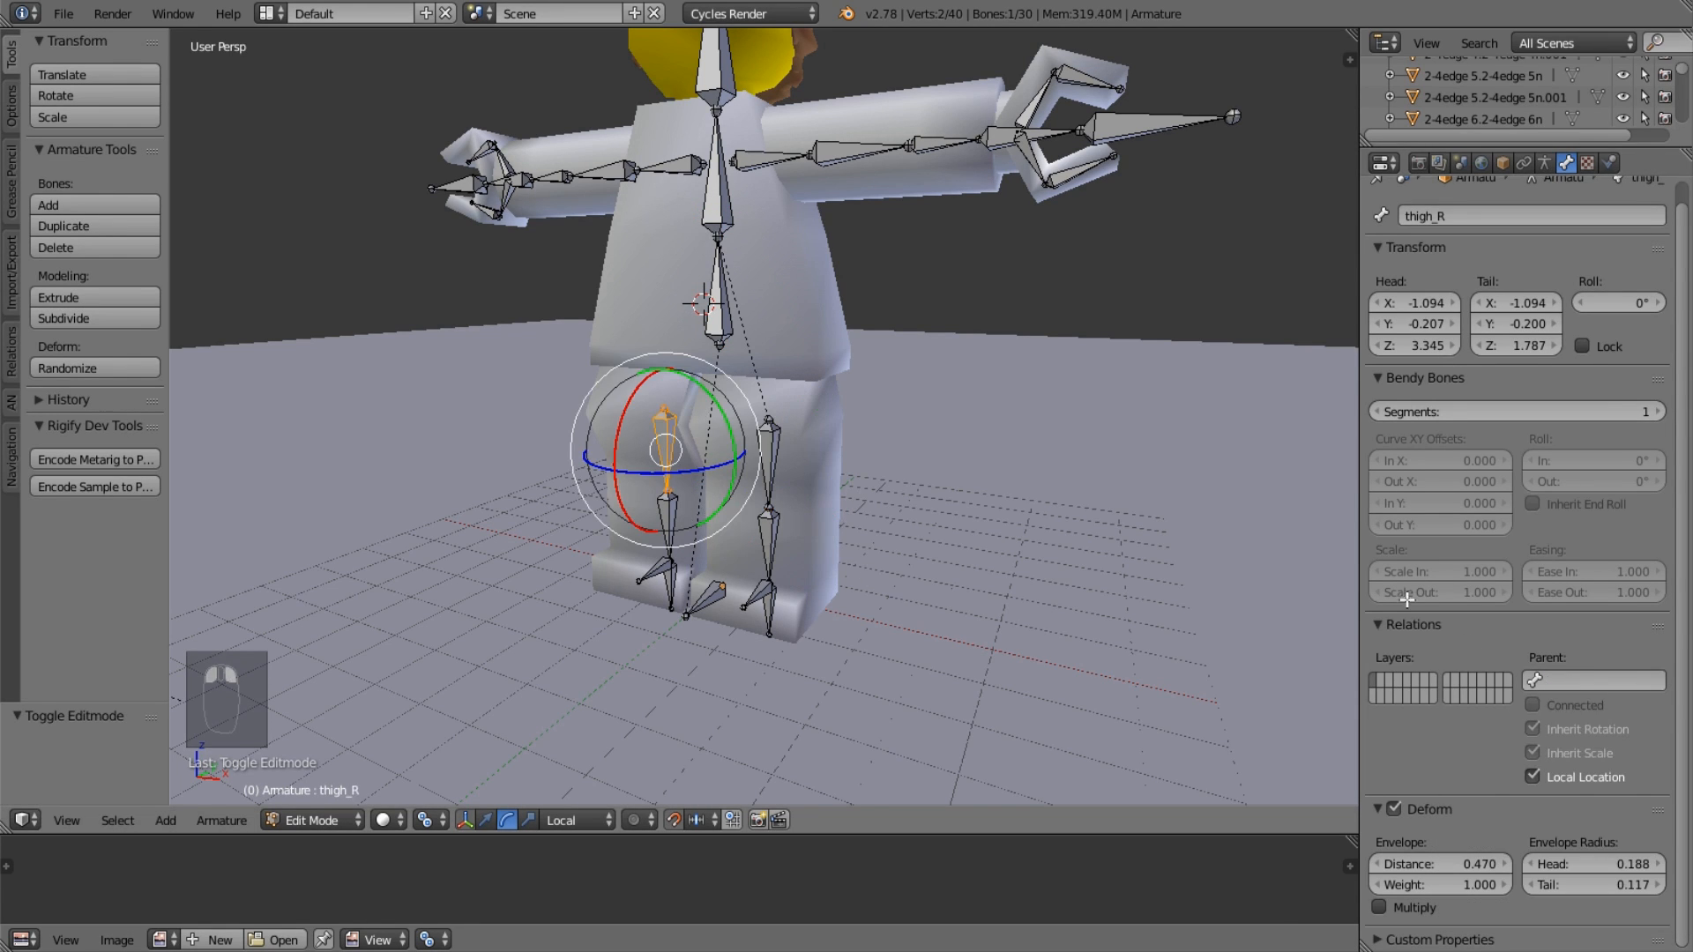
click(1569, 681)
click(1572, 755)
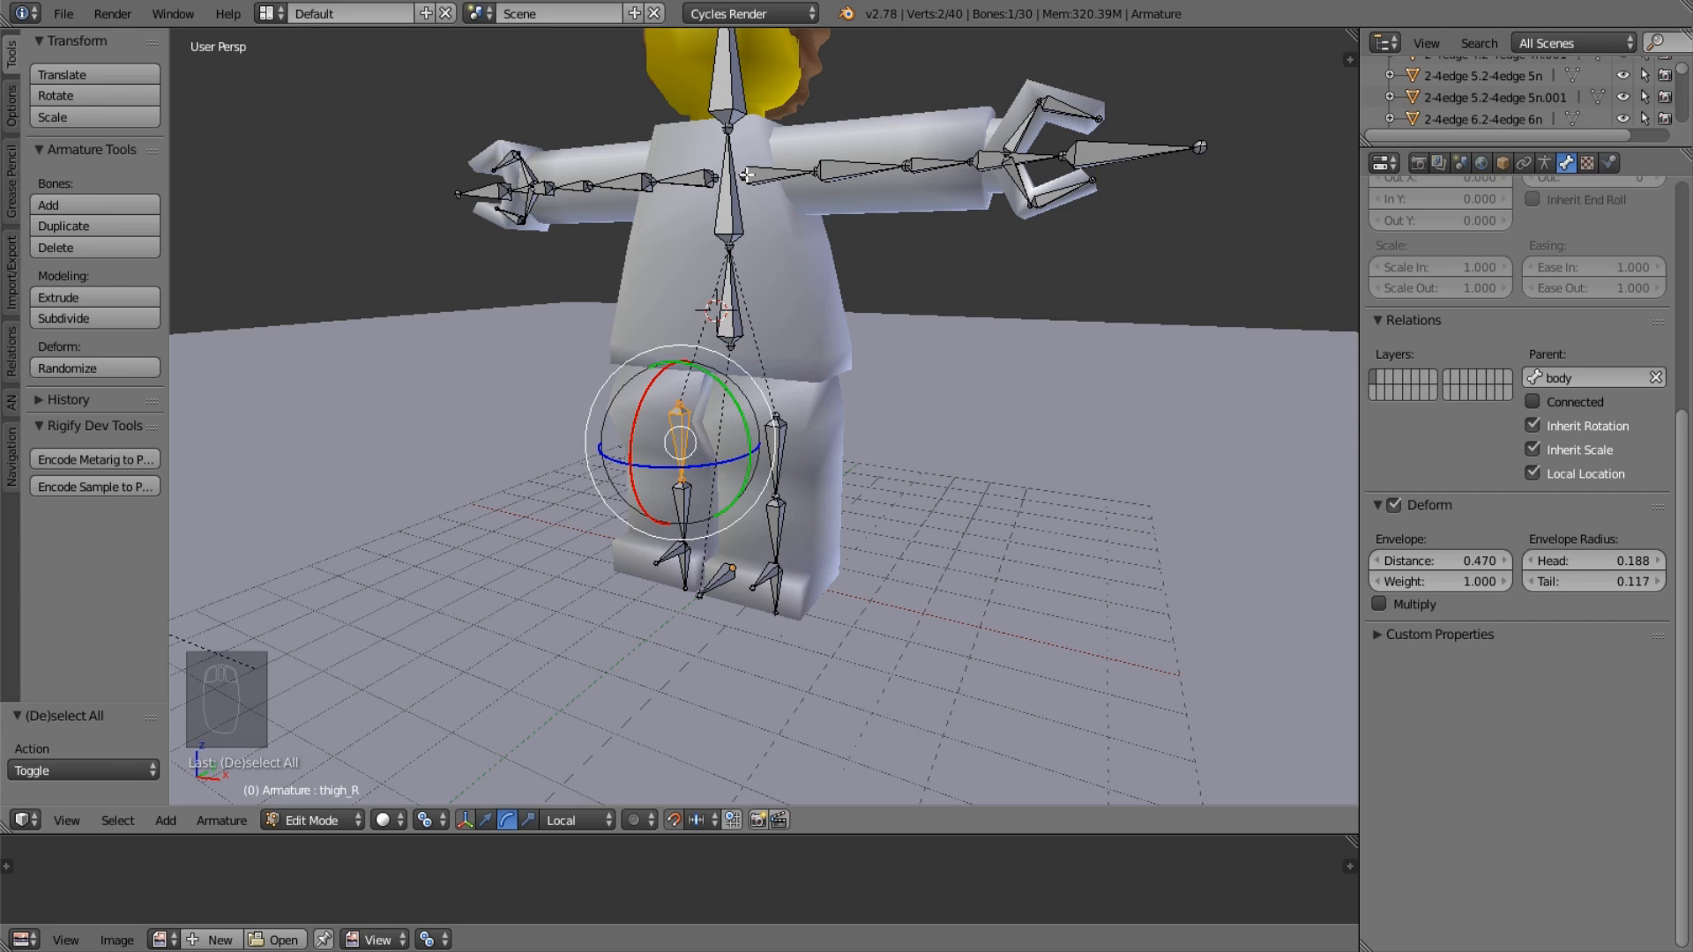
Set torso as the parent of the shoulder_L bone.
right_click(747, 175)
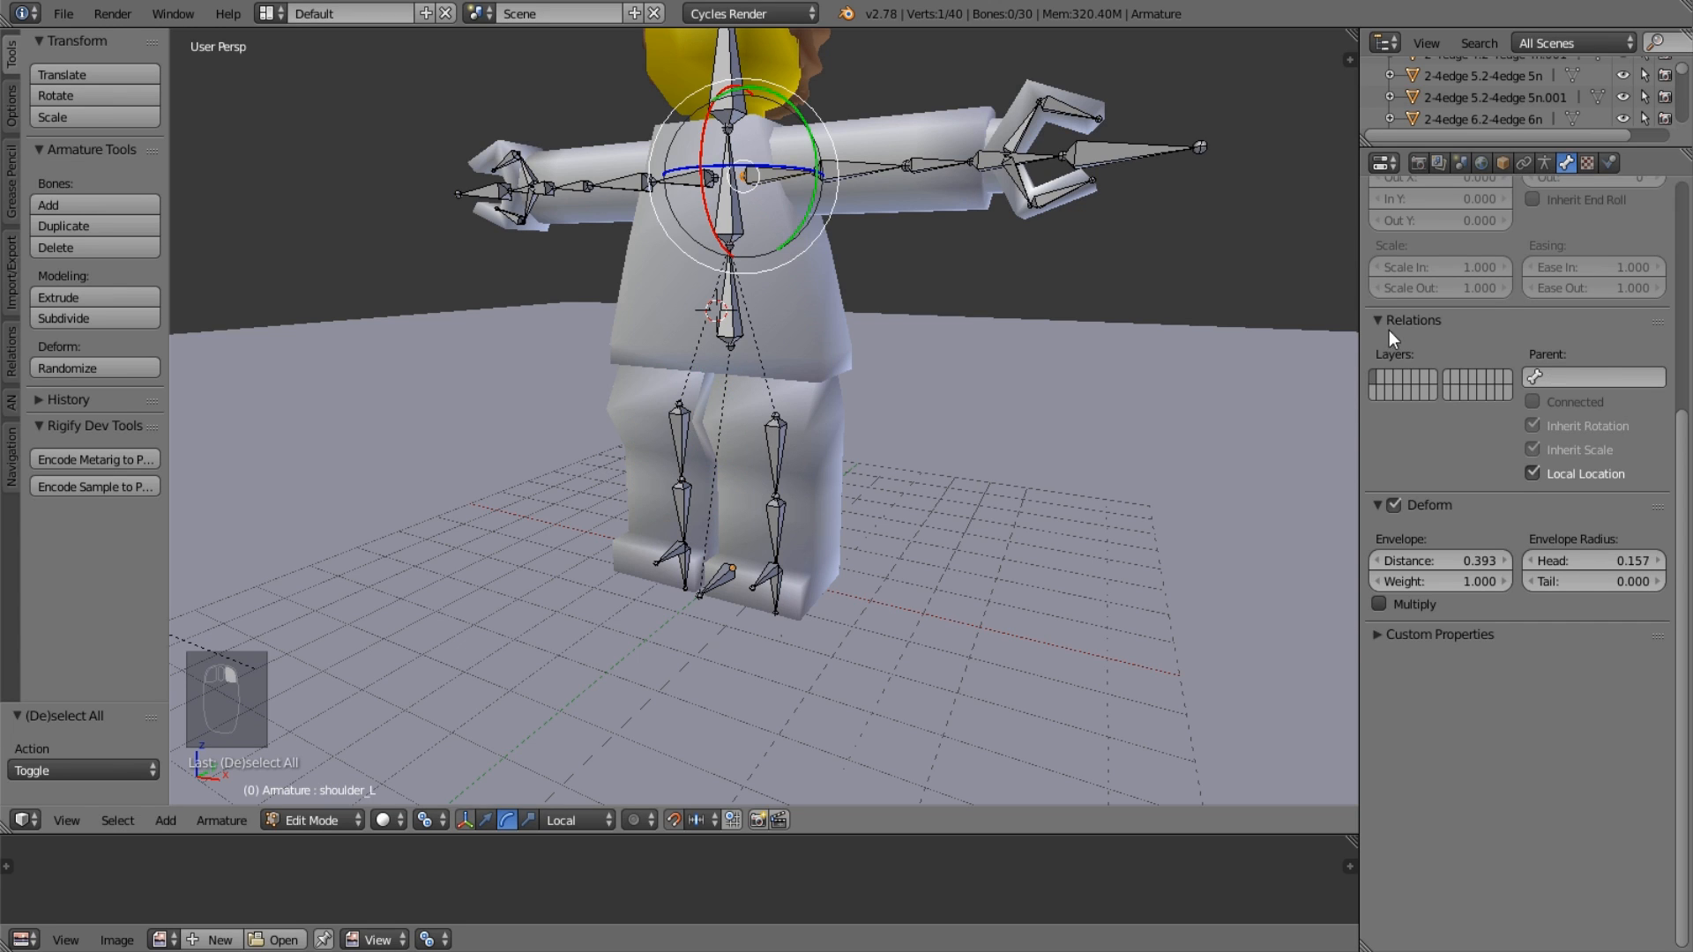
right_click(765, 173)
click(1545, 376)
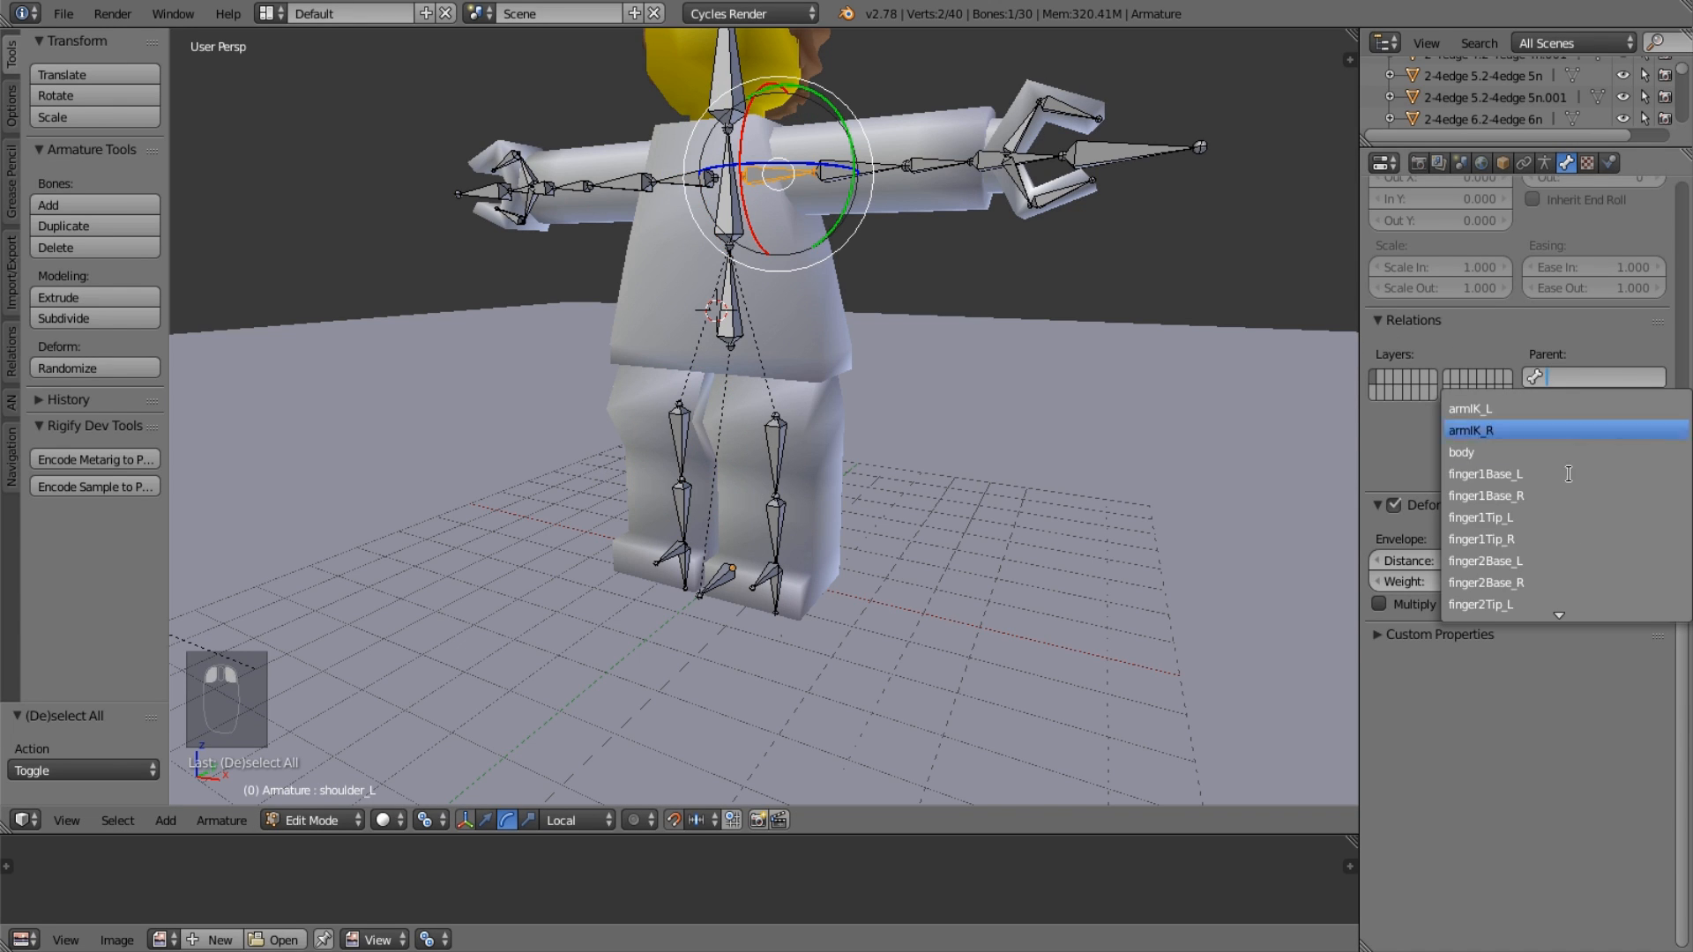
scroll(1566, 452, down, 15)
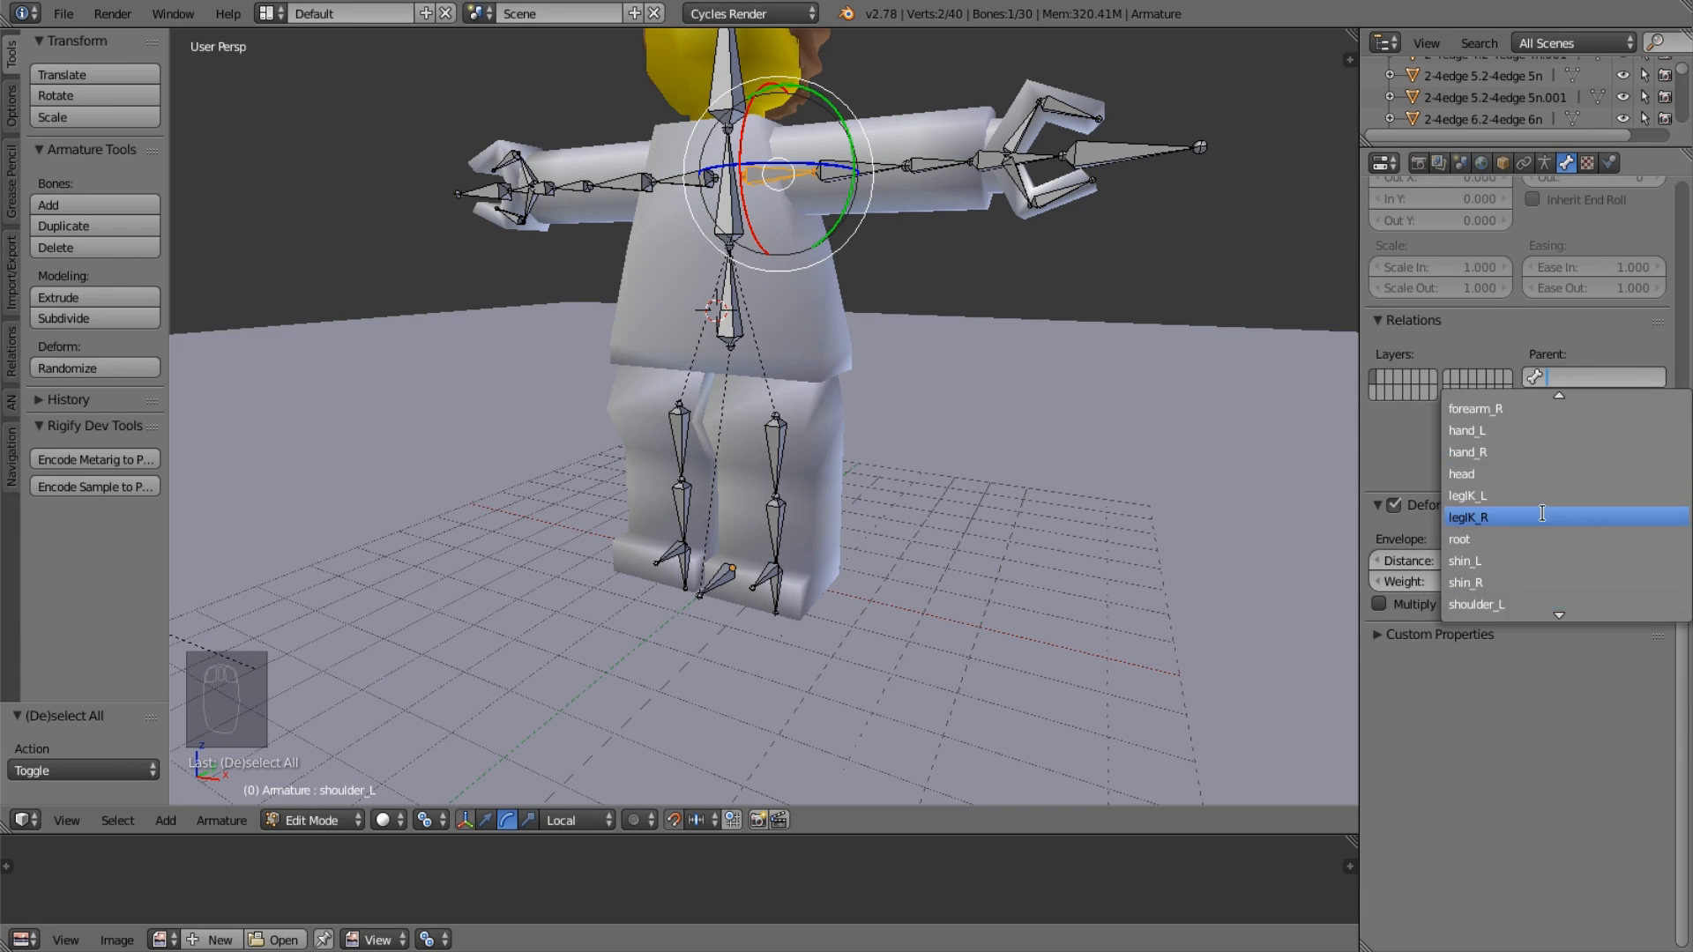
scroll(1532, 519, down, 3)
click(1526, 605)
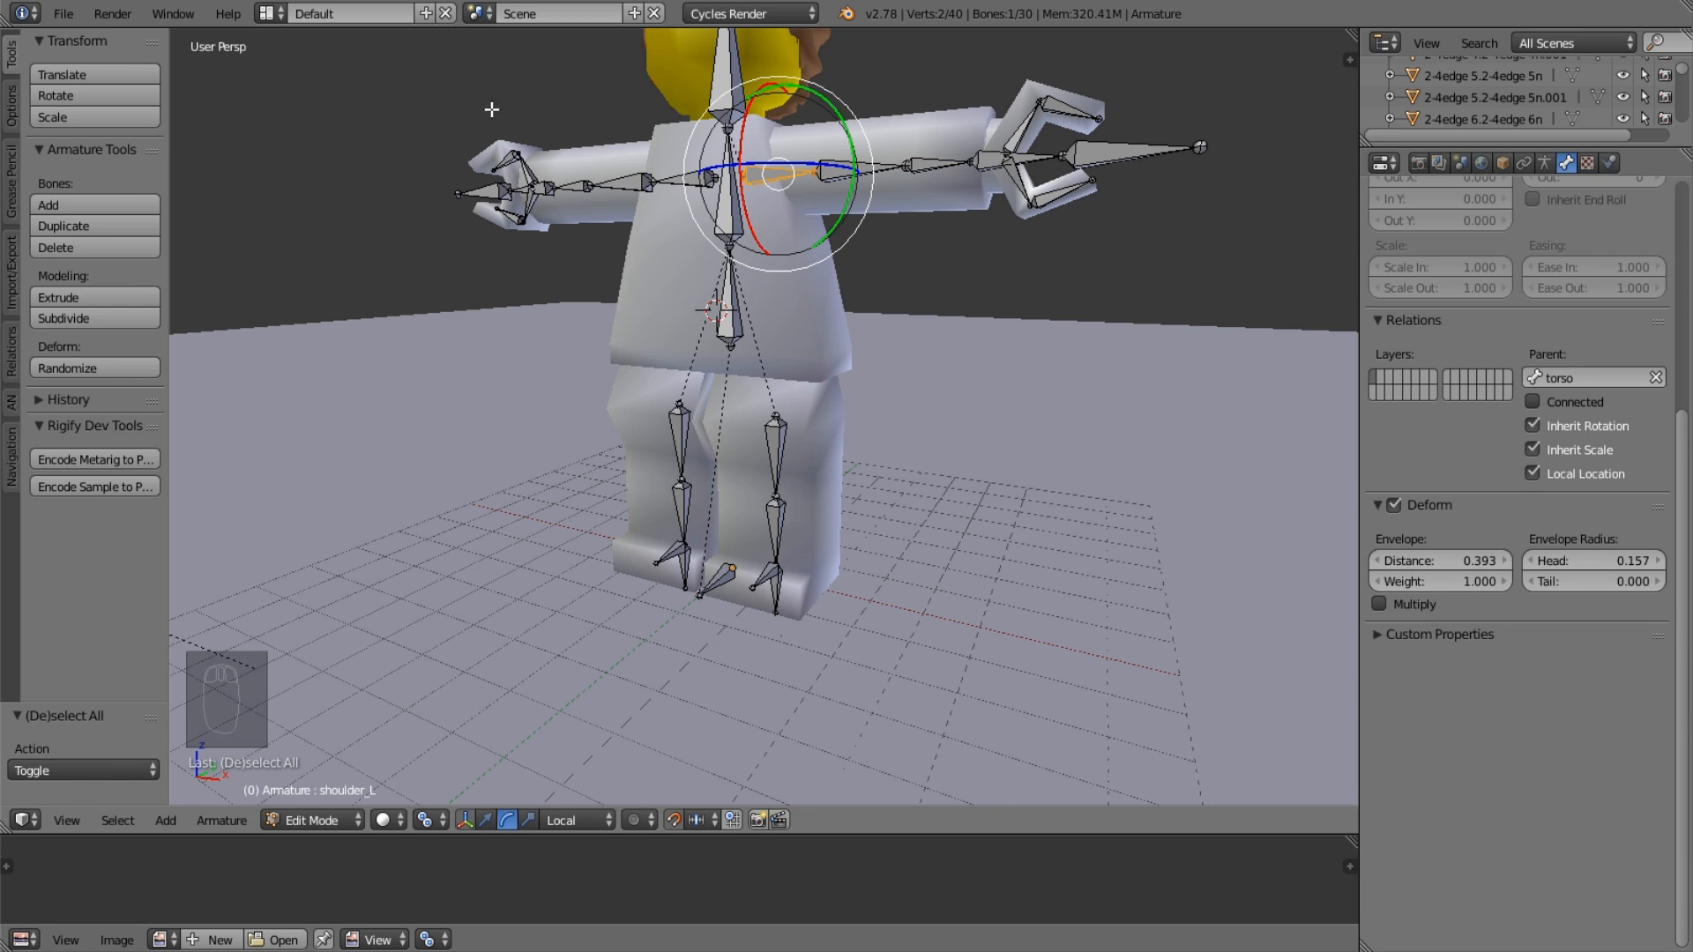
Set torso as the parent of the shoulder_R bone.
right_click(699, 176)
click(1545, 376)
scroll(1560, 561, down, 10)
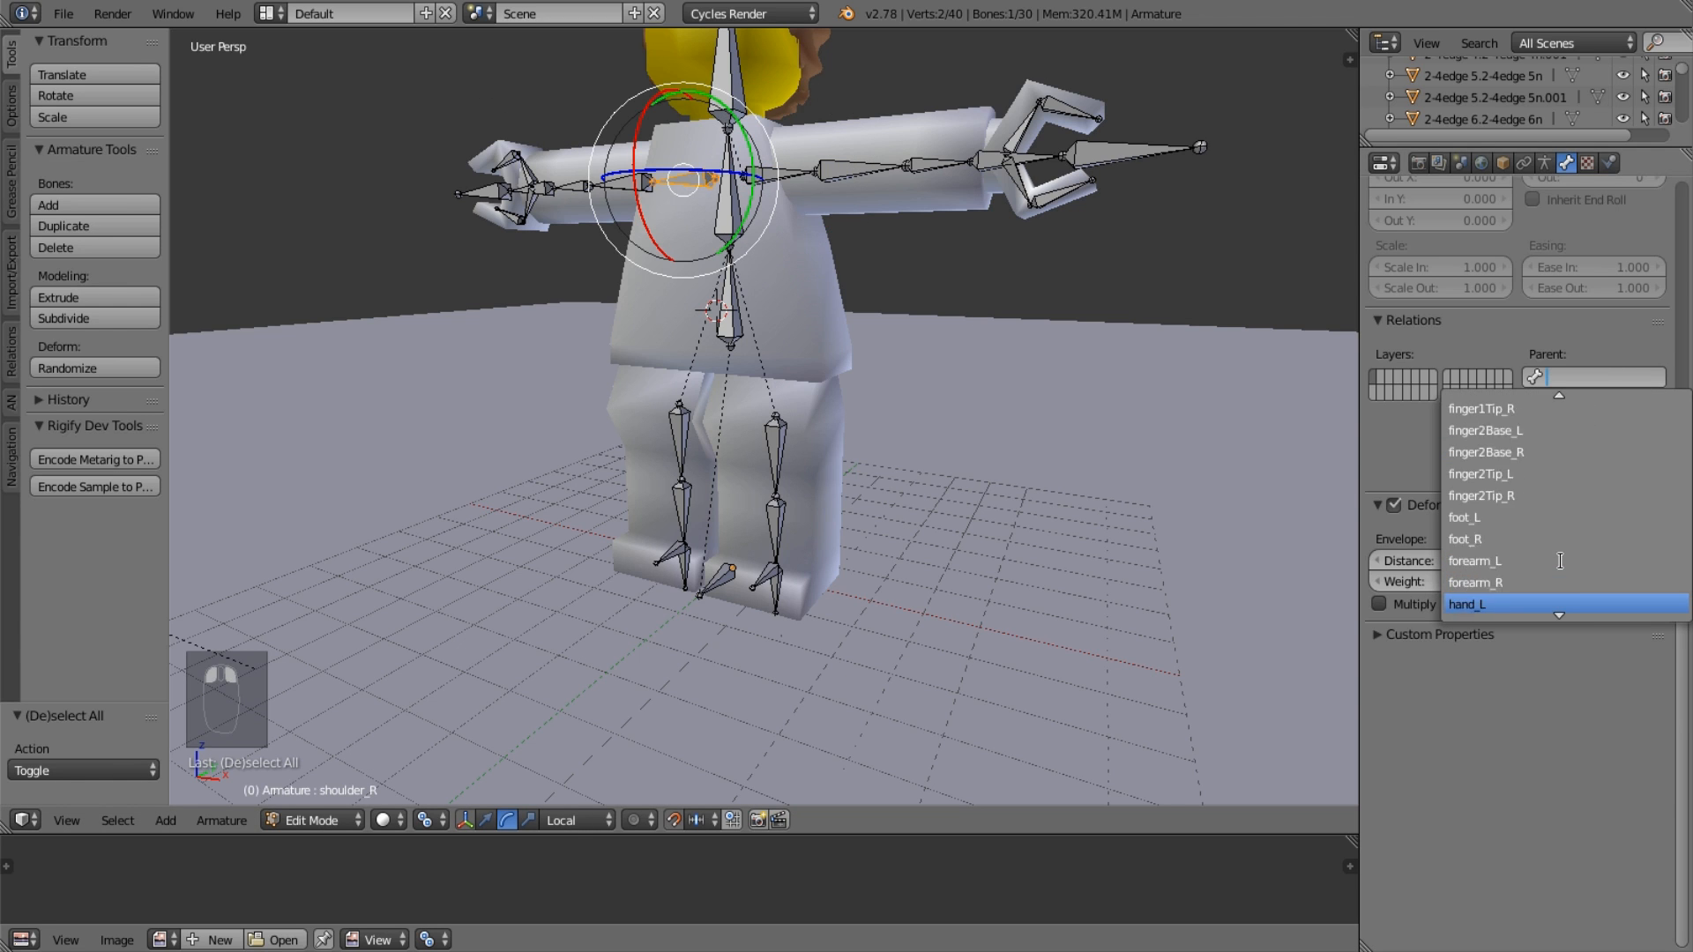
scroll(1560, 561, down, 4)
click(1526, 604)
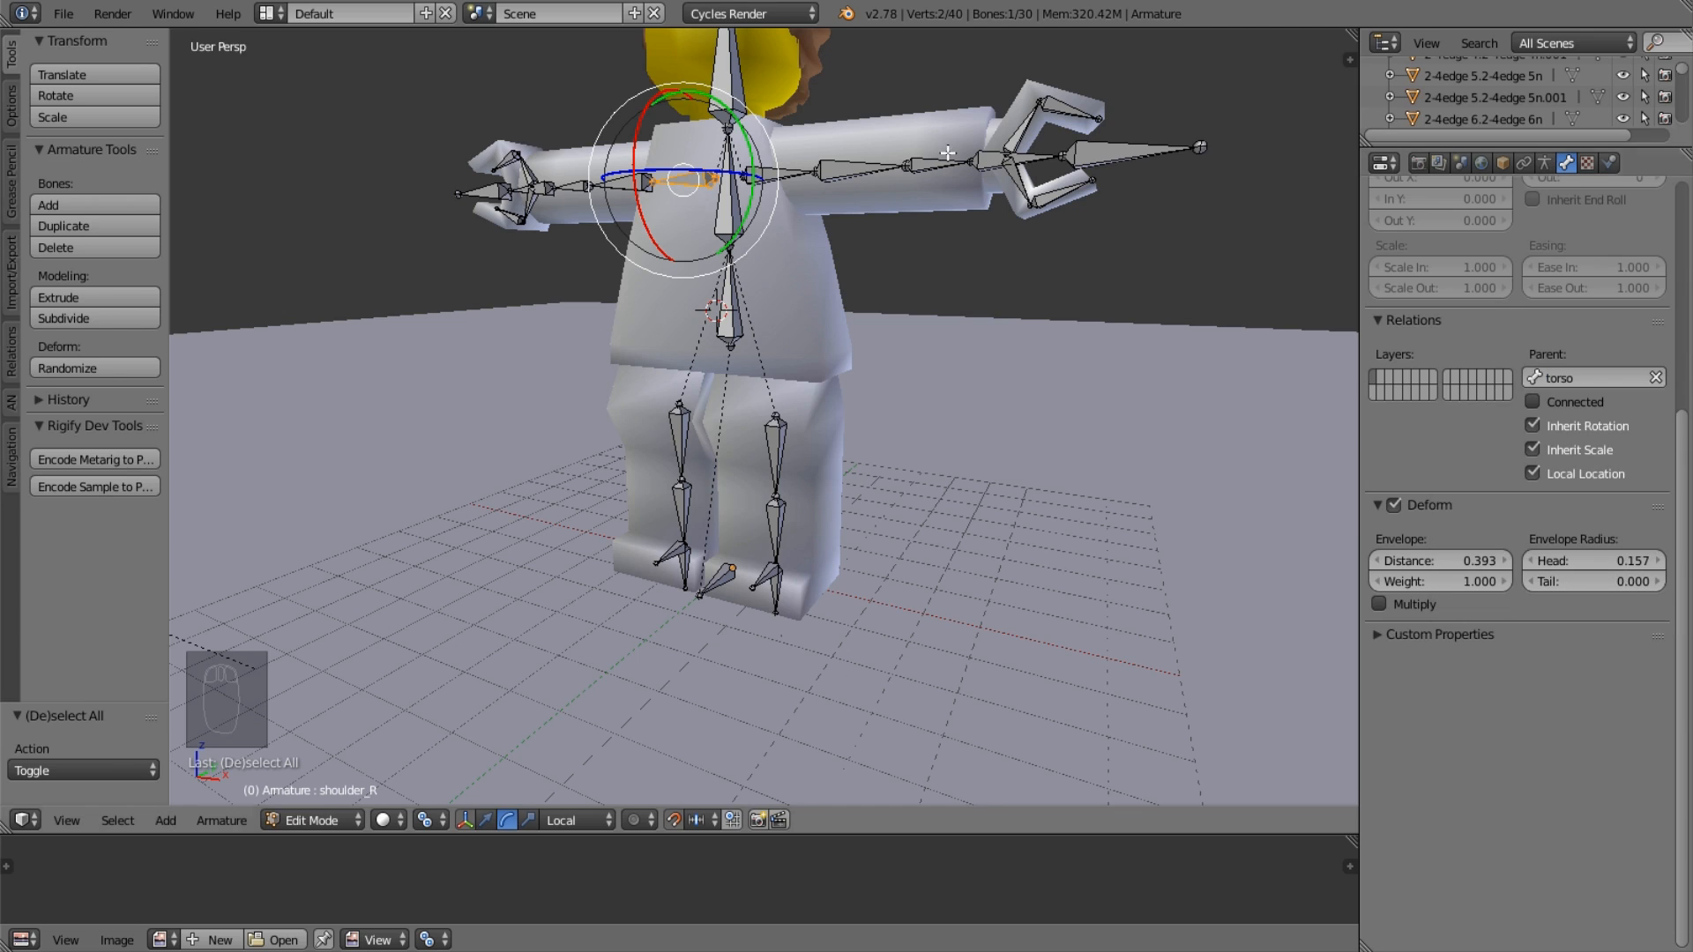
Examine the parent assignments of the hand_L, finger1Base_L, armIK_L and hand_R bones without changing them.
right_click(1064, 157)
right_click(1043, 157)
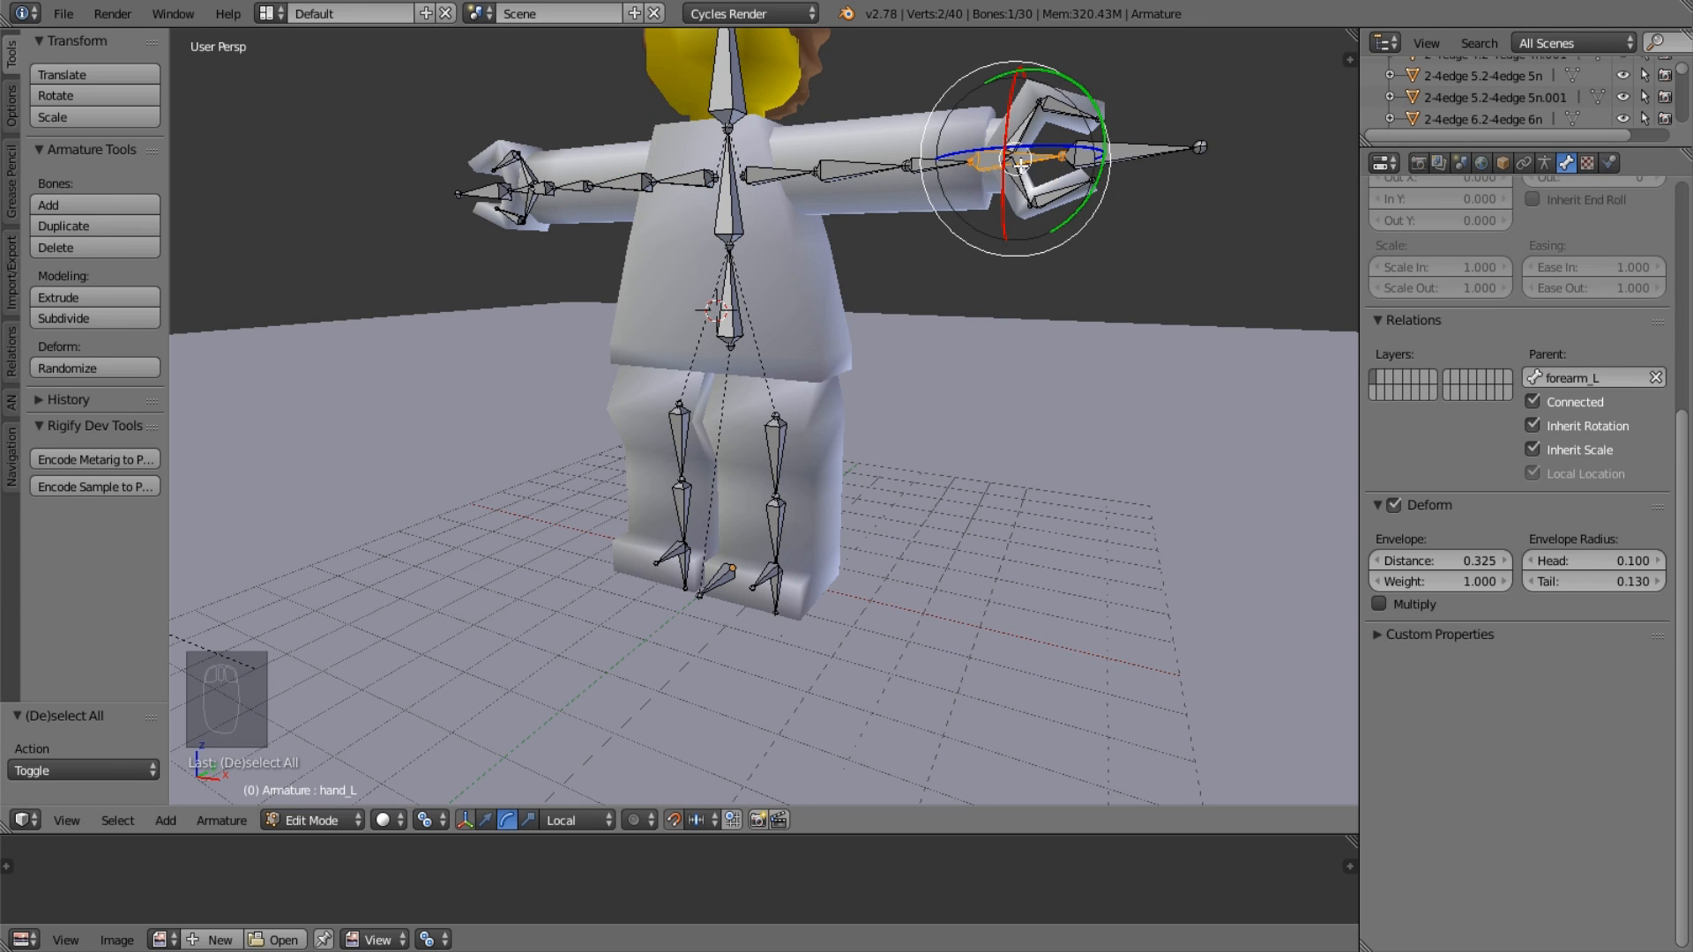
right_click(1020, 161)
click(1562, 383)
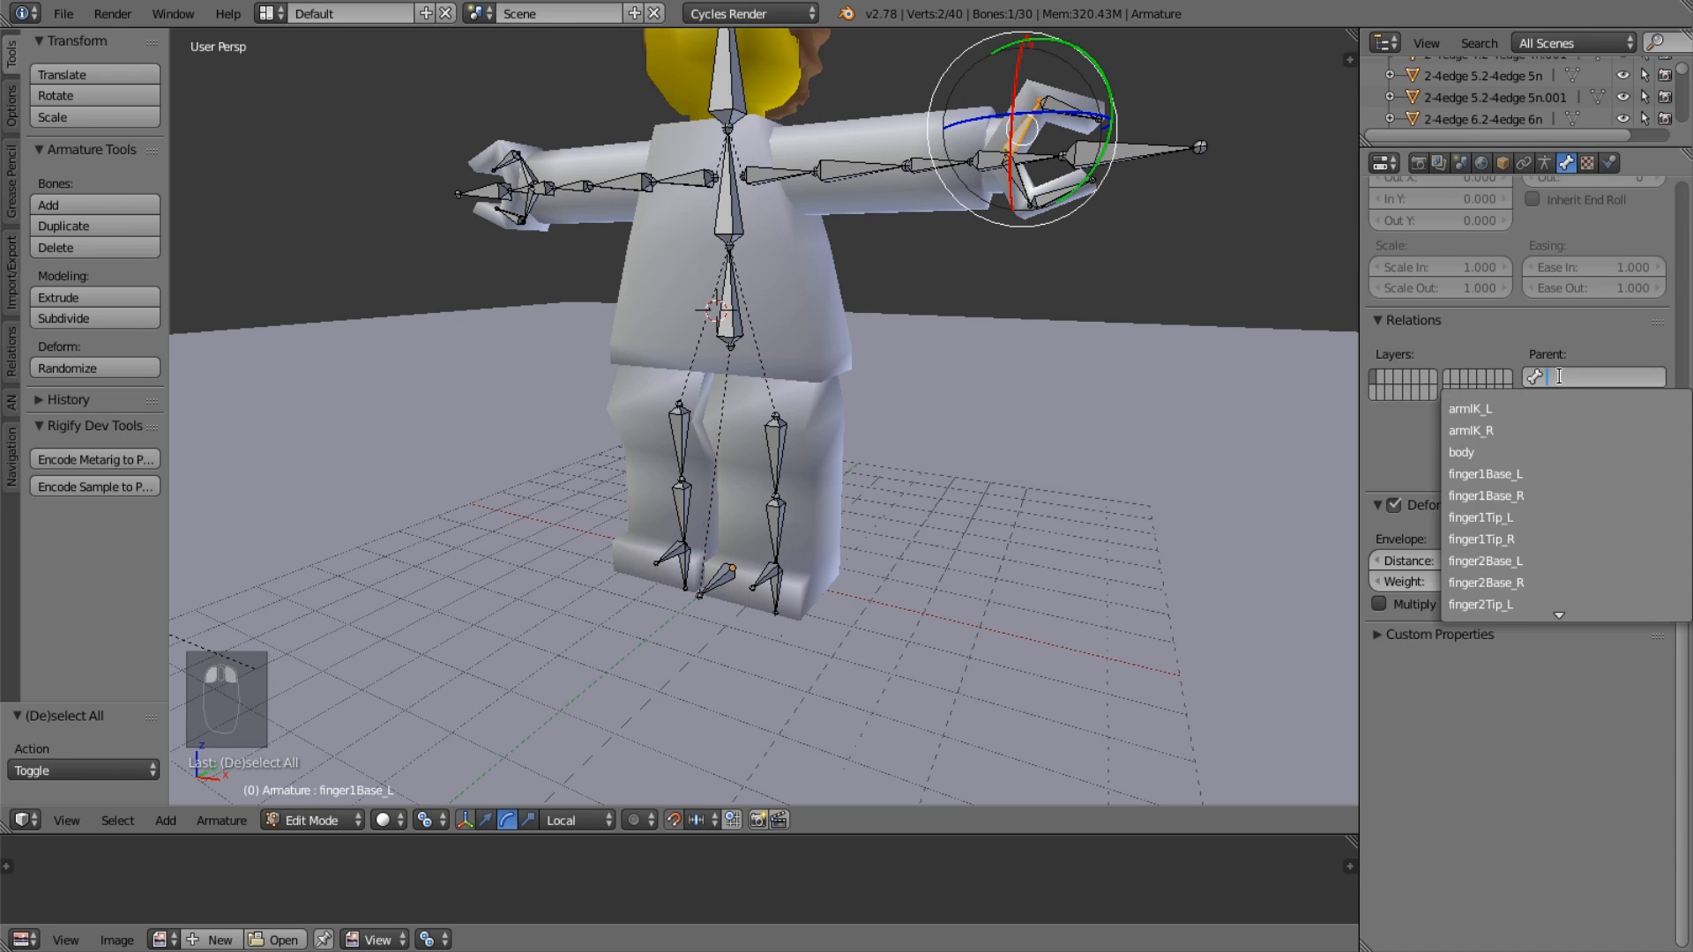
right_click(1109, 162)
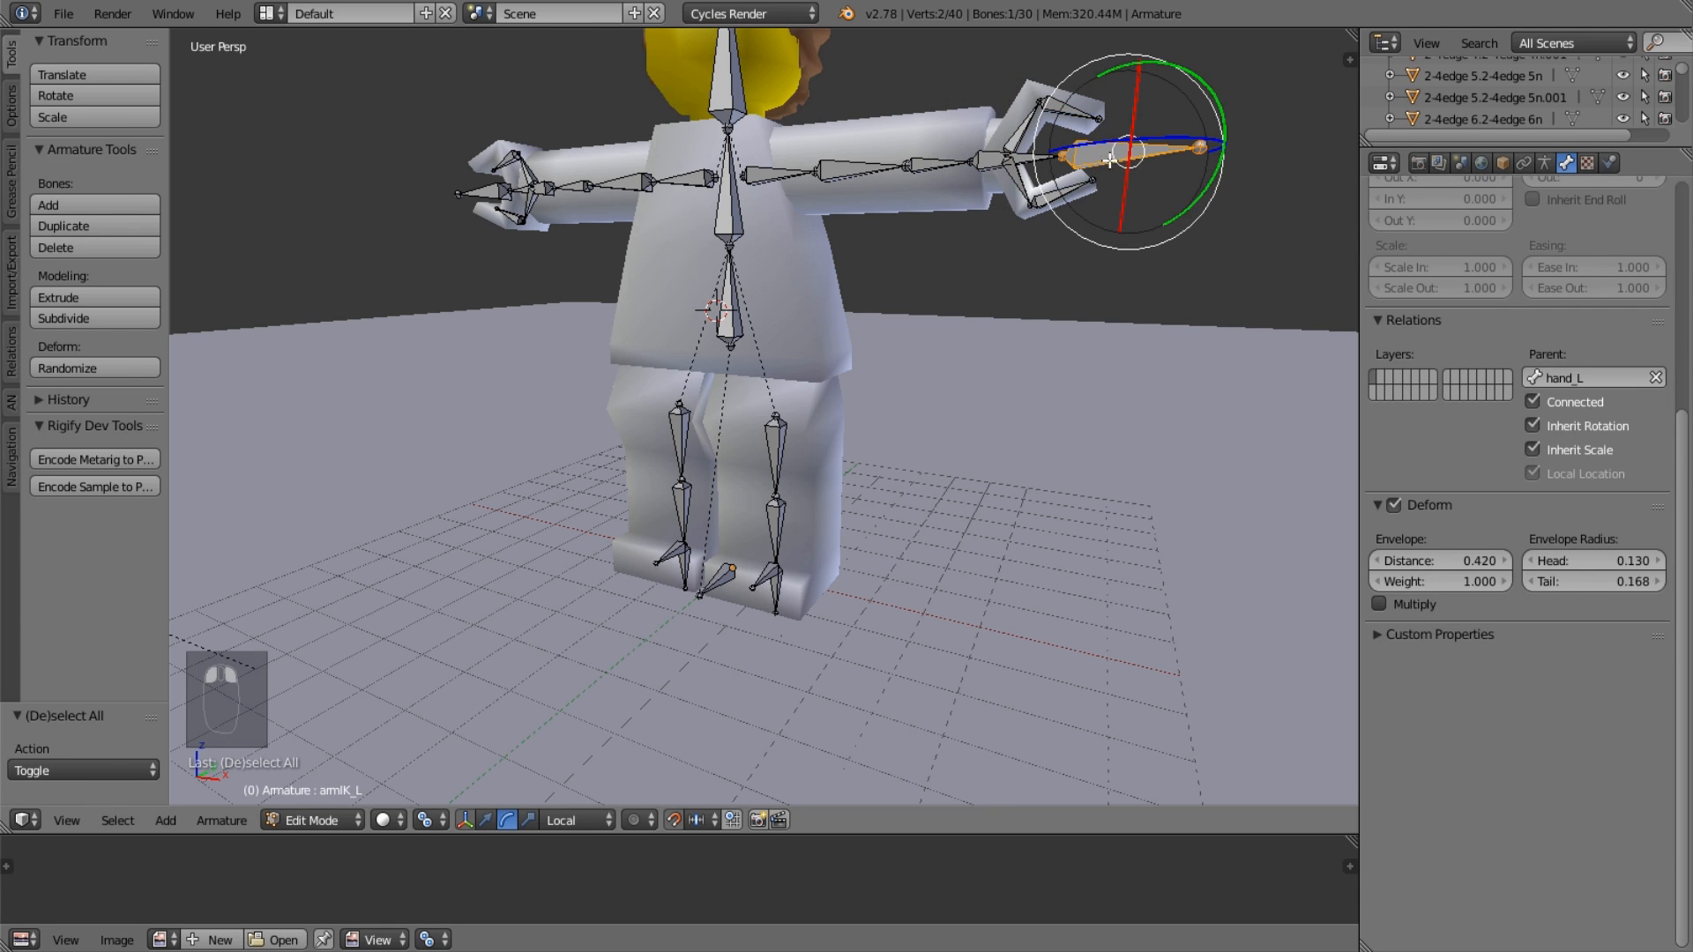
right_click(1046, 164)
right_click(523, 190)
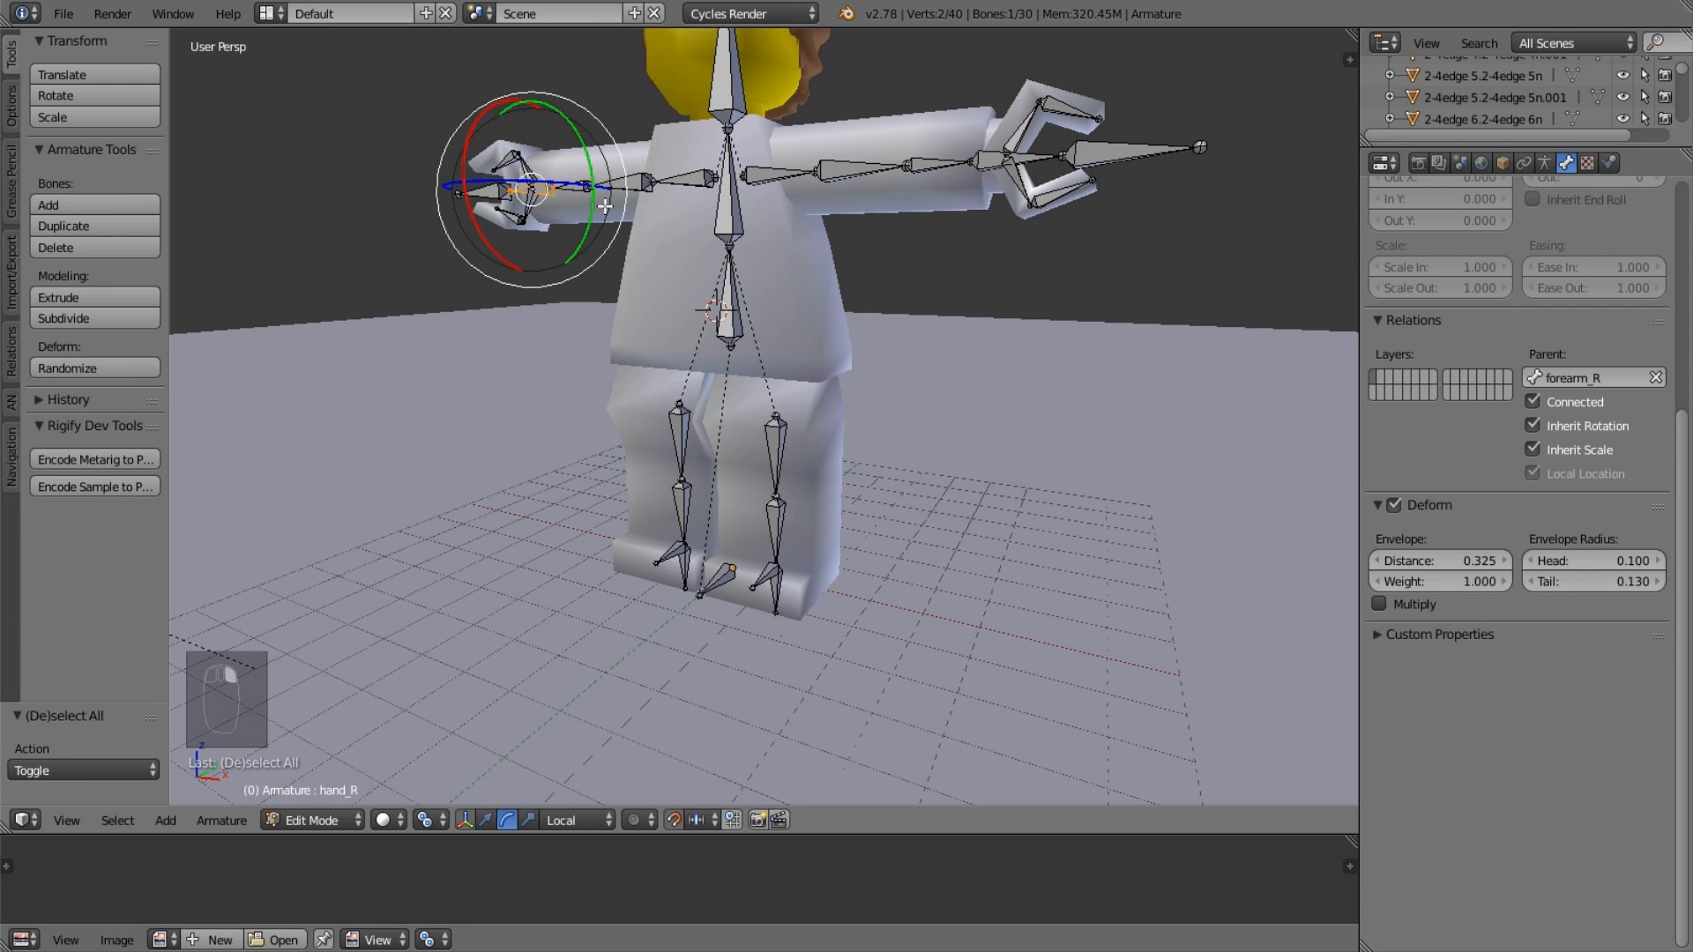
Try to scale the end joints of hand_L and hand_R together along the global X axis.
right_click(1055, 157)
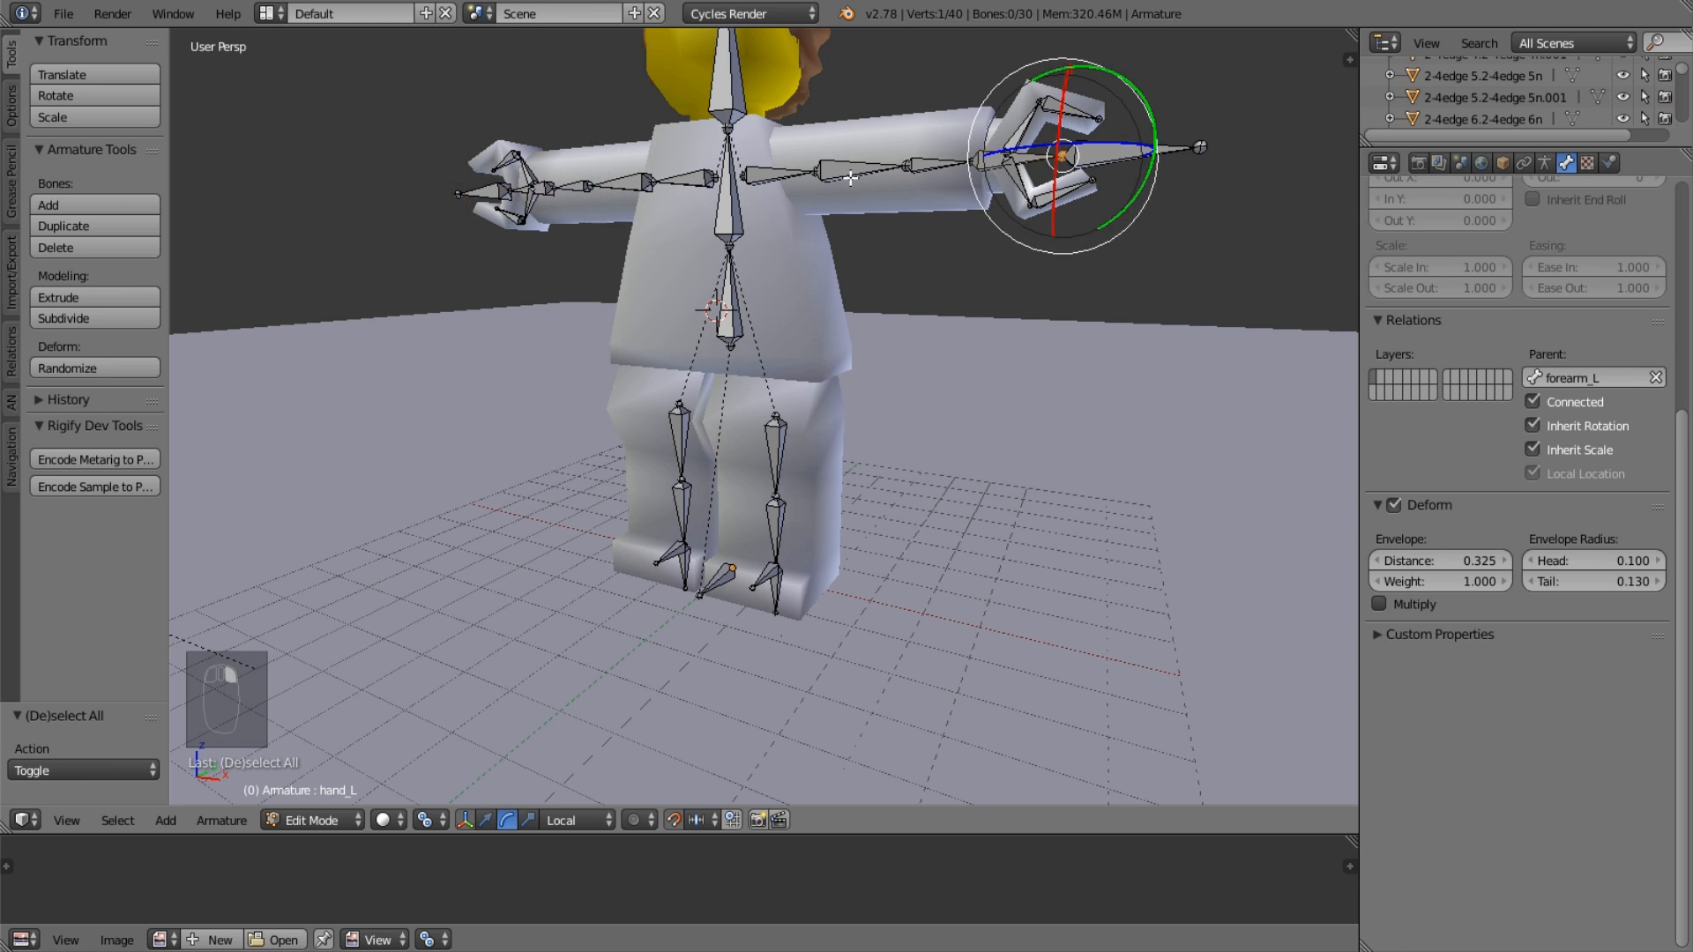
middle_drag(363, 180, 474, 198)
shift+right_click(442, 213)
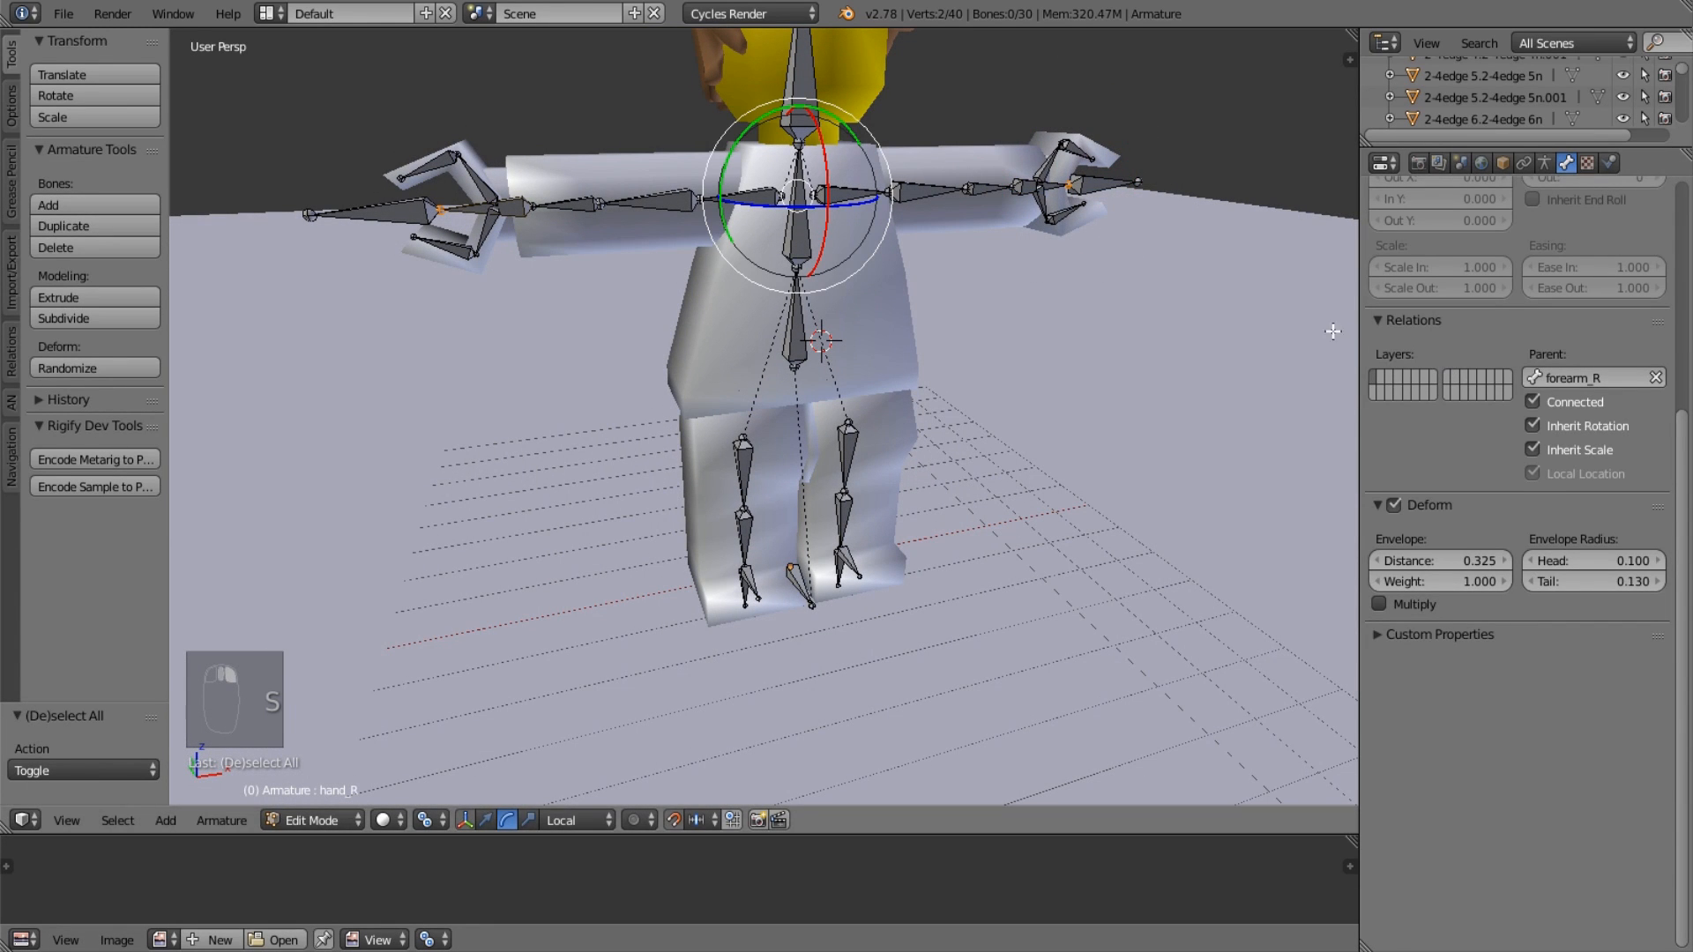
key(s)
key(x)
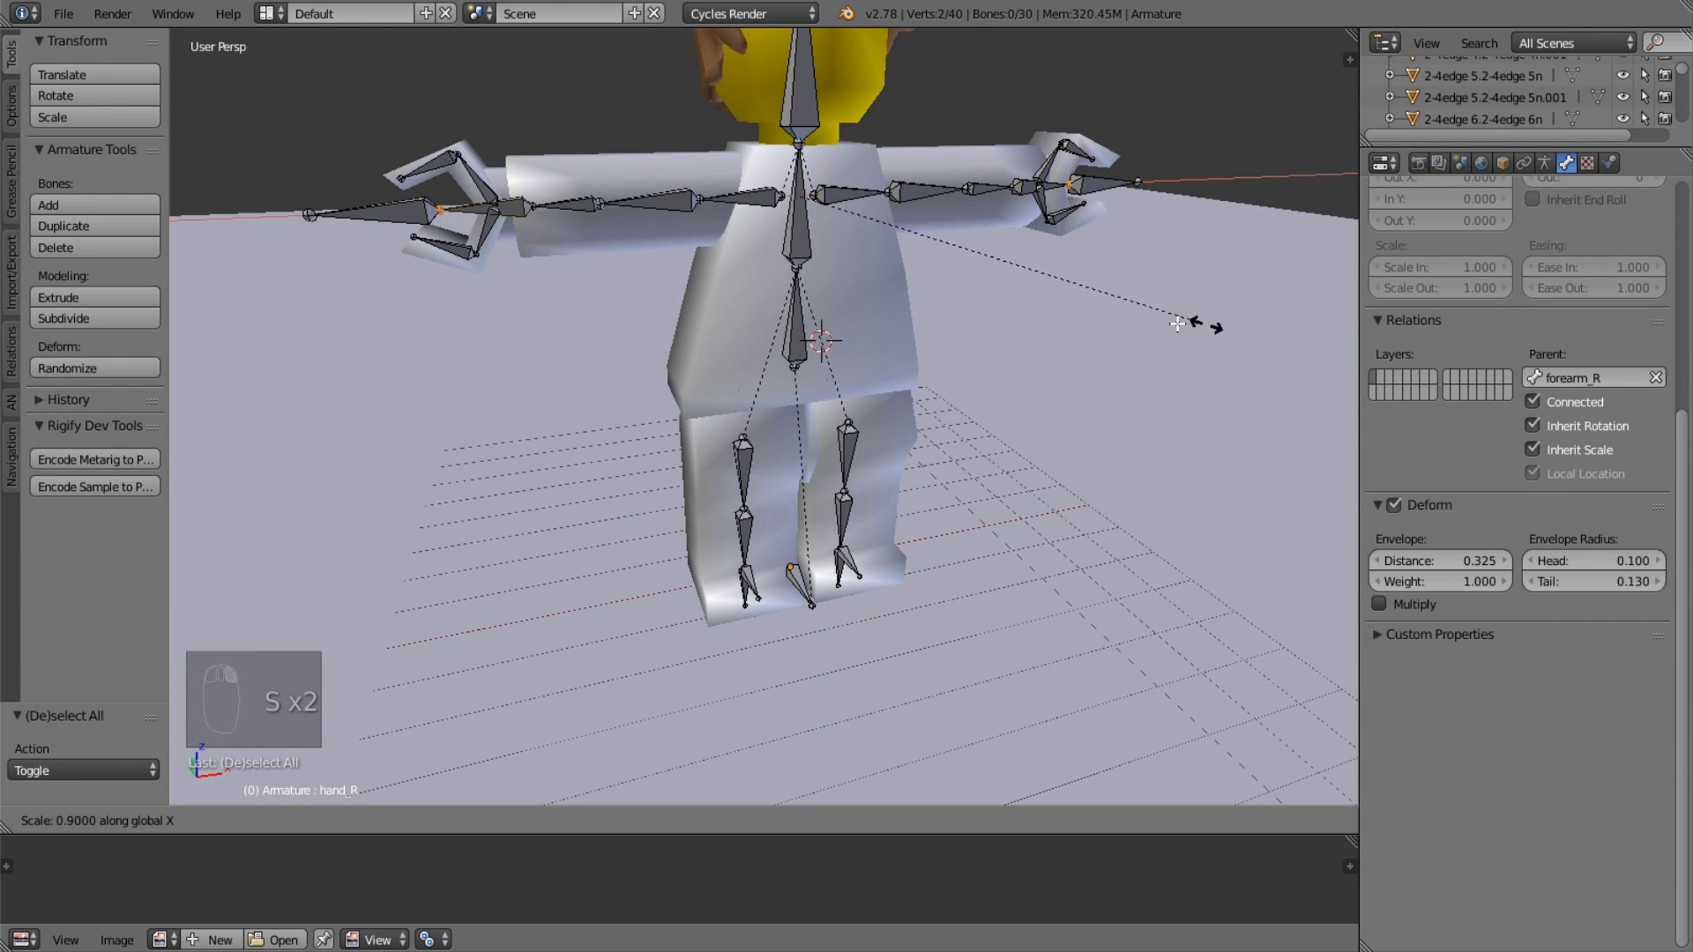
click(553, 240)
Check the parent assignments of the forearm_R and upperArm_R bones.
right_click(572, 210)
right_click(572, 209)
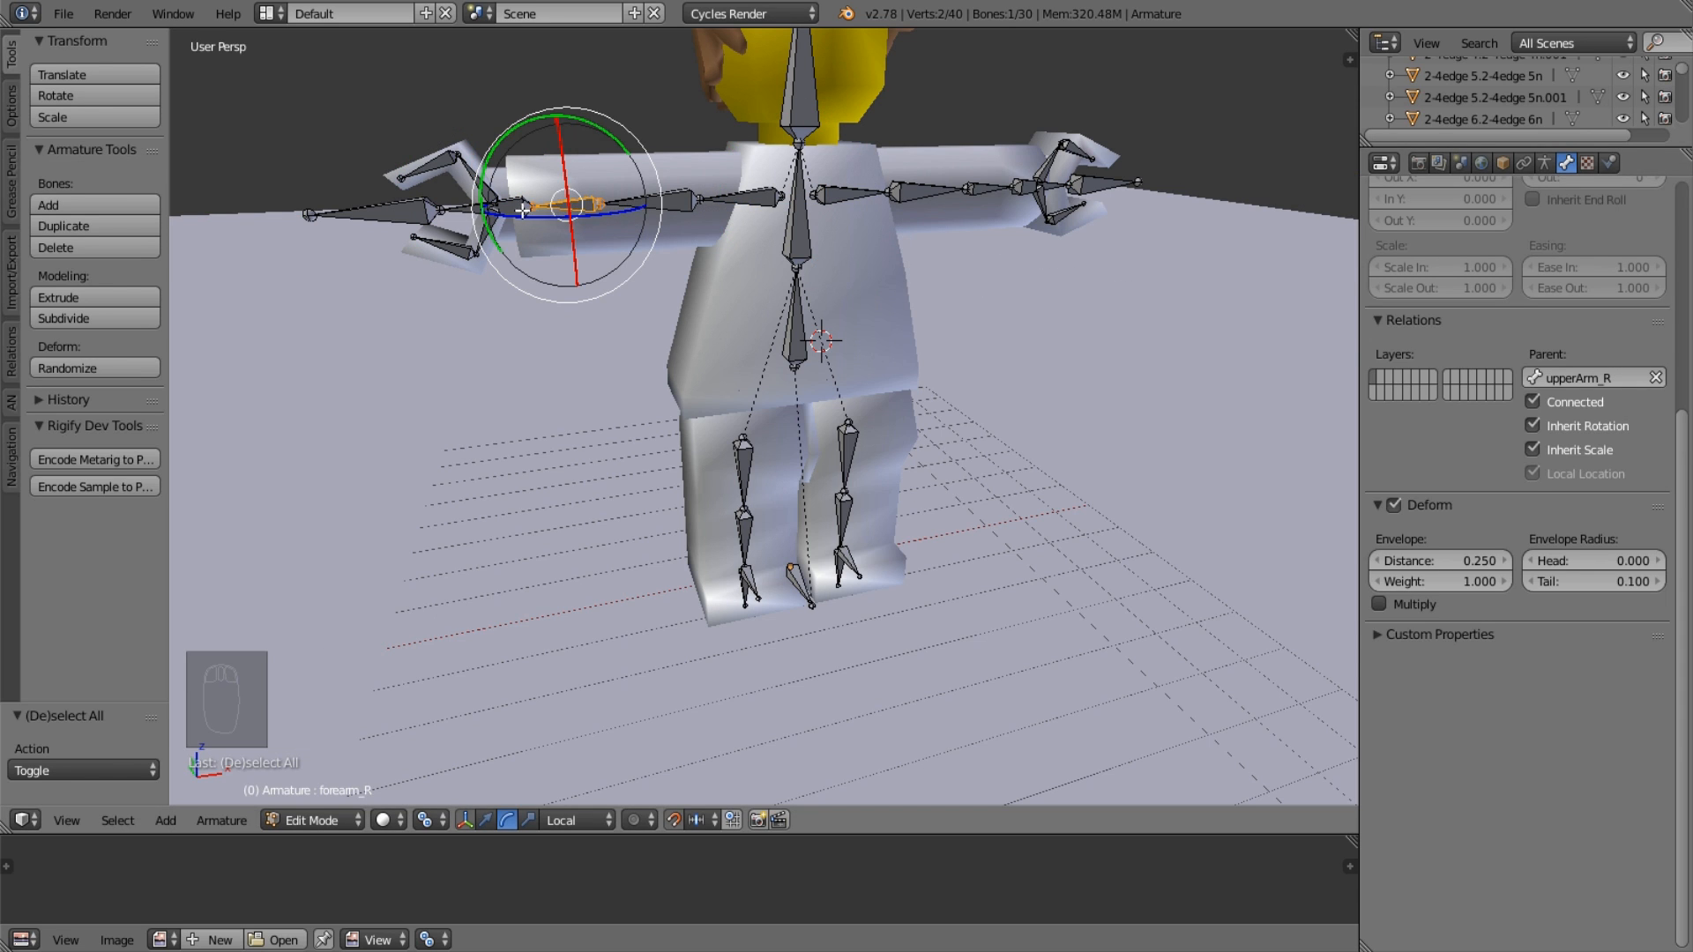
right_click(696, 201)
right_click(659, 203)
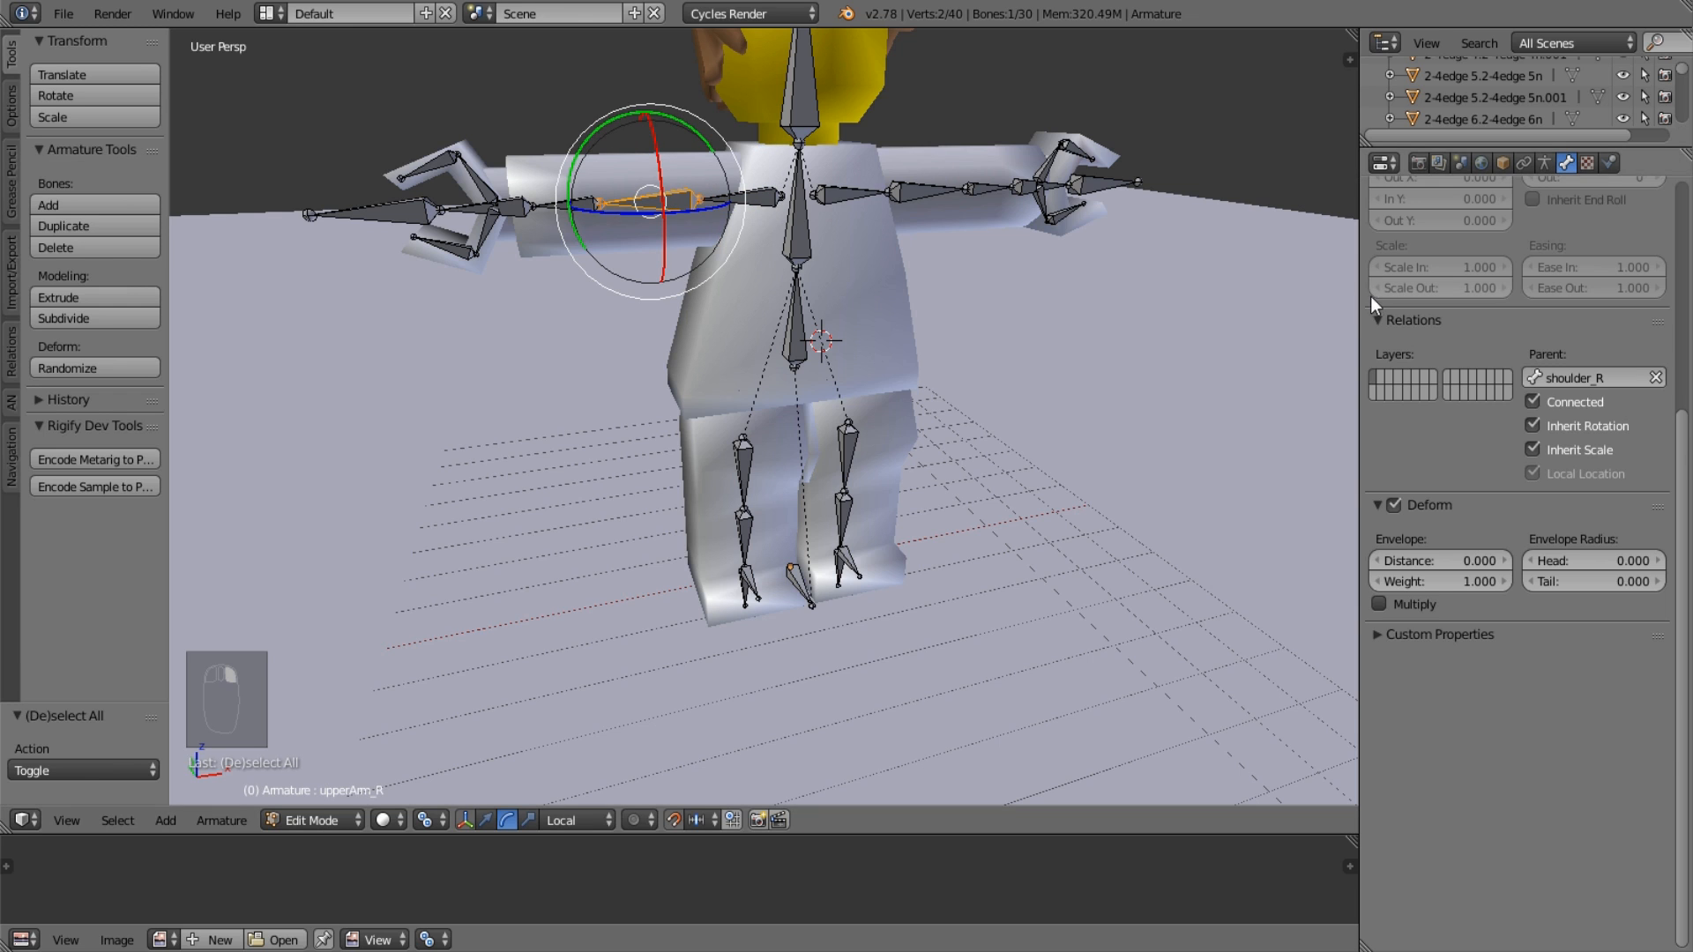
Set hand_L as the parent of the finger2Base_L bone.
middle_drag(975, 275, 739, 221)
scroll(1617, 356, up, 8)
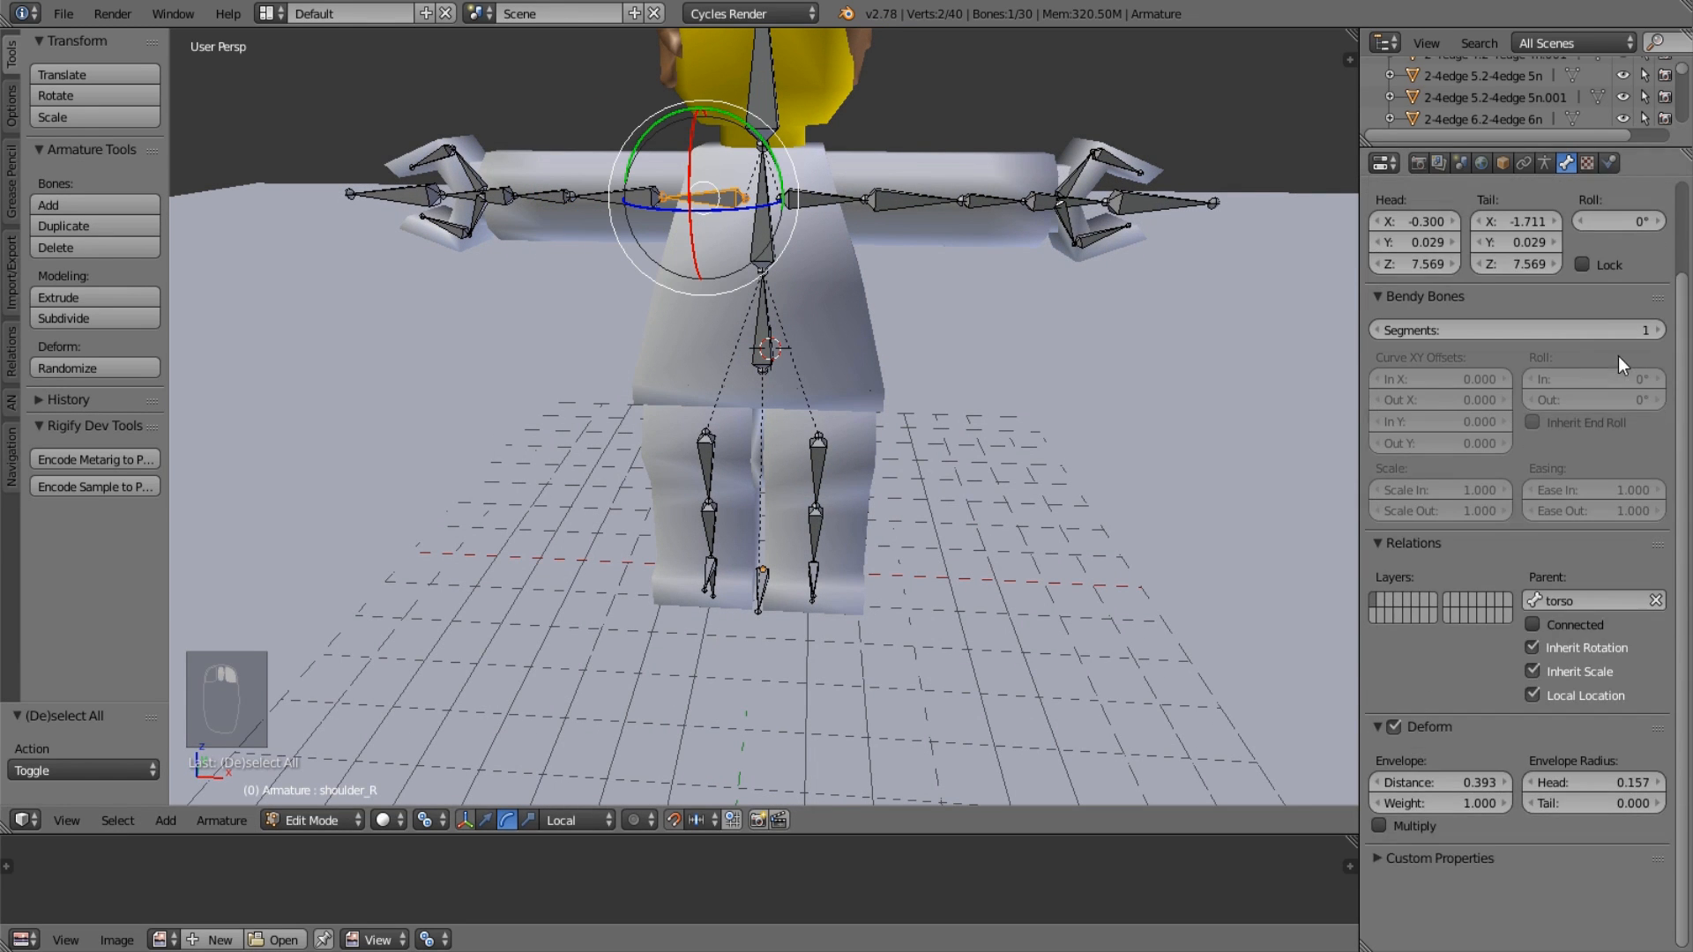
middle_drag(1032, 295, 1124, 189)
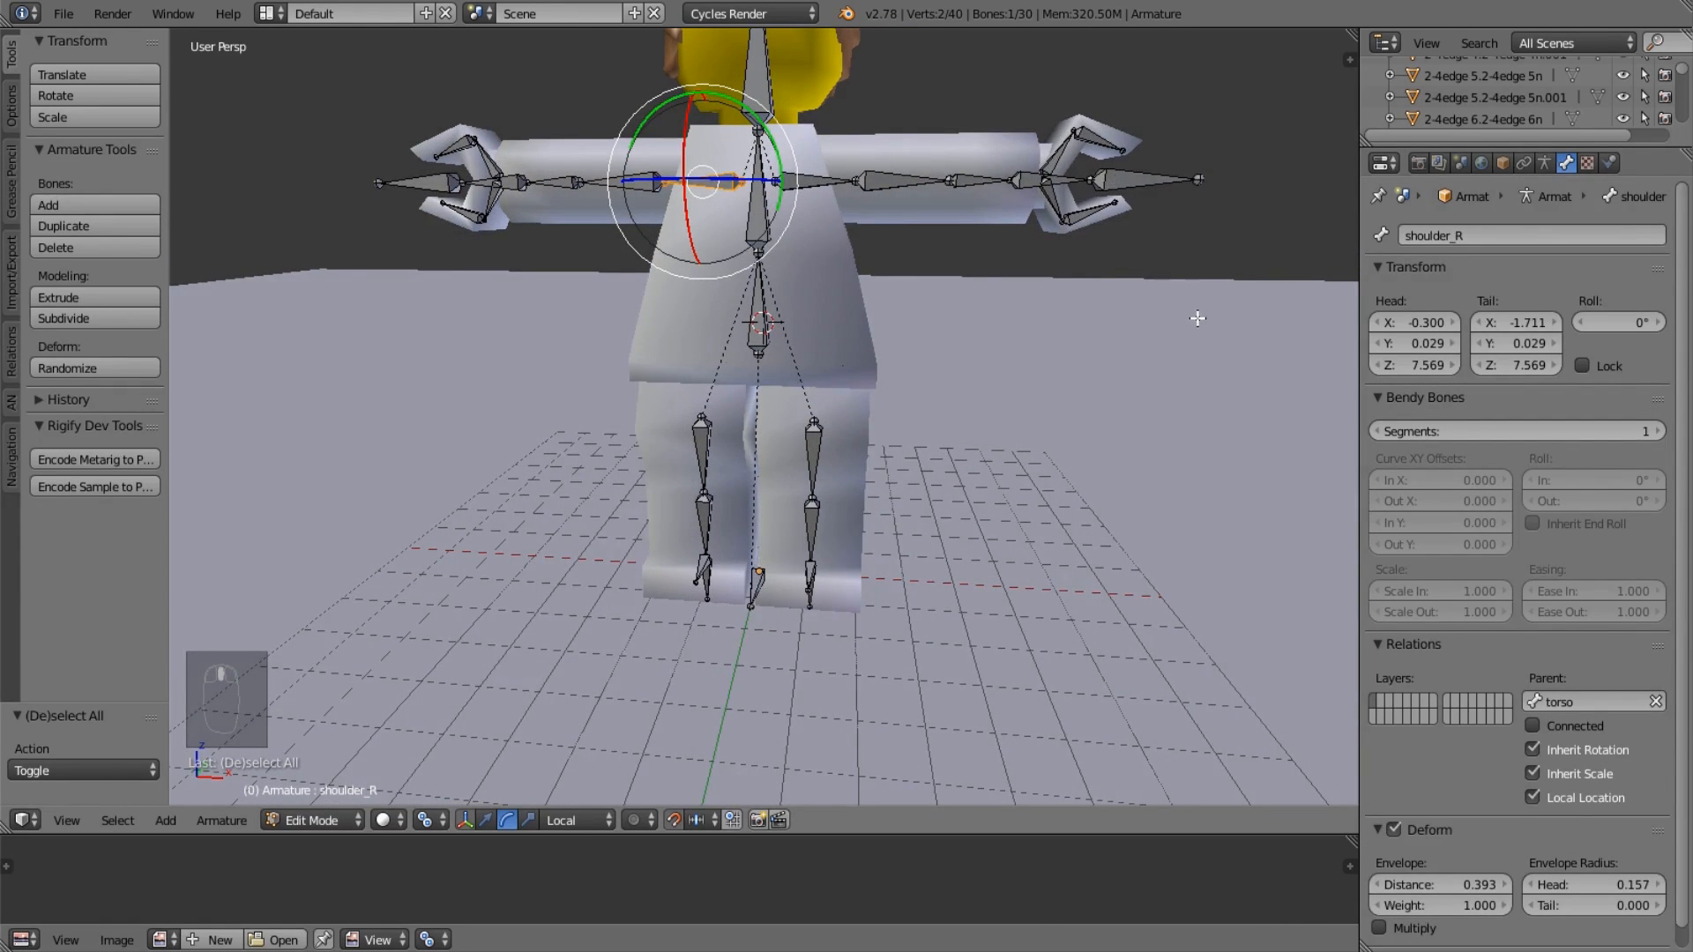
middle_drag(1198, 318, 1128, 206)
right_click(1066, 170)
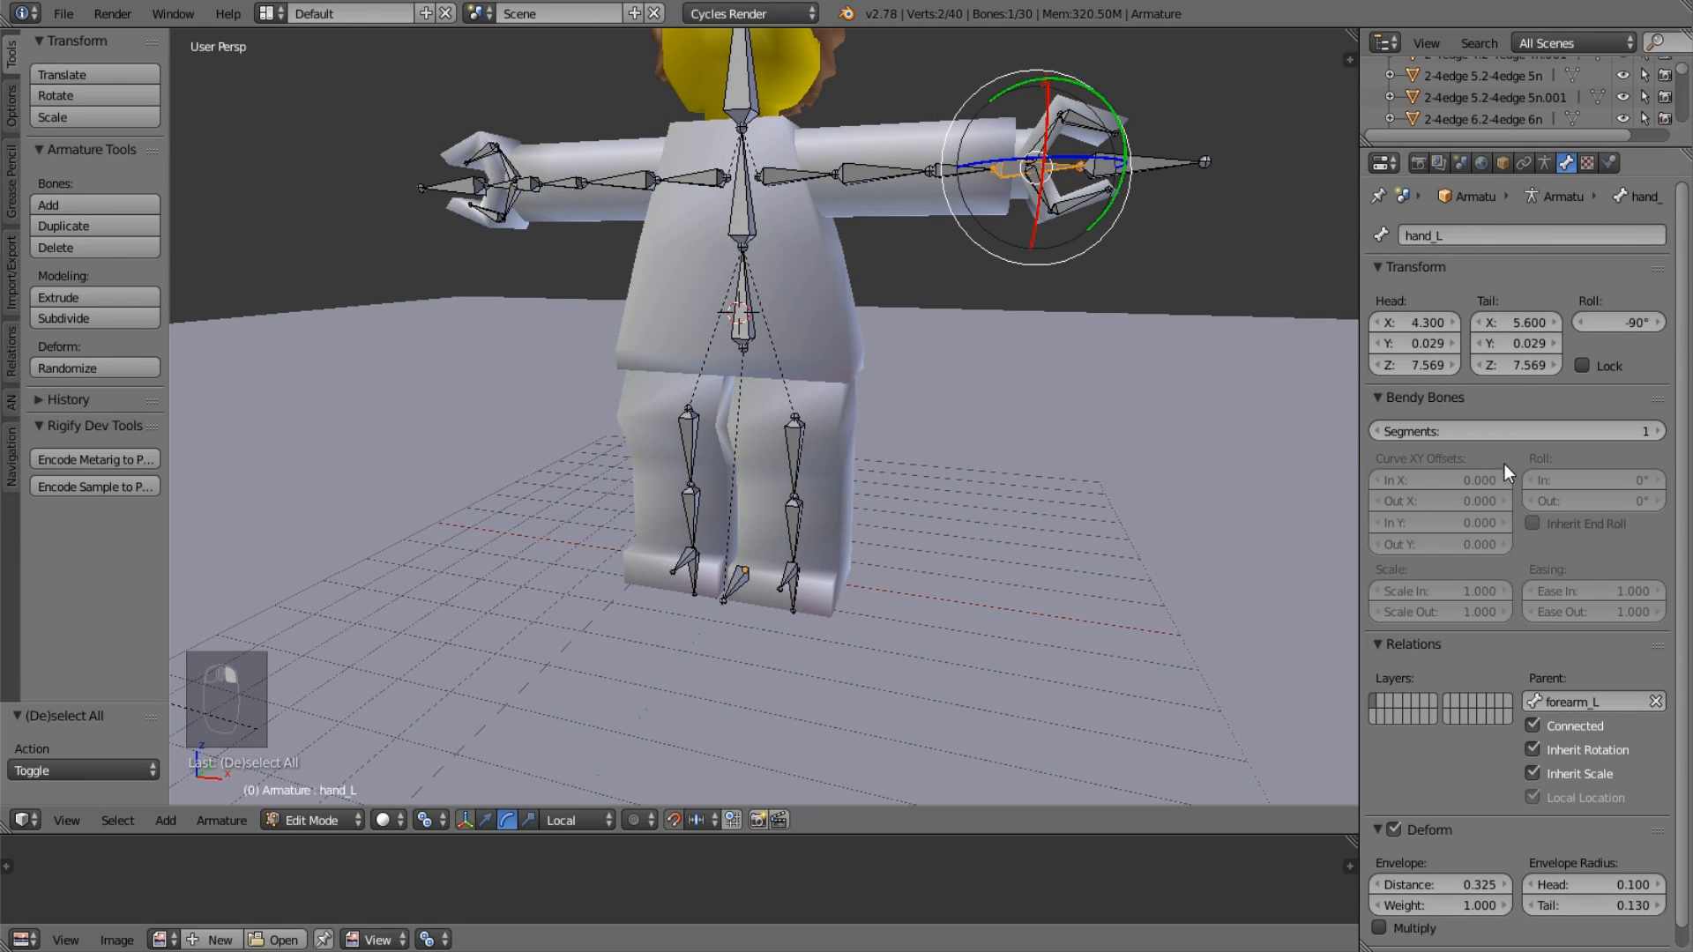
right_click(1011, 146)
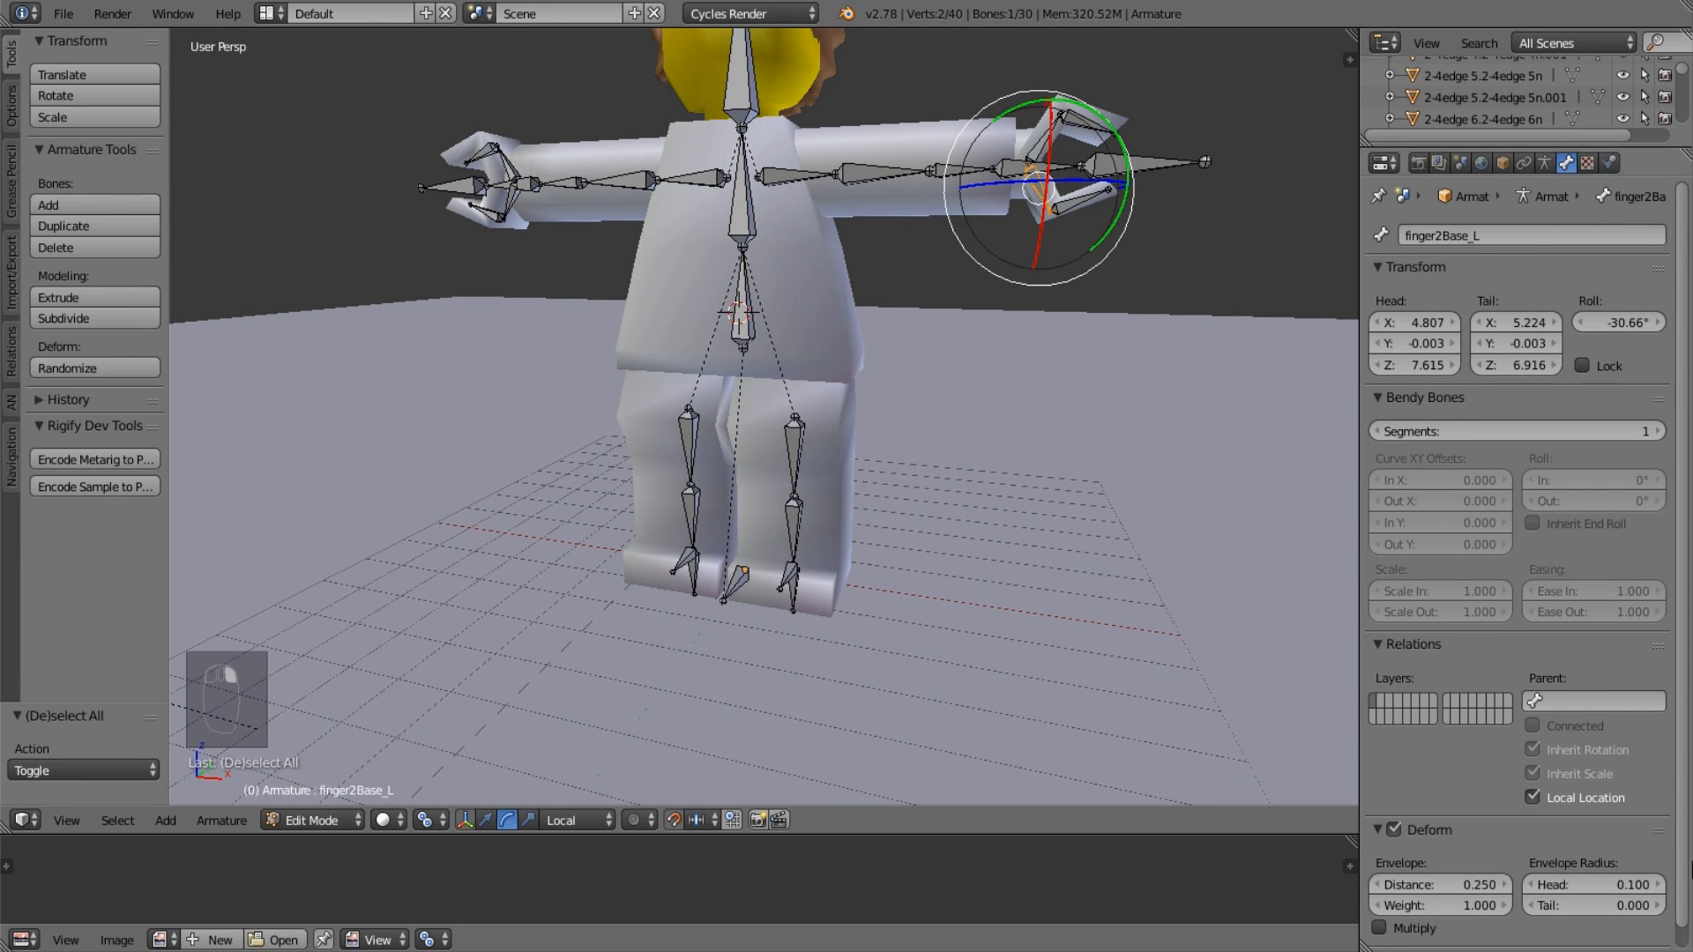
click(1587, 701)
scroll(1578, 756, down, 10)
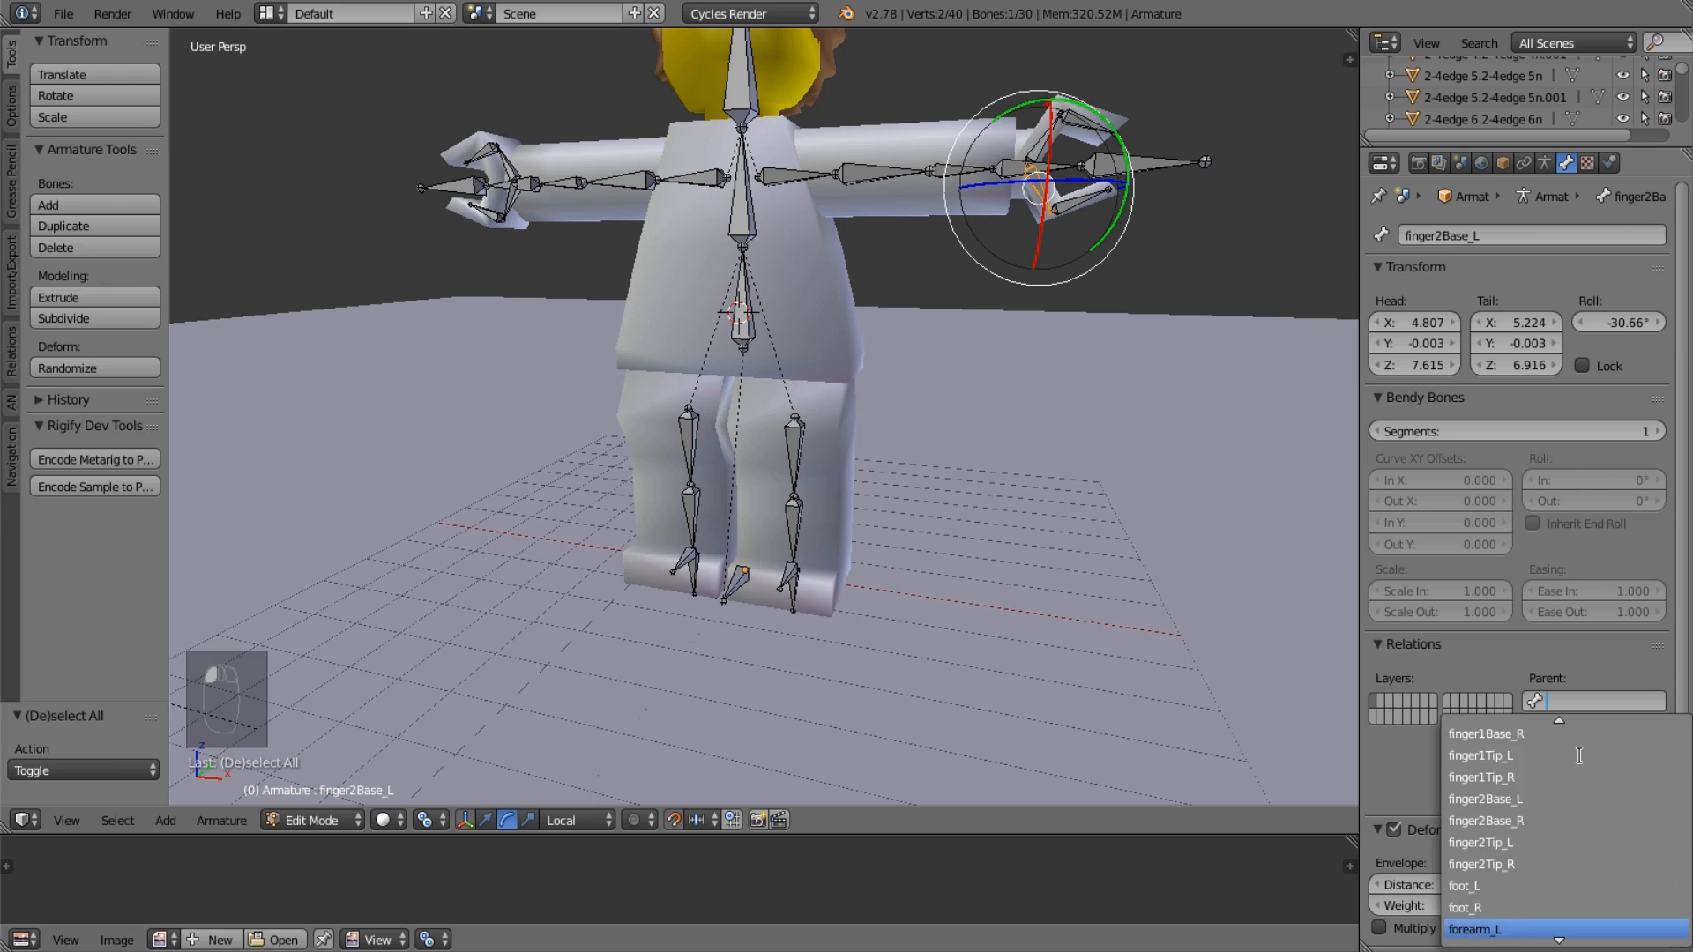
scroll(1578, 756, down, 2)
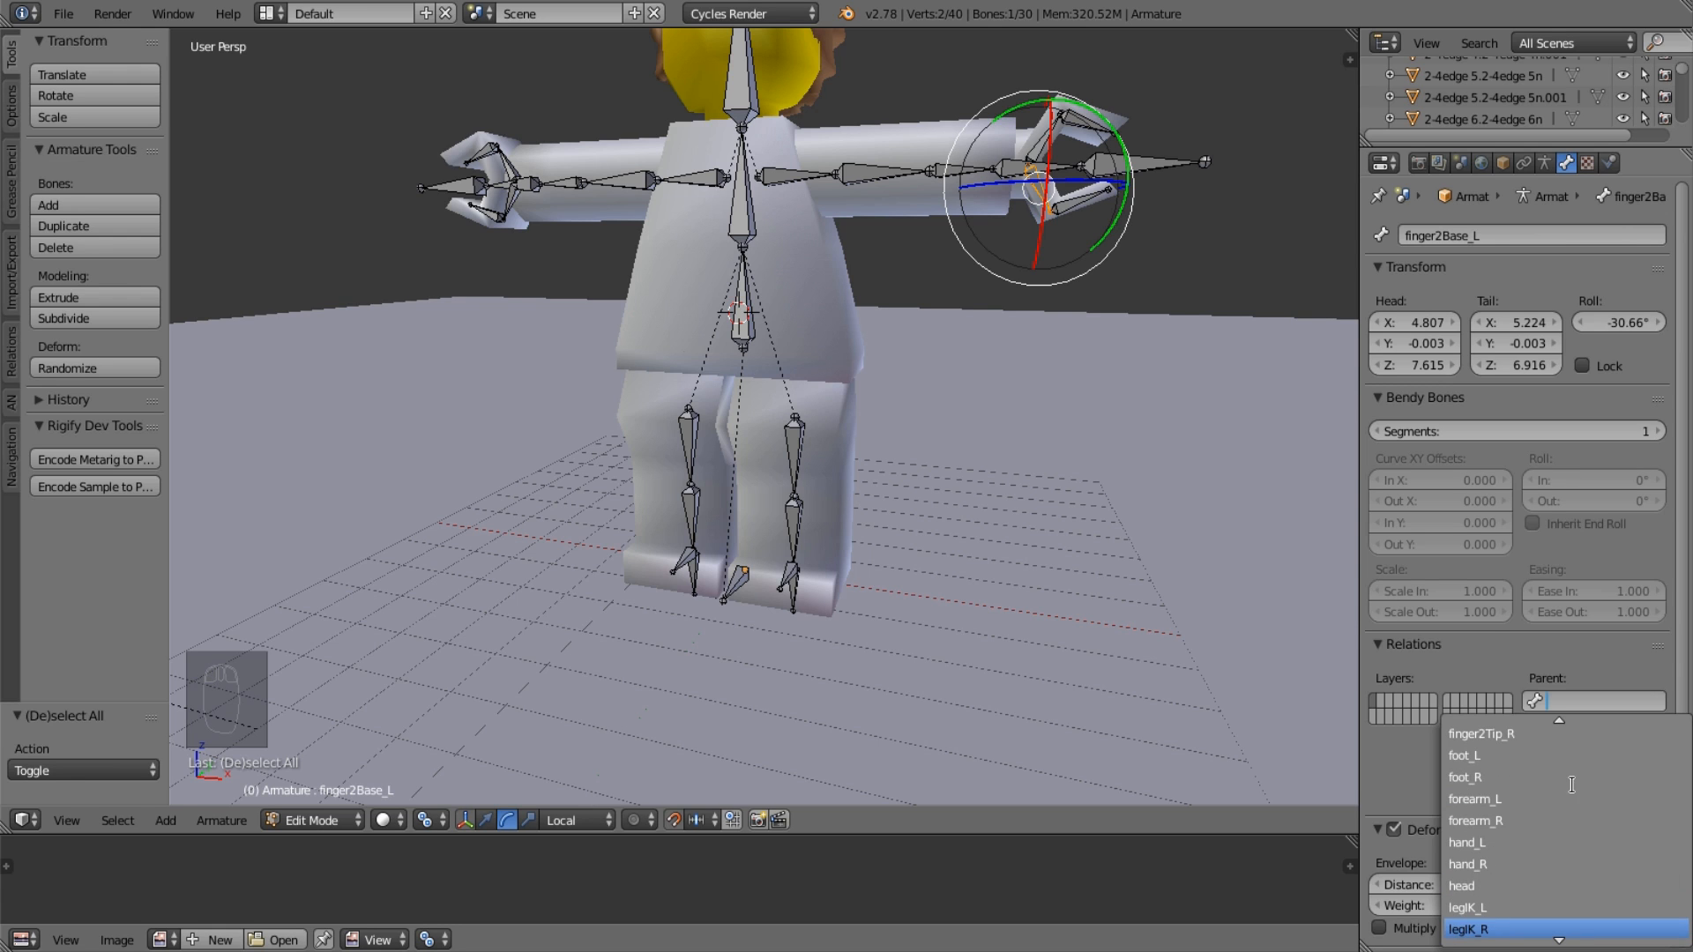
click(1557, 843)
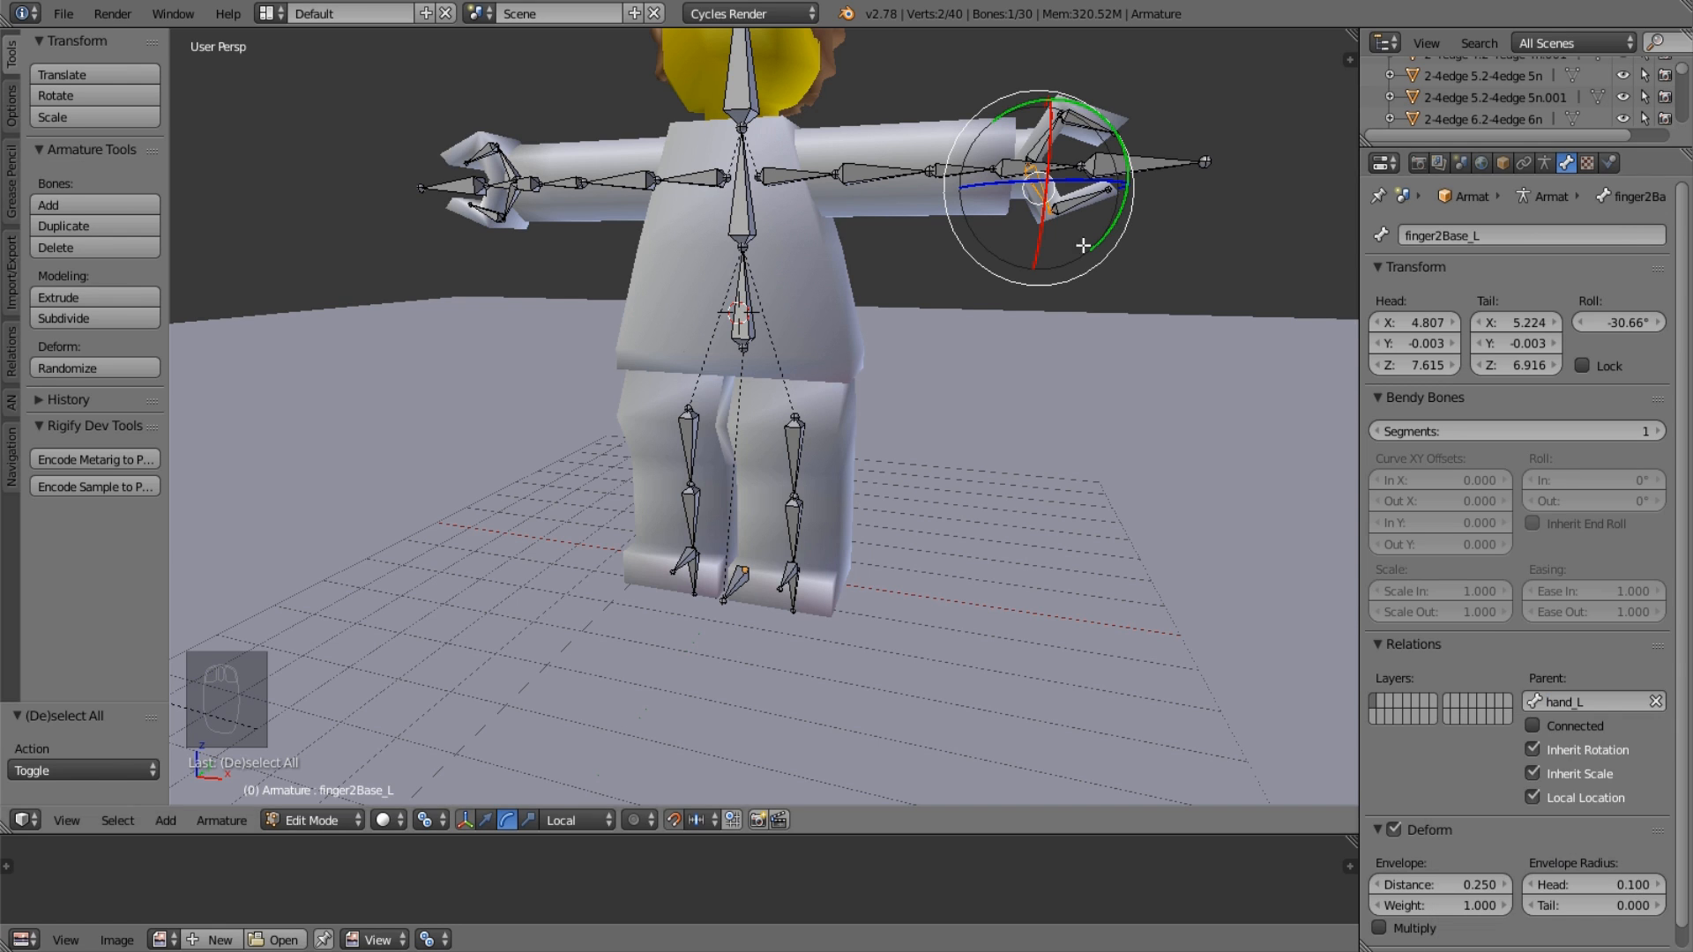
Set hand_L as the parent of the finger1Base_L bone.
right_click(1049, 152)
click(1587, 701)
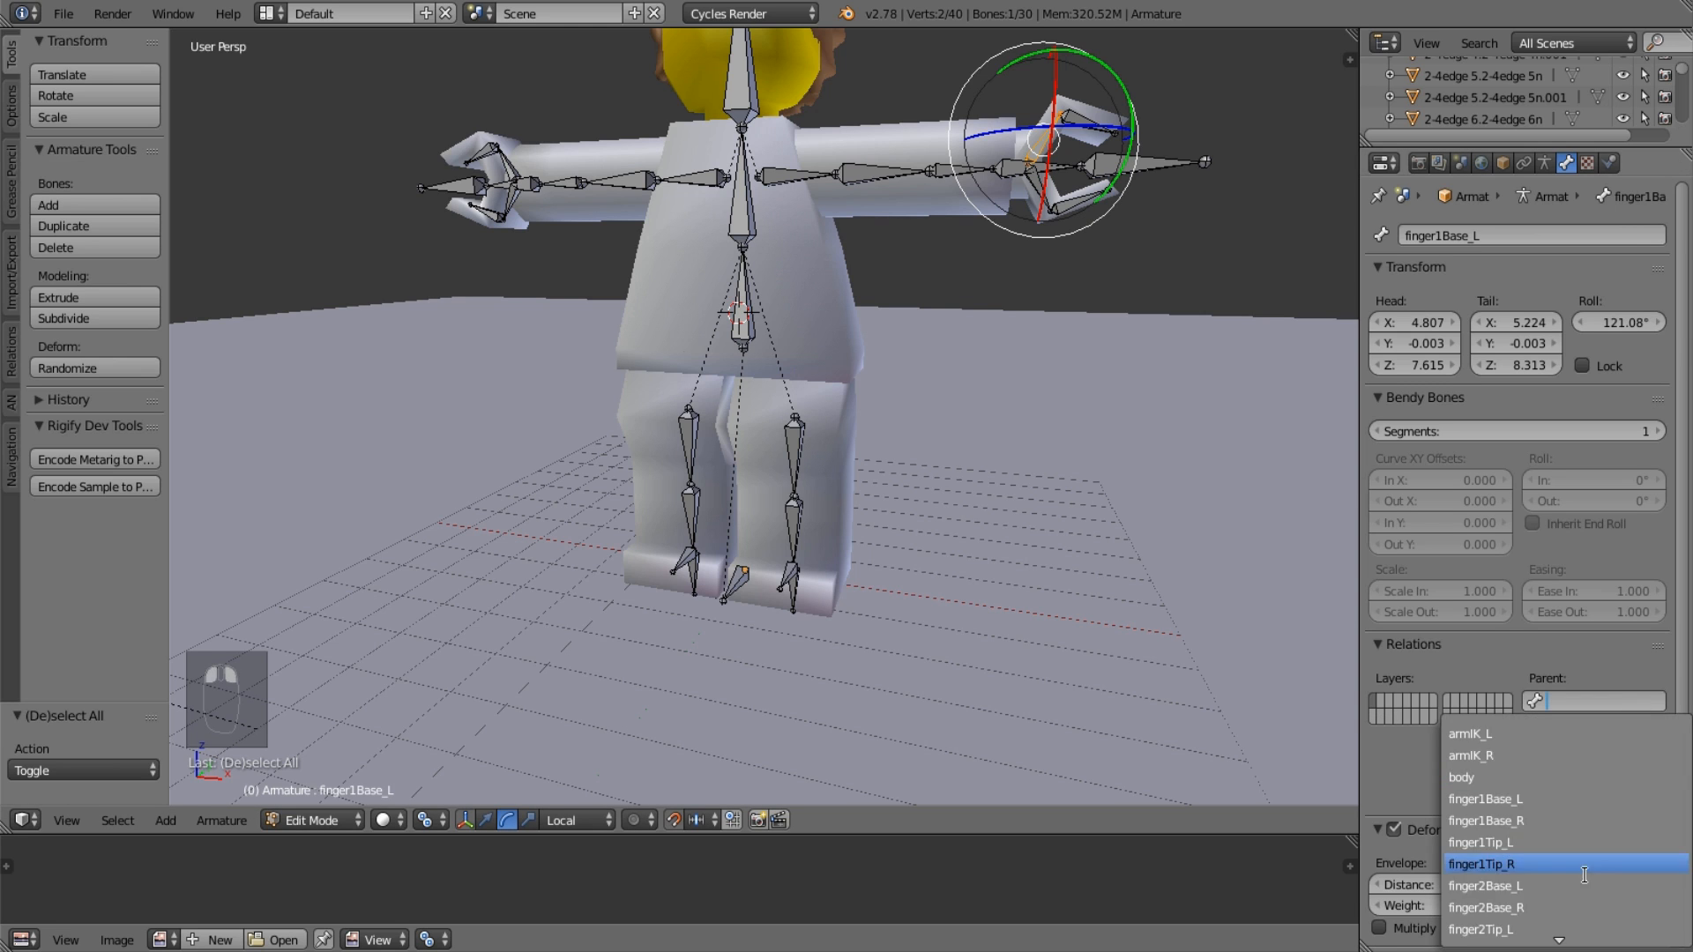
scroll(1587, 908, down, 2)
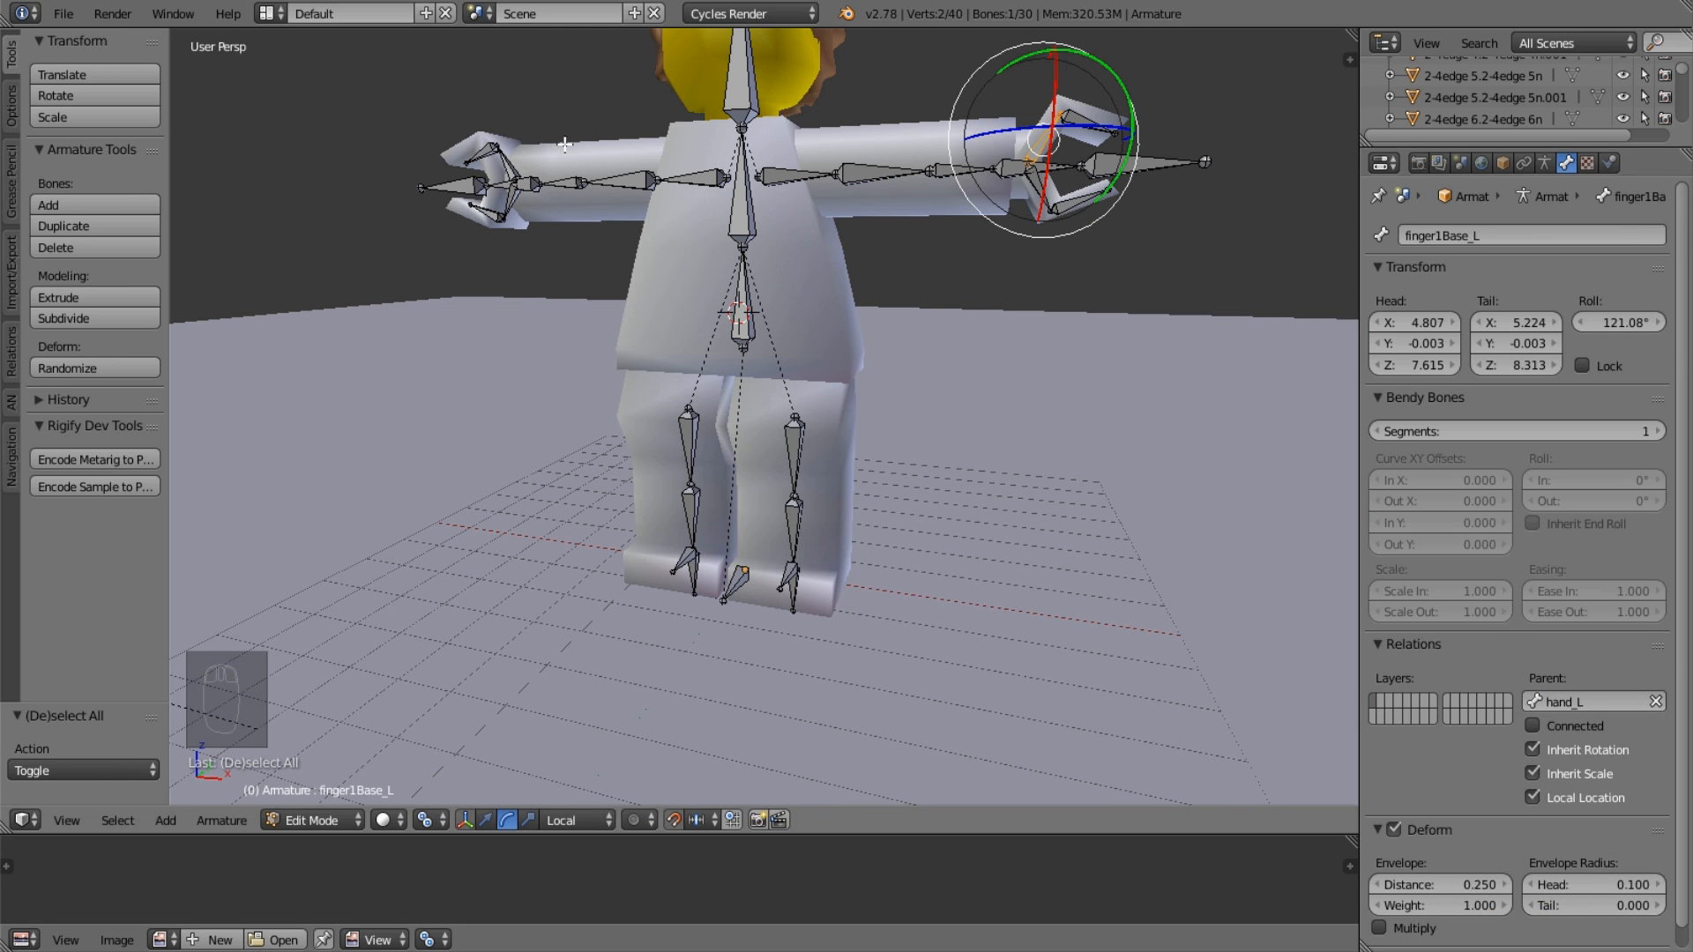
Set hand_R as the parent of the finger1Base_R bone.
right_click(510, 165)
click(1594, 701)
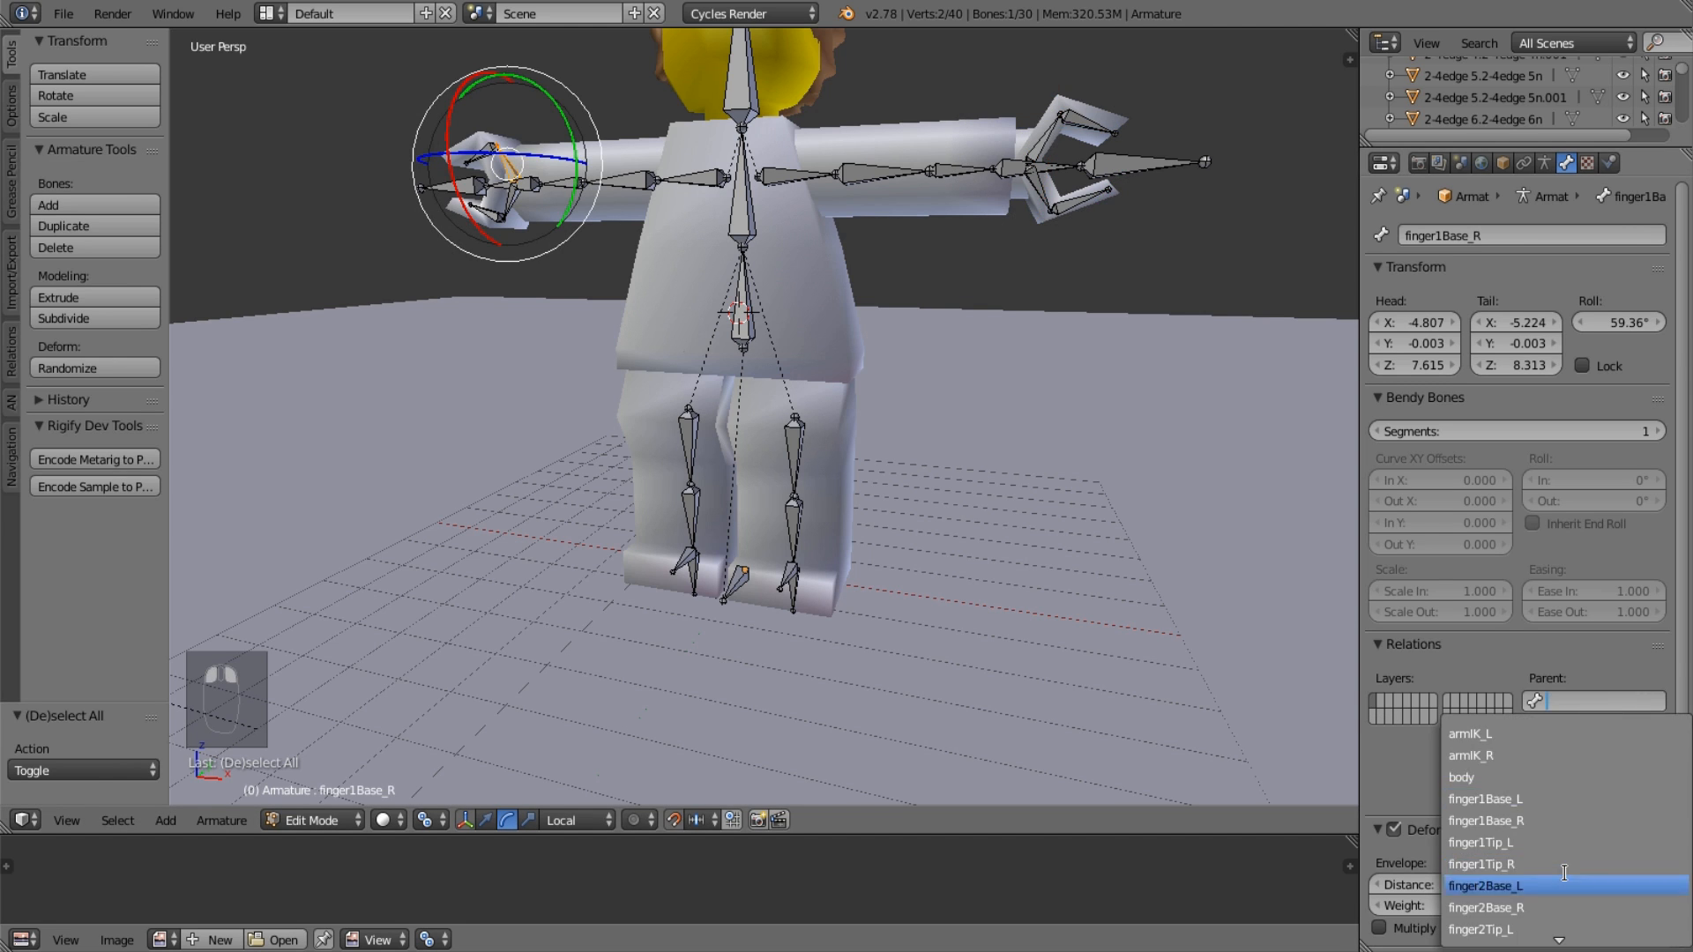
scroll(1564, 873, down, 2)
scroll(1564, 878, down, 5)
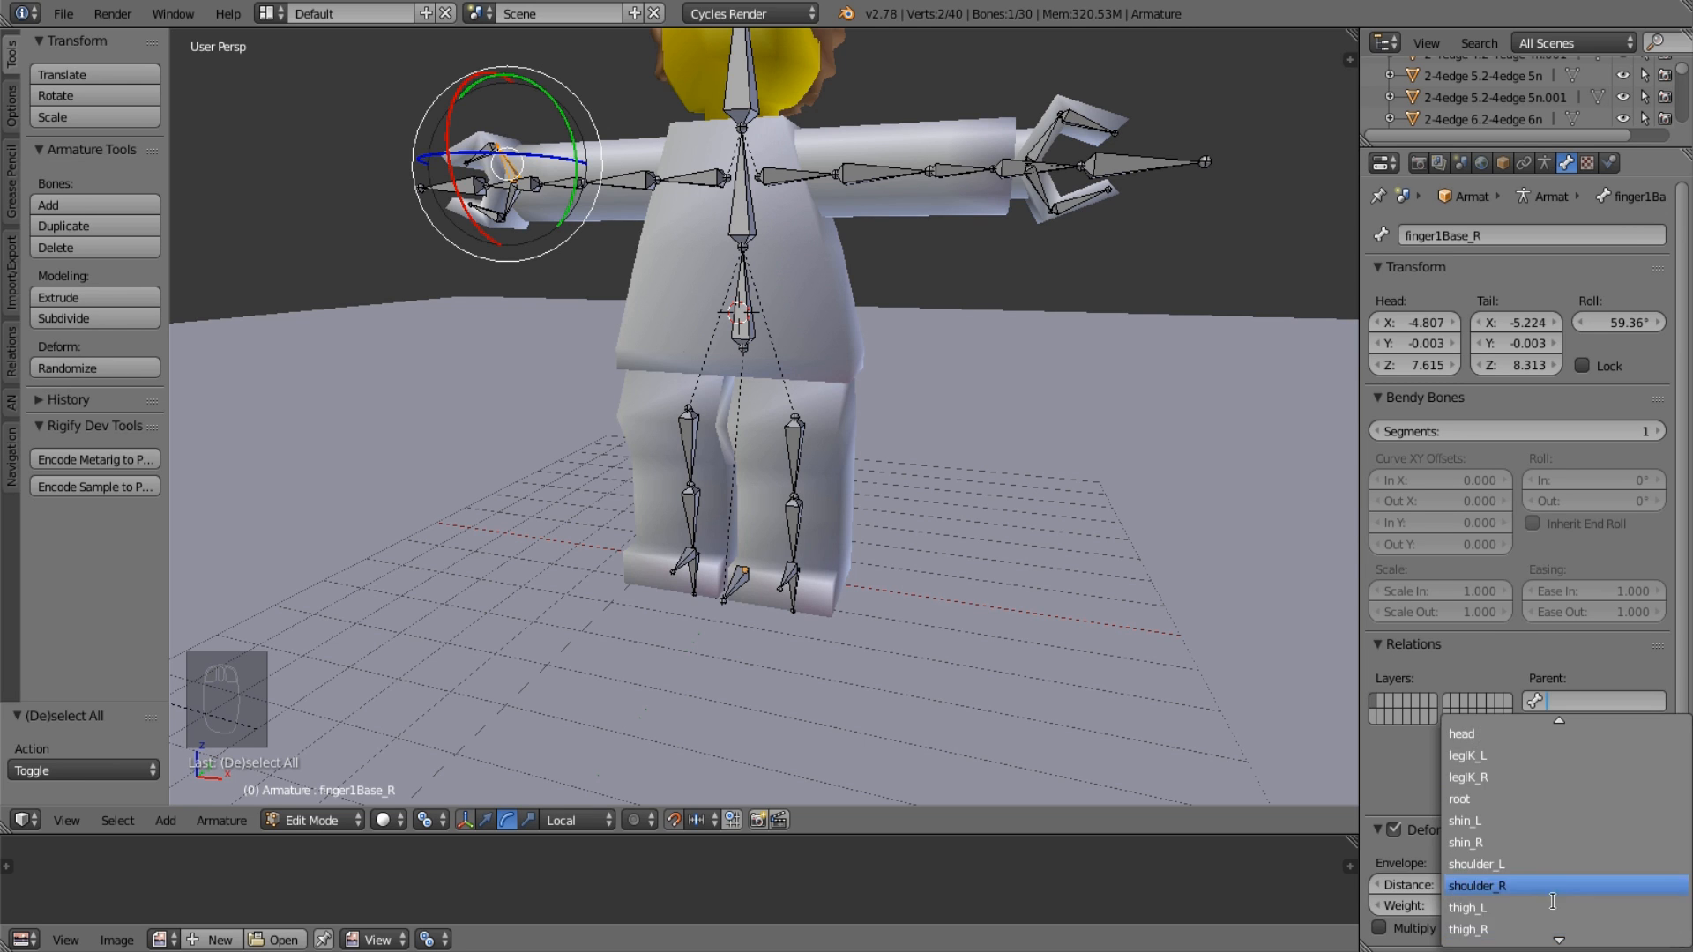
scroll(1552, 895, down, 4)
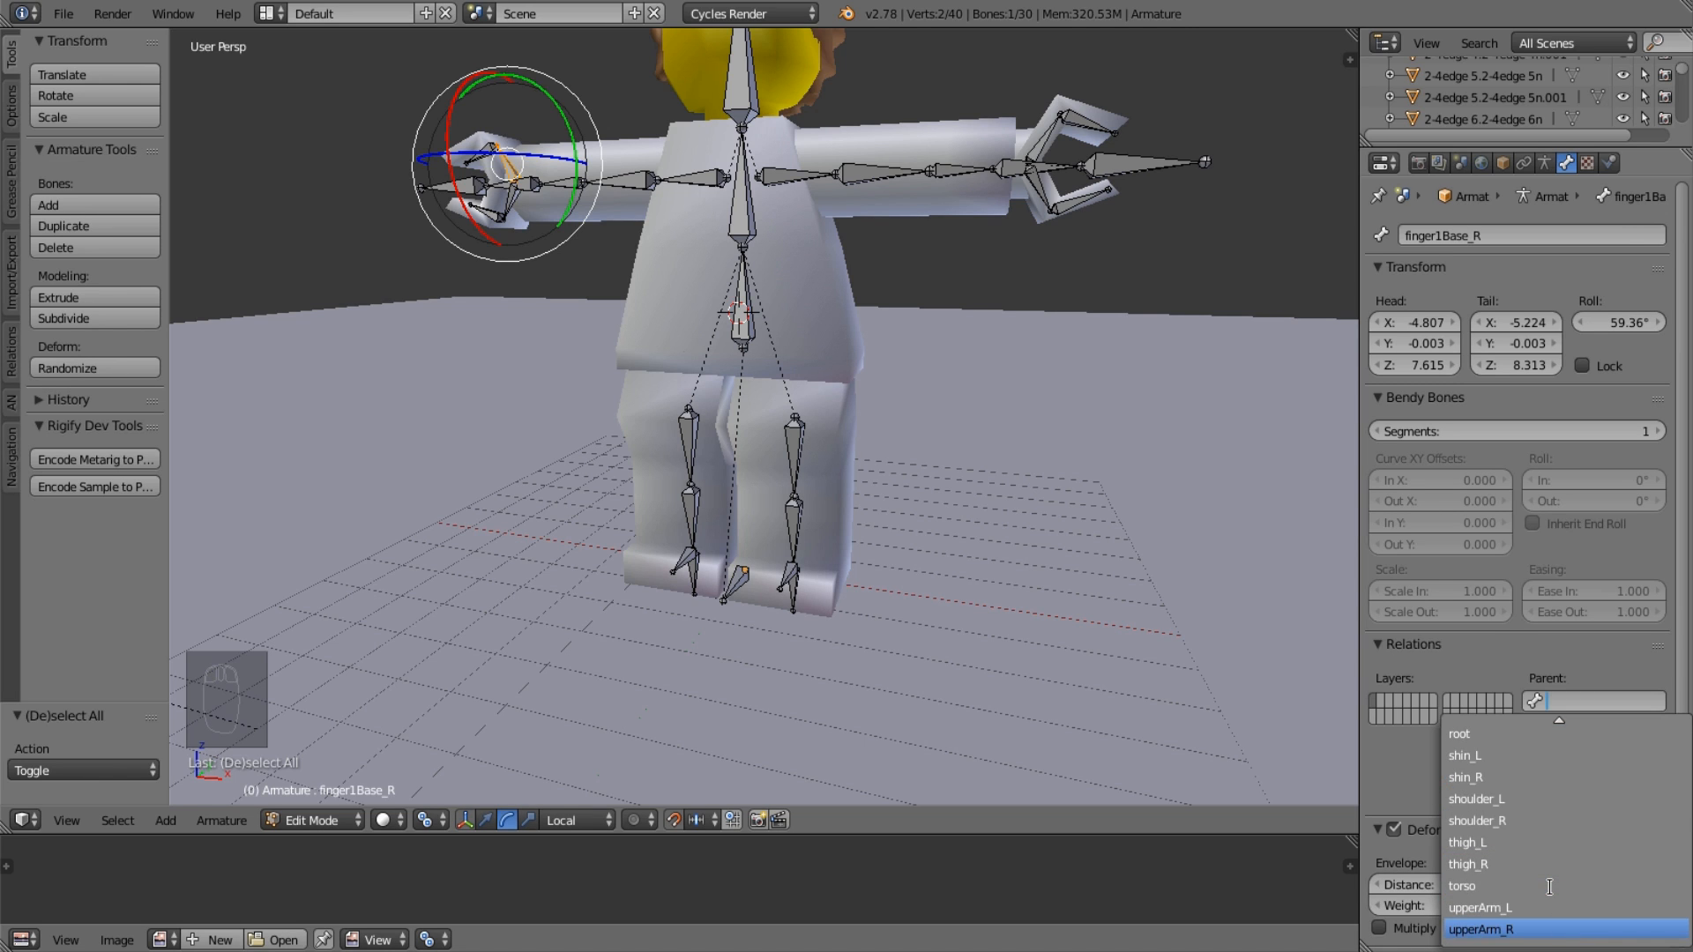
scroll(1549, 886, up, 10)
click(1499, 824)
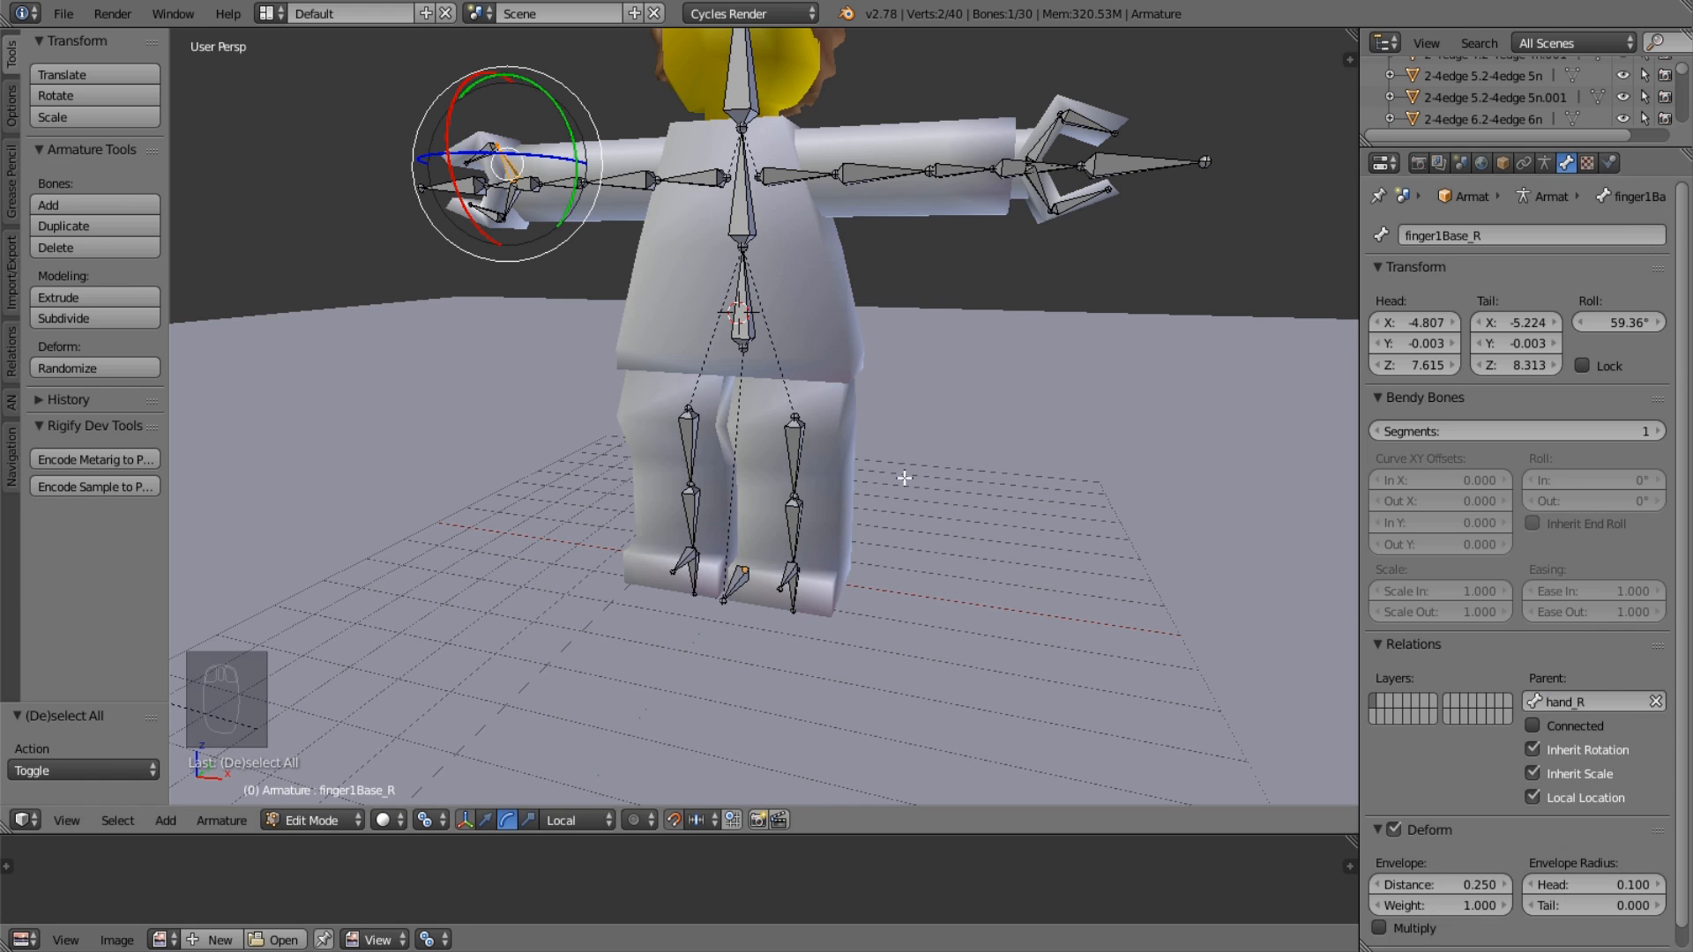
Set hand_R as the parent of the finger2Base_R bone.
right_click(500, 202)
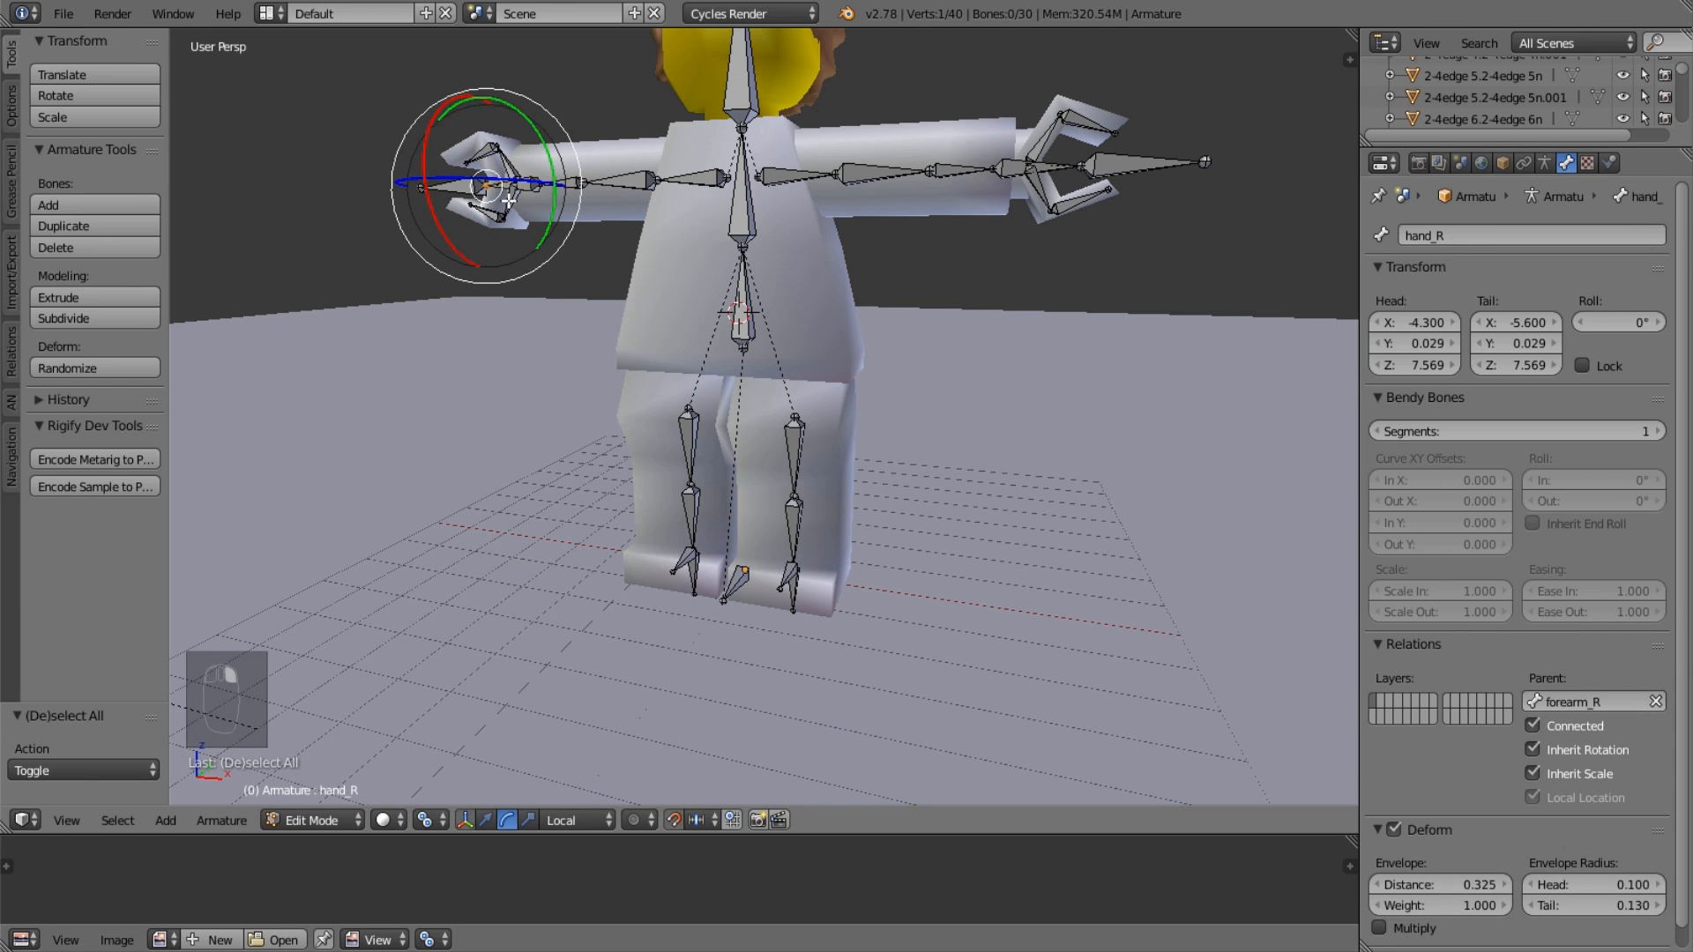
click(1592, 708)
scroll(1571, 887, down, 10)
click(1554, 887)
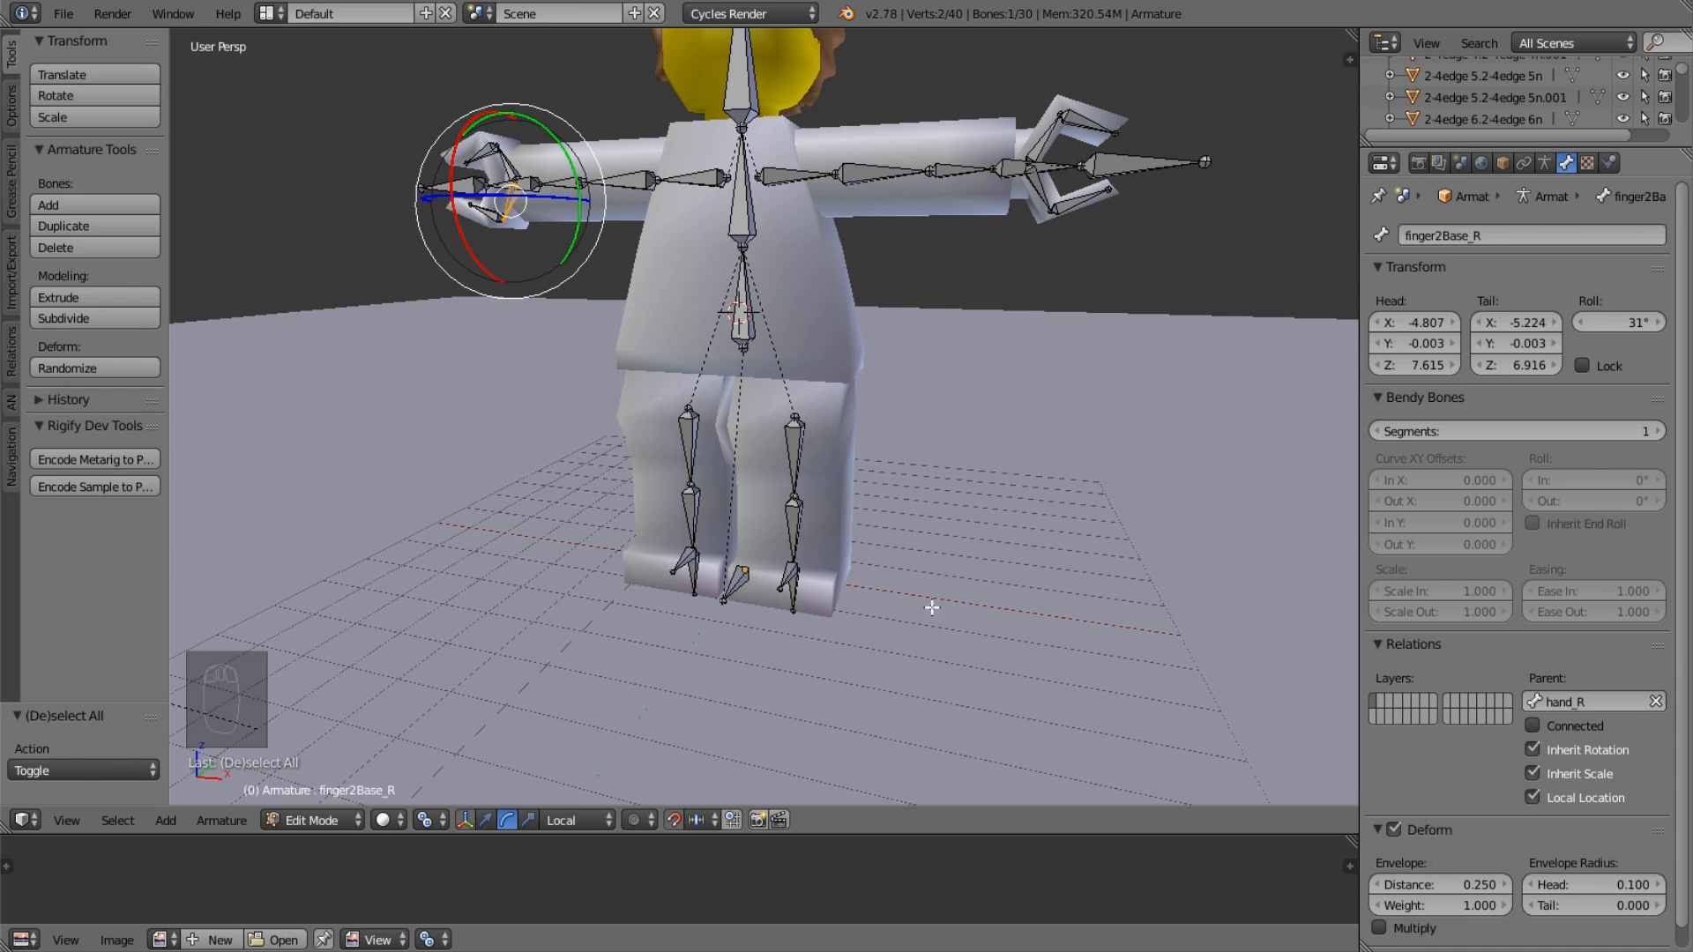
Test the hierarchy in Pose Mode by trying to move the body bone, cancelling the move.
key(ctrl+Tab)
right_click(736, 316)
key(g)
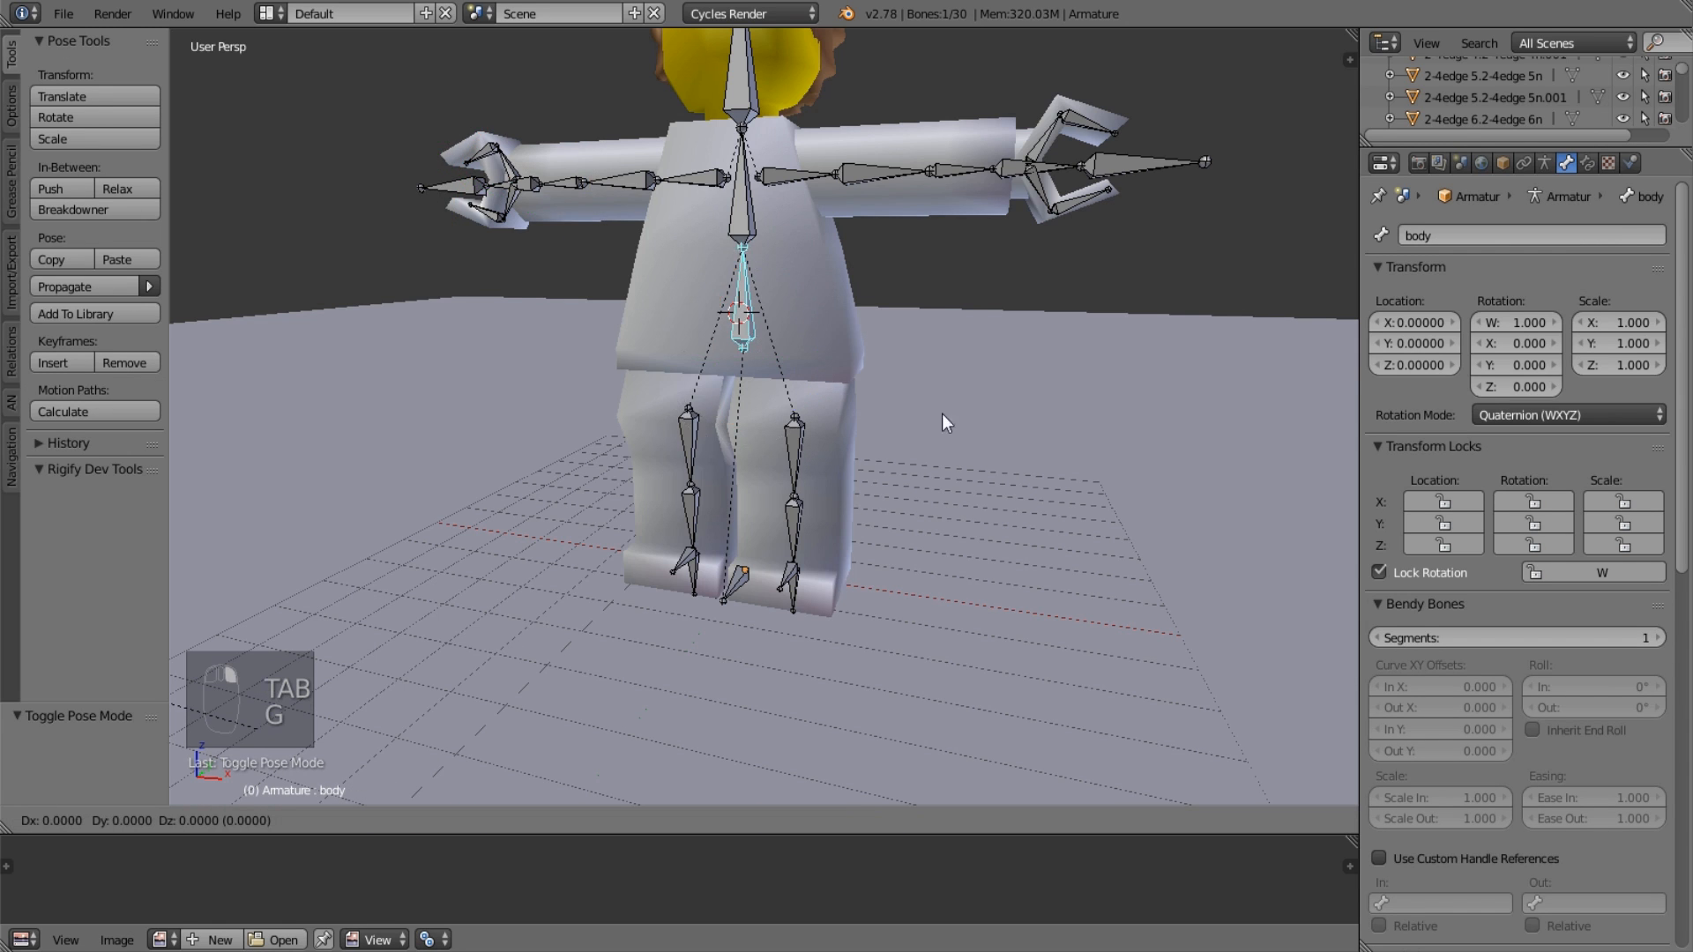
right_click(885, 399)
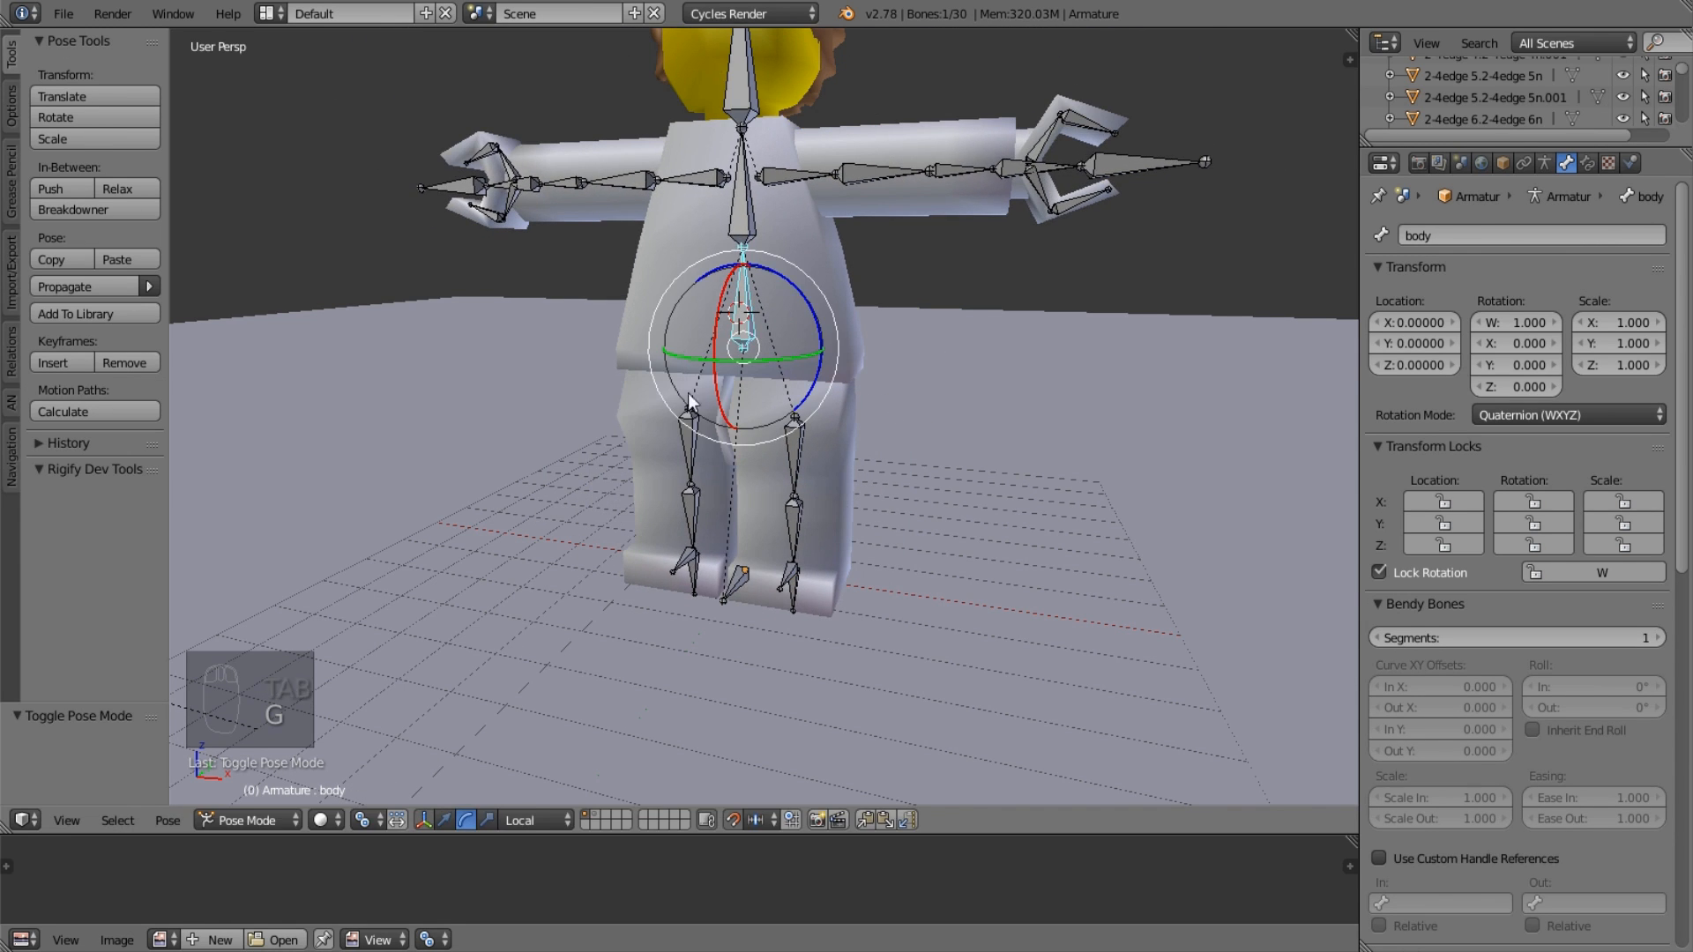
Examine the body mesh's right leg and foot in Edit Mode from the front orthographic view.
right_click(670, 418)
right_click(686, 432)
key(Tab)
key(Tab)
scroll(657, 423, up, 4)
right_click(571, 408)
key(Tab)
key(KP_Decimal)
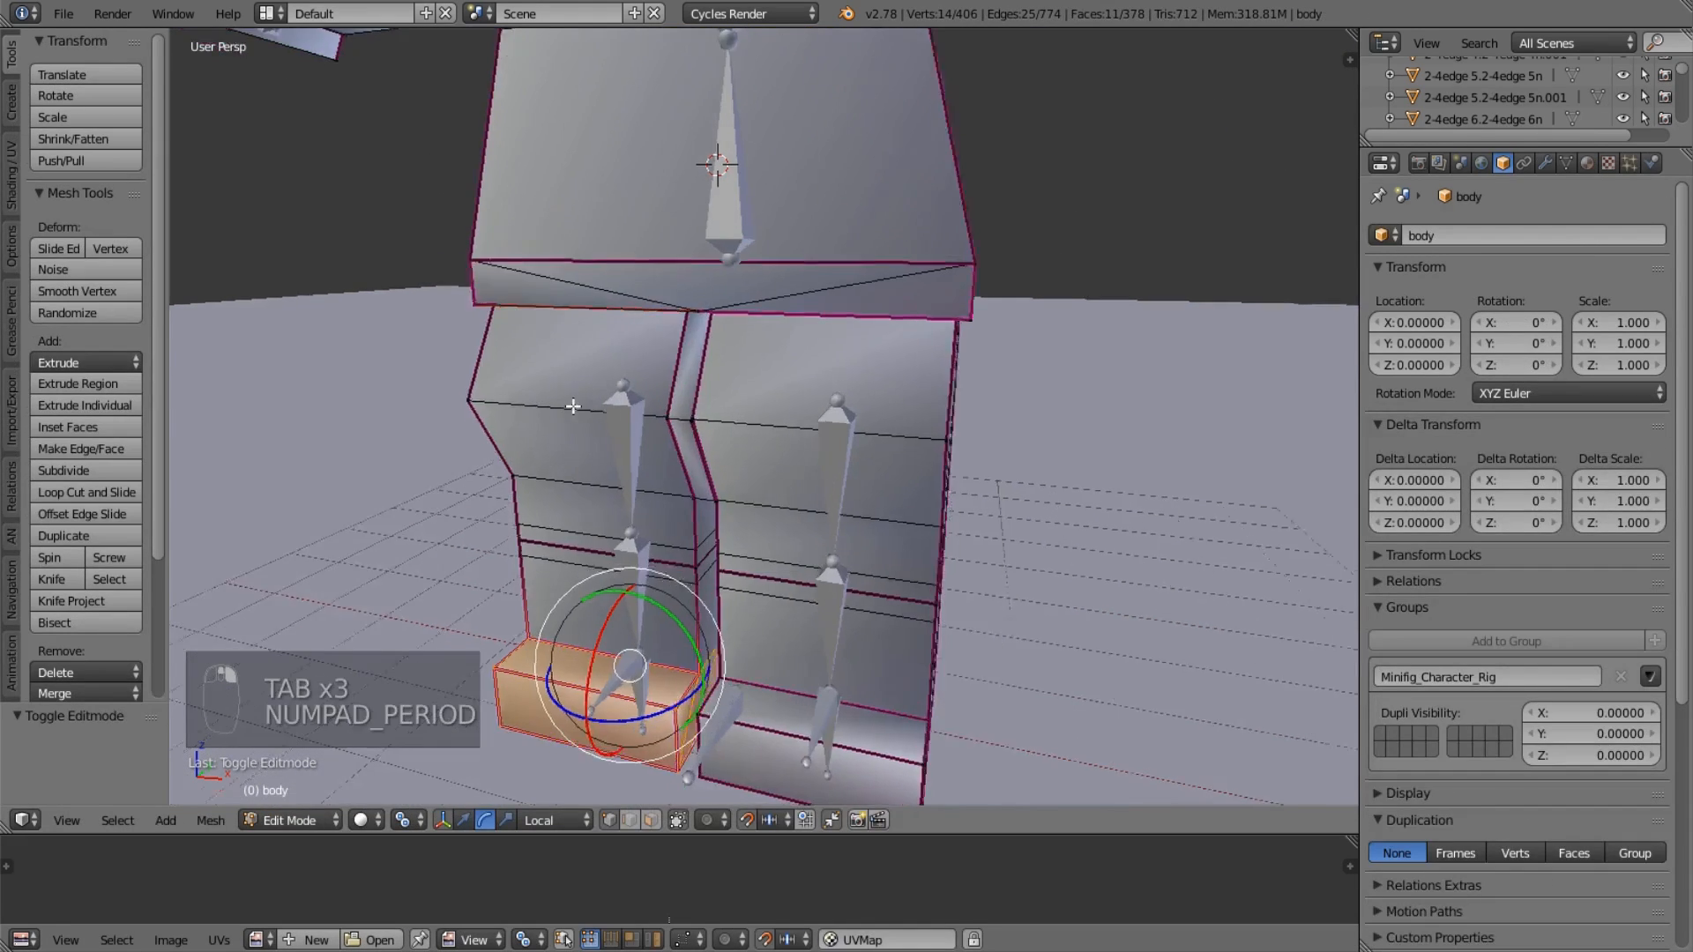
key(KP_0)
key(KP_1)
key(KP_5)
scroll(573, 407, down, 4)
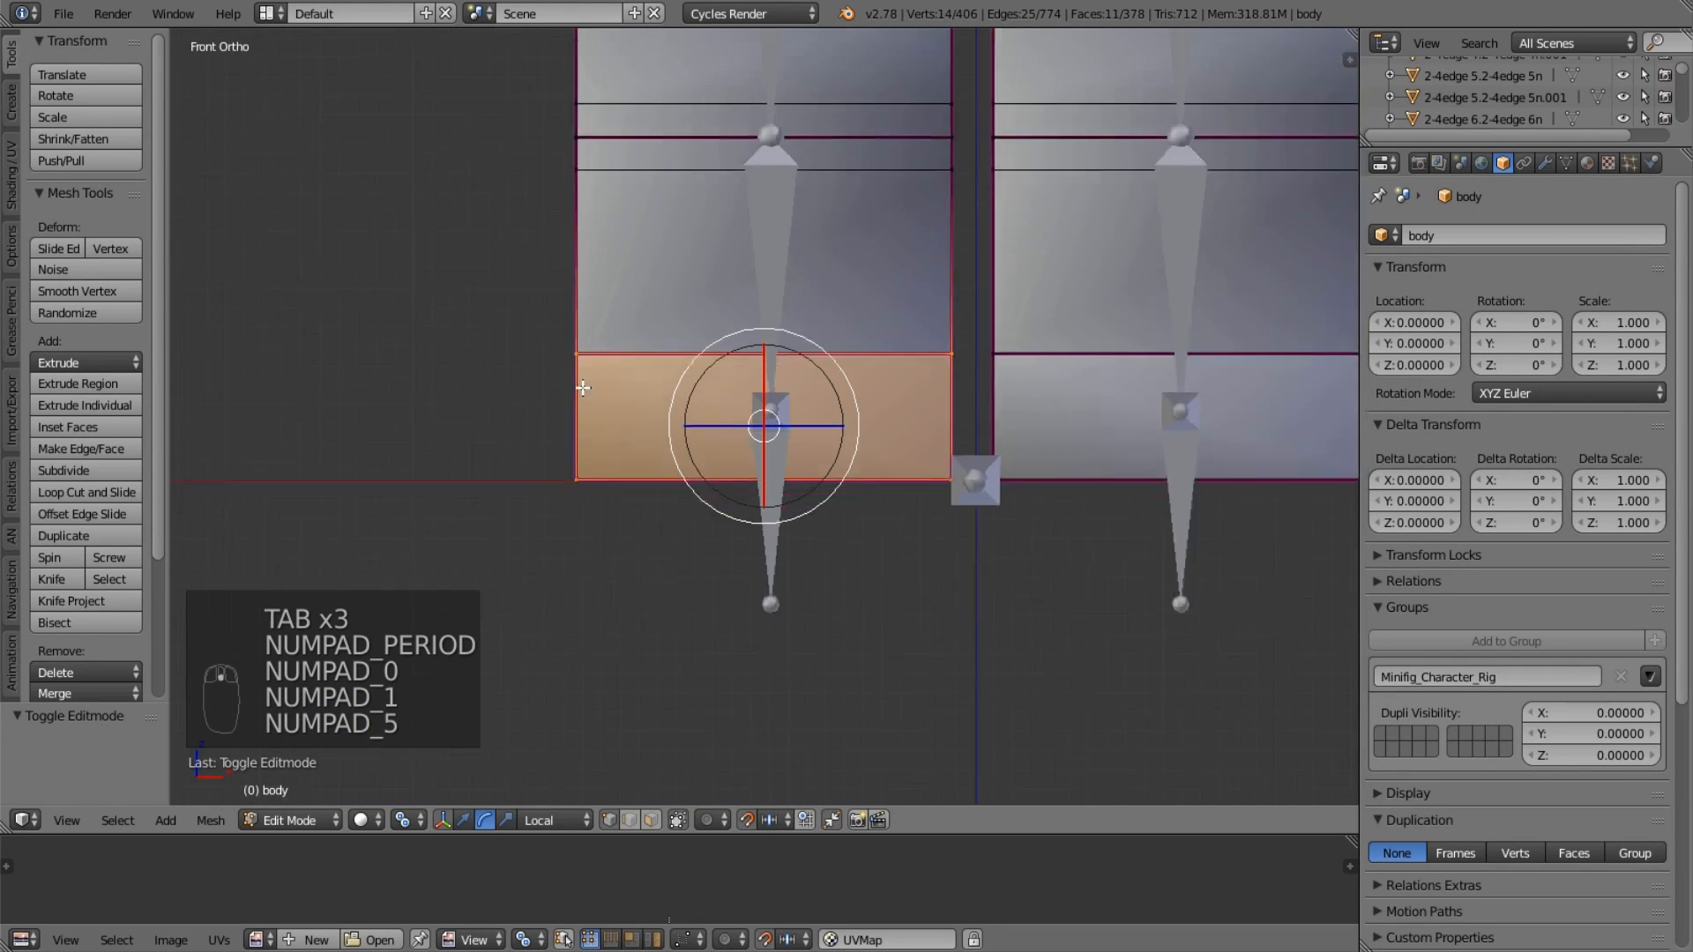
Move the thigh_R bone outward about 2.4 units along X in Pose Mode to expose the leg deformation.
shift+middle_drag(780, 167, 774, 349)
key(Tab)
right_click(765, 261)
key(g)
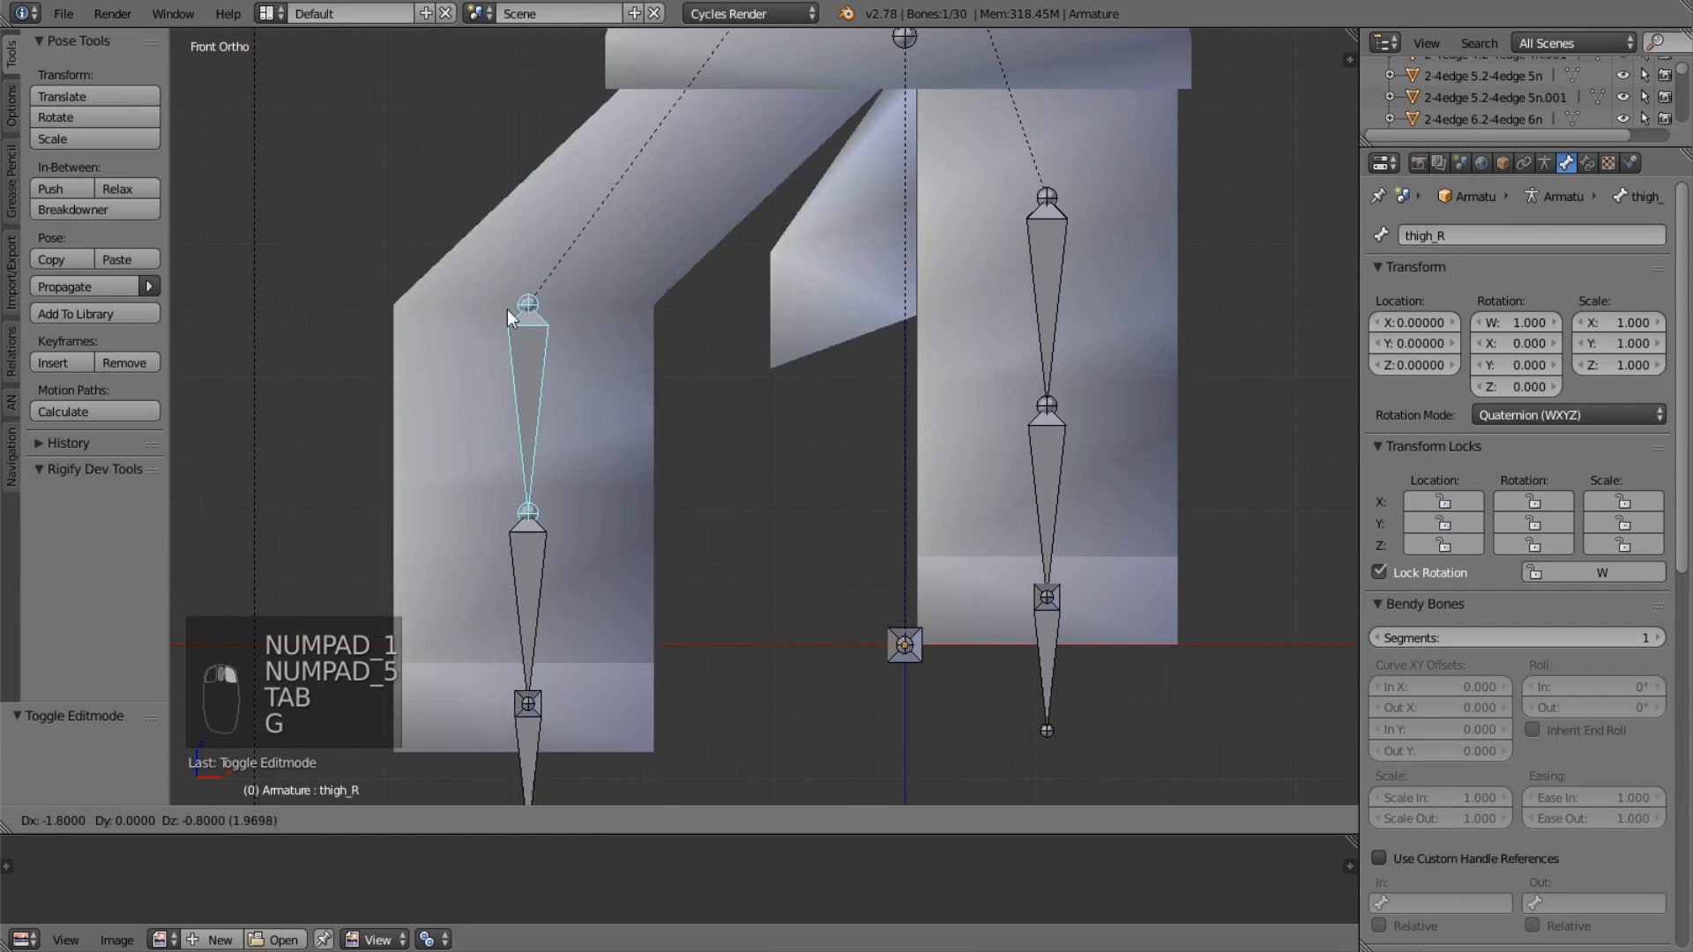
click(443, 291)
Switch the body mesh to Weight Paint mode and inspect thigh_R's influence on the centre piece between the legs.
right_click(580, 208)
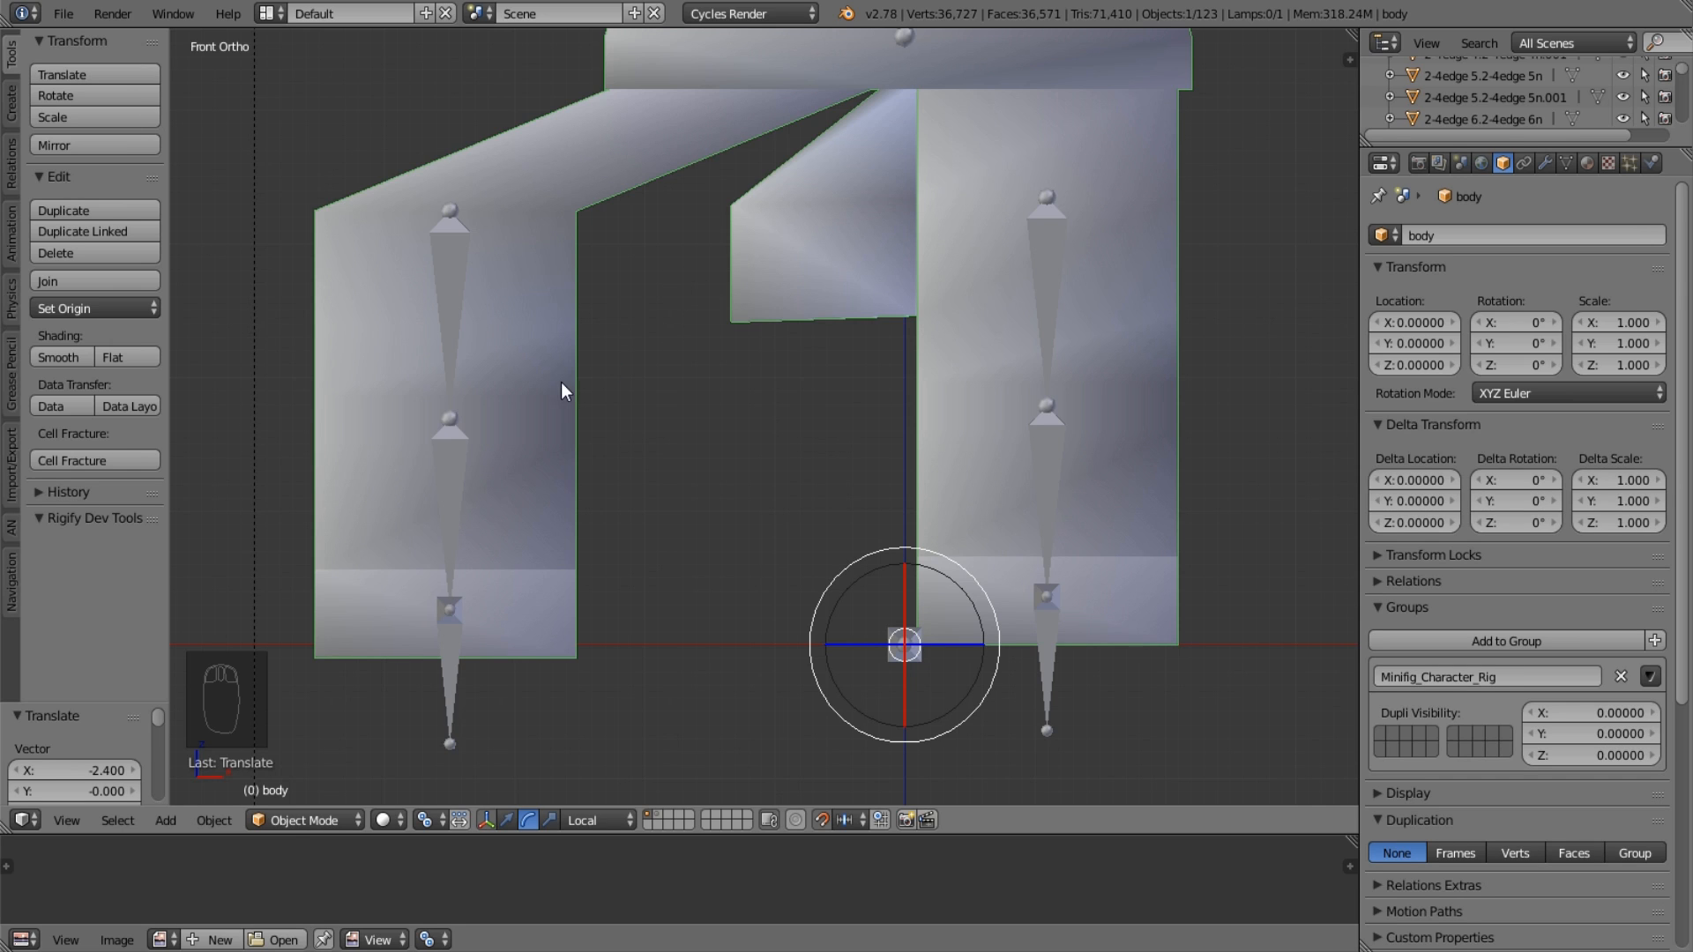
click(301, 820)
key(ctrl+Tab)
shift+middle_drag(913, 490, 832, 579)
scroll(790, 368, up, 3)
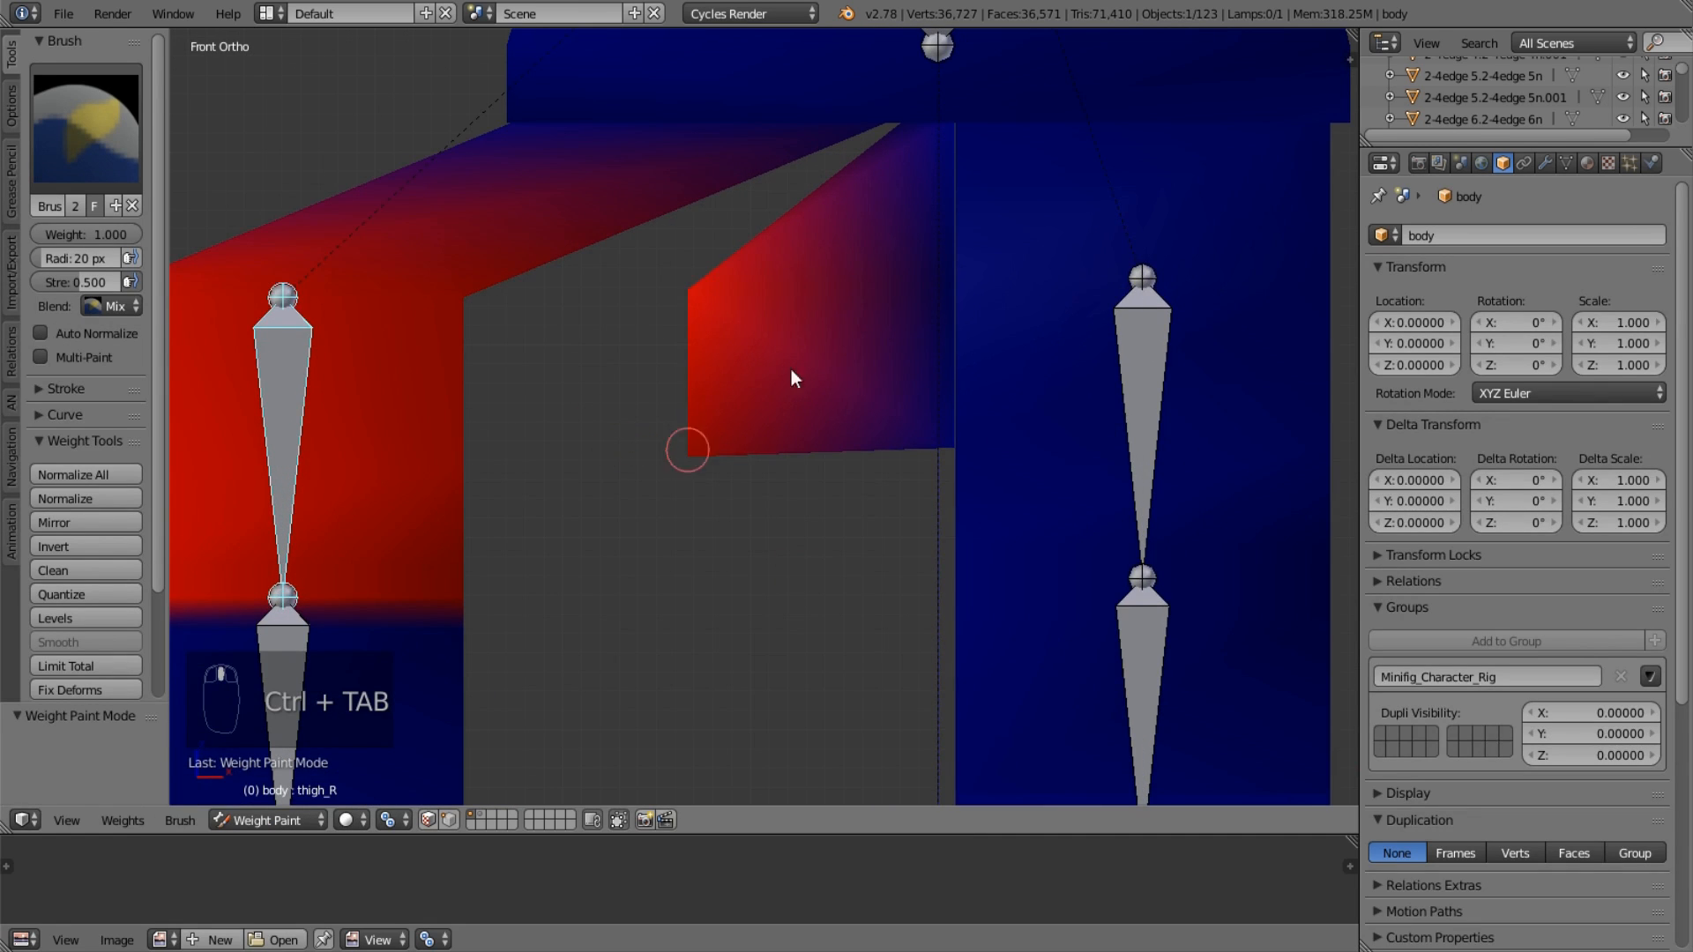
scroll(812, 267, up, 3)
shift+middle_drag(812, 267, 650, 347)
scroll(649, 348, down, 1)
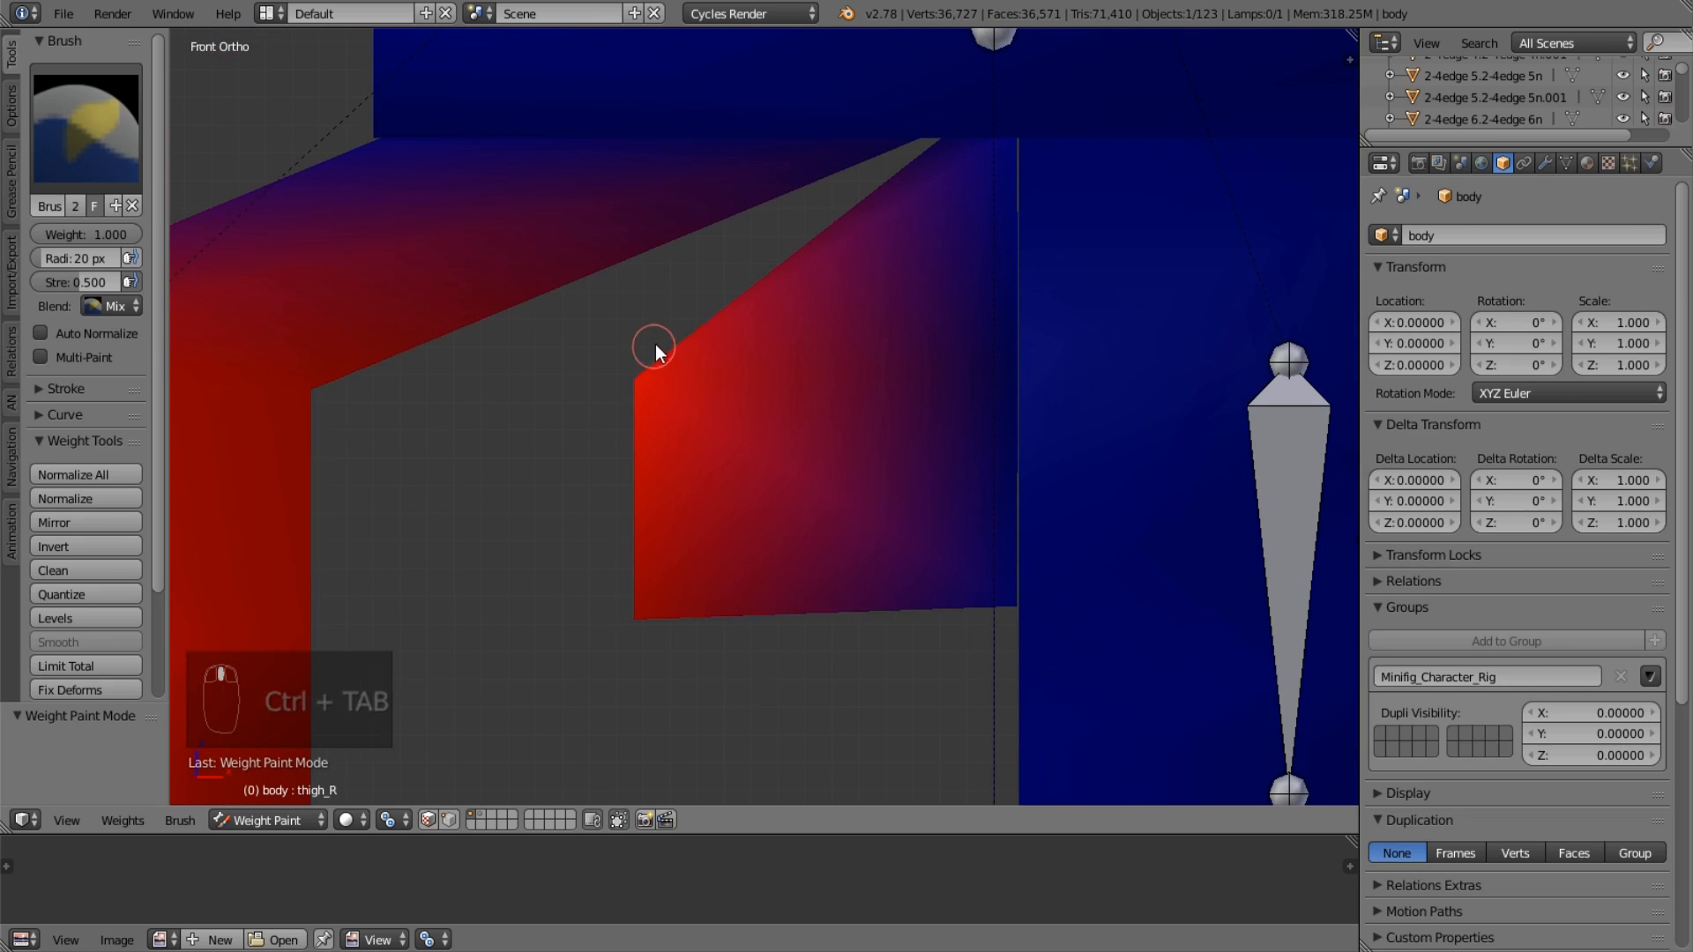
Set the brush weight to 0 and paint the thigh_R influence off the centre piece between the legs.
click(115, 108)
click(125, 218)
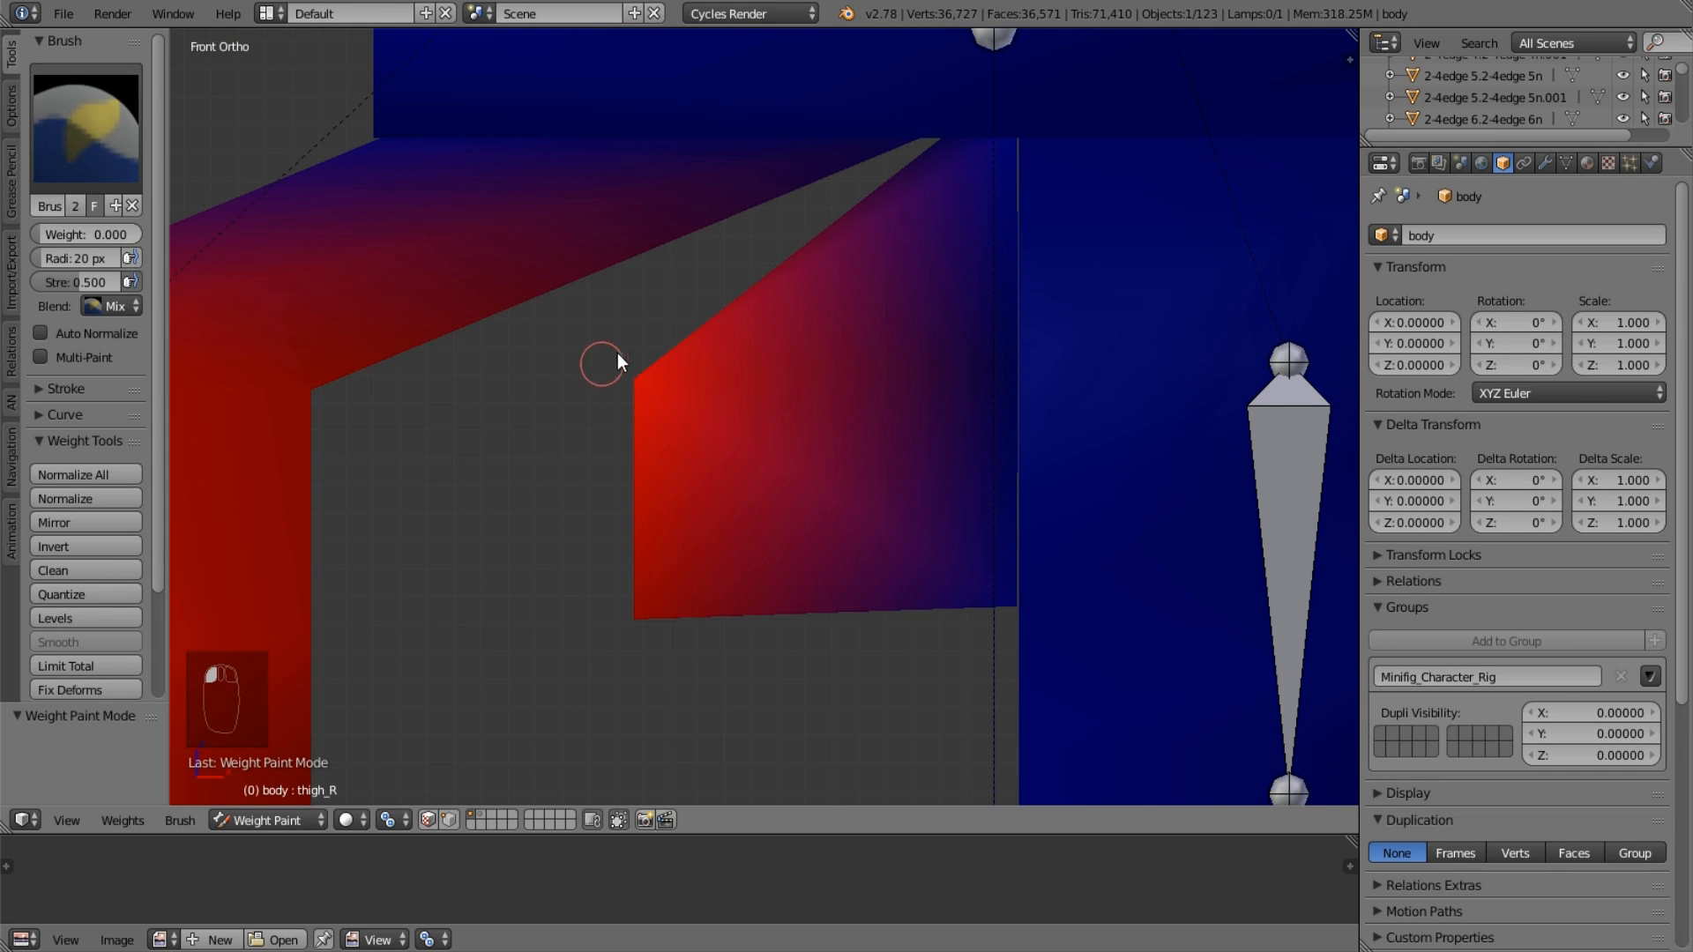
drag(636, 352, 651, 467)
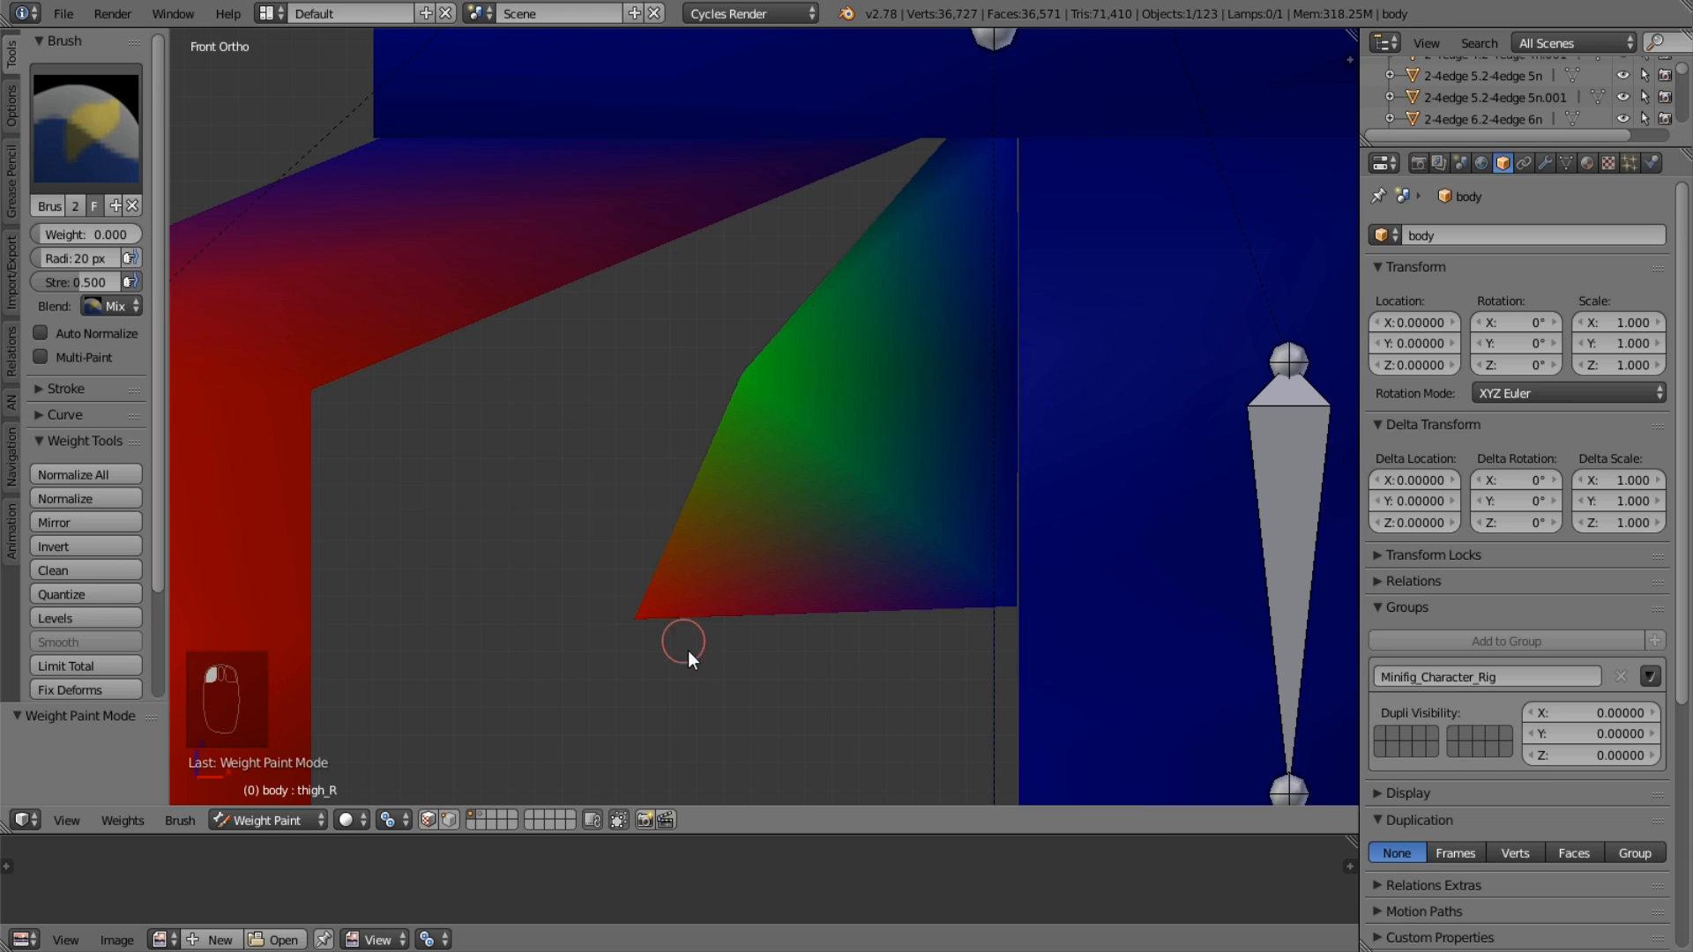
mouse_move(660, 620)
mouse_down()
mouse_move(632, 622)
mouse_move(736, 611)
mouse_up()
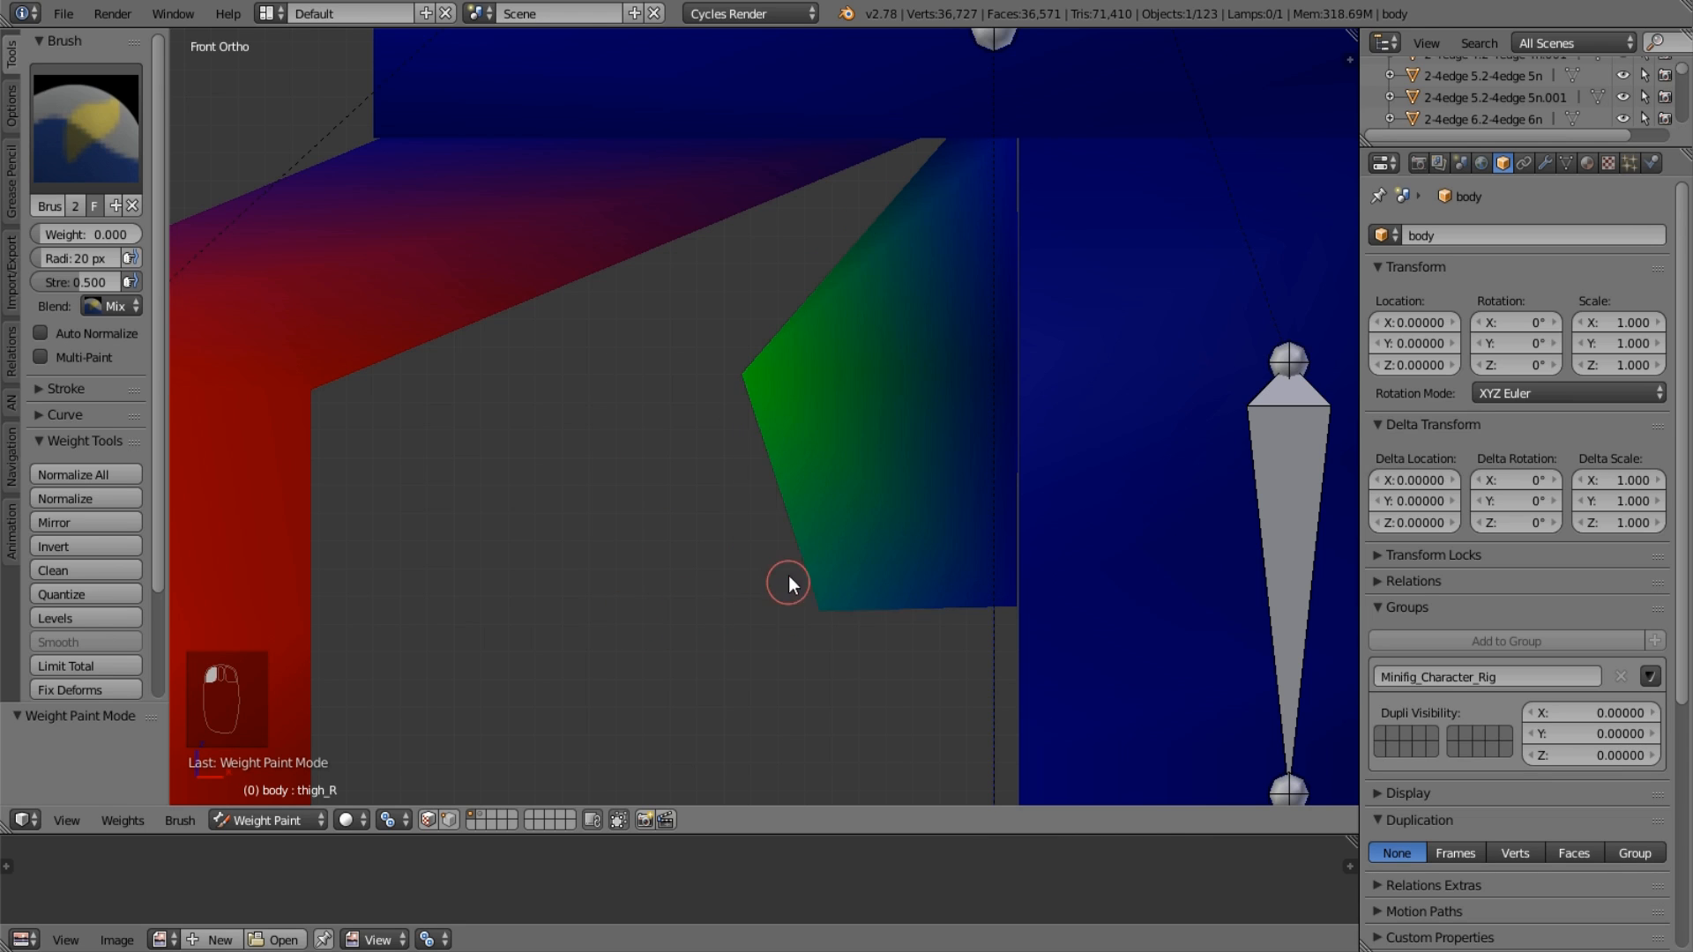
drag(762, 359, 829, 373)
mouse_move(793, 612)
mouse_down()
mouse_move(935, 591)
mouse_move(928, 371)
mouse_move(954, 372)
mouse_move(940, 562)
mouse_up()
click(891, 375)
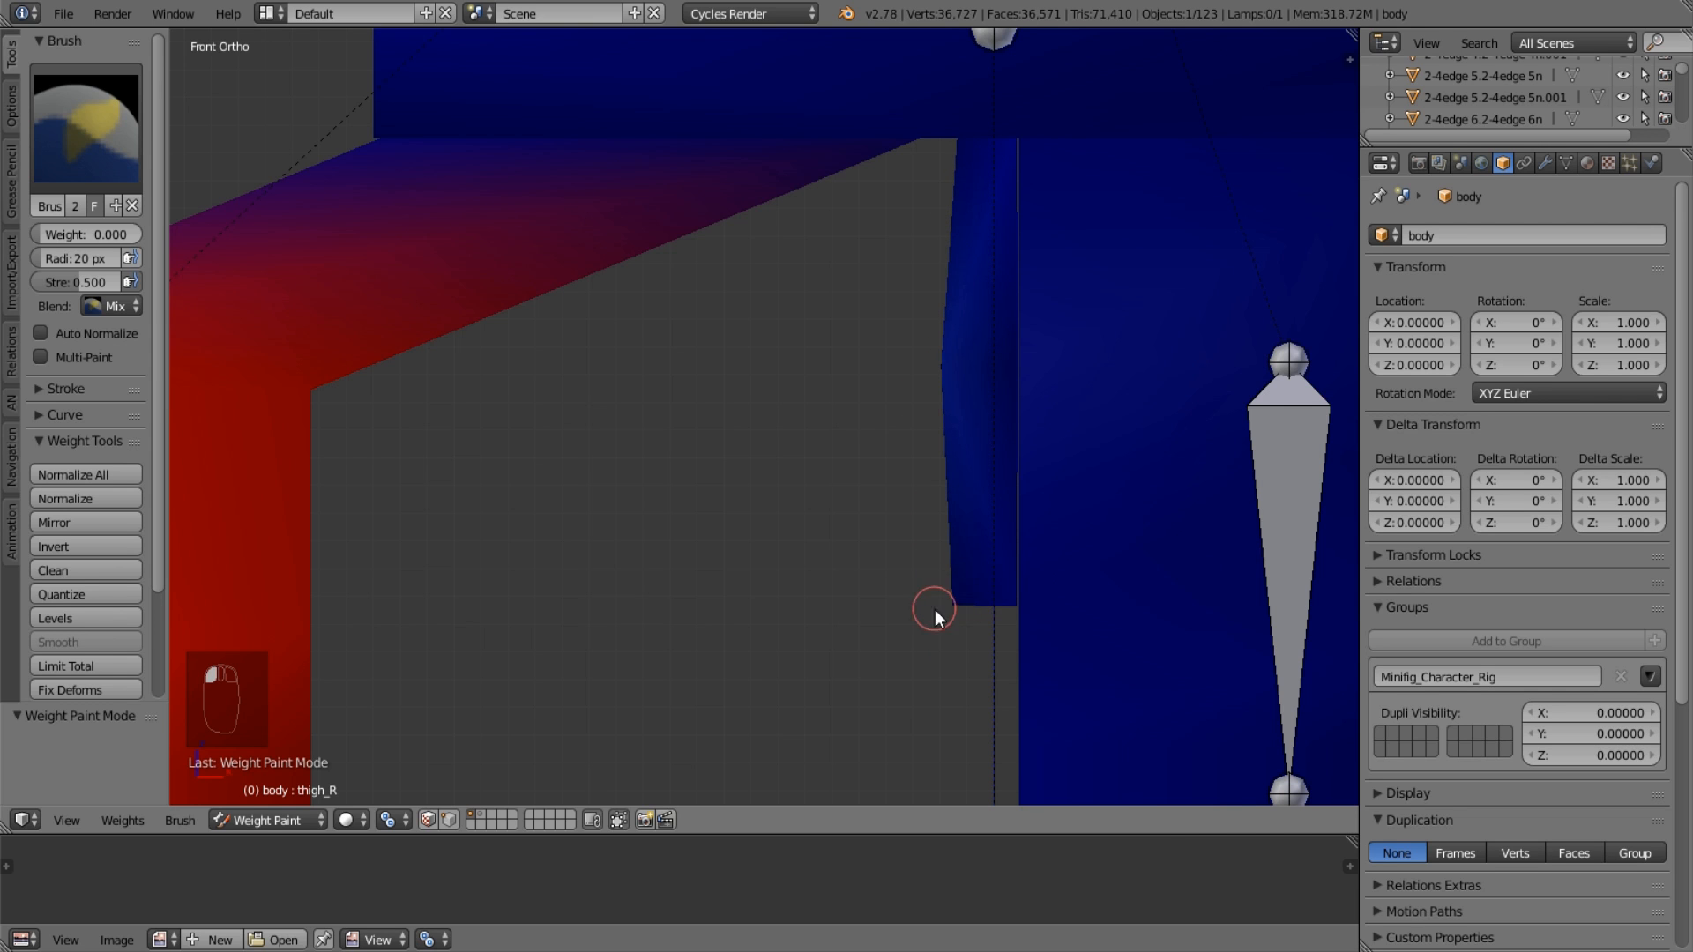
Raise the brush strength to 1.000 and remove the remaining thigh_R weight from the centre piece, checking it from several angles.
mouse_move(935, 610)
middle_down()
mouse_move(1013, 605)
mouse_move(918, 594)
middle_up()
key(KP_0)
key(KP_3)
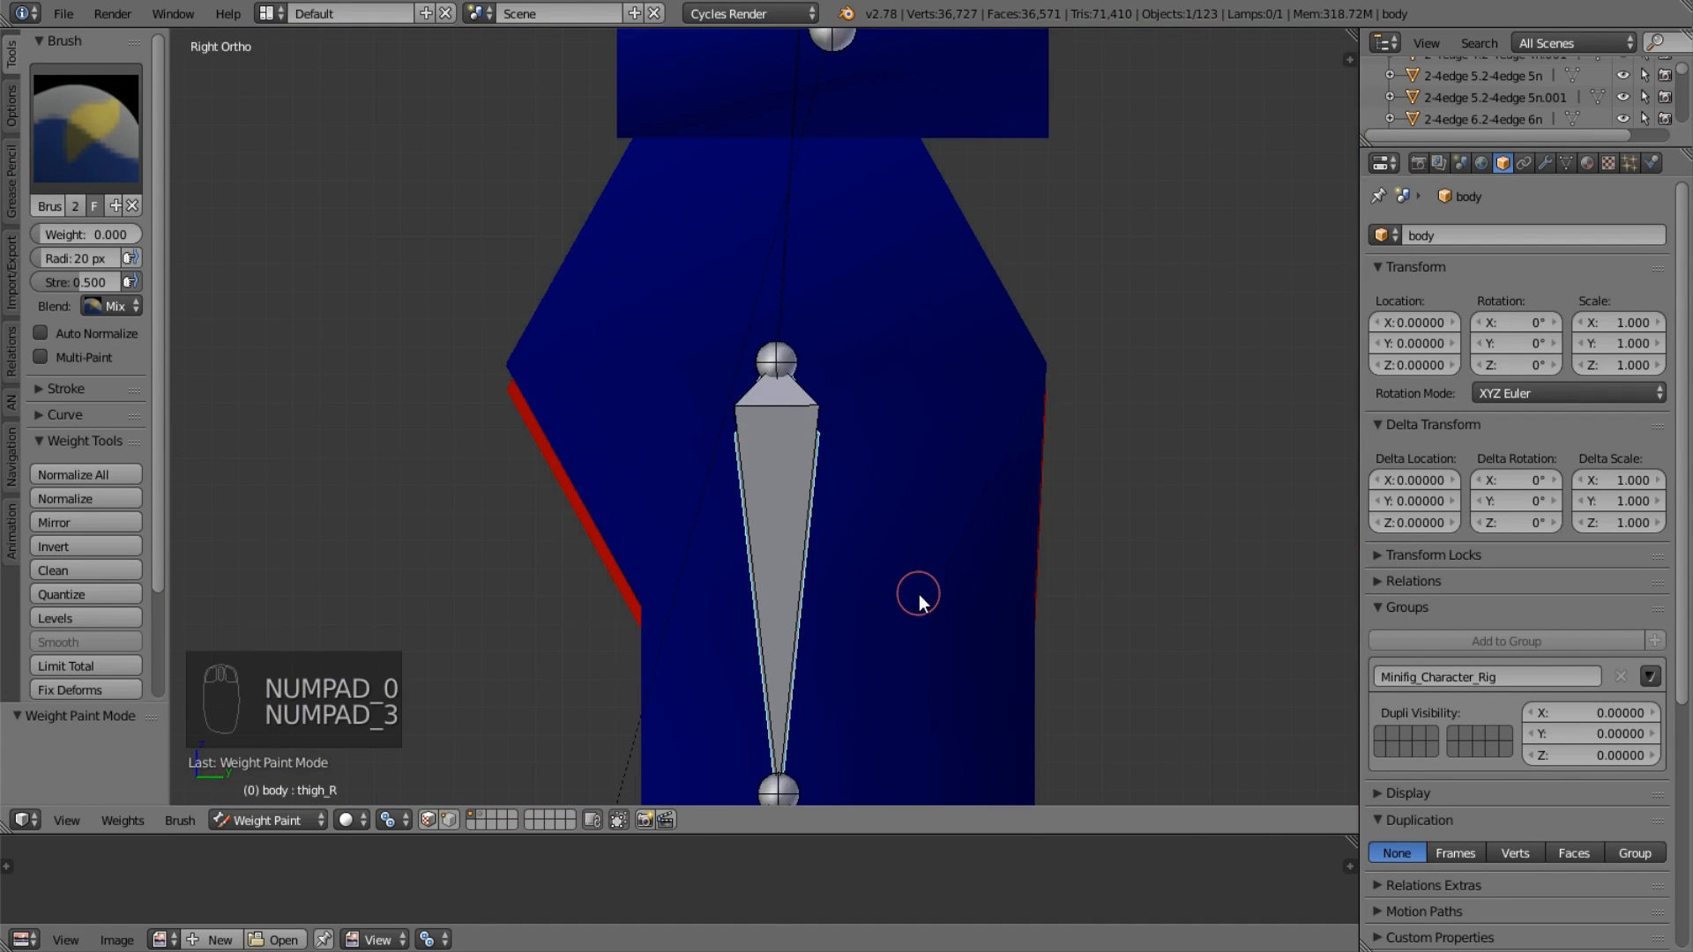
key(KP_1)
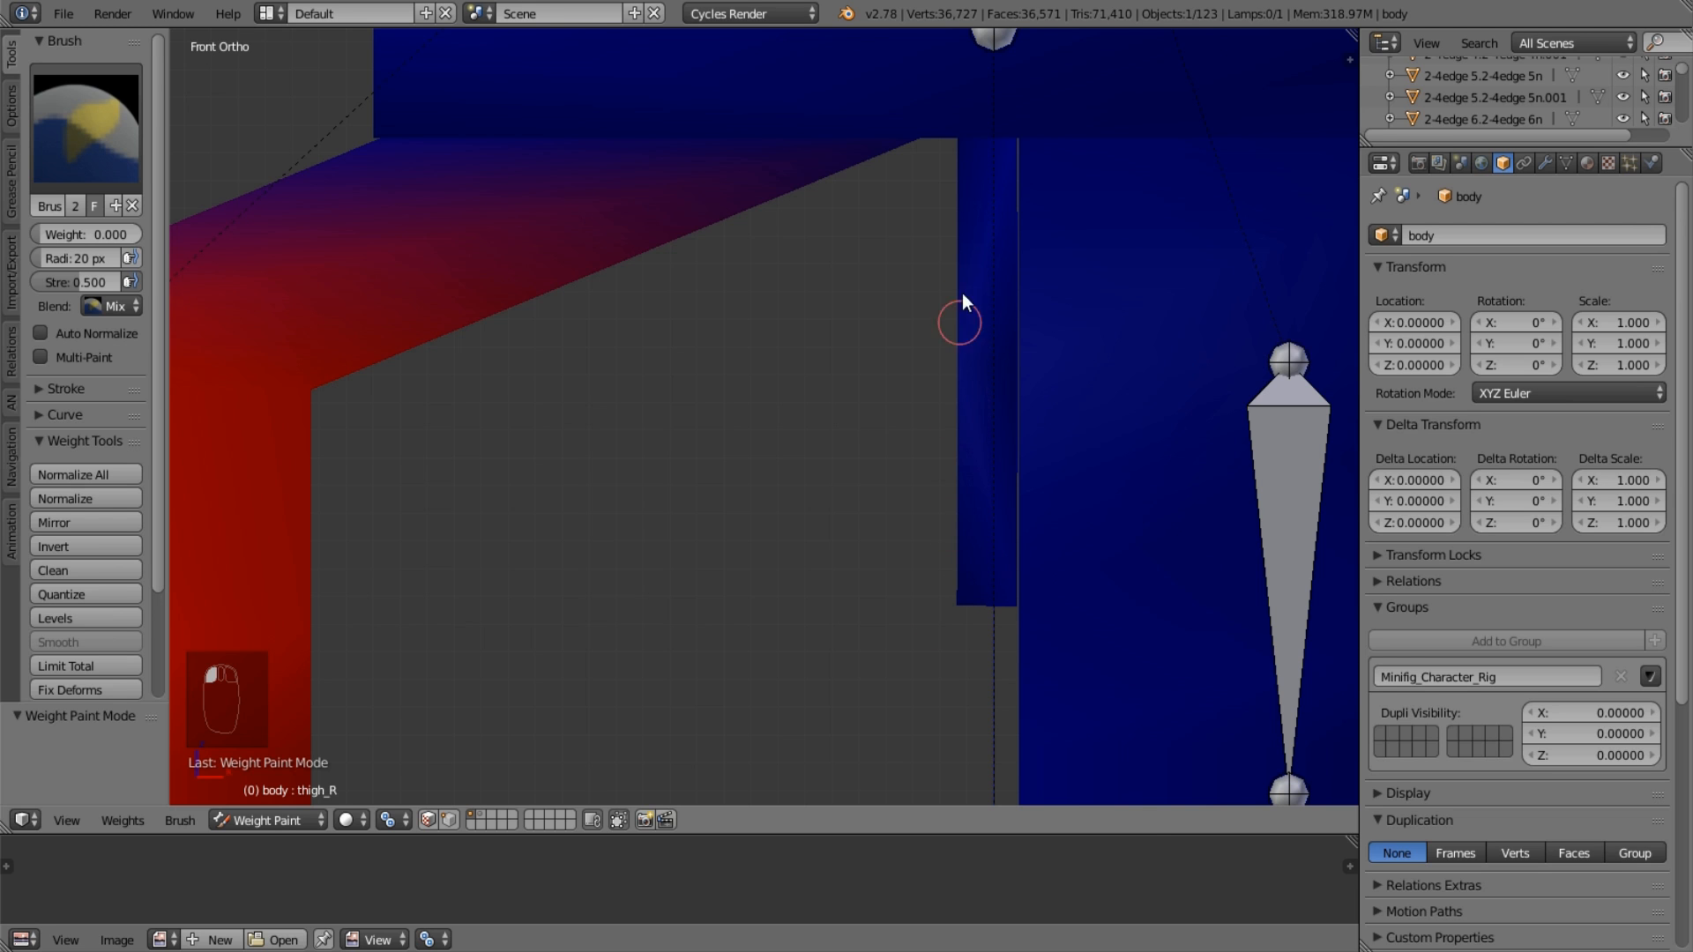
middle_drag(950, 437, 865, 446)
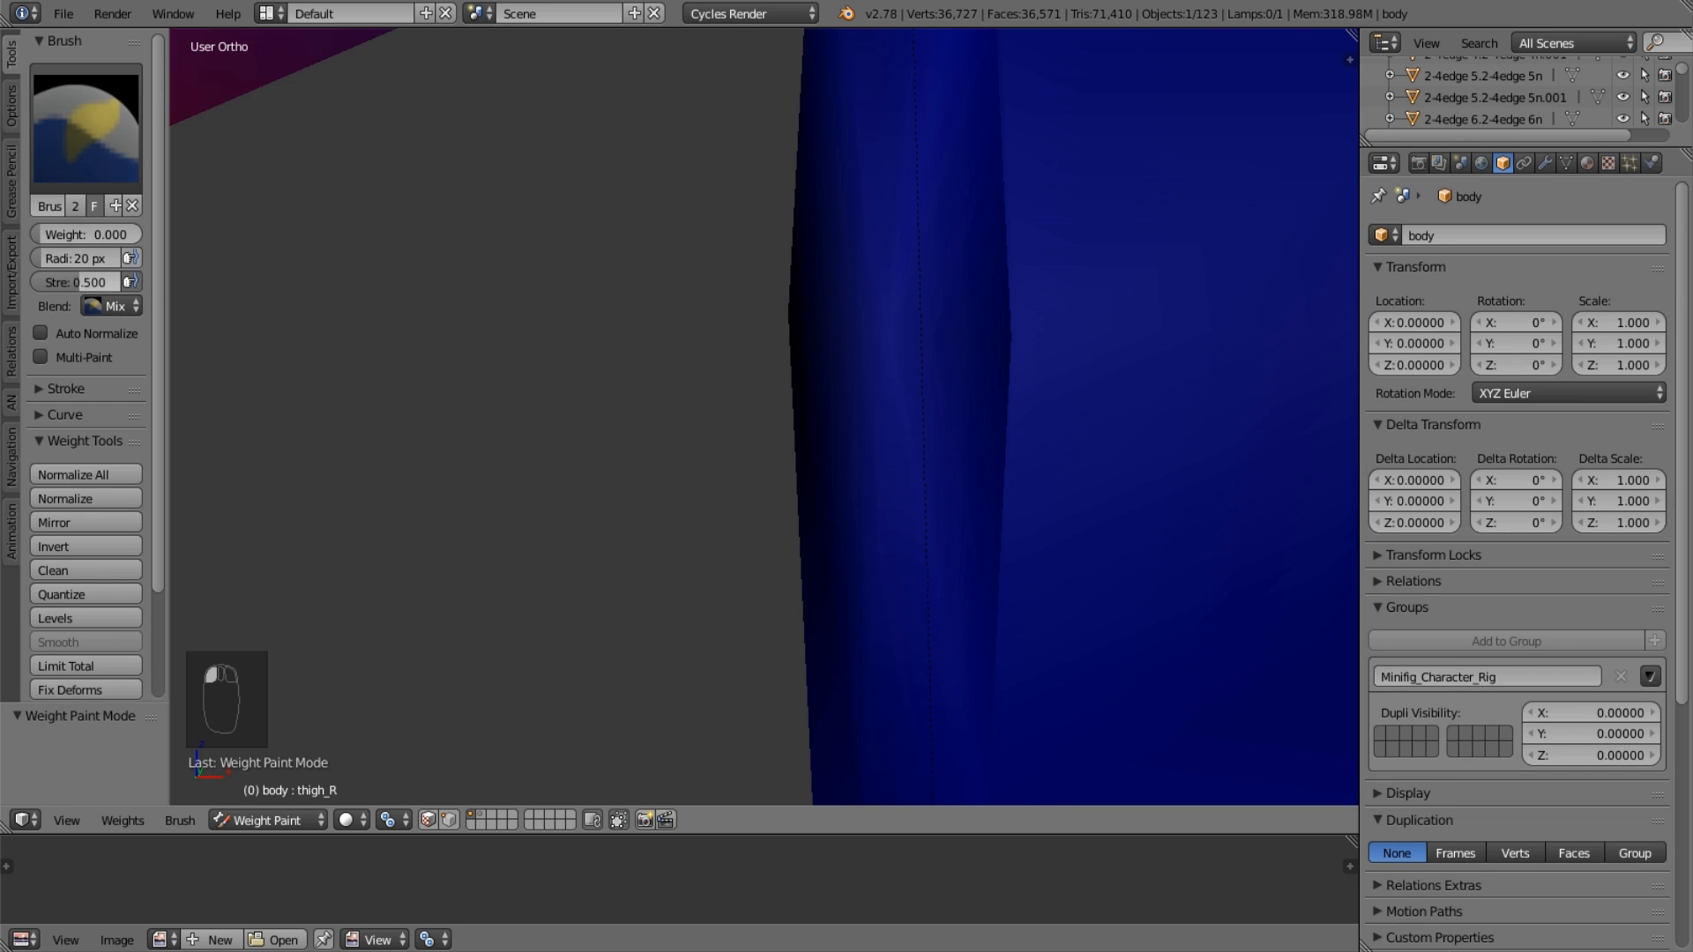
key(KP_2)
key(KP_3)
key(KP_1)
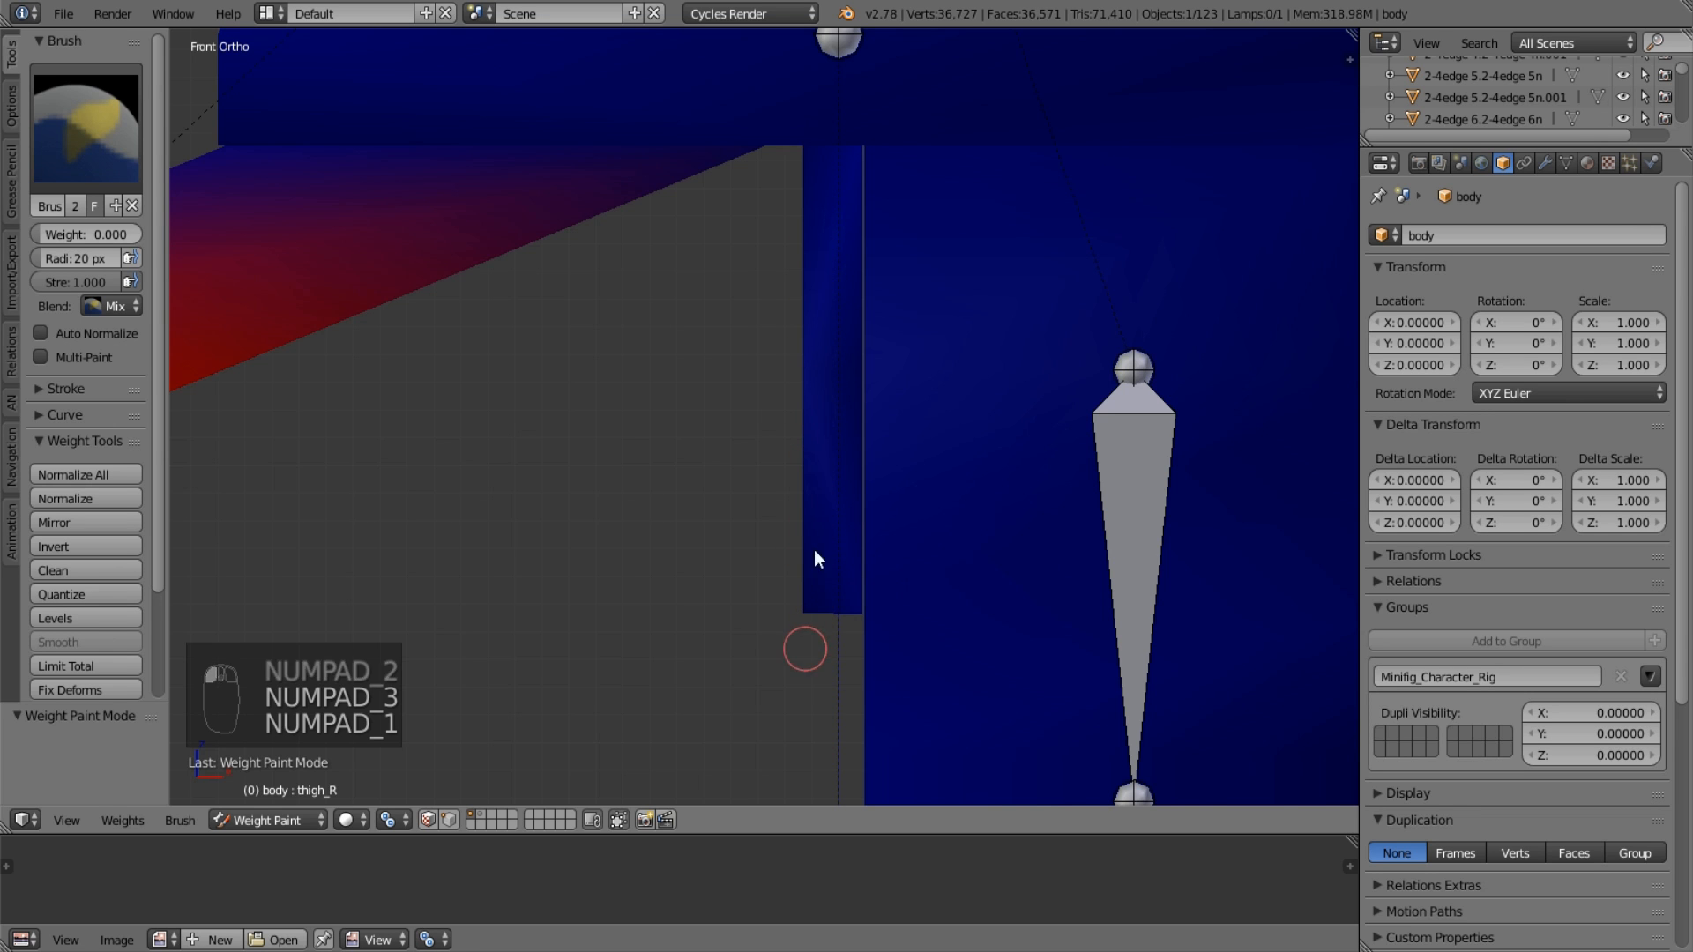
Clear the thigh_R bone's pose location to return the leg to its rest position.
mouse_move(814, 551)
middle_down()
mouse_move(760, 341)
mouse_move(748, 446)
mouse_move(879, 421)
mouse_move(836, 476)
mouse_move(700, 326)
mouse_move(713, 395)
mouse_move(860, 451)
mouse_move(703, 498)
mouse_move(873, 455)
mouse_move(769, 478)
middle_up()
key(KP_5)
key(KP_3)
key(KP_1)
key(alt+g)
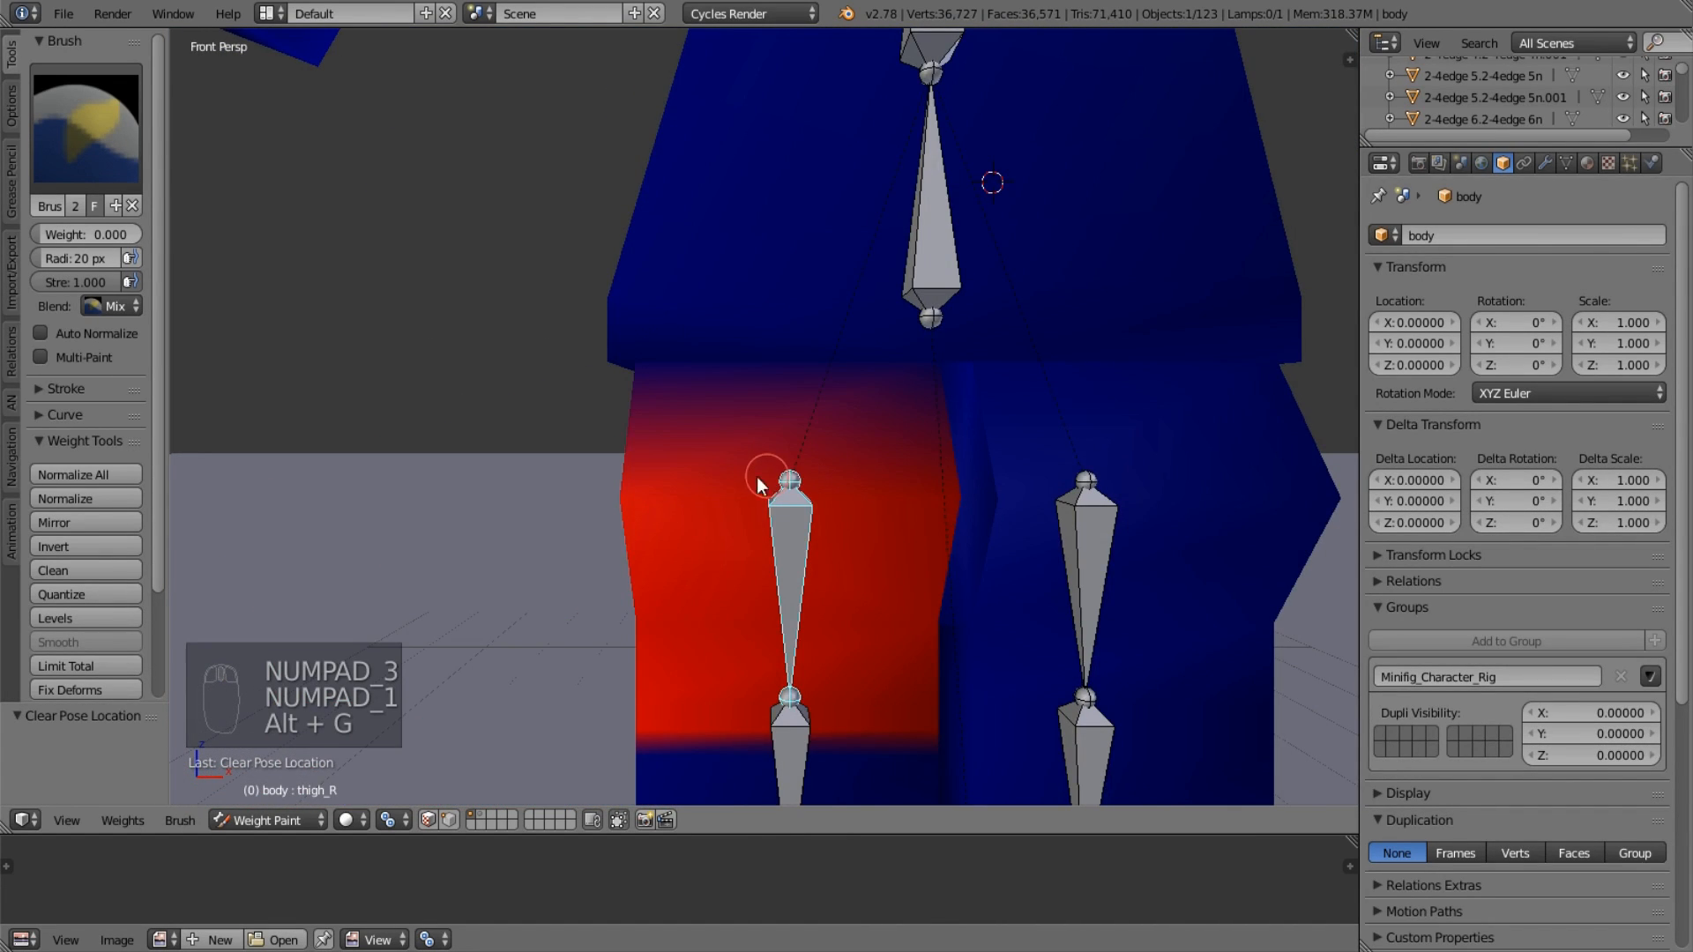
shift+middle_drag(672, 652, 574, 553)
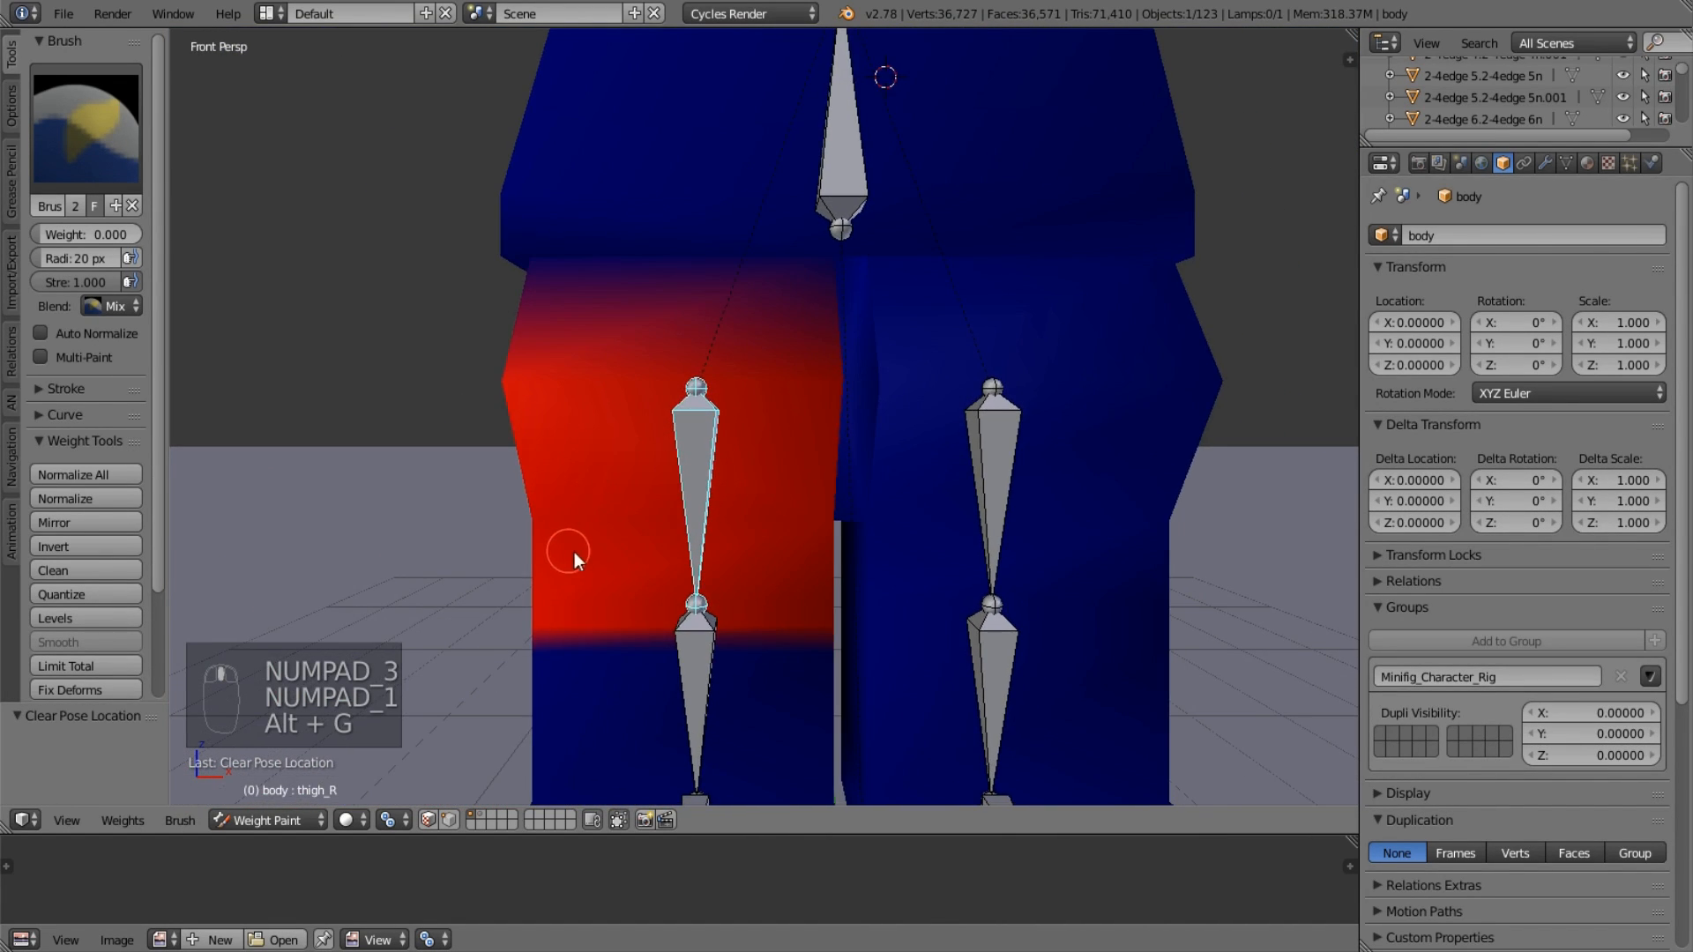
Put the body mesh in Edit Mode, view it from the front in orthographic, and select the vertices of the thigh_R vertex group.
click(255, 820)
click(308, 796)
key(Tab)
key(a)
key(a)
key(KP_3)
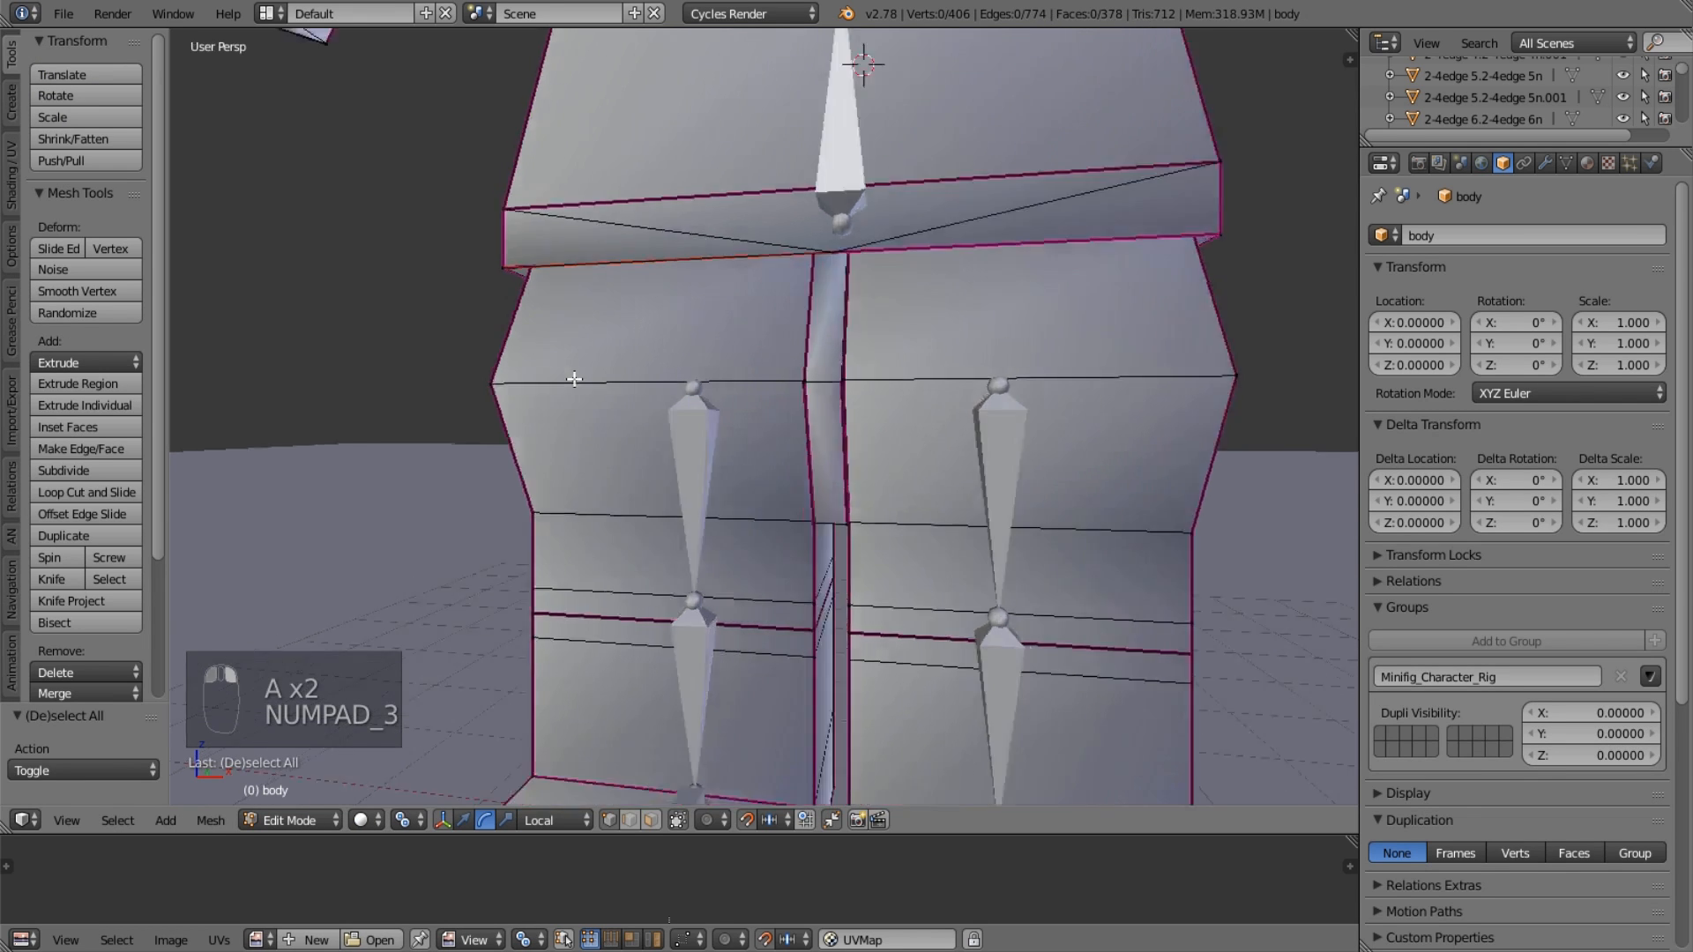
key(KP_1)
key(KP_5)
click(1566, 164)
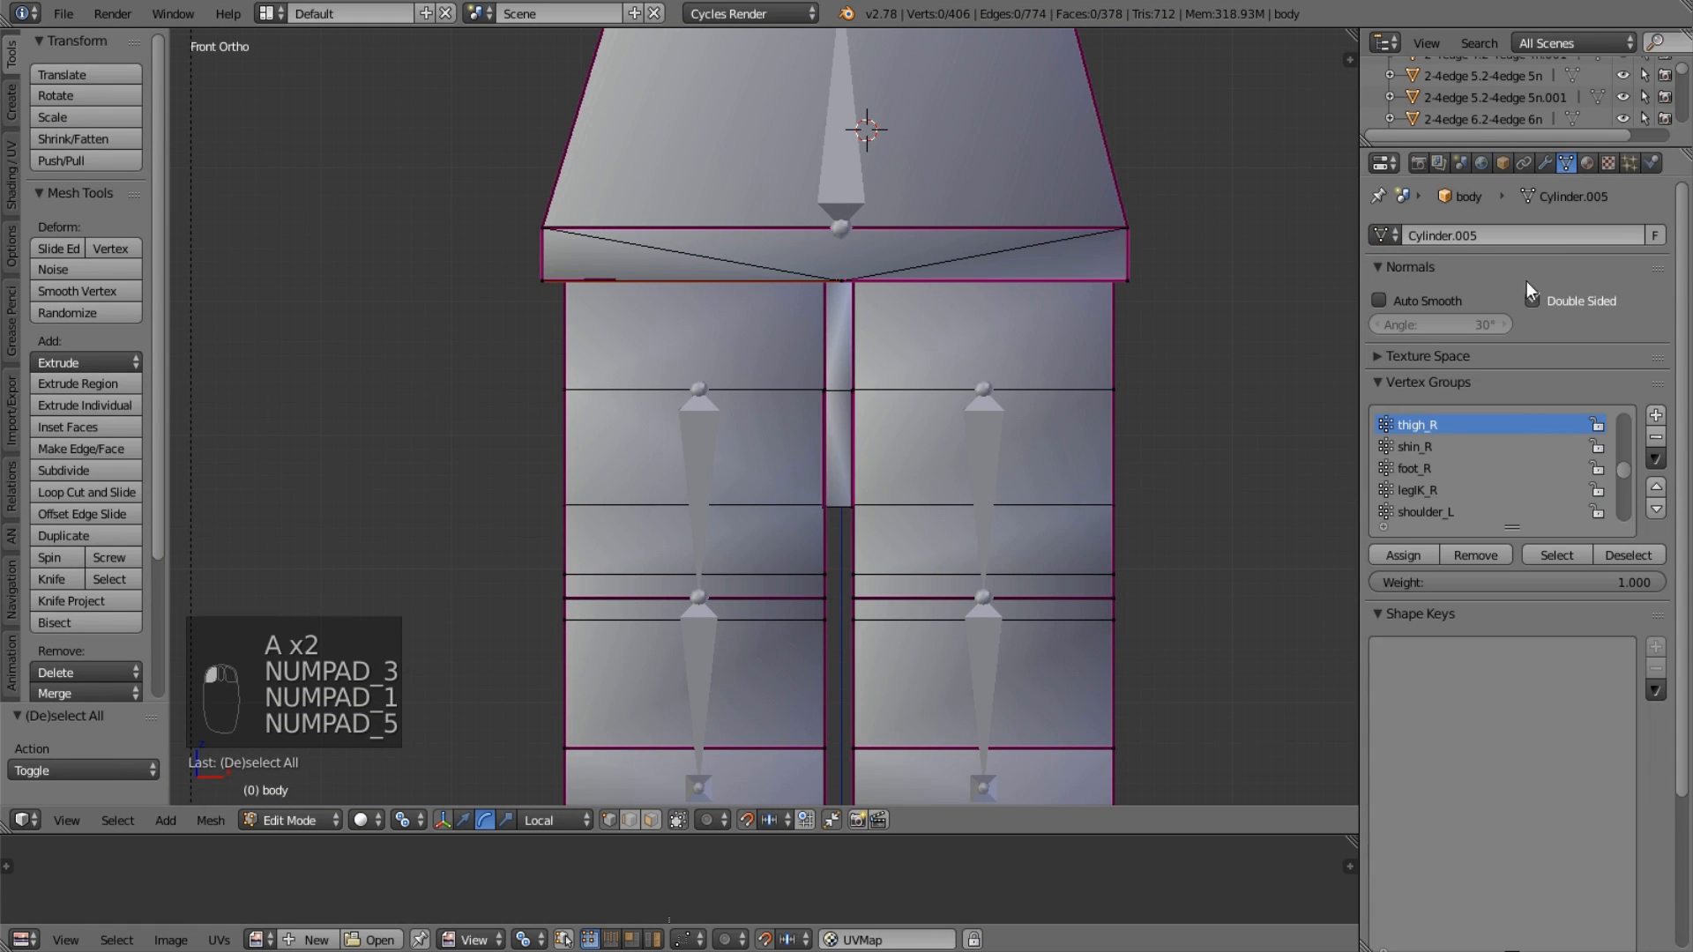
click(1556, 555)
scroll(491, 294, up, 6)
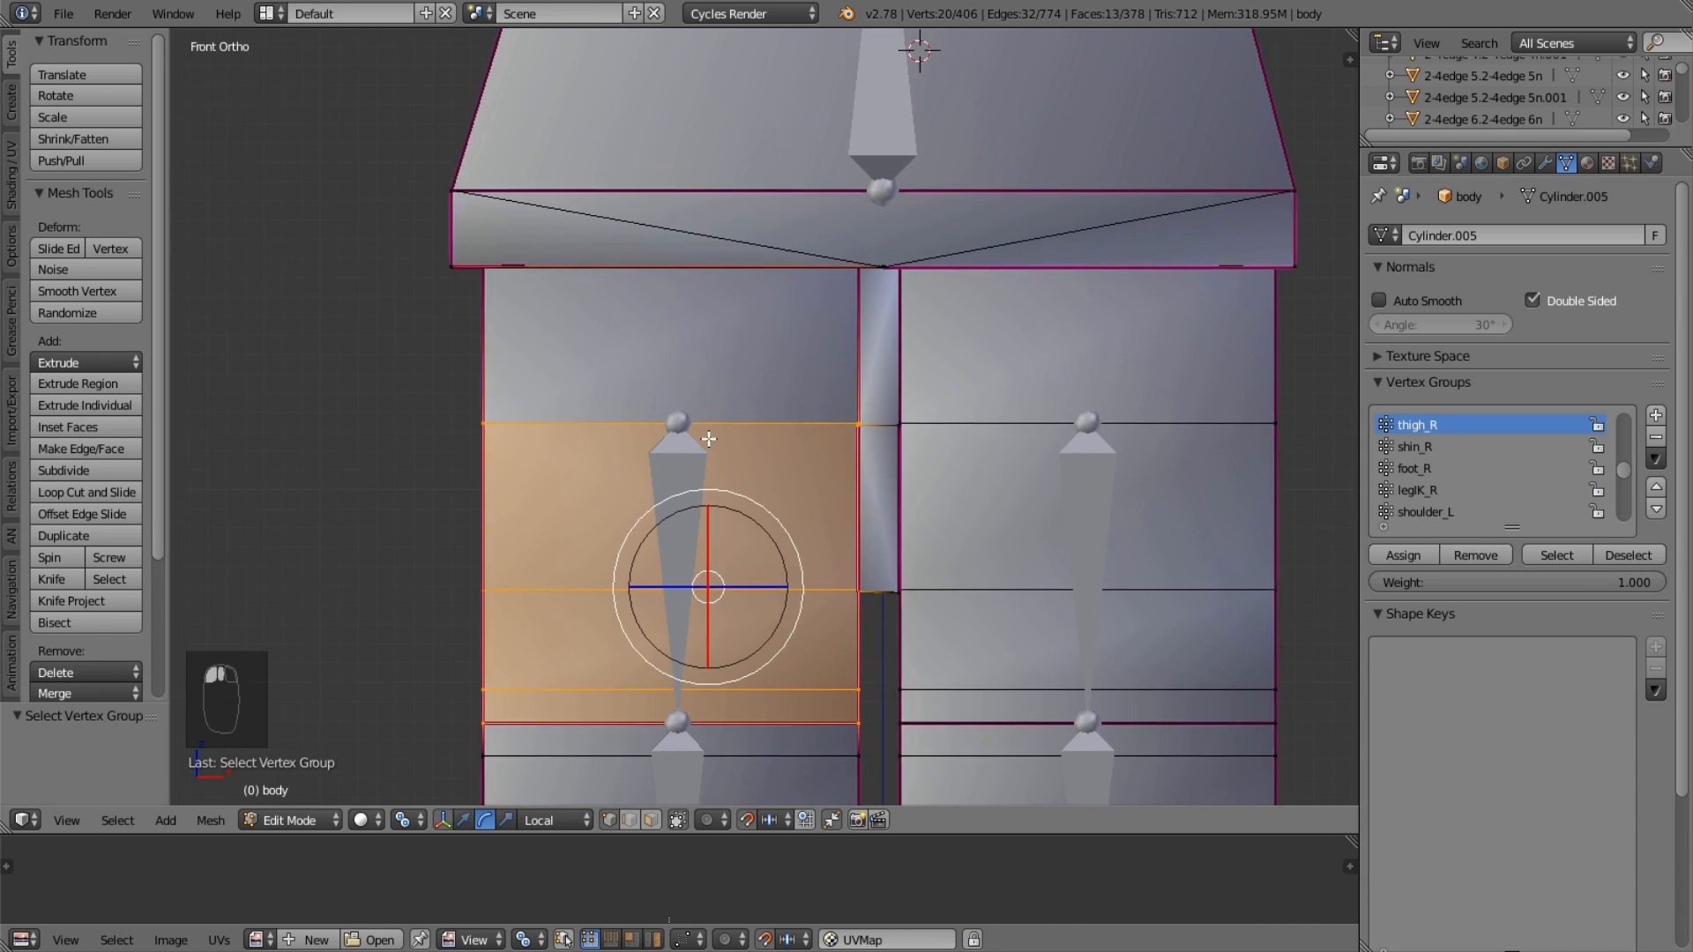
In wireframe, select only the top vertices of the character's right leg, assign them to thigh_R with weight 1.000, and leave Edit Mode.
key(z)
key(a)
key(b)
drag(238, 316, 1065, 342)
key(b)
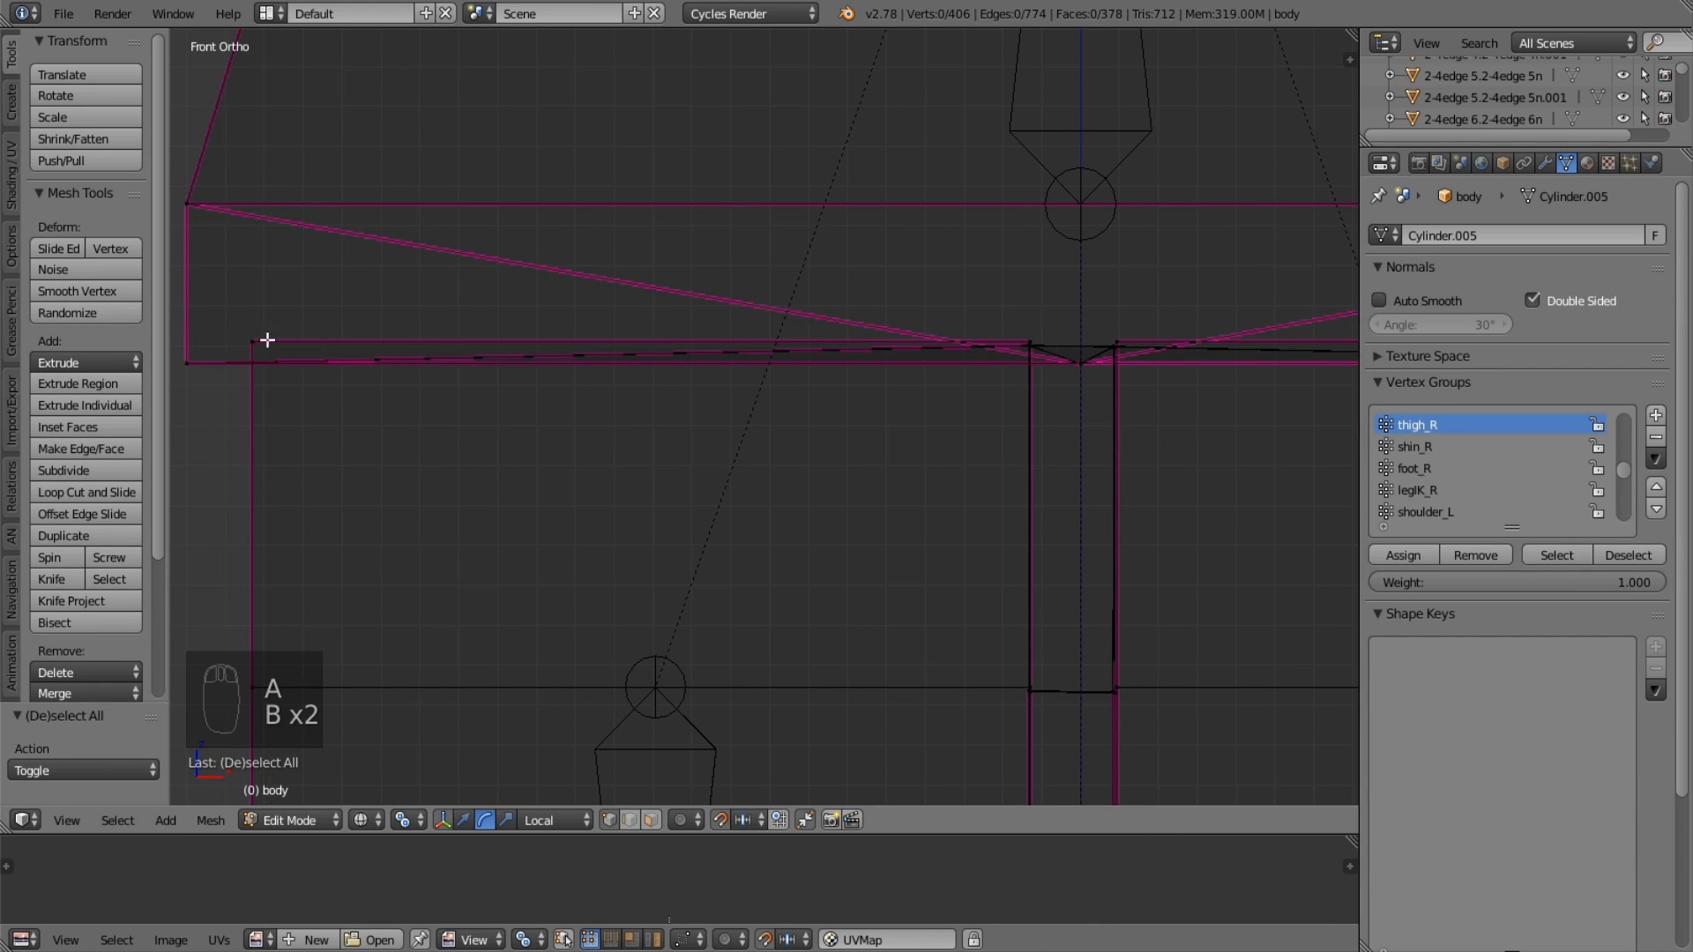
drag(219, 317, 1071, 344)
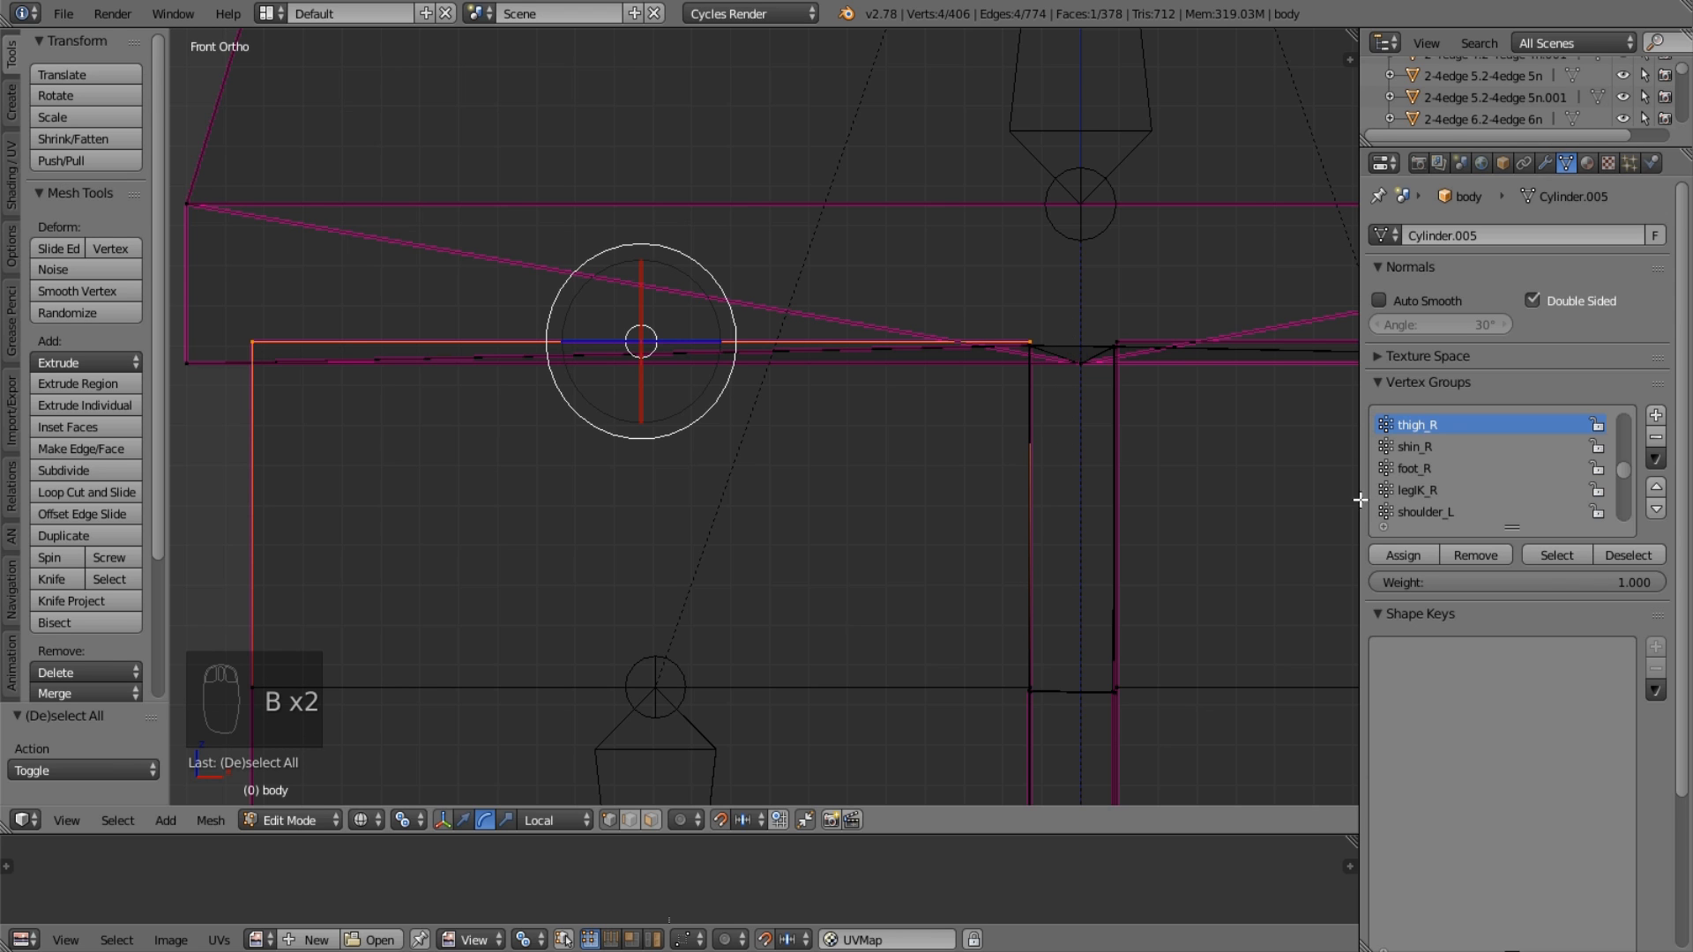
click(1410, 554)
key(Tab)
Test the thigh deformation with a trial move of the thigh_R bone, then cancel the move.
scroll(770, 524, down, 4)
right_click(710, 584)
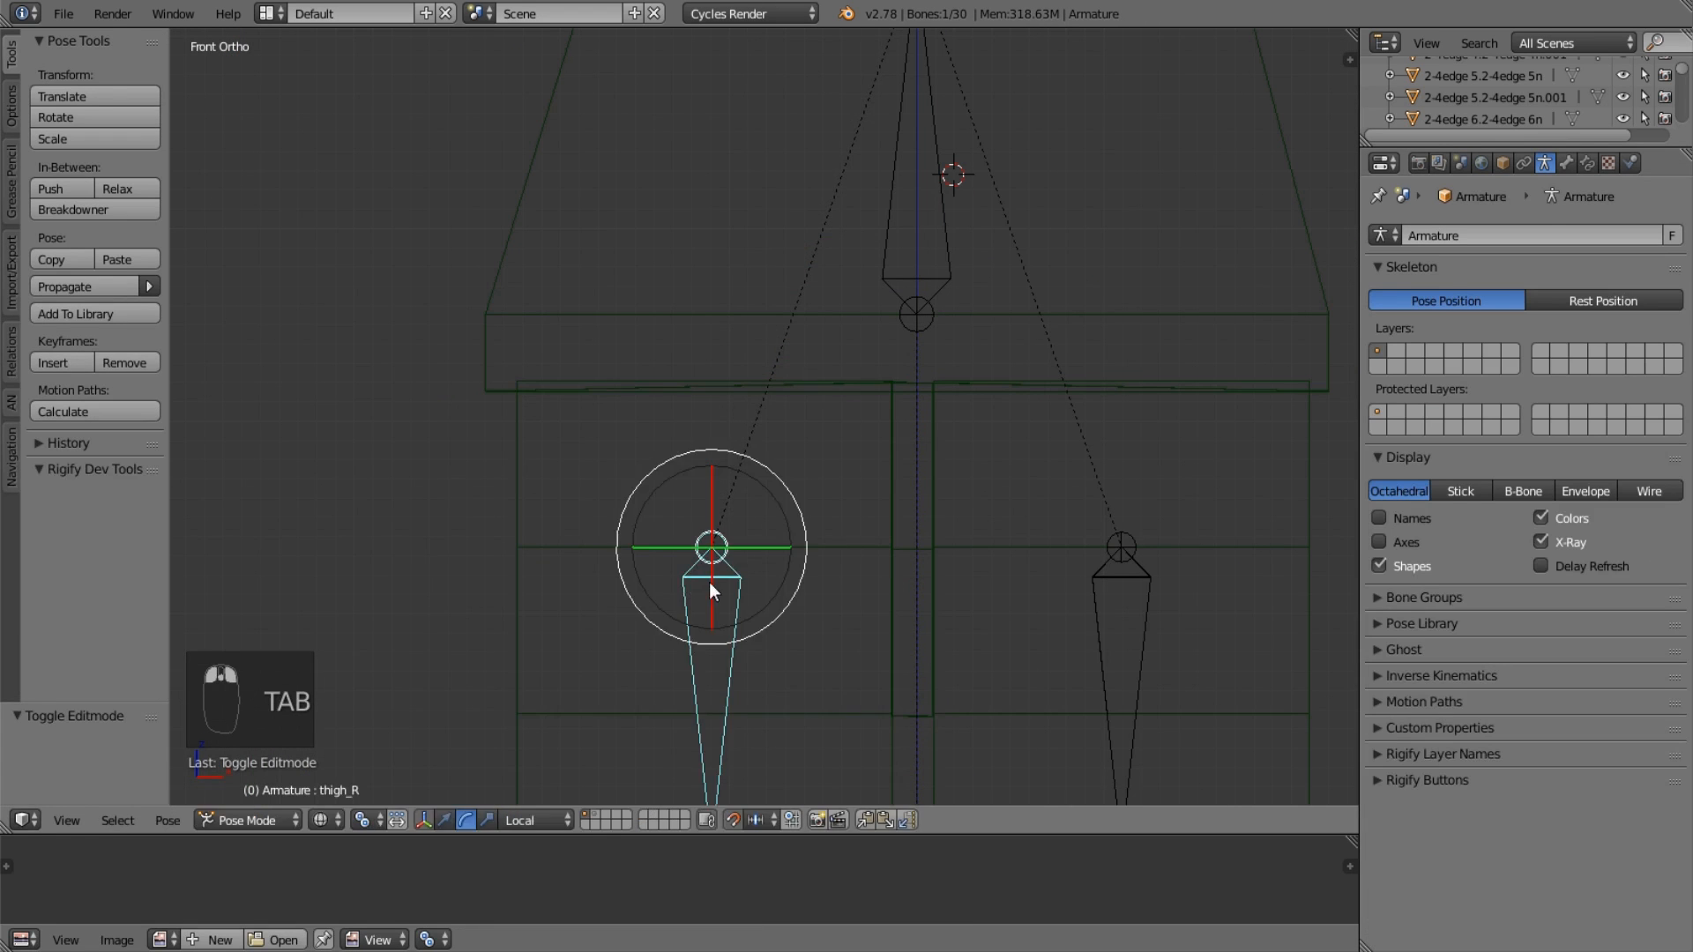
key(g)
right_click(770, 540)
scroll(622, 597, down, 5)
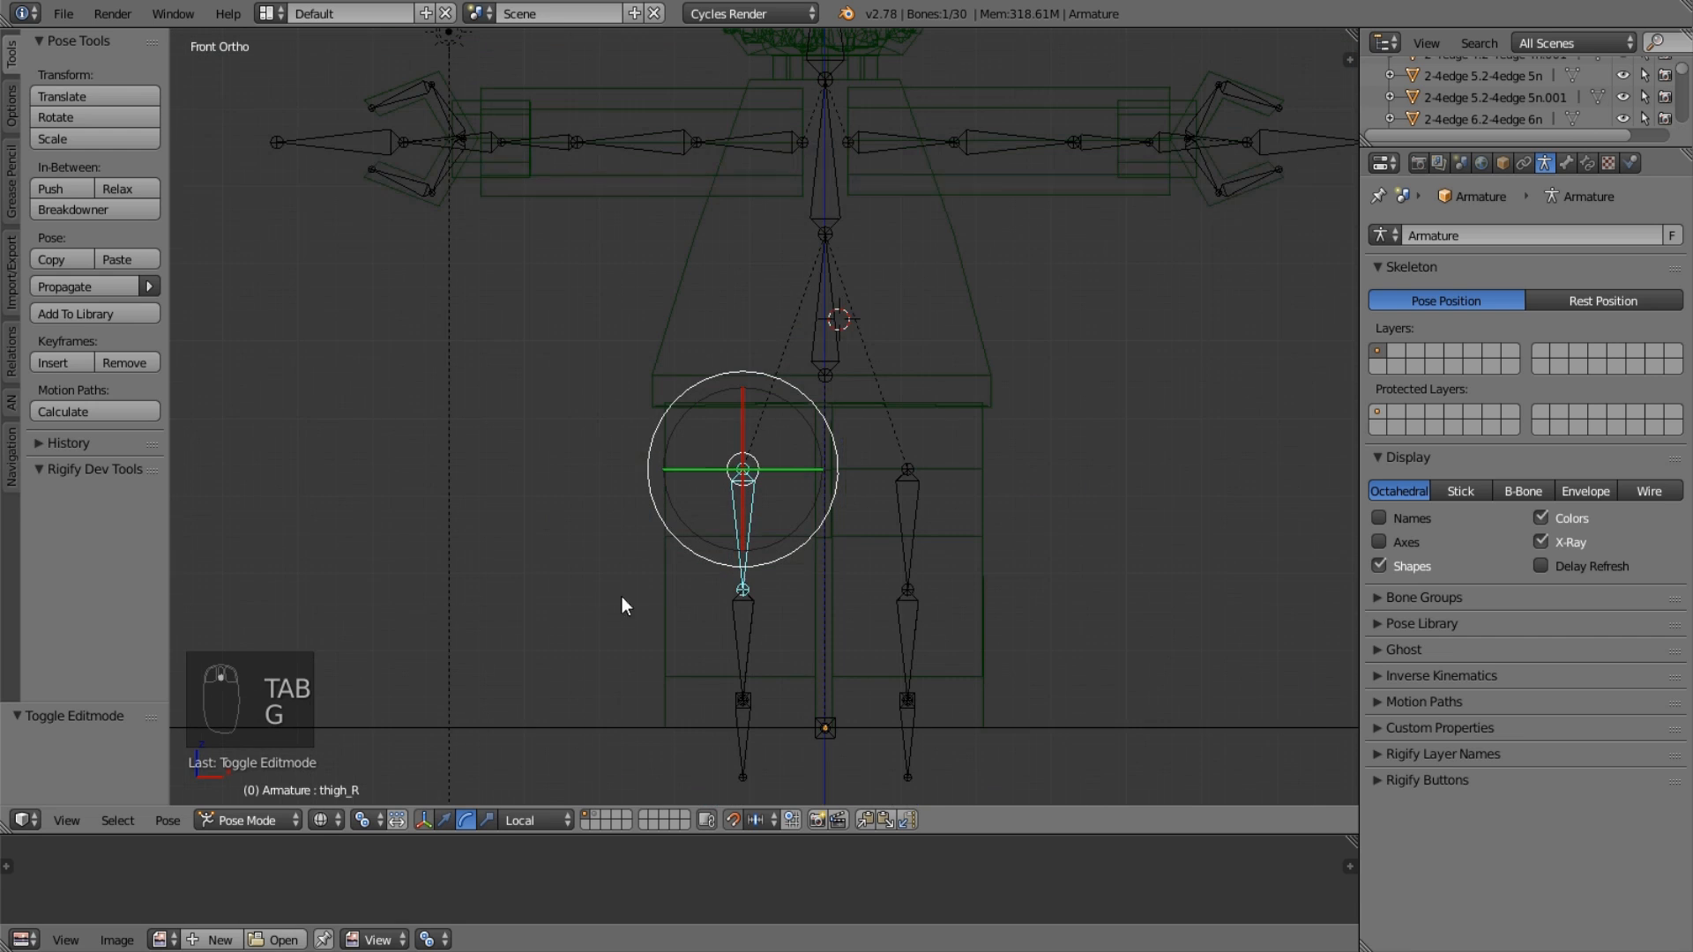
Switch the viewport from wireframe to textured shading and view the whole minifigure in perspective.
key(z)
click(400, 707)
mouse_move(693, 526)
middle_down()
mouse_move(919, 579)
mouse_move(830, 506)
mouse_move(733, 522)
middle_up()
key(KP_5)
scroll(919, 578, down, 3)
scroll(733, 522, up, 1)
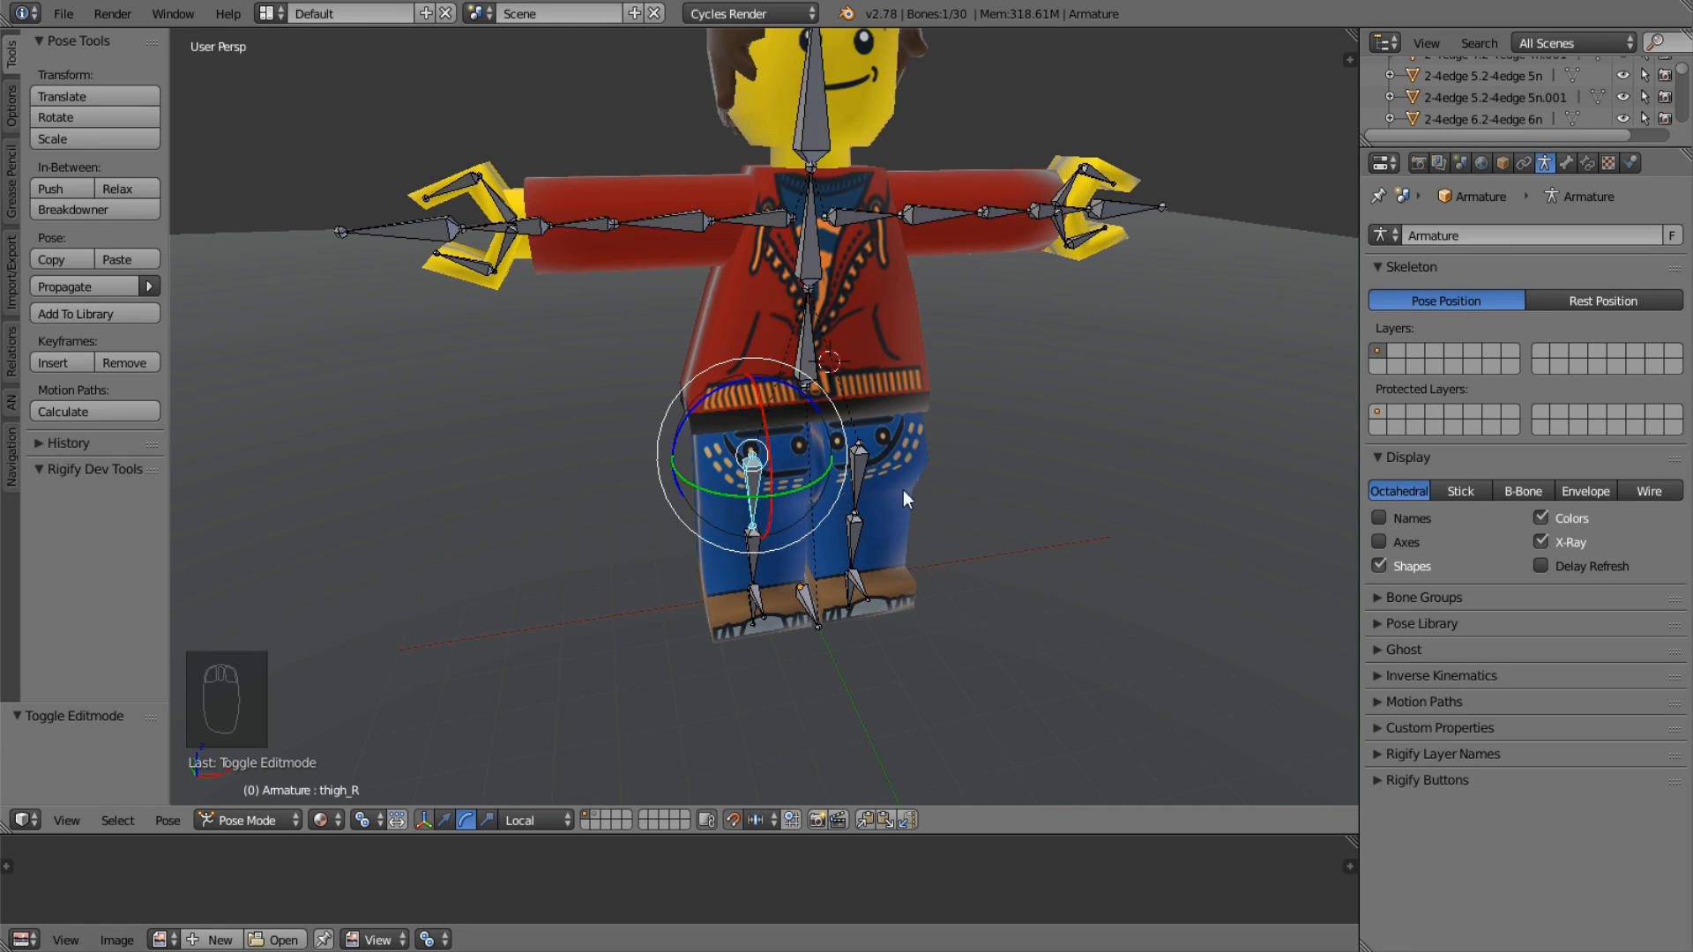
Put the armature in Edit Mode and check the parent relations of the leg IK bones.
key(Tab)
middle_drag(845, 499, 1212, 428)
shift+middle_drag(933, 490, 858, 374)
scroll(858, 374, up, 3)
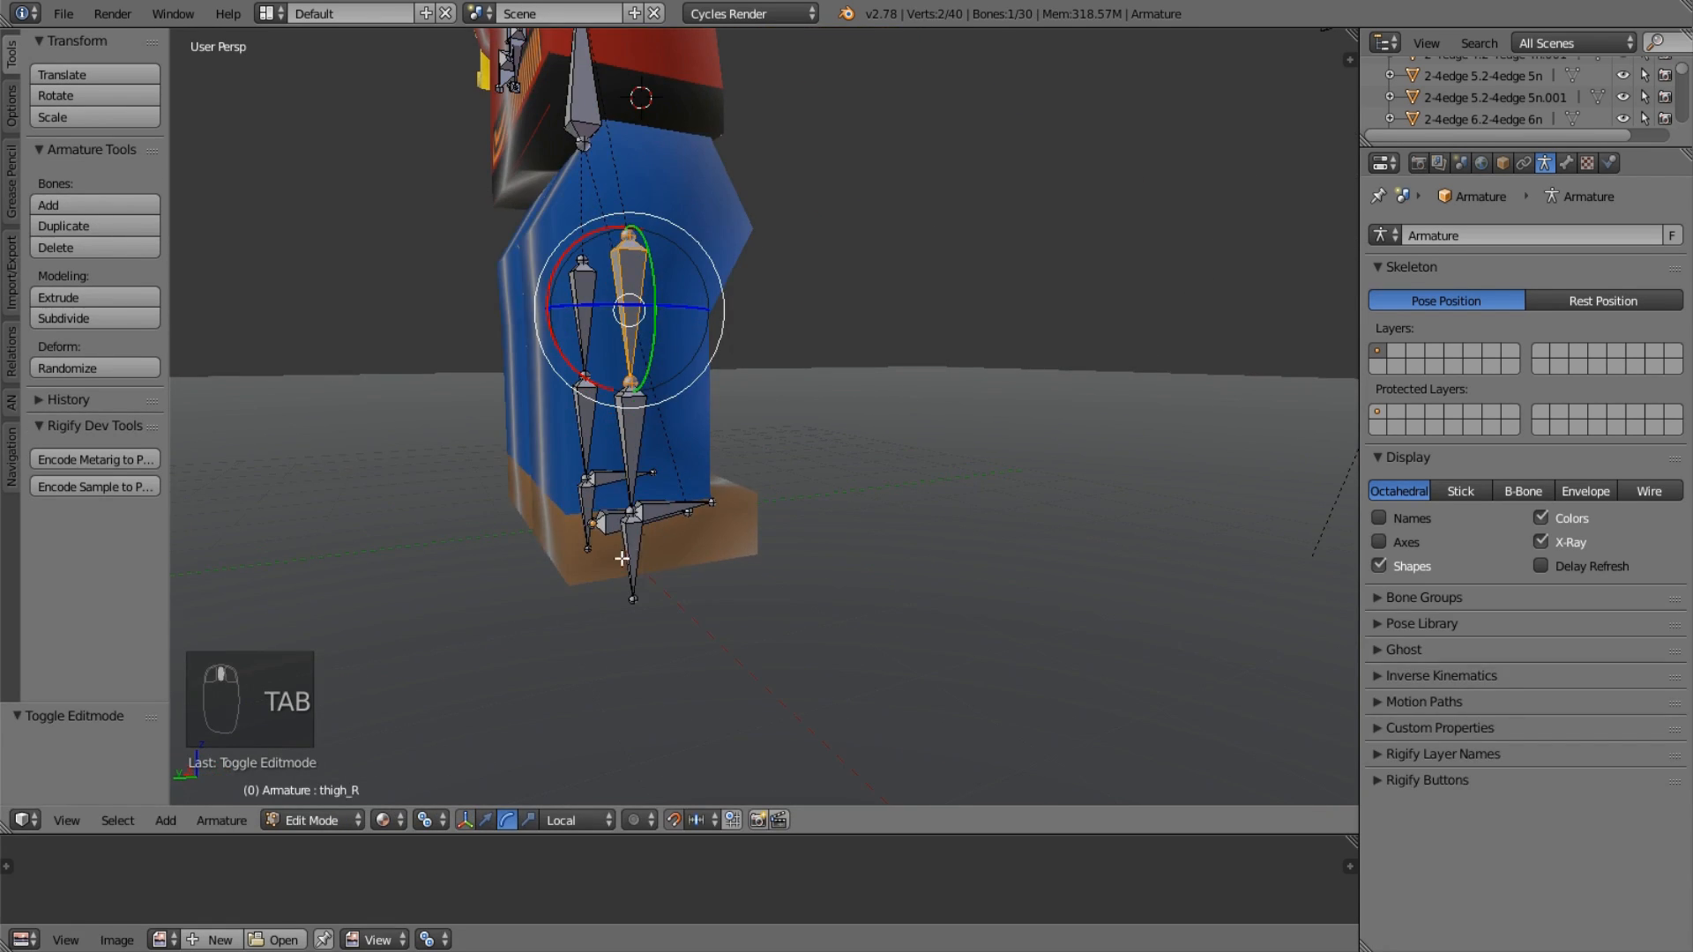
right_click(623, 558)
click(1566, 162)
middle_drag(1234, 450, 905, 439)
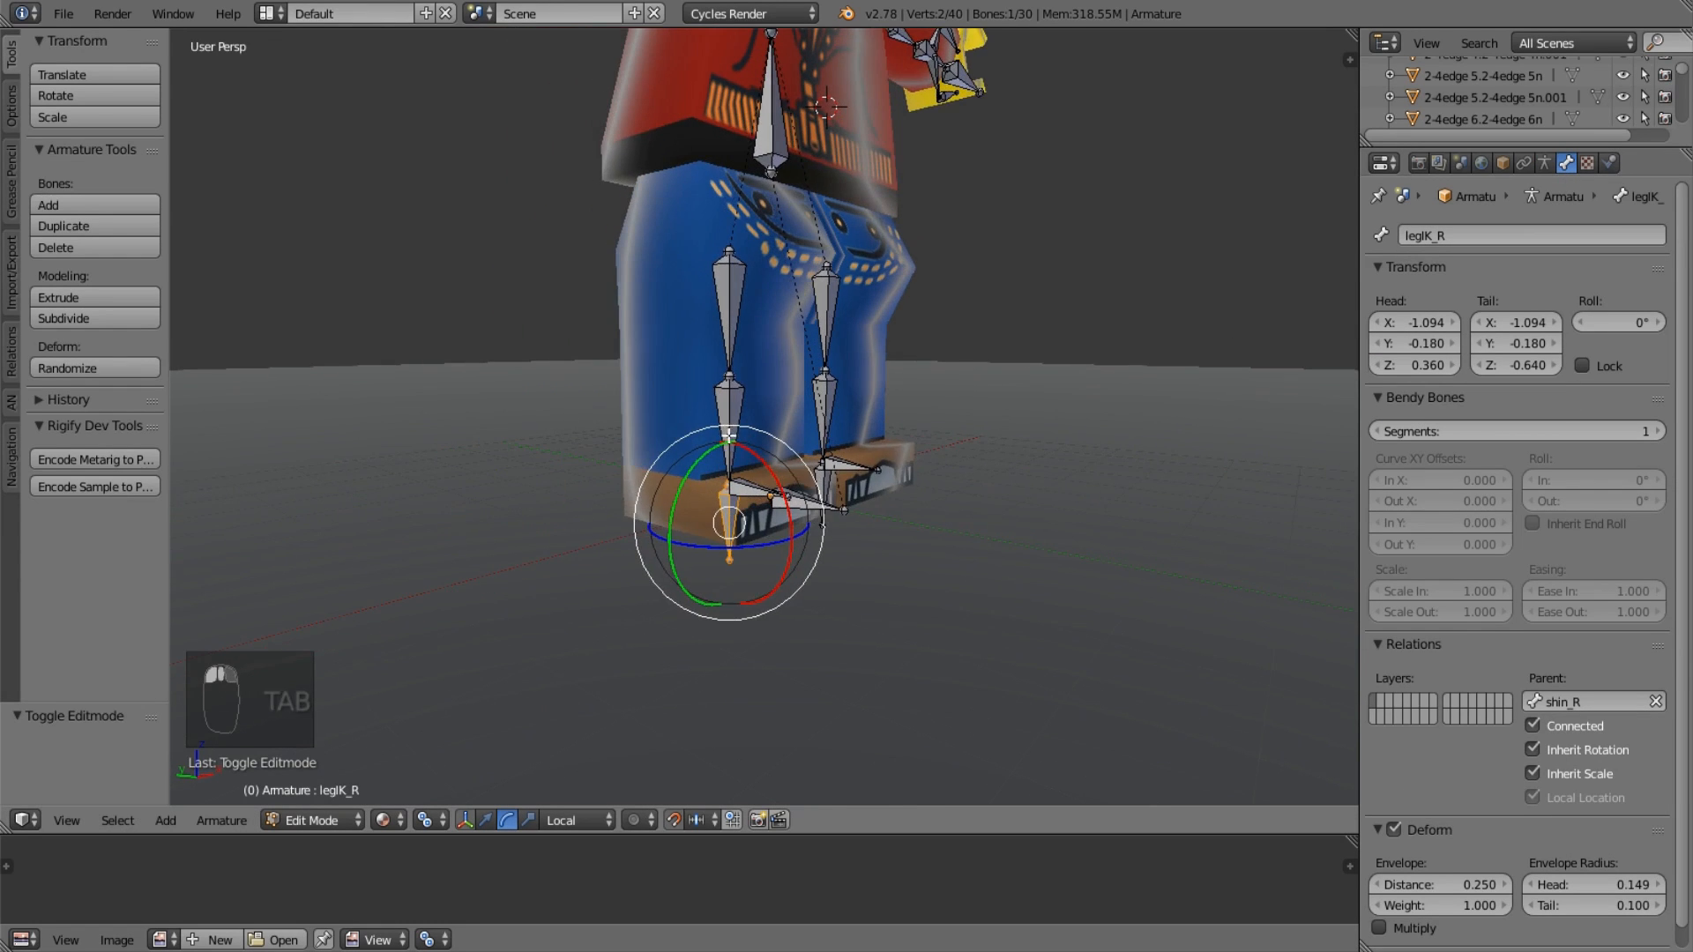
scroll(888, 471, up, 3)
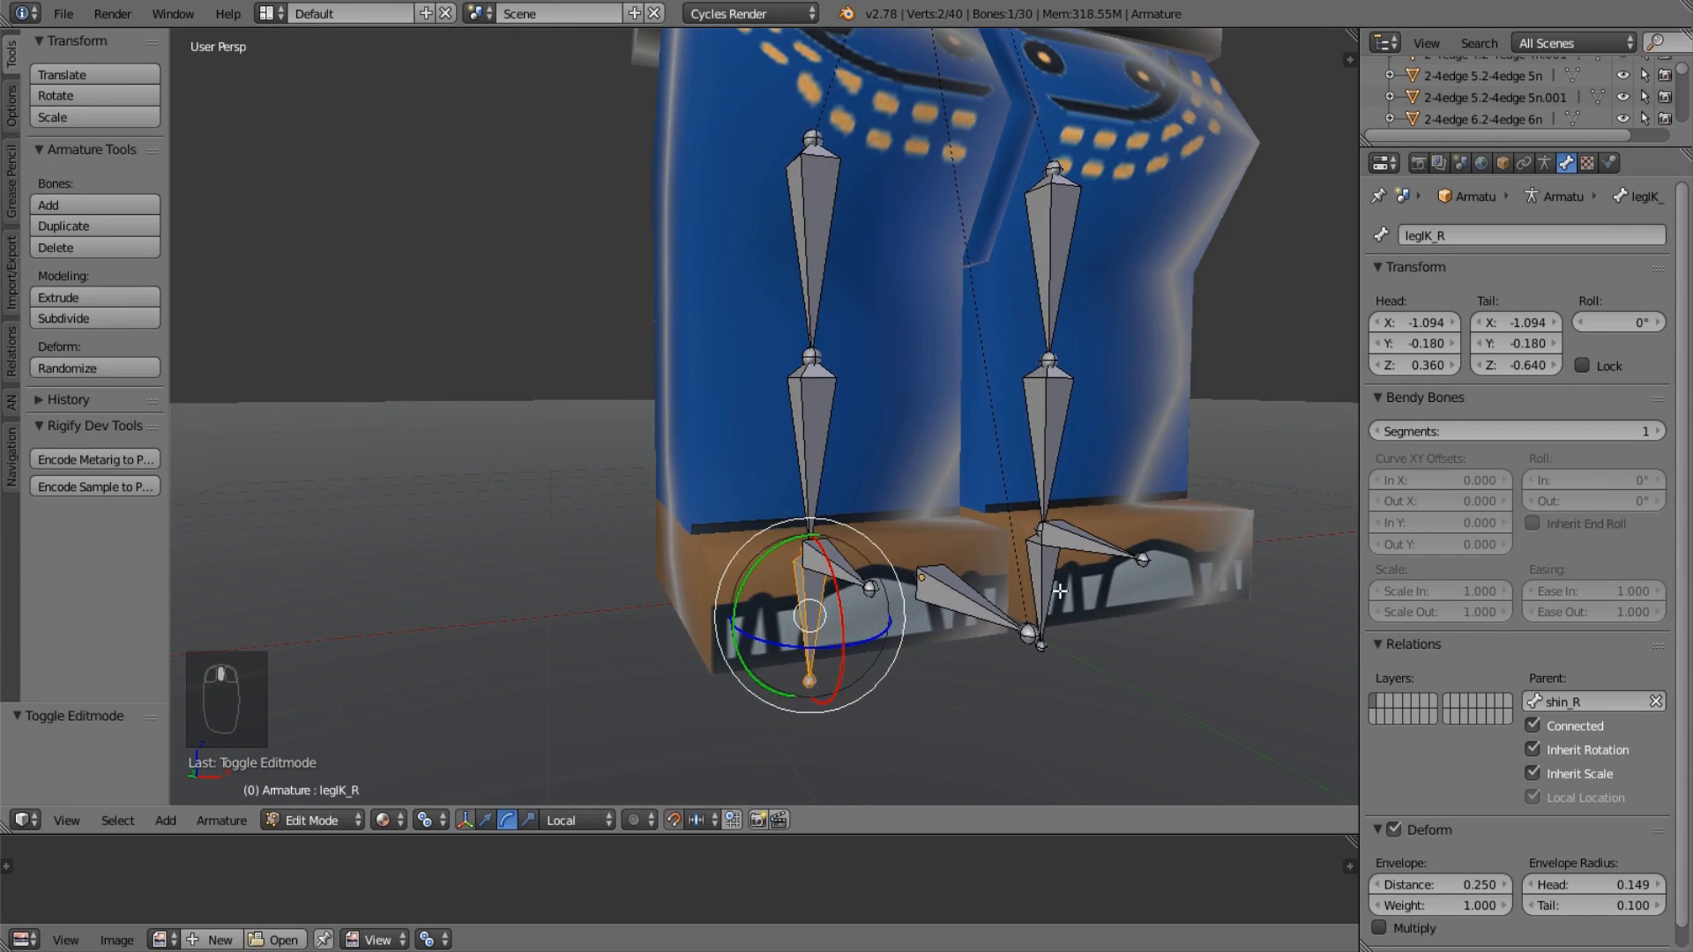
right_click(1059, 591)
Clear the parent of both arm IK bones, armIK_L and armIK_R.
scroll(1026, 315, down, 4)
right_click(1162, 238)
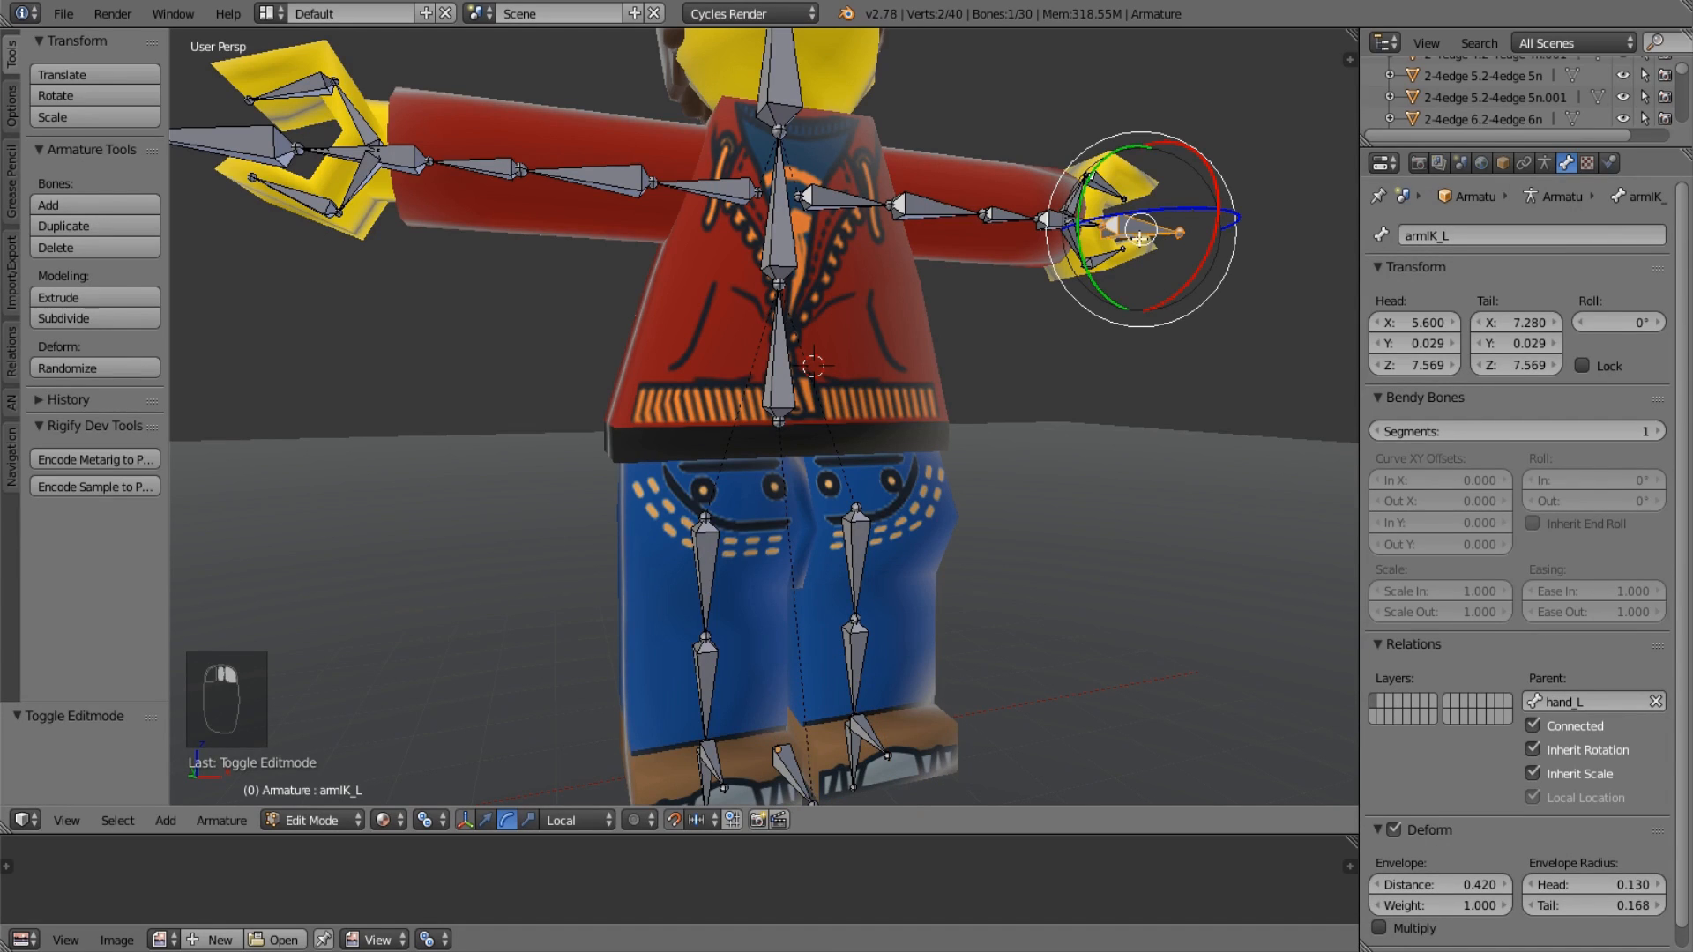
double_click(1654, 703)
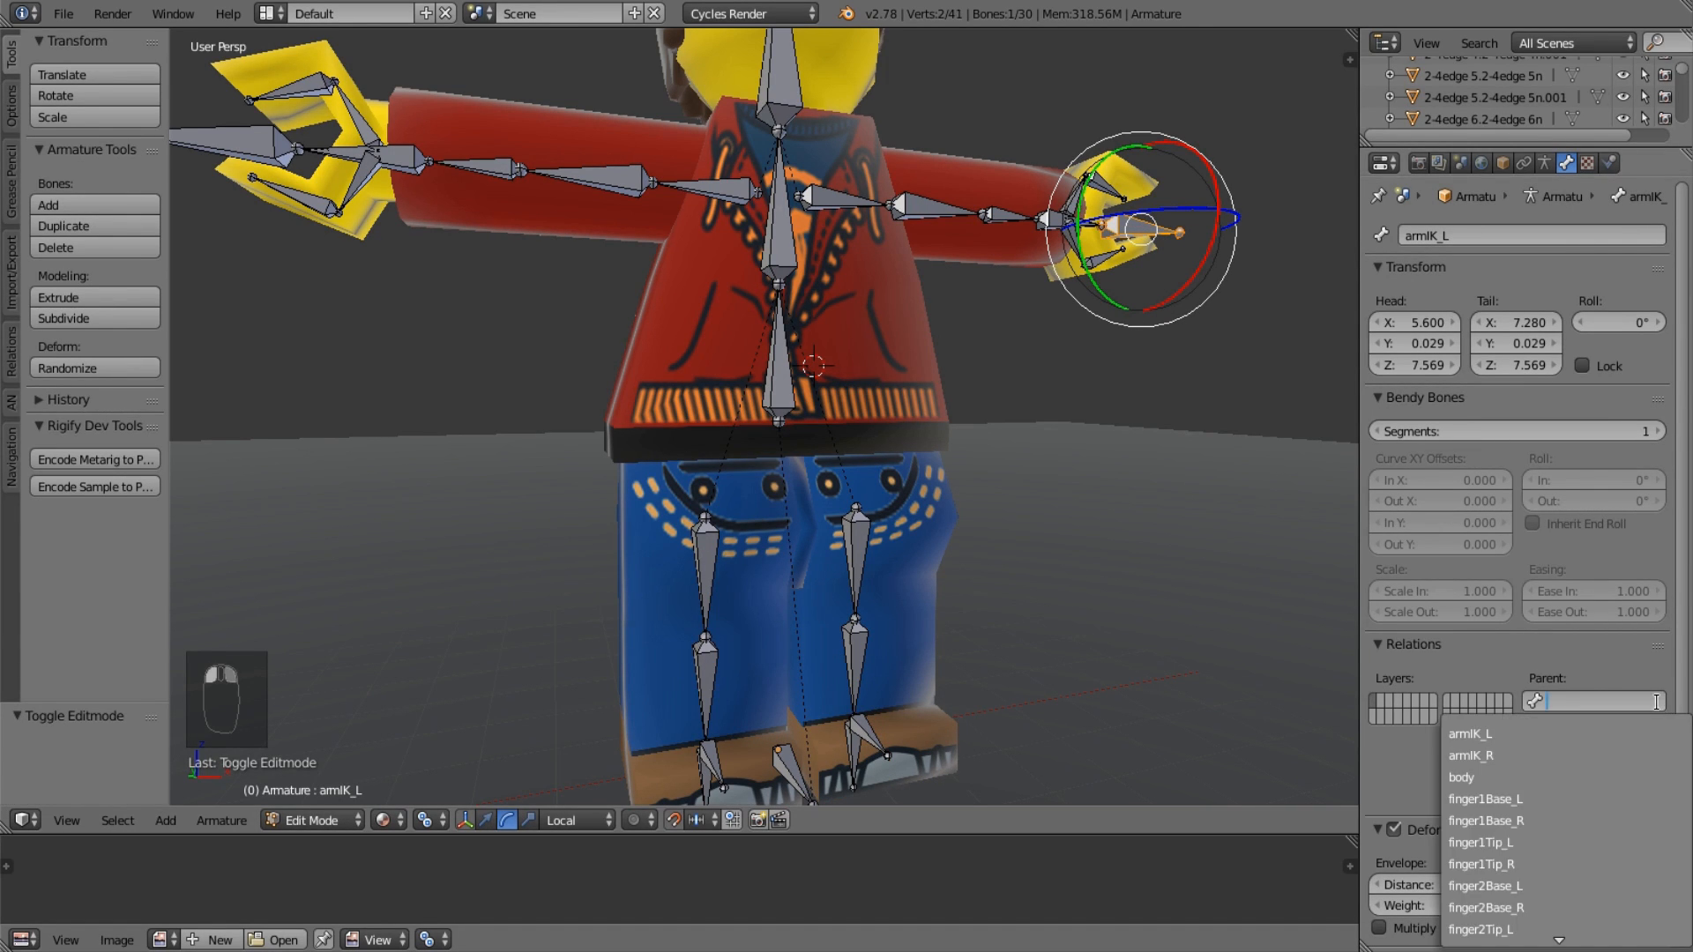
right_click(255, 156)
click(1657, 702)
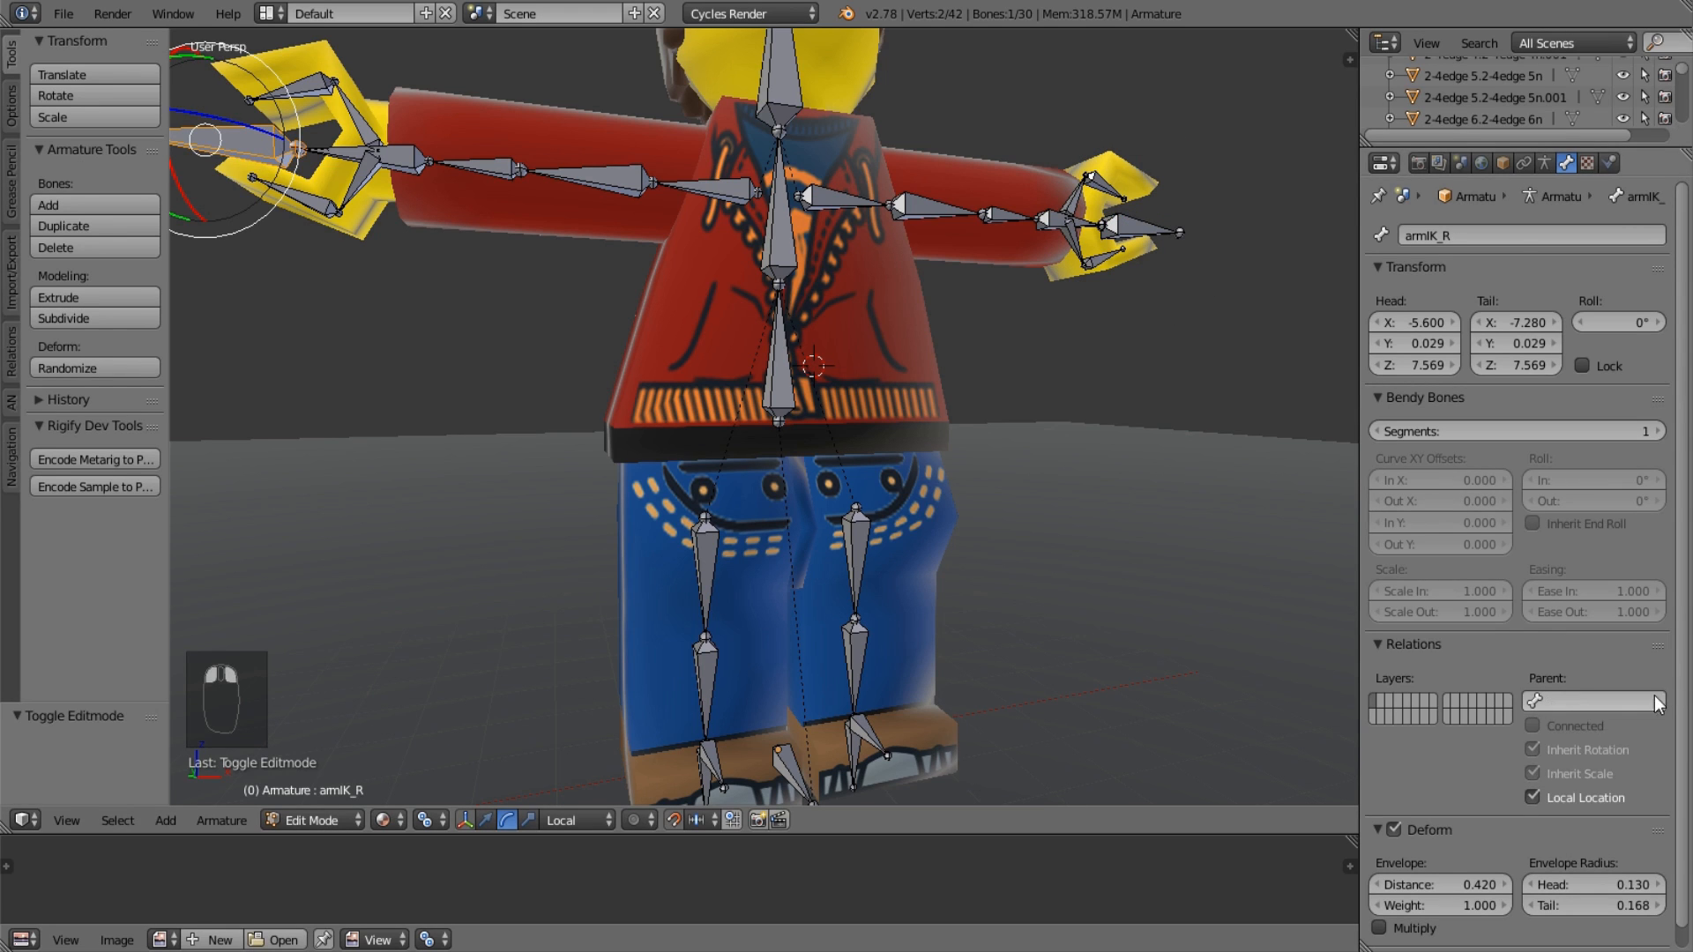
Clear the parent of both leg IK bones, legIK_L and legIK_R.
right_click(859, 757)
shift+middle_drag(931, 773, 918, 672)
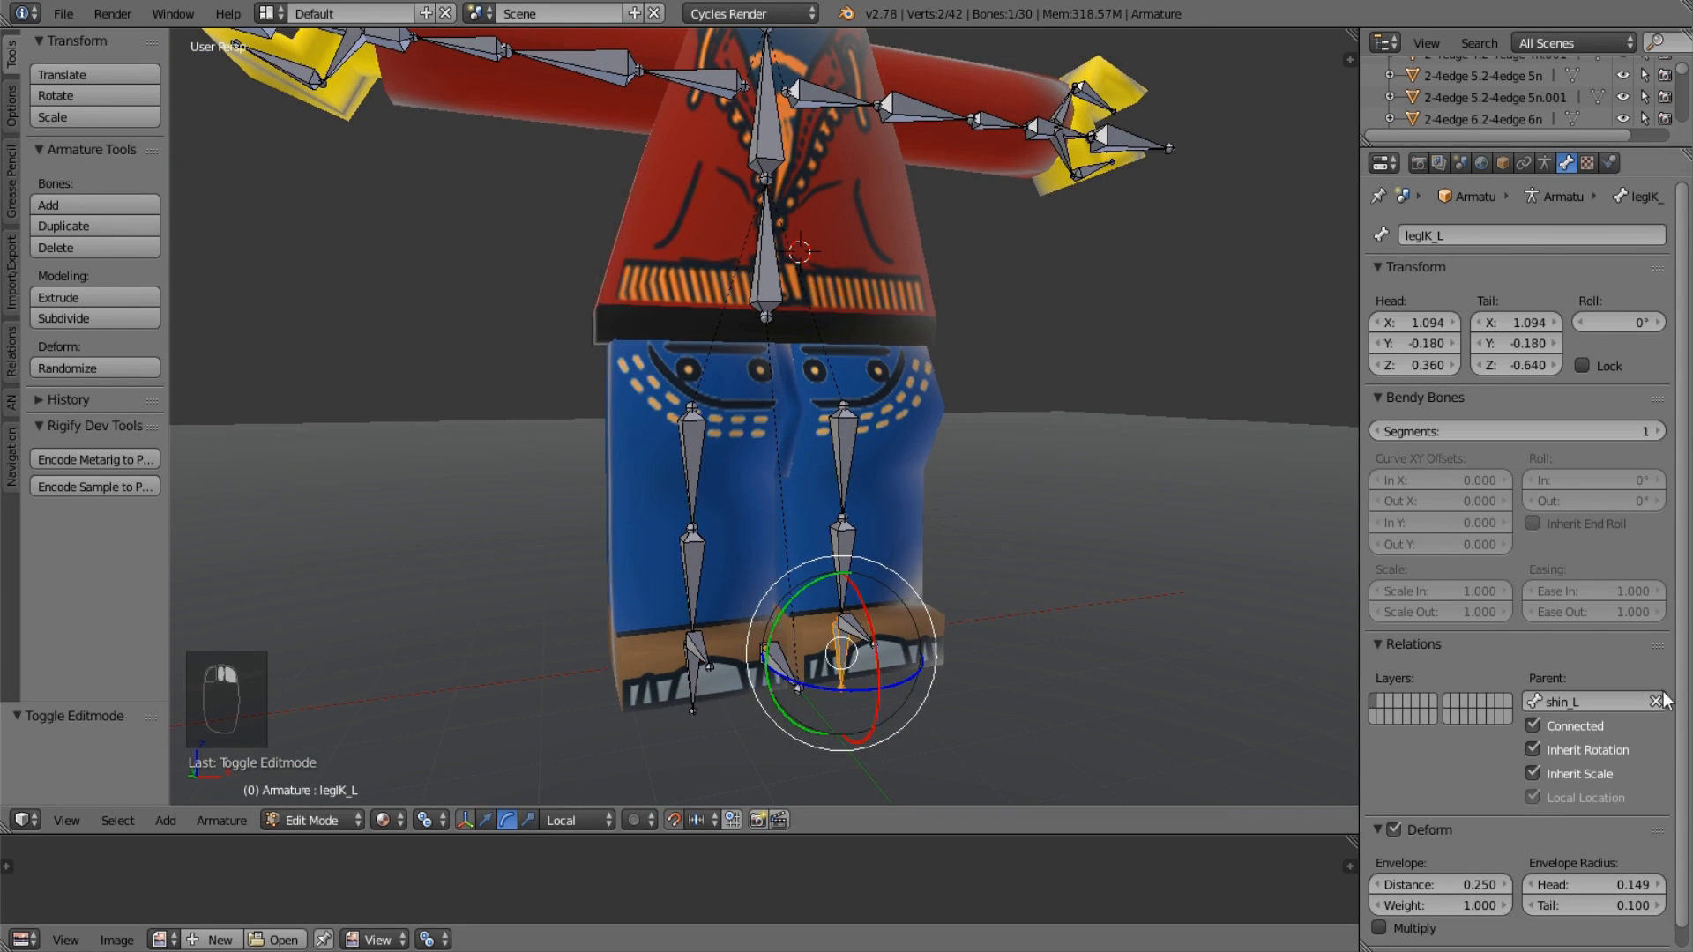
click(1655, 701)
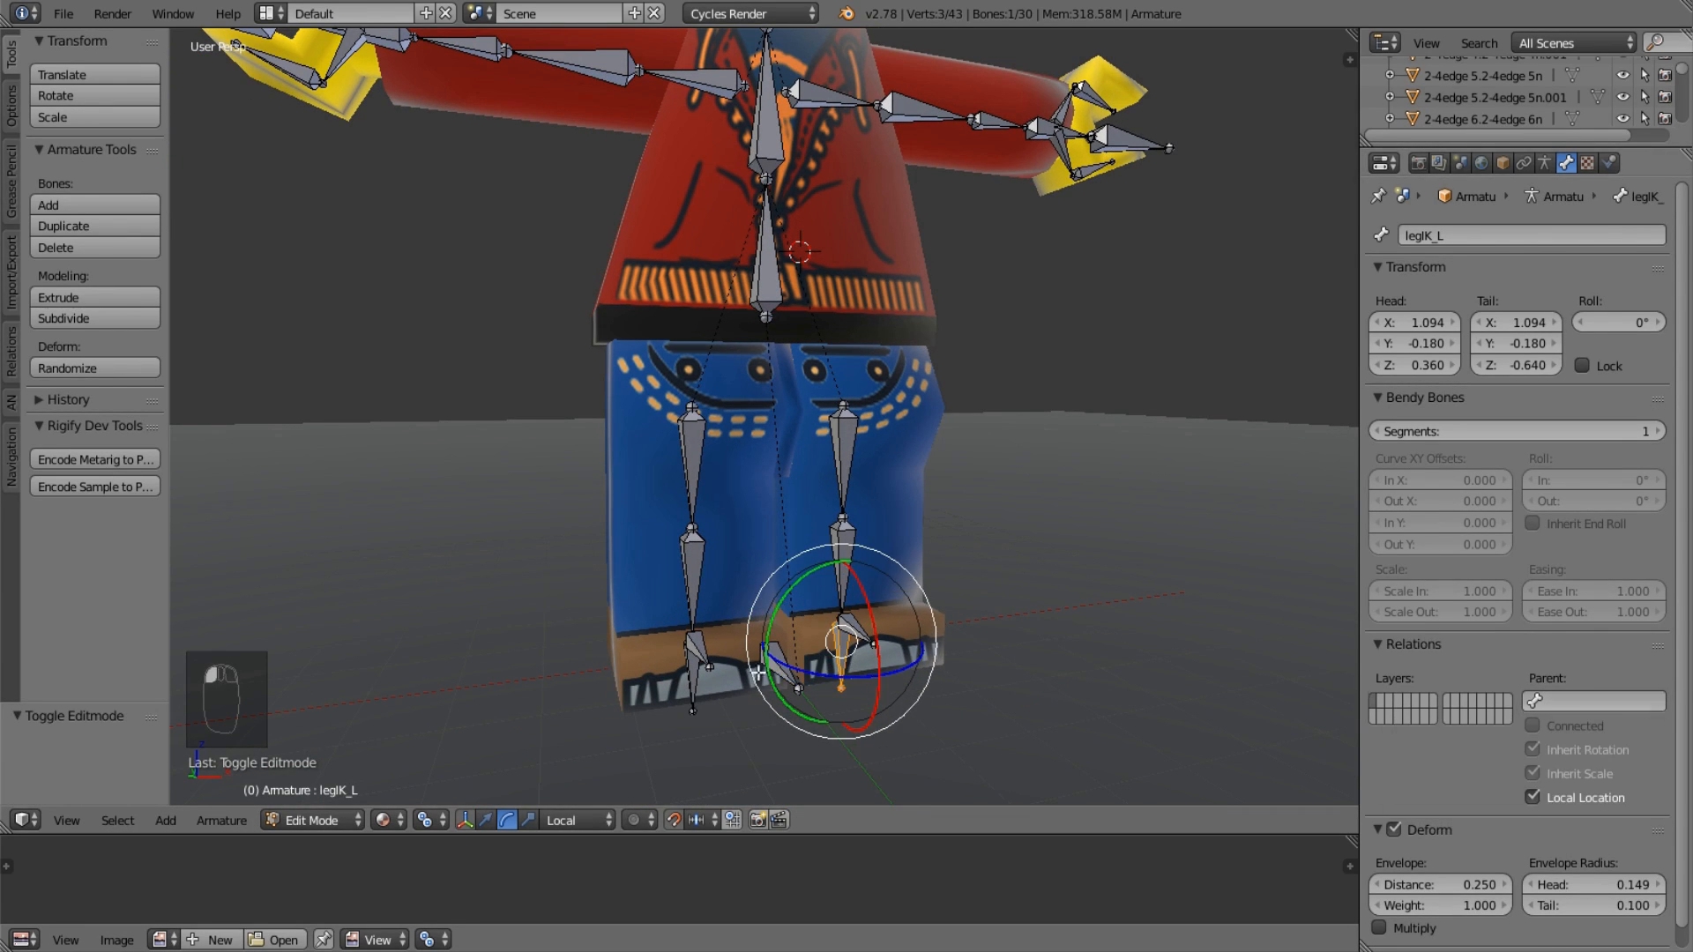
right_click(694, 705)
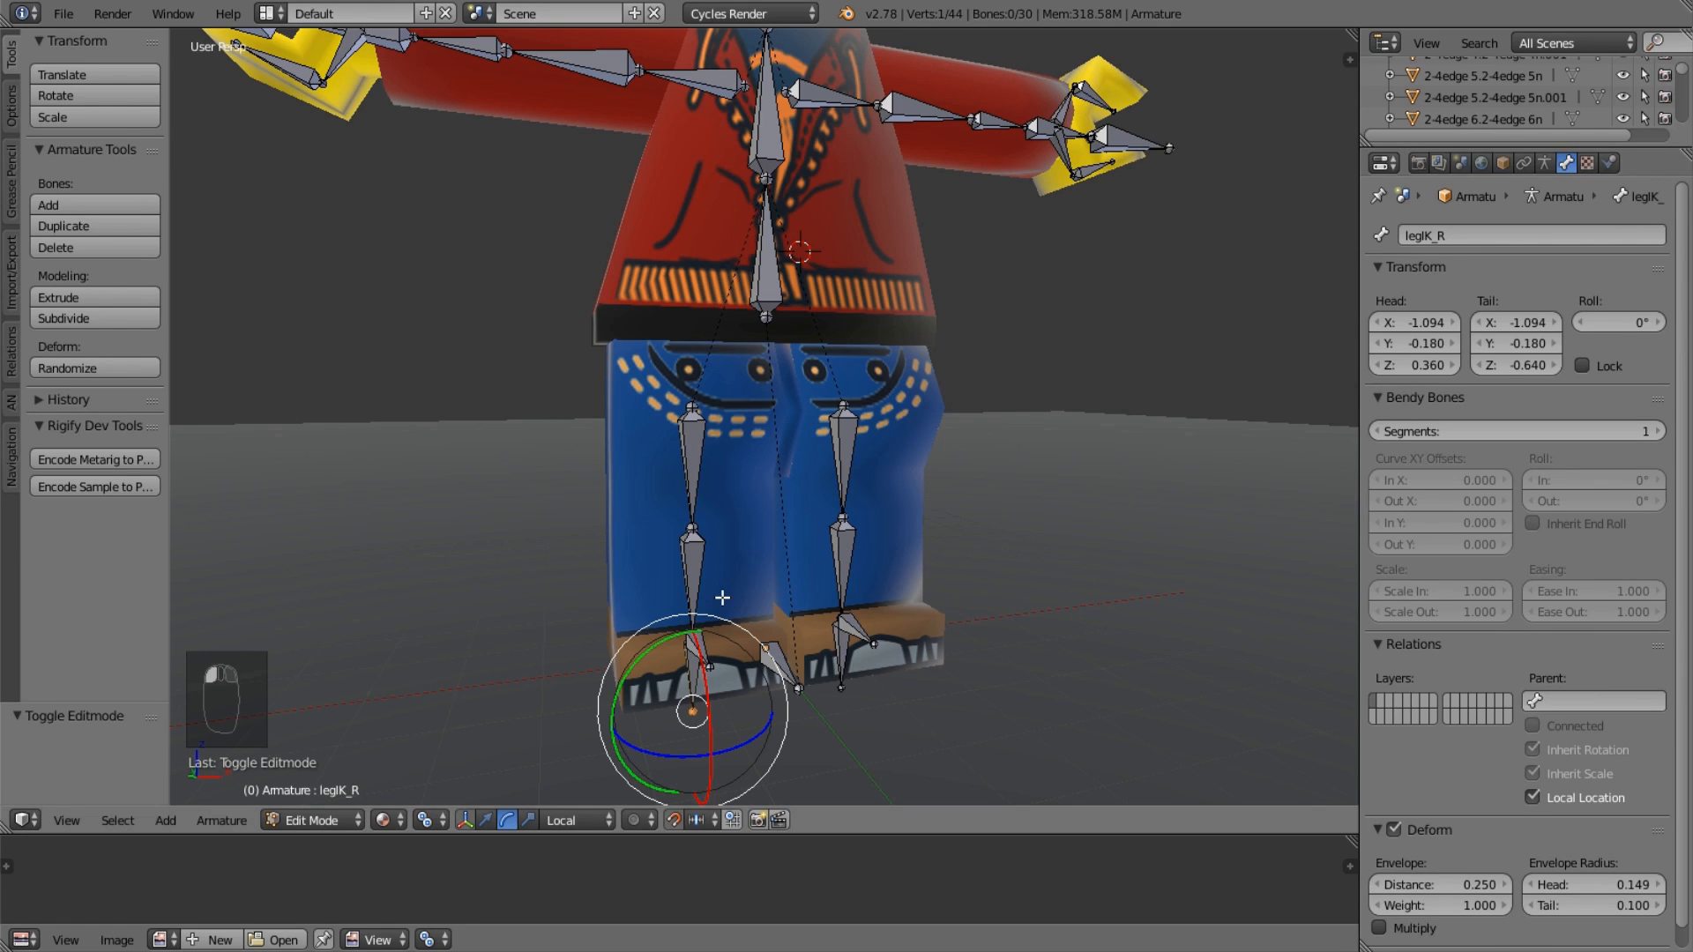
Set the root bone as the parent of both legIK_L and legIK_R.
mouse_move(722, 597)
middle_down()
mouse_move(750, 653)
mouse_move(730, 600)
middle_up()
right_click(856, 654)
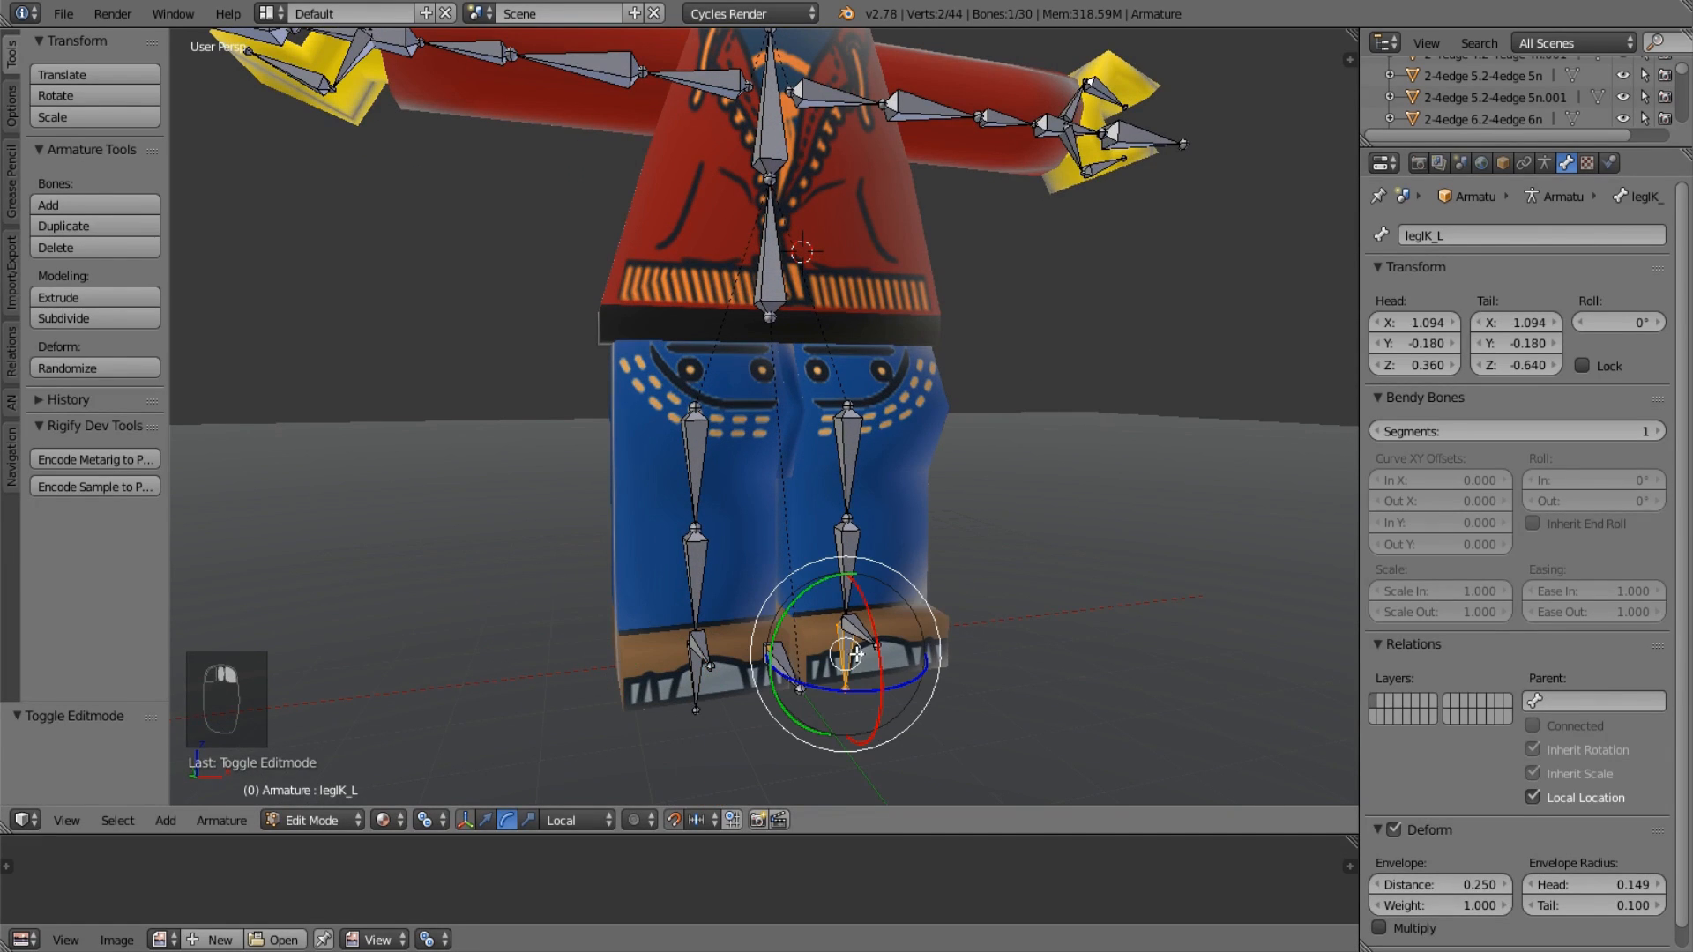
click(1551, 702)
scroll(1539, 794, down, 15)
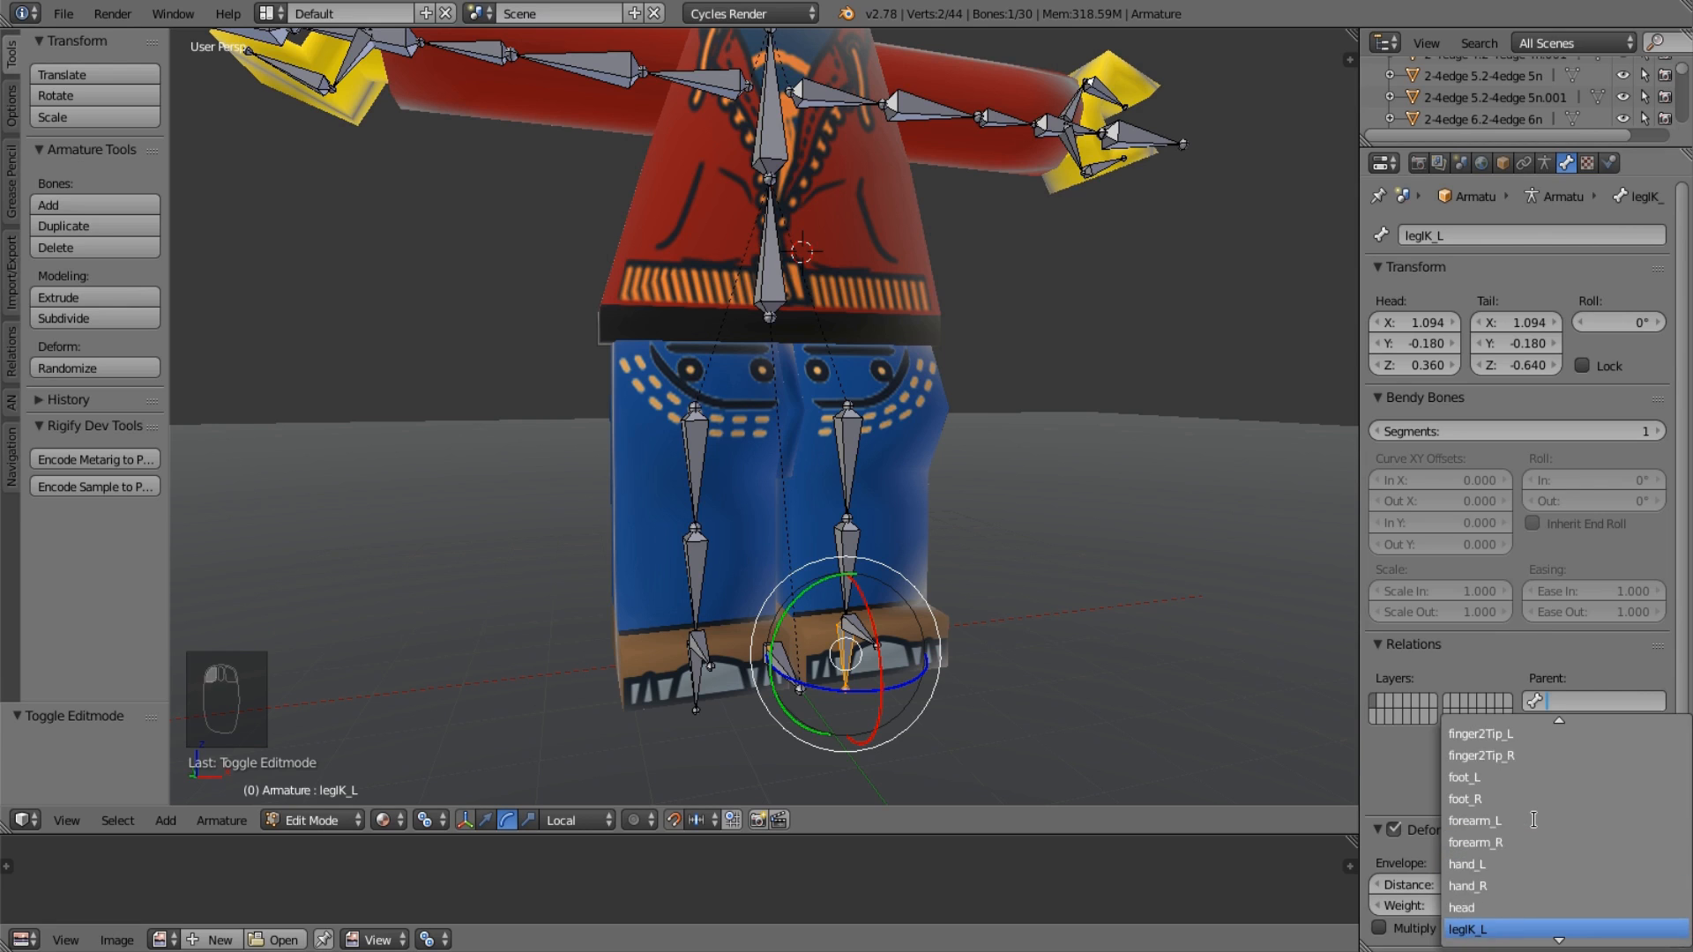
click(1533, 798)
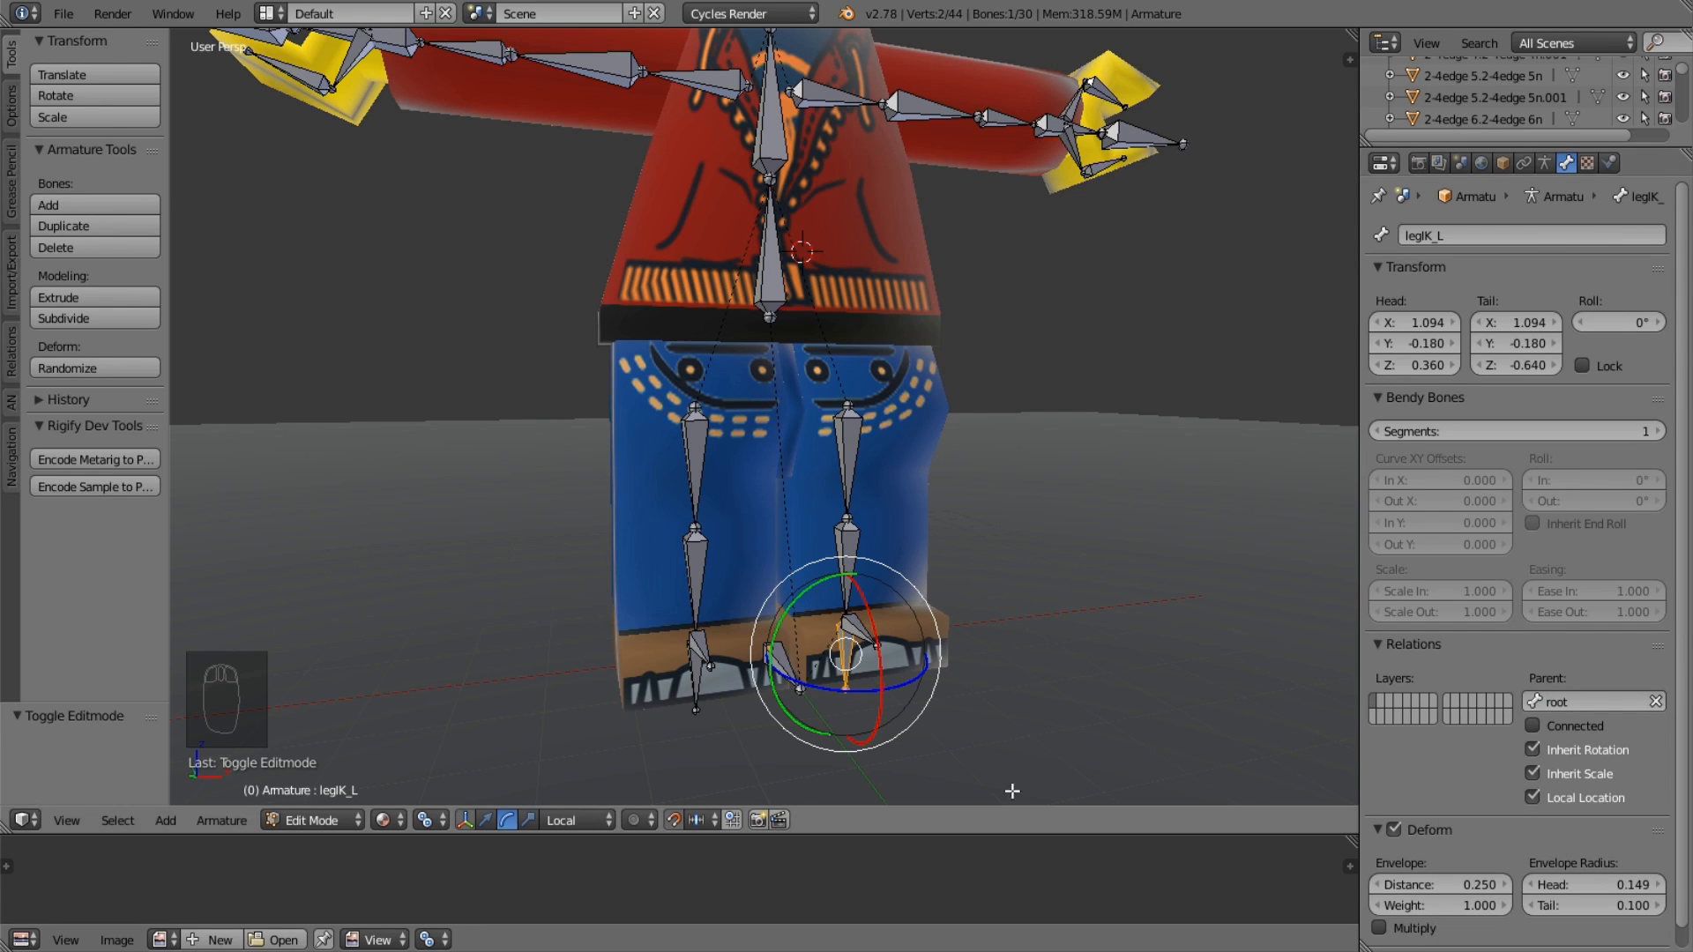
right_click(657, 676)
click(1551, 702)
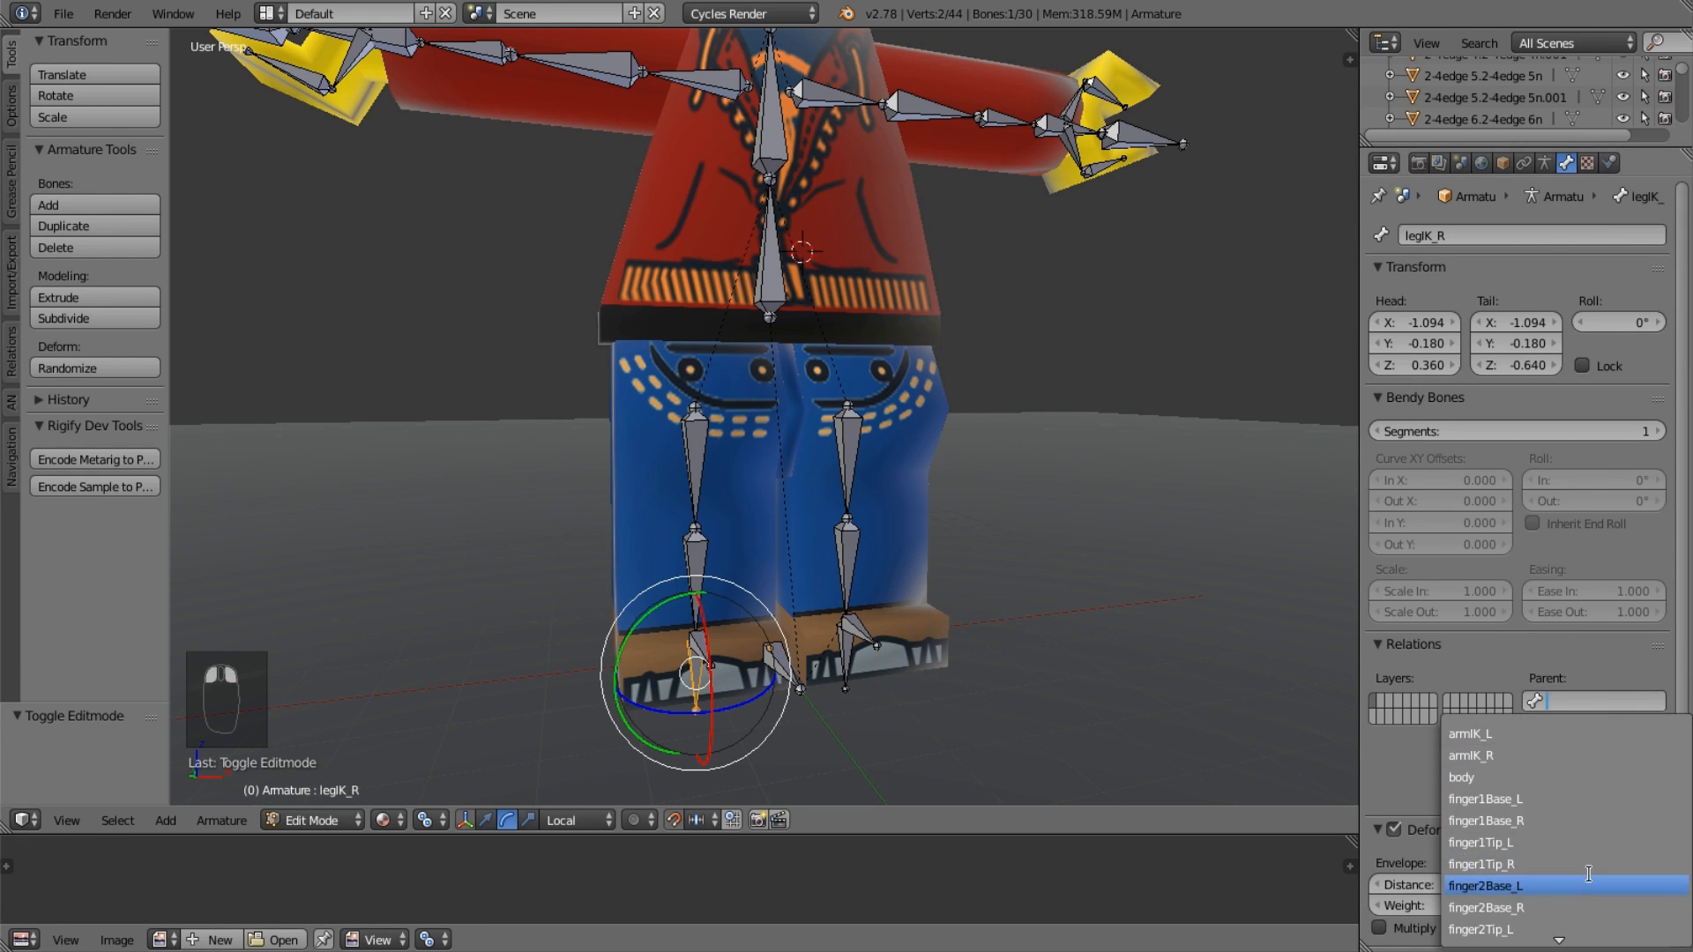
scroll(1554, 820, down, 15)
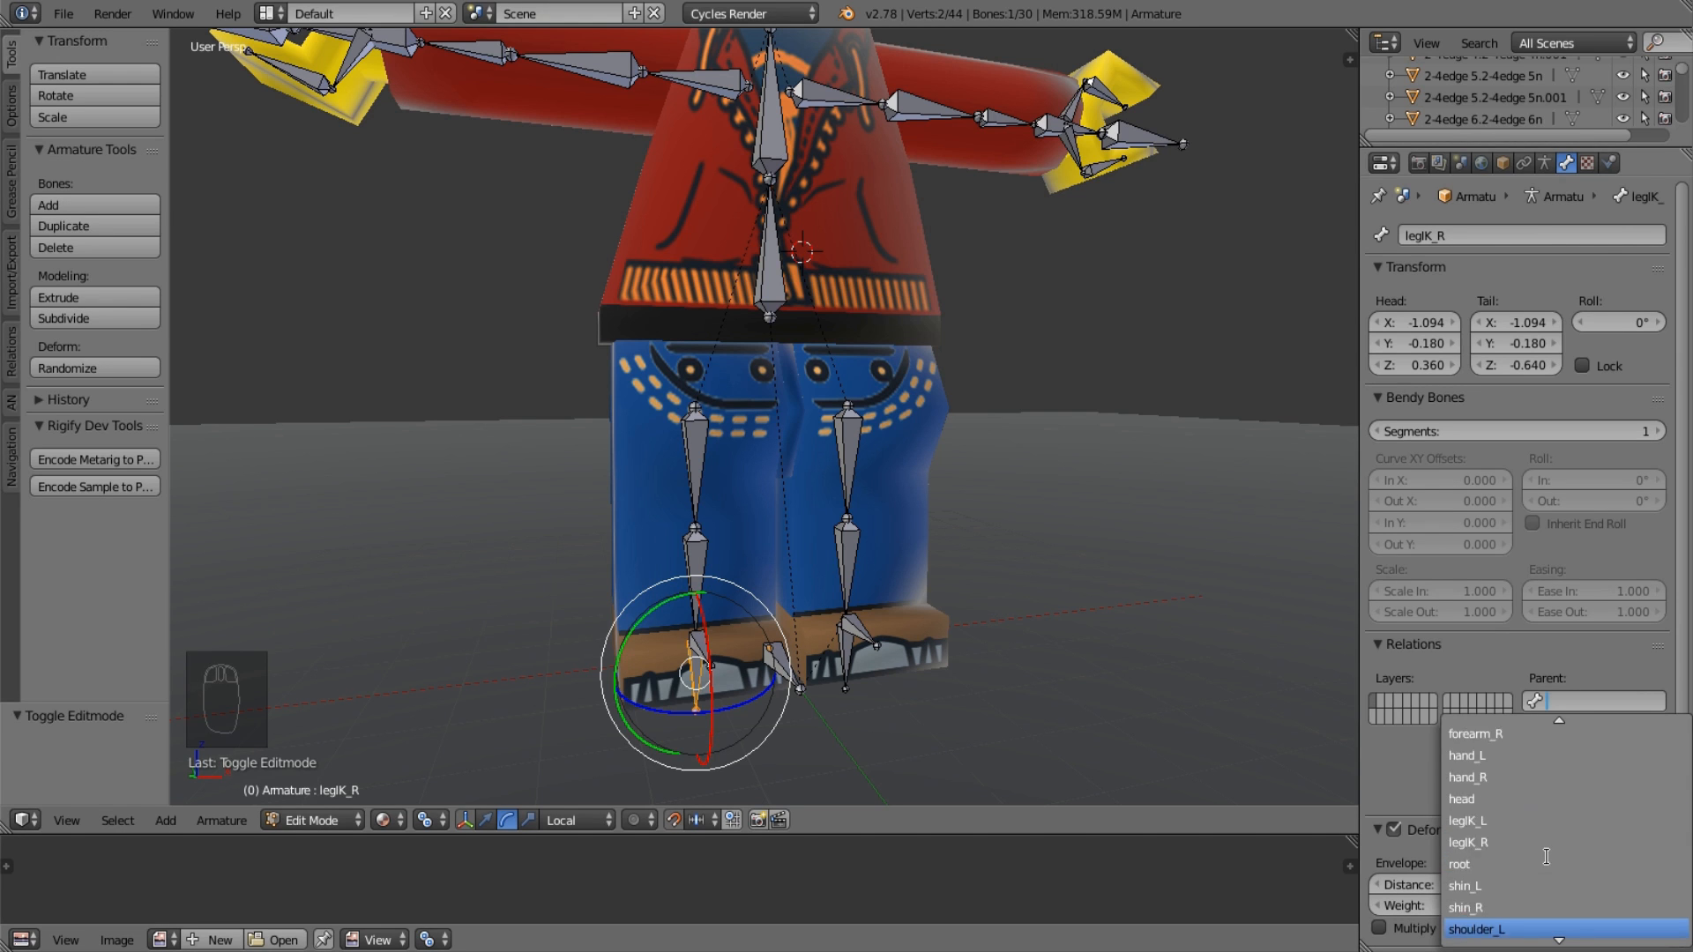
scroll(1534, 908, down, 2)
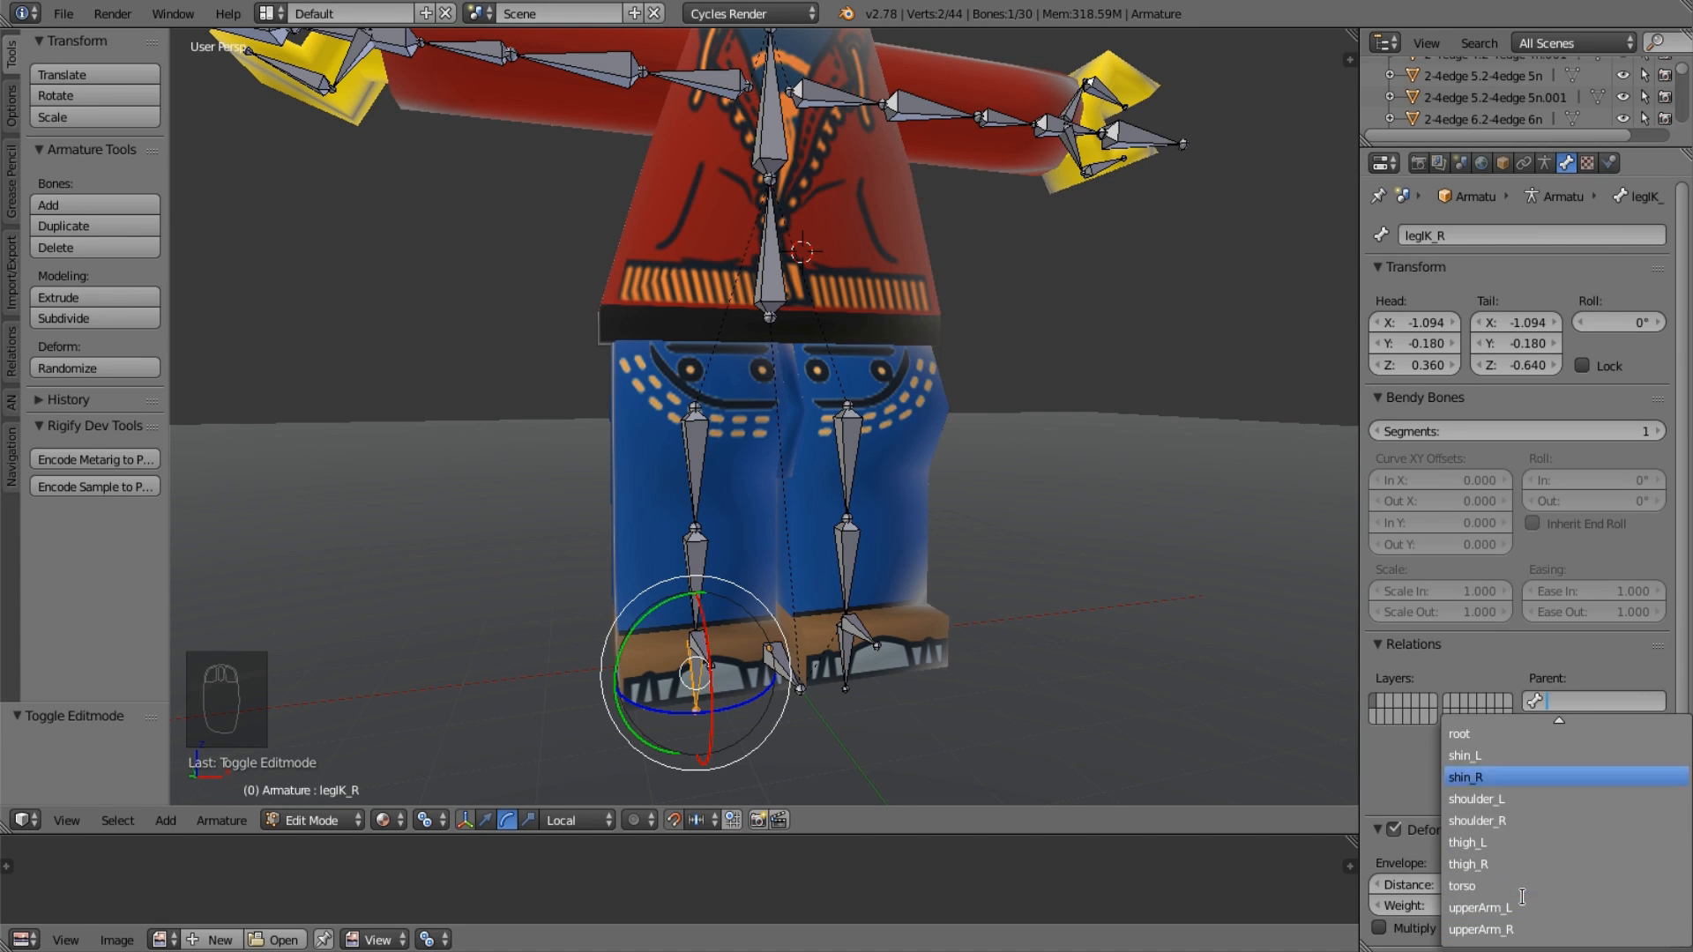
click(1489, 734)
Set the root bone as the parent of the armIK_L bone.
scroll(1206, 346, down, 2)
right_click(1062, 217)
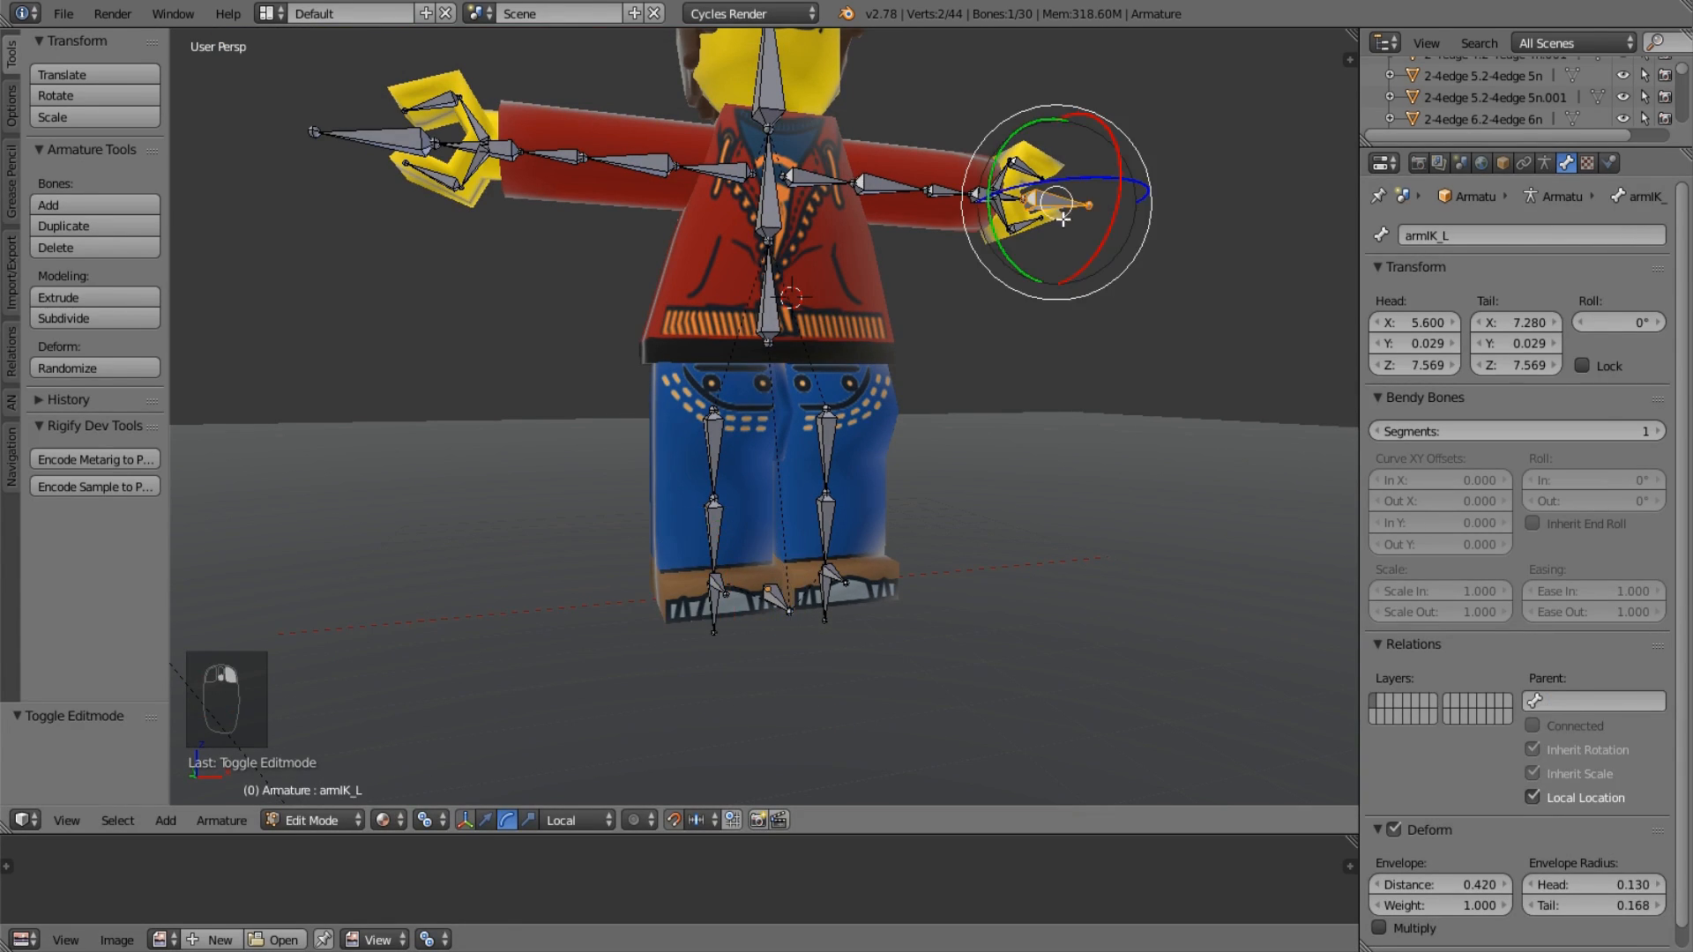
middle_drag(1062, 217, 967, 450)
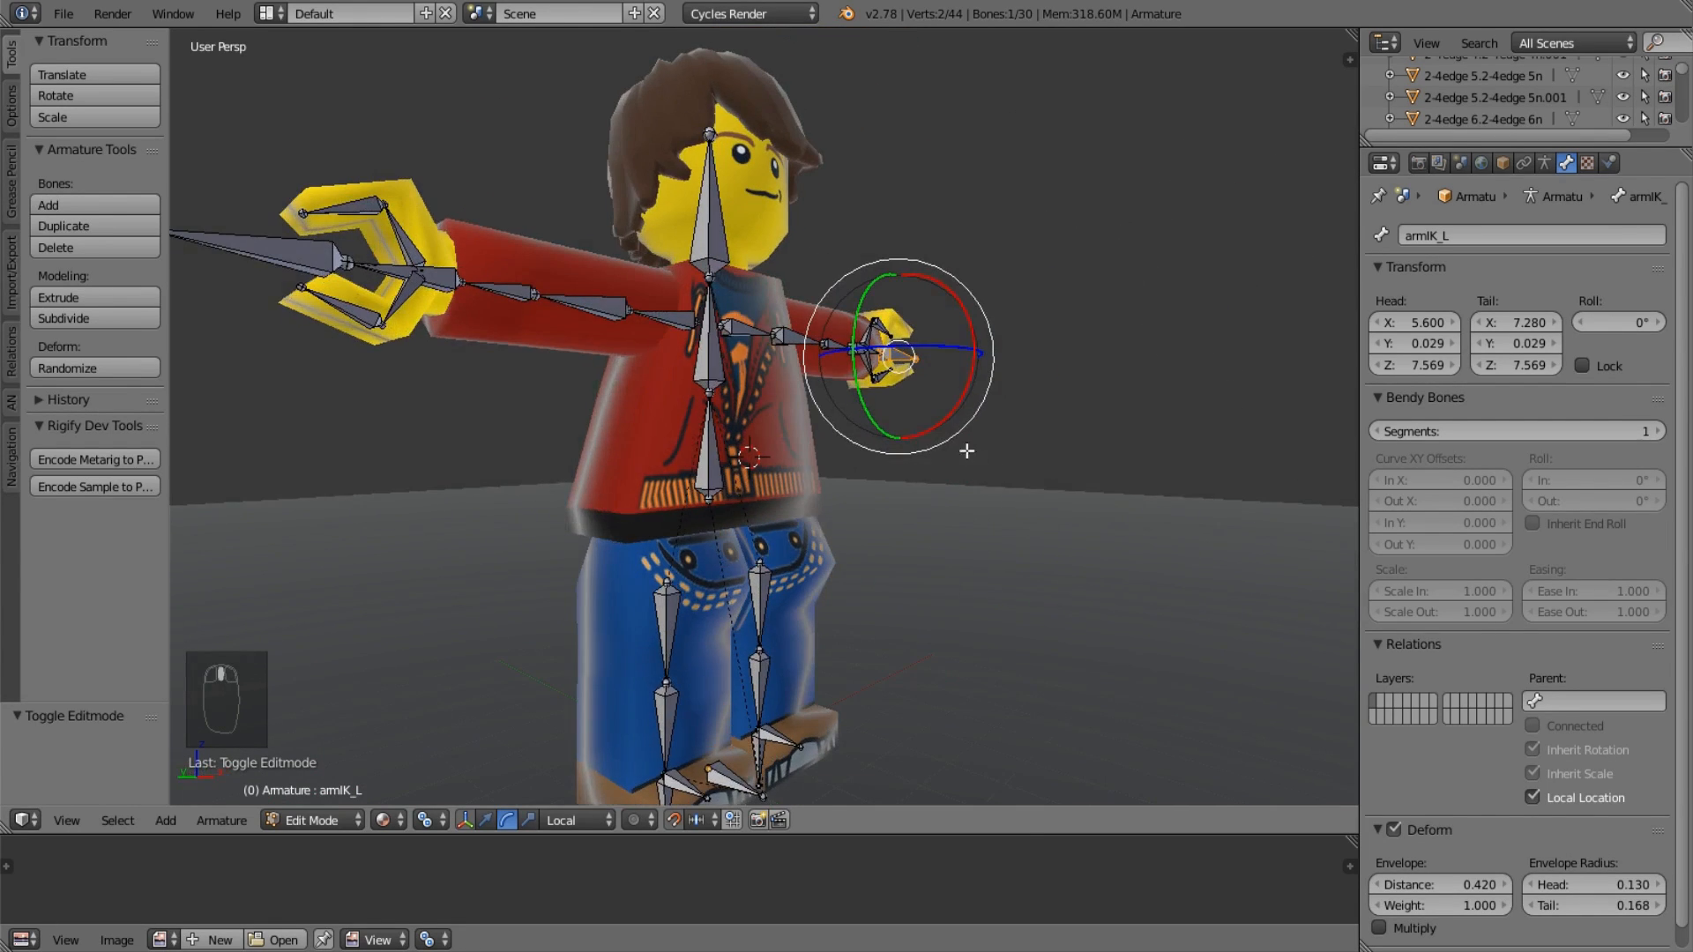
middle_drag(722, 360, 641, 402)
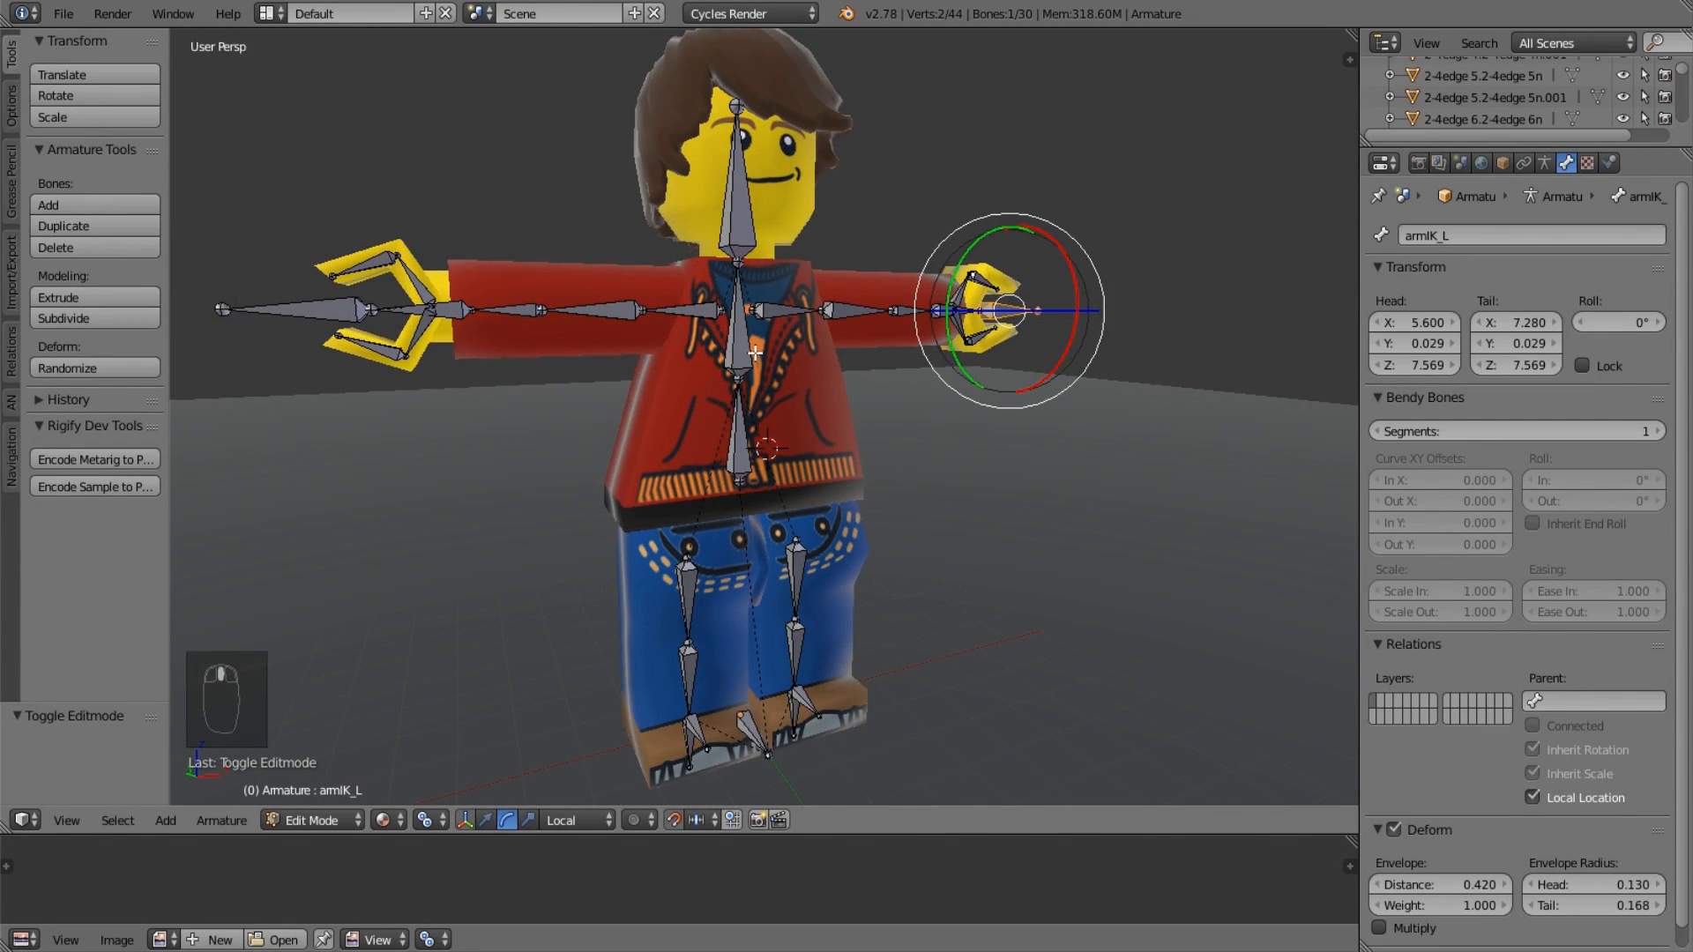
middle_drag(755, 353, 664, 343)
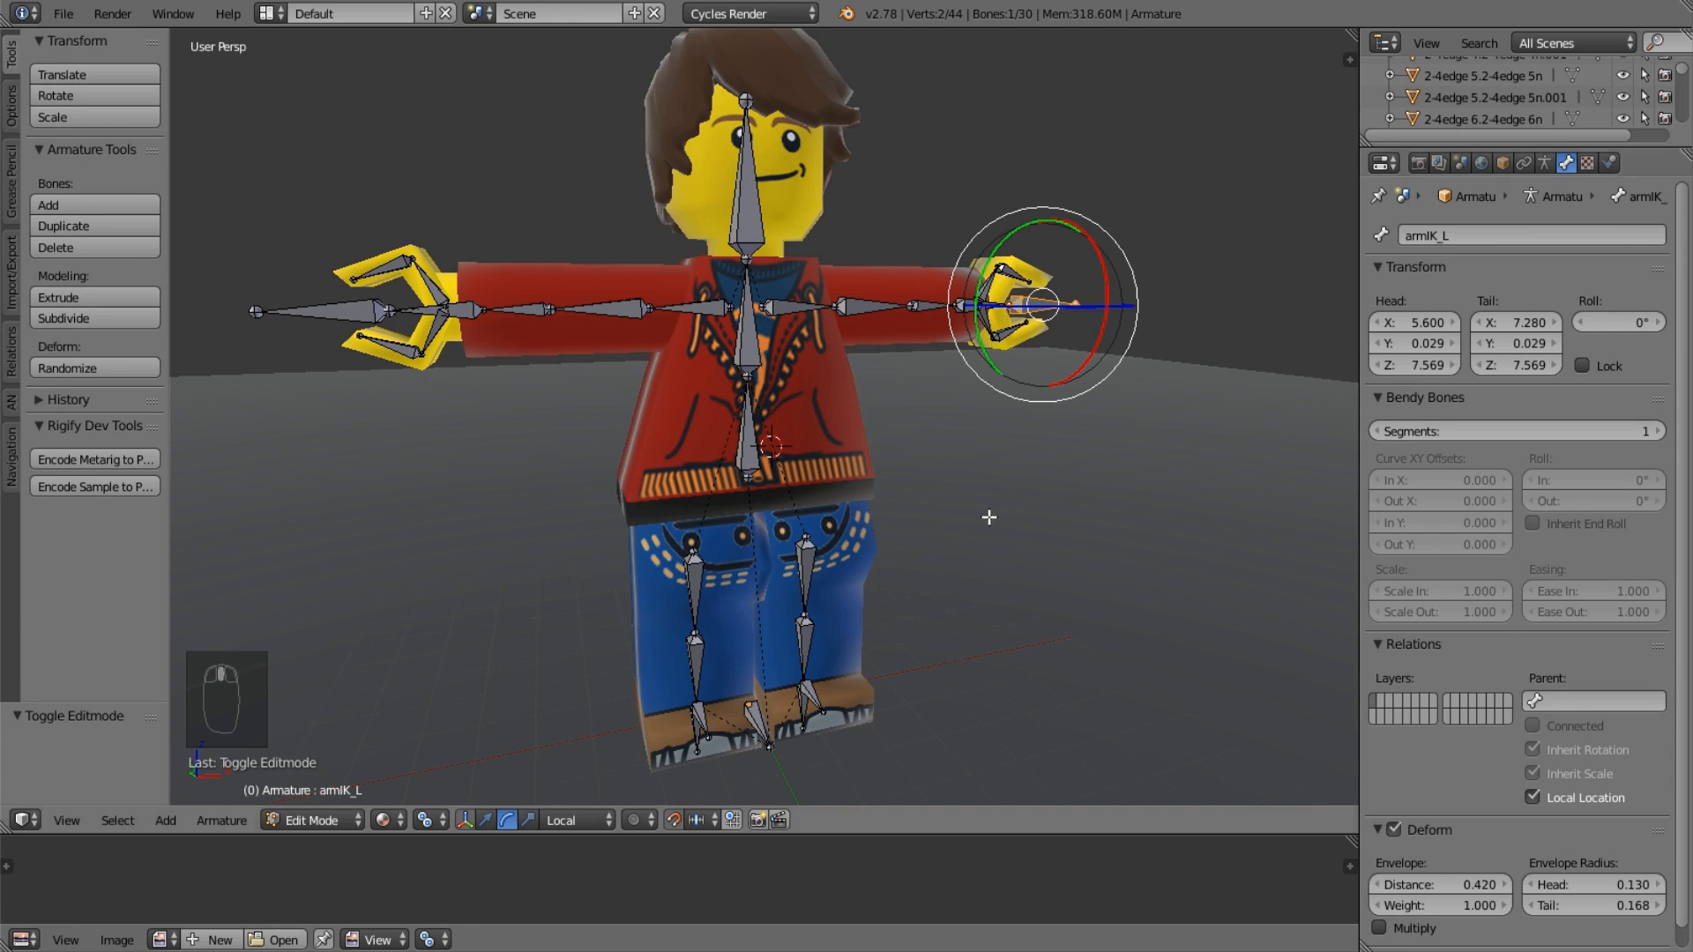
mouse_move(990, 517)
middle_down()
mouse_move(899, 513)
mouse_move(891, 534)
mouse_move(978, 534)
middle_up()
click(1584, 701)
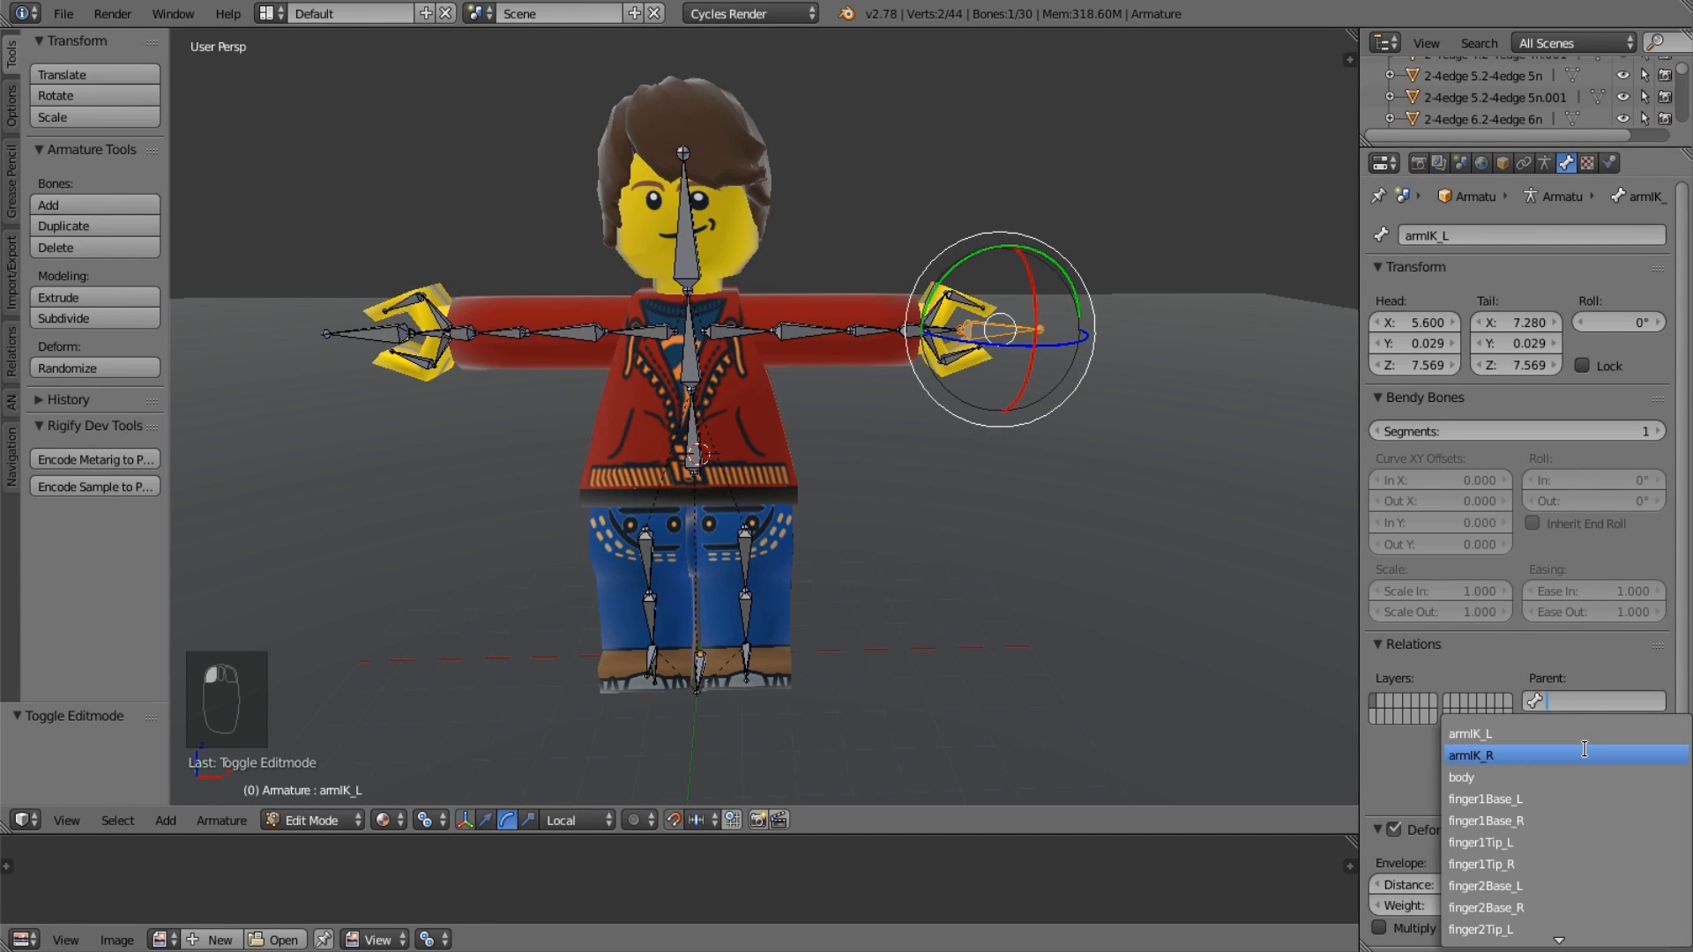
scroll(1584, 749, down, 15)
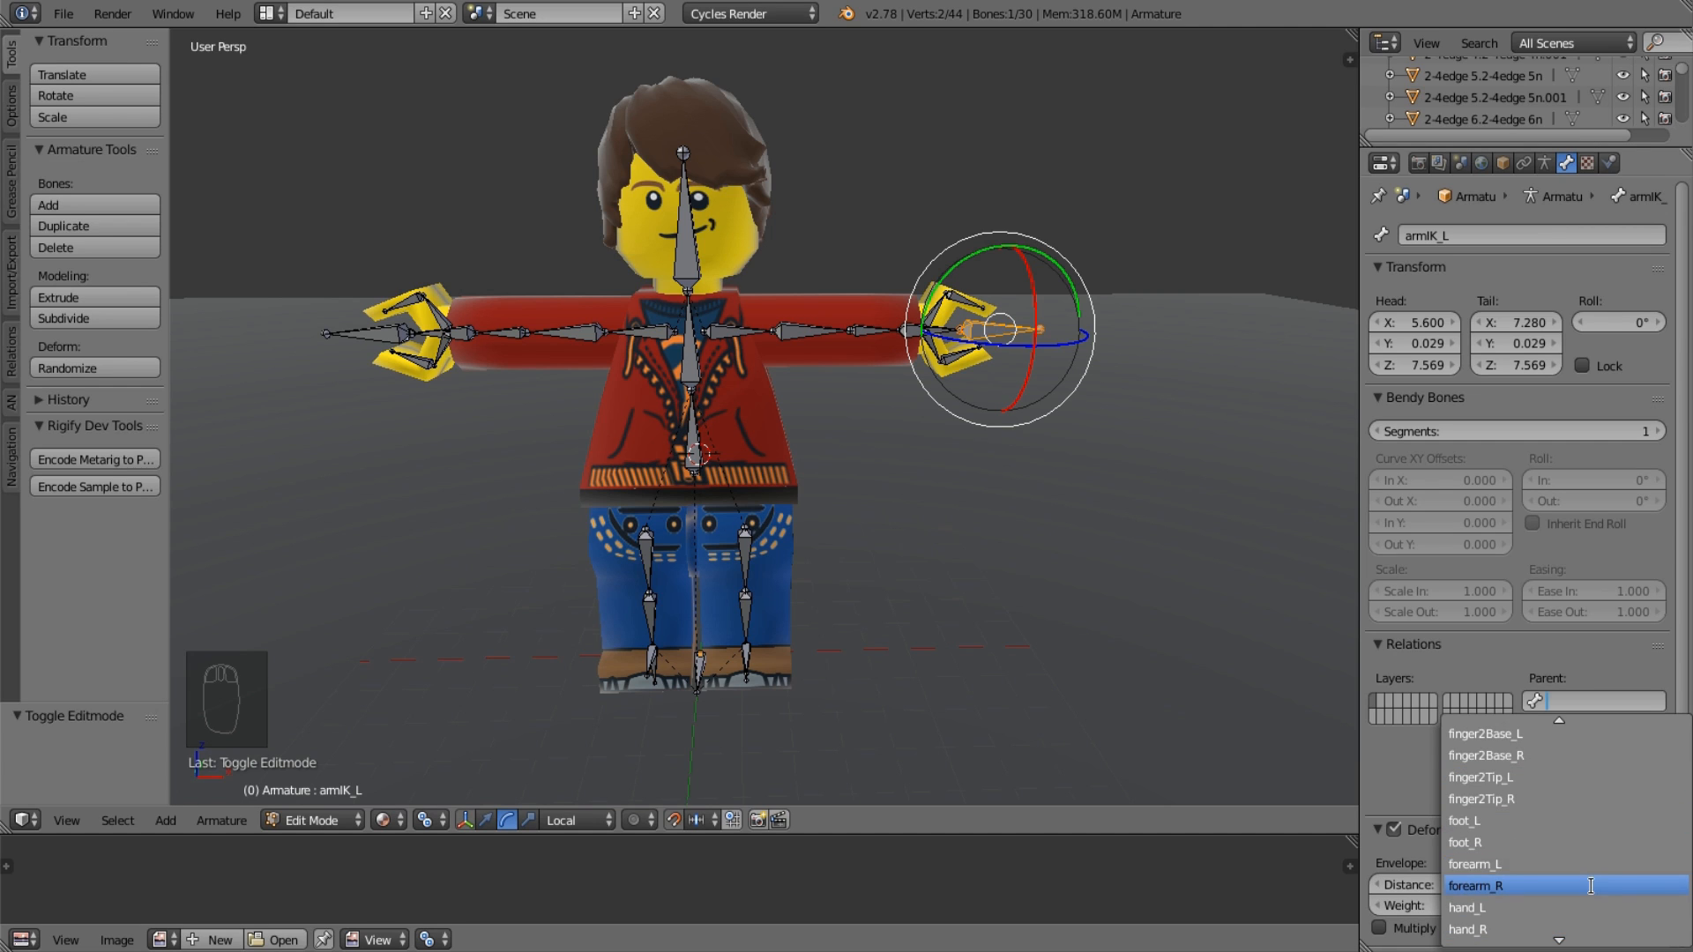
scroll(1592, 873, up, 5)
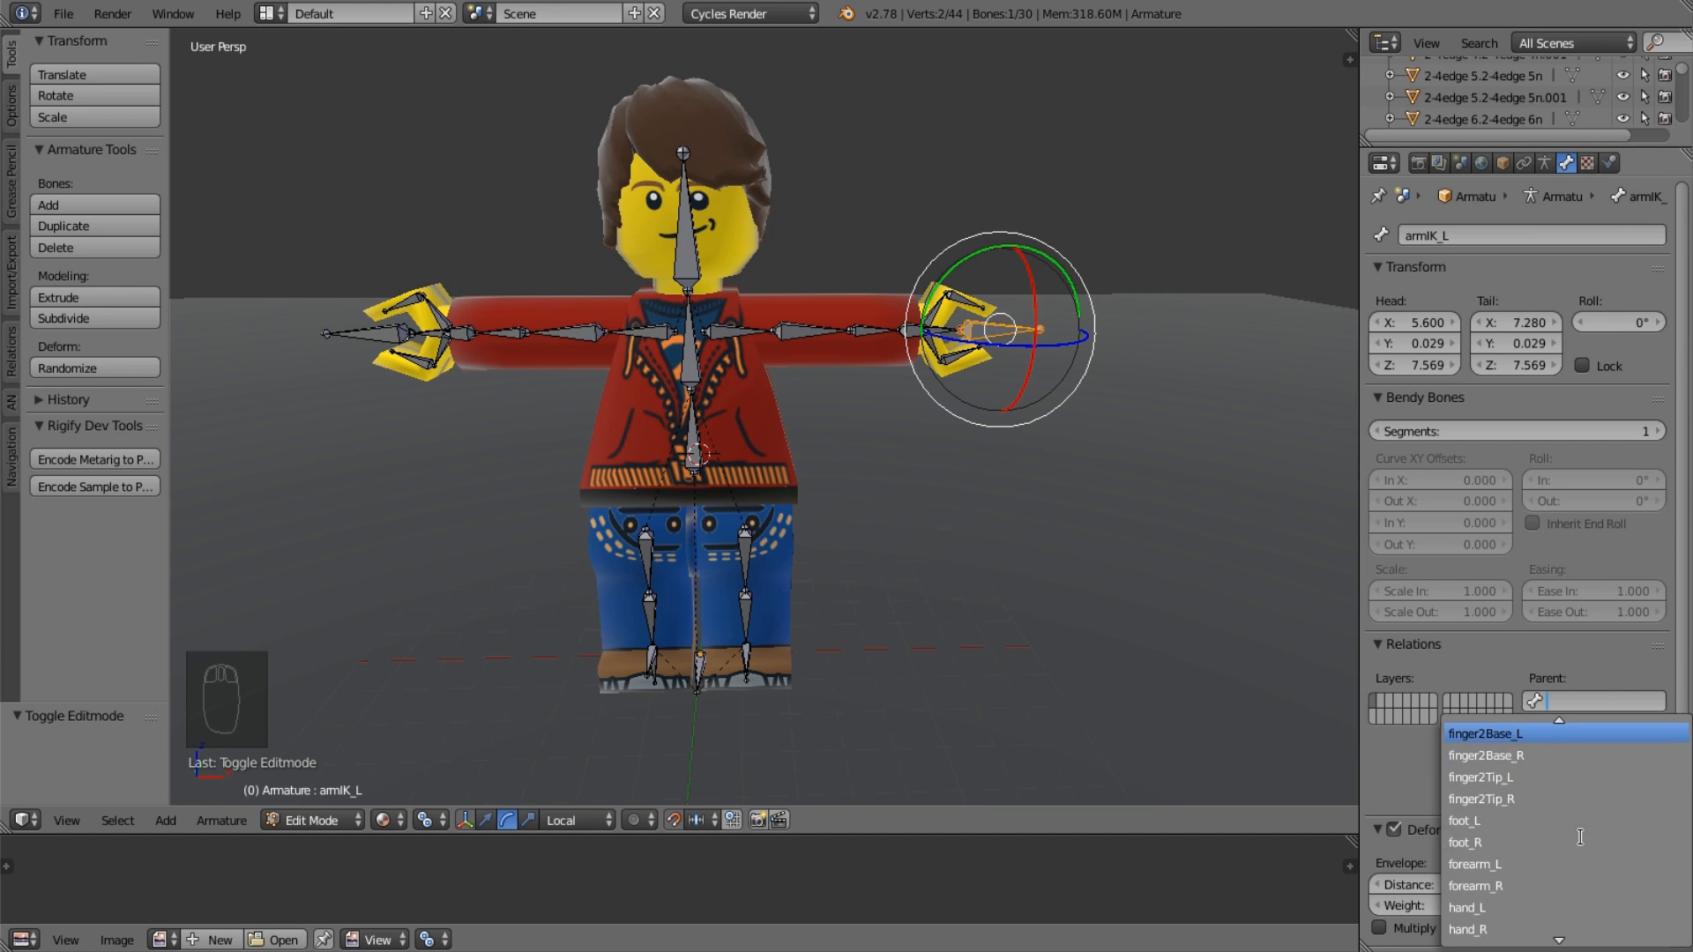
scroll(1579, 847, down, 11)
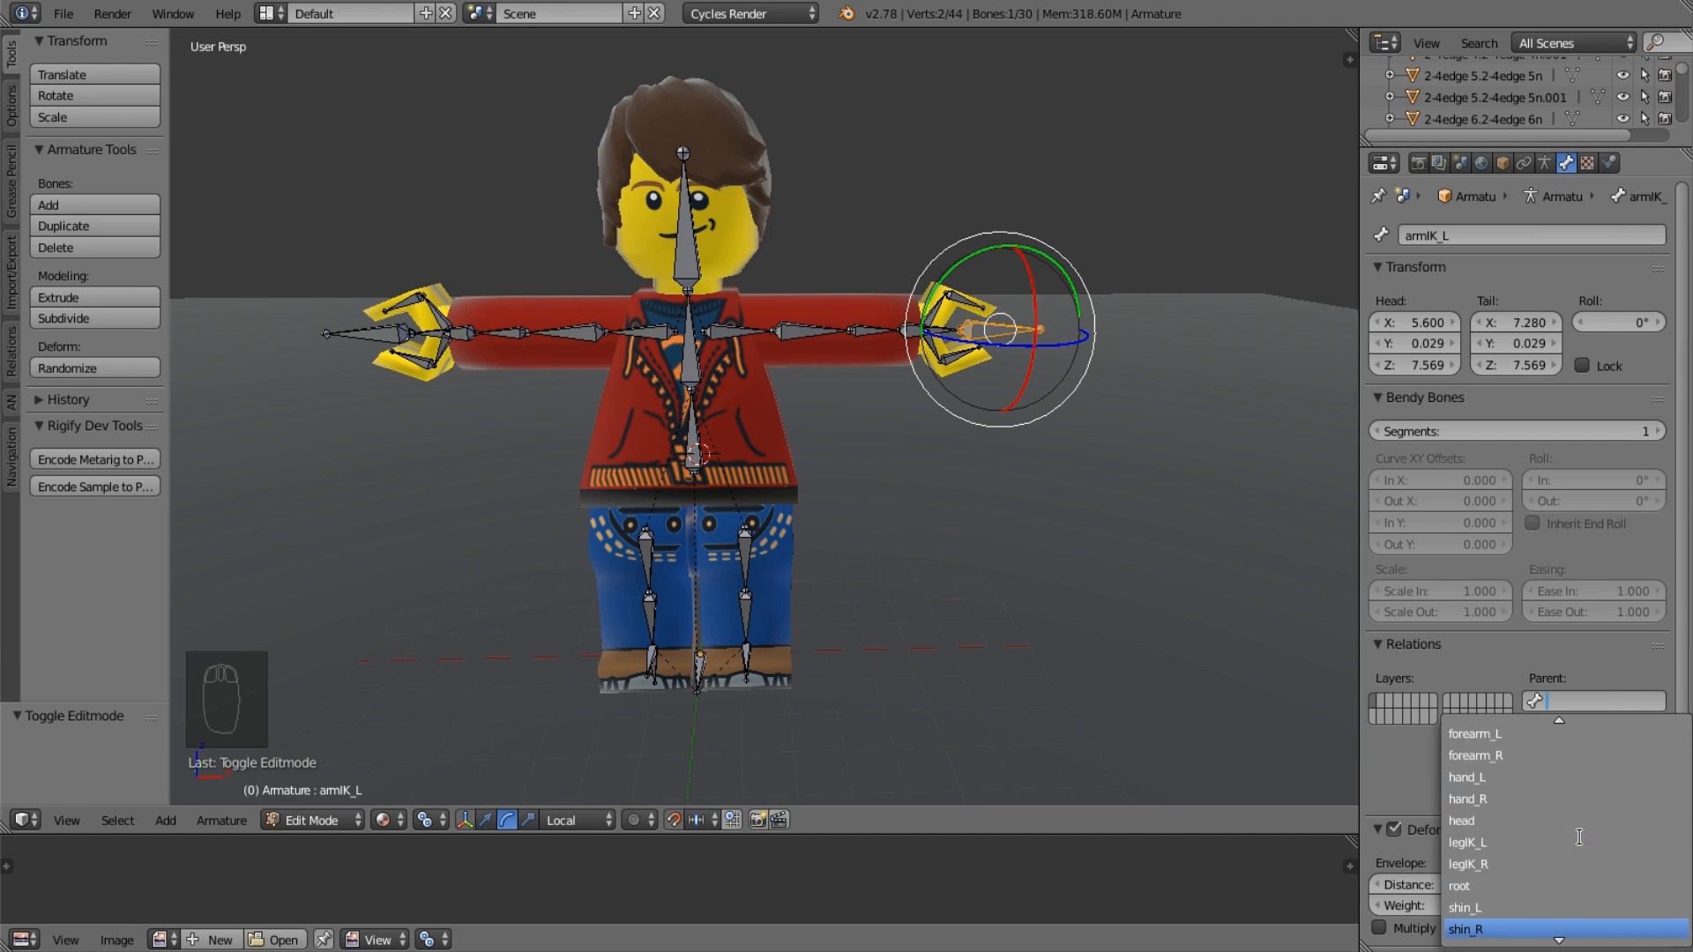
click(1557, 886)
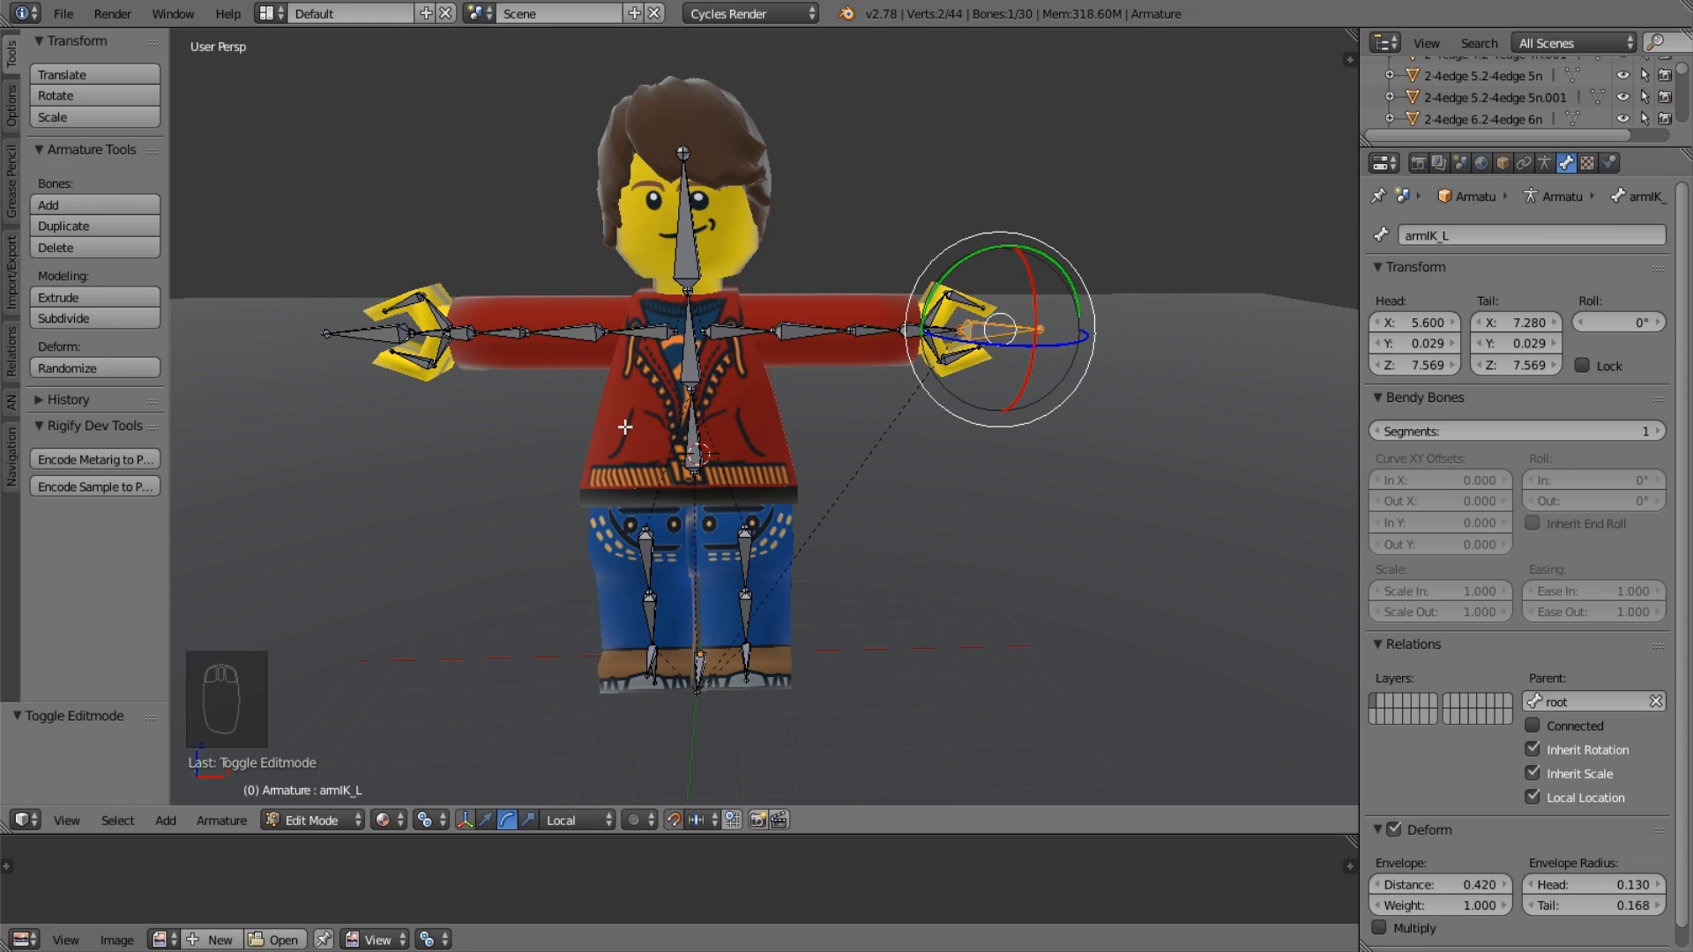
Set the root bone as the parent of the armIK_R bone.
right_click(360, 319)
click(1596, 701)
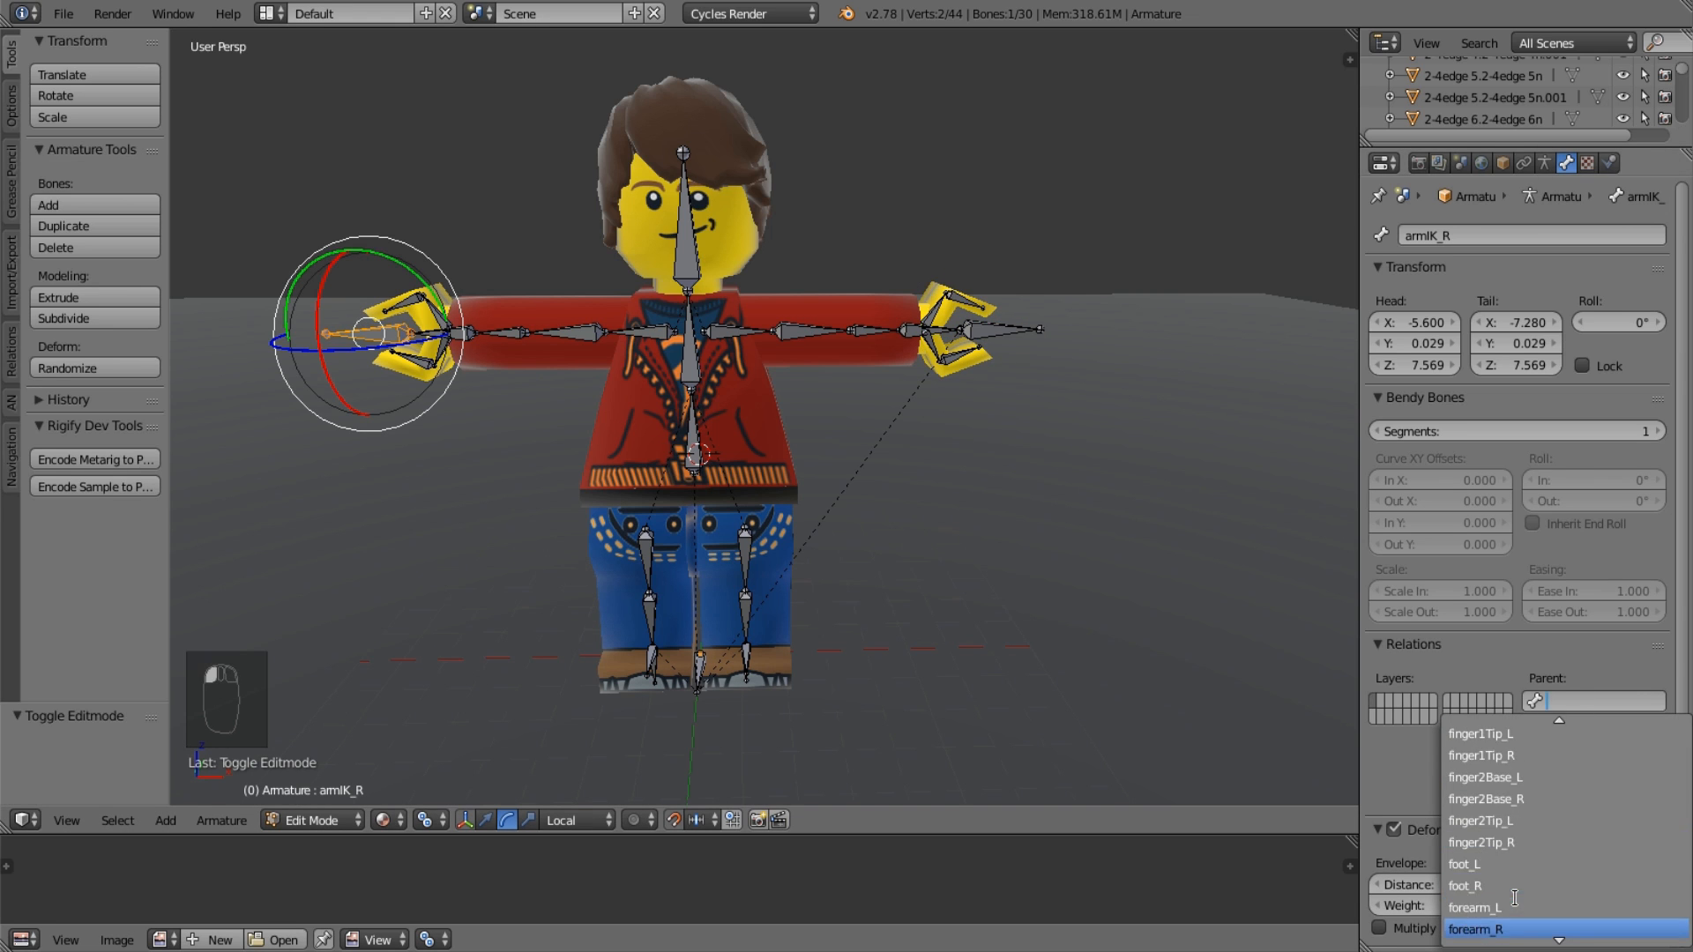
scroll(1513, 882, down, 8)
click(1511, 833)
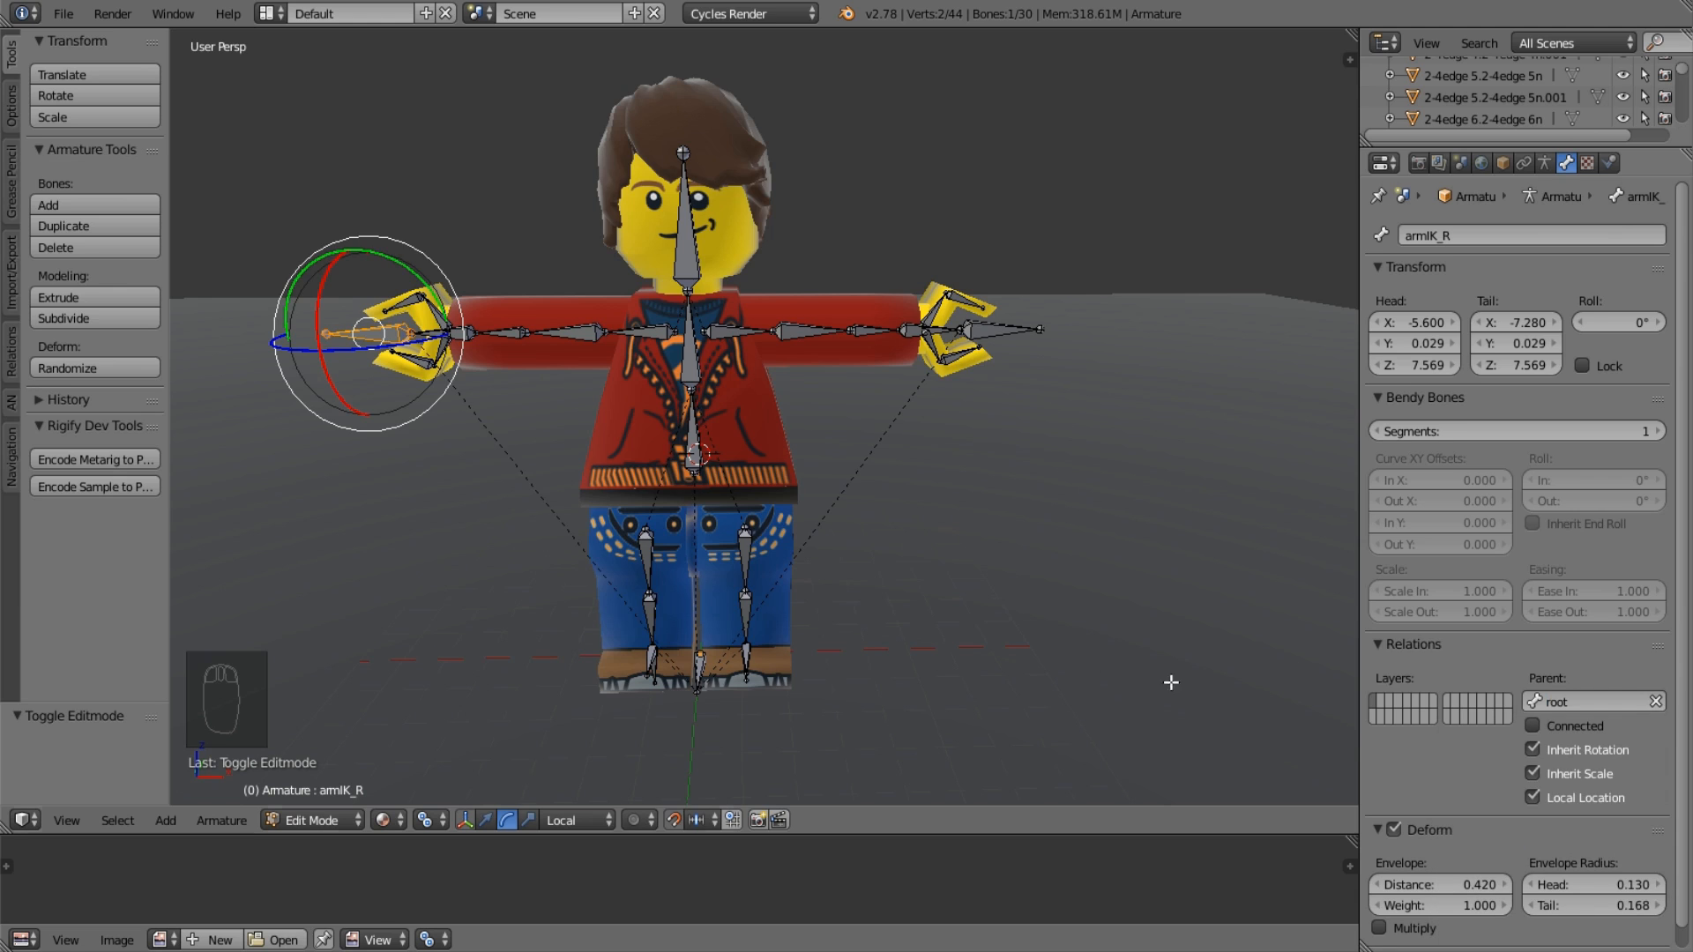
Switch the armature to Pose Mode and select the armIK_L bone.
key(Tab)
right_click(970, 335)
scroll(934, 357, up, 1)
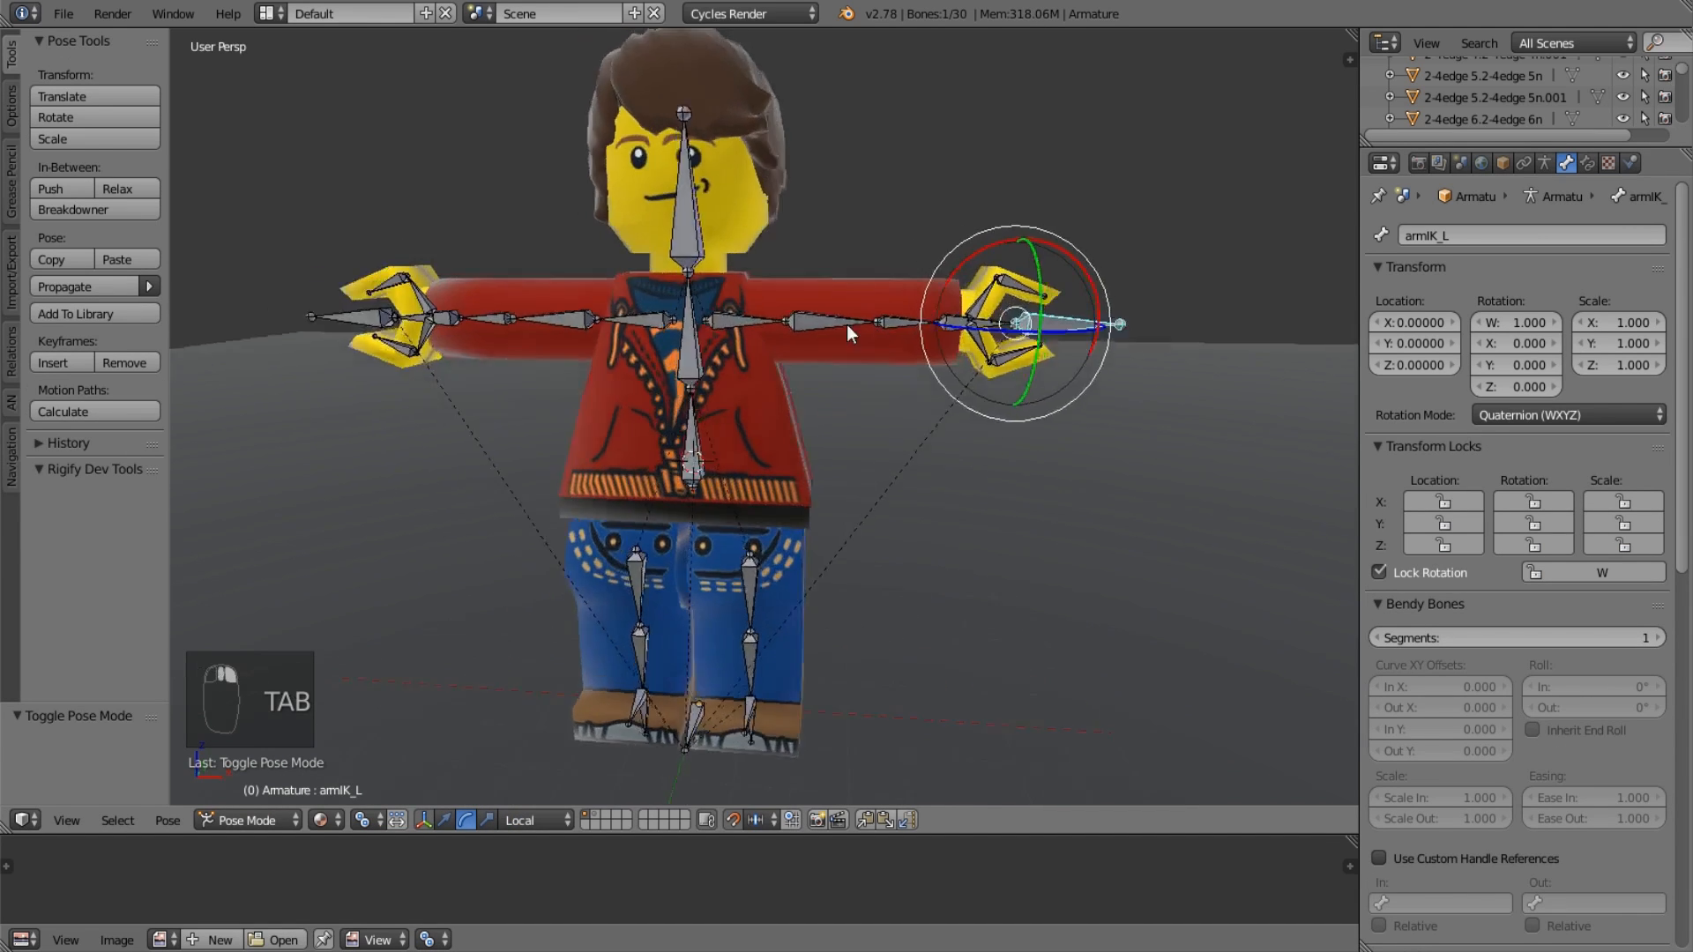
scroll(1151, 348, down, 3)
middle_drag(1174, 343, 1087, 375)
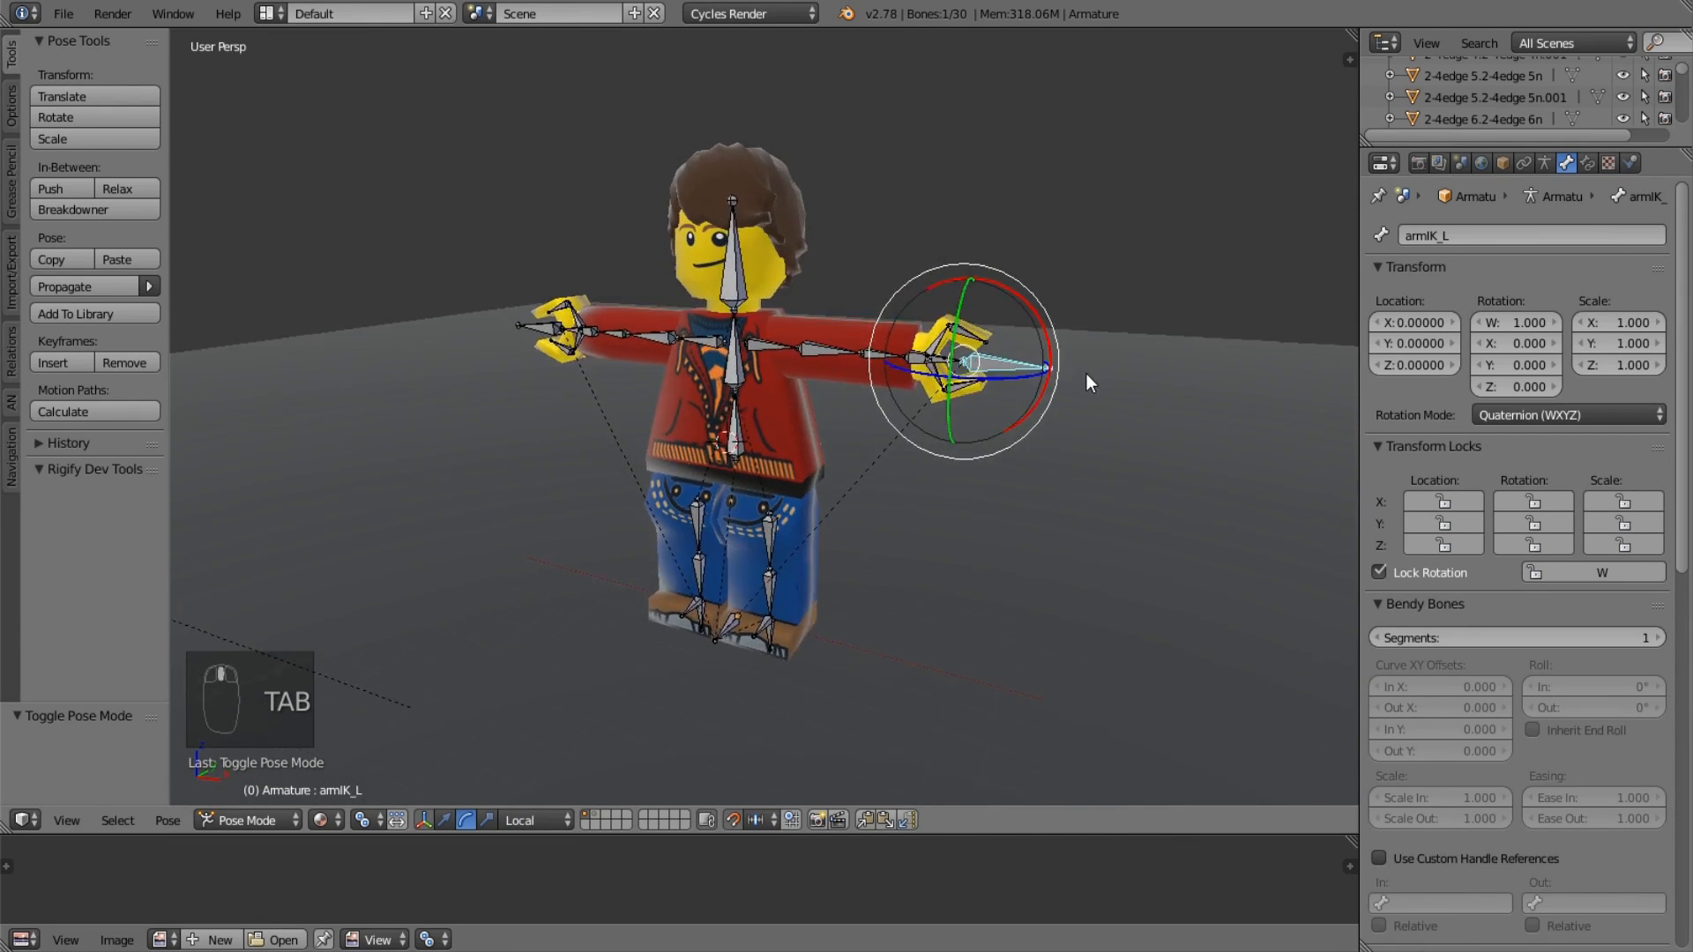
Try rotating the upperArm_L and shoulder_L bones about their local Z axes, undoing the rotations.
scroll(1086, 373, up, 2)
right_click(839, 322)
key(r)
key(z)
key(z)
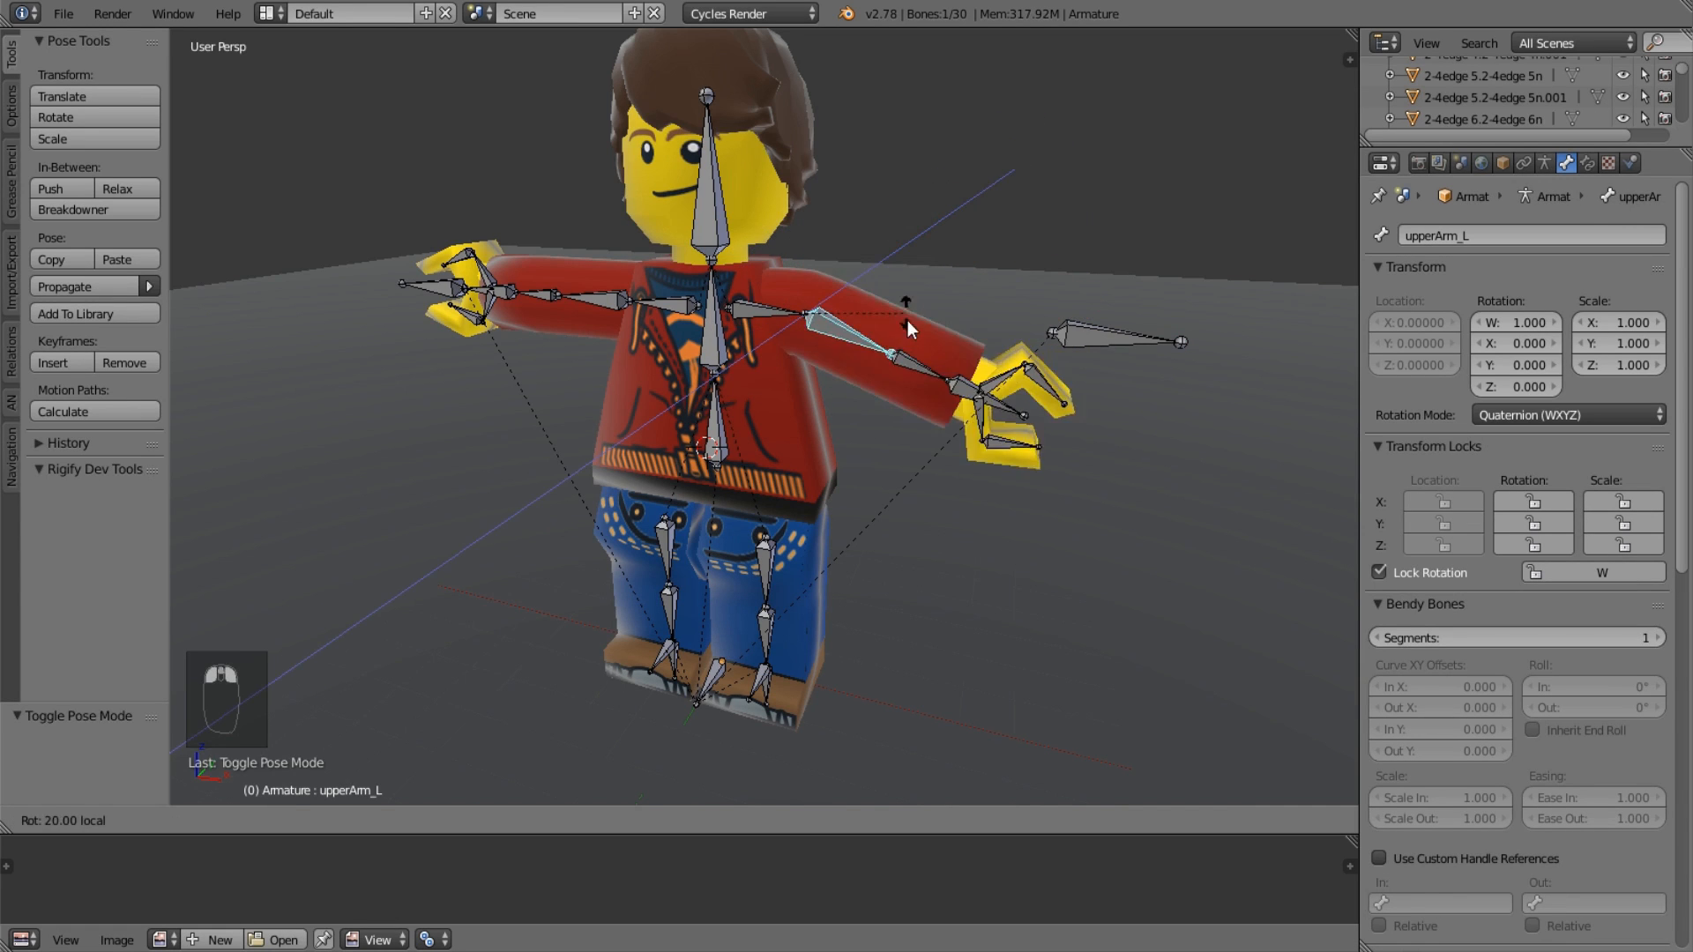
key(ctrl+z)
drag(907, 320, 837, 265)
right_click(787, 309)
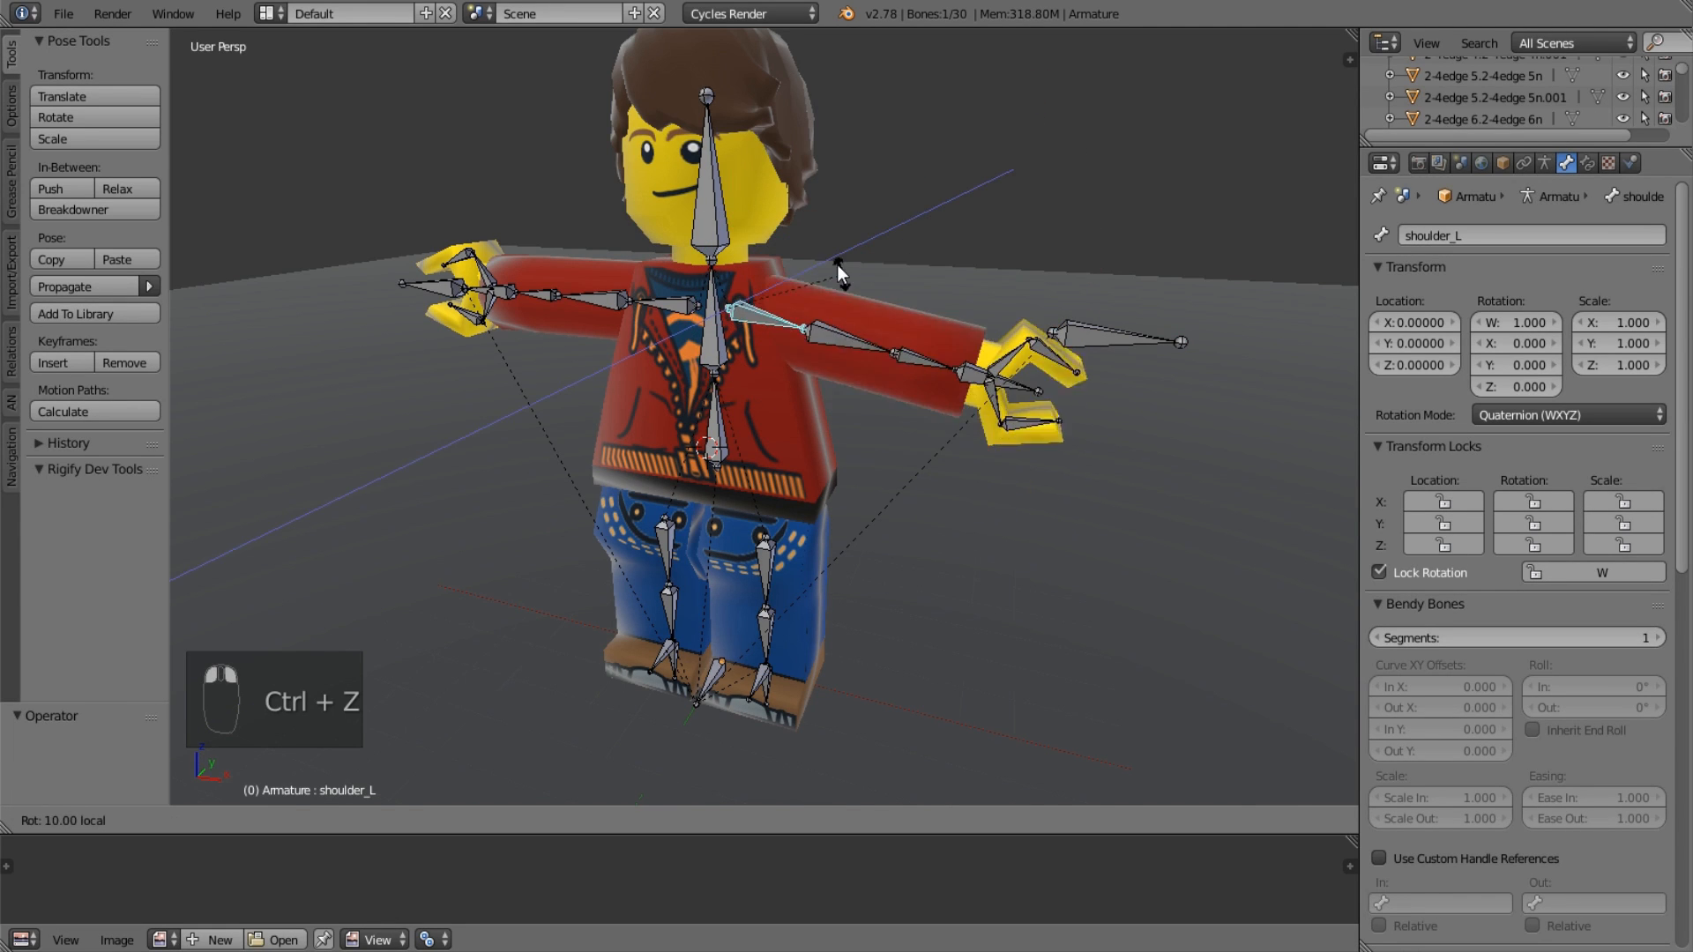
key(ctrl+z)
key(ctrl+z)
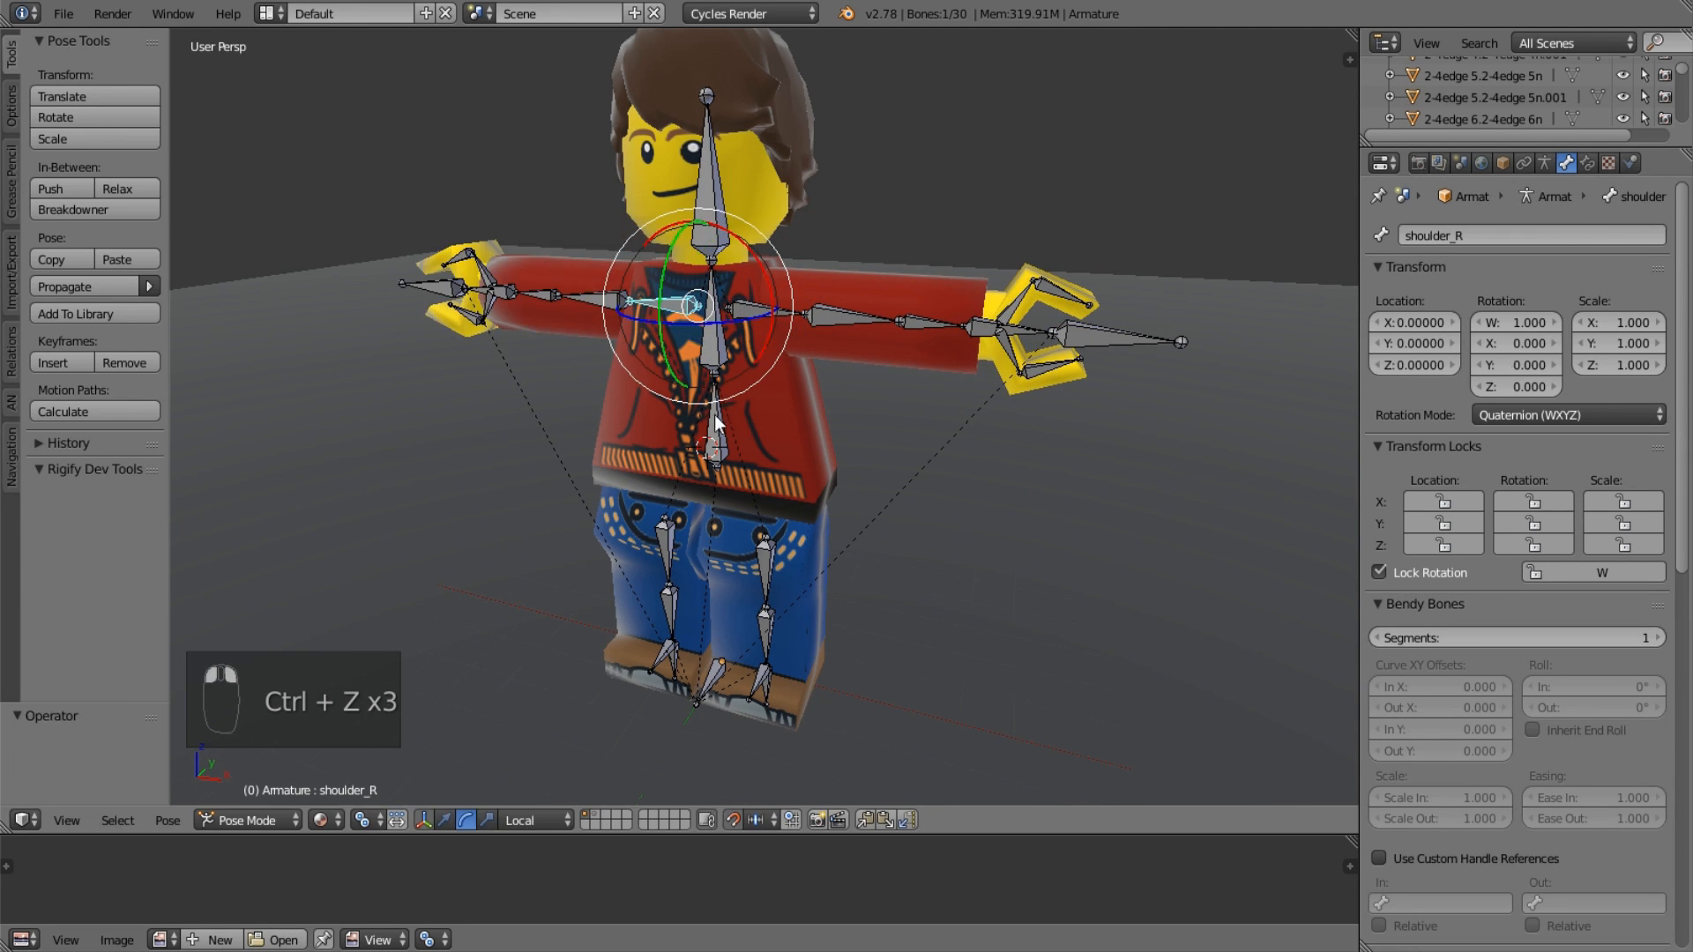
Try moving the armIK_L control bone to test its influence on the arm.
right_click(717, 418)
middle_drag(732, 426, 945, 462)
scroll(945, 462, down, 1)
right_click(908, 331)
middle_drag(907, 333, 1041, 510)
key(g)
right_click(941, 410)
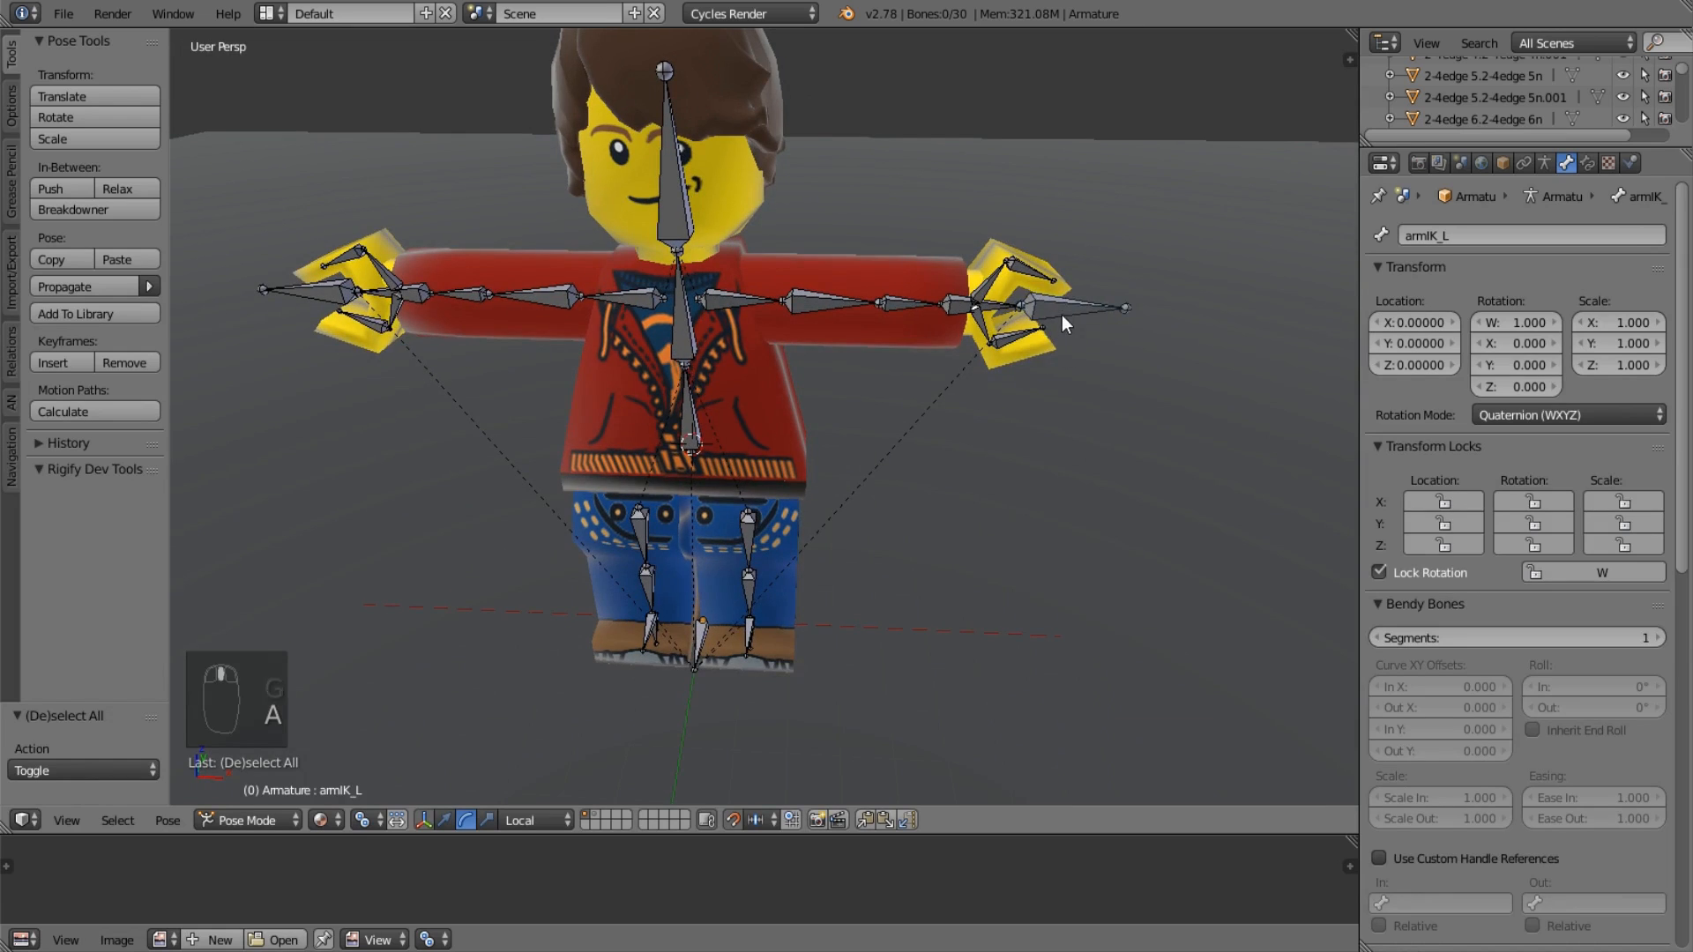
Add an Inverse Kinematics constraint to the forearm_L bone with a chain length of 3.
right_click(1061, 315)
scroll(1049, 406, up, 3)
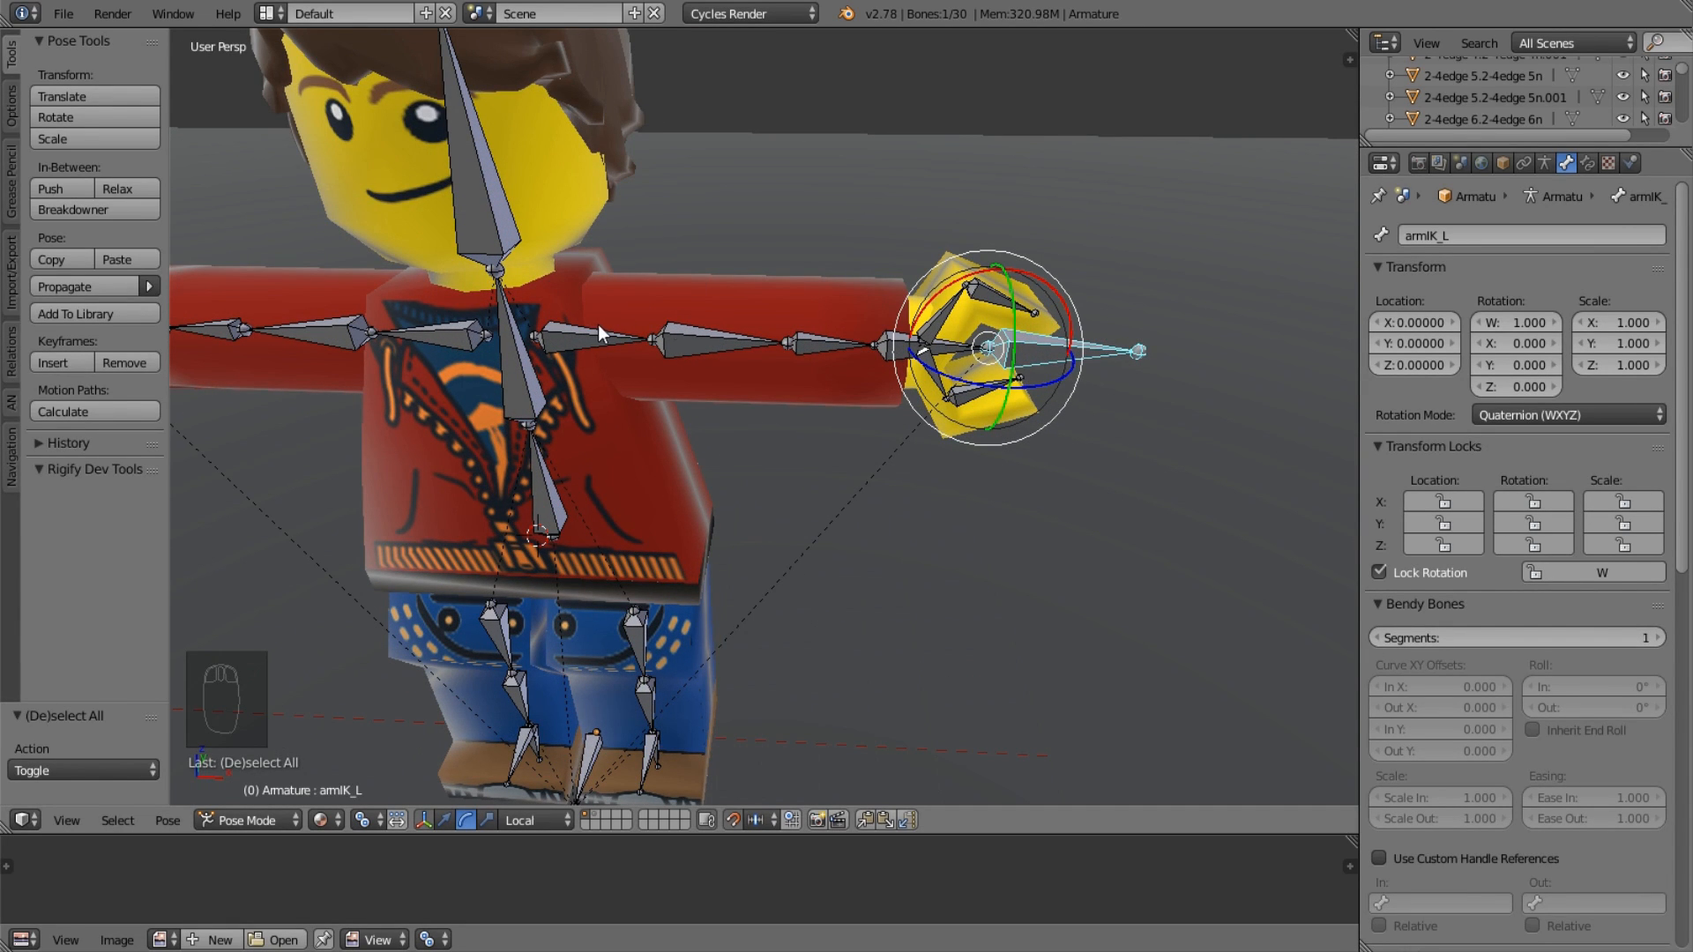
right_click(827, 348)
click(1587, 163)
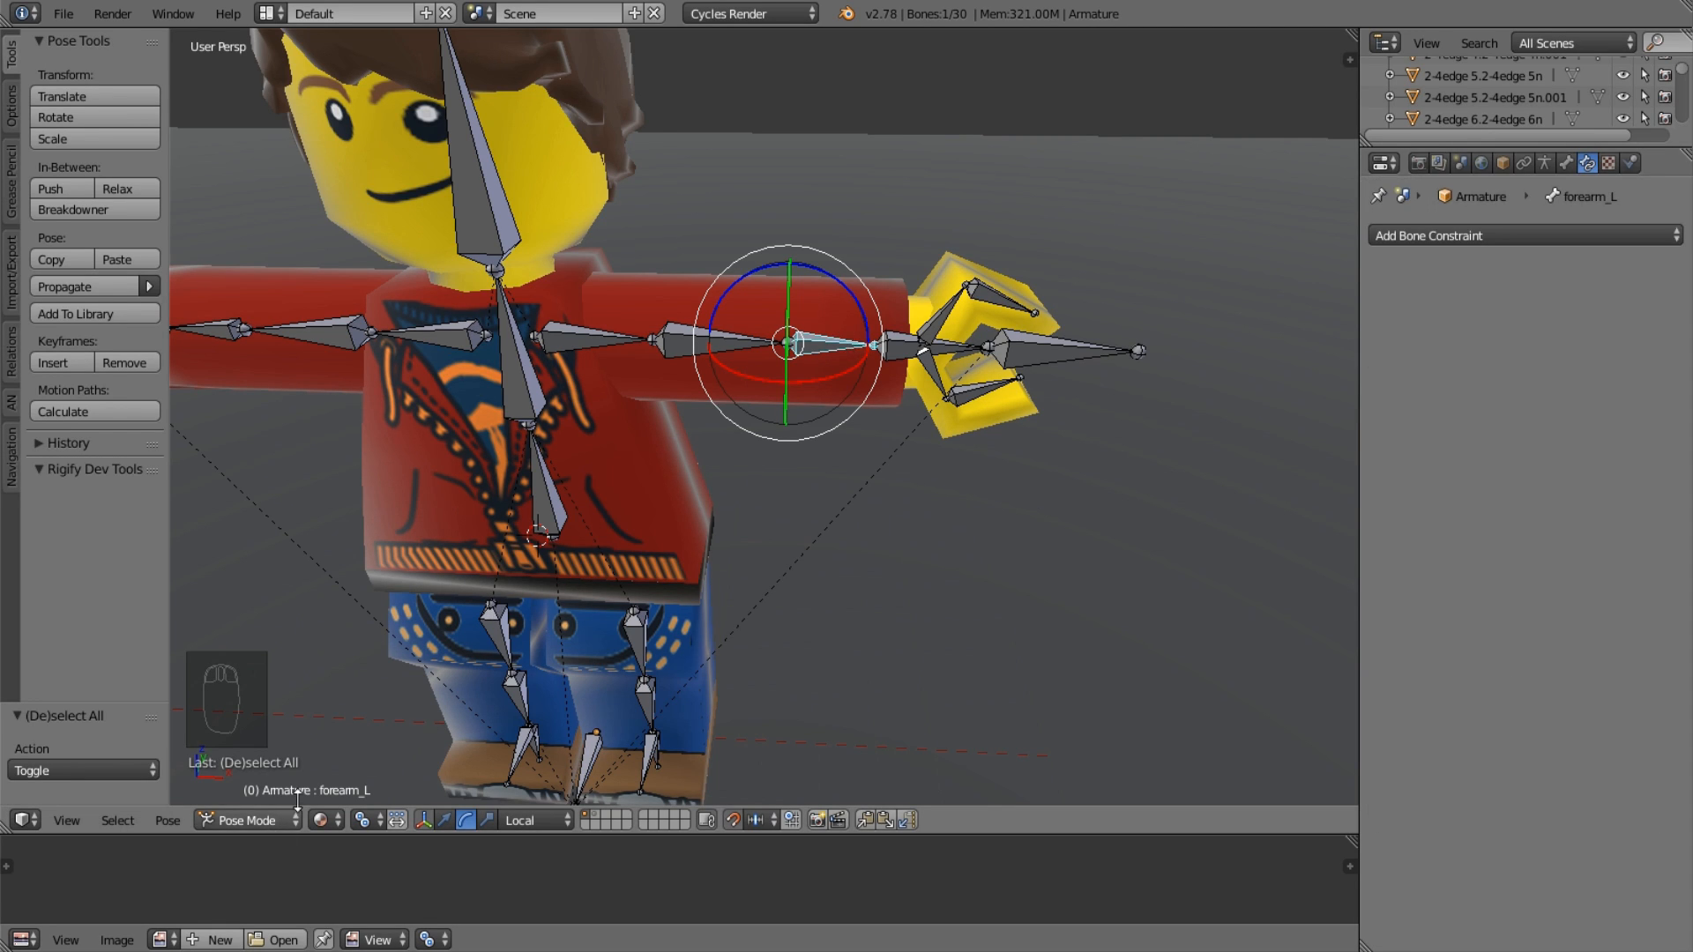
click(1509, 243)
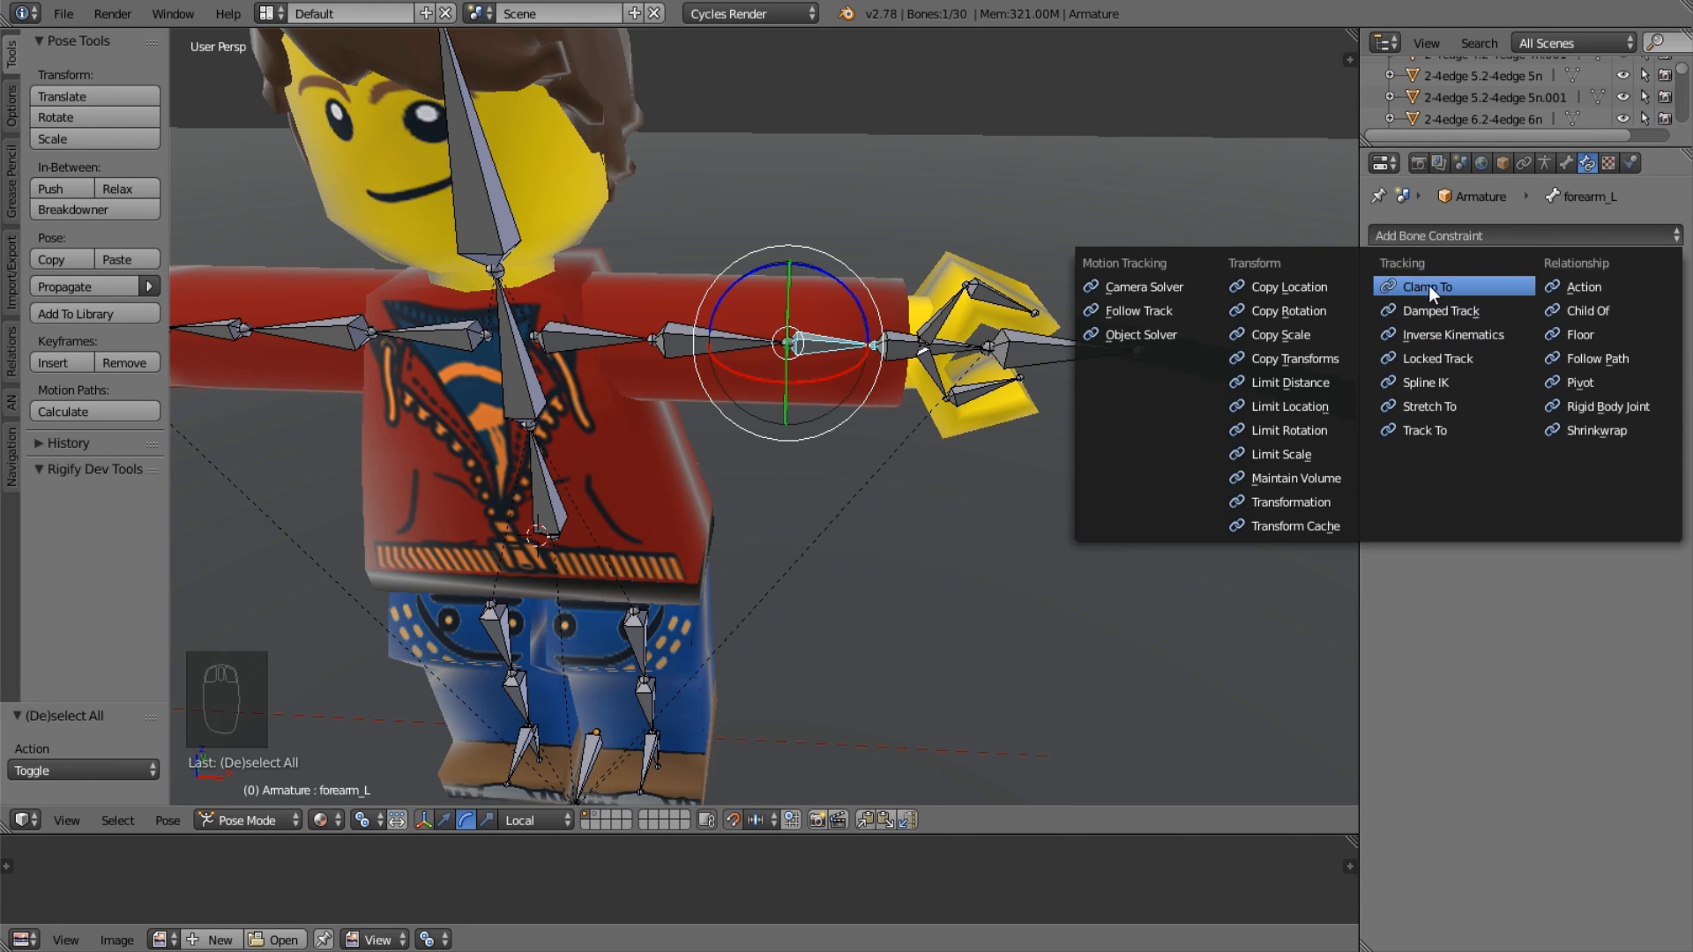
click(1434, 340)
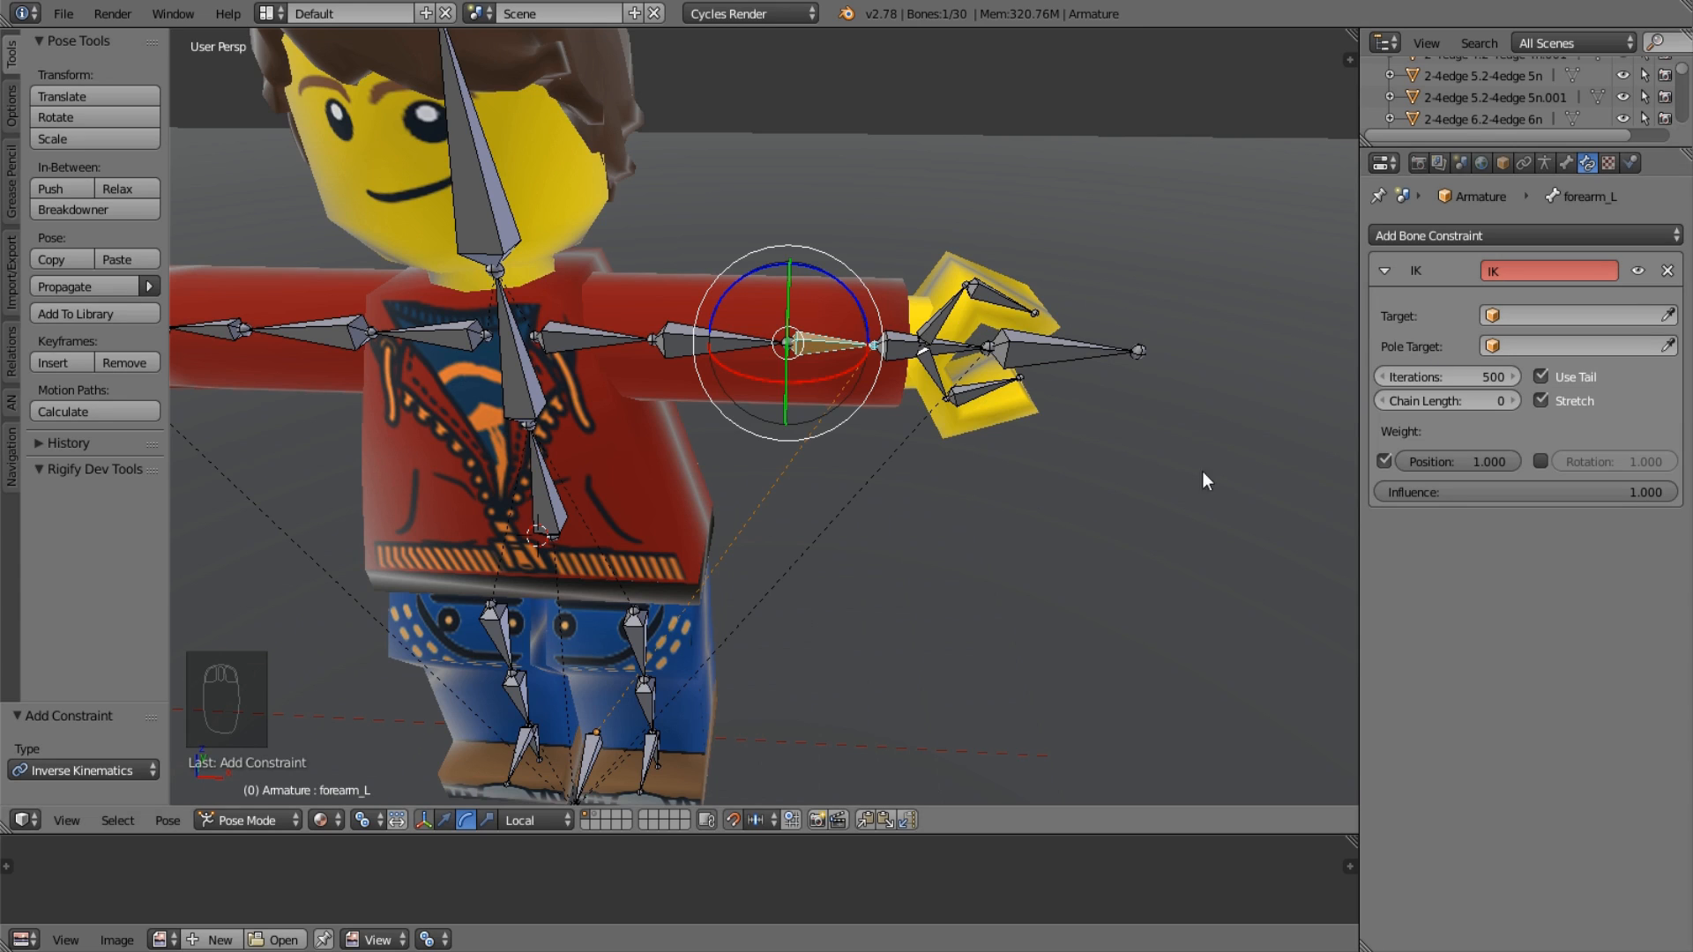
click(1503, 399)
click(1506, 400)
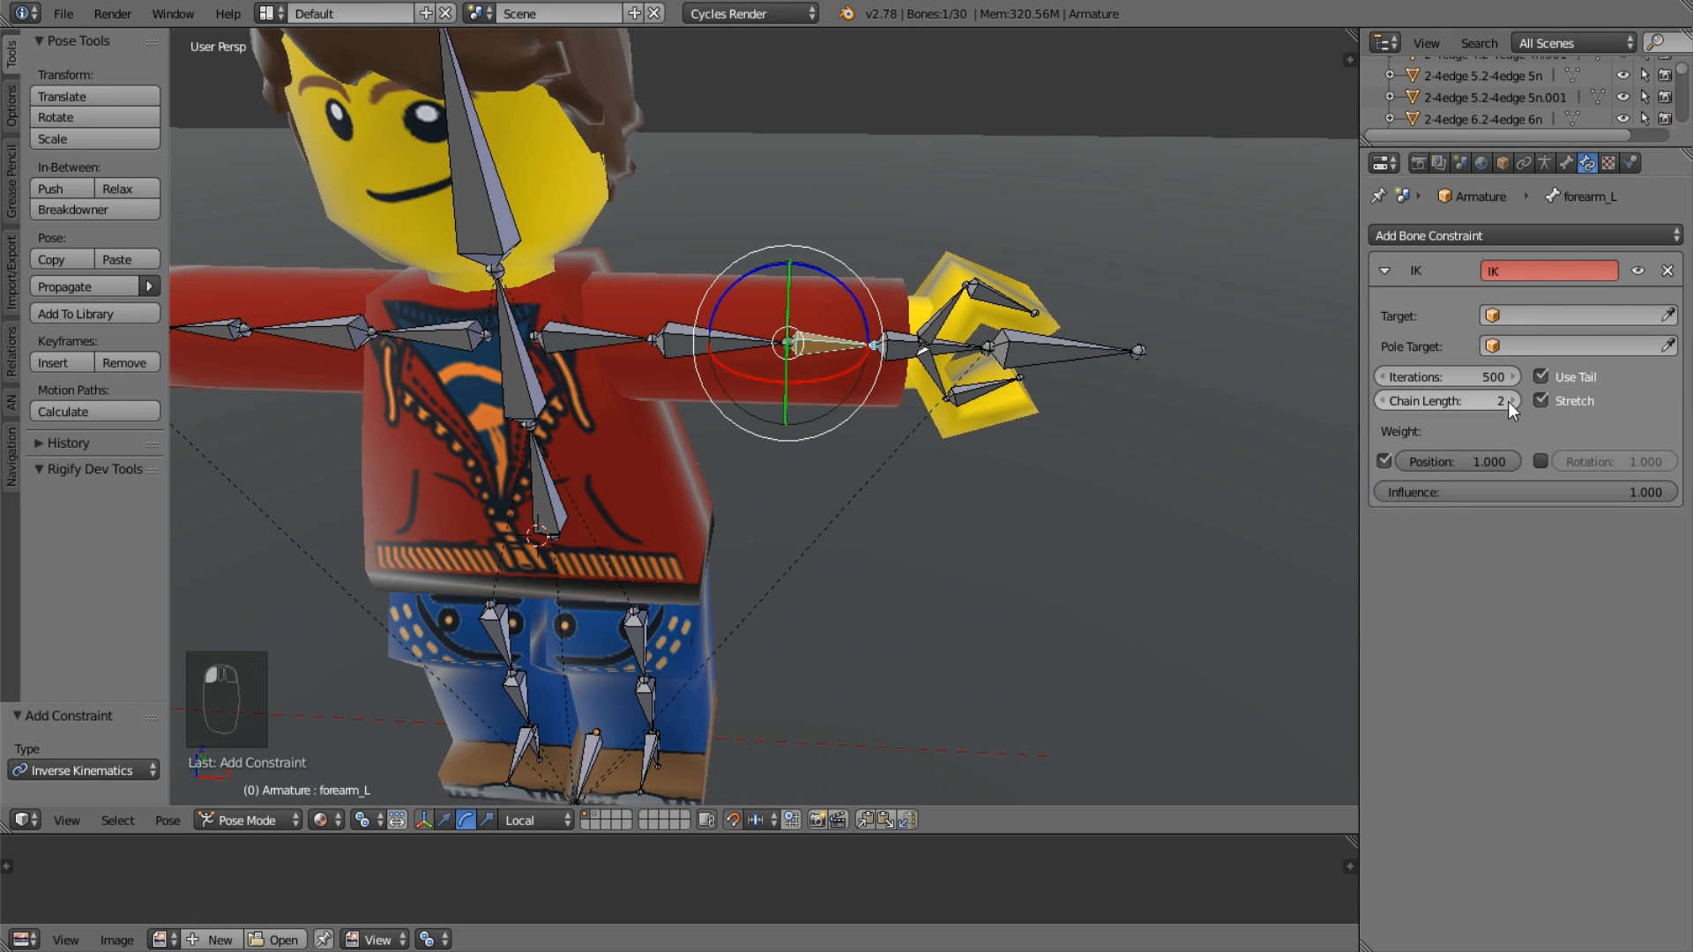
Browse the available target objects of the forearm_L IK constraint for the armature.
click(1588, 315)
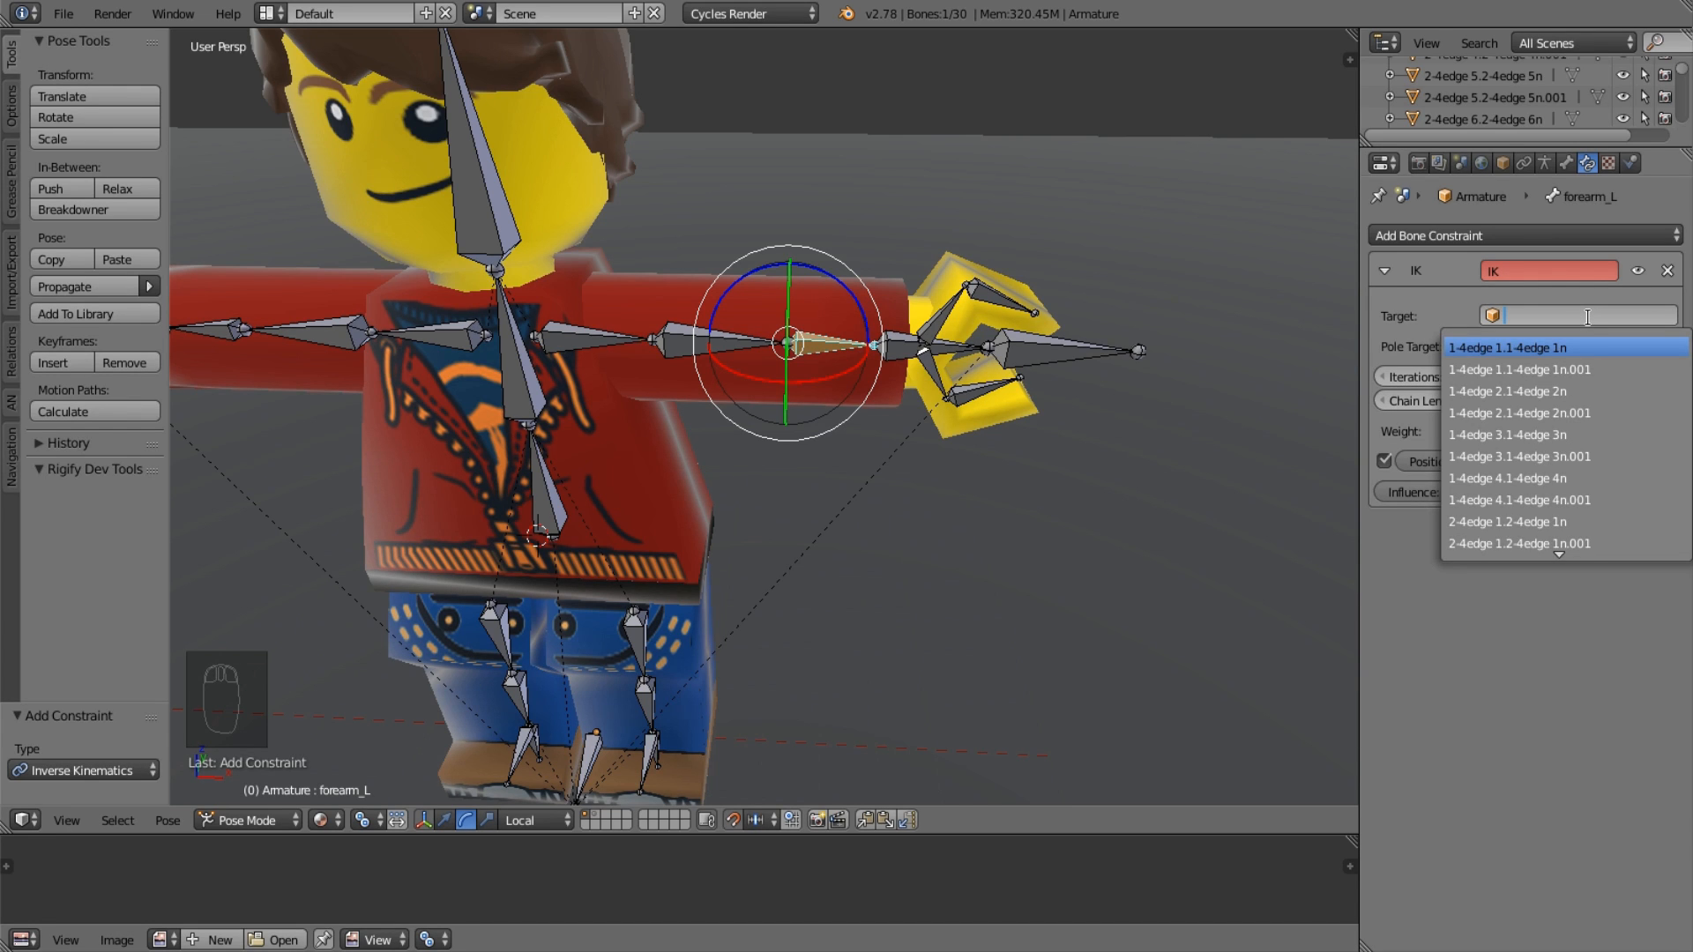
key(Down)
key(Down)
key(Down)
key(Down)
key(Down)
key(Down)
key(Down)
key(Down)
key(Down)
key(Down)
key(Down)
key(Down)
key(Down)
key(Down)
key(Down)
key(Down)
key(Down)
key(Down)
key(Down)
key(Down)
key(Down)
key(Down)
key(Down)
key(Down)
key(Down)
key(Down)
key(Down)
key(Down)
key(Down)
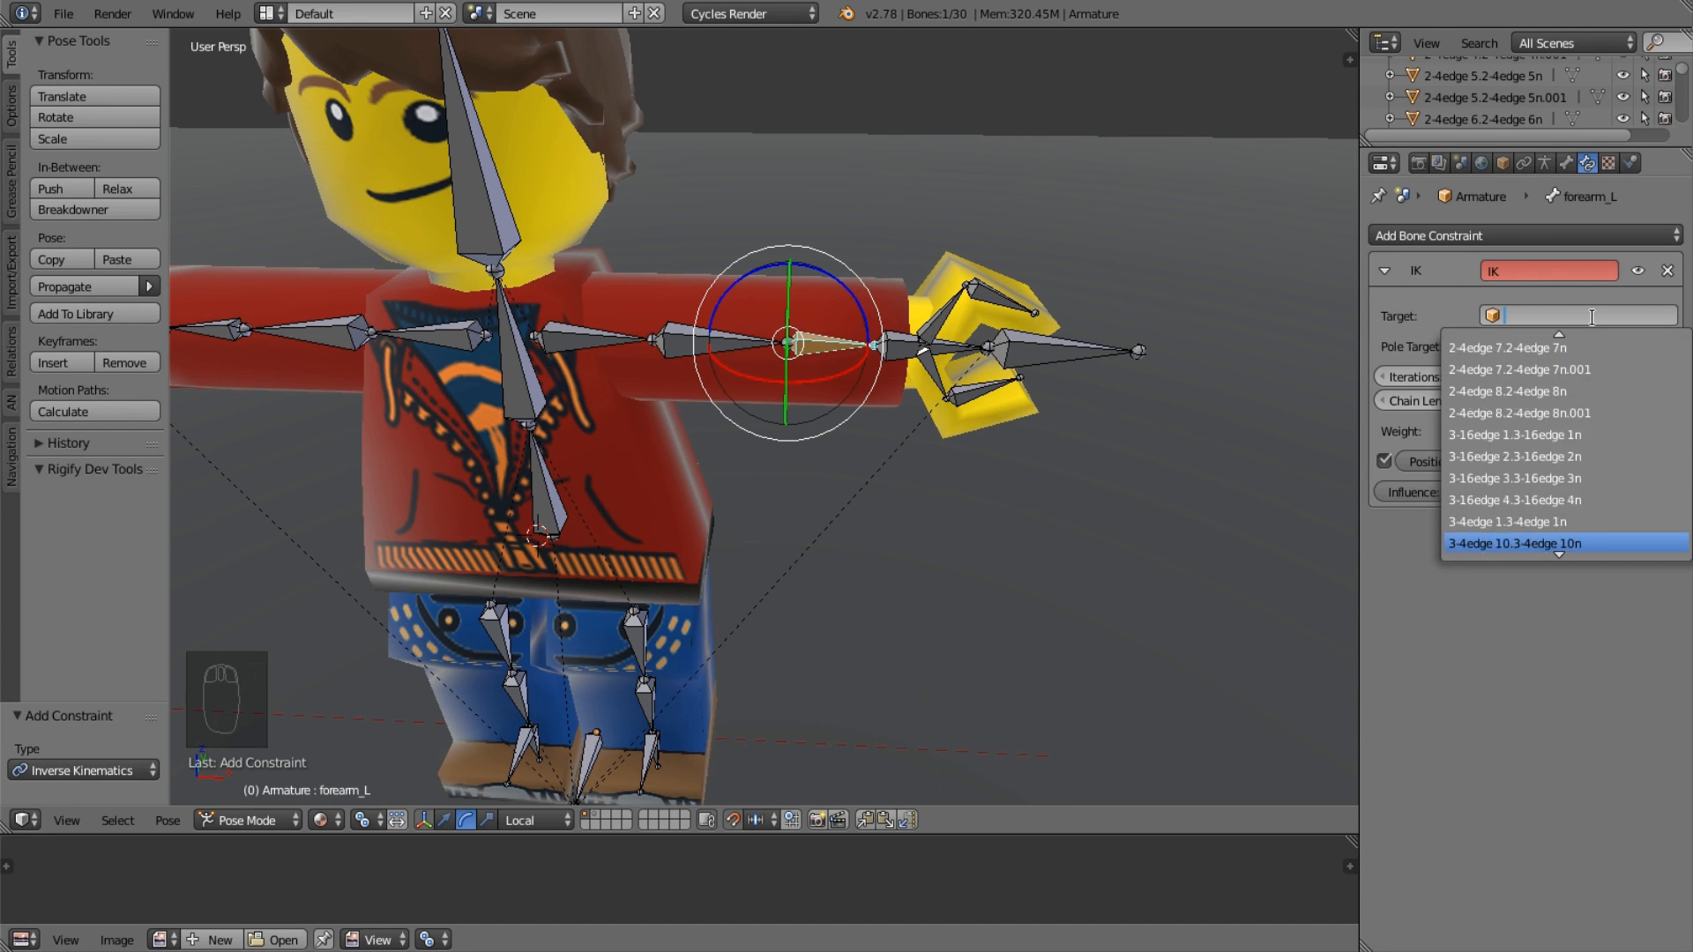
key(Down)
key(Down)
key(Down)
key(Down)
key(Down)
key(Down)
key(Down)
key(Down)
key(Down)
key(Down)
key(Down)
key(Down)
key(Down)
key(Down)
key(Down)
key(Down)
key(Down)
key(Down)
key(Down)
key(Down)
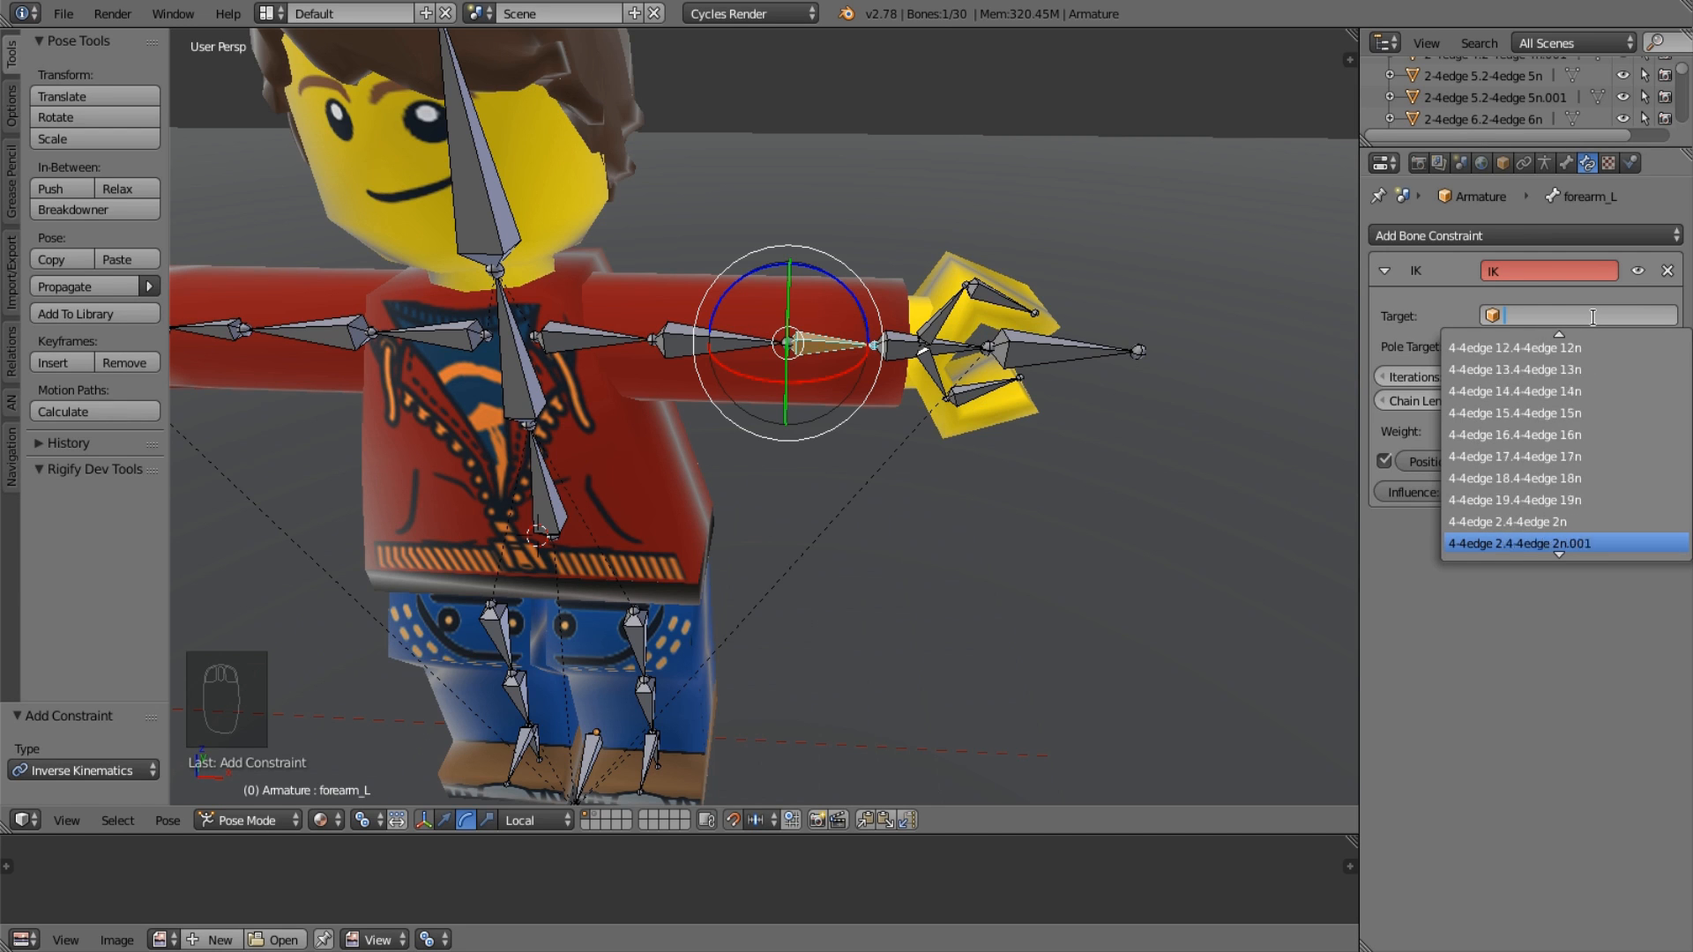
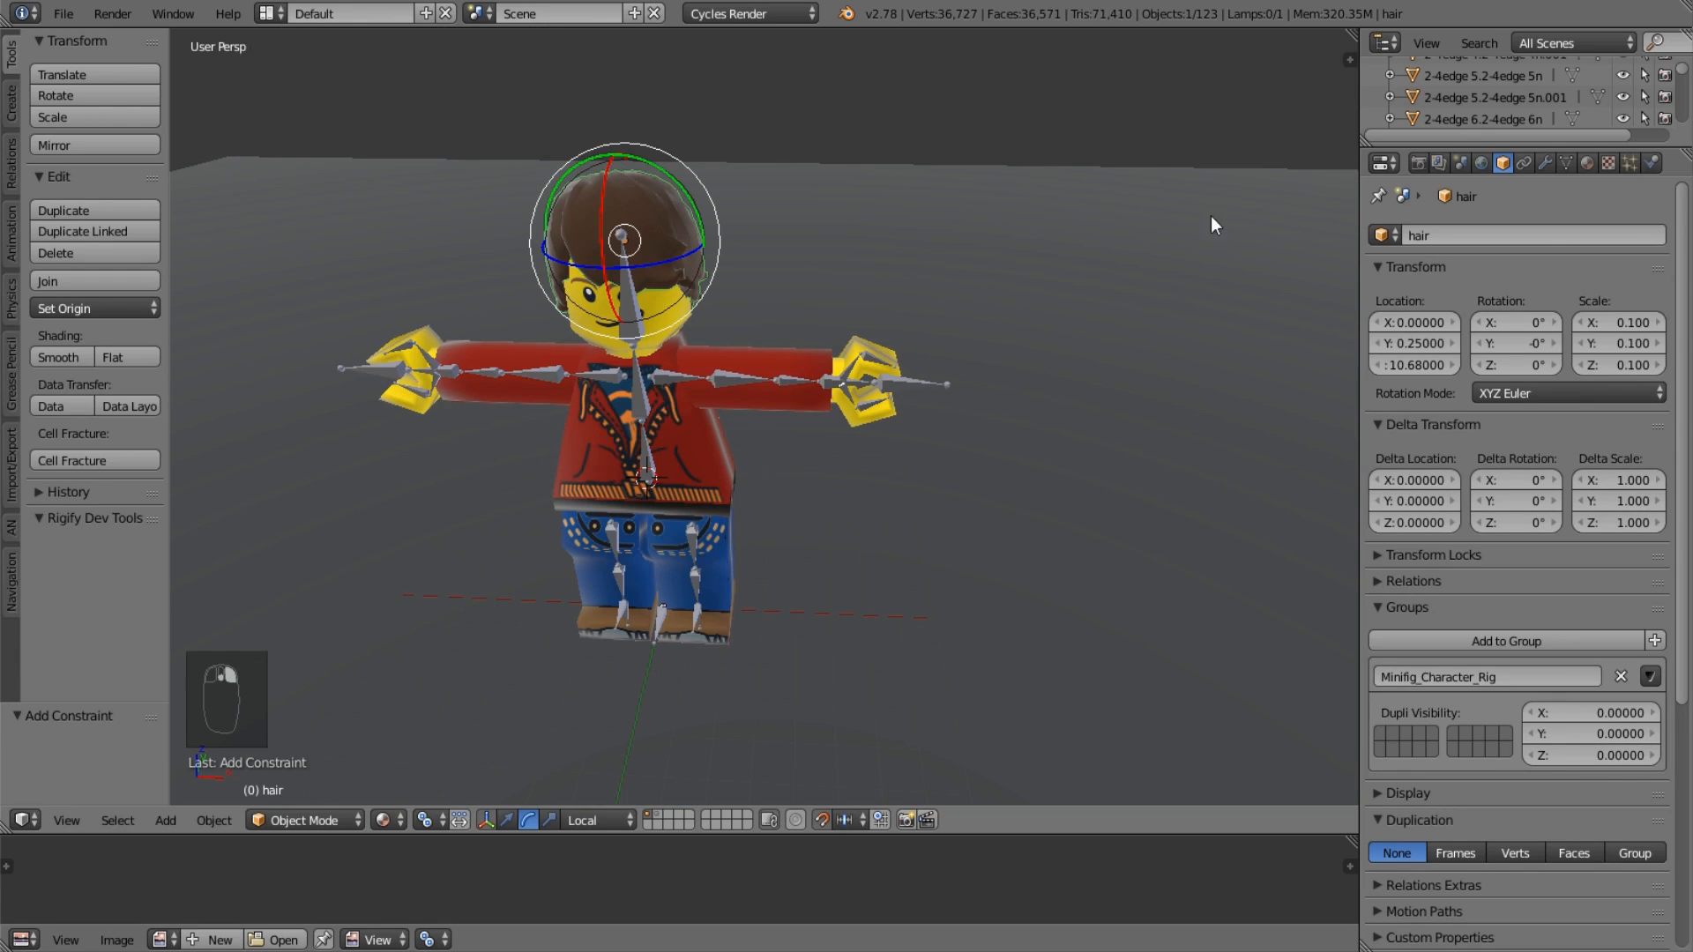
Set the forearm_L IK constraint's target to the Armature object and its bone to armIK_L.
right_click(867, 364)
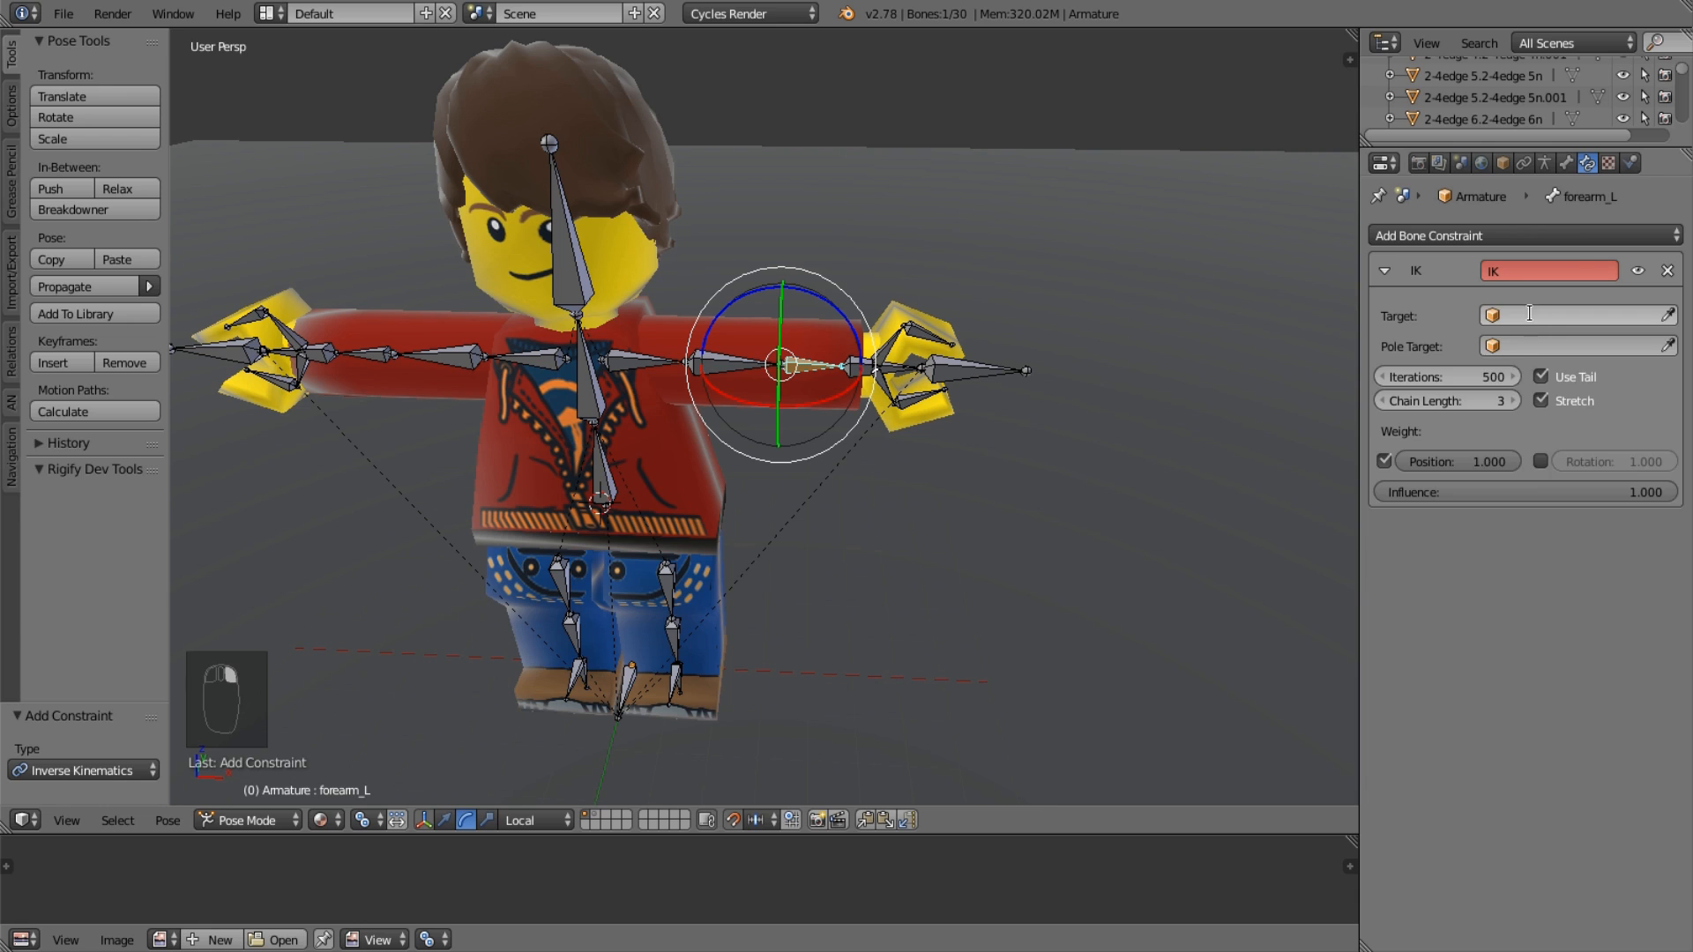
click(1530, 315)
key(Down)
key(Down)
key(Down)
key(Down)
key(Down)
key(Down)
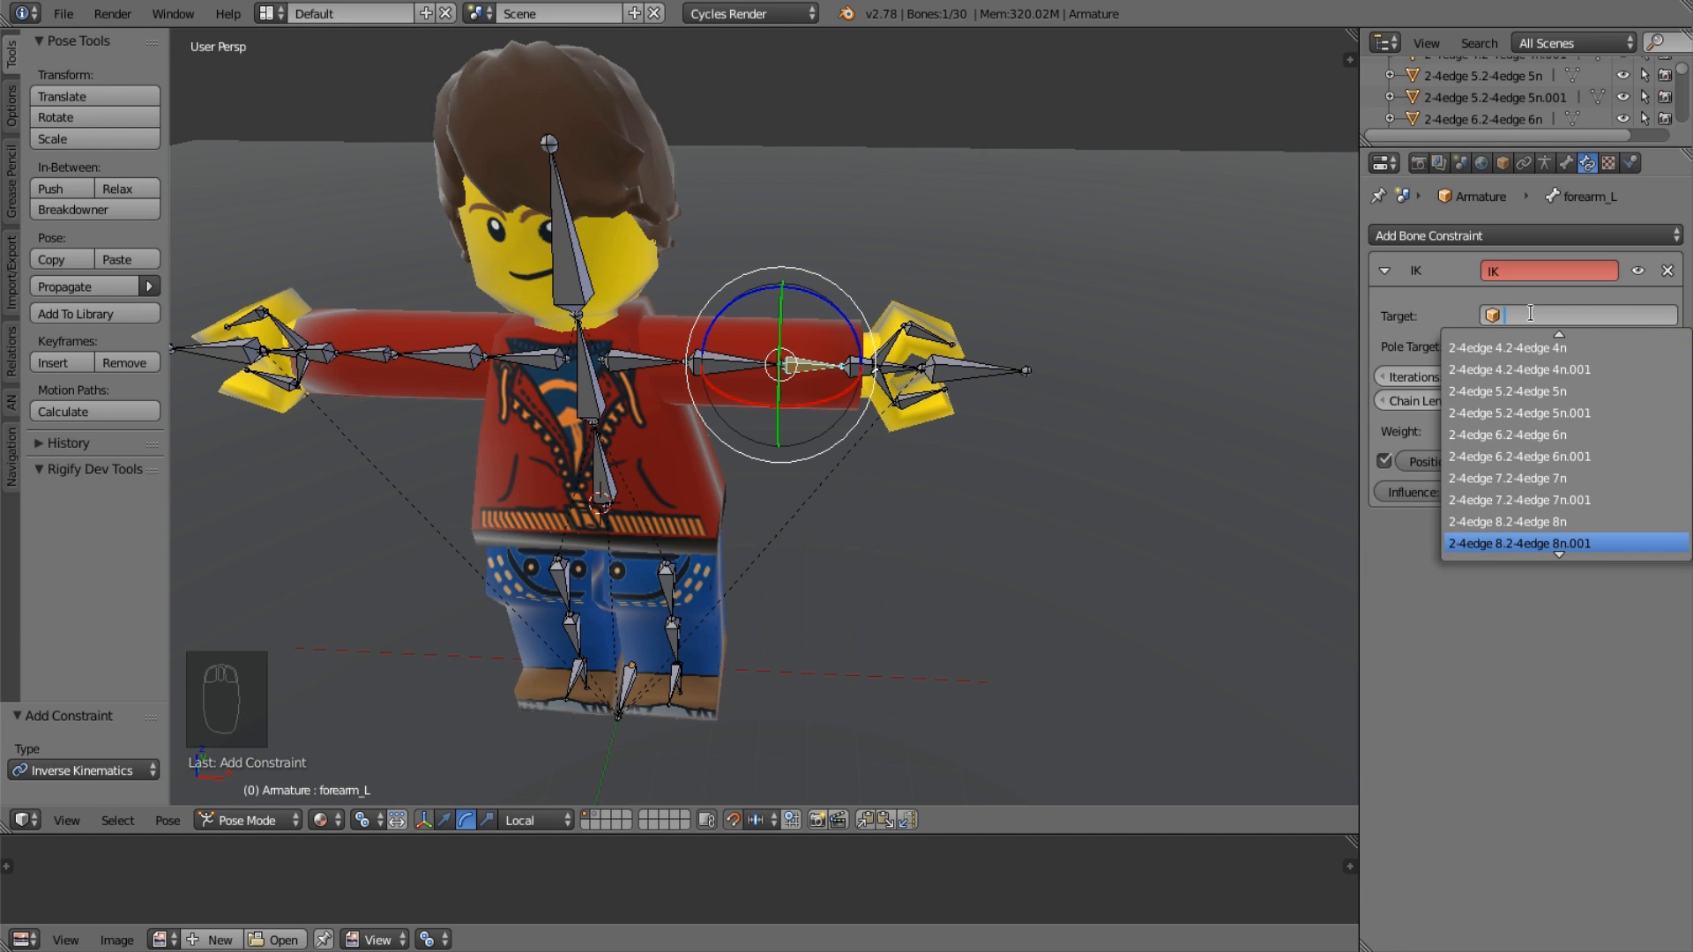
text(arm)
key(Return)
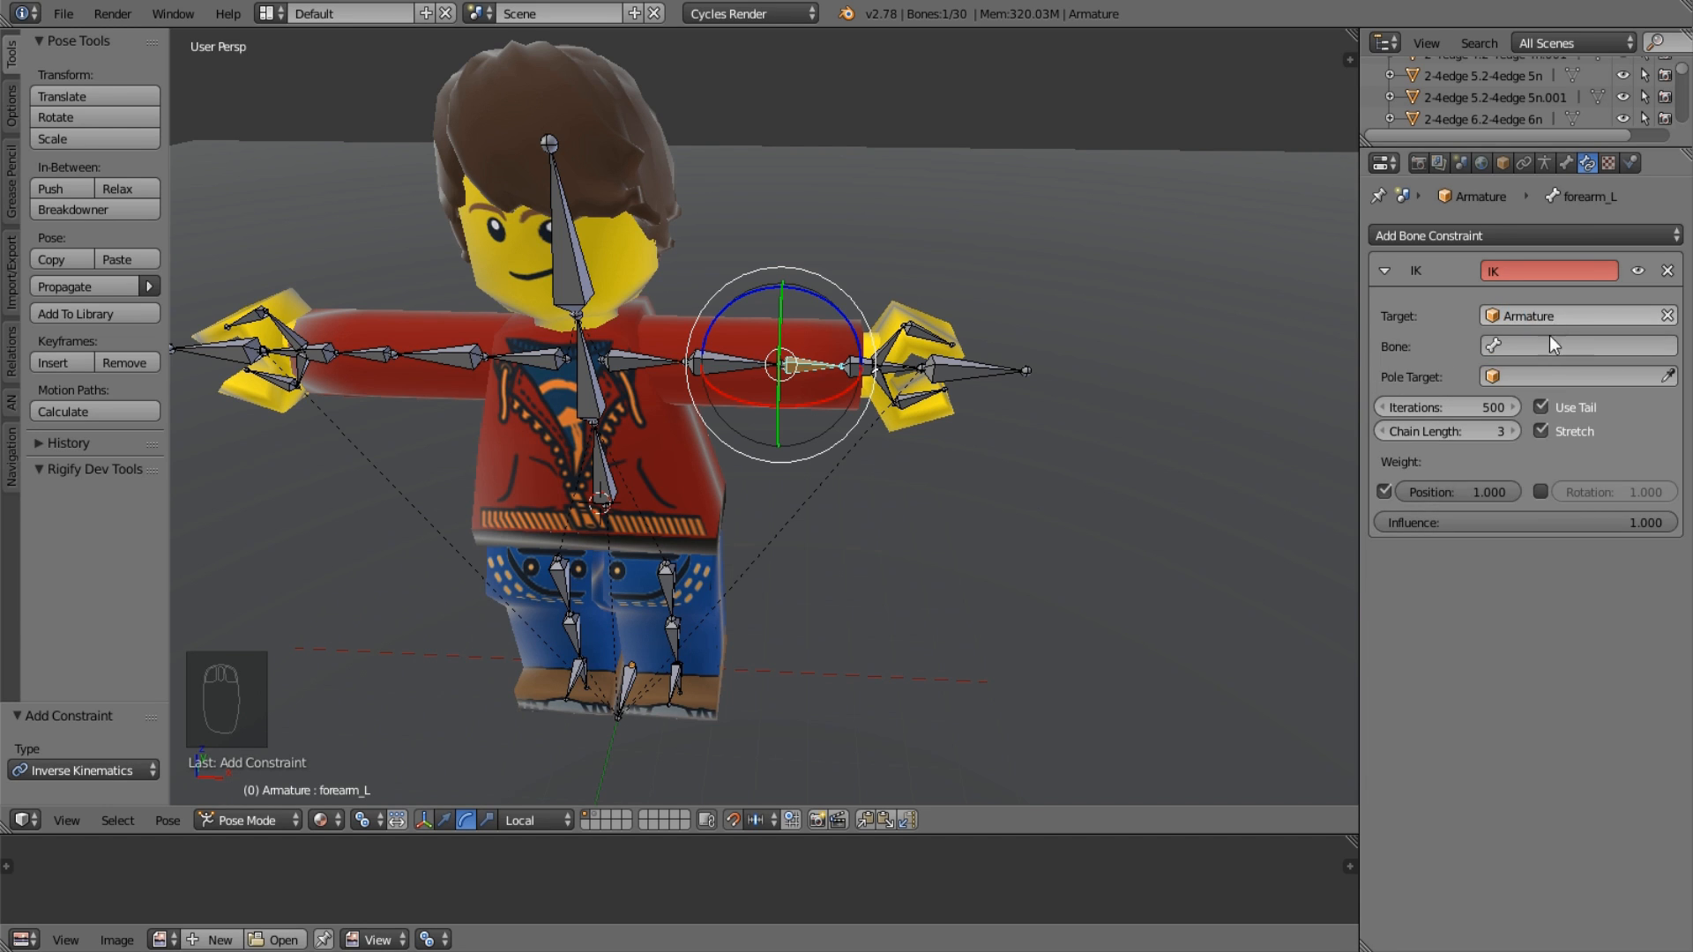
click(1542, 347)
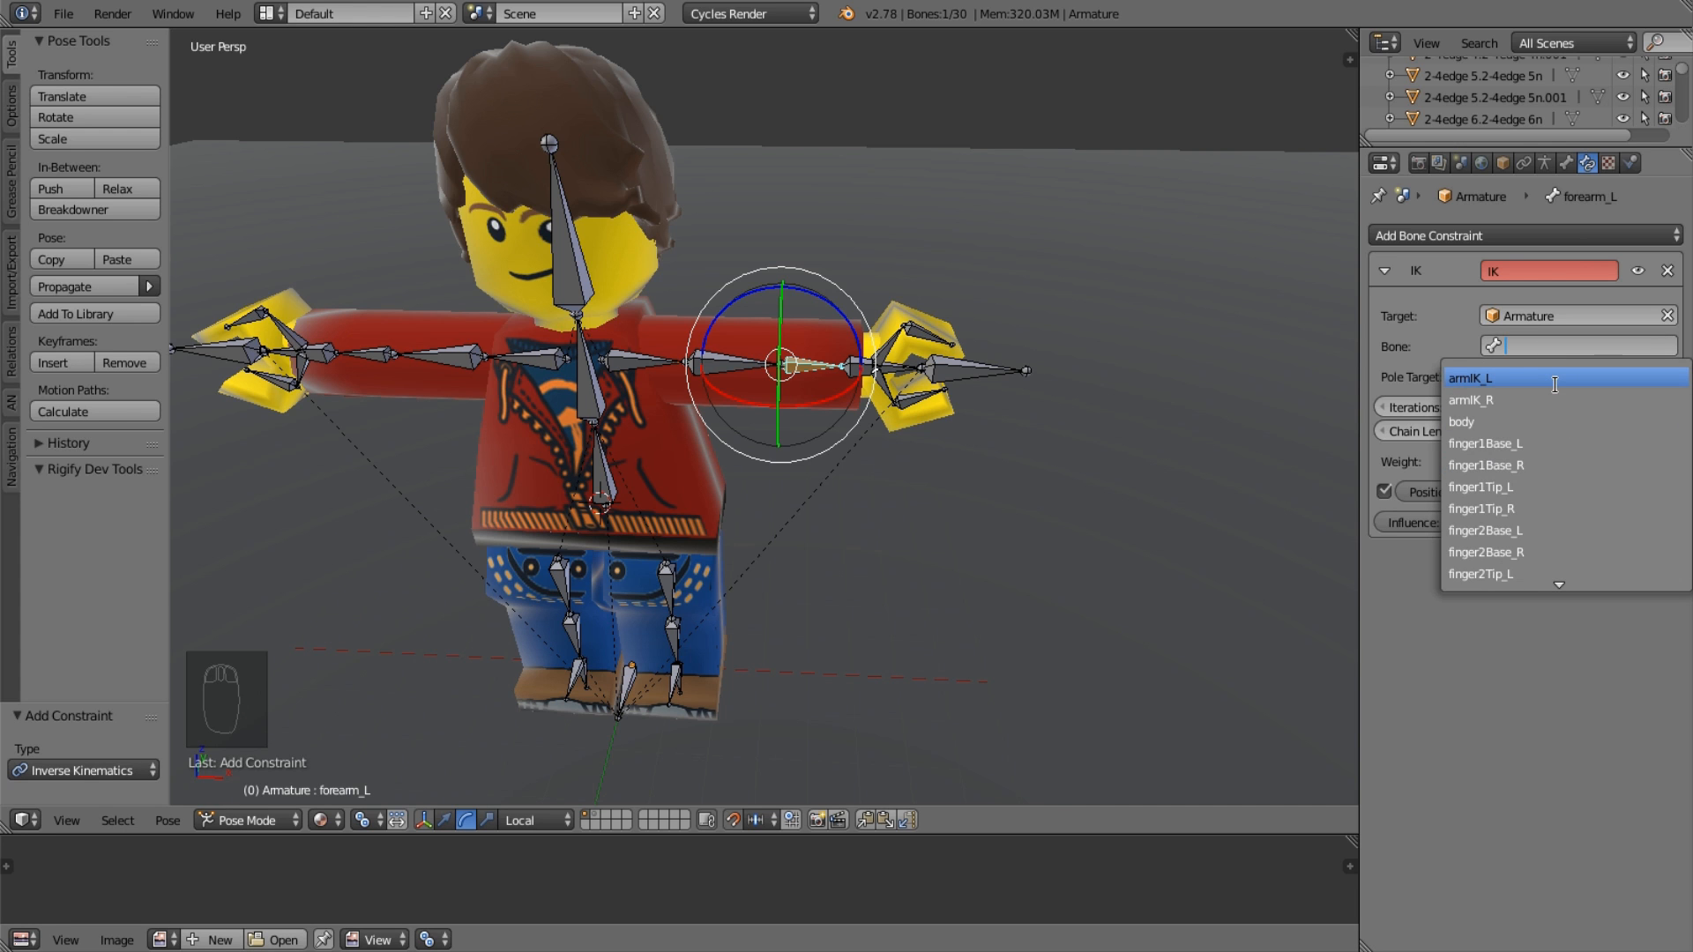
click(1554, 385)
Add an Inverse Kinematics constraint to the upperArm_L bone with Armature as its target.
middle_drag(983, 464, 755, 369)
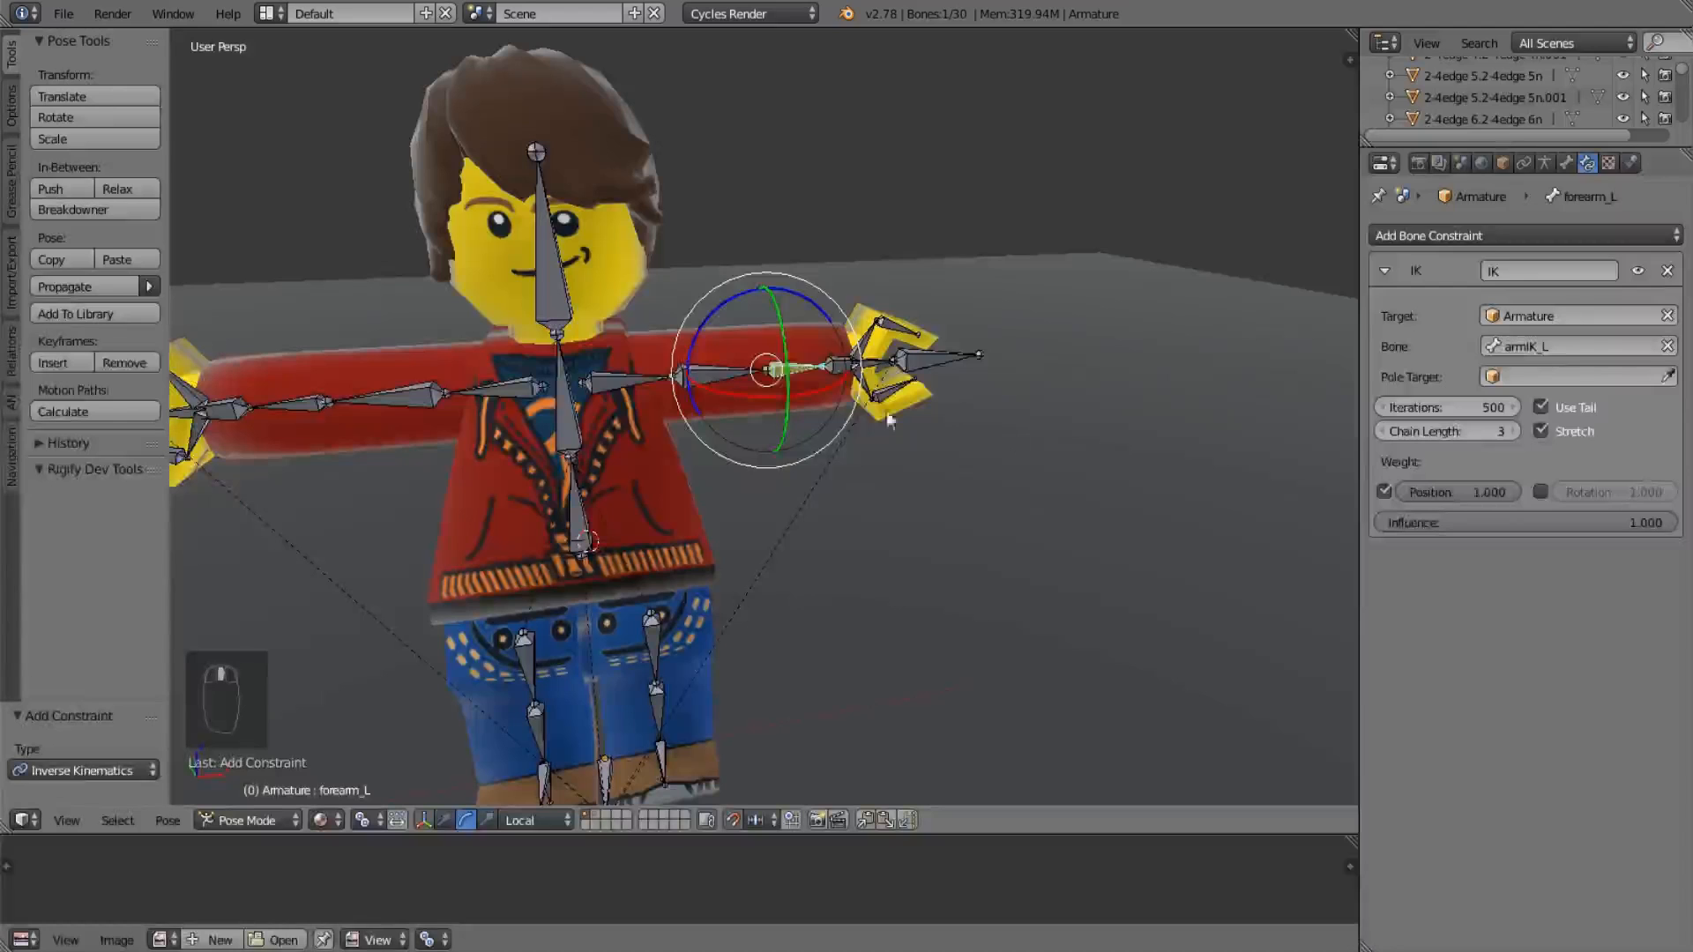
right_click(755, 369)
click(1433, 236)
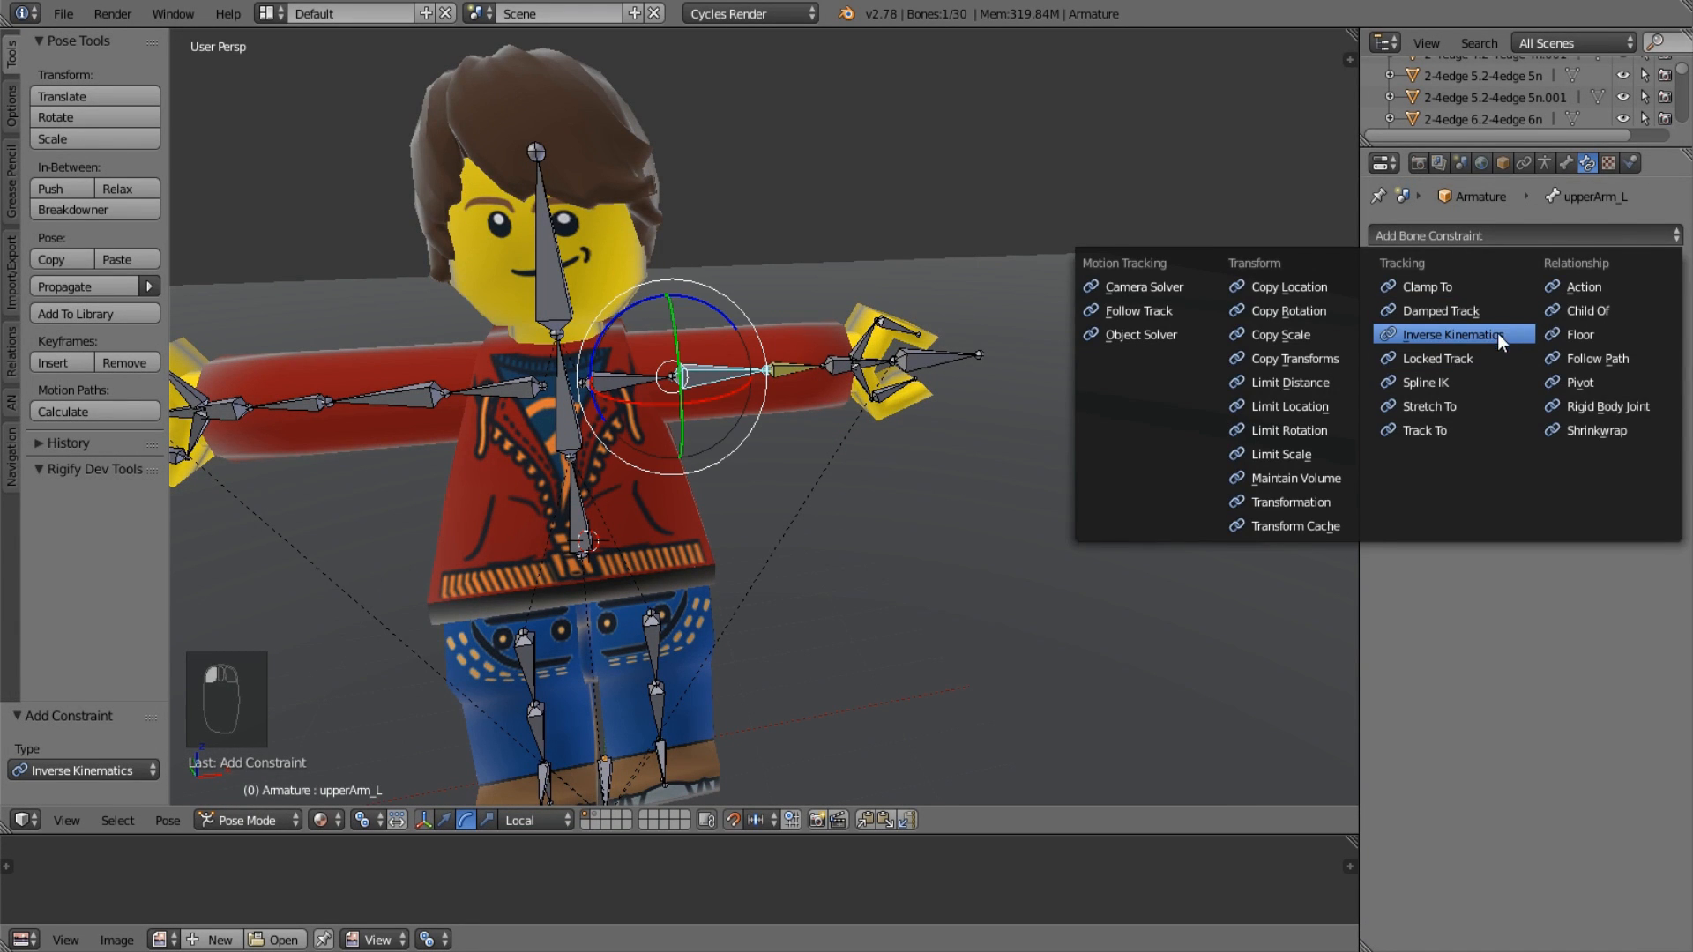
click(1498, 335)
click(1565, 316)
text(arma)
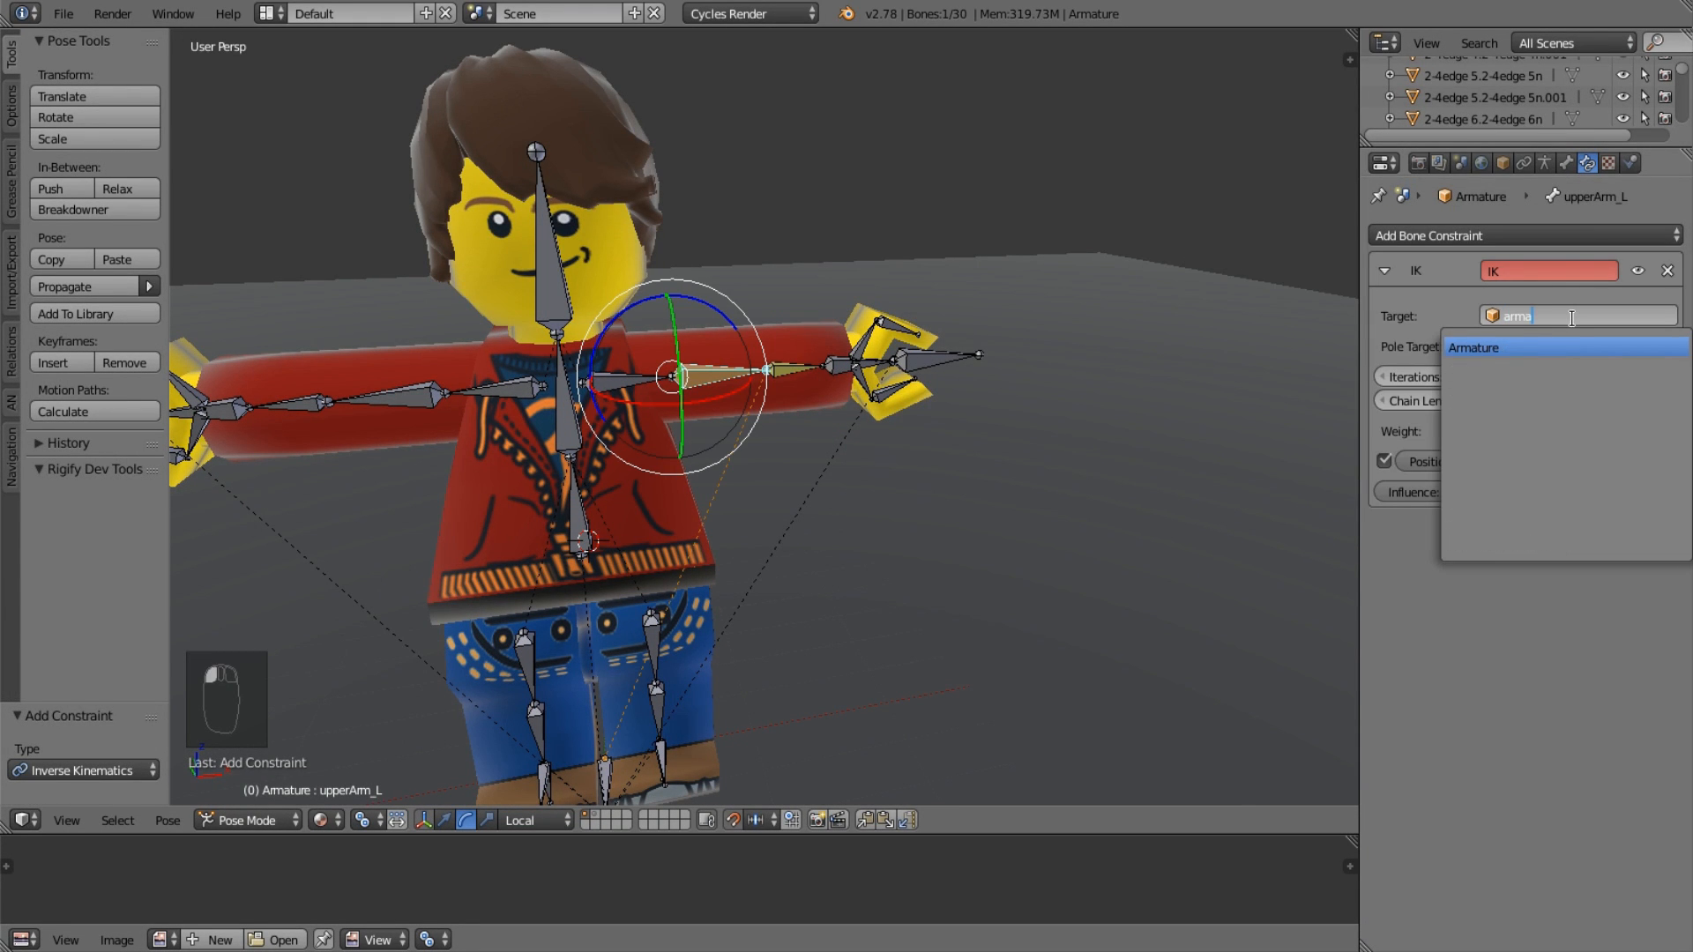
click(1569, 346)
Set the upperArm_L IK constraint's chain length to 2 and its target bone to armIK_L.
click(1513, 431)
click(1513, 432)
scroll(827, 360, up, 3)
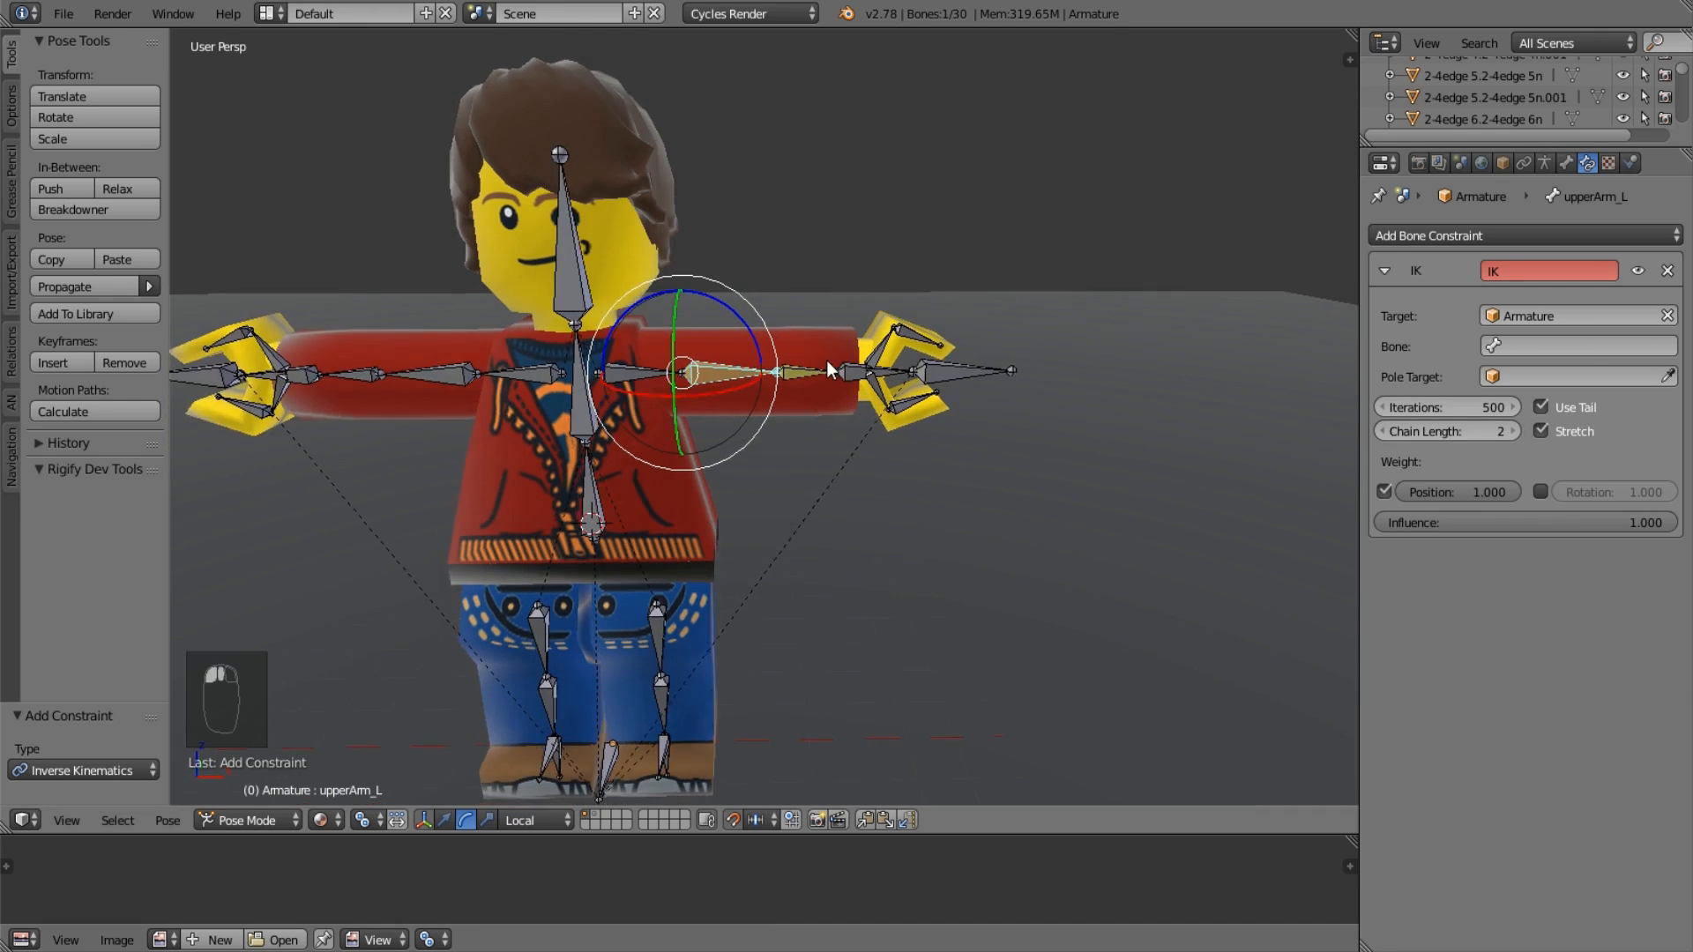
click(1587, 346)
click(1582, 383)
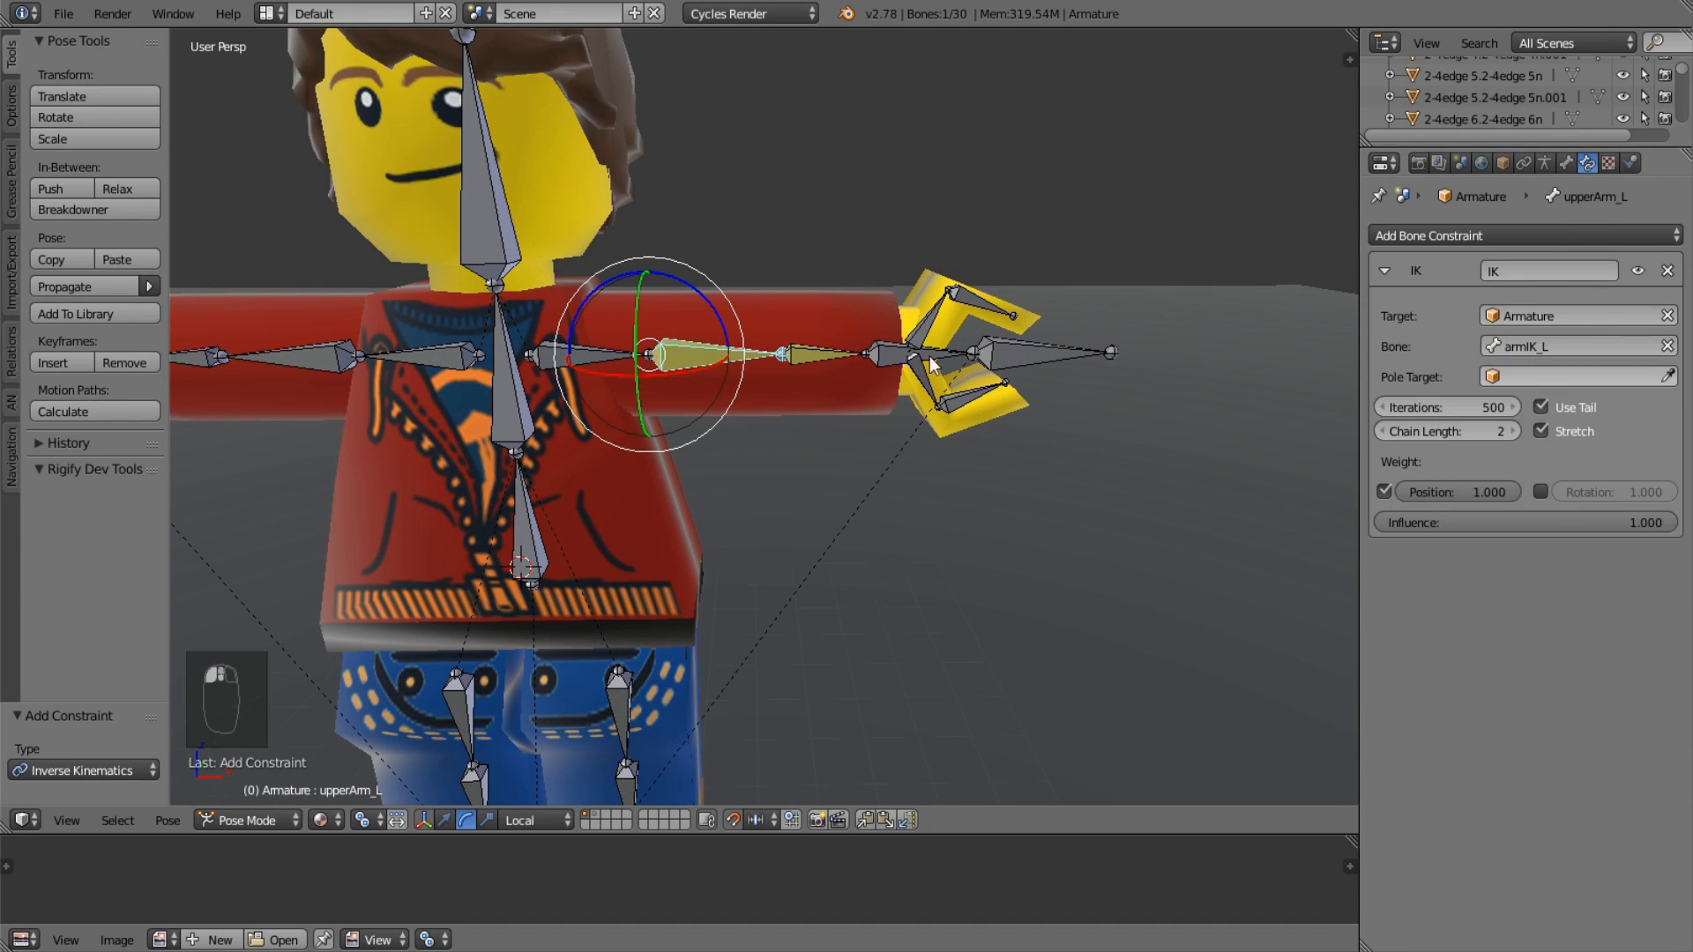
Add an Inverse Kinematics constraint to the shoulder_L bone with Armature as its target.
right_click(575, 351)
click(1499, 236)
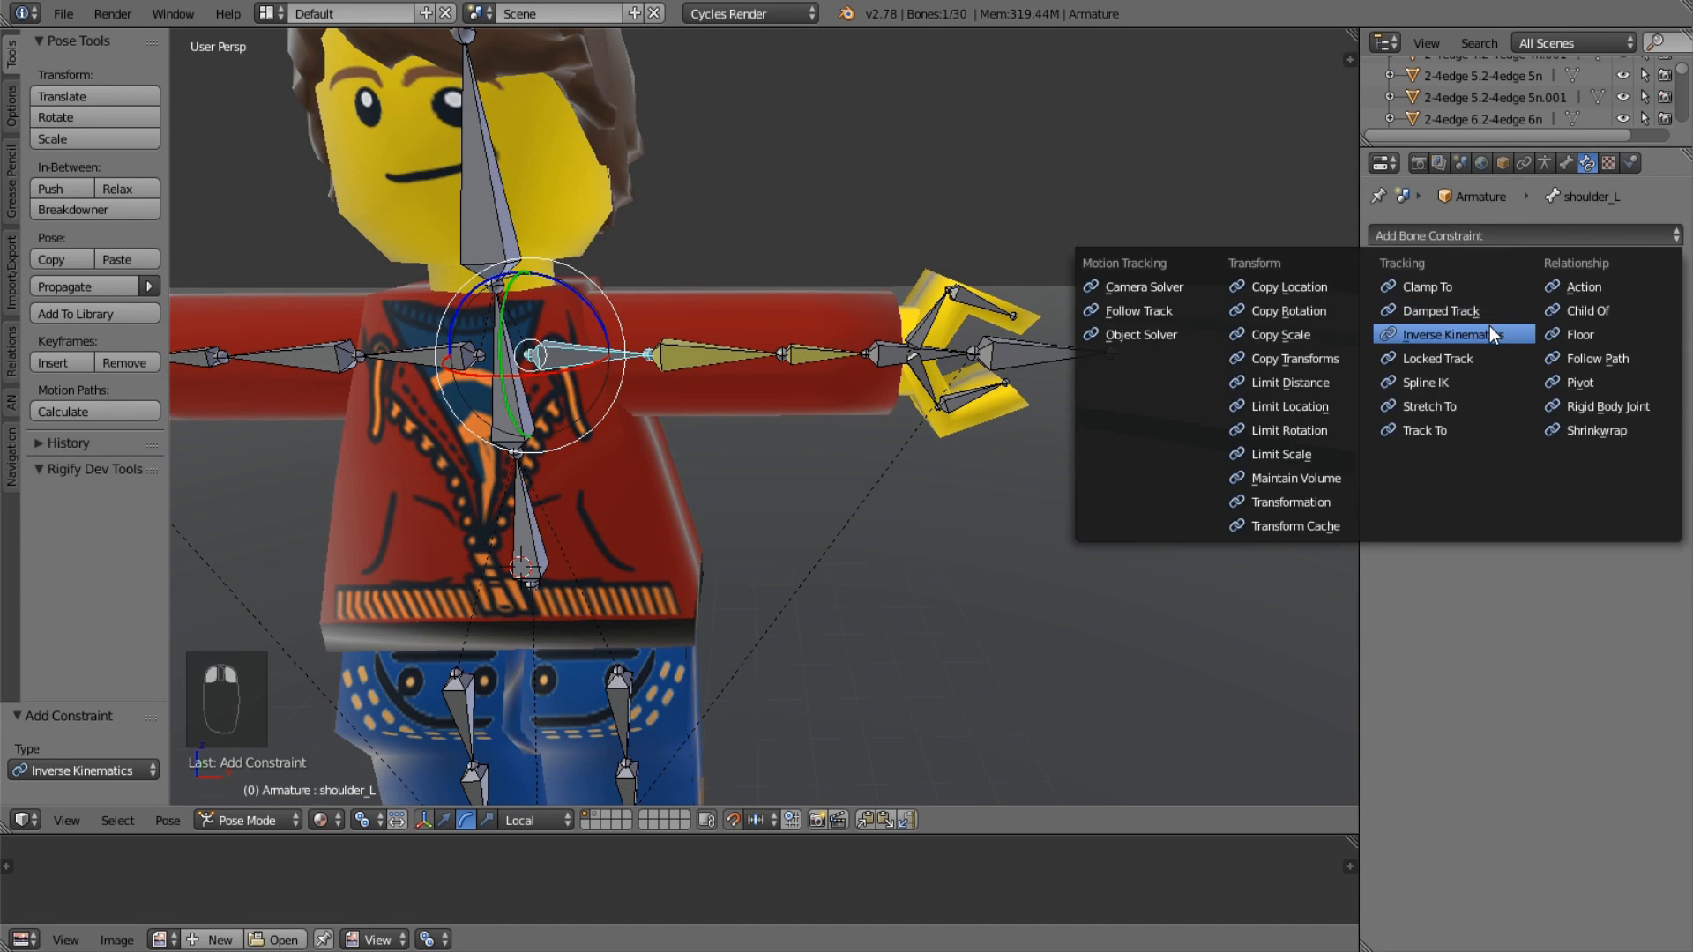
click(1489, 326)
click(1526, 316)
text(ar)
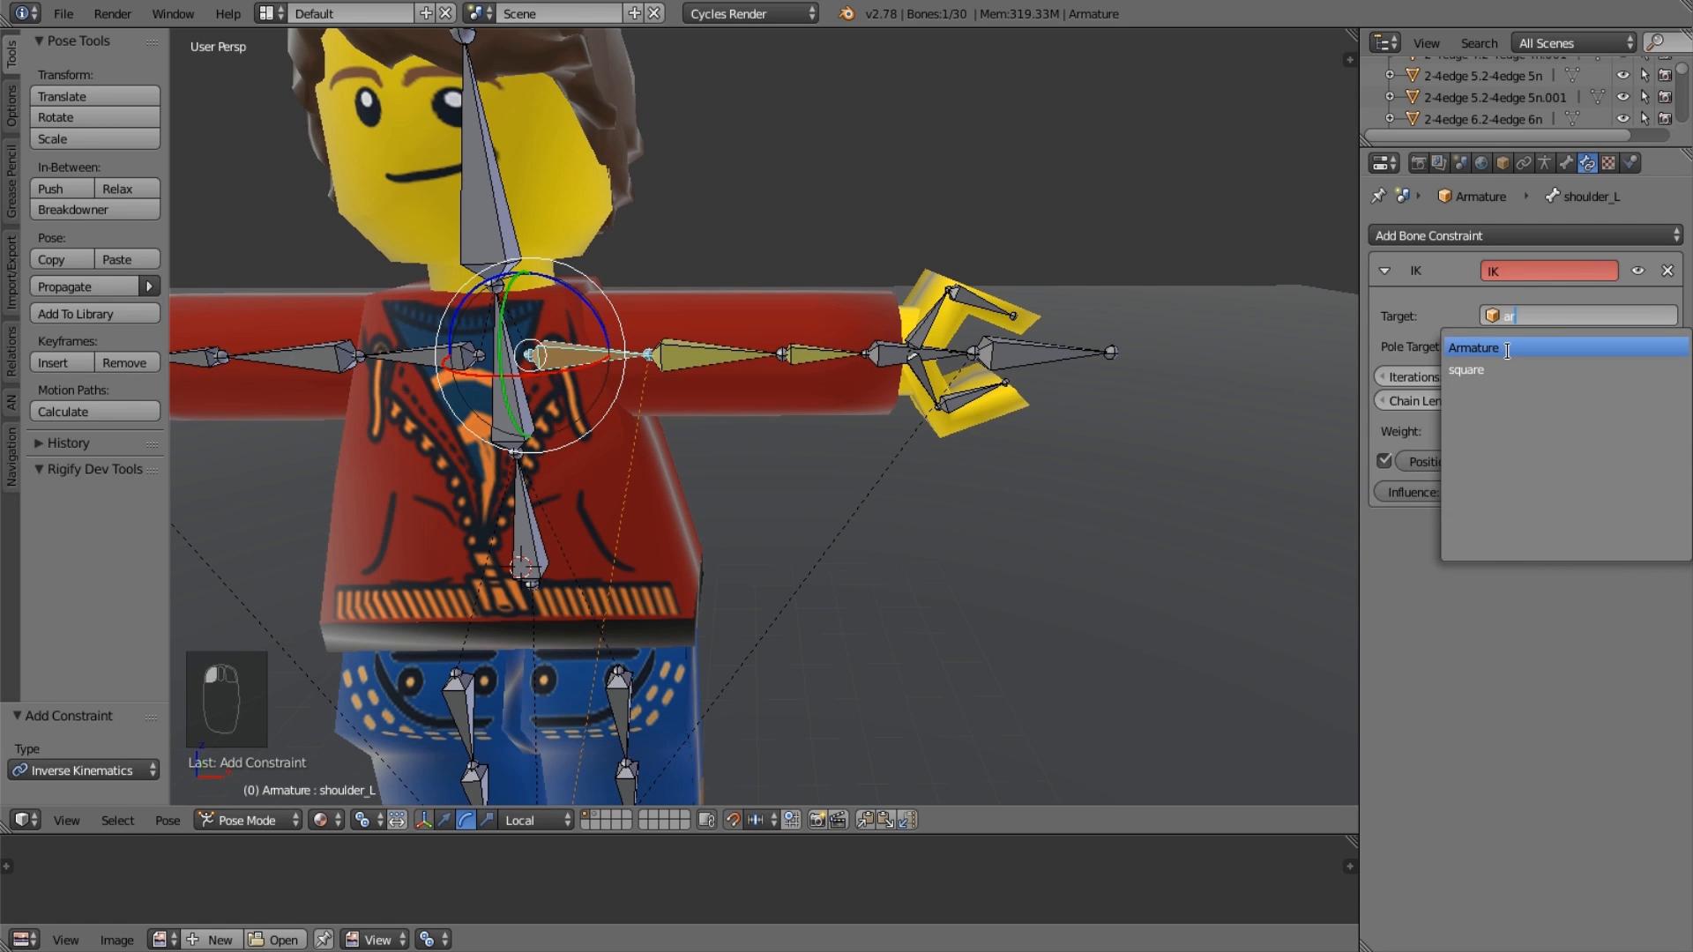
click(1506, 350)
Set the shoulder_L IK constraint's chain length to 1 and its target bone to armIK_L.
click(1511, 430)
click(1511, 430)
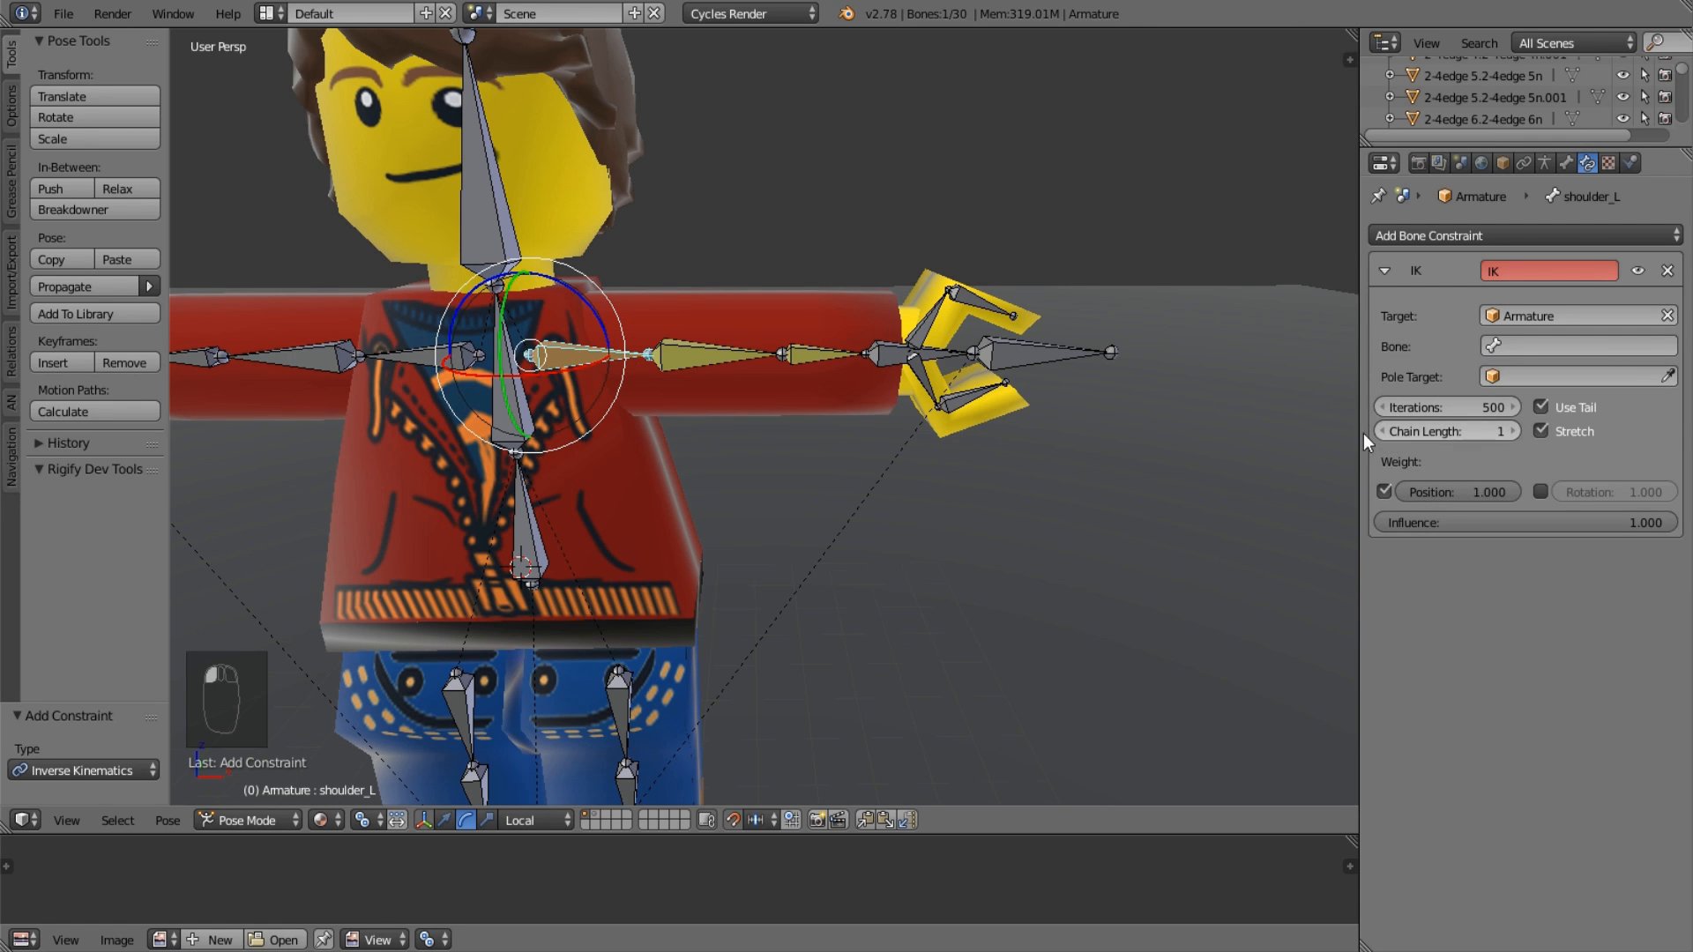
click(1534, 345)
click(1507, 376)
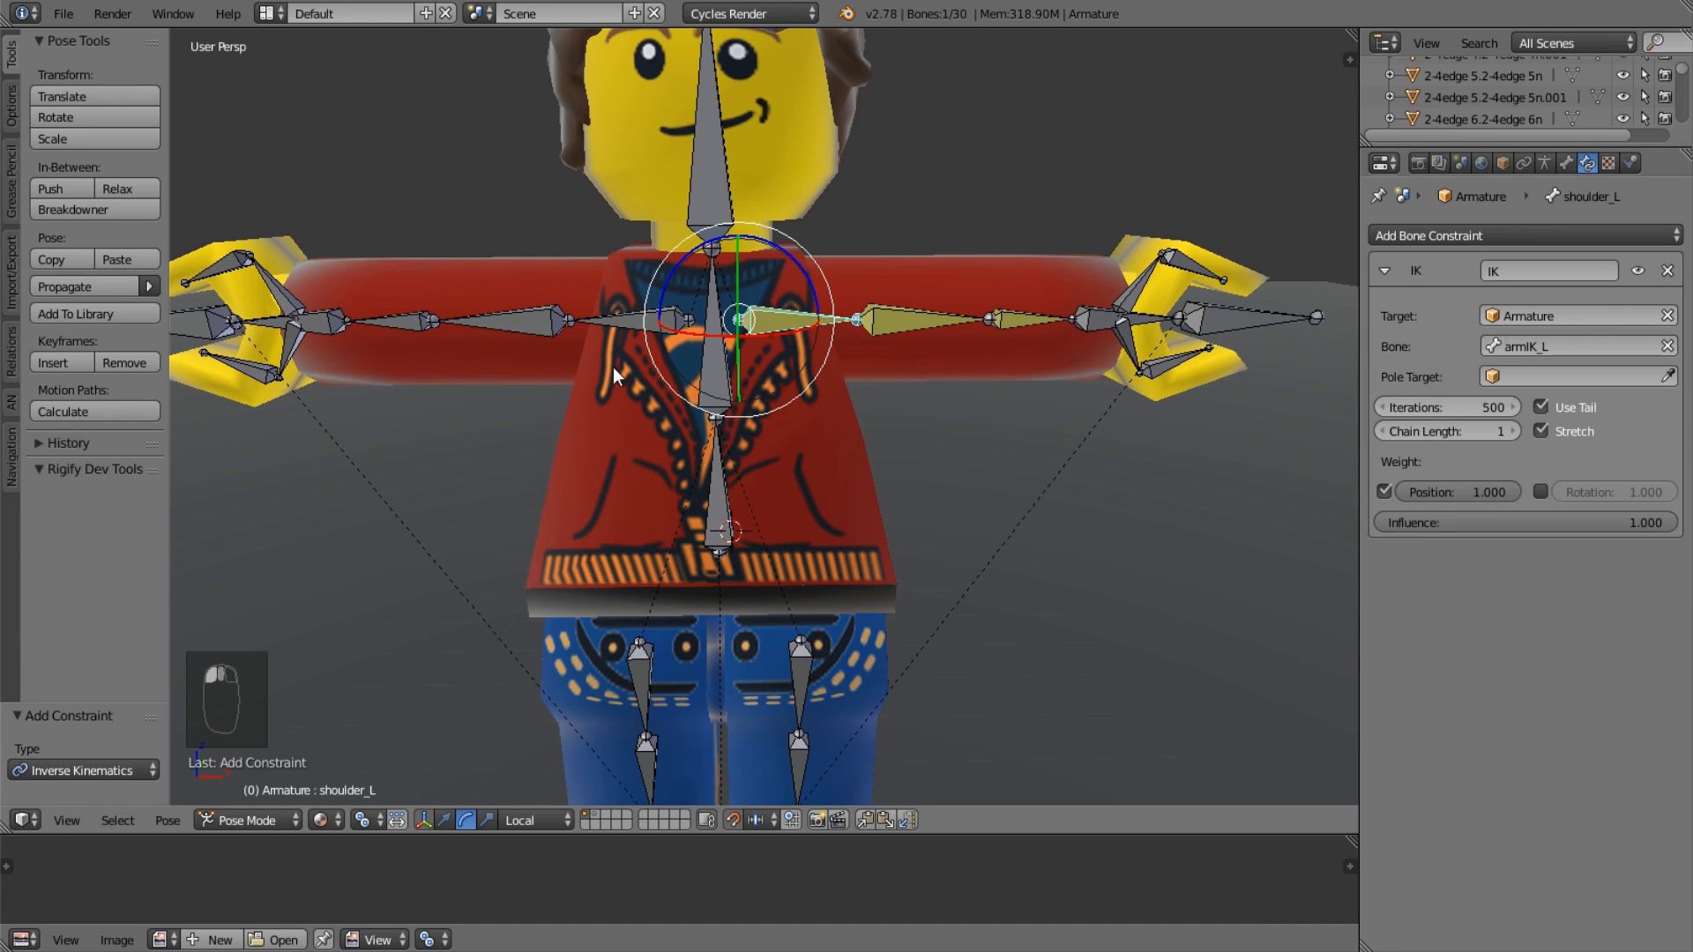
Select the forearm_R bone.
right_click(325, 325)
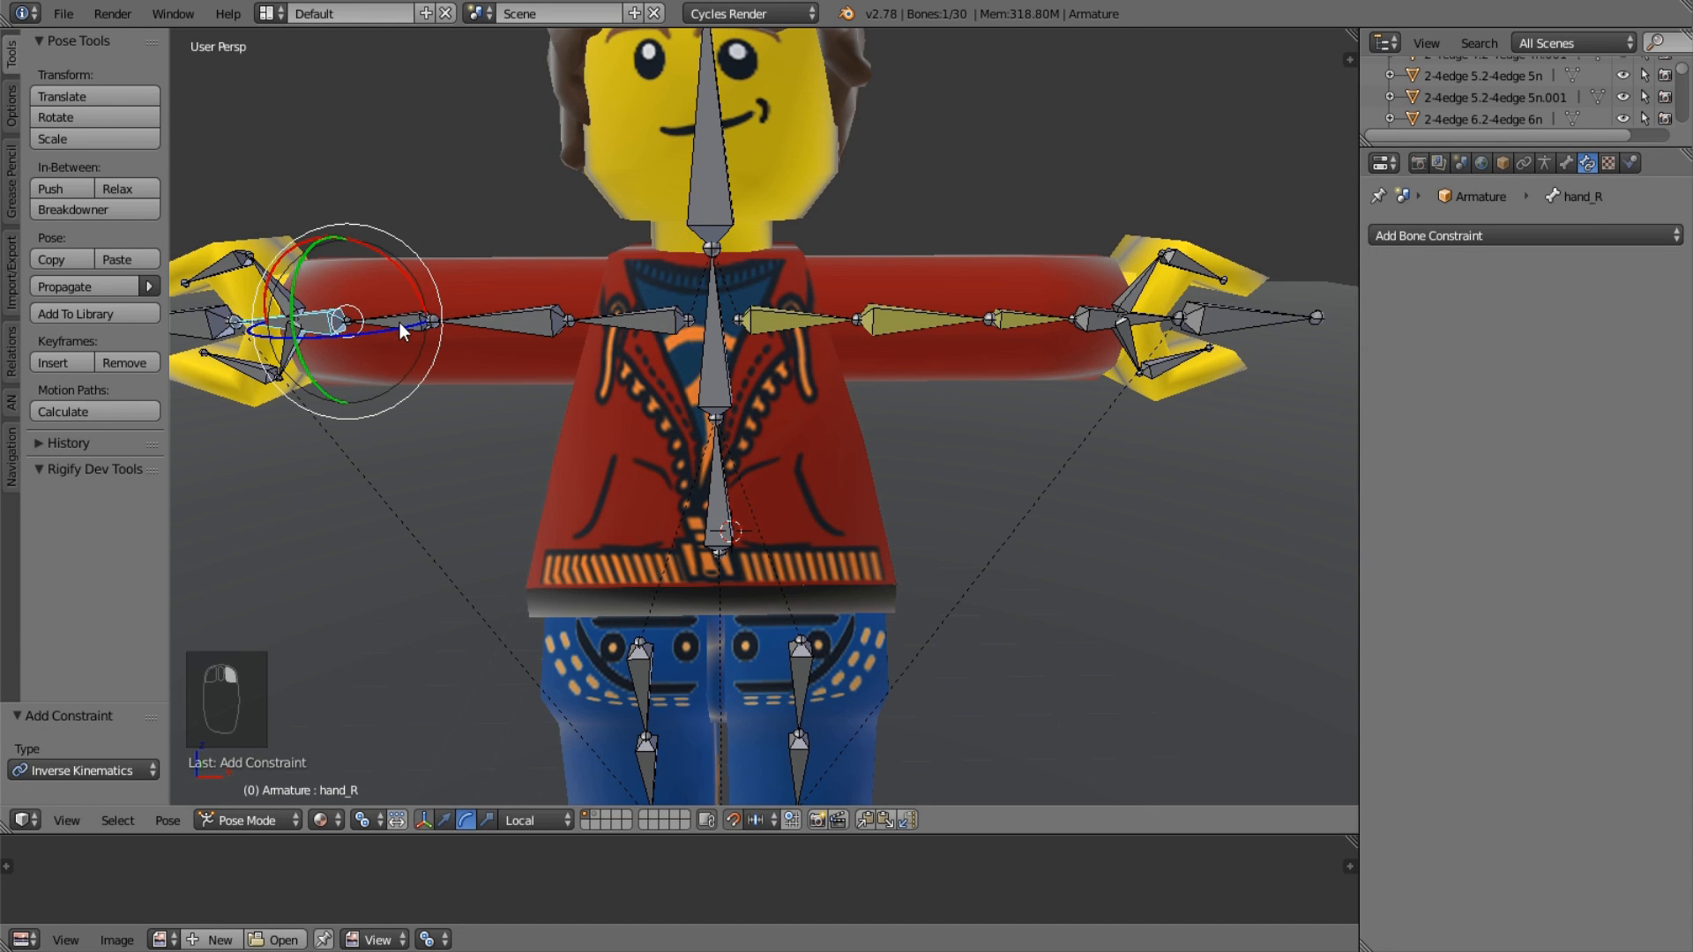
right_click(400, 323)
middle_drag(570, 319, 617, 361)
Try adding an Inverse Kinematics constraint to the forearm_R bone with the square object as its target.
click(1550, 236)
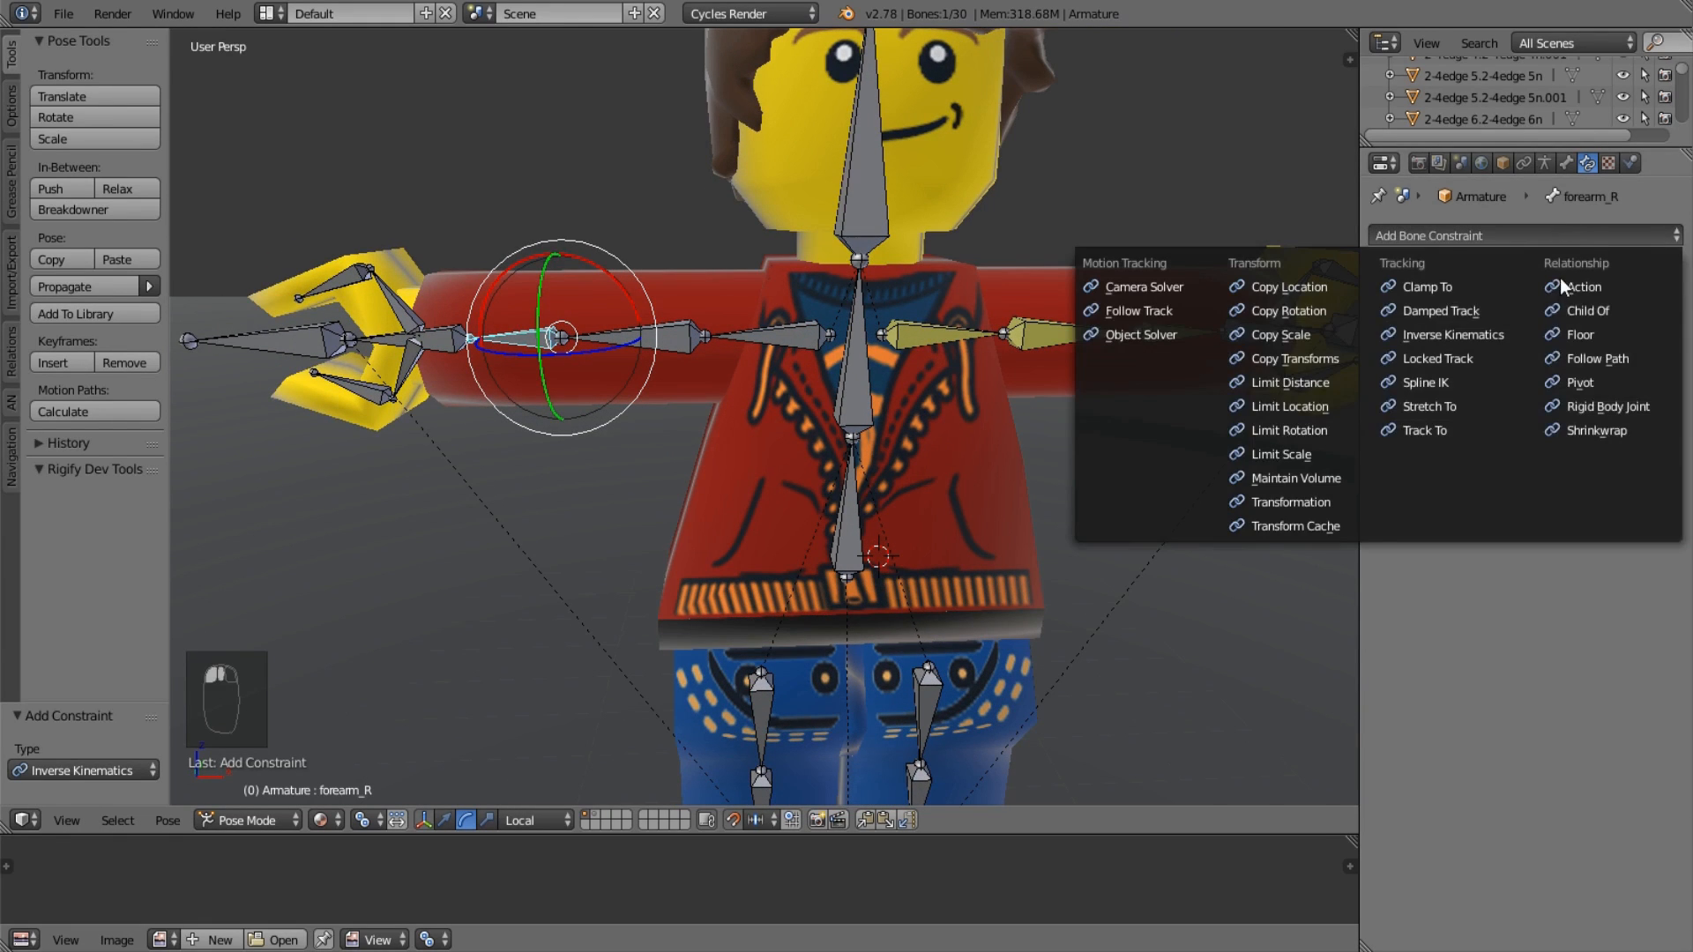
click(1508, 333)
click(1545, 315)
scroll(1547, 325, down, 9)
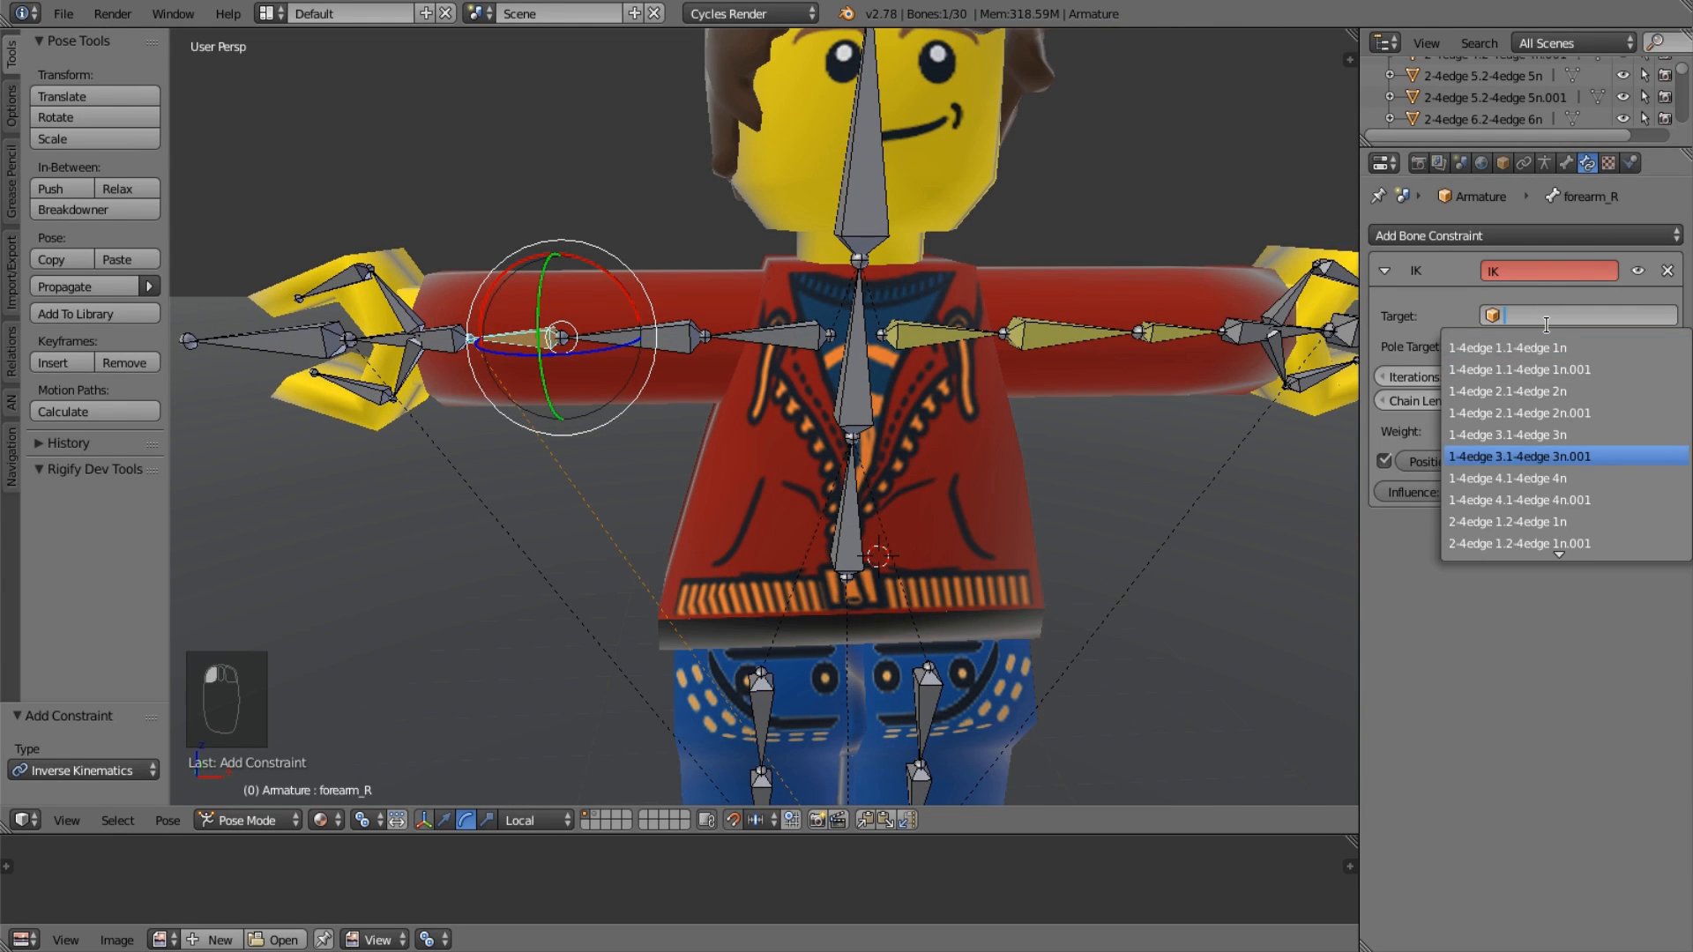
scroll(1547, 328, down, 12)
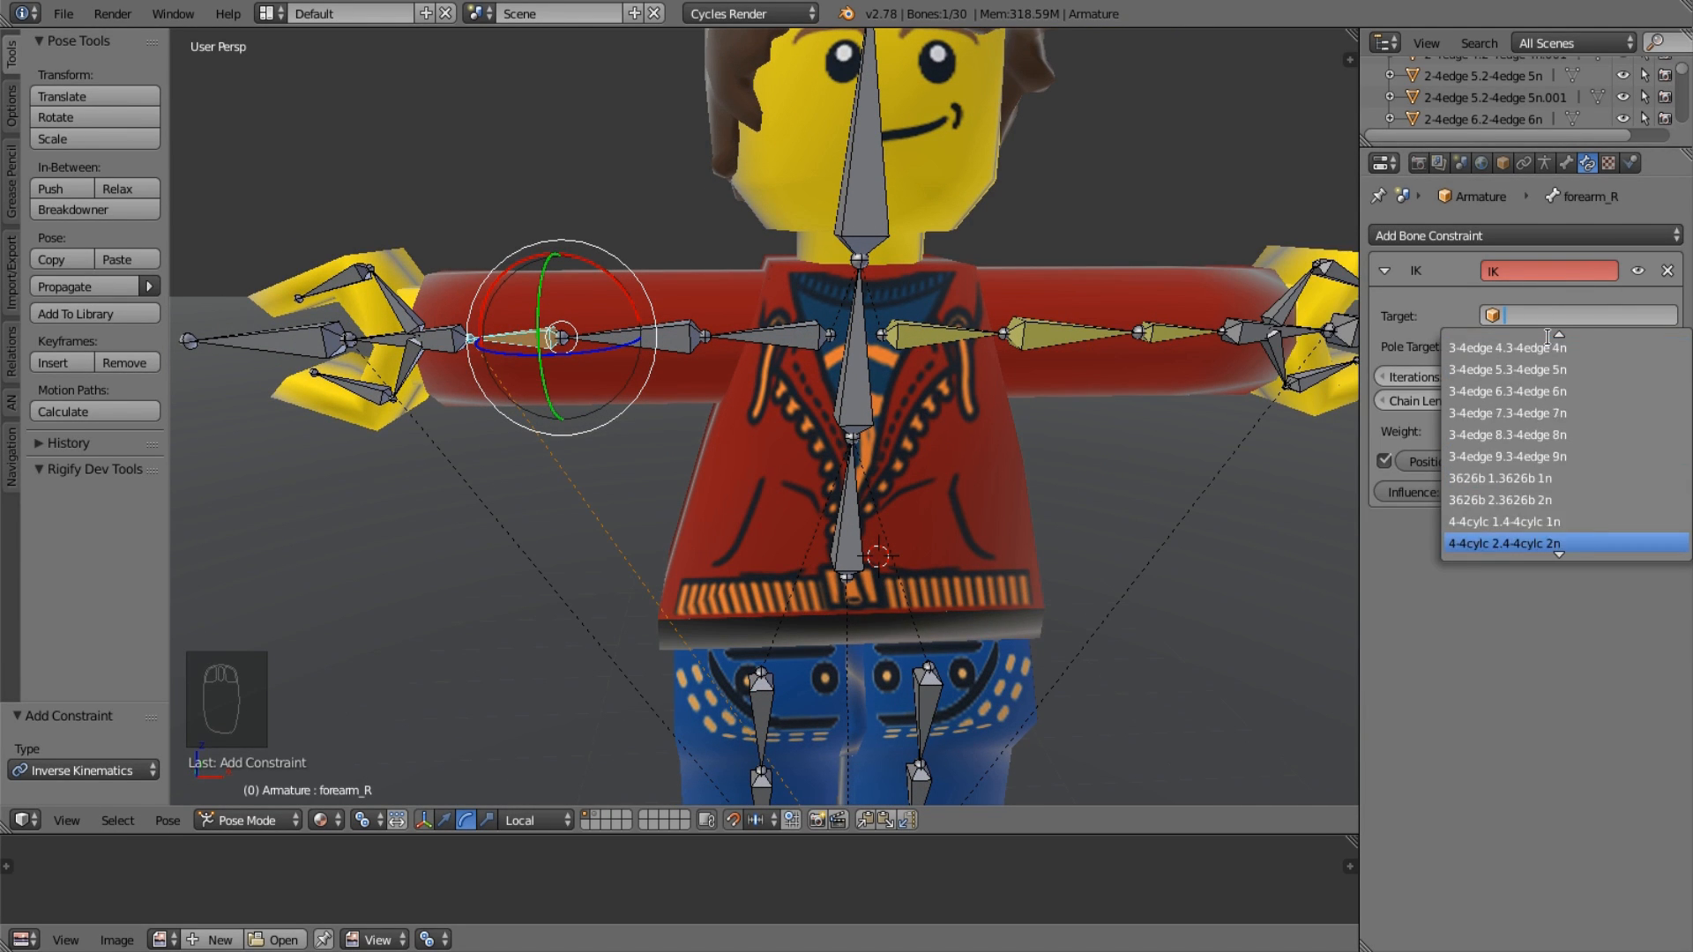
scroll(1549, 335, down, 10)
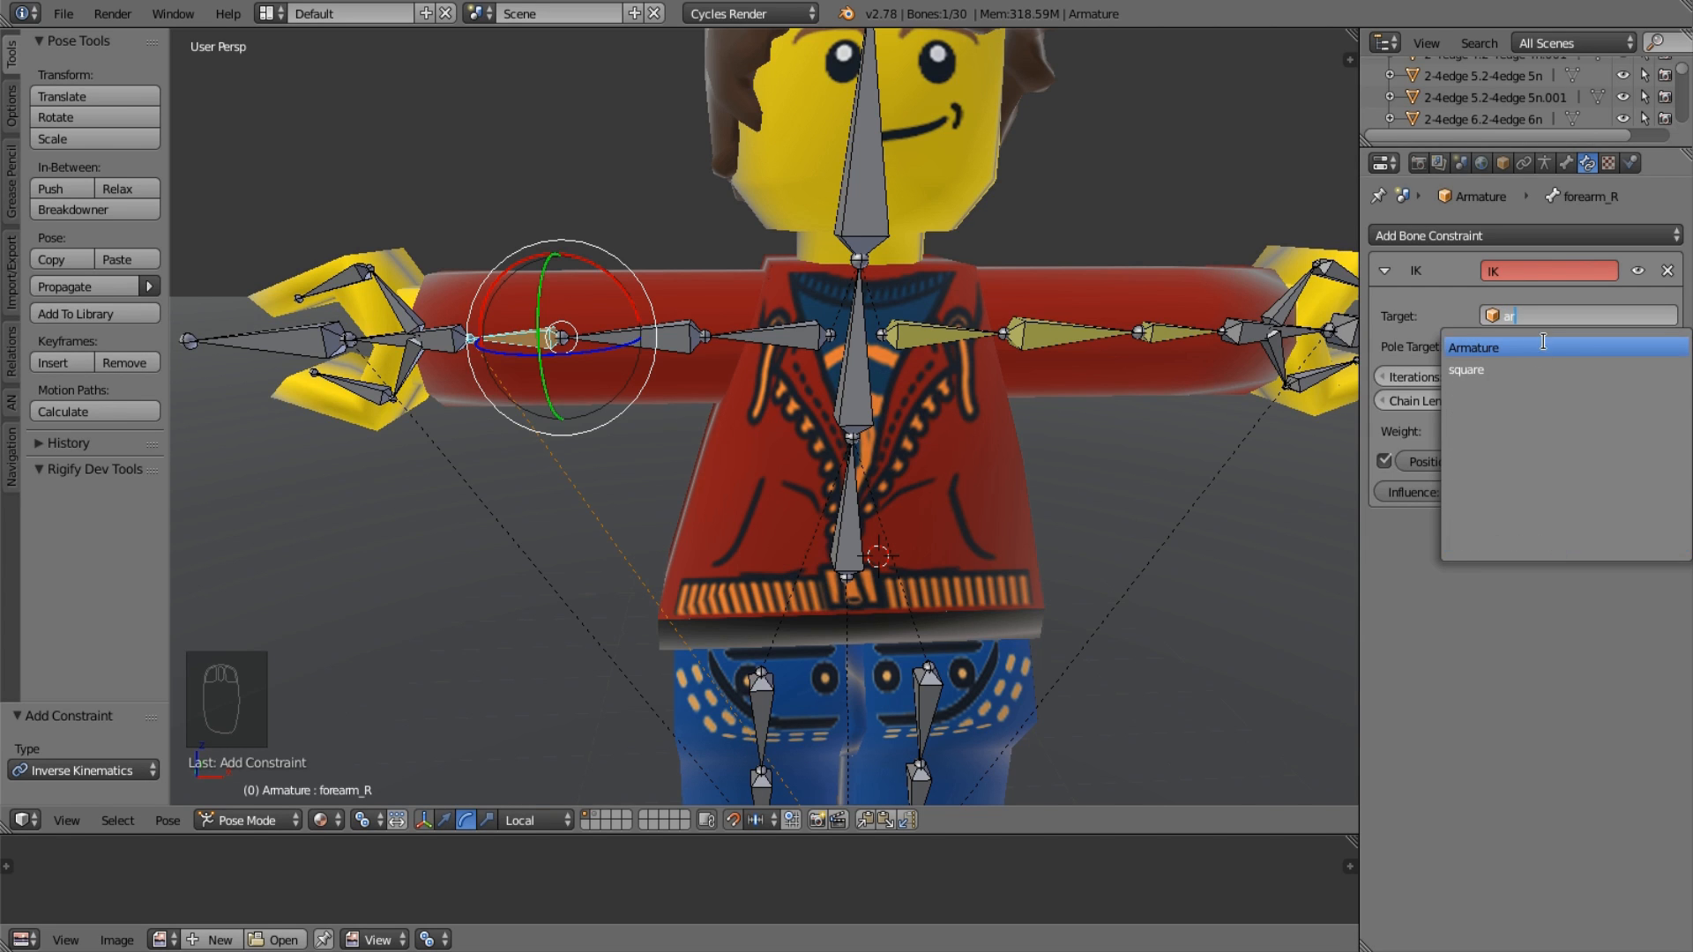
click(1543, 361)
scroll(1234, 370, down, 4)
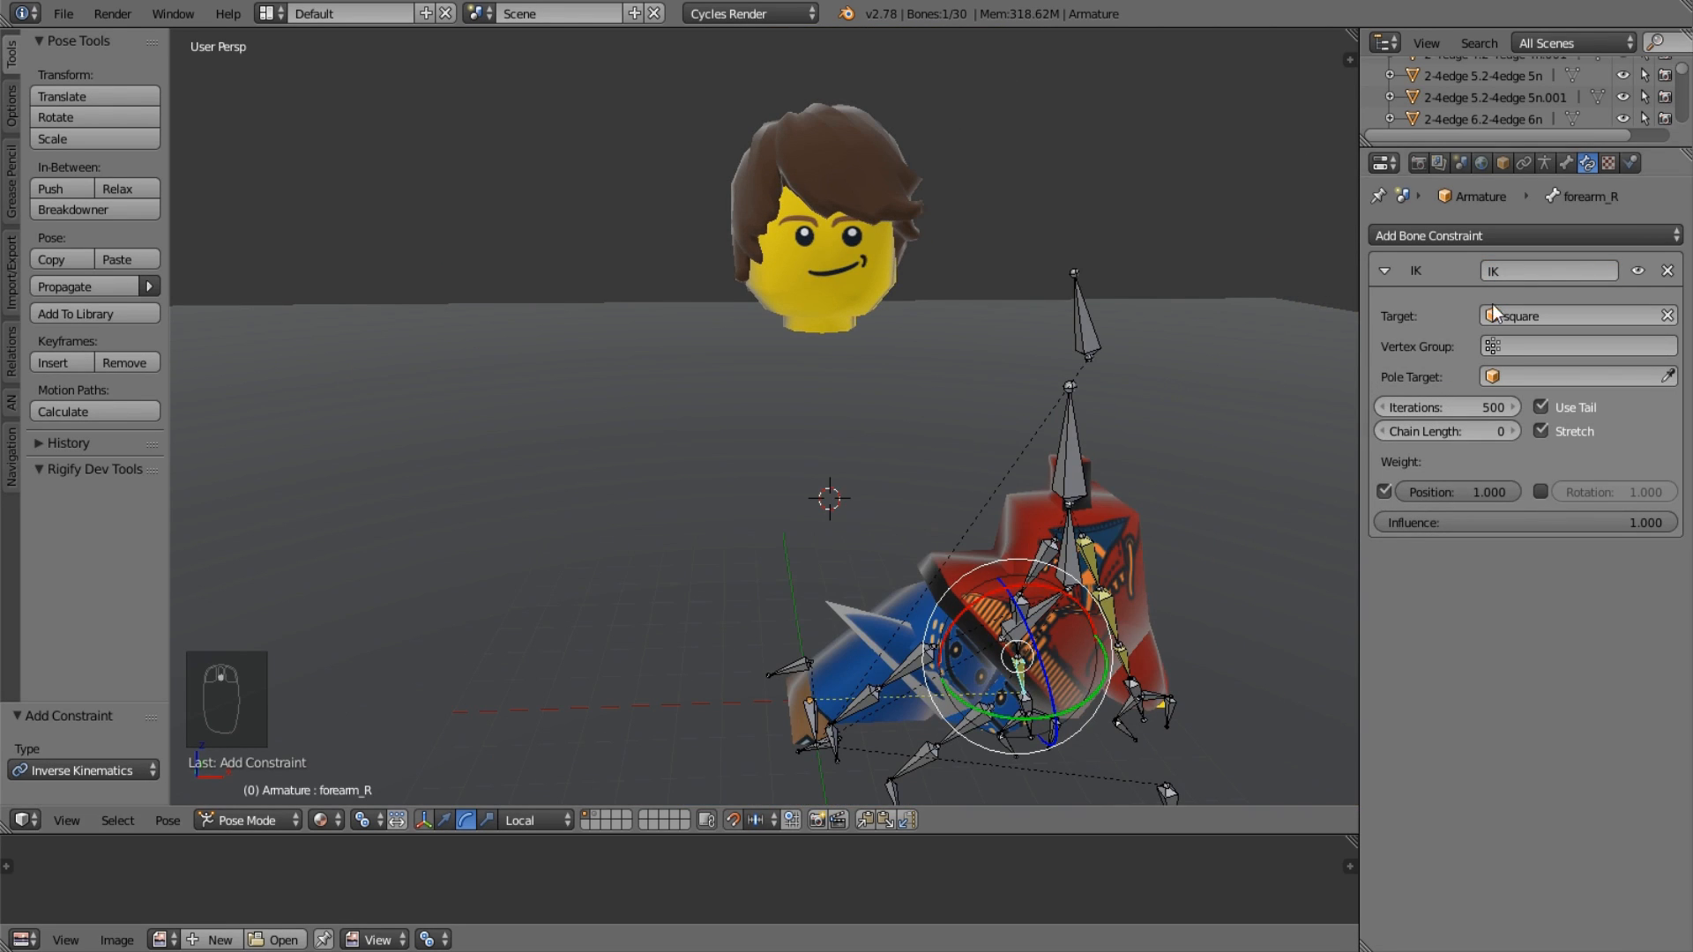
key(ctrl+z)
Add an Inverse Kinematics constraint to the forearm_R bone with Armature as its target.
scroll(1014, 370, up, 3)
click(1587, 236)
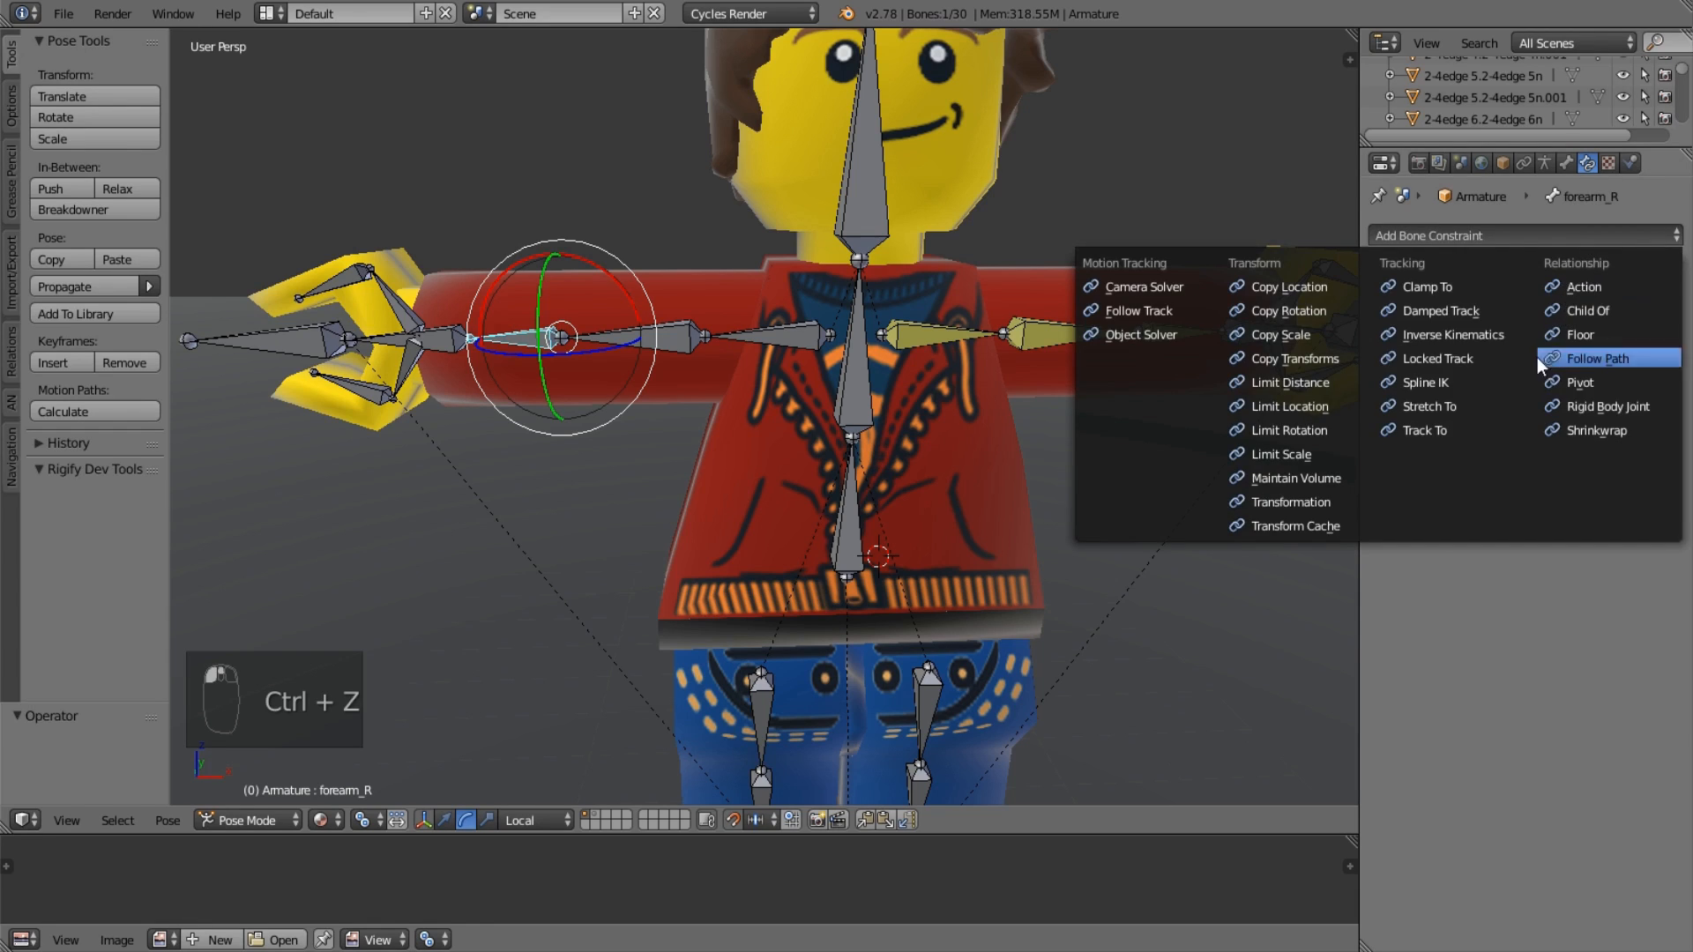
click(1495, 335)
click(1554, 317)
text(ar)
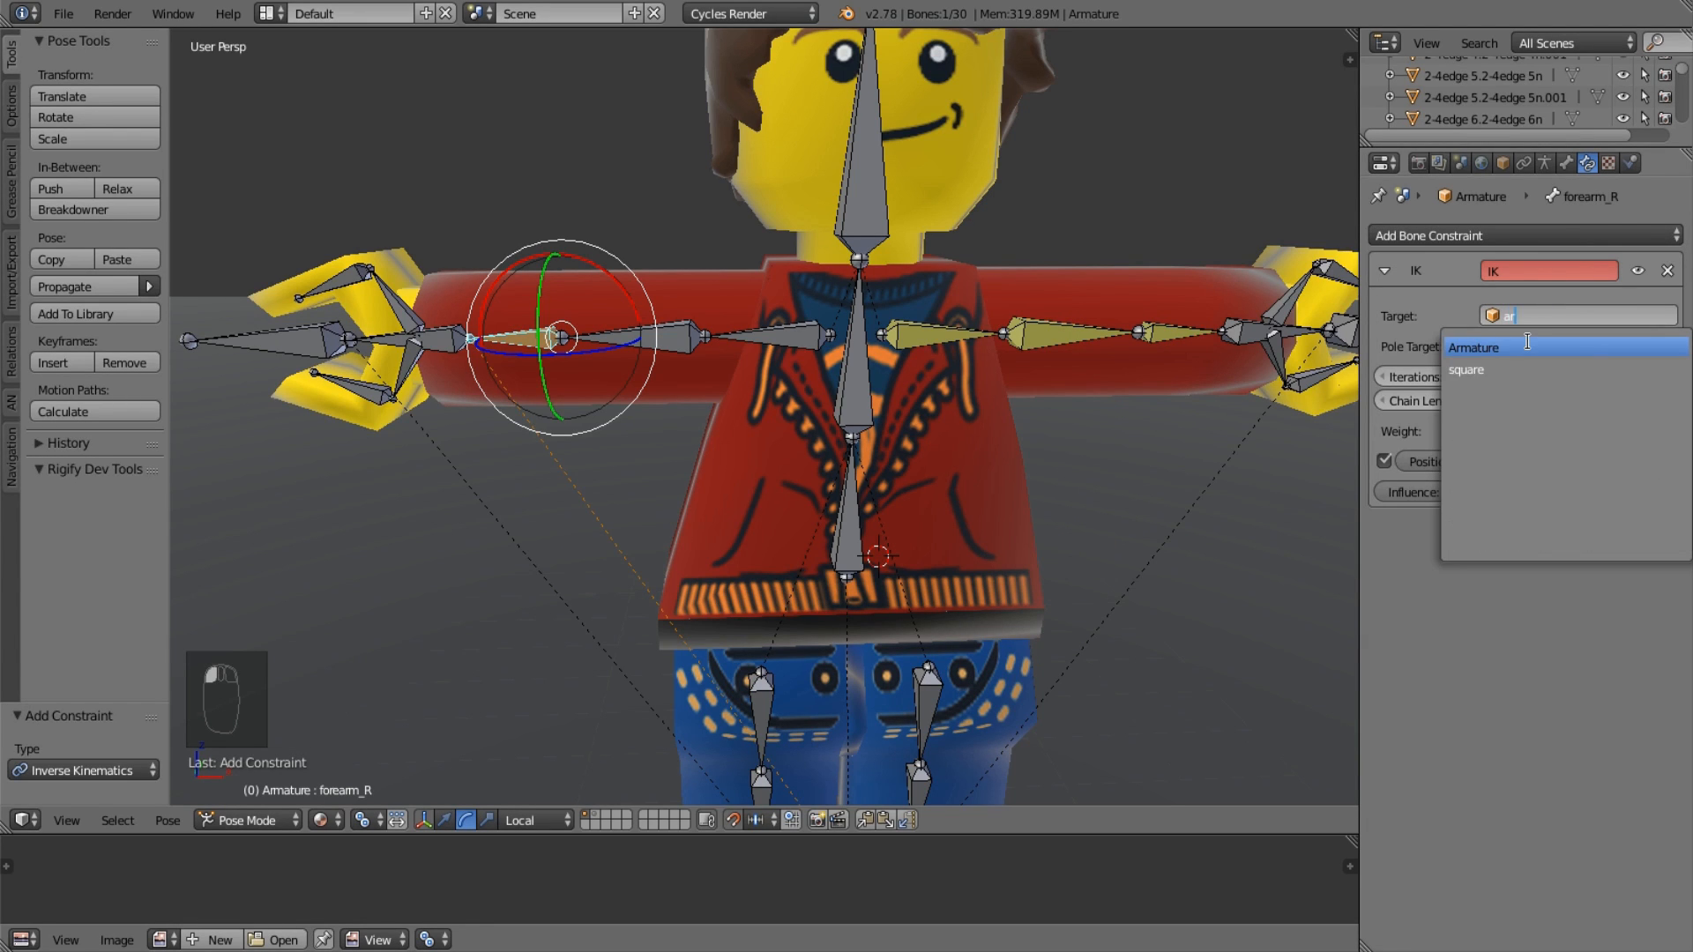
click(1515, 343)
Set the forearm_R IK constraint's target bone to armIK_R and its chain length to 2.
click(1519, 346)
click(1524, 399)
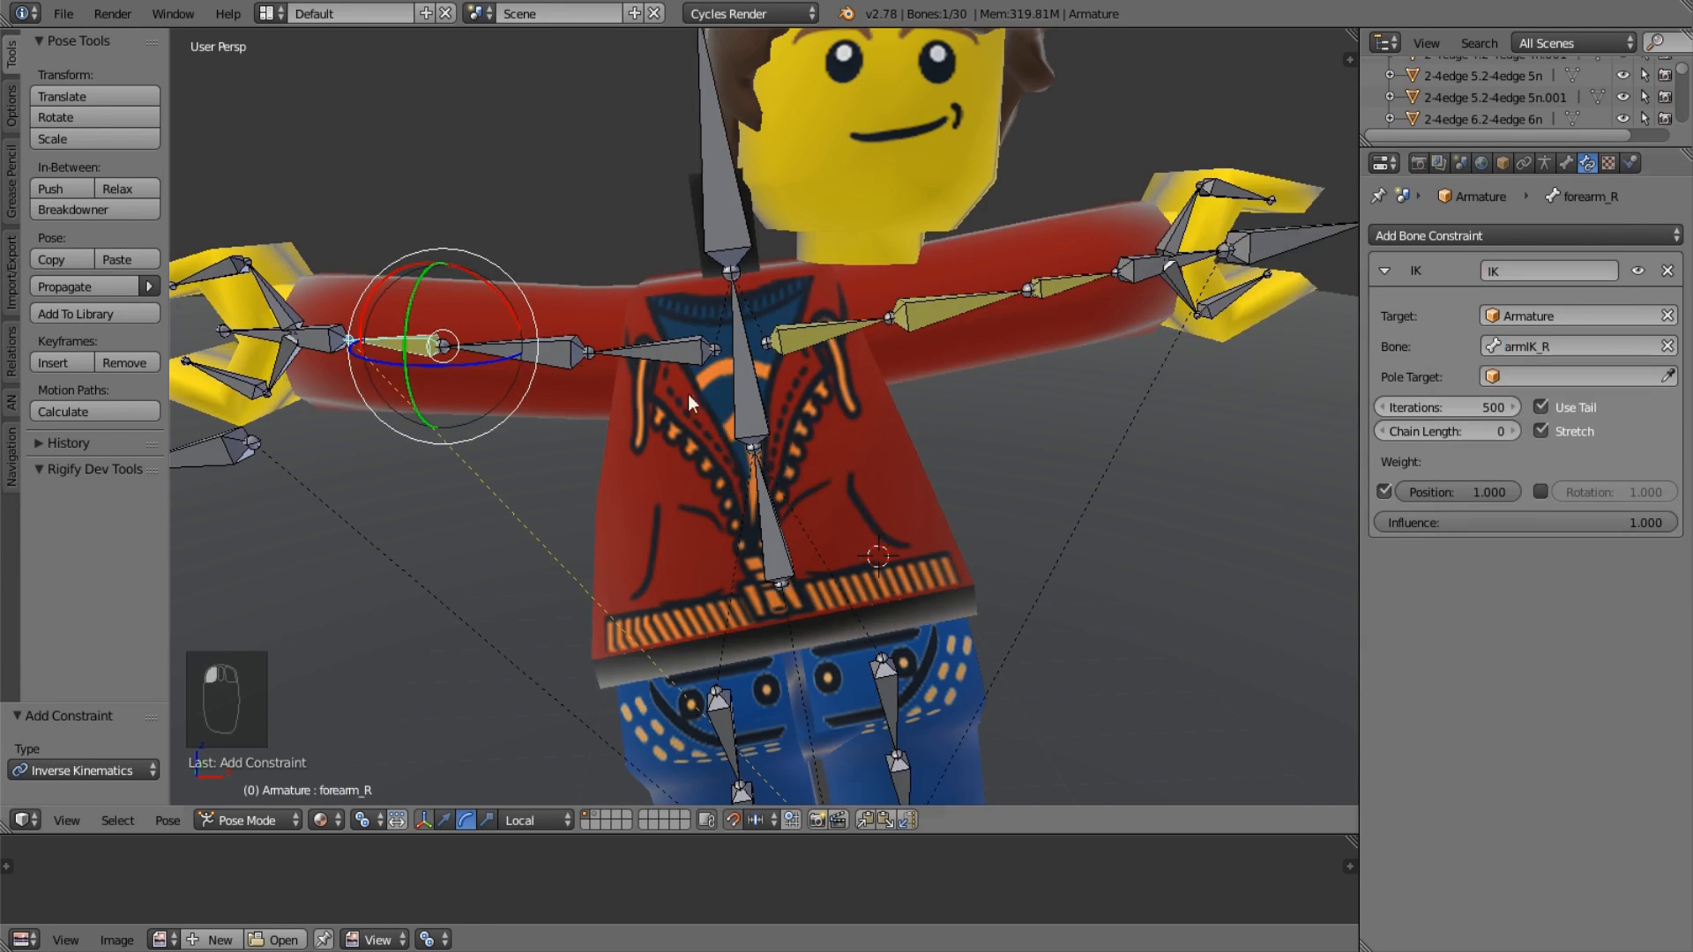
click(1513, 432)
click(1513, 432)
click(1513, 432)
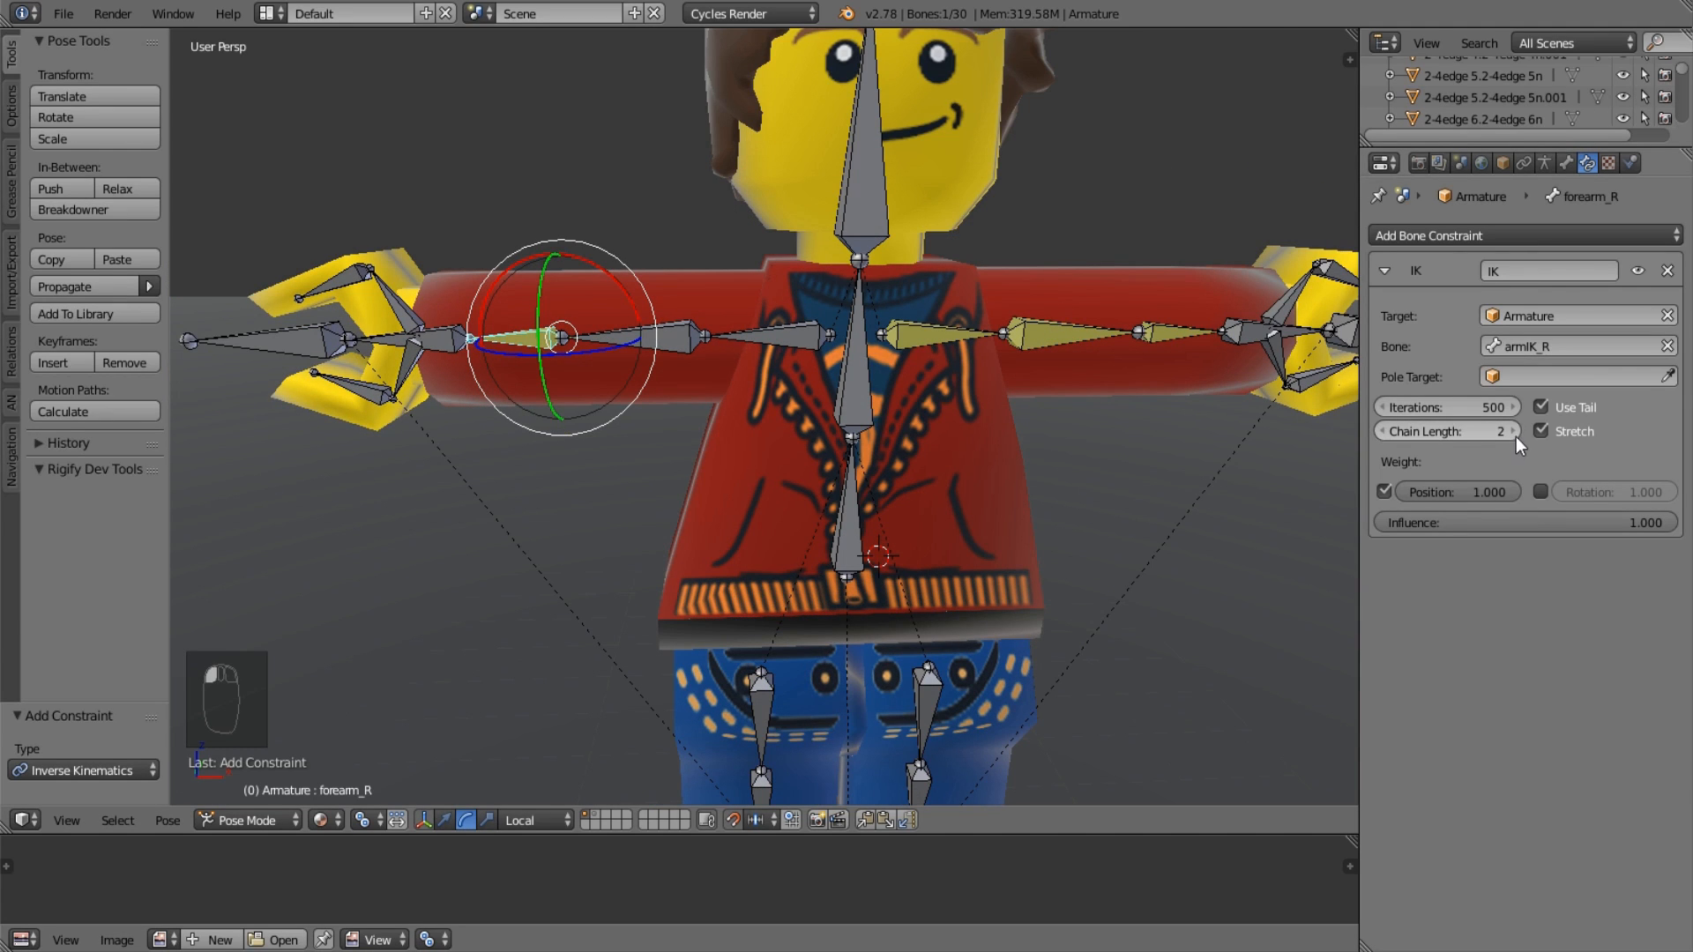
Add an Inverse Kinematics constraint to the upperArm_R bone with Armature as its target.
right_click(634, 336)
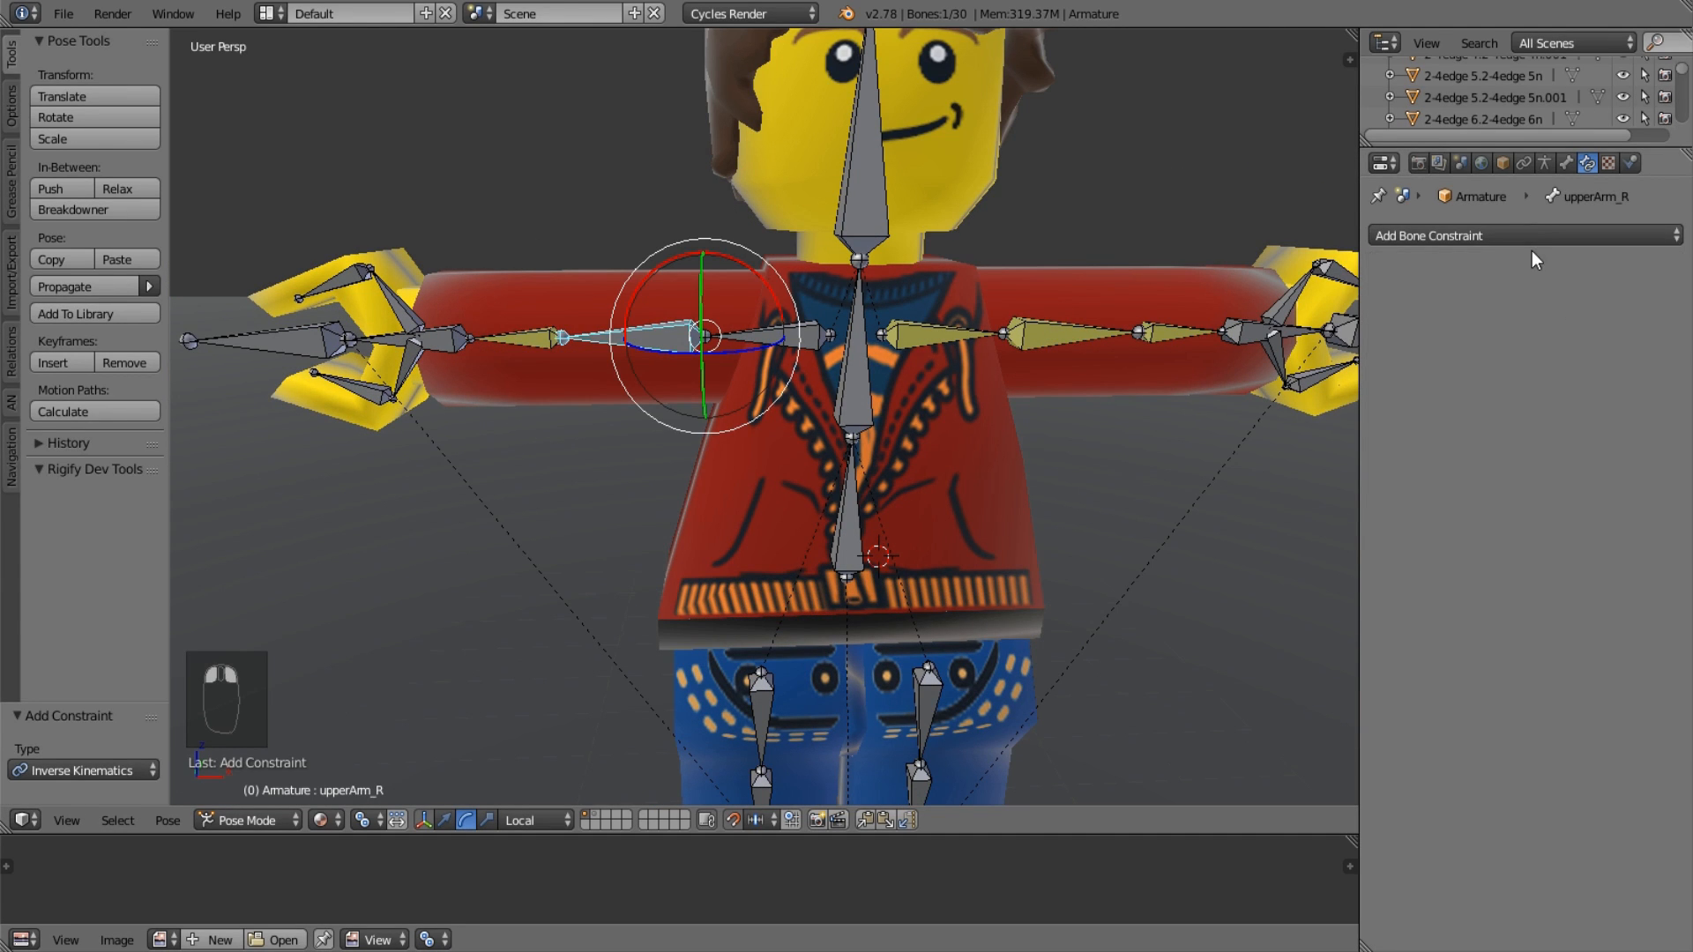
click(1532, 236)
click(1505, 329)
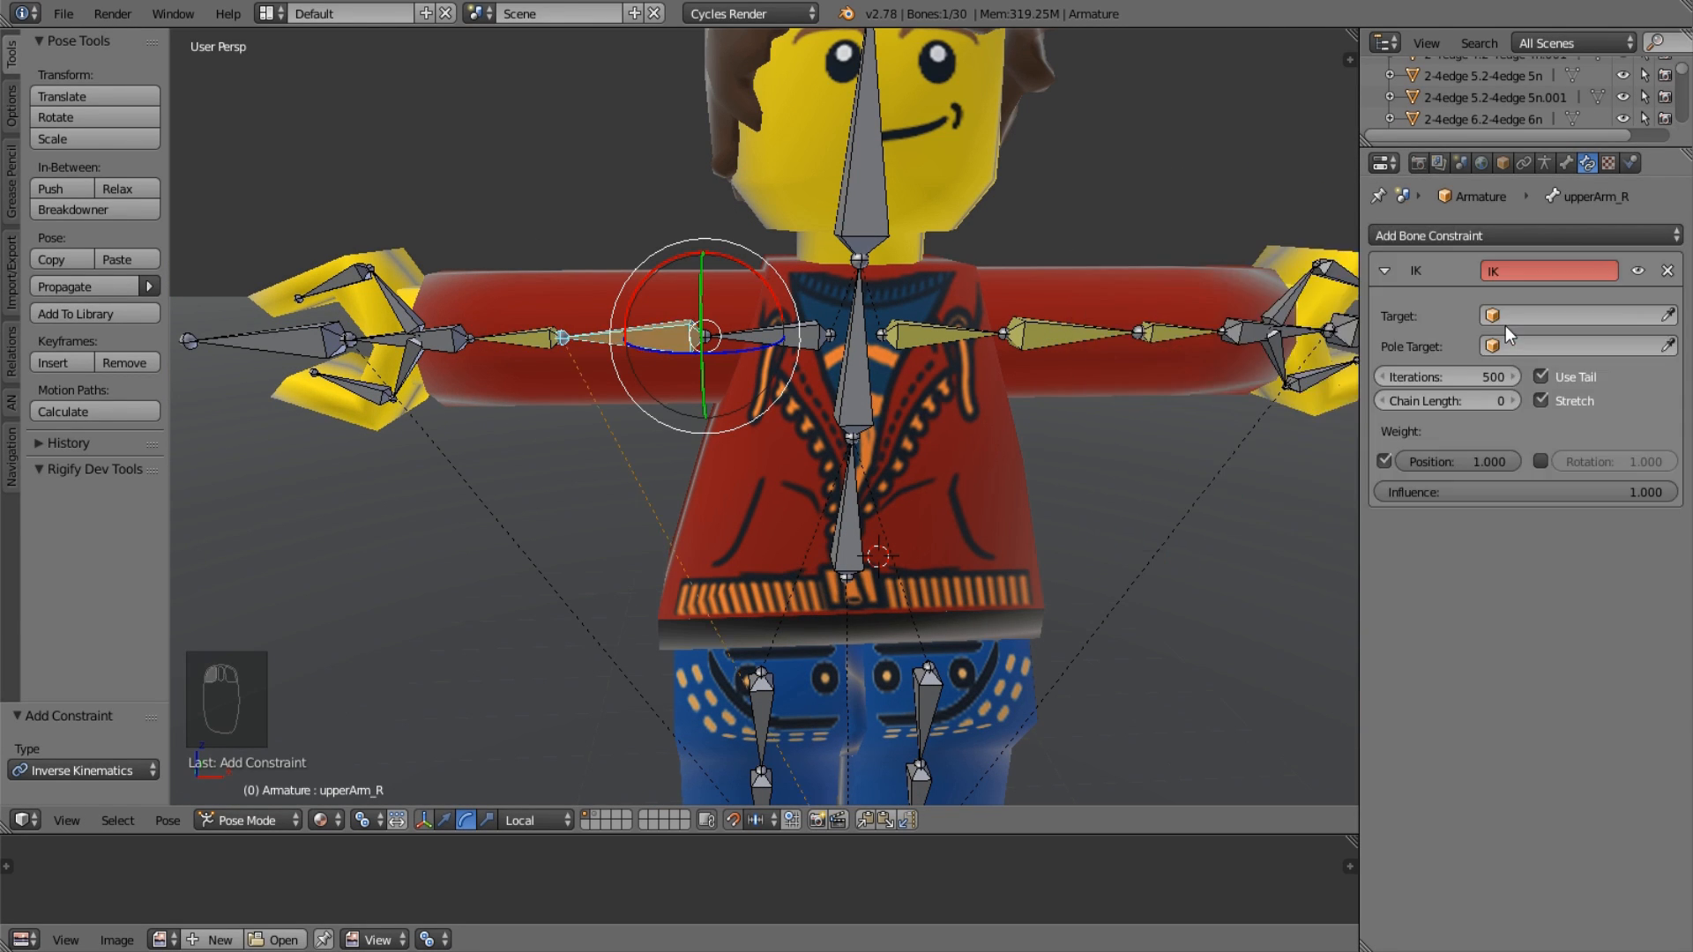
click(1508, 317)
text(ar)
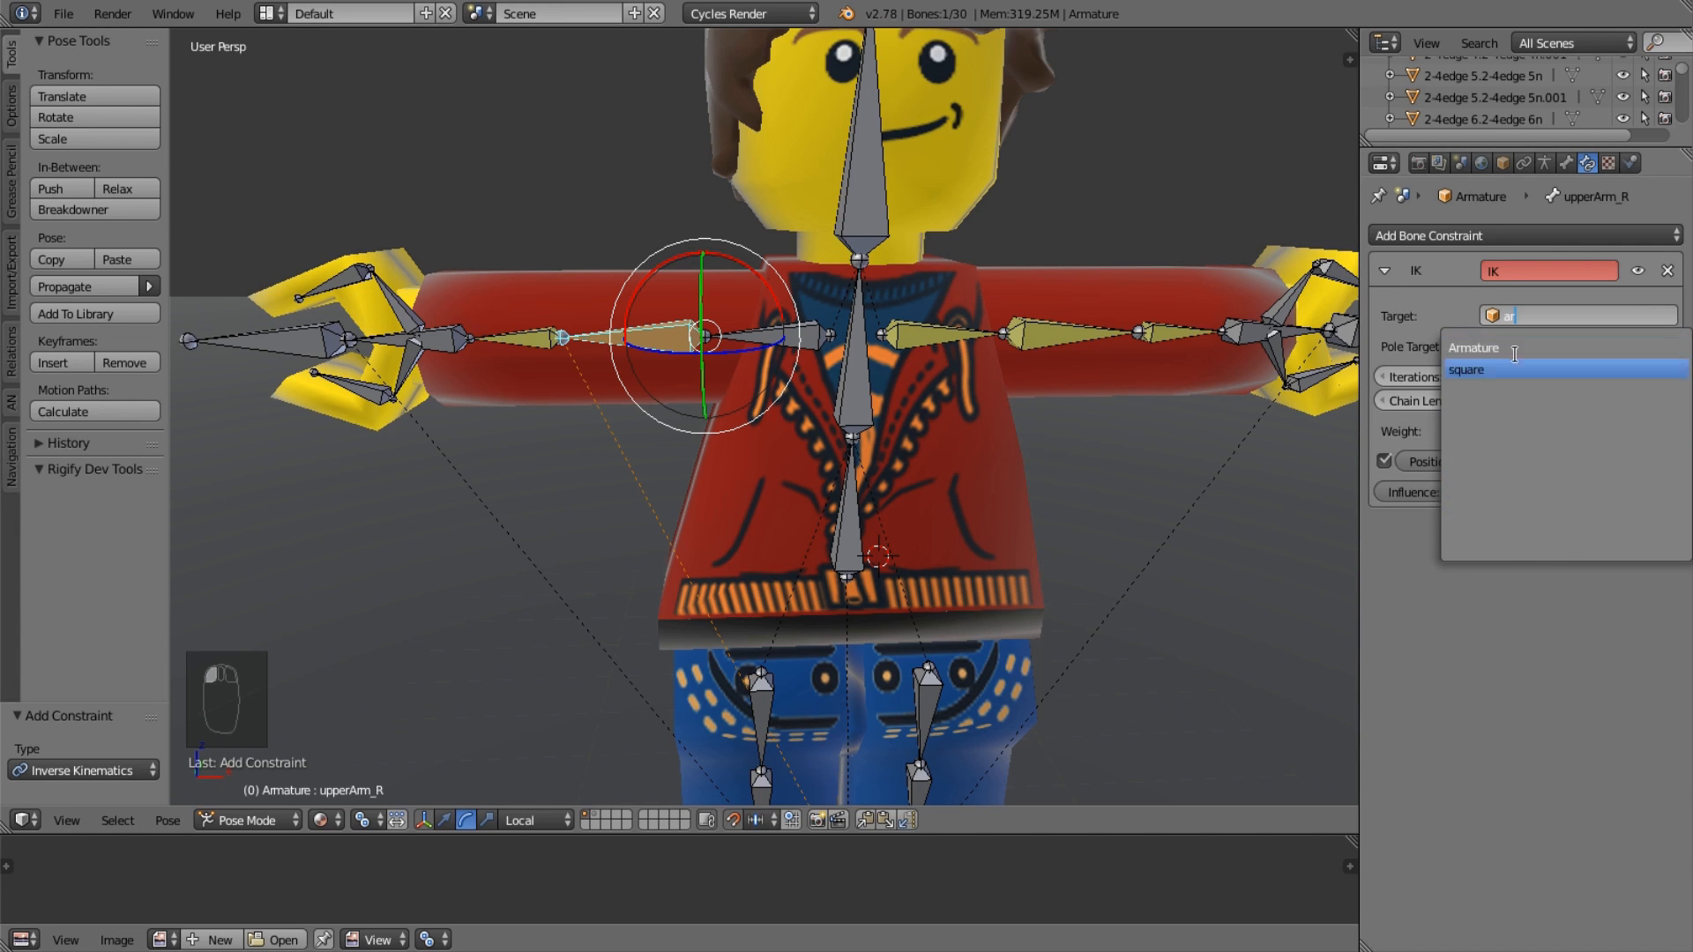
click(1513, 348)
Set the upperArm_R IK constraint's target bone to armIK_R and its chain length to 2.
click(1514, 349)
click(1517, 399)
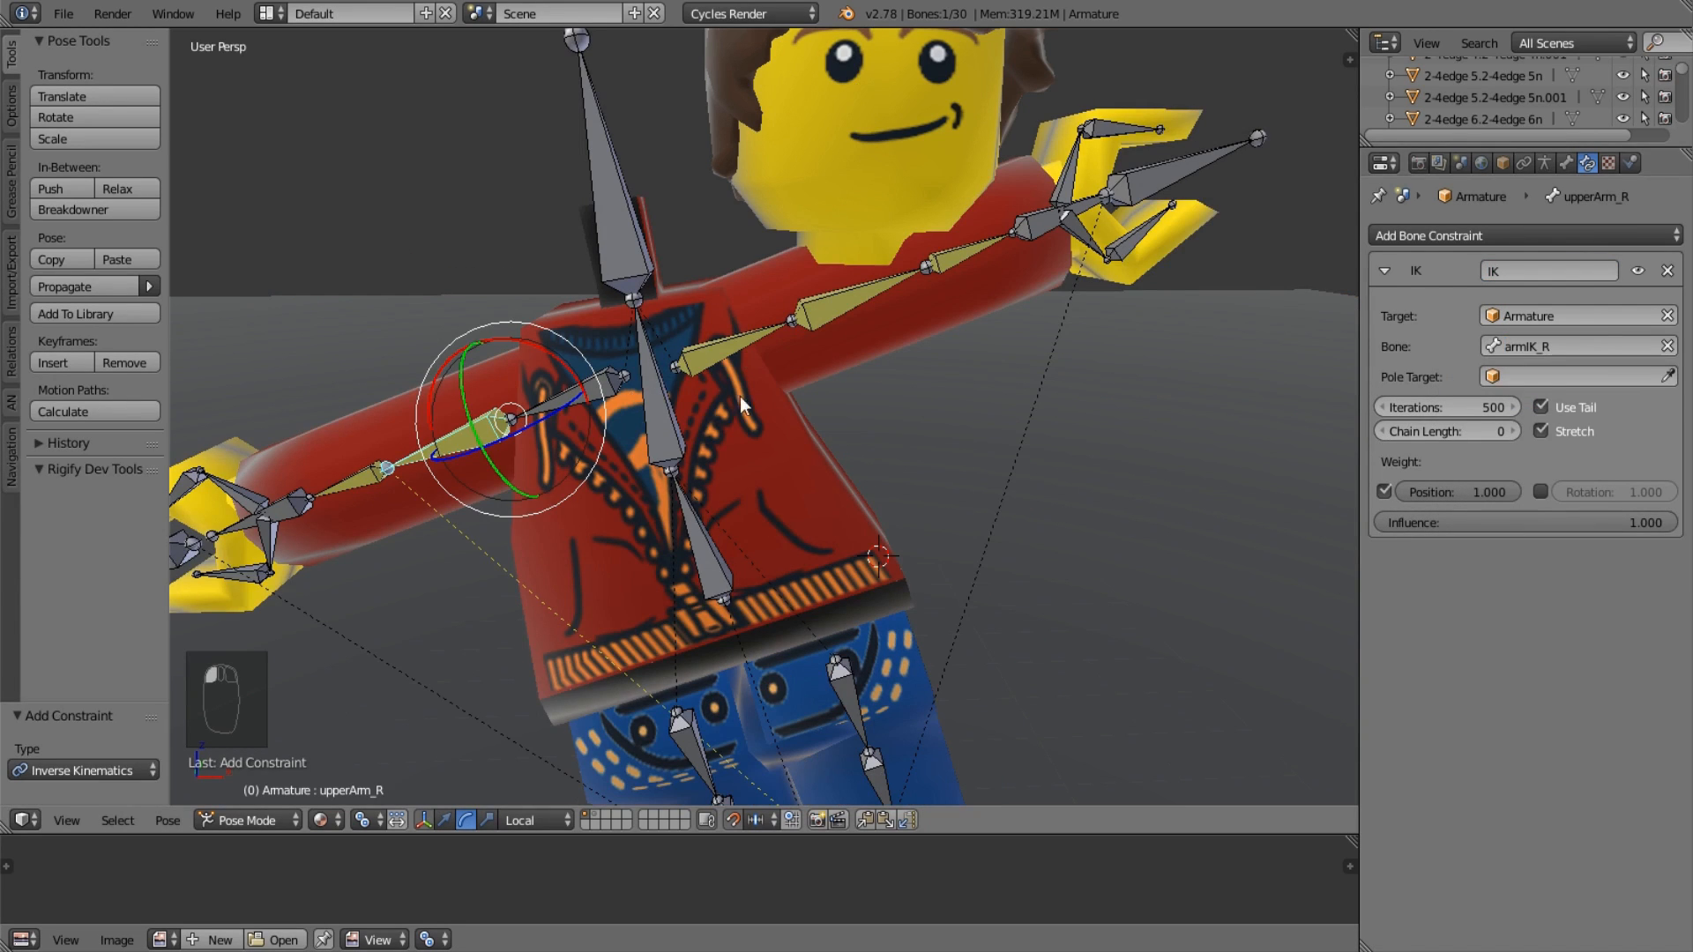
click(1512, 431)
click(1512, 430)
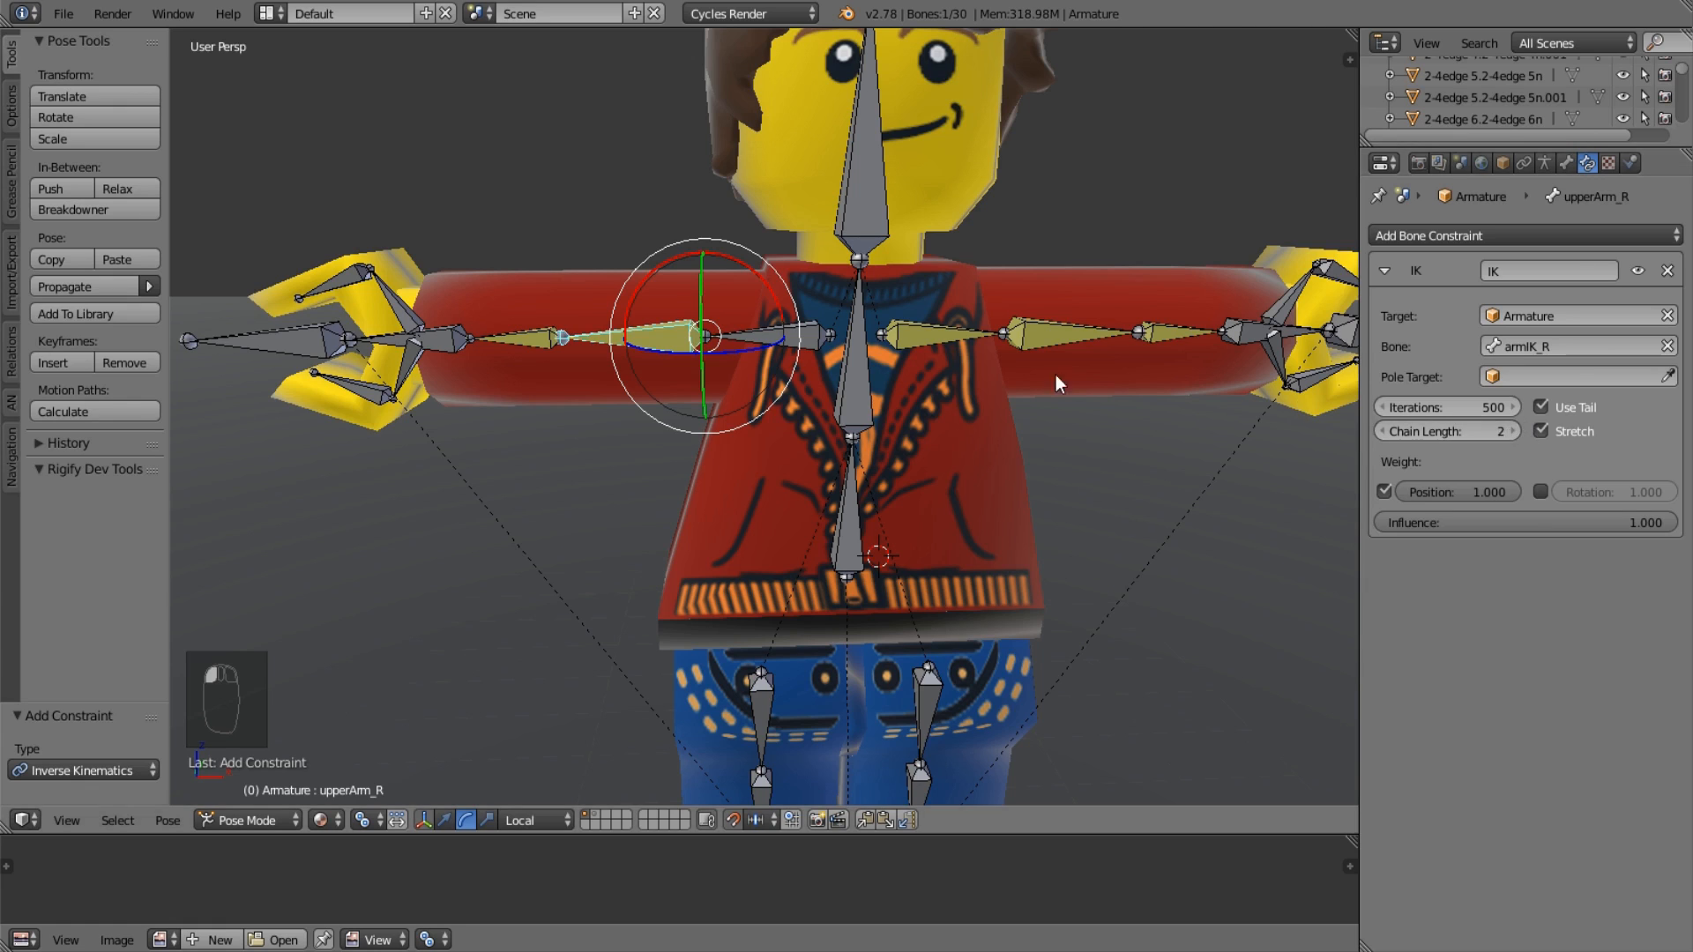
Add an Inverse Kinematics constraint to the shoulder_R bone with chain length 1 and Armature as its target.
right_click(776, 336)
click(1578, 236)
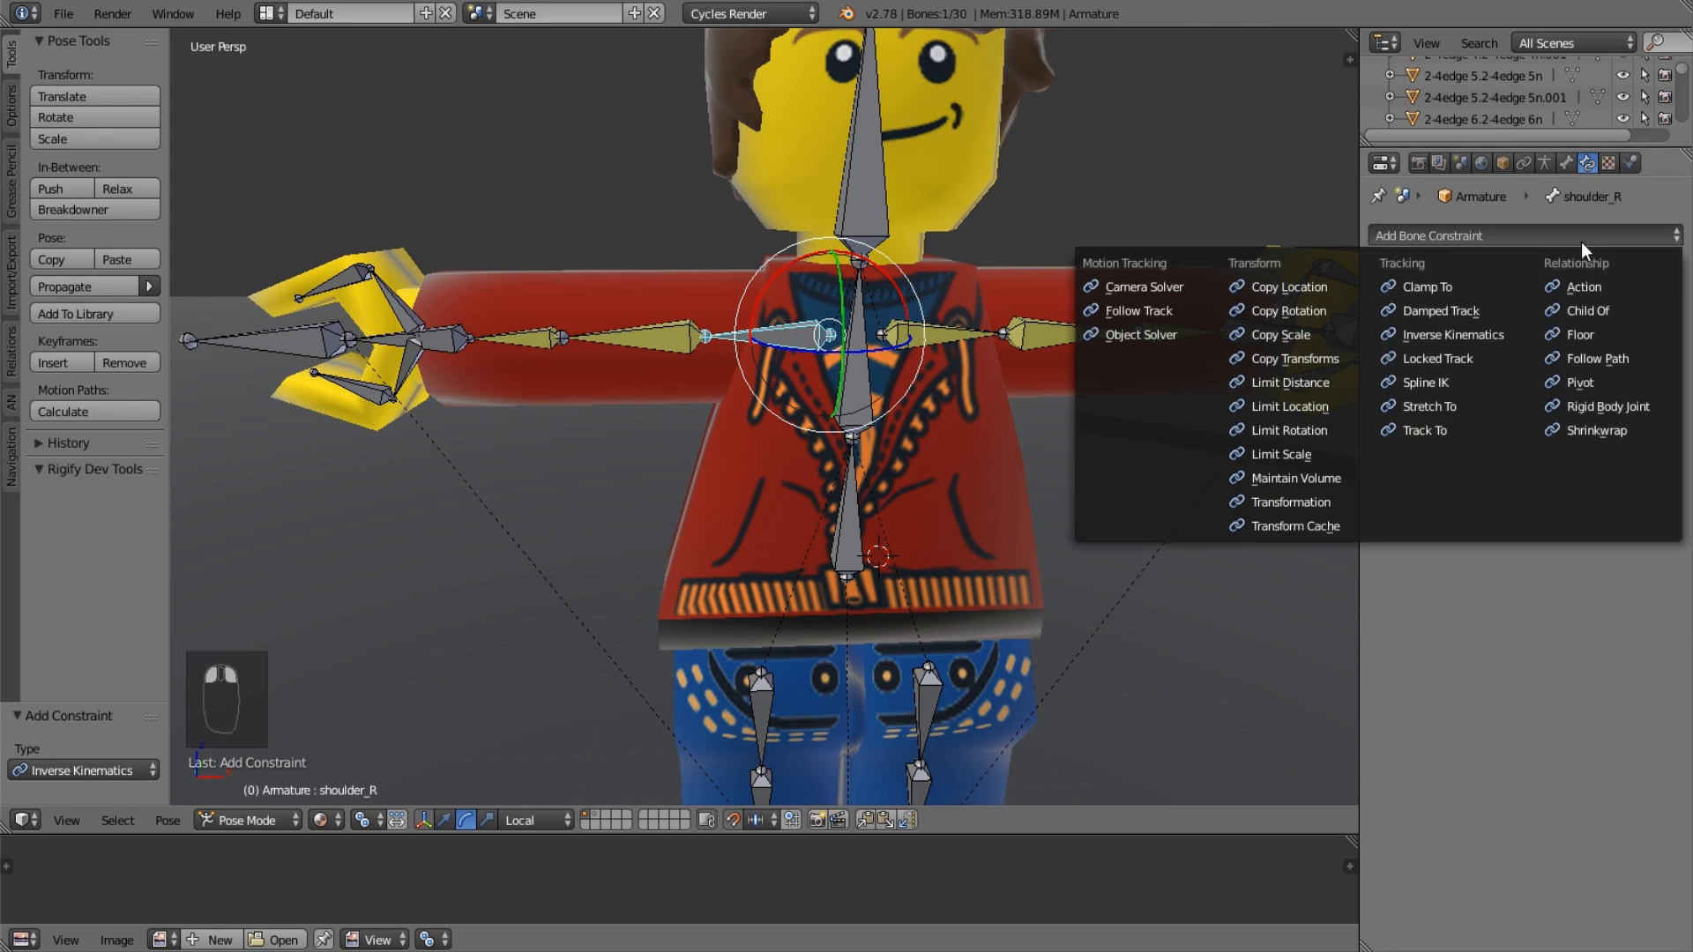
click(1517, 331)
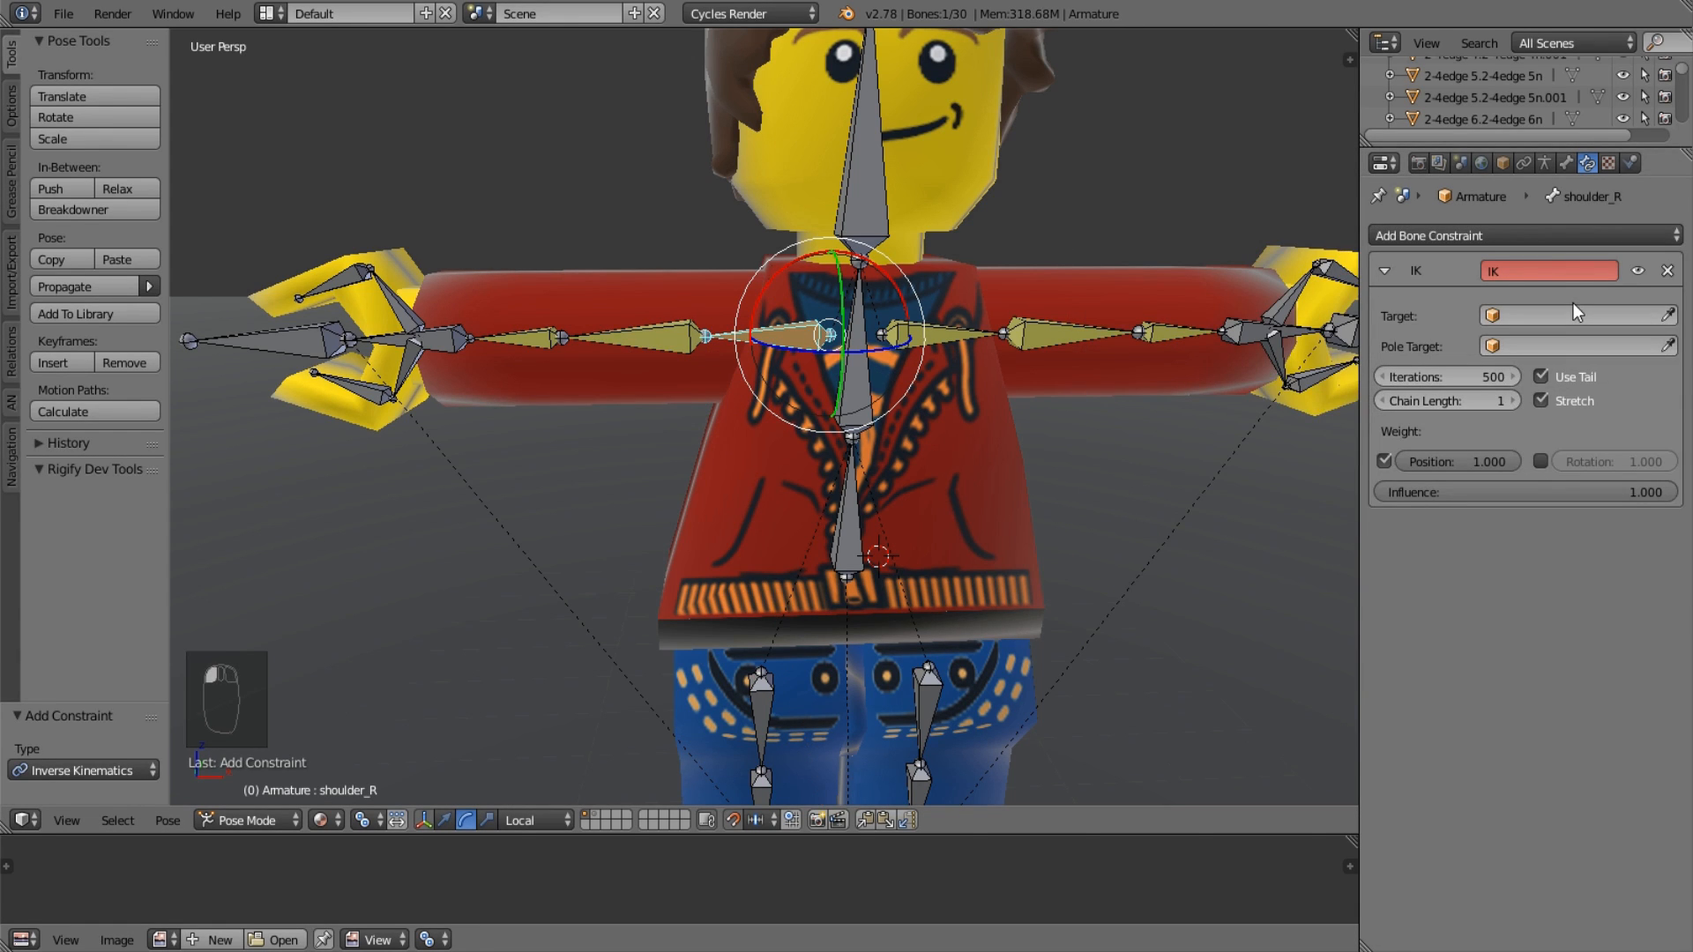
click(1571, 306)
scroll(1567, 313, down, 9)
text(aerm)
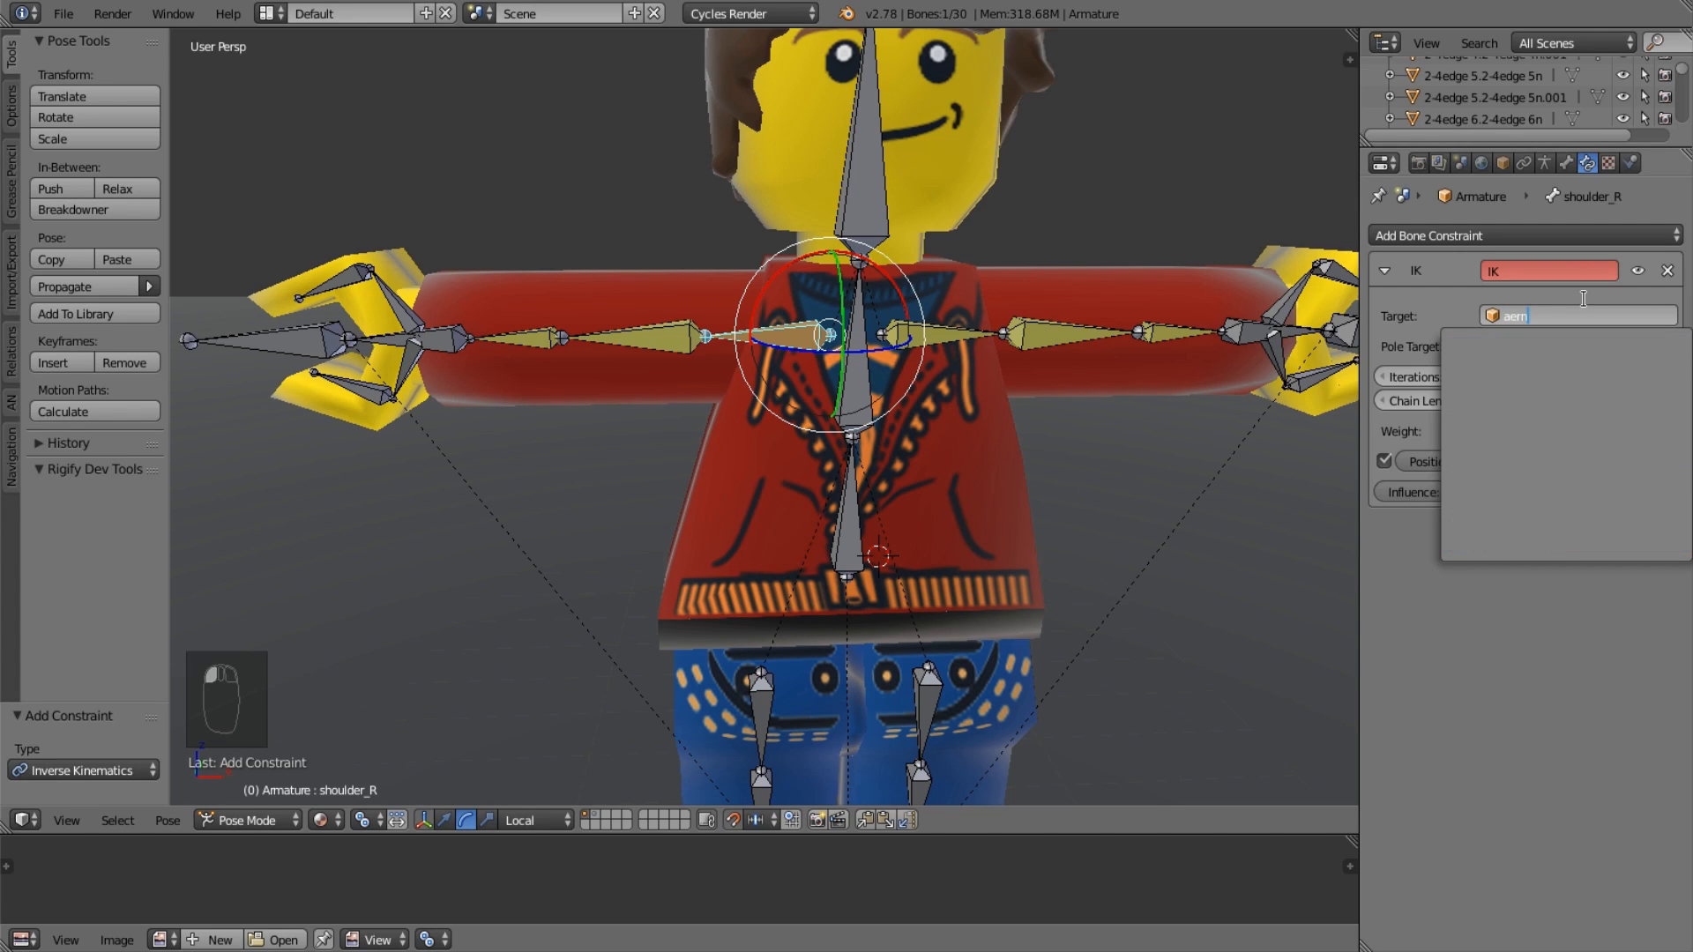
key(BackSpace)
key(BackSpace)
key(BackSpace)
text(rm)
key(Return)
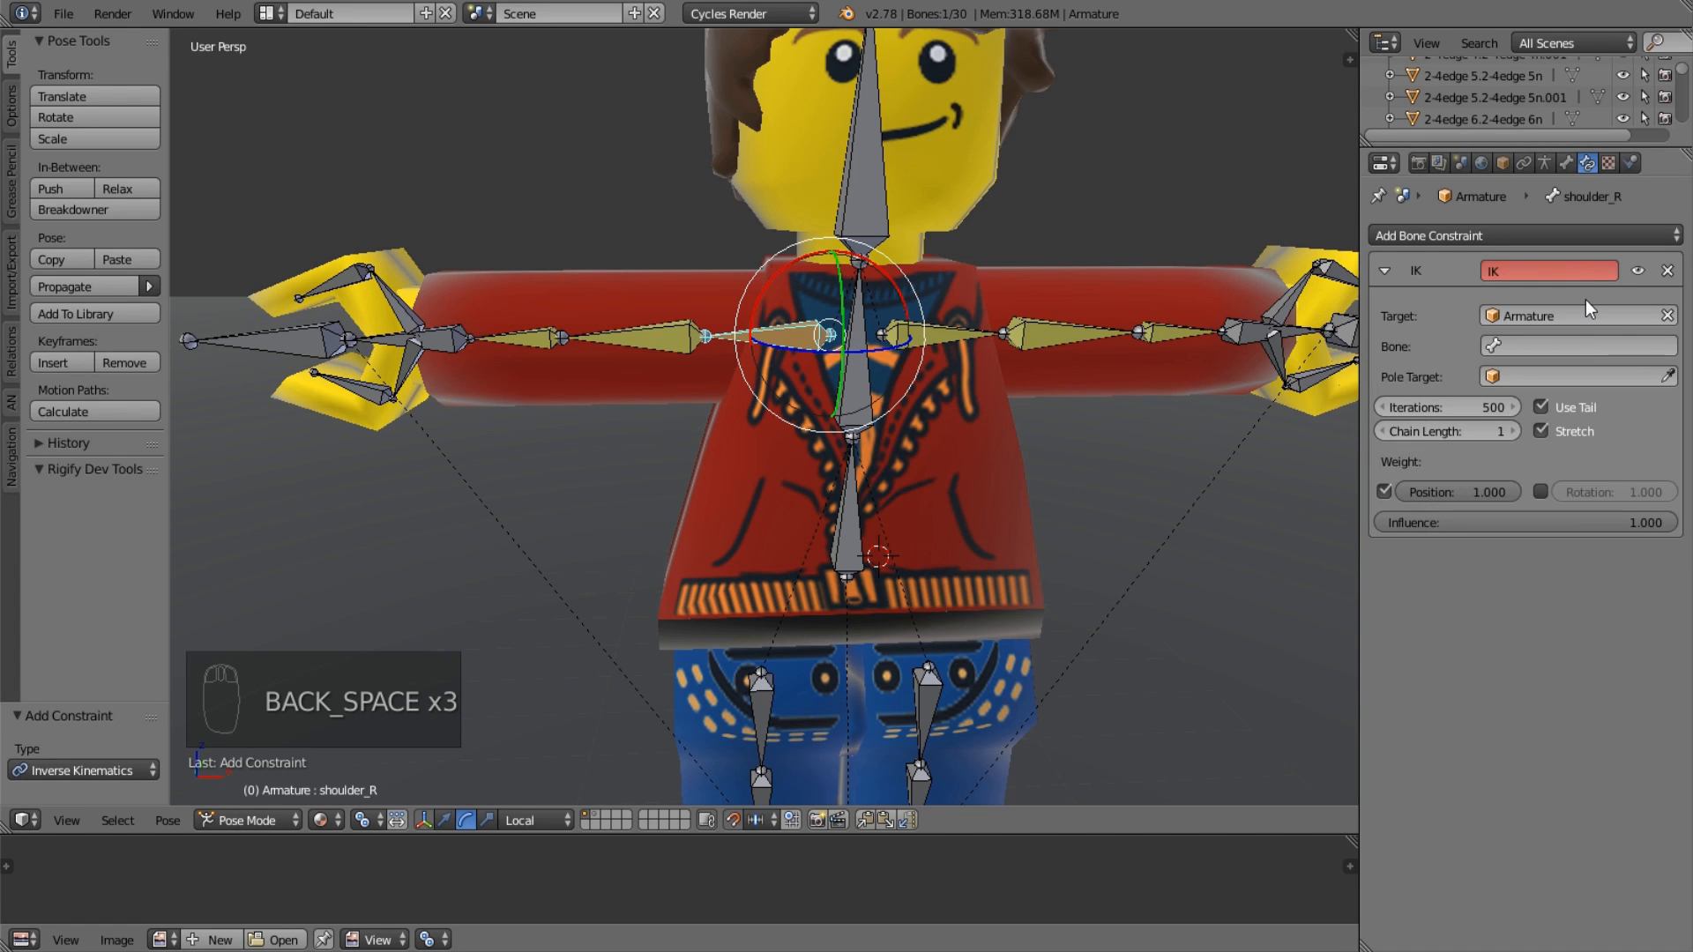
Set the shoulder_R IK constraint's target bone to armIK_R and deselect all bones.
click(1551, 347)
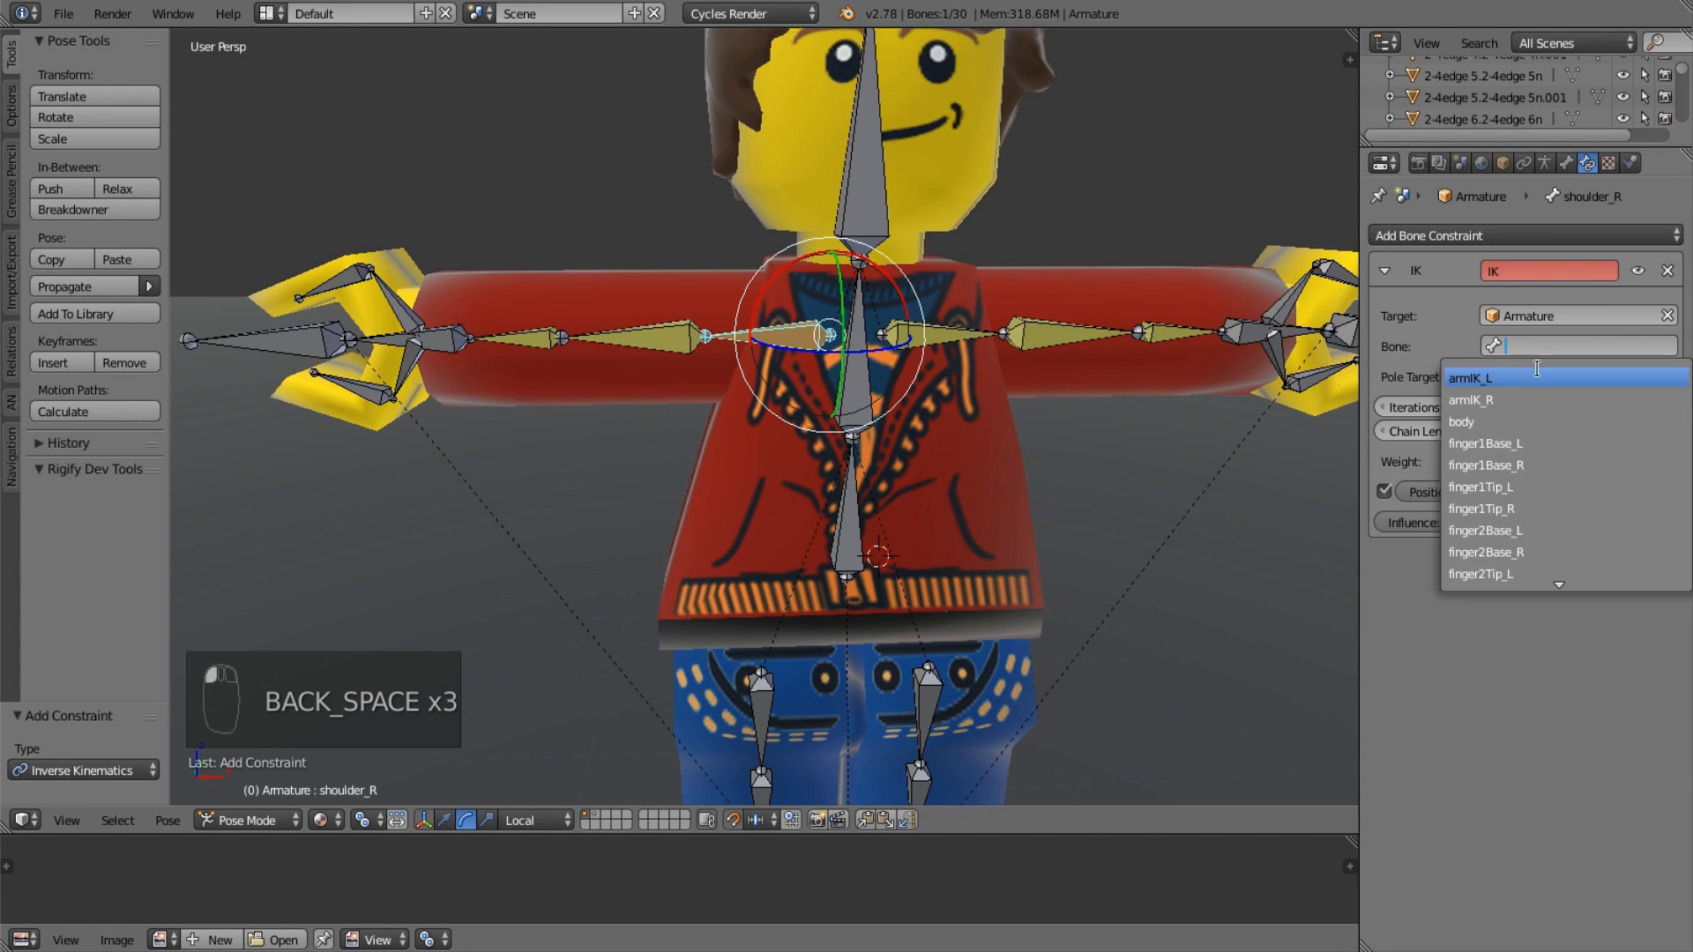
click(1523, 411)
key(a)
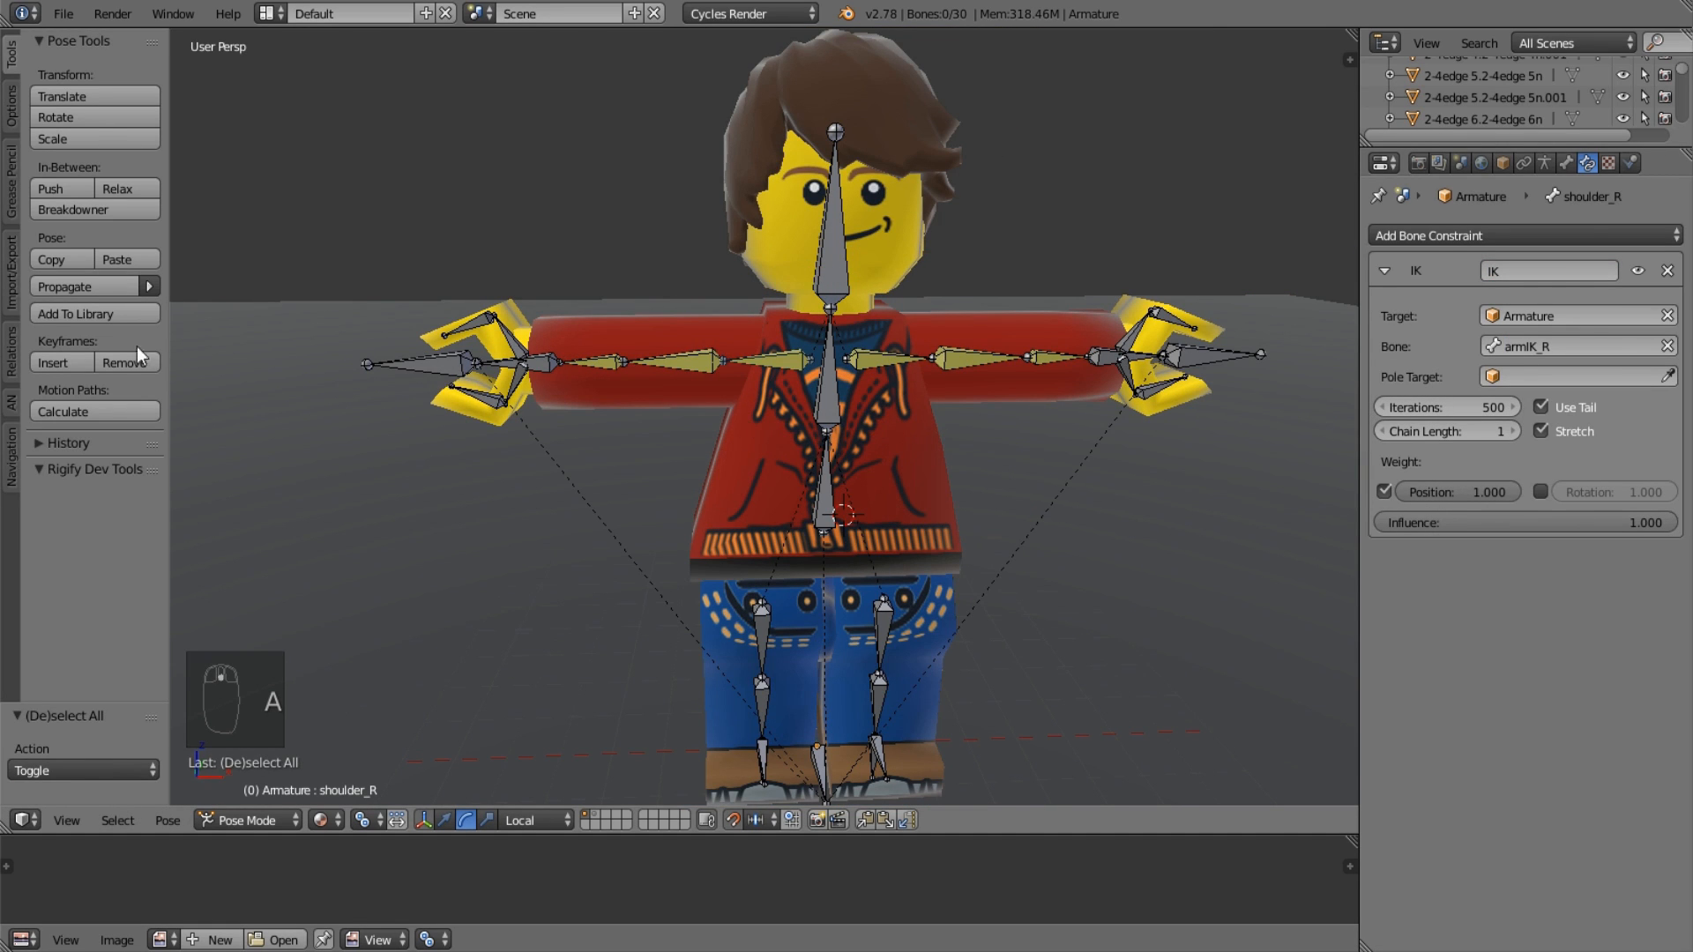
Test the right arm's IK by moving the armIK_R bone across the front of the body, and clear its pose location.
middle_drag(238, 361, 347, 384)
scroll(379, 392, down, 1)
right_click(457, 412)
mouse_move(459, 413)
middle_down()
mouse_move(555, 429)
mouse_move(438, 421)
middle_up()
key(g)
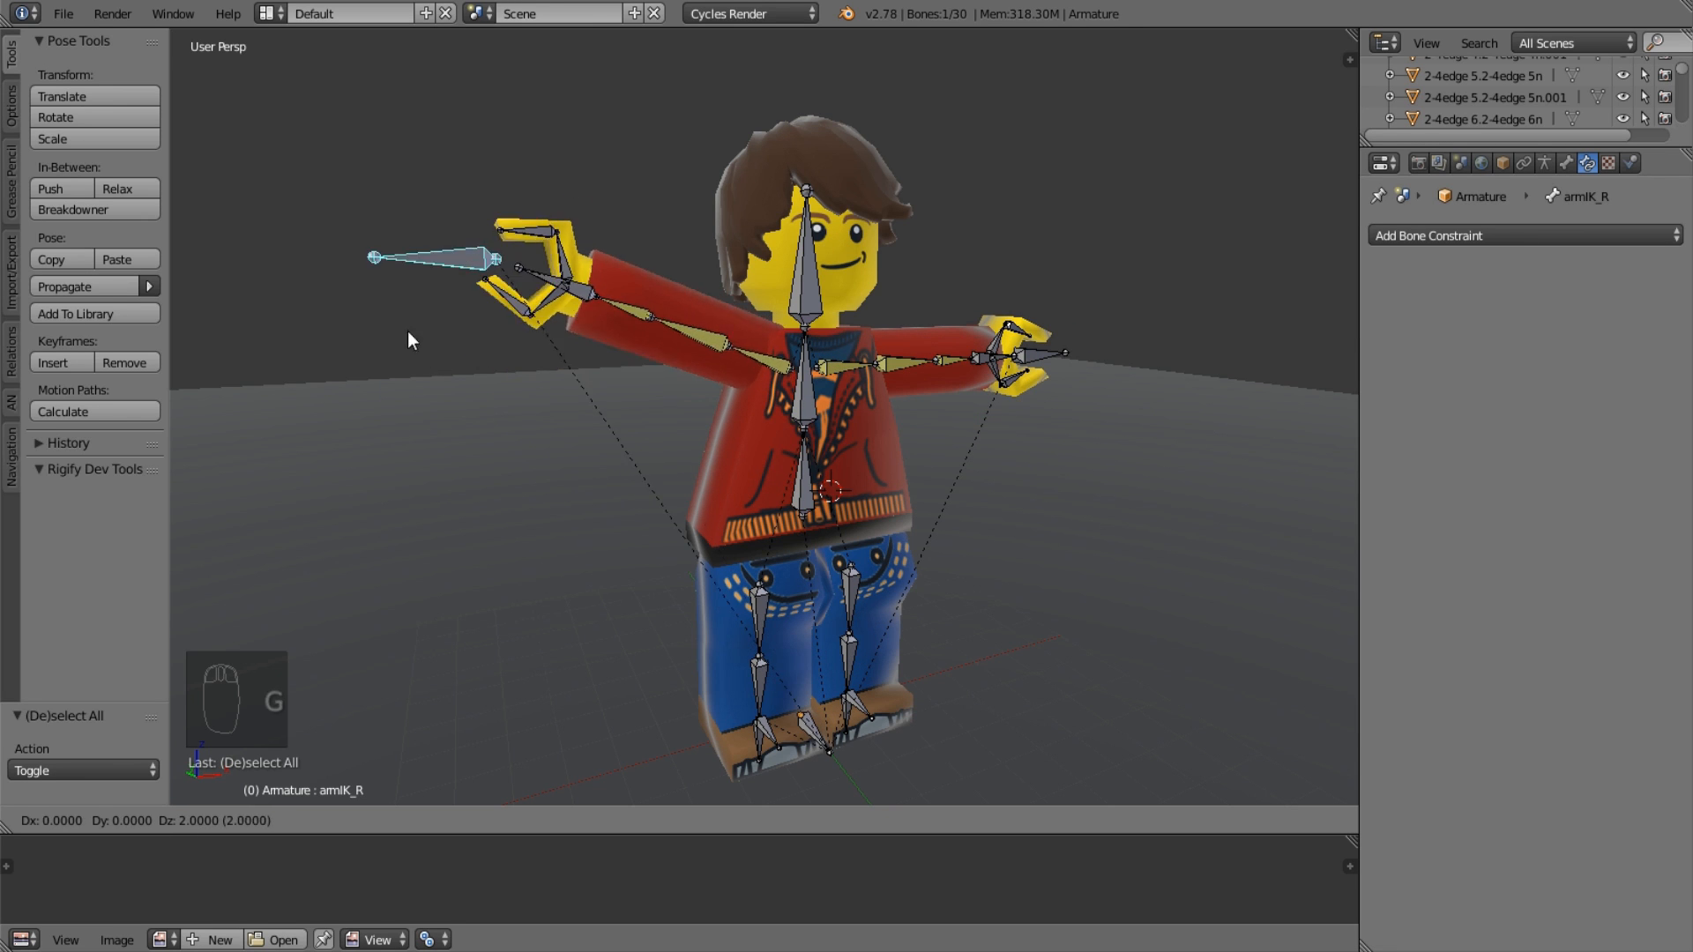
click(1000, 405)
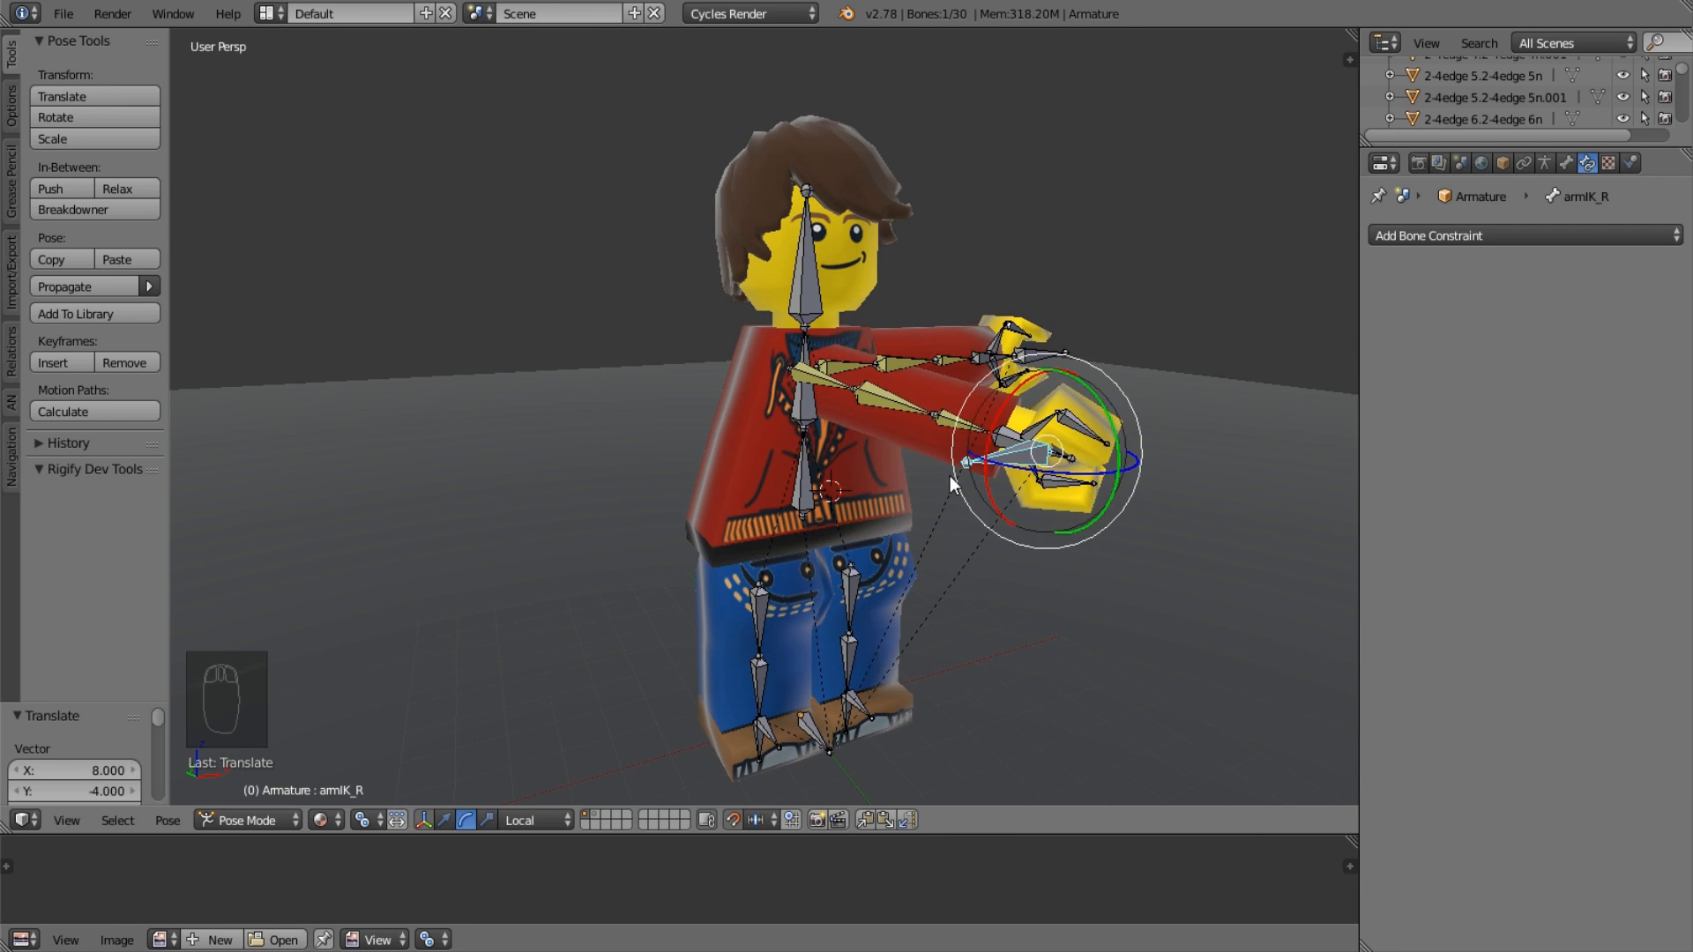
middle_drag(949, 475, 902, 505)
key(alt+g)
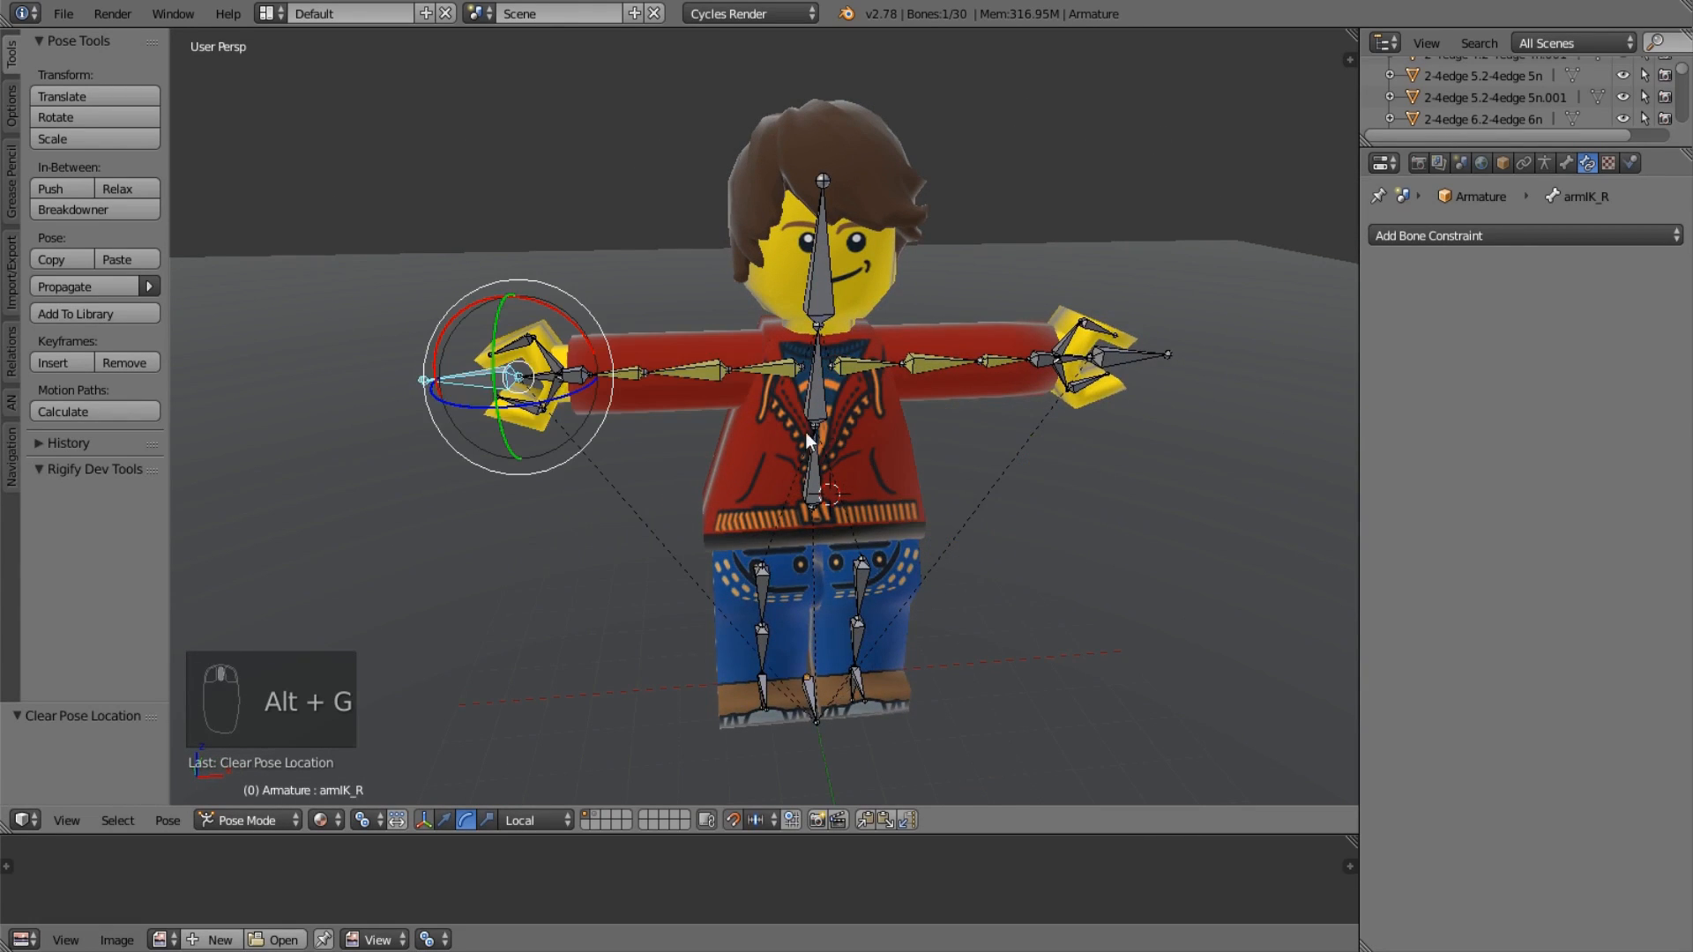
Delete the IK constraints from the shoulder_R and shoulder_L bones.
scroll(806, 432, up, 4)
right_click(744, 351)
click(1667, 235)
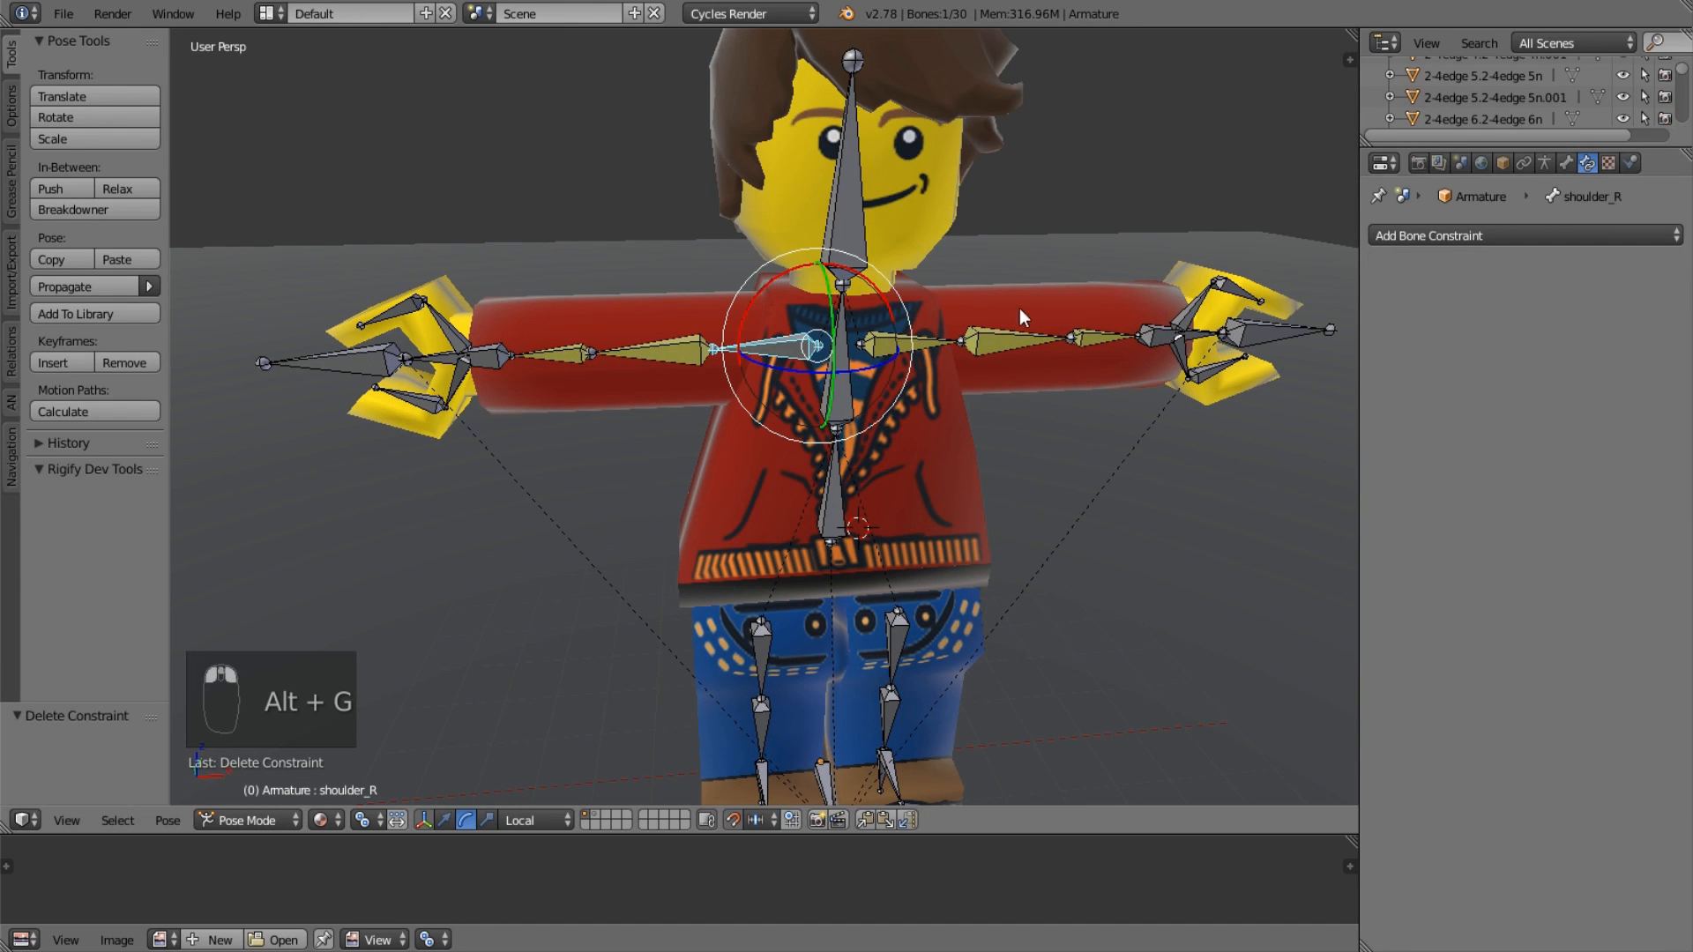
right_click(917, 334)
click(1671, 271)
scroll(1075, 326, down, 1)
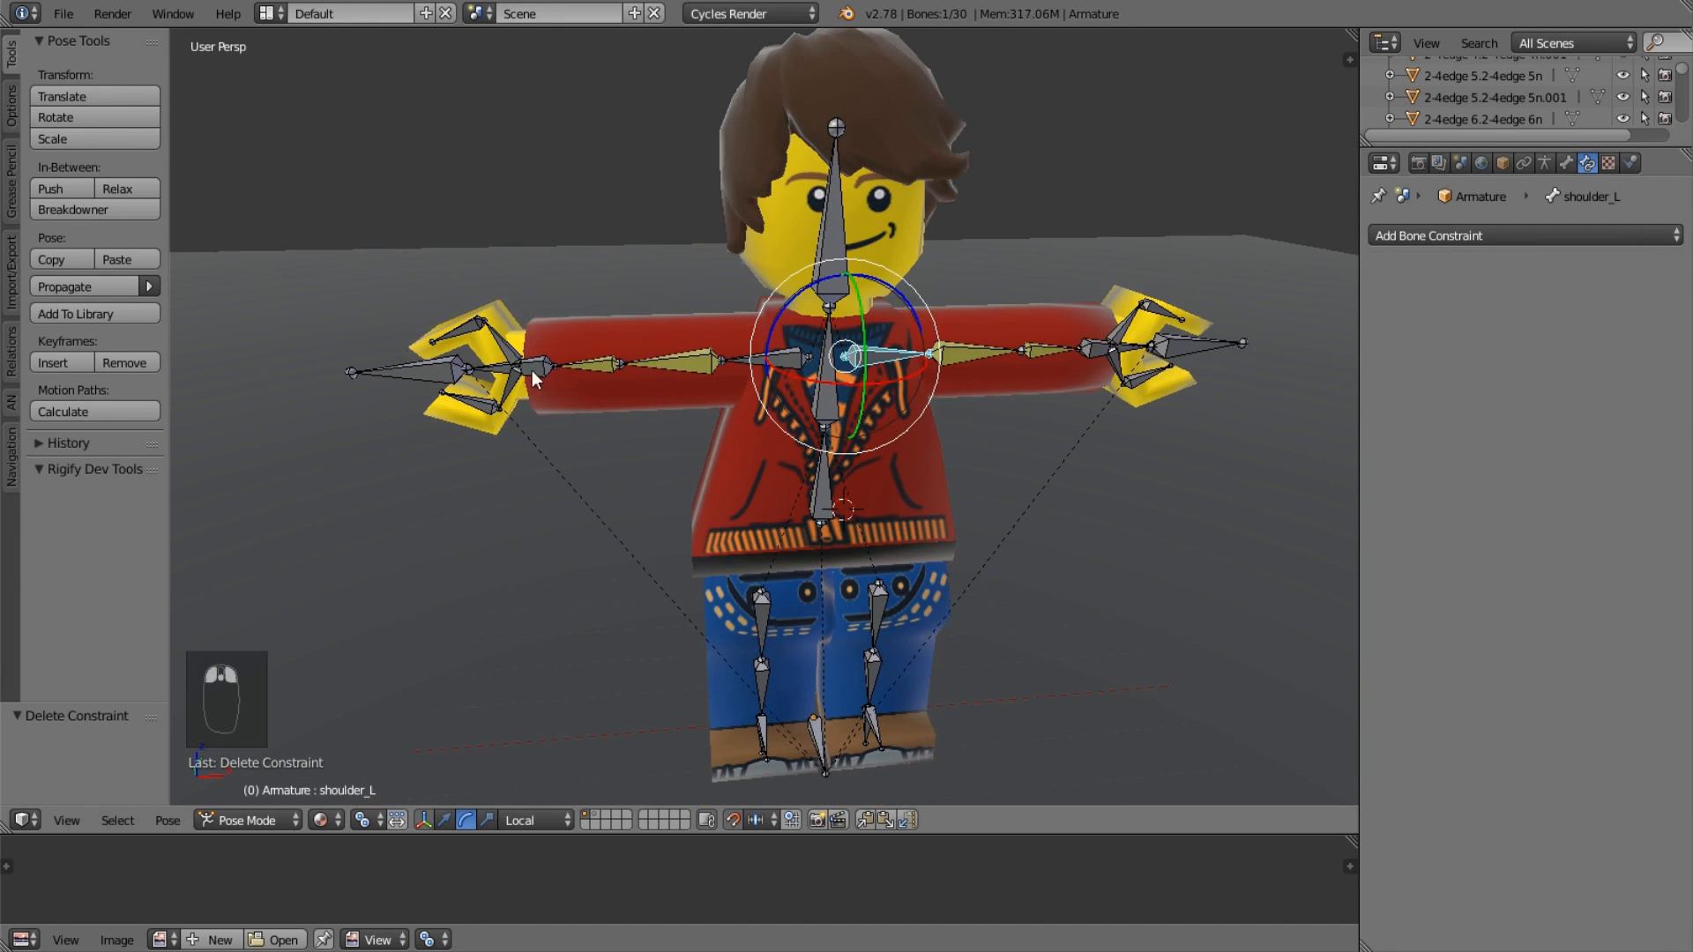
Reposition the armIK_R bone from front and side views to pose the right arm lowered and bent at the elbow.
right_click(423, 369)
key(g)
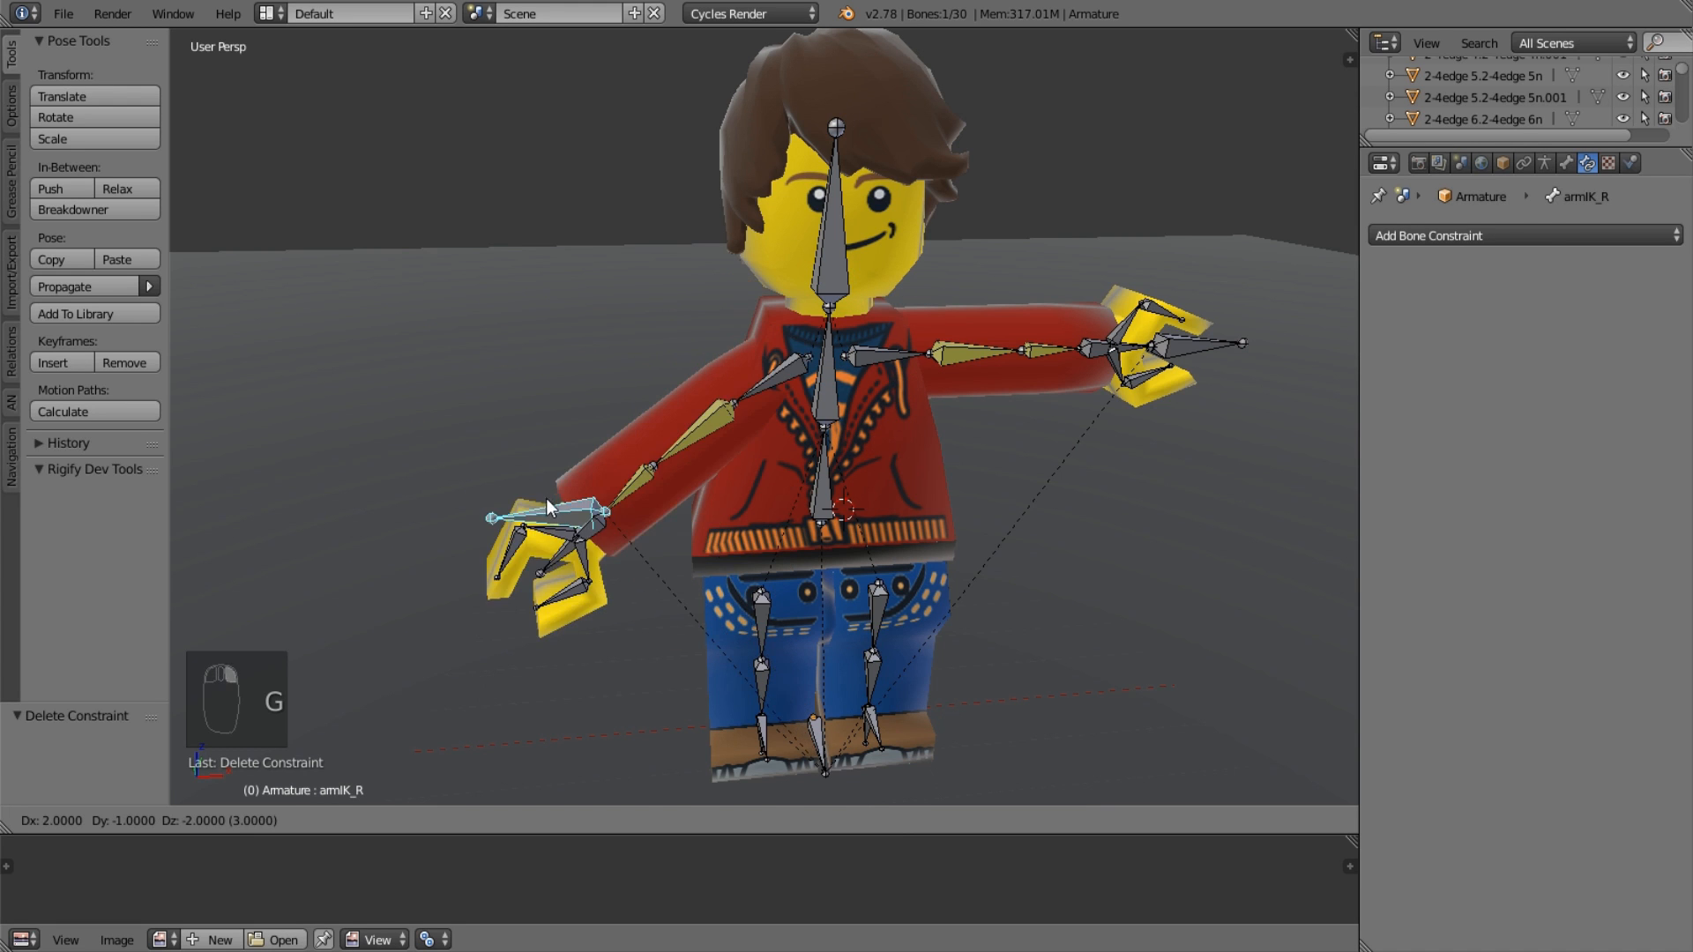
click(595, 506)
middle_drag(595, 506, 811, 466)
key(g)
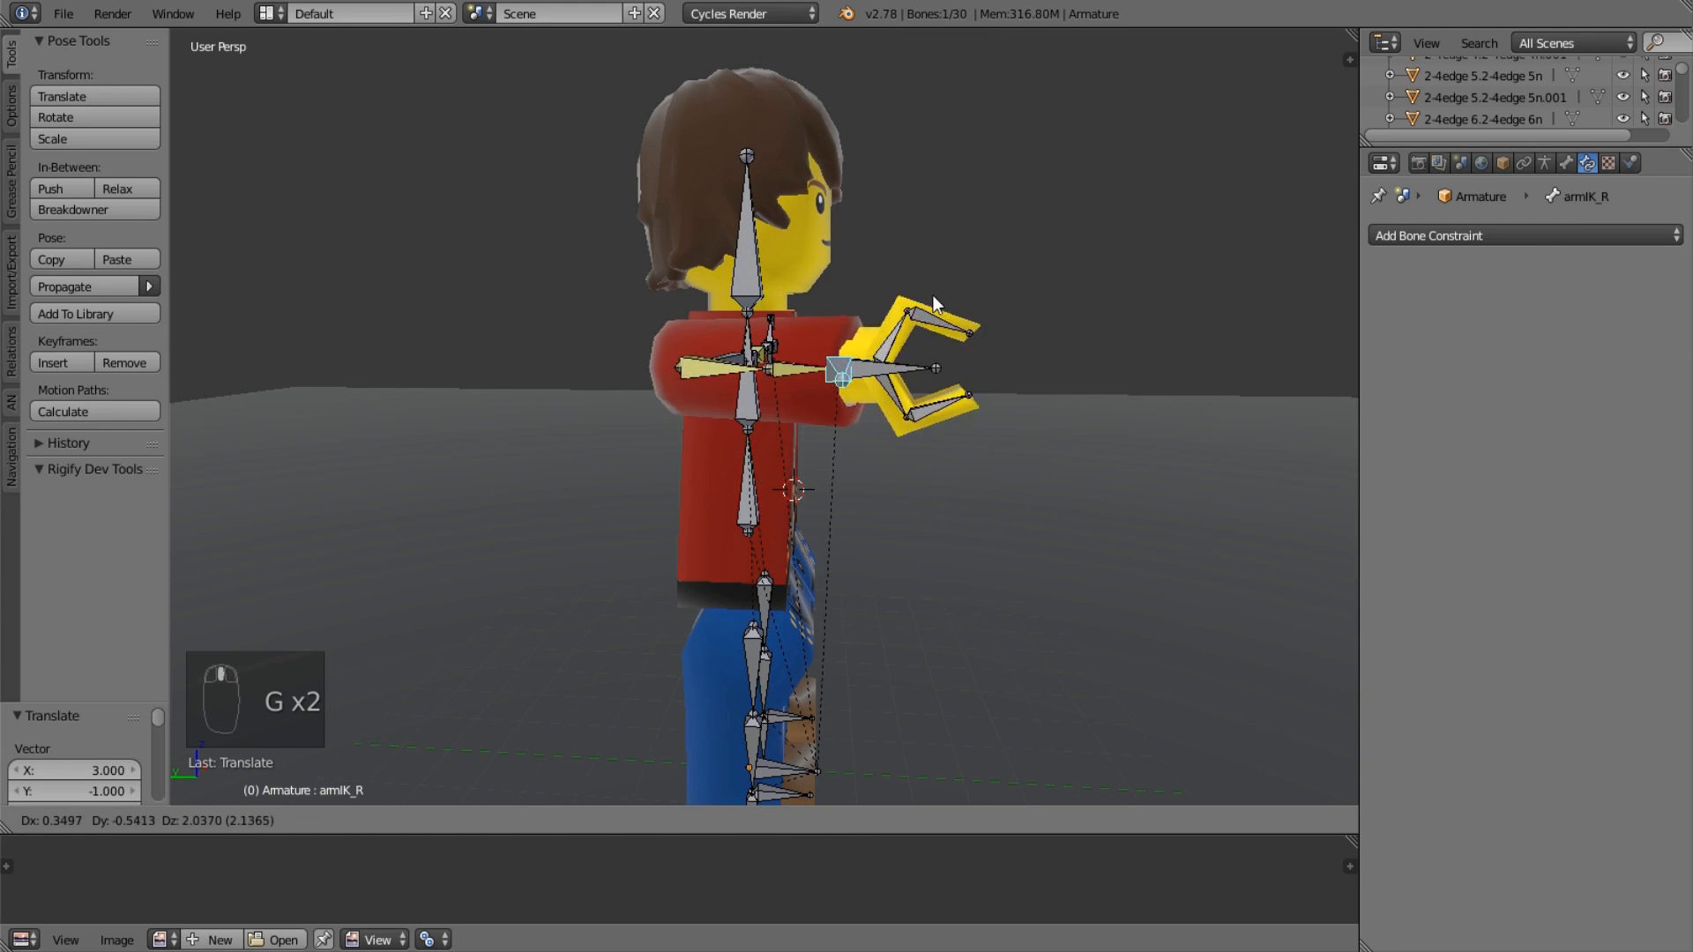
click(833, 386)
middle_drag(833, 386, 606, 368)
key(g)
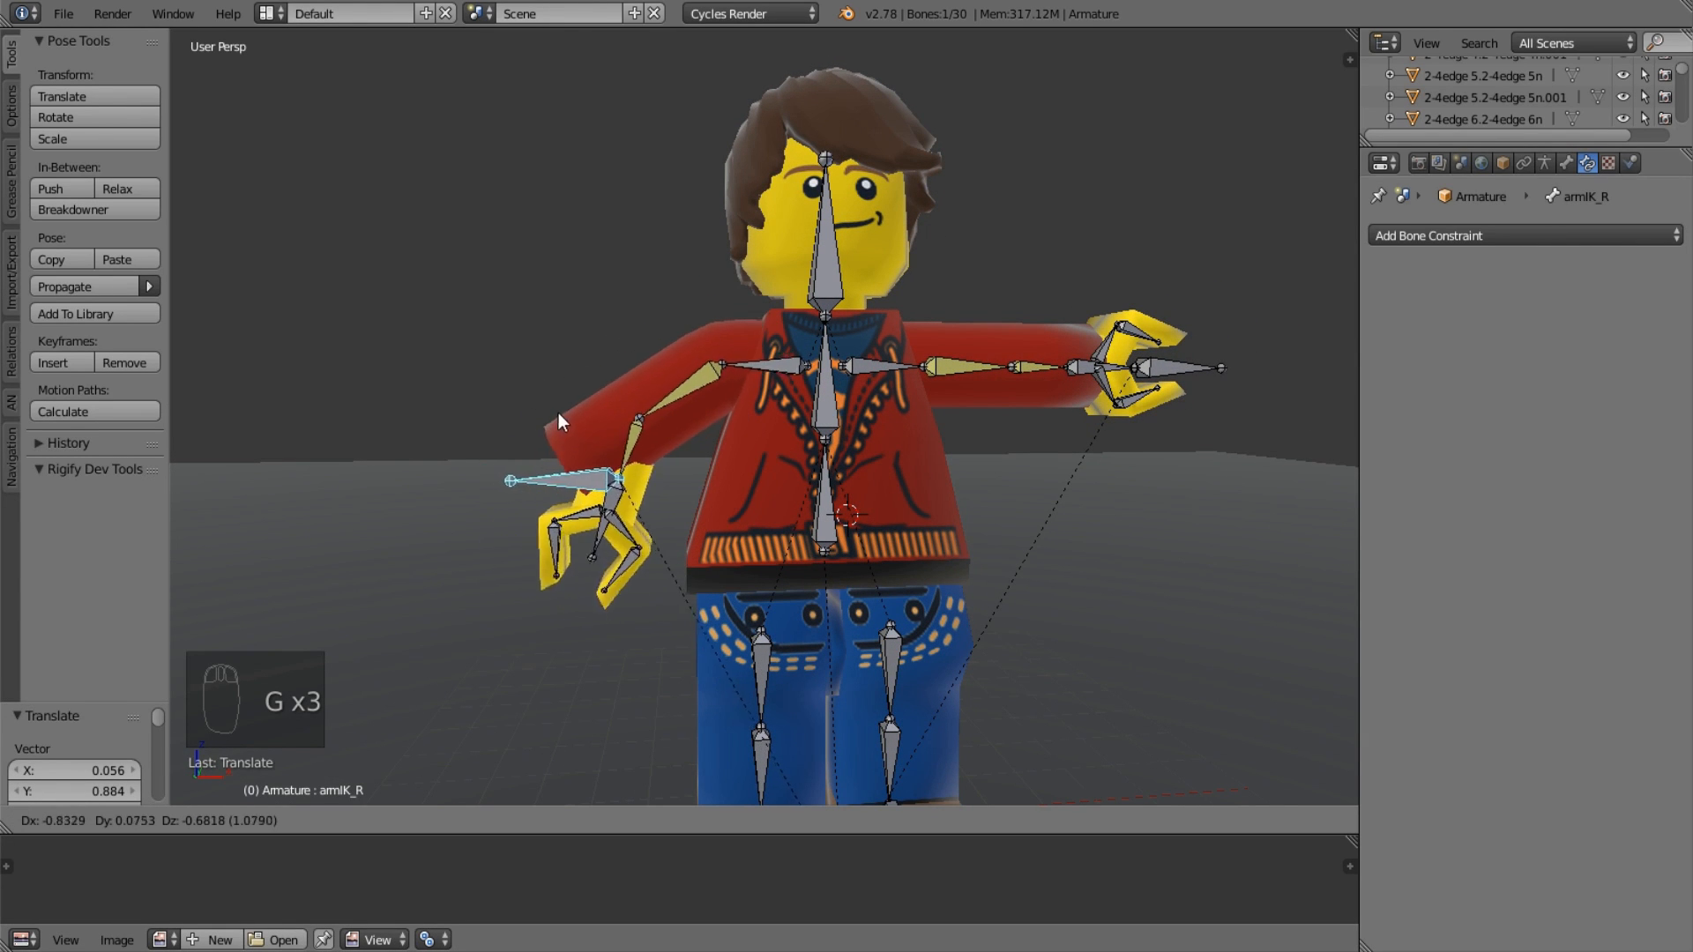
click(559, 362)
Move the armIK_L bone inward and down by about -2.389 in X and 0.245 in Y to bend the left arm.
right_click(1188, 379)
key(g)
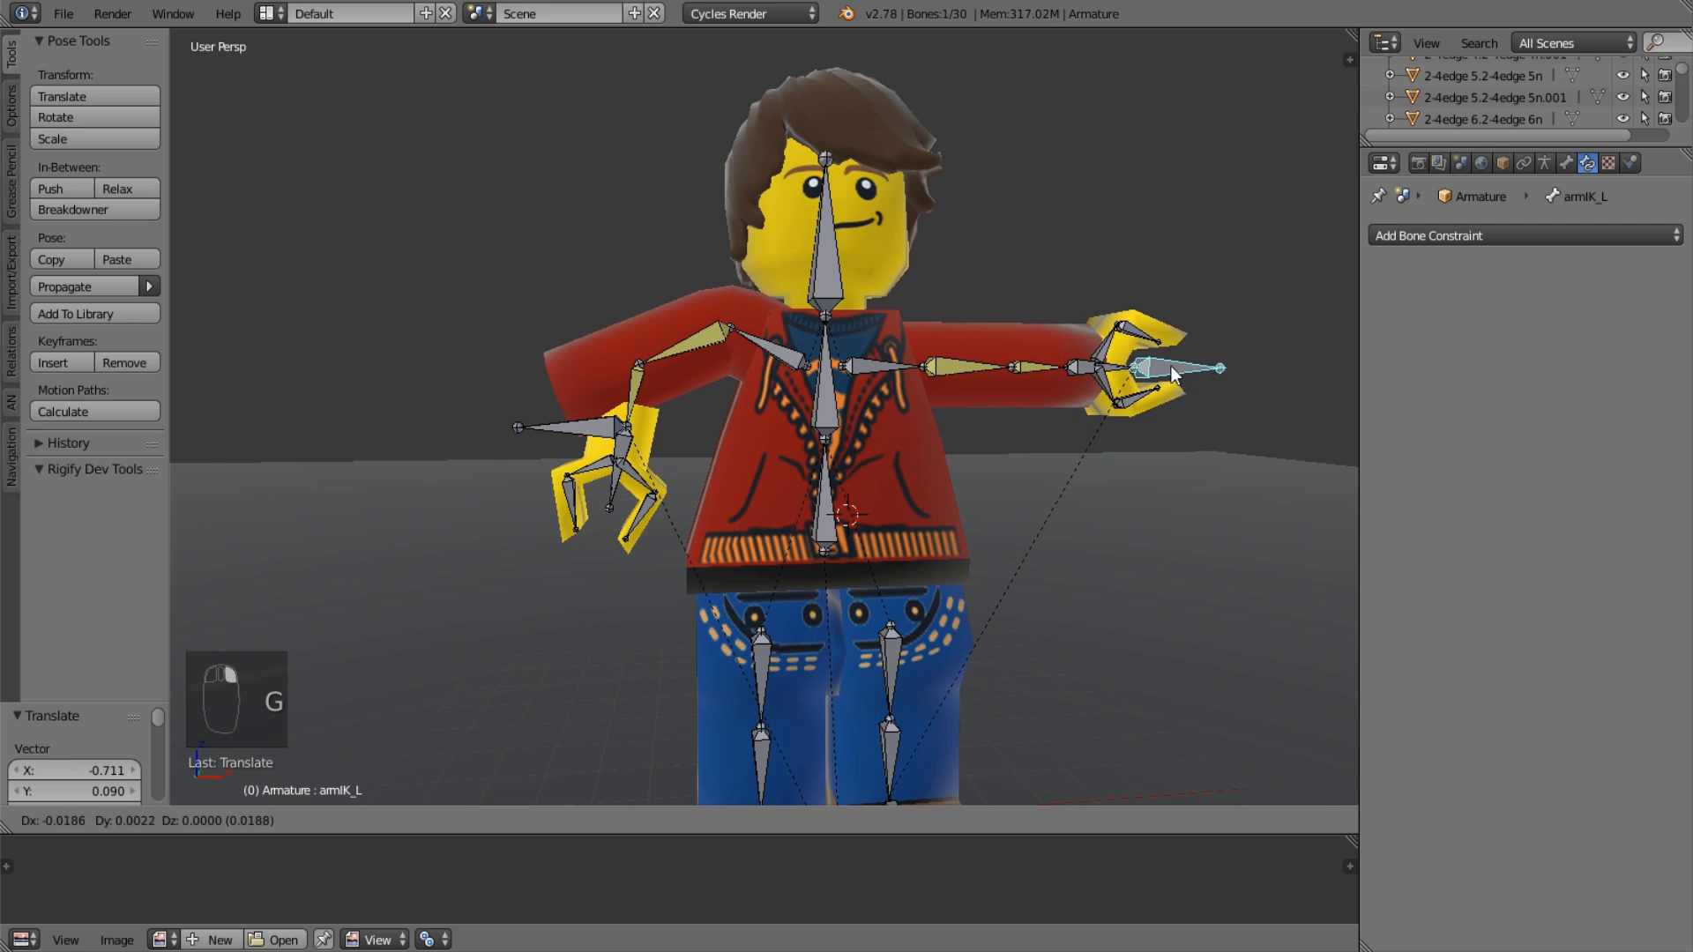
click(1039, 431)
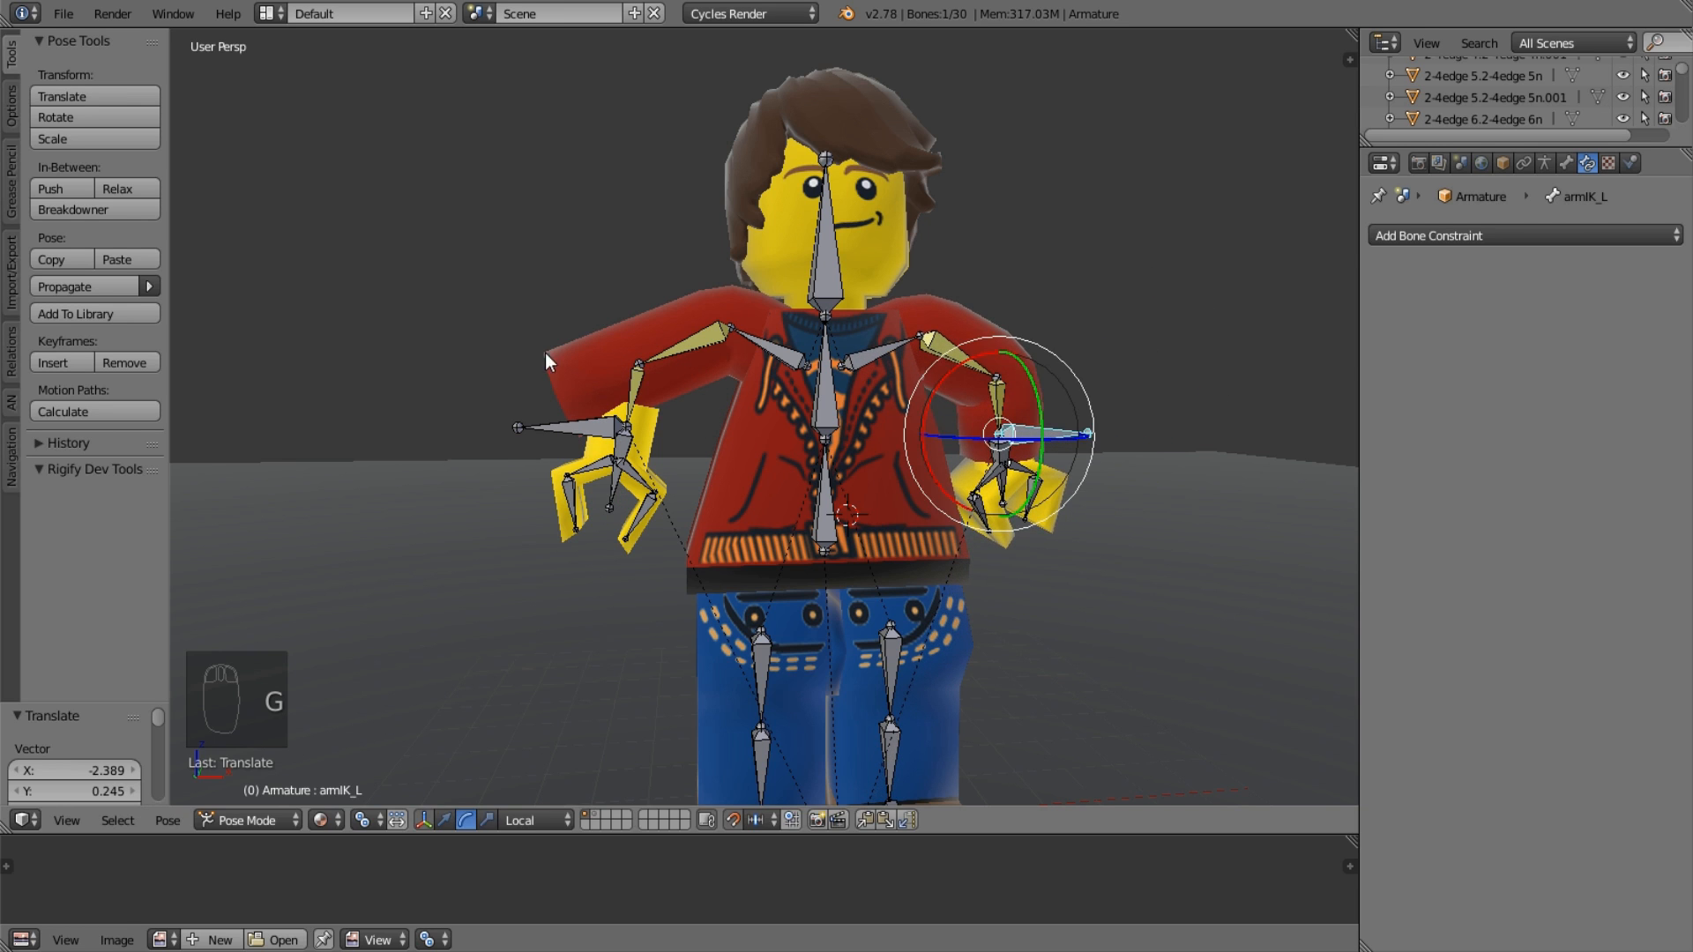
Select the body mesh and switch it to Weight Paint mode.
right_click(604, 328)
scroll(432, 527, up, 2)
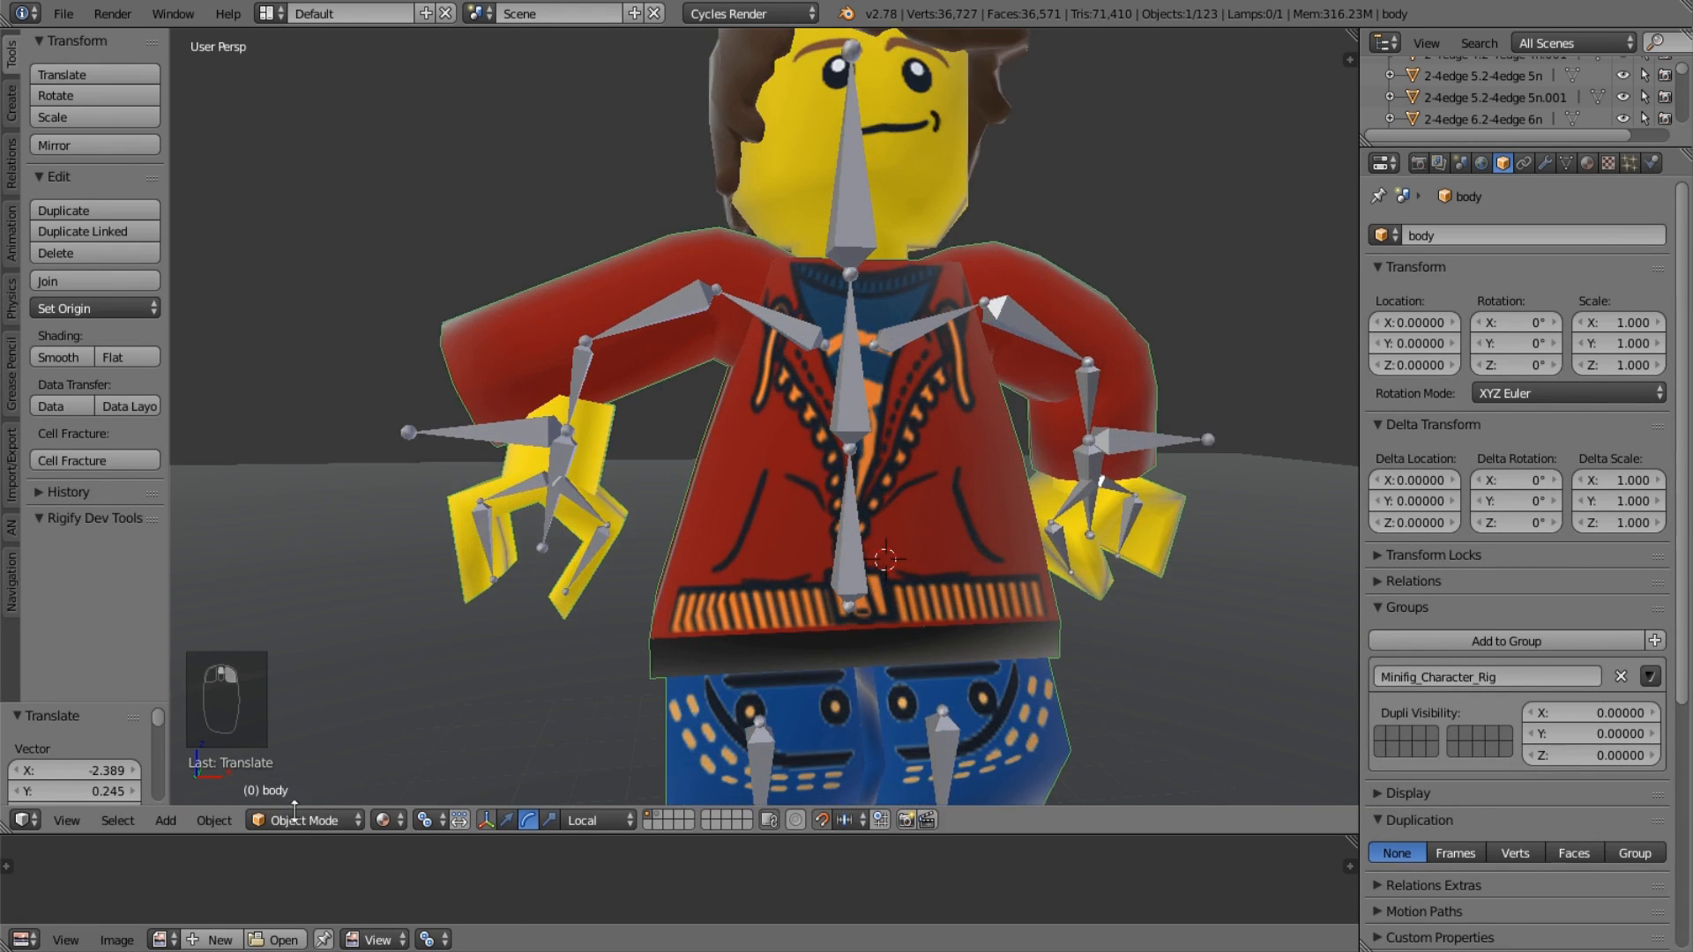
click(305, 820)
click(340, 698)
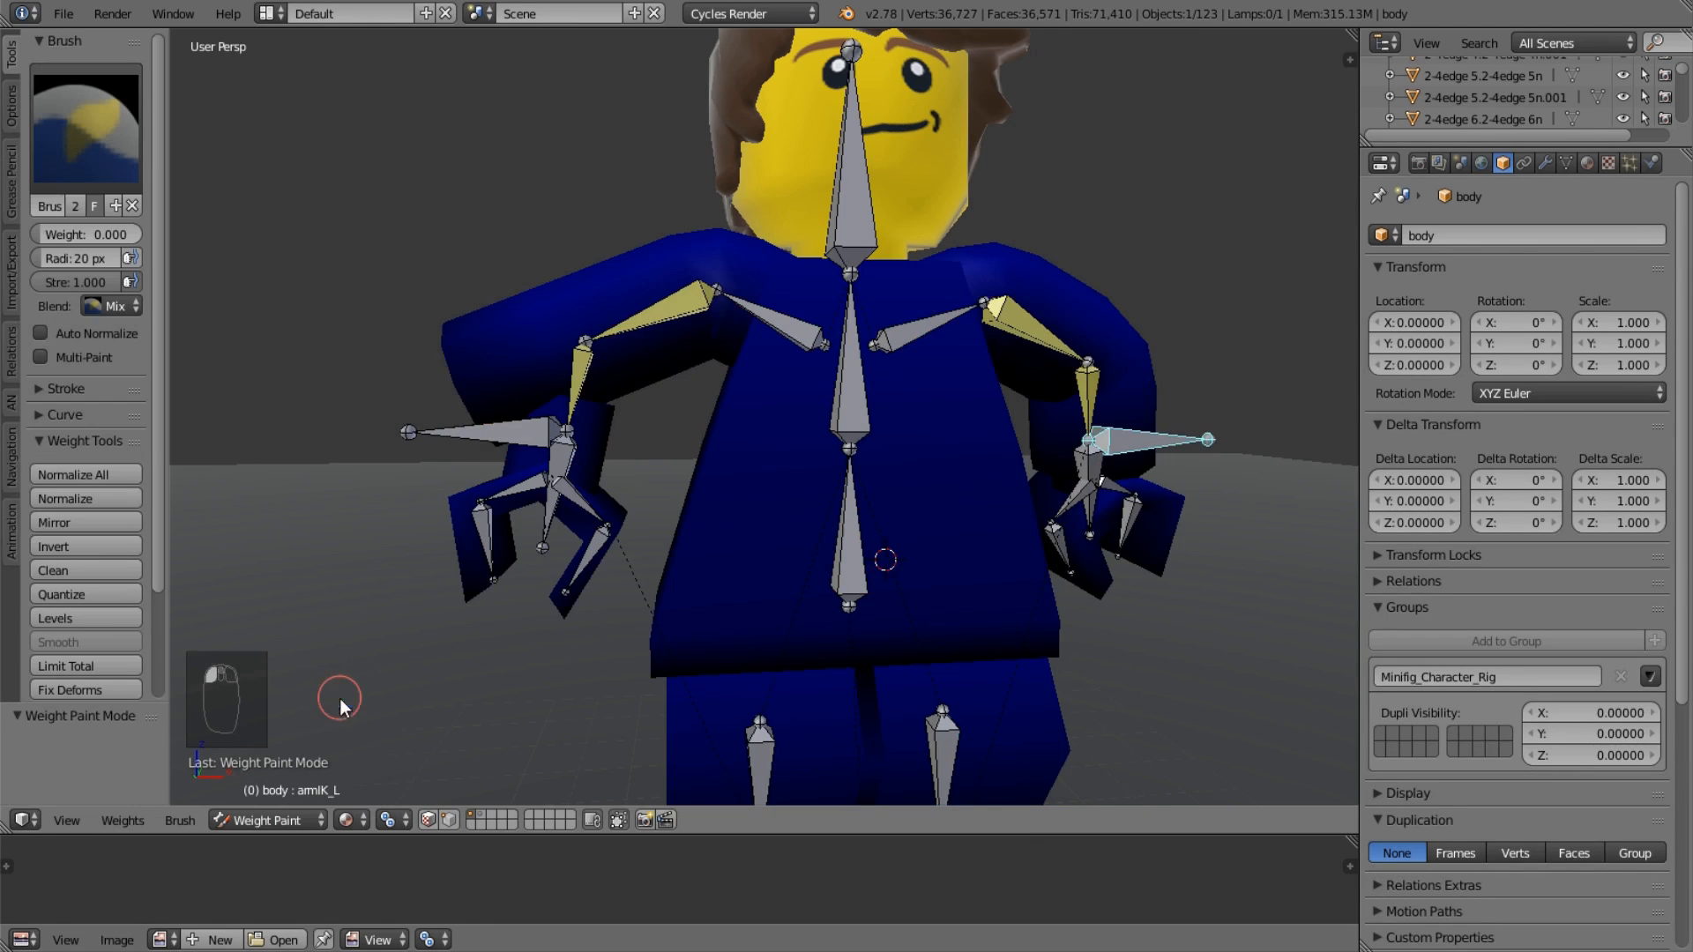
Select the upperArm_R bone and display its weights on the body in an orthographic front view.
right_click(582, 384)
right_click(646, 352)
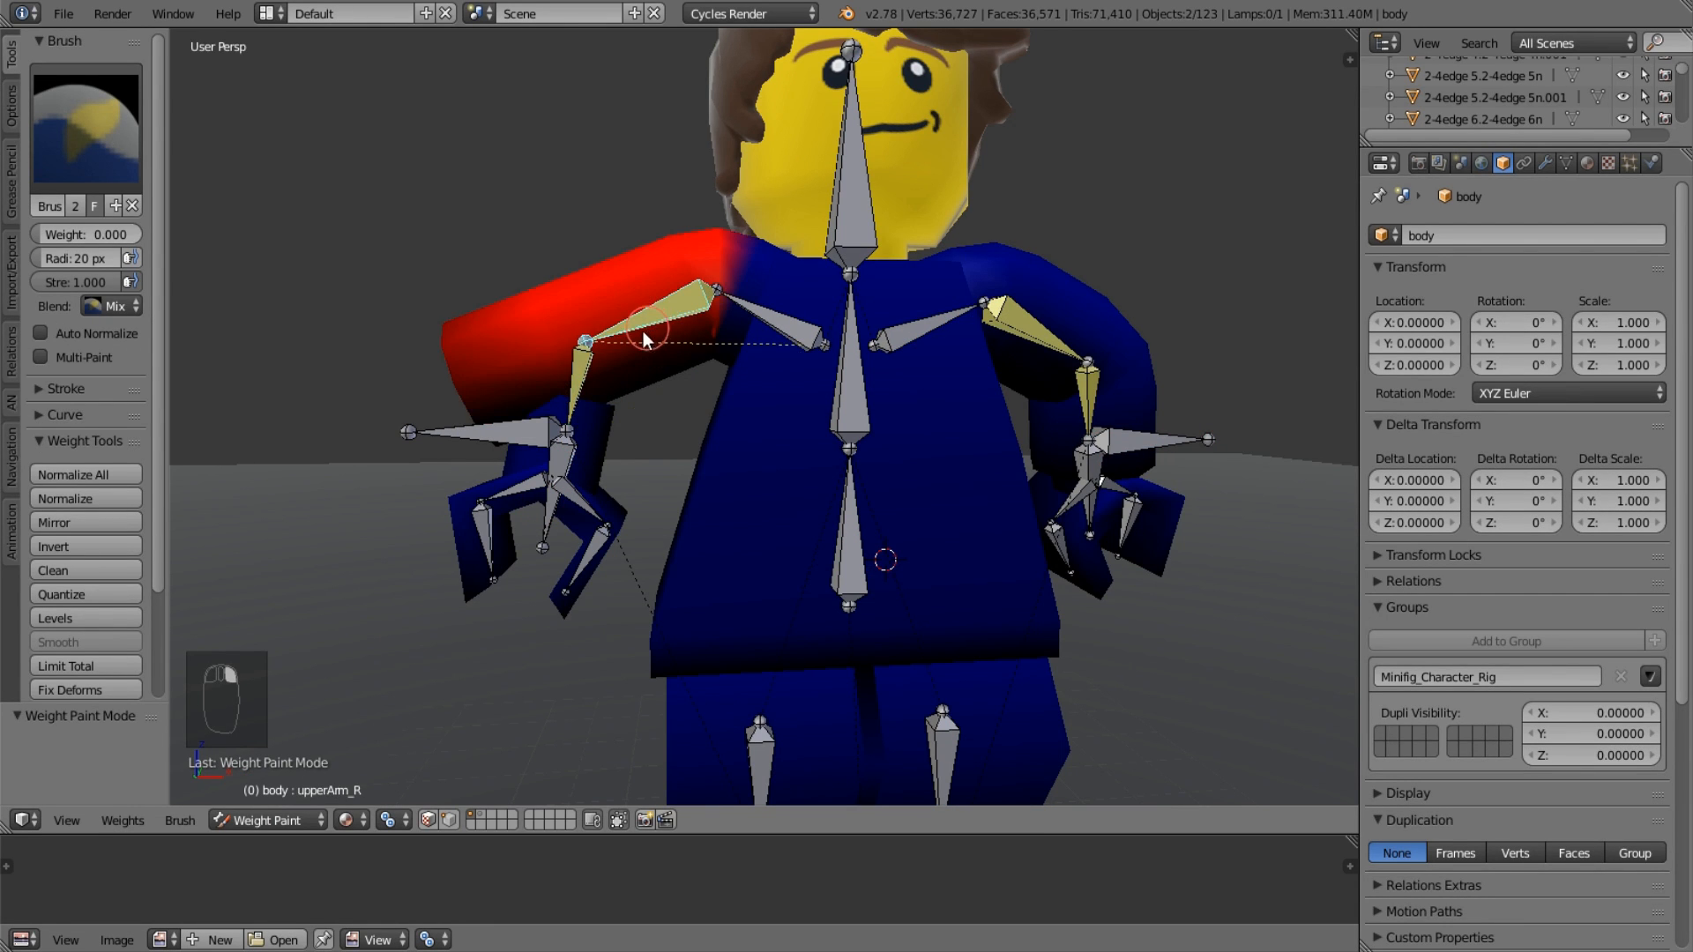
mouse_move(643, 332)
middle_down()
mouse_move(713, 325)
mouse_move(657, 339)
middle_up()
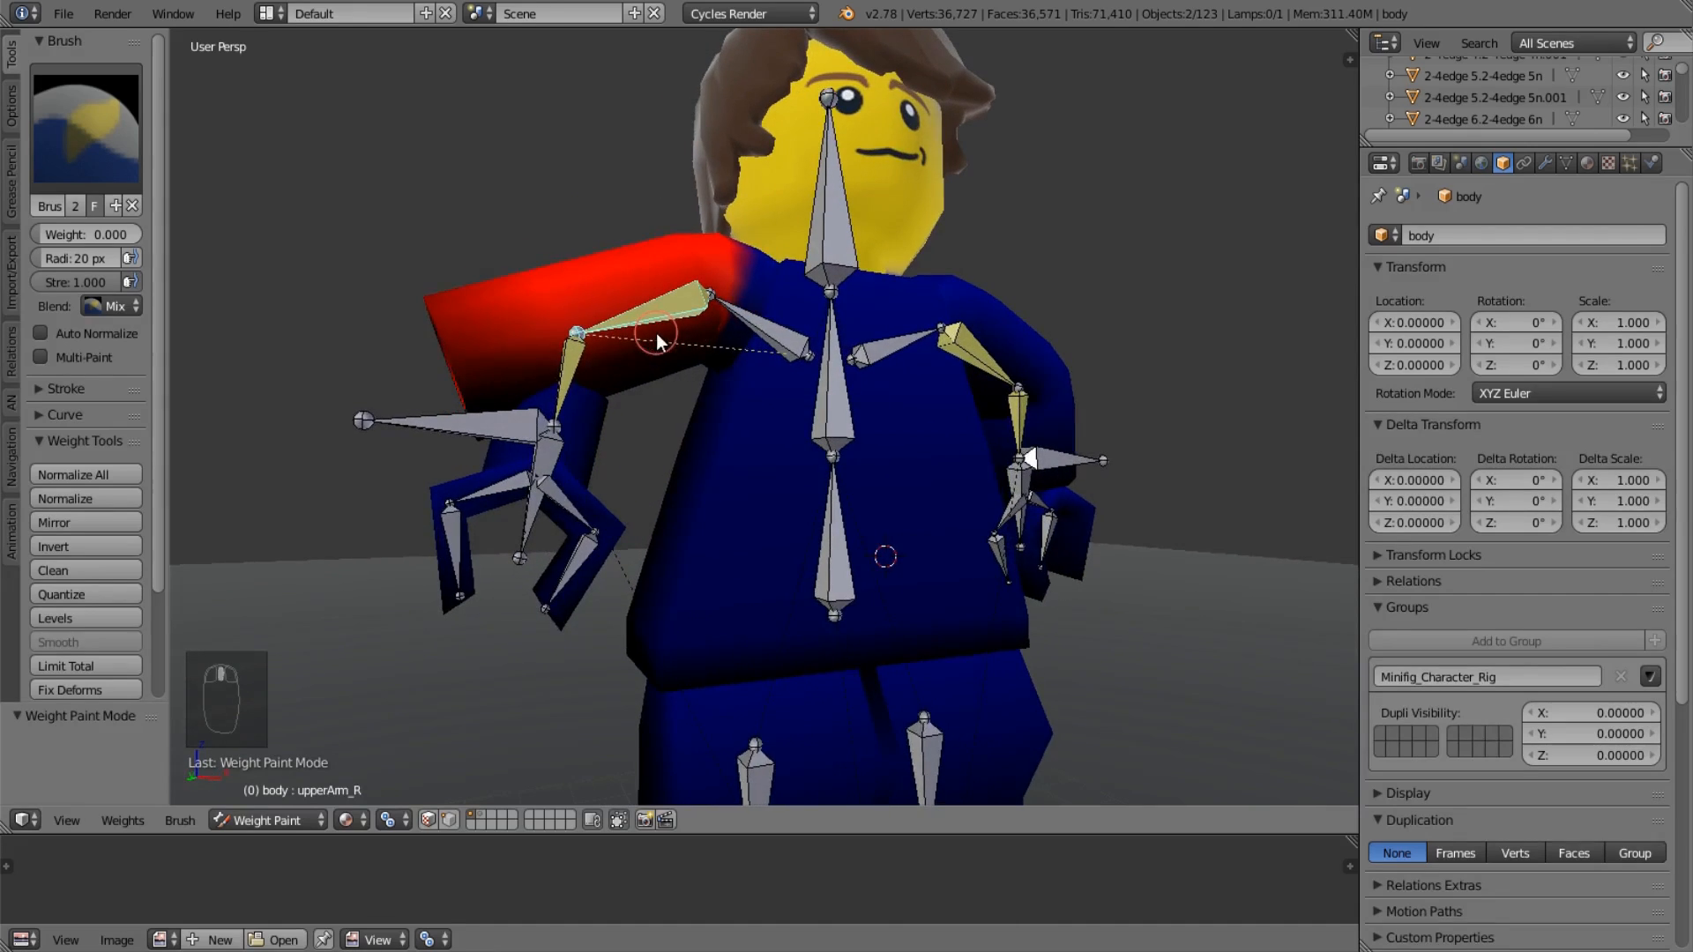
key(KP_3)
key(KP_1)
key(KP_5)
scroll(744, 382, up, 2)
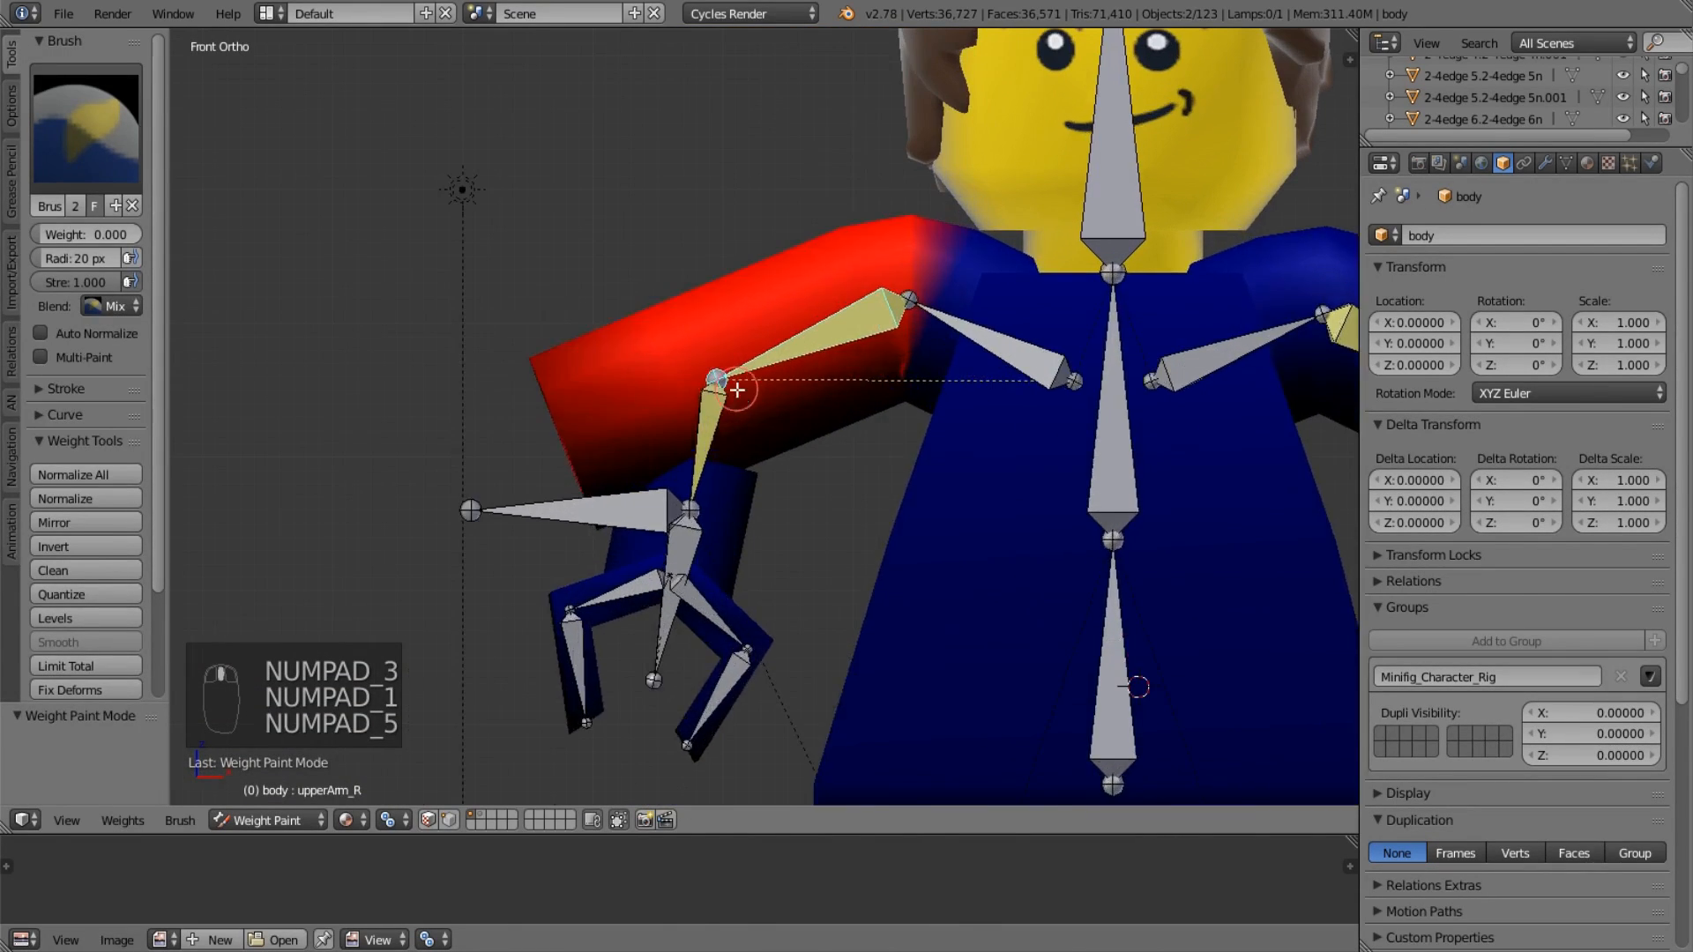
Select the sleeve vertices between the wrist and elbow of the character's right arm and assign them to the forearm_R vertex group.
key(Tab)
key(b)
key(b)
key(b)
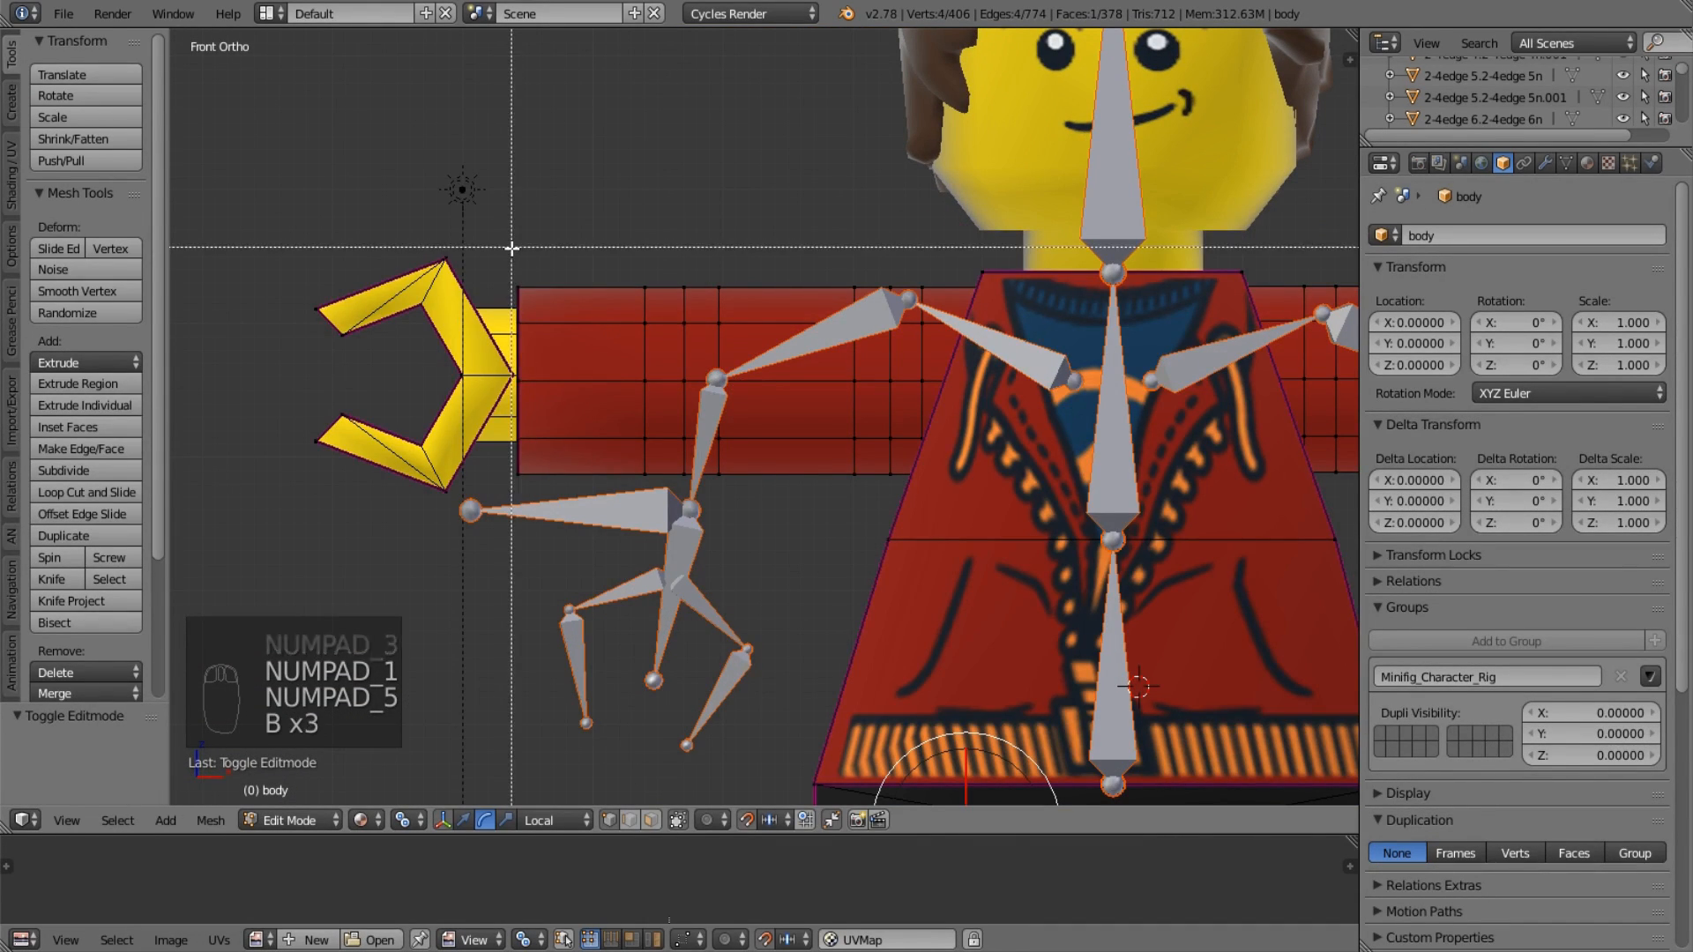
key(z)
key(b)
drag(513, 249, 733, 490)
key(b)
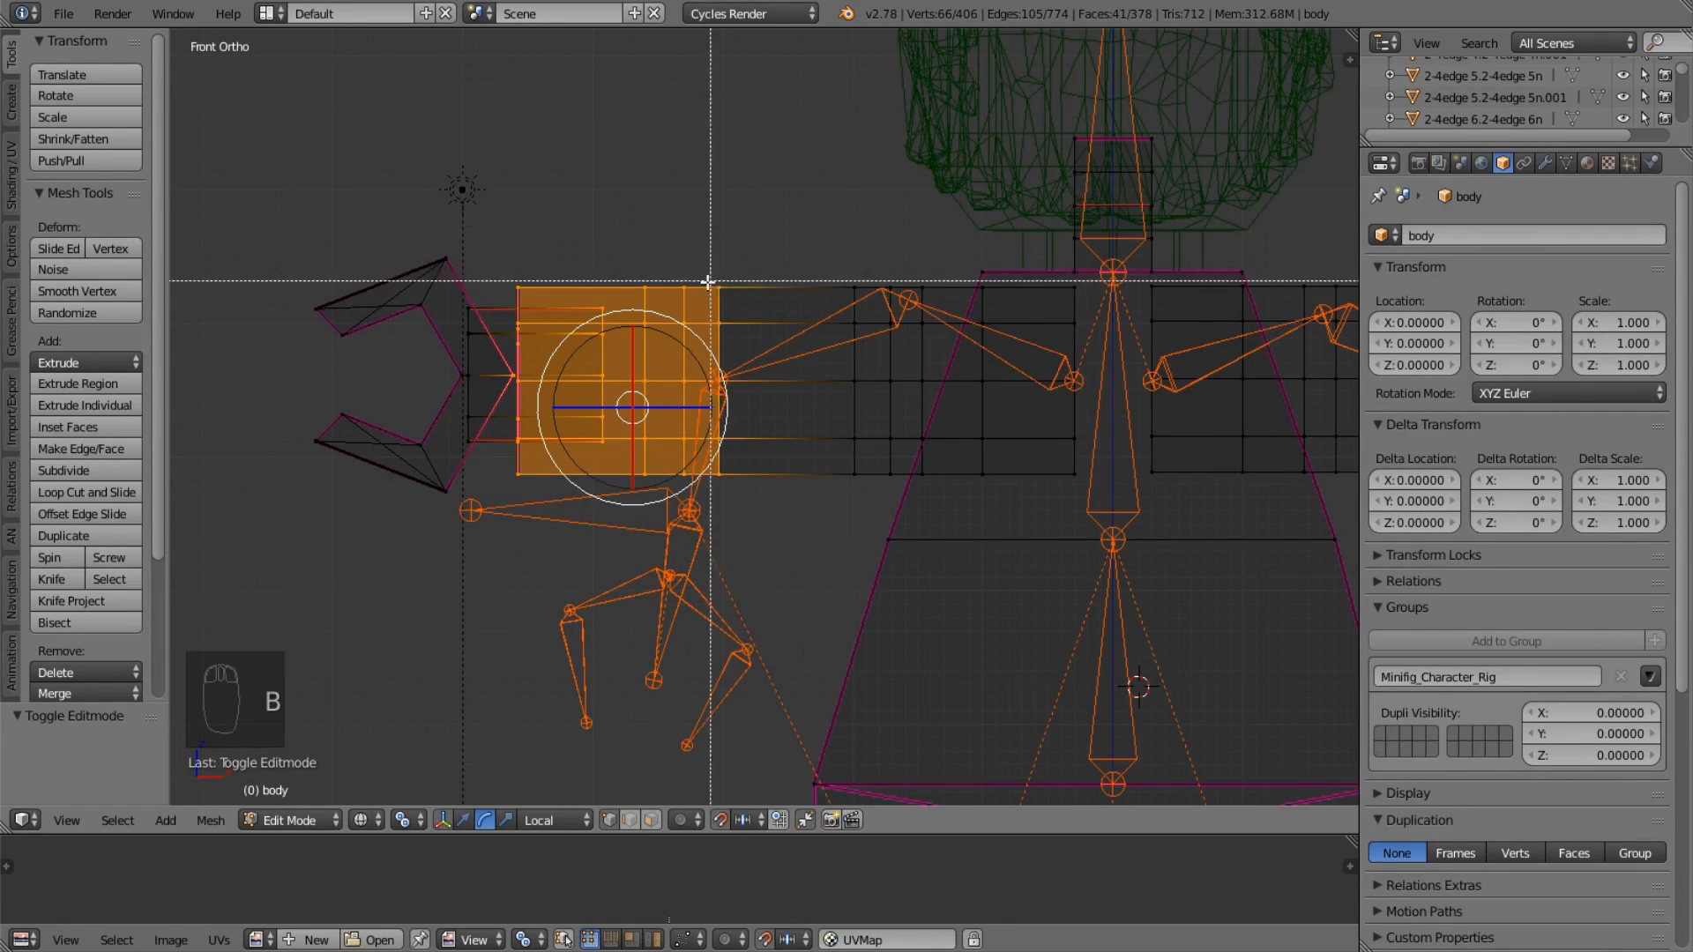
drag(679, 280, 762, 495)
key(z)
middle_drag(761, 494, 837, 483)
scroll(771, 484, down, 2)
scroll(795, 489, up, 2)
key(KP_5)
click(1567, 163)
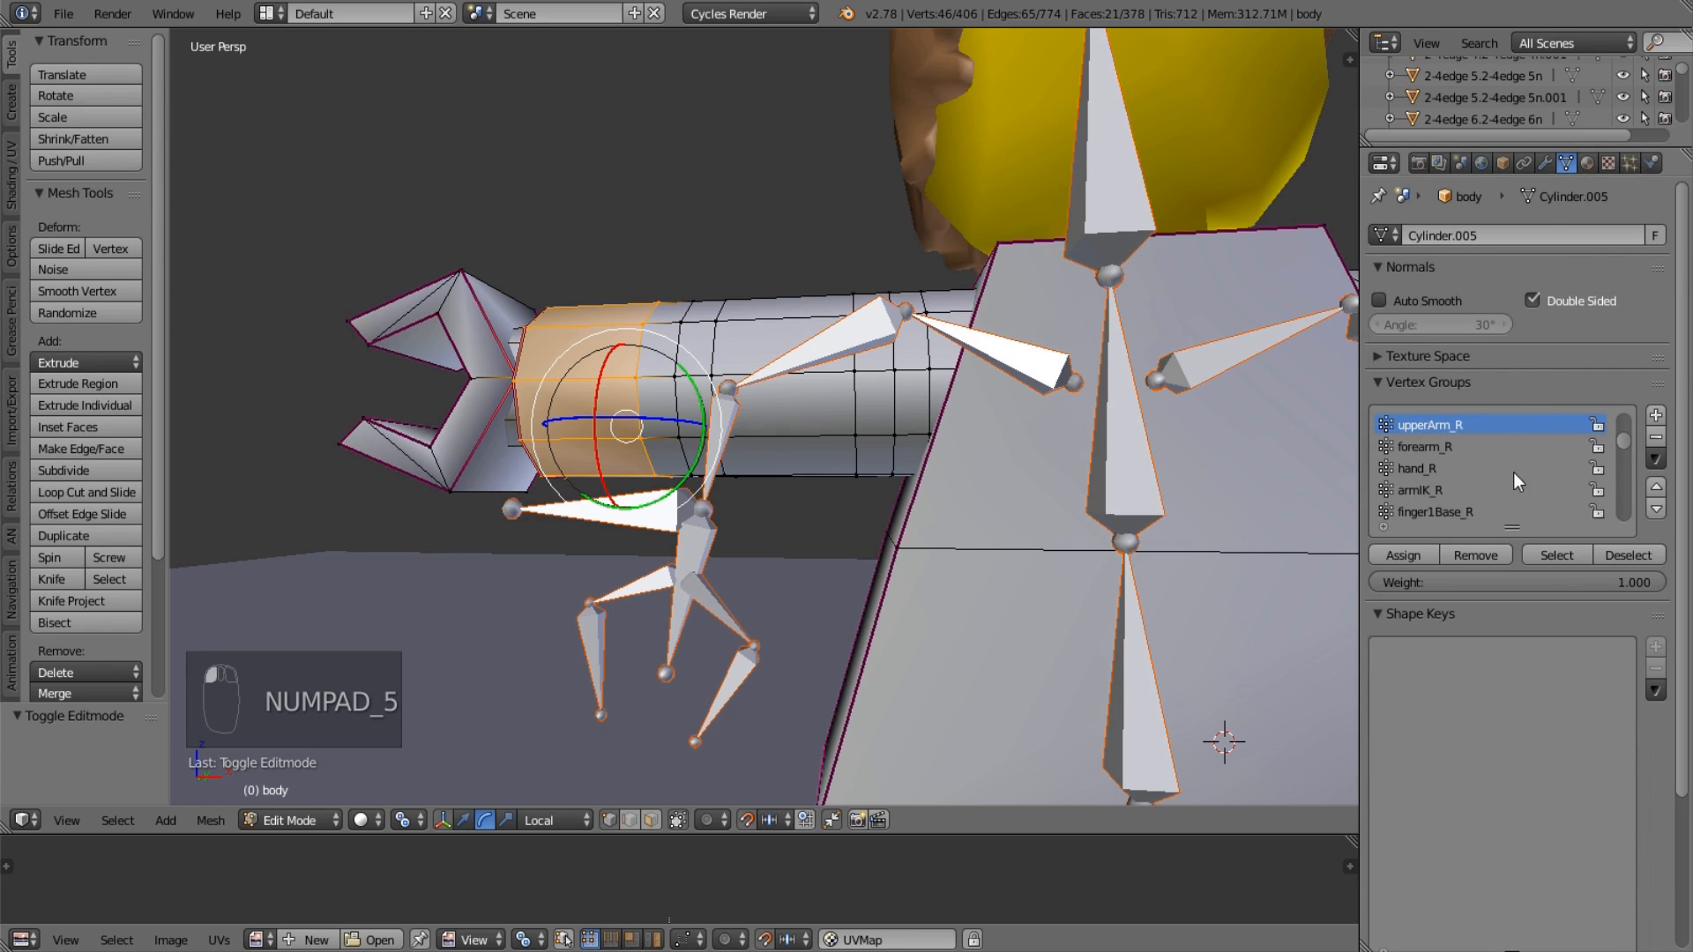
click(1455, 447)
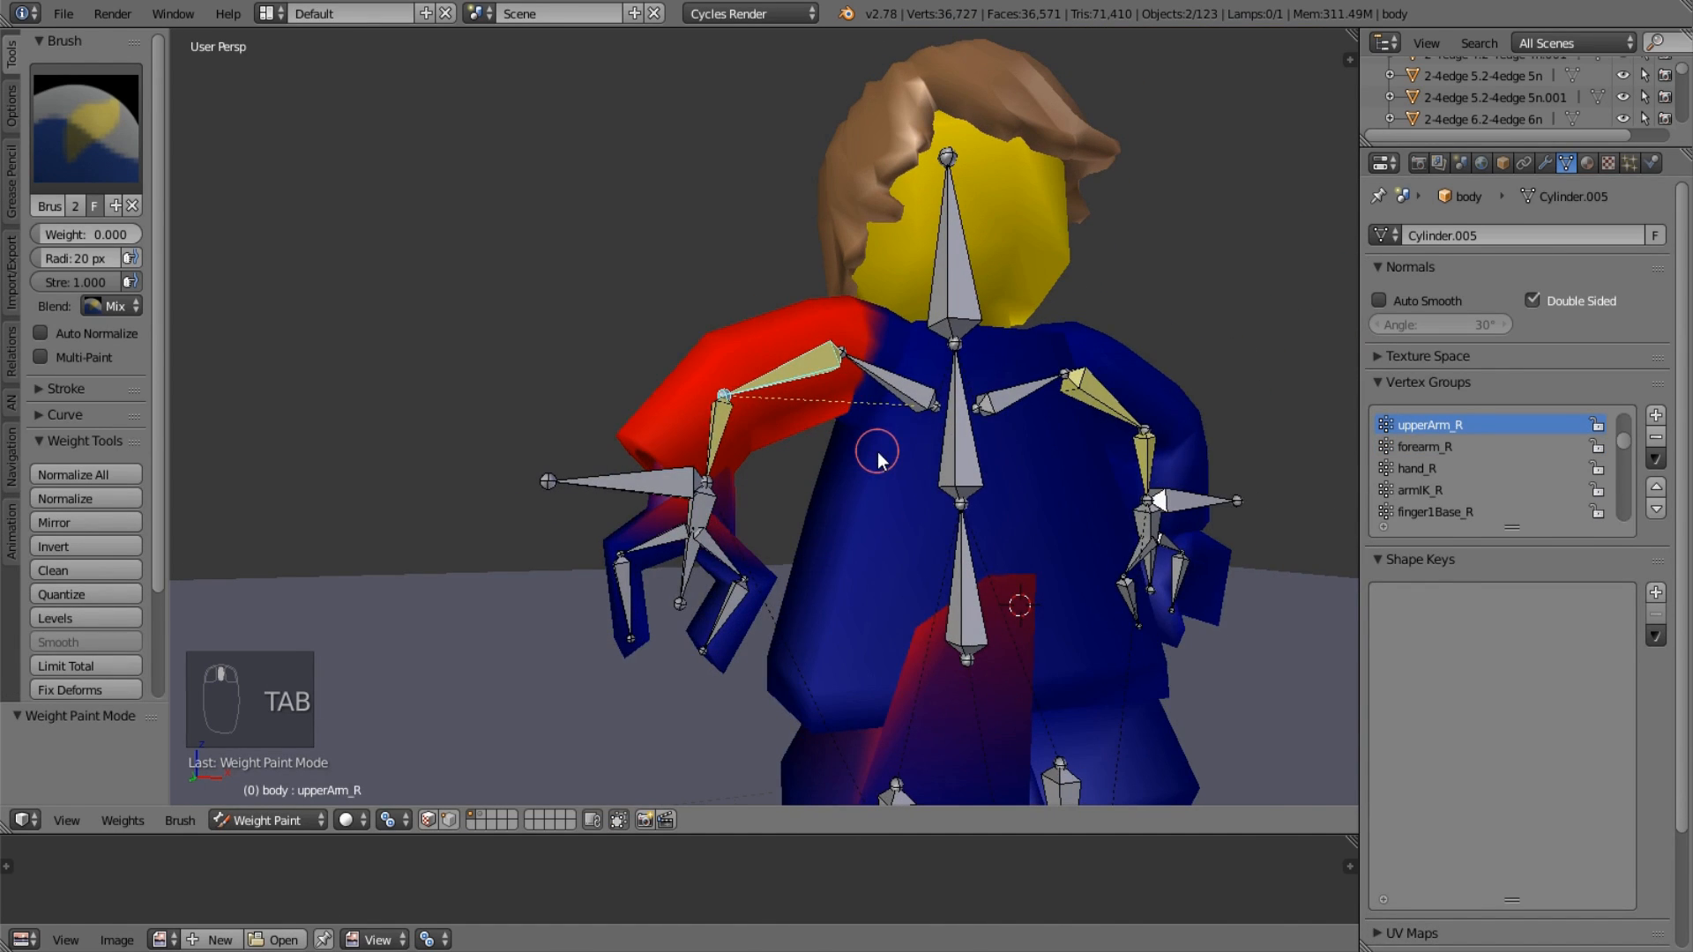
Select the two vertices at the middle of the right wrist joint and remove them from the forearm_R vertex group.
key(Tab)
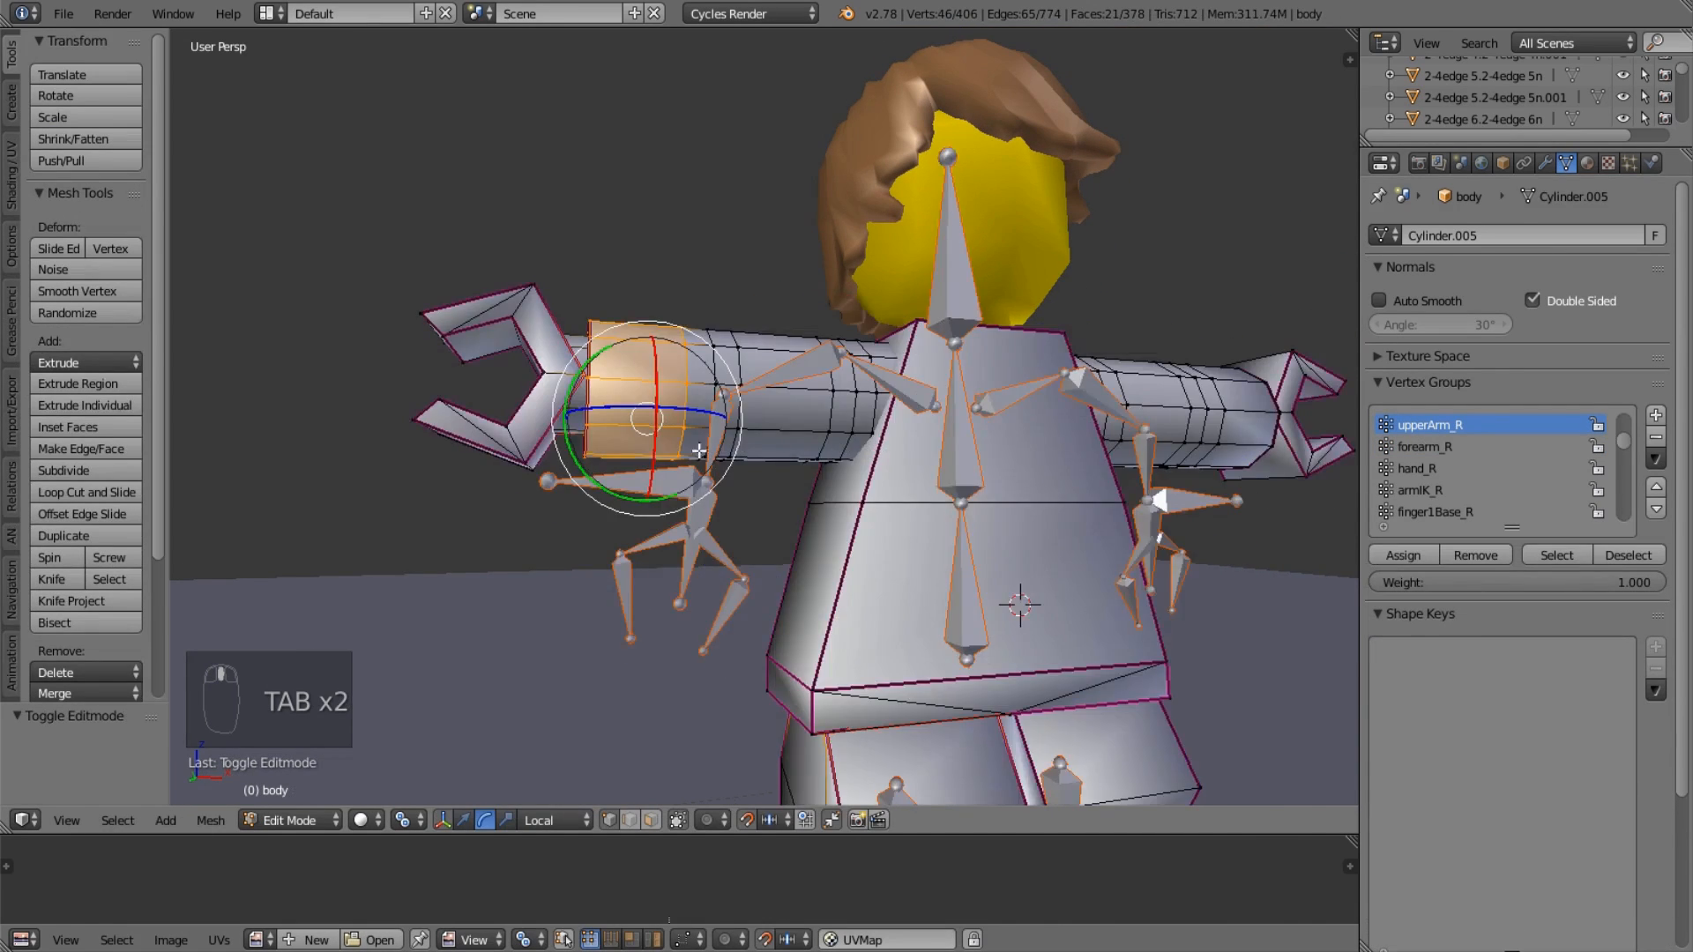
middle_drag(873, 448, 759, 432)
scroll(534, 335, up, 5)
key(z)
middle_drag(590, 338, 729, 352)
scroll(711, 374, up, 2)
key(a)
key(b)
drag(759, 355, 797, 416)
click(1480, 445)
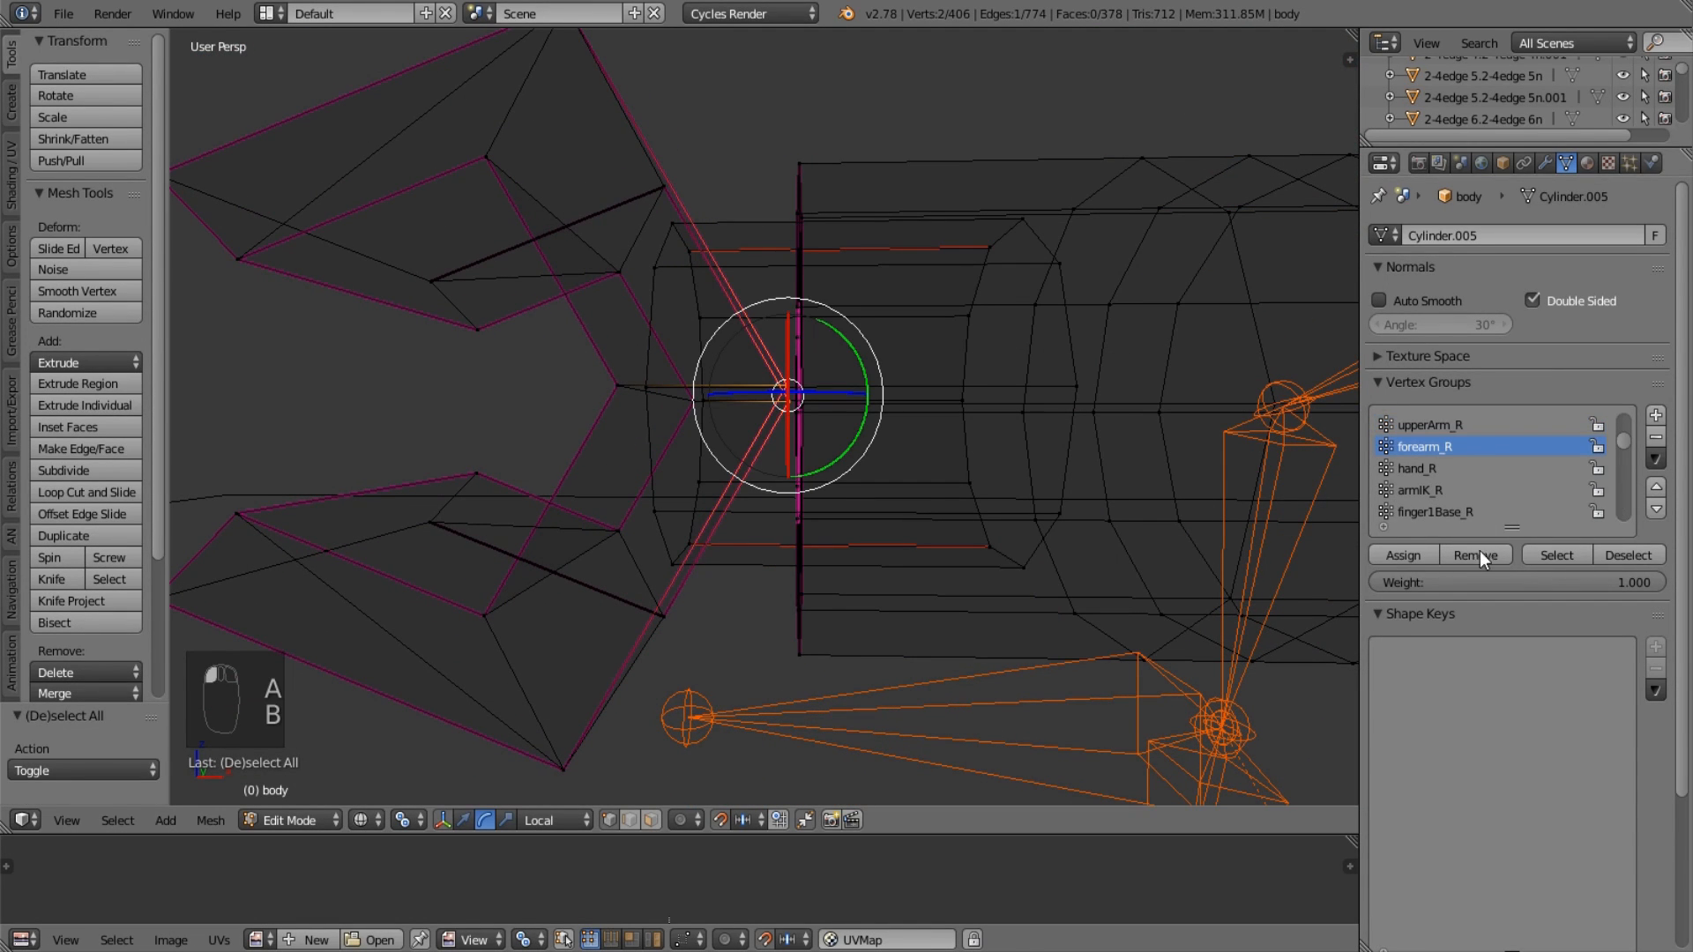
click(1479, 553)
key(Tab)
Examine the upperArm_R weights around the right arm, hip and leg in solid and wireframe display.
shift+middle_drag(1042, 529, 696, 400)
key(z)
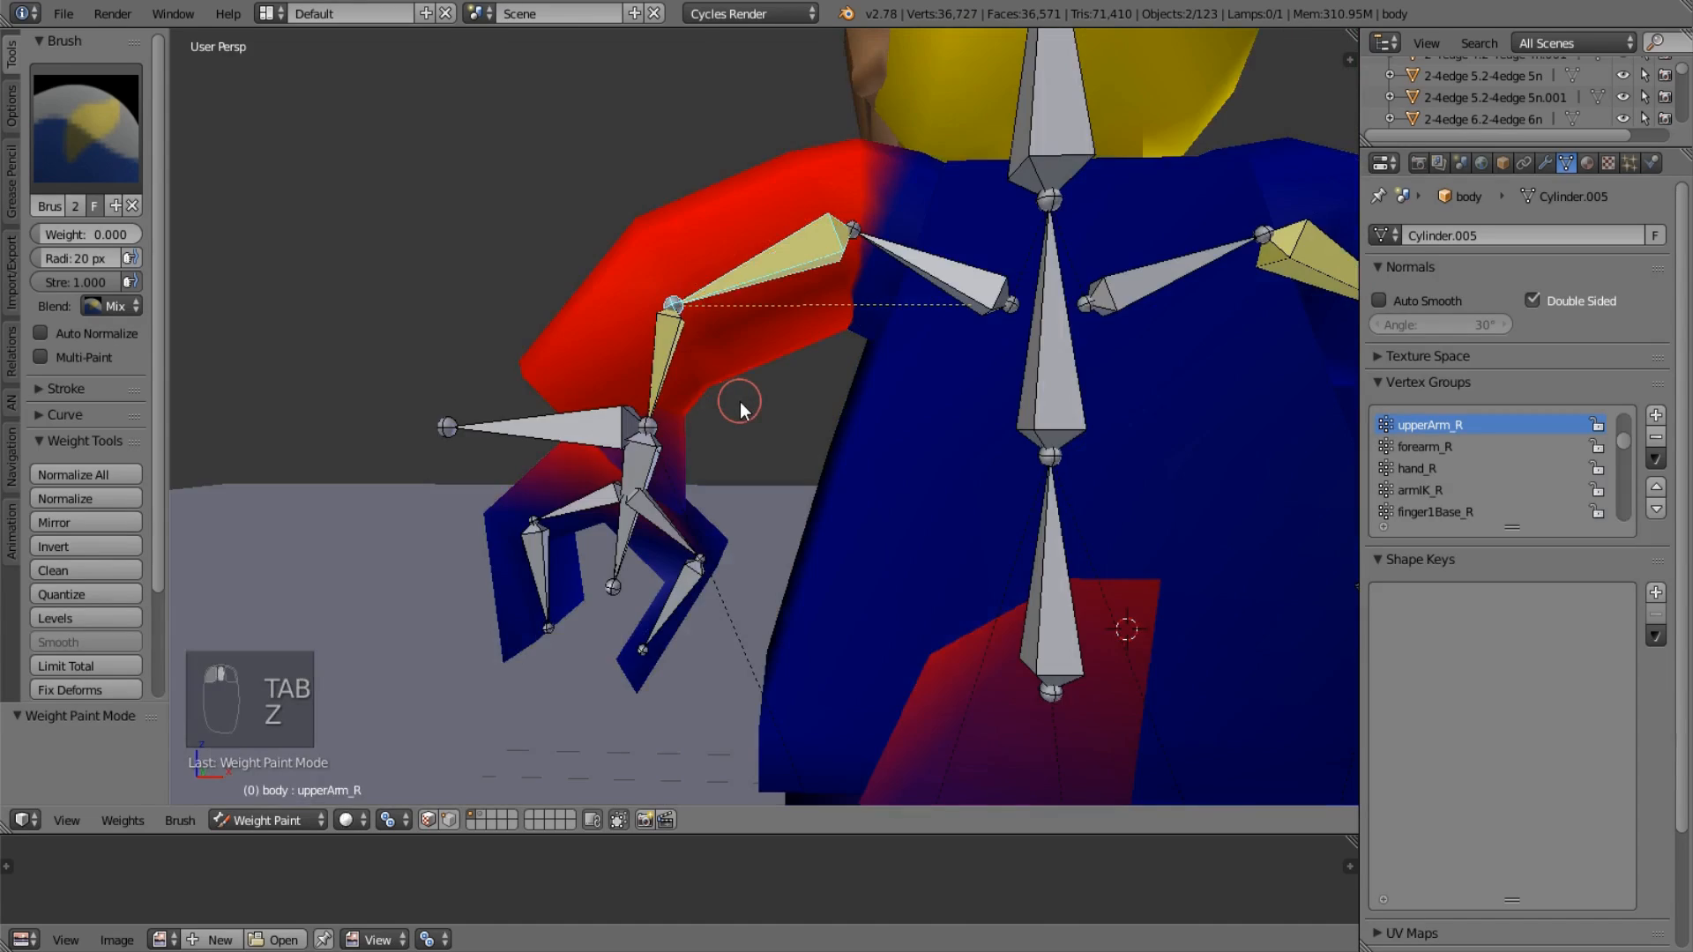
key(KP_5)
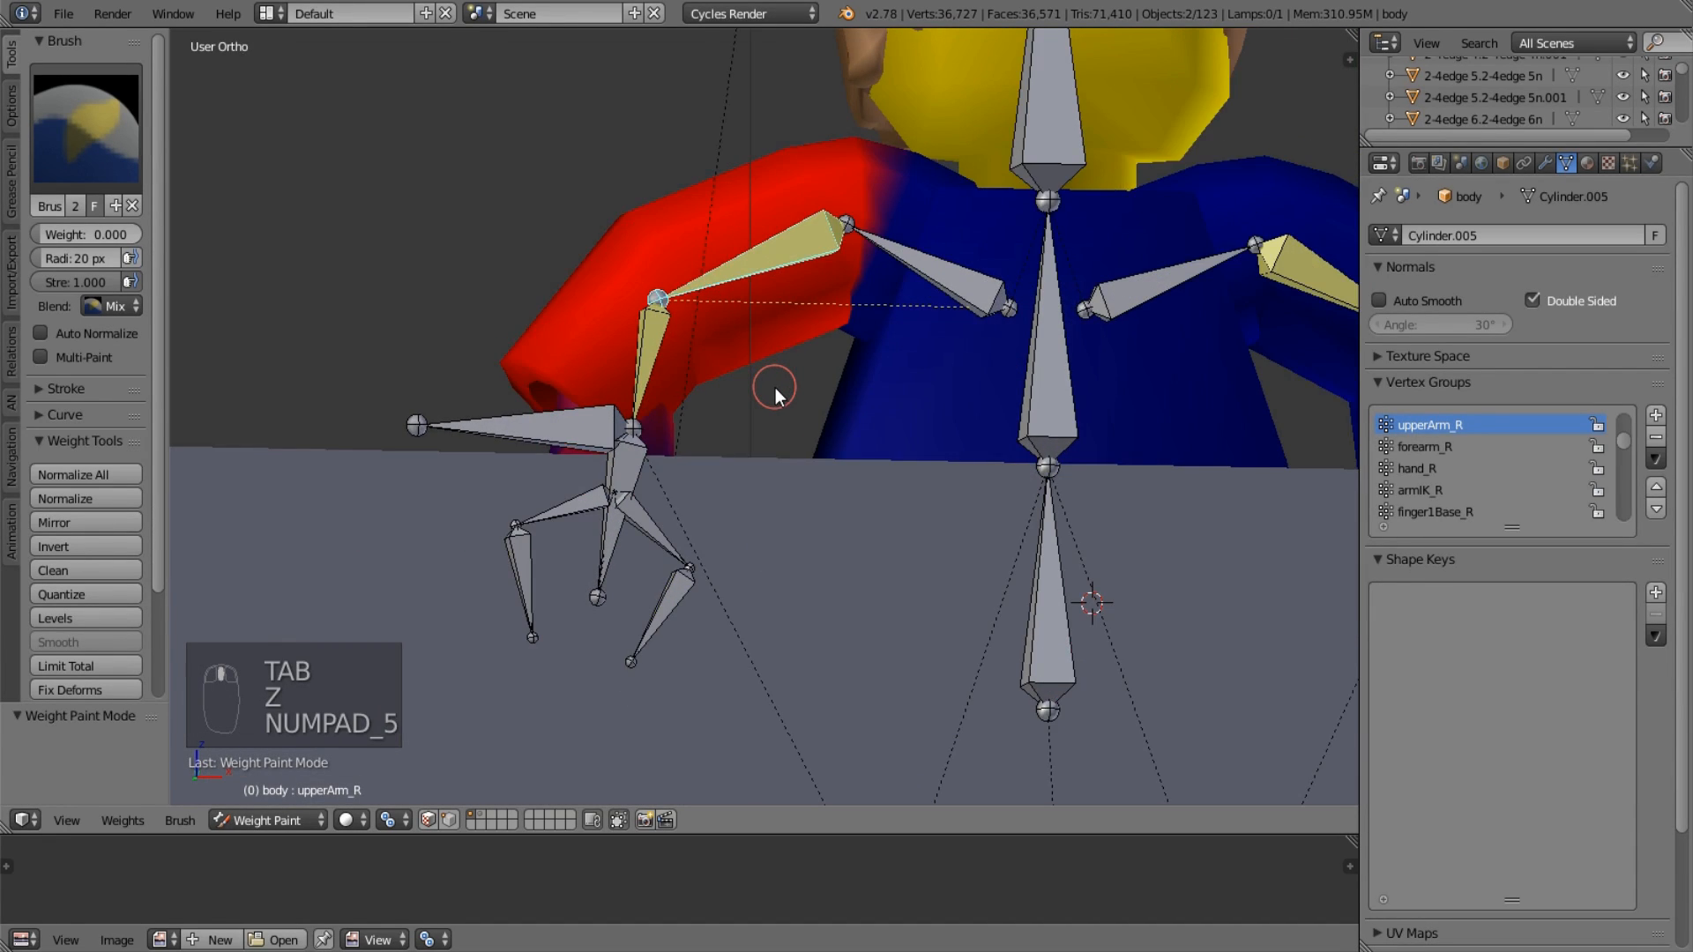
key(KP_5)
middle_drag(733, 389, 741, 476)
scroll(740, 476, up, 3)
mouse_move(909, 522)
middle_down()
mouse_move(910, 601)
mouse_move(947, 386)
mouse_move(939, 468)
mouse_move(1010, 600)
mouse_move(1016, 404)
mouse_move(887, 353)
mouse_move(922, 370)
mouse_move(820, 250)
mouse_move(907, 341)
mouse_move(941, 294)
middle_up()
key(z)
key(z)
key(z)
Paint zero weight over the corners of the stray upperArm_R patch at the hip, undoing a misplaced stroke.
drag(769, 315, 584, 321)
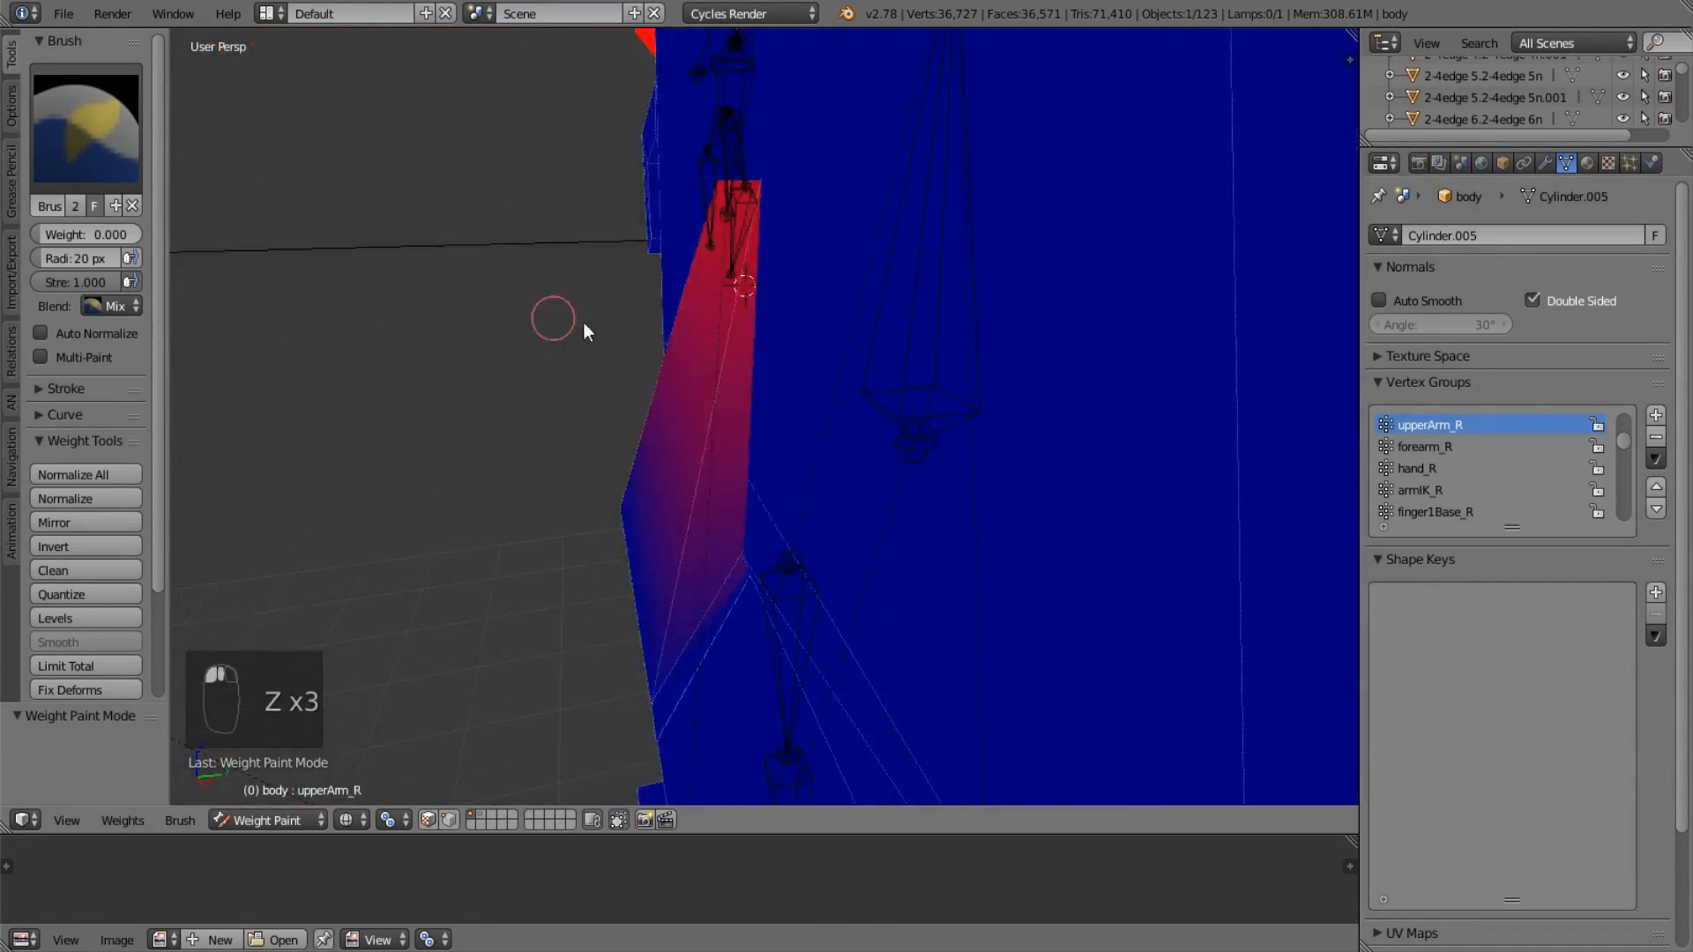
scroll(553, 337, up, 4)
mouse_move(583, 320)
middle_down()
mouse_move(553, 336)
mouse_move(628, 474)
mouse_move(703, 386)
mouse_move(667, 425)
mouse_move(664, 371)
middle_up()
middle_drag(680, 287, 832, 367)
key(ctrl+z)
middle_drag(1039, 471, 892, 521)
mouse_move(734, 490)
middle_down()
mouse_move(725, 503)
mouse_move(490, 471)
middle_up()
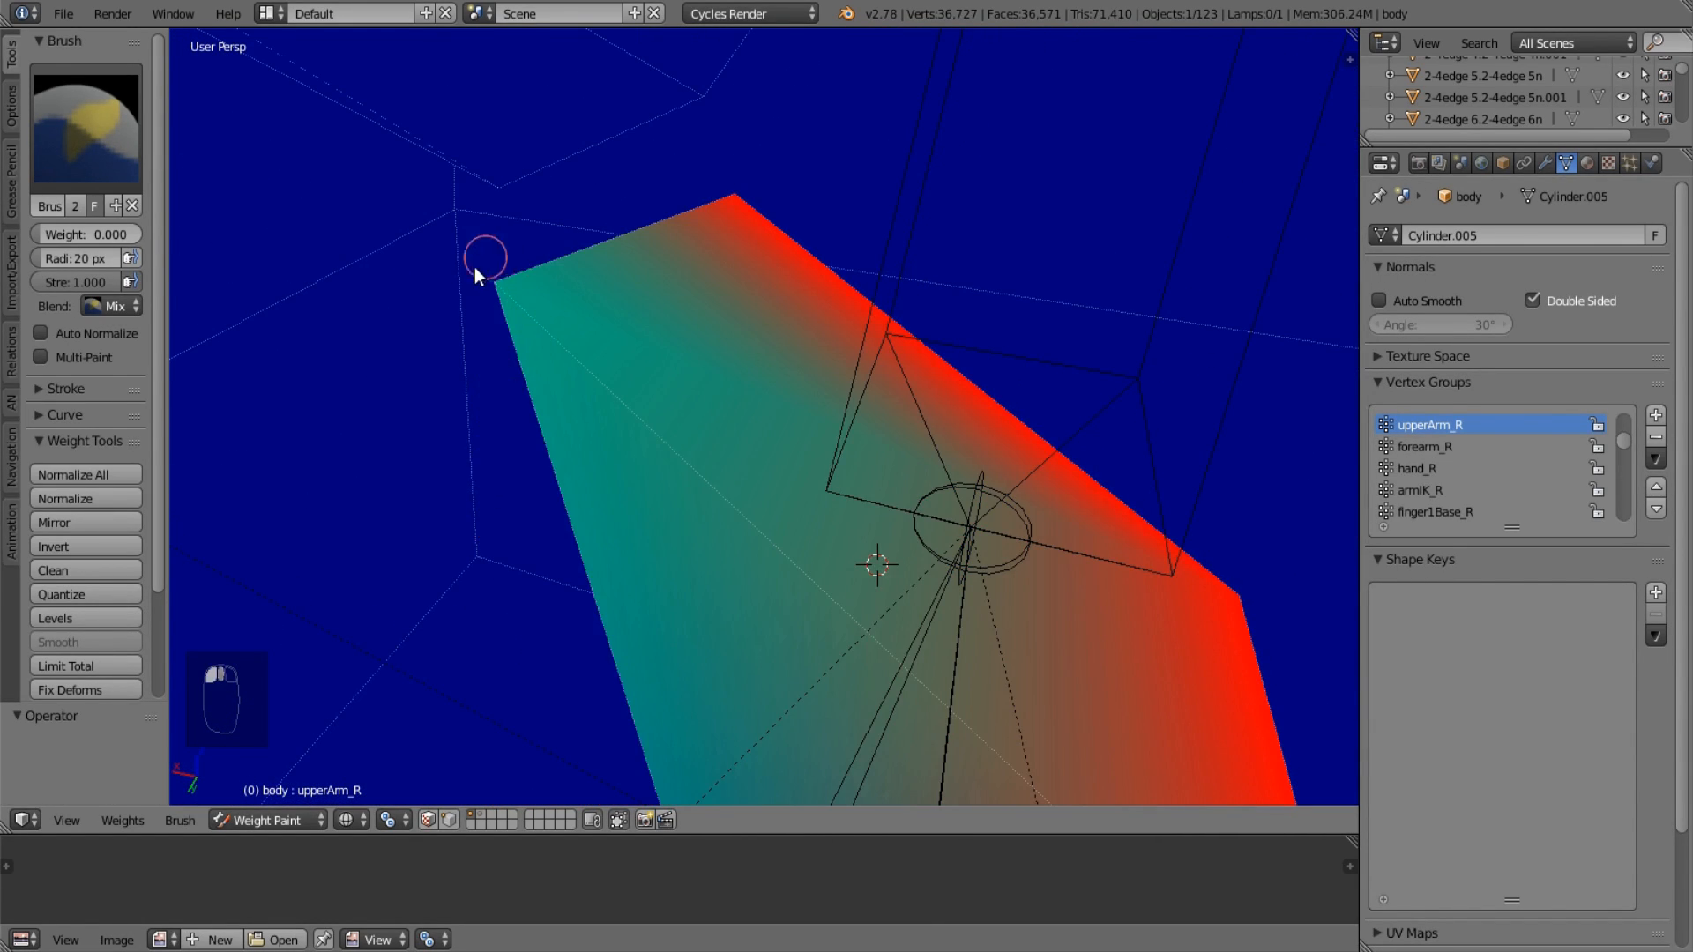
drag(489, 295, 545, 101)
mouse_move(596, 120)
middle_down()
mouse_move(767, 276)
mouse_move(937, 303)
mouse_move(1021, 153)
middle_up()
drag(1023, 157, 1025, 134)
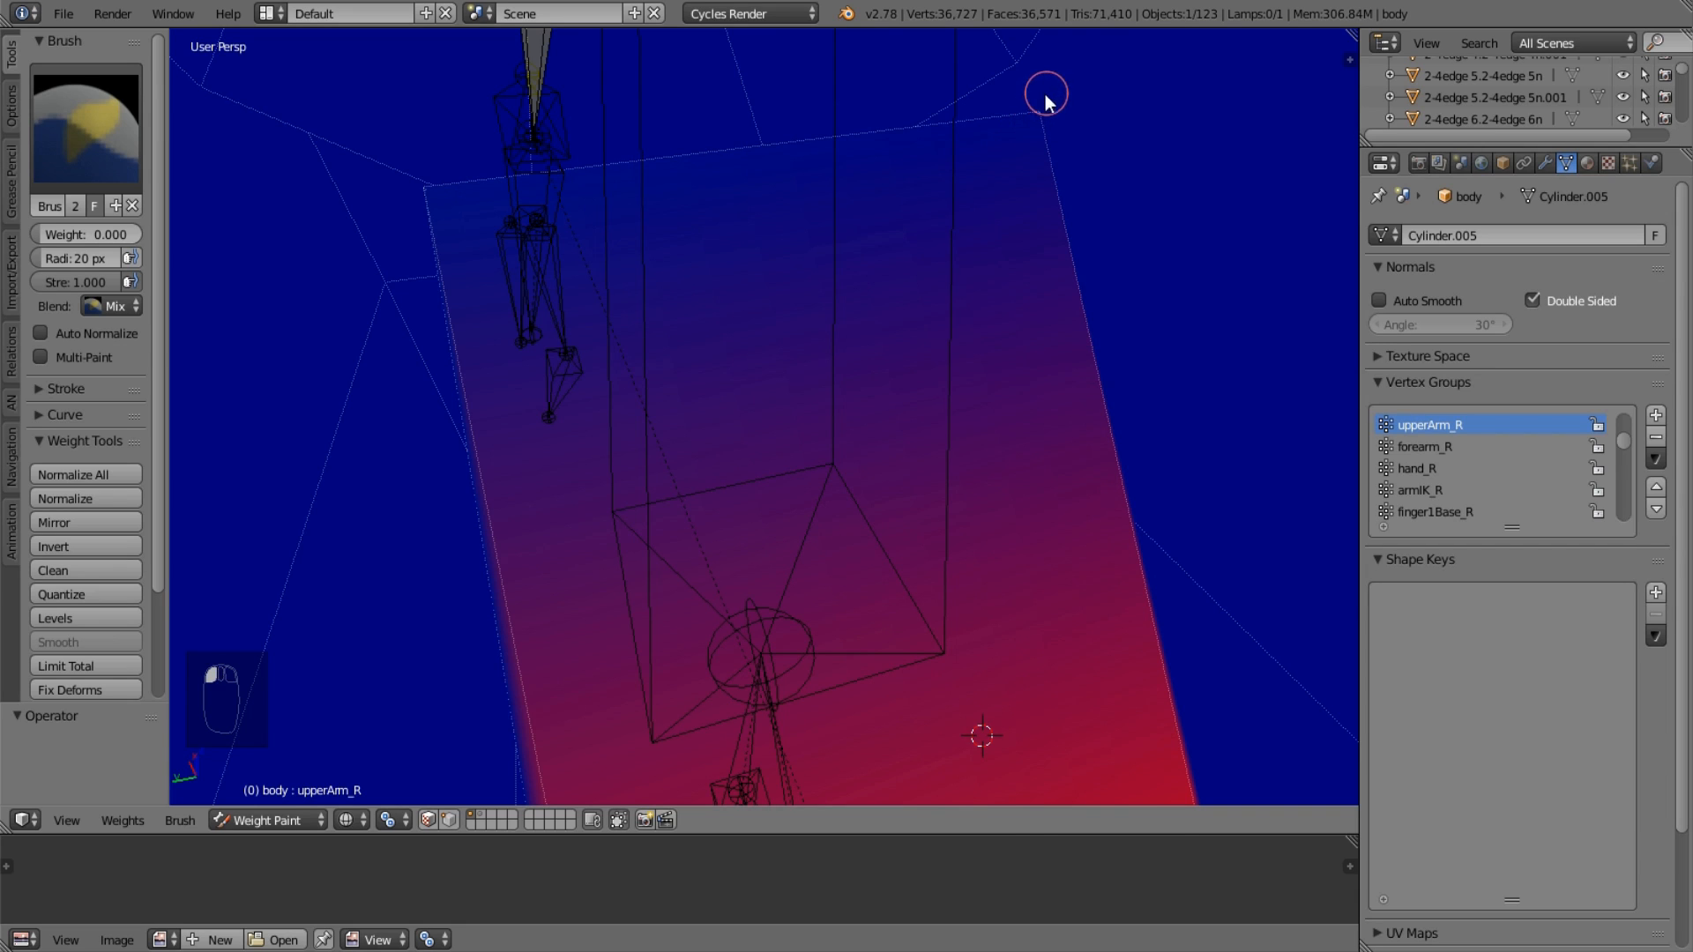
drag(439, 185, 430, 185)
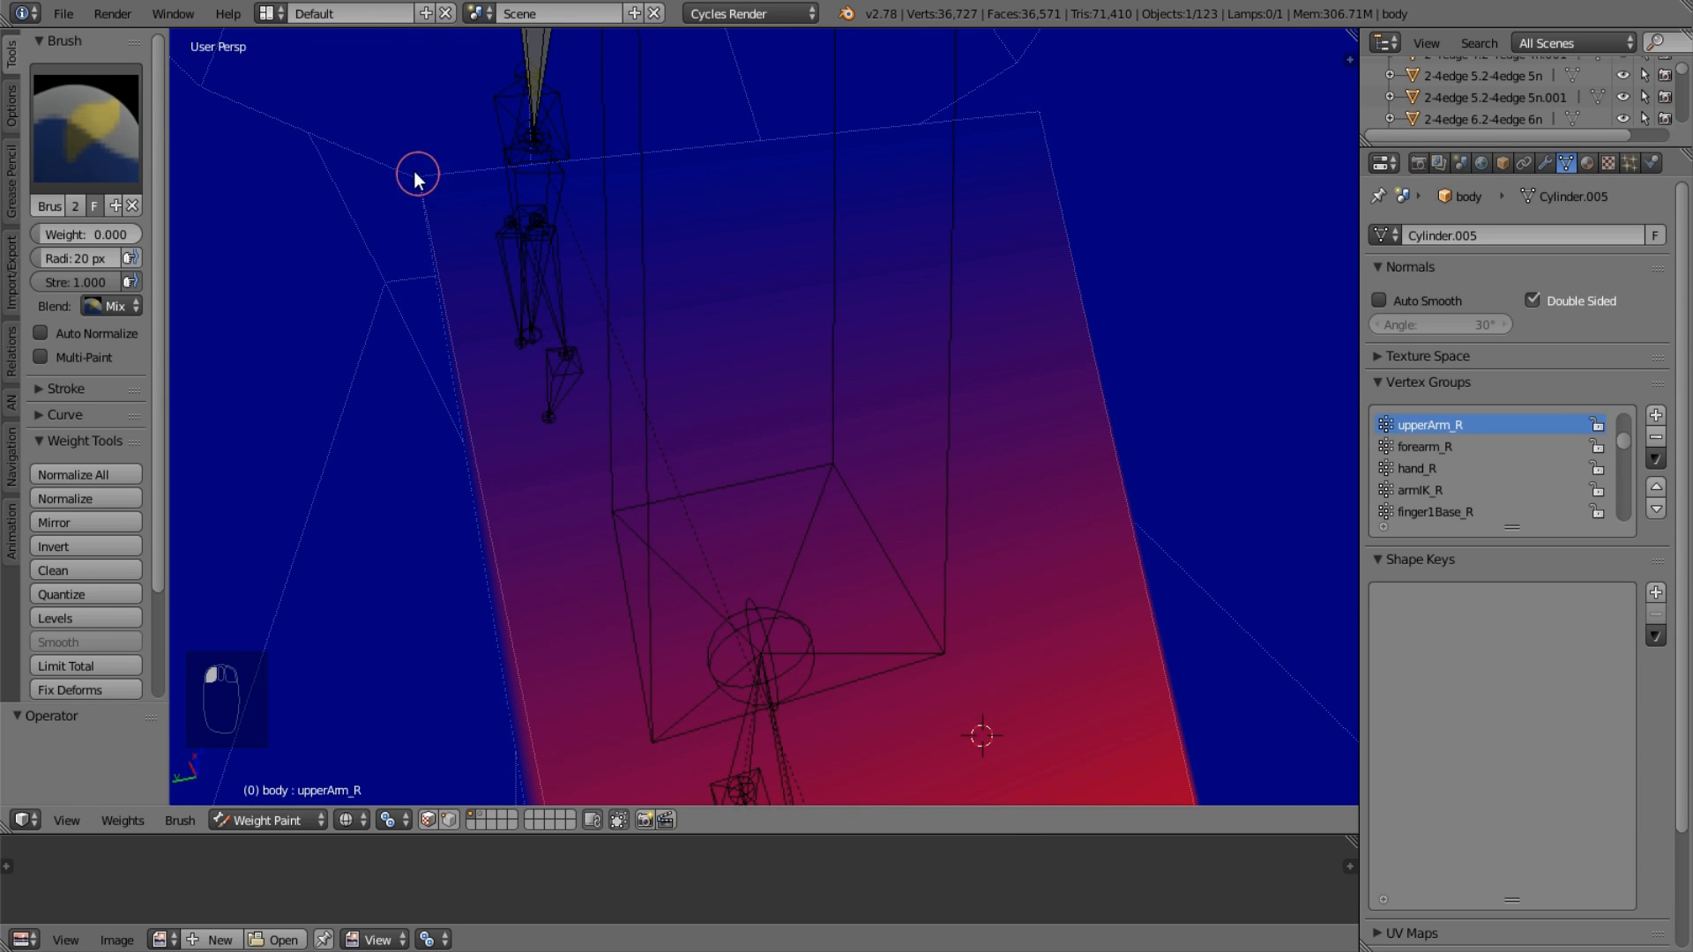
Paint out the remaining stray upperArm_R weight along the edges of the leg with zero weight.
mouse_move(668, 432)
middle_down()
mouse_move(605, 197)
mouse_move(805, 272)
mouse_move(839, 257)
mouse_move(411, 191)
mouse_move(589, 236)
mouse_move(650, 215)
mouse_move(754, 381)
middle_up()
scroll(411, 190, down, 4)
scroll(754, 381, up, 4)
key(z)
key(z)
scroll(753, 392, up, 6)
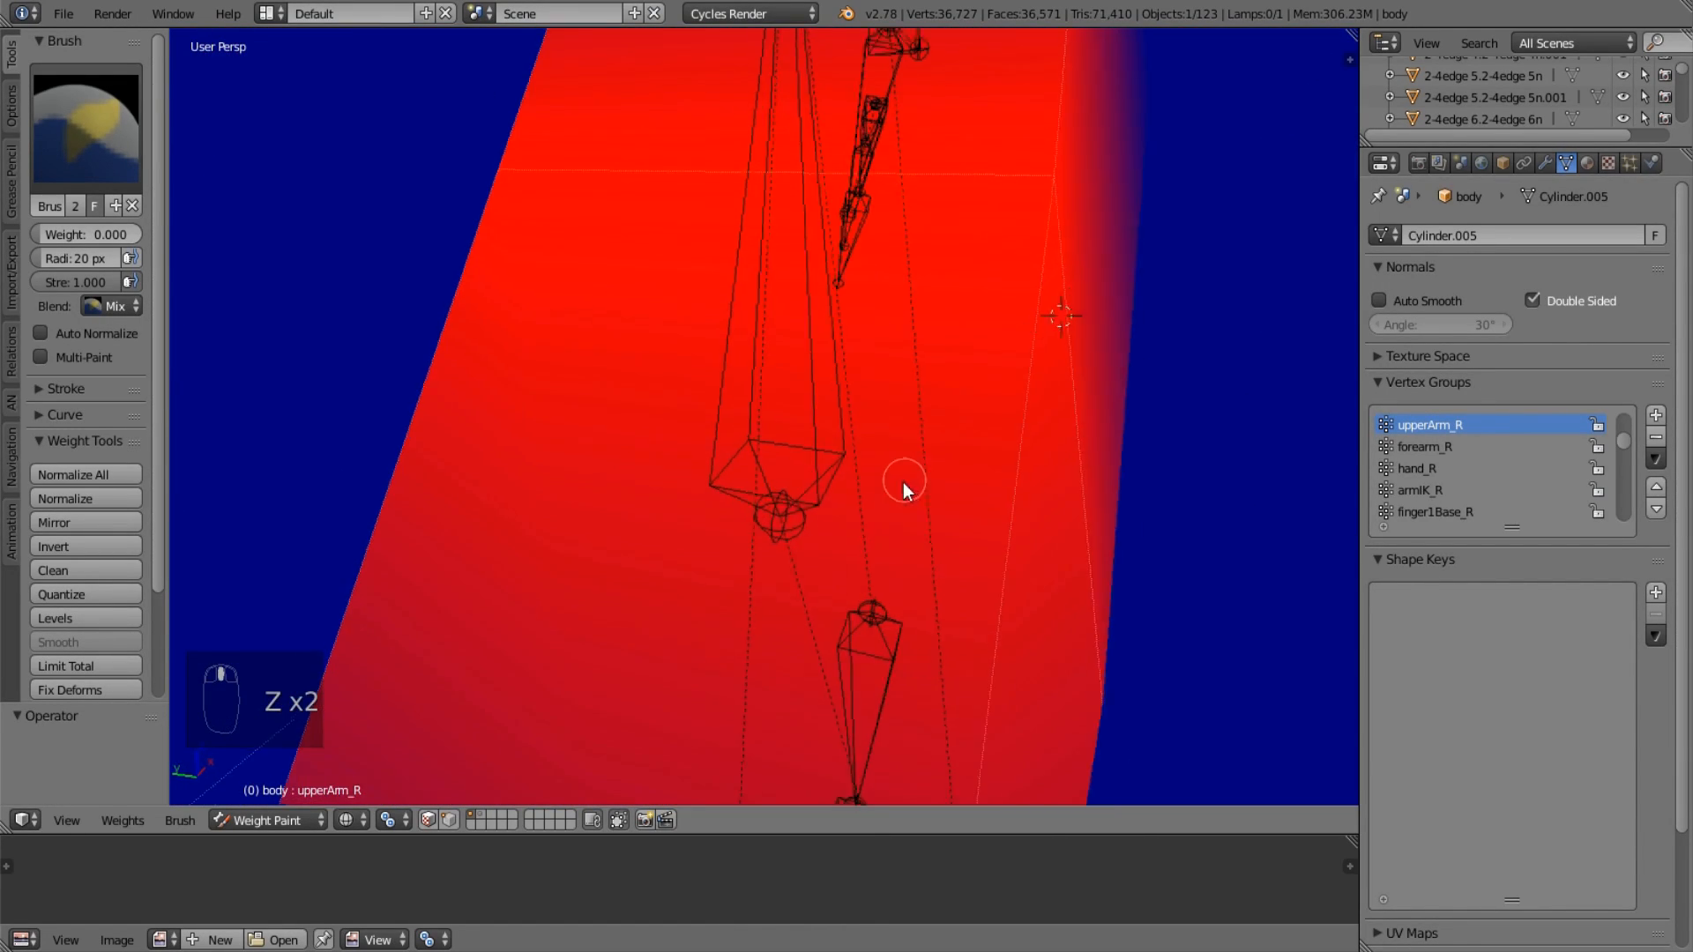
middle_drag(902, 483, 906, 481)
drag(1075, 745, 1113, 715)
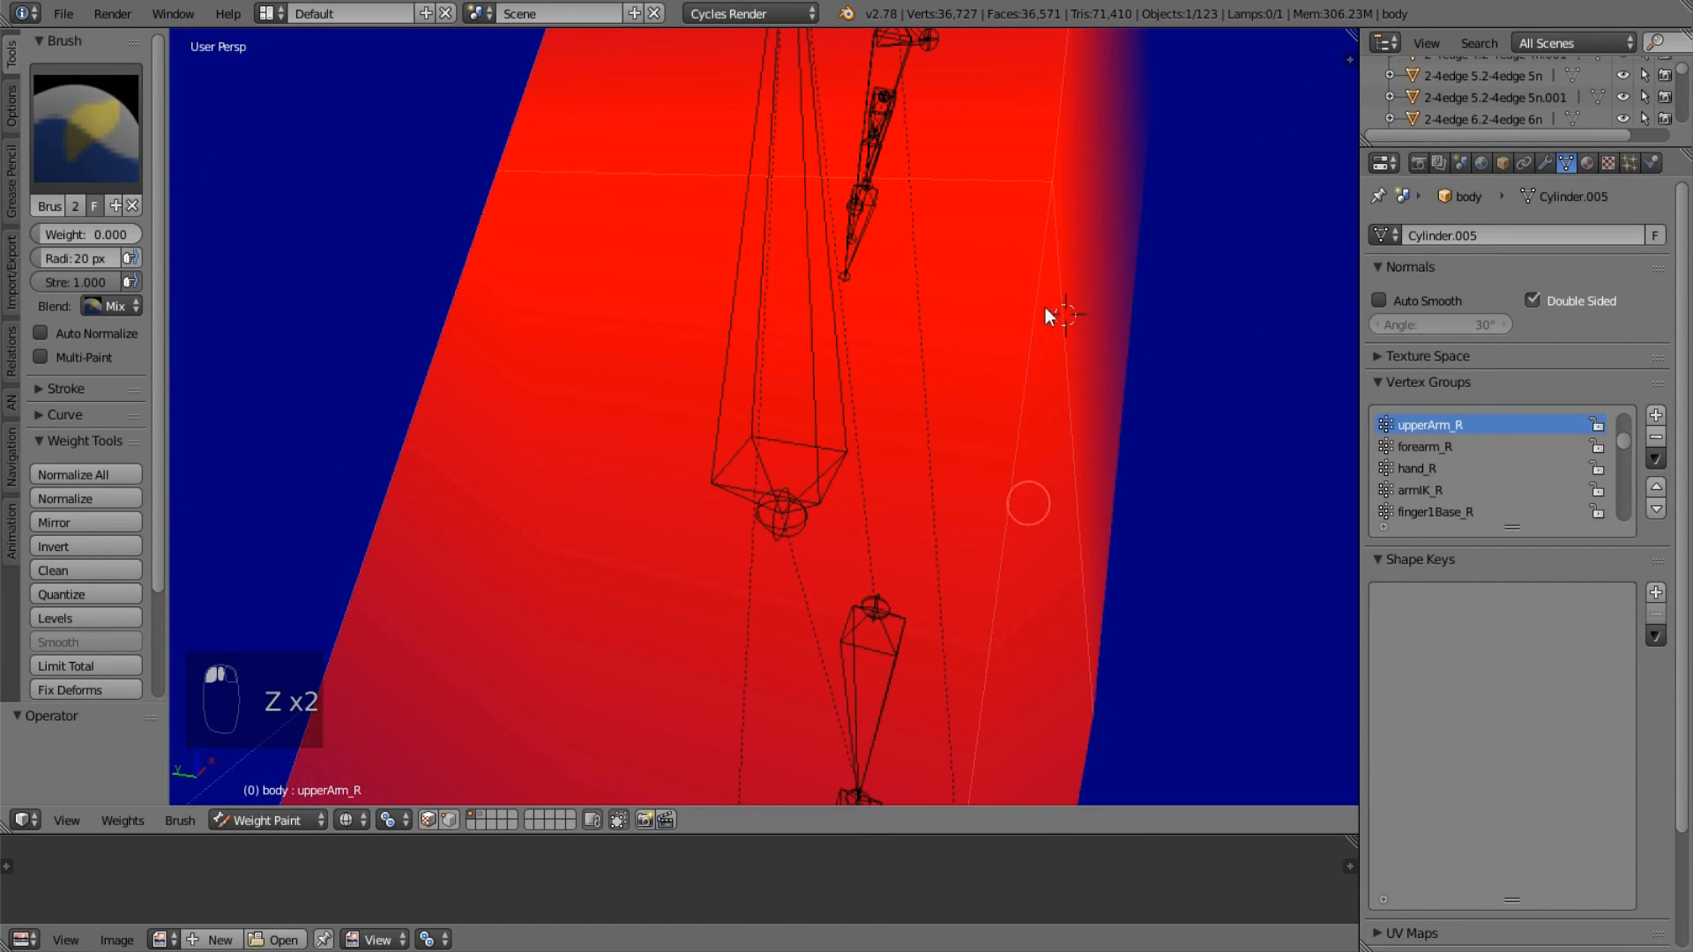
mouse_move(1045, 306)
mouse_down()
mouse_move(1030, 183)
mouse_move(1005, 181)
mouse_up()
shift+middle_drag(992, 257, 993, 522)
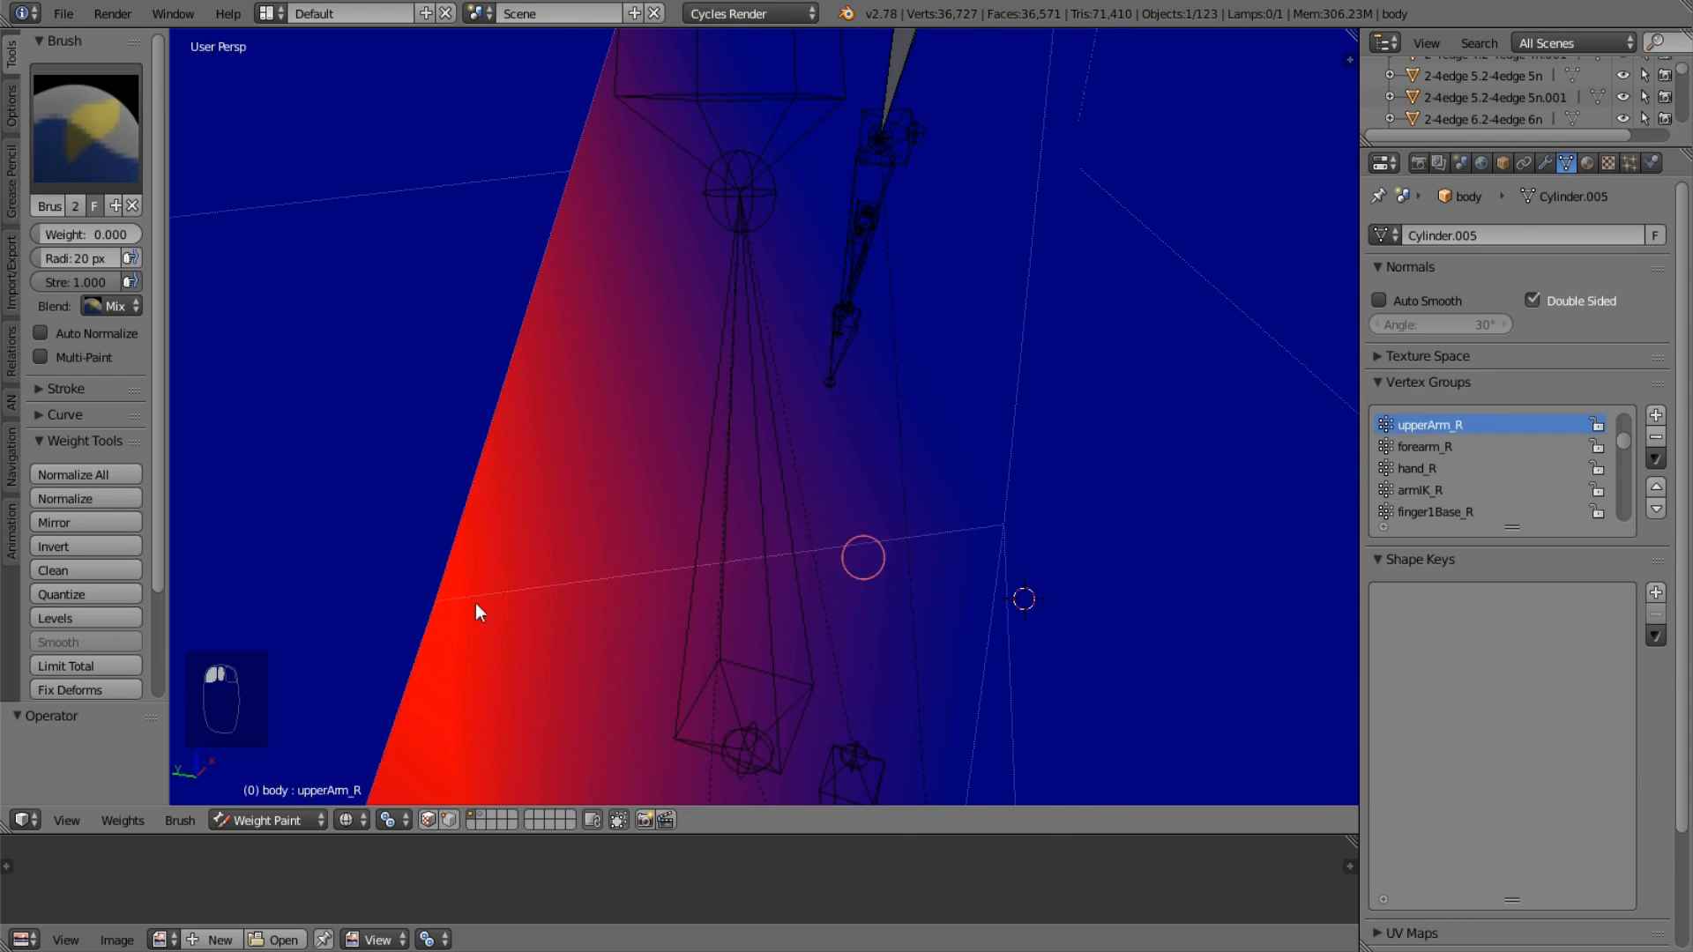
drag(477, 613, 395, 448)
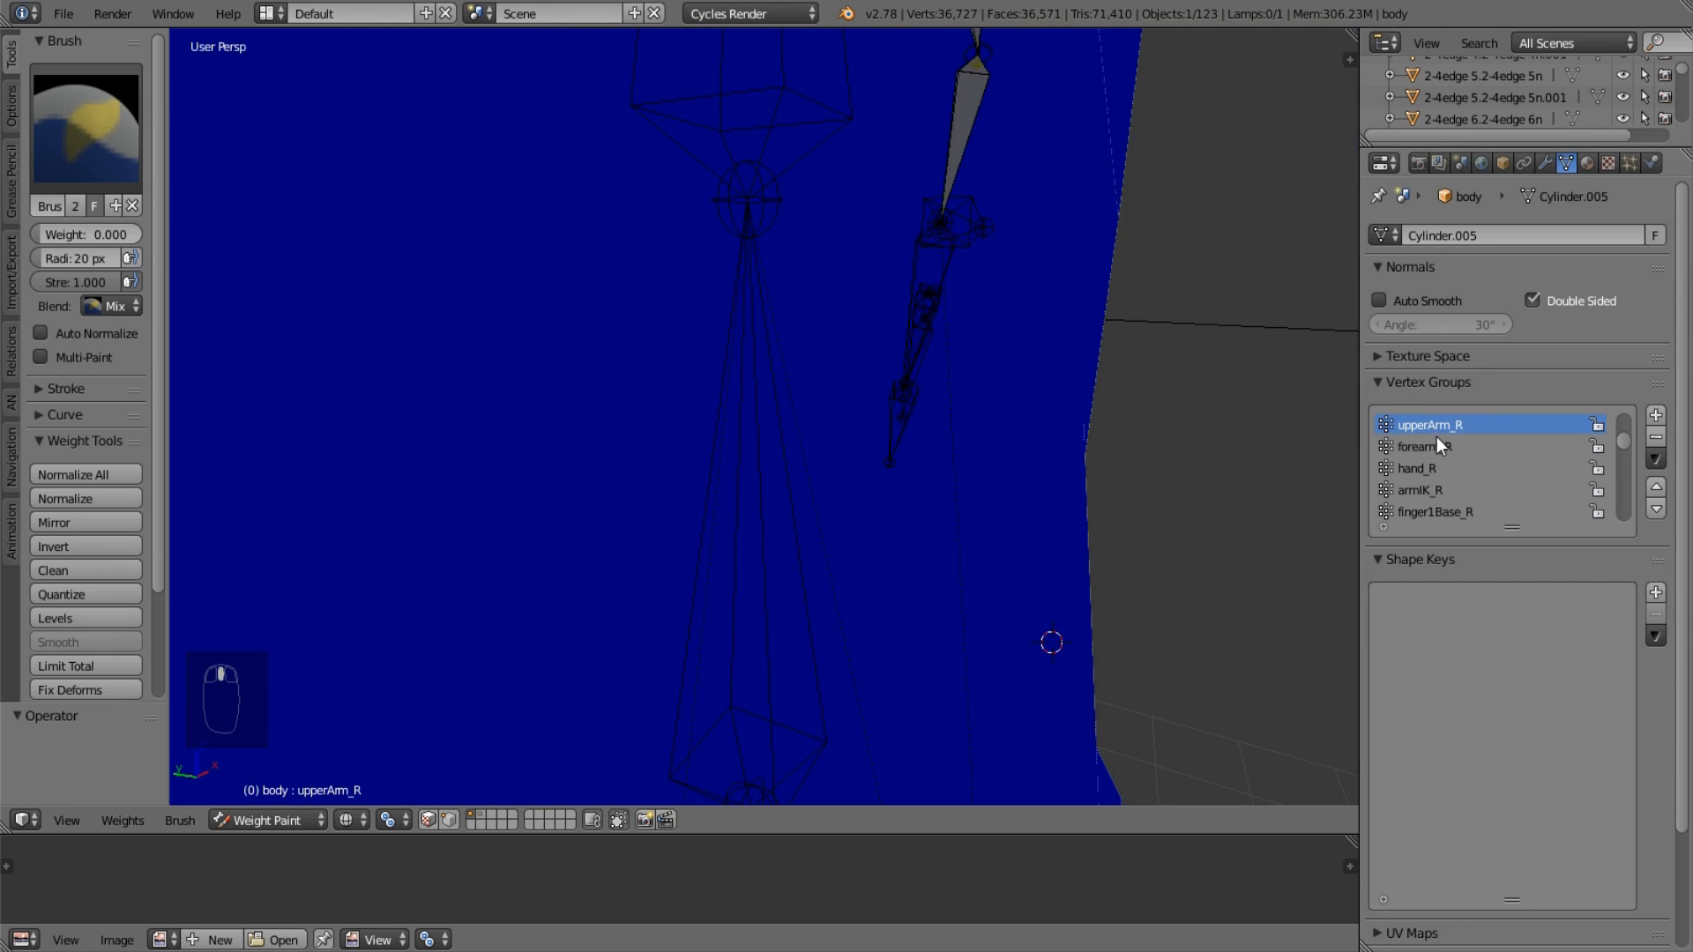
Select all body mesh vertices belonging to the forearm_R vertex group in edit mode.
click(1436, 445)
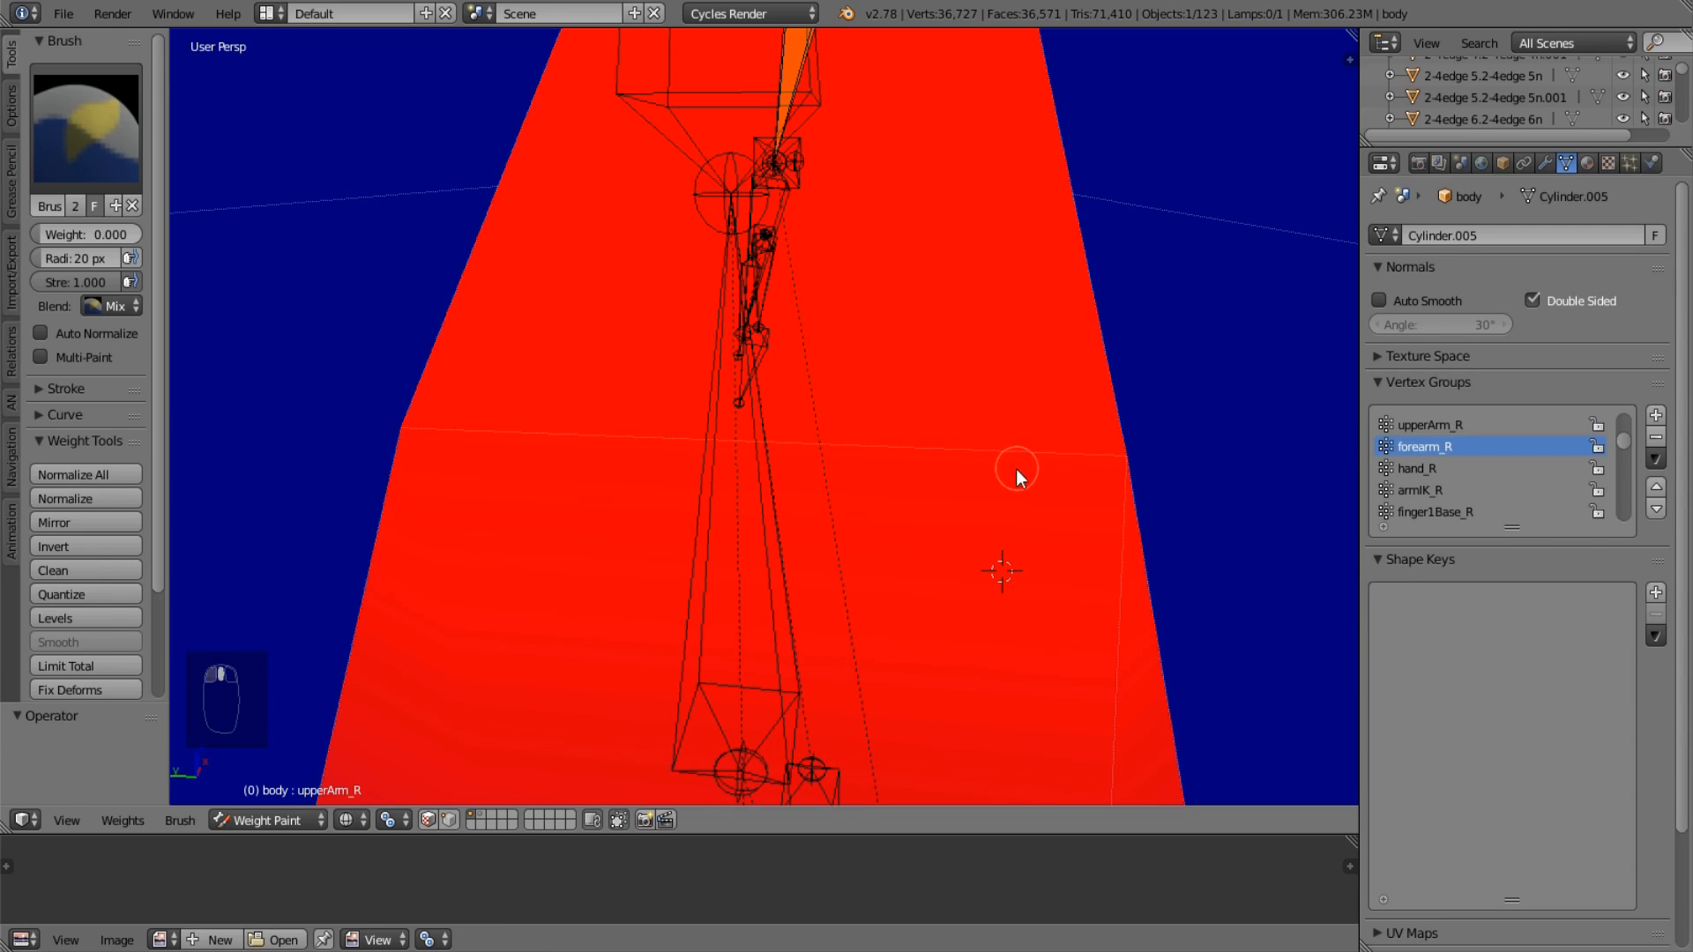
key(Tab)
scroll(888, 495, down, 5)
key(a)
key(a)
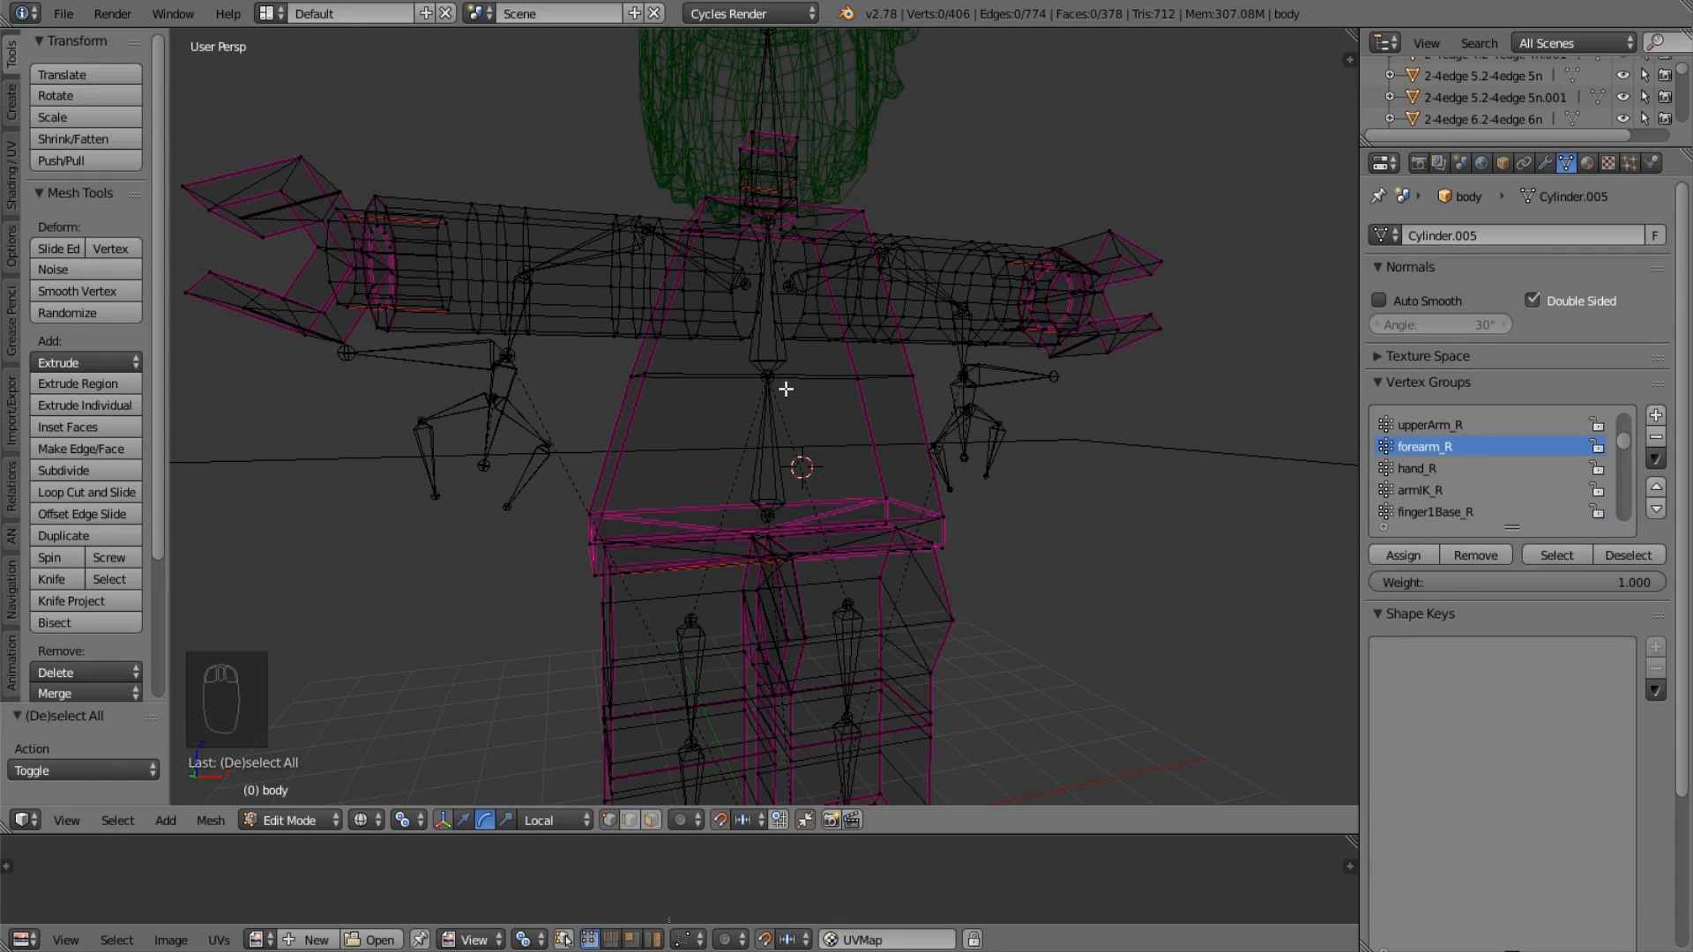
click(1557, 555)
scroll(671, 397, down, 3)
key(a)
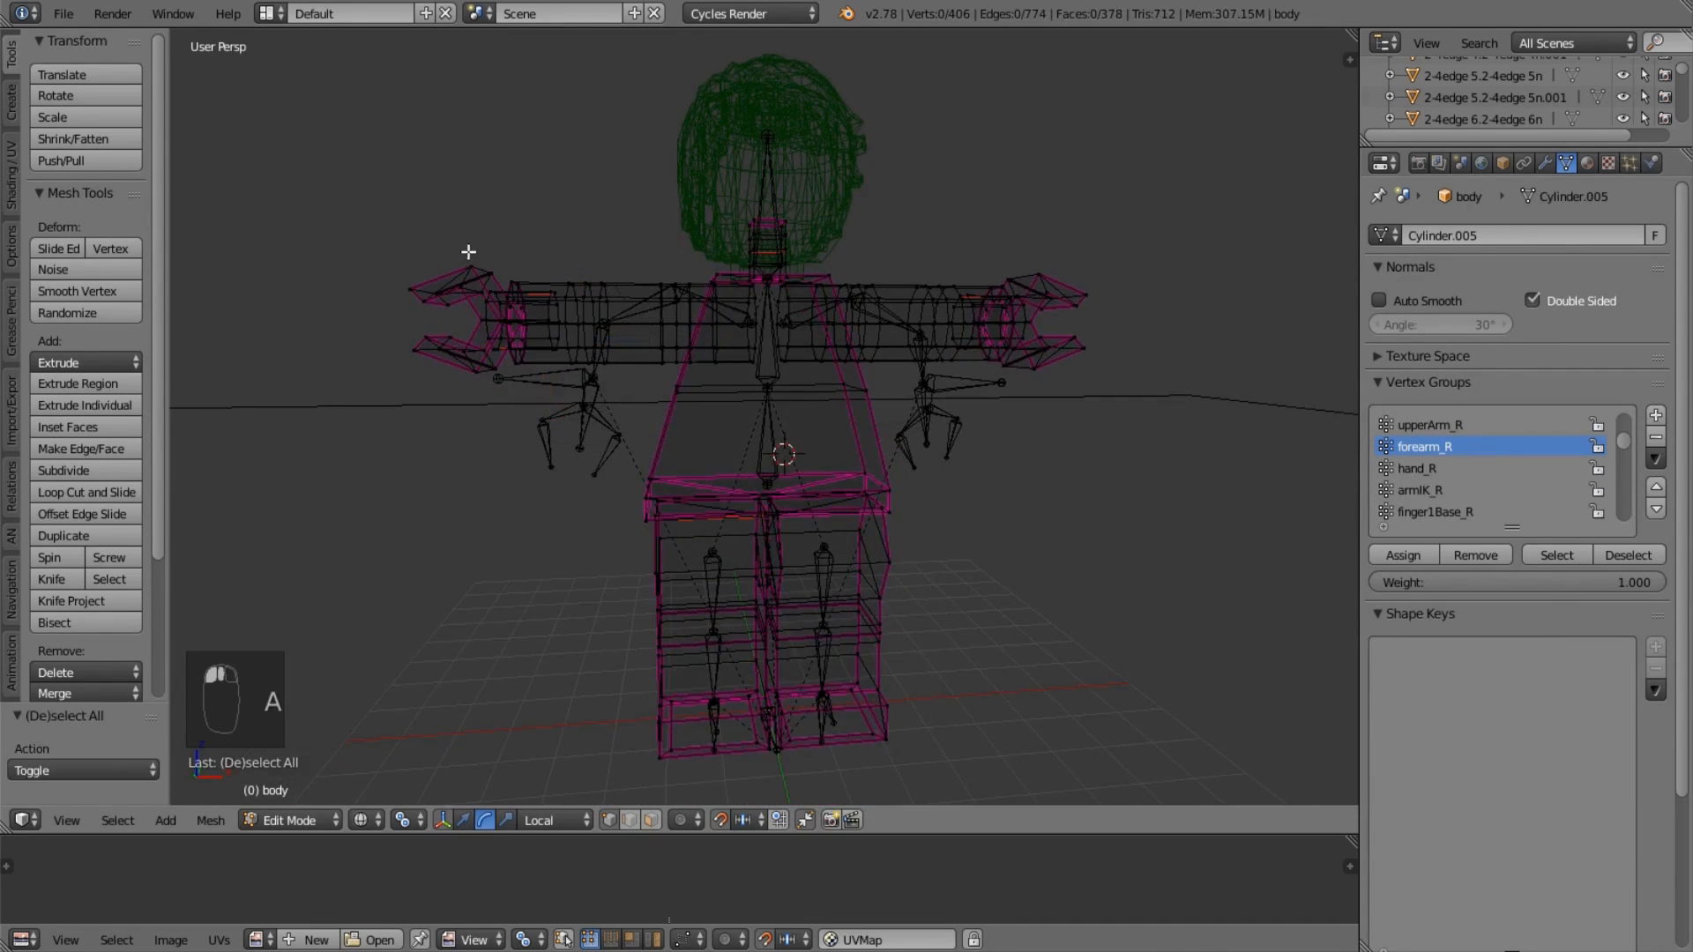
key(ctrl+z)
key(a)
key(ctrl+z)
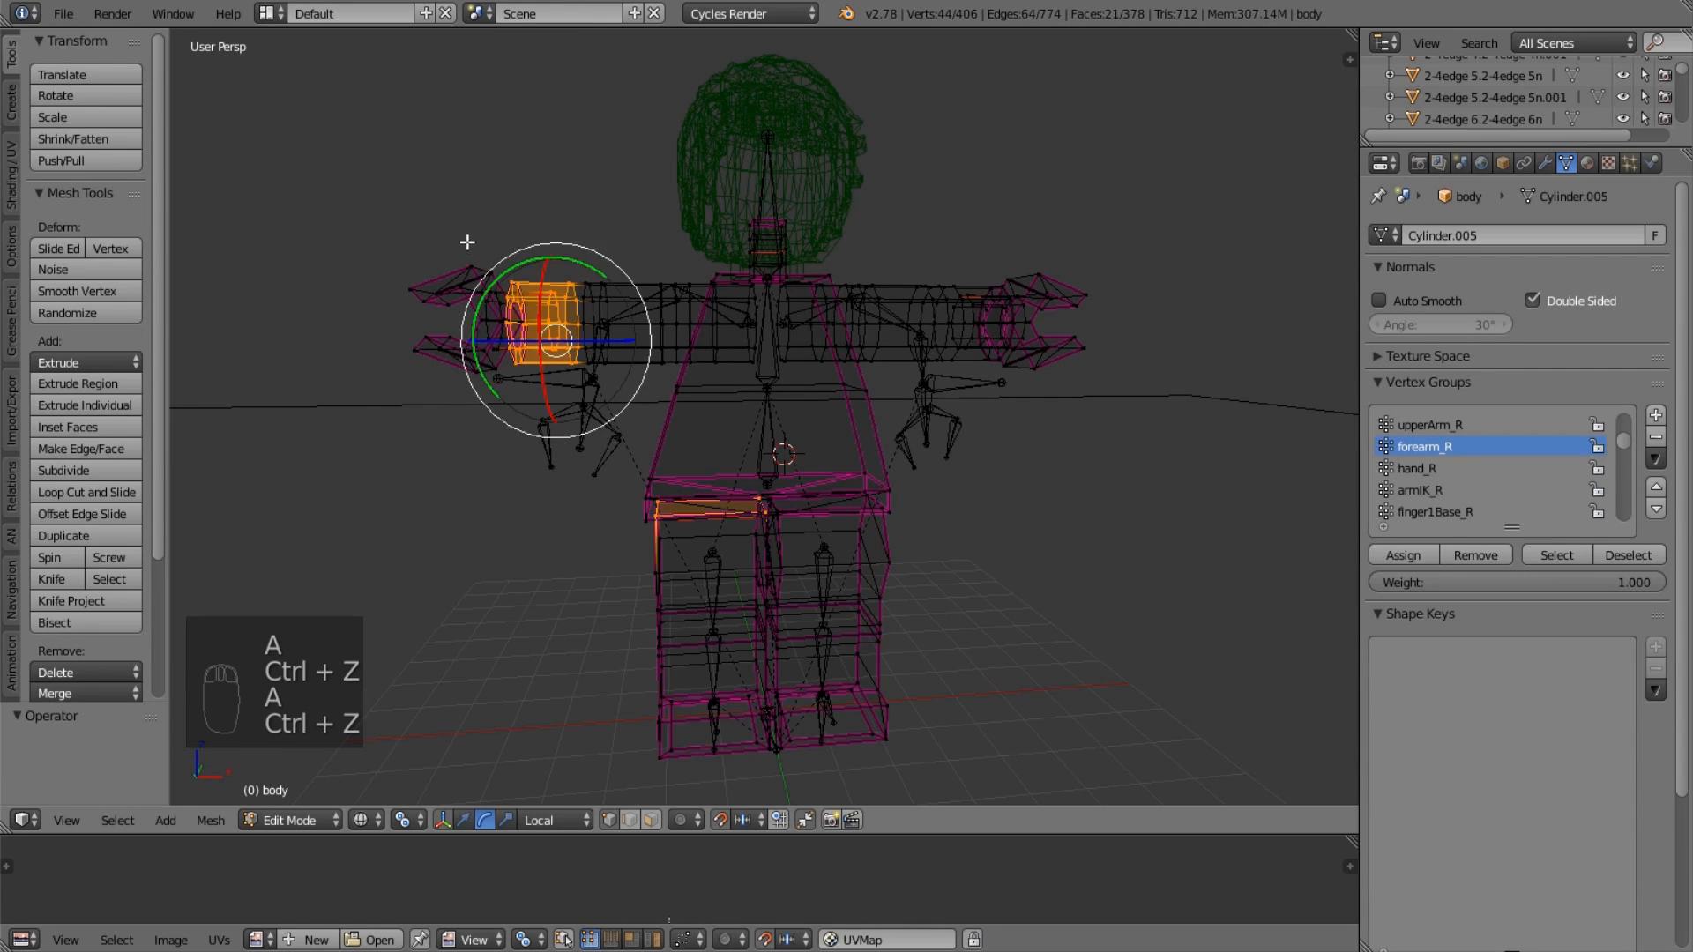
scroll(470, 238, up, 4)
scroll(656, 328, up, 6)
shift+middle_drag(568, 243, 632, 257)
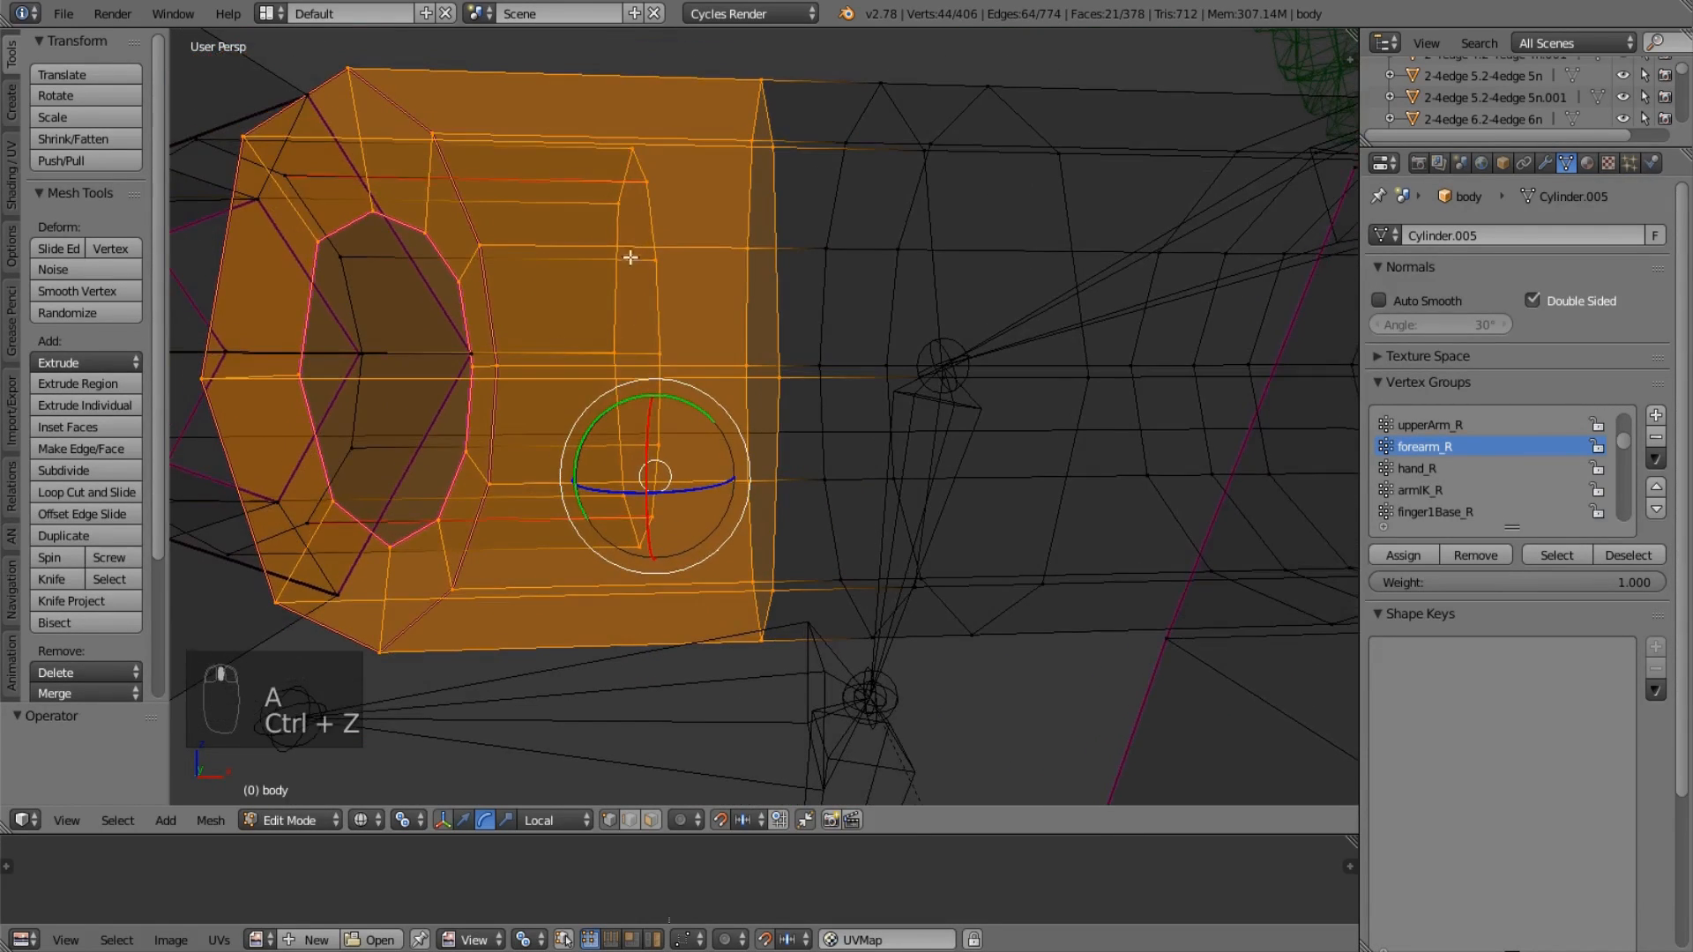
alt+shift+right_click(620, 185)
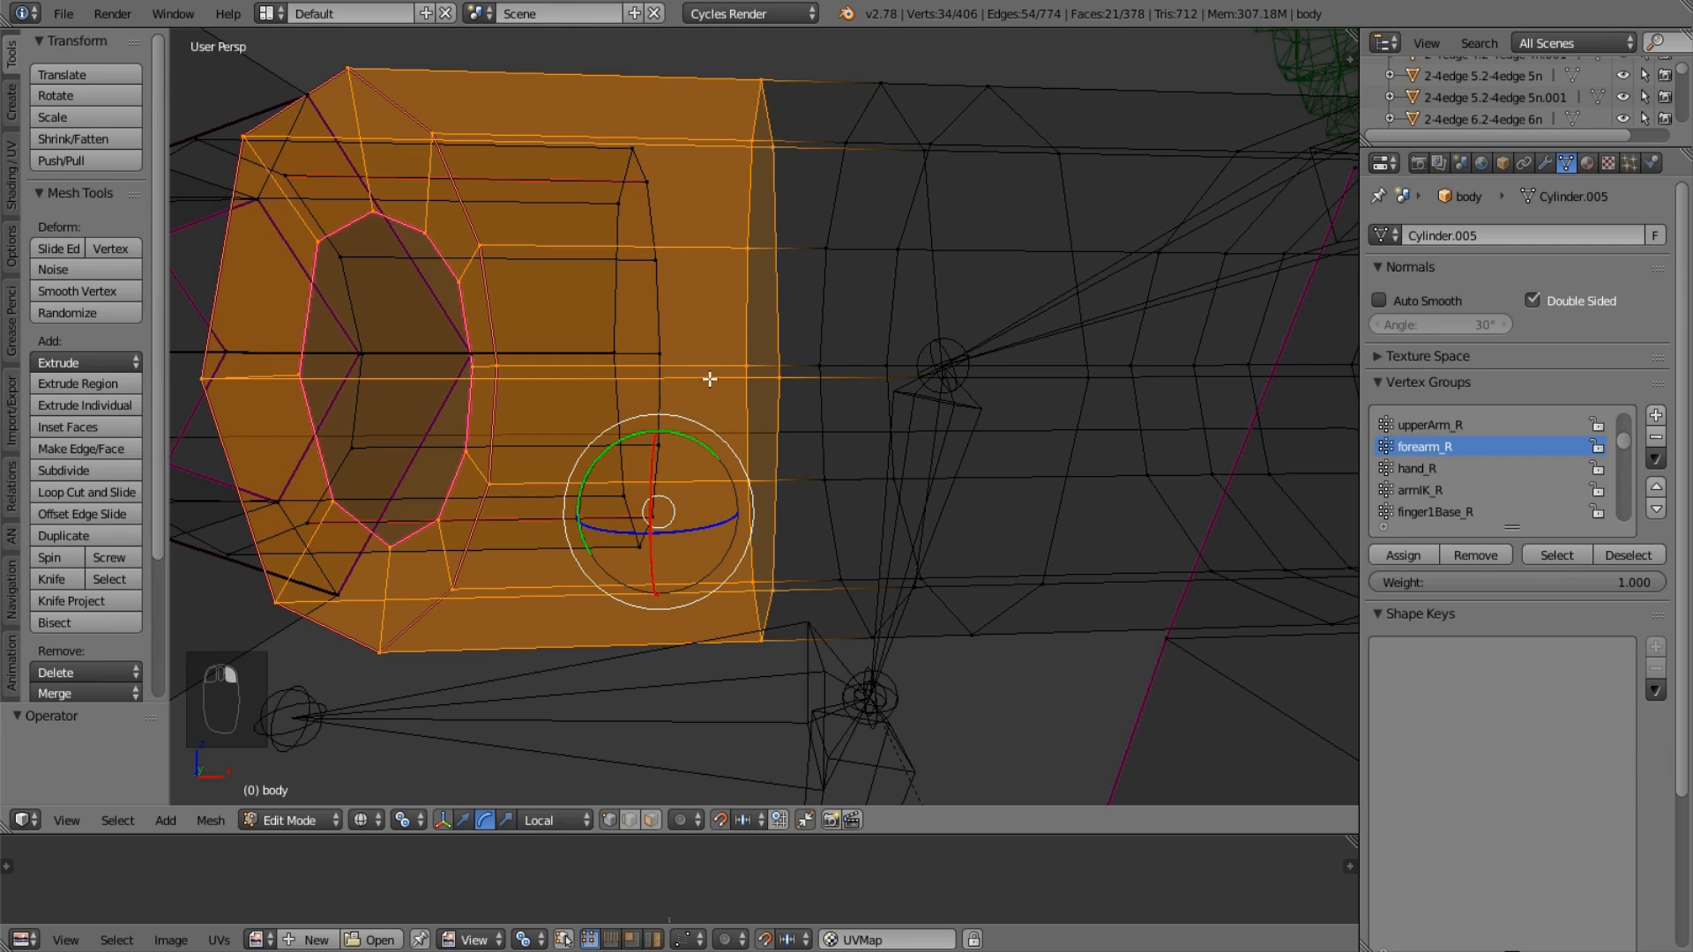
middle_drag(710, 379, 843, 385)
key(ctrl+z)
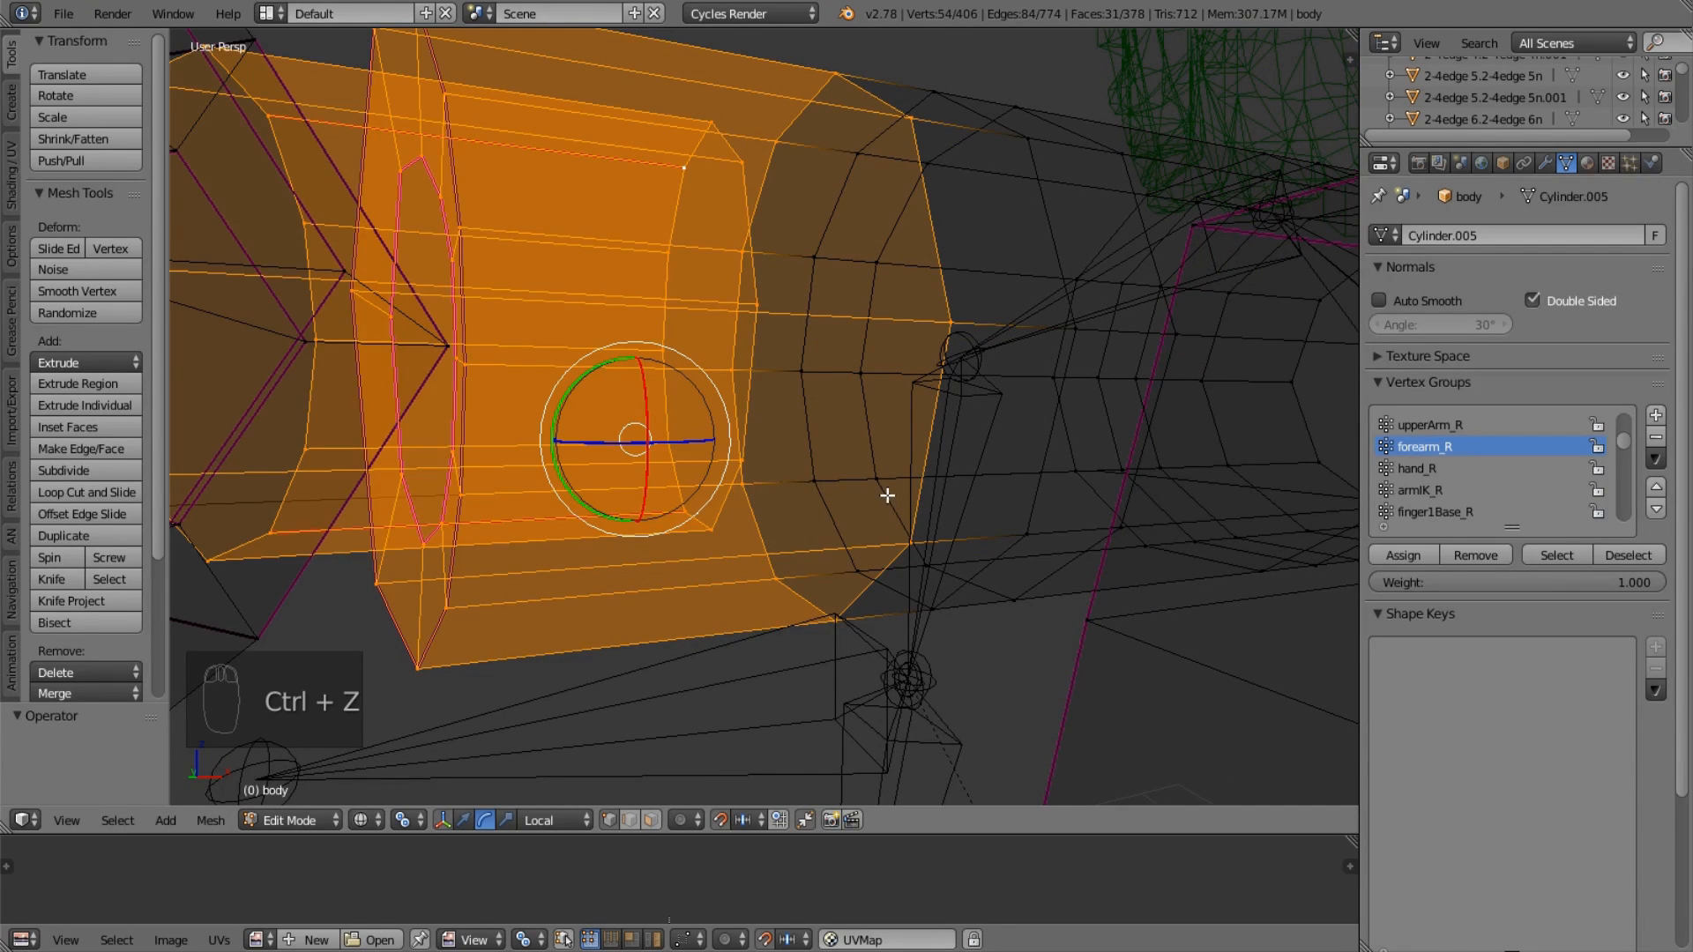
middle_drag(860, 504, 785, 513)
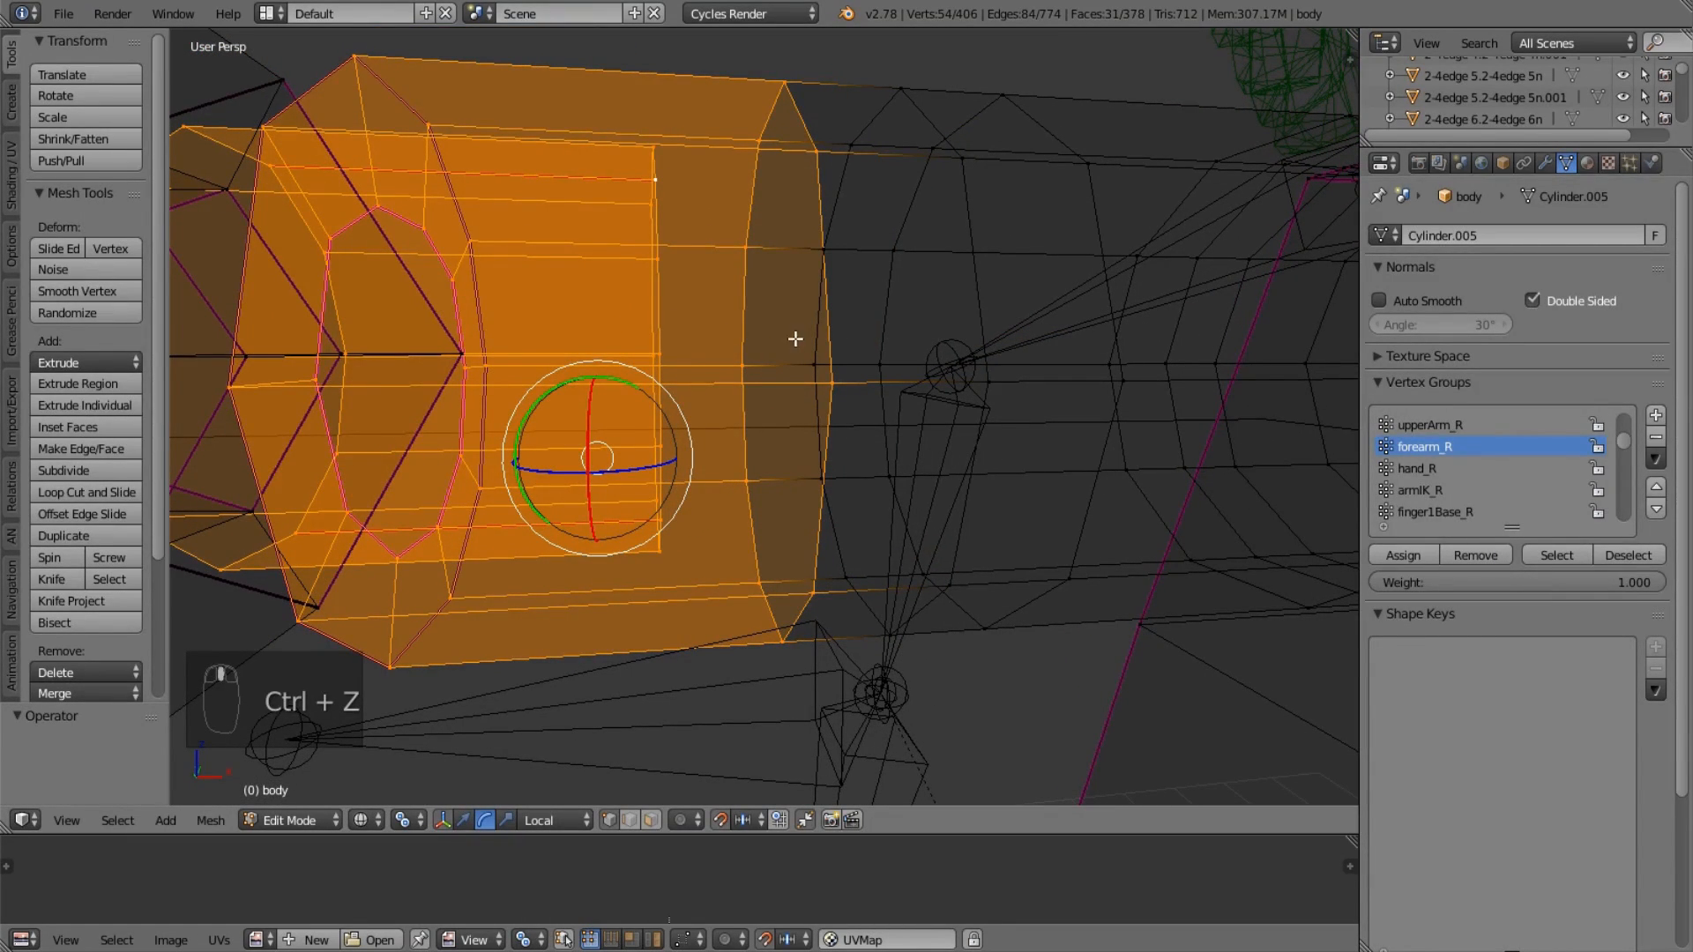
Deselect the outer sleeve loops and remove the remaining inner wrist cylinder and hip vertices from the forearm_R vertex group.
alt+shift+right_click(832, 286)
alt+shift+right_click(819, 571)
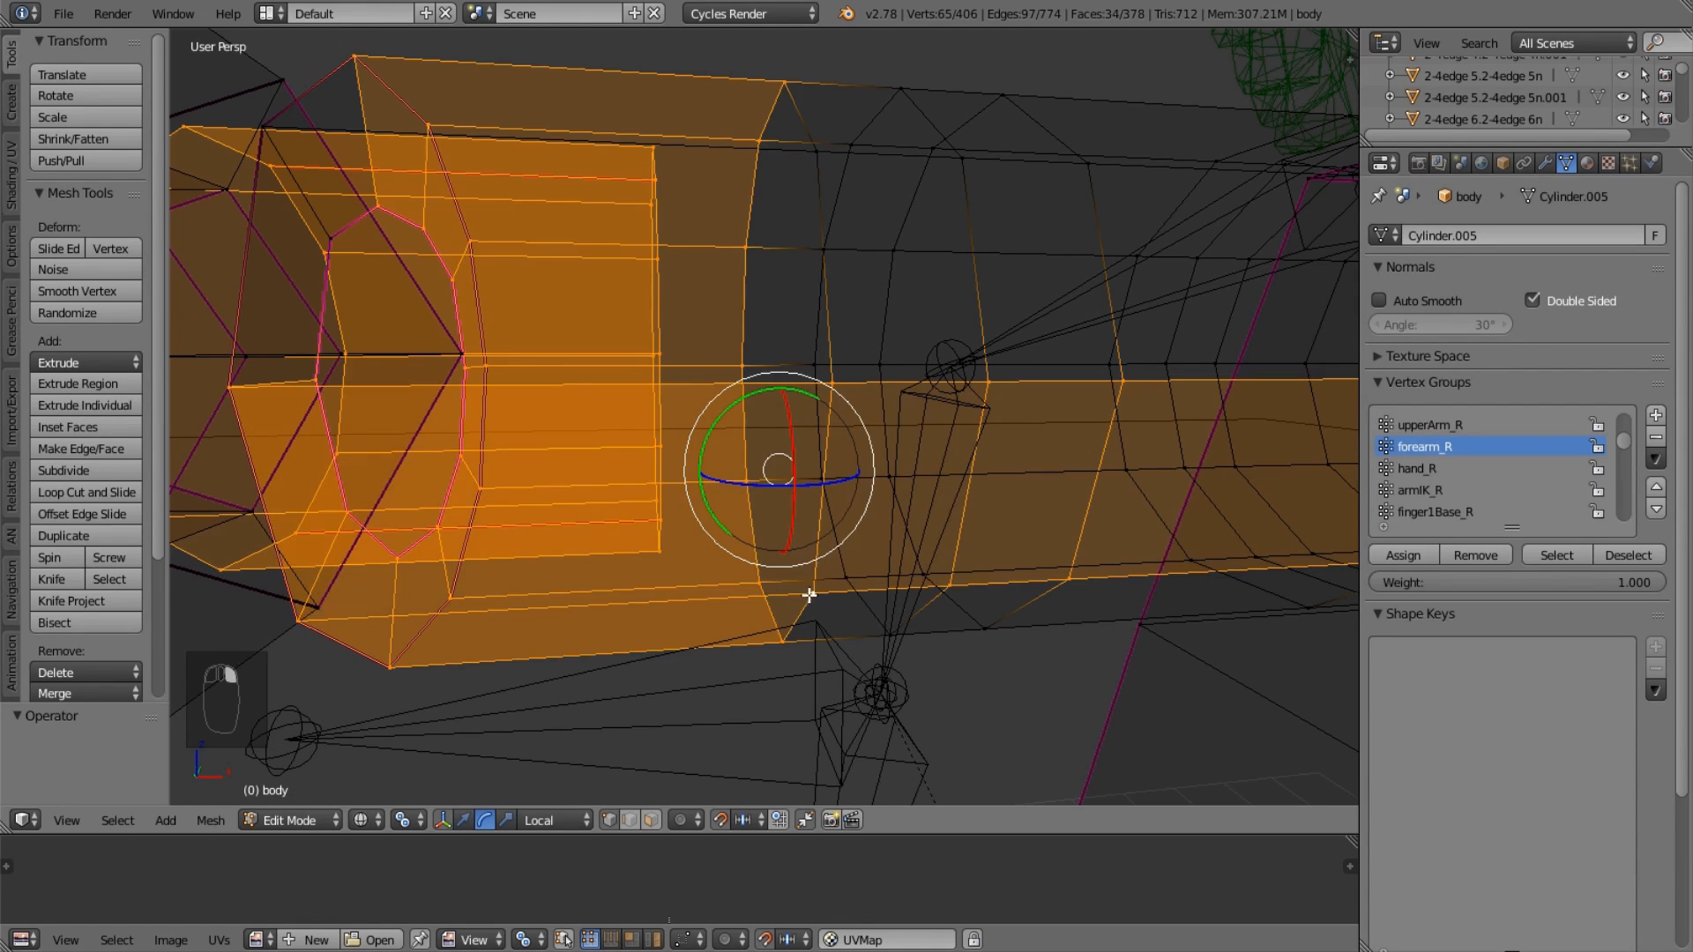
alt+shift+right_click(810, 595)
alt+shift+right_click(961, 541)
middle_drag(956, 541, 918, 514)
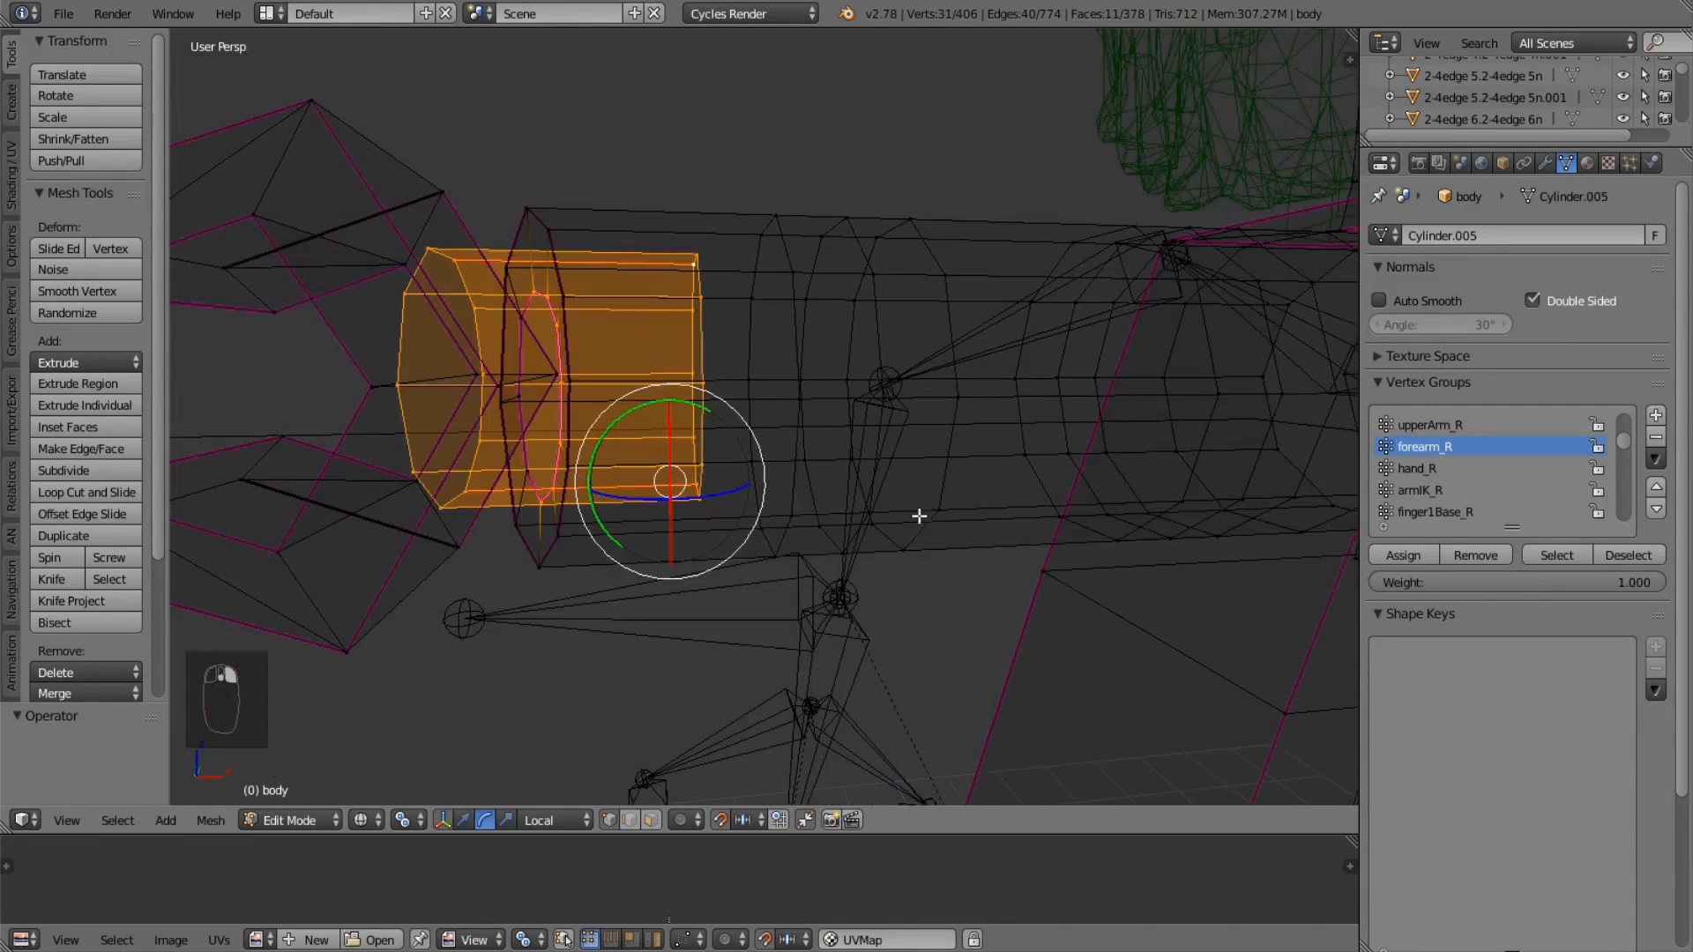
click(1416, 554)
Clear the selection and check the forearm_R vertex group by selecting its vertices.
key(a)
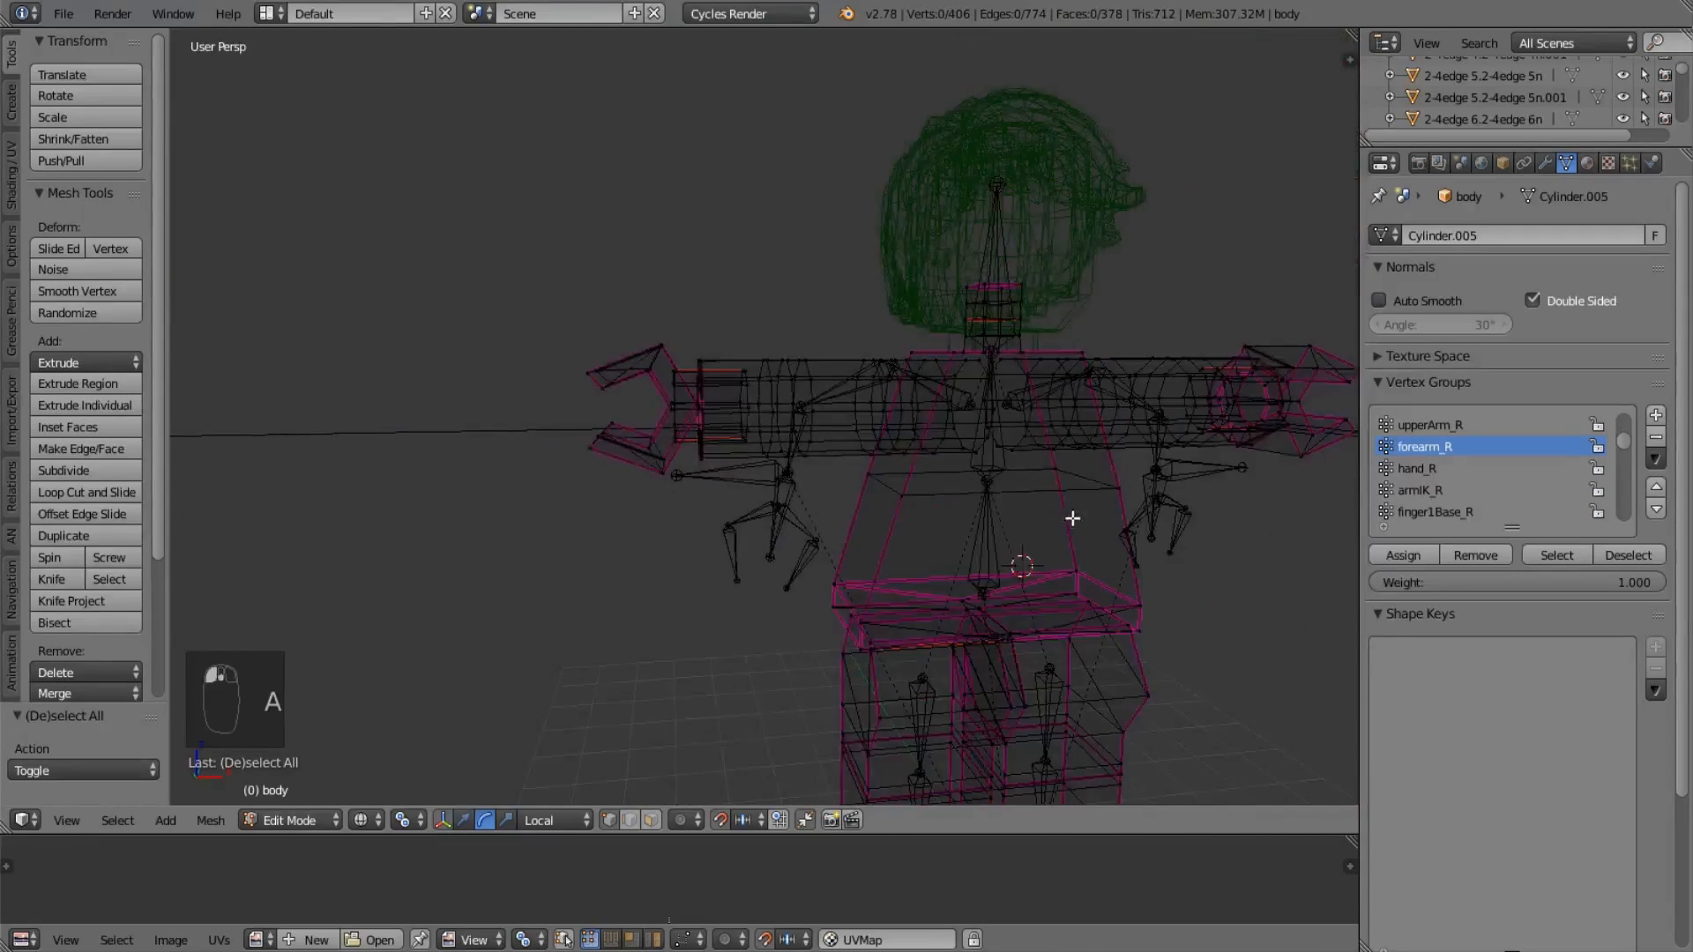
shift+middle_drag(1072, 518, 817, 340)
scroll(816, 341, up, 2)
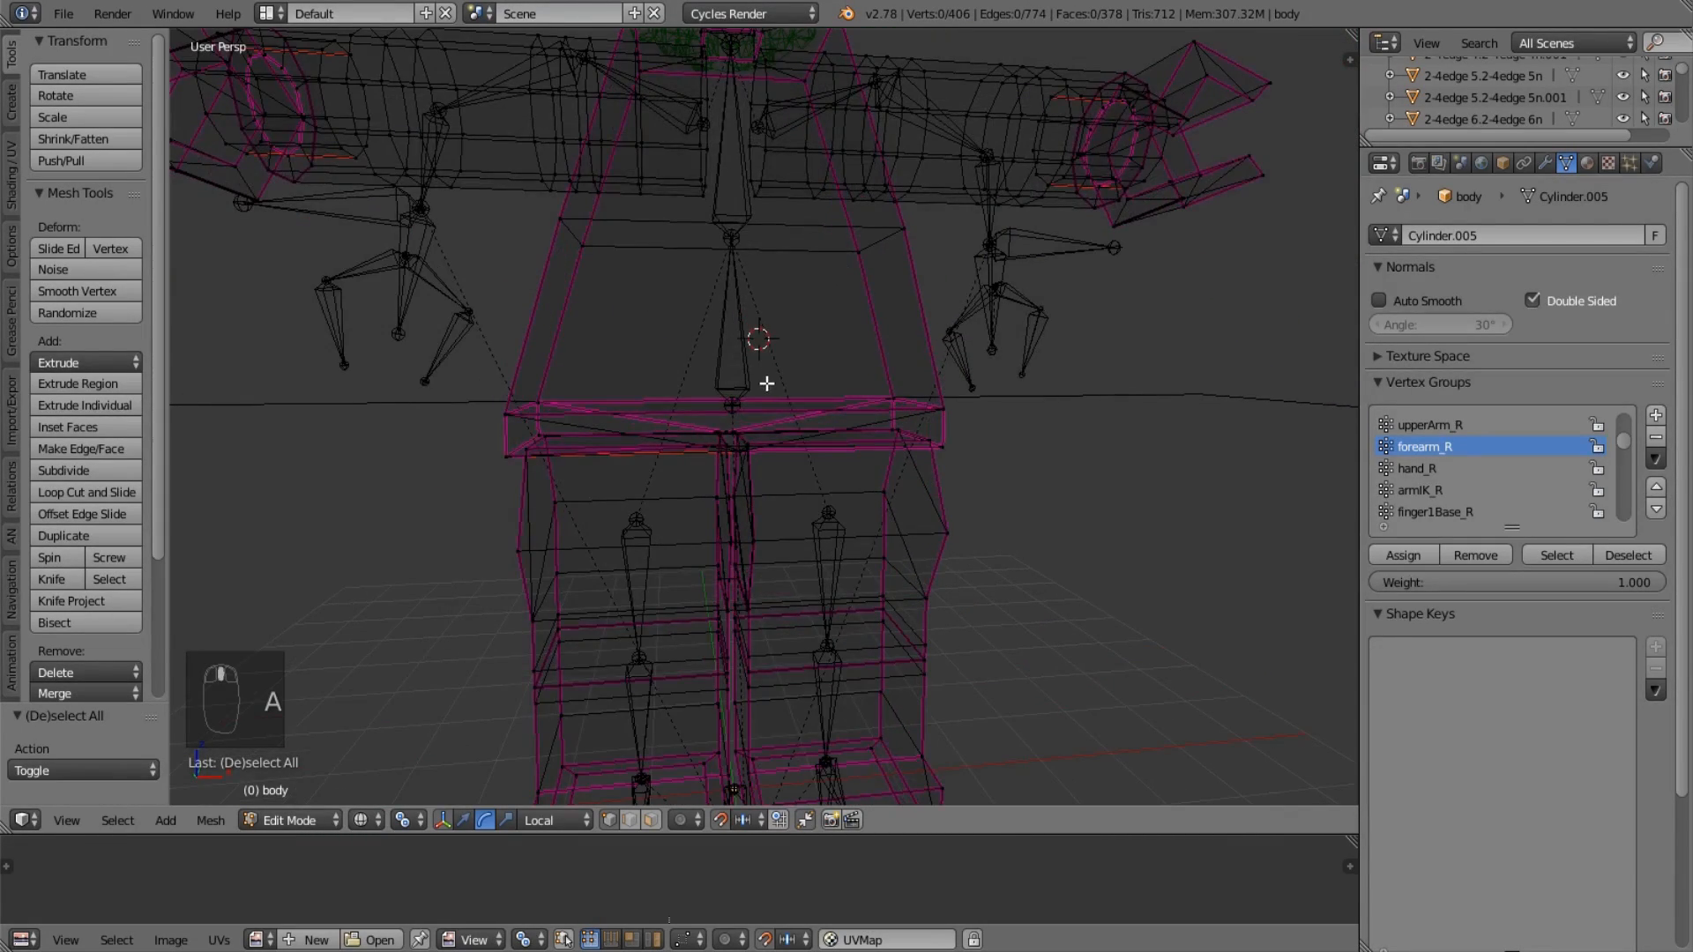
shift+middle_drag(751, 398, 822, 424)
click(1556, 555)
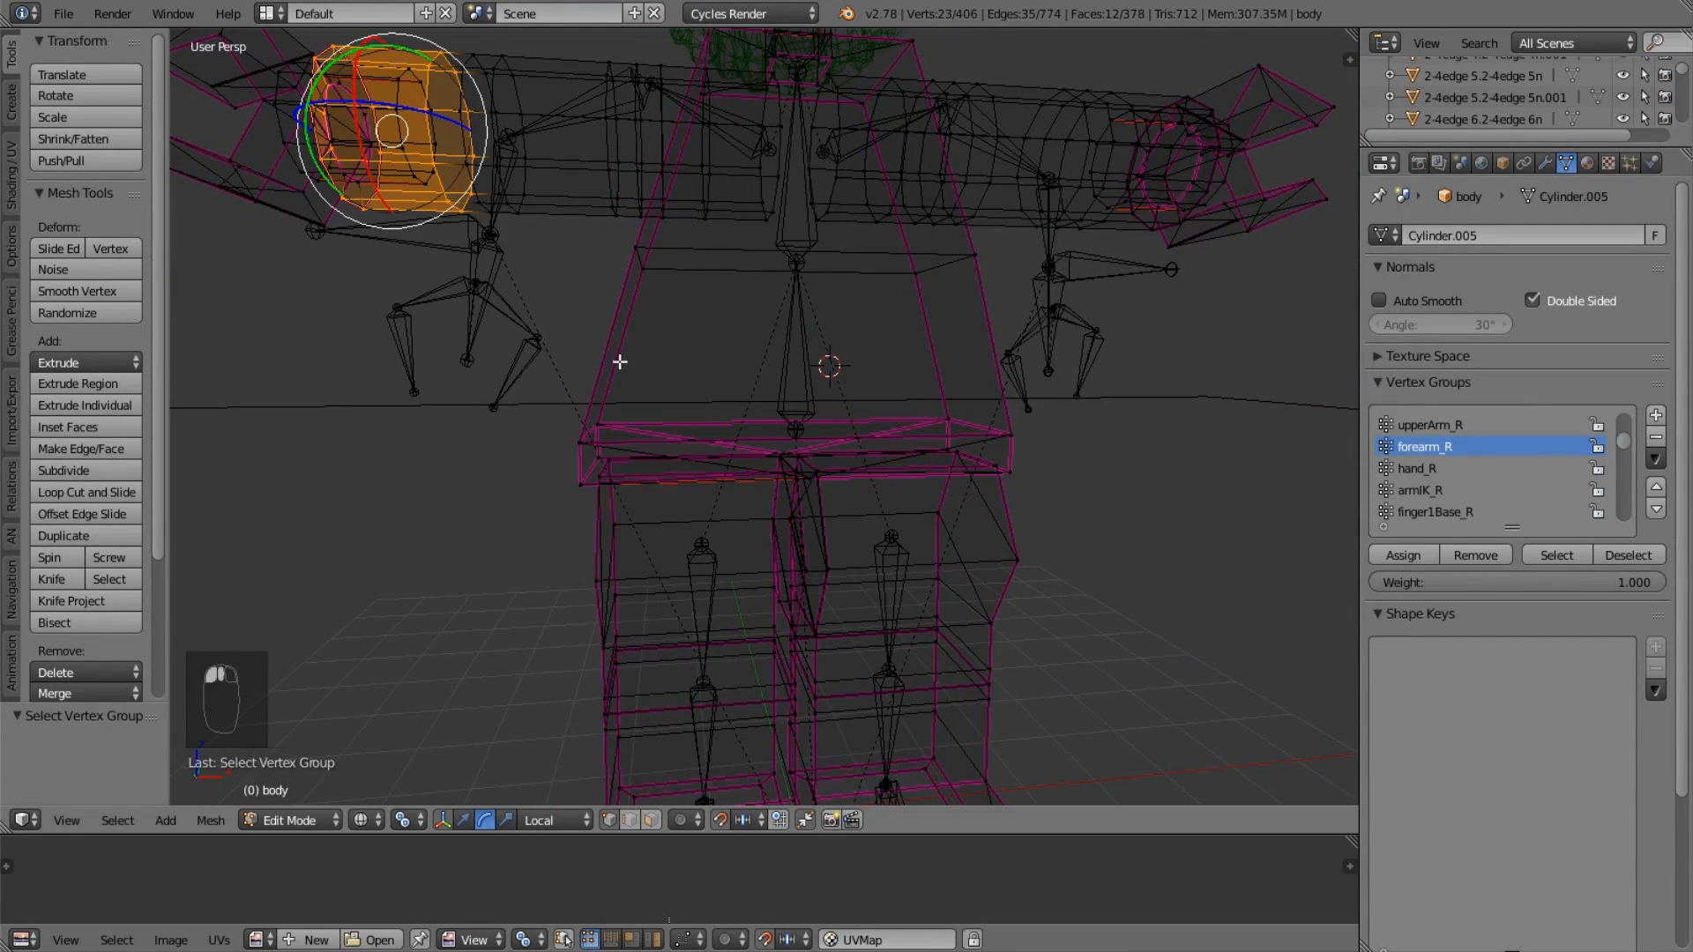
middle_drag(557, 386, 552, 423)
Select only the vertices of the upperArm_R vertex group and show them in an orthographic front view.
click(1464, 425)
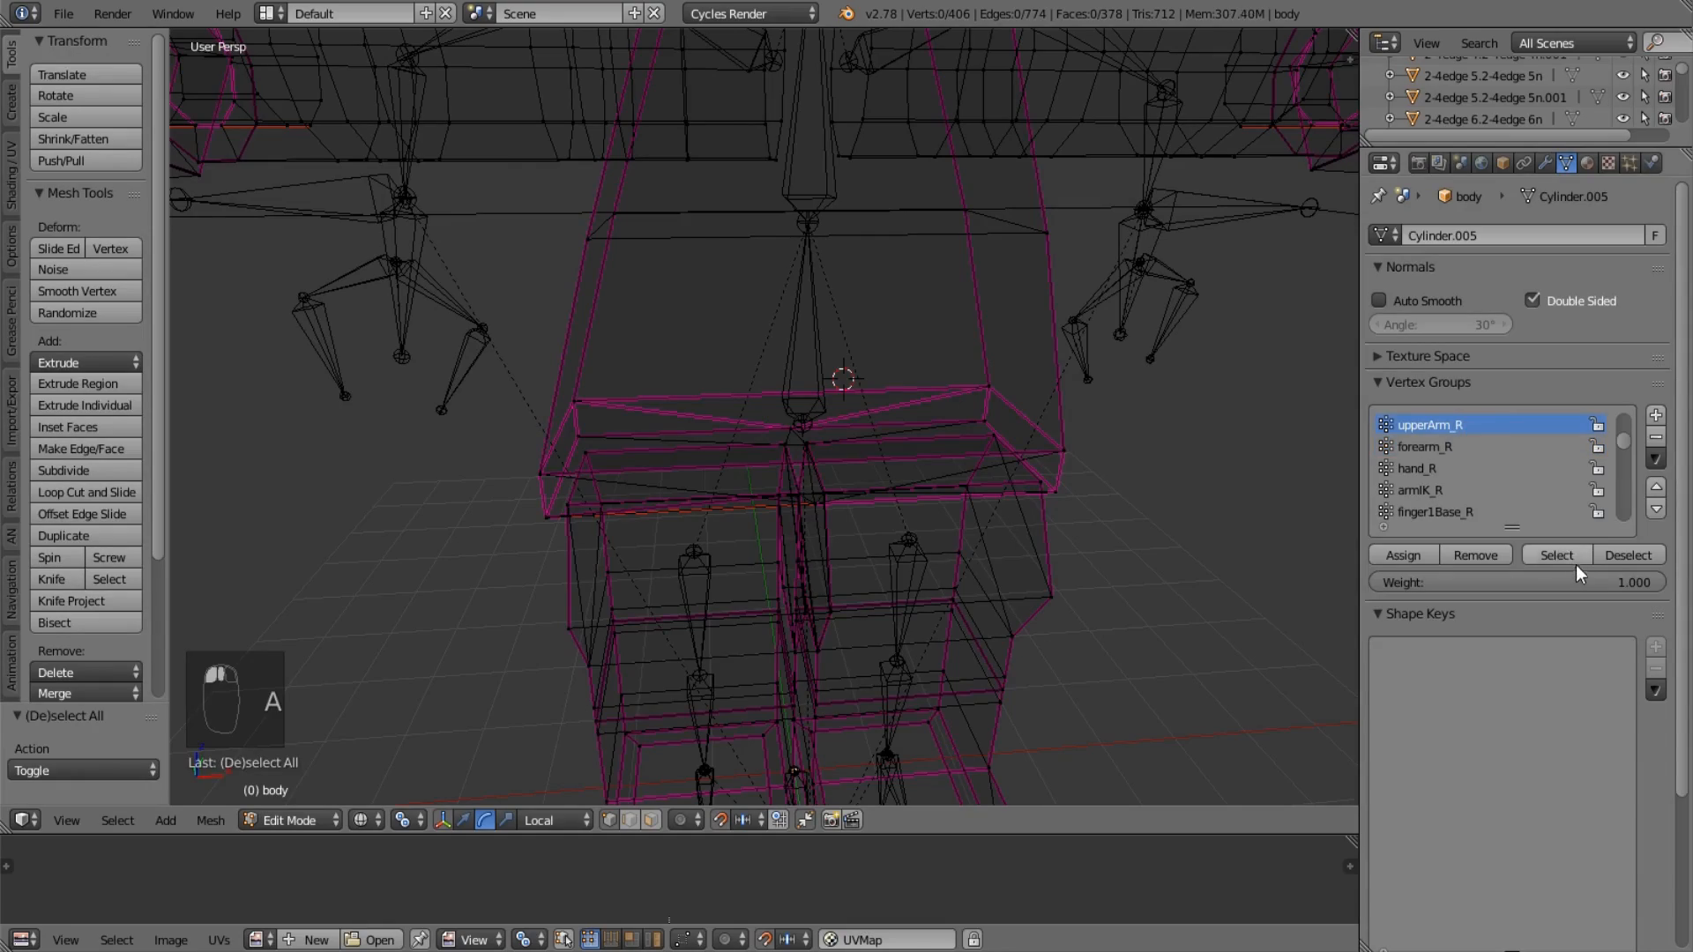
click(1570, 564)
scroll(536, 382, down, 3)
shift+middle_drag(539, 245, 735, 416)
scroll(735, 416, up, 4)
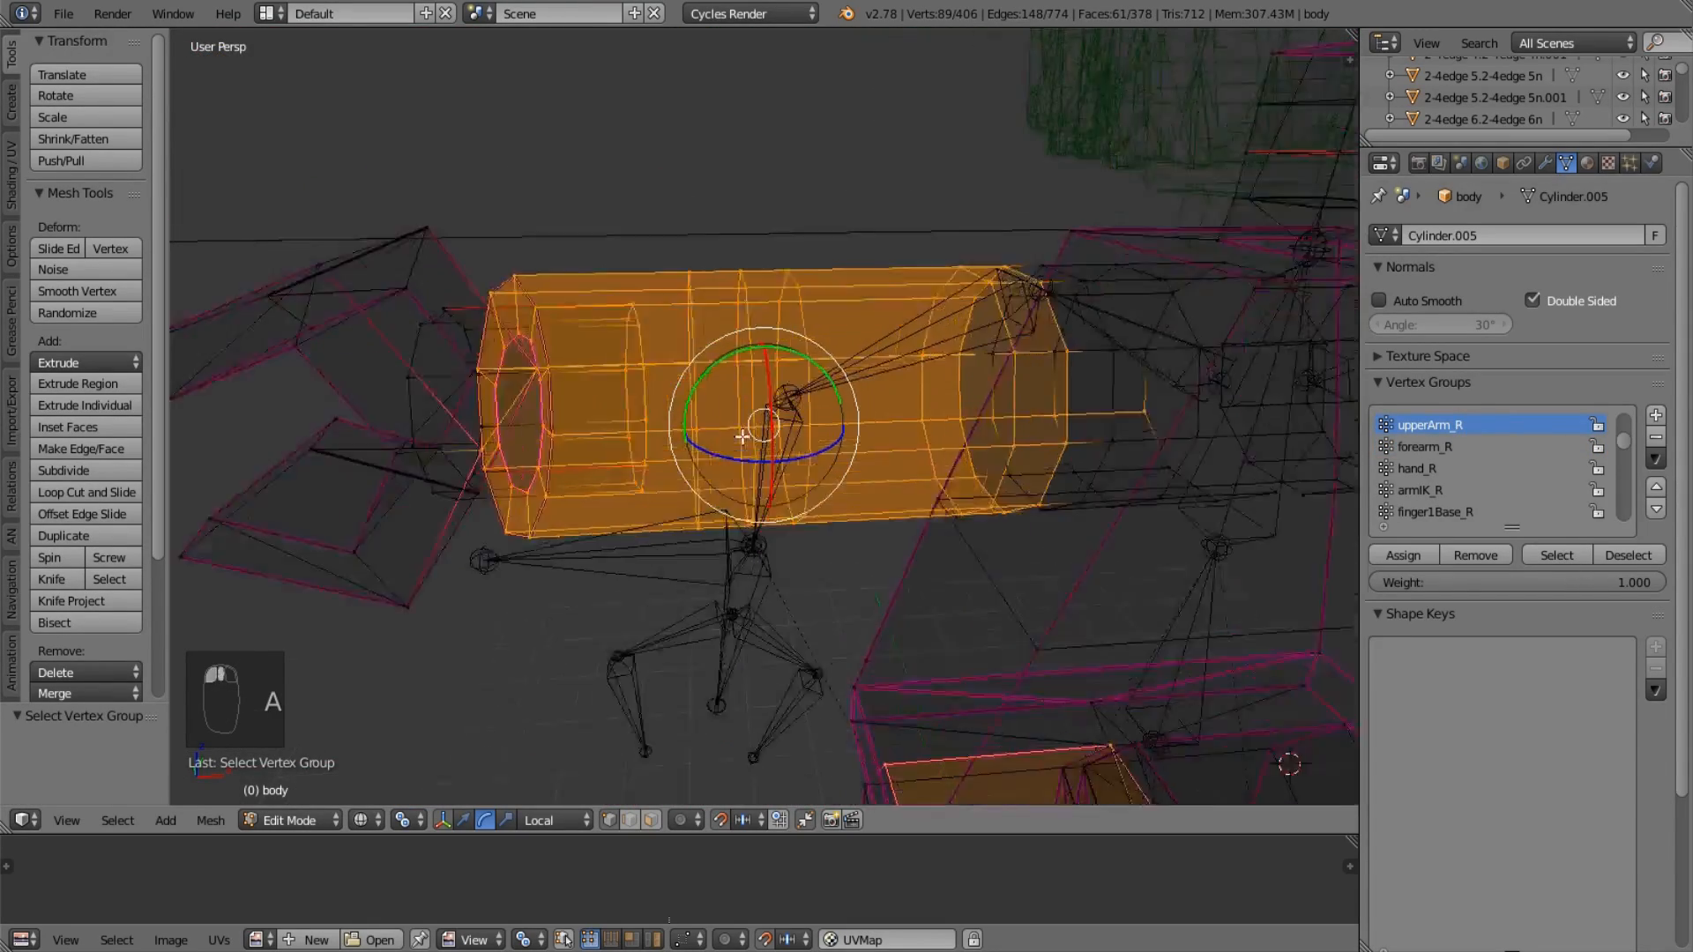
scroll(735, 417, down, 1)
key(KP_3)
key(KP_1)
key(KP_5)
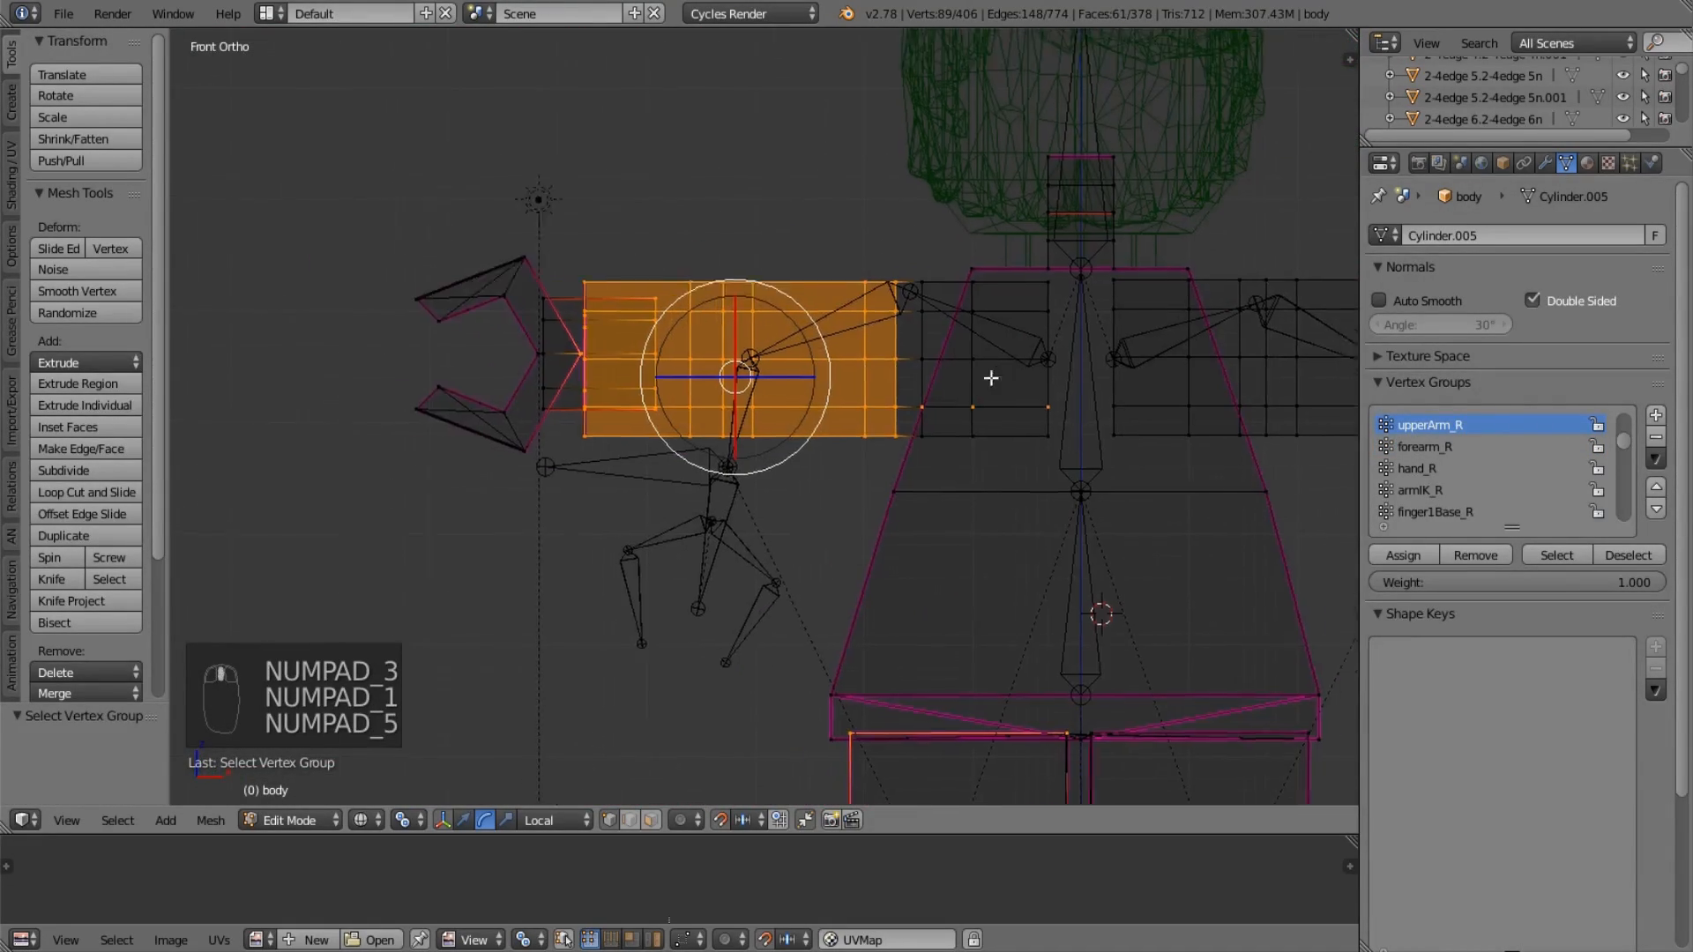
Try isolating the shoulder section of the right arm by box-selecting only its vertices.
scroll(1038, 371, up, 2)
key(a)
key(a)
key(b)
drag(791, 231, 1036, 471)
shift+middle_drag(1044, 432, 1010, 438)
scroll(1012, 431, up, 1)
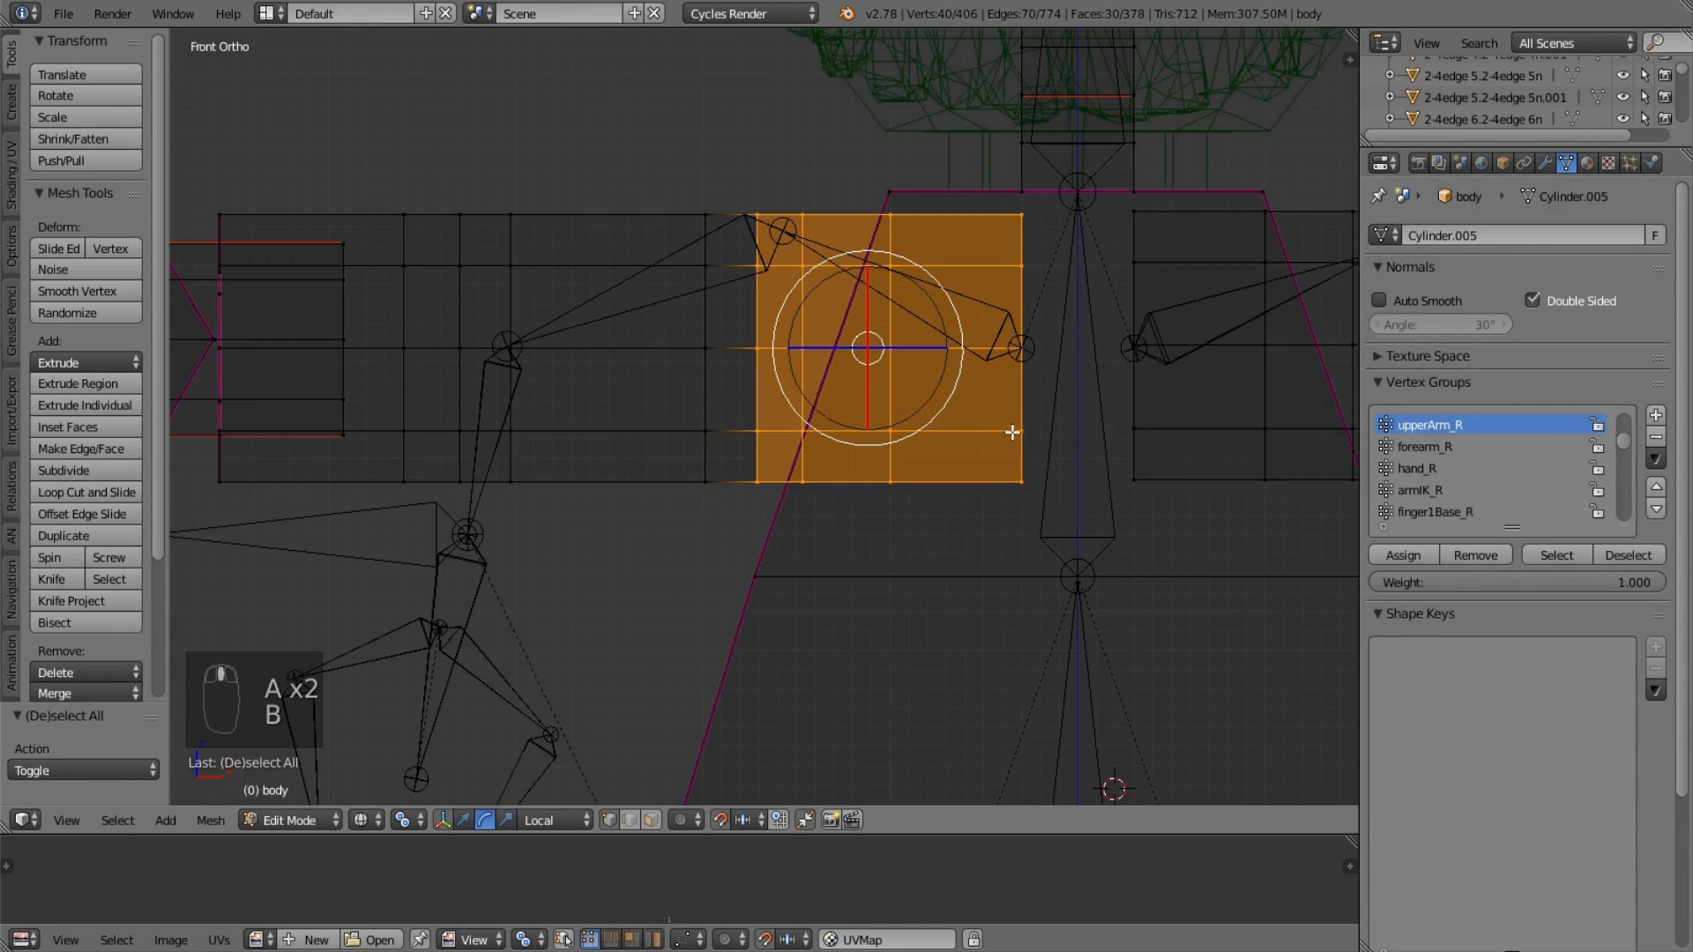
scroll(1014, 430, down, 1)
key(ctrl+z)
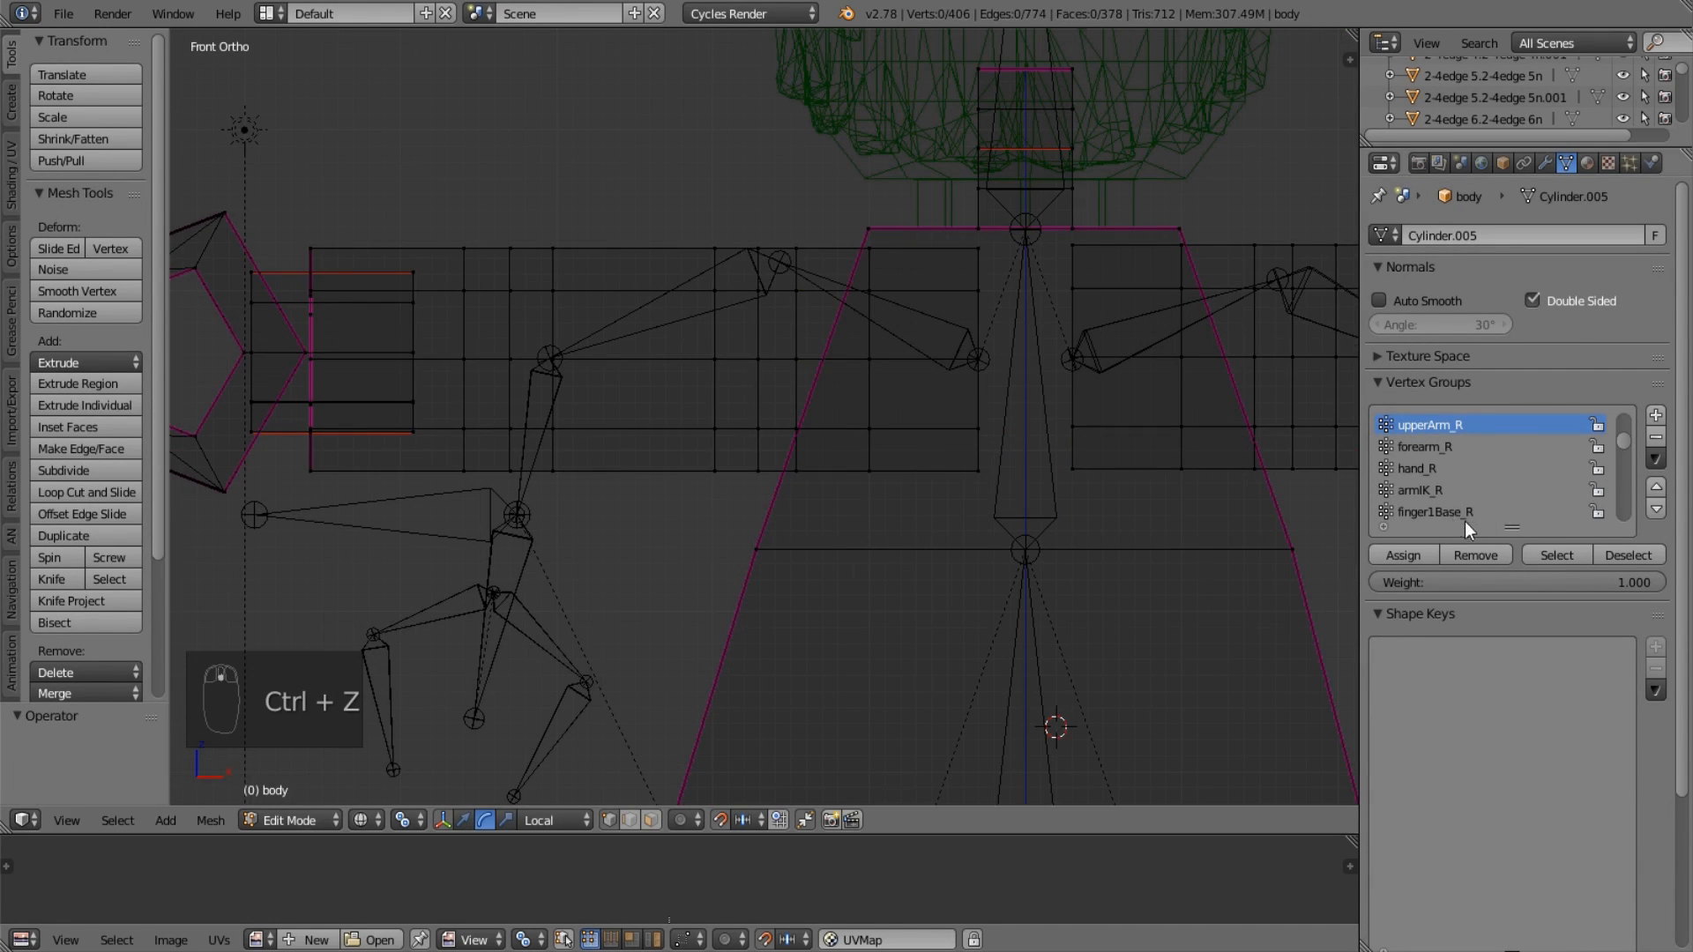
Select the upperArm_R vertices, try isolating the stray ones along the lower shoulder section, and undo that selection.
click(1559, 553)
scroll(1045, 459, up, 1)
key(b)
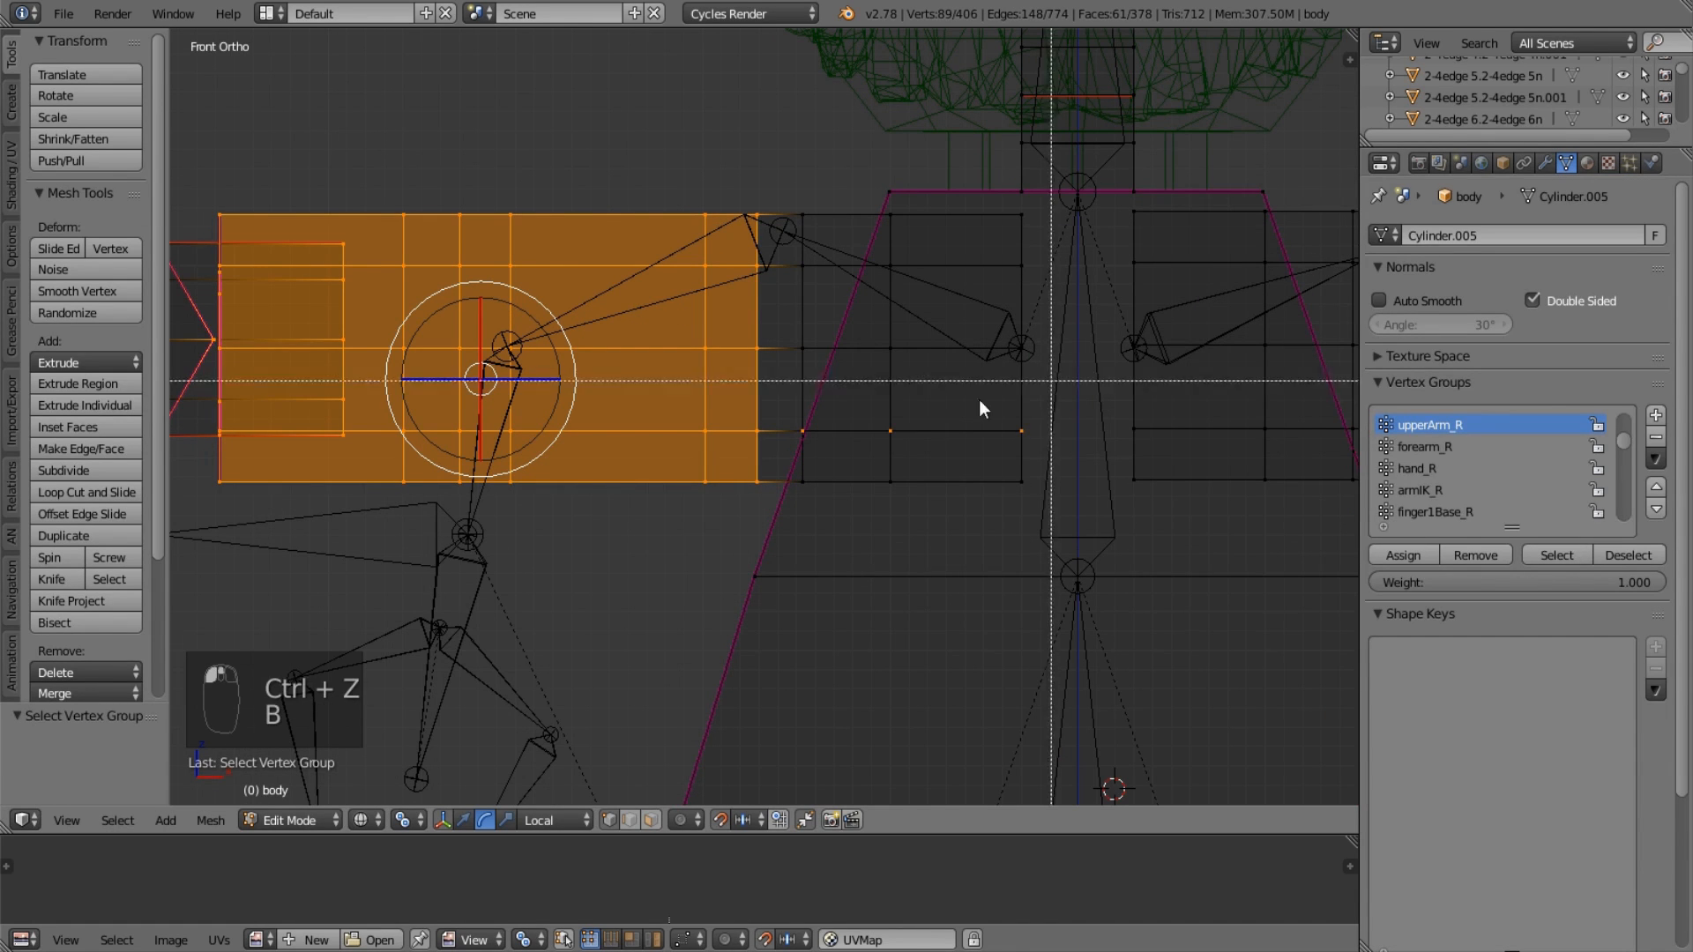
drag(1028, 379, 1097, 476)
key(a)
key(b)
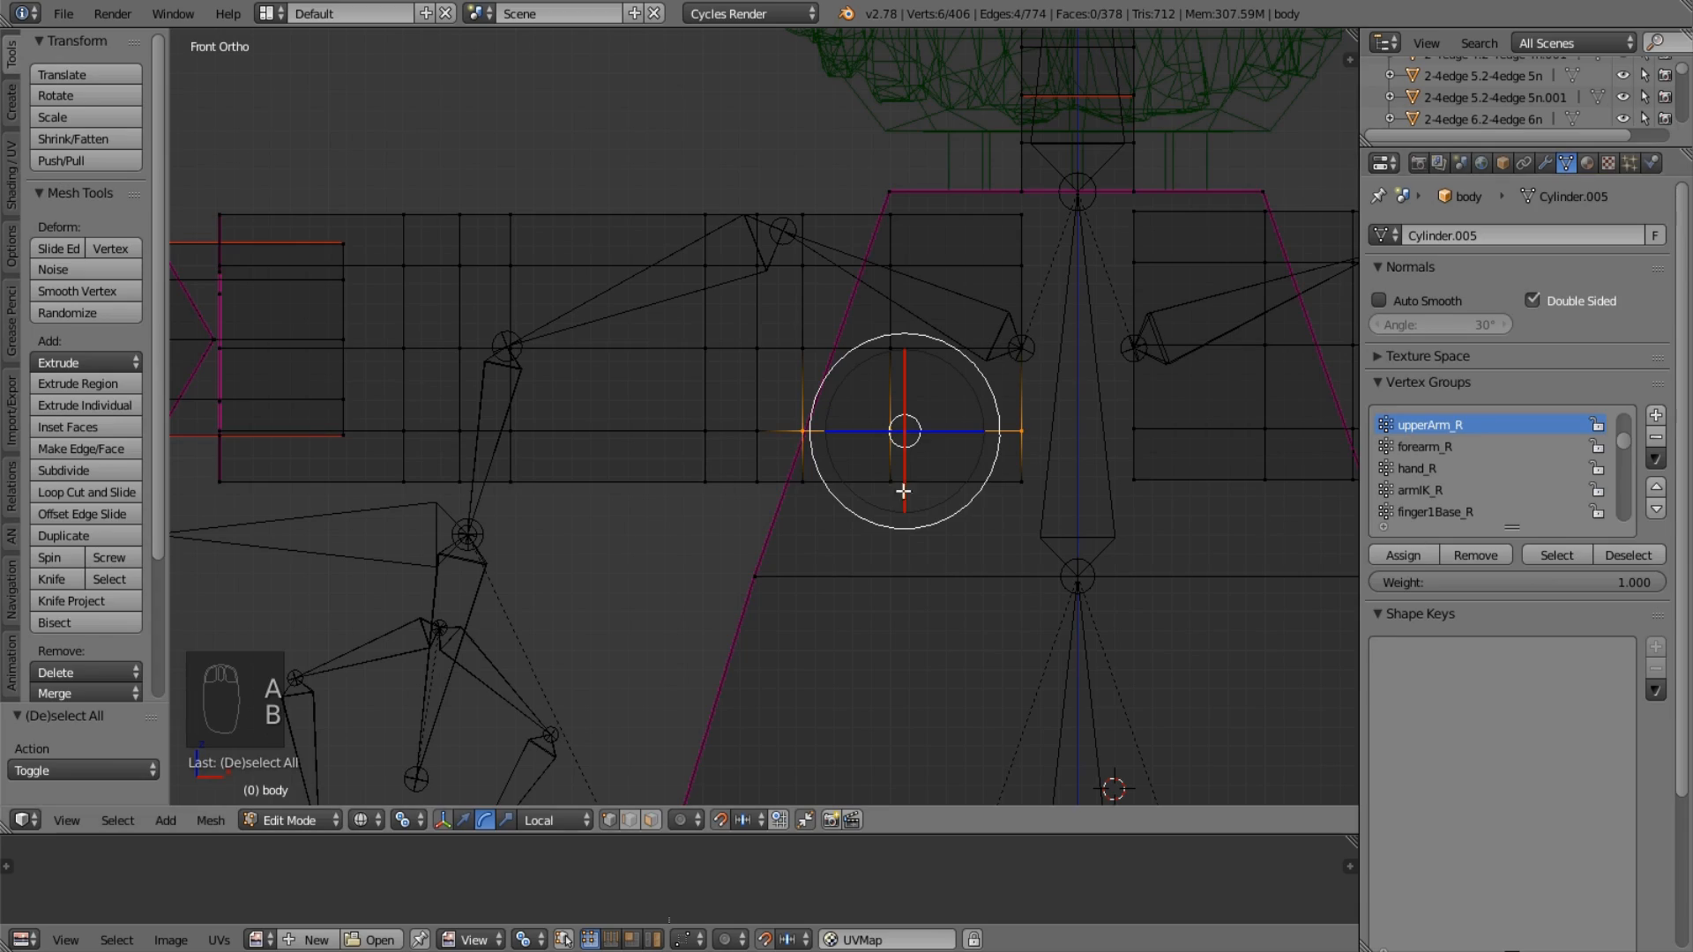
key(ctrl+z)
key(ctrl+z)
key(ctrl+z)
key(ctrl+z)
middle_drag(1001, 472, 869, 490)
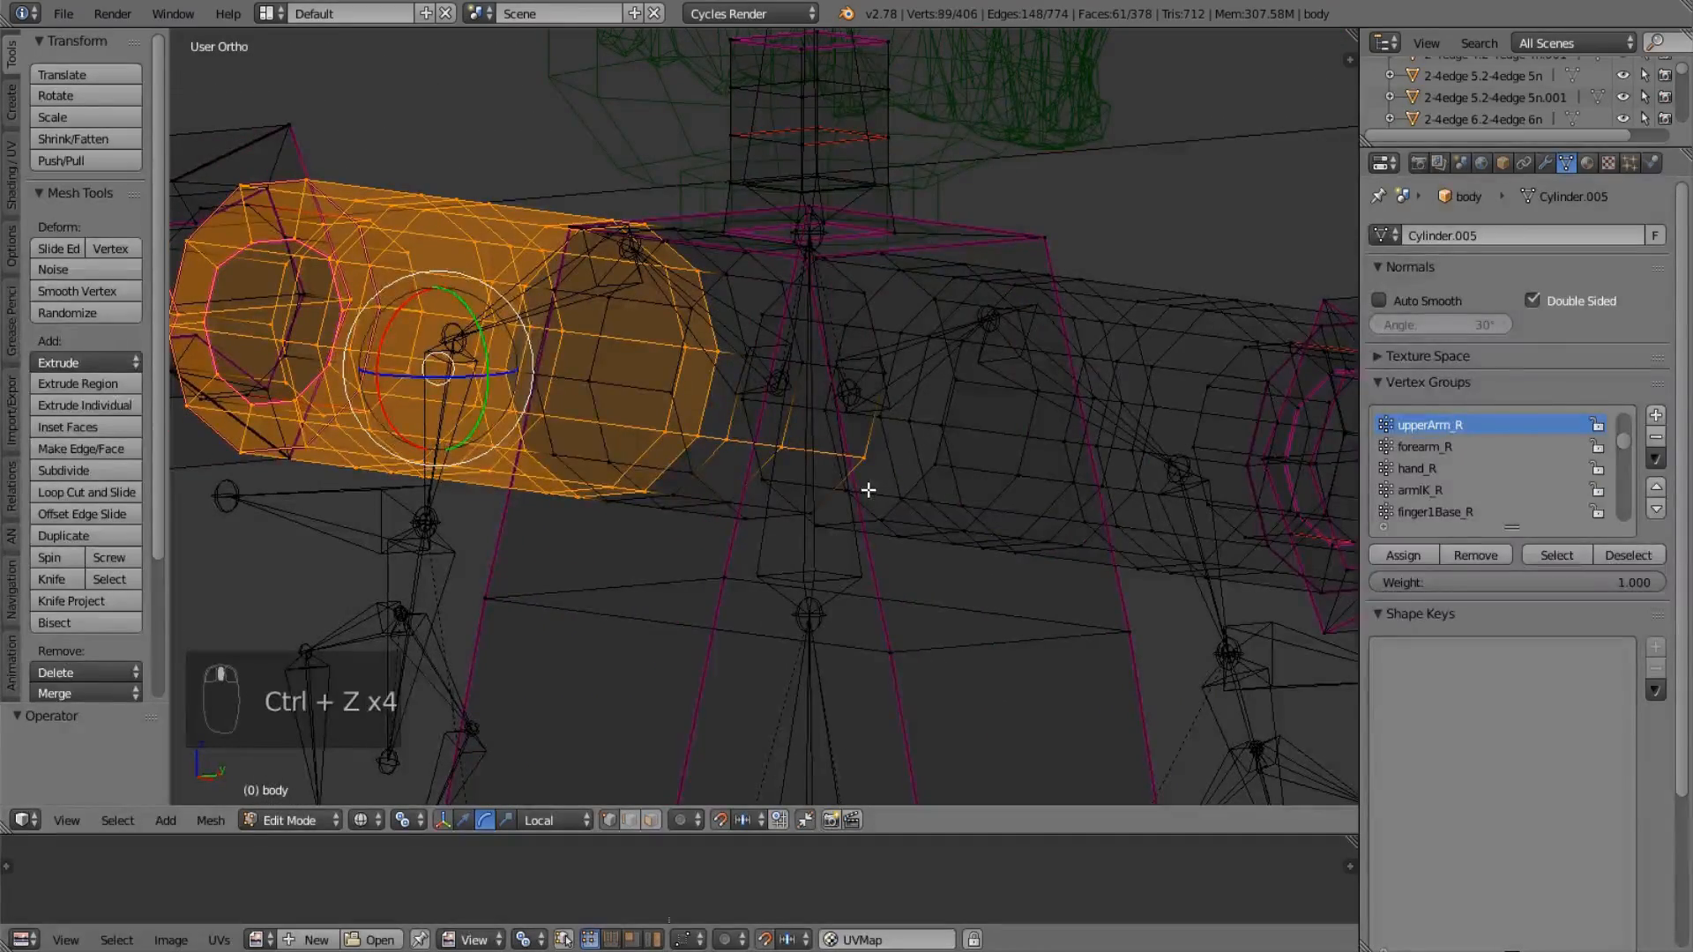
key(ctrl+shift+z)
key(ctrl+z)
key(KP_3)
key(KP_1)
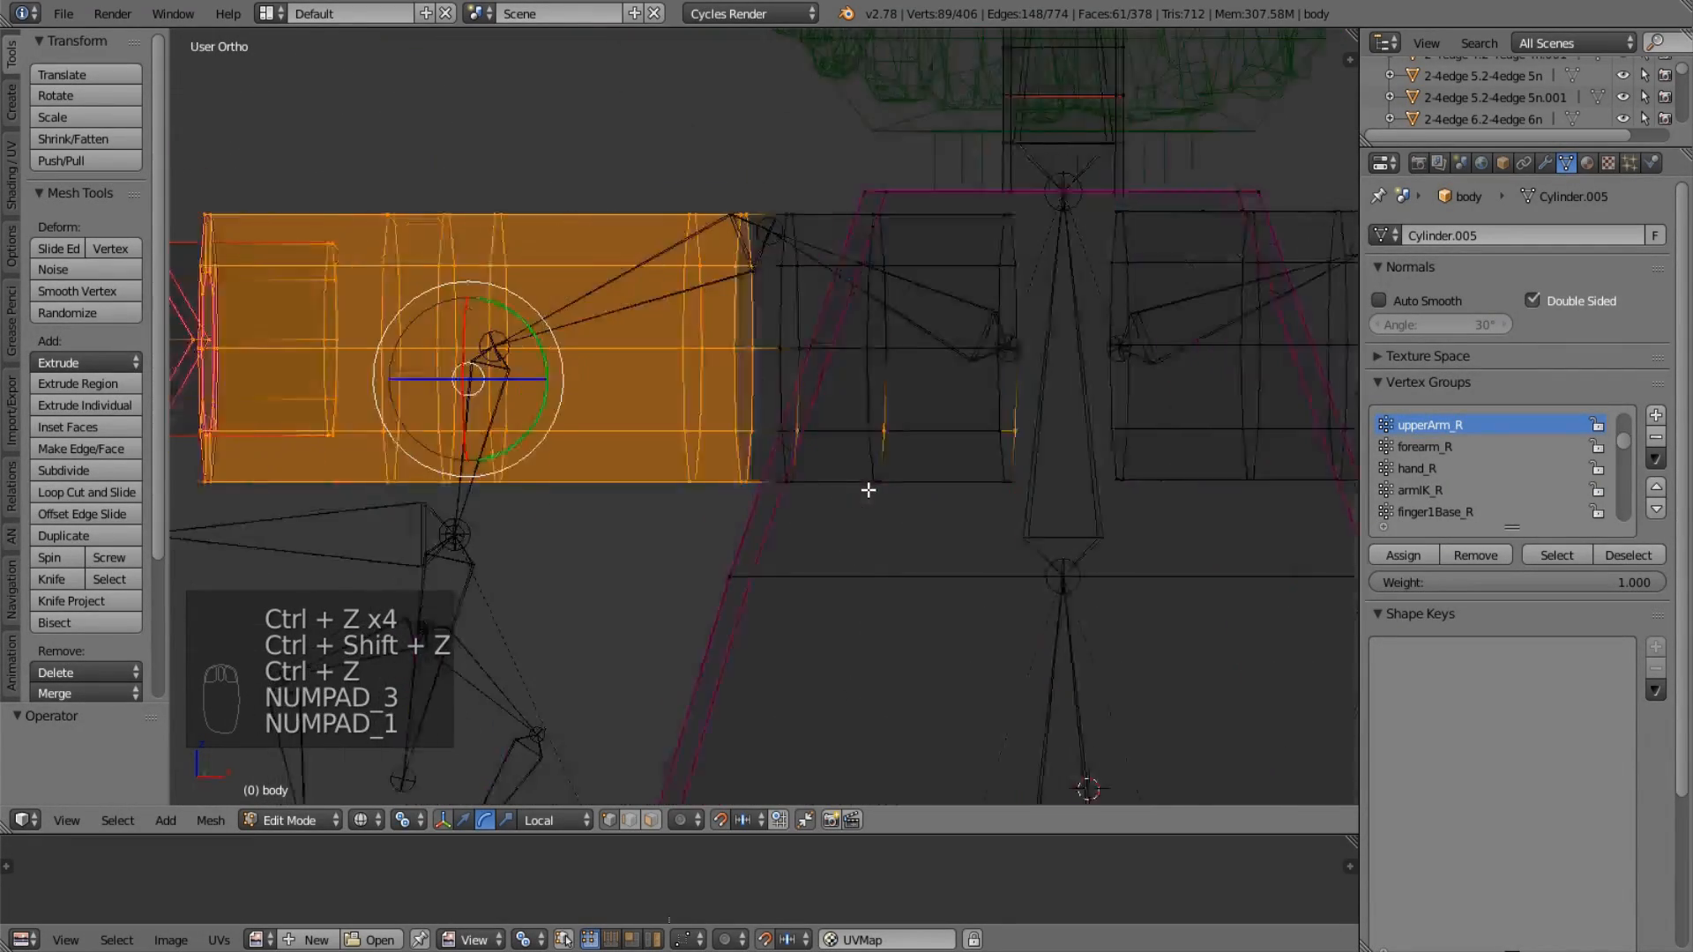
Exclude the upper arm section from the selection and remove the remaining forearm and stray shoulder vertices from the upperArm_R vertex group.
key(b)
drag(291, 187, 610, 458)
key(b)
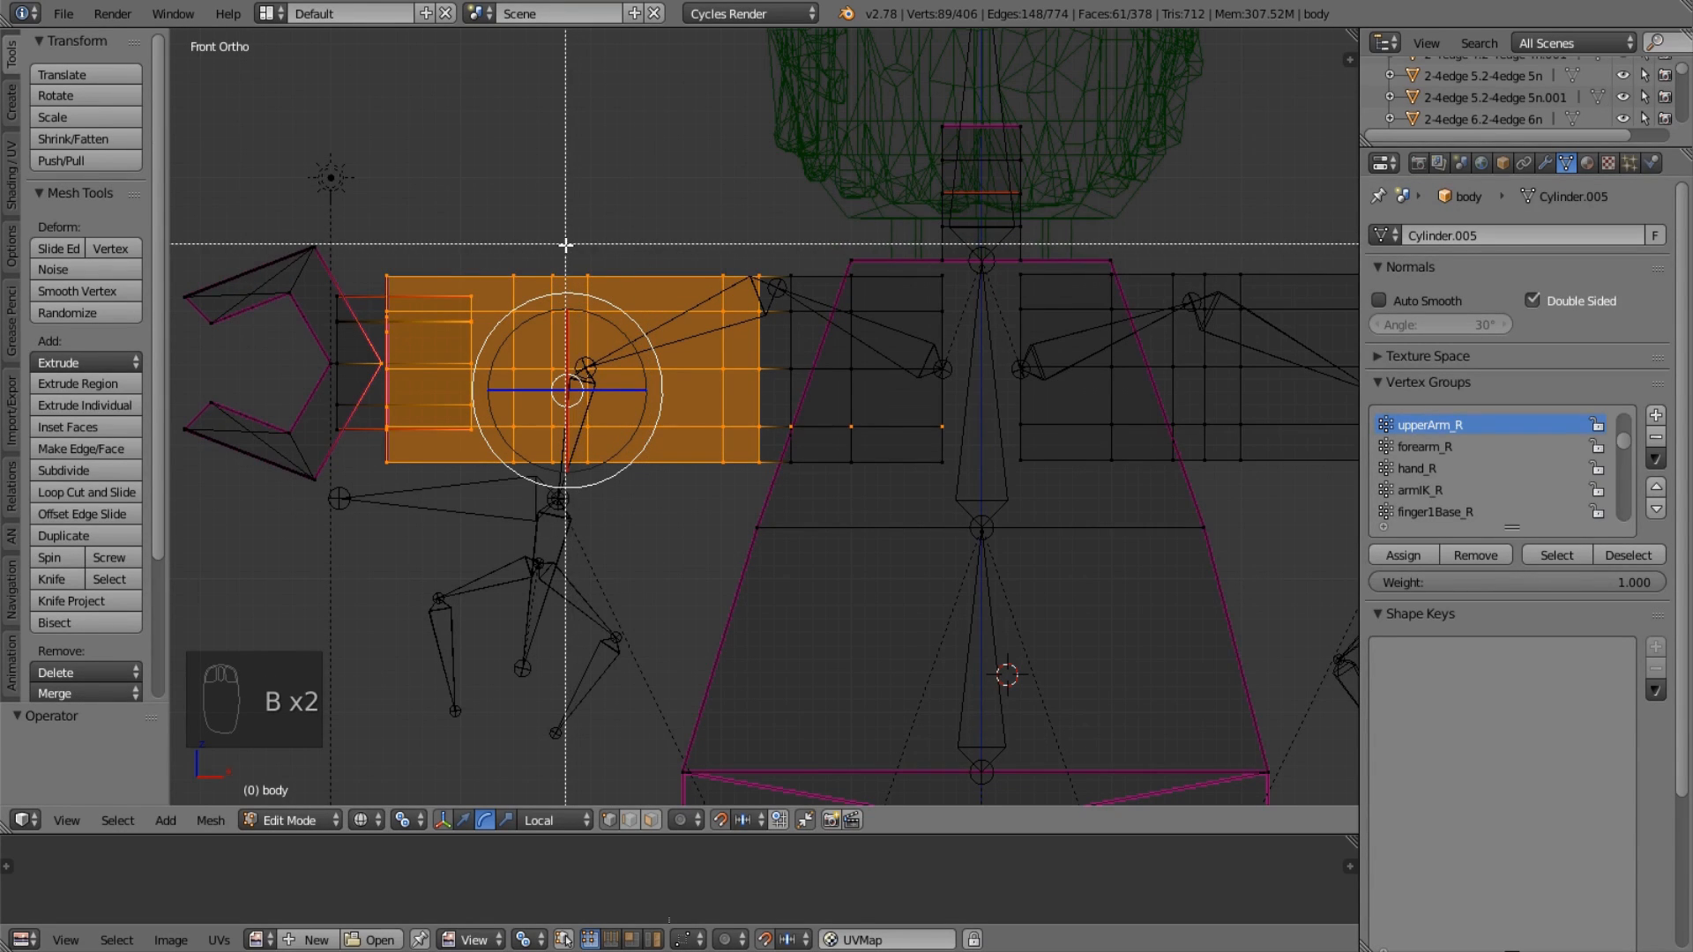
middle_drag(566, 245, 775, 478)
key(b)
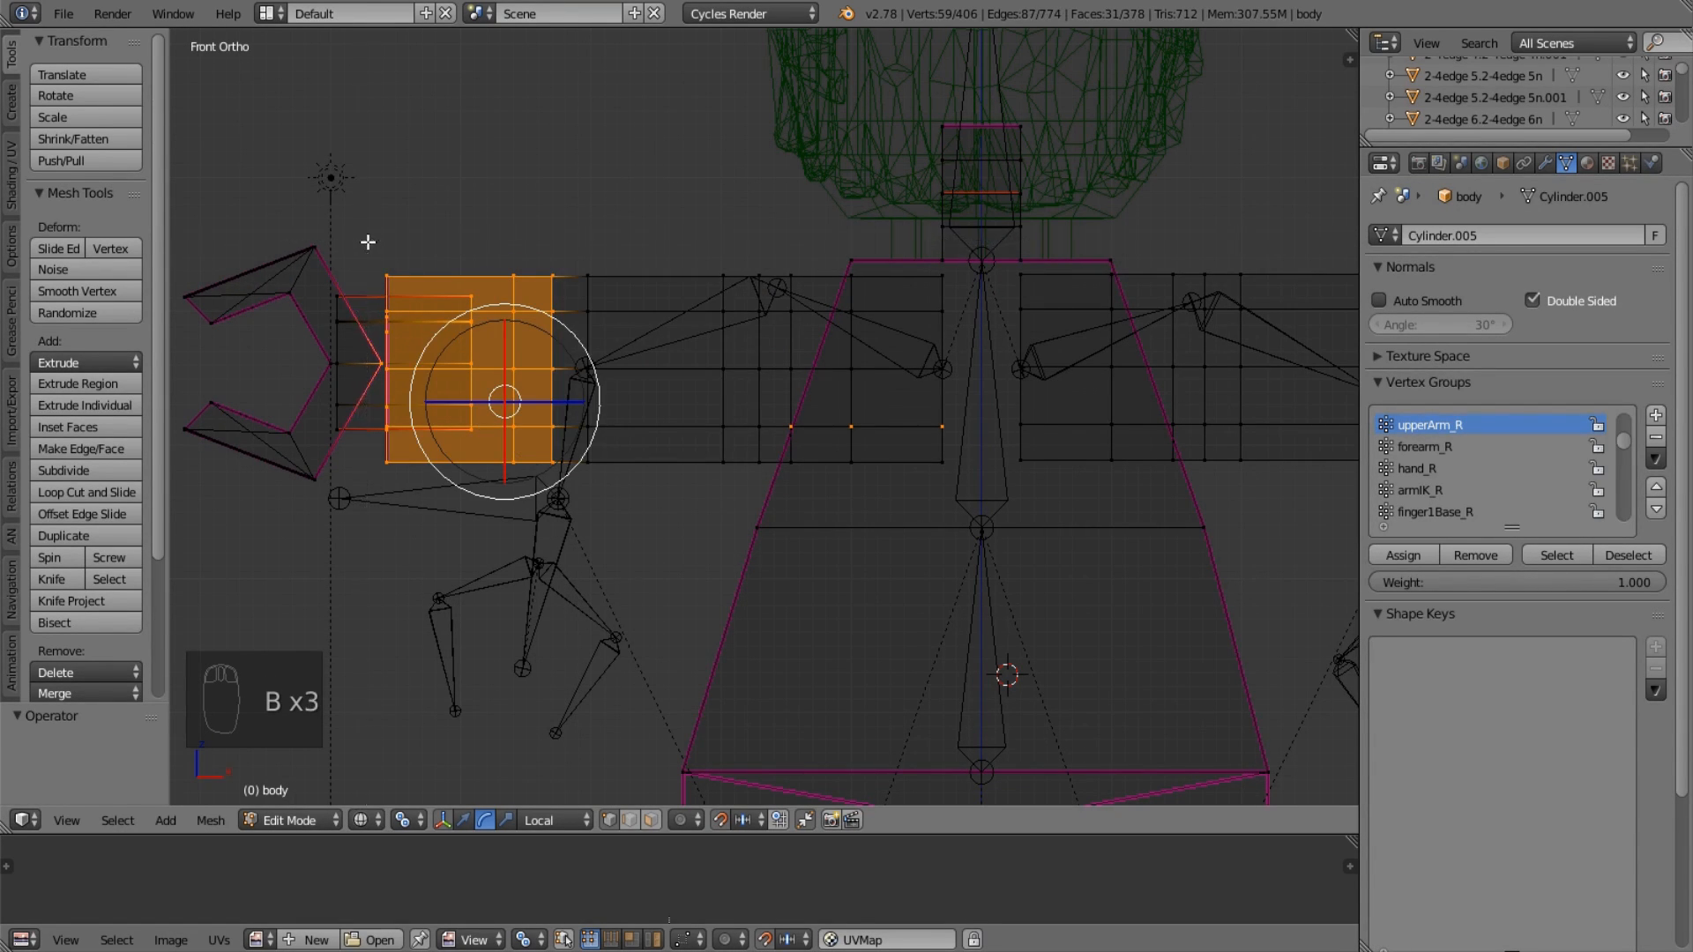
click(1494, 561)
key(Tab)
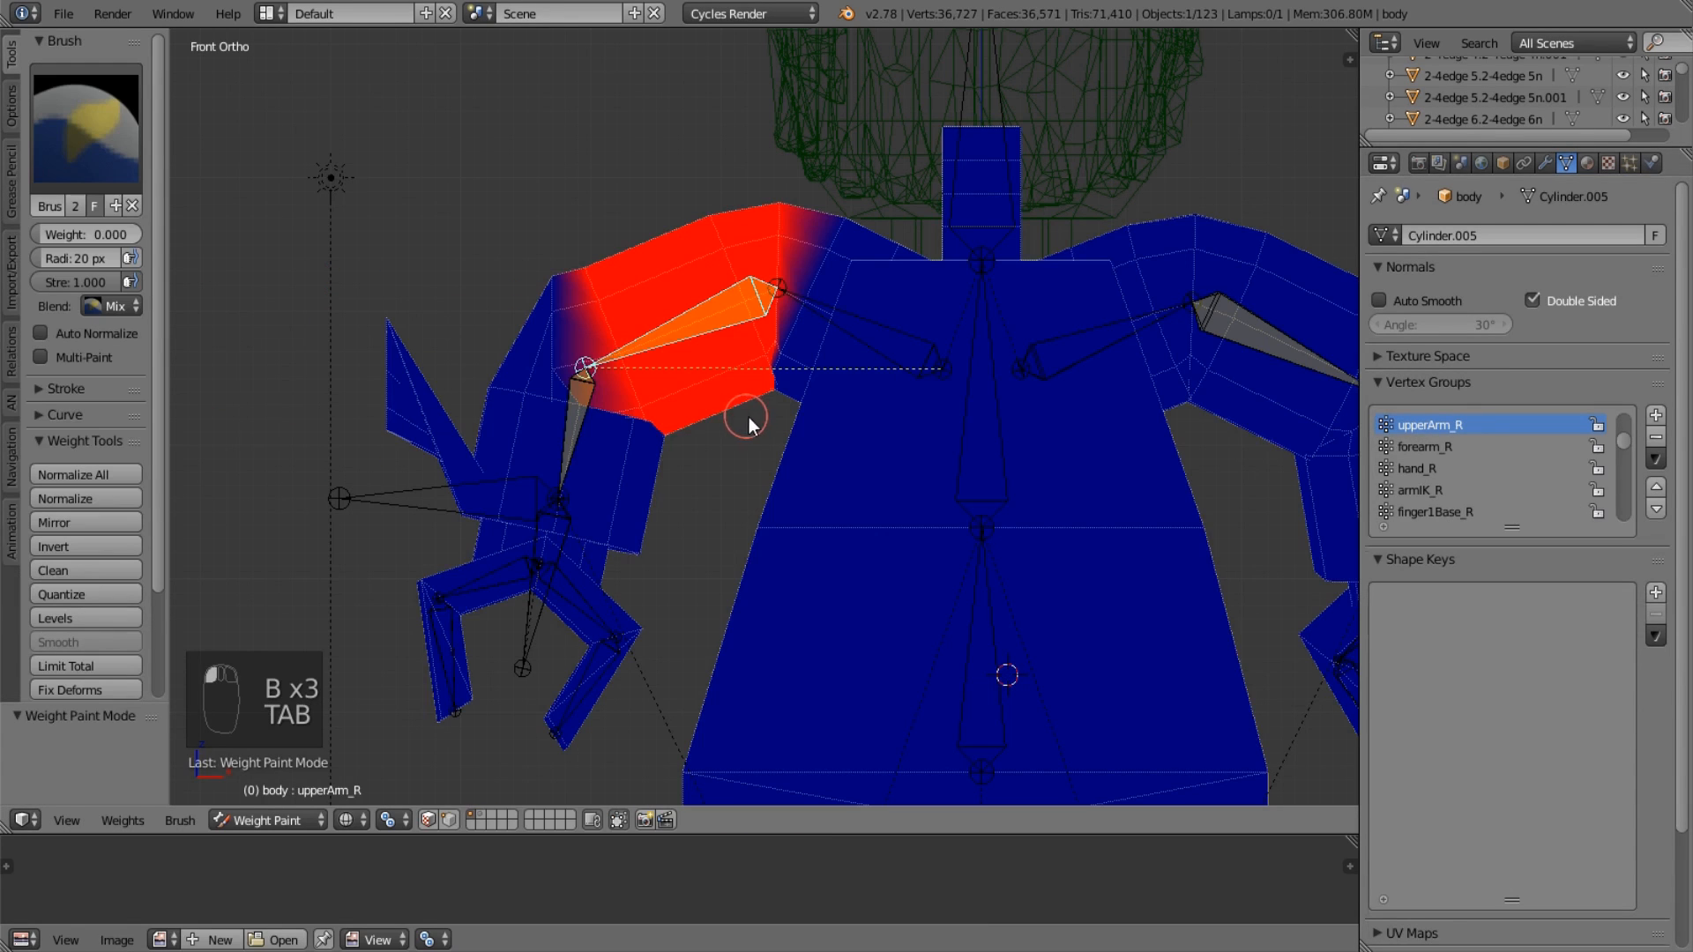
Show the forearm_R bone's weights and inspect the spiked geometry beside the right forearm in weight paint and edit mode.
right_click(569, 432)
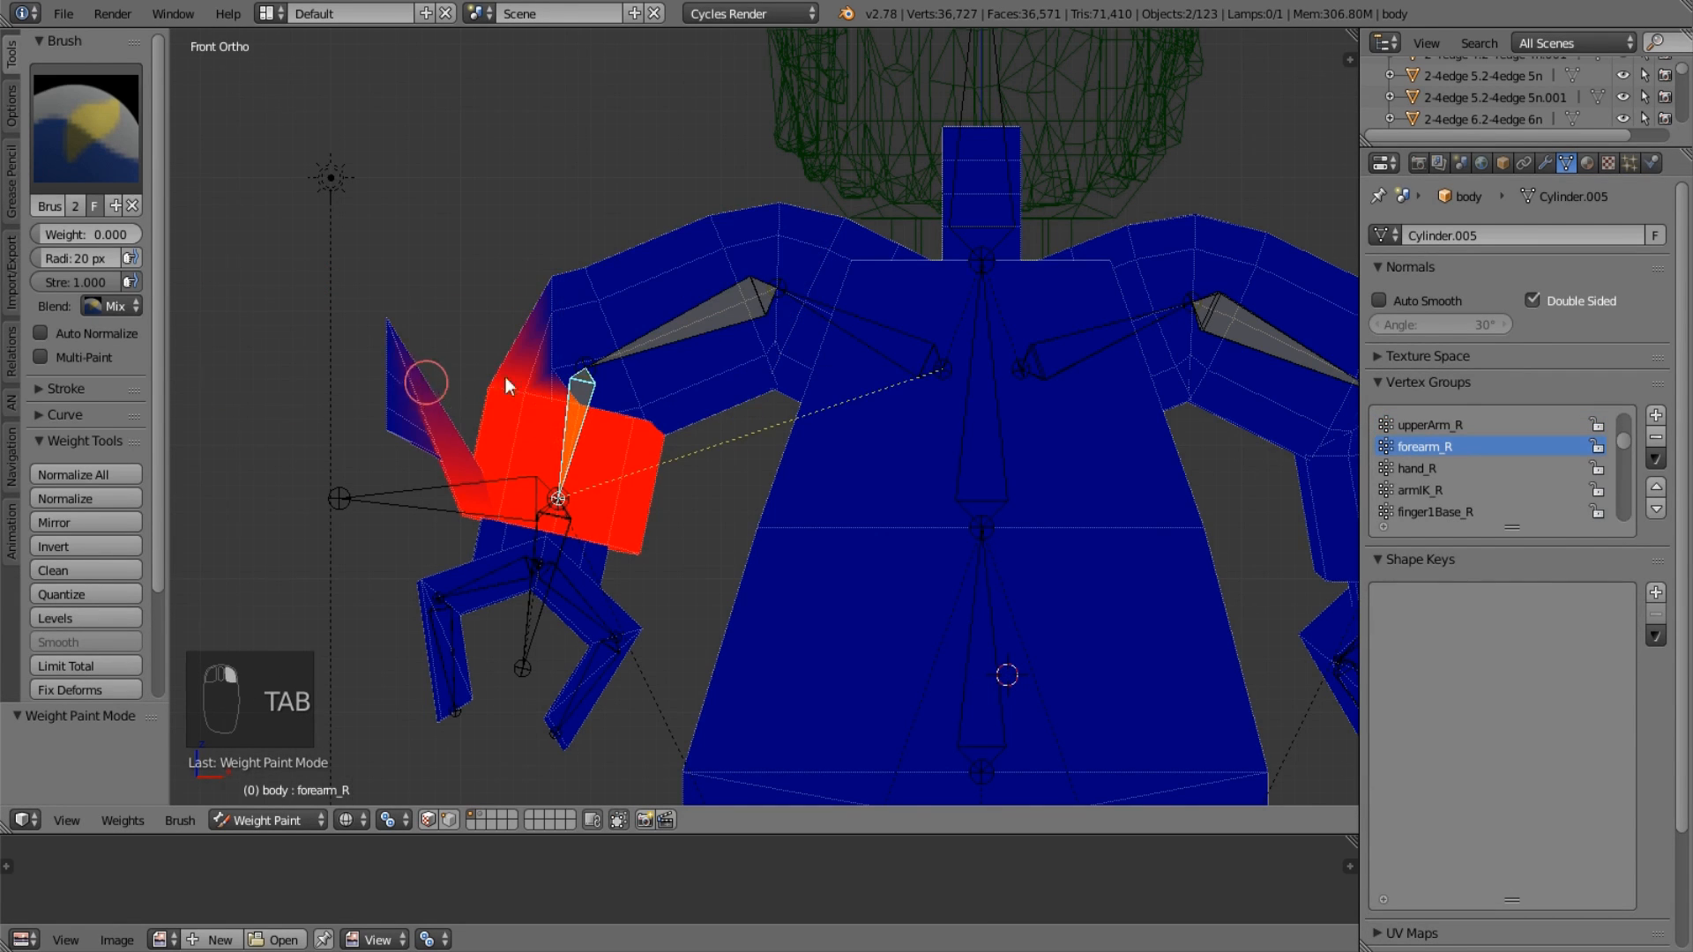
mouse_move(506, 377)
middle_down()
mouse_move(612, 379)
mouse_move(511, 365)
middle_up()
key(Tab)
key(Tab)
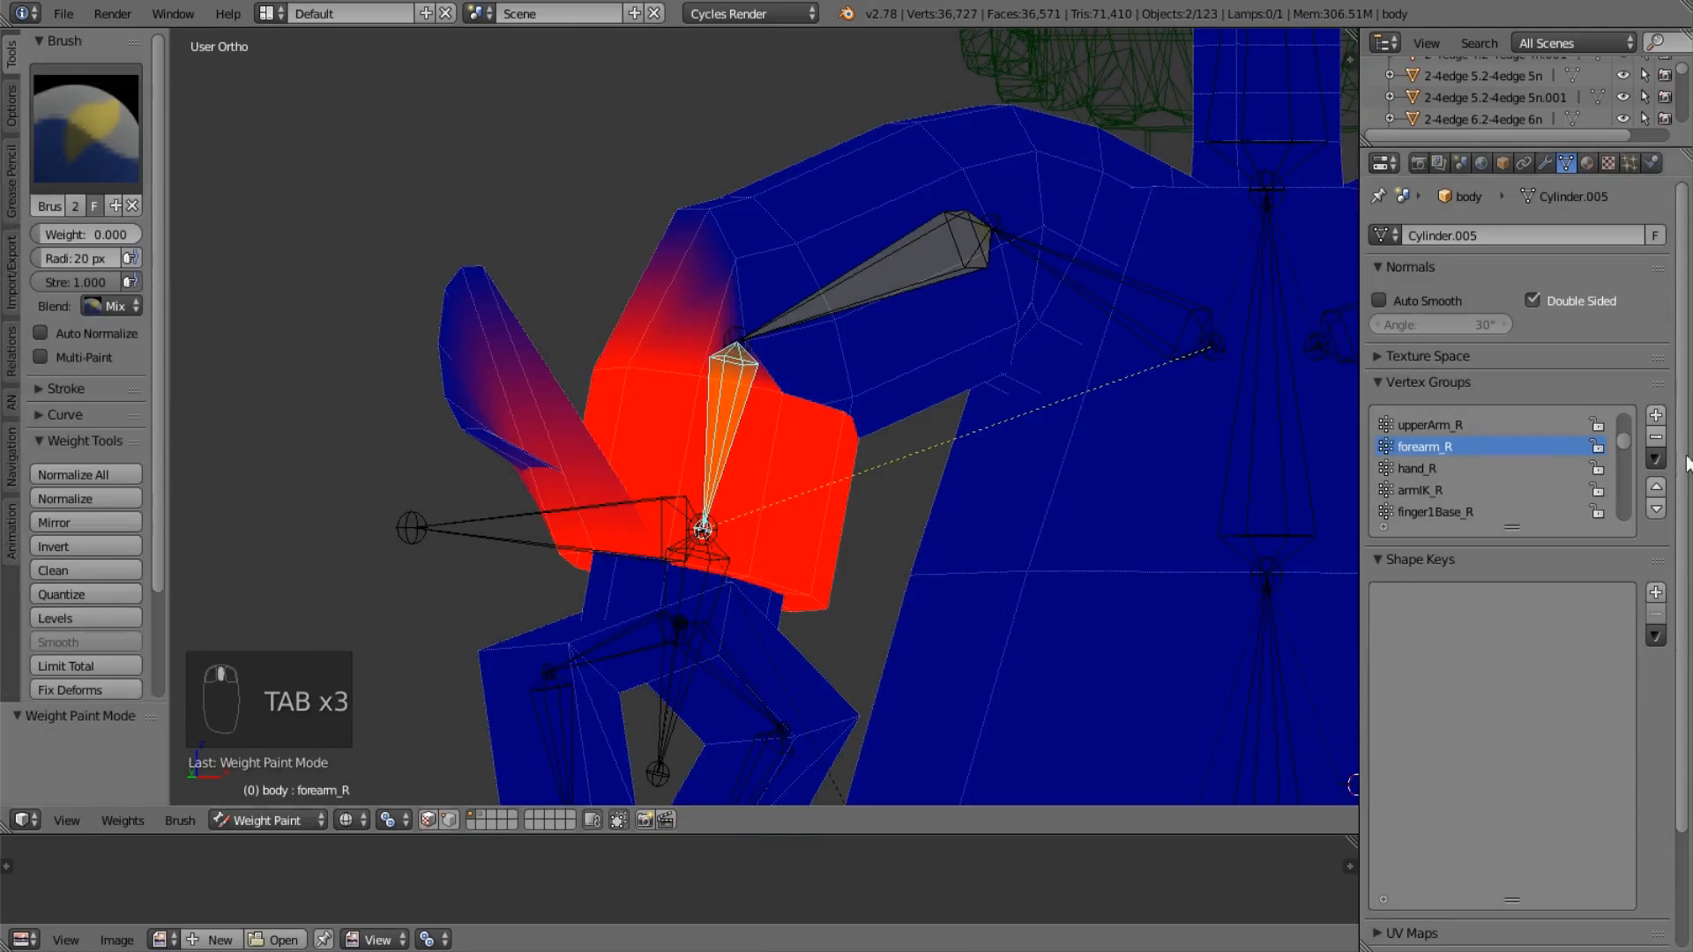
key(Tab)
key(KP_5)
key(z)
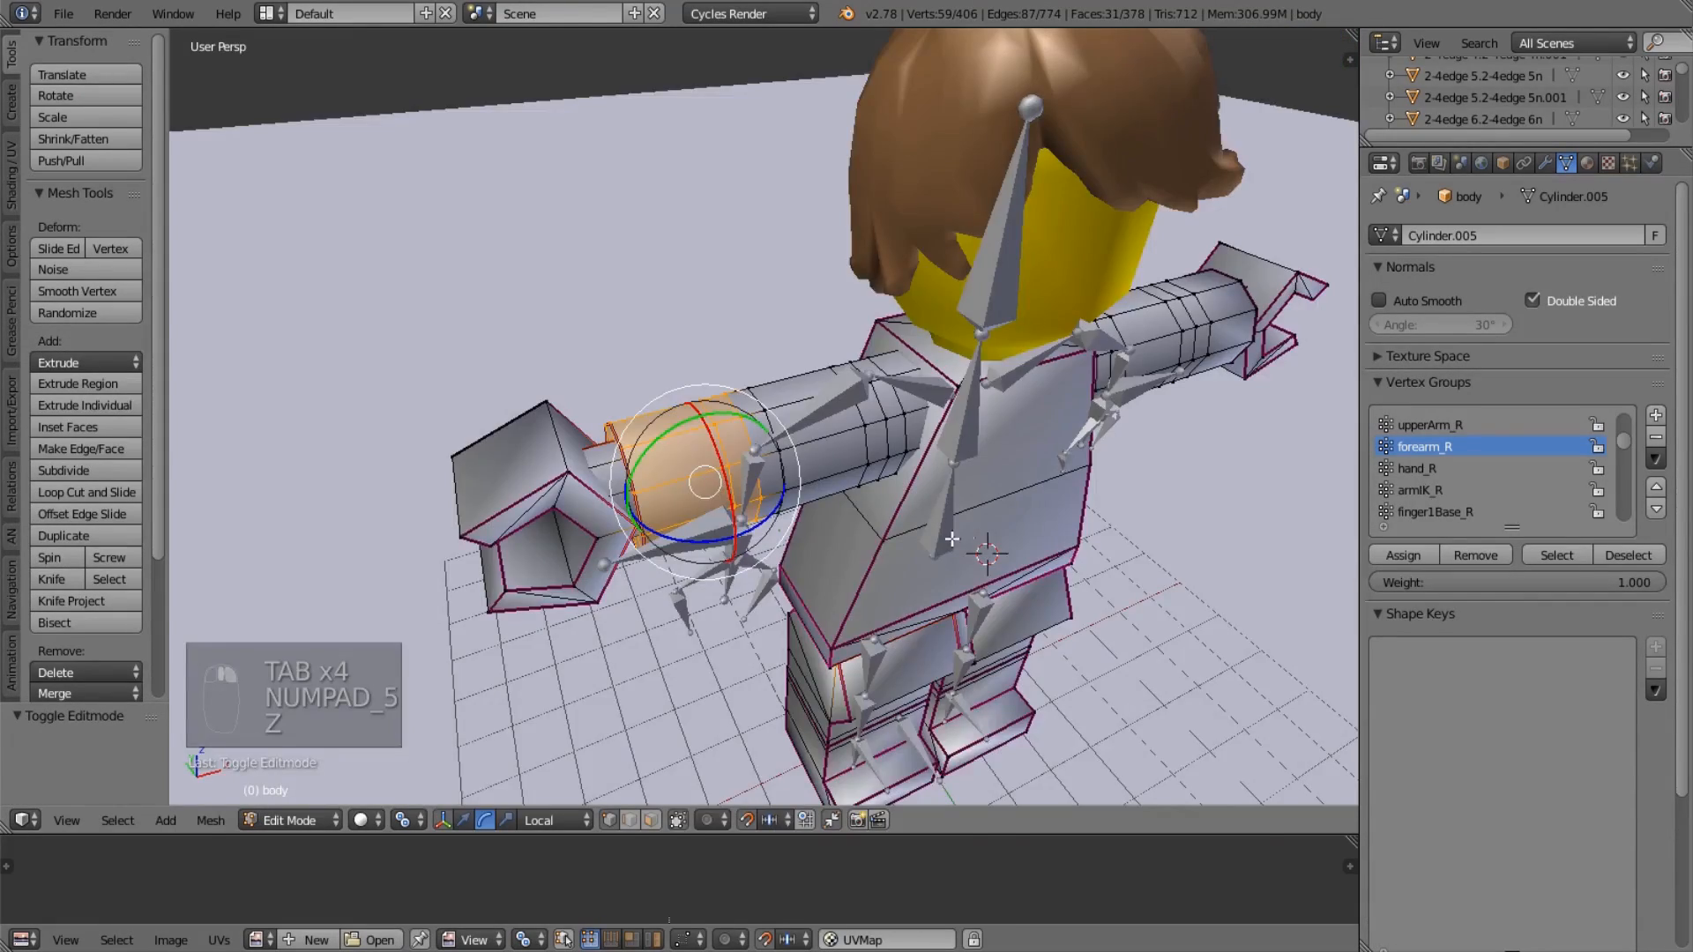
key(z)
mouse_move(952, 540)
middle_down()
mouse_move(917, 529)
mouse_move(785, 406)
middle_up()
key(a)
key(Tab)
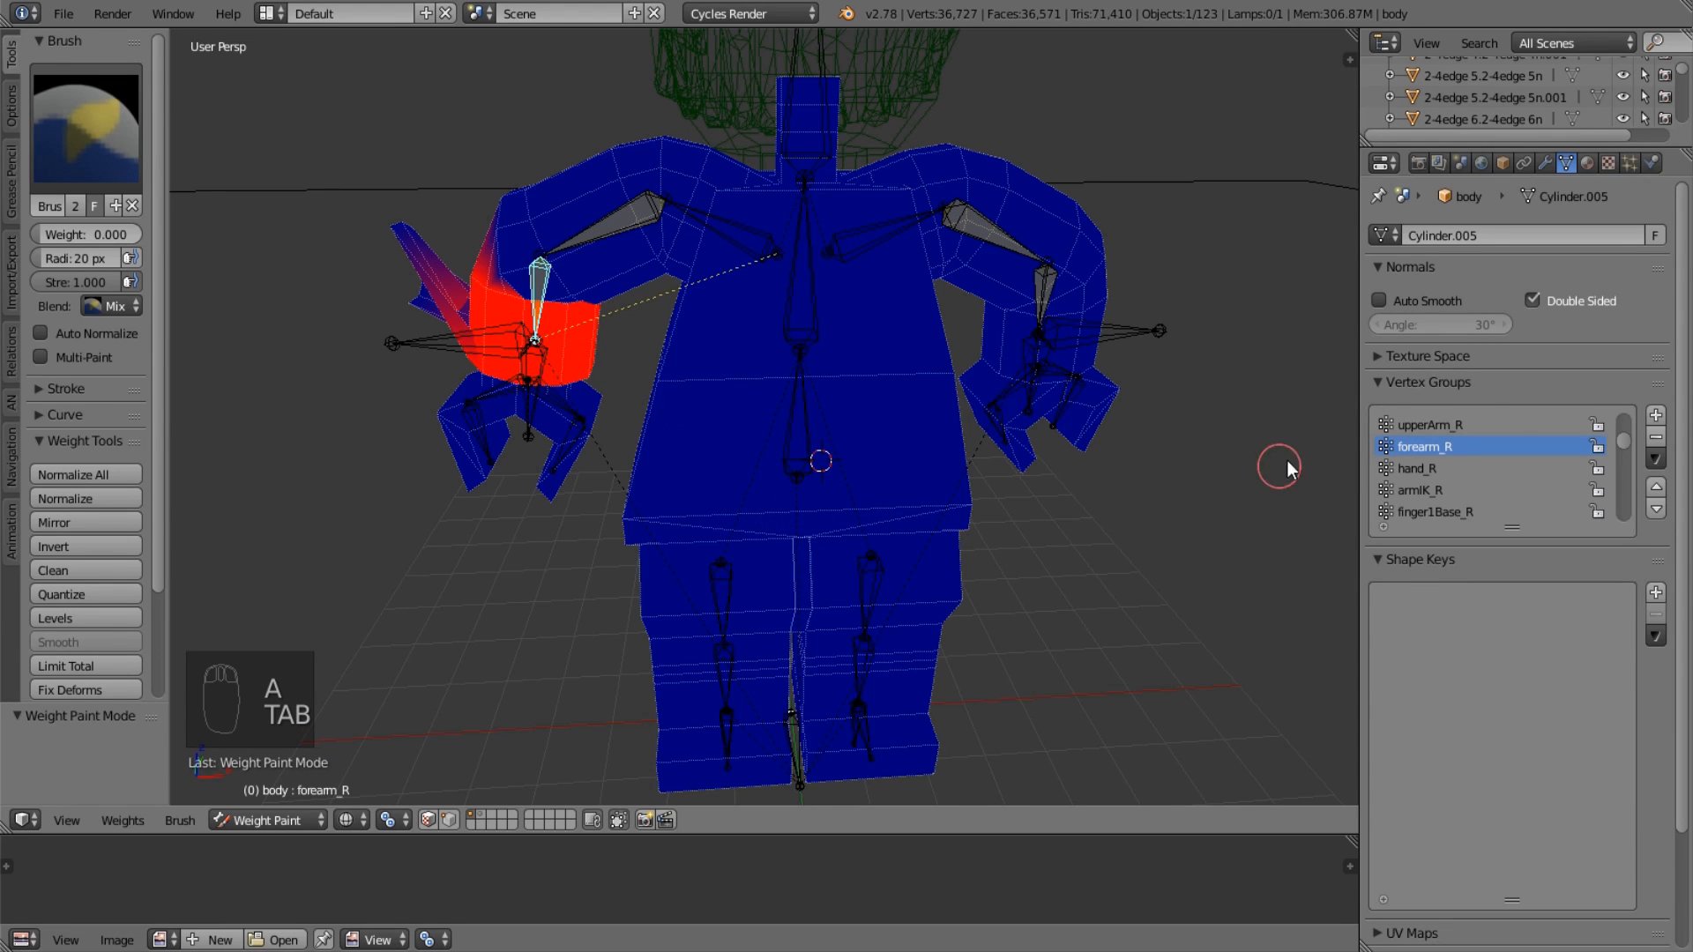
scroll(665, 318, up, 2)
mouse_move(665, 317)
shift+middle_down()
mouse_move(994, 370)
mouse_move(902, 361)
shift+middle_up()
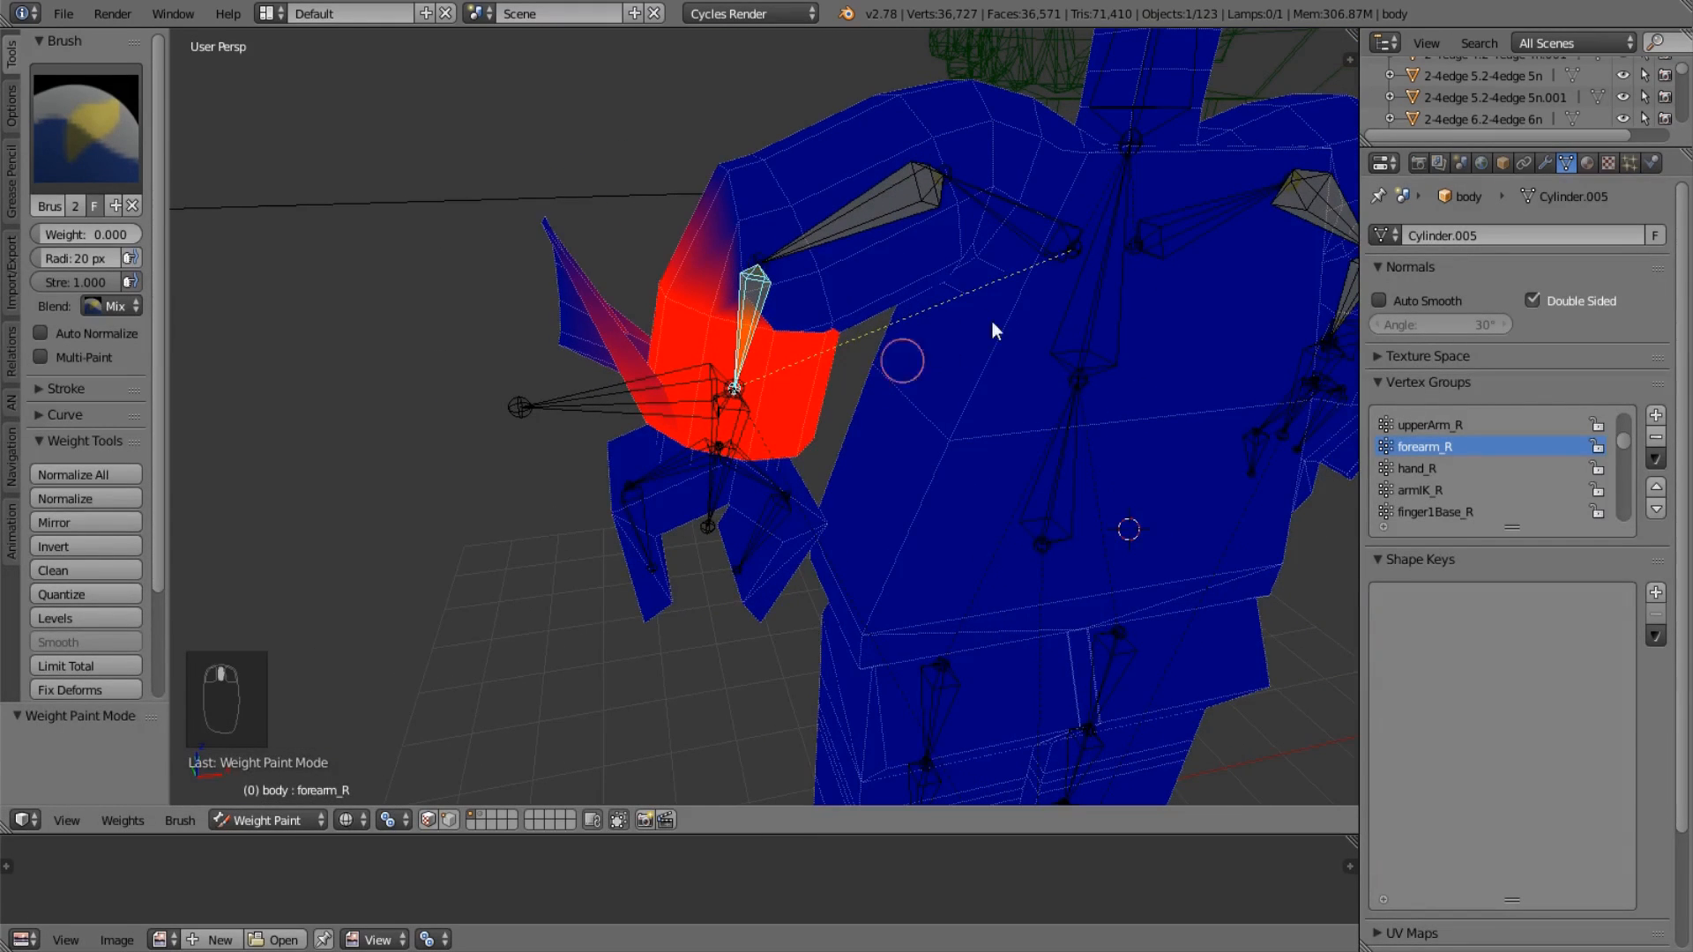
Switch the body to object mode with solid shading and examine the spiked geometry at the right forearm.
click(265, 820)
click(284, 705)
key(ctrl+Tab)
key(ctrl+Tab)
key(Tab)
key(Tab)
key(Tab)
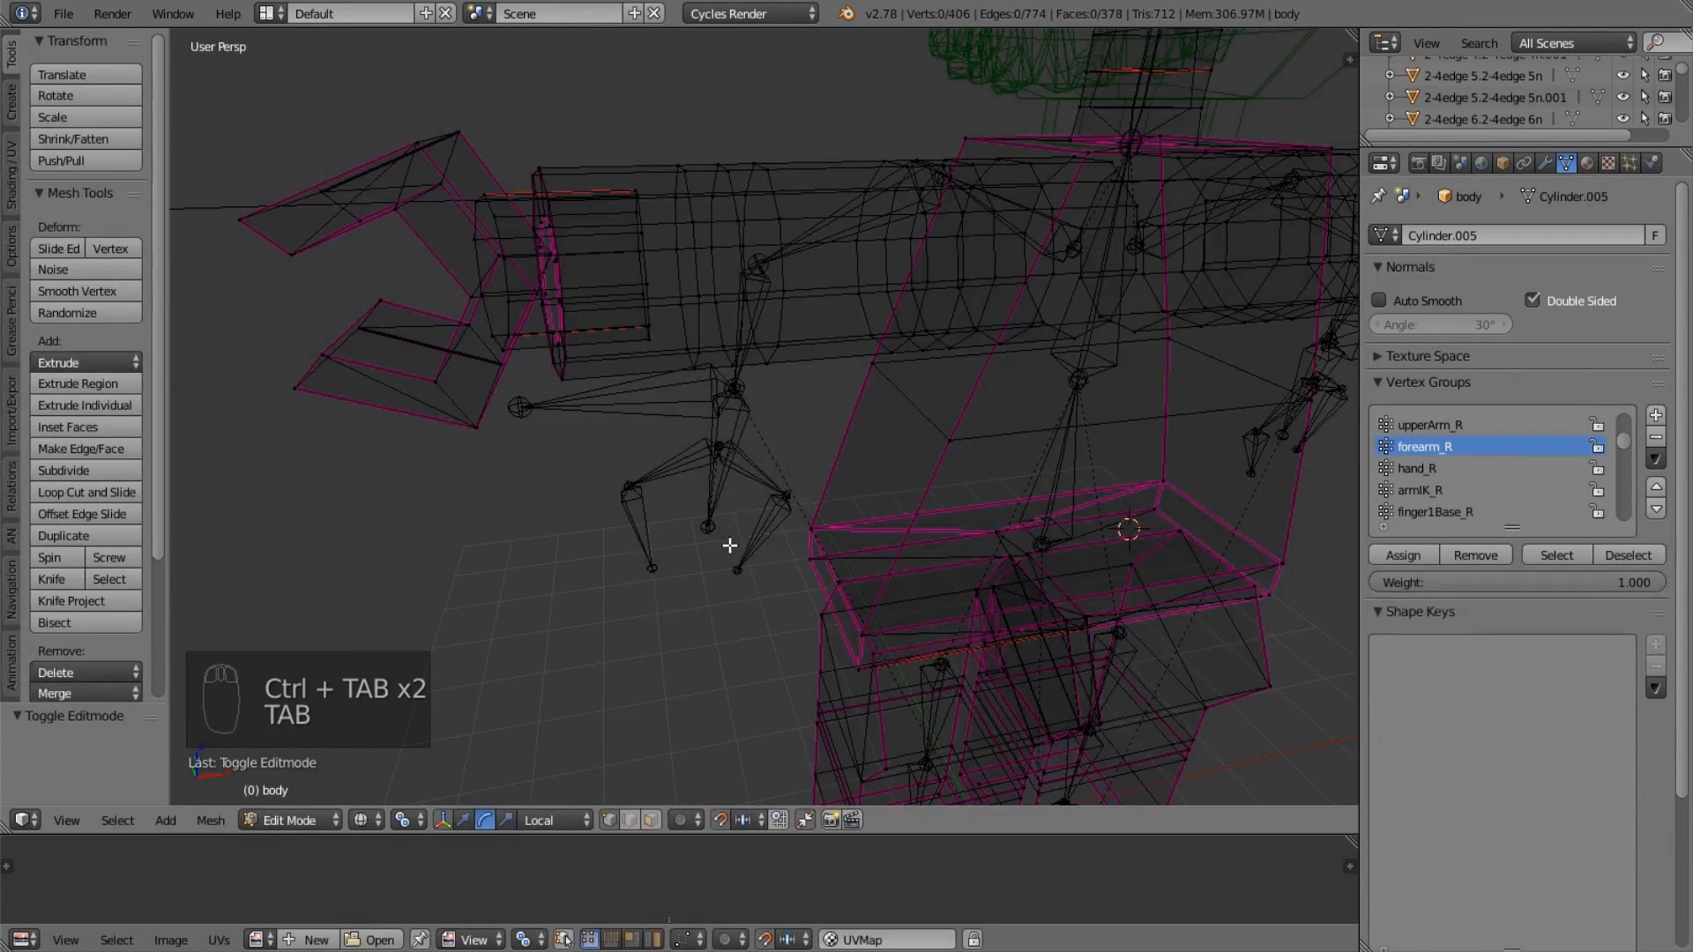
key(ctrl+Tab)
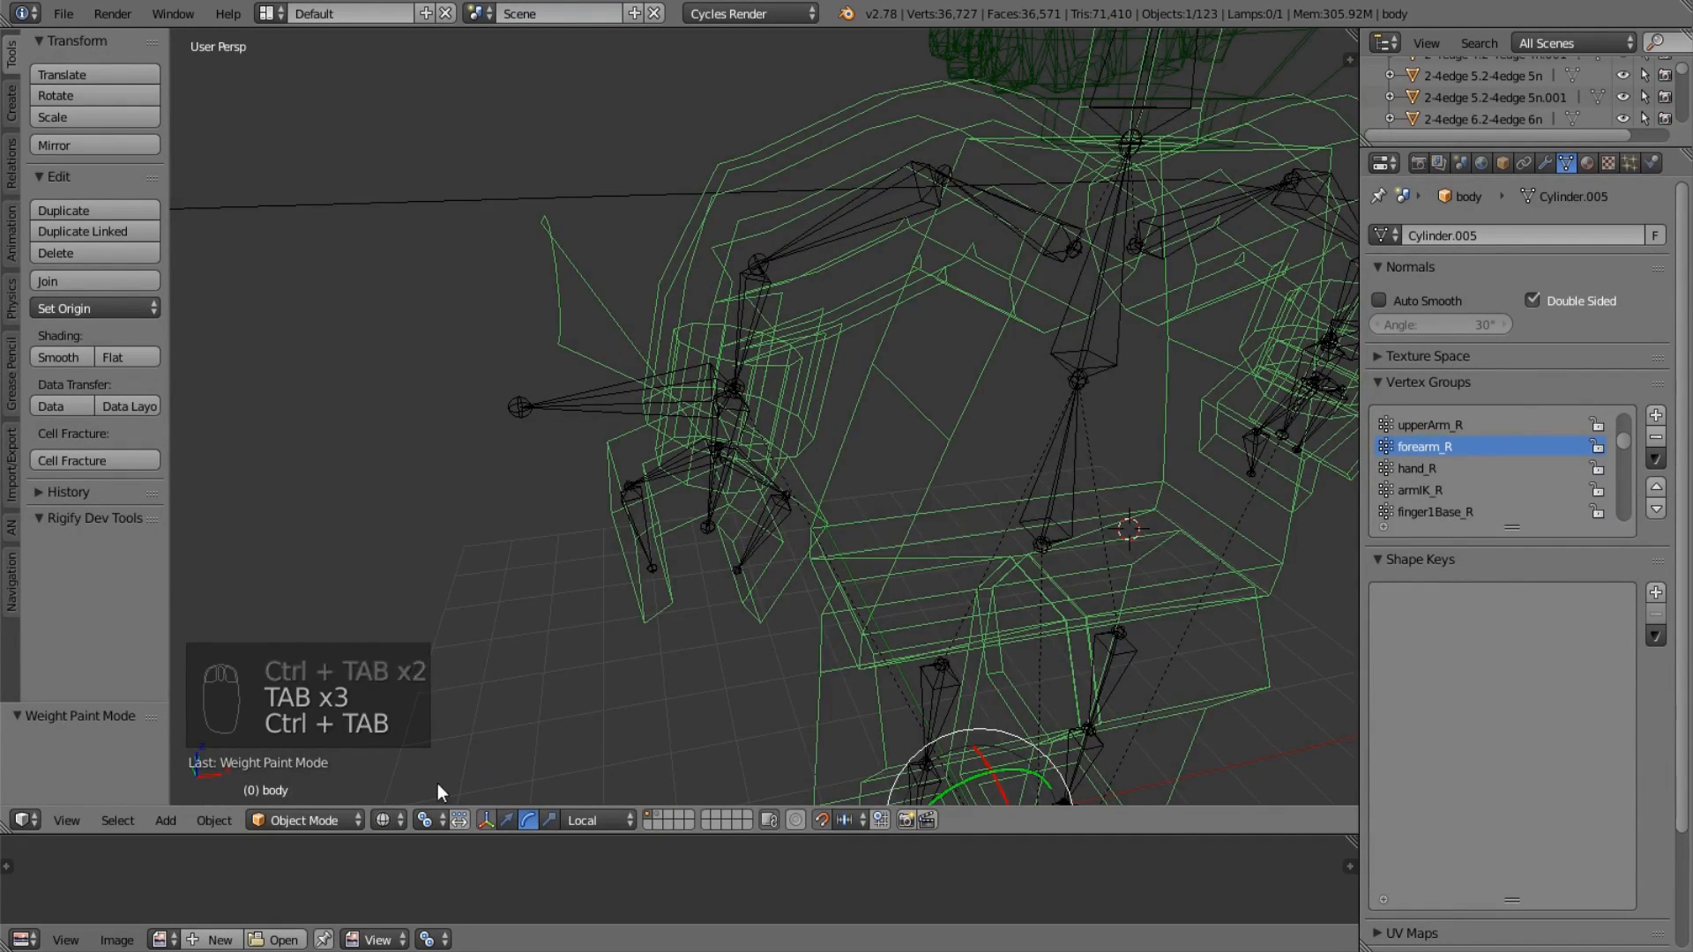
key(z)
scroll(527, 245, up, 4)
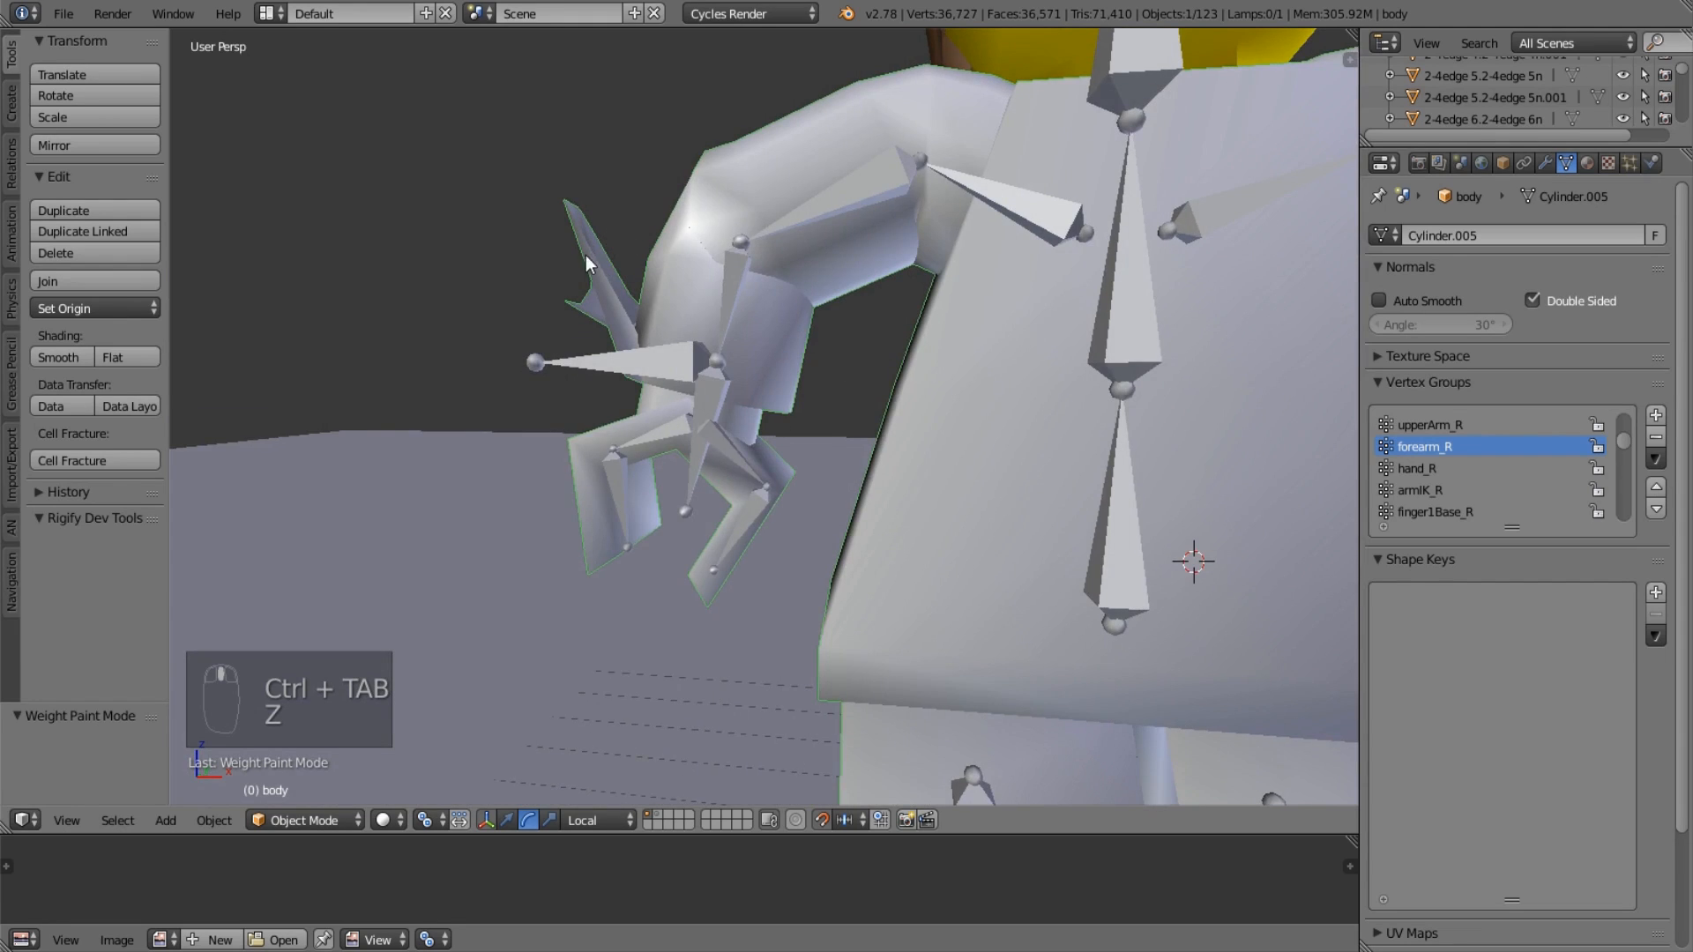
middle_drag(586, 256, 749, 326)
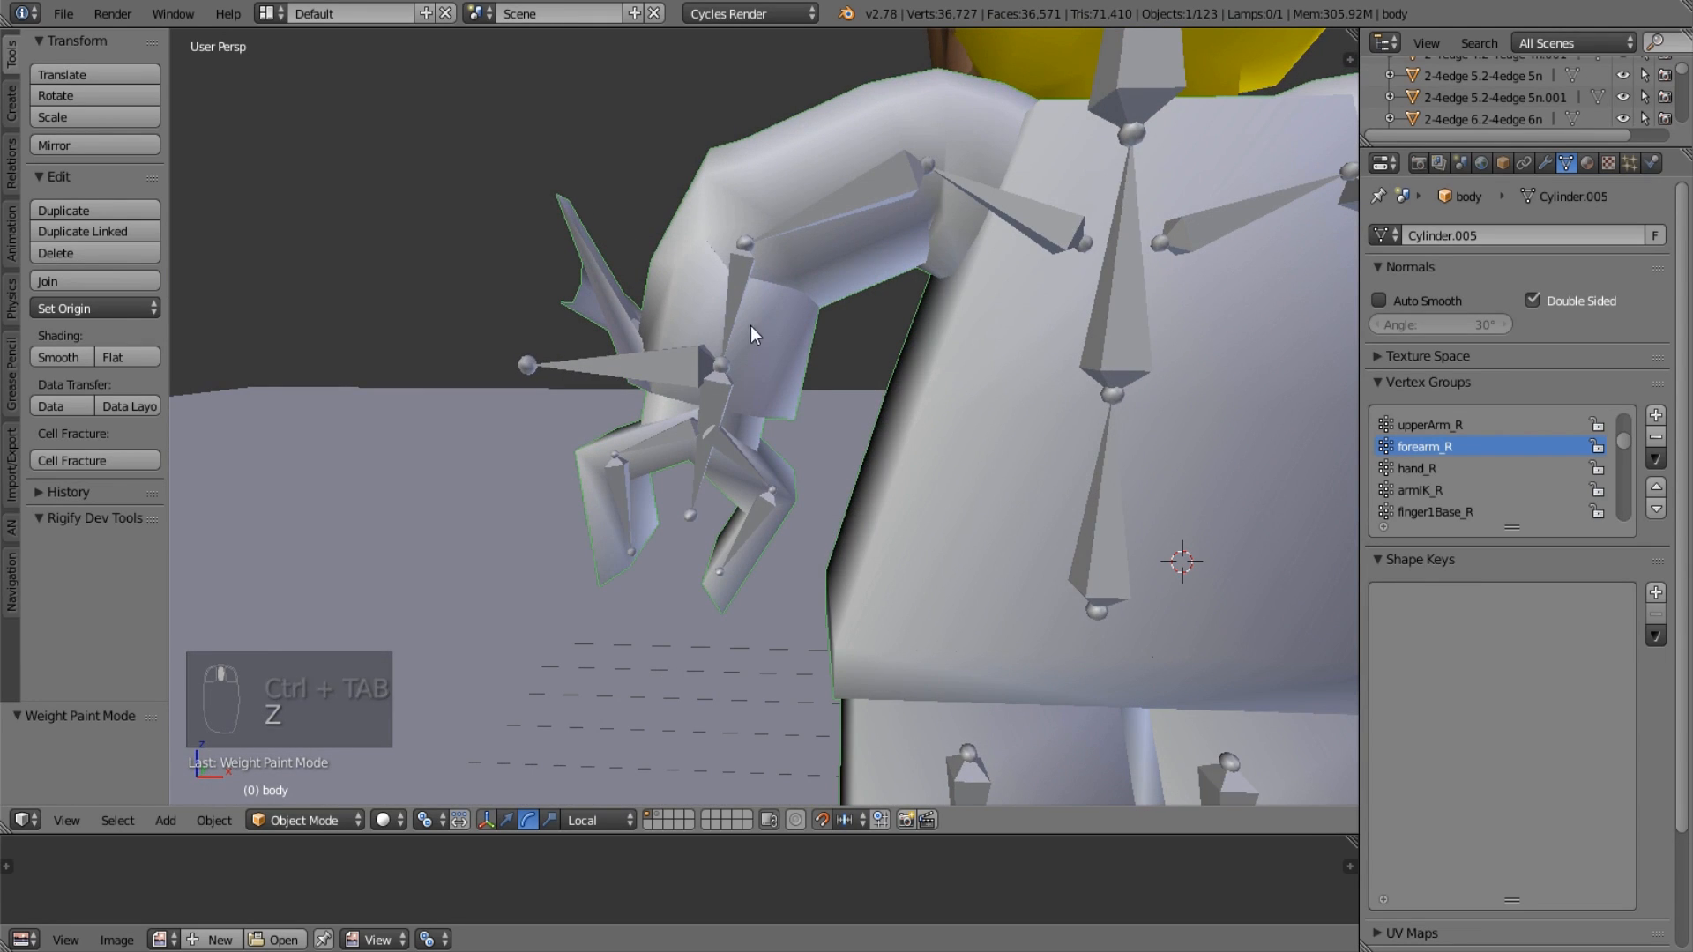
Delete the body's Armature modifier that has no target object and move the Subsurf modifier below the remaining Armature modifier.
click(1552, 159)
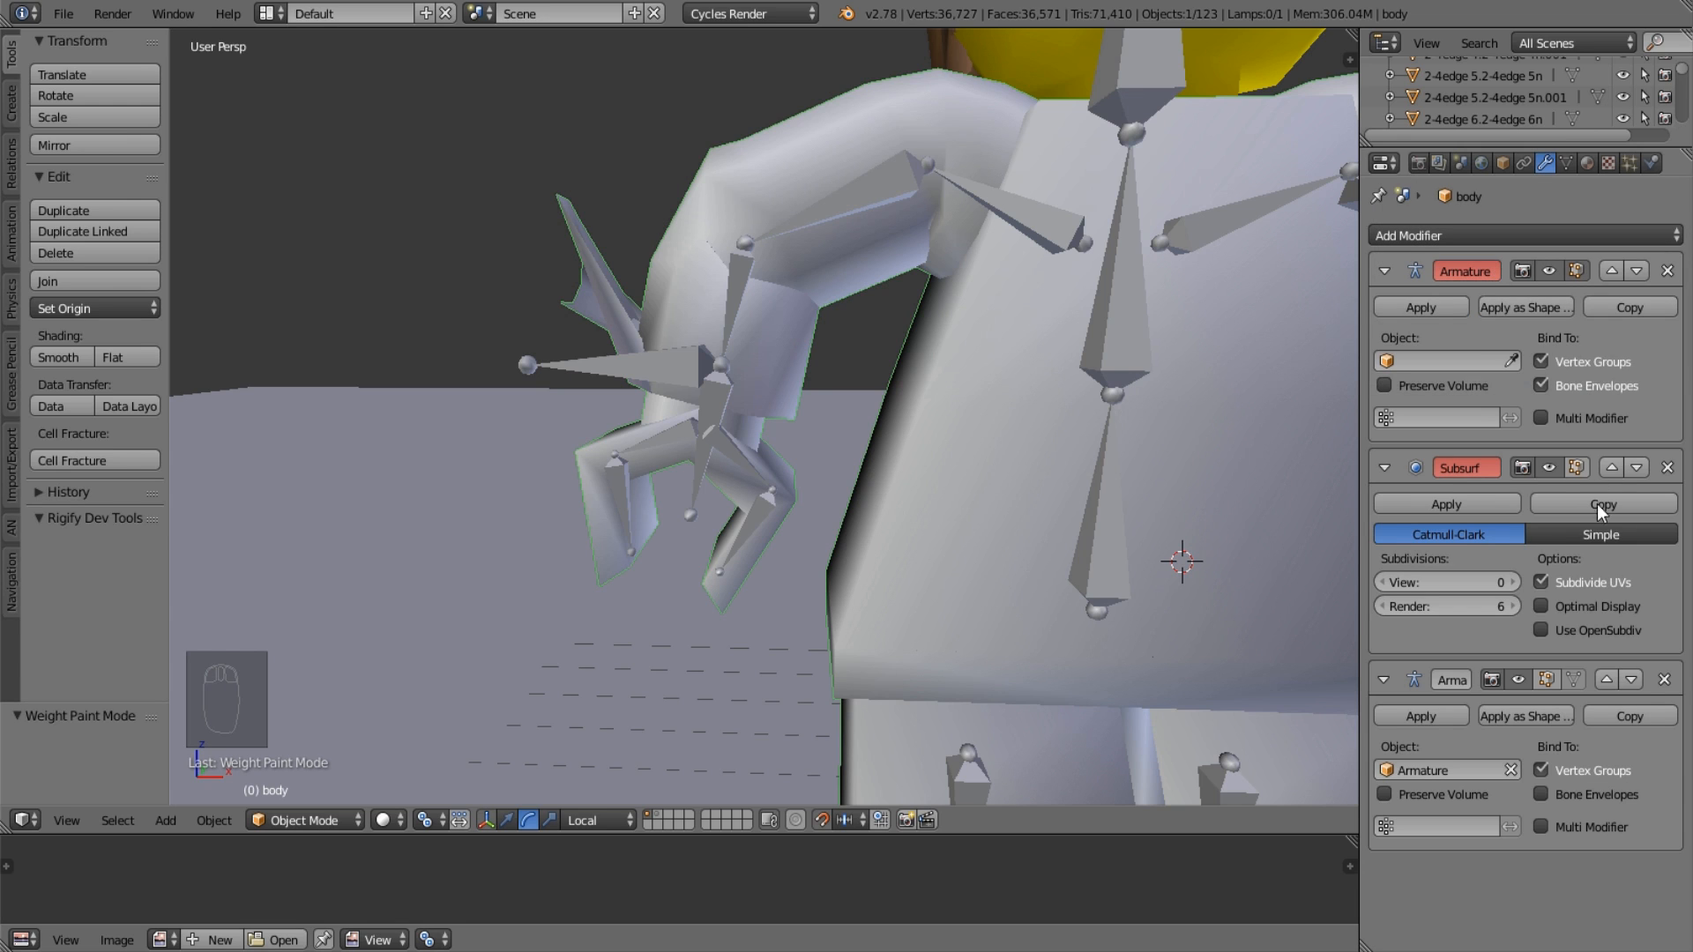
click(1668, 271)
click(1668, 271)
key(ctrl+z)
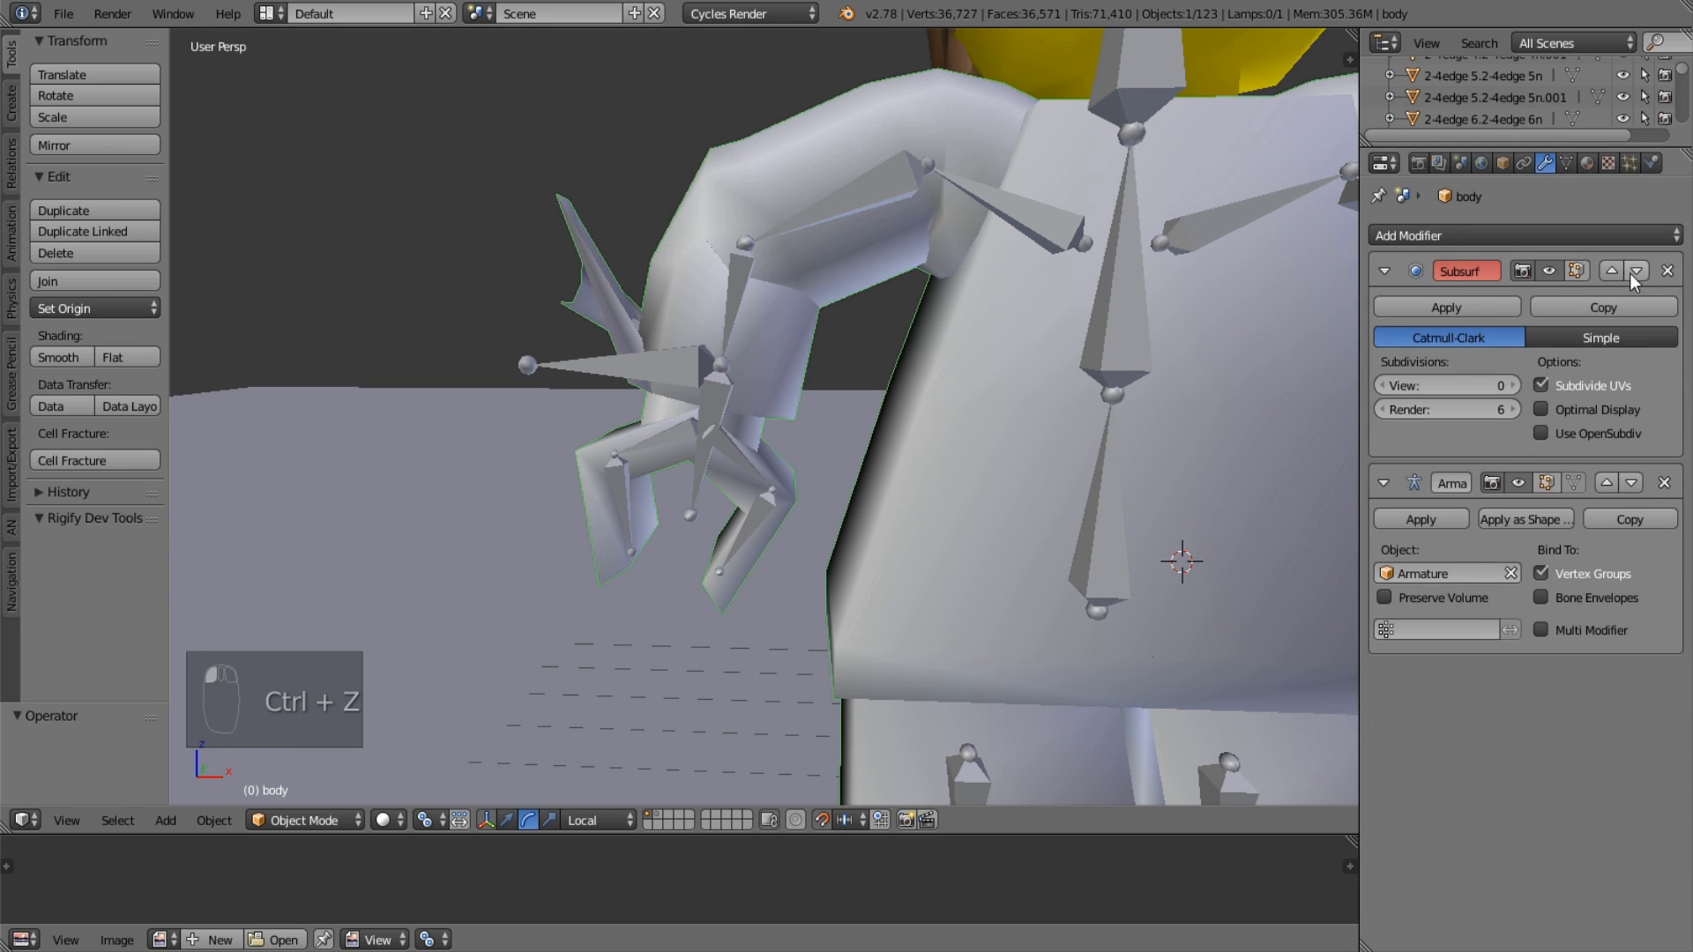
click(1634, 271)
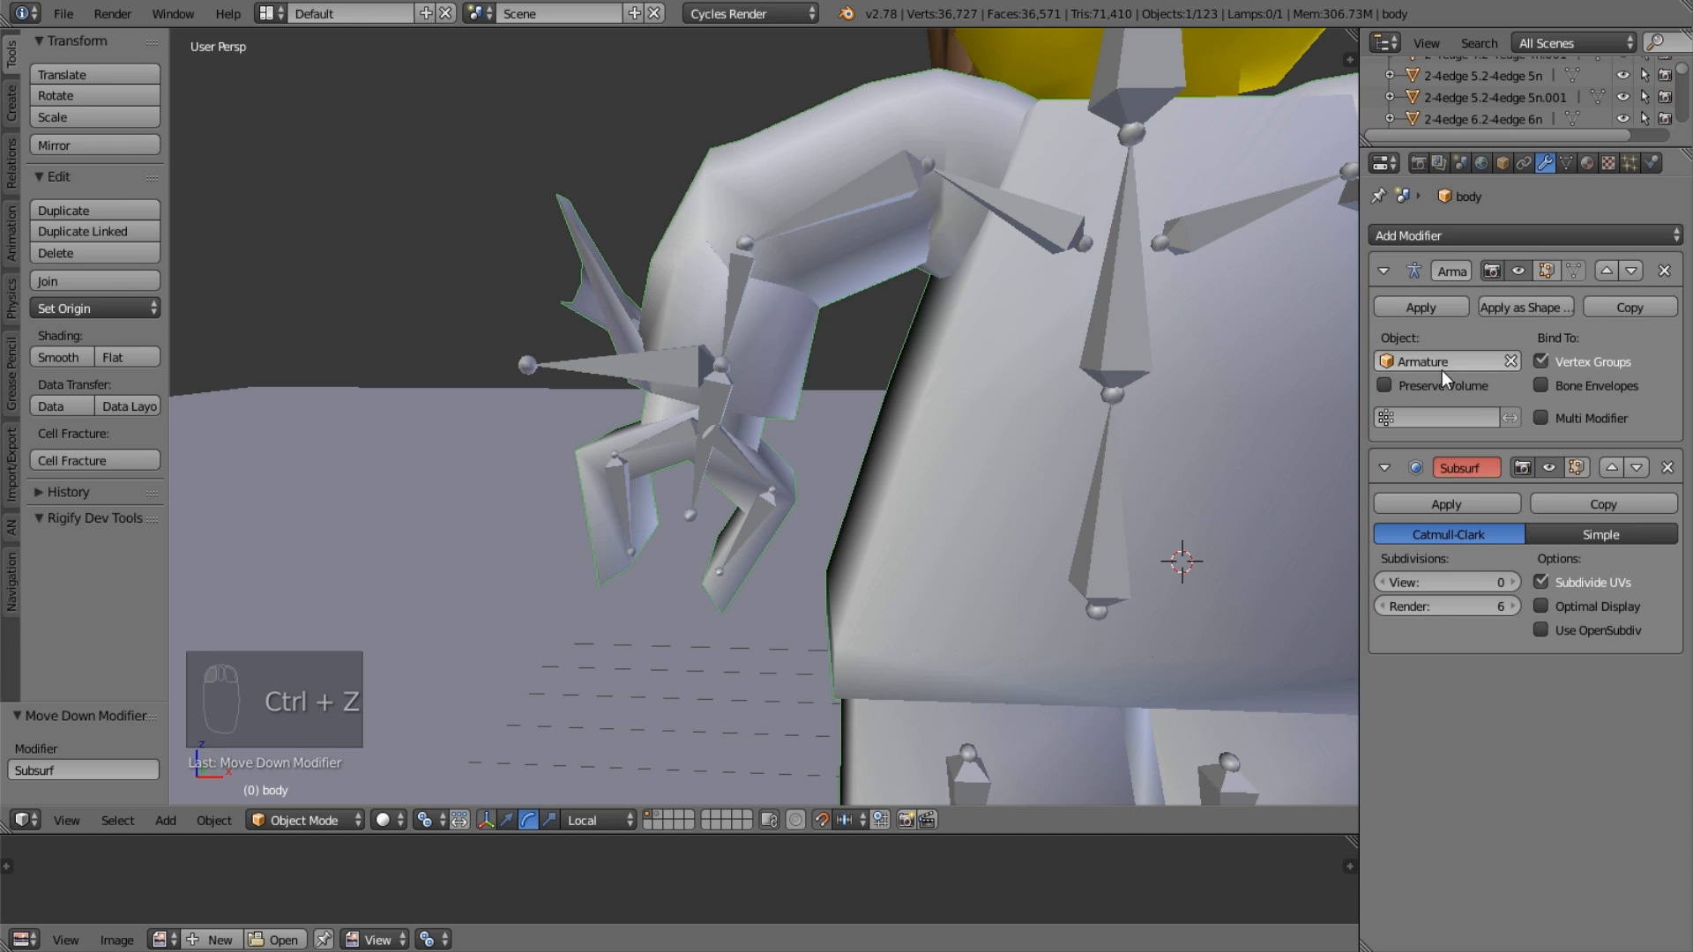
Make the edit cage follow the Armature modifier's result and pick the spike's tip vertex on the posed body in edit mode.
click(1552, 276)
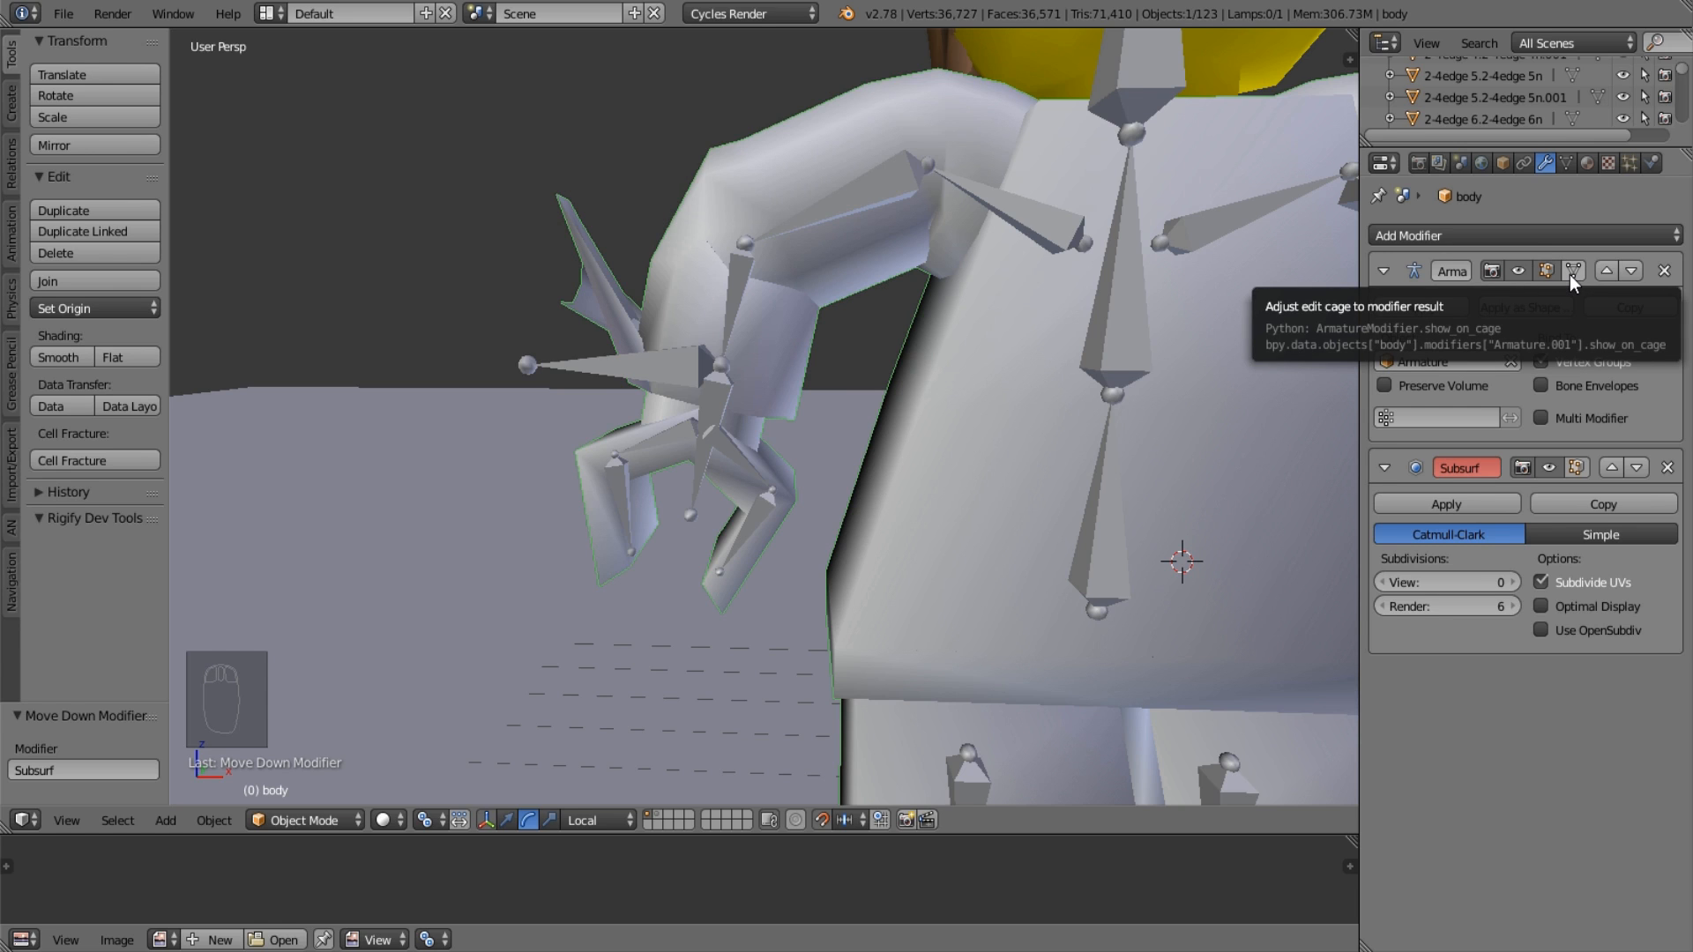
key(Tab)
middle_drag(970, 441, 622, 348)
scroll(708, 451, up, 3)
right_click(551, 203)
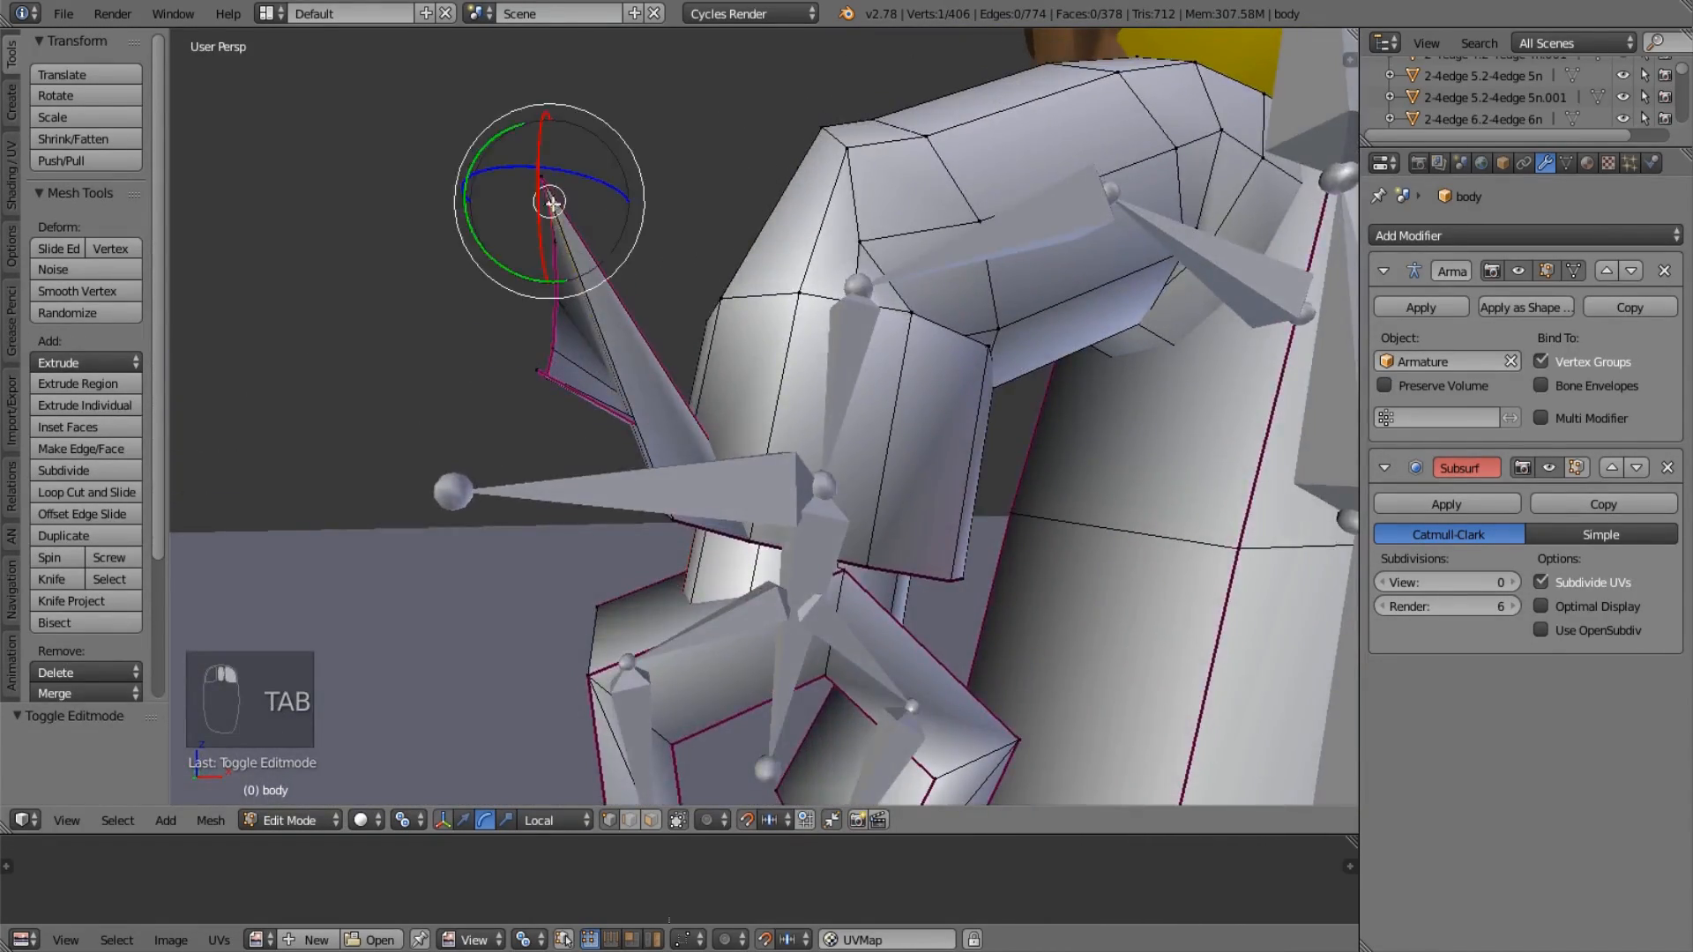
Select the forearm_R vertices together with the stray spike vertices, assign them all to the forearm_R vertex group, and leave edit mode.
key(z)
key(a)
click(1566, 164)
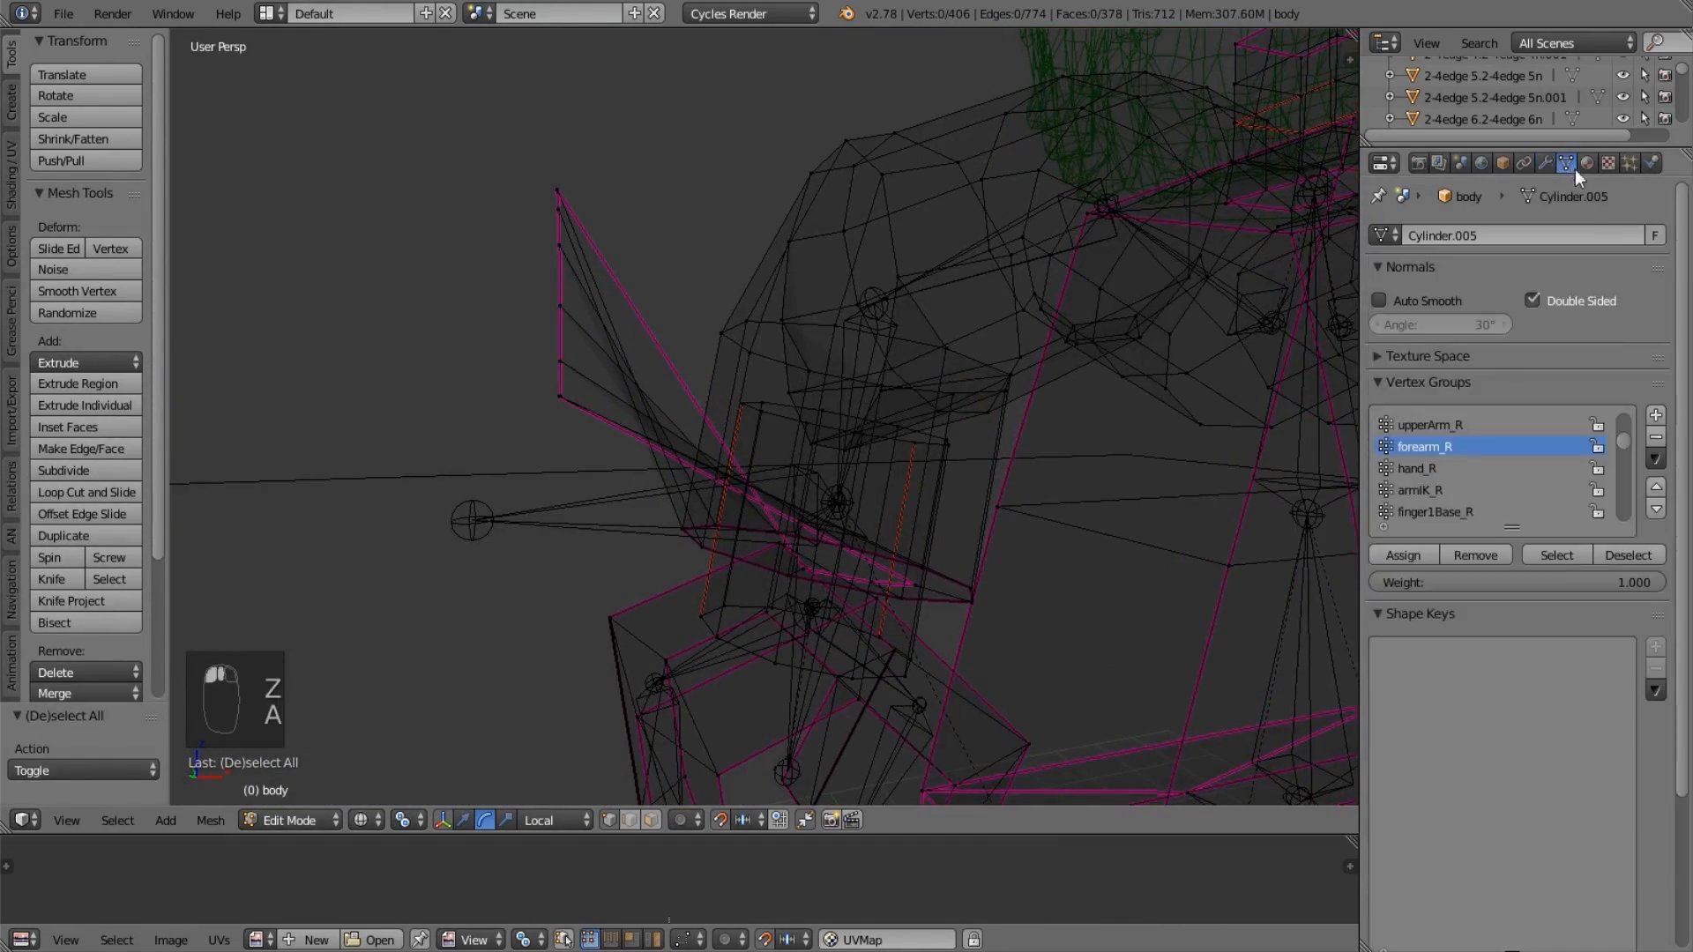
click(1556, 556)
middle_drag(1012, 464, 913, 460)
key(b)
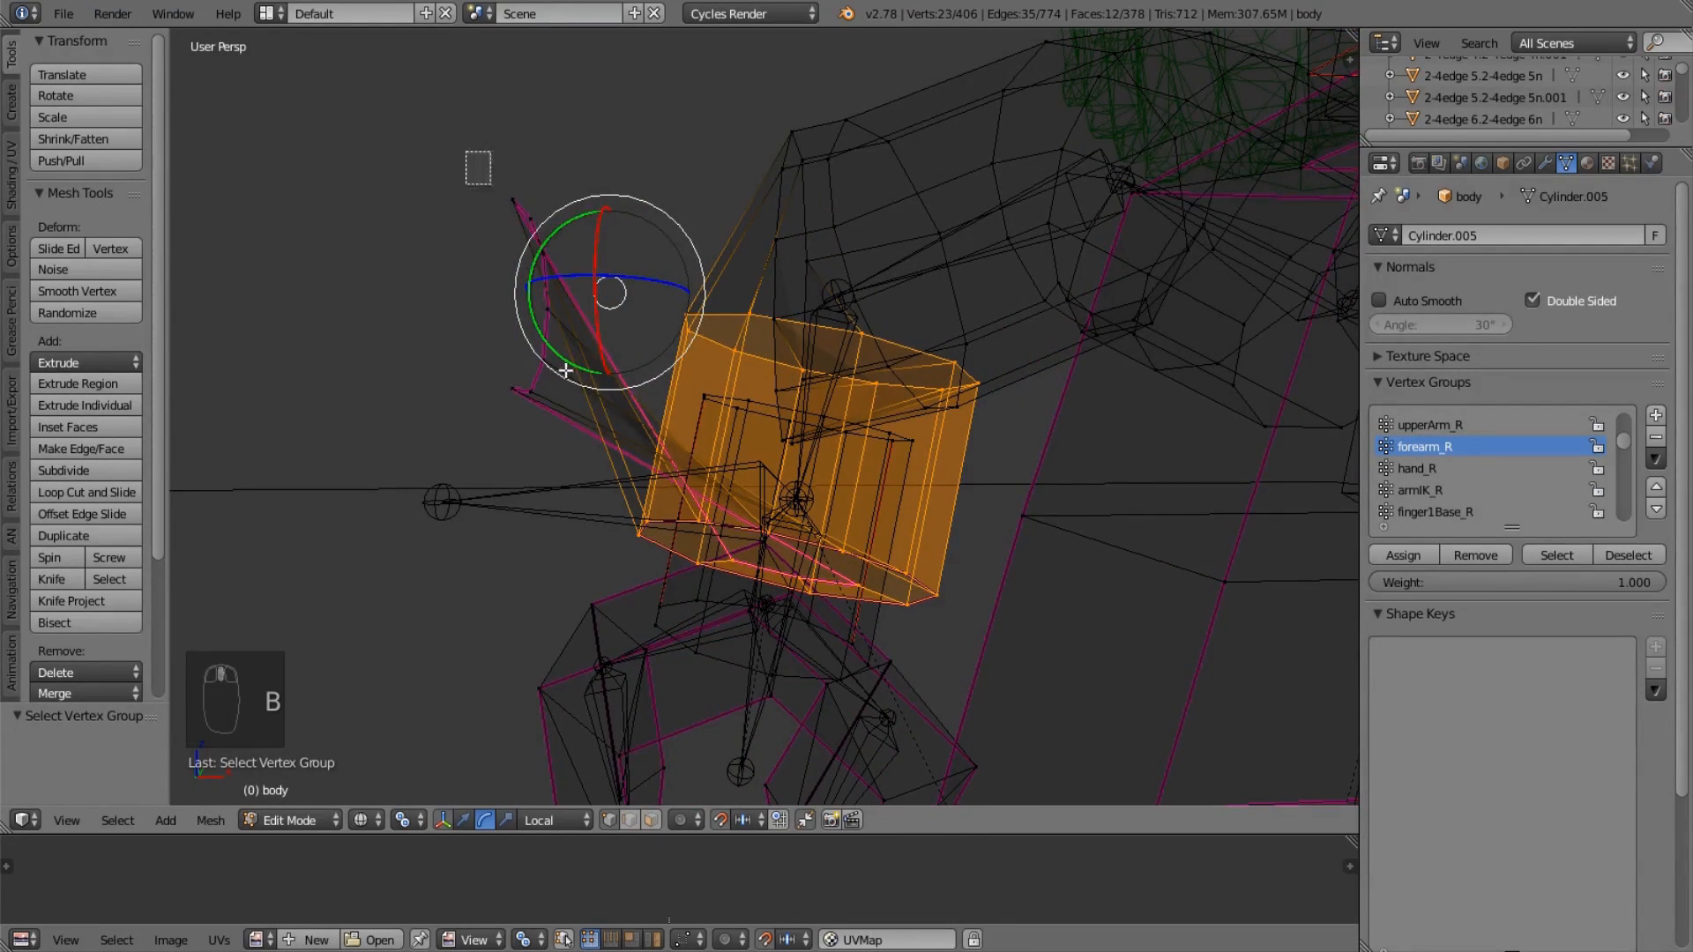
drag(476, 166, 602, 447)
middle_drag(744, 360, 921, 508)
click(1401, 557)
scroll(1009, 567, down, 8)
key(Tab)
Test the leg deformation by trying to move the thigh_R bone and moving the thigh_L bone outward by X 3.000 and down.
right_click(679, 612)
key(g)
right_click(697, 616)
right_click(697, 613)
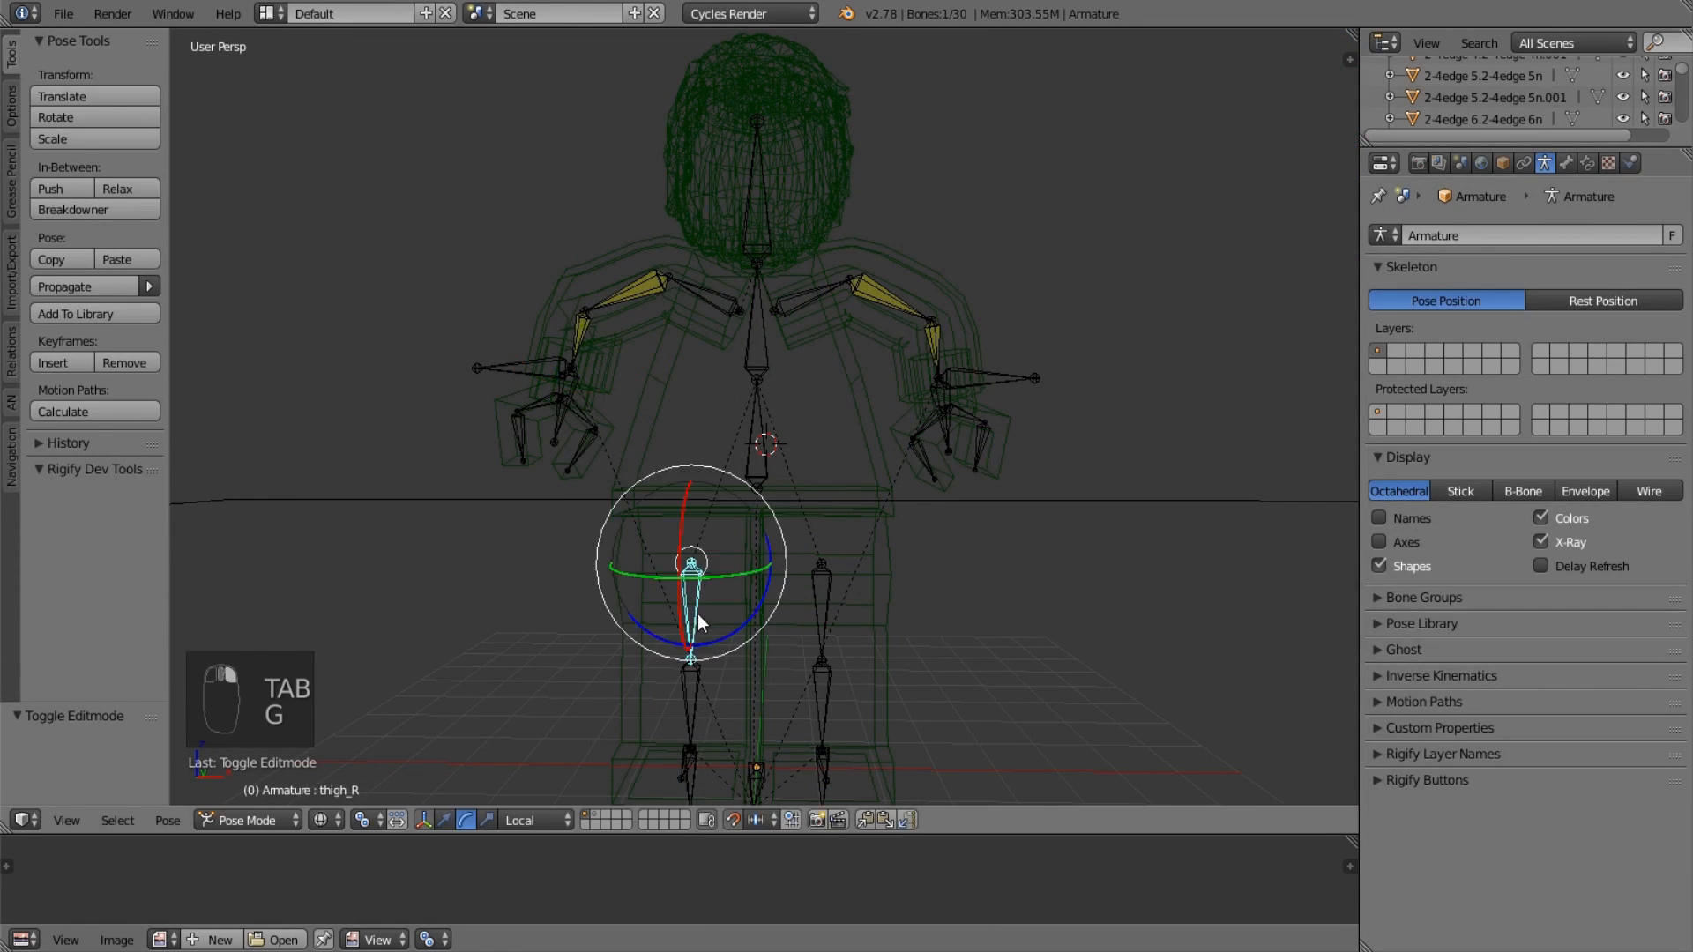
key(g)
right_click(828, 601)
right_click(829, 601)
key(g)
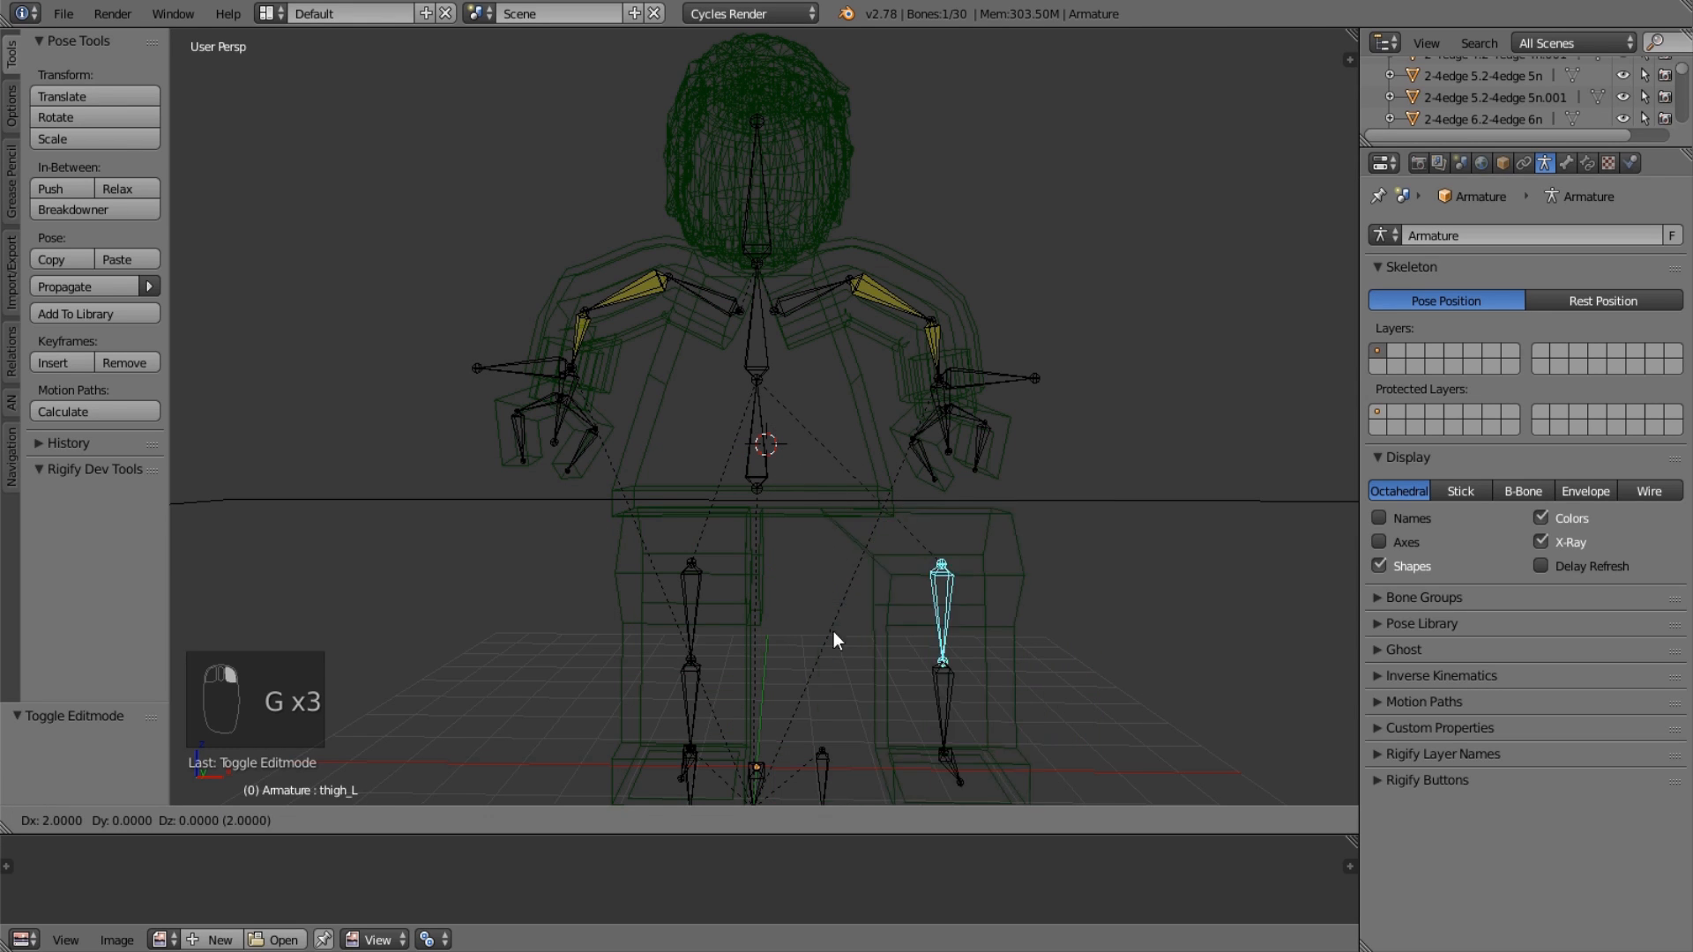
click(945, 711)
Select the body mesh and enter edit mode with all vertices deselected.
right_click(871, 319)
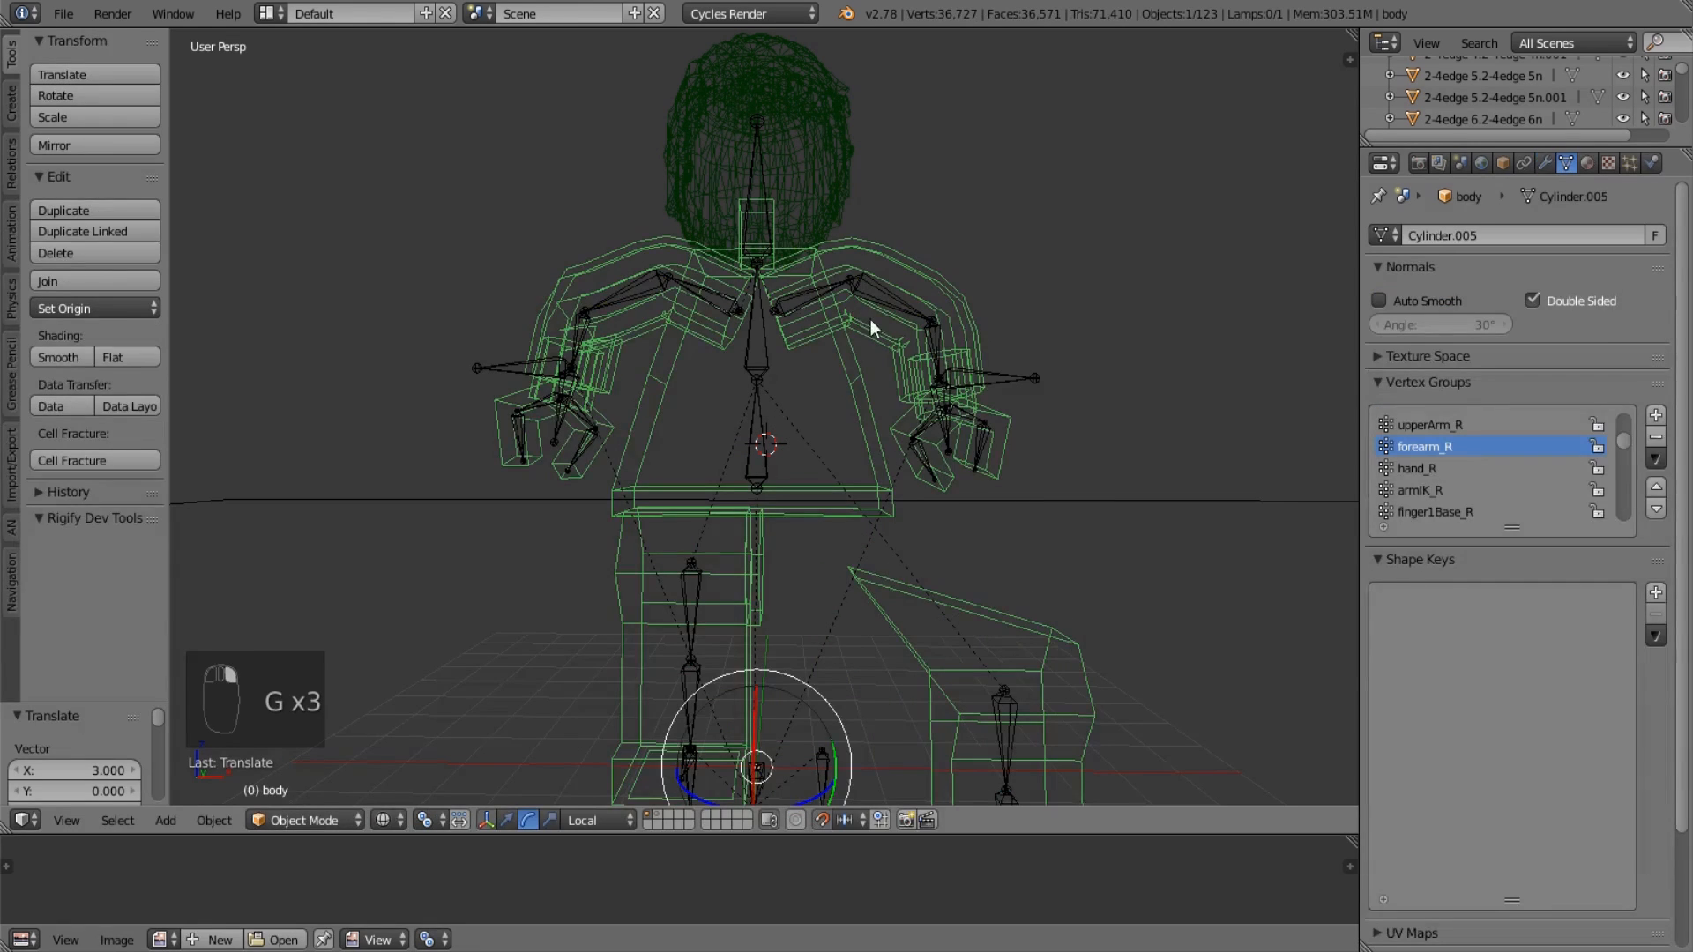
right_click(817, 291)
right_click(892, 580)
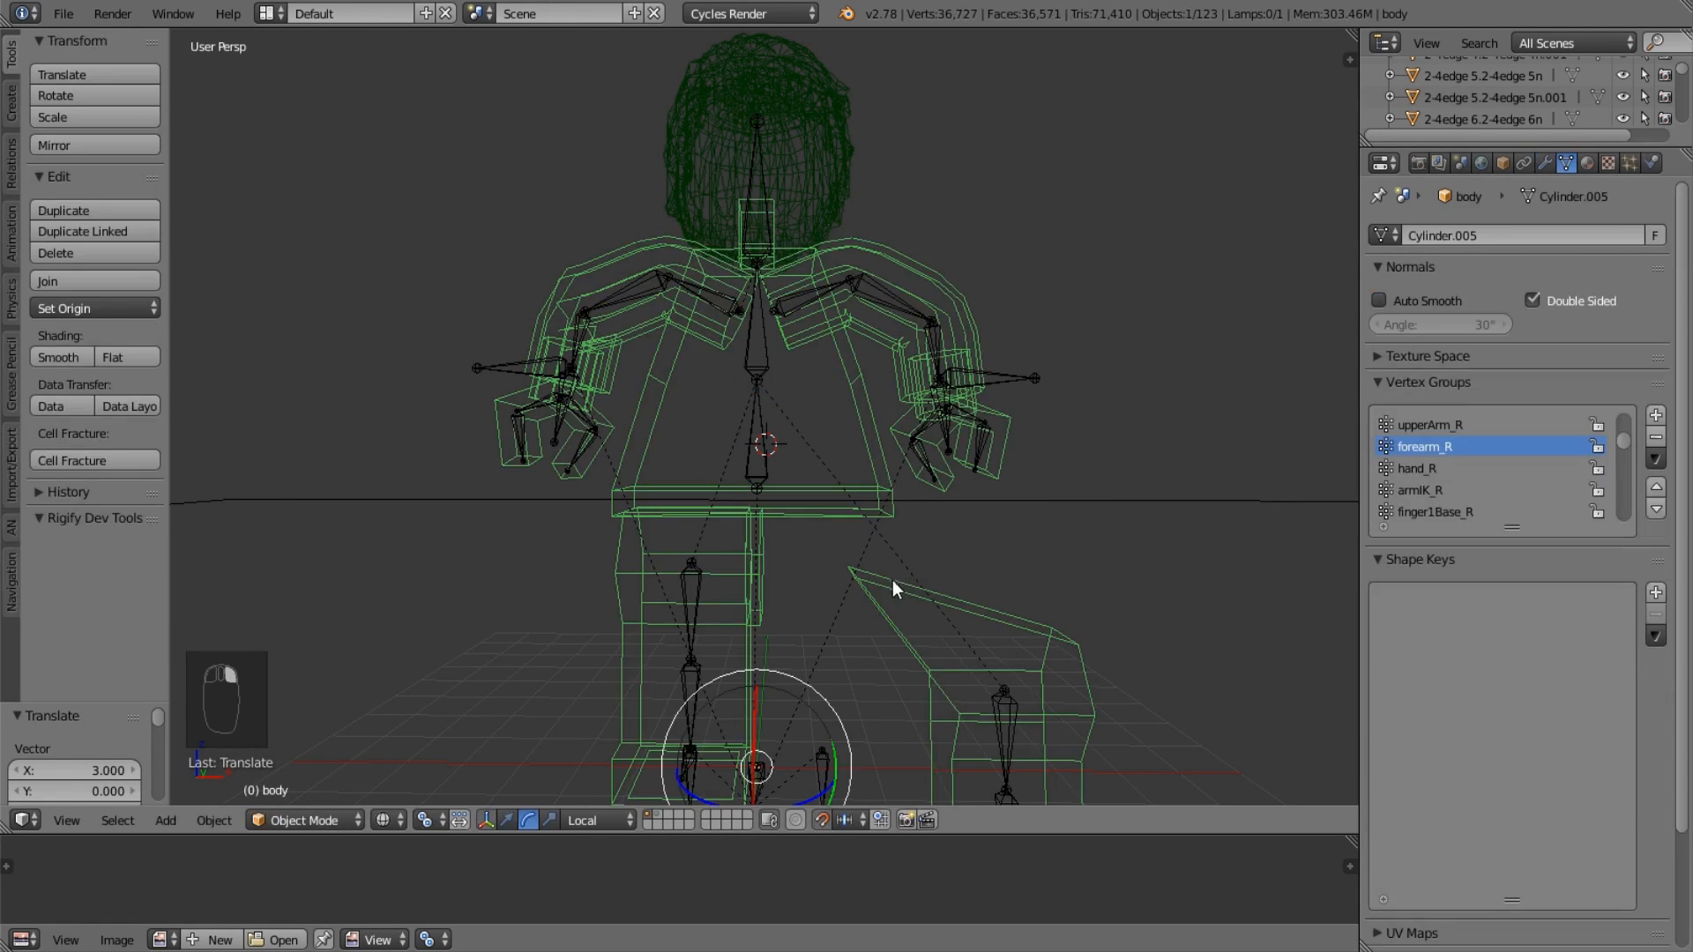
scroll(1429, 458, down, 1)
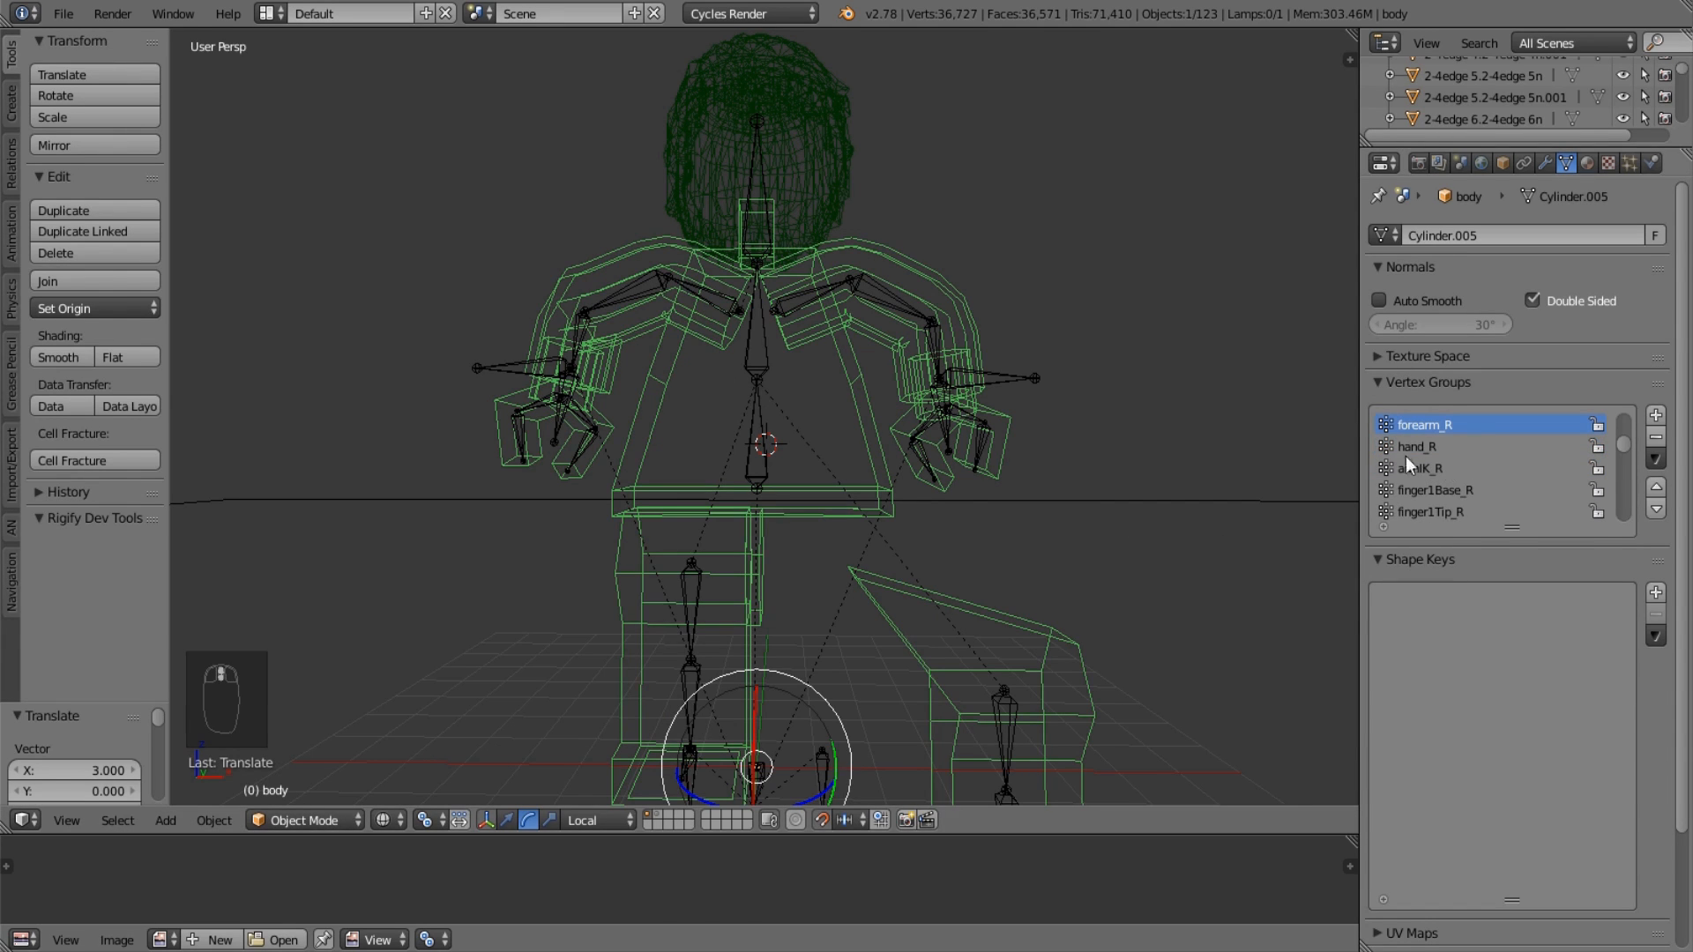
key(Tab)
key(a)
key(a)
Check the shoulder_L and upperArm_L vertex groups by selecting and deselecting the vertices of each.
scroll(1512, 495, down, 3)
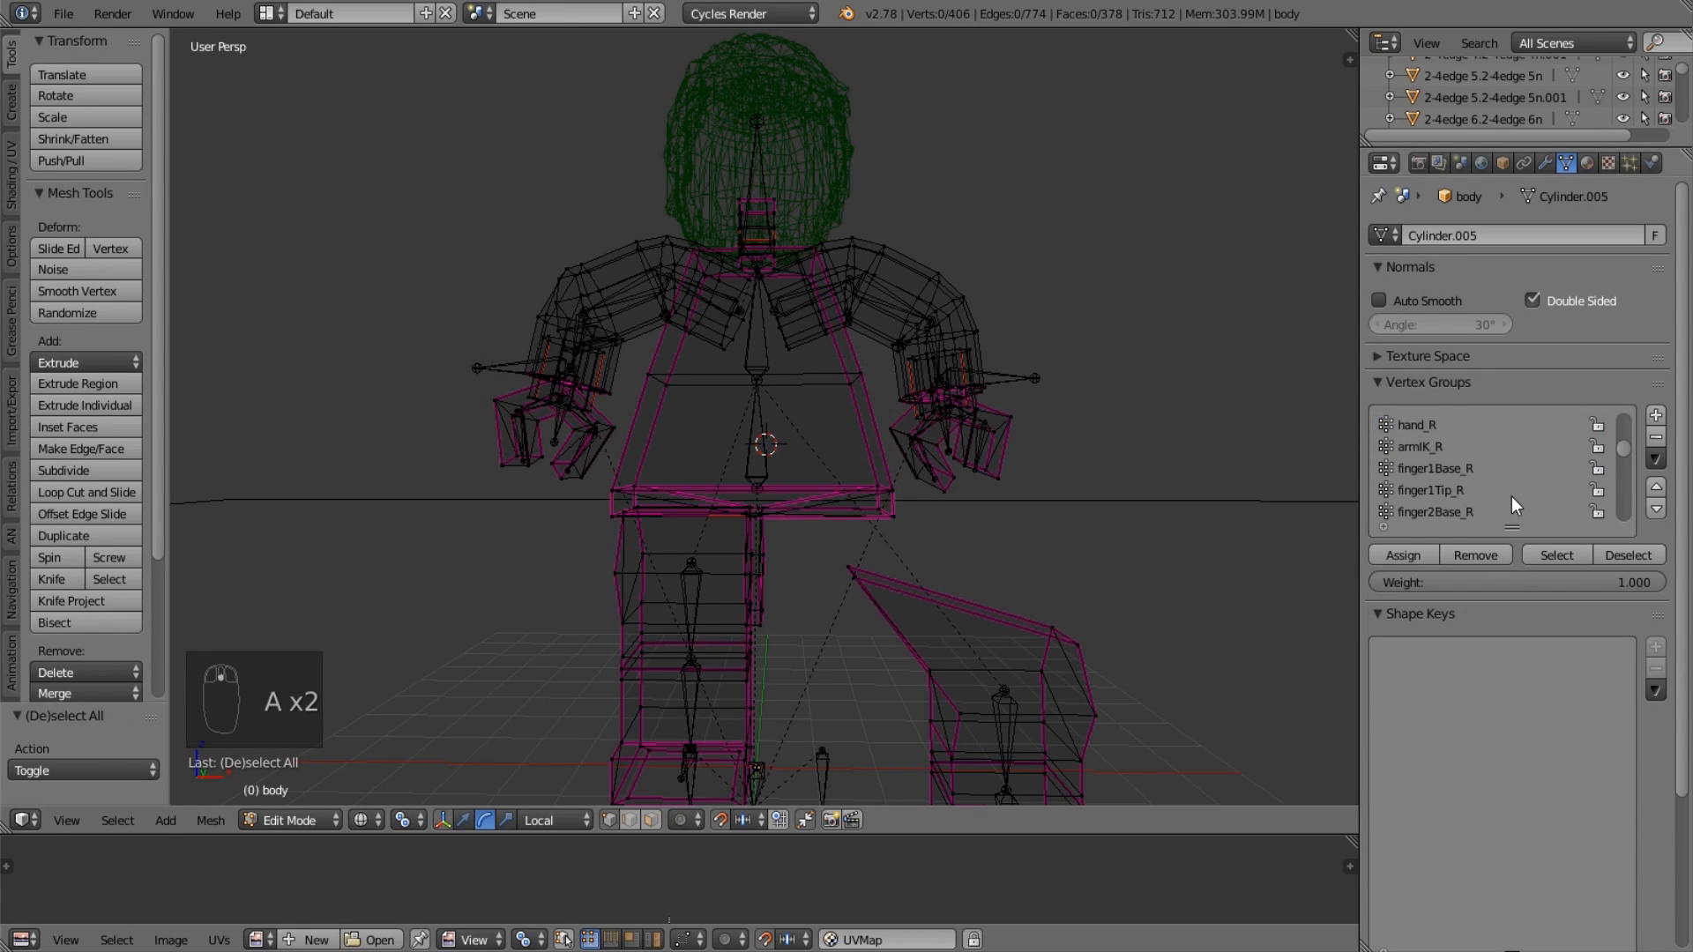
scroll(1505, 493, up, 7)
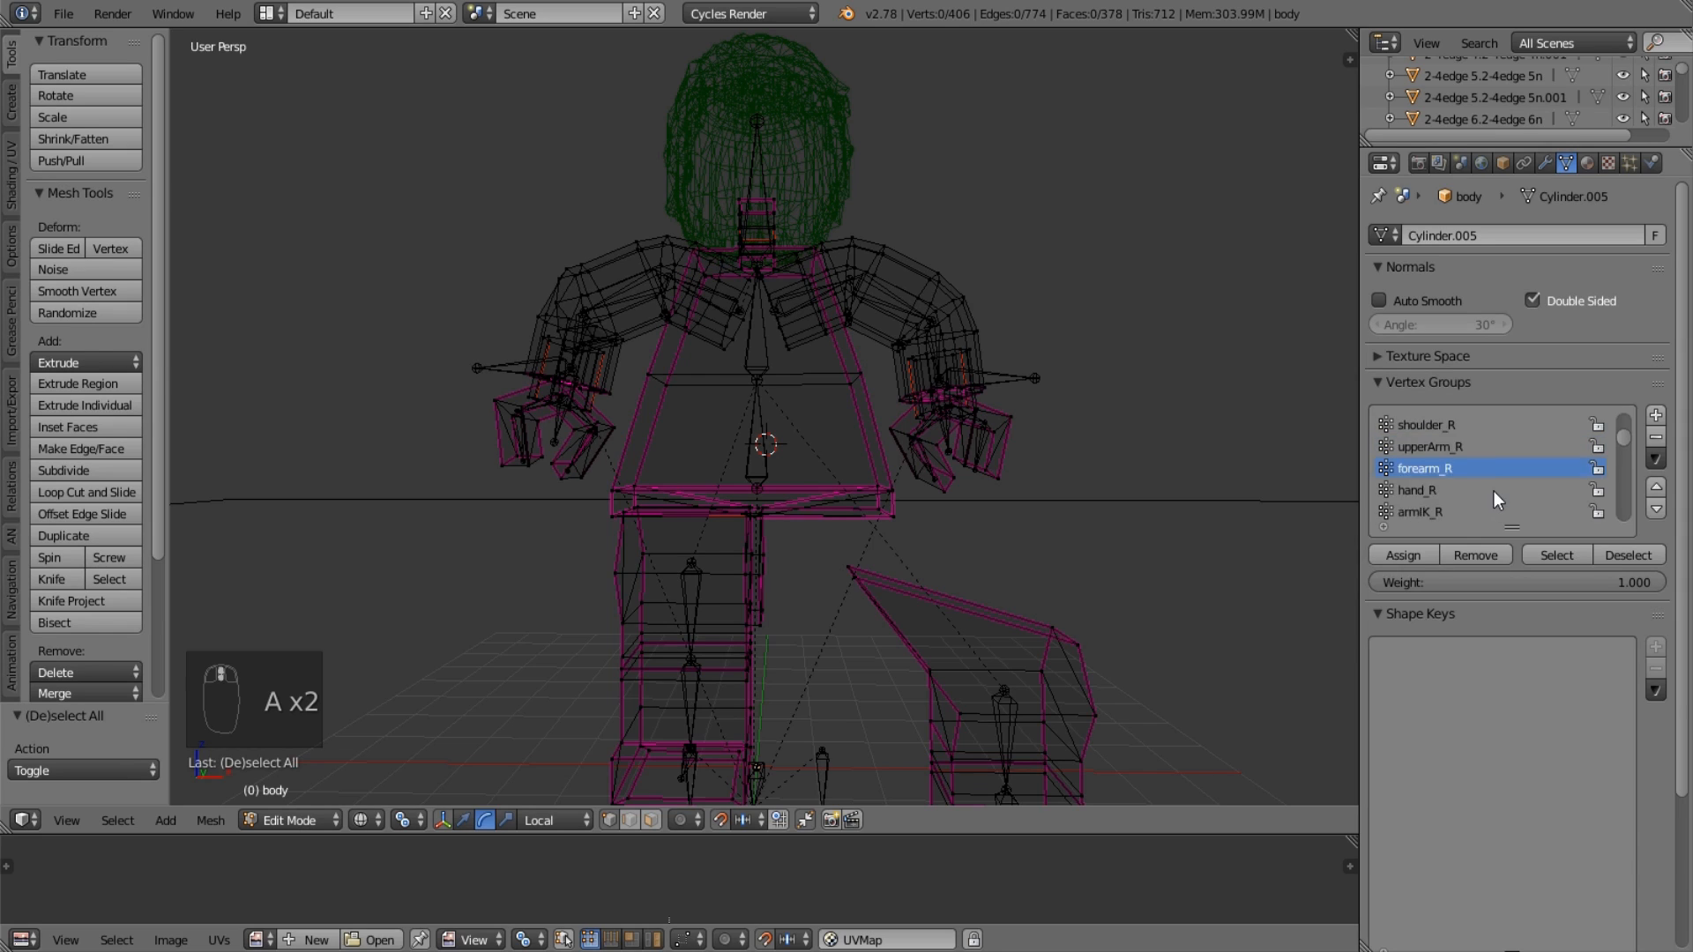
scroll(1493, 491, down, 15)
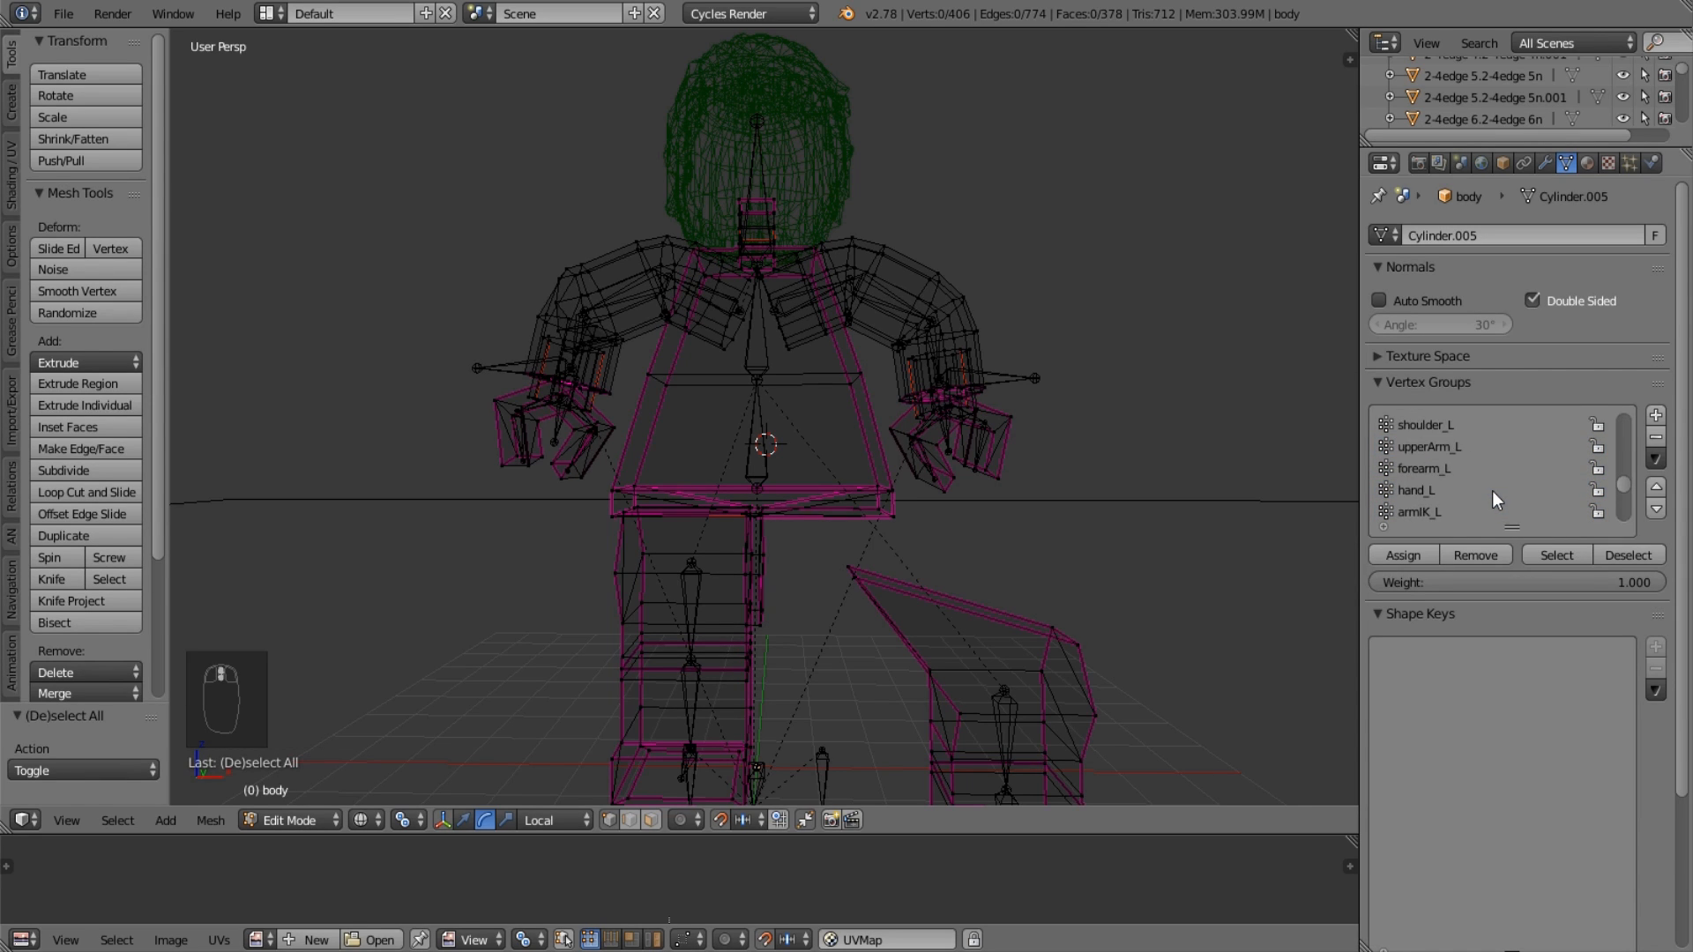
click(1459, 427)
click(1557, 555)
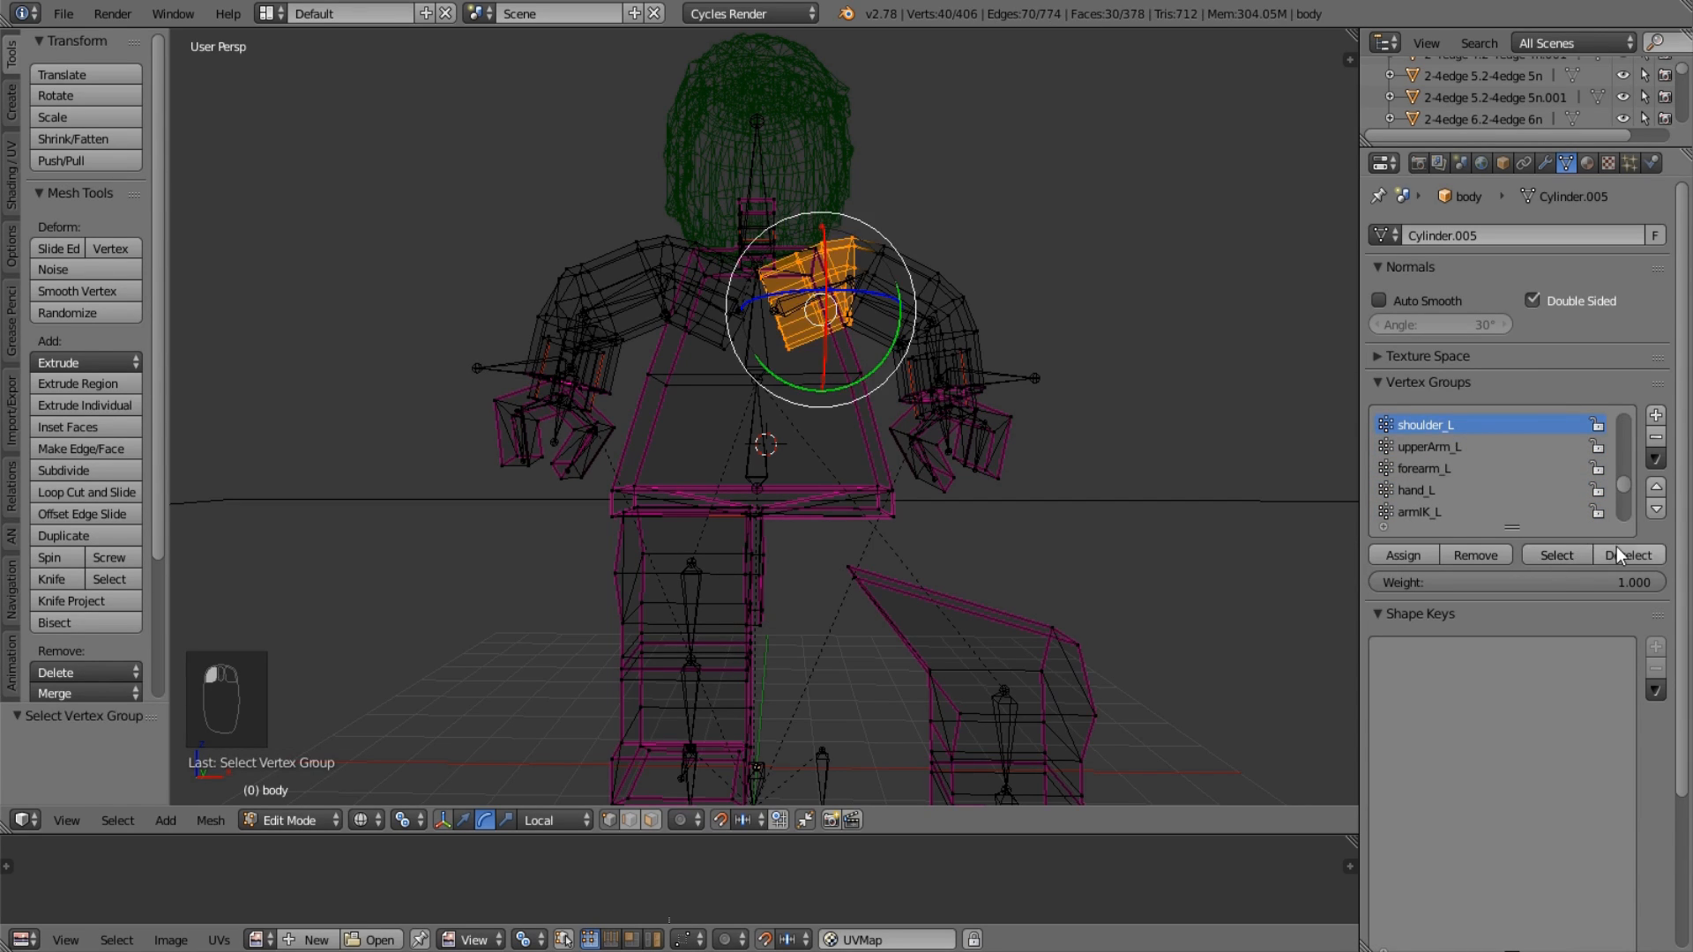
click(1616, 548)
click(1465, 445)
click(1569, 550)
click(1630, 549)
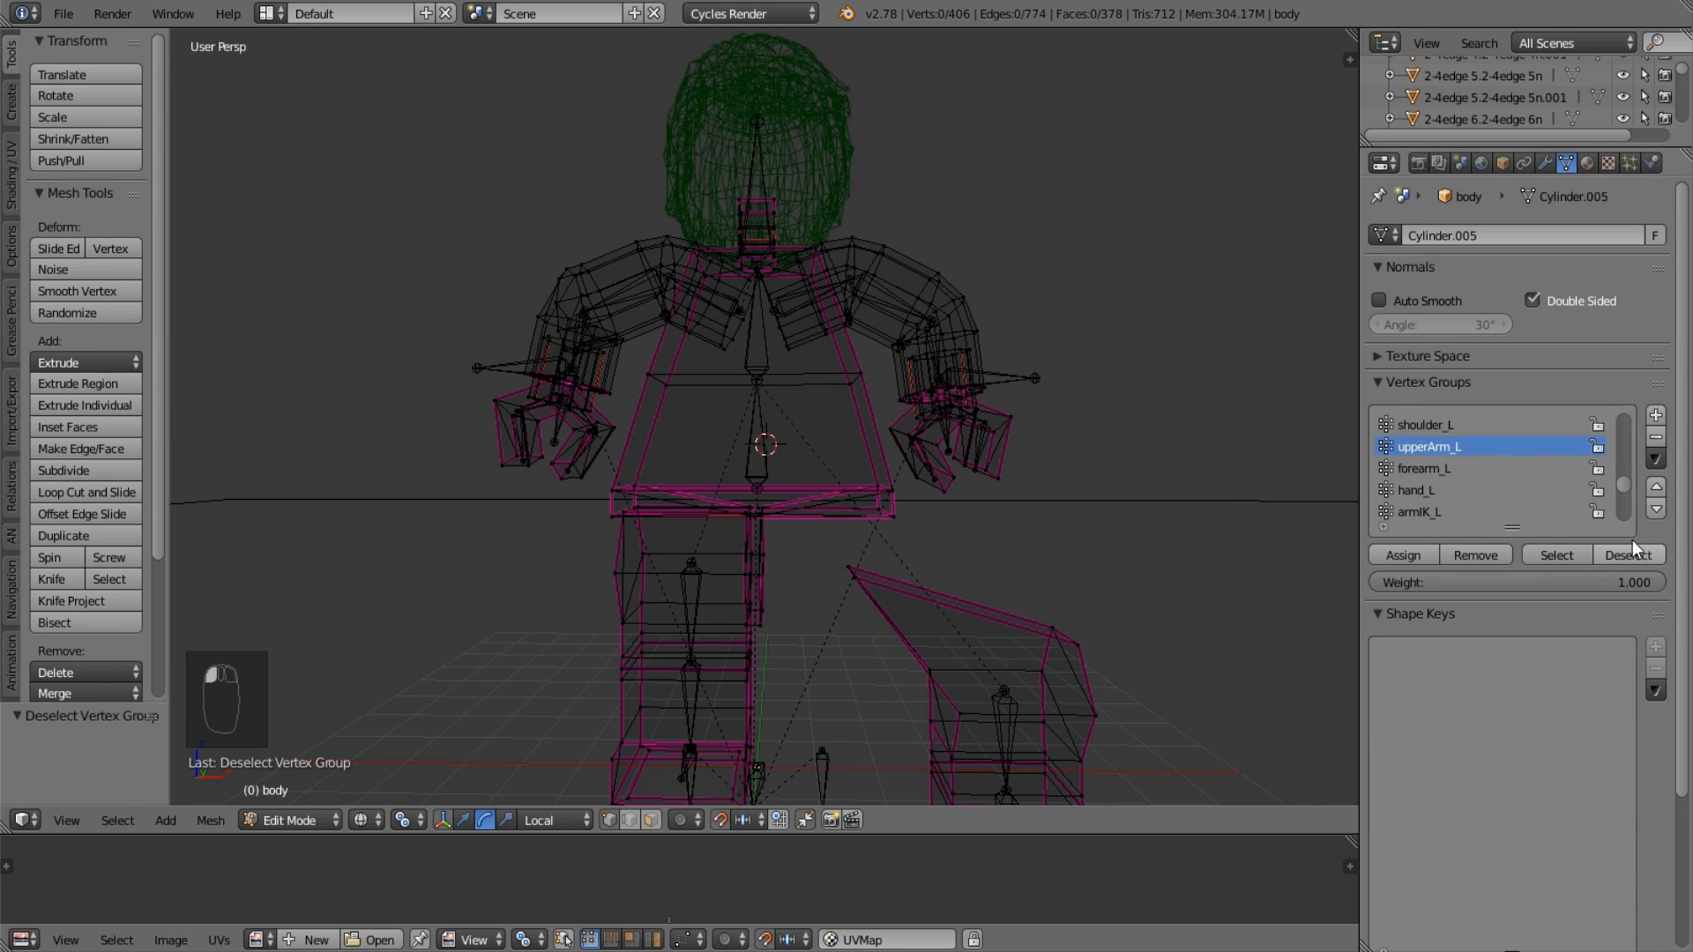
Check the forearm_L, hand_L and armIK_L vertex groups by selecting and deselecting the vertices of each.
click(1499, 468)
click(1555, 554)
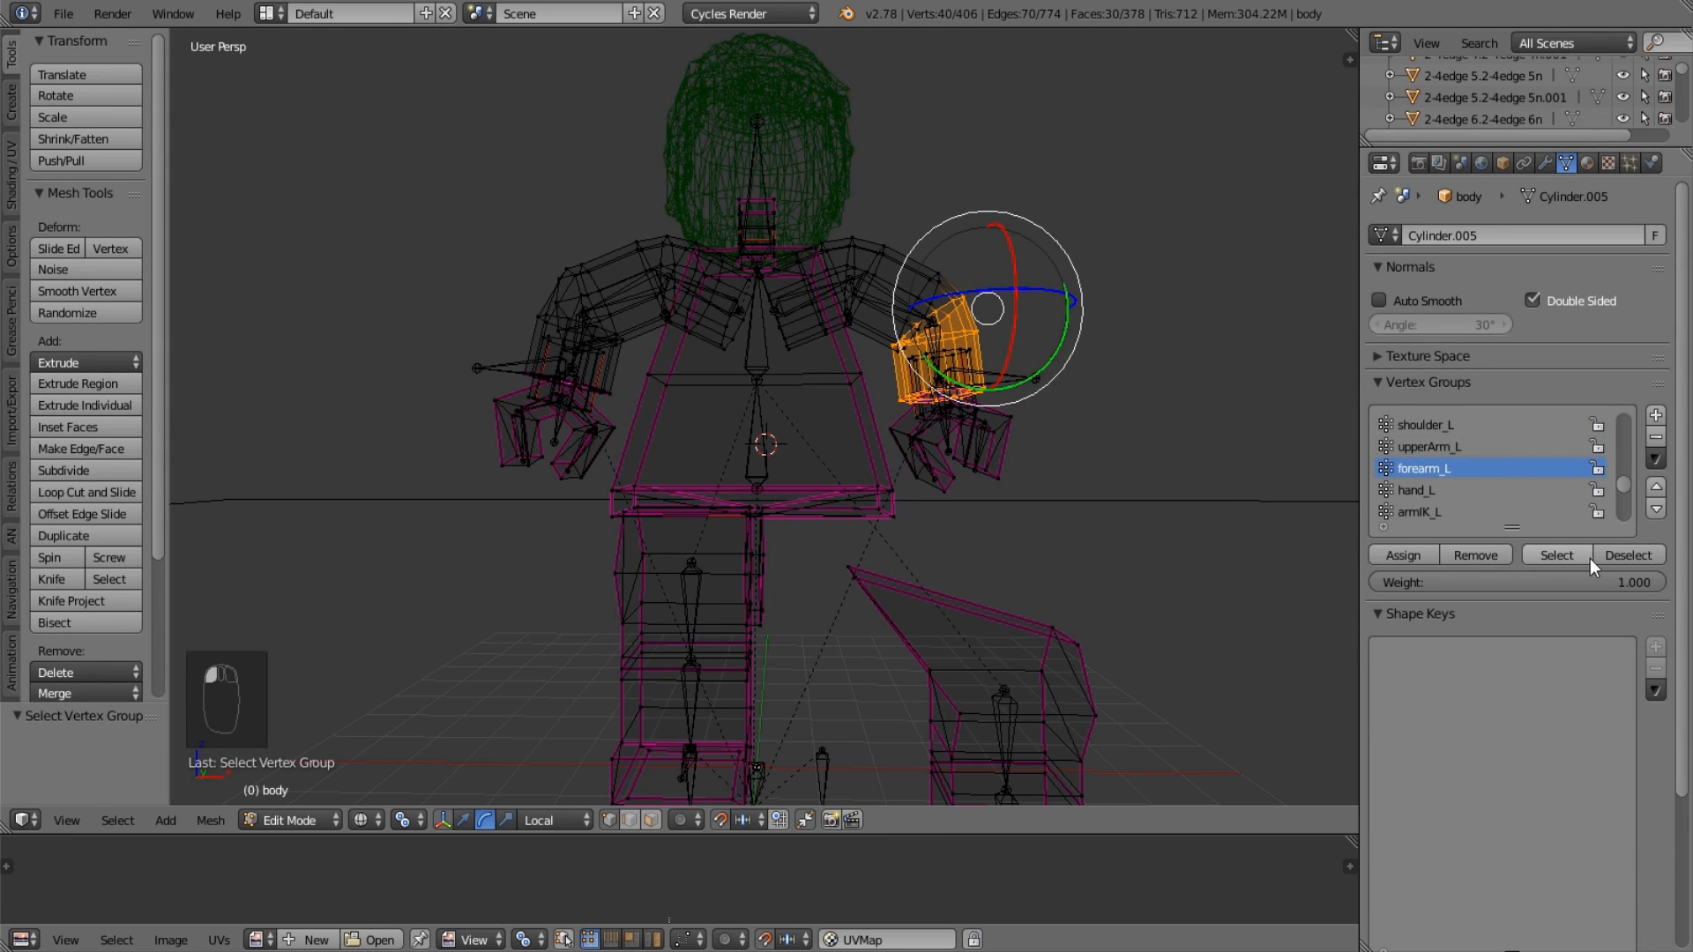
click(1640, 554)
click(1473, 491)
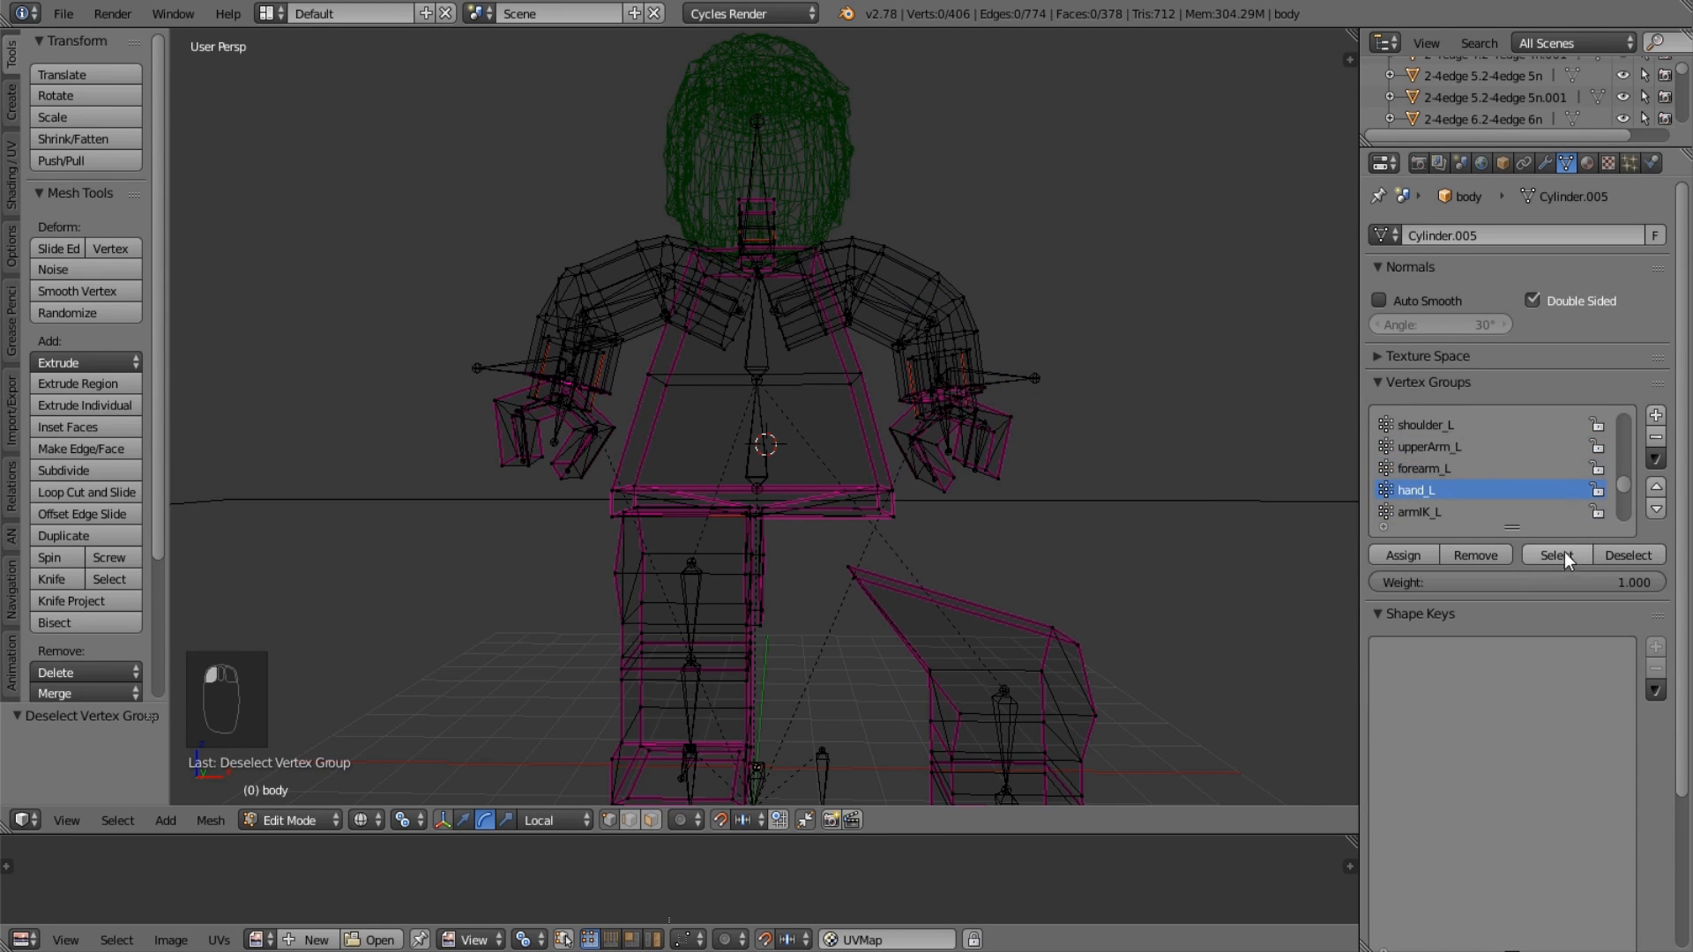
click(1564, 553)
click(1641, 558)
click(1485, 512)
click(1557, 553)
click(1629, 554)
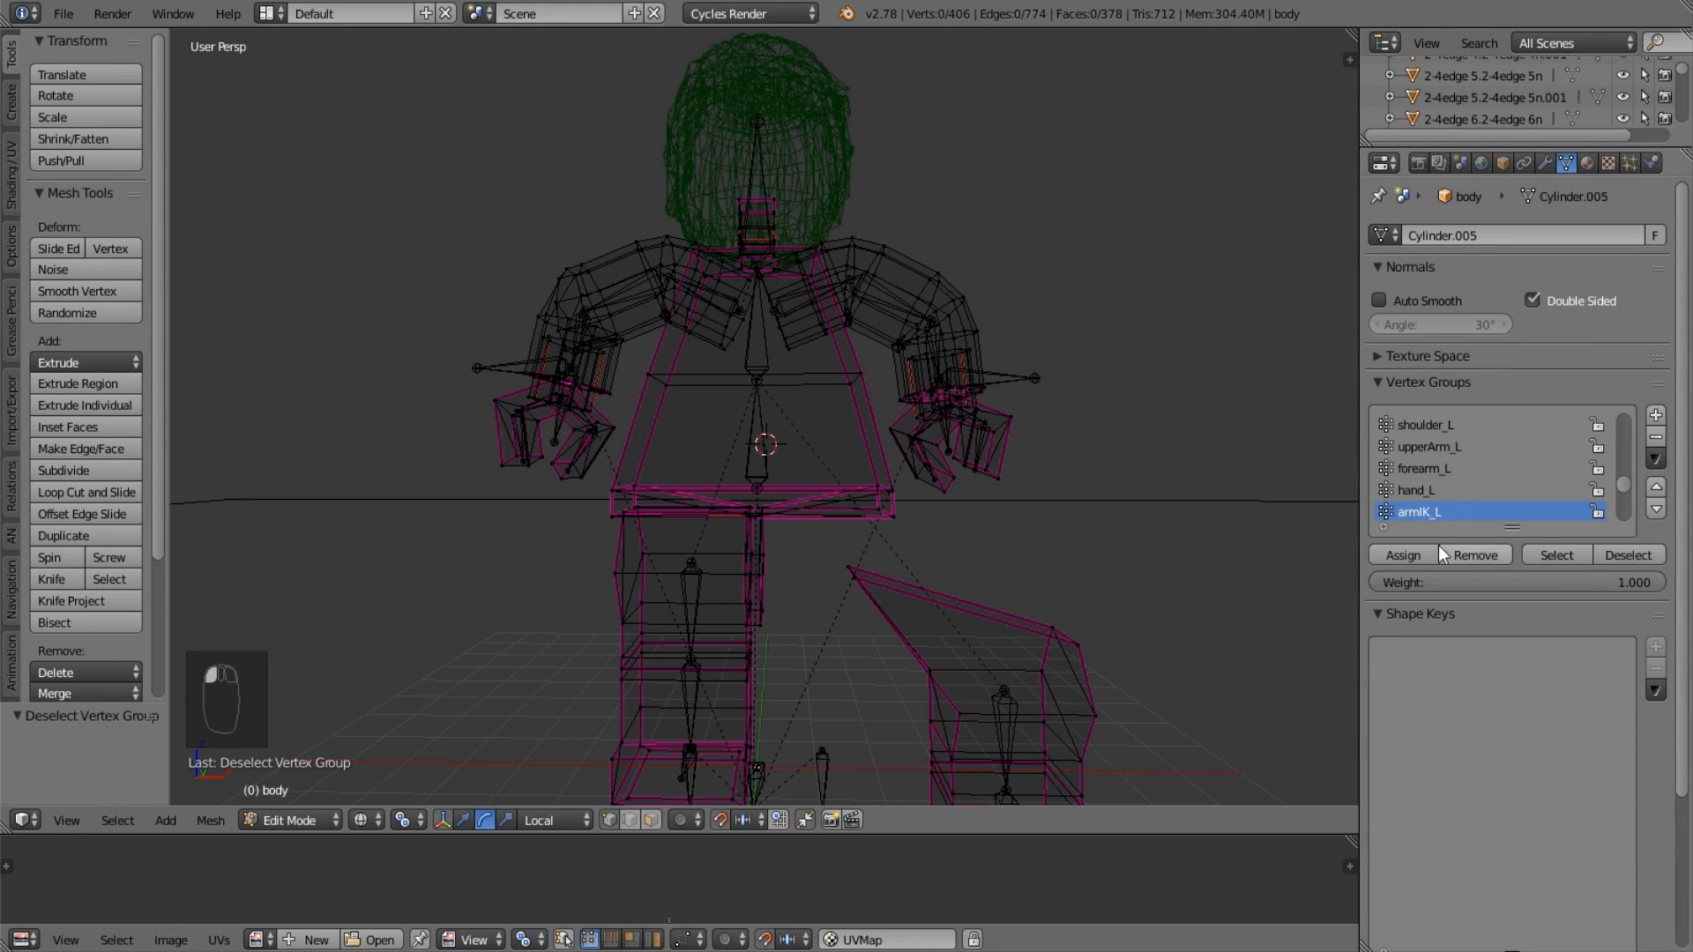
Deselect all vertices, leave edit mode and switch the body mesh to weight painting.
right_click(856, 578)
key(a)
shift+middle_drag(813, 604, 608, 467)
scroll(618, 472, up, 1)
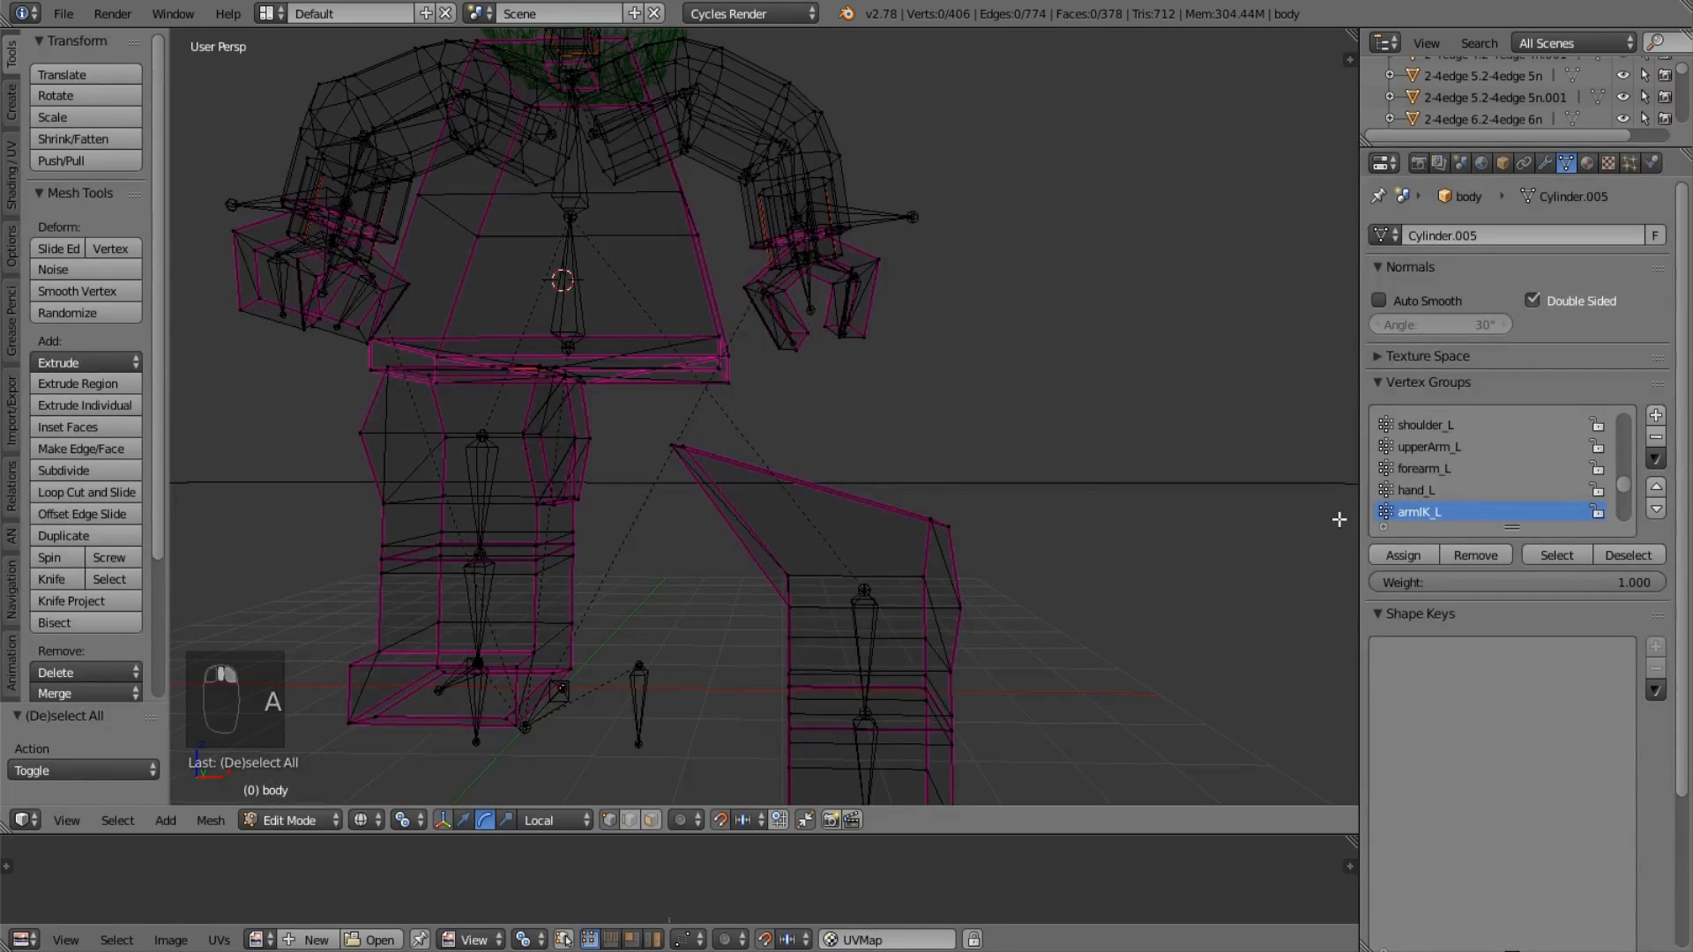
scroll(1446, 491, down, 1)
key(Tab)
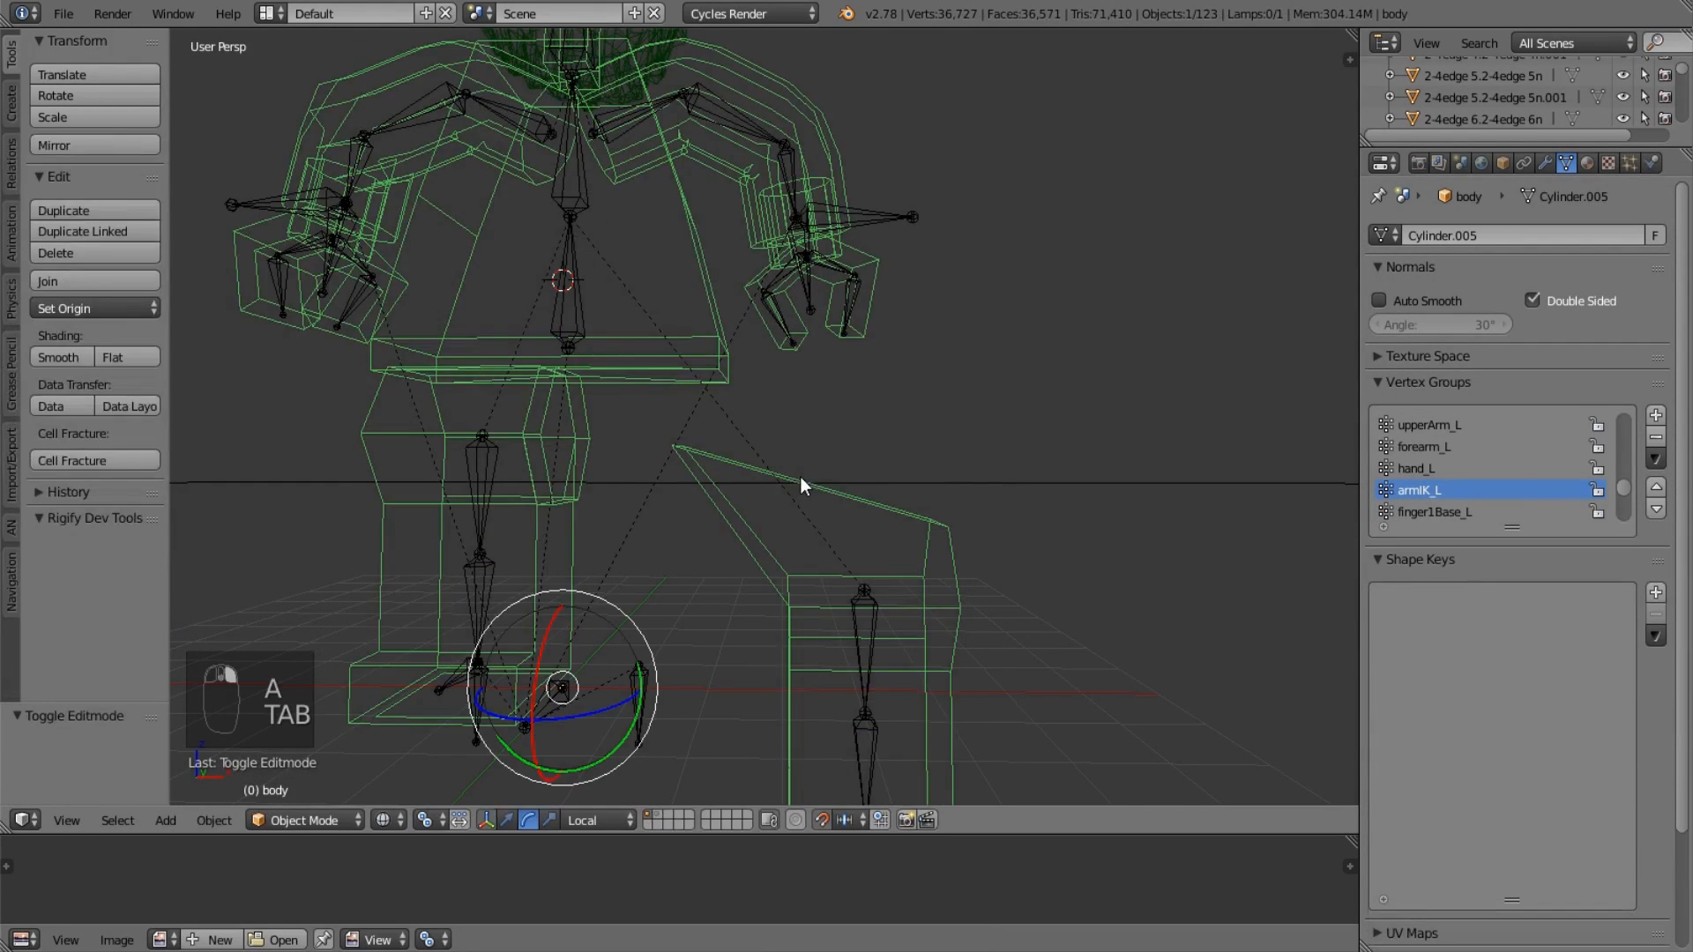
key(ctrl+Tab)
Inspect the painted weights of the thigh_L and shin_L bones.
right_click(884, 609)
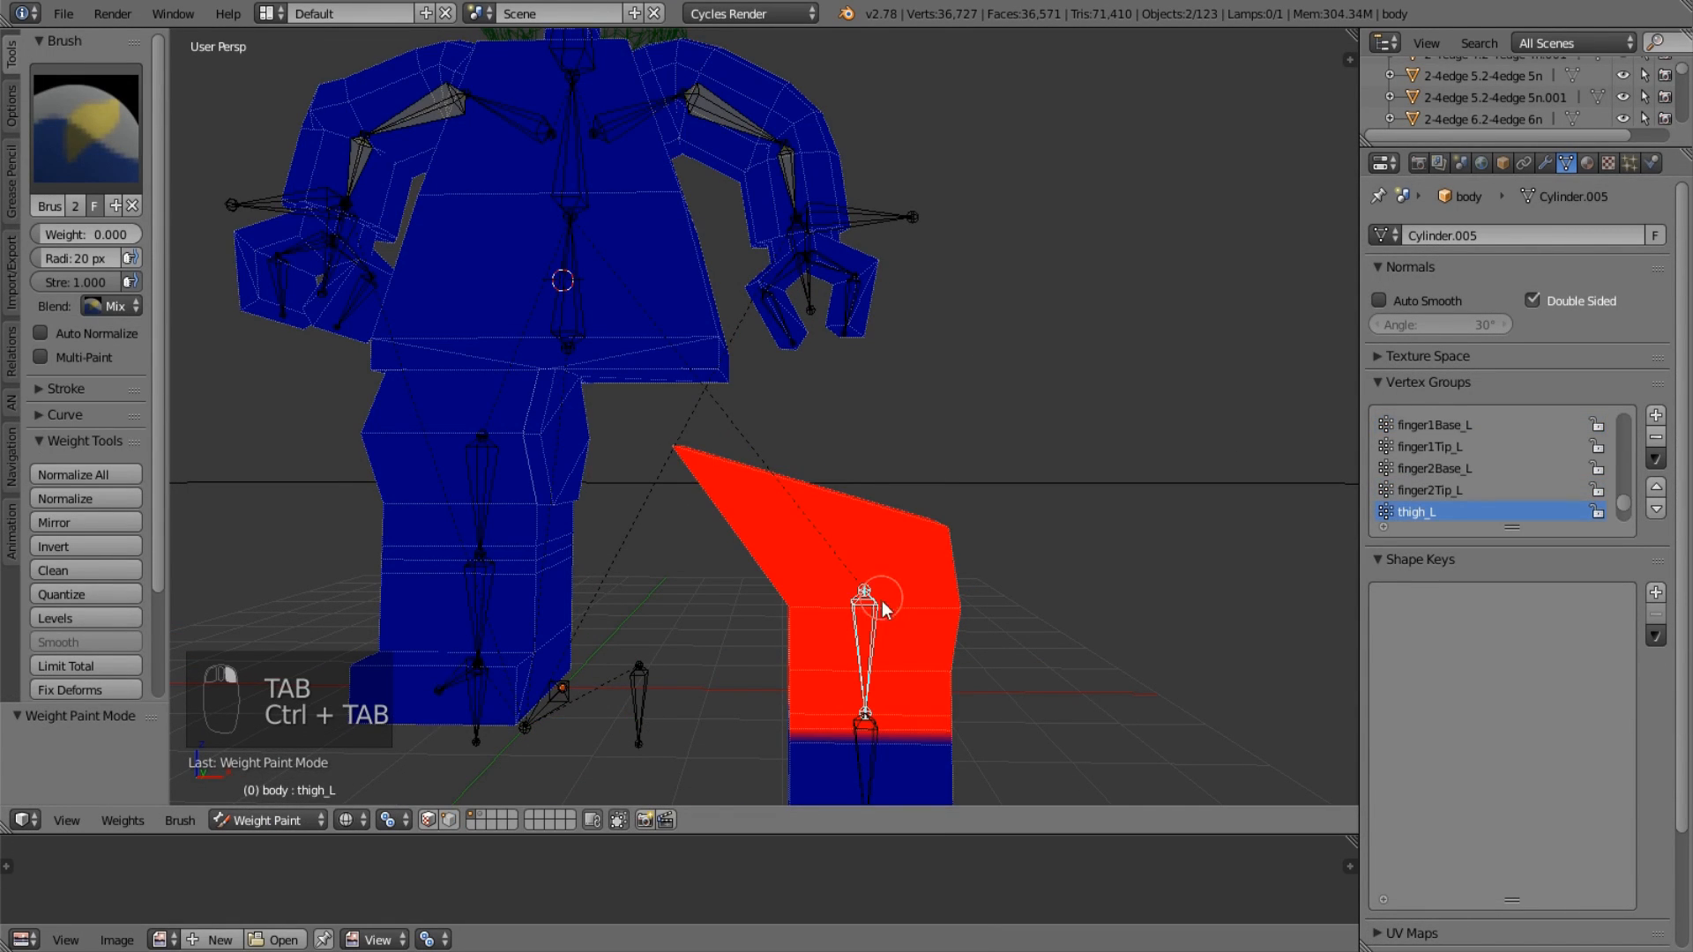
right_click(873, 727)
scroll(868, 697, down, 2)
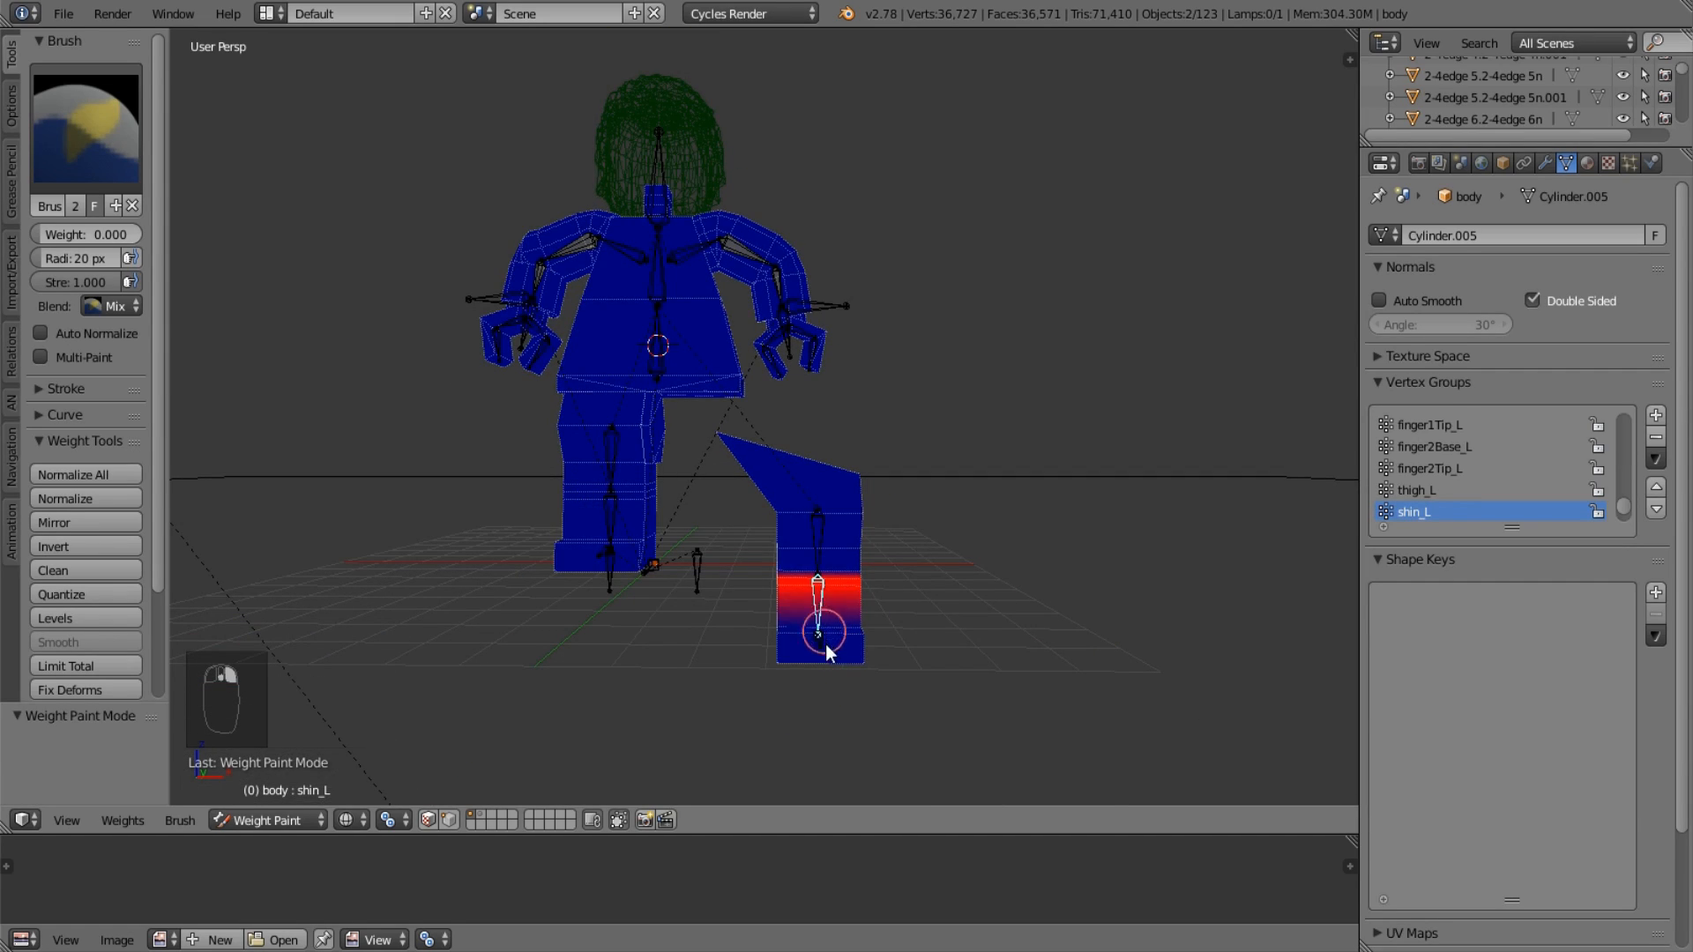
scroll(605, 332, up, 2)
Select the body bone and paint weight 1.000 onto the unweighted vertex on the side of the hip piece between the legs.
right_click(608, 335)
scroll(735, 473, up, 2)
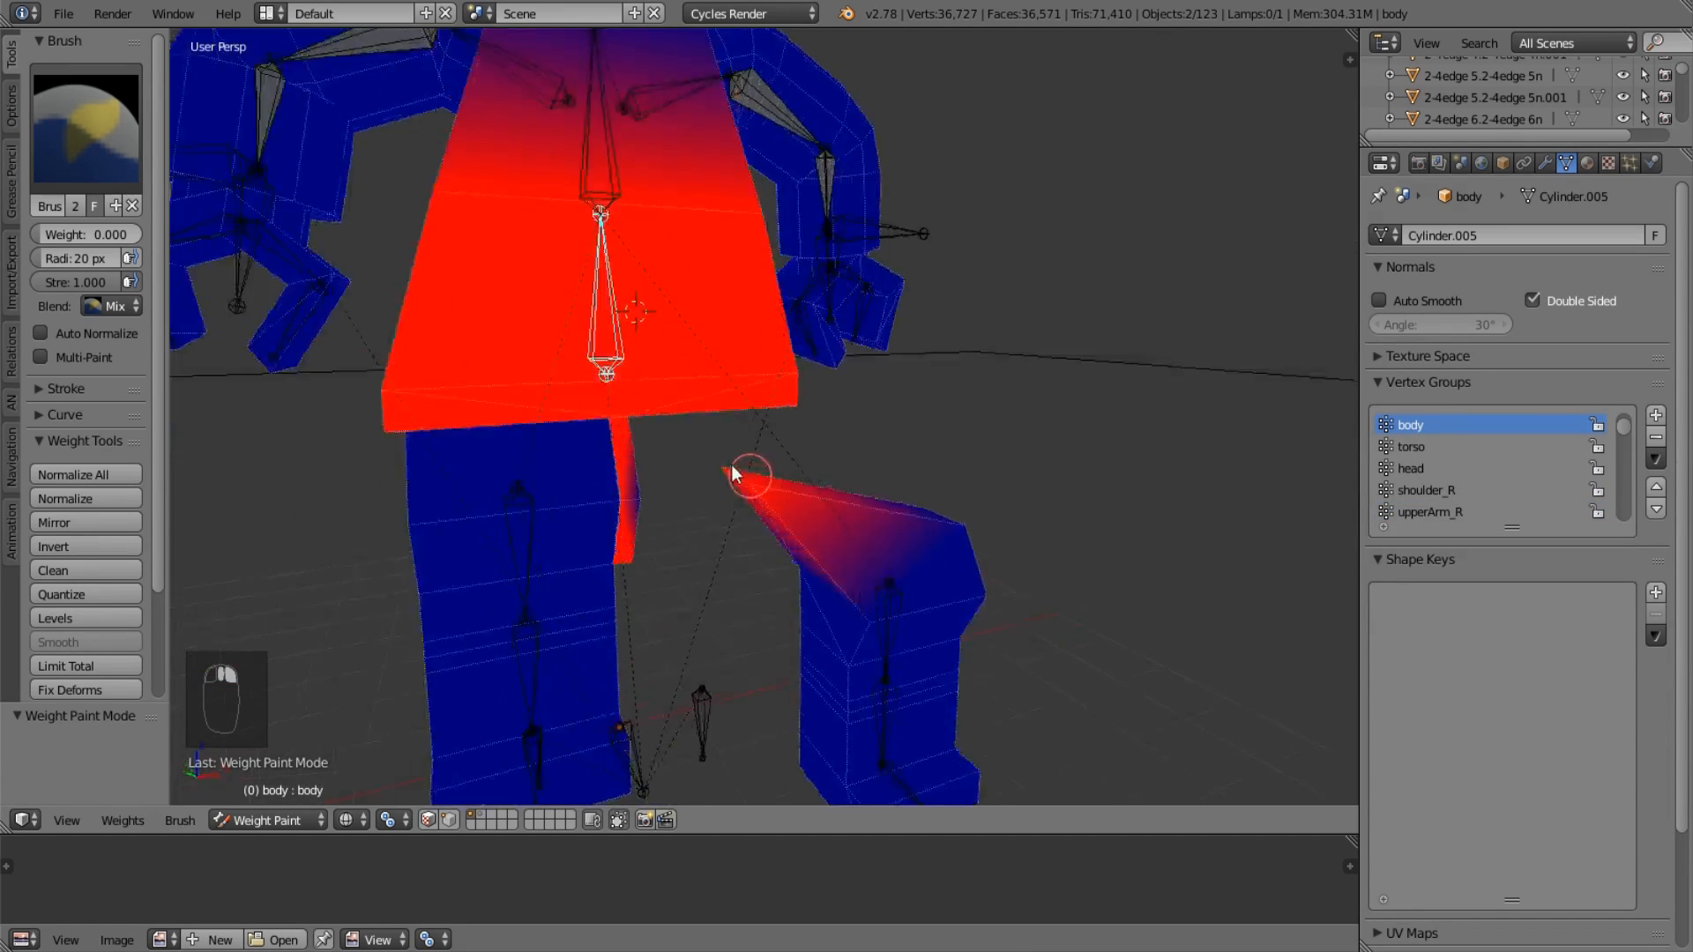
scroll(735, 474, up, 1)
middle_drag(735, 474, 699, 404)
scroll(848, 451, up, 3)
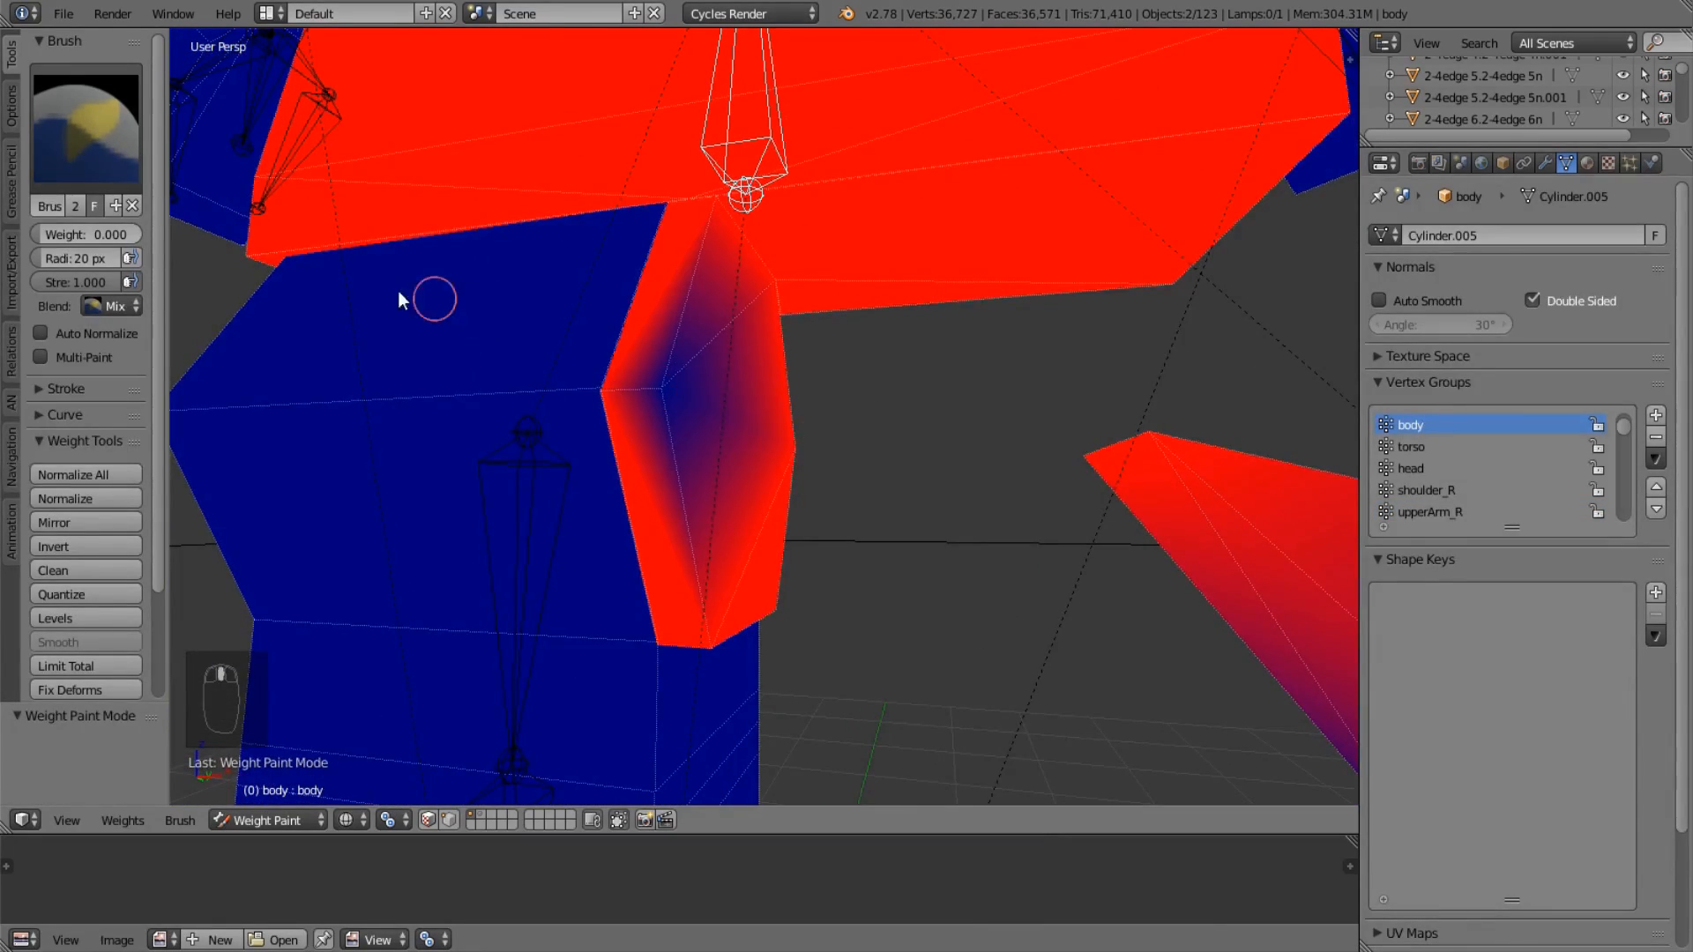
drag(60, 234, 141, 234)
click(666, 386)
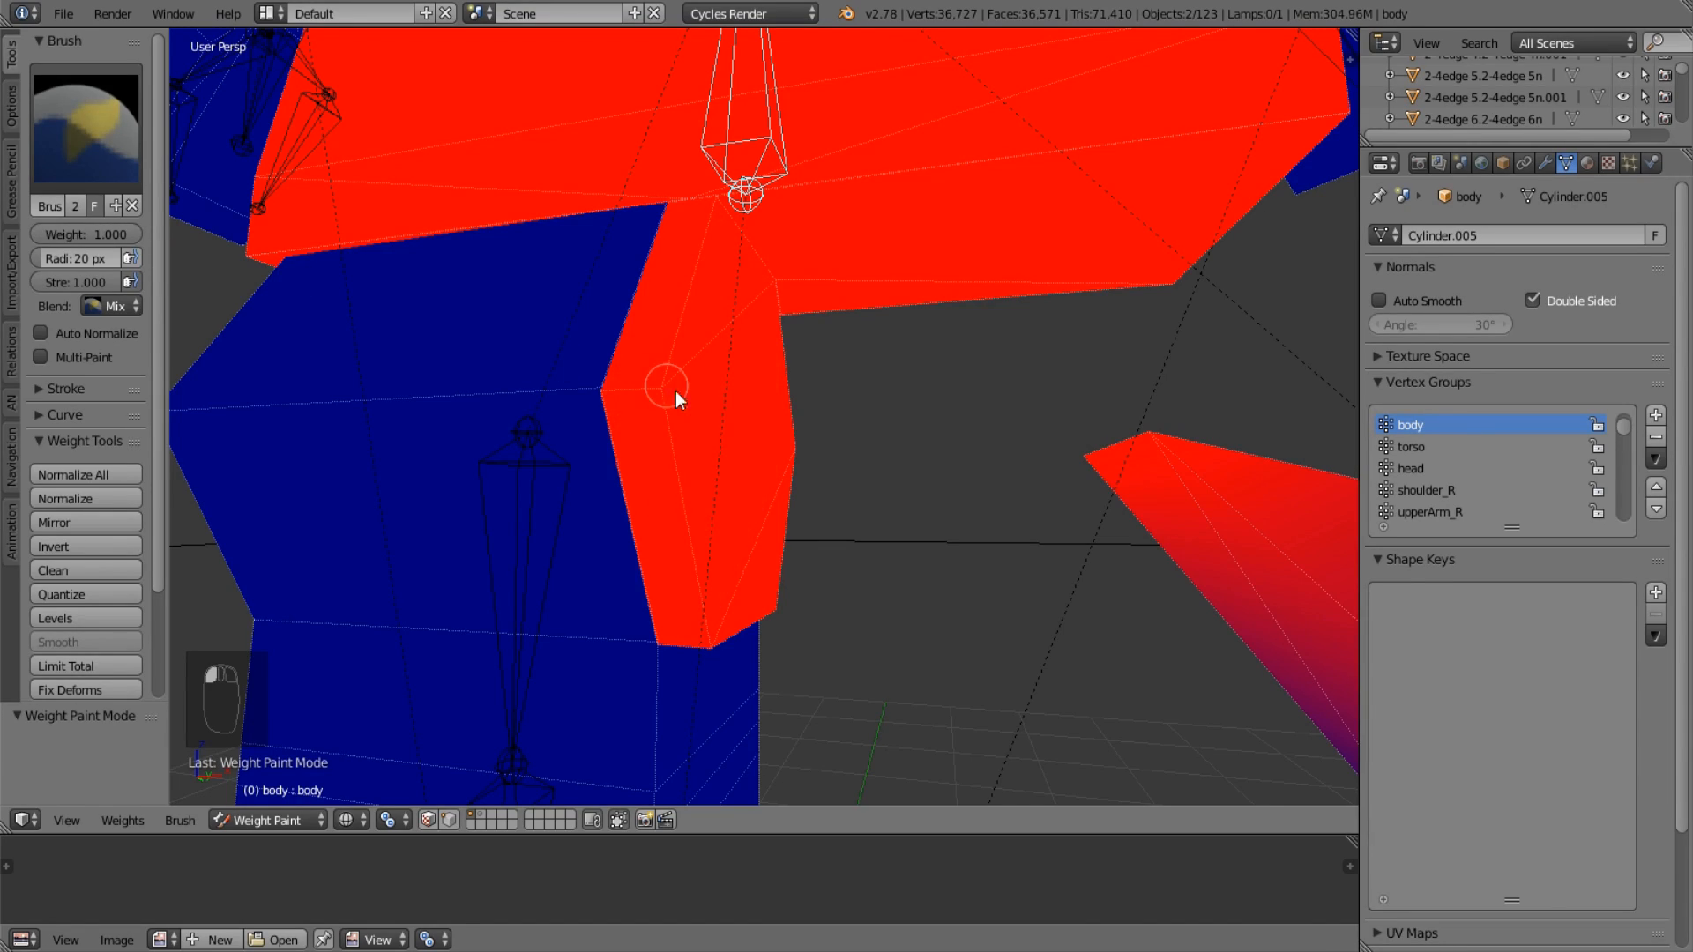
Paint weight 0.000 over the stretched spike at the top of the left thigh to remove the body bone's influence.
mouse_move(827, 447)
middle_down()
mouse_move(526, 448)
mouse_move(415, 427)
mouse_move(590, 420)
mouse_move(850, 458)
mouse_move(803, 378)
mouse_move(899, 529)
mouse_move(688, 514)
mouse_move(226, 338)
middle_up()
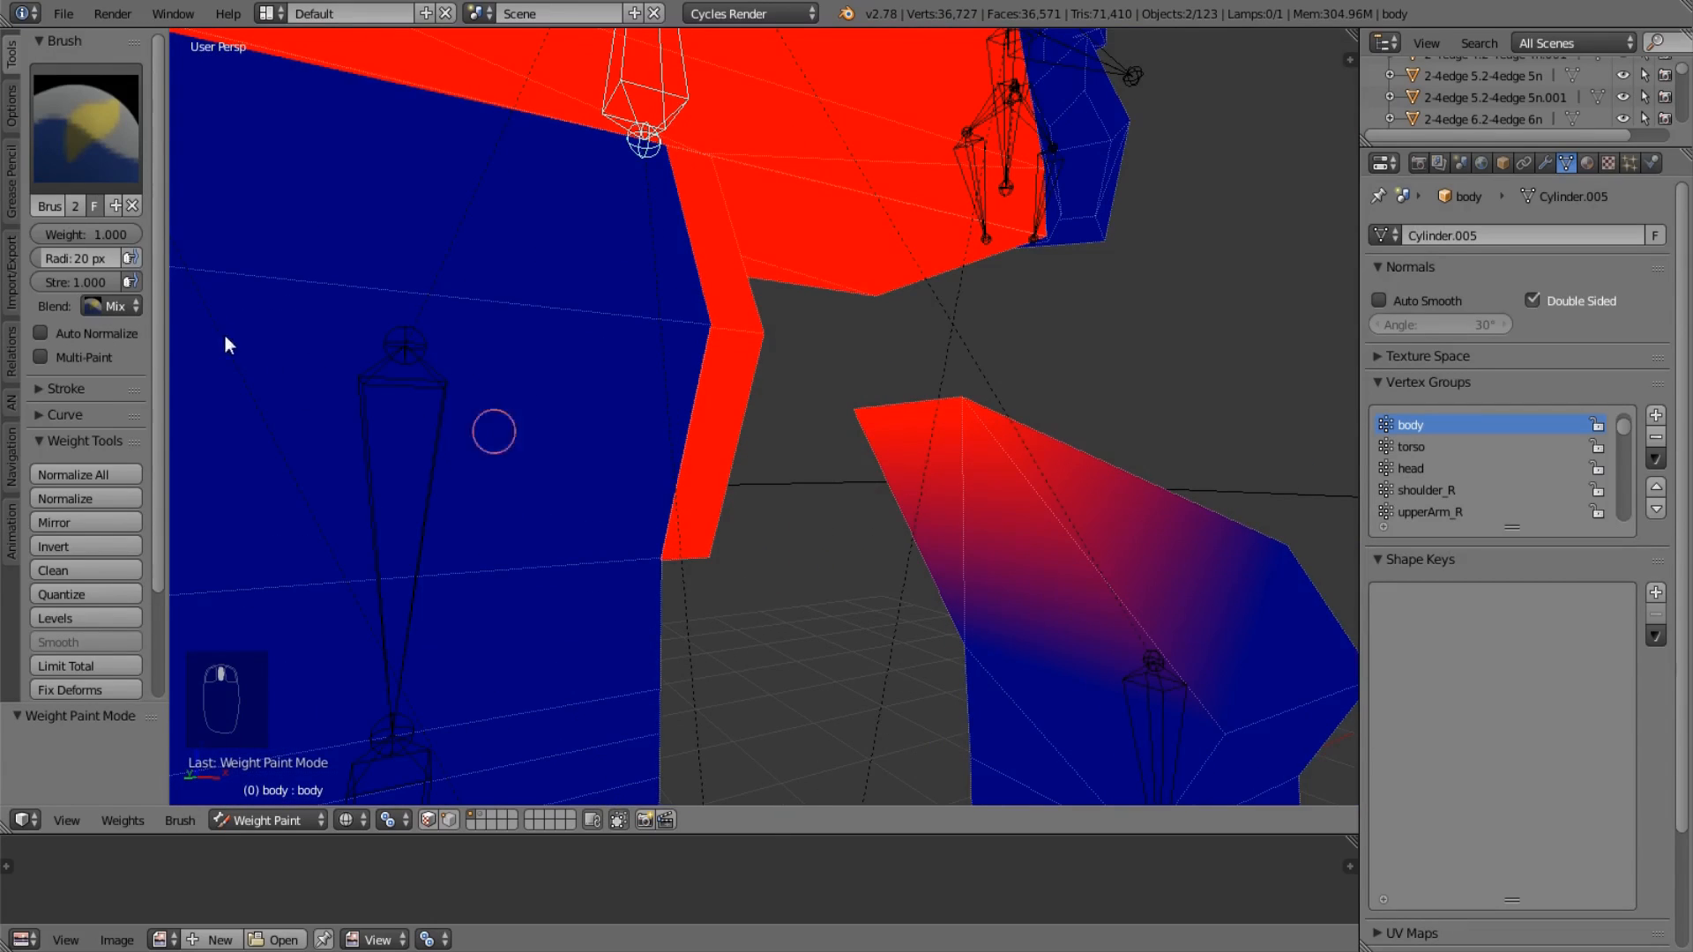
drag(110, 240, 35, 236)
drag(963, 501, 965, 389)
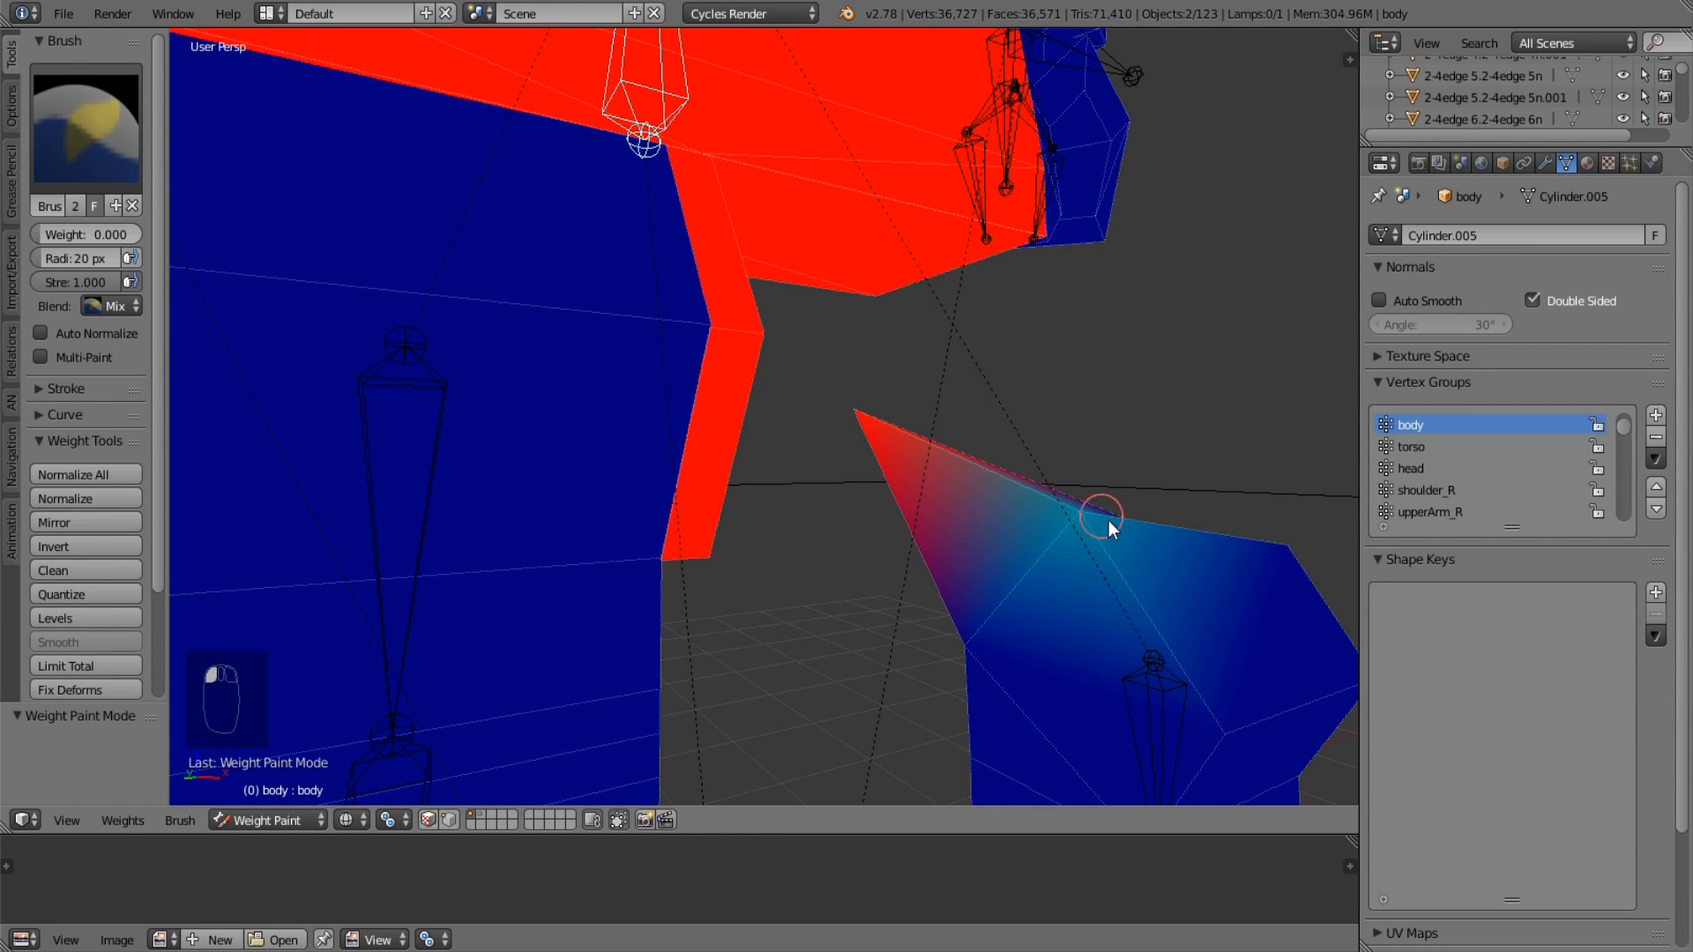
drag(1083, 516, 1135, 568)
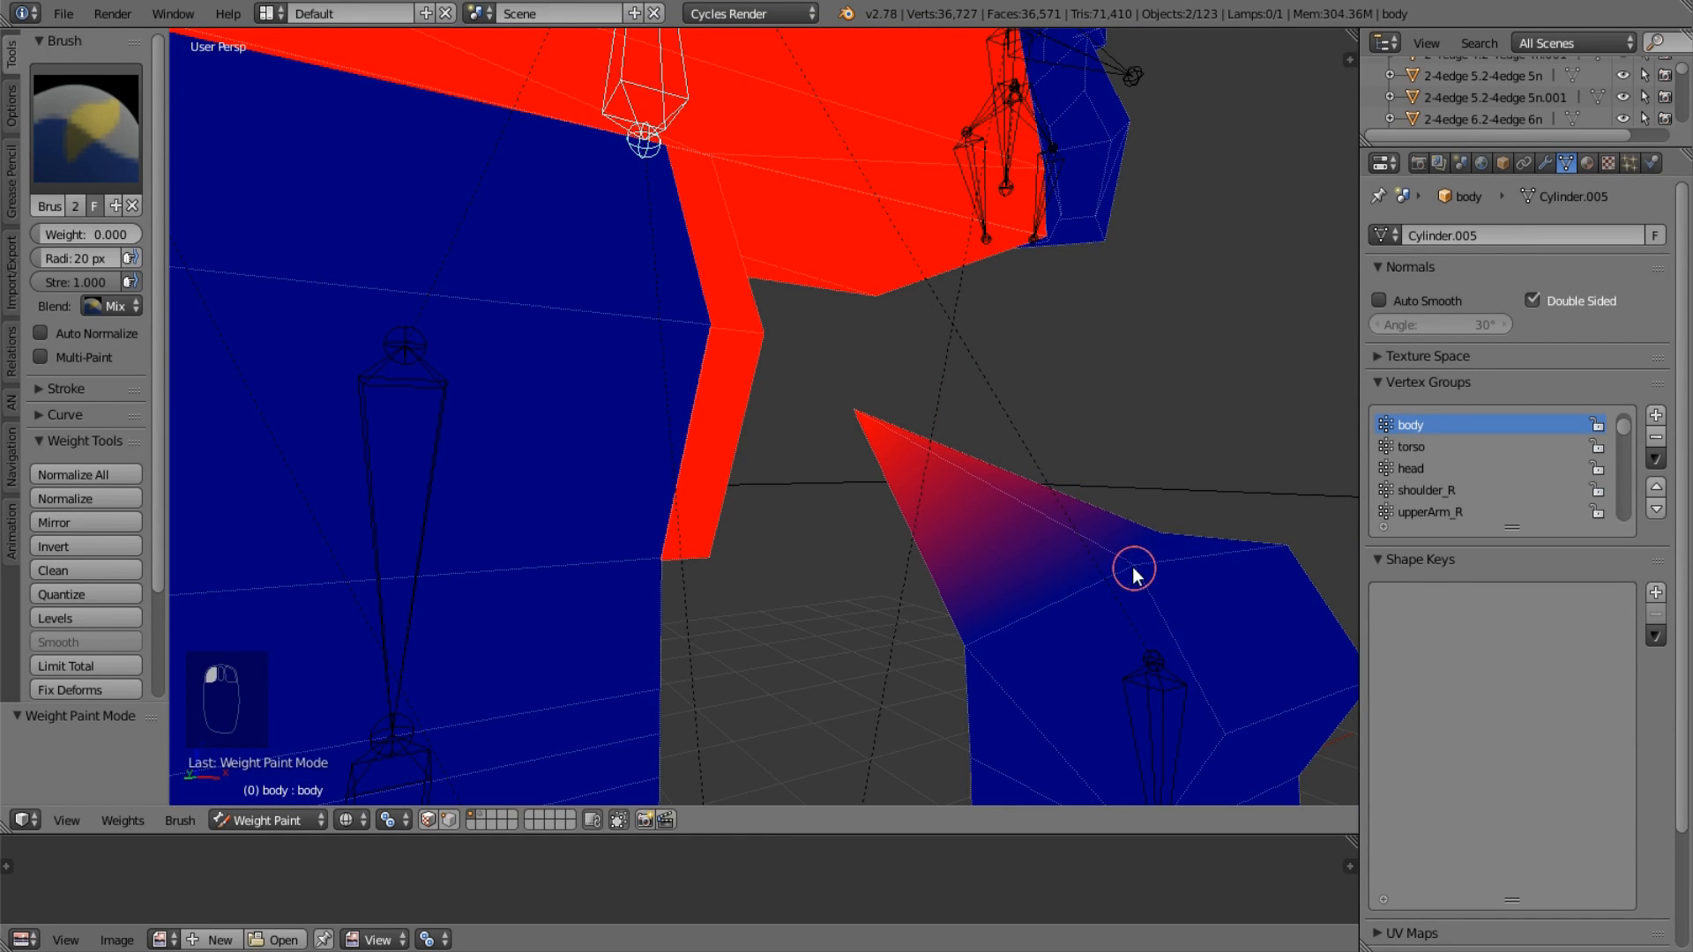
drag(829, 408, 881, 432)
drag(944, 488, 1013, 555)
Select the thigh_L bone and clear its pose location so the left leg returns under the hips.
right_click(1146, 673)
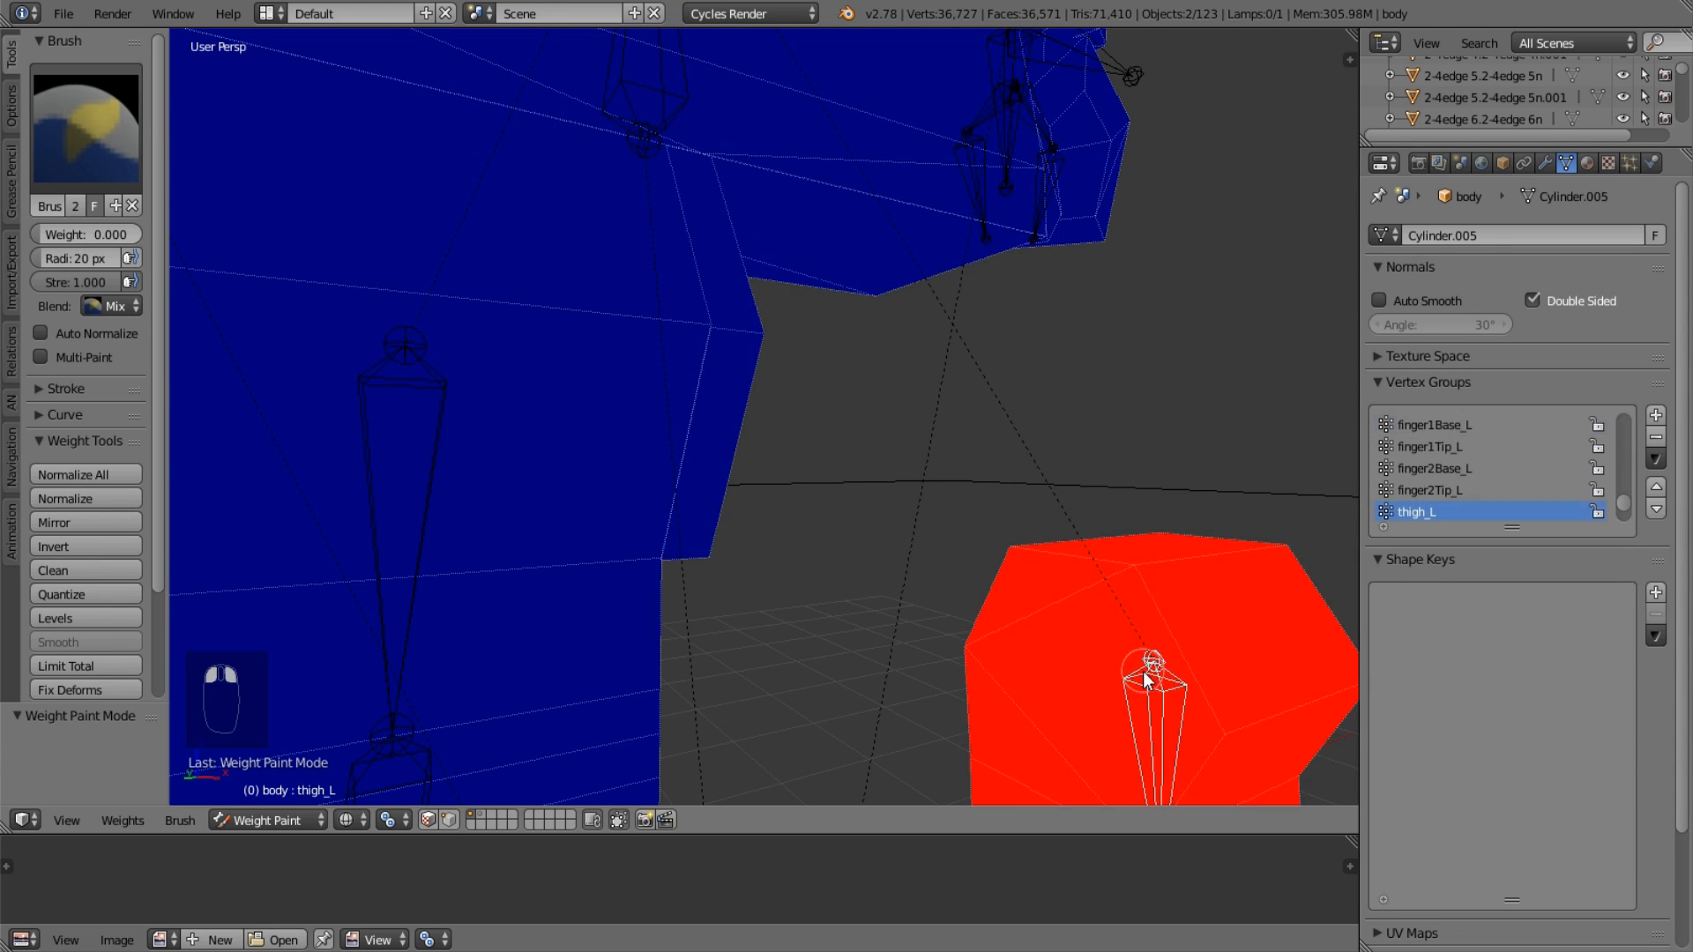
middle_drag(1145, 672, 846, 602)
scroll(846, 603, down, 4)
middle_drag(948, 650, 631, 602)
key(alt+g)
Display the minifigure with its textures in the viewport and look over both legs.
click(347, 820)
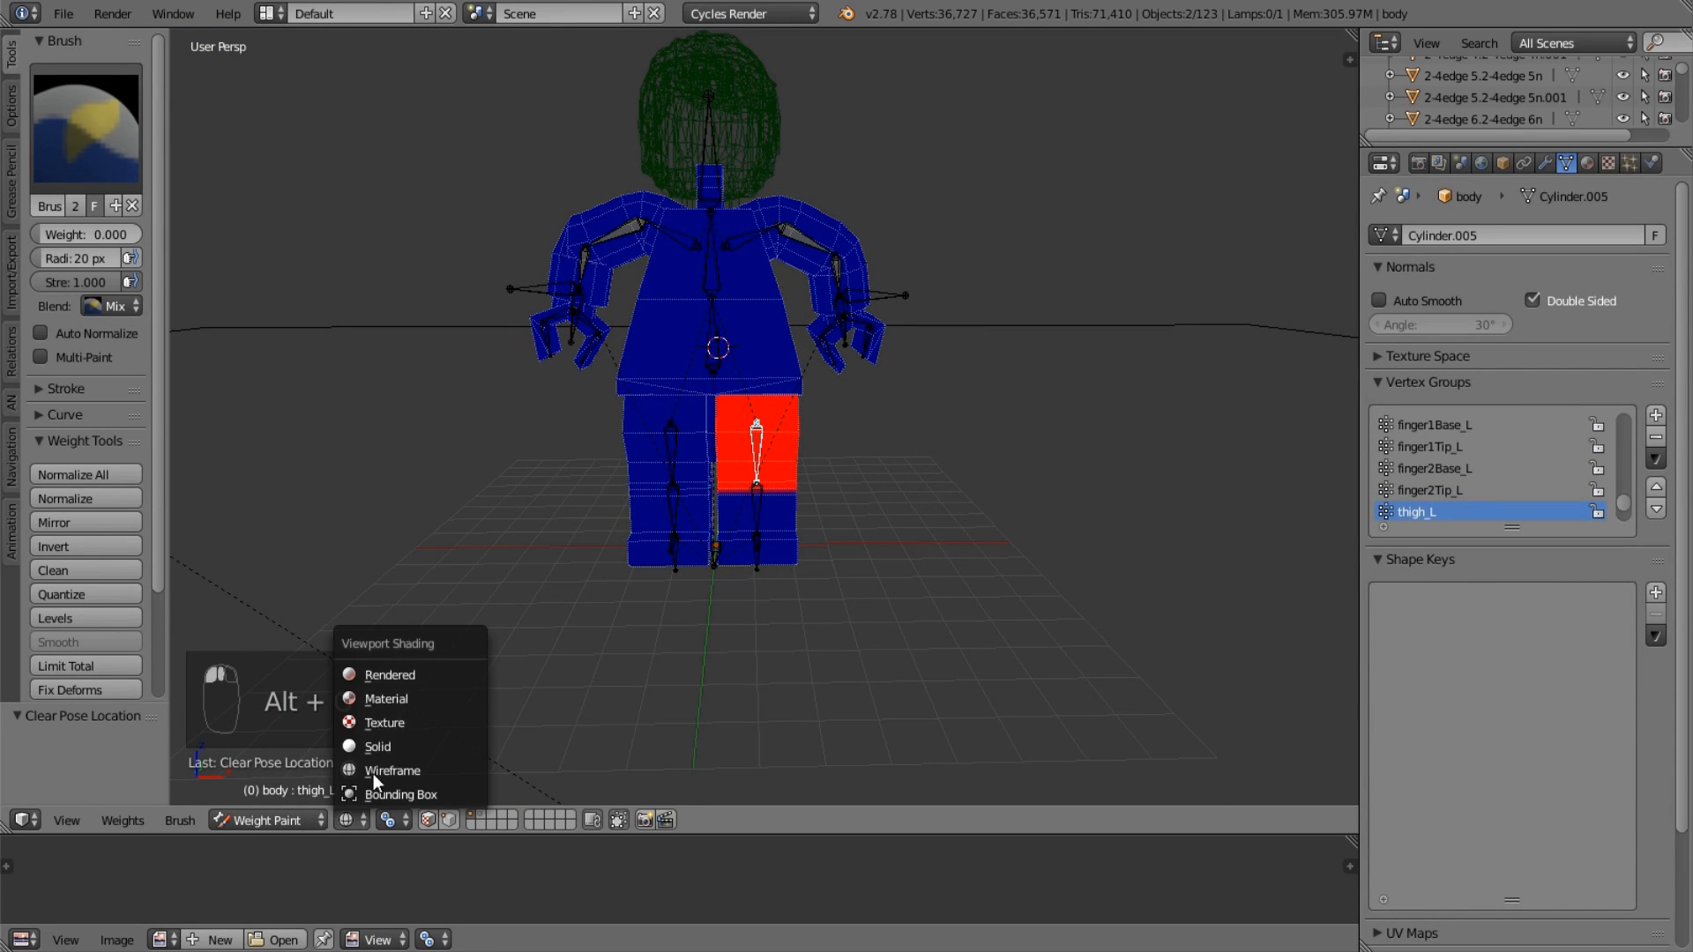
click(414, 721)
mouse_move(414, 721)
middle_down()
mouse_move(705, 675)
mouse_move(620, 575)
middle_up()
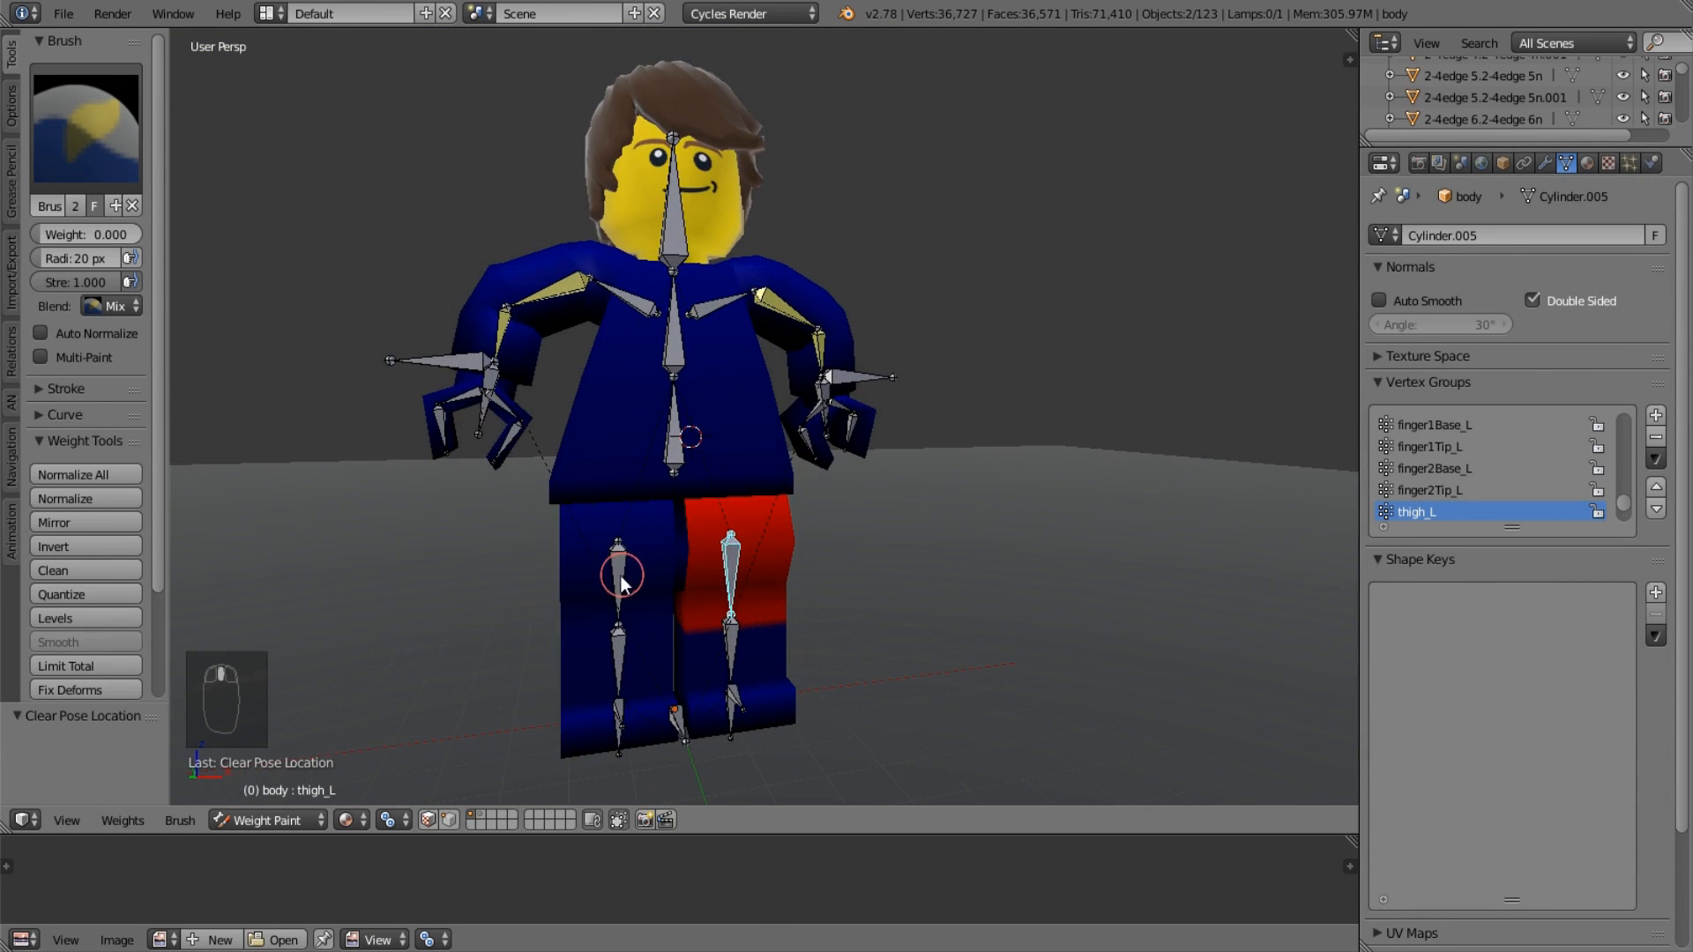
middle_drag(743, 544, 617, 521)
shift+middle_drag(616, 521, 656, 609)
Leave weight painting, put the armature in pose mode, clear the location of all bones and deselect them.
key(ctrl+Tab)
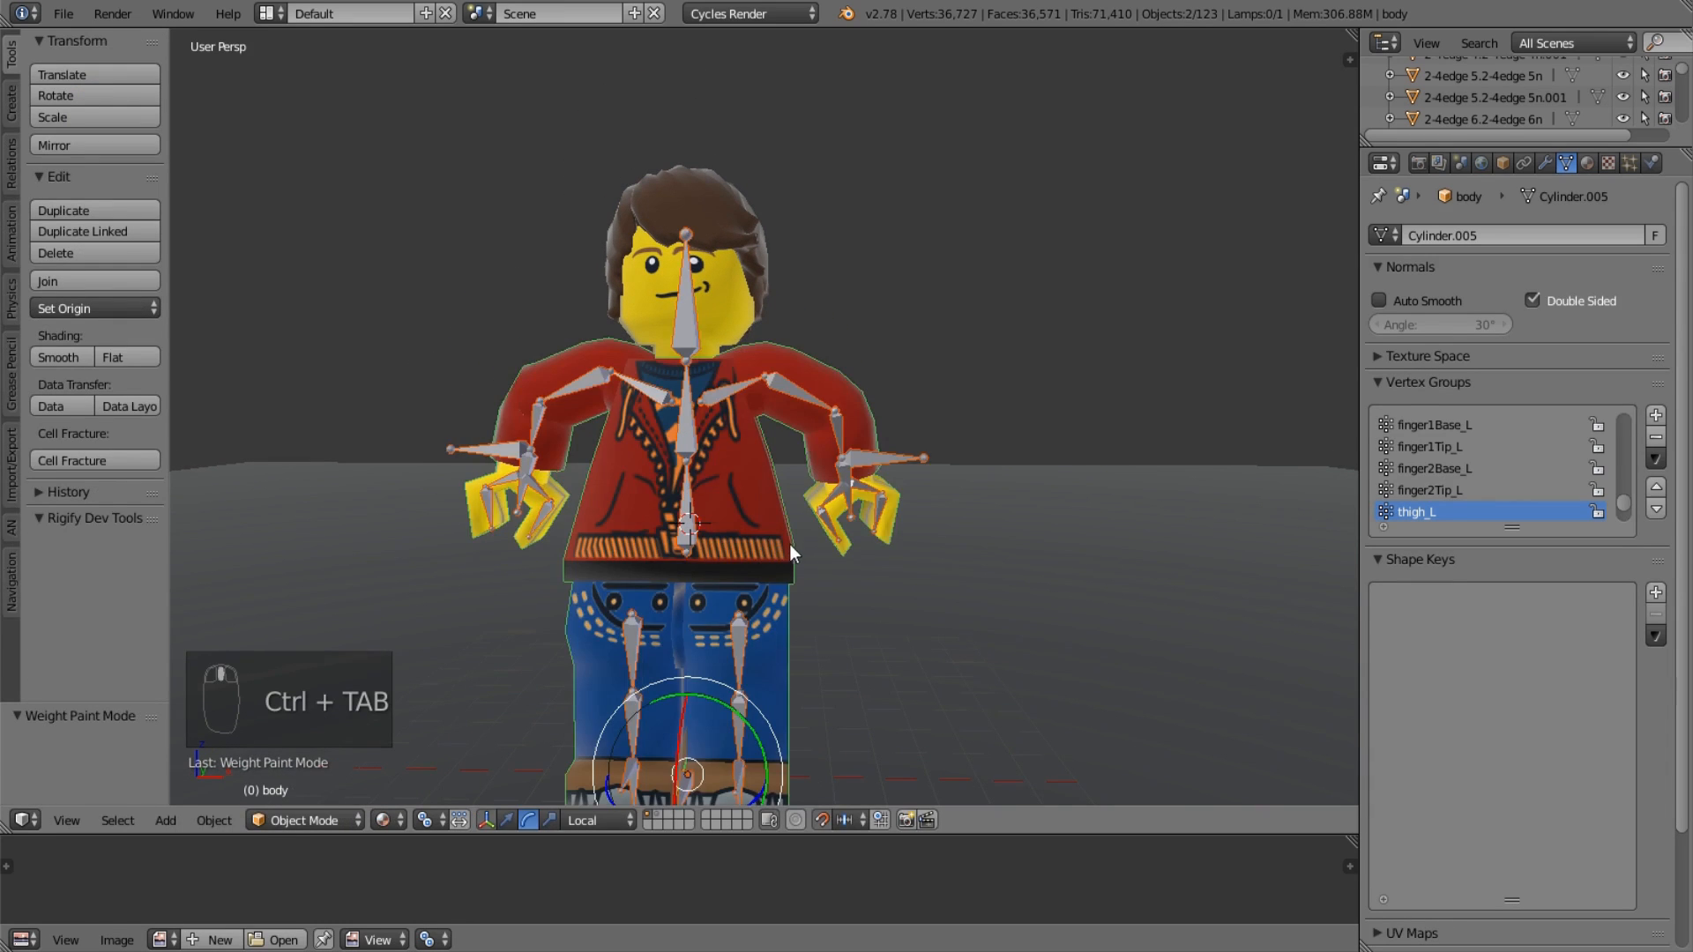
mouse_move(790, 543)
middle_down()
mouse_move(866, 557)
mouse_move(800, 559)
mouse_move(776, 404)
middle_up()
scroll(865, 559, up, 3)
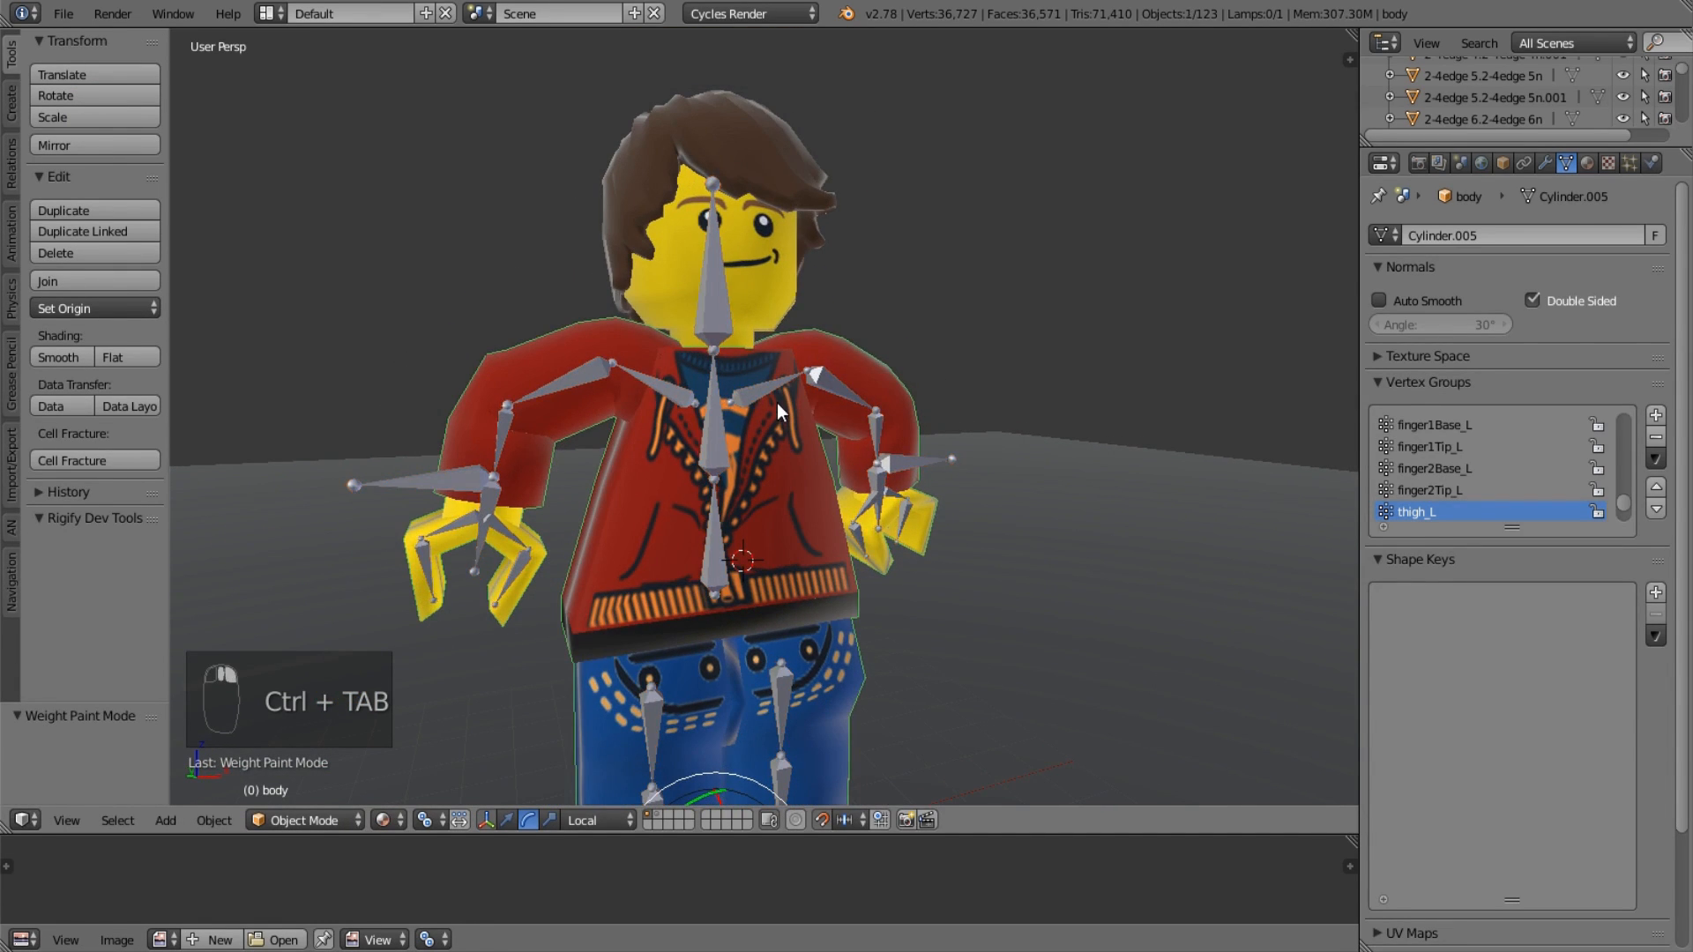
right_click(769, 396)
key(ctrl+Tab)
key(a)
key(a)
key(a)
key(alt+g)
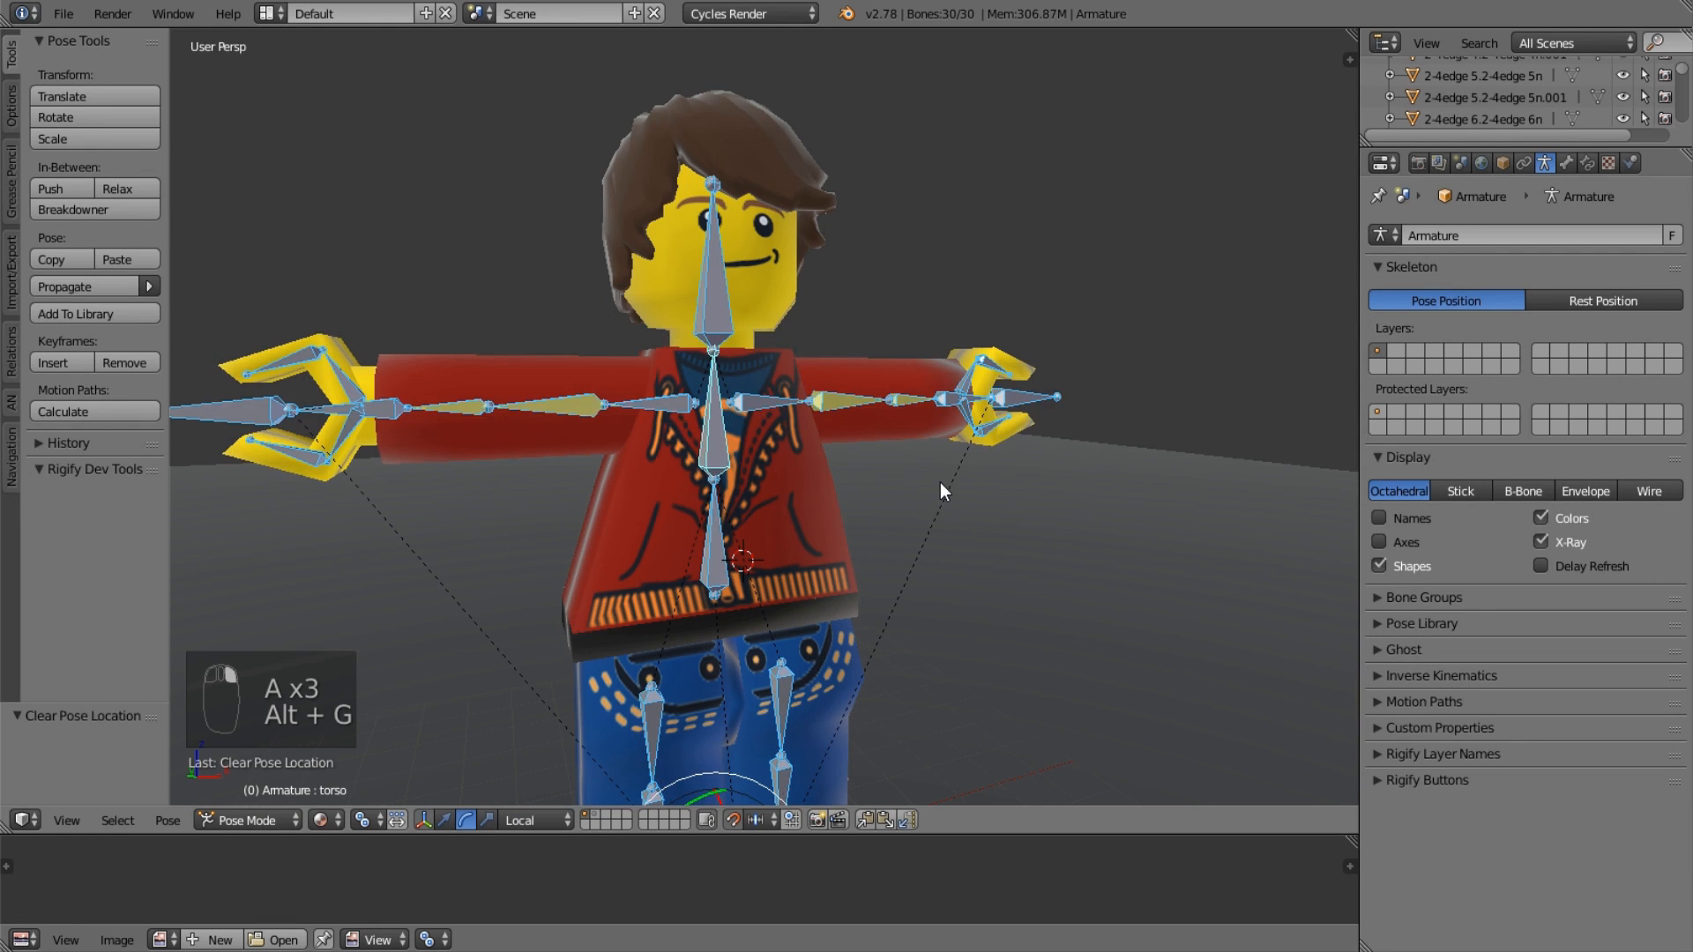
key(a)
middle_drag(917, 467, 939, 422)
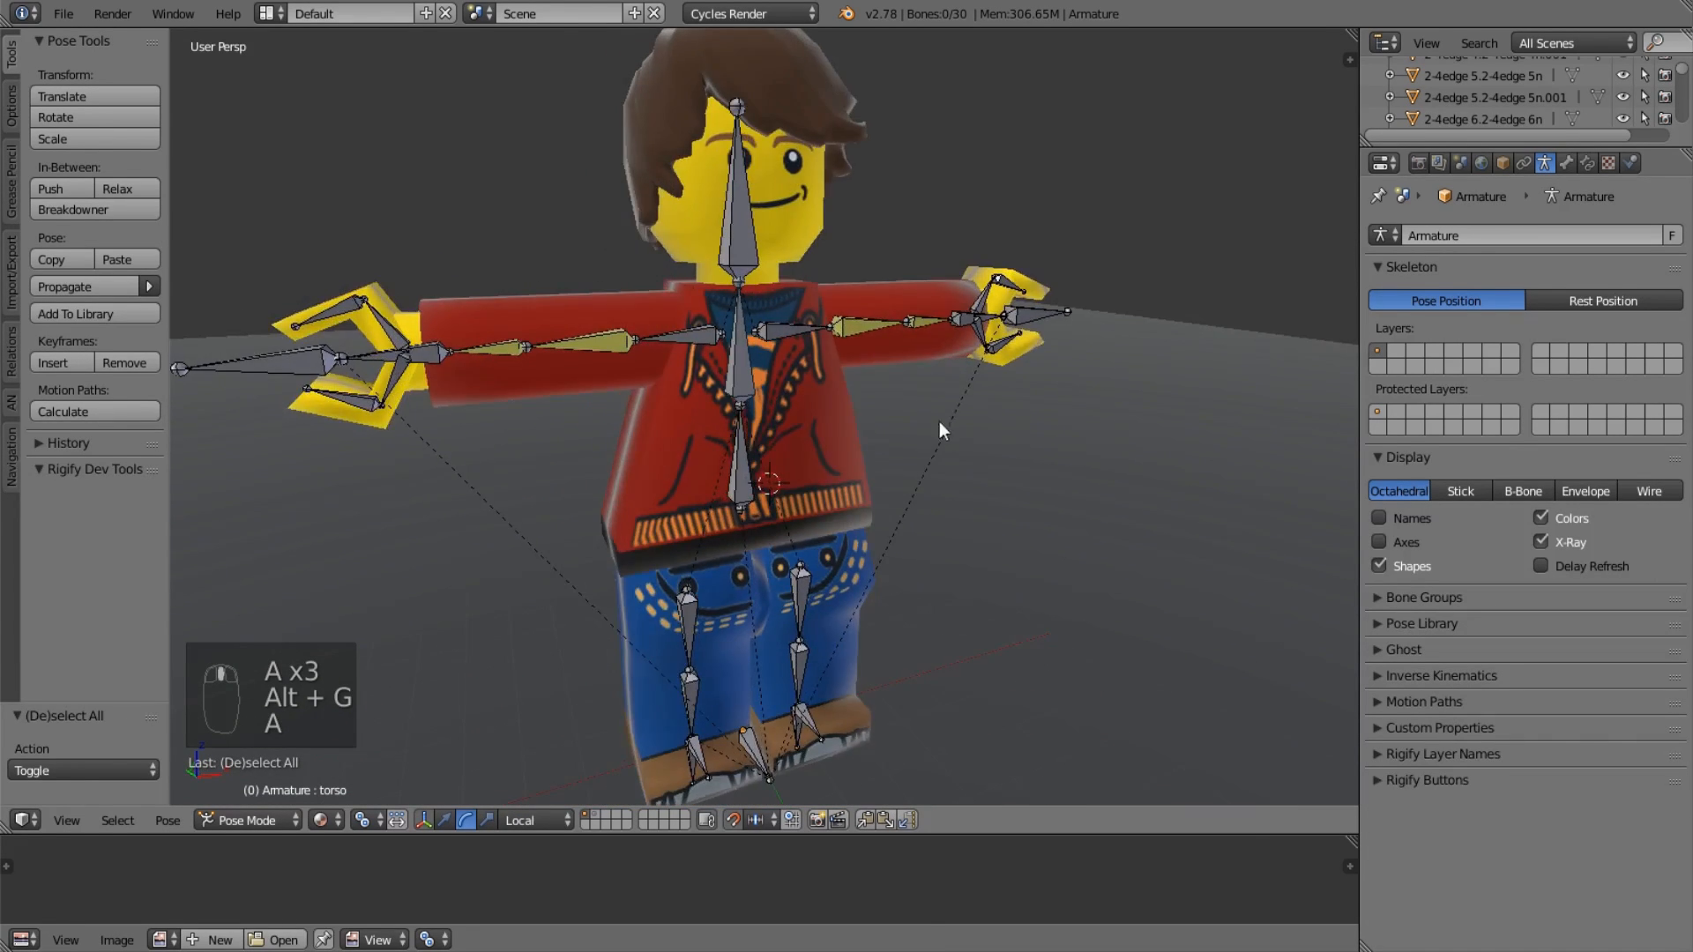
Select the thigh_R bone and add an Inverse Kinematics bone constraint to it.
scroll(921, 545, down, 3)
right_click(764, 670)
scroll(766, 676, up, 4)
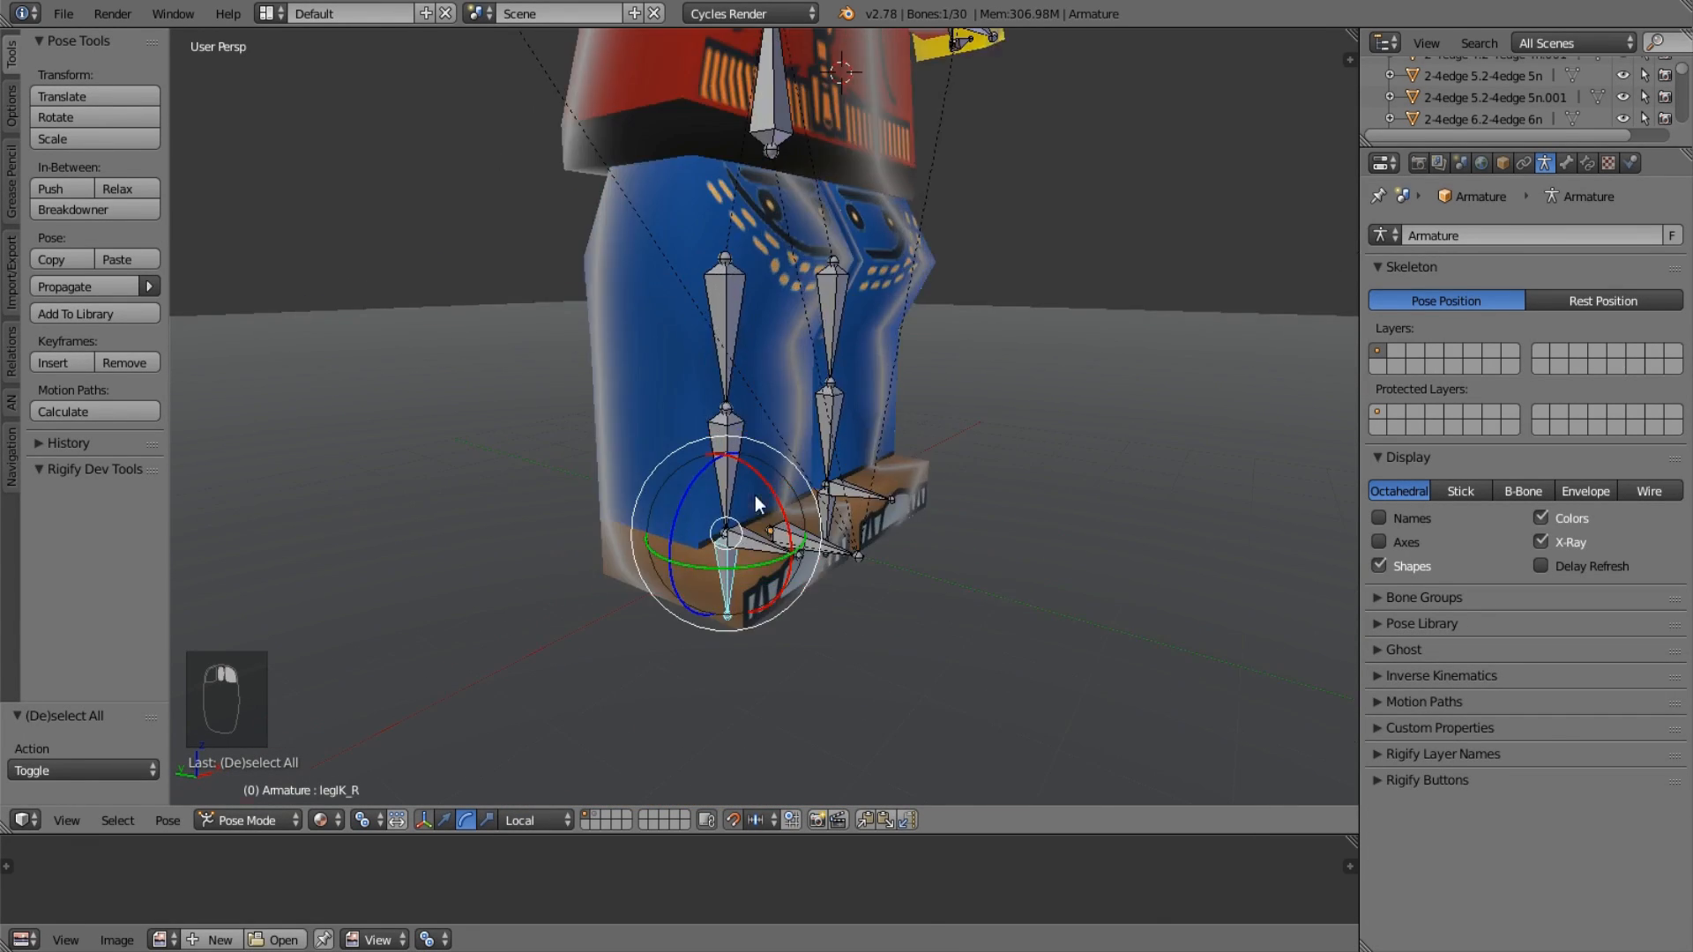
right_click(727, 344)
click(1584, 162)
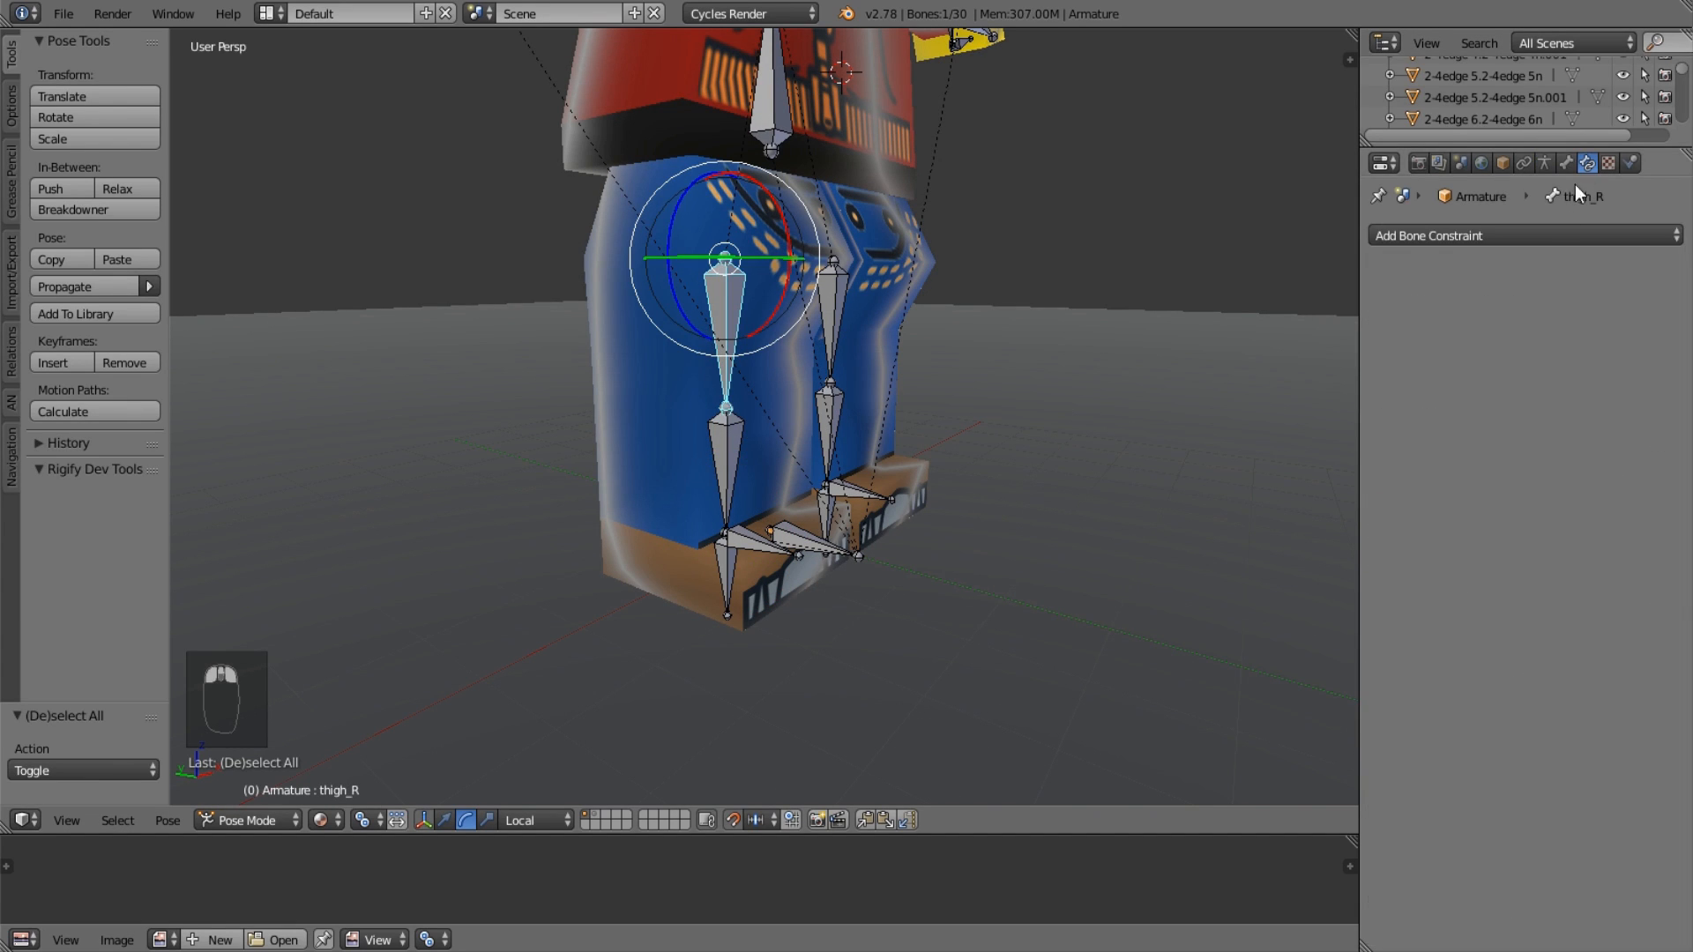
click(1530, 237)
click(1494, 331)
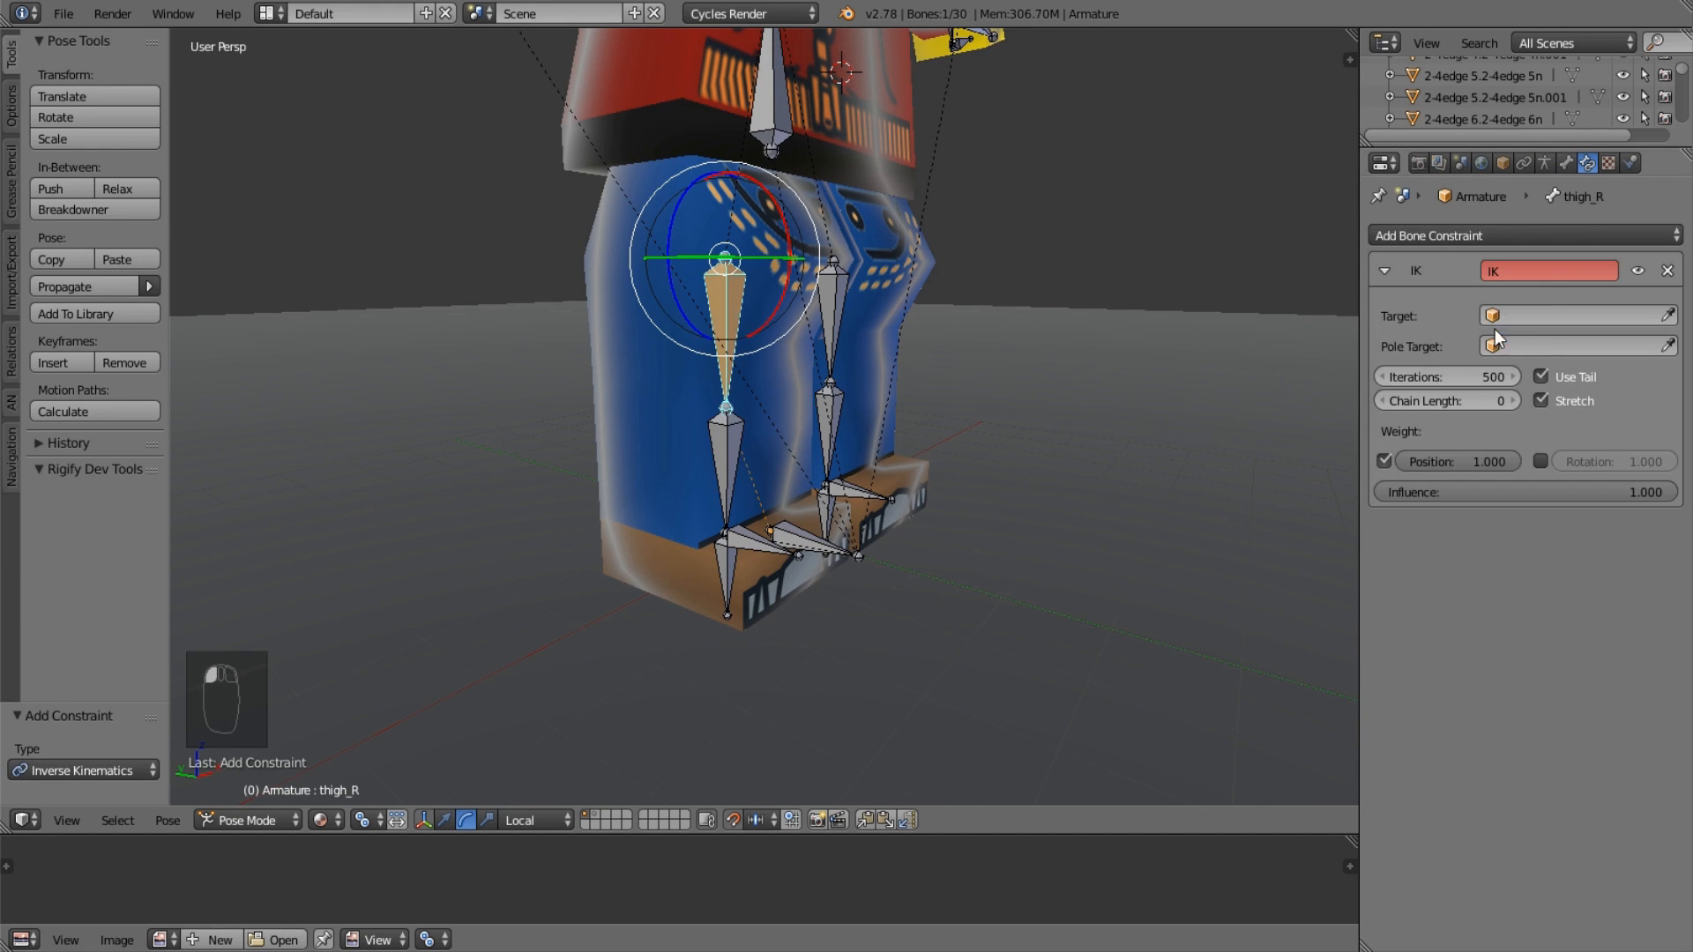
Target the thigh_R IK constraint at the Armature's legIK_R bone and limit its chain length.
click(1559, 316)
text(arm)
key(Return)
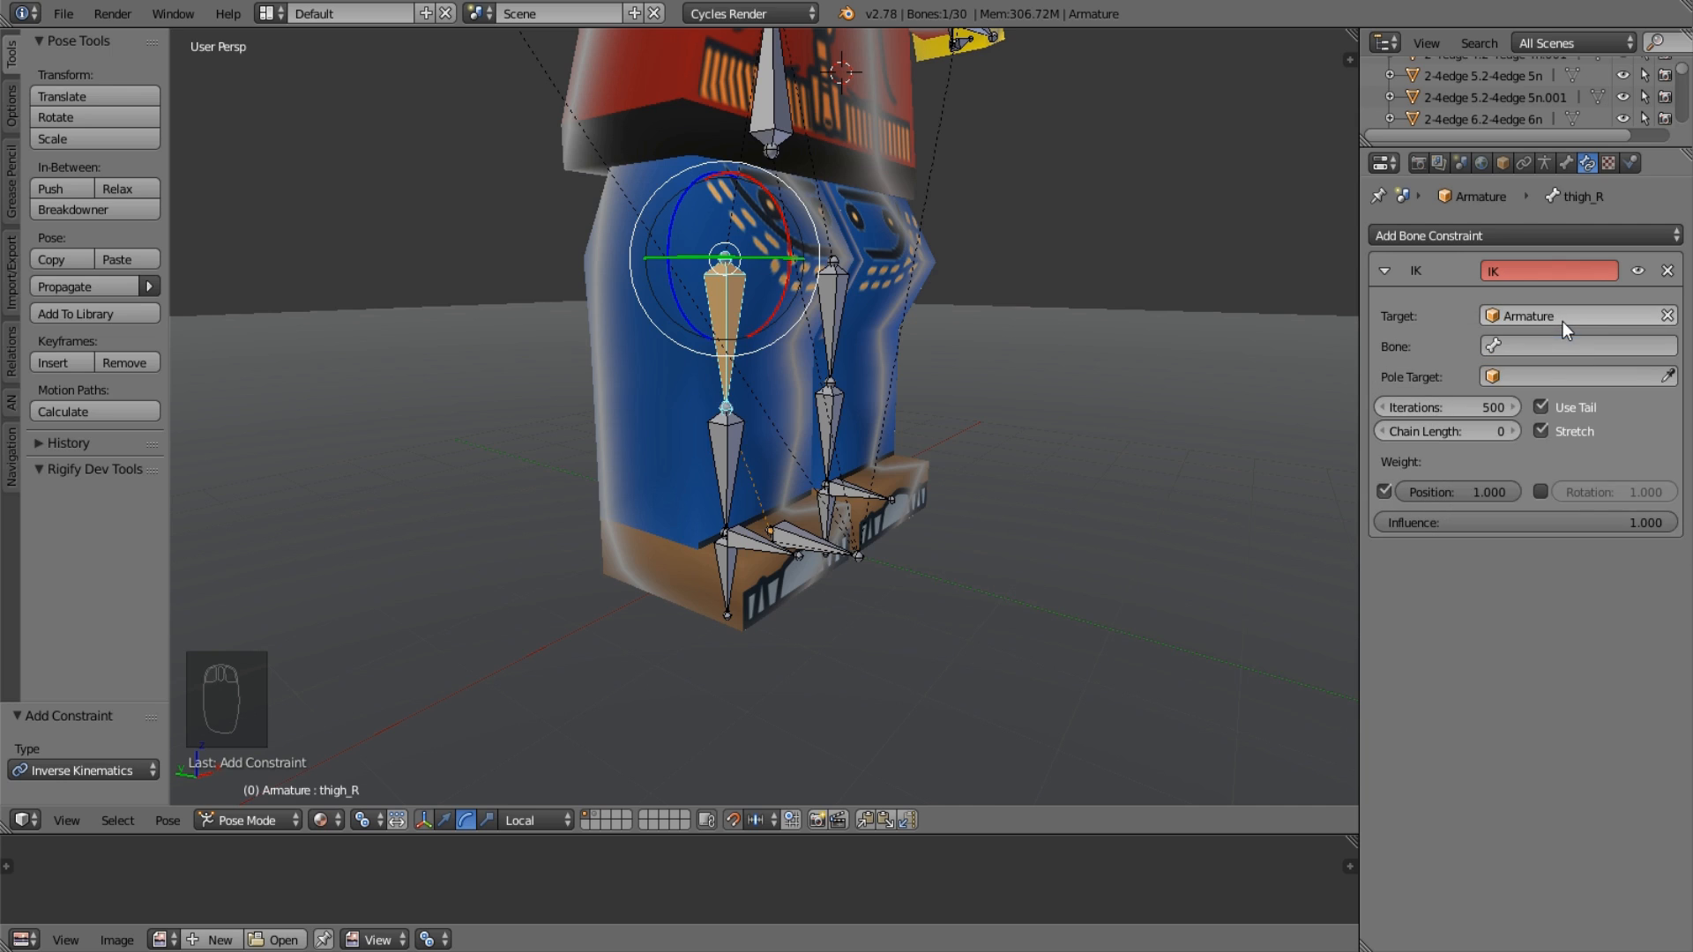
click(1578, 345)
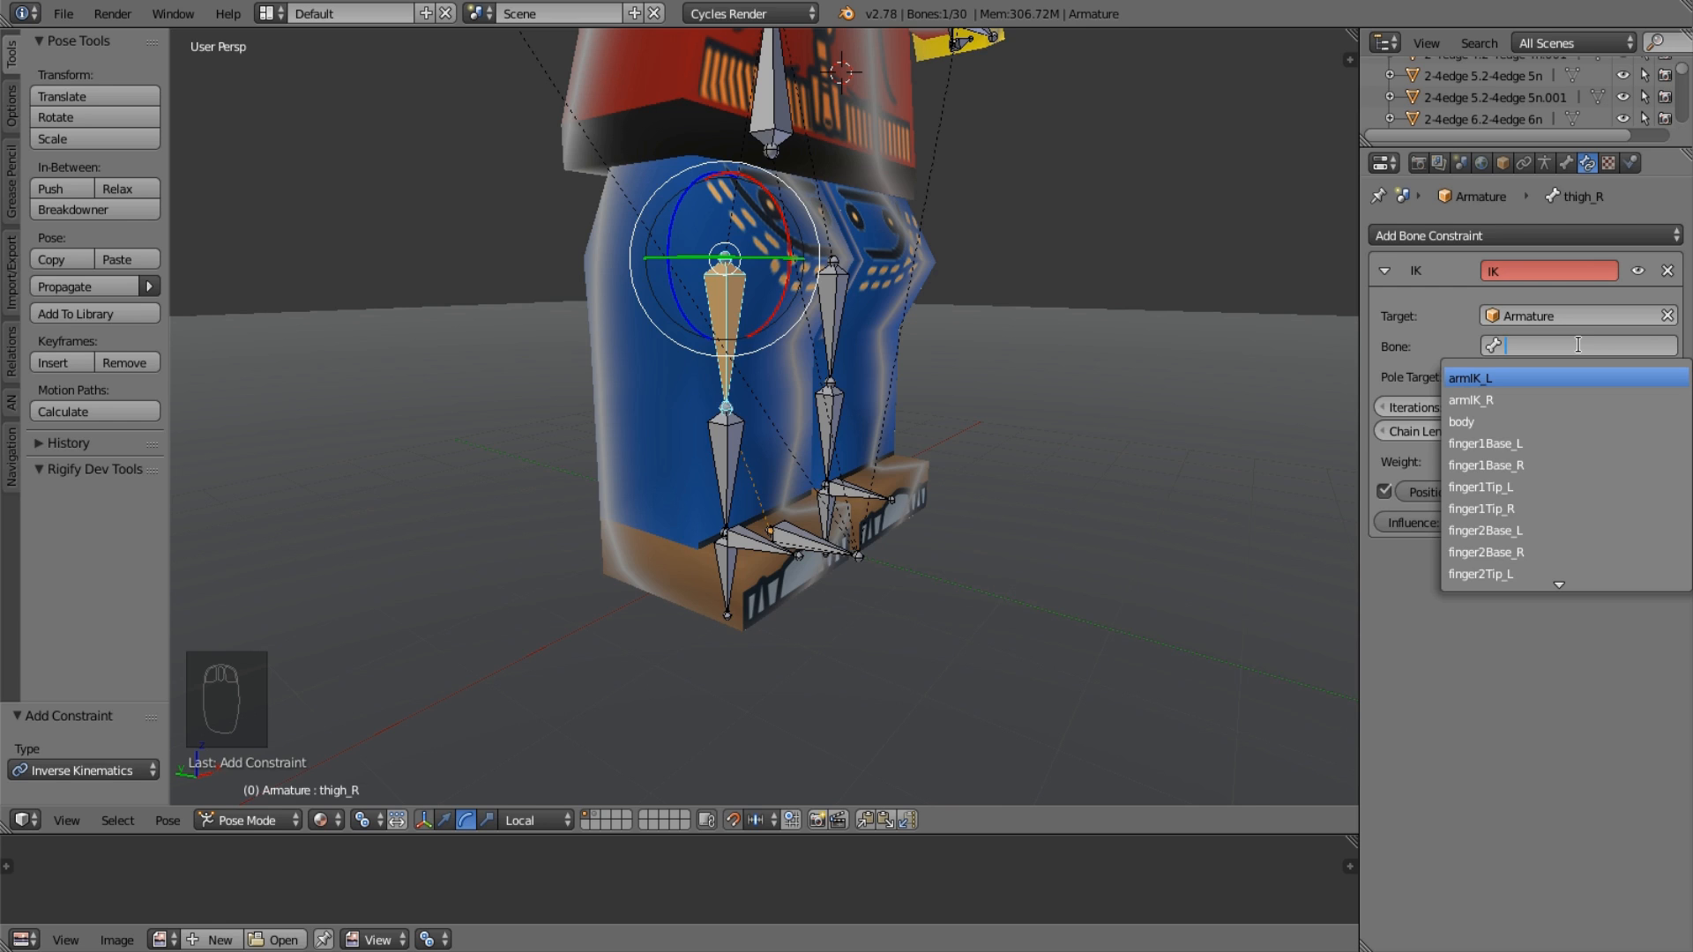
scroll(1586, 472, down, 20)
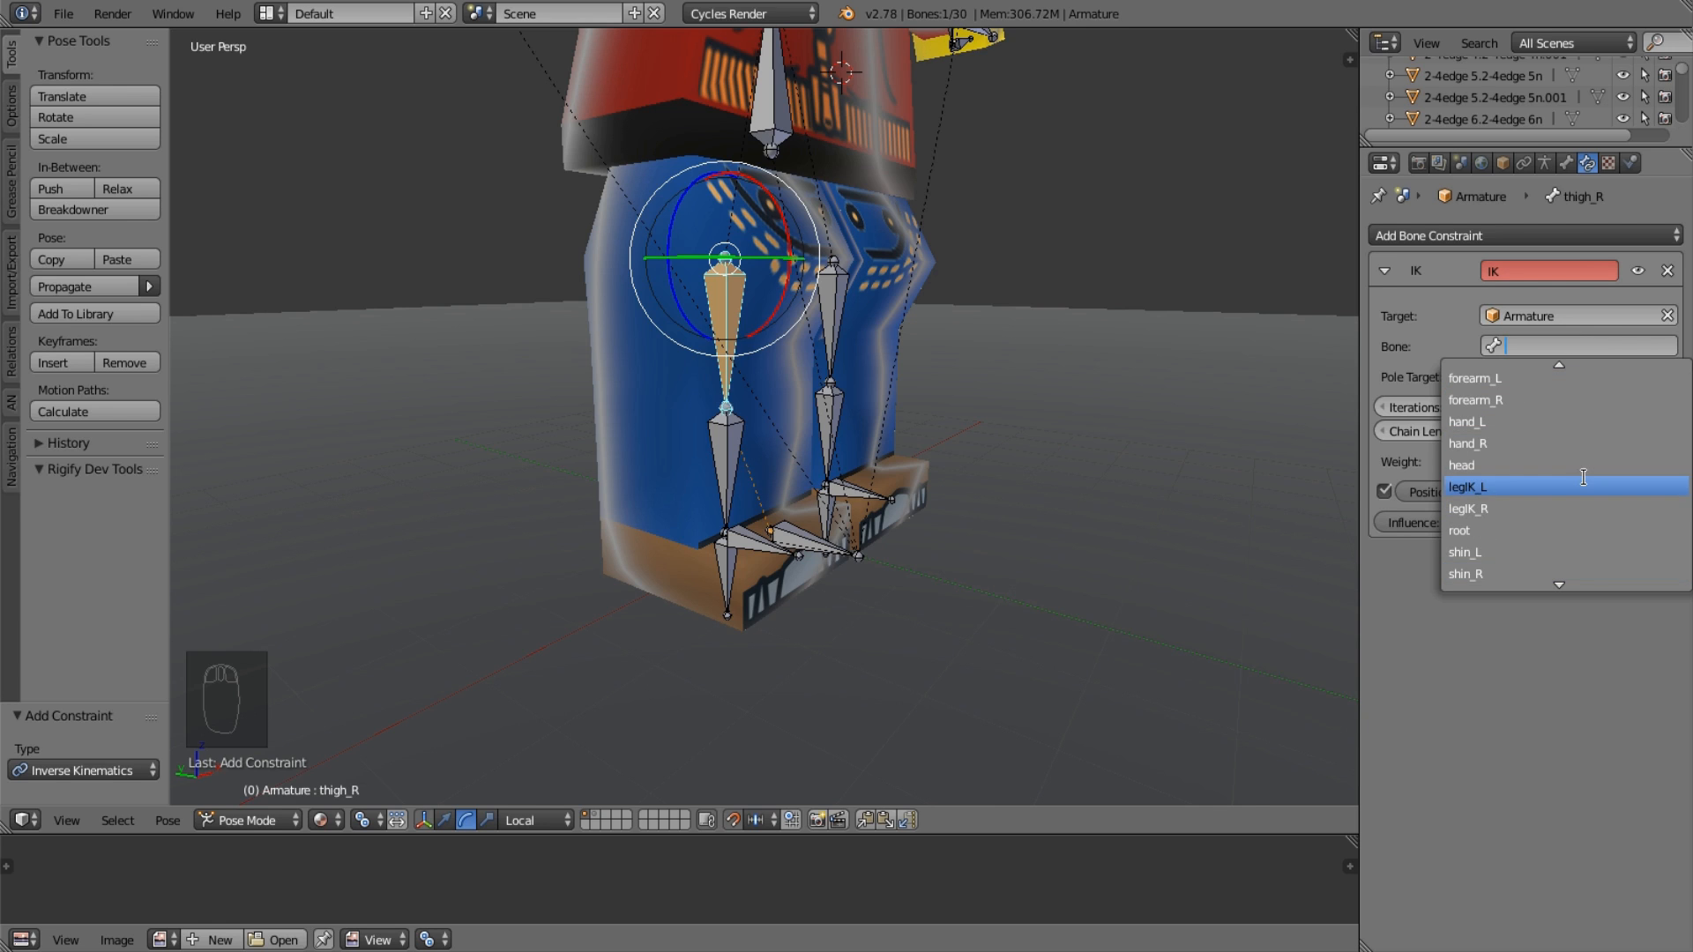
click(1586, 509)
click(1512, 430)
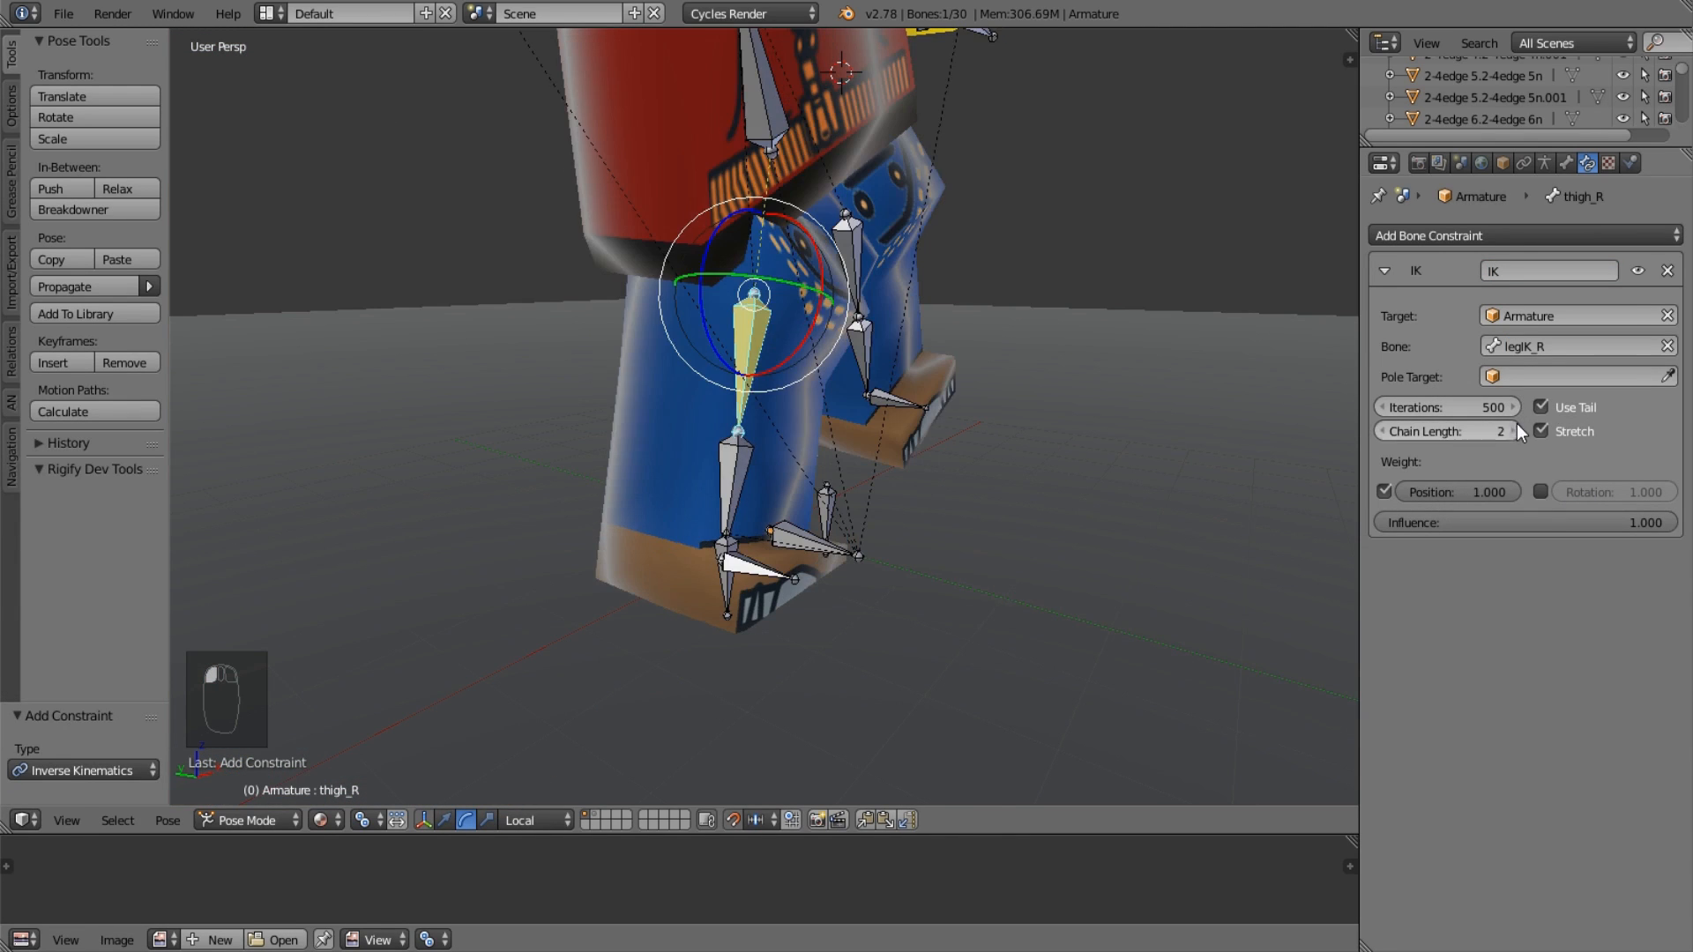
Select the shin_R bone and add an Inverse Kinematics bone constraint to it.
right_click(721, 436)
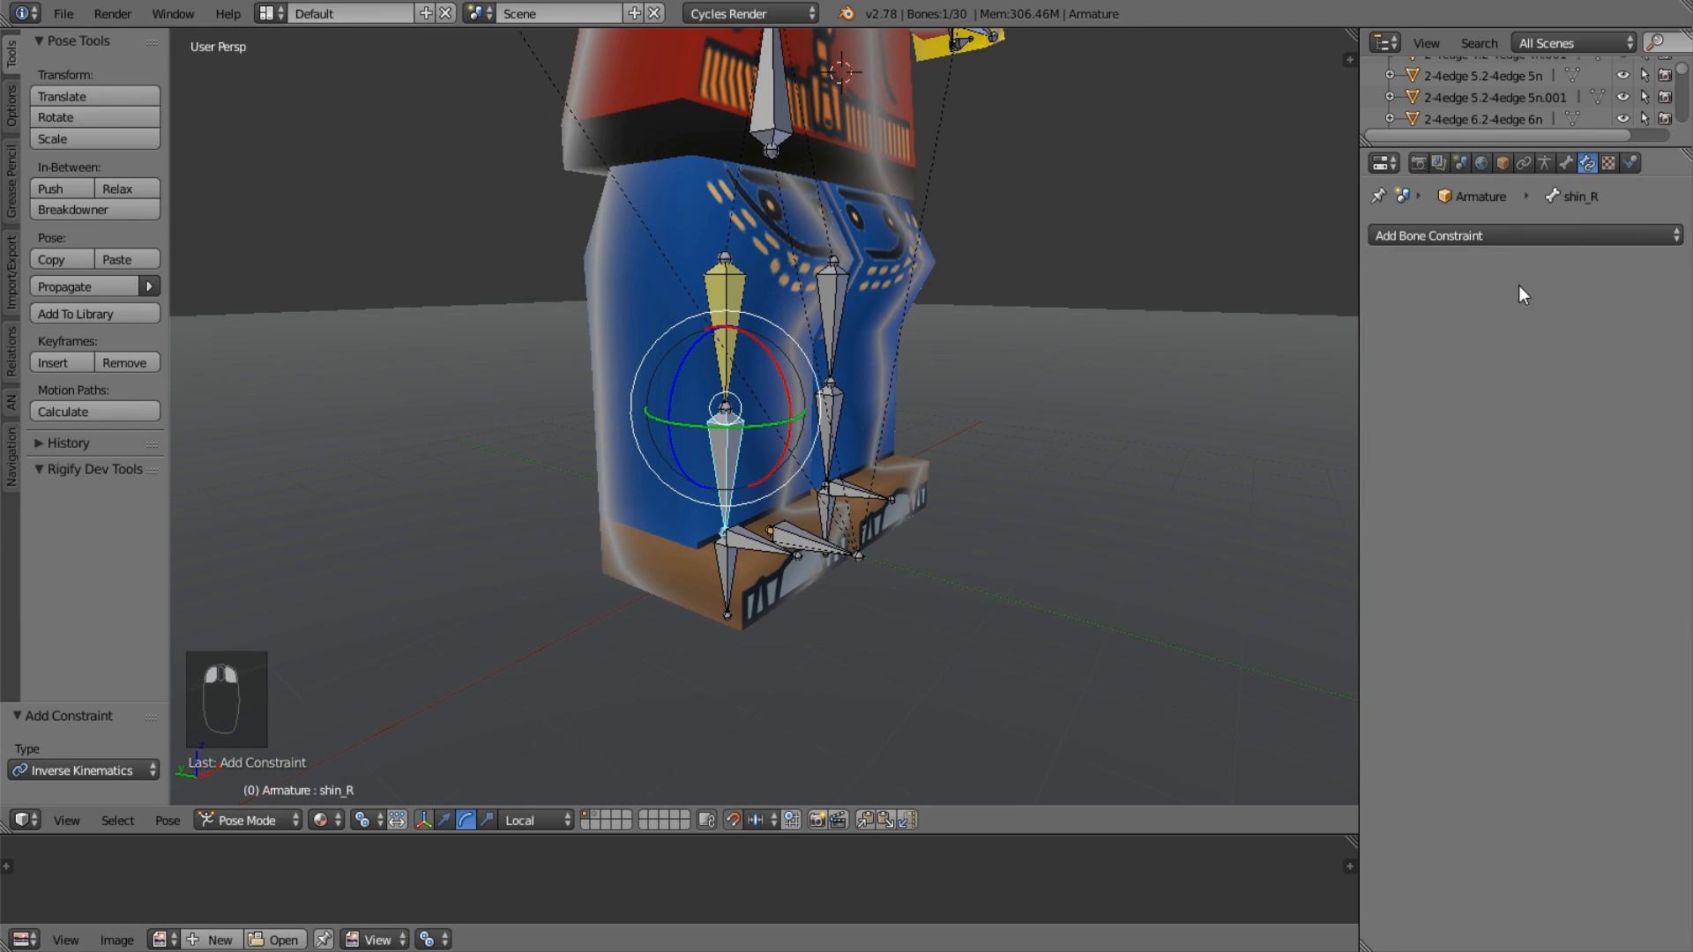
click(1532, 236)
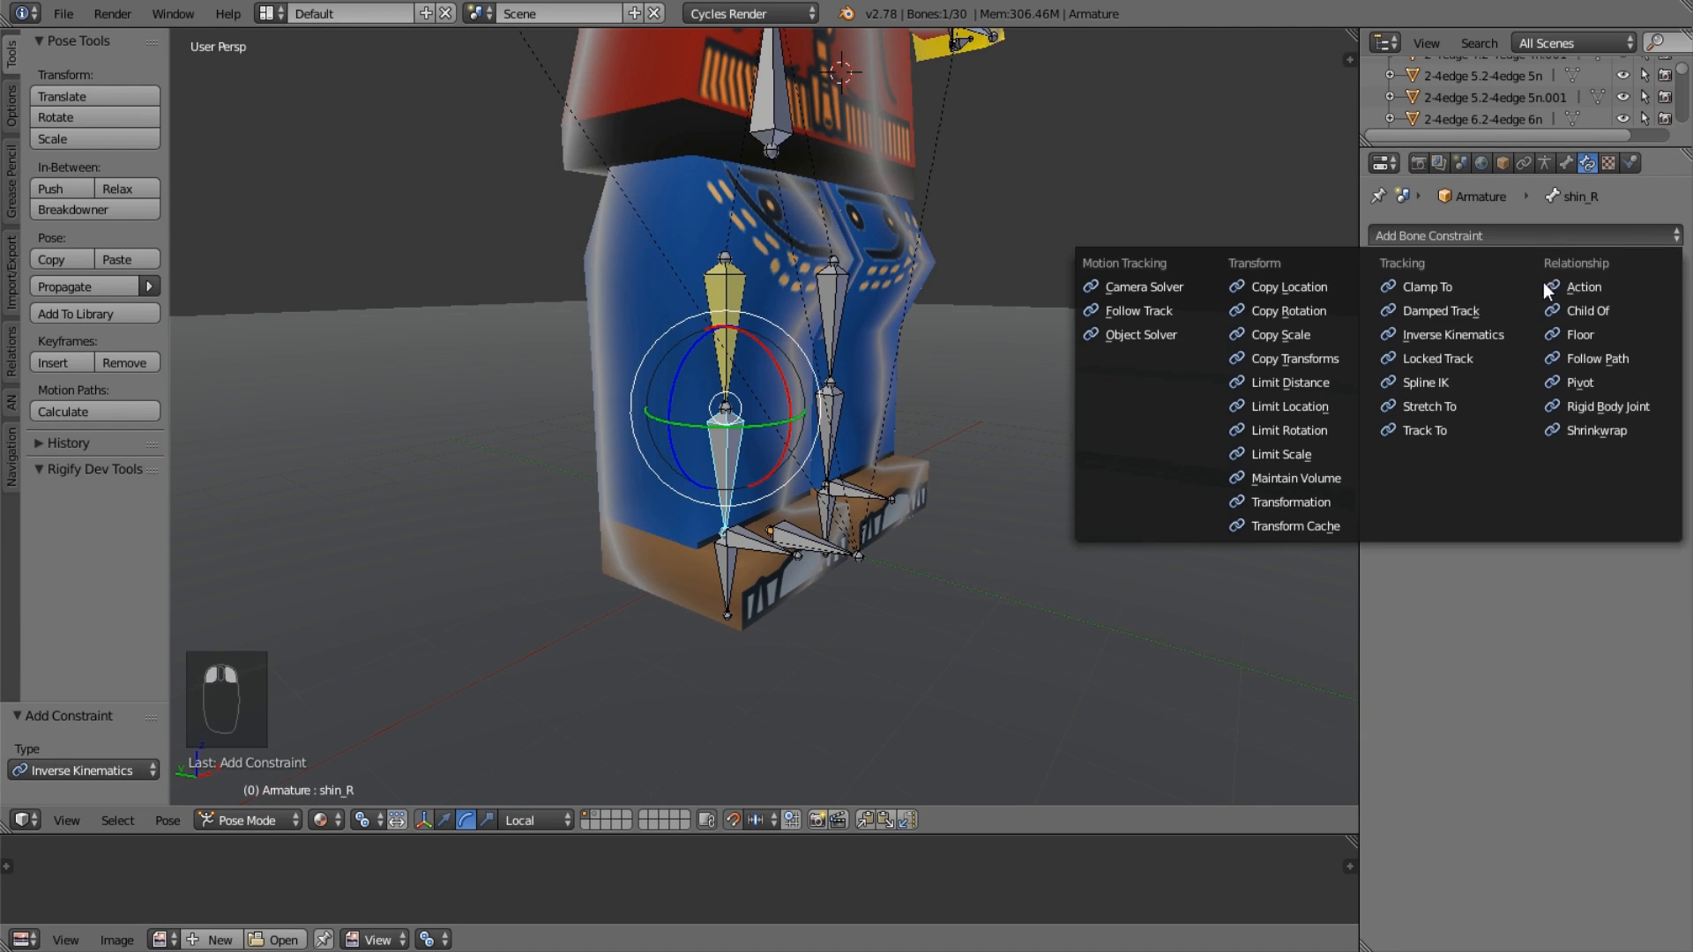
click(1495, 340)
click(1583, 314)
text(a)
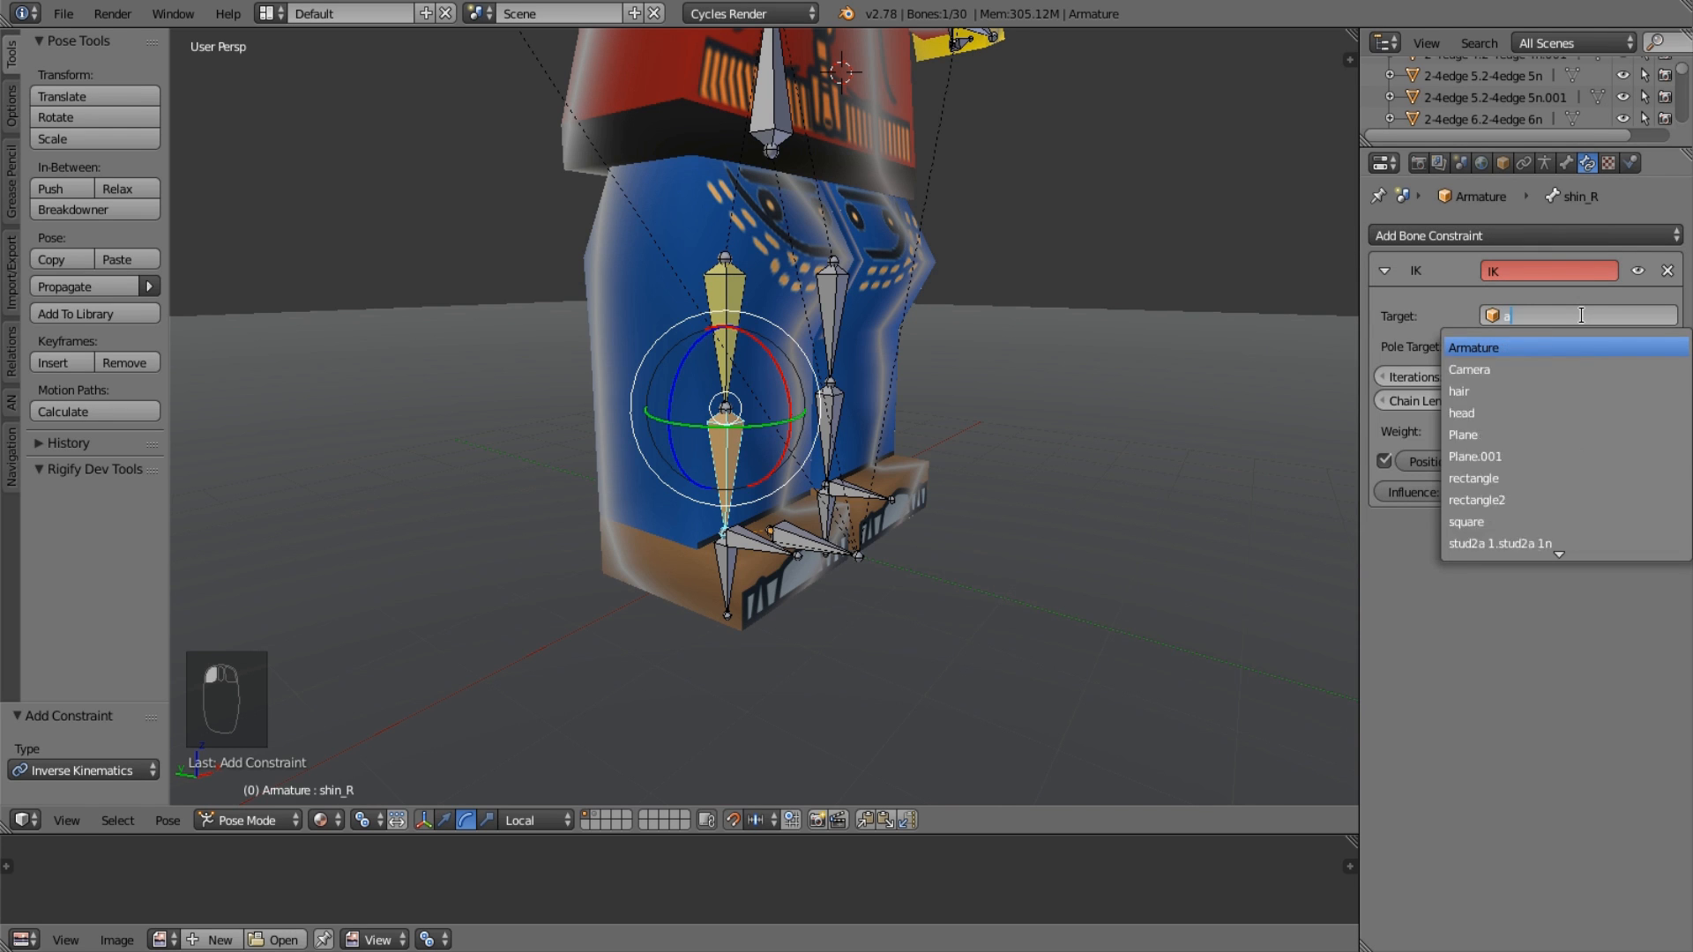
text(rm)
key(Return)
click(1584, 317)
click(1625, 344)
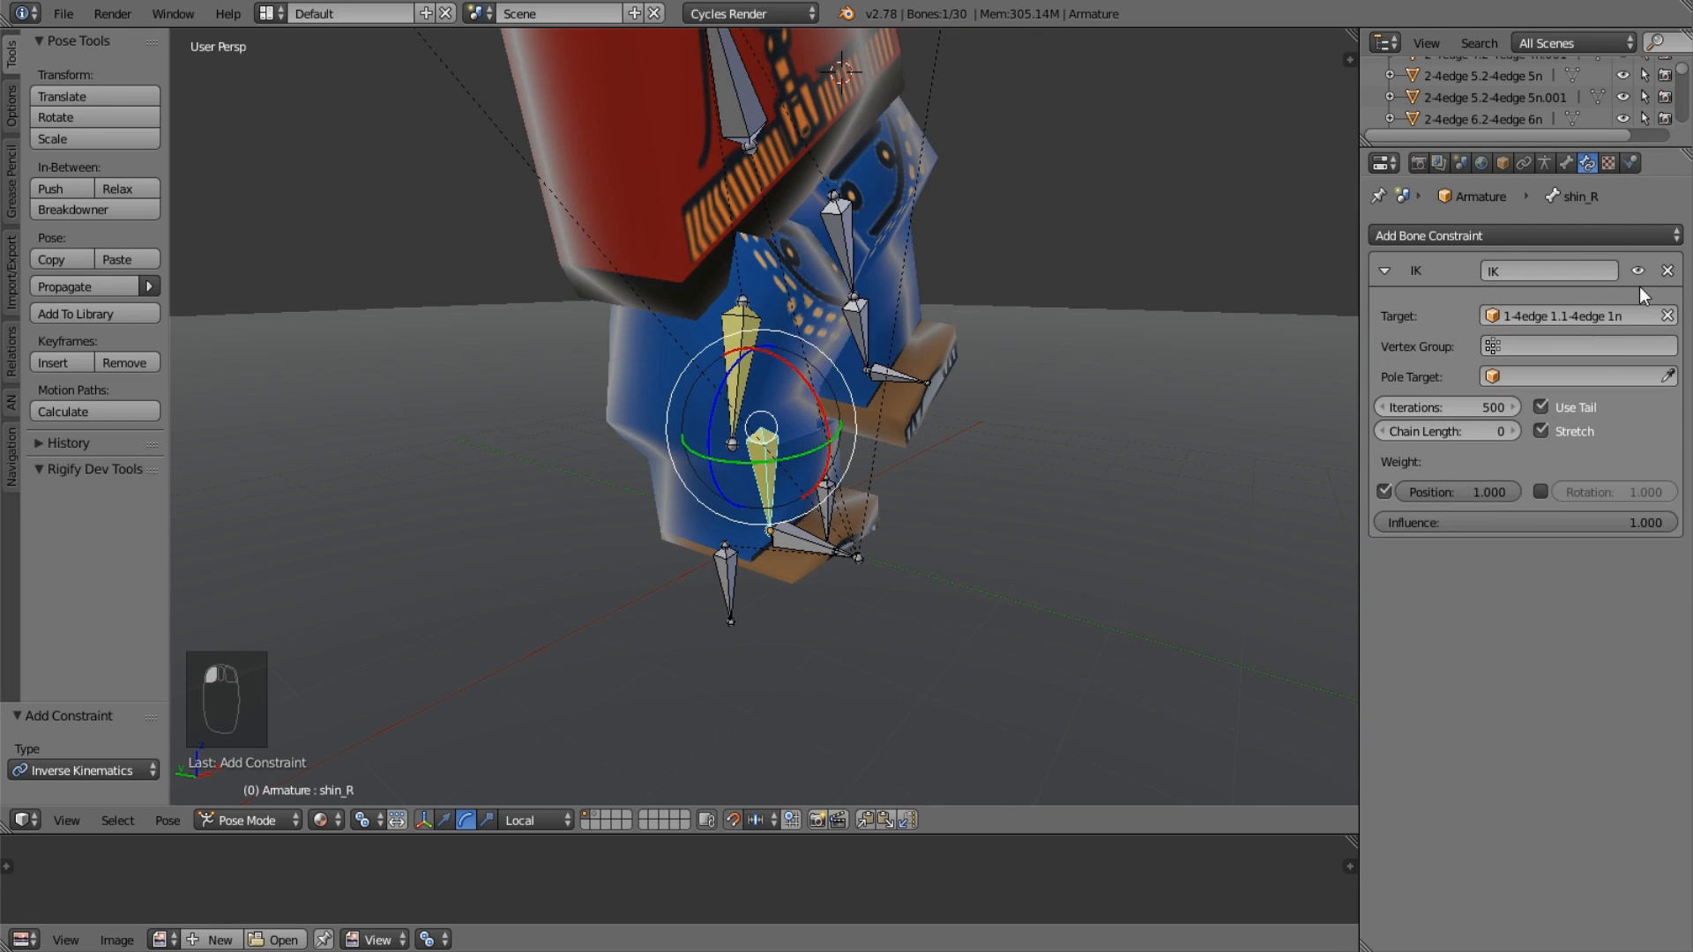
key(ctrl+z)
click(1543, 236)
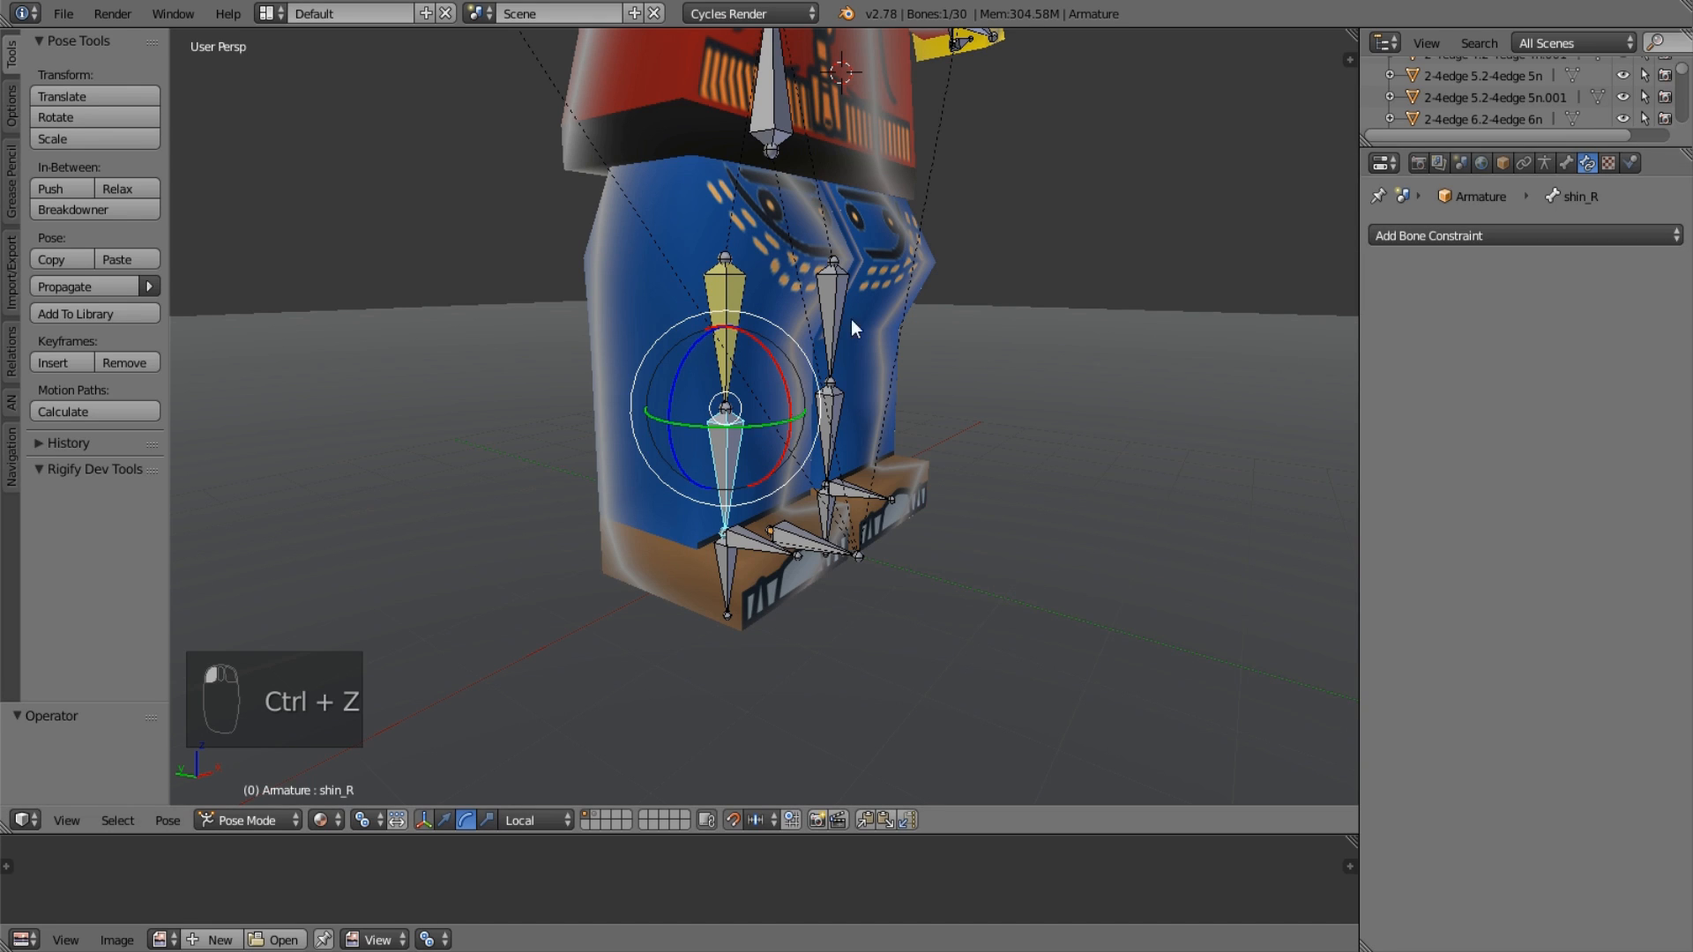
key(ctrl+shift+z)
Target the shin_R IK constraint at the Armature's legIK_R bone, with chain length 1 and Stretch disabled.
click(1539, 315)
text(am)
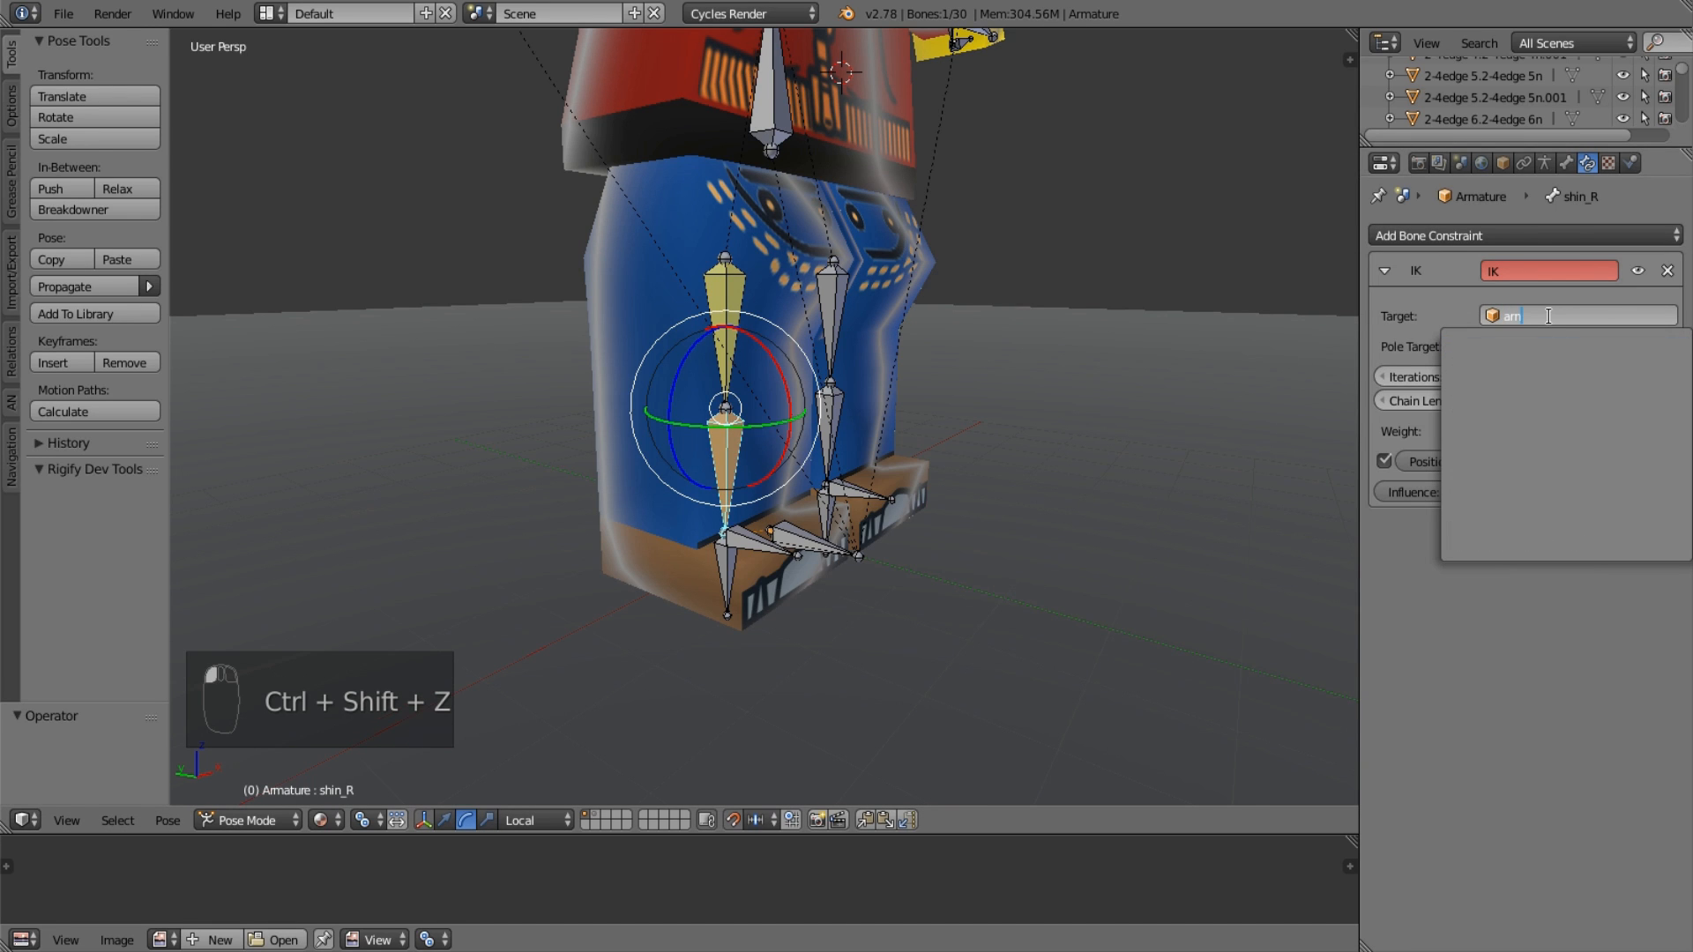
key(Return)
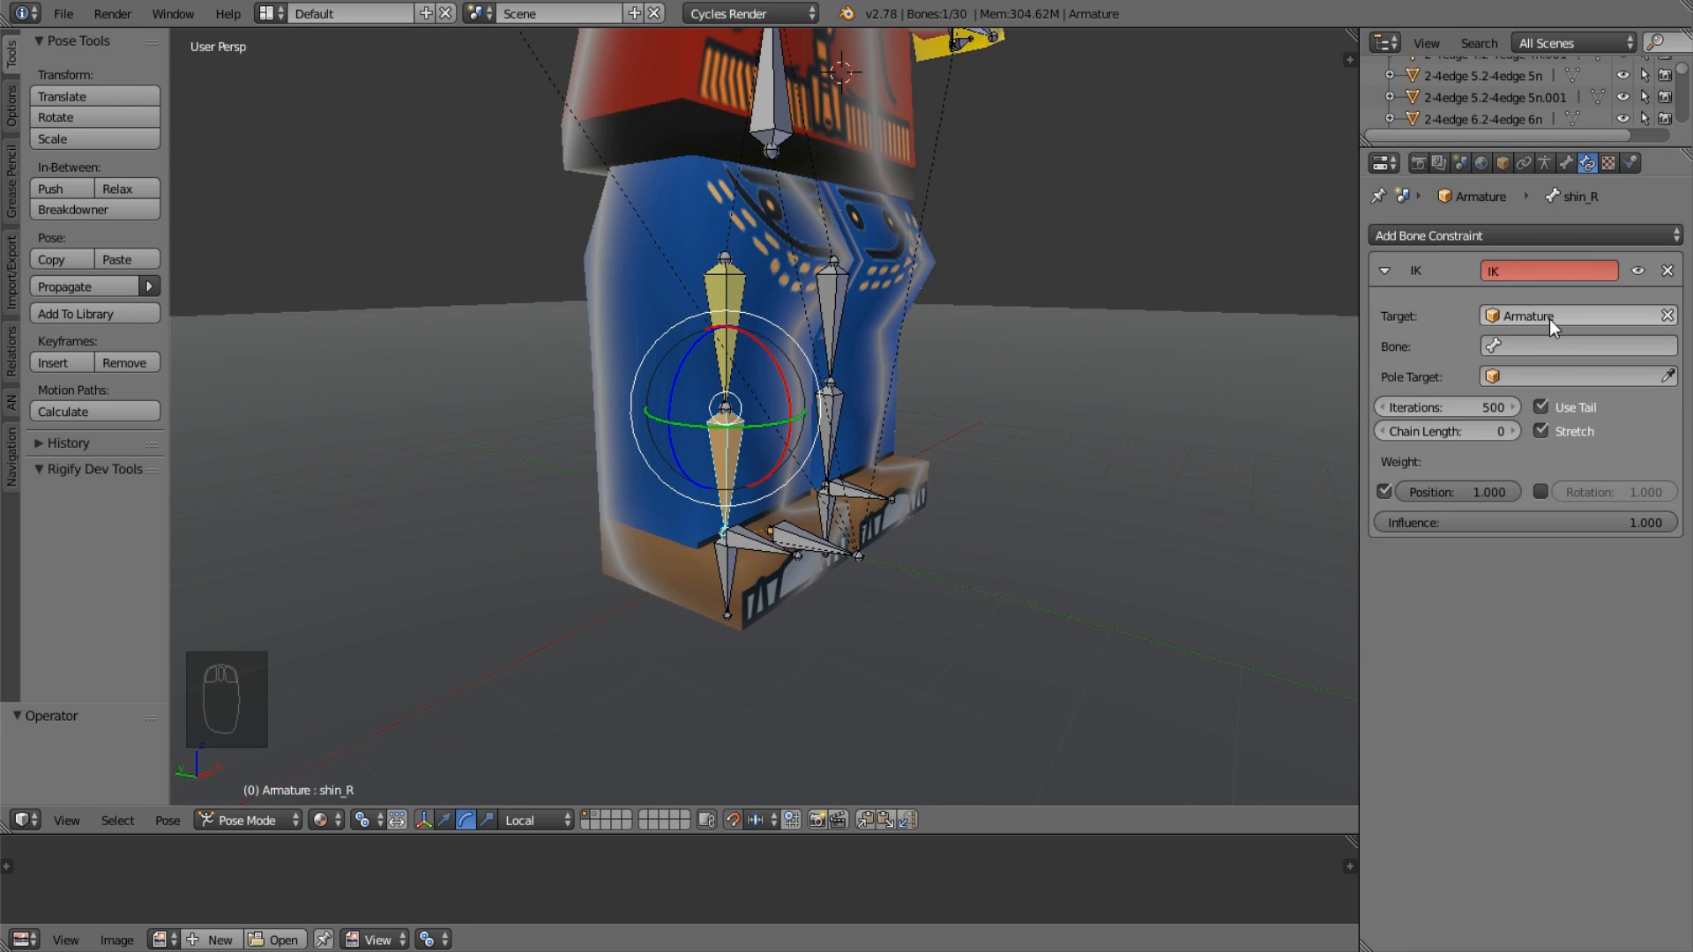
click(1523, 345)
text(leg)
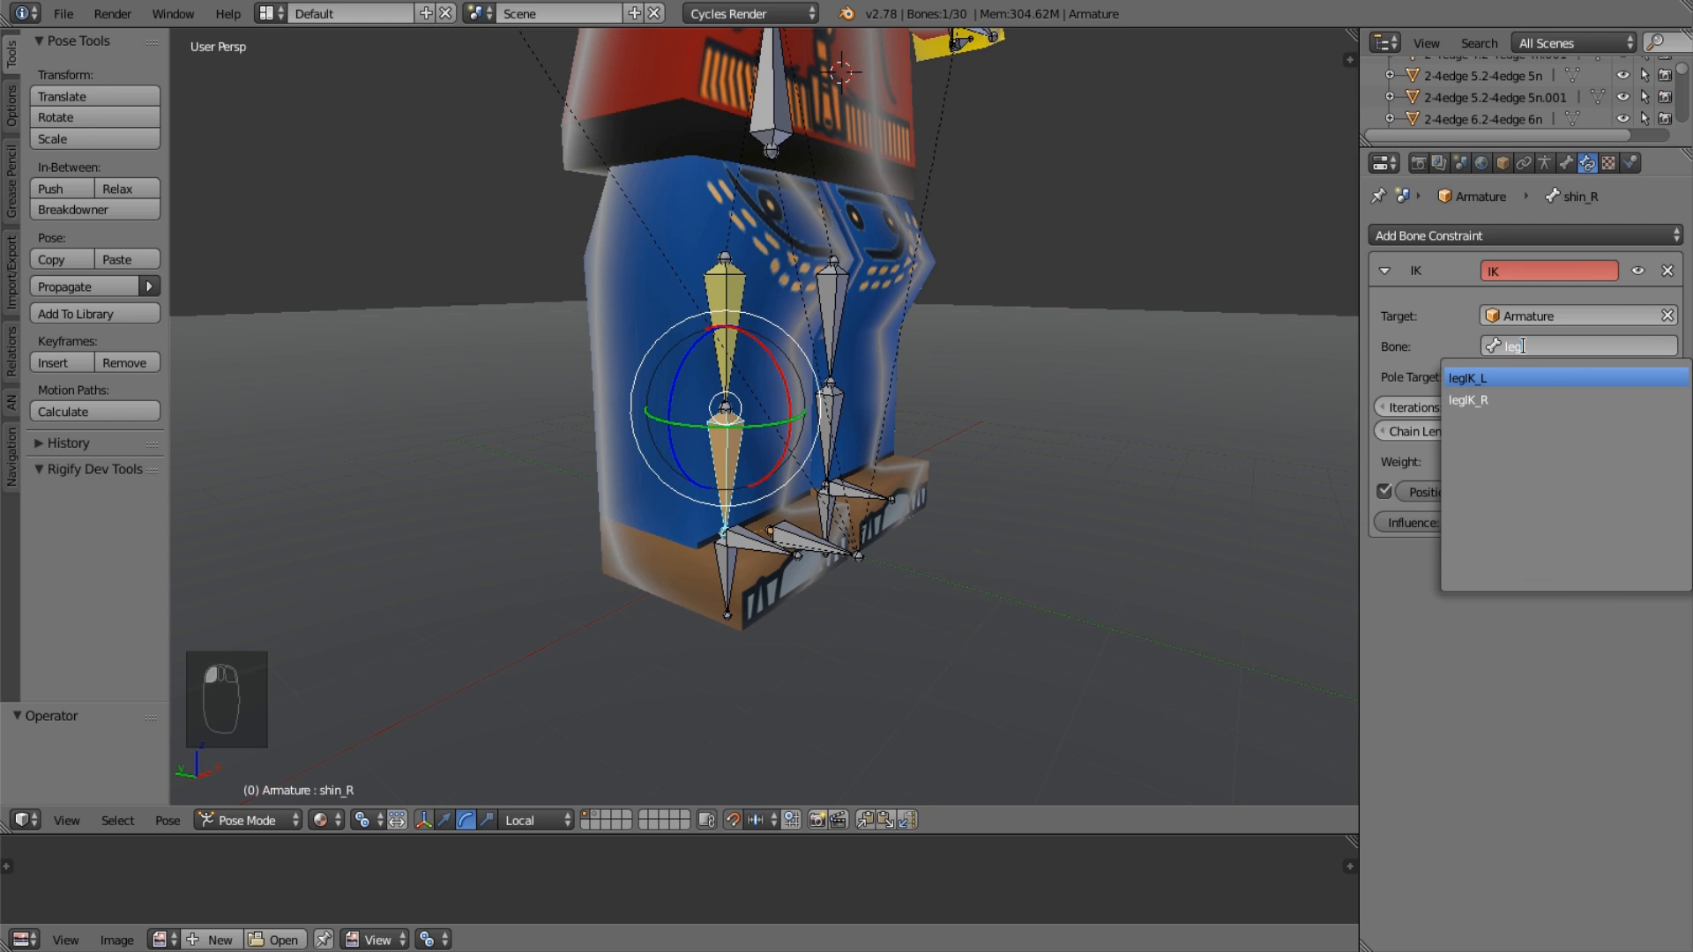
key(Down)
key(Return)
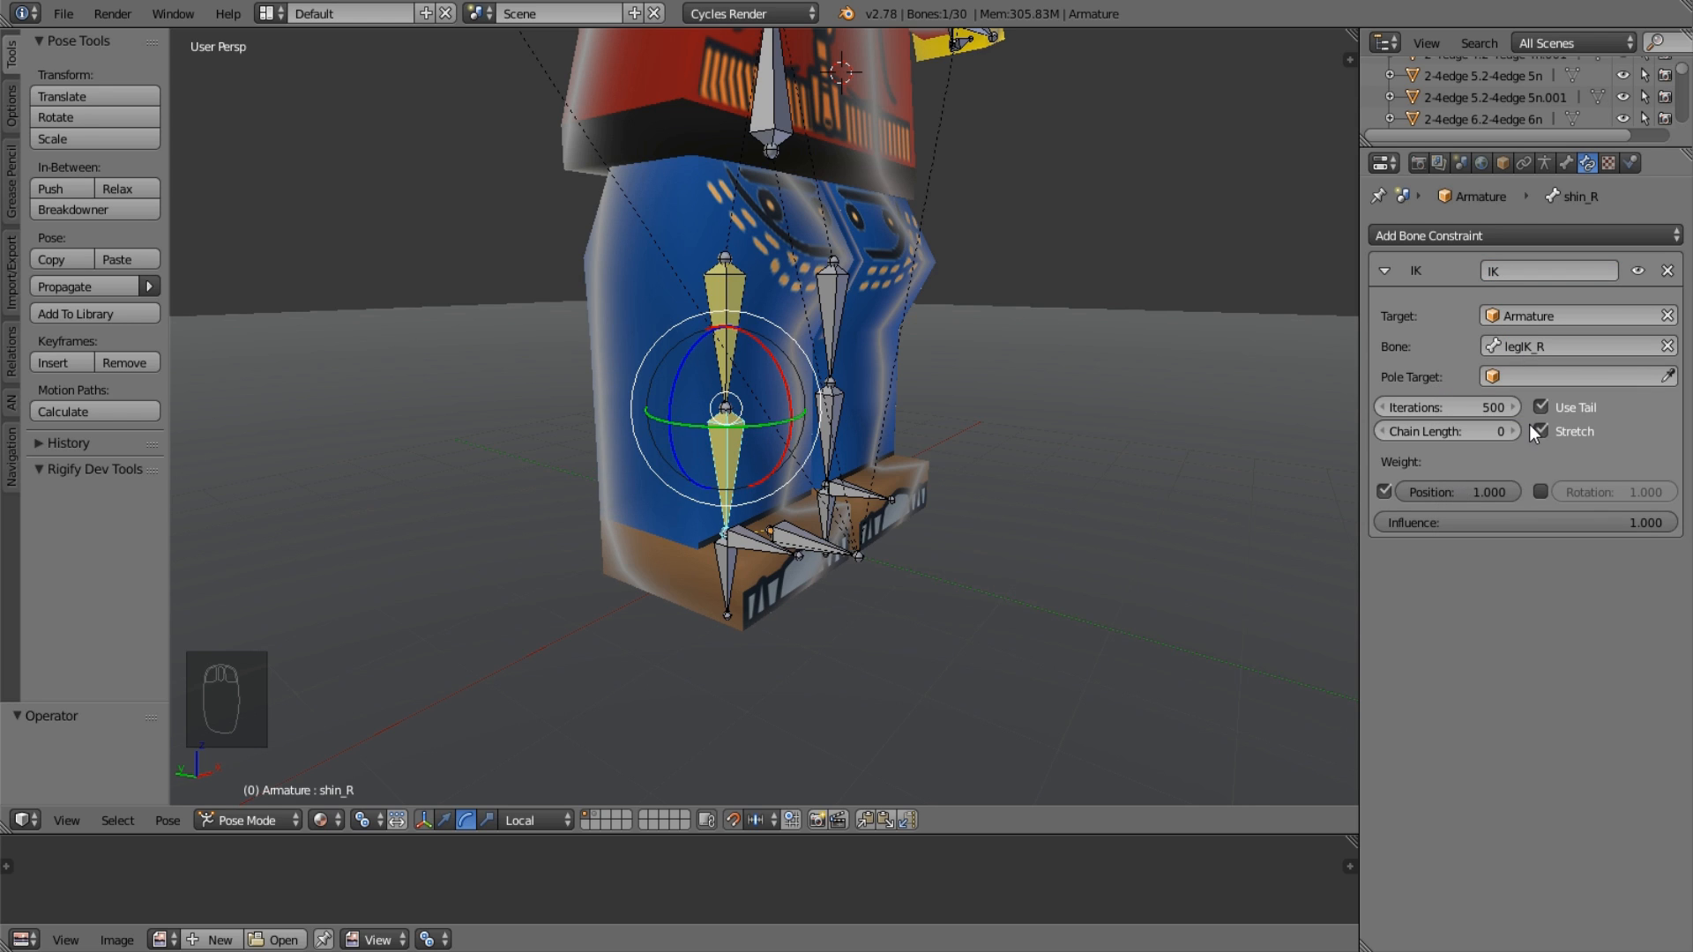
Select the thigh_L bone and add an Inverse Kinematics bone constraint to it.
middle_drag(1058, 423, 917, 426)
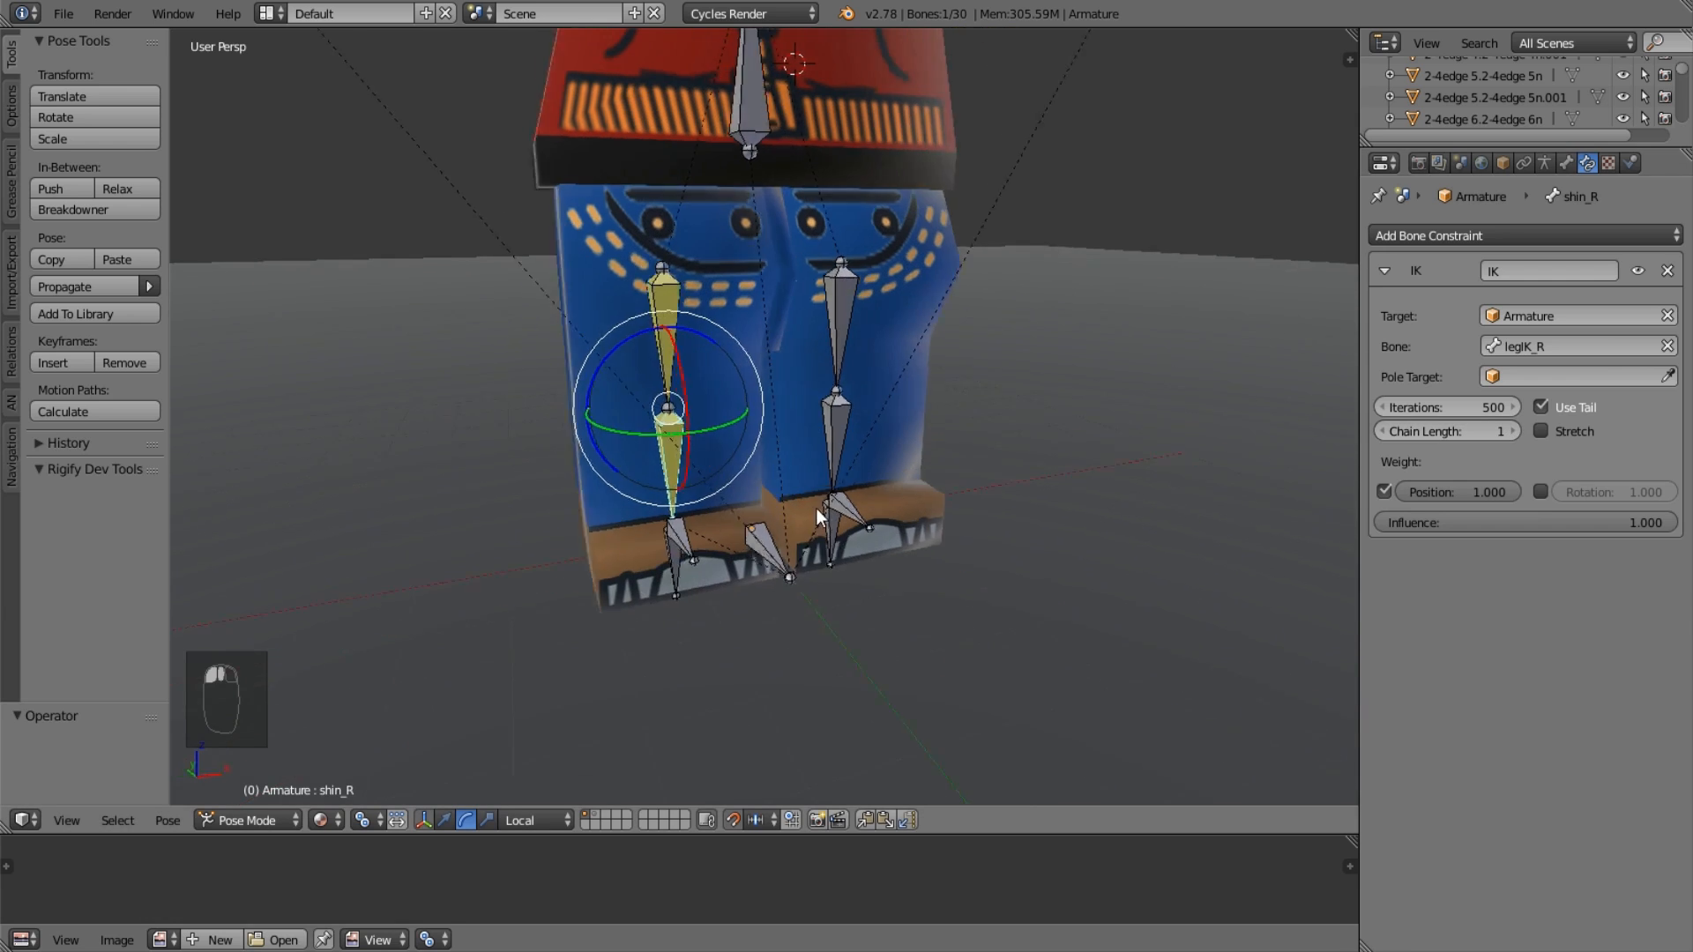
right_click(846, 344)
click(1568, 238)
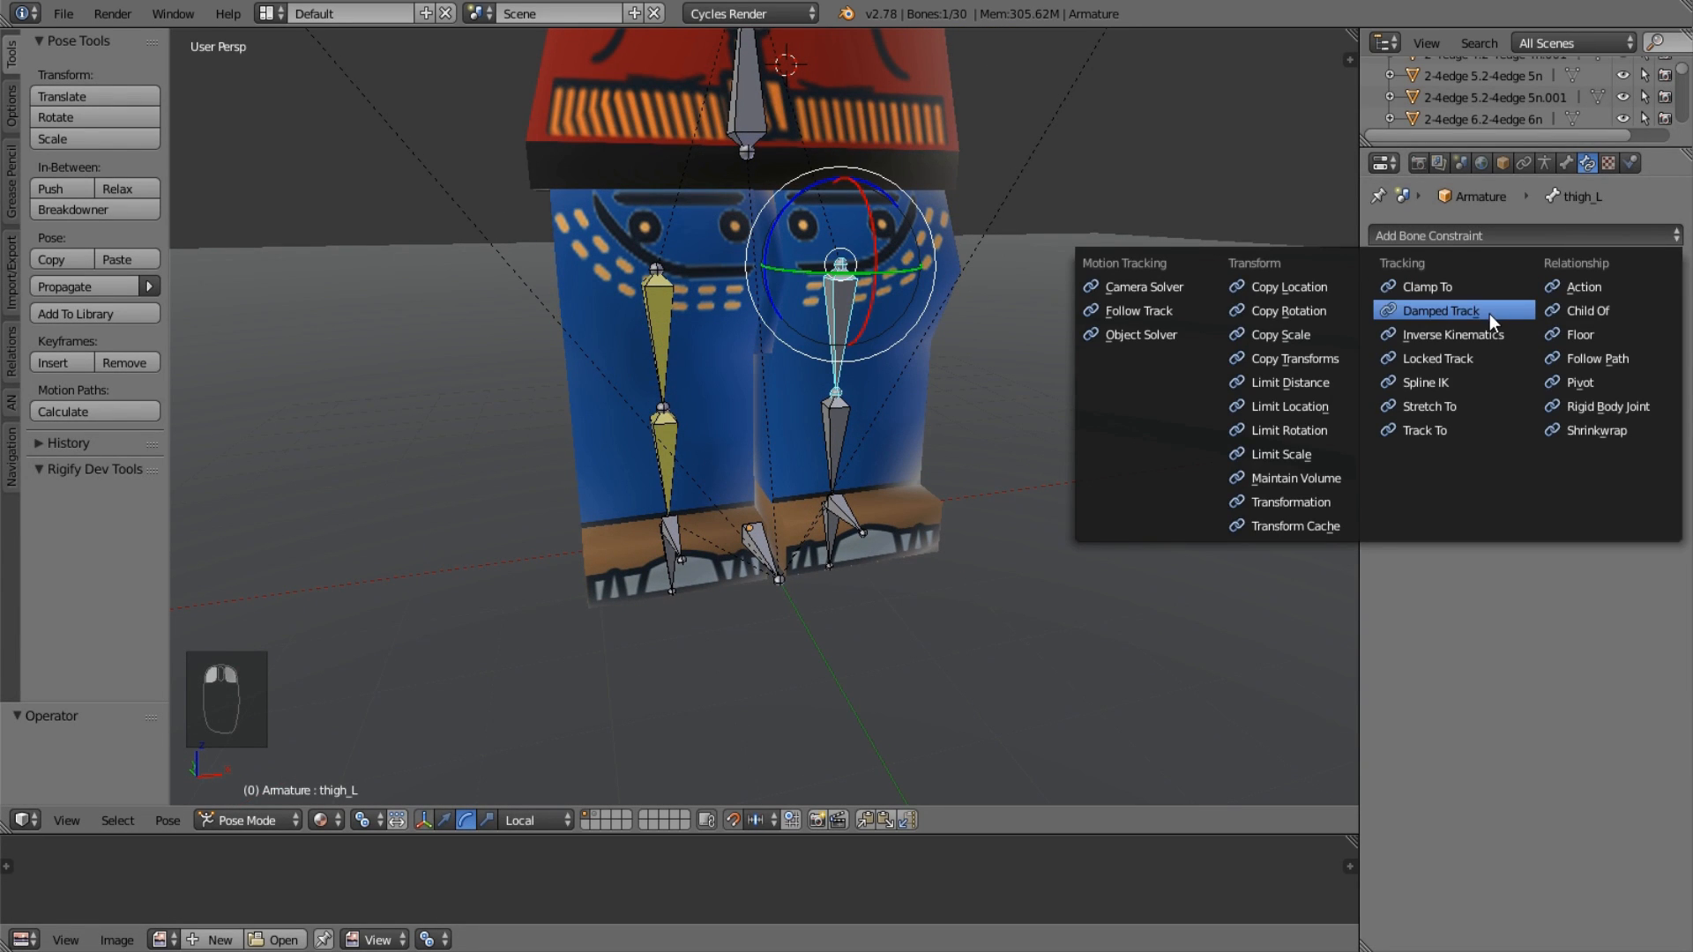
click(1504, 331)
Target the thigh_L IK constraint at the Armature's legIK_L bone with a chain length of 1.
click(1549, 313)
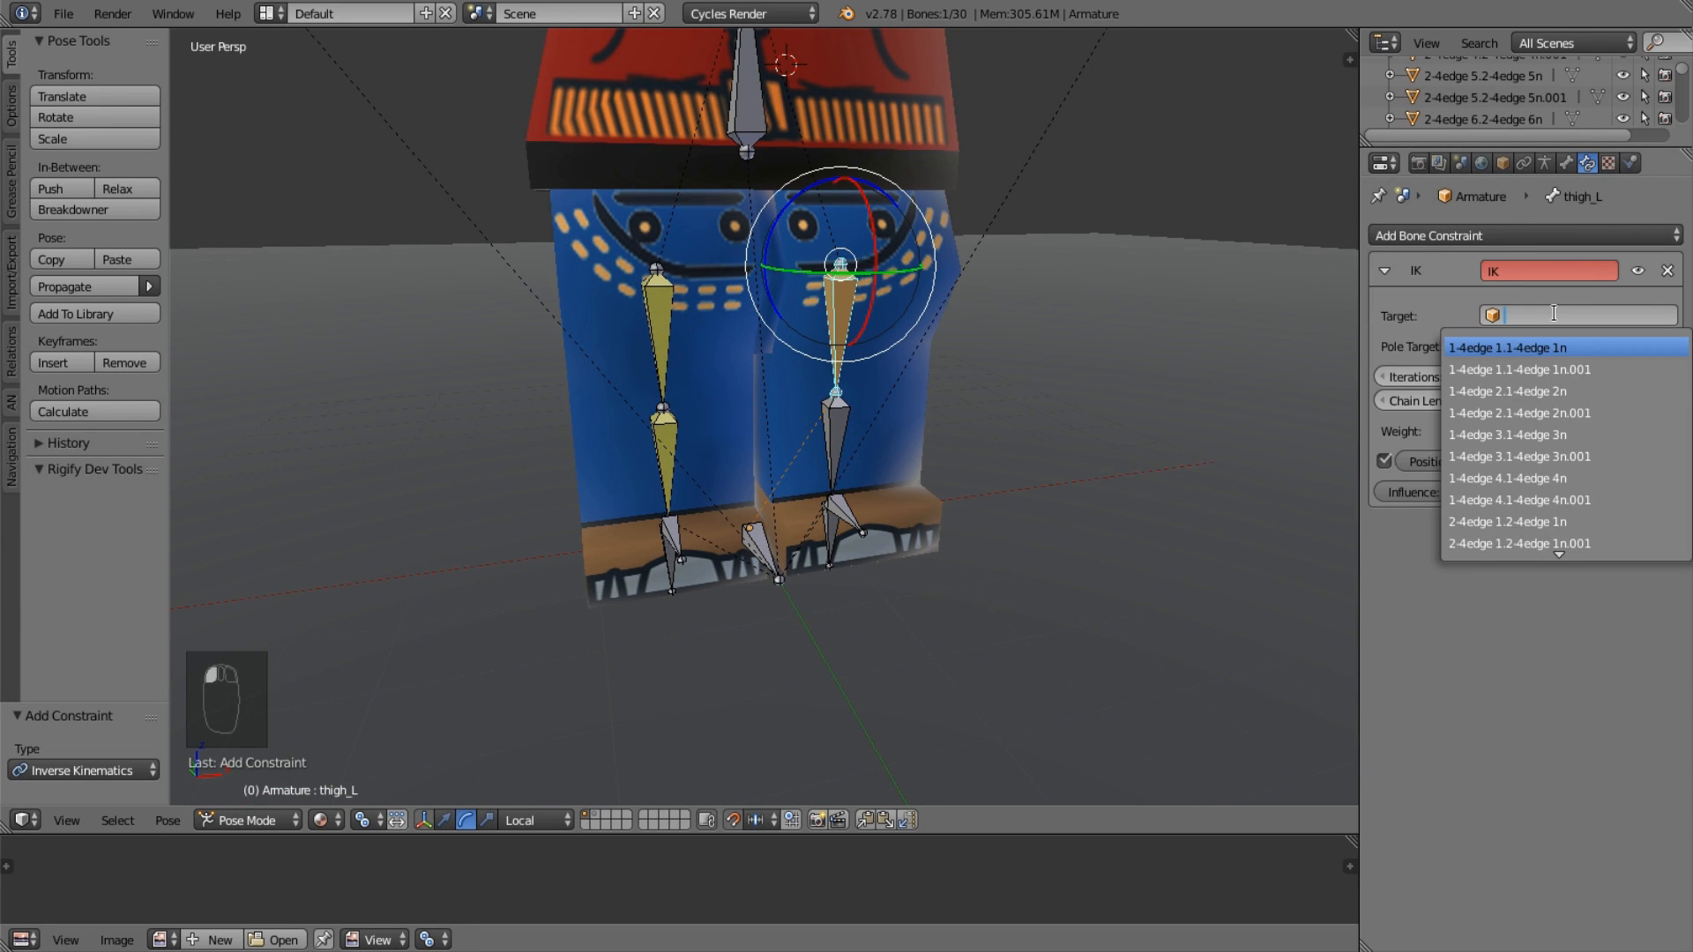
text(arm)
key(Return)
click(1543, 348)
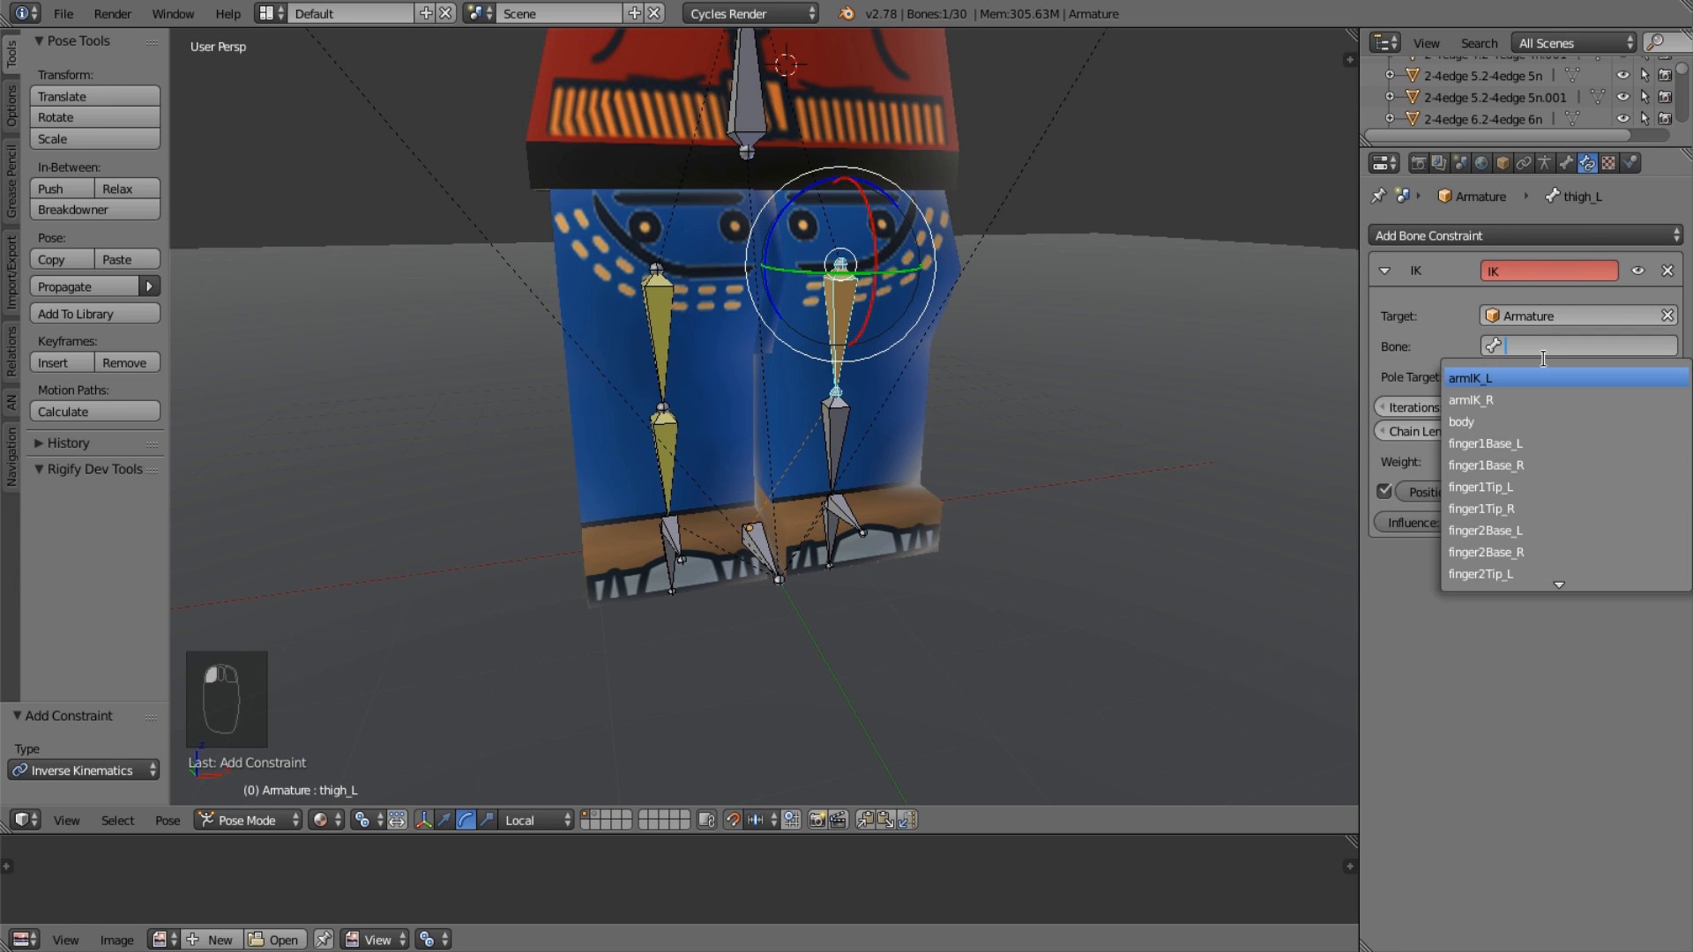
text(leg)
key(Down)
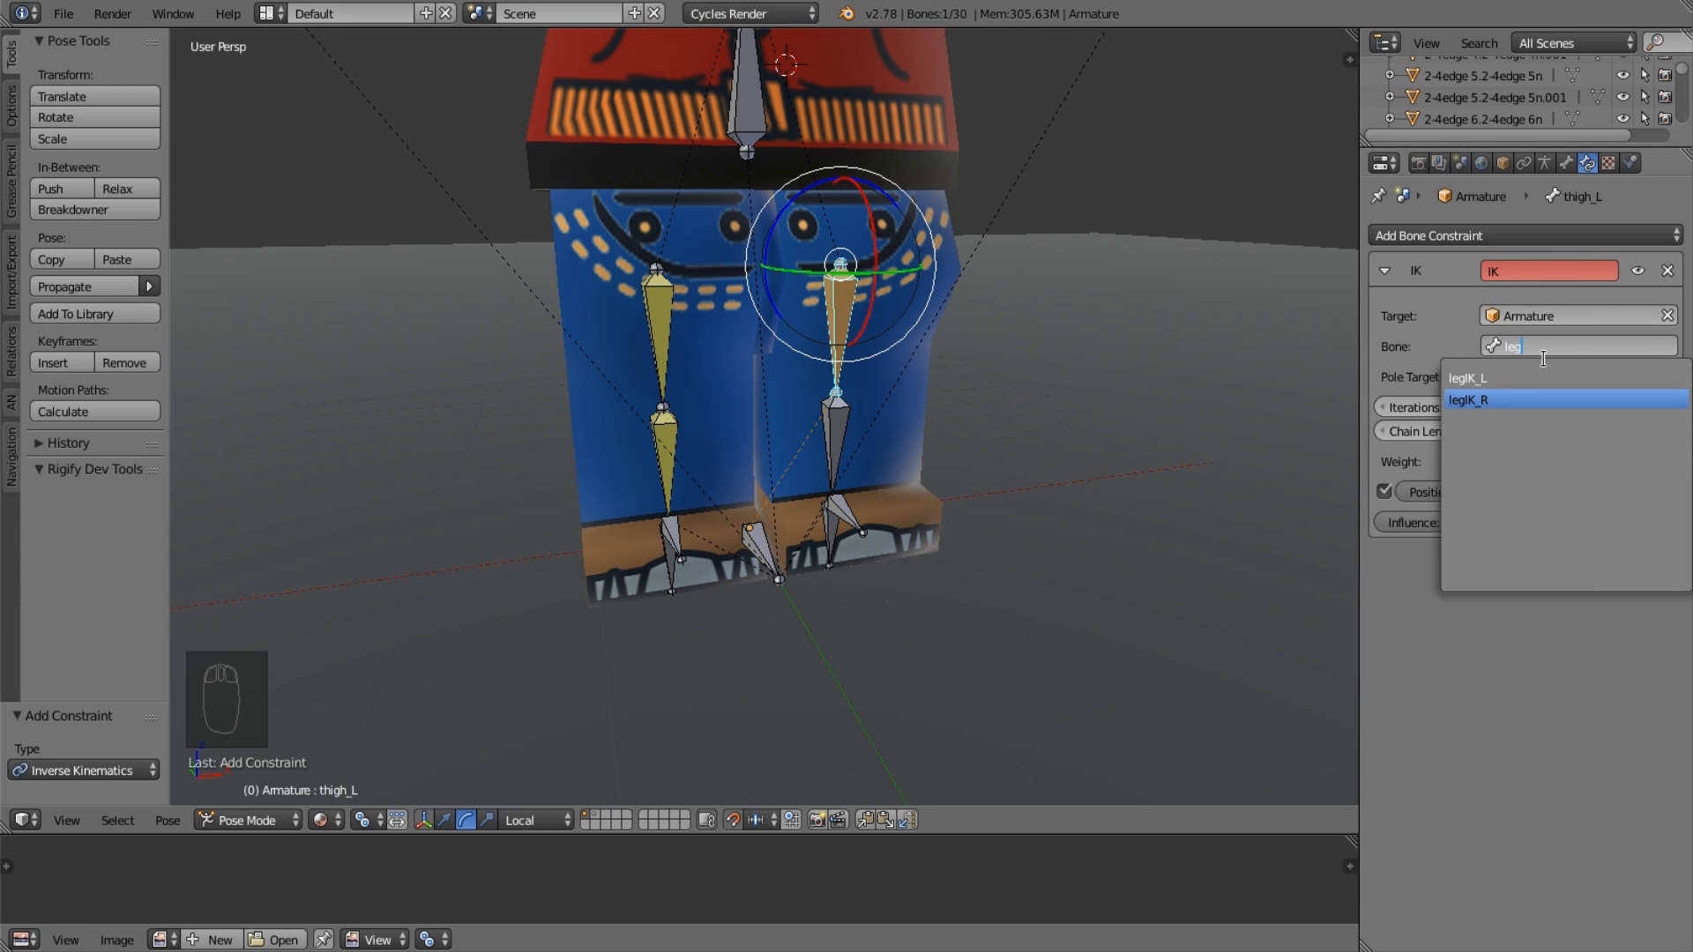
key(Up)
key(Return)
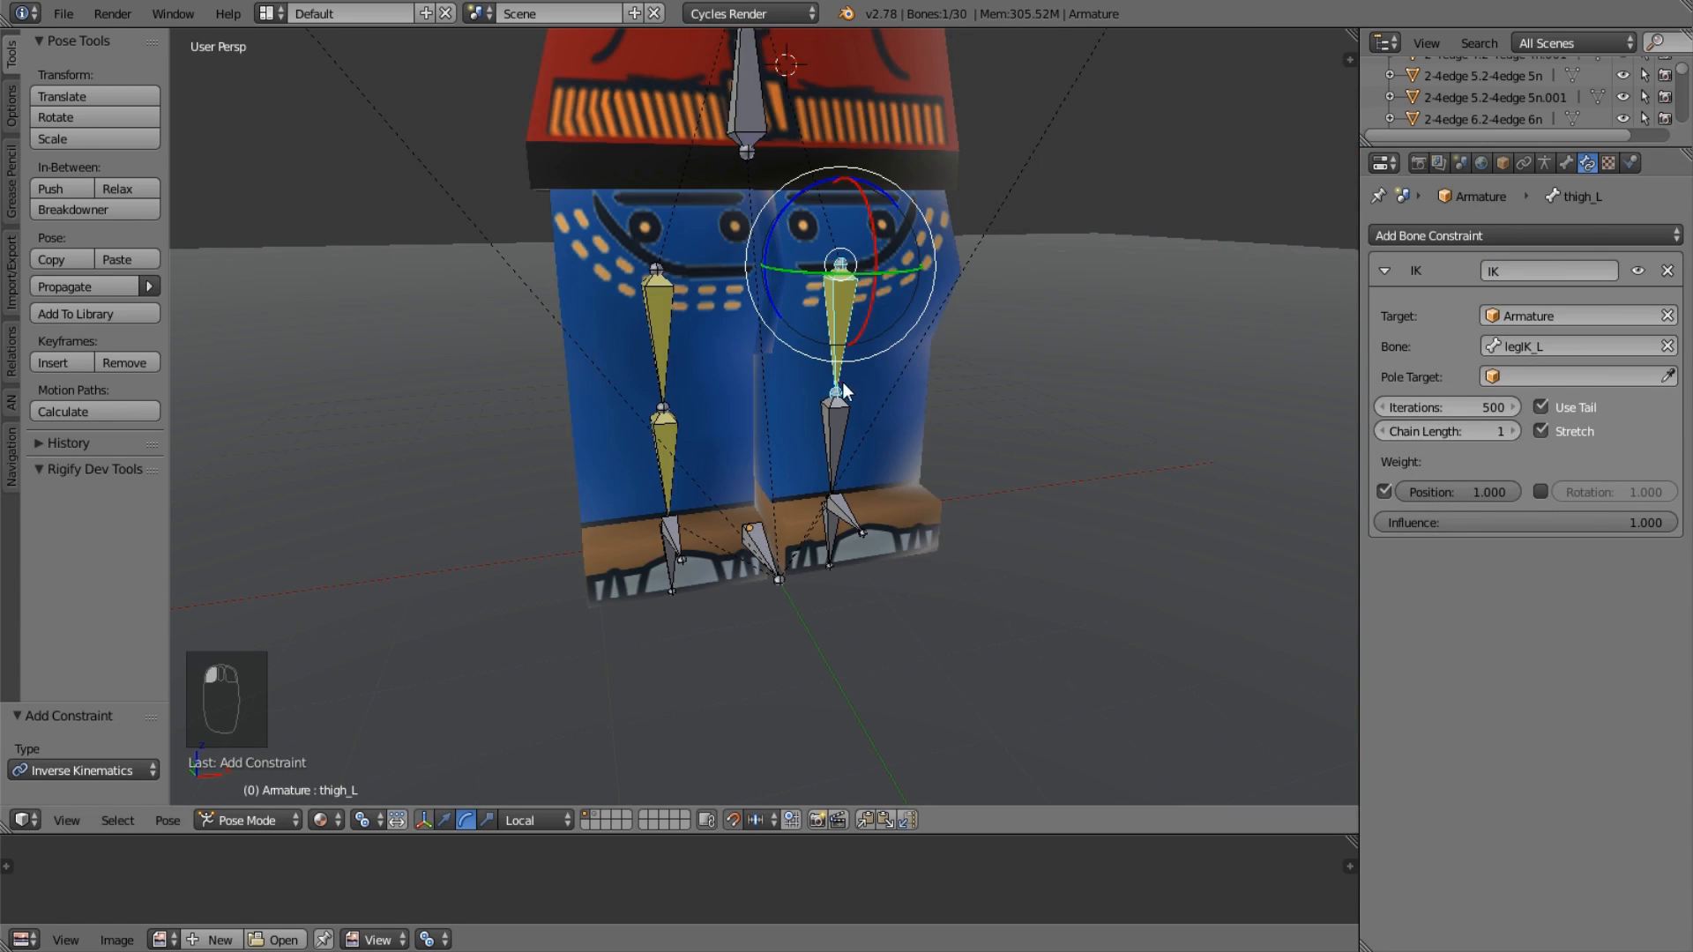
scroll(843, 388, down, 3)
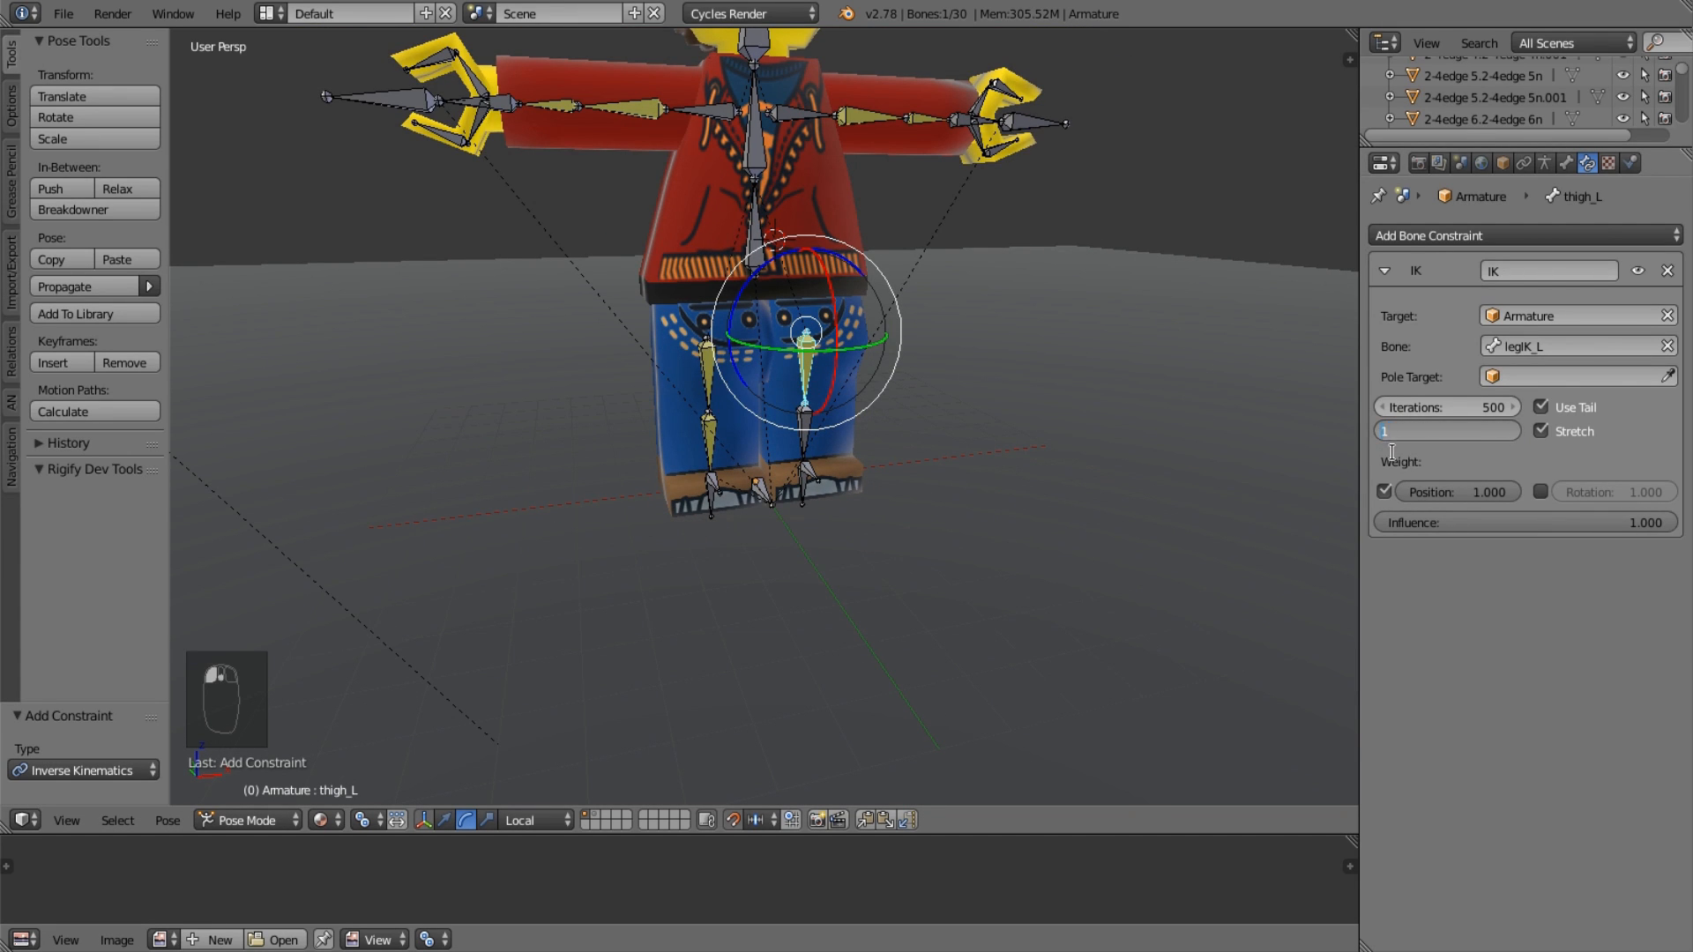
drag(1465, 432, 1446, 432)
Select the shin_L bone of the left leg.
scroll(1119, 412, down, 2)
middle_drag(1119, 413, 1028, 442)
scroll(1028, 442, up, 1)
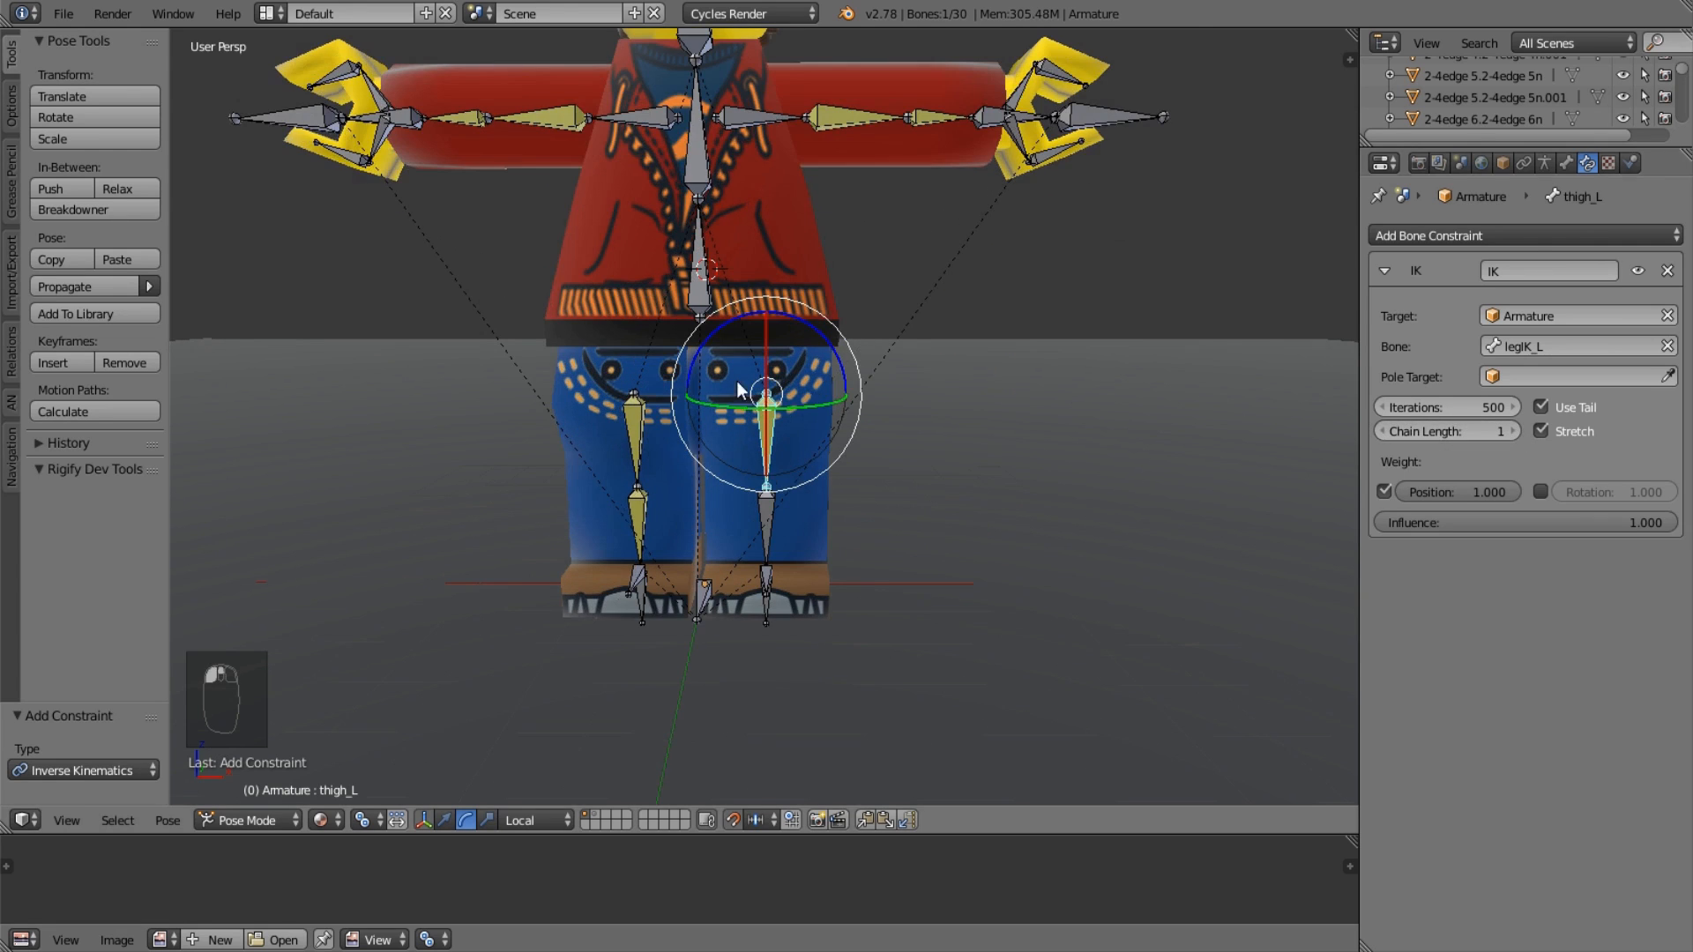
right_click(764, 522)
click(1539, 236)
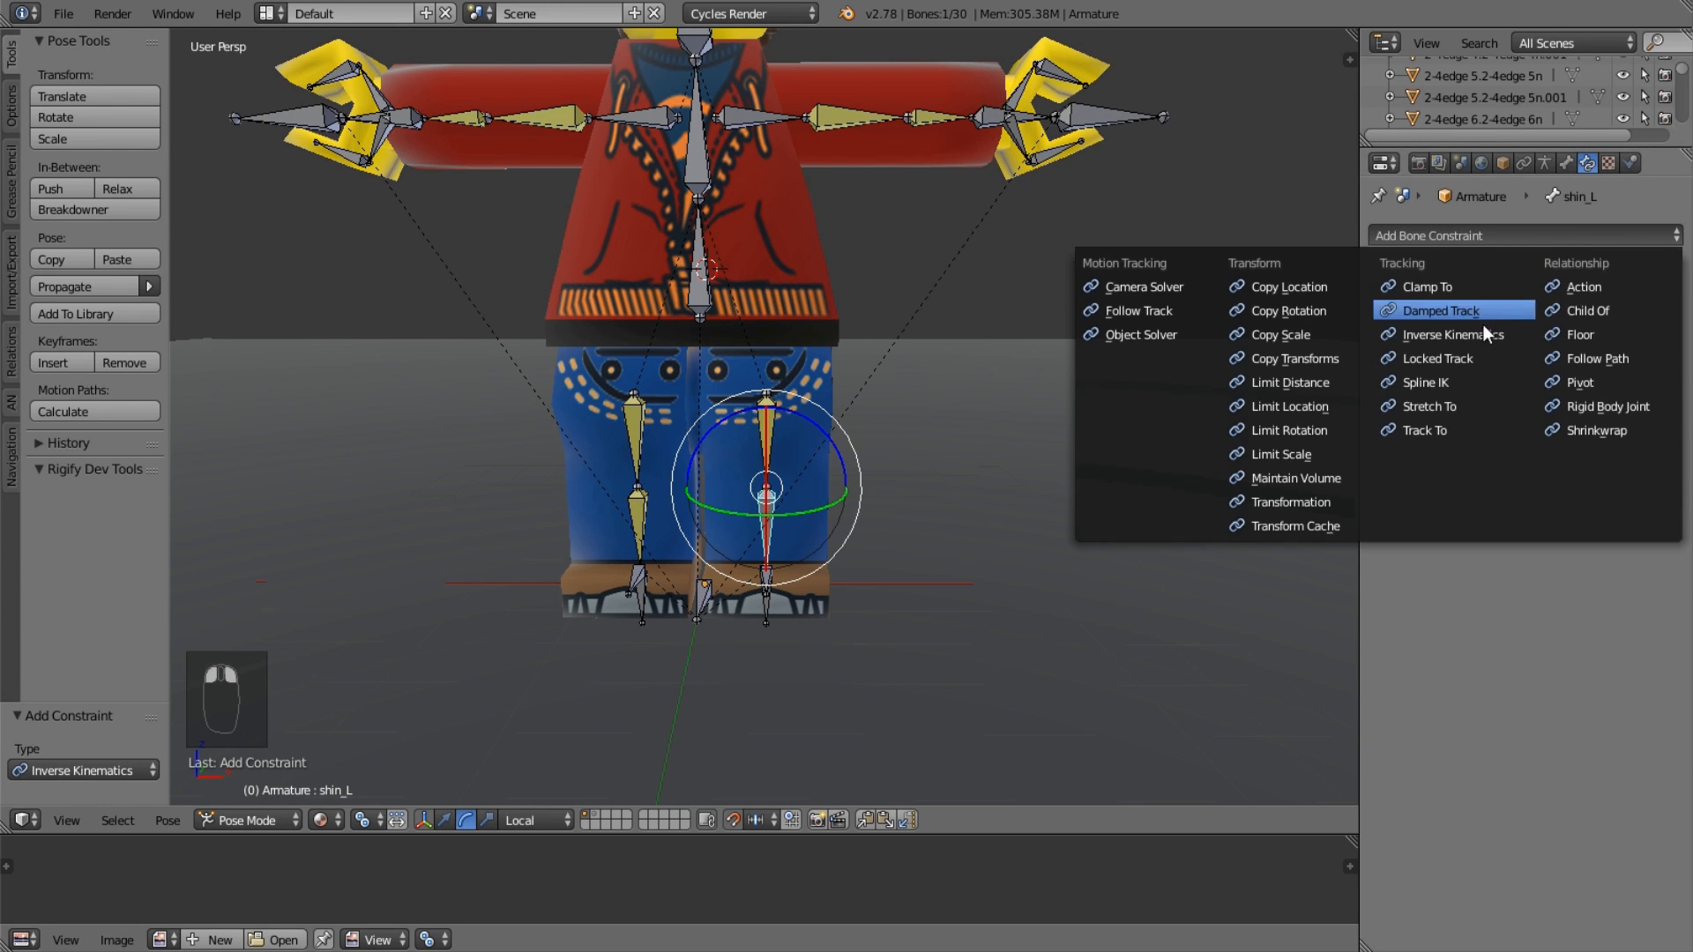
click(1450, 334)
click(1565, 314)
click(1669, 263)
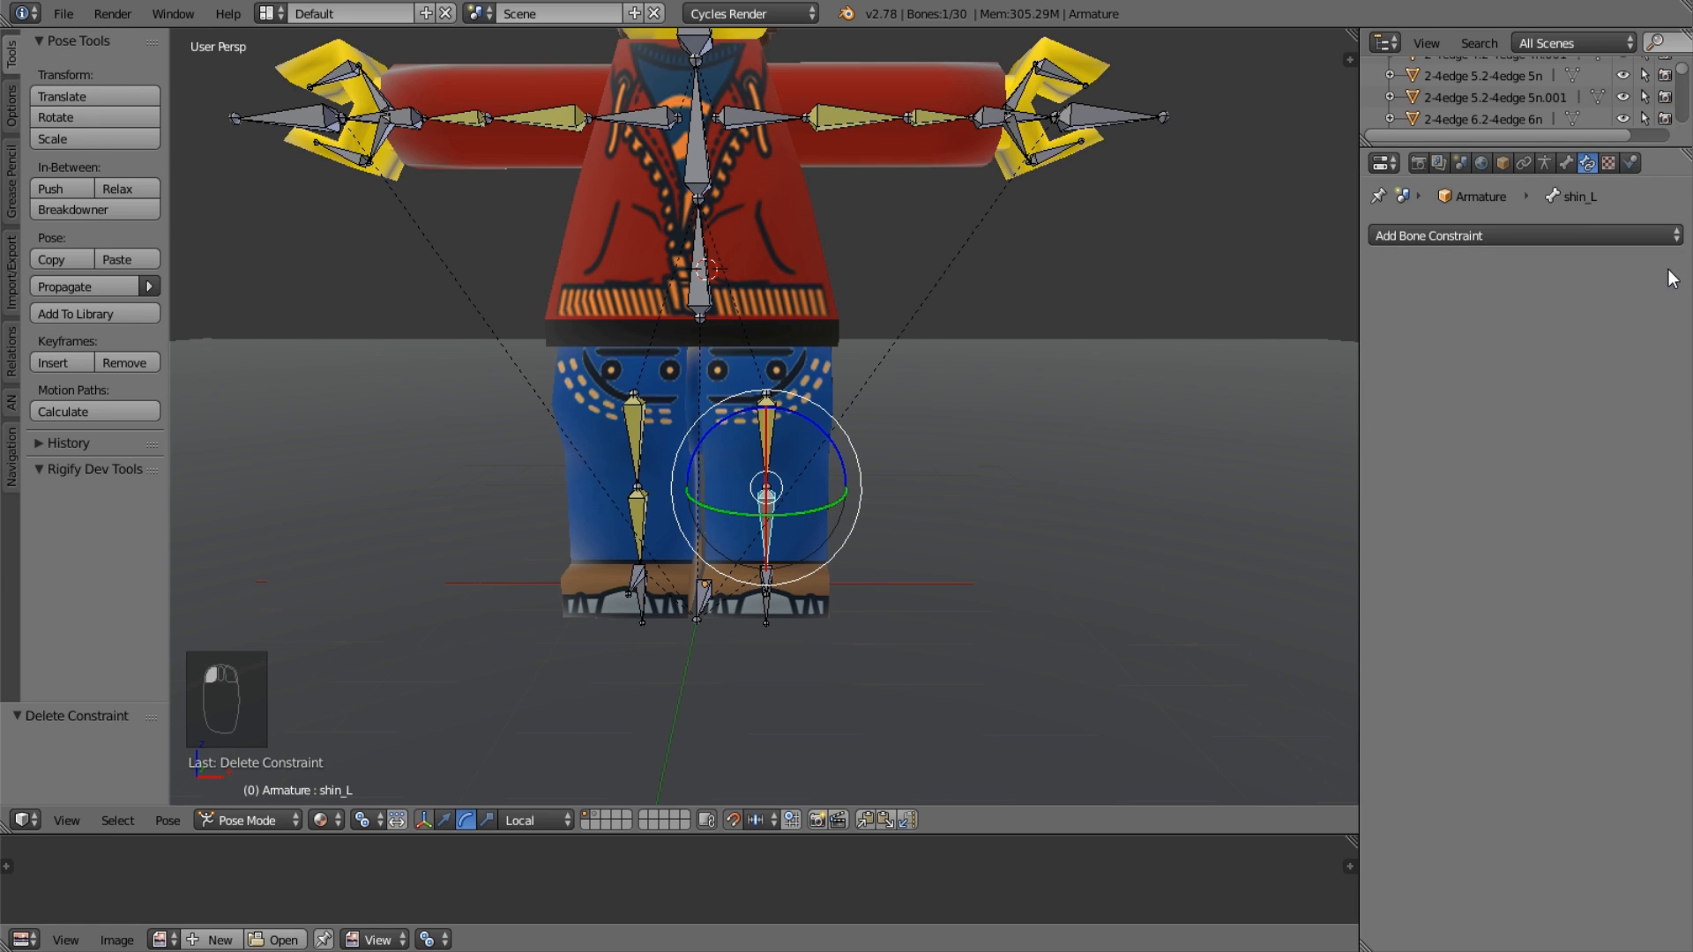
Add an Inverse Kinematics constraint to the shin_L bone, targeting the Armature's legIK_L bone.
click(1534, 237)
click(1490, 332)
click(1539, 314)
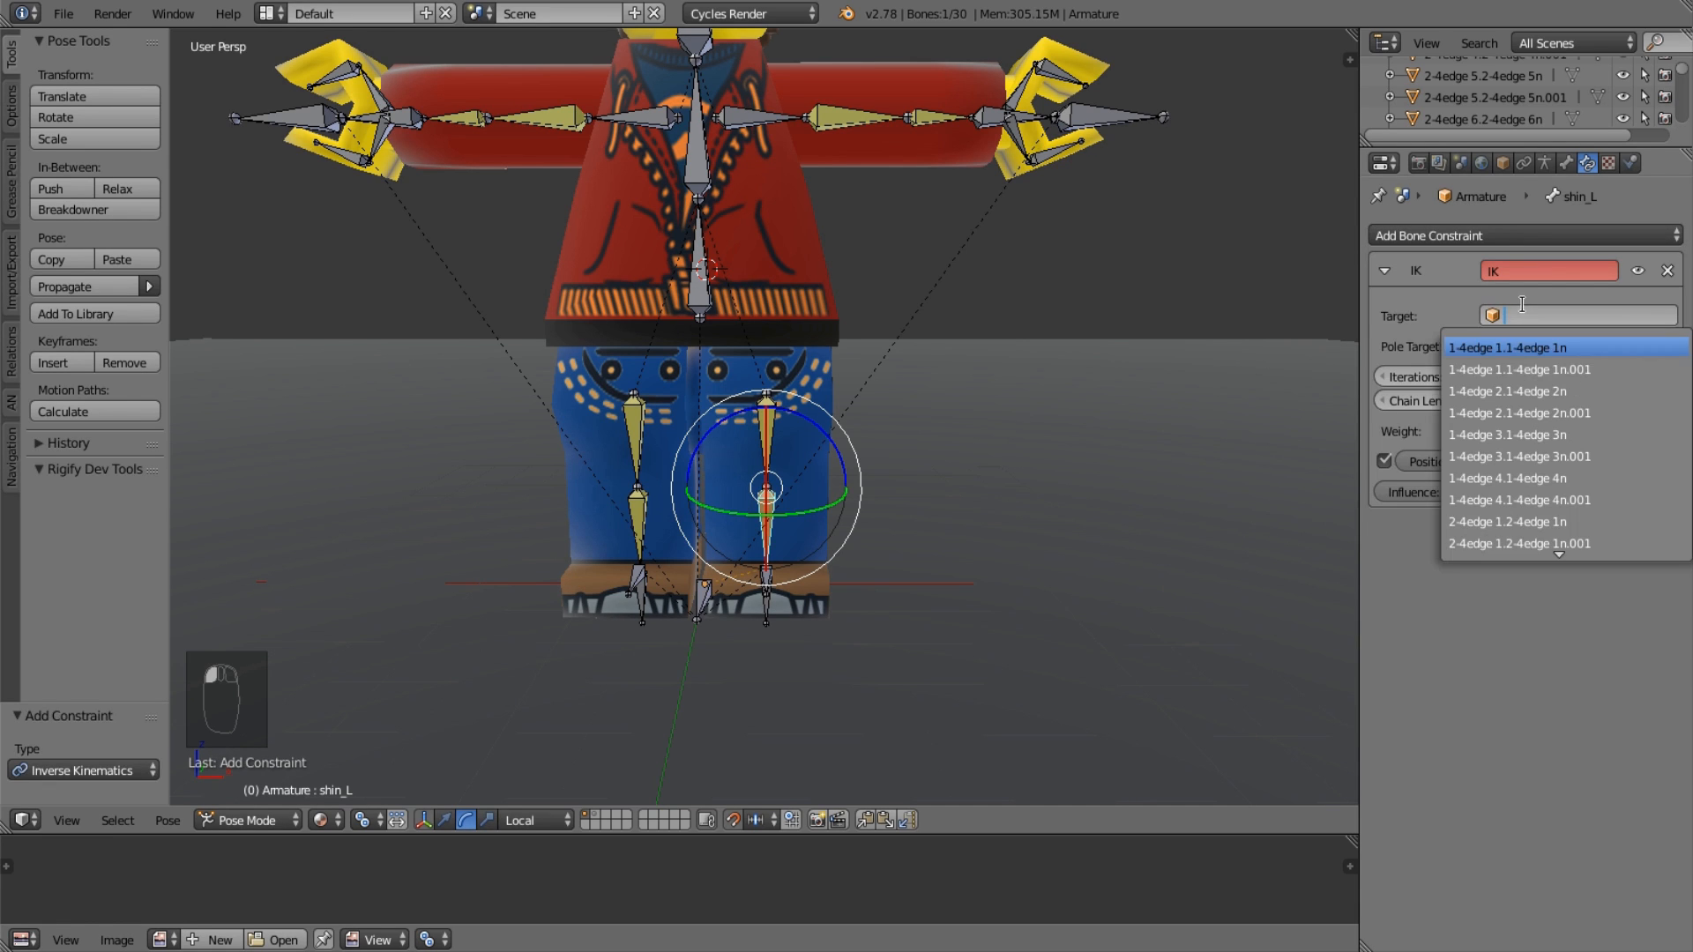
text(arm)
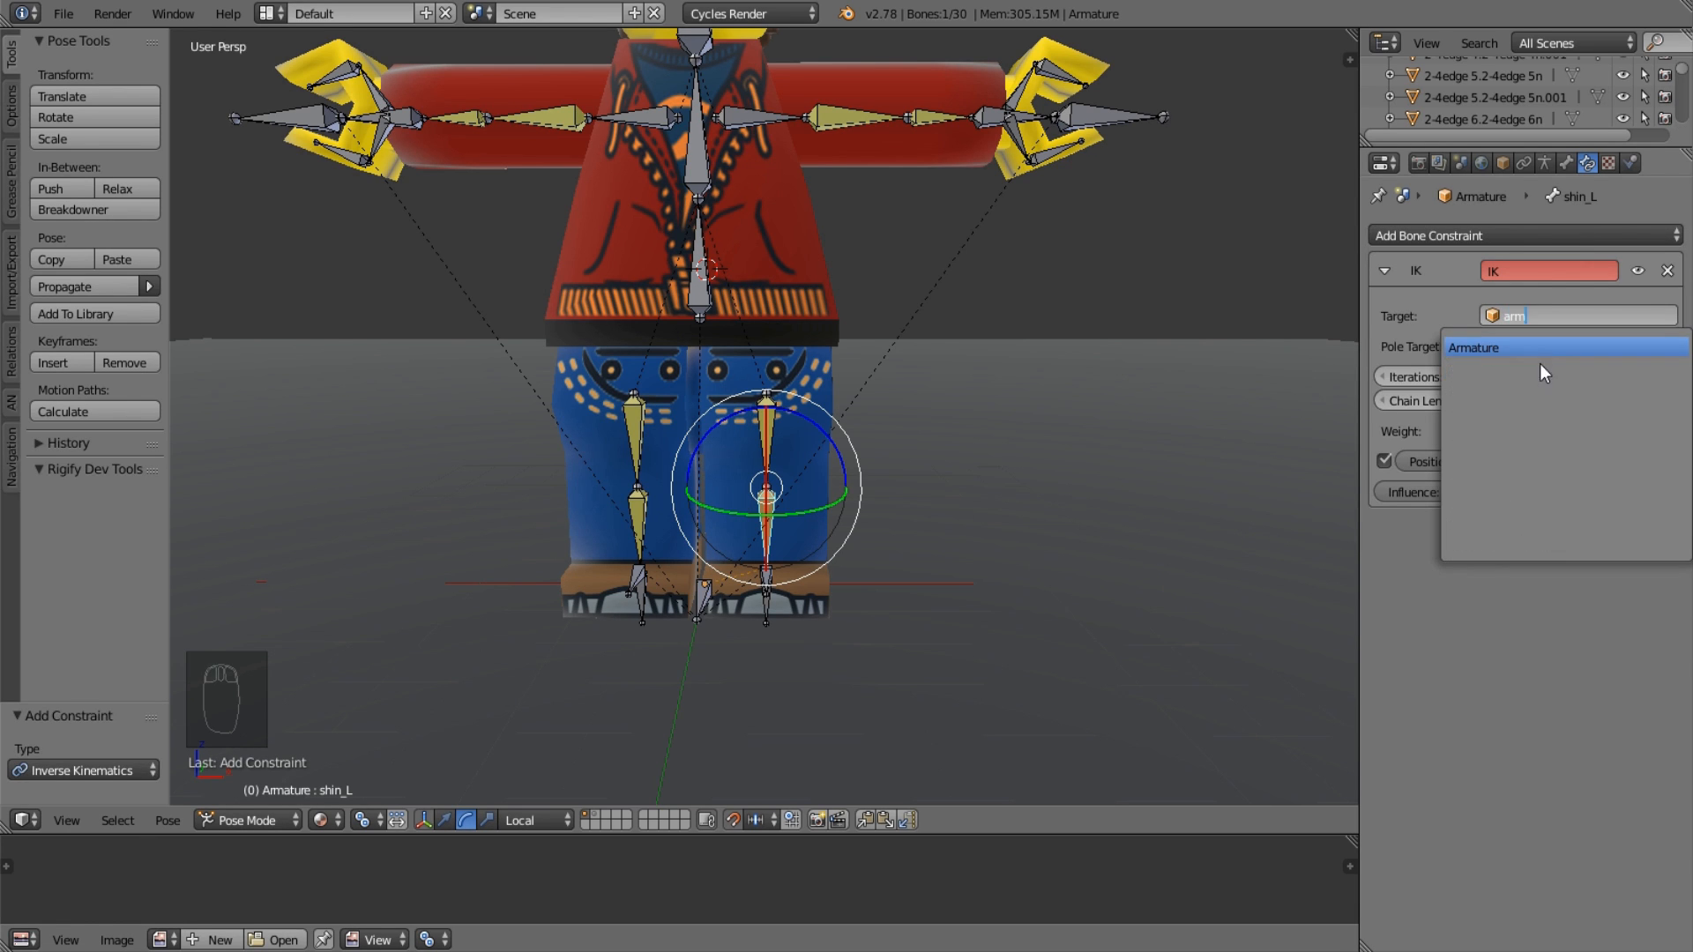
key(Return)
click(1543, 348)
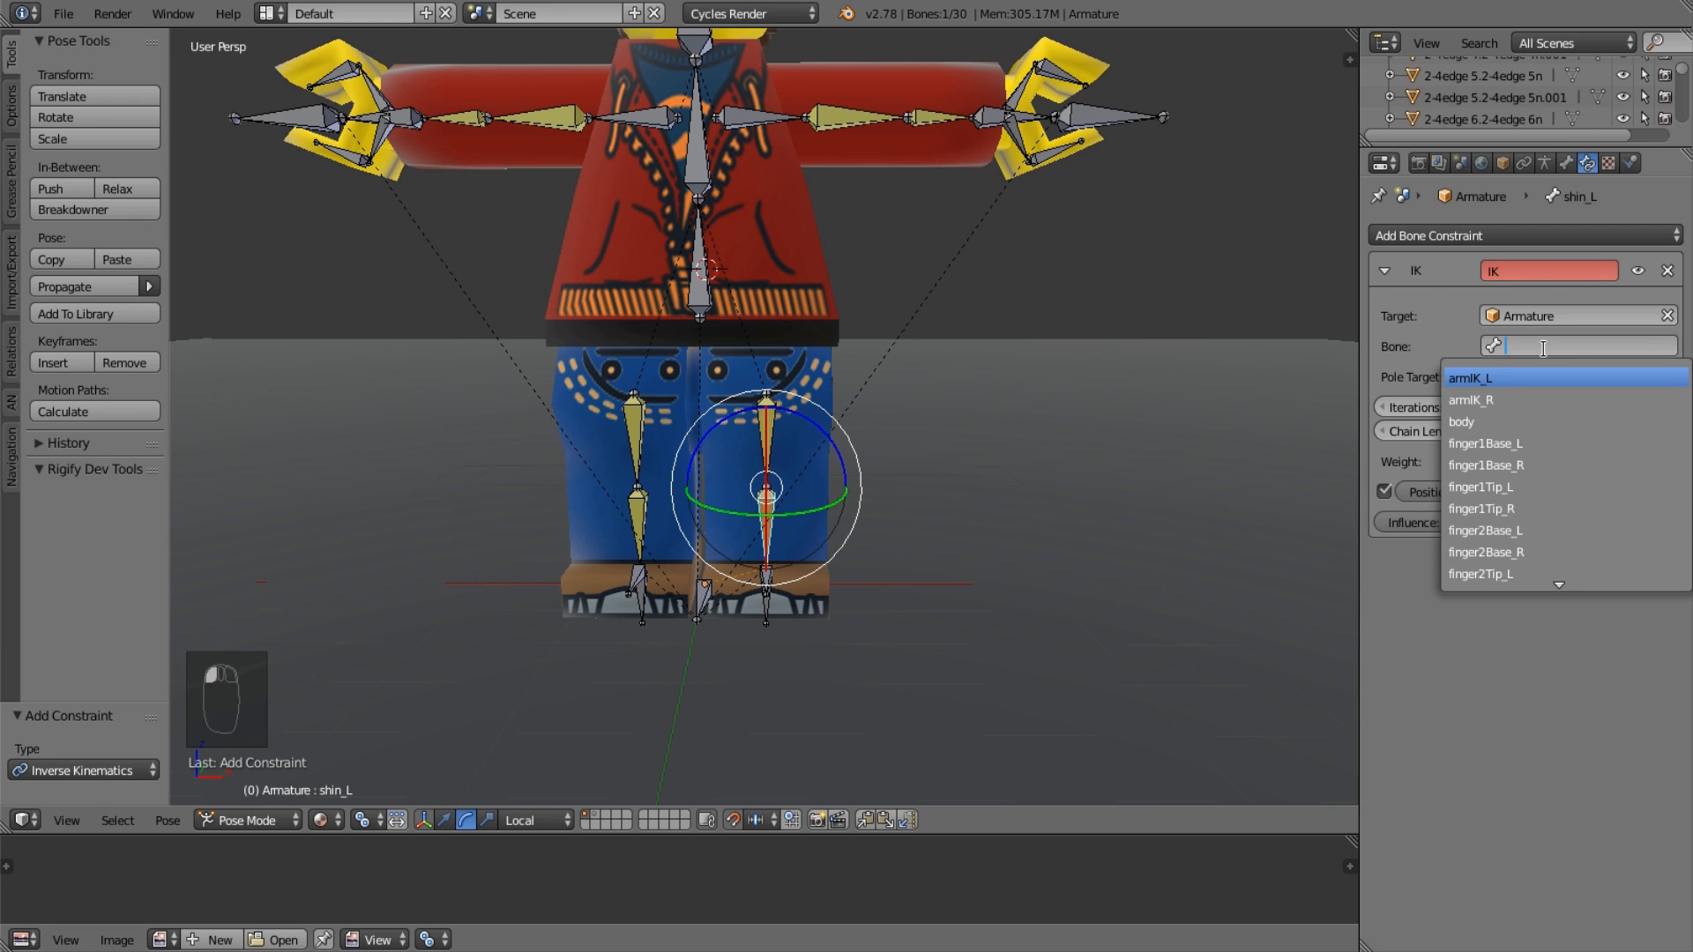
text(leg)
key(Down)
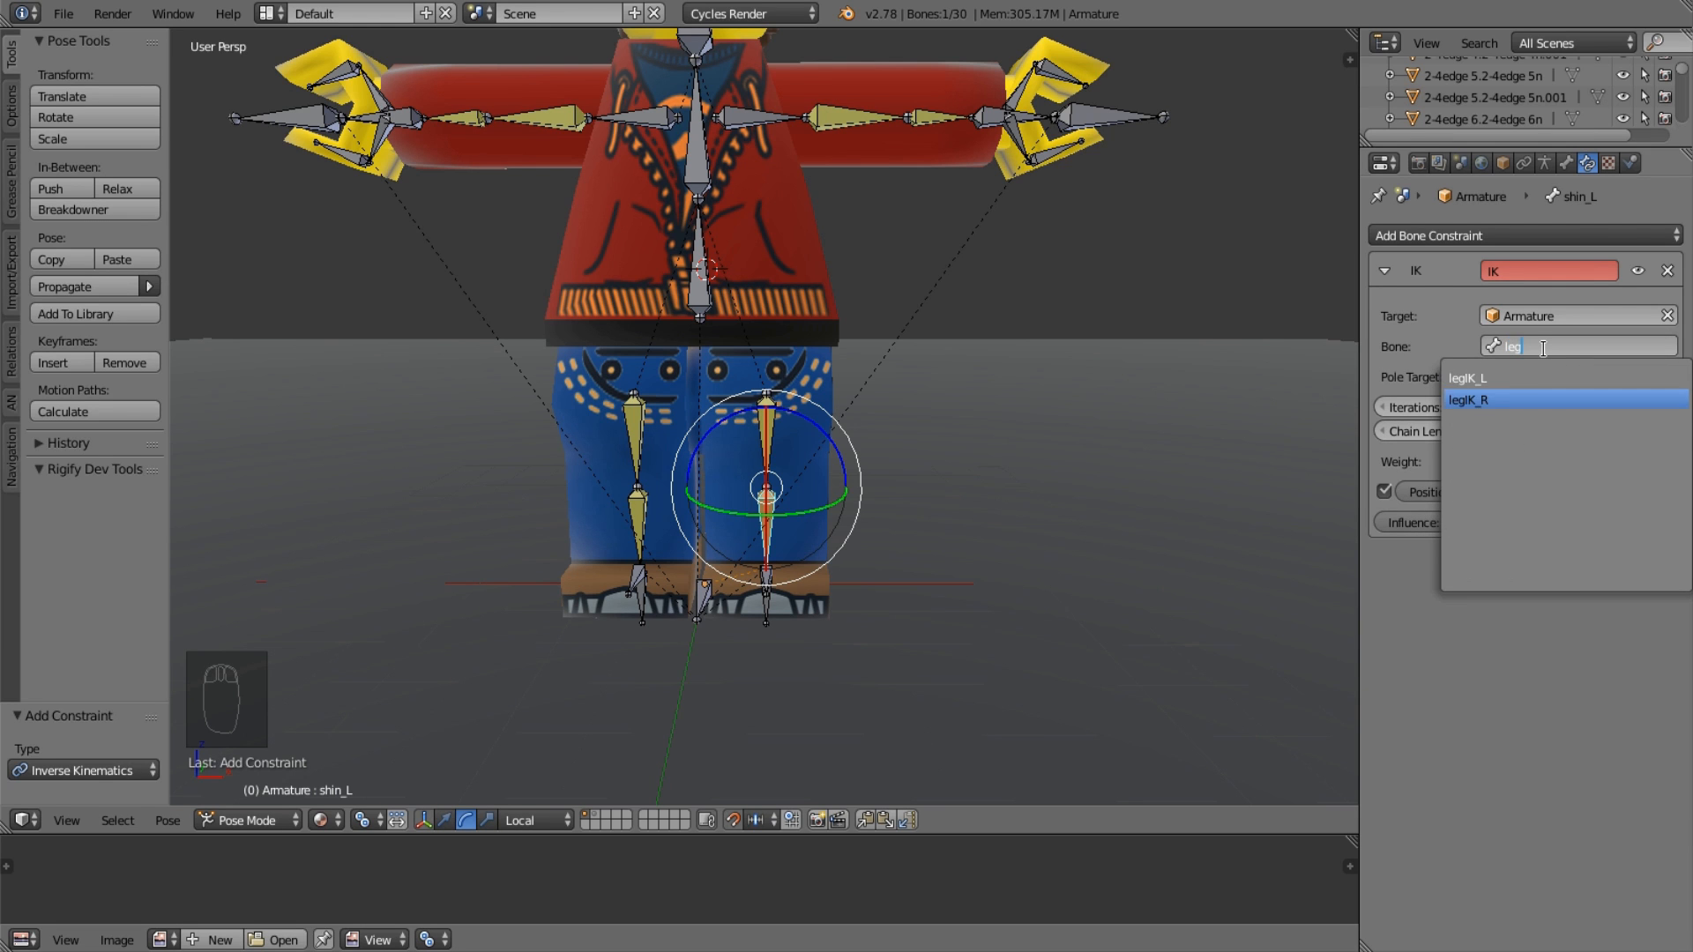
key(Up)
key(Return)
scroll(903, 421, up, 1)
middle_drag(902, 422, 846, 545)
scroll(846, 545, down, 5)
key(Tab)
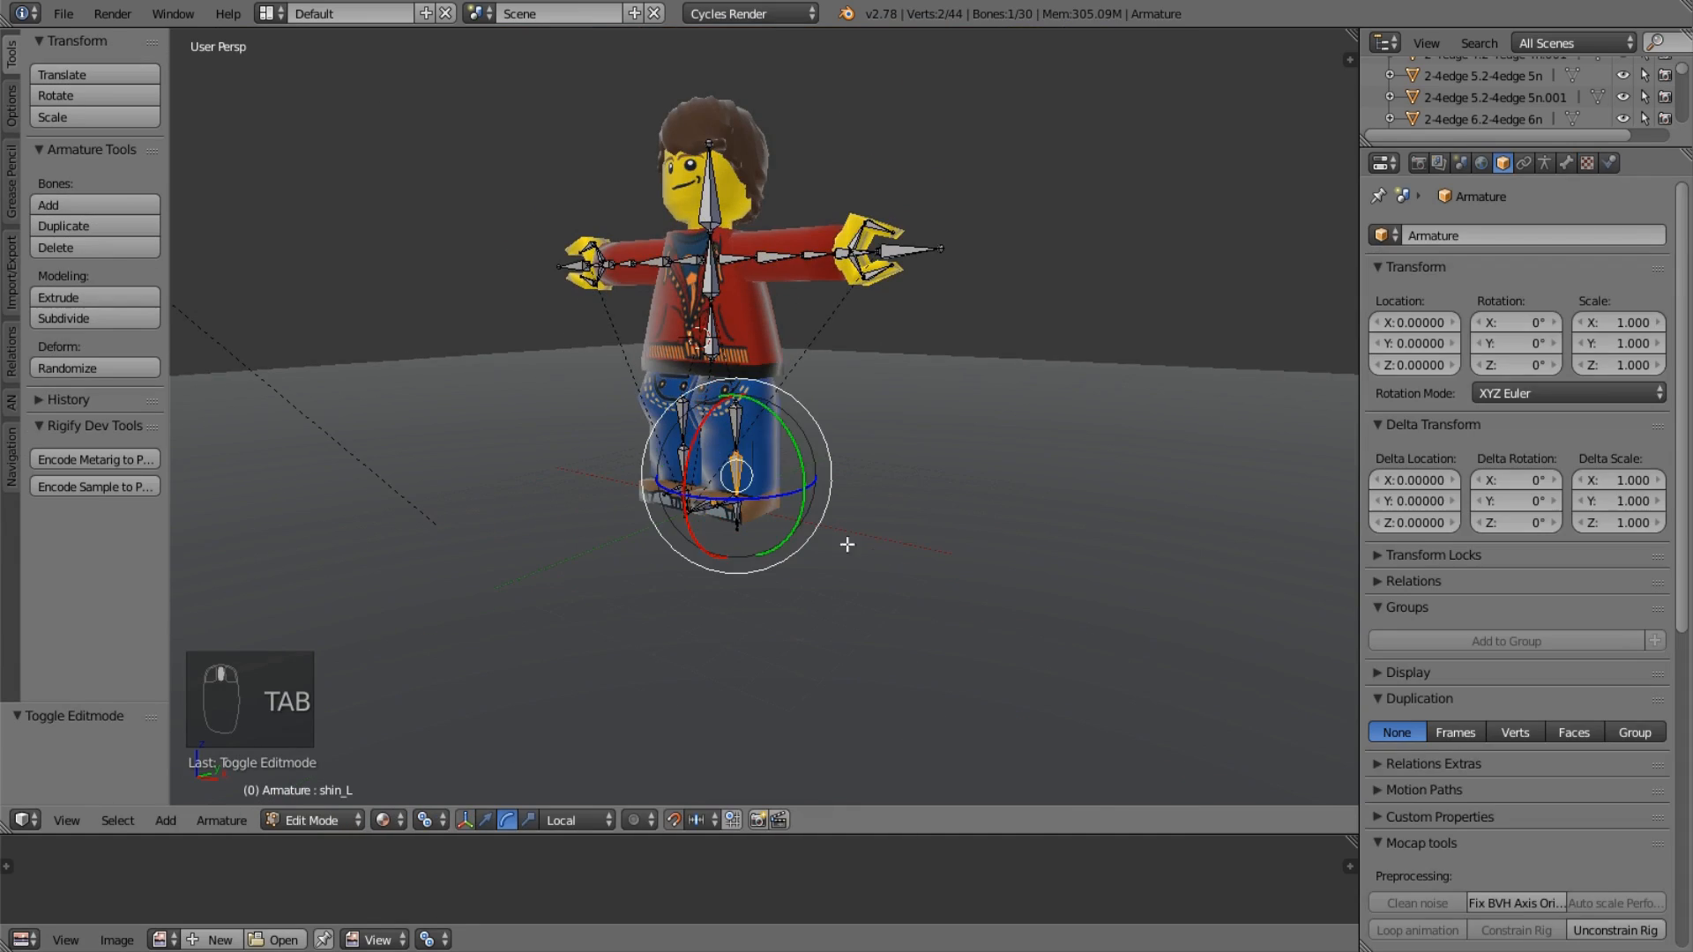
scroll(780, 531, up, 3)
key(Tab)
right_click(652, 574)
right_click(689, 568)
key(g)
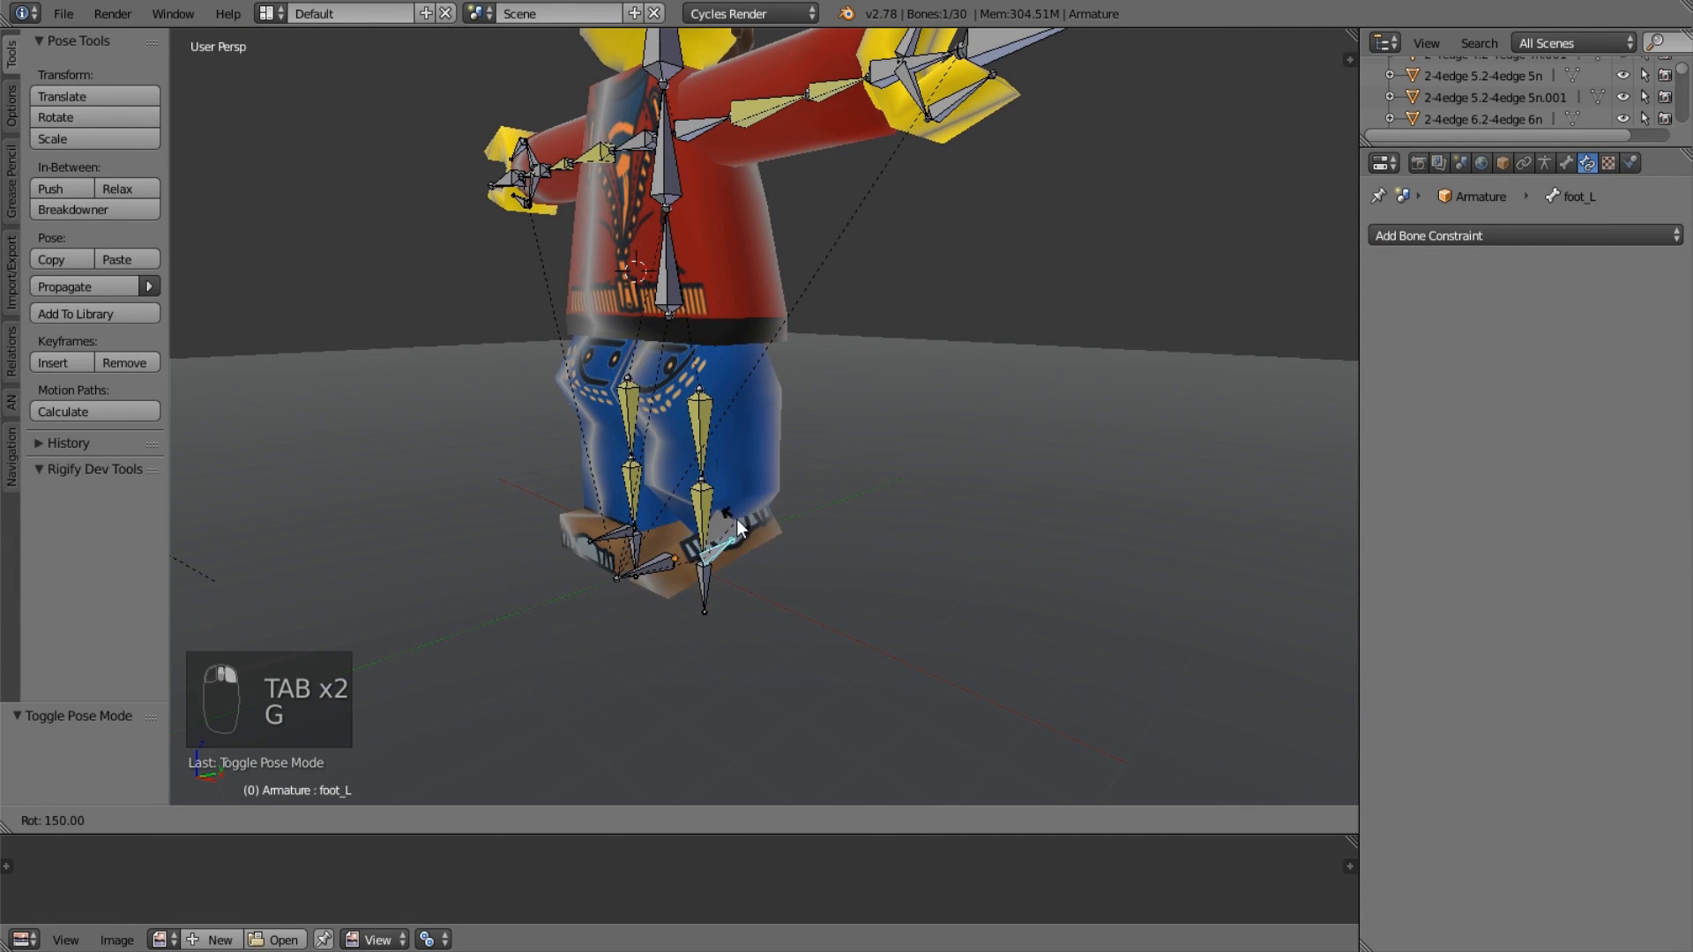
right_click(712, 593)
Test the left leg's IK by moving the legIK_L bone, and clear its location repeatedly until the pose settles.
right_click(717, 591)
key(g)
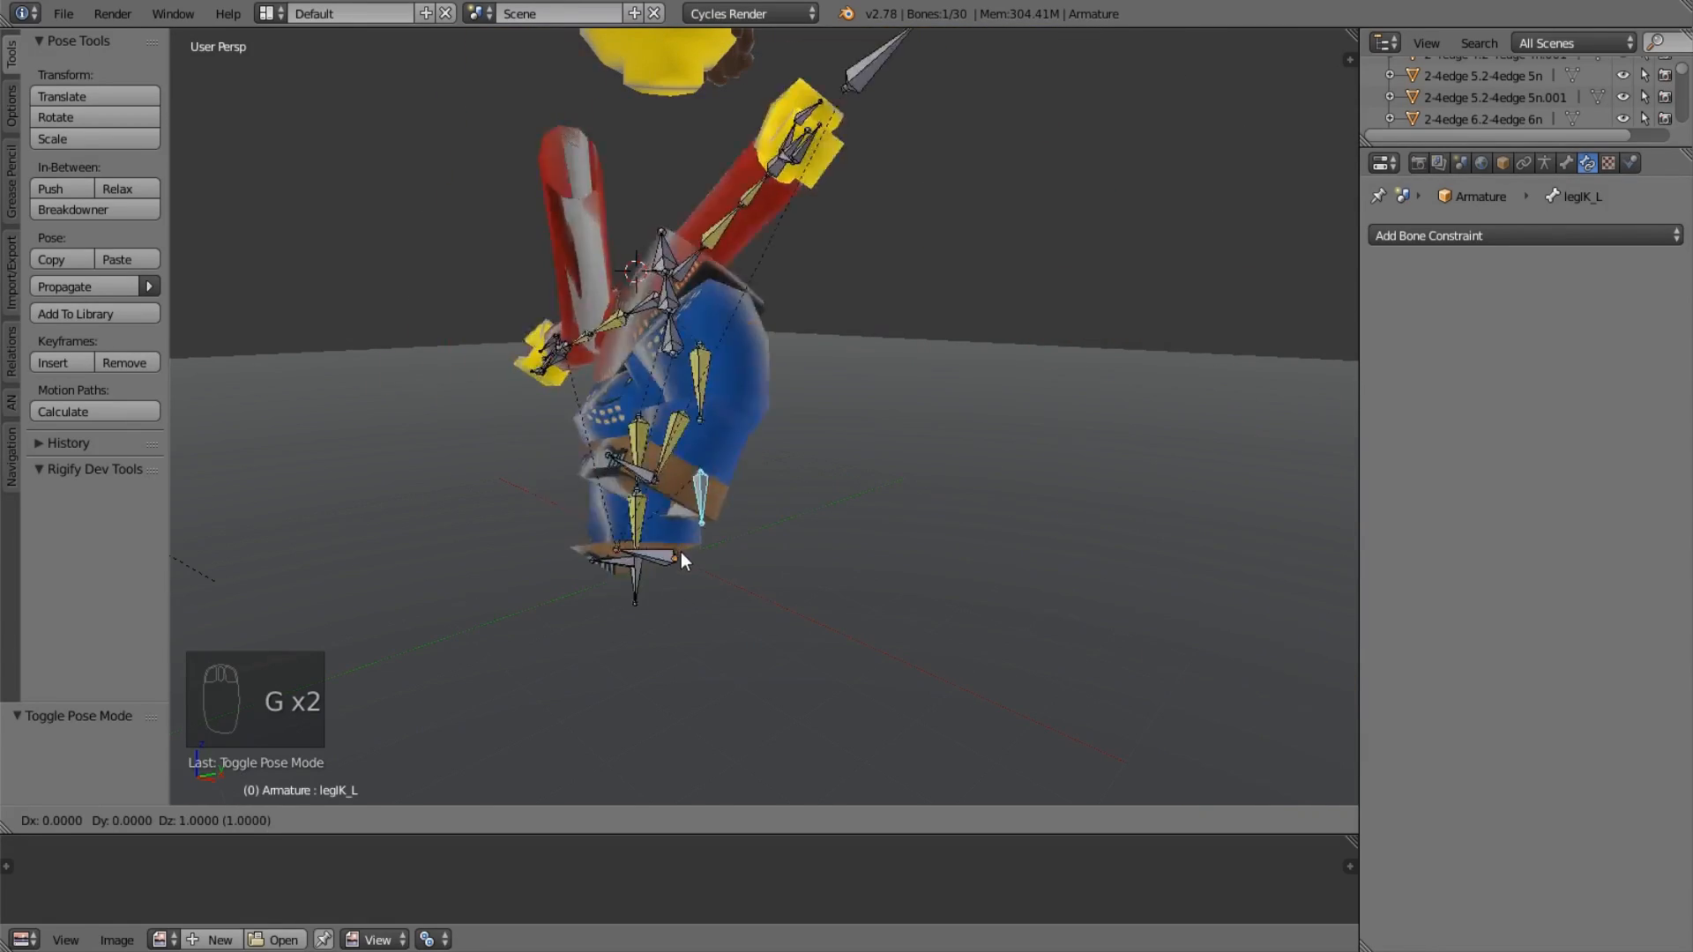
click(699, 566)
key(alt+g)
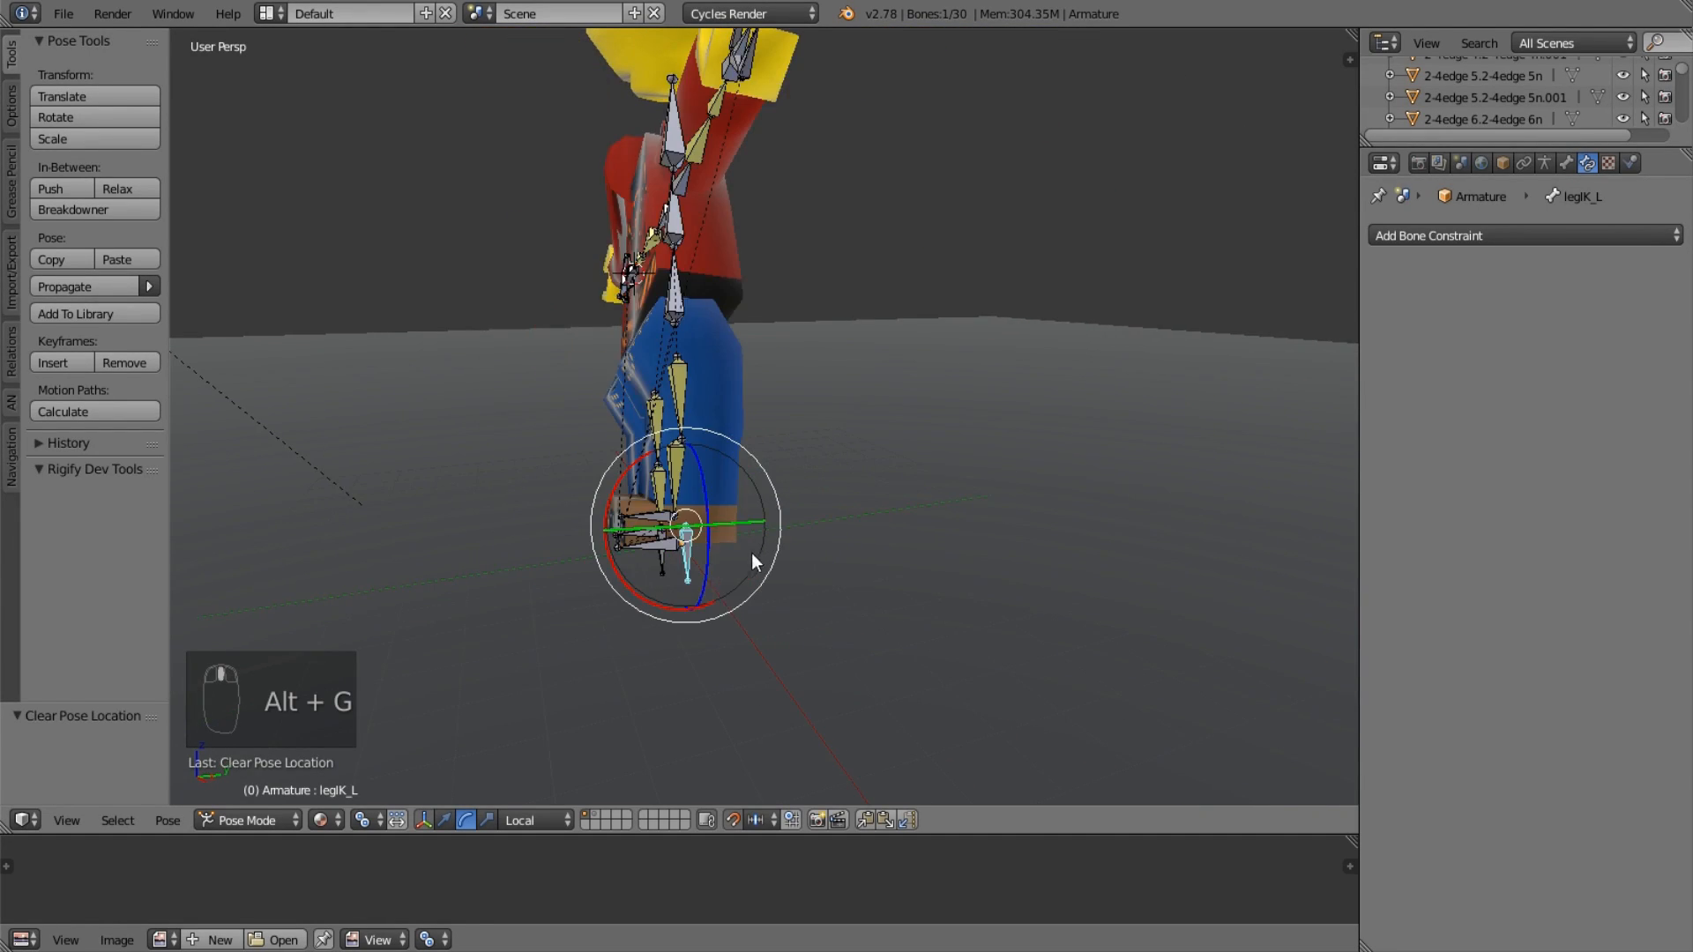
key(alt+g)
key(alt+g)
key(alt+g)
key(alt+g)
key(alt+g)
key(alt+g)
key(alt+g)
key(alt+g)
key(alt+g)
key(alt+g)
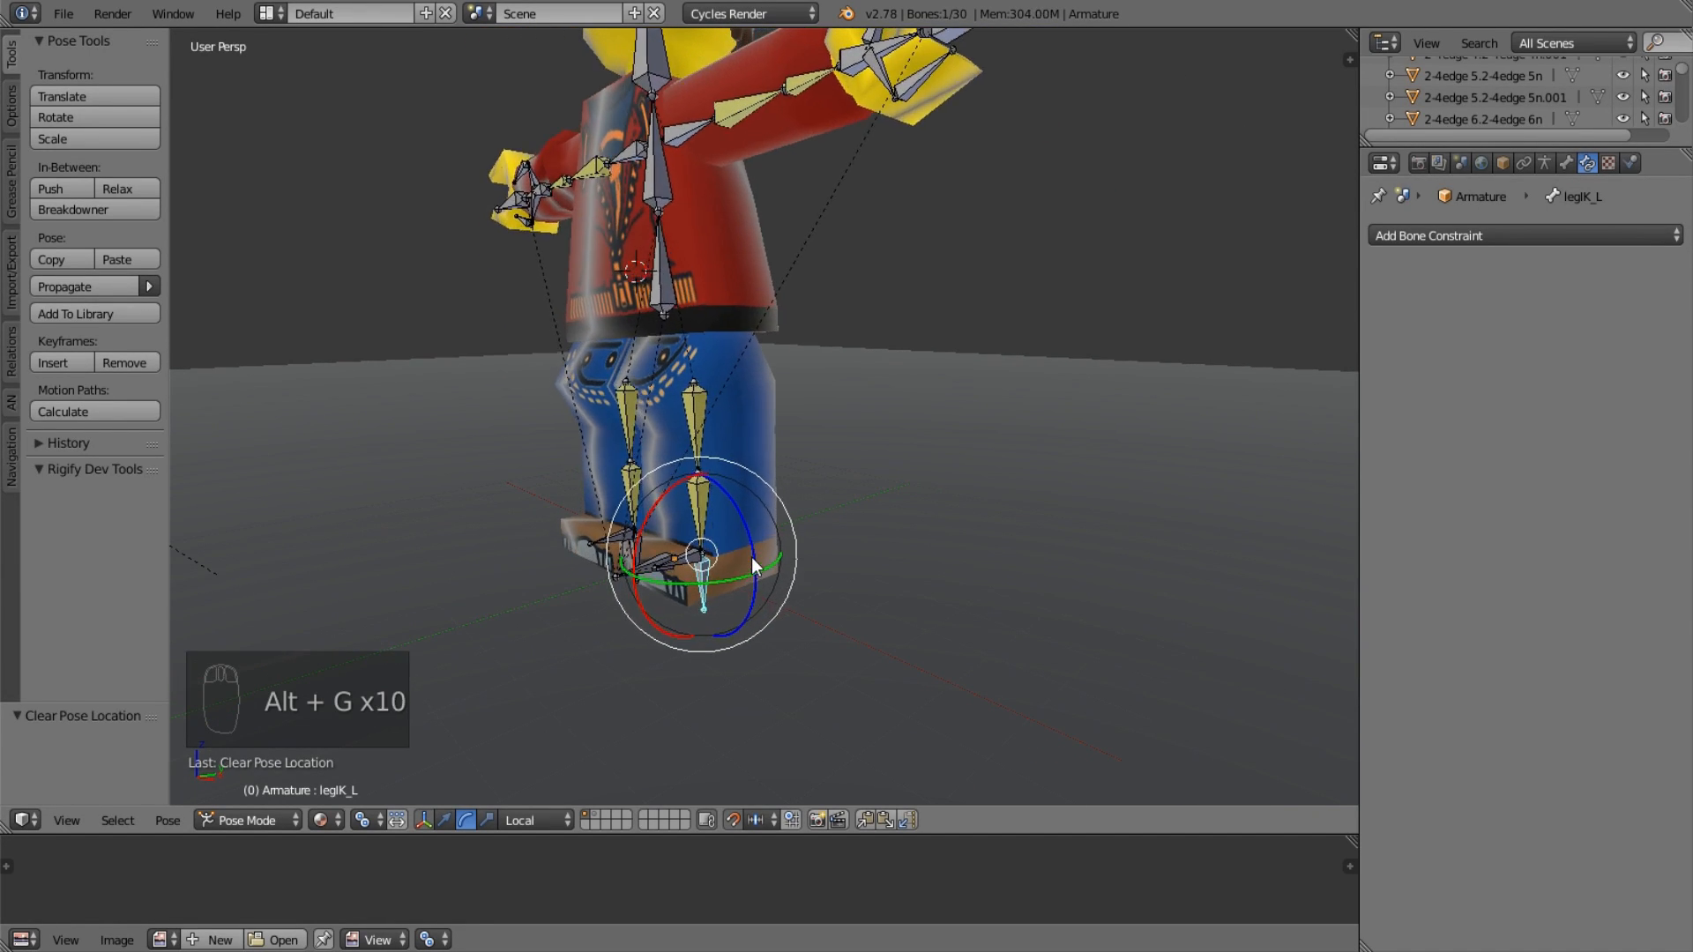
key(alt+g)
key(alt+g)
key(alt+g)
key(alt+g)
key(alt+g)
key(alt+g)
key(alt+g)
key(alt+g)
key(alt+g)
key(alt+g)
key(alt+g)
key(alt+g)
key(alt+g)
key(alt+g)
key(alt+g)
key(alt+g)
key(alt+g)
key(alt+g)
key(alt+g)
key(alt+g)
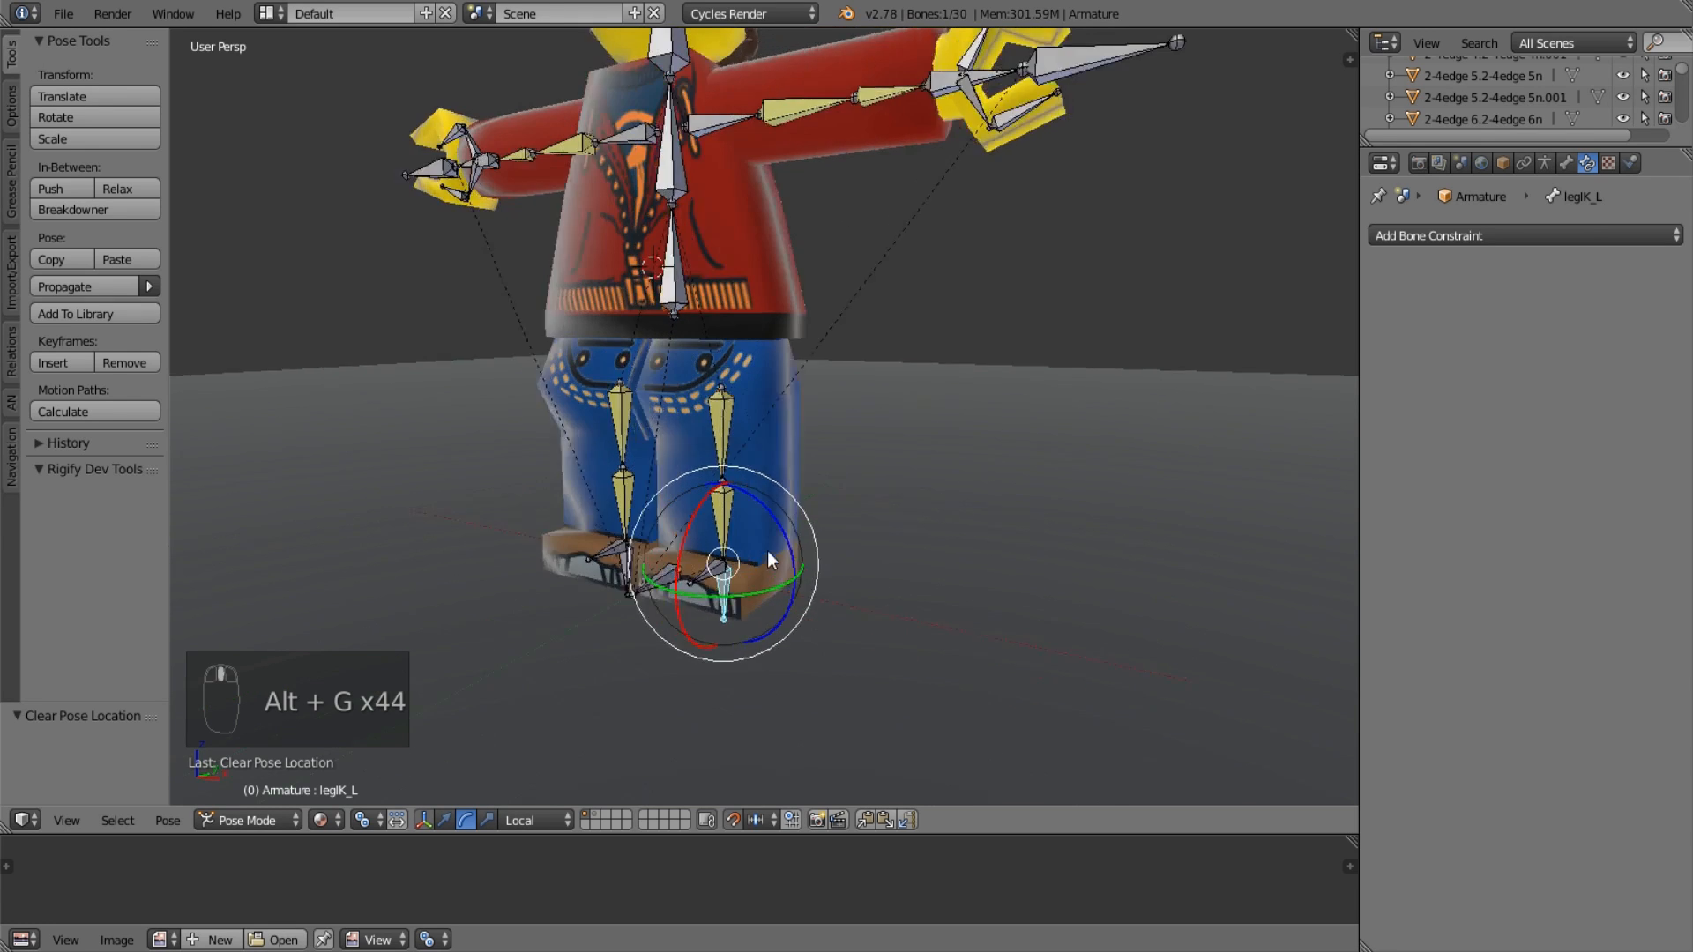
Examine the legIK_L bone's properties and the IK constraint settings of the shin_L bone.
scroll(767, 550, up, 2)
click(1544, 163)
click(1565, 163)
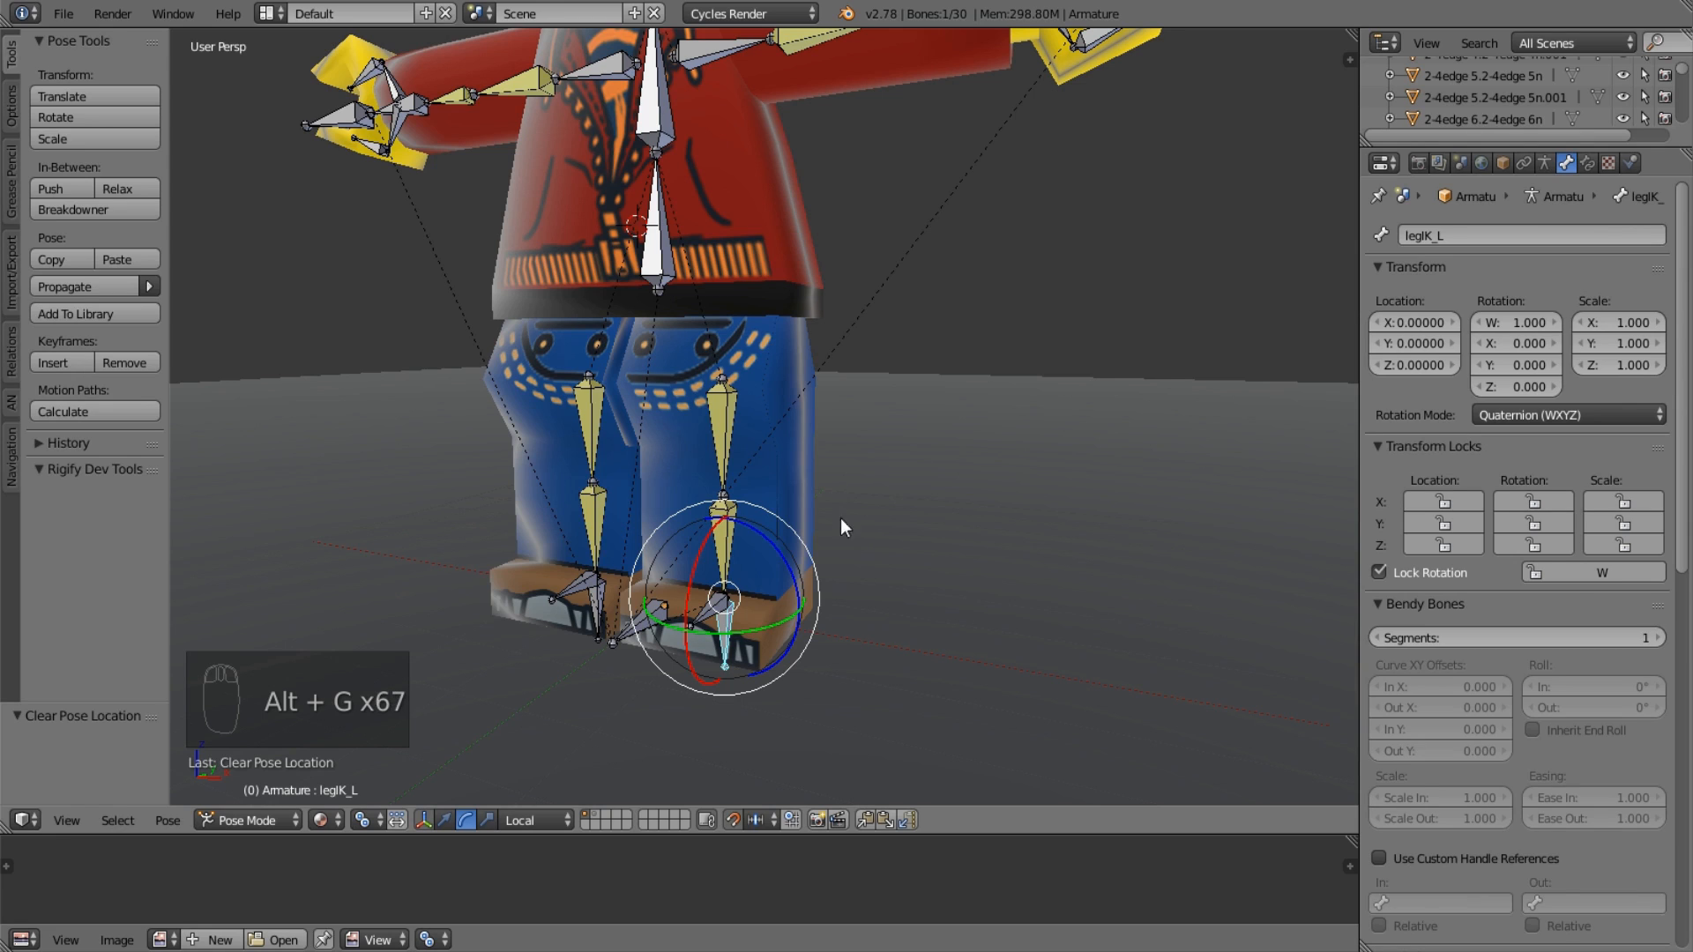
scroll(1562, 547, down, 8)
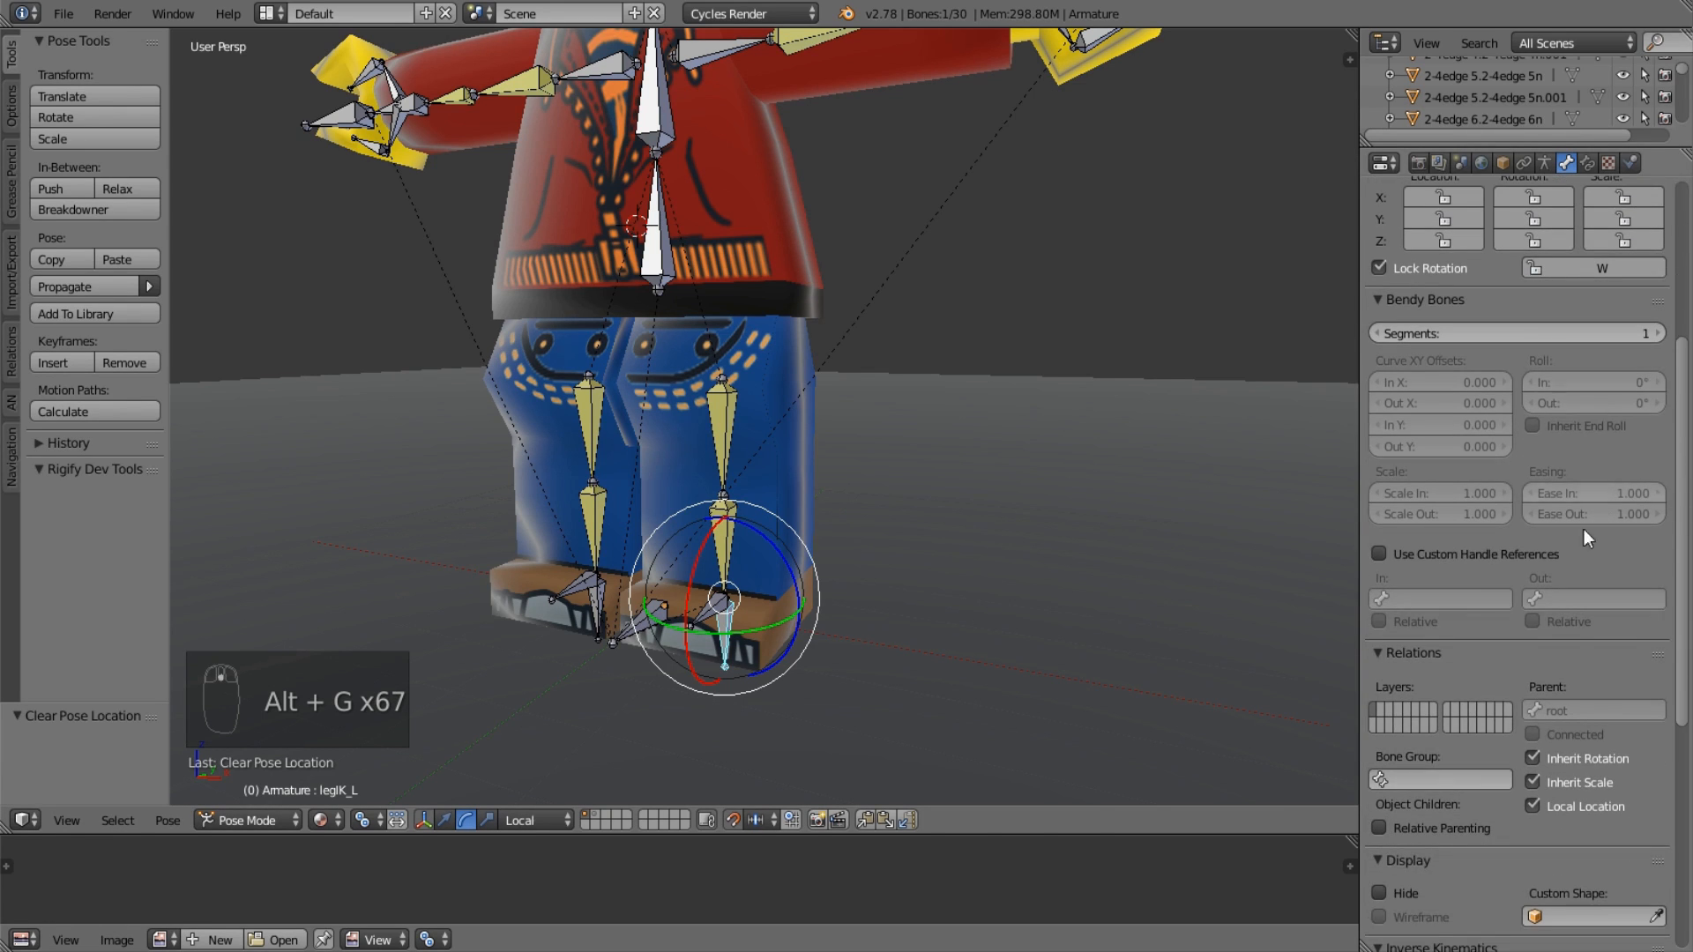
right_click(723, 542)
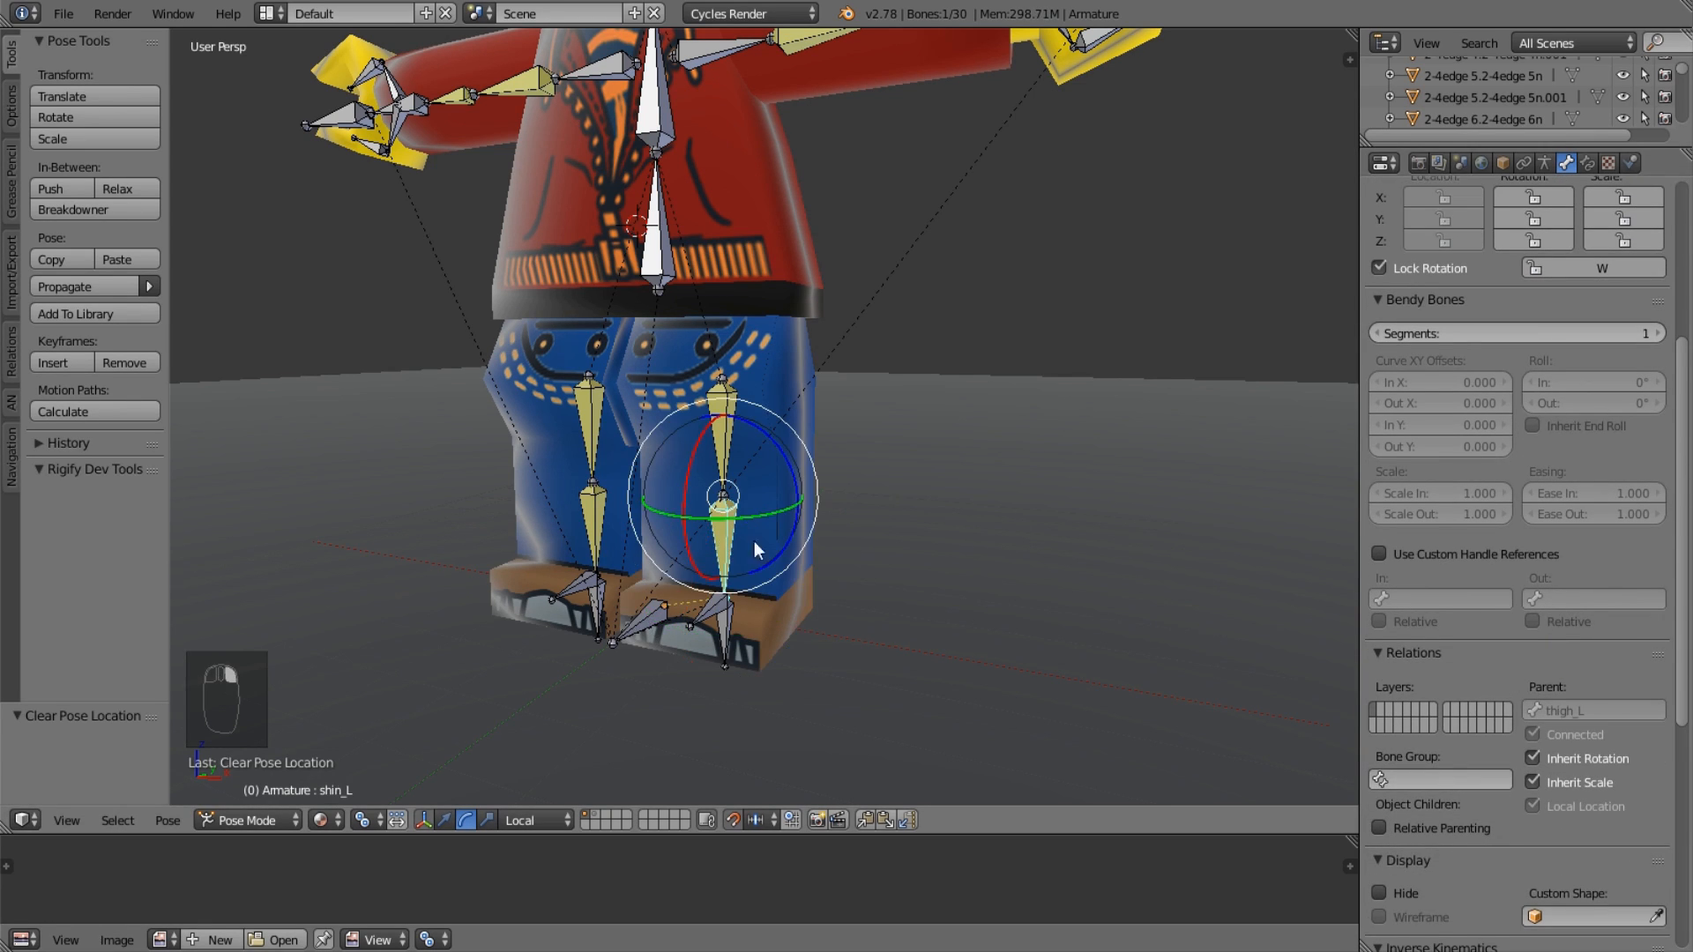
click(1587, 163)
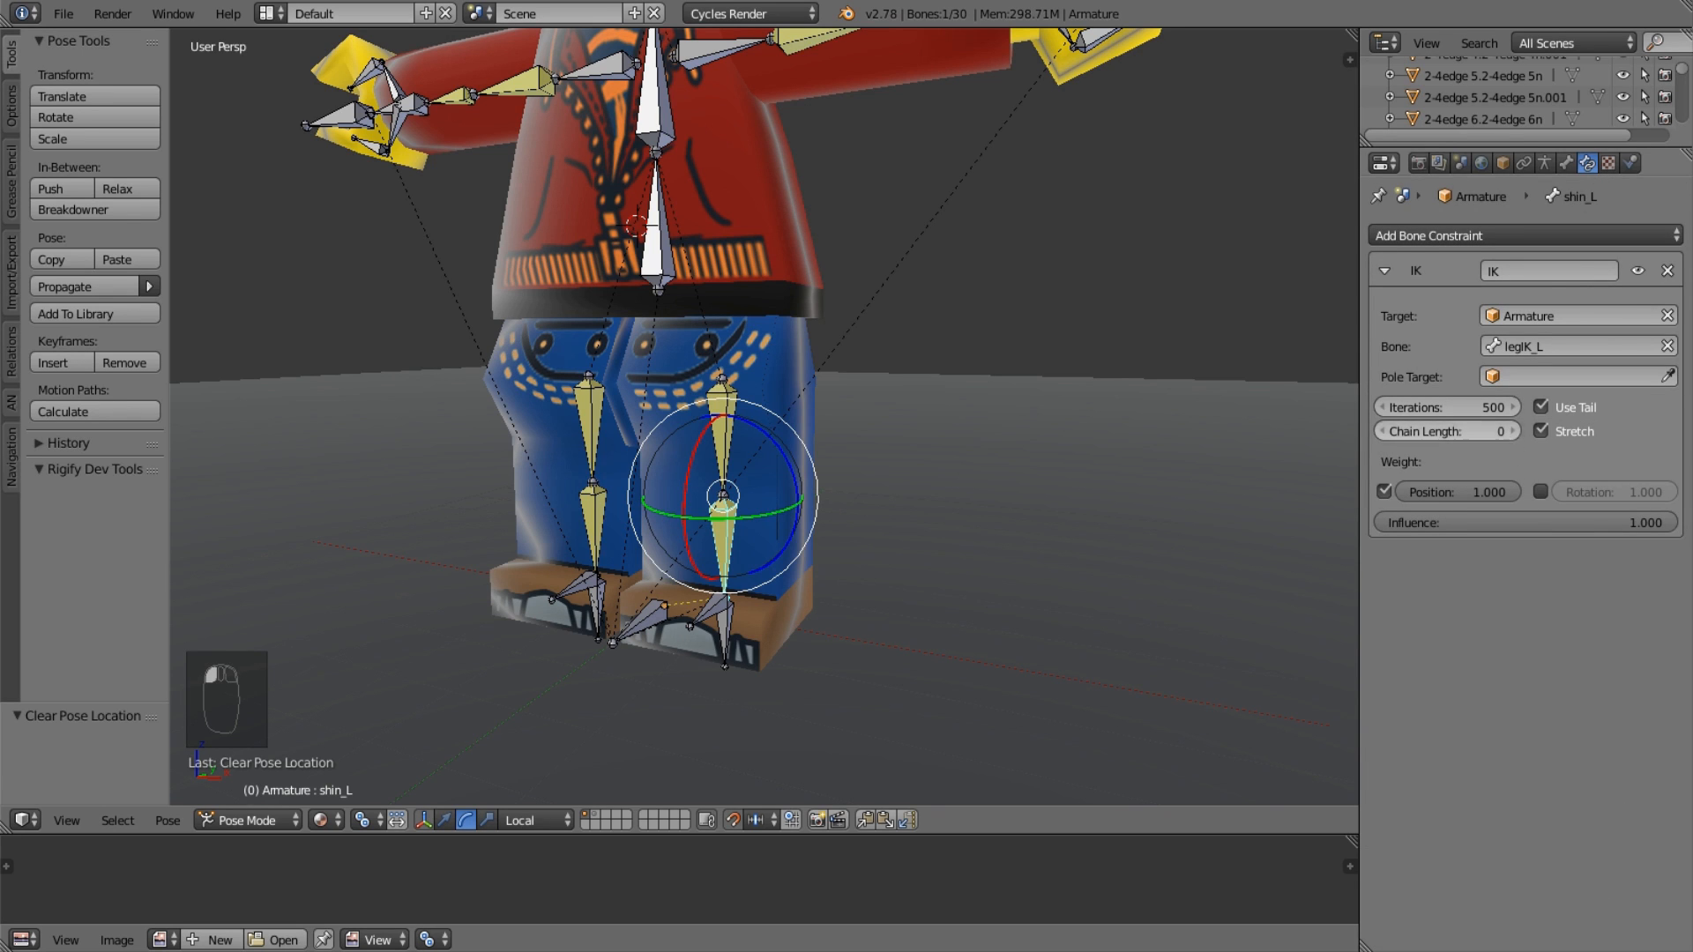
Test how the left leg bends by lifting the legIK_L bone, and clear its location again.
right_click(759, 627)
key(g)
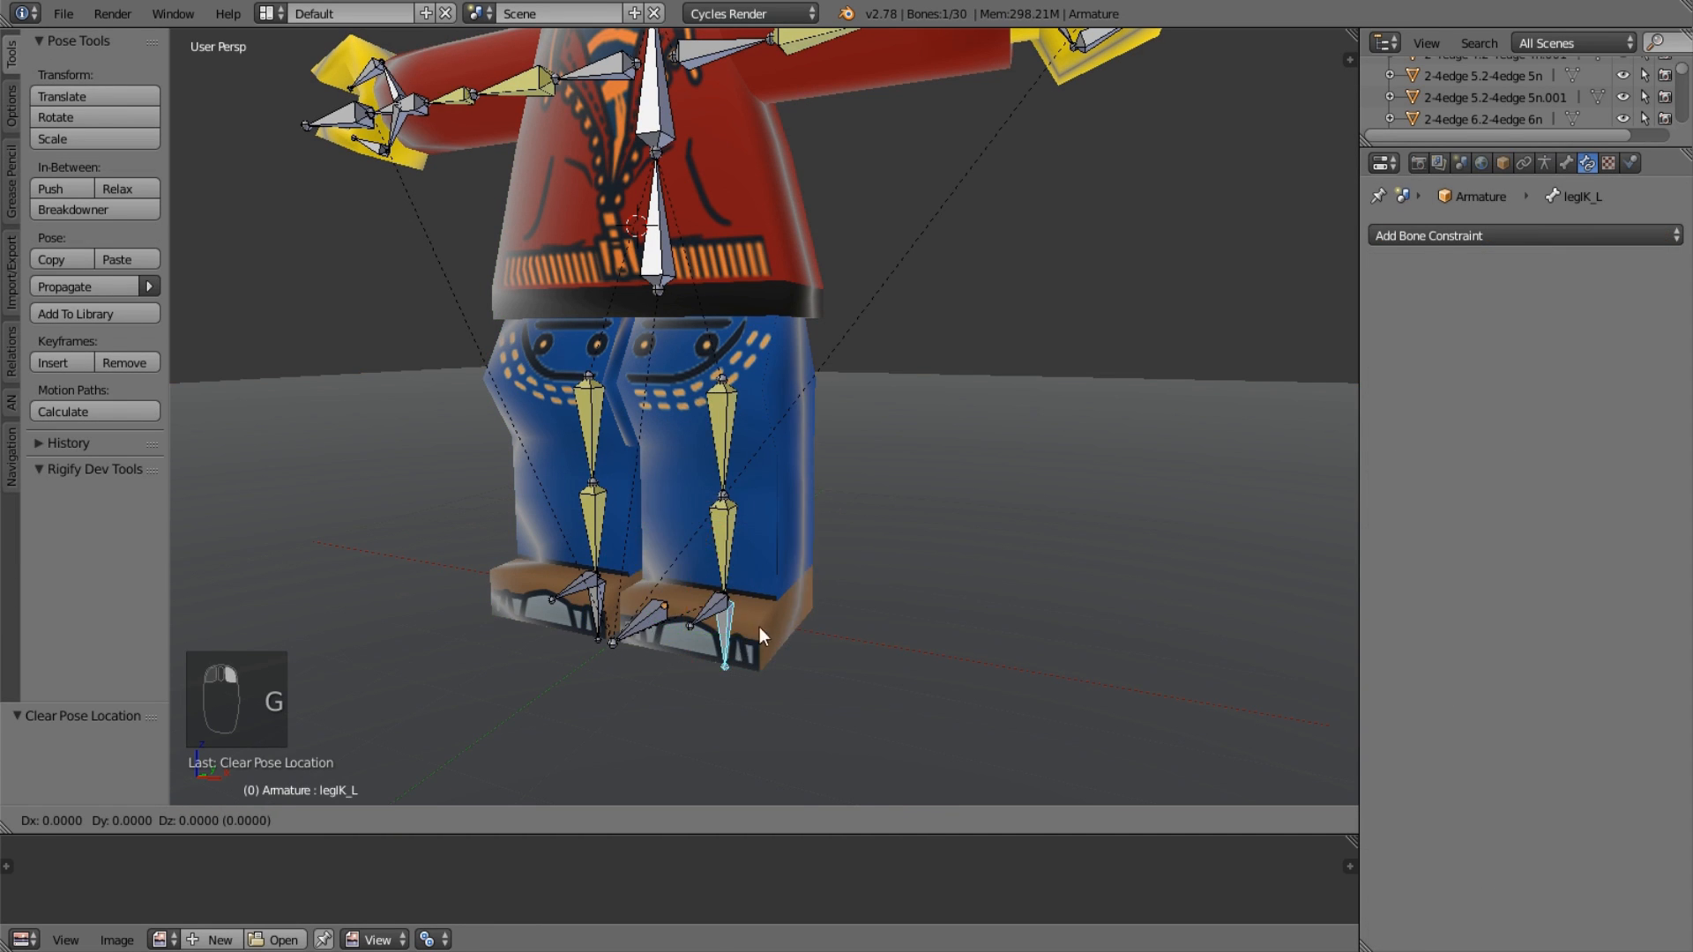
click(775, 554)
middle_drag(775, 554, 617, 510)
key(g)
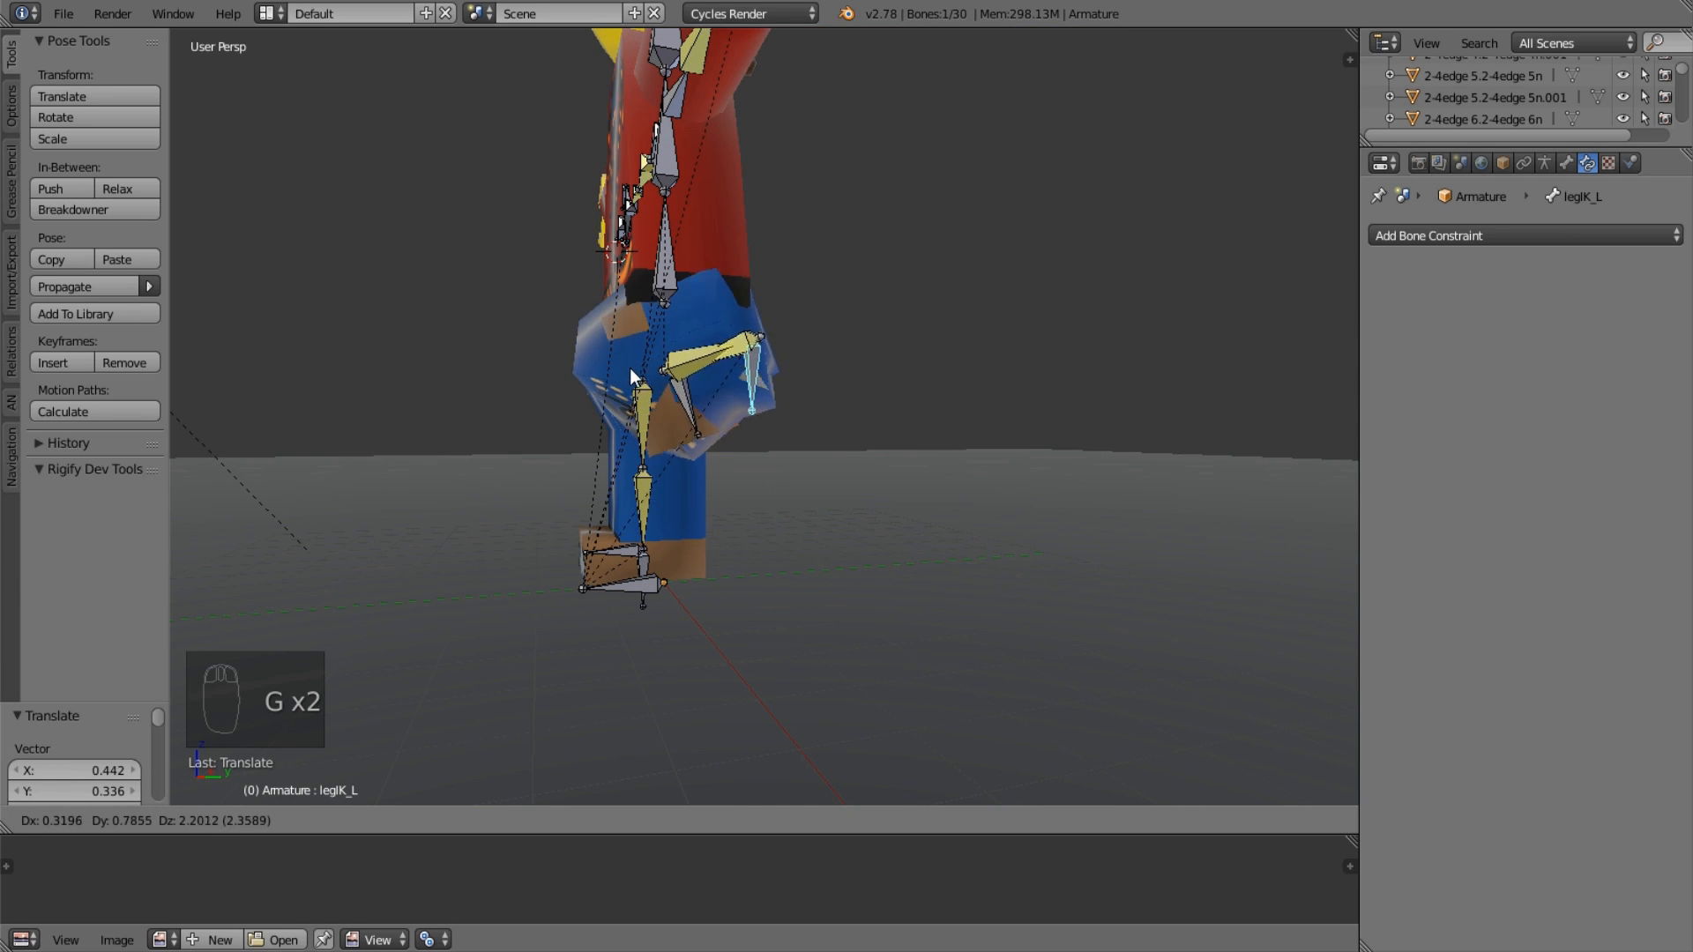
right_click(649, 416)
middle_drag(653, 418, 754, 474)
key(alt+g)
Deselect all bones, try rotating the body bone to test the torso and limbs, and undo the rotation.
key(a)
right_click(753, 473)
key(r)
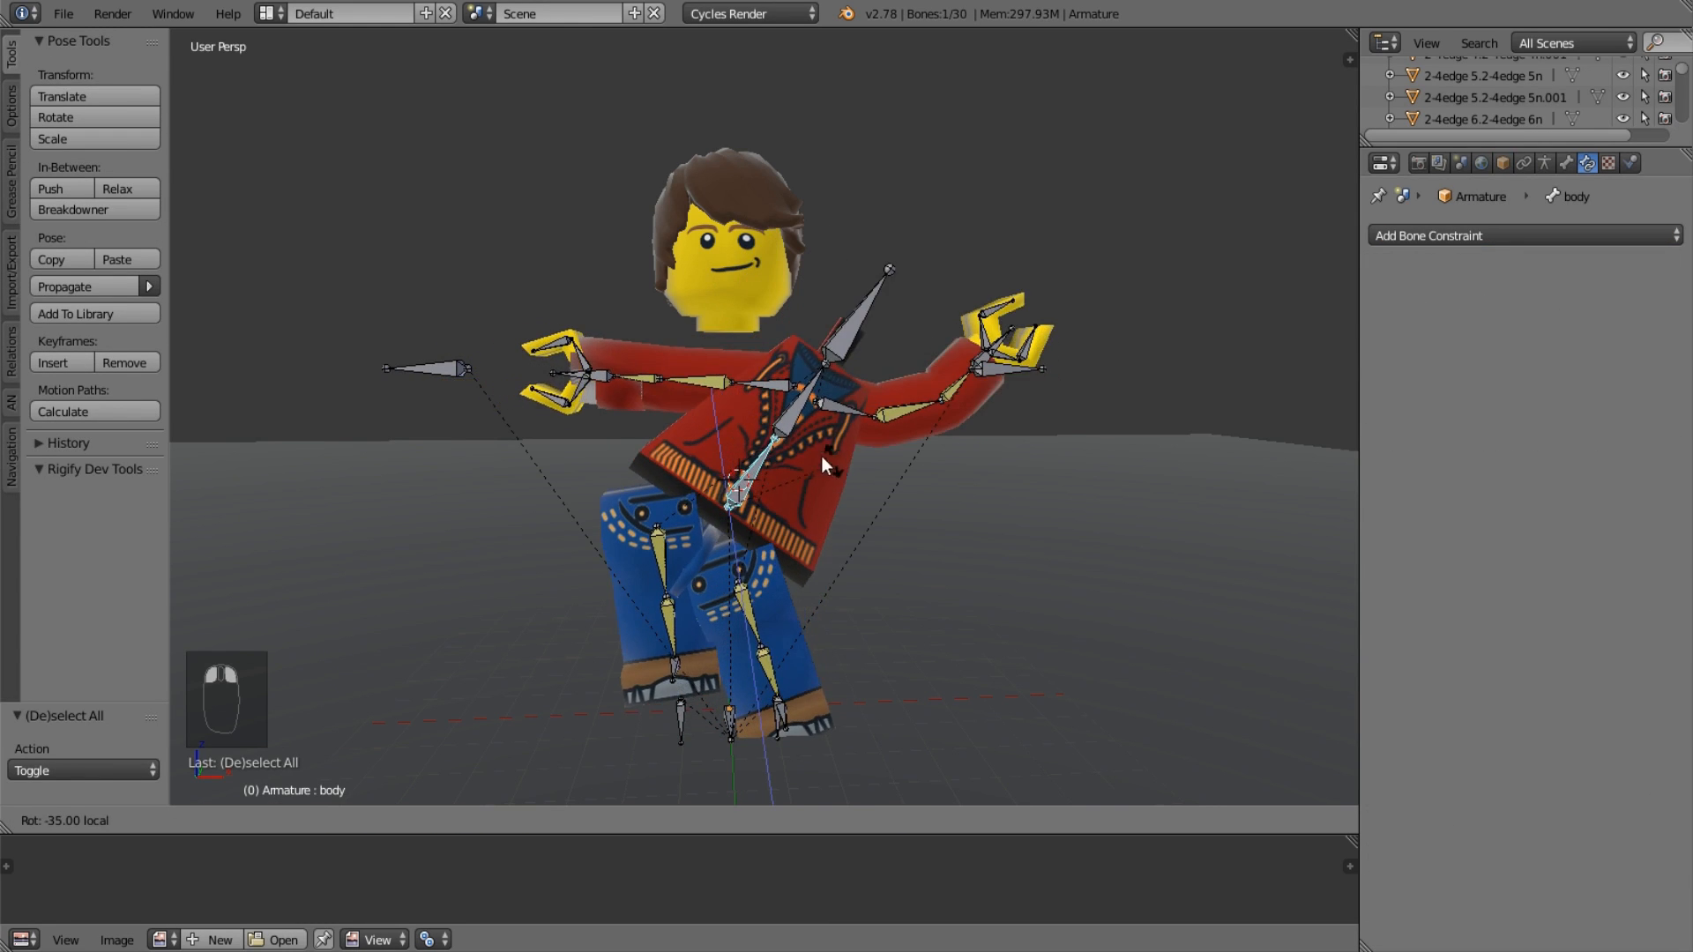
key(ctrl+z)
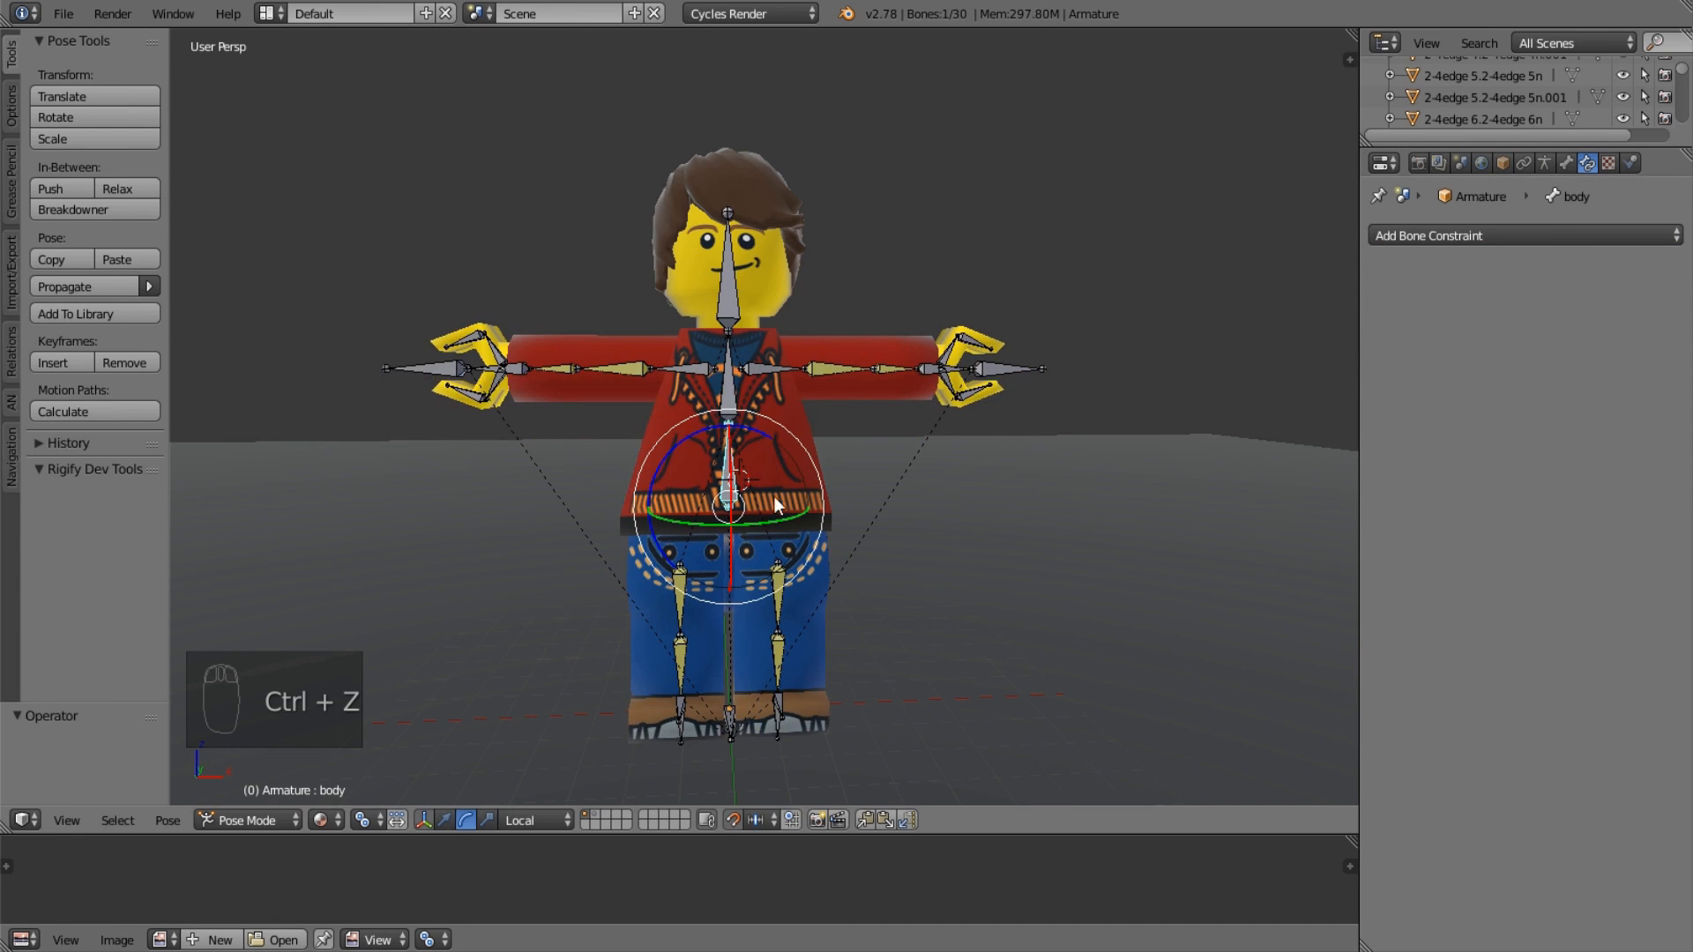
Test moving the whole rig with the root bone and put it back at its starting position.
right_click(741, 736)
key(g)
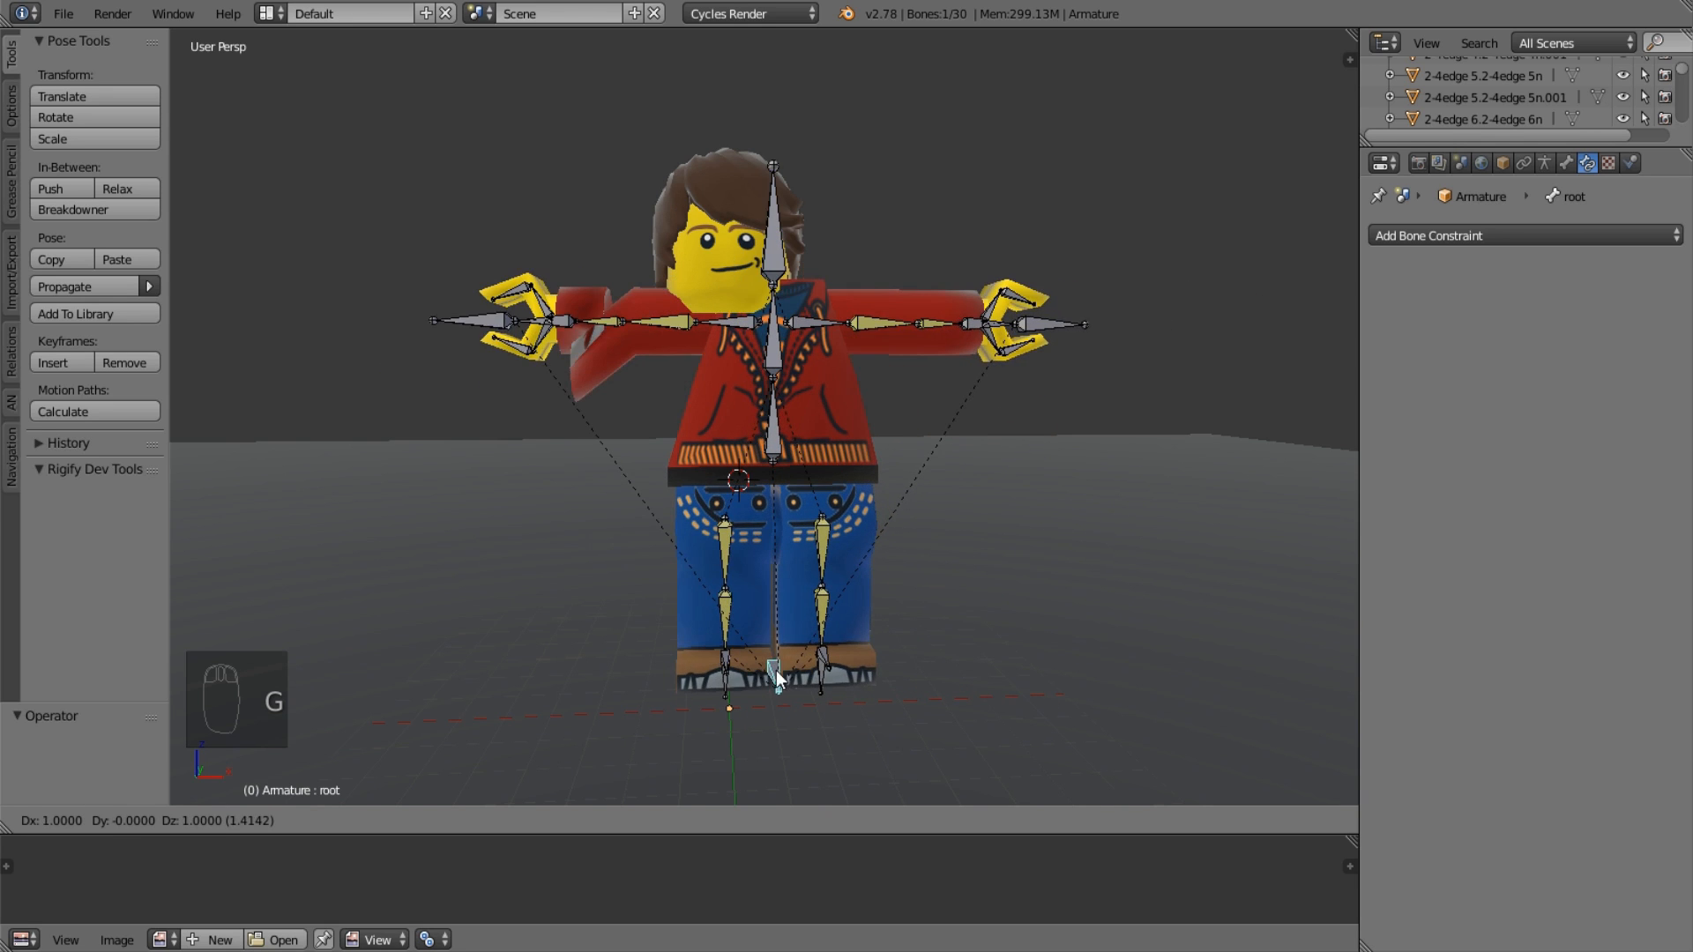
click(753, 722)
Select the body mesh, put it in edit mode and deselect all of its vertices.
right_click(566, 379)
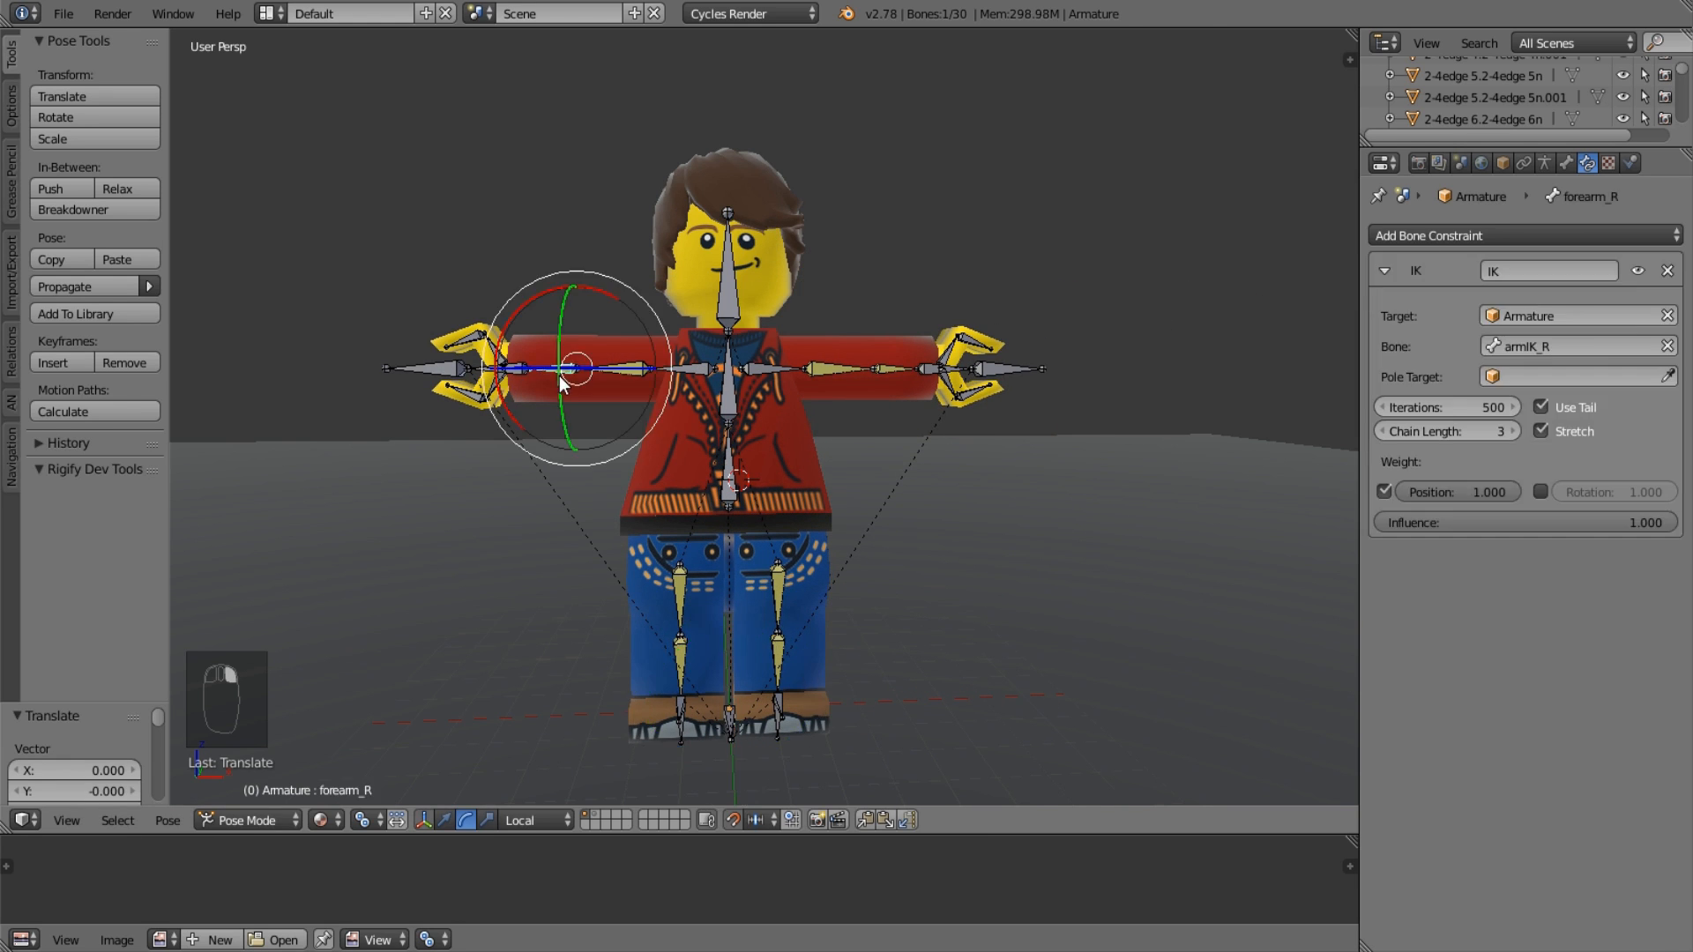
right_click(584, 394)
key(Tab)
scroll(670, 441, up, 3)
key(a)
key(a)
key(a)
shift+middle_drag(790, 470, 665, 411)
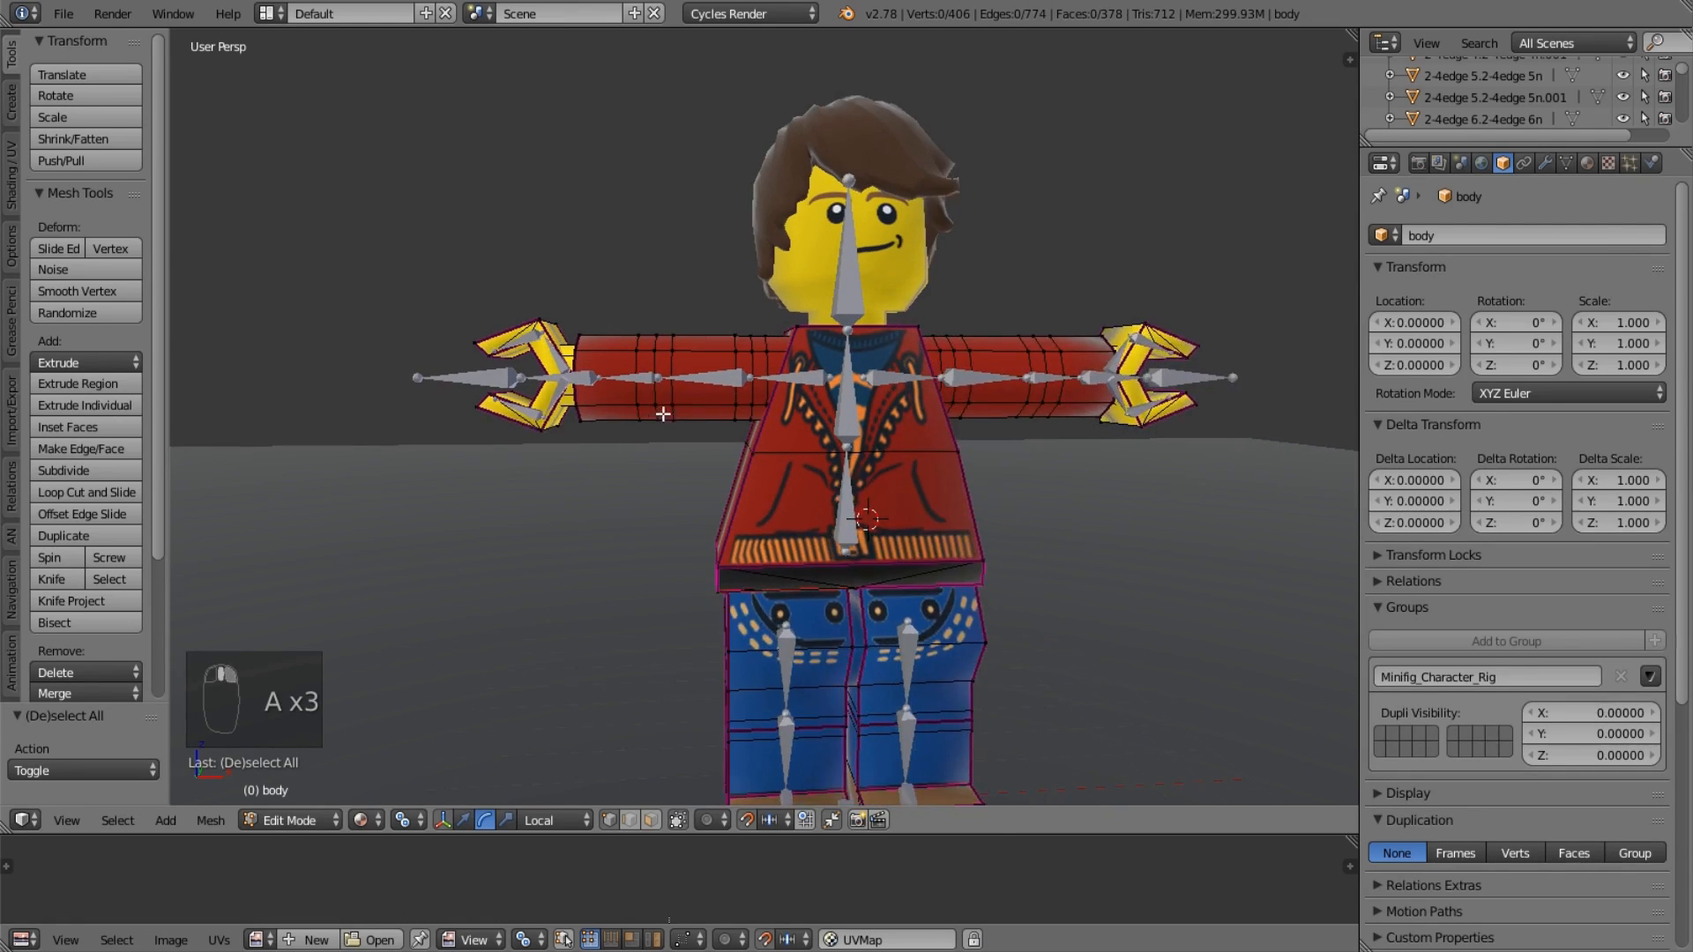
Select the vertices of the forearm_R vertex group on the body mesh.
scroll(665, 412, up, 1)
click(1565, 162)
scroll(1491, 484, up, 8)
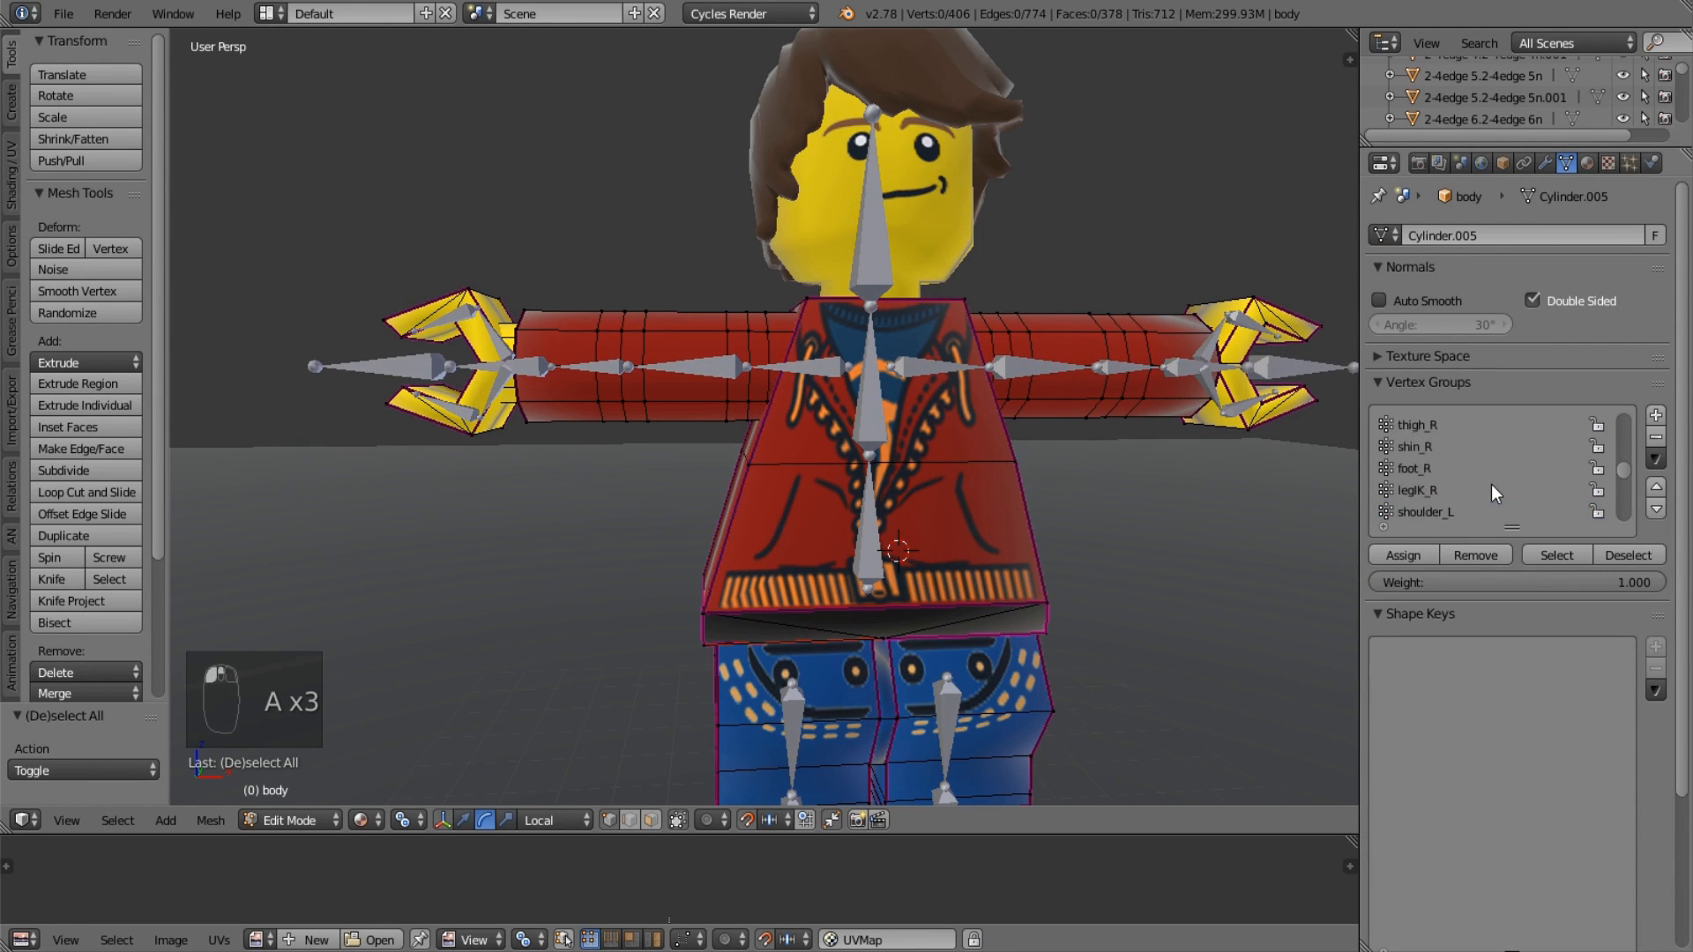
scroll(1489, 472, down, 3)
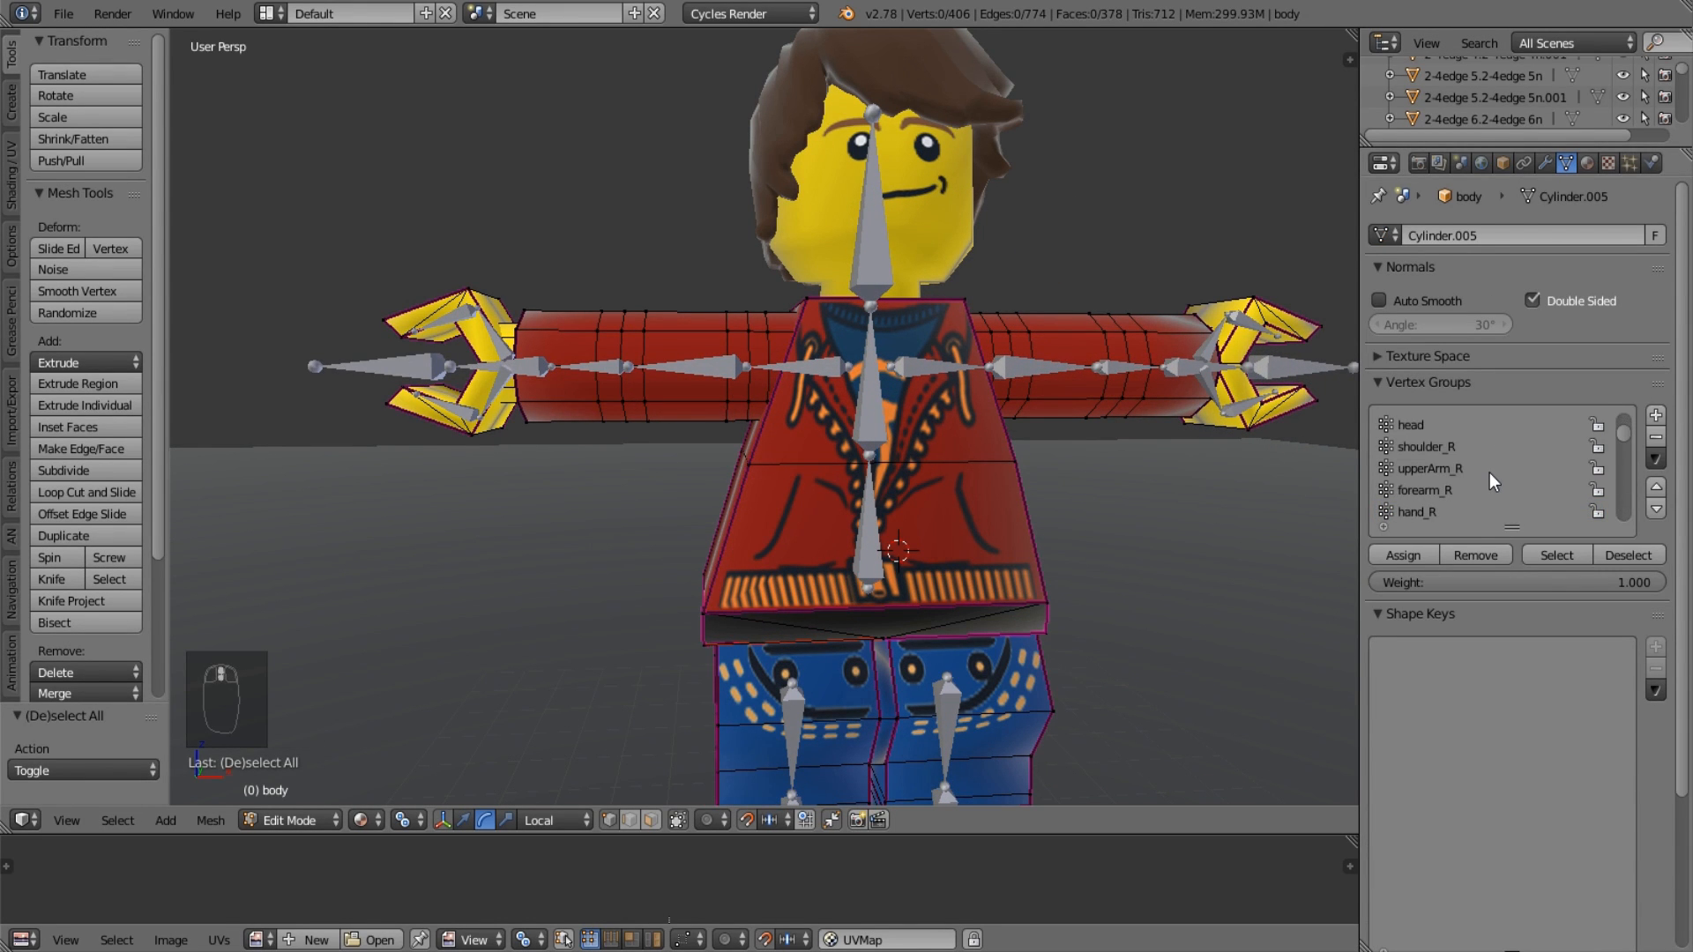
click(1483, 472)
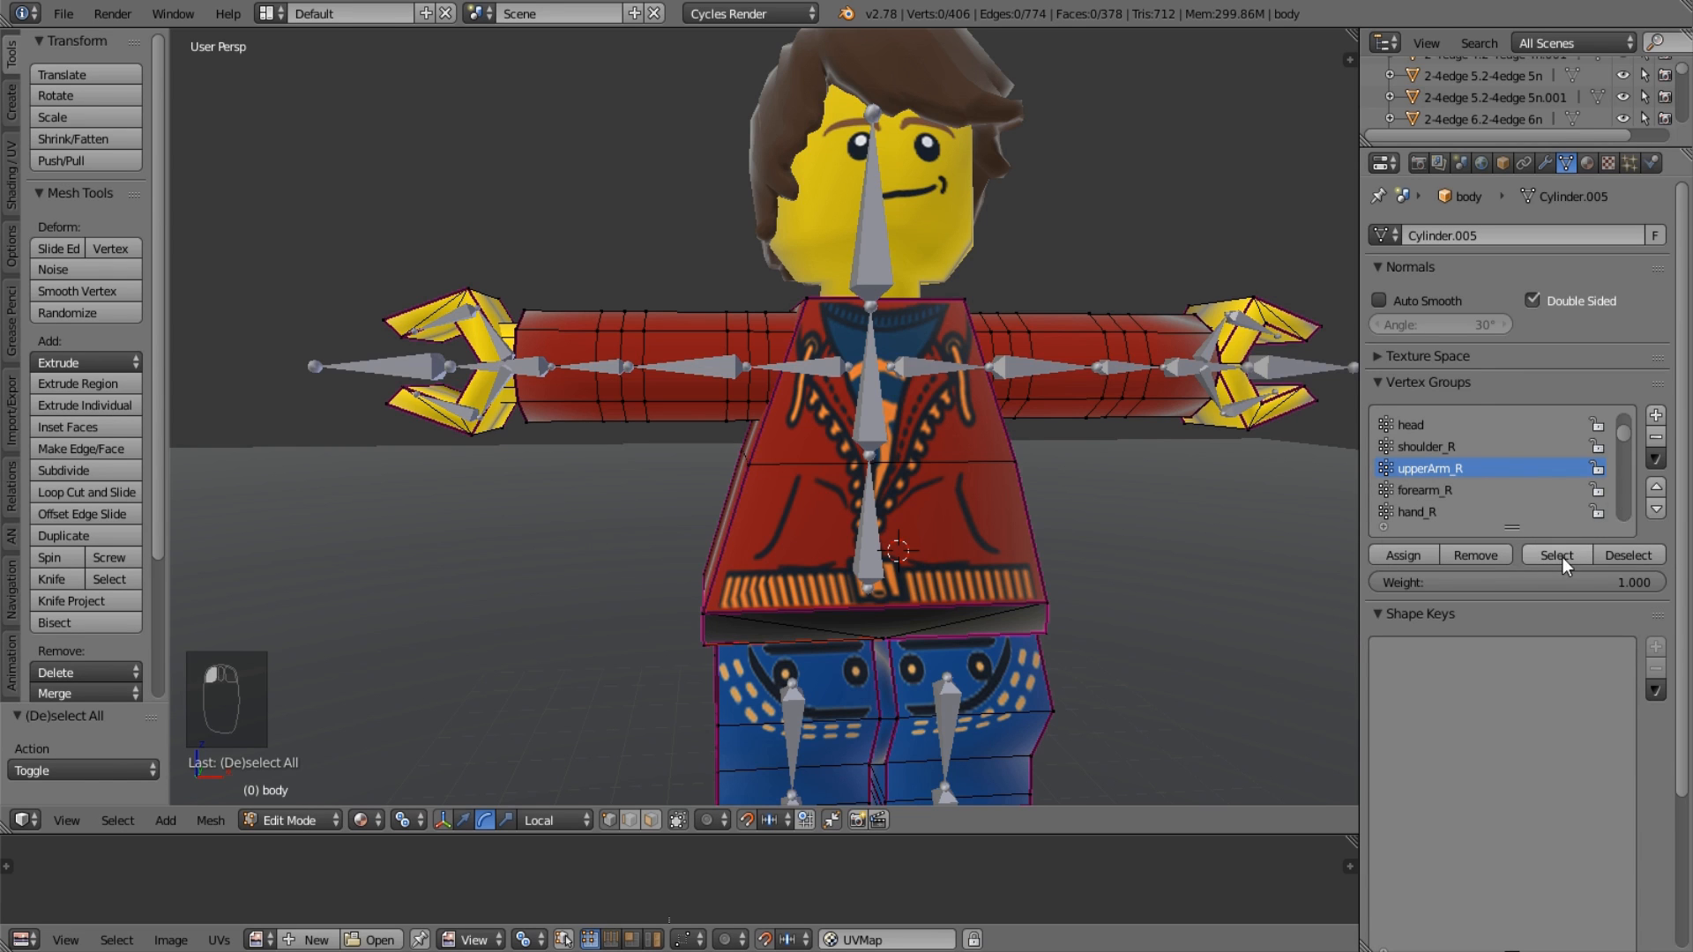
click(1487, 492)
click(1545, 554)
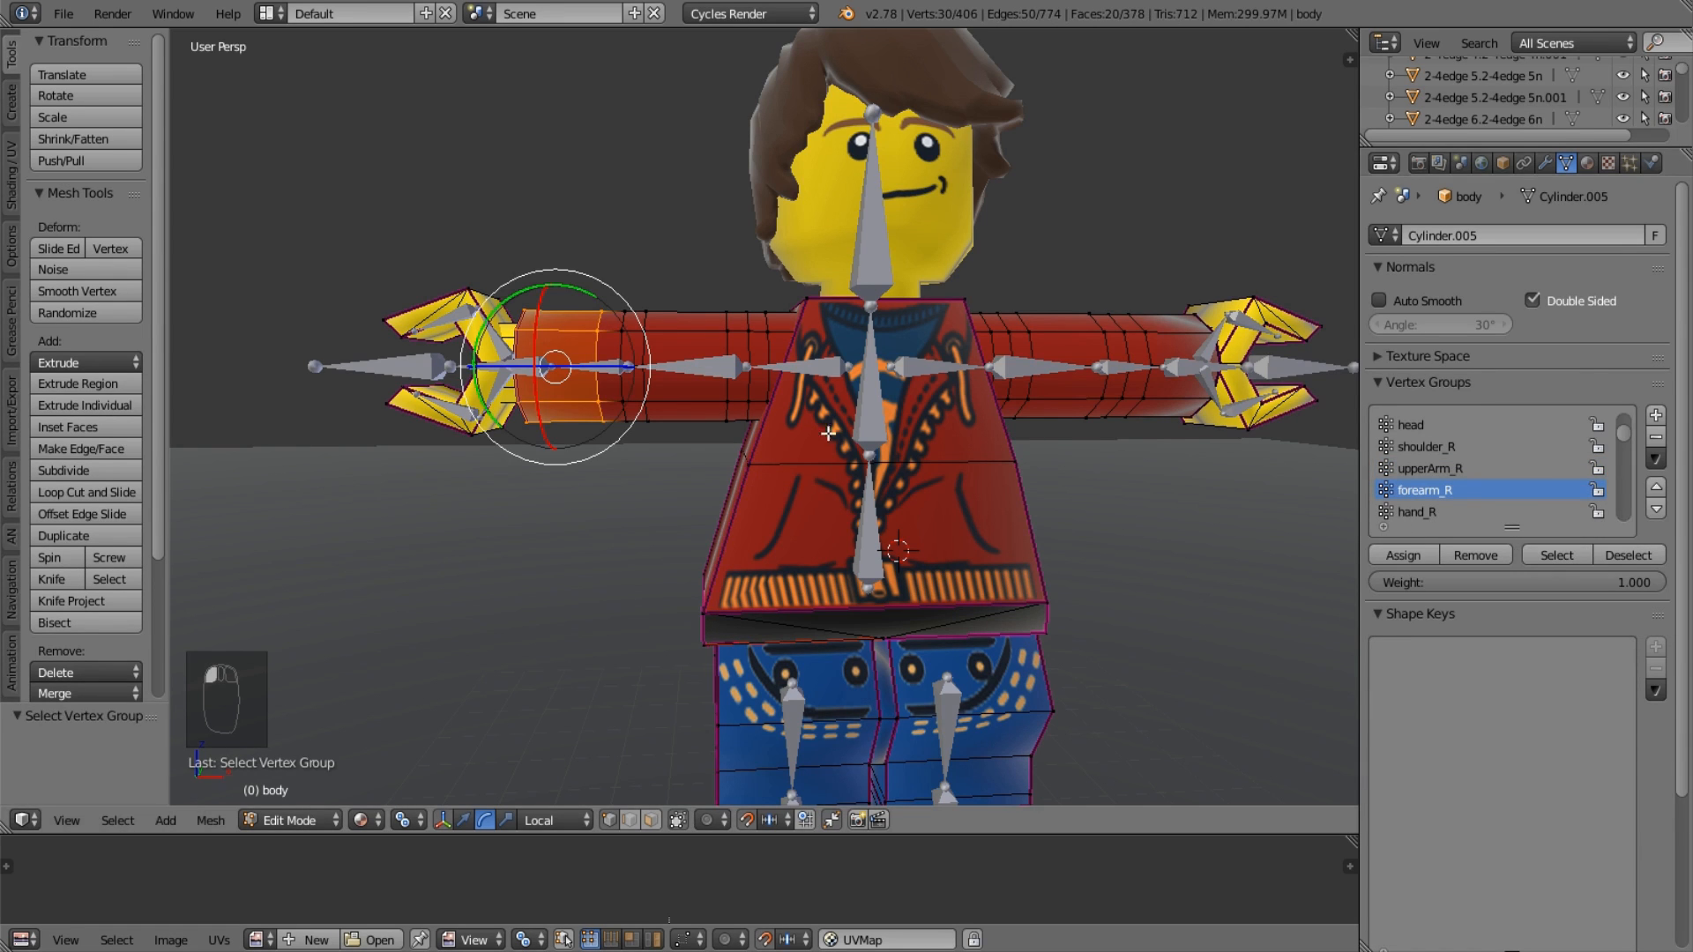
Box-select only the right elbow's vertex loop in front wireframe view, assign it to the forearm_R group, and leave Edit Mode.
shift+middle_drag(614, 339, 655, 349)
key(KP_3)
key(KP_1)
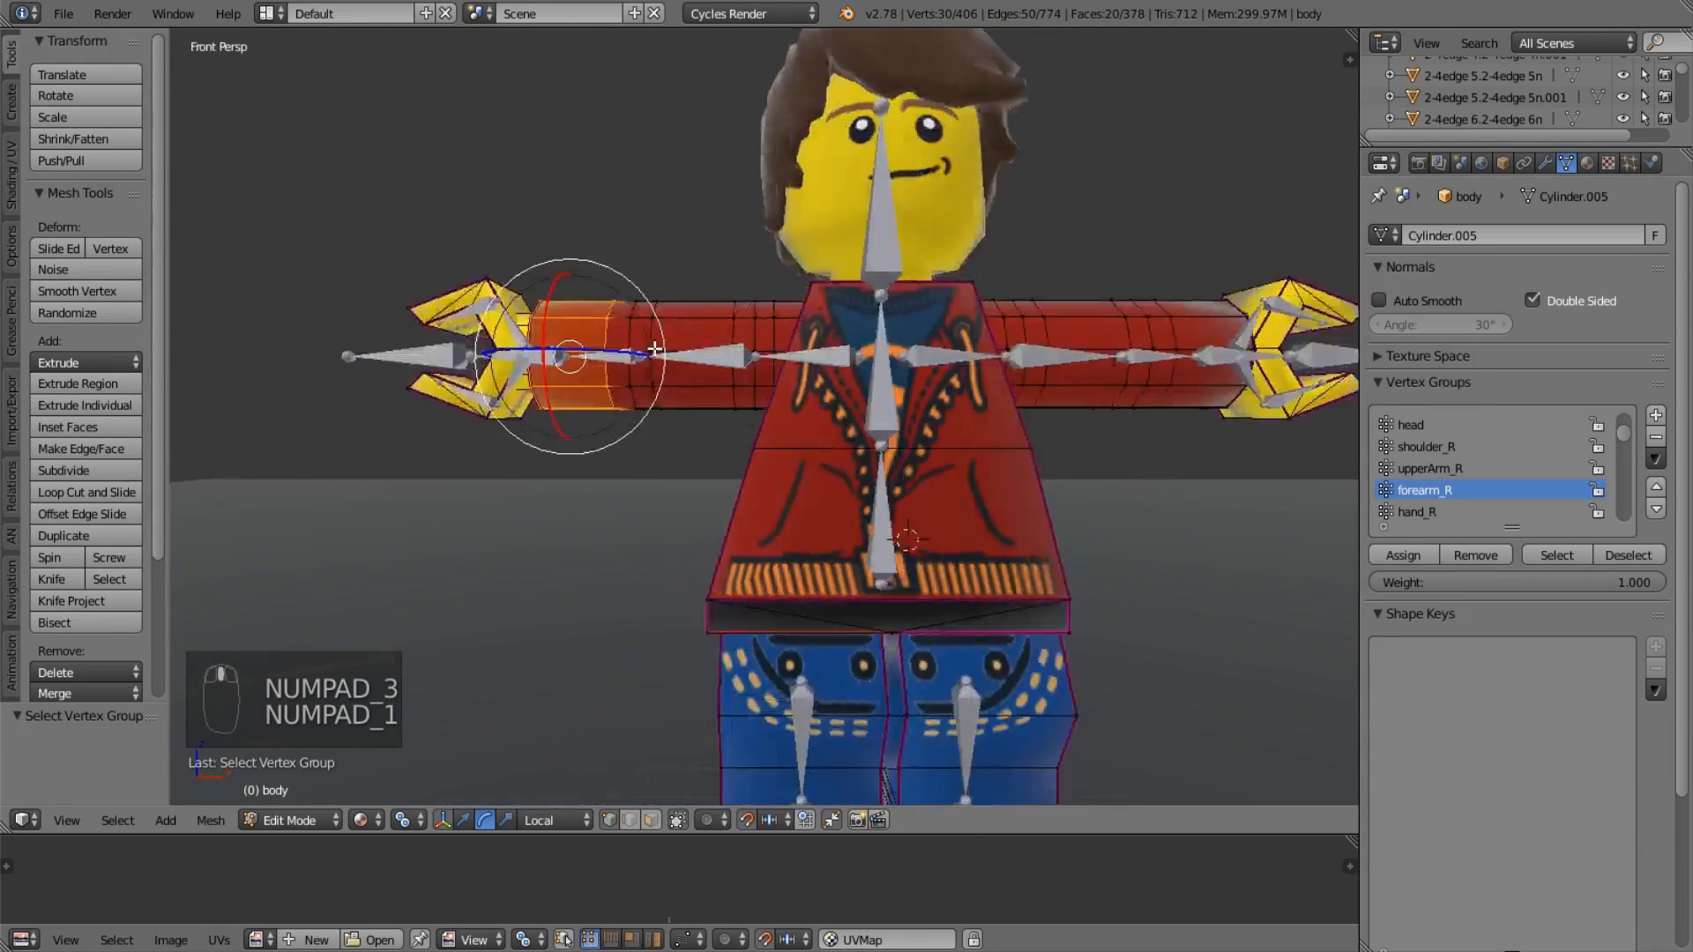
key(a)
key(a)
key(z)
key(b)
drag(596, 271, 626, 477)
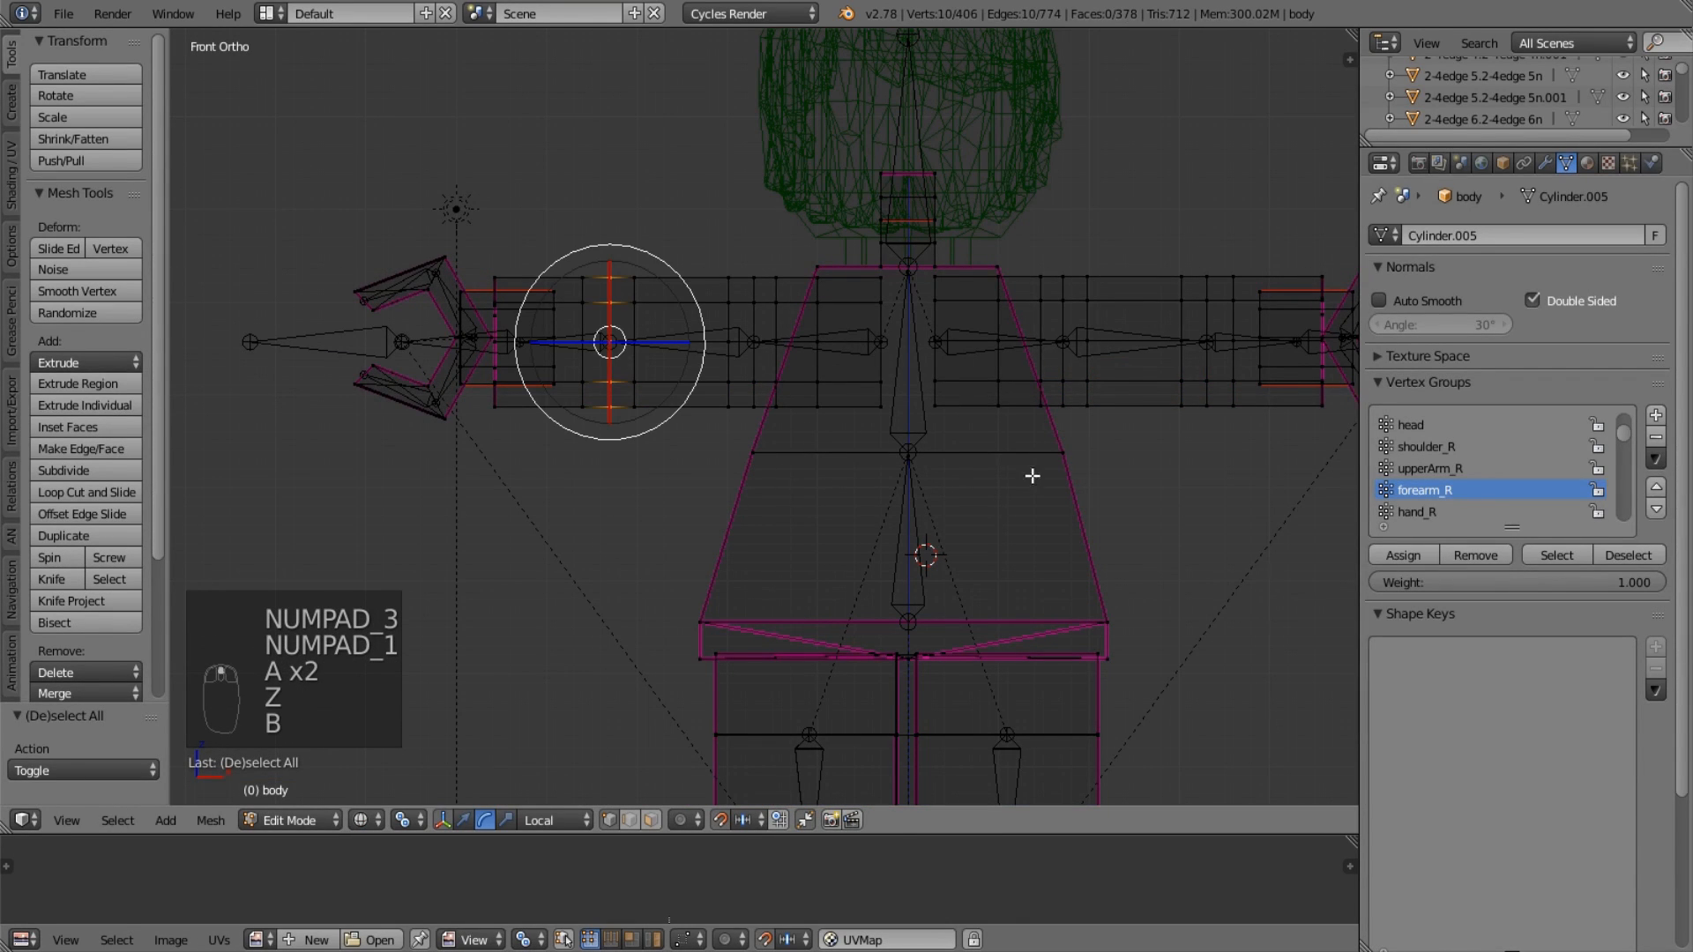
click(1395, 548)
key(Tab)
scroll(912, 534, down, 4)
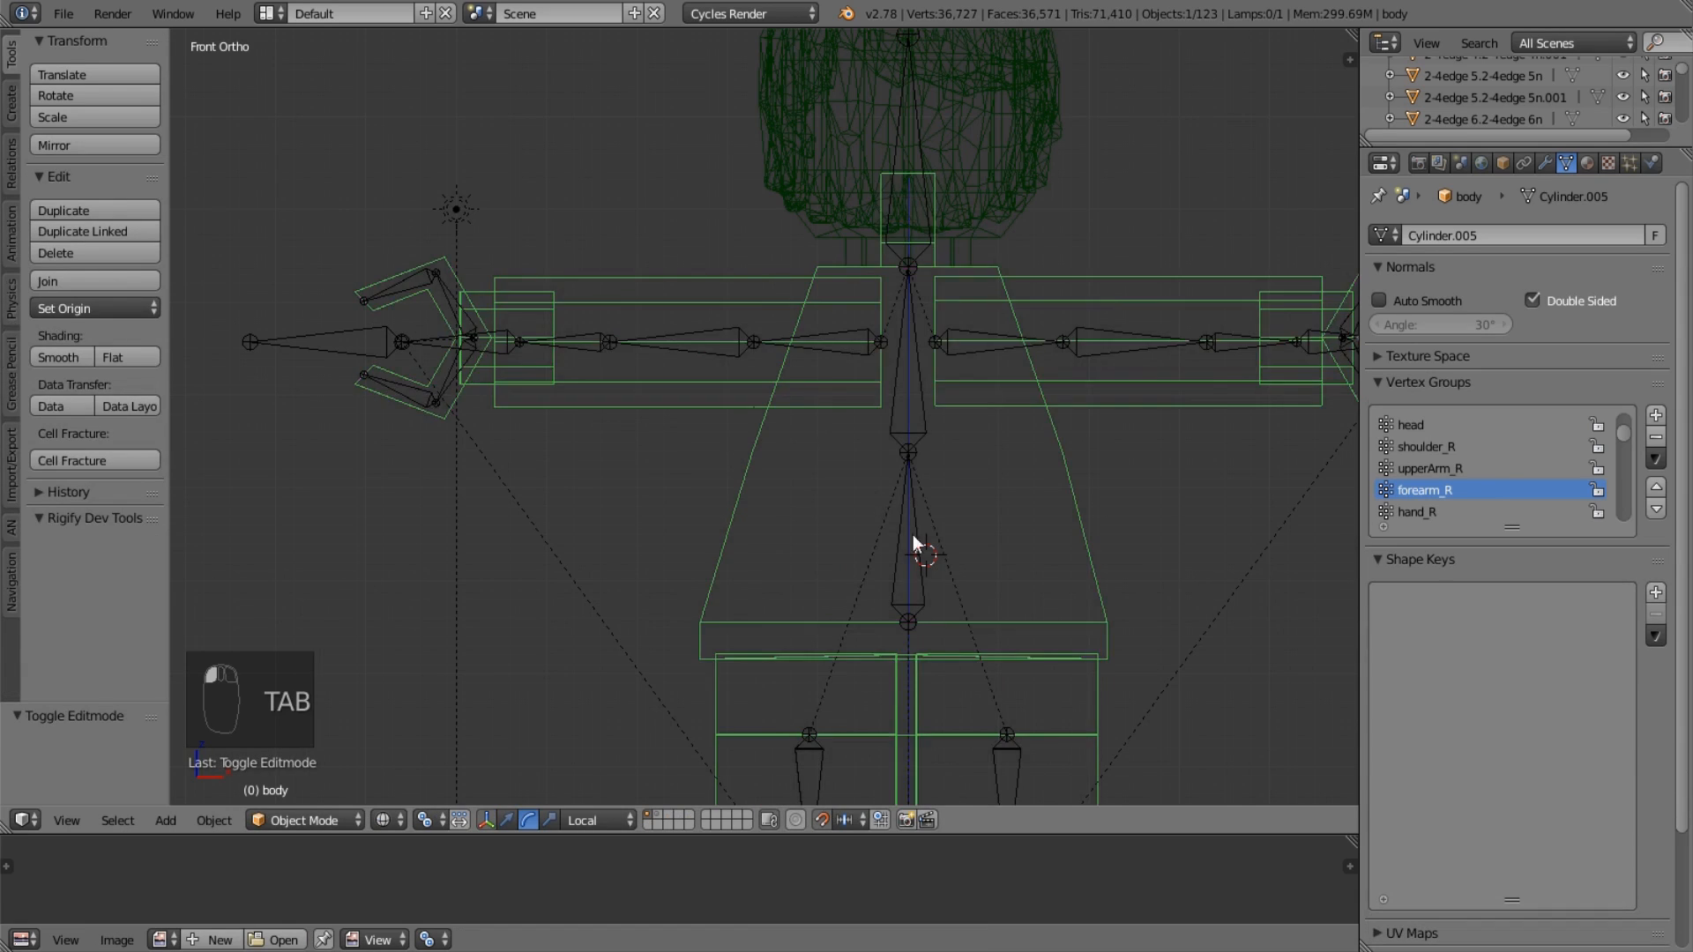
Test the root and armIK_R bones by moving each one, cancelling both moves.
right_click(825, 730)
key(g)
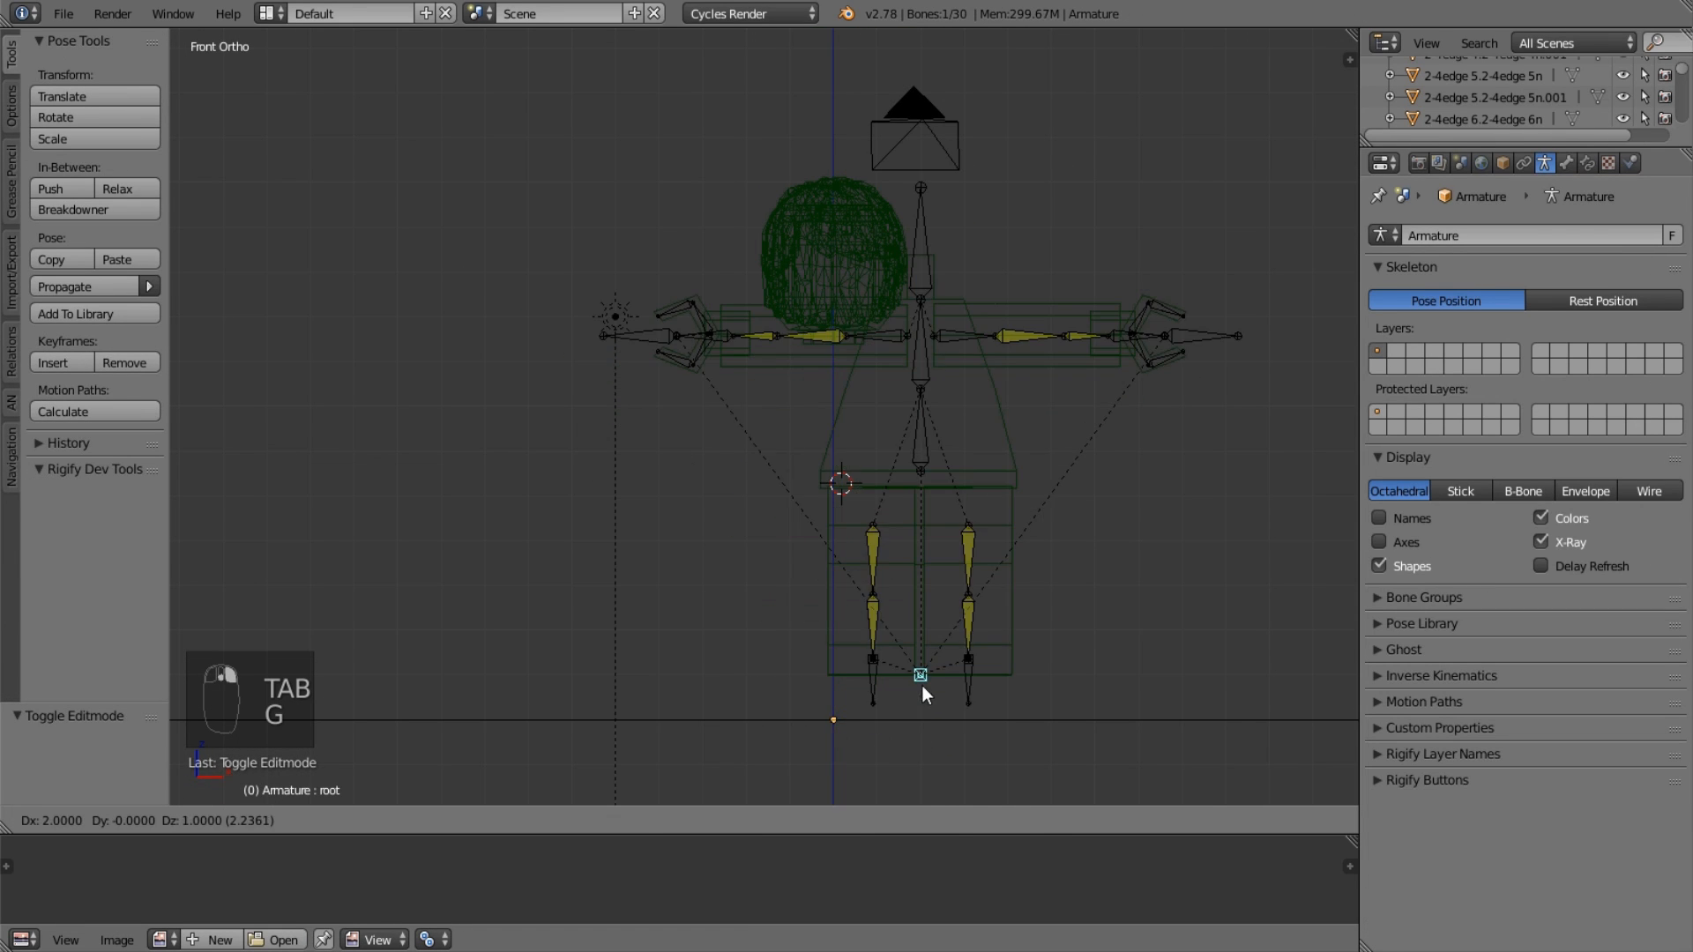
right_click(843, 671)
scroll(676, 399, up, 1)
right_click(516, 377)
key(g)
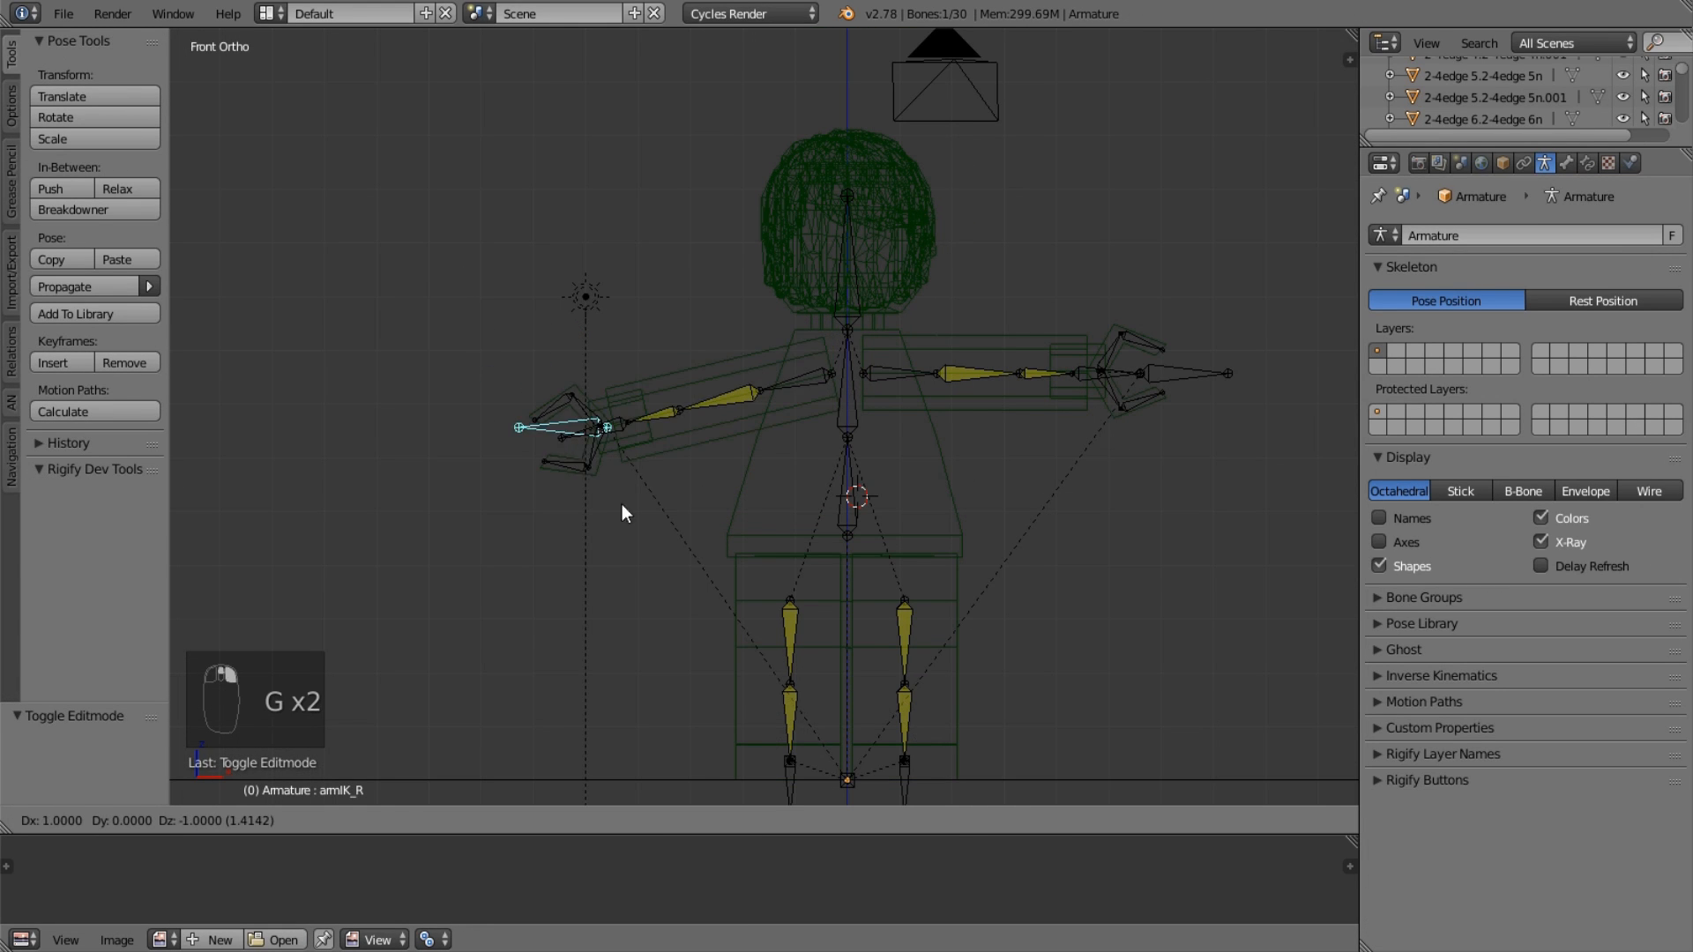
right_click(621, 399)
Return to a perspective view of the figure with Material viewport shading and deselect all bones.
key(KP_5)
key(z)
scroll(691, 458, down, 2)
mouse_move(679, 409)
middle_down()
mouse_move(692, 459)
mouse_move(737, 446)
mouse_move(631, 422)
mouse_move(655, 490)
middle_up()
scroll(691, 458, up, 3)
key(a)
click(328, 820)
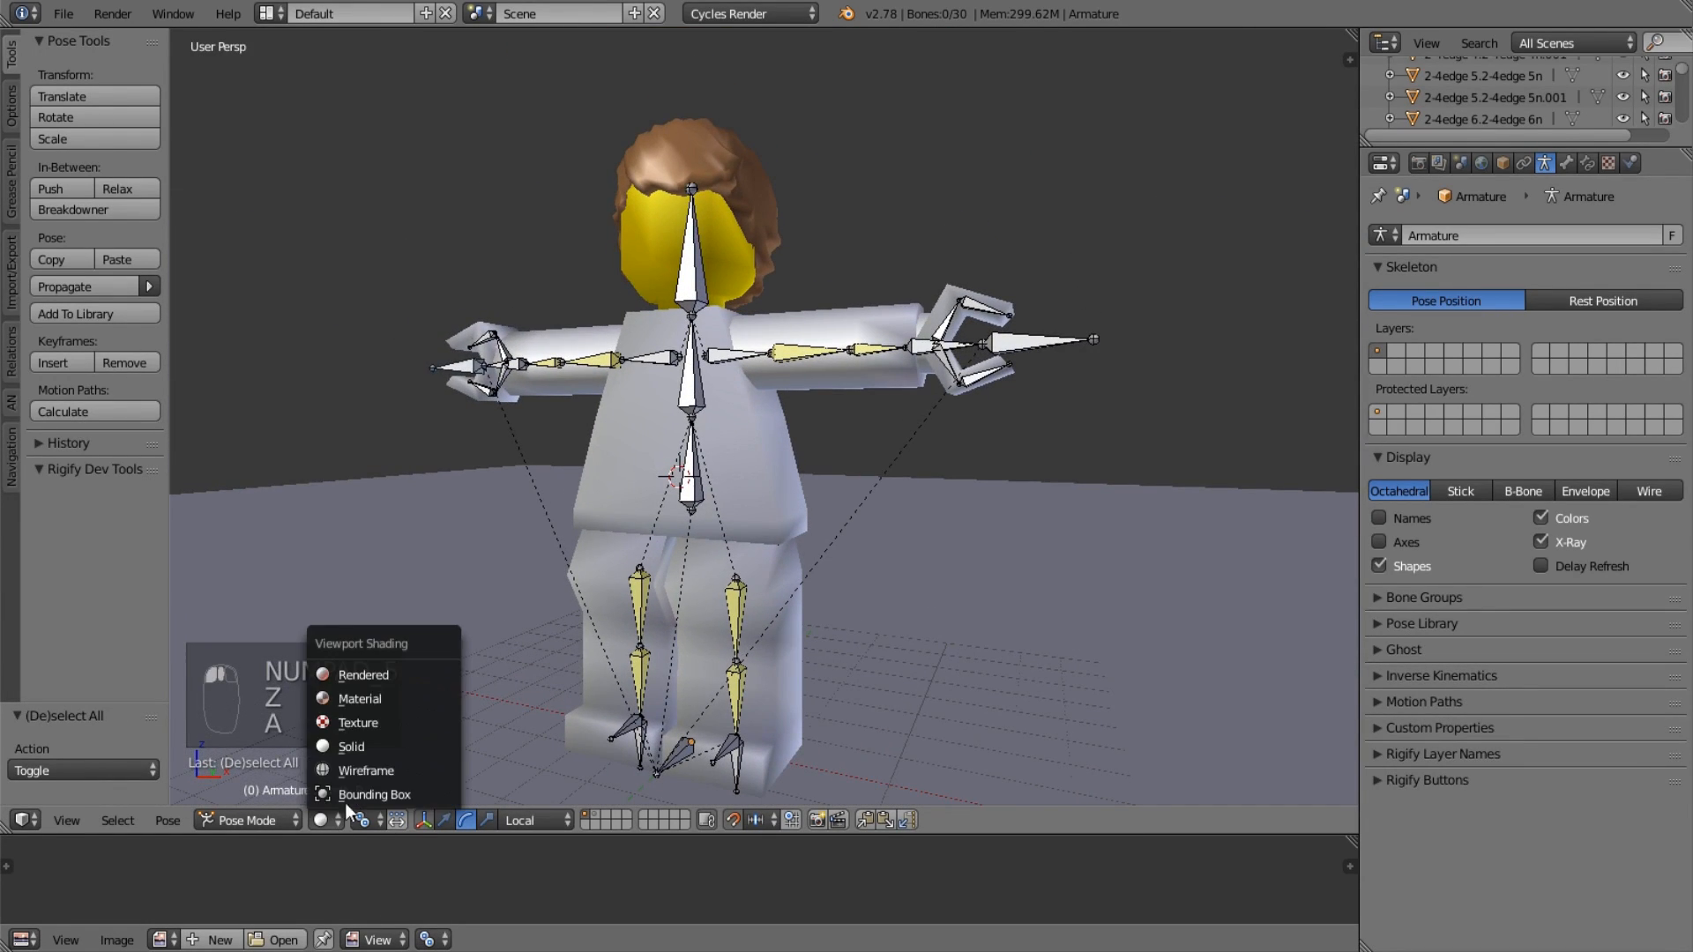
click(395, 692)
middle_drag(449, 674, 586, 701)
scroll(694, 641, down, 2)
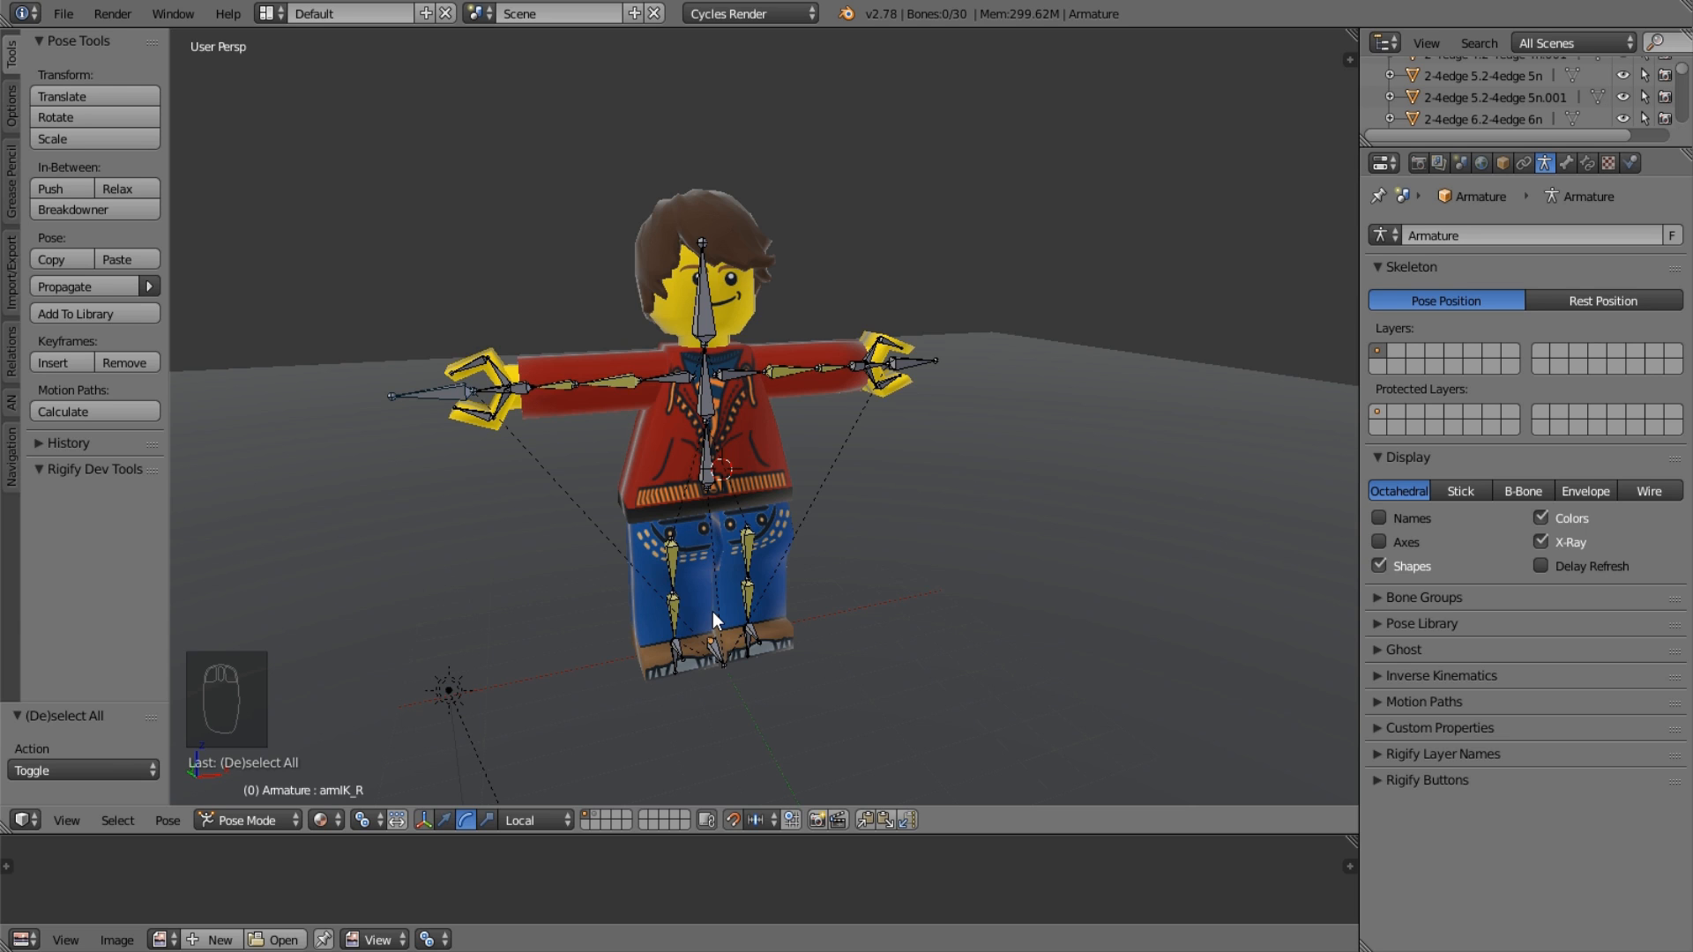
Test how the right arm bends by lowering the armIK_R bone in beside the torso.
scroll(710, 610, up, 5)
scroll(670, 594, down, 2)
middle_drag(670, 594, 700, 508)
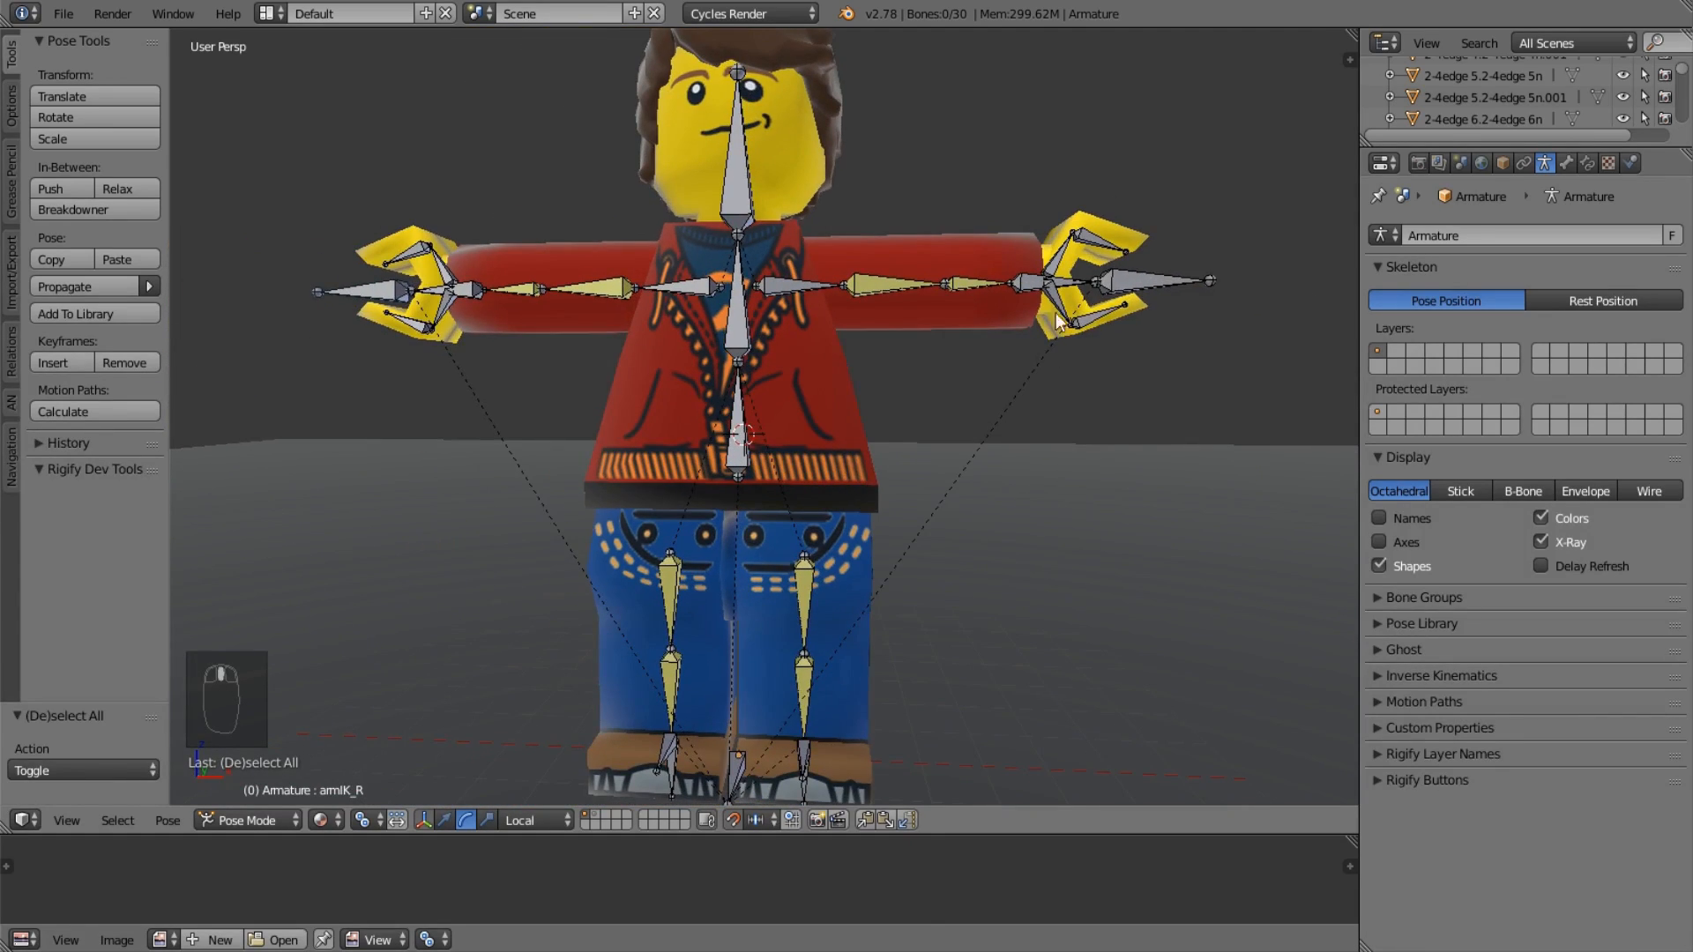
middle_drag(1097, 291, 849, 430)
scroll(949, 283, down, 1)
right_click(470, 335)
key(g)
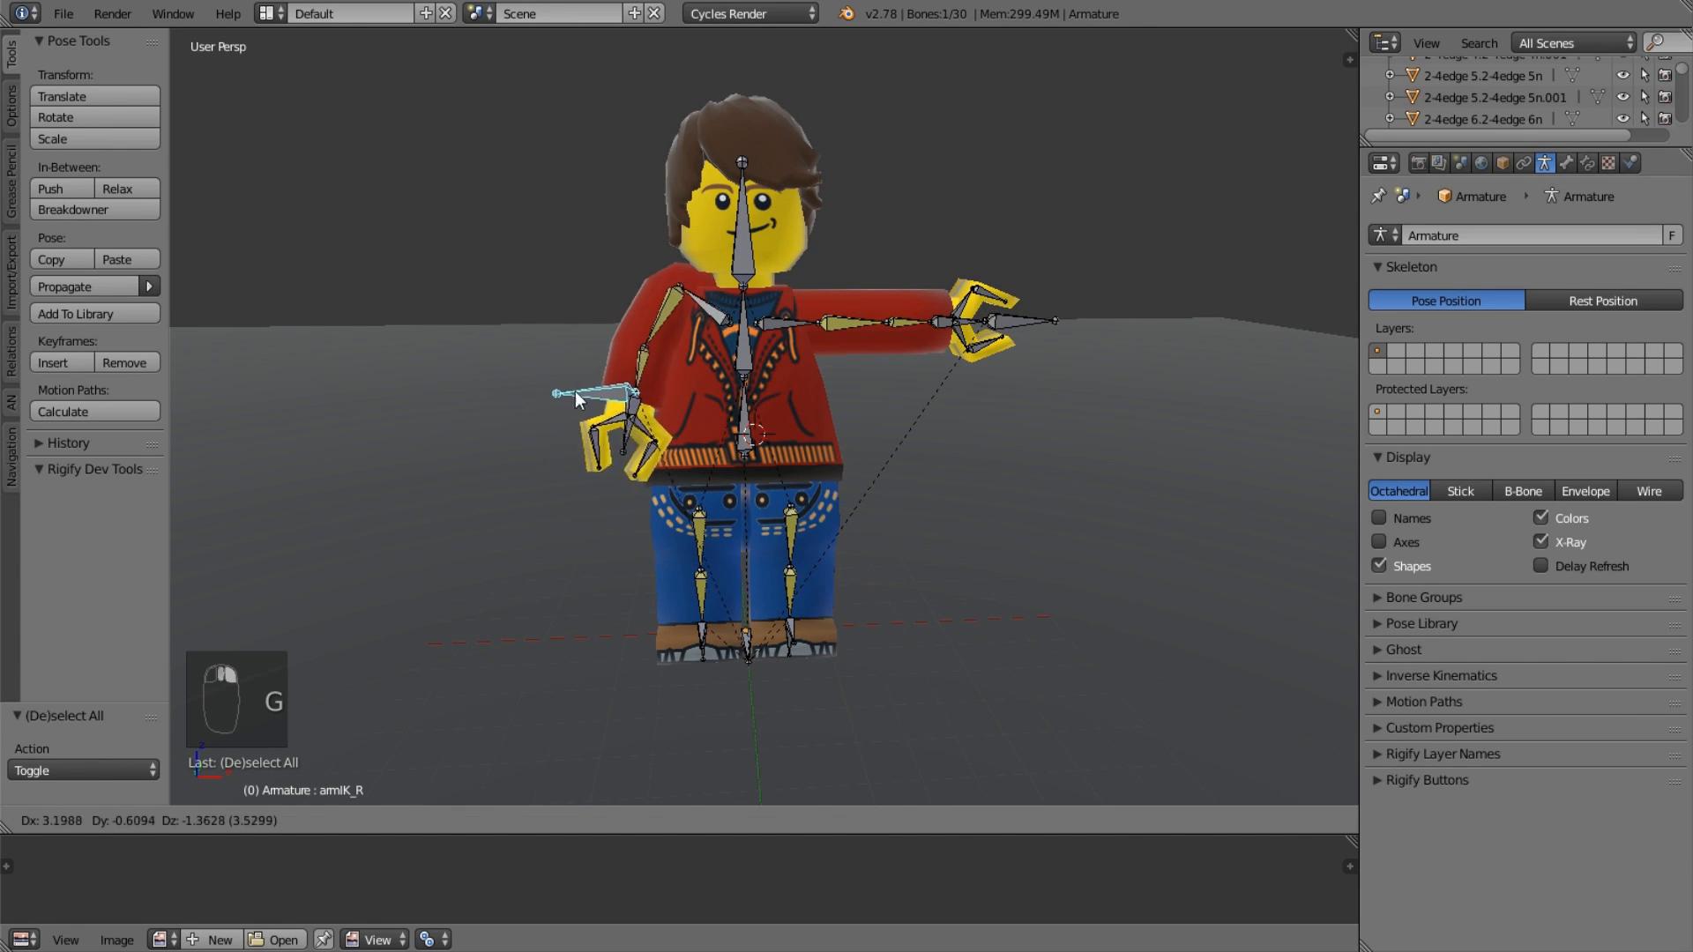
click(542, 442)
Move the armIK_R bone to further test positions around the body, and clear its location.
middle_drag(541, 442, 917, 469)
key(ctrl+g)
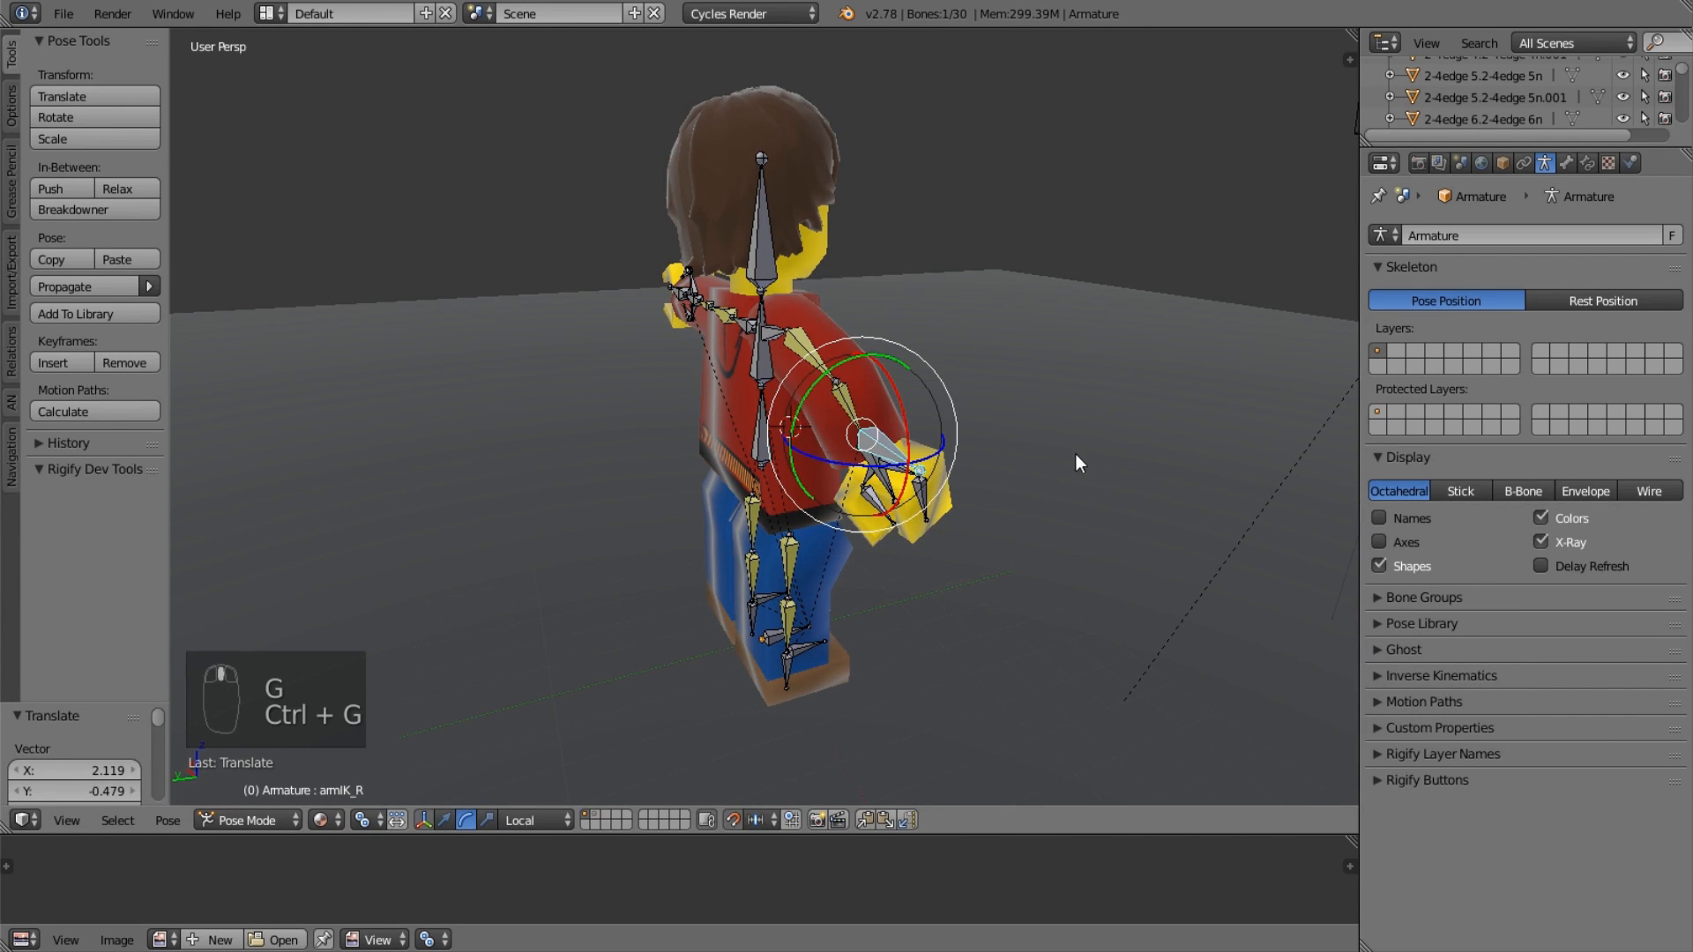
key(g)
click(1094, 356)
middle_drag(1094, 356, 1132, 426)
key(g)
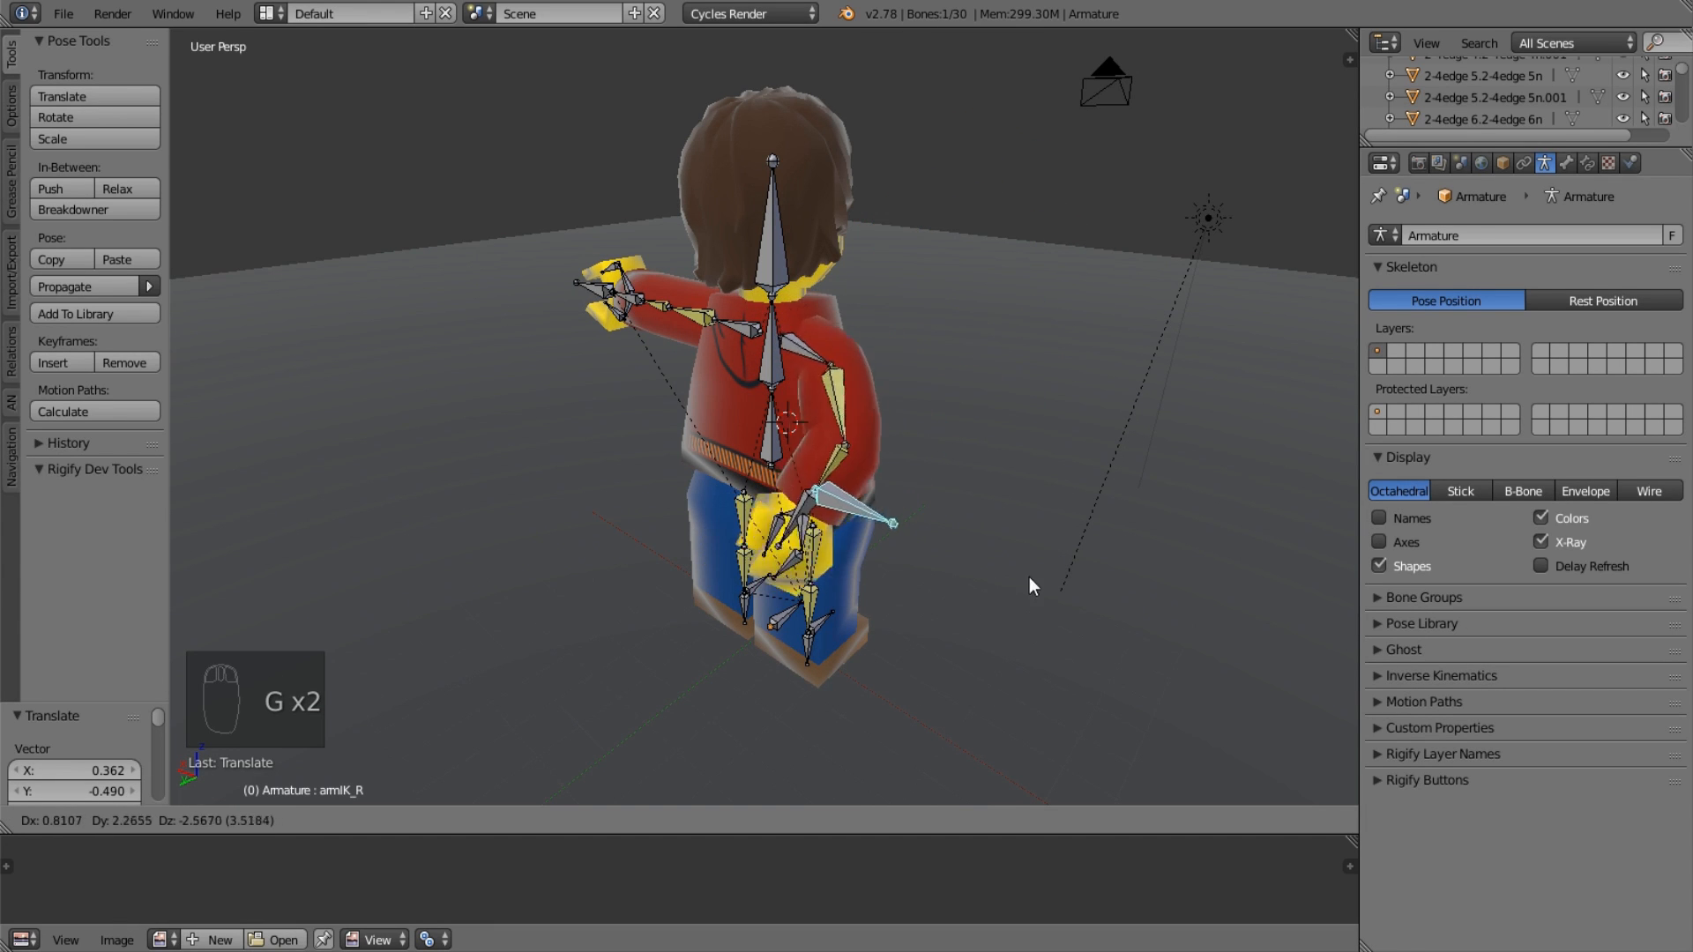
click(1003, 548)
key(alt+g)
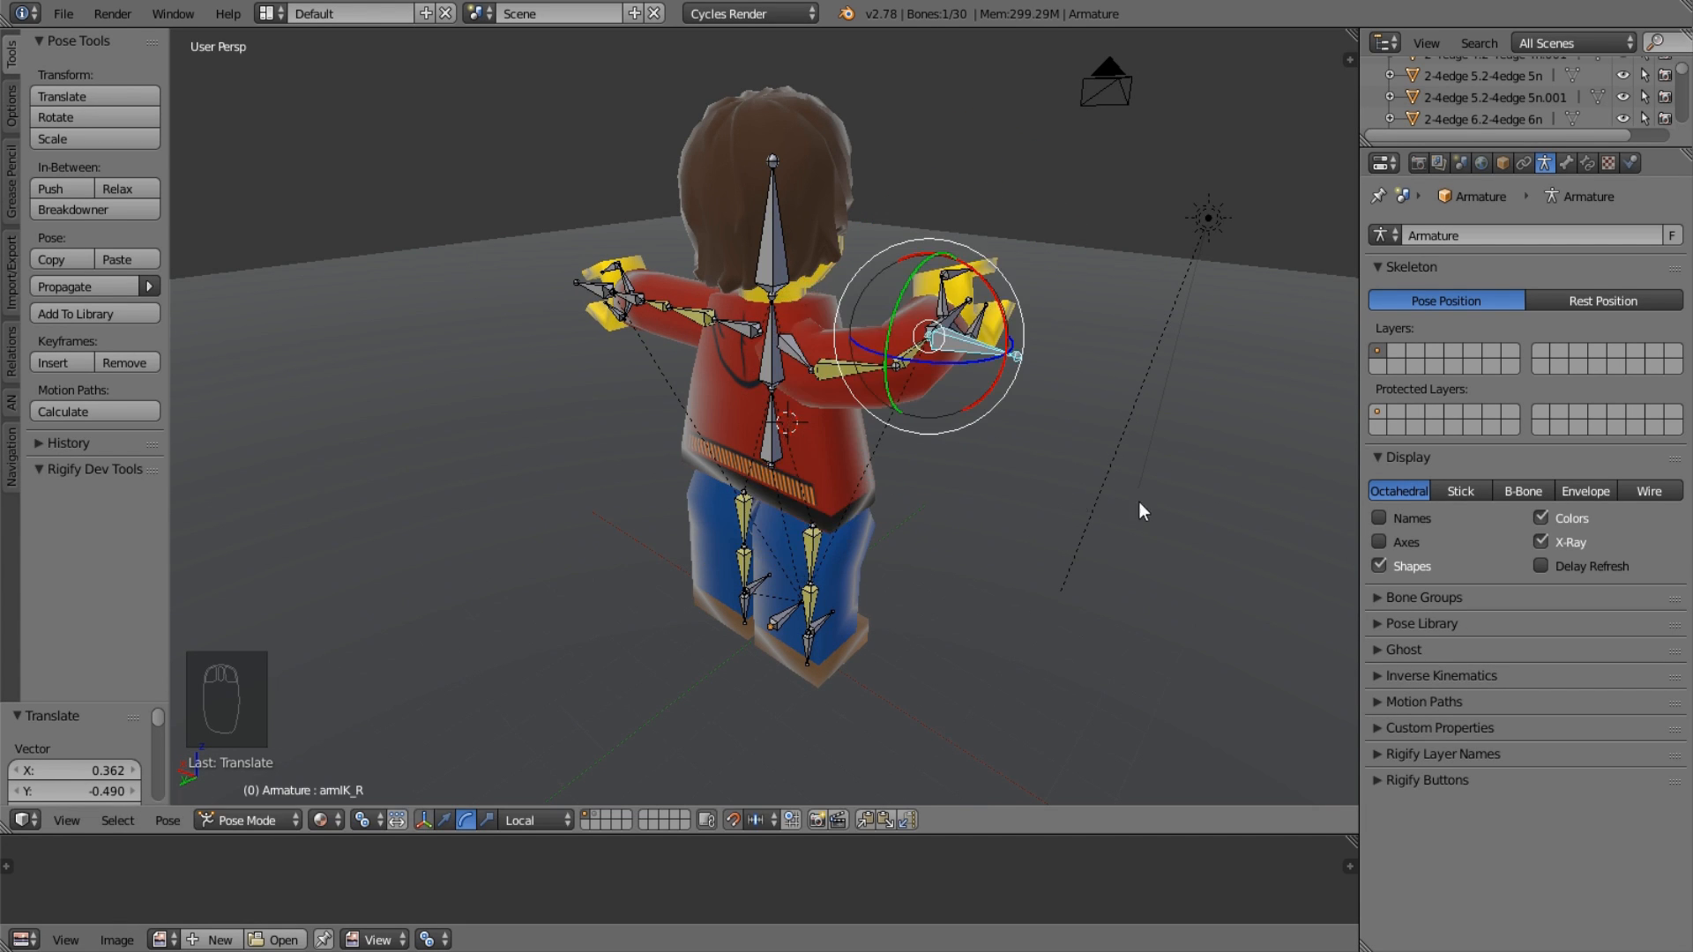
Try rotating and moving the shoulder_R bone, put it back in place, and deselect all bones.
middle_drag(1139, 501, 823, 496)
key(a)
middle_drag(591, 468, 703, 438)
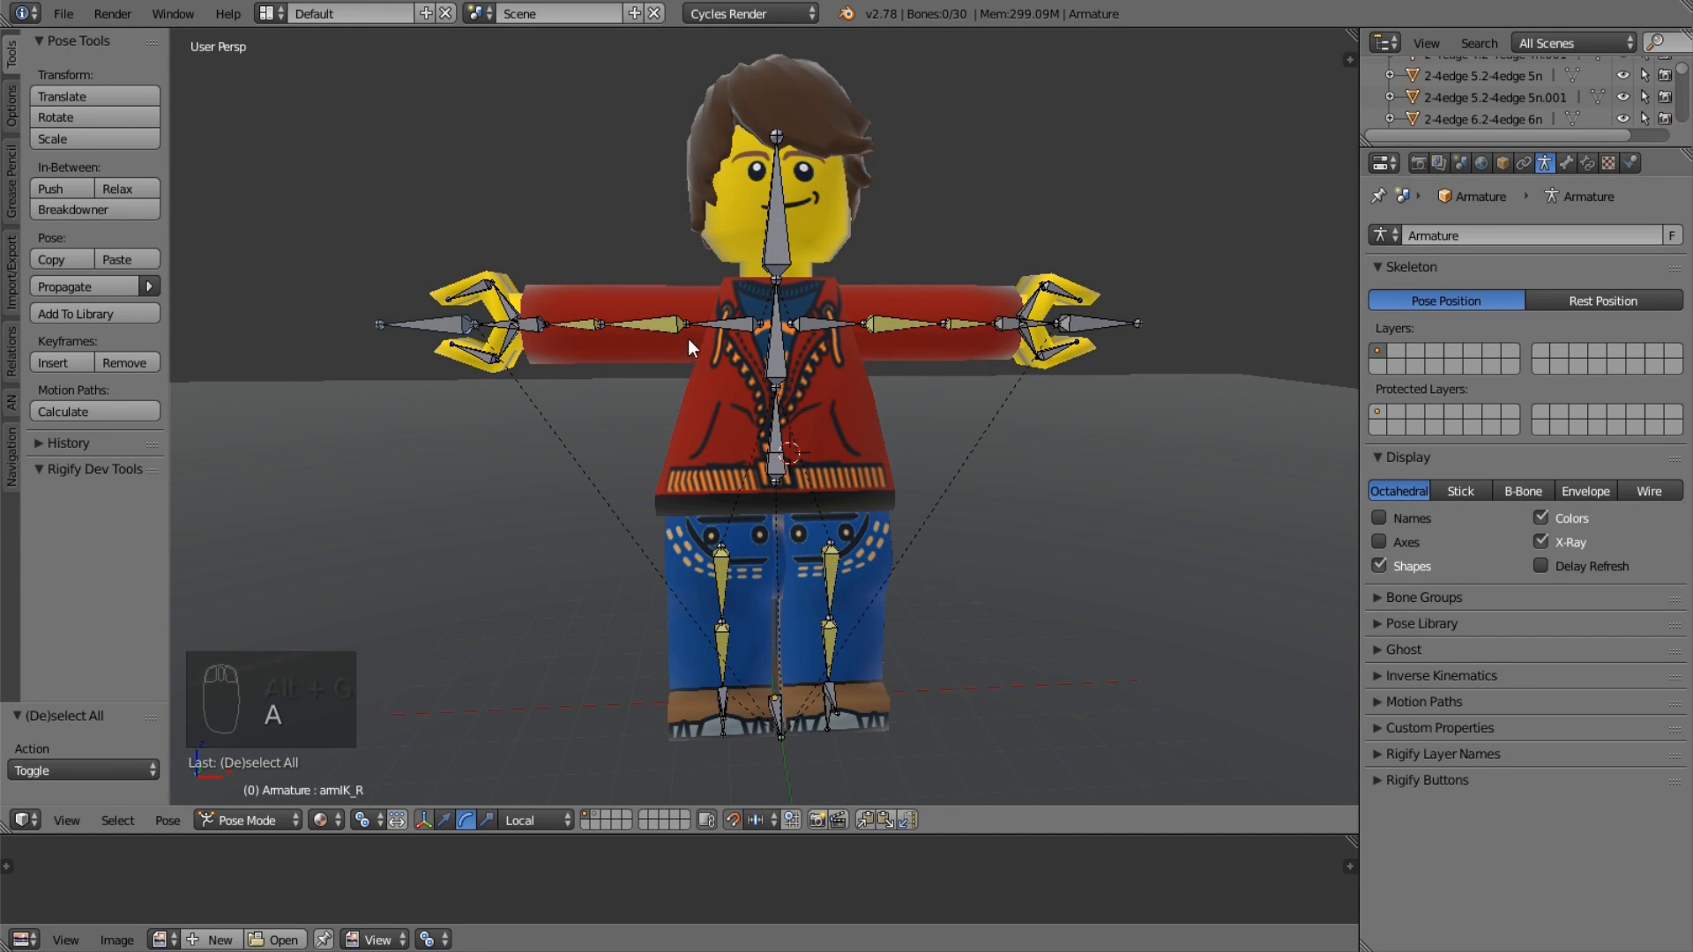
right_click(717, 321)
drag(745, 270, 800, 241)
key(ctrl+z)
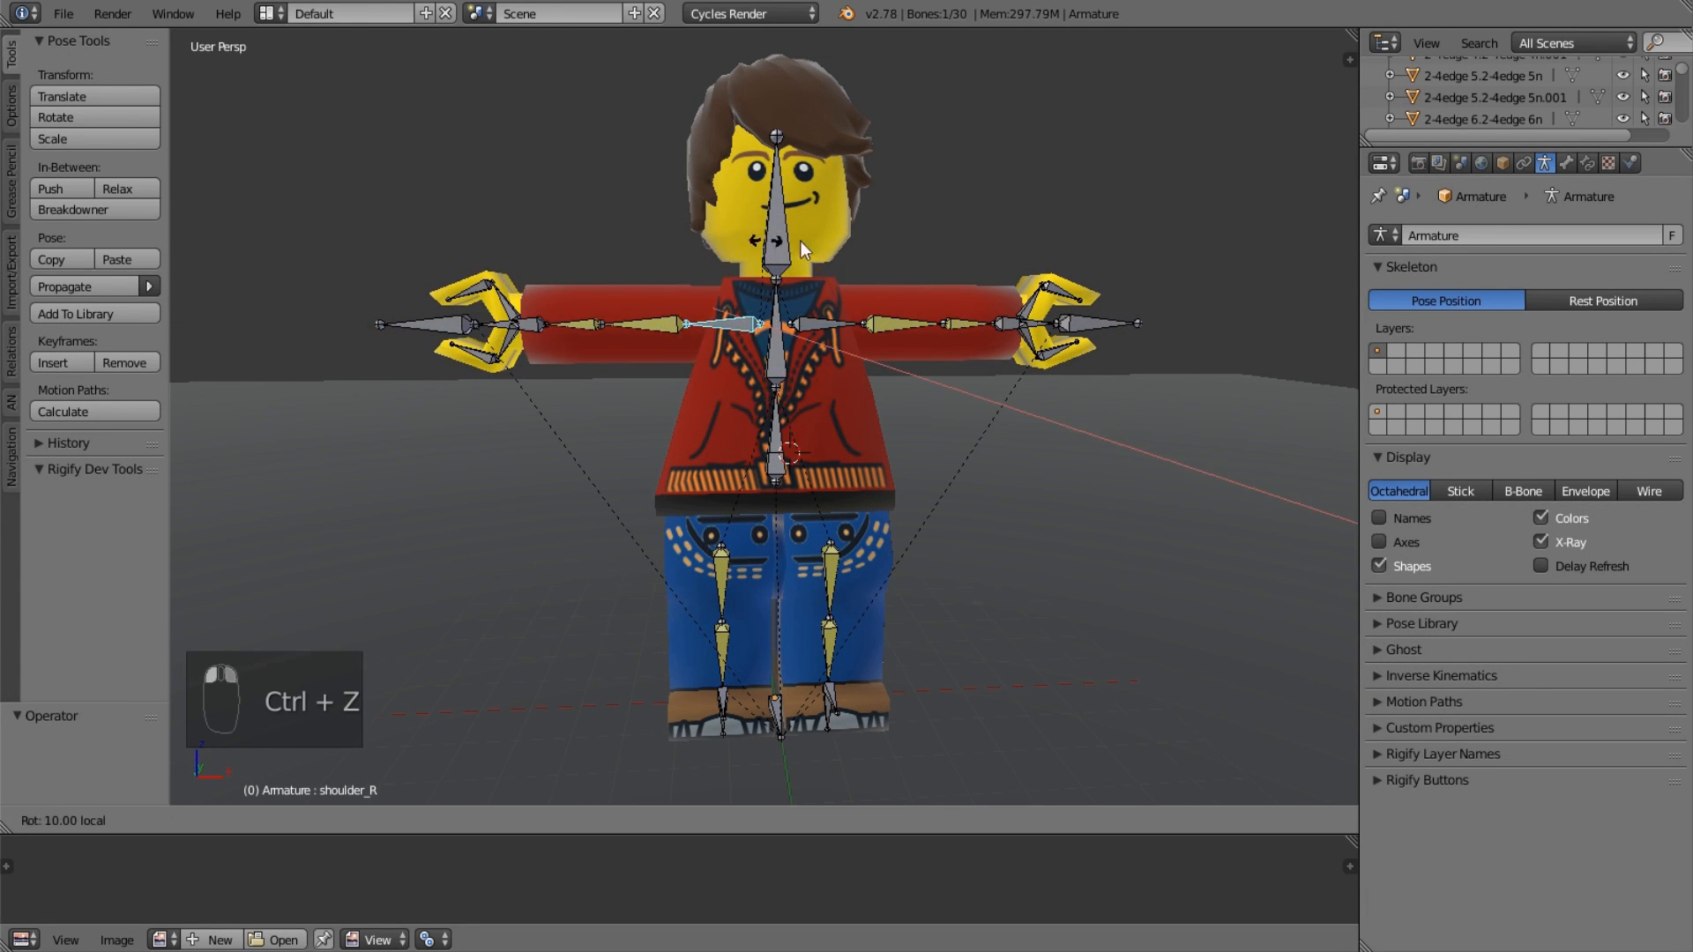
key(ctrl+z)
key(g)
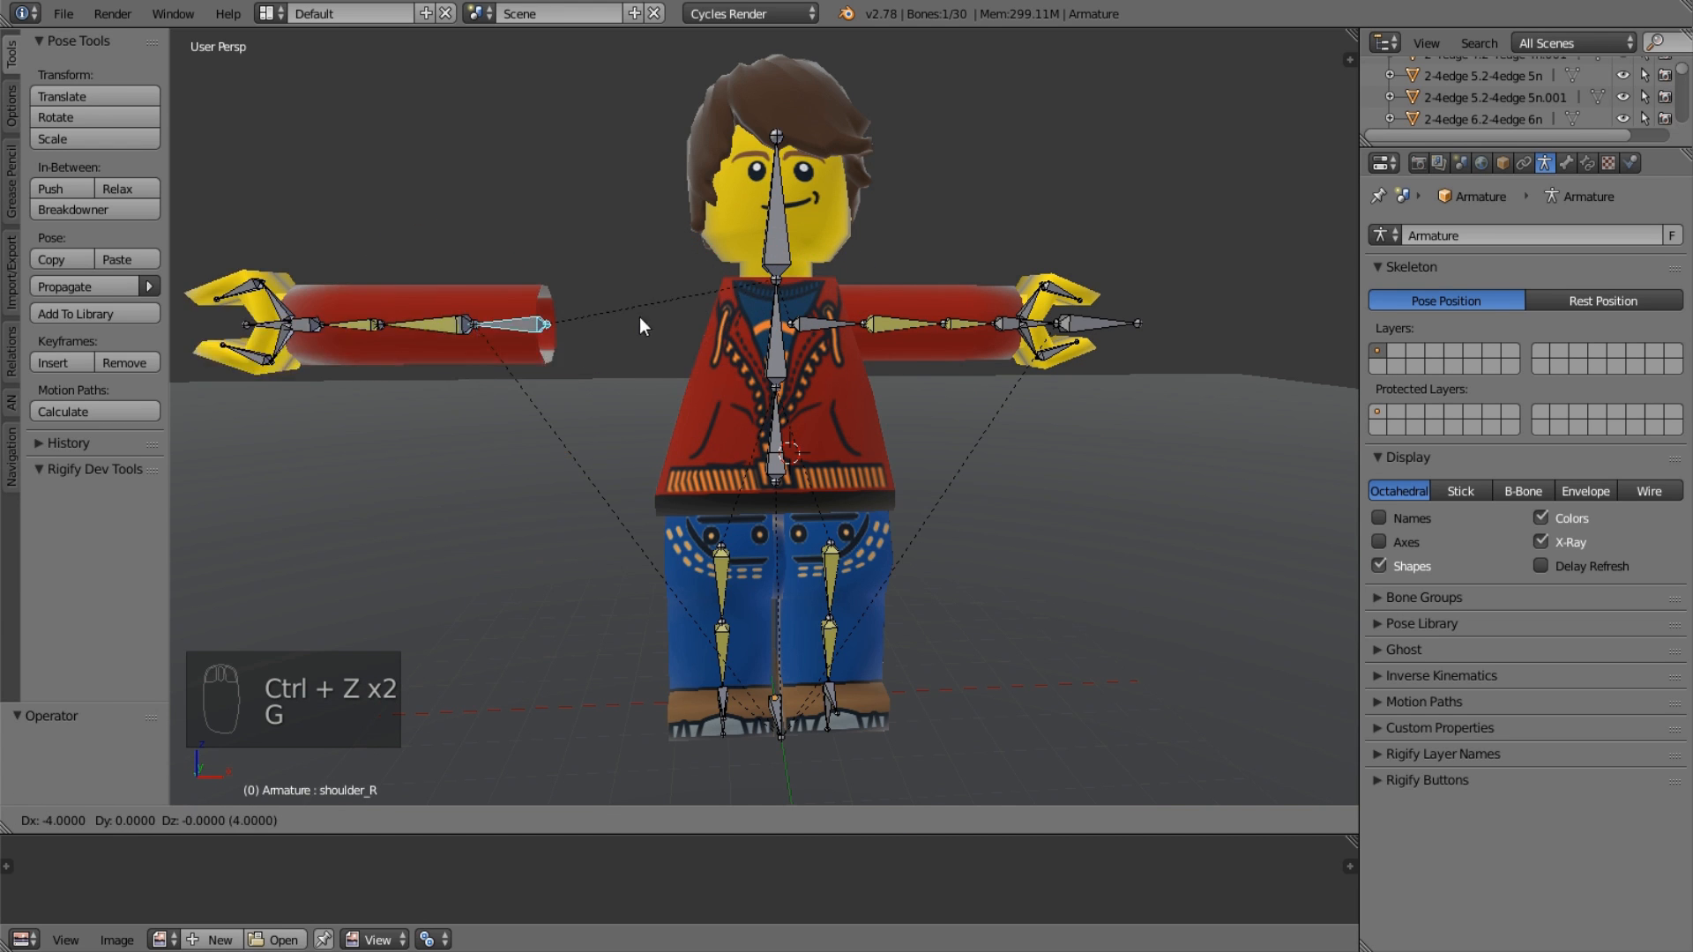
click(843, 351)
key(a)
middle_drag(898, 404, 922, 336)
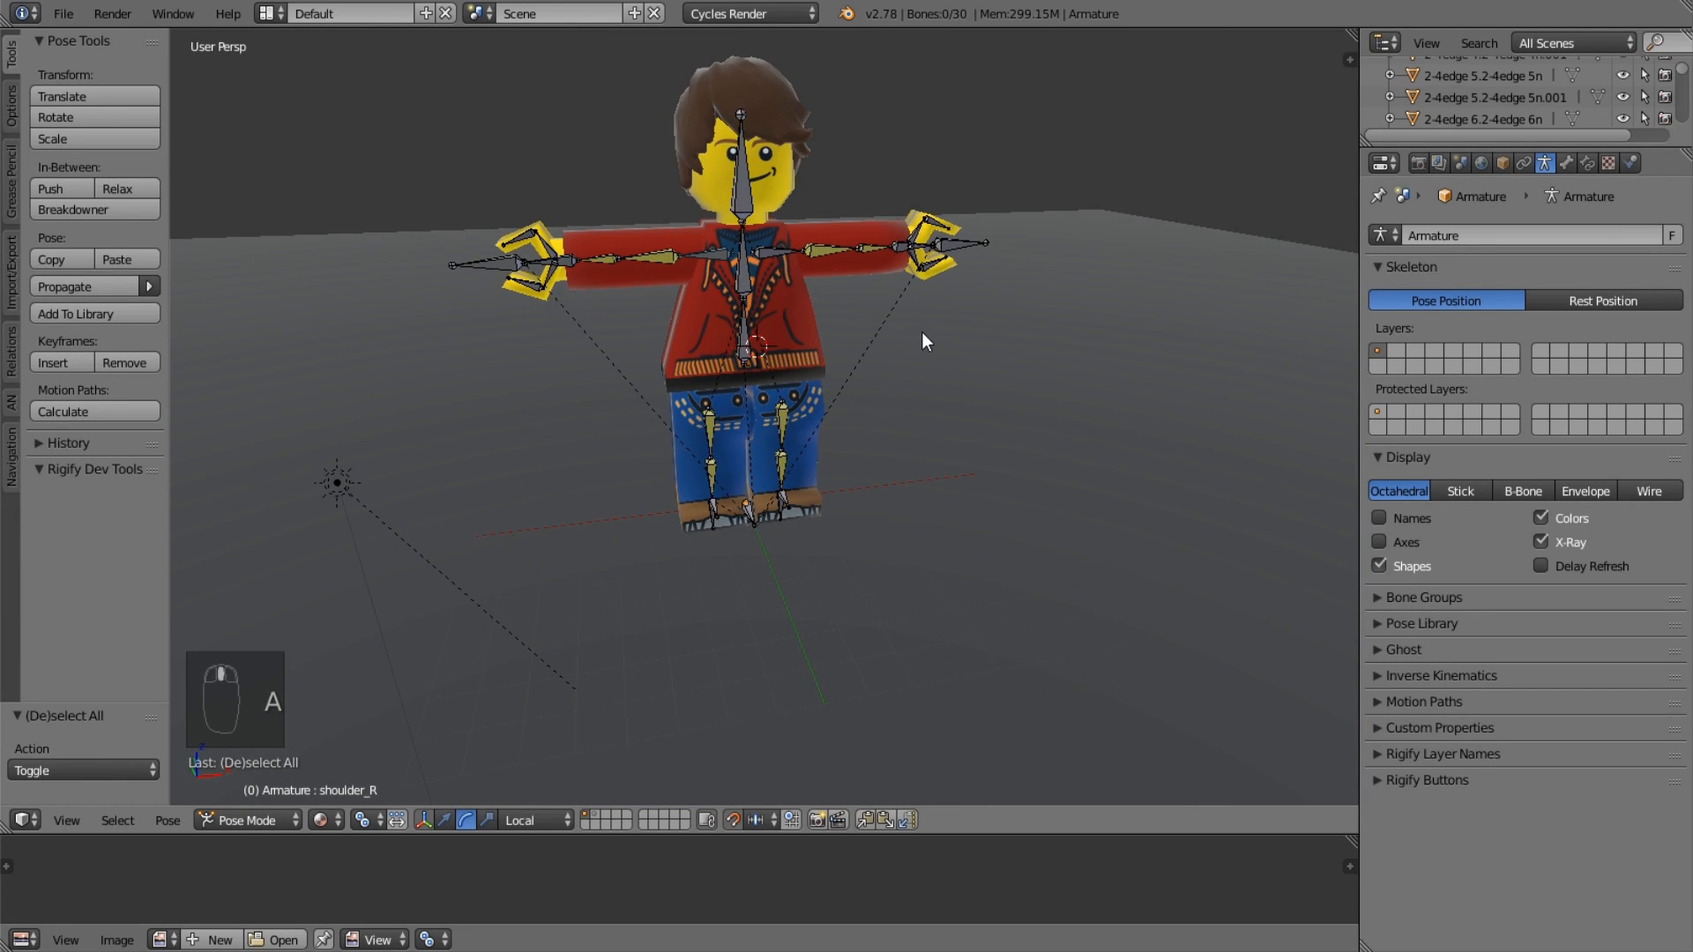
Test moving the body bone sideways with the feet planted, and cancel the move.
right_click(763, 319)
key(g)
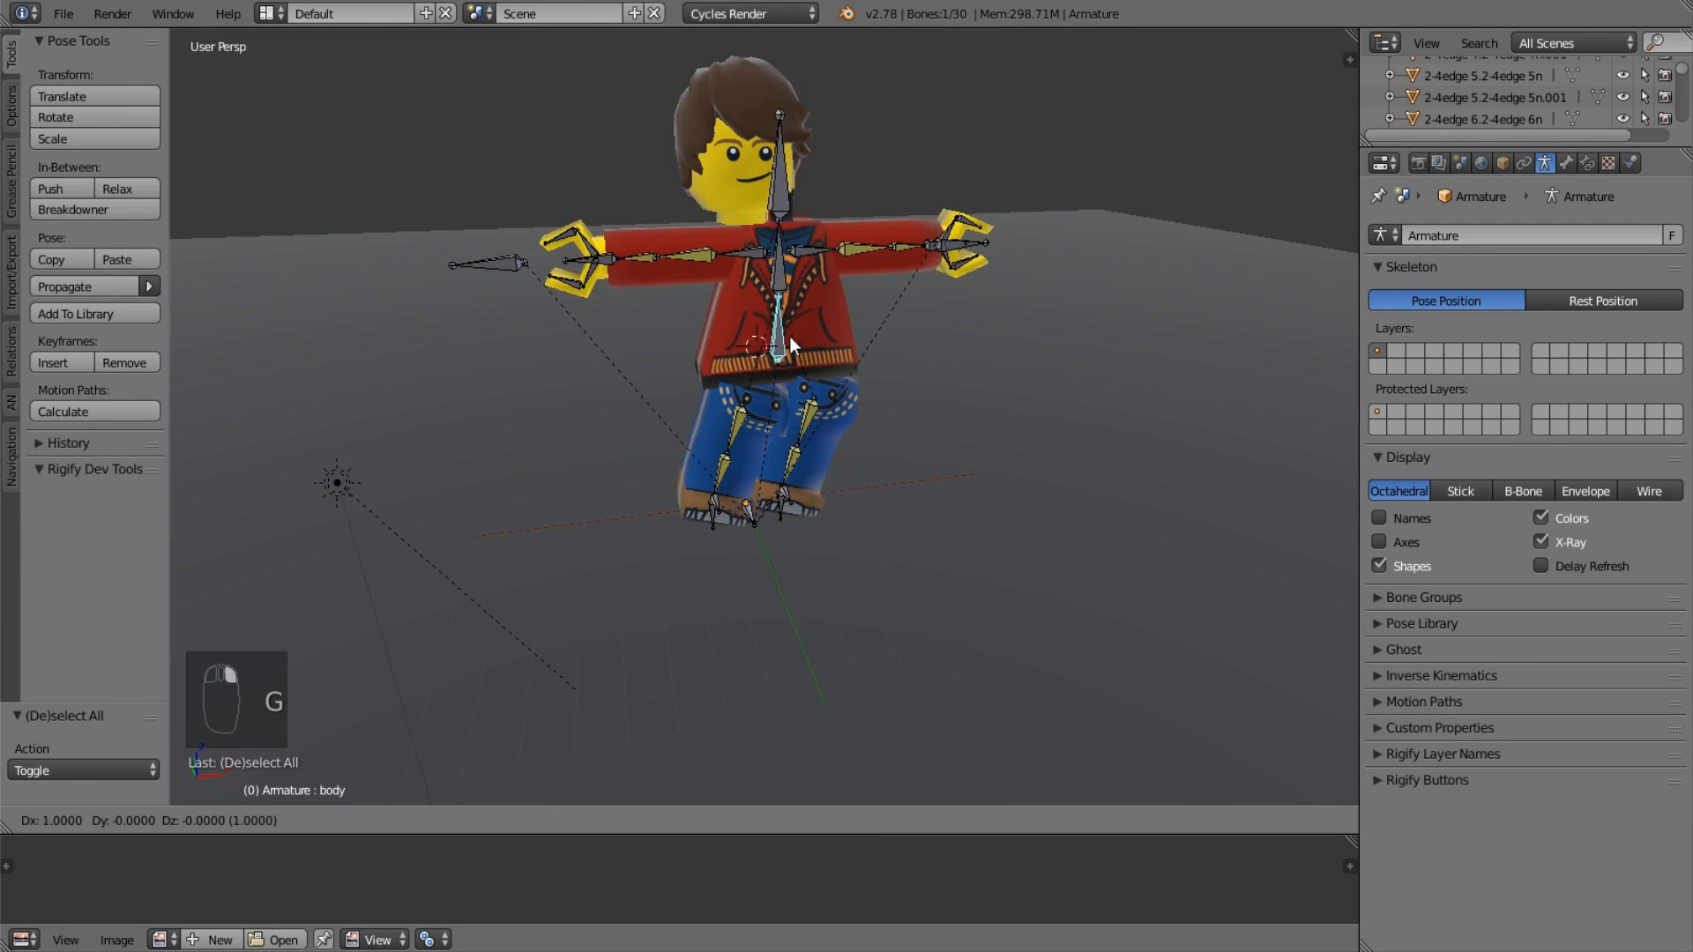
right_click(854, 441)
Select the upperArm_L bone of the armature.
scroll(706, 432, up, 3)
right_click(844, 532)
middle_drag(843, 532, 936, 429)
scroll(807, 555, down, 1)
middle_drag(816, 498, 838, 559)
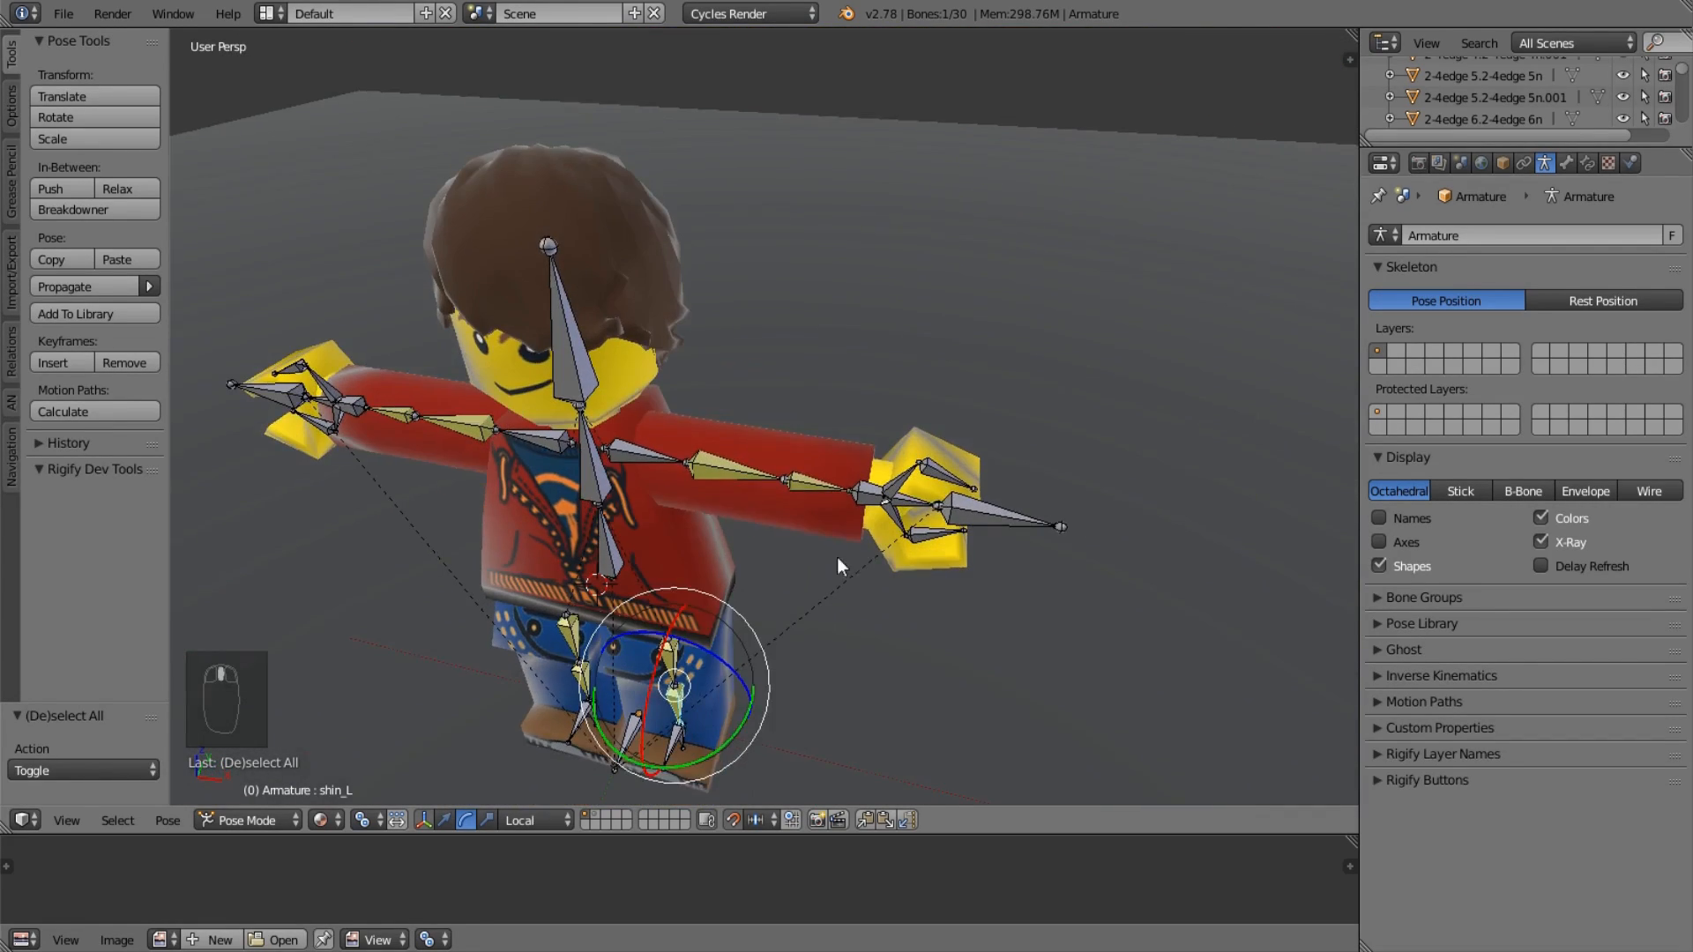
right_click(816, 485)
right_click(755, 481)
middle_drag(759, 478, 847, 378)
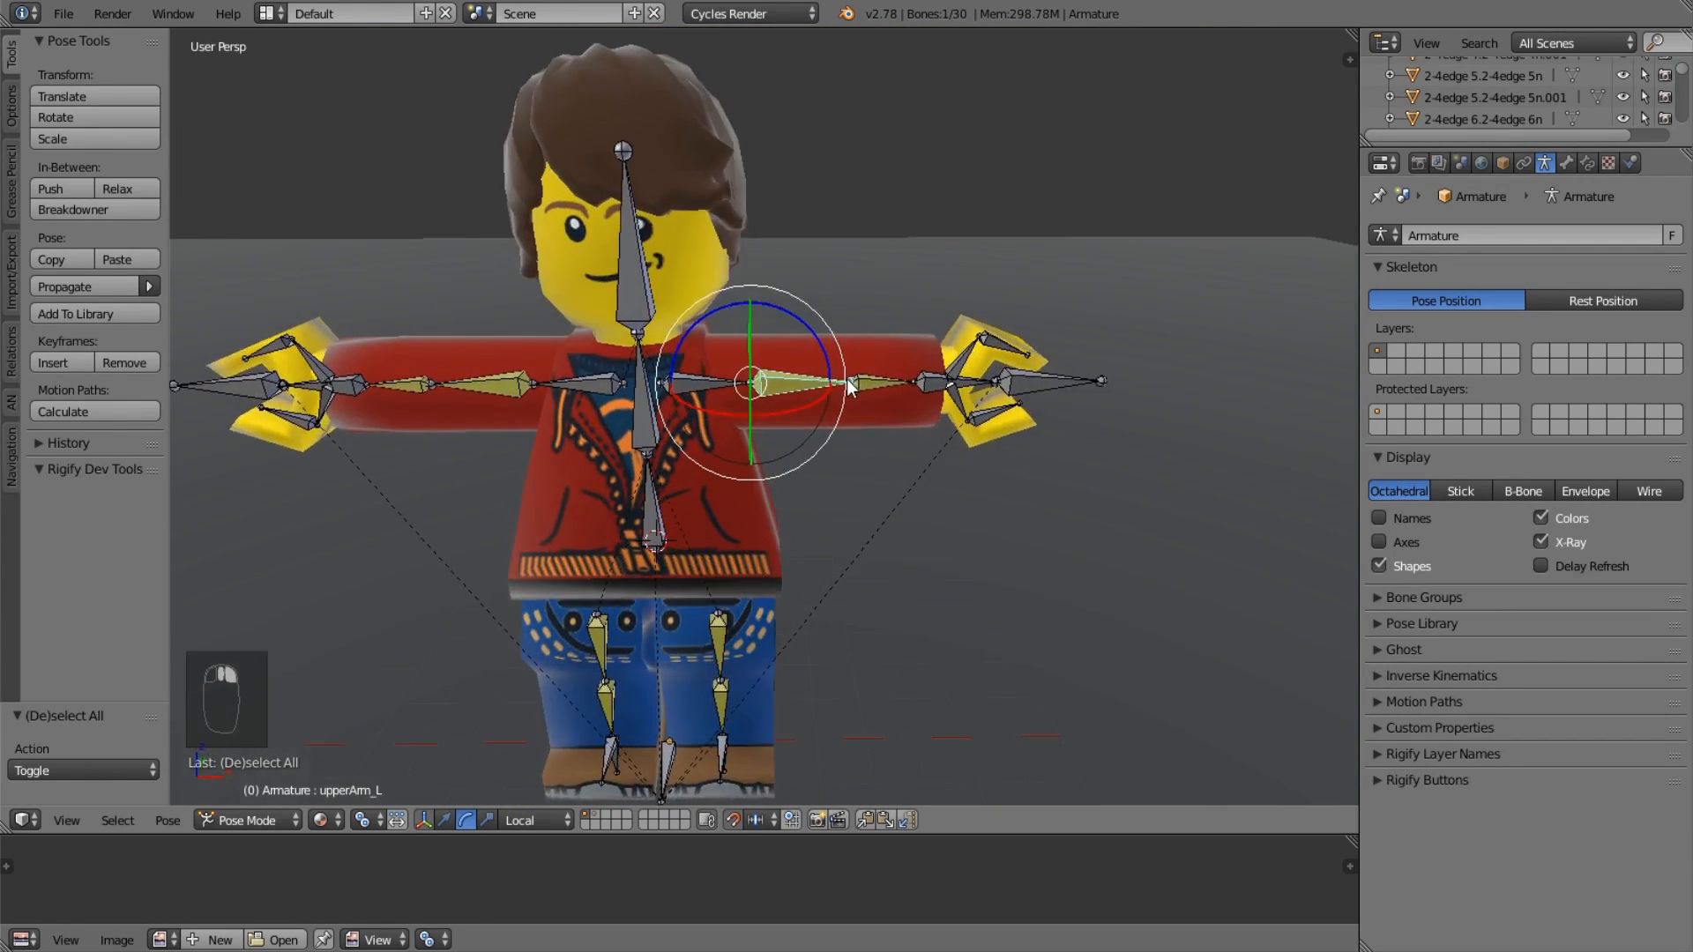
key(ctrl+z)
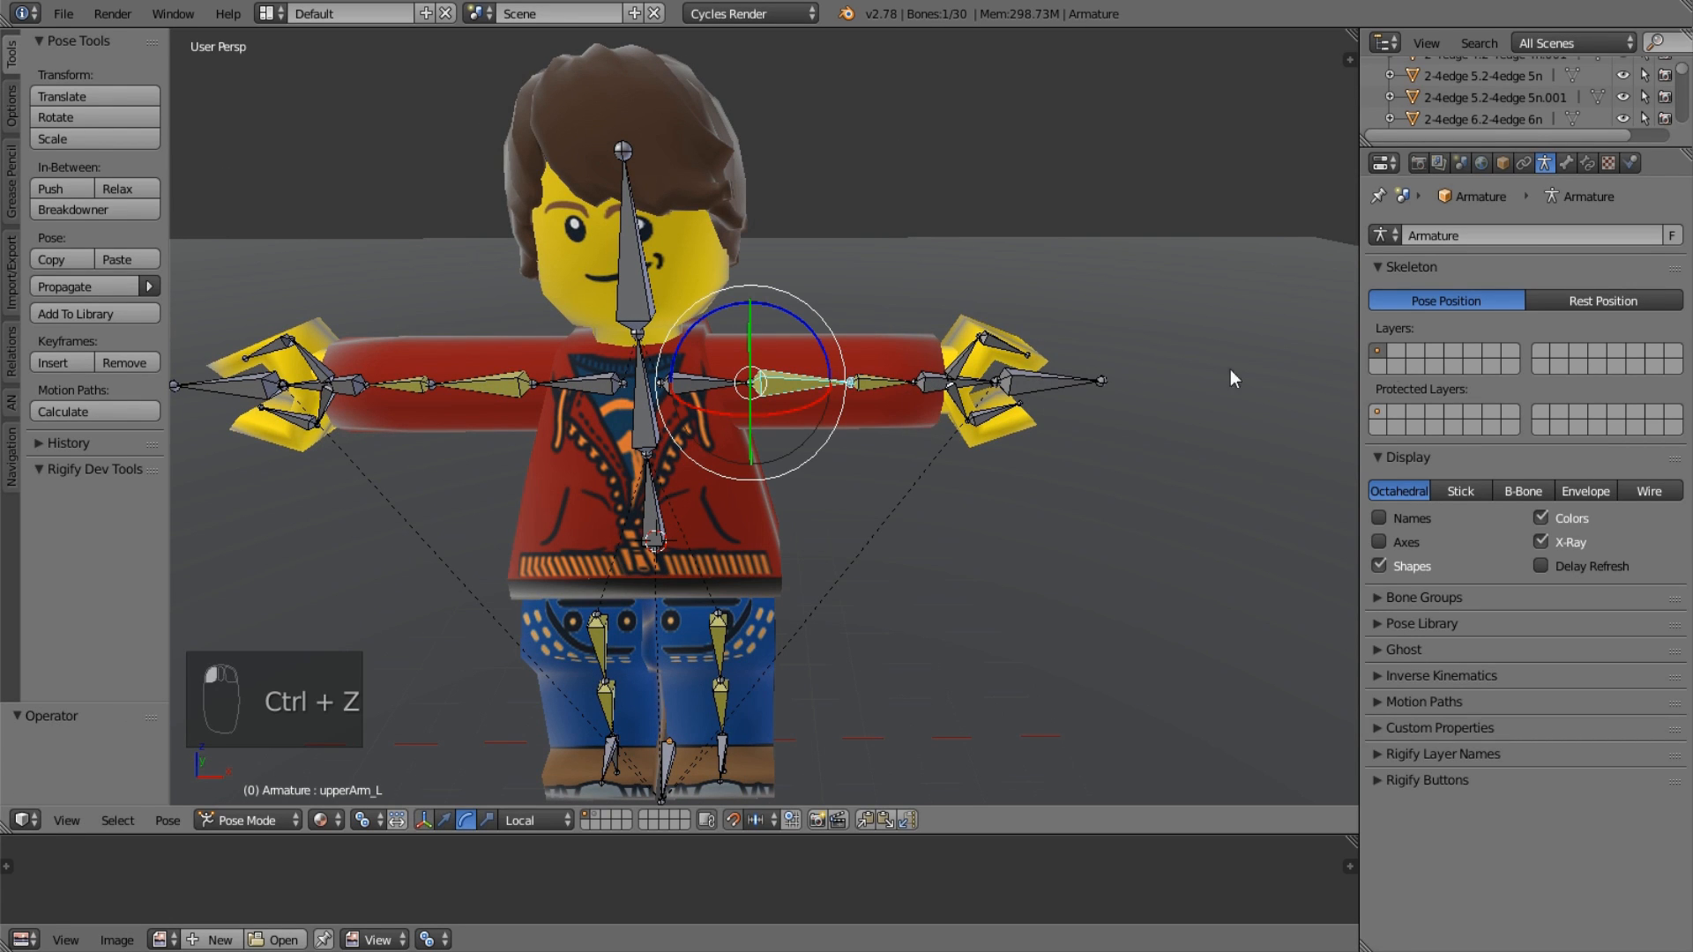
Set the minimum and maximum inverse kinematics limits of the upperArm_L bone to 0° on X, Y and Z.
click(1585, 163)
click(1567, 163)
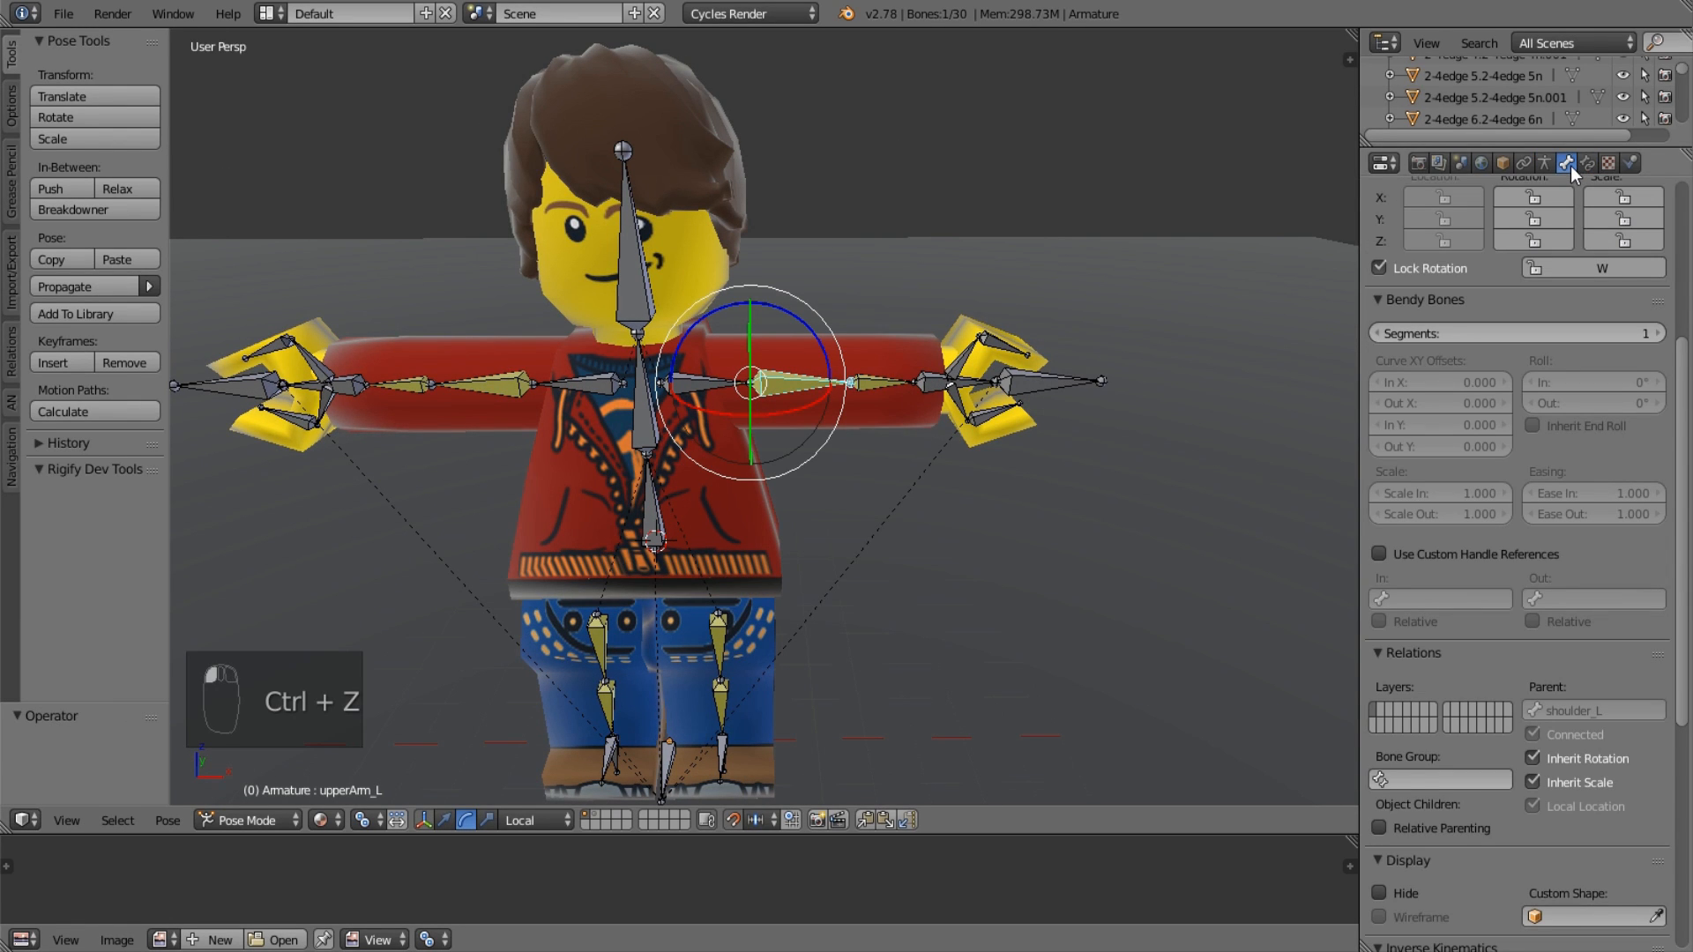
scroll(1525, 569, down, 2)
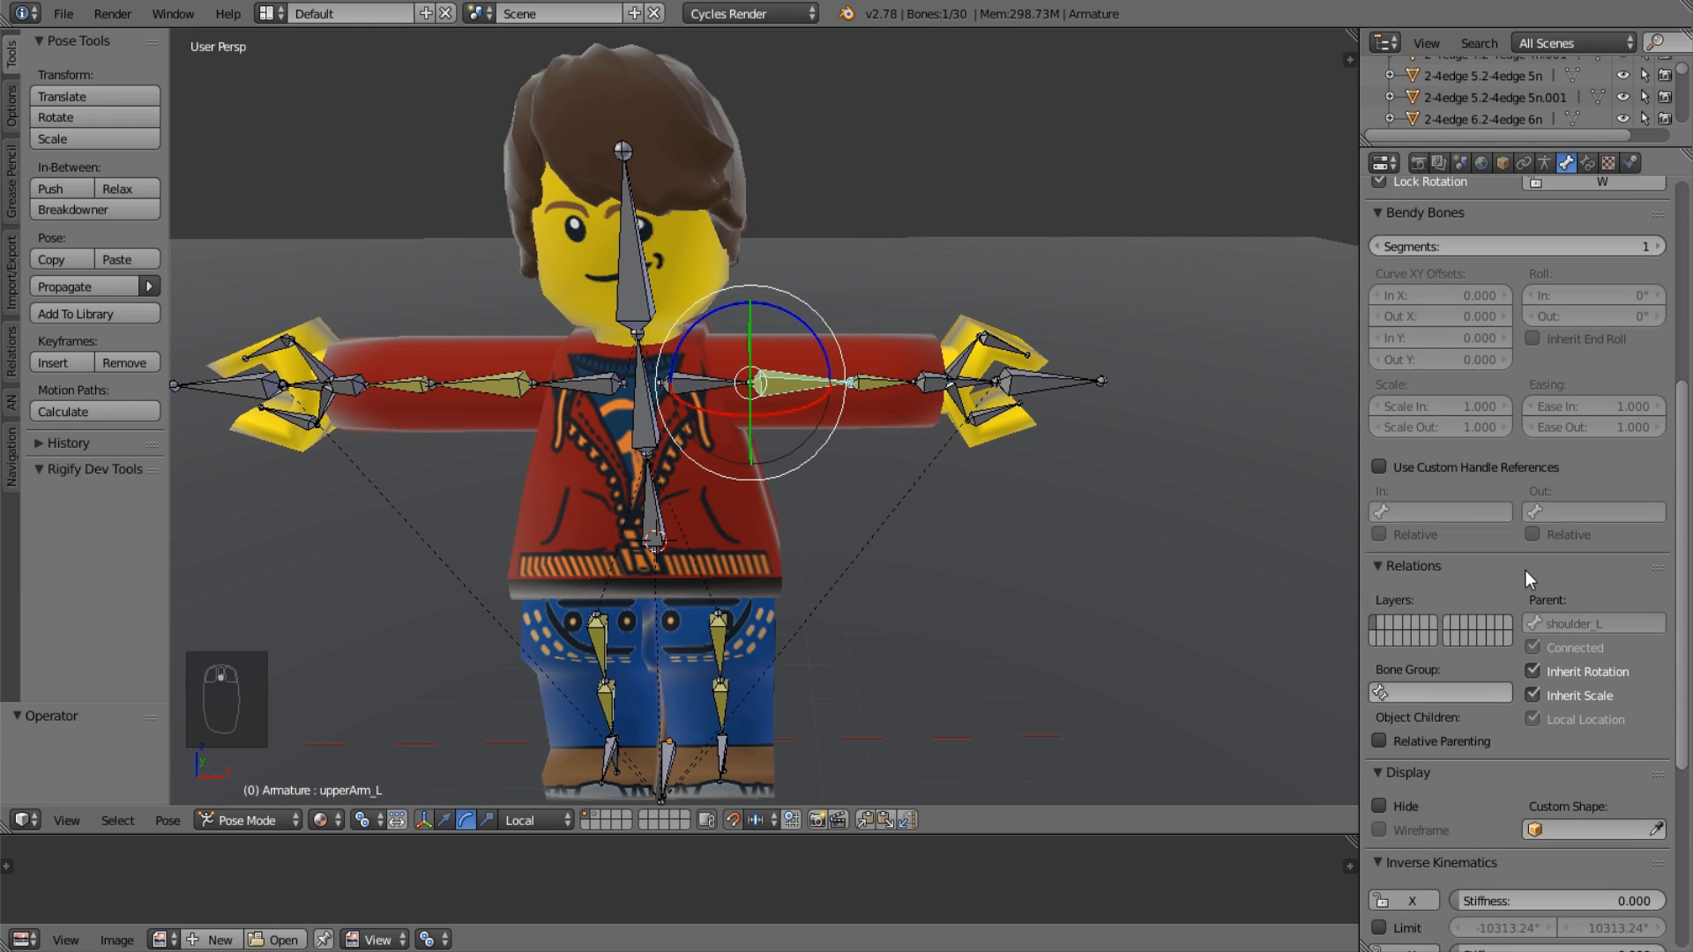
scroll(1548, 596, down, 5)
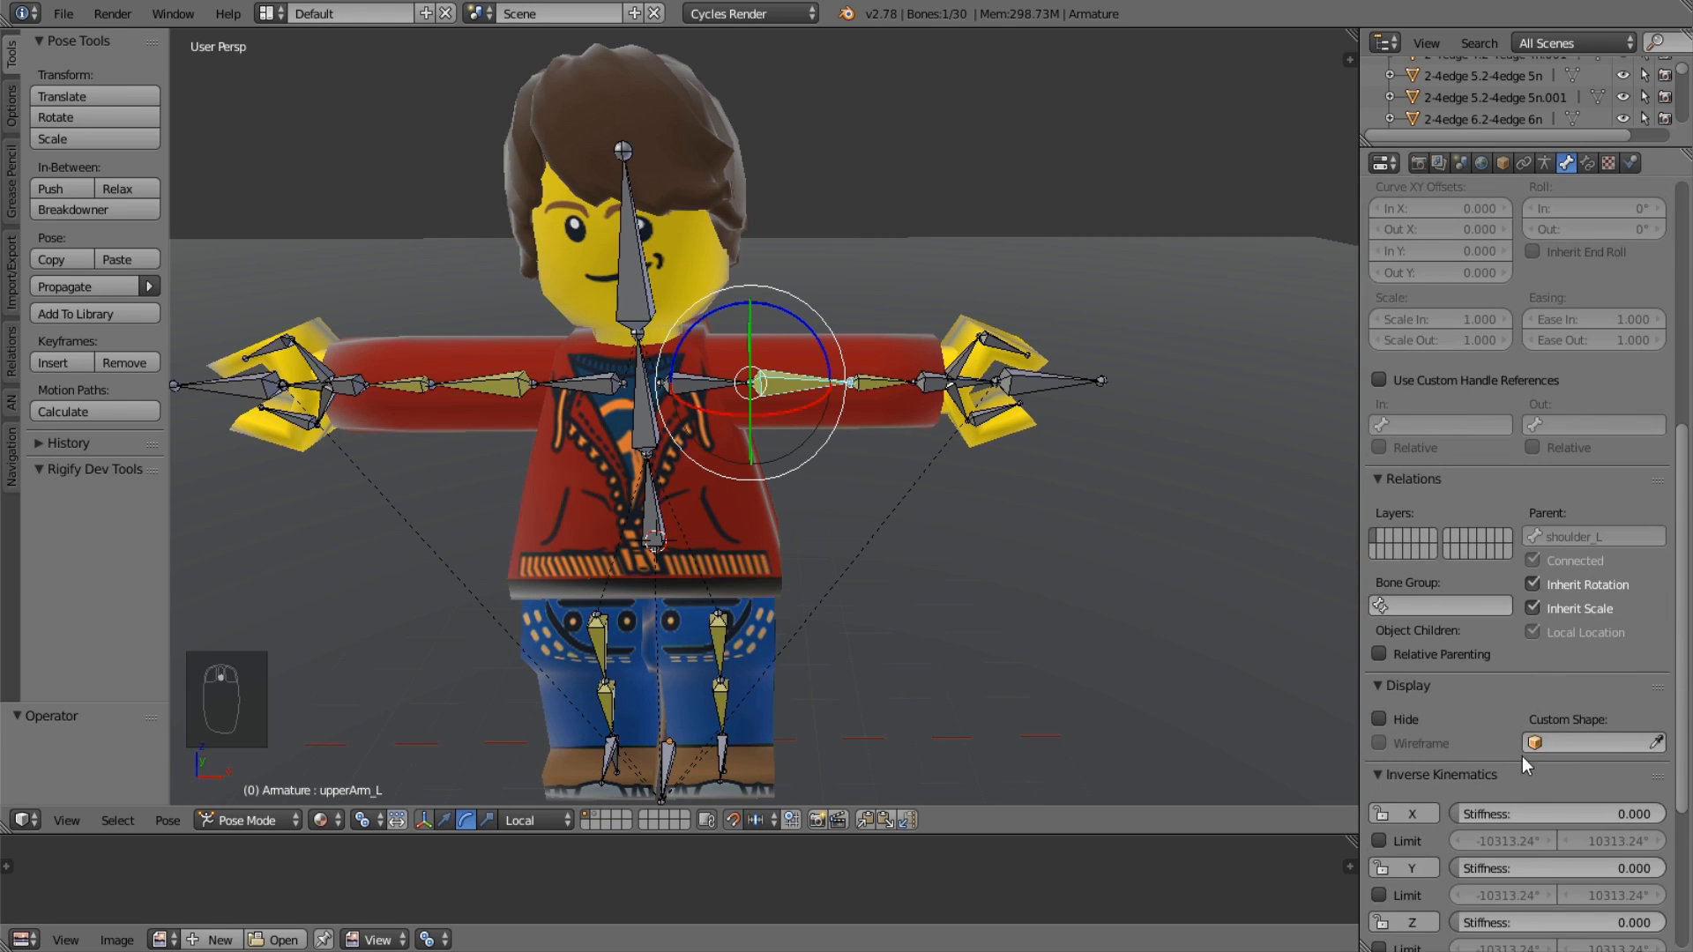
scroll(1029, 596, up, 4)
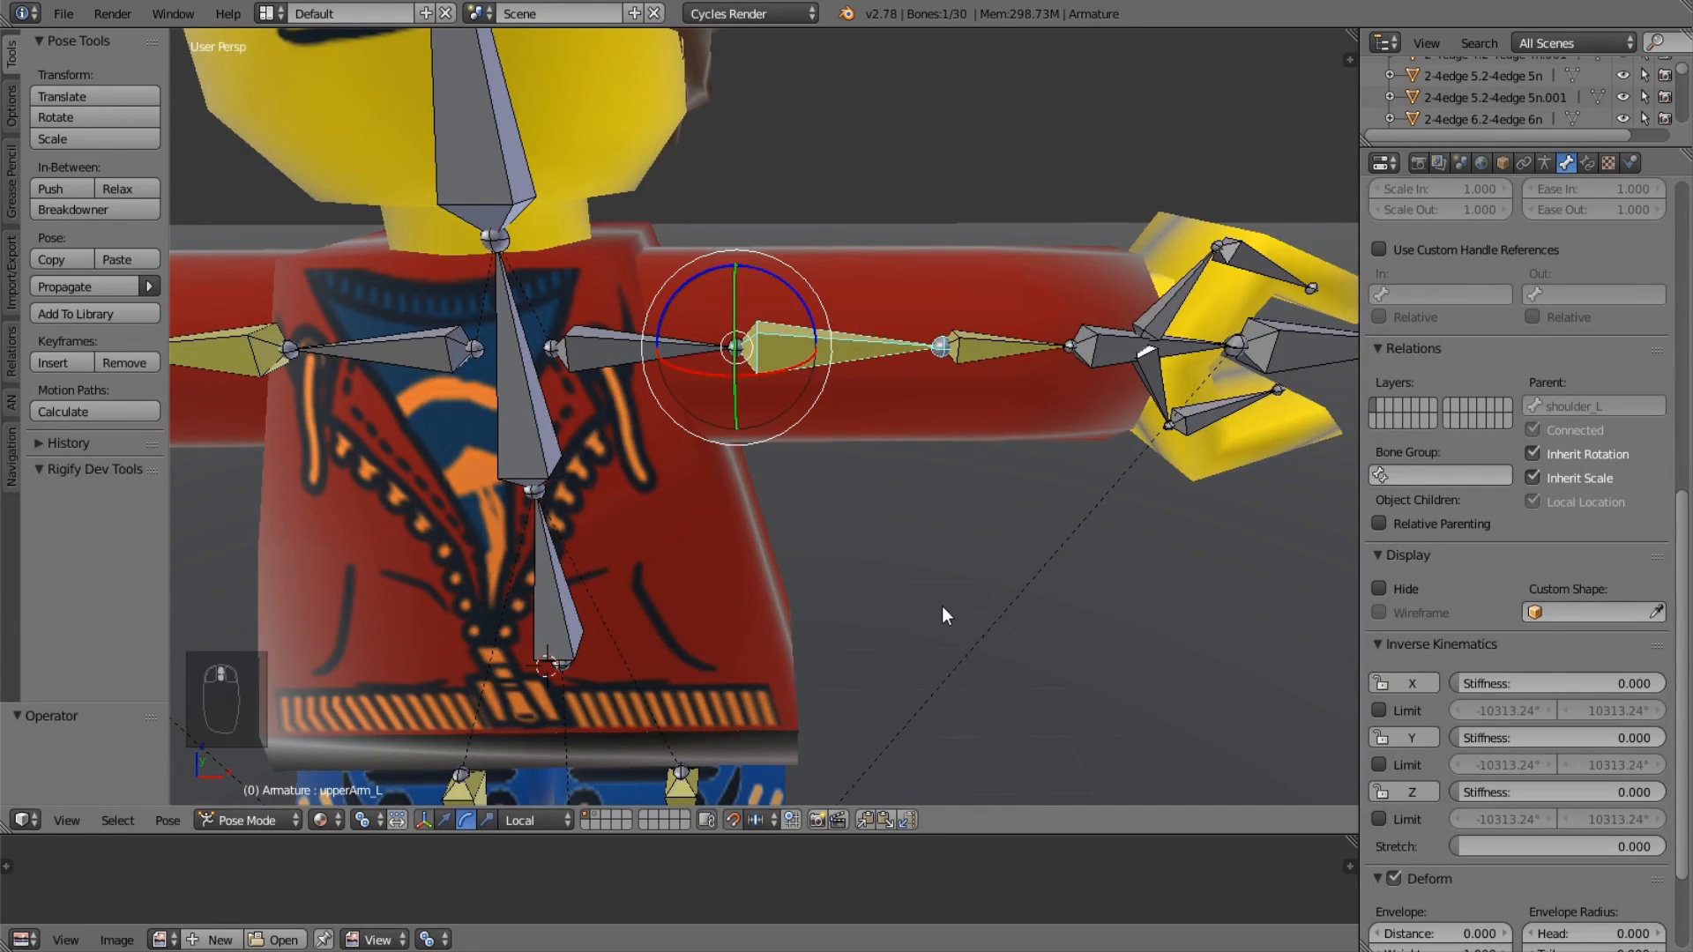
scroll(936, 608, down, 4)
middle_drag(915, 618, 768, 623)
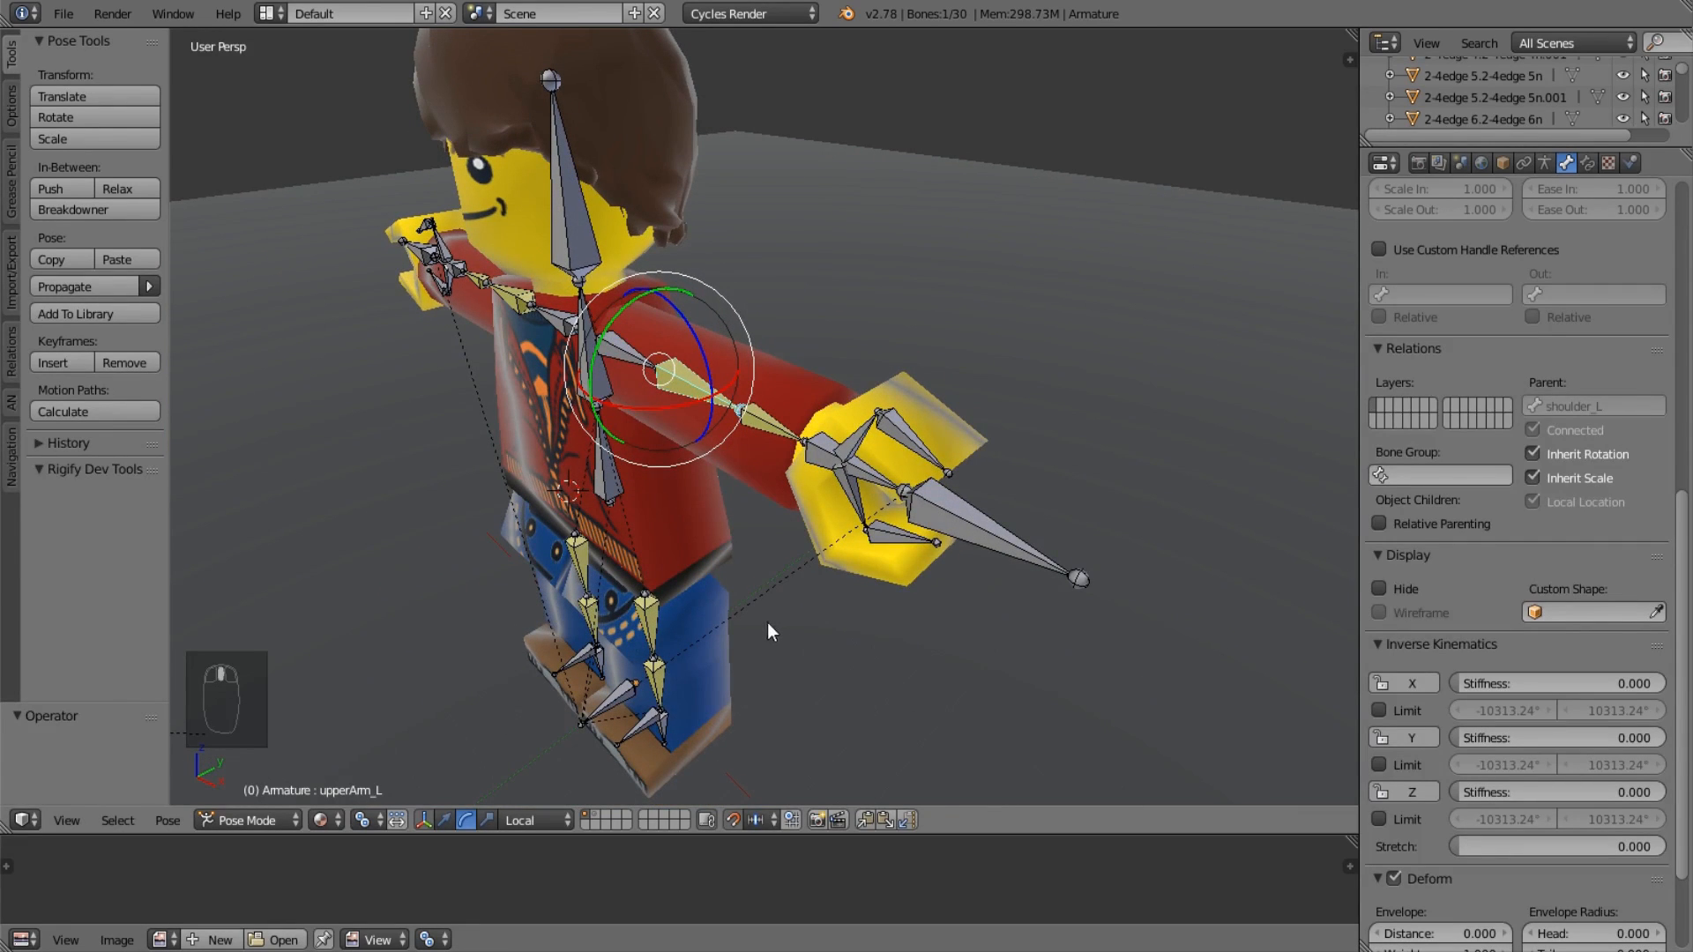
drag(1548, 711, 1549, 821)
text(0)
key(Return)
drag(1600, 703, 1601, 820)
text(0)
key(Return)
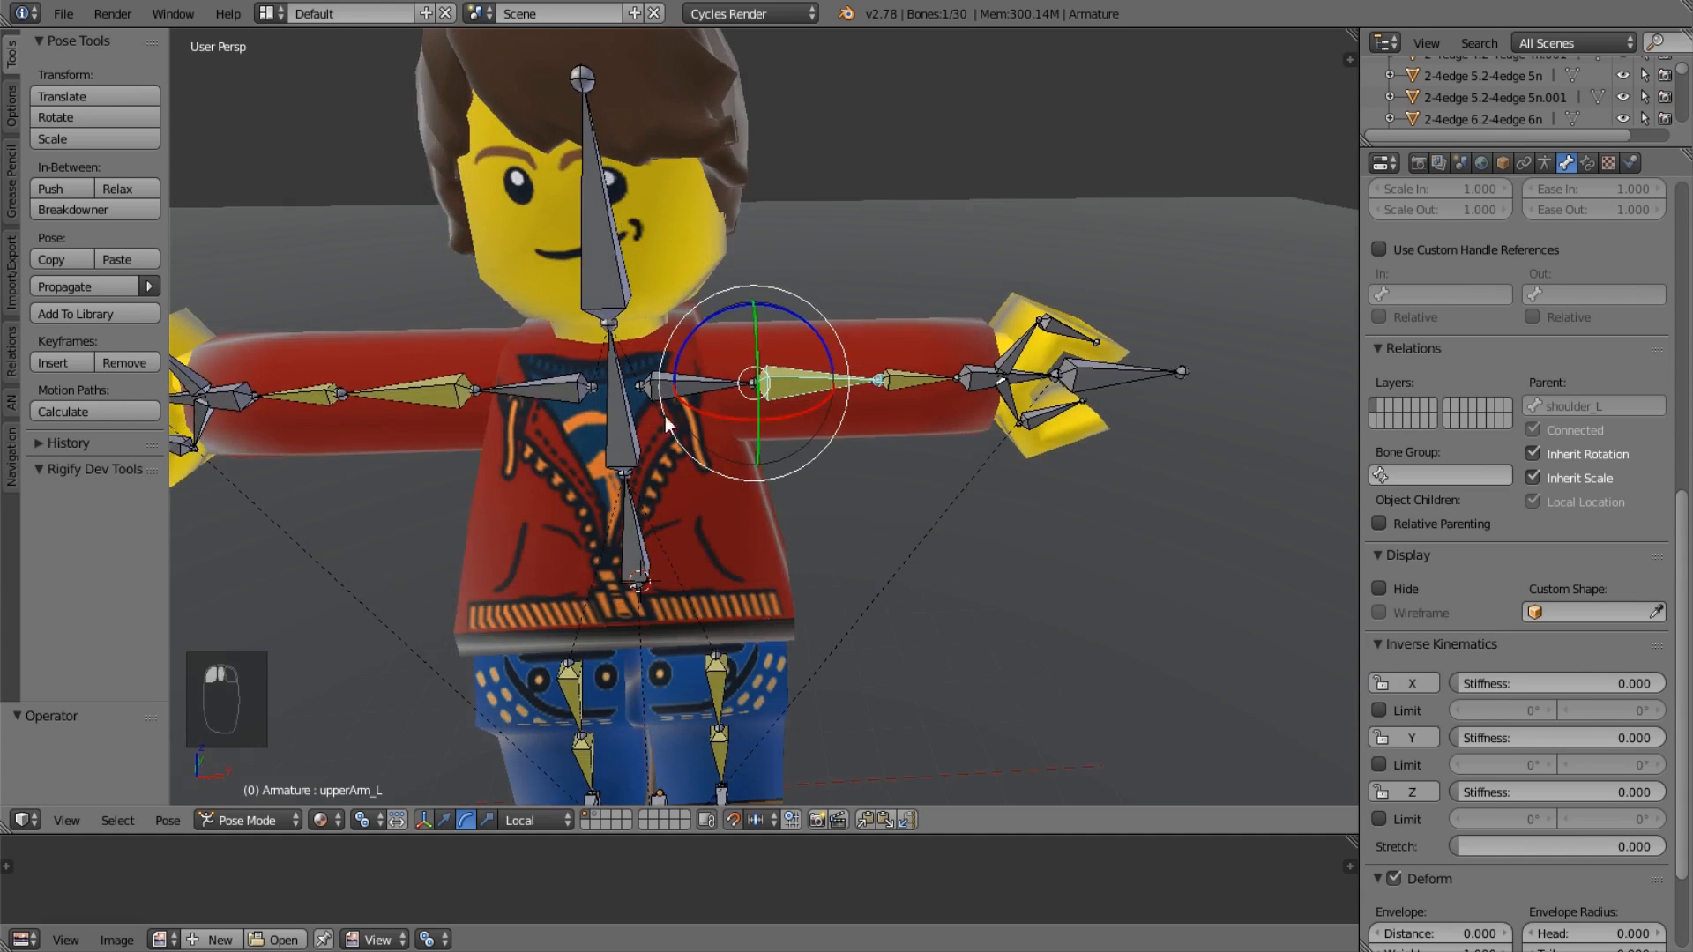
Set the X, Y and Z inverse kinematics limits of the shoulder_R bone to 0° for both minimum and maximum.
right_click(499, 397)
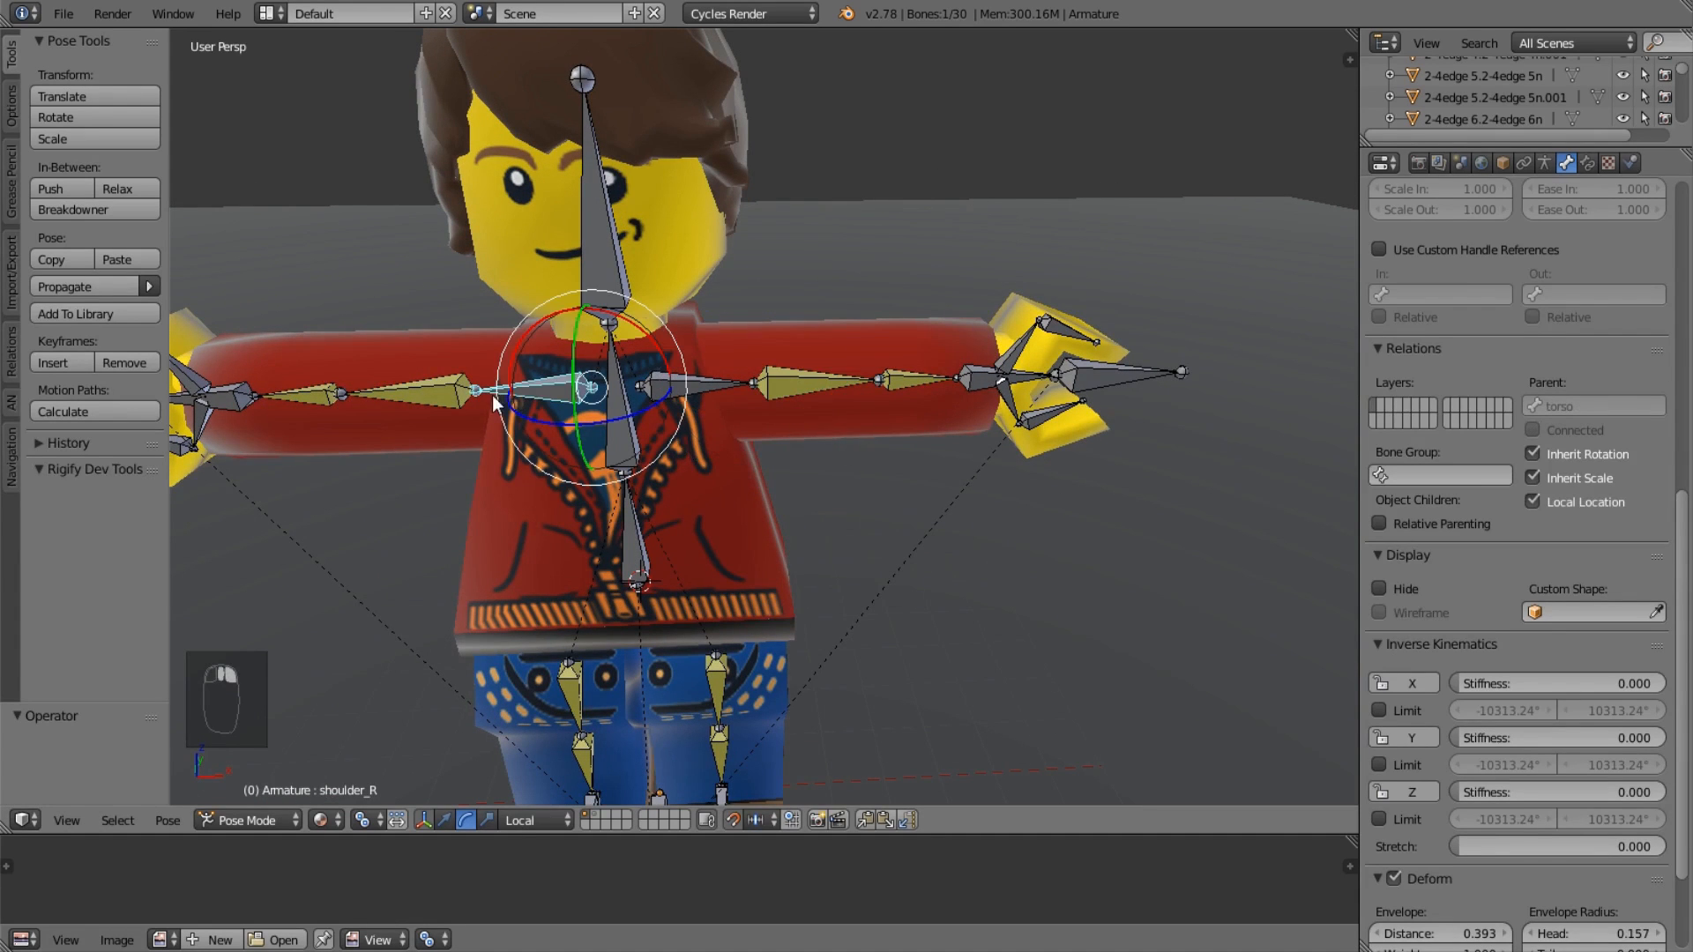
text(0)
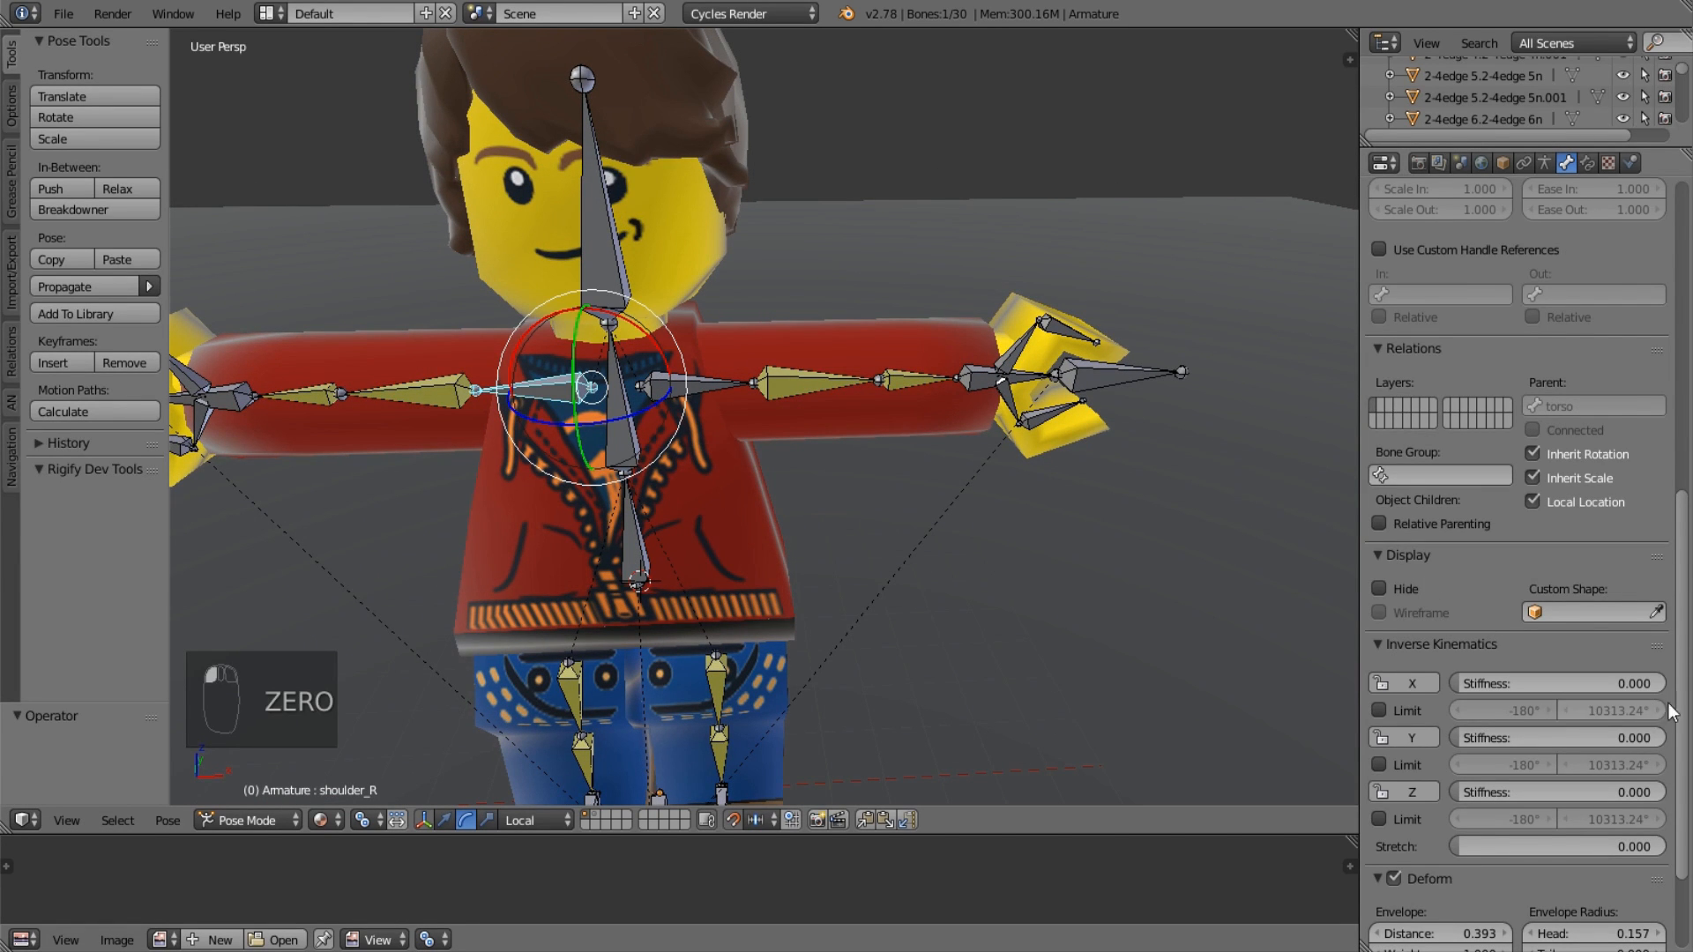
key(Return)
key(9)
drag(1534, 708, 1534, 819)
text(0)
key(Return)
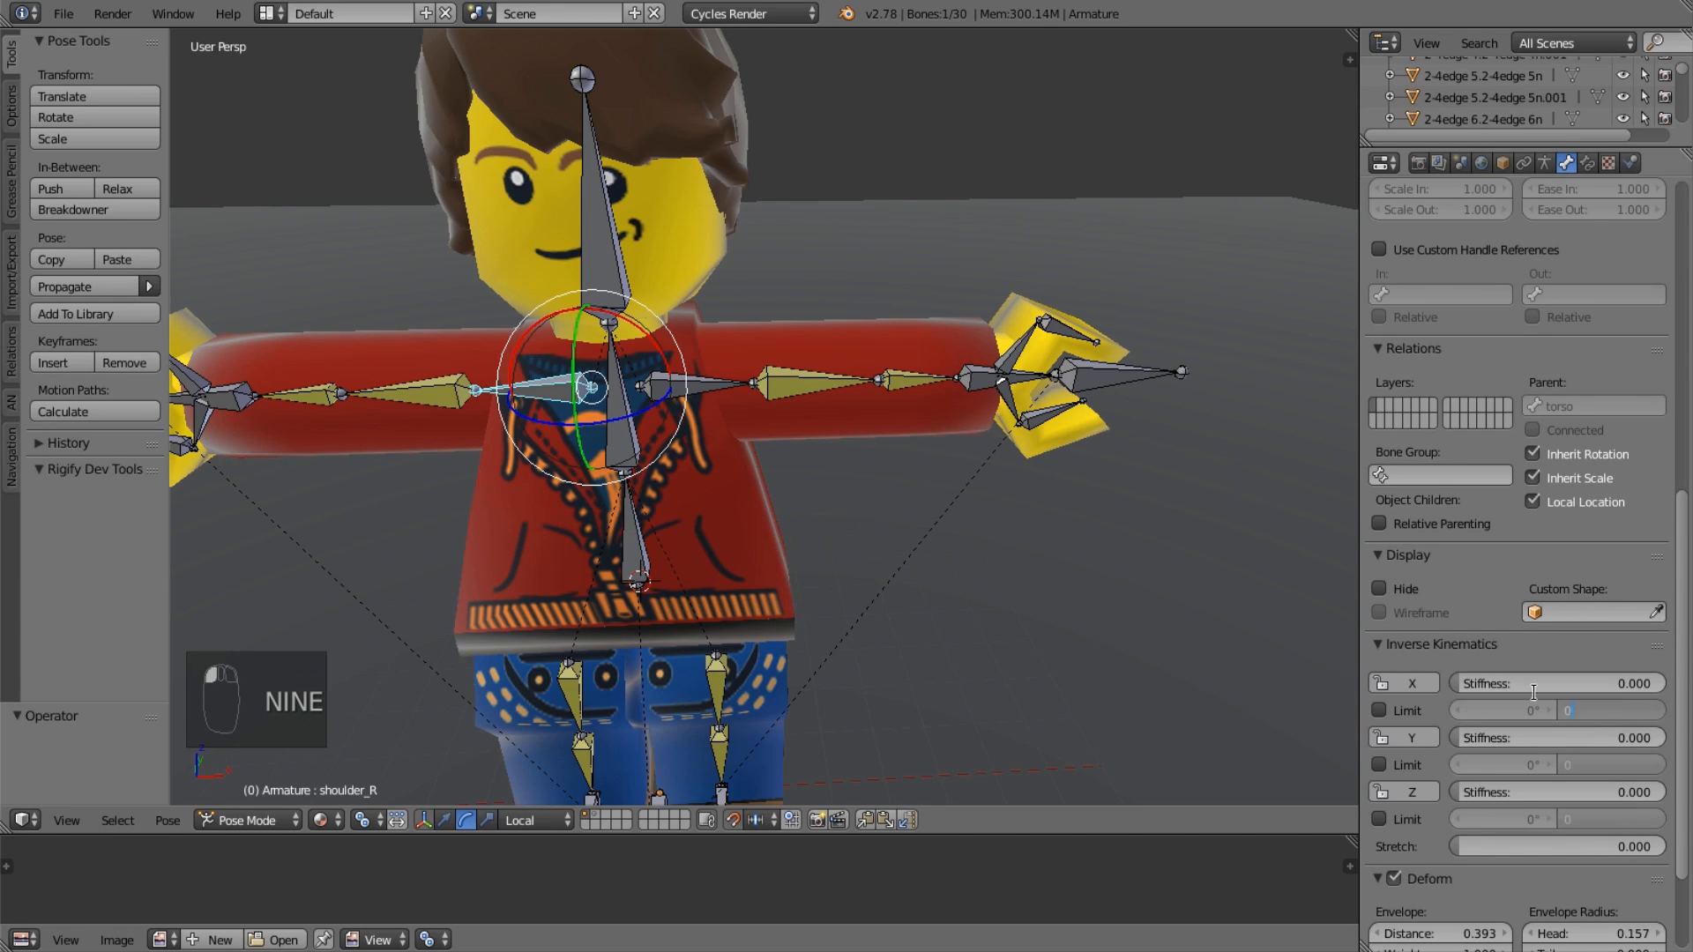
Set the forearm_L bone's inverse kinematics limits to -180° minimum and 180° maximum on all three axes.
right_click(932, 399)
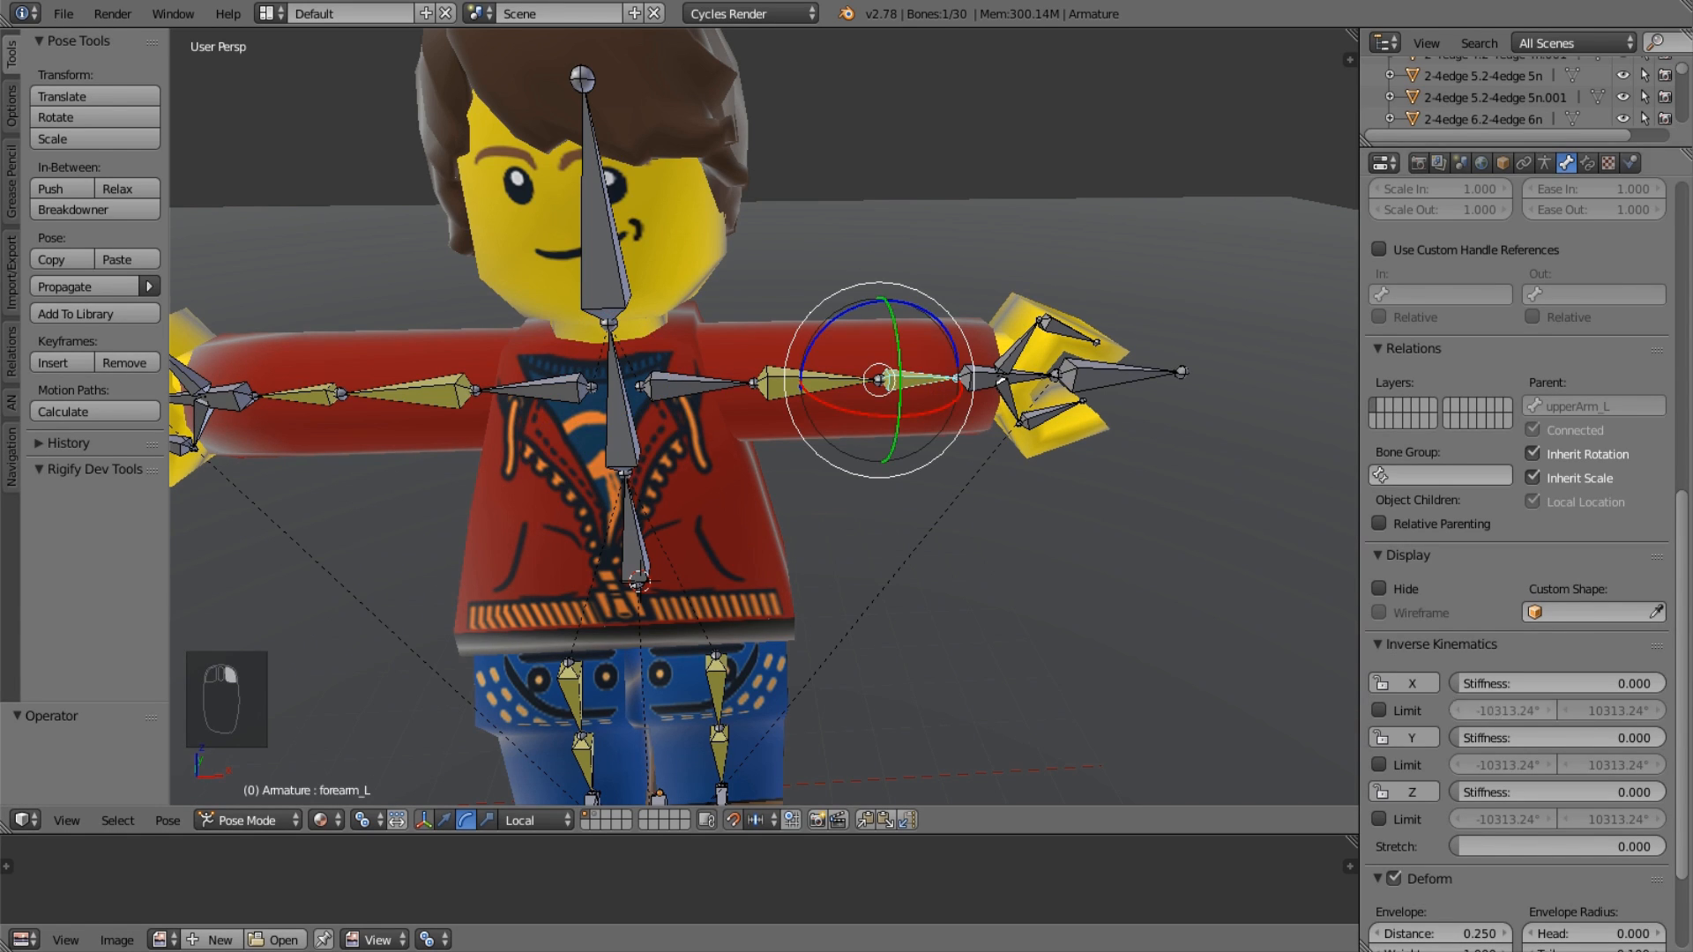
drag(1537, 709, 1537, 753)
key(Return)
click(1545, 818)
key(Return)
click(1633, 712)
text(180)
key(Return)
shift+middle_drag(671, 620, 728, 522)
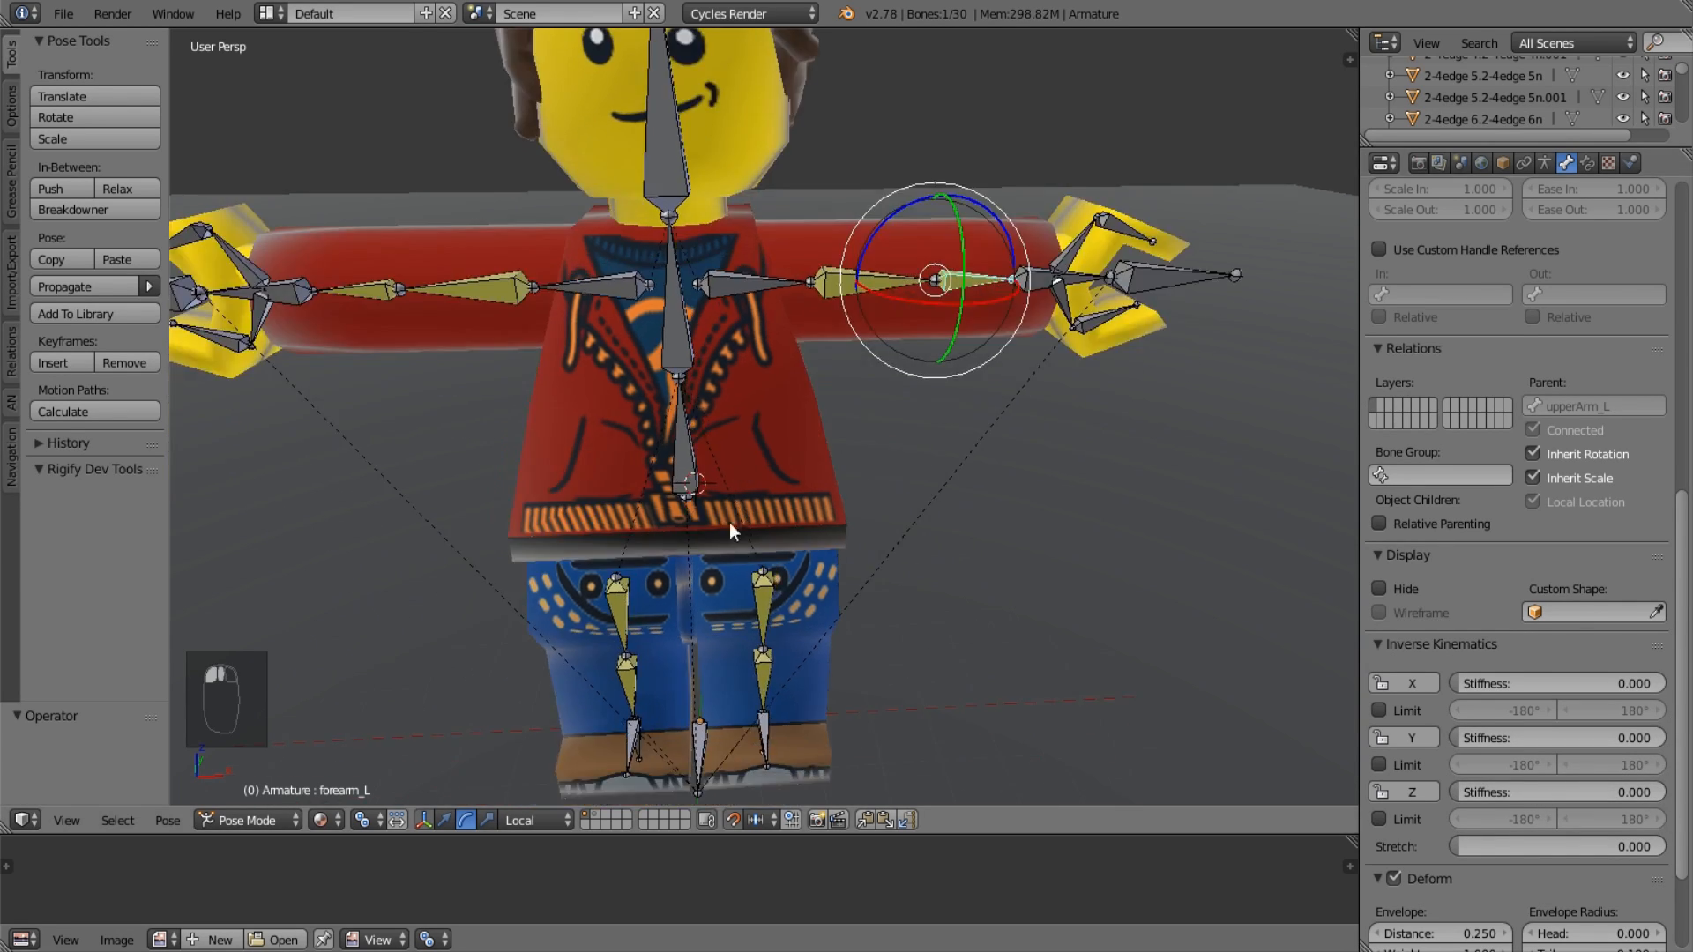
Set the thigh_L bone's inverse kinematics limits to -180° minimum and 180° maximum on X, Y and Z.
right_click(766, 610)
click(1549, 710)
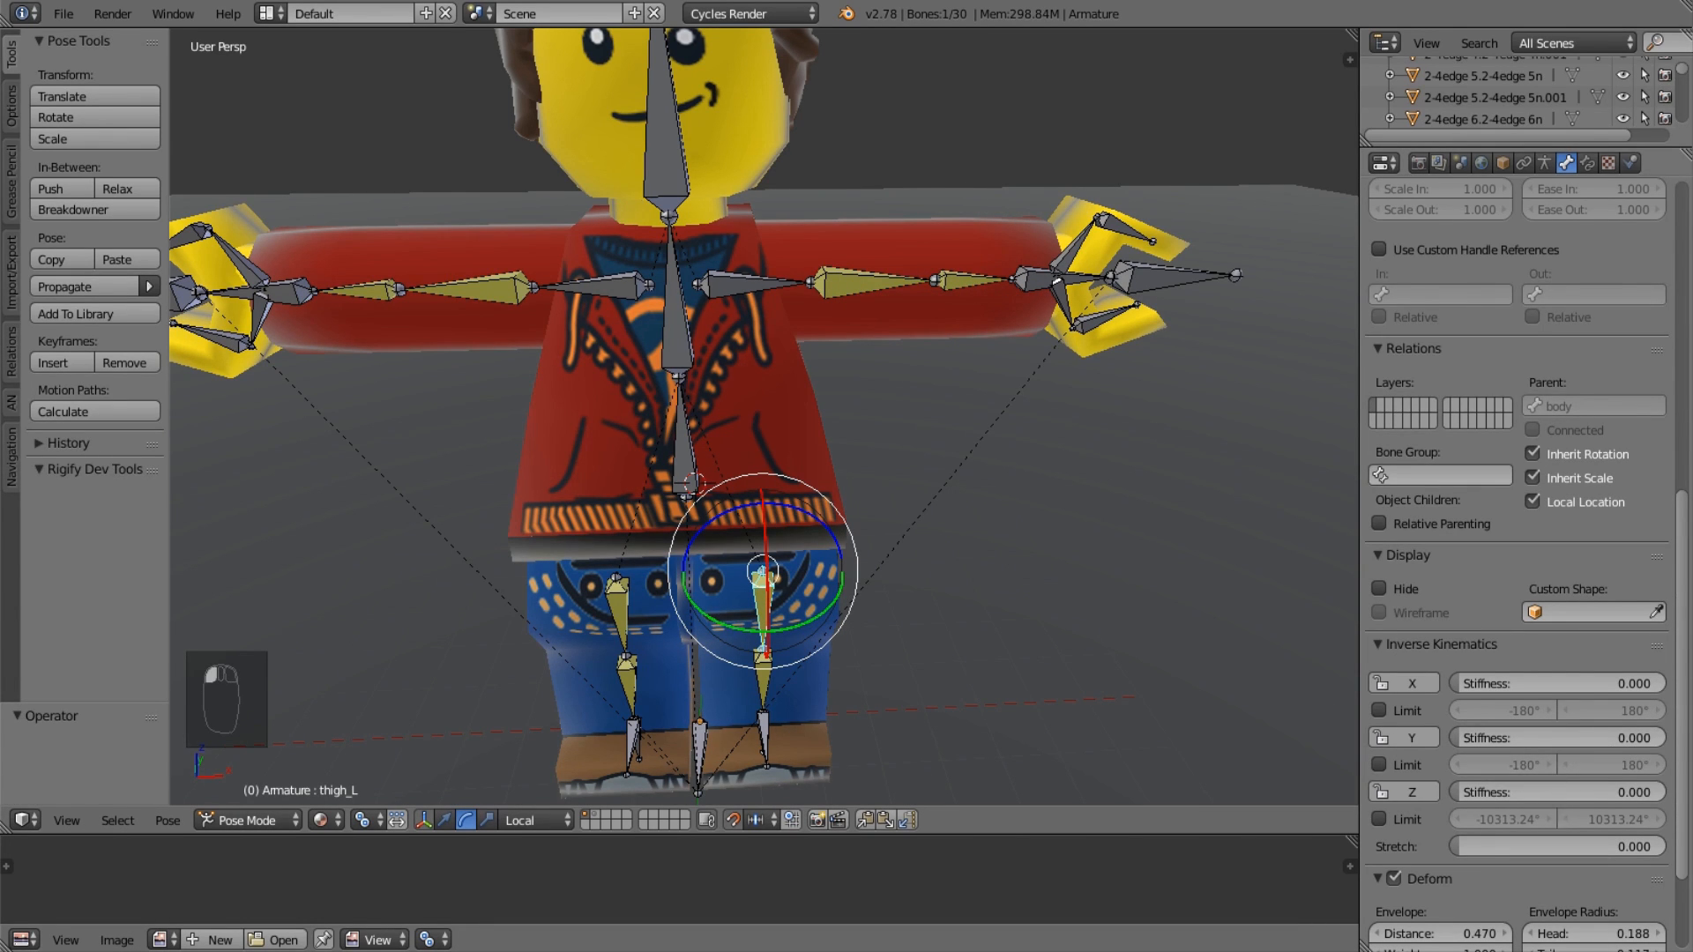
click(1666, 818)
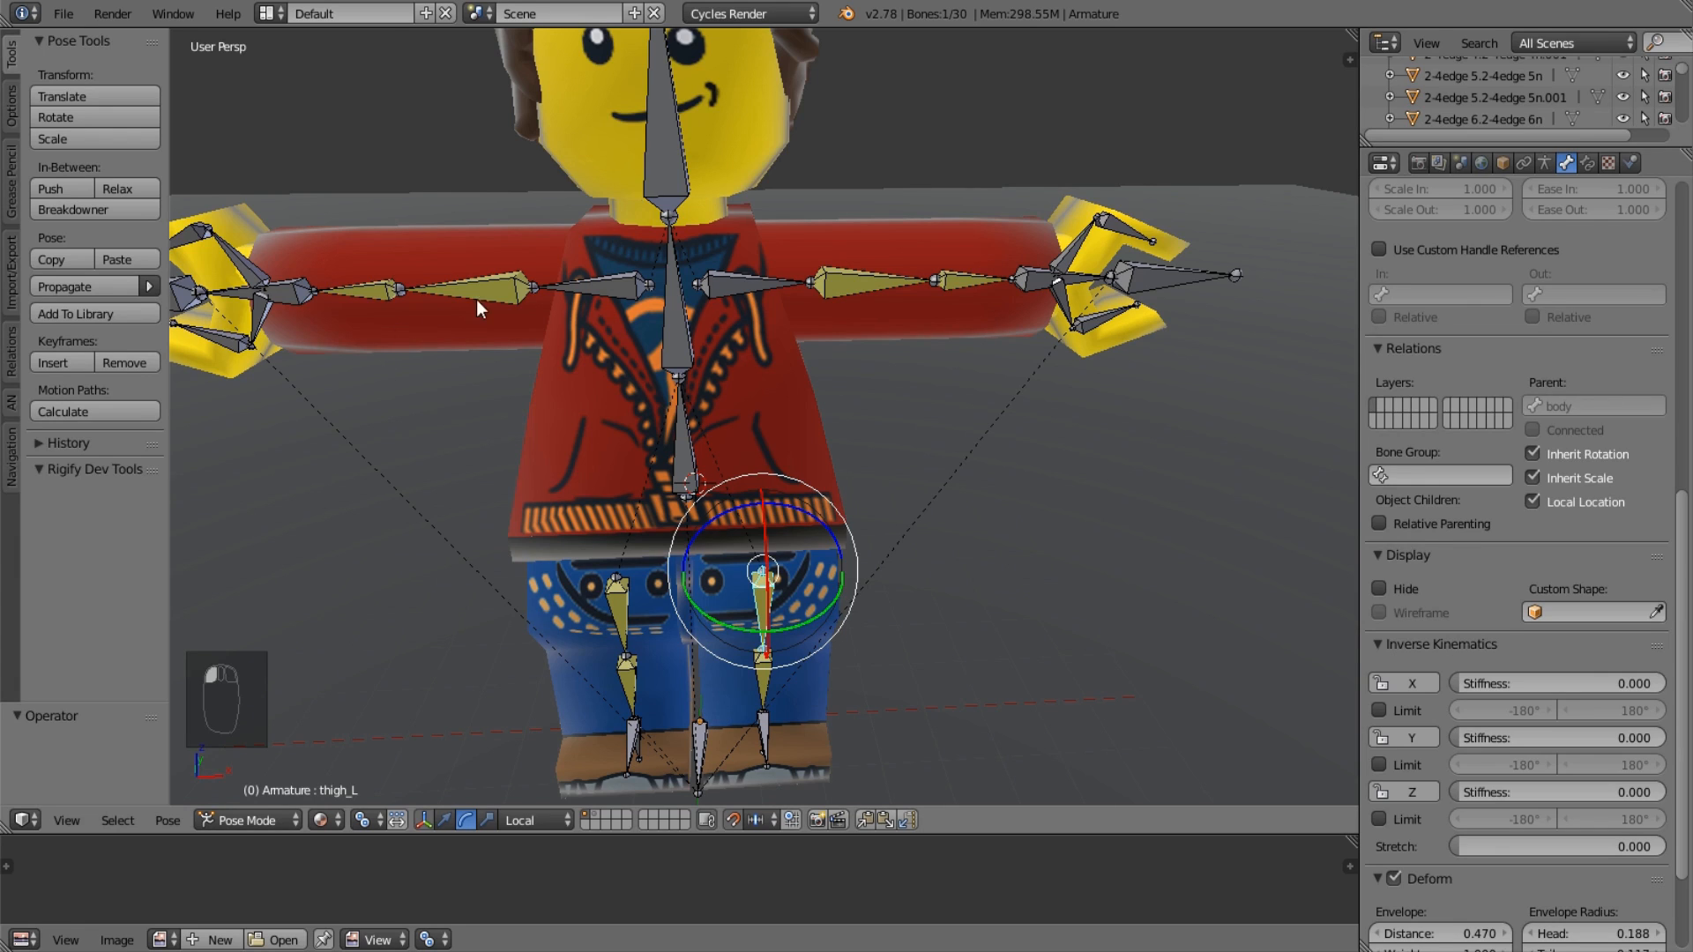
Set the forearm_R bone's X, Y and Z inverse kinematics limits to -180° minimum and 180° maximum.
right_click(378, 293)
click(1554, 712)
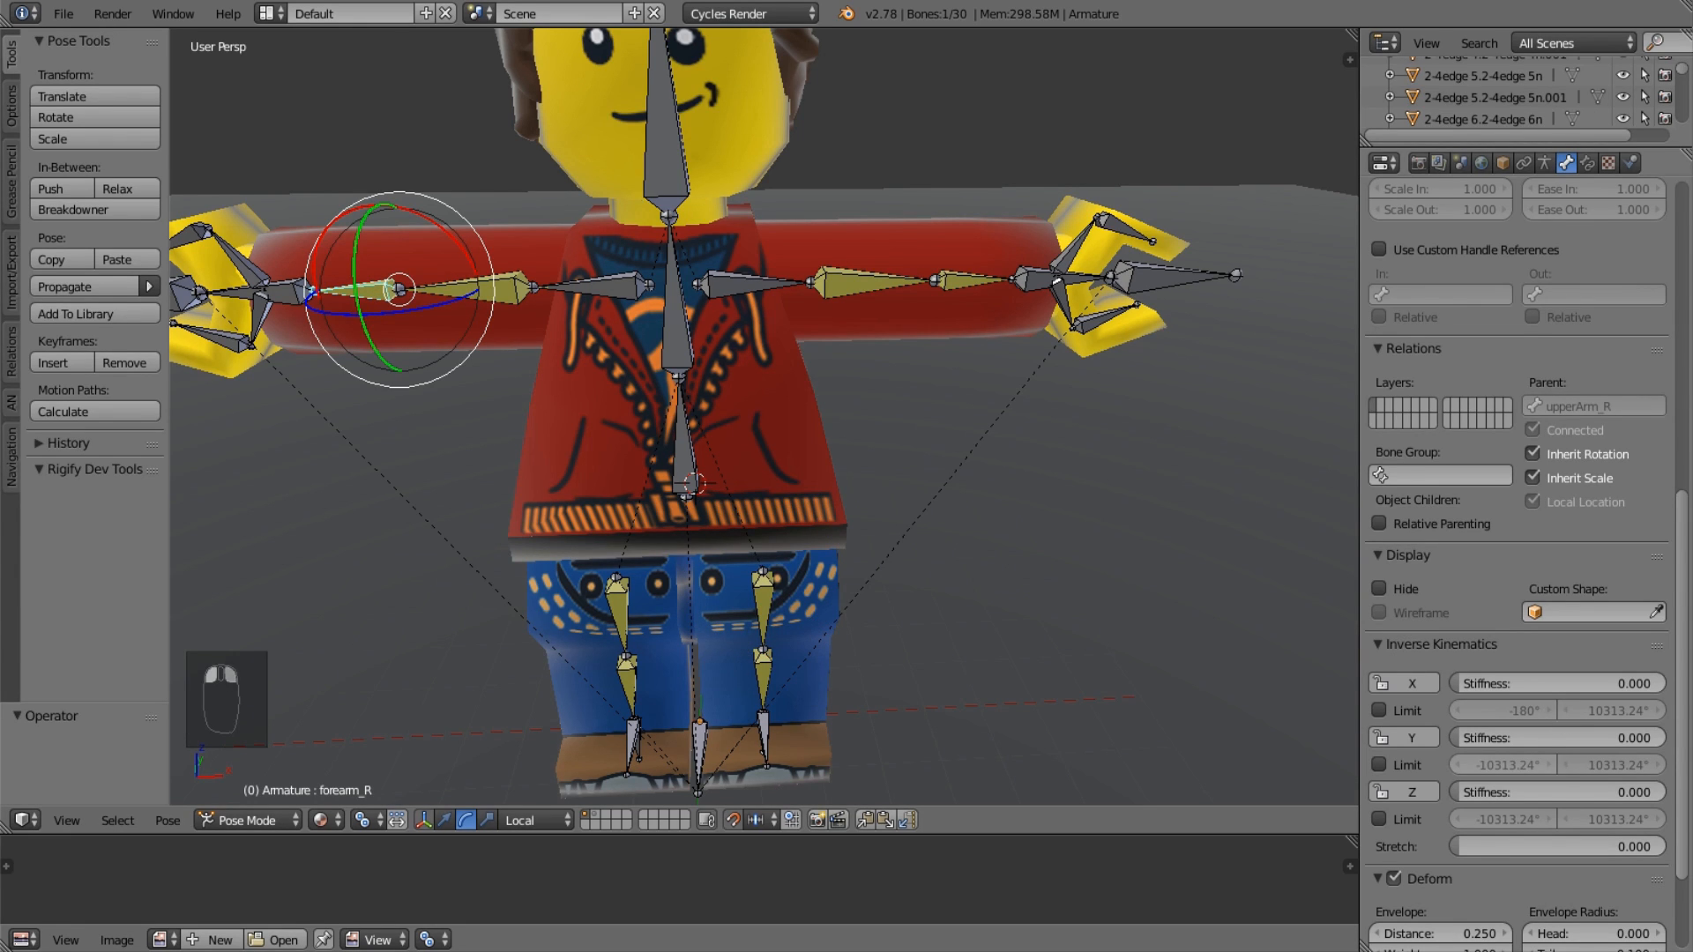
click(1554, 765)
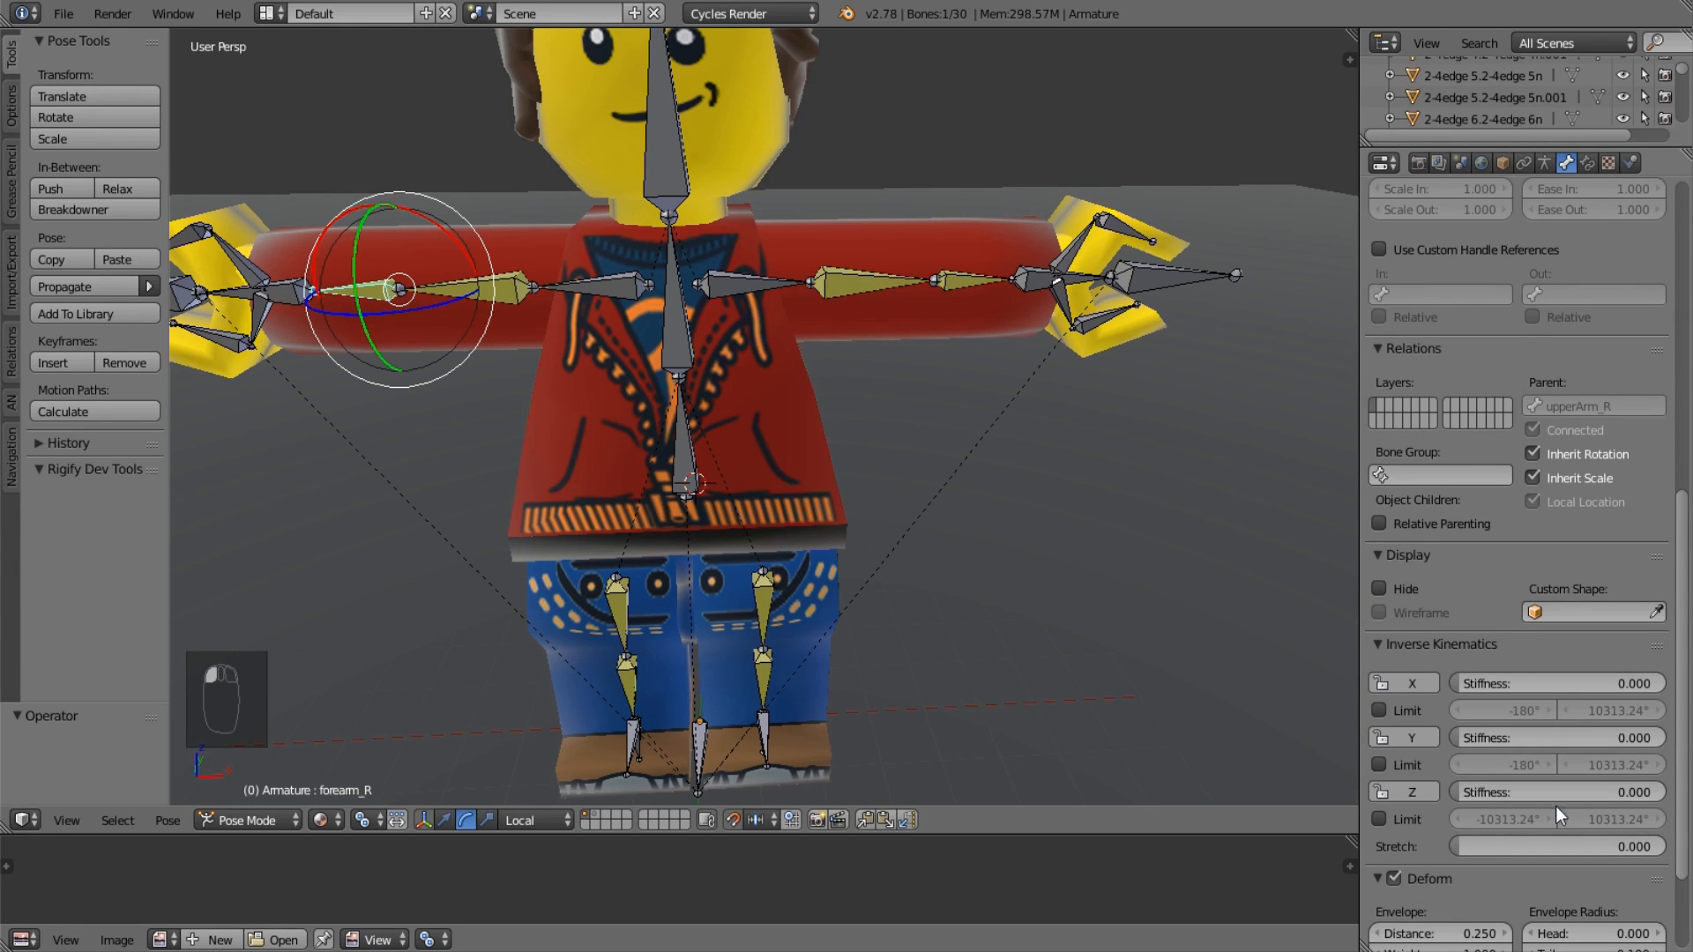
click(1661, 711)
click(1661, 819)
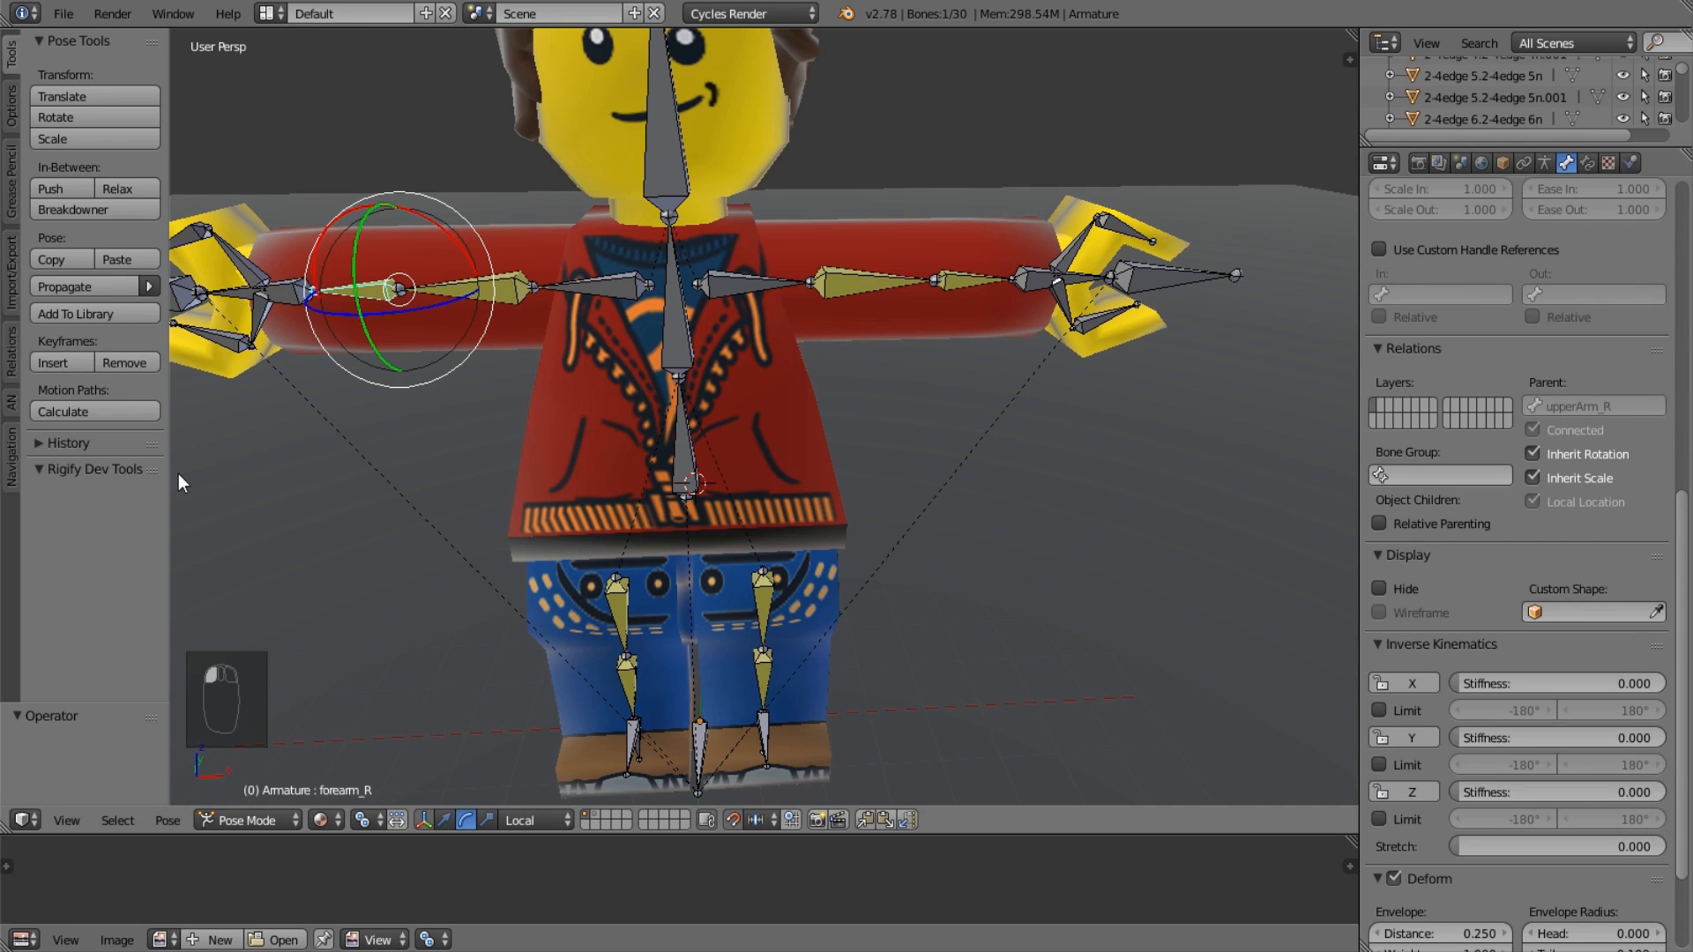
Set the upperArm_R bone's inverse kinematics limits to -180° minimum and 180° maximum on all three axes.
click(492, 294)
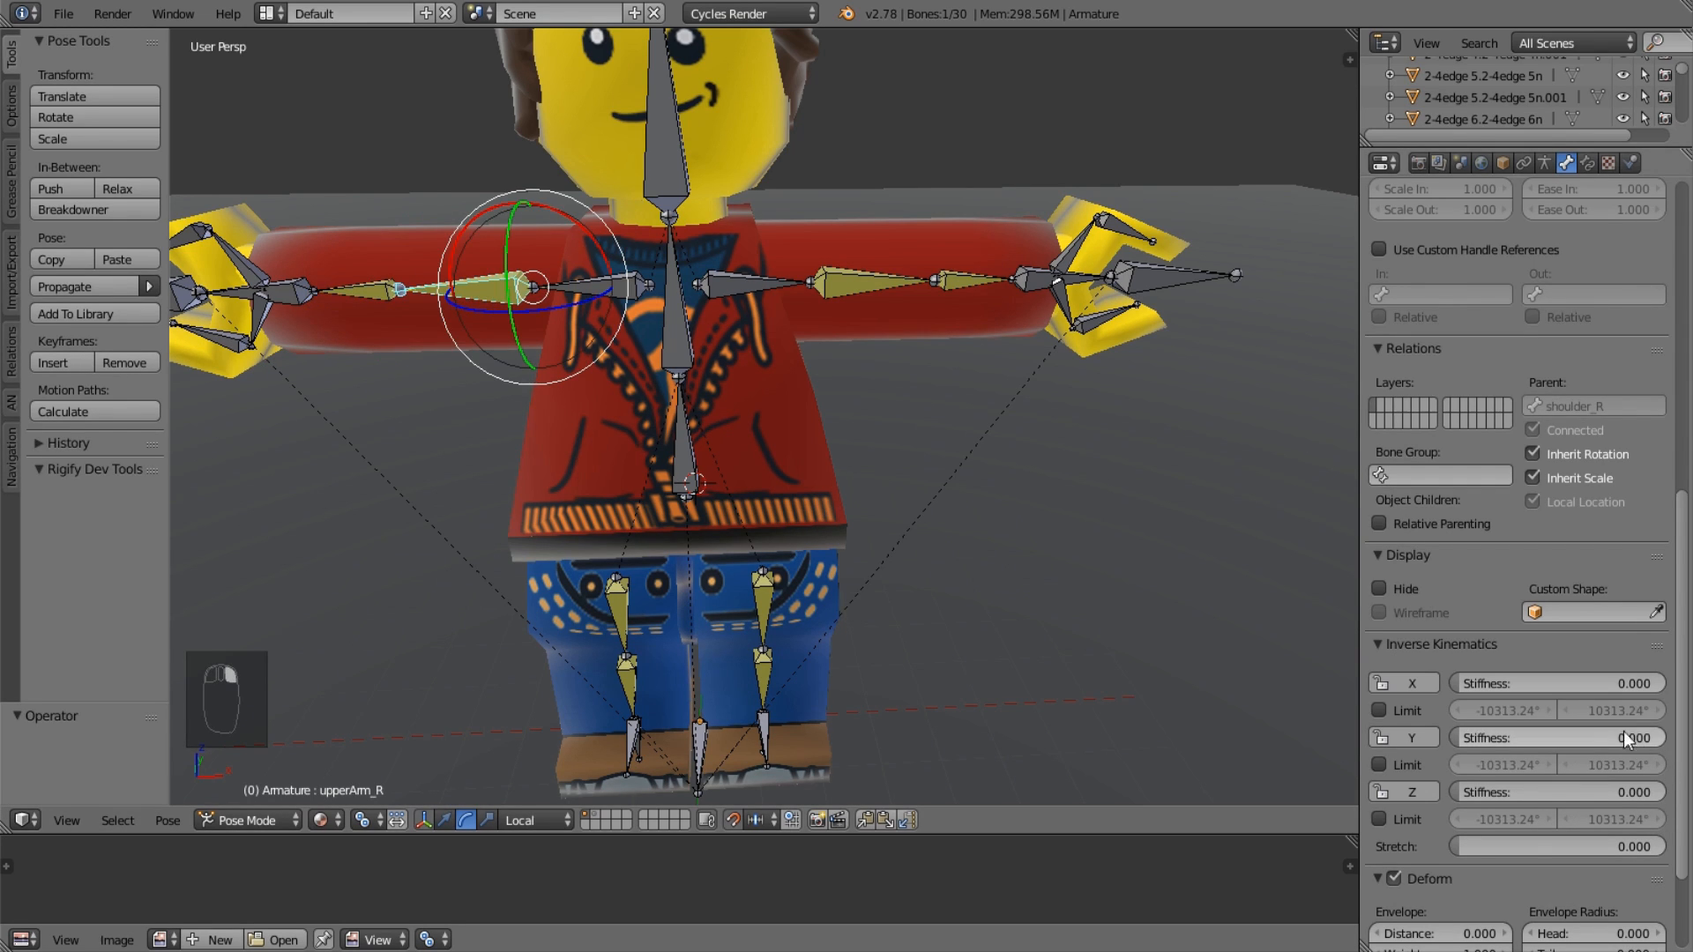
click(1547, 819)
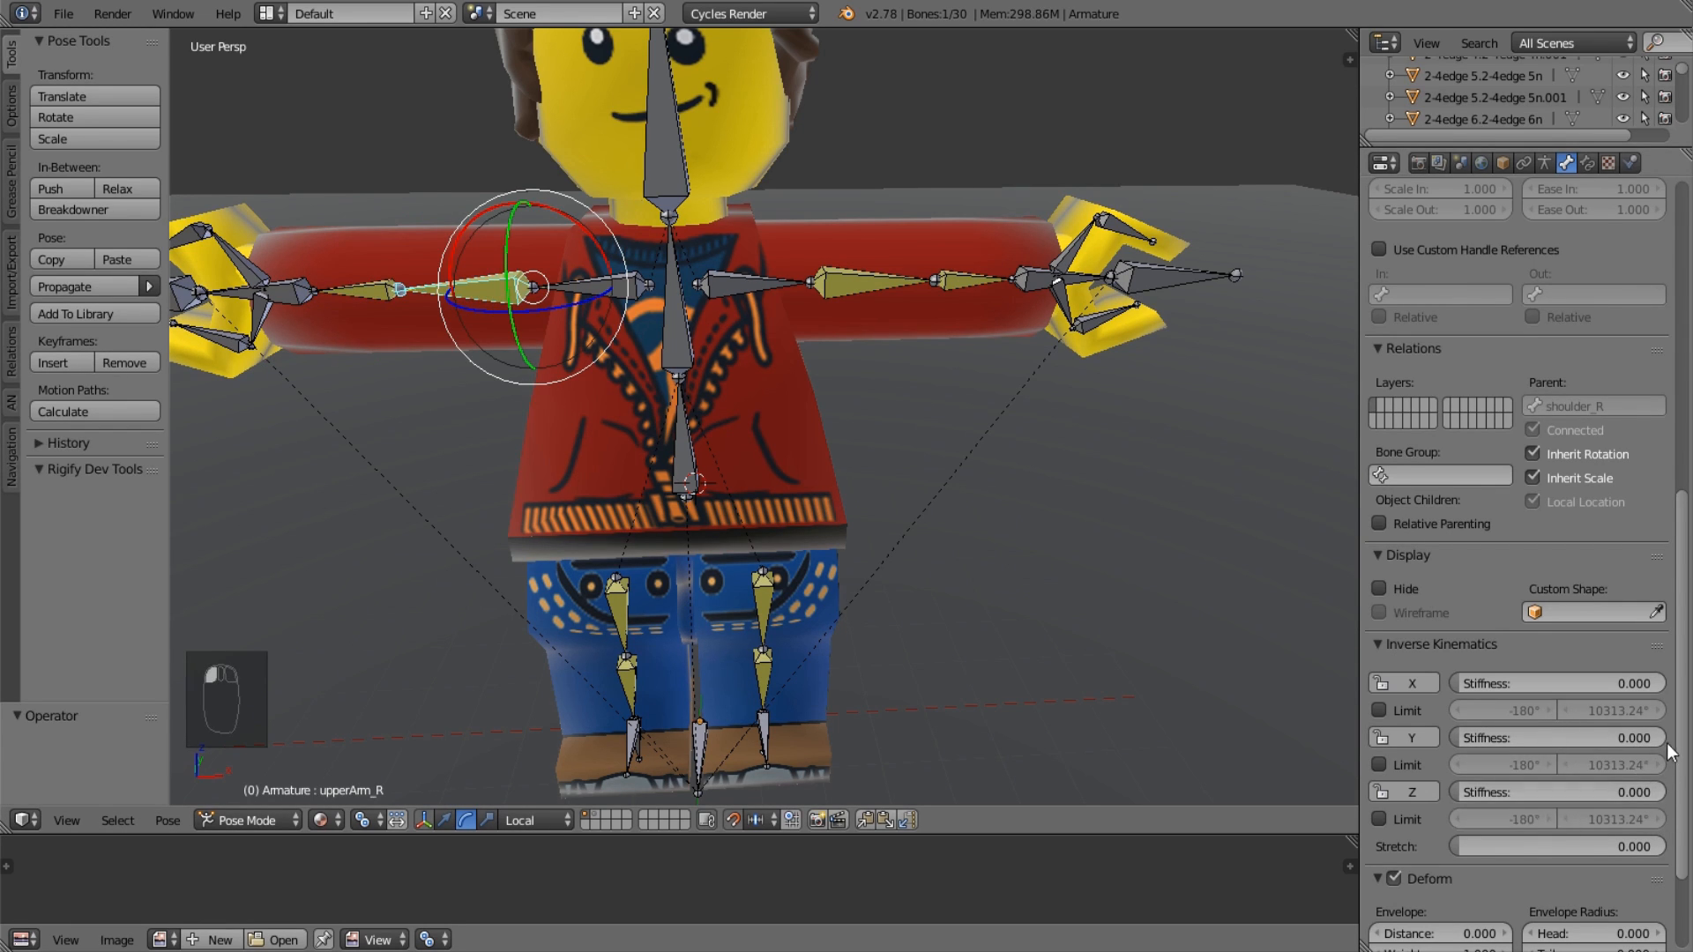
click(1661, 710)
click(1661, 764)
click(1661, 819)
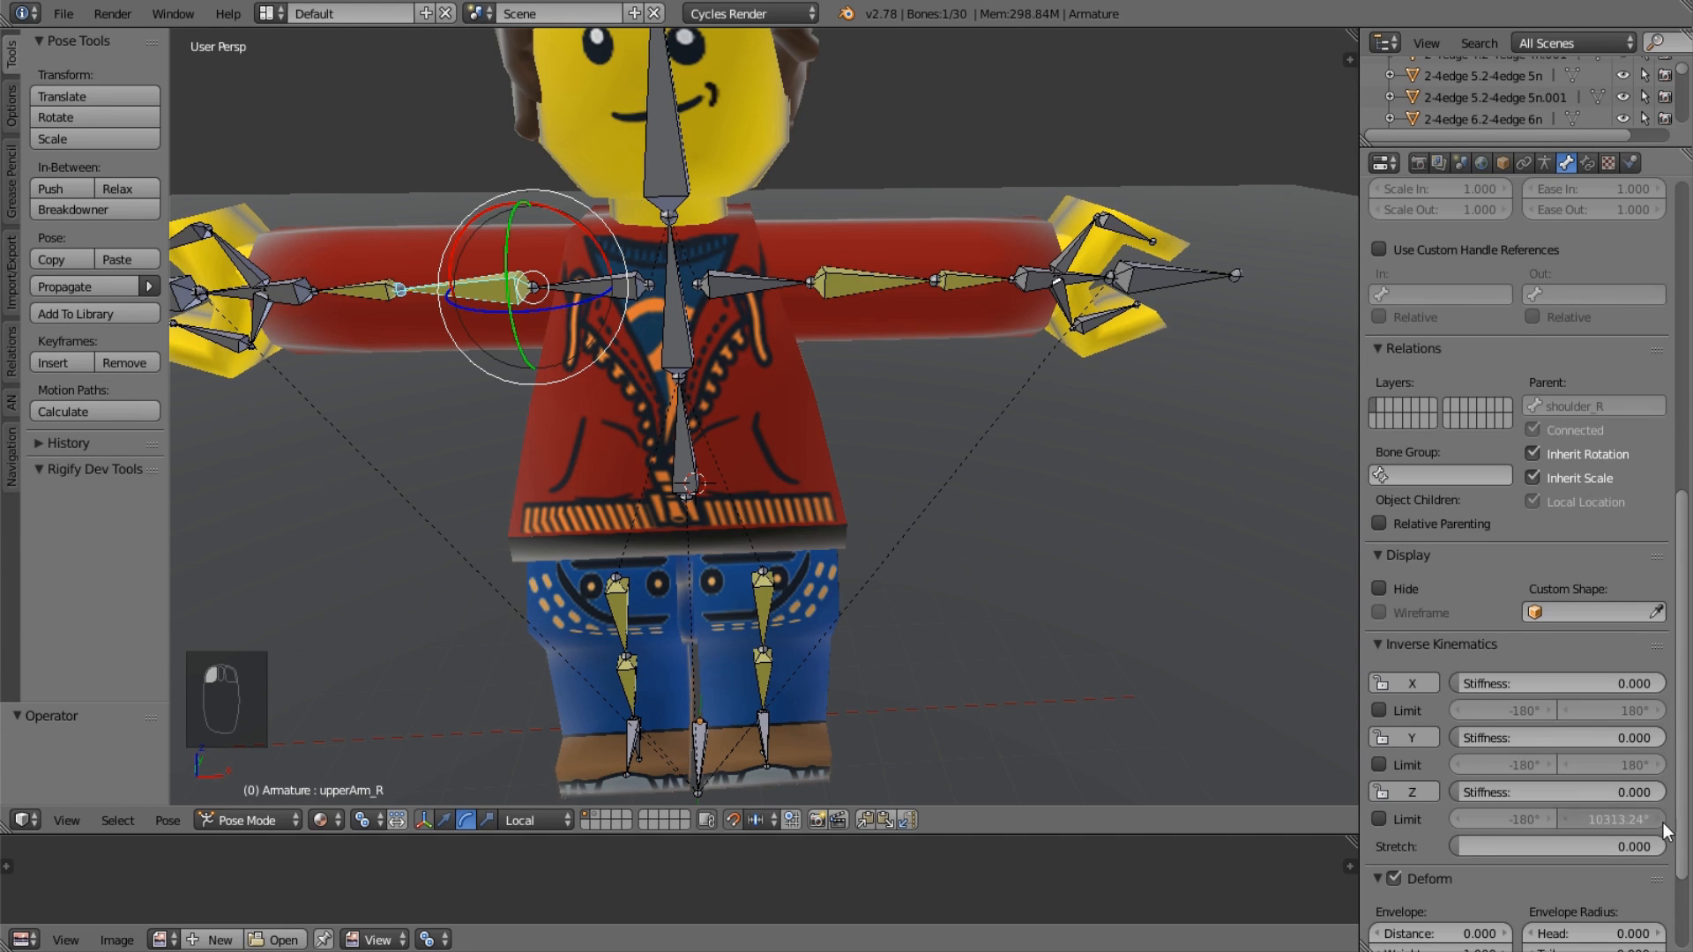
Set the thigh_R bone's inverse kinematics limits to -180° minimum and 180° maximum on X, Y and Z.
scroll(825, 353, down, 2)
right_click(827, 345)
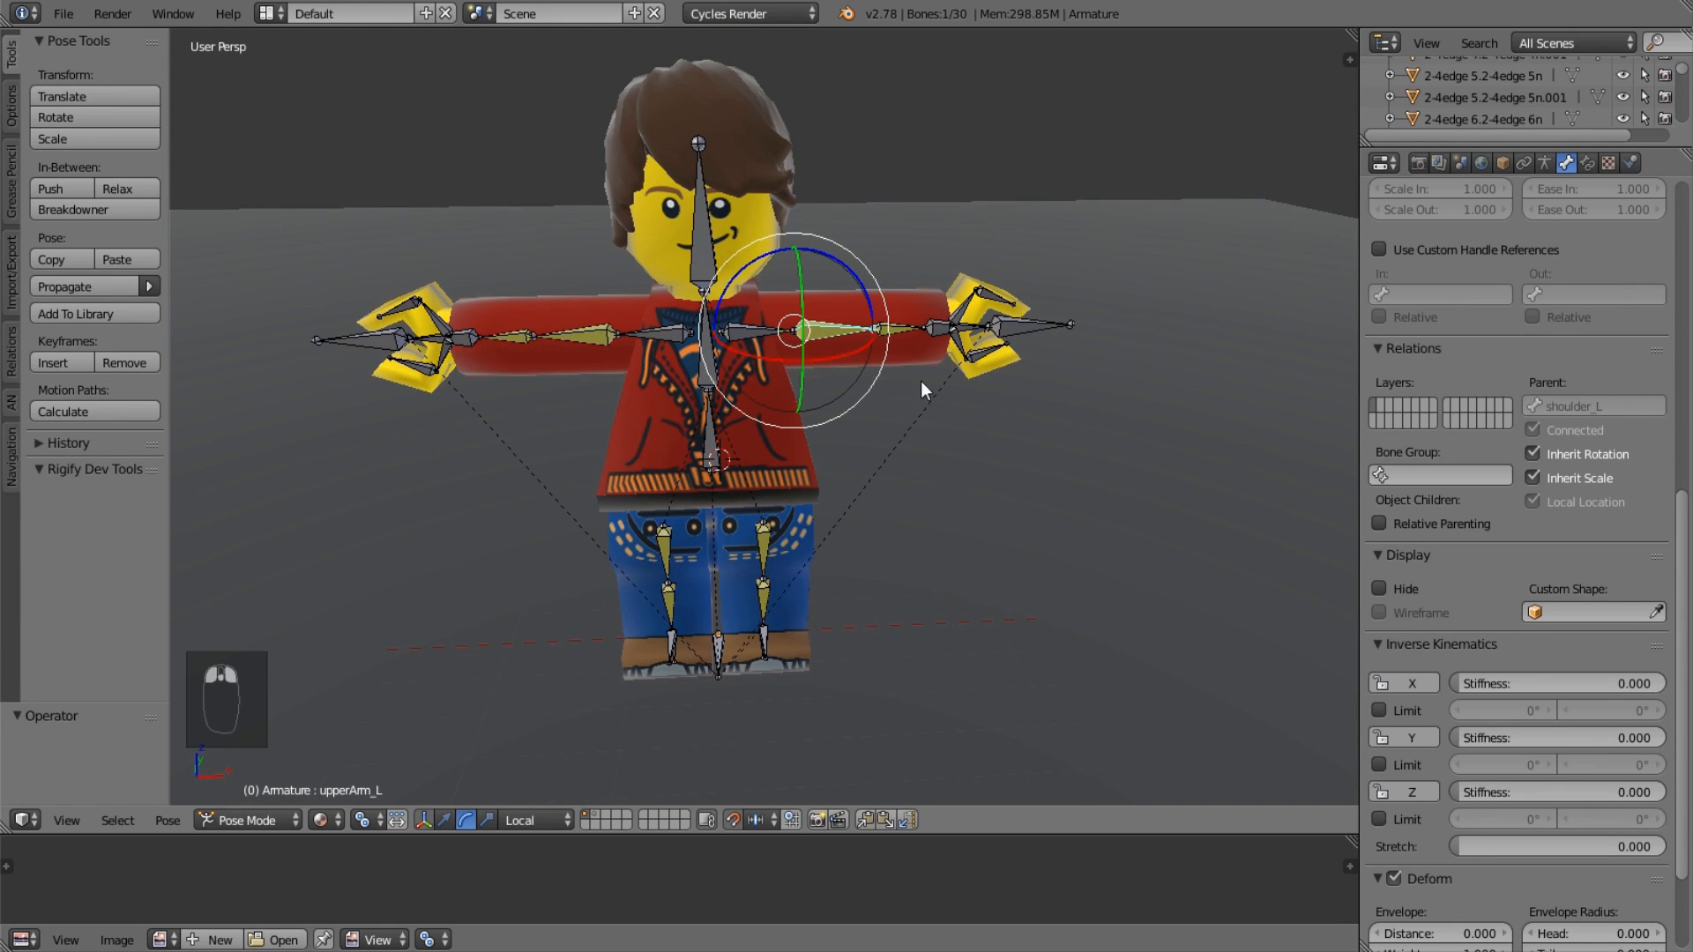
right_click(867, 329)
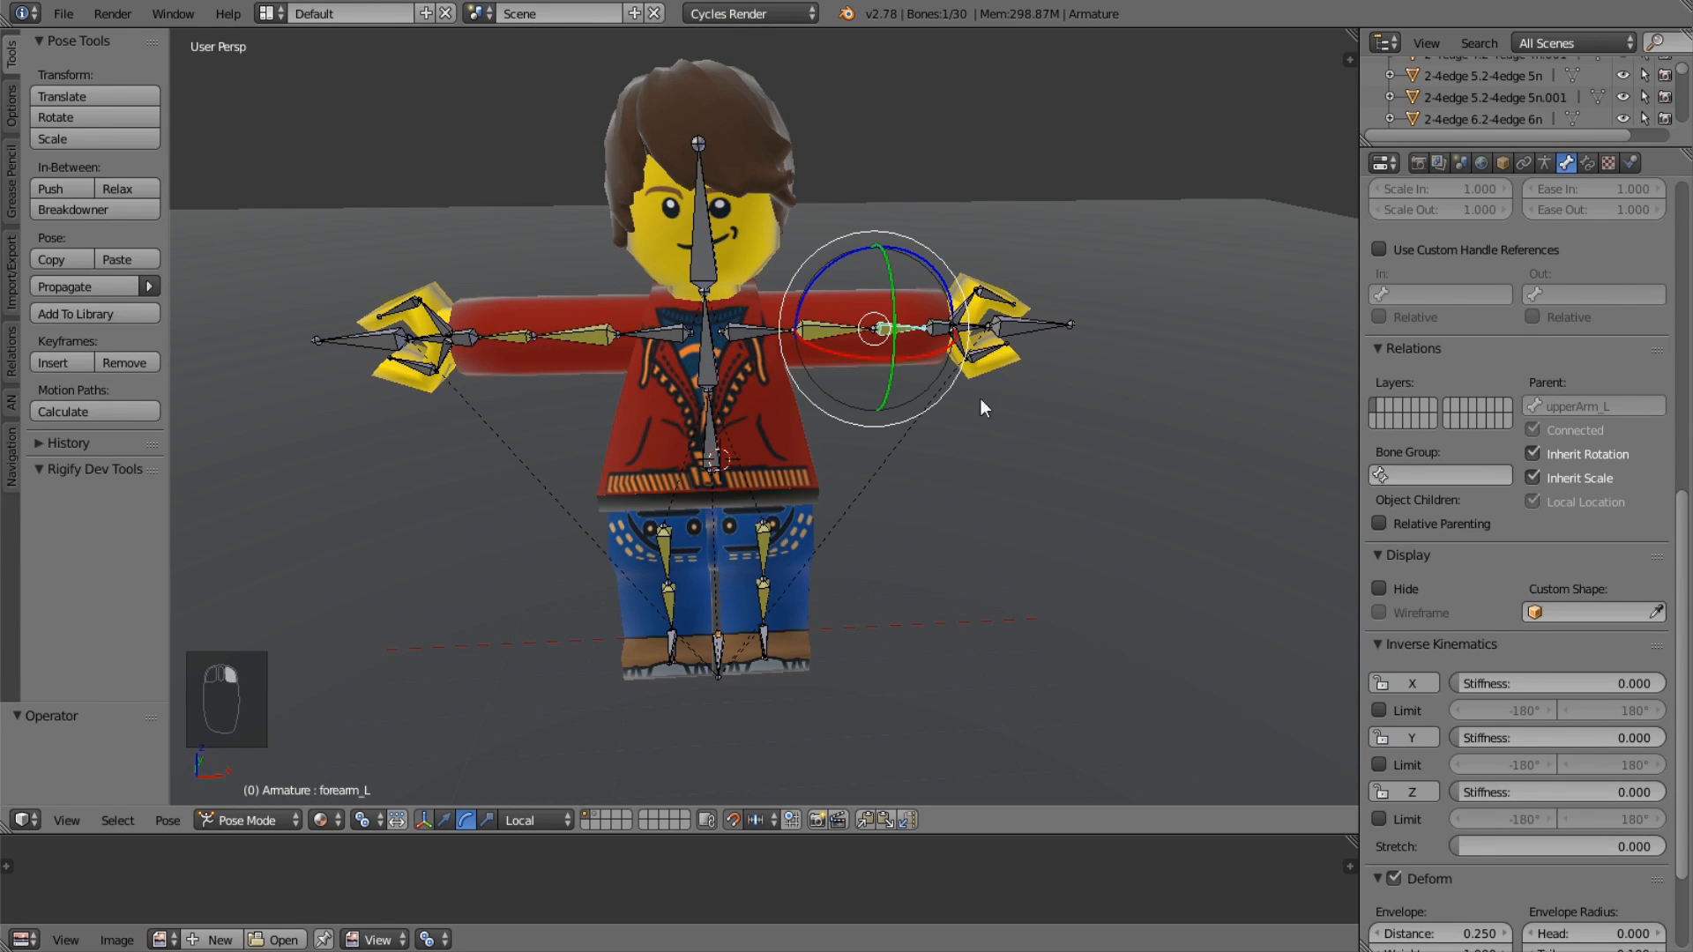
right_click(670, 533)
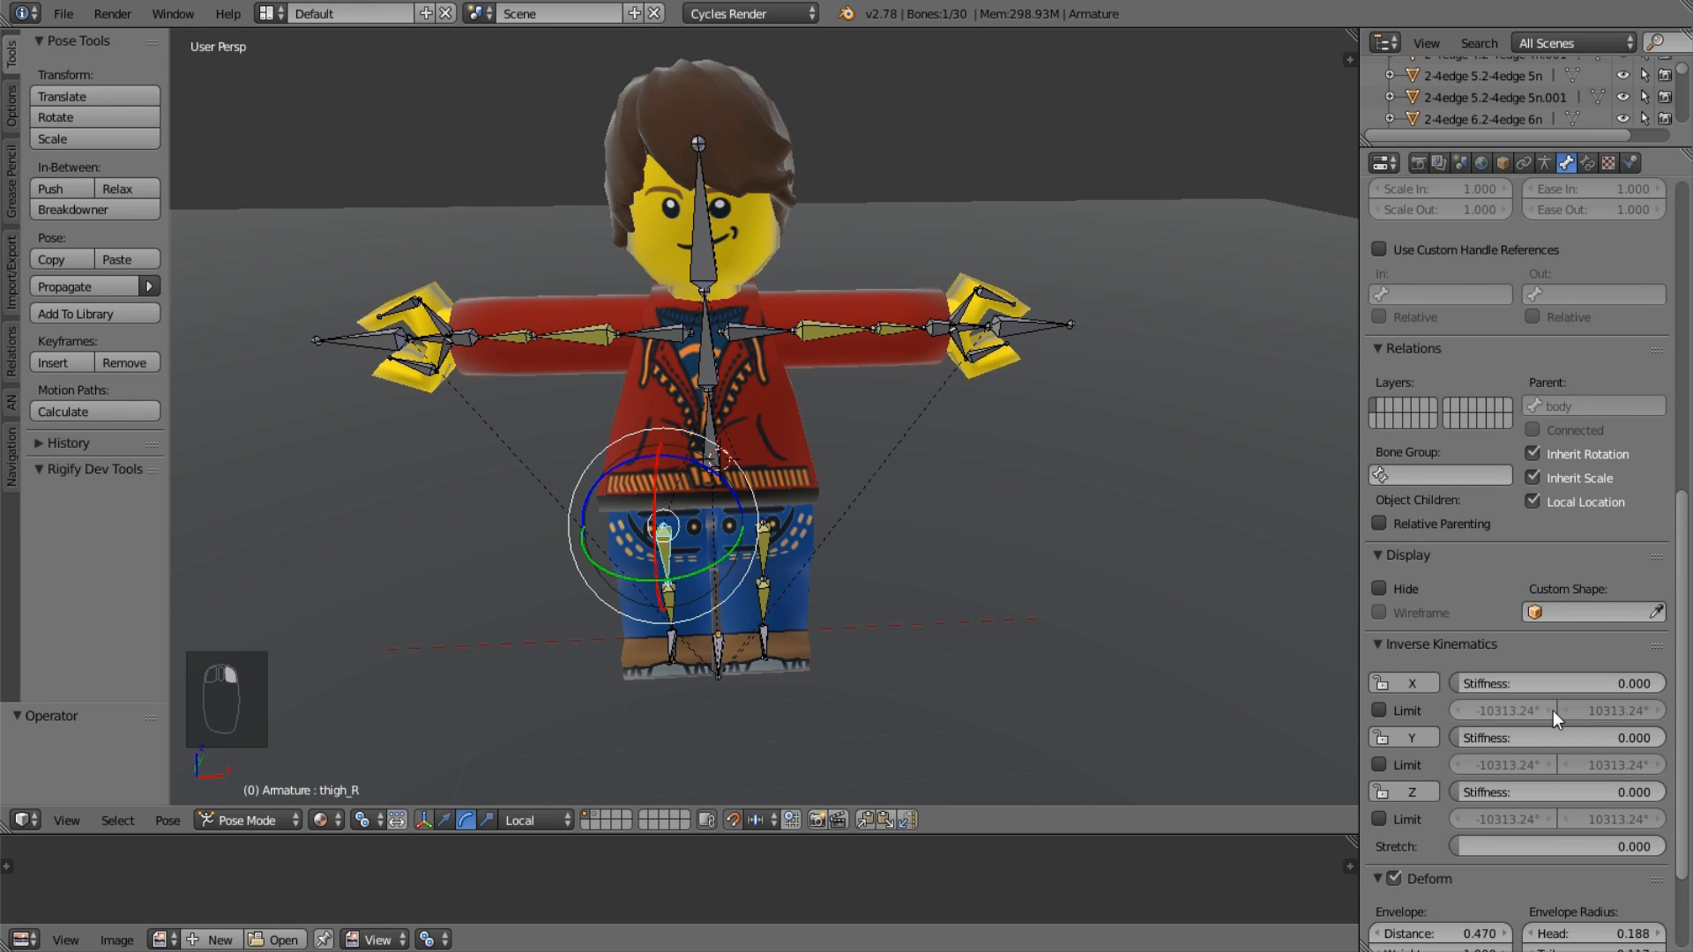
click(1545, 767)
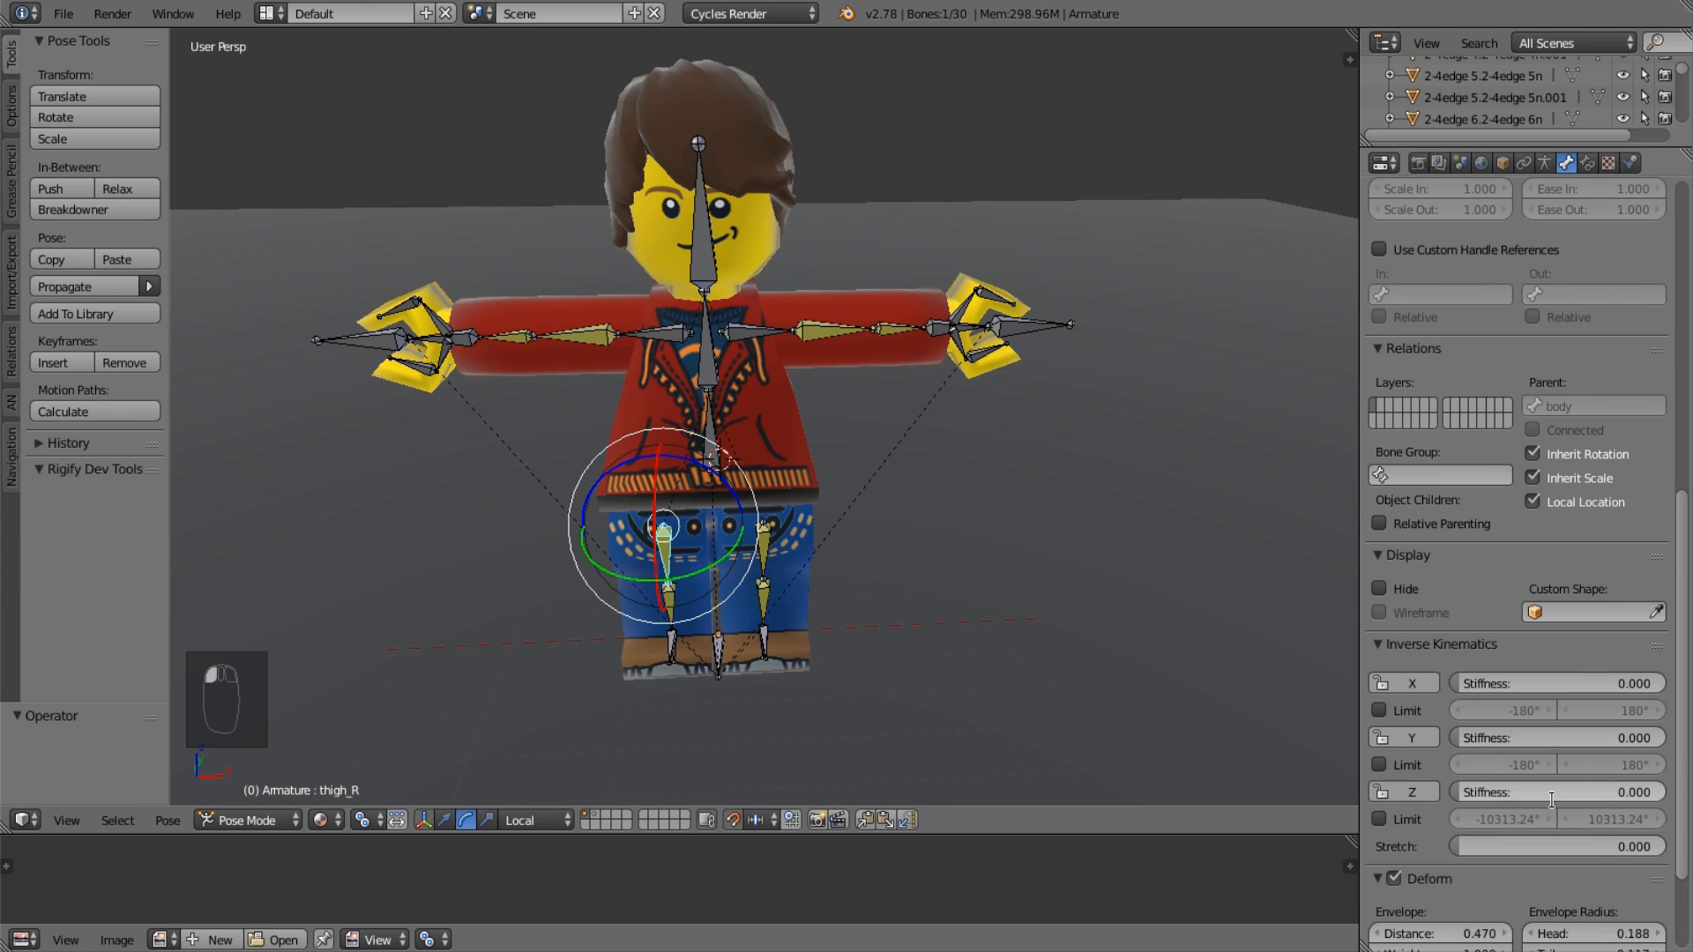
Set the inverse kinematics limits of shin_R and shin_L to -180° minimum and 180° maximum on all axes, and deselect all bones.
right_click(668, 606)
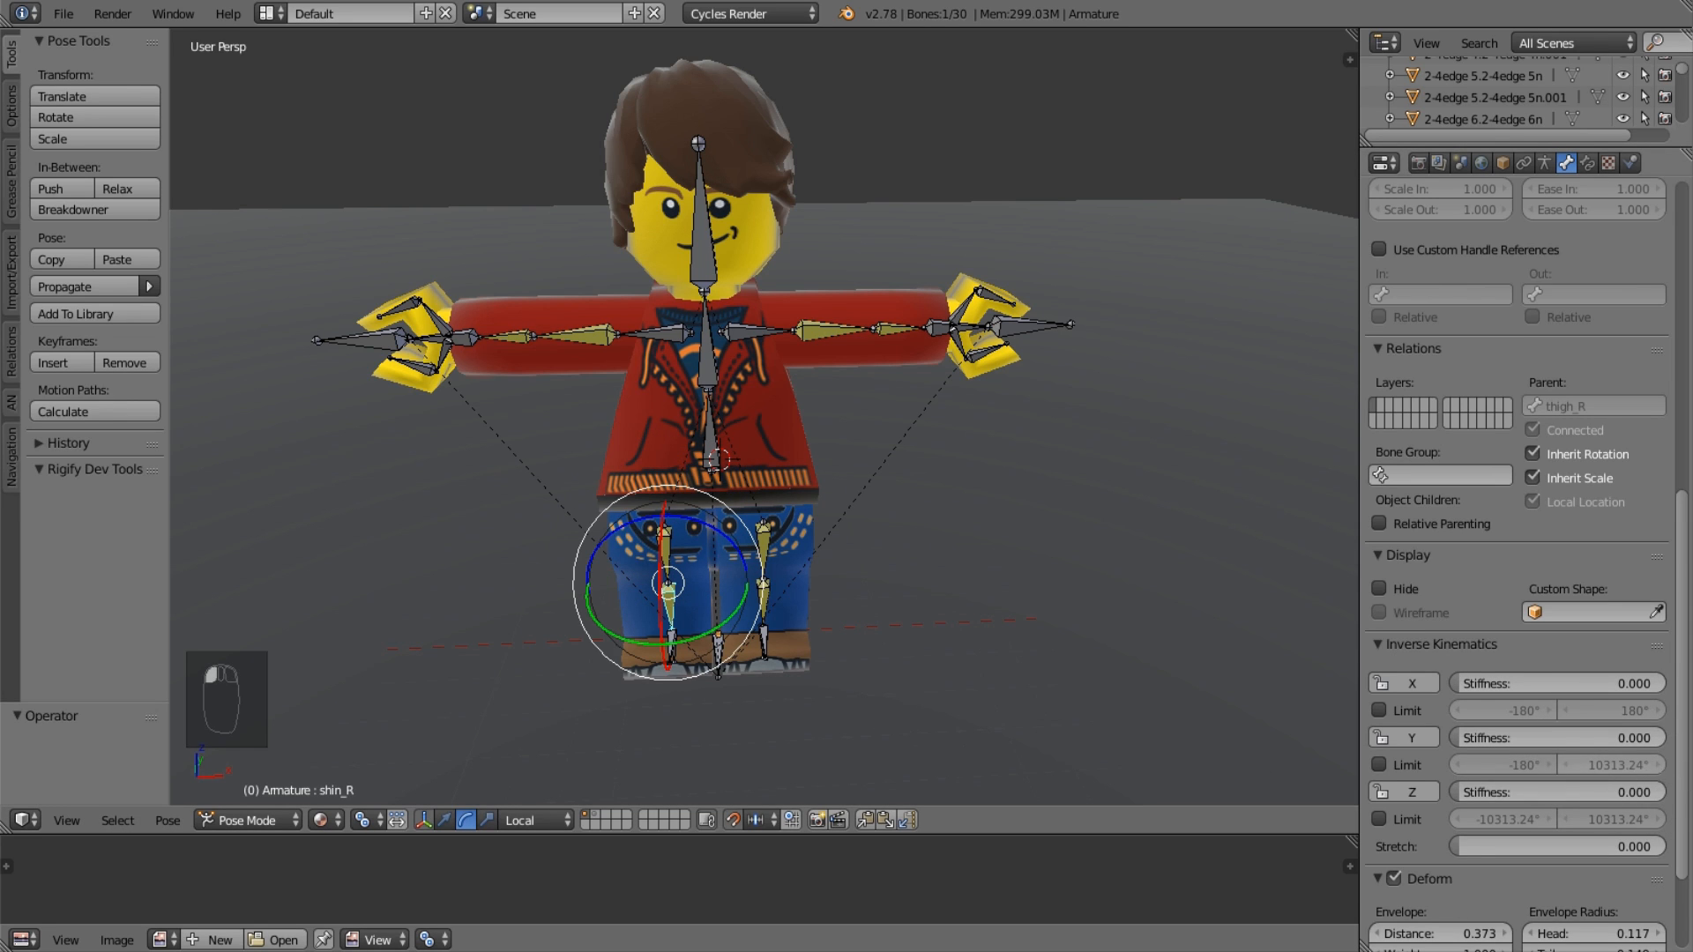
right_click(776, 608)
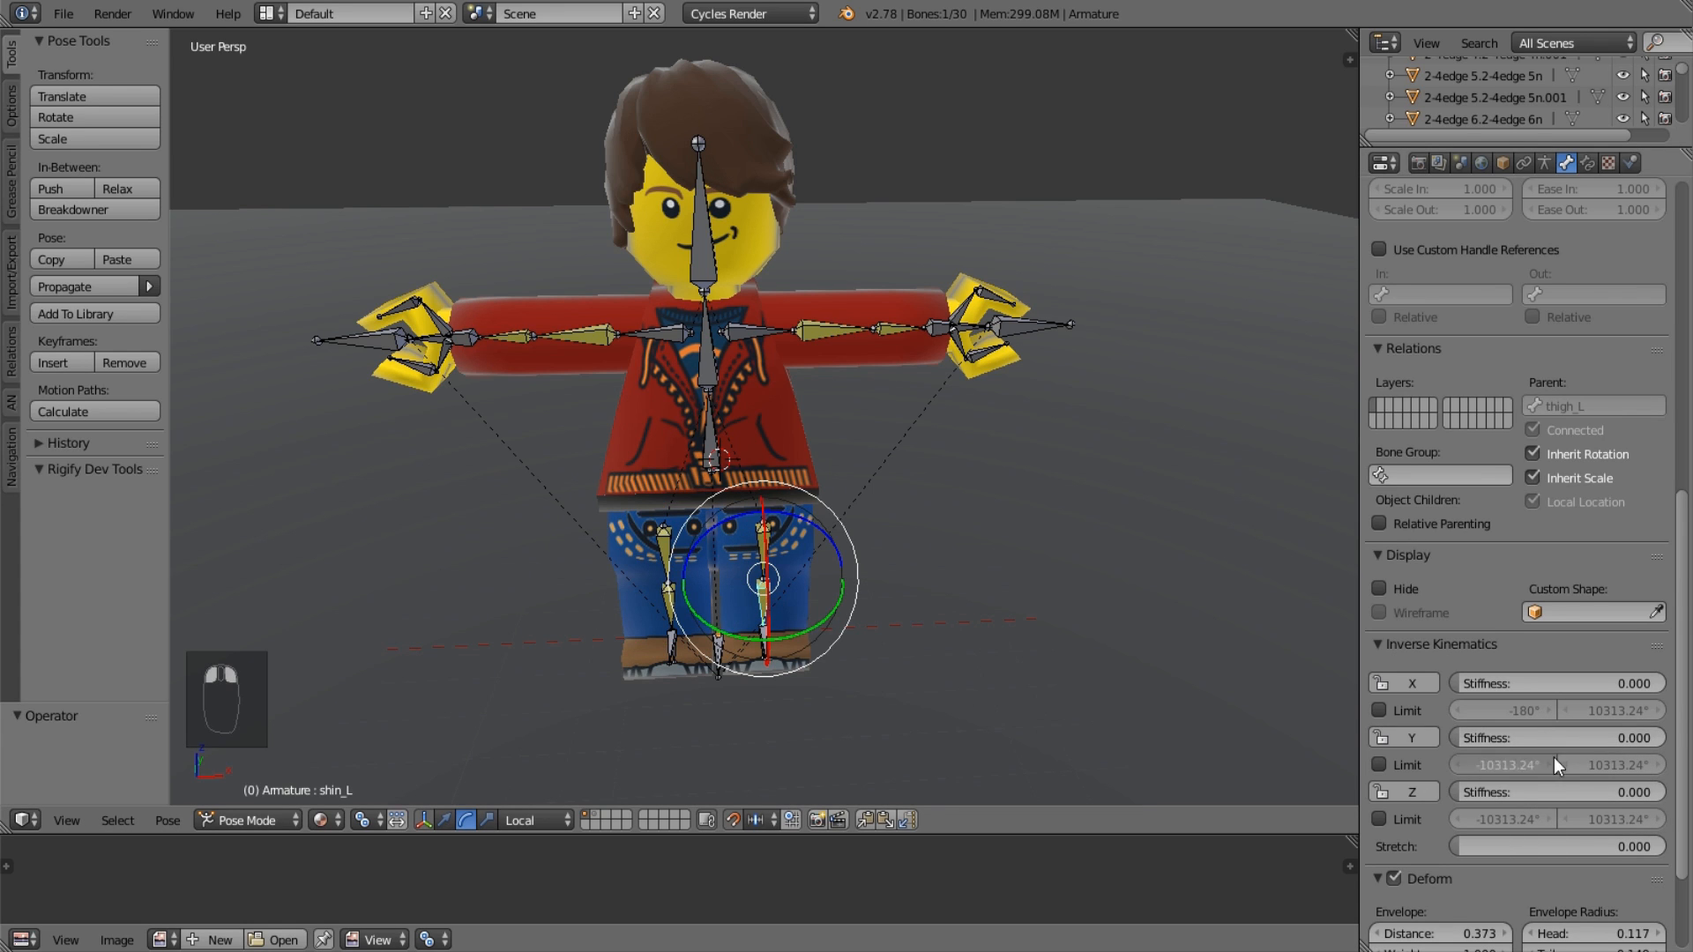
key(ctrl+v)
key(ctrl+v)
key(ctrl+v)
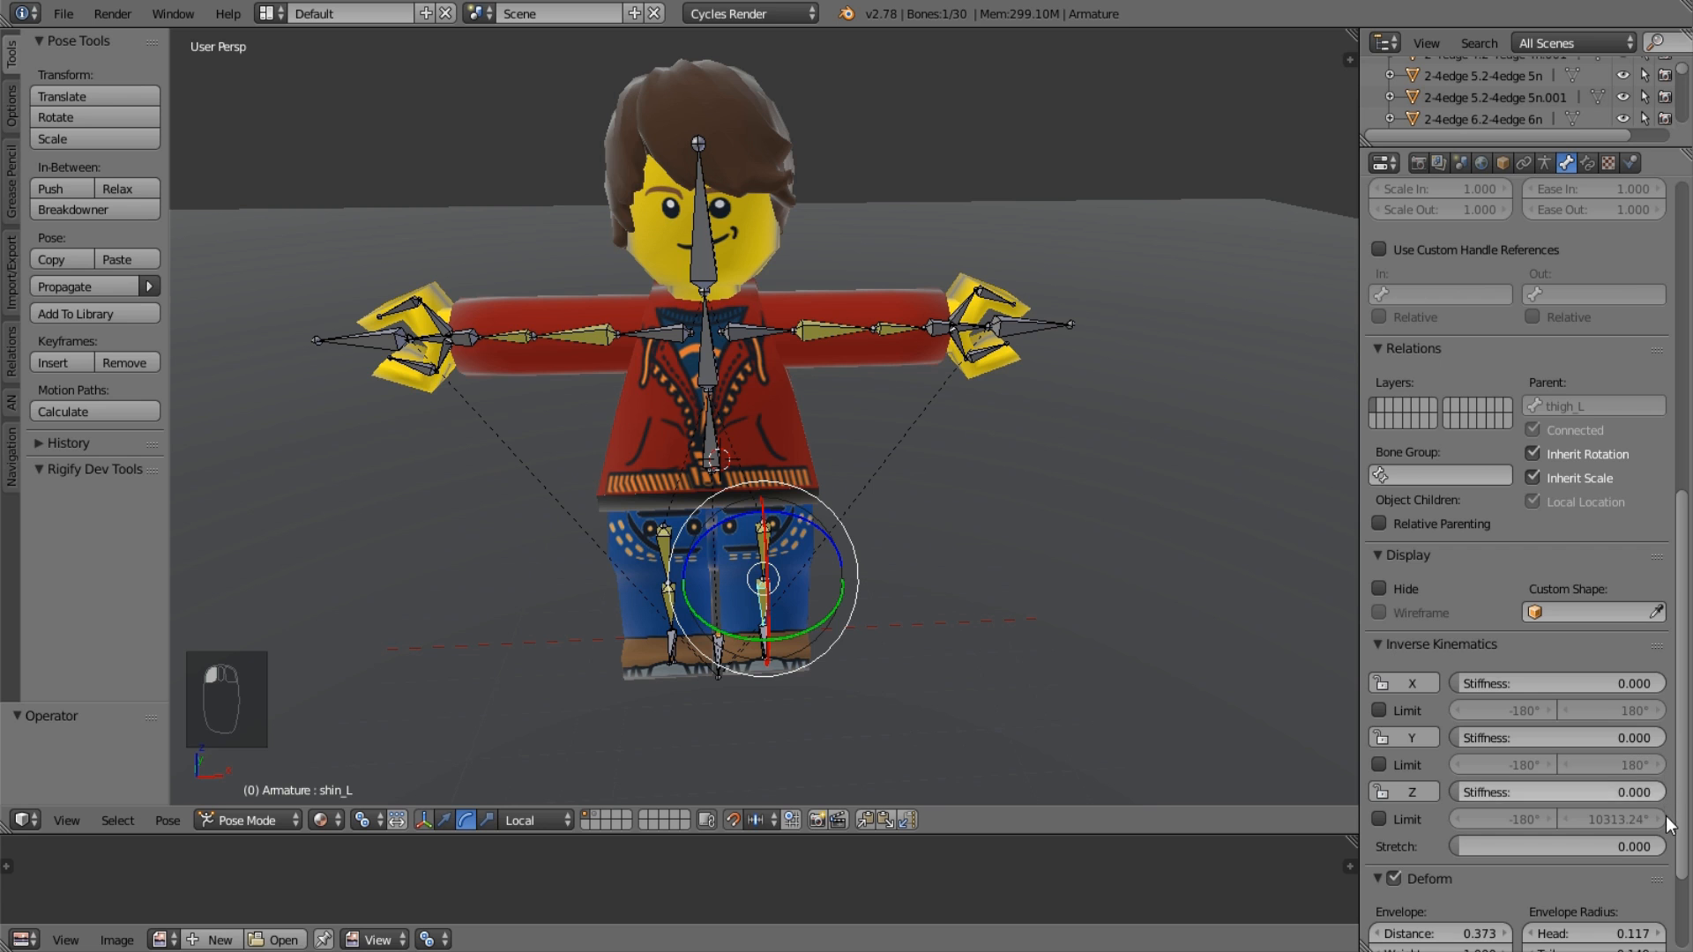
key(ctrl+v)
right_click(767, 536)
key(a)
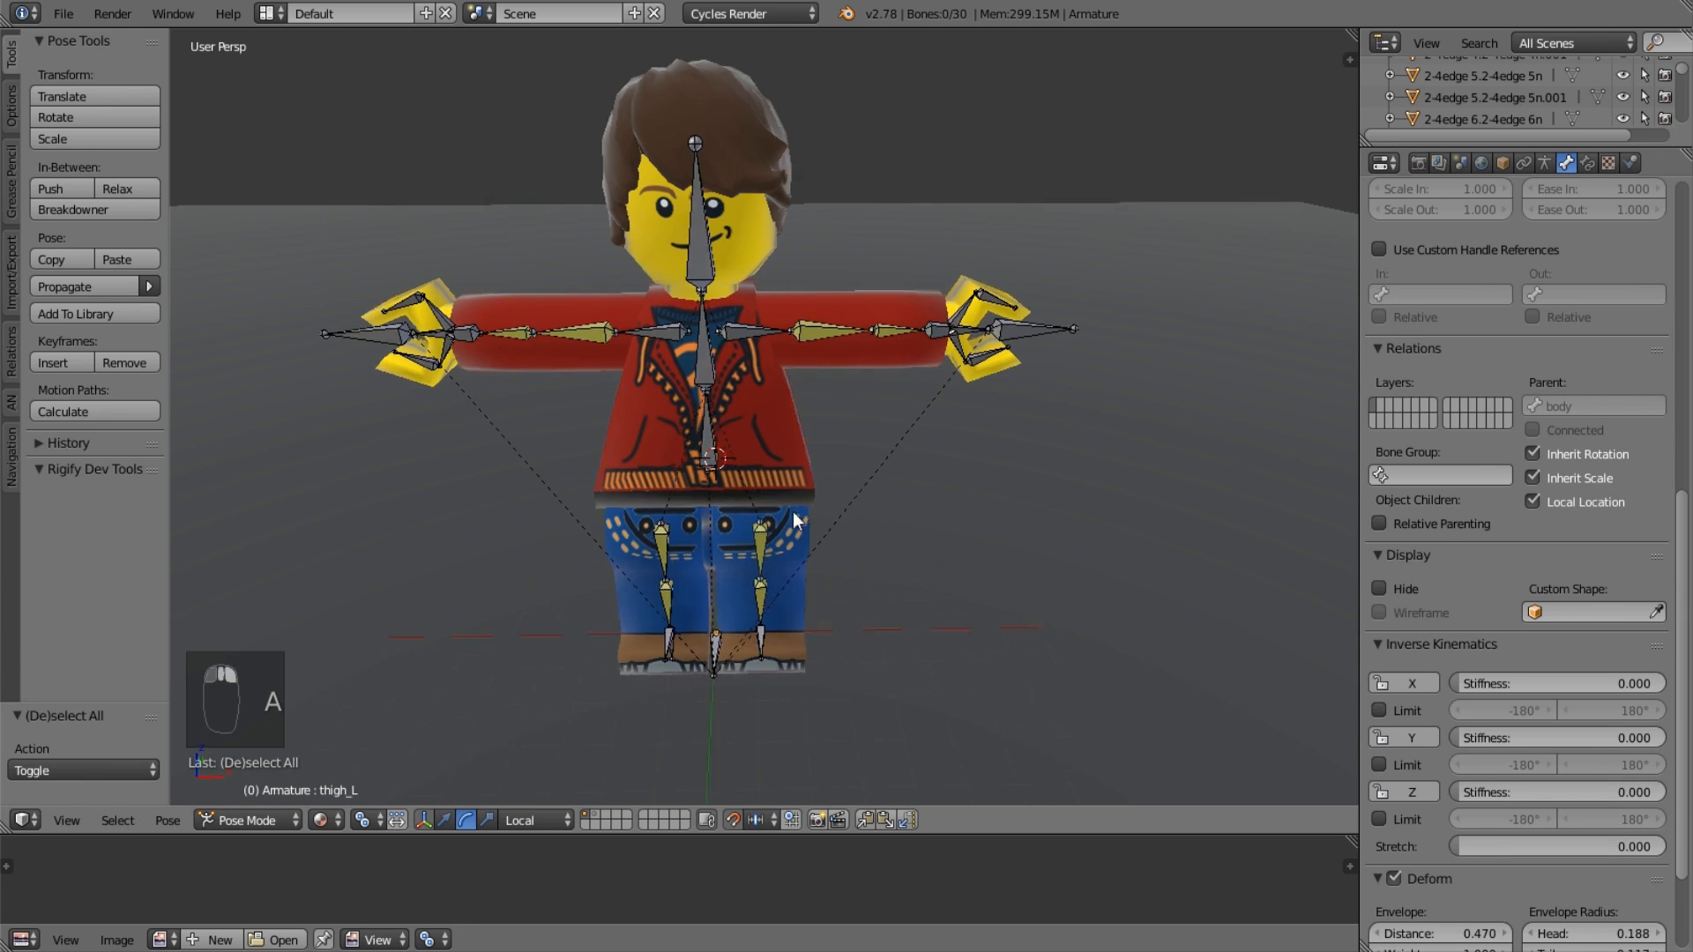
Test the left leg by moving legIK_L about 1 on X and 3 on Z, and clear its location.
middle_drag(791, 511, 1126, 394)
scroll(1133, 414, up, 4)
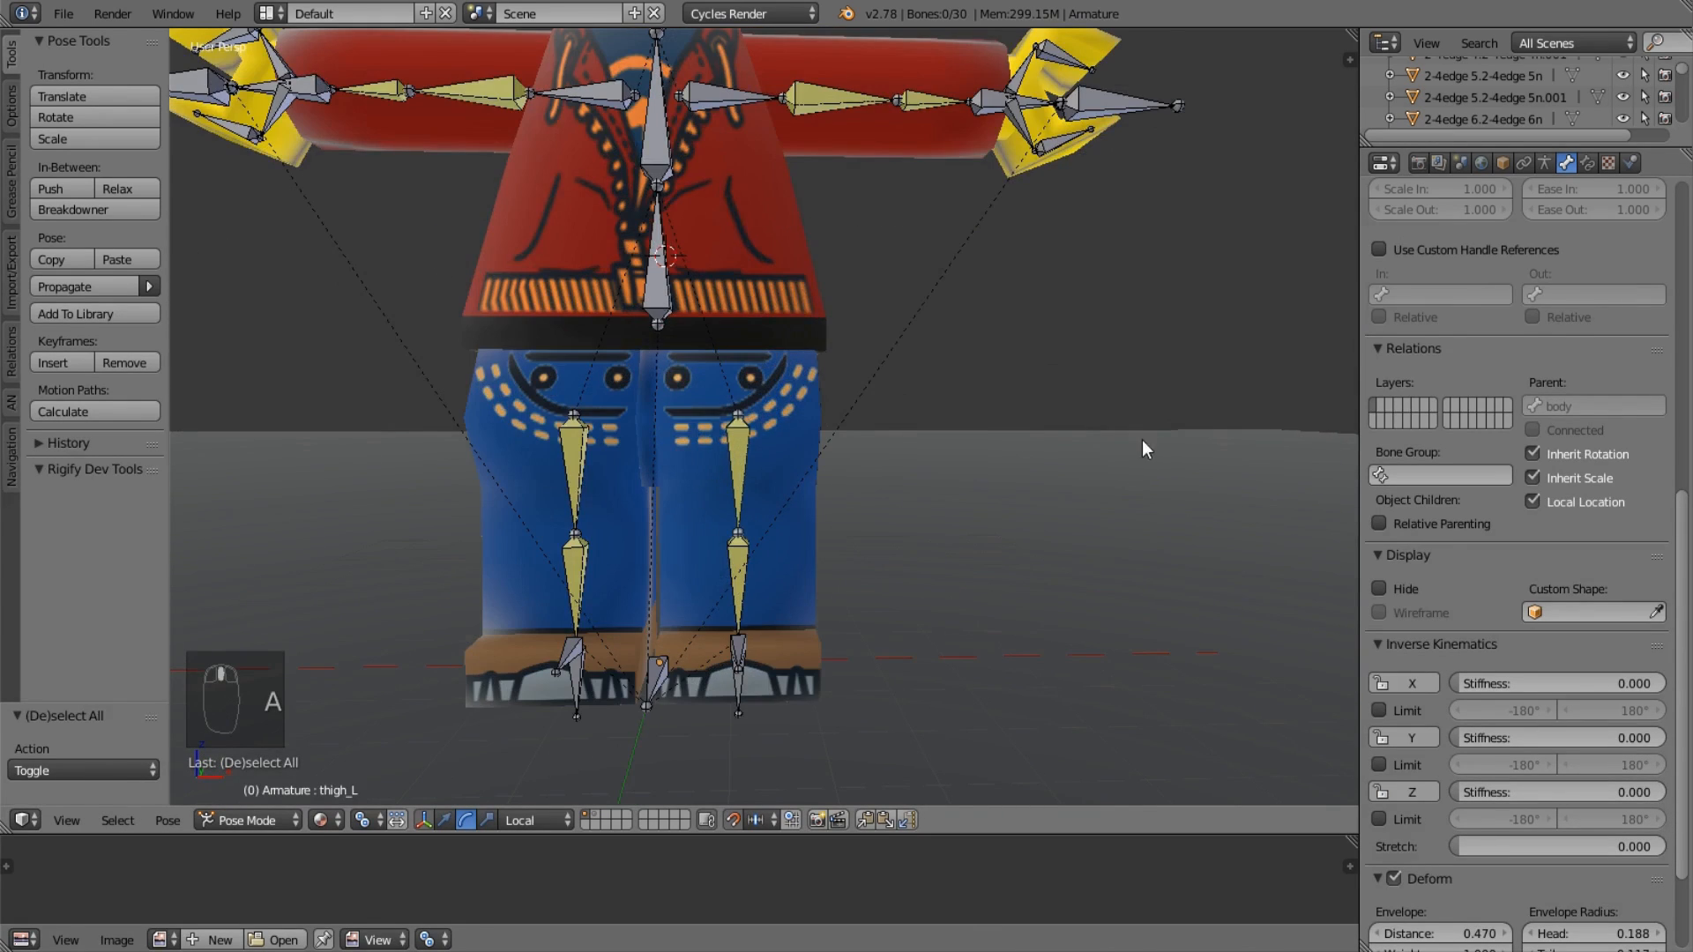
right_click(741, 430)
right_click(742, 686)
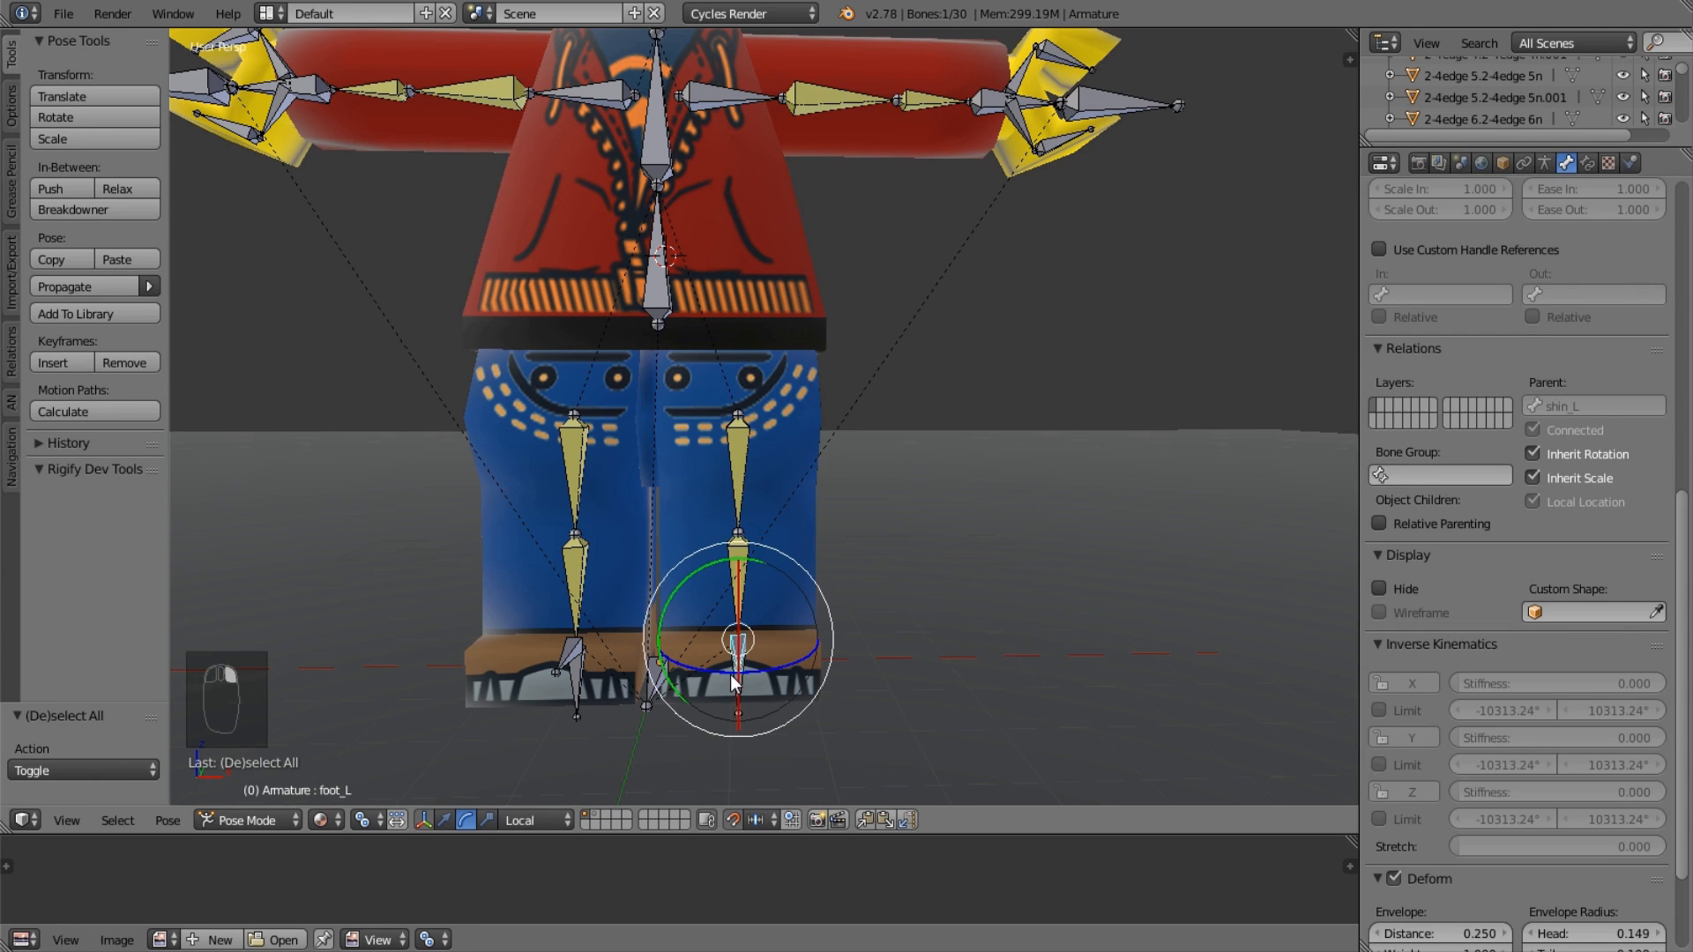
key(g)
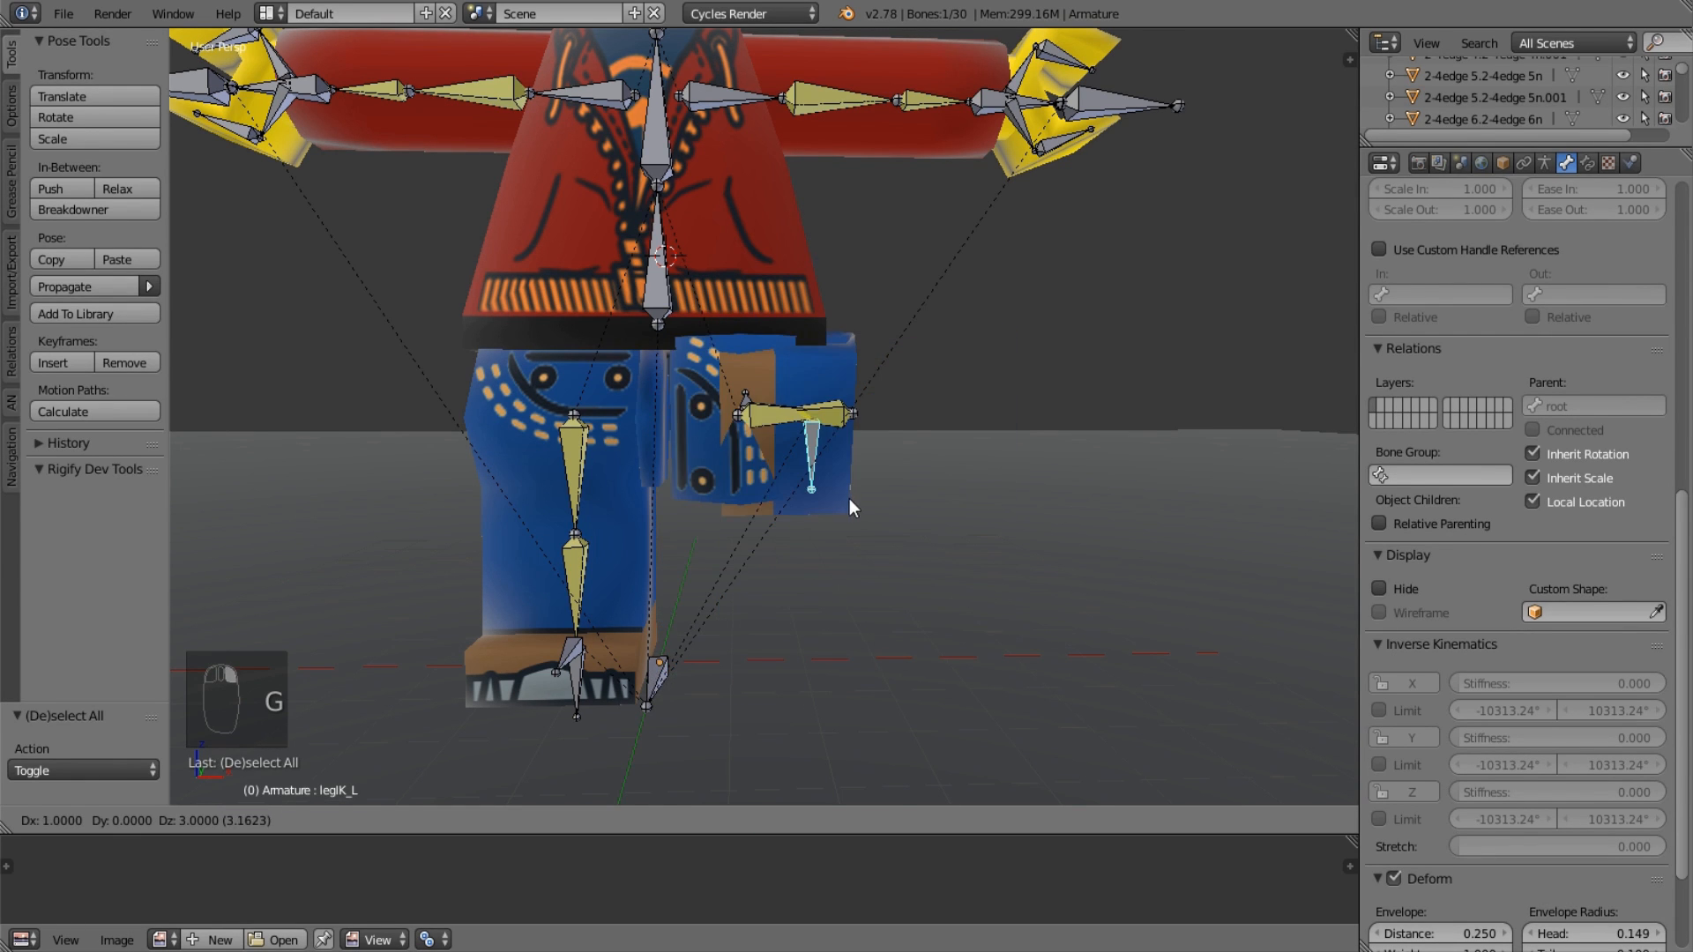
click(849, 499)
mouse_move(783, 513)
middle_down()
mouse_move(580, 595)
mouse_move(777, 504)
middle_up()
key(alt+g)
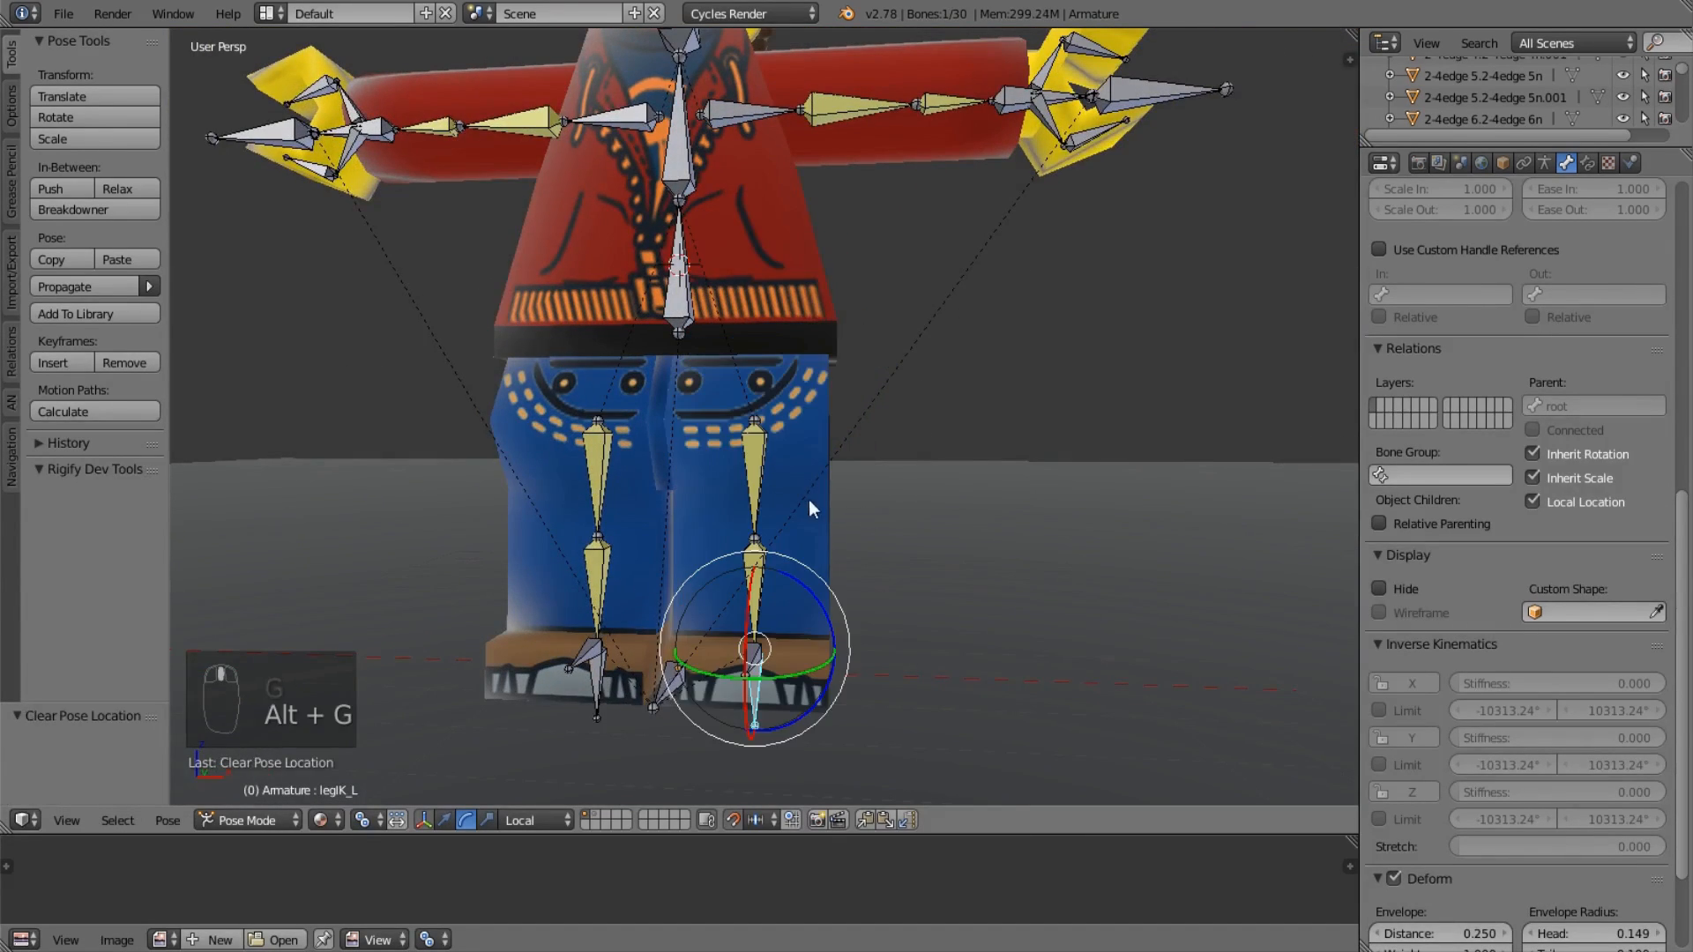
Enable the X inverse kinematics limit on the shin_L bone and lock its Y and Z axes.
right_click(790, 463)
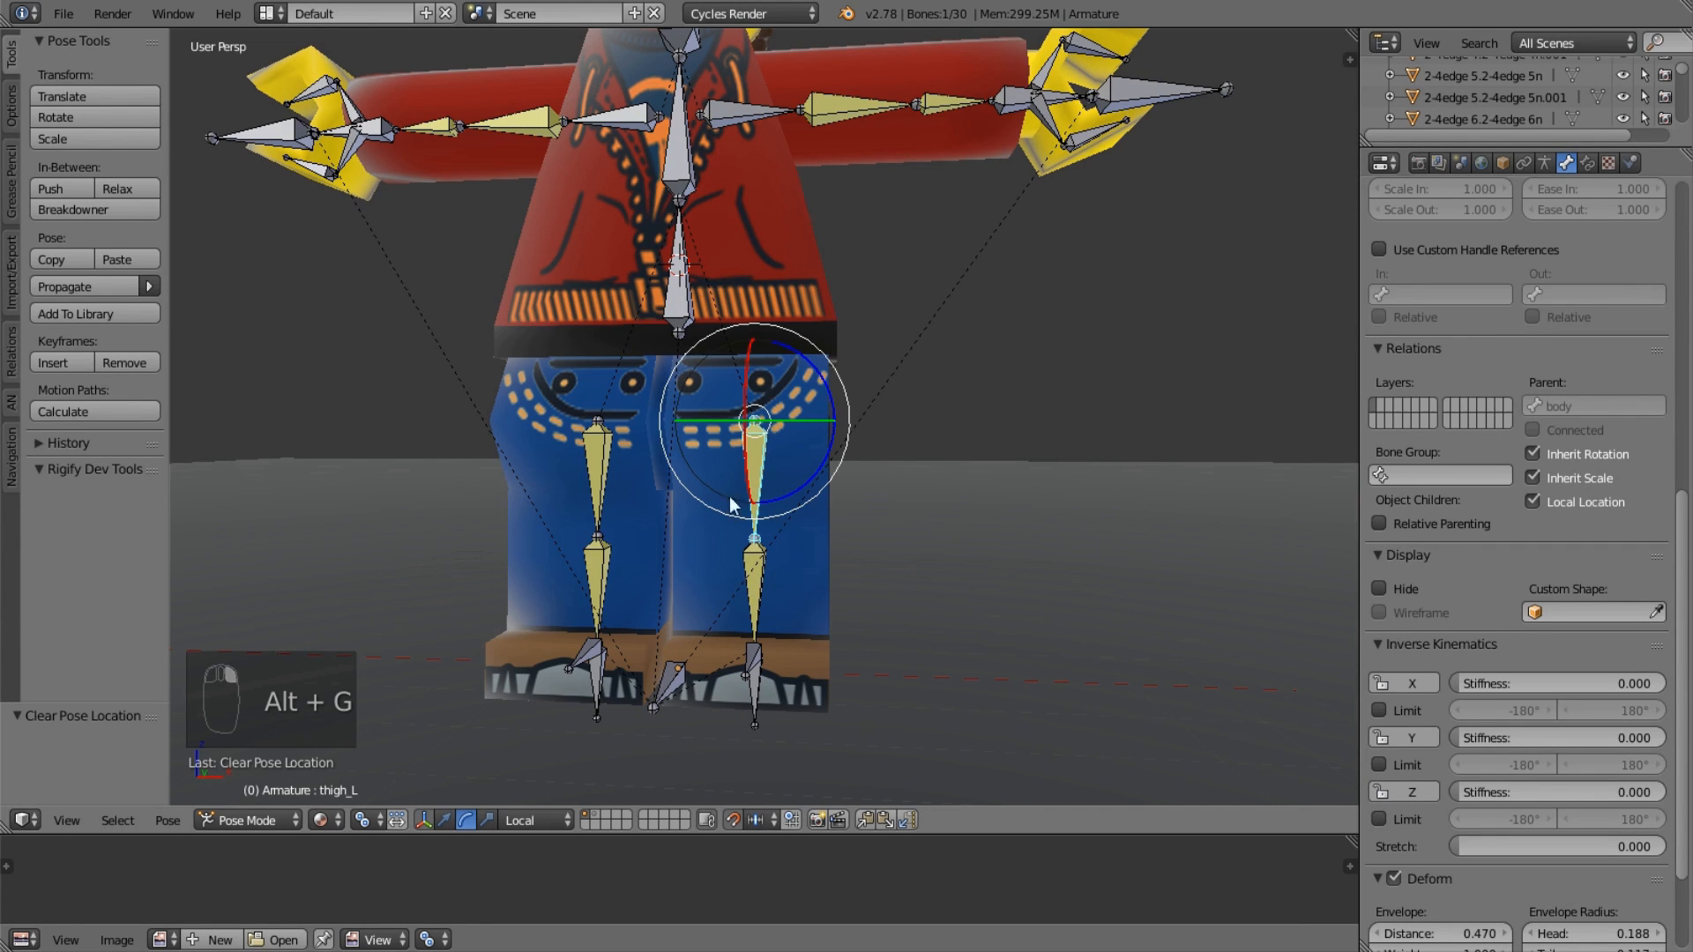
middle_drag(1261, 631, 1320, 747)
right_click(785, 569)
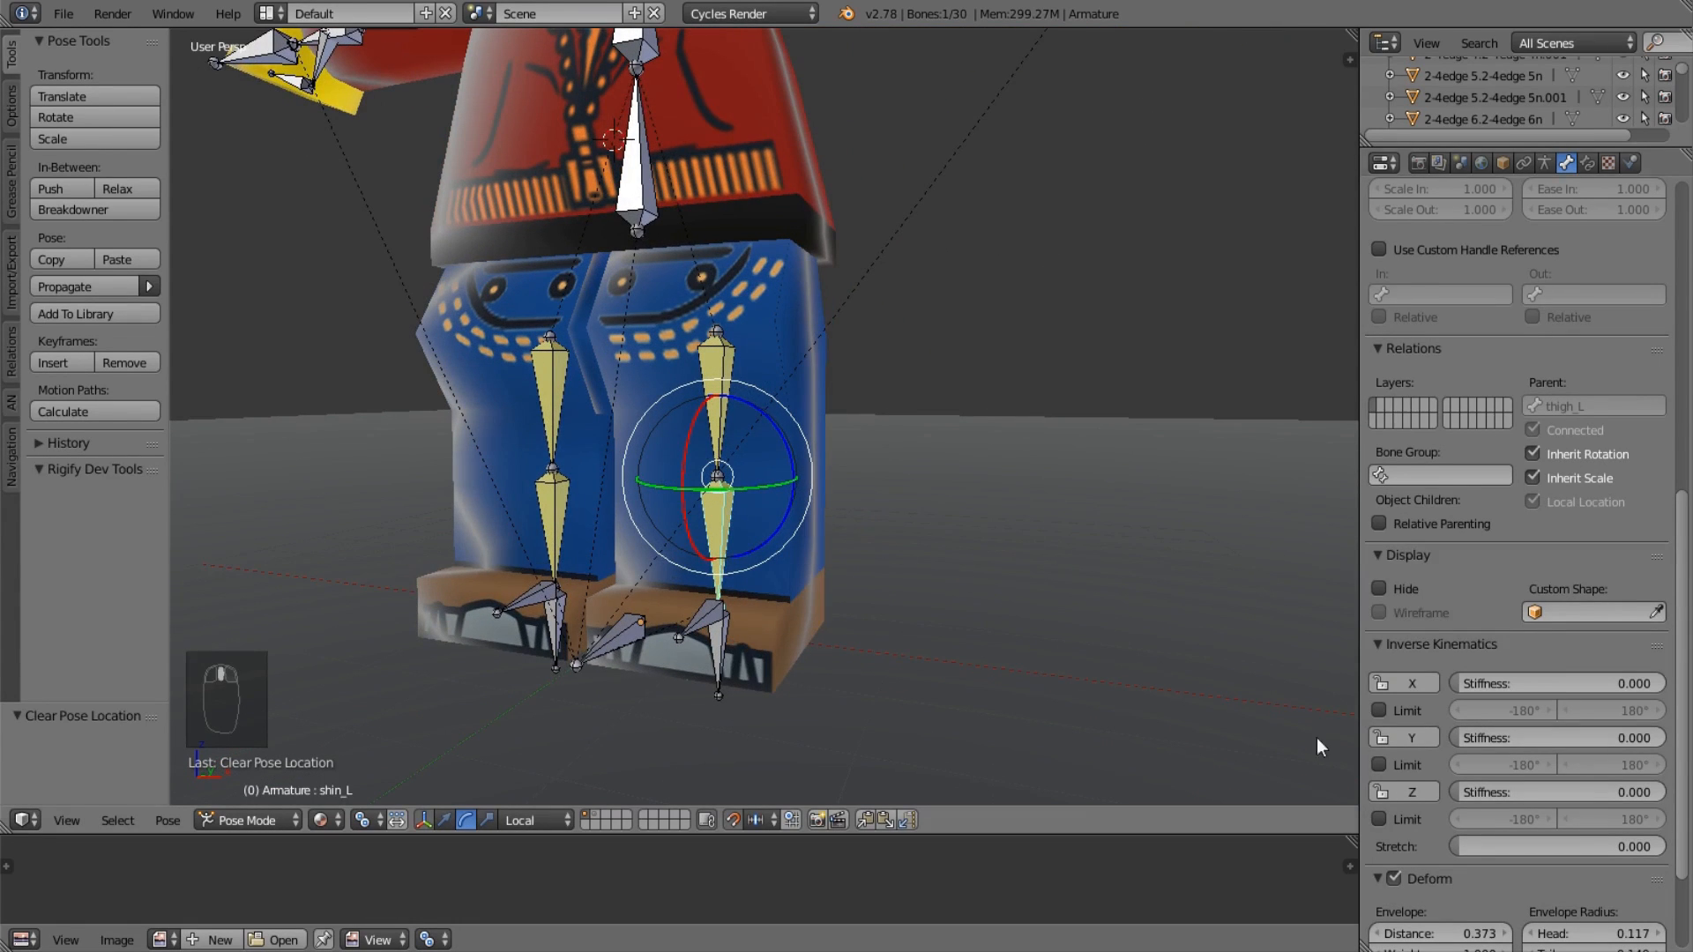
right_click(733, 636)
right_click(735, 575)
middle_drag(865, 594, 575, 804)
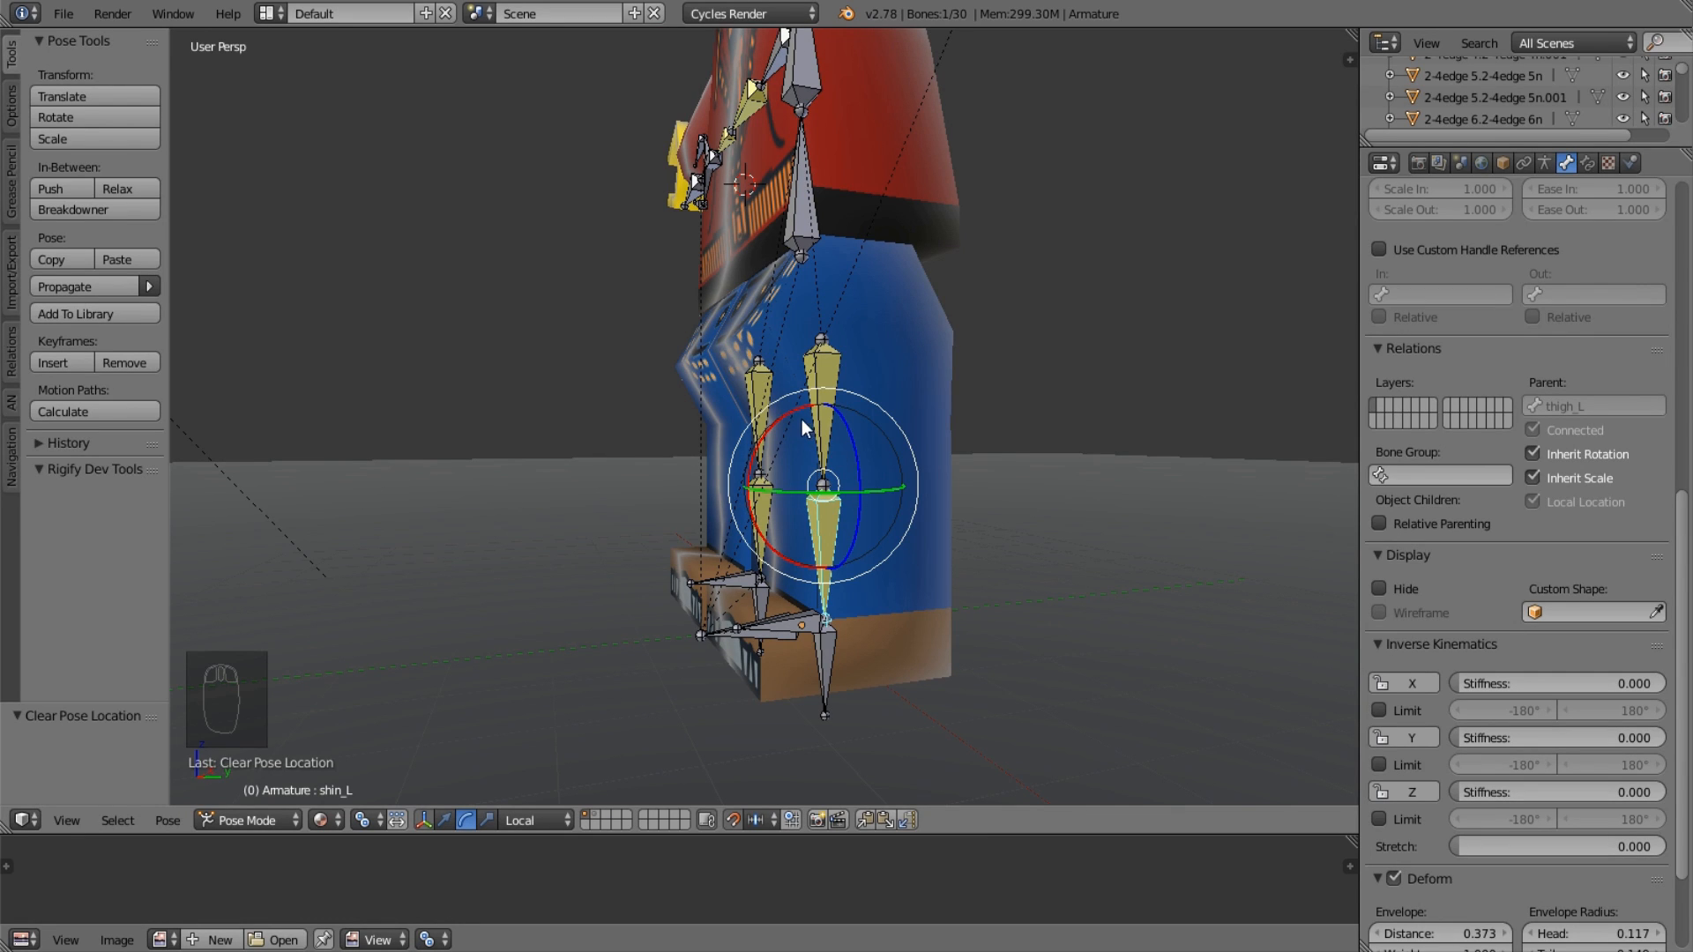
click(1393, 706)
middle_drag(822, 607, 903, 575)
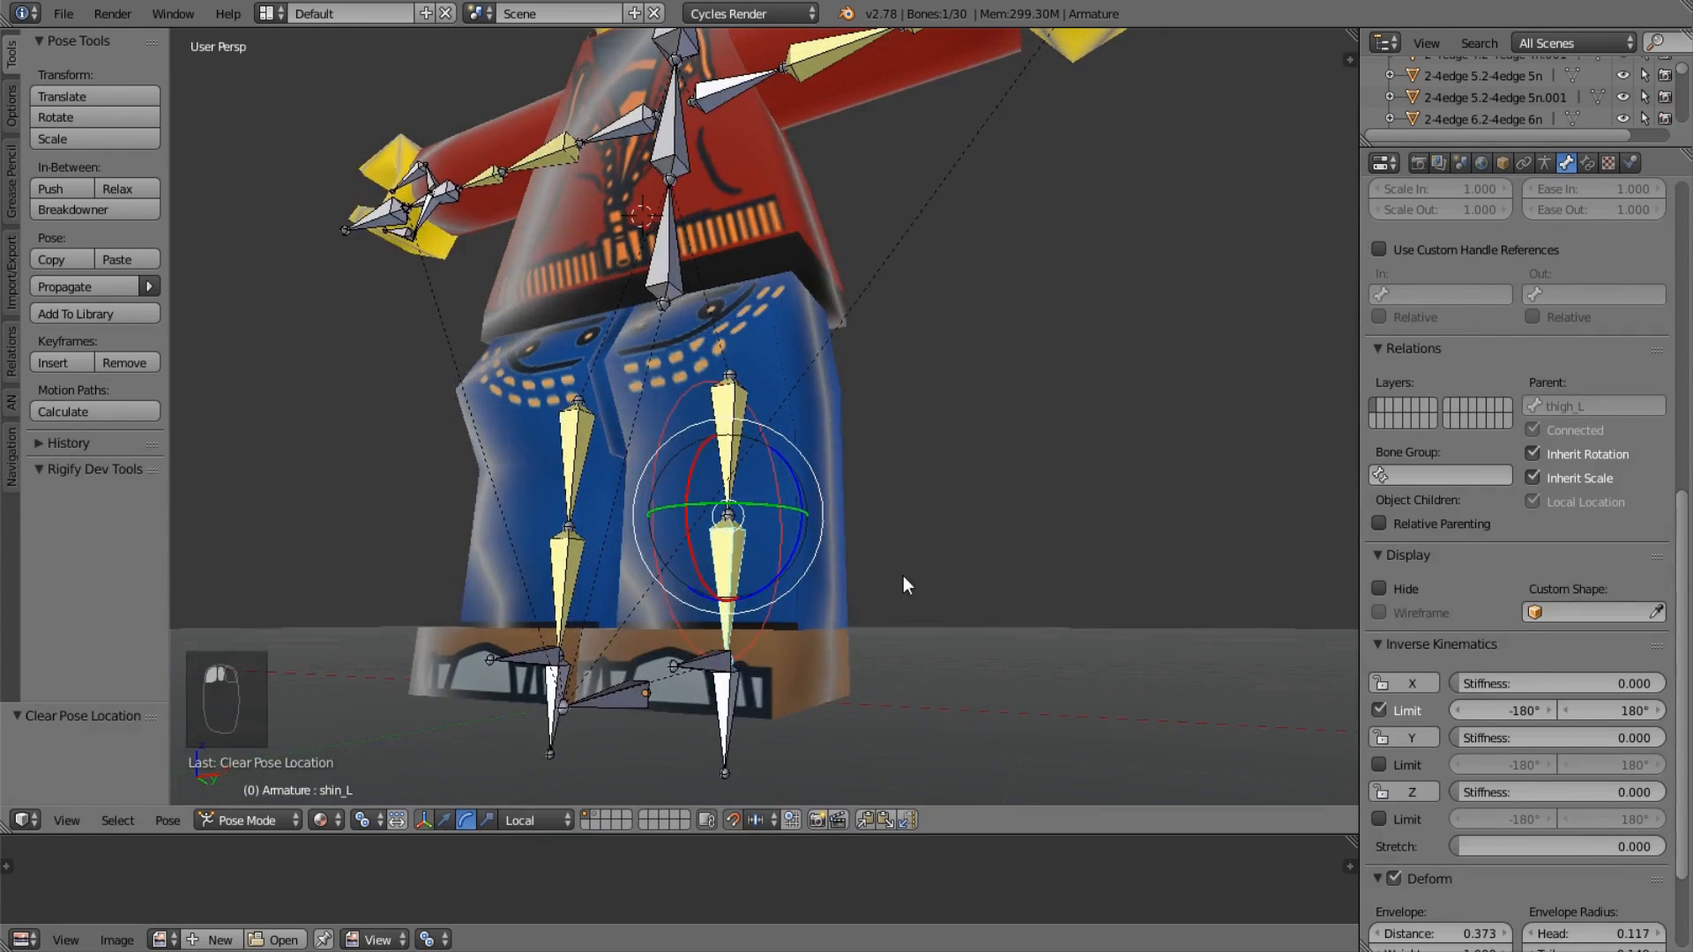
click(1417, 741)
click(1431, 785)
Set the shin_L bone's X inverse kinematics limit to -10° minimum and 90° maximum.
middle_drag(819, 562, 782, 522)
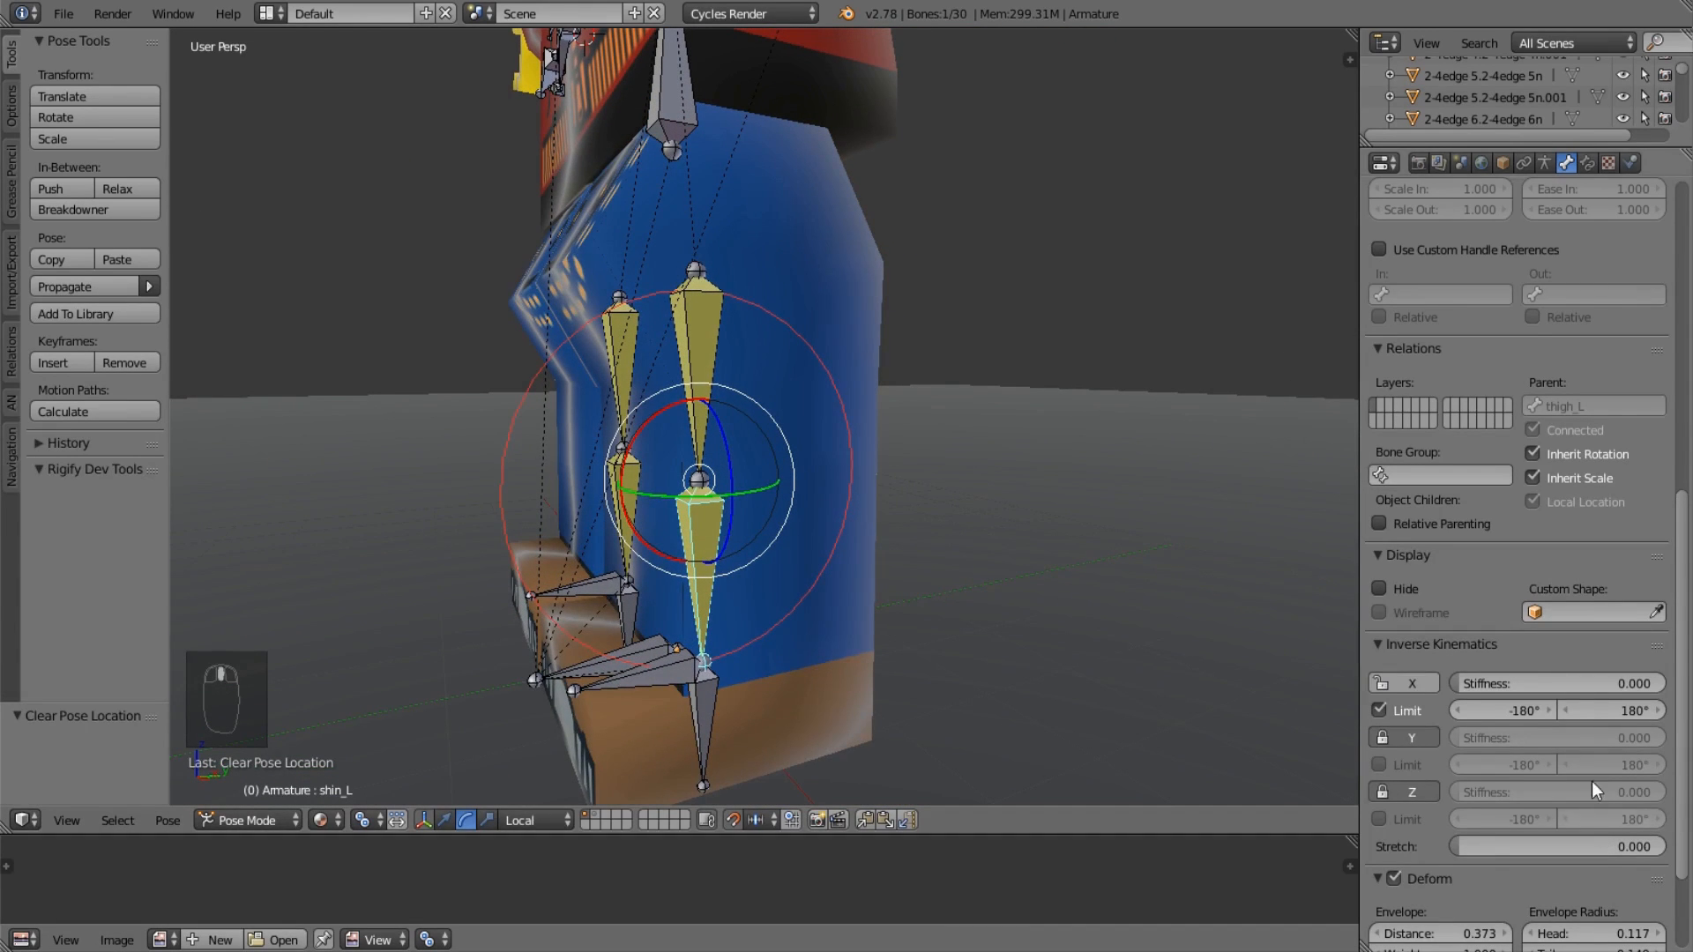
click(1533, 710)
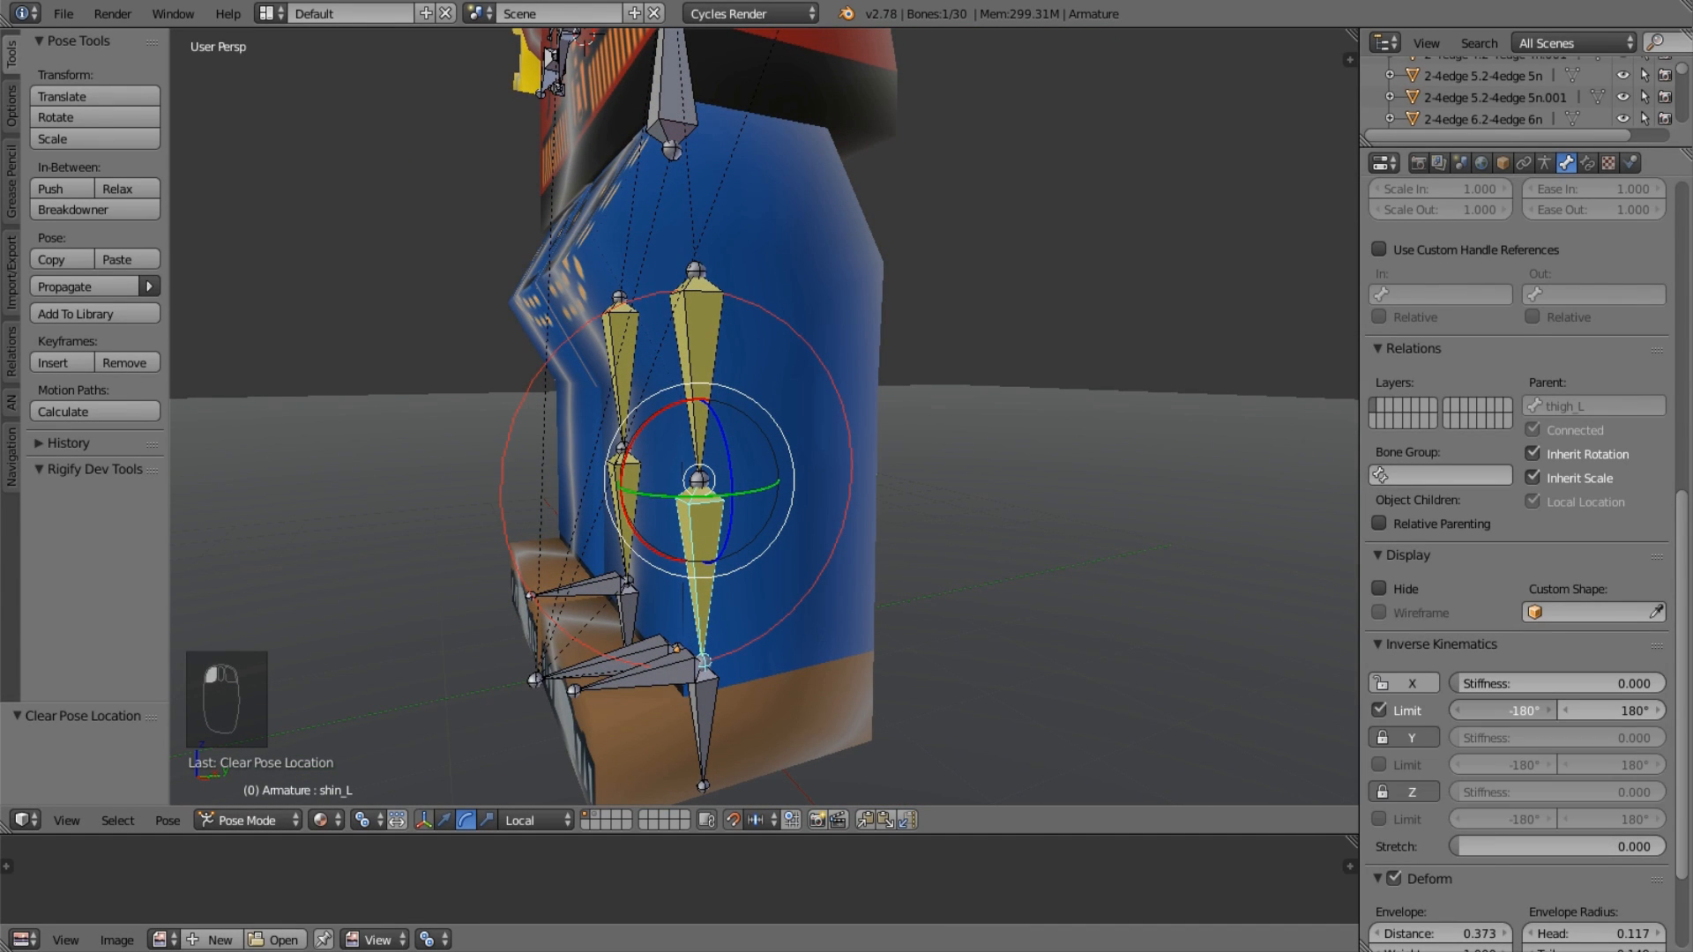
key(ctrl+z)
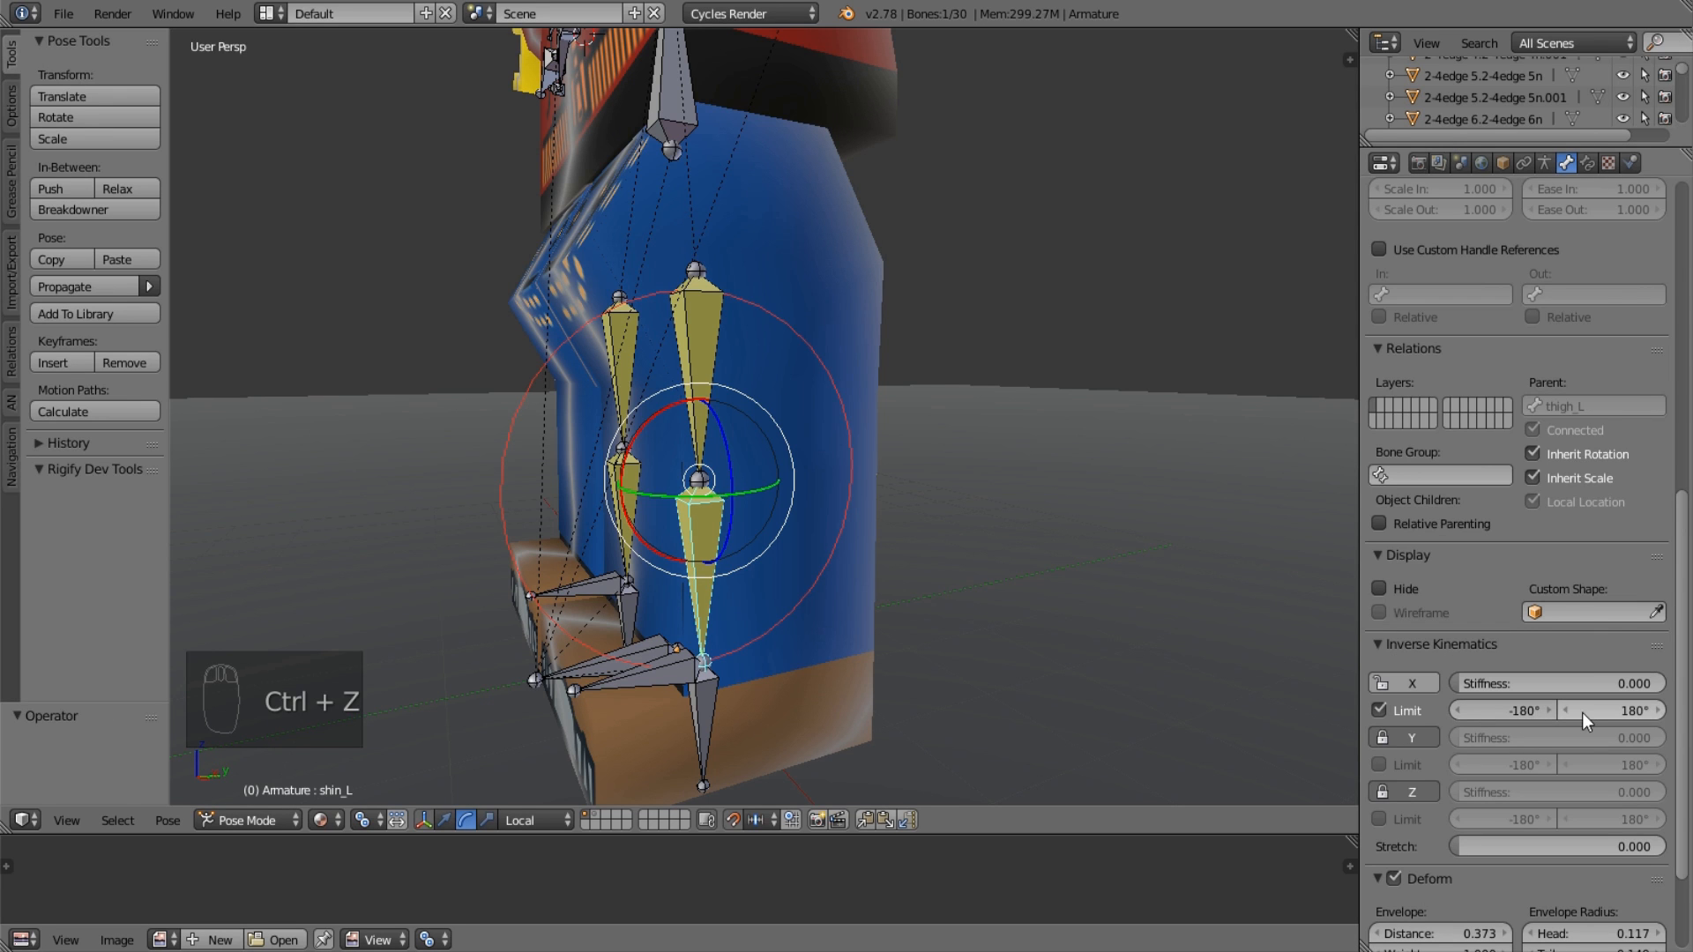
middle_drag(912, 554, 846, 512)
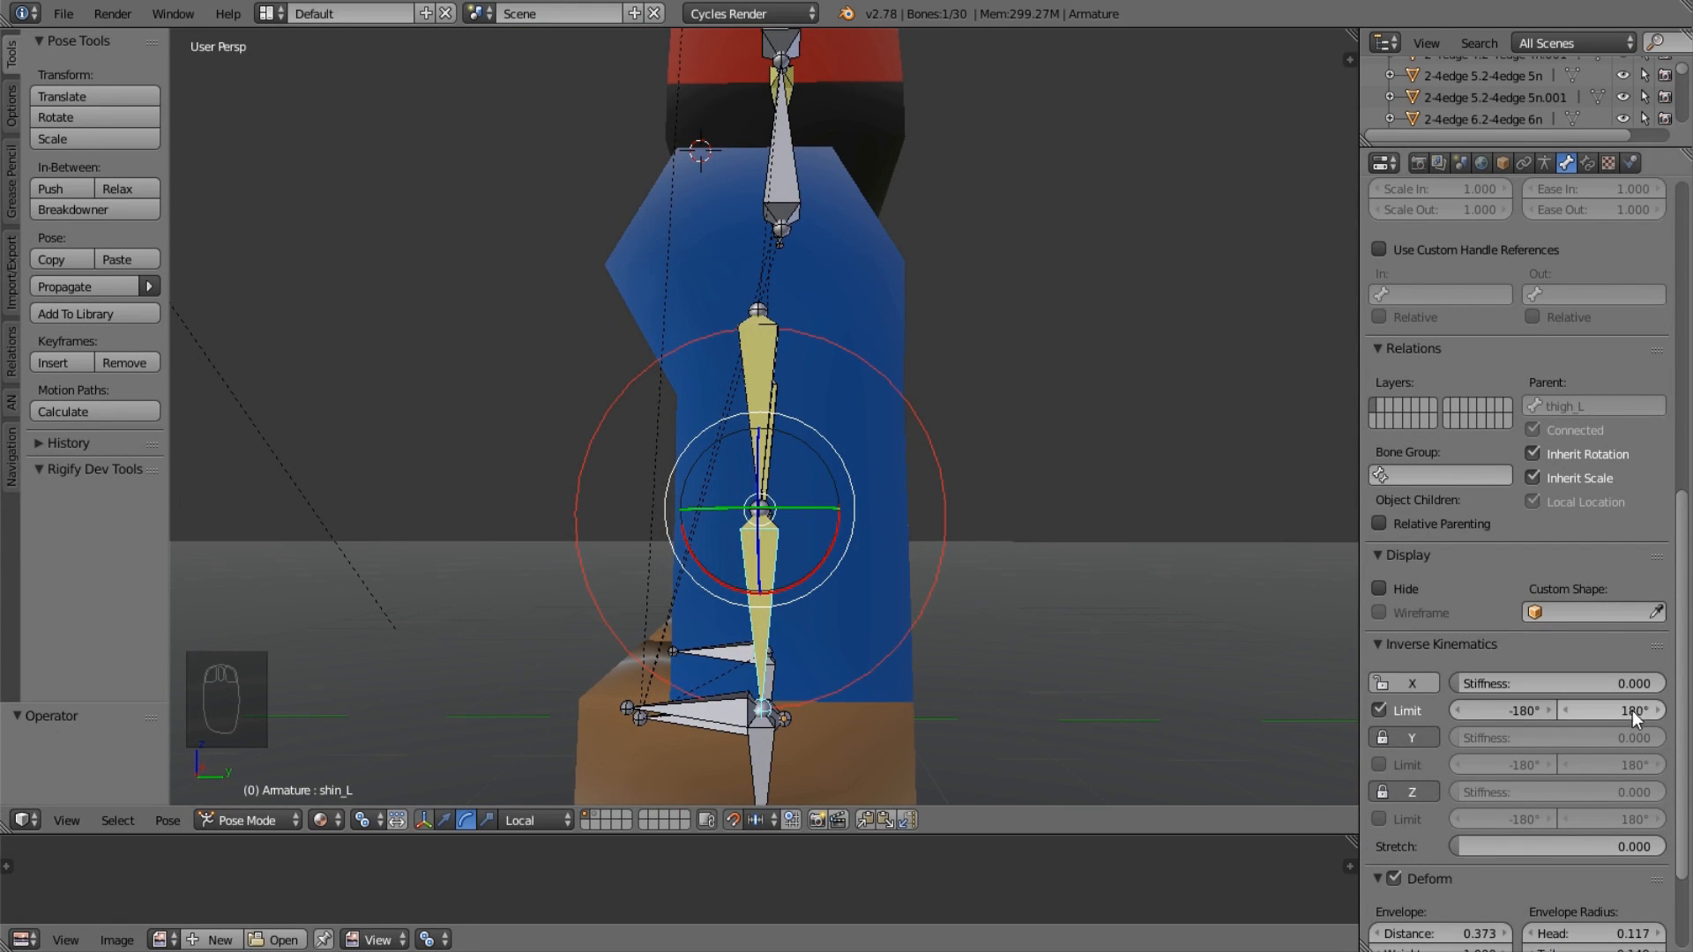
drag(1632, 711, 1591, 711)
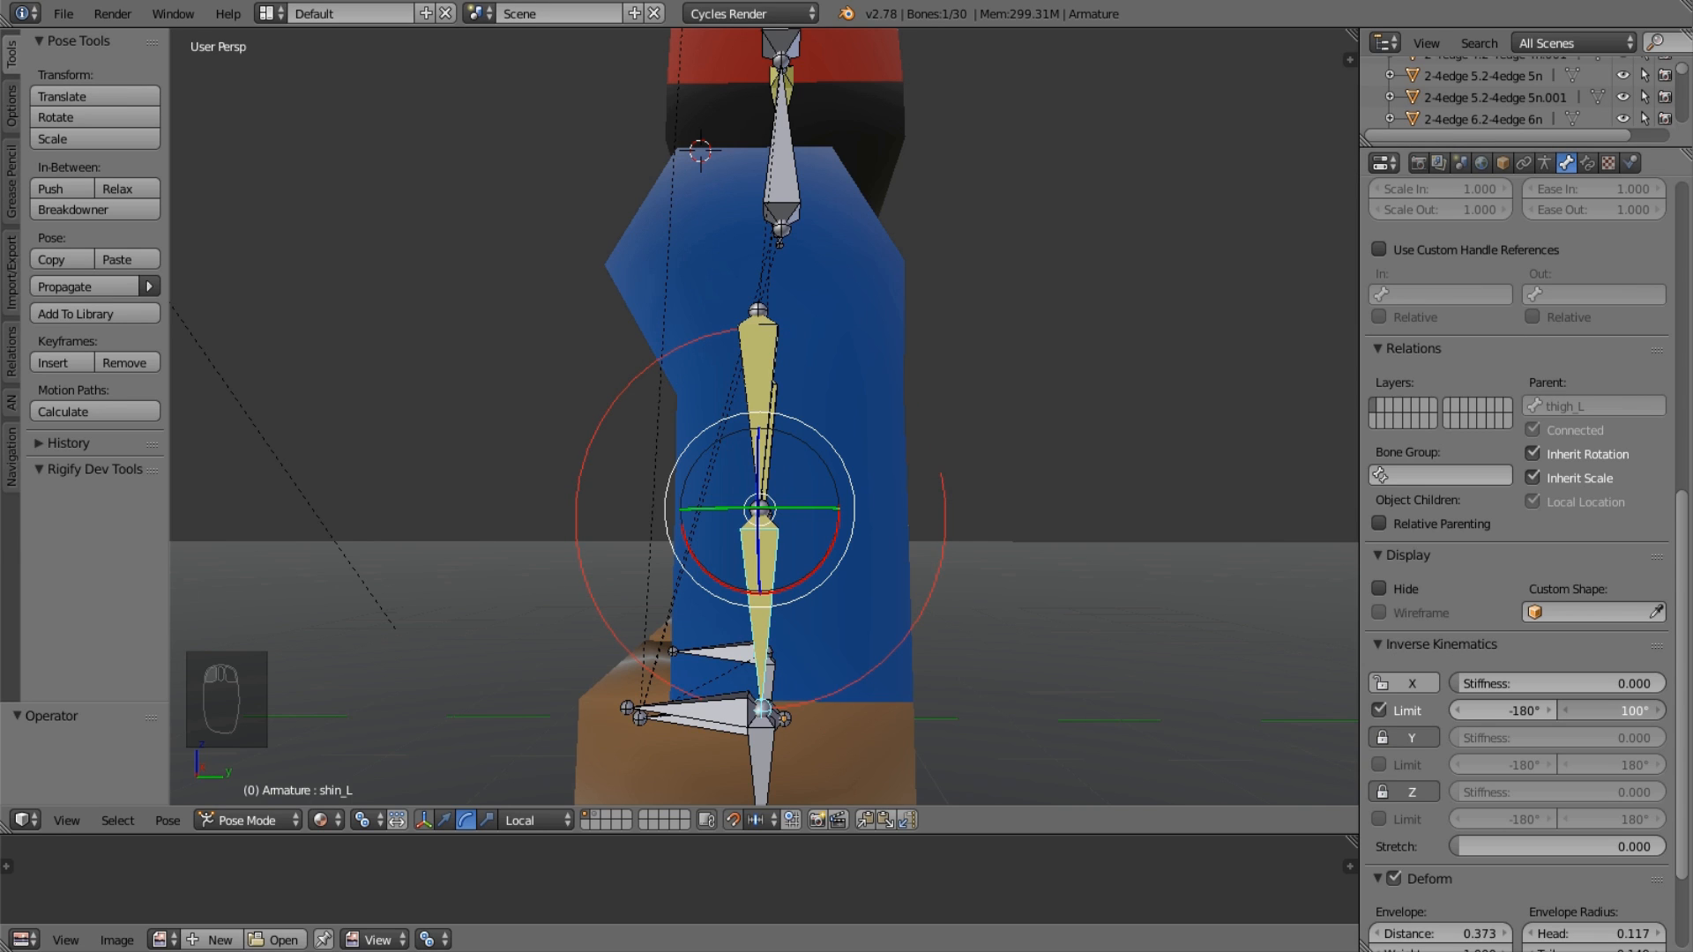
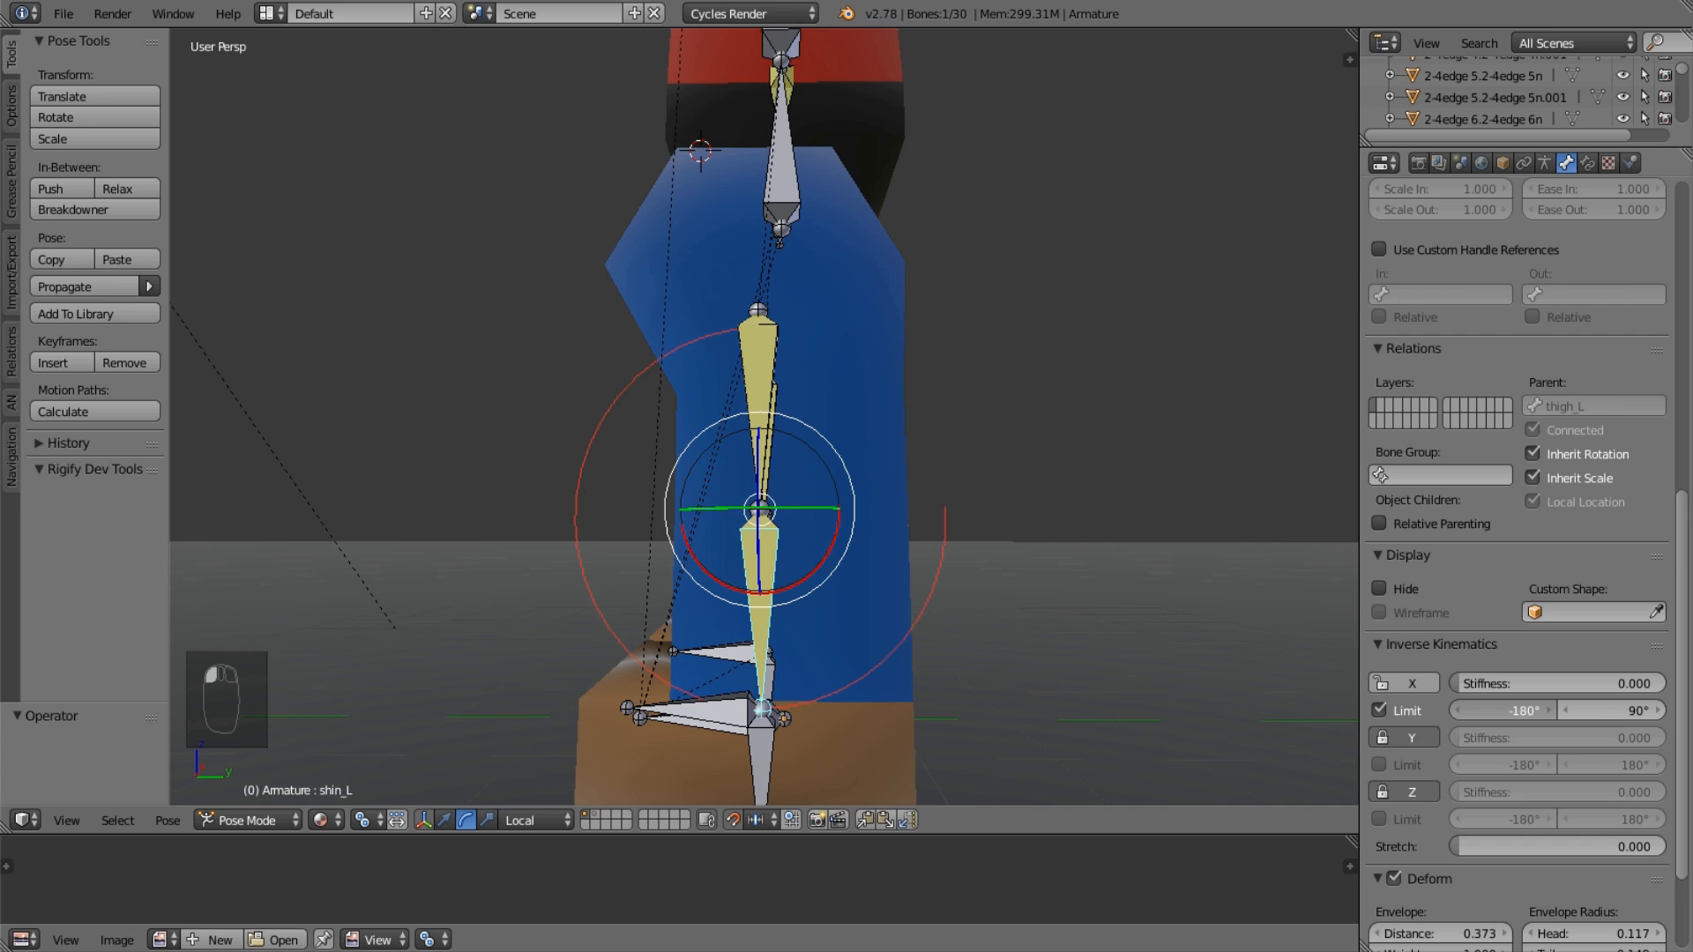
drag(1502, 710, 1532, 711)
Move legIK_L upward and 1.0 along Y in the right orthographic view to test the left knee's bend.
middle_drag(1258, 719, 810, 692)
key(KP_3)
key(KP_5)
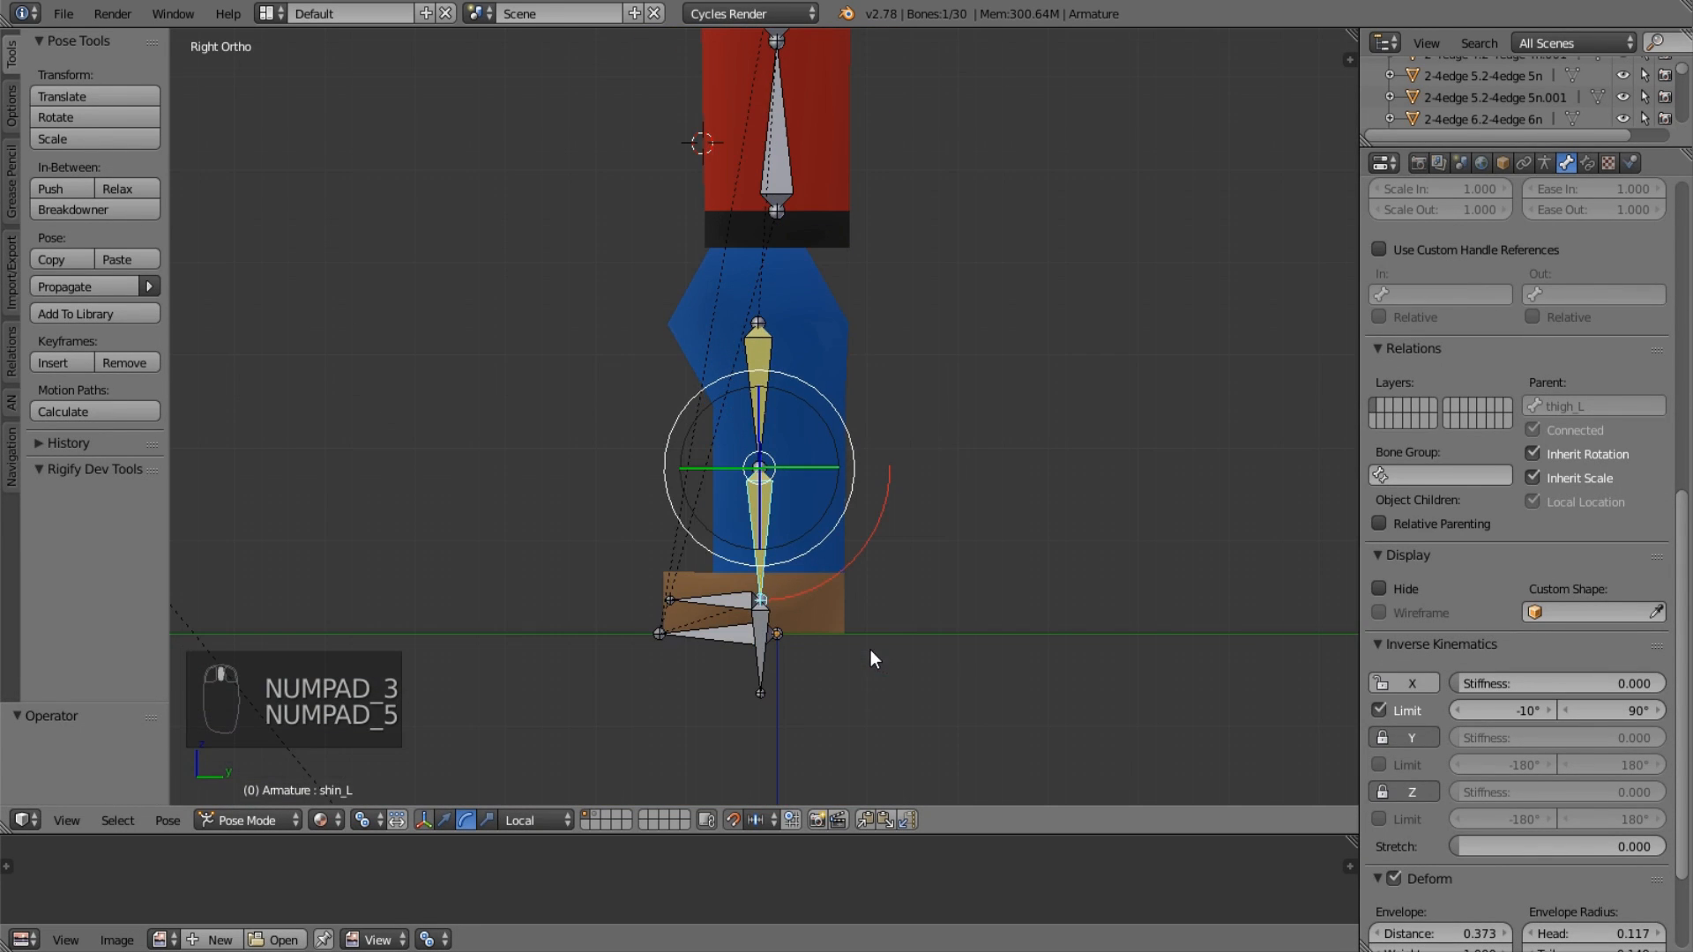
right_click(767, 642)
key(g)
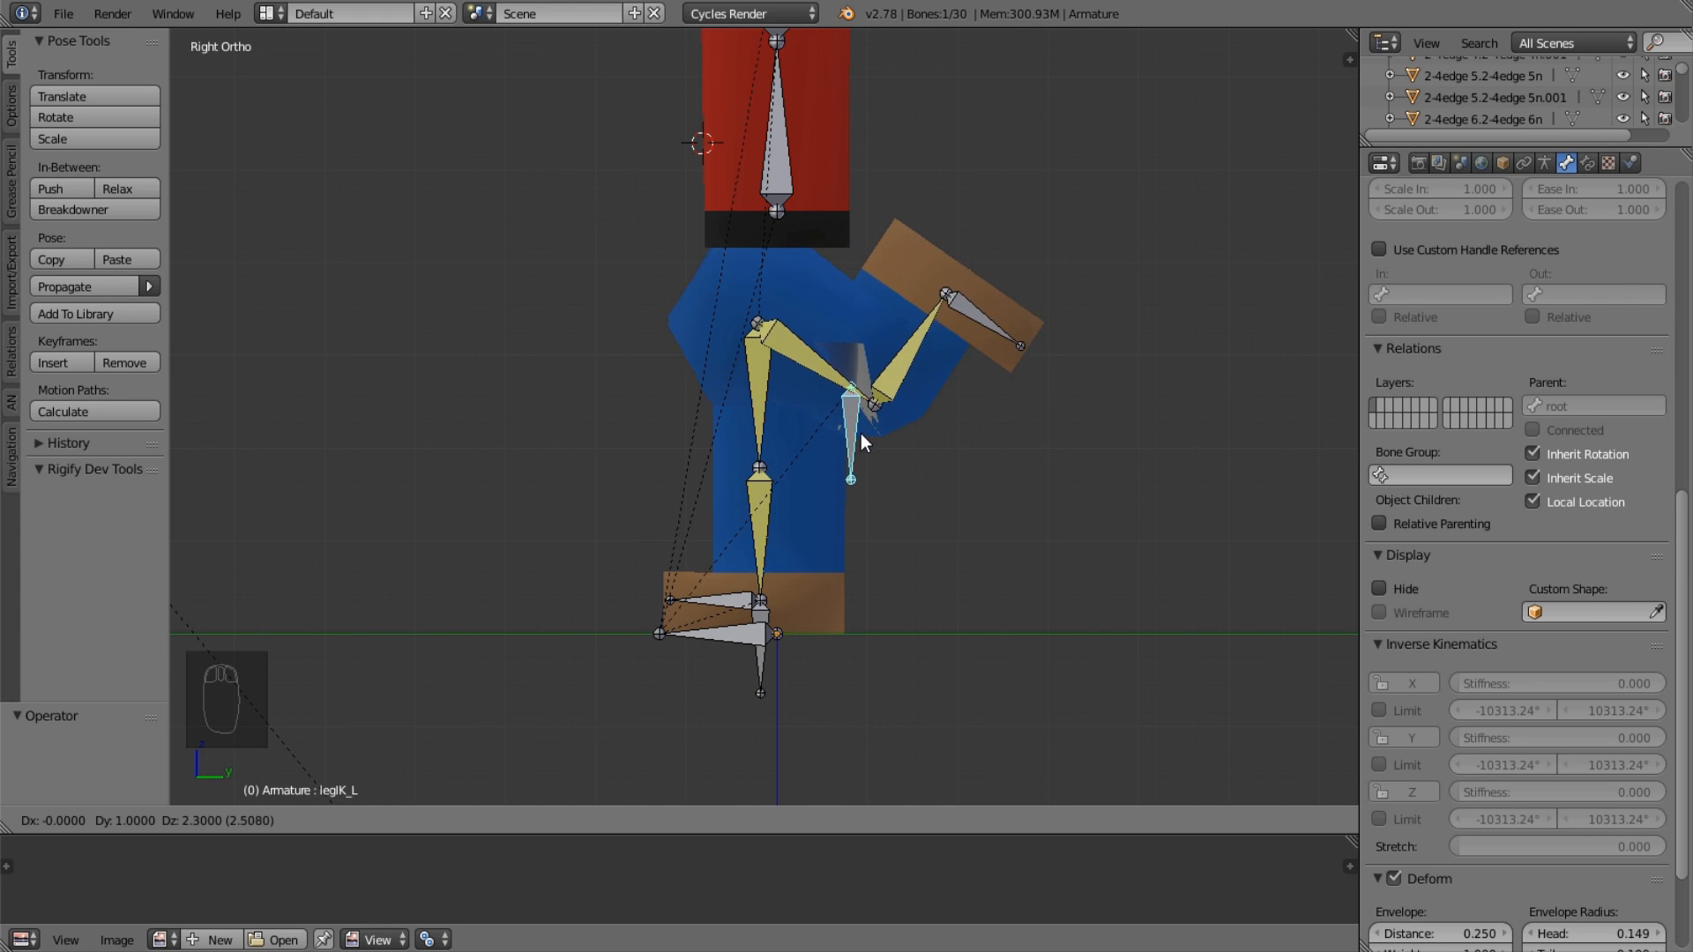
click(863, 448)
Set the shin_L bone's maximum X inverse kinematics limit to 145°.
right_click(887, 424)
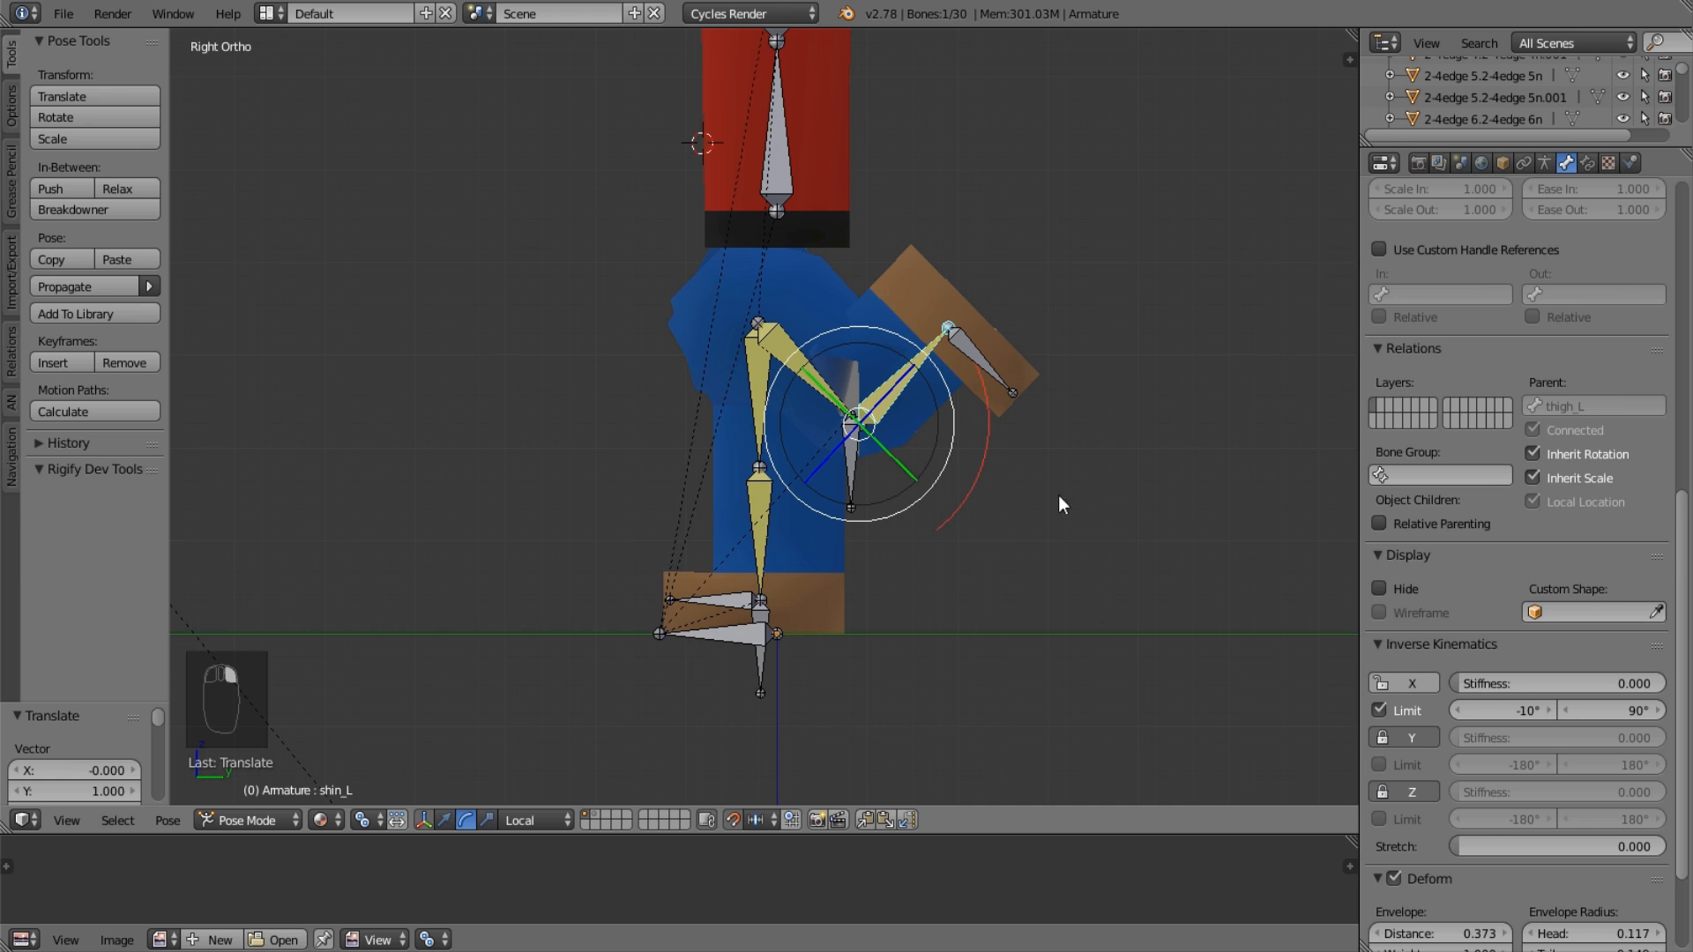
shift+middle_drag(1059, 495, 1042, 502)
scroll(1030, 521, up, 2)
mouse_move(1618, 711)
mouse_down()
mouse_move(1689, 711)
mouse_move(1528, 710)
mouse_move(1626, 710)
mouse_up()
click(1627, 711)
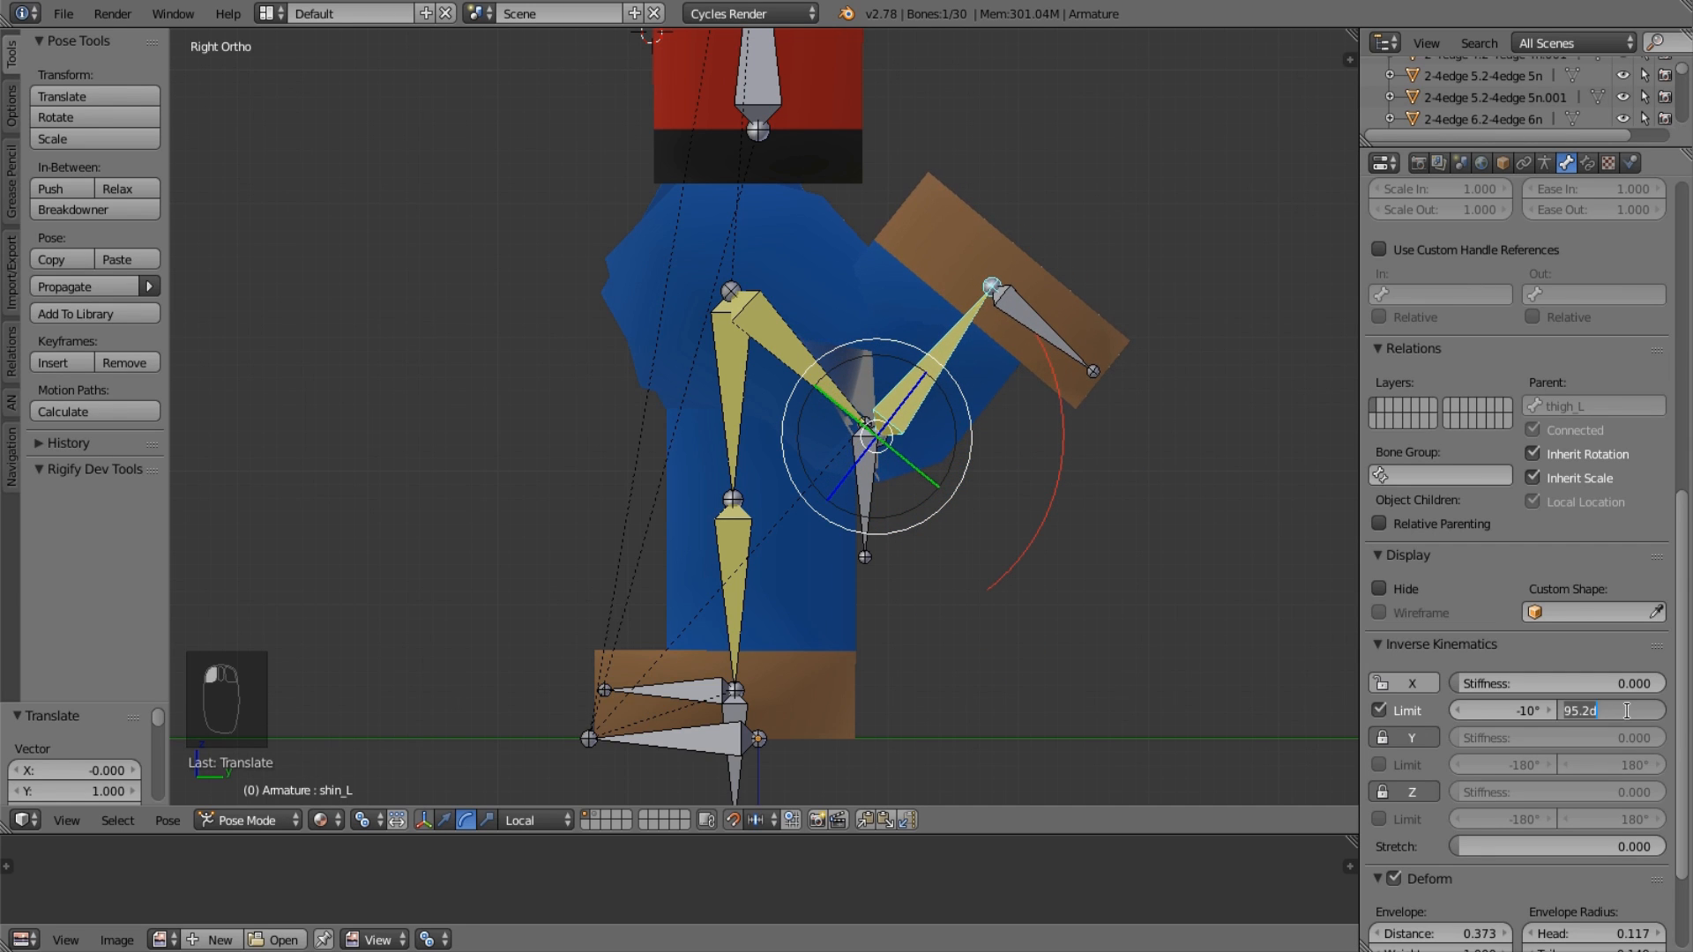
text(144)
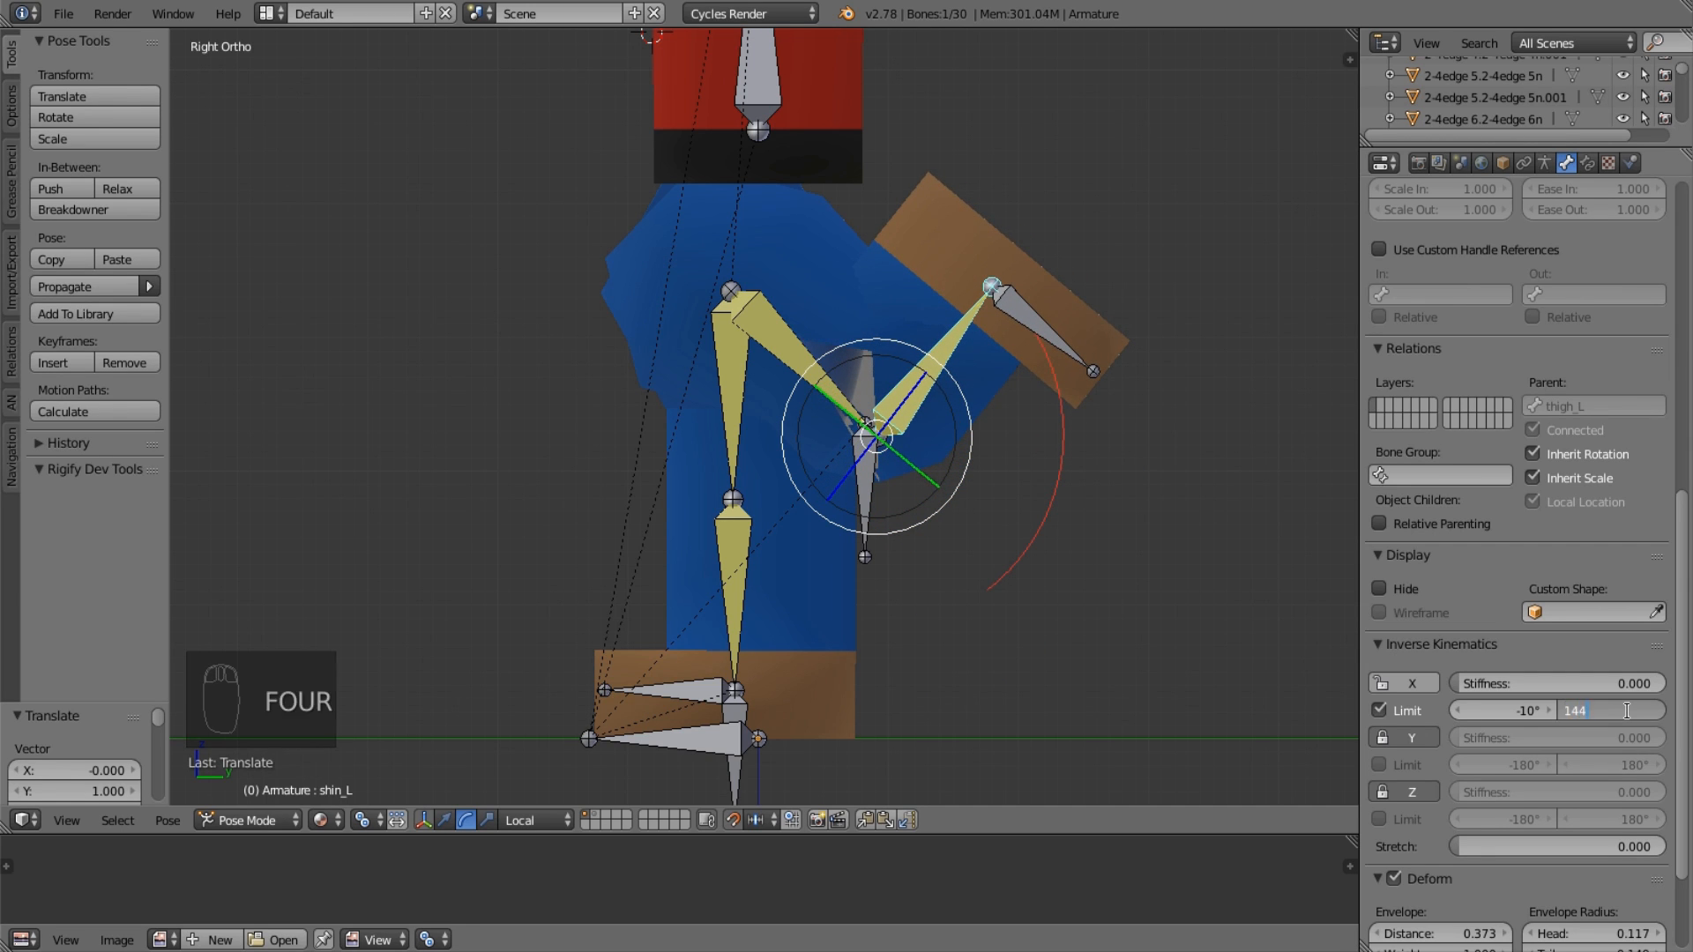
key(Return)
Test the shin_L bone's rotation and inspect the folded knee's mesh in Edit Mode.
key(g)
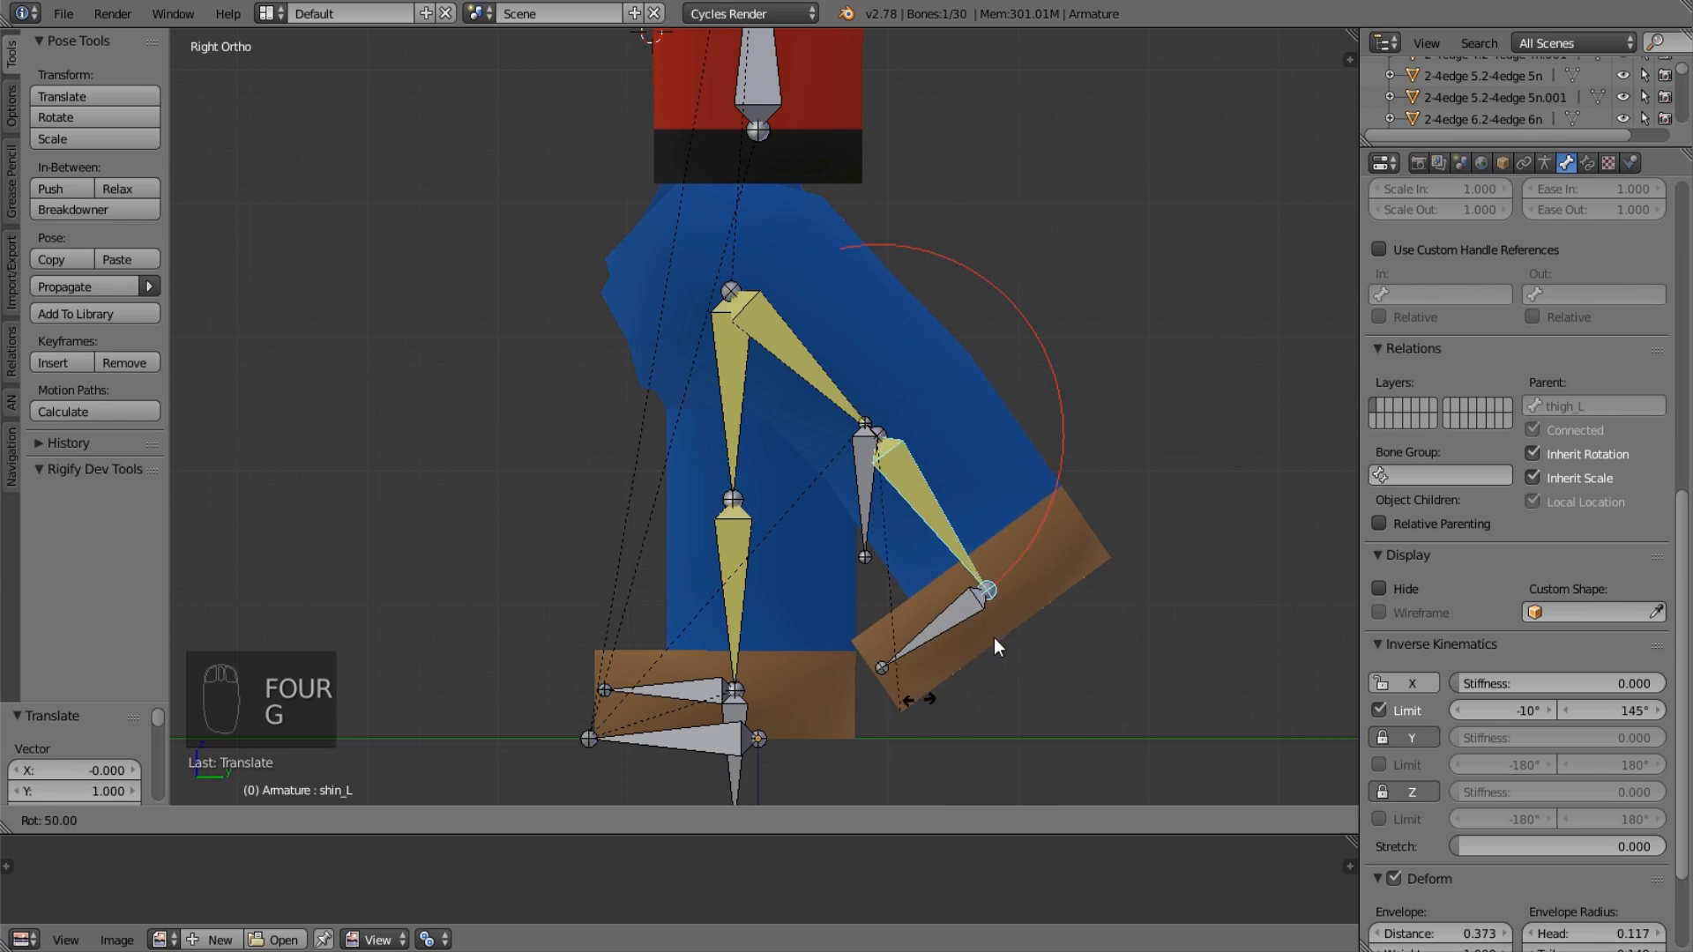
right_click(934, 331)
key(Tab)
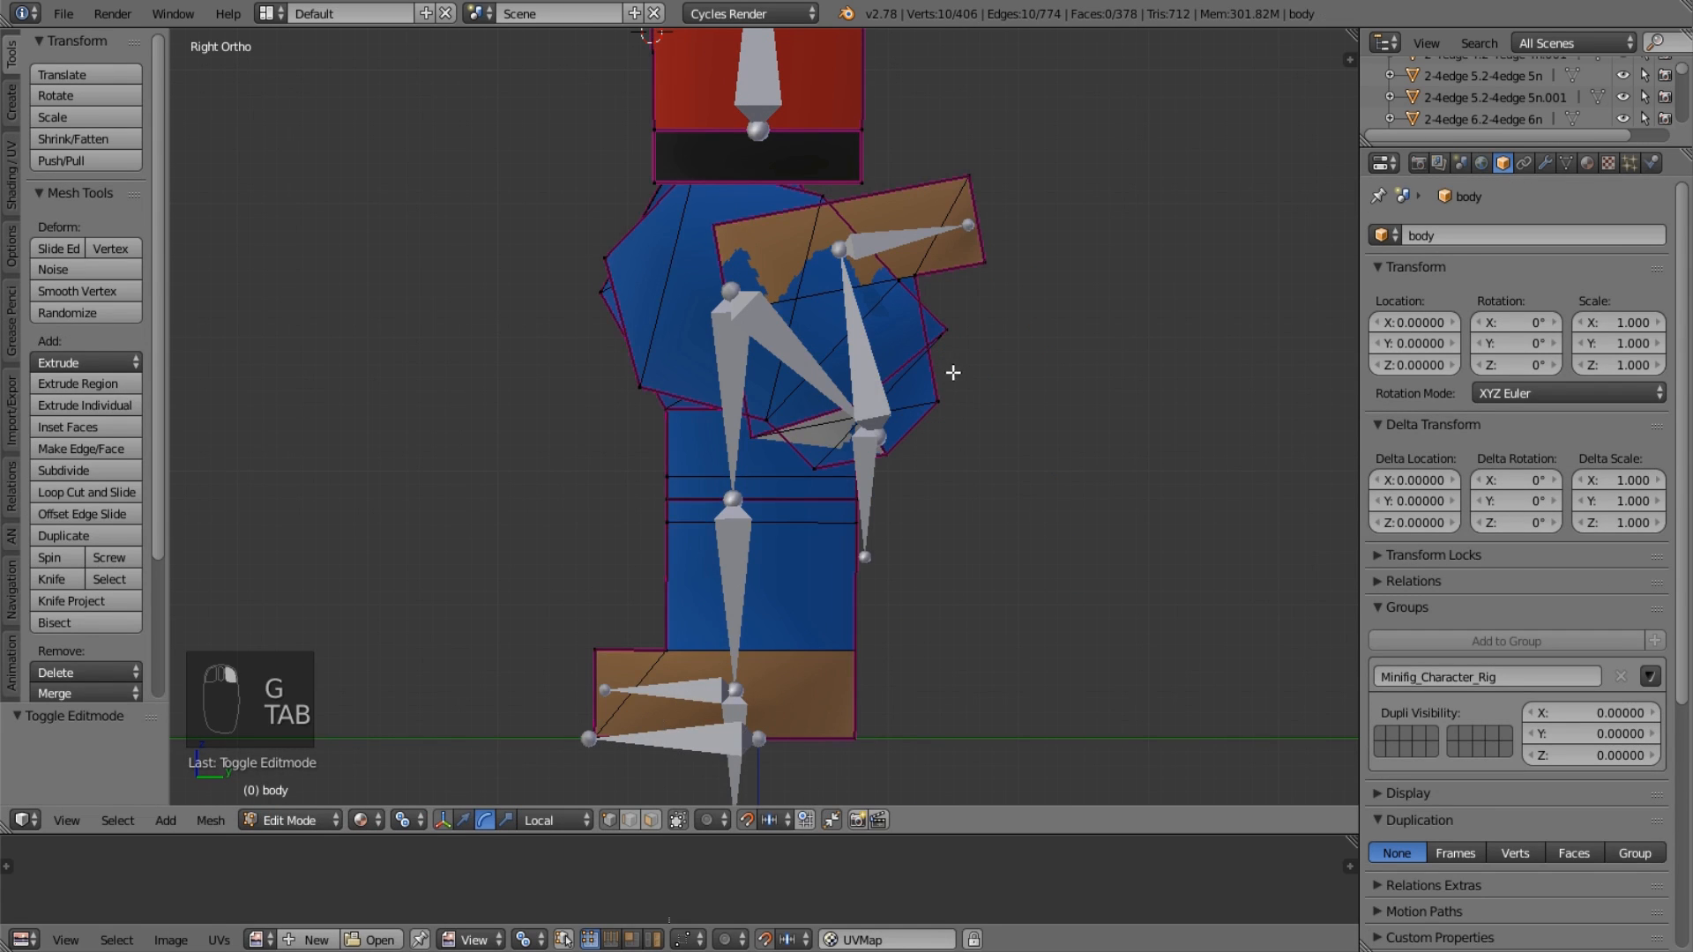
shift+middle_drag(942, 370, 891, 397)
right_click(847, 414)
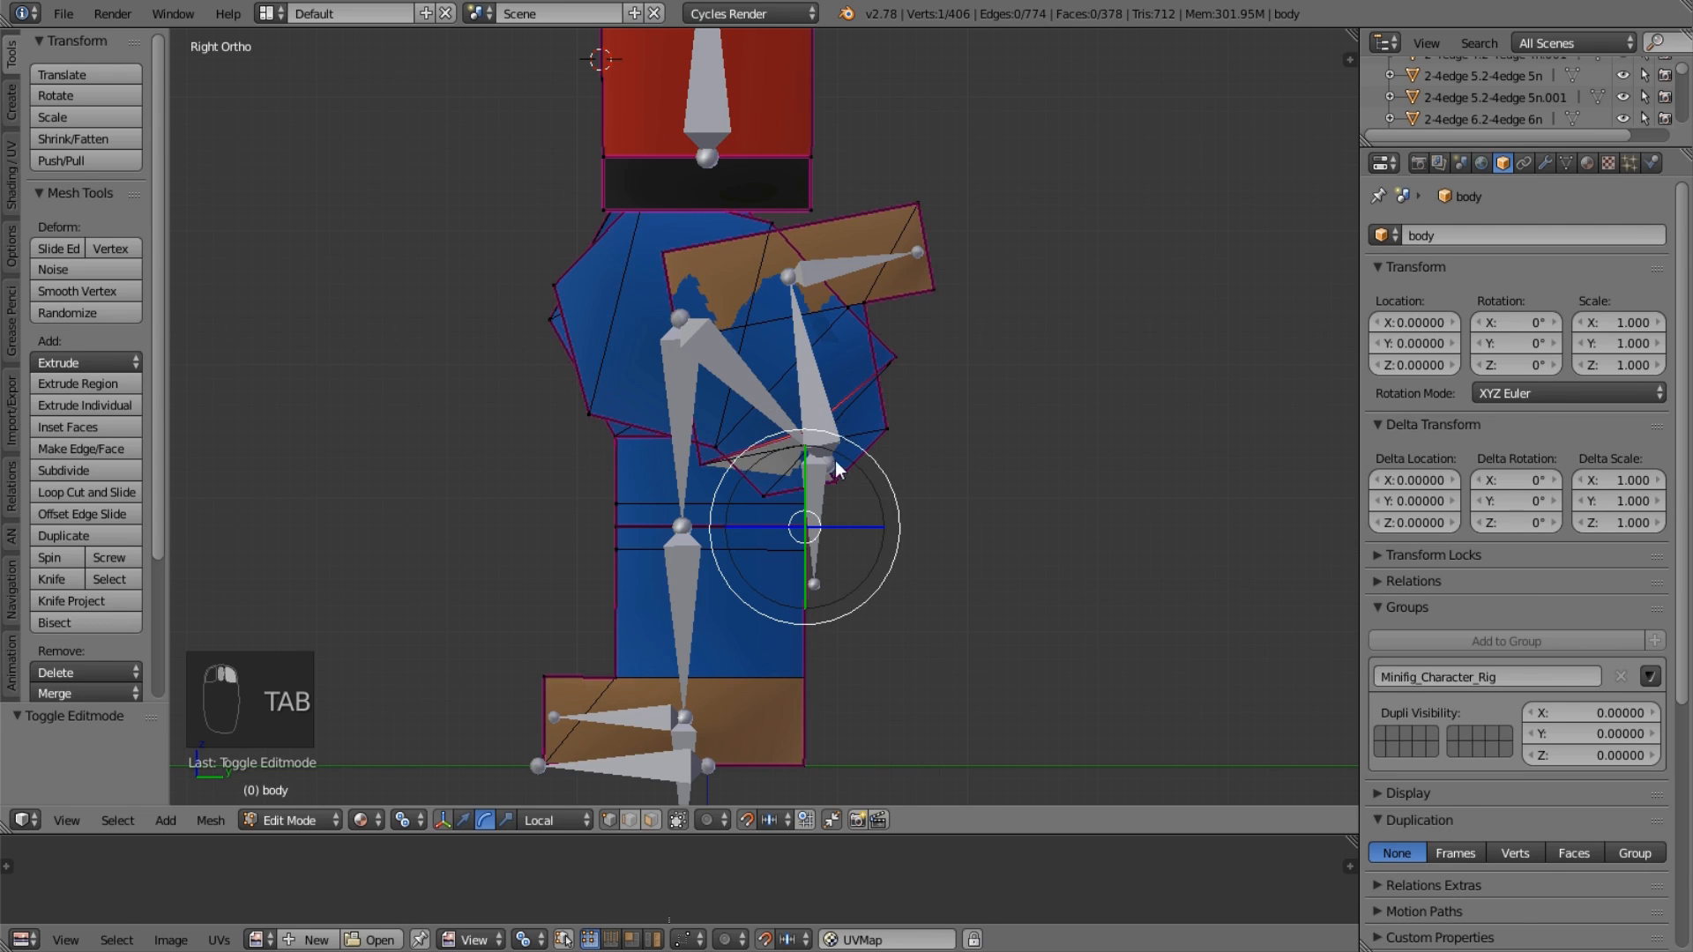
key(Tab)
Clear the location and rotation of the legIK_L bone.
right_click(829, 436)
key(alt+g)
key(alt+r)
key(alt+g)
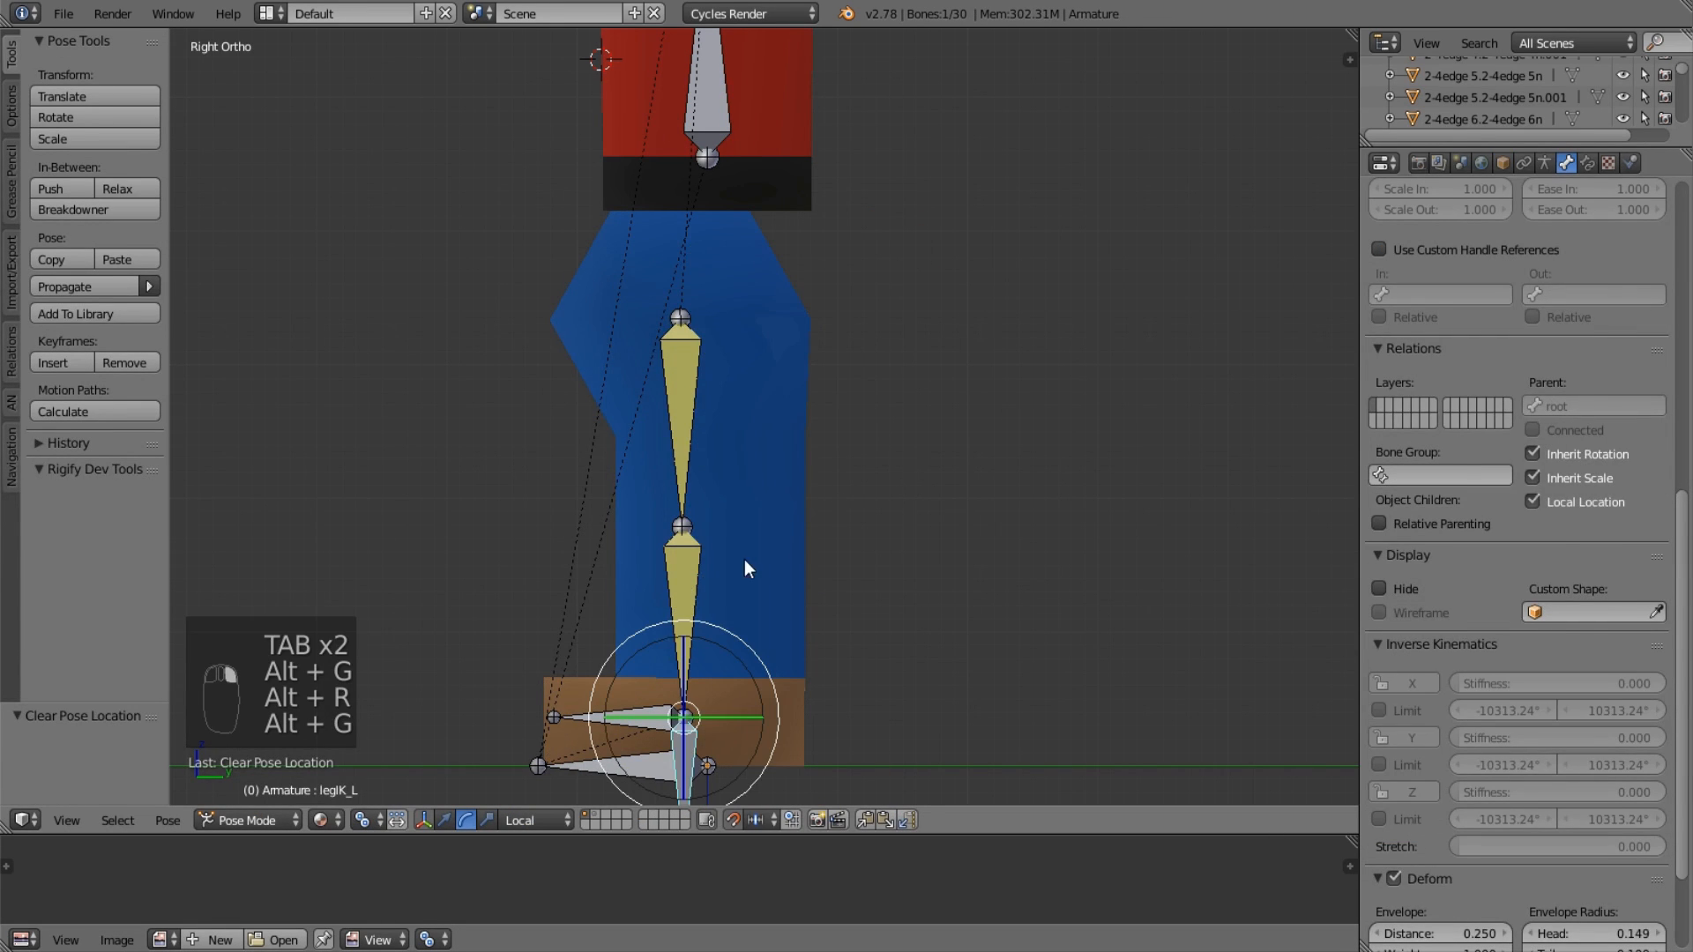
Move the legIK_L bone about 1.35 on Y and 2.23 on Z to pose the left leg bent and raised.
right_click(744, 559)
middle_drag(819, 632, 730, 590)
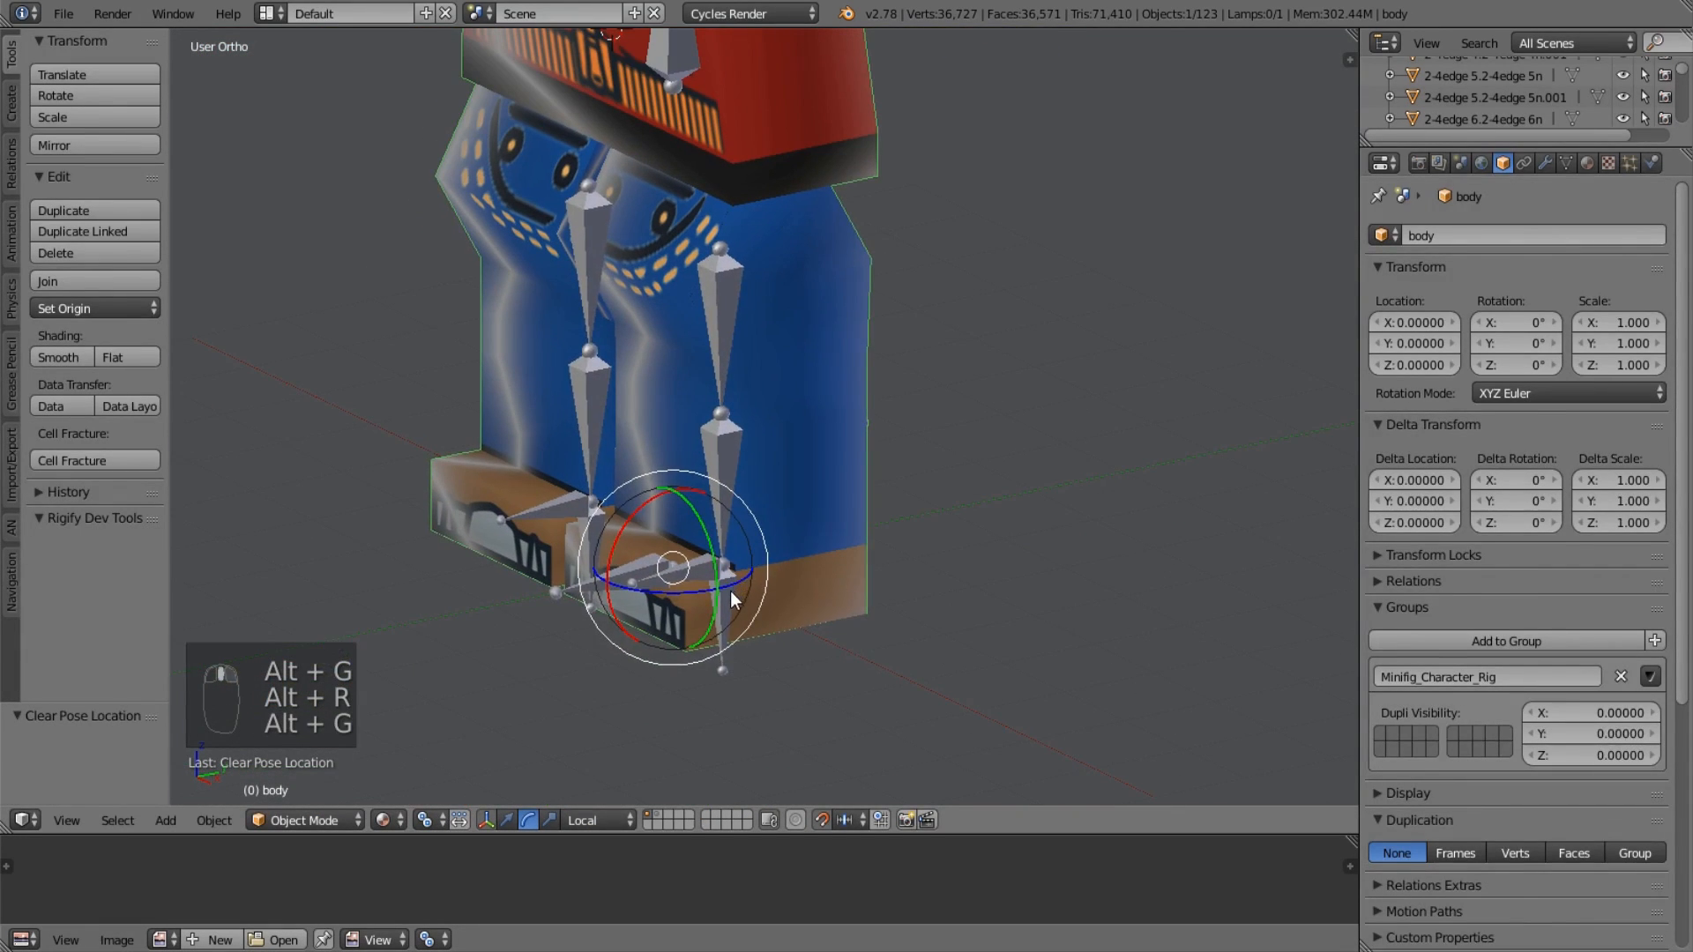
right_click(731, 589)
key(g)
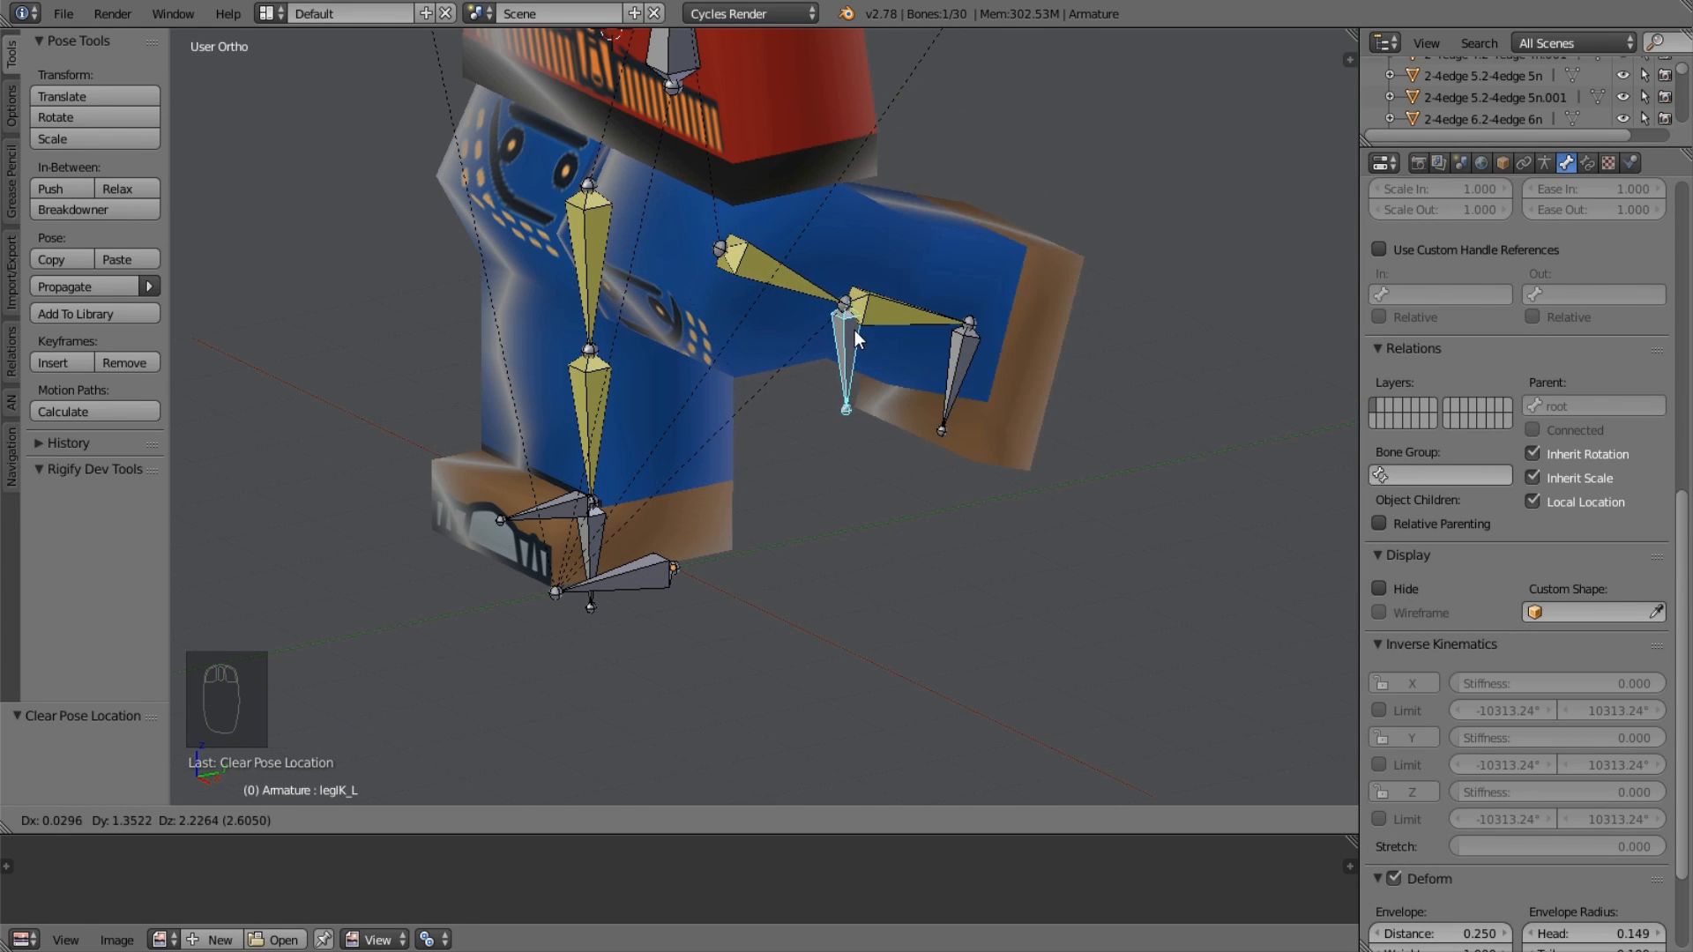
click(854, 330)
middle_drag(854, 330, 936, 382)
Switch the body mesh to Weight Paint mode and show the shin_L bone's weights.
right_click(940, 353)
key(Tab)
key(Tab)
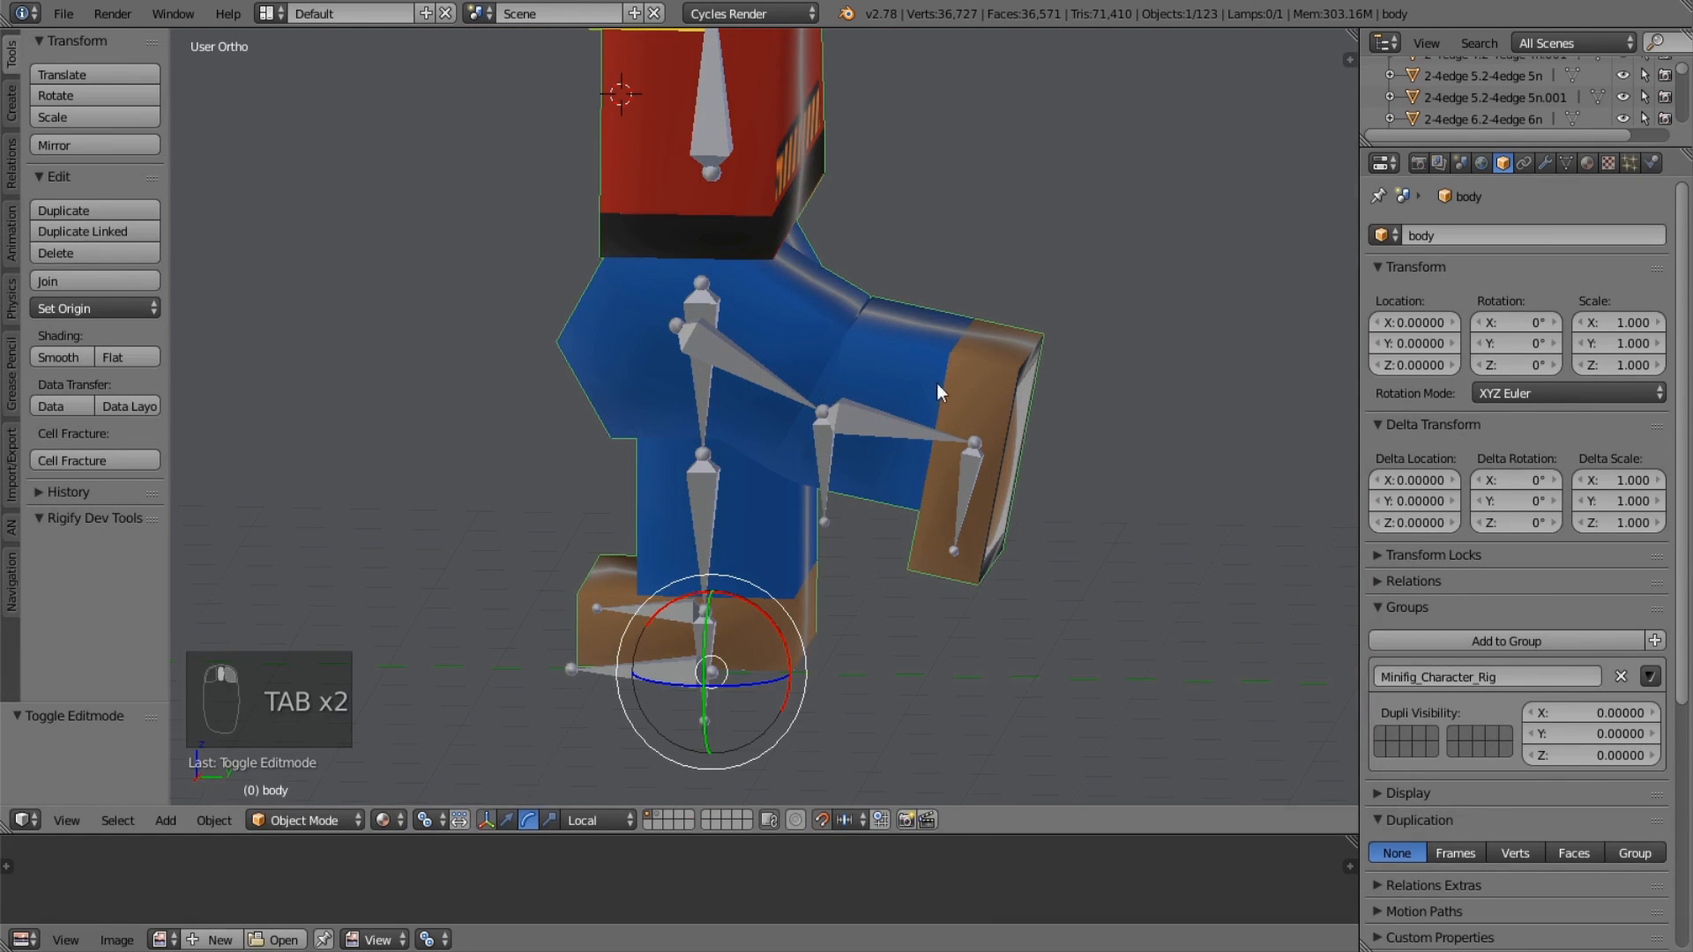
click(317, 820)
click(335, 714)
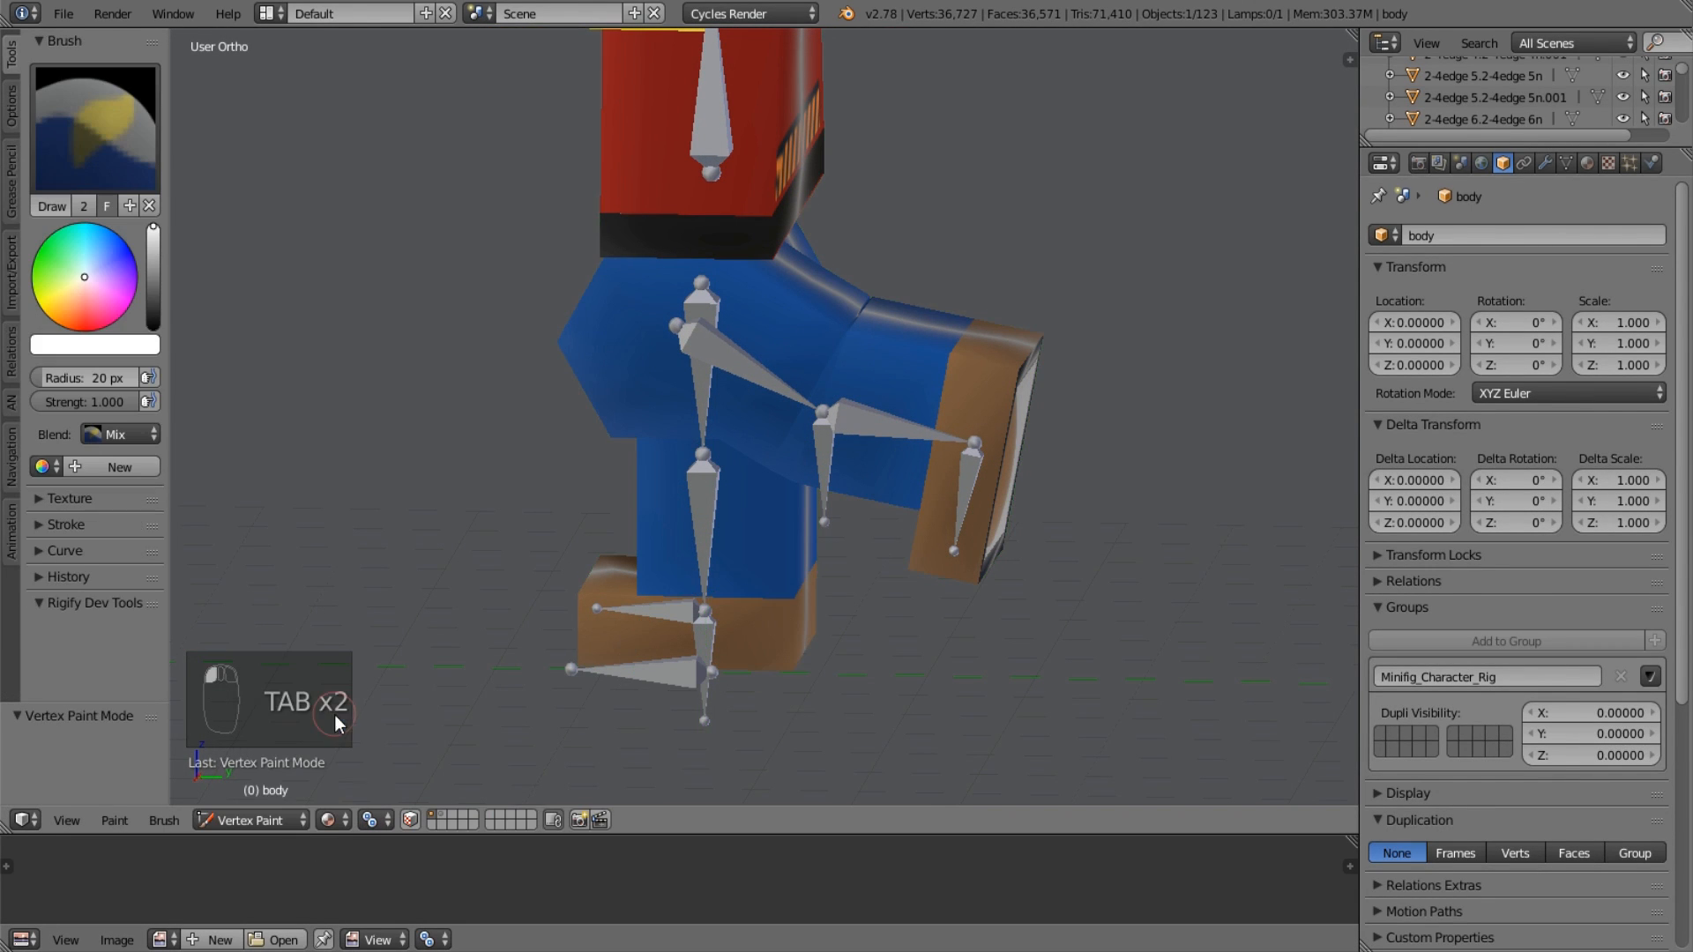
click(305, 820)
click(291, 698)
right_click(920, 435)
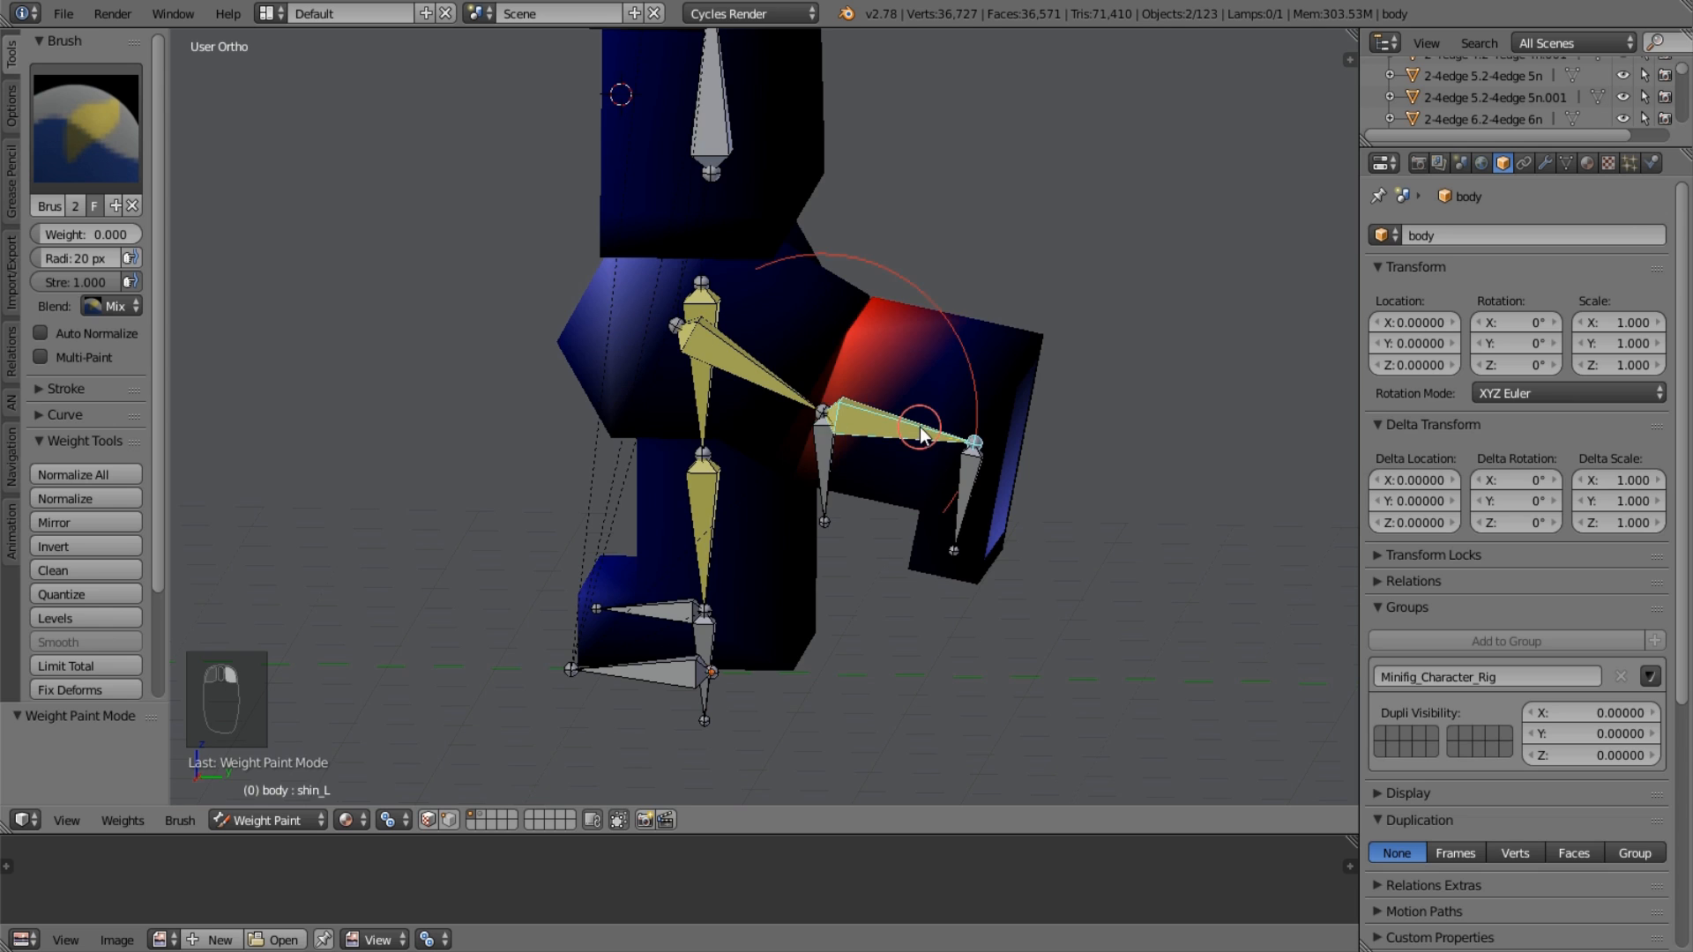
Try rotating the foot_L bone in Weight Paint mode.
middle_drag(920, 435, 965, 447)
right_click(965, 447)
key(r)
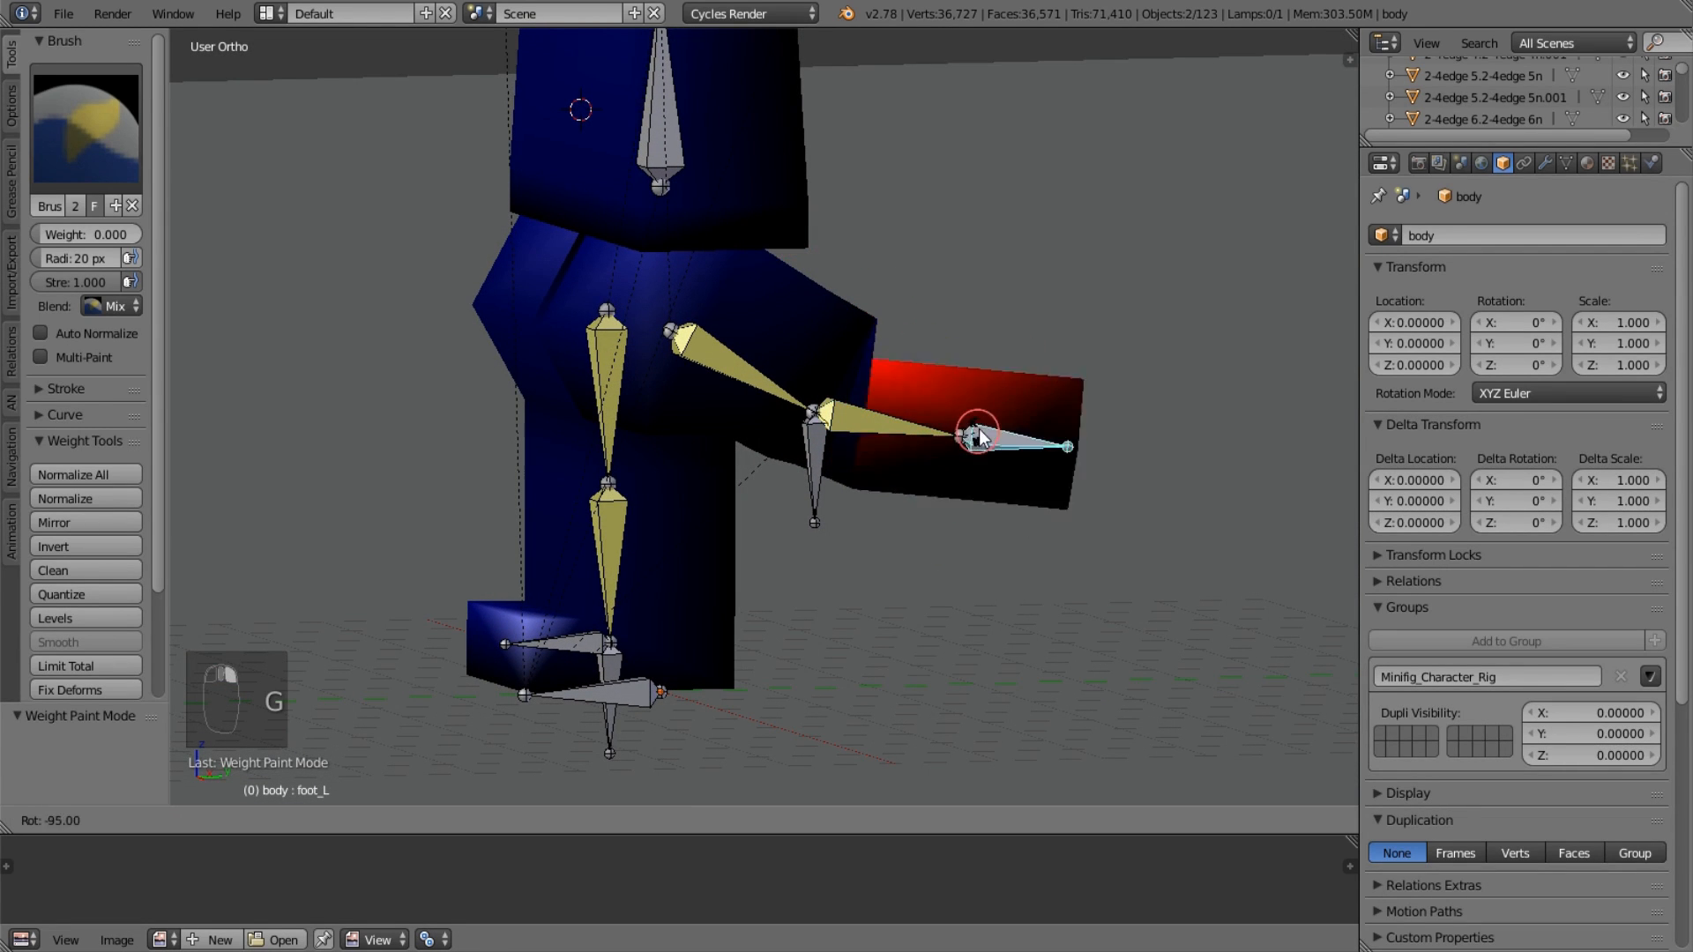
right_click(981, 438)
Raise the legIK_L bone about 0.75 on Z so the left leg points straight forward.
right_click(818, 475)
key(g)
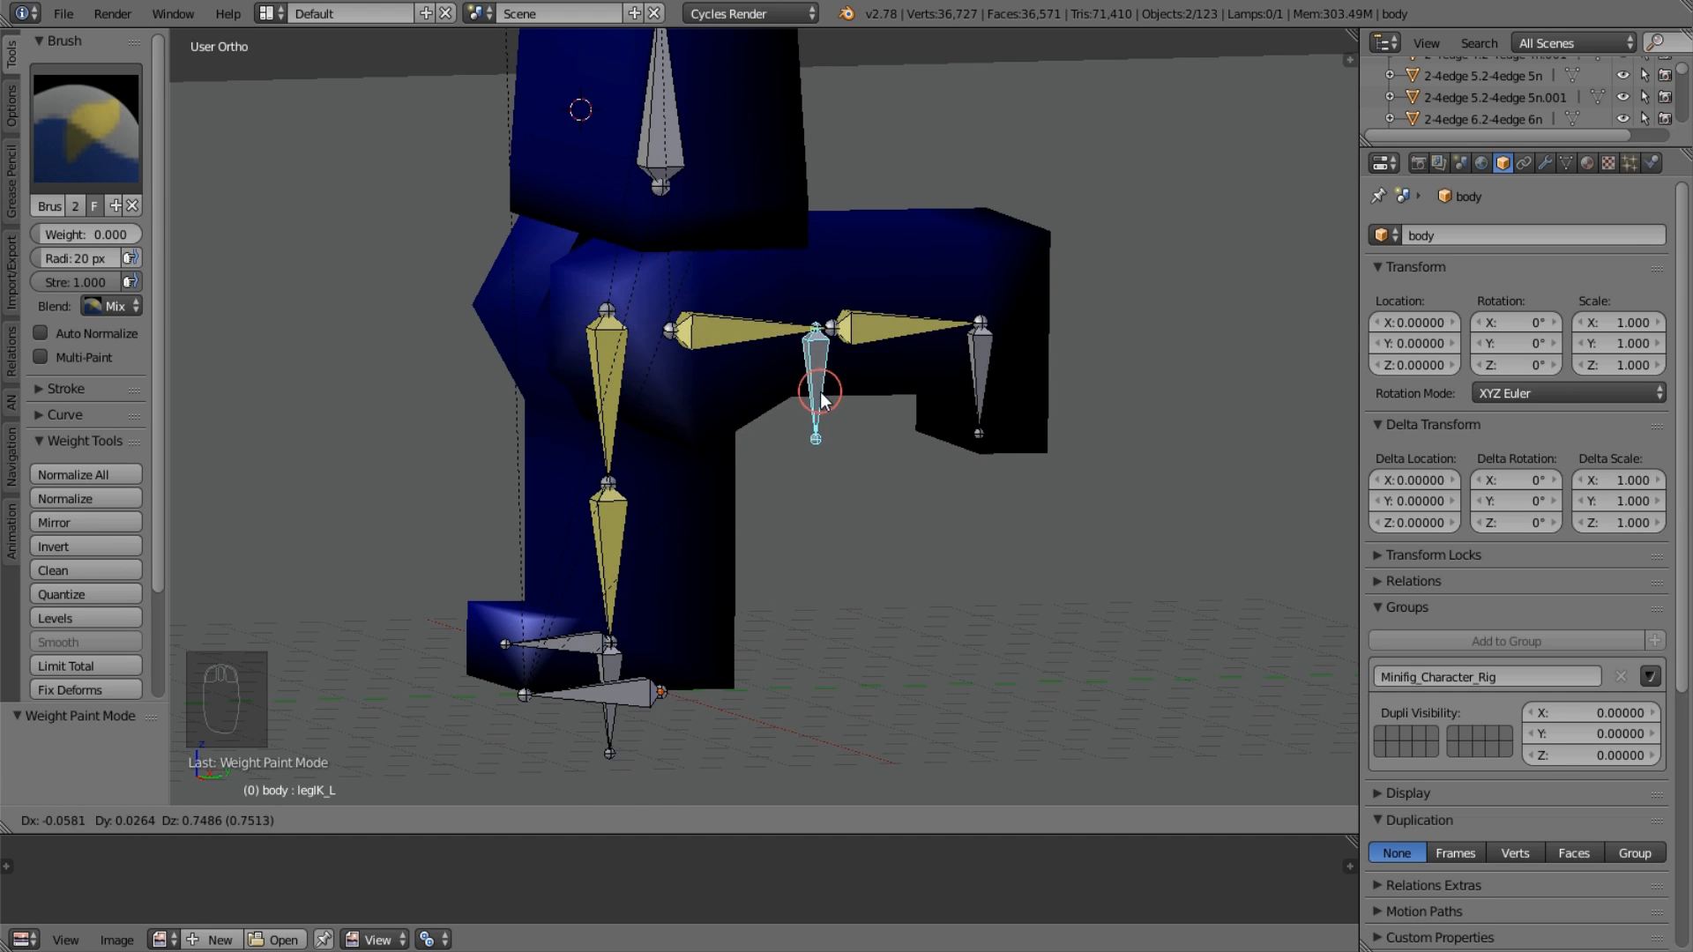
click(820, 391)
In wireframe shading, paint shin_L weight 1.000 along the thigh-side knee edge loop on both sides of the left leg.
right_click(903, 339)
mouse_move(903, 338)
middle_down()
mouse_move(718, 380)
mouse_move(717, 355)
mouse_move(793, 470)
mouse_move(838, 309)
middle_up()
scroll(717, 381, up, 1)
key(z)
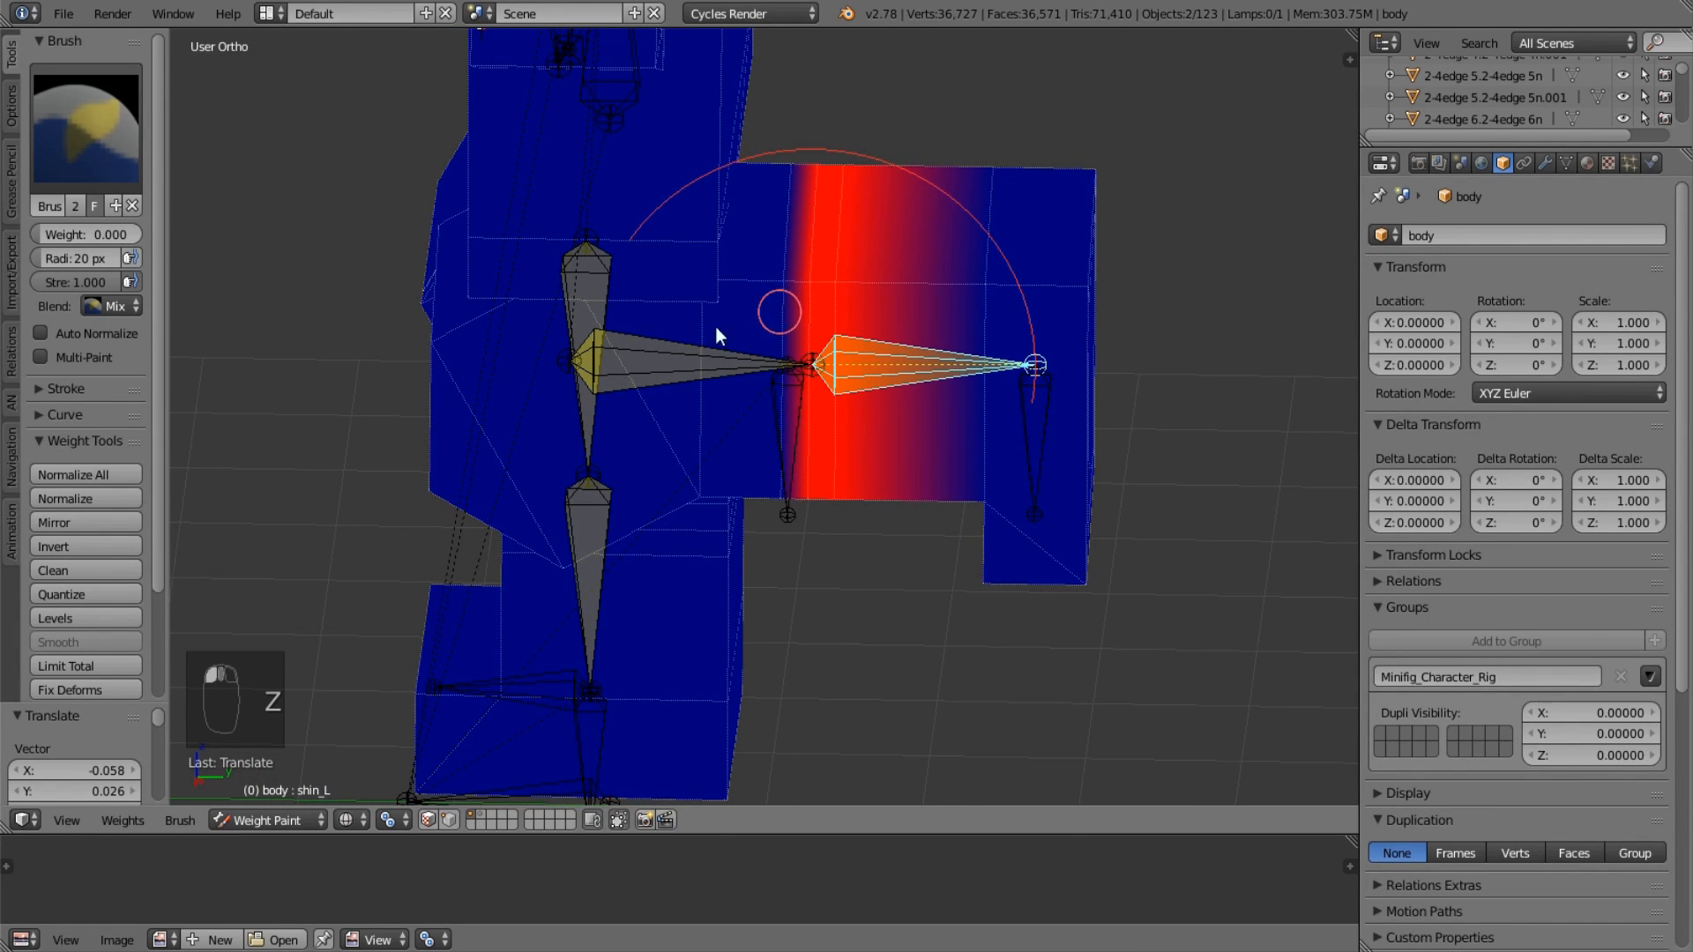
drag(135, 238, 181, 236)
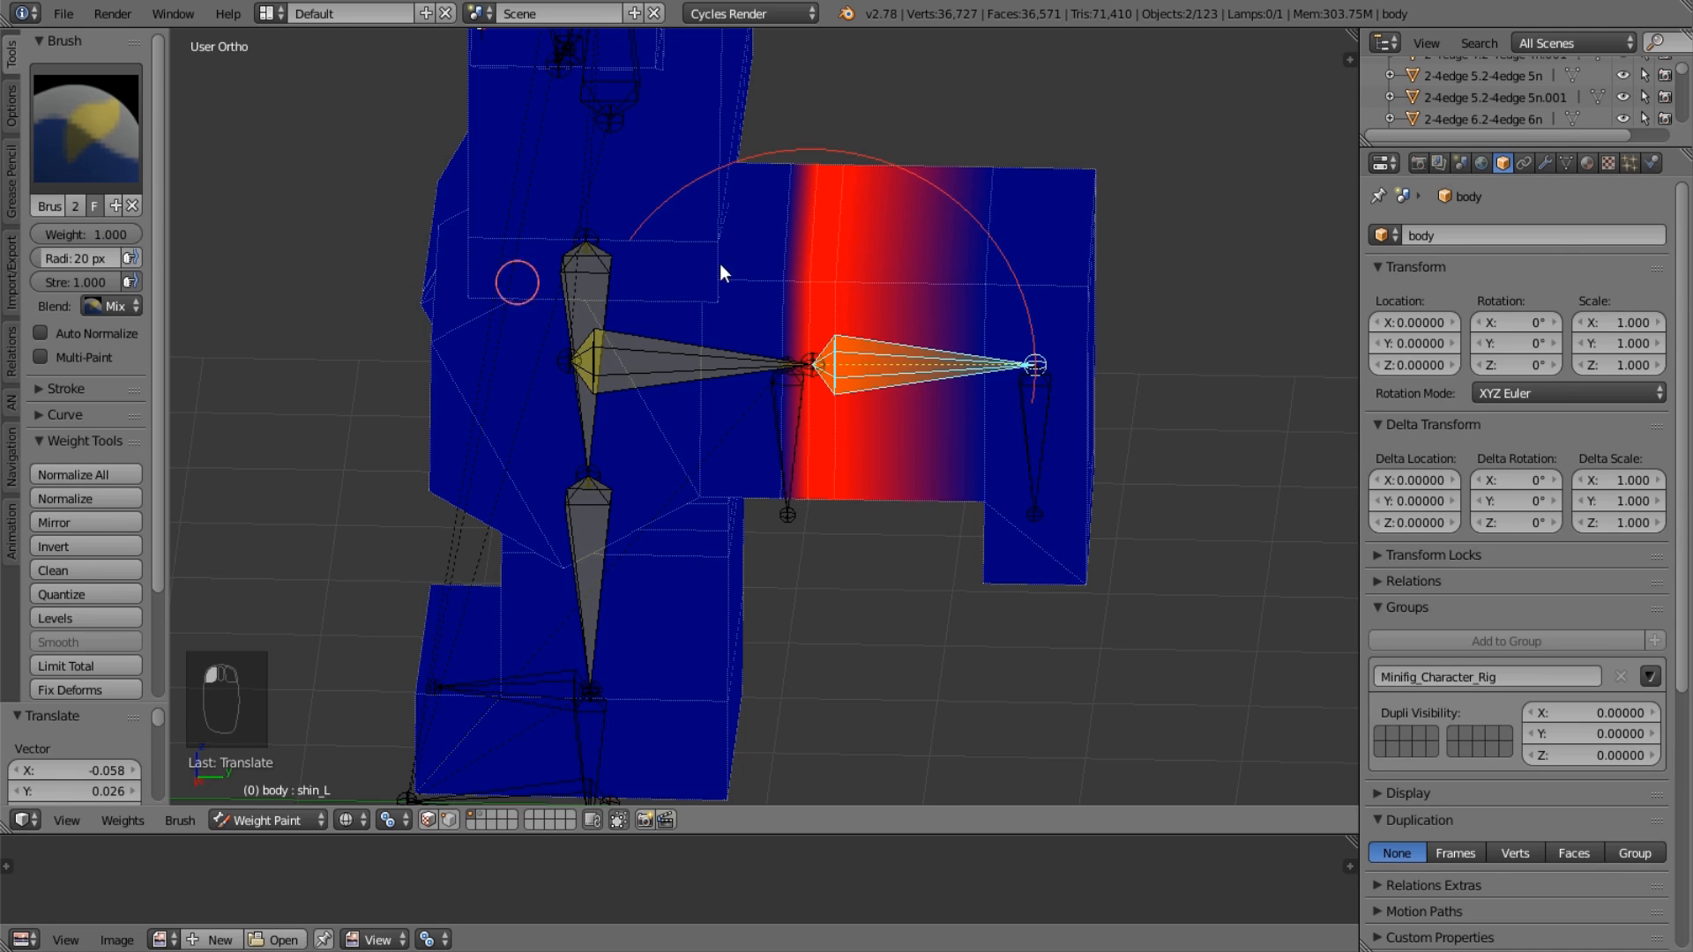
mouse_move(785, 175)
mouse_down()
mouse_move(793, 161)
mouse_move(781, 300)
mouse_up()
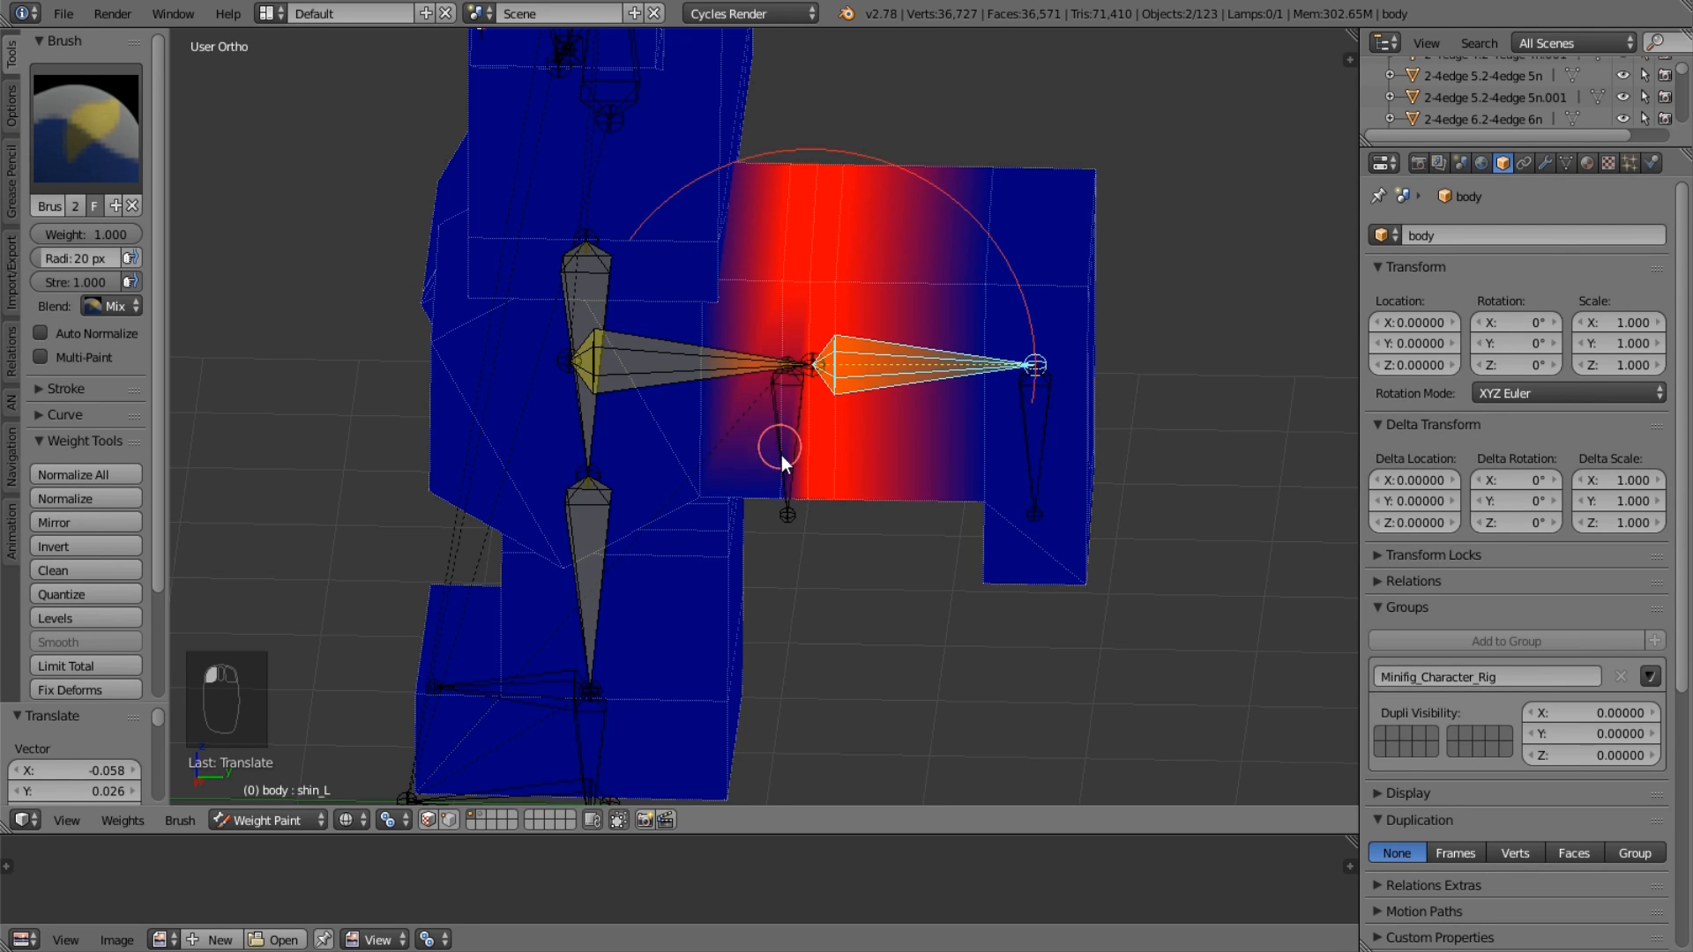
drag(781, 458, 779, 491)
middle_drag(779, 491, 339, 427)
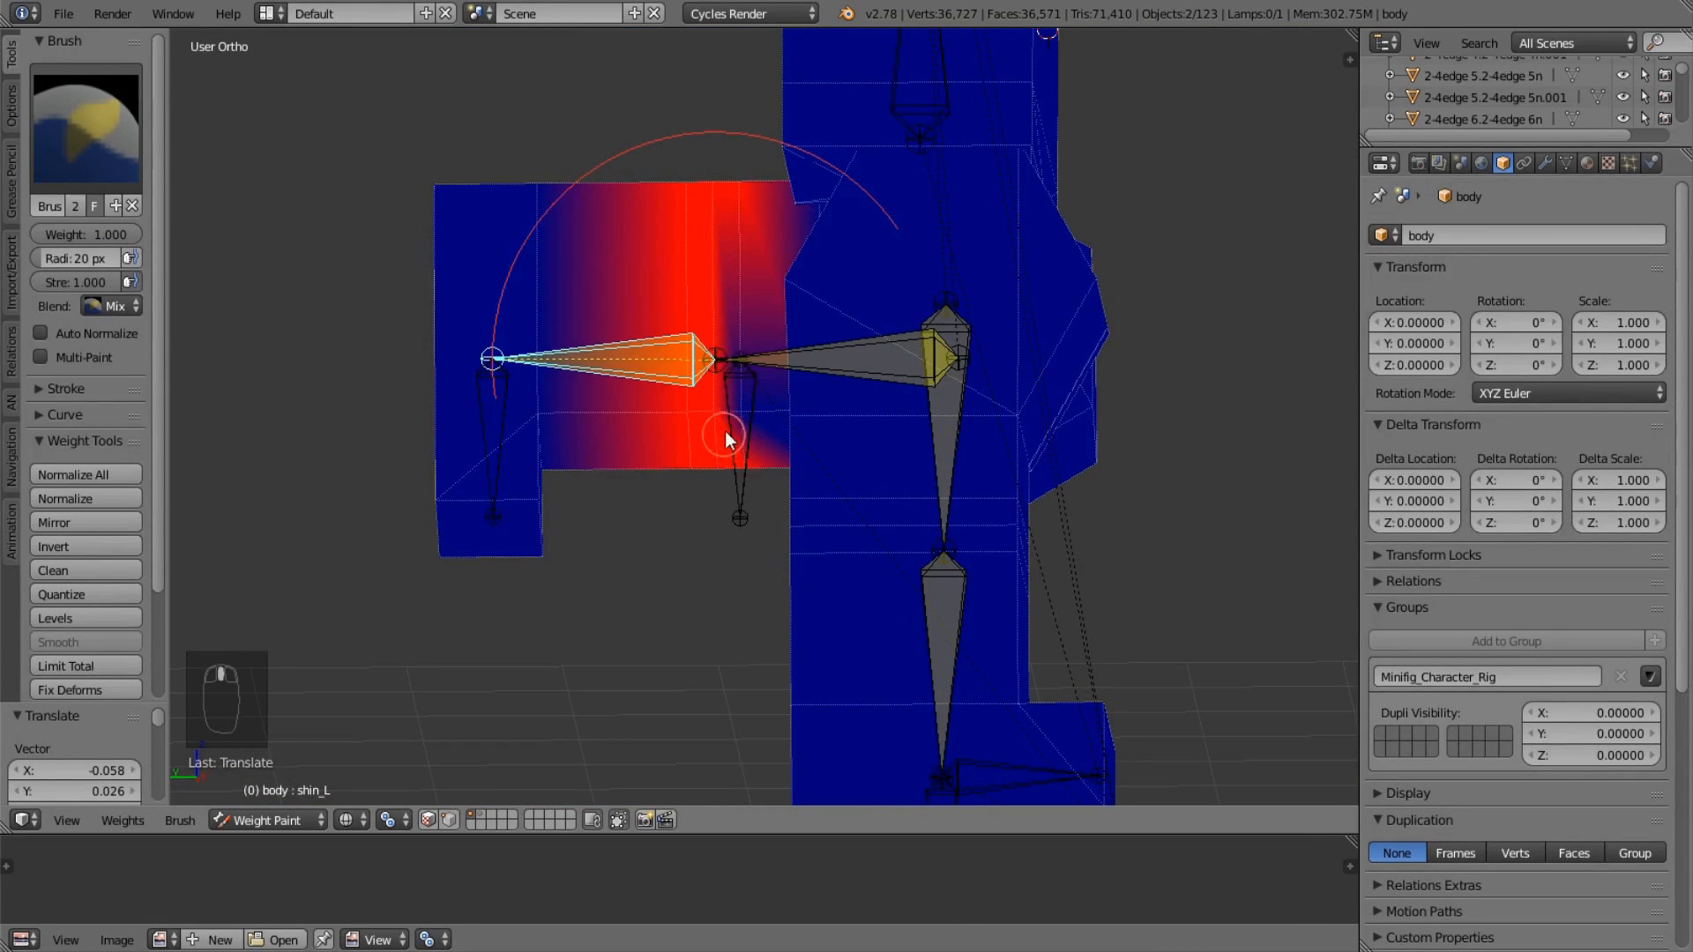
drag(726, 438, 749, 282)
middle_drag(659, 326, 1045, 445)
Try rotating shin_L, and move the legIK_L bone about 0.2 on X and 0.56 down on Z.
key(g)
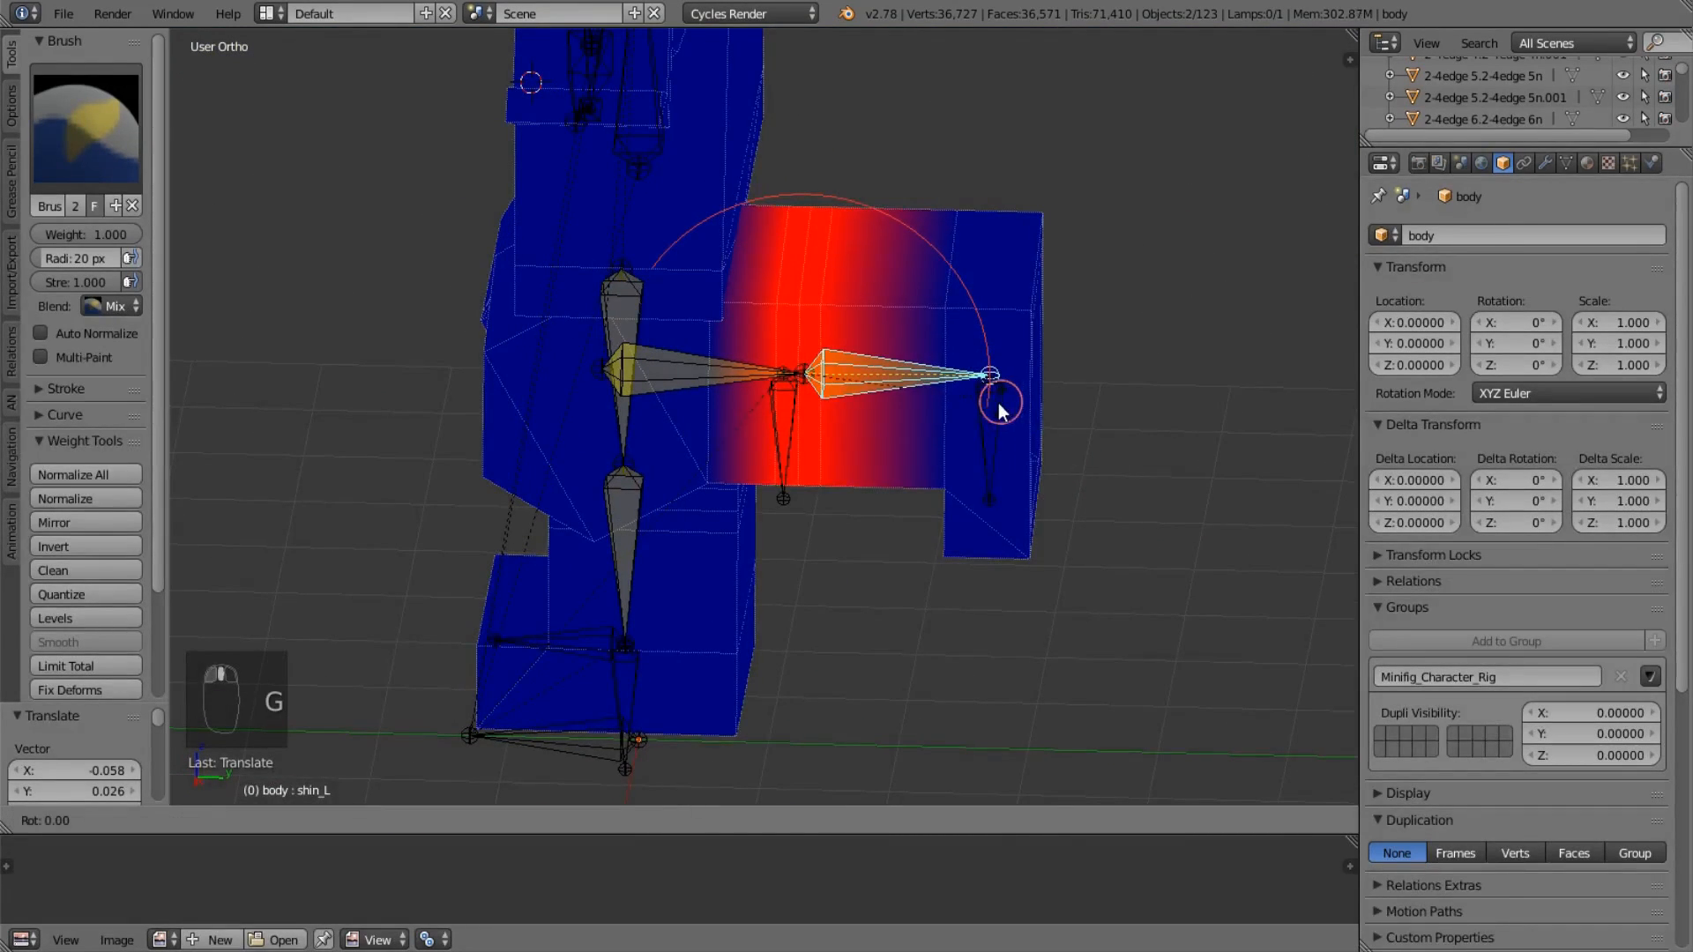
right_click(845, 428)
right_click(784, 457)
key(g)
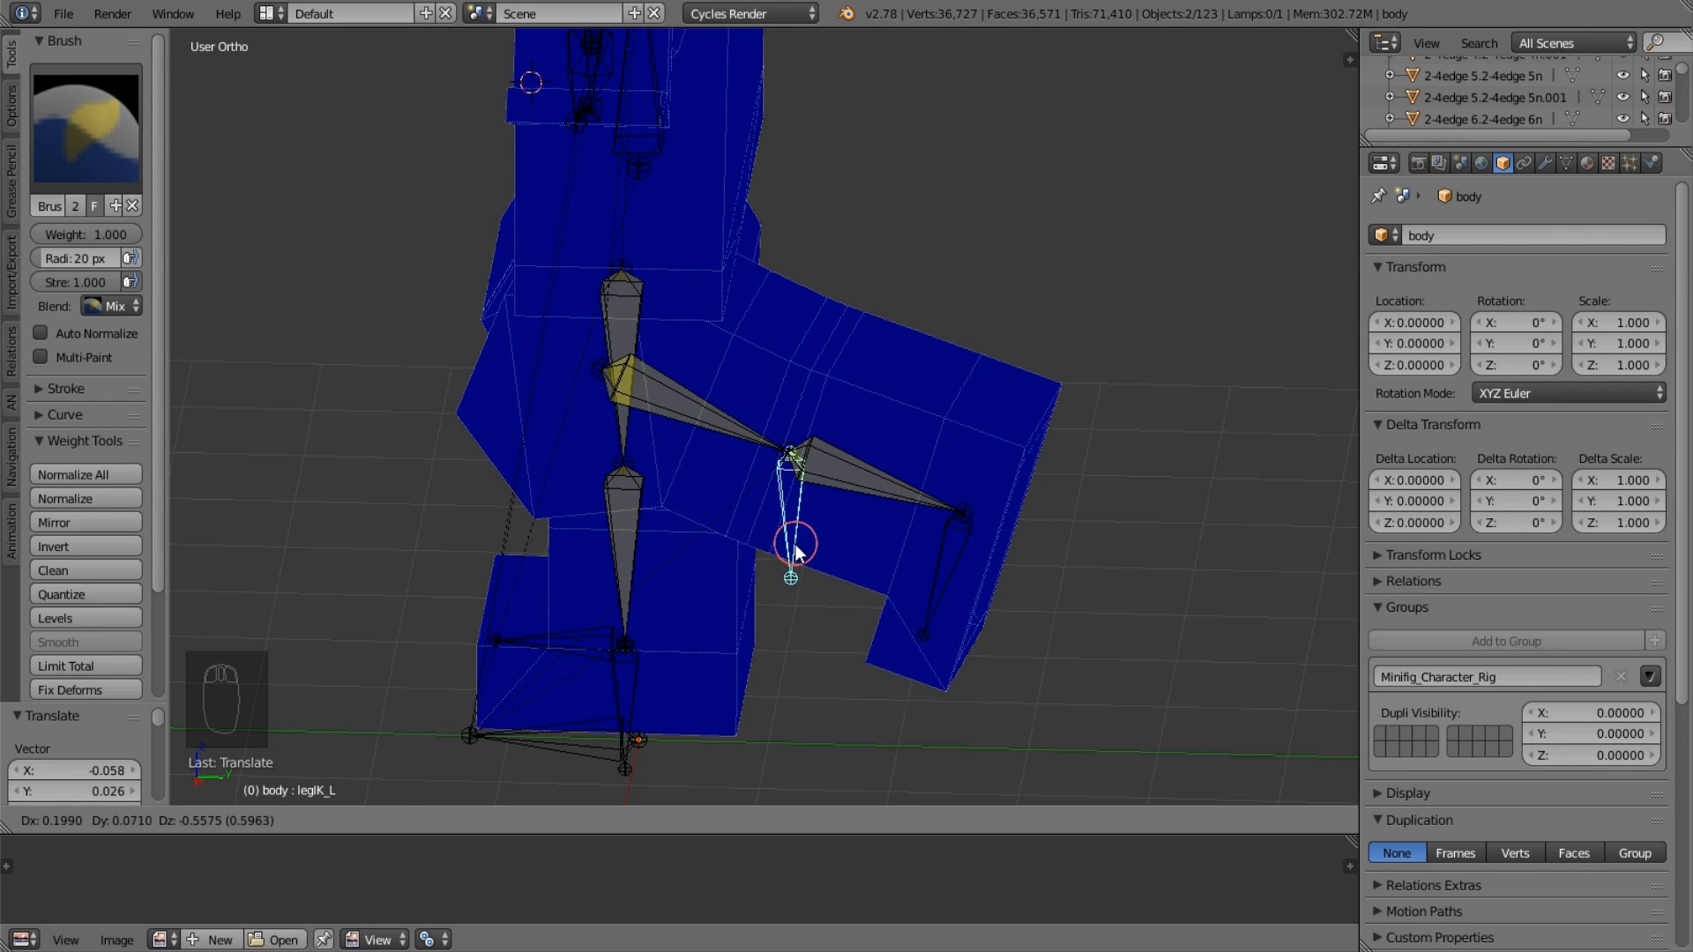
click(795, 544)
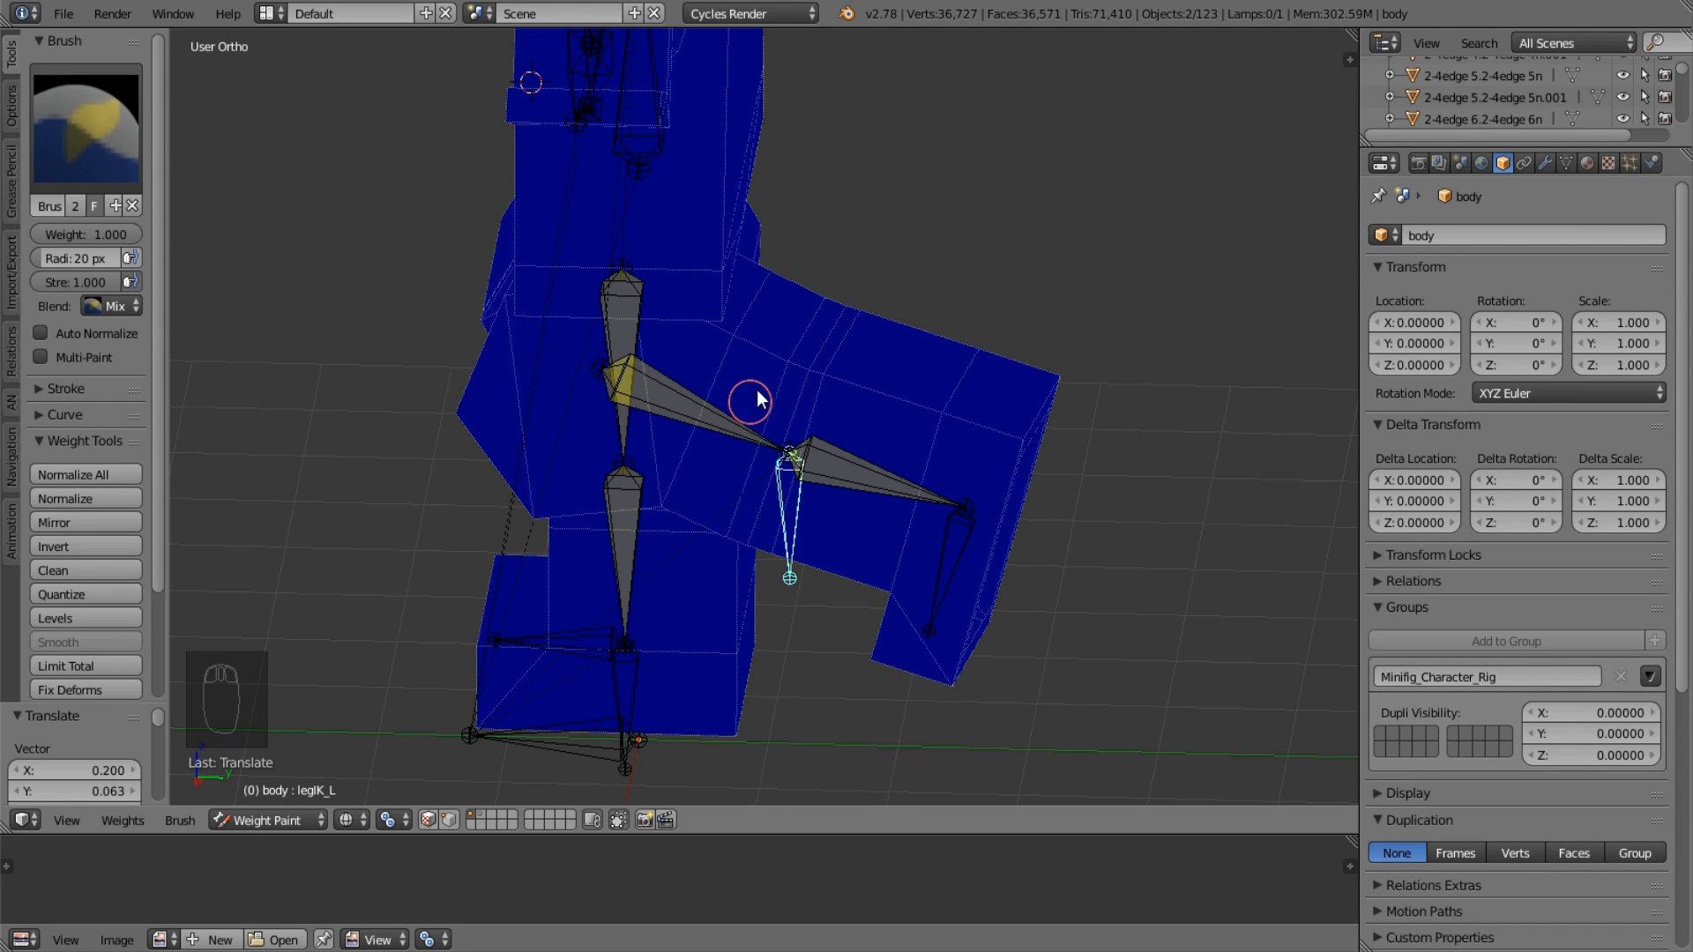
Paint weight 0.000 for shin_L over the thigh-side knee edge loop to remove its influence there.
click(117, 234)
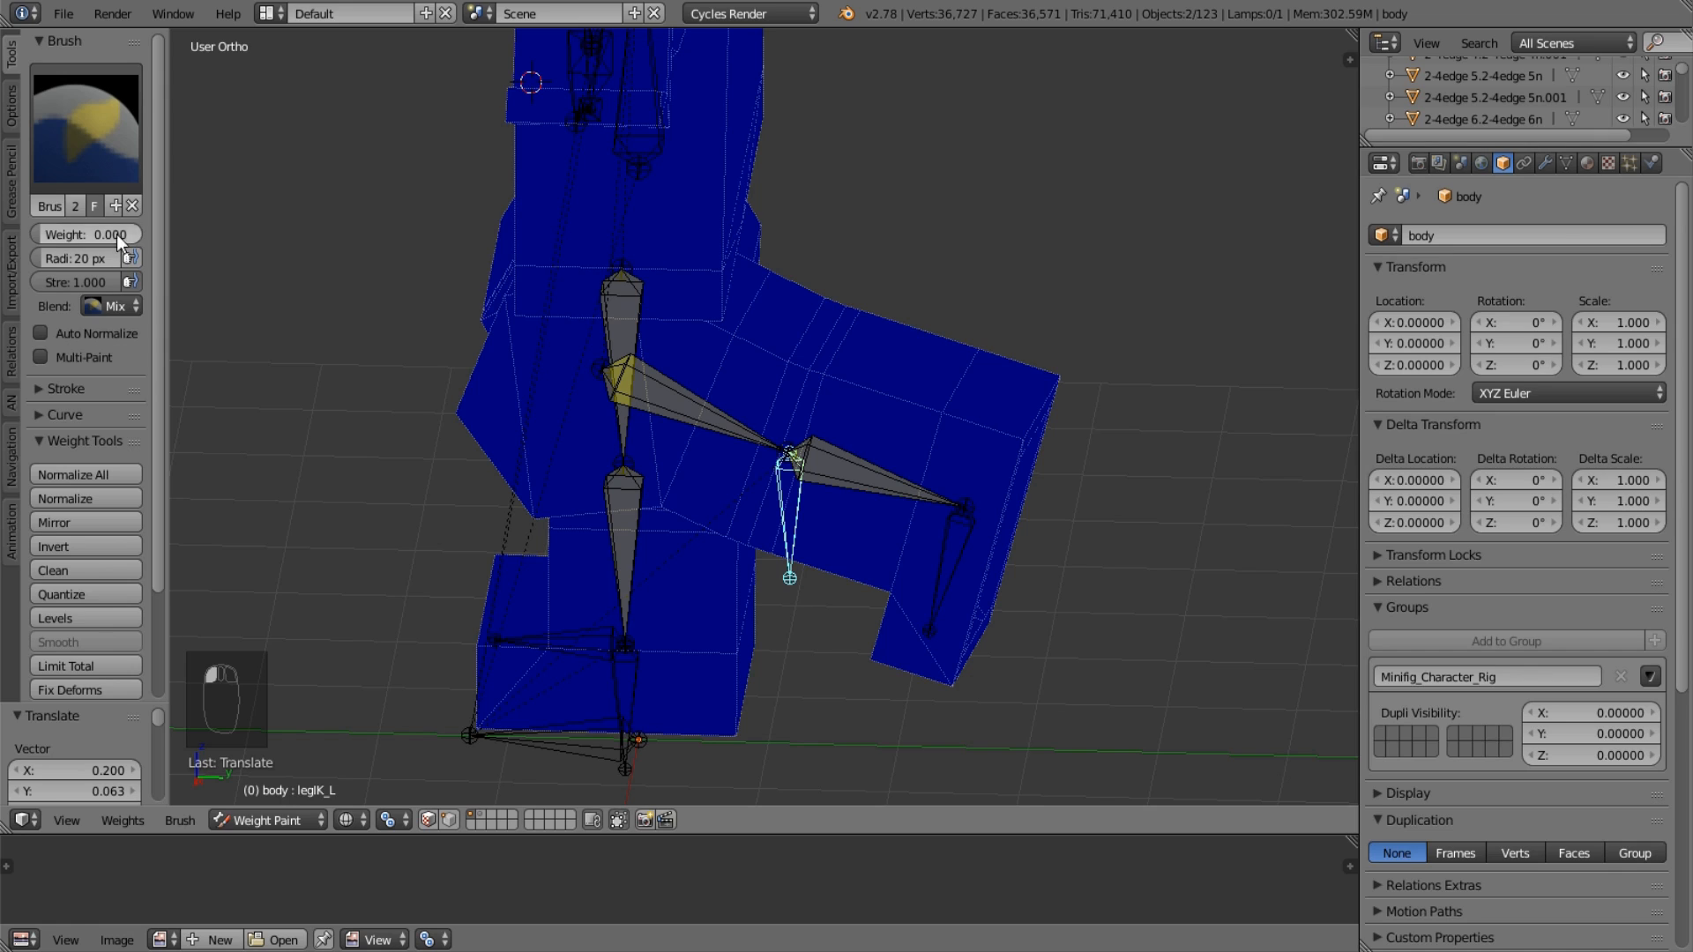
text(5)
key(Escape)
ctrl+right_click(813, 464)
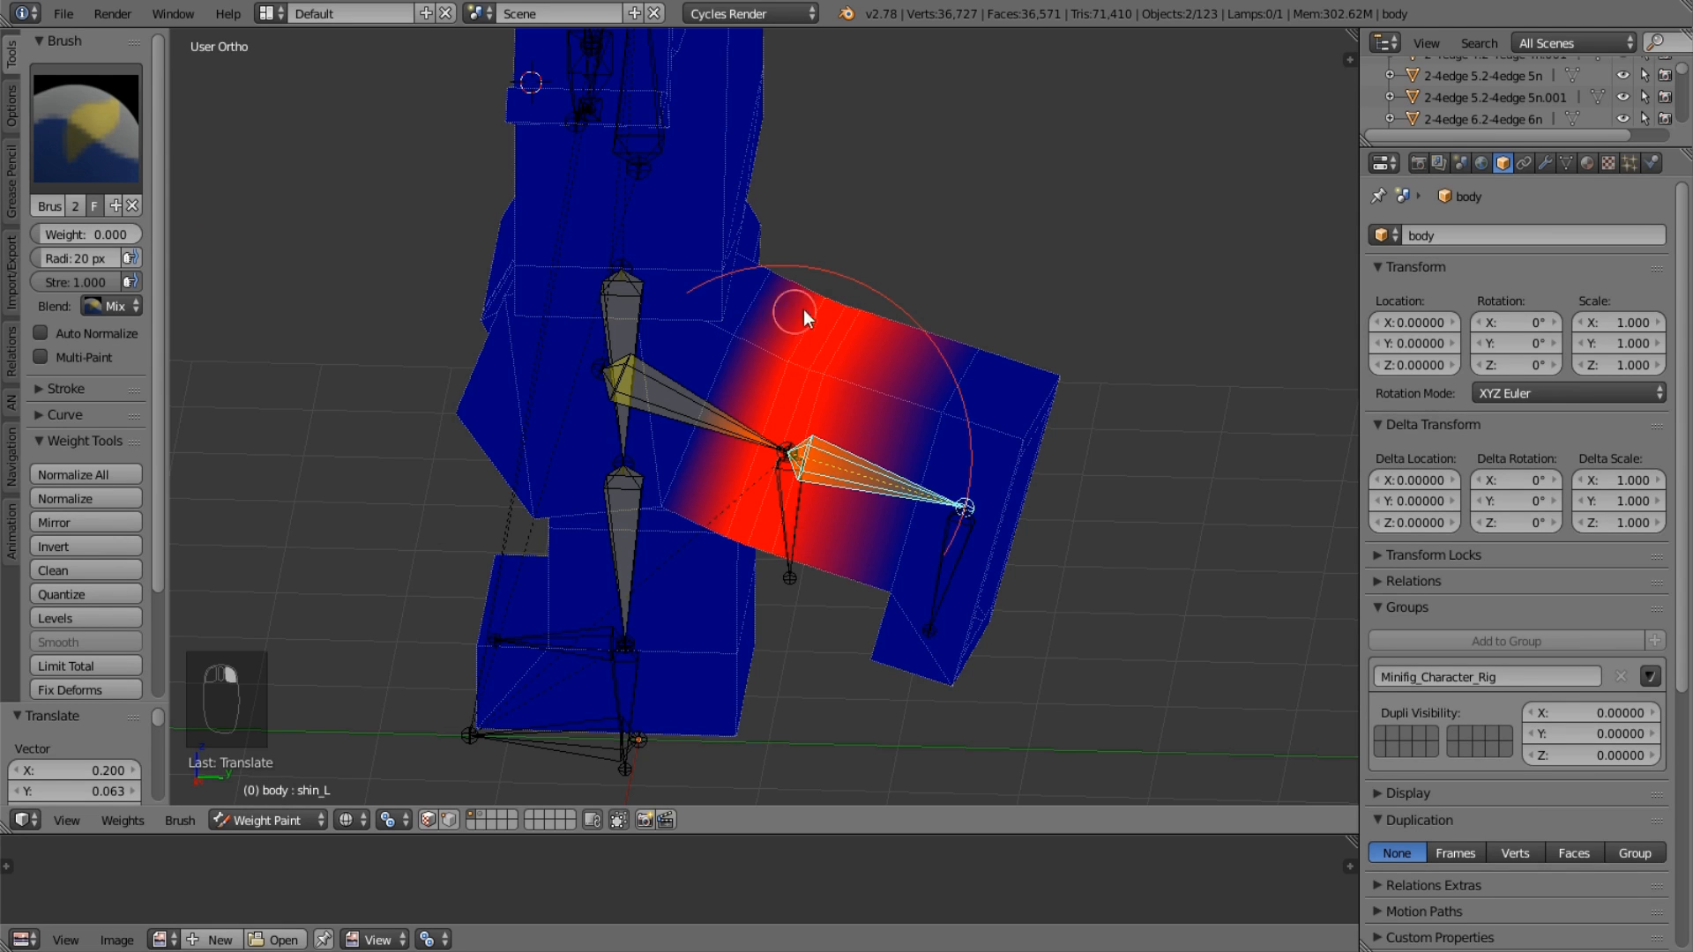
mouse_move(829, 302)
mouse_down()
mouse_move(770, 376)
mouse_move(791, 361)
mouse_up()
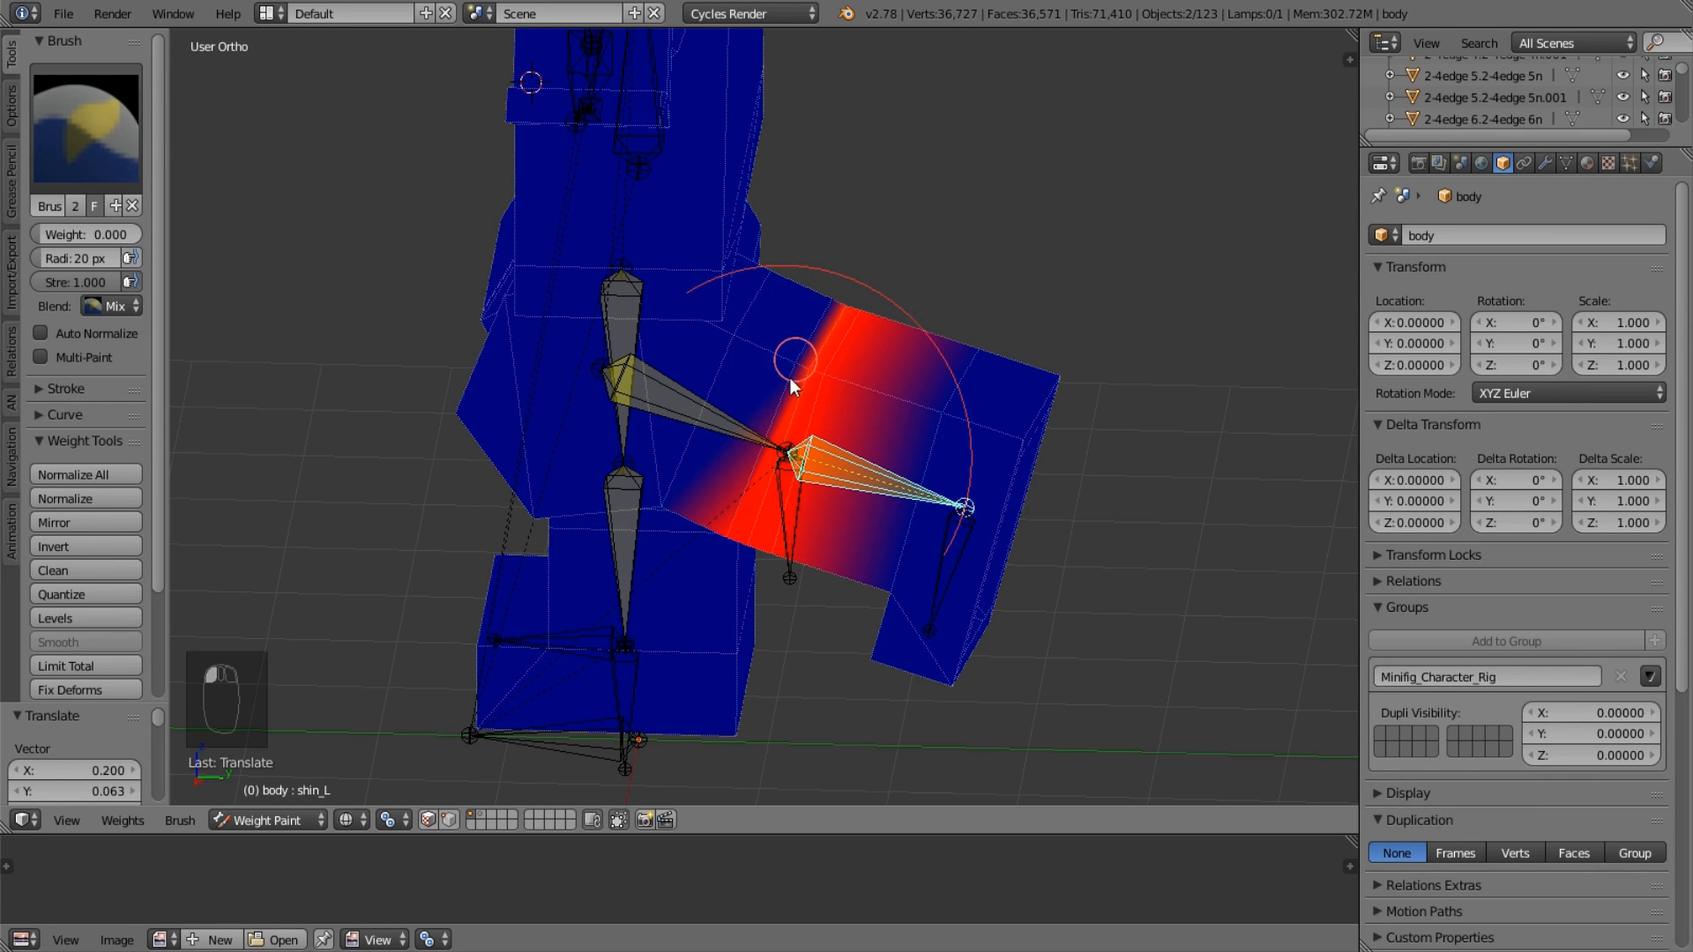
middle_drag(738, 495, 780, 430)
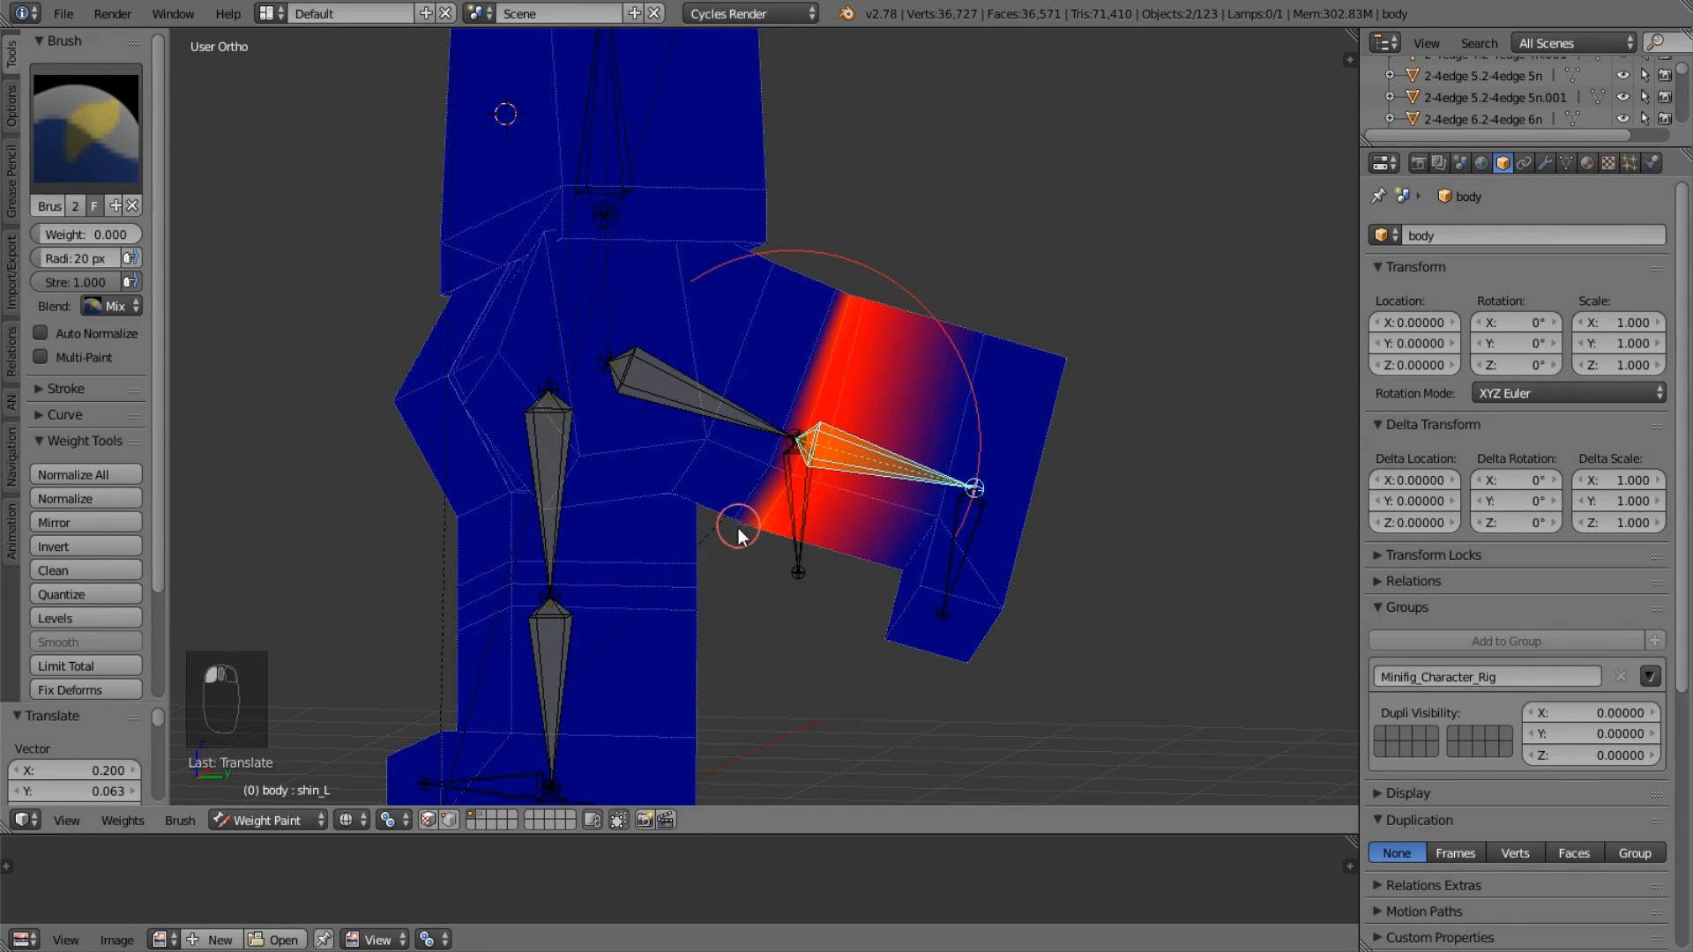
Undo the 0.500 weight stroke and select only the left knee's edge loop in Edit Mode.
middle_drag(739, 535, 483, 497)
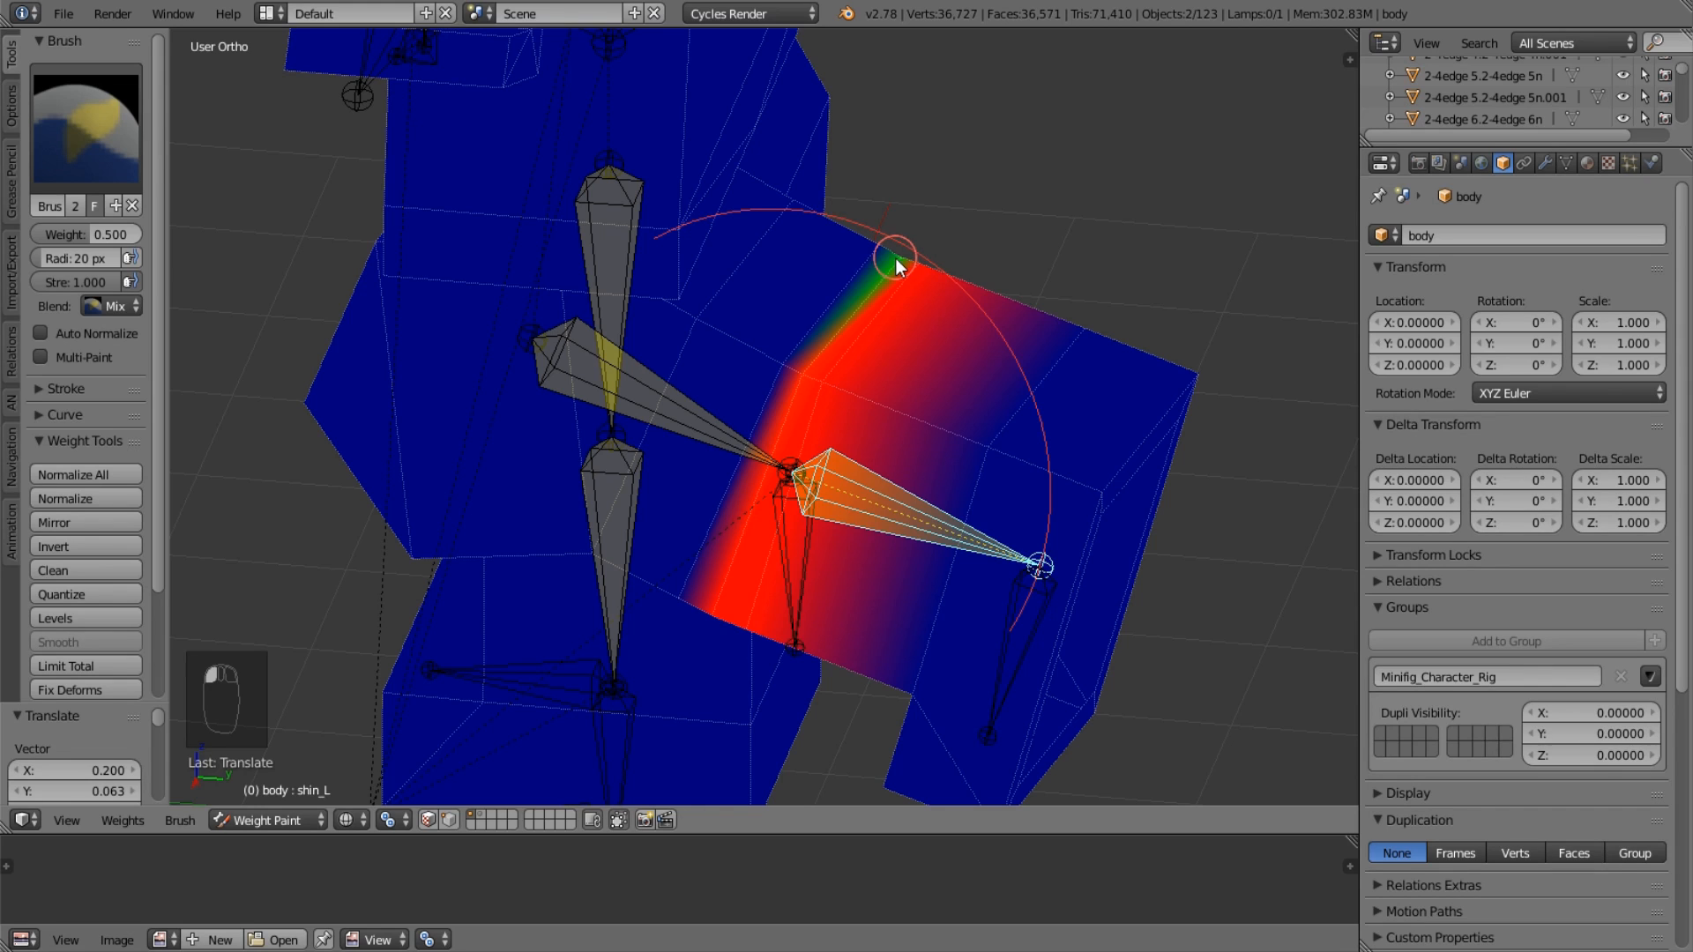
key(ctrl+z)
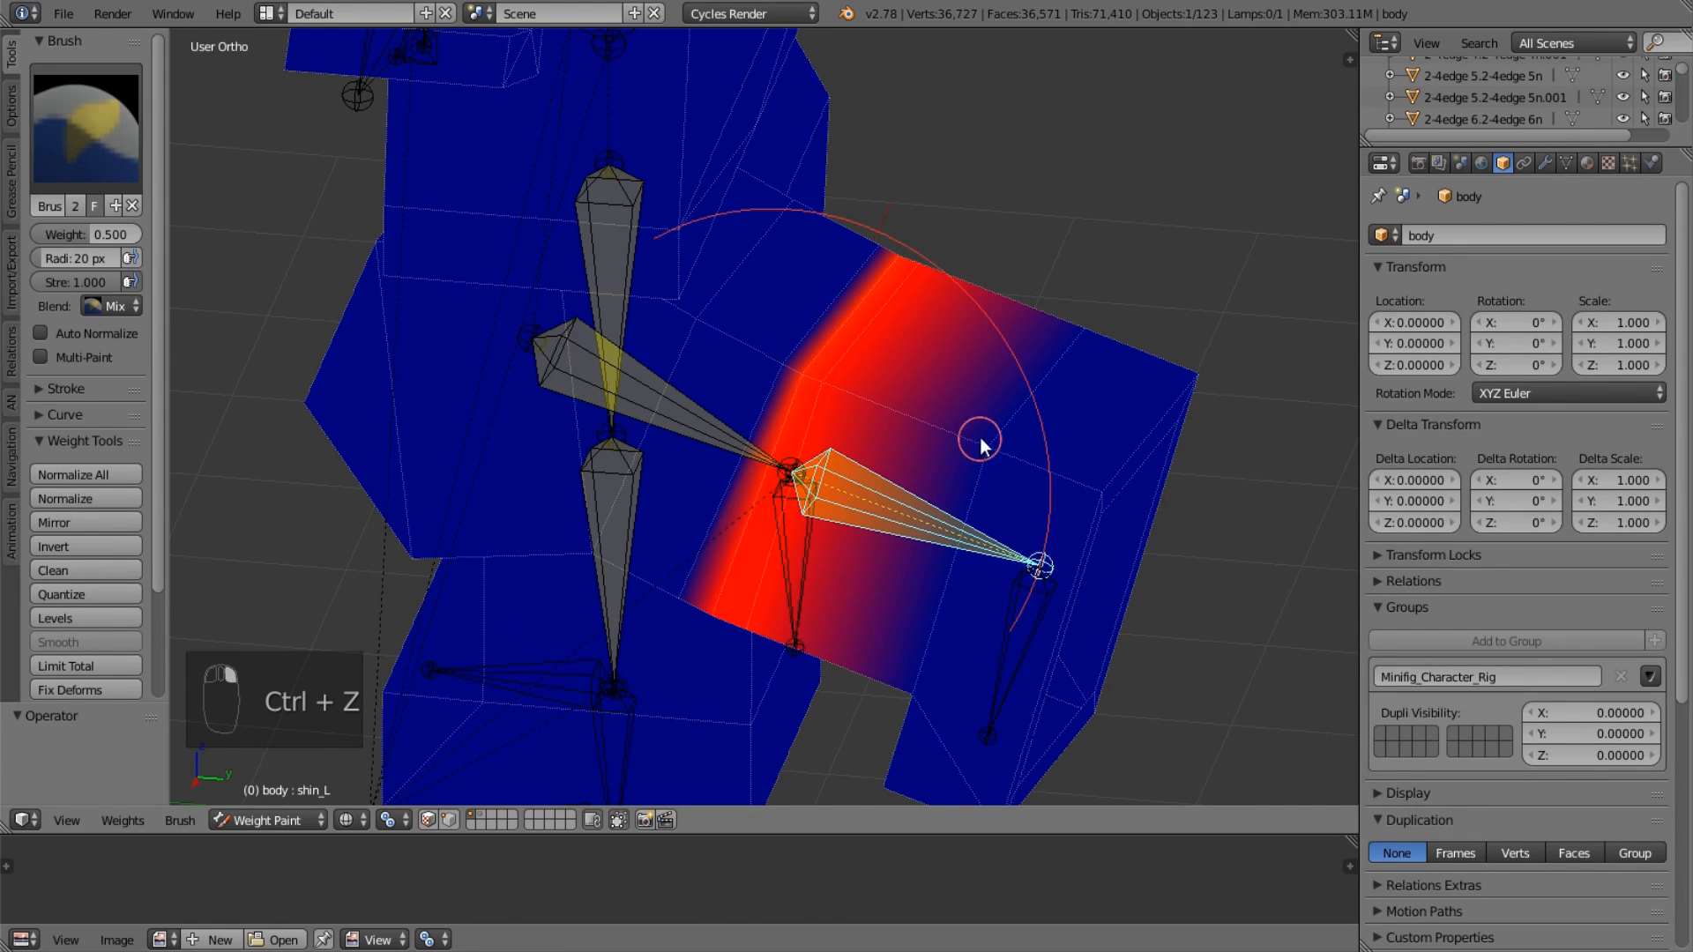
key(Tab)
key(a)
key(a)
key(a)
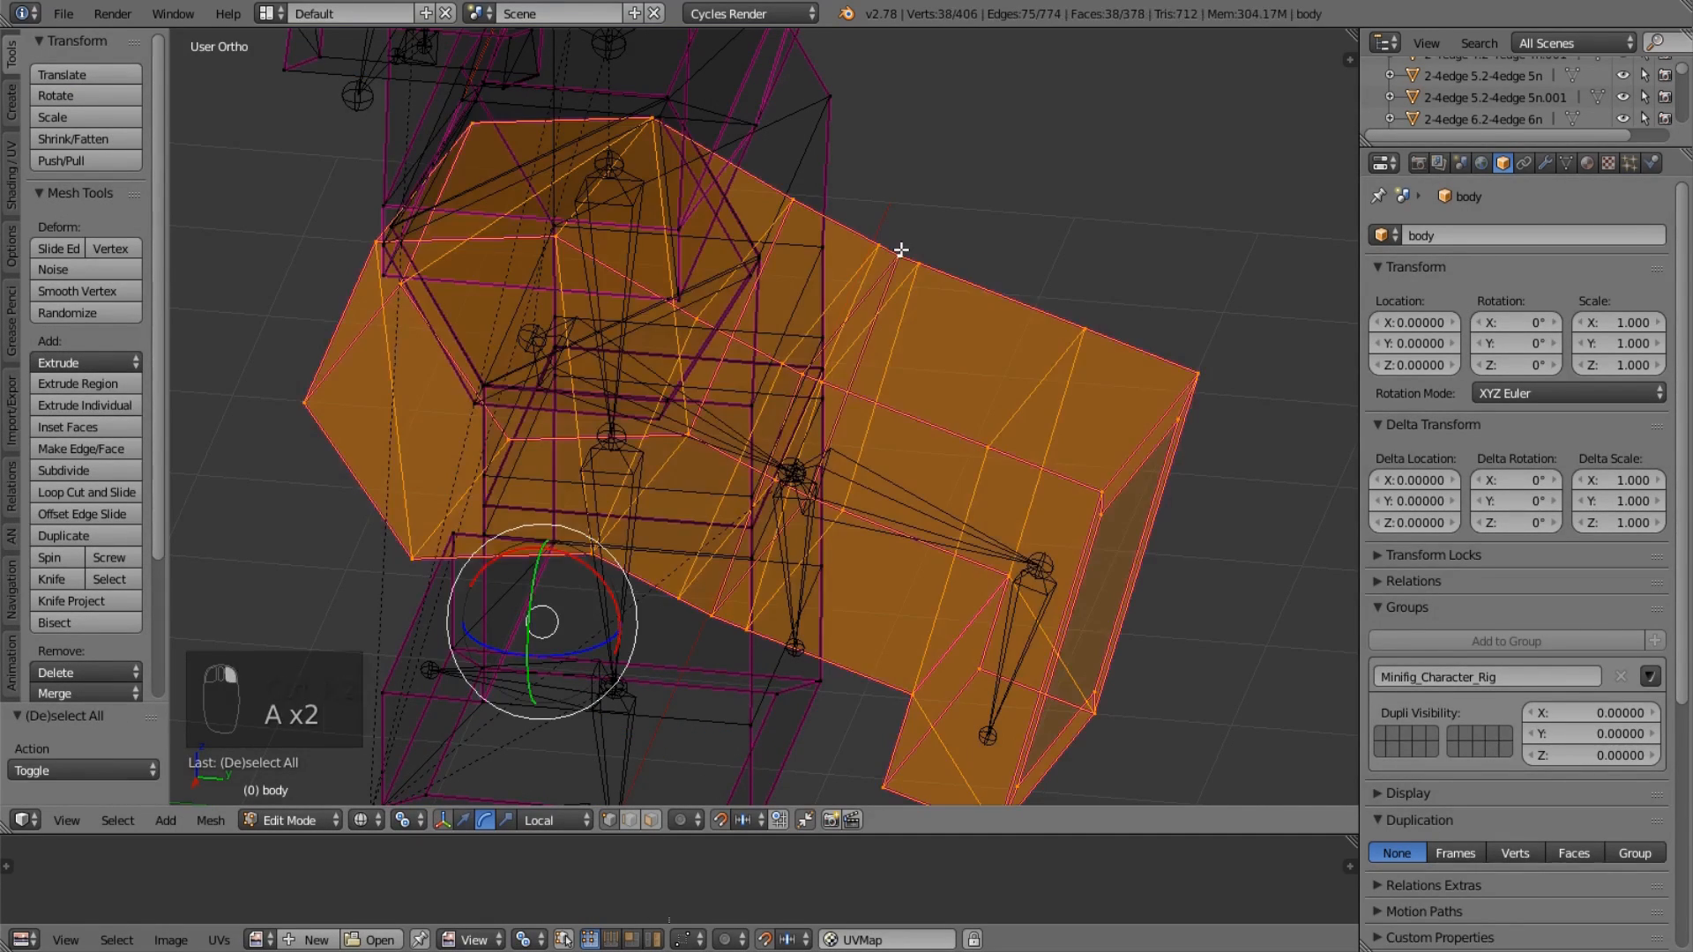
alt+right_click(905, 254)
key(a)
alt+right_click(884, 272)
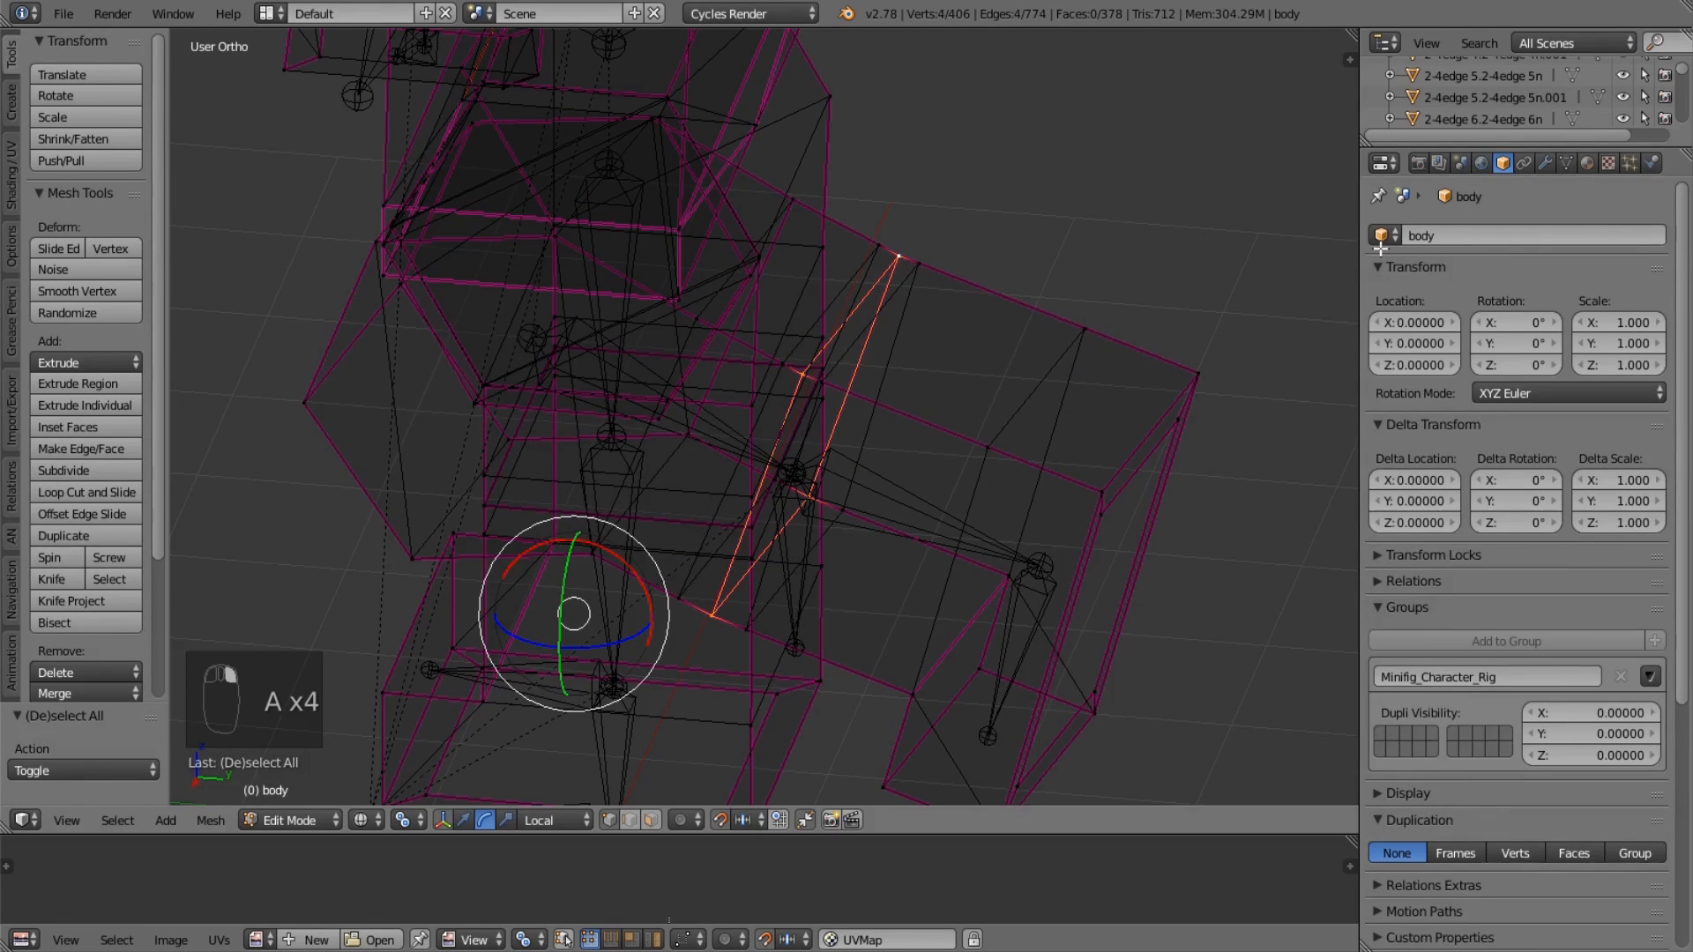
Assign the selected knee edge loop to the shin_L vertex group with a weight of 0.5.
click(1559, 166)
click(1510, 556)
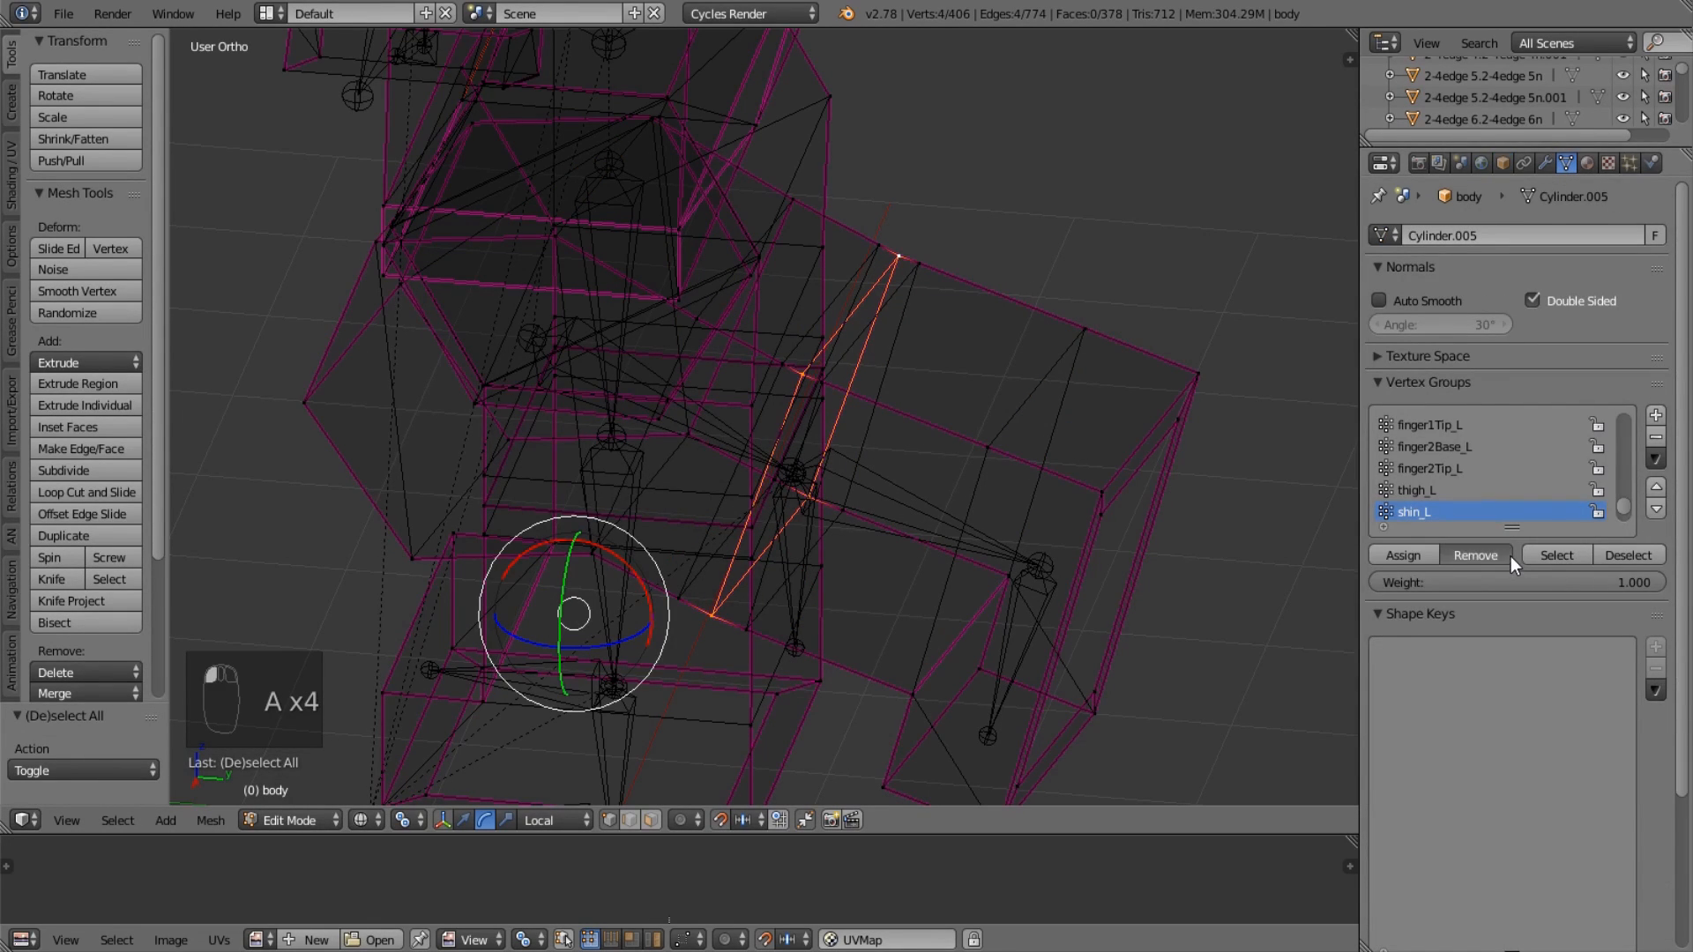
double_click(1543, 585)
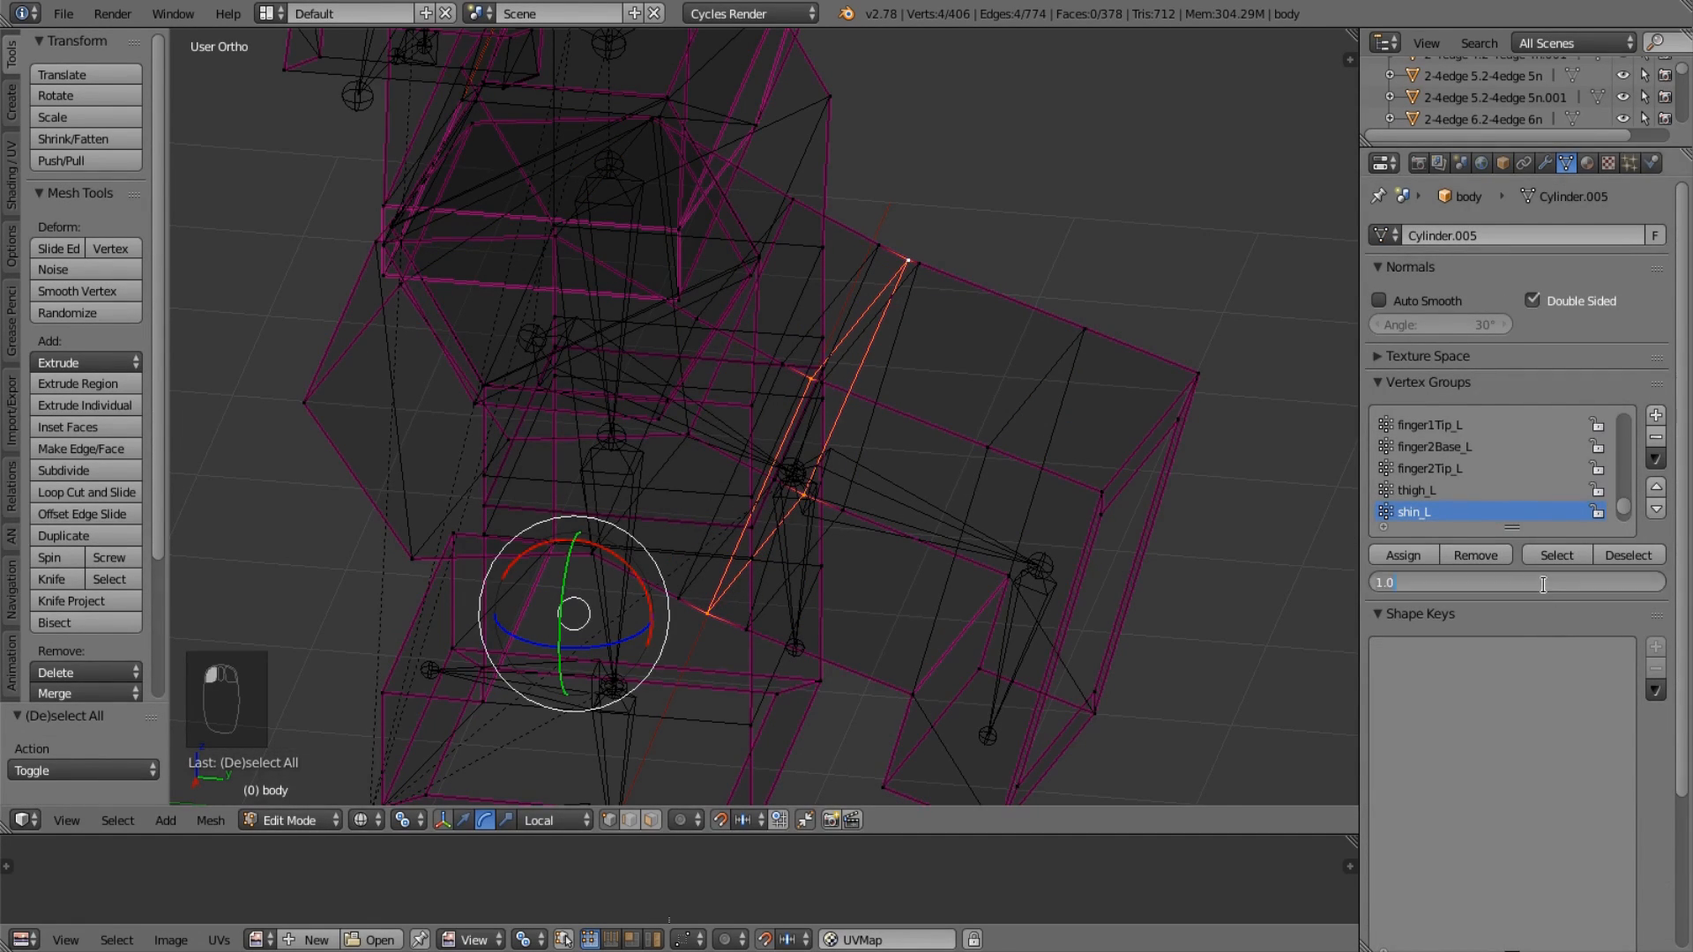
text(.5)
key(Return)
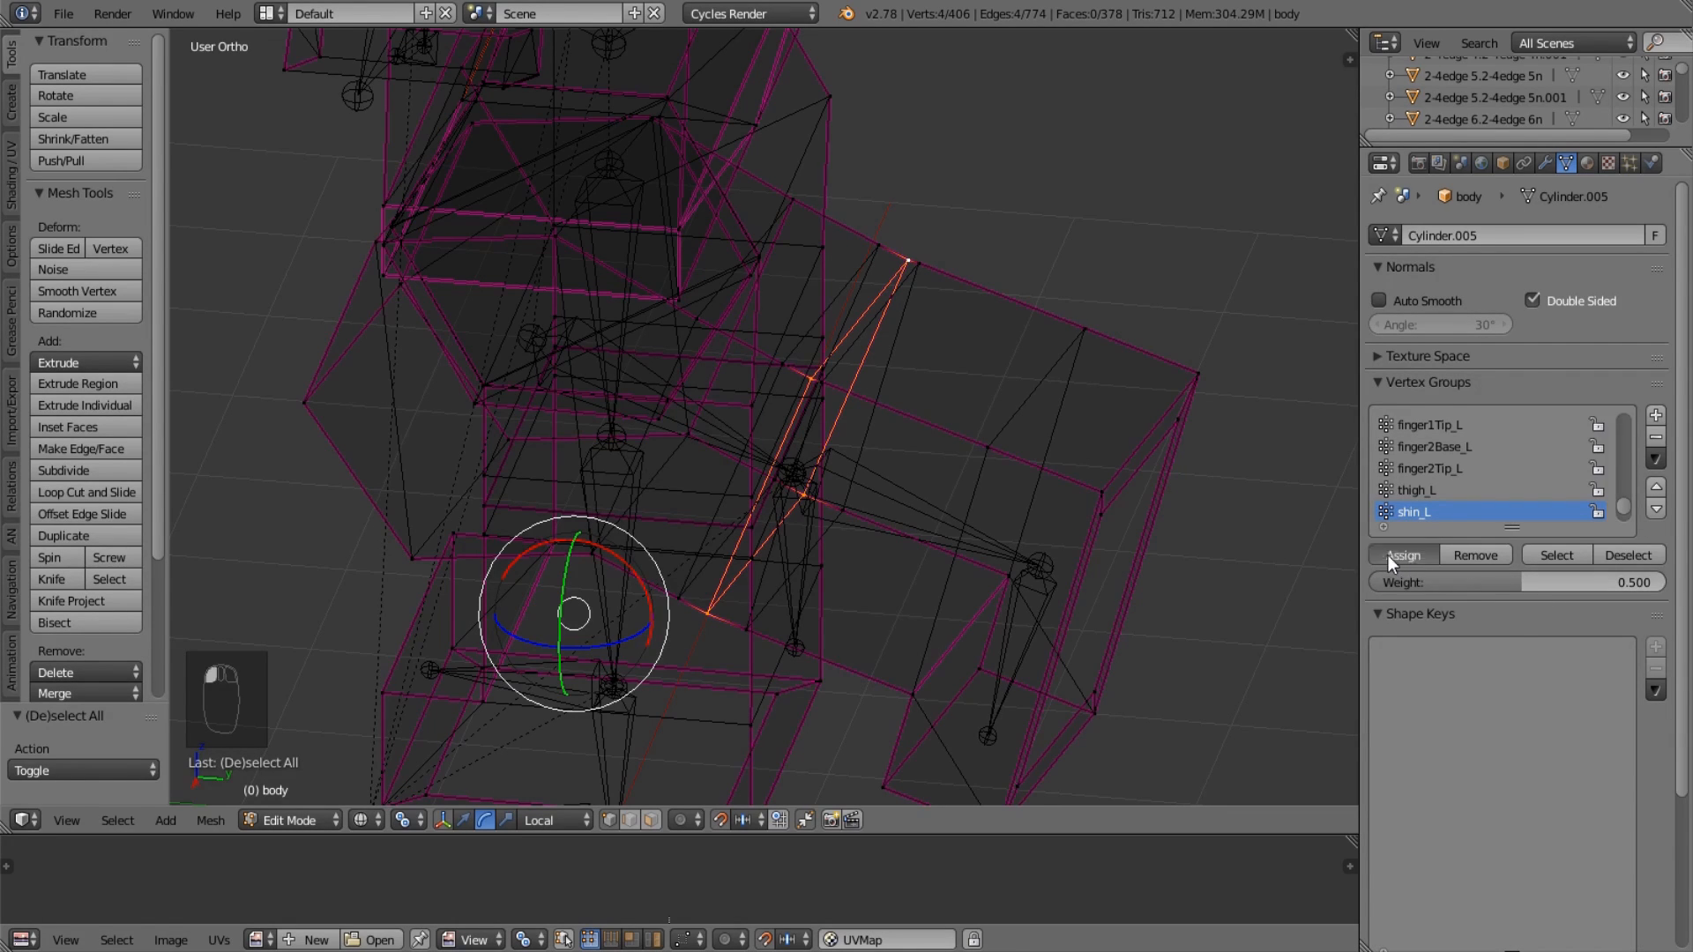
Return to Weight Paint mode and rotate the shin_L bone to test the knee's deformation.
key(Tab)
key(ctrl+Tab)
key(g)
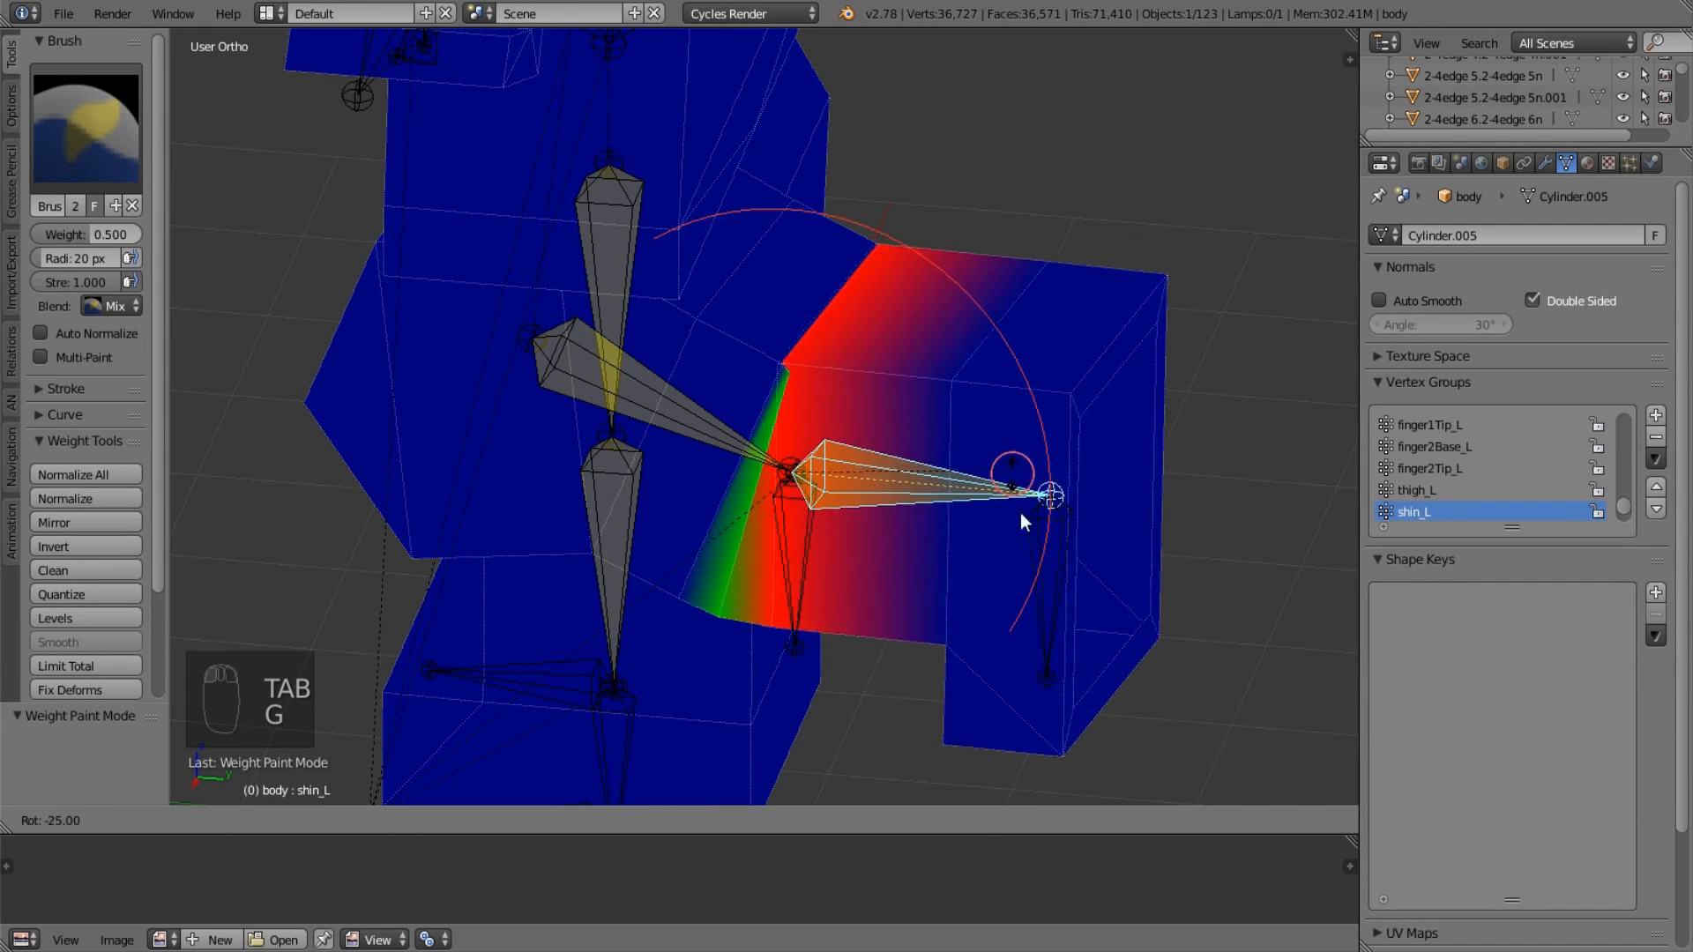
click(917, 651)
Undo the shin_L test rotation and the 0.5 weight assignment on the knee edge loop.
key(ctrl+z)
key(ctrl+z)
key(ctrl+z)
key(ctrl+z)
key(ctrl+z)
key(ctrl+z)
key(ctrl+z)
key(ctrl+z)
key(ctrl+z)
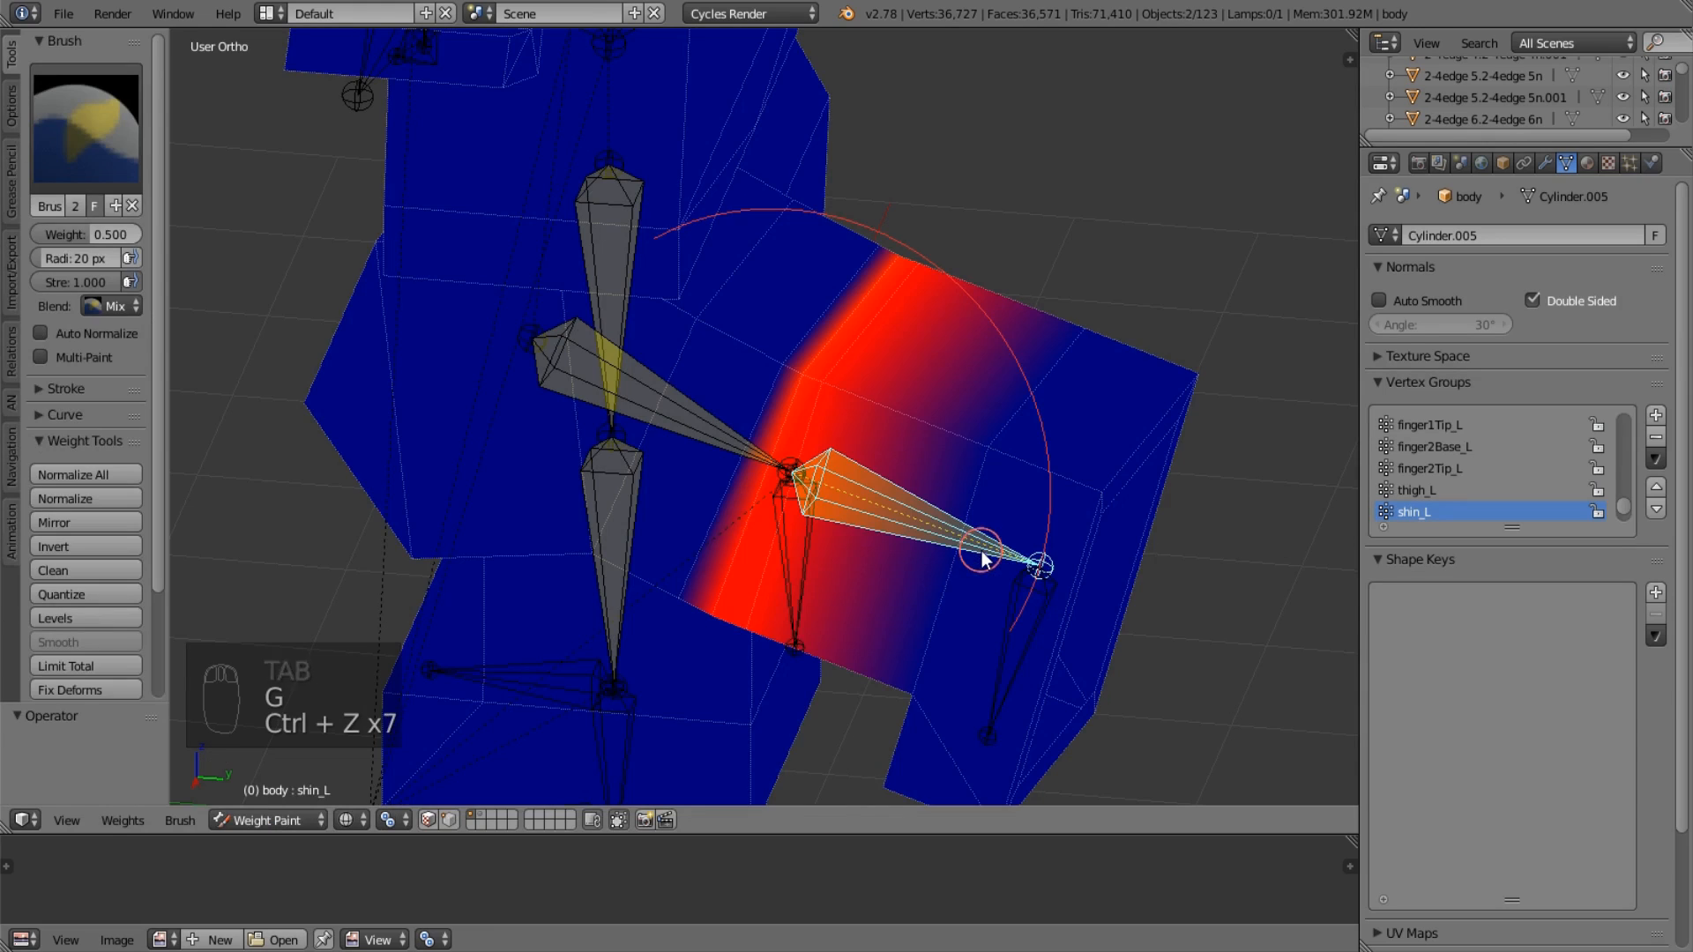
scroll(549, 679, down, 3)
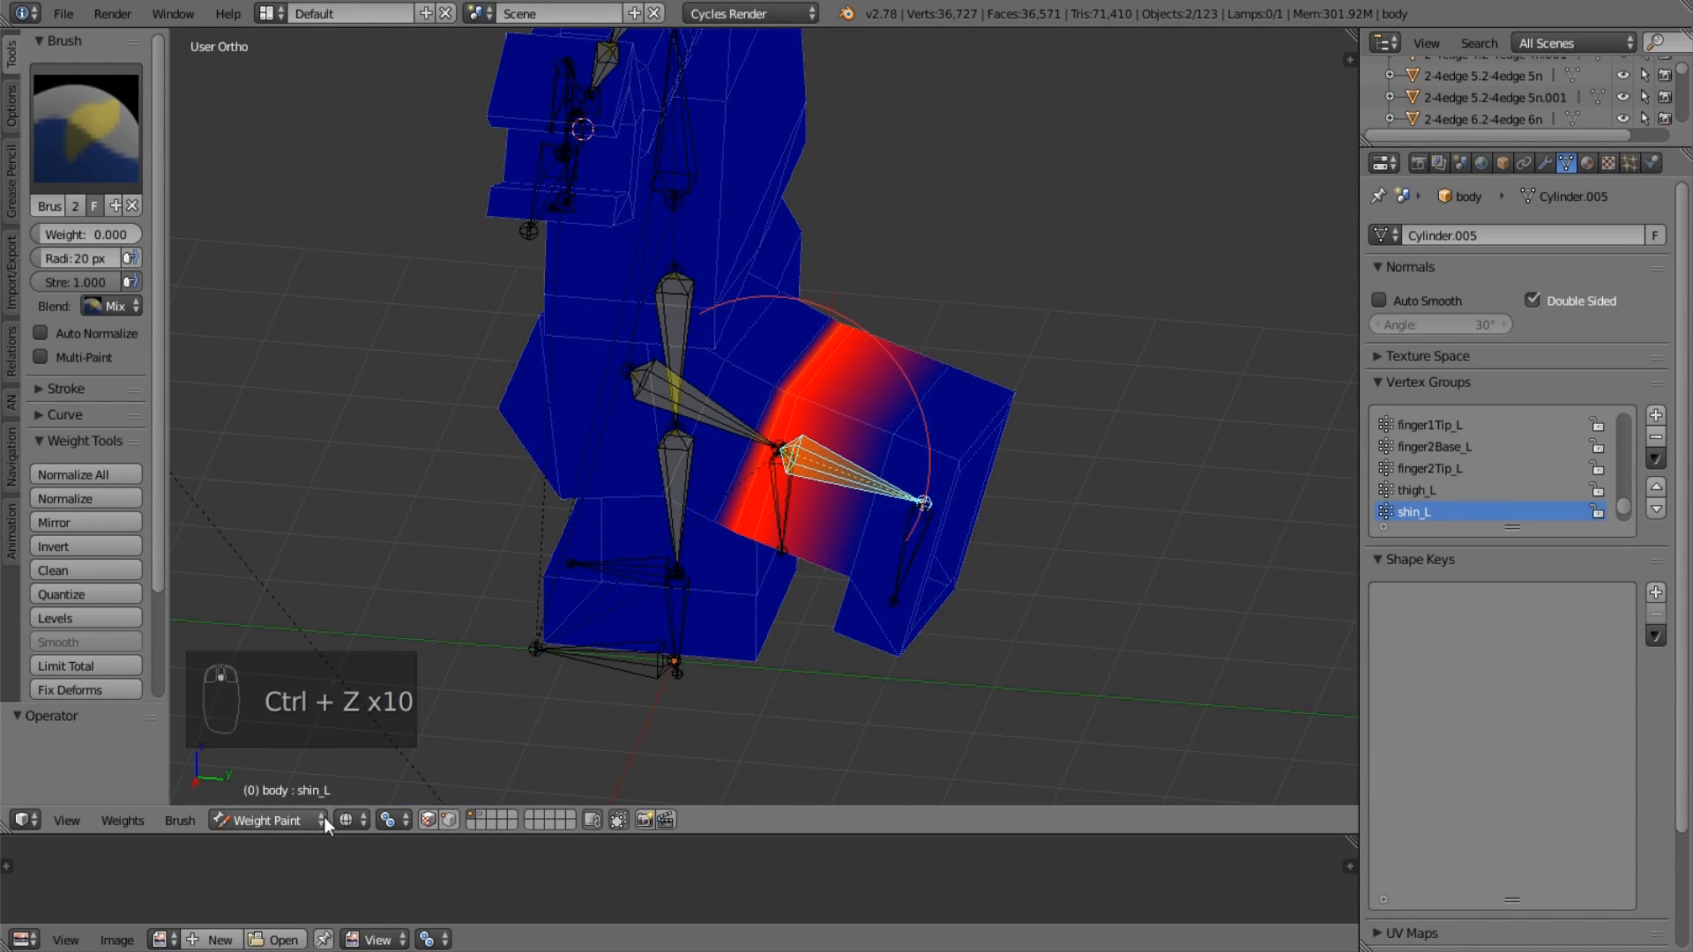
Switch the viewport to Material shading, clear the legIK_L bone's location, and deselect all bones.
click(345, 820)
click(417, 693)
right_click(933, 531)
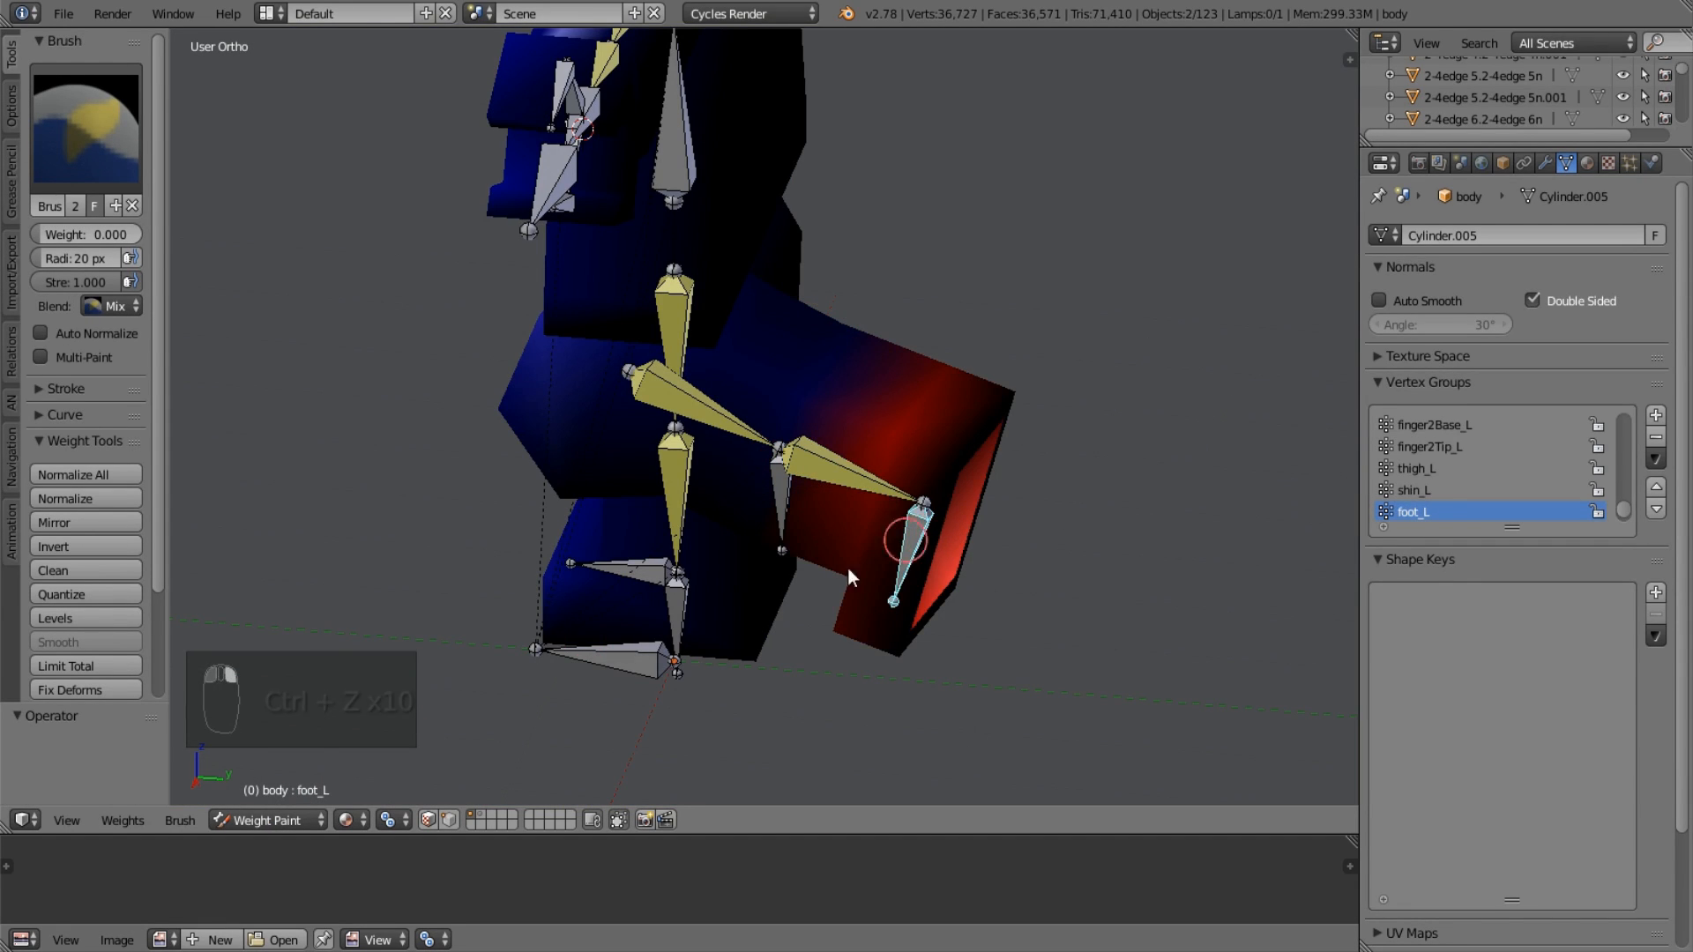
right_click(781, 503)
key(alt+g)
key(a)
scroll(896, 555, up, 3)
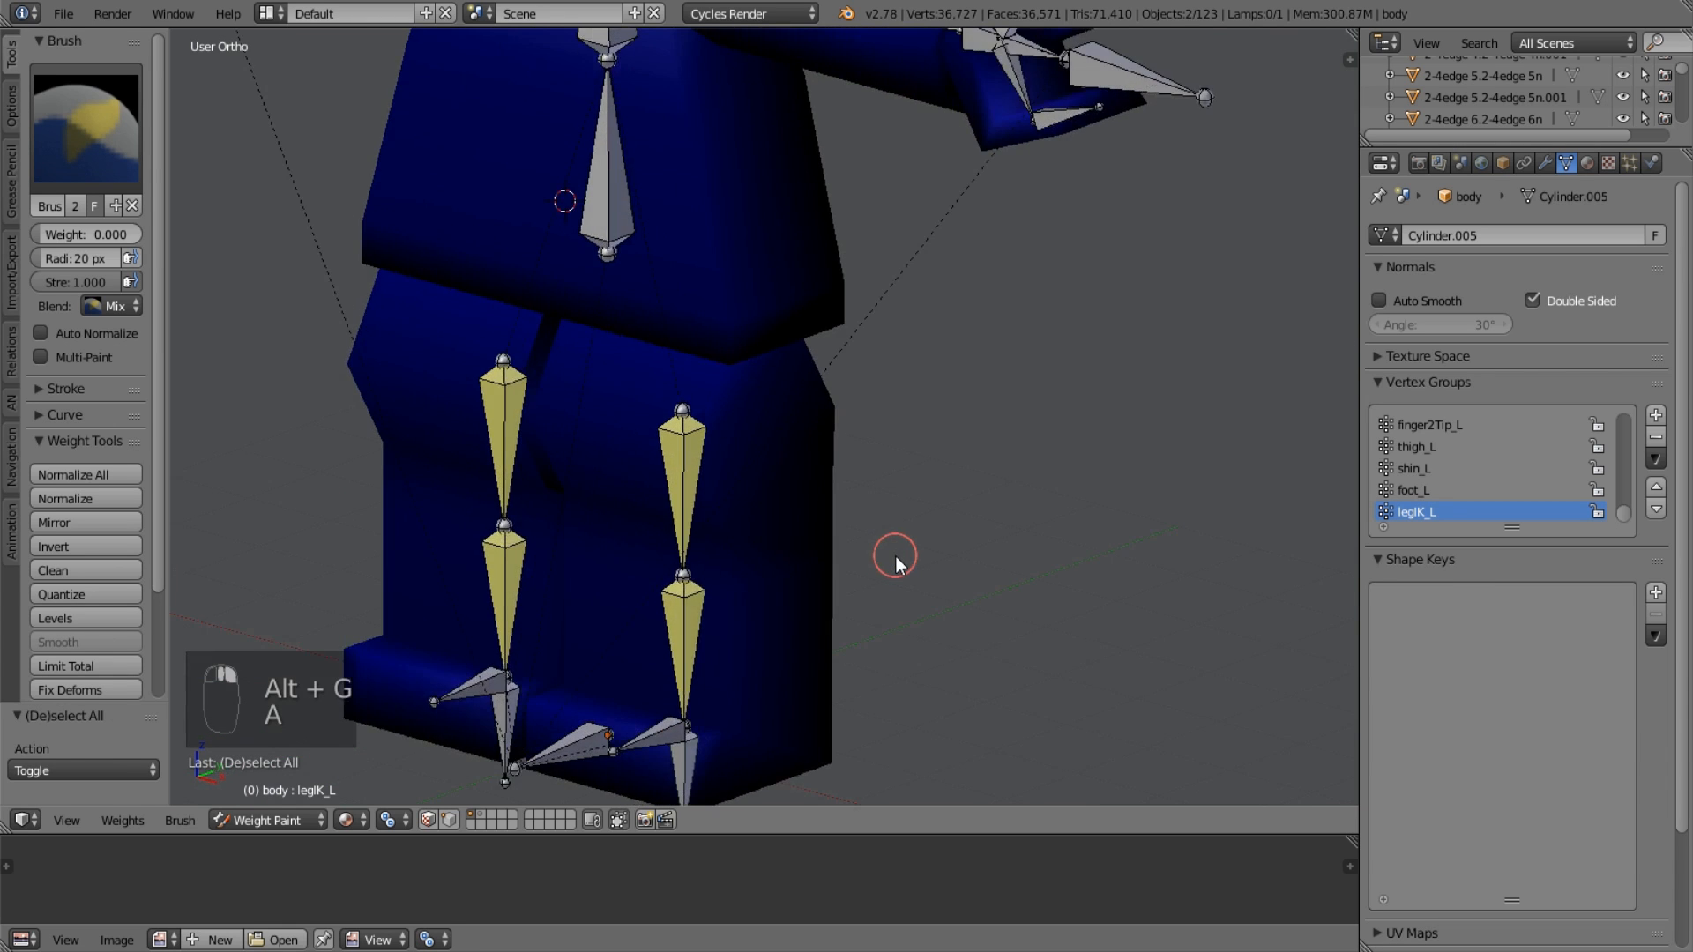
Set the viewport shading to Solid and show the legs in perspective.
key(KP_4)
key(KP_5)
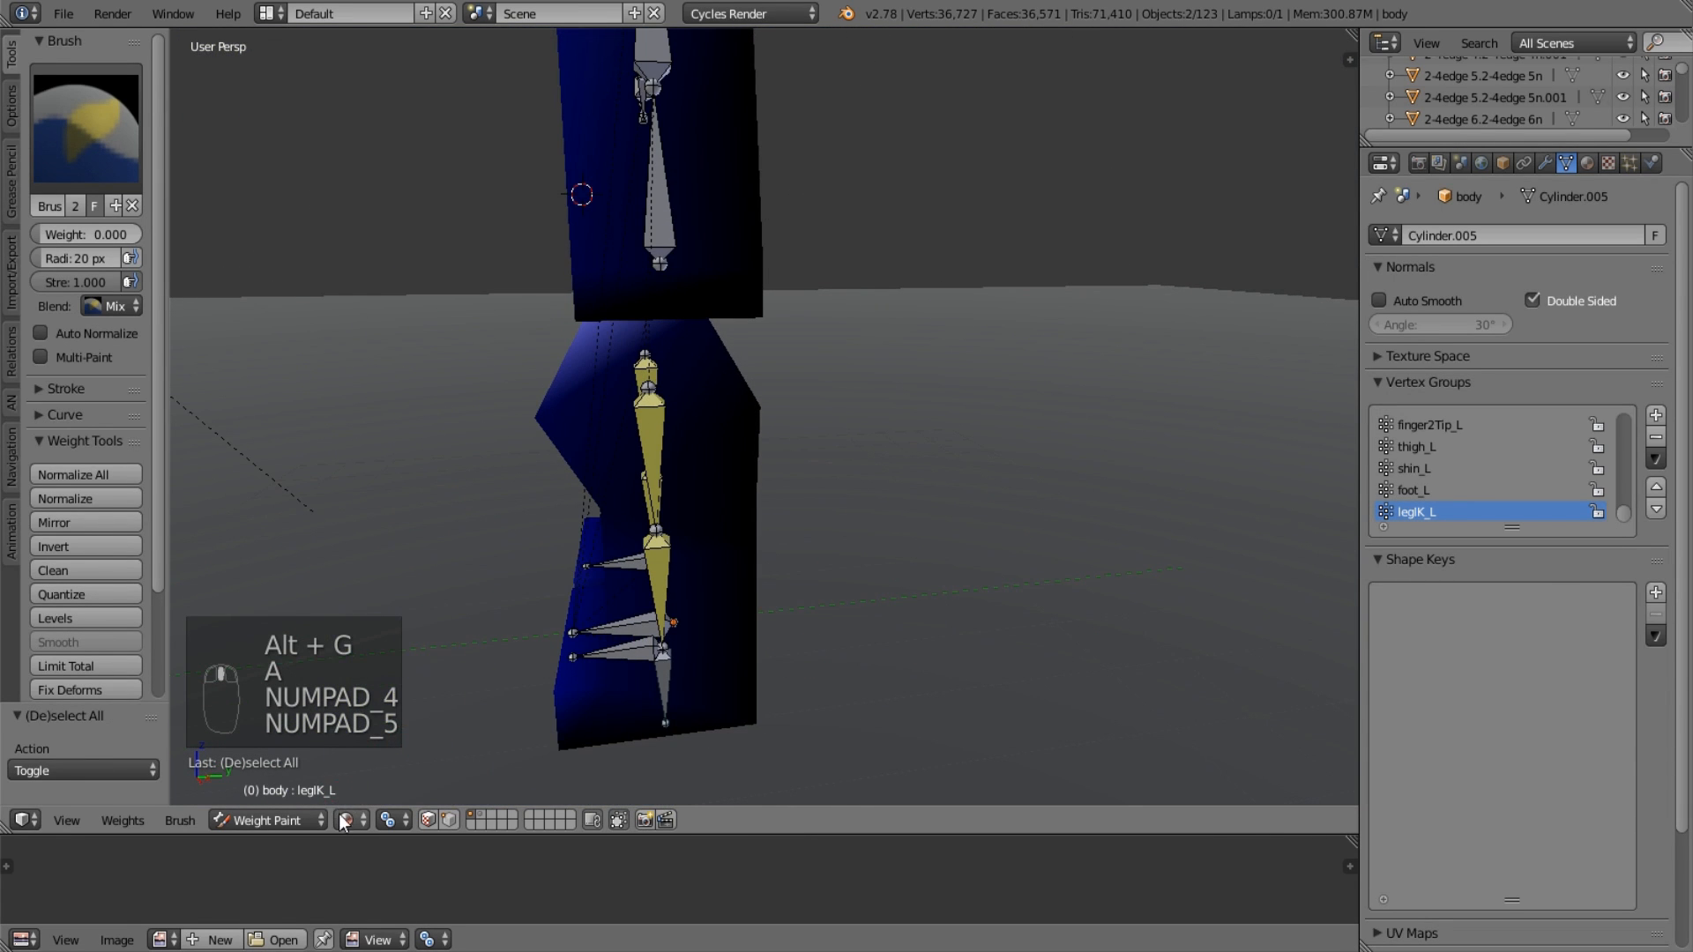
click(344, 820)
click(404, 737)
scroll(825, 599, up, 3)
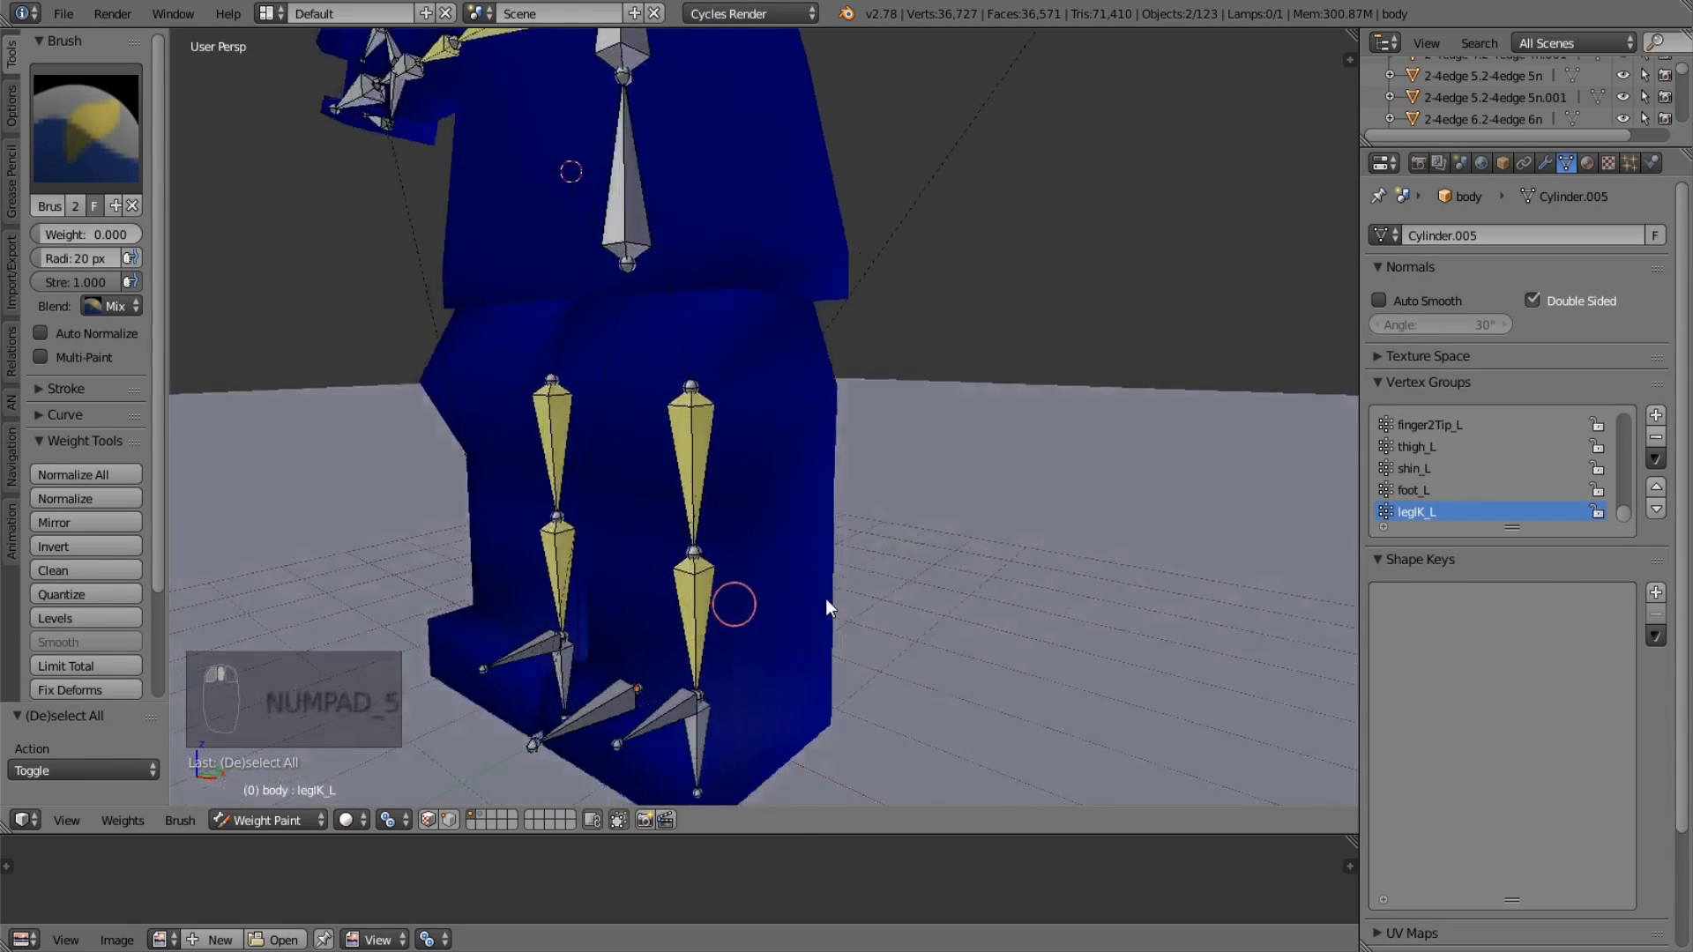
Inspect the leg mesh's edge loops against the bones in Edit Mode from the front and right side.
key(Tab)
key(Tab)
key(Tab)
key(KP_3)
key(KP_1)
key(KP_5)
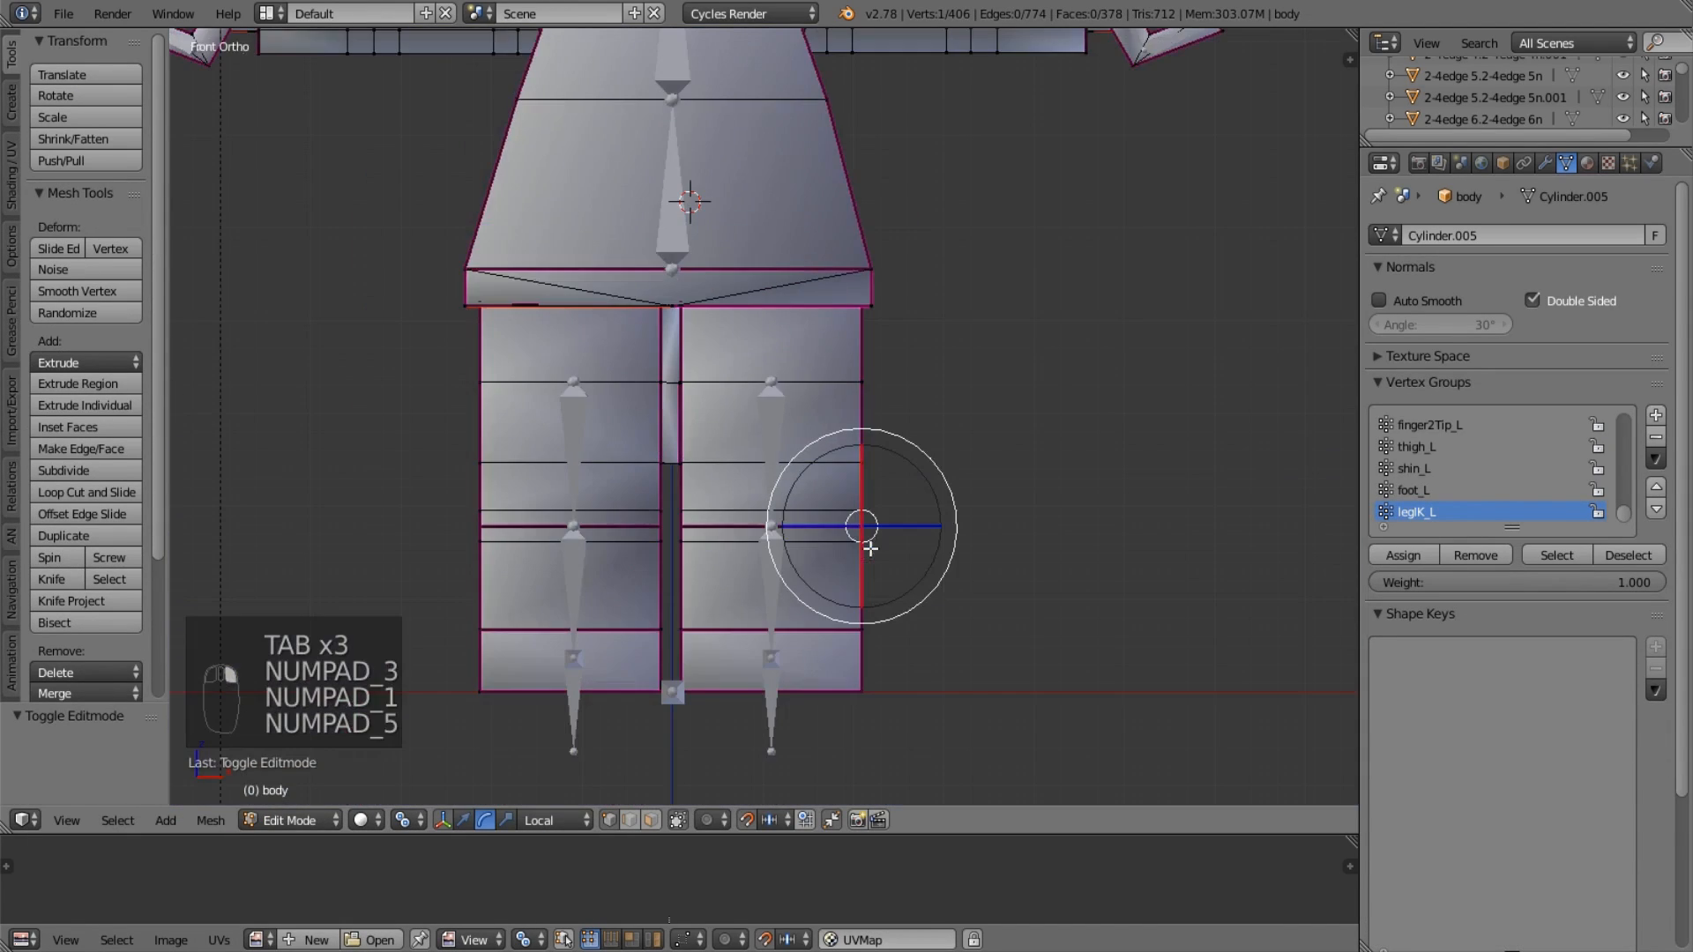
shift+middle_drag(788, 356, 801, 224)
scroll(794, 352, up, 6)
key(a)
scroll(801, 352, down, 3)
middle_drag(781, 355, 692, 376)
key(KP_3)
key(KP_Decimal)
key(KP_1)
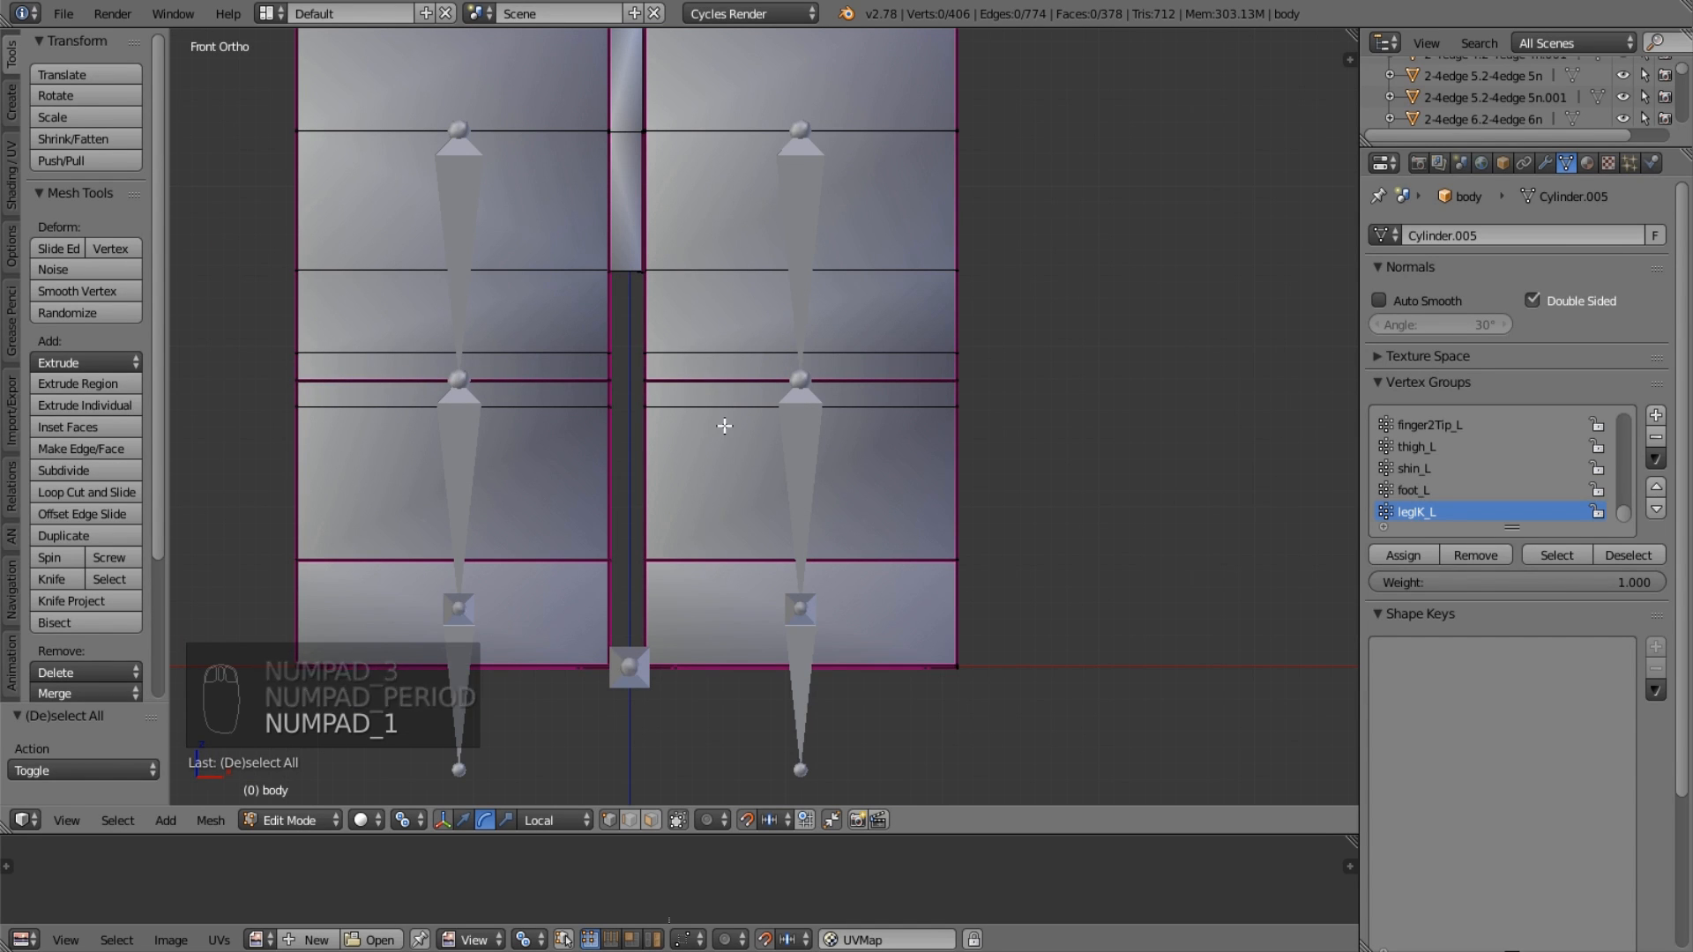
key(KP_3)
key(Tab)
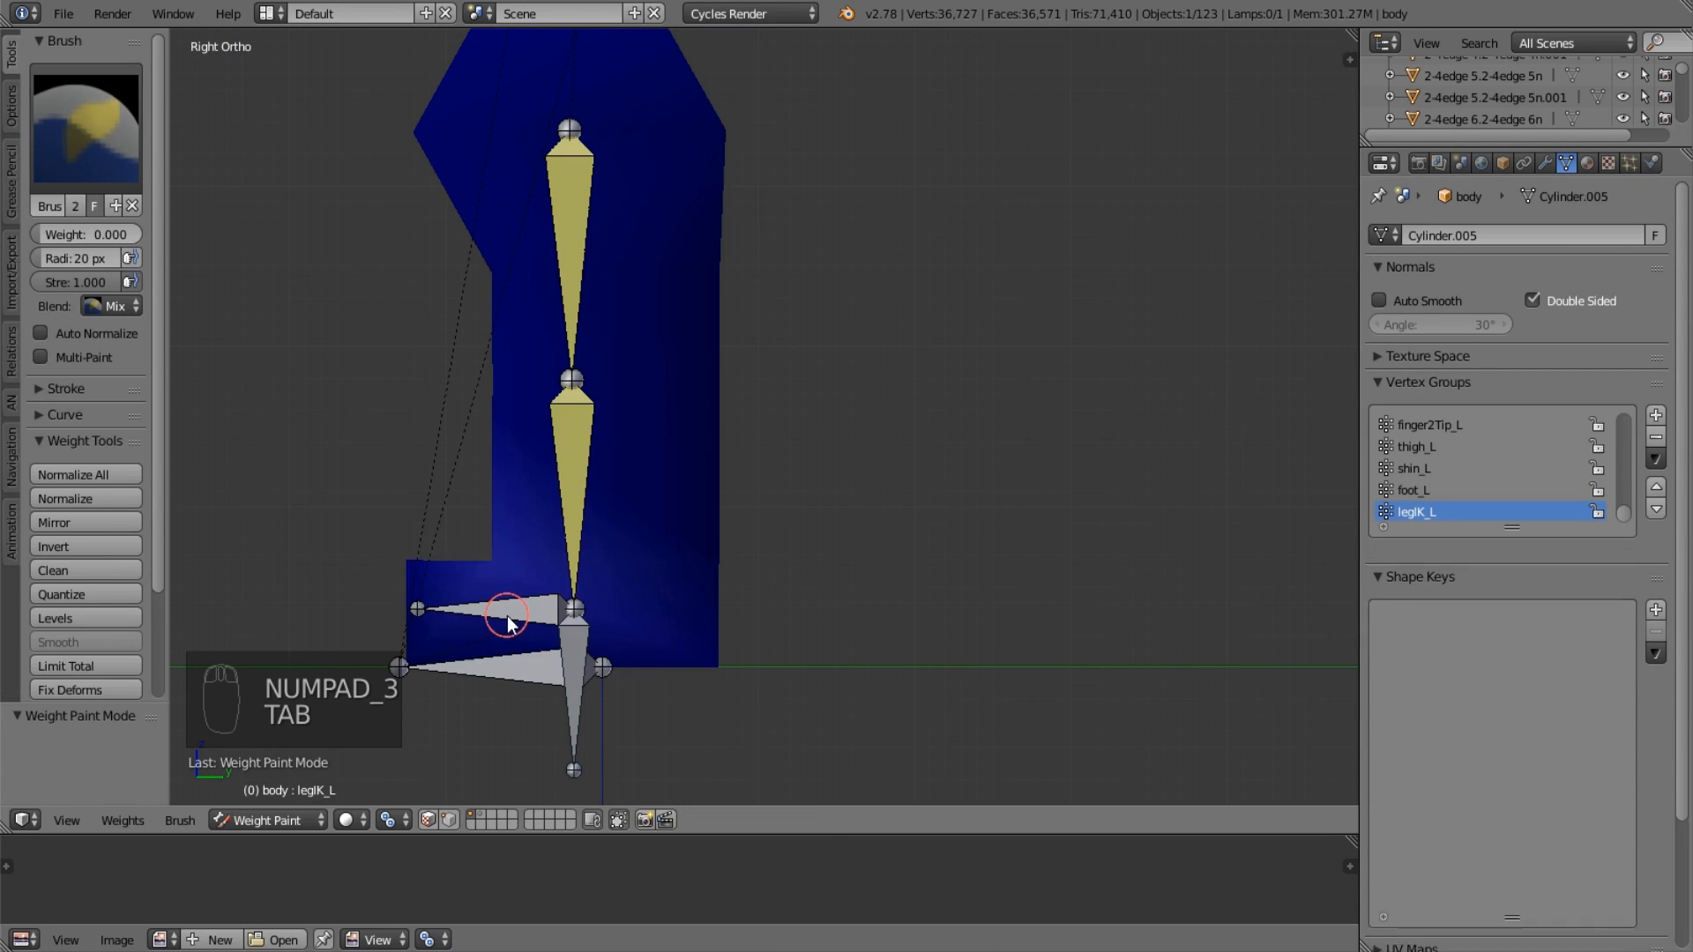
Test the foot_L bone's rotation in the right view and check its weights from the front.
ctrl+right_click(506, 616)
key(r)
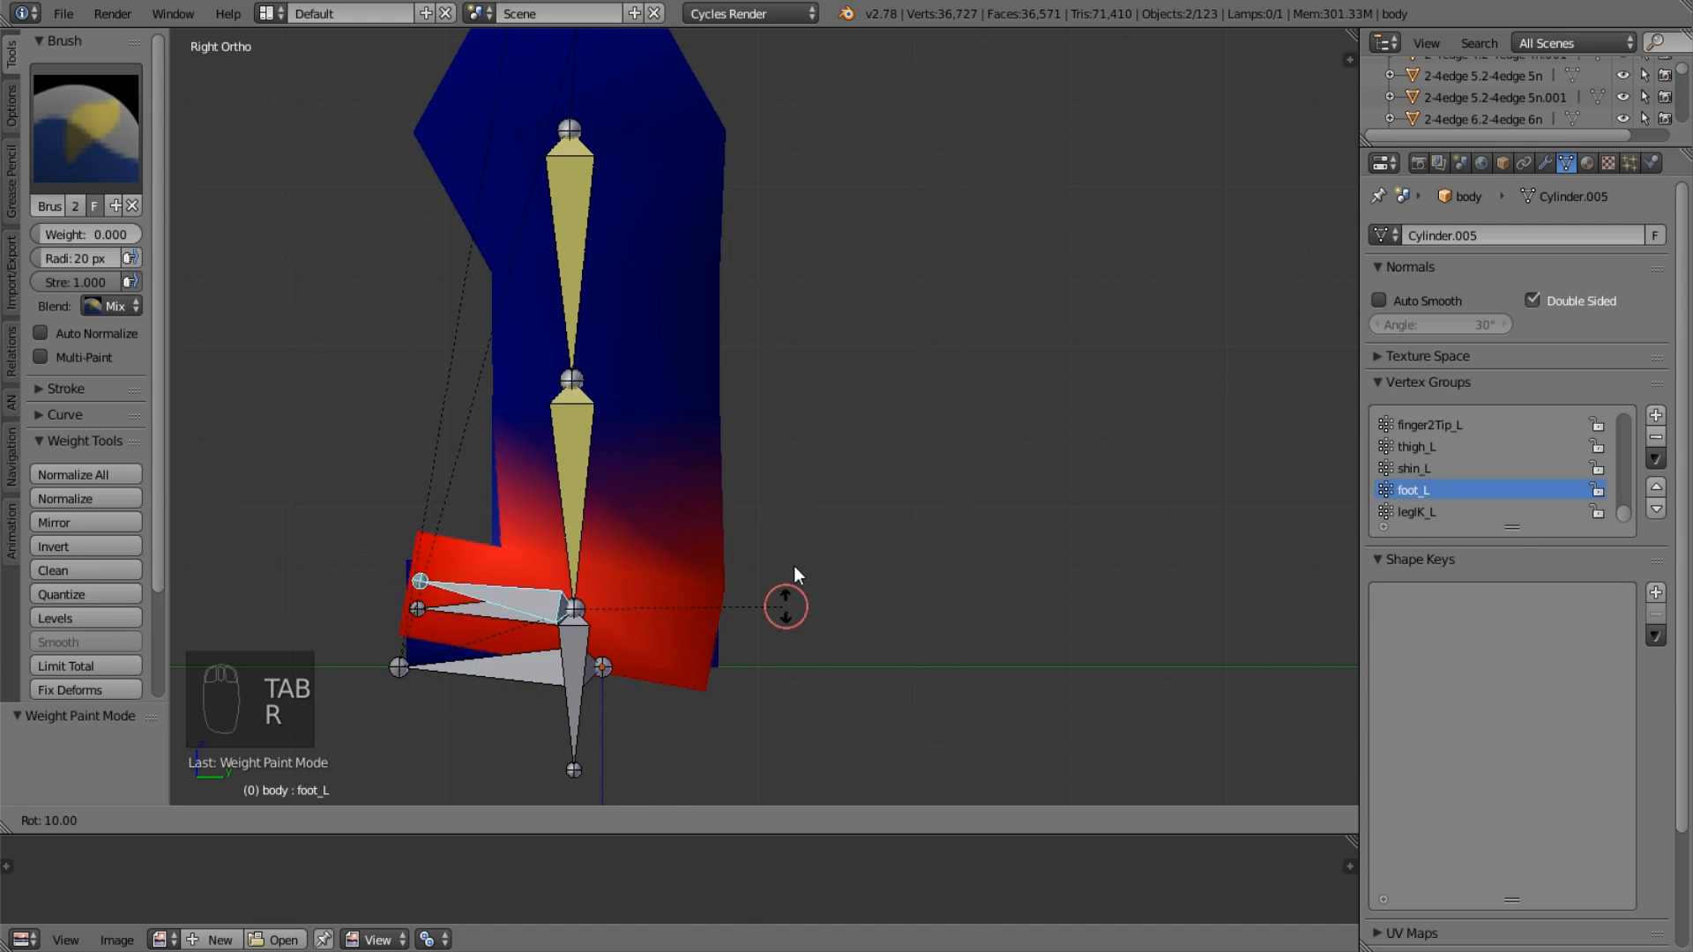
right_click(794, 566)
key(Tab)
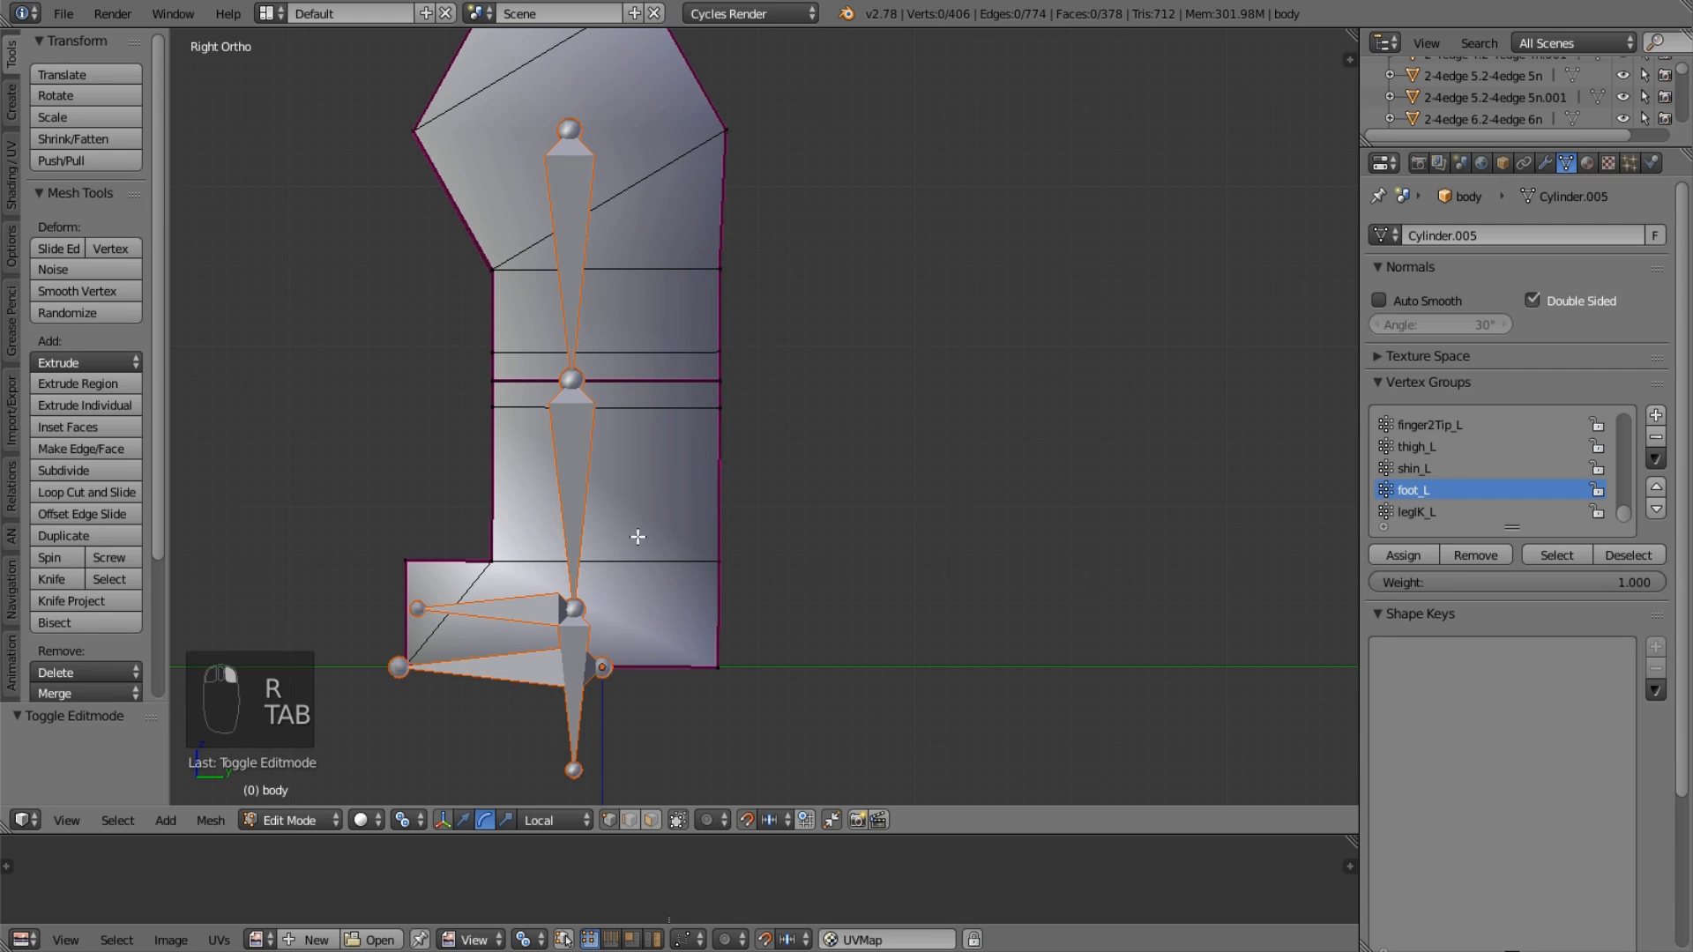
key(KP_1)
key(Tab)
key(a)
key(a)
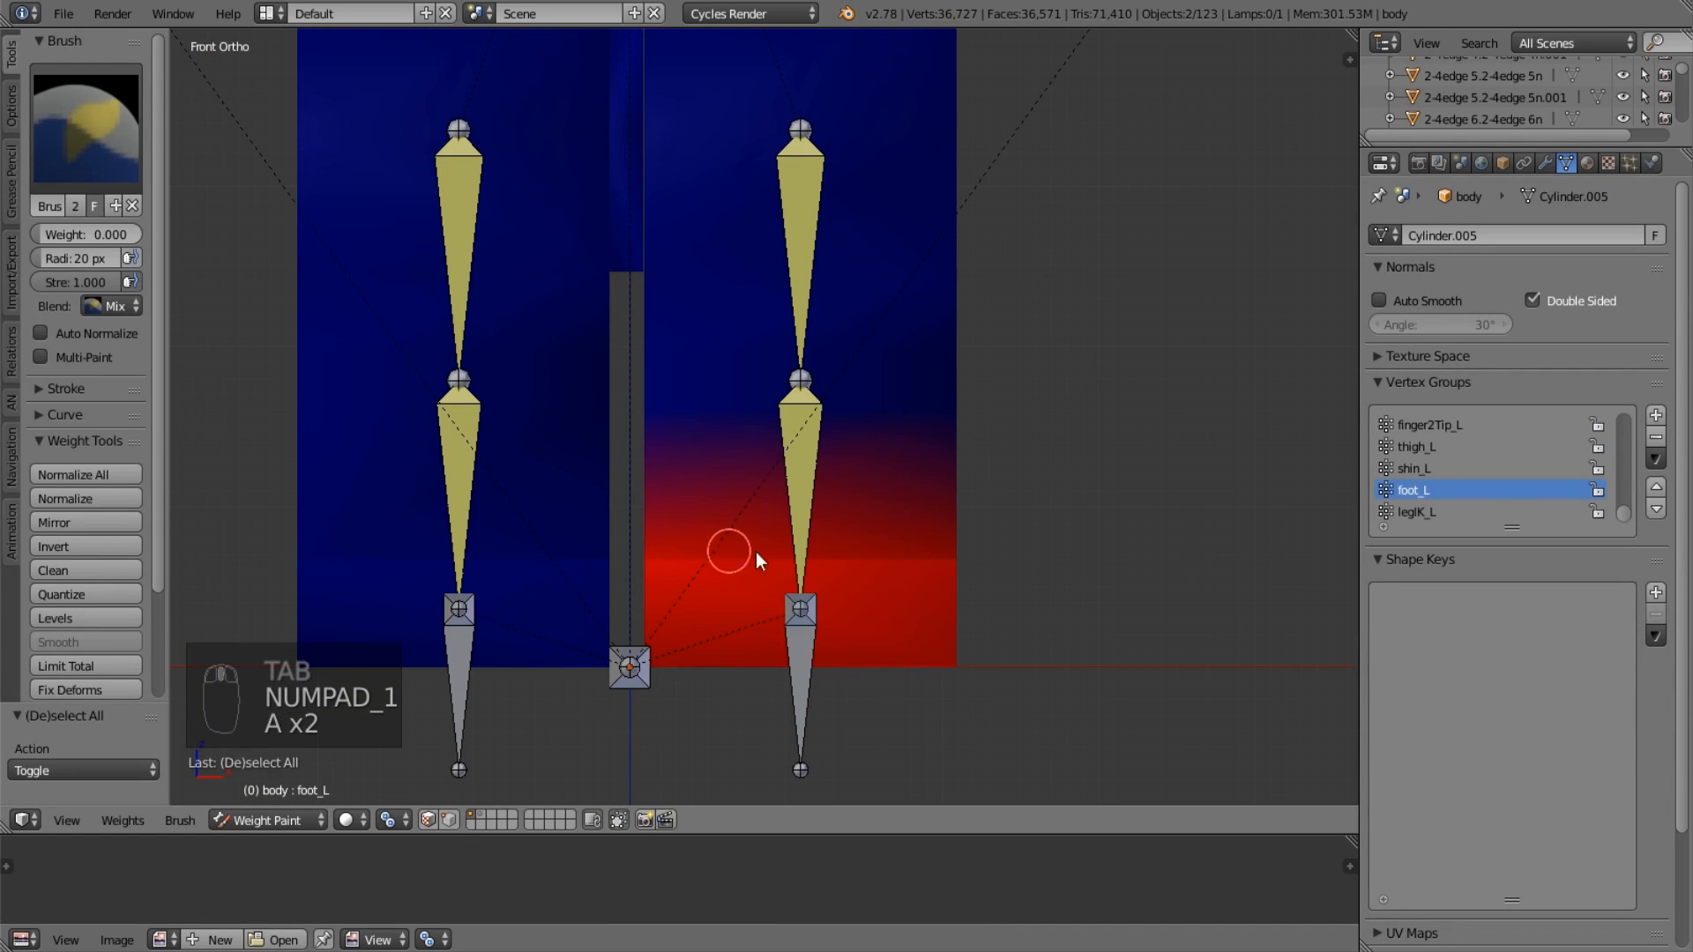
Paint weight 1.000 around the lower left shin for the shin_L bone, covering its inner, back and front sides.
ctrl+right_click(810, 500)
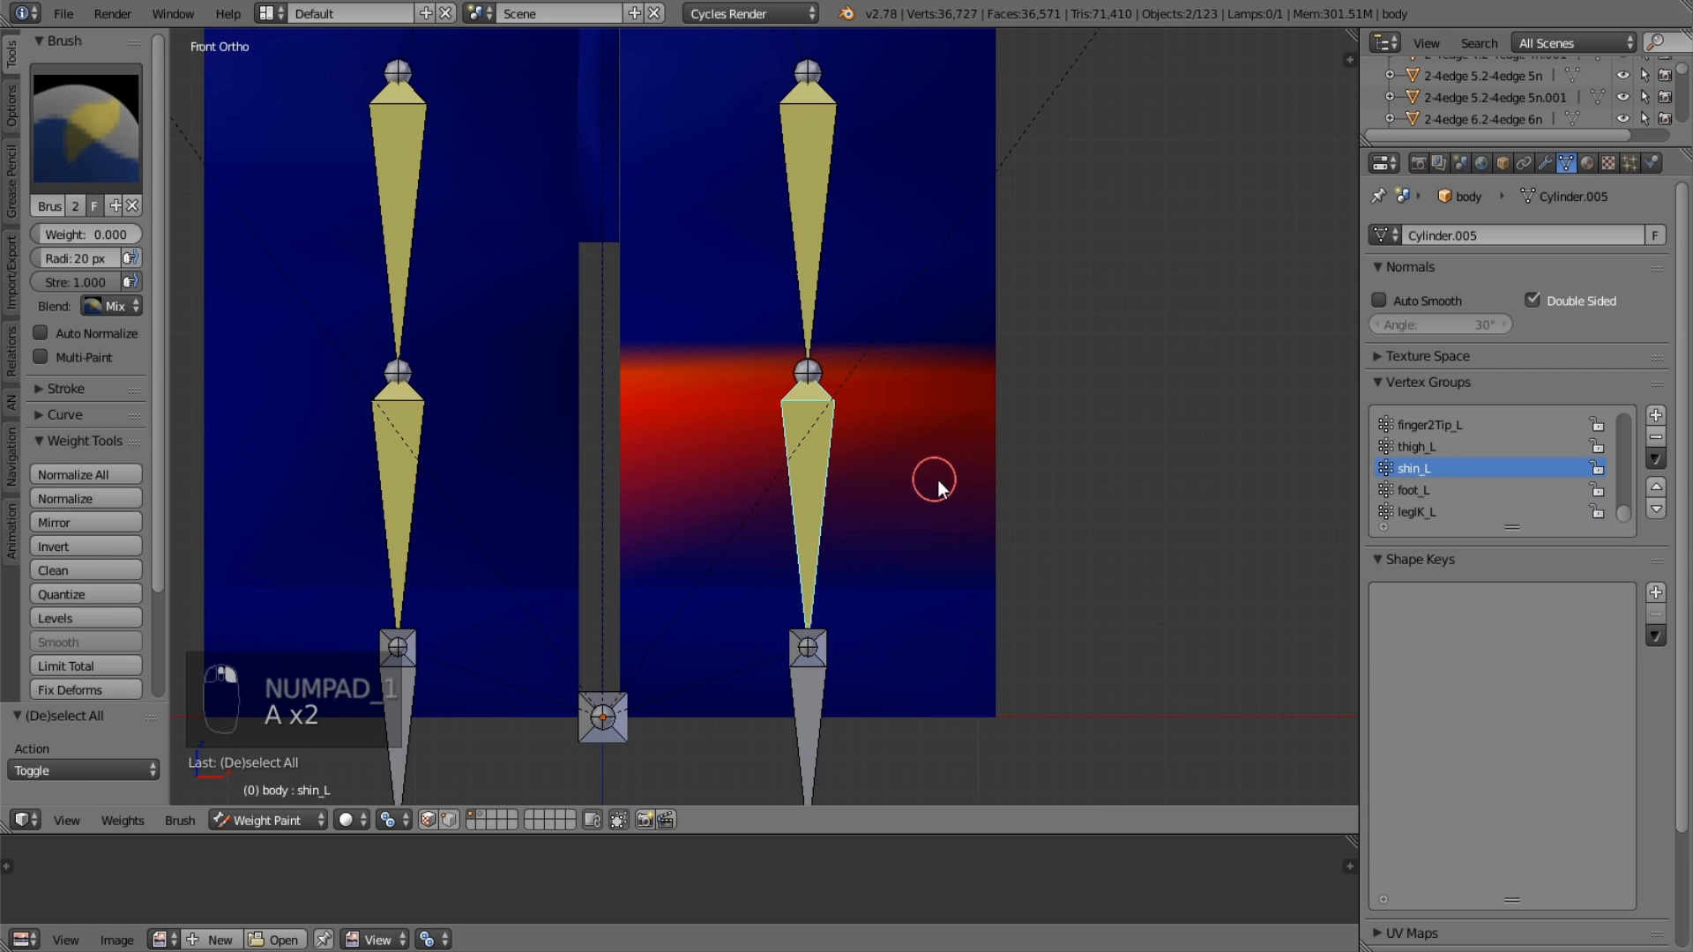
middle_drag(1016, 448, 892, 481)
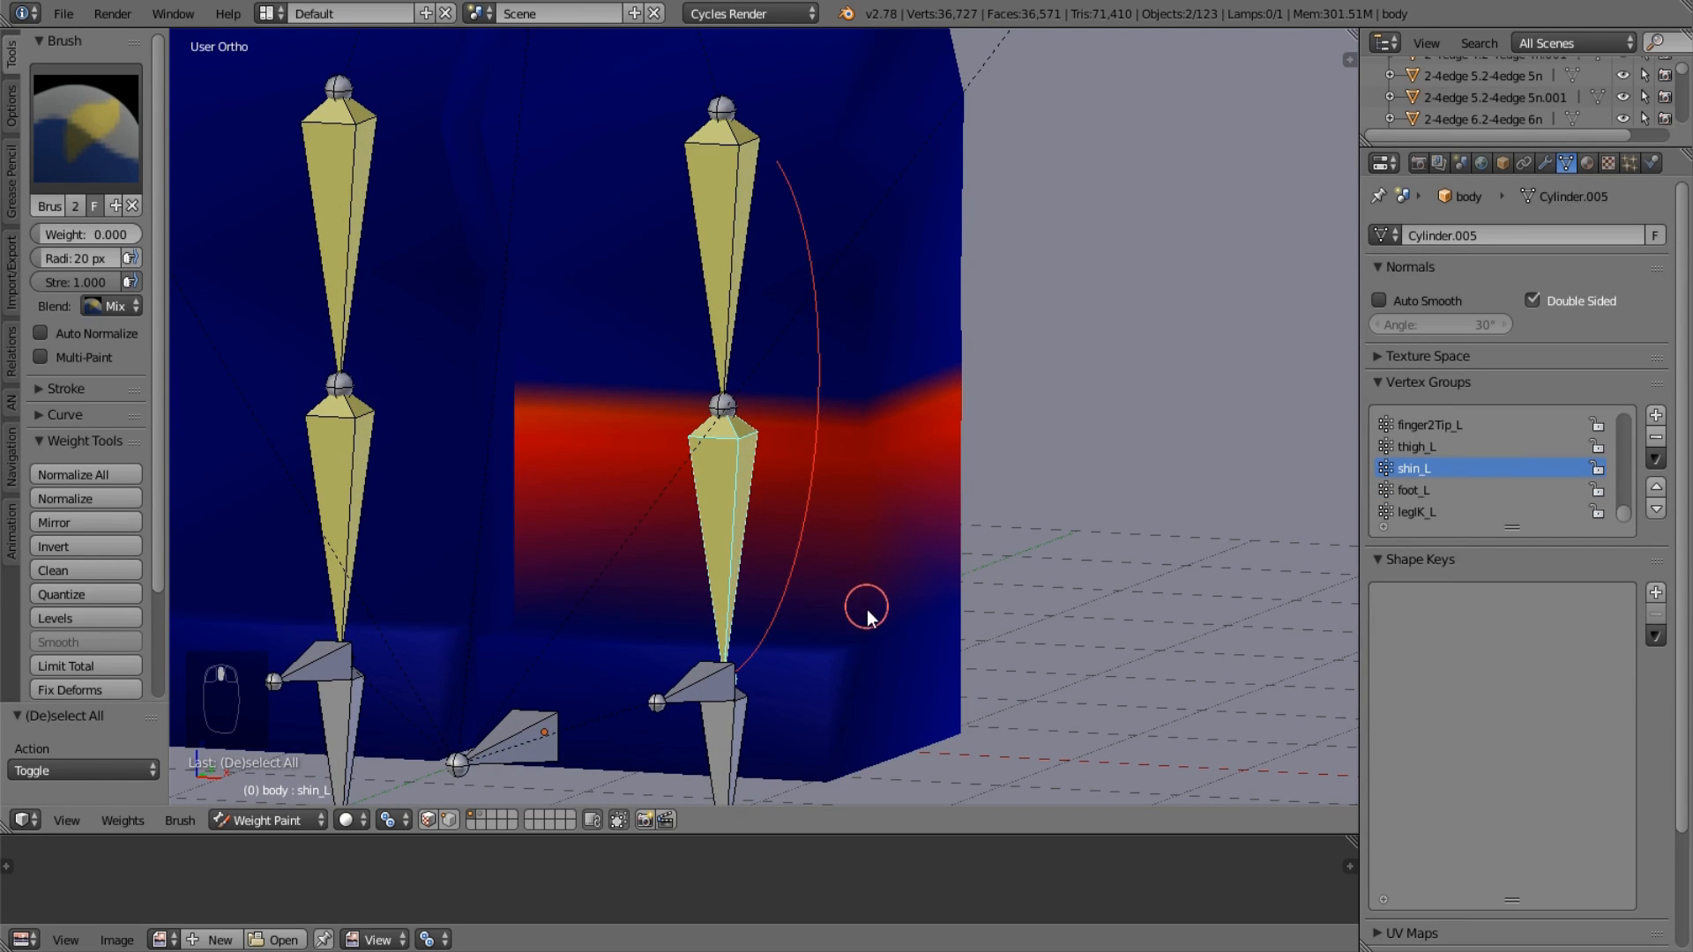
middle_drag(865, 635, 93, 227)
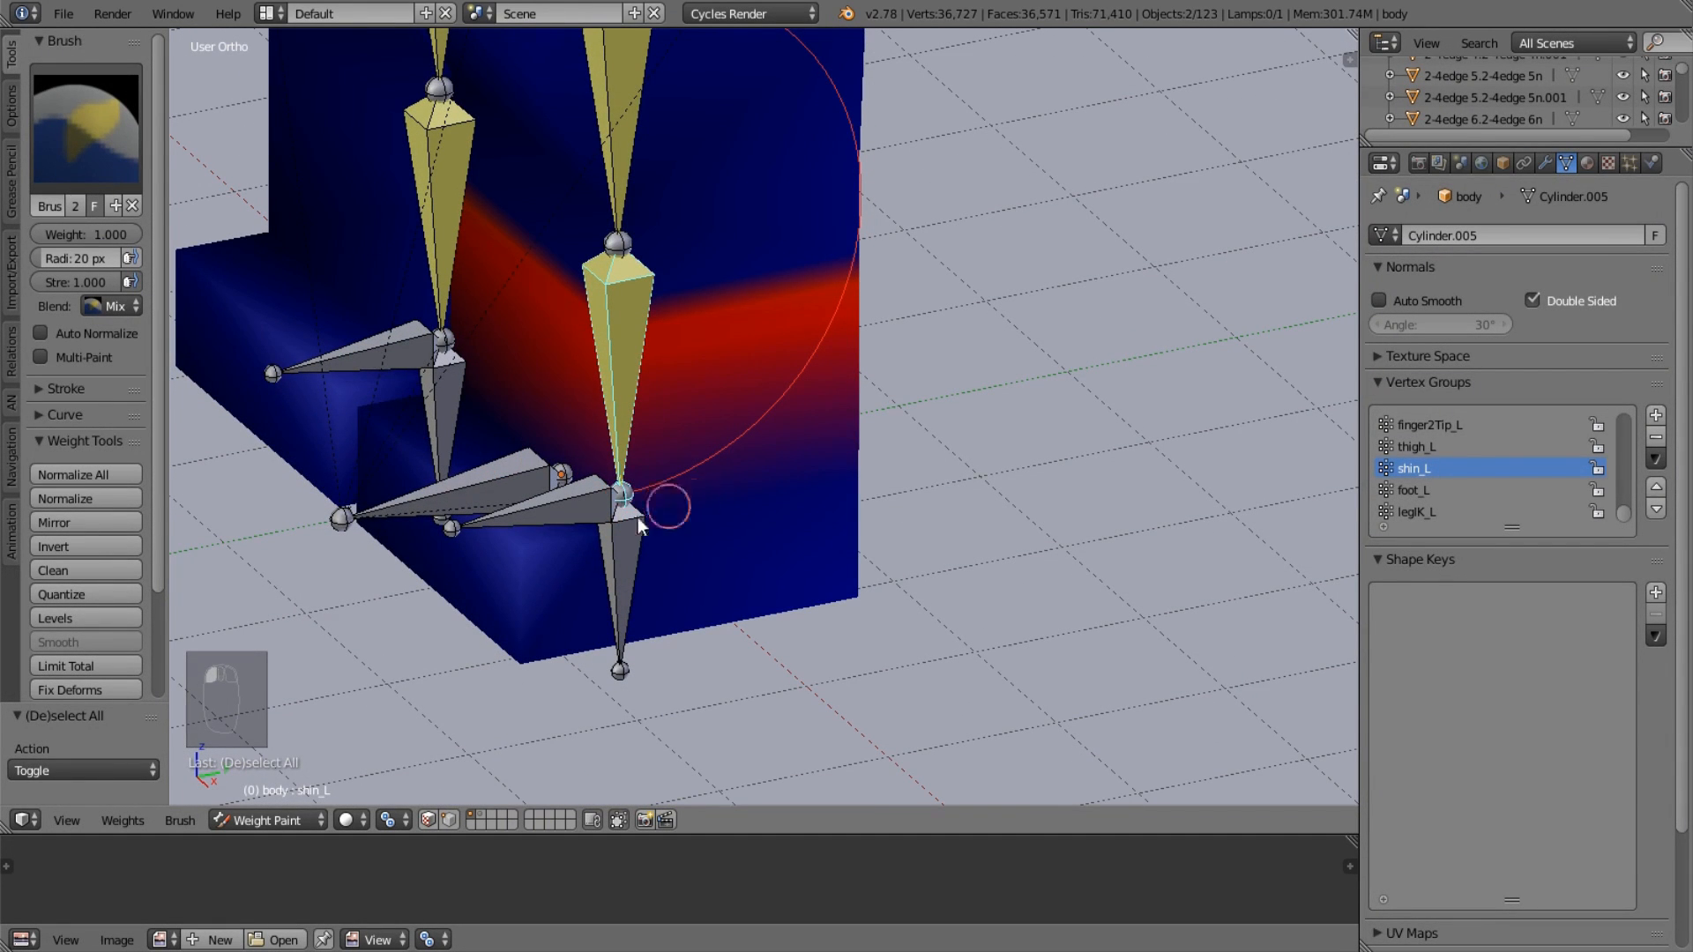
middle_drag(637, 516, 542, 449)
drag(543, 450, 488, 429)
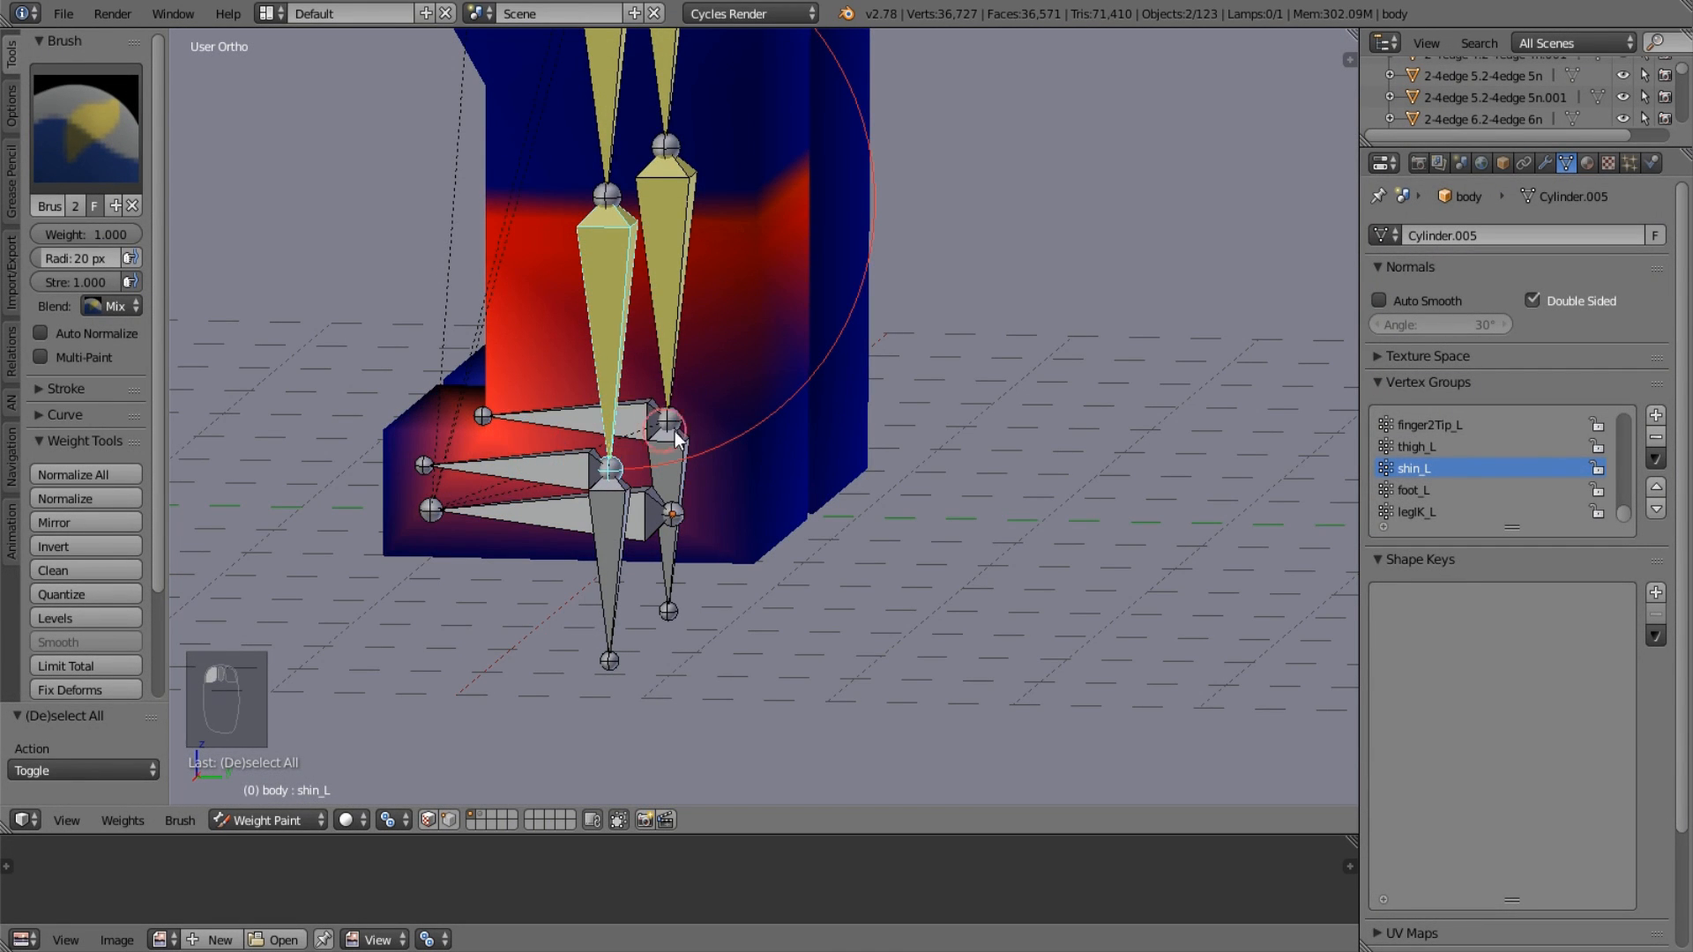
middle_drag(740, 434, 765, 432)
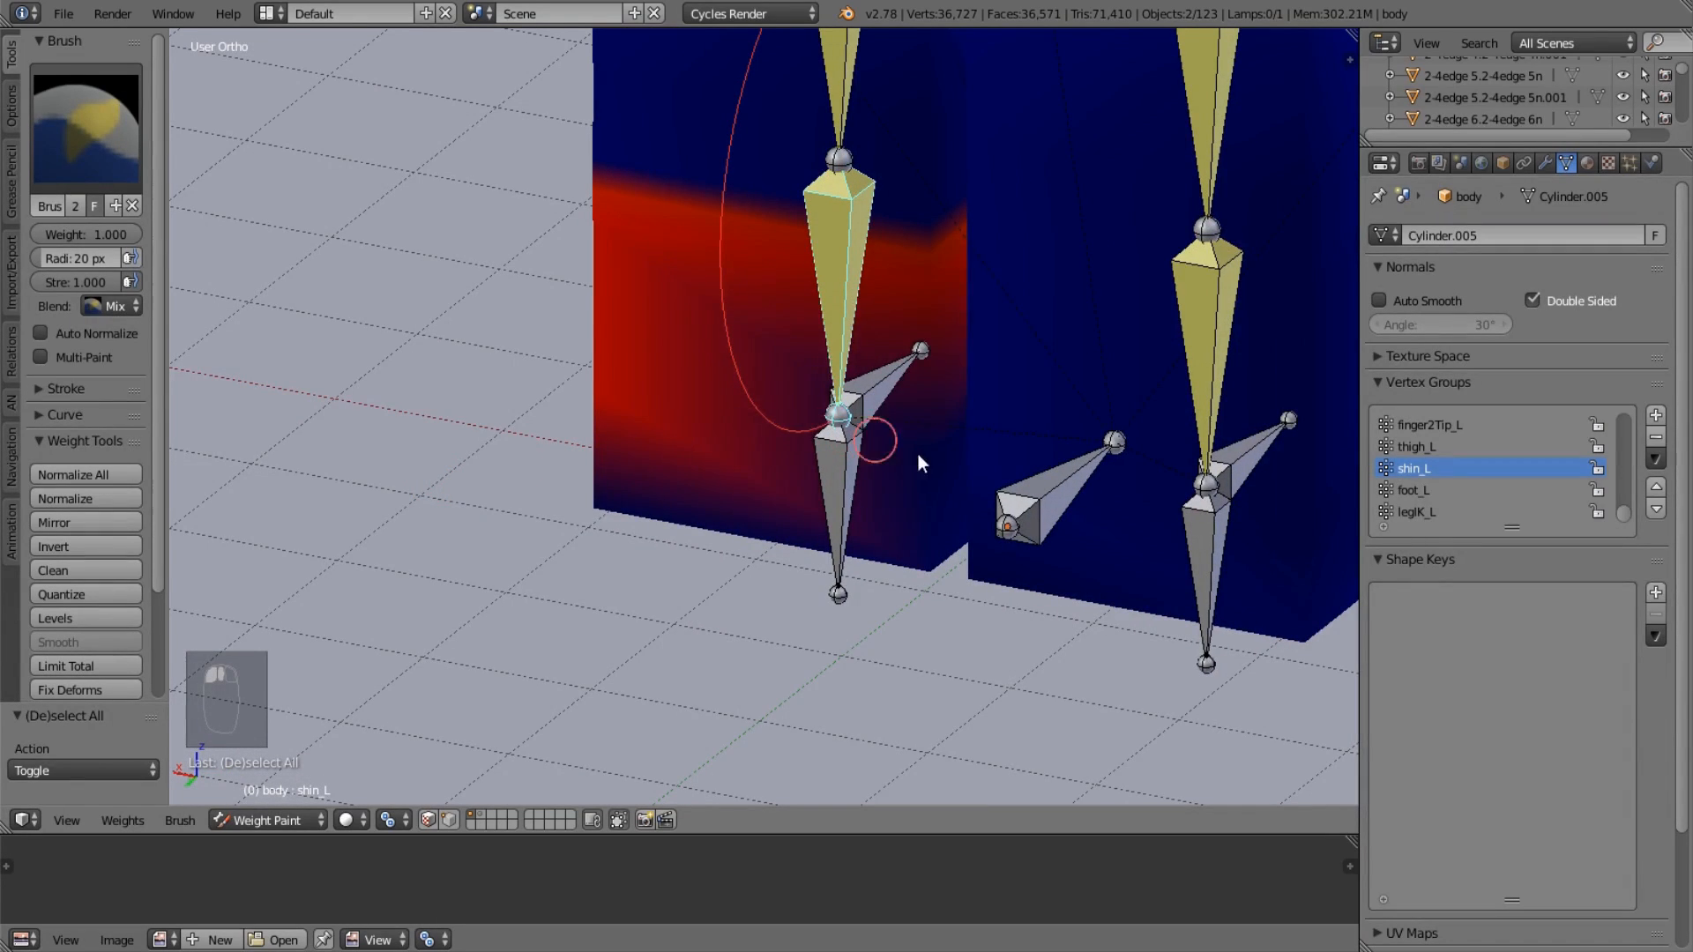
middle_drag(919, 458, 603, 465)
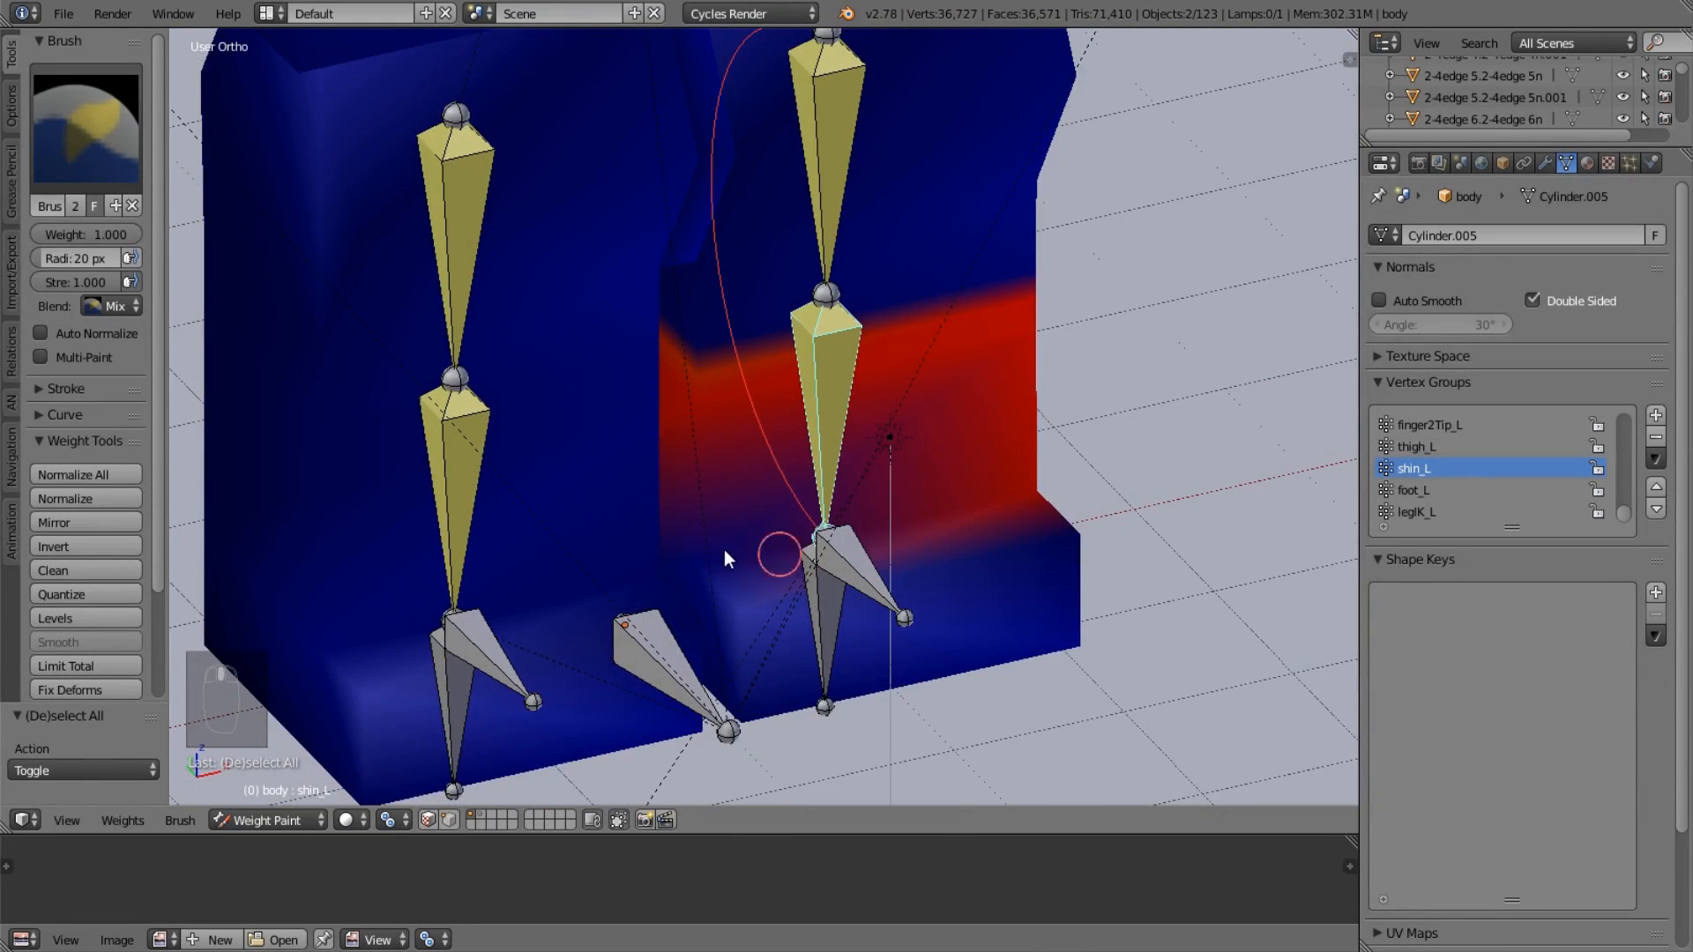
Remove the foot_L group's influence above the left foot by painting weight 0.000 around the lower shin.
click(1415, 491)
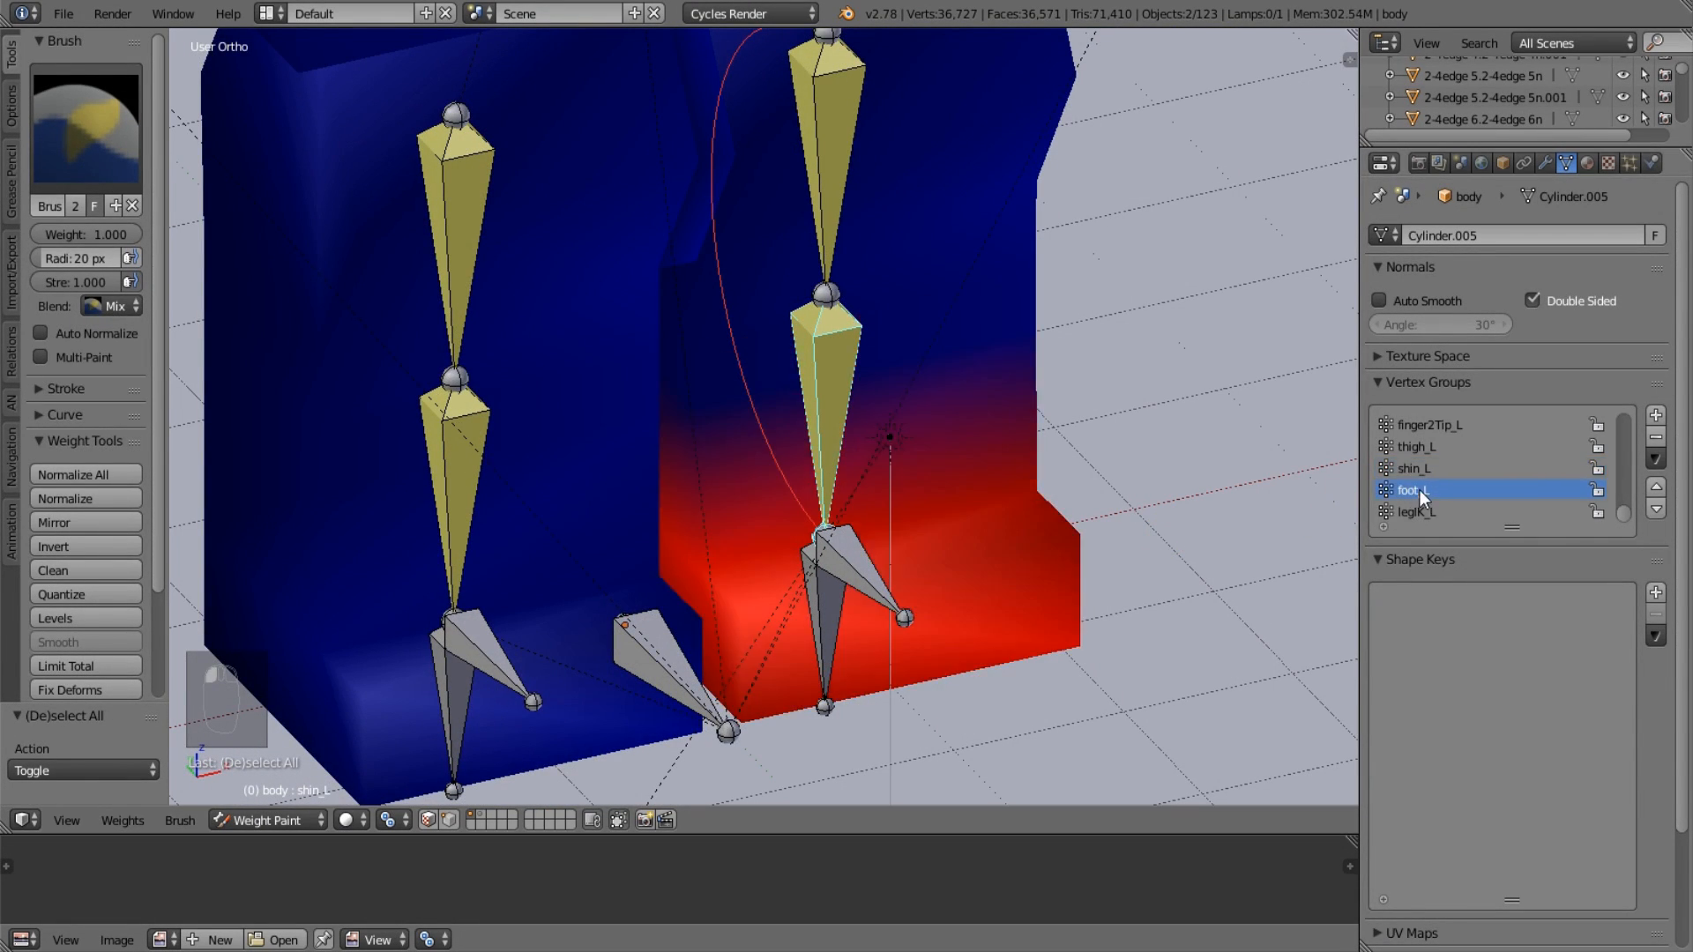
mouse_move(1058, 529)
middle_down()
mouse_move(802, 548)
mouse_move(471, 412)
middle_up()
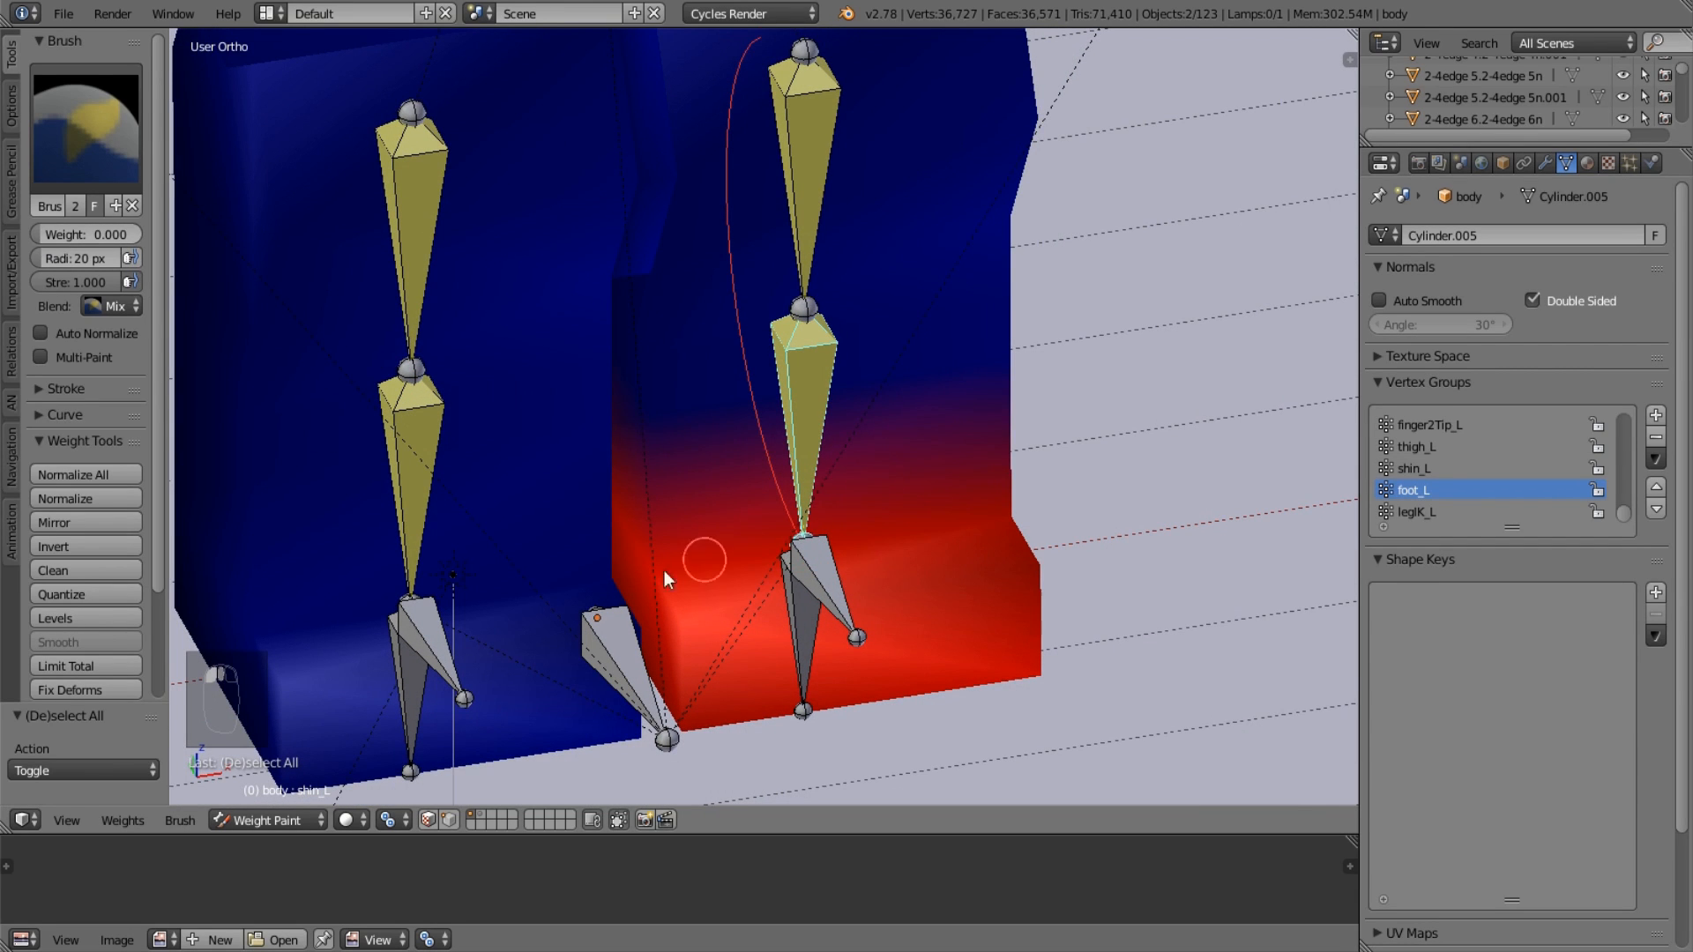
drag(664, 569, 1032, 512)
middle_drag(1030, 510, 702, 531)
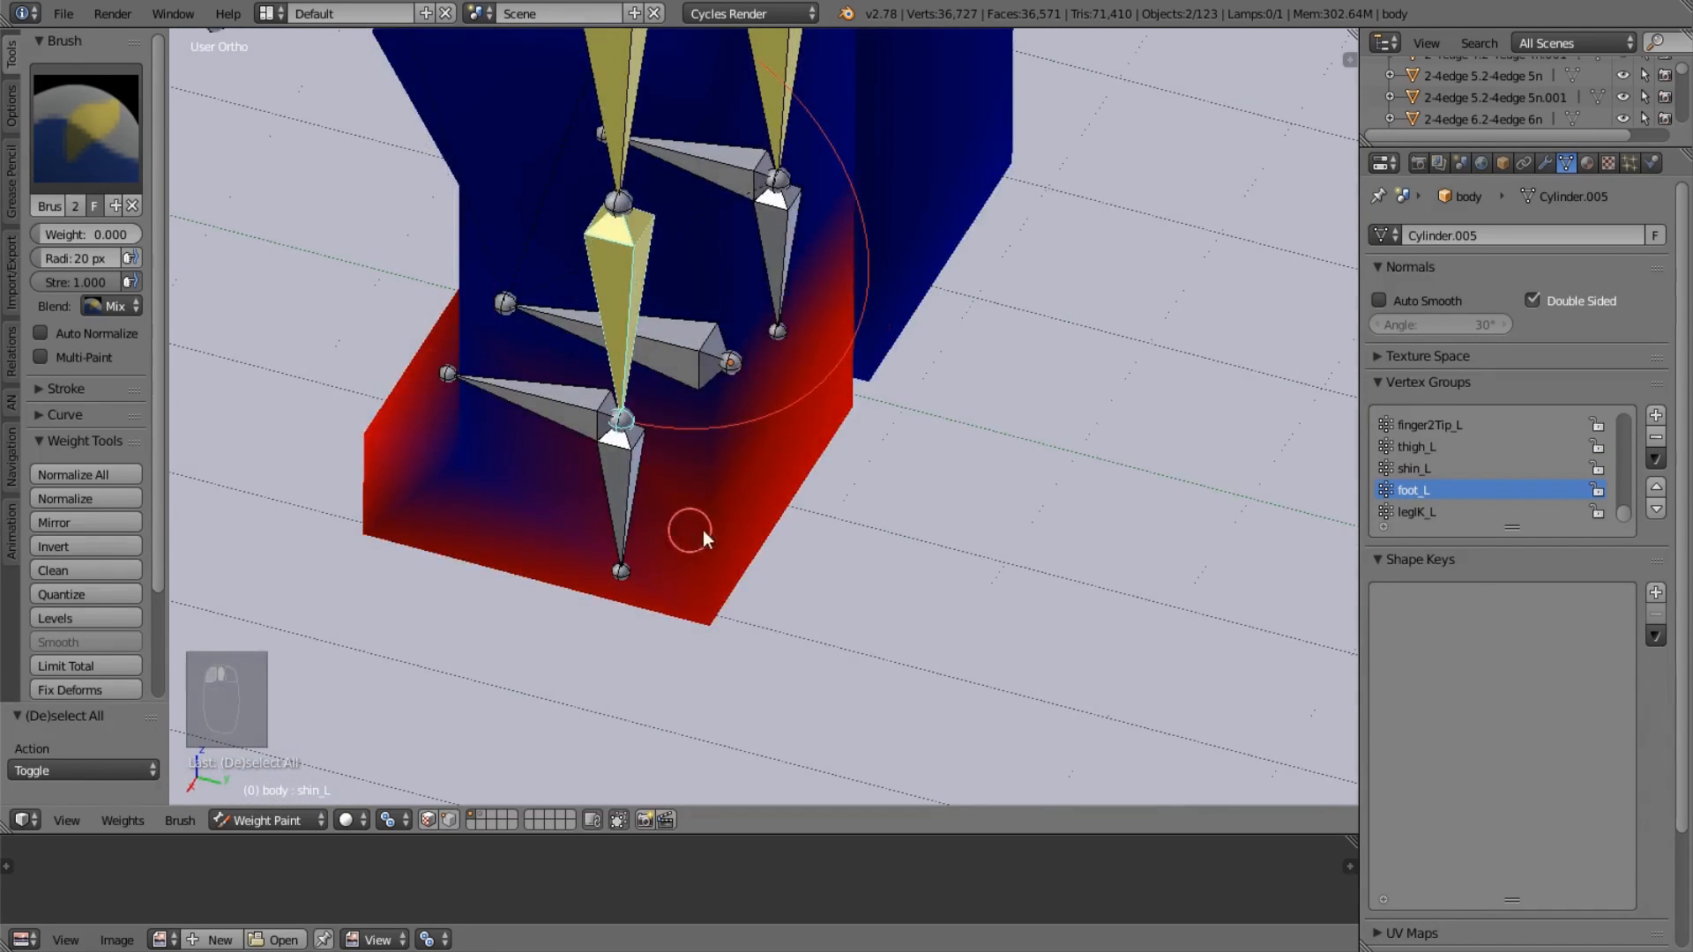
drag(739, 486, 726, 529)
middle_drag(752, 484, 396, 518)
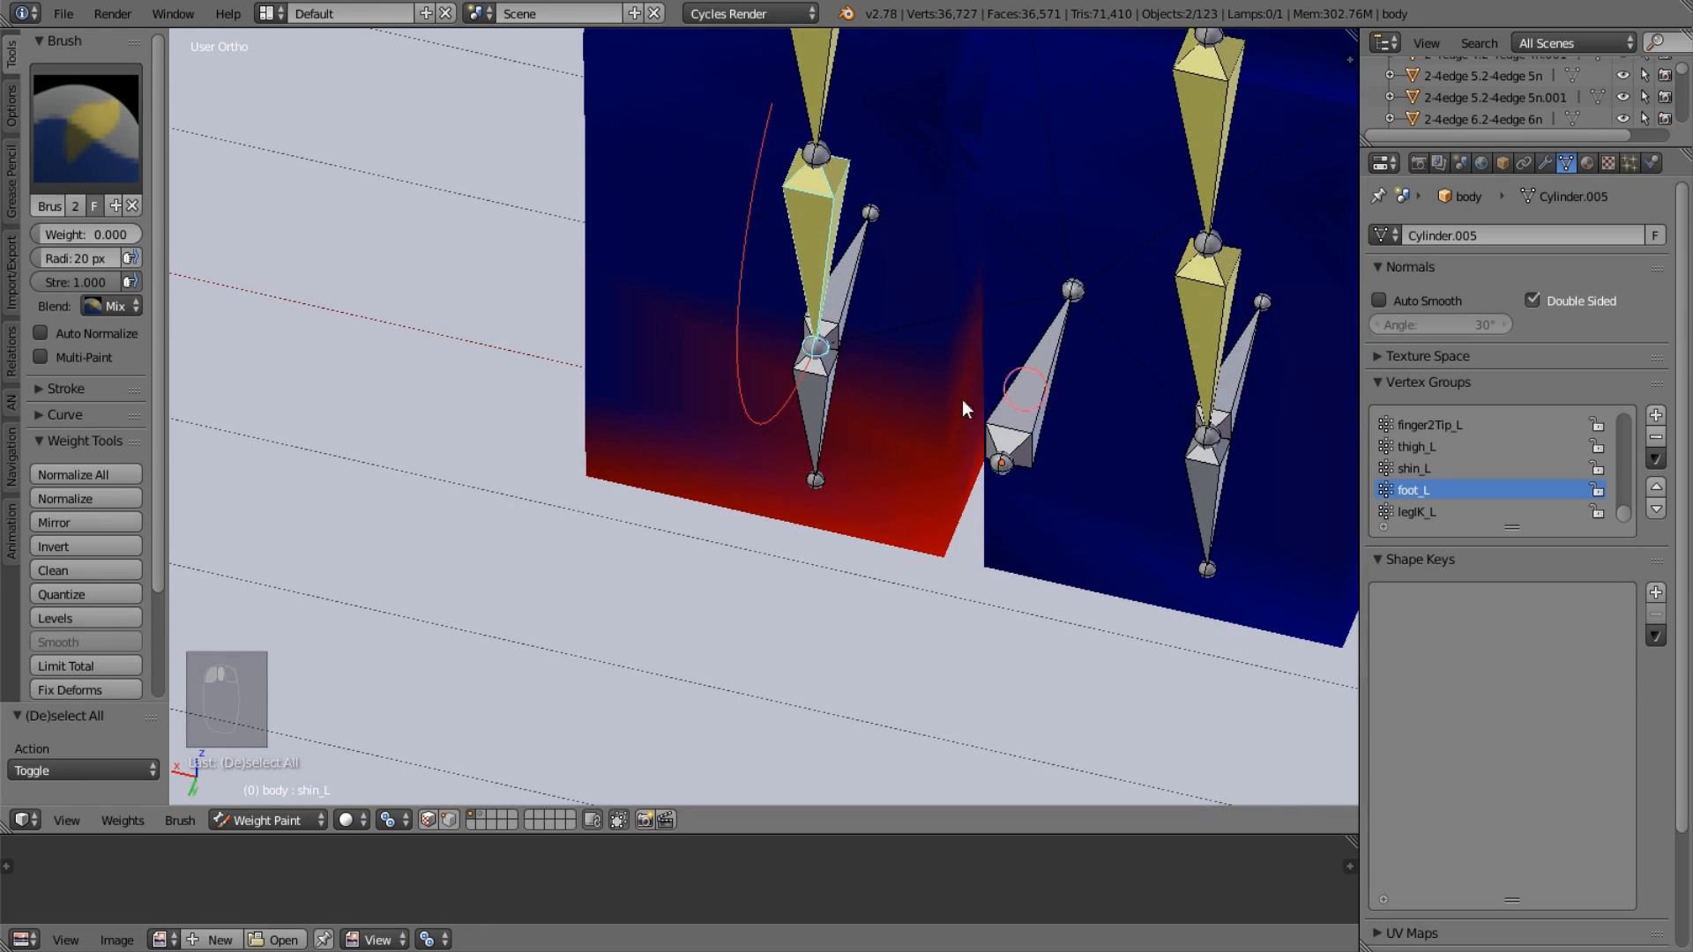
drag(780, 419, 940, 469)
middle_drag(914, 471, 783, 408)
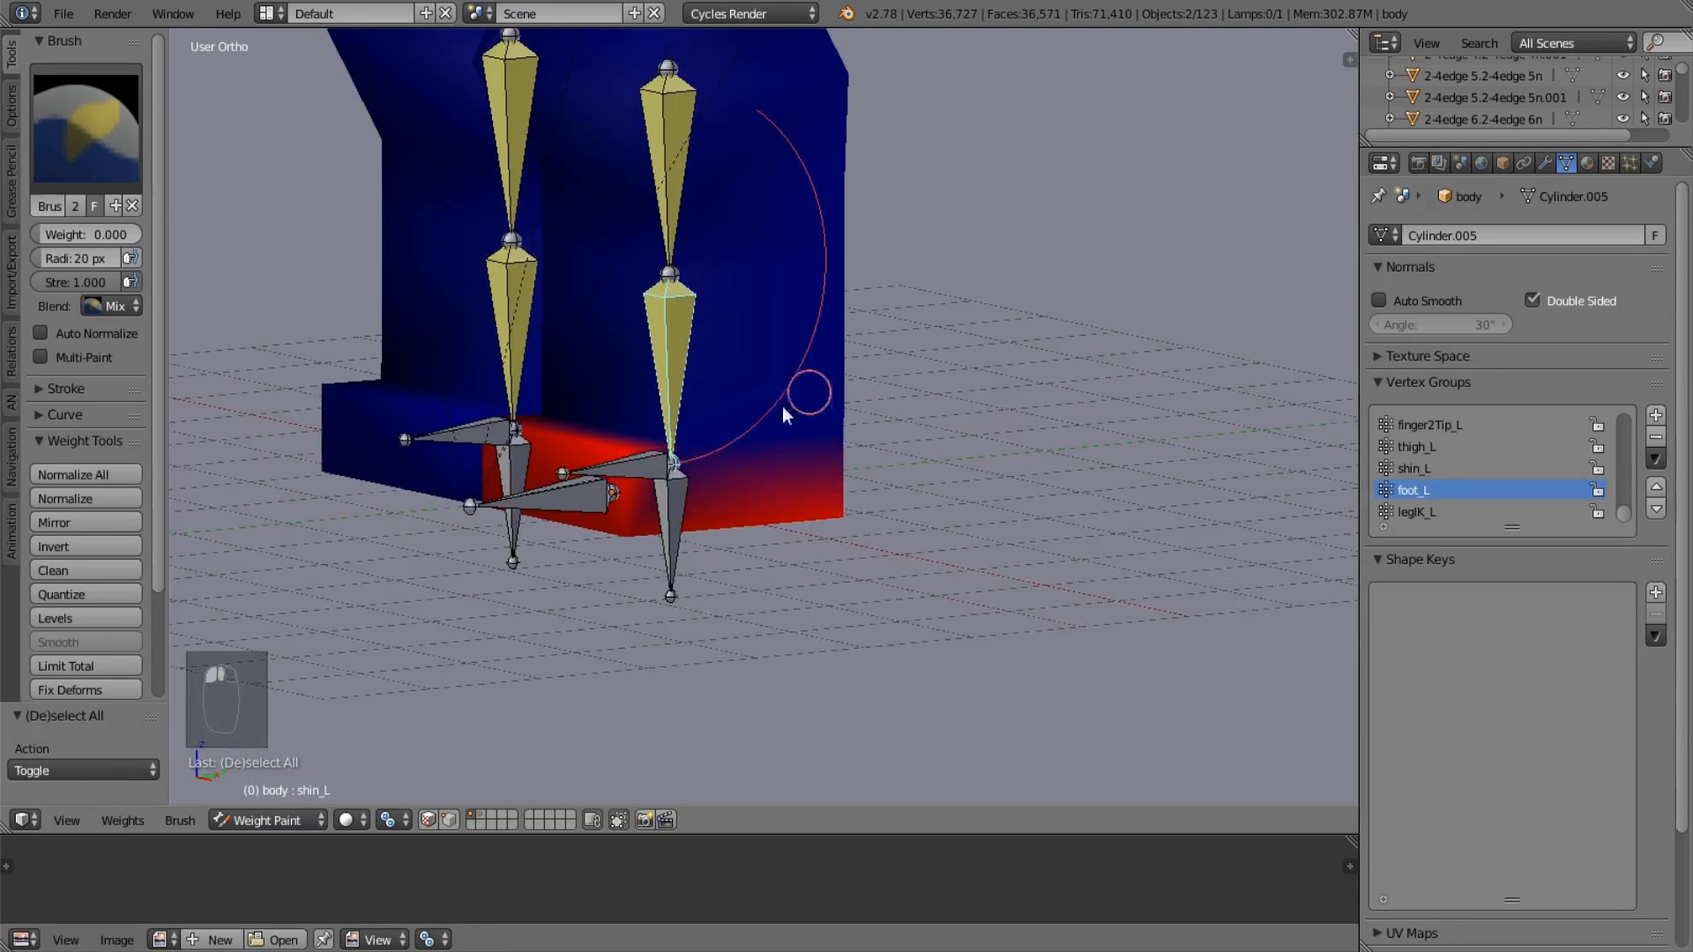
Move the legIK_L bone to test the left leg's deformation, and clear its location.
right_click(679, 504)
key(g)
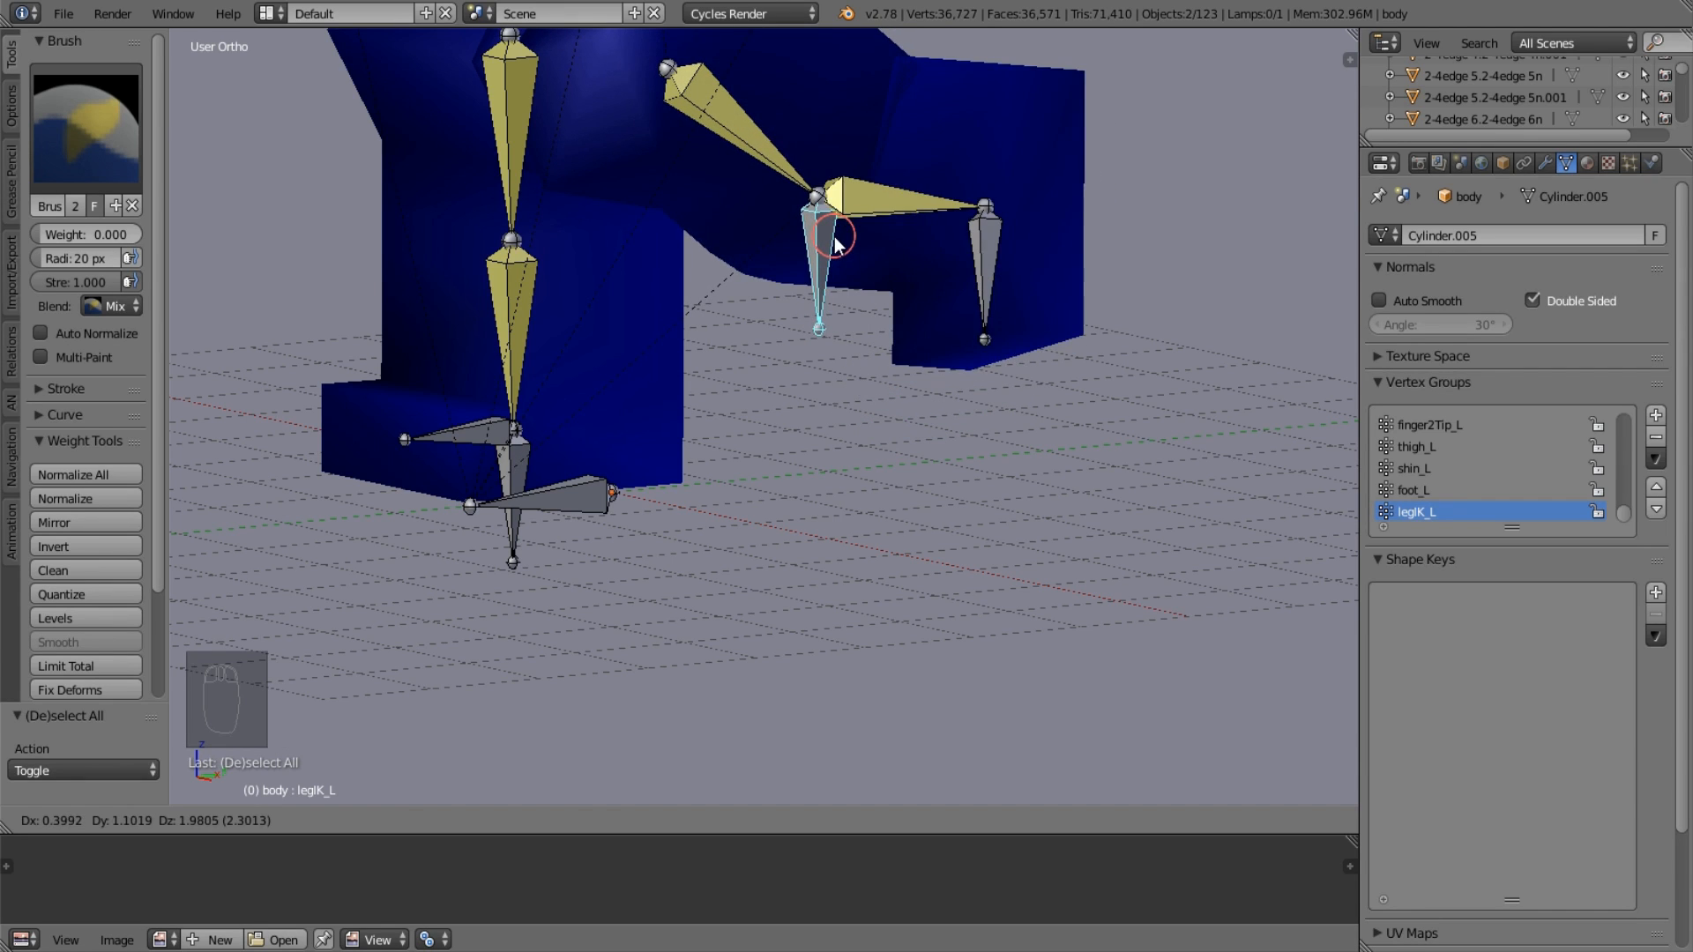
click(833, 242)
key(alt+g)
Test the foot_L bone's deformation by rotating it freely and about the global X axis, cancelling both rotations.
right_click(670, 529)
key(r)
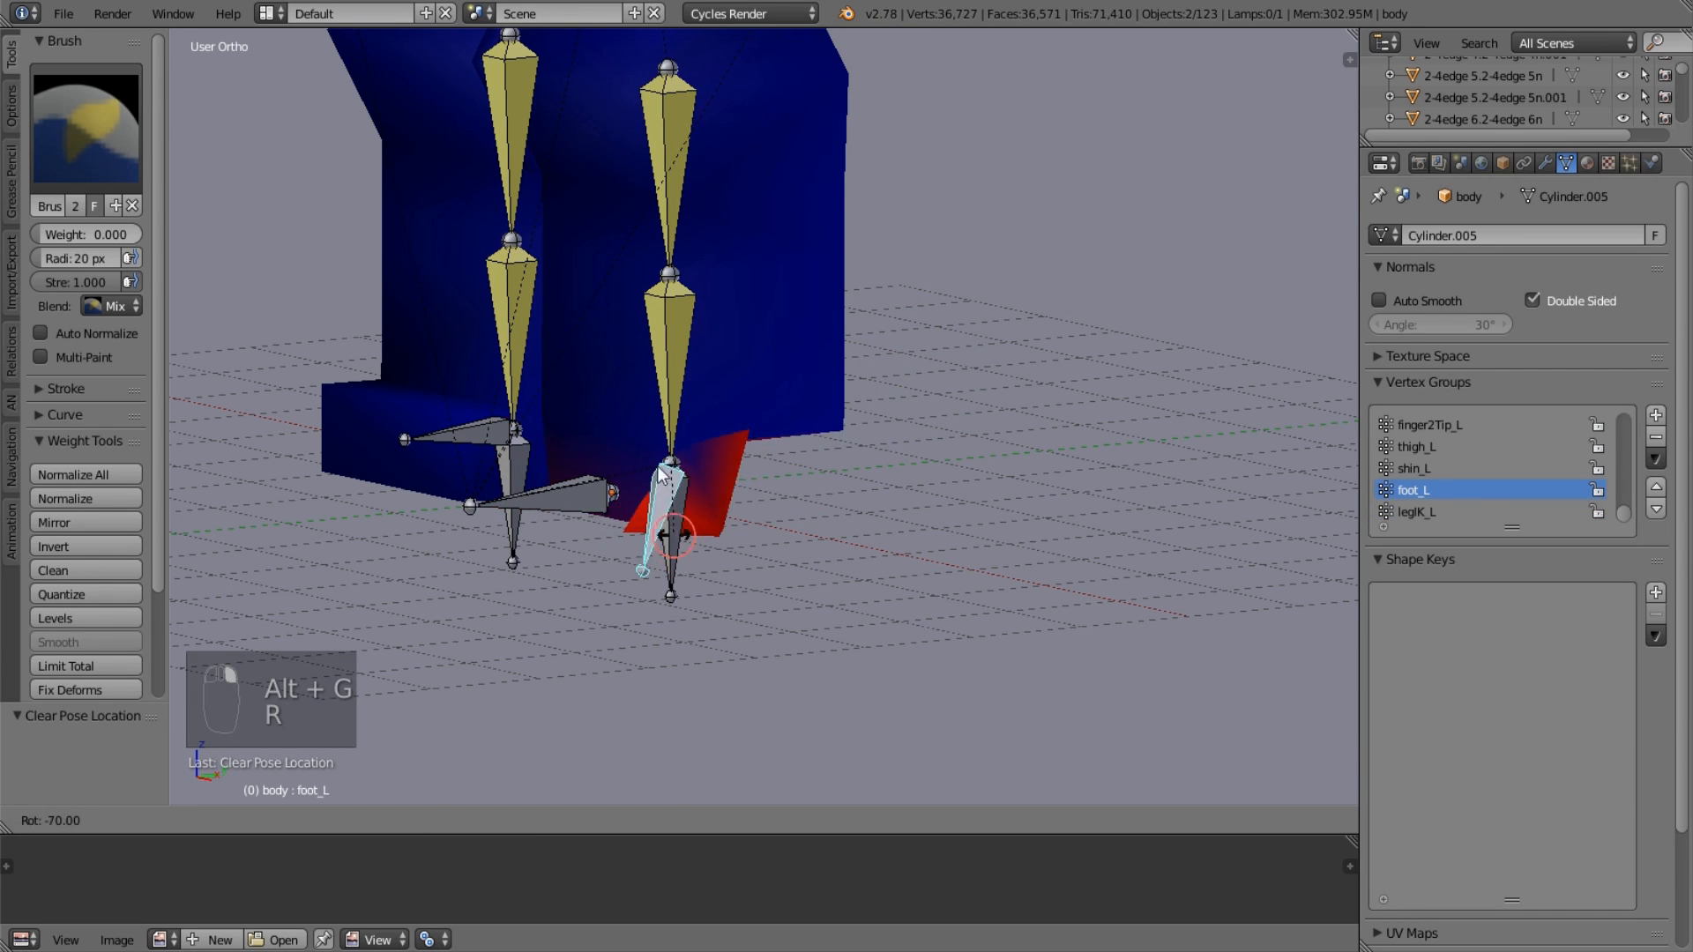
right_click(716, 449)
key(r)
key(x)
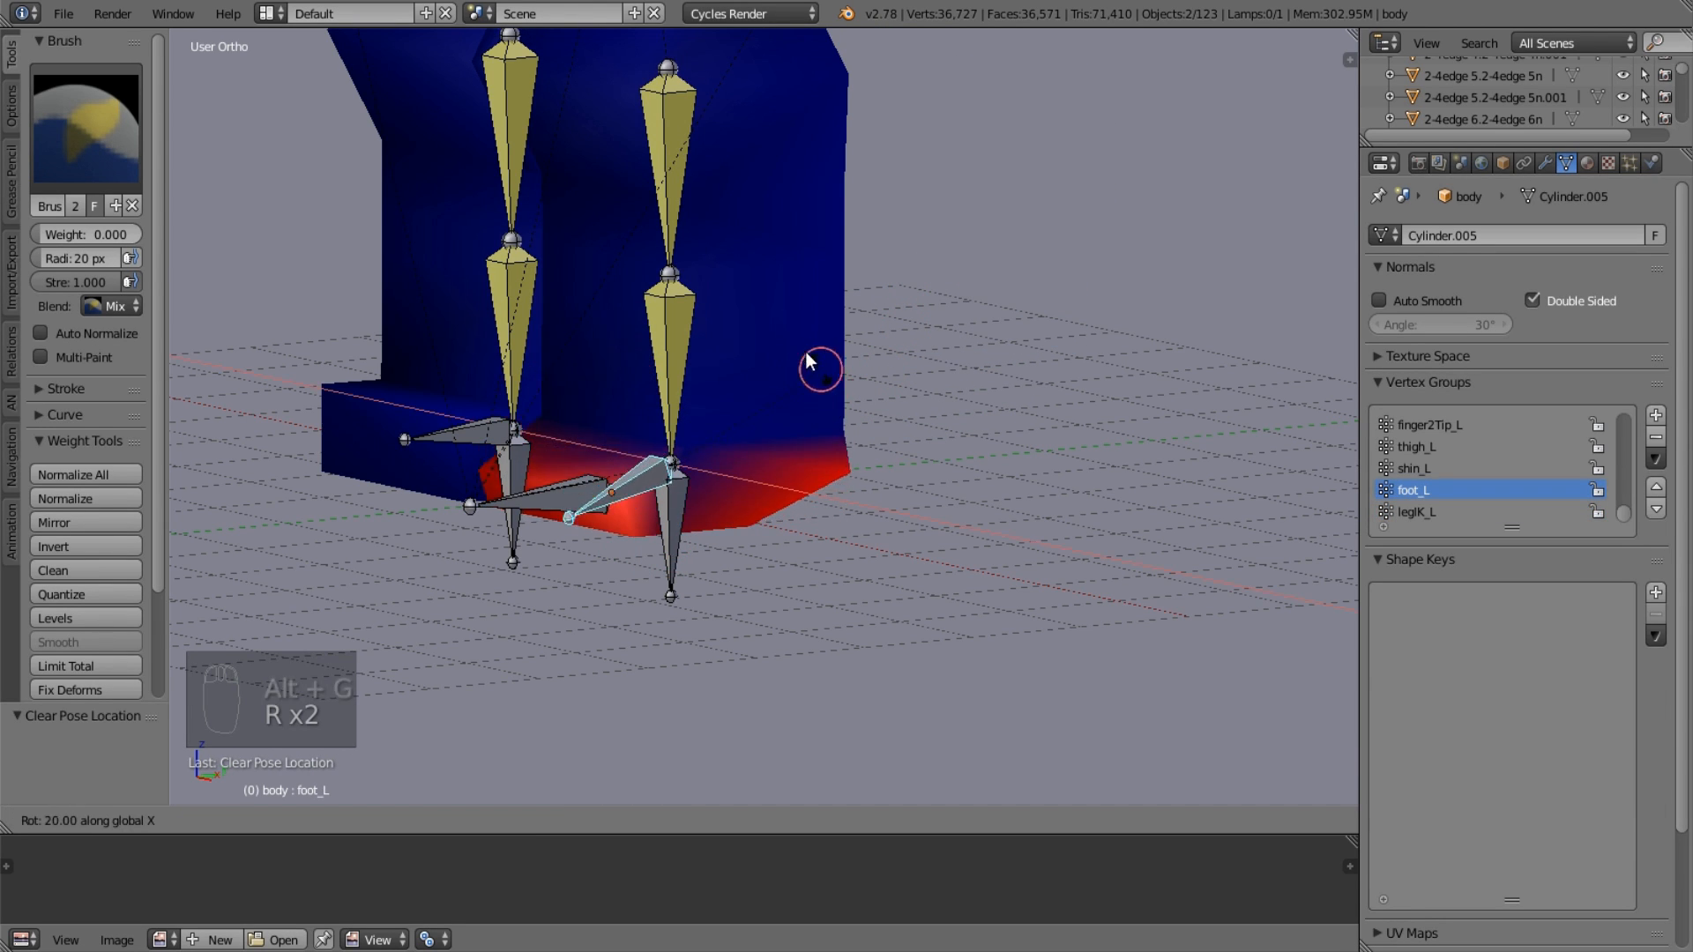
right_click(797, 492)
Leave Weight Paint mode, select the armature's foot_L bone, and review the whole minifigure in perspective.
middle_drag(864, 455, 839, 652)
key(KP_5)
key(ctrl+Tab)
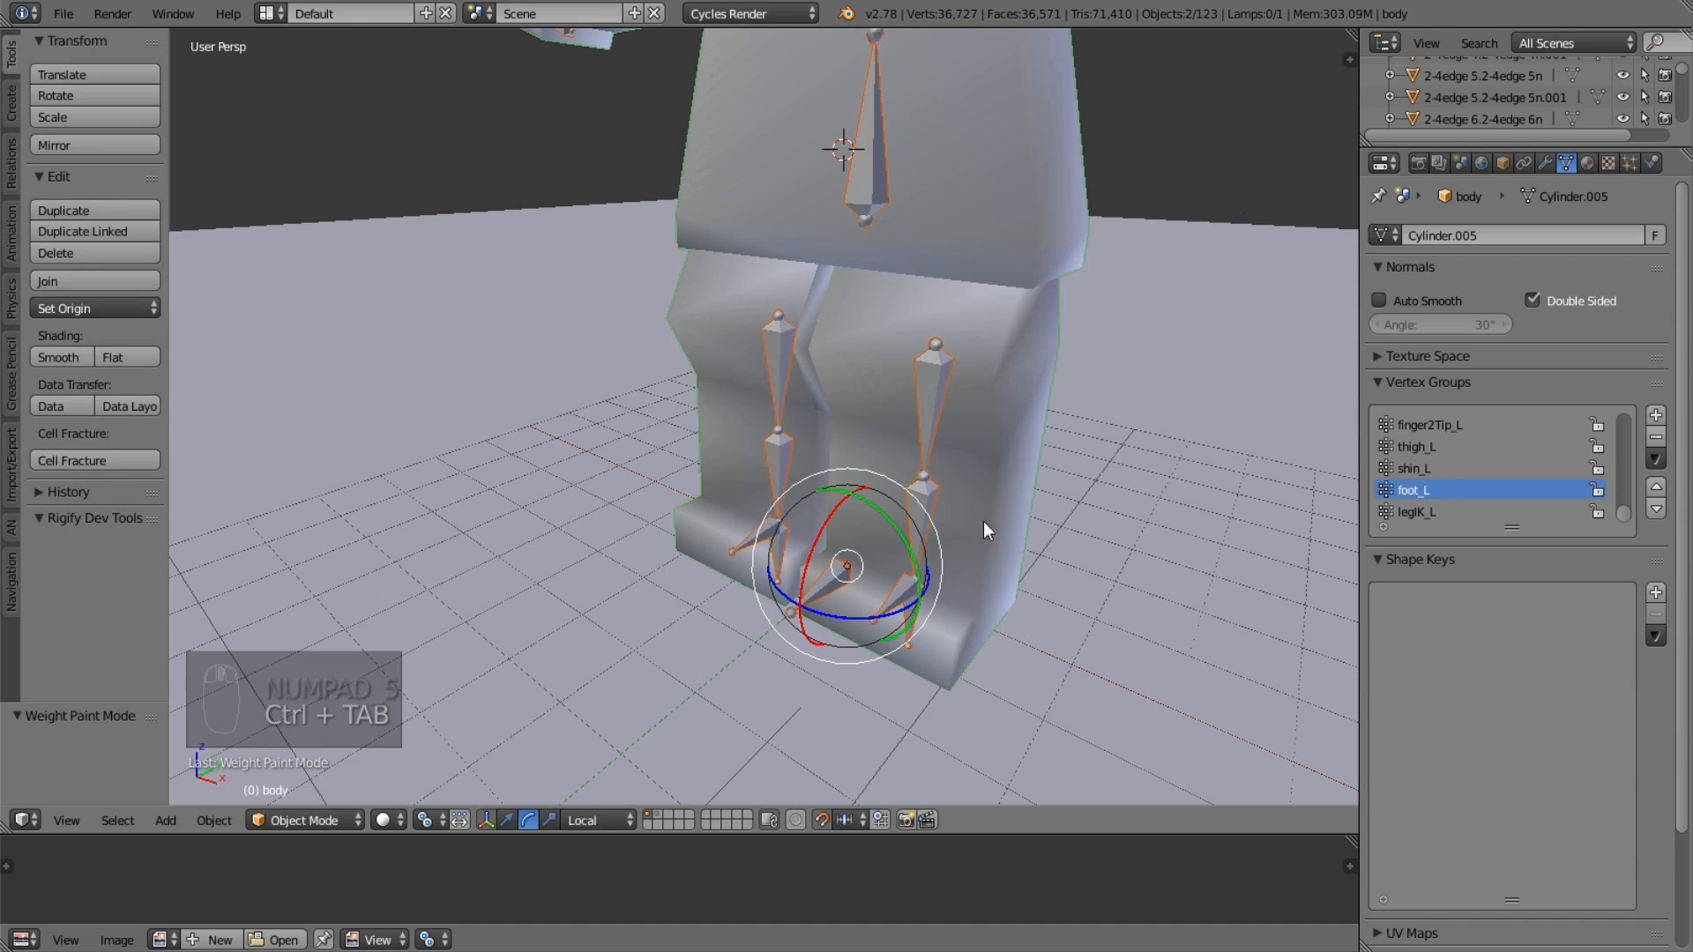
right_click(908, 594)
right_click(905, 594)
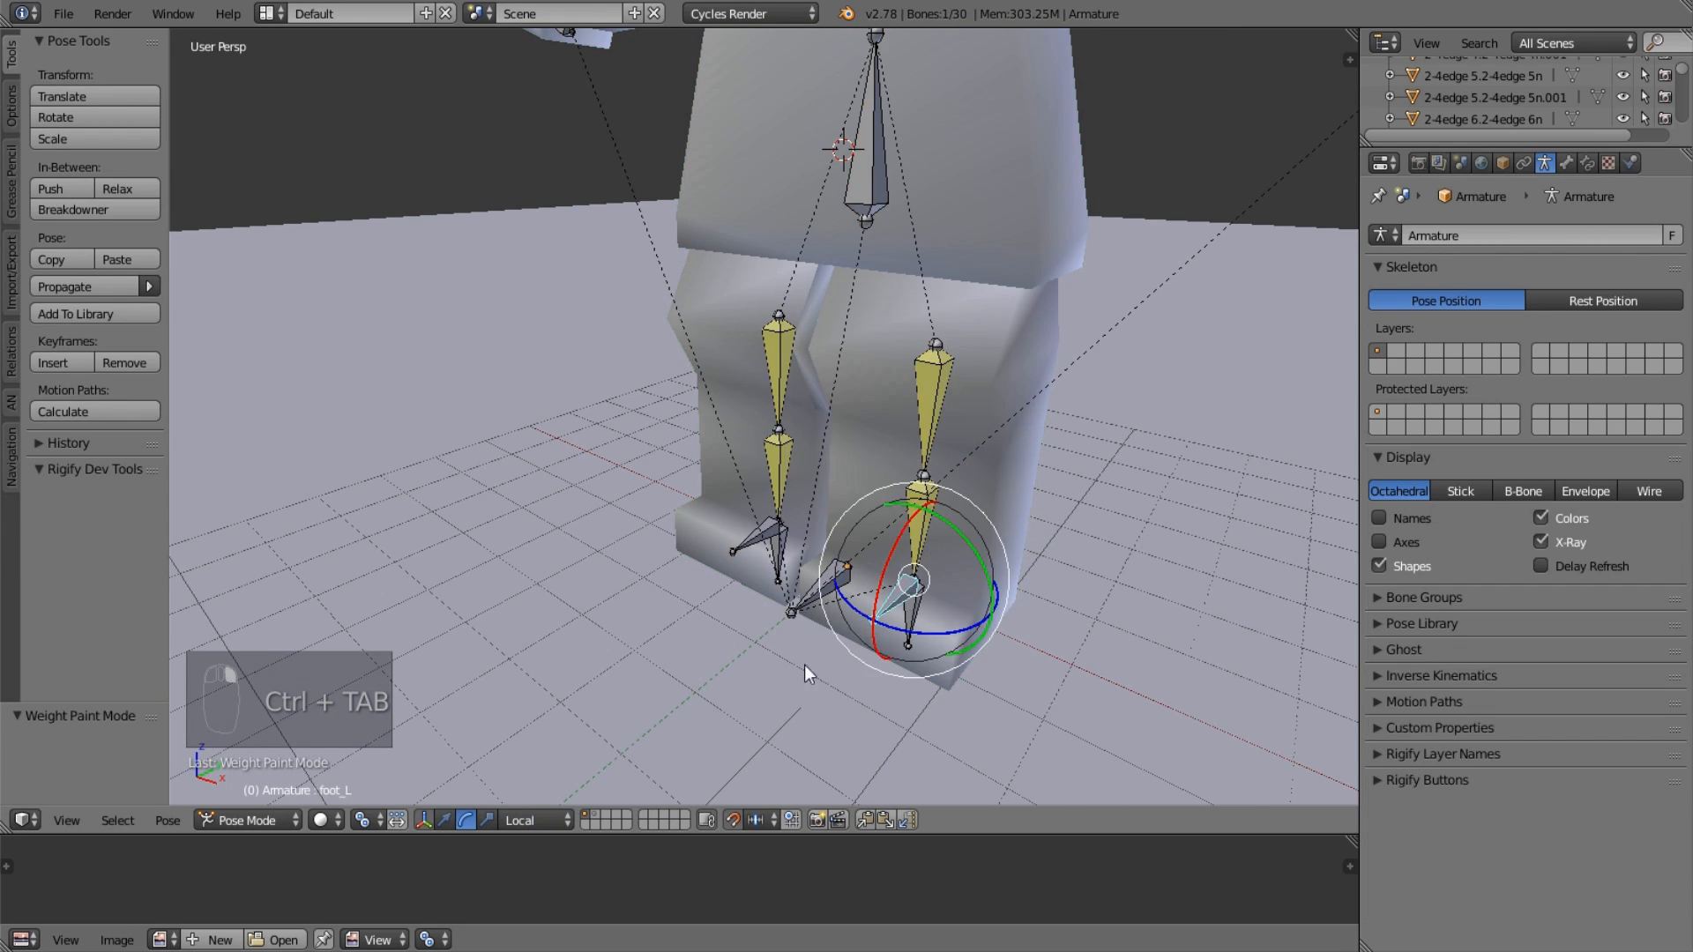
scroll(804, 664, down, 3)
middle_drag(804, 665, 861, 480)
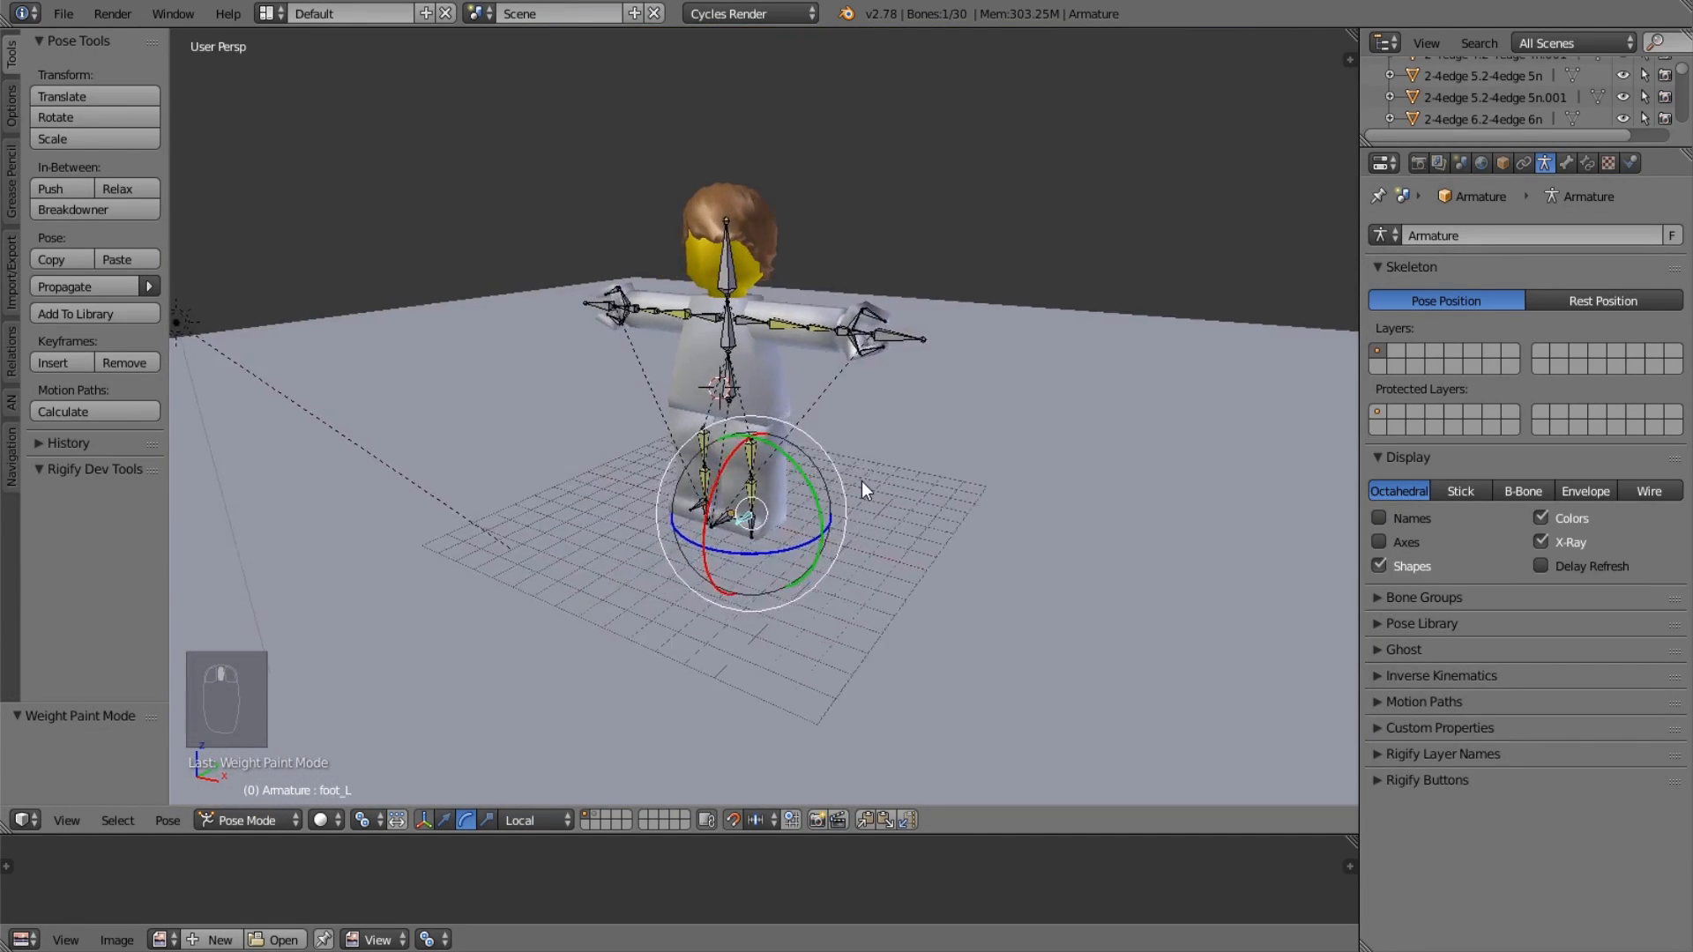
key(KP_5)
key(KP_5)
key(KP_5)
scroll(860, 480, up, 5)
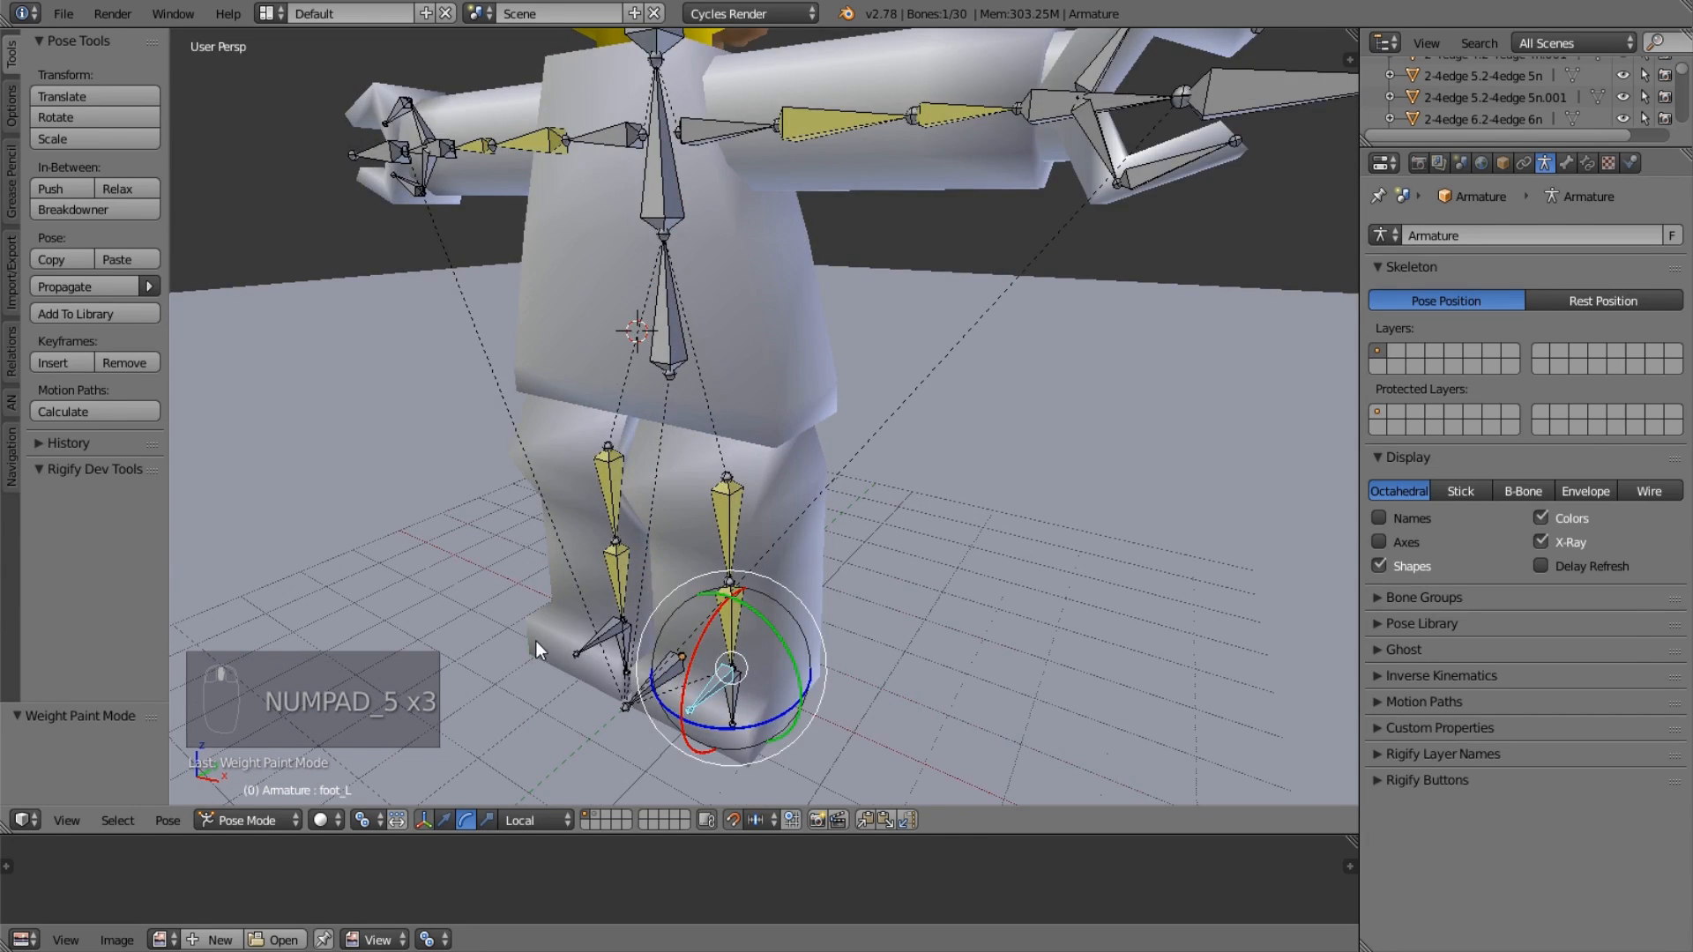
Select the body mesh and enter Edit Mode with the lower legs in view.
right_click(536, 641)
middle_drag(537, 641, 685, 638)
right_click(622, 697)
shift+middle_drag(622, 697, 691, 499)
scroll(729, 485, up, 2)
key(Tab)
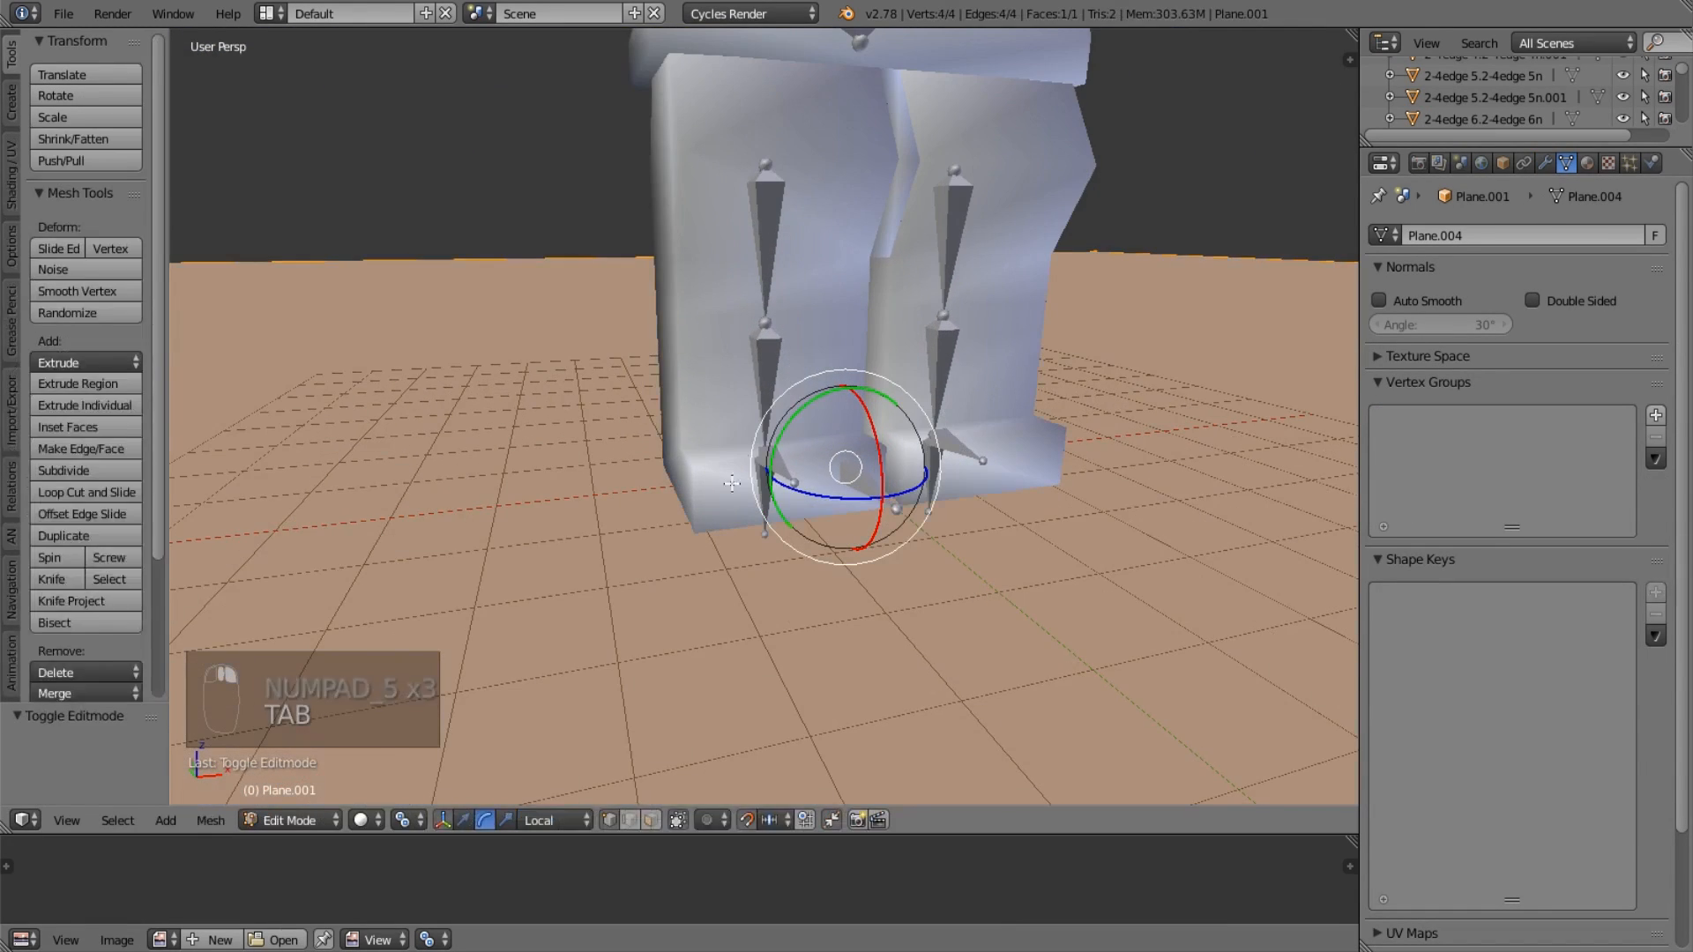
key(Tab)
right_click(699, 415)
key(Tab)
key(Tab)
key(Tab)
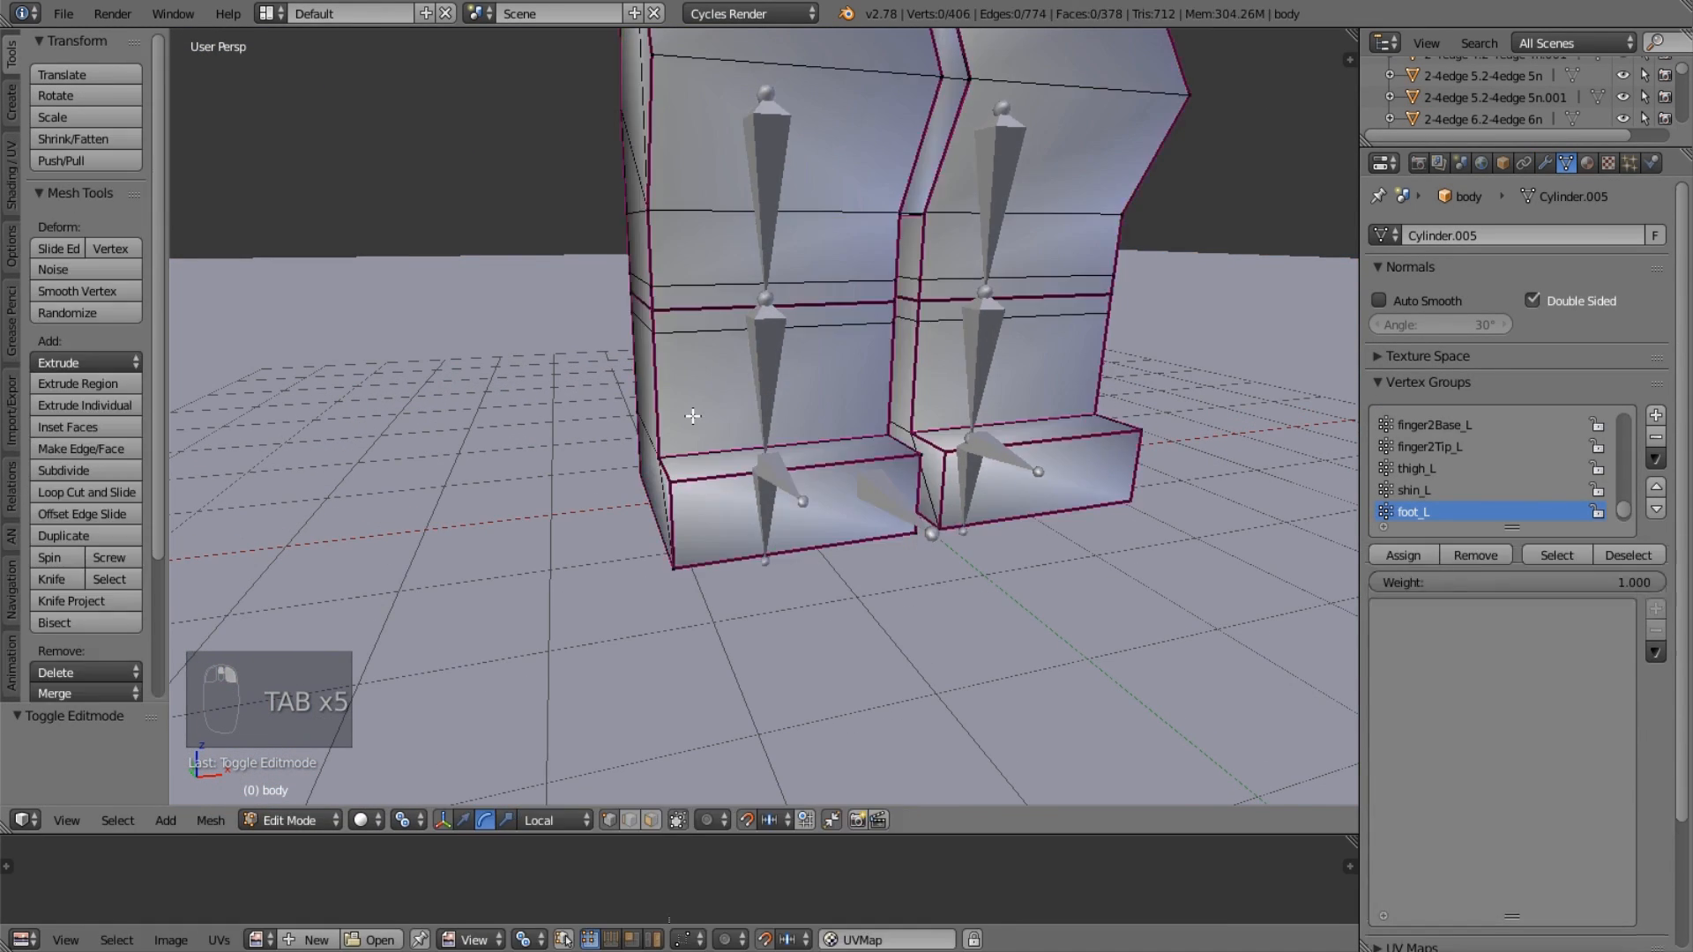
Select the foot_L group's vertices to check which ones it contains, and deselect them.
scroll(693, 417, up, 3)
click(1562, 553)
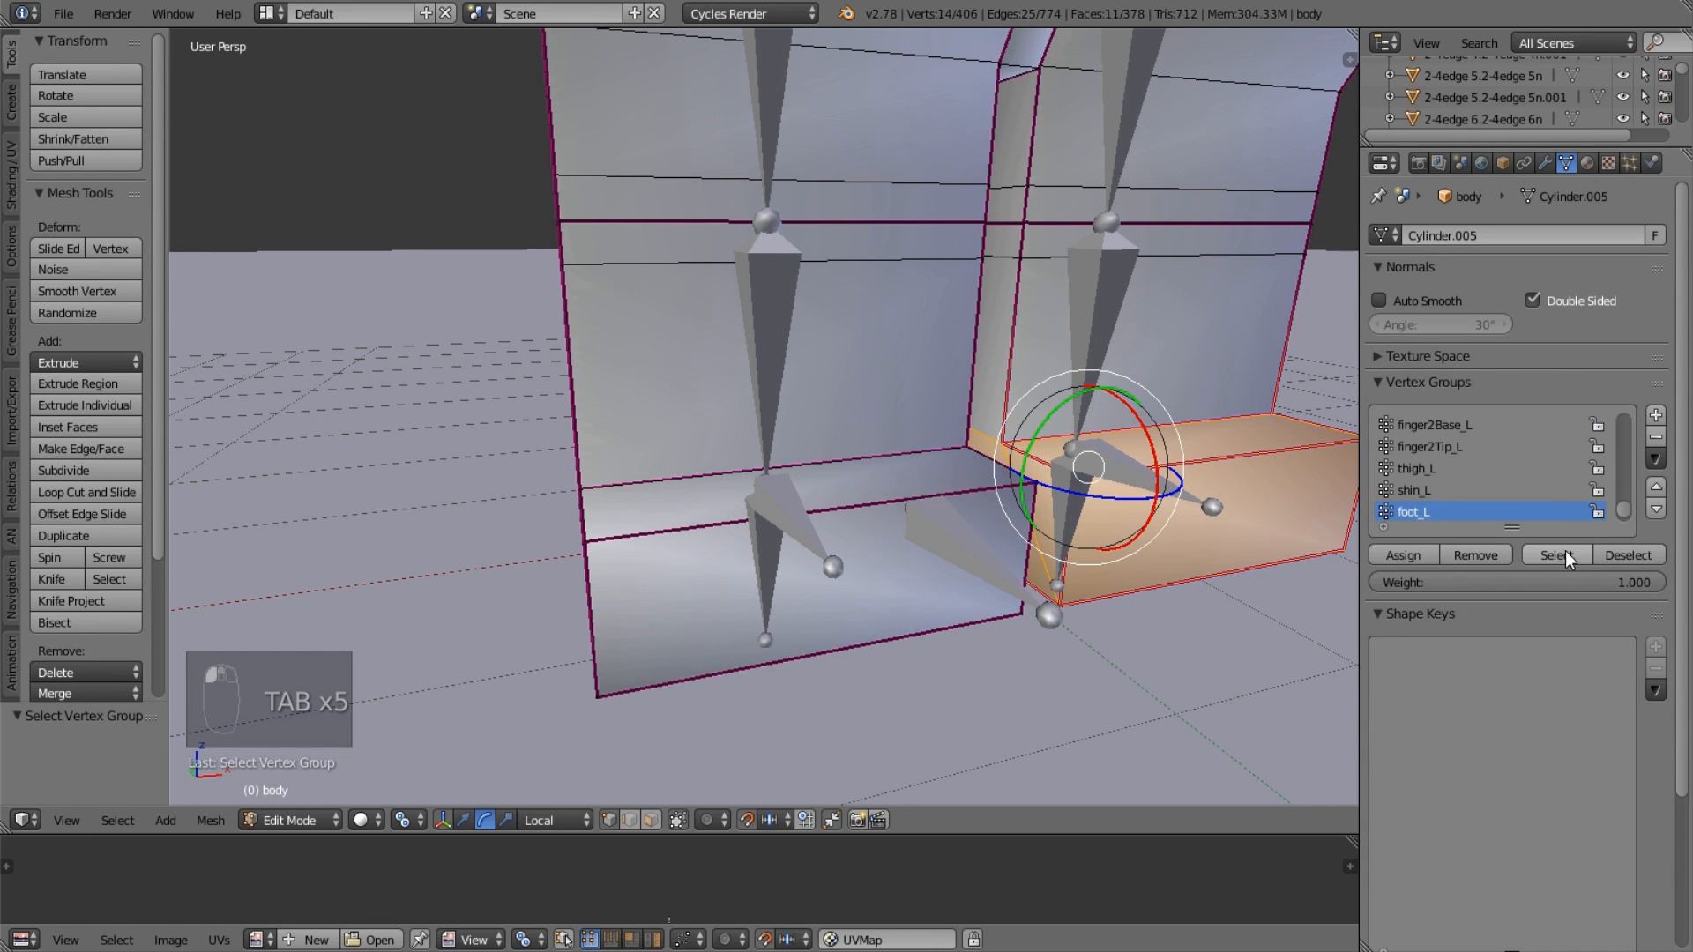
click(1628, 555)
scroll(1511, 499, down, 1)
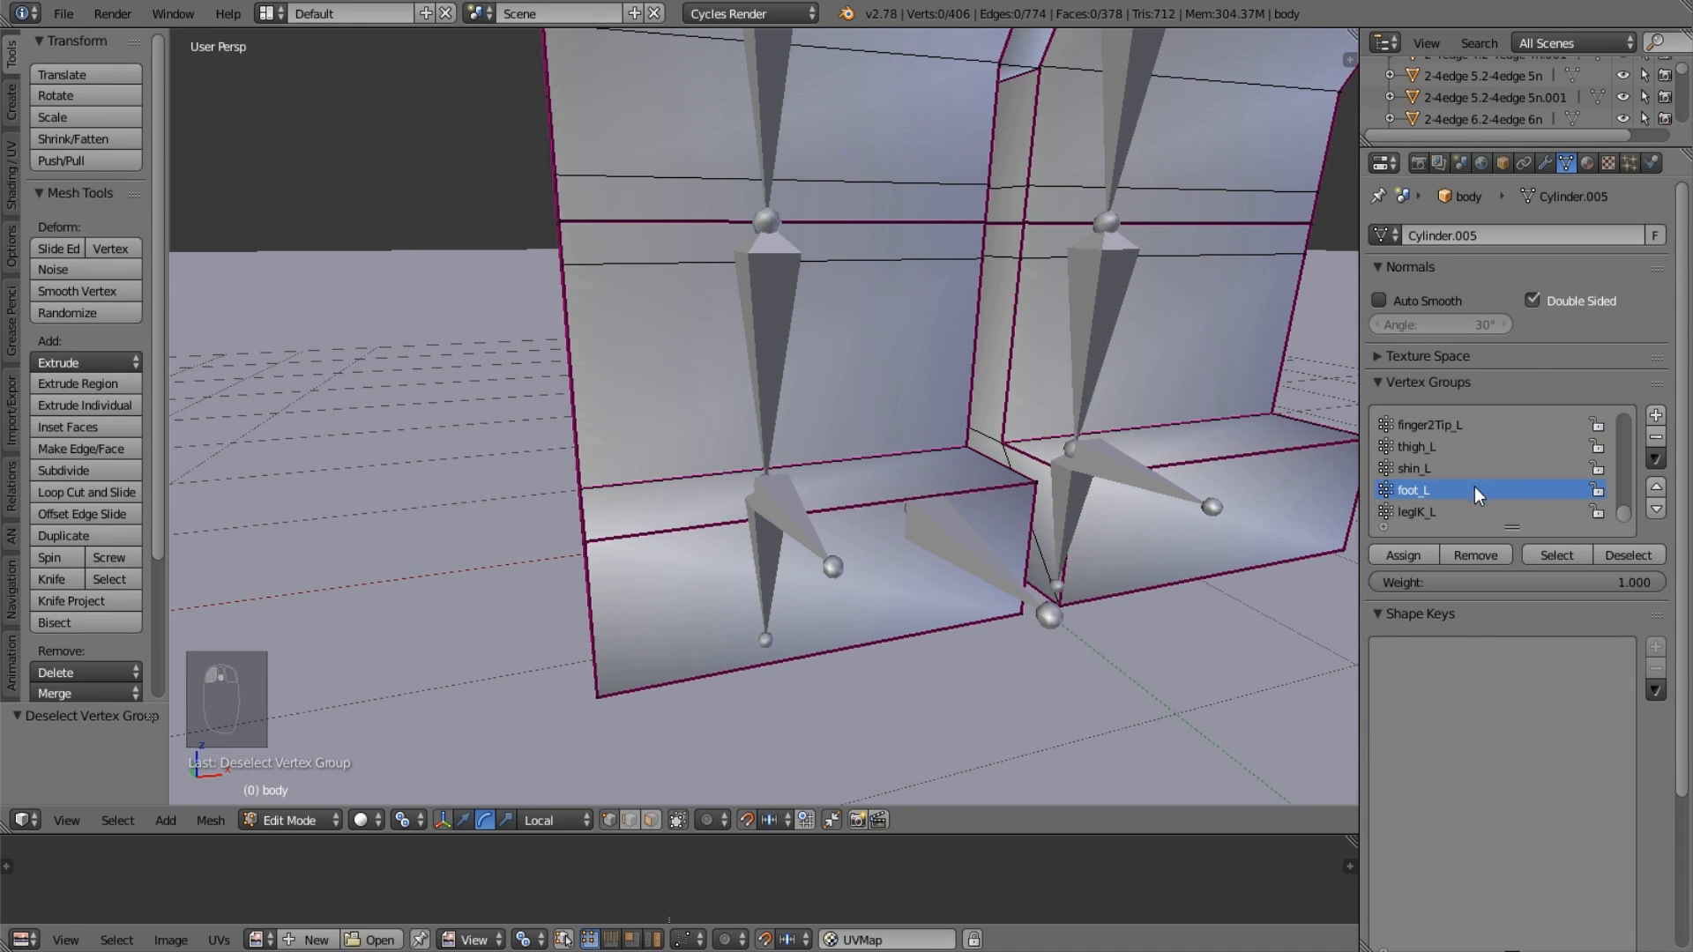
Make foot_R the active vertex group, select its vertices to examine the right foot, and clear the selection.
scroll(1476, 492, down, 6)
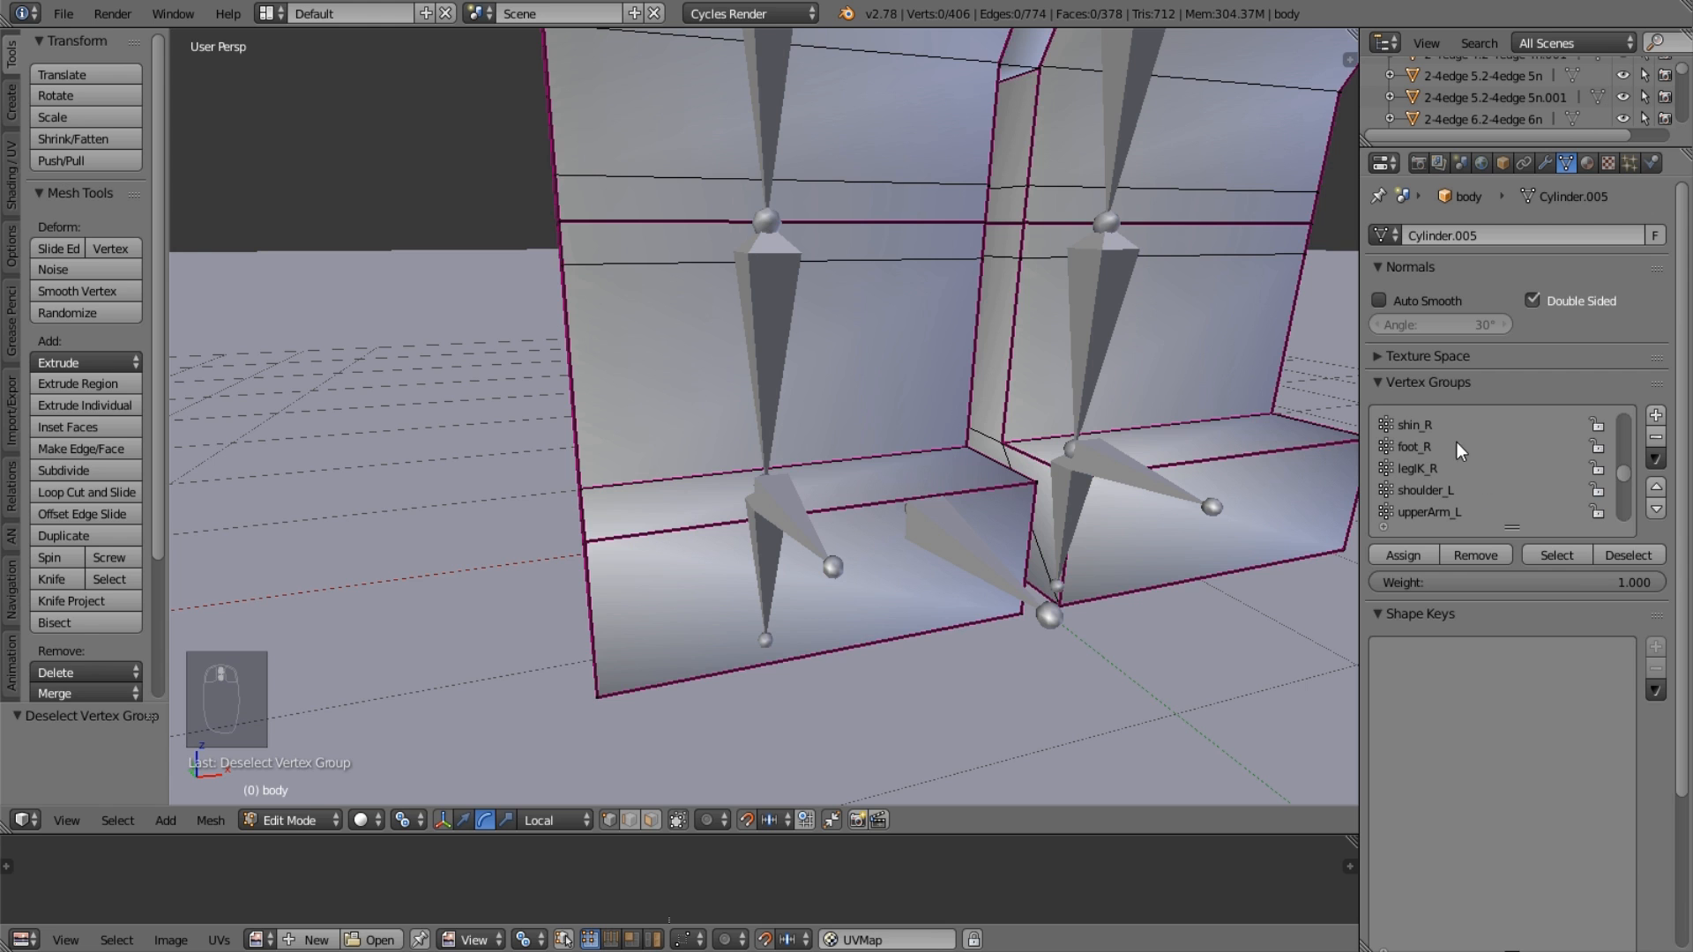
click(1456, 449)
click(1563, 557)
middle_drag(661, 539, 791, 565)
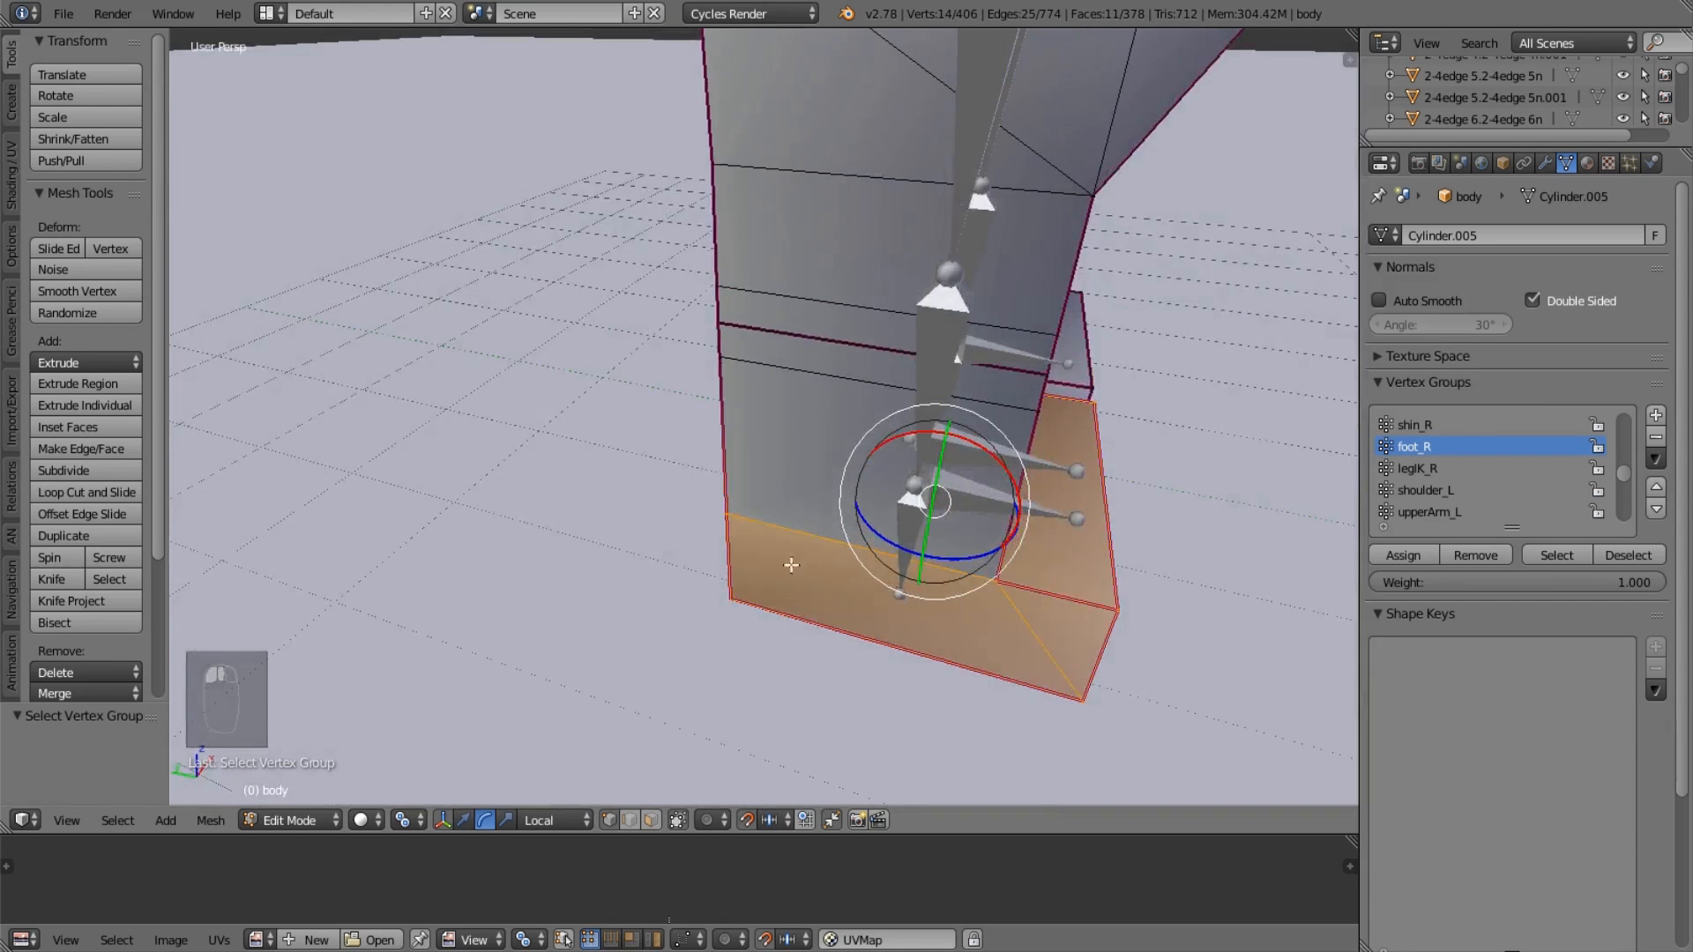
key(a)
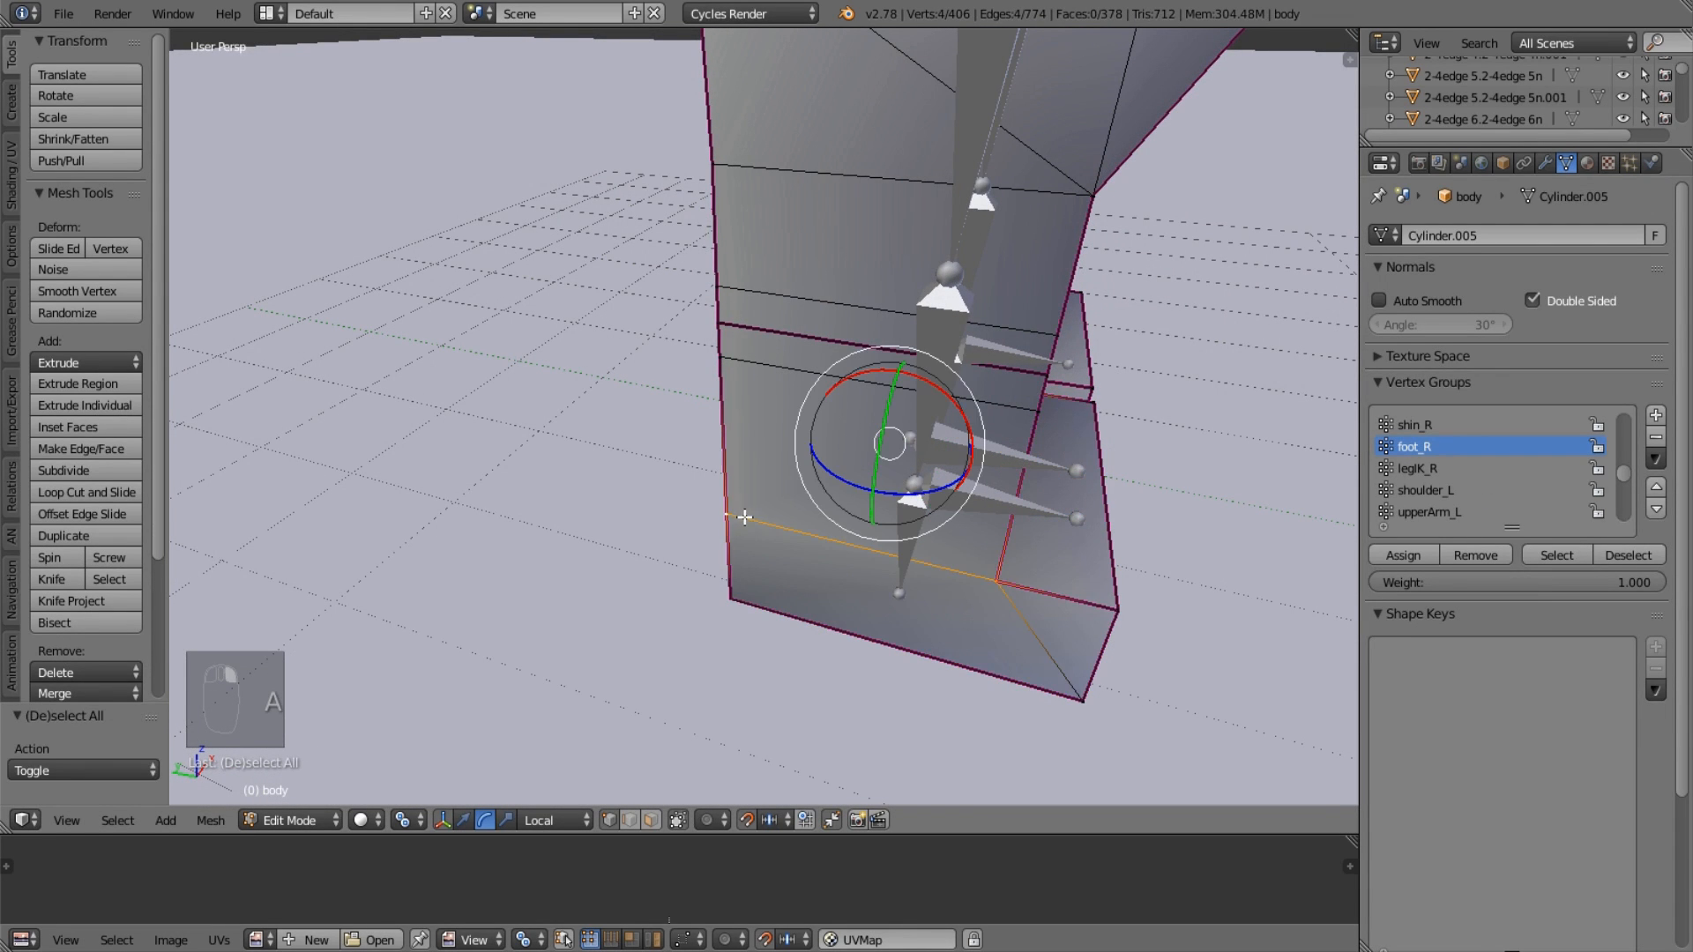
Assign the four selected right-foot vertices to the shin_R vertex group with weight 1.000 and return to Object Mode.
middle_drag(843, 519, 688, 531)
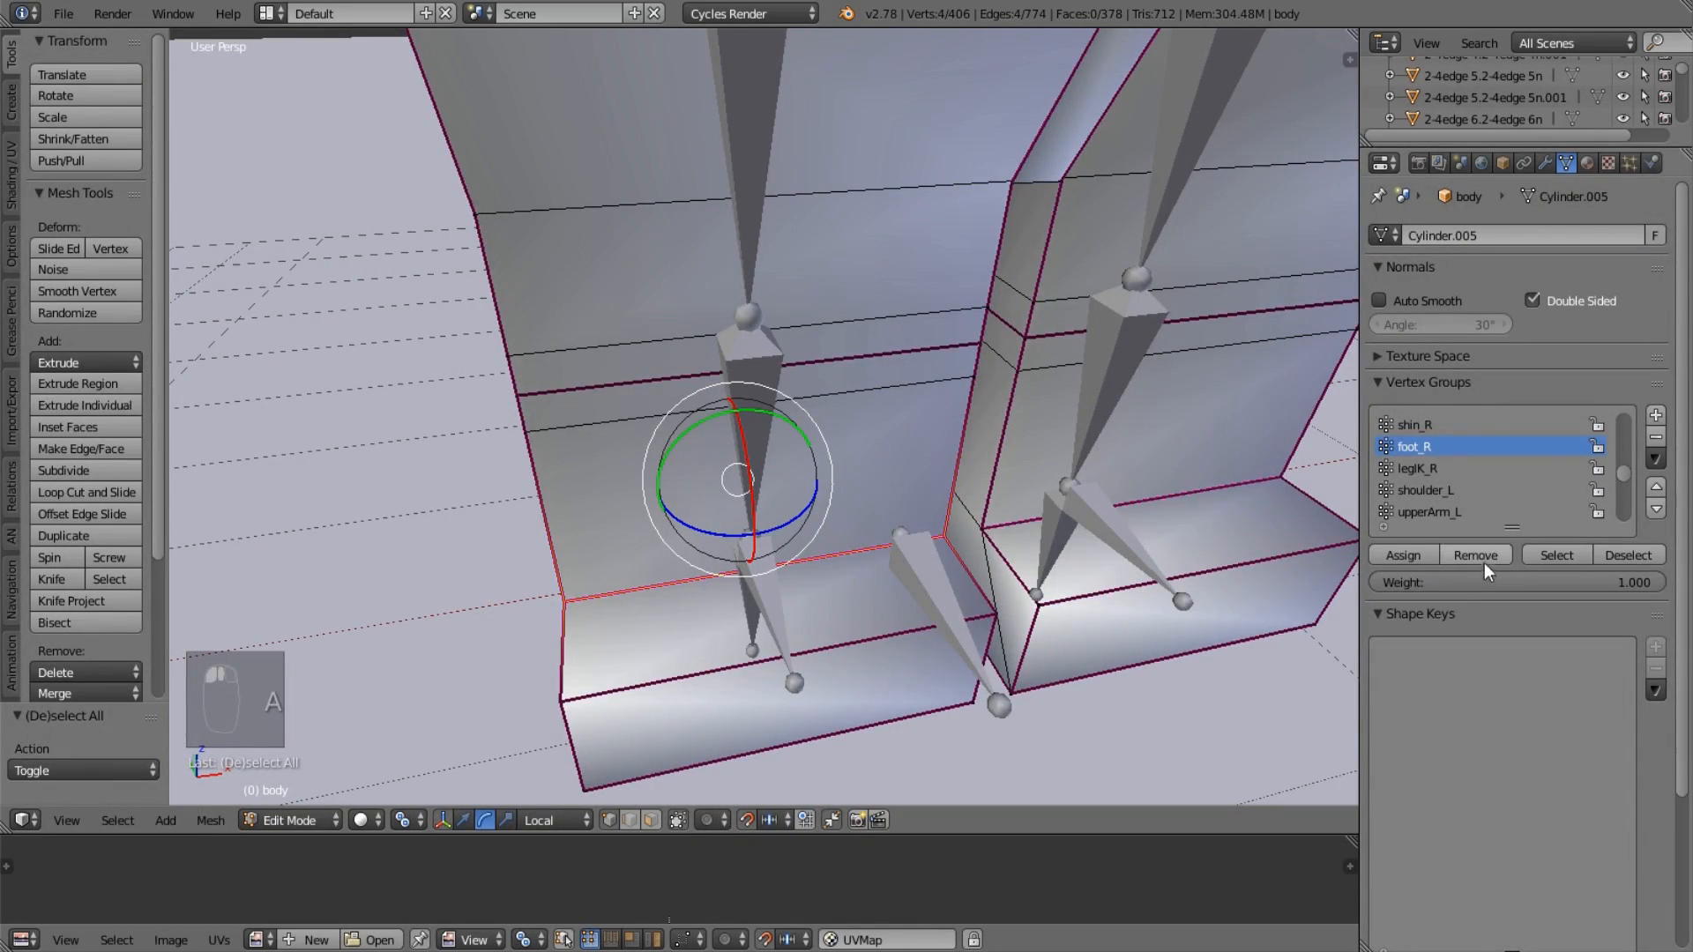
click(1432, 427)
click(1429, 561)
scroll(1049, 539, down, 3)
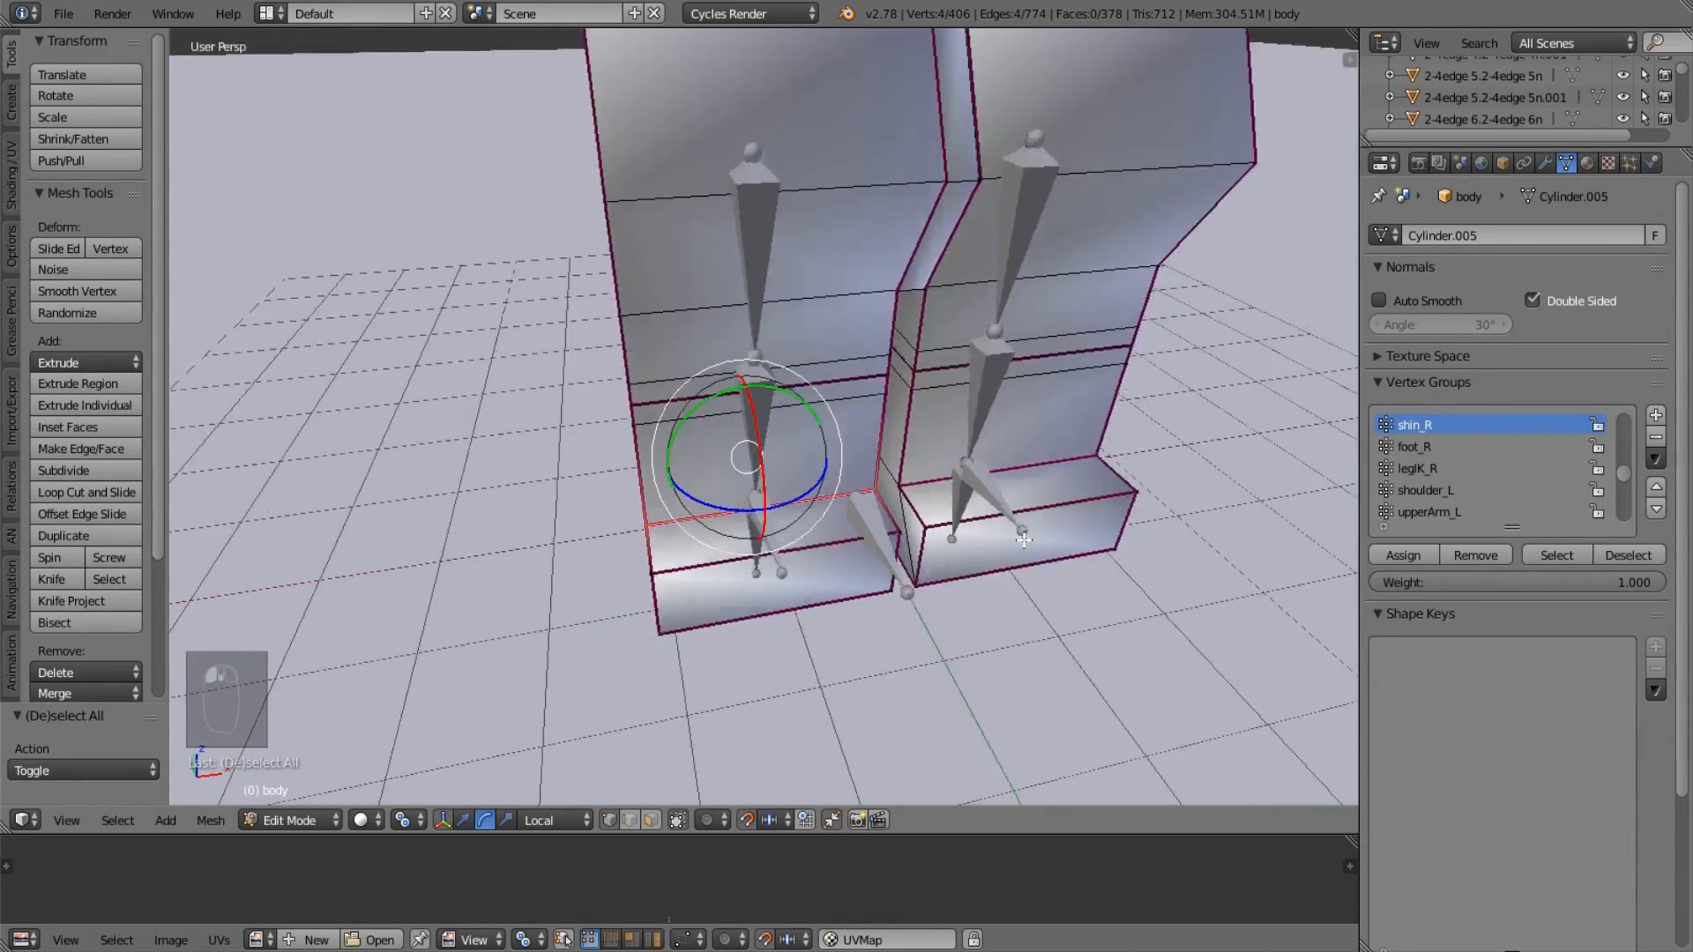
middle_drag(1049, 539, 951, 455)
key(Tab)
scroll(878, 517, down, 4)
shift+middle_drag(931, 242, 863, 401)
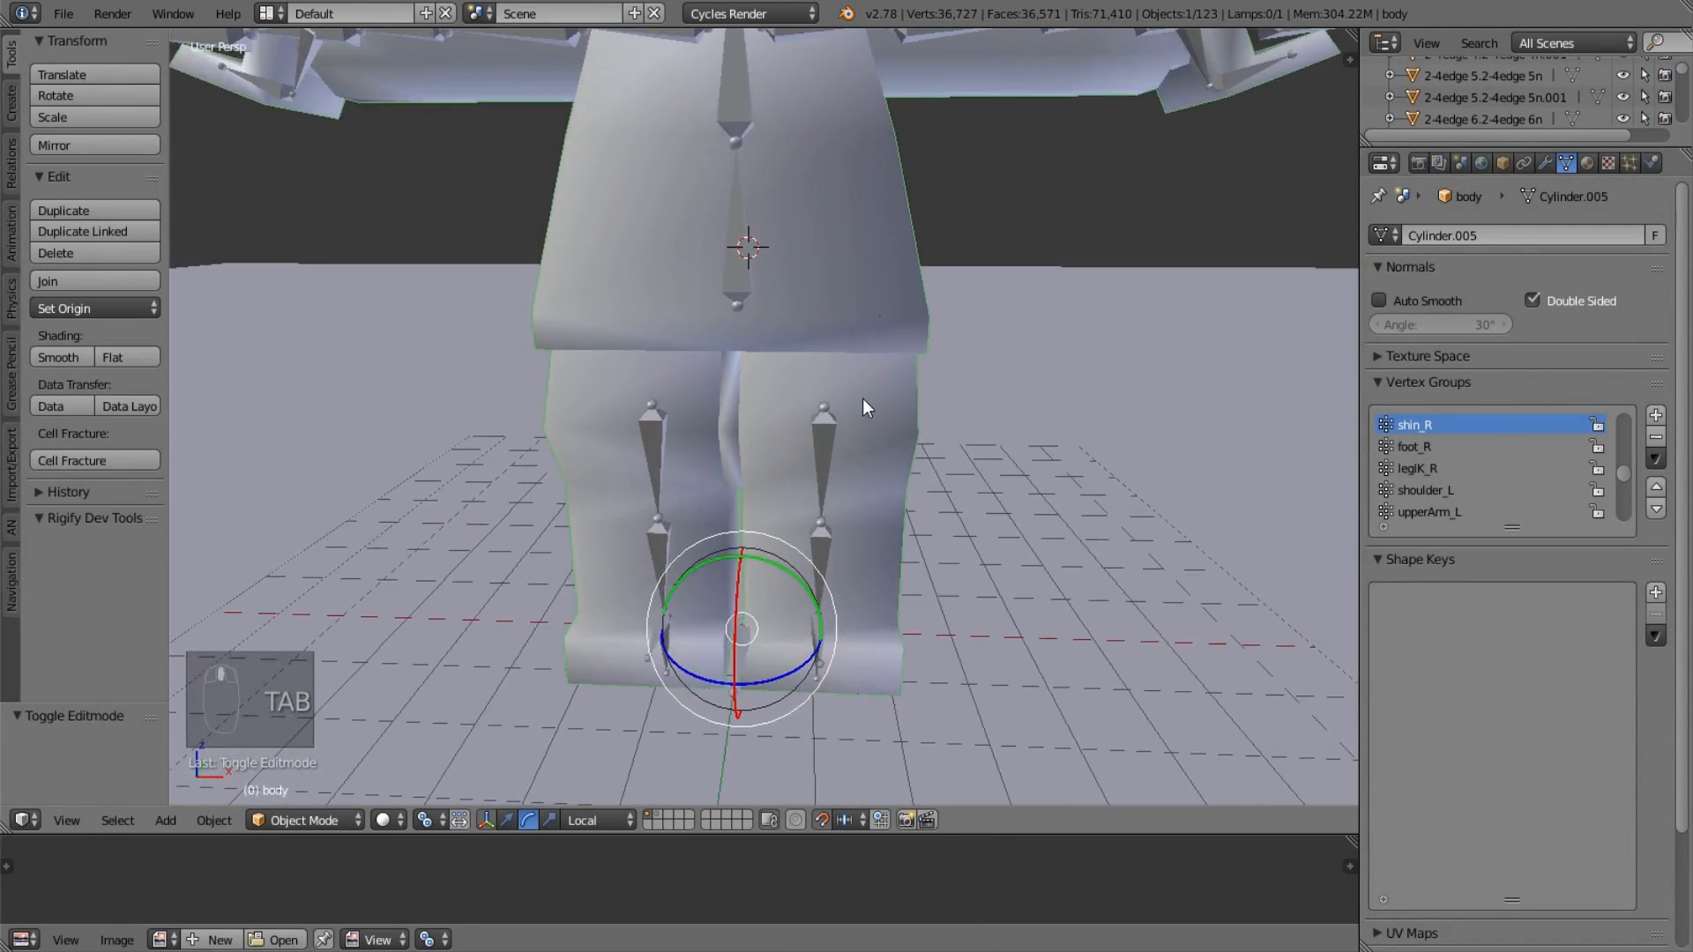
Select the armature and examine its thigh bones in the right orthographic view with nothing left selected.
scroll(868, 393, down, 3)
scroll(739, 447, up, 2)
middle_drag(834, 479, 780, 517)
right_click(739, 447)
key(Tab)
key(Tab)
key(KP_3)
key(KP_5)
scroll(781, 516, up, 5)
key(a)
key(a)
scroll(697, 500, down, 2)
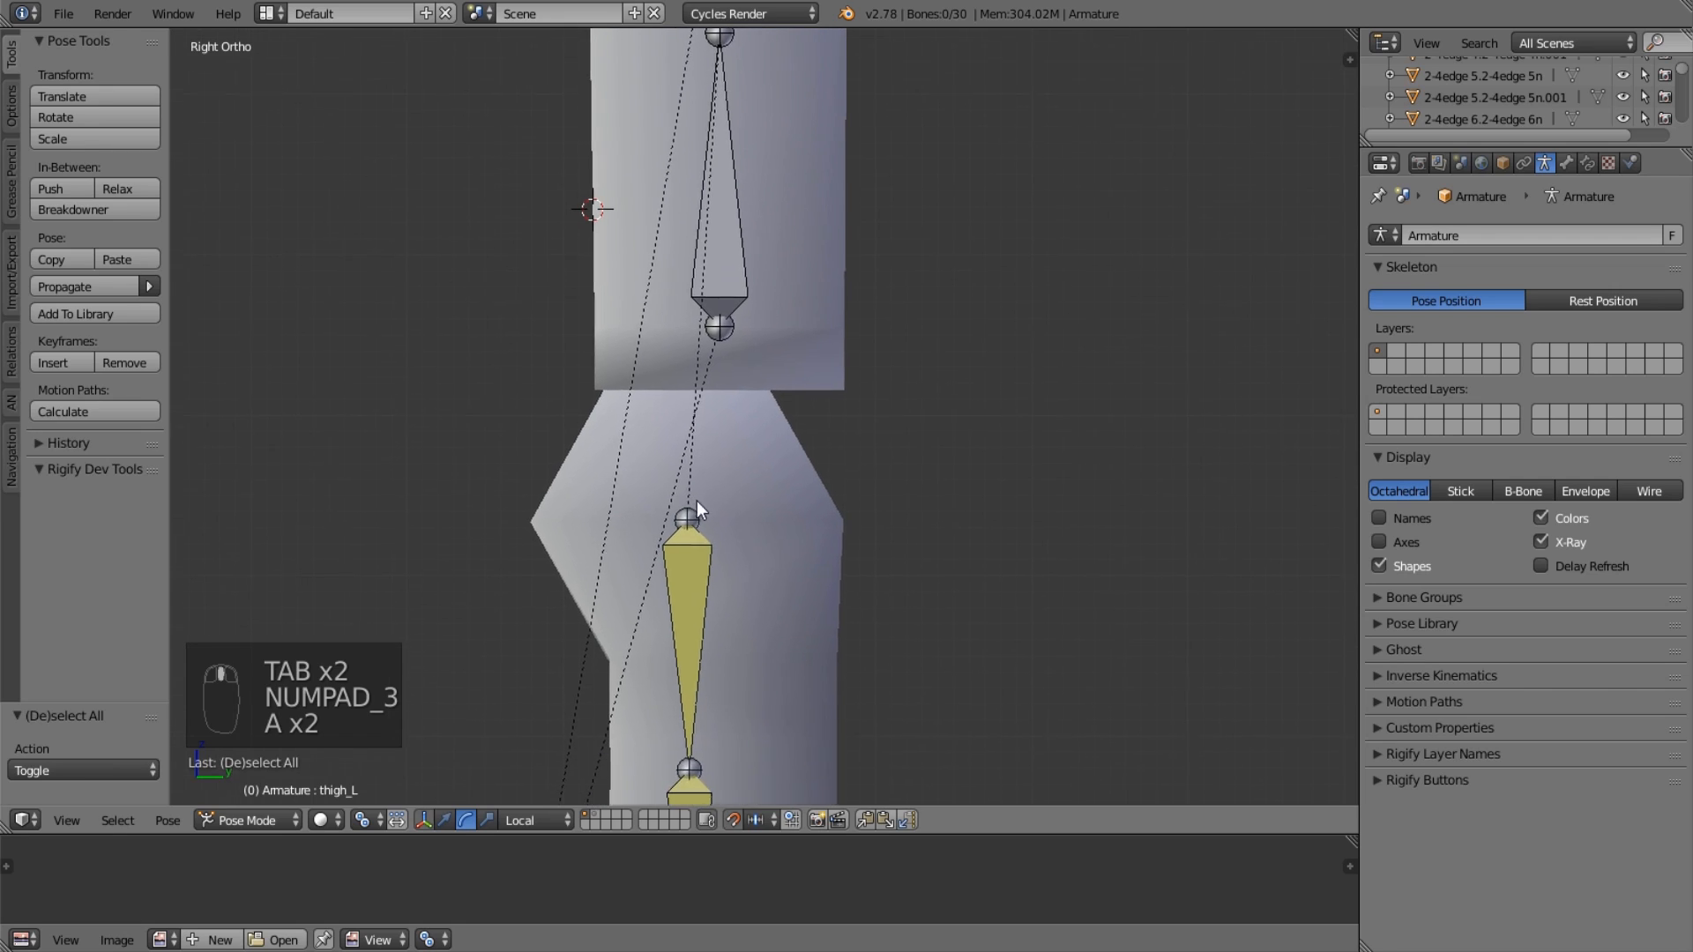
Check the rig from several angles in Pose Mode, selecting the armIK_L and armIK_R bones, and end in the right side view.
key(Tab)
scroll(712, 548, down, 2)
key(Tab)
middle_drag(711, 548, 797, 579)
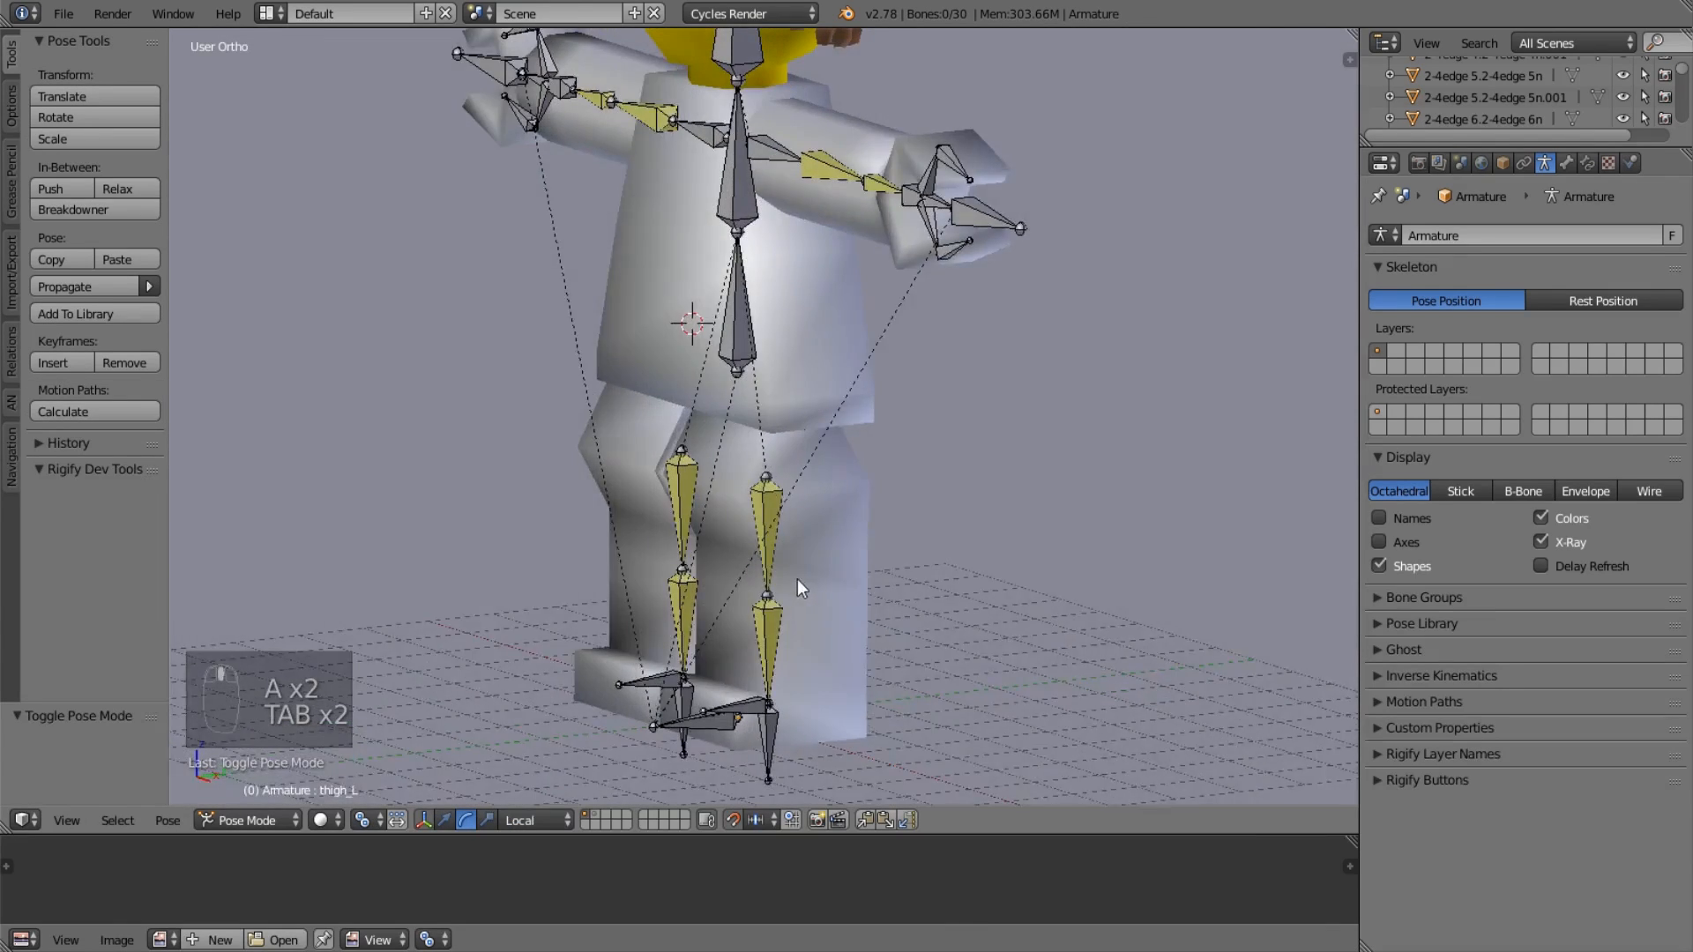
scroll(797, 579, up, 2)
right_click(1001, 237)
key(KP_1)
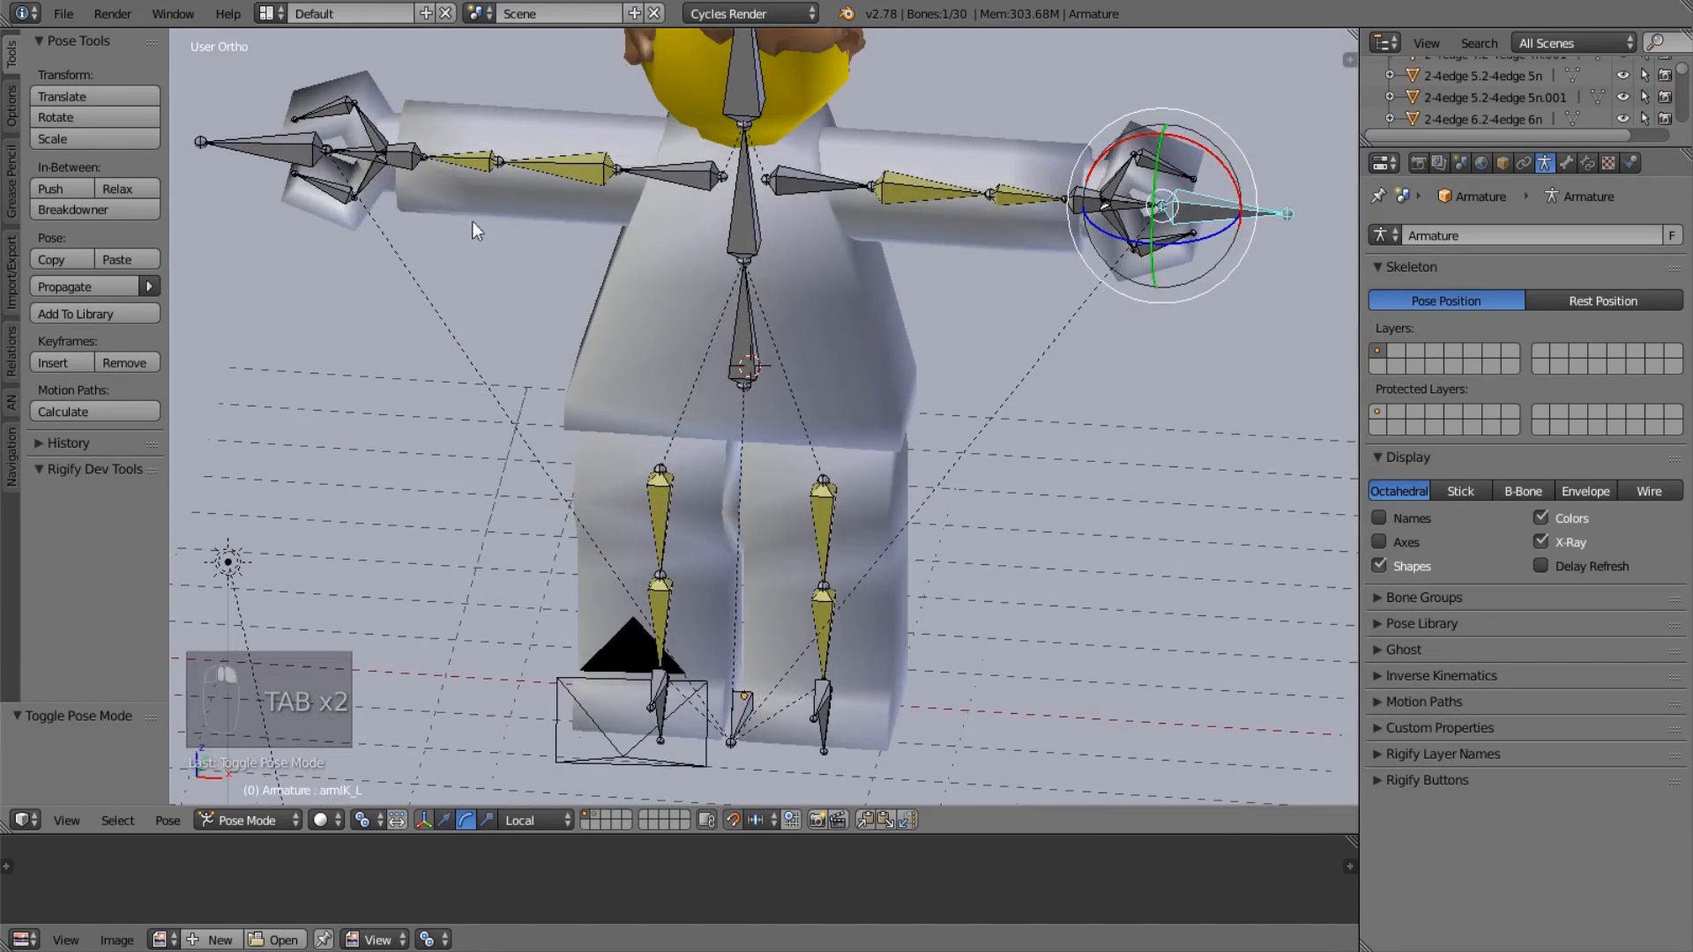
right_click(301, 159)
key(KP_3)
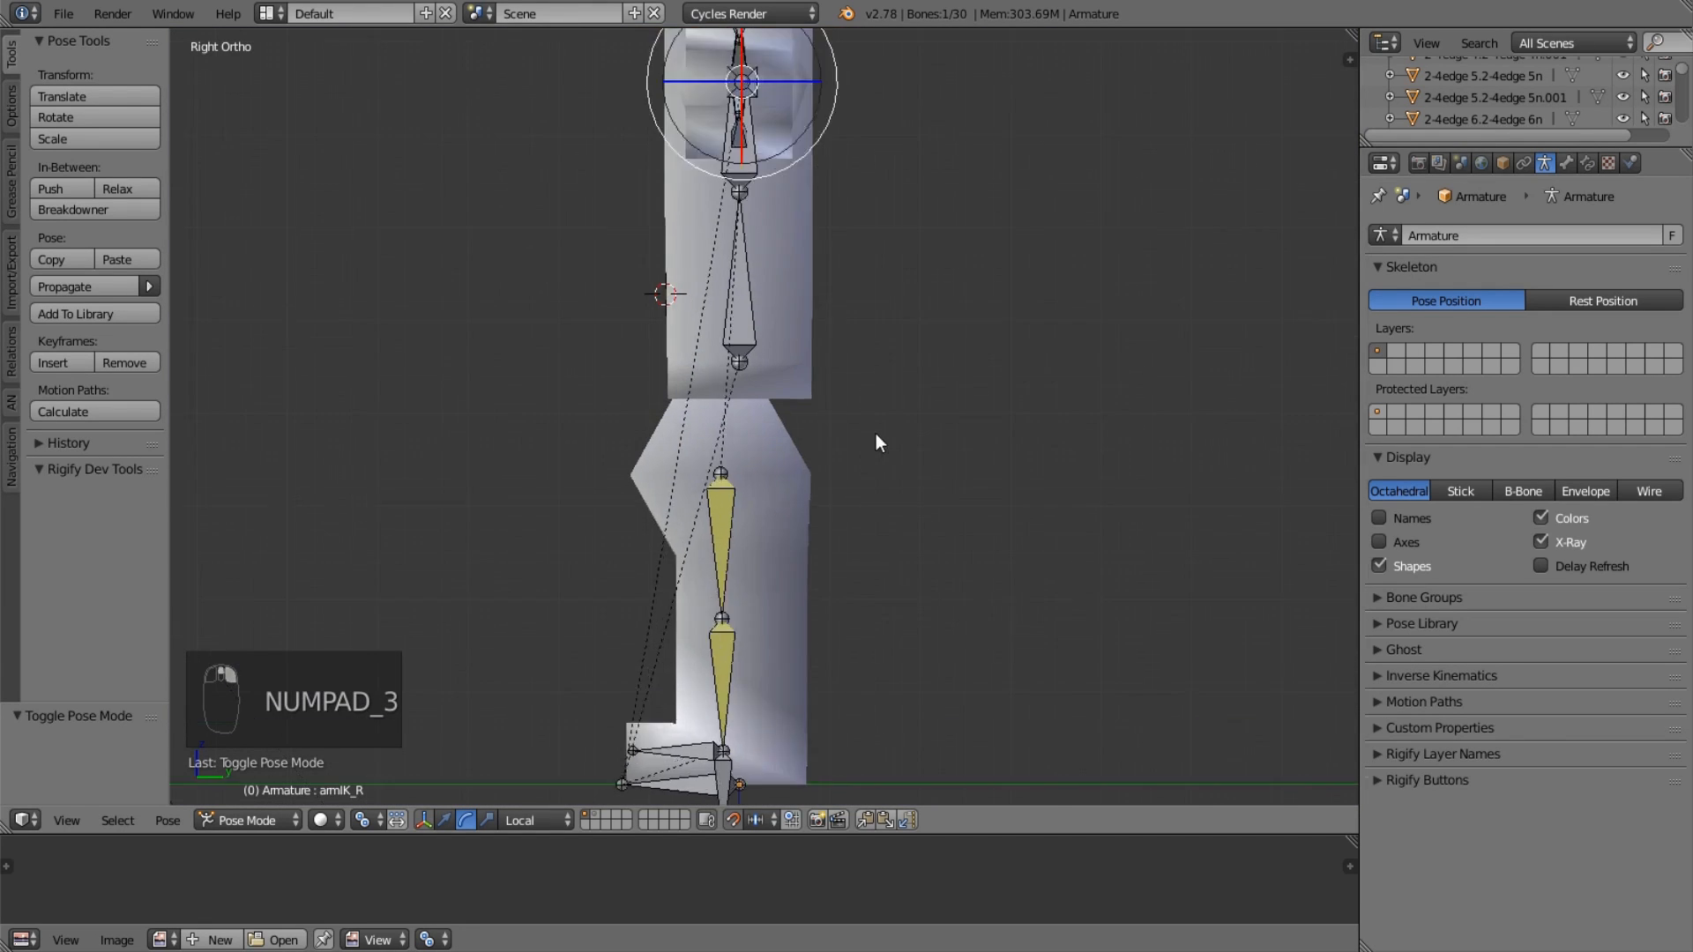
Switch to wireframe shading, box-select both thigh bones at the hip to check them, and deselect everything.
scroll(768, 467, up, 3)
right_click(666, 505)
key(z)
key(a)
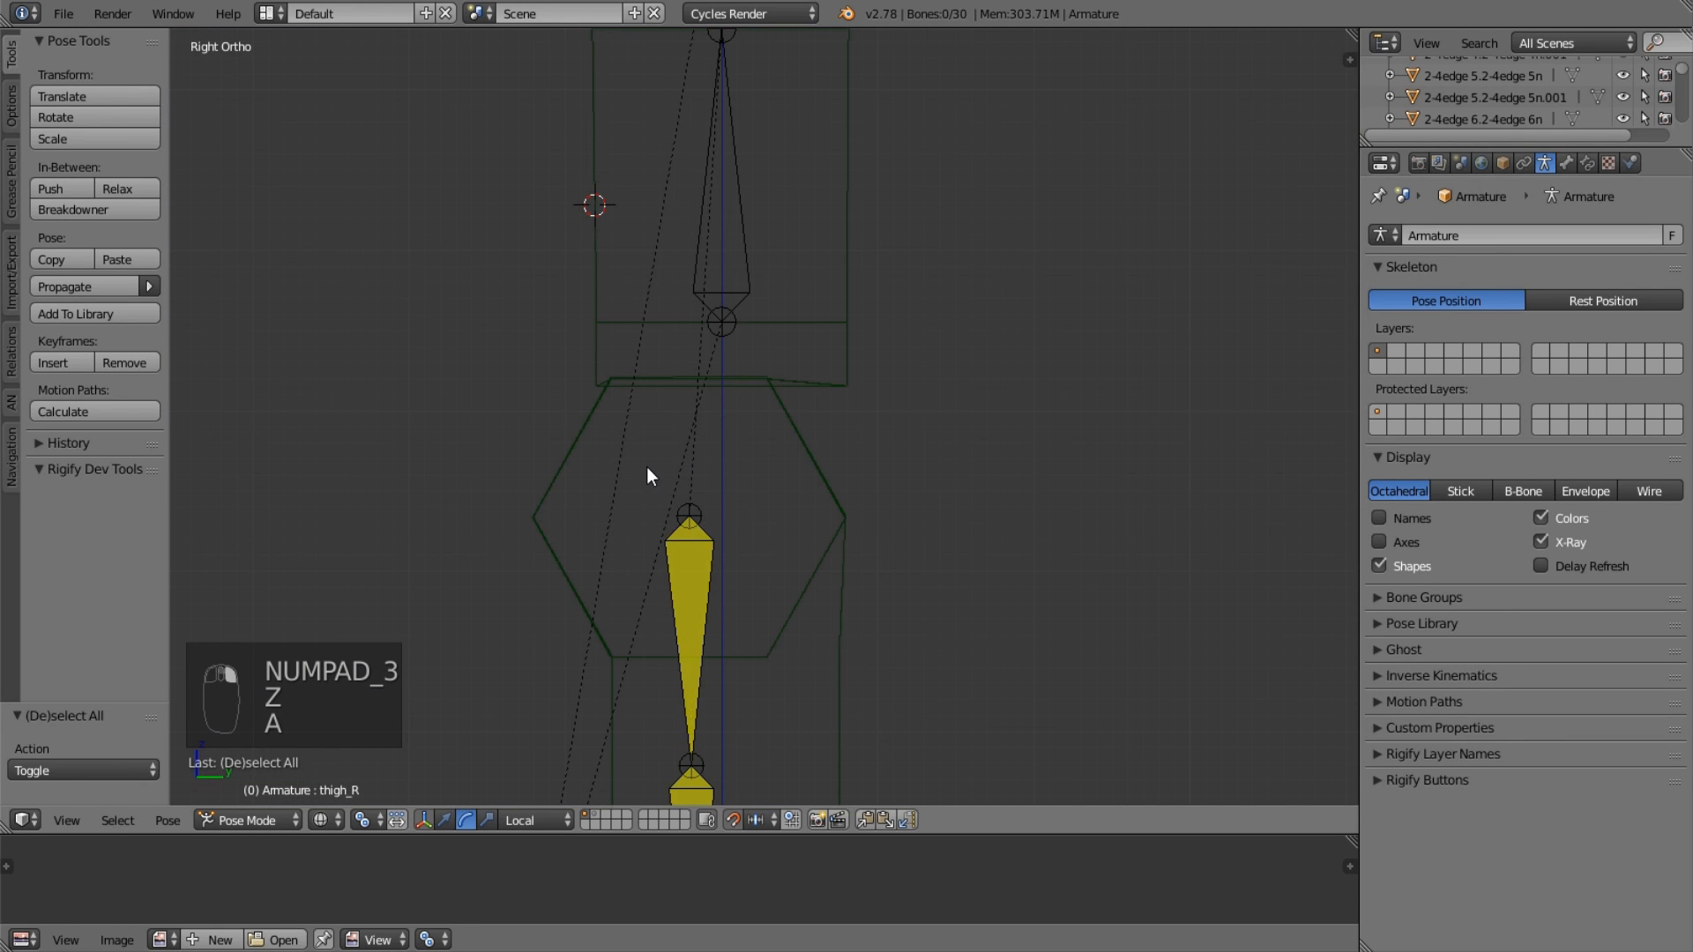
shift+middle_drag(647, 467, 672, 309)
scroll(672, 309, up, 3)
key(b)
drag(545, 192, 800, 345)
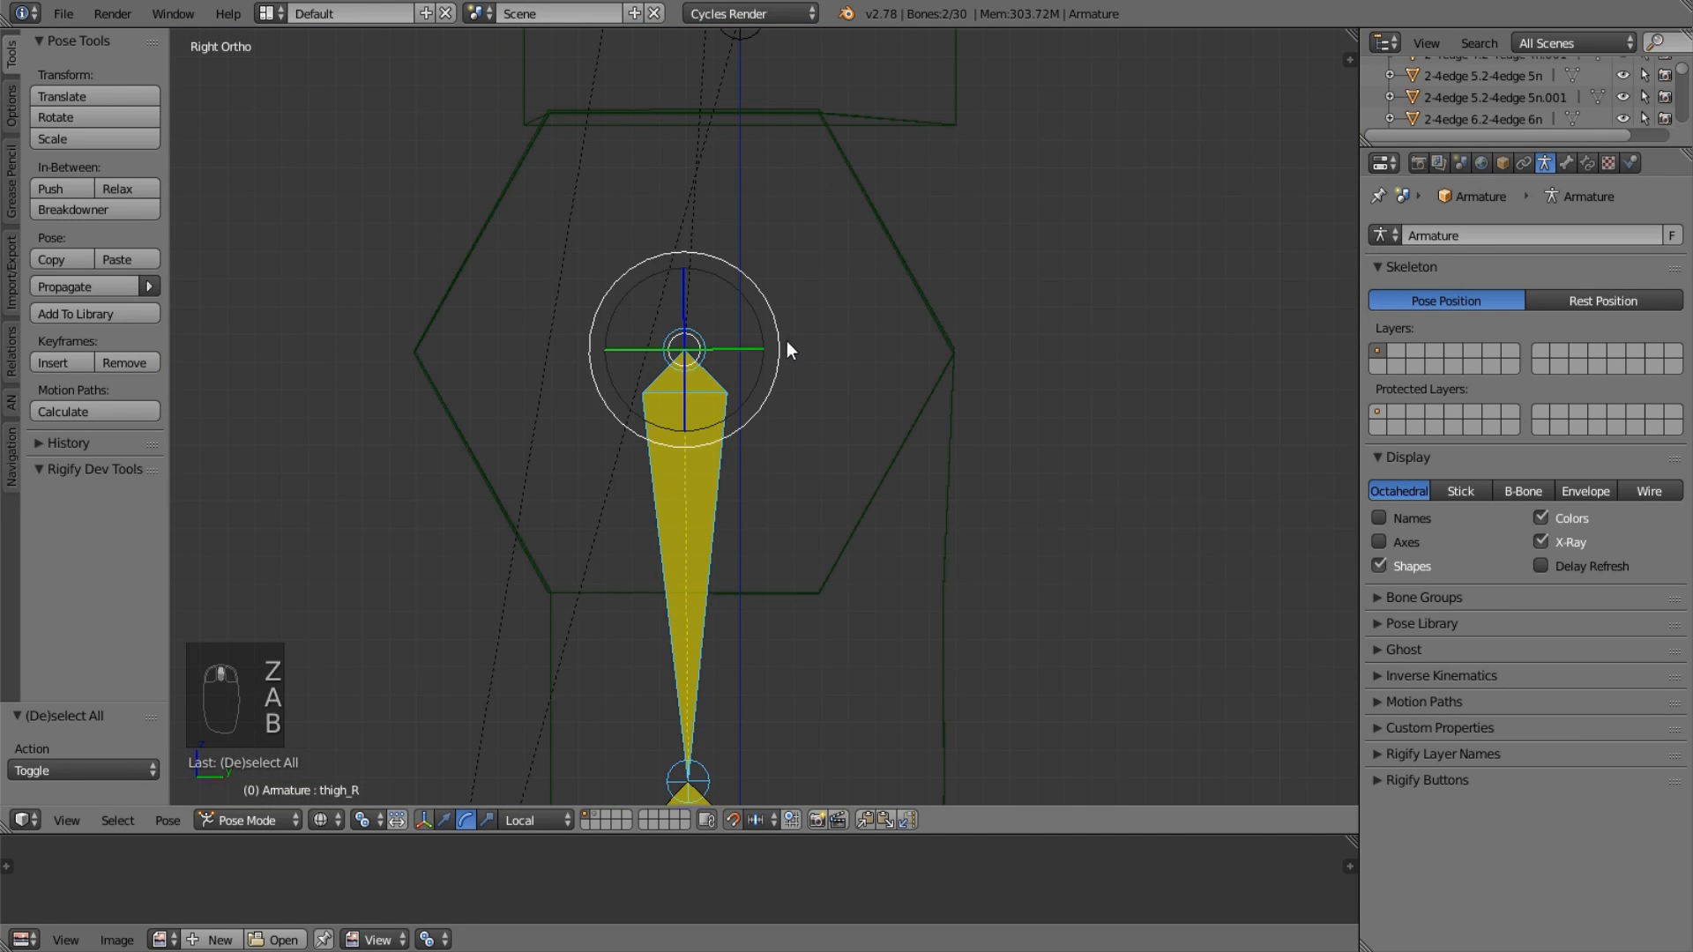
key(a)
In the armature's Edit Mode, extrude new bones from both thigh heads, 1.6 units forward along the global Y axis.
key(Tab)
key(a)
key(a)
key(a)
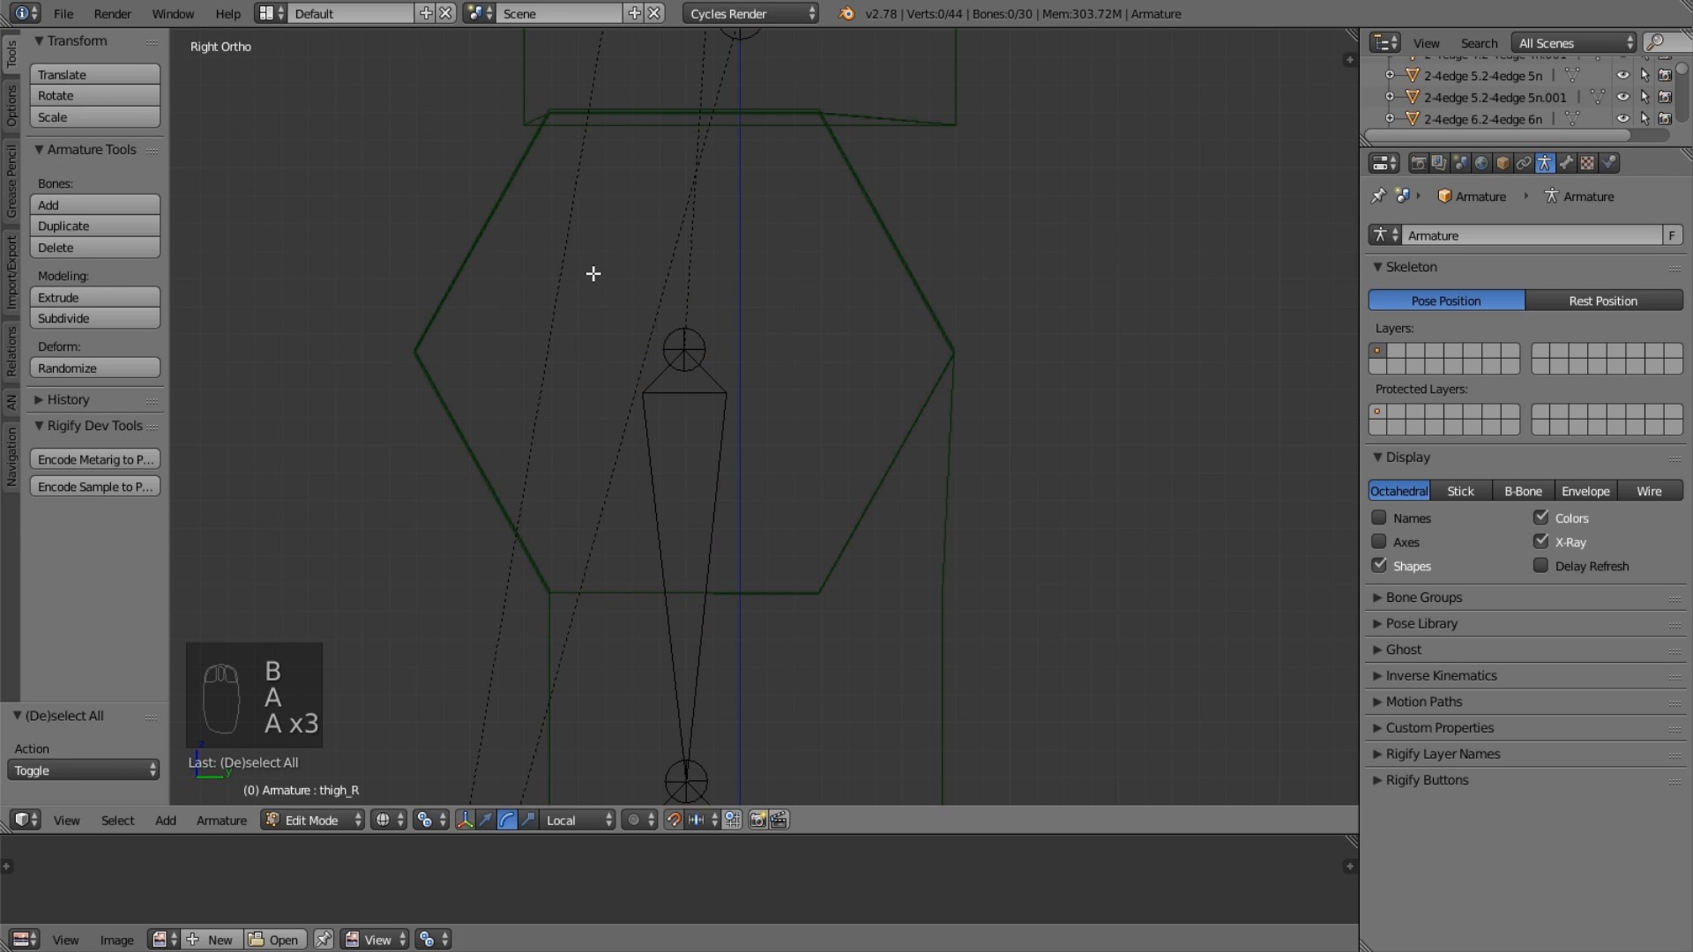
key(b)
drag(585, 261, 793, 359)
shift+middle_drag(821, 396, 834, 412)
key(e)
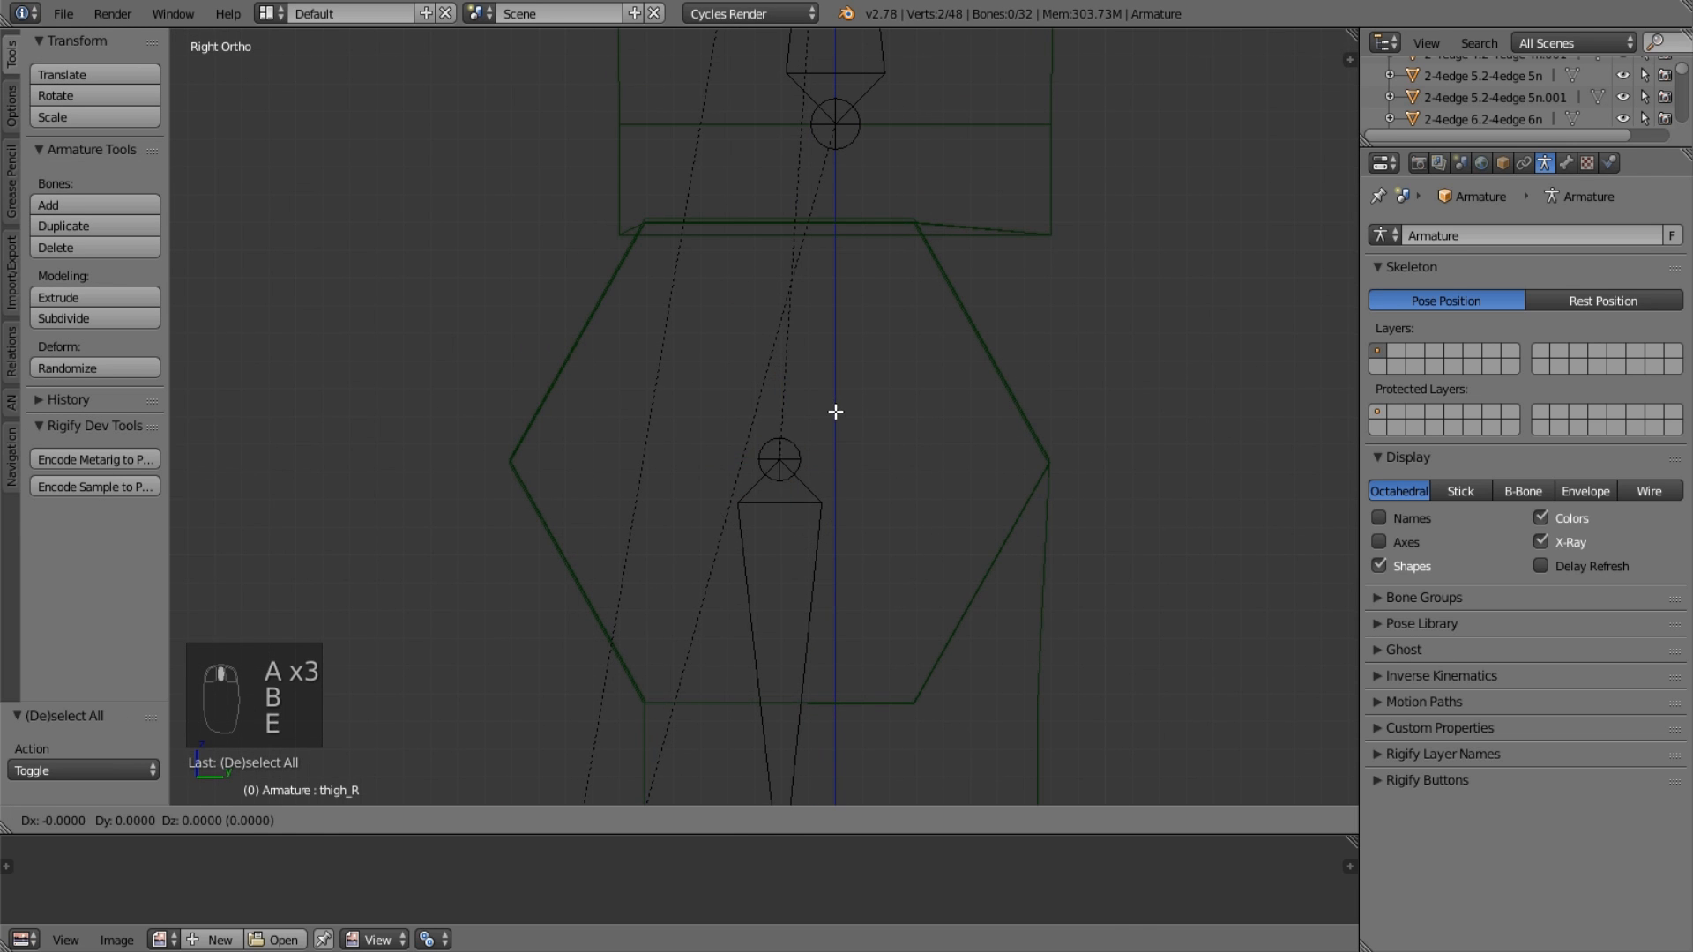
middle_click(756, 393)
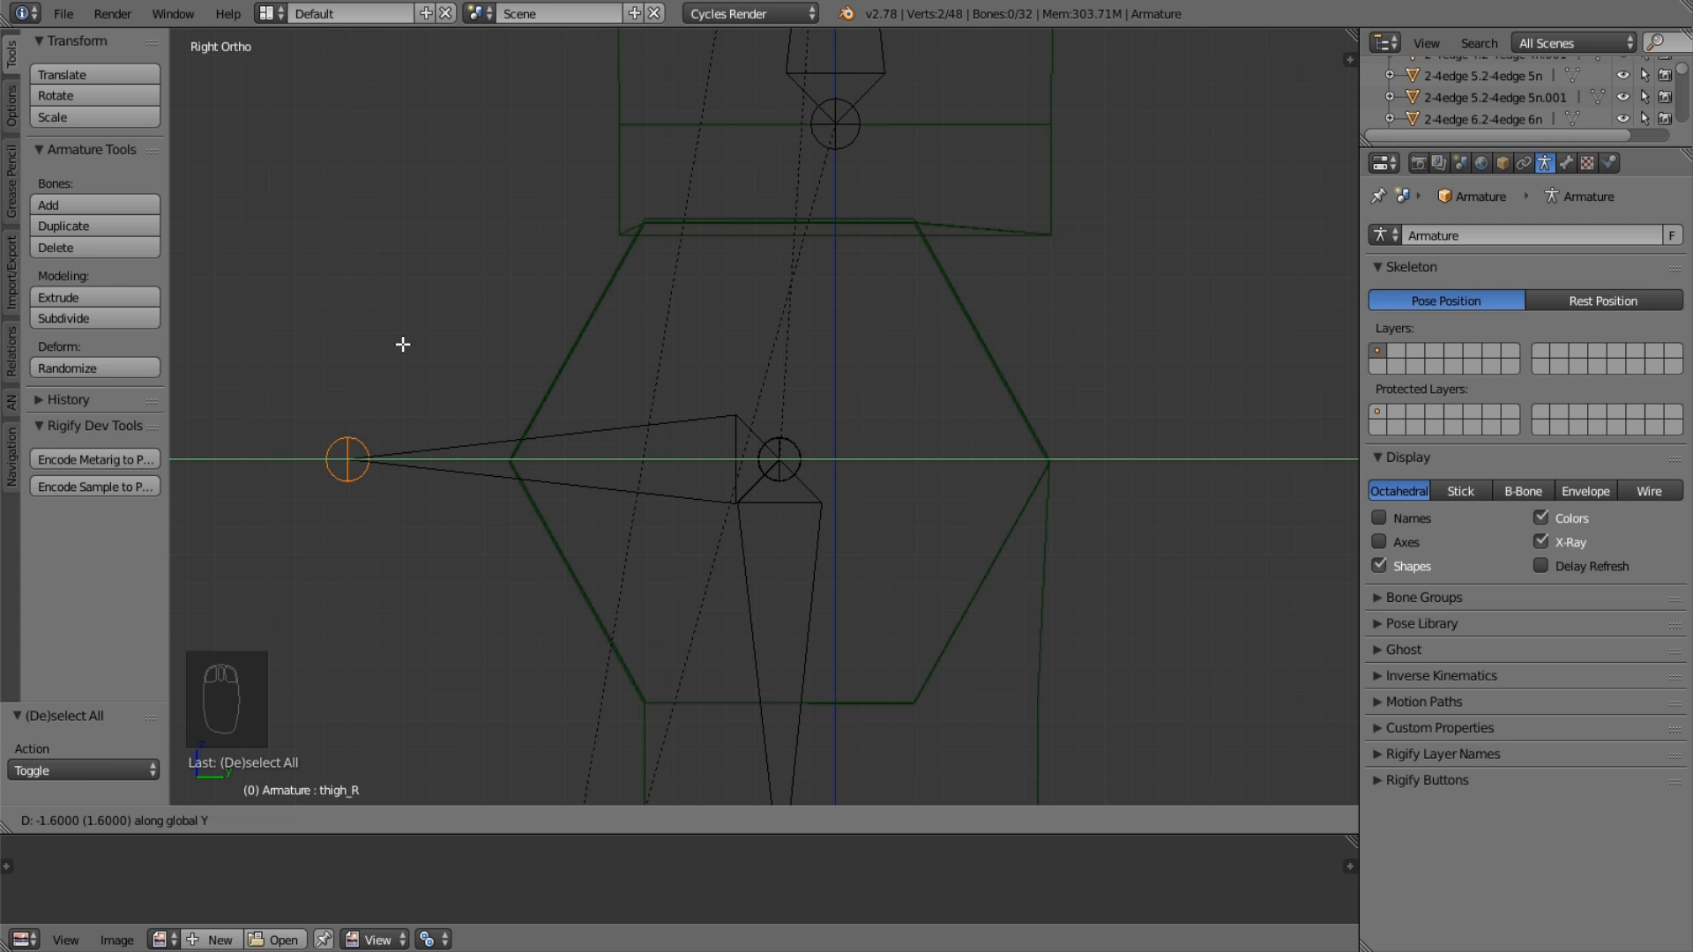
click(402, 344)
middle_drag(722, 450, 770, 476)
key(KP_5)
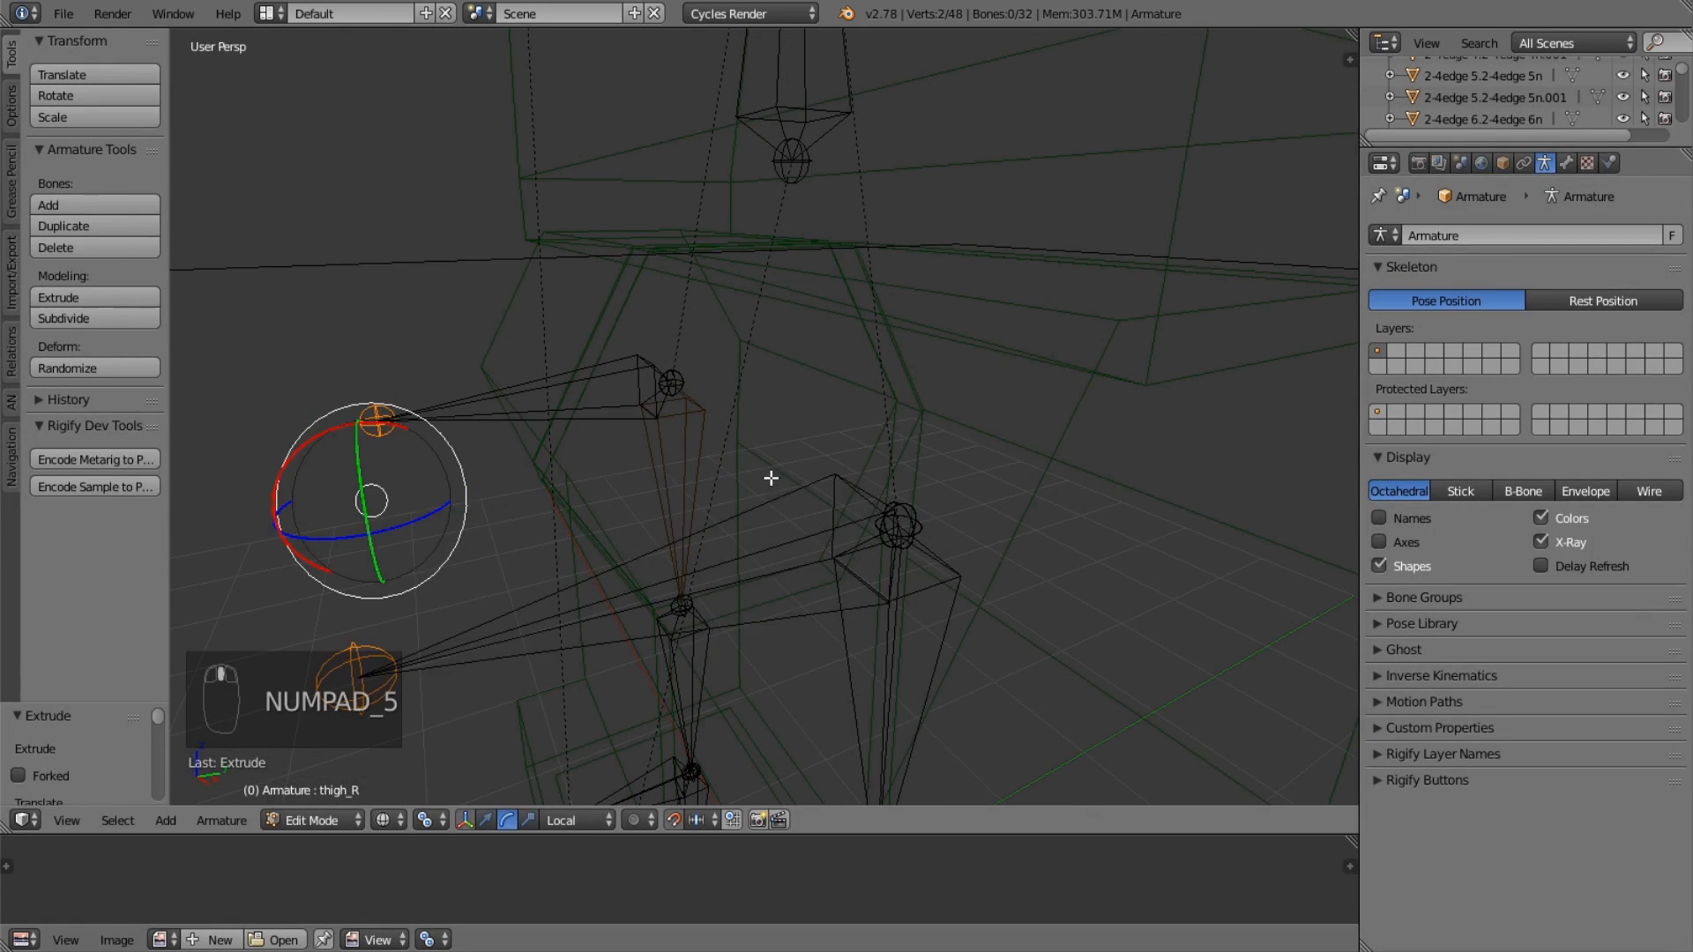
Select the new left bone, thigh_L.001, and set its parent to legIK_L.
right_click(771, 481)
click(1568, 163)
scroll(1580, 198, down, 5)
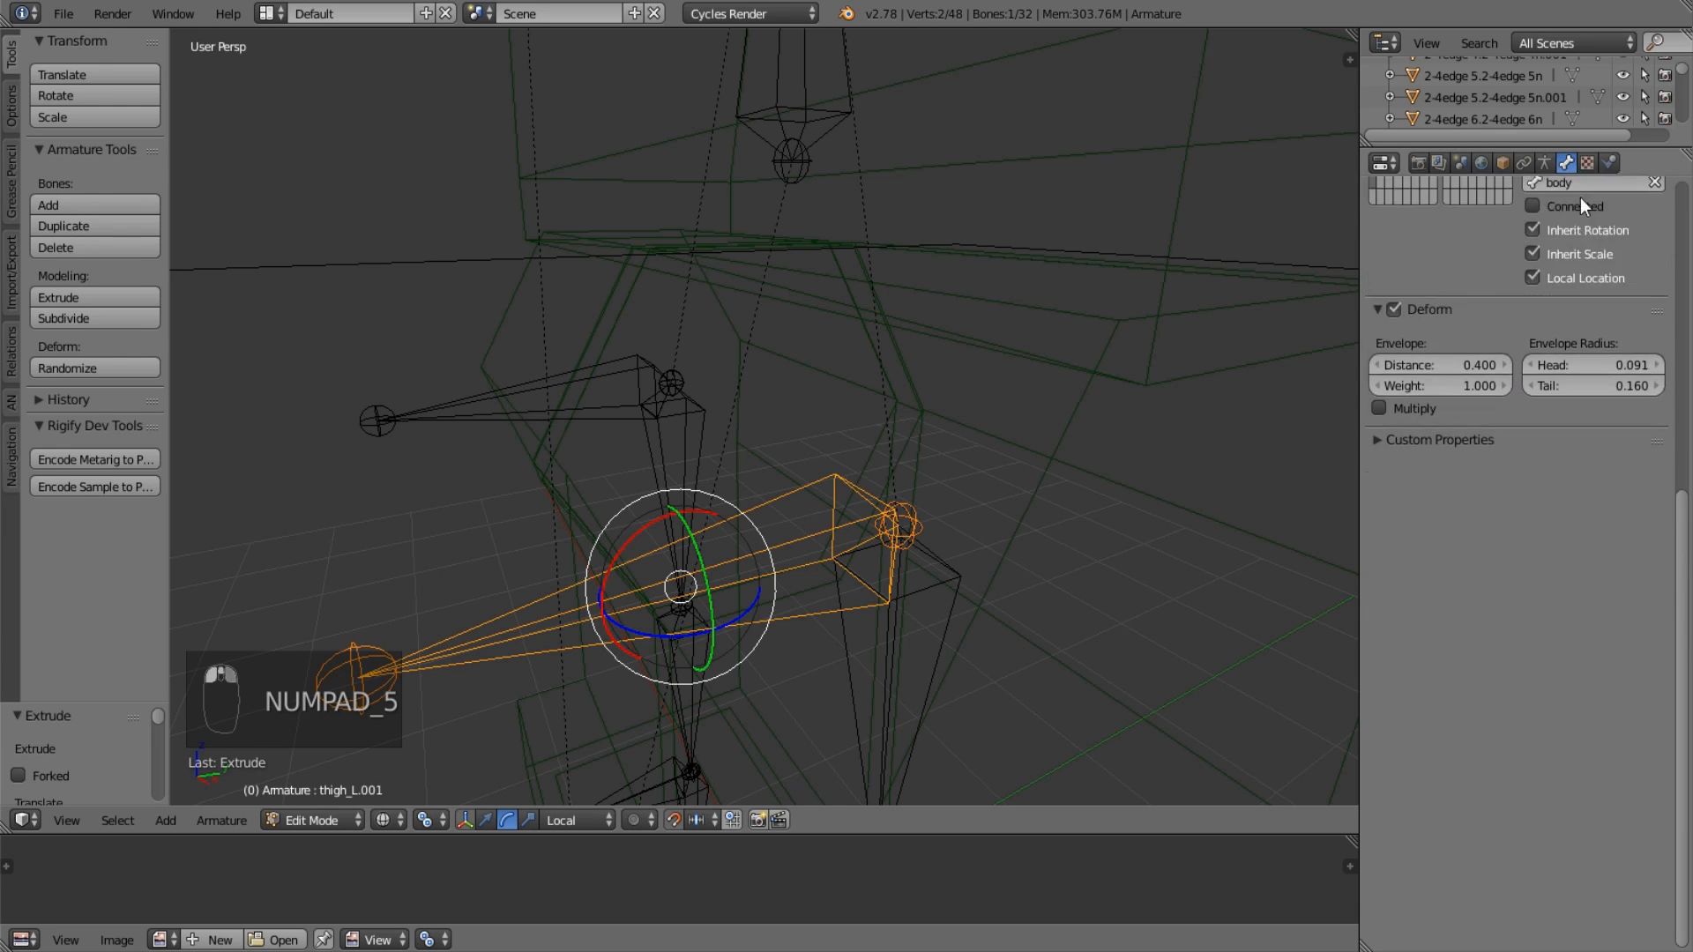
scroll(1580, 197, up, 6)
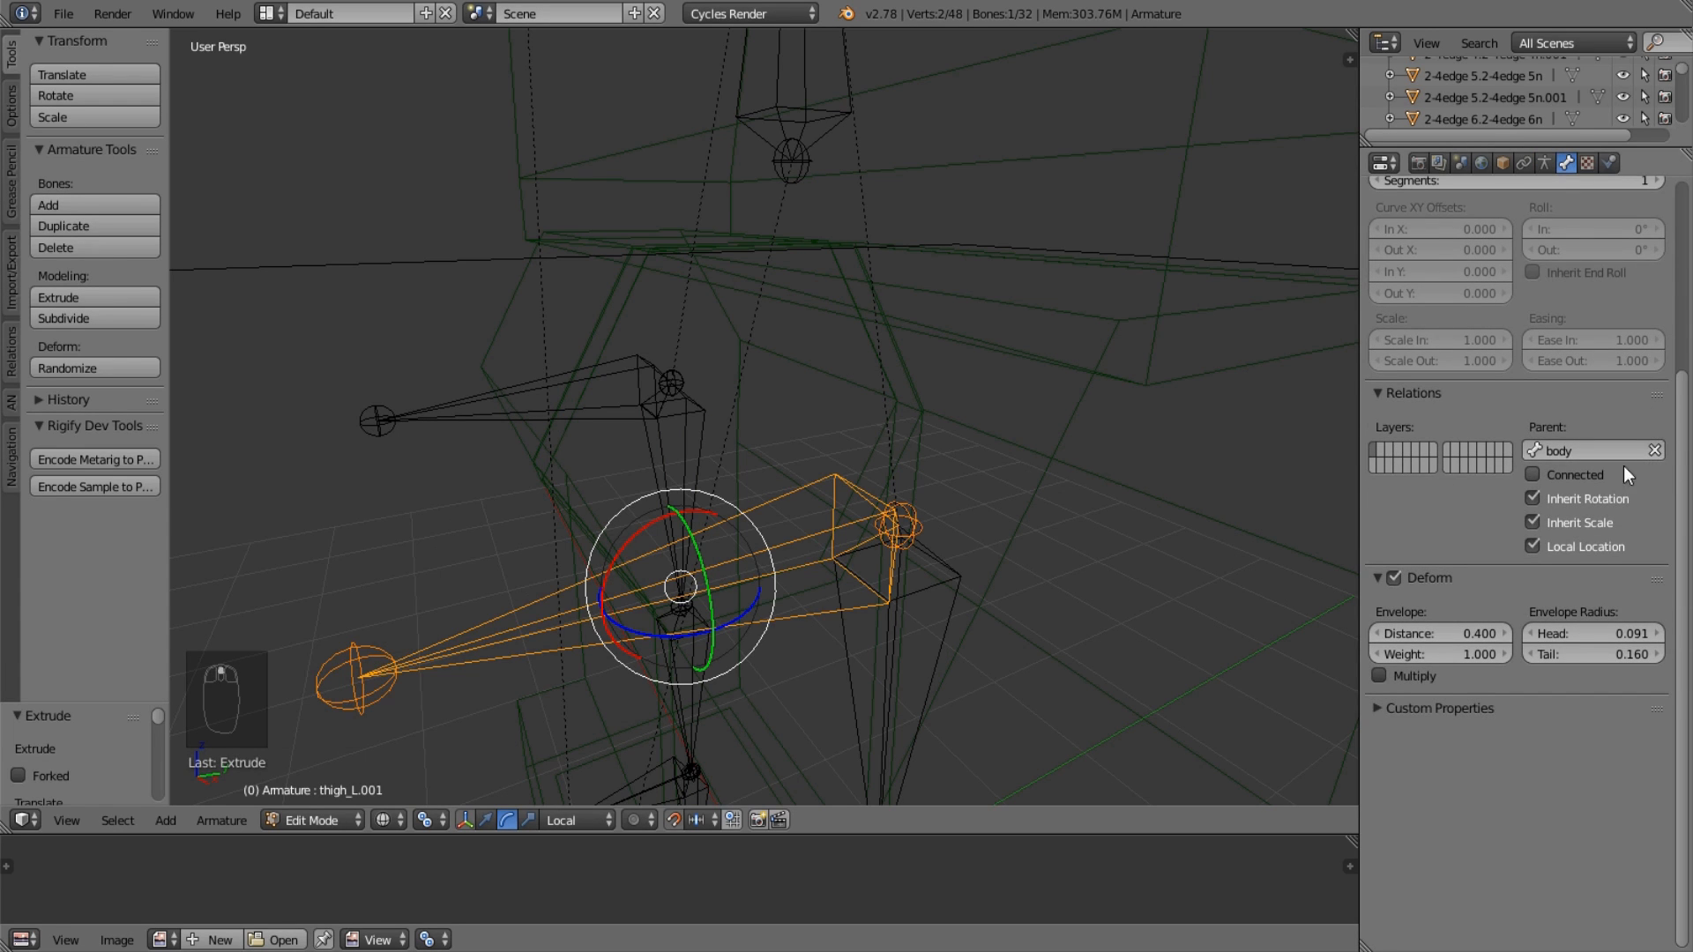
scroll(862, 543, down, 3)
click(1615, 450)
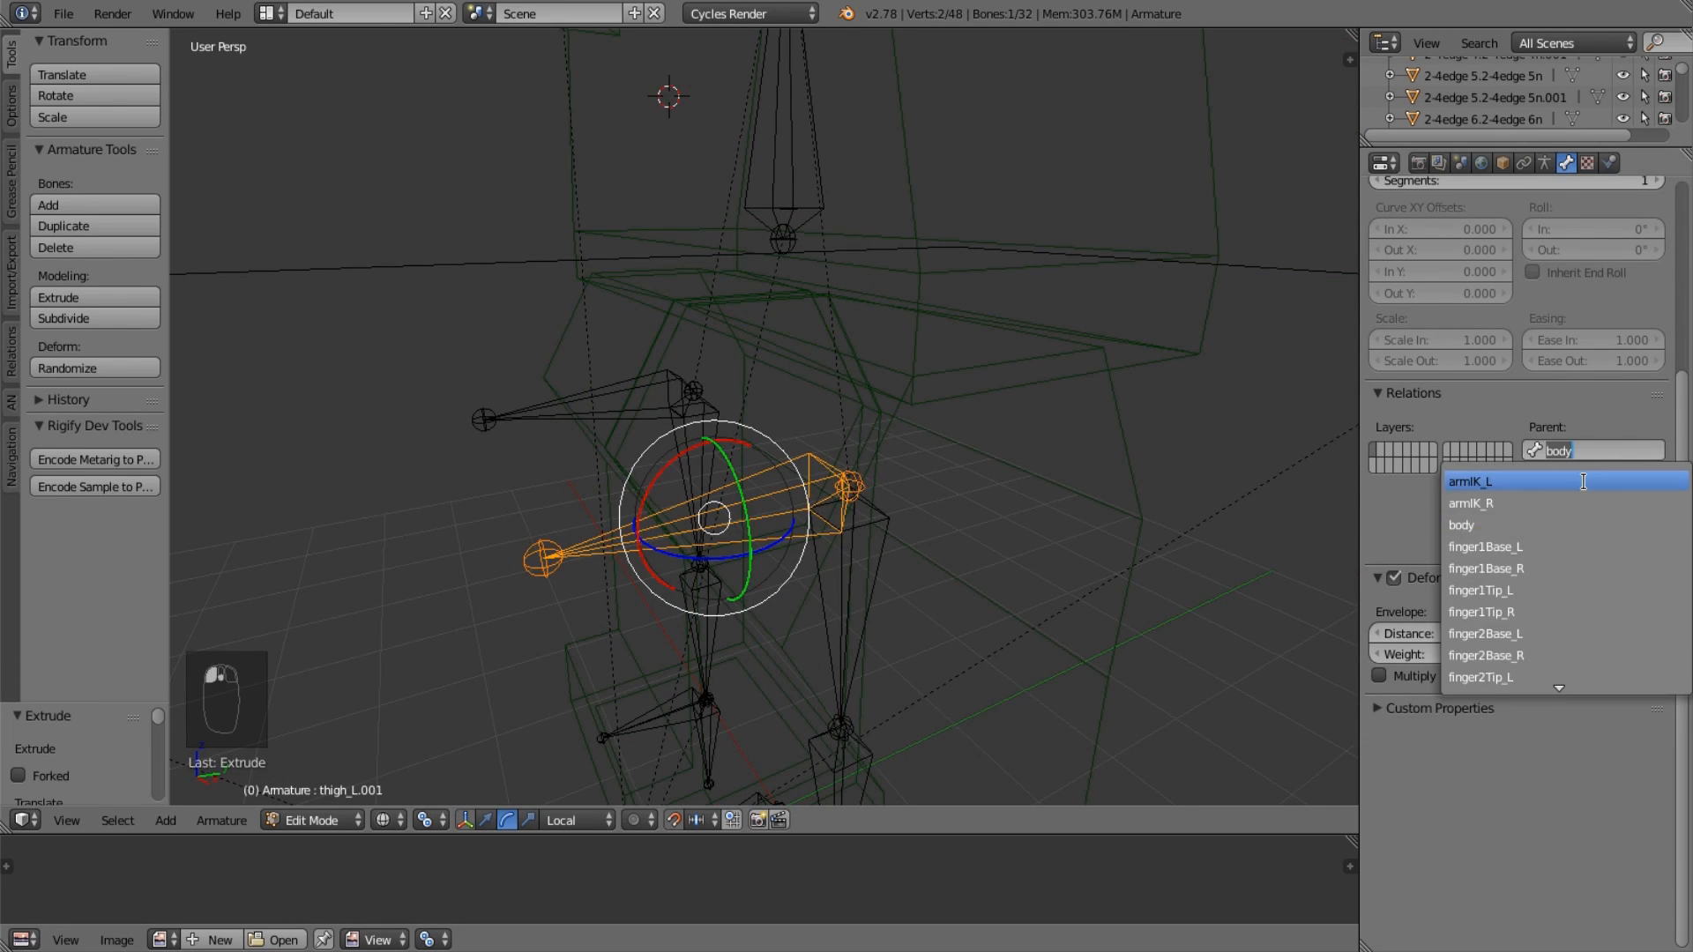
text(leg)
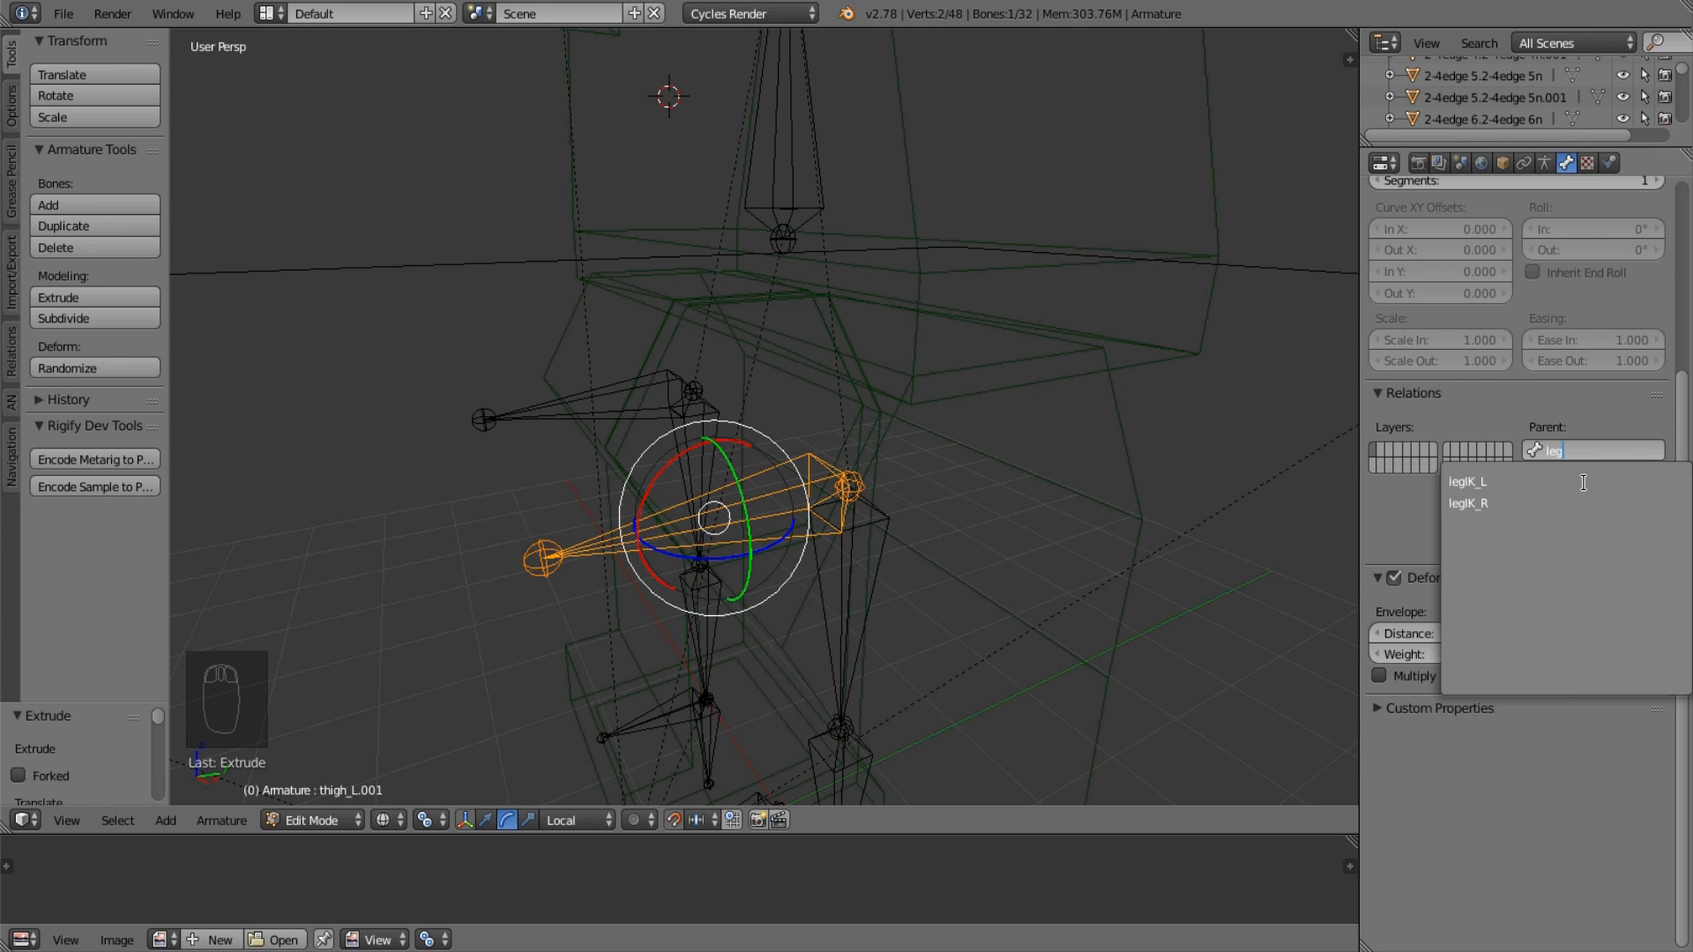
click(1561, 489)
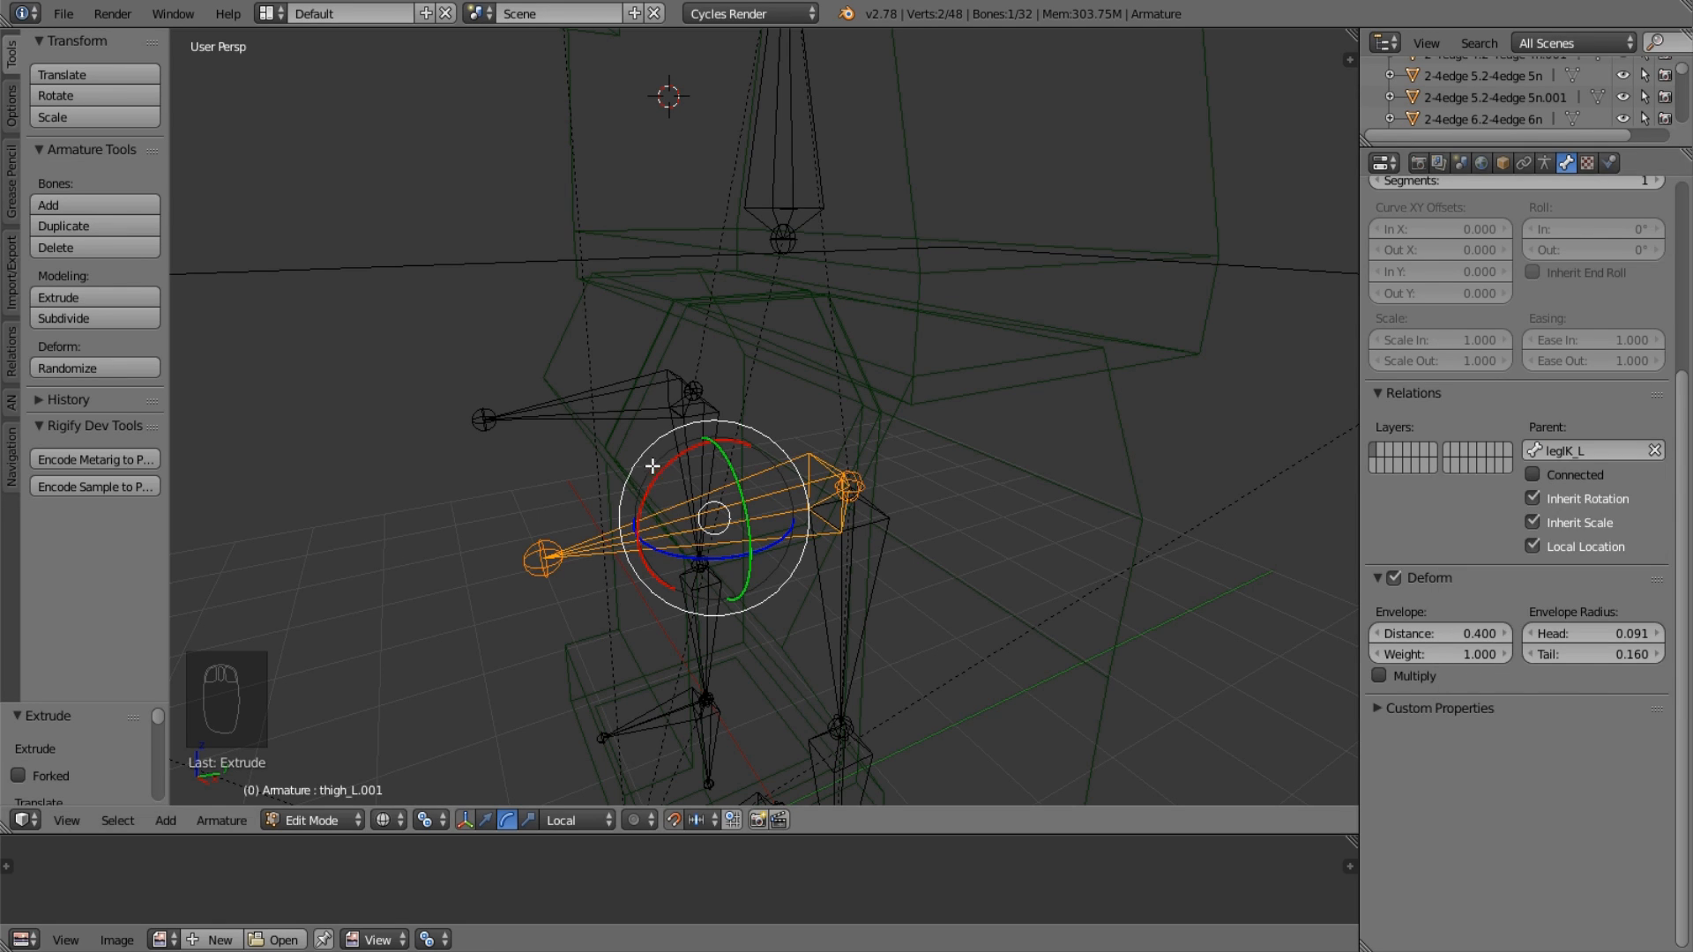
Select the new right bone, thigh_R.001, and set its parent to legIK_R.
right_click(621, 427)
click(1572, 448)
text(leg)
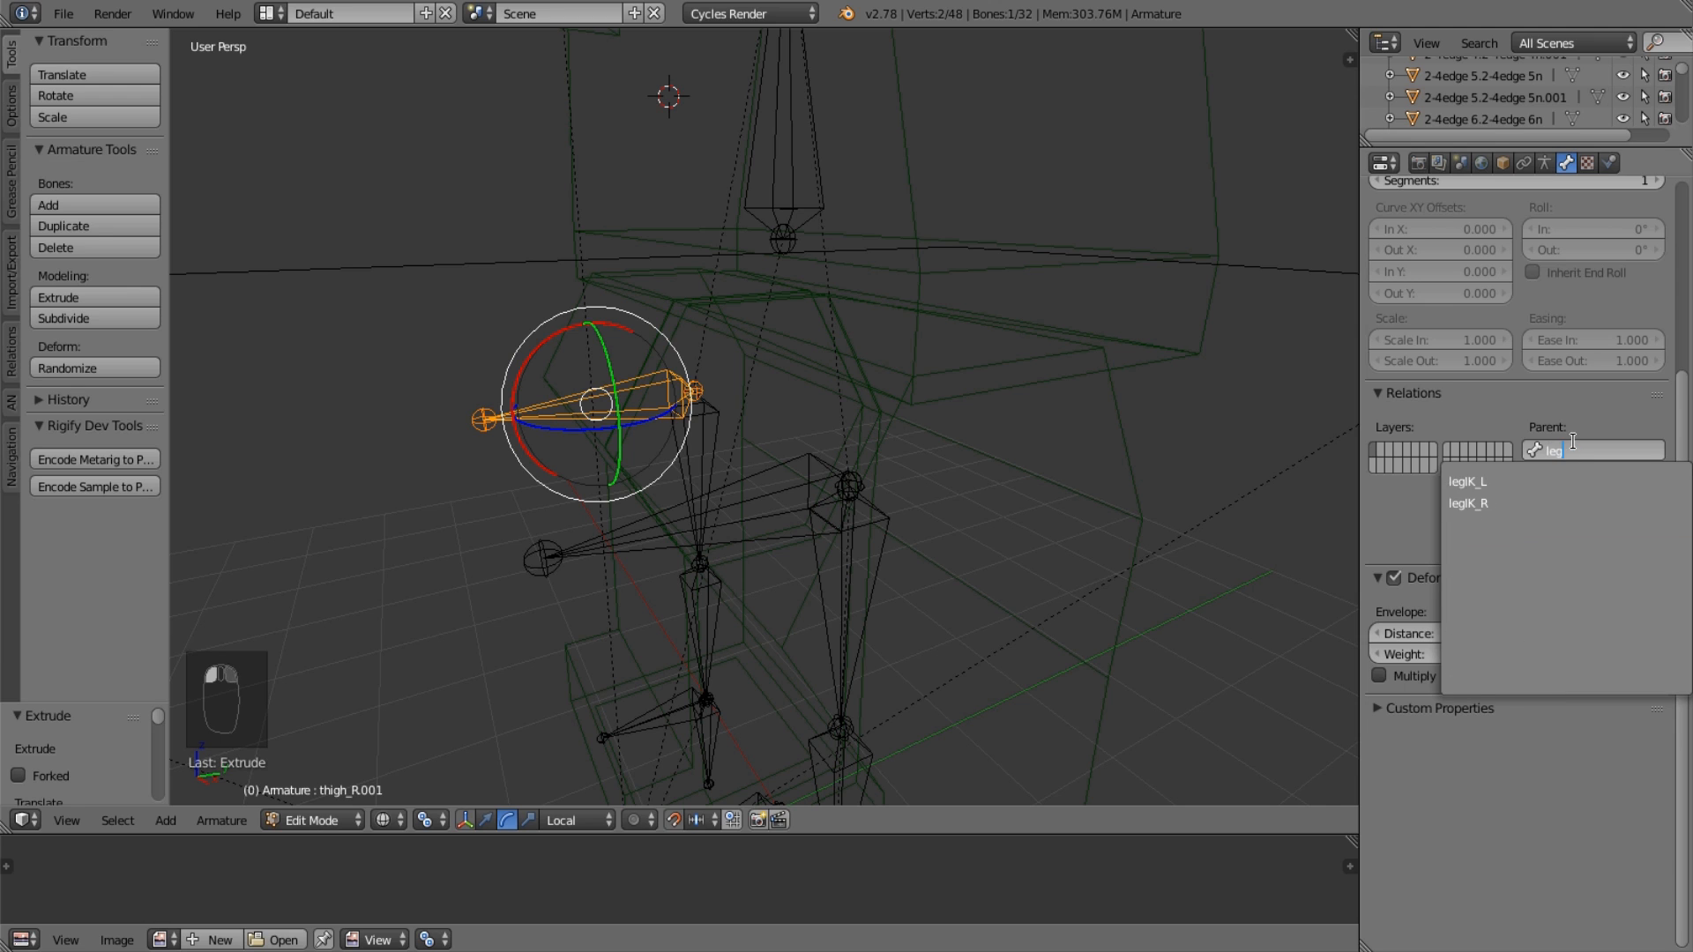
key(Down)
key(Return)
Select both new bones and move them 1.2 units forward along global Y, away from the legs.
shift+right_click(705, 529)
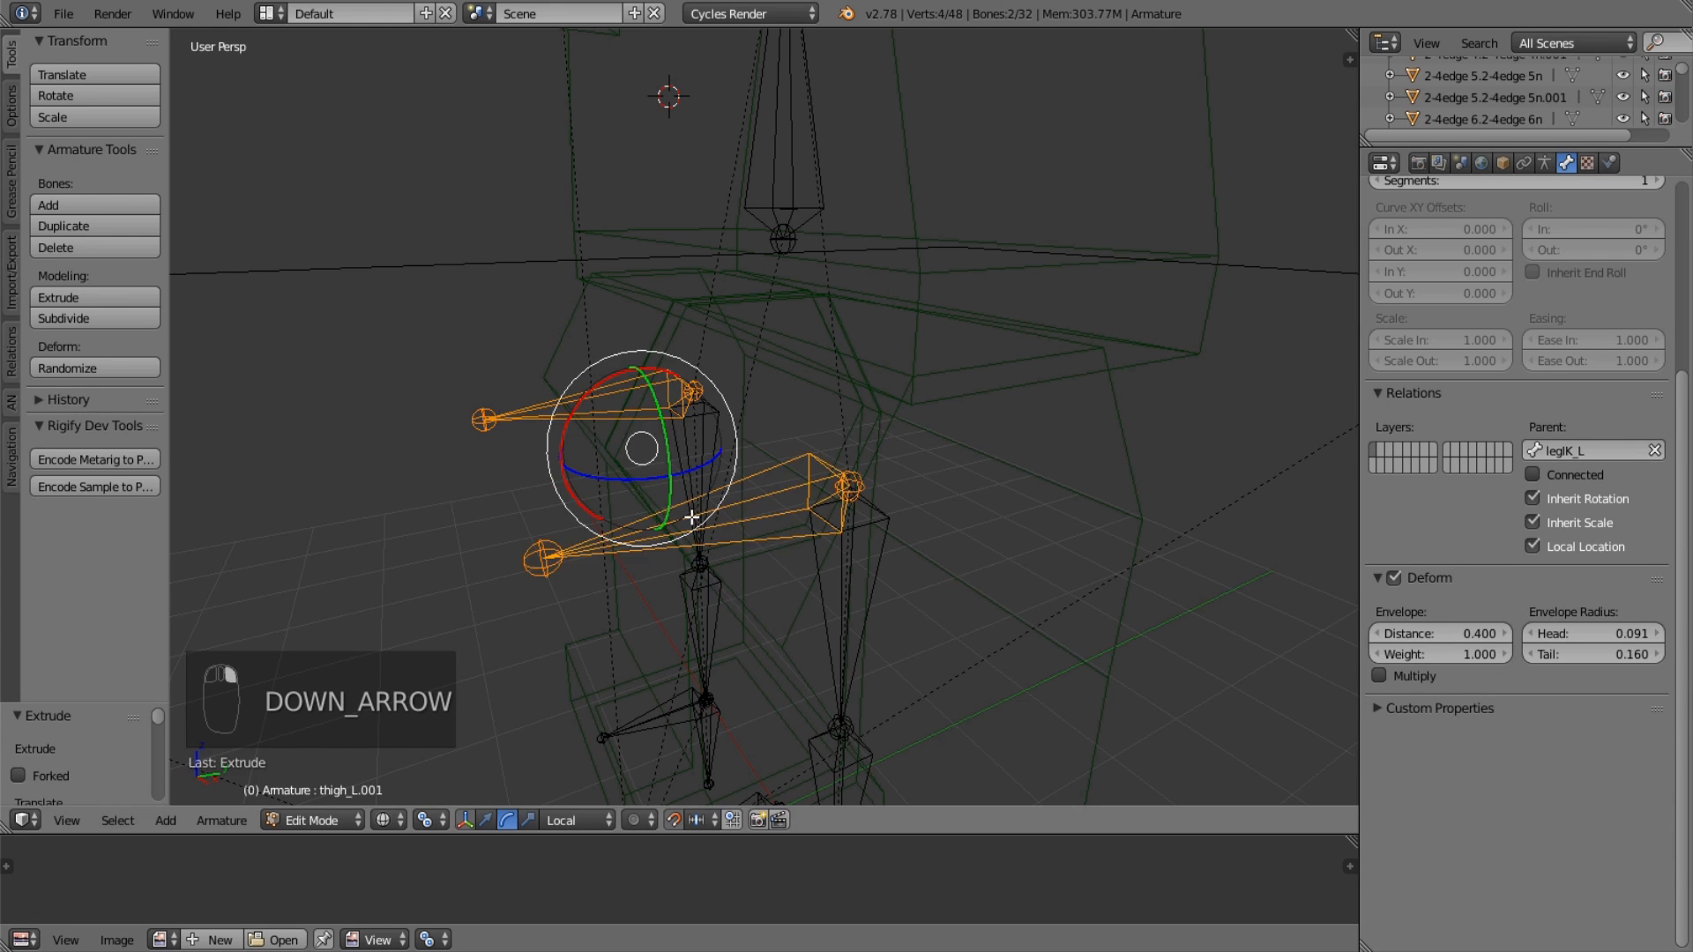
key(KP_3)
key(KP_5)
key(g)
middle_click(882, 509)
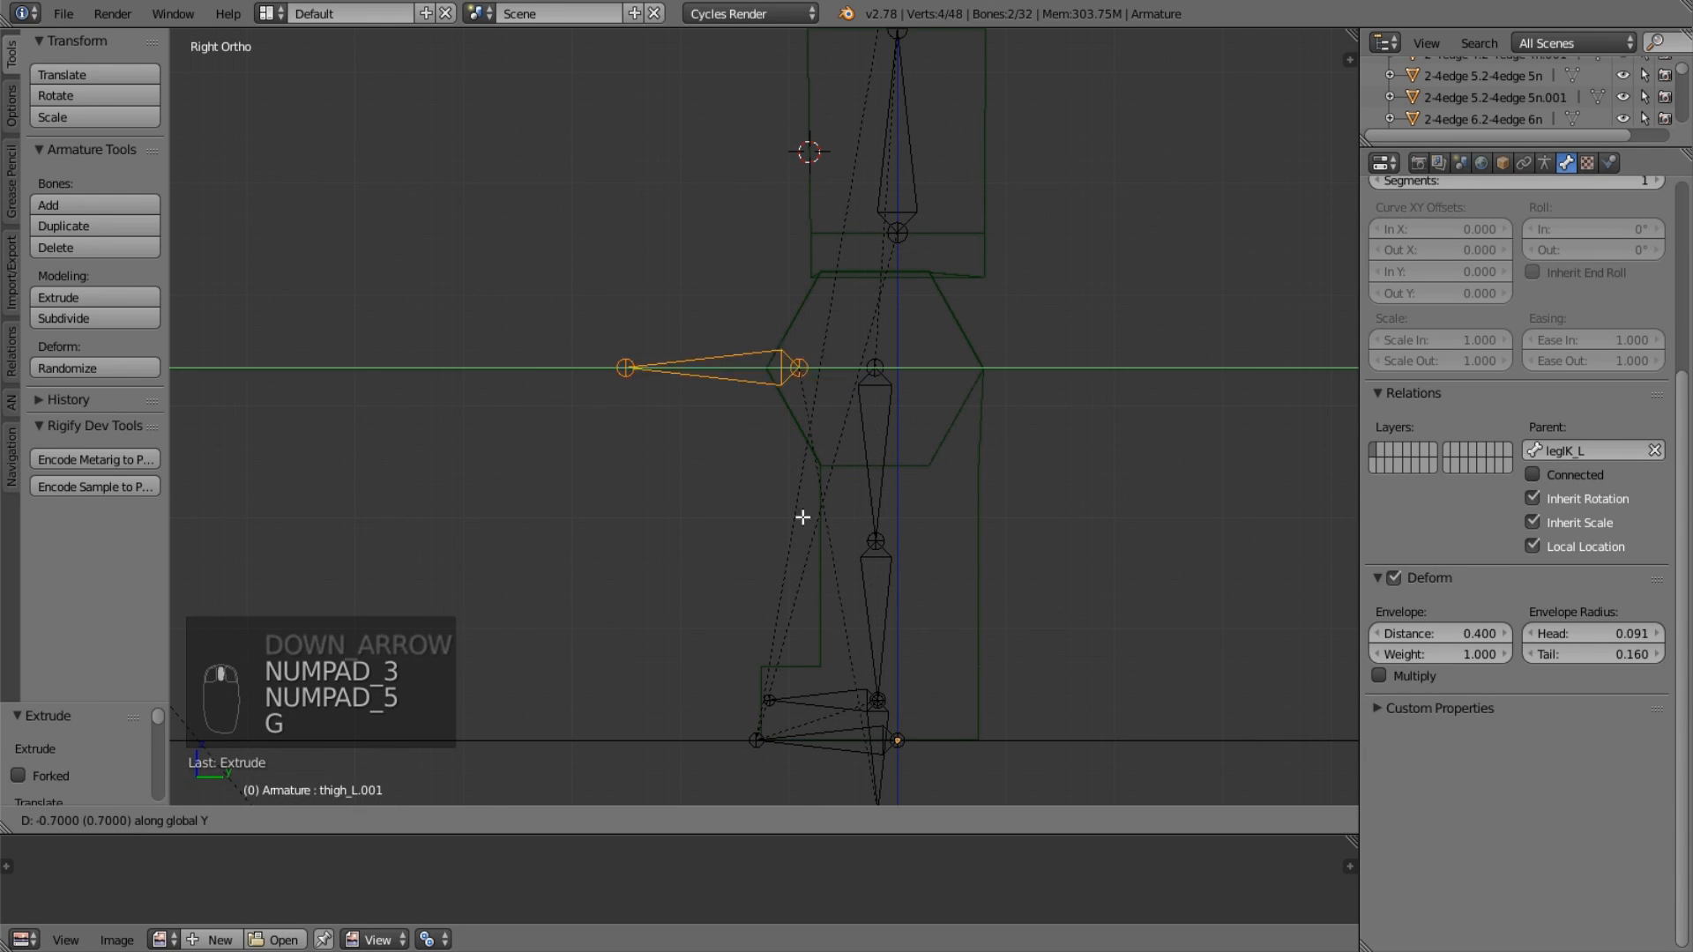
click(778, 514)
scroll(1590, 241, up, 6)
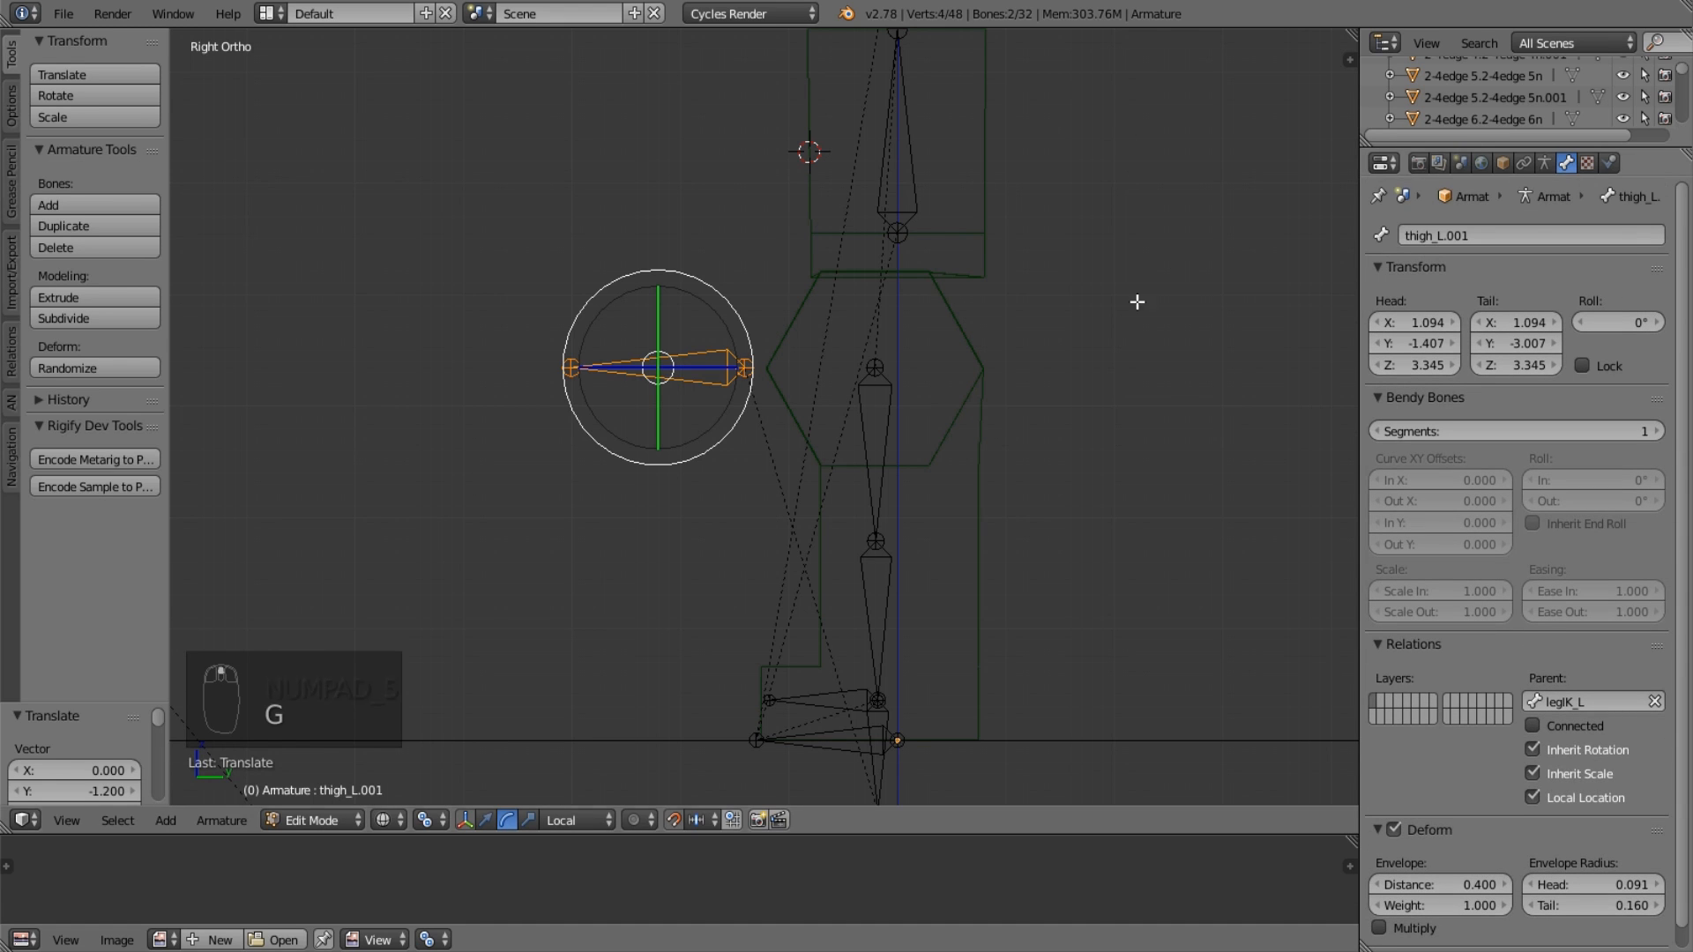
Rotate the two new bones 90° so they stand upright, and move their heads to Y -2.007, Z 1.945.
drag(735, 315, 833, 351)
key(g)
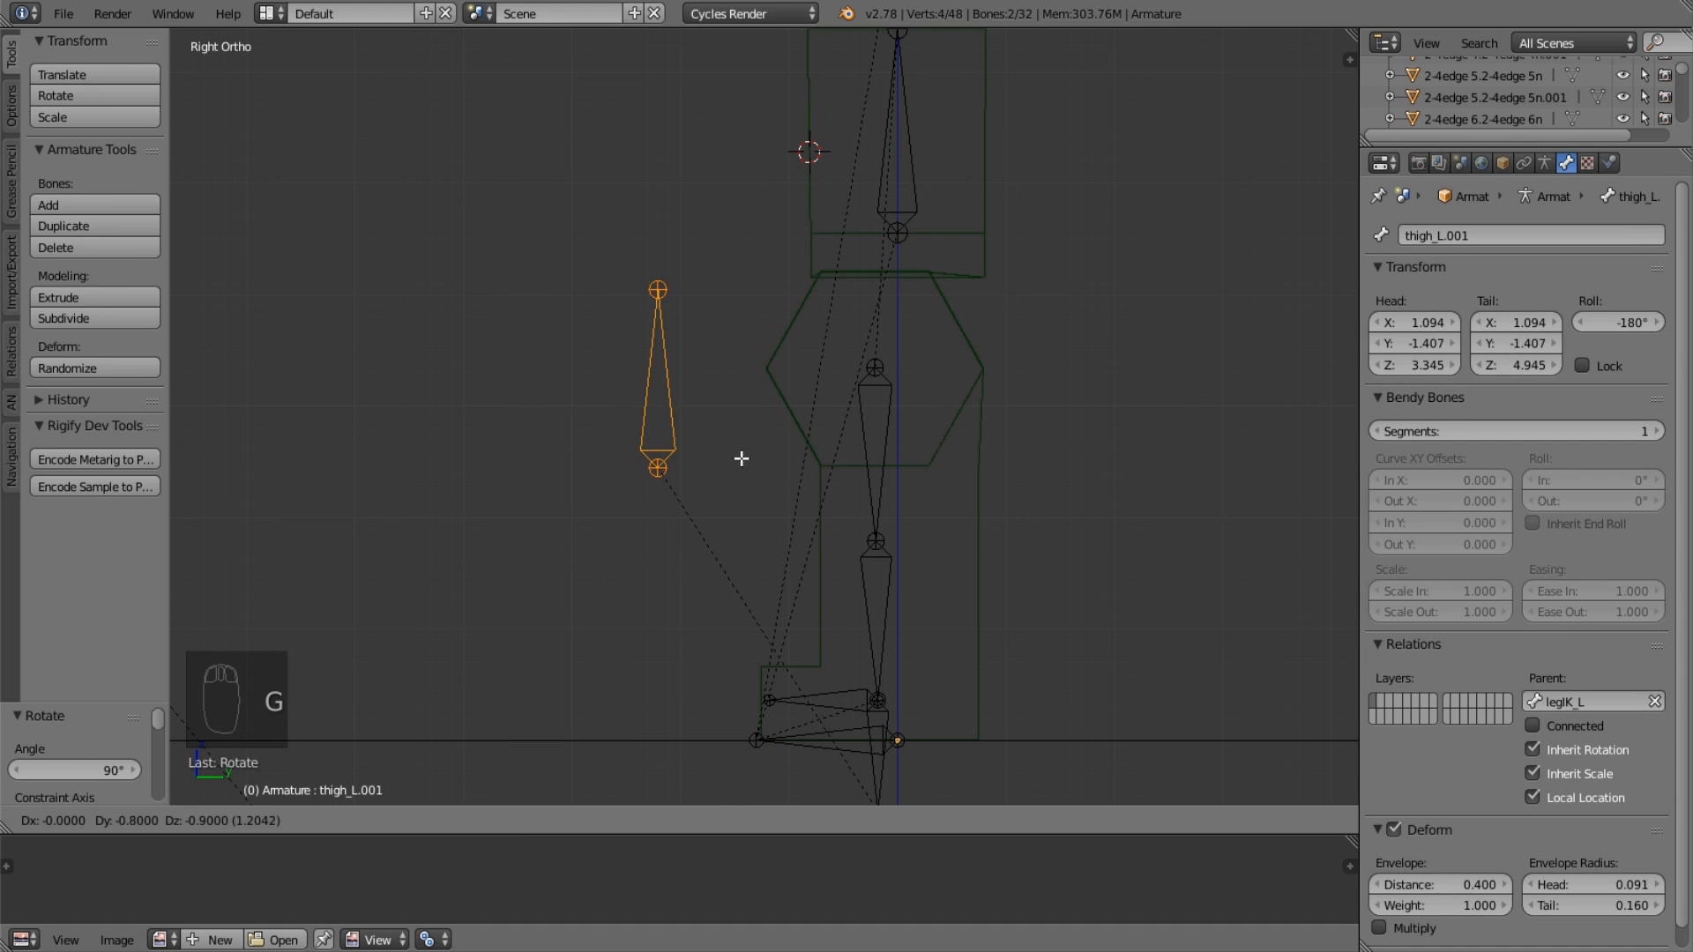
click(769, 472)
drag(787, 415, 786, 363)
key(ctrl+z)
key(g)
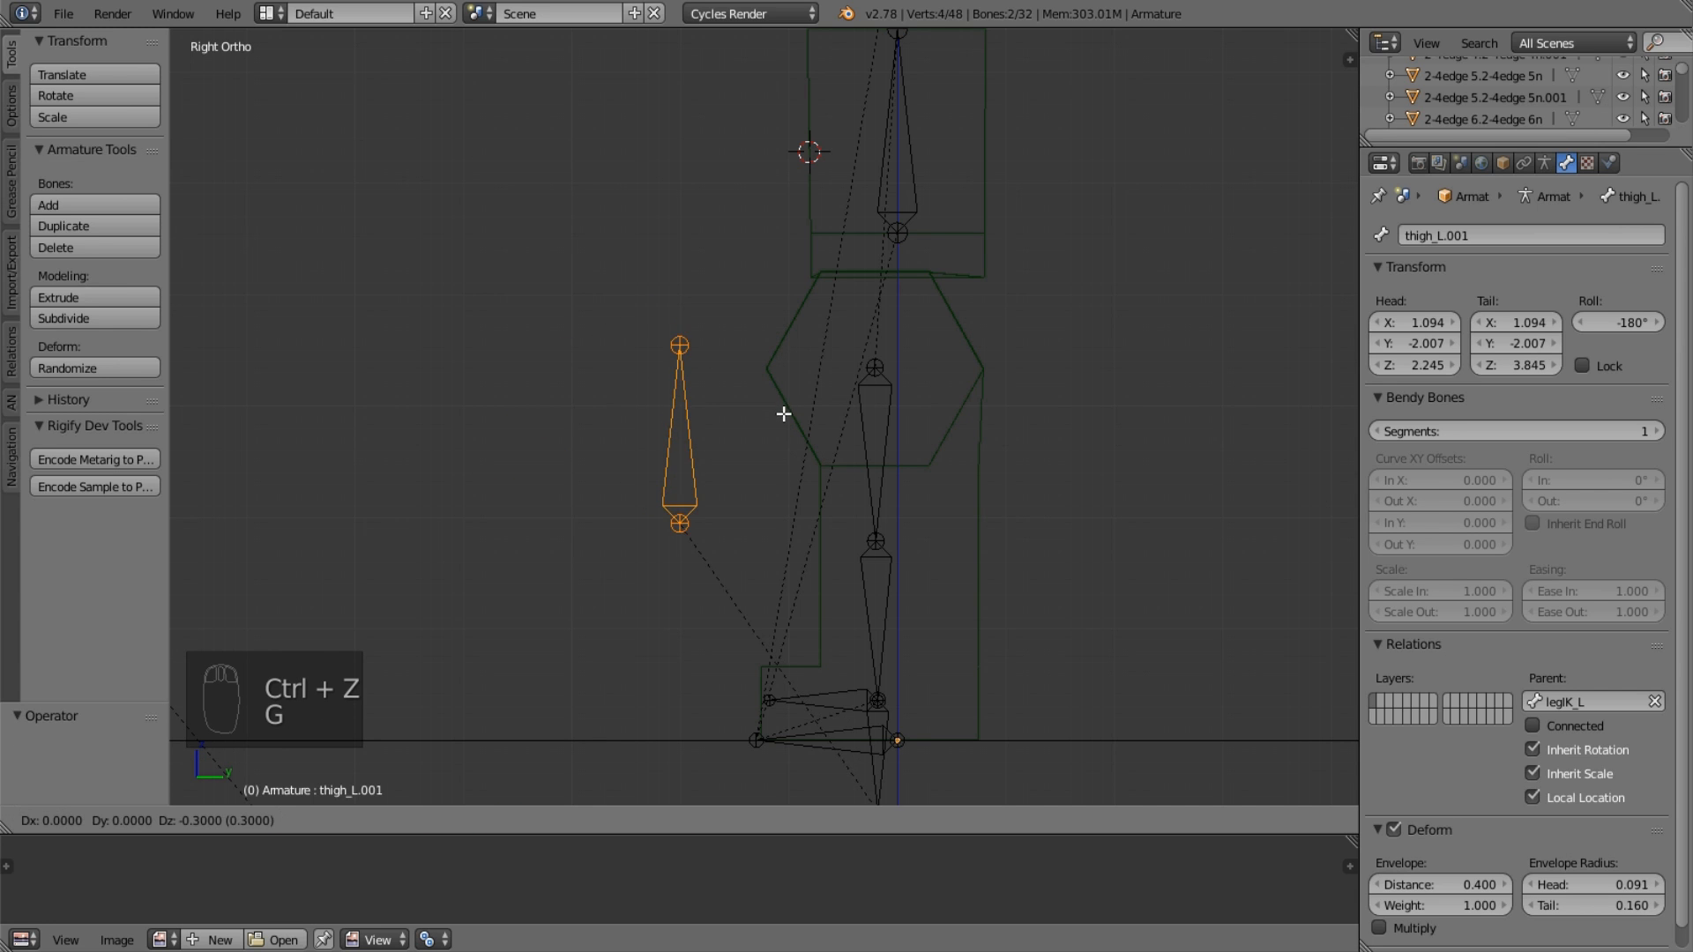
click(783, 416)
Fine-tune both new bones' height along global Z so their heads sit at Z 2.000.
shift+middle_drag(765, 504, 820, 318)
scroll(820, 317, up, 4)
key(g)
middle_click(820, 317)
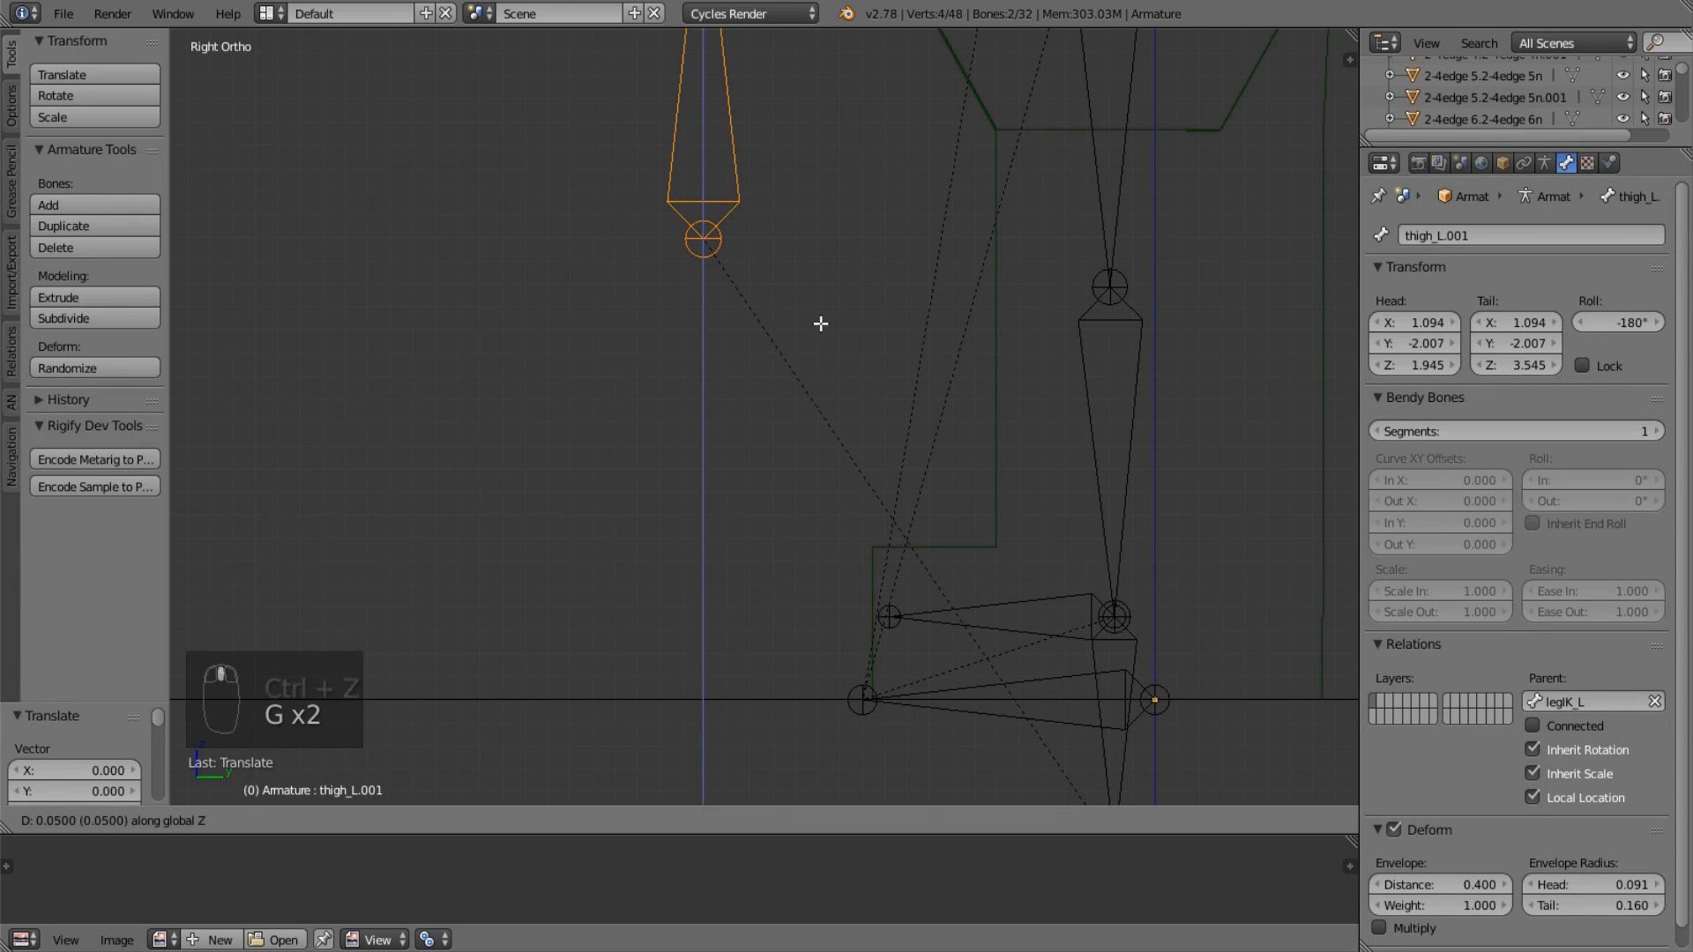
click(812, 253)
scroll(767, 235, up, 3)
shift+middle_drag(767, 234, 756, 541)
scroll(684, 381, up, 2)
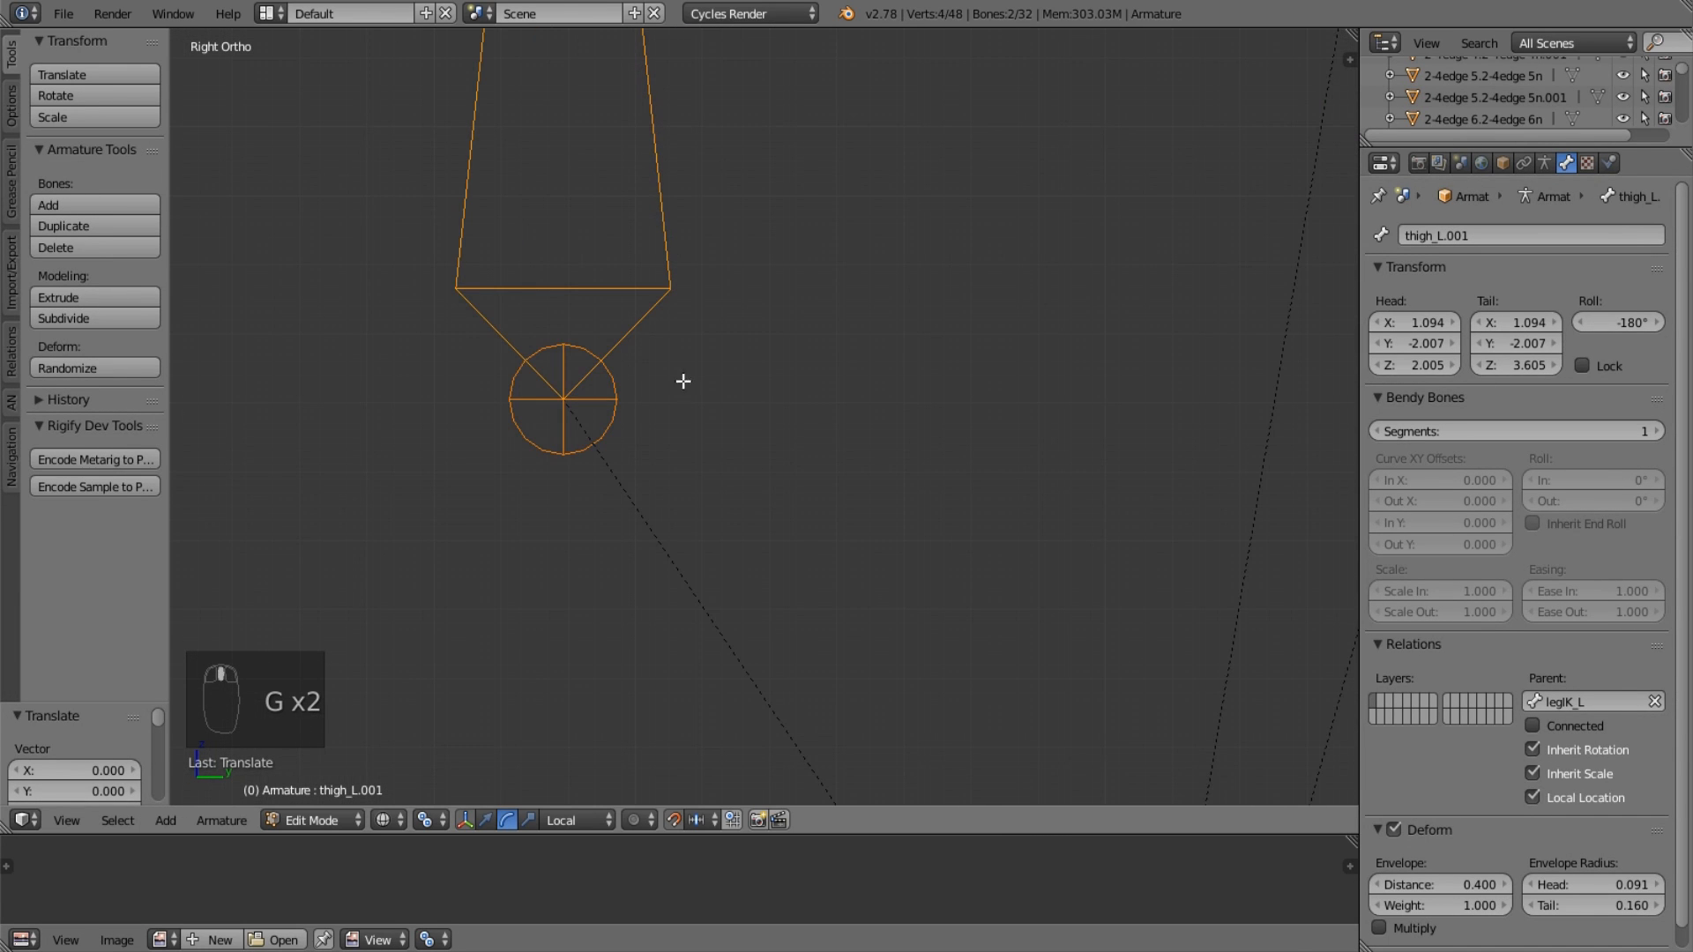
key(g)
middle_click(658, 367)
click(670, 404)
scroll(772, 381, down, 6)
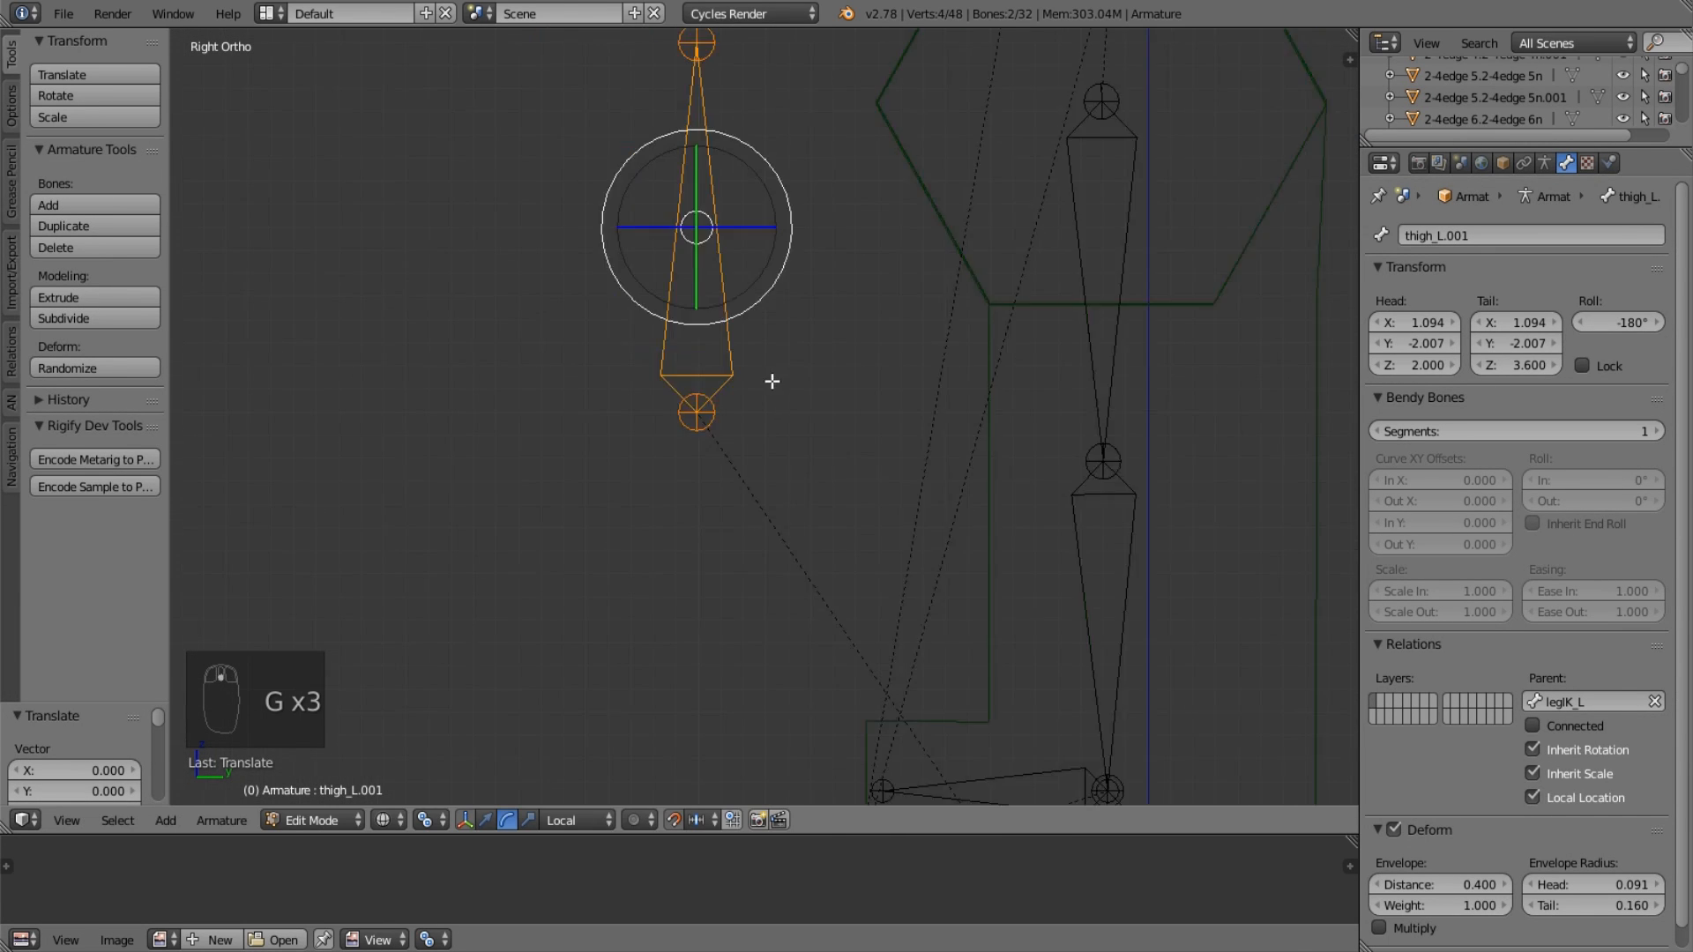
Select the thigh bones in turn, return to solid shading in perspective, and compare the new bones with the legs.
scroll(773, 381, down, 1)
shift+middle_drag(773, 381, 575, 520)
right_click(844, 443)
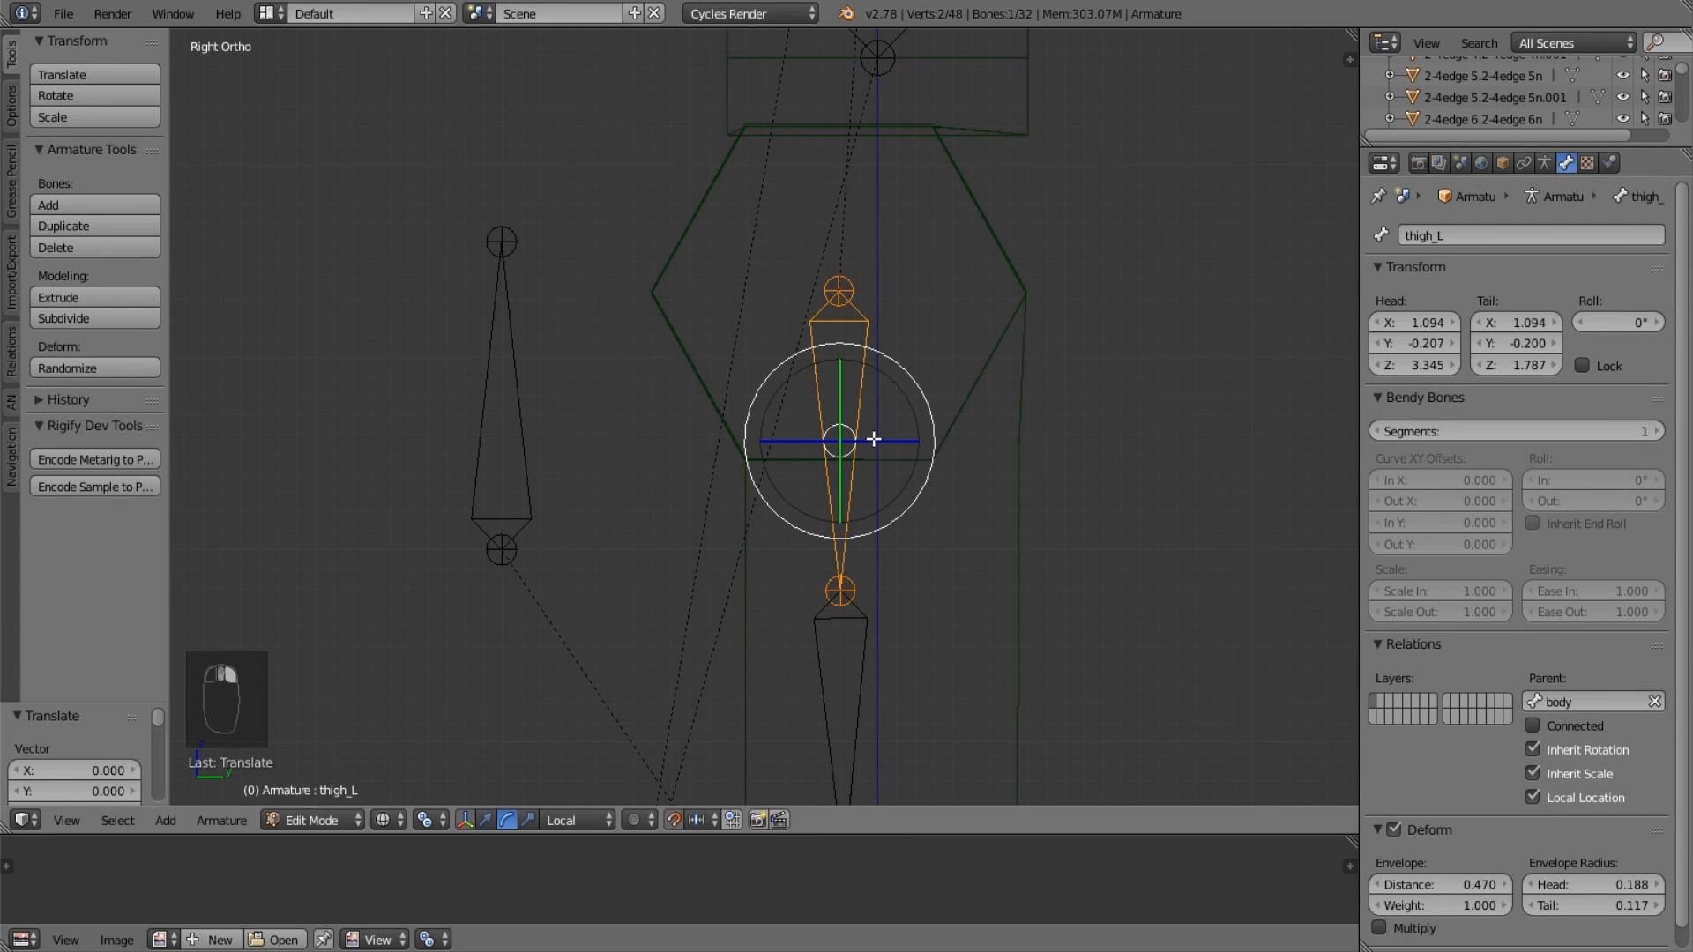
scroll(849, 434, down, 6)
key(KP_5)
scroll(654, 433, up, 2)
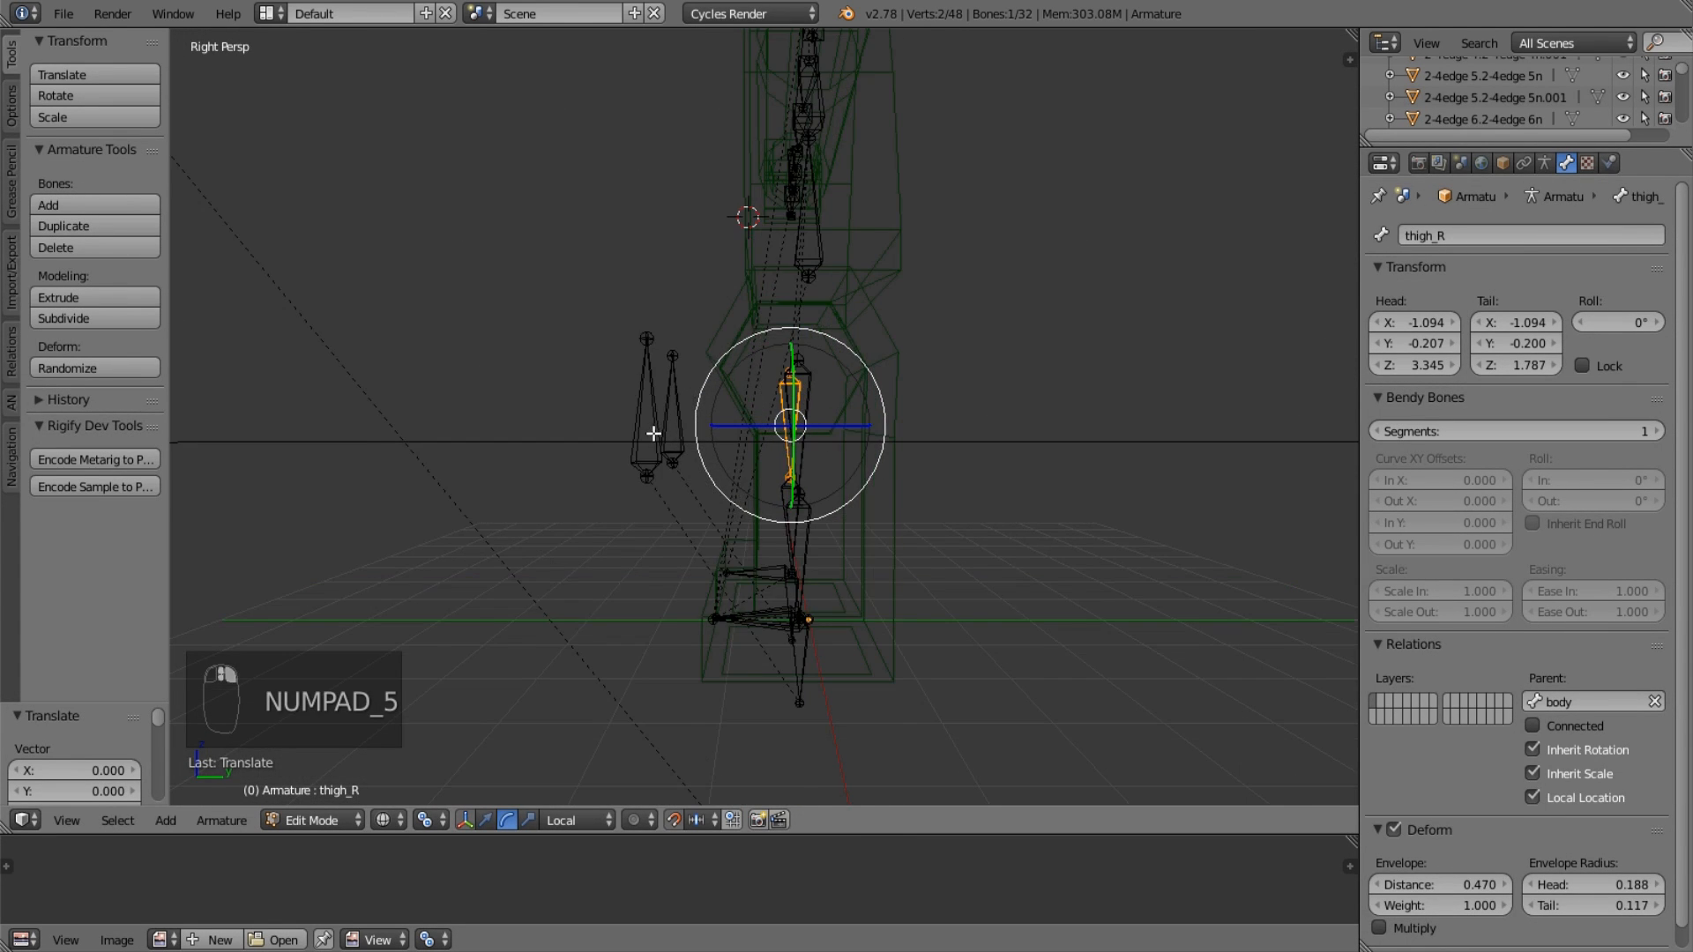
middle_drag(650, 434, 752, 502)
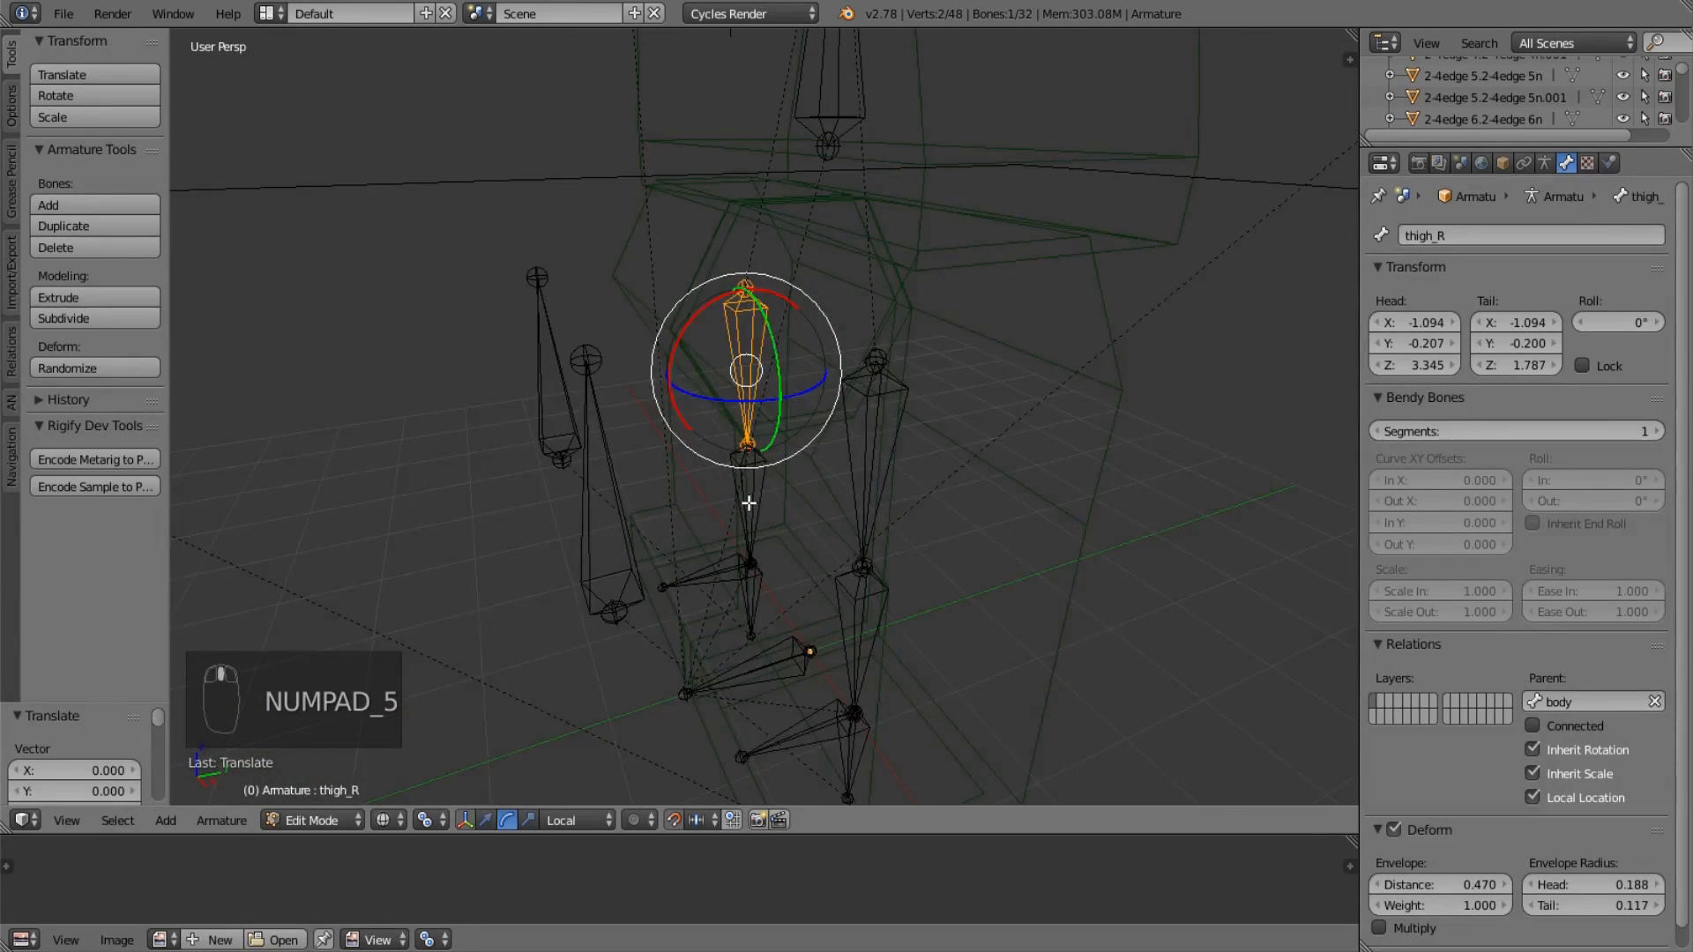
key(KP_5)
key(z)
key(KP_5)
scroll(666, 496, up, 2)
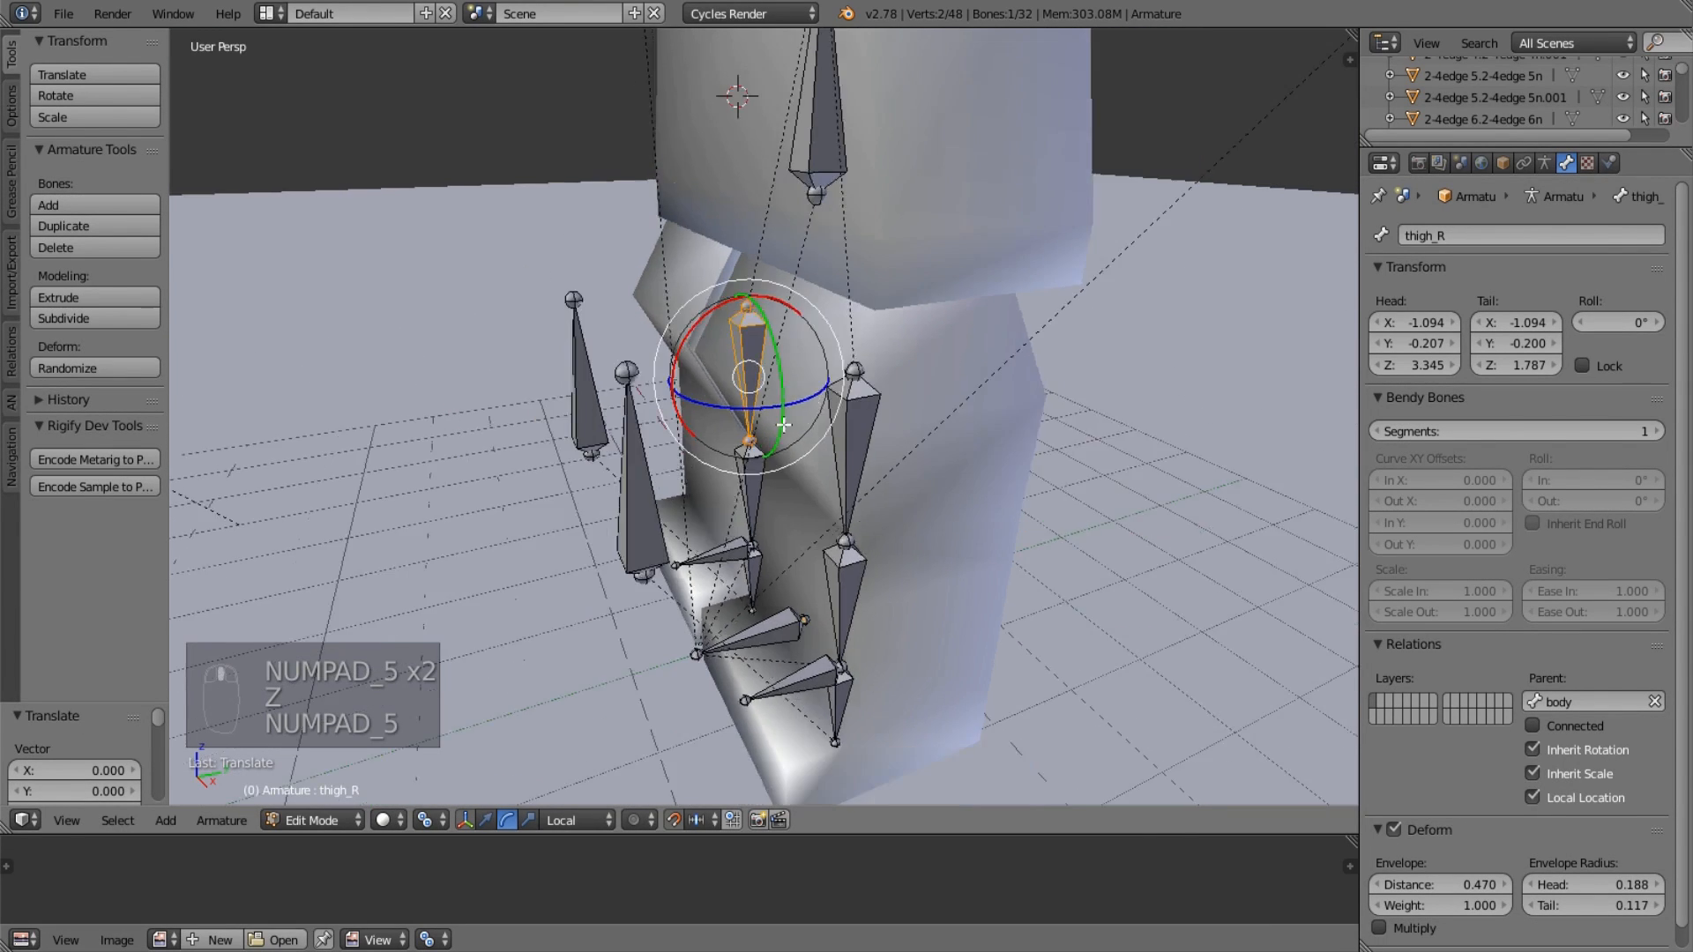
Switch the armature to Pose Mode and select the leg IK bones and thigh_L while examining the legs from the side.
click(313, 820)
click(379, 744)
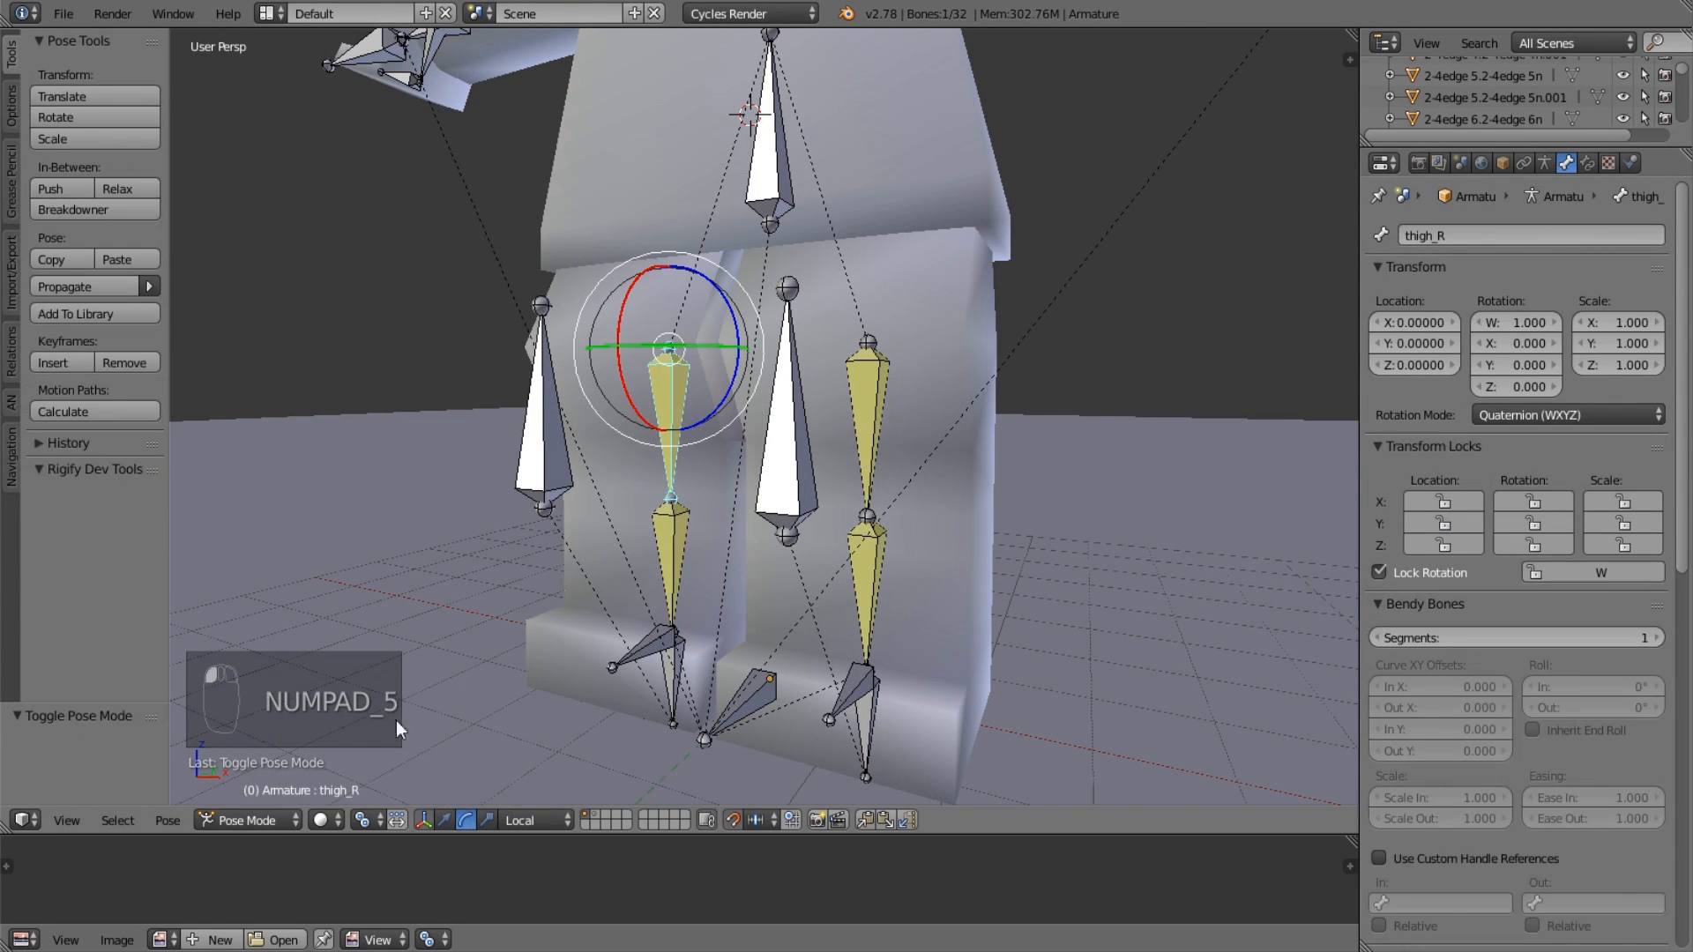
right_click(866, 725)
right_click(675, 695)
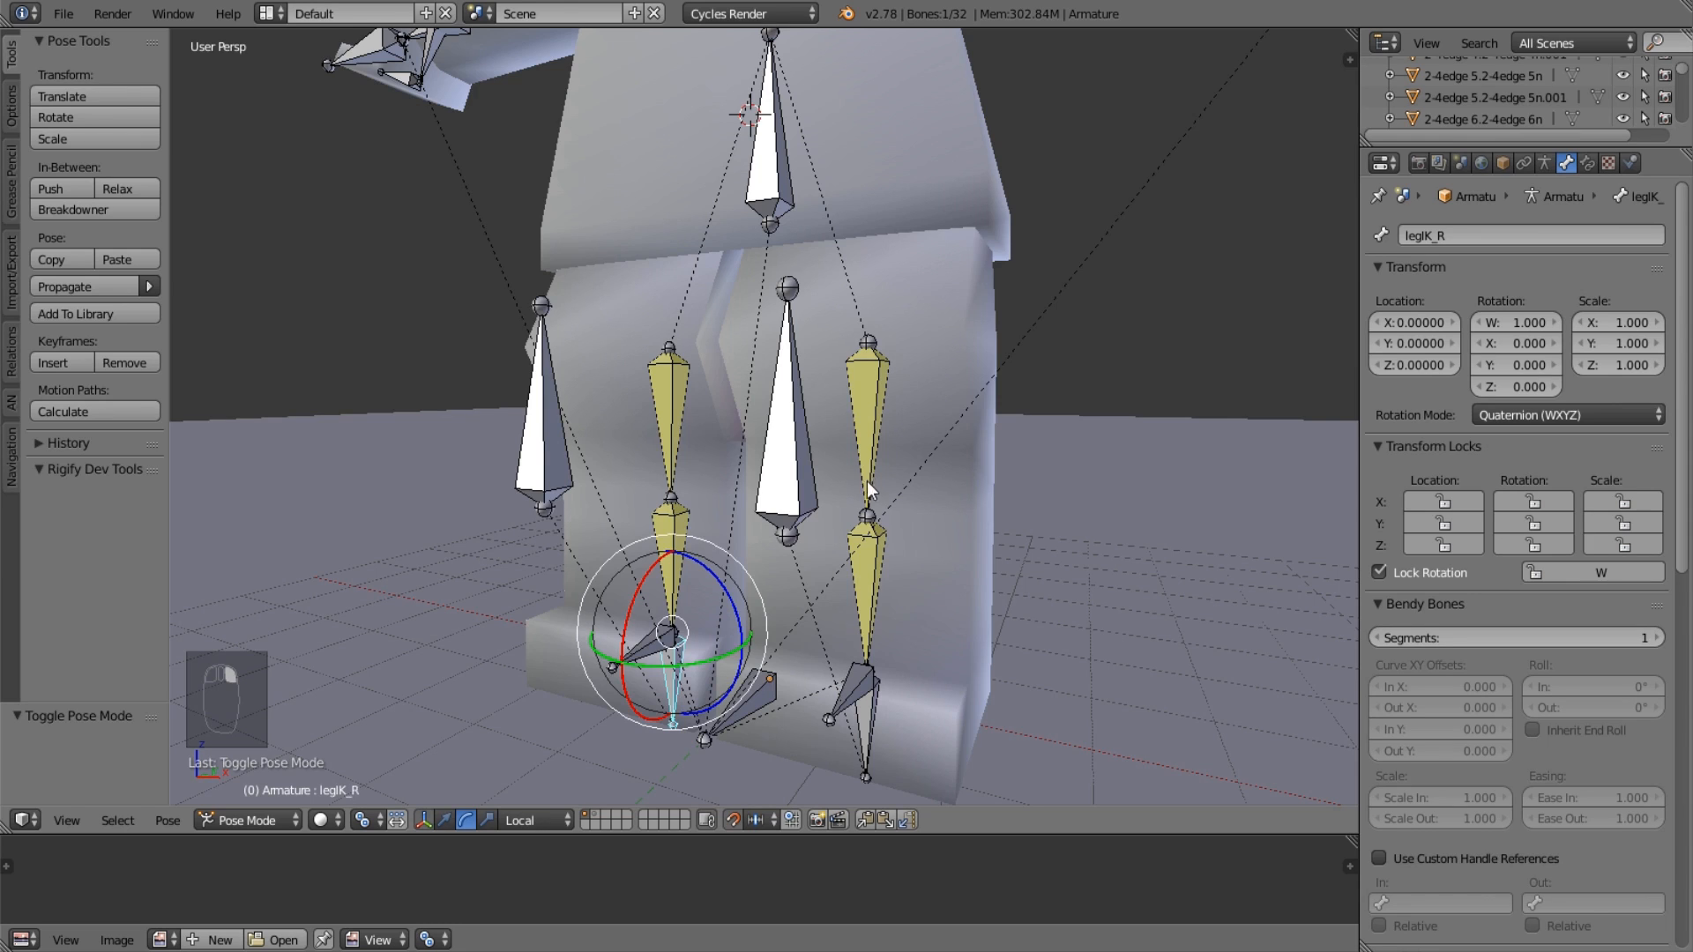
middle_drag(869, 490, 887, 477)
right_click(838, 430)
middle_drag(1297, 276, 1248, 288)
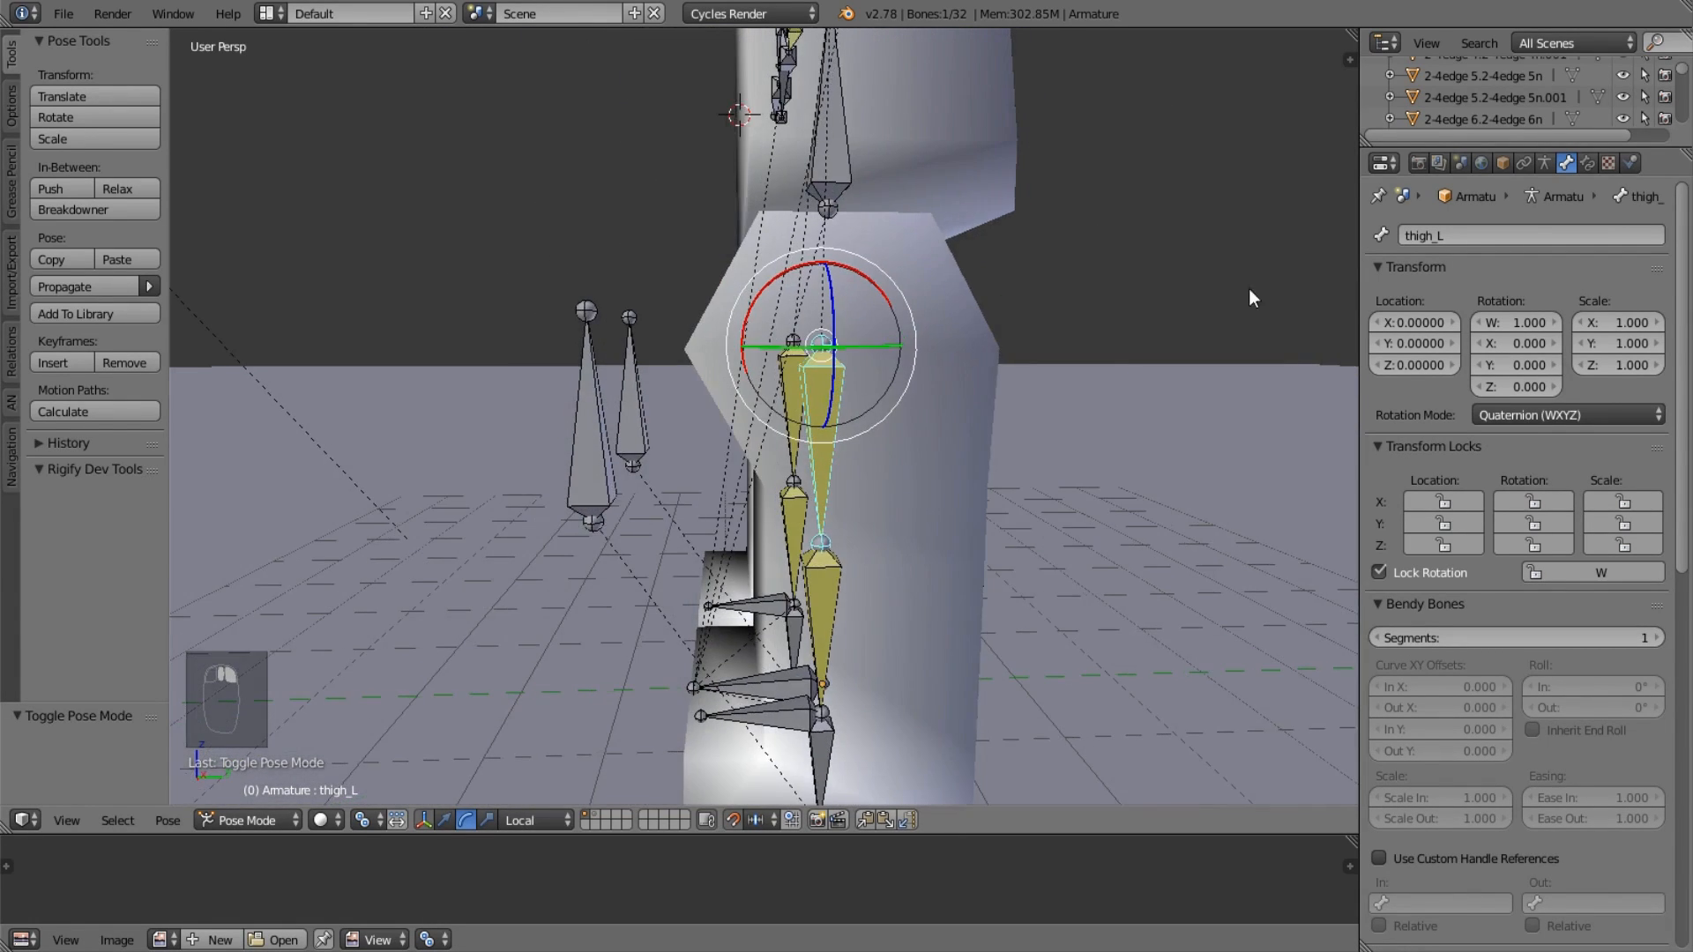
Test the left leg's IK by trying to move the legIK_L bone.
scroll(1120, 405, down, 3)
right_click(766, 647)
key(g)
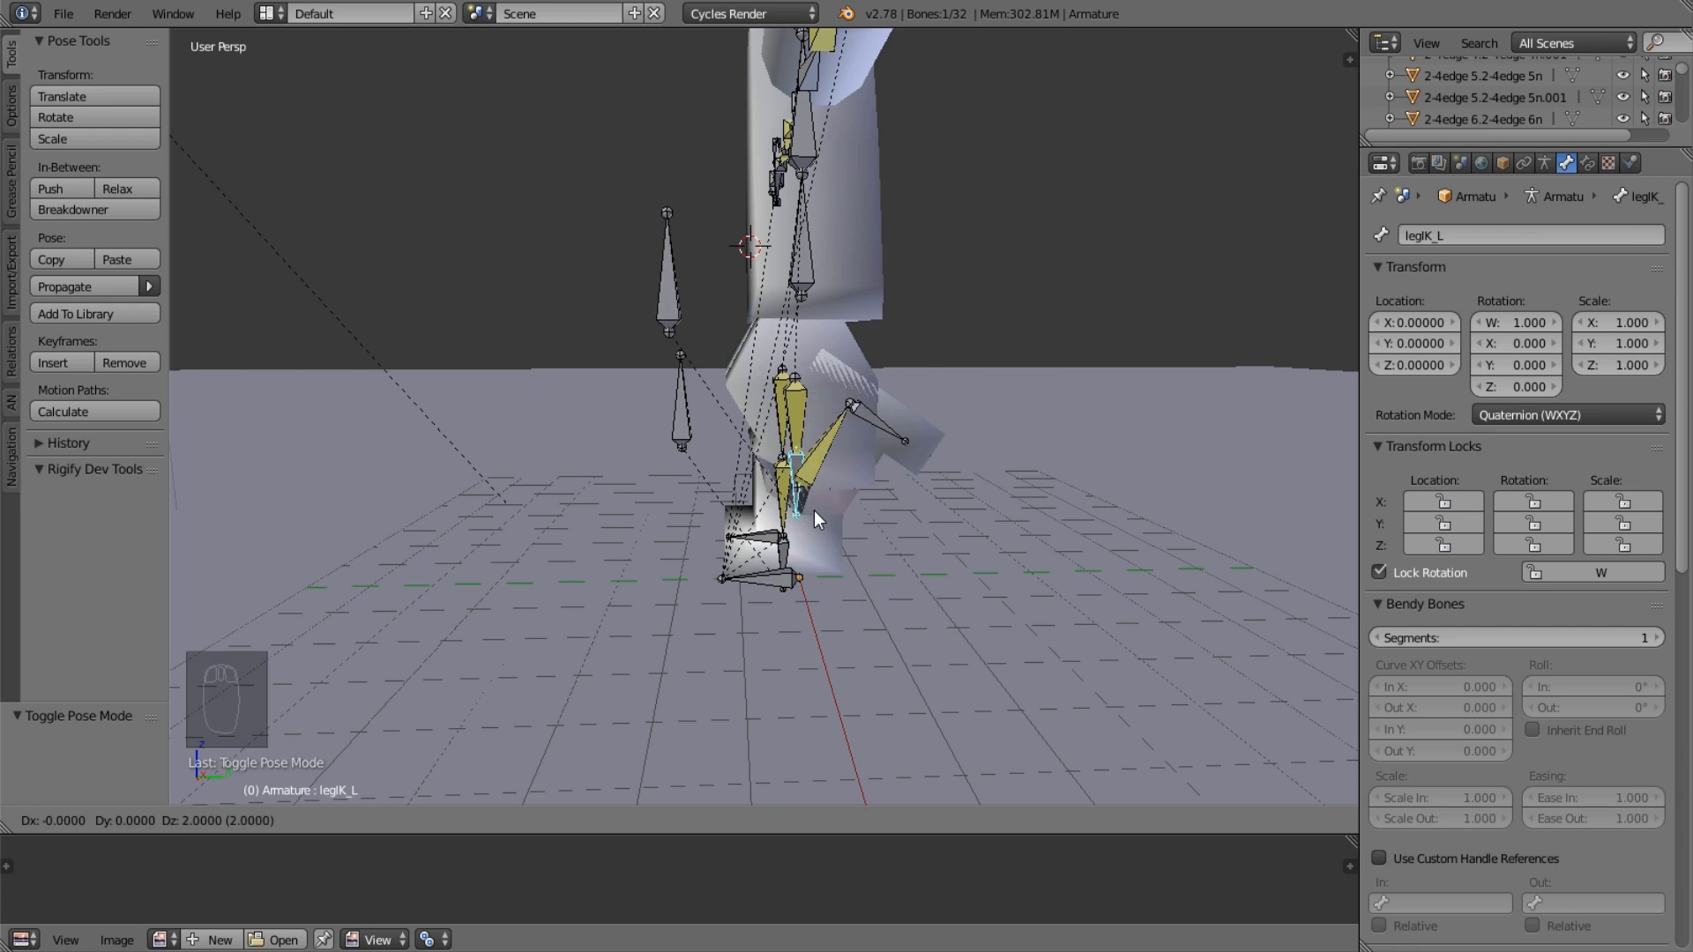
right_click(813, 512)
Select legIK_L and legIK_R together and try rotating both leg IK bones.
scroll(811, 540, up, 1)
middle_drag(754, 608, 827, 621)
shift+right_click(745, 584)
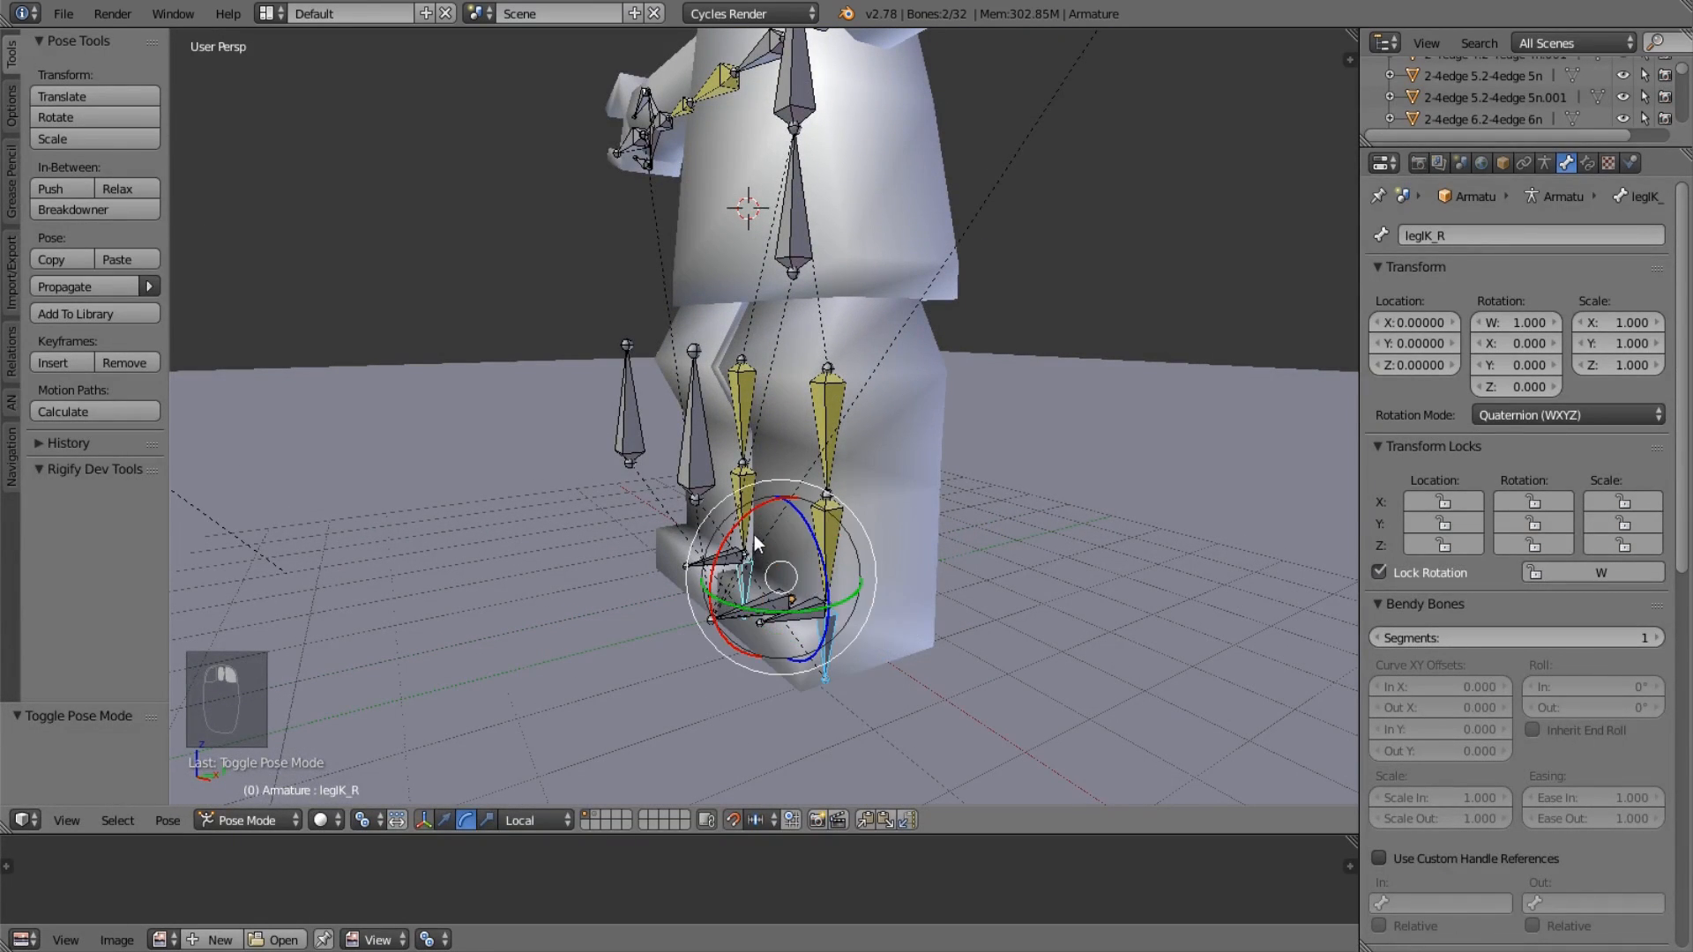
drag(751, 513, 863, 518)
right_click(862, 518)
Inspect thigh_L.001 and thigh_R.001 in Edit Mode to check whether they have a parent.
right_click(688, 453)
key(Tab)
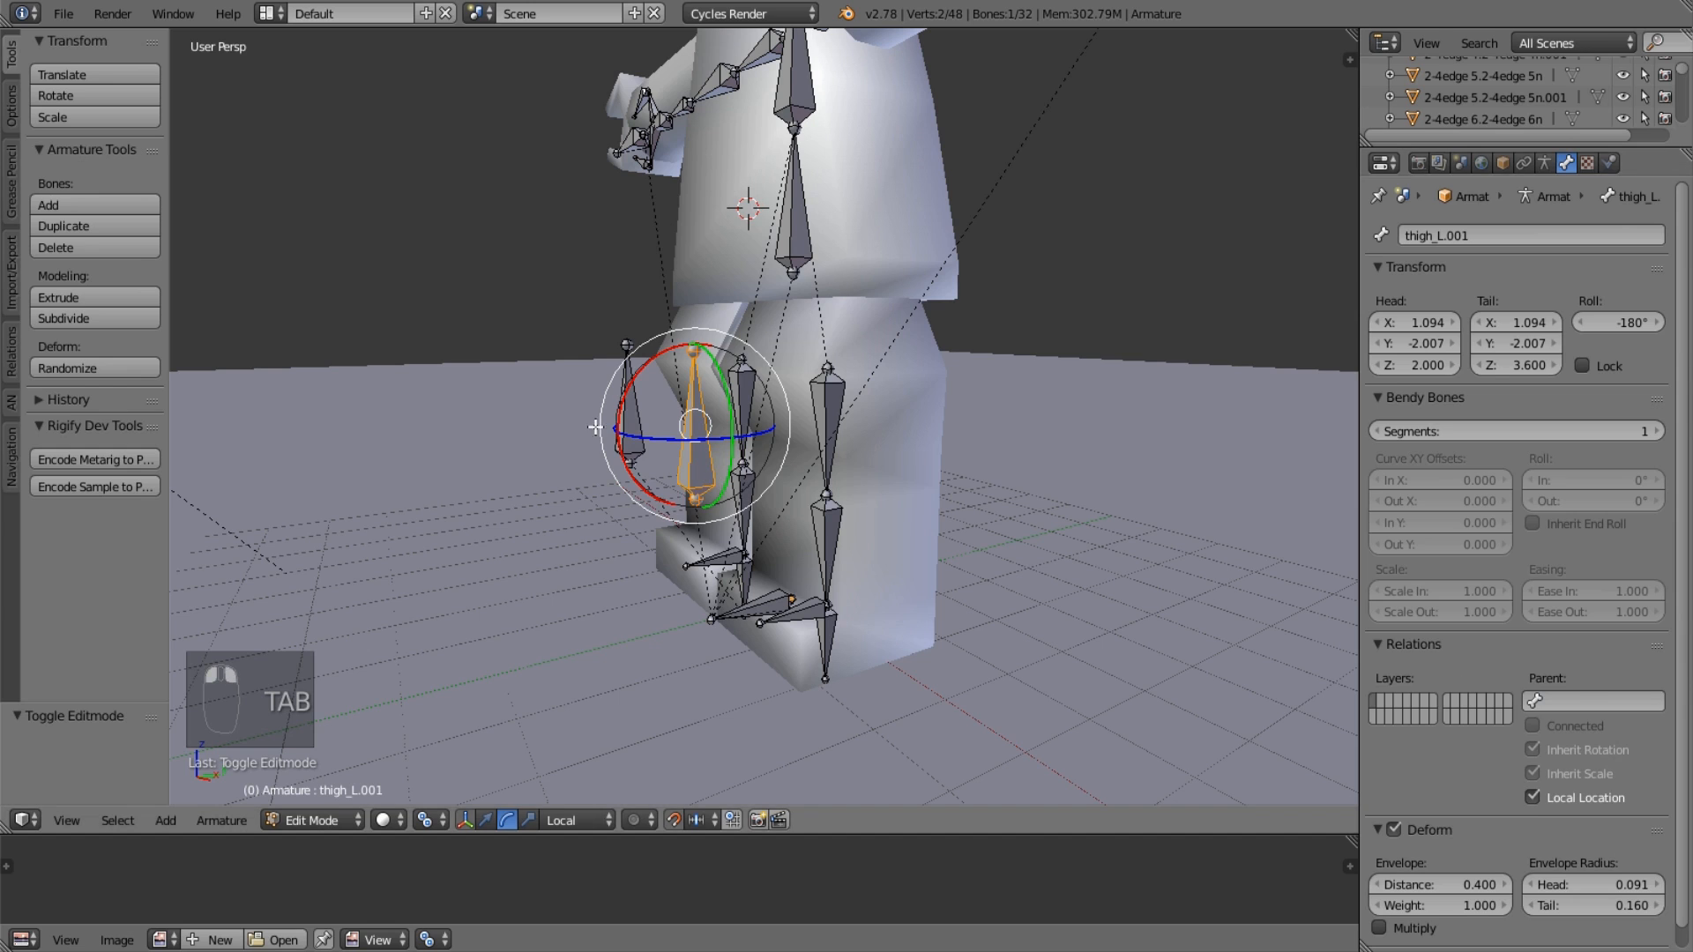
right_click(629, 415)
key(Tab)
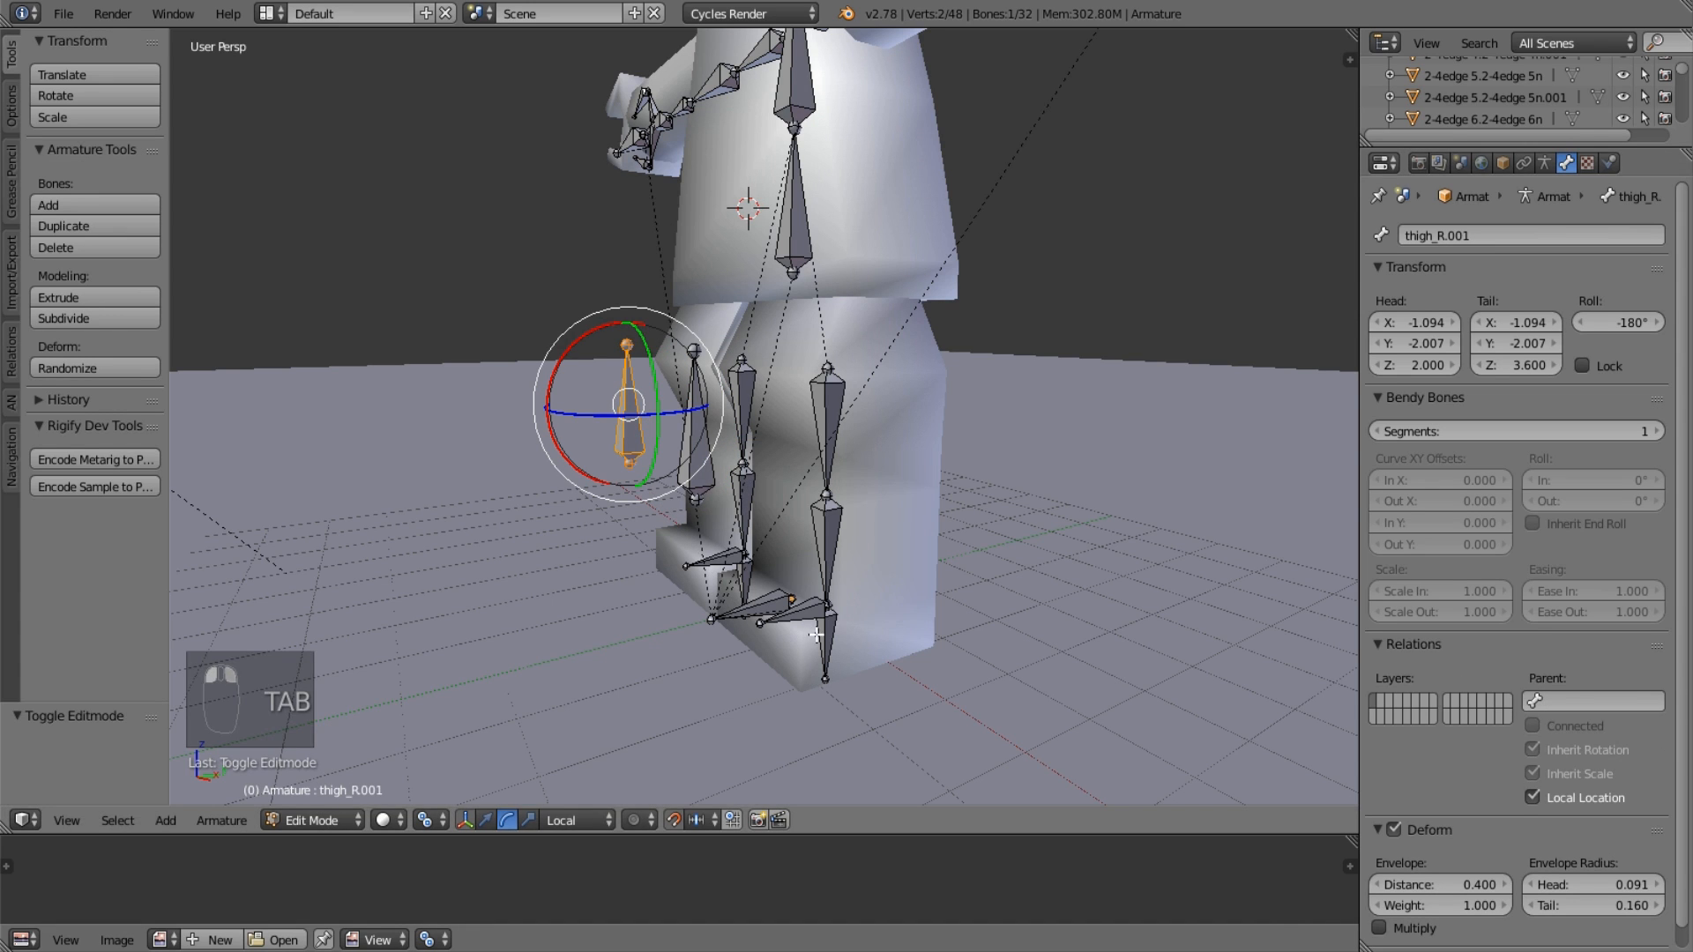
Try rotating both leg IK bones by -85°, test moving them, and clear their pose rotation.
right_click(822, 639)
shift+right_click(745, 582)
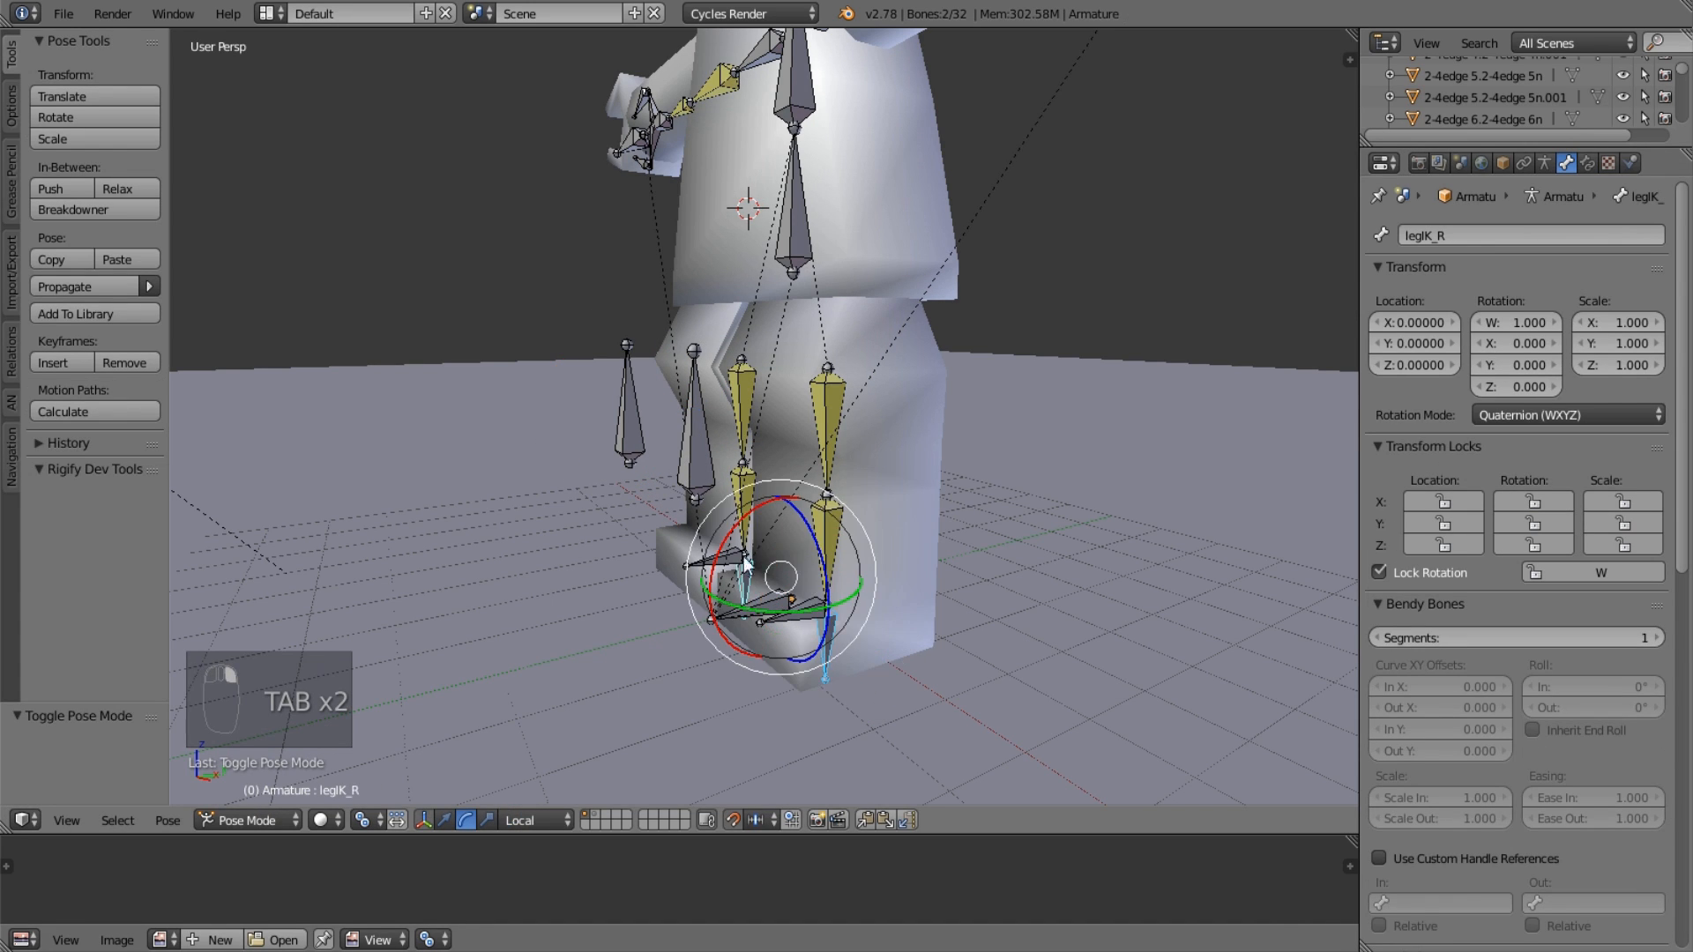
drag(748, 520, 854, 527)
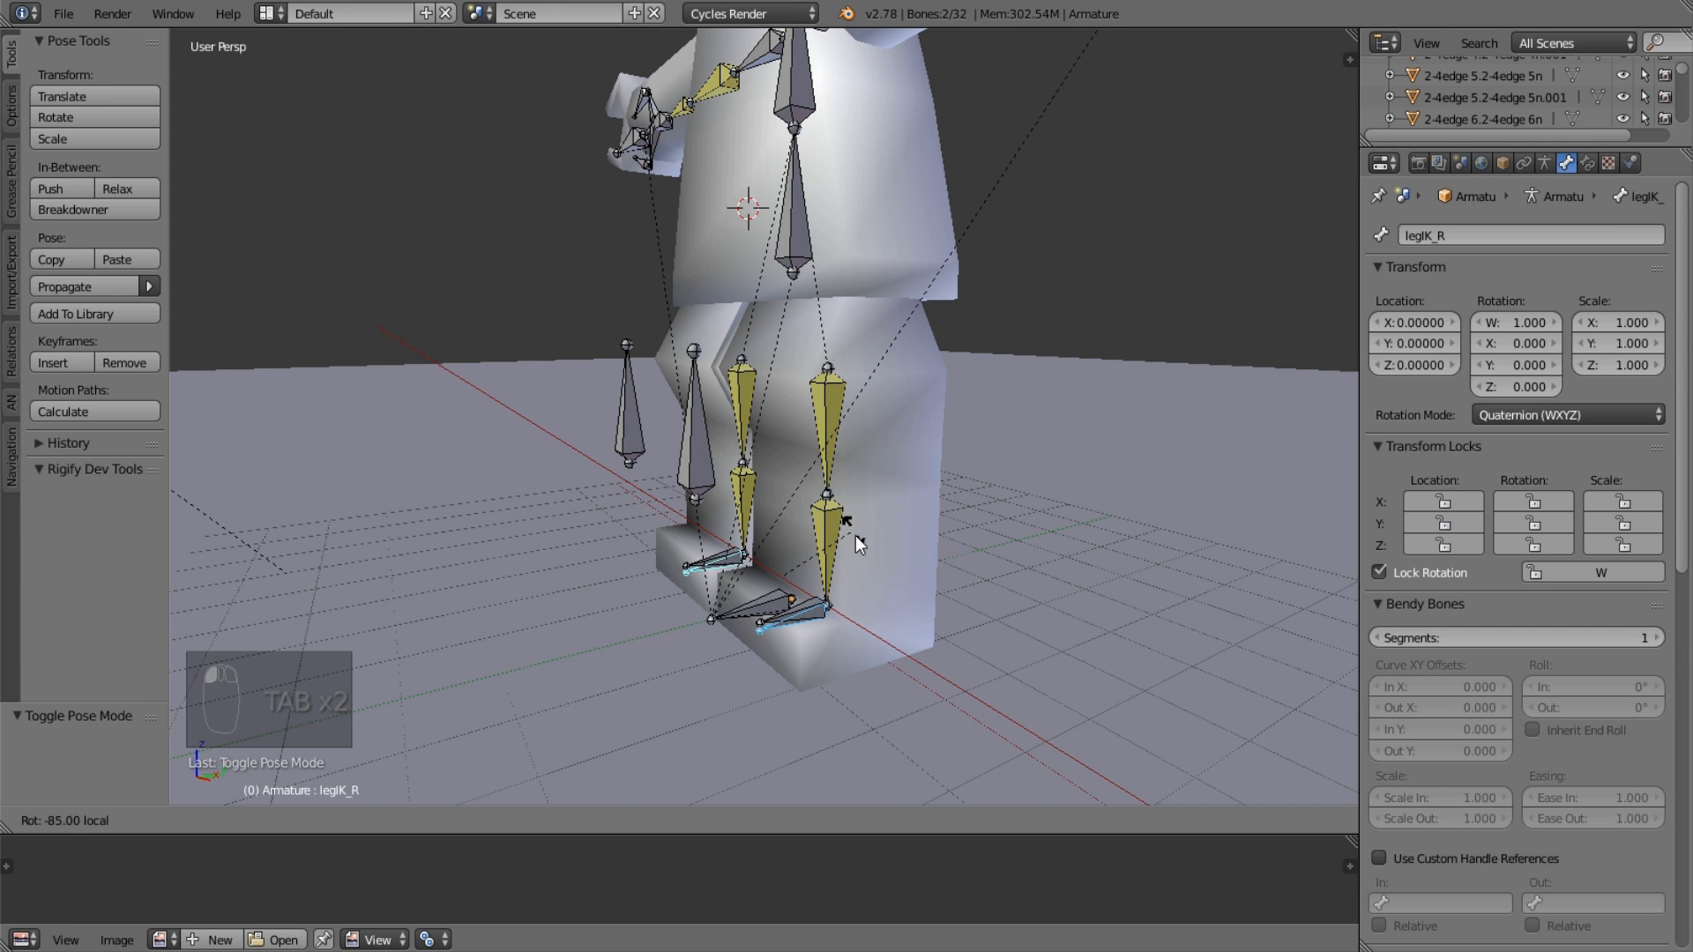
click(855, 536)
key(g)
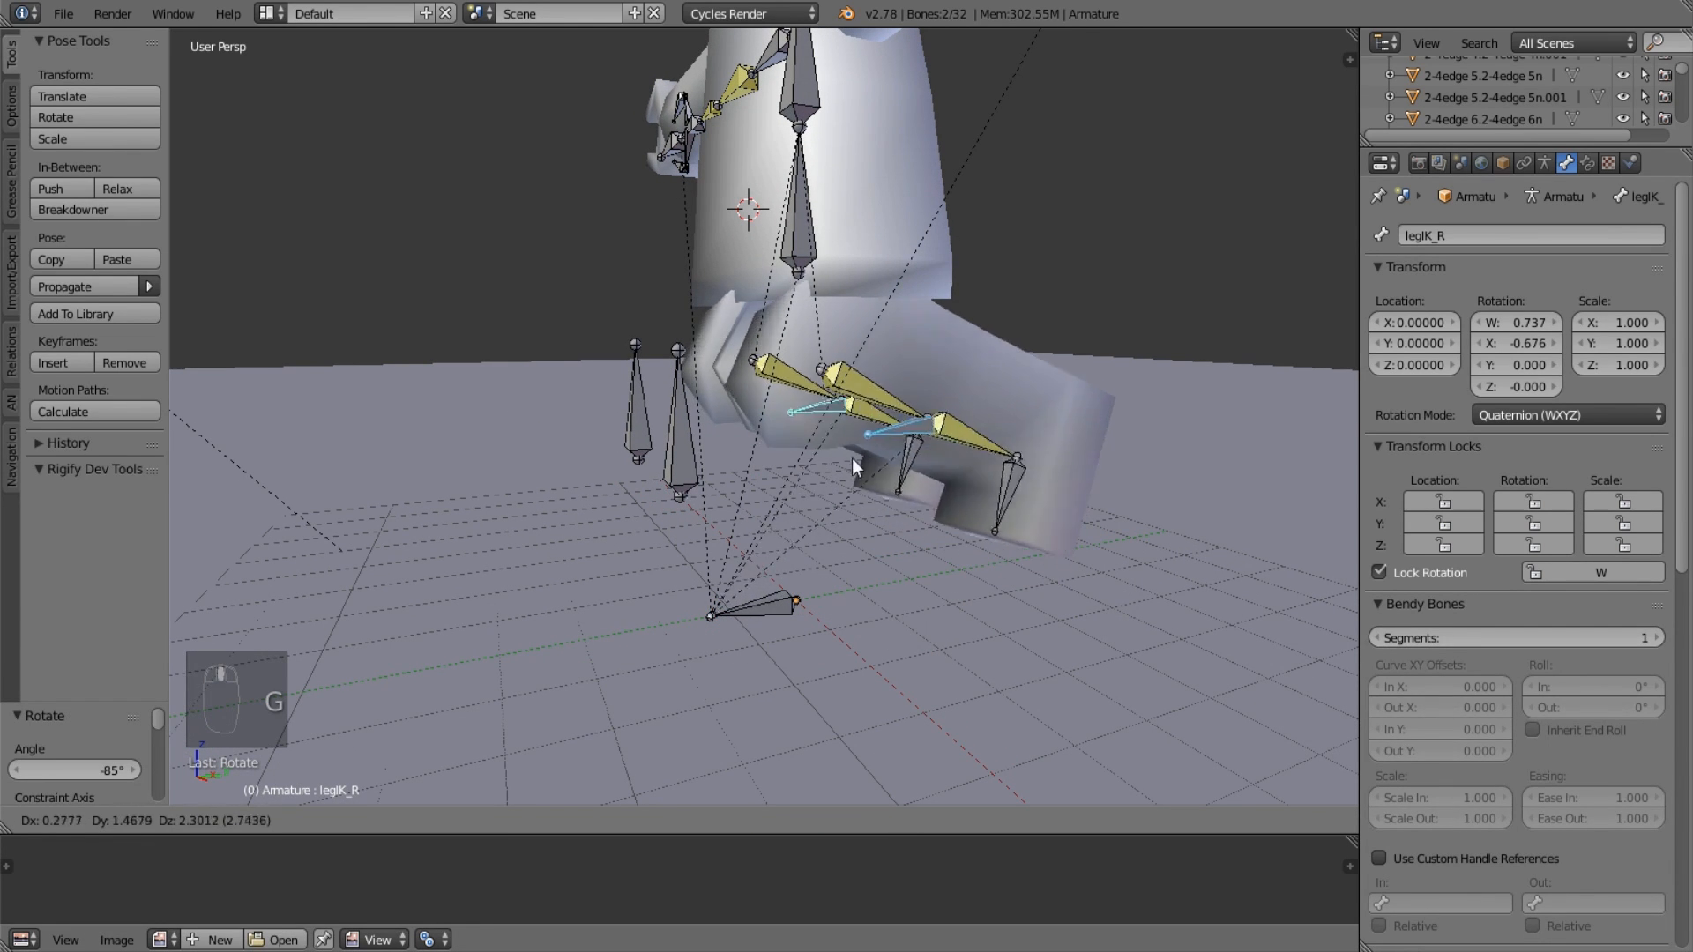
right_click(880, 537)
key(alt+r)
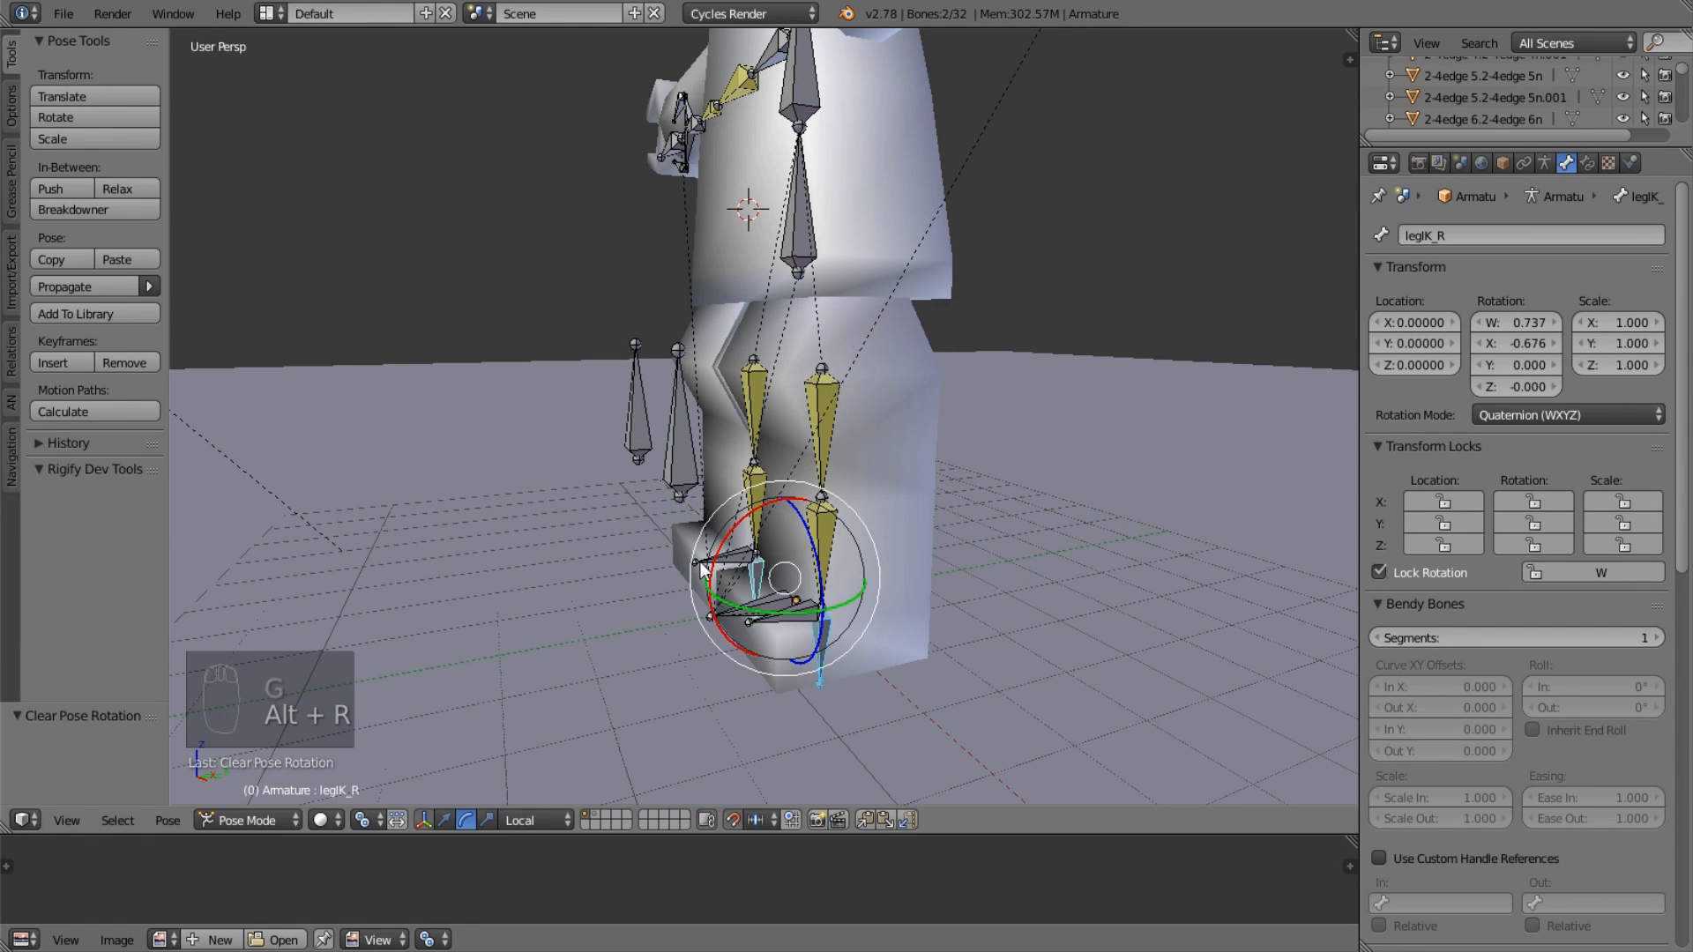
Select thigh_L.001 and set its parent to legIK_L in Edit Mode.
key(a)
right_click(686, 438)
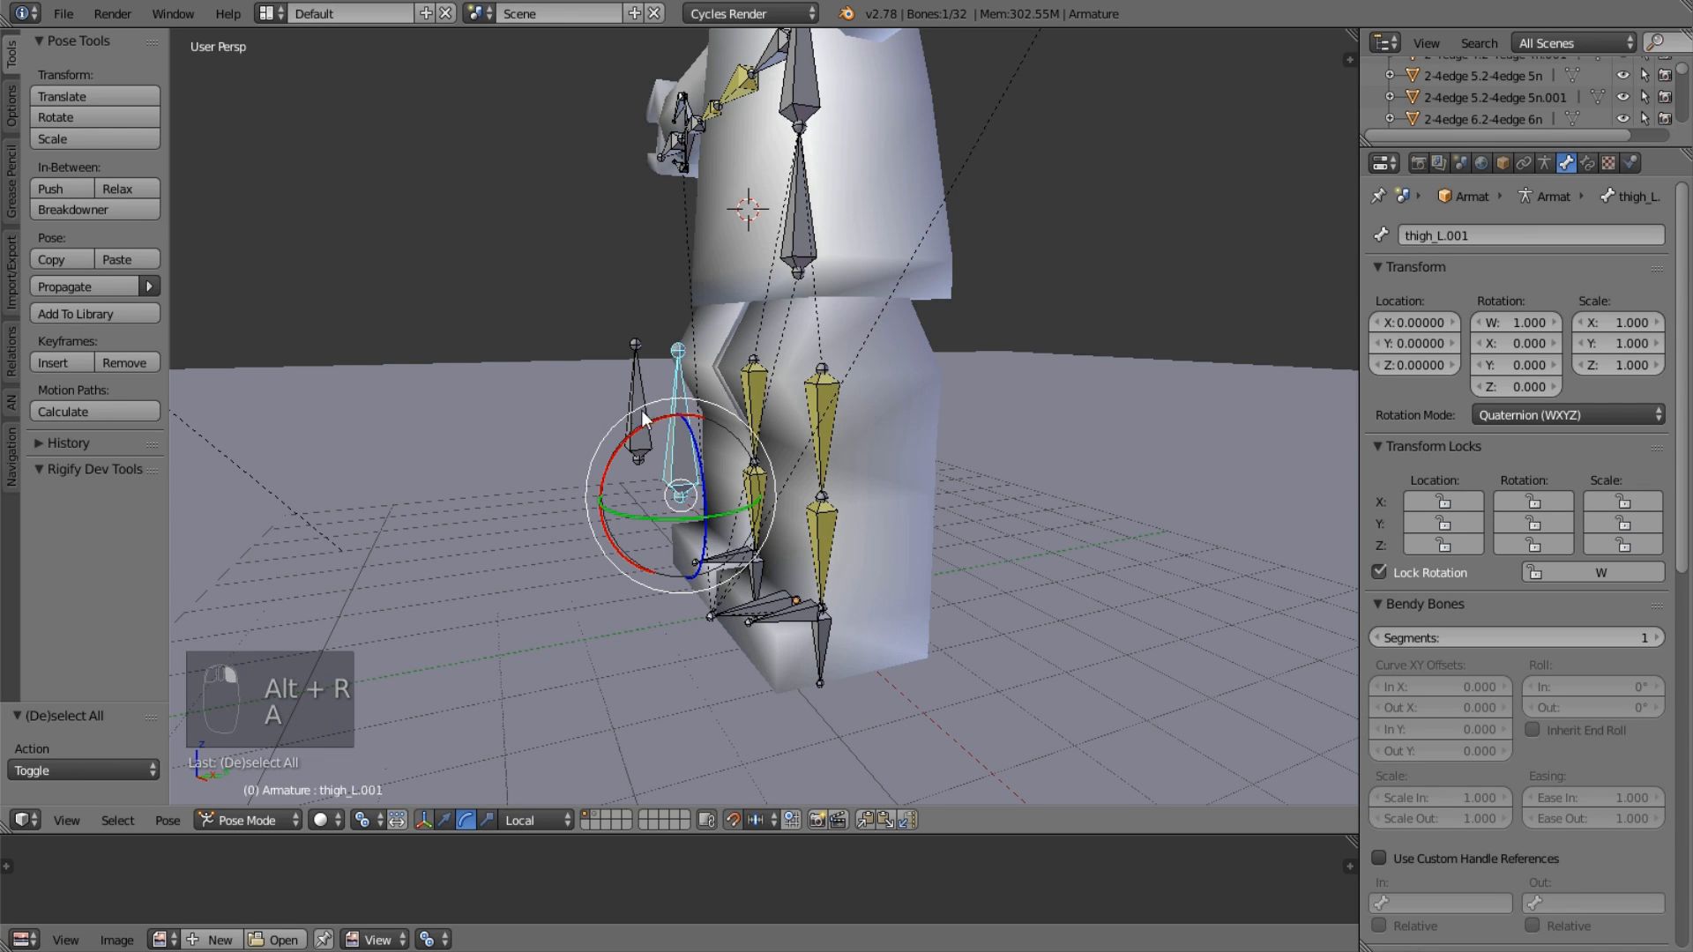
key(Tab)
click(1568, 701)
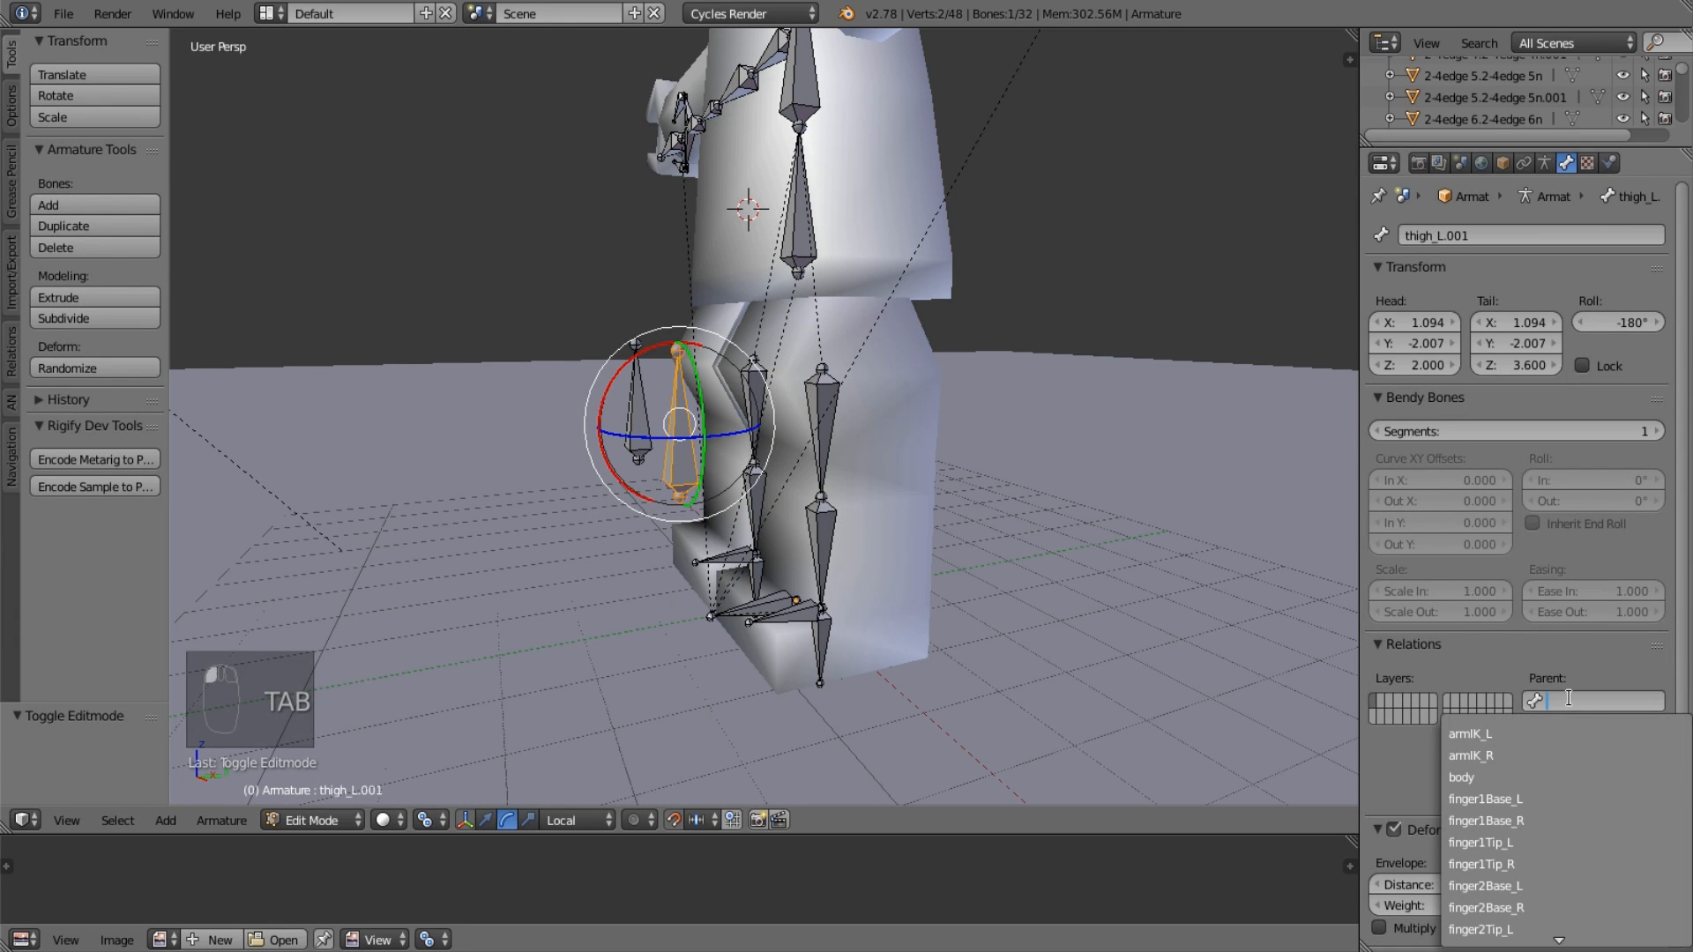
text(le)
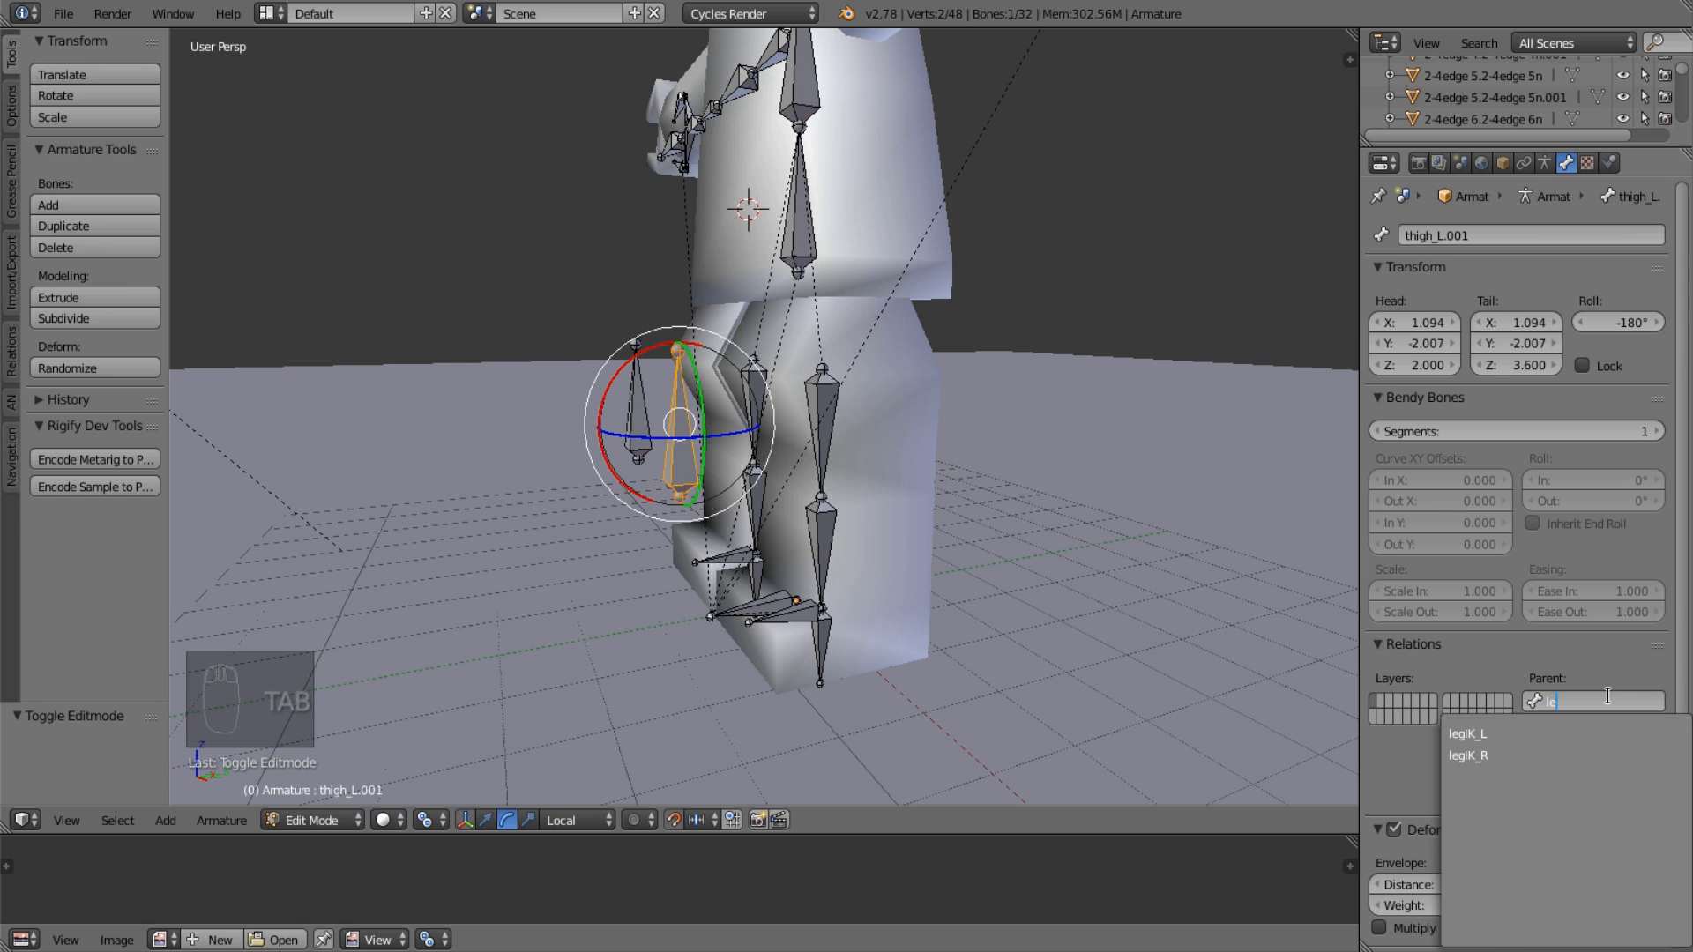
key(Return)
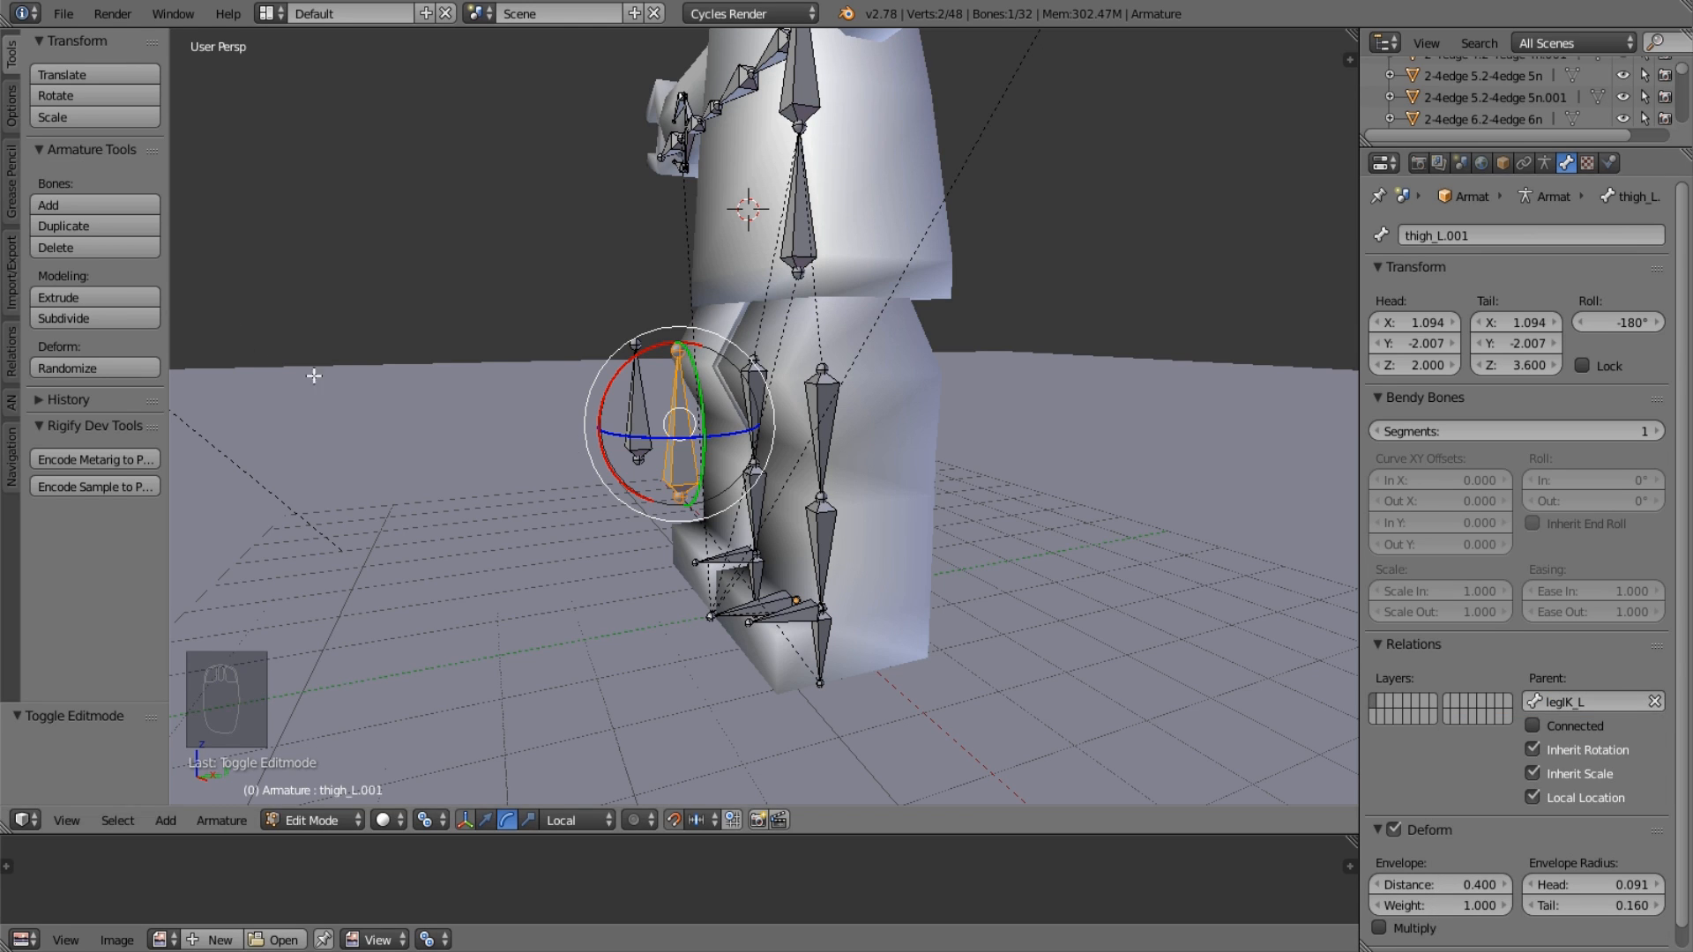
Set the parent of thigh_R.001 to legIK_R, and return to Pose Mode.
right_click(637, 406)
click(1629, 701)
text(leg)
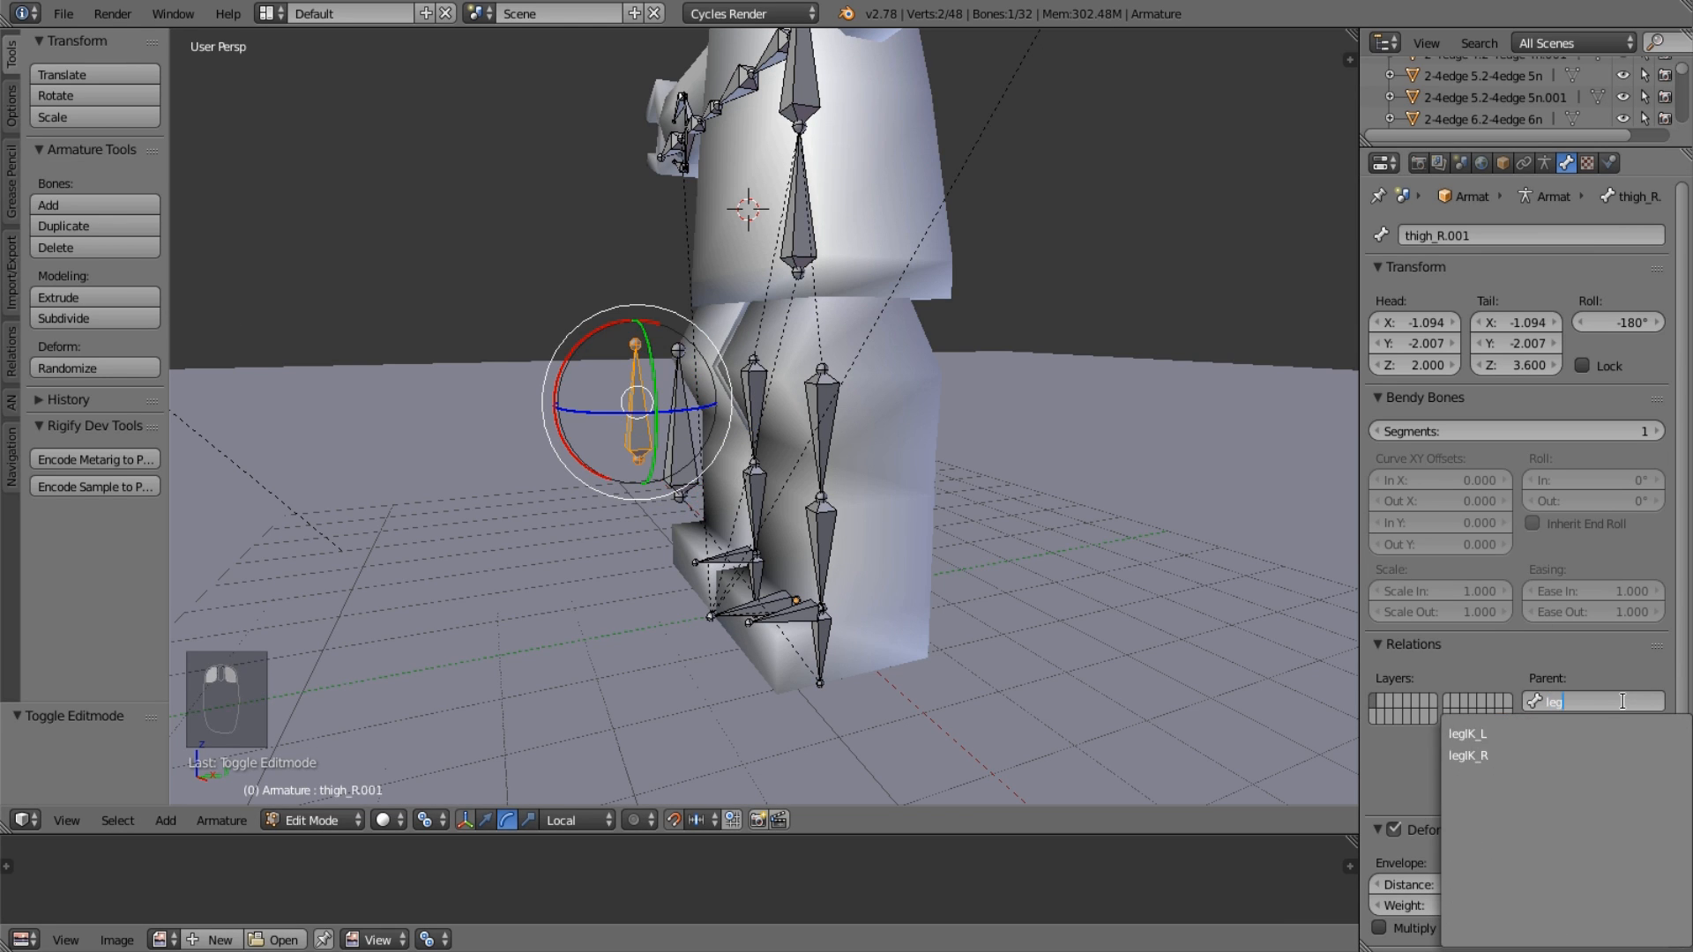
key(Down)
key(Return)
key(Tab)
Examine thigh_L's IK constraint and view the legs in right orthographic view.
right_click(818, 432)
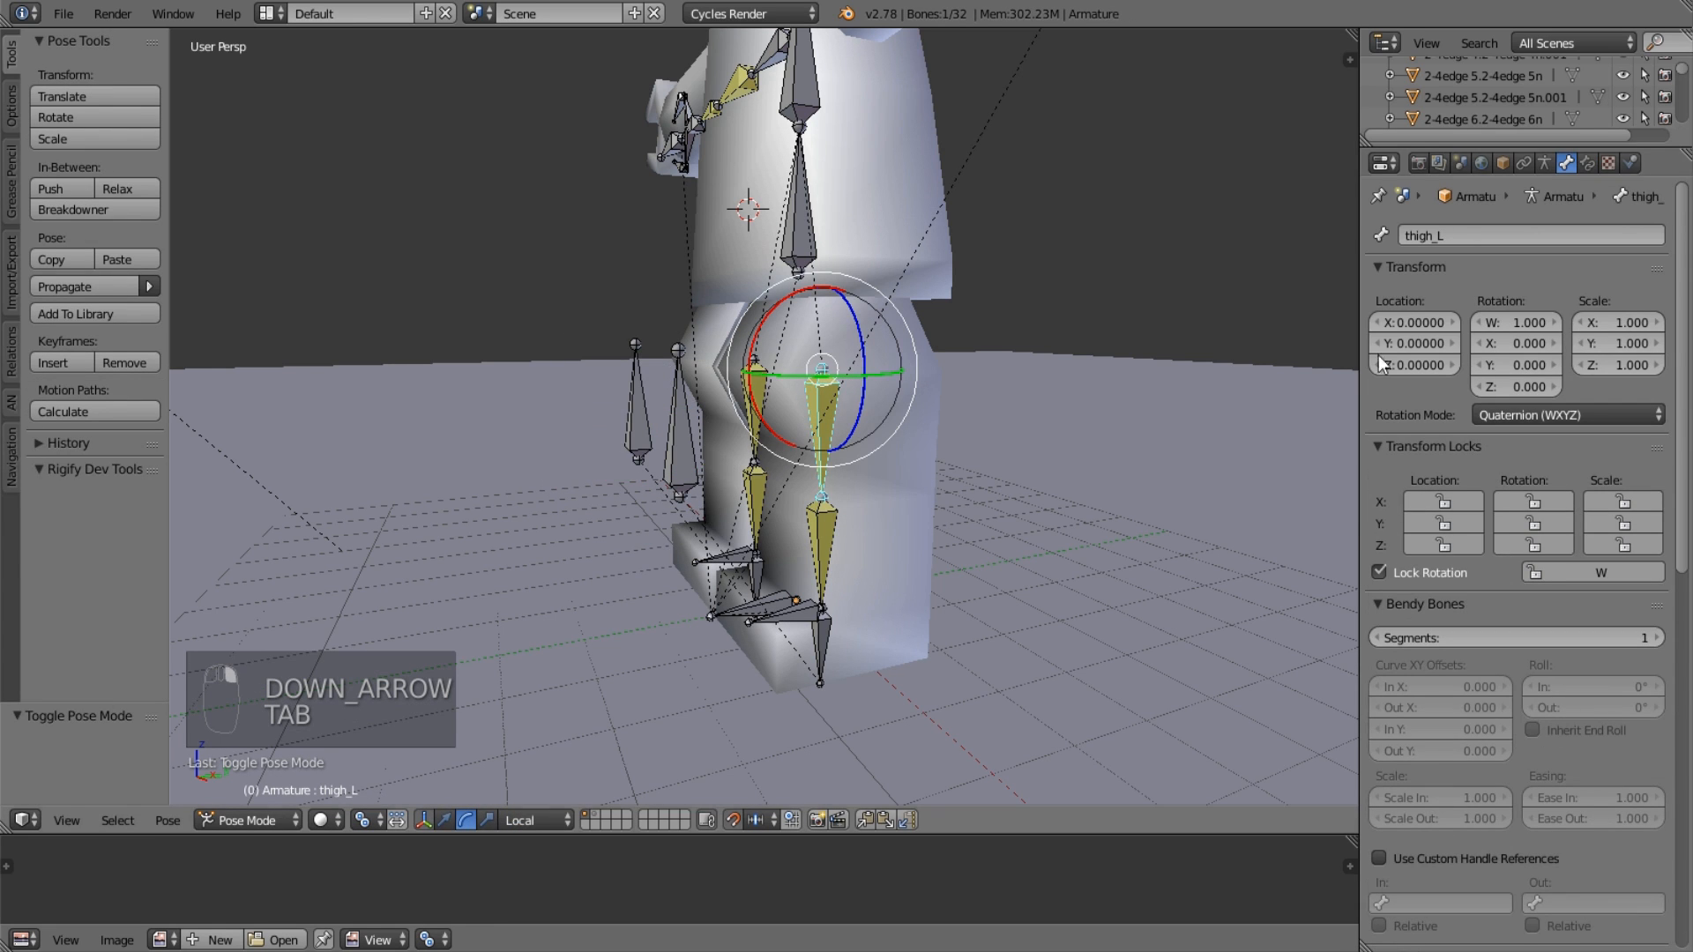
click(1587, 162)
key(KP_2)
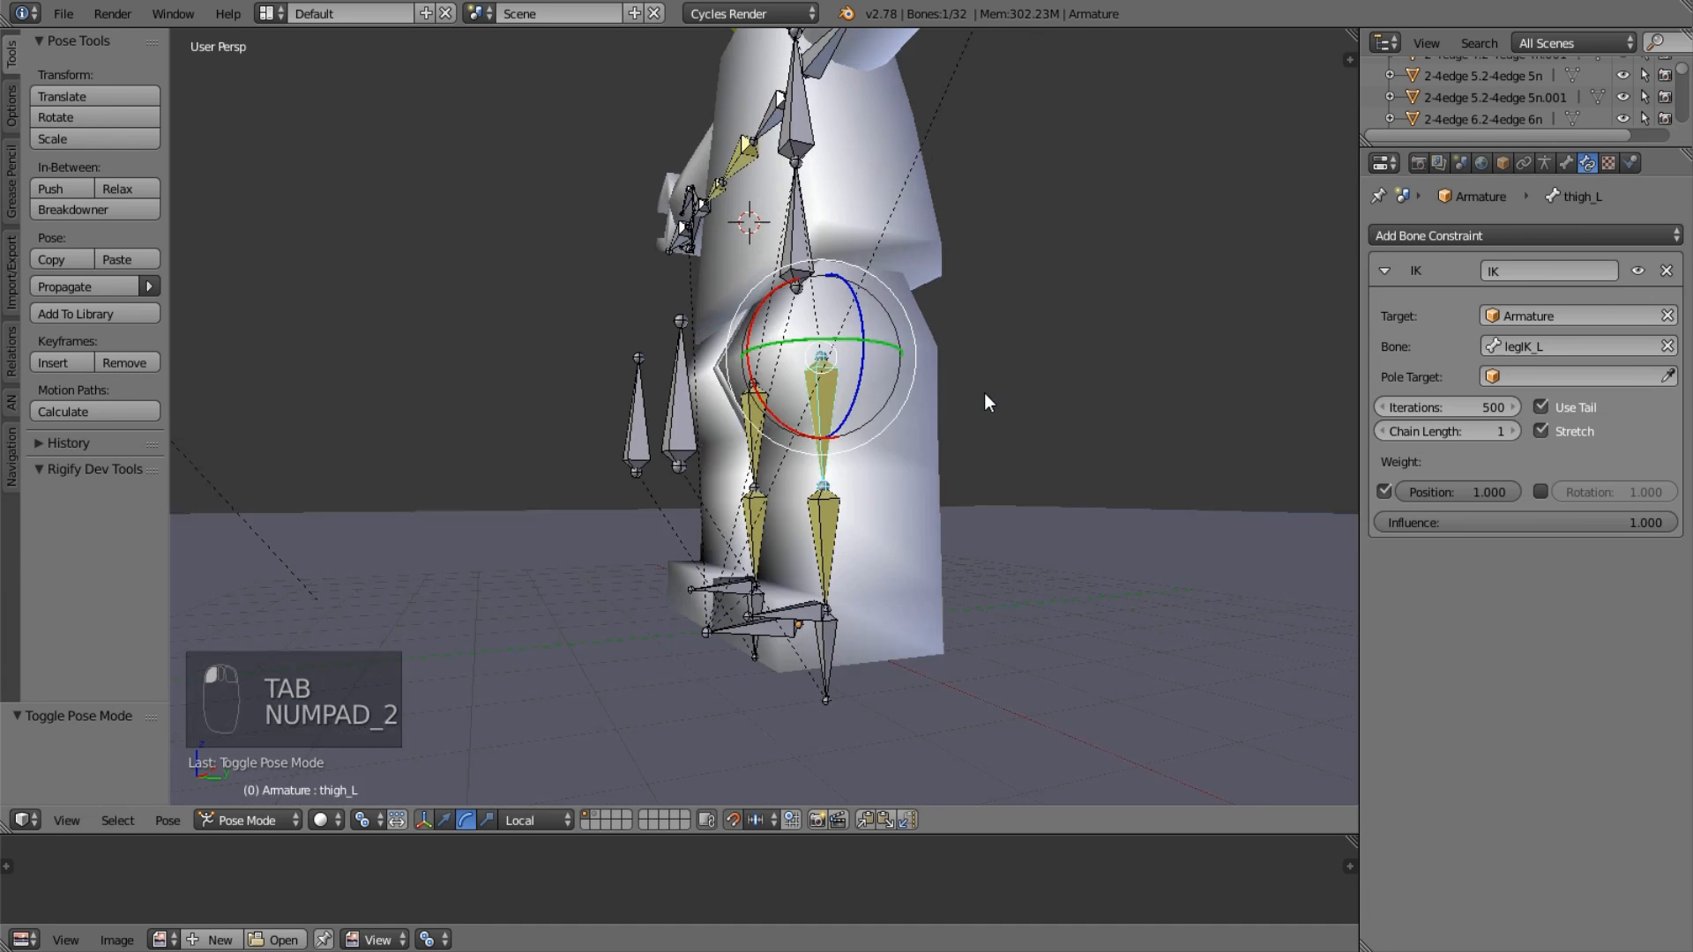
key(KP_3)
key(KP_5)
scroll(982, 393, up, 4)
Try rotating the new bones in front of the legs in Pose Mode, and undo the rotation.
right_click(525, 454)
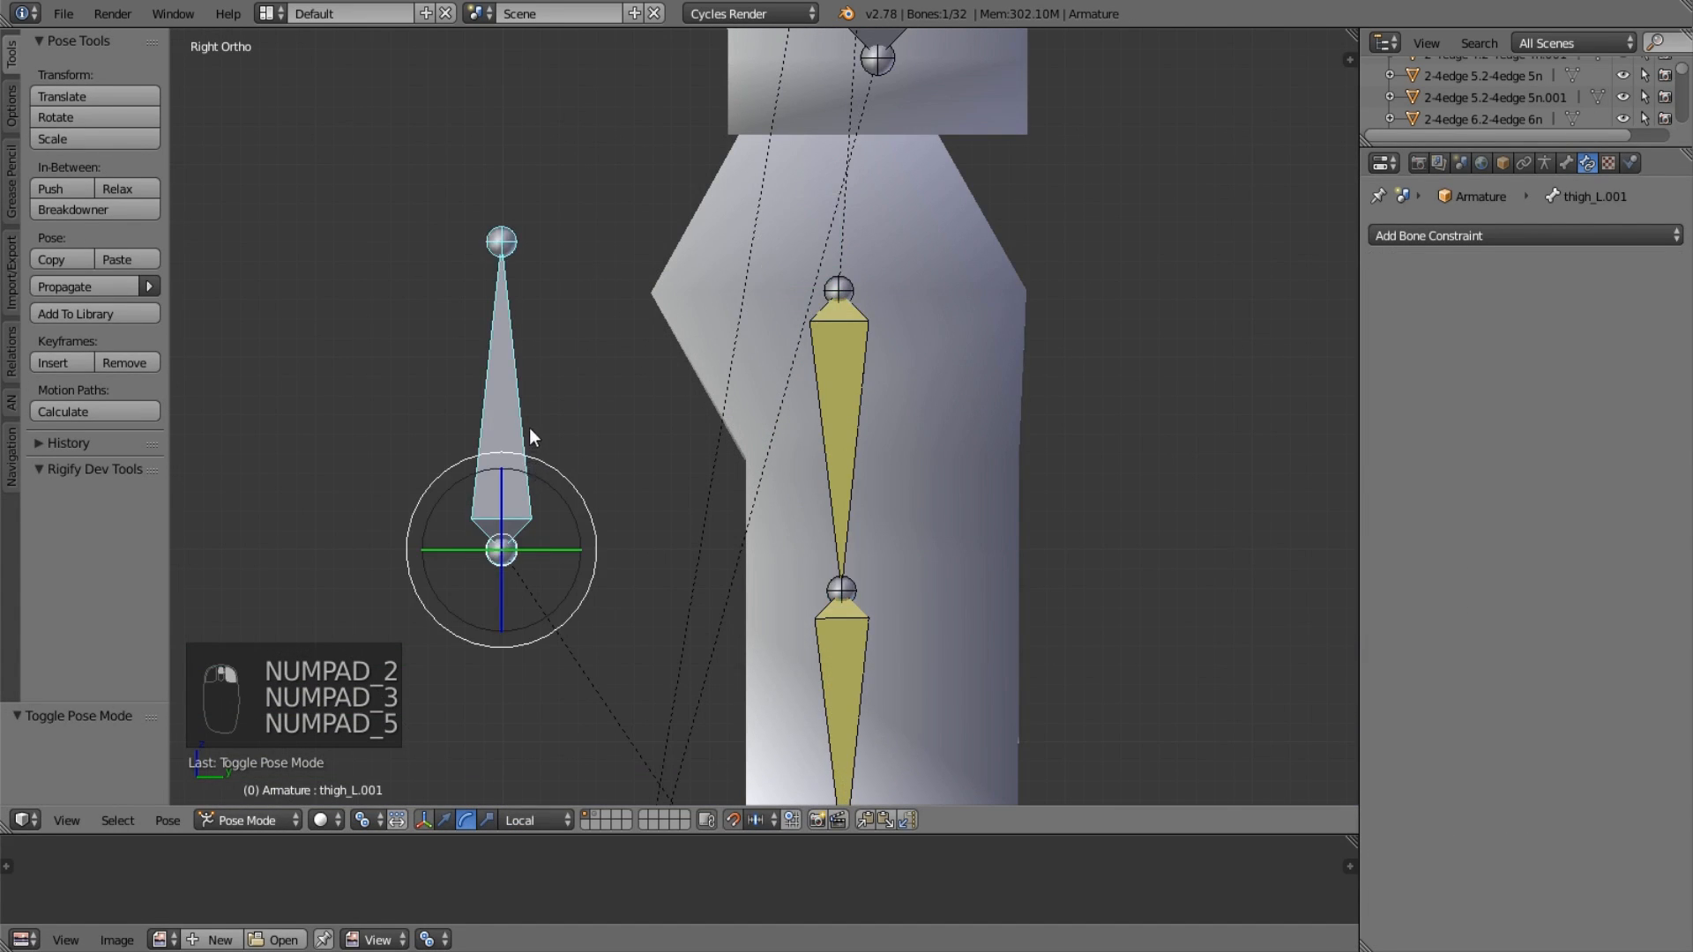
scroll(611, 390, down, 3)
drag(647, 397, 580, 521)
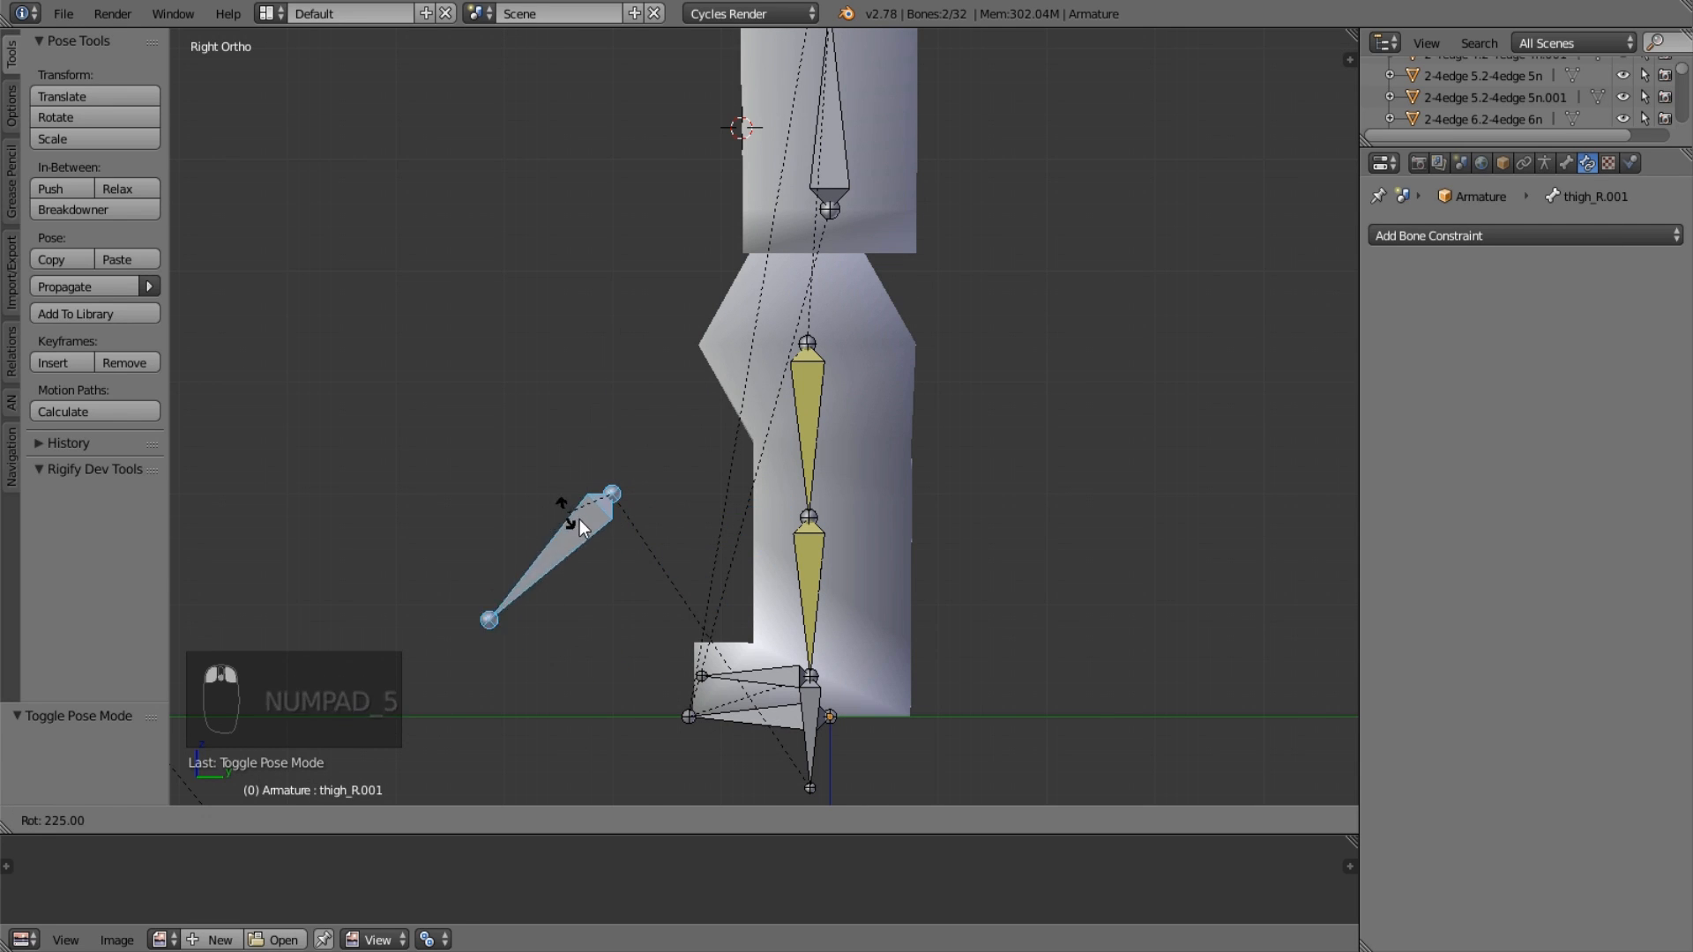
key(ctrl+z)
Try to box-select the two overlapping bones in front of the legs in Edit Mode.
key(Tab)
key(a)
key(a)
key(a)
key(a)
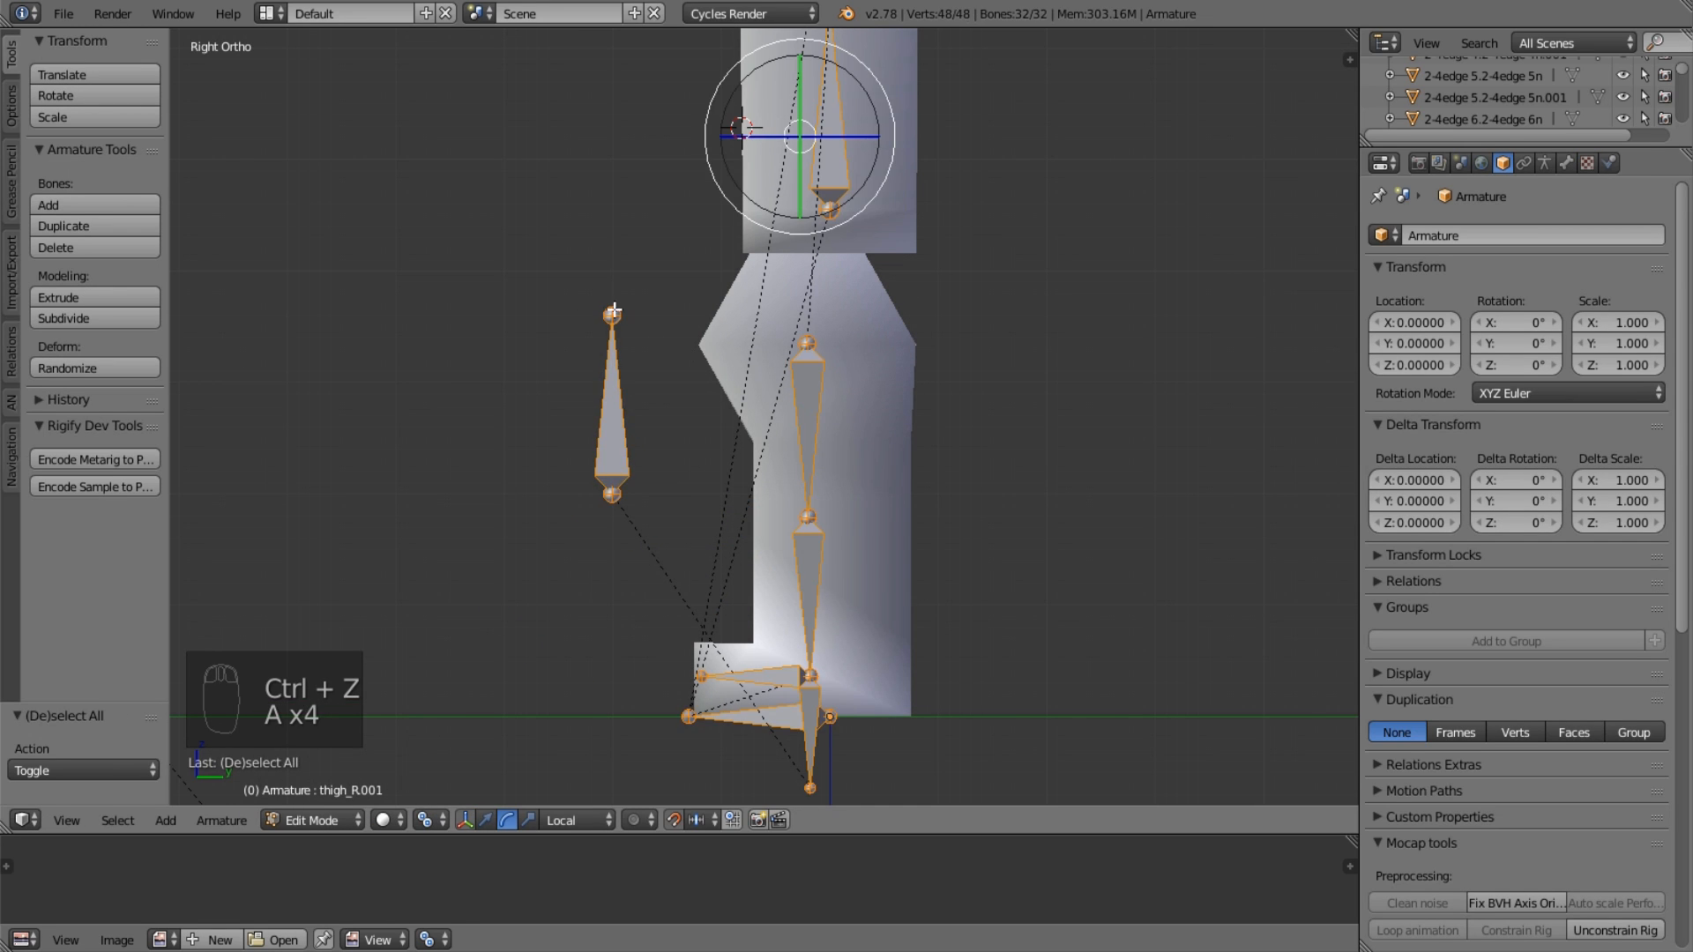
key(a)
key(b)
key(a)
key(b)
drag(582, 487, 637, 508)
drag(699, 446, 529, 446)
key(b)
drag(571, 336, 661, 558)
key(b)
drag(587, 369, 644, 391)
Select both front bones in wireframe, rotate them 180°, and raise them along global Z until their heads are level with the thigh bones' heads.
key(z)
key(b)
shift+right_click(614, 500)
shift+right_click(614, 500)
shift+right_click(614, 500)
shift+right_click(614, 500)
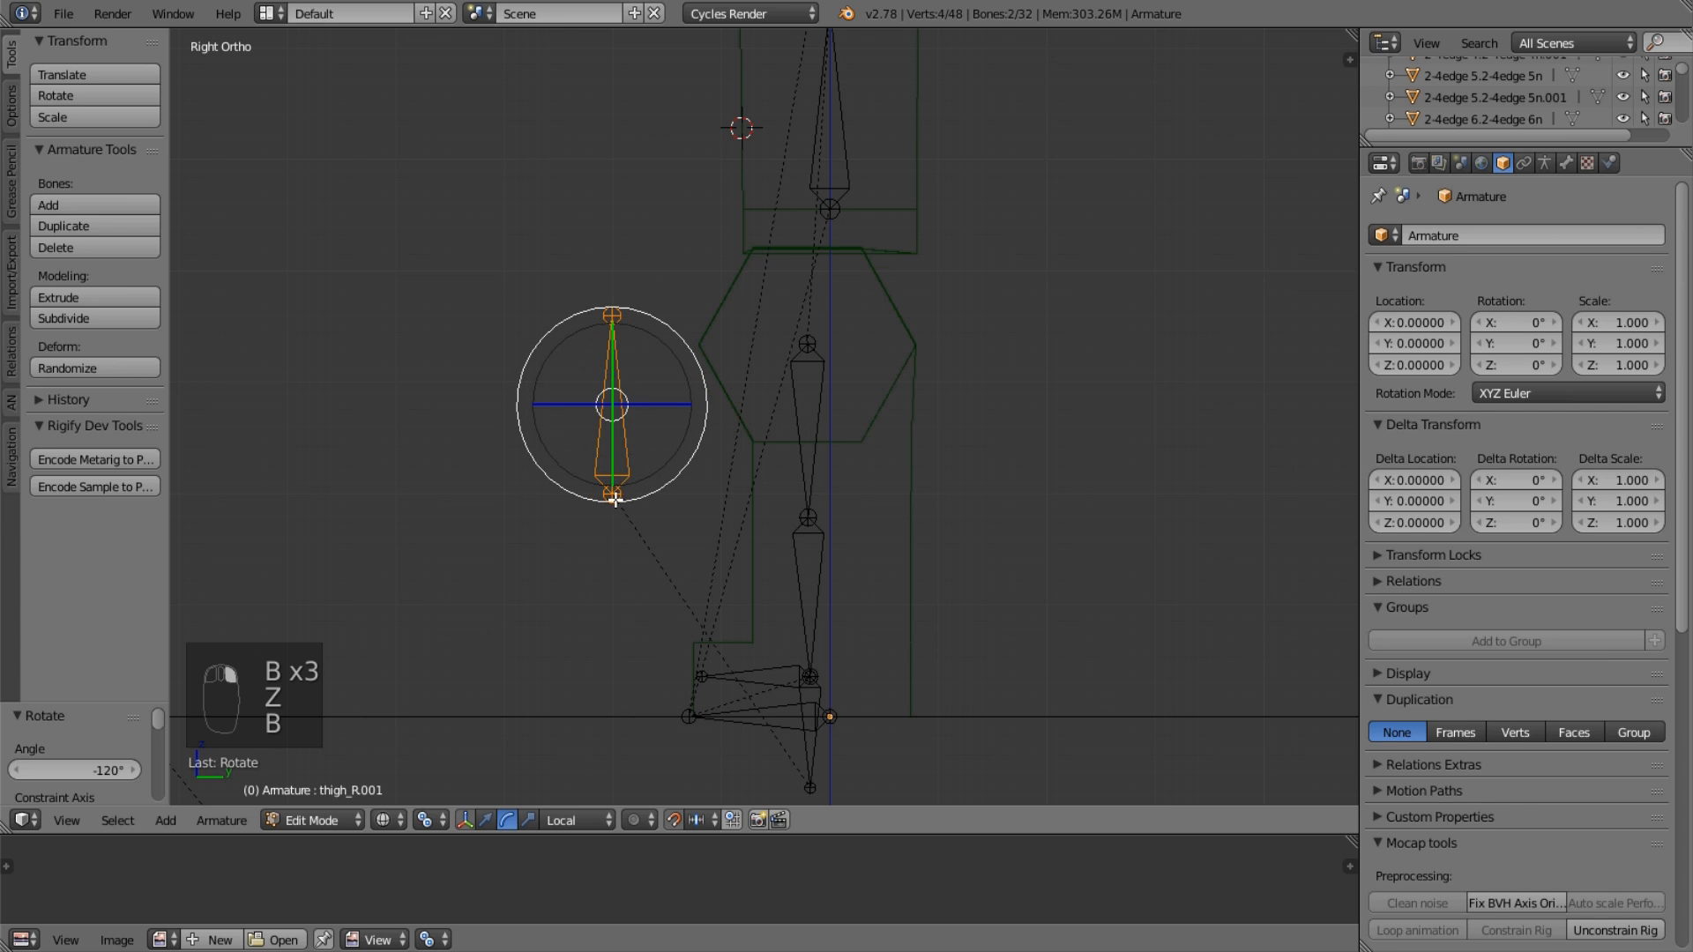
key(r)
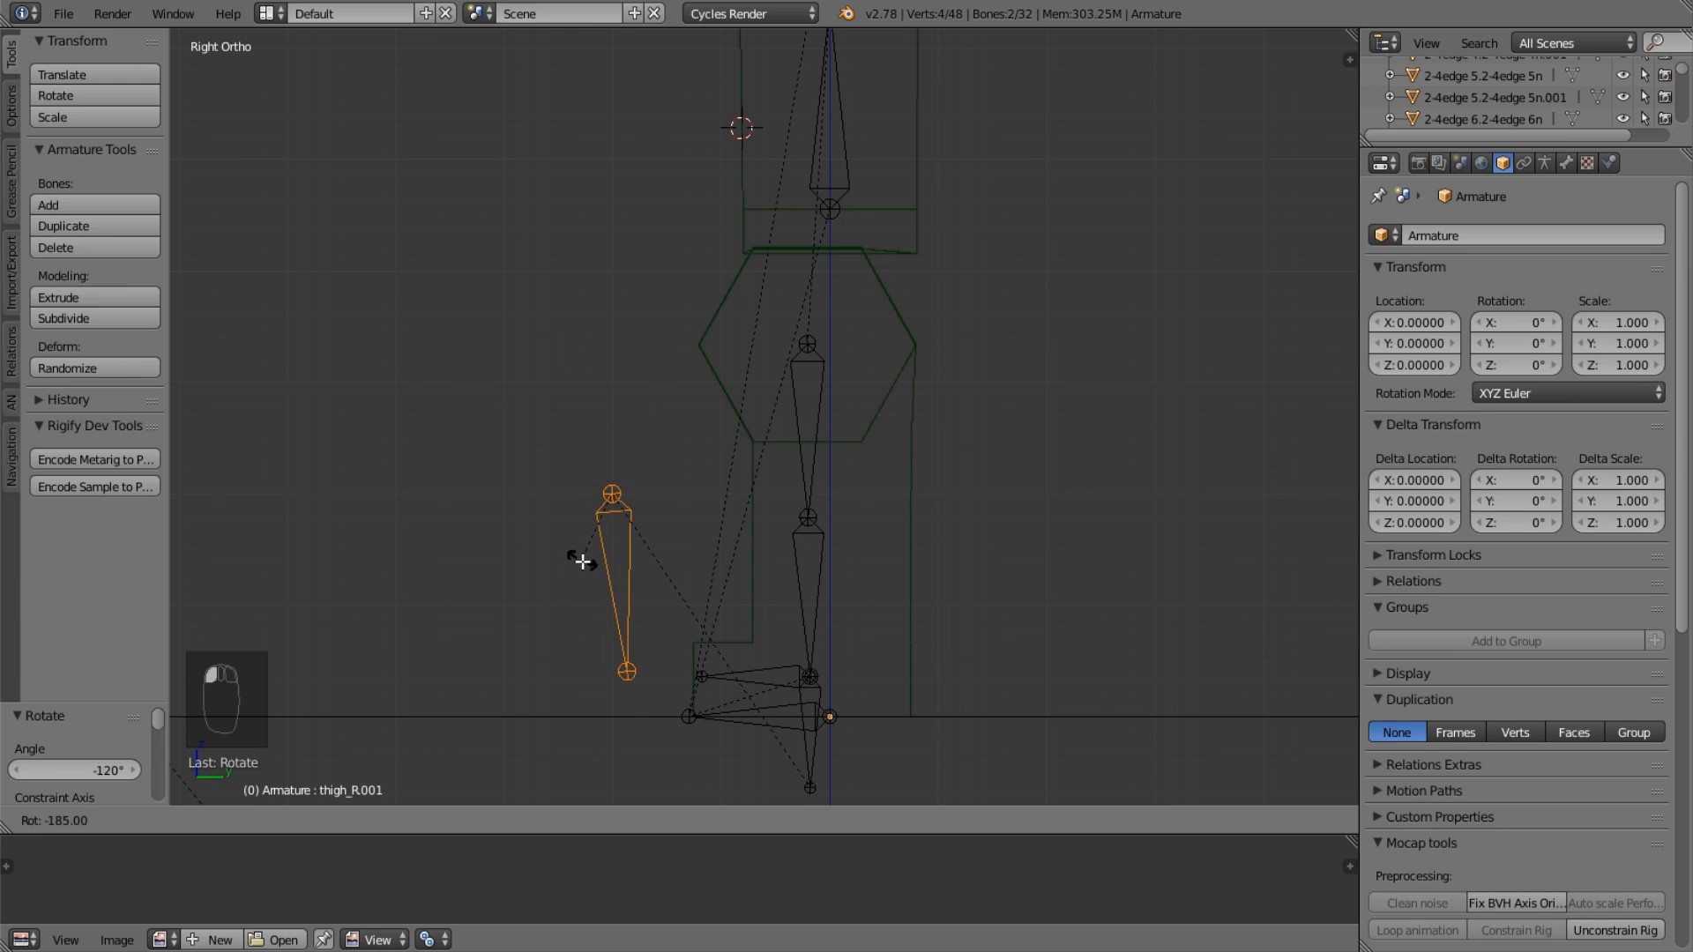
click(574, 561)
key(g)
key(z)
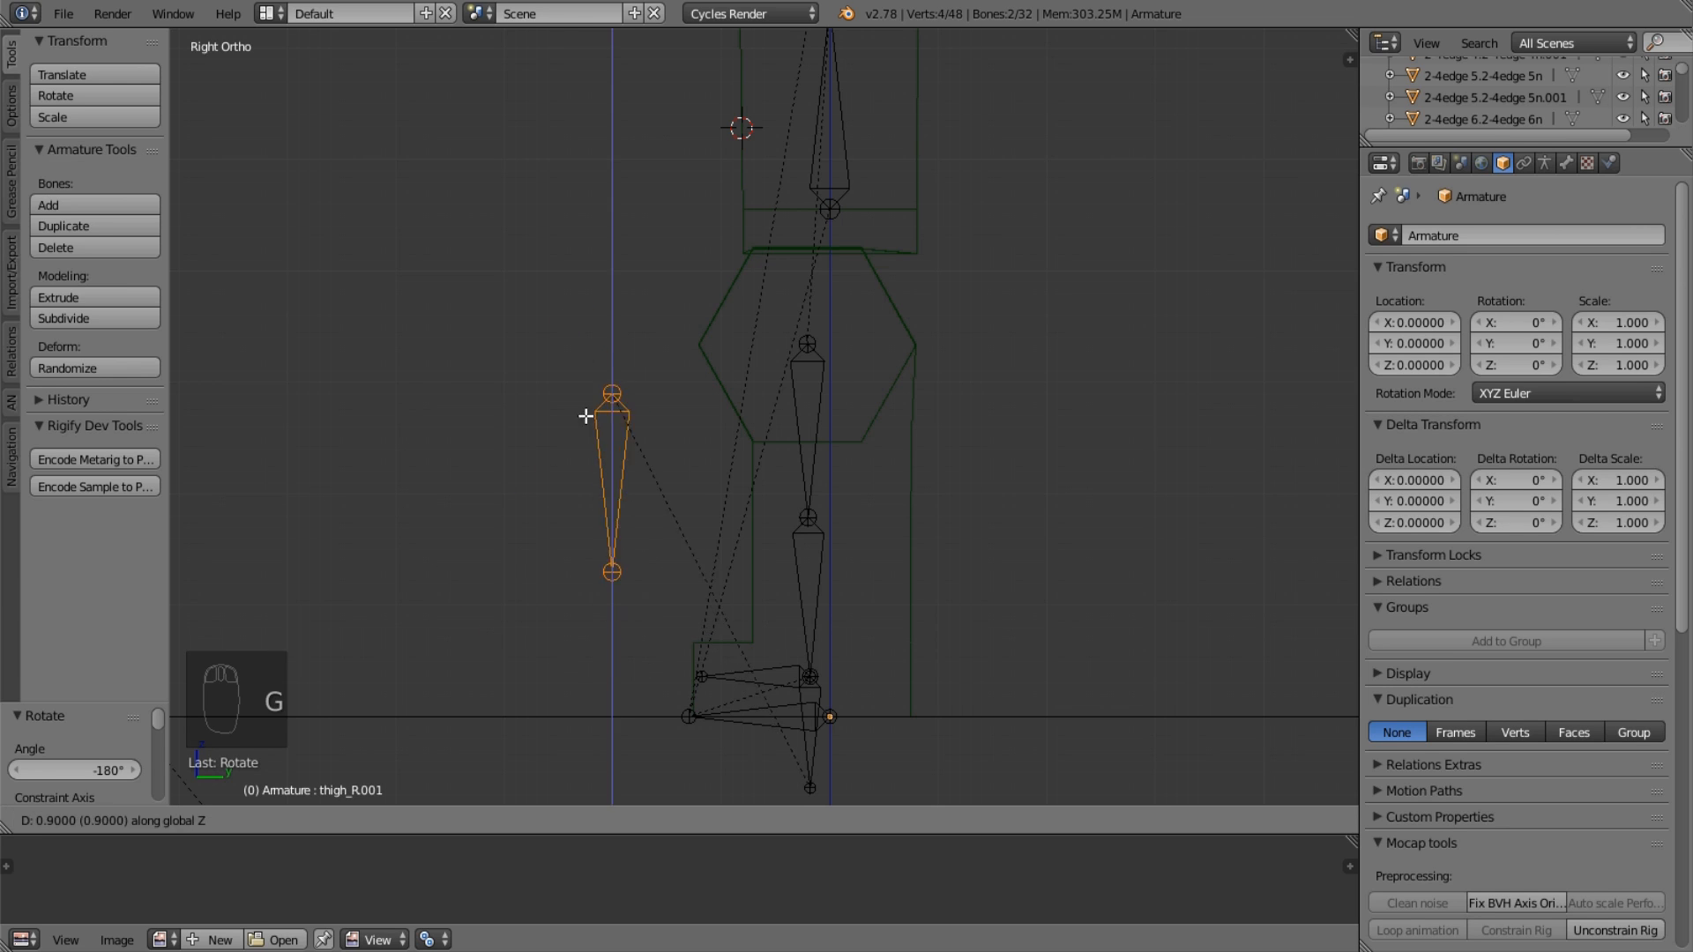
click(591, 418)
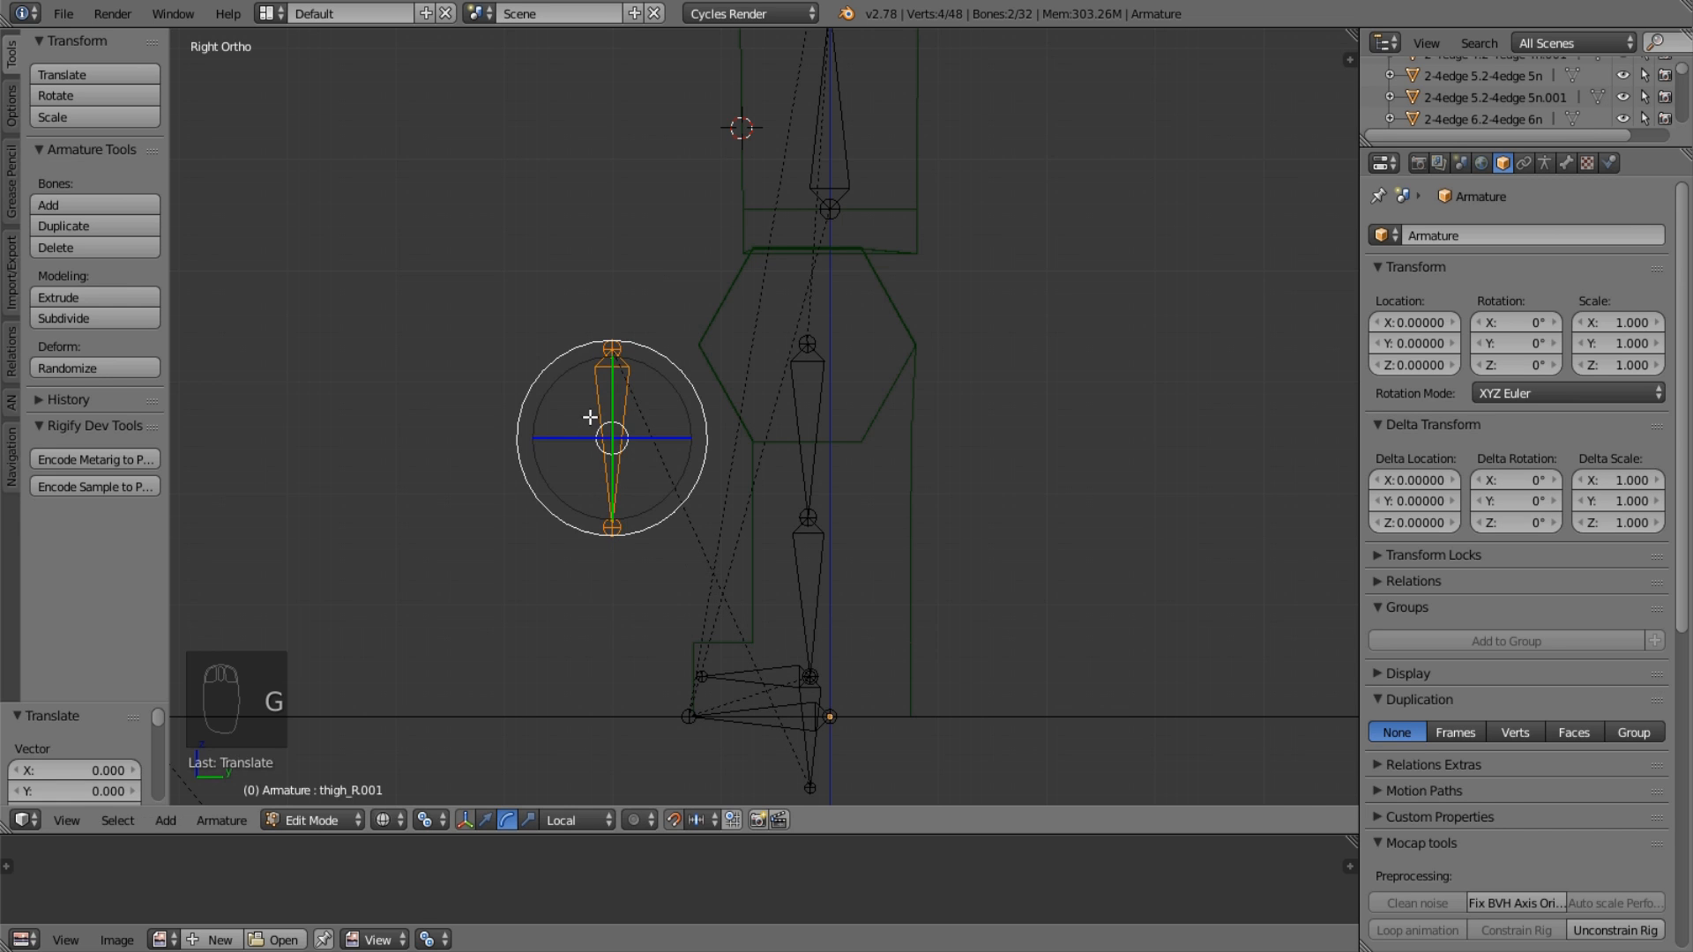
Return to solid shading in perspective, and check thigh_L's bone properties and constraints in Pose Mode.
key(KP_5)
key(z)
middle_drag(779, 465, 847, 441)
right_click(857, 414)
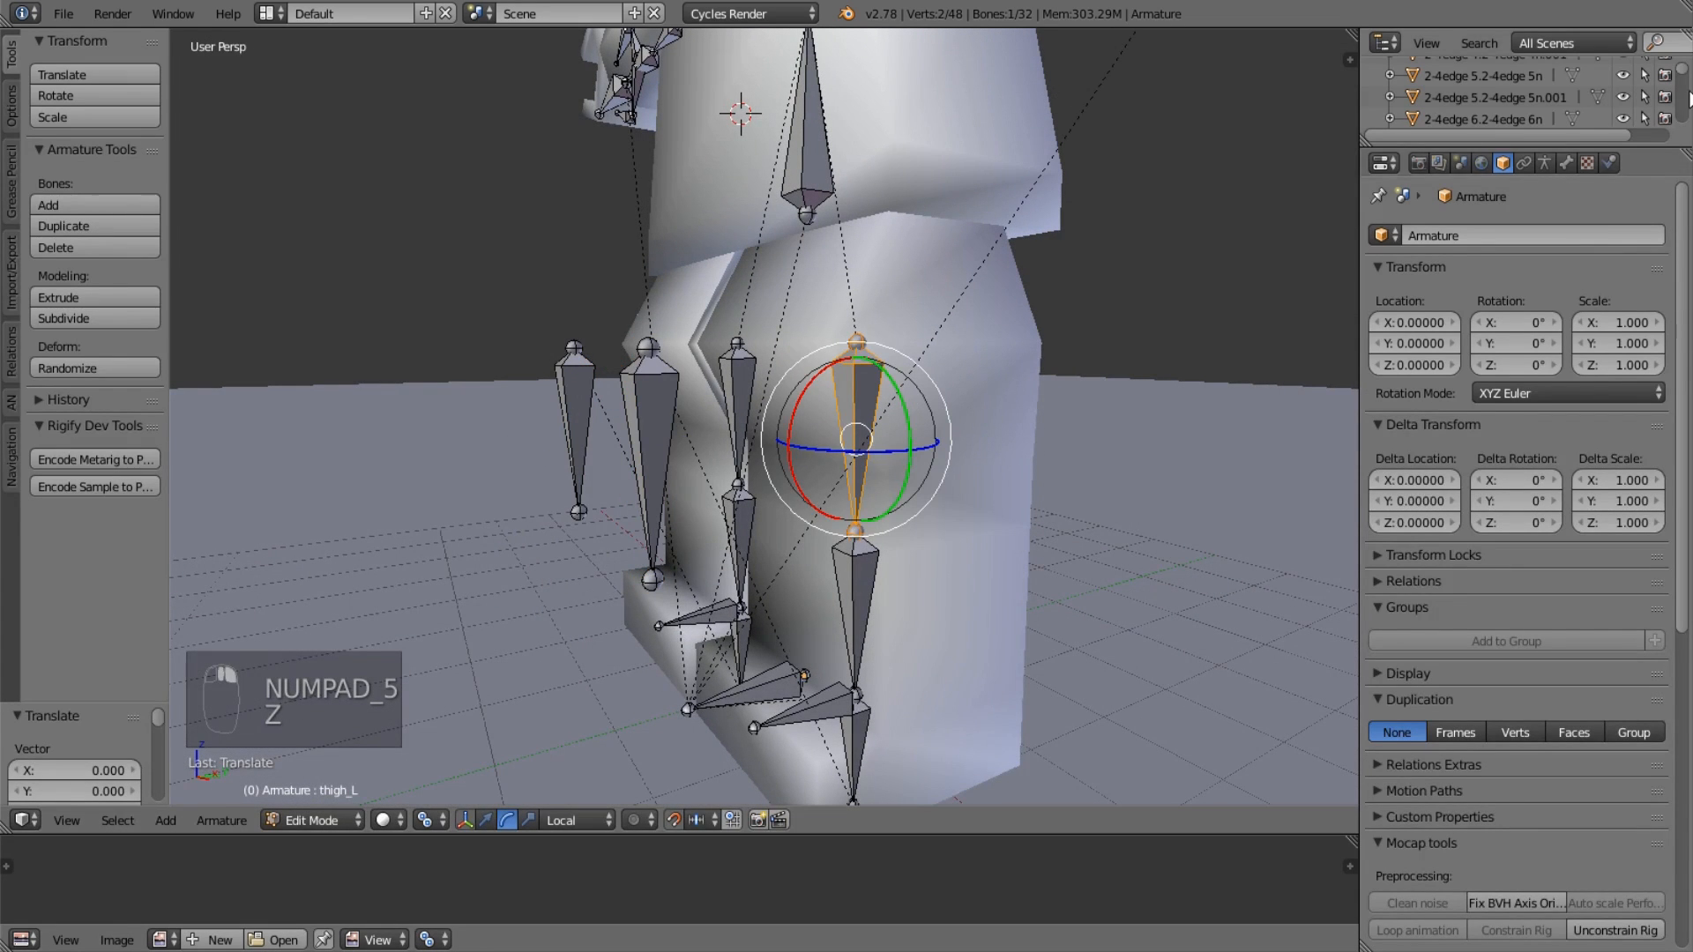
click(1566, 162)
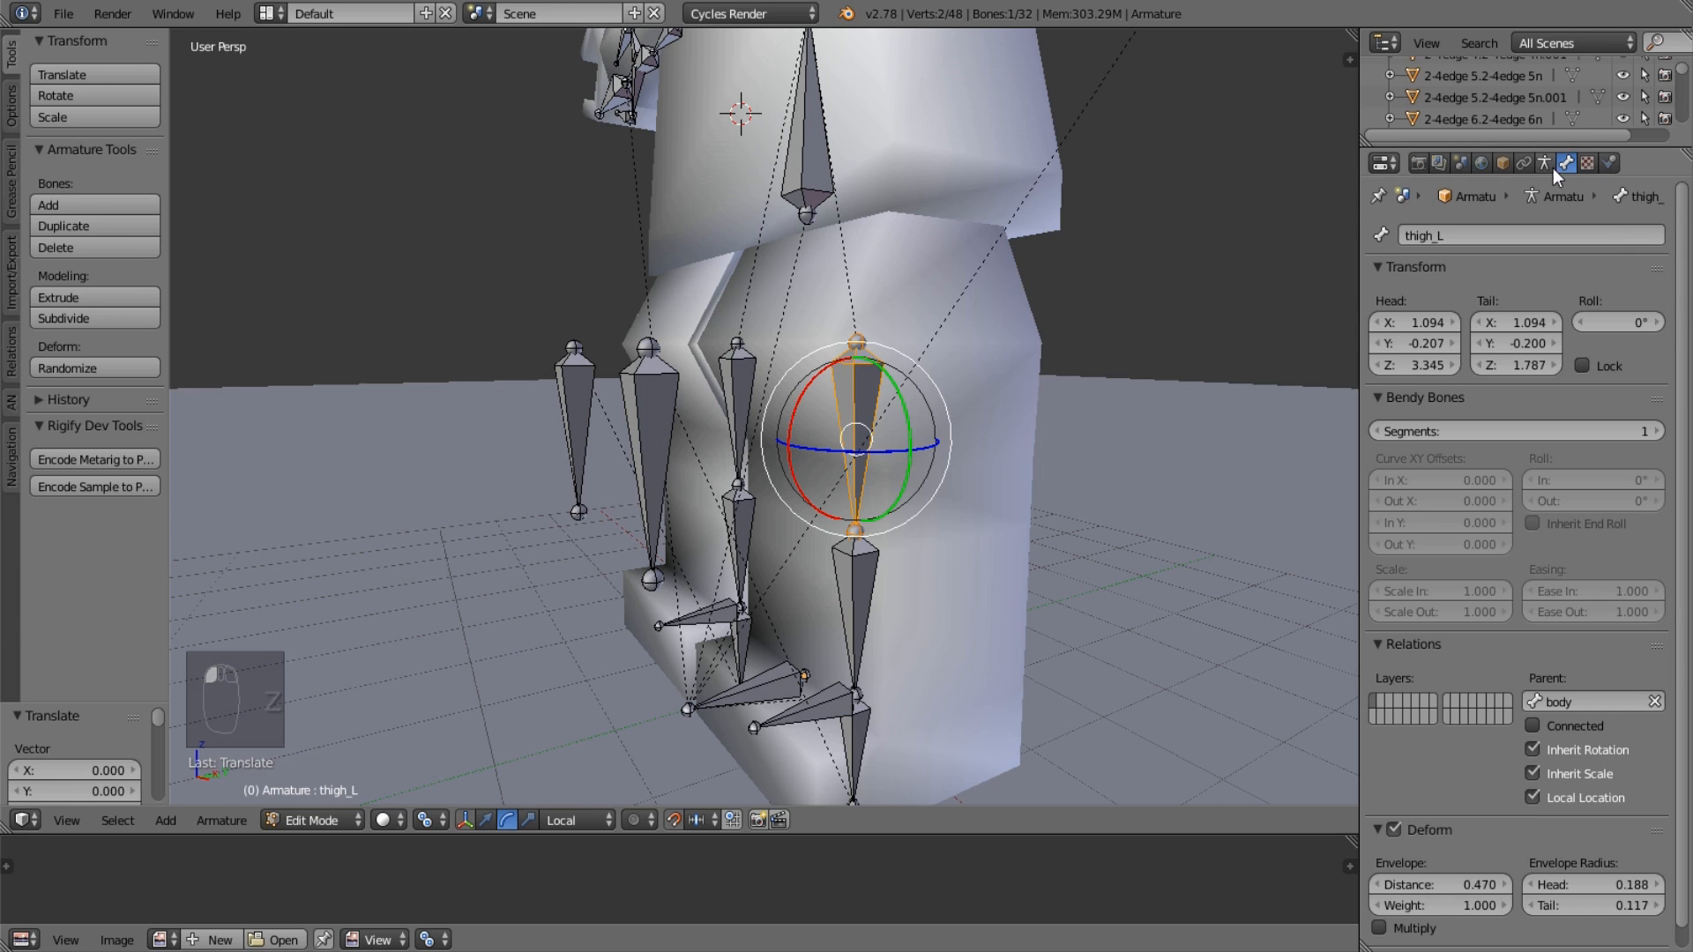
key(Tab)
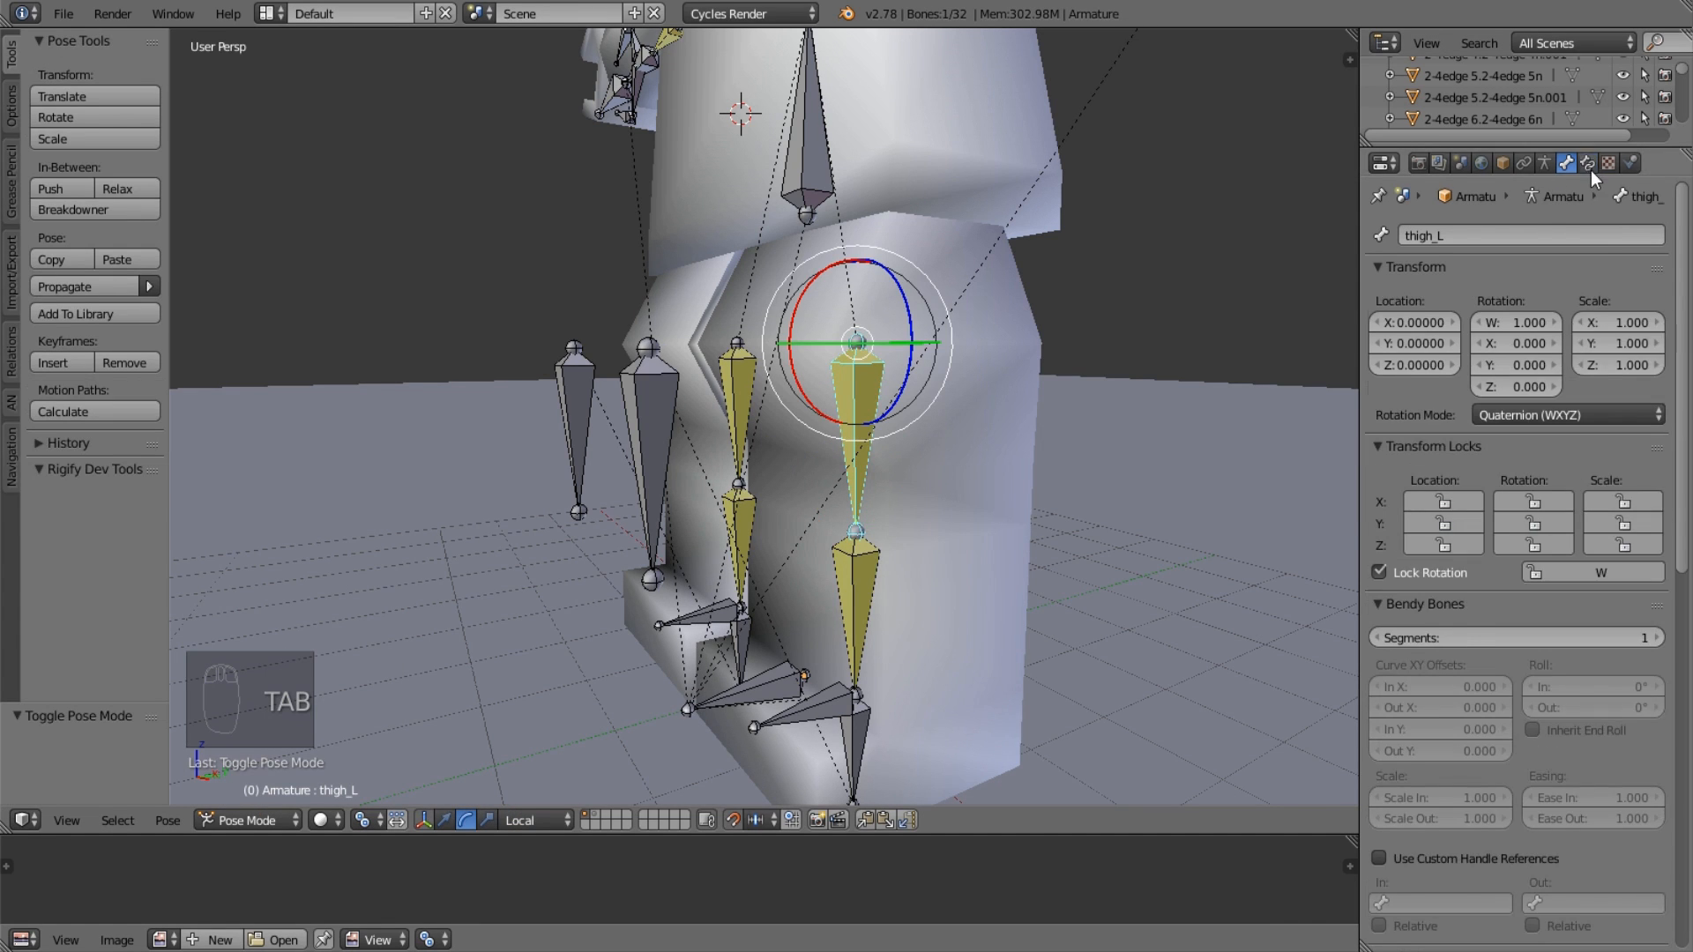
click(1587, 162)
Rename the bone thigh_L.001 as thighIK_L.
right_click(575, 415)
right_click(642, 431)
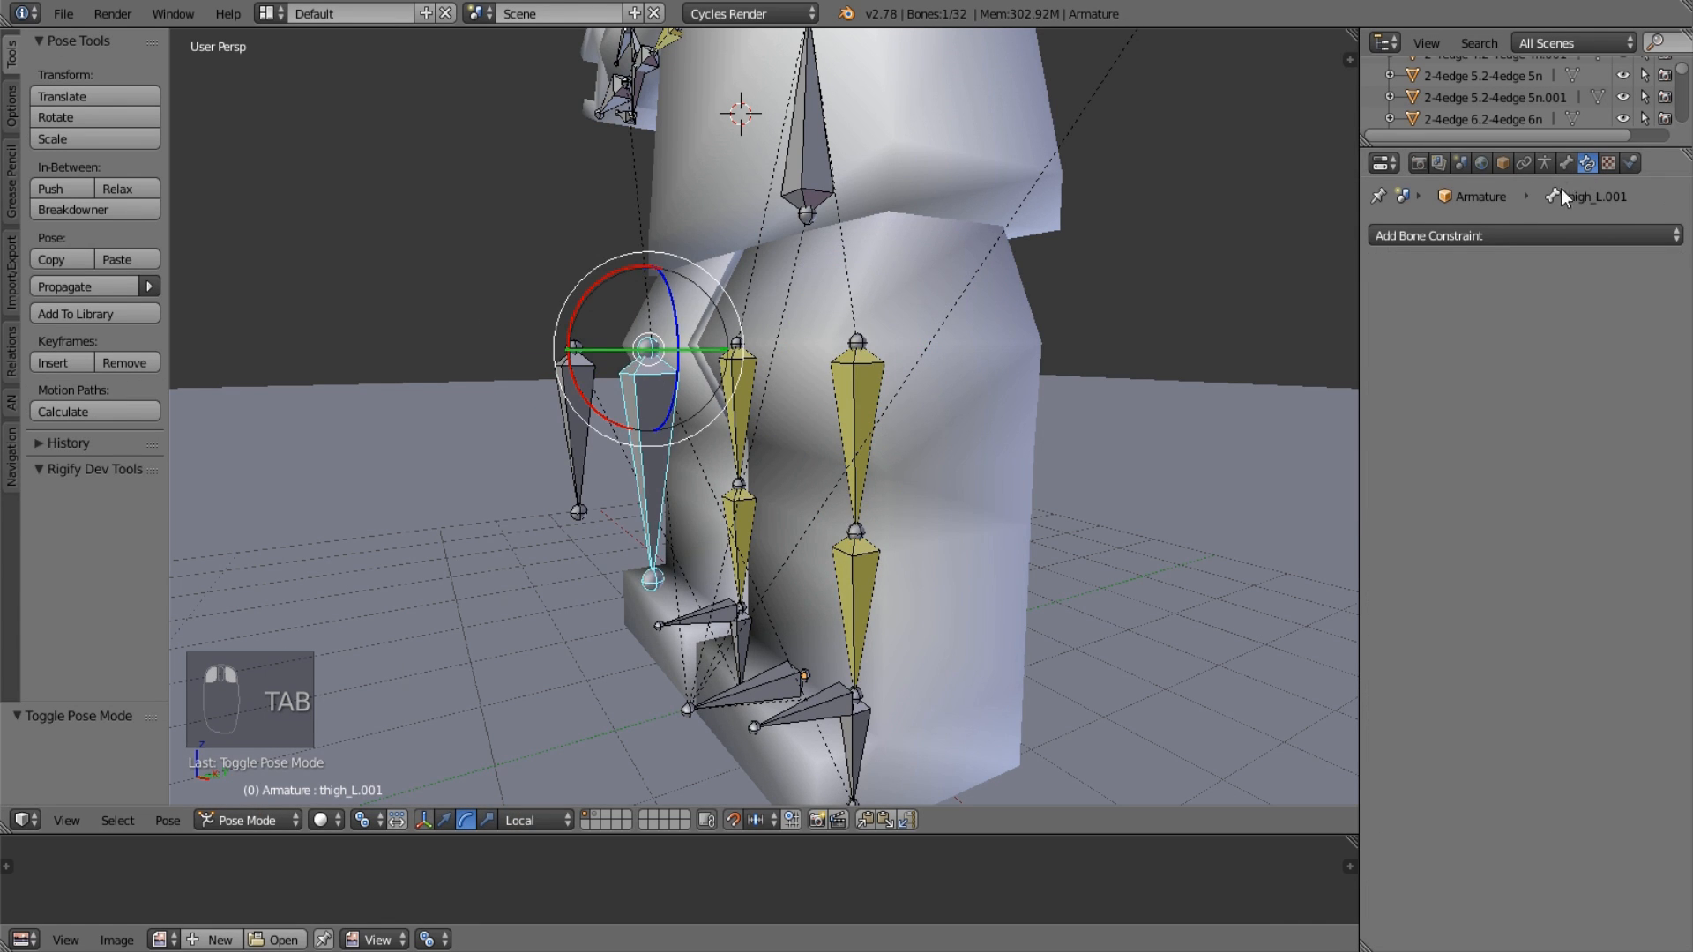
click(1566, 162)
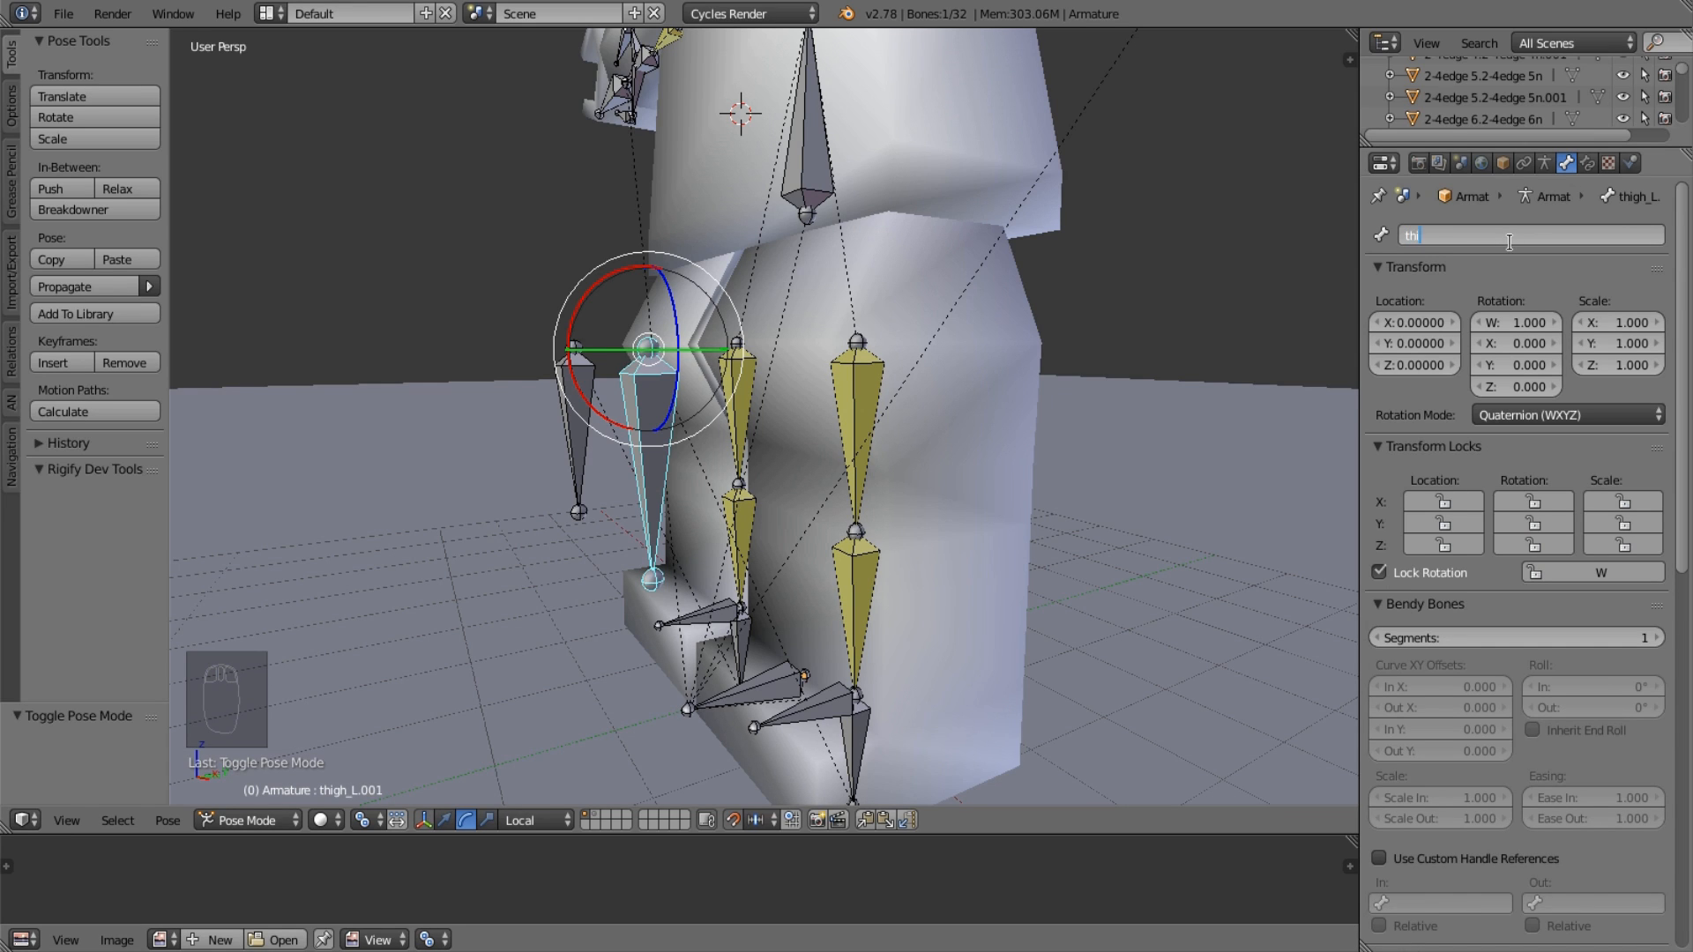
key(shift+BackSpace)
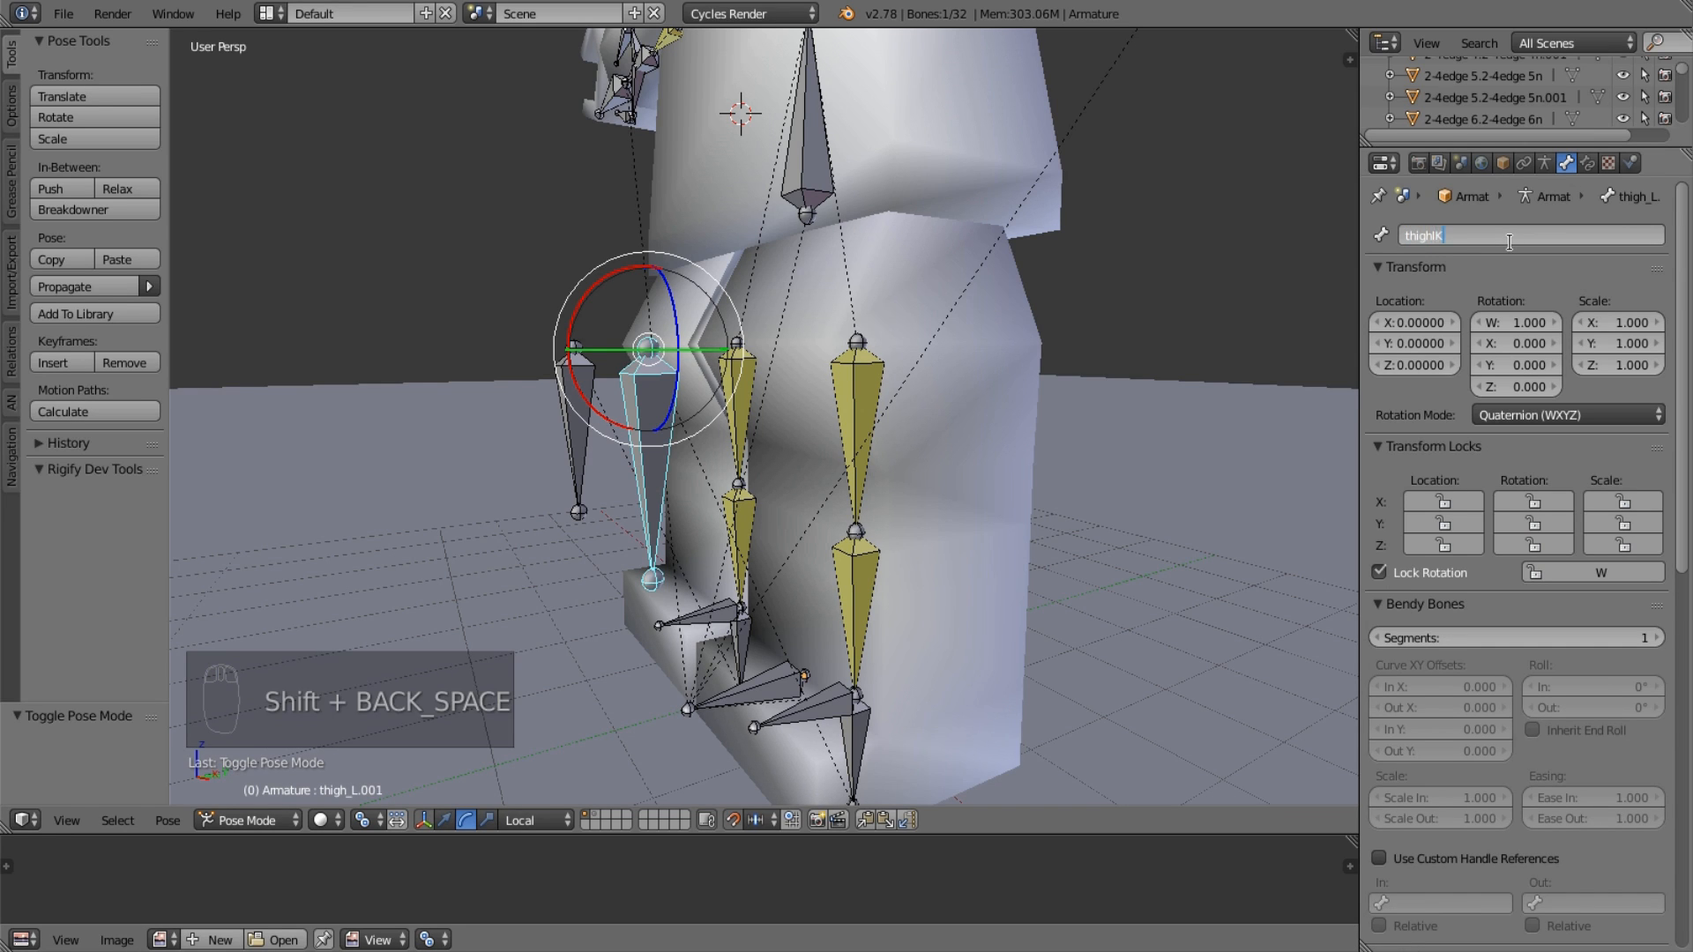
key(Return)
Rename the bone thigh_R.001 as thighIK_R.
right_click(551, 387)
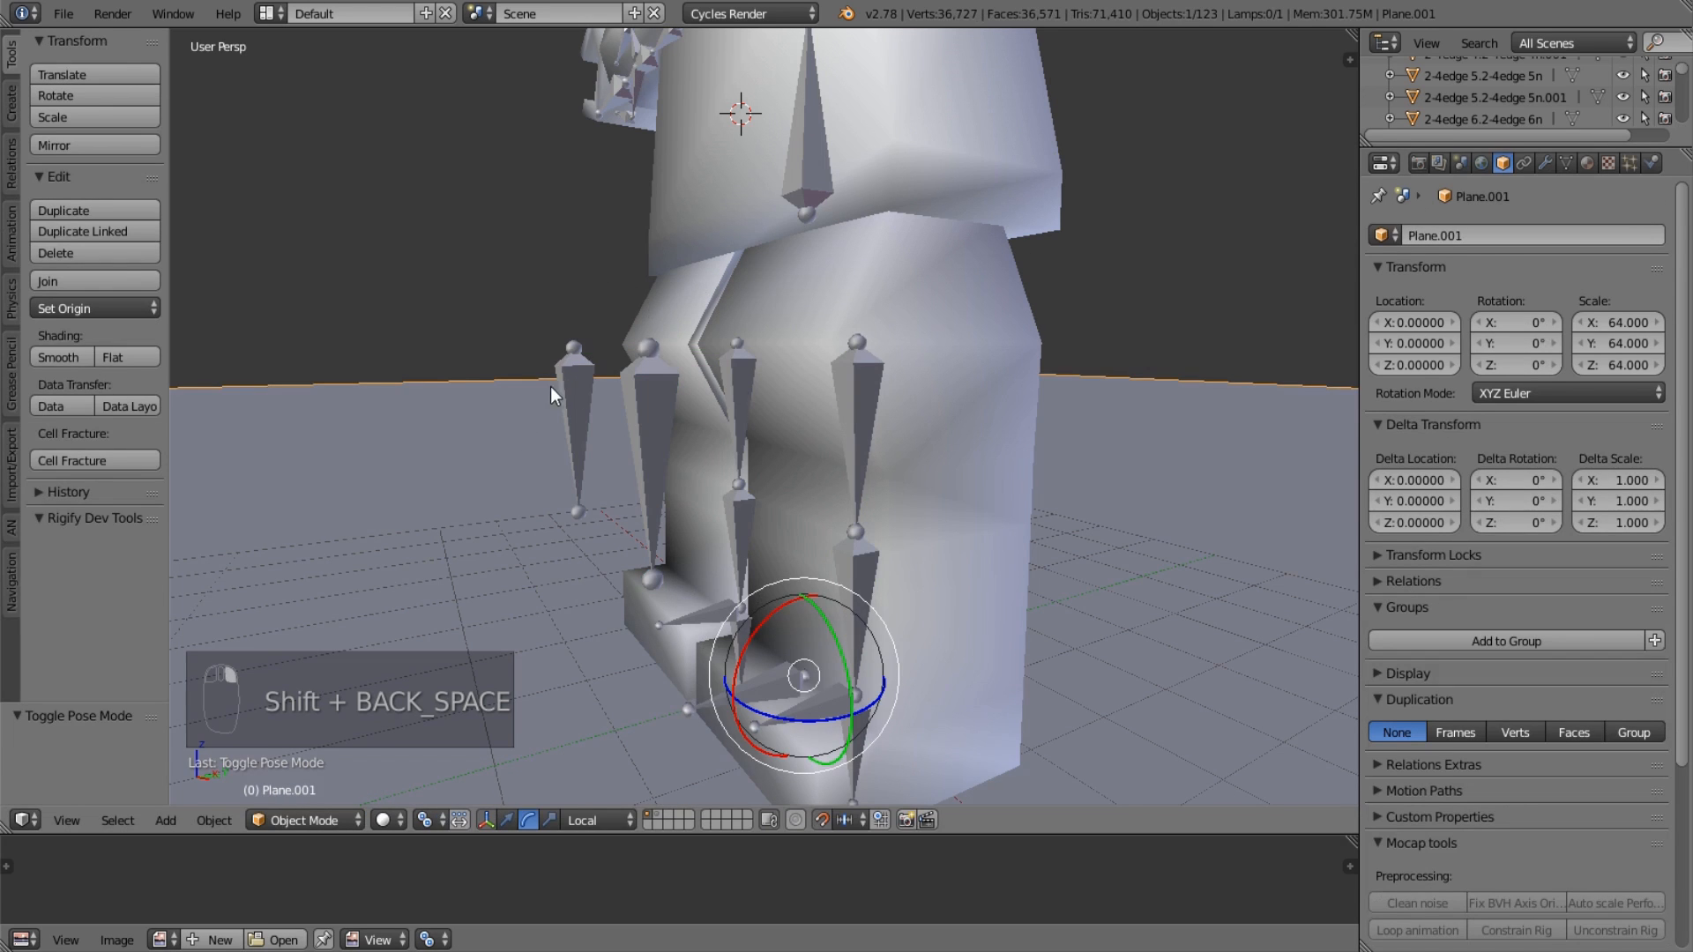
right_drag(476, 400, 760, 381)
right_click(760, 381)
right_click(560, 421)
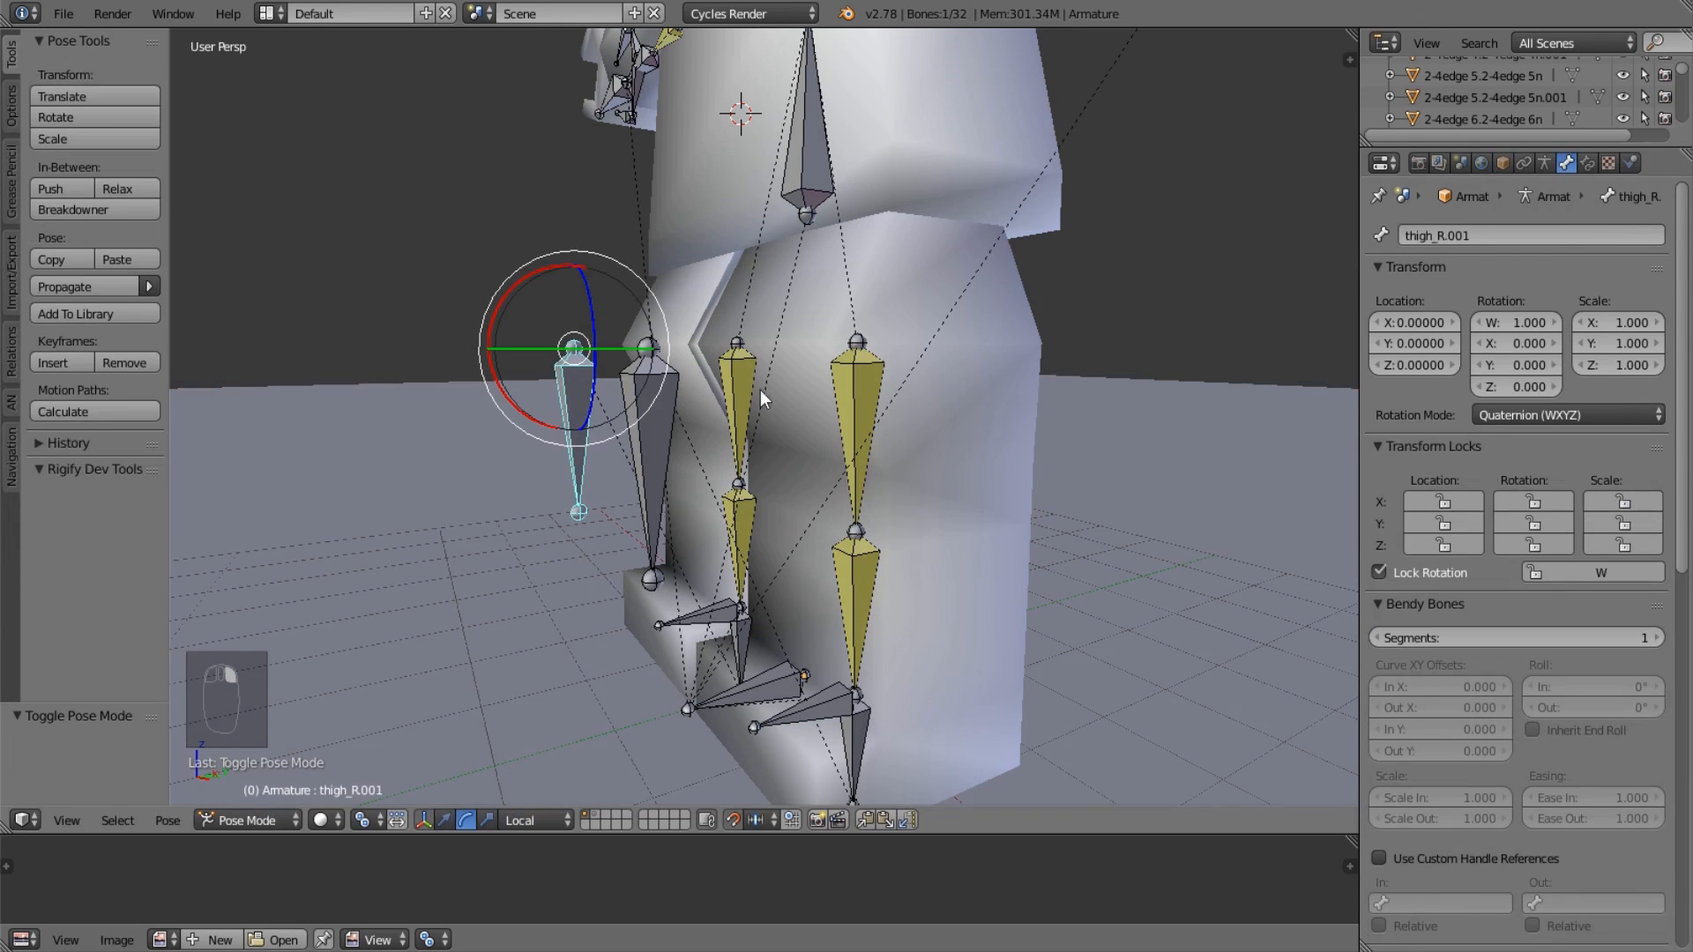
click(1549, 243)
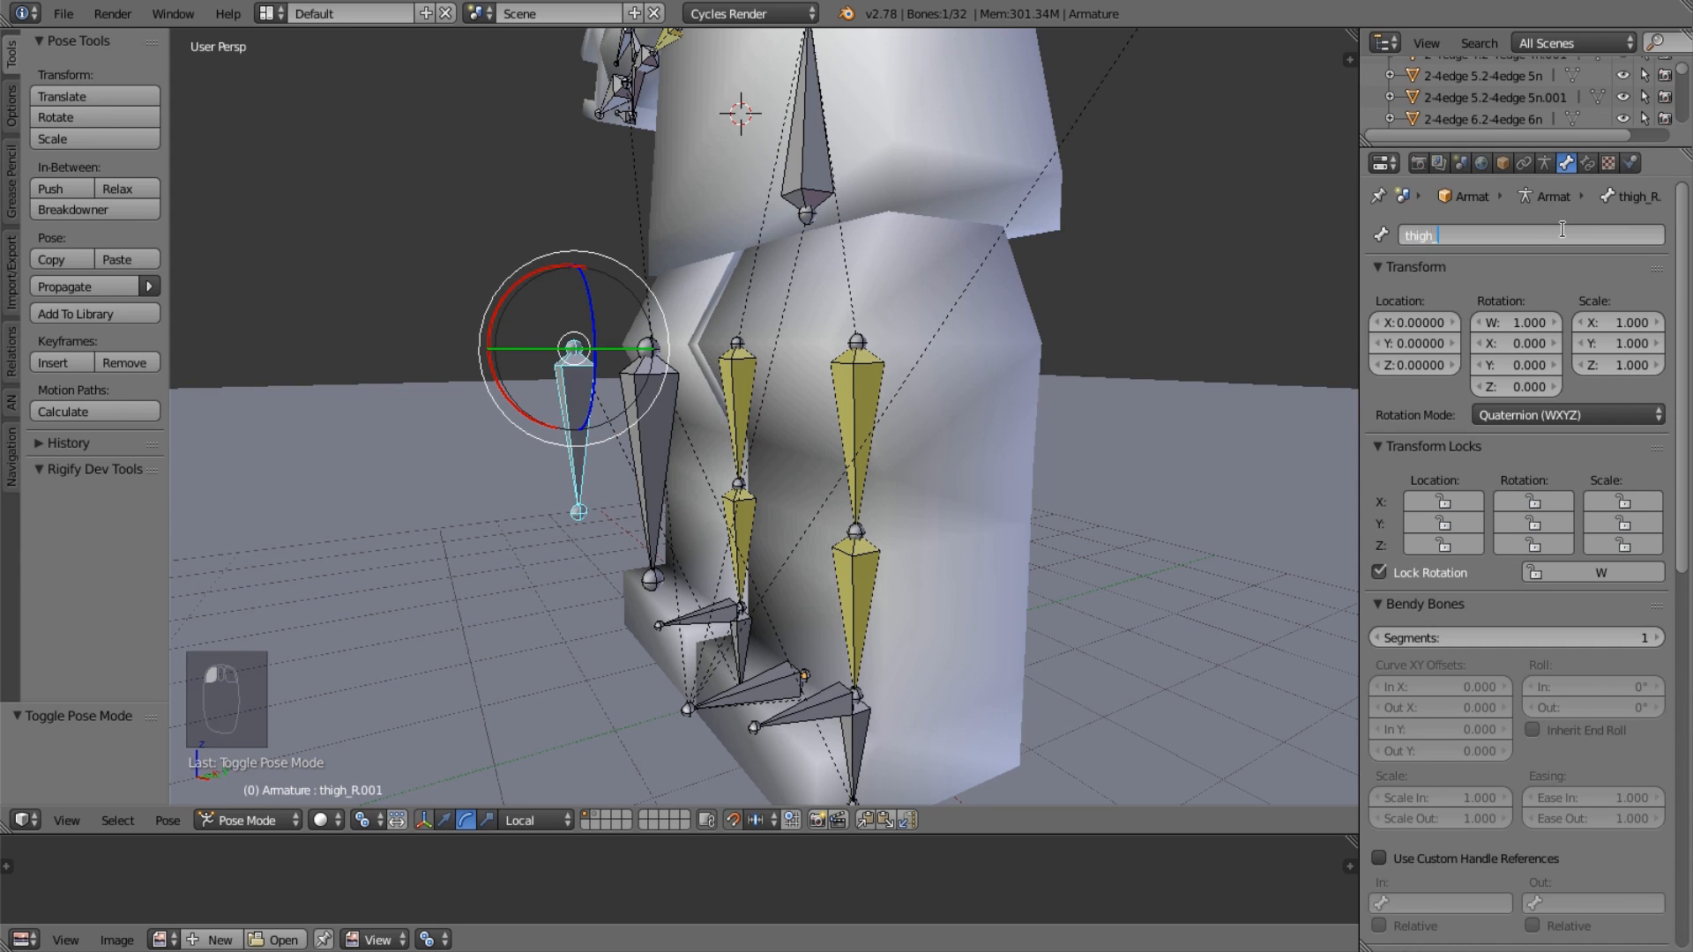
text(thigh_I)
key(shift+BackSpace)
key(shift+BackSpace)
text(IO)
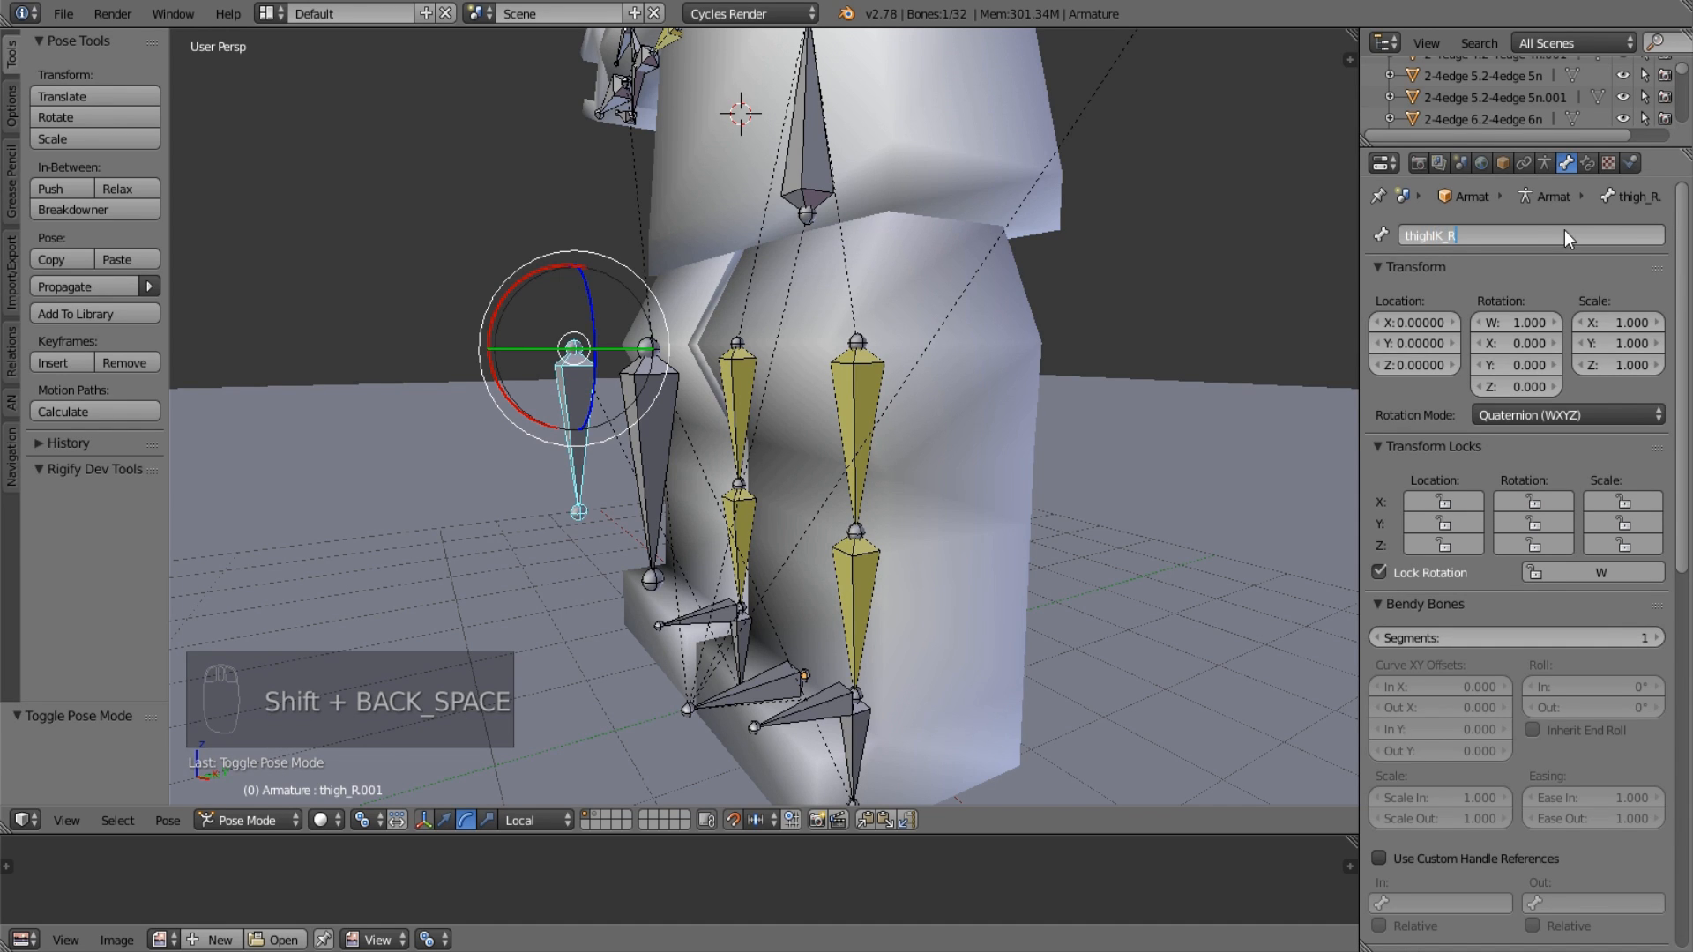
key(Return)
Set the target bone of thigh_L's IK constraint to thighIK_L.
right_click(856, 397)
click(1586, 163)
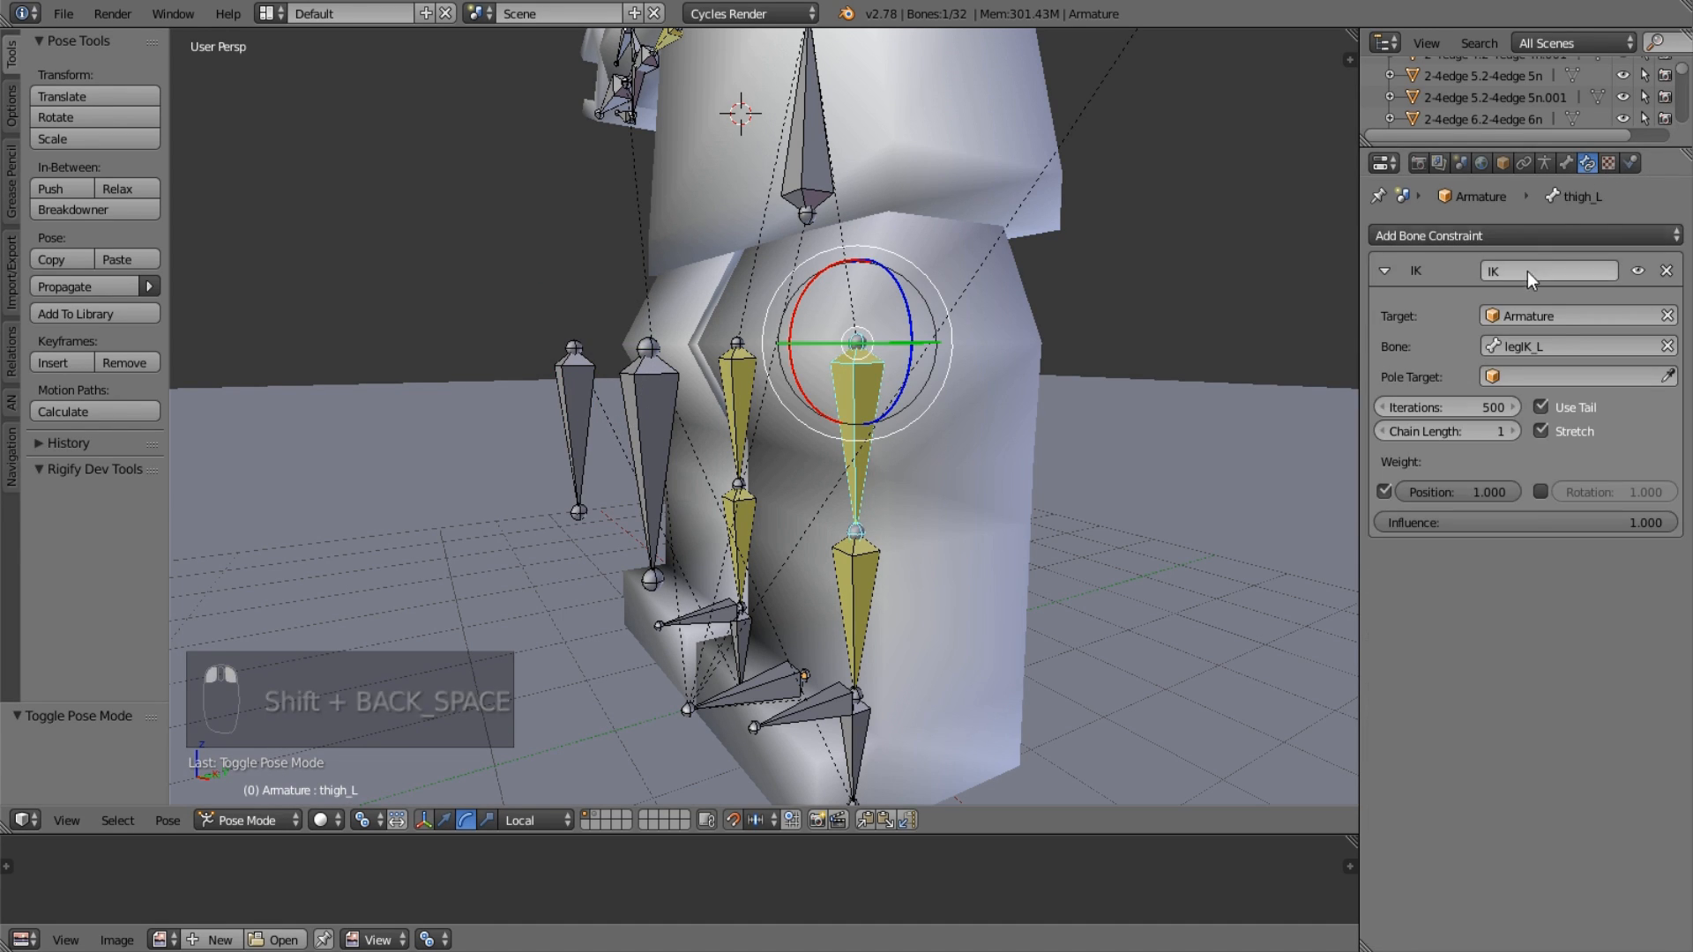
click(1550, 343)
text(thi)
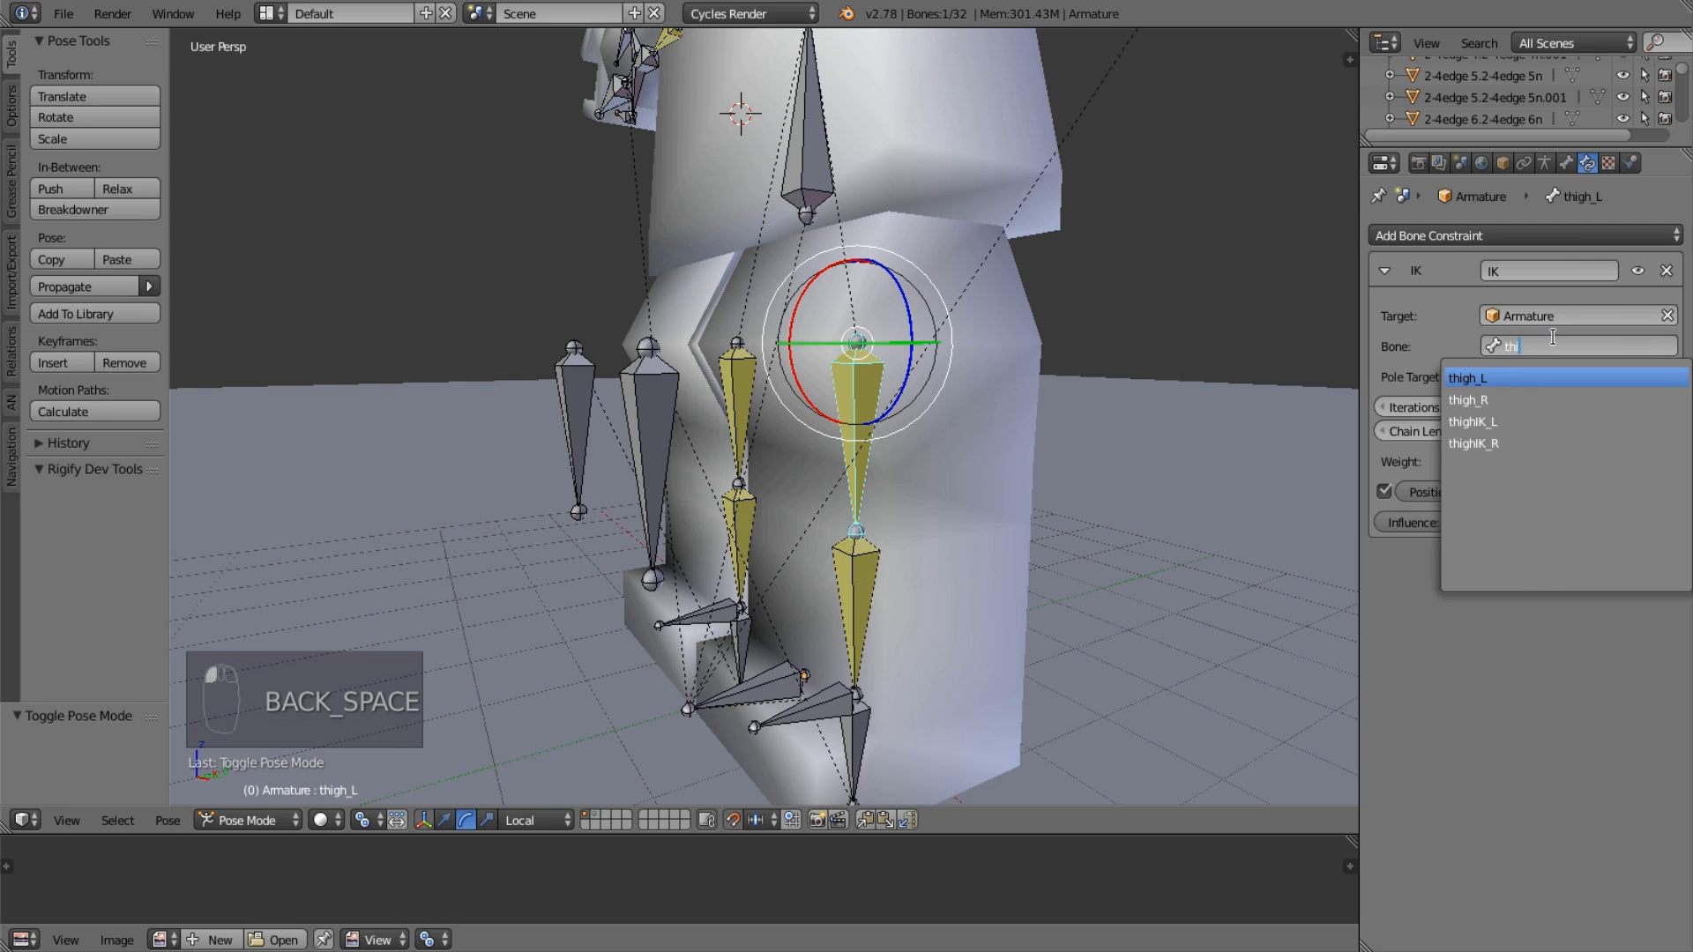
text(gh)
click(1472, 444)
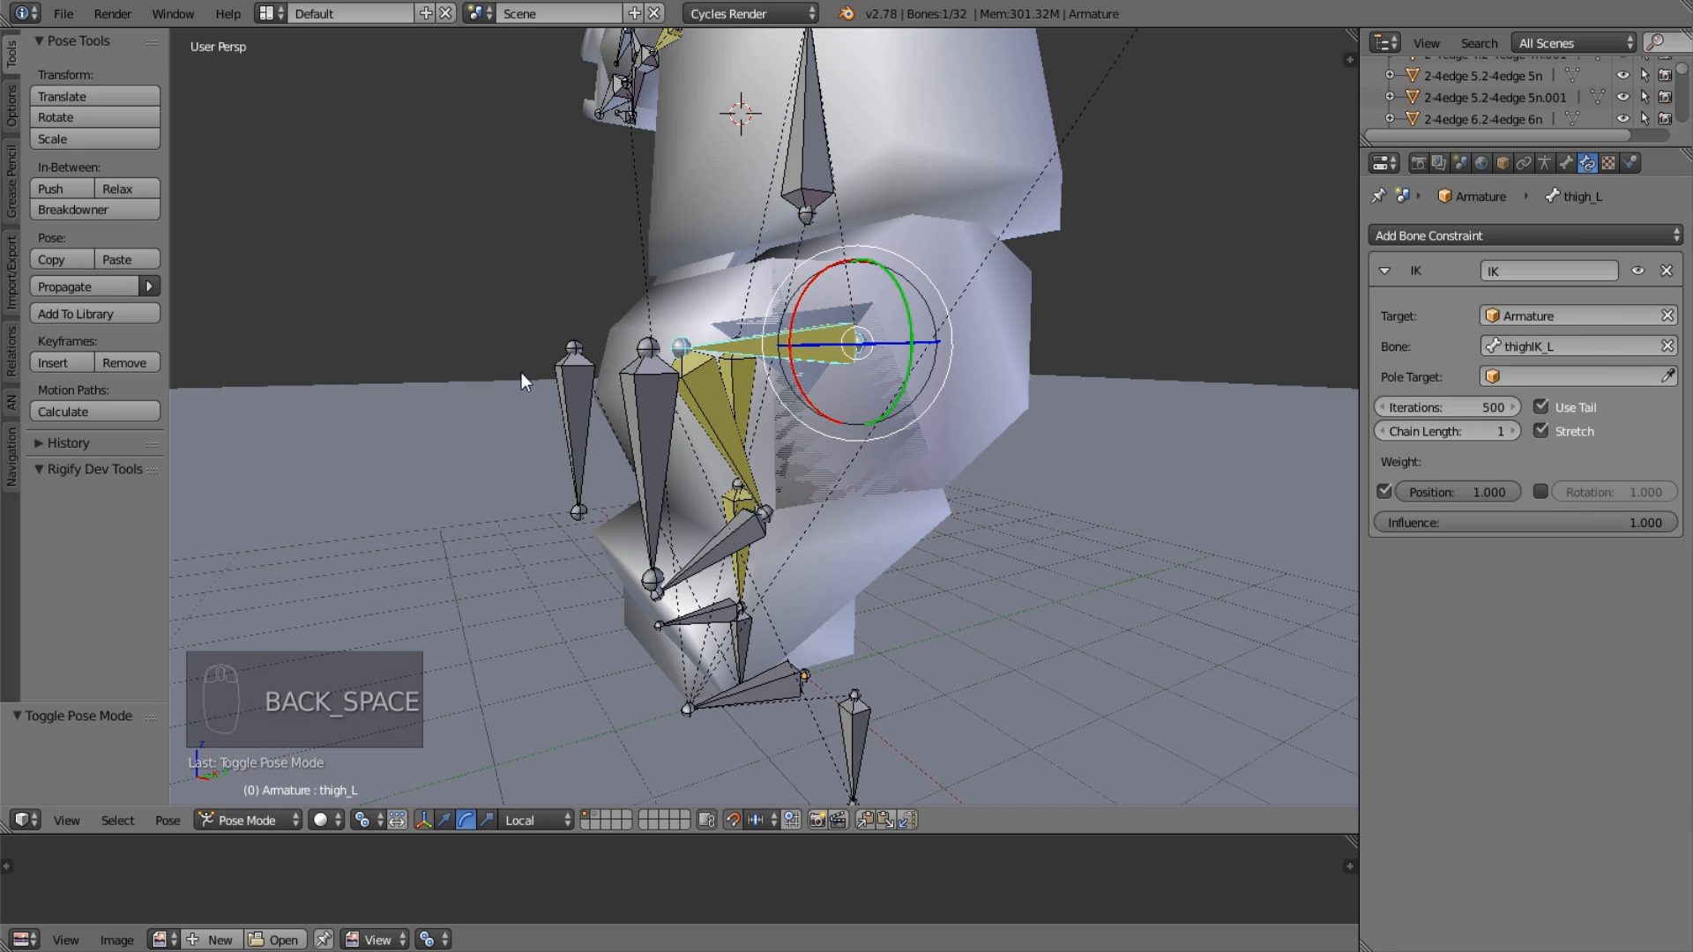
Set the target bone of thigh_R's IK constraint to thighIK_R.
right_click(560, 388)
click(1564, 233)
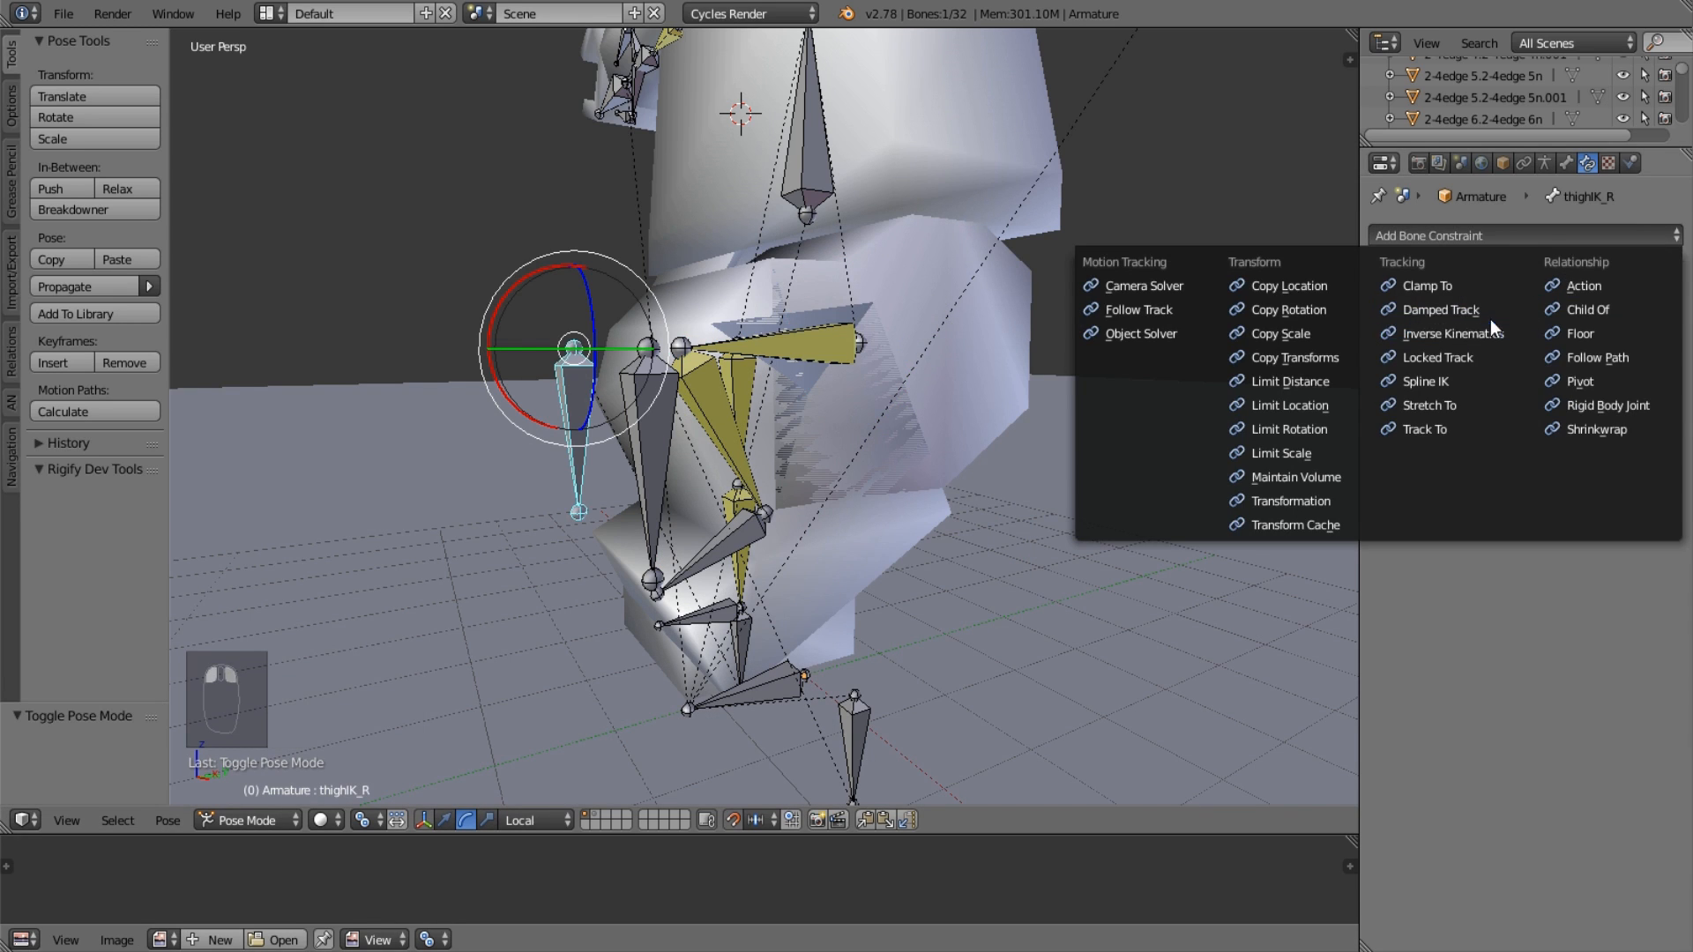
right_click(733, 362)
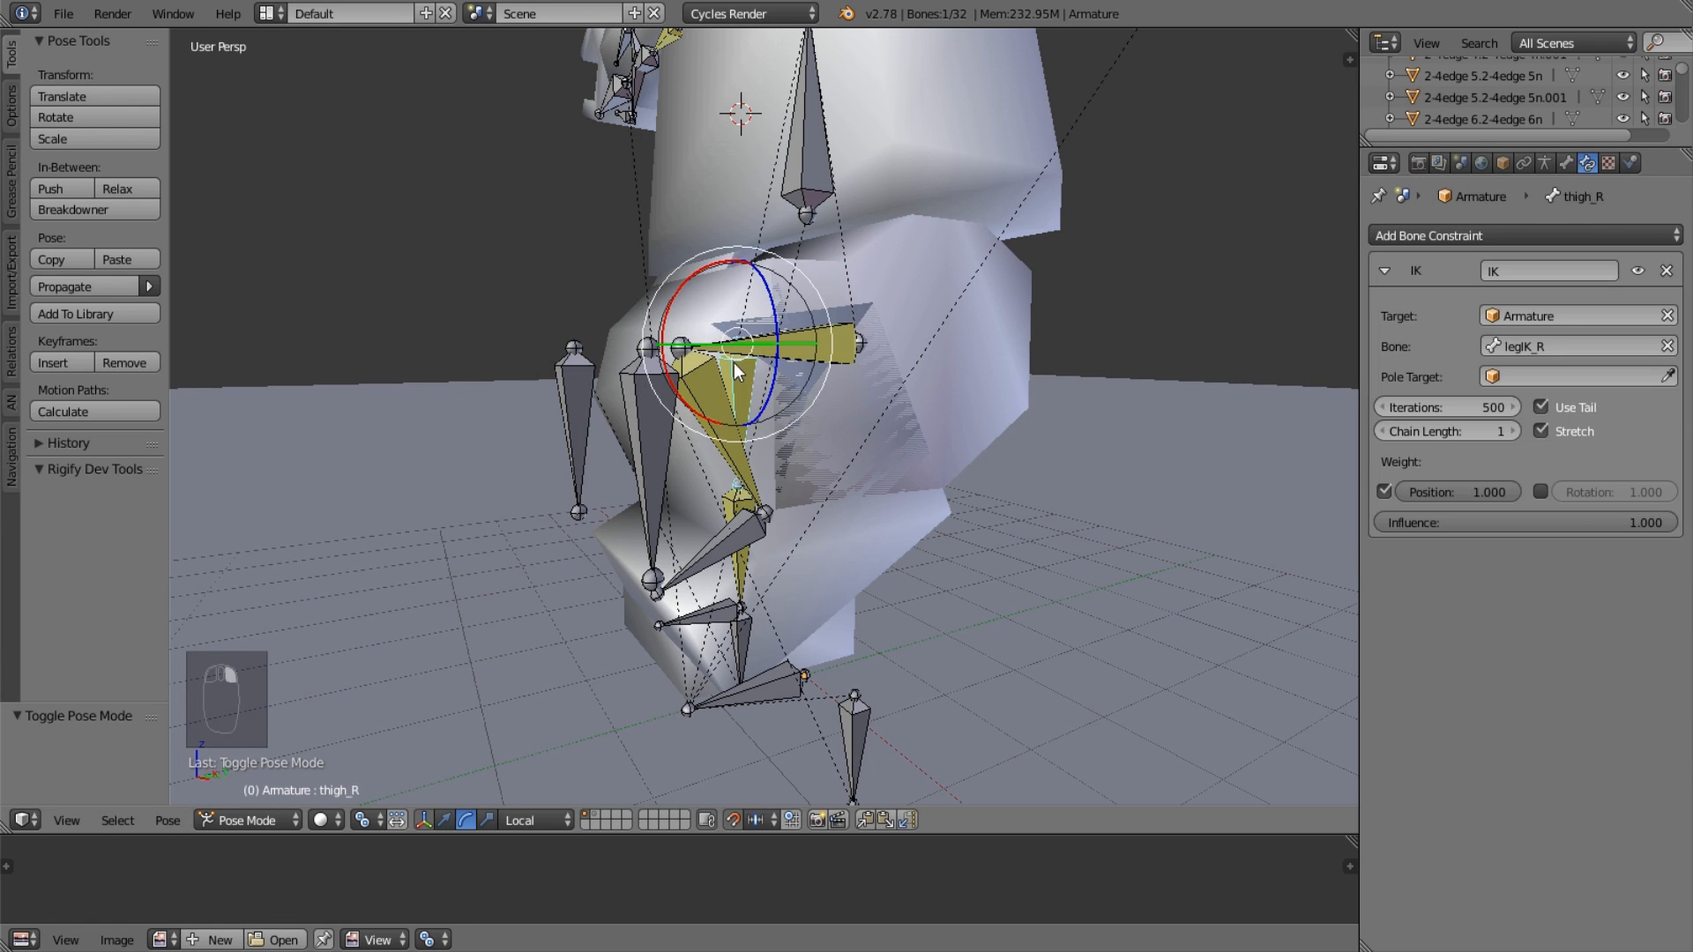
click(1558, 344)
text(thi)
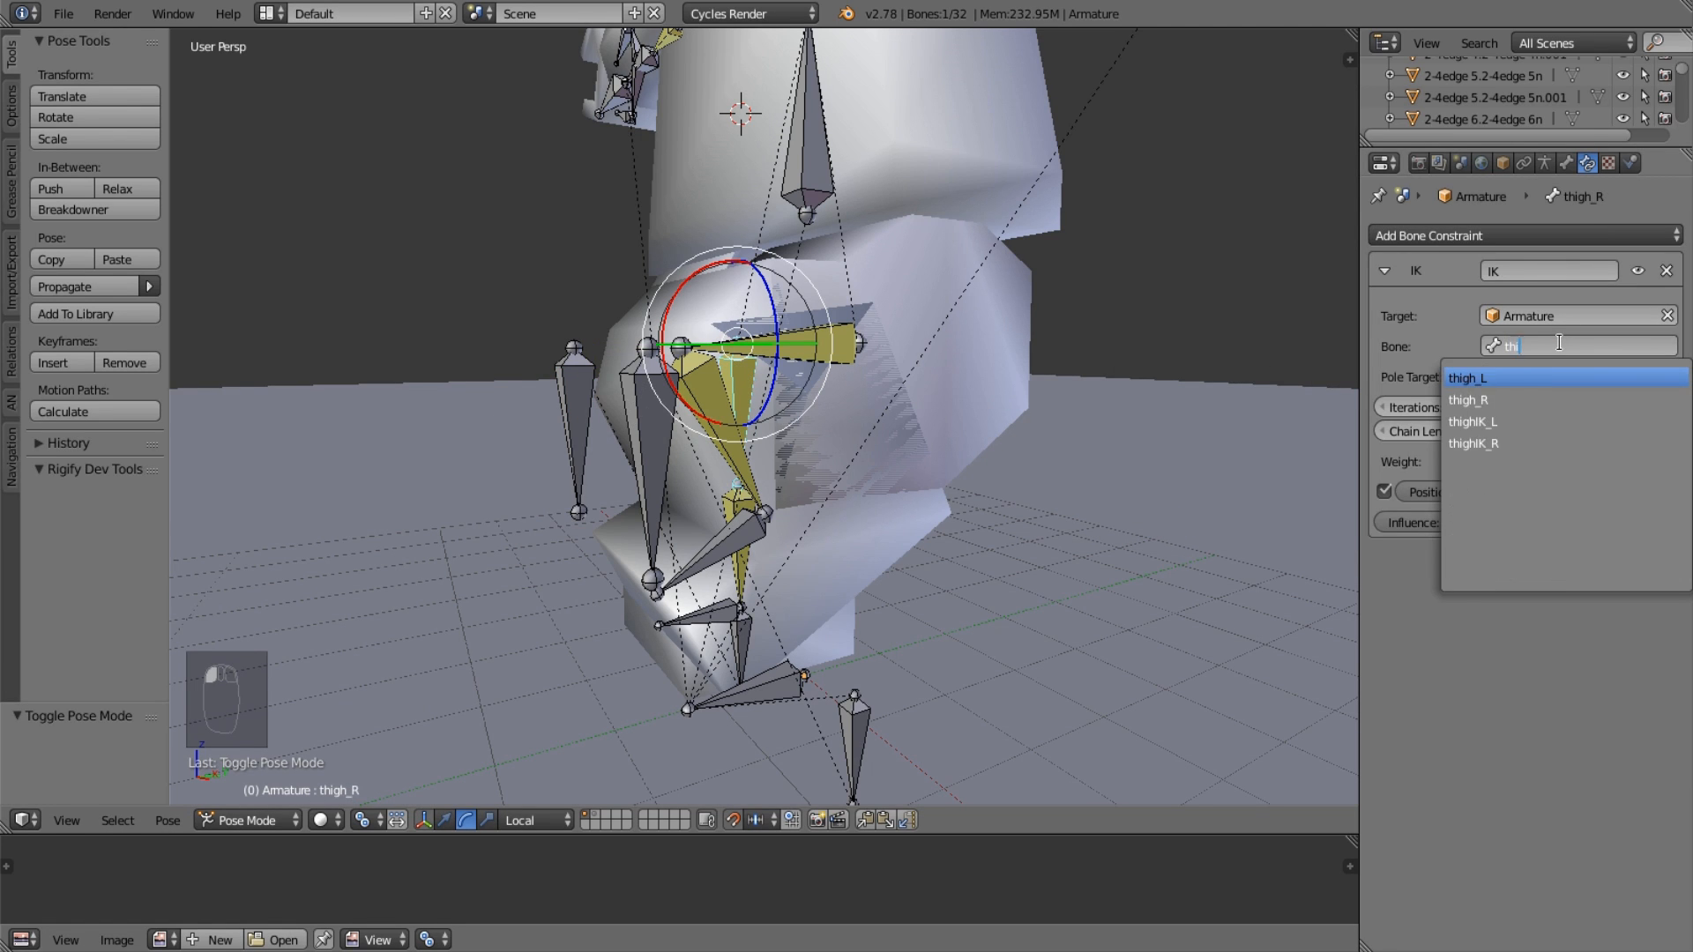
key(Down)
key(Down)
key(Down)
key(Return)
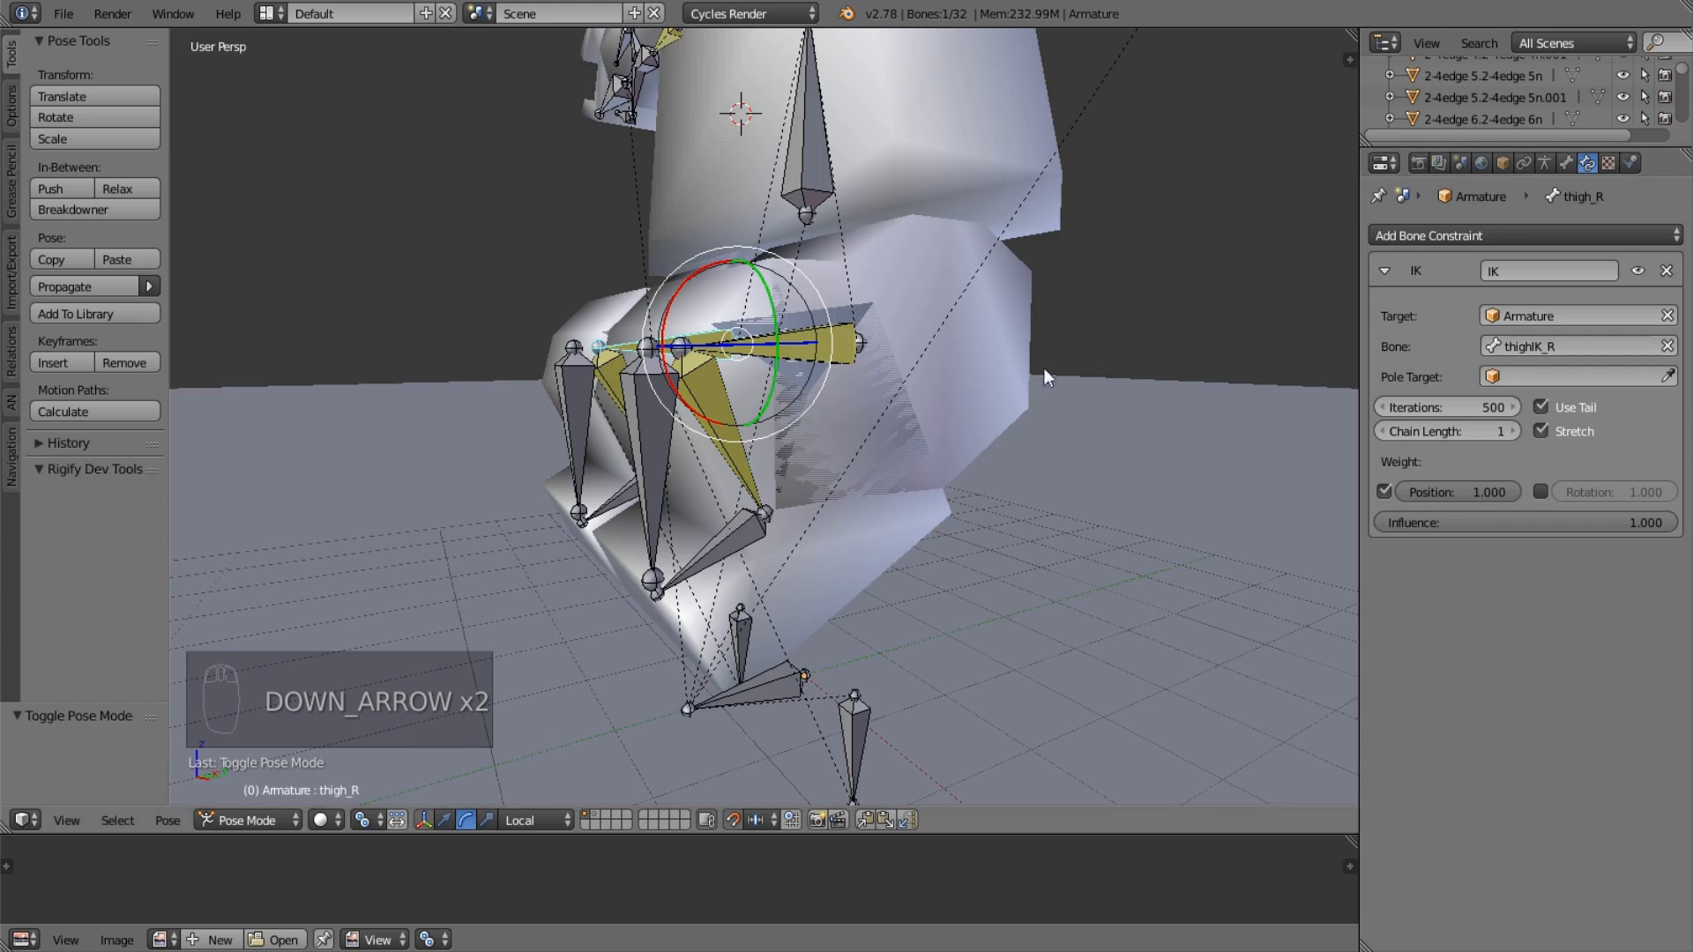
Disable the Position weight and enable the Rotation weight in the IK constraints of thigh_R and thigh_L.
middle_drag(1045, 372, 1231, 384)
middle_drag(1103, 416, 1046, 441)
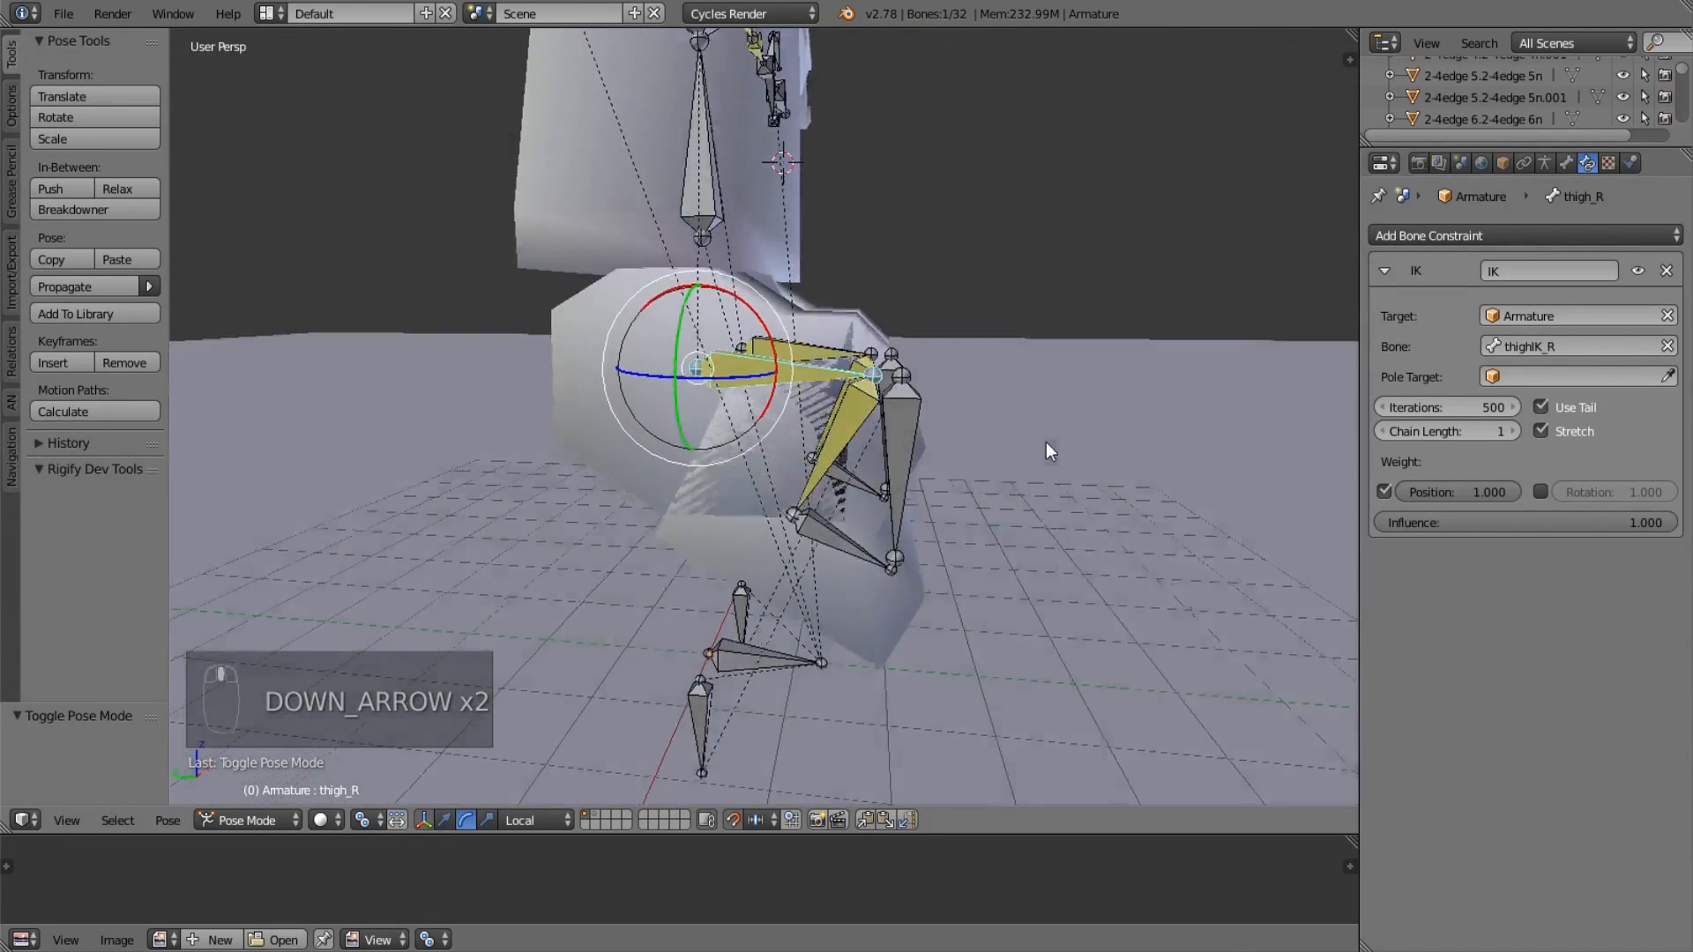
middle_drag(850, 407, 538, 423)
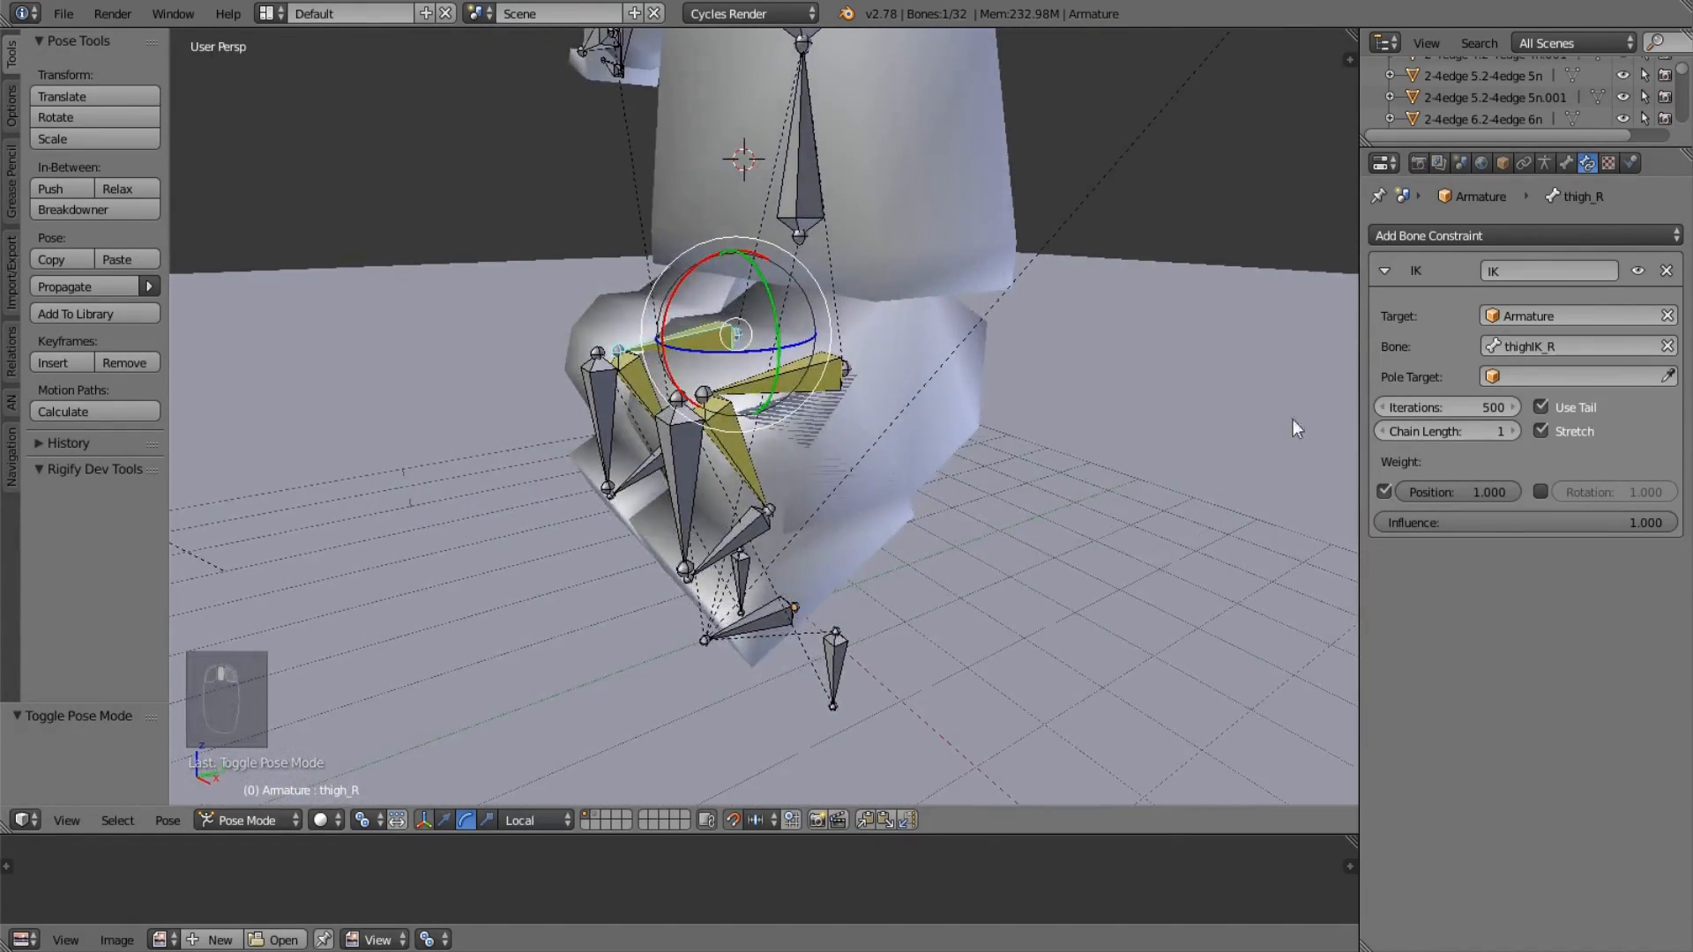
click(1378, 496)
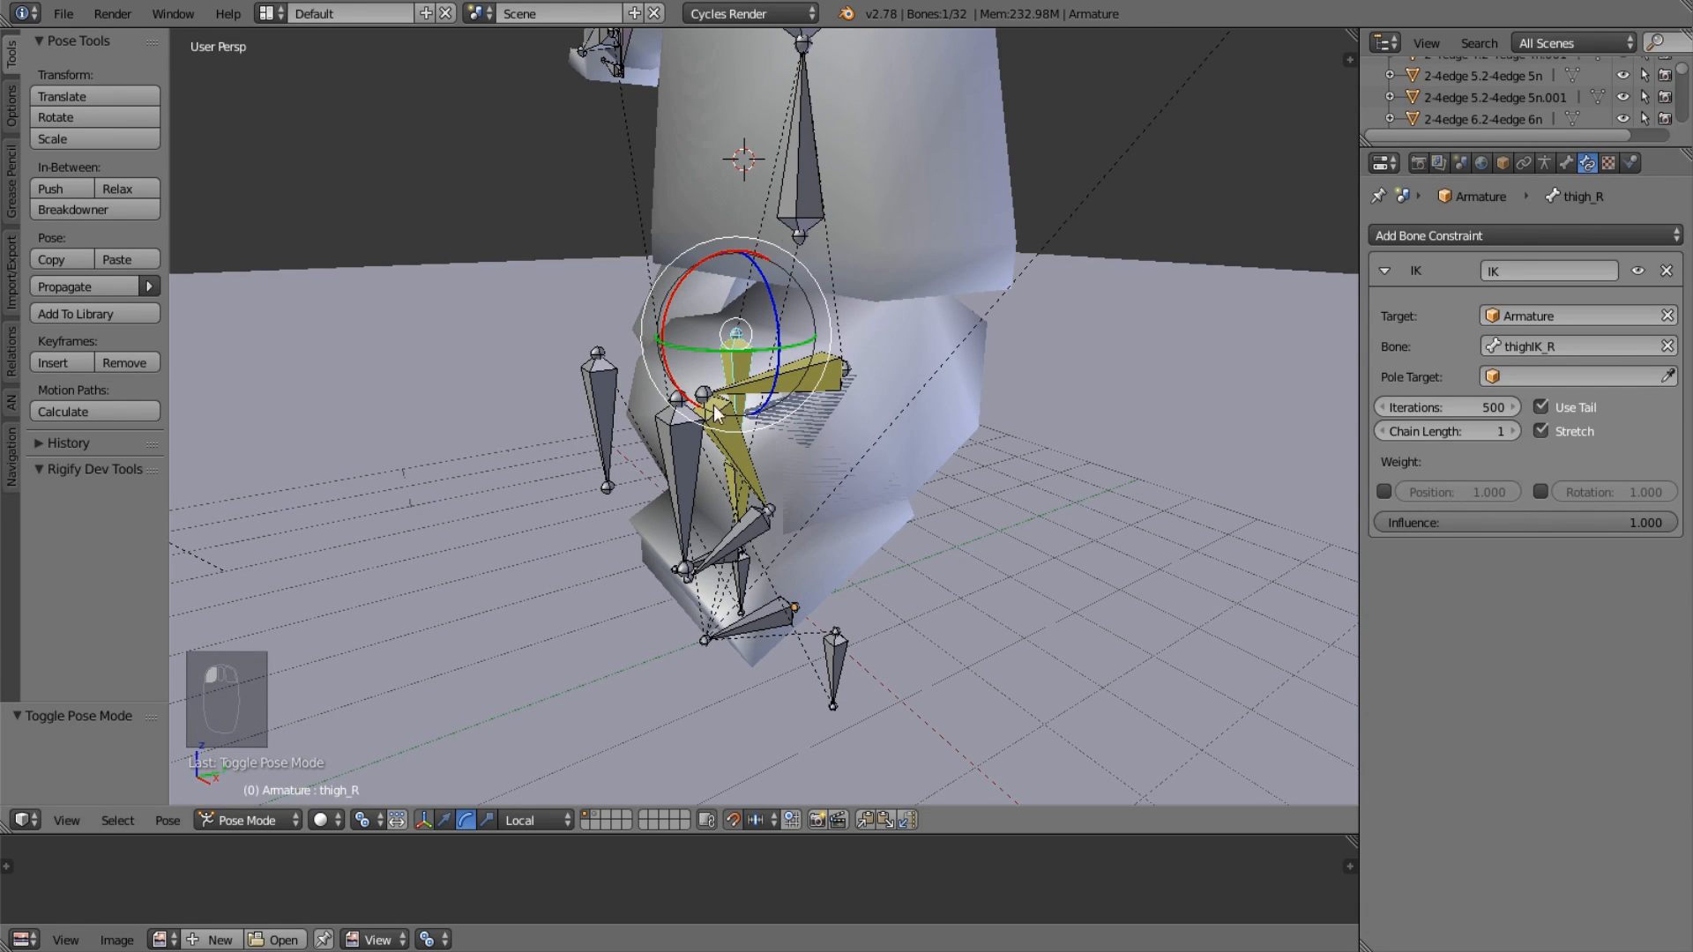
right_click(763, 389)
click(1381, 491)
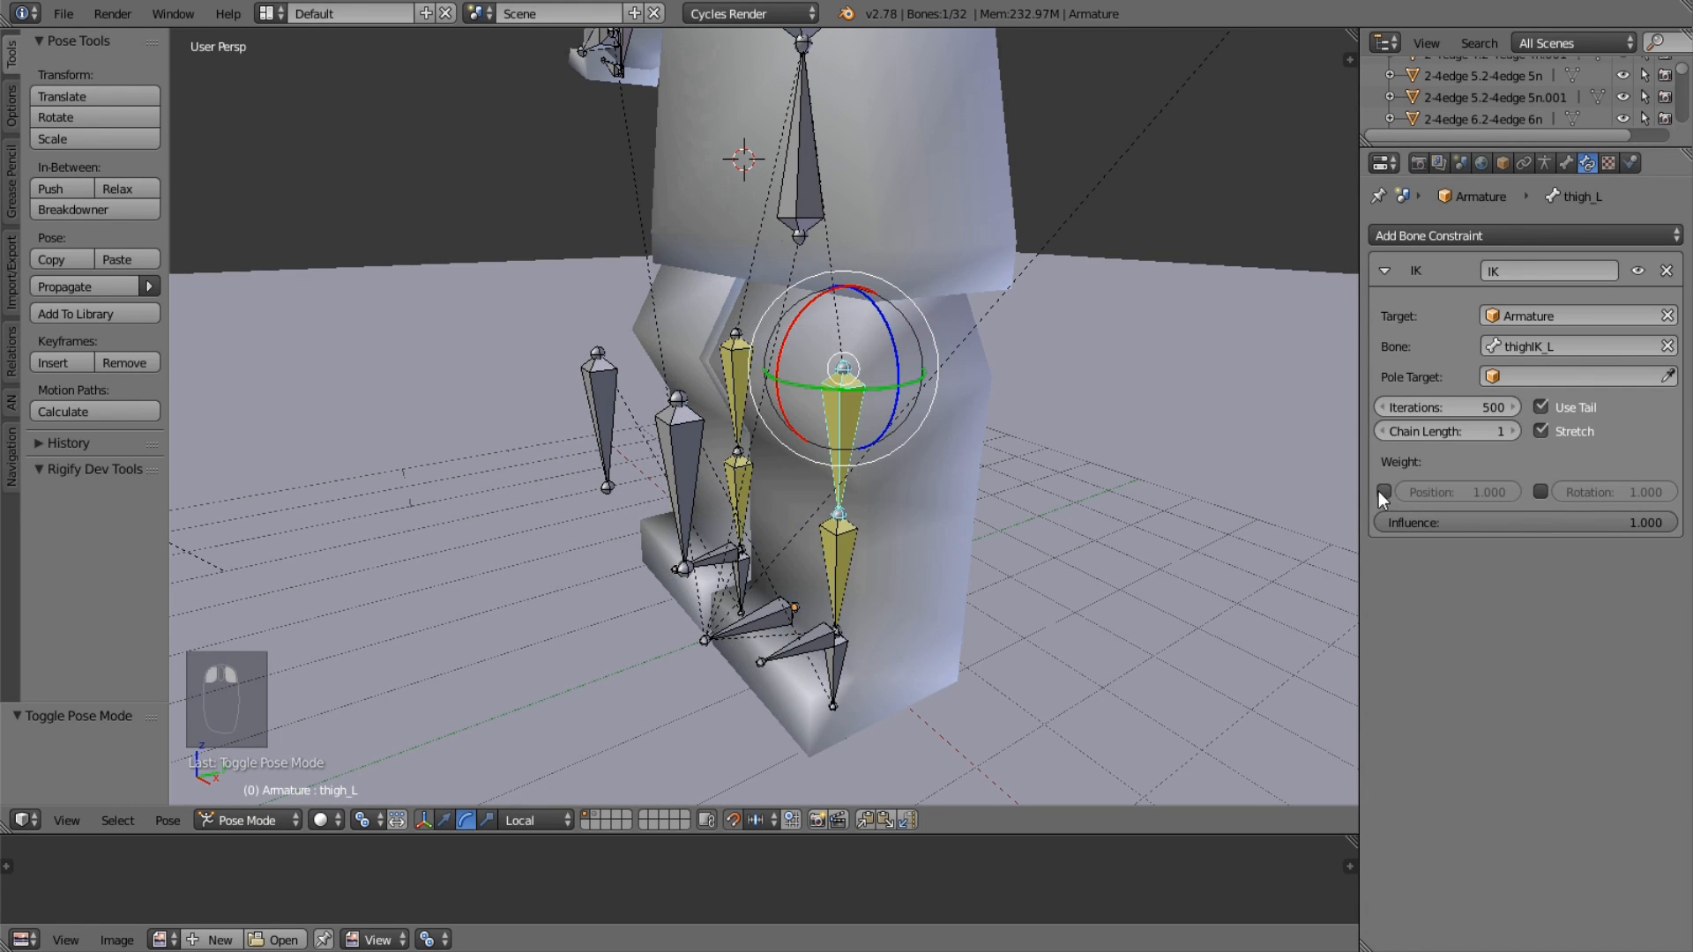
click(1539, 494)
right_click(736, 375)
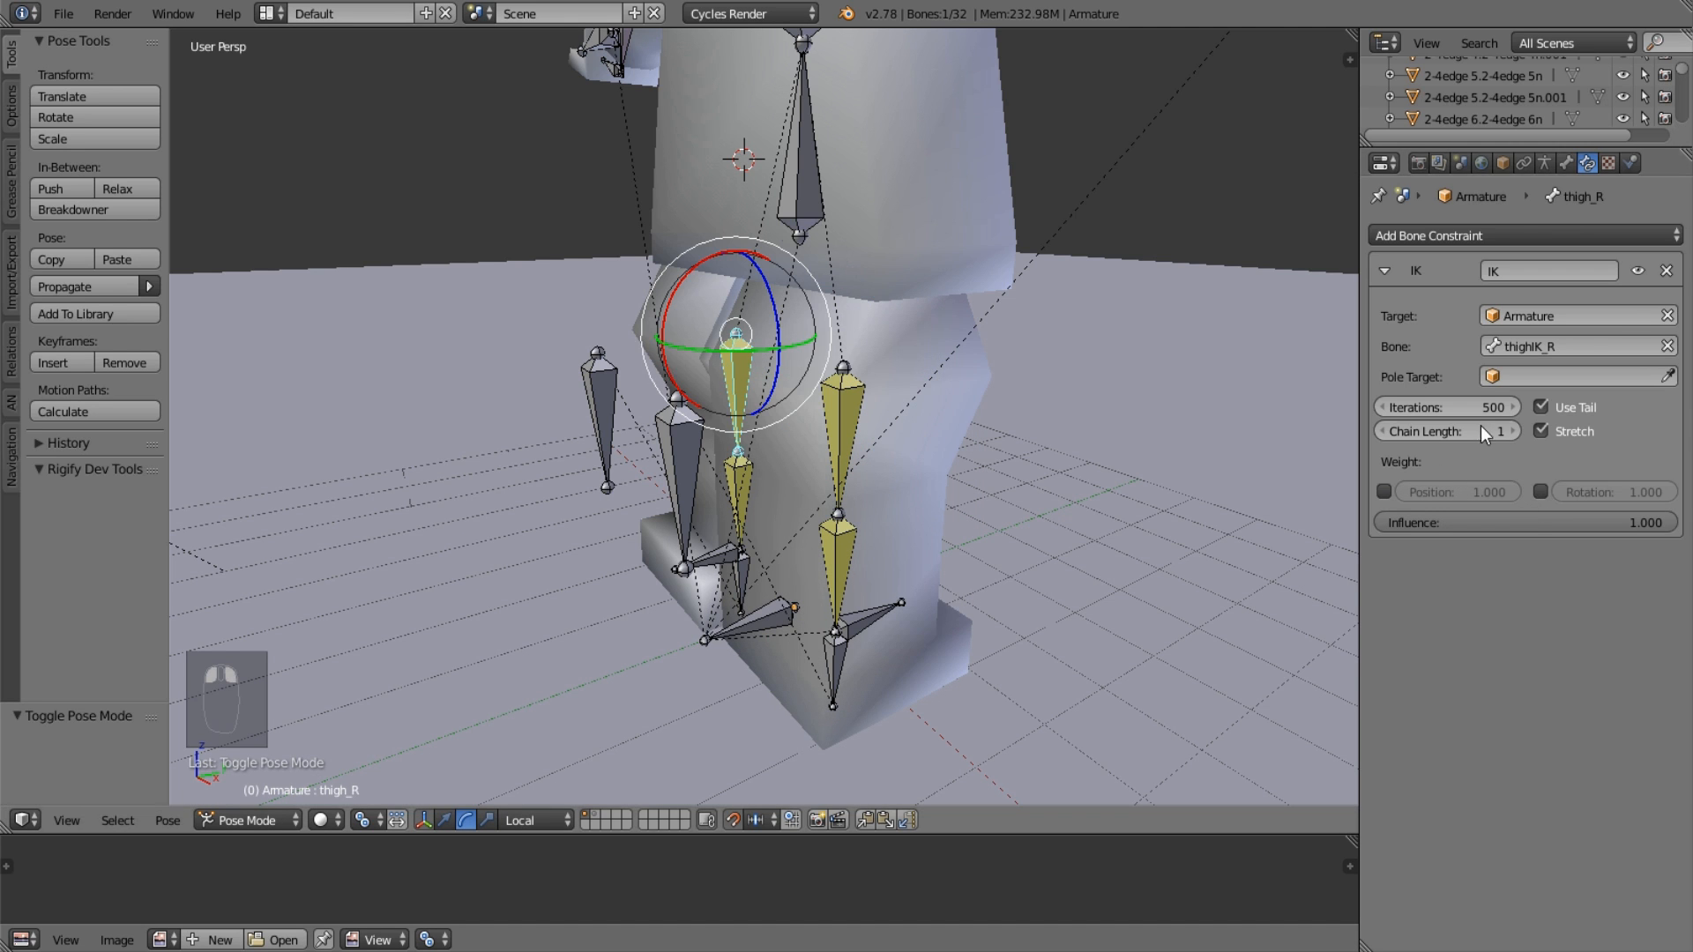
click(1535, 497)
Rotate the thighIK_L and thighIK_R bones together by -180° about their local Y axis.
right_click(668, 451)
shift+right_click(589, 393)
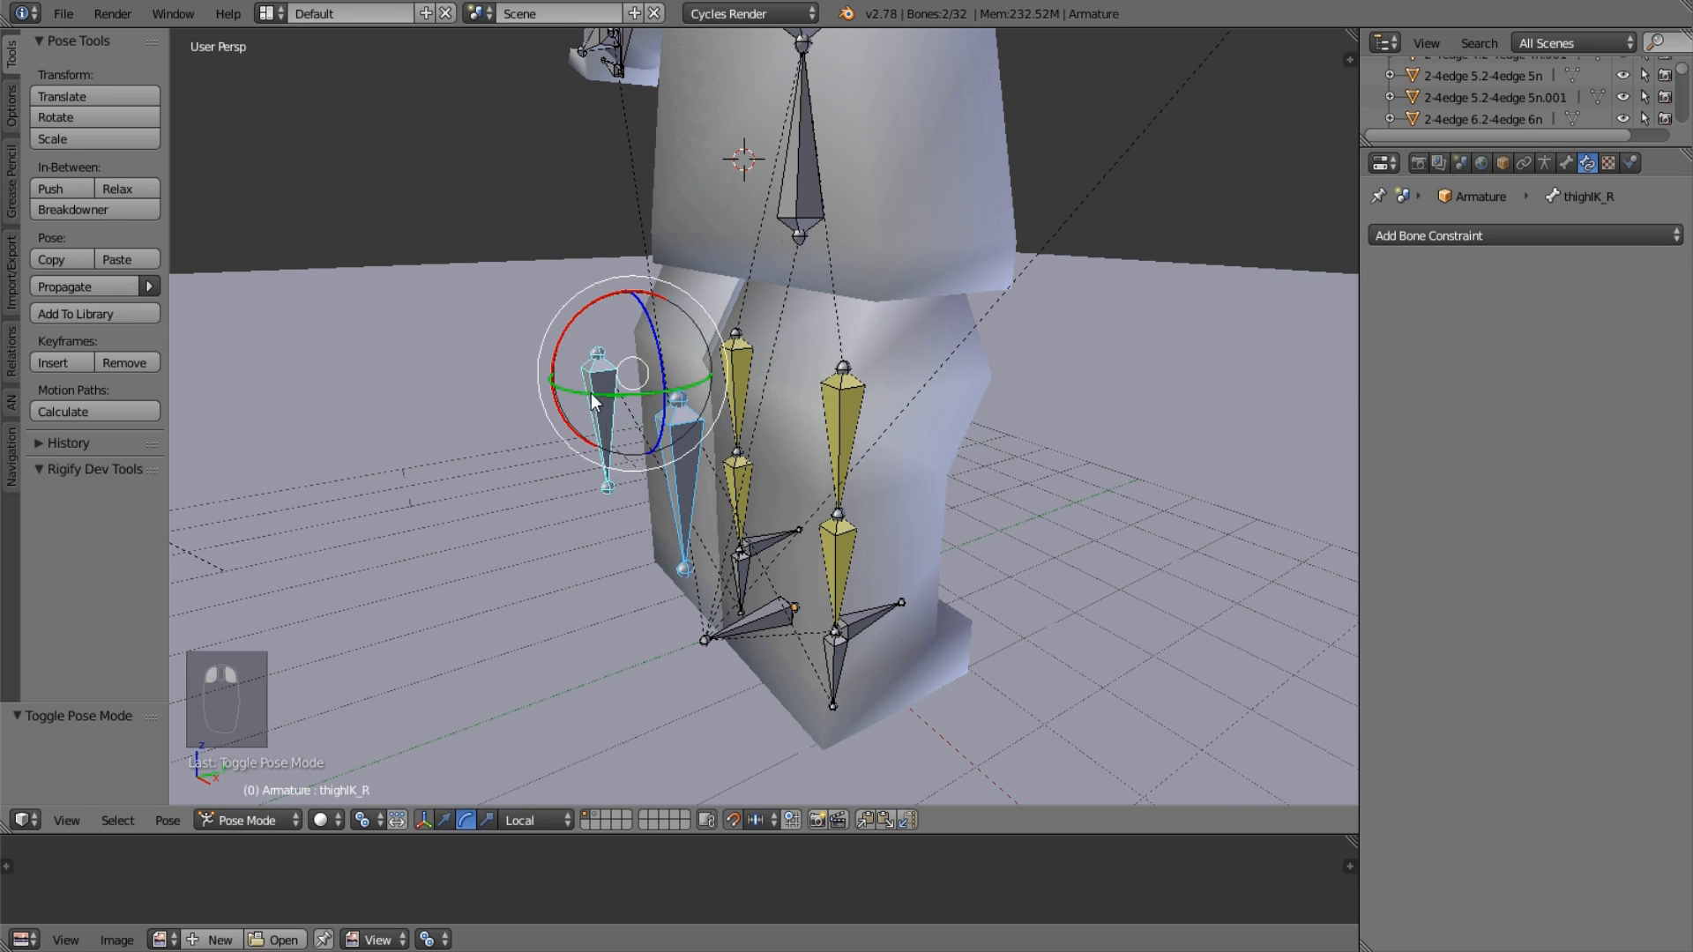
middle_drag(453, 716, 538, 738)
drag(753, 466, 558, 362)
middle_drag(786, 414, 981, 407)
Check thighIK_R's rotation values in XYZ Euler mode, and restore its rotation mode to Quaternion (WXYZ).
click(1568, 162)
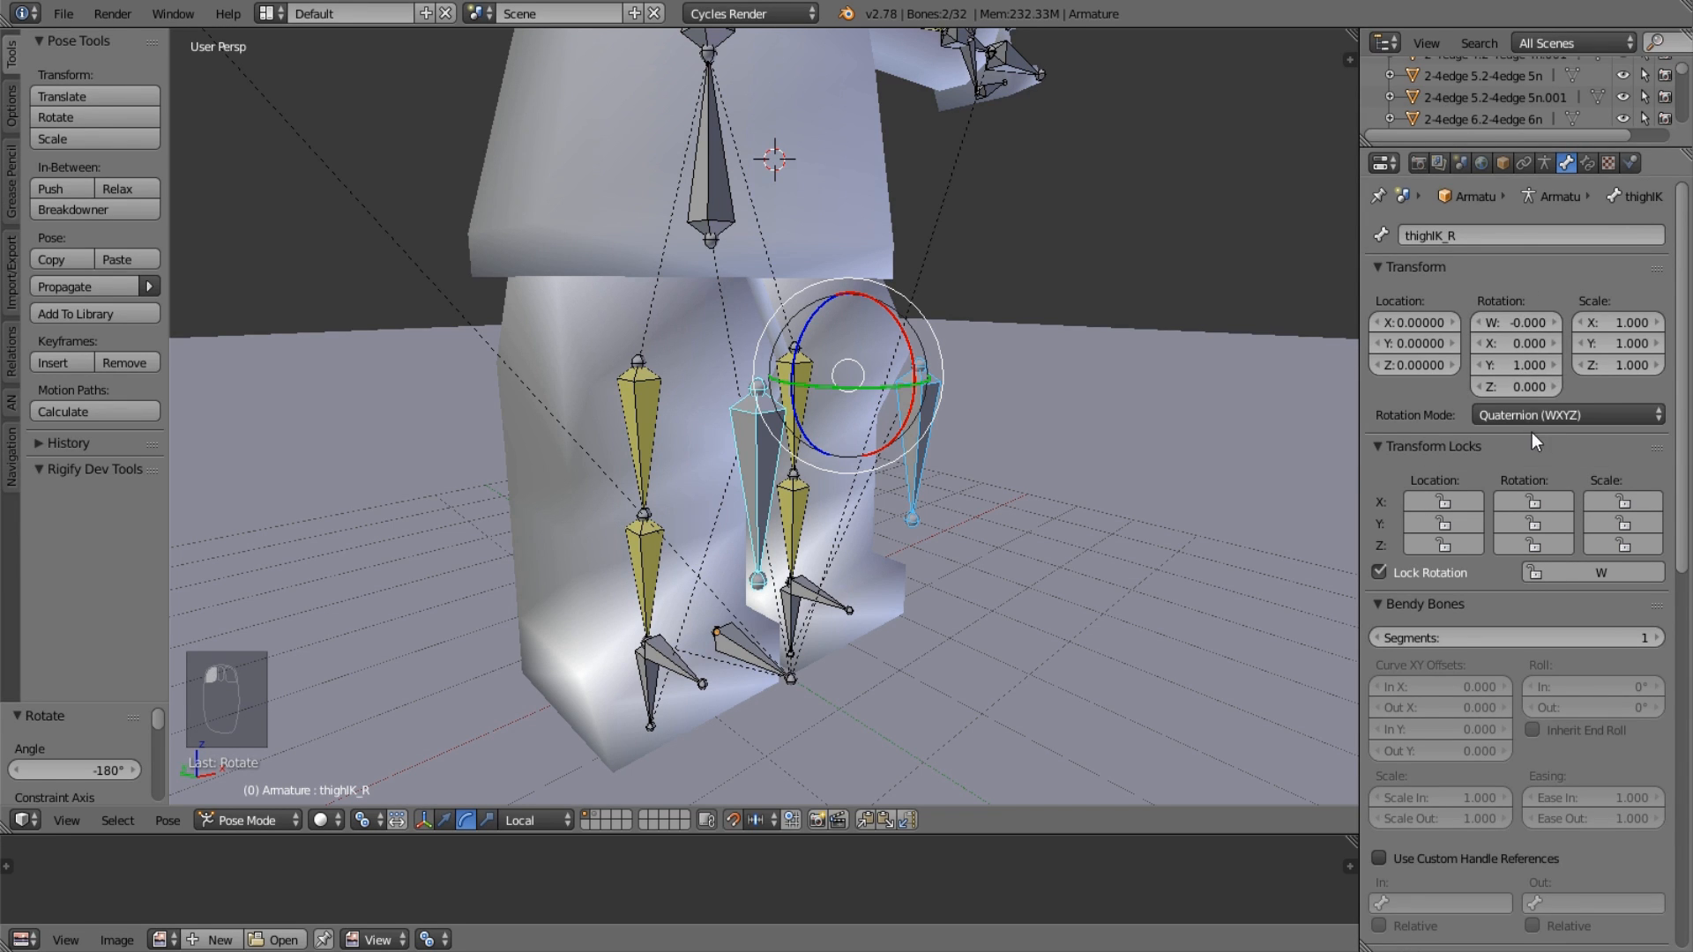
click(1534, 417)
click(1566, 360)
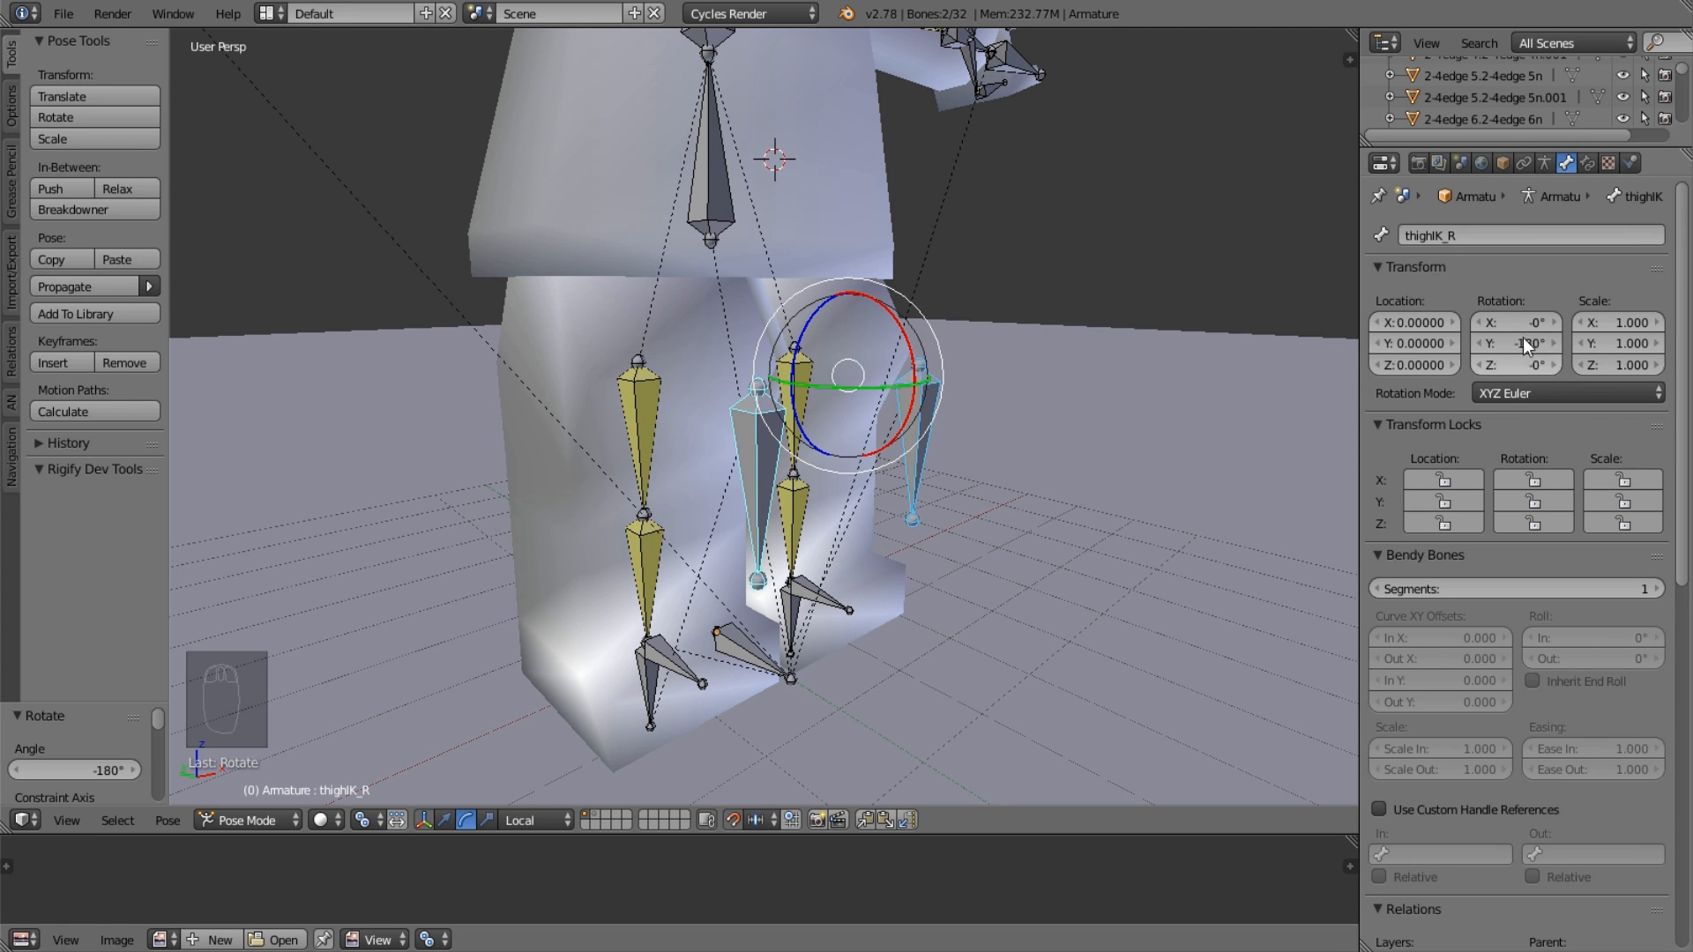
click(1522, 394)
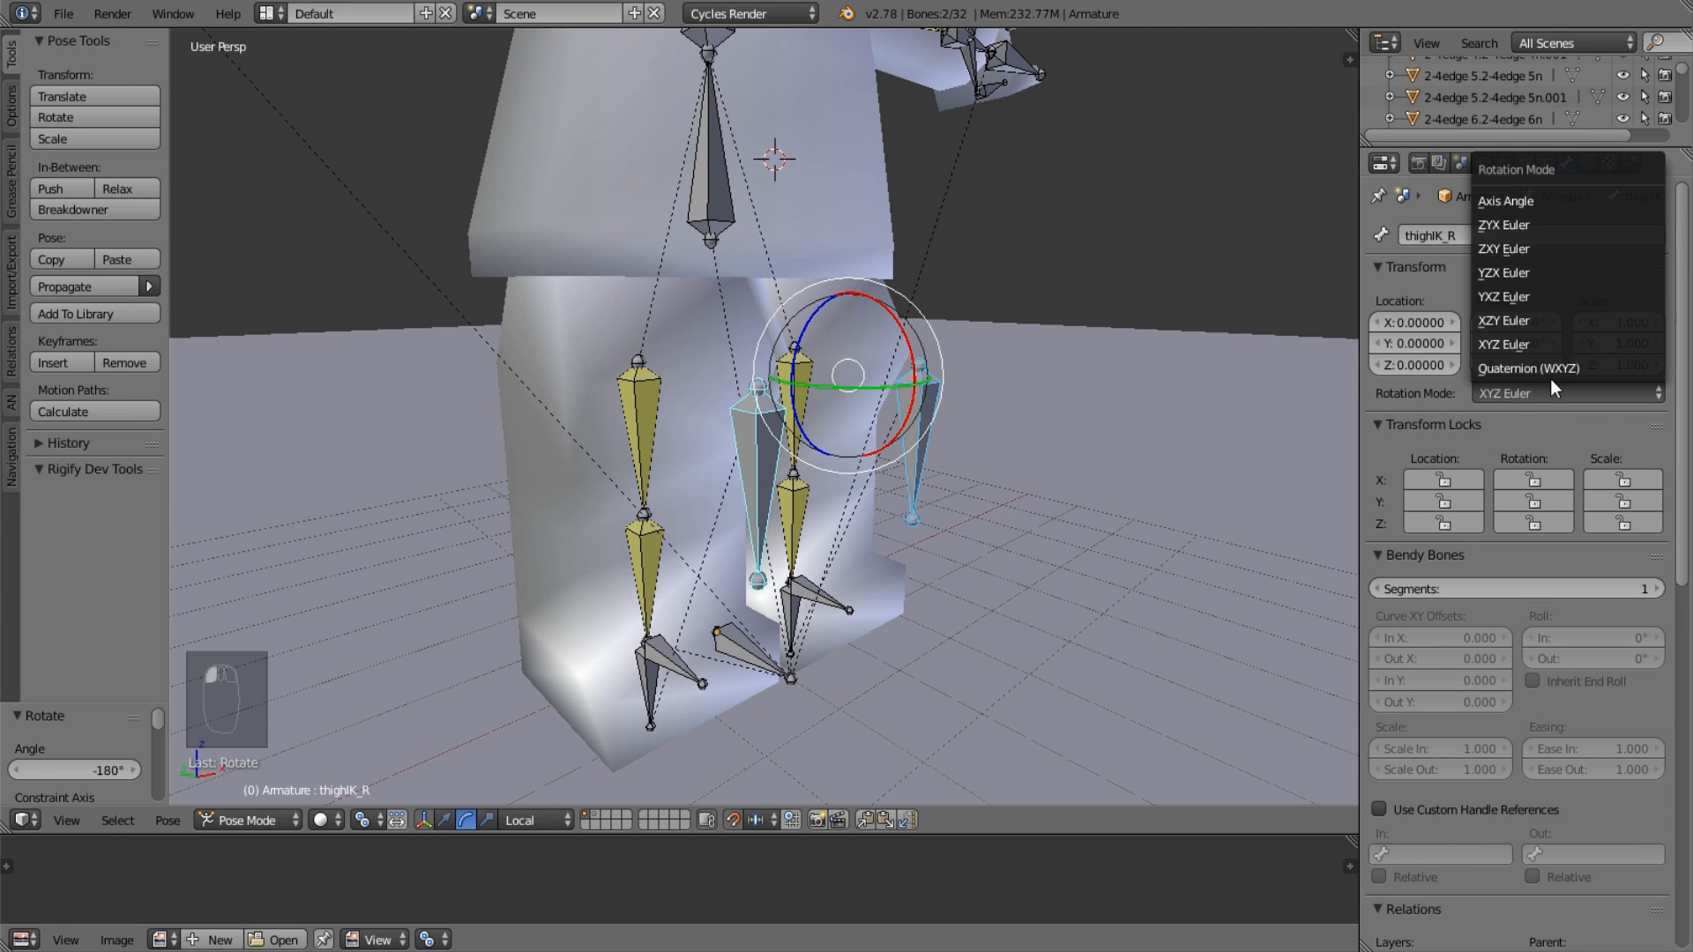
click(1552, 370)
In Edit Mode, extrude new bones 2 units along global Y from the tails of shoulder_L and shoulder_R.
middle_drag(1039, 384, 935, 418)
key(Tab)
scroll(933, 388, up, 1)
key(Tab)
key(a)
key(a)
key(a)
right_click(785, 193)
key(Tab)
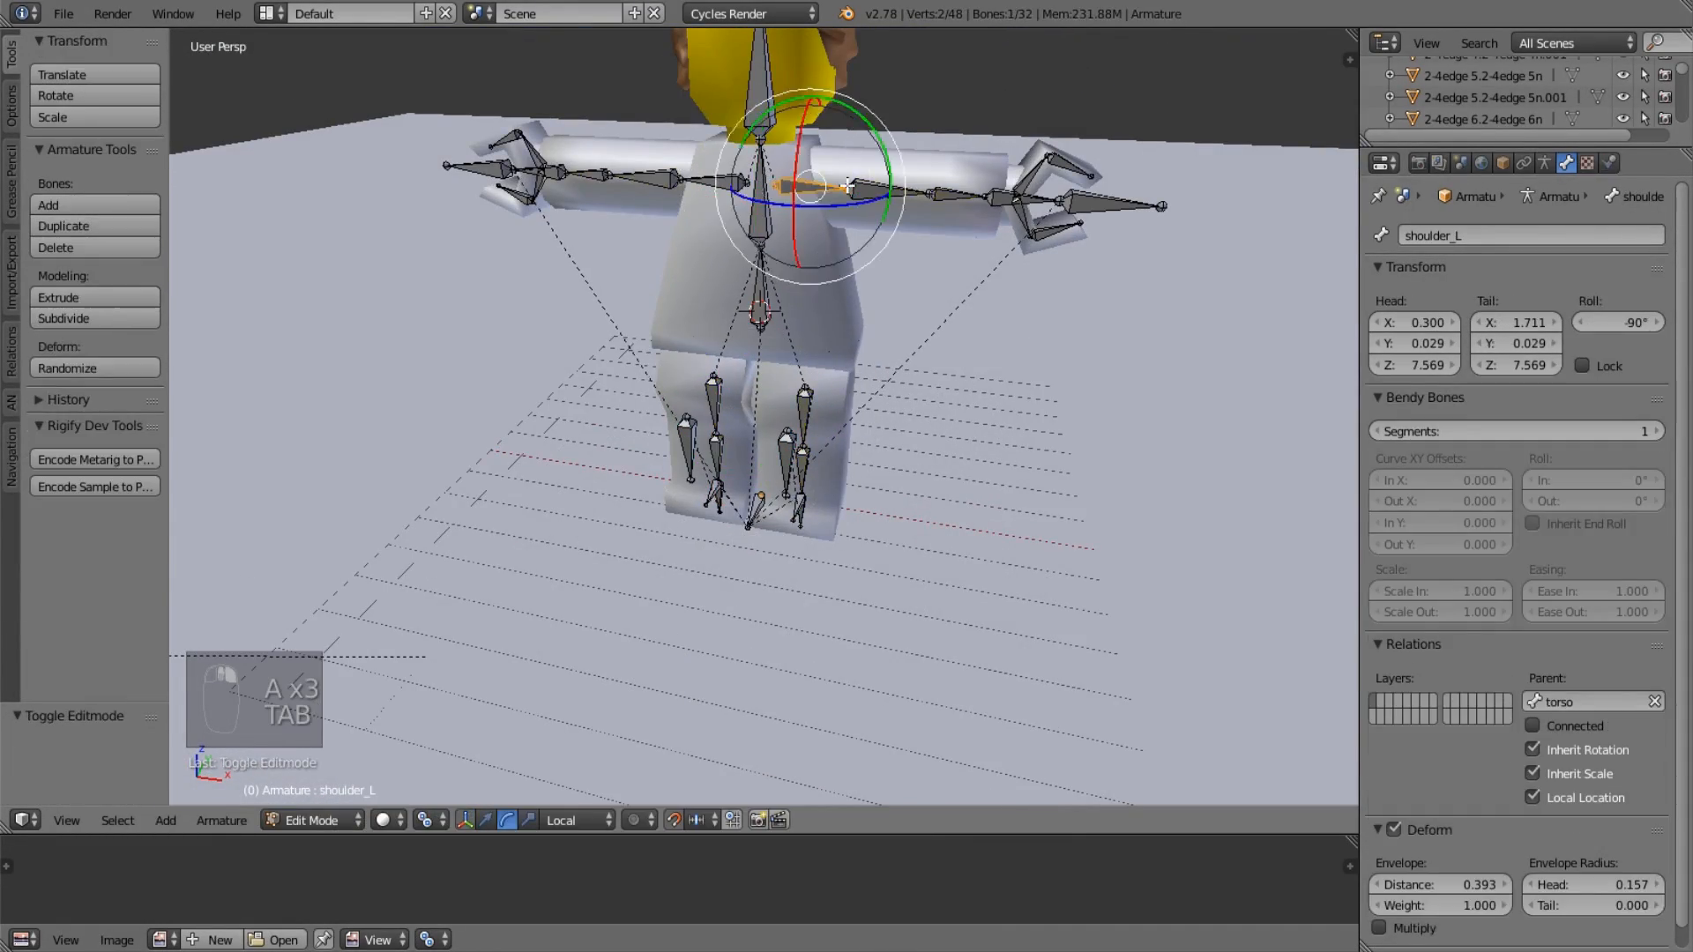
right_click(846, 186)
middle_drag(847, 186, 825, 352)
scroll(794, 327, up, 3)
shift+right_click(634, 191)
scroll(705, 216, down, 3)
key(KP_4)
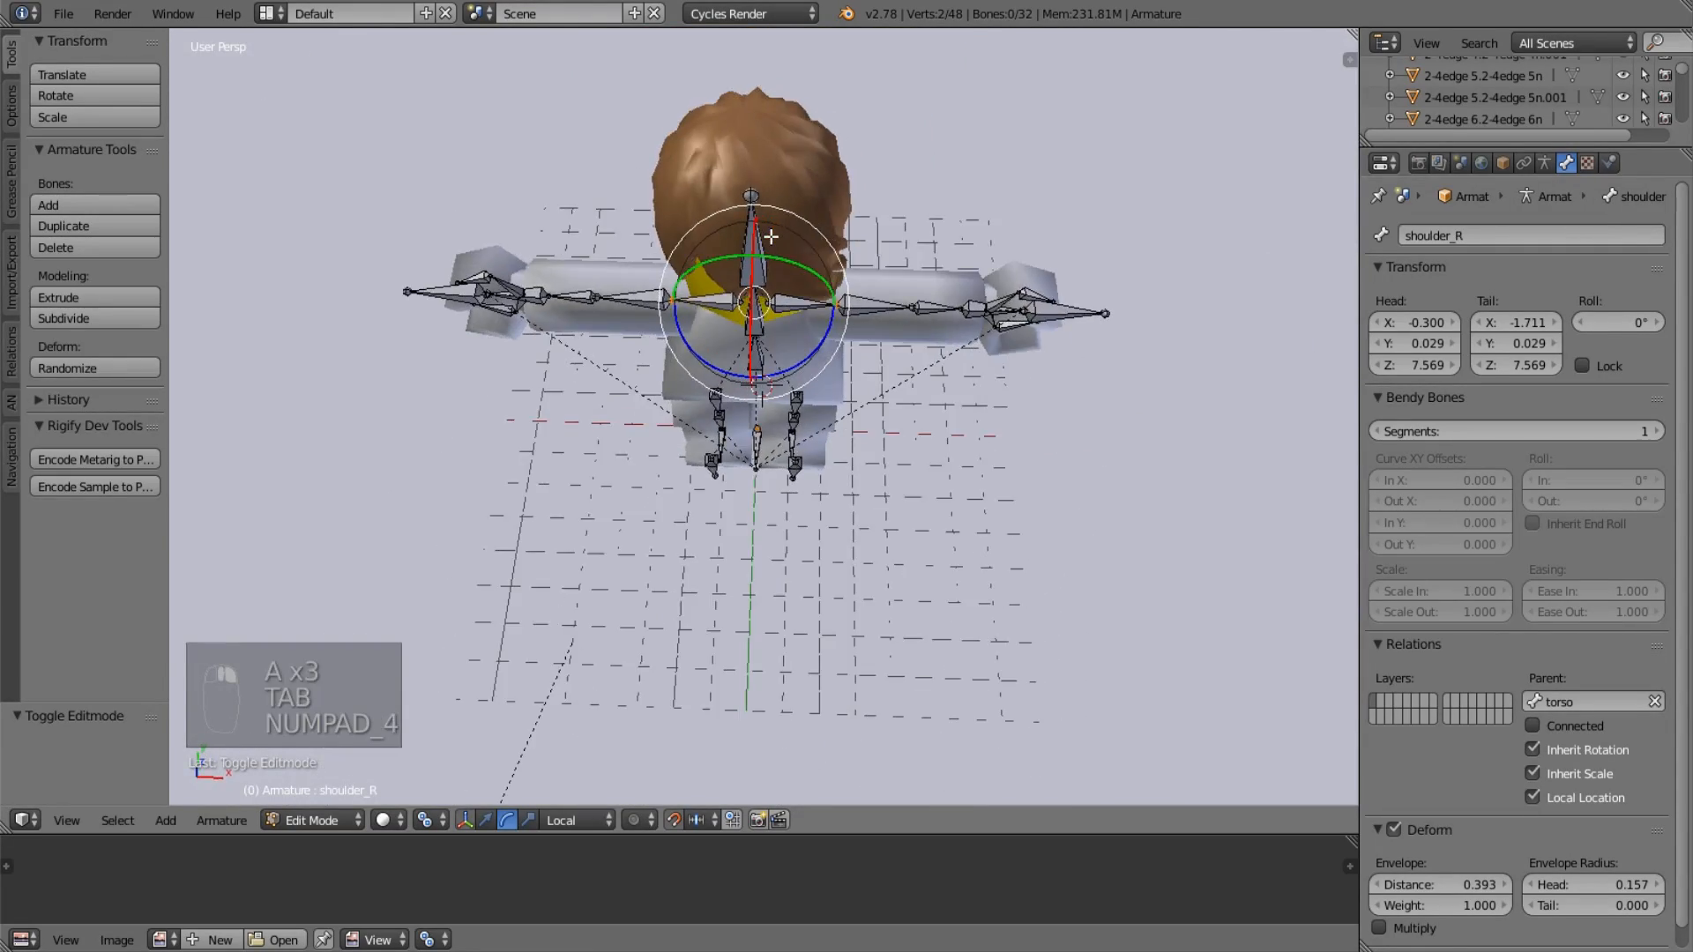
key(KP_7)
key(KP_5)
scroll(696, 492, up, 3)
scroll(680, 510, down, 2)
middle_drag(679, 510, 698, 455)
scroll(698, 463, up, 2)
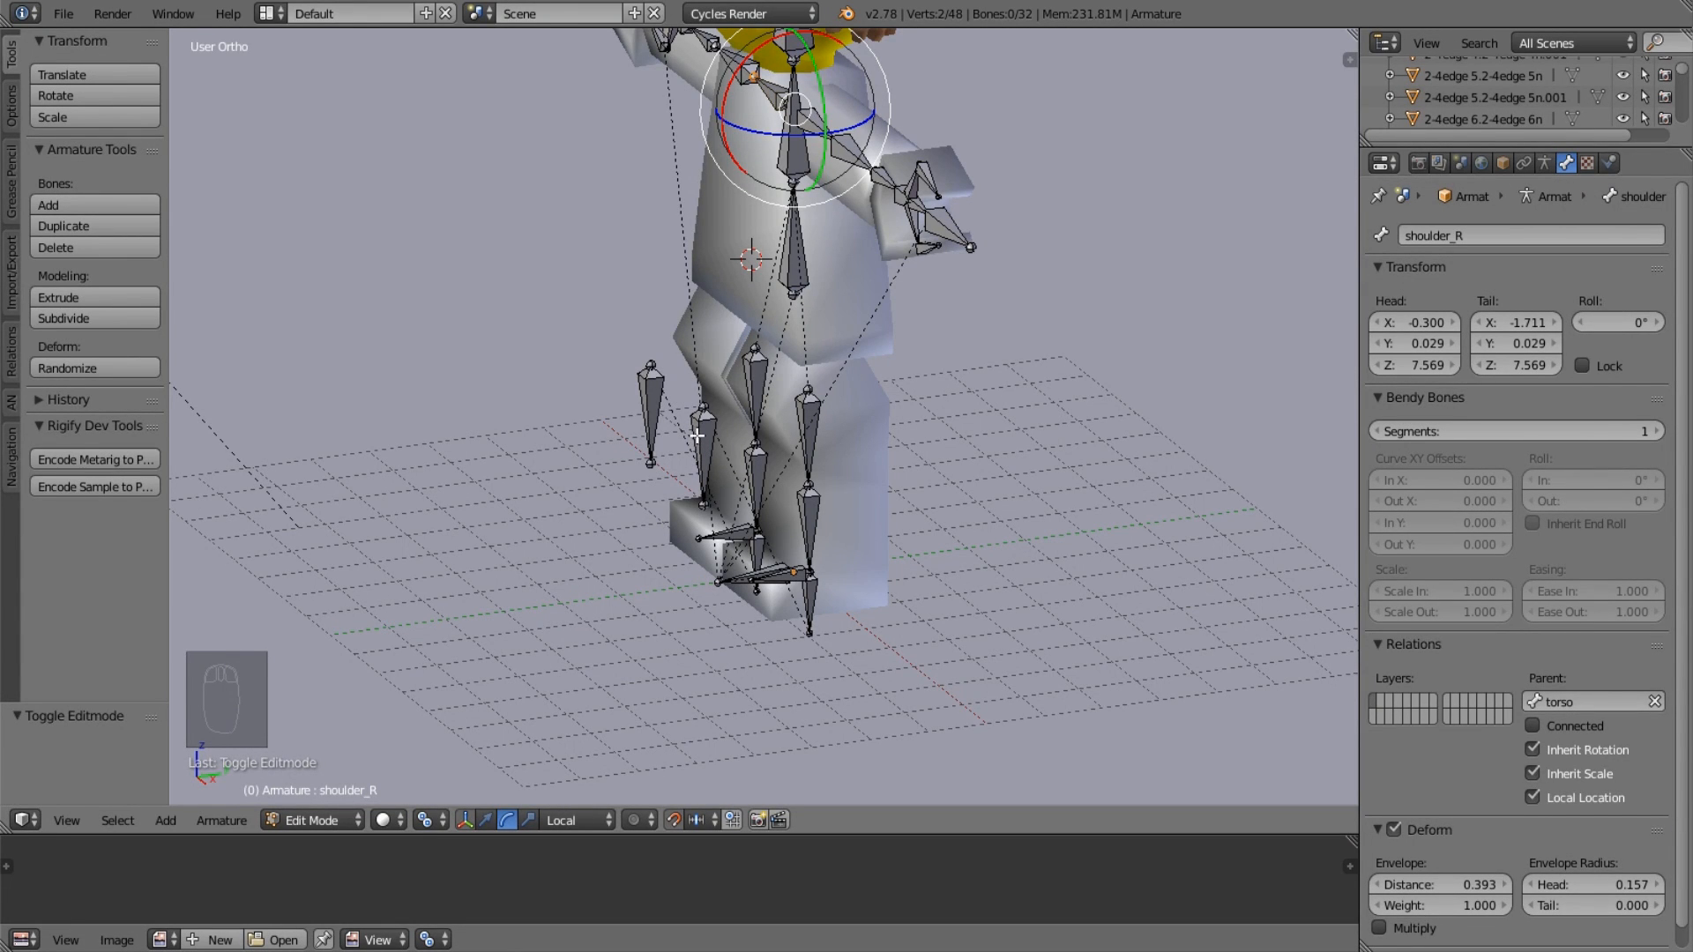
key(KP_7)
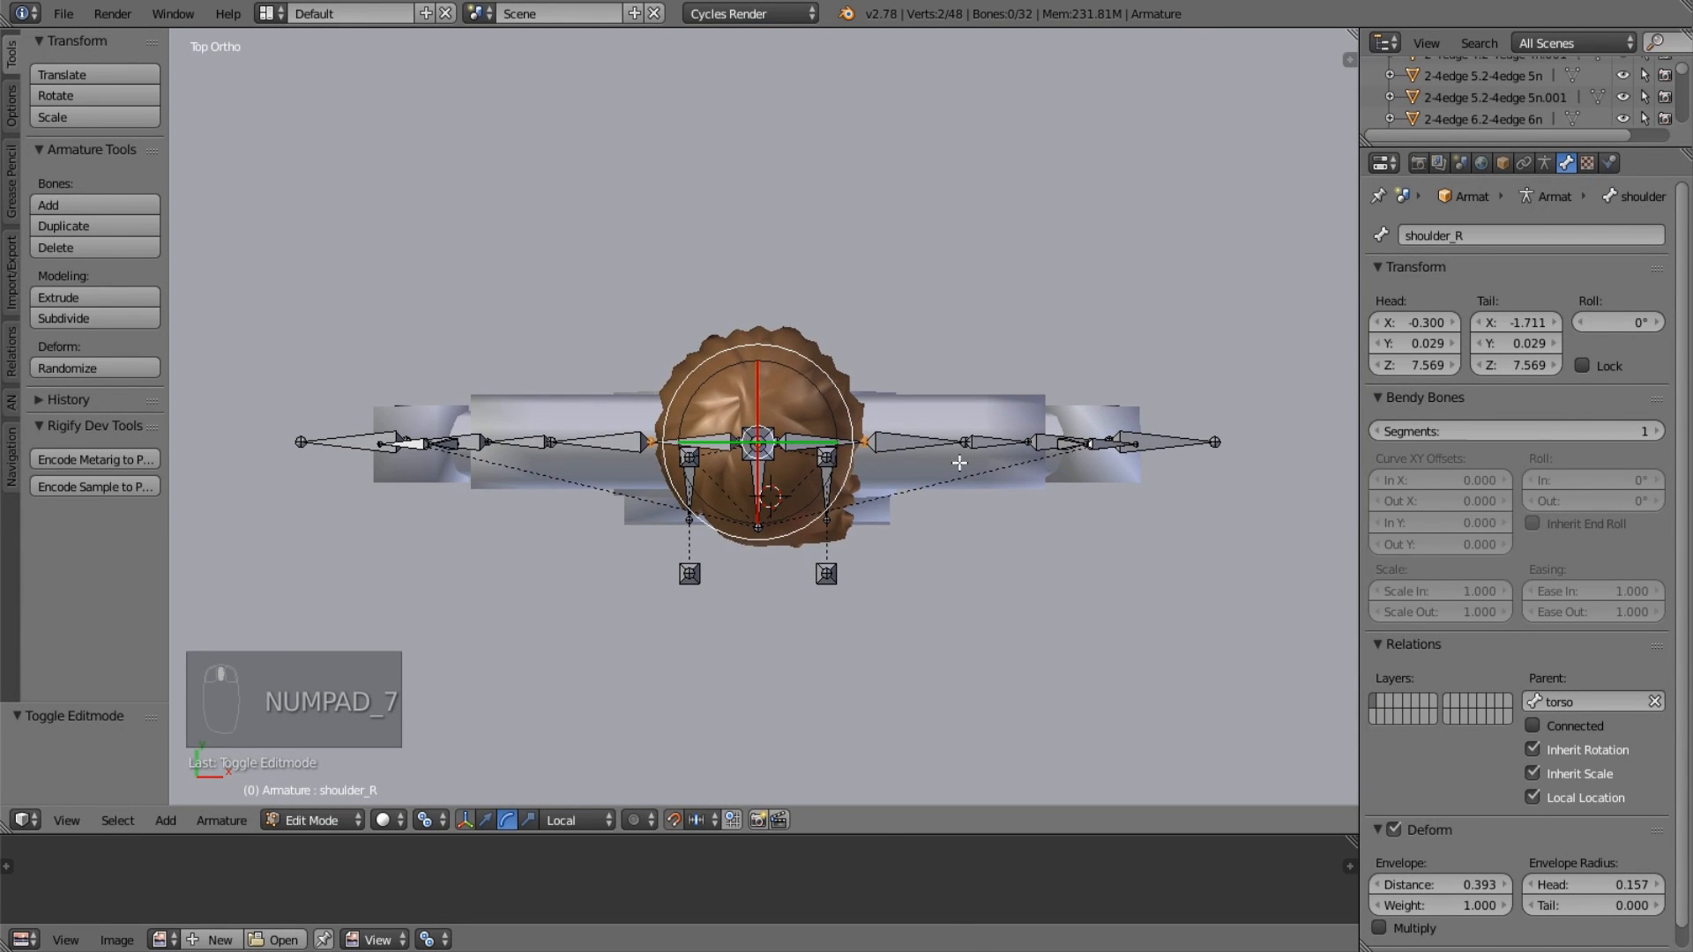
key(e)
key(y)
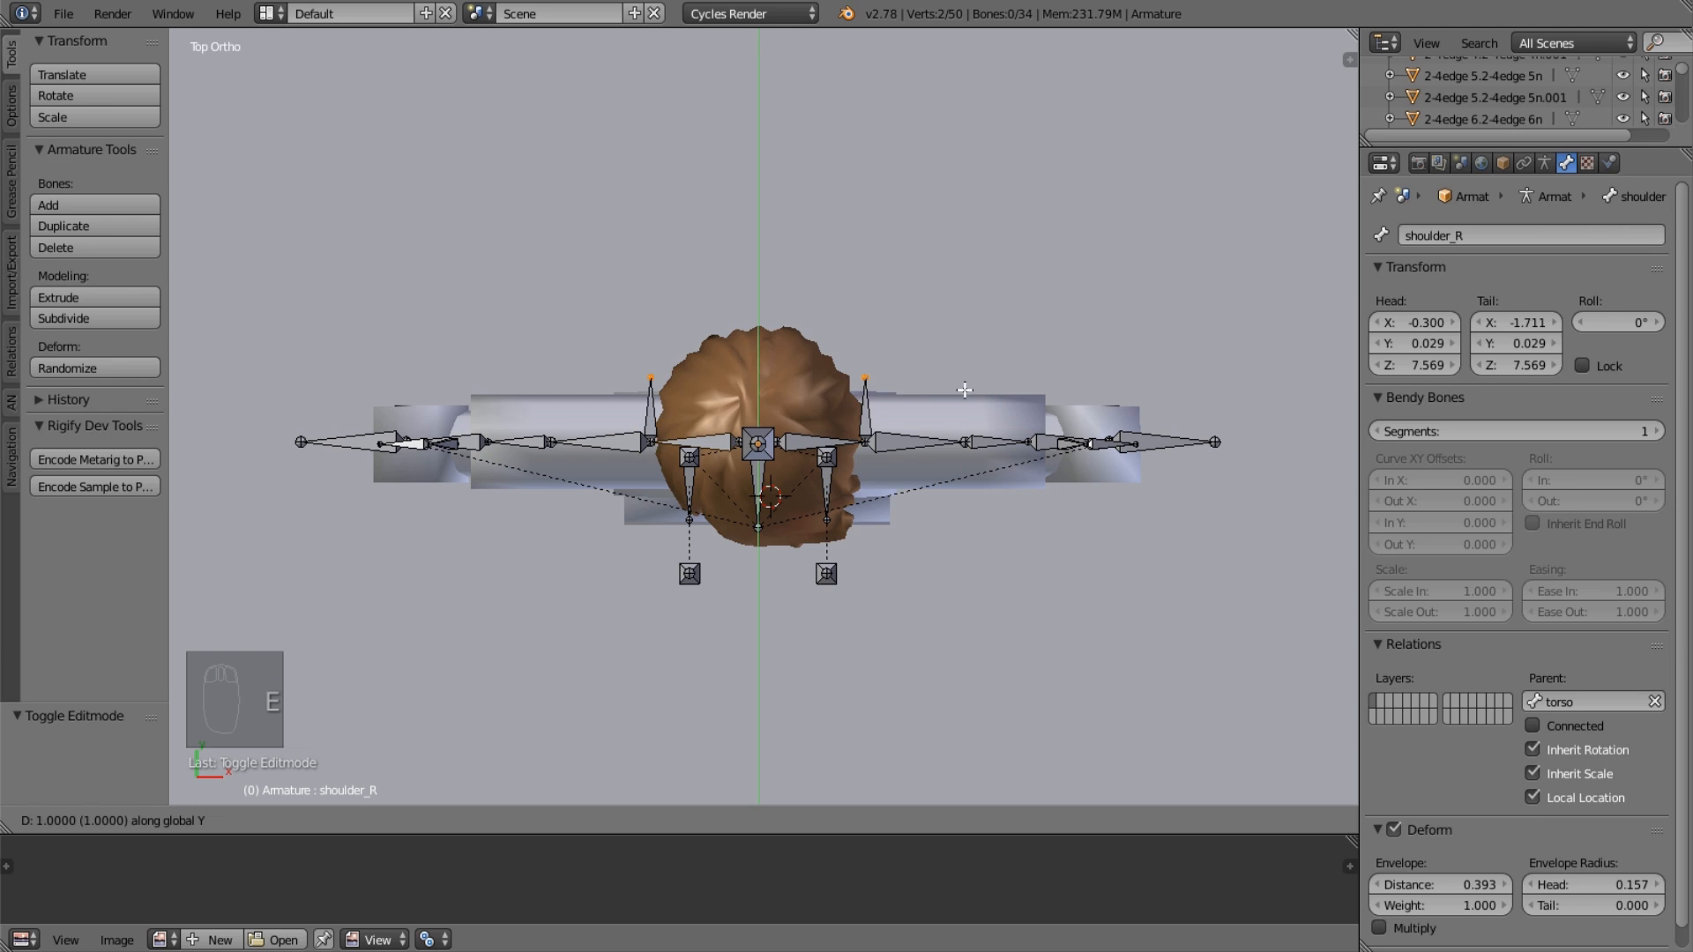
click(975, 302)
Disconnect the extruded bones shoulder_L.001 and shoulder_R.001 from their parent shoulder bones.
middle_drag(975, 304, 918, 395)
scroll(908, 502, up, 2)
right_click(918, 357)
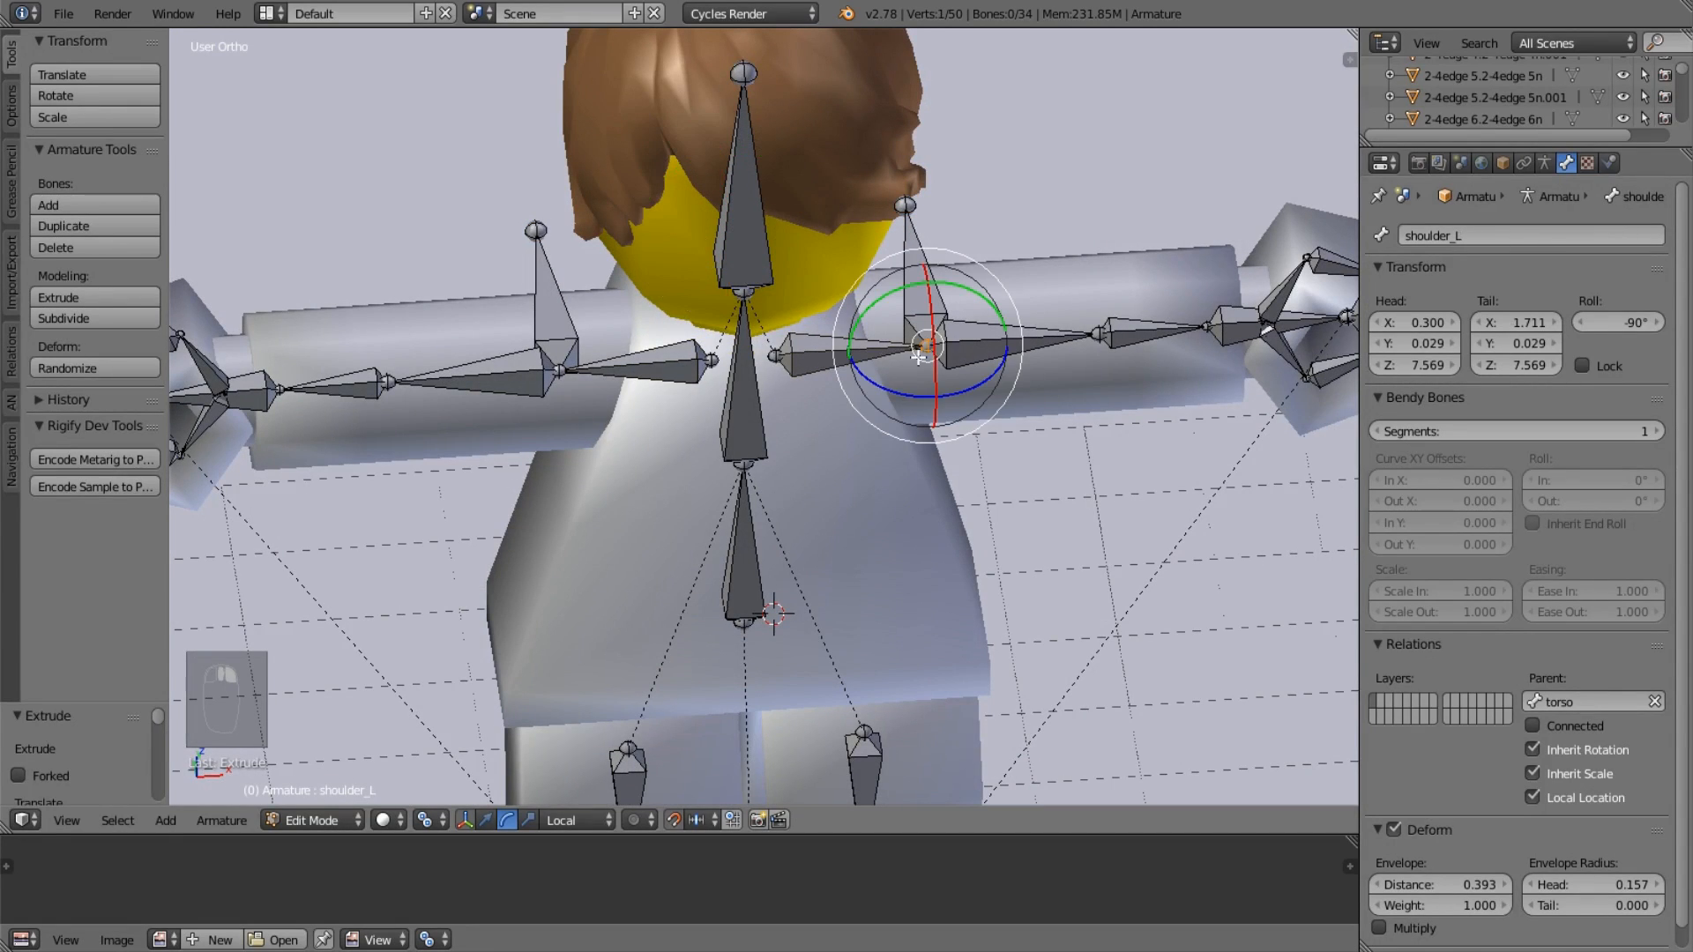
right_click(574, 388)
right_click(925, 367)
right_click(854, 364)
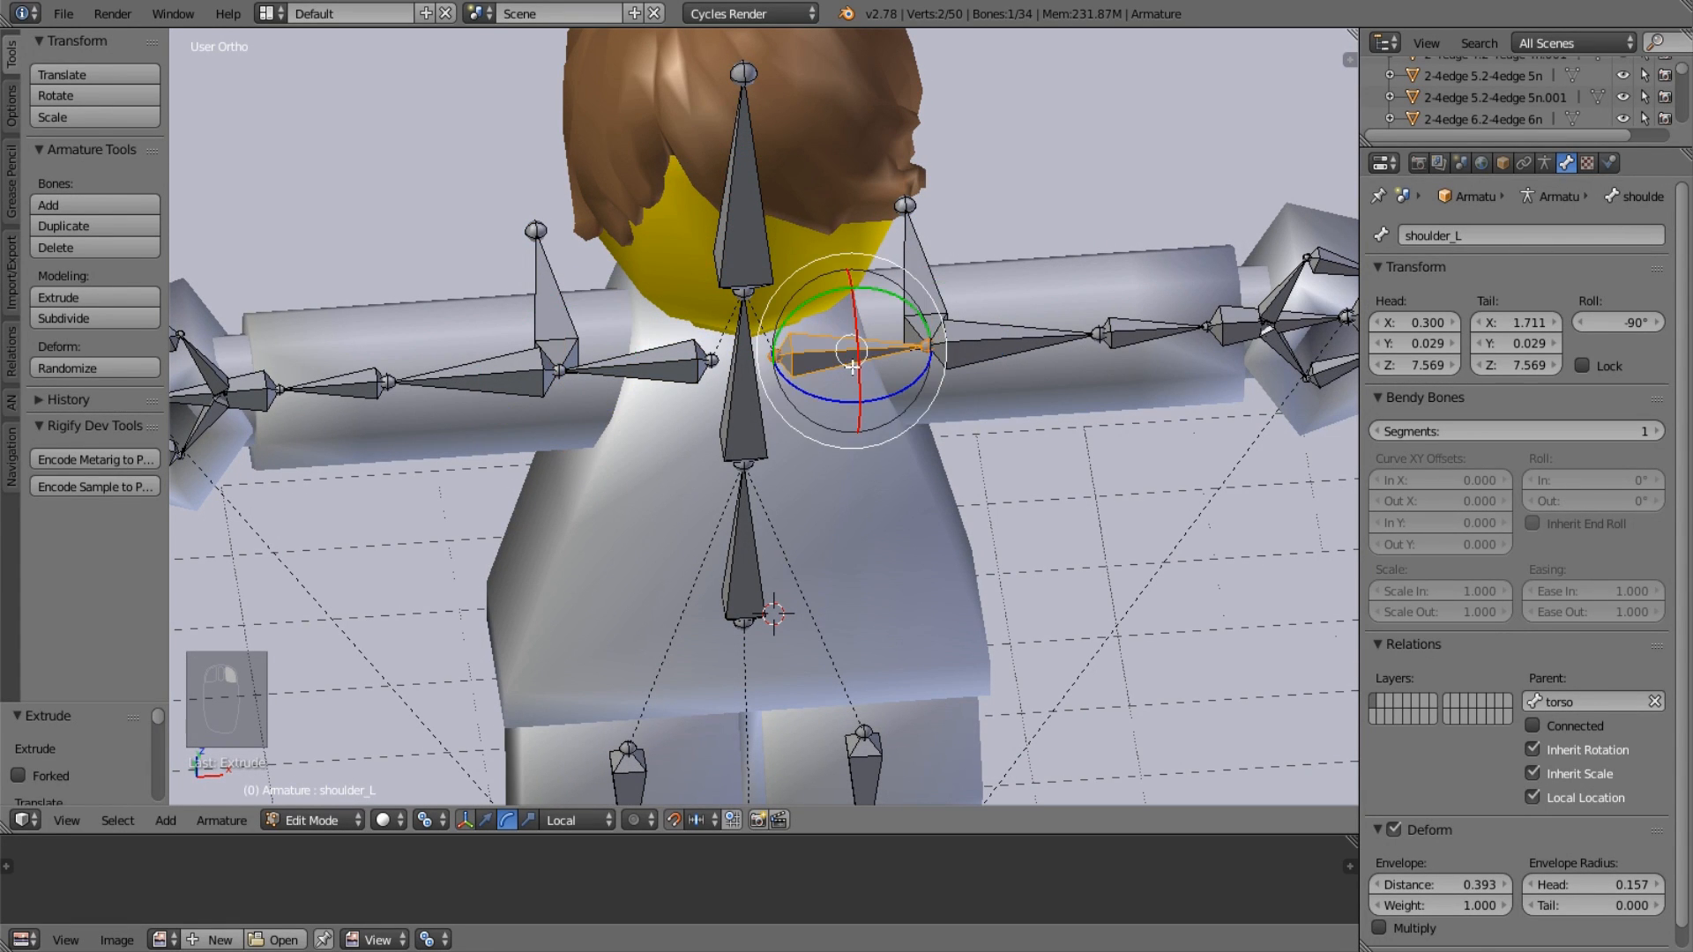
right_click(1014, 348)
right_click(910, 299)
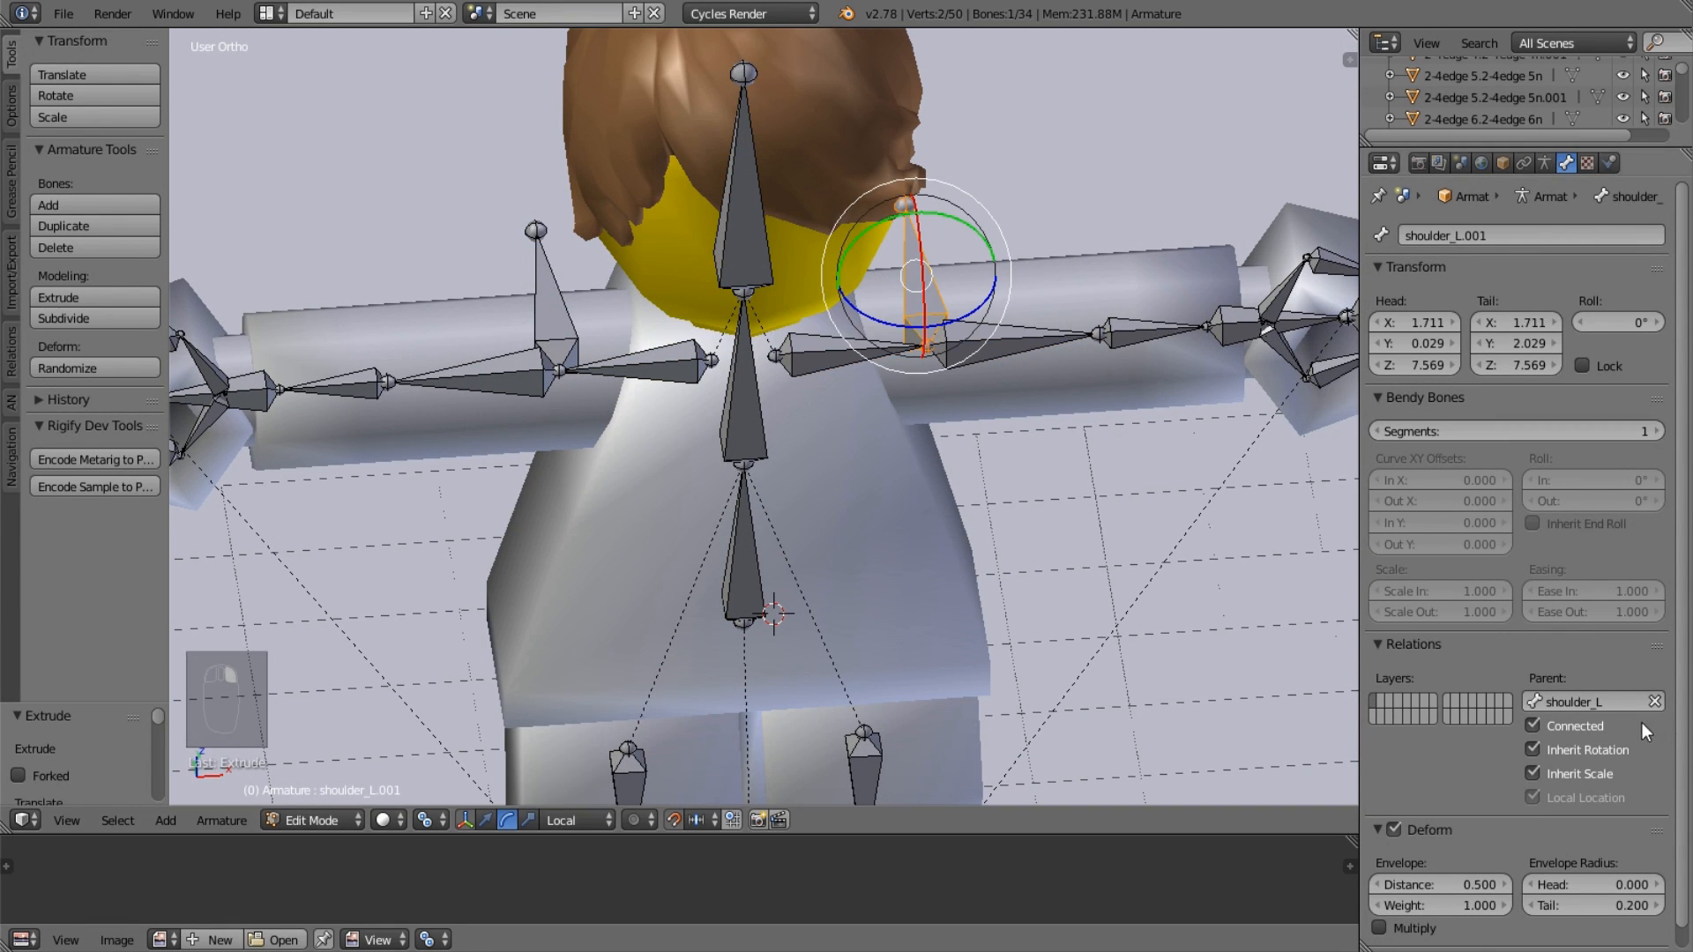
right_click(538, 280)
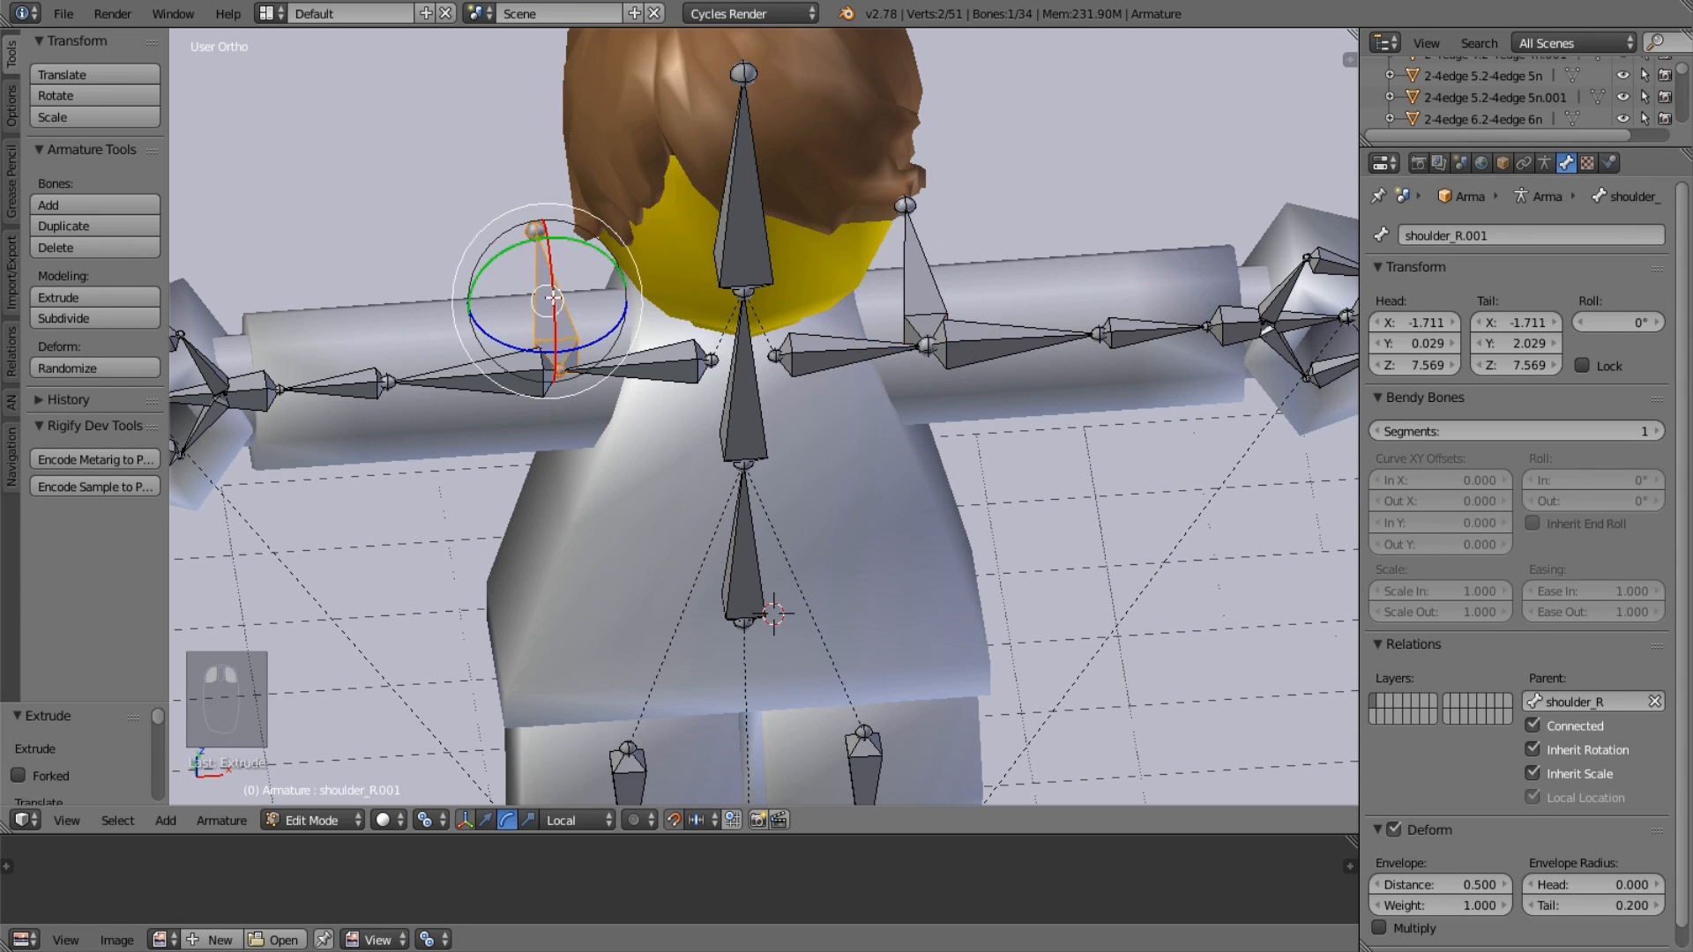
right_click(919, 291)
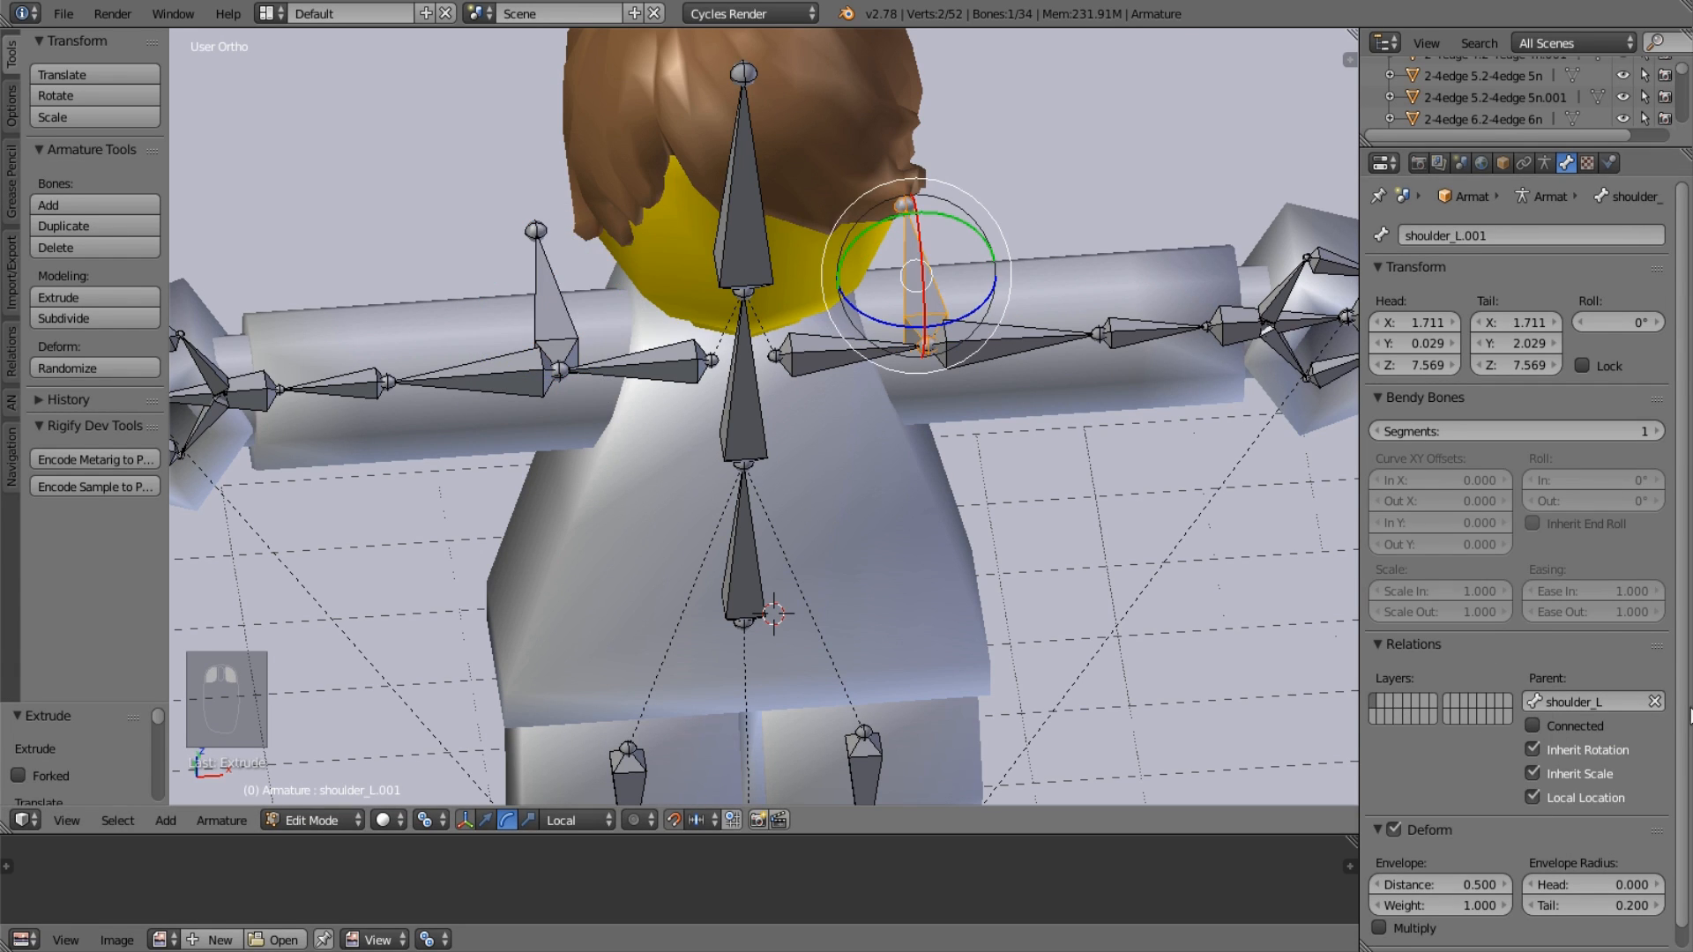
click(1606, 703)
key(Down)
key(Down)
key(Down)
key(Down)
key(Down)
key(Down)
key(Down)
scroll(1607, 709, down, 7)
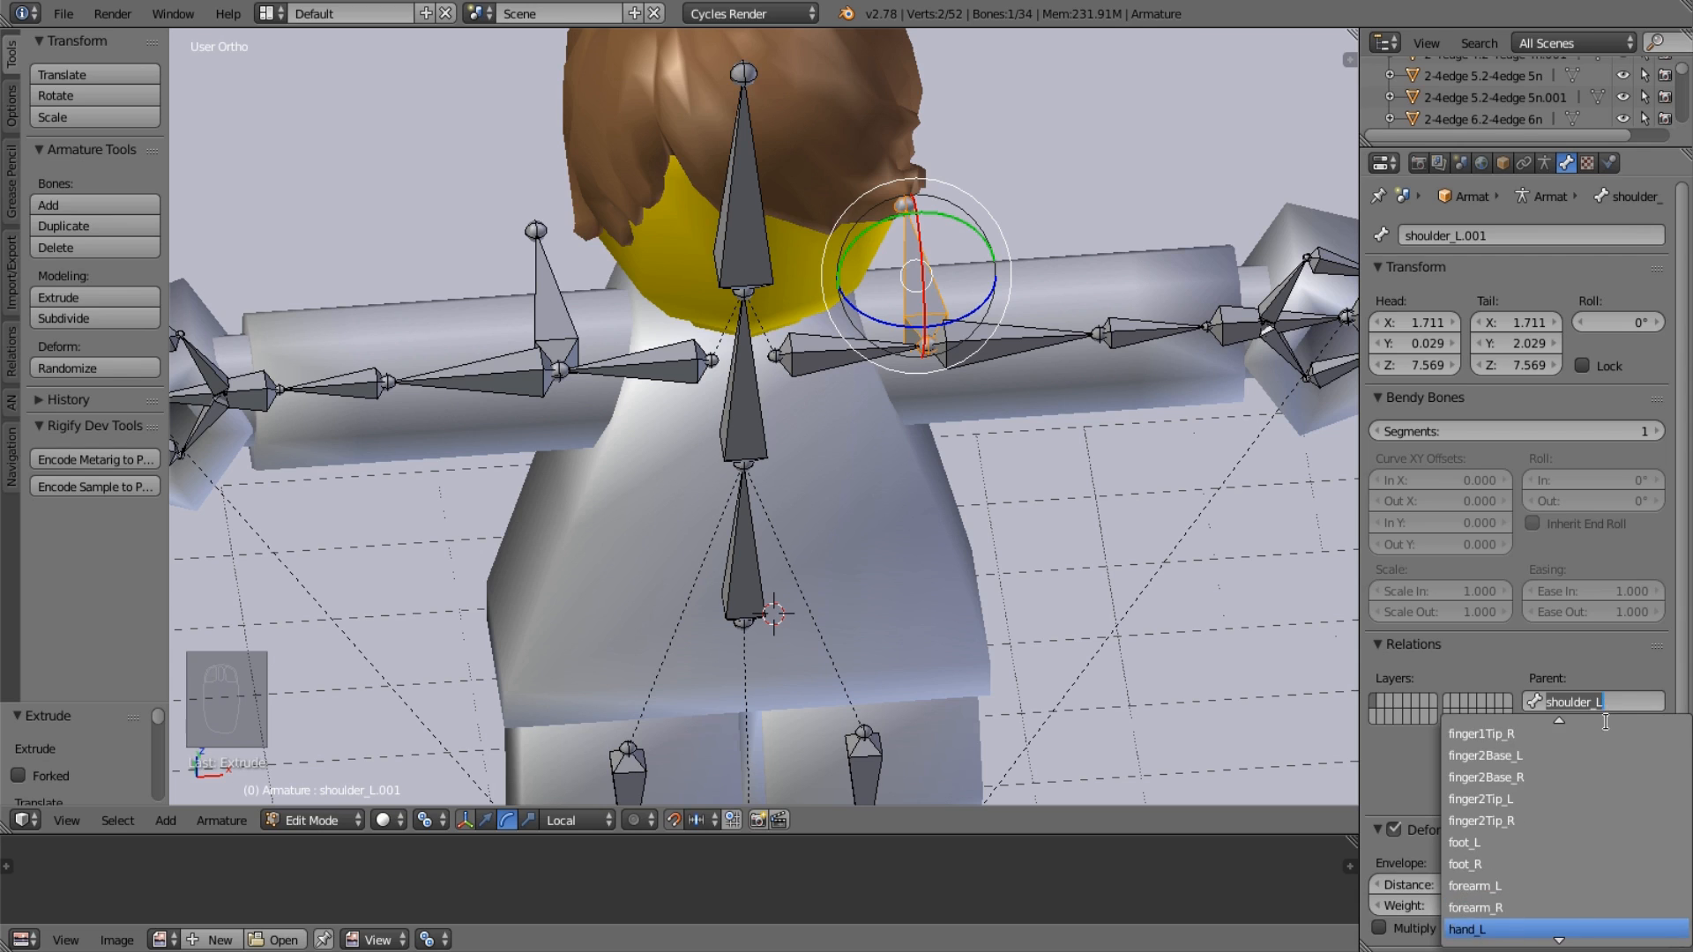
scroll(1603, 784, down, 10)
scroll(1604, 784, down, 1)
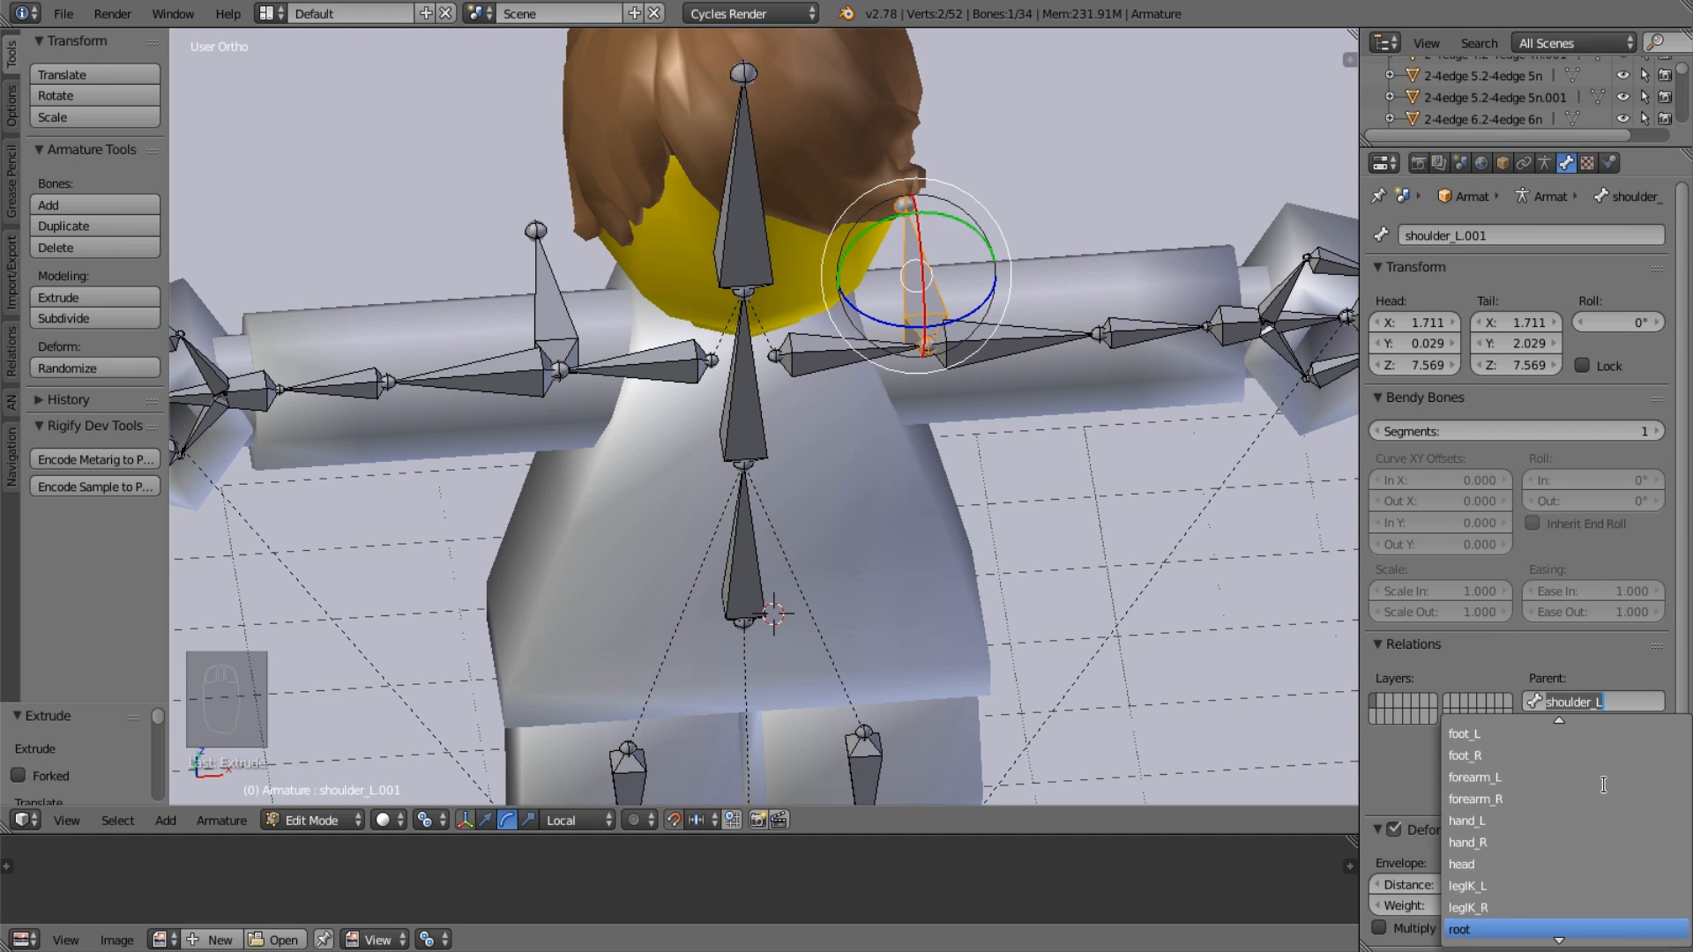
scroll(1604, 784, up, 4)
click(1587, 620)
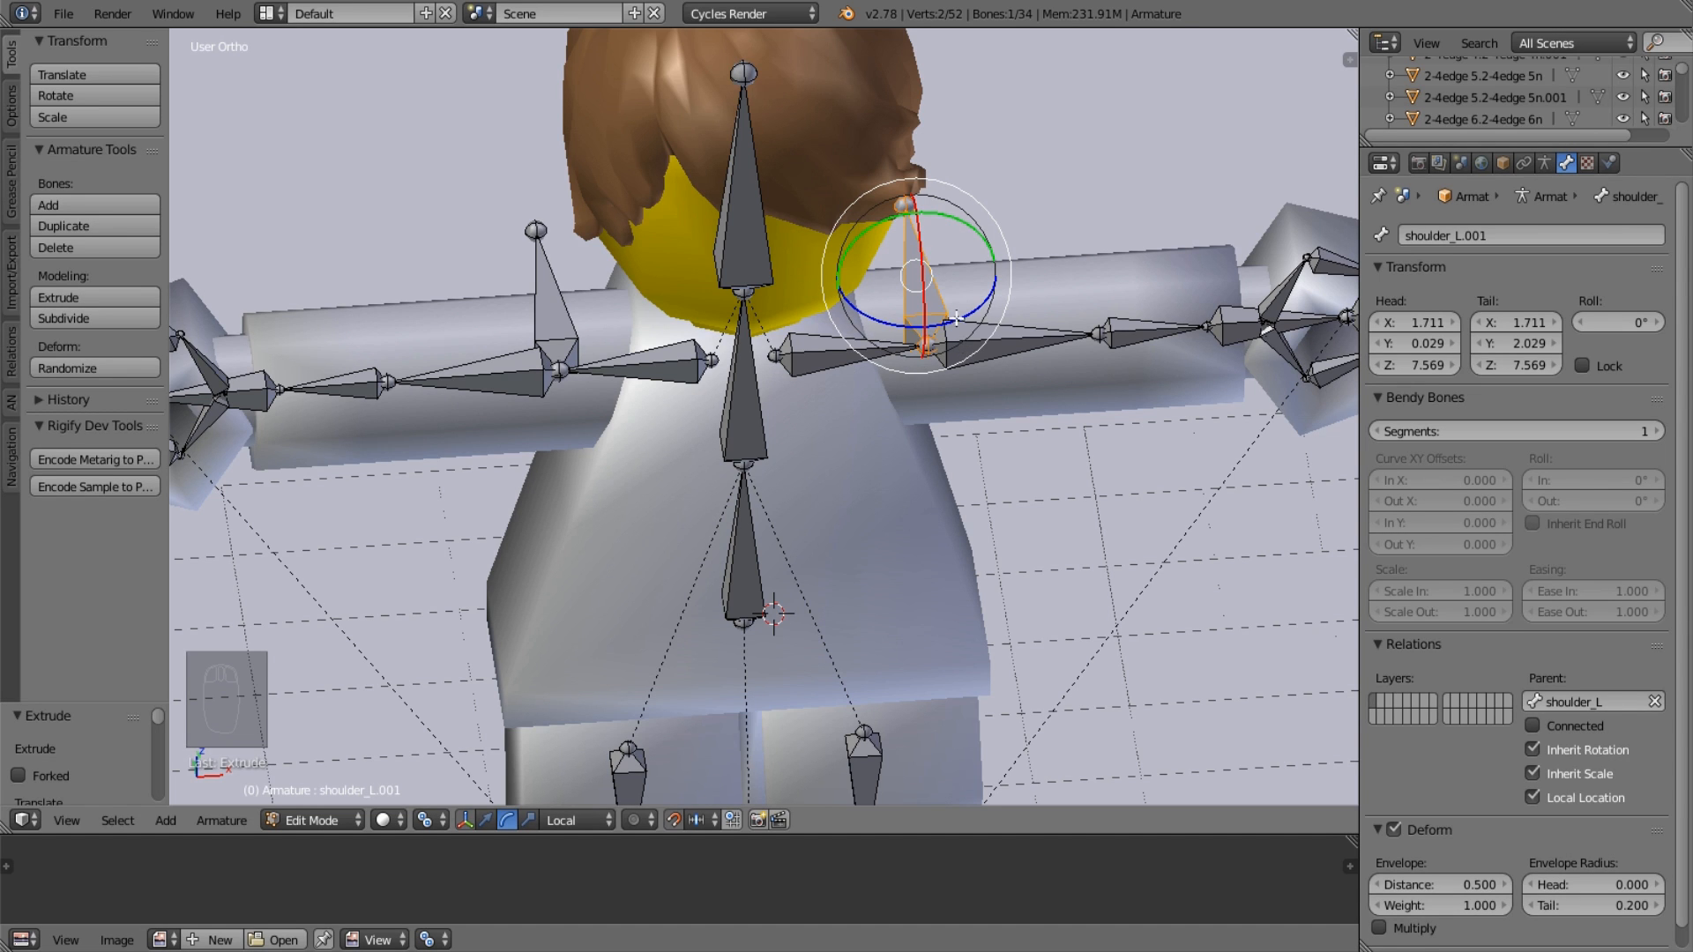
Rename the bone shoulder_L.001 as upperArmIK_L.
key(KP_5)
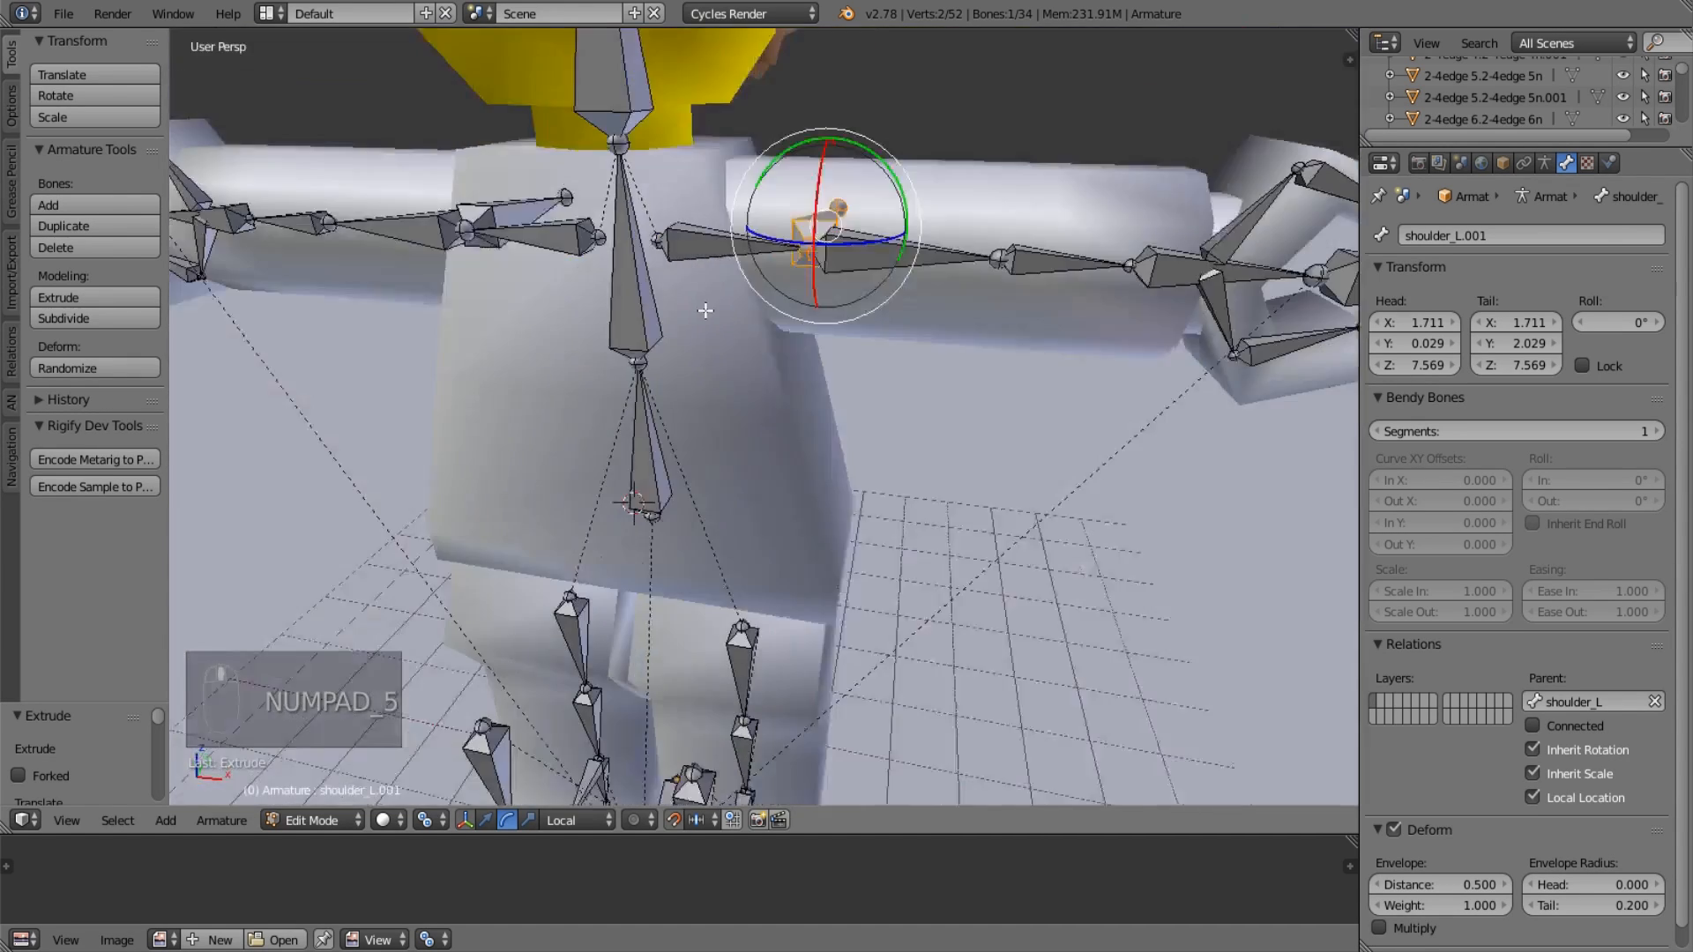
key(KP_Decimal)
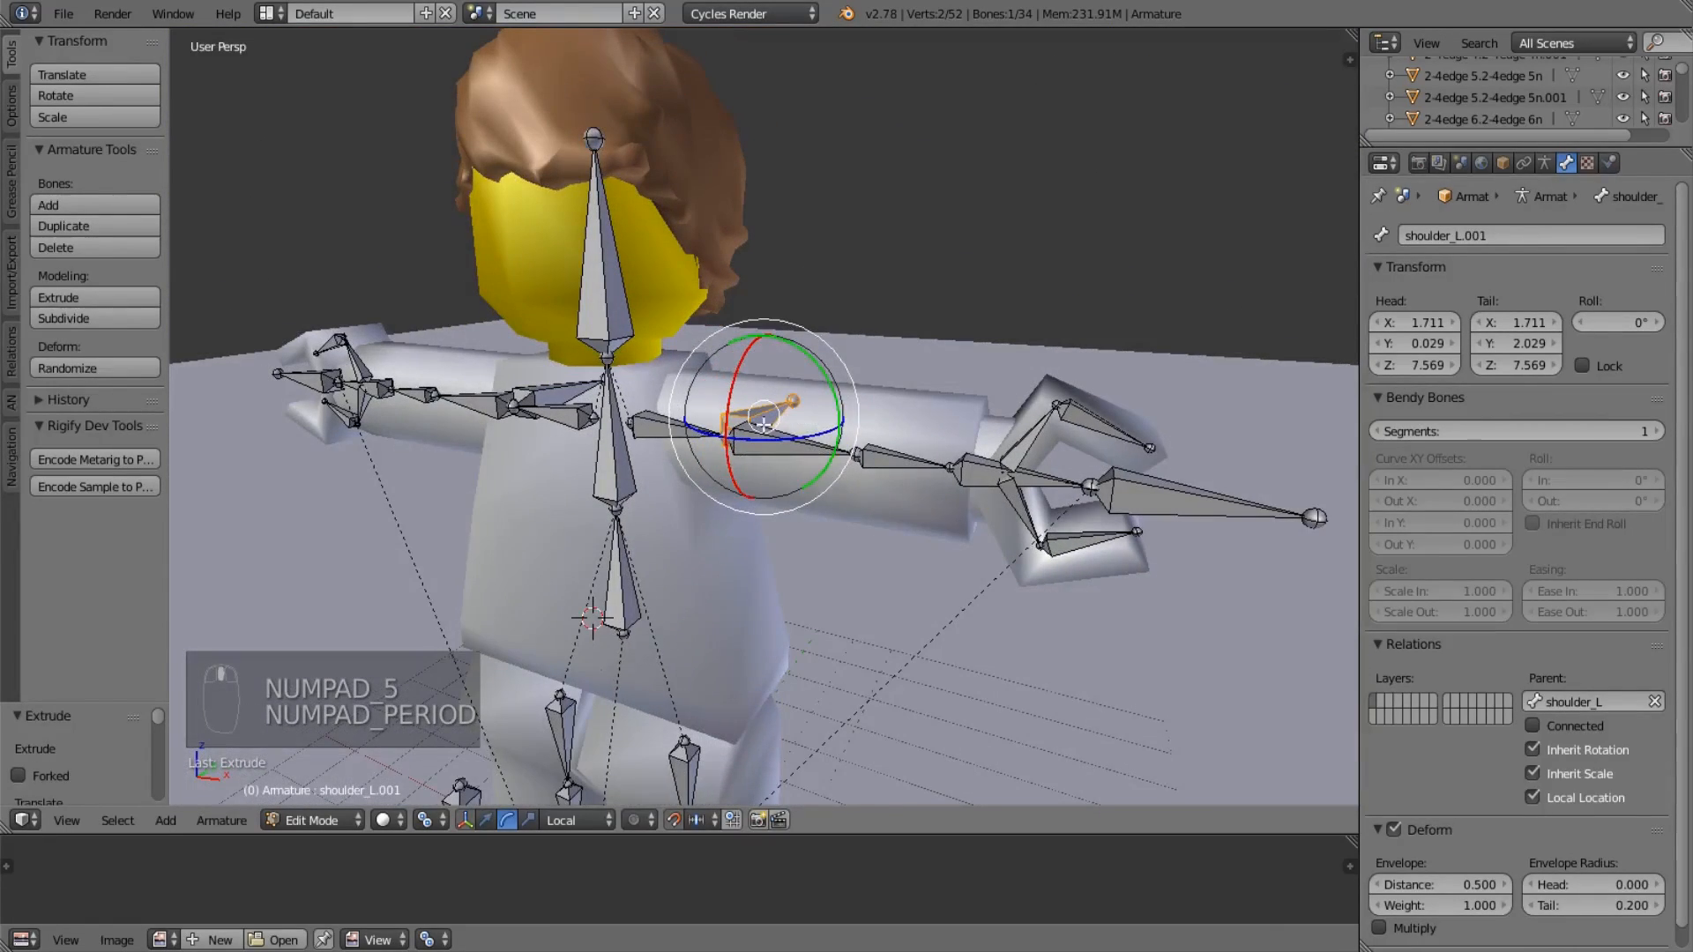
key(Tab)
key(Tab)
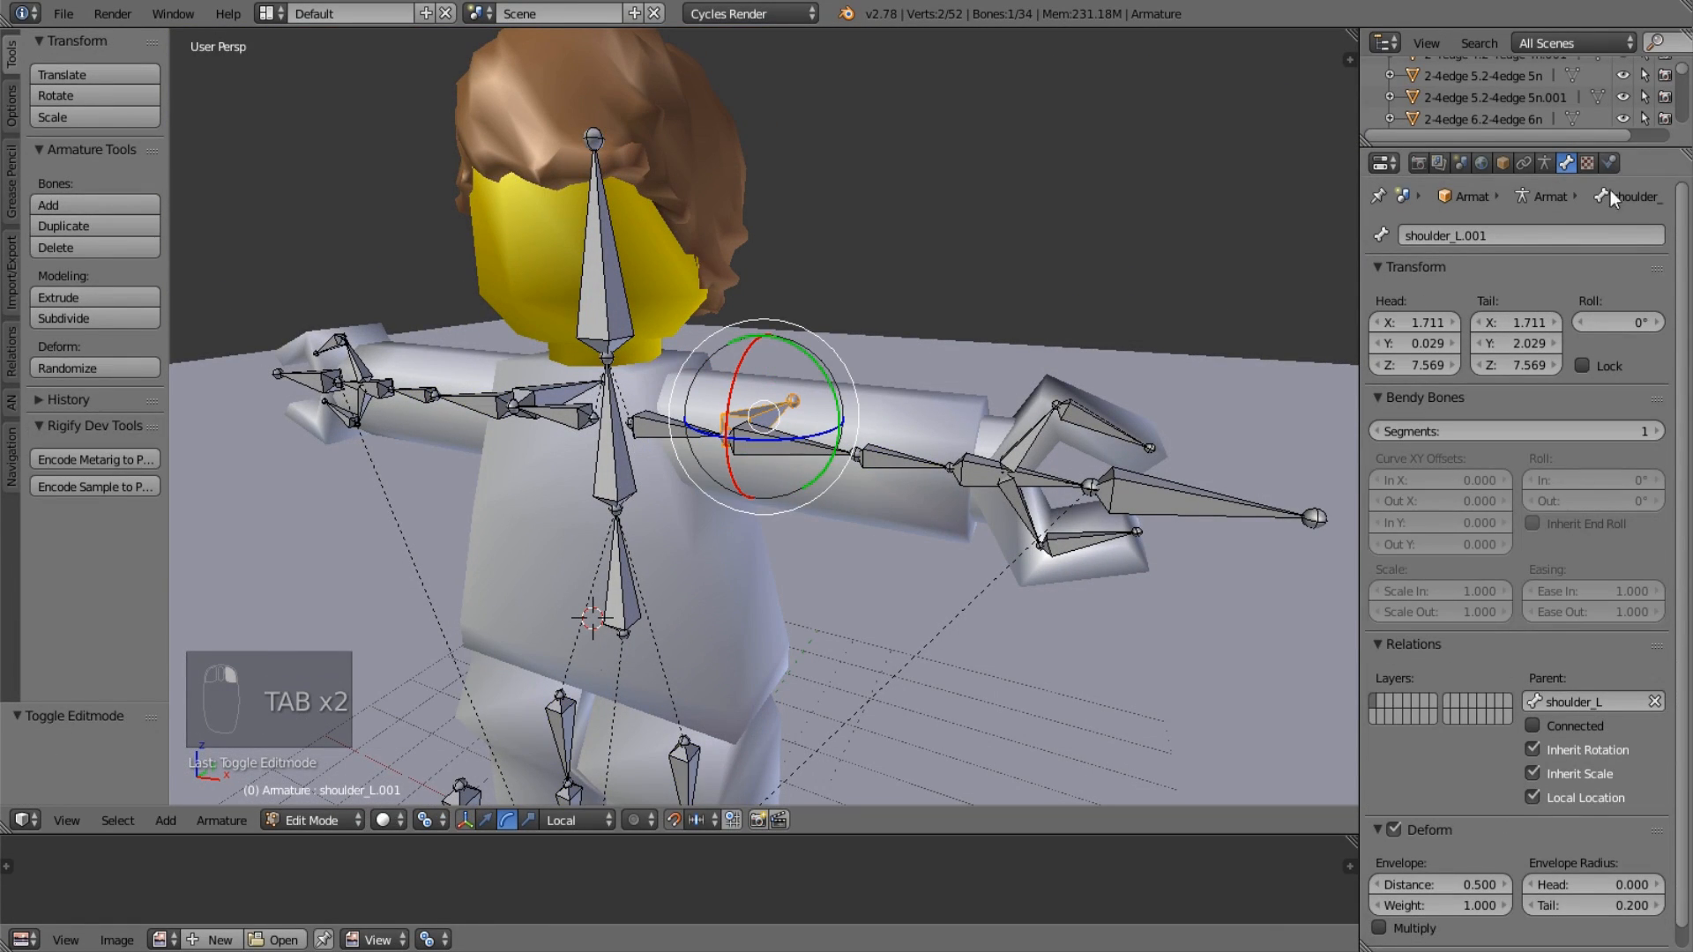
click(1547, 227)
text(upepr)
key(BackSpace)
key(BackSpace)
key(BackSpace)
text(perArm_)
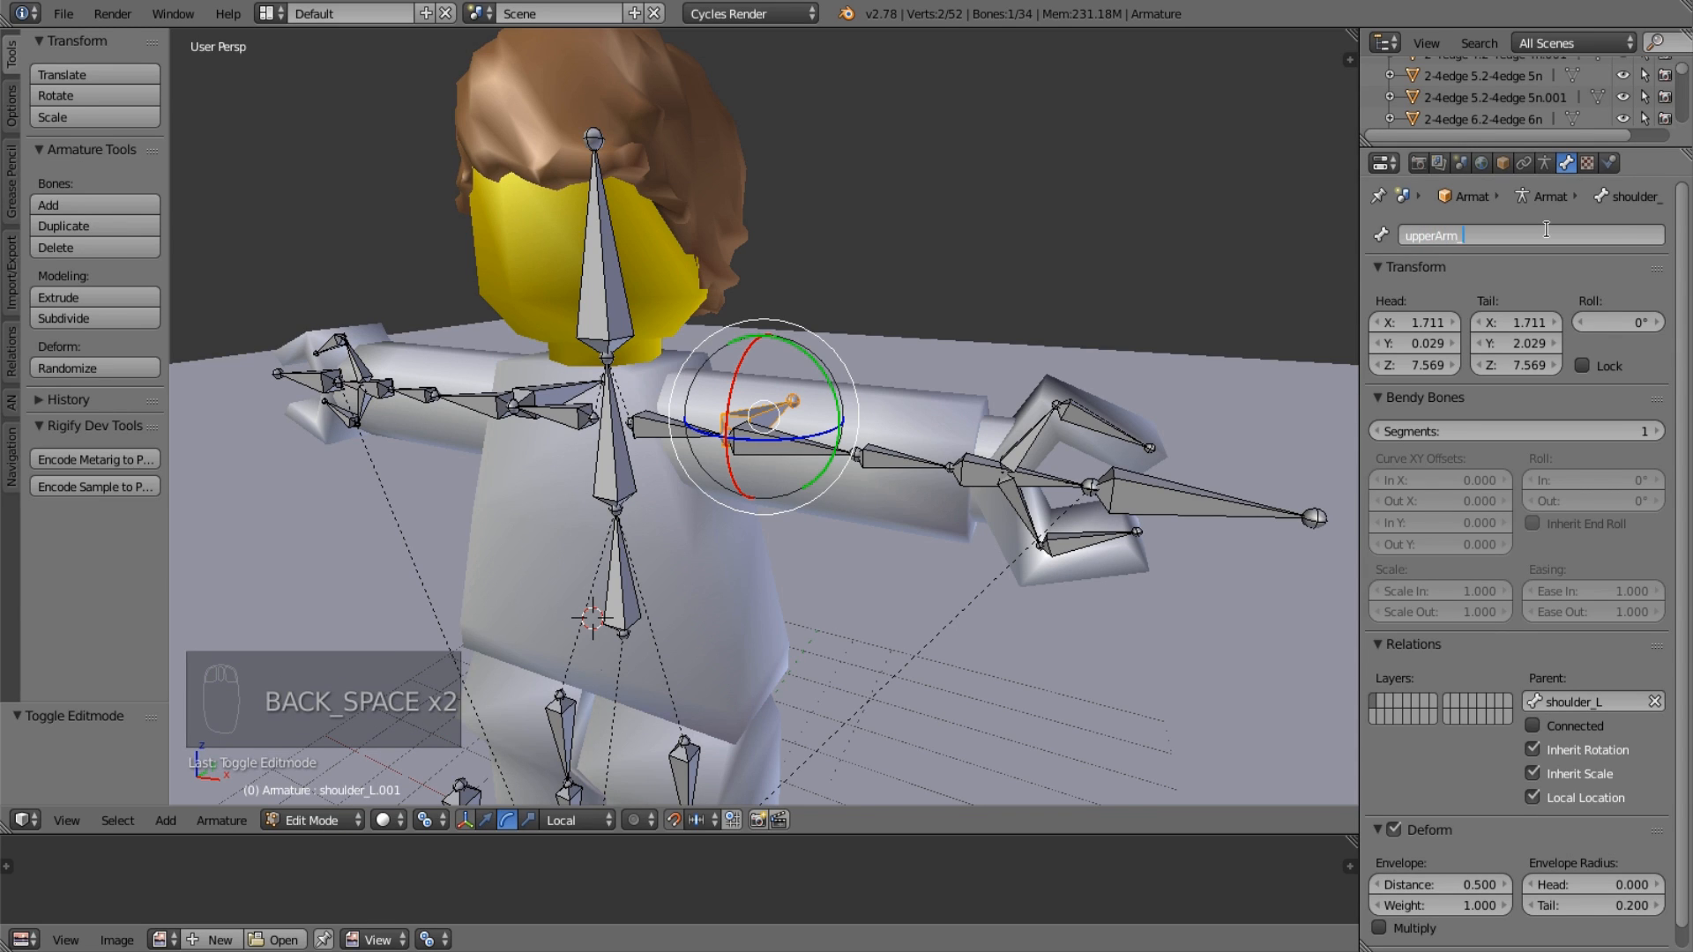
text(O)
key(shift+BackSpace)
text(I)
key(shift+BackSpace)
key(shift+BackSpace)
text(IK_L)
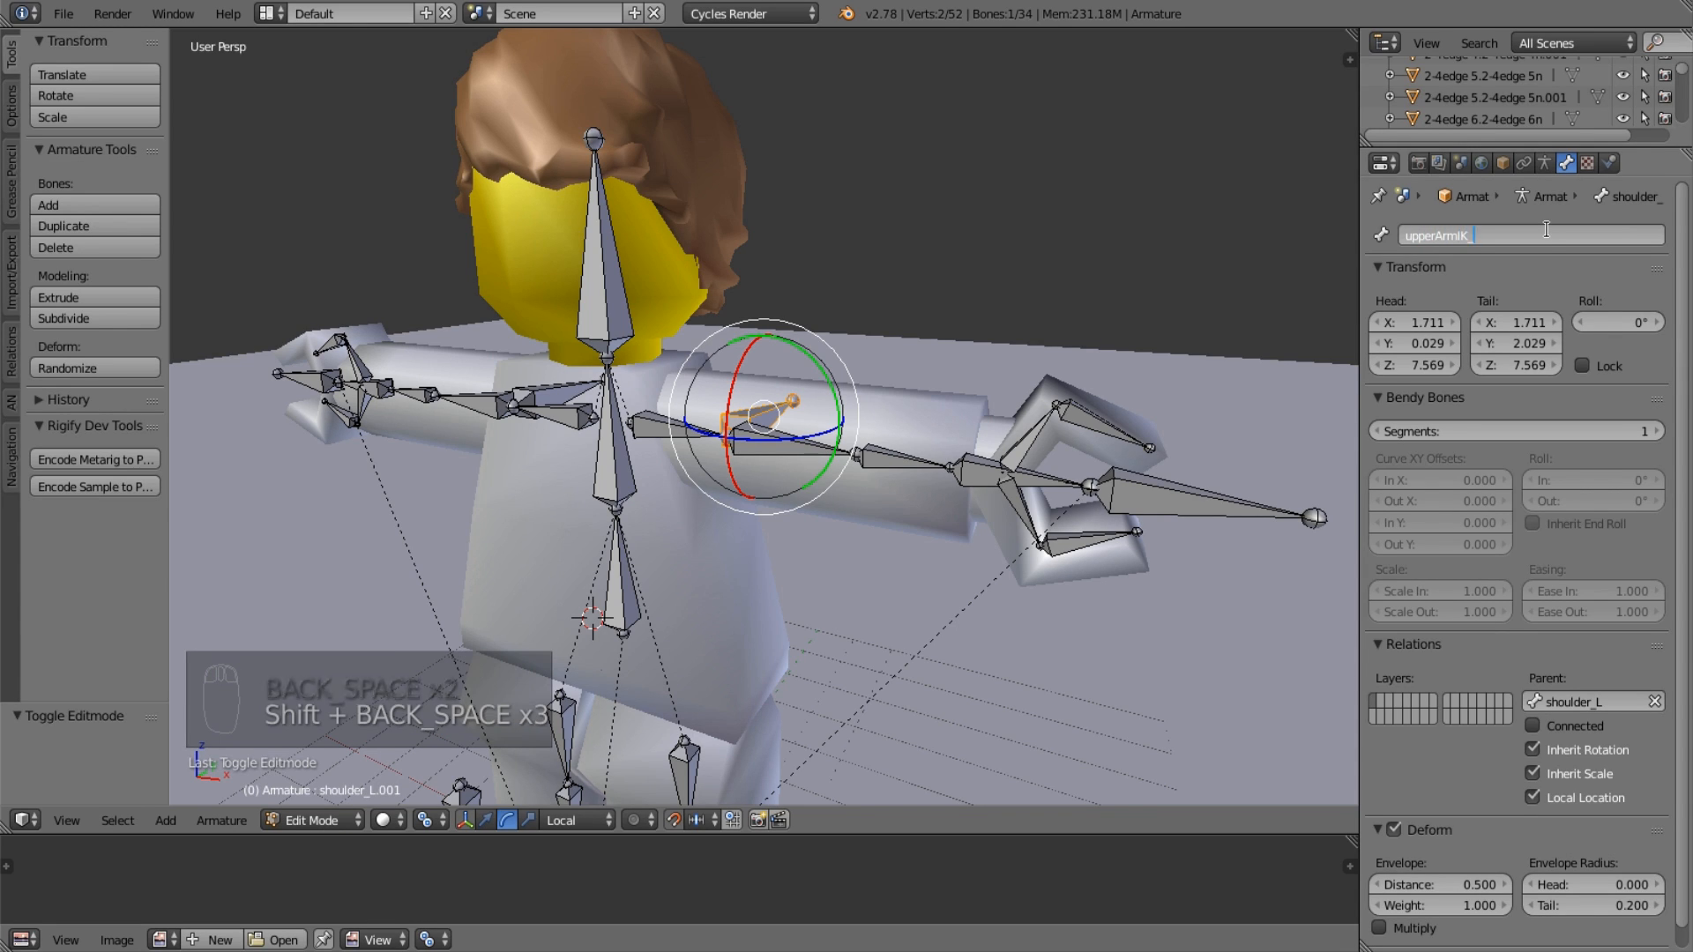
key(Return)
Rename the bone shoulder_R.001 as the right-side counterpart of upperArmIK_L, and return to Pose Mode.
right_click(546, 398)
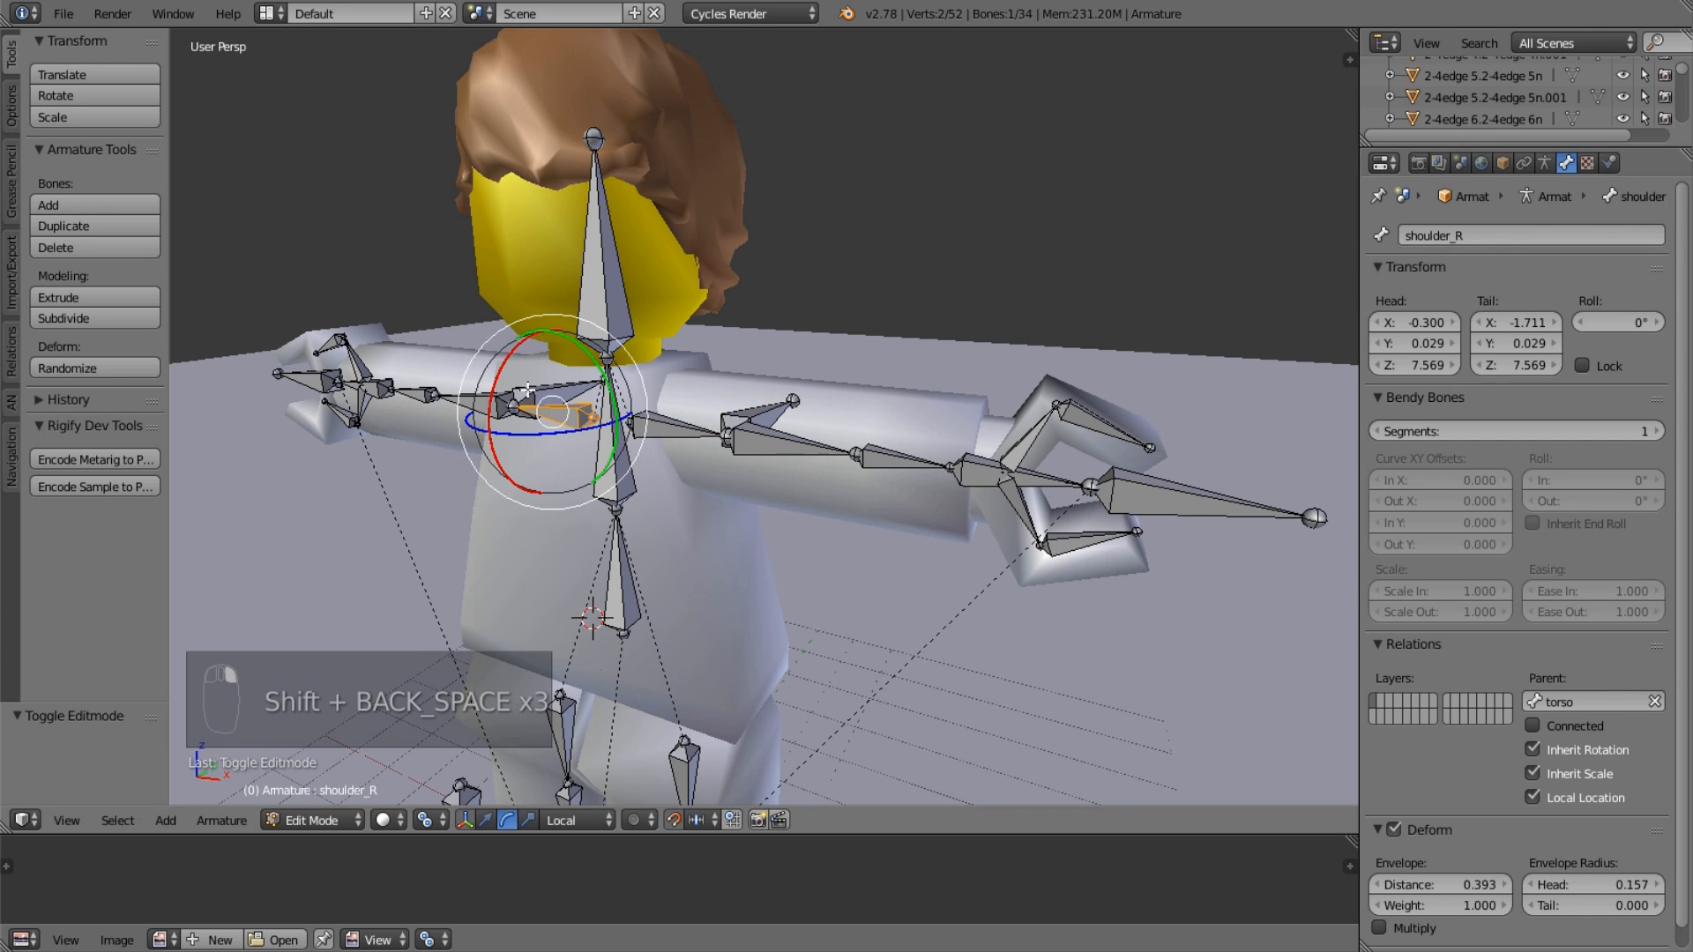
click(1502, 238)
text(upper)
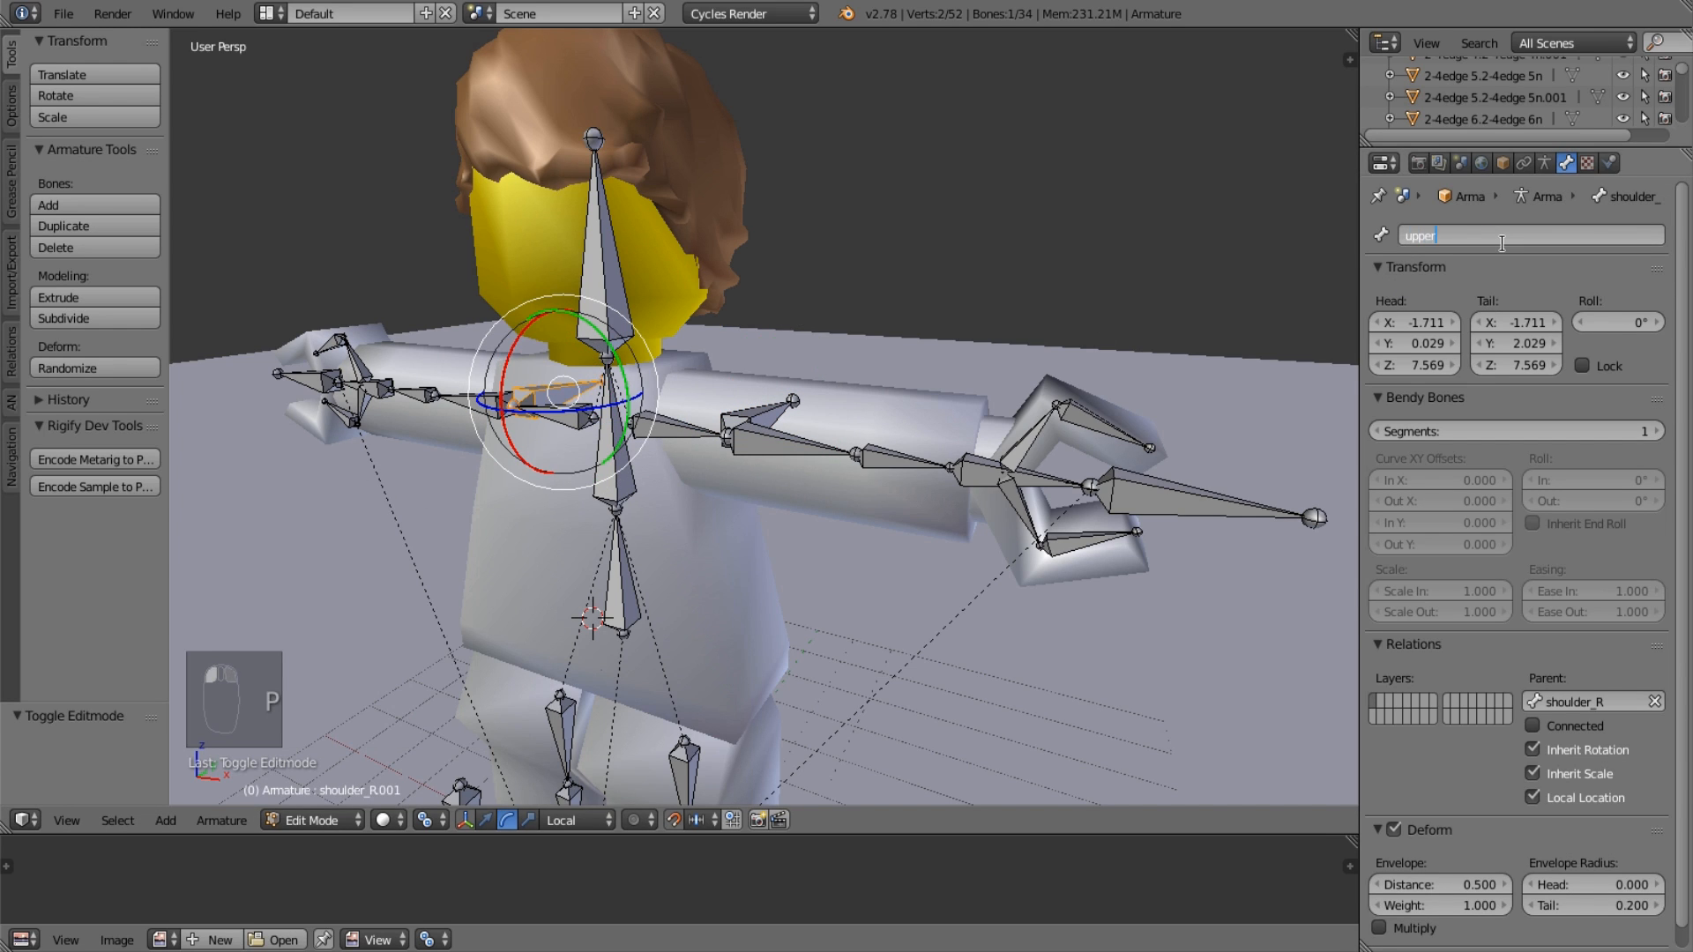
text(Arm_O)
key(shift+BackSpace)
text(_L)
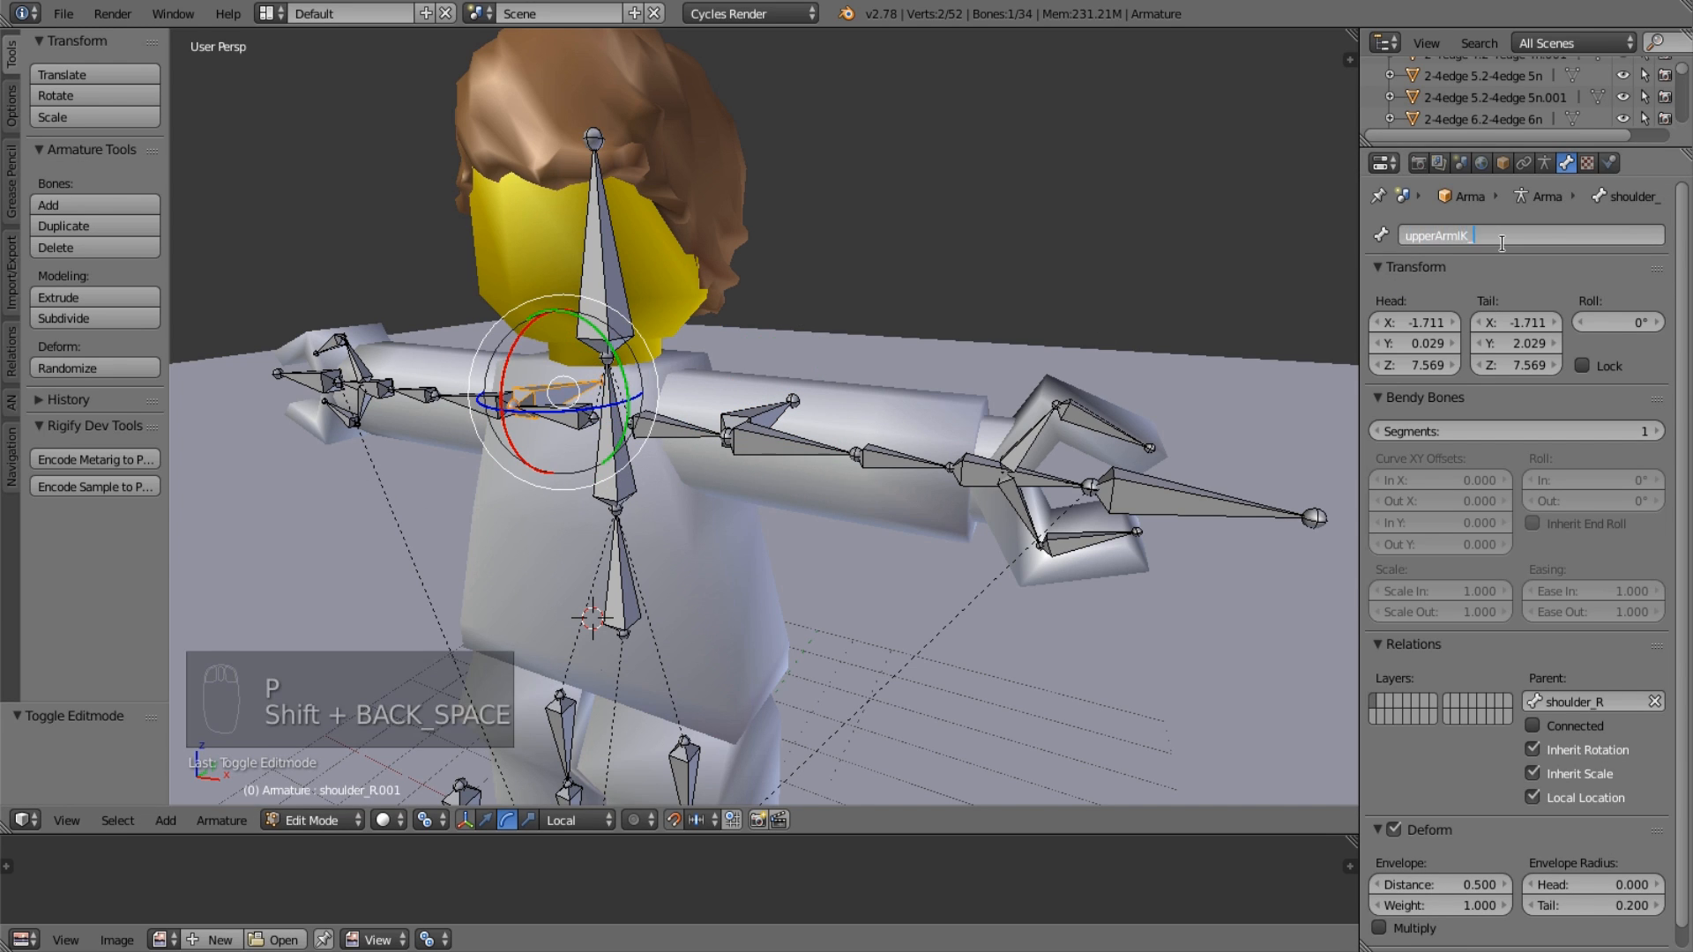
key(Return)
key(Tab)
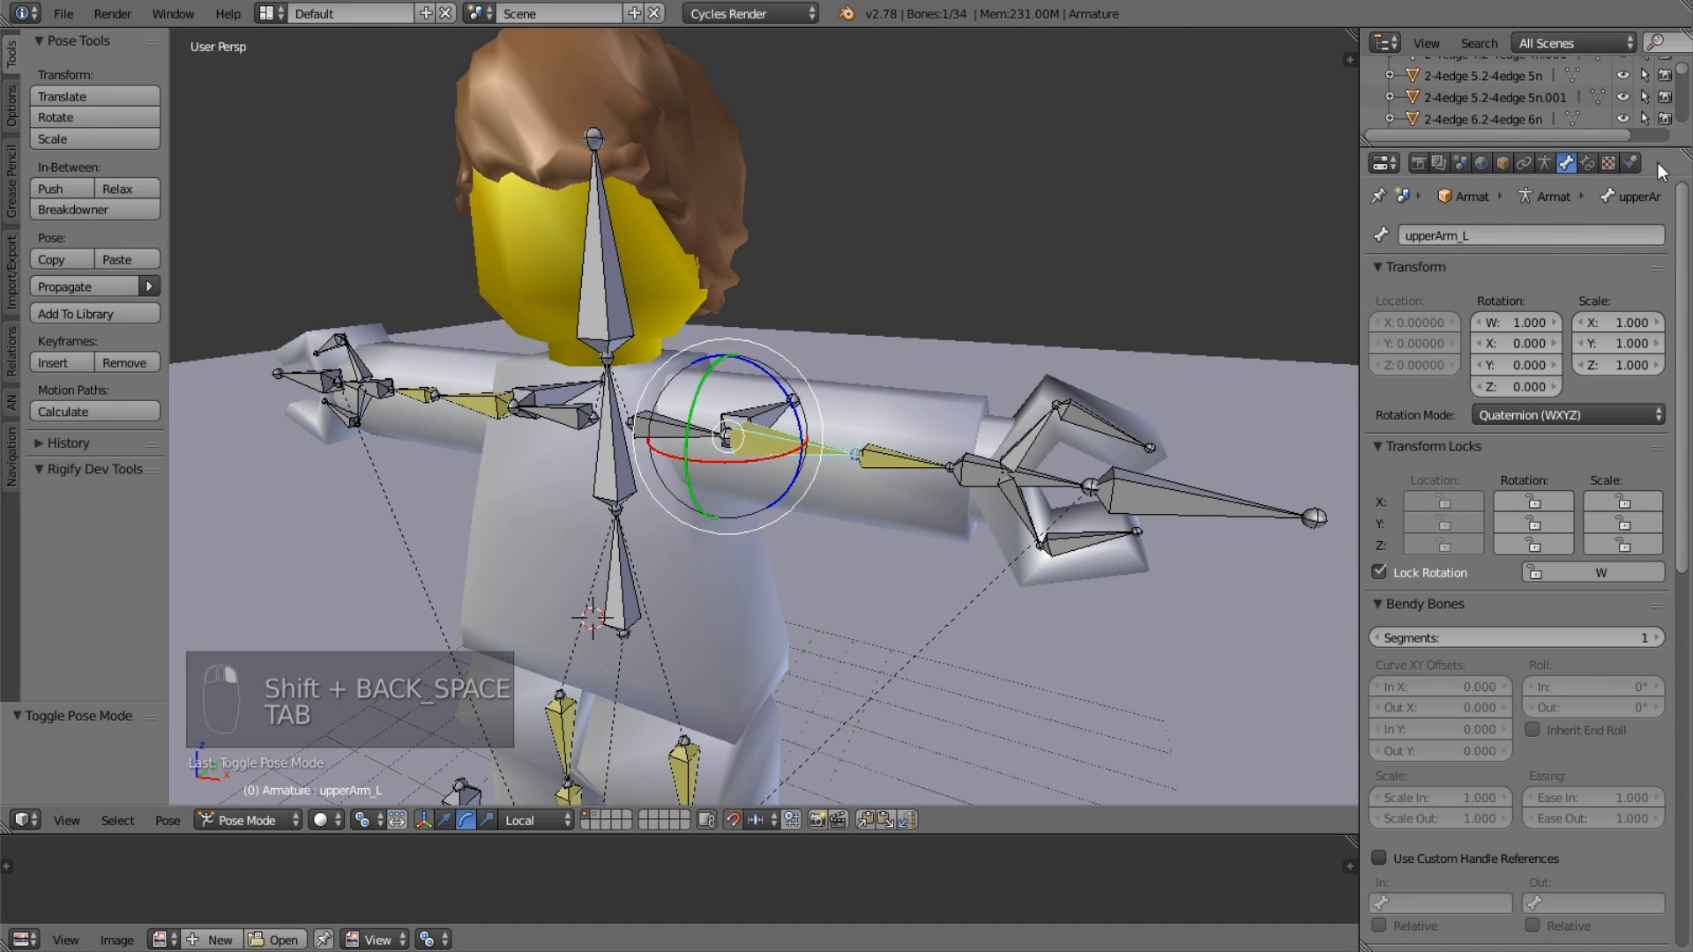
Set the IK constraint of upperArm_L to target the bone upperArmIK_L.
click(1587, 162)
click(1585, 345)
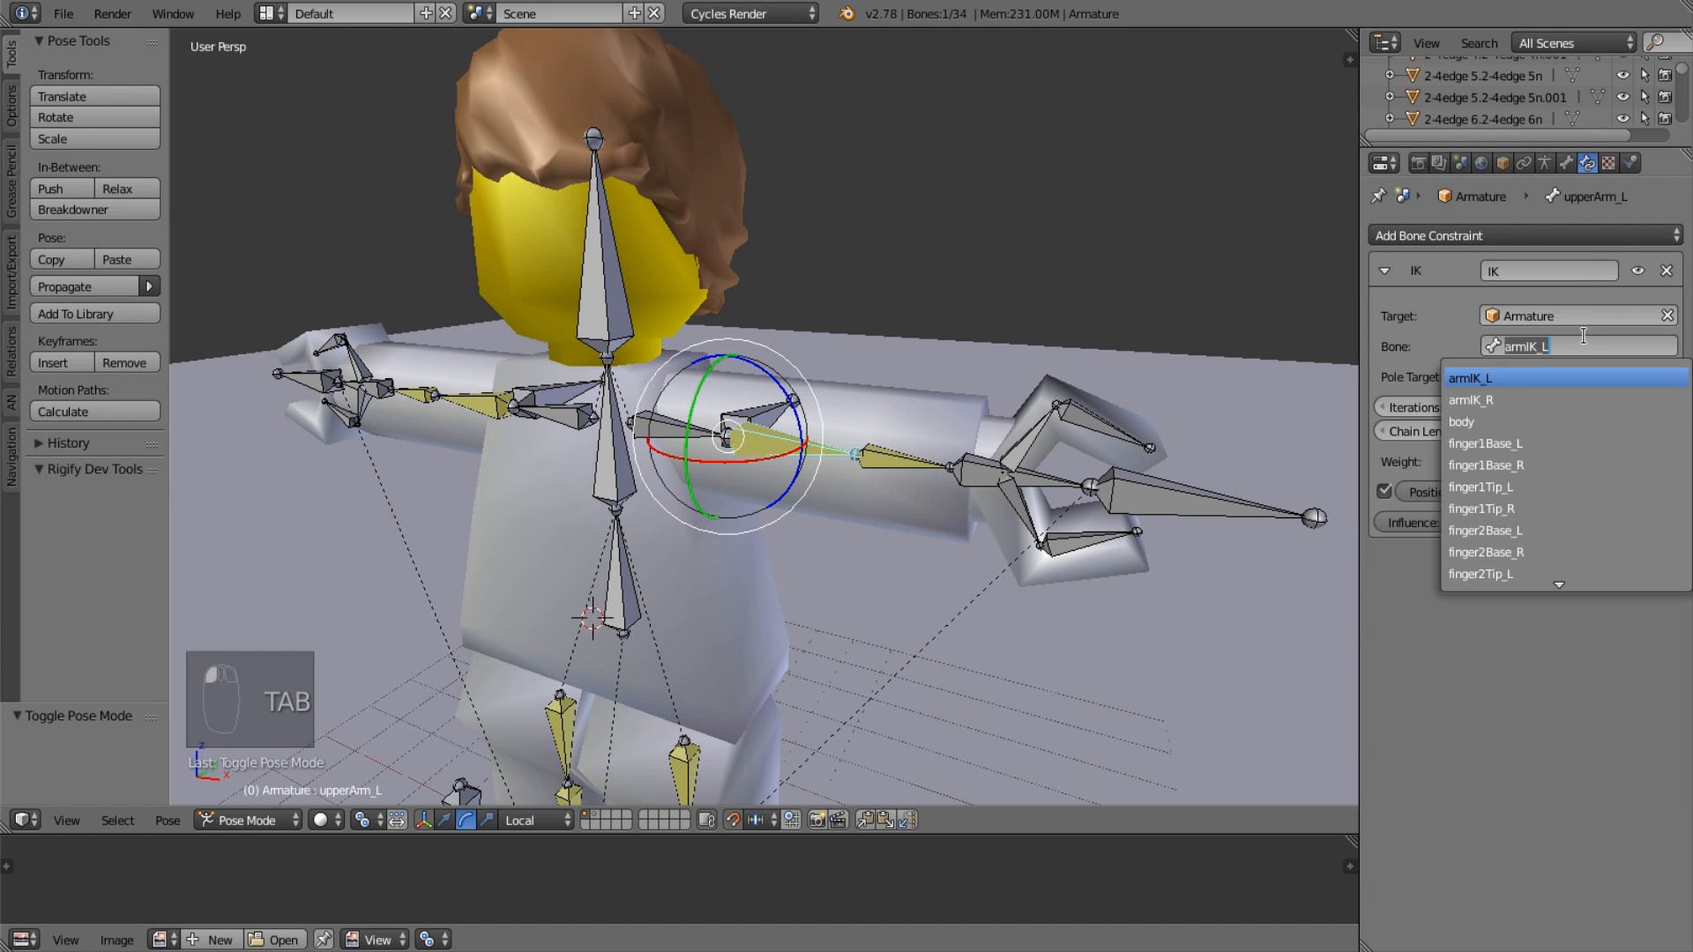
text(upperA)
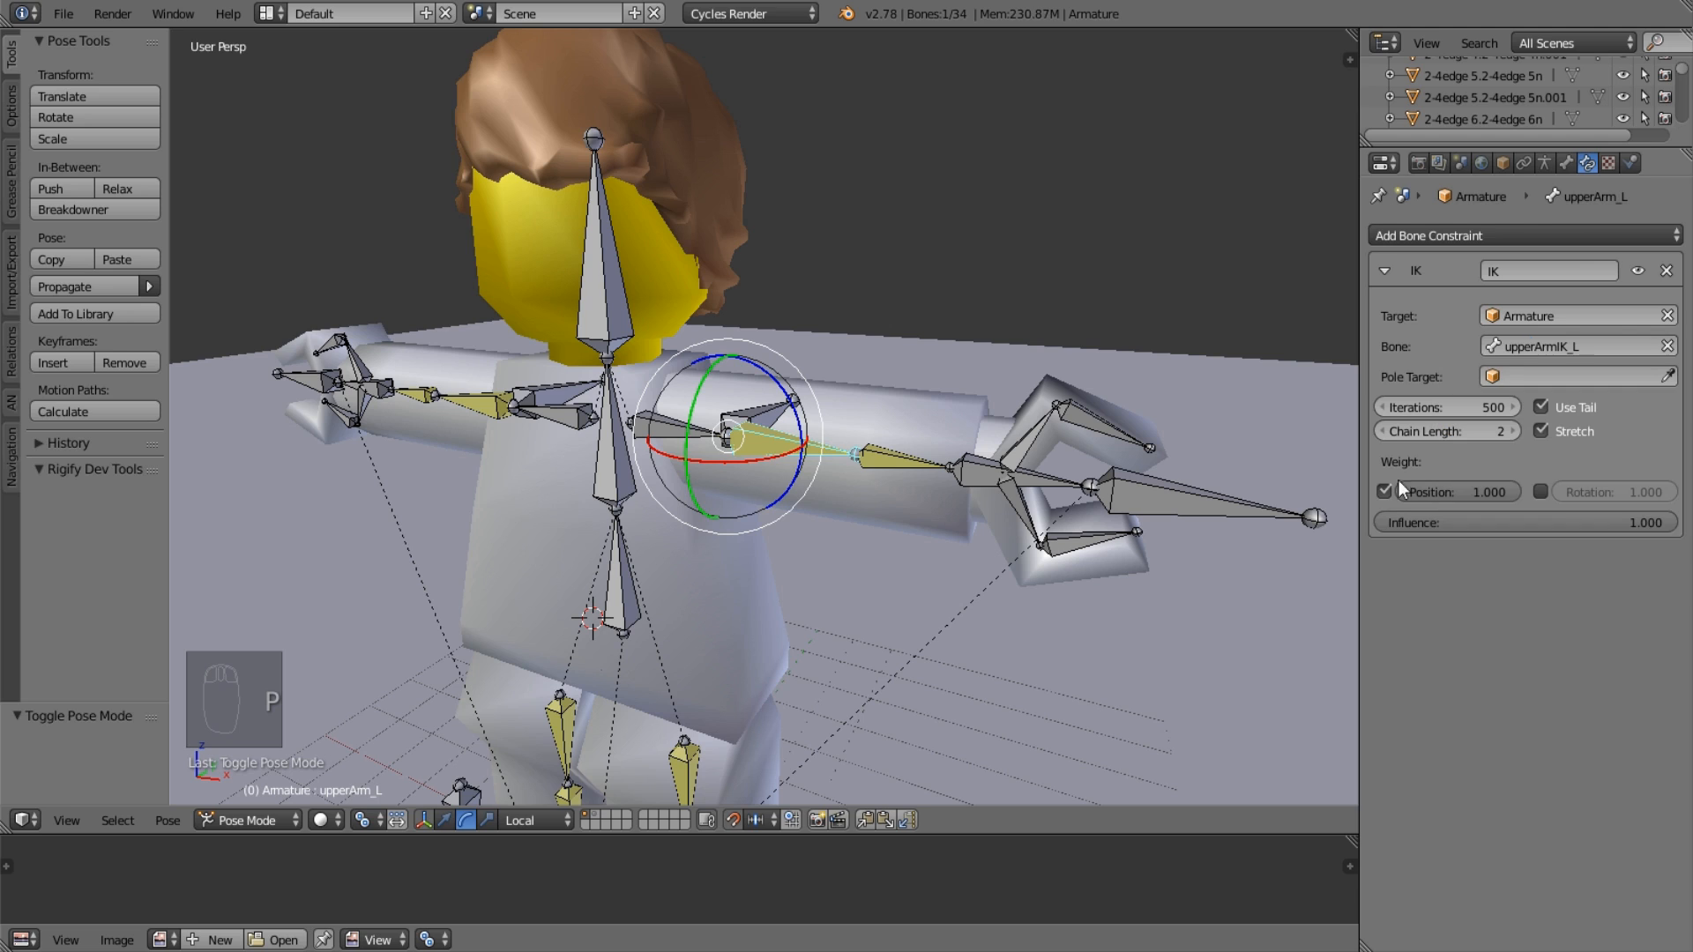
Set the IK constraint of upperArm_R to target the bone upperArmIK_R.
right_click(494, 416)
click(1586, 347)
text(pp)
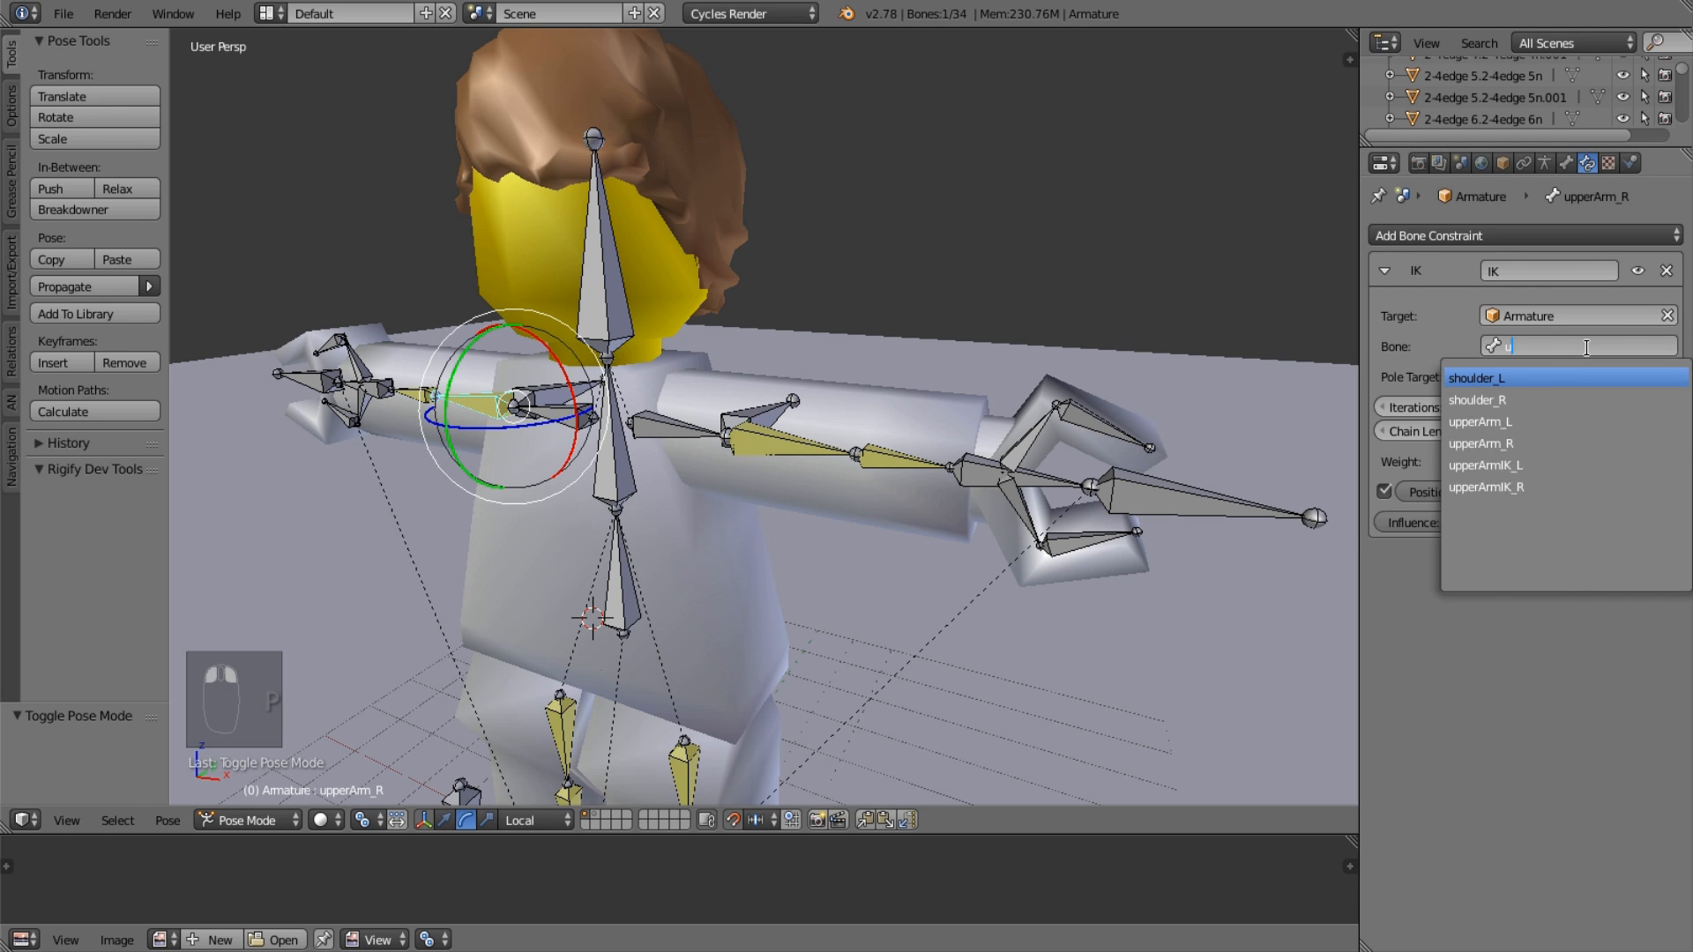
key(Down)
key(Down)
key(Return)
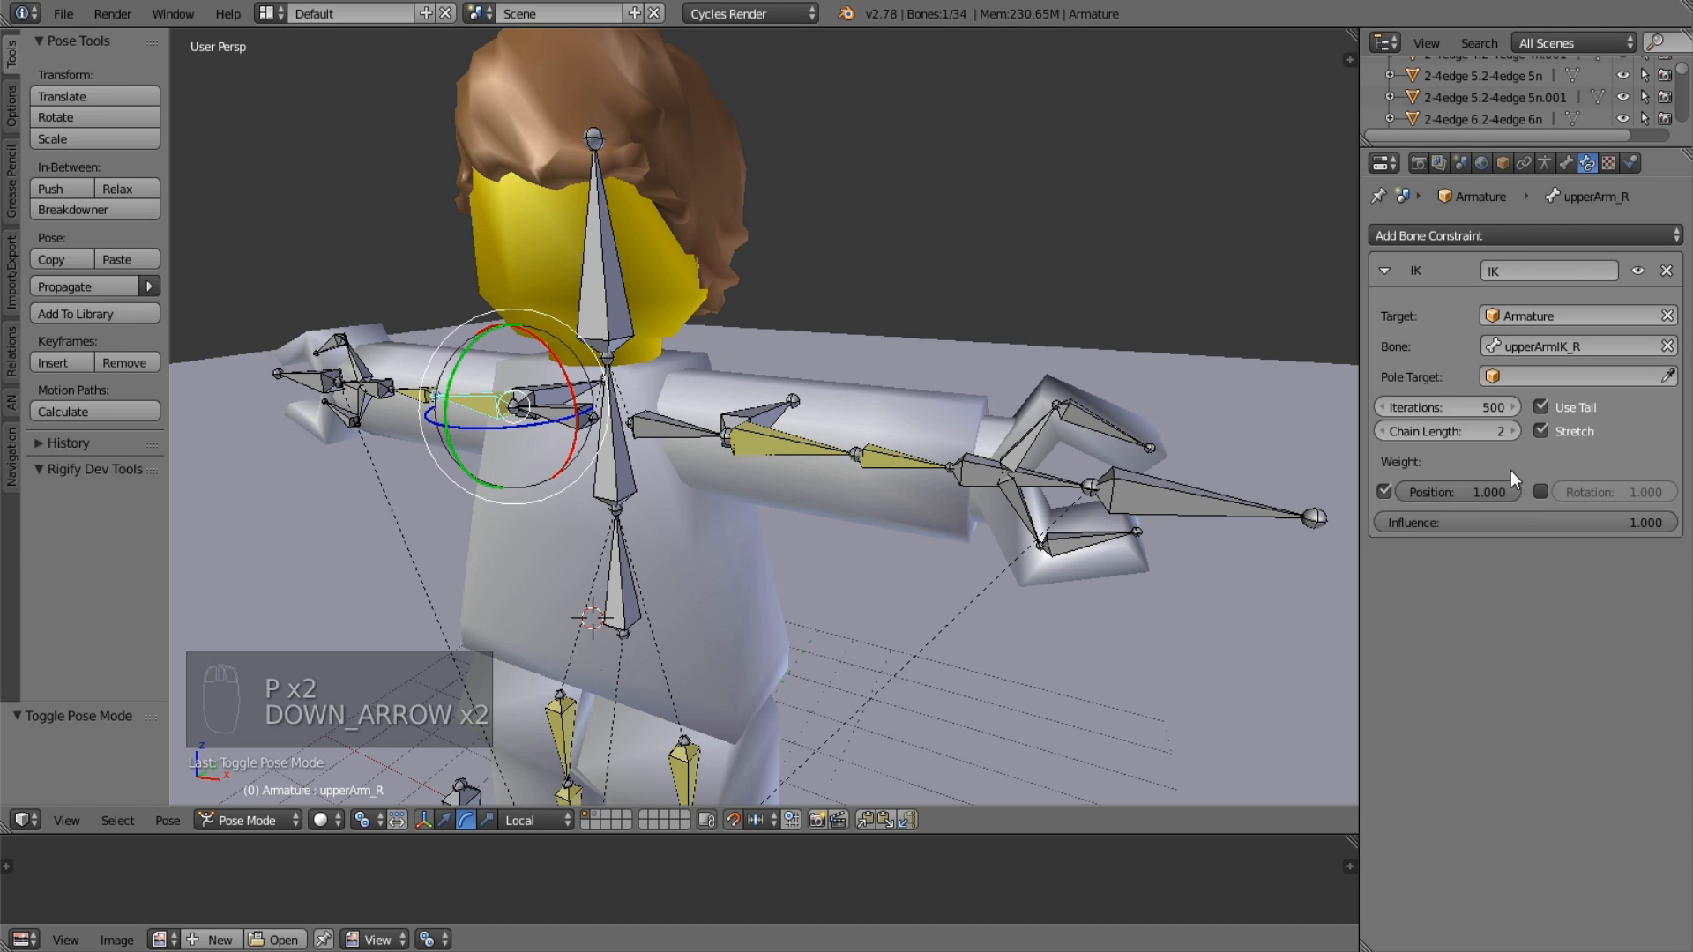
Enable the rotation weight in the IK constraint of upperArm_L.
right_click(741, 432)
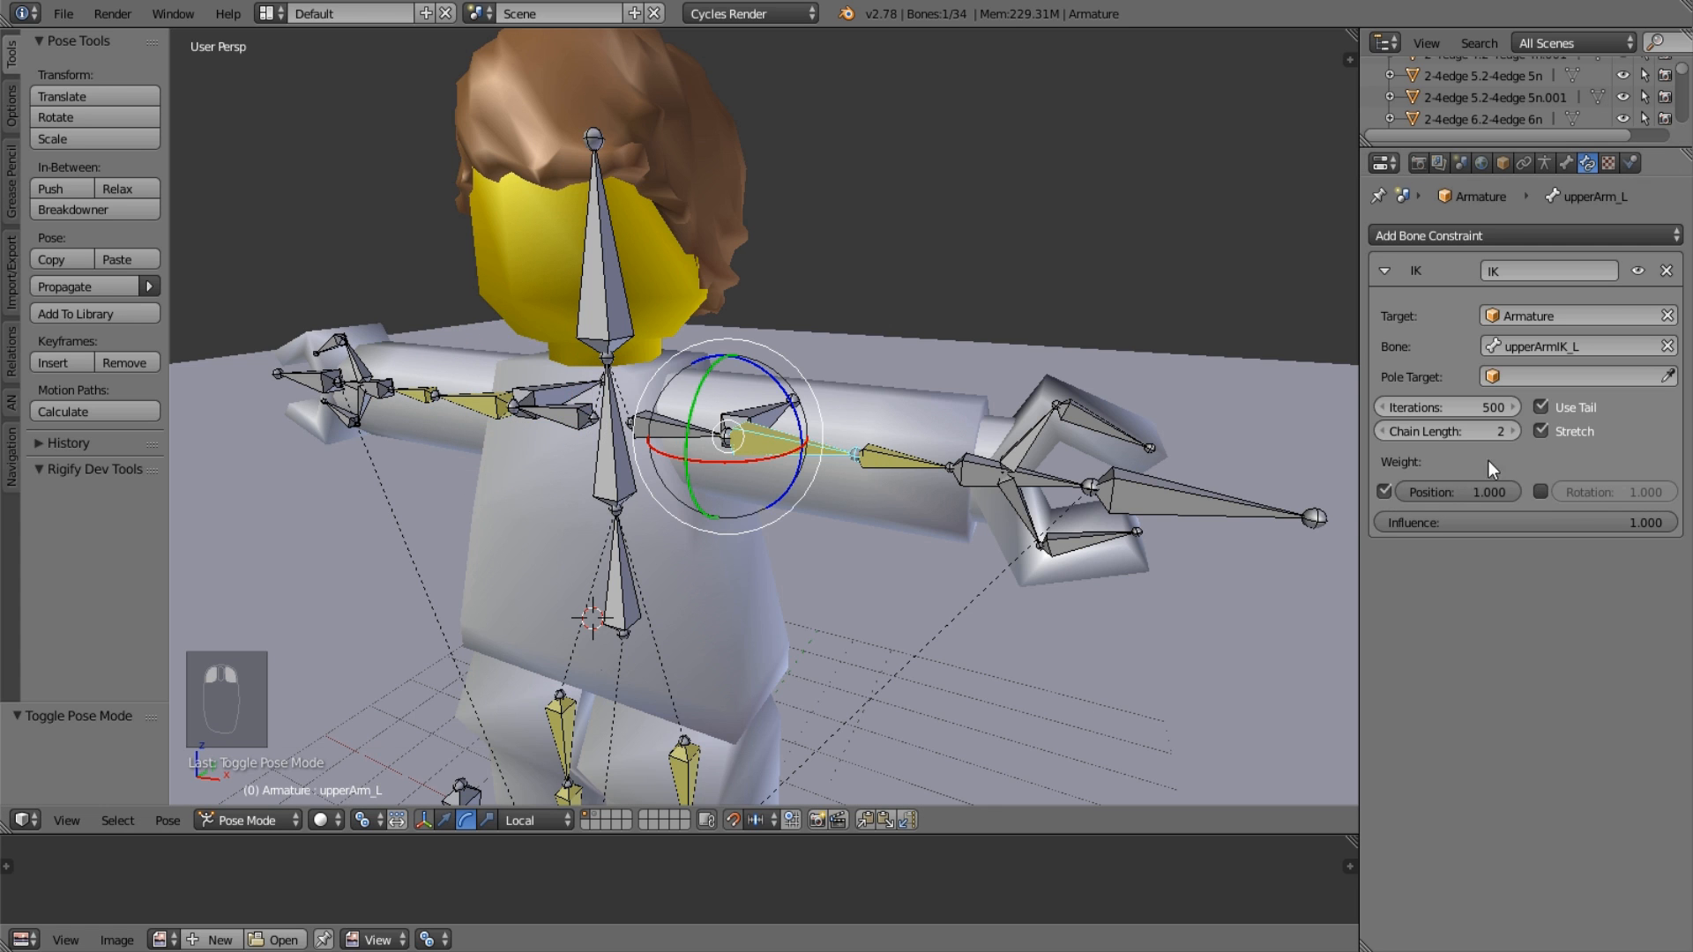
click(1540, 492)
middle_drag(1129, 506, 730, 378)
Try to straighten the left arm by clearing the pose rotation of upperArmIK_L.
right_click(775, 399)
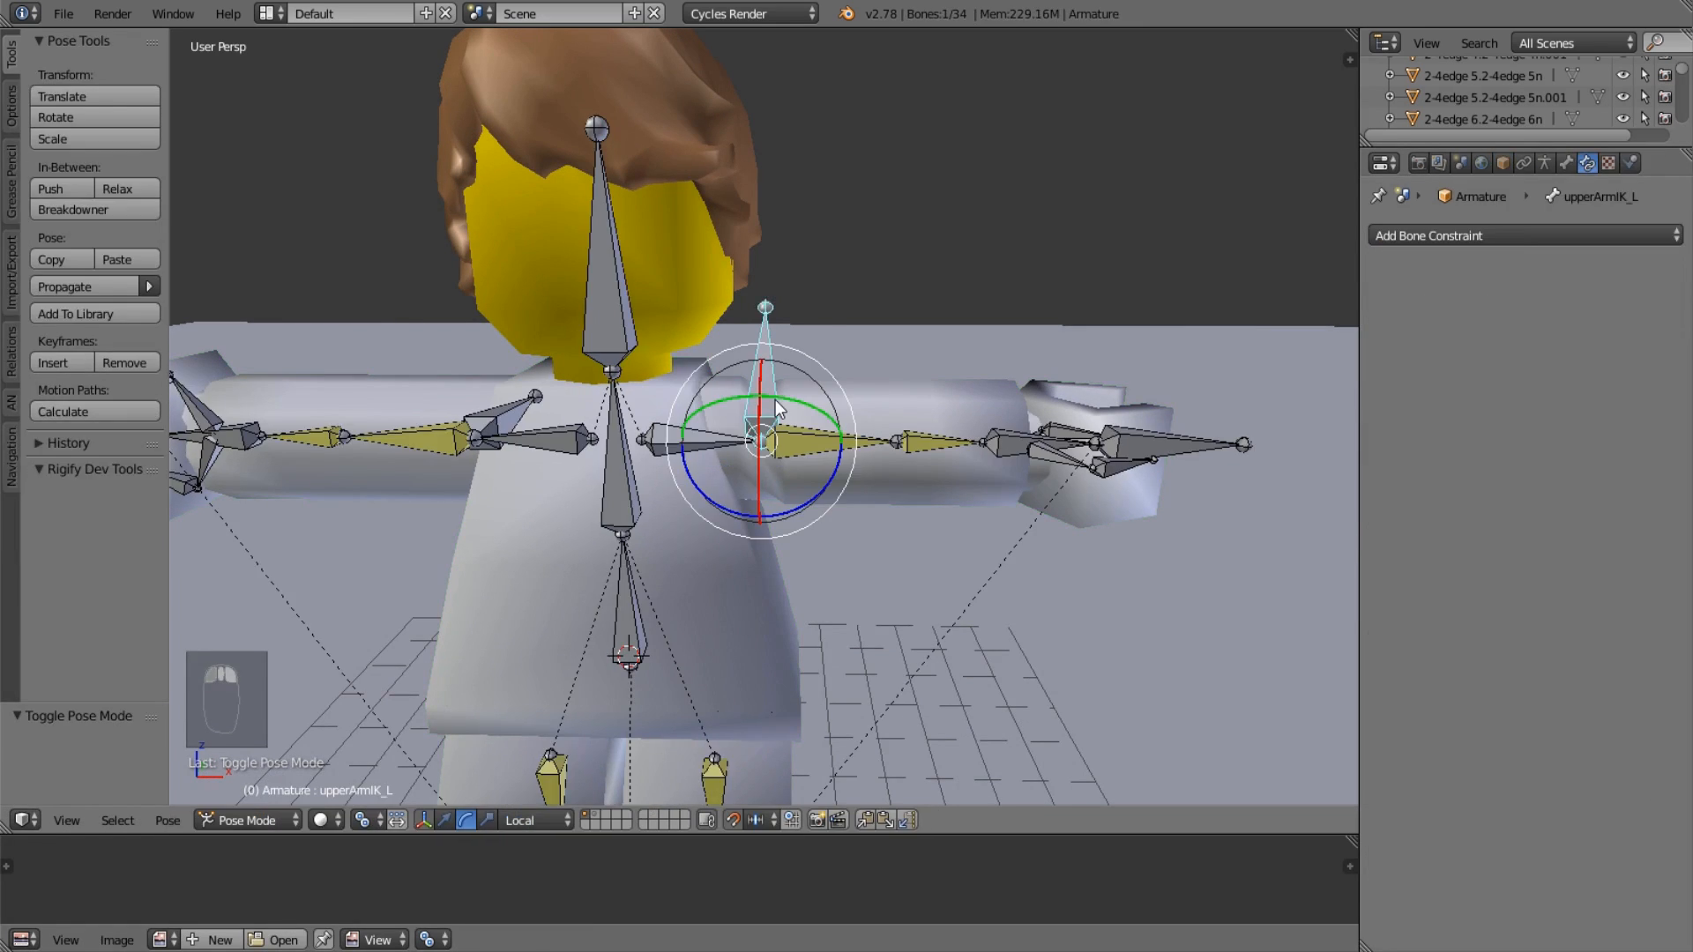
key(alt+r)
key(alt+r)
key(alt+r)
key(alt+r)
key(alt+r)
key(alt+r)
key(alt+r)
key(alt+r)
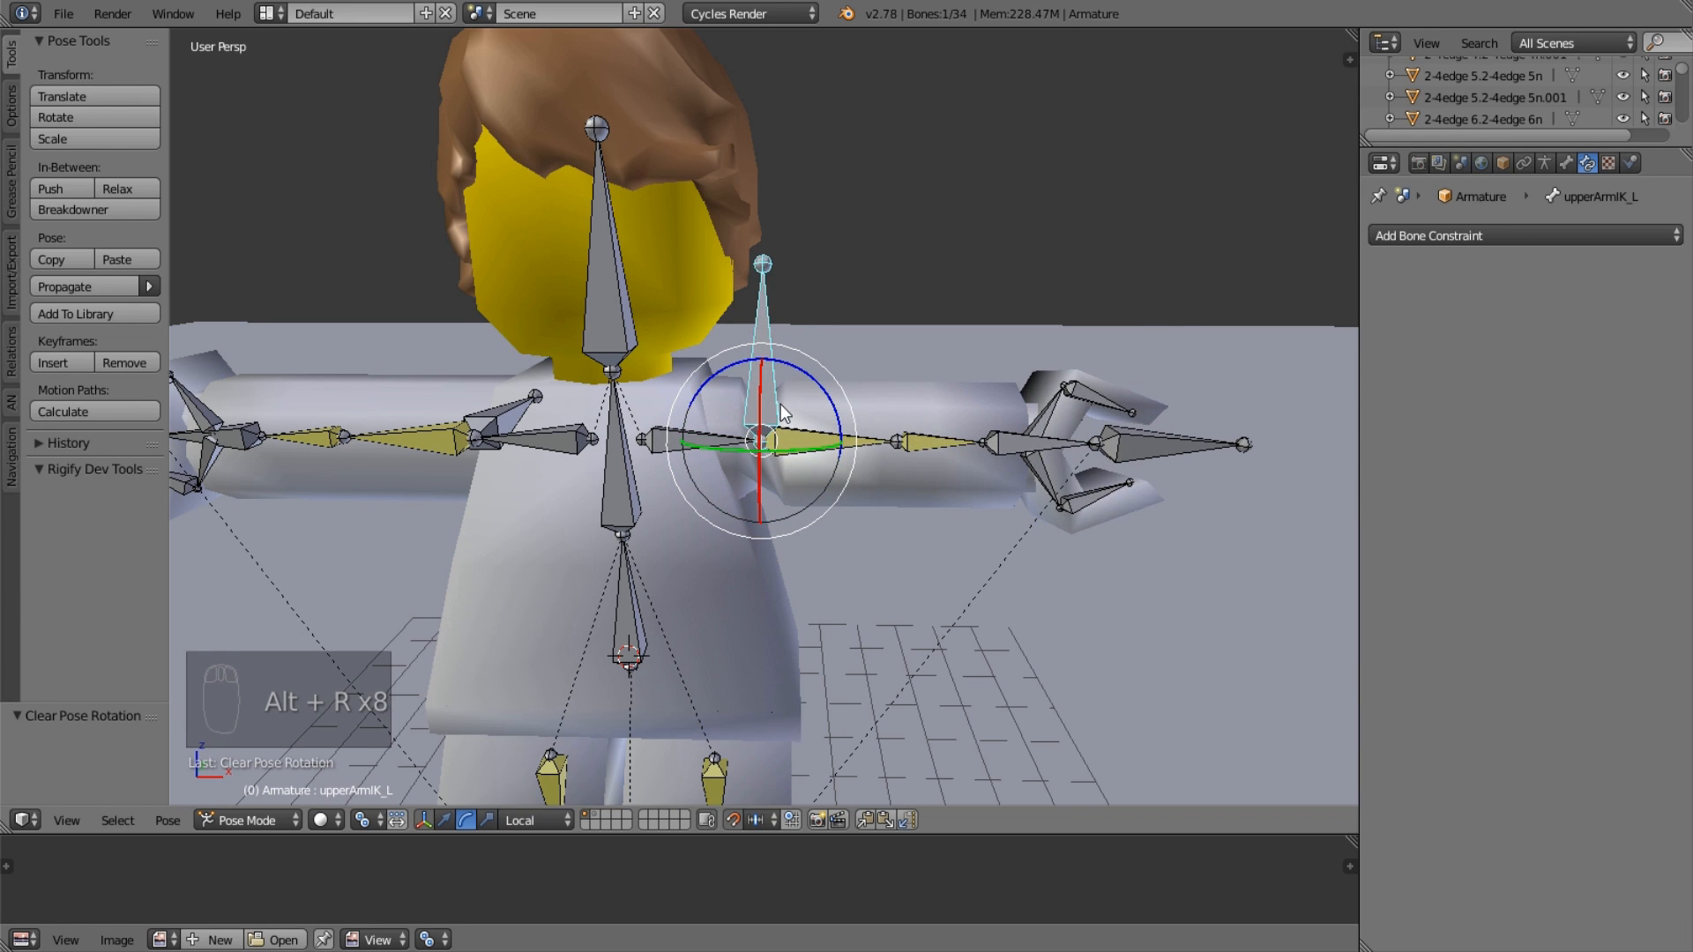
Undo the rotation clearing on upperArmIK_L and step back through the preceding changes.
key(ctrl+z)
key(ctrl+z)
key(ctrl+z)
key(ctrl+z)
key(ctrl+z)
key(ctrl+z)
key(ctrl+z)
key(ctrl+z)
key(ctrl+z)
key(ctrl+z)
key(ctrl+z)
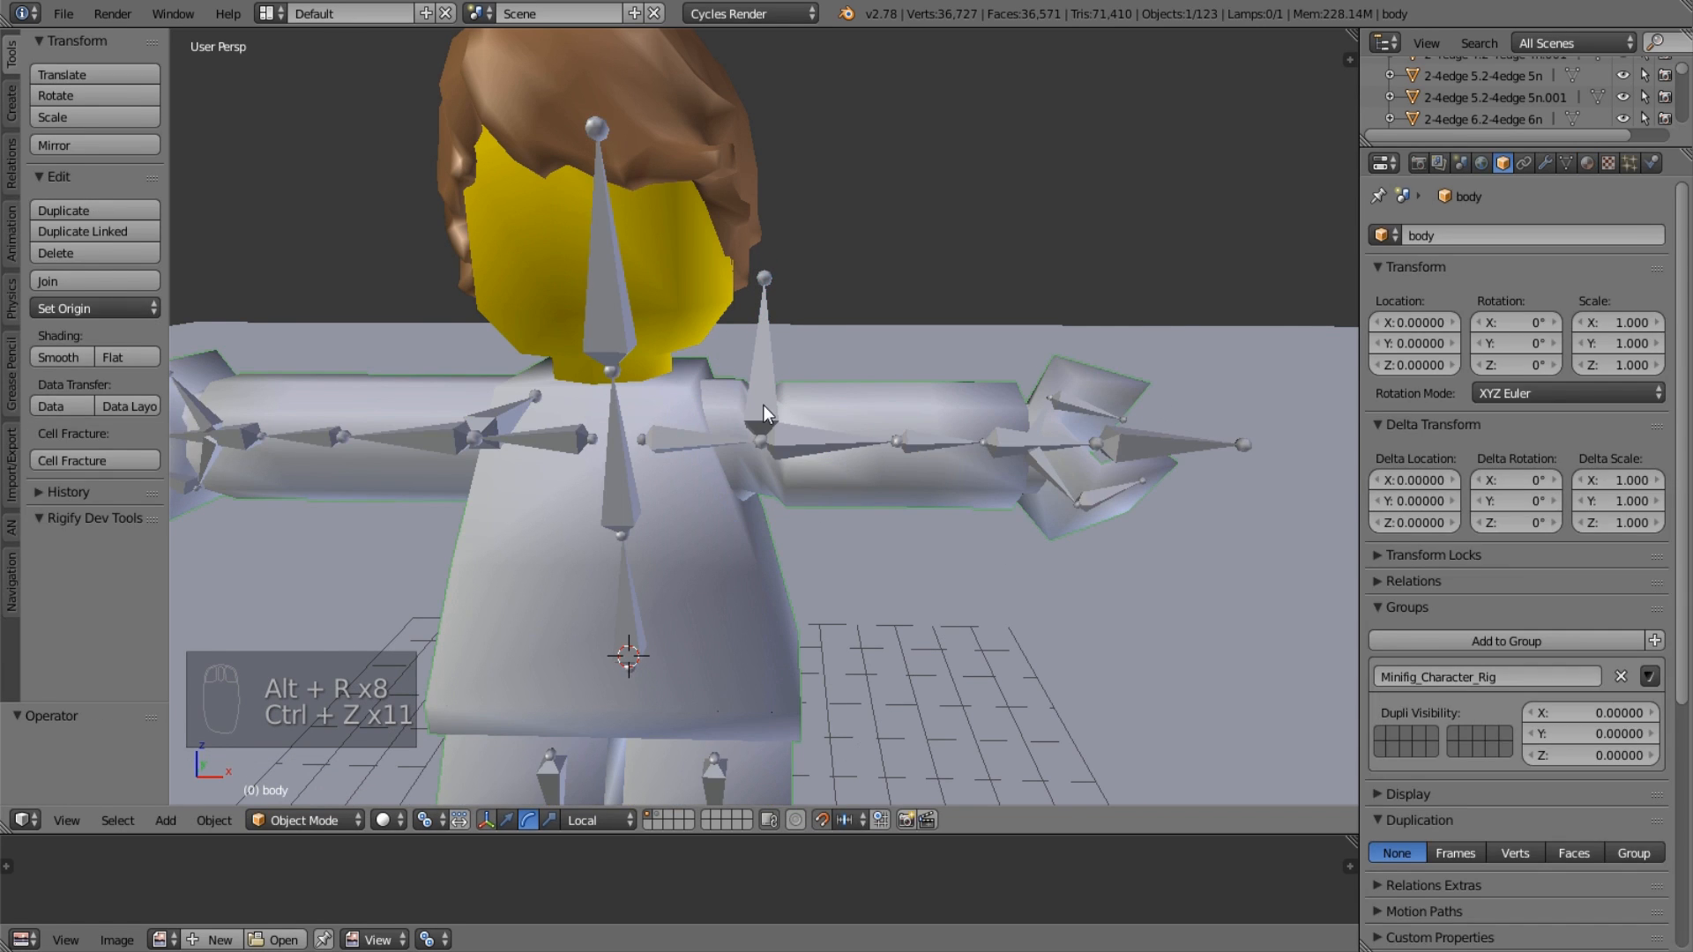
In the armature's Edit Mode, parent the bone upperArmIK_L to torso without connecting it.
middle_drag(682, 446, 791, 404)
key(Tab)
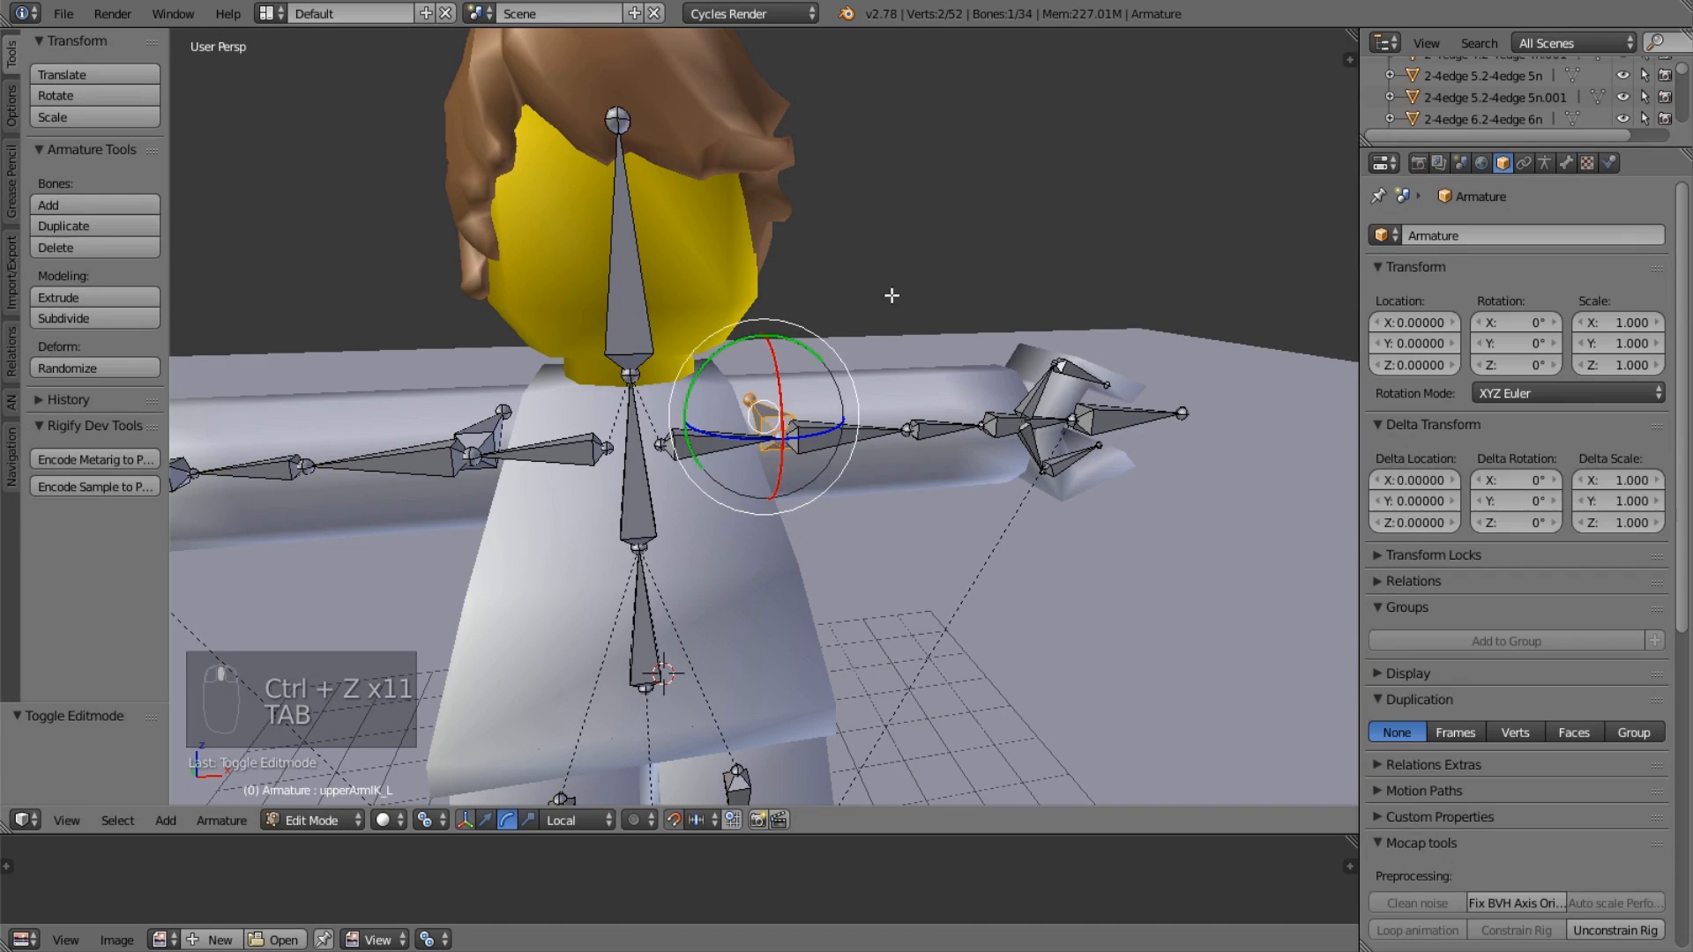
scroll(1631, 647, down, 5)
scroll(1642, 253, up, 6)
click(1544, 163)
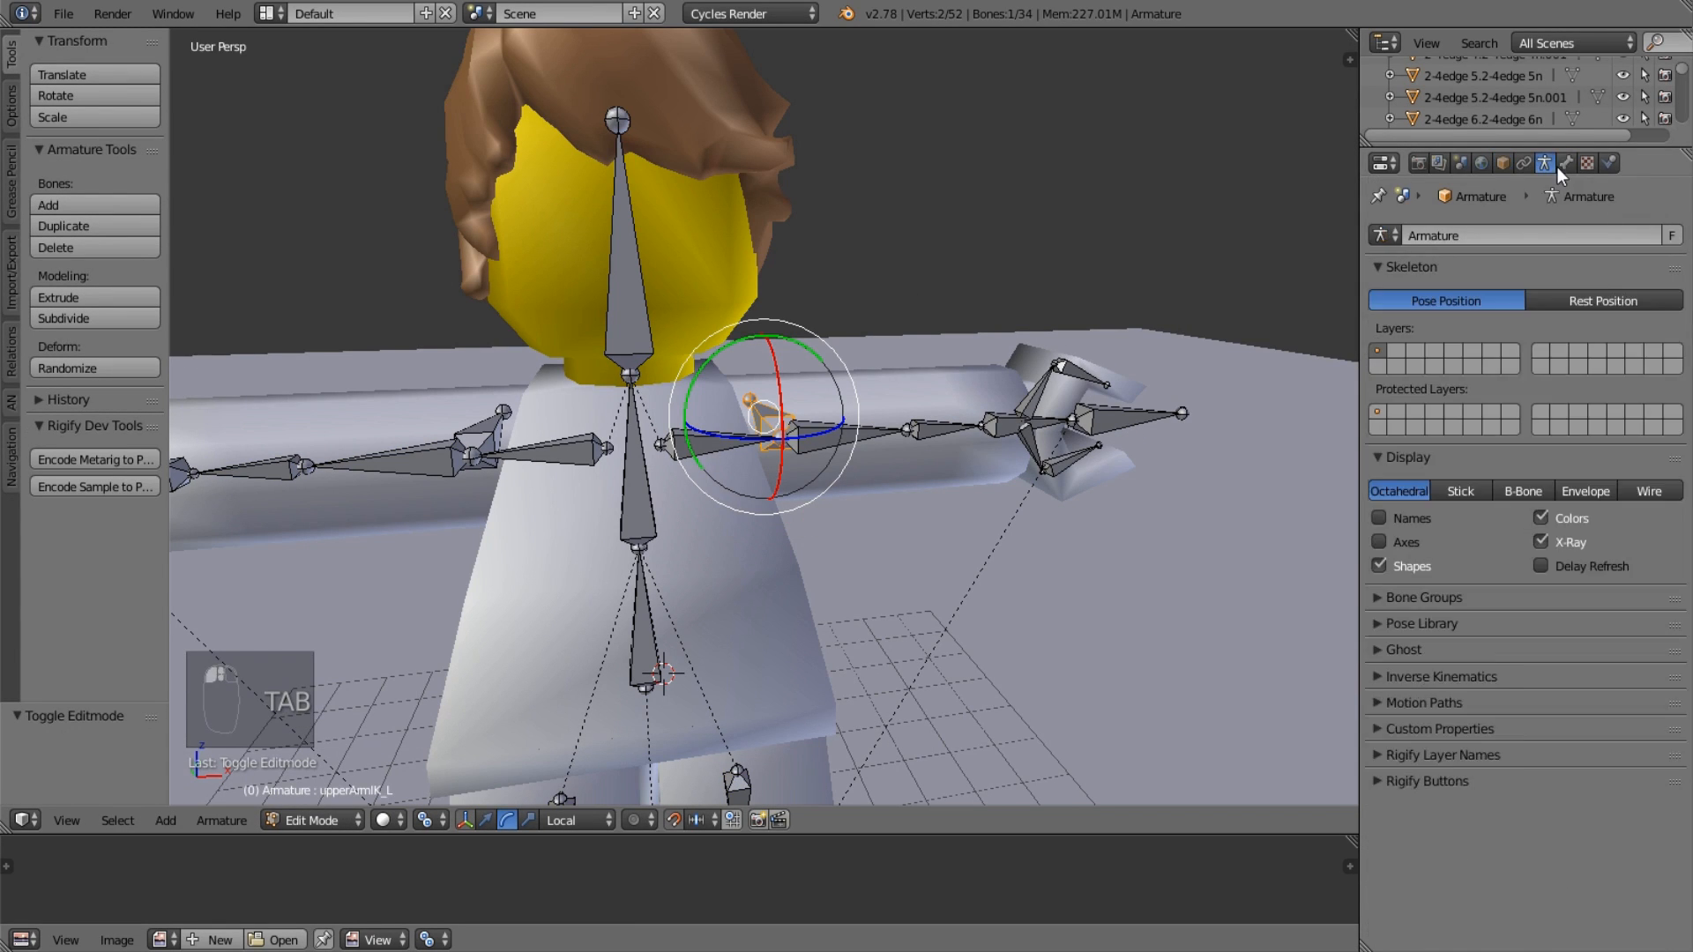
click(1566, 162)
click(1601, 701)
text(t)
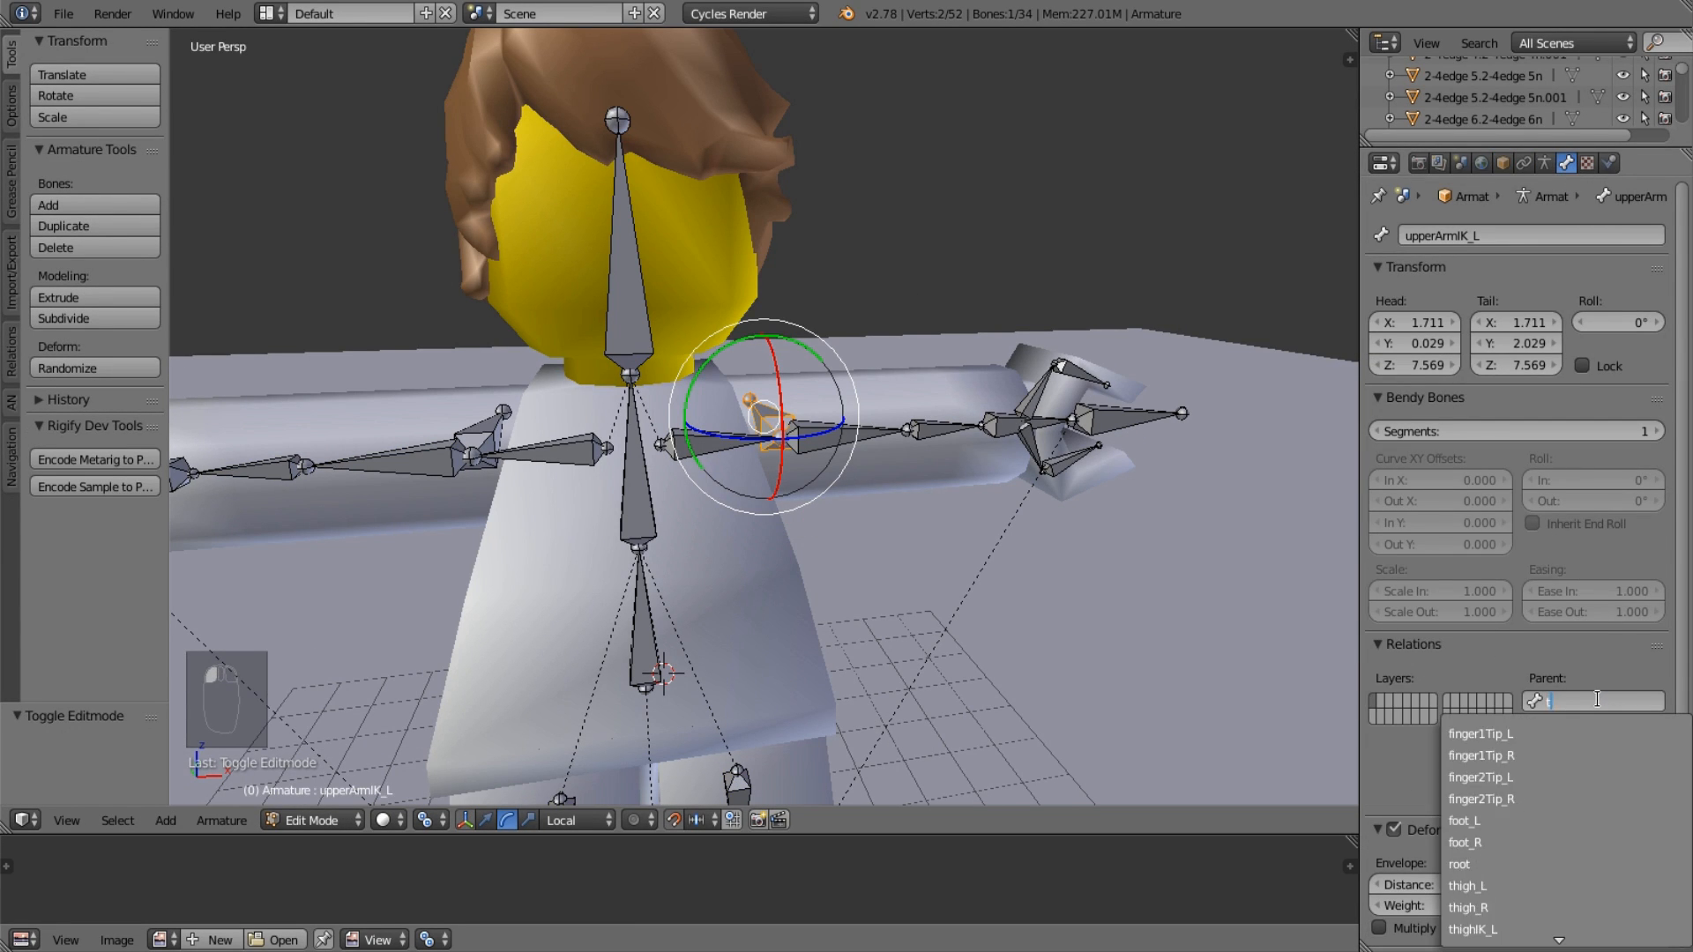
text(ors)
key(Return)
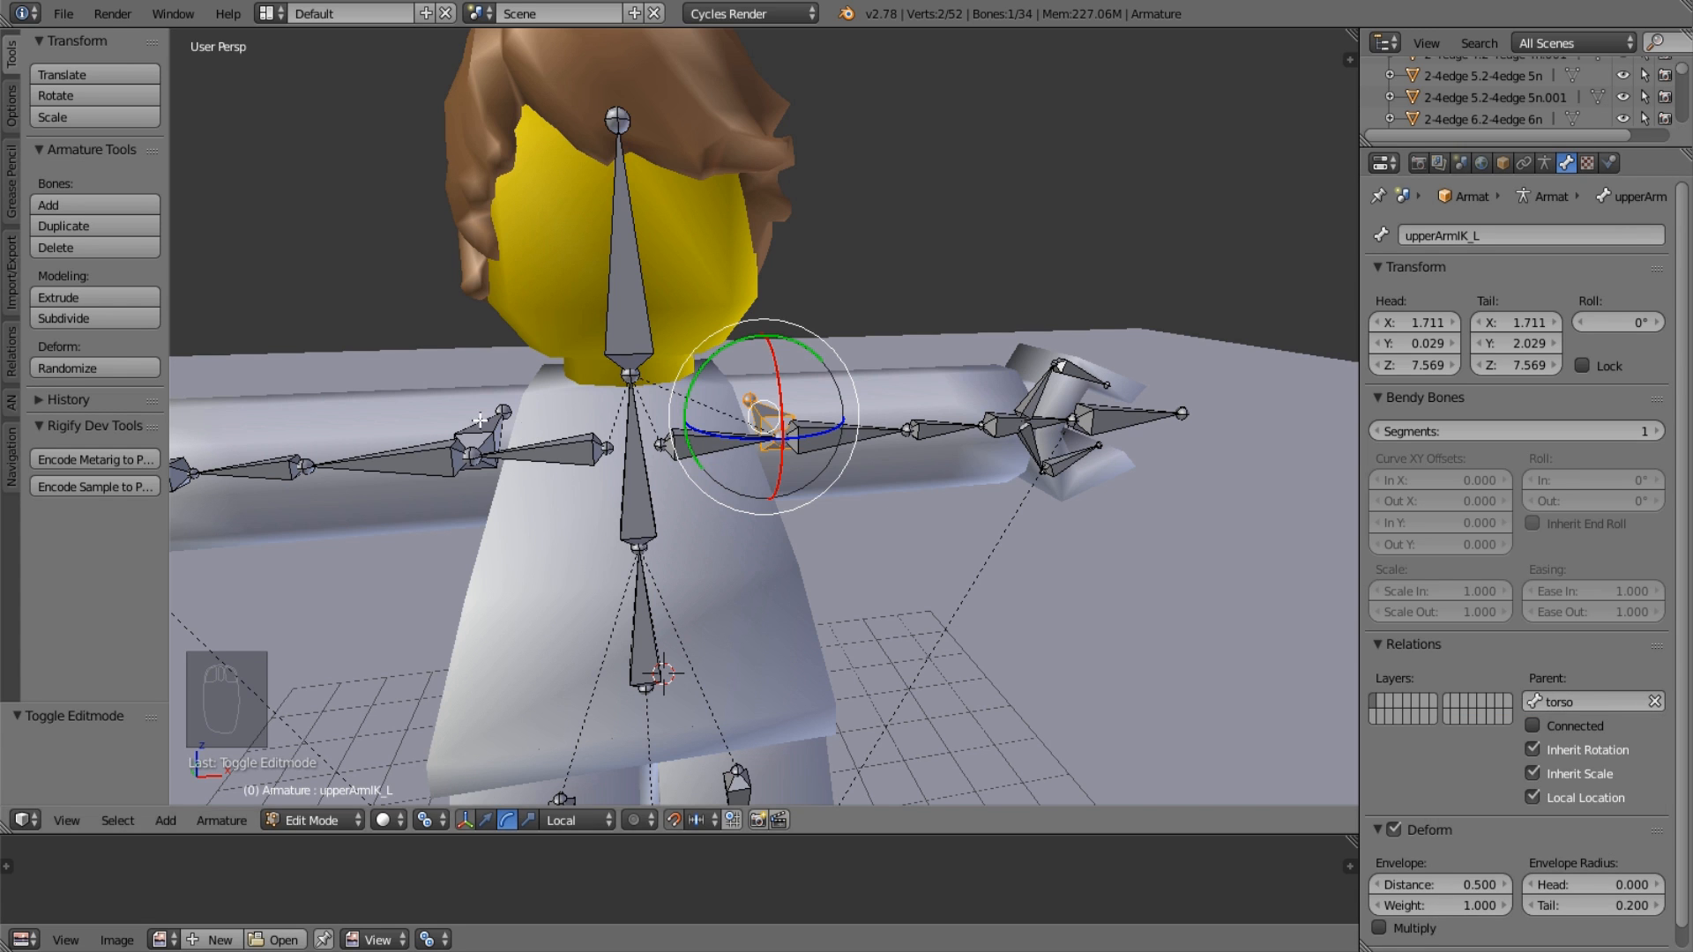
Parent the bone upperArmIK_R to torso and return to Pose Mode.
right_click(483, 421)
click(1566, 697)
text(tors)
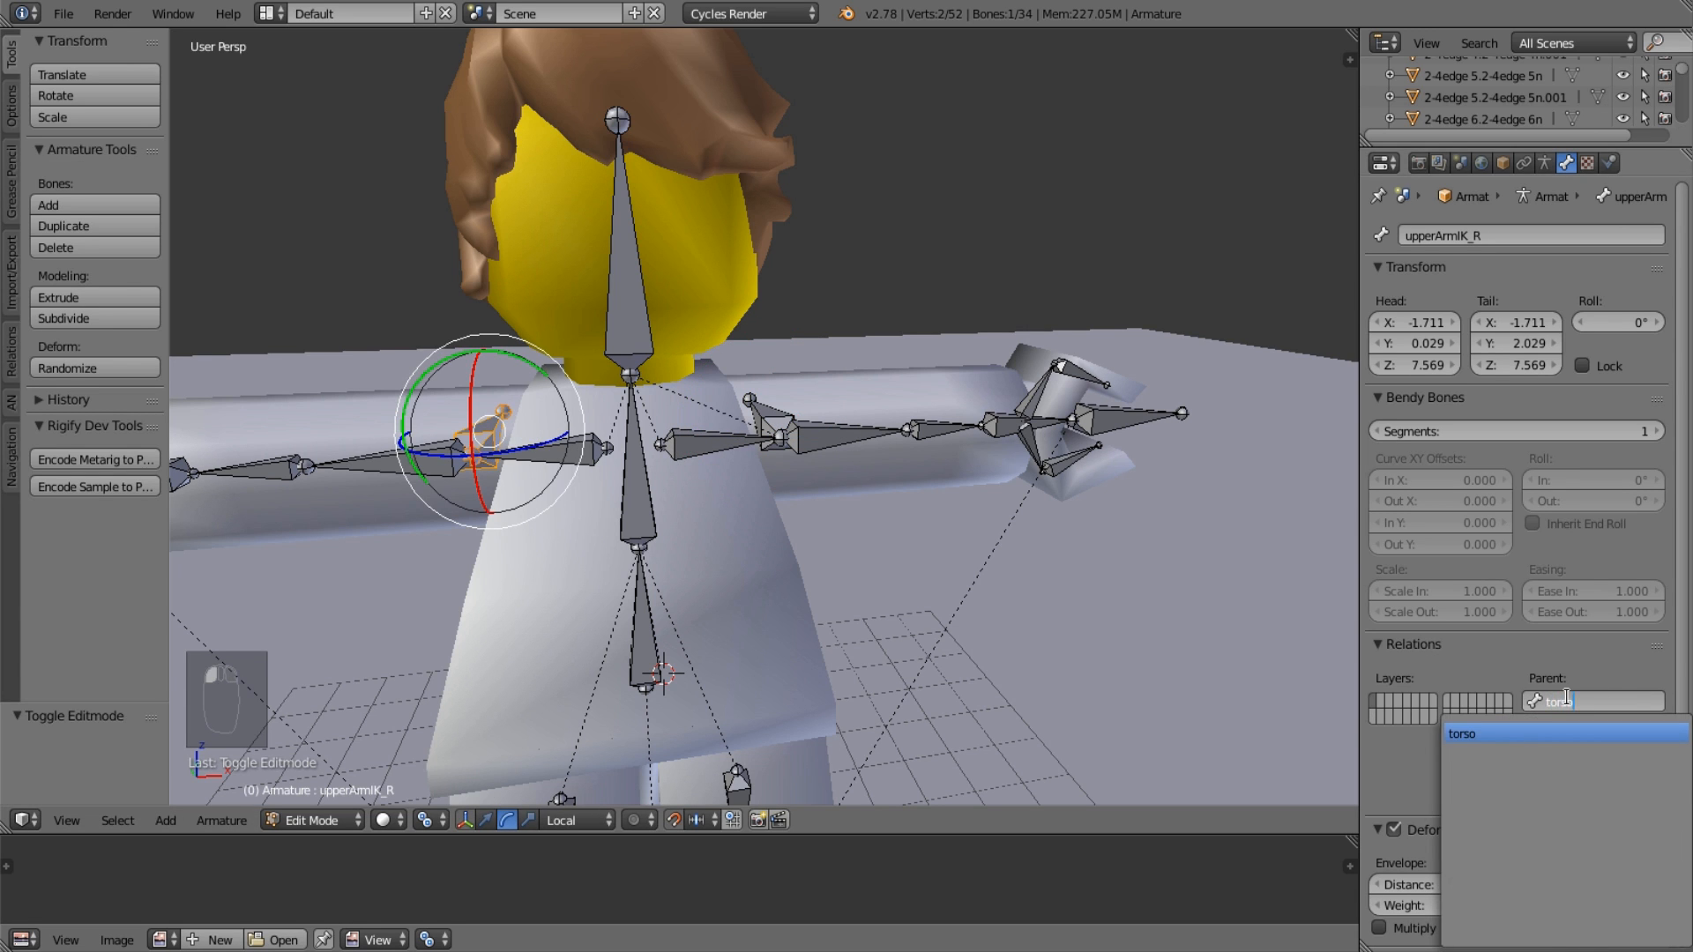
key(Return)
key(Tab)
Clear the pose rotation of the upper arm IK bones on both sides, shoulder_L and upperArm_L.
middle_drag(800, 423, 849, 430)
scroll(773, 428, down, 3)
scroll(849, 431, up, 3)
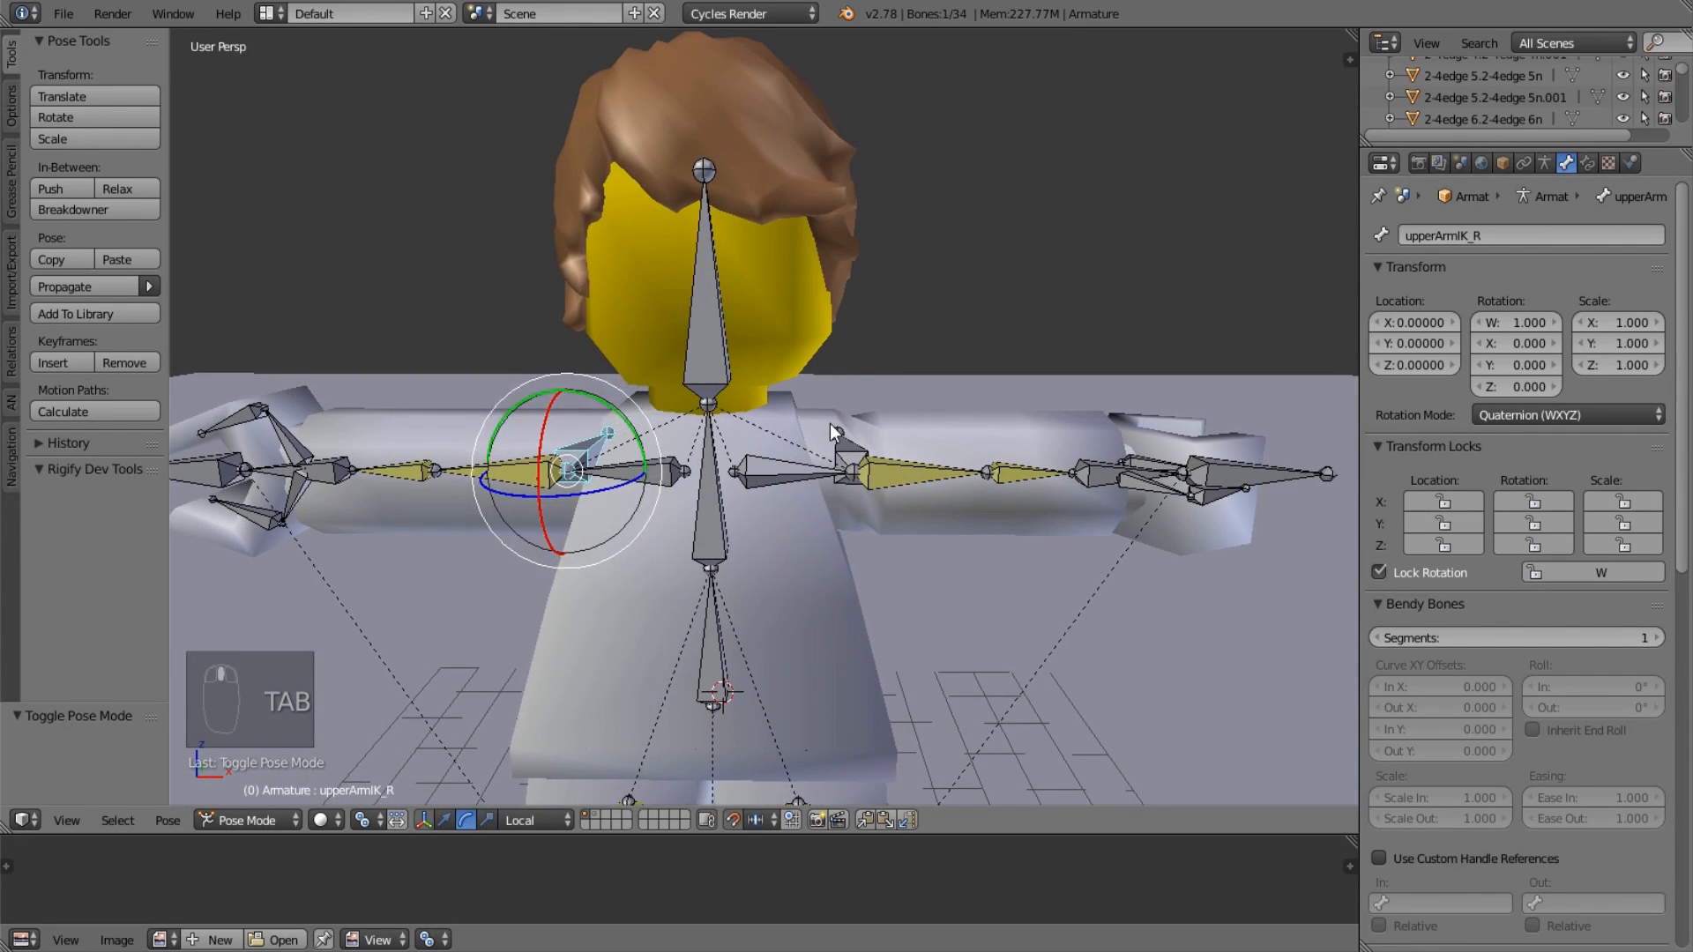
right_click(832, 432)
key(alt+r)
right_click(563, 438)
key(alt+r)
middle_drag(563, 438, 789, 451)
right_click(789, 452)
key(alt+r)
right_click(881, 462)
key(alt+r)
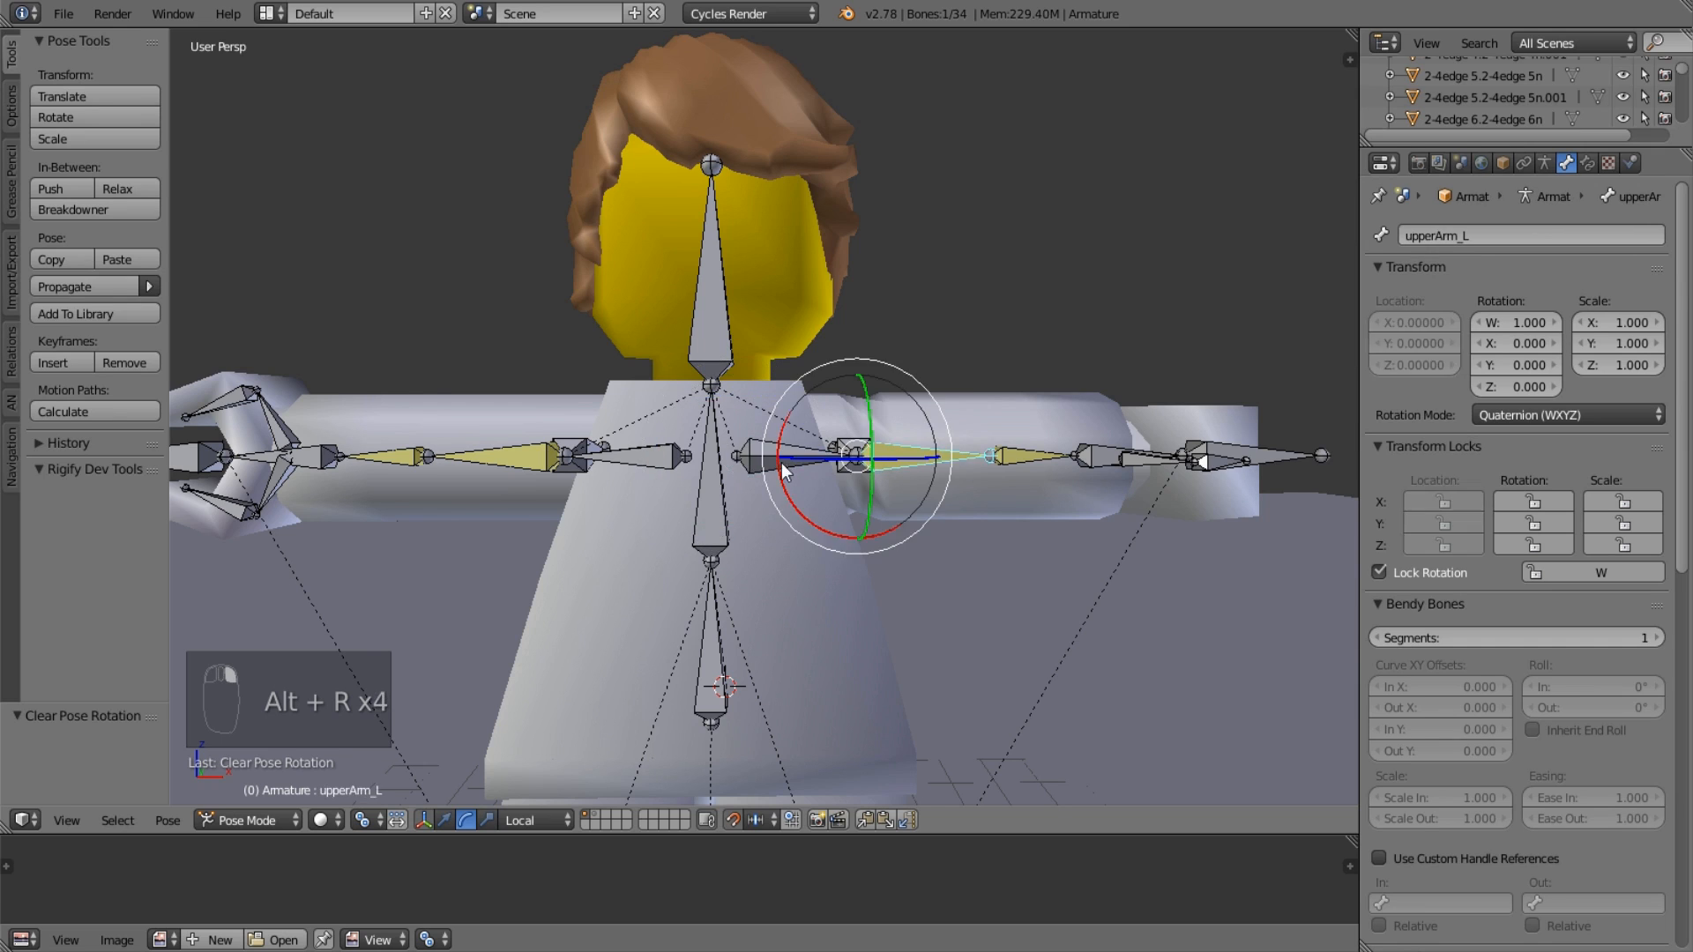
Compare the roll values of shoulder_L and shoulder_R in Edit Mode, and return to Pose Mode.
right_click(791, 464)
key(Tab)
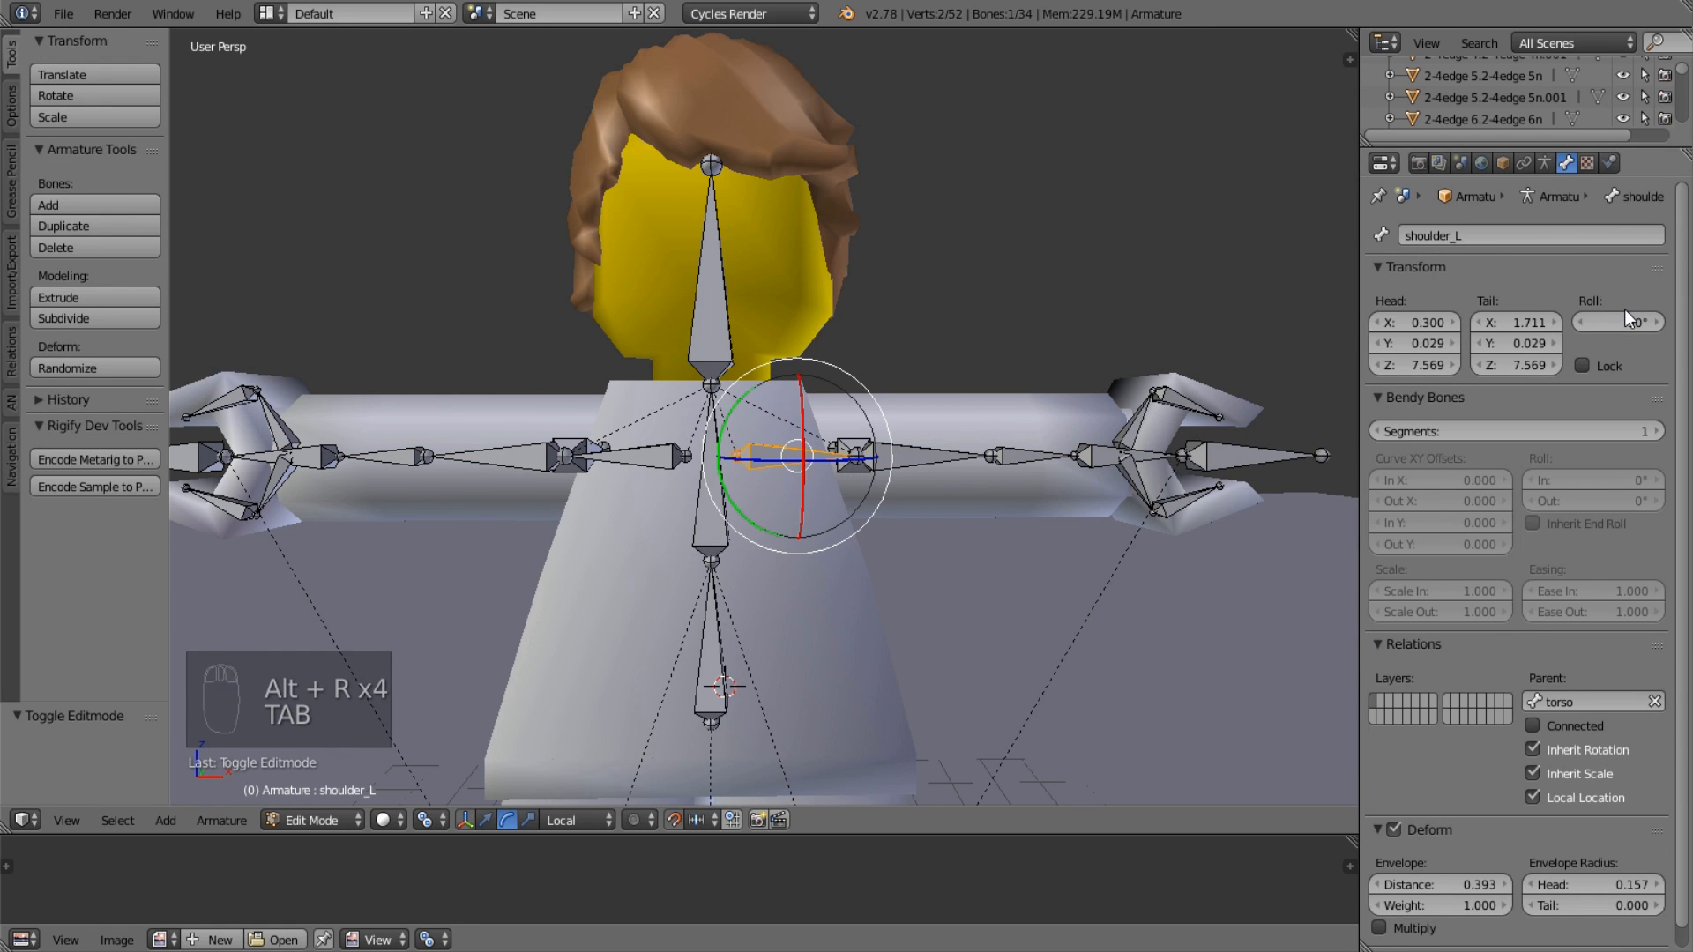
right_click(656, 447)
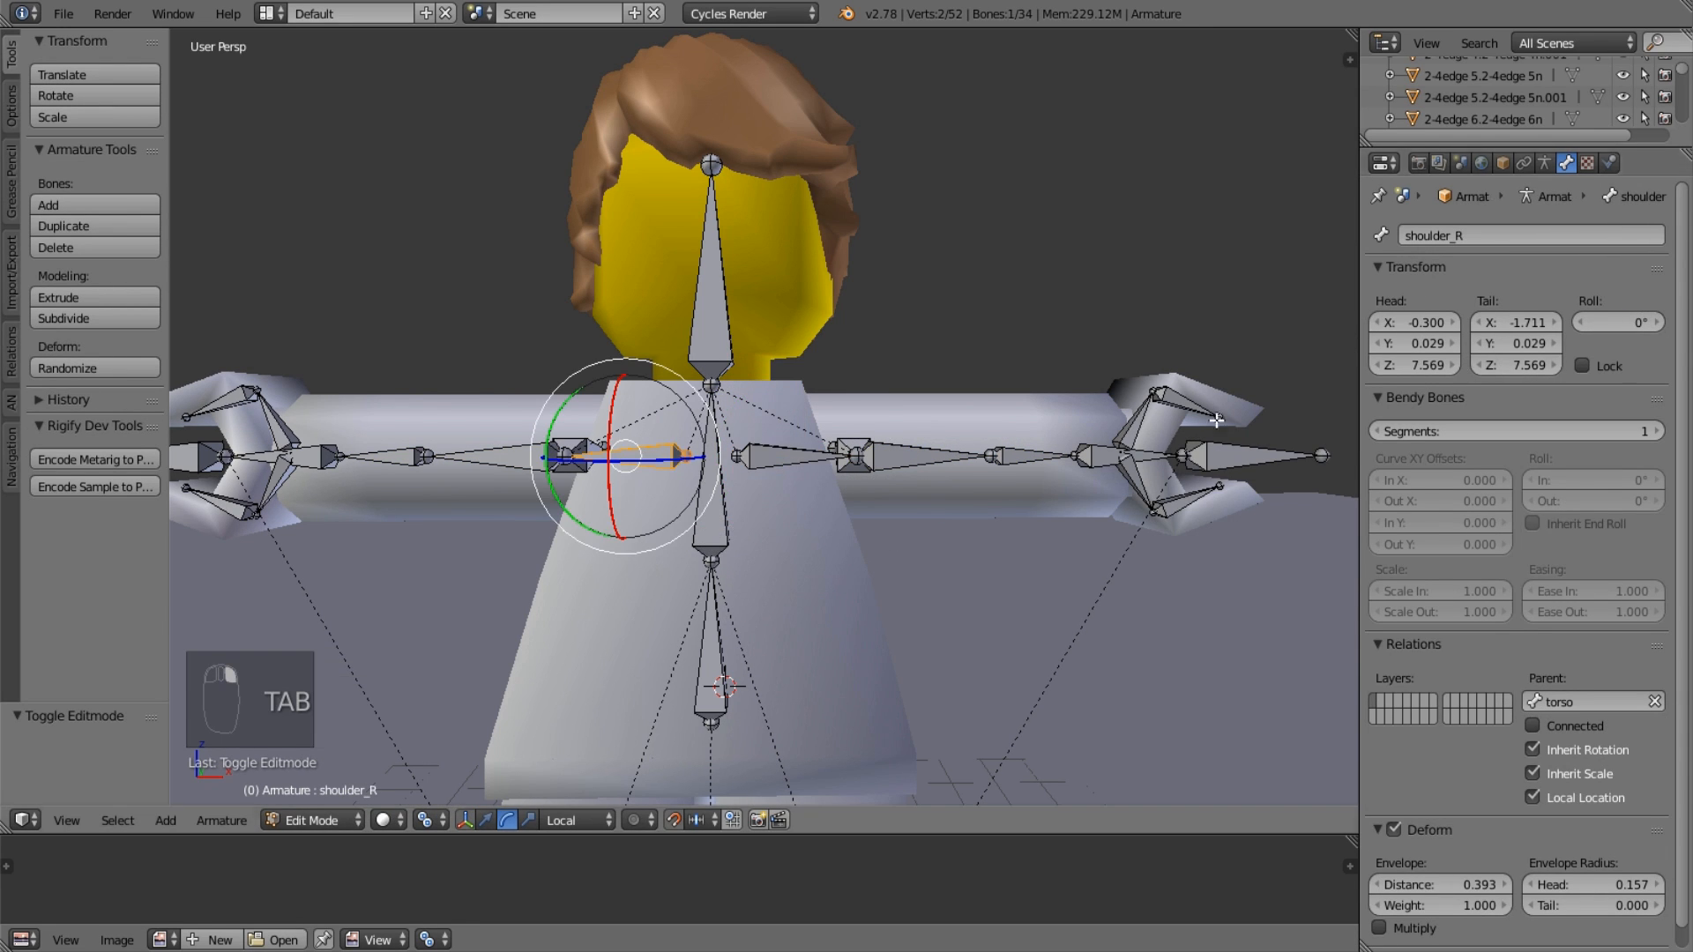
right_click(794, 456)
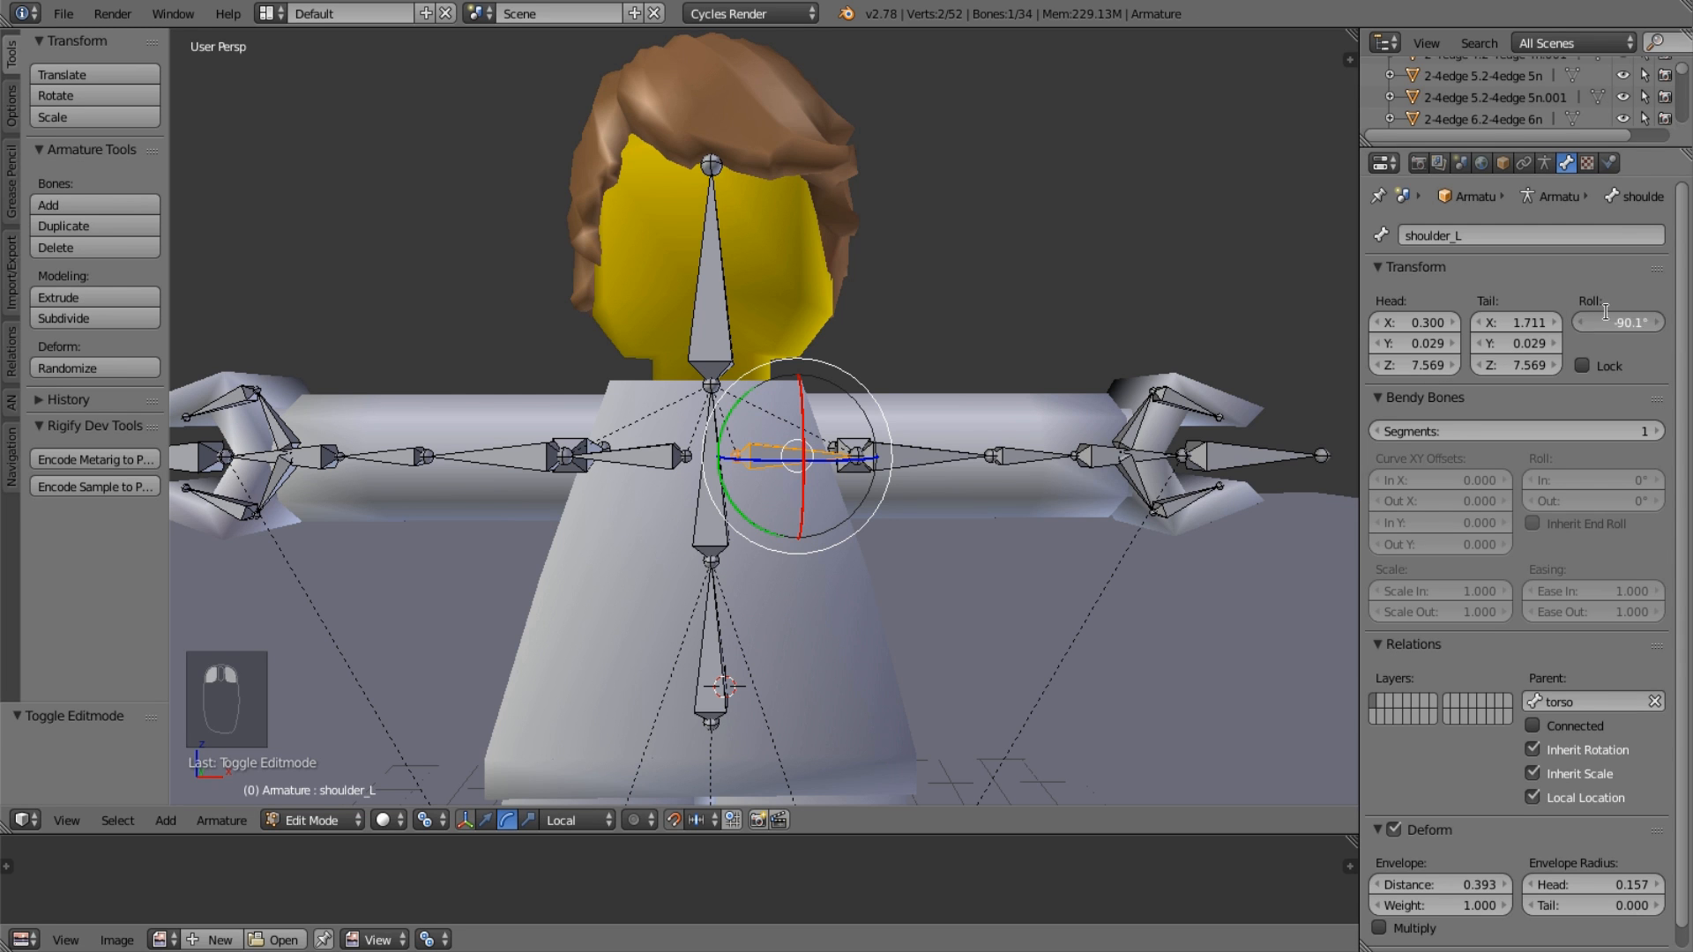
key(ctrl+Tab)
middle_drag(998, 393, 914, 483)
key(Tab)
right_click(931, 461)
key(Tab)
Rotate the bone upperArmIK_L by -90° about its local Y axis.
right_click(811, 493)
drag(870, 451, 777, 386)
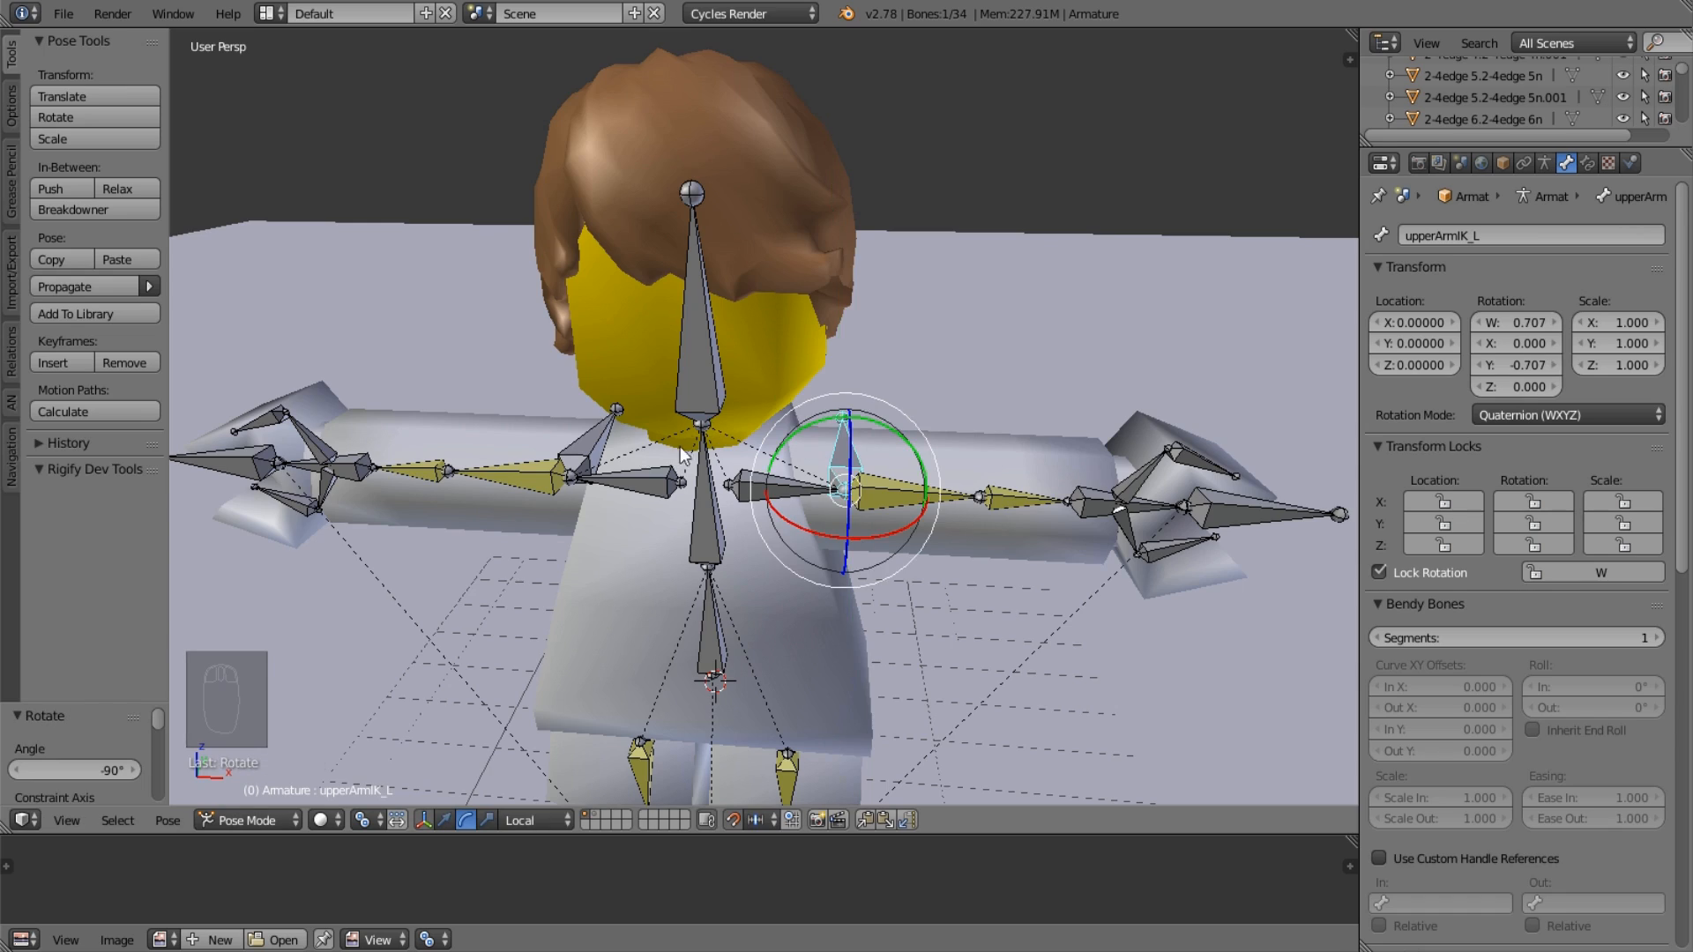
middle_drag(807, 458, 838, 418)
scroll(837, 418, down, 2)
Select the armIK_L control bone and examine the figure's arm and leg bones from the side.
right_click(1056, 456)
middle_drag(1056, 456, 812, 542)
scroll(812, 542, down, 2)
shift+middle_drag(810, 635, 801, 438)
scroll(800, 437, up, 3)
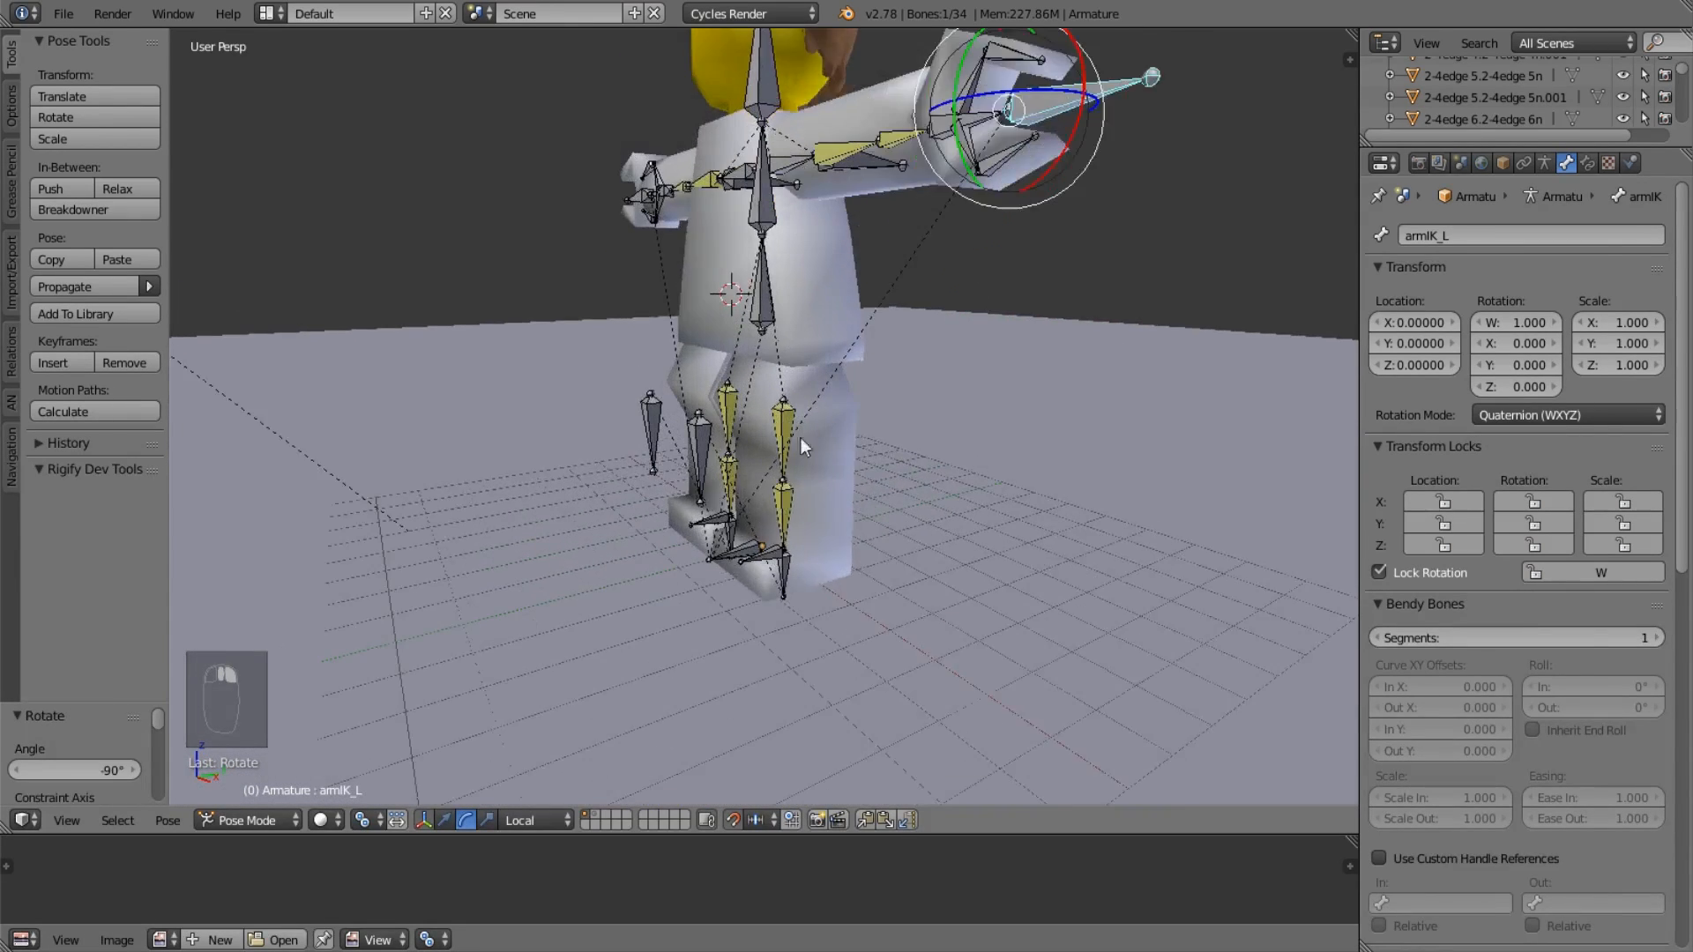
Try moving the legIK_L bone in several directions to test the left leg's IK, cancelling each move.
right_click(791, 603)
middle_drag(792, 603, 703, 546)
key(g)
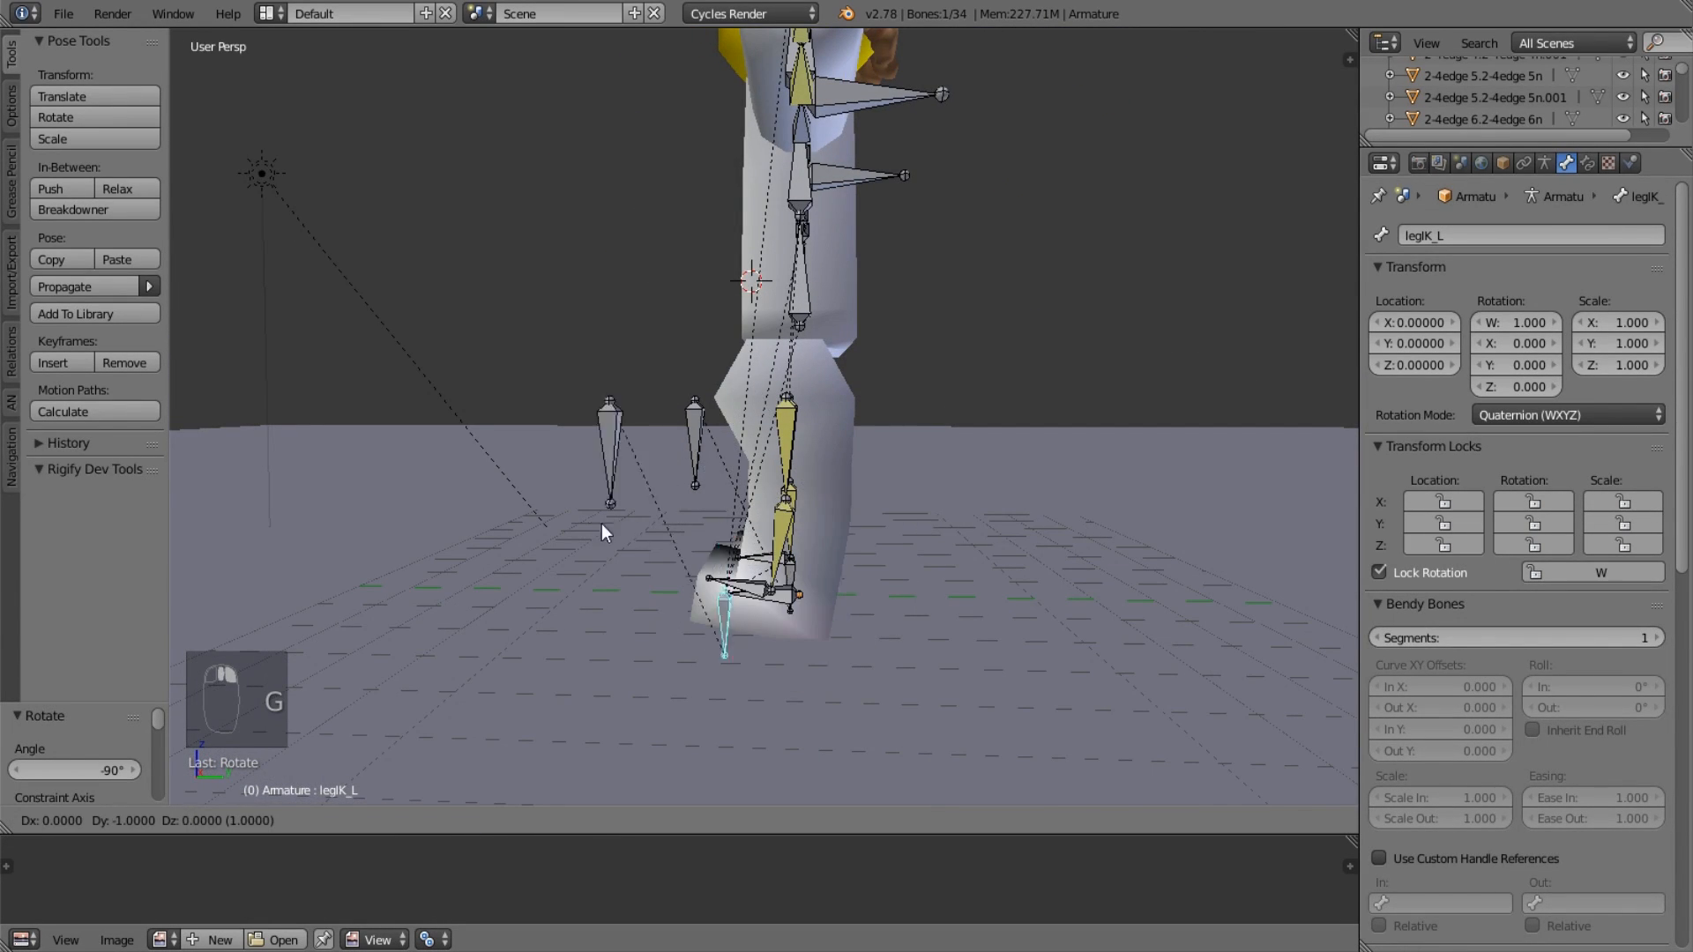
right_click(784, 493)
mouse_move(784, 464)
middle_down()
mouse_move(812, 458)
mouse_move(798, 458)
middle_up()
key(g)
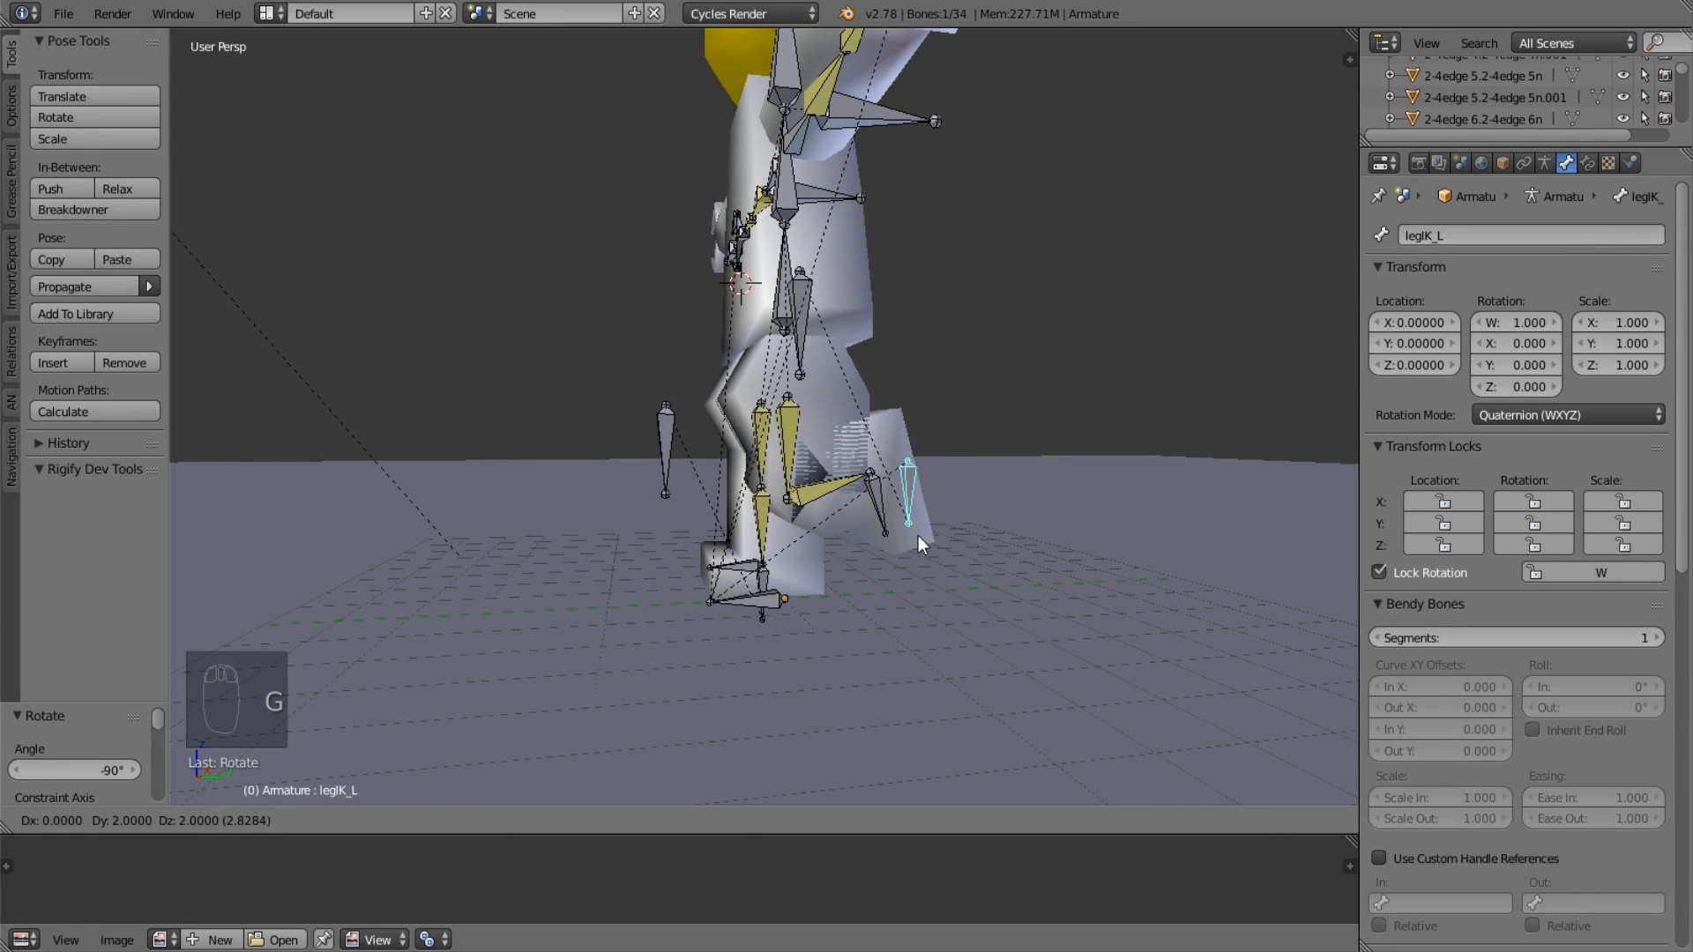
right_click(810, 525)
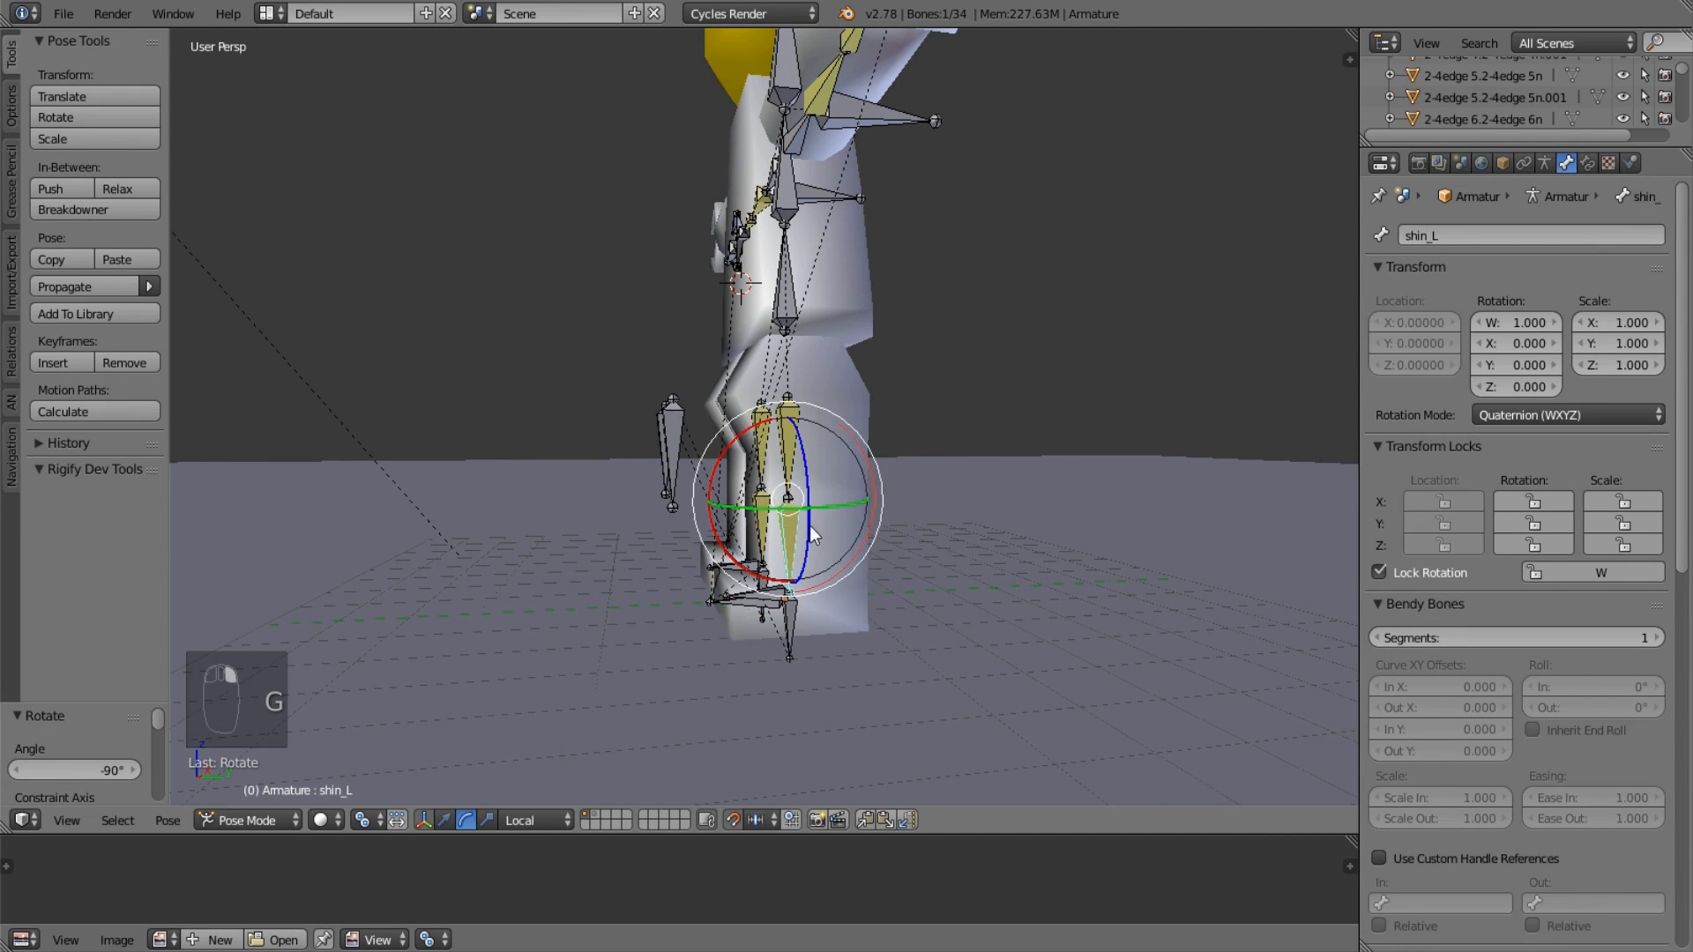
right_click(791, 650)
key(g)
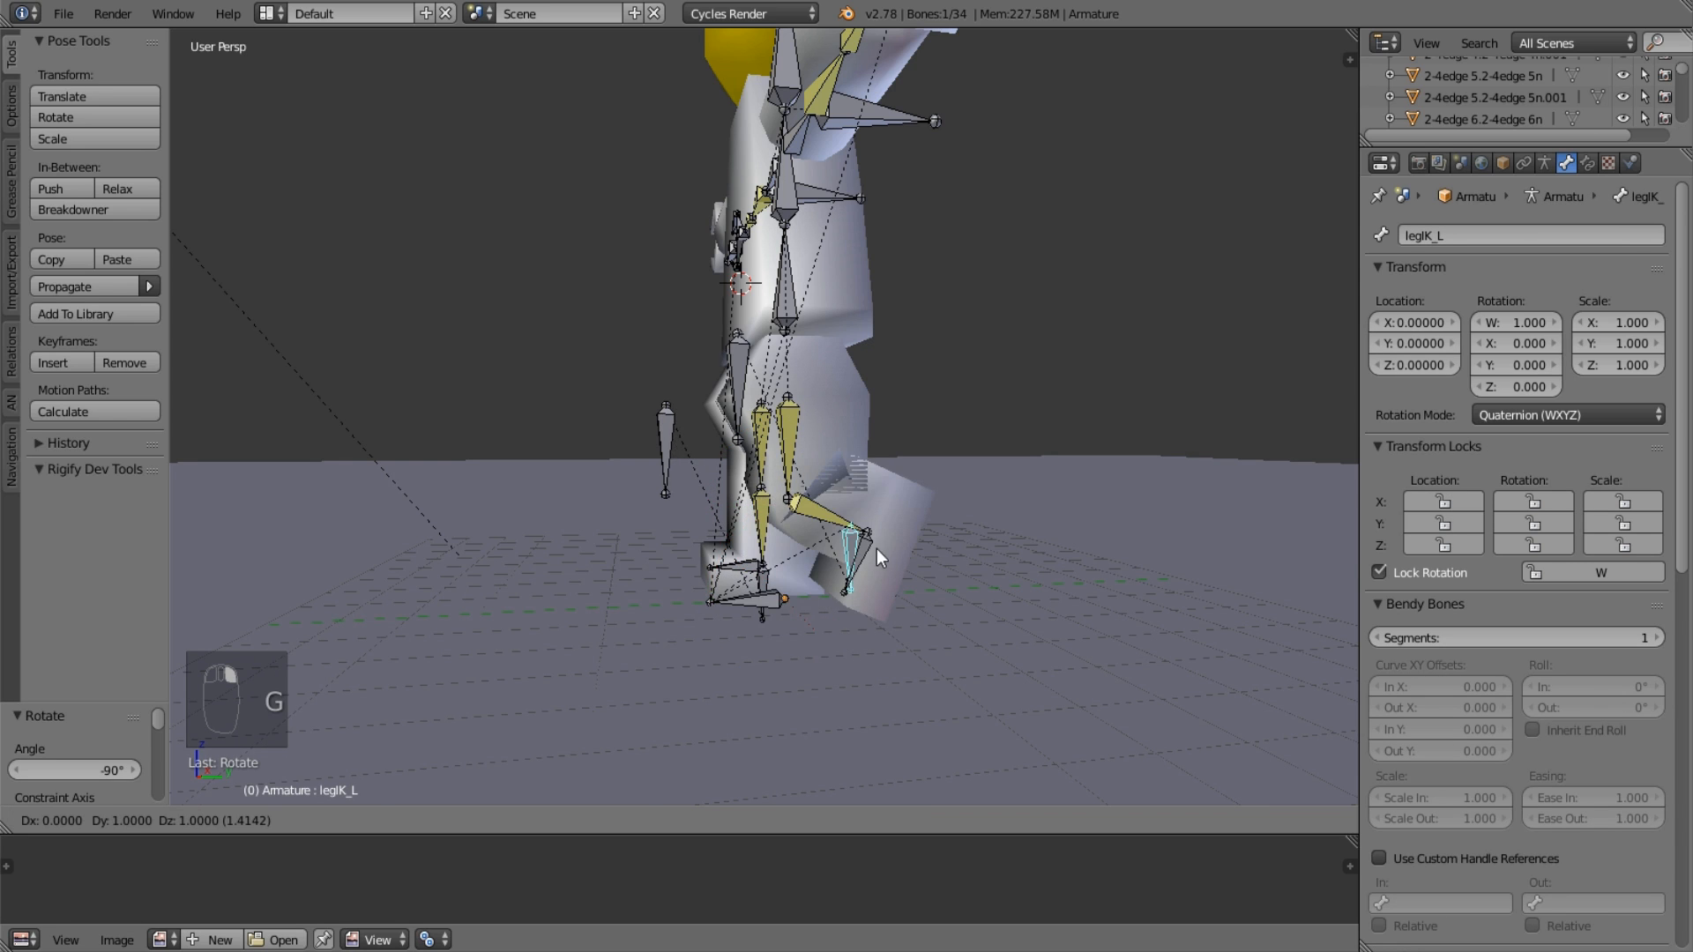
right_click(877, 549)
Inspect the IK constraint of the thigh_L bone and test the leg against it with trial moves of legIK_L.
right_click(790, 423)
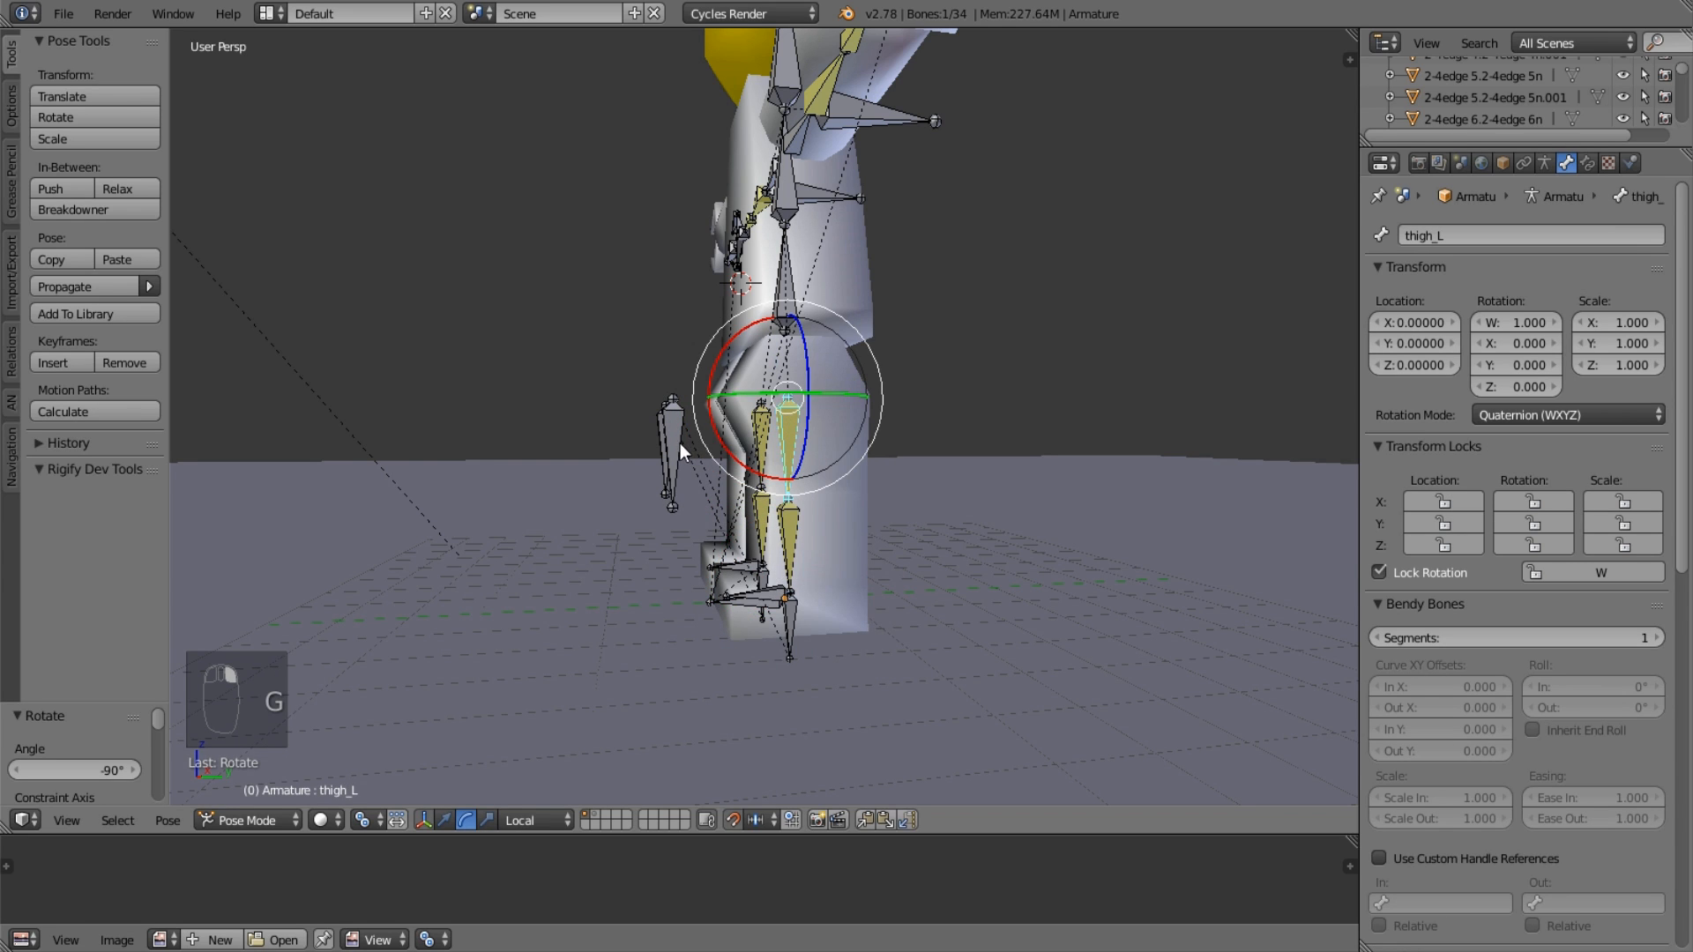
scroll(829, 457, up, 1)
click(1589, 164)
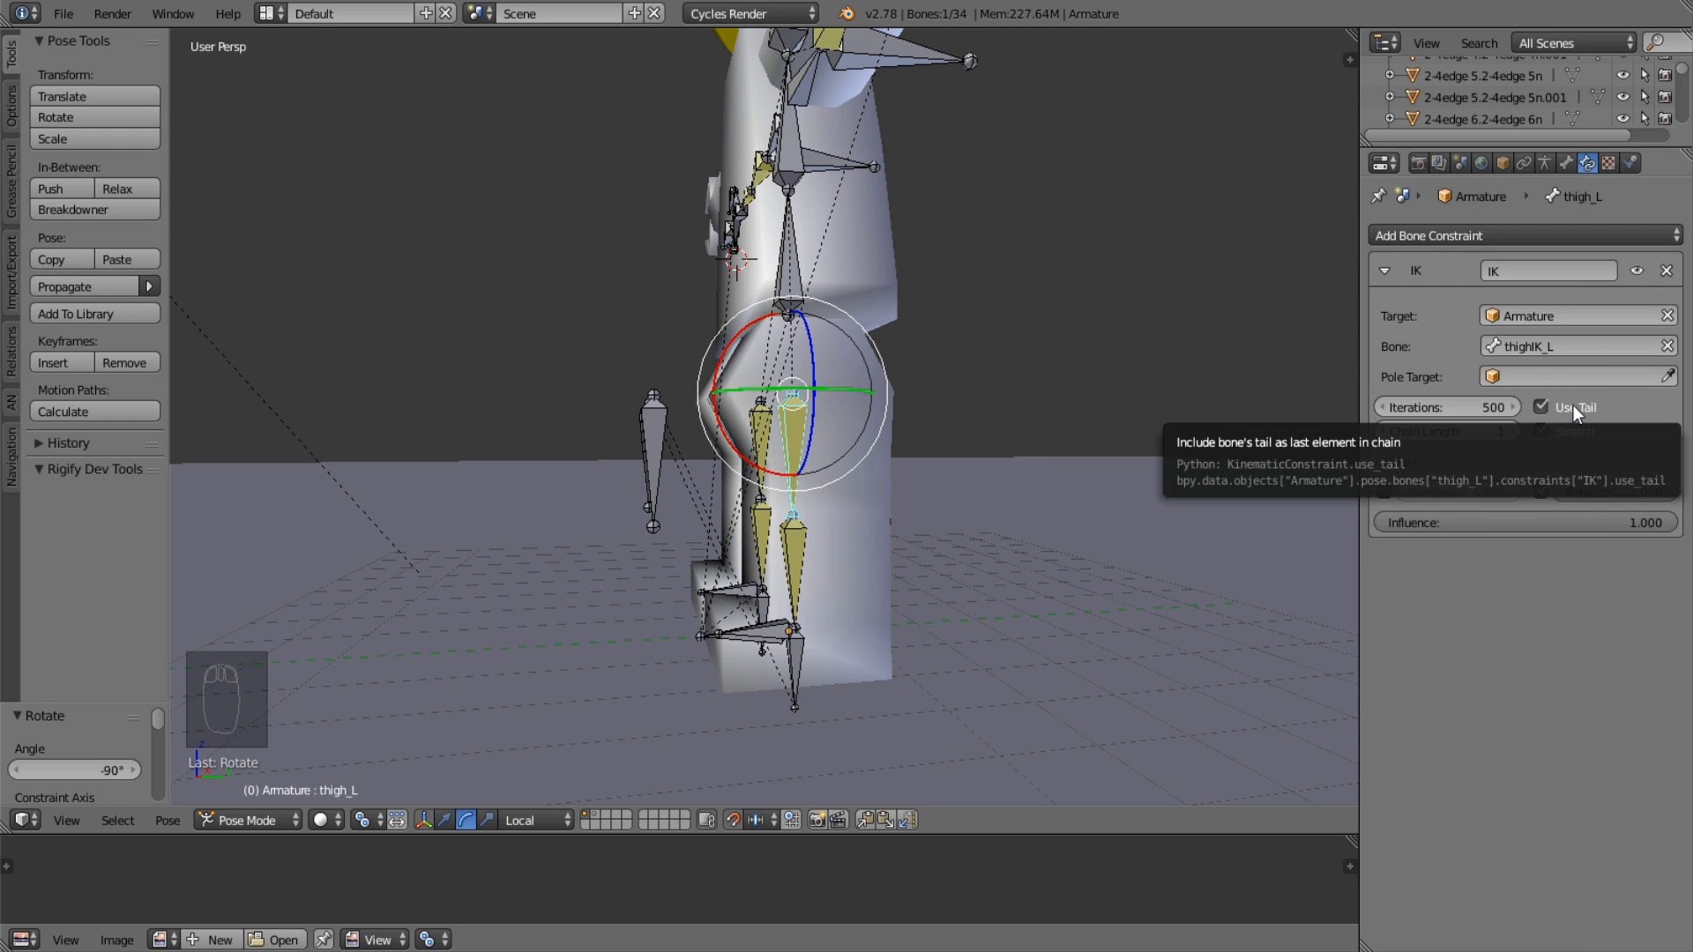
right_click(797, 685)
key(g)
right_click(957, 571)
right_click(797, 478)
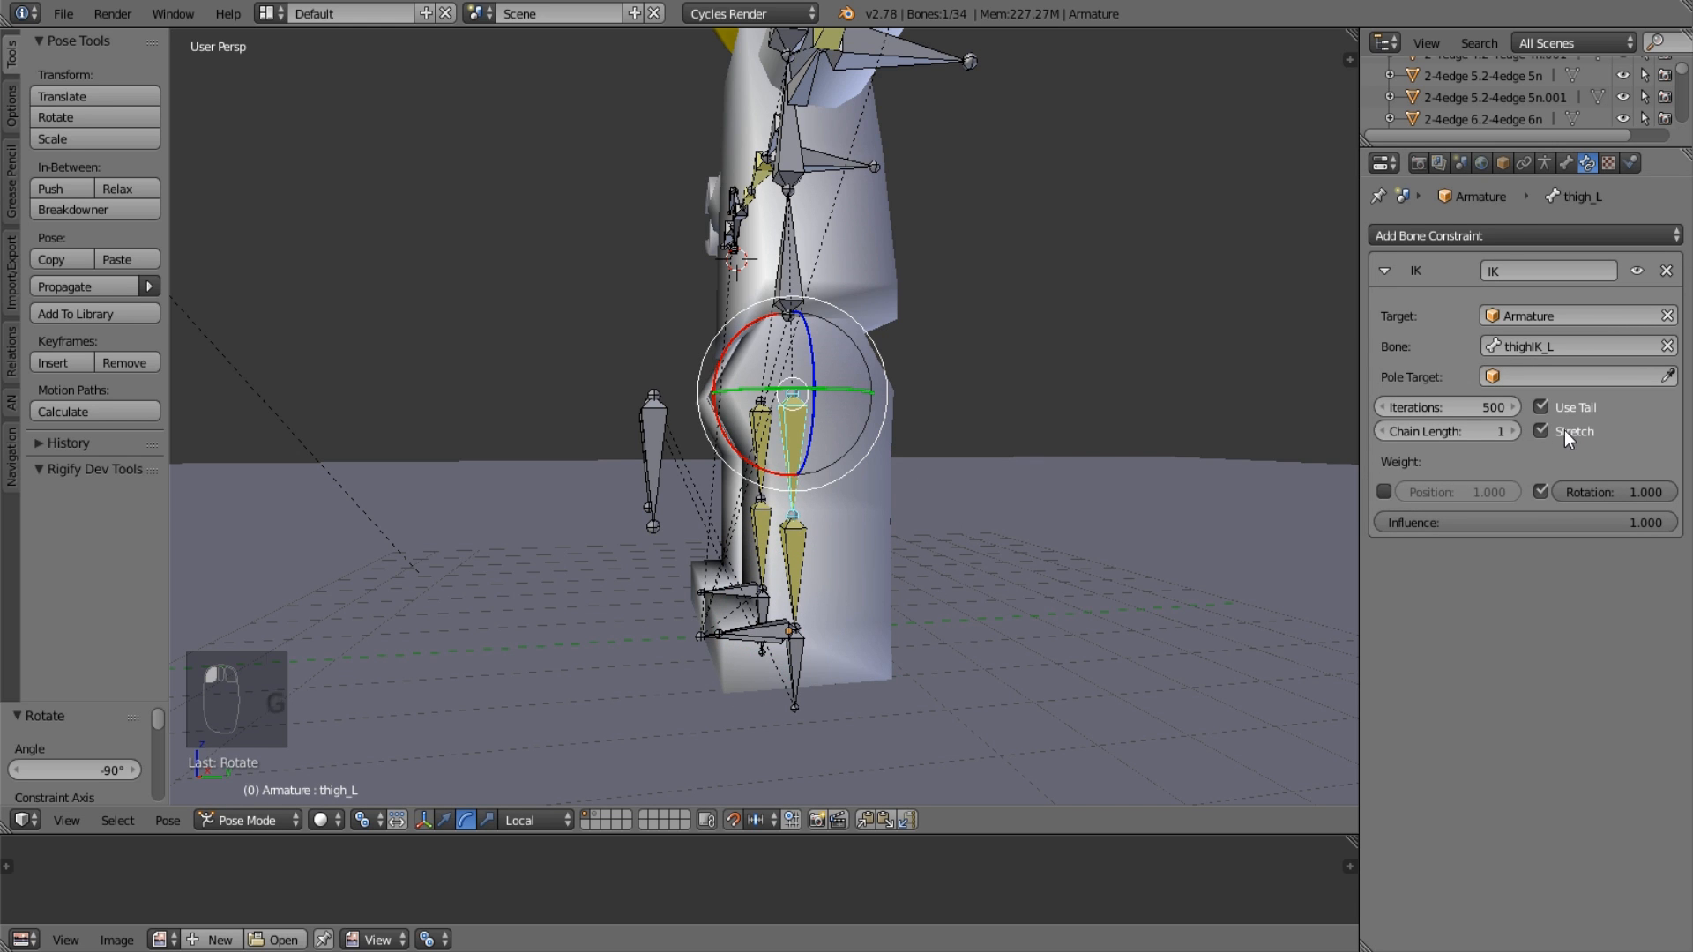
right_click(816, 661)
key(g)
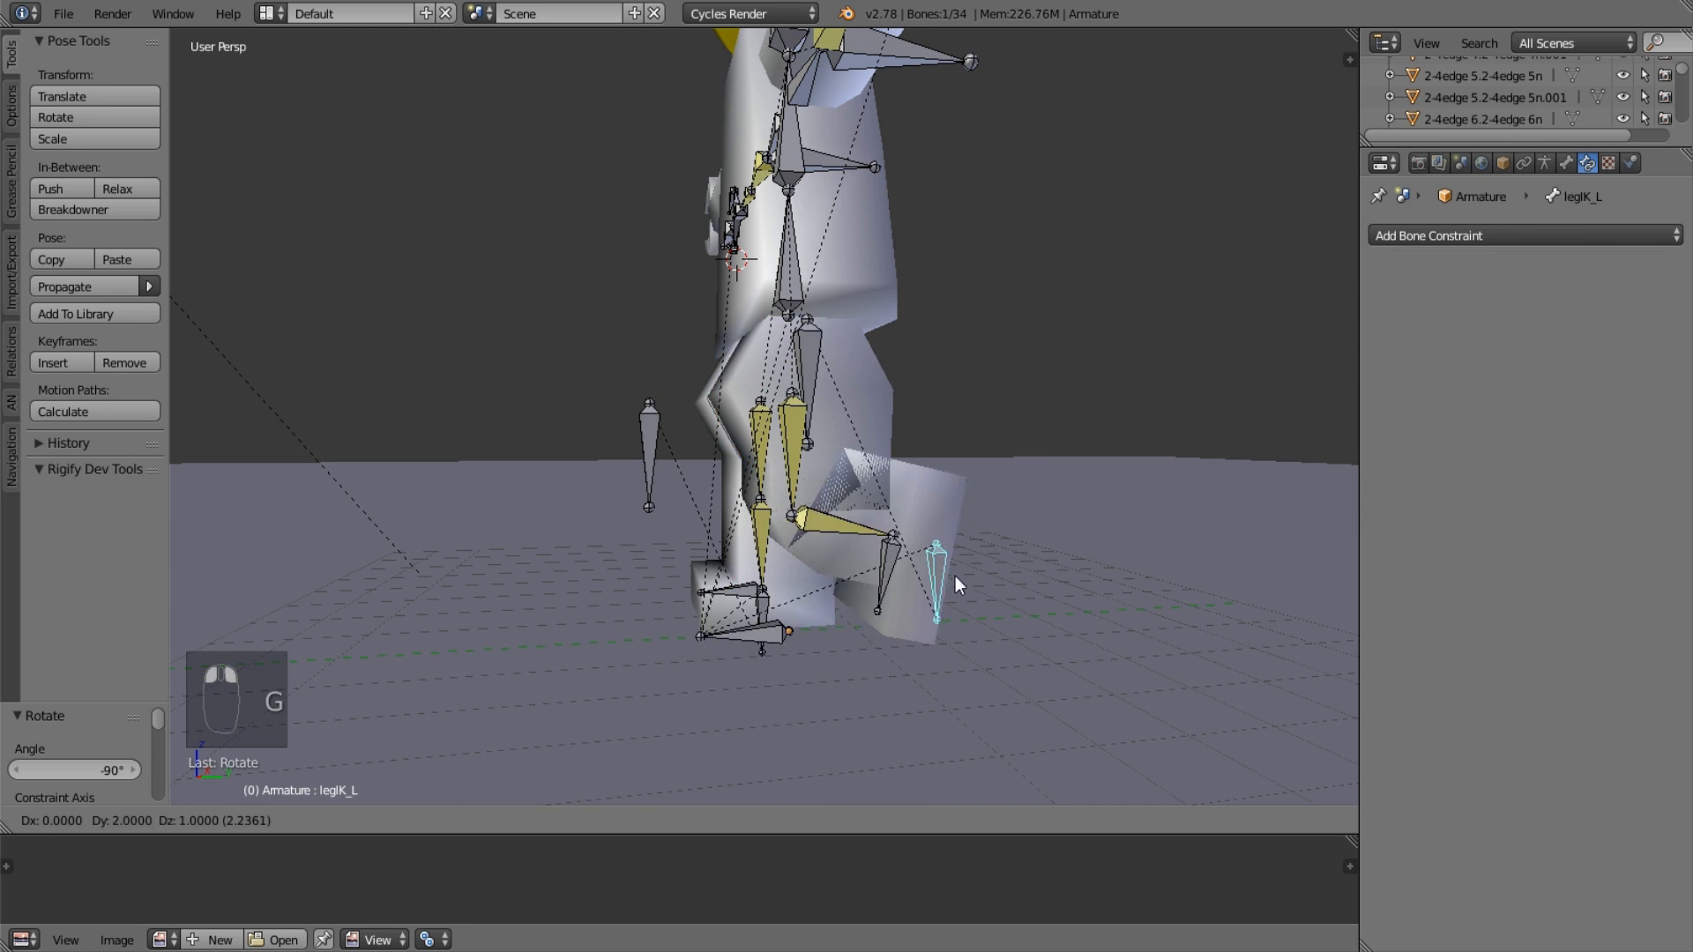
right_click(806, 623)
Set thigh_L's IK chain length to 1 and try the Position weight in the IK constraints of thigh_L and thigh_R.
right_click(796, 459)
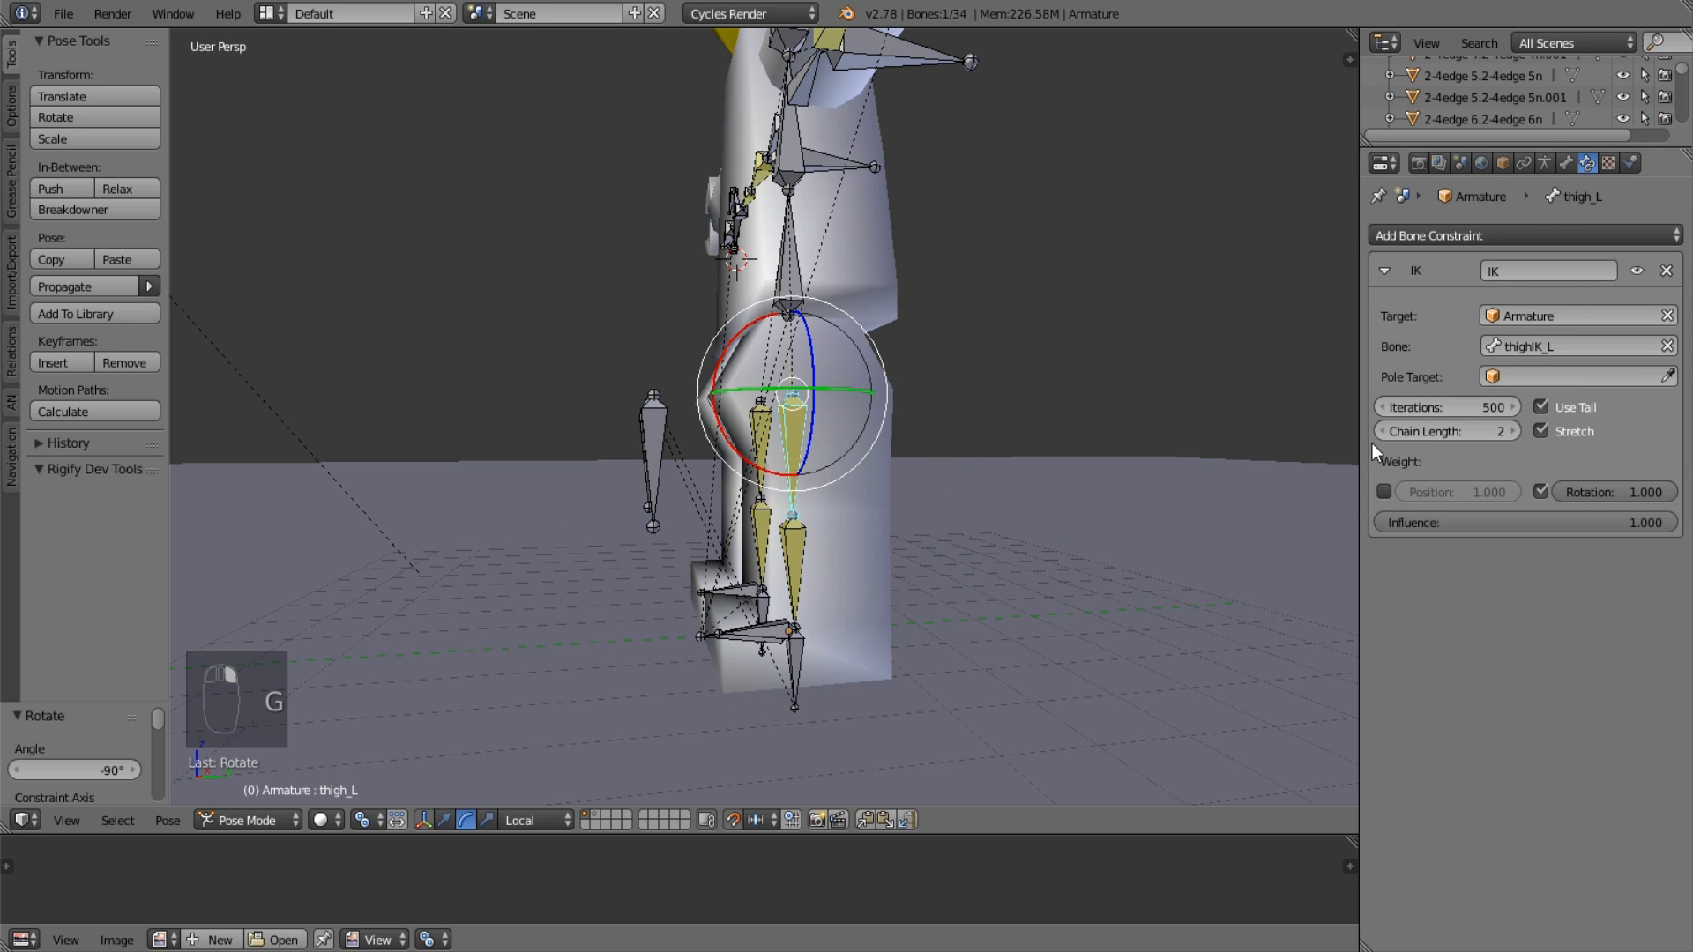
click(1382, 431)
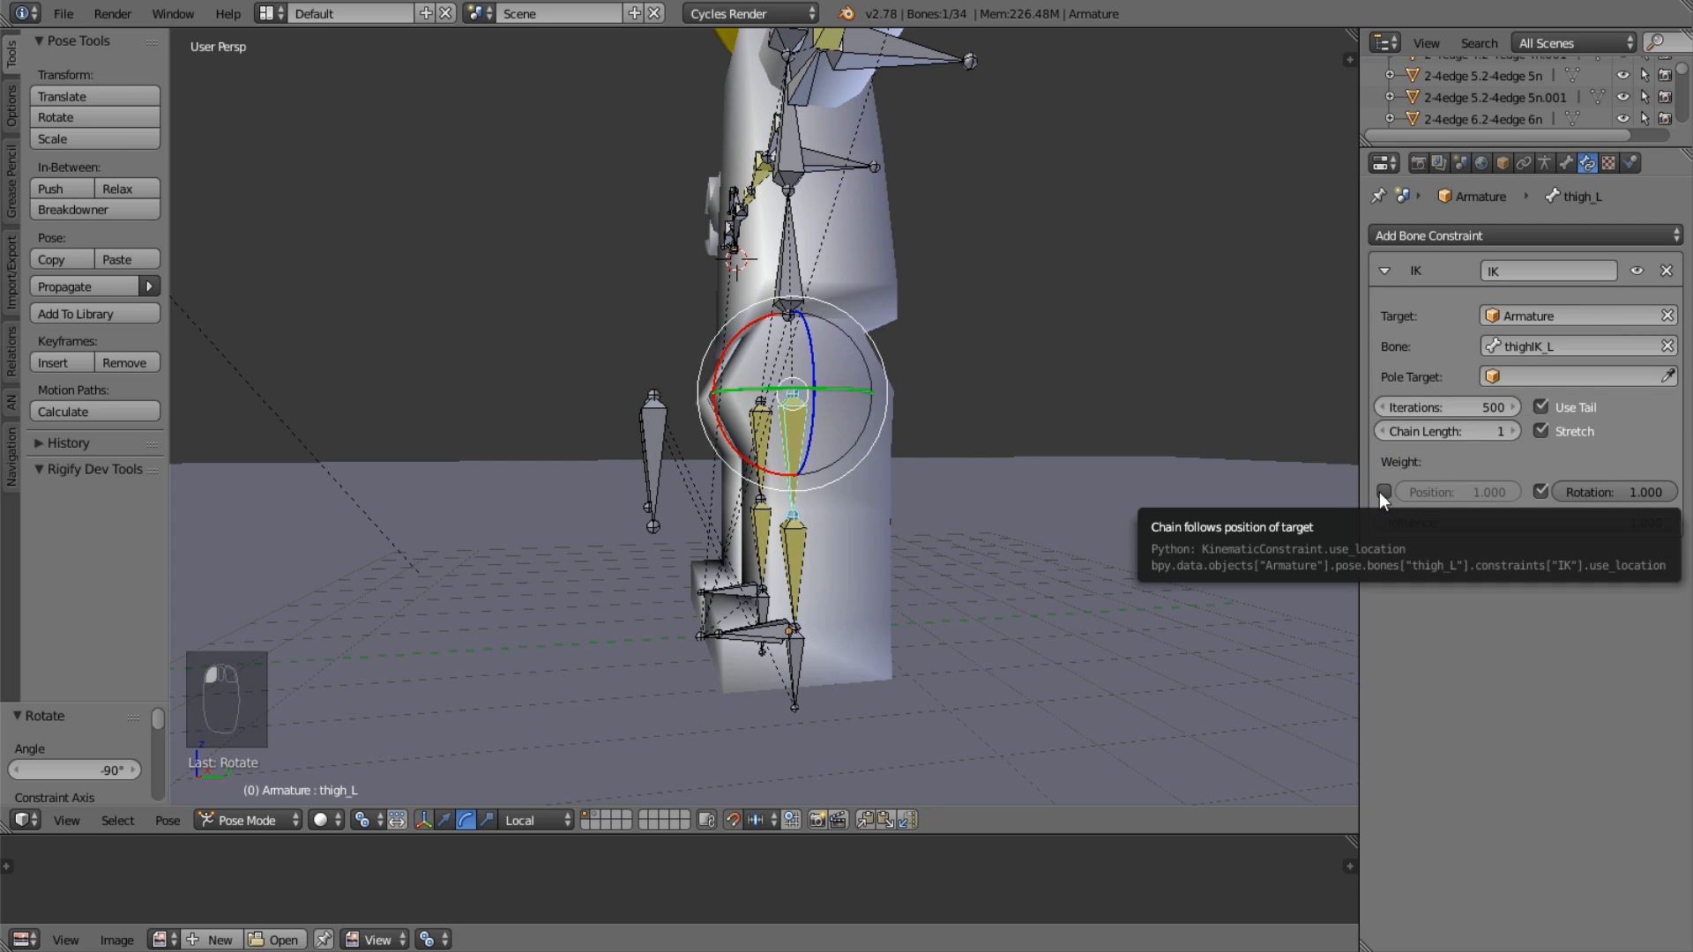
right_click(763, 431)
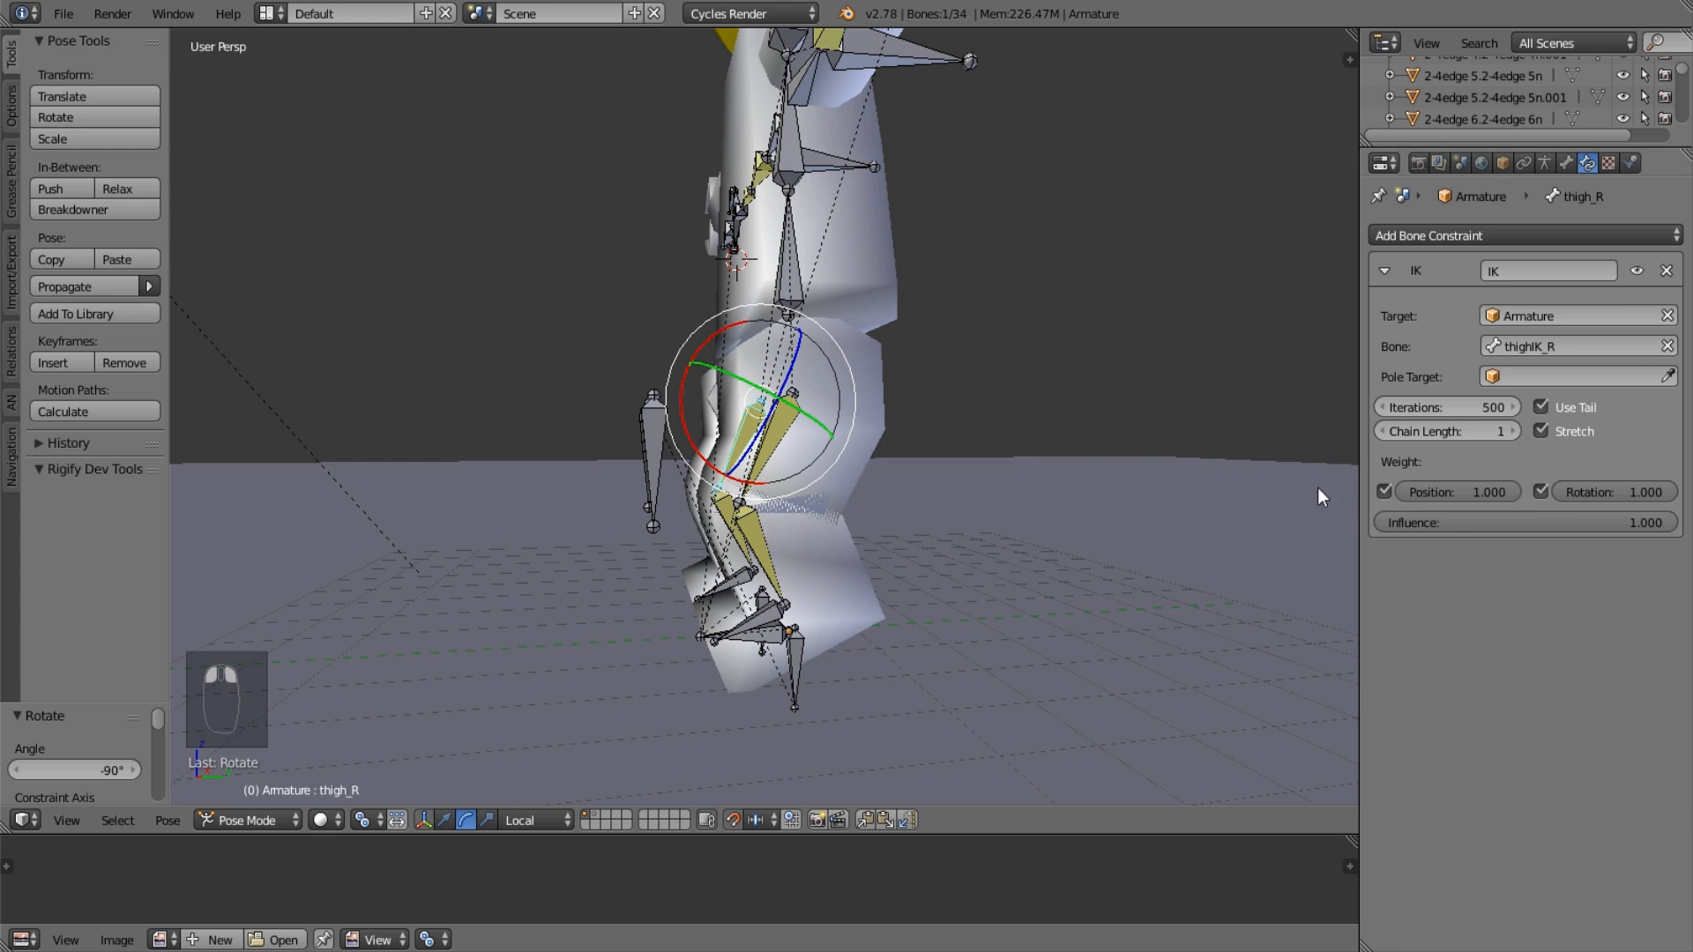
Clear the pose location of the two thigh IK control bones and test the leg with a trial move of legIK_L.
right_click(664, 432)
right_click(661, 432)
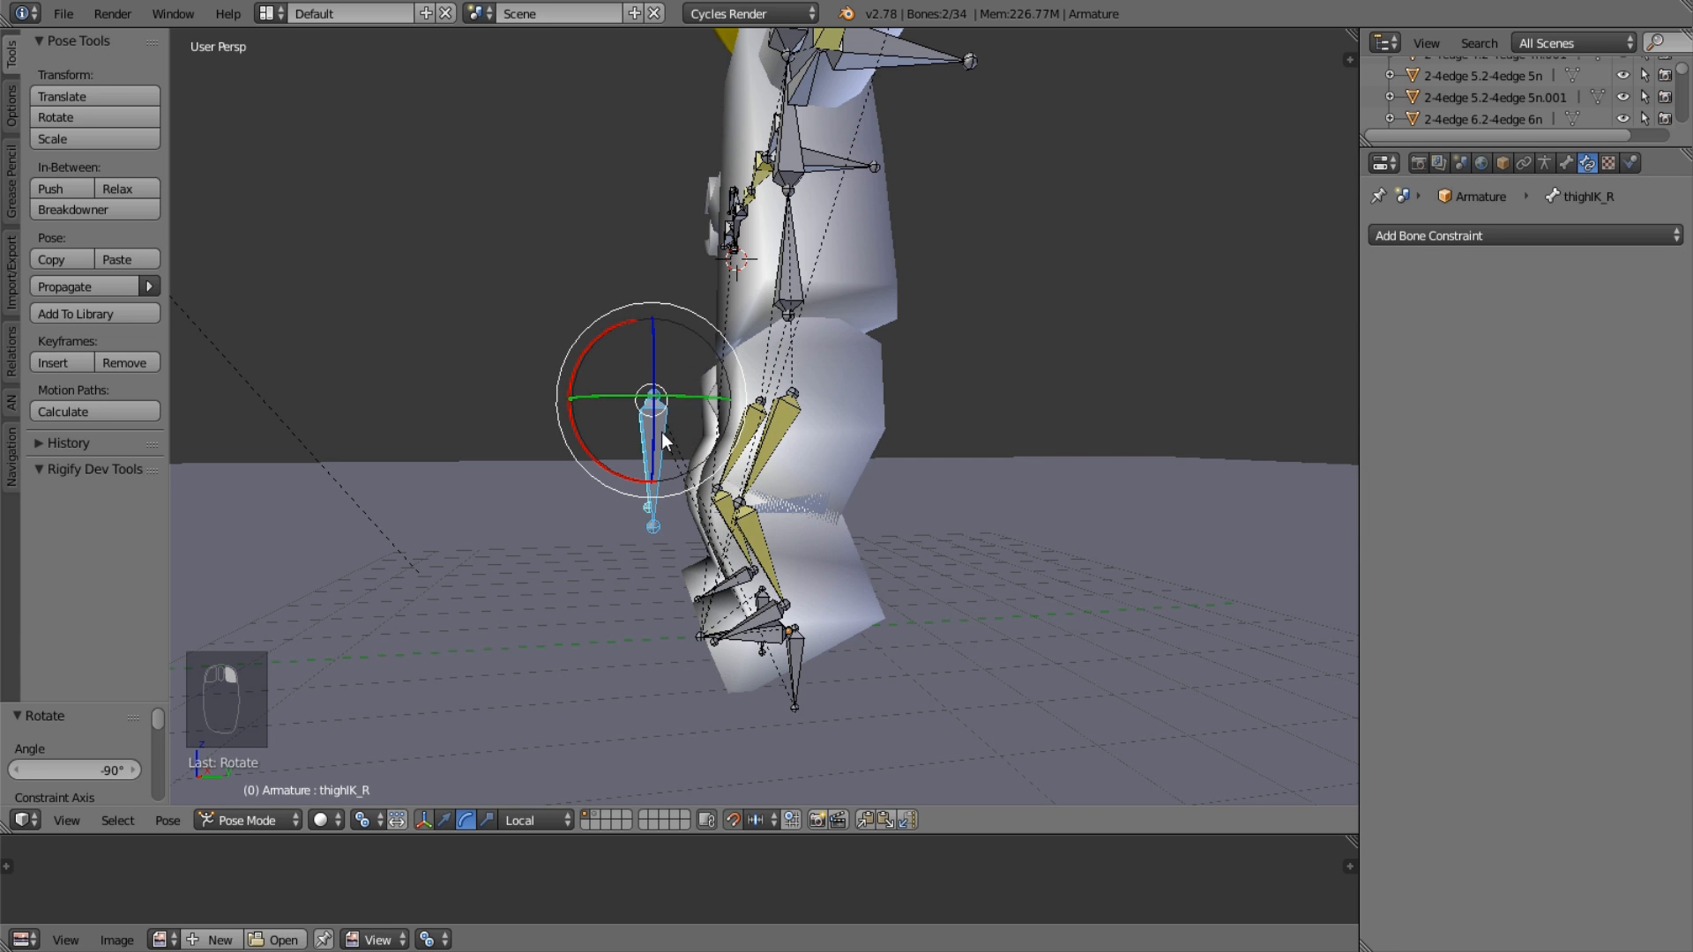
key(alt+g)
key(g)
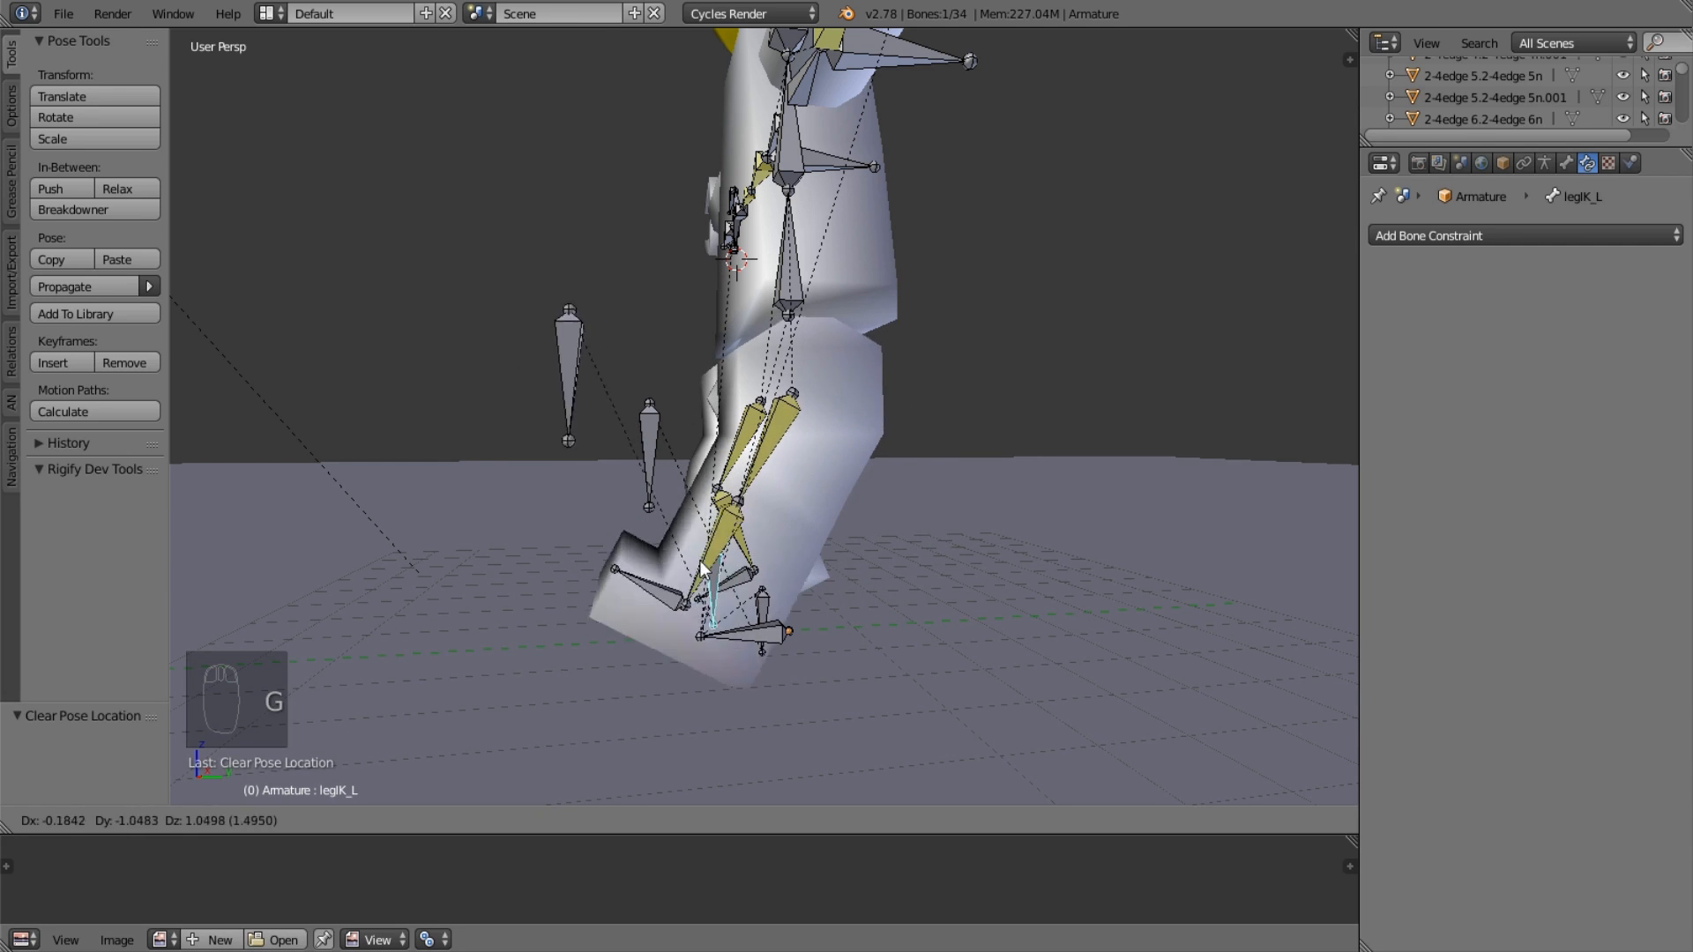
right_click(1075, 390)
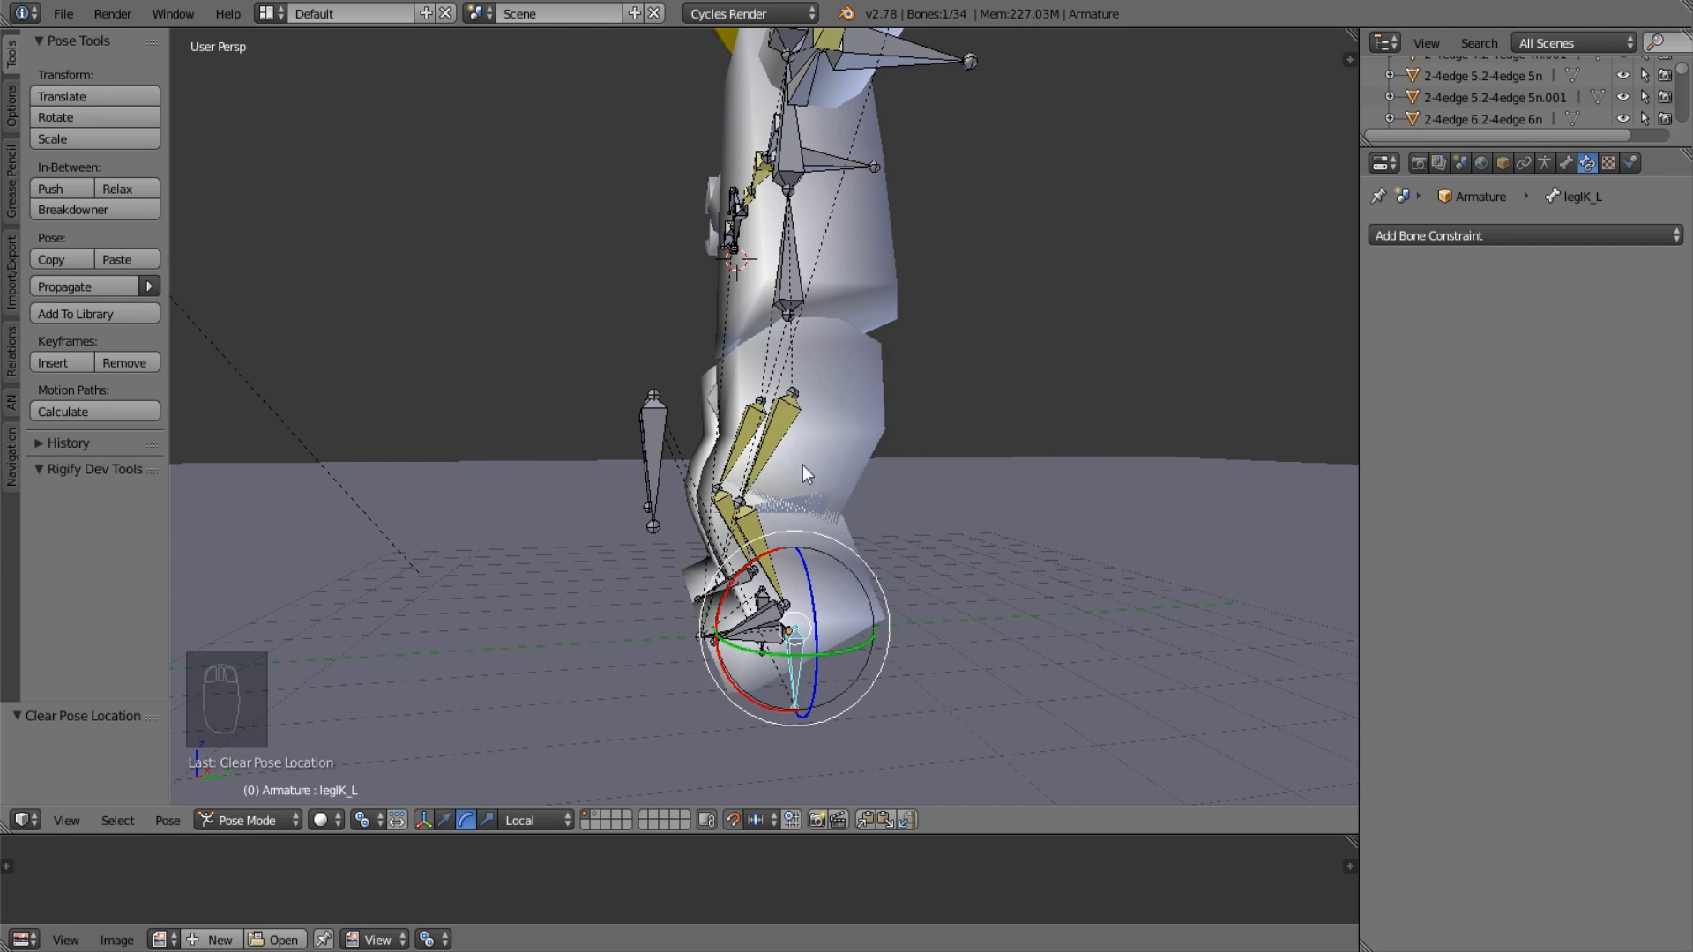
Turn off the Position weight in the IK constraints of thigh_L and thigh_R.
right_click(789, 450)
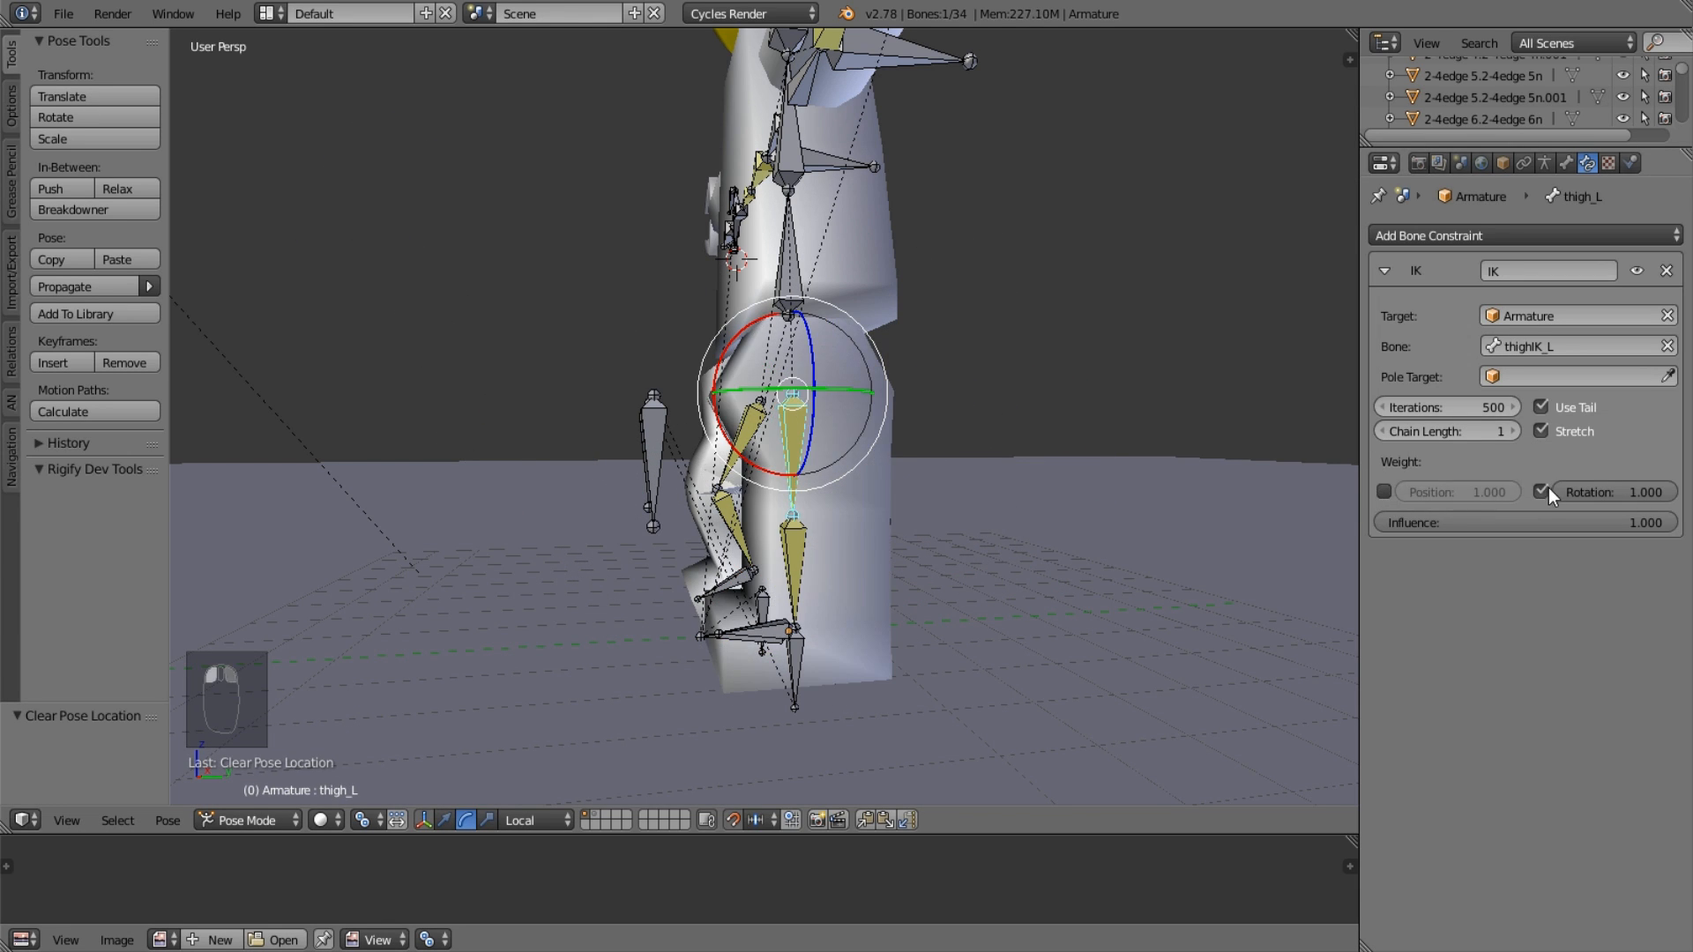
right_click(771, 423)
click(1383, 492)
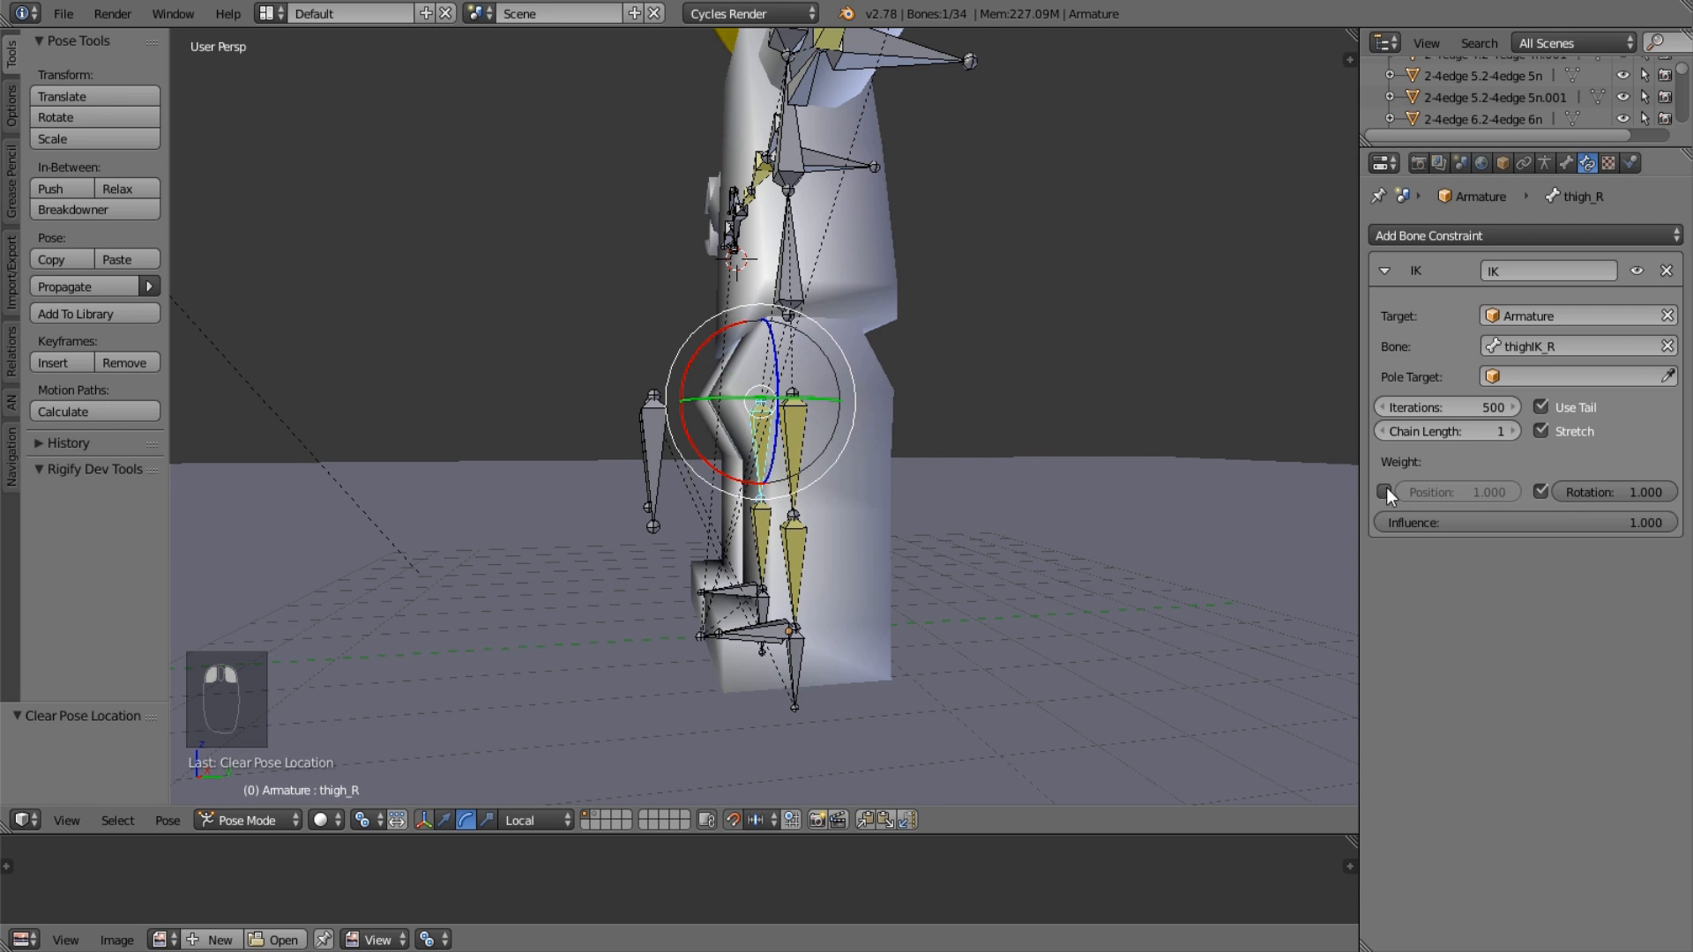
Try moving legIK_L as seen from the side and from the front, cancelling each move.
right_click(798, 675)
key(g)
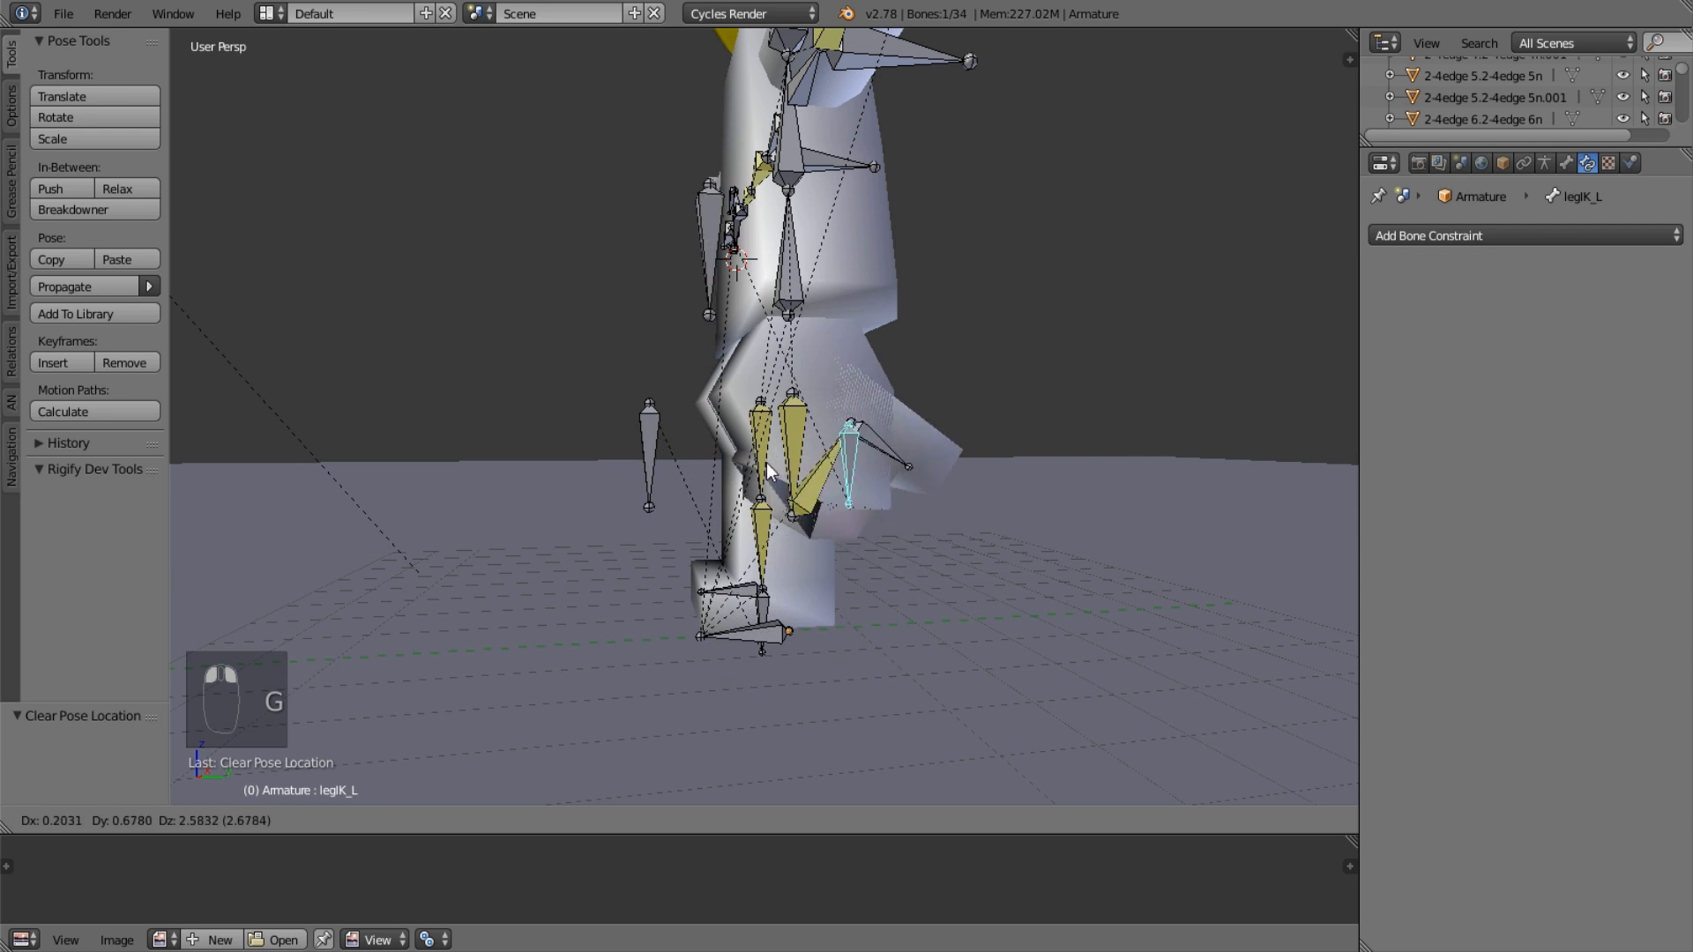
right_click(813, 462)
middle_drag(886, 499, 1147, 494)
key(g)
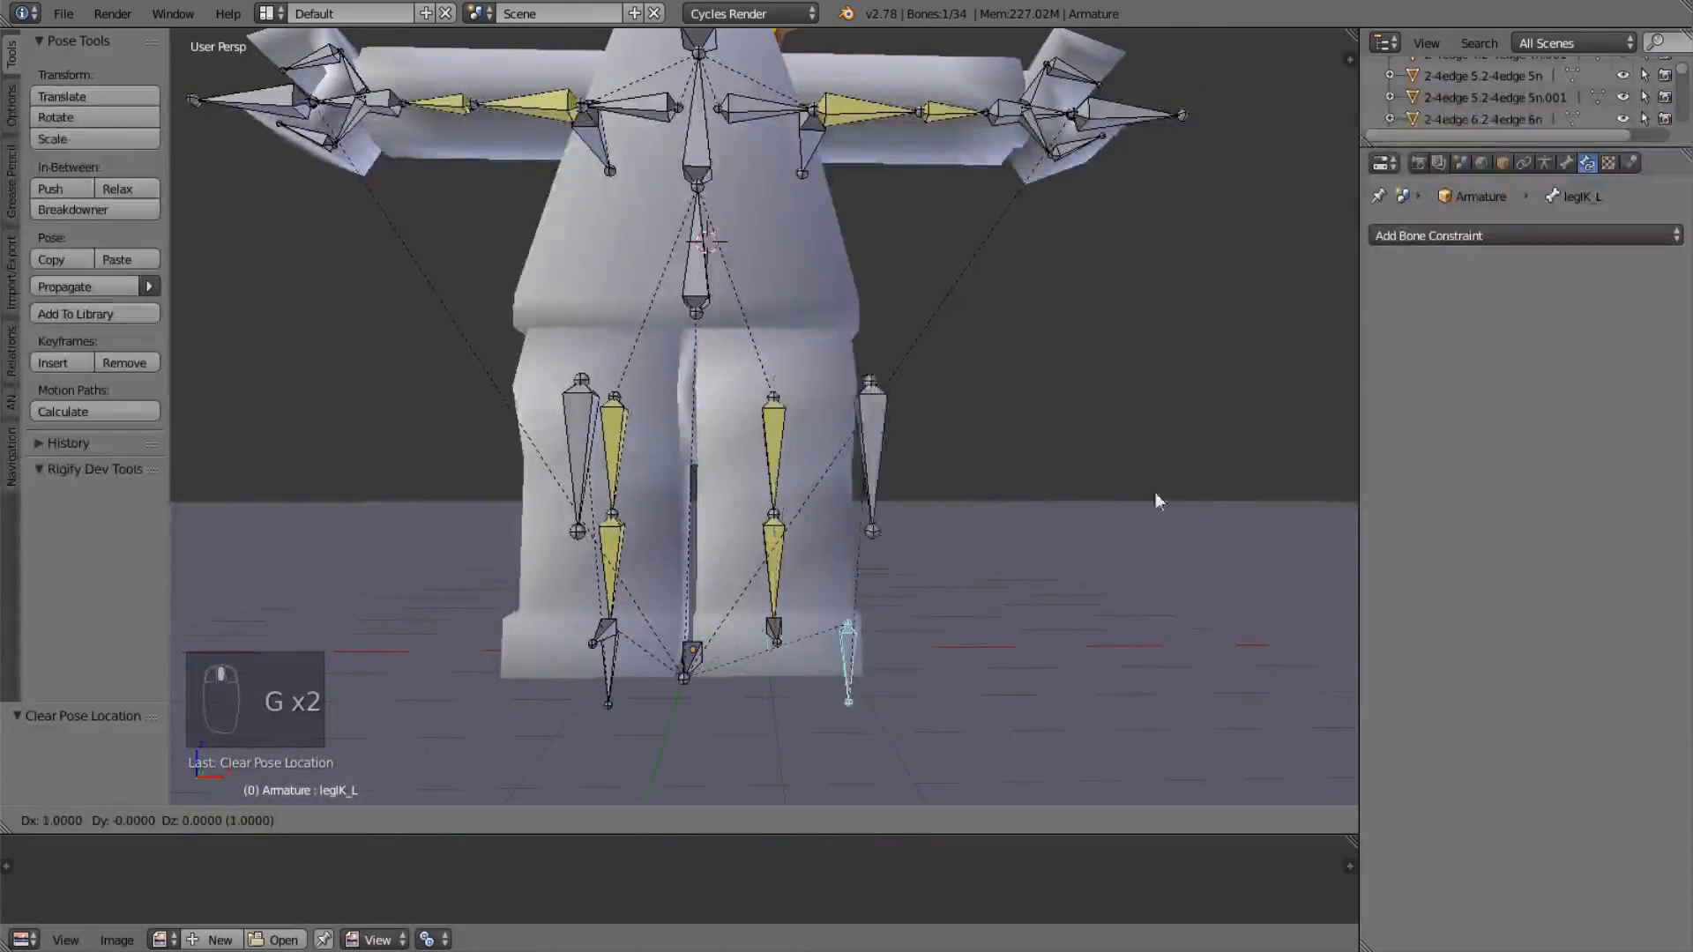
right_click(924, 521)
Try switching off the Rotation weight in thigh_R's IK constraint.
middle_drag(933, 521, 739, 580)
right_click(807, 515)
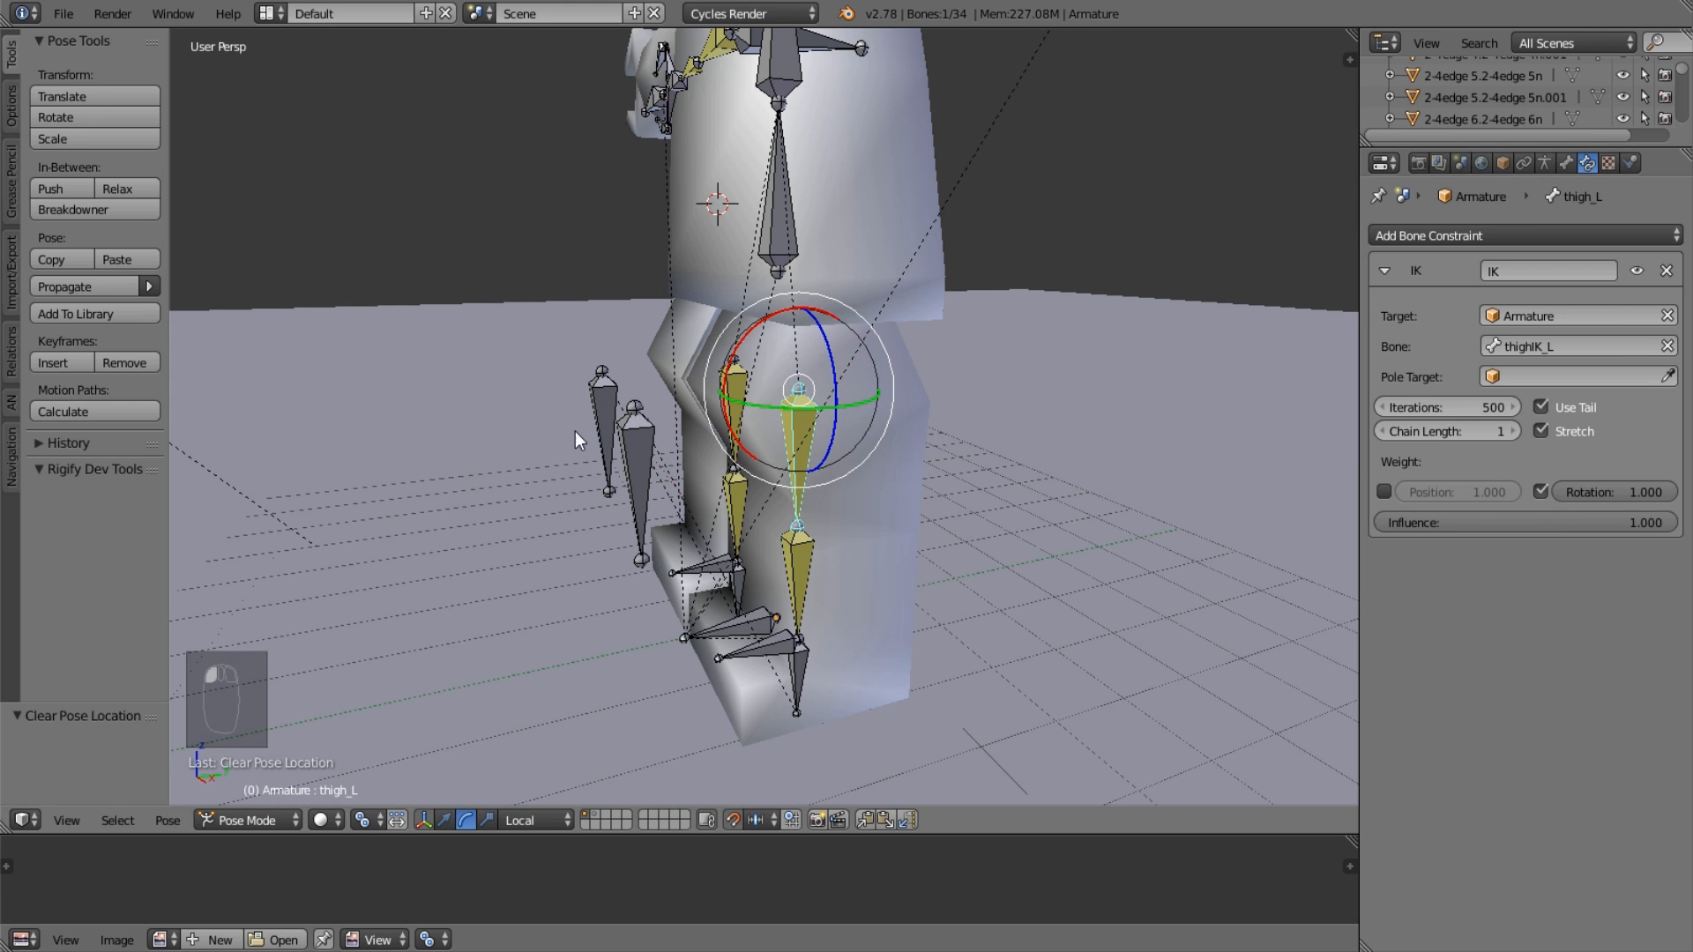
right_click(751, 414)
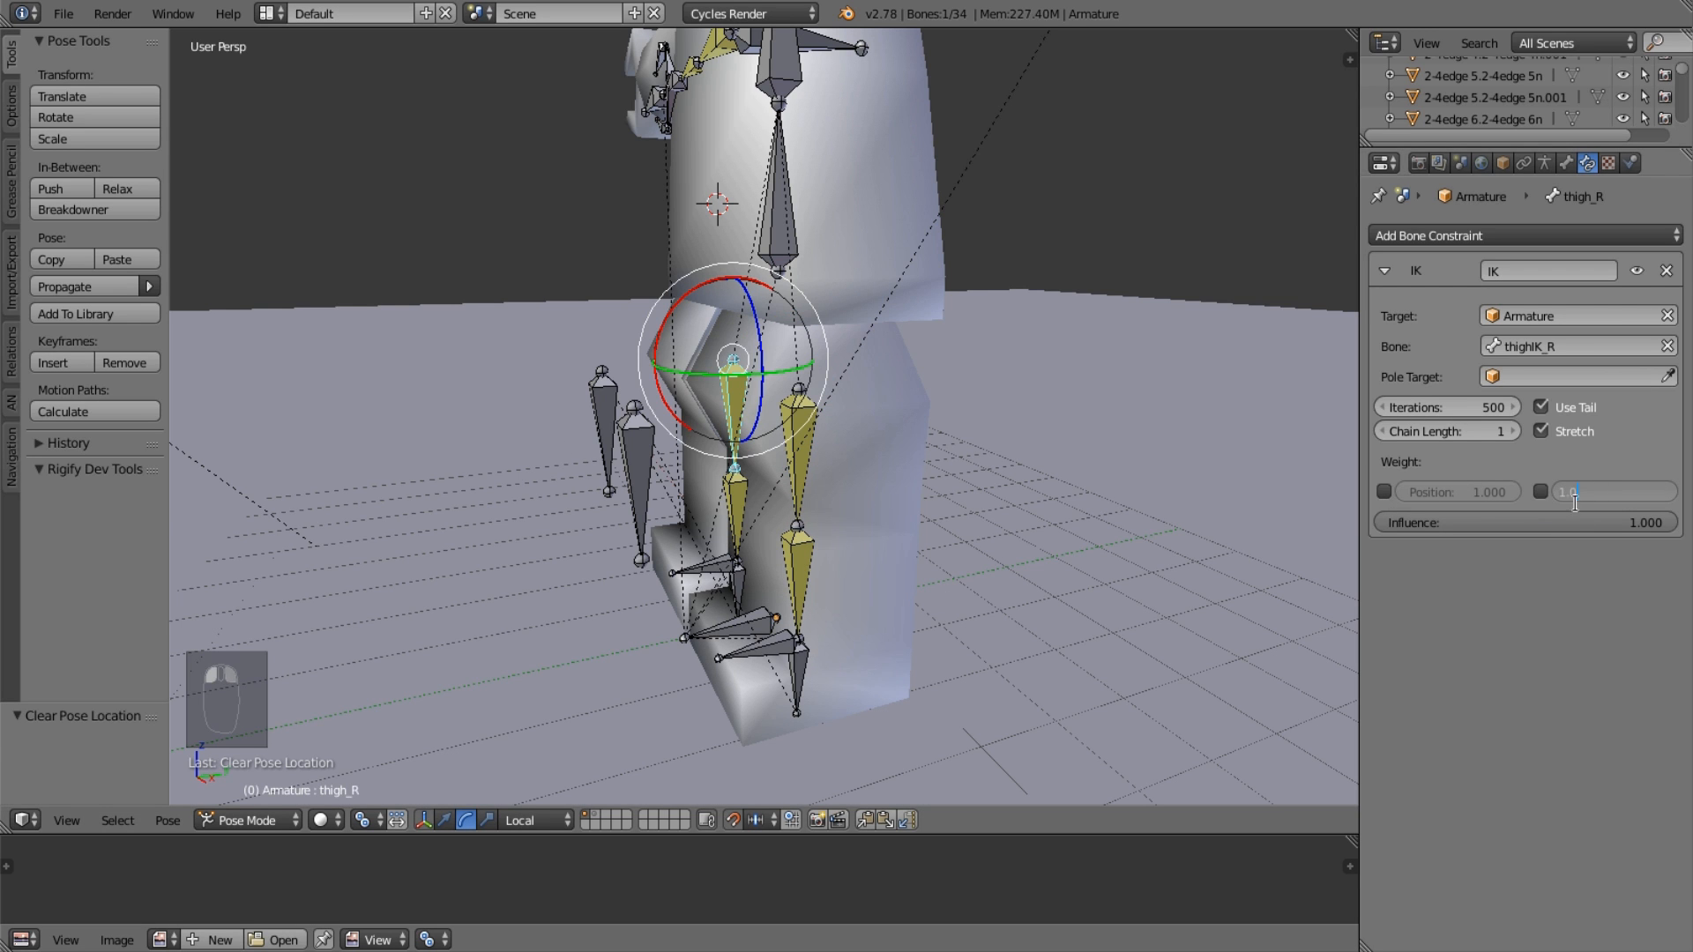
key(Escape)
middle_drag(670, 652, 807, 660)
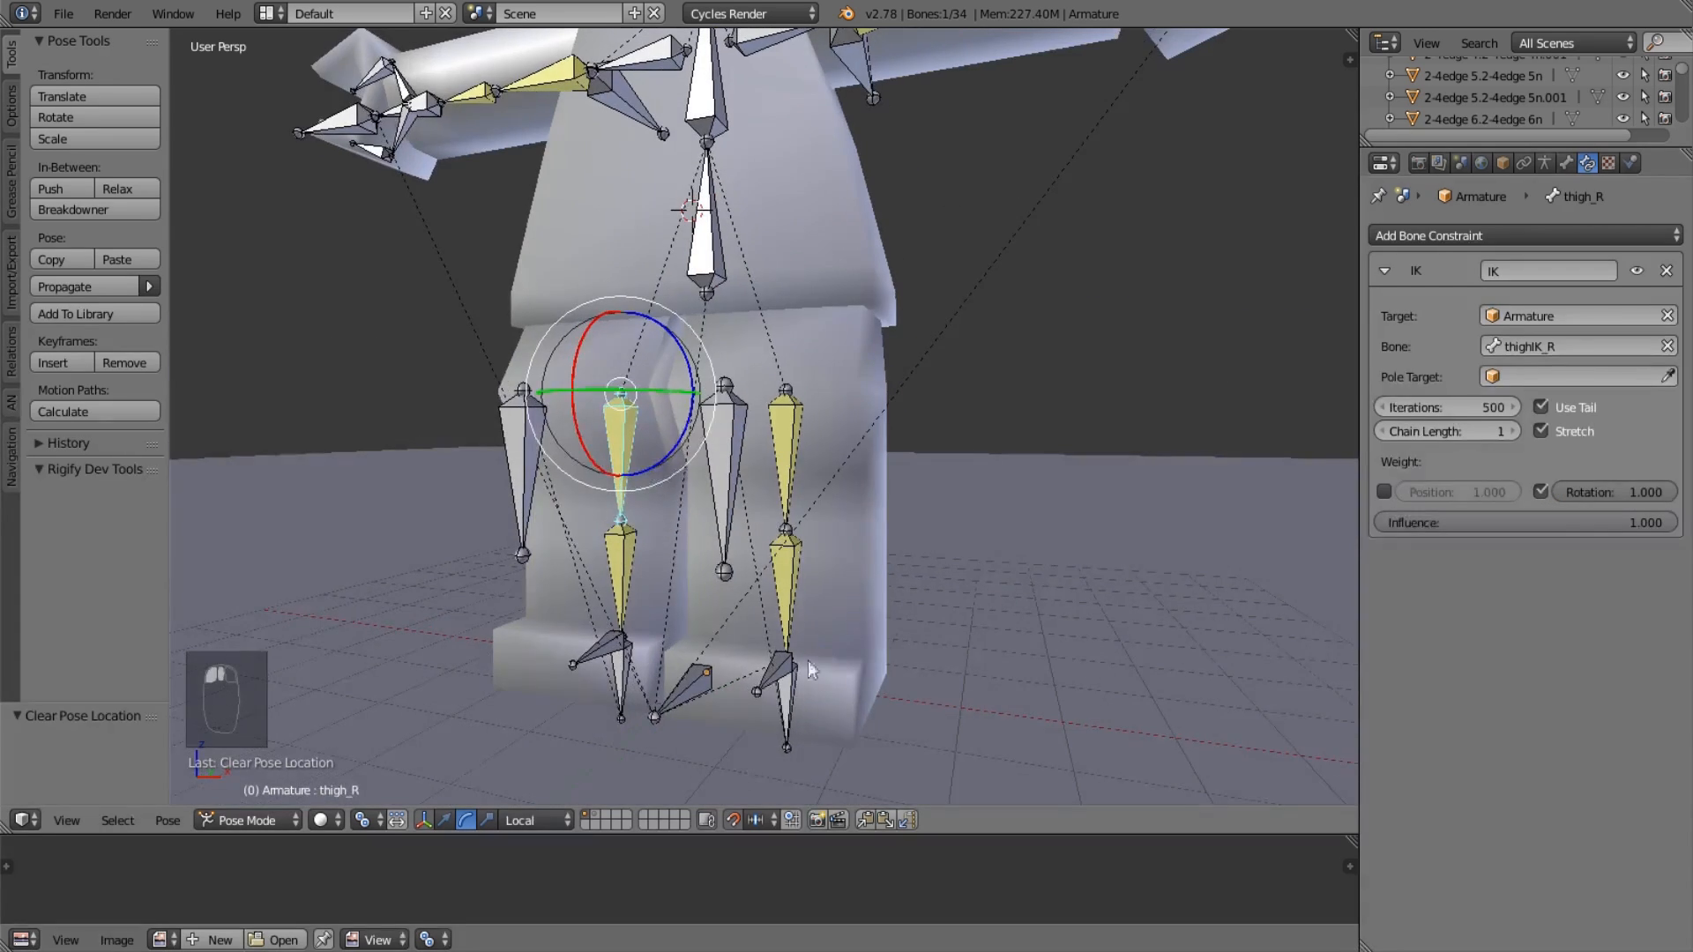
Try moving legIK_L sideways toward the other leg and cancel the move.
right_click(797, 690)
key(g)
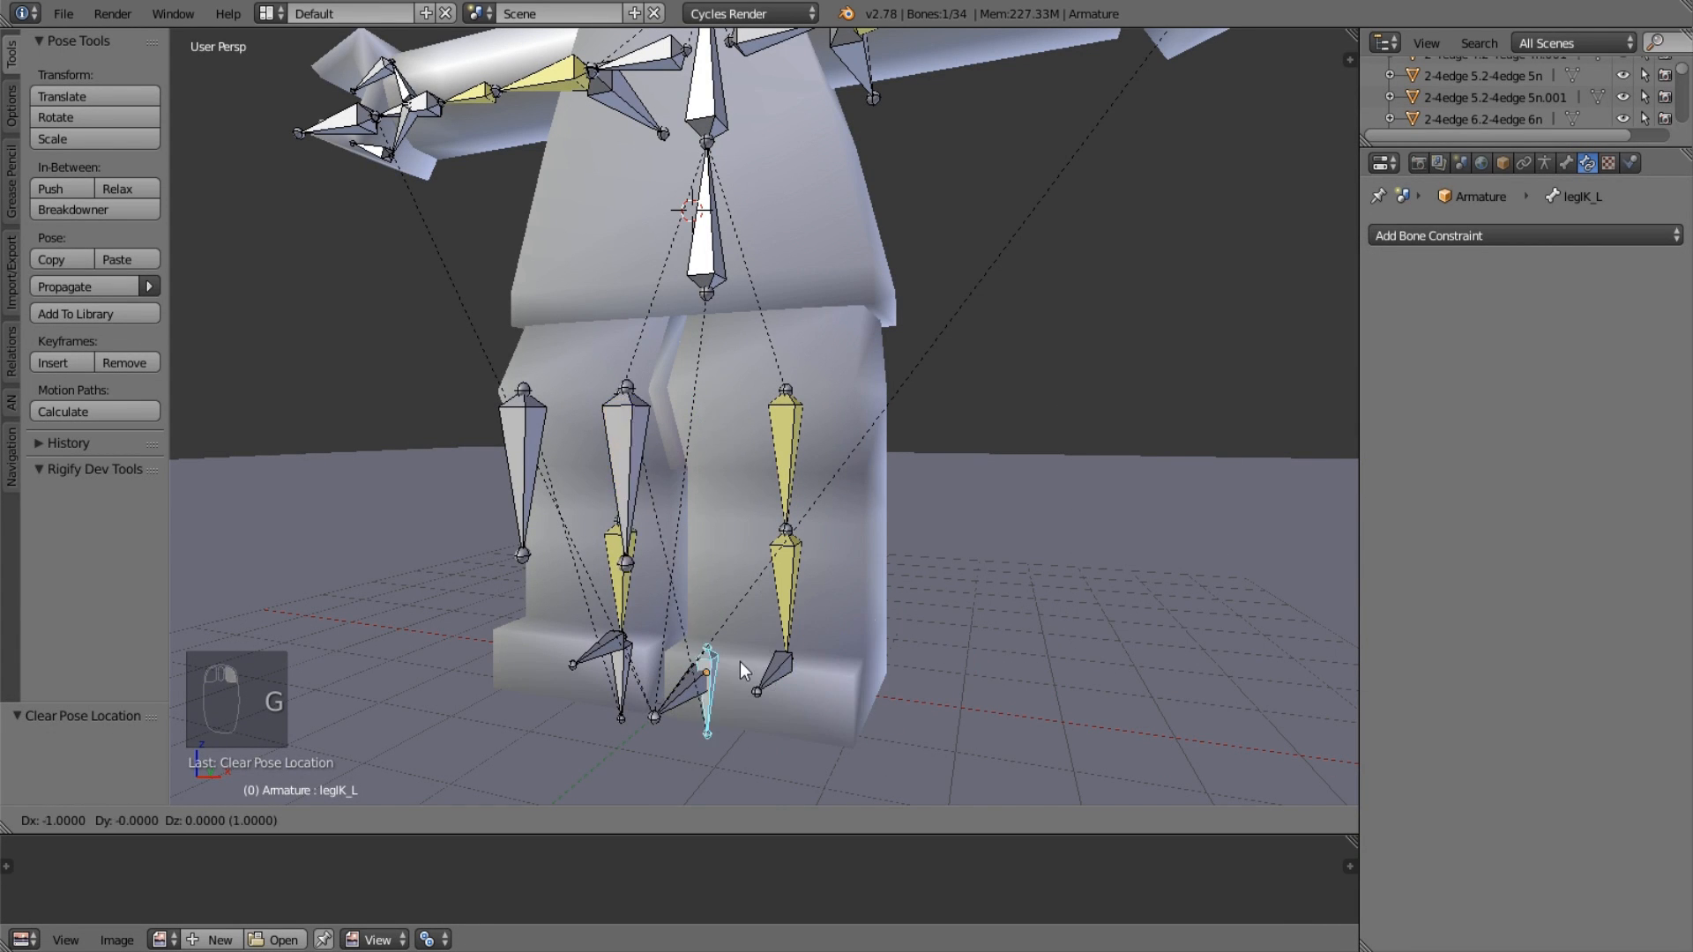
right_click(797, 615)
Set the IK chain length of shin_L and shin_R to 2.
right_click(801, 607)
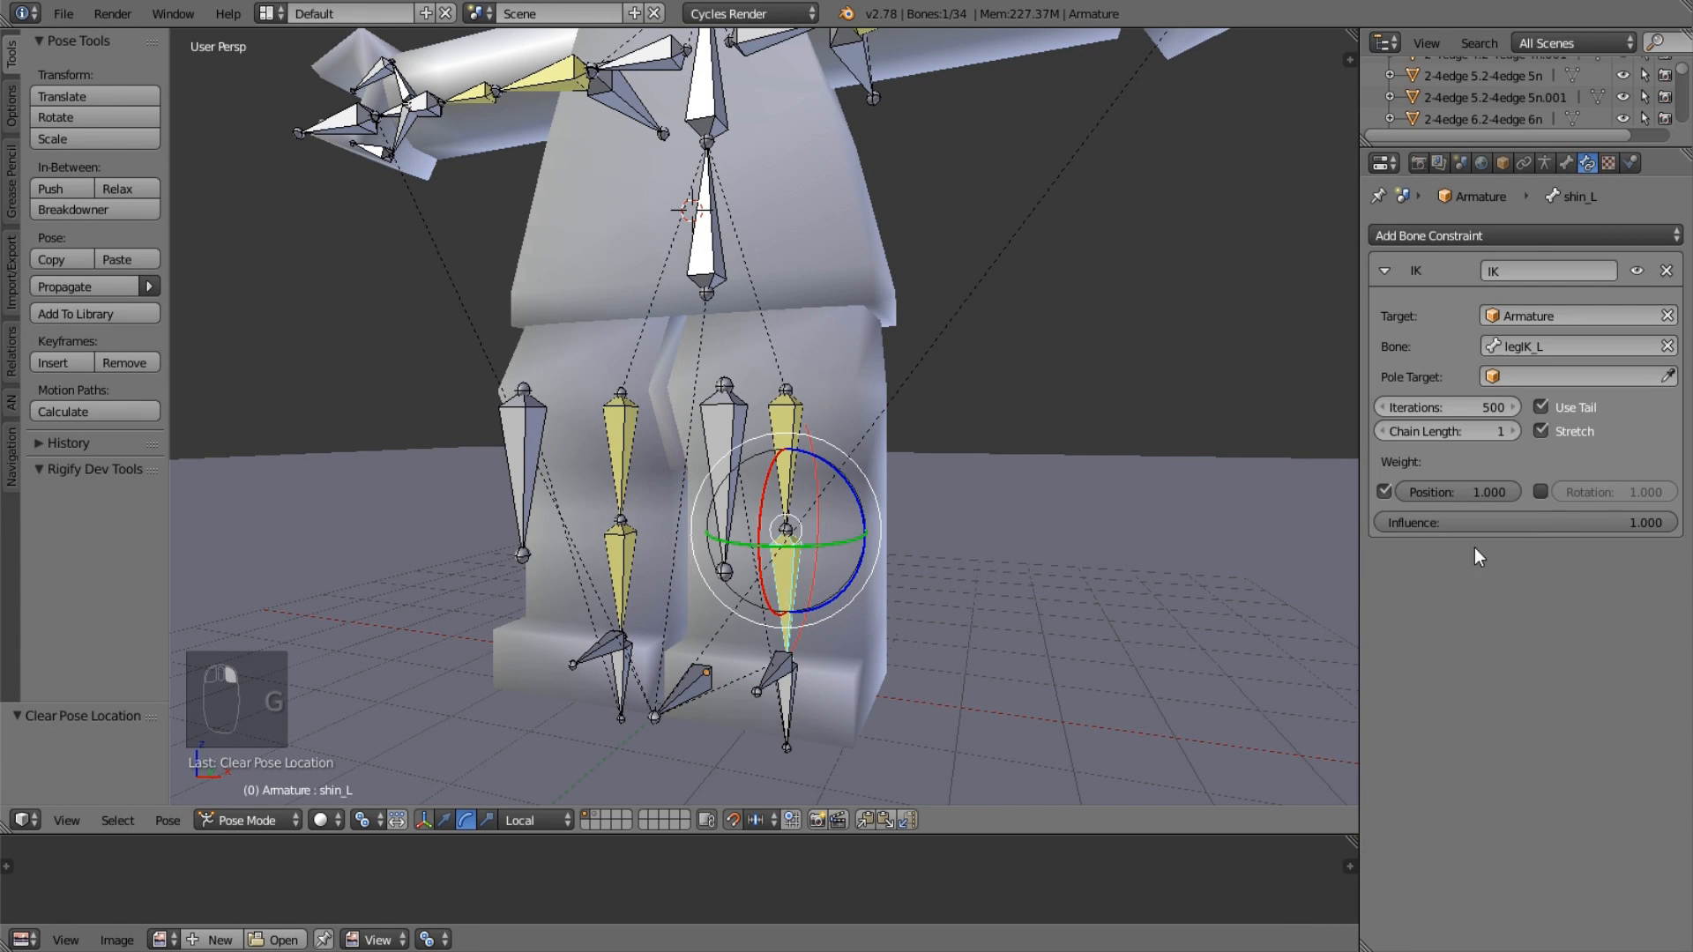
click(1510, 431)
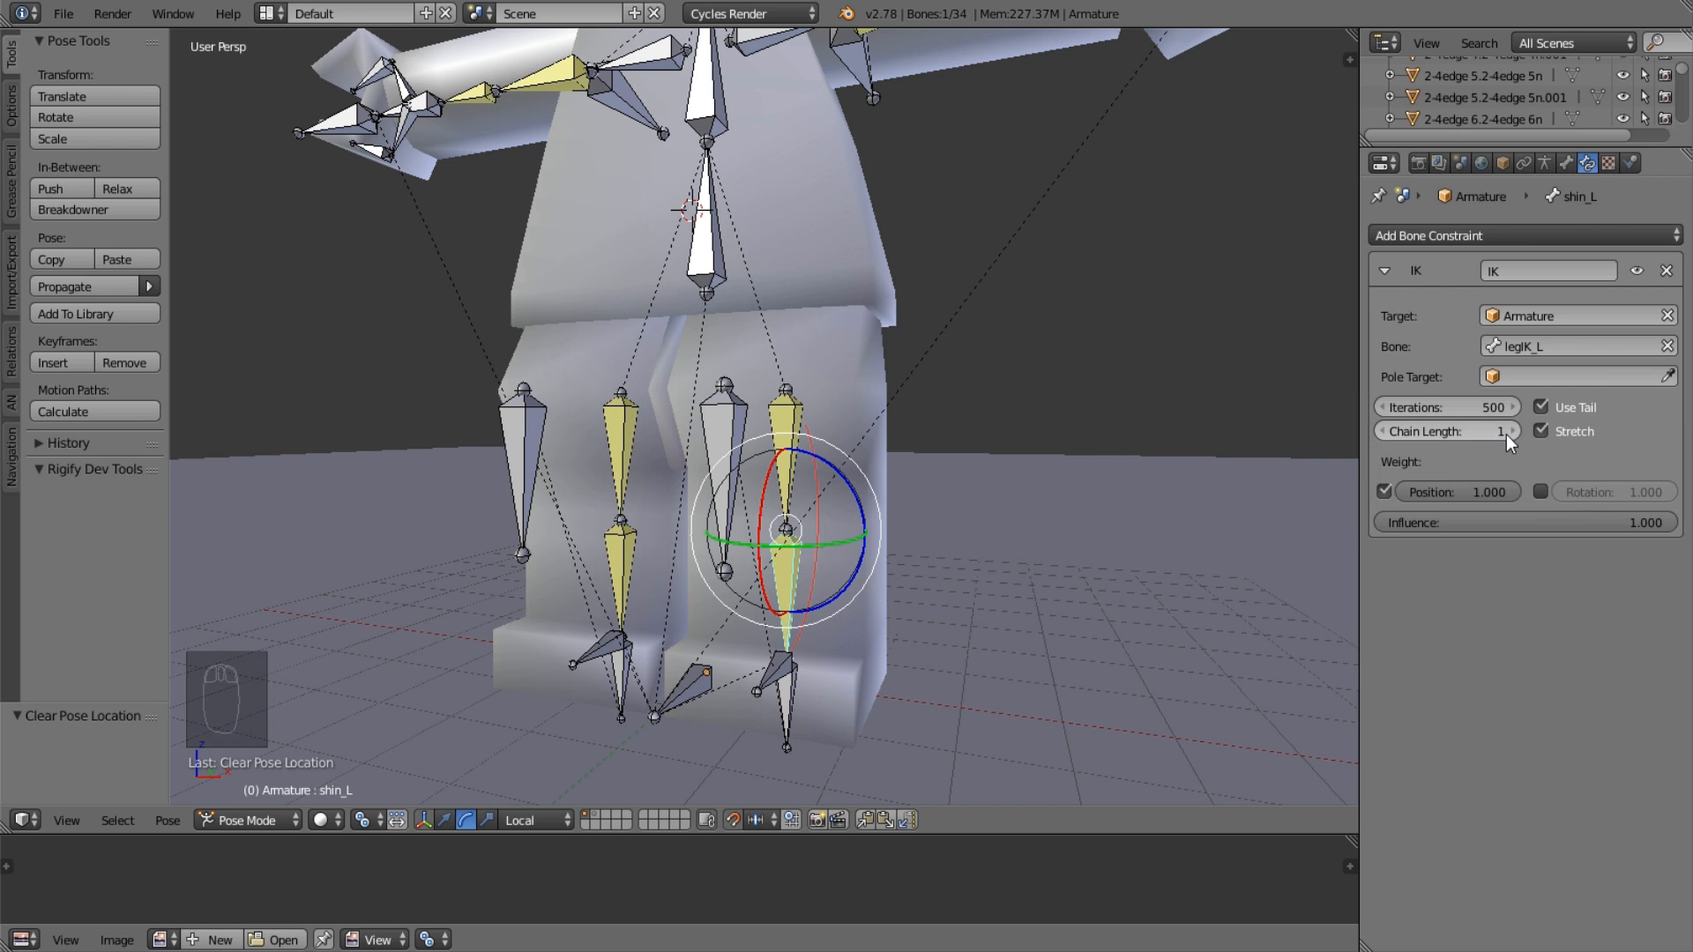
right_click(610, 609)
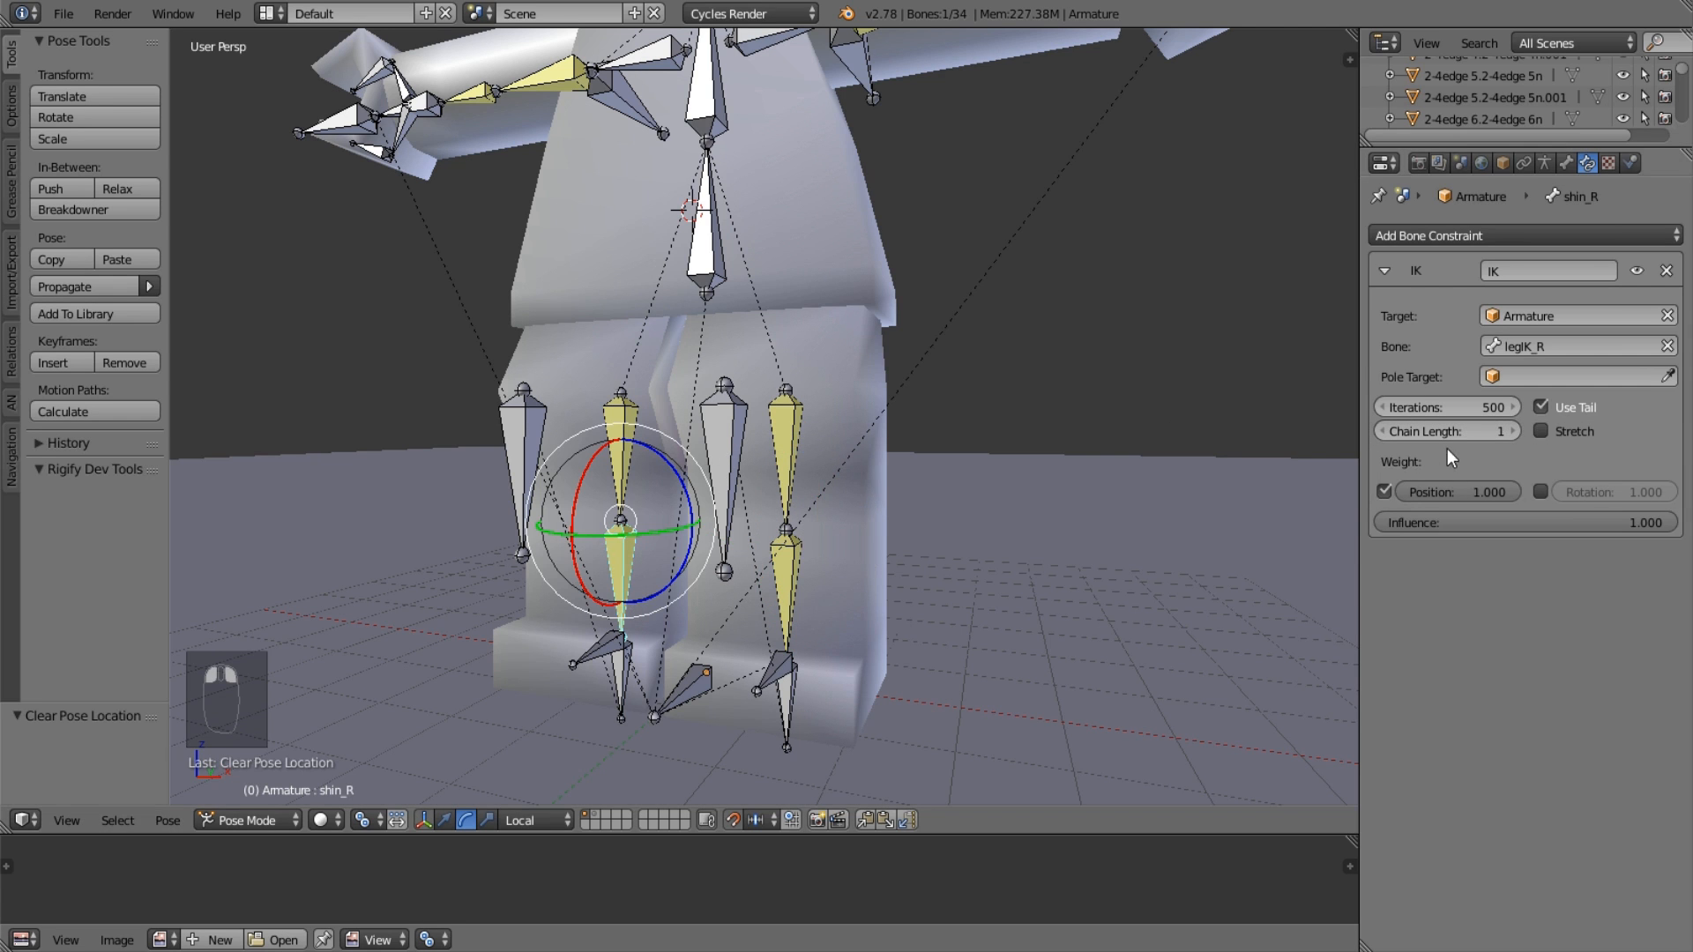
click(1517, 430)
Test the bending of the left leg by moving legIK_L upward and forward, and clear its pose location.
right_click(804, 706)
key(g)
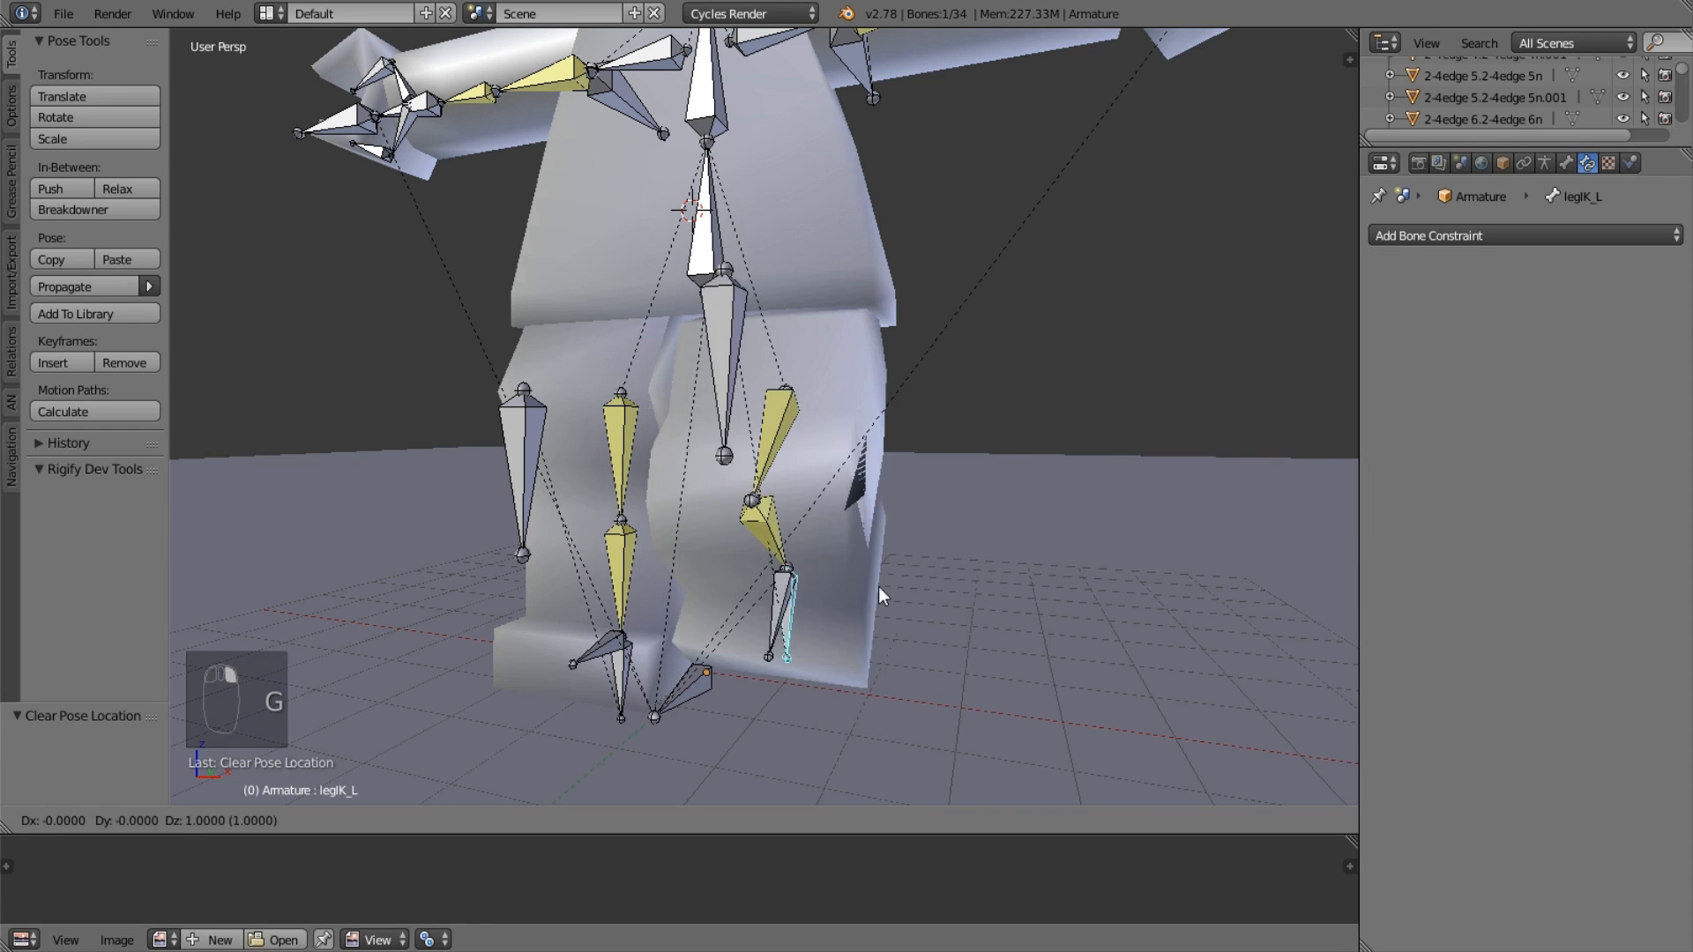
click(758, 592)
middle_drag(759, 593, 707, 587)
key(g)
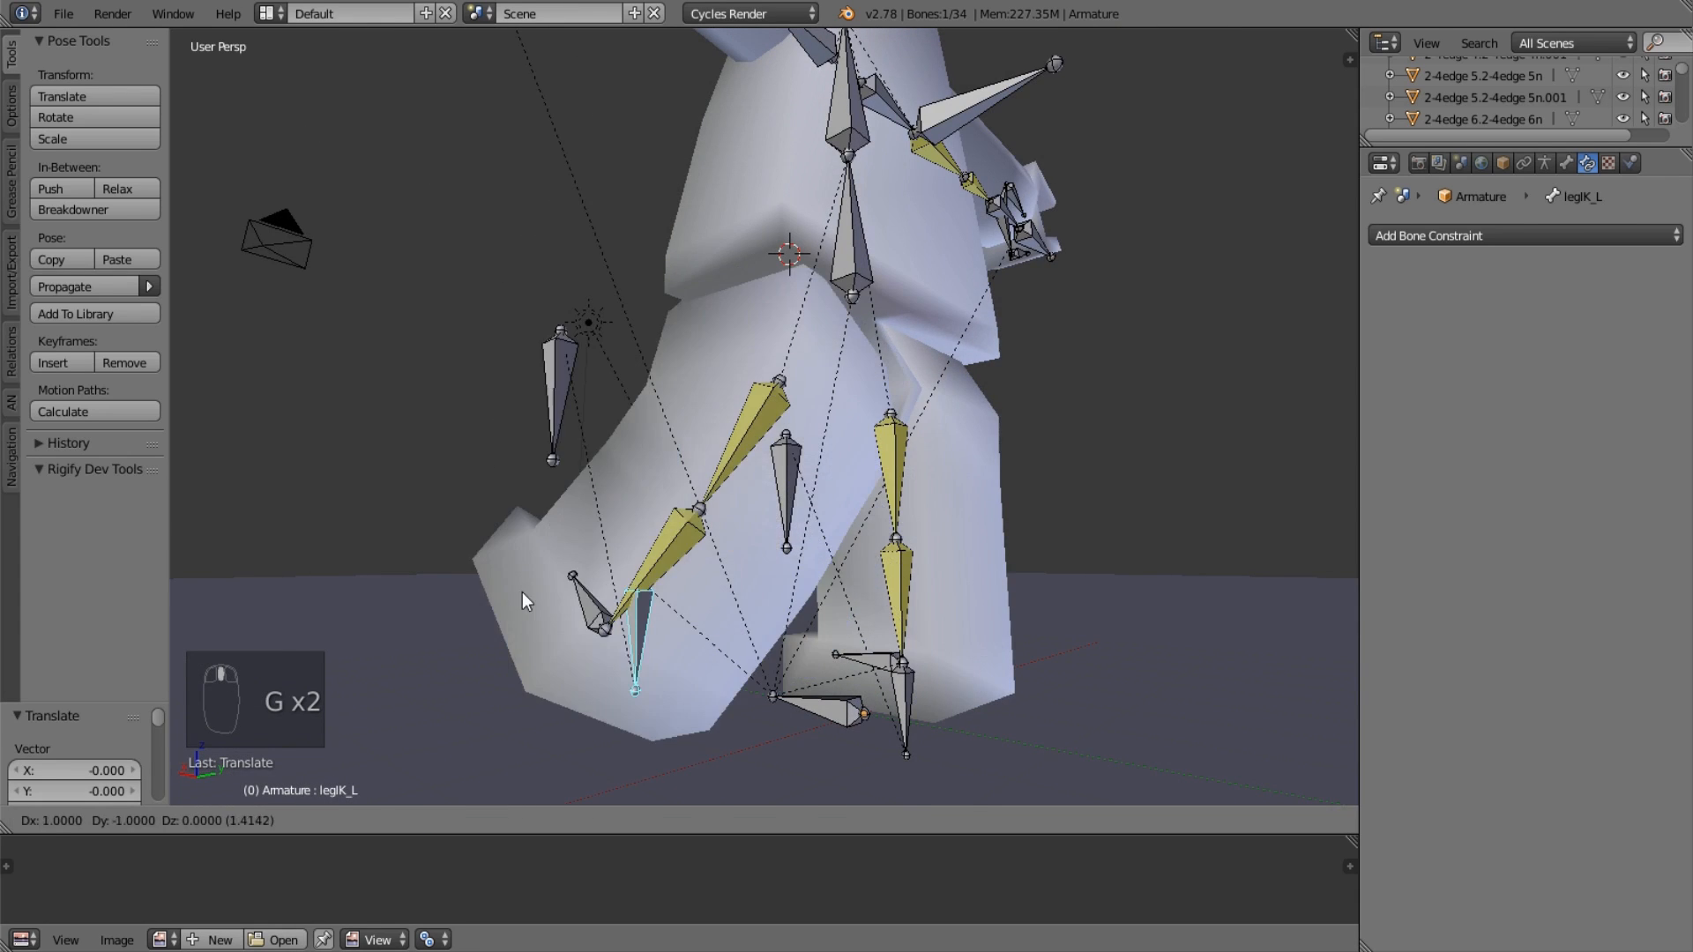
click(522, 591)
middle_drag(522, 591, 898, 614)
key(g)
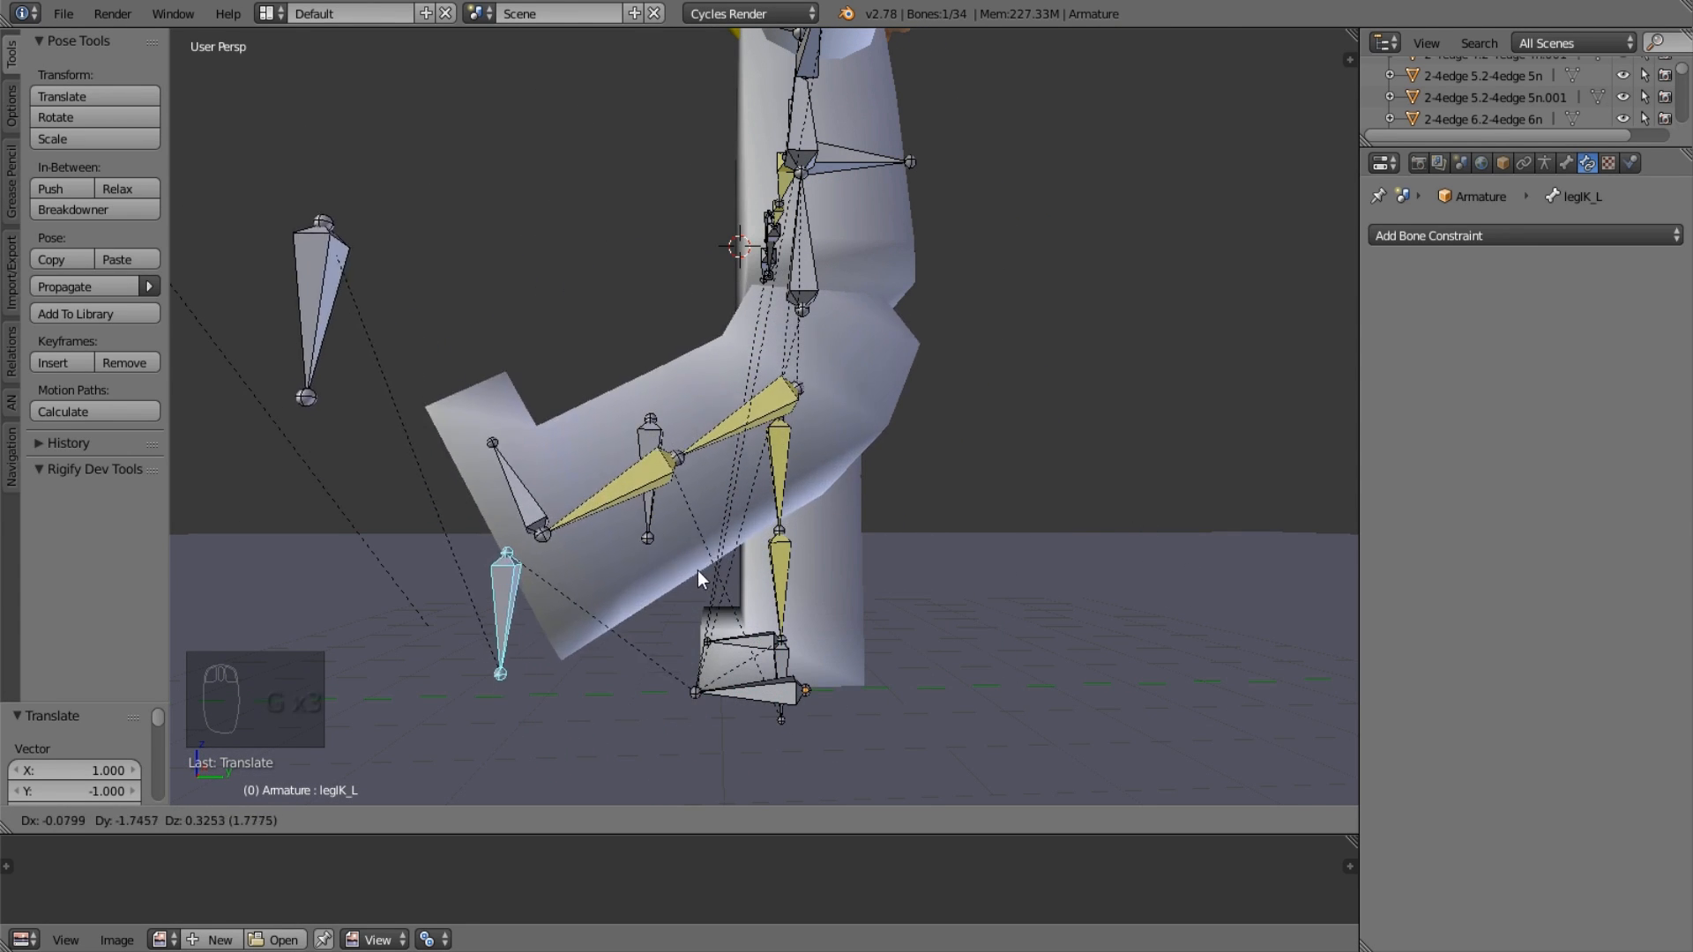
right_click(748, 591)
key(alt+g)
Check the Inverse Kinematics limits of the shin_L bone.
right_click(776, 627)
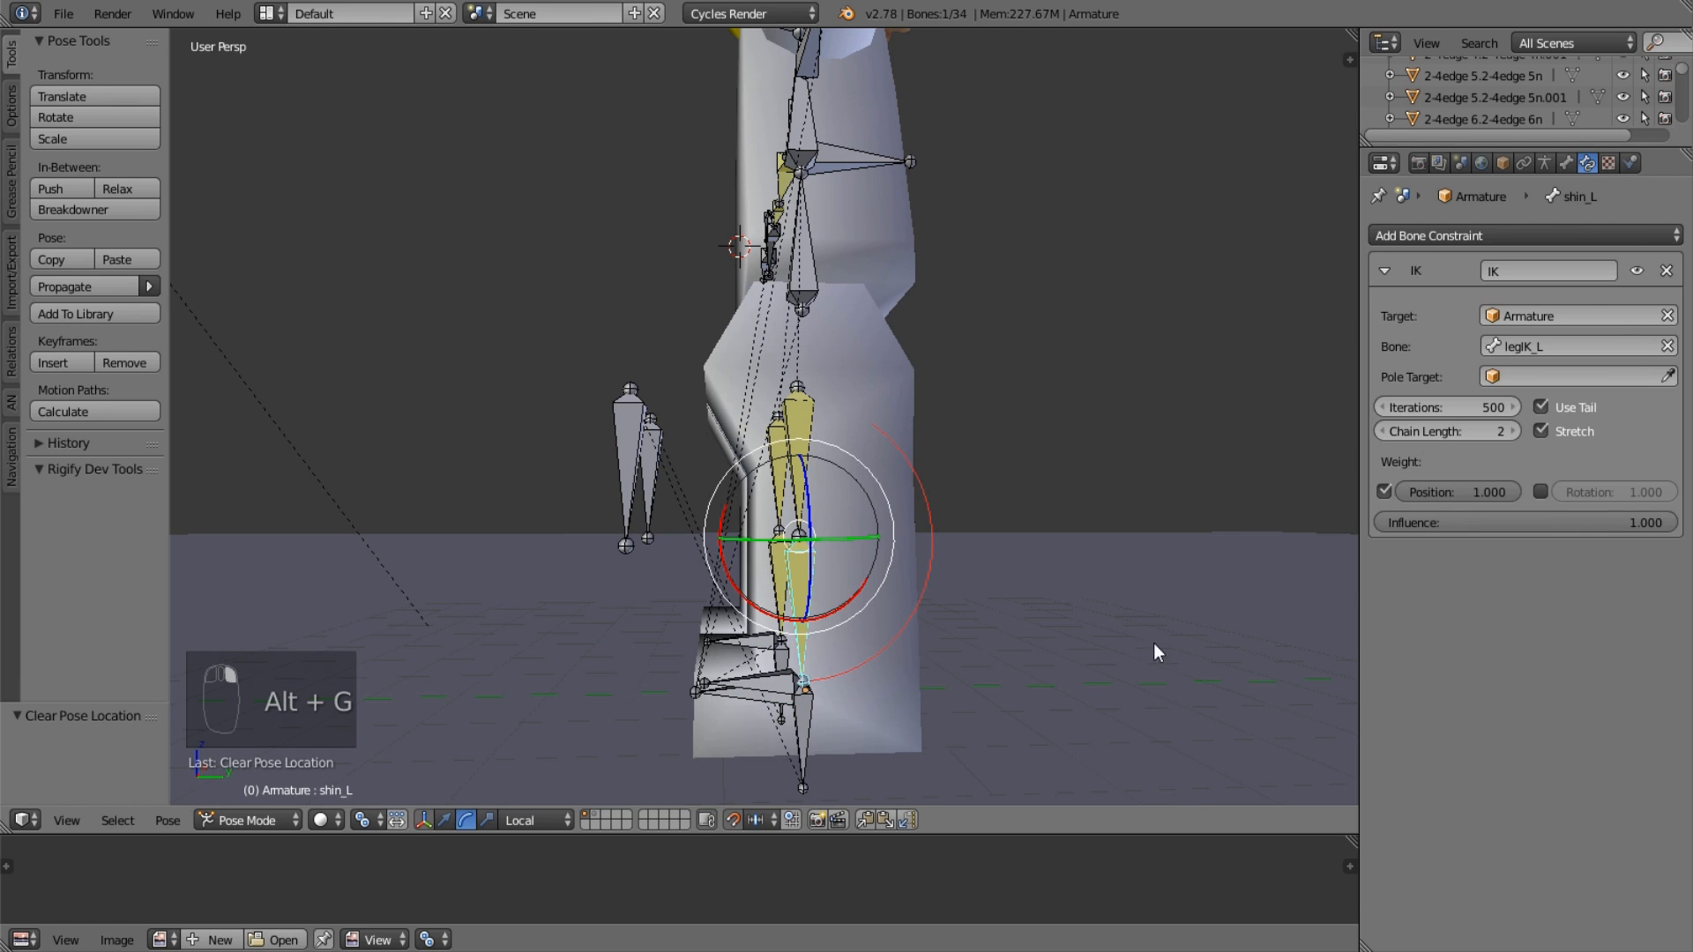
click(1567, 164)
scroll(1508, 693, down, 15)
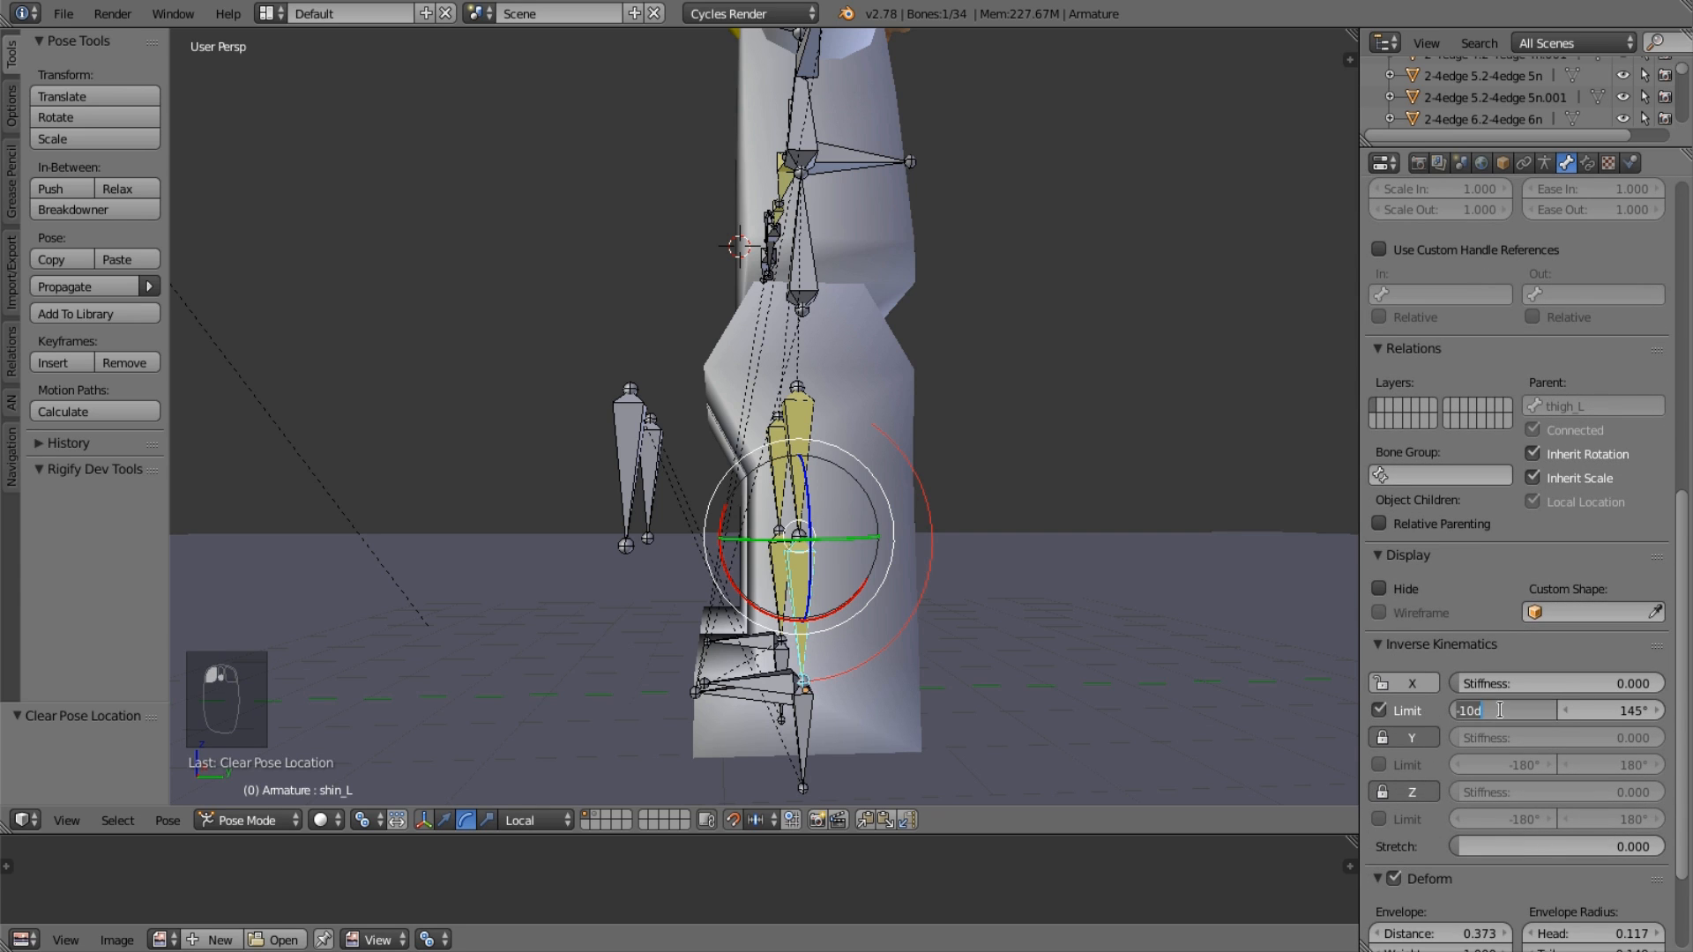
On the shin_R bone, lock IK rotation on Y and Z and limit X with a minimum of 0°.
right_click(781, 568)
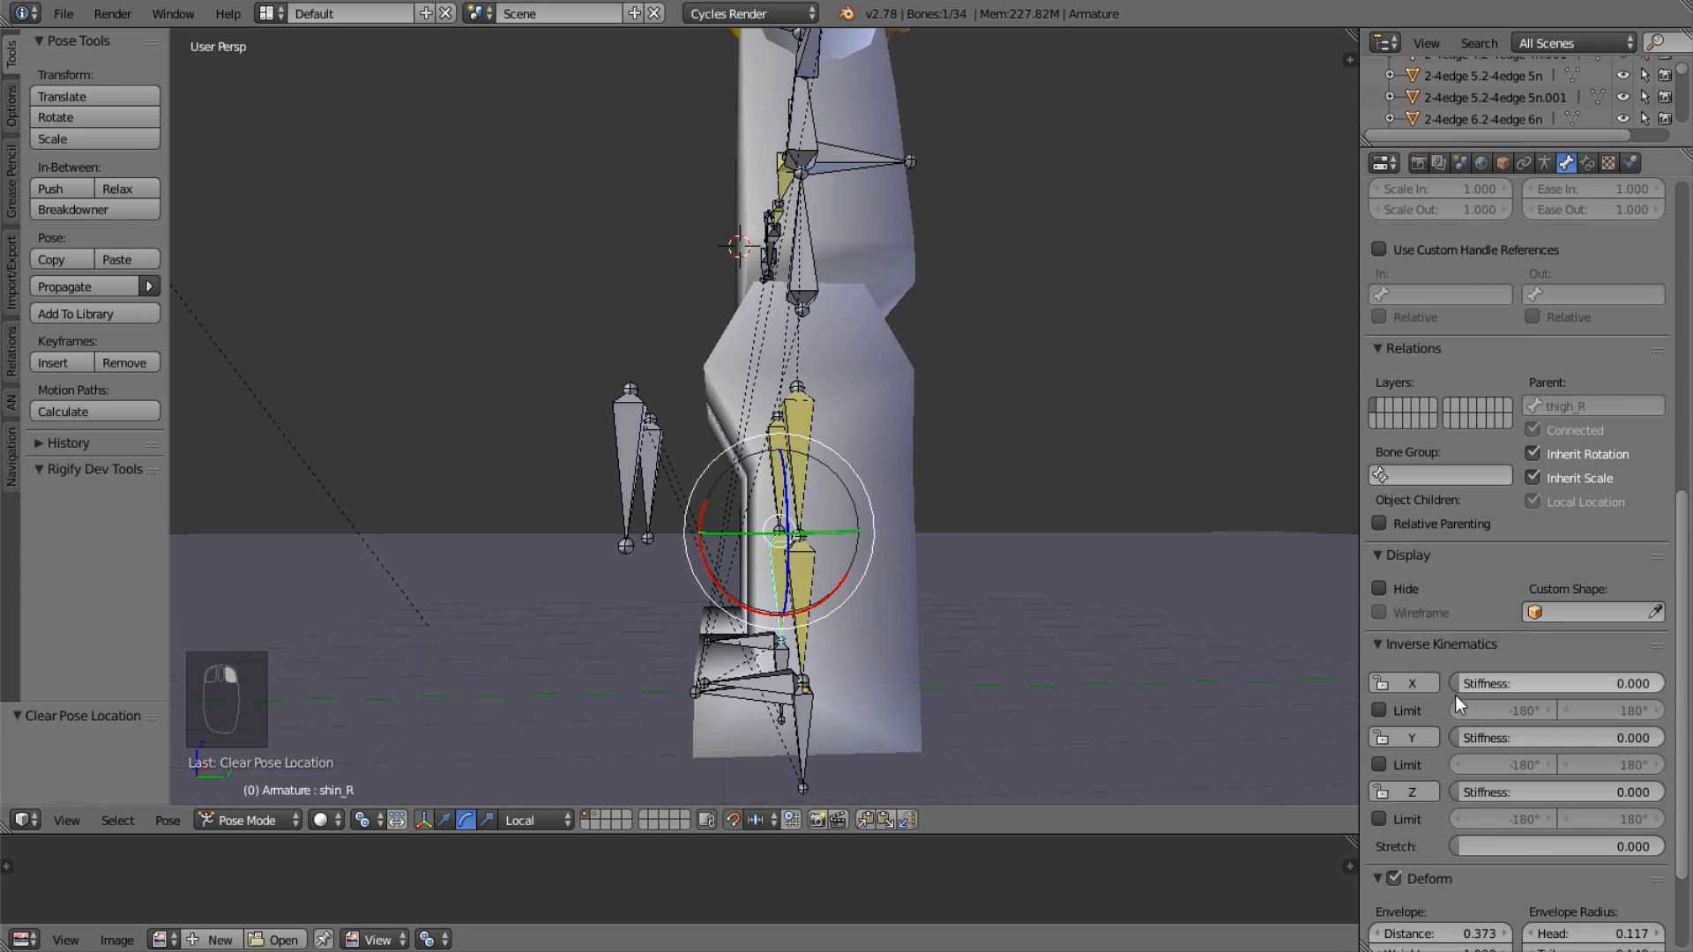
middle_drag(942, 592, 1024, 603)
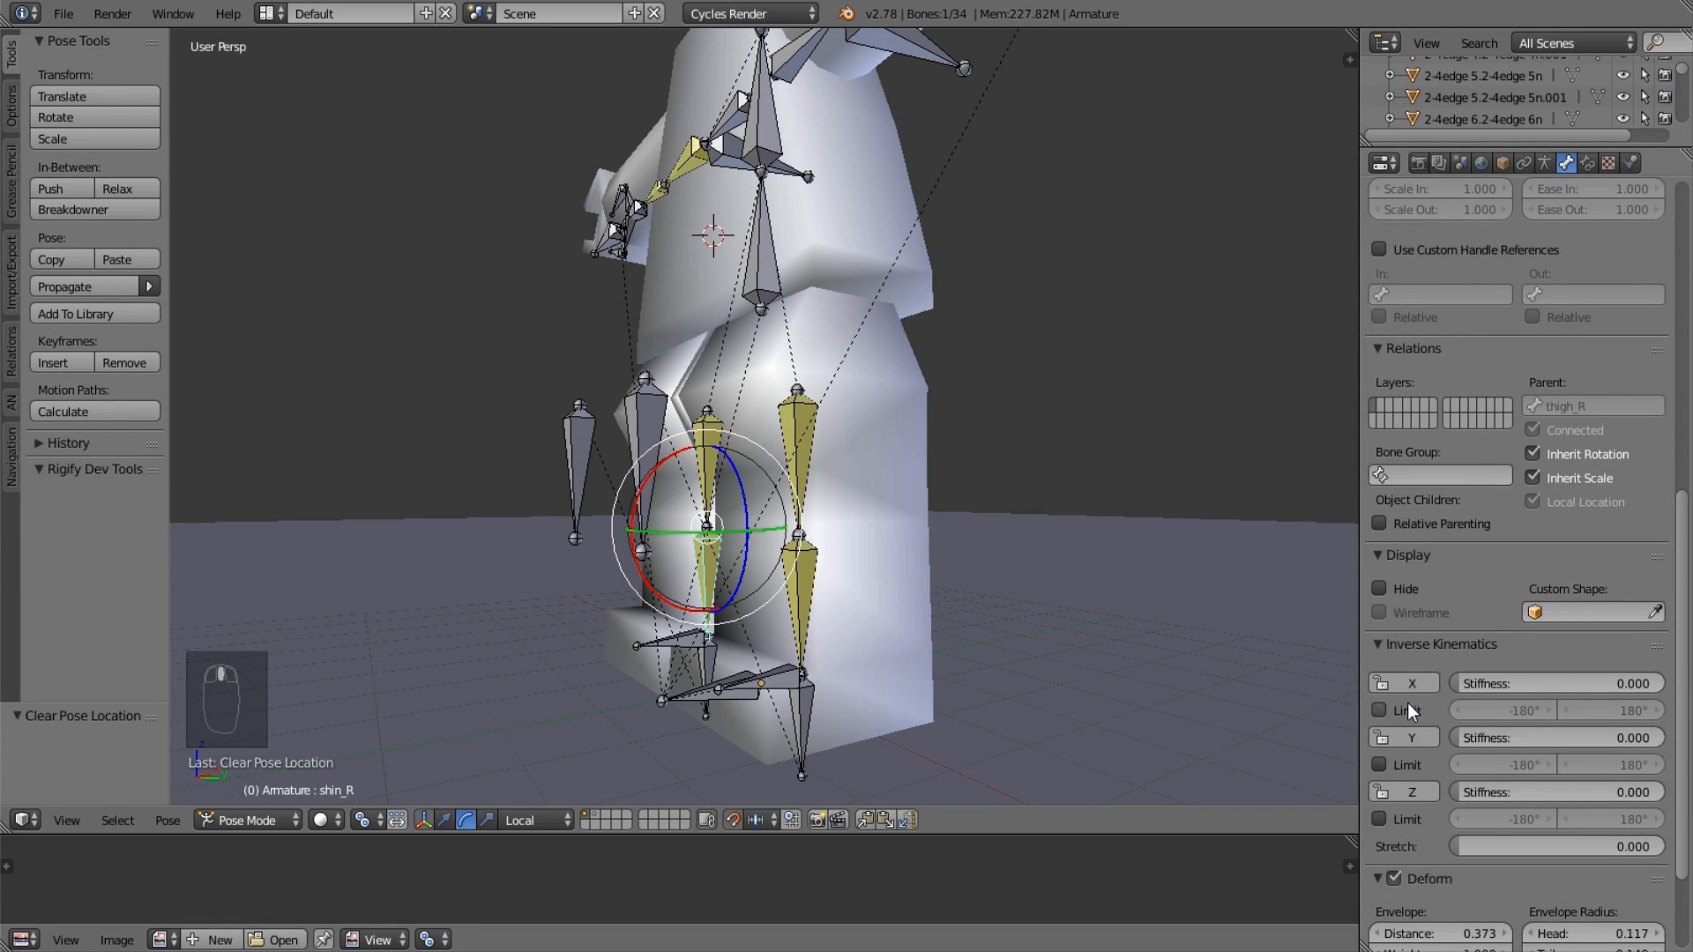
drag(1406, 732, 1416, 791)
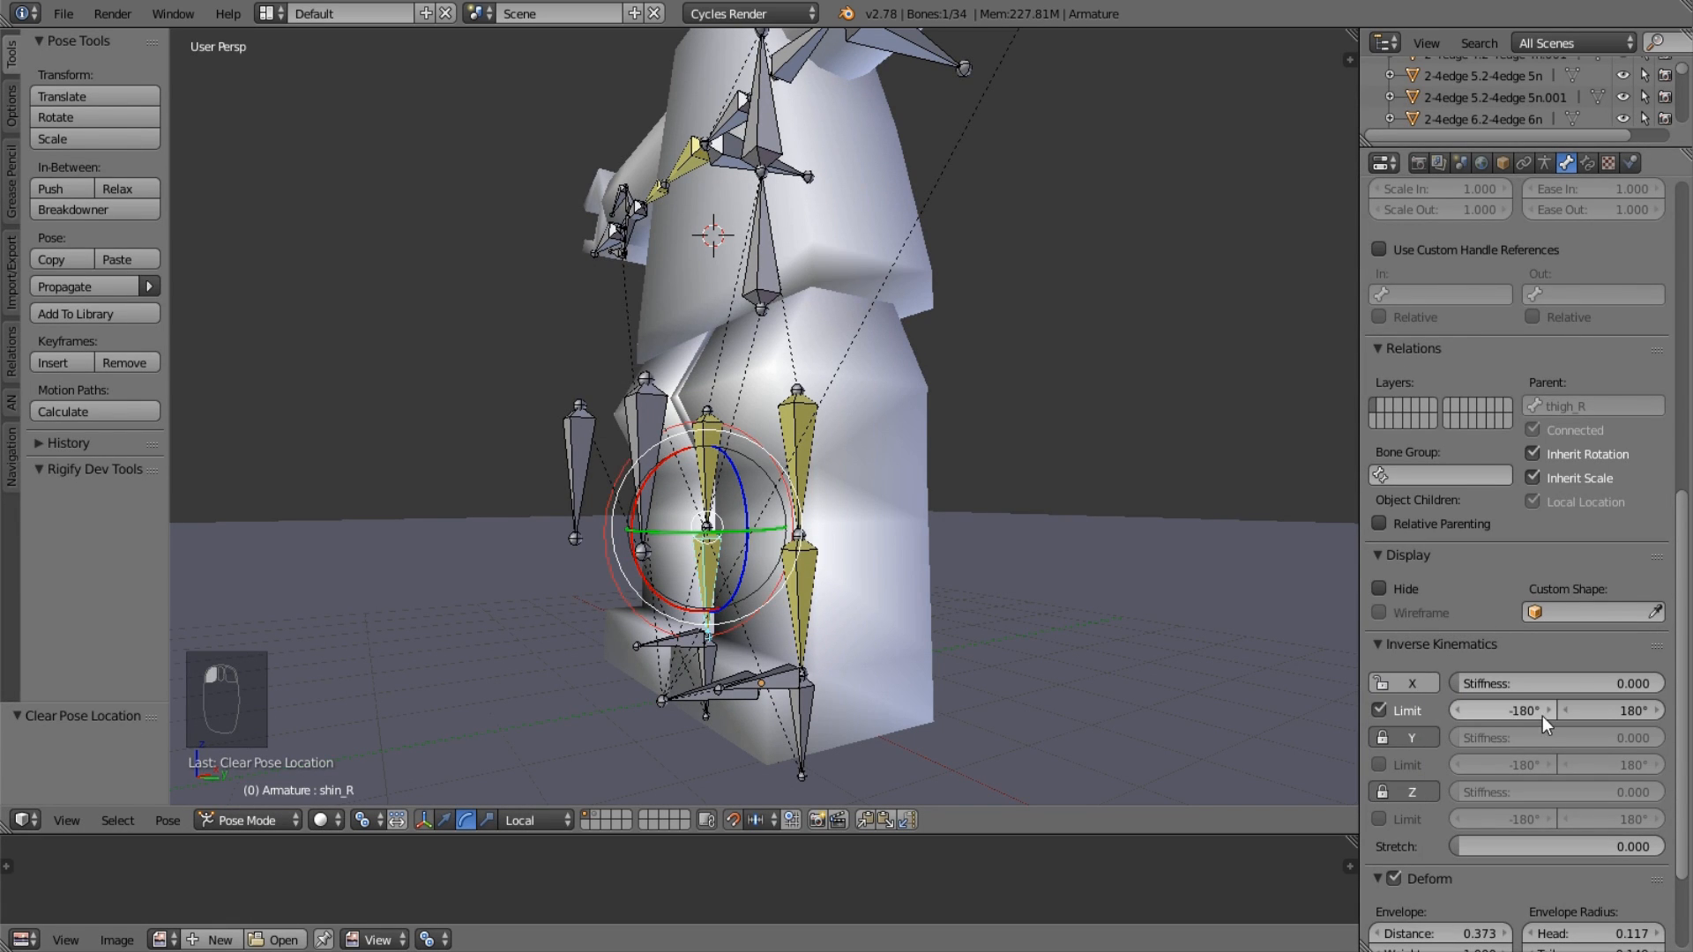
click(1516, 711)
text(0)
key(Return)
Compare with the shin_L bone and open shin_R's maximum X limit for editing.
right_click(812, 585)
right_click(735, 566)
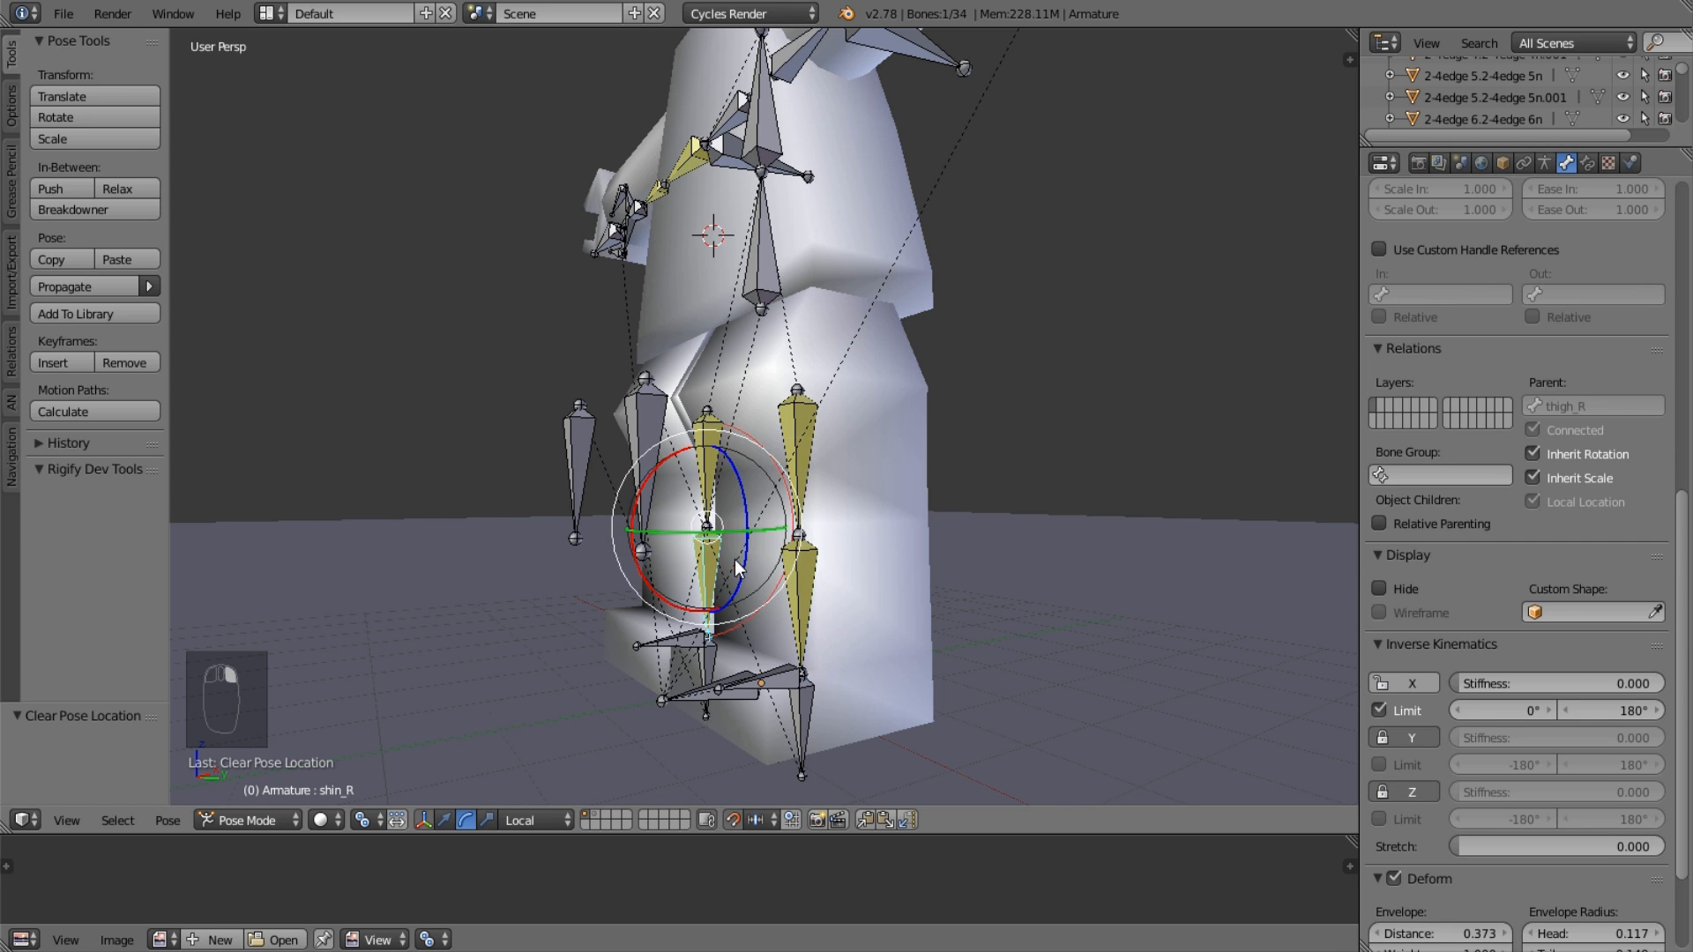
click(1612, 704)
Select both thigh IK control bones in front of the legs.
right_click(821, 733)
middle_drag(749, 547, 582, 404)
right_click(634, 486)
shift+right_click(583, 405)
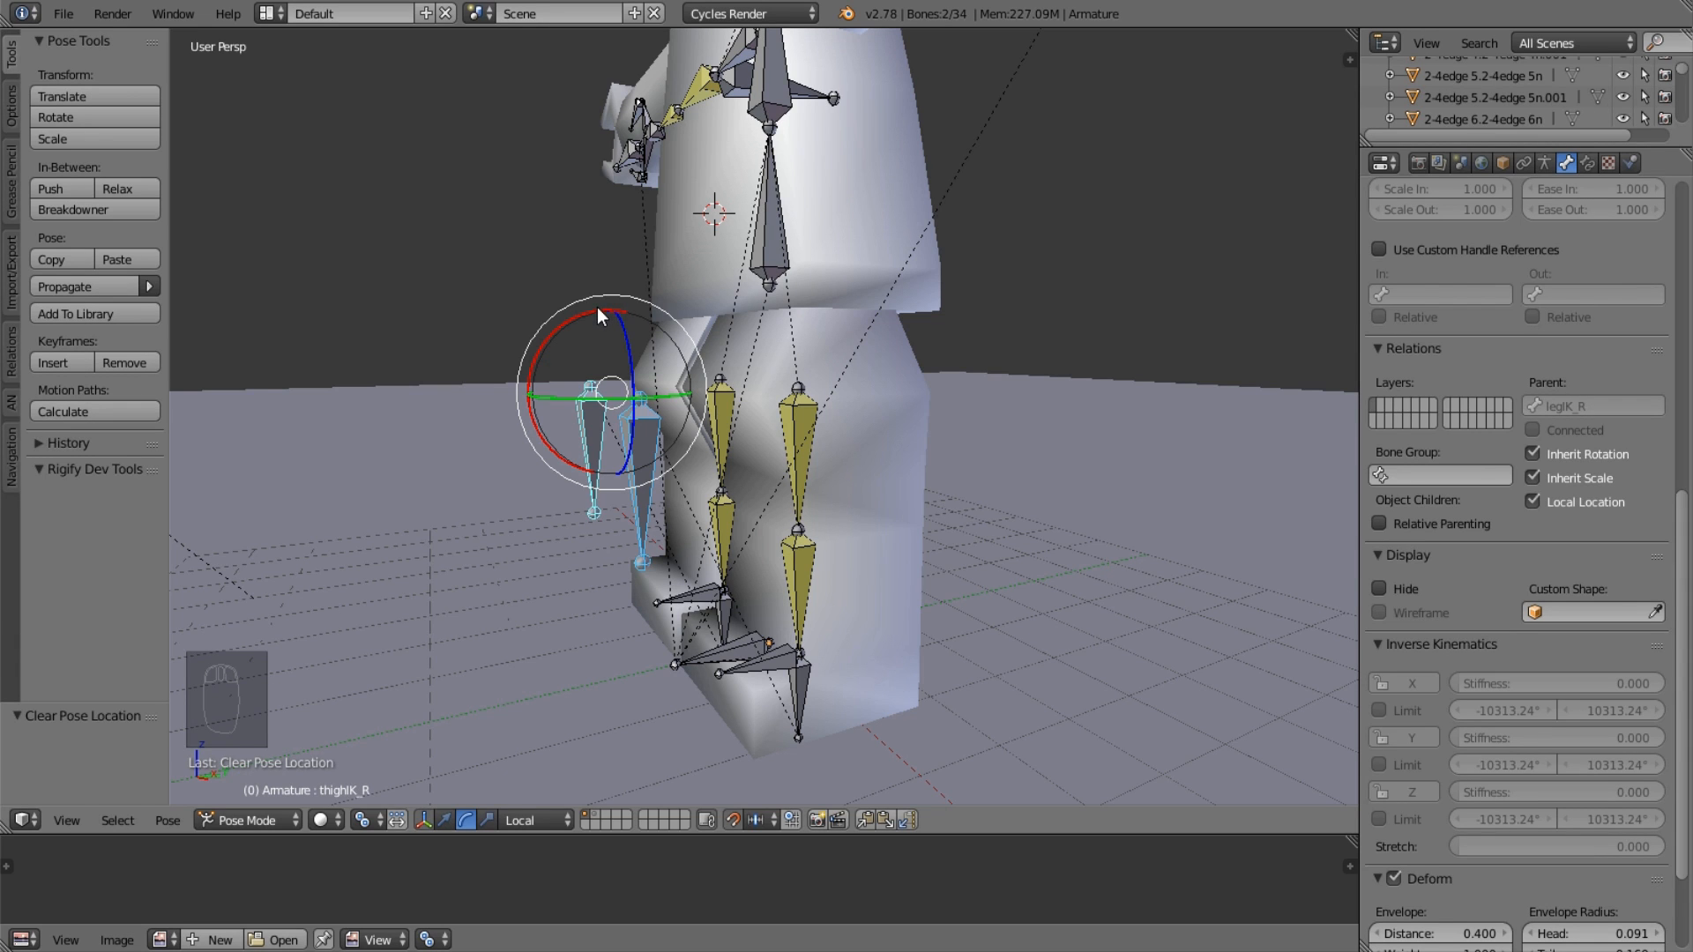
Rotate both thigh IK control bones by -90° around their local X axis.
drag(596, 307, 728, 589)
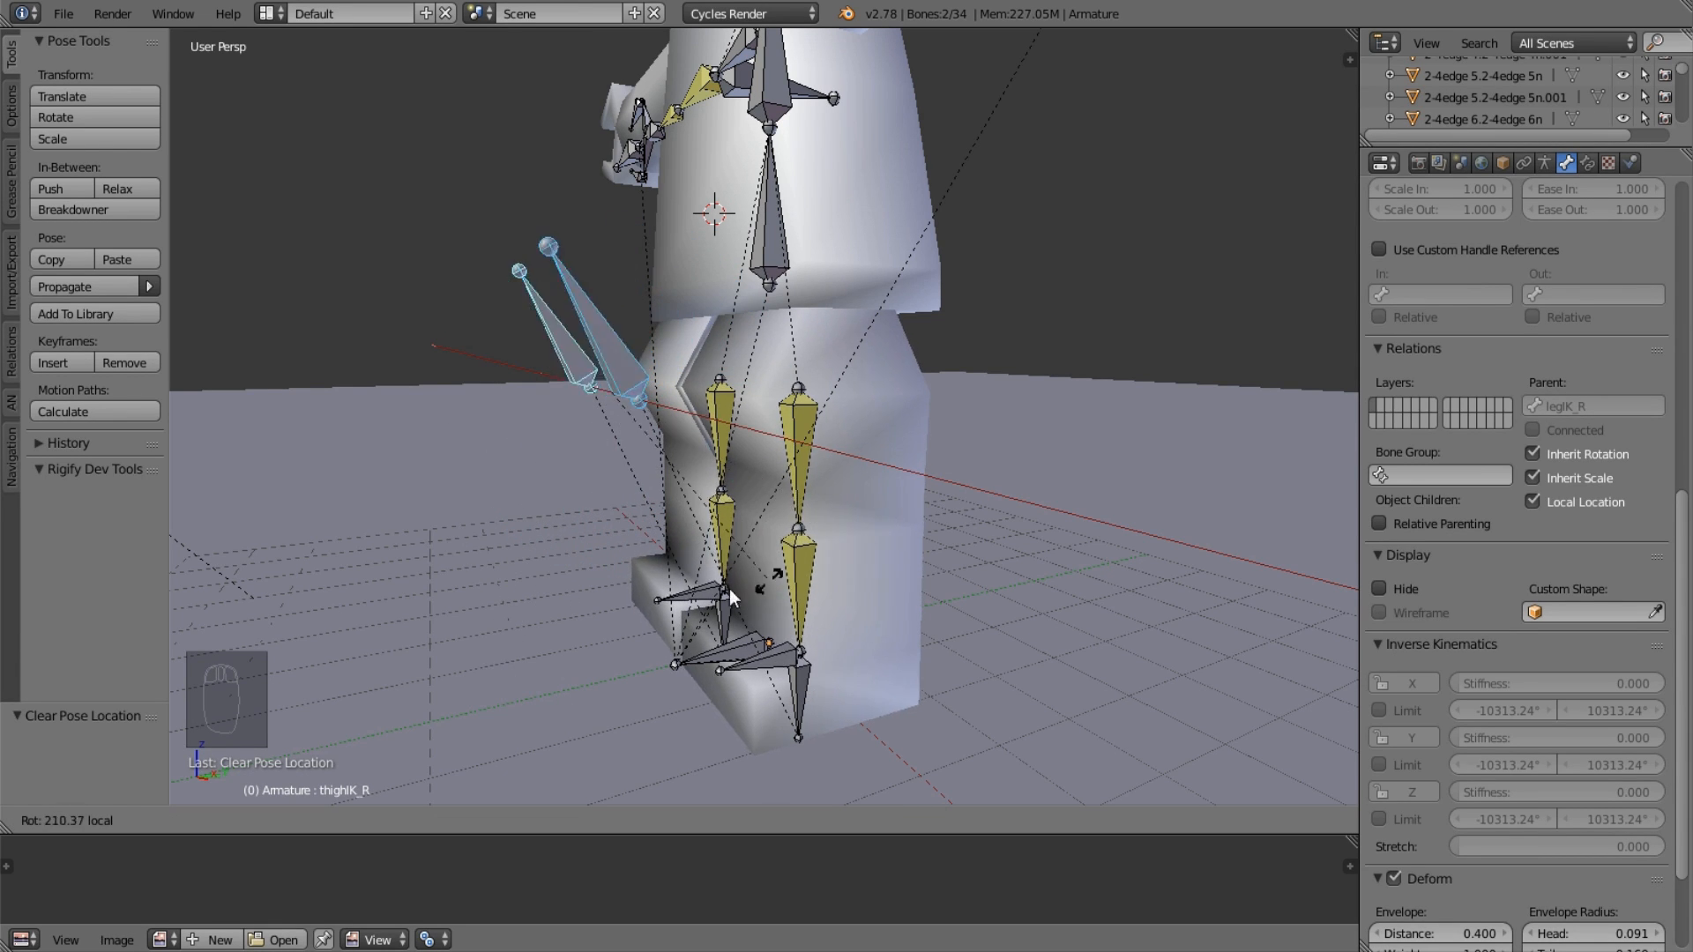
right_click(728, 589)
drag(582, 304, 705, 351)
Move the legIK_L bone up and forward to test how the left leg bends.
middle_drag(839, 649, 732, 556)
right_click(804, 745)
middle_drag(804, 745, 933, 687)
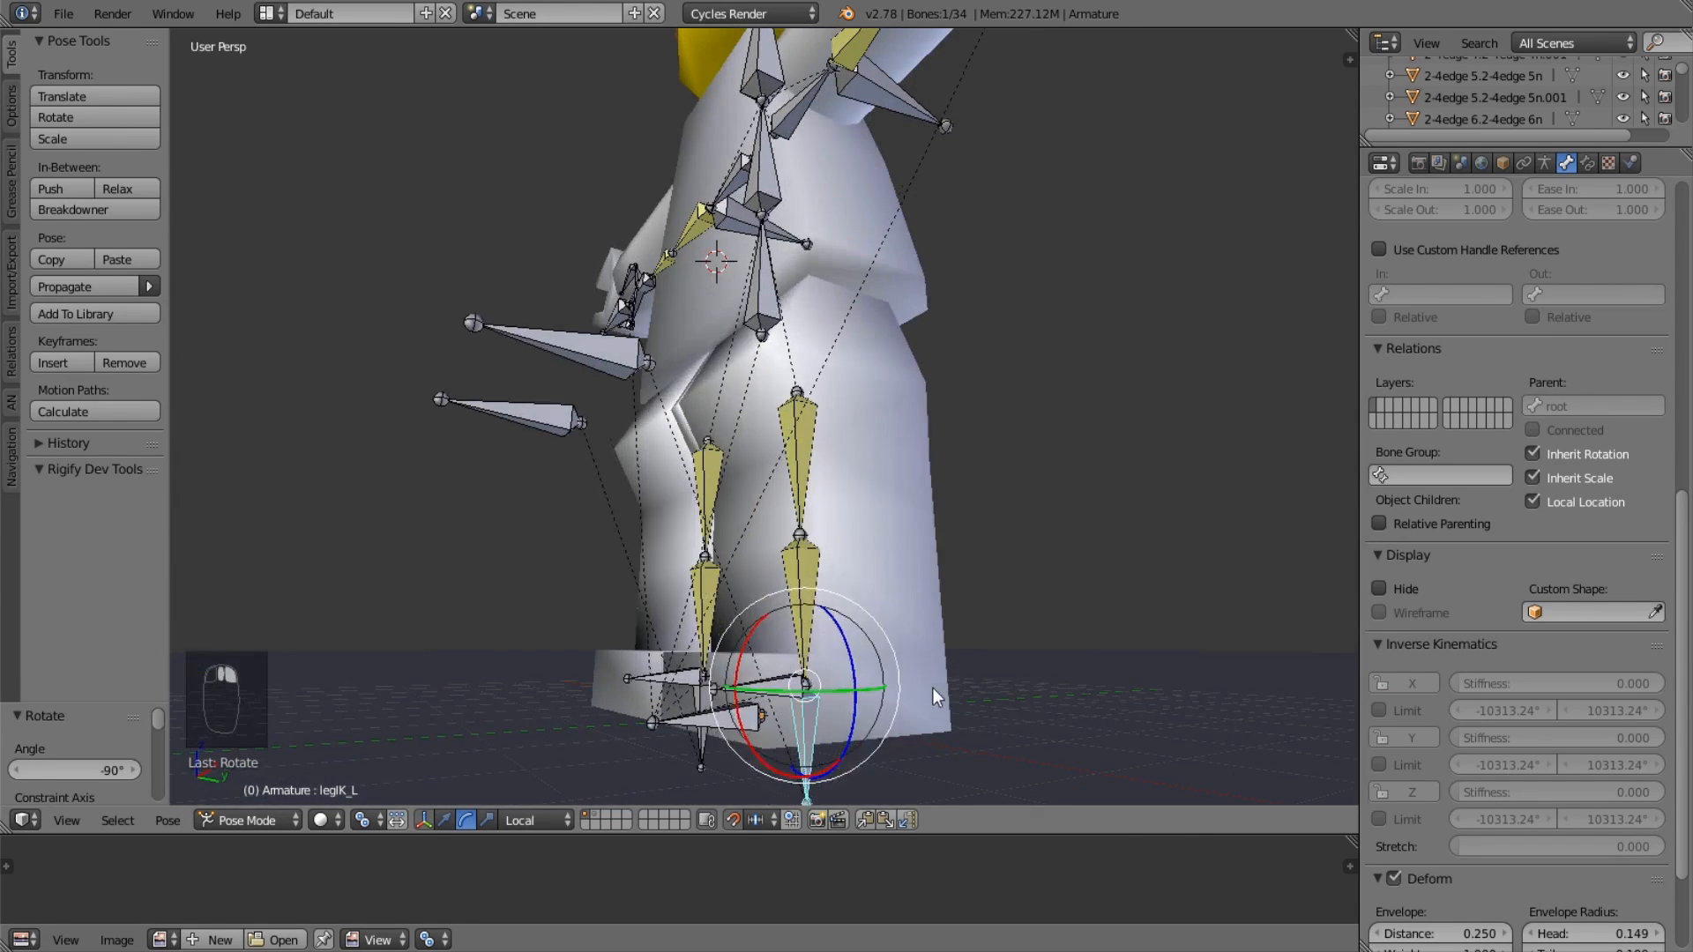
key(g)
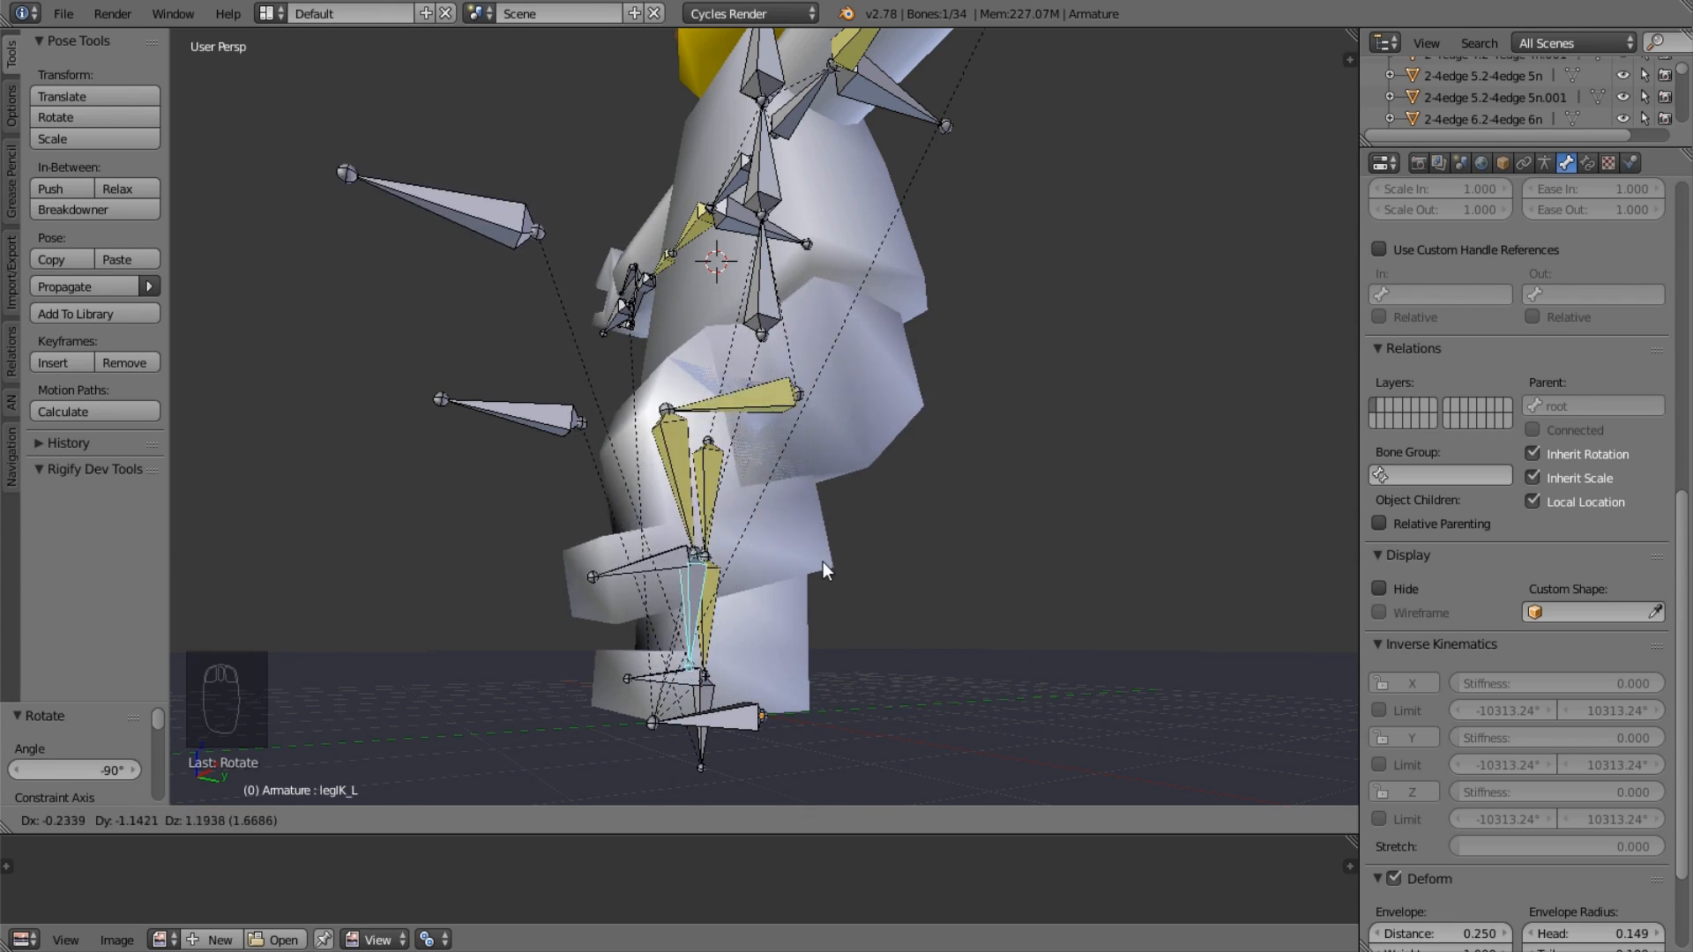
click(823, 563)
scroll(667, 554, up, 5)
key(g)
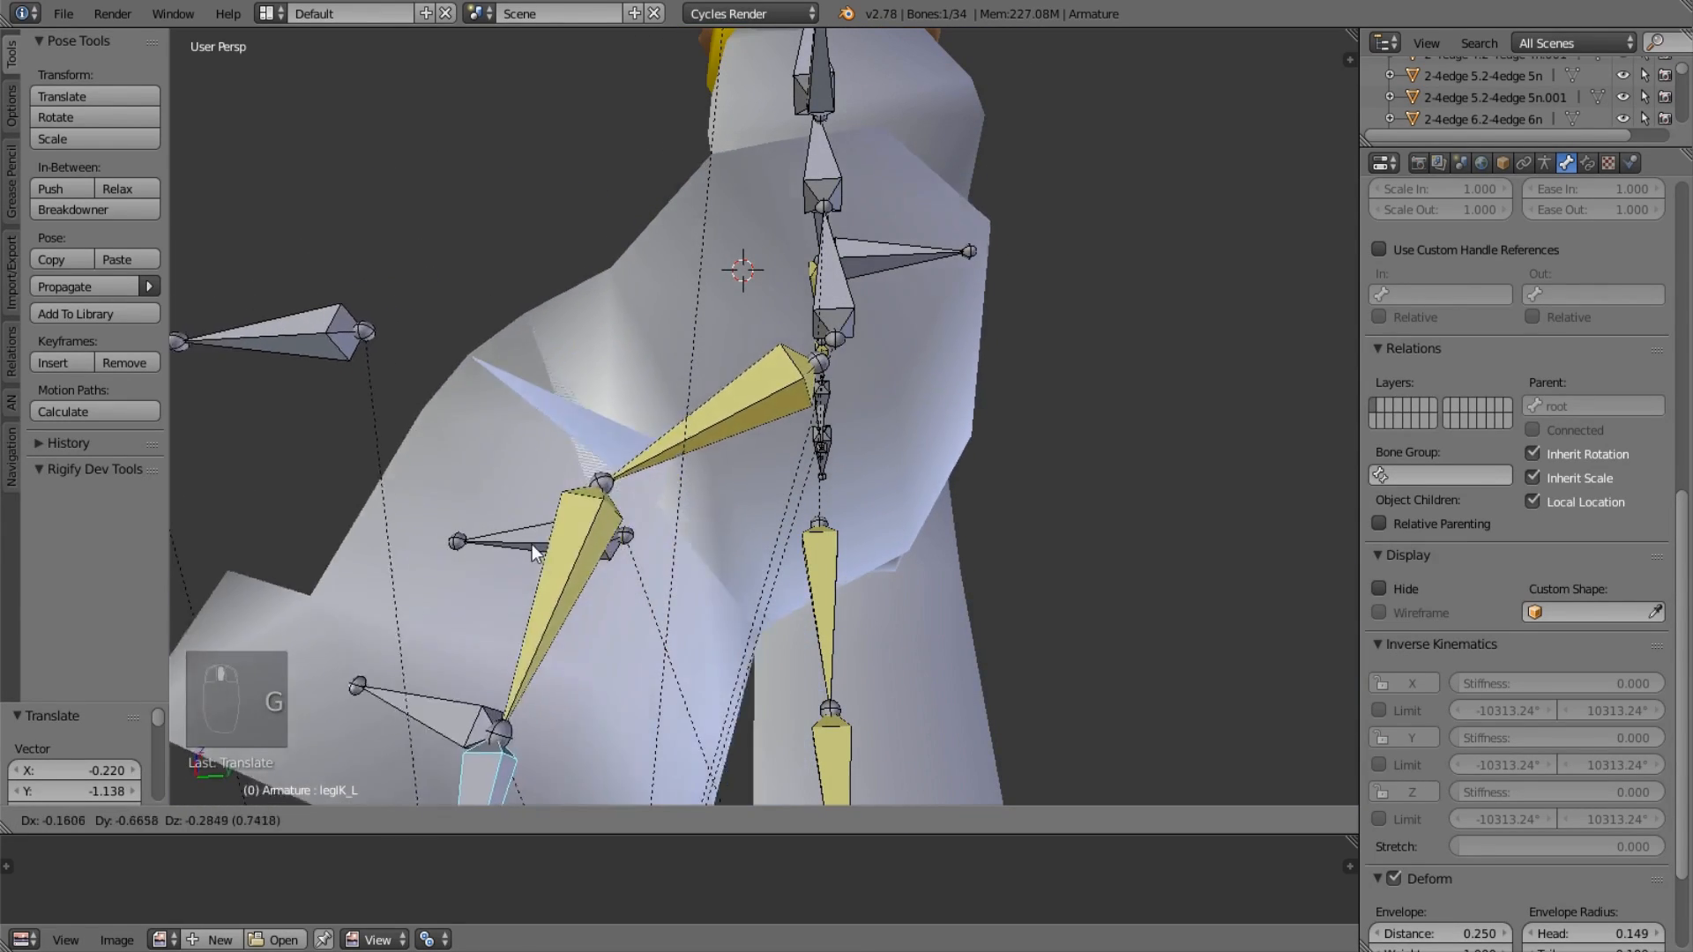
click(517, 495)
Examine the body mesh's edges around the bent left knee in Edit Mode.
right_click(644, 385)
key(Tab)
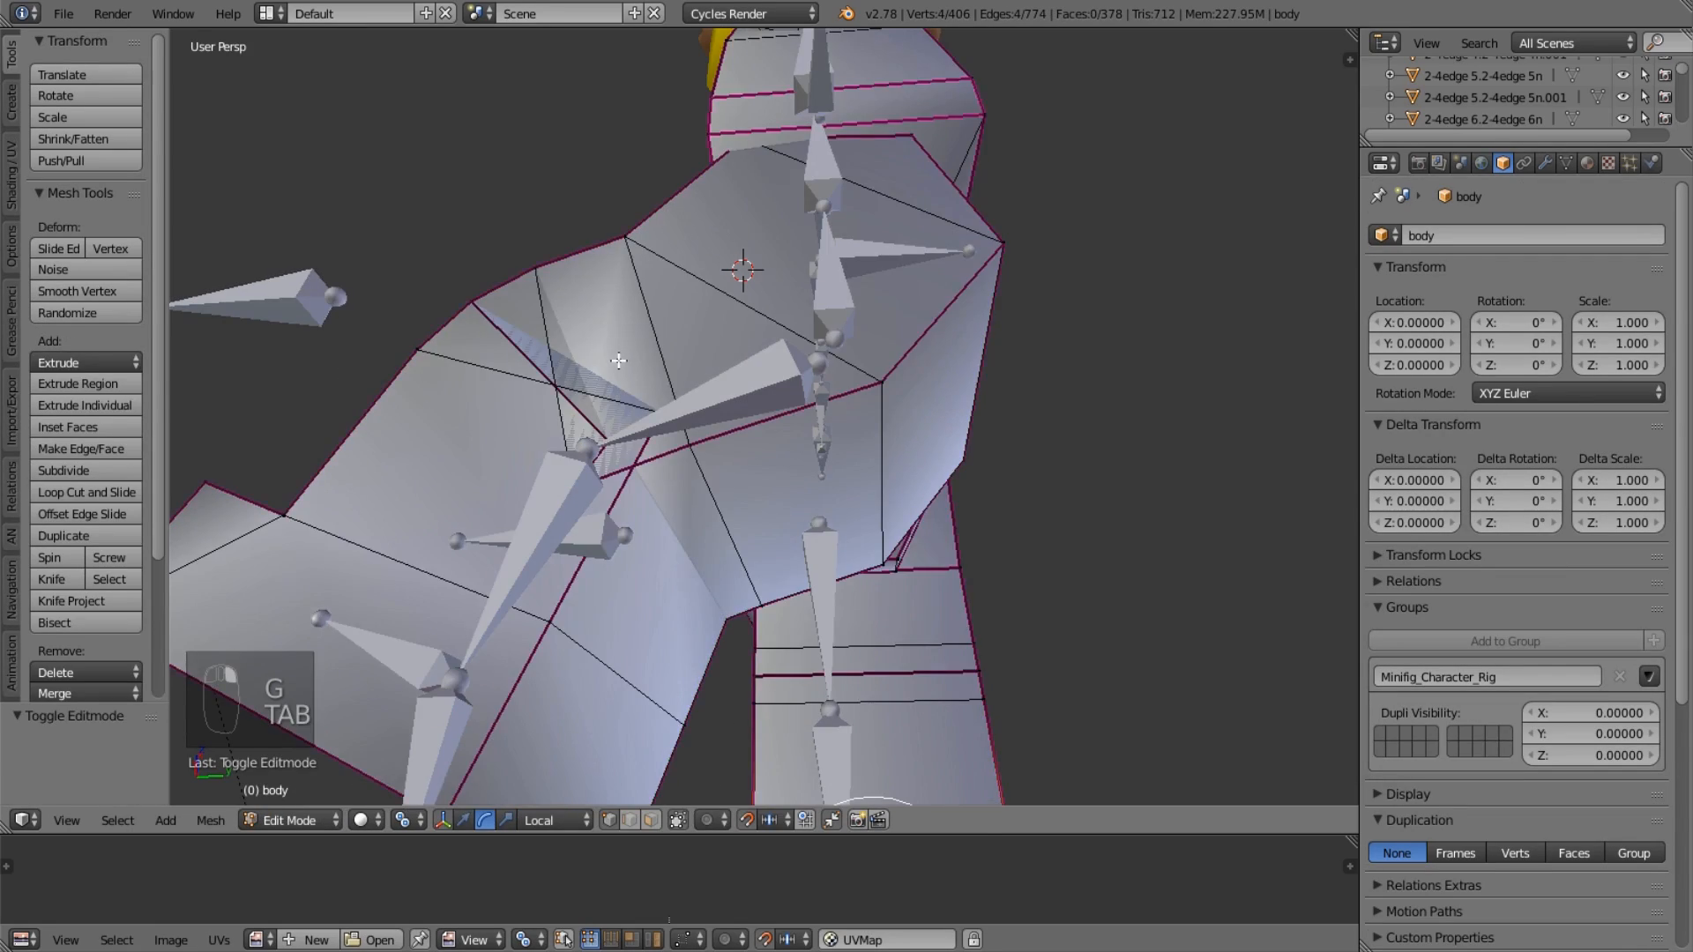
middle_drag(596, 382, 763, 467)
scroll(763, 467, down, 4)
key(Tab)
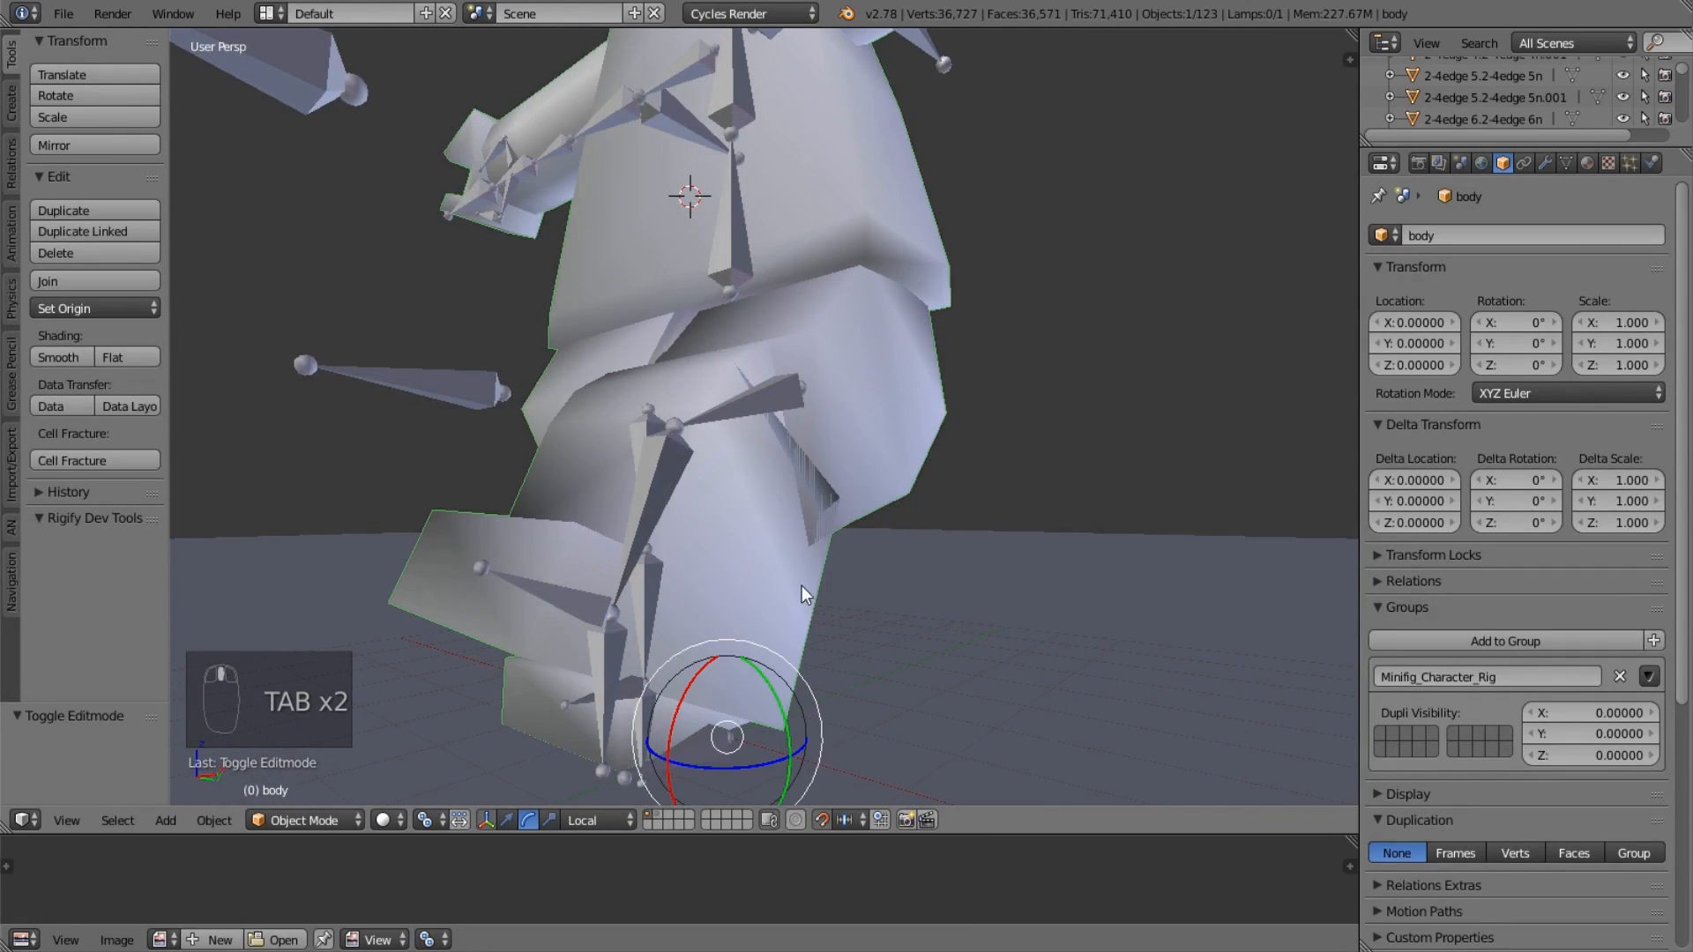
Clear the pose location of the legIK_L bone.
right_click(586, 683)
key(alt+g)
key(Tab)
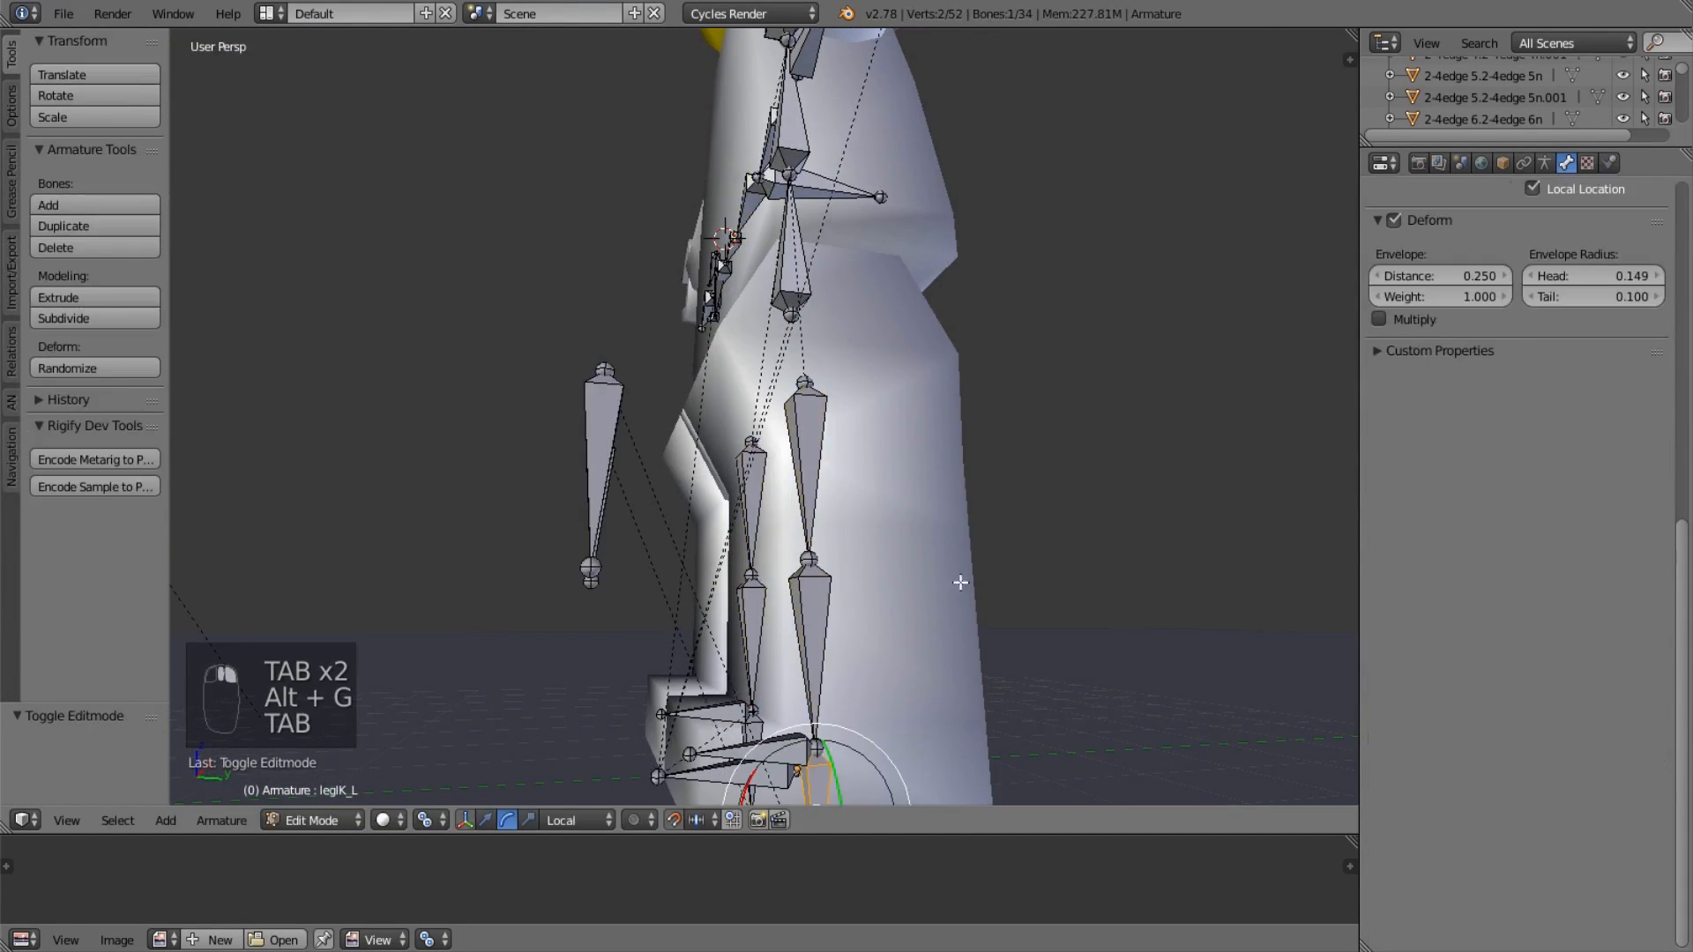
key(Tab)
Put the body mesh in Edit Mode in a front orthographic wireframe view, with nothing selected.
key(Tab)
key(KP_3)
key(KP_1)
key(KP_5)
scroll(850, 468, up, 6)
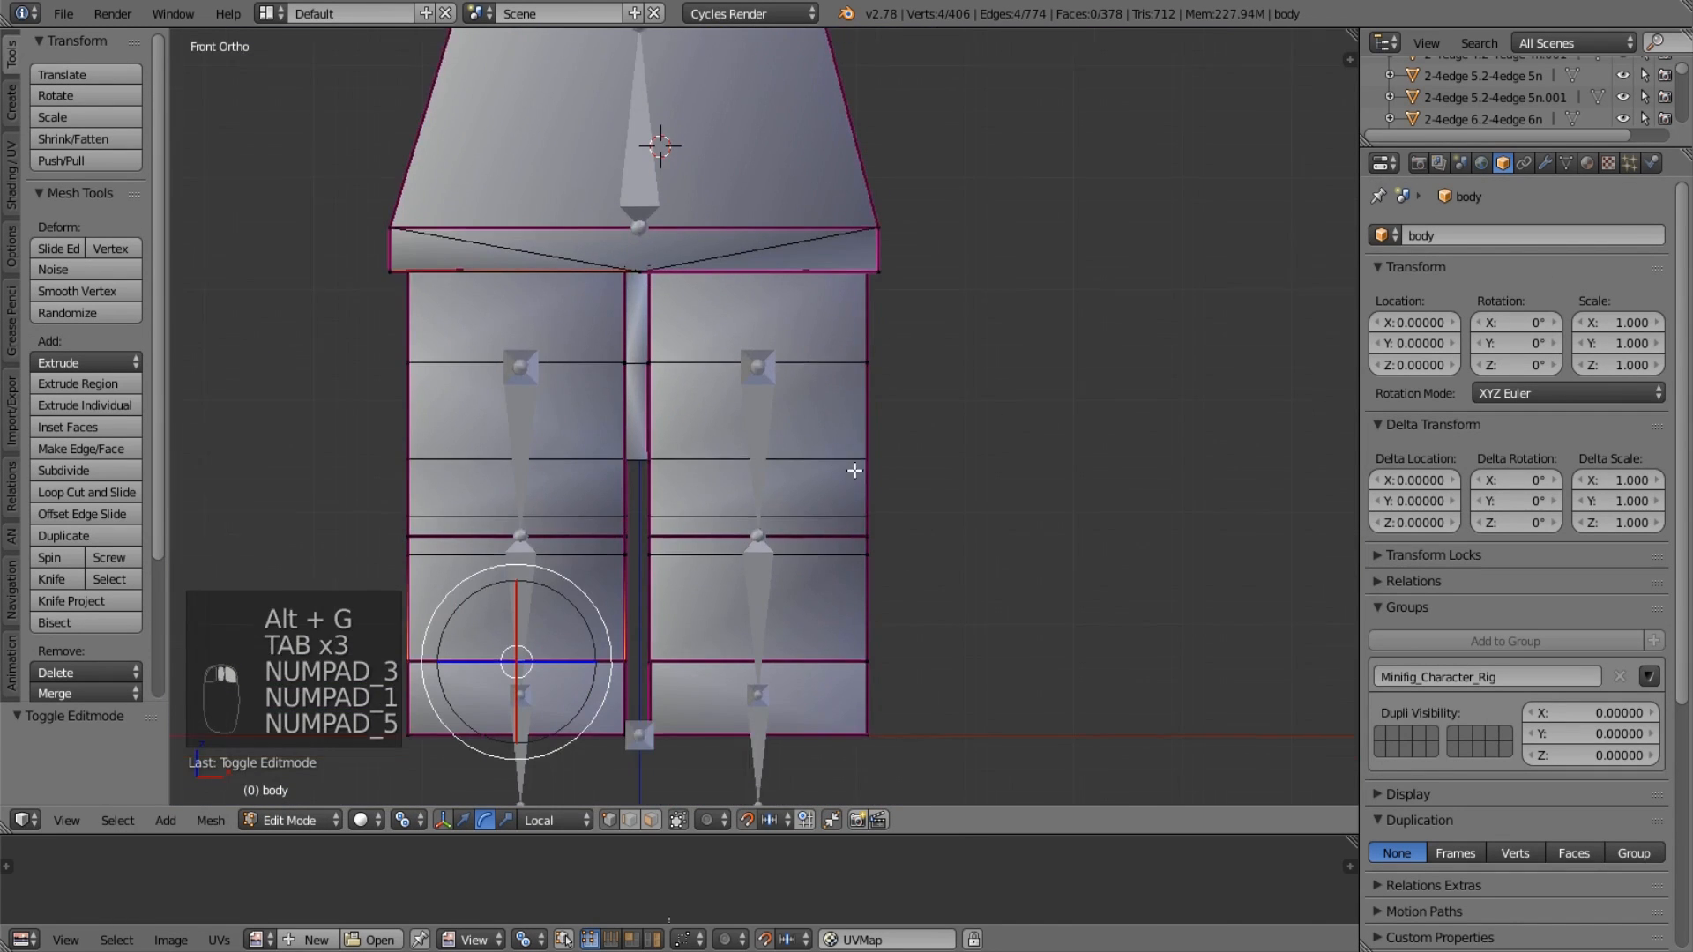
key(b)
drag(446, 453, 1088, 582)
key(z)
key(a)
key(b)
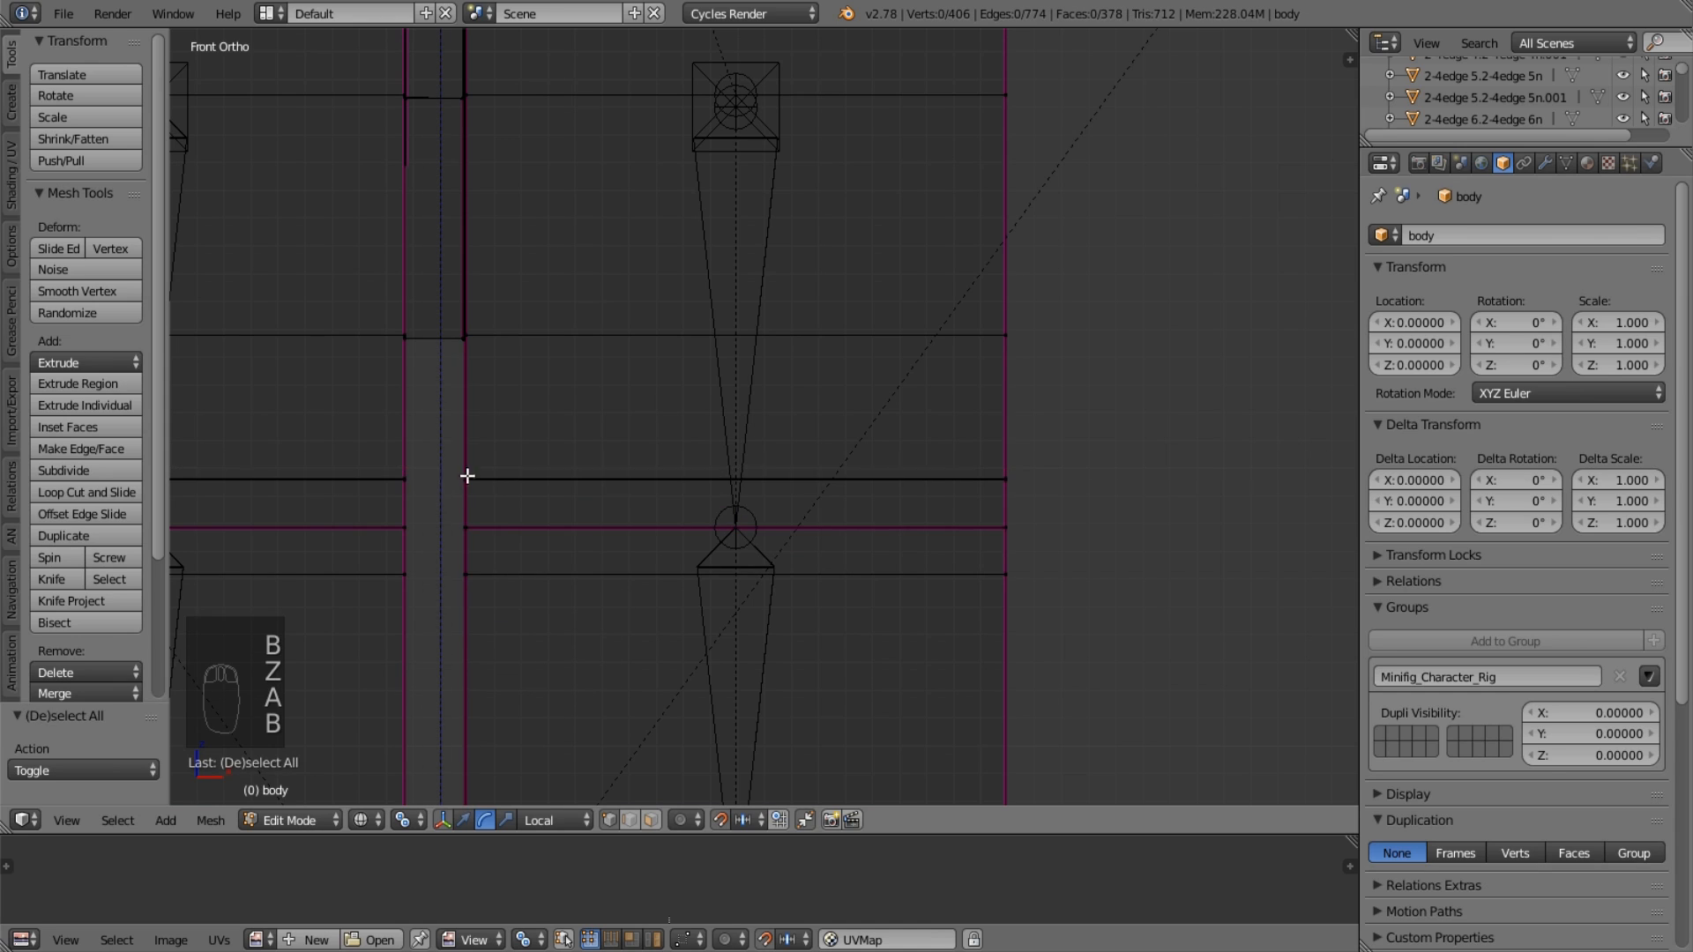
drag(450, 469, 509, 511)
shift+right_click(481, 532)
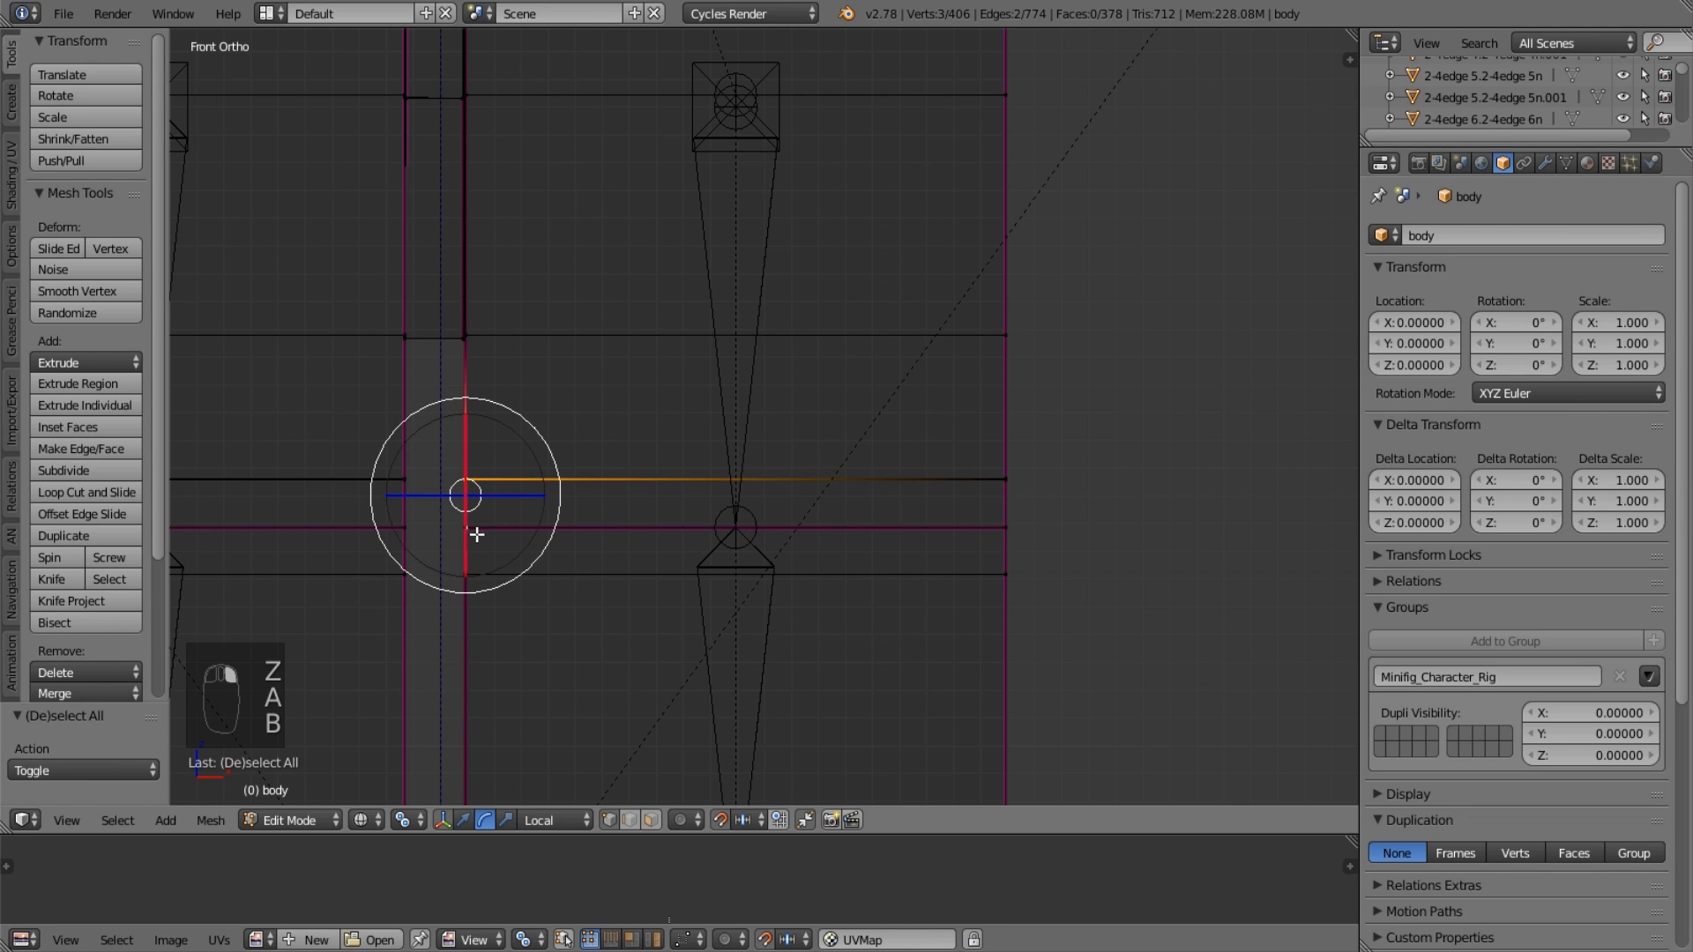
shift+right_click(465, 569)
key(ctrl+m)
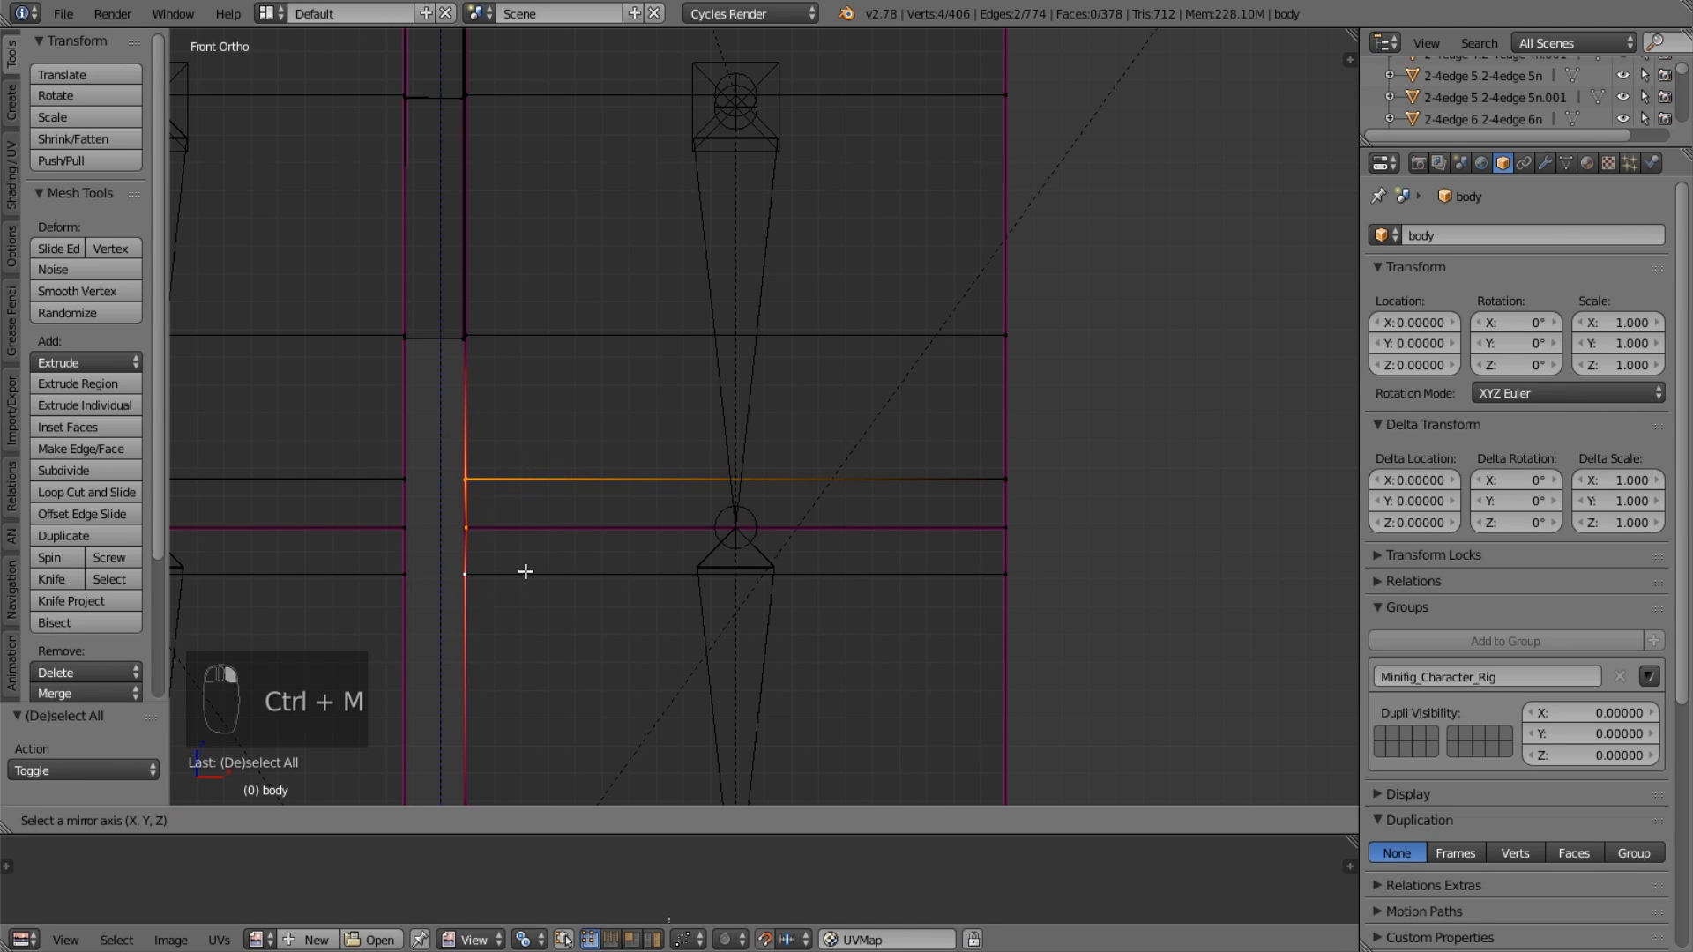
key(Escape)
key(ctrl+z)
key(a)
Try to merge three stacked vertices on the inner side of the left knee at their center.
right_click(477, 495)
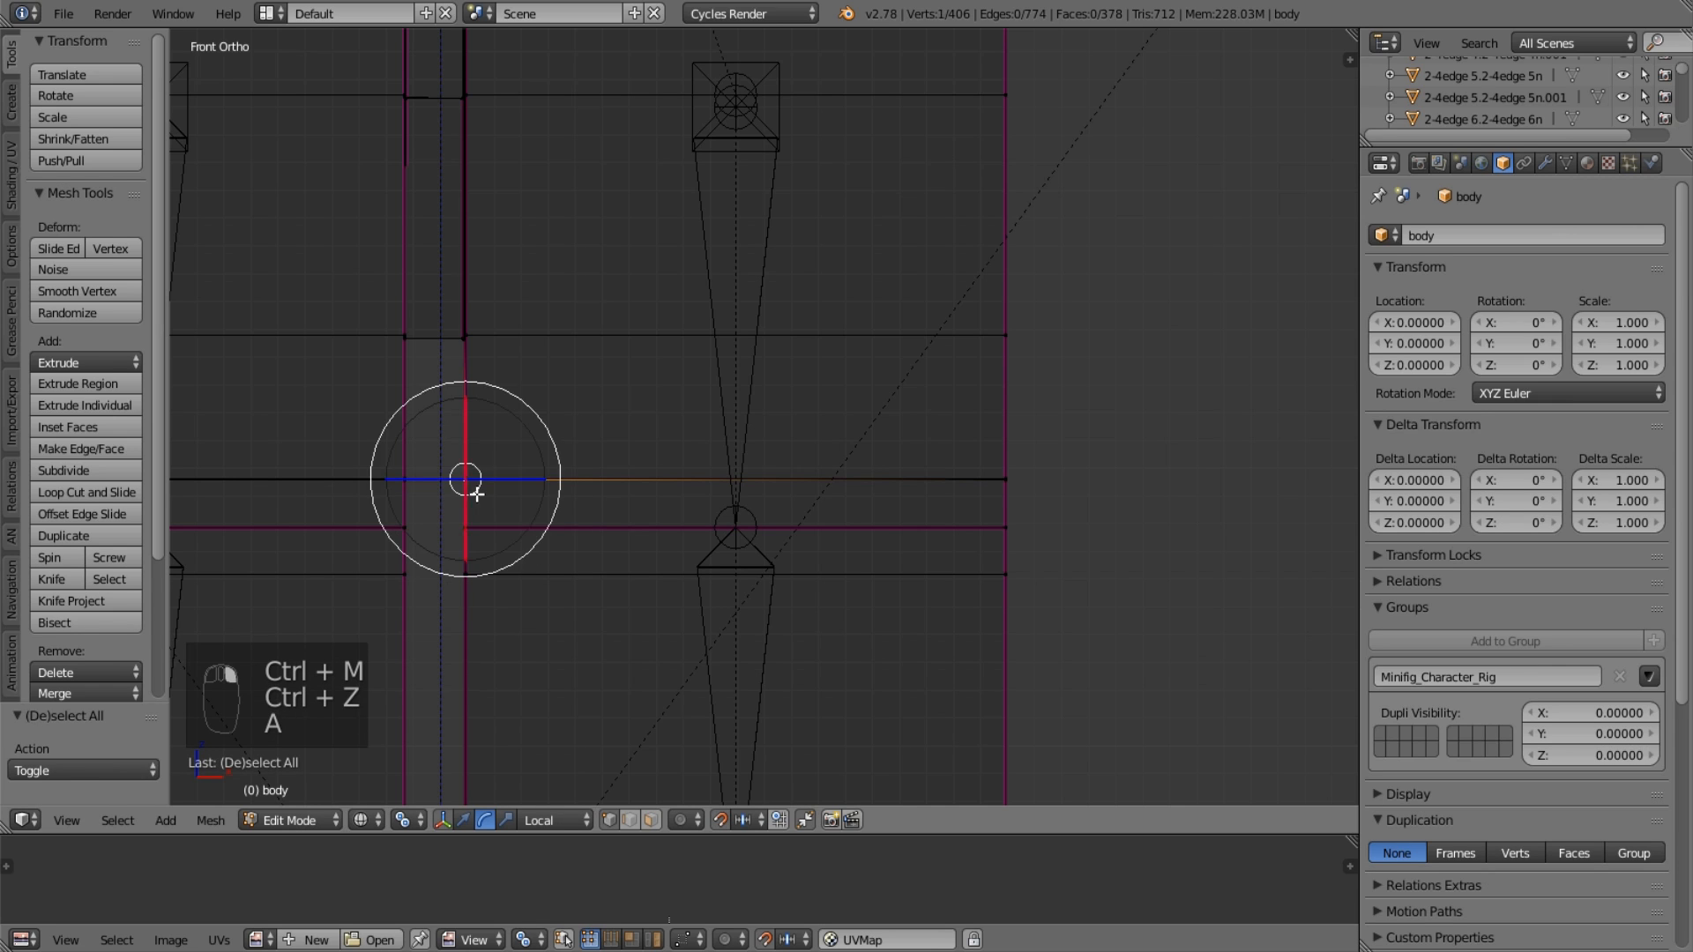
shift+right_click(474, 534)
shift+right_click(470, 571)
key(alt+m)
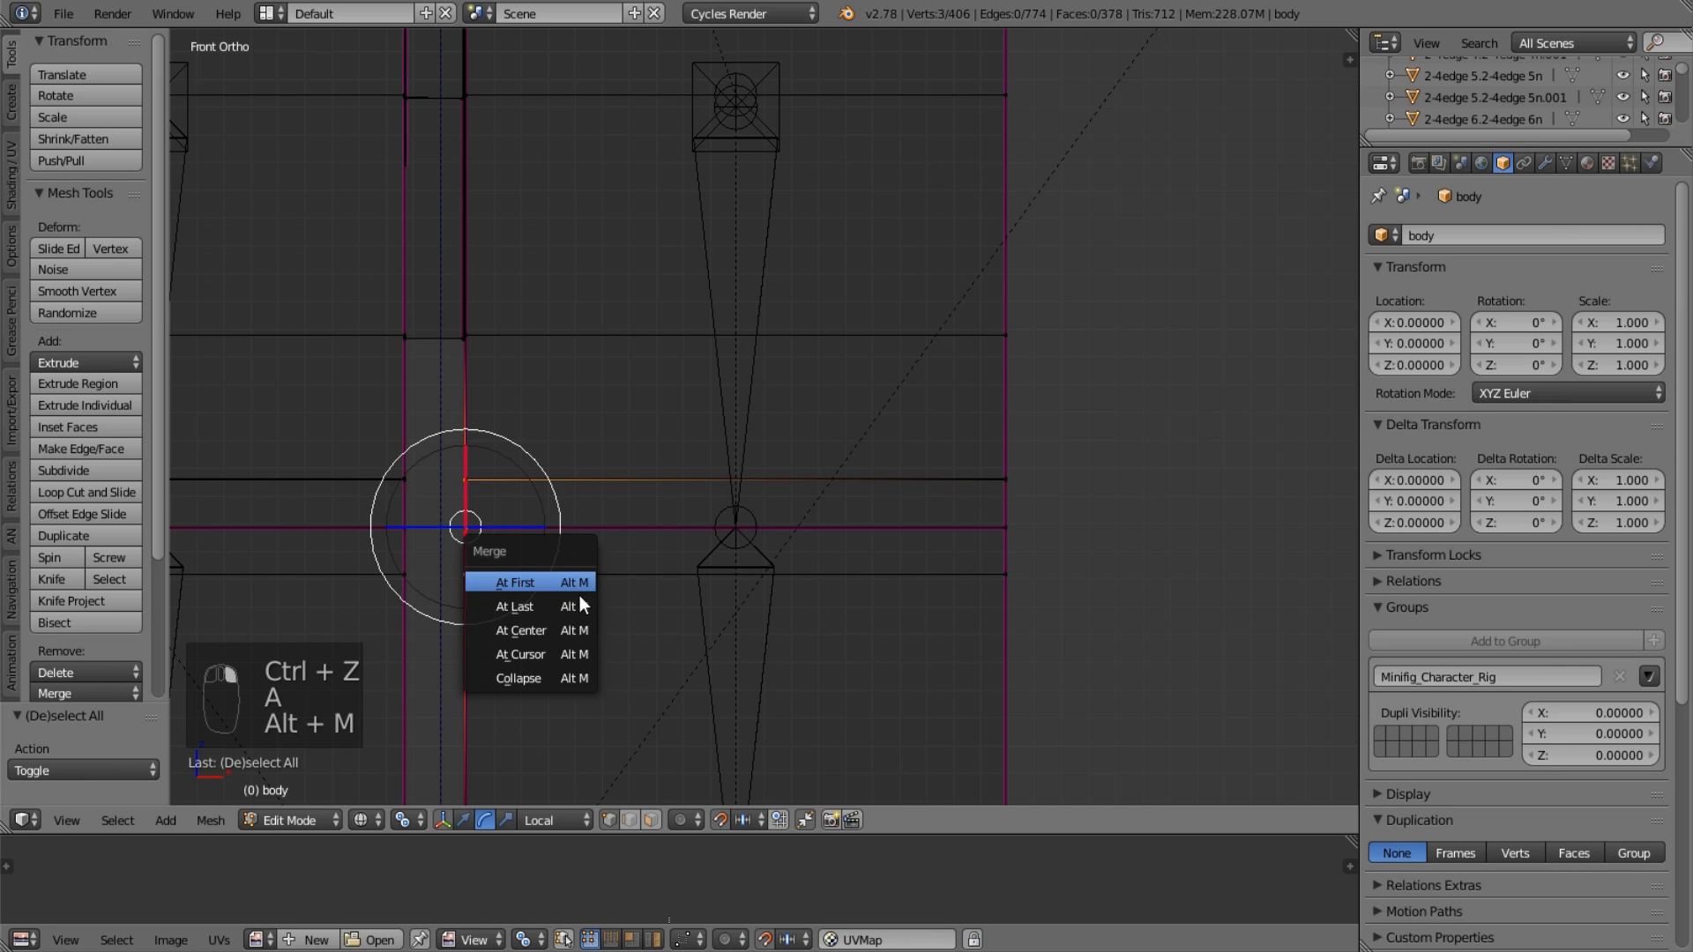
click(578, 630)
Try to merge three stacked vertices on the outer side of the left knee at their center.
right_click(1012, 486)
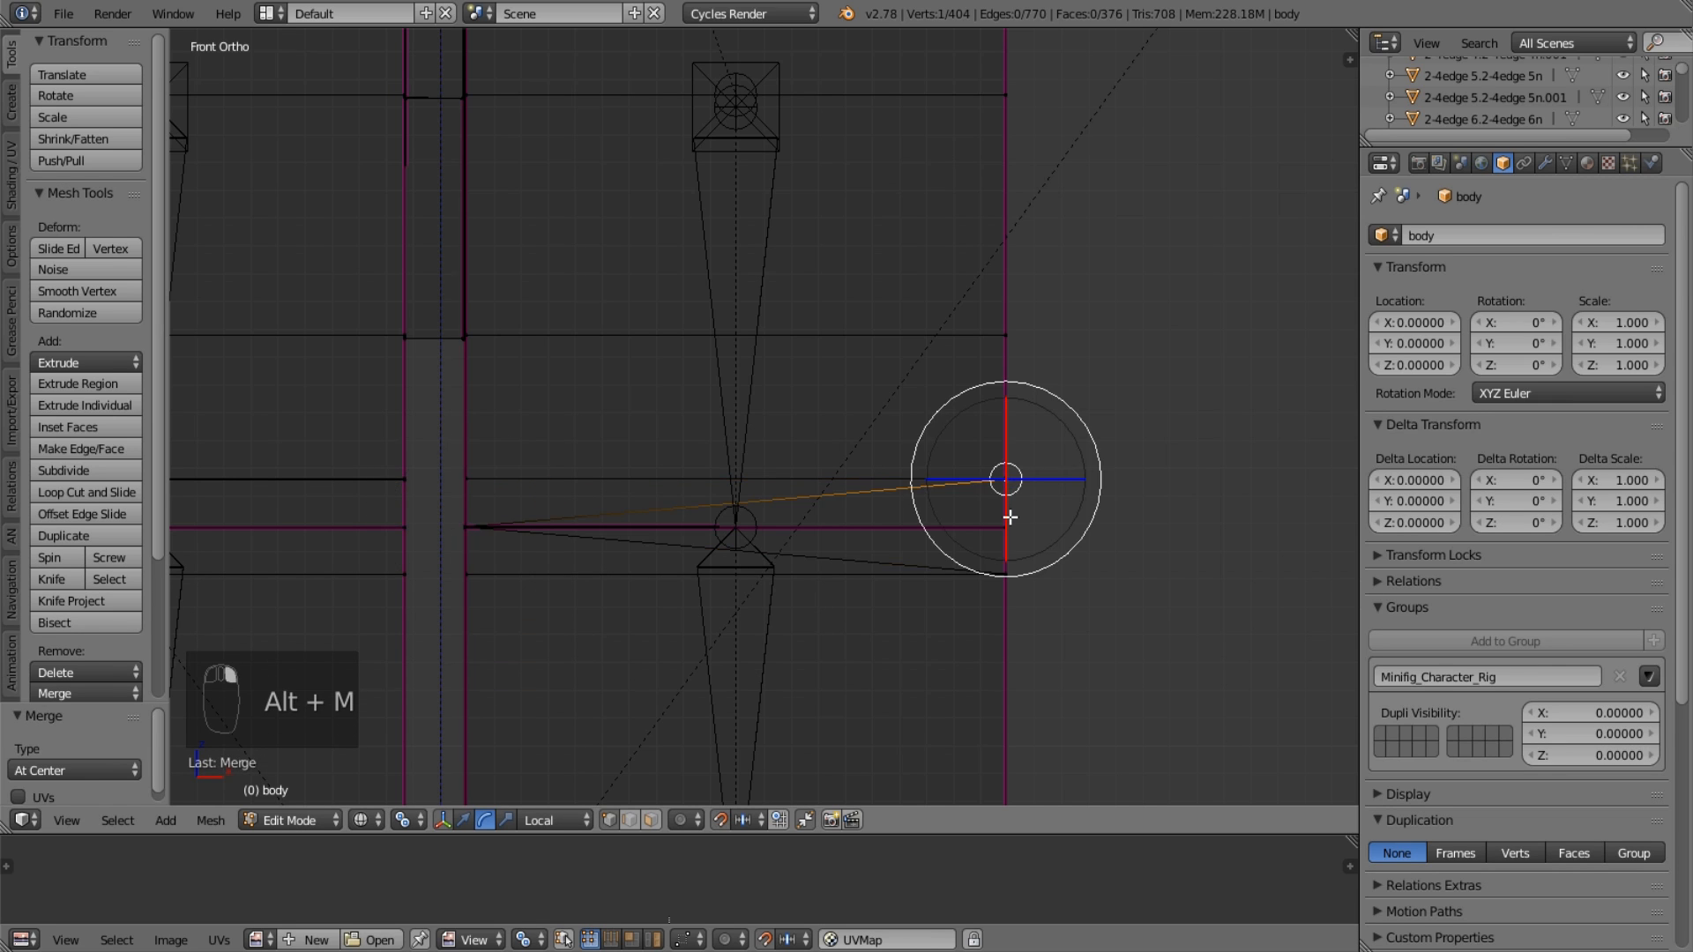
shift+right_click(1004, 583)
shift+right_click(1006, 542)
key(alt+m)
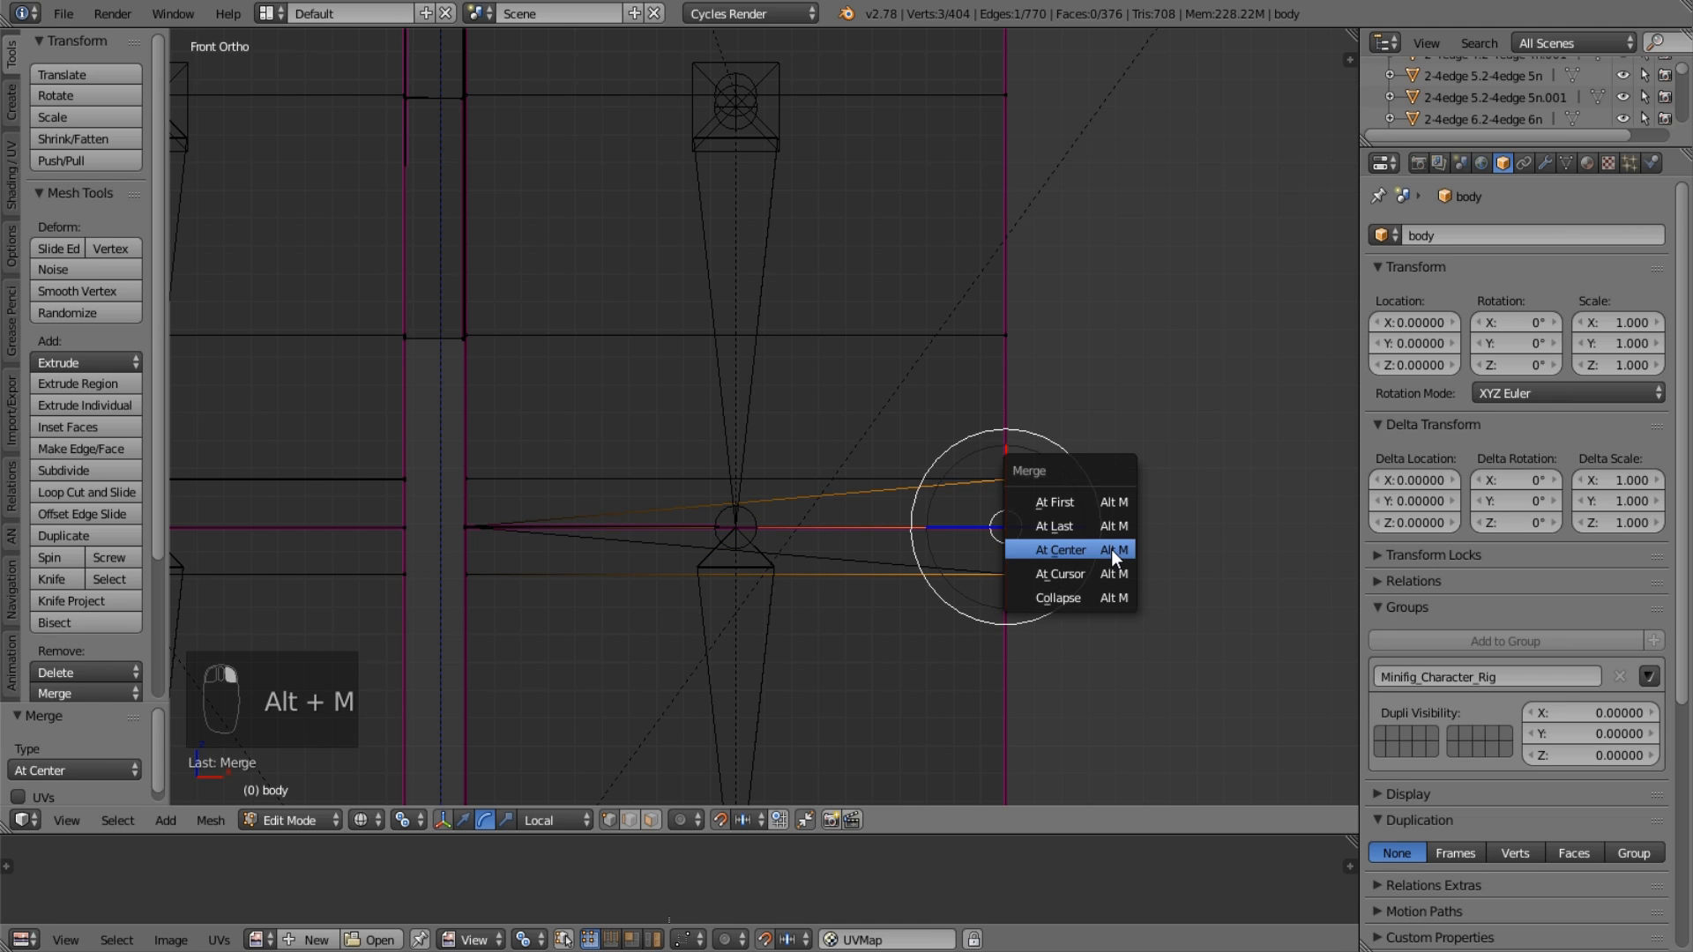
click(1109, 549)
Undo the merge on the outer side of the left knee.
middle_drag(1107, 551, 944, 582)
key(ctrl+z)
key(ctrl+z)
key(ctrl+z)
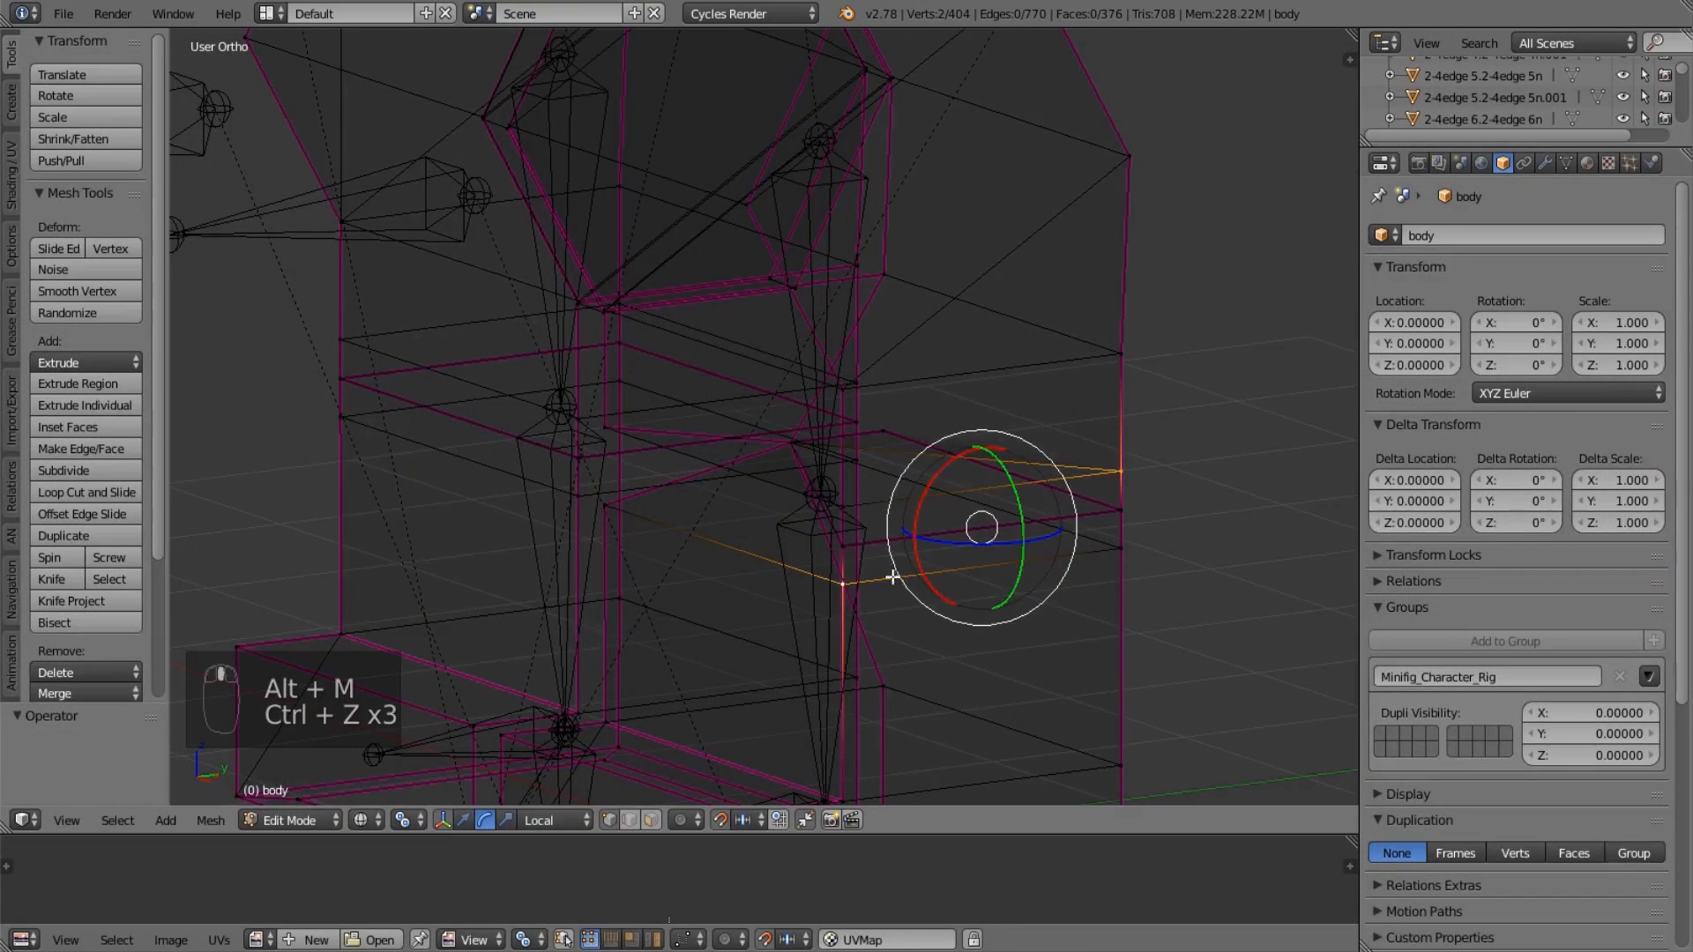
Try to merge the three vertices at the left knee's outer front corner.
right_click(844, 582)
shift+right_click(843, 505)
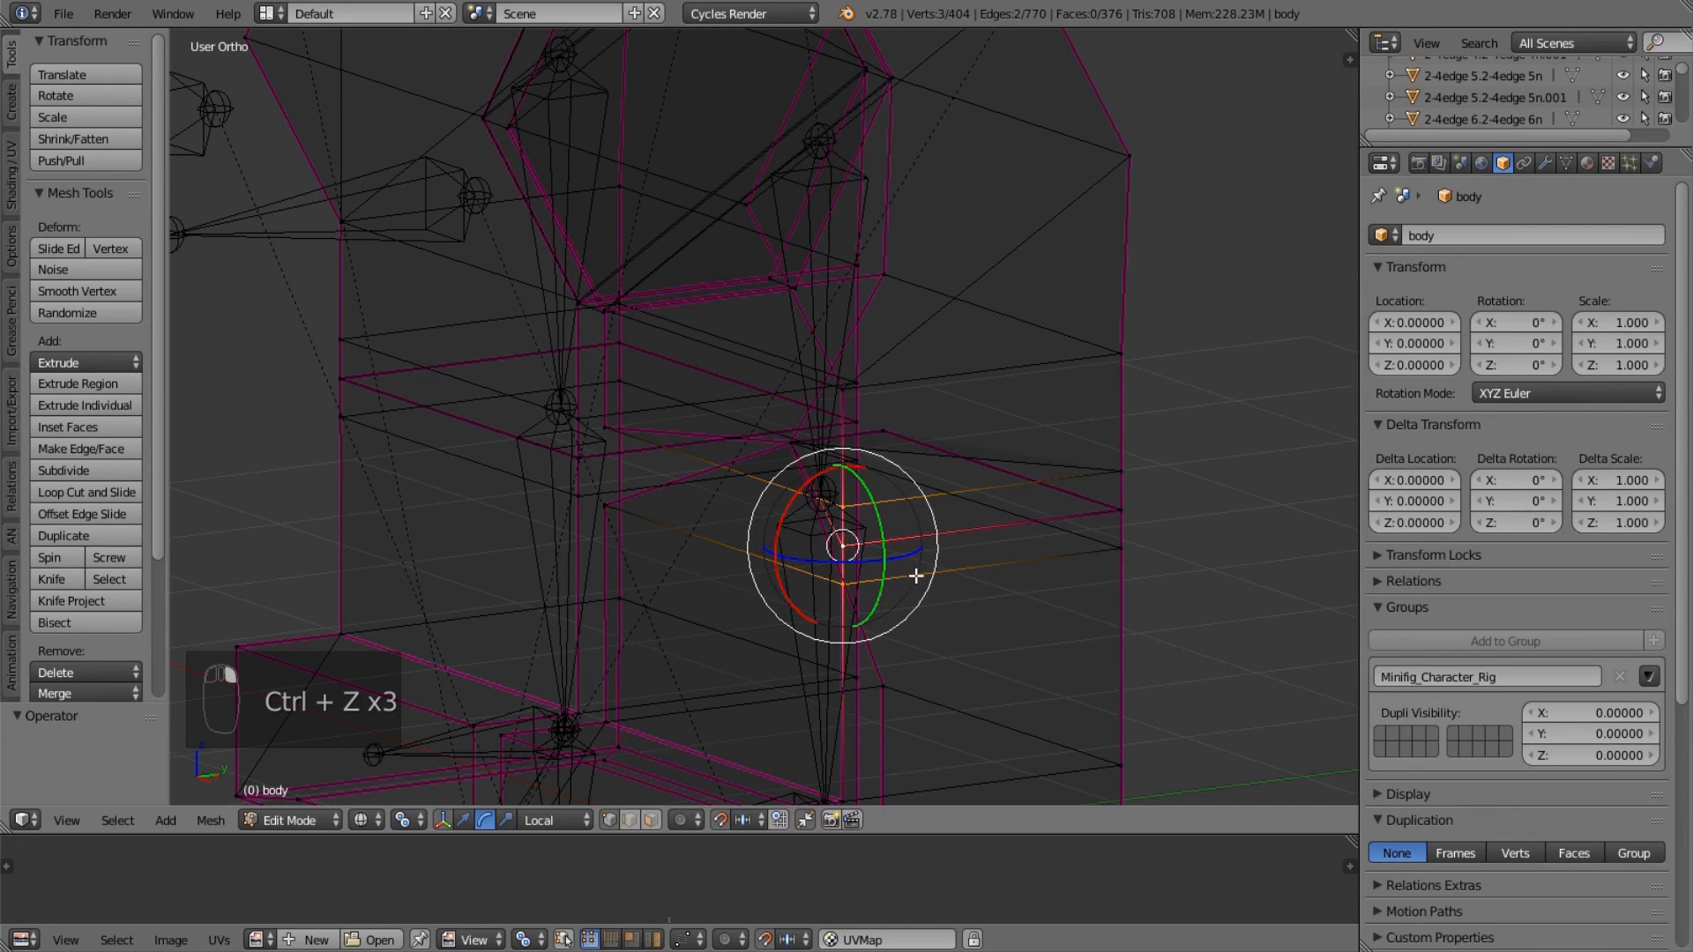
key(alt+m)
click(882, 578)
Undo all vertex merges made on the left knee.
key(ctrl+z)
key(ctrl+z)
key(ctrl+z)
key(ctrl+z)
key(ctrl+z)
key(ctrl+z)
key(ctrl+z)
key(ctrl+z)
key(ctrl+z)
key(ctrl+z)
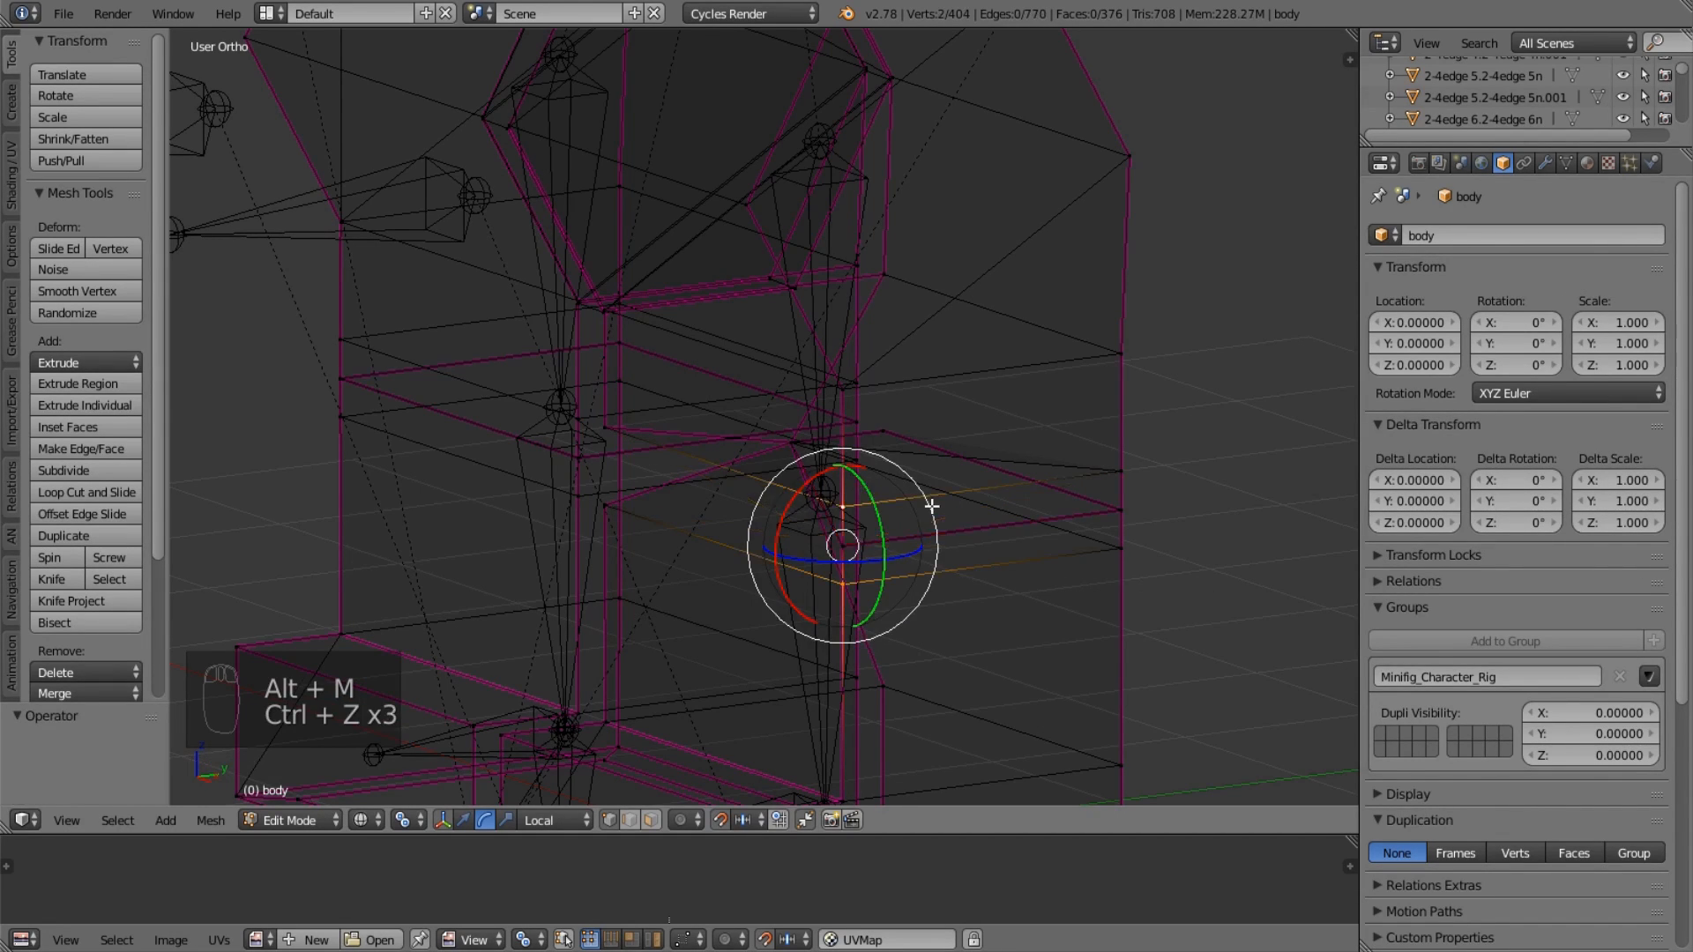
key(ctrl+z)
key(ctrl+z)
key(ctrl+z)
In solid shading, merge the three vertices at the left knee's inner front corner at their center.
scroll(699, 382, up, 4)
key(z)
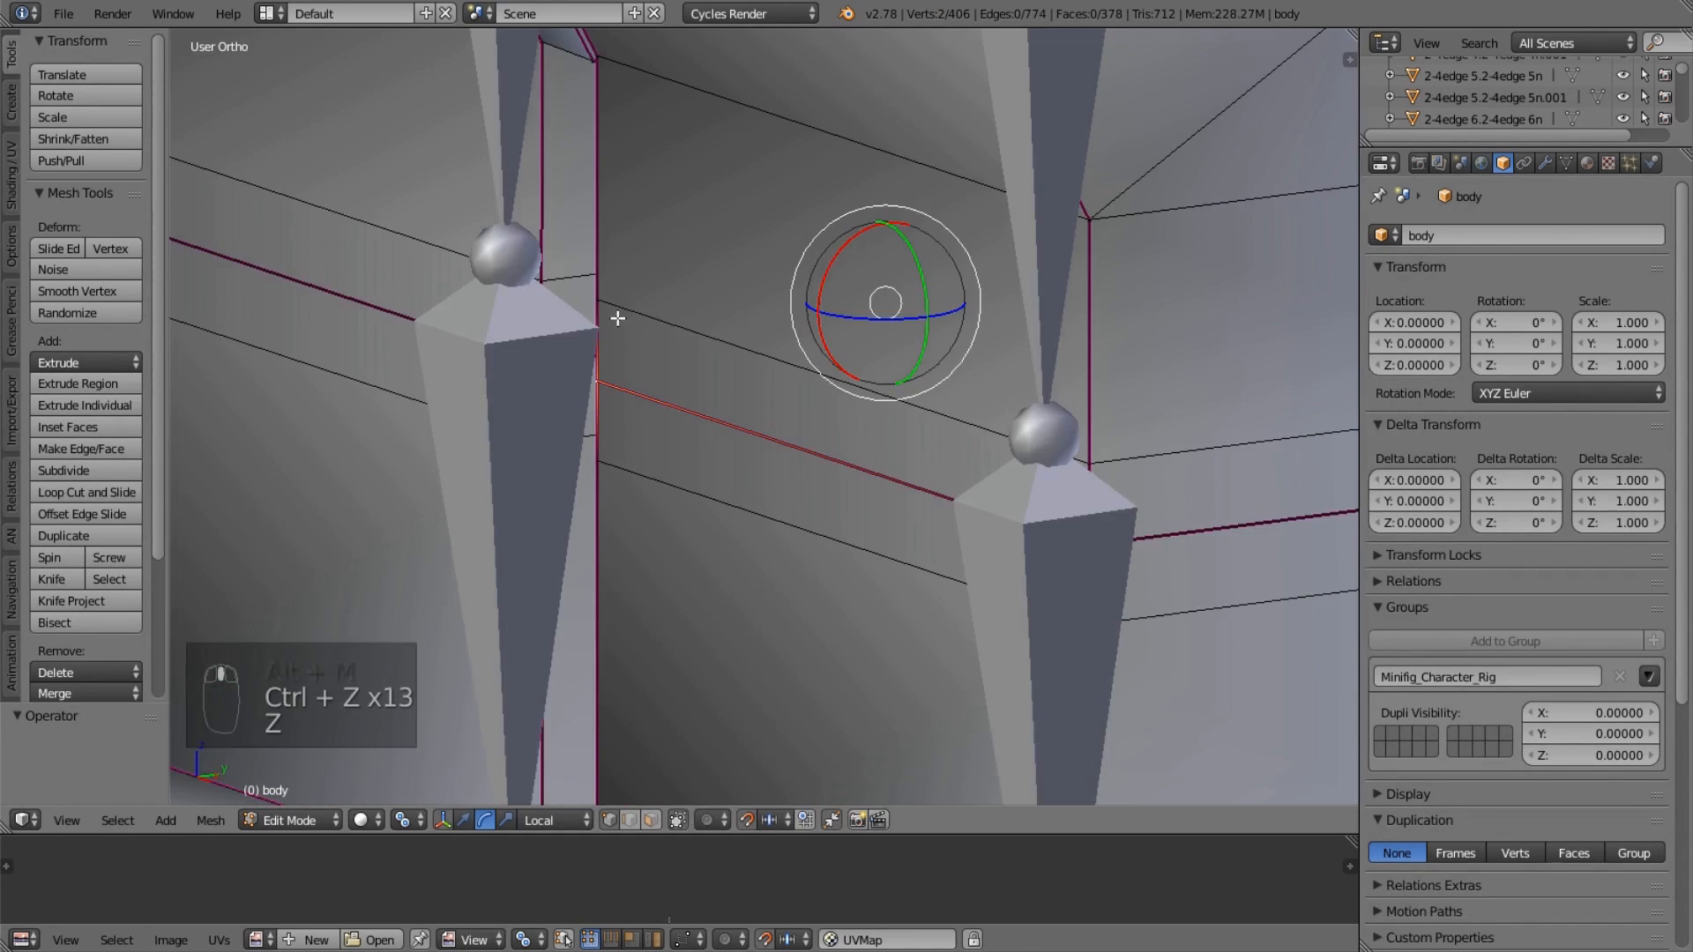
right_click(617, 318)
shift+right_click(602, 445)
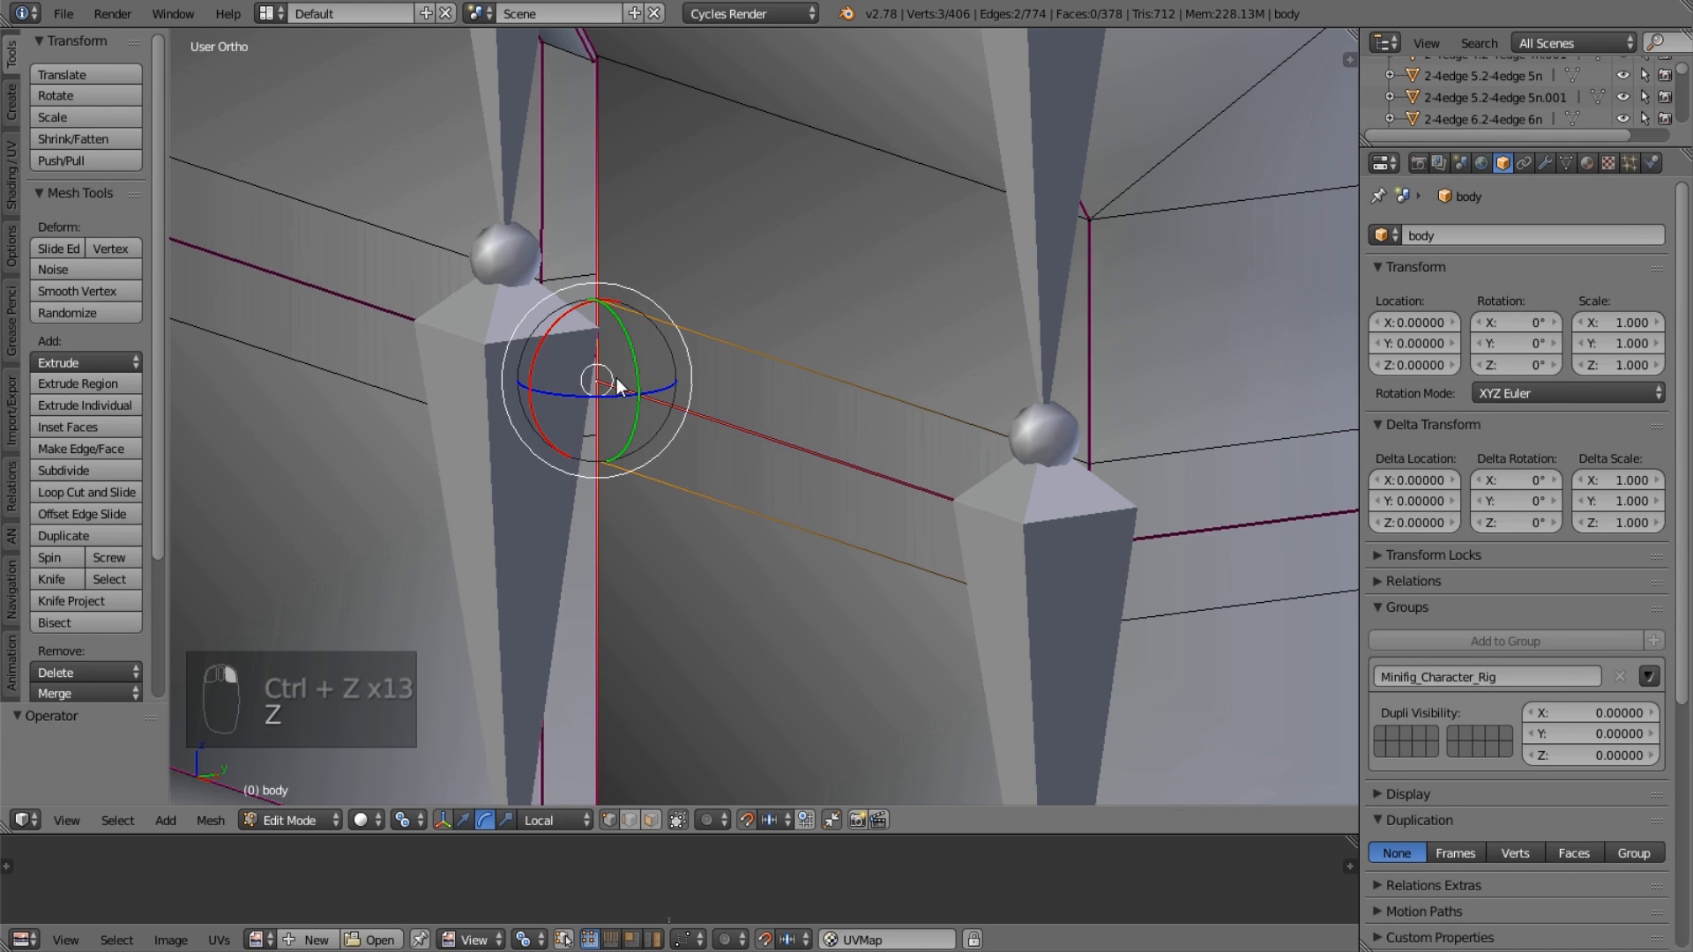
key(alt+m)
key(alt+m)
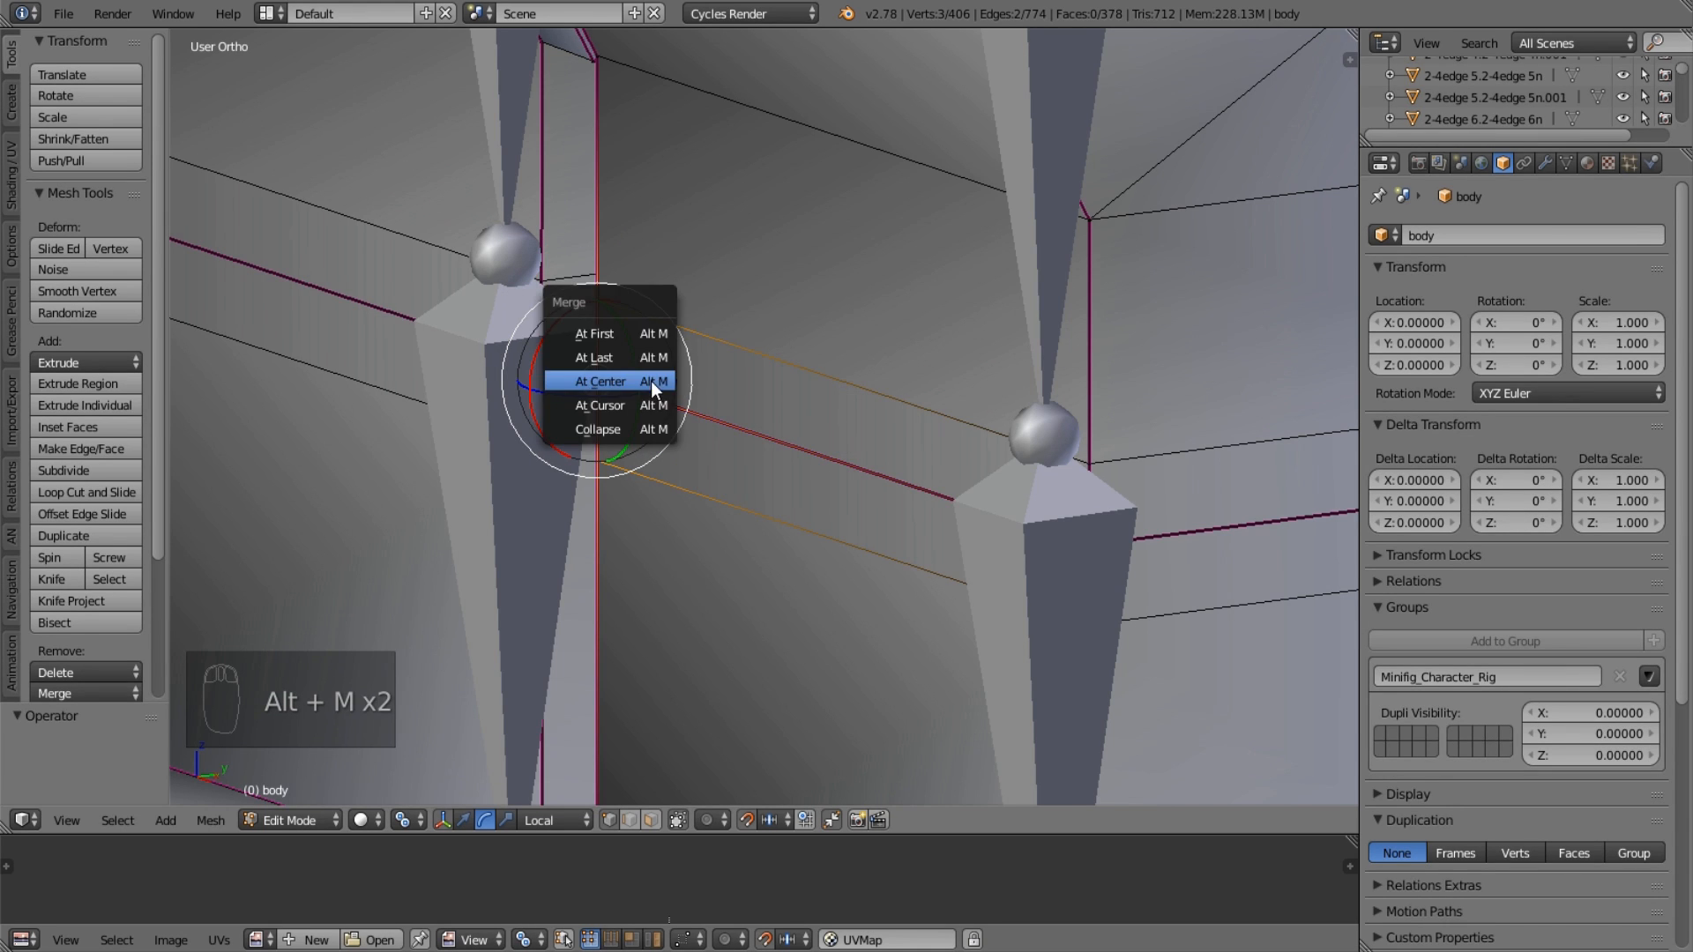
click(651, 381)
Merge the three vertices at the left knee's outer front corner at their center.
shift+middle_drag(756, 437, 678, 428)
right_click(1002, 591)
shift+right_click(995, 478)
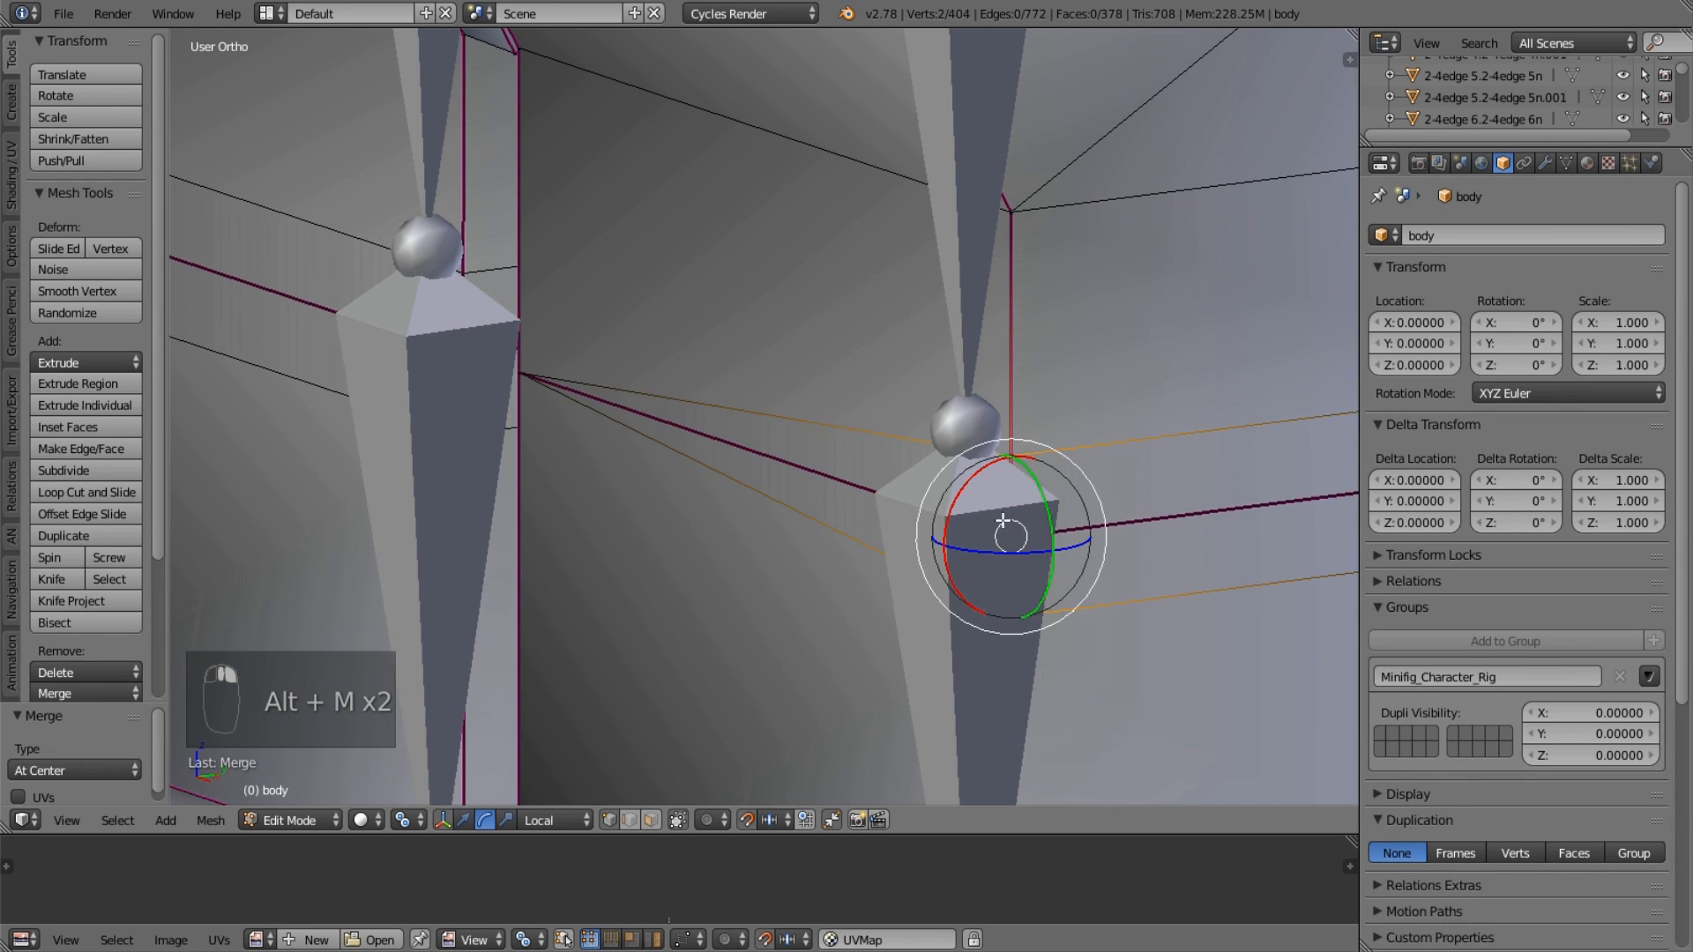
key(alt+m)
click(1024, 531)
Merge the three vertices at the left knee's outer back corner at their center.
scroll(969, 530, down, 3)
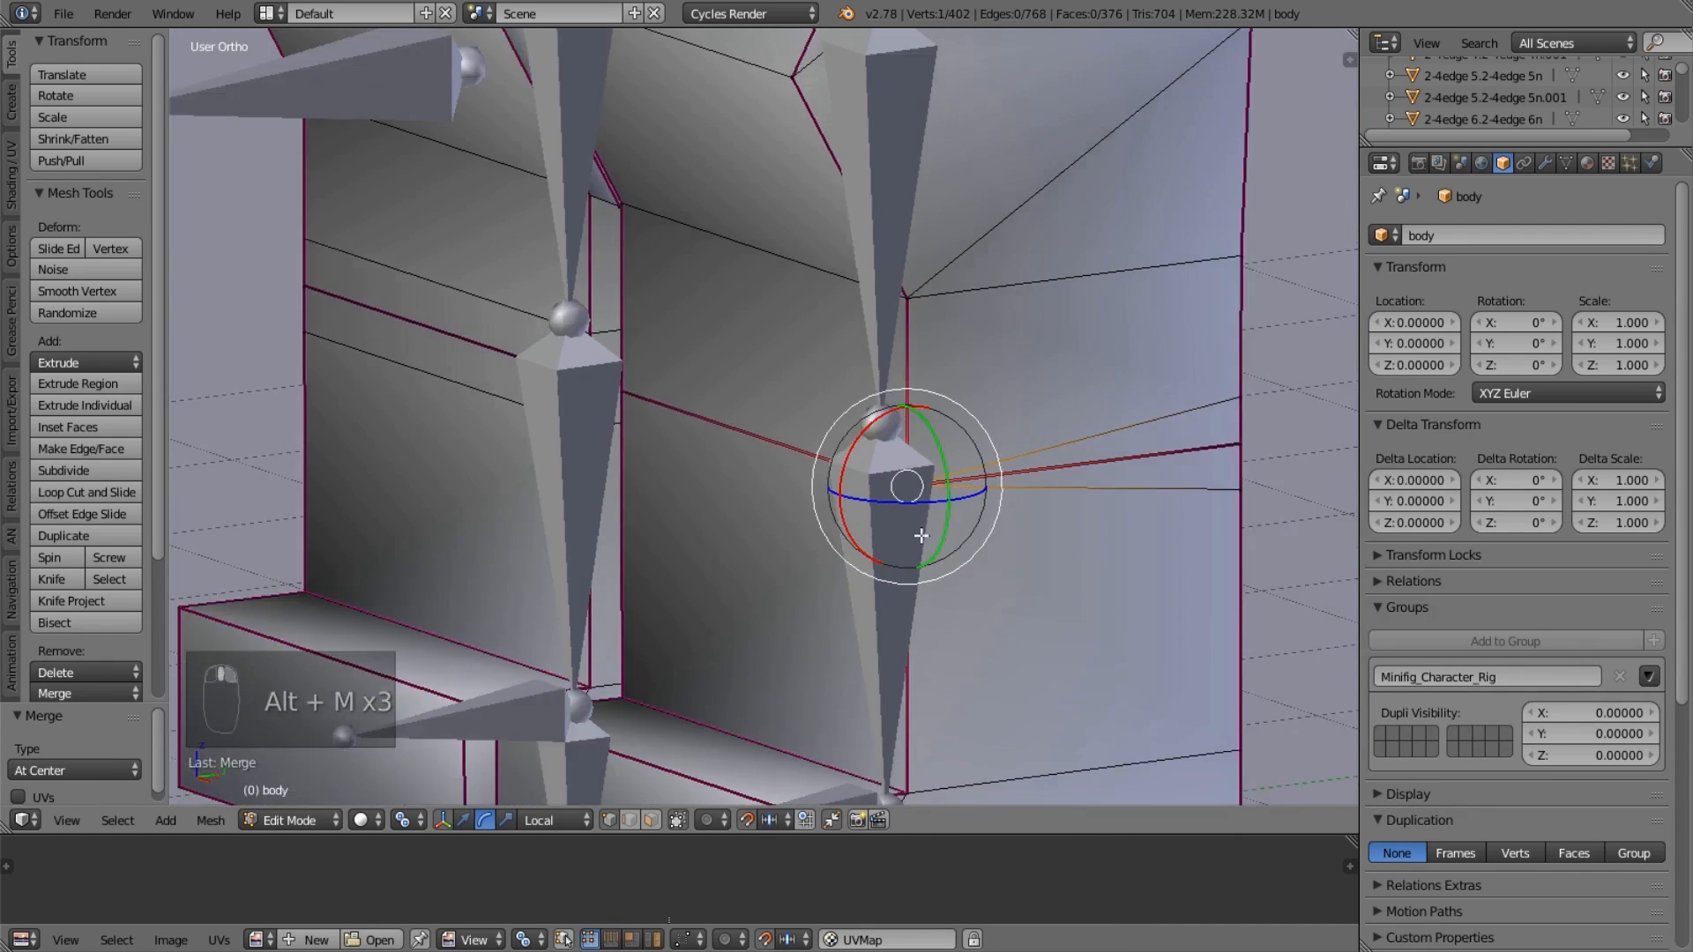
middle_drag(921, 532, 862, 524)
right_click(1072, 495)
shift+right_click(1071, 444)
key(ctrl+z)
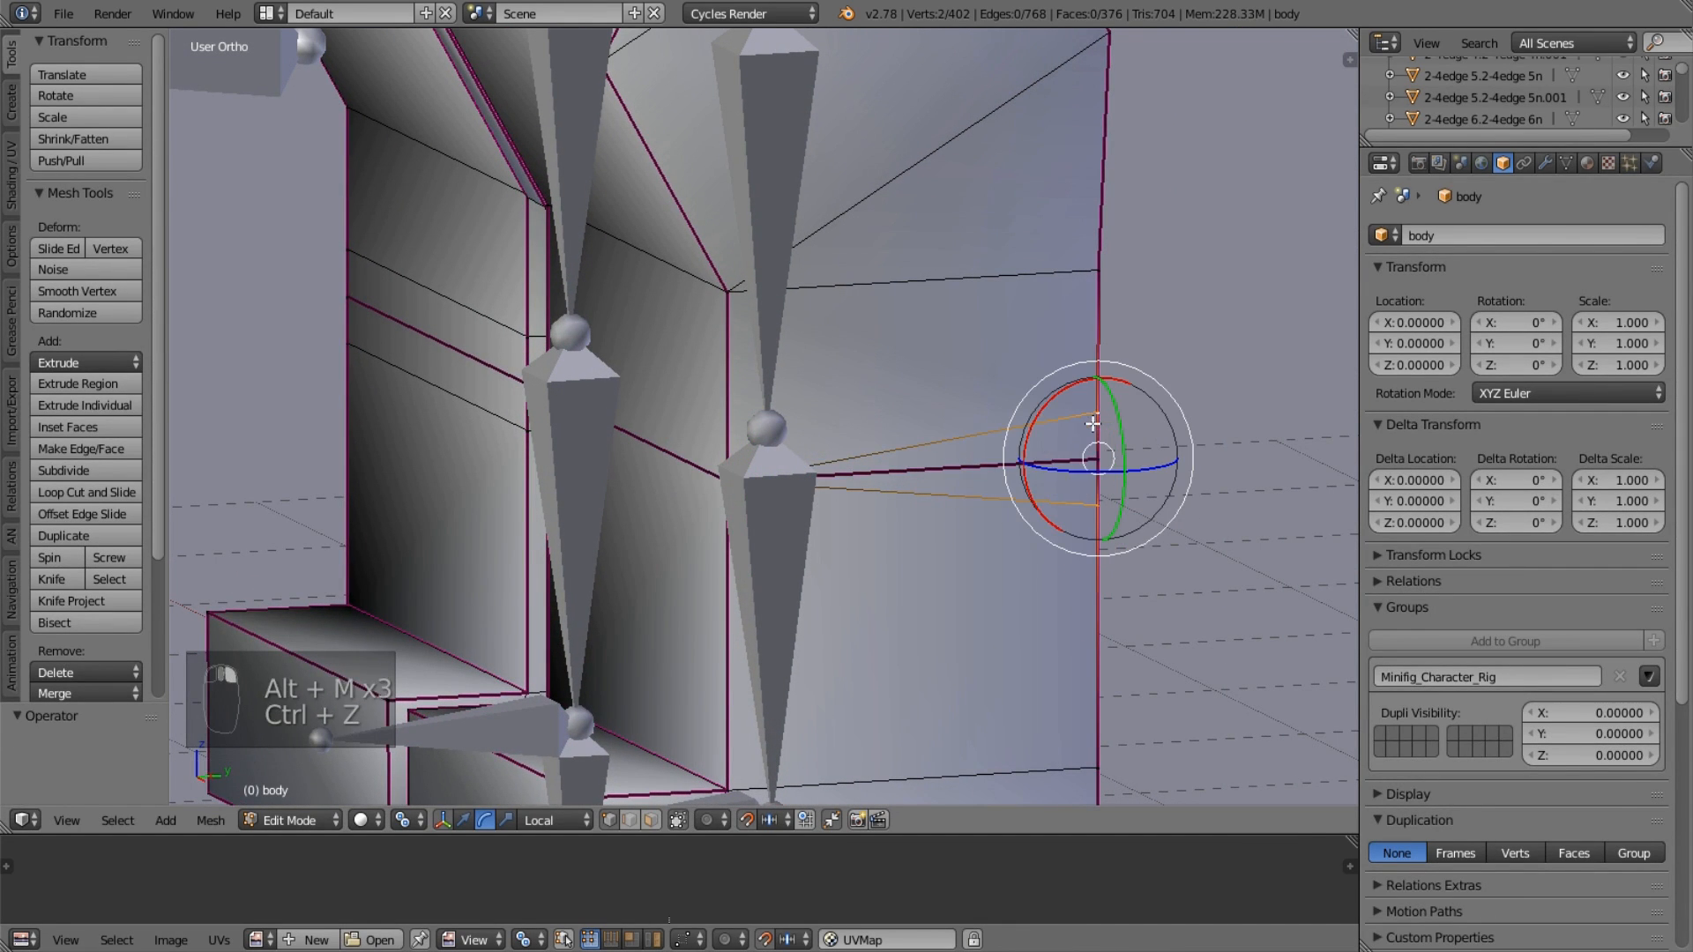
key(alt+m)
key(Escape)
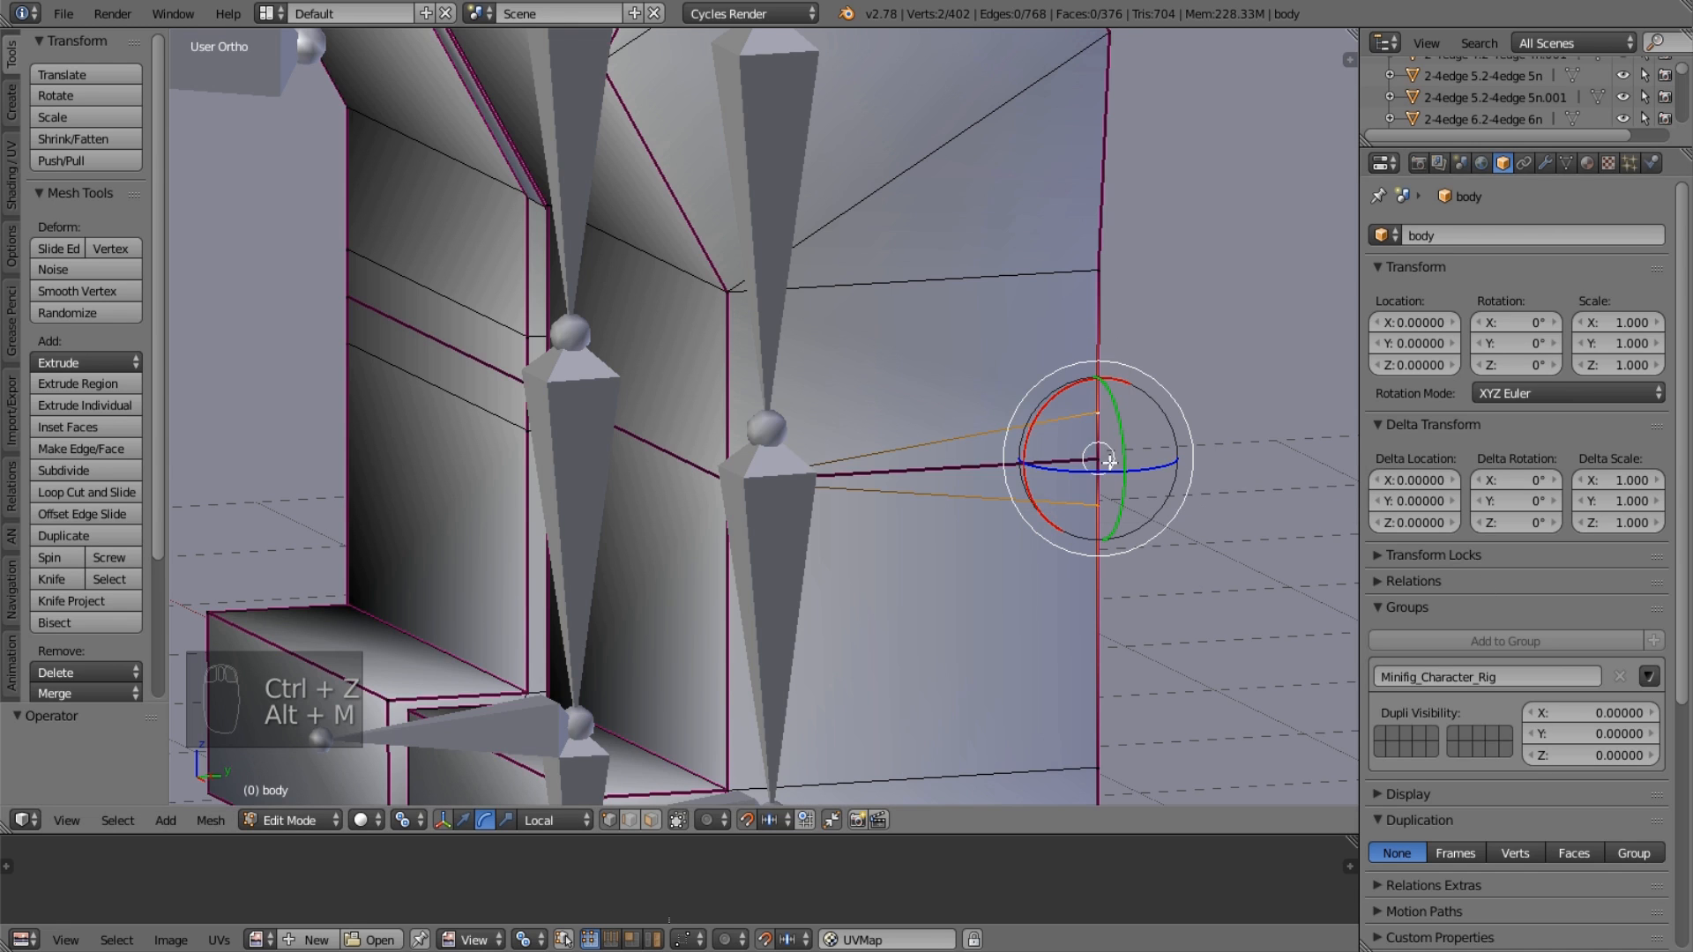
key(alt+m)
click(1135, 467)
Merge the three vertices at the left knee's inner back corner at their center.
middle_drag(1134, 468, 869, 487)
ctrl+right_click(971, 555)
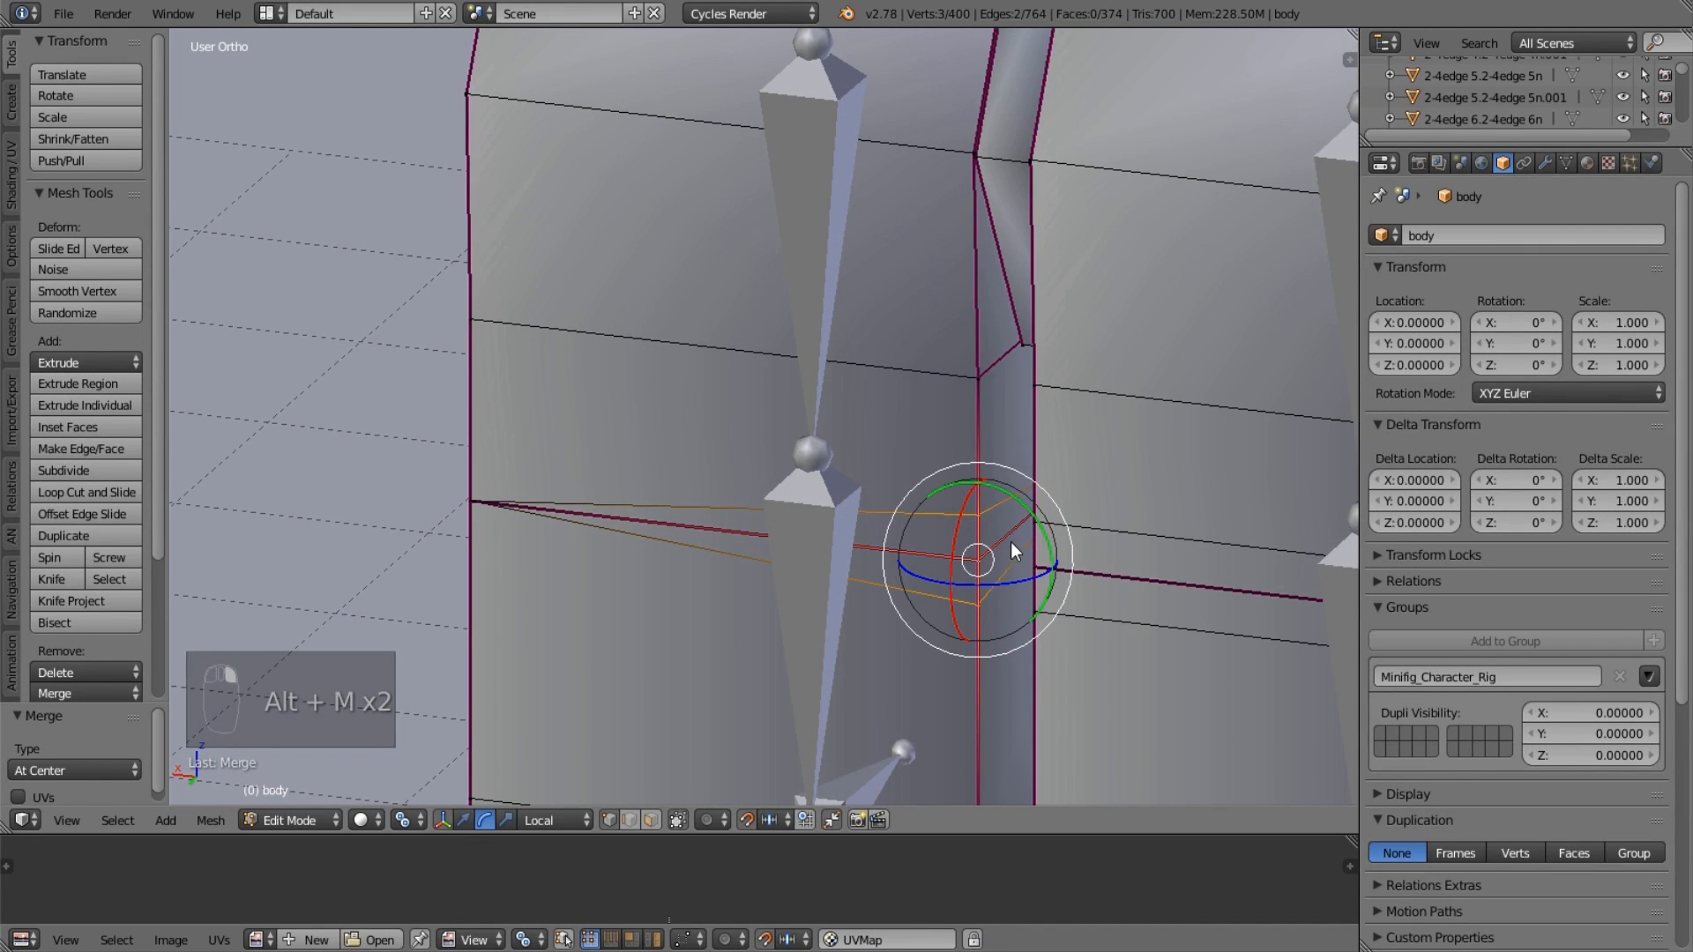
key(alt+m)
click(1013, 550)
Merge the three vertices at the right knee's inner back corner using At Last.
middle_drag(1013, 550, 948, 527)
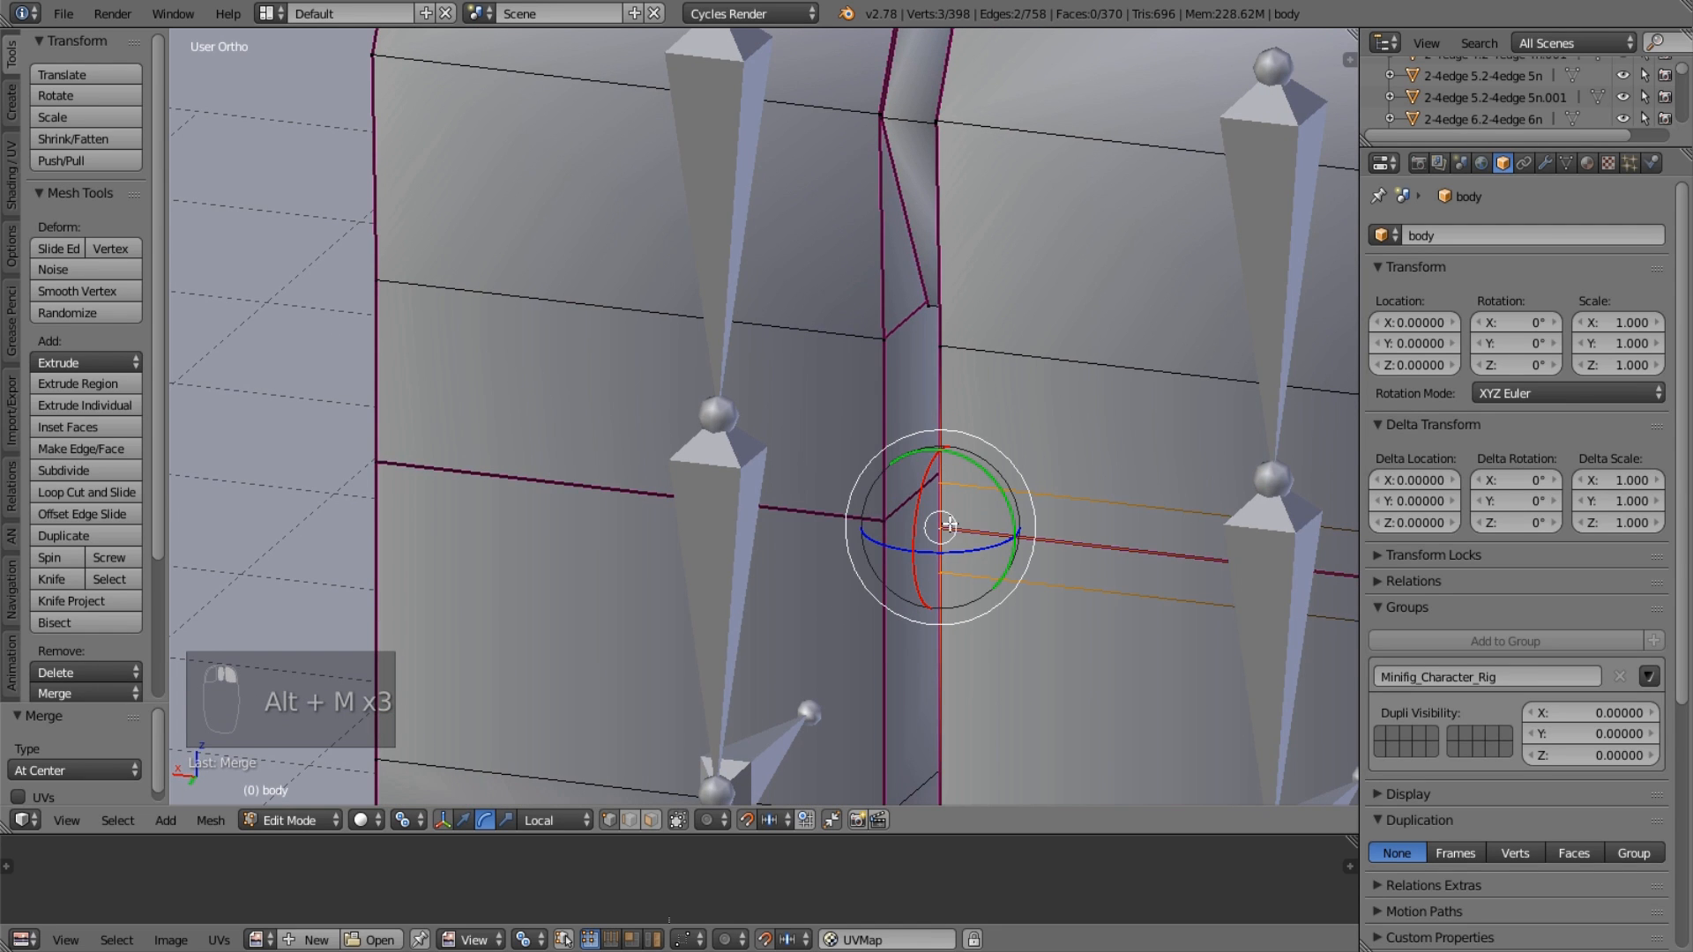
key(alt+m)
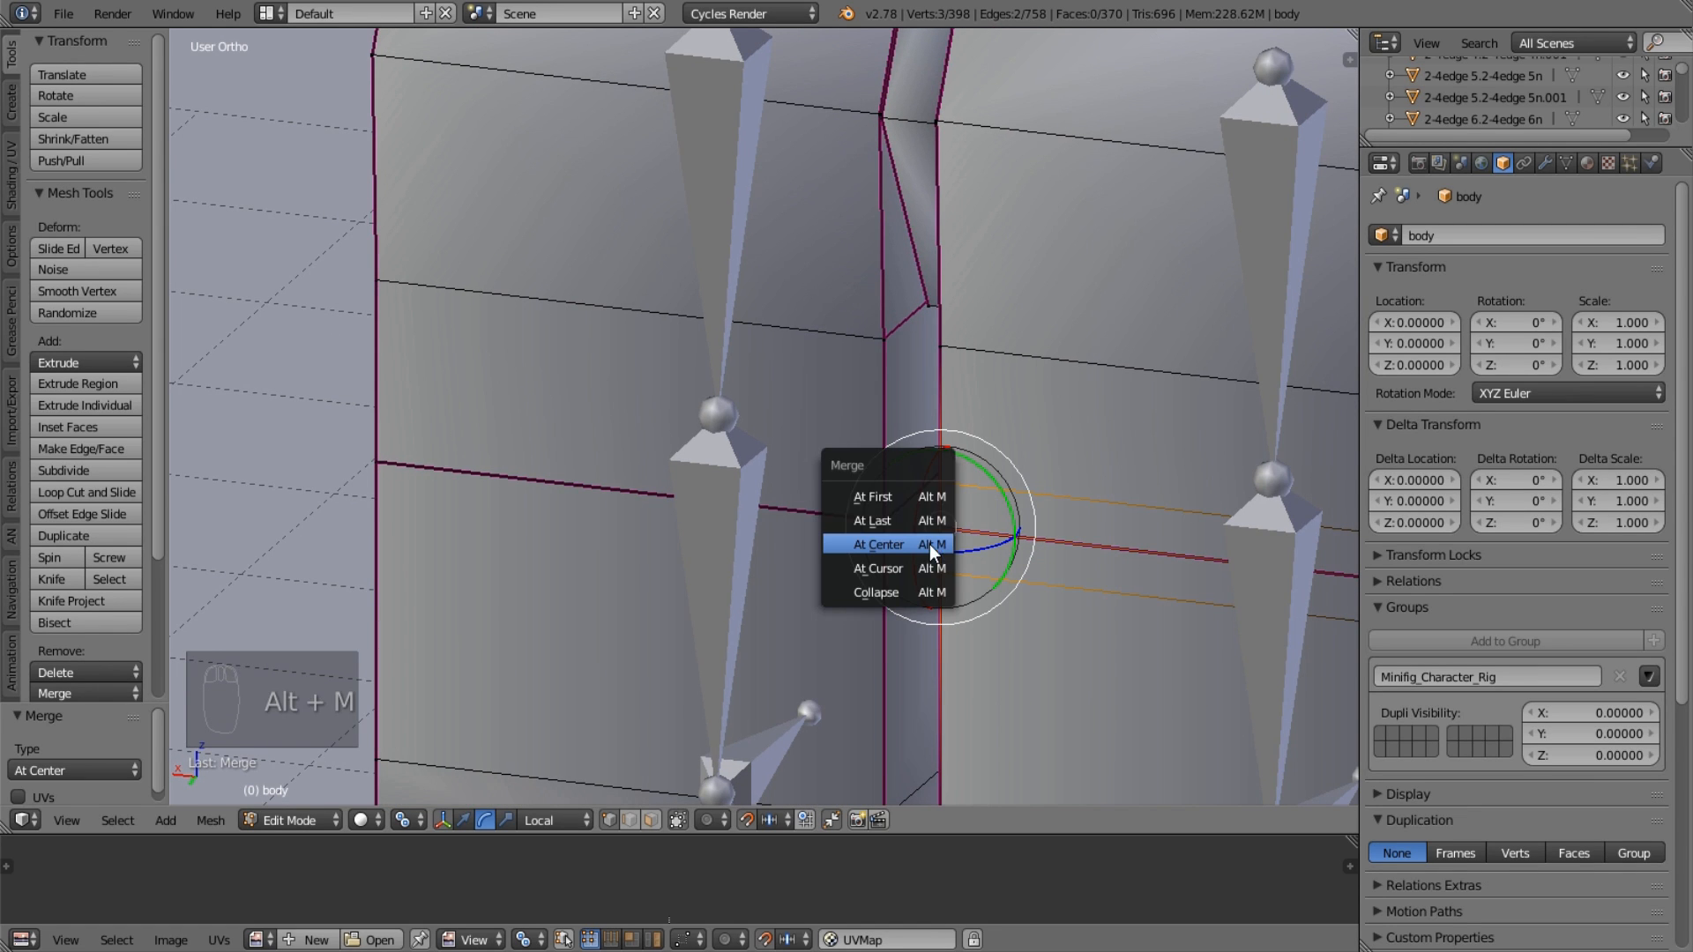
click(901, 519)
Merge the three vertices at the right knee's outer back corner using At Last.
shift+middle_drag(749, 492, 288, 422)
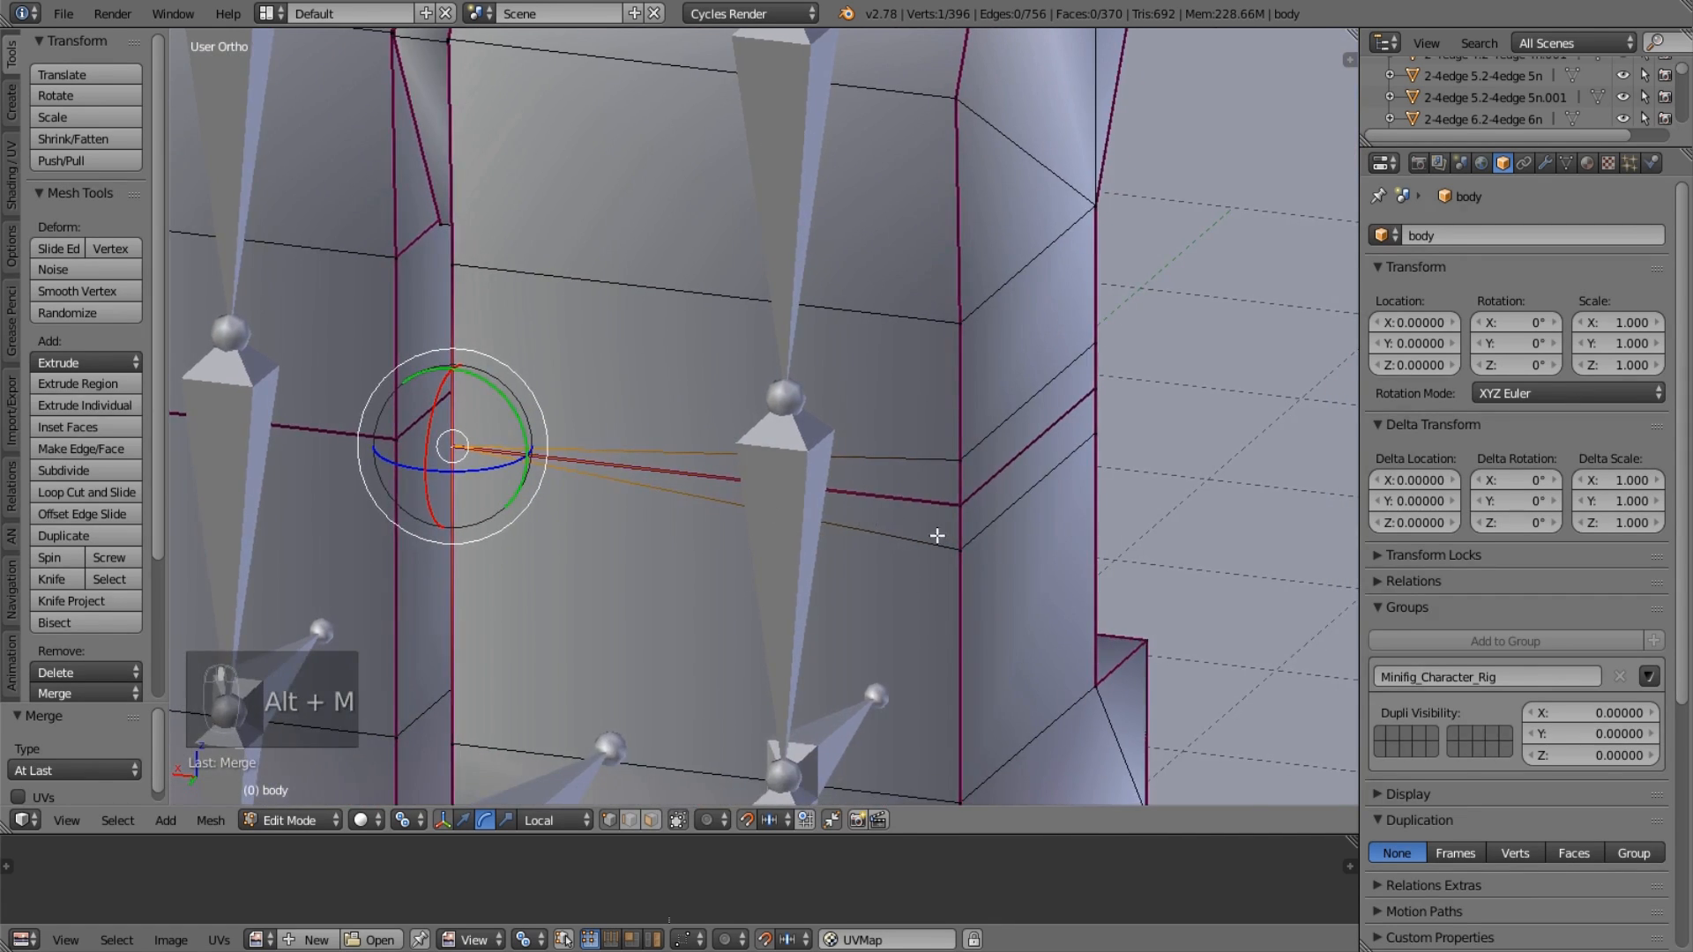
right_click(958, 548)
shift+right_click(967, 454)
key(alt+m)
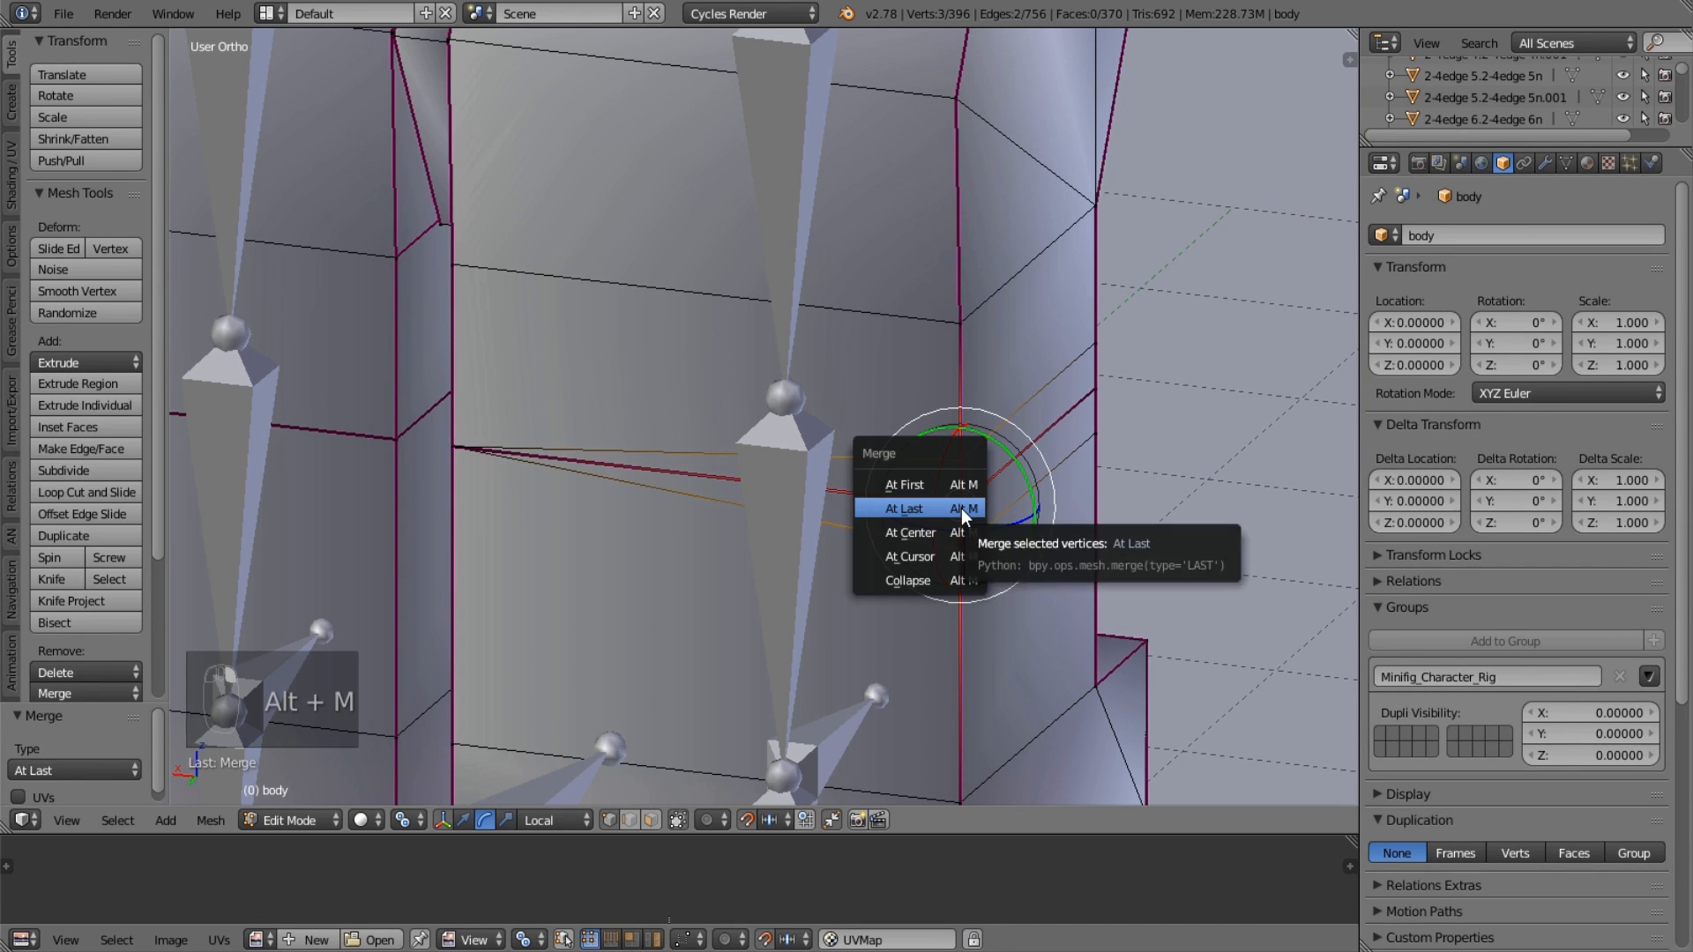
click(961, 508)
Merge the three vertices at the right knee's outer front corner at their center.
shift+middle_drag(1309, 598, 435, 426)
right_click(435, 422)
shift+right_click(449, 332)
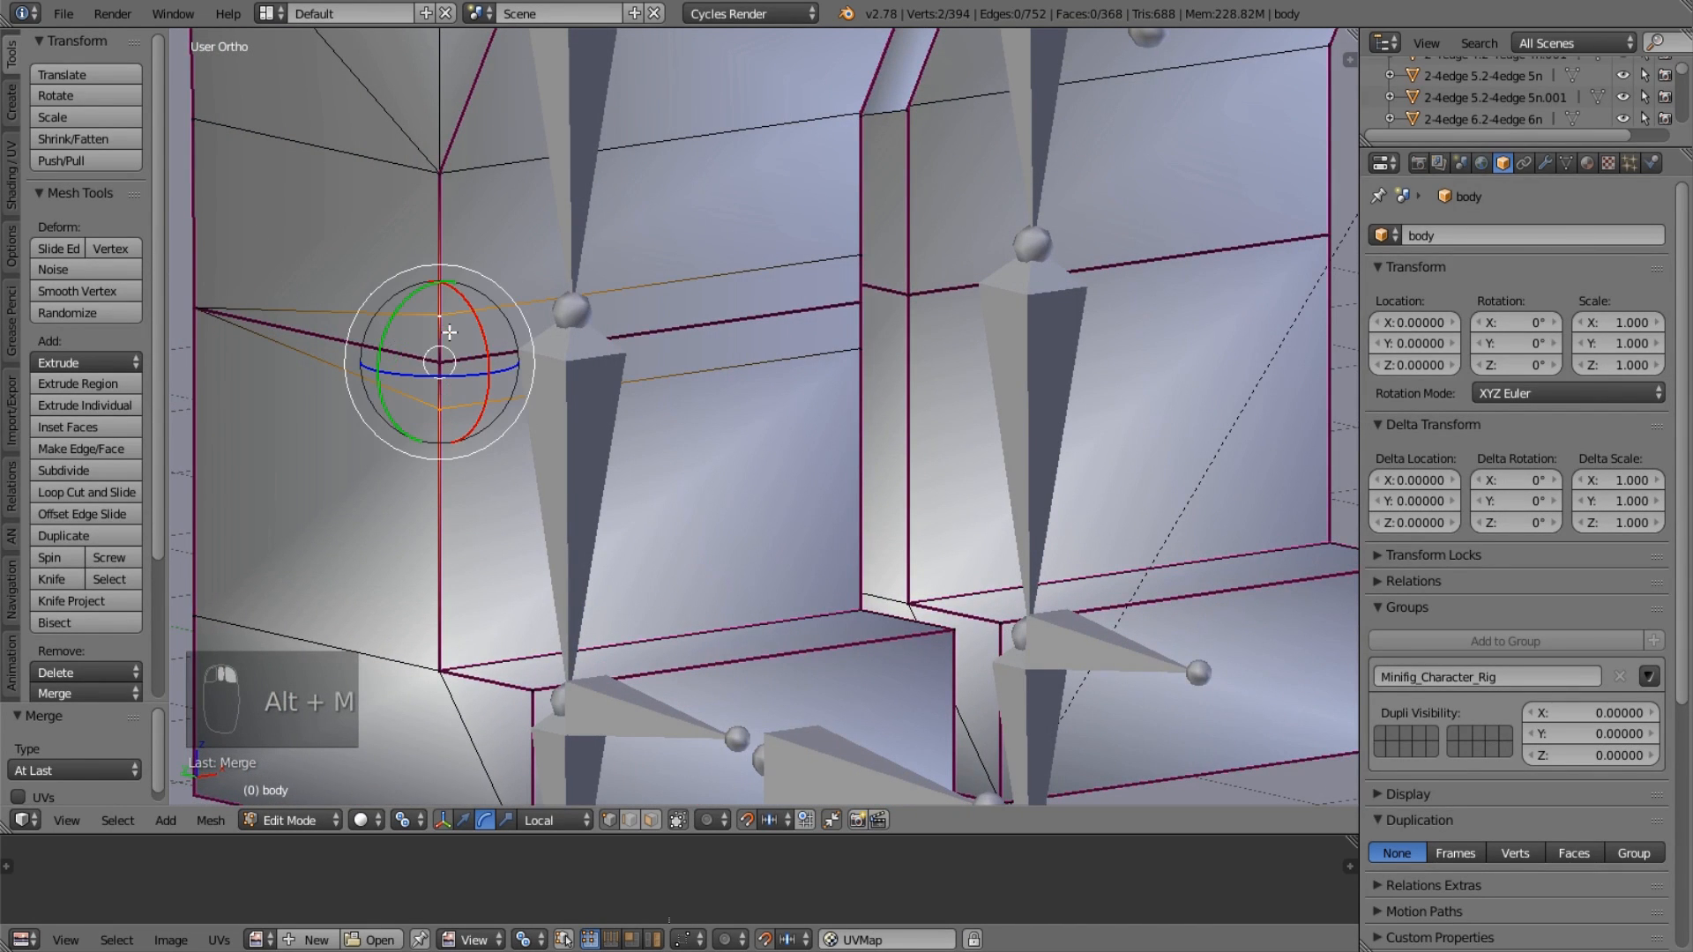
key(alt+m)
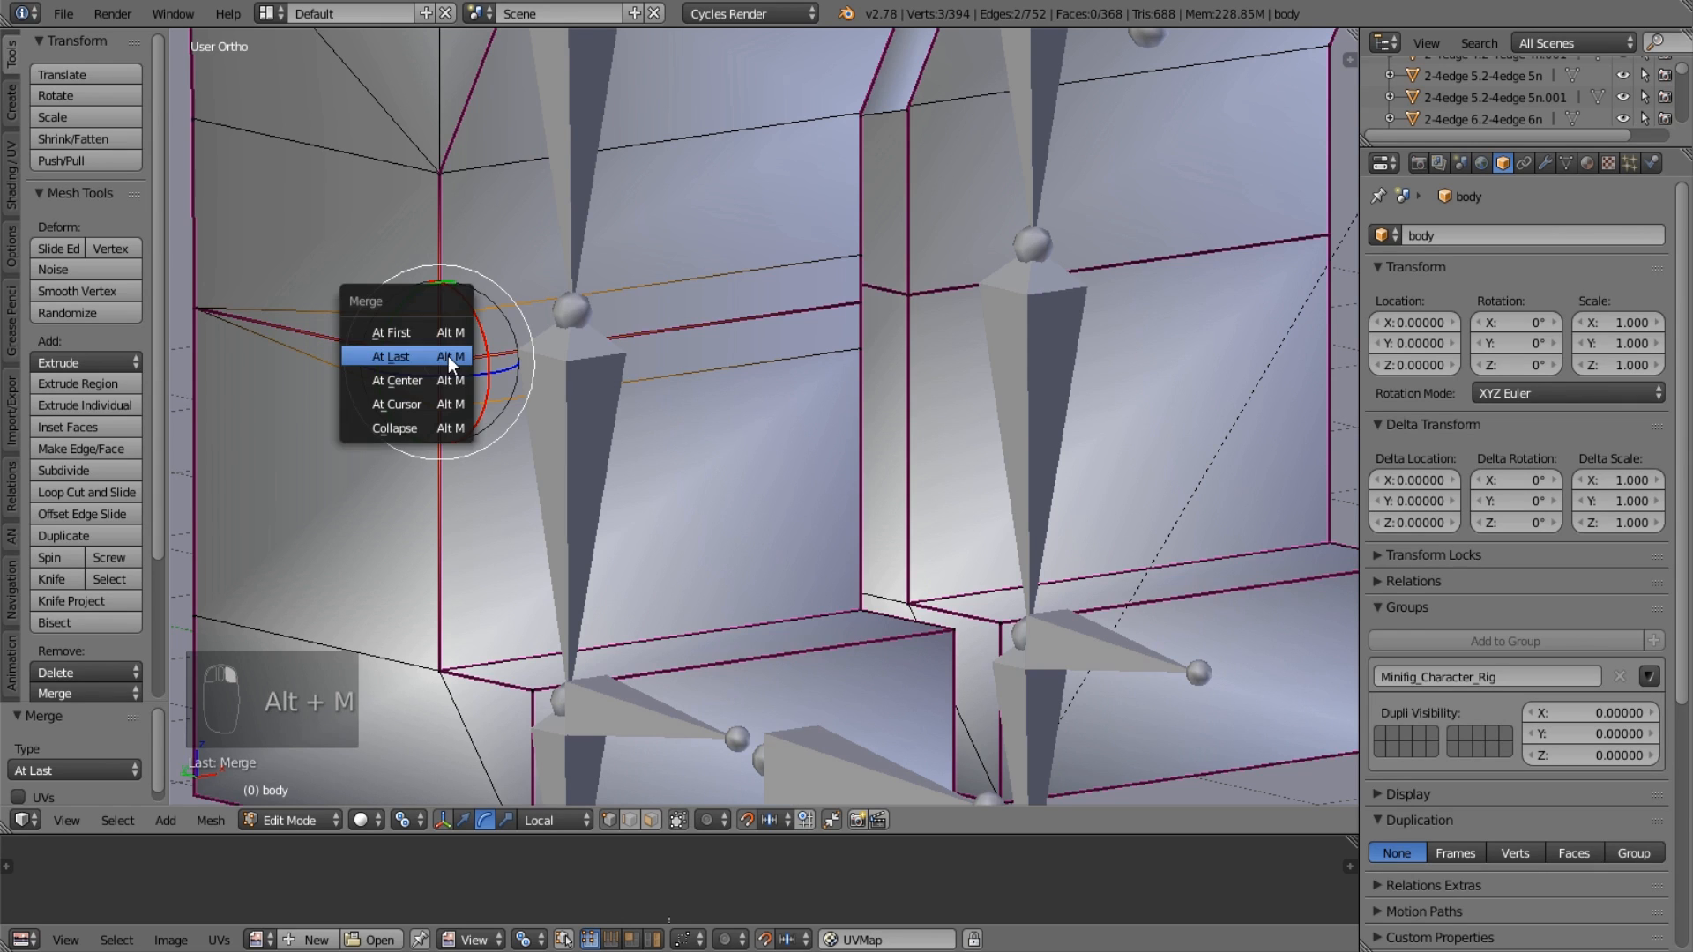
click(452, 377)
Merge the three vertices at the right knee's inner front corner at their center and leave mesh editing.
scroll(970, 338, down, 2)
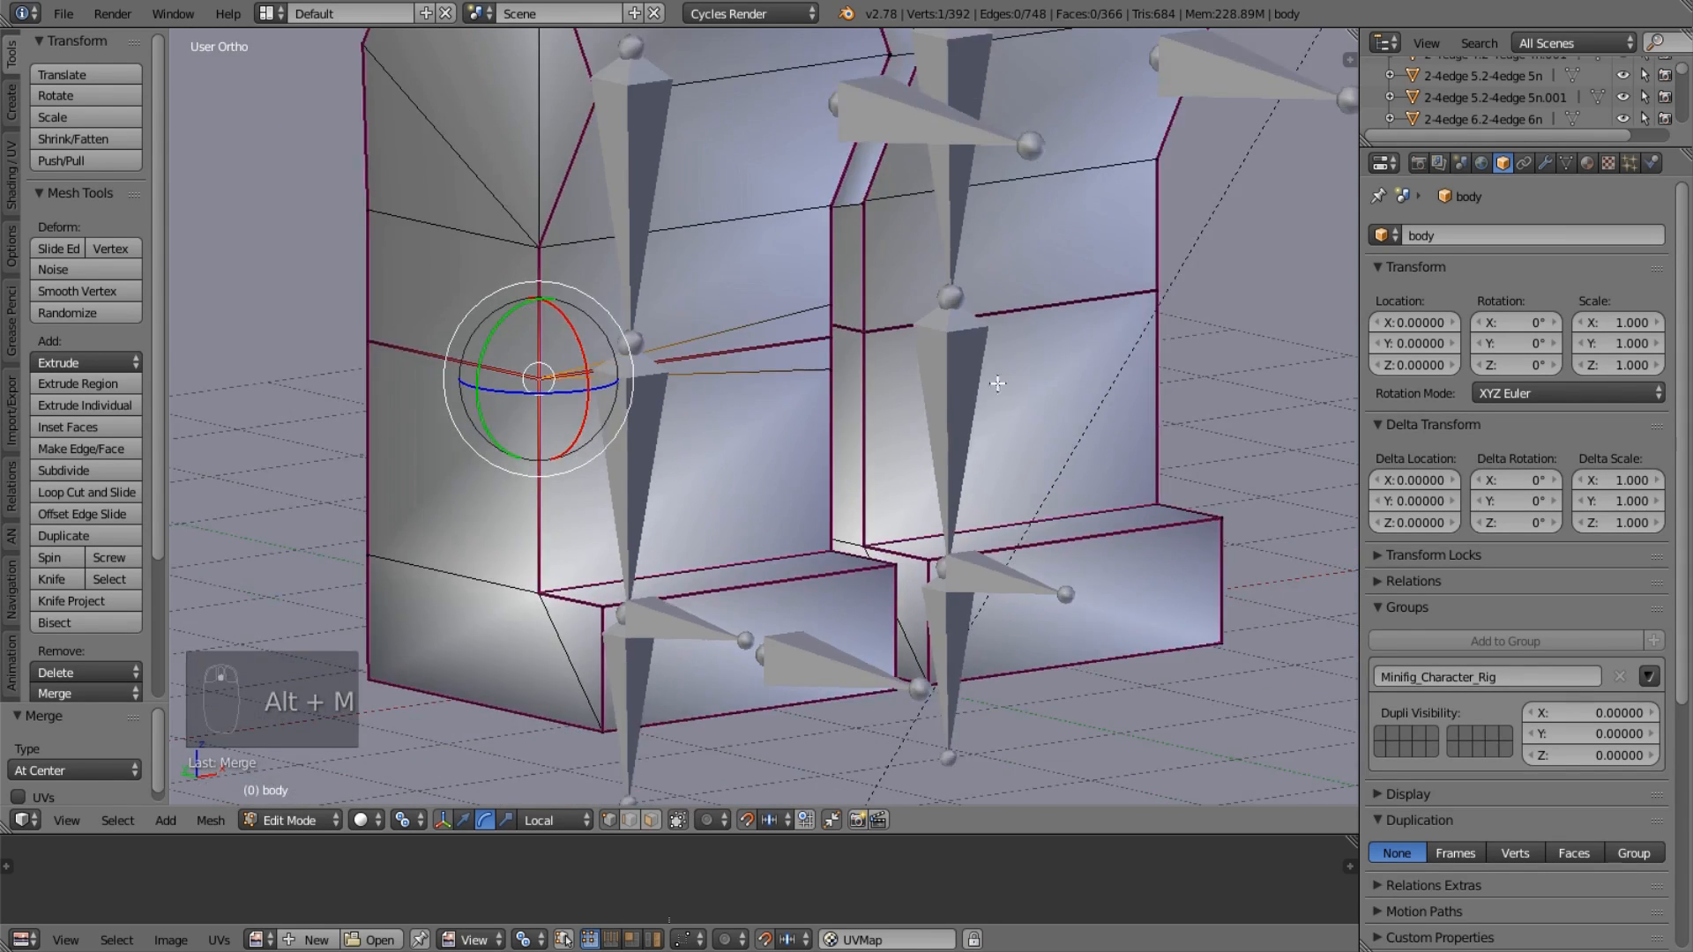
right_click(869, 364)
middle_drag(970, 340, 797, 381)
shift+right_click(887, 313)
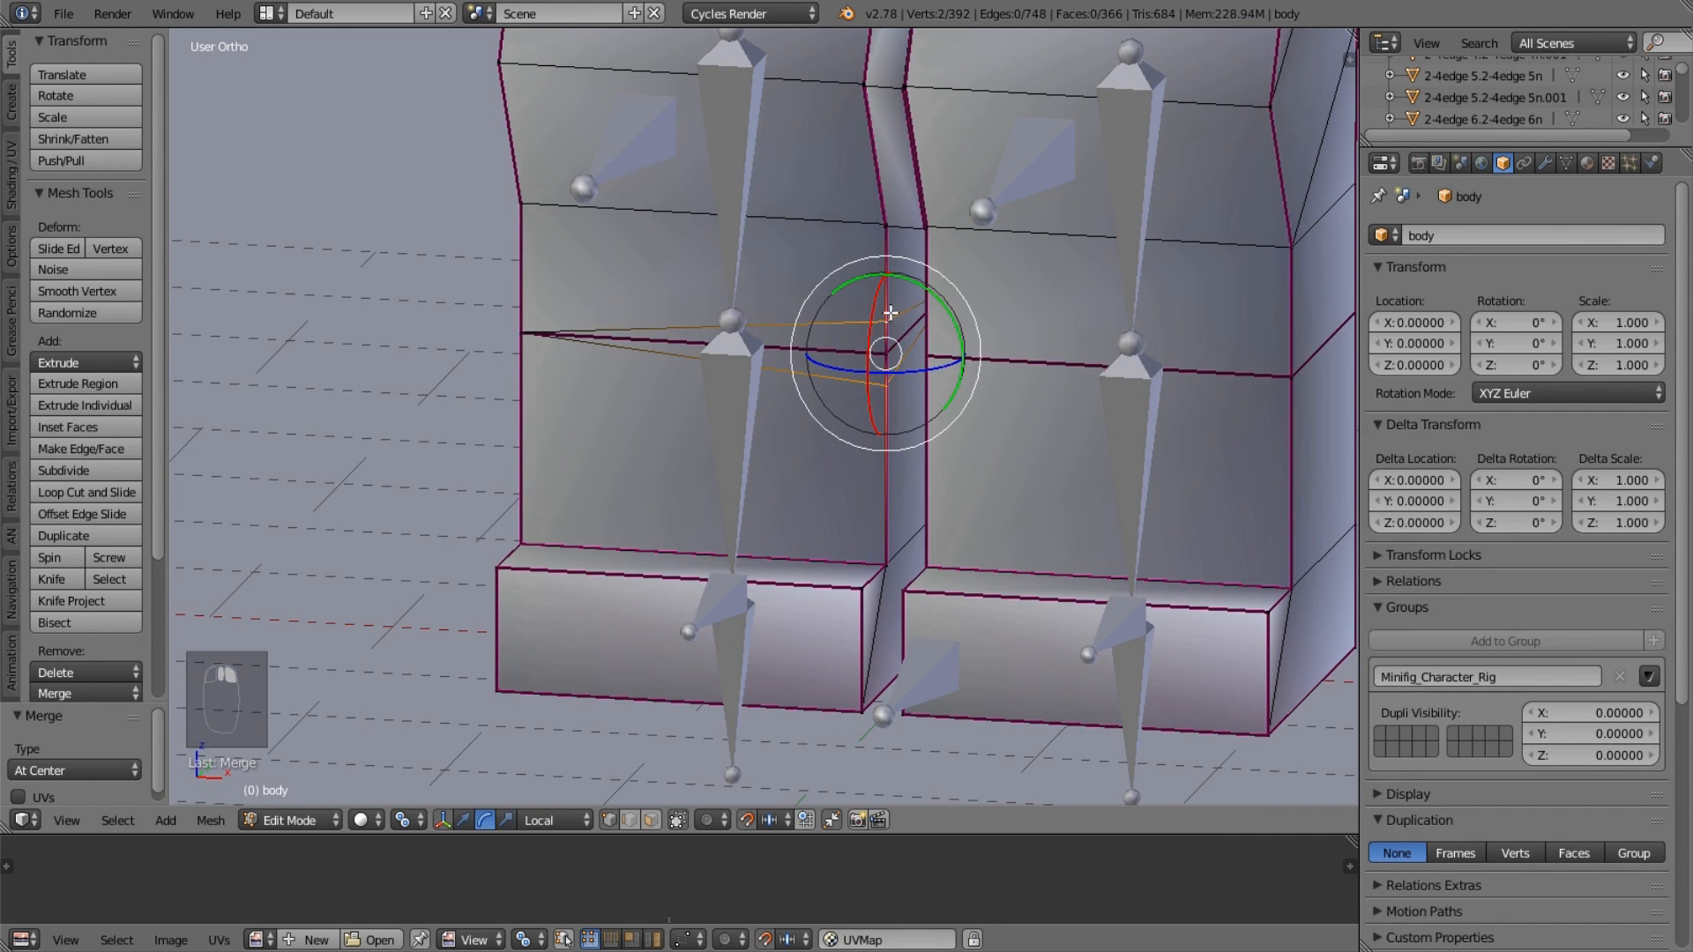
key(alt+m)
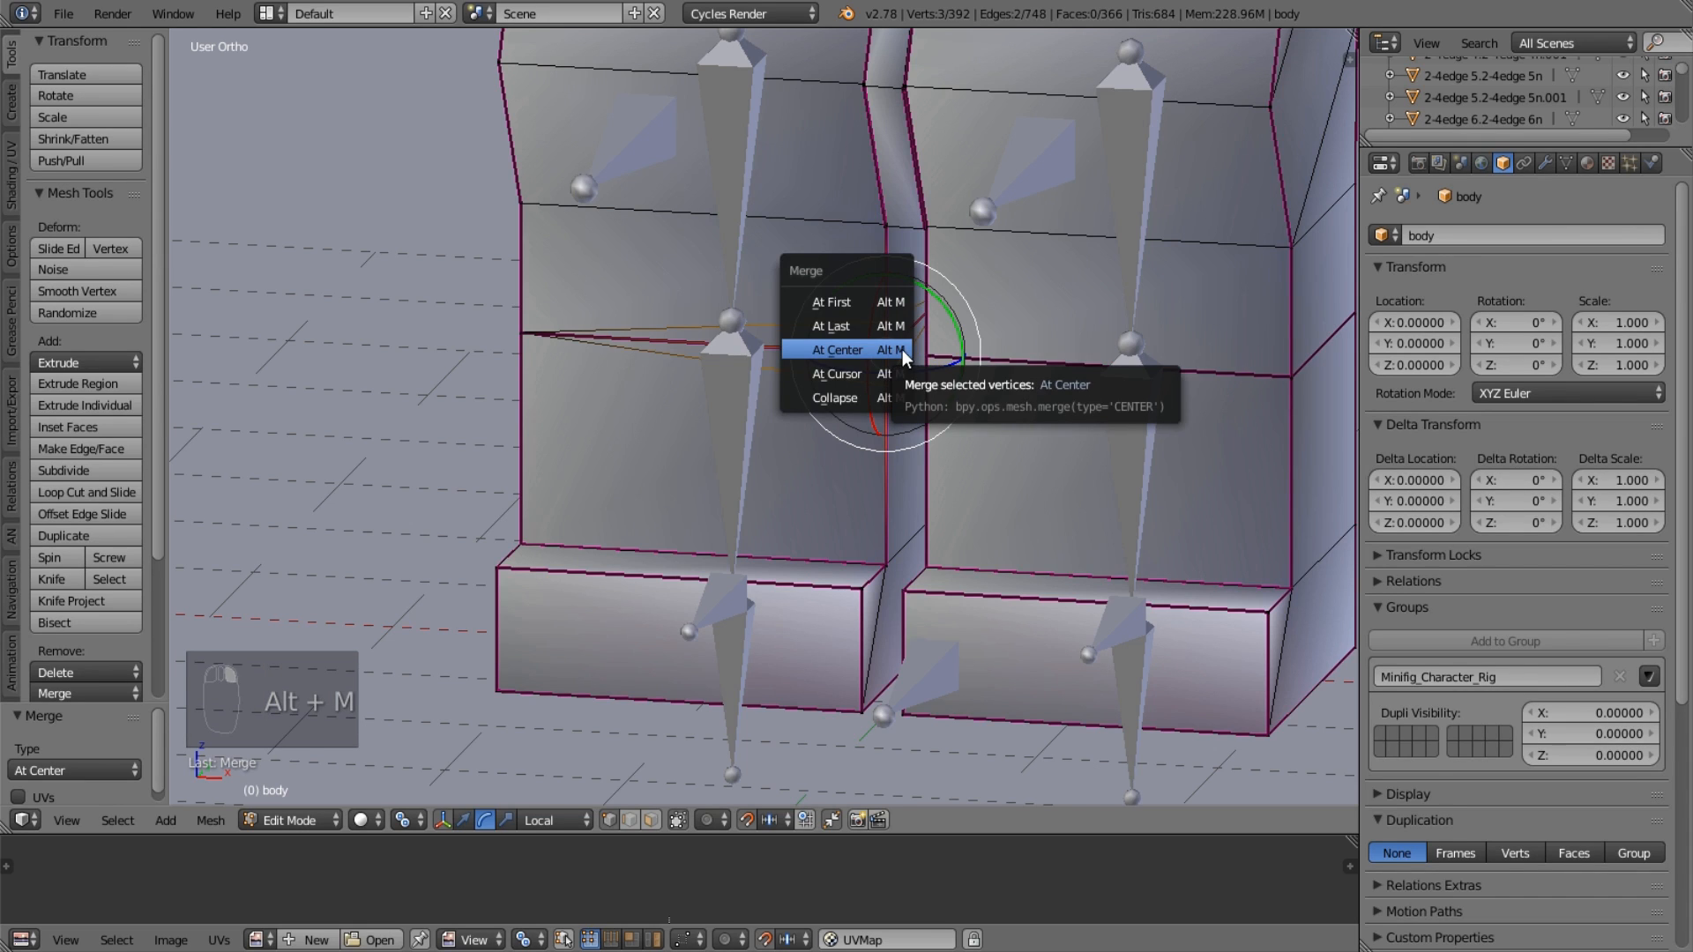
click(899, 348)
key(Tab)
Test the left knee's bend by moving the legIK_L bone up and behind the character.
scroll(847, 364, down, 3)
middle_drag(820, 372, 697, 384)
right_click(926, 621)
middle_drag(926, 620, 892, 571)
key(g)
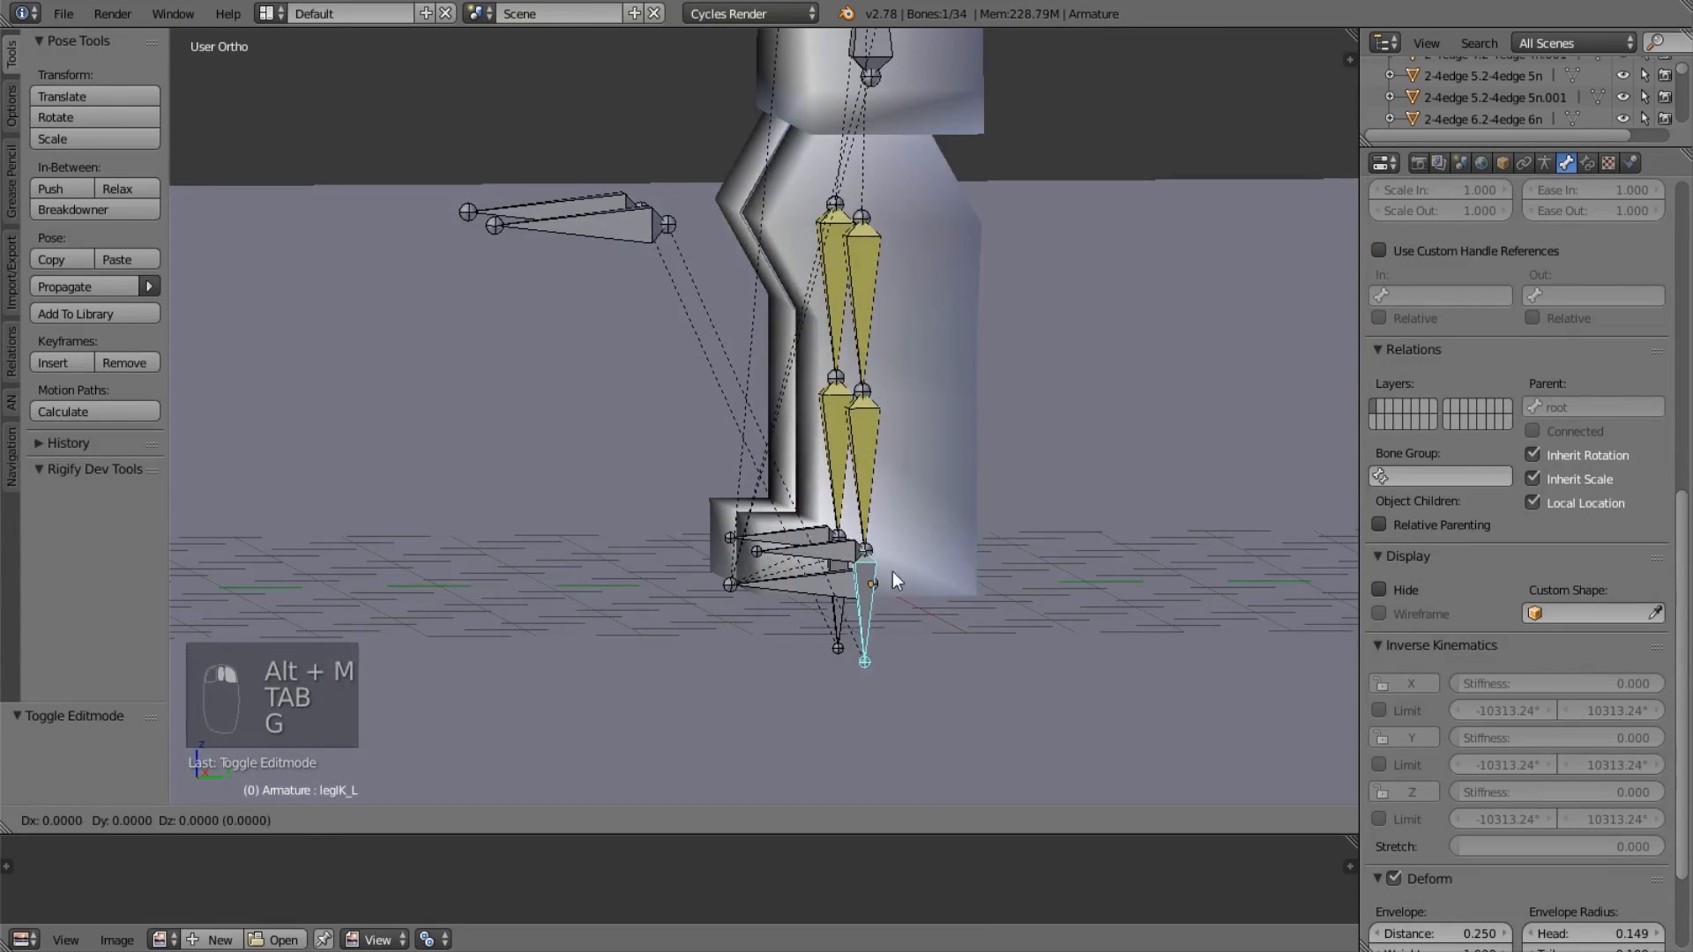
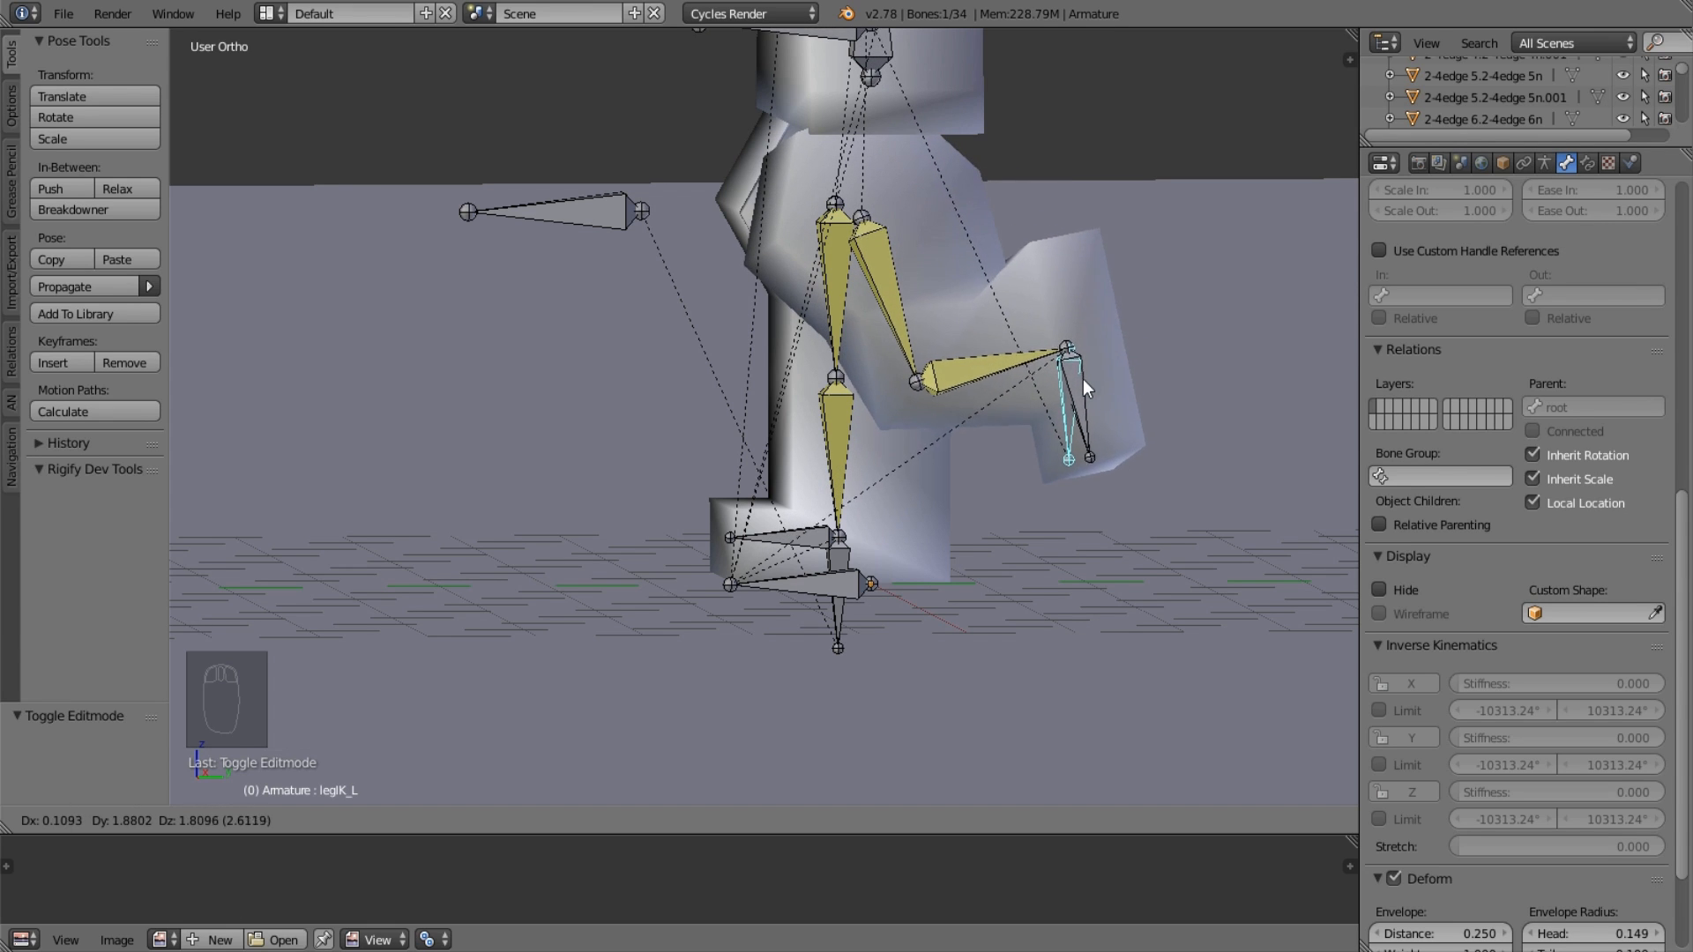
click(1080, 373)
Set the maximum X-axis IK limit of shin_L to 90° and try a test move of the leg.
shift+right_click(1027, 375)
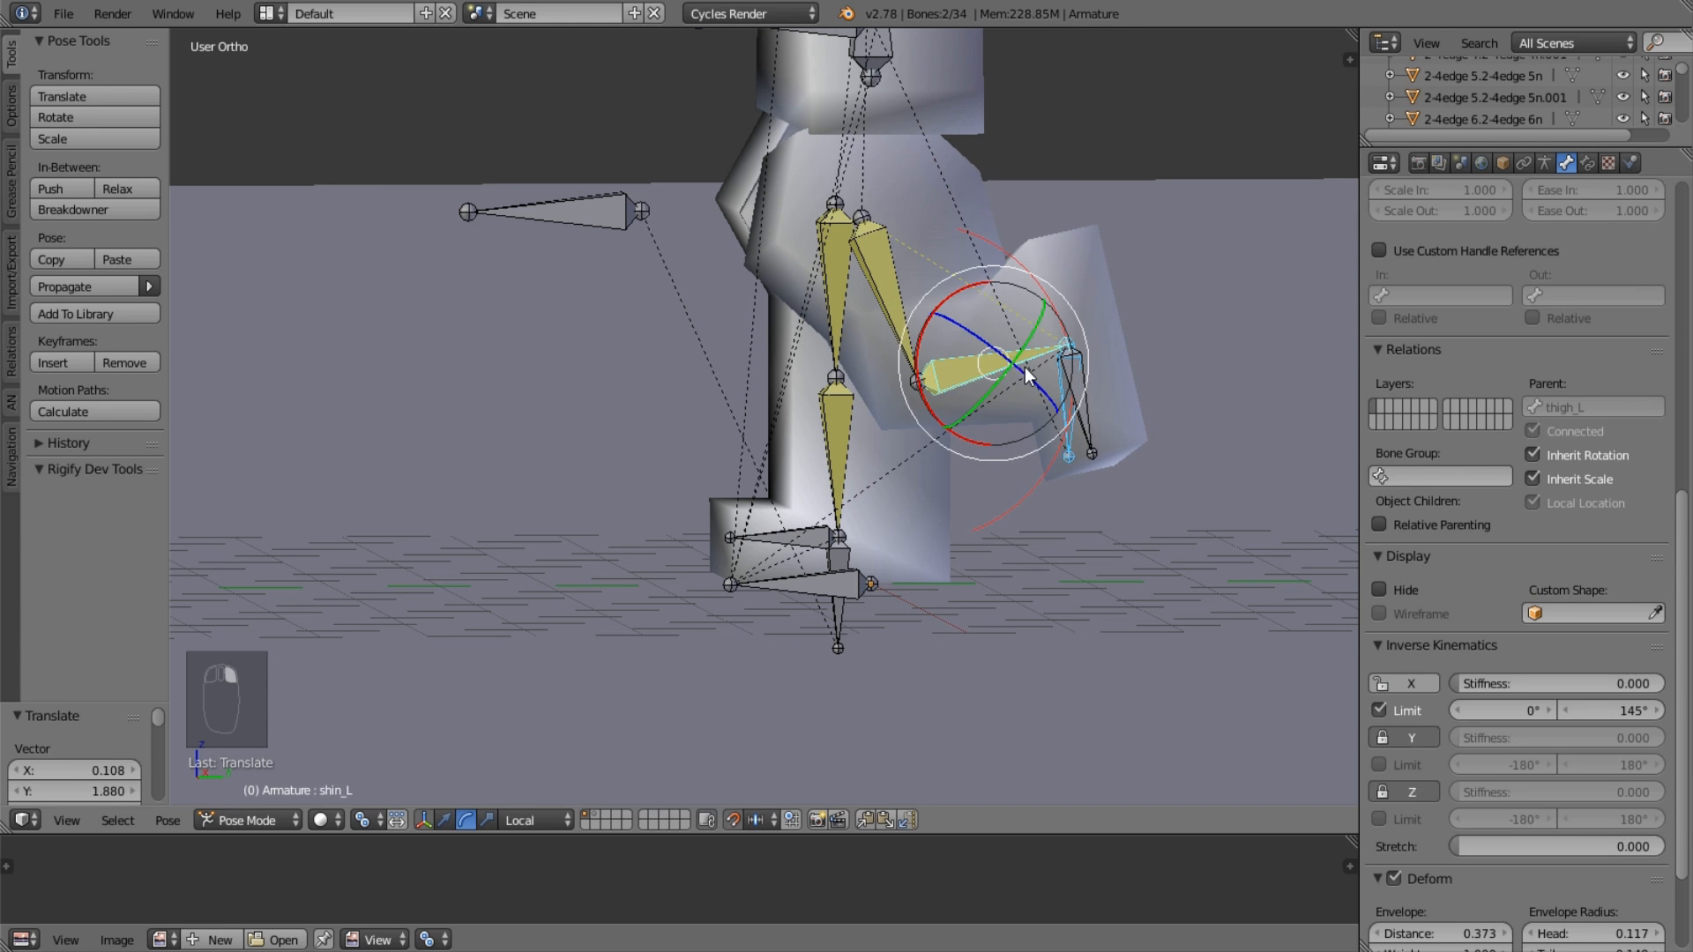
scroll(1416, 296, up, 15)
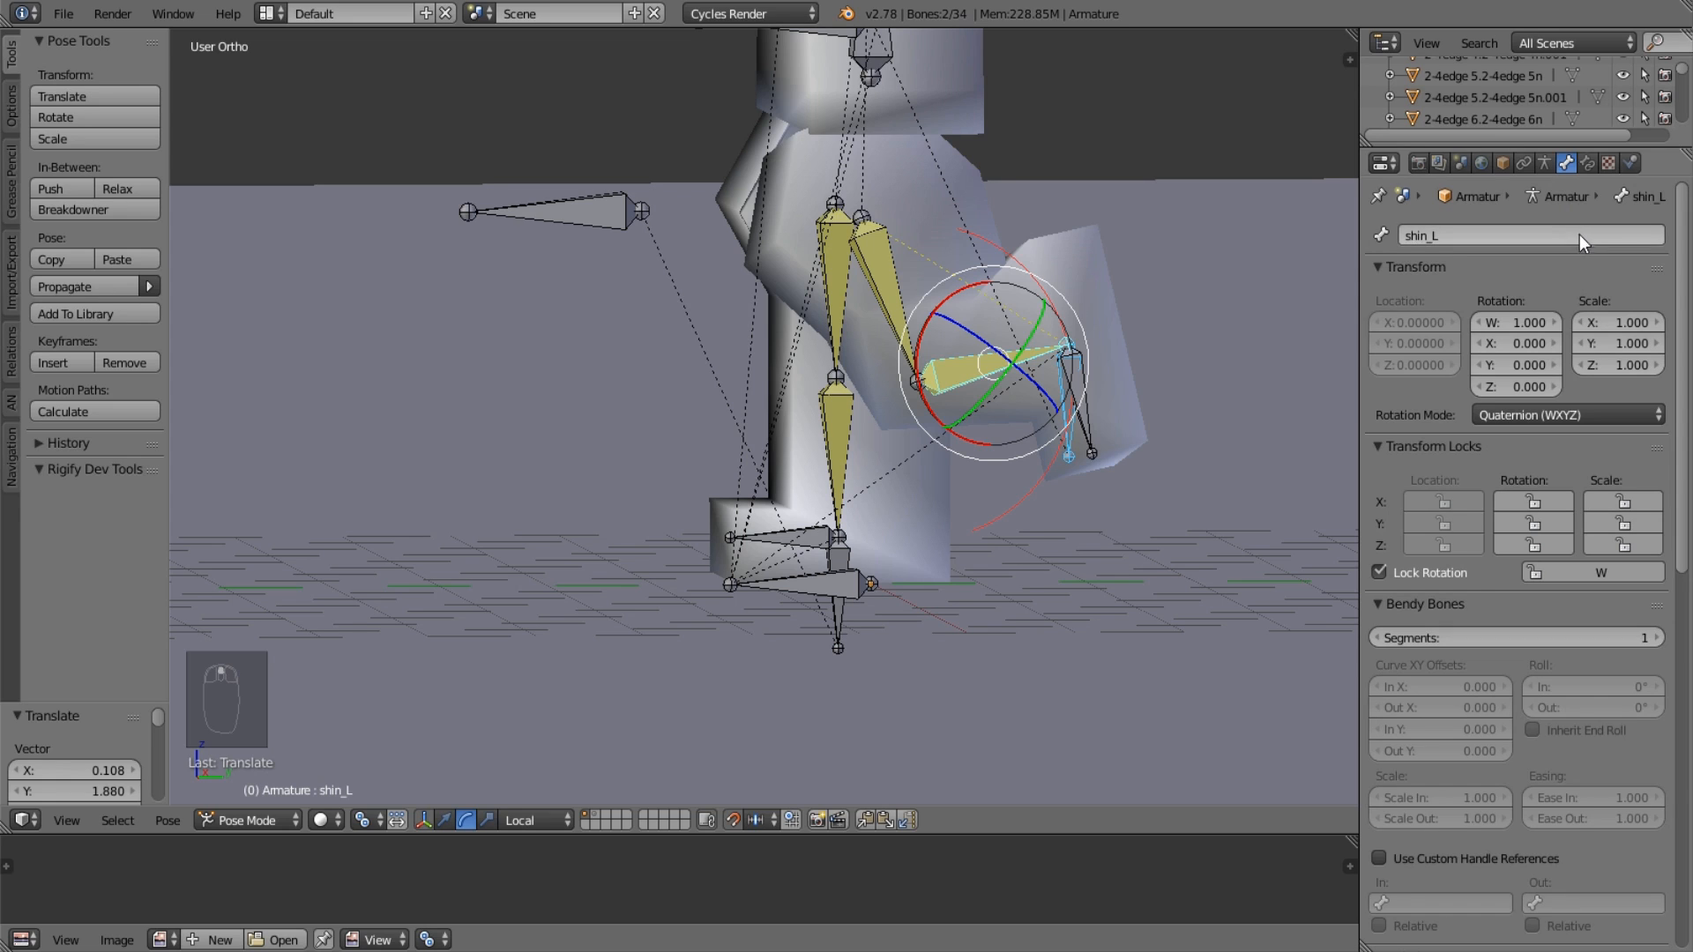
scroll(1480, 691, down, 15)
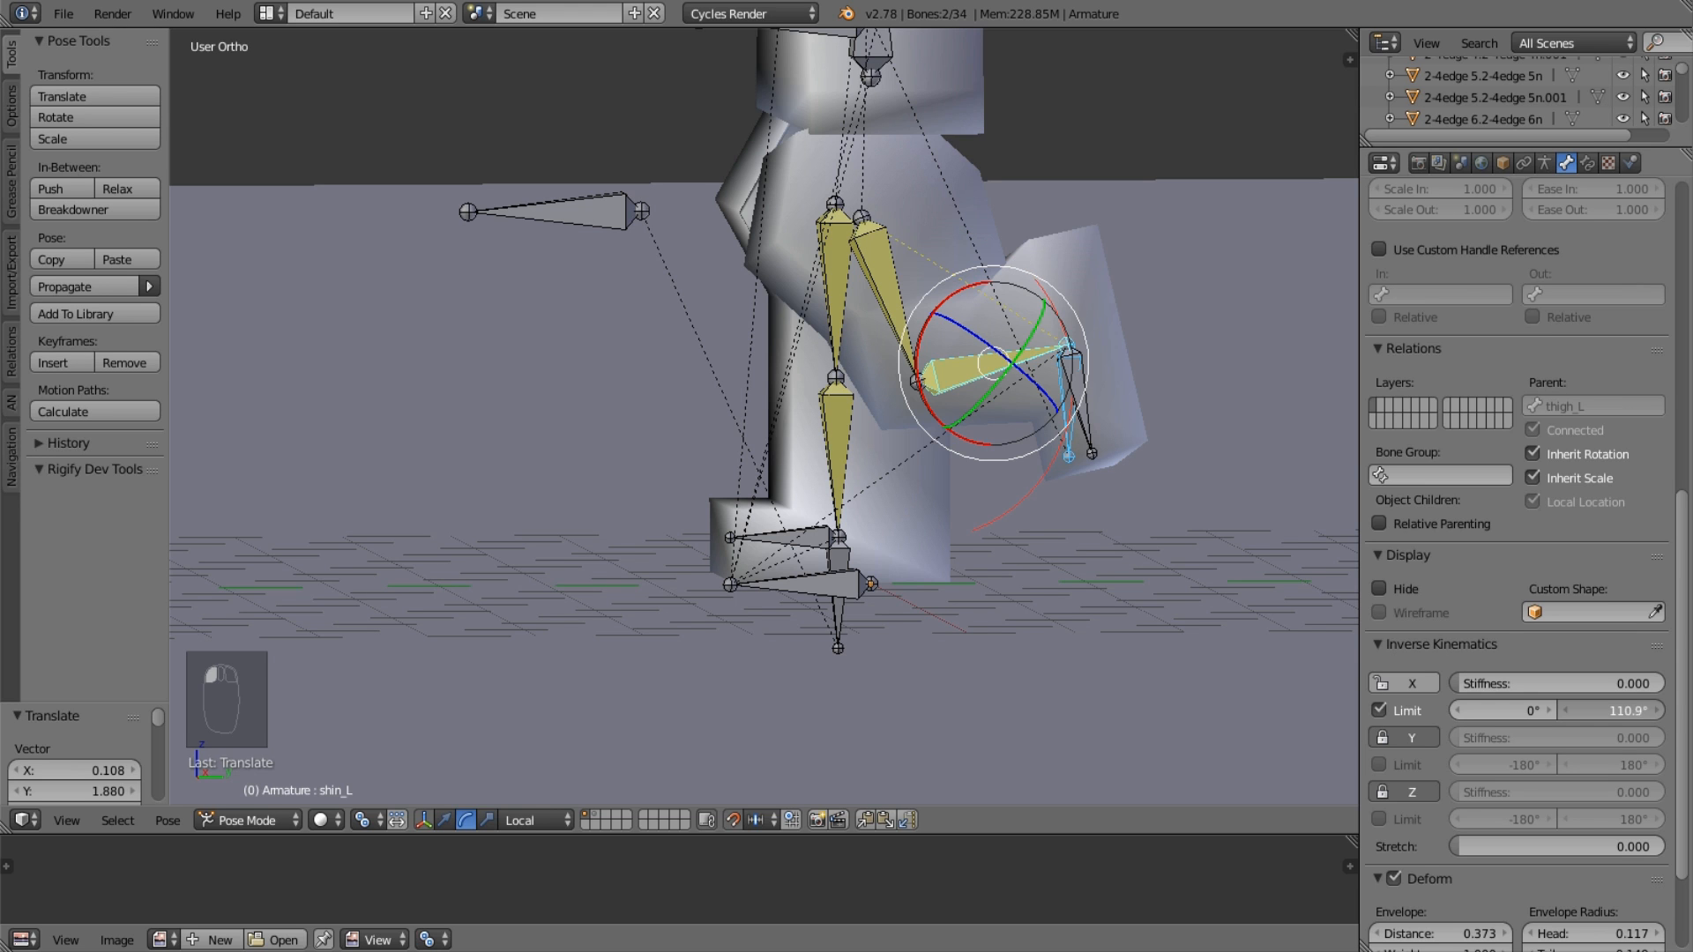
drag(1614, 711, 1592, 711)
key(g)
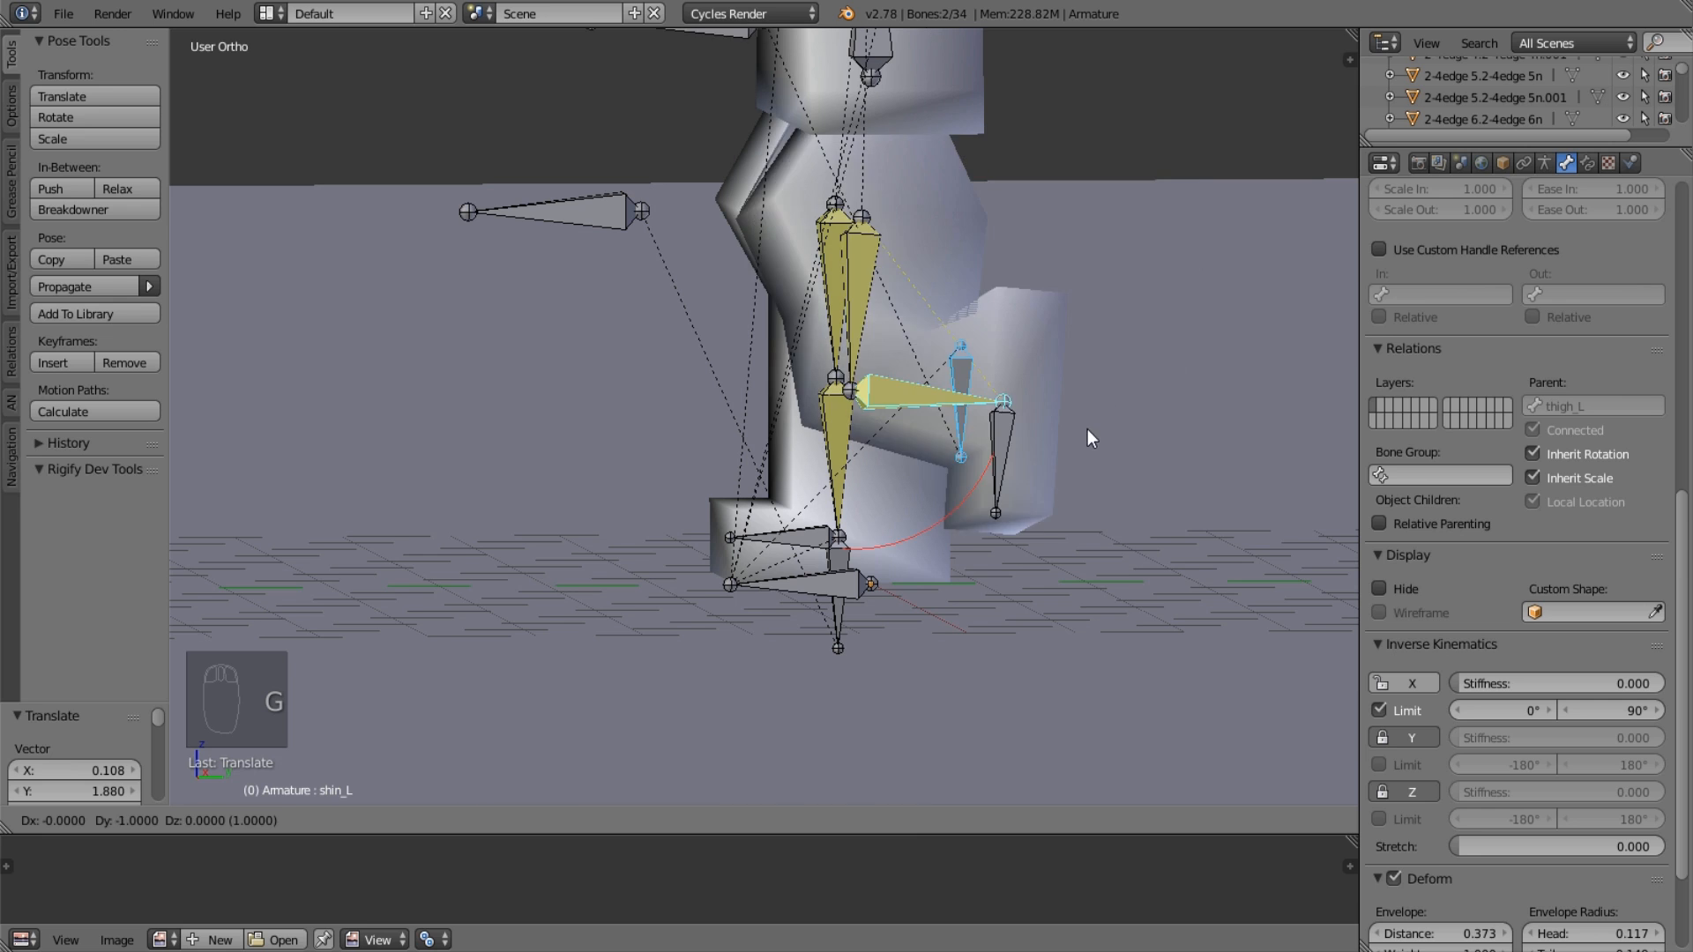
right_click(1088, 428)
Select the right shin bone for its IK limits, and clear the left leg IK bone's location before deselecting all bones.
middle_drag(1087, 428, 1172, 494)
scroll(1058, 494, up, 2)
right_click(736, 458)
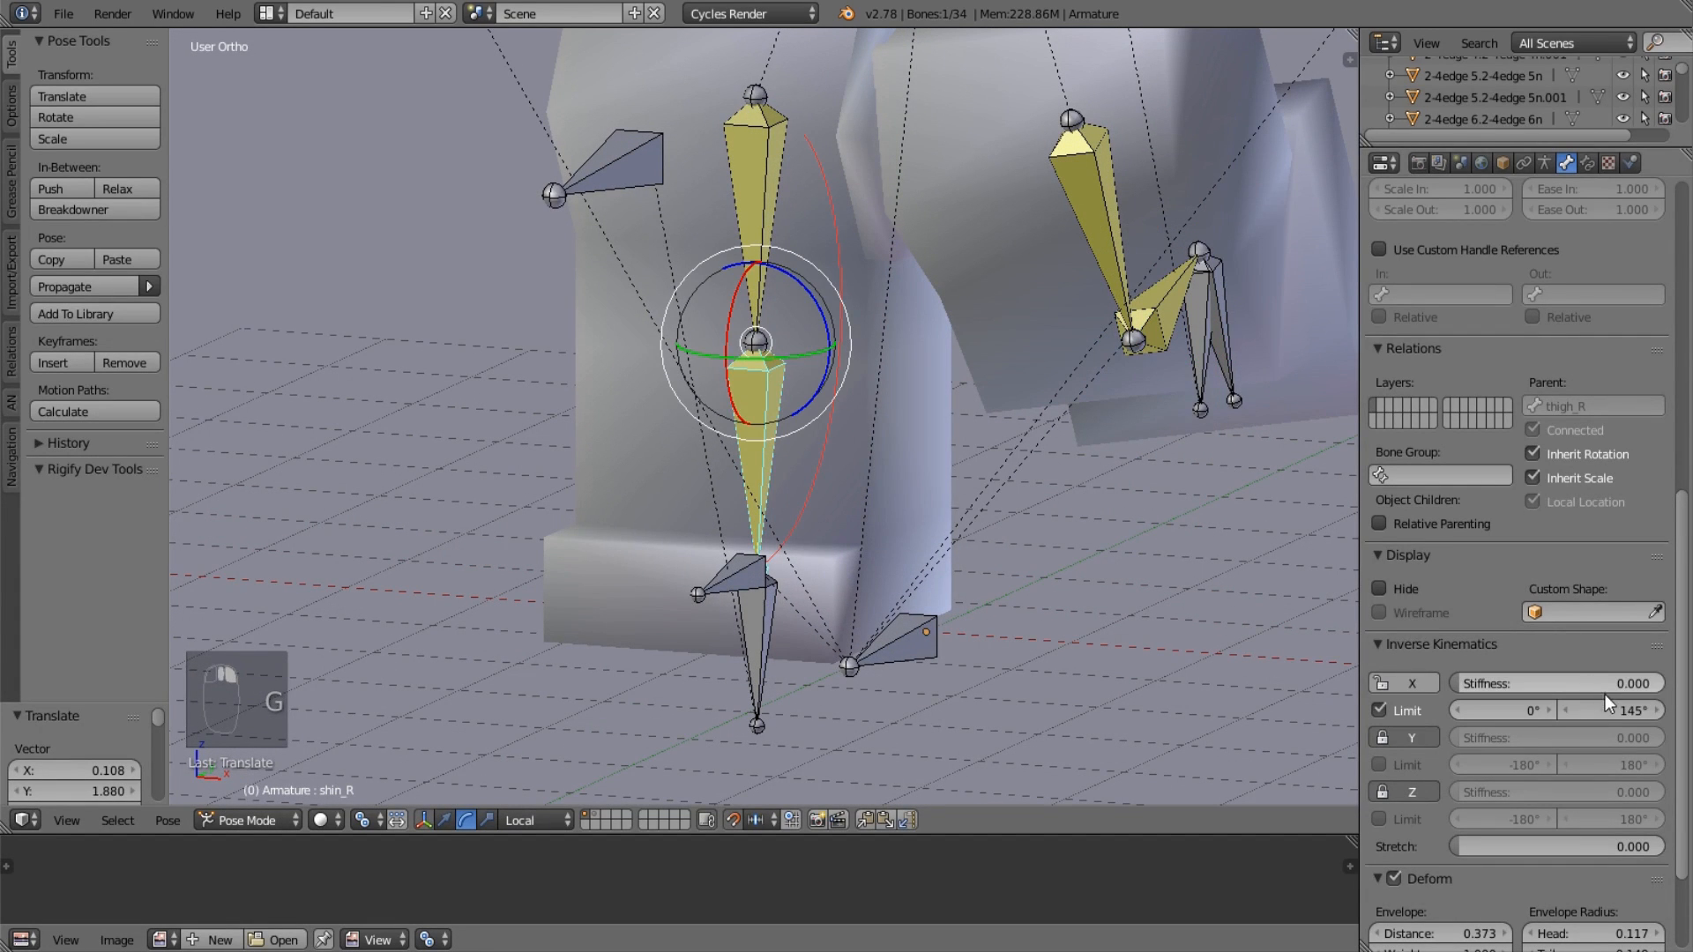
right_click(1209, 356)
middle_drag(1209, 356, 1129, 697)
key(alt+g)
key(a)
Try moving the armIK_L bone toward the torso to test how the left arm bends.
scroll(1163, 445, down, 2)
key(KP_5)
scroll(1173, 498, down, 4)
middle_drag(991, 554, 1120, 585)
middle_drag(1162, 441, 1260, 349)
right_click(1235, 411)
key(g)
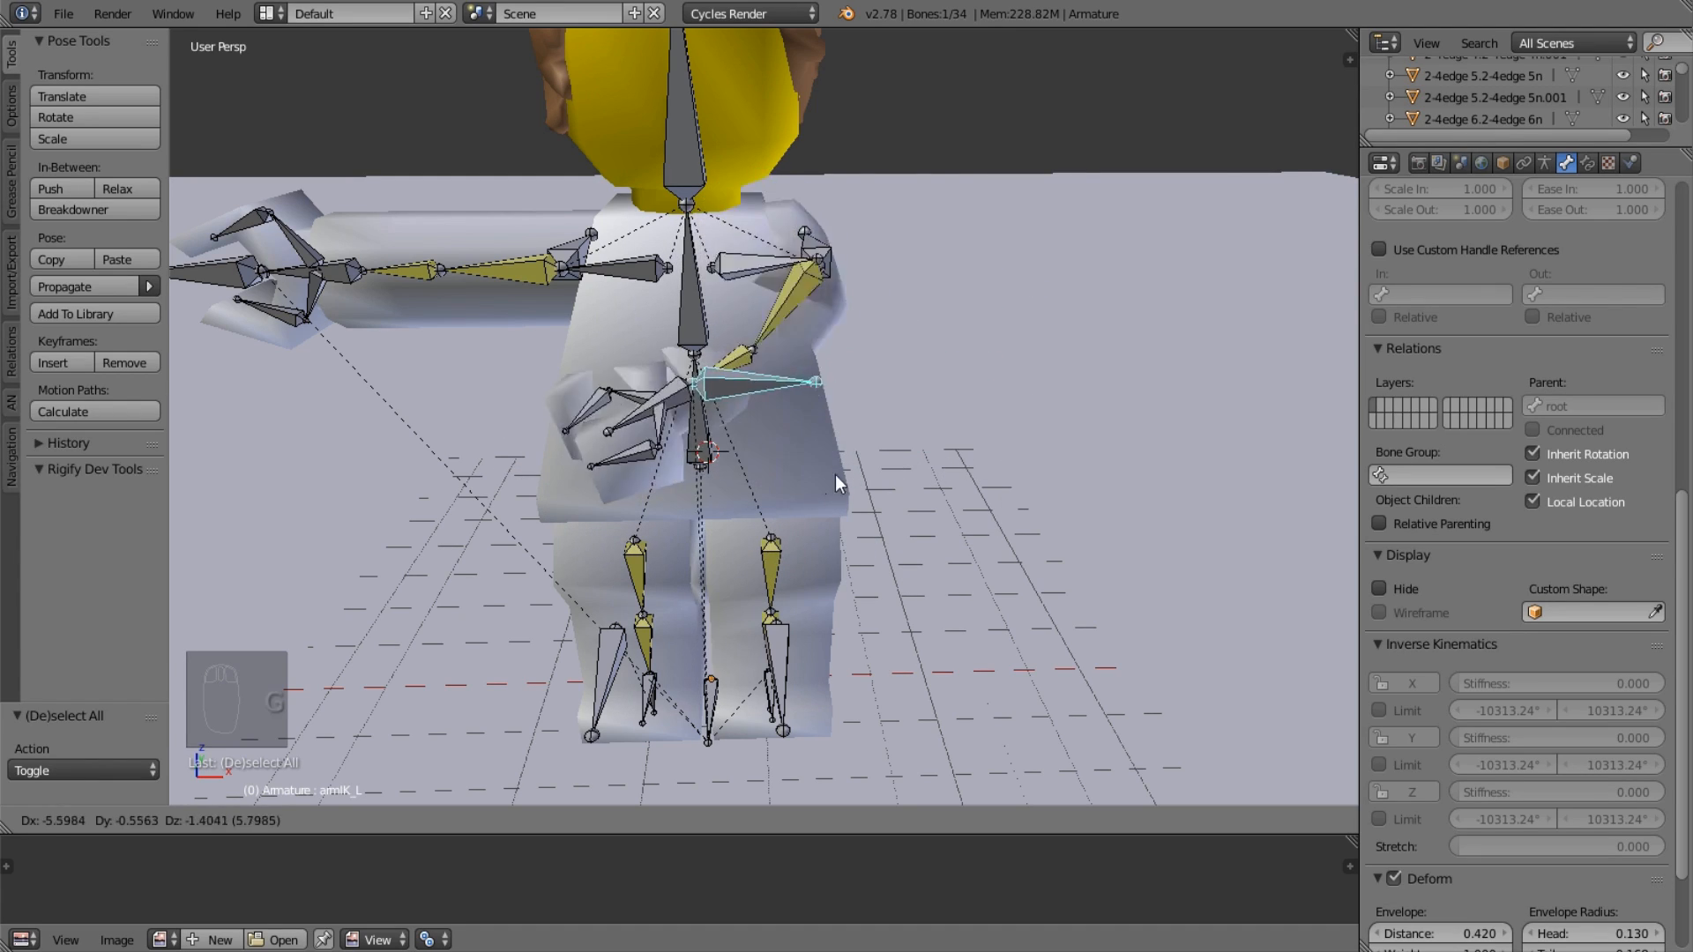
right_click(1221, 372)
Examine the left upper arm and shoulder bones and their inverse kinematics settings from several angles.
right_click(882, 264)
scroll(876, 451, up, 3)
middle_drag(876, 452, 894, 429)
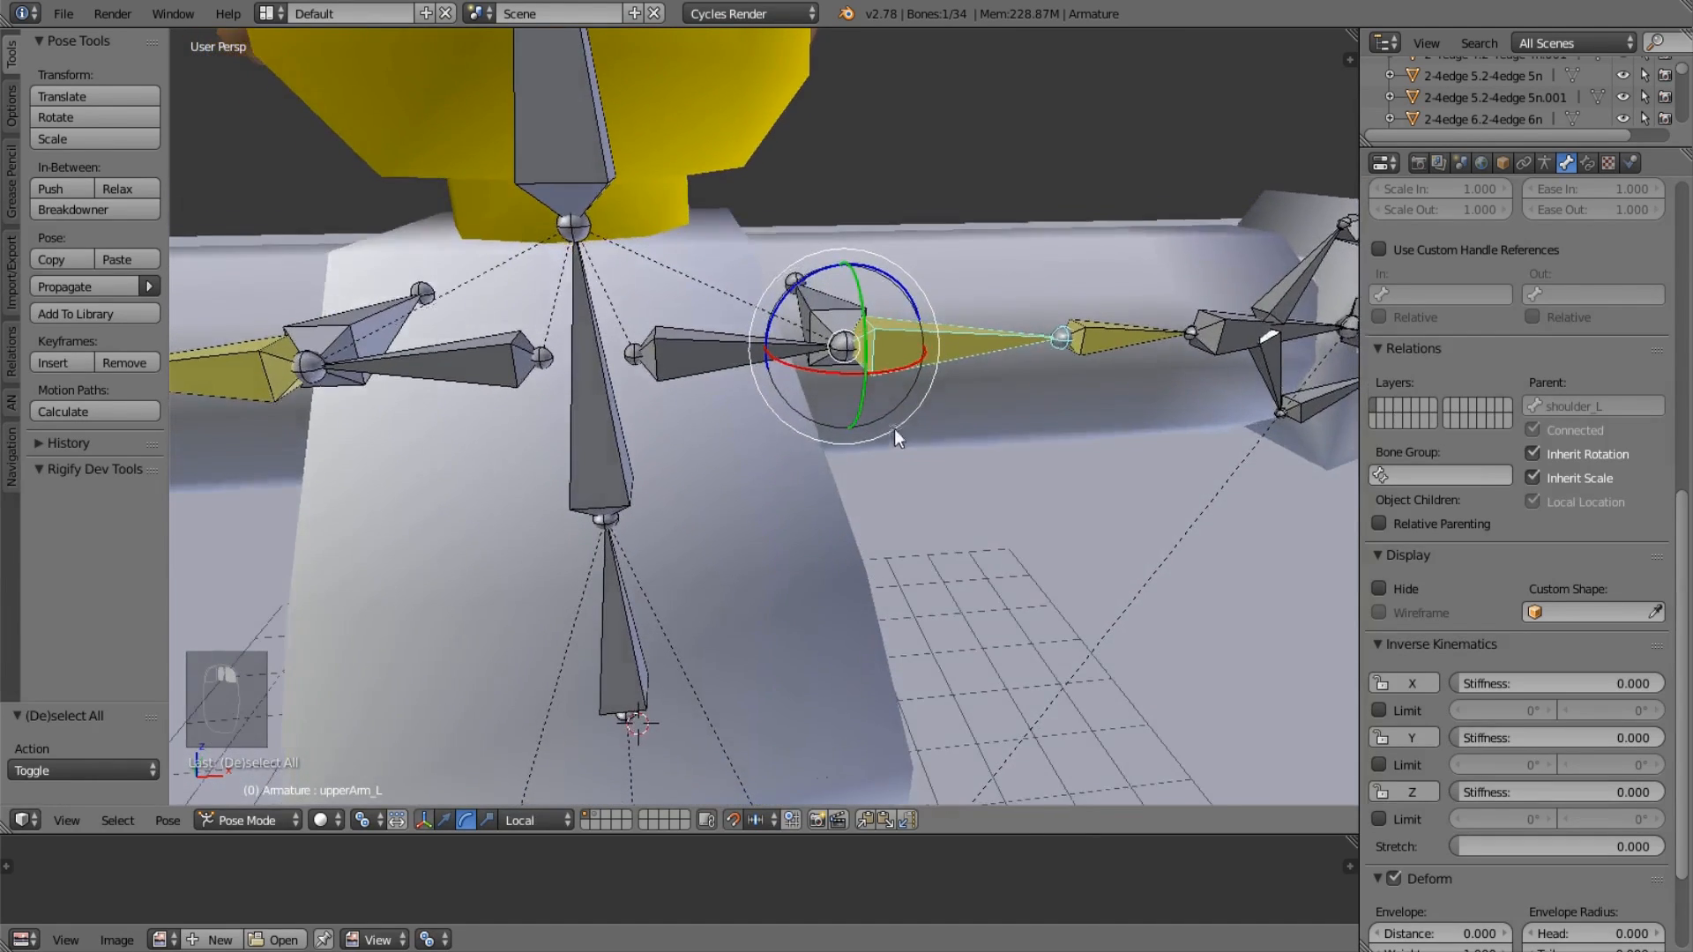
middle_drag(1129, 356, 653, 443)
right_click(707, 381)
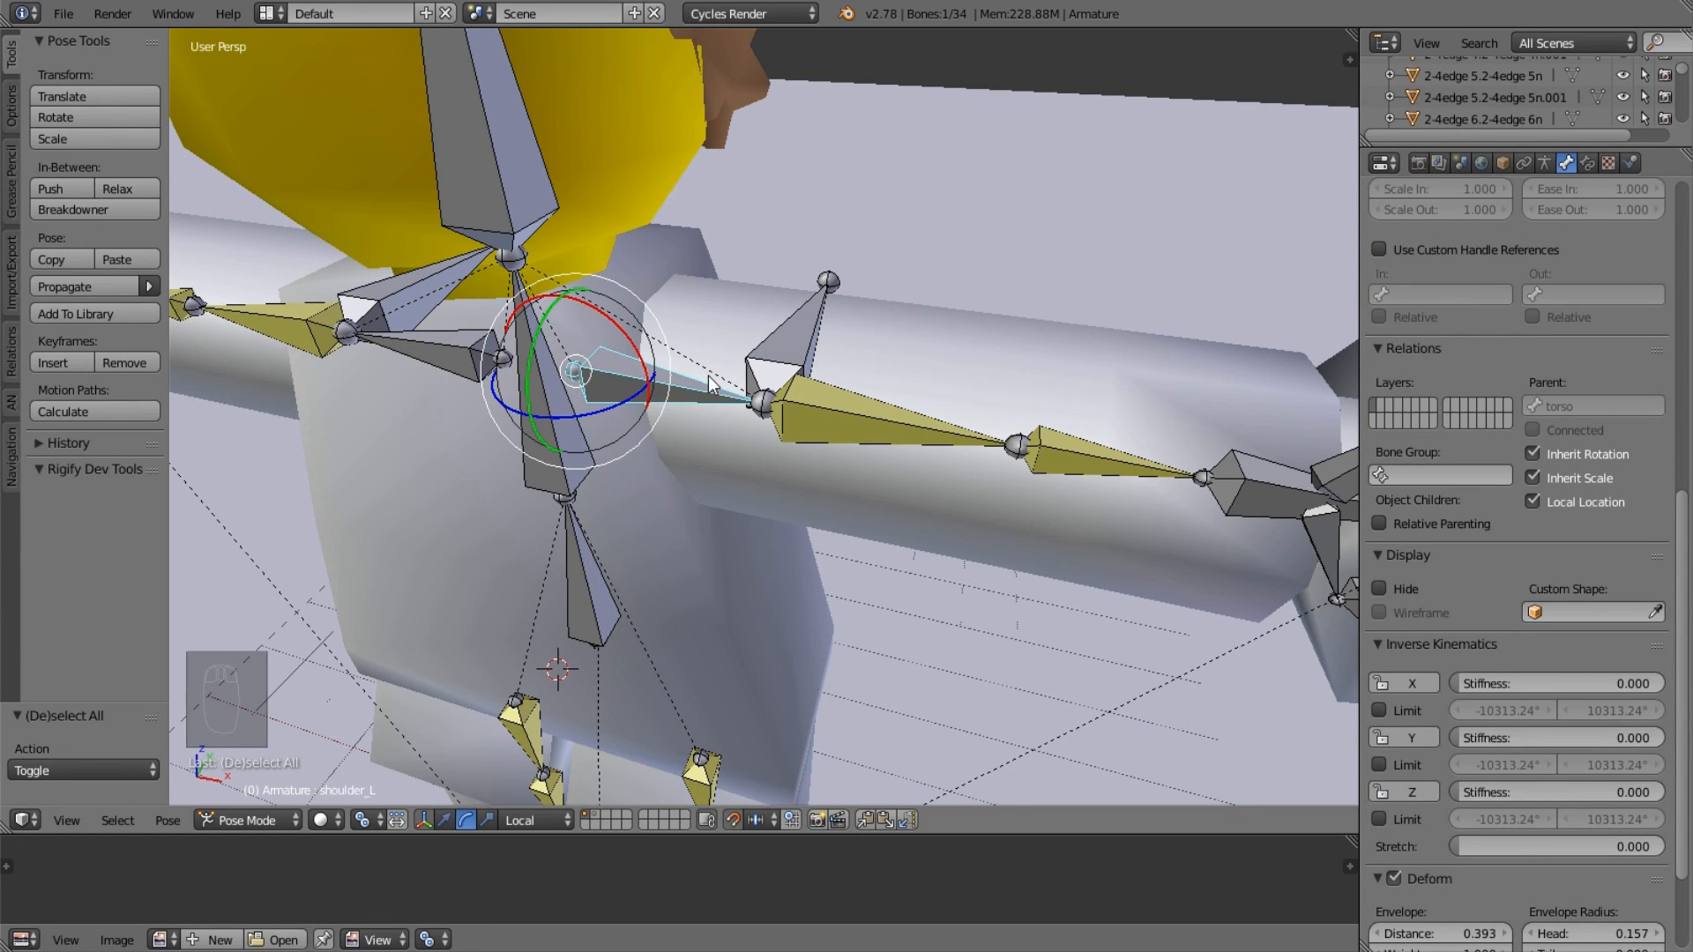
scroll(713, 383, down, 3)
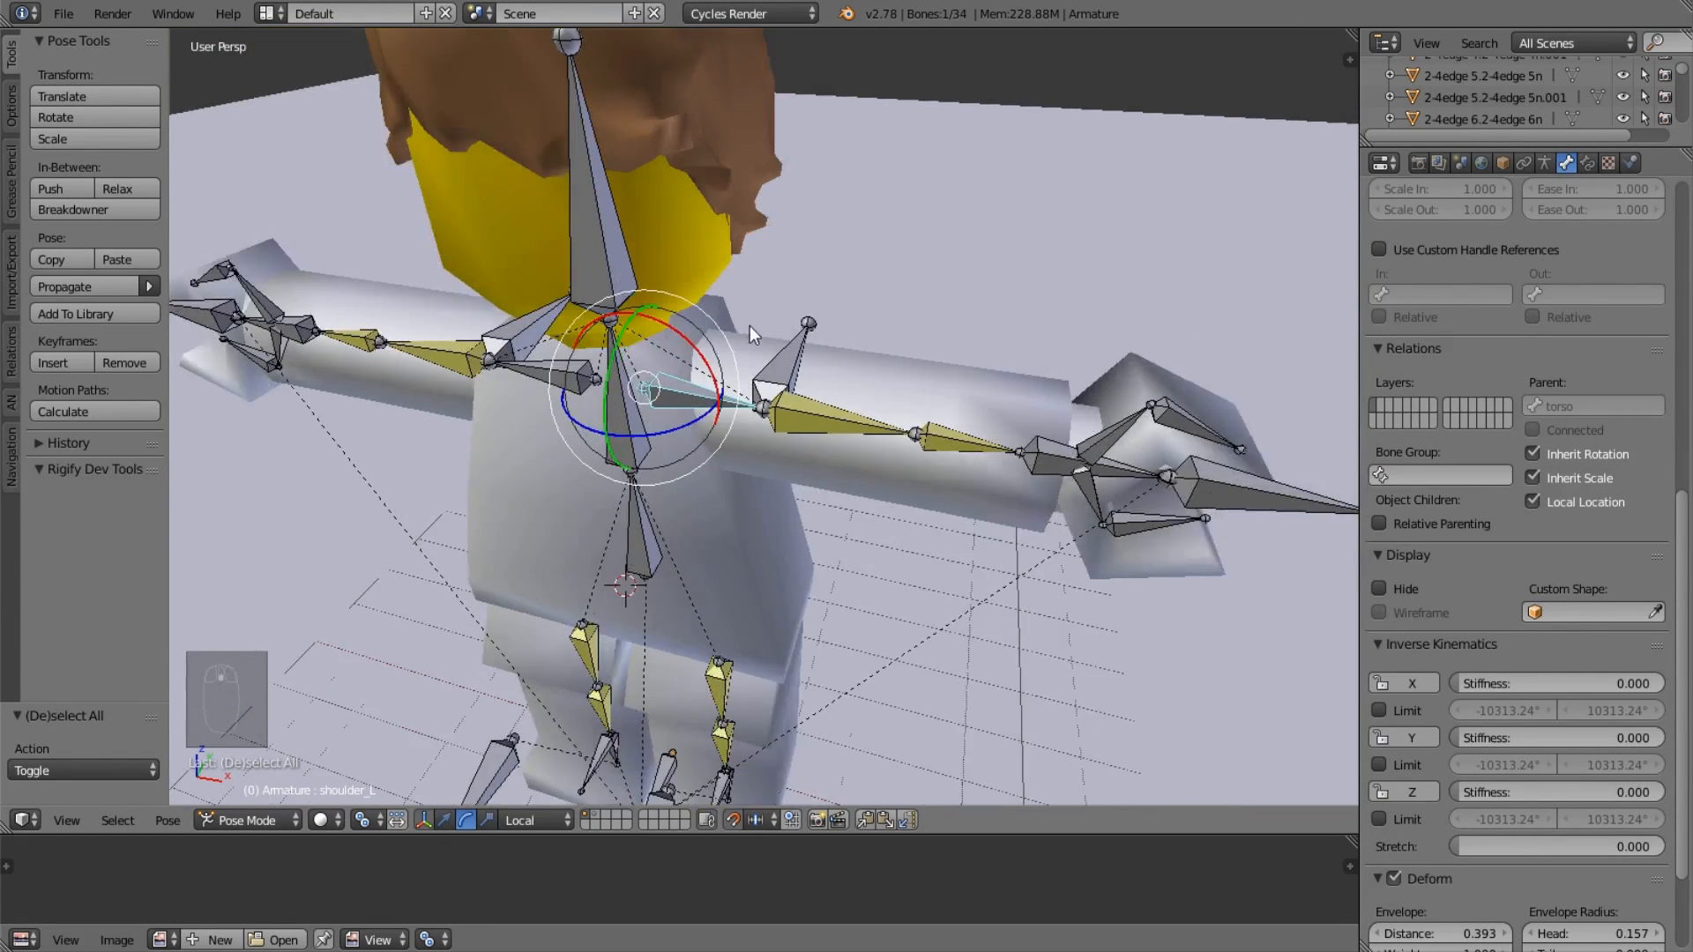
middle_drag(749, 328, 963, 406)
scroll(882, 448, up, 3)
middle_drag(875, 450, 1173, 330)
right_click(970, 342)
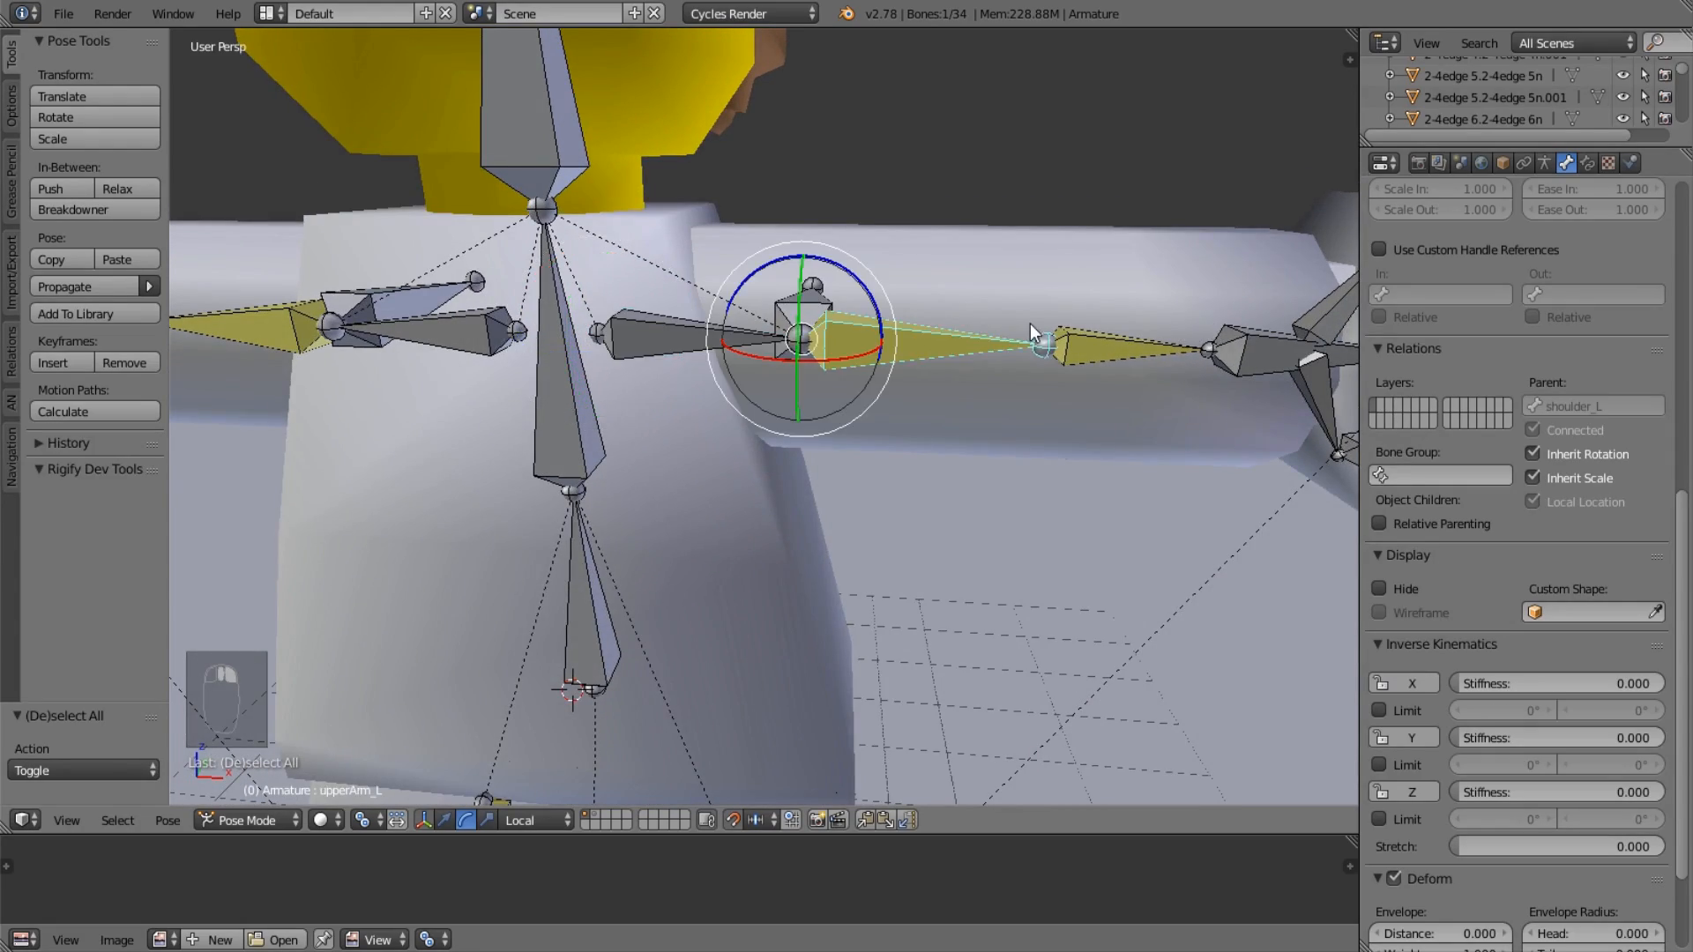
scroll(1013, 344, down, 2)
middle_drag(1000, 352, 1076, 511)
scroll(750, 467, down, 1)
middle_drag(750, 469, 988, 471)
scroll(966, 445, up, 4)
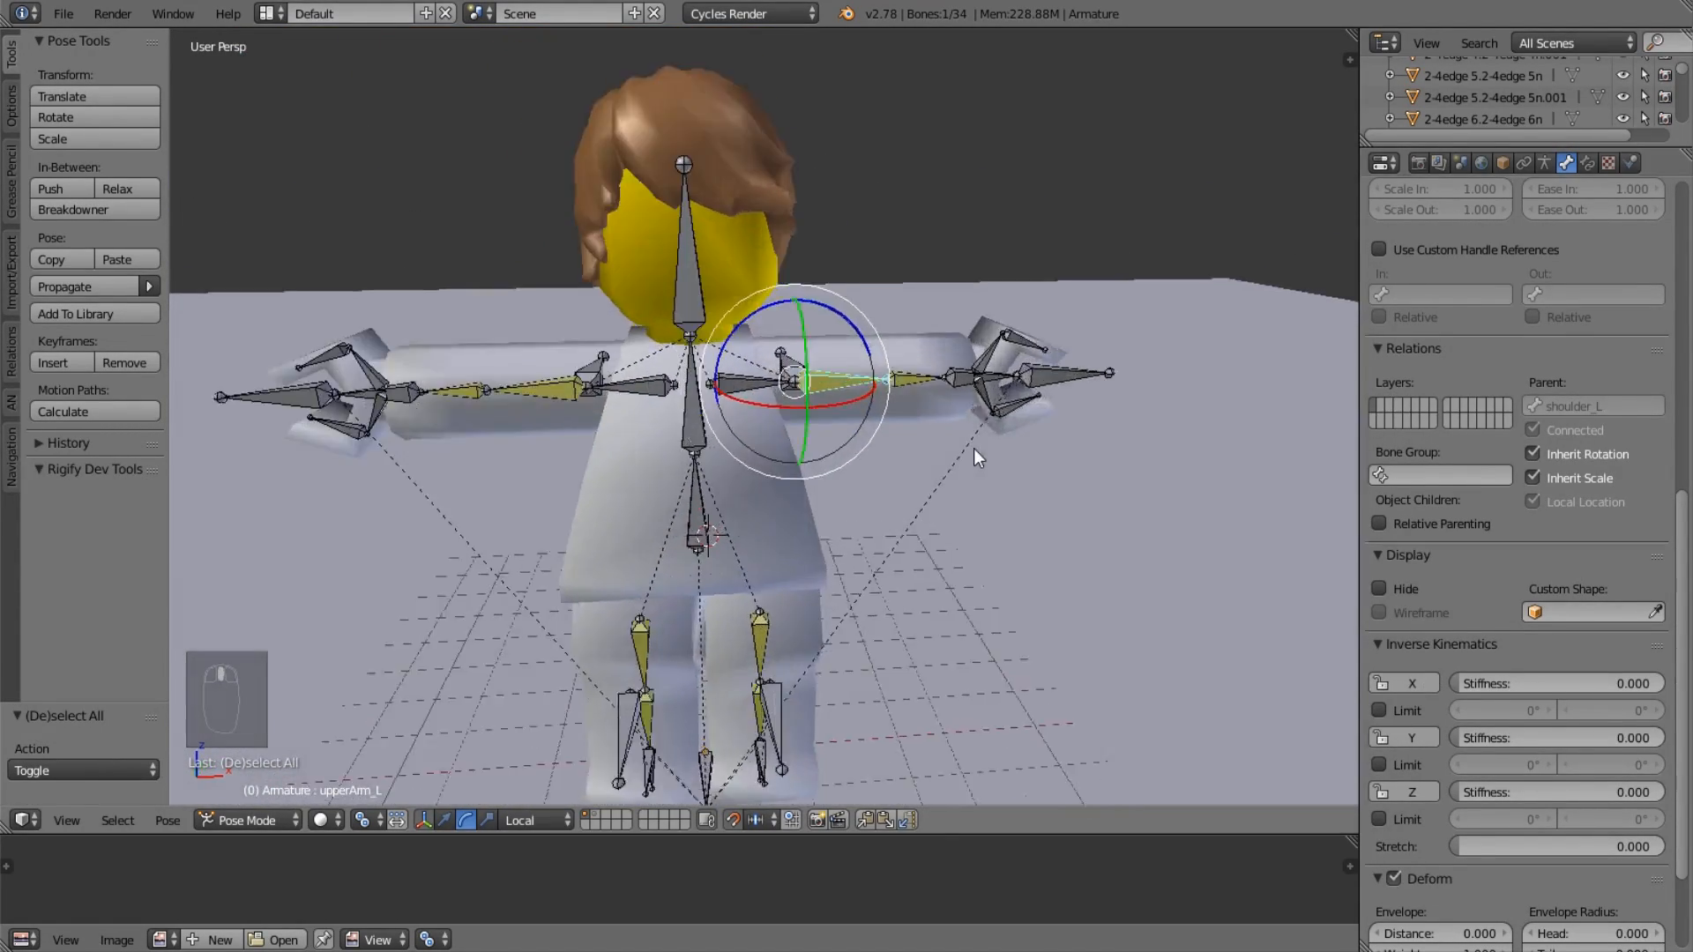
Lock the Y and Z IK axes of the forearm_L bone, leaving X unlocked.
right_click(953, 357)
scroll(1100, 436, up, 4)
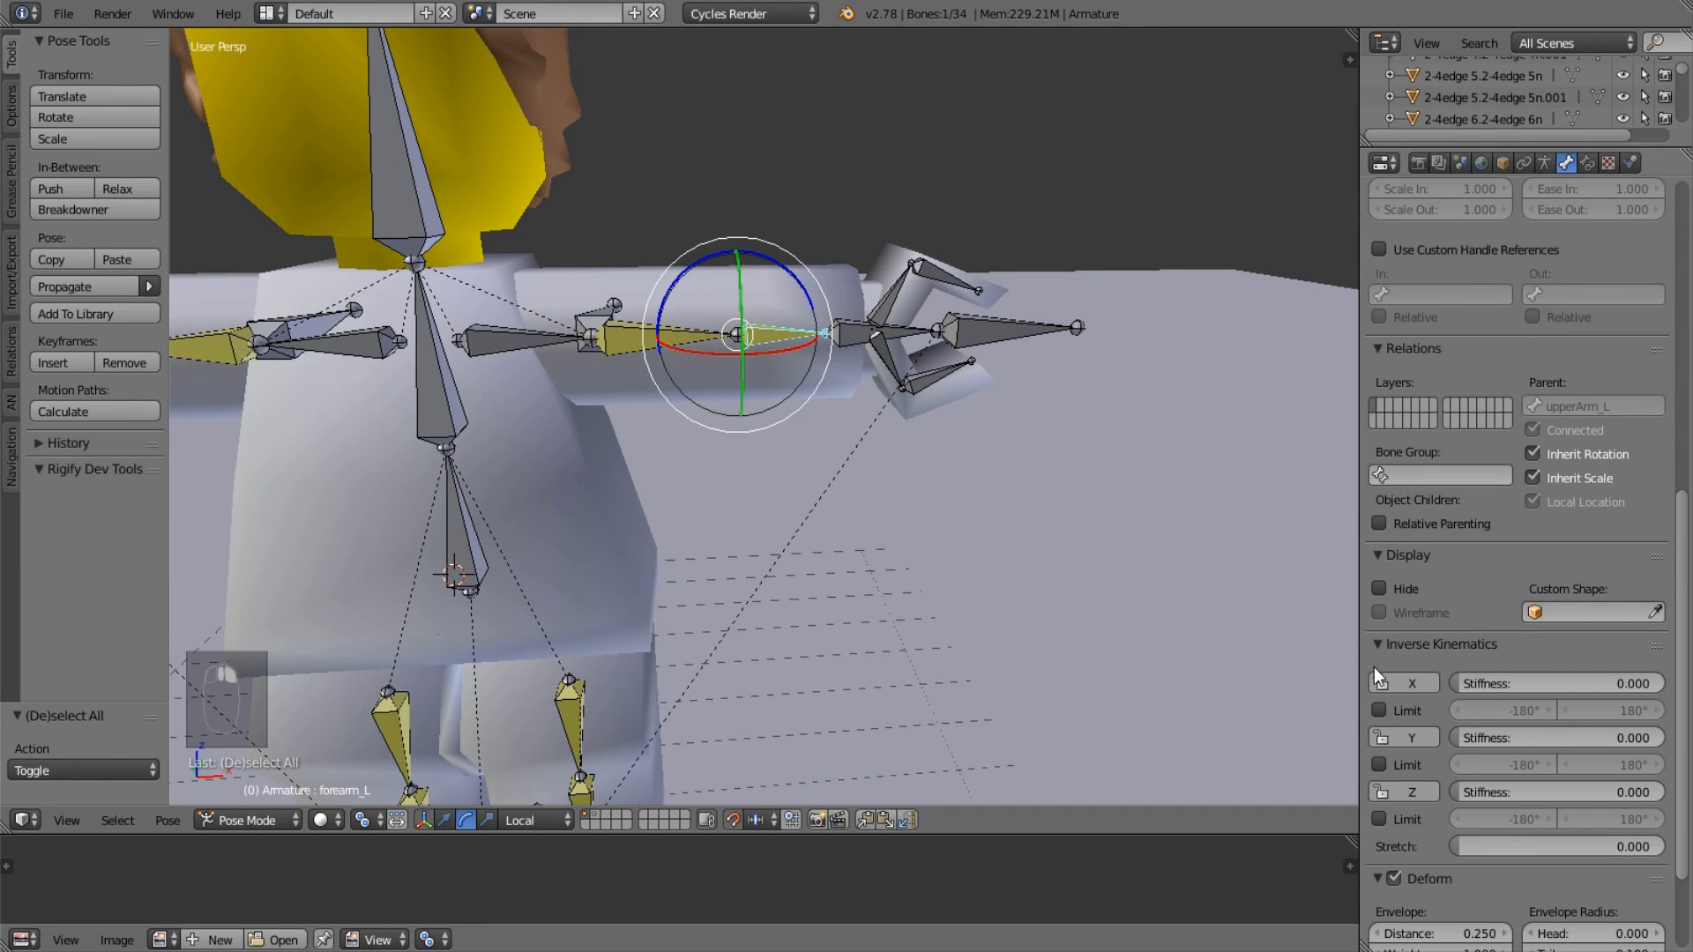
middle_drag(795, 415, 739, 413)
click(1417, 735)
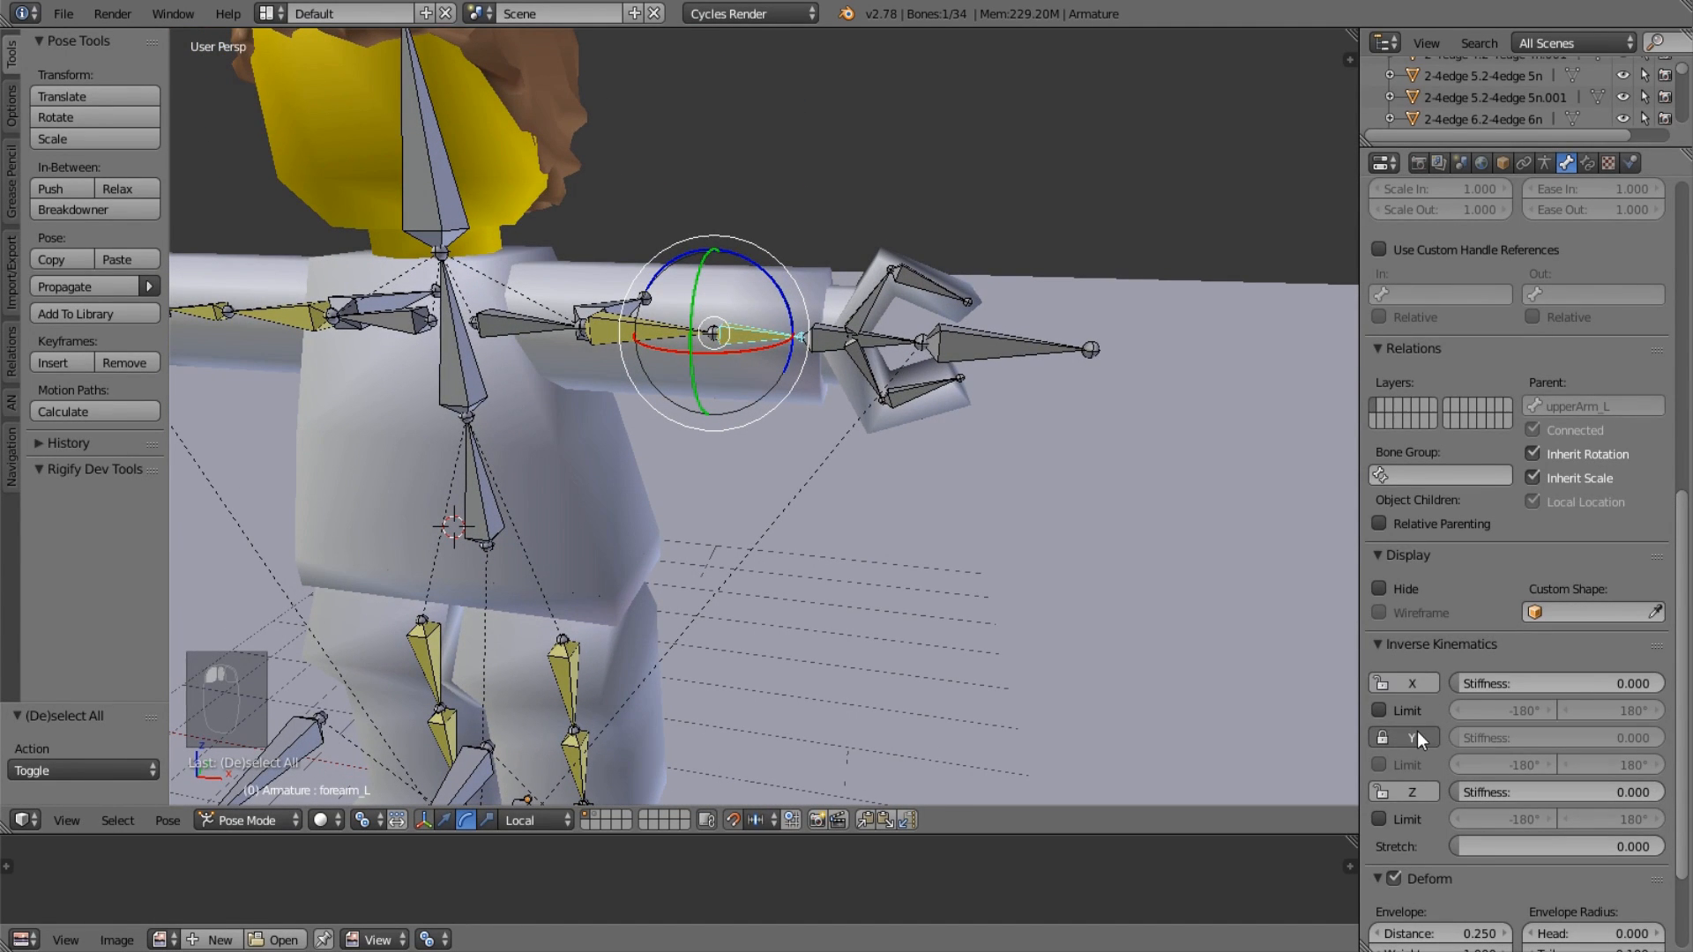
click(1419, 685)
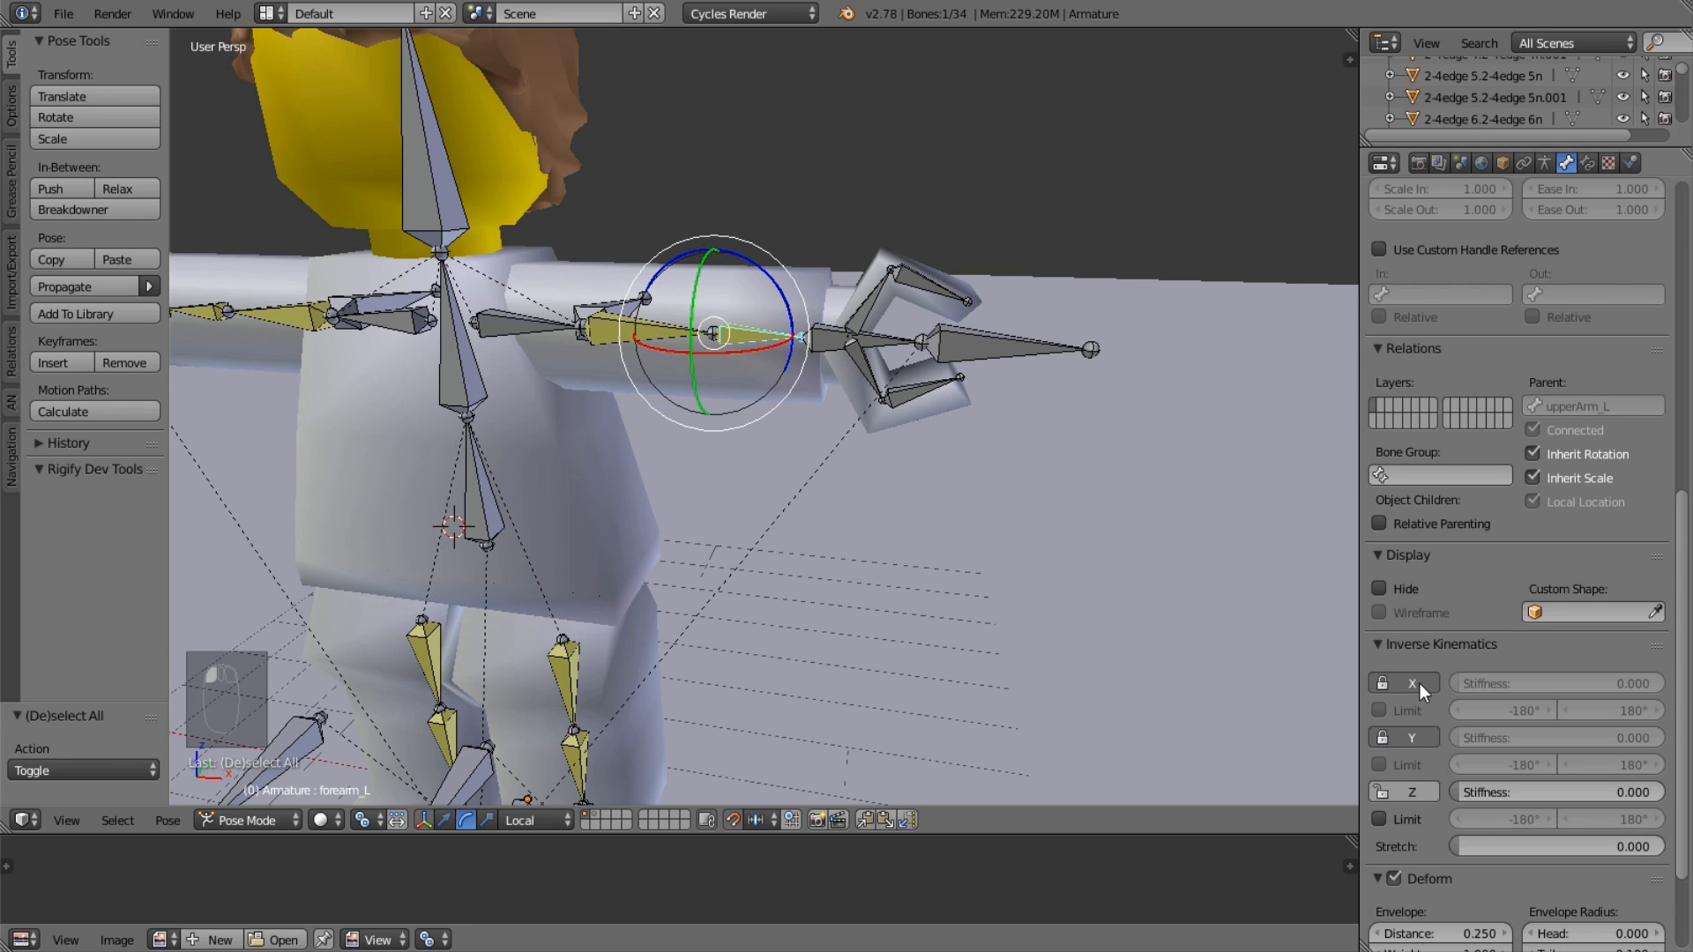
click(1419, 684)
click(1419, 684)
click(1416, 675)
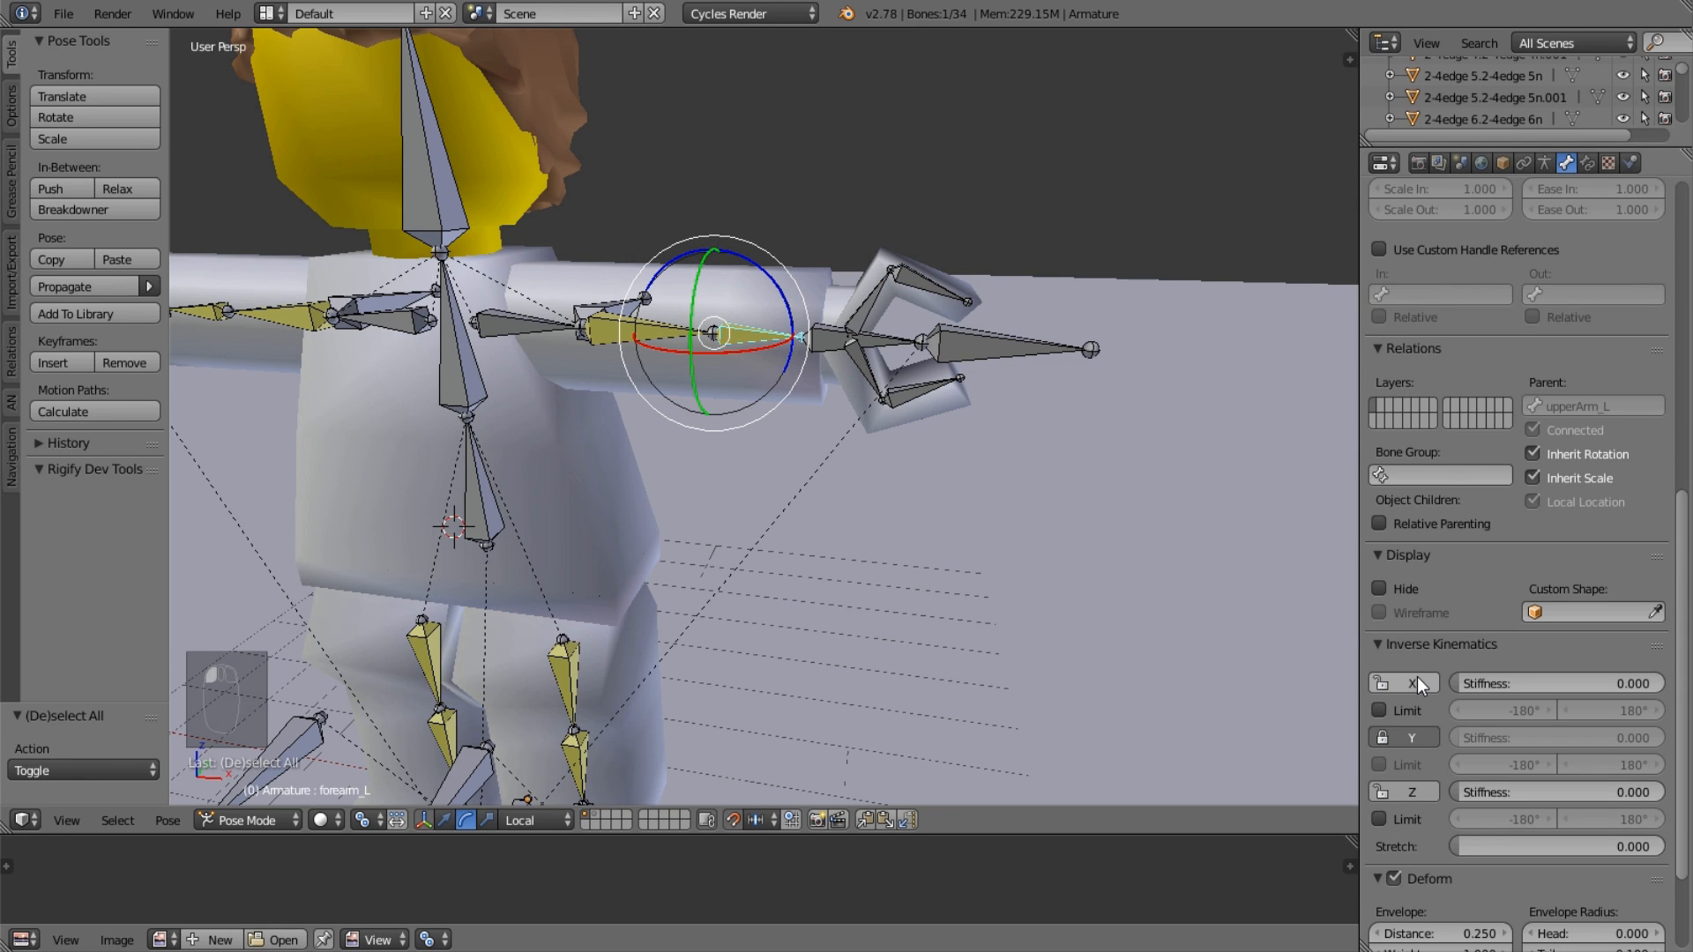
click(1411, 792)
Enable the X-axis IK limit on forearm_L with a minimum of -140° and a maximum of 0°.
middle_drag(1001, 573, 1110, 397)
middle_drag(792, 417, 718, 445)
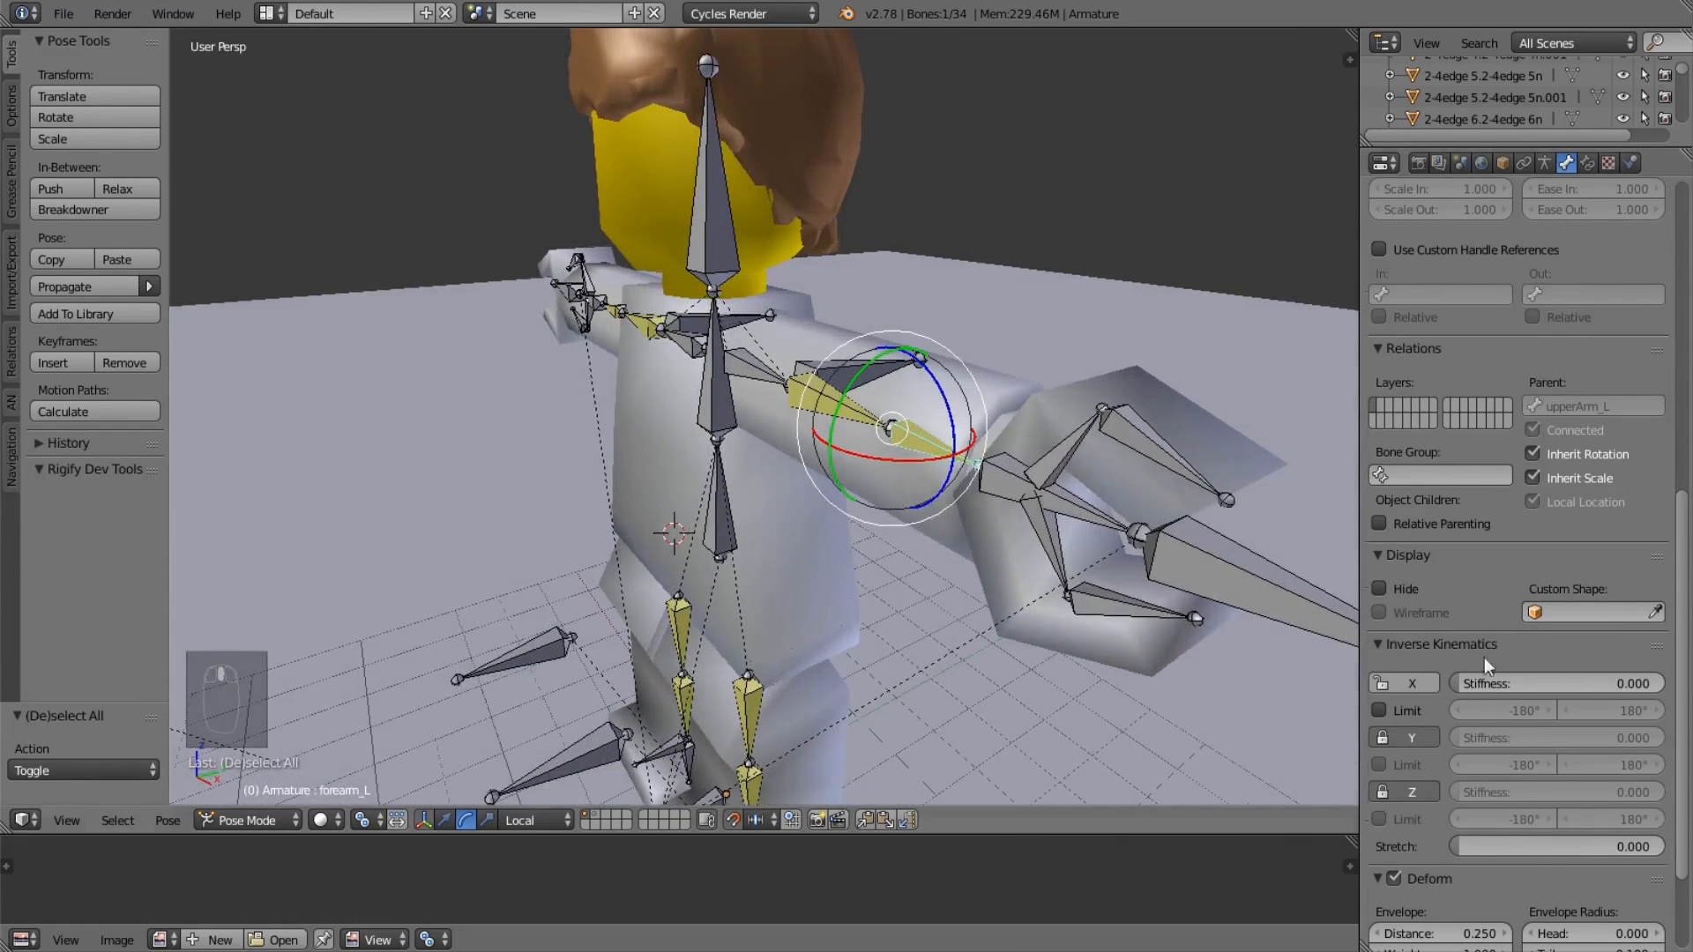
scroll(1455, 657, down, 1)
click(1418, 663)
middle_drag(996, 589, 875, 660)
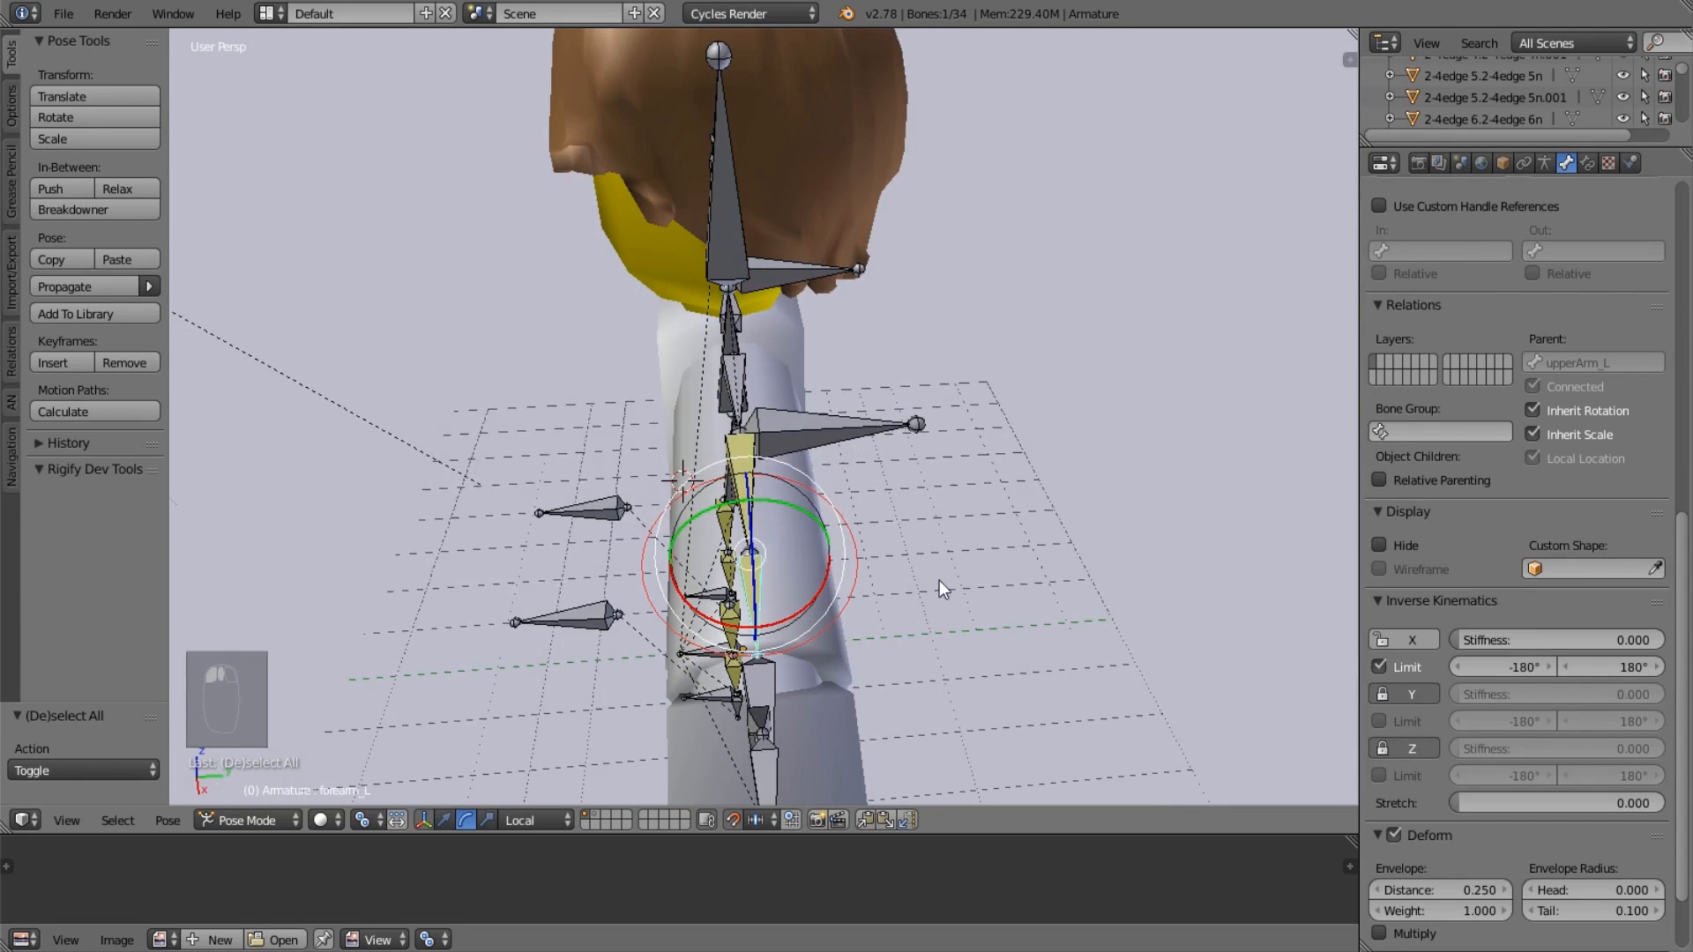
middle_drag(939, 580, 1014, 599)
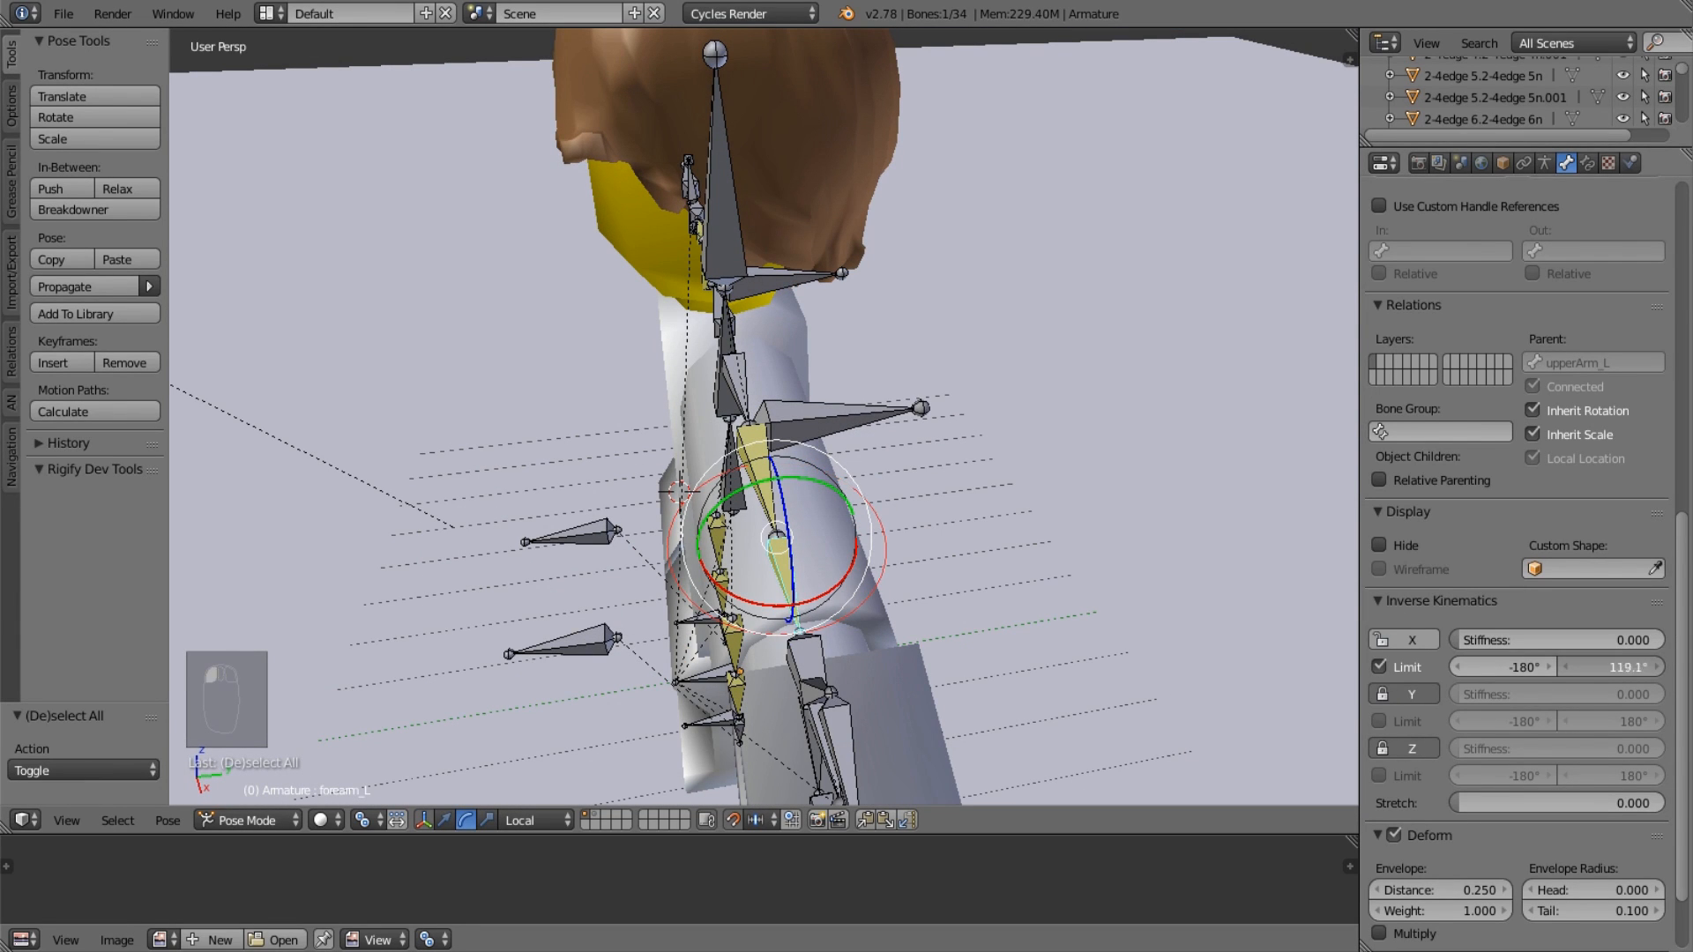
click(1622, 668)
text(0)
key(Return)
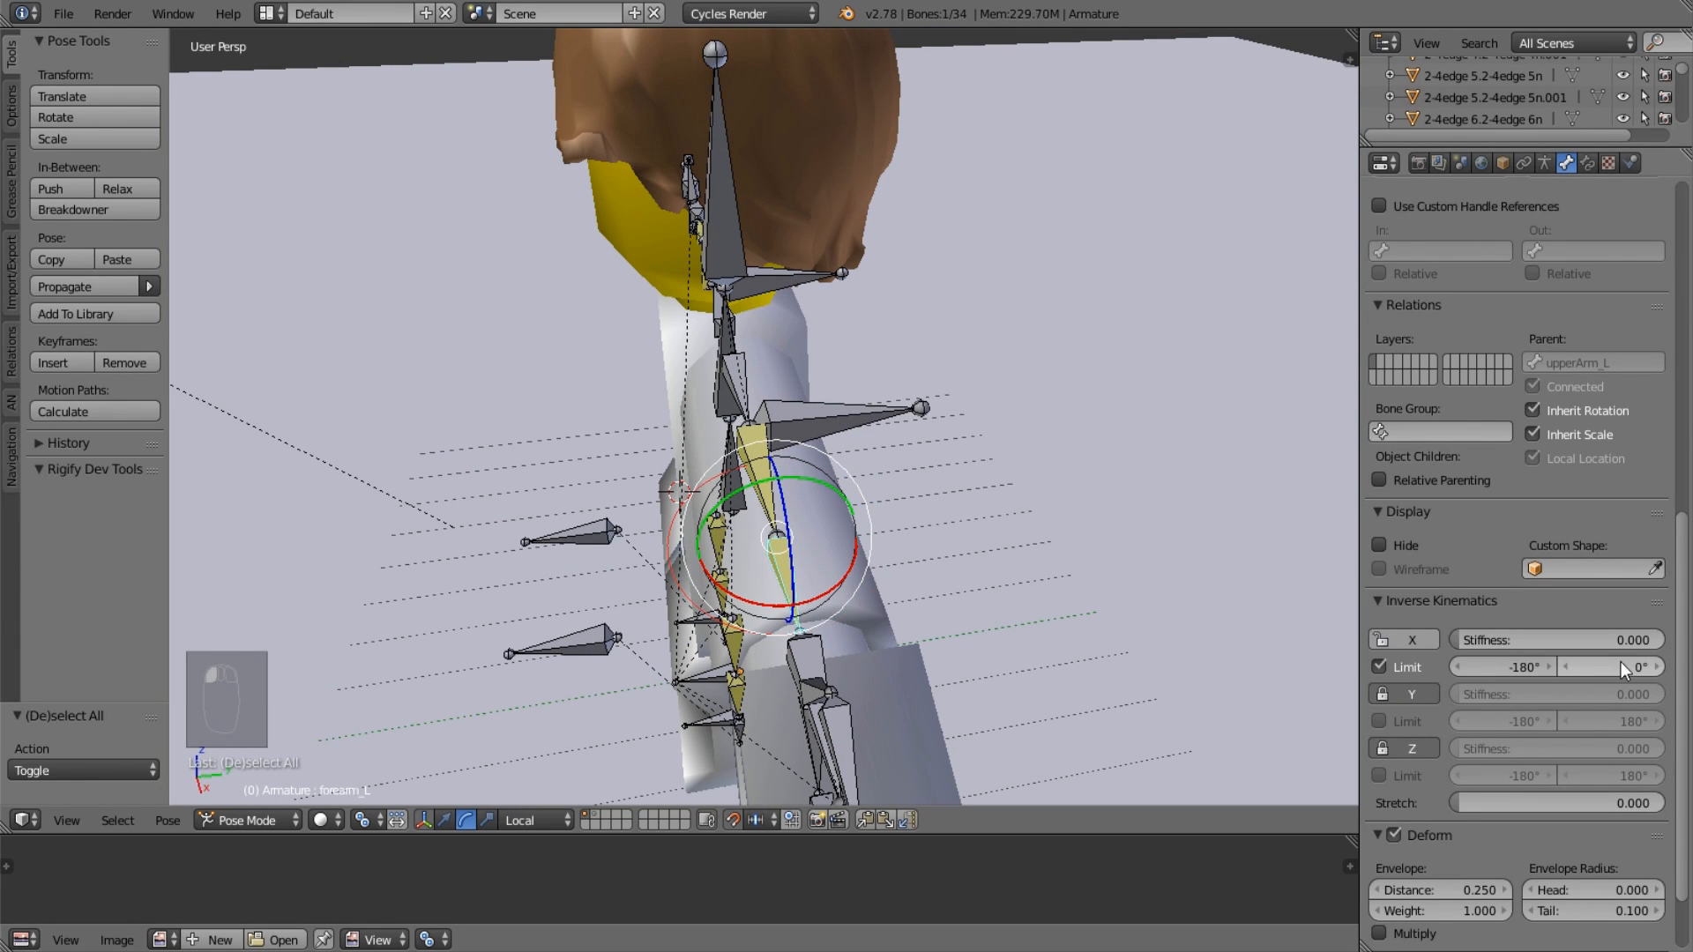
middle_drag(950, 490, 1080, 529)
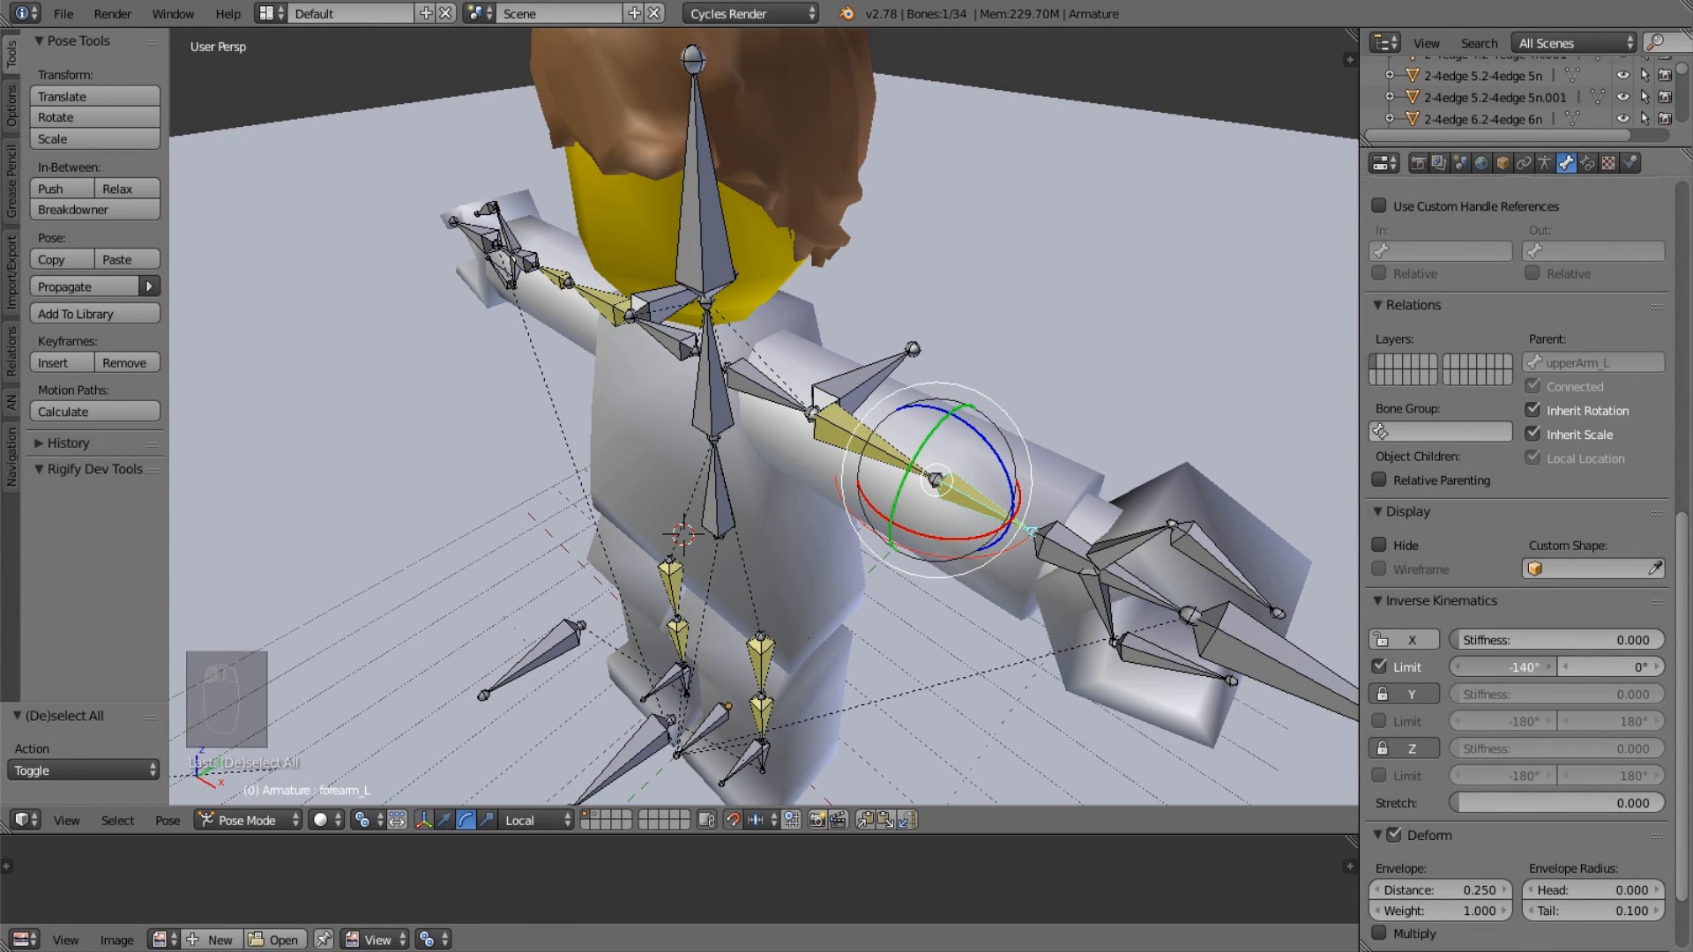
Lock the Y and Z IK axes of forearm_R and enable its X-axis limit with a maximum of 0°.
middle_drag(913, 625, 1062, 617)
right_click(374, 413)
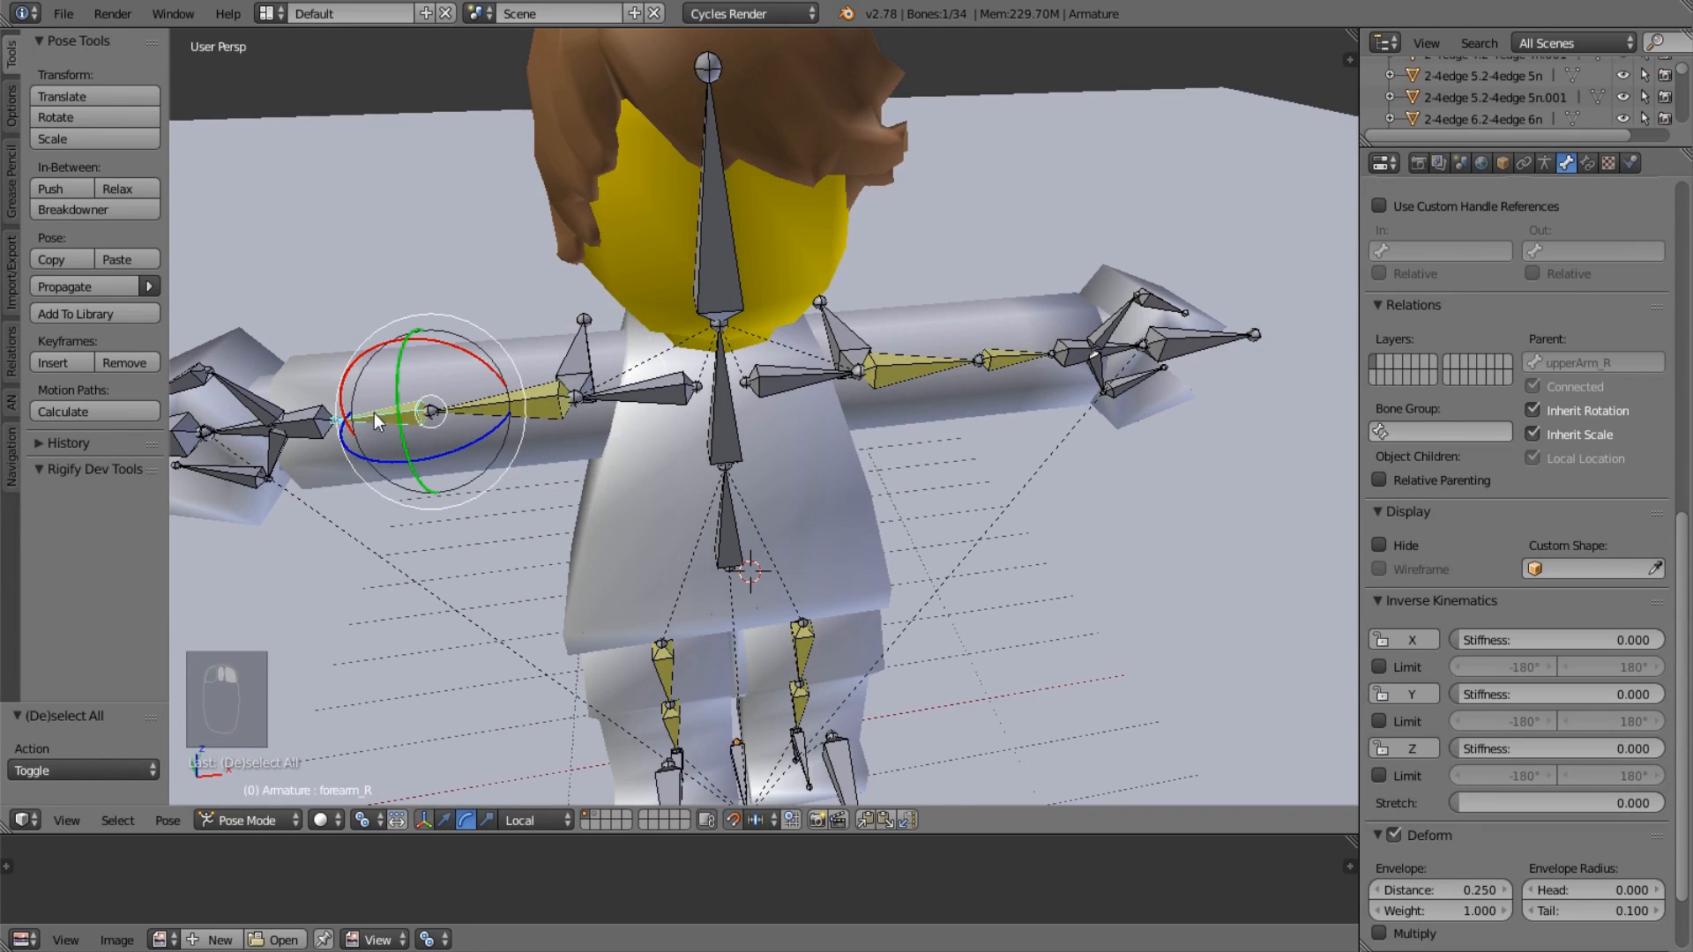
click(1410, 697)
click(1410, 749)
click(1409, 667)
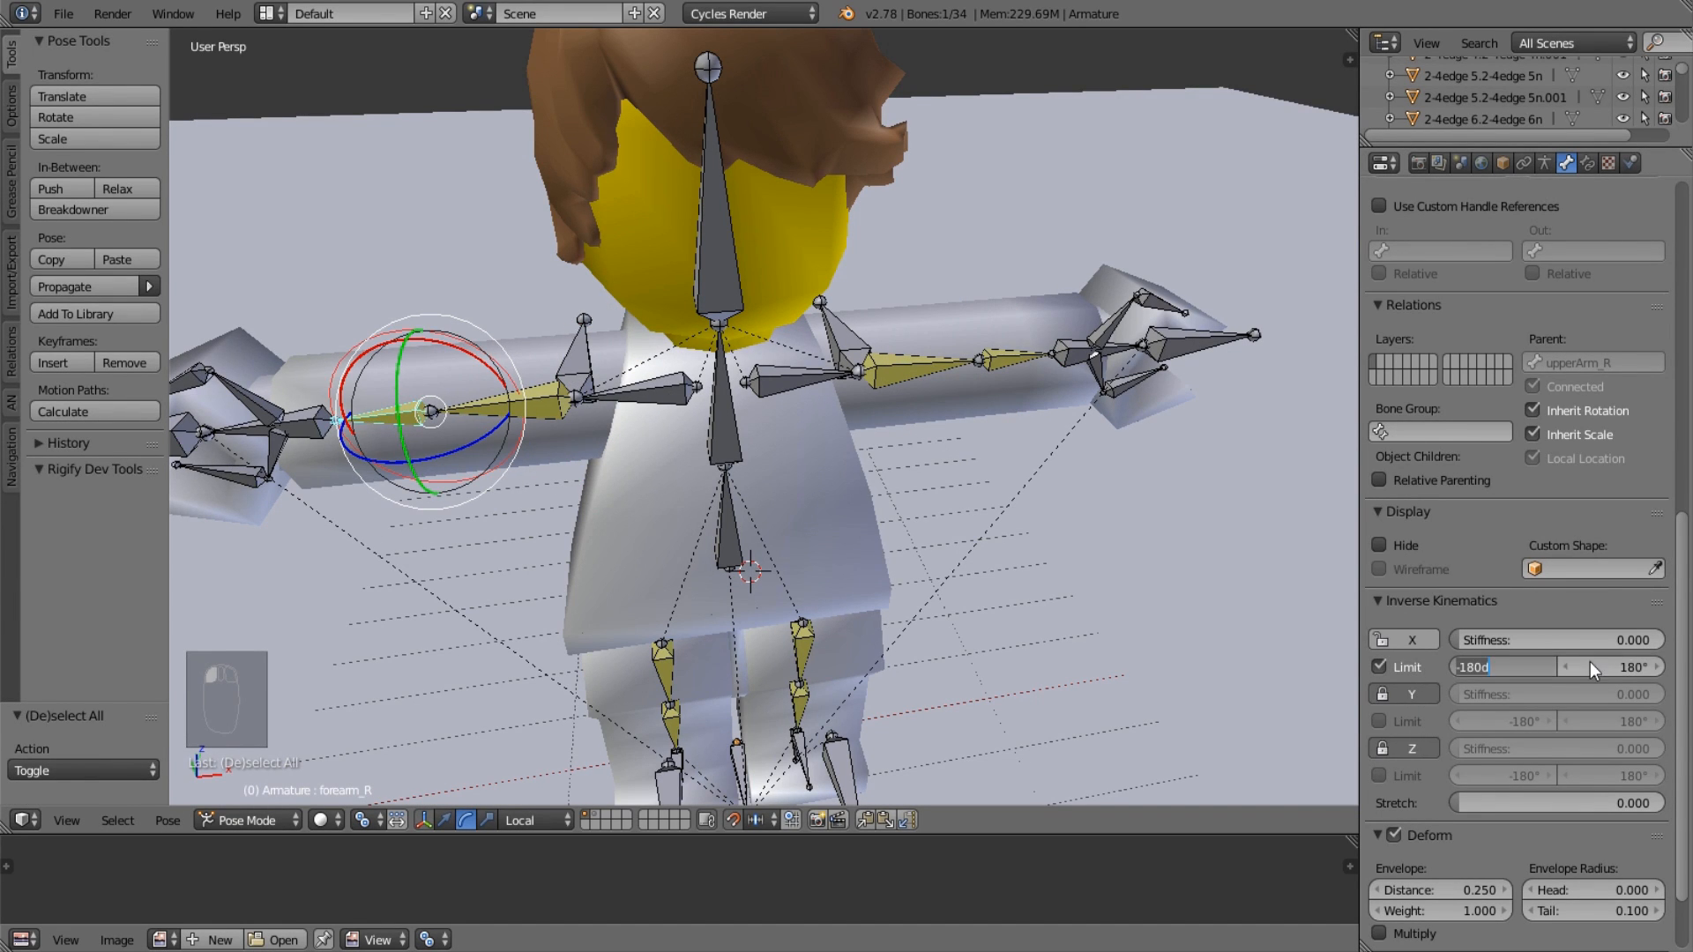
key(Tab)
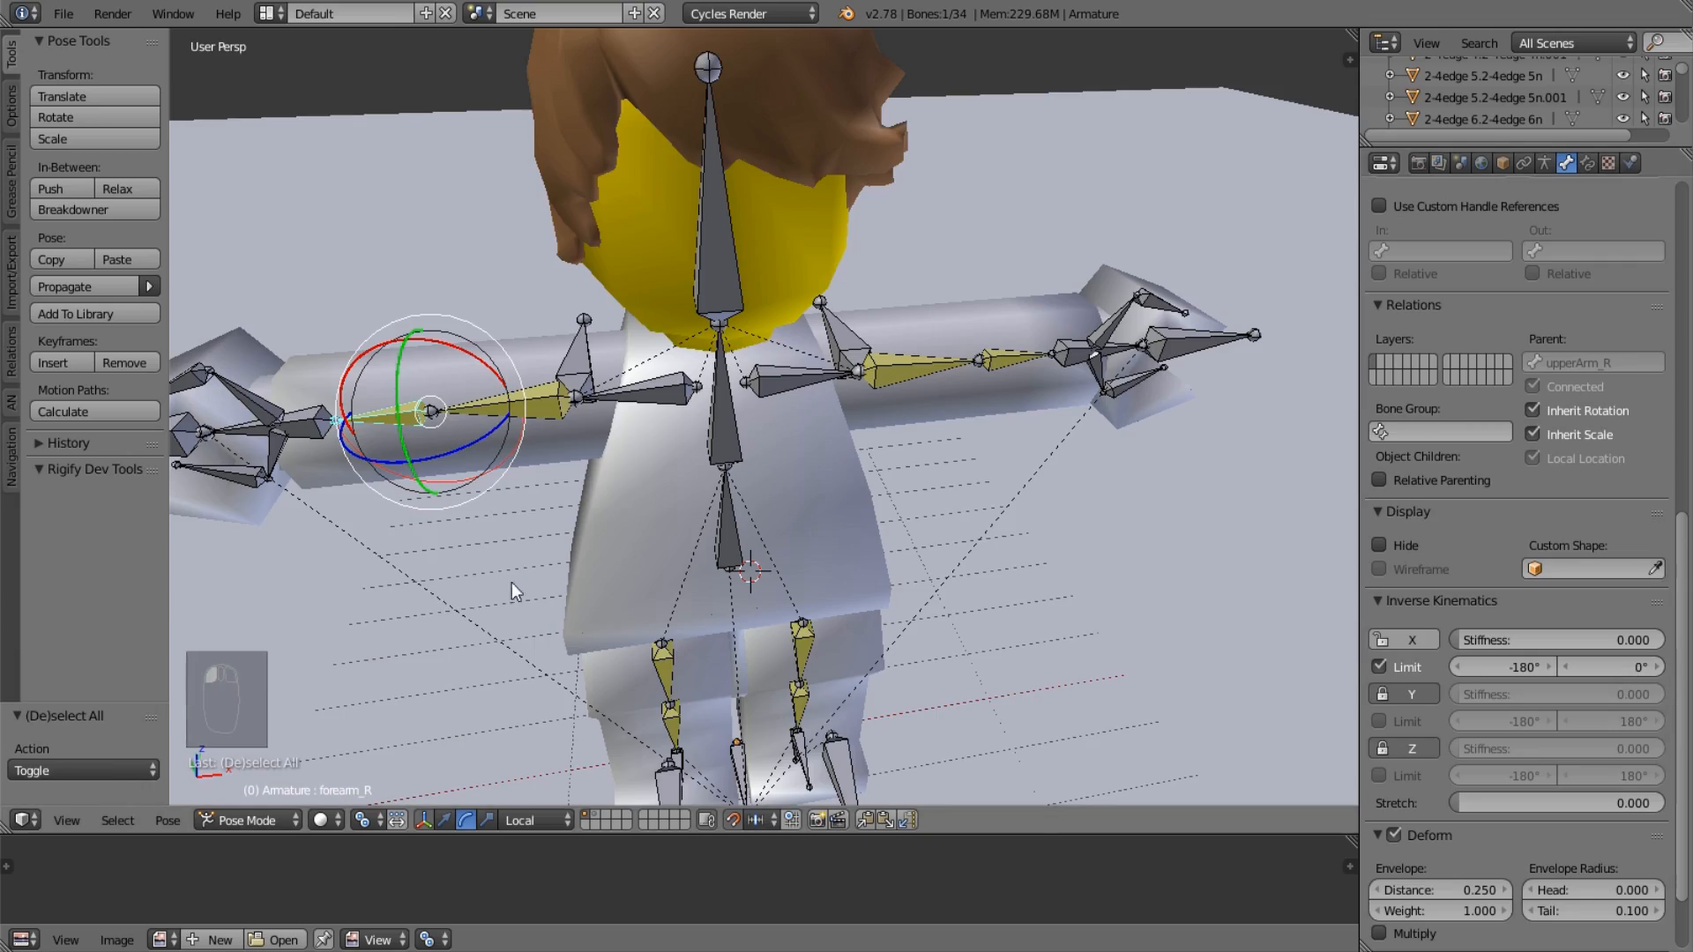
Put the armature in Edit Mode with the right forearm bone selected to access its roll setting.
middle_drag(511, 582, 843, 553)
middle_drag(697, 558, 820, 578)
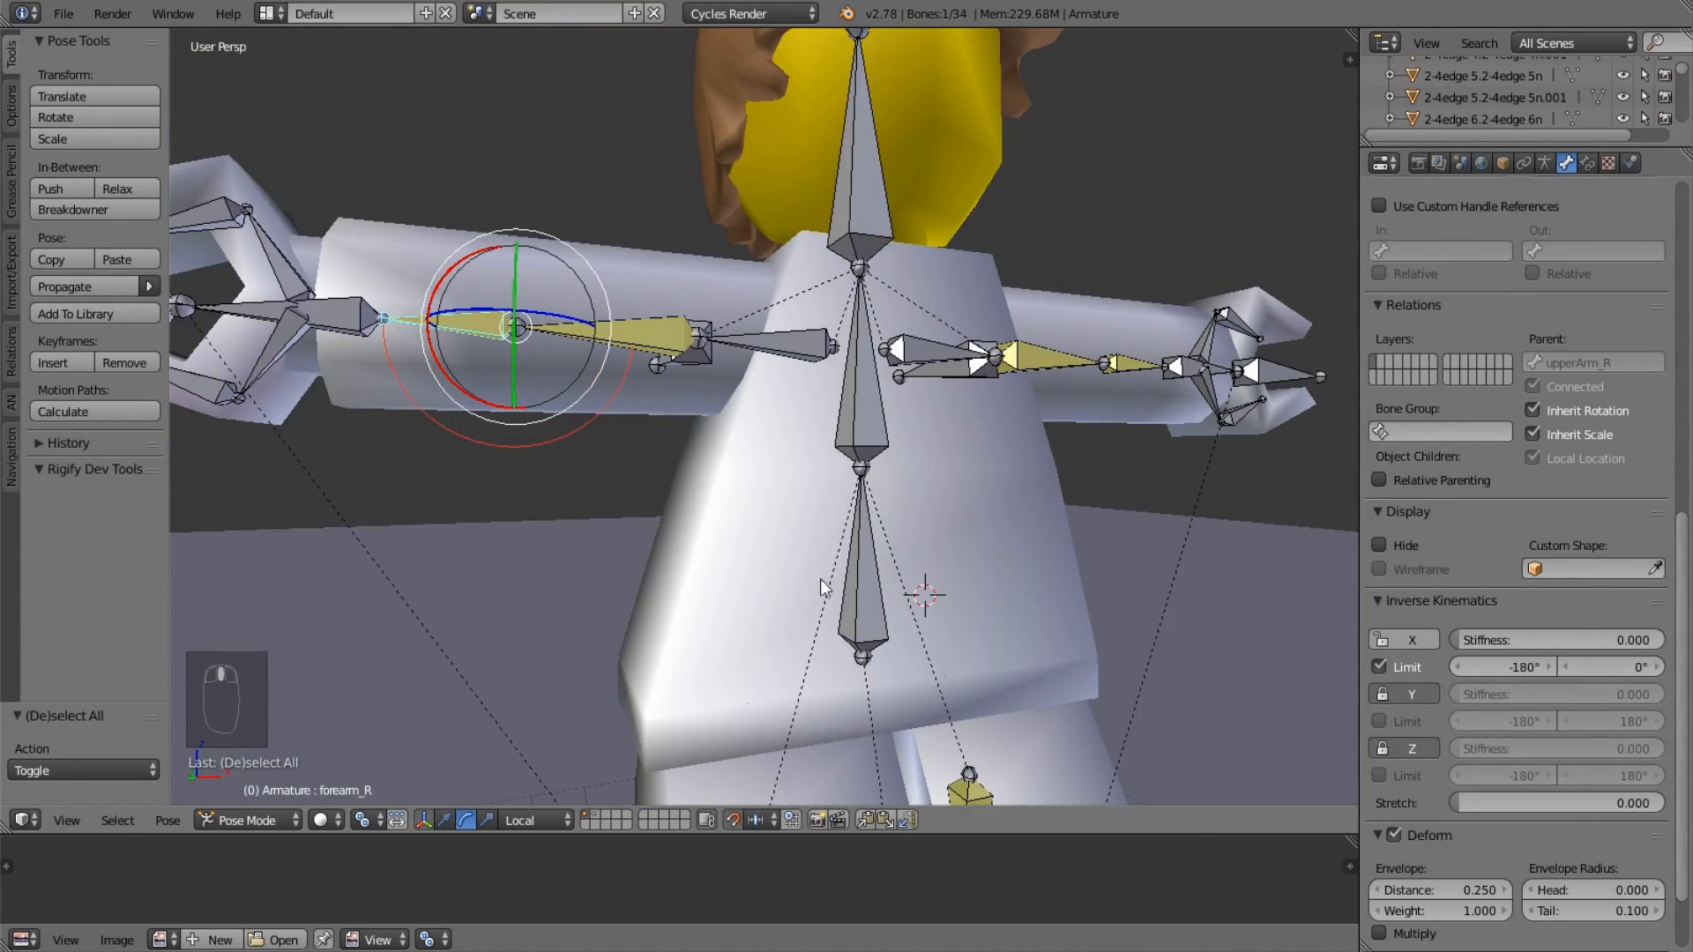
scroll(1666, 357, up, 15)
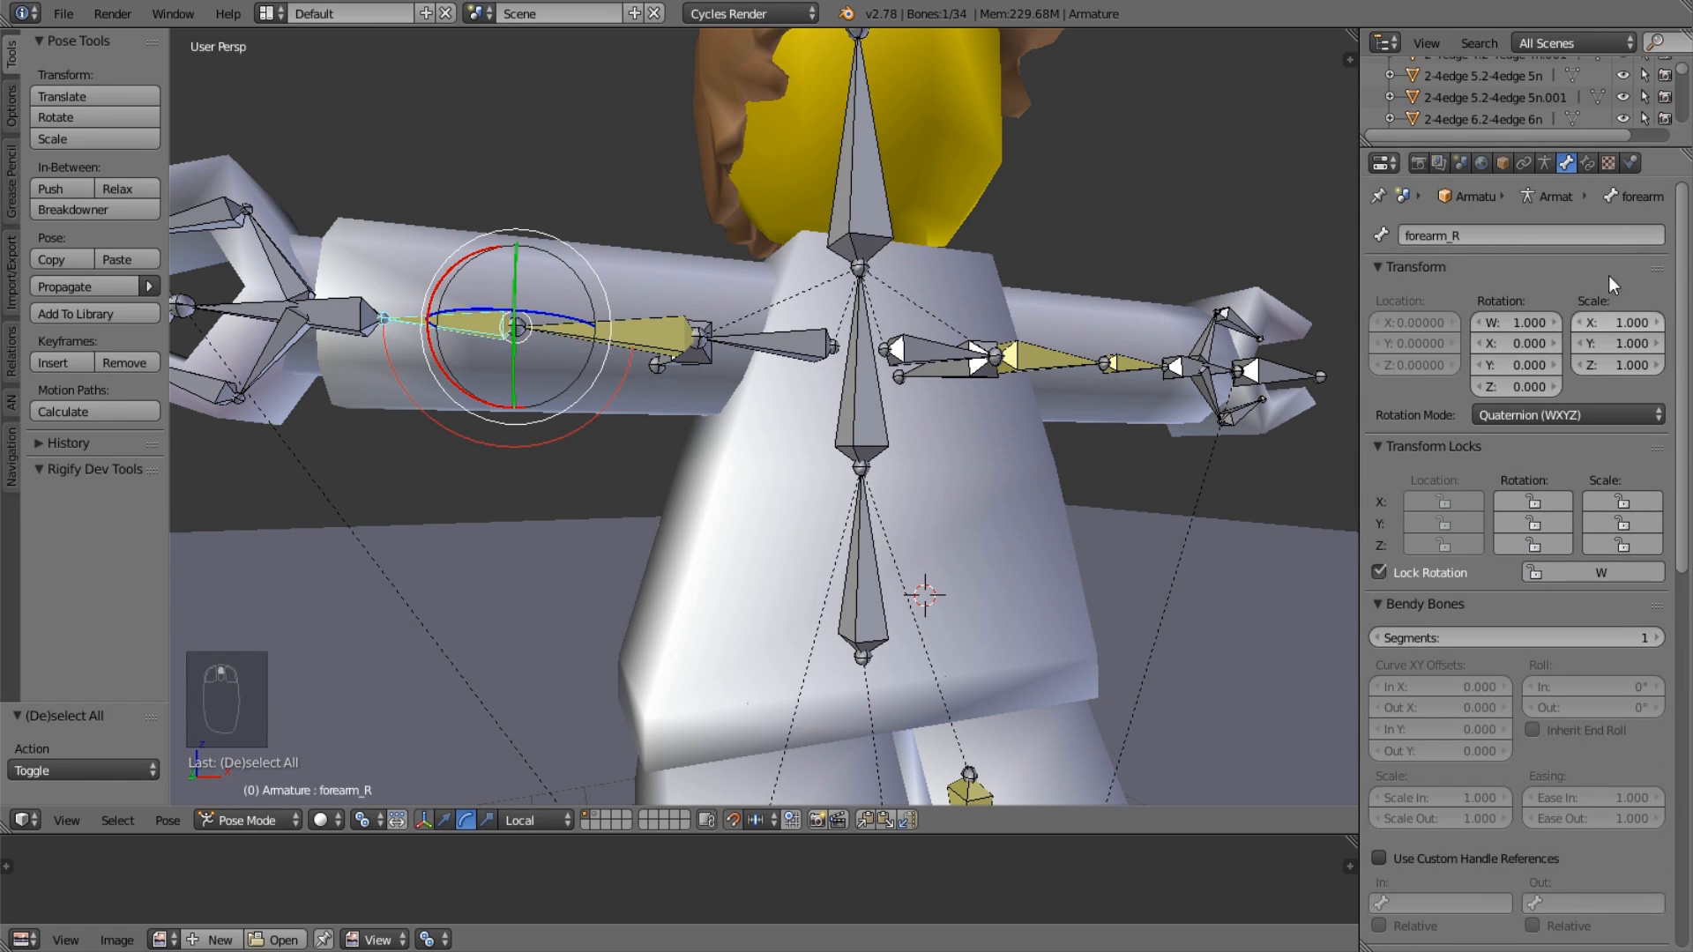
click(1588, 164)
click(1566, 164)
key(Tab)
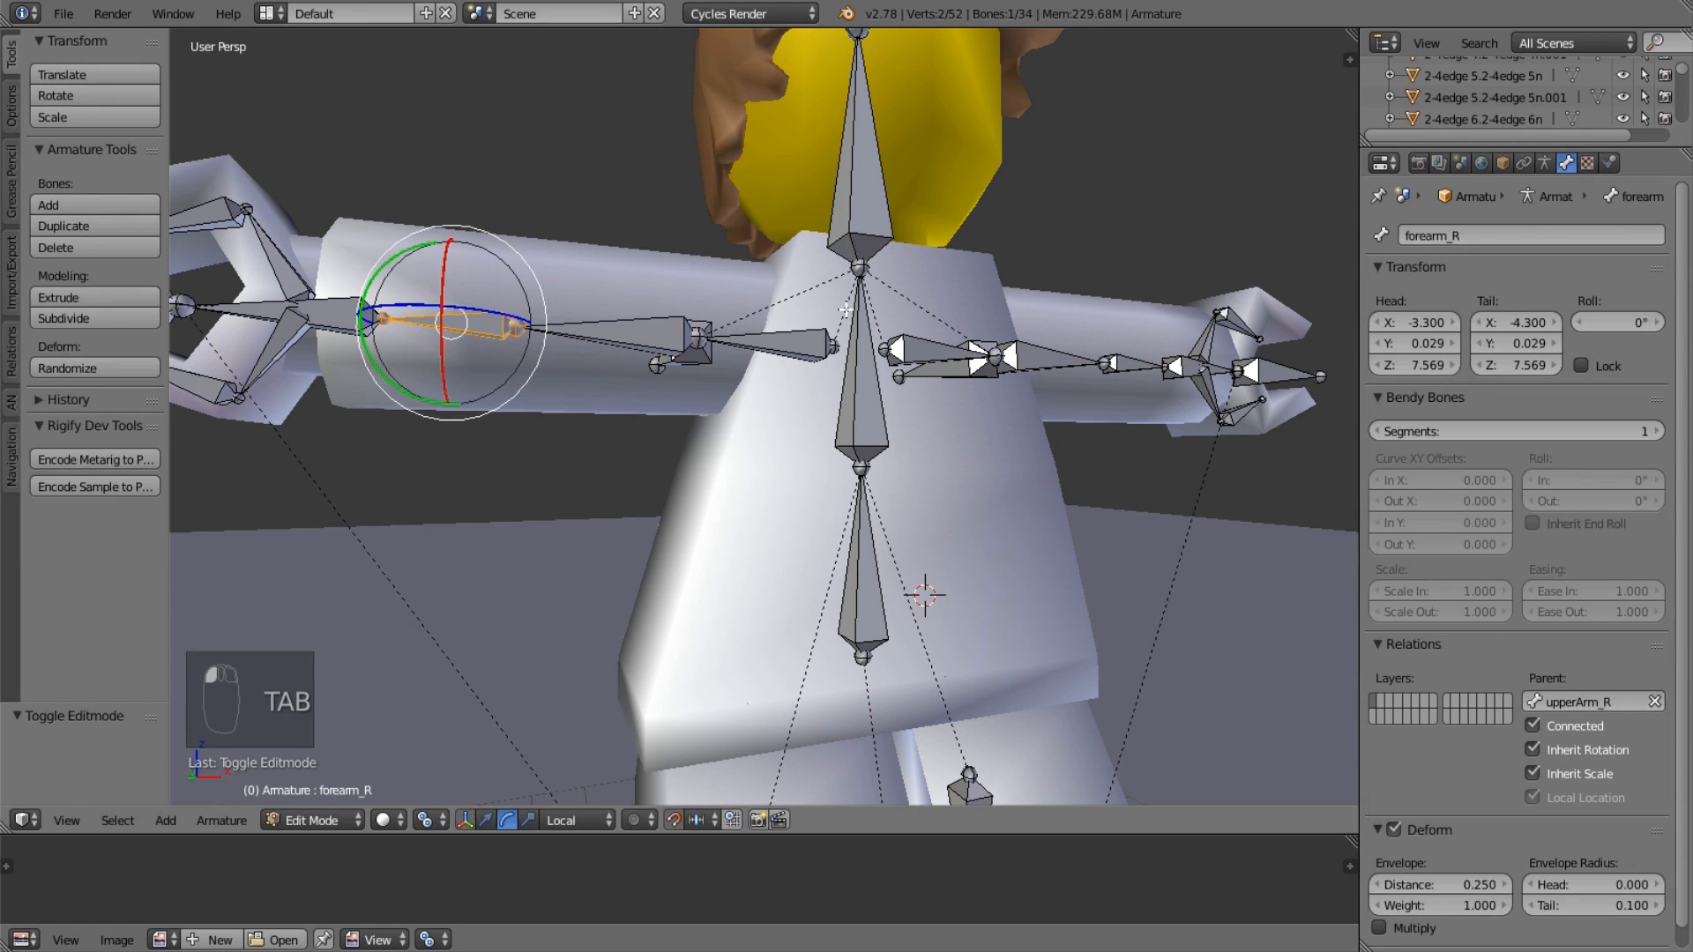
Check the bone roll values of the left forearm and left upper arm.
right_click(1048, 360)
right_click(1163, 367)
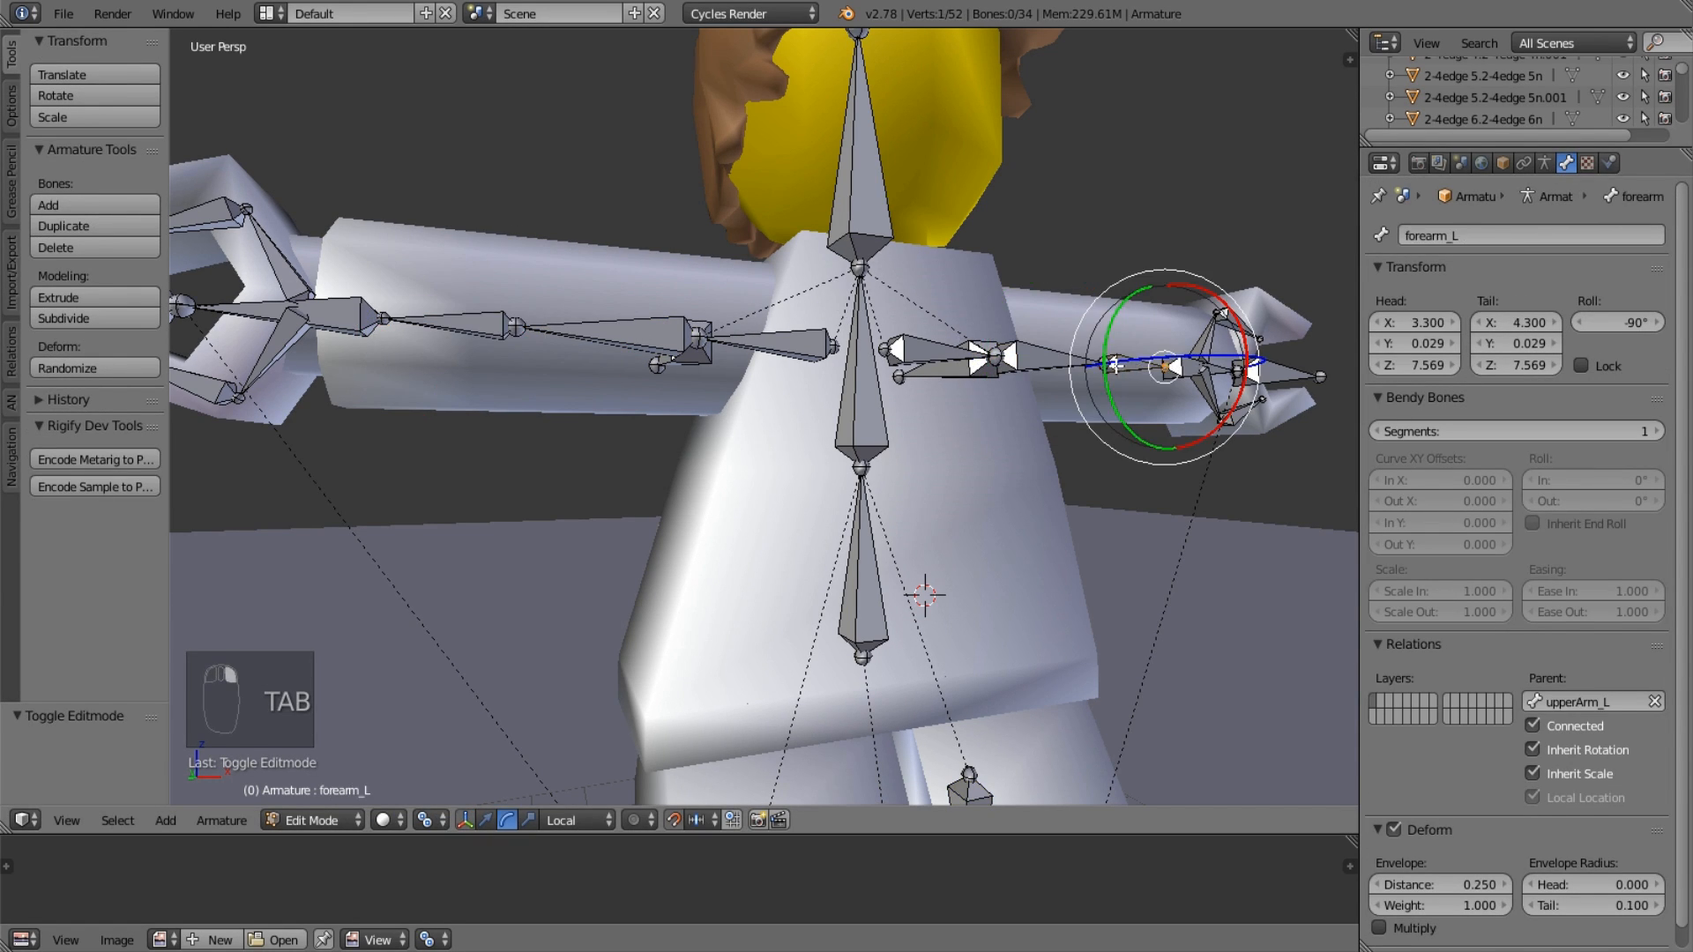
right_click(1118, 365)
right_click(1090, 368)
middle_drag(968, 421, 911, 432)
middle_drag(1127, 373, 1158, 377)
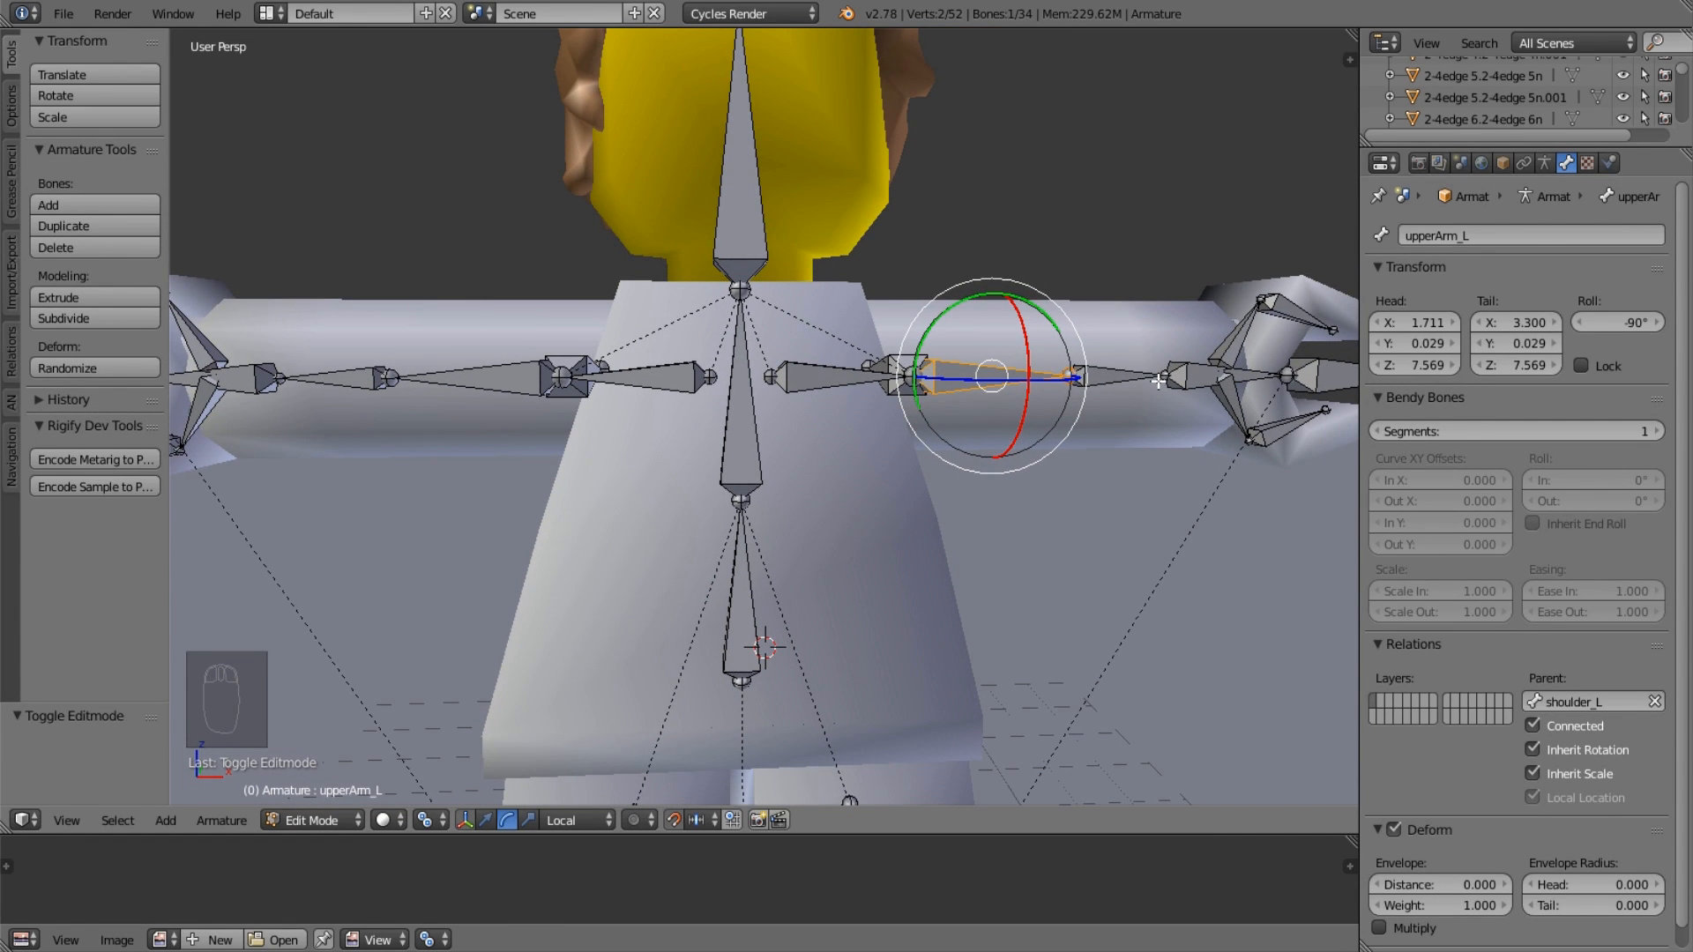
Set the bone roll of forearm_L, upperArm_L and hand_L to 0° in Edit Mode.
right_click(1129, 377)
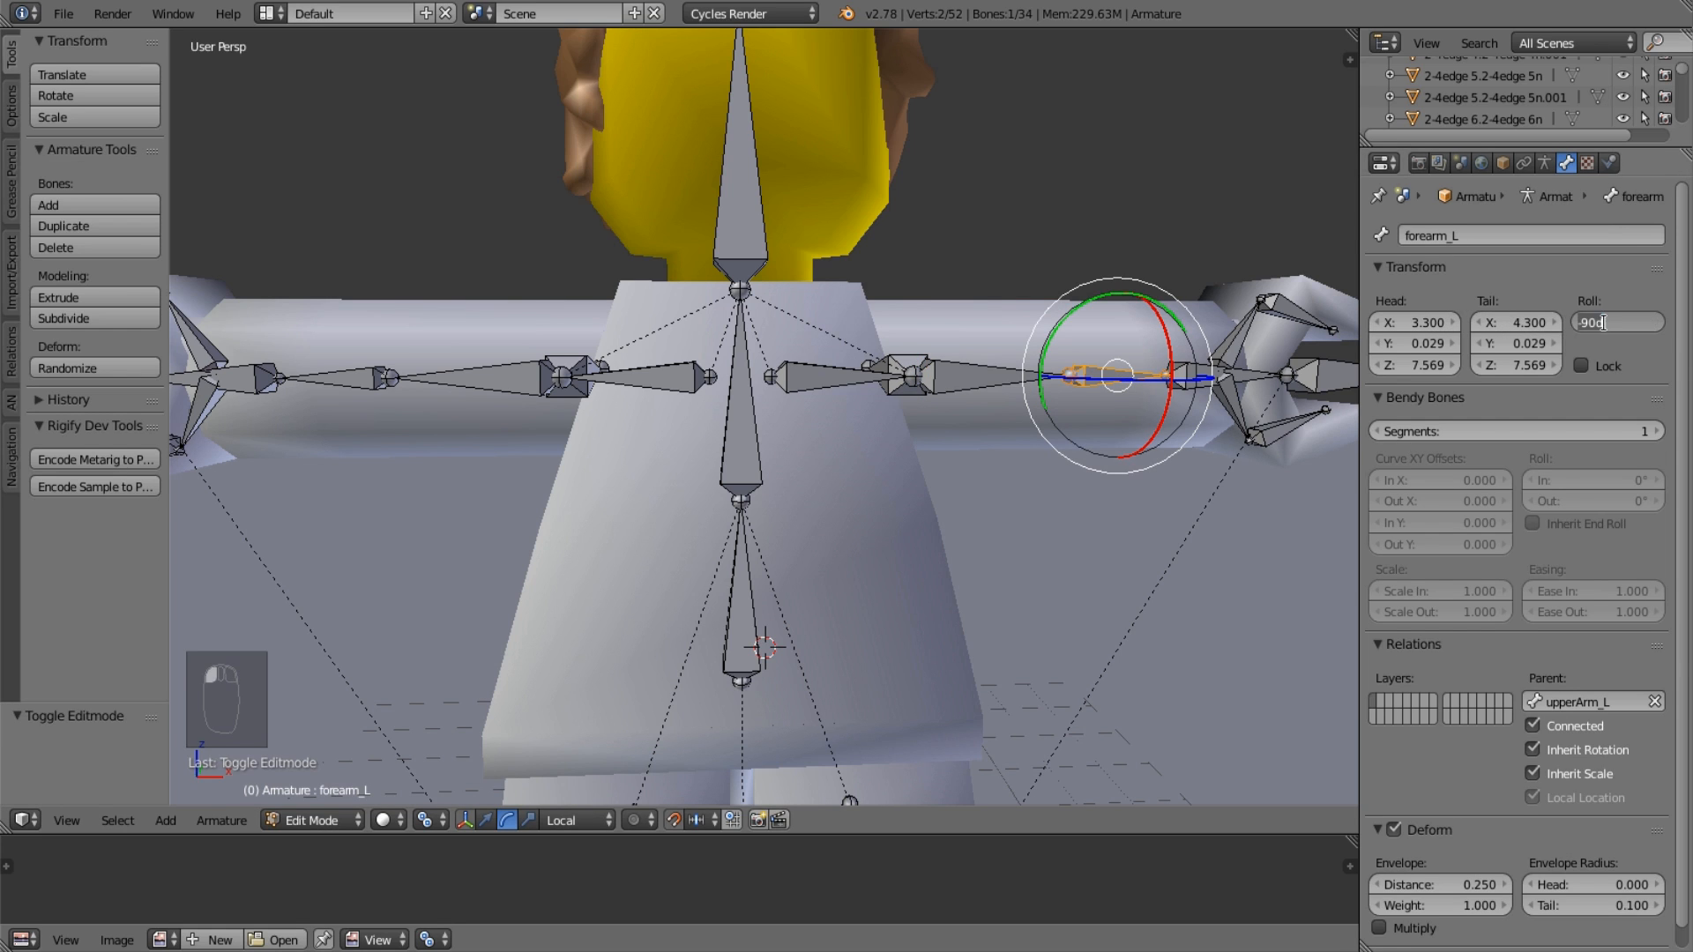
key(Return)
right_click(997, 377)
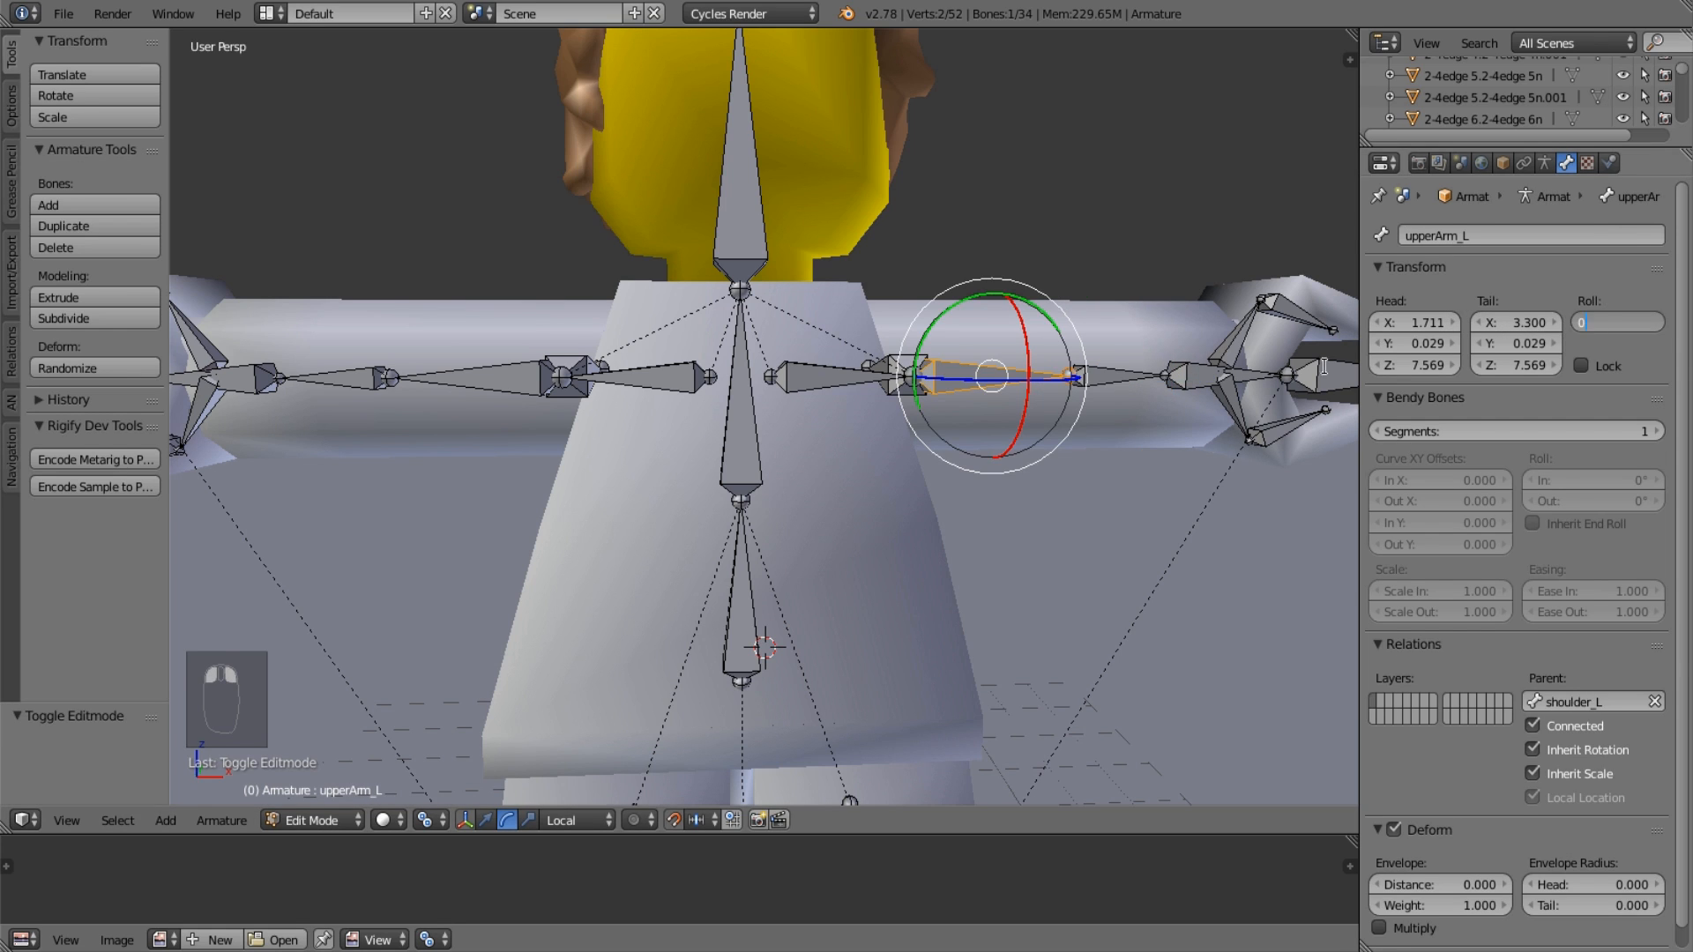
right_click(1227, 379)
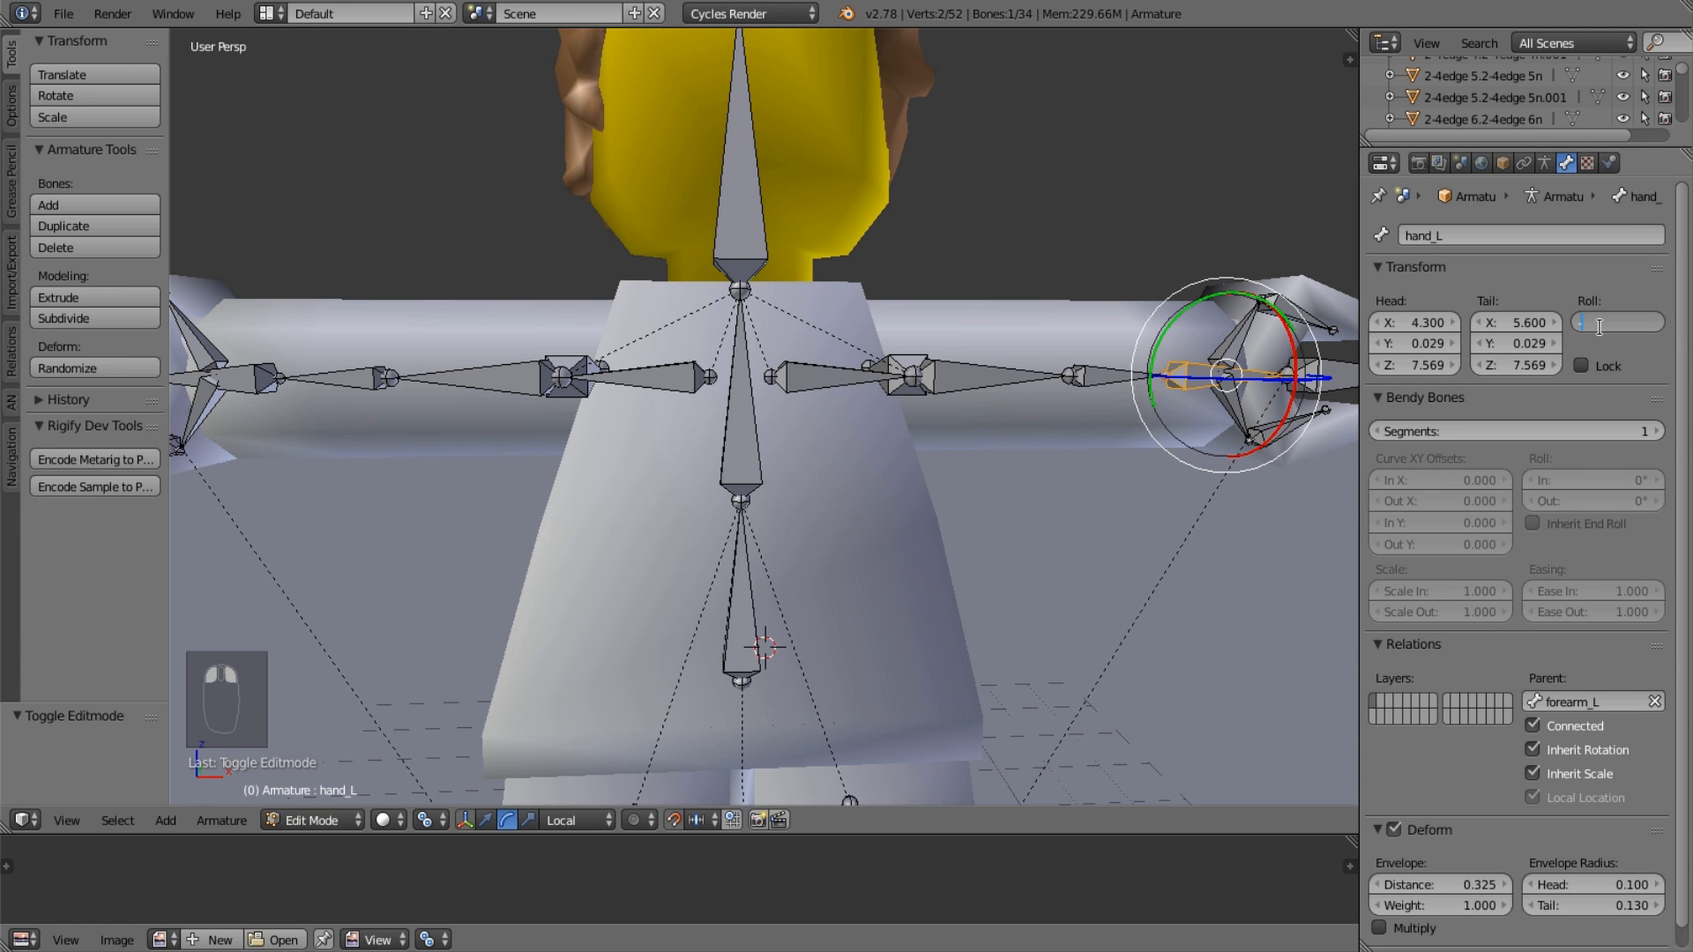
key(Return)
right_click(1347, 374)
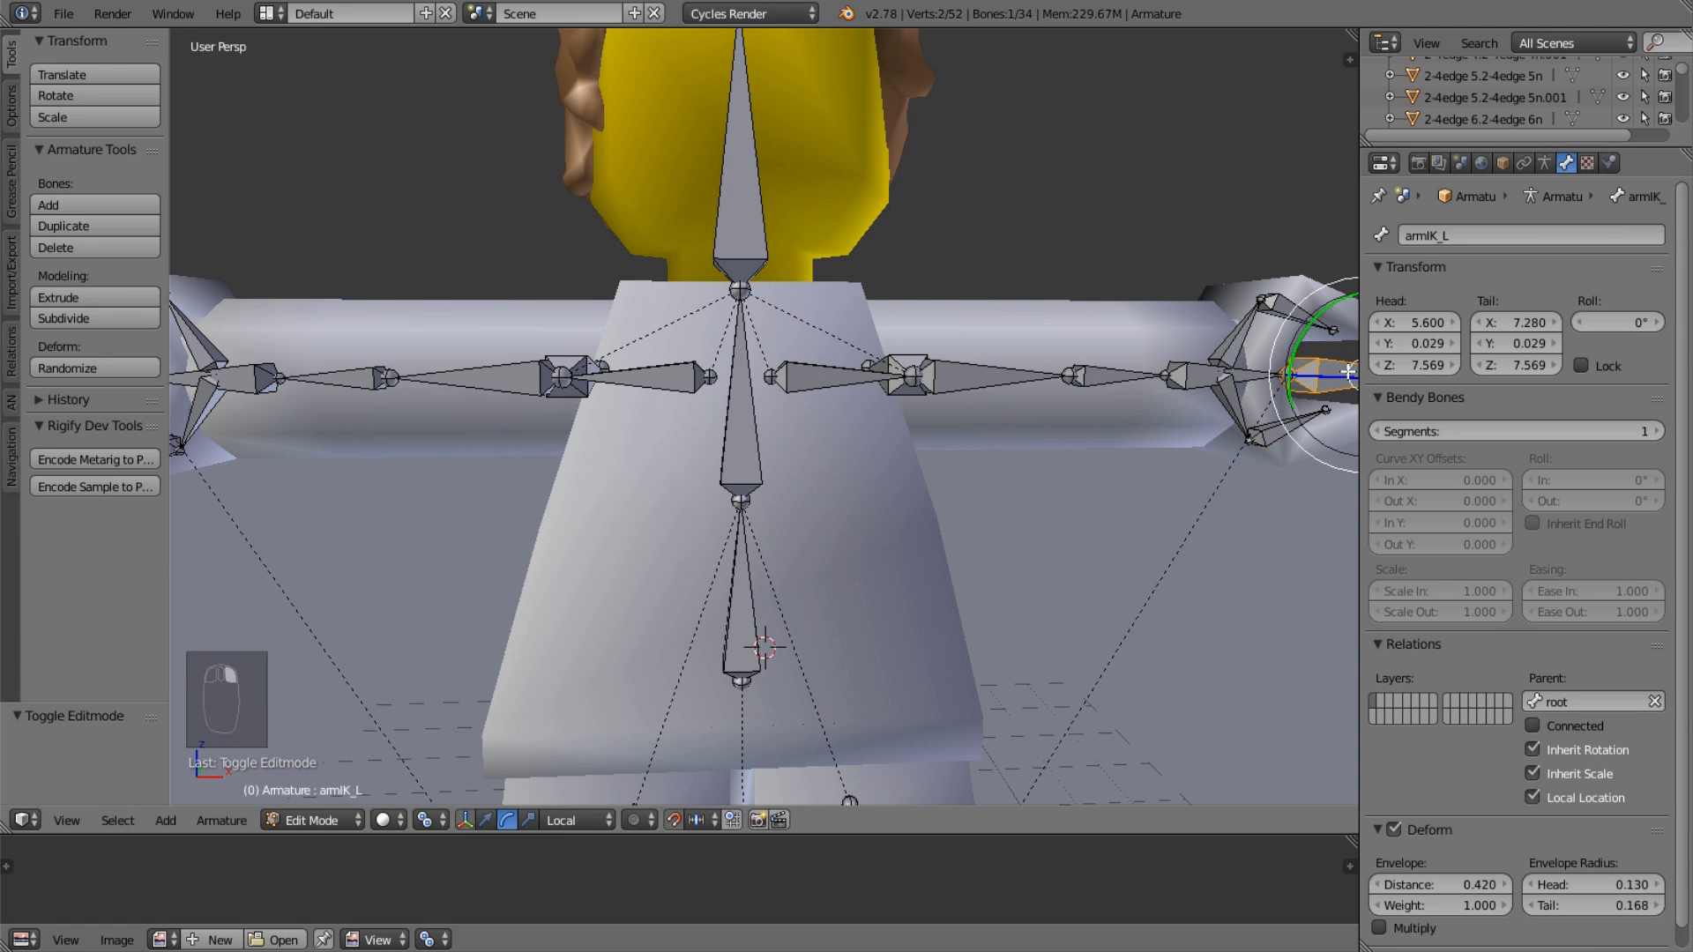
Return the armature to Pose Mode and clear the pose rotation of the selected arm bone.
key(Tab)
middle_drag(986, 415, 1036, 397)
right_click(947, 421)
key(alt+r)
right_click(607, 431)
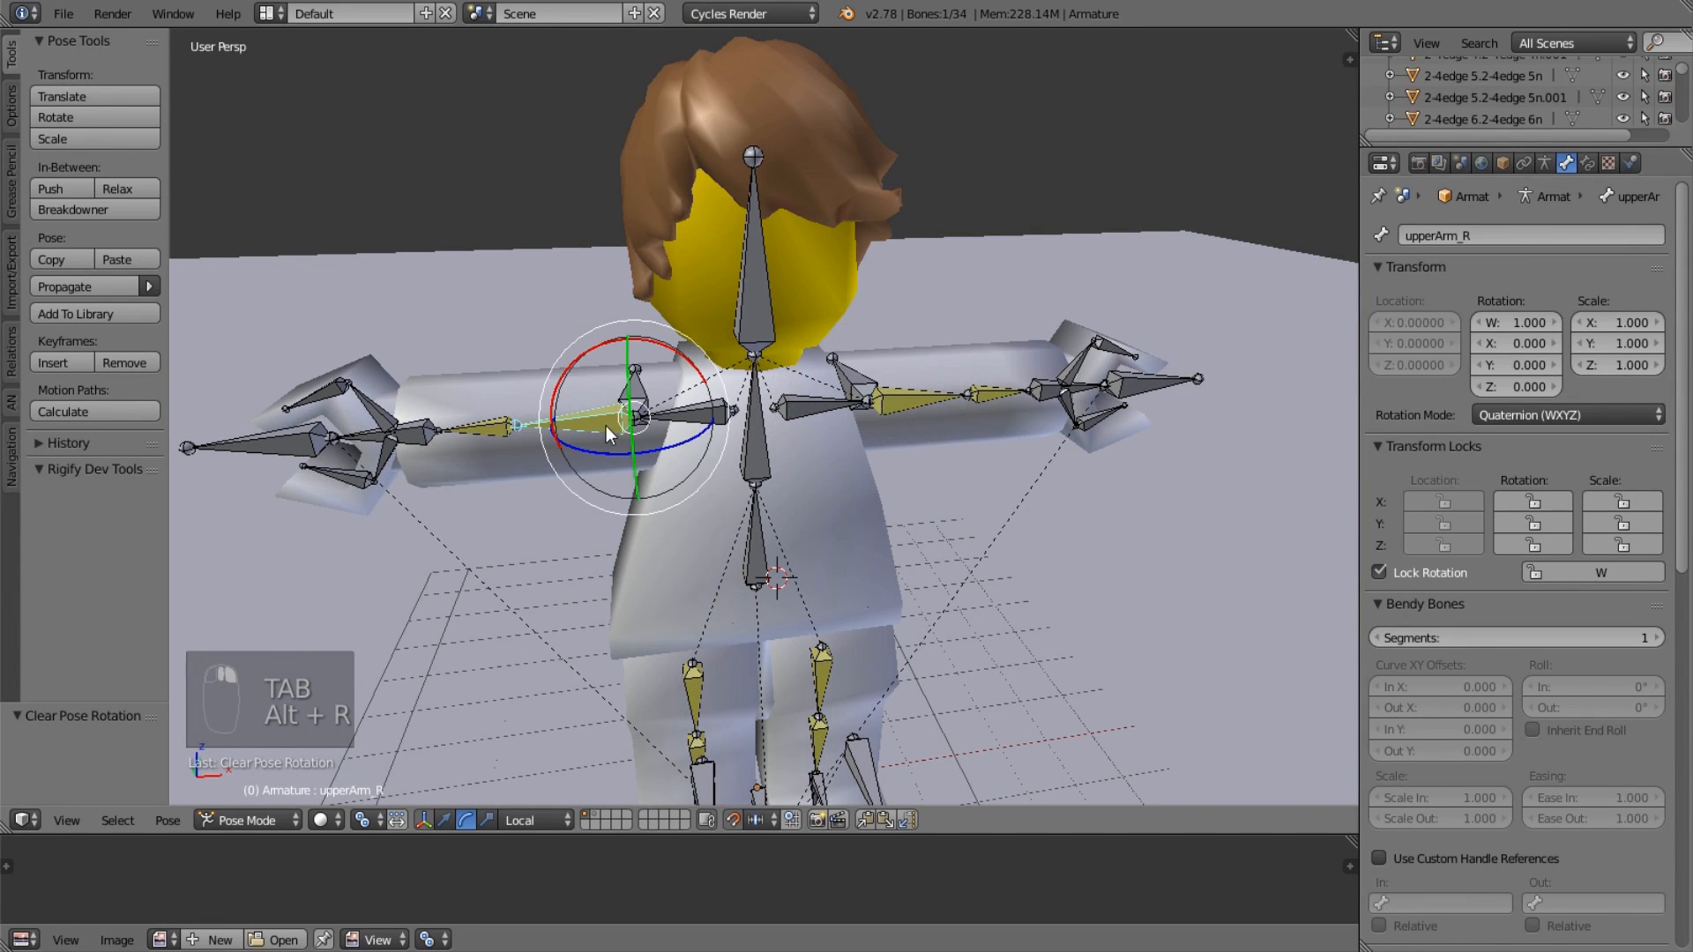
Disable forearm_L's X-axis IK limit, unlock its Y and Z IK axes, and enable the Z-axis limit.
right_click(940, 393)
right_click(941, 393)
right_click(1014, 398)
middle_drag(1015, 399, 849, 384)
scroll(849, 385, up, 3)
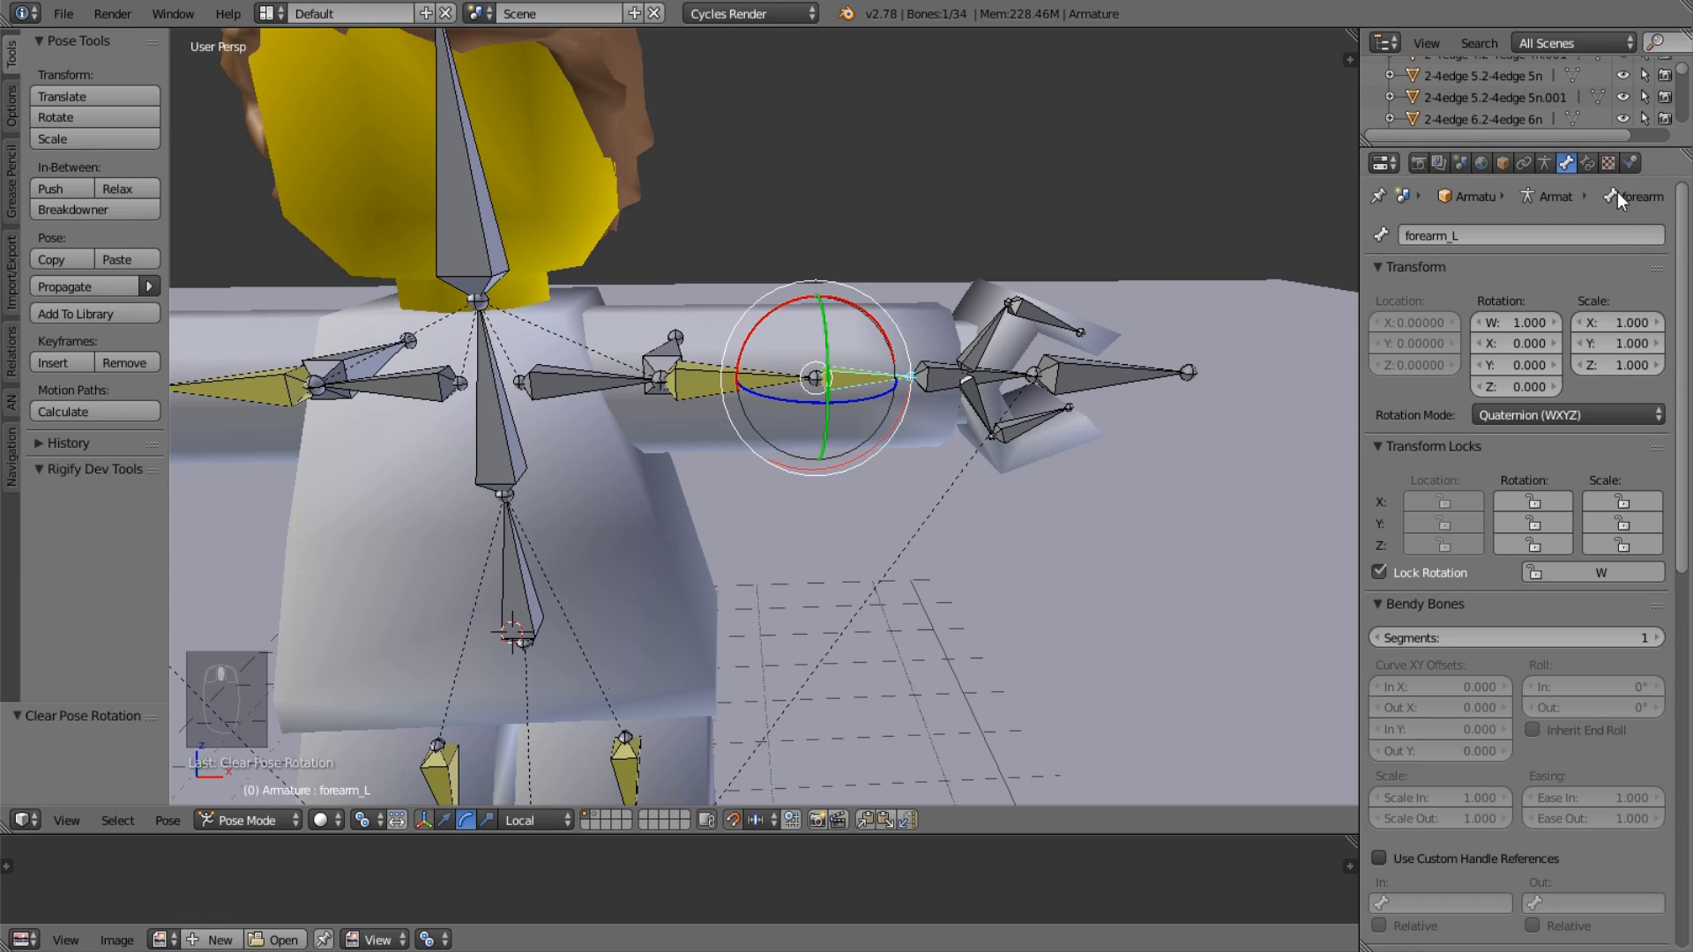
scroll(1516, 702, down, 13)
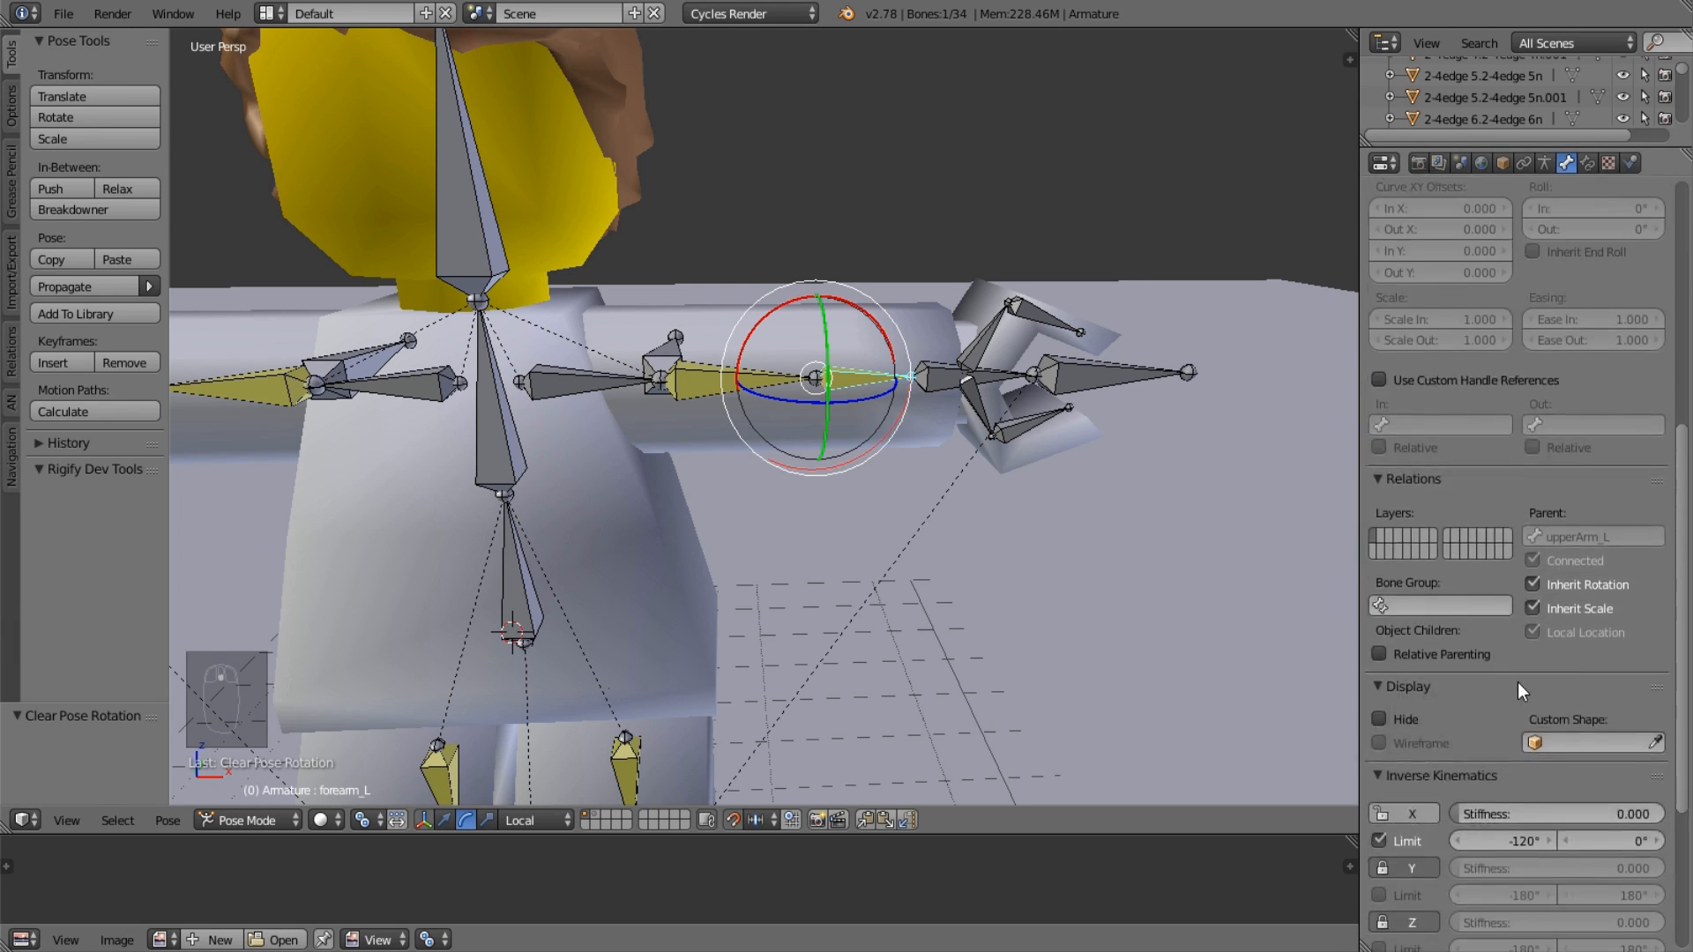
click(1417, 754)
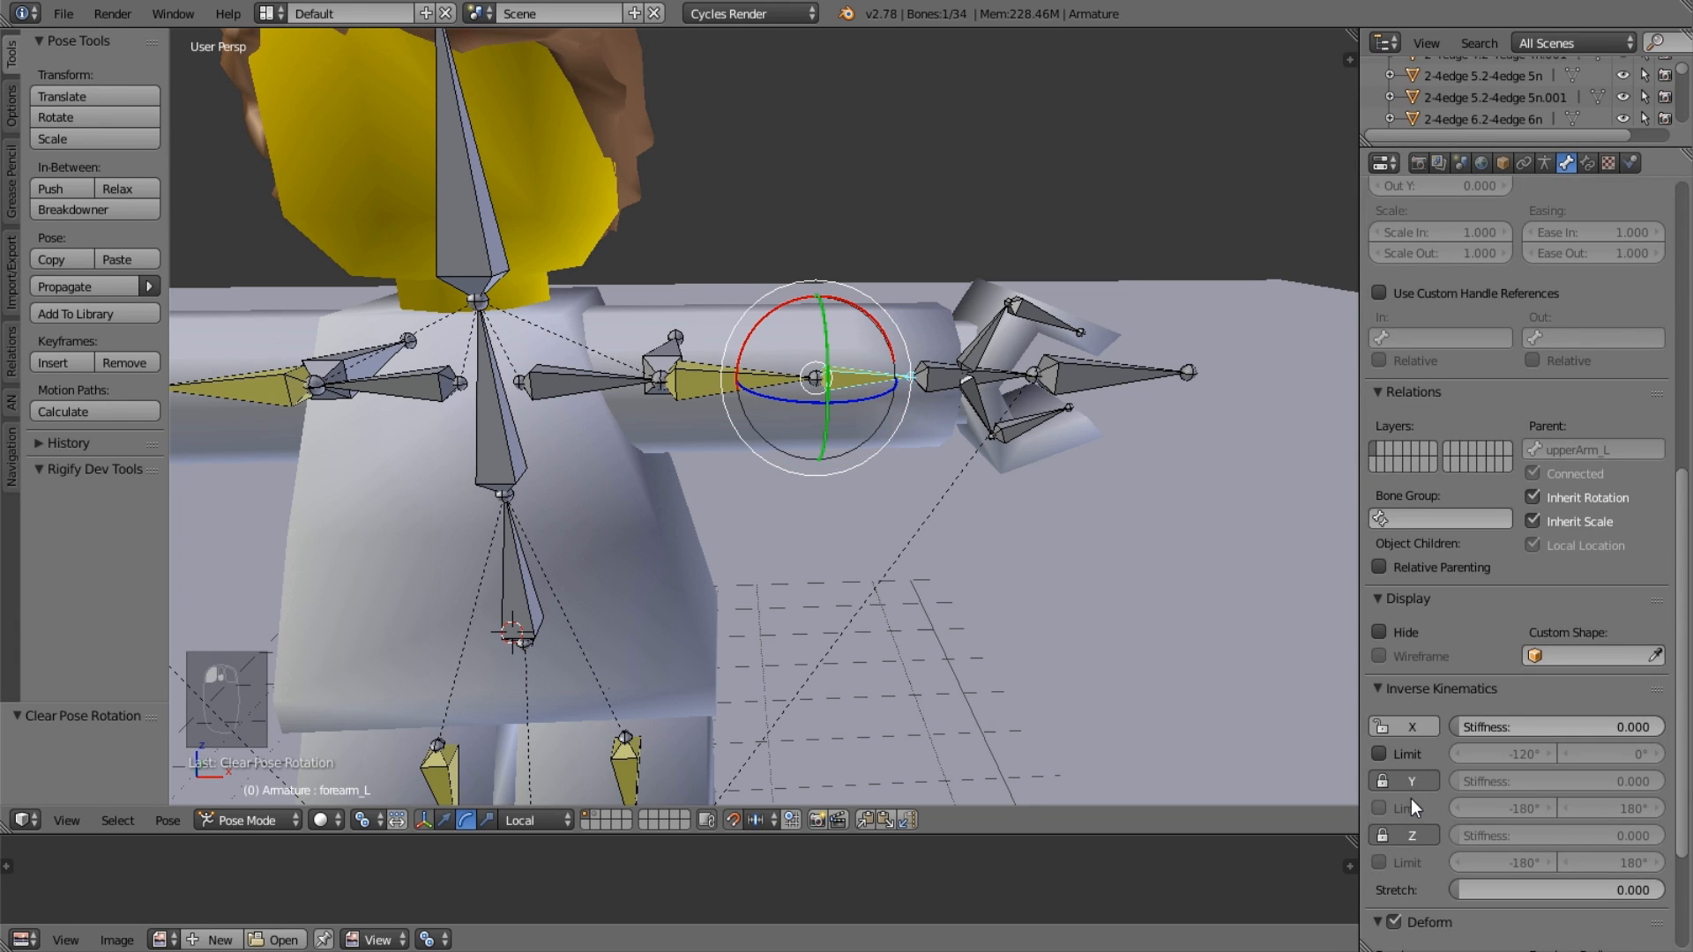
click(1410, 785)
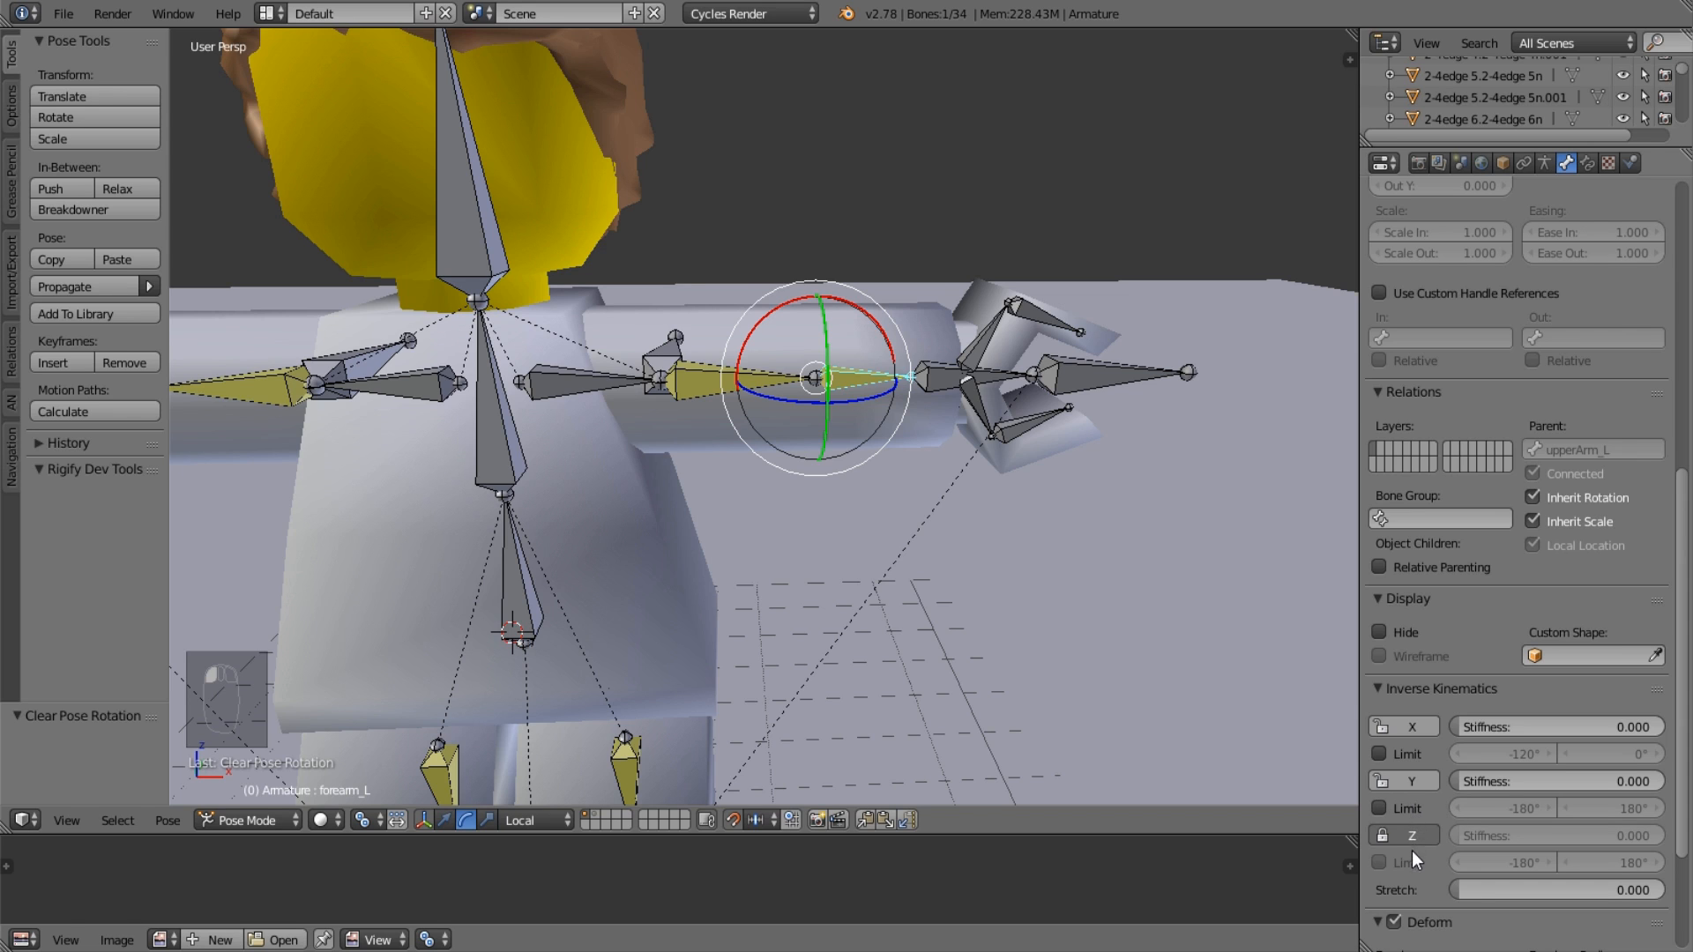
click(1416, 832)
click(1415, 861)
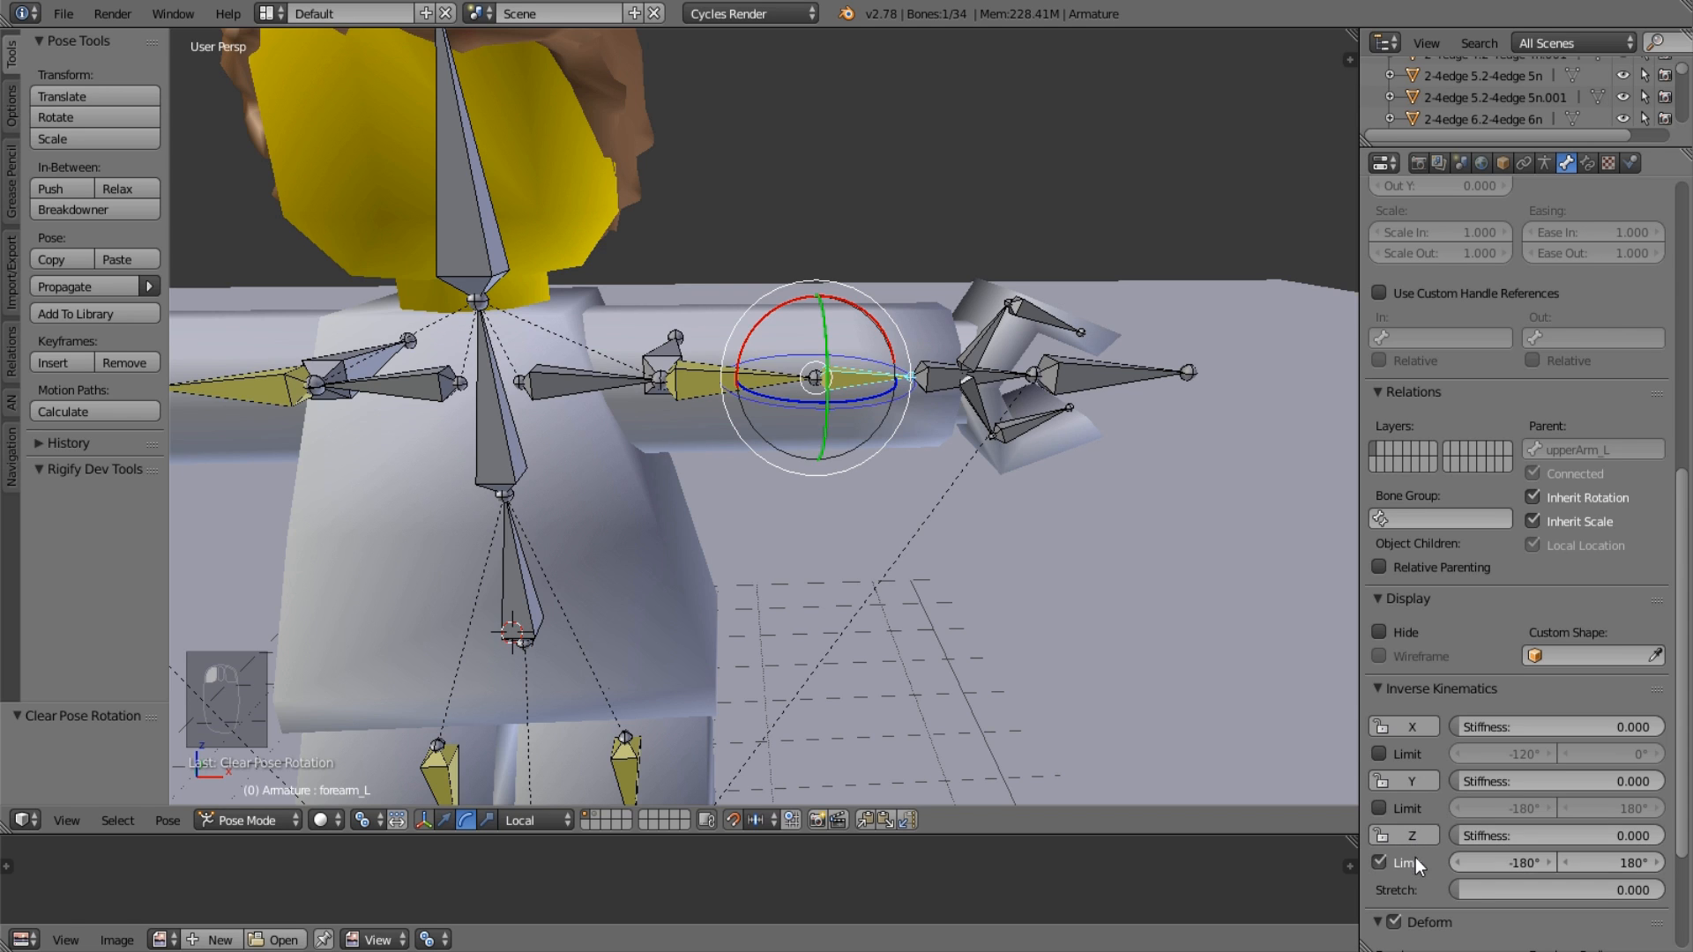
Lock forearm_L's X and Y IK axes, set its Z-axis limit maximum to 0° and edit the minimum.
click(1420, 757)
click(1415, 755)
click(1413, 729)
click(1415, 778)
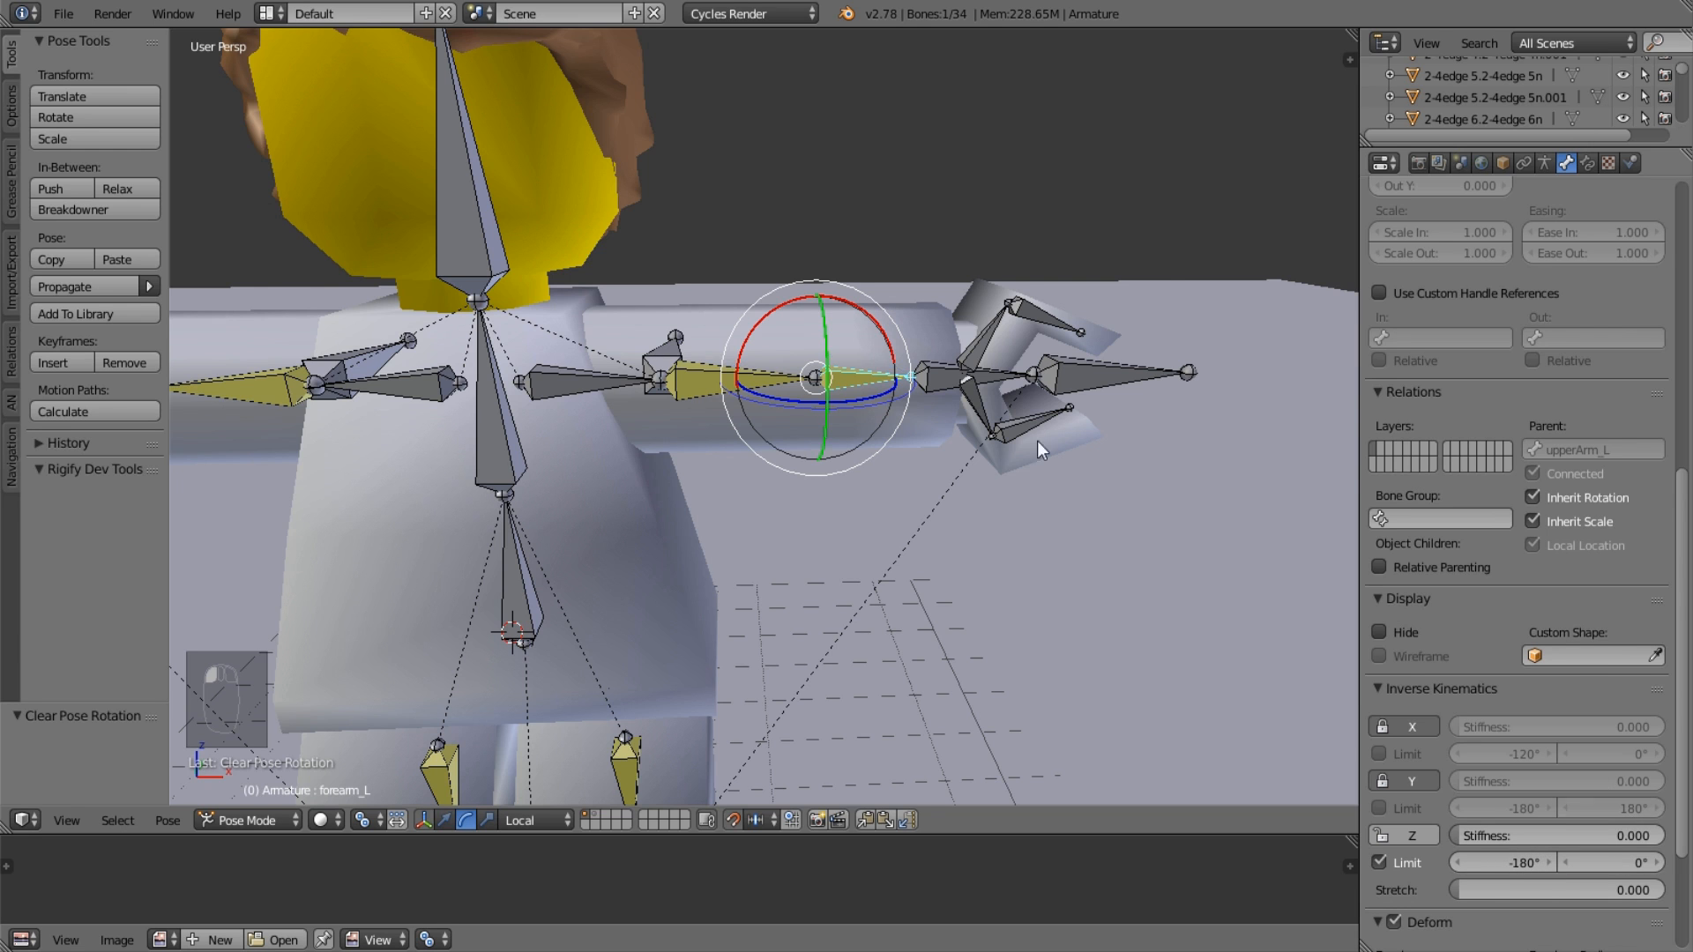
middle_drag(1037, 441, 829, 463)
scroll(1527, 797, down, 1)
click(1522, 819)
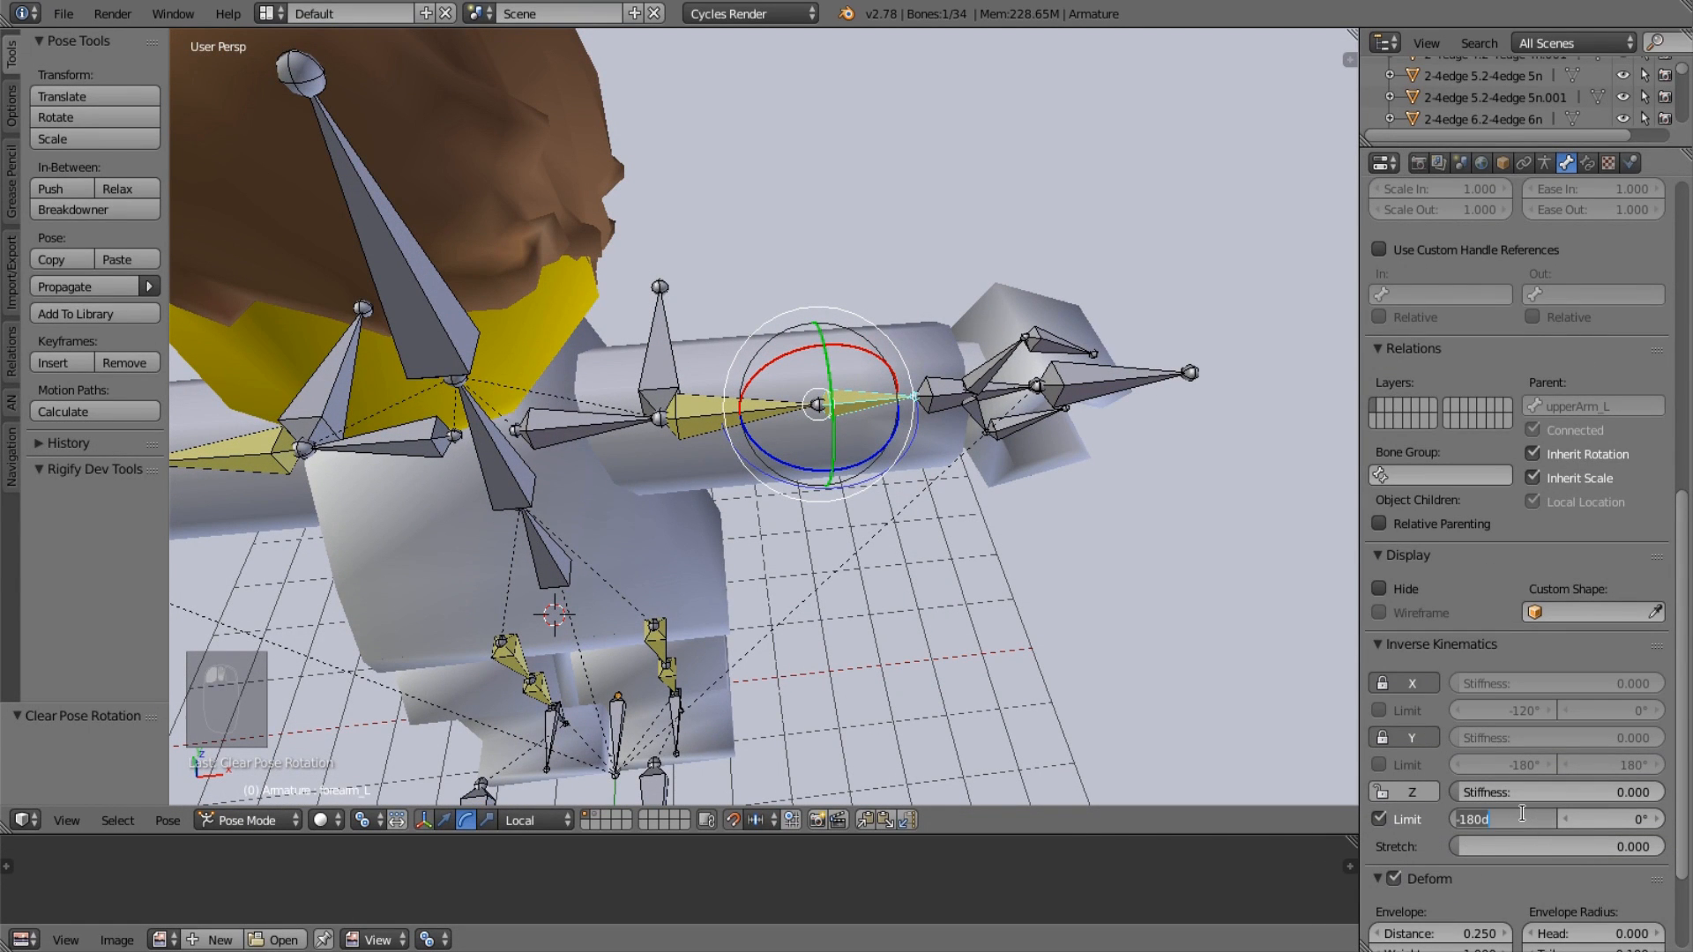
key(Return)
Disable forearm_R's X-axis IK limit, lock its X axis, and unlock its Z axis with the limit enabled.
middle_drag(1102, 573, 473, 460)
right_click(488, 432)
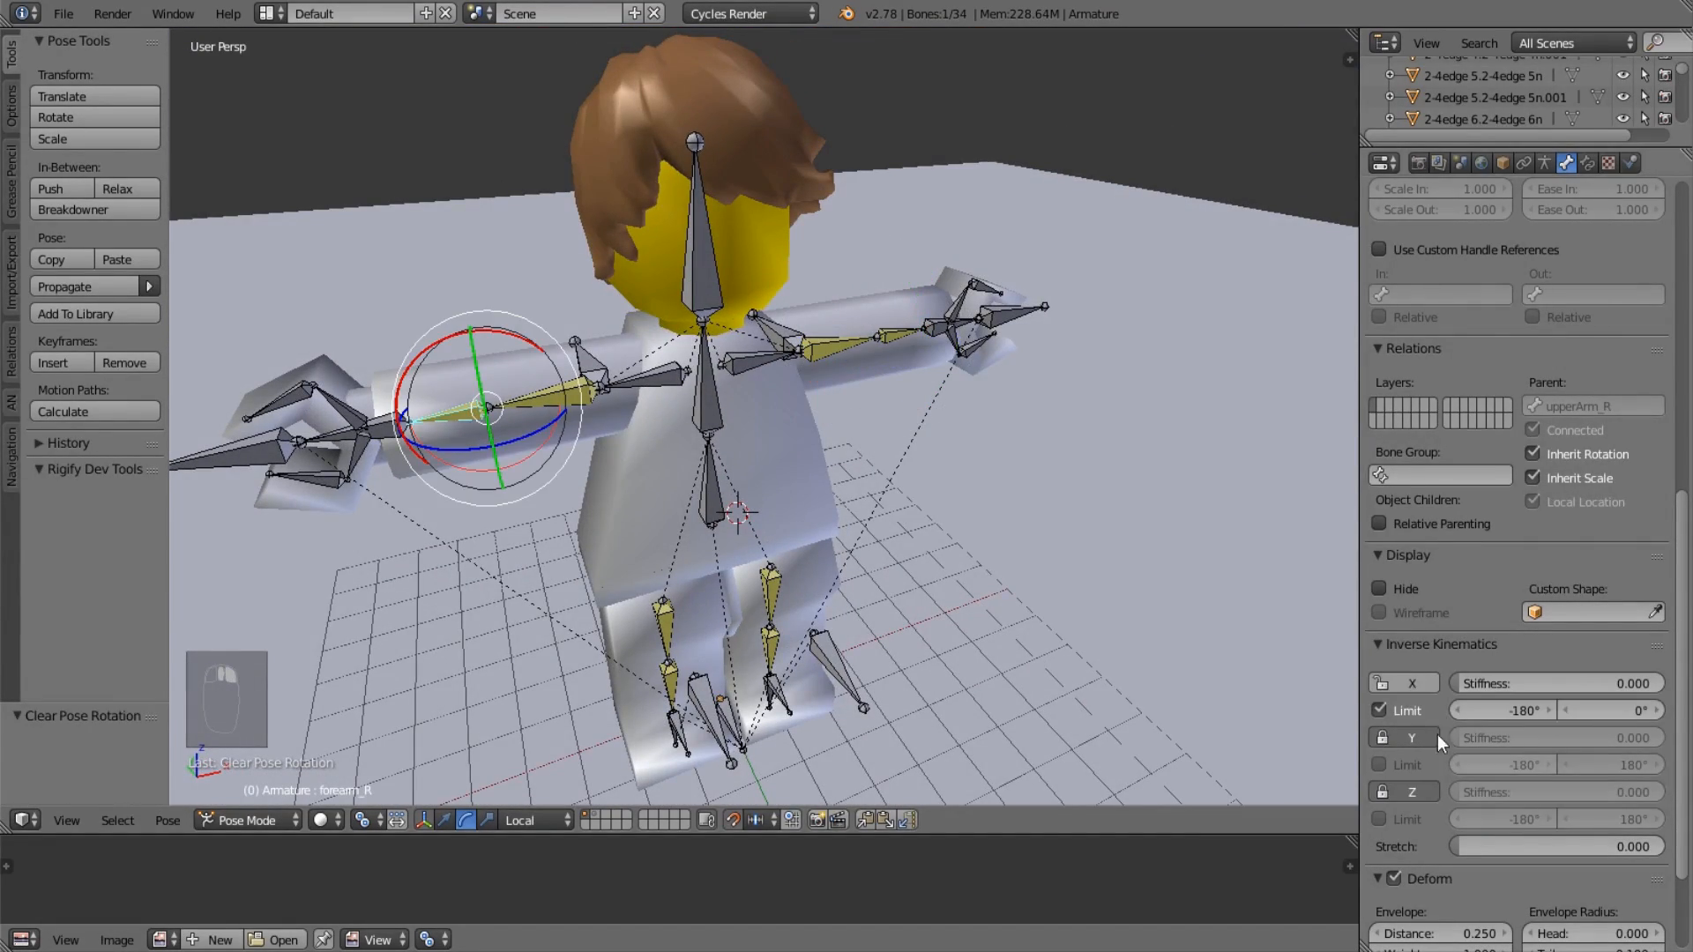
click(1413, 710)
click(1425, 688)
click(1420, 791)
click(1416, 820)
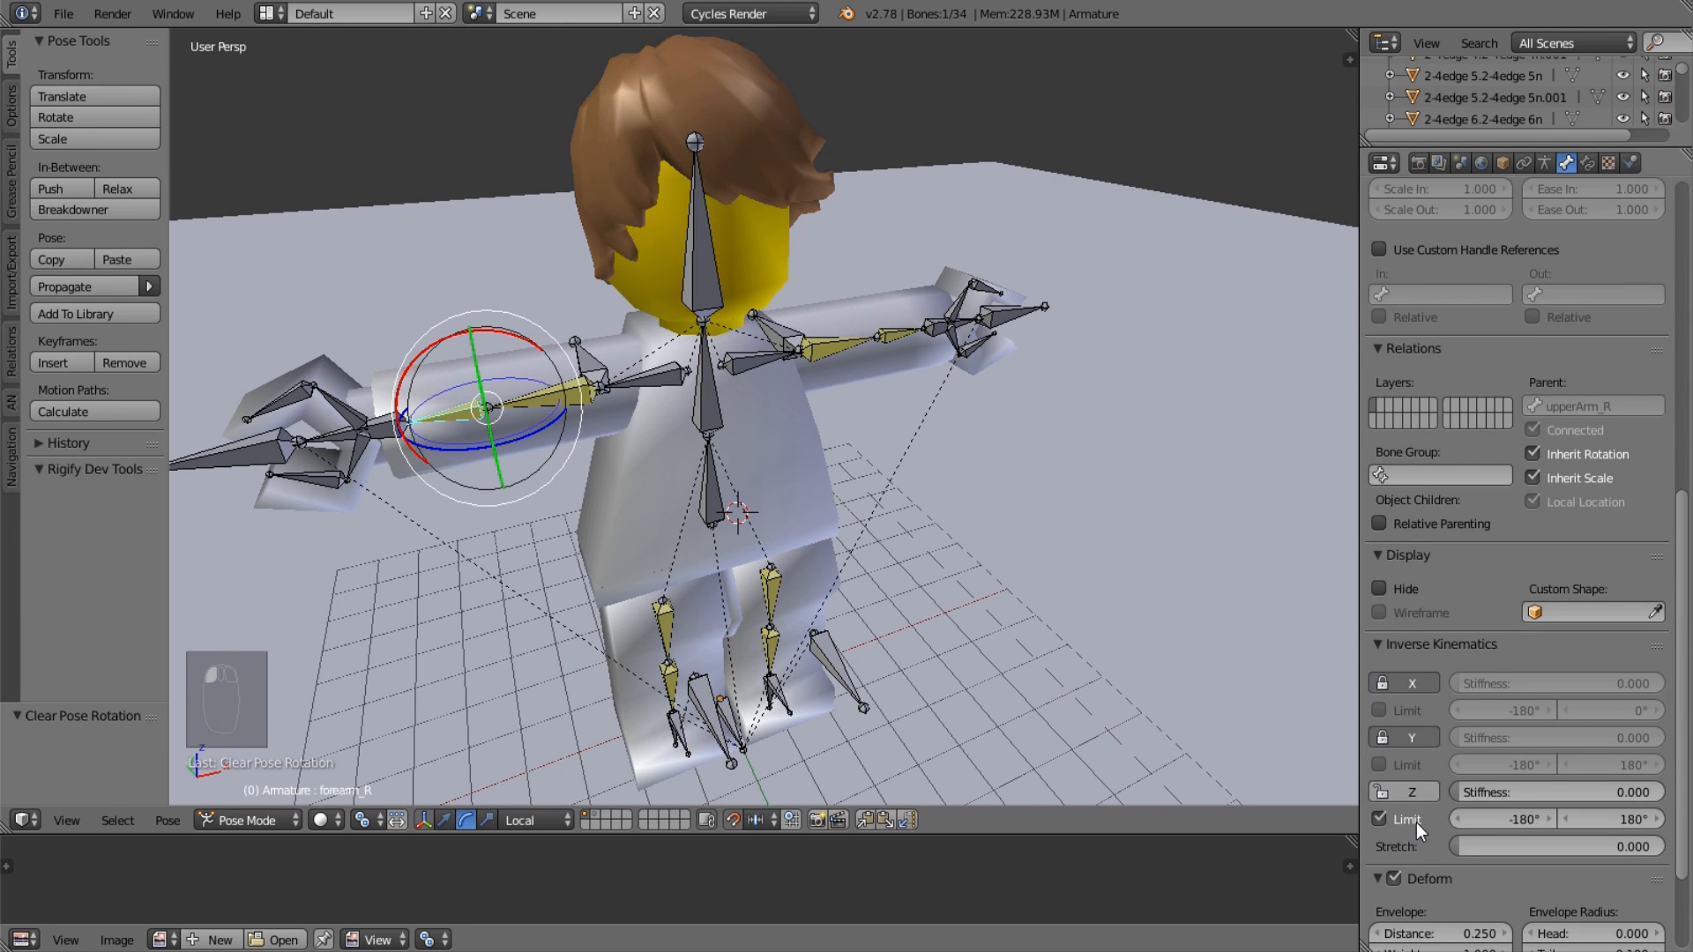
Set forearm_R's Z-axis IK limit to a minimum of -120° and a maximum of 0°.
text(0)
key(Return)
click(1500, 821)
text(-120)
key(Return)
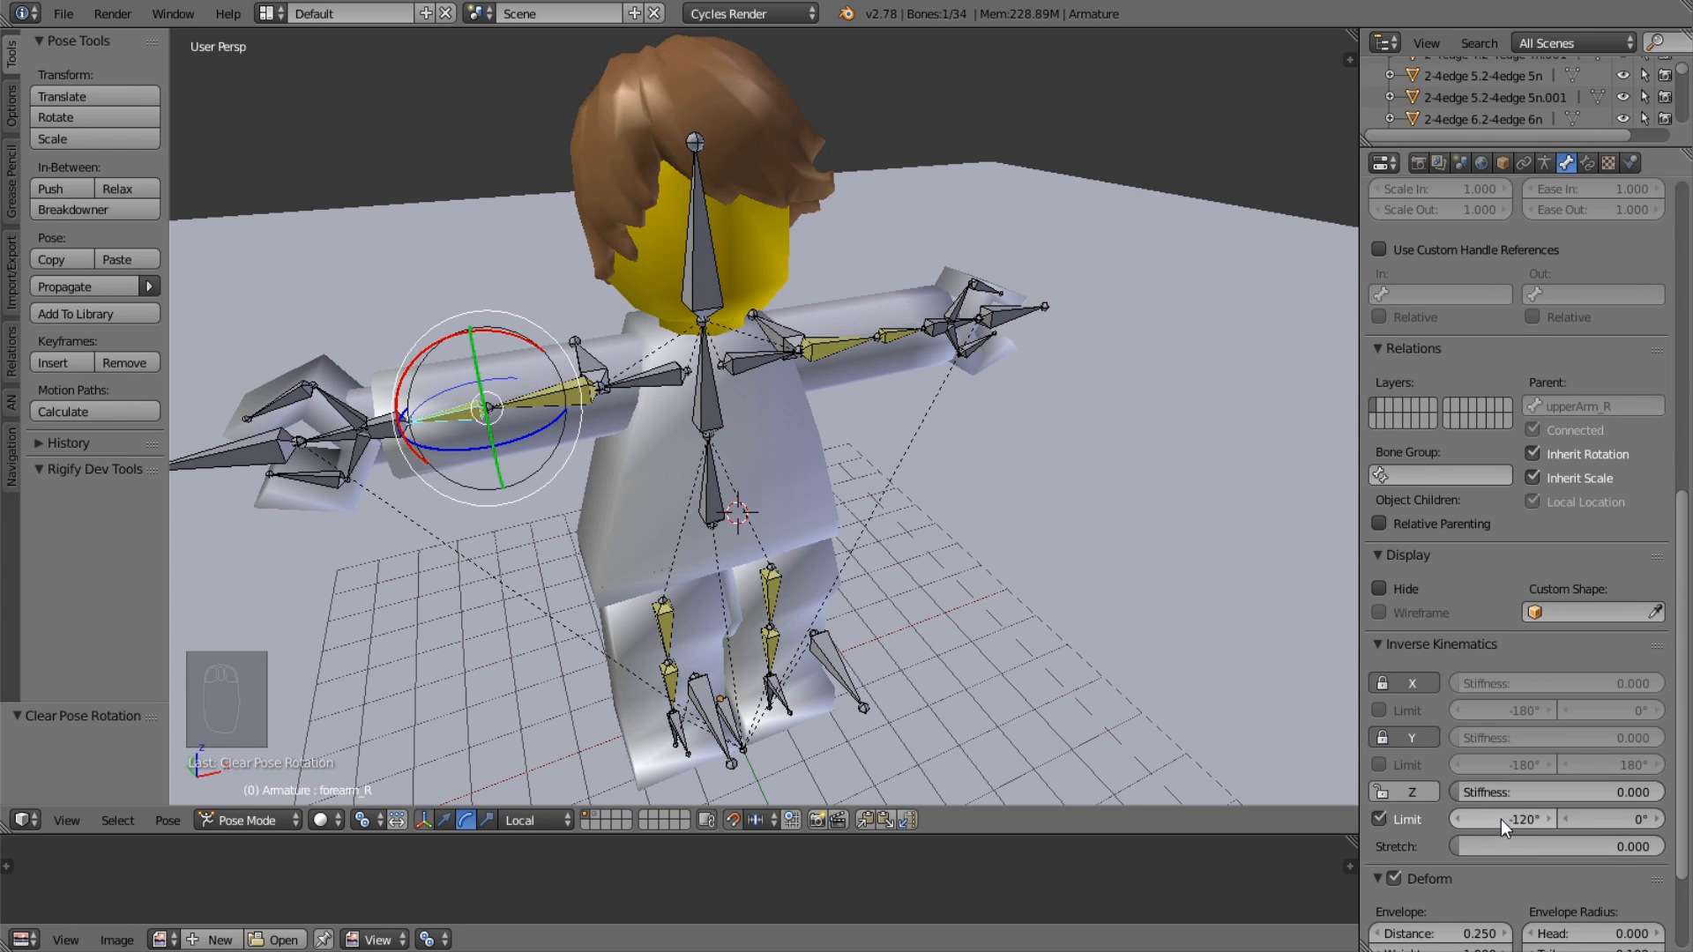
Set forearm_R's Z-axis IK limit to a minimum of 0° and a maximum of 120°.
middle_drag(747, 504, 1161, 642)
scroll(1020, 511, up, 2)
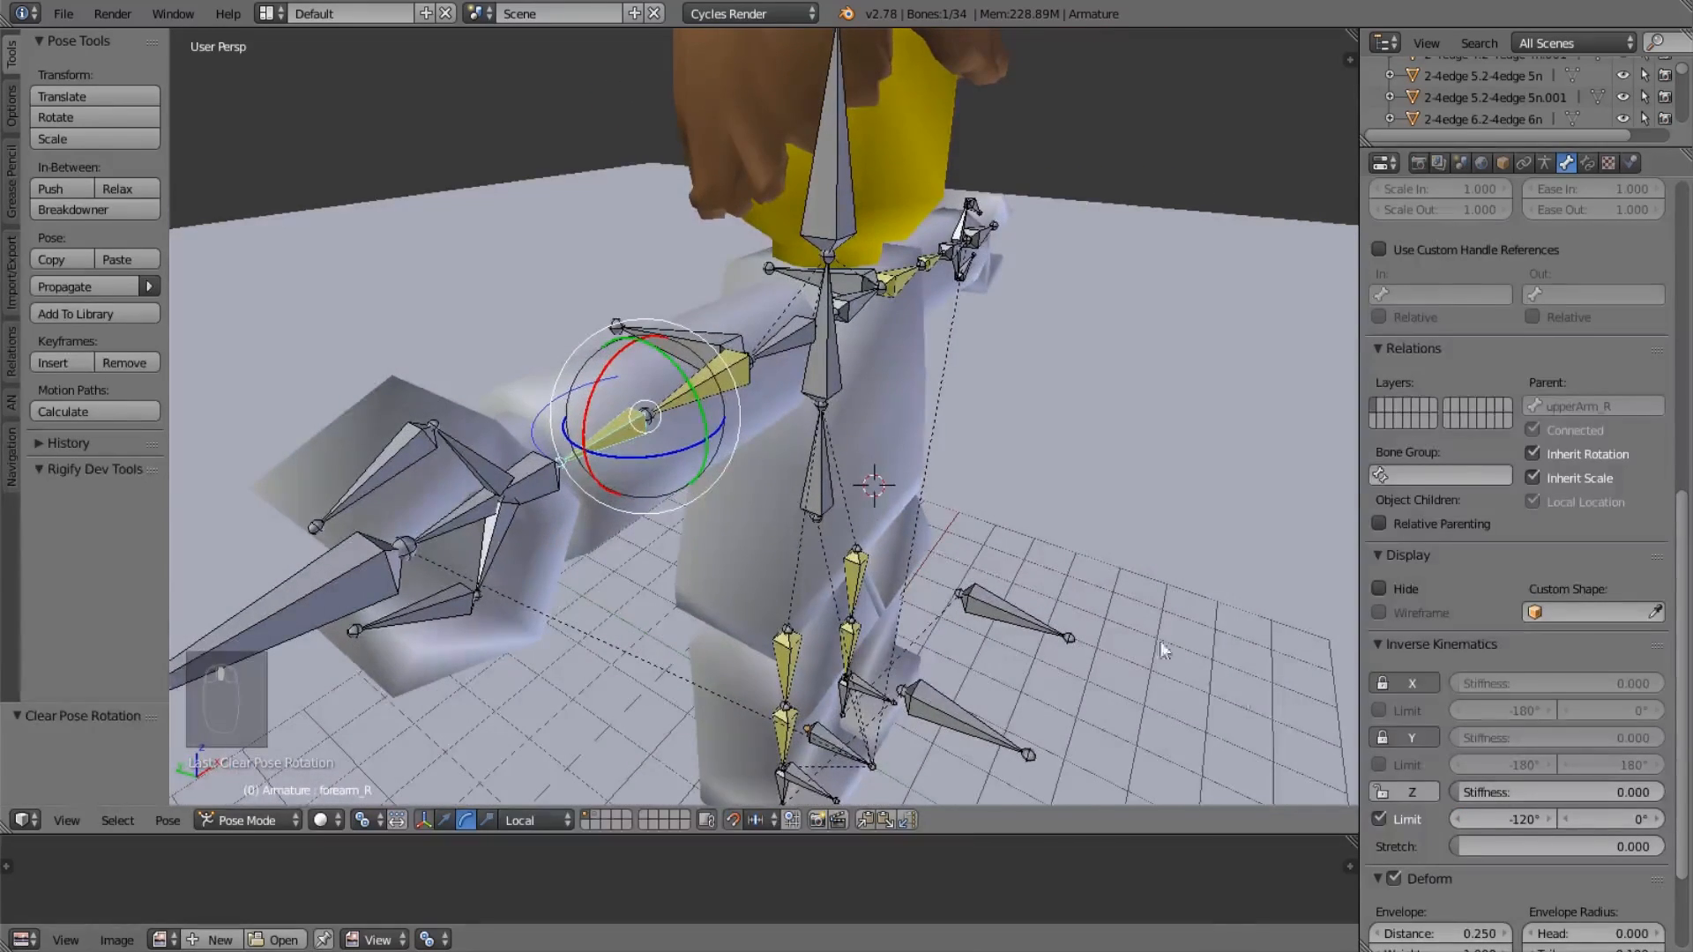
click(1633, 807)
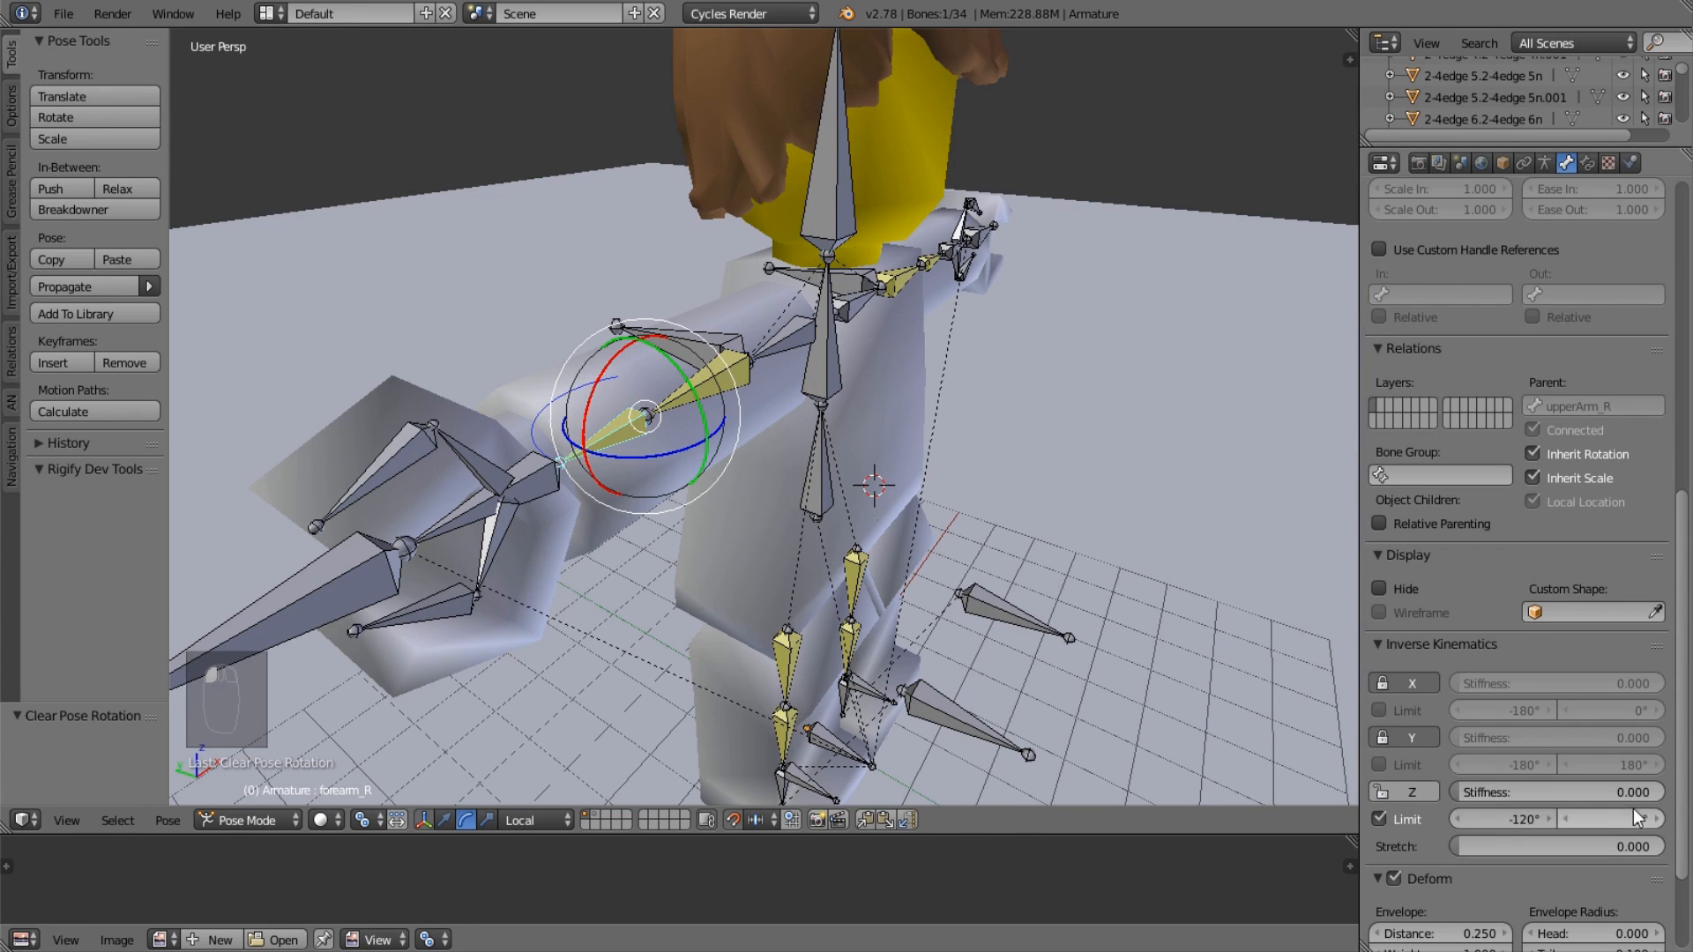
text(120)
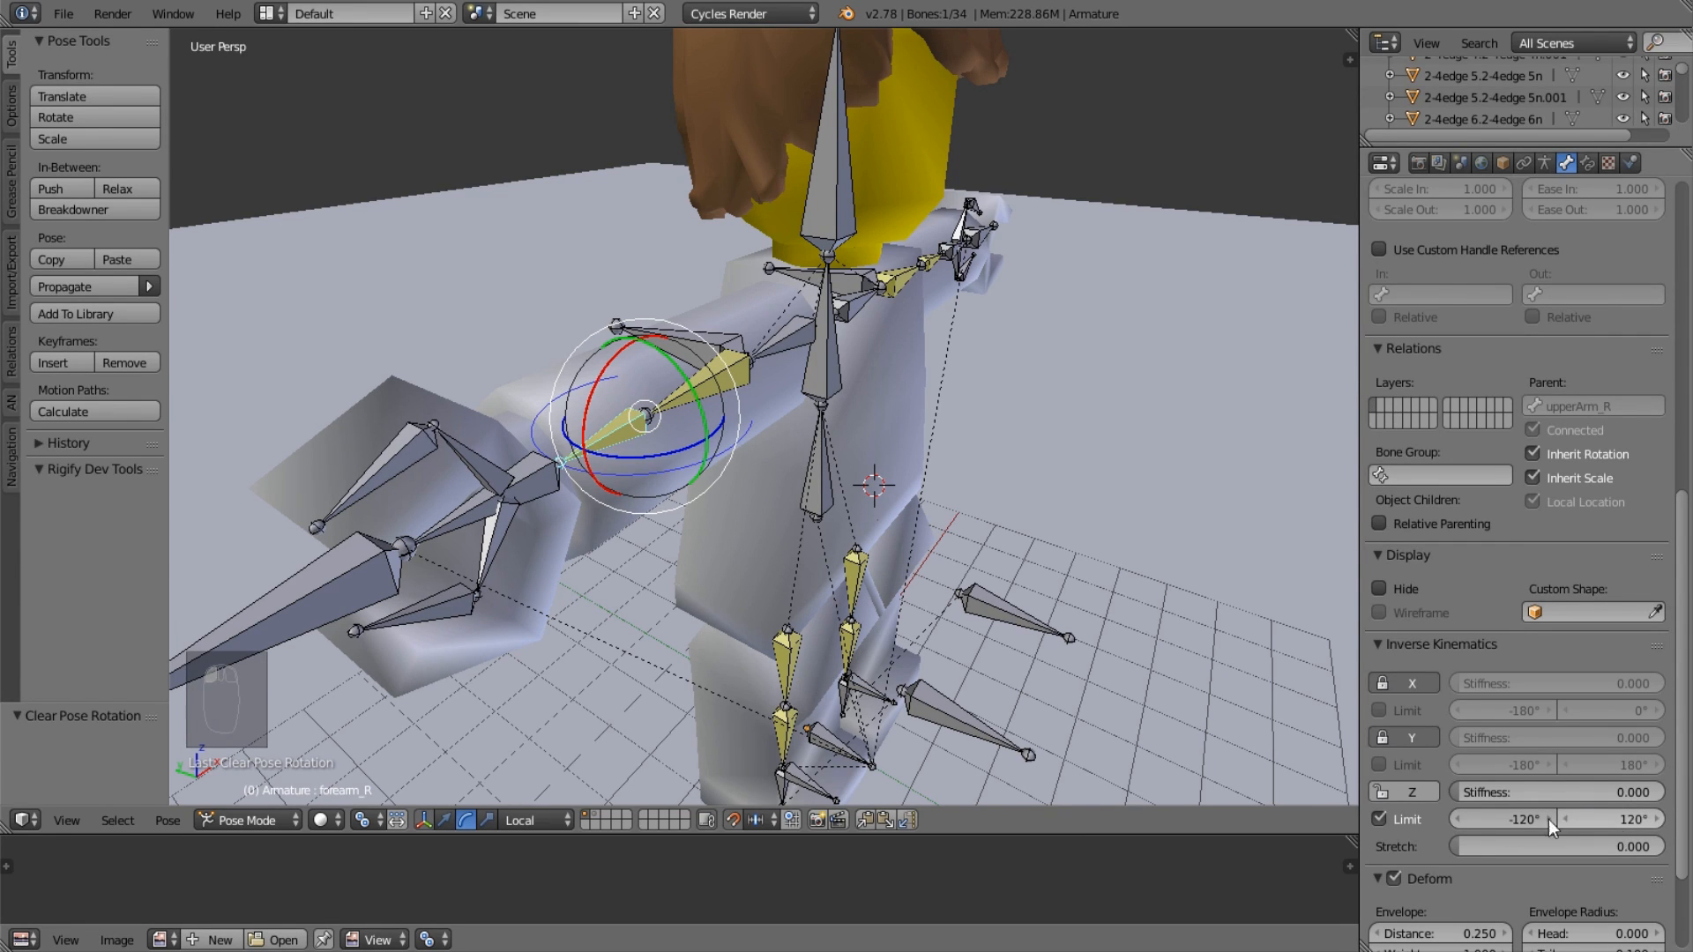
key(Return)
click(1487, 818)
key(Return)
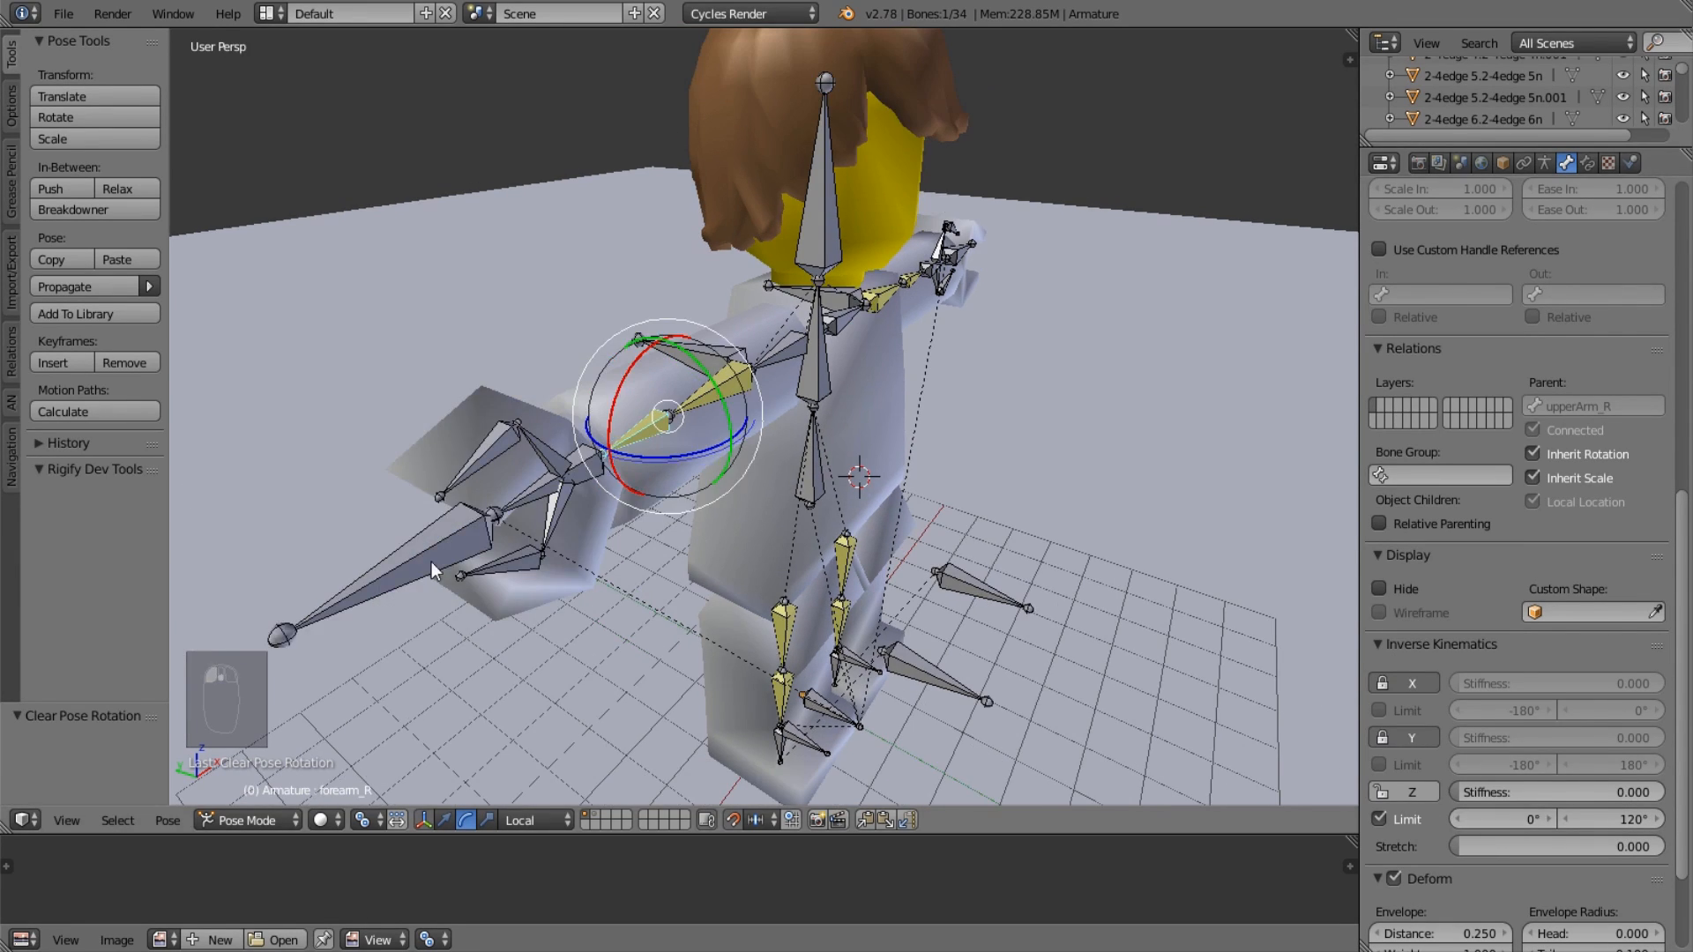
Test the right elbow's bending by moving armIK_R around the body, and clear its pose location.
right_click(432, 563)
key(g)
click(914, 518)
key(g)
middle_drag(917, 522, 803, 600)
click(950, 515)
key(g)
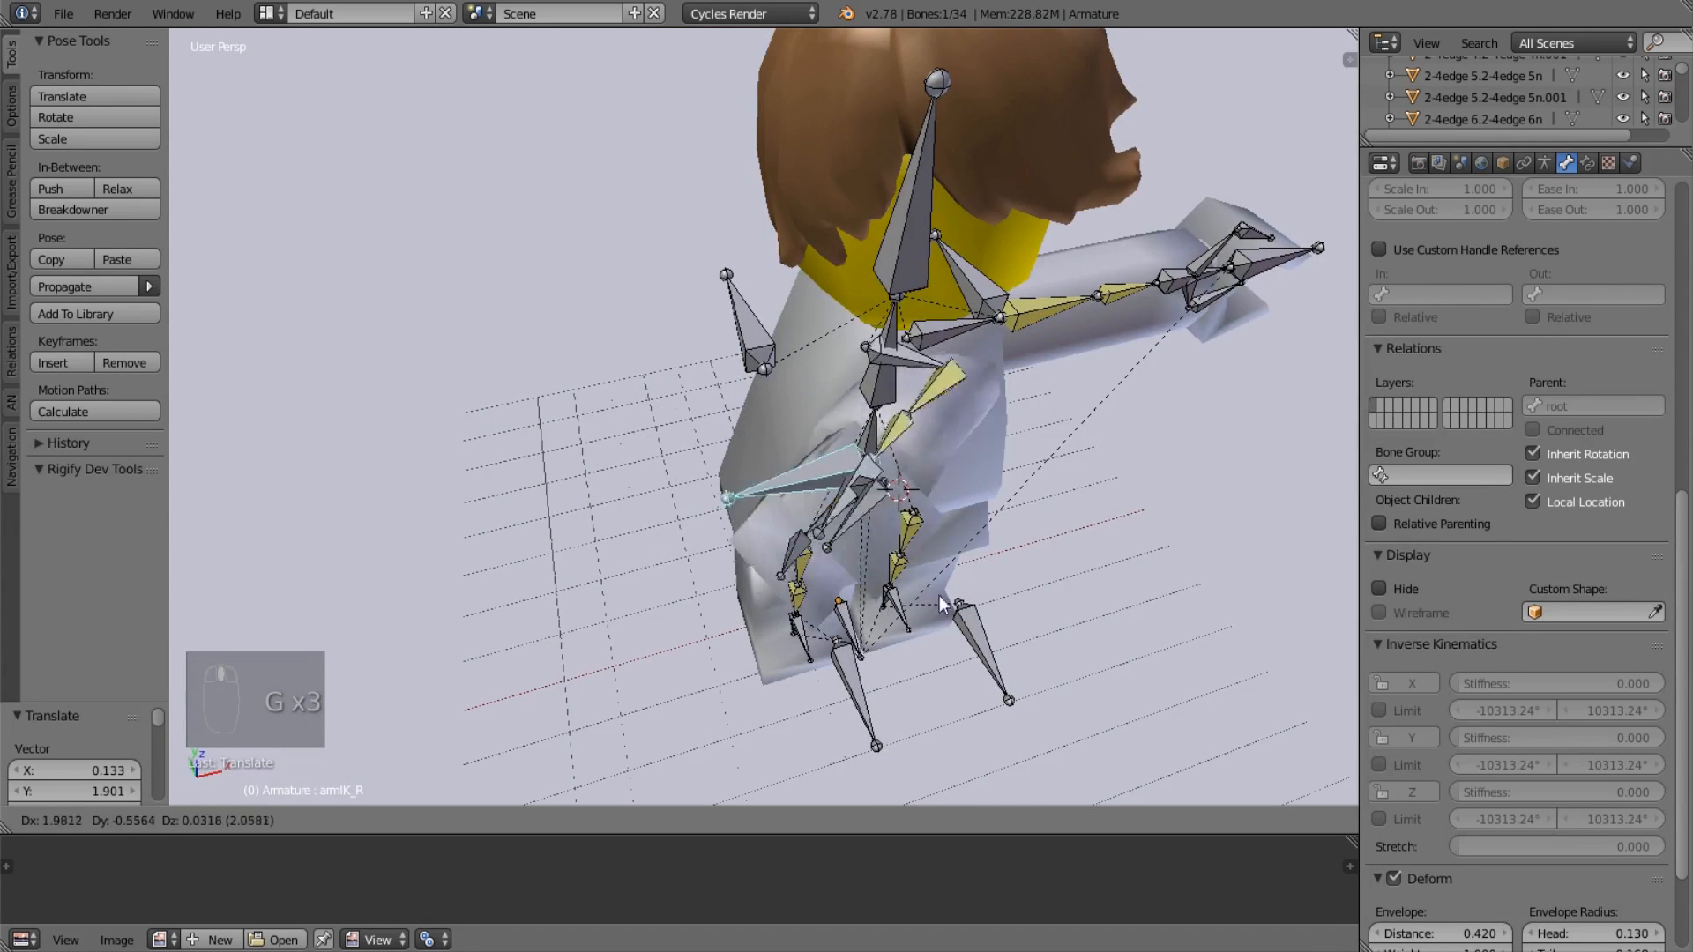
click(736, 456)
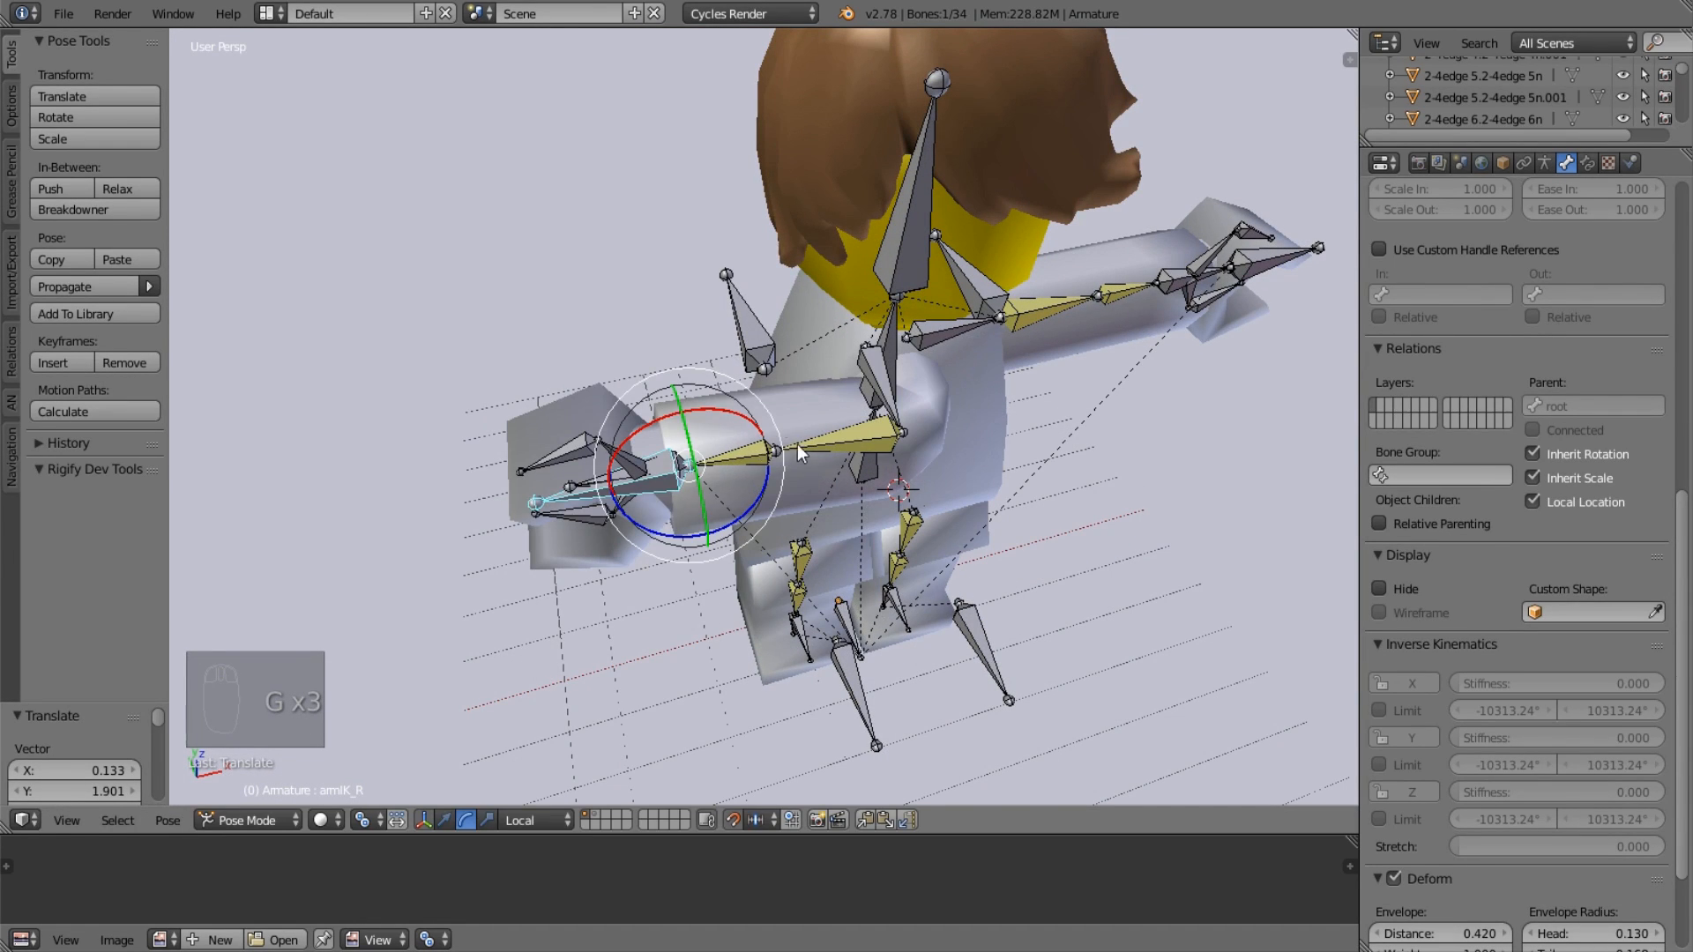
key(alt+g)
Delete the shoulder_R and shoulder_L bones in Edit Mode and return to Pose Mode.
right_click(818, 358)
right_click(818, 358)
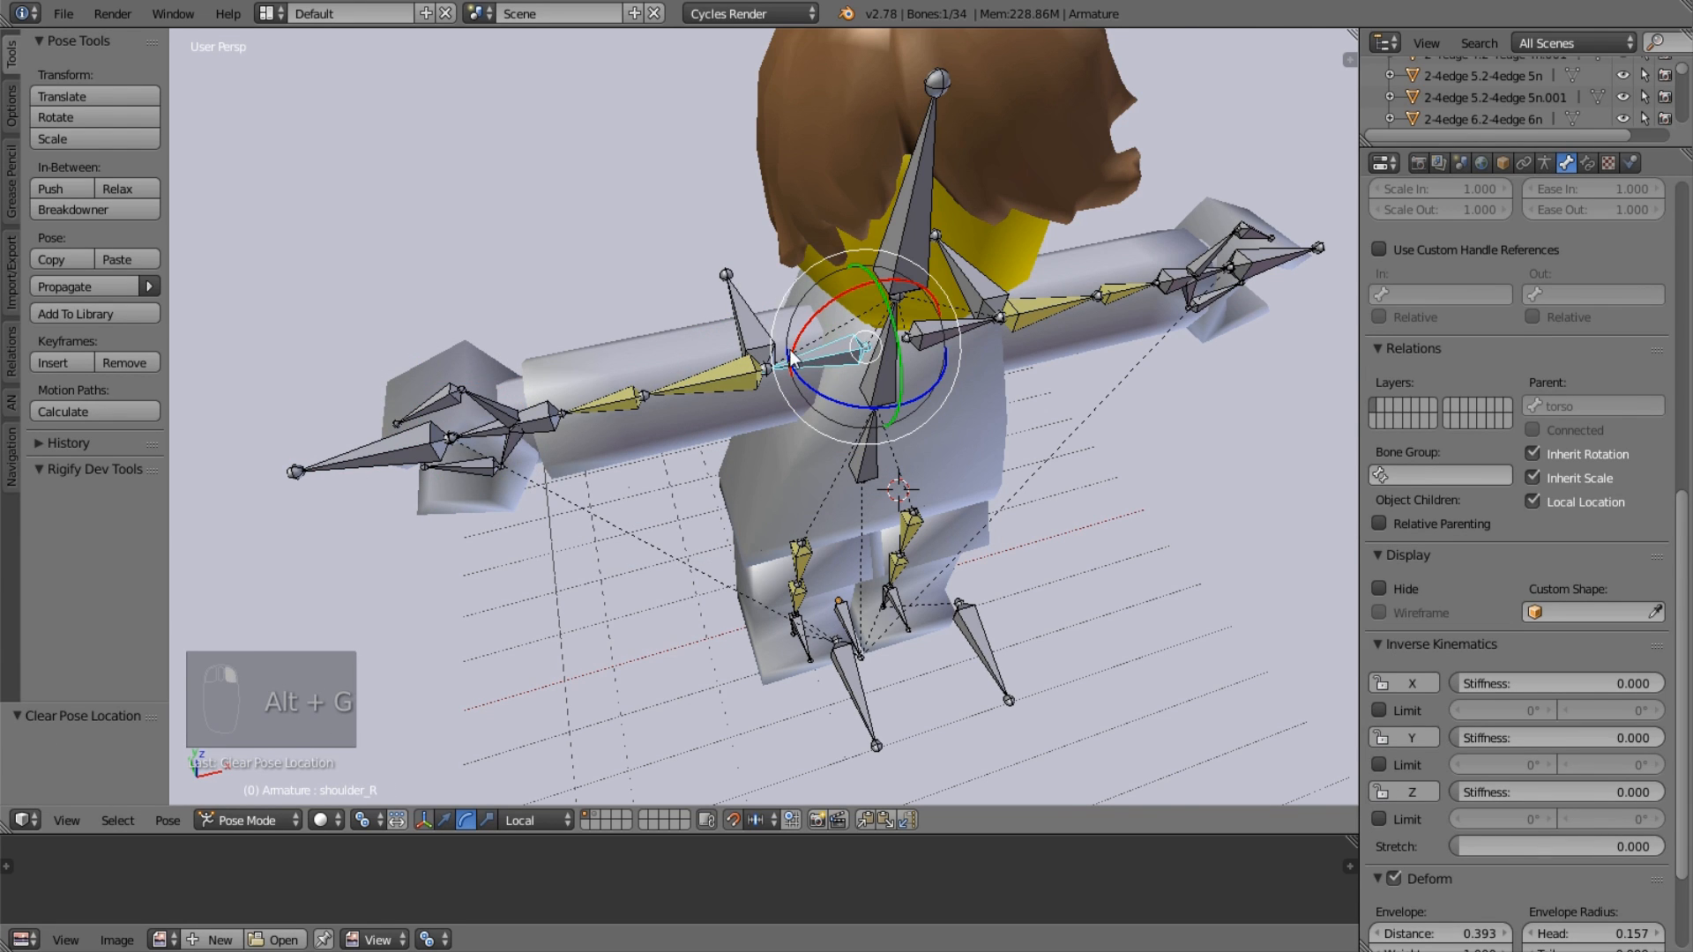
middle_drag(790, 349, 703, 437)
scroll(704, 436, up, 4)
key(Tab)
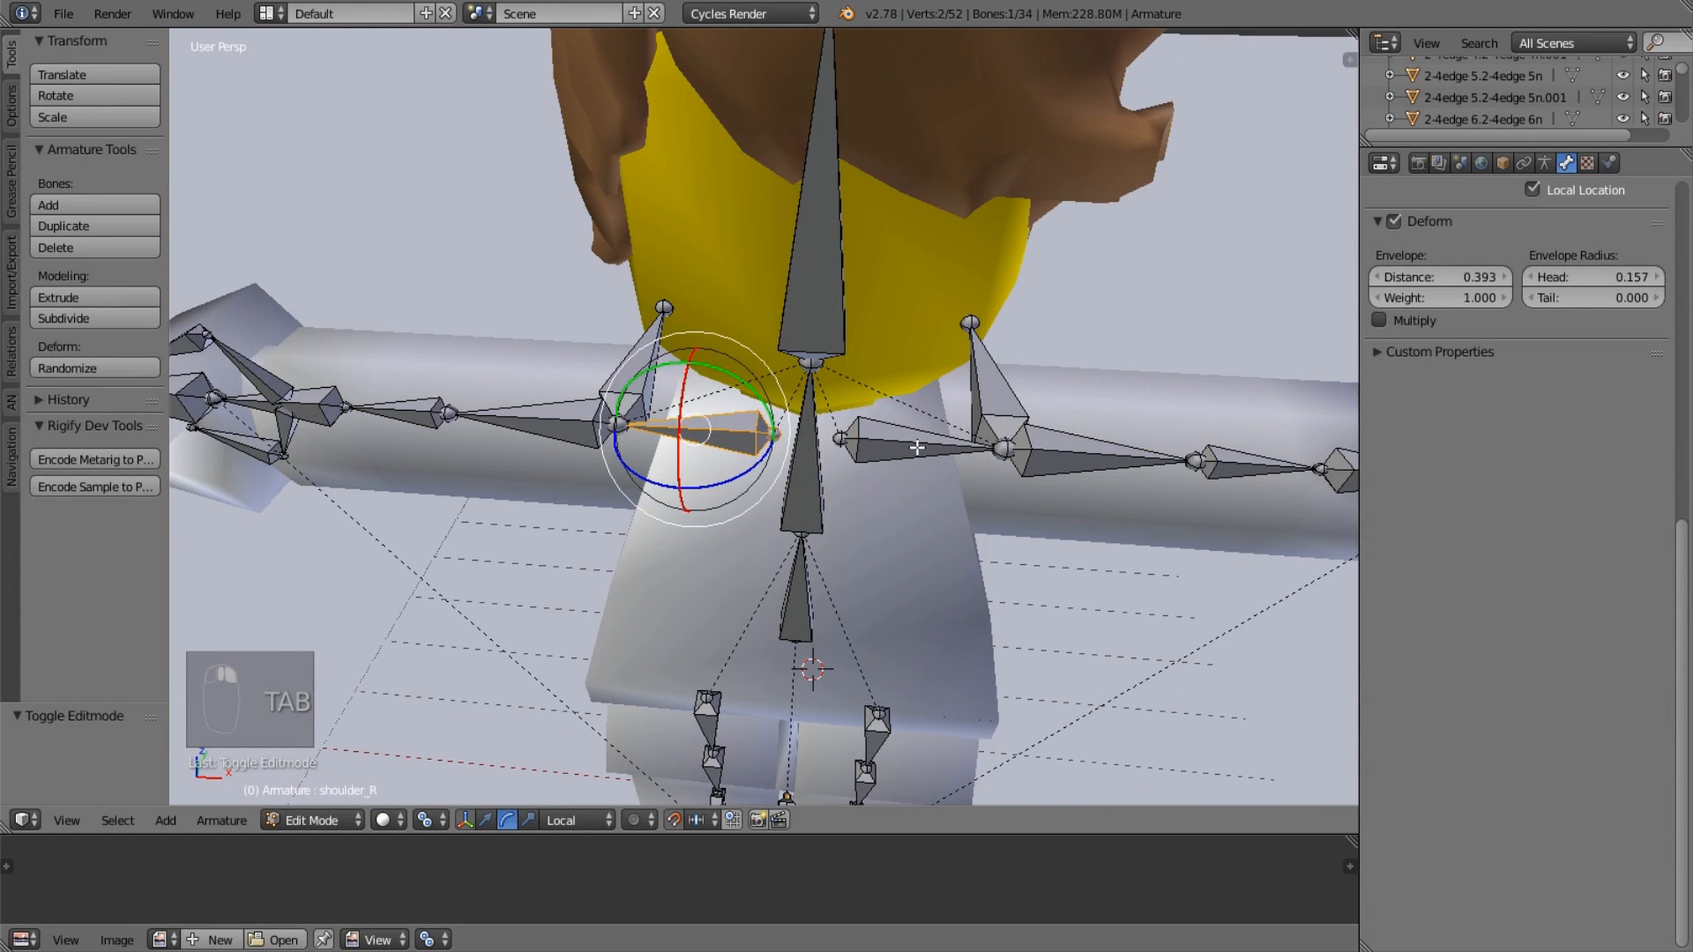
shift+right_click(917, 448)
key(Delete)
click(917, 448)
key(Tab)
Select upperArmIK_R and show the rig in front orthographic view.
right_click(657, 410)
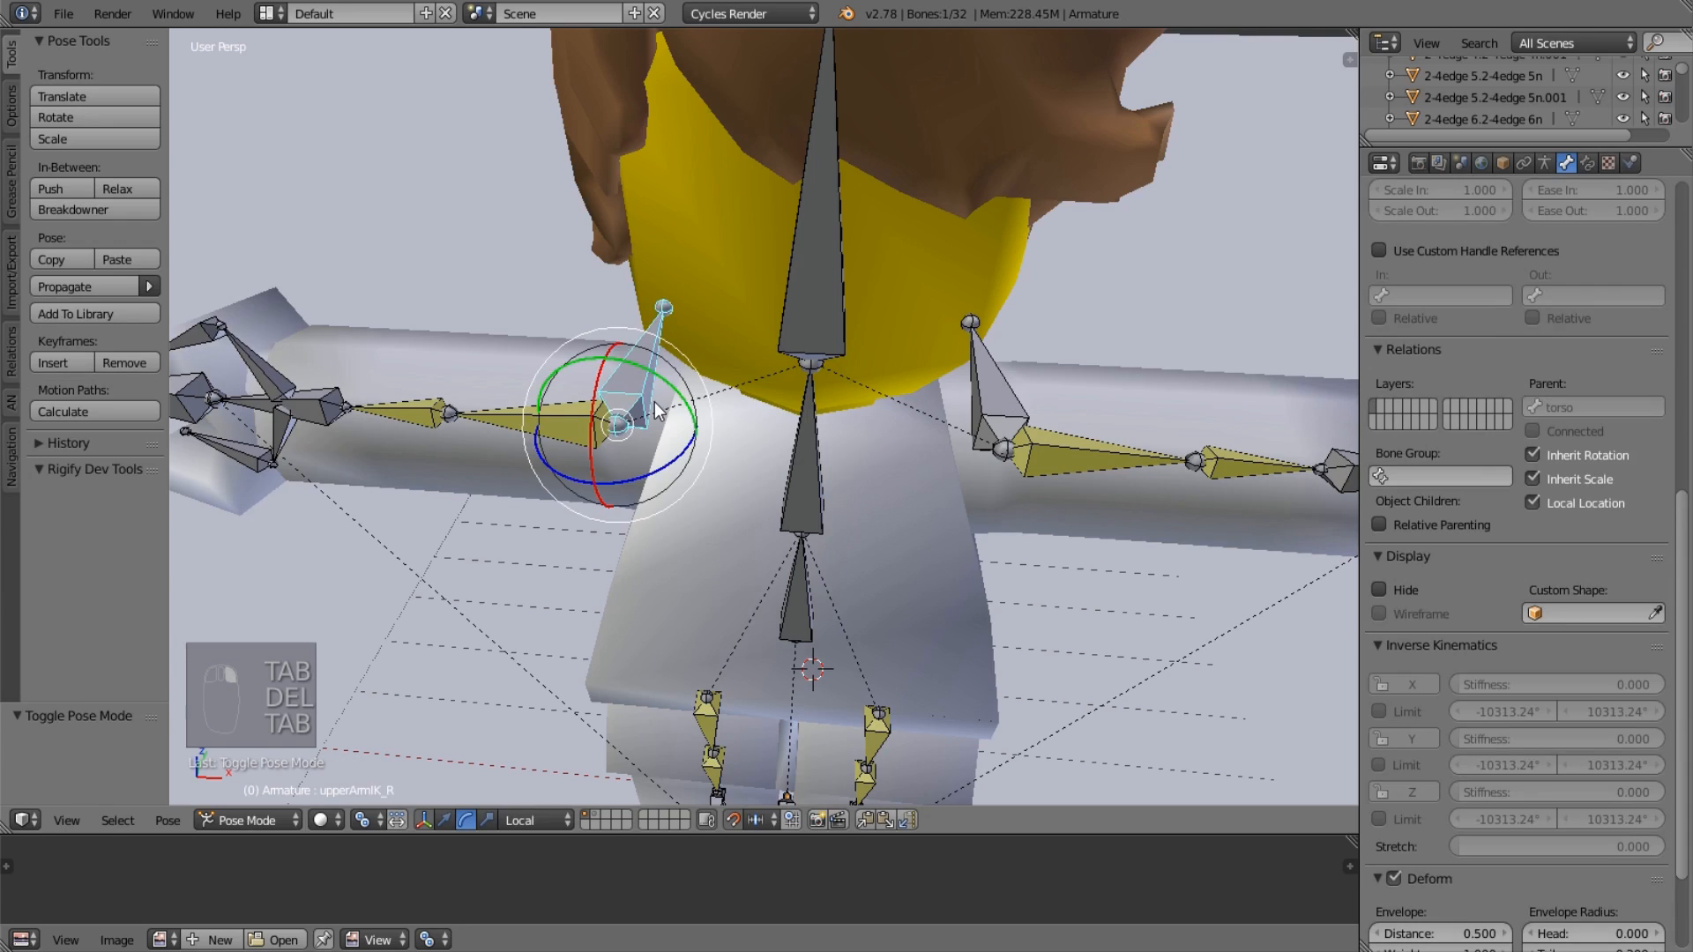
key(KP_Enter)
key(KP_3)
key(KP_1)
key(KP_5)
key(Tab)
key(Tab)
right_click(667, 362)
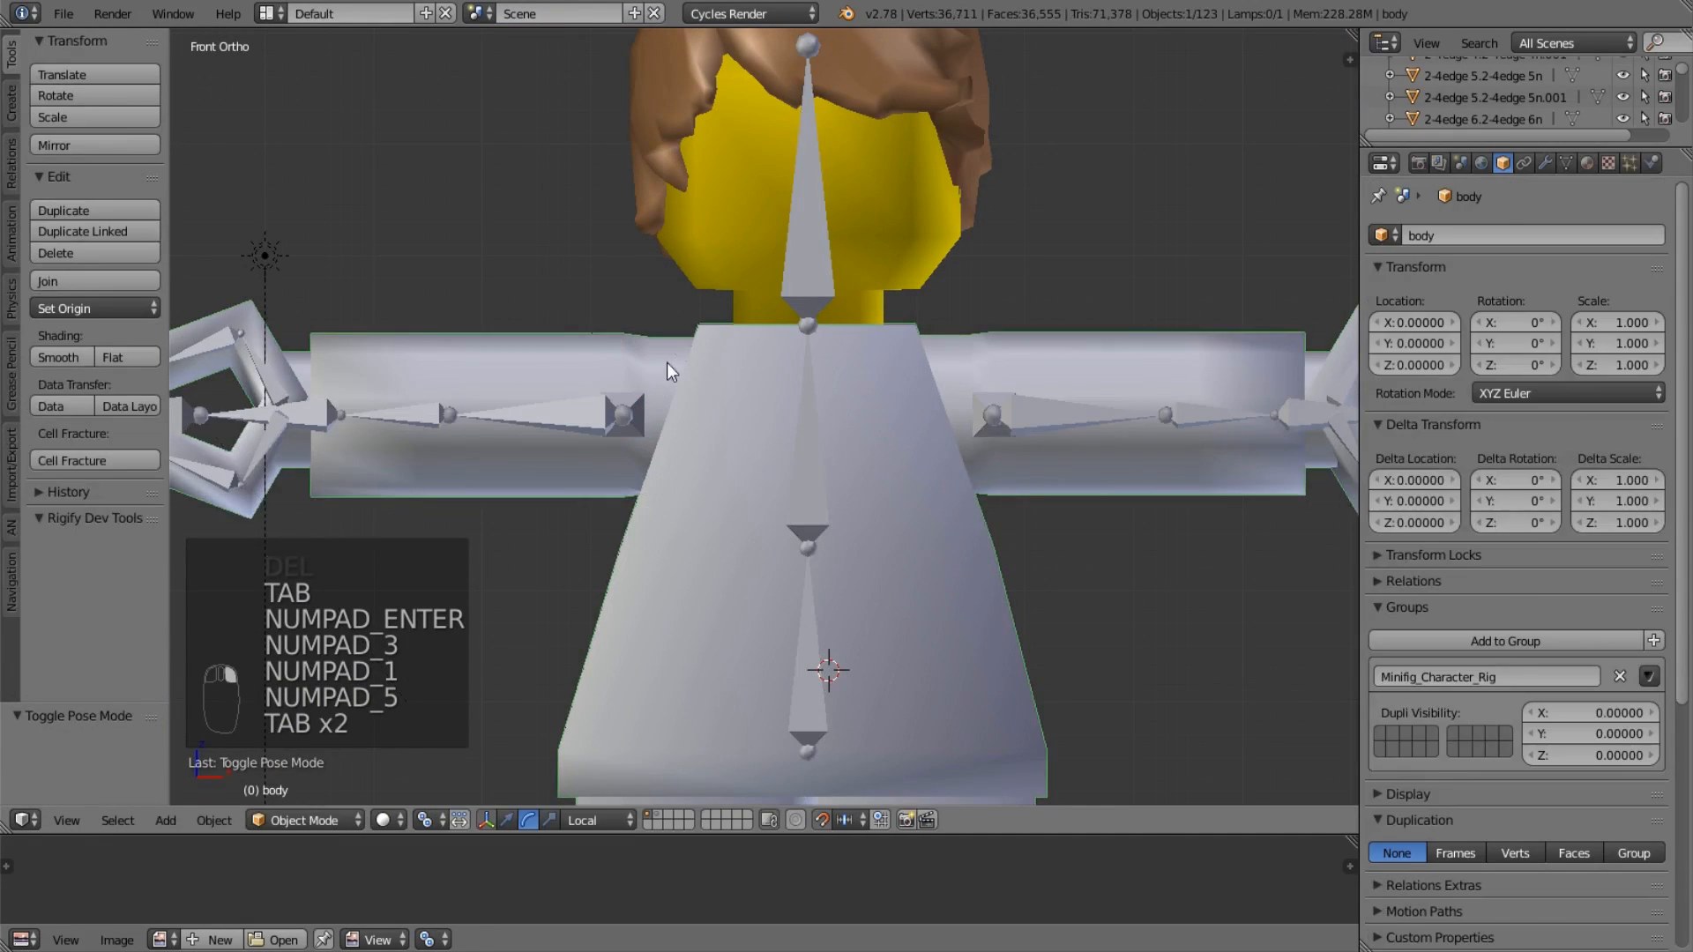
key(ctrl+z)
key(Tab)
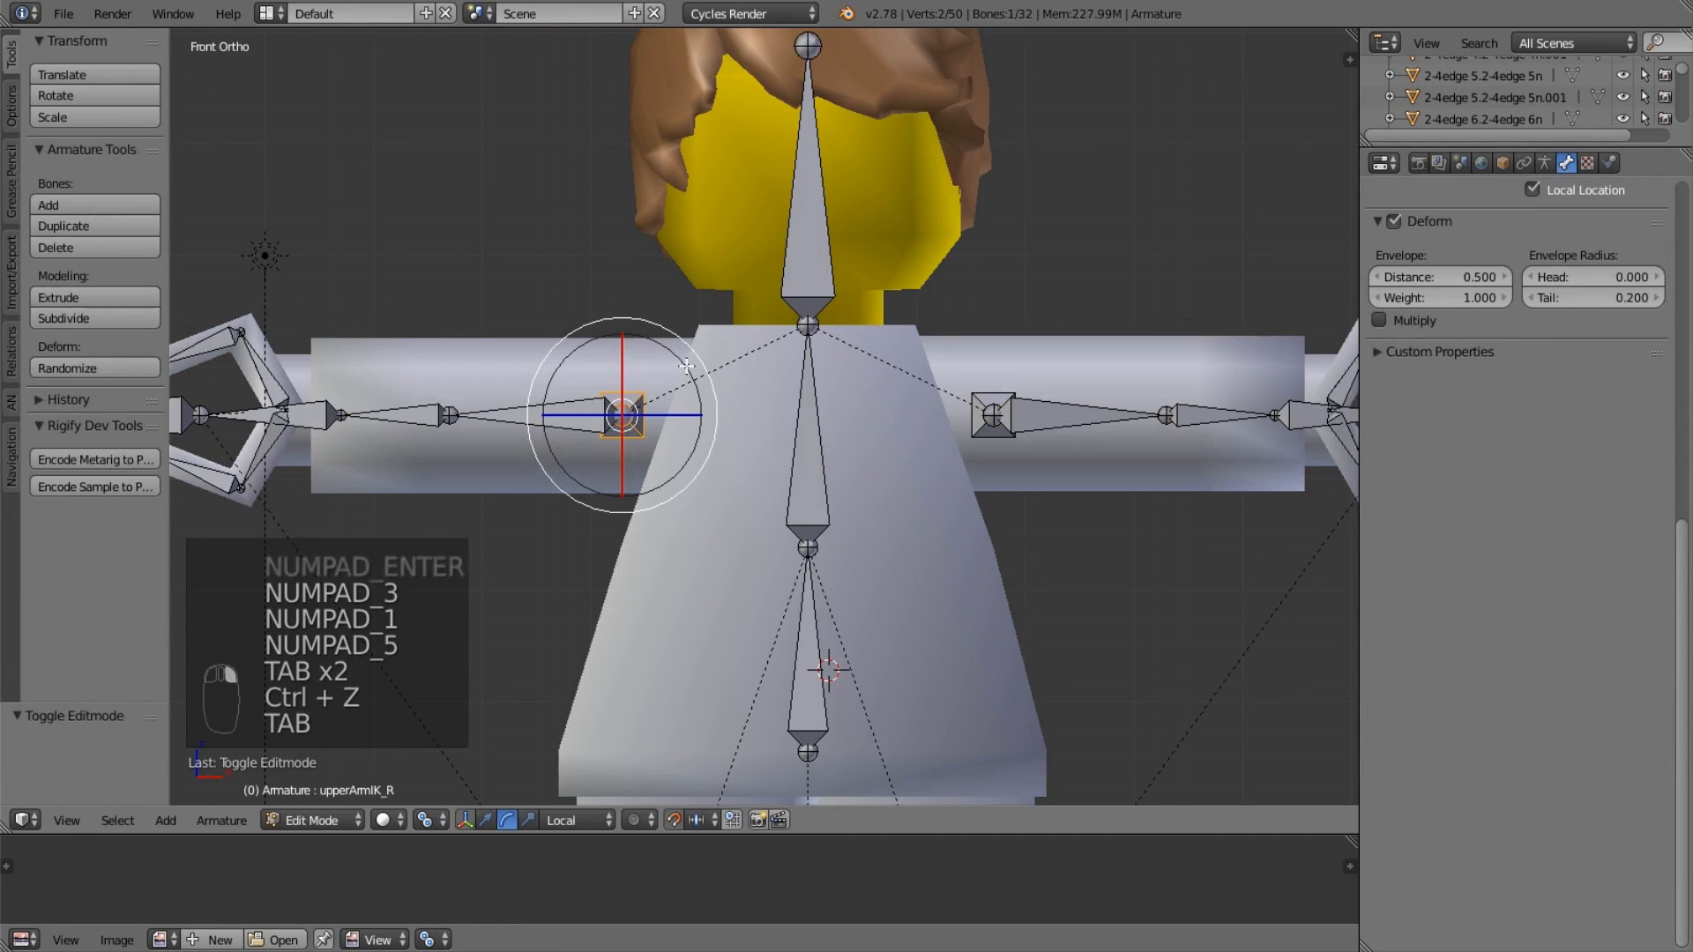
key(Tab)
Open the body mesh in Edit Mode with nothing selected and display it as wireframe.
right_click(631, 363)
key(Tab)
key(a)
scroll(709, 374, up, 3)
key(z)
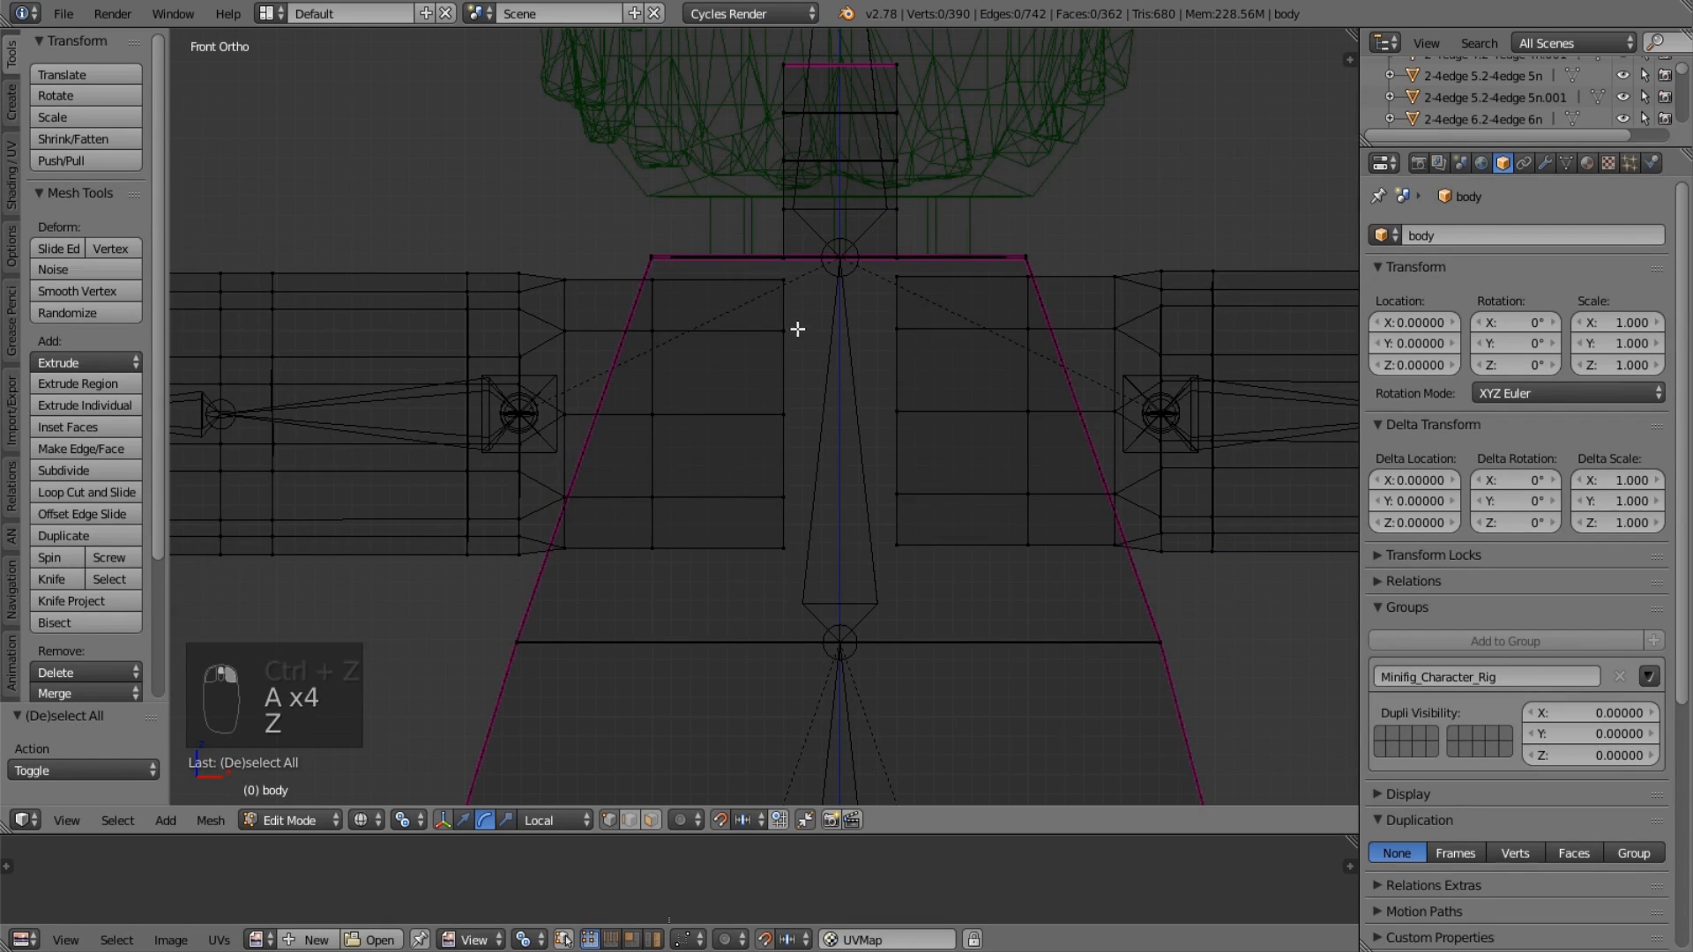
Box-select the three columns of right-arm vertices that lie inside the torso.
key(b)
drag(782, 273, 766, 574)
key(b)
key(b)
drag(670, 277, 647, 600)
key(b)
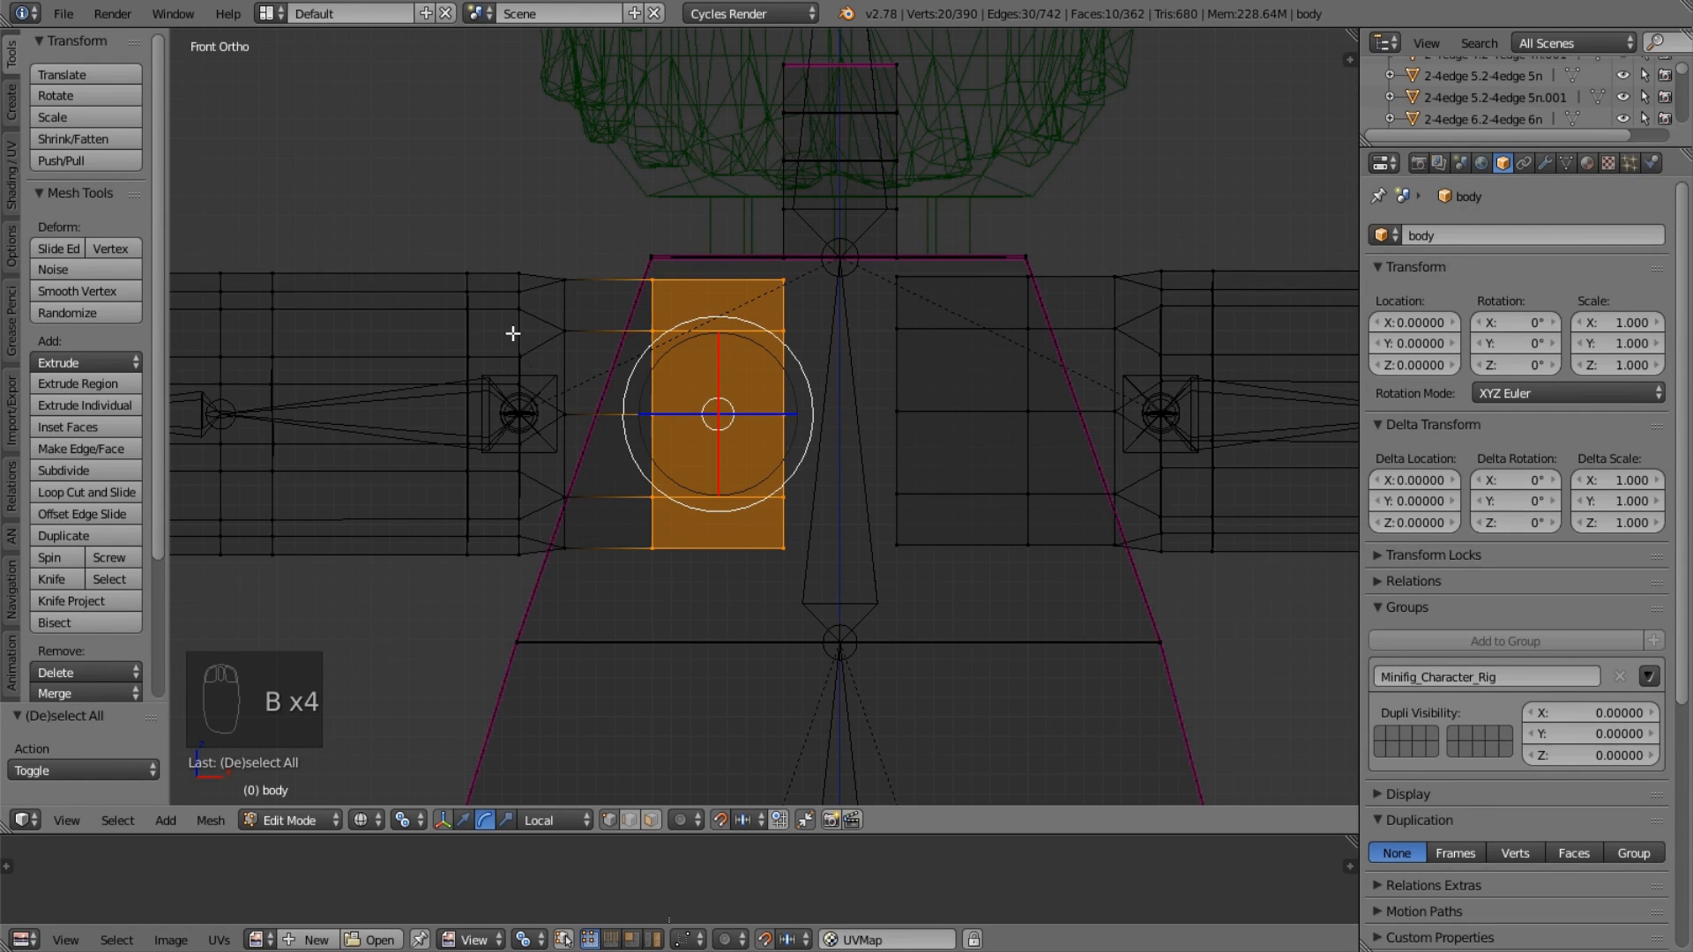
key(b)
drag(545, 257, 589, 565)
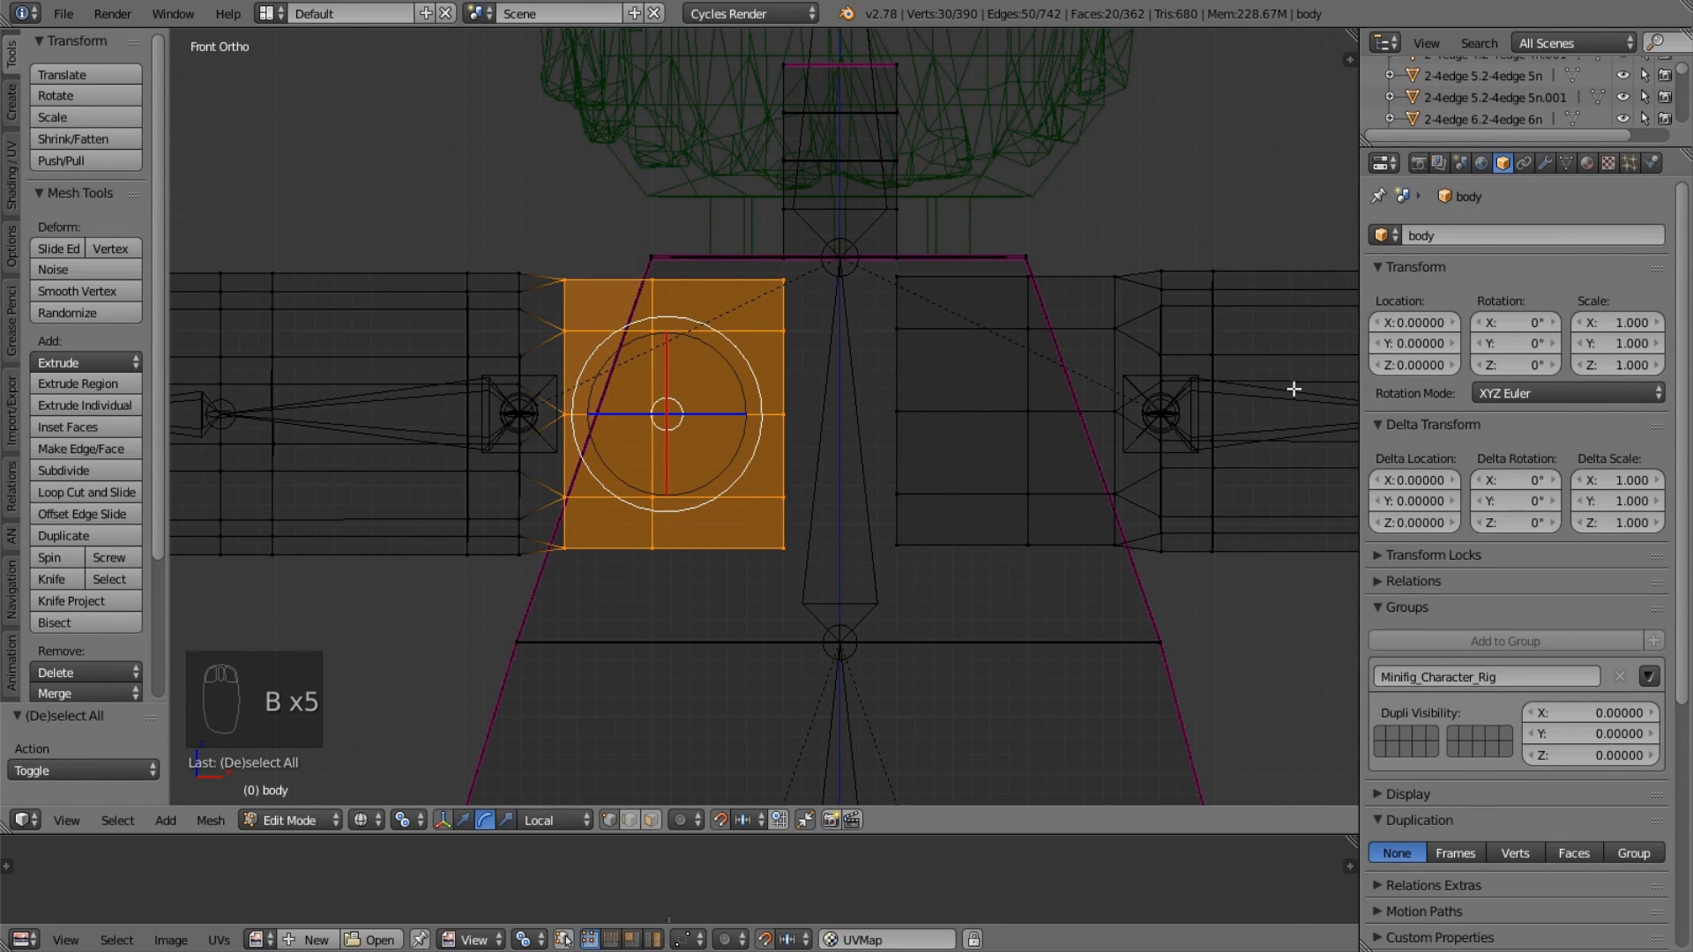
Assign the selected right-arm vertices to the body's upperArm_R vertex group.
click(1545, 163)
click(1566, 164)
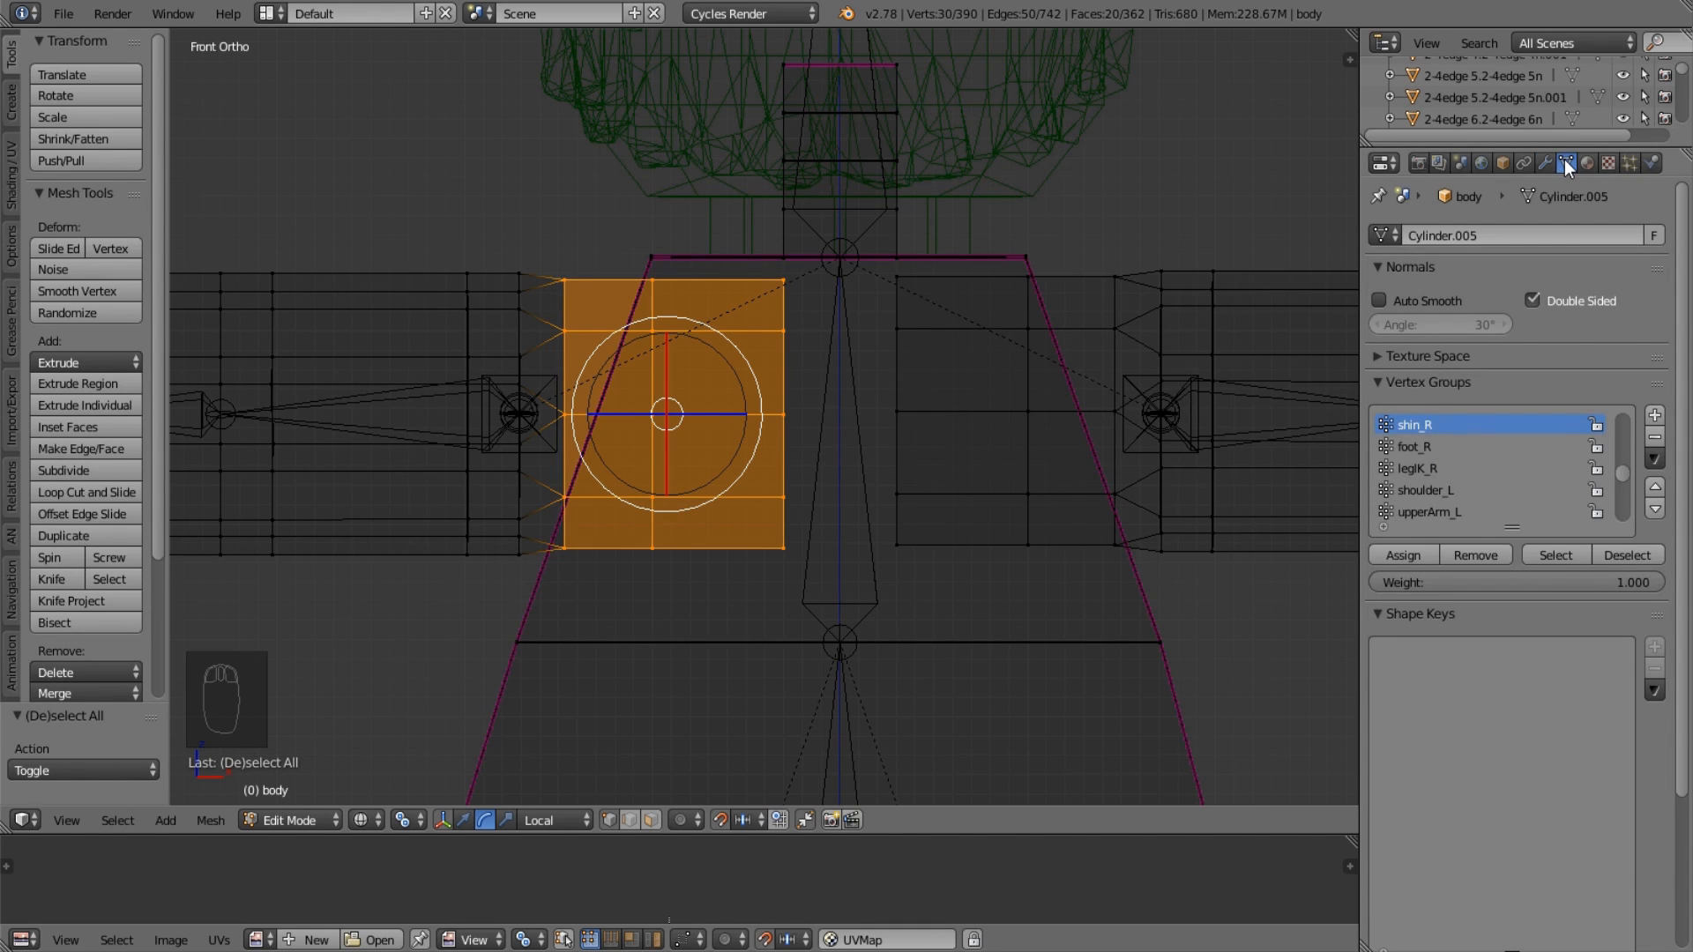
click(1564, 159)
click(1491, 514)
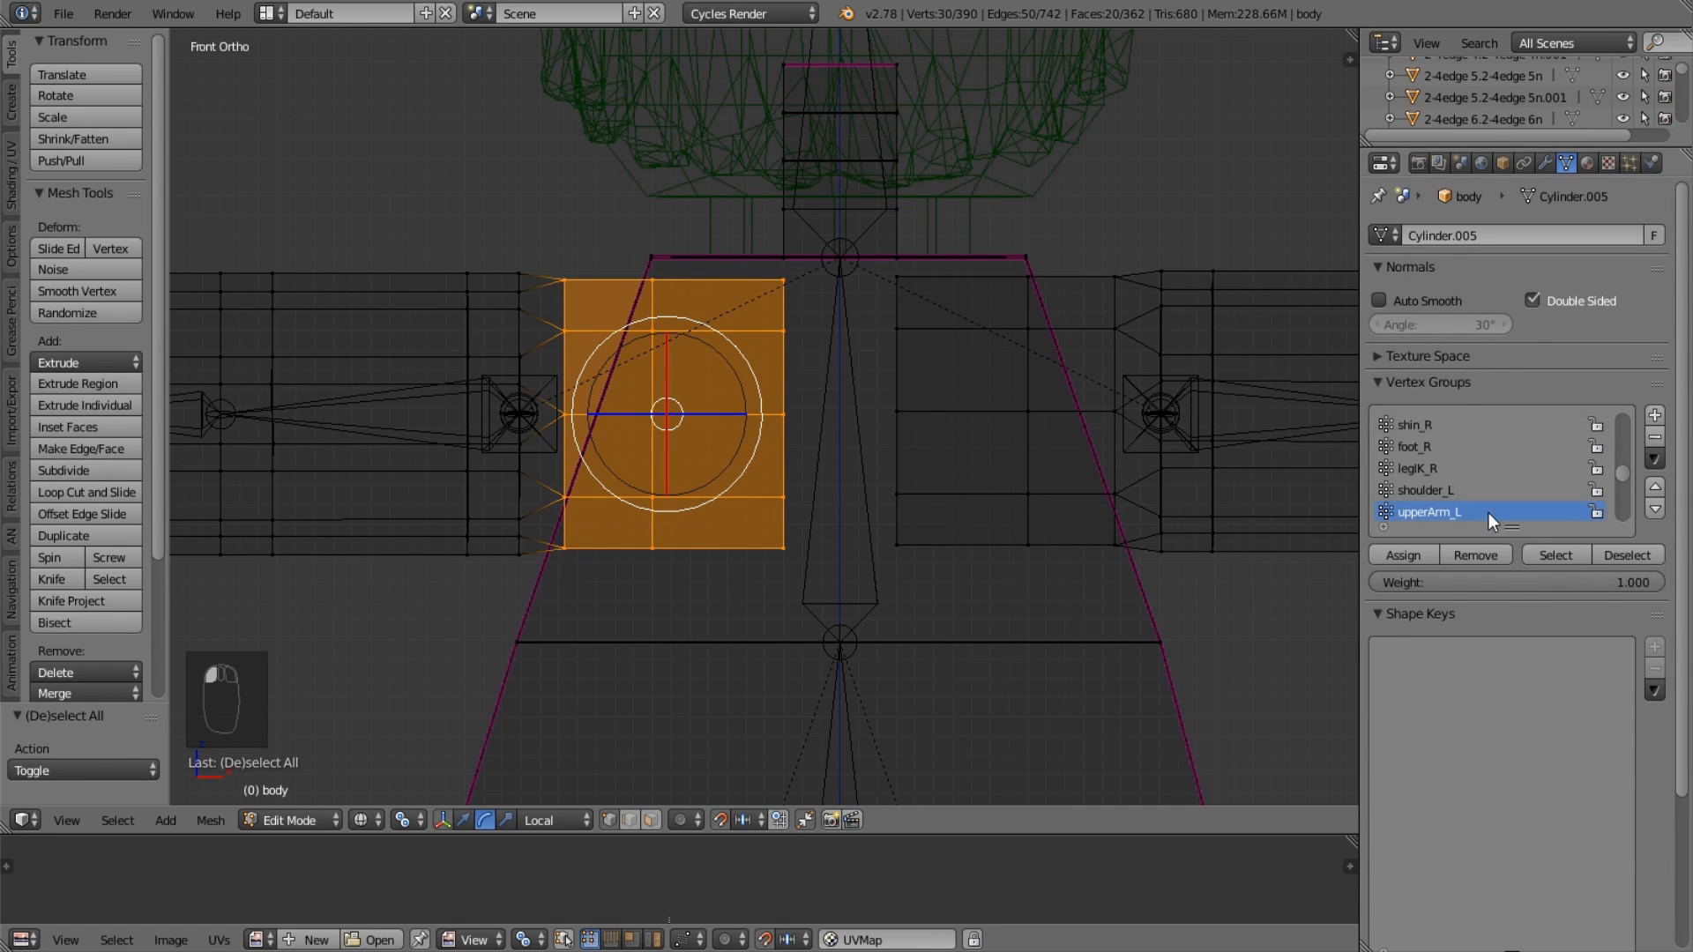
scroll(1472, 454, up, 3)
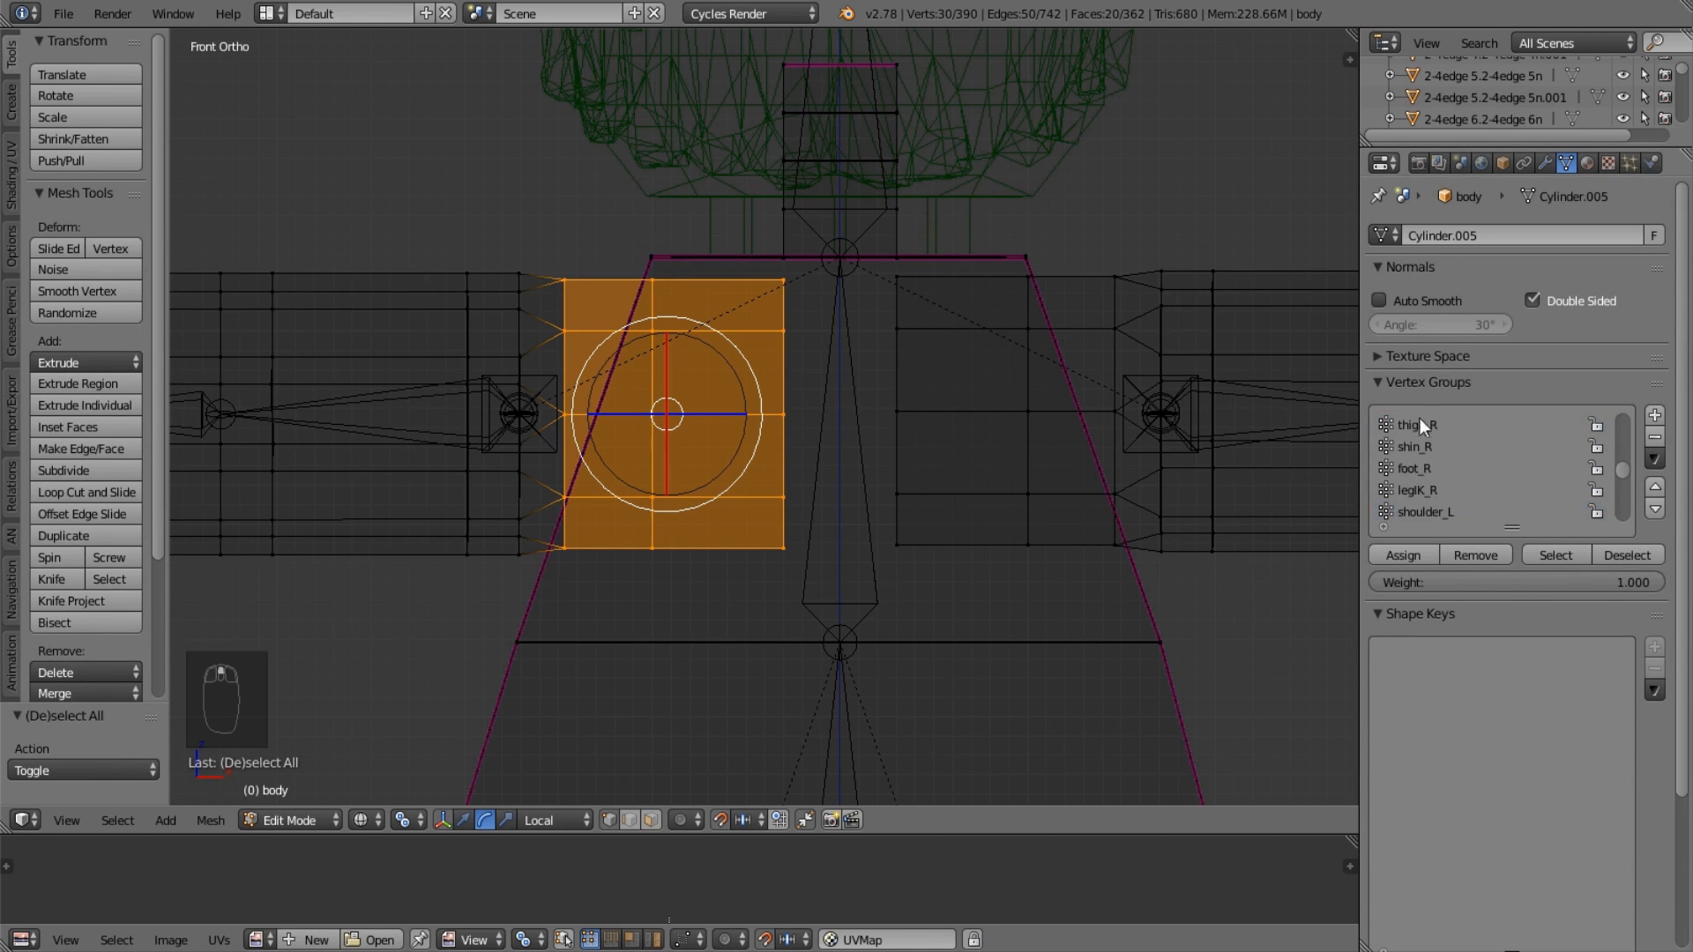
scroll(1484, 430, up, 5)
click(1468, 446)
click(1404, 557)
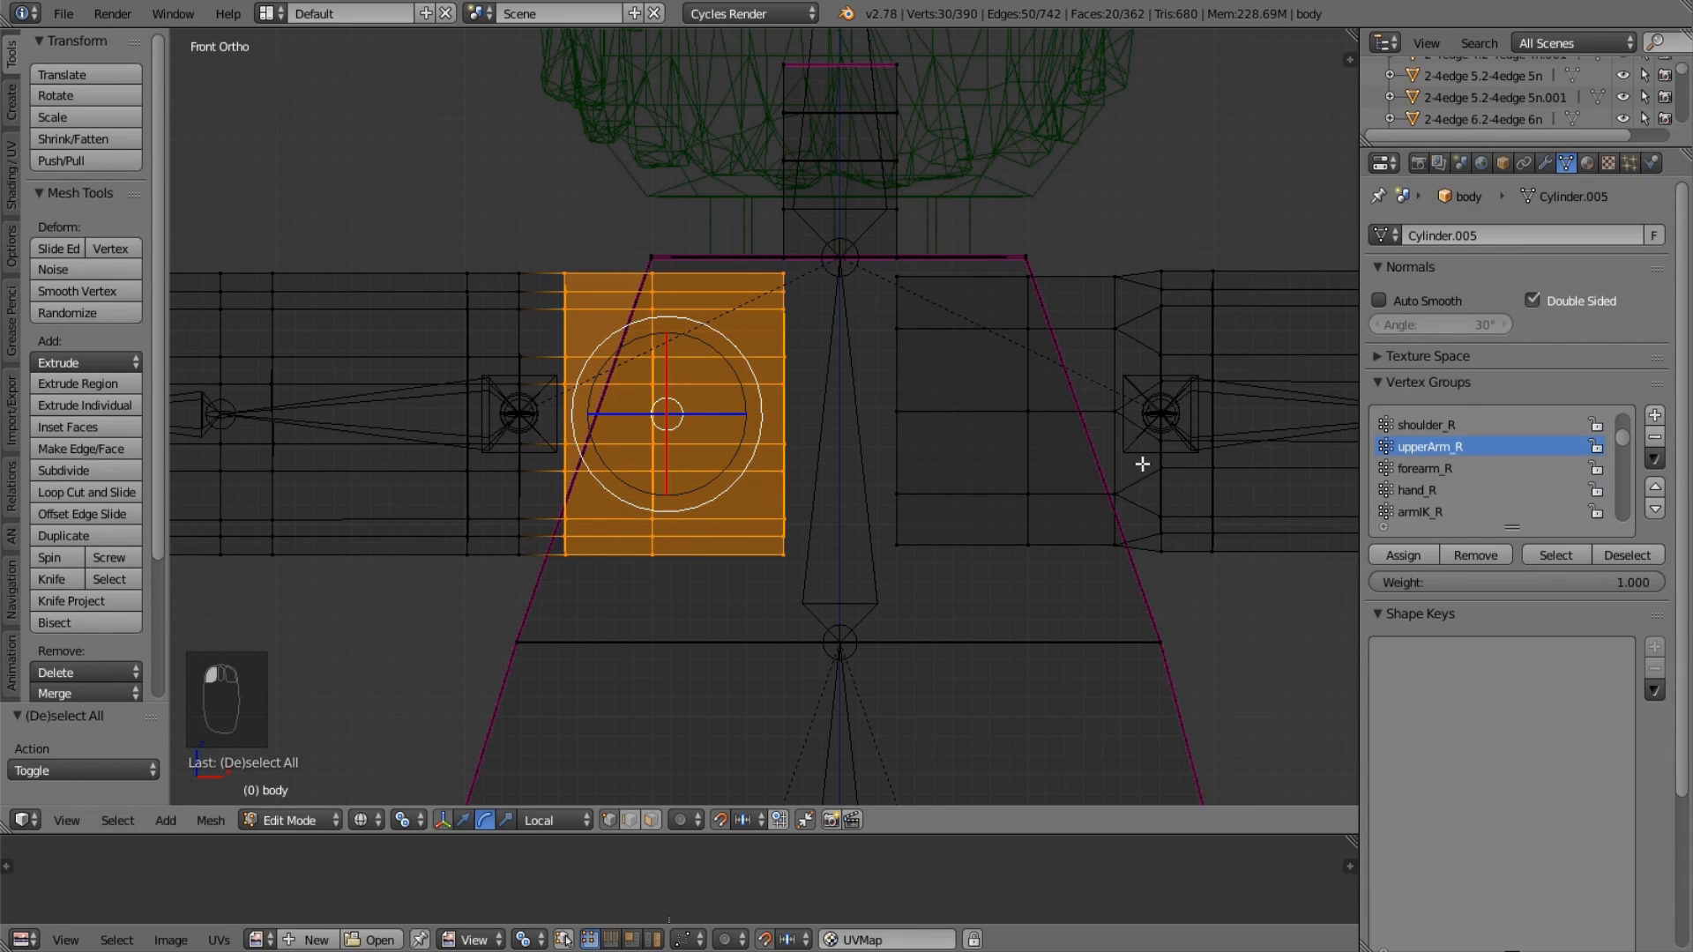
Clear the selection and box-select the left-arm vertices that lie inside the torso.
key(Tab)
key(Tab)
key(a)
key(a)
key(a)
key(b)
drag(893, 269, 1127, 586)
Assign the selected left-arm vertices to the body's upperArm_L vertex group and leave Edit Mode.
scroll(1481, 437, up, 3)
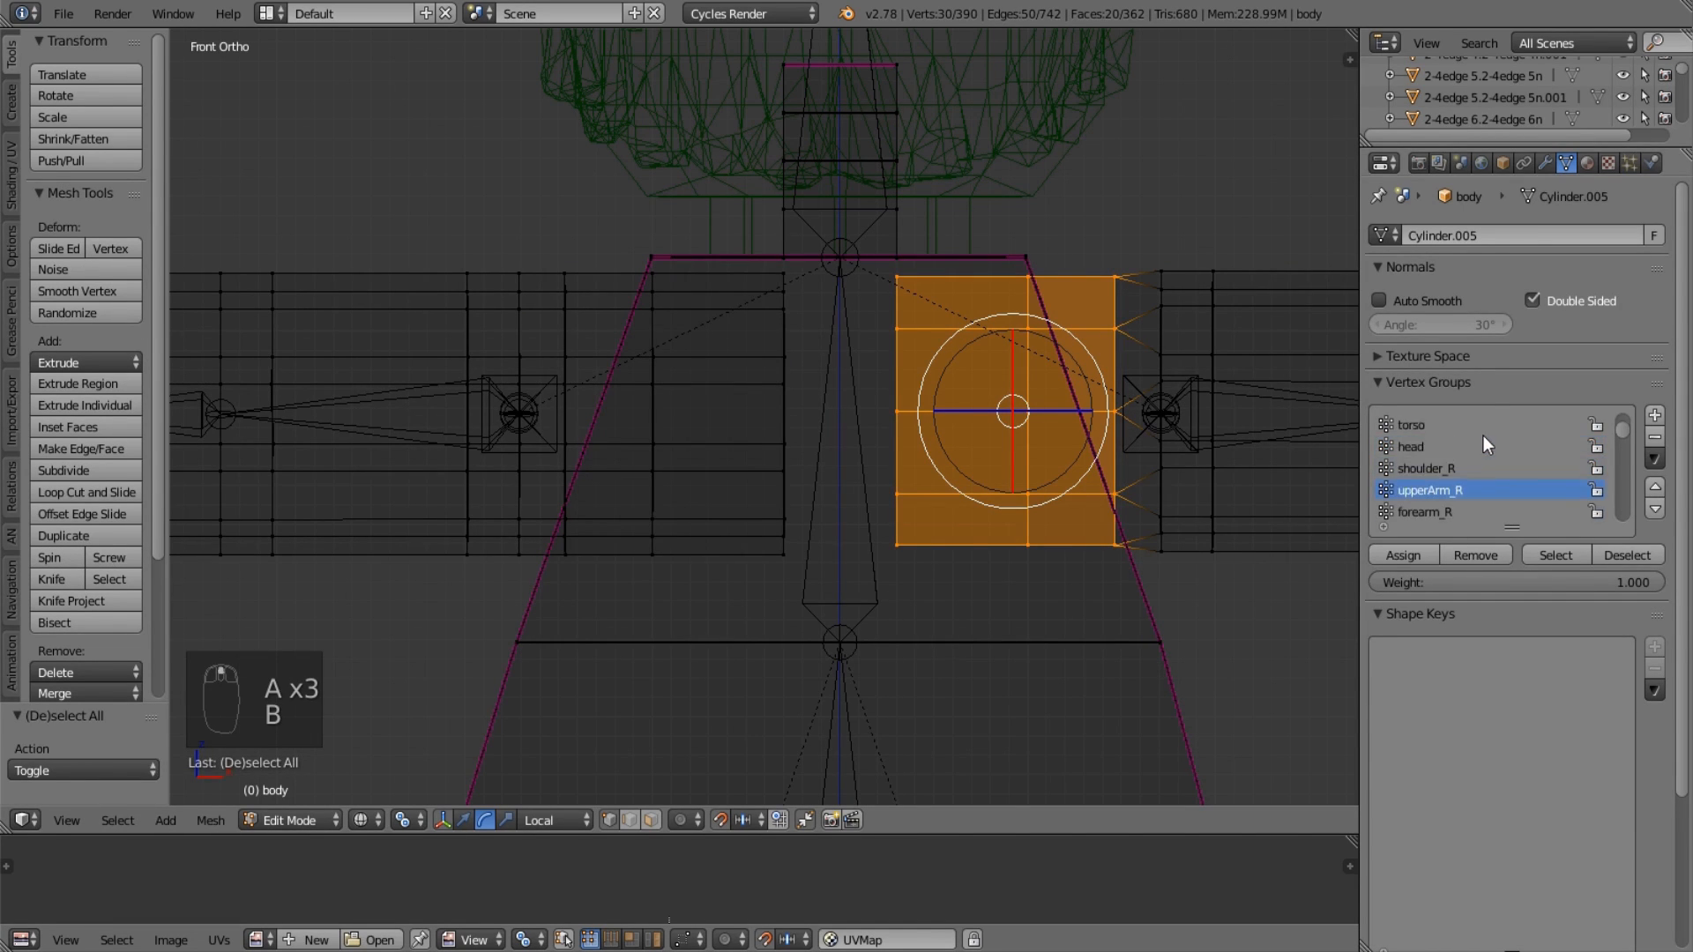
scroll(1478, 434, down, 5)
scroll(1474, 466, down, 10)
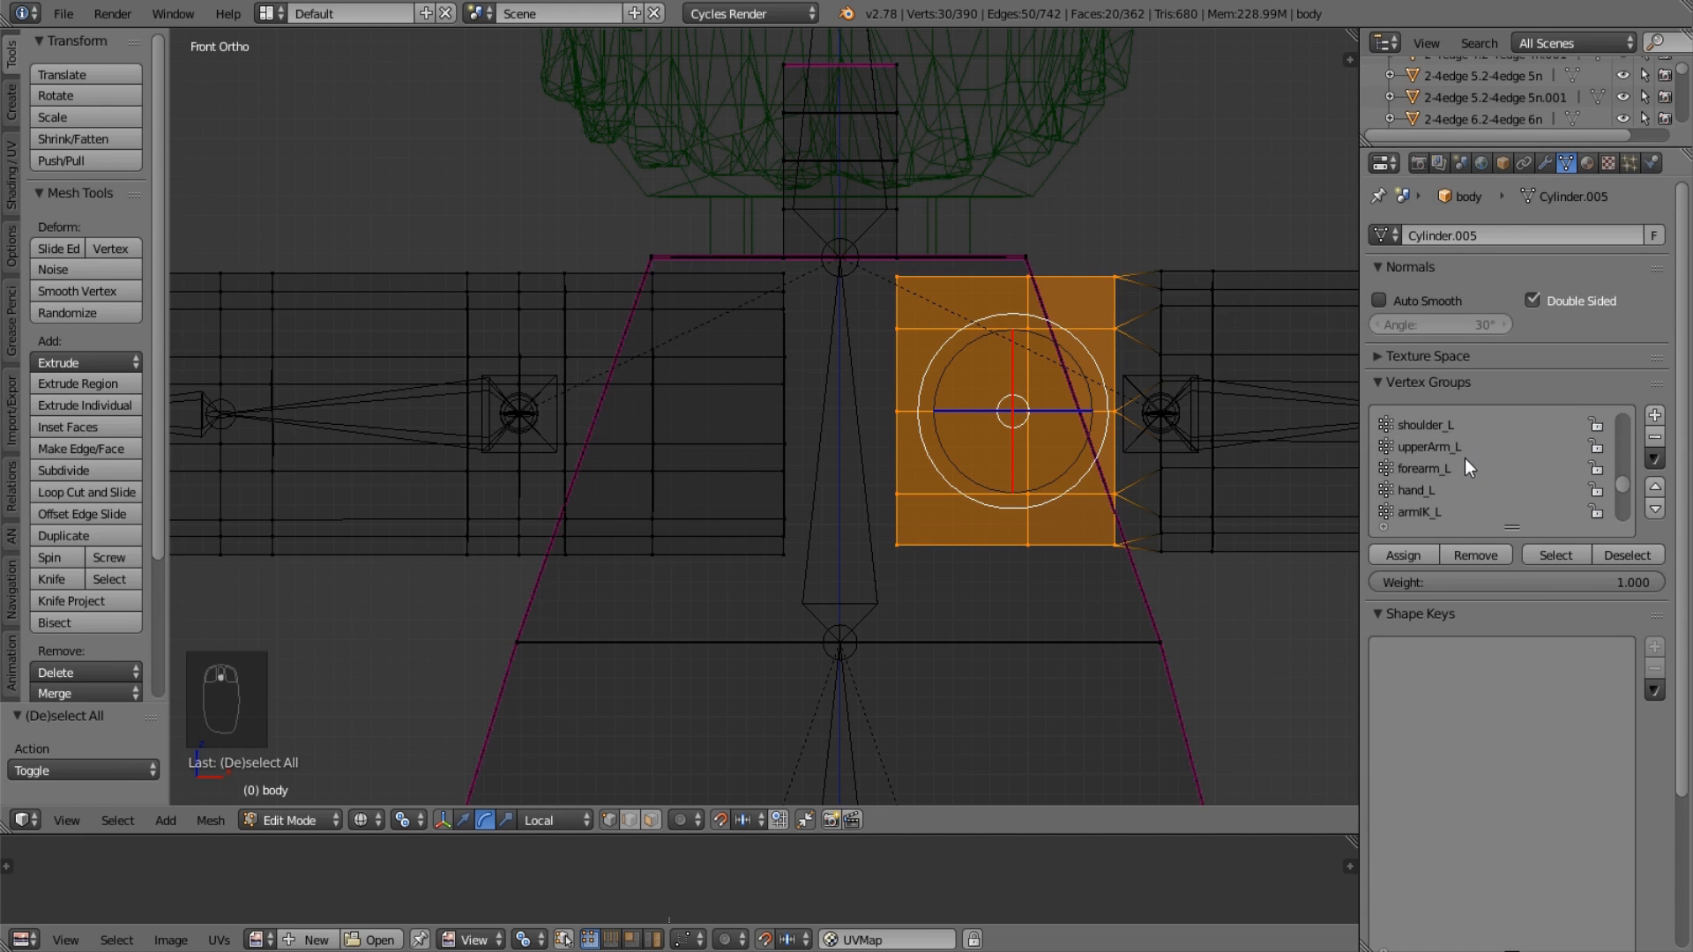
scroll(1450, 492, up, 3)
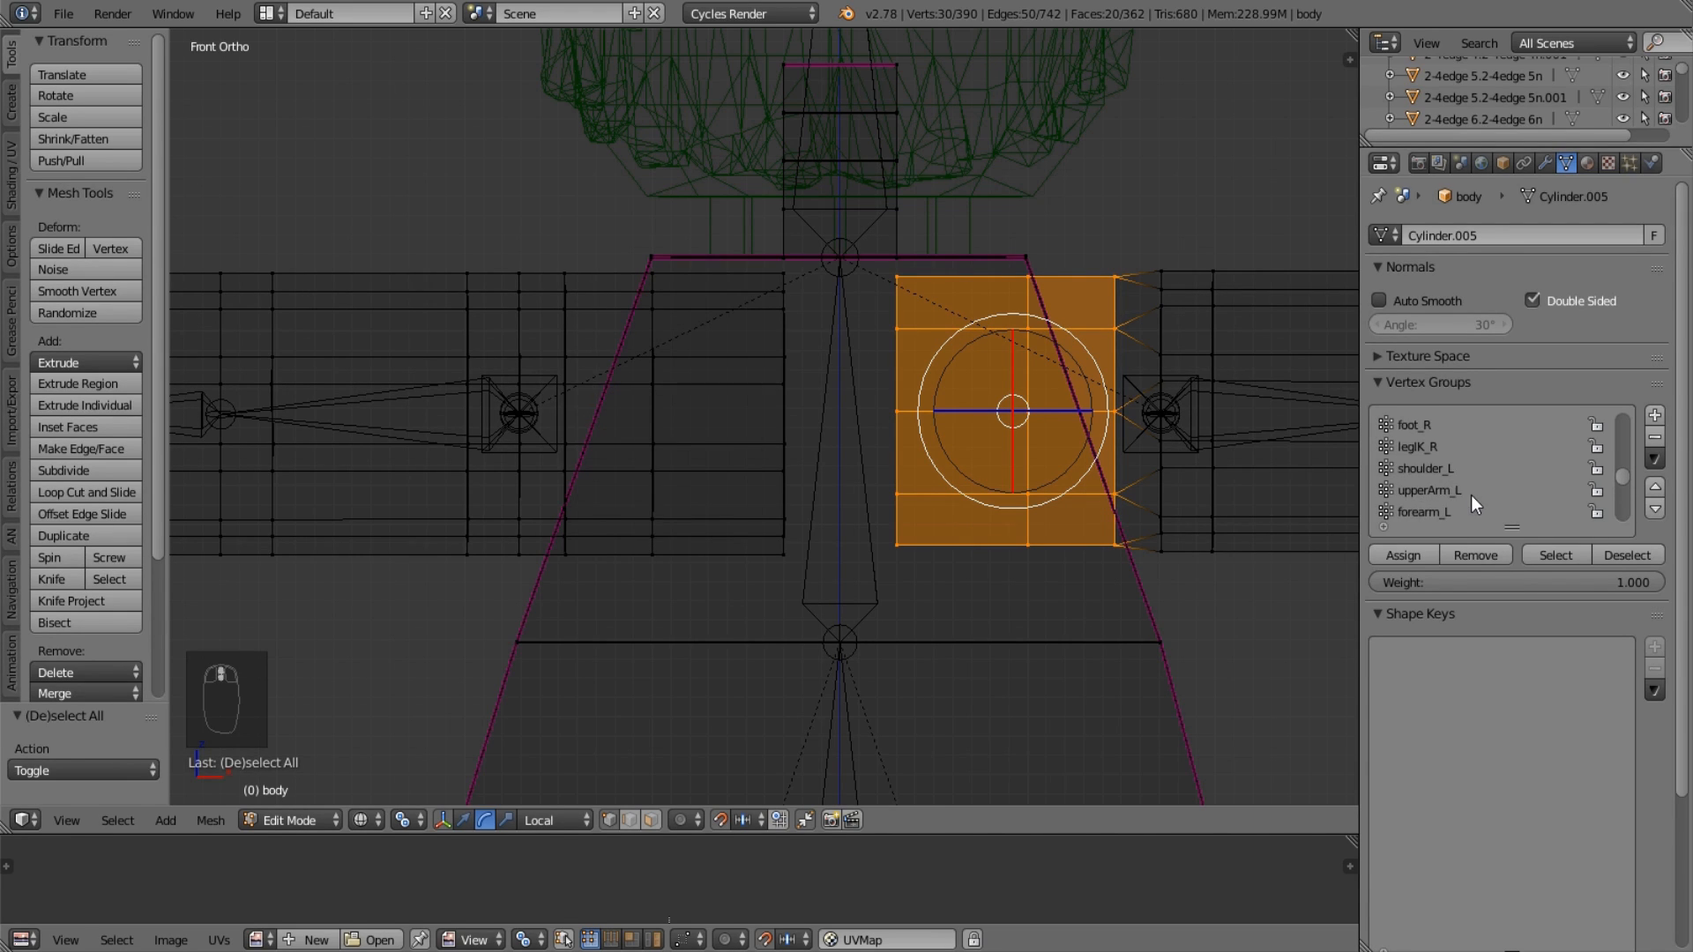
scroll(1469, 476, up, 10)
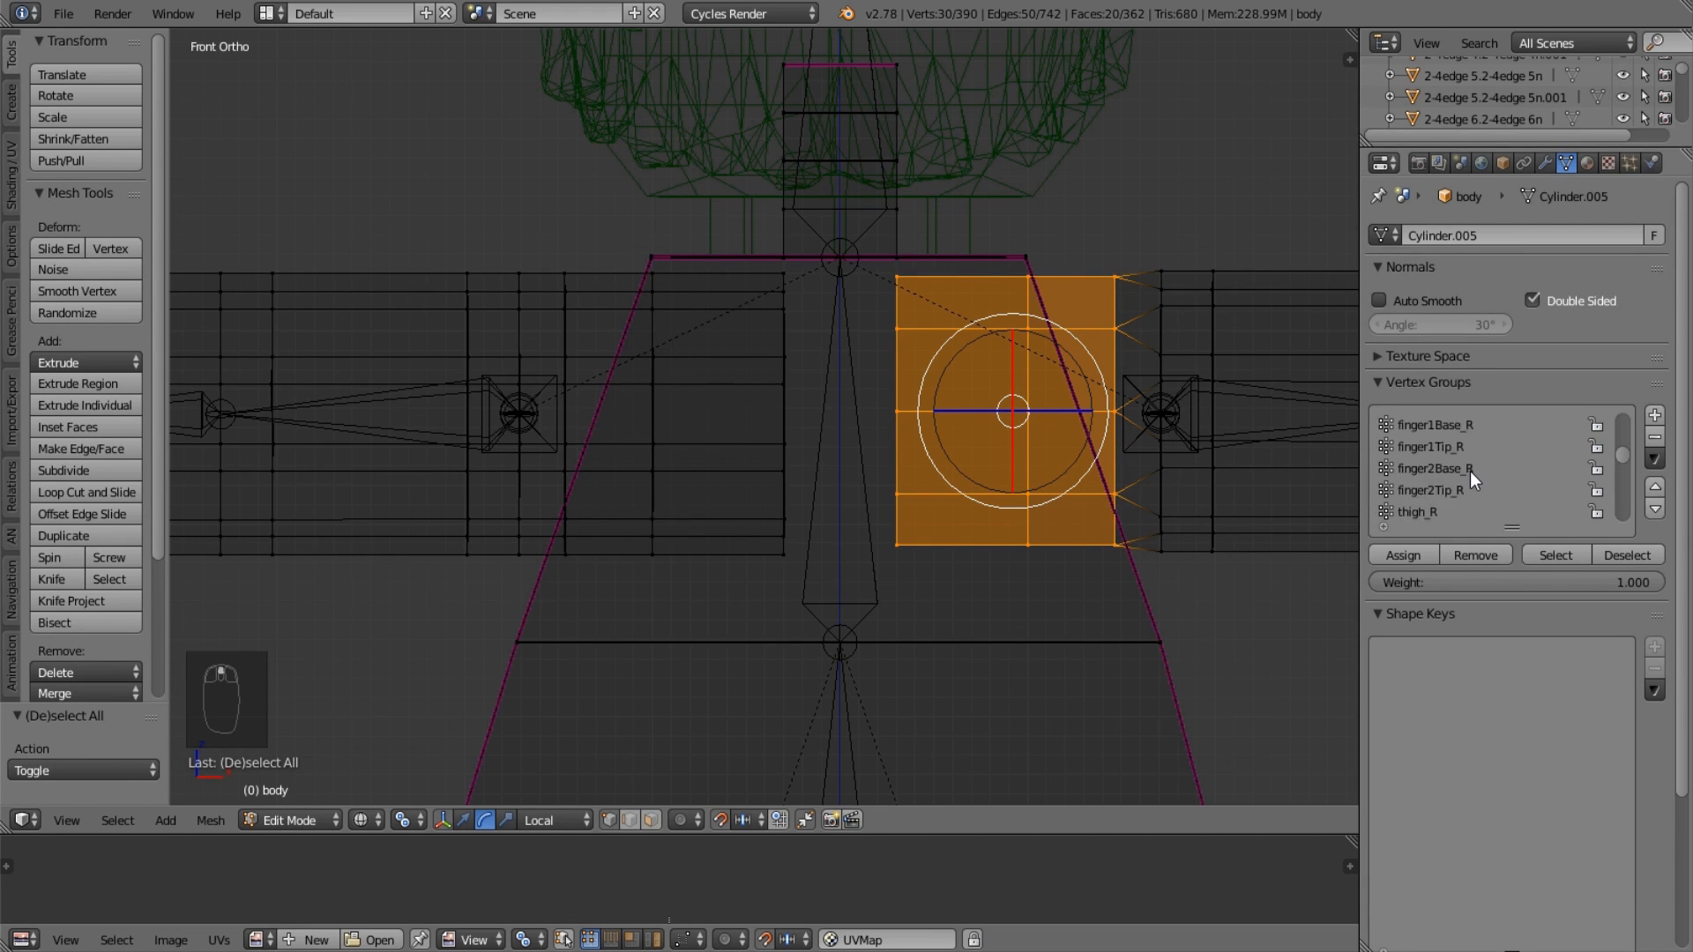
scroll(1469, 471, down, 7)
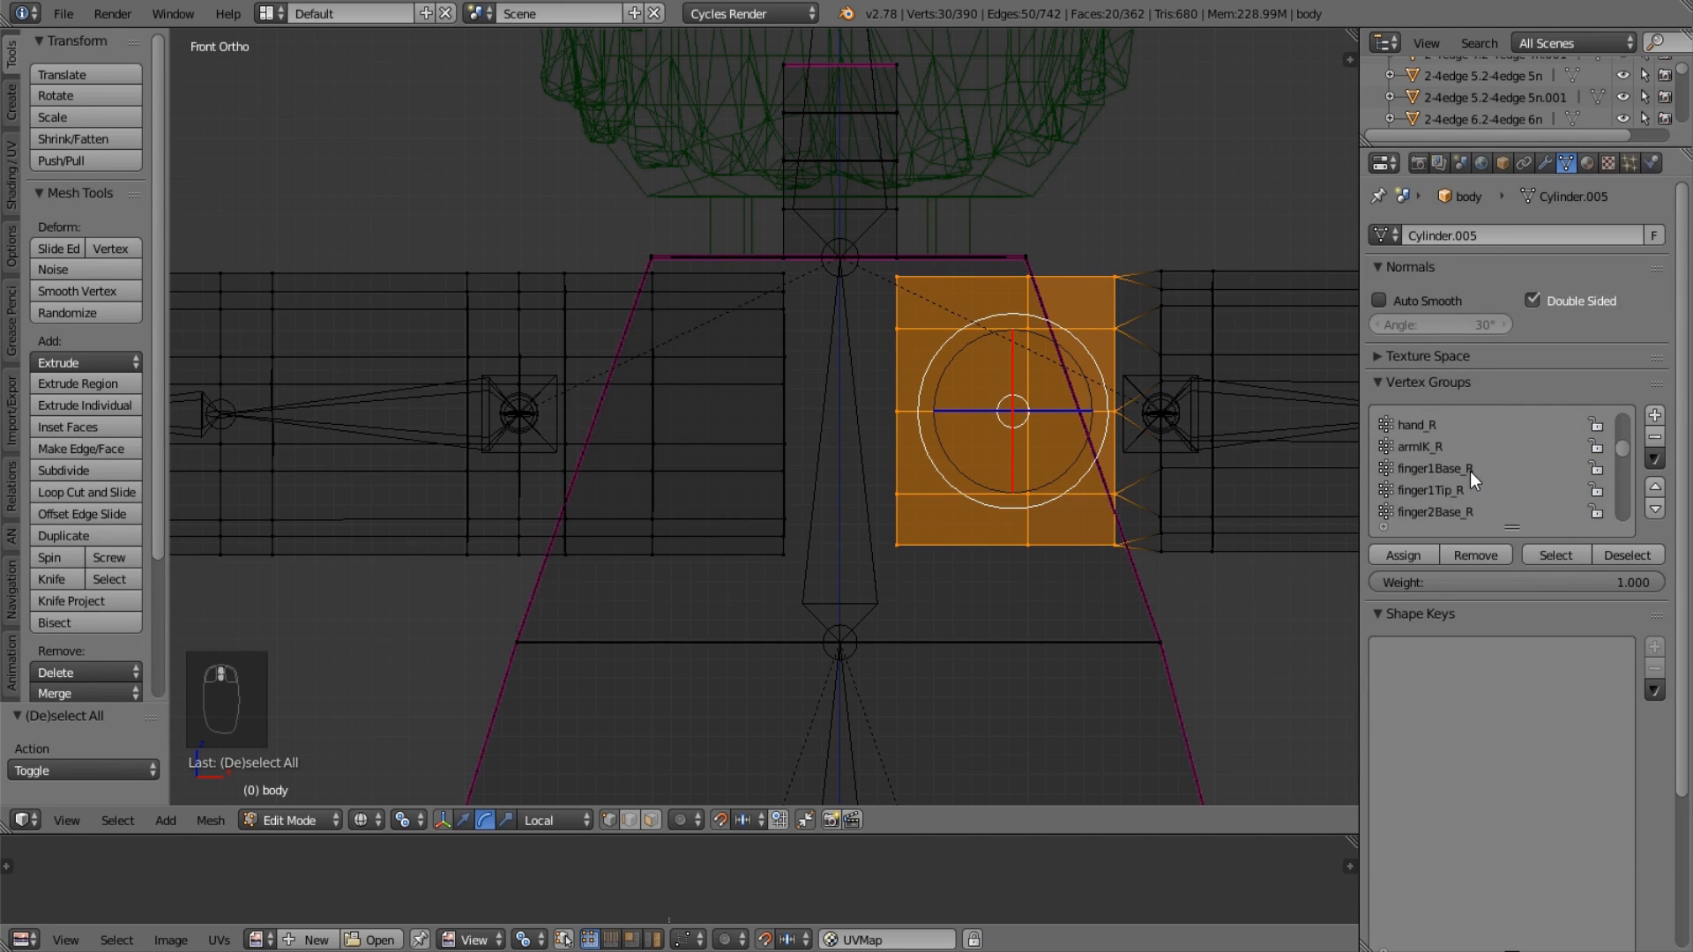
click(1467, 489)
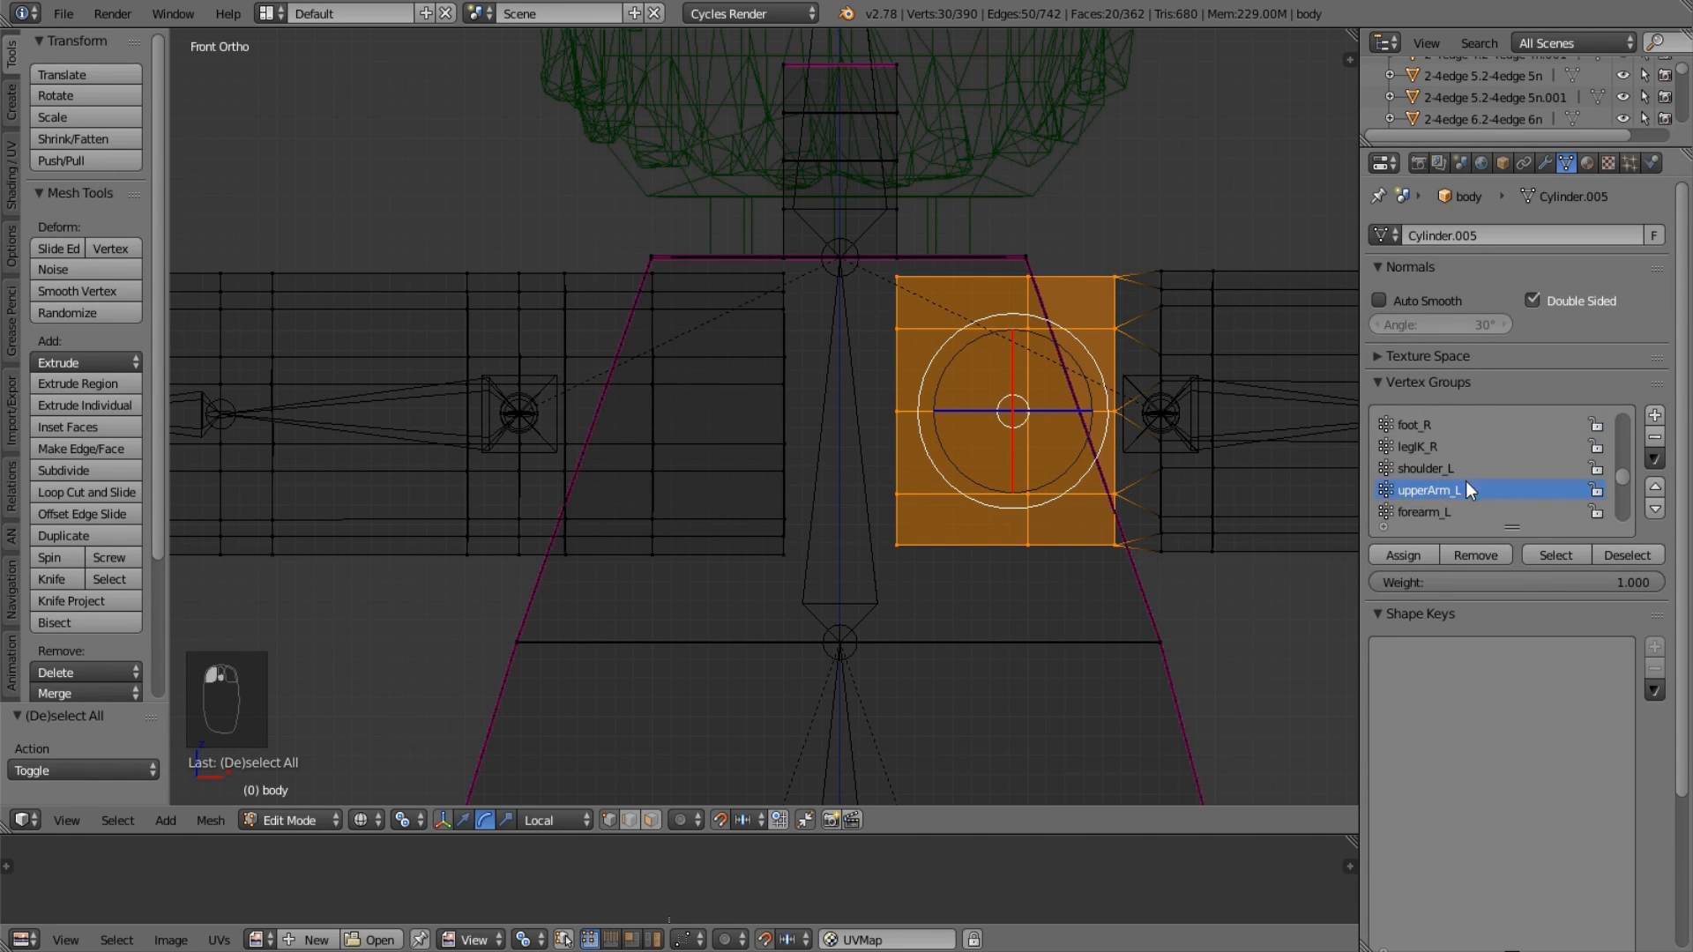
click(1417, 558)
key(Tab)
Display the model in solid shading and test-move the armIK_L bone to check how the left arm deforms.
scroll(933, 375, down, 5)
key(a)
right_click(967, 411)
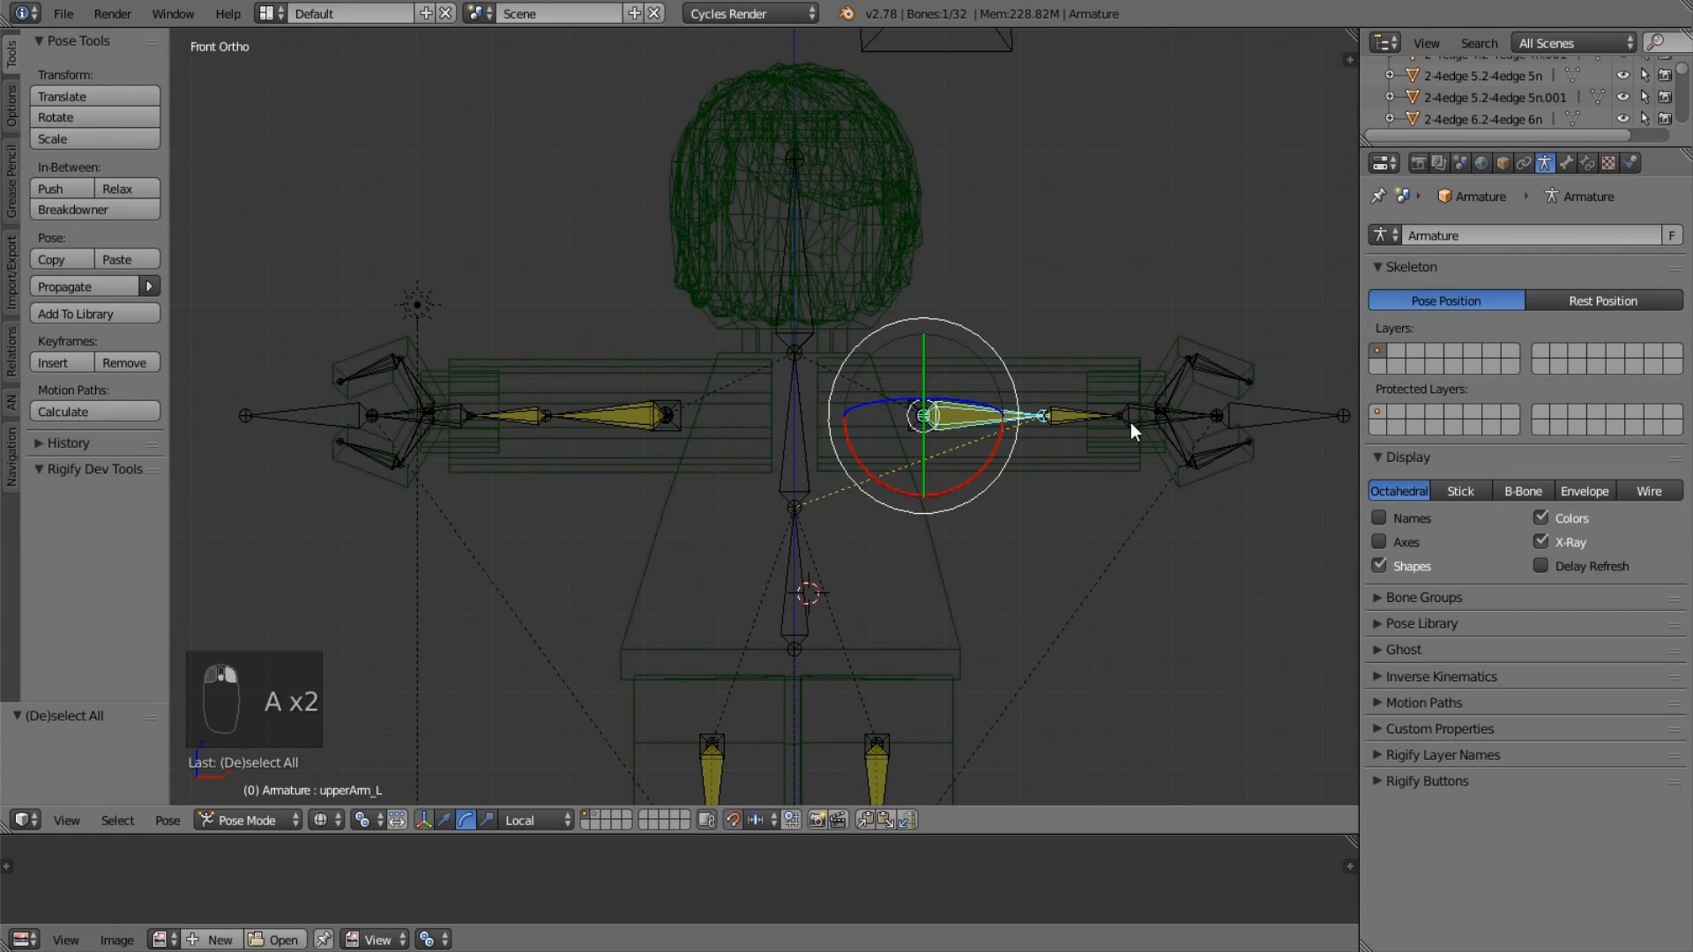
right_click(1137, 422)
right_click(1241, 425)
key(z)
middle_drag(1229, 434, 1205, 485)
right_click(991, 441)
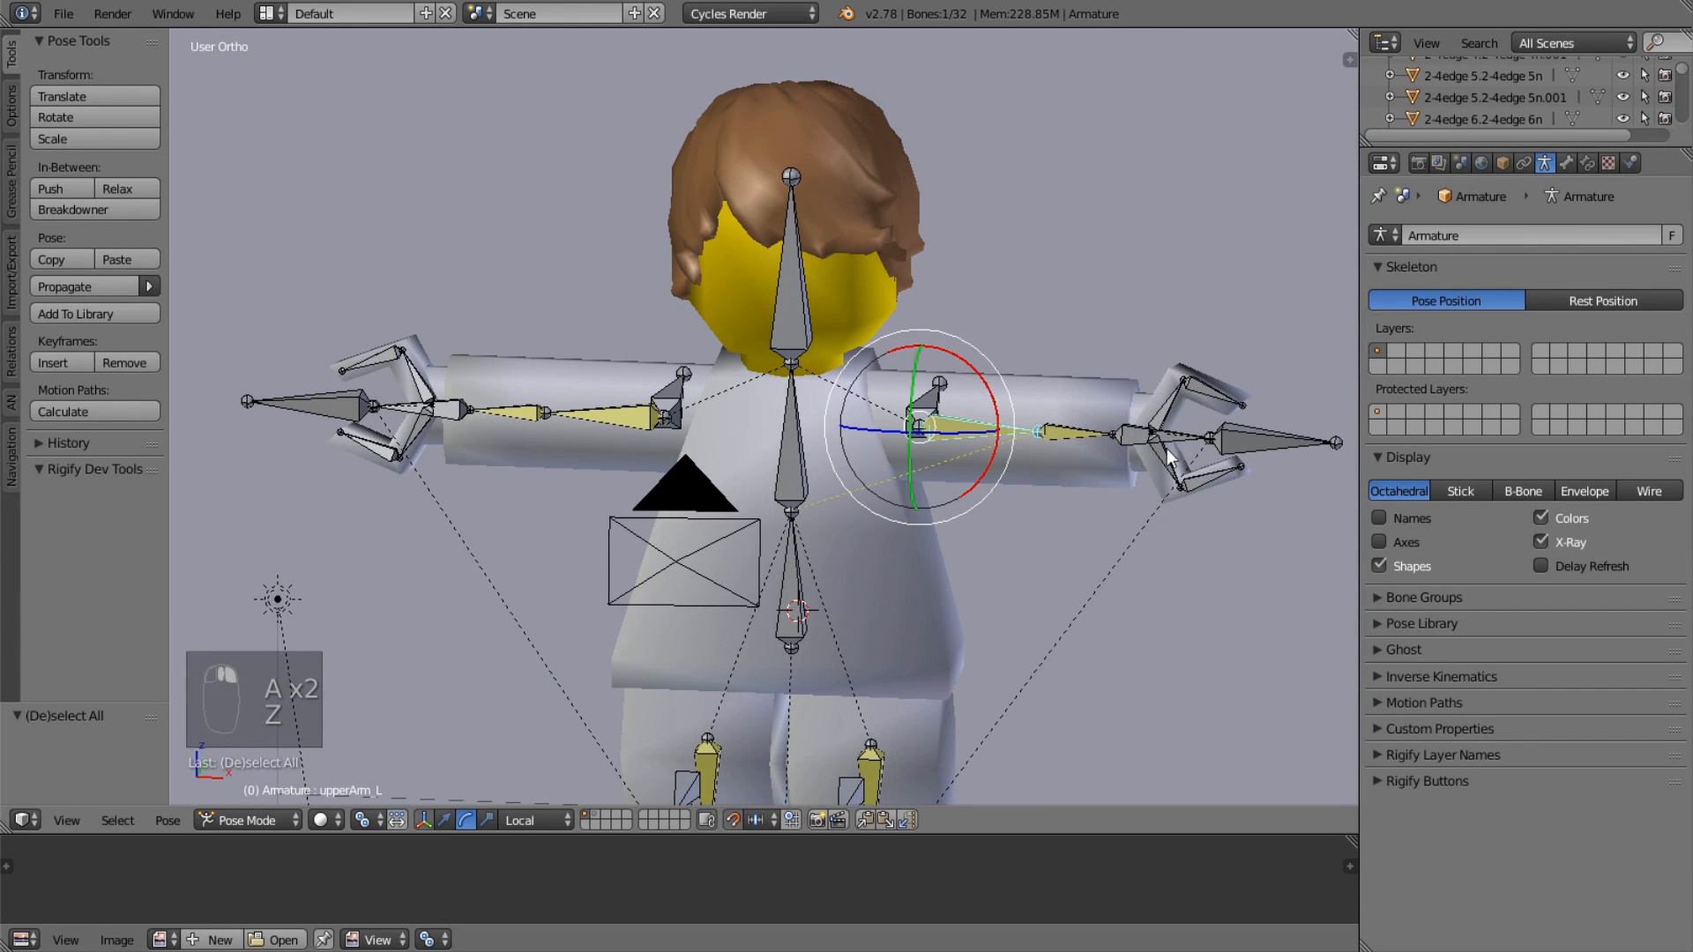
right_click(1221, 441)
key(g)
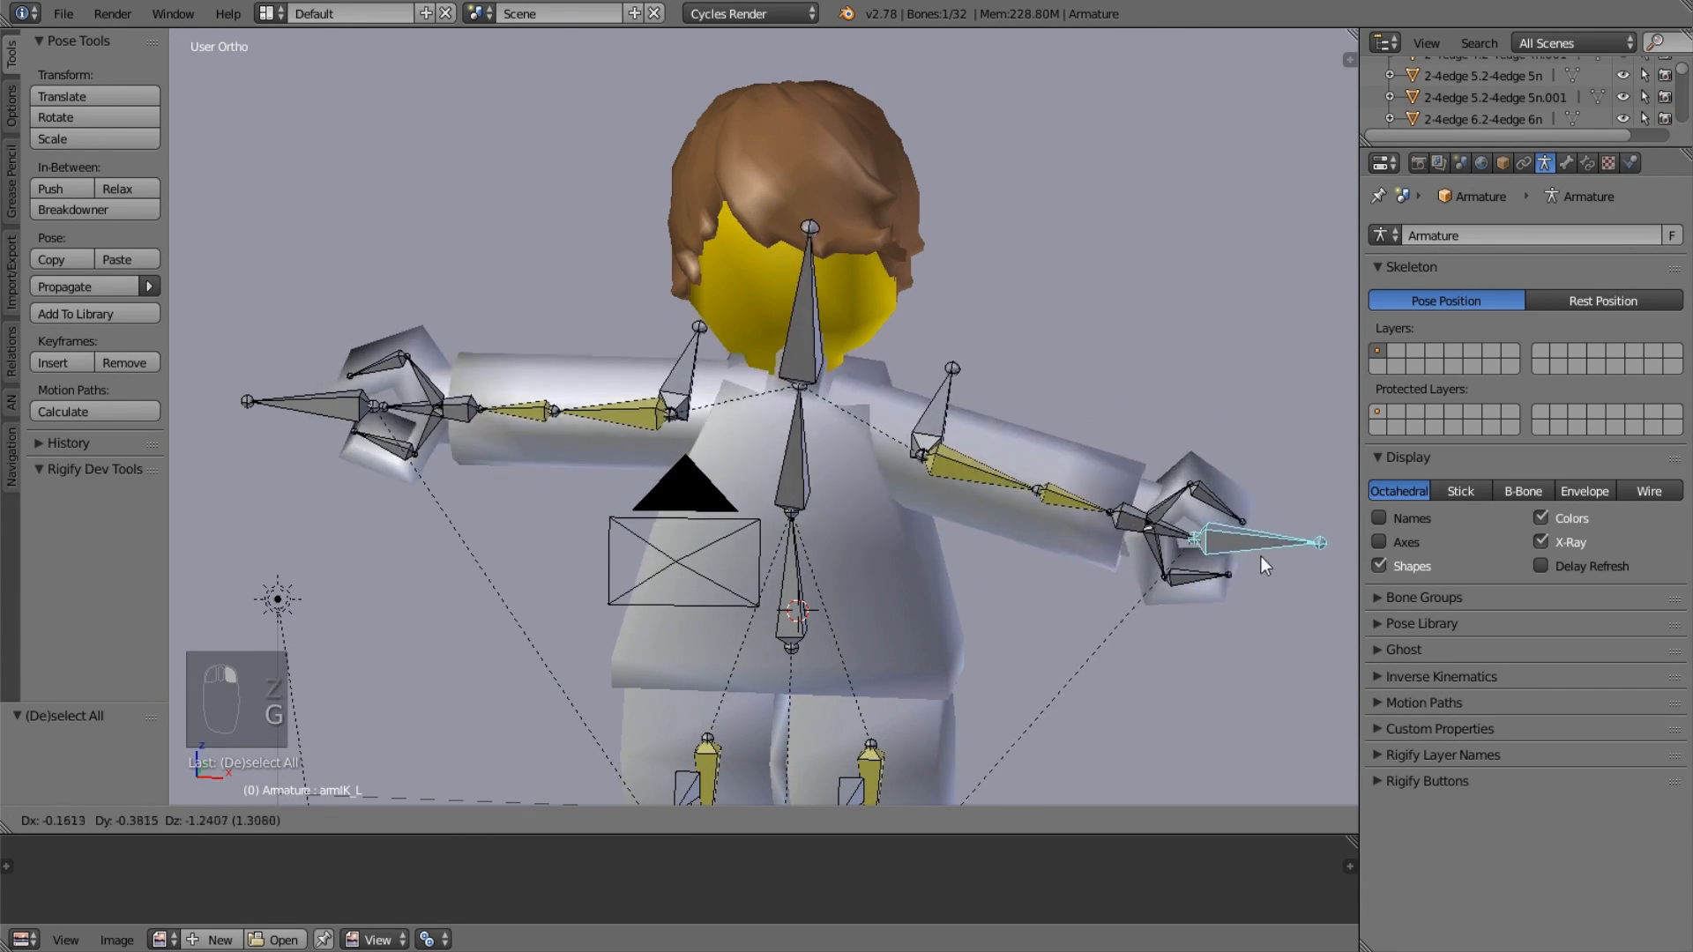
right_click(982, 434)
Set the chain length of upperArm_L's IK constraint to 1.
right_click(963, 432)
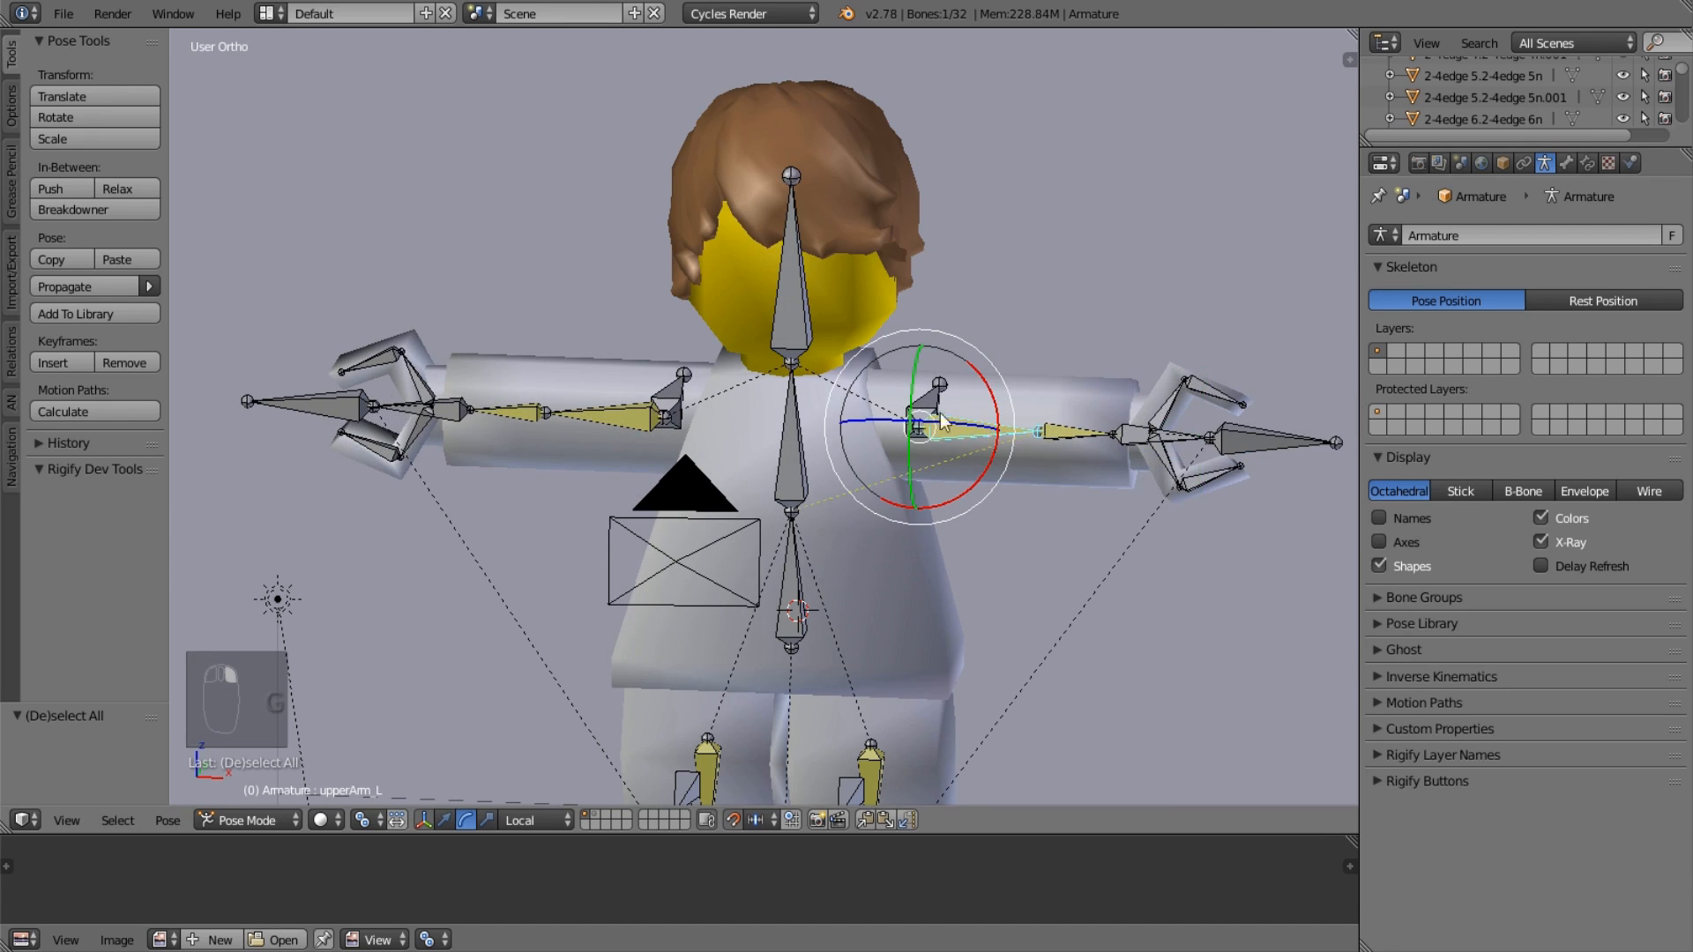
middle_drag(963, 432, 890, 467)
click(1587, 165)
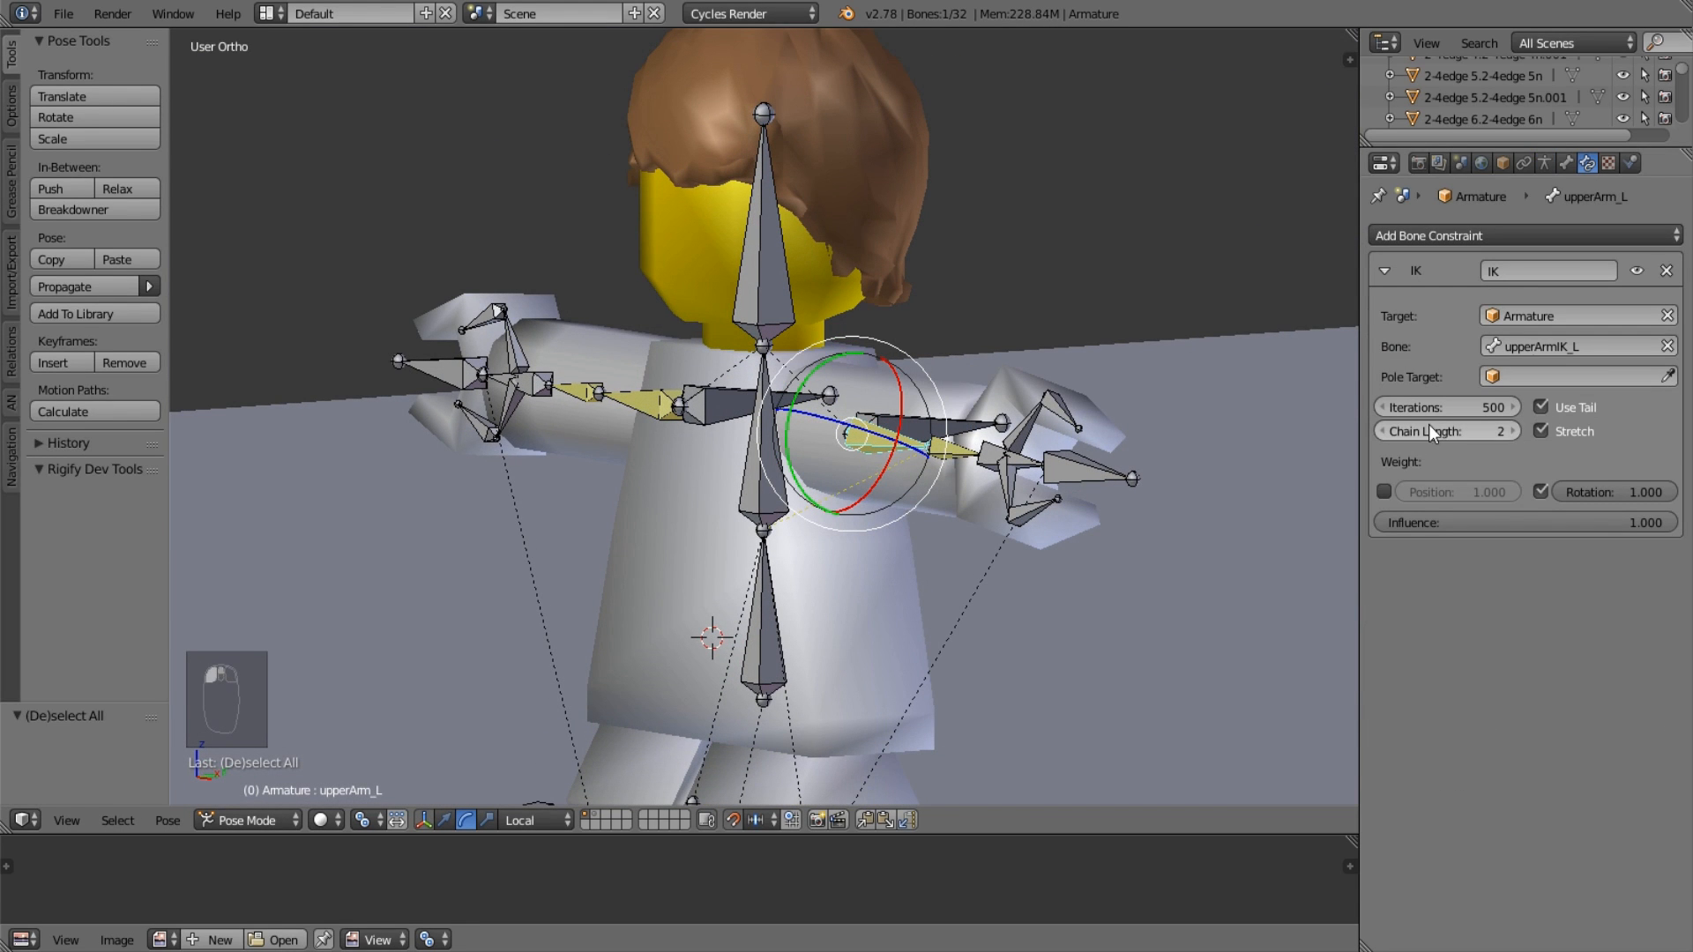
click(1379, 431)
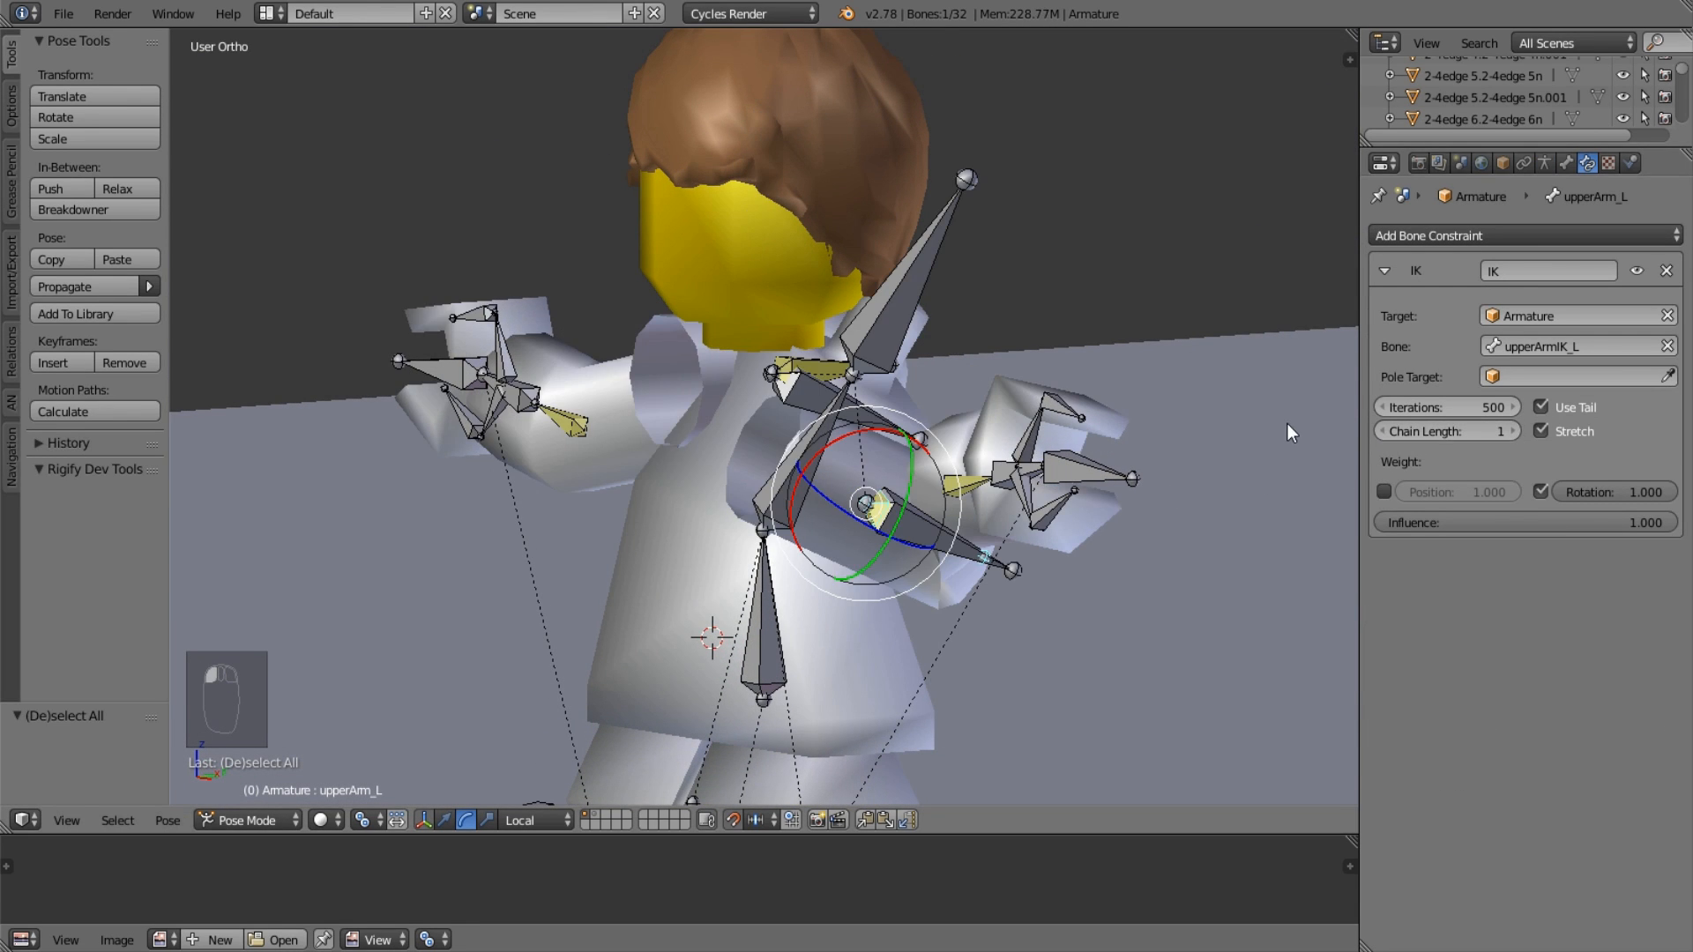
Try clearing the pose rotation of the torso bone to straighten the tilted upper body.
key(KP_5)
scroll(1273, 426, down, 5)
middle_drag(1039, 497, 1100, 502)
scroll(1100, 502, up, 3)
scroll(1100, 504, down, 3)
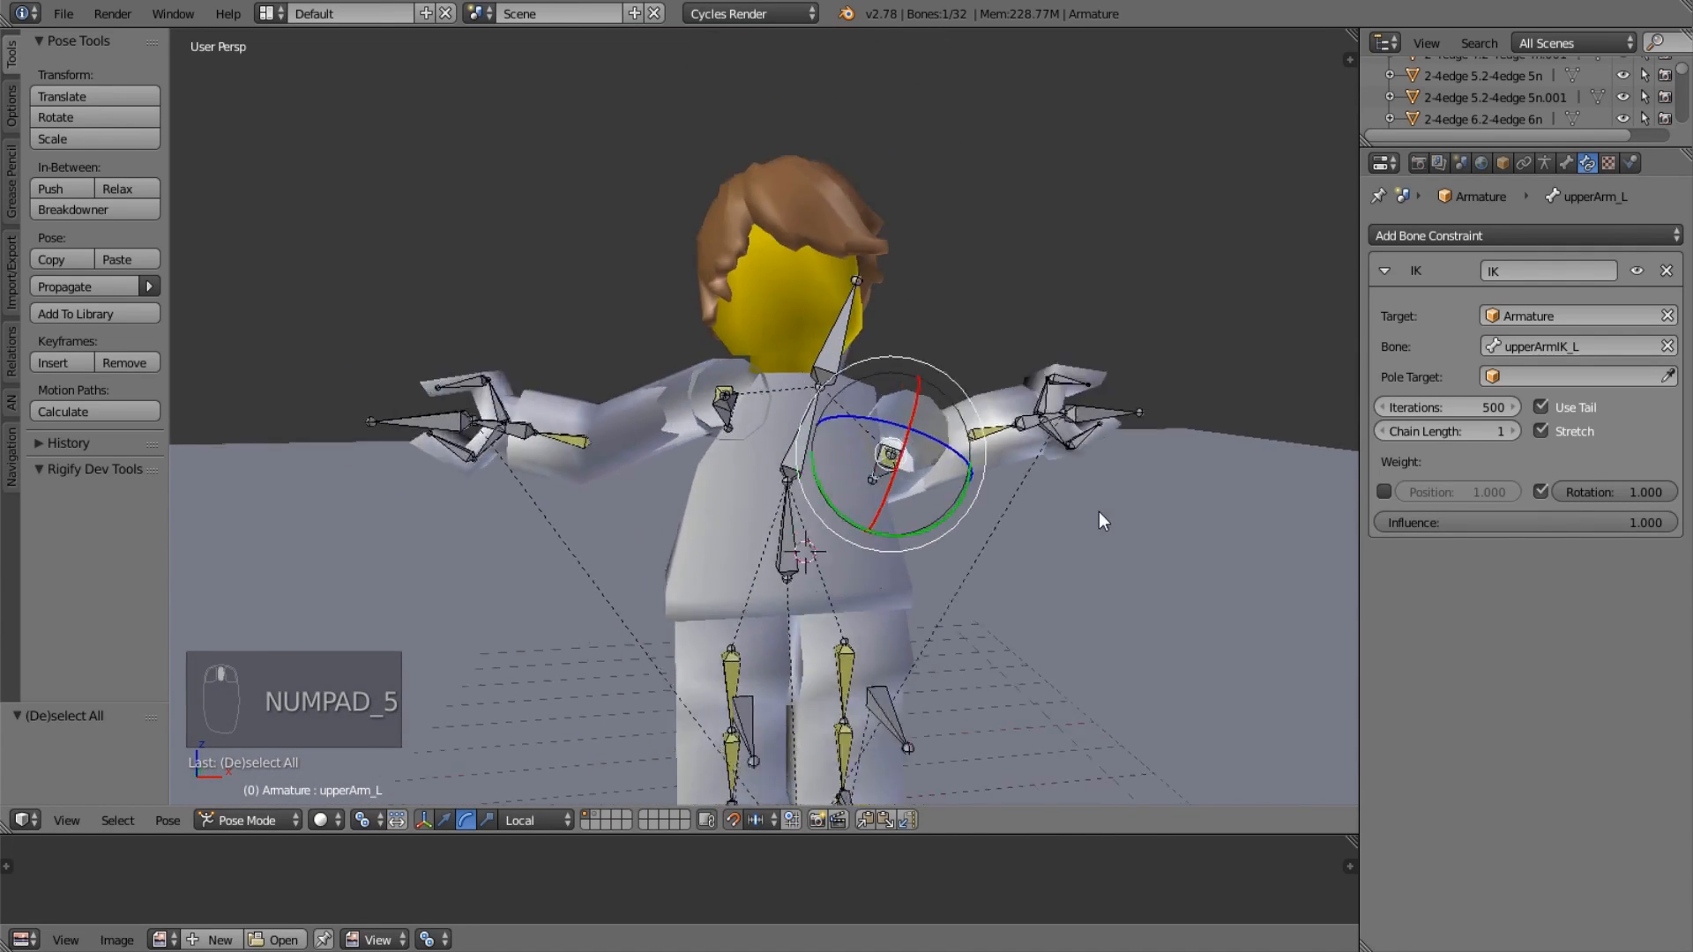
scroll(940, 478, up, 2)
right_click(934, 471)
middle_drag(934, 471, 875, 400)
right_click(791, 458)
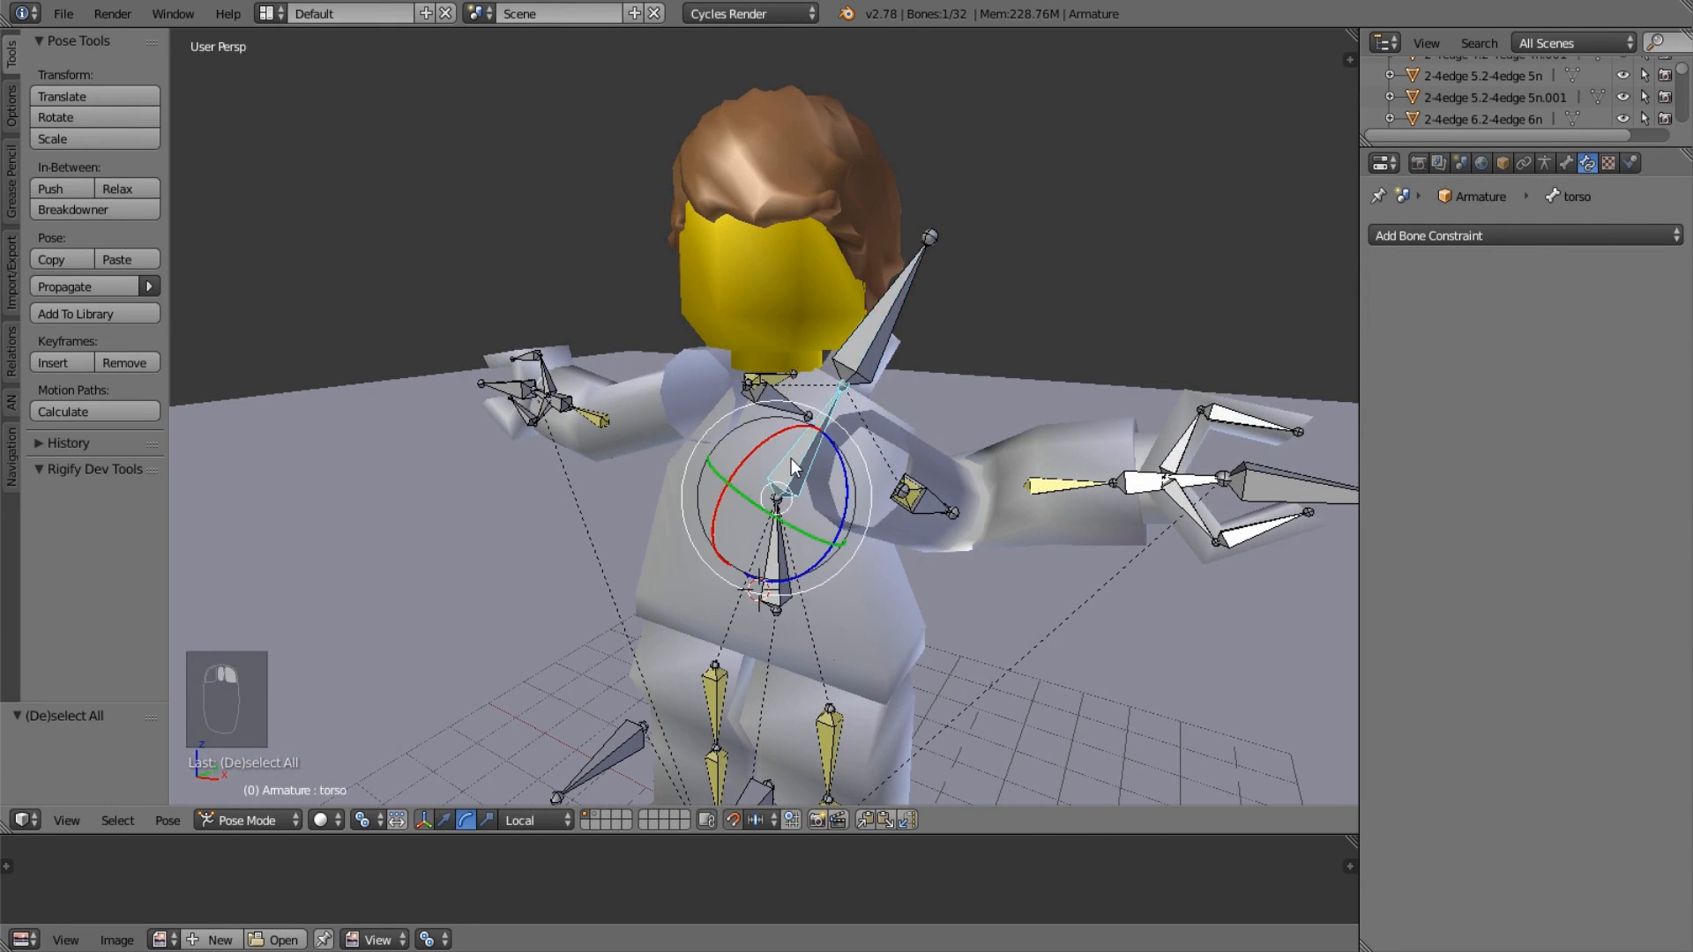
key(alt+r)
key(alt+r)
key(alt+r)
key(alt+r)
key(alt+r)
key(alt+r)
key(alt+r)
key(alt+r)
key(alt+r)
key(alt+r)
key(alt+r)
key(alt+r)
key(alt+r)
key(alt+r)
key(alt+r)
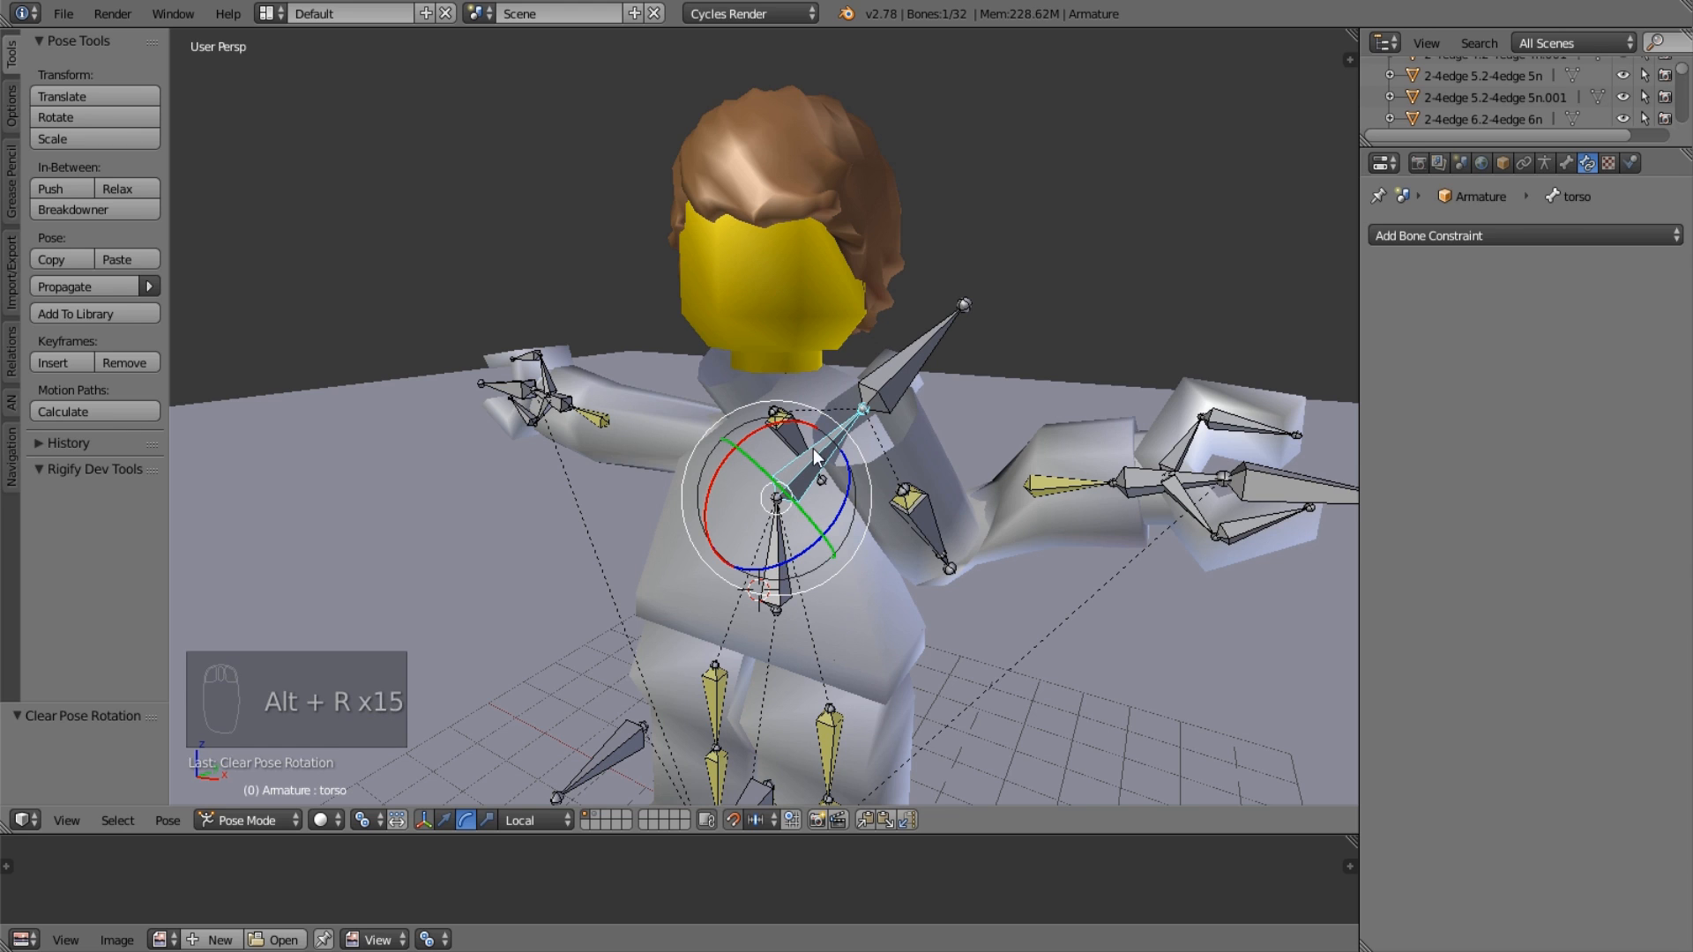
Undo the torso resets, the IK chain length change and the earlier edits, back to before the shoulder bones were removed.
key(ctrl+z)
key(ctrl+z)
key(ctrl+z)
key(ctrl+z)
key(ctrl+z)
key(ctrl+z)
key(ctrl+z)
key(ctrl+z)
key(ctrl+z)
key(ctrl+z)
key(ctrl+z)
key(ctrl+z)
key(ctrl+z)
key(ctrl+z)
key(ctrl+z)
key(ctrl+z)
key(ctrl+z)
key(ctrl+z)
key(ctrl+z)
key(ctrl+z)
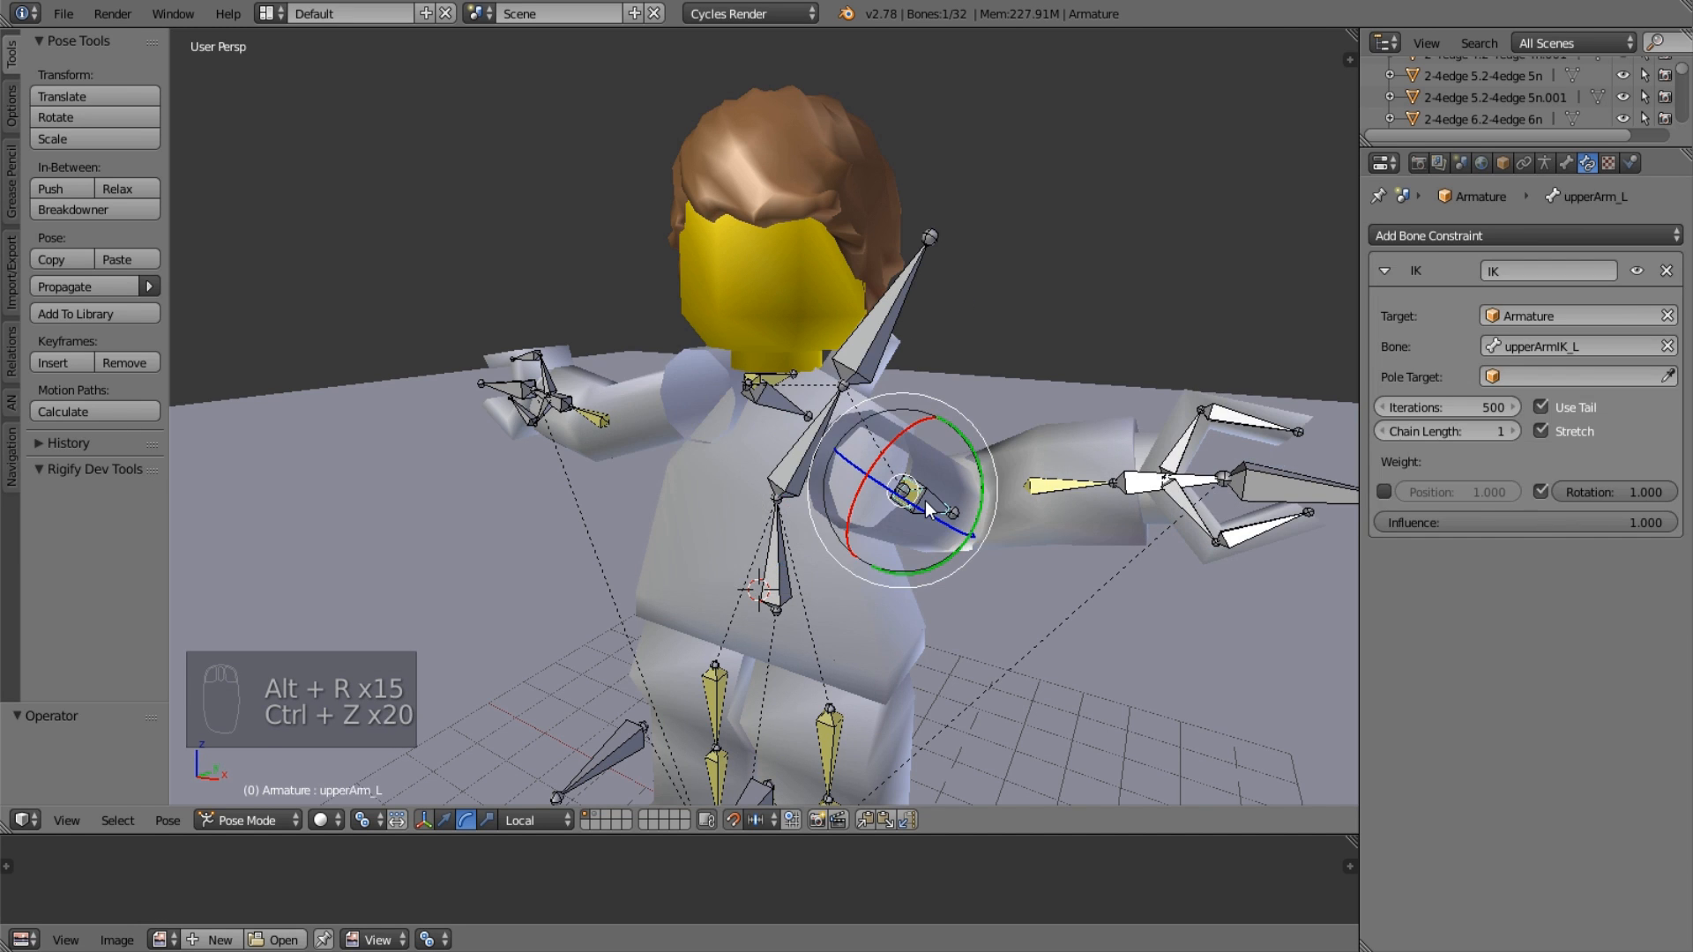
key(ctrl+z)
key(ctrl+z)
key(ctrl+z)
key(ctrl+z)
key(ctrl+z)
key(ctrl+z)
key(ctrl+z)
key(ctrl+z)
key(ctrl+z)
key(ctrl+z)
key(ctrl+z)
key(ctrl+z)
key(ctrl+z)
key(ctrl+z)
key(ctrl+z)
key(ctrl+z)
key(ctrl+z)
key(ctrl+z)
key(ctrl+z)
key(ctrl+z)
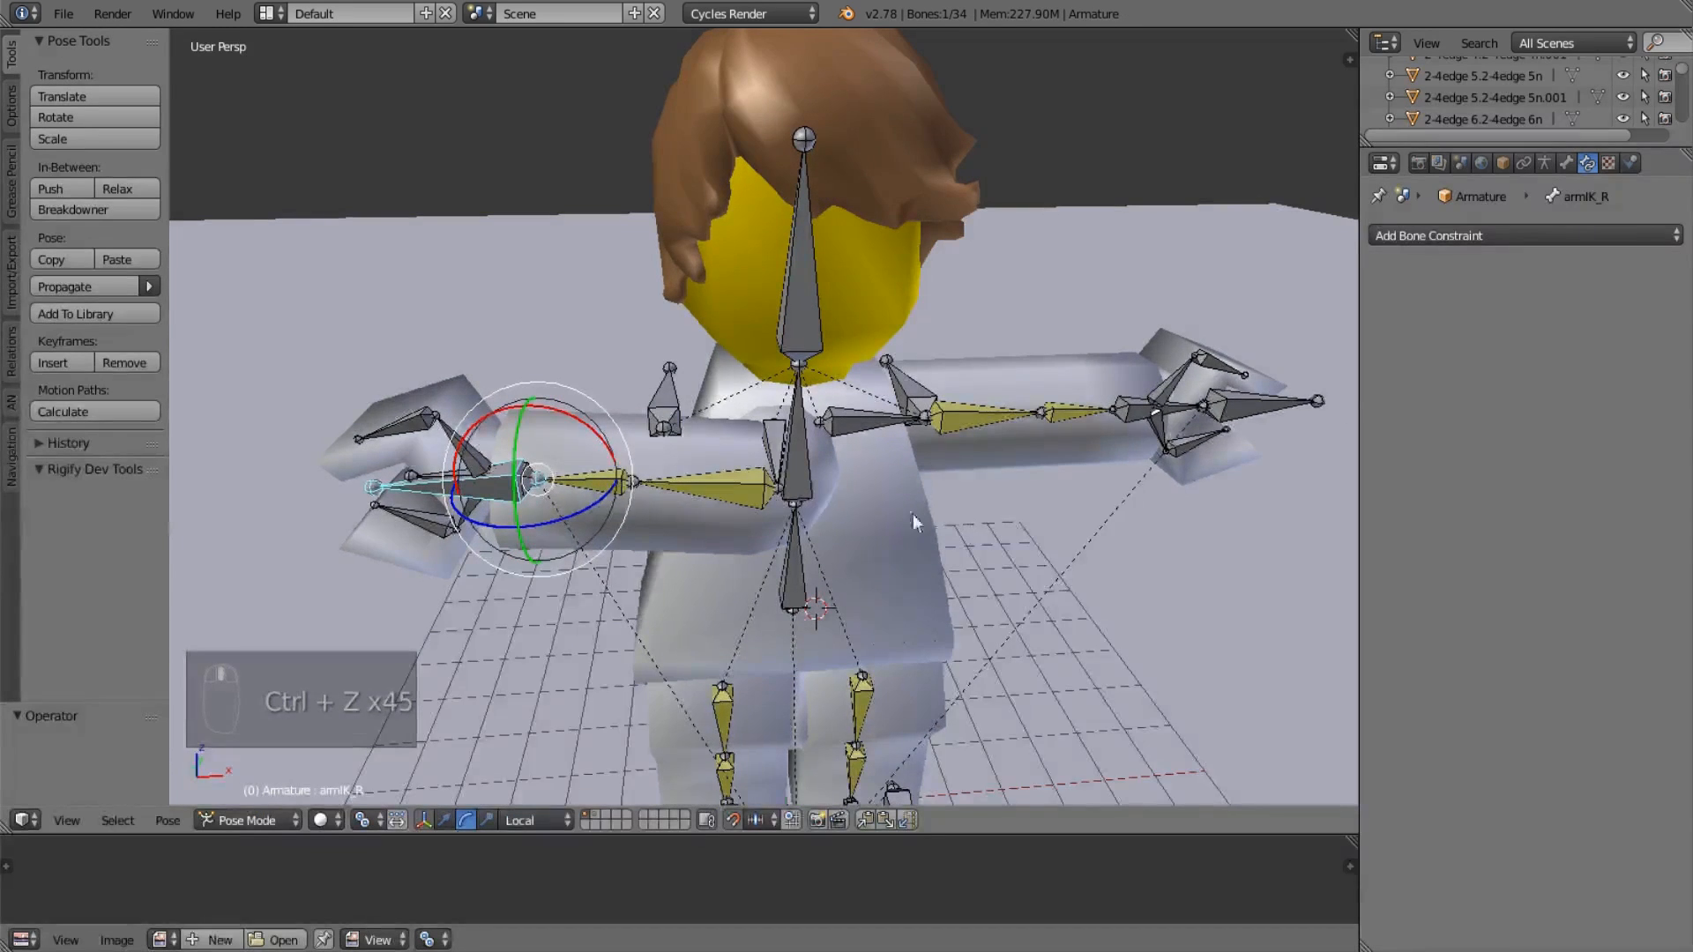
Redo the undone armature edits up to the straight-armed pose without the shoulder bones.
key(ctrl+shift+z)
key(ctrl+shift+z)
key(ctrl+shift+z)
key(ctrl+shift+z)
key(ctrl+shift+z)
key(ctrl+shift+z)
key(ctrl+shift+z)
key(ctrl+shift+z)
key(ctrl+shift+z)
key(ctrl+shift+z)
key(ctrl+shift+z)
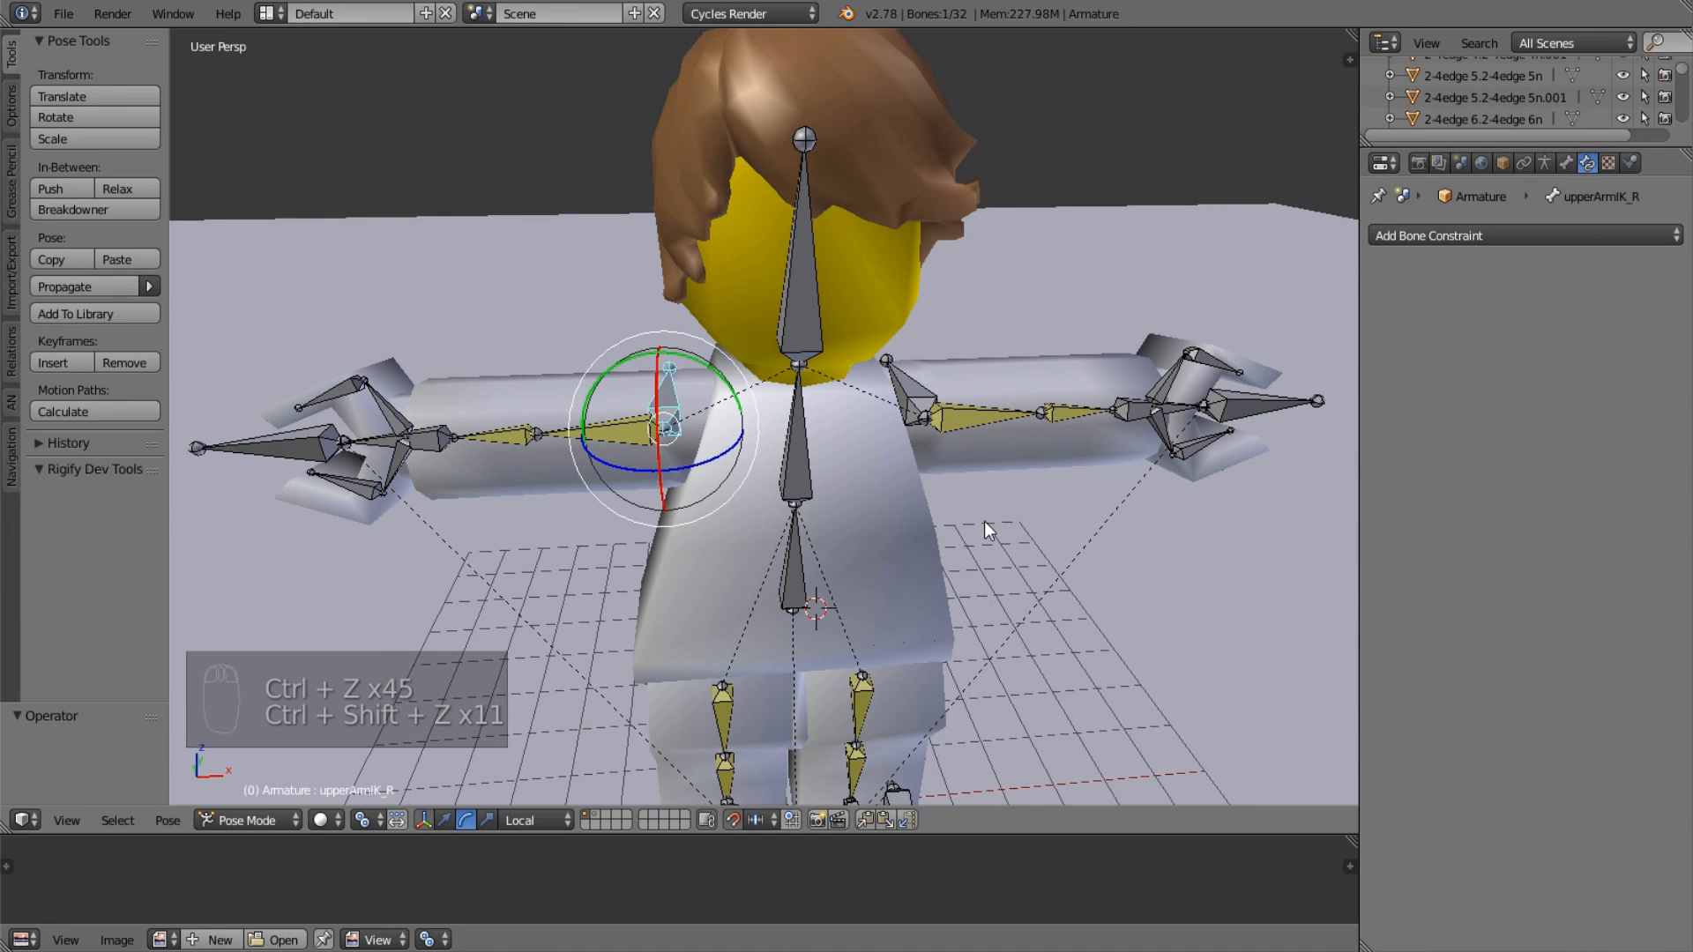
key(ctrl+z)
Set the IK constraint's chain length to 1 on both the upperArm_R and upperArm_L bones.
right_click(666, 401)
click(1587, 162)
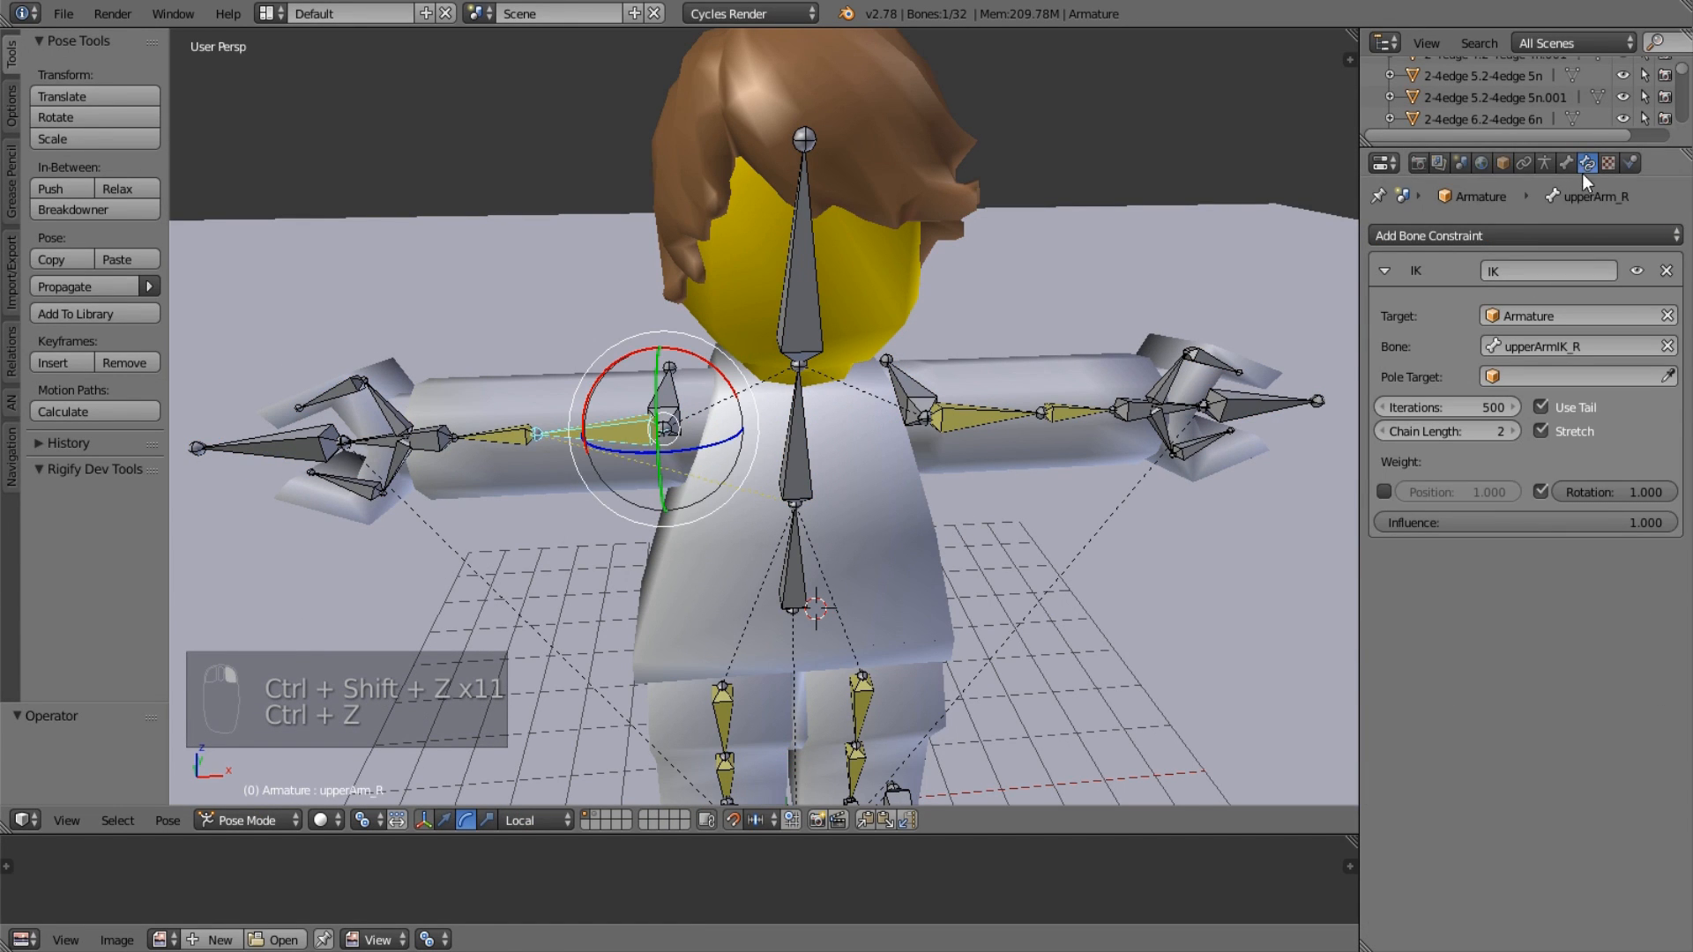
click(1377, 432)
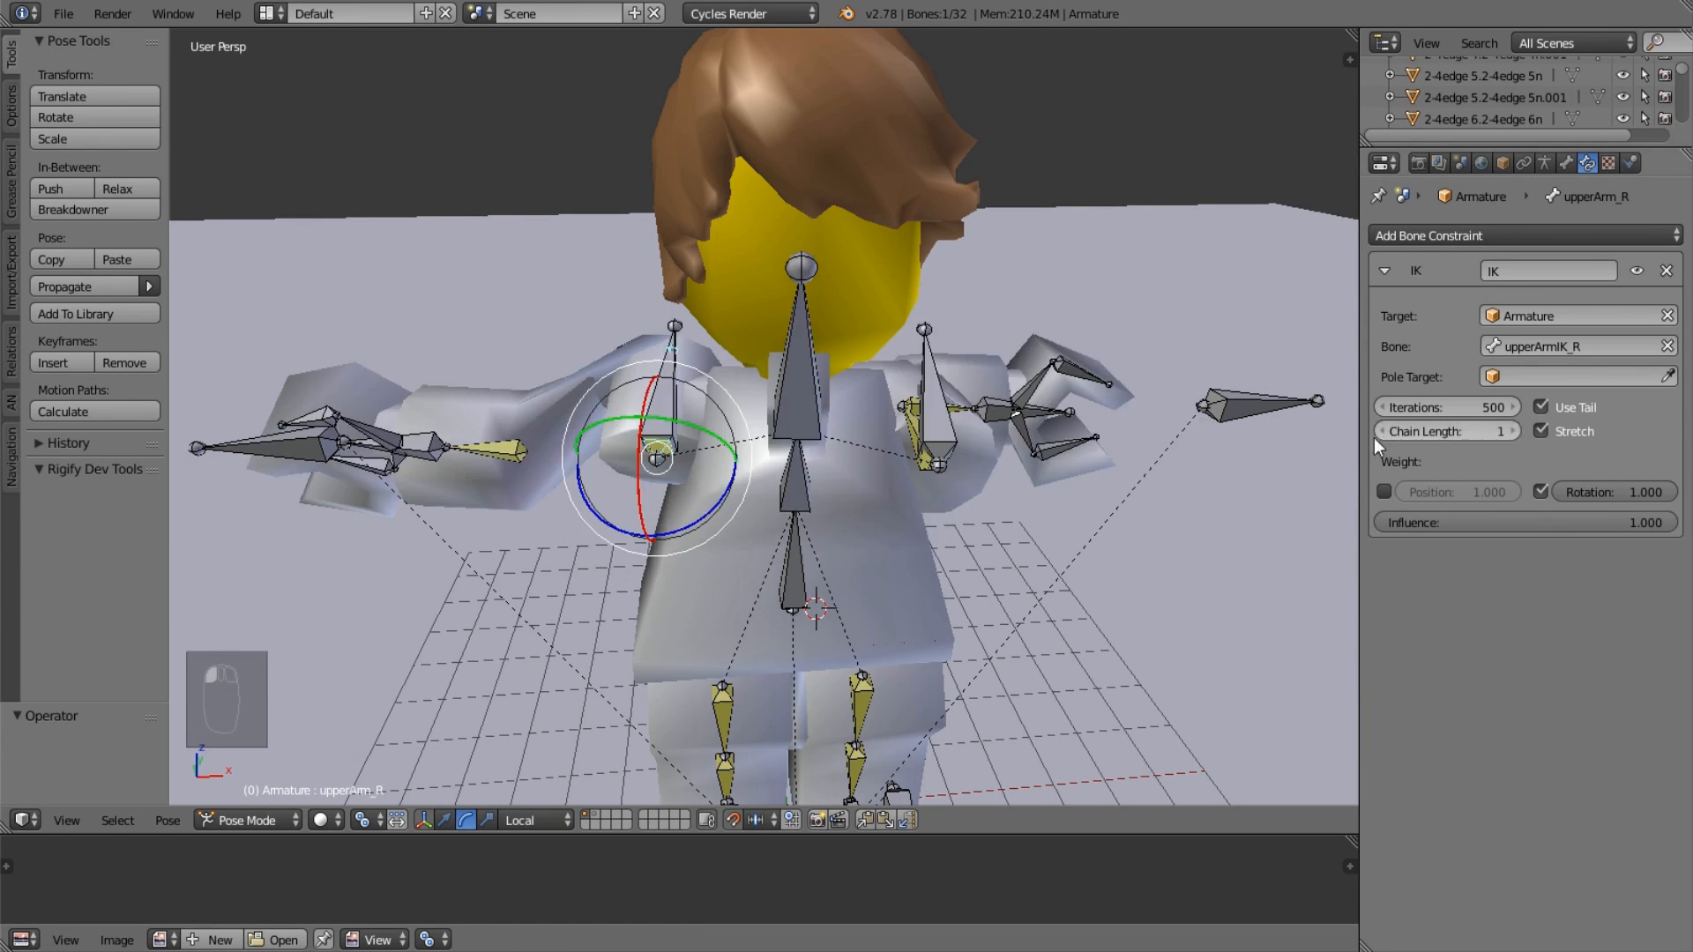
right_click(929, 427)
right_click(933, 459)
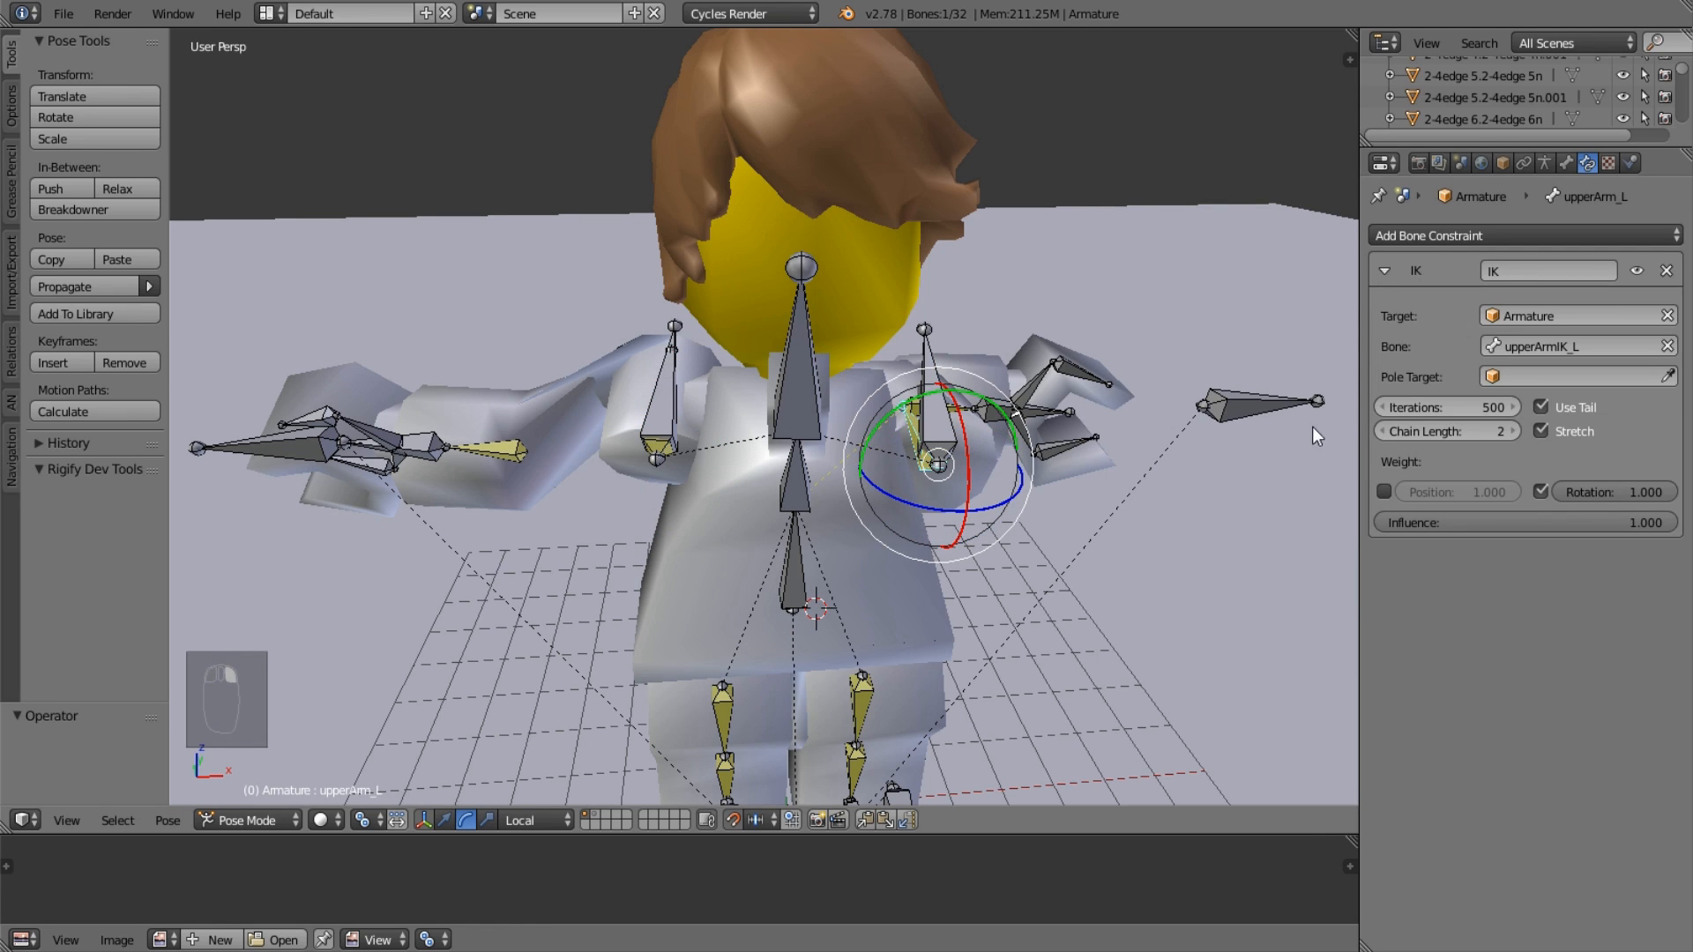
click(1379, 432)
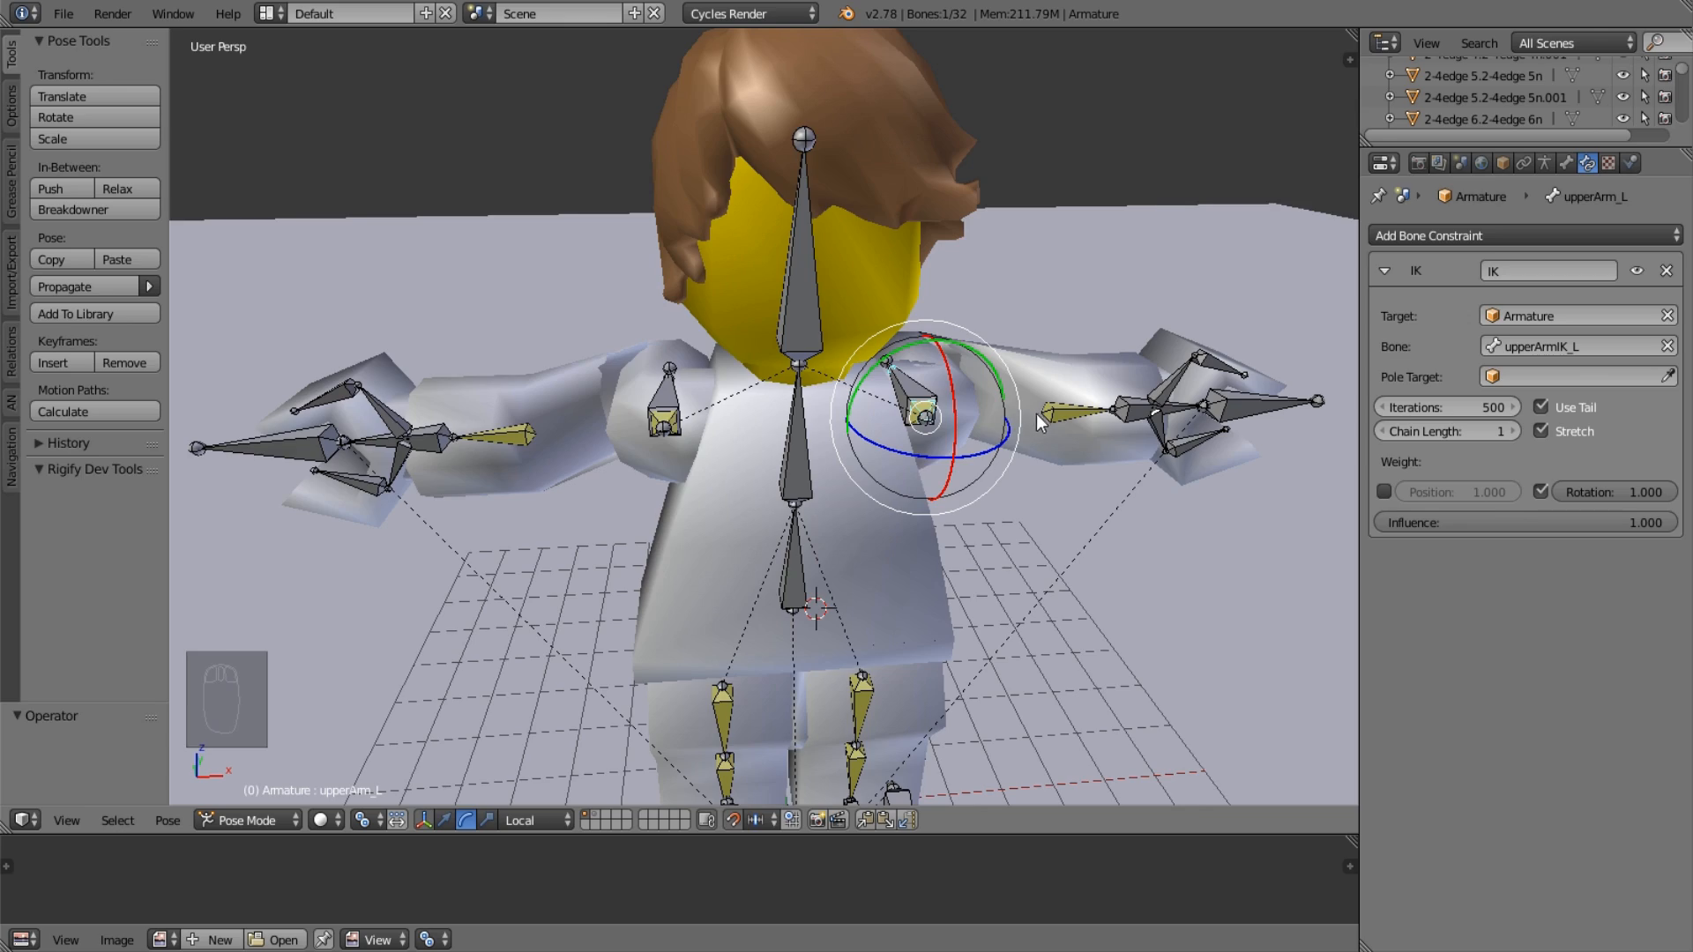
Clear the pose rotation of upperArm_R and of the upperArmIK_R and upperArmIK_L bones.
middle_drag(1036, 414, 1014, 506)
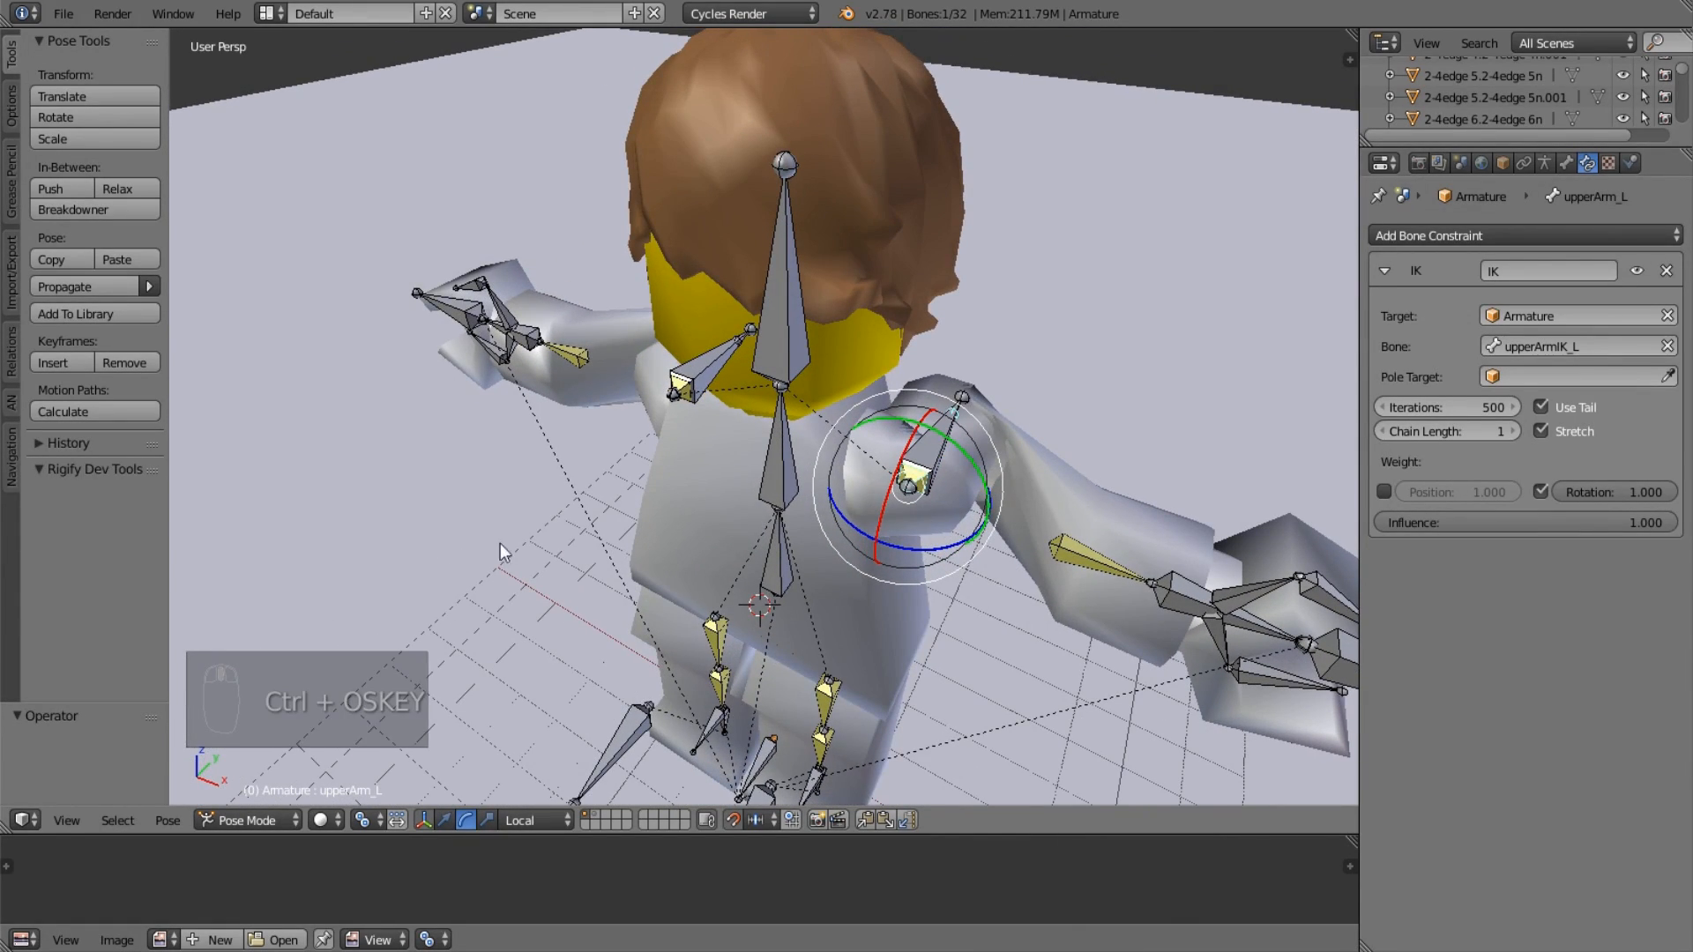
middle_drag(500, 545, 605, 434)
right_click(691, 449)
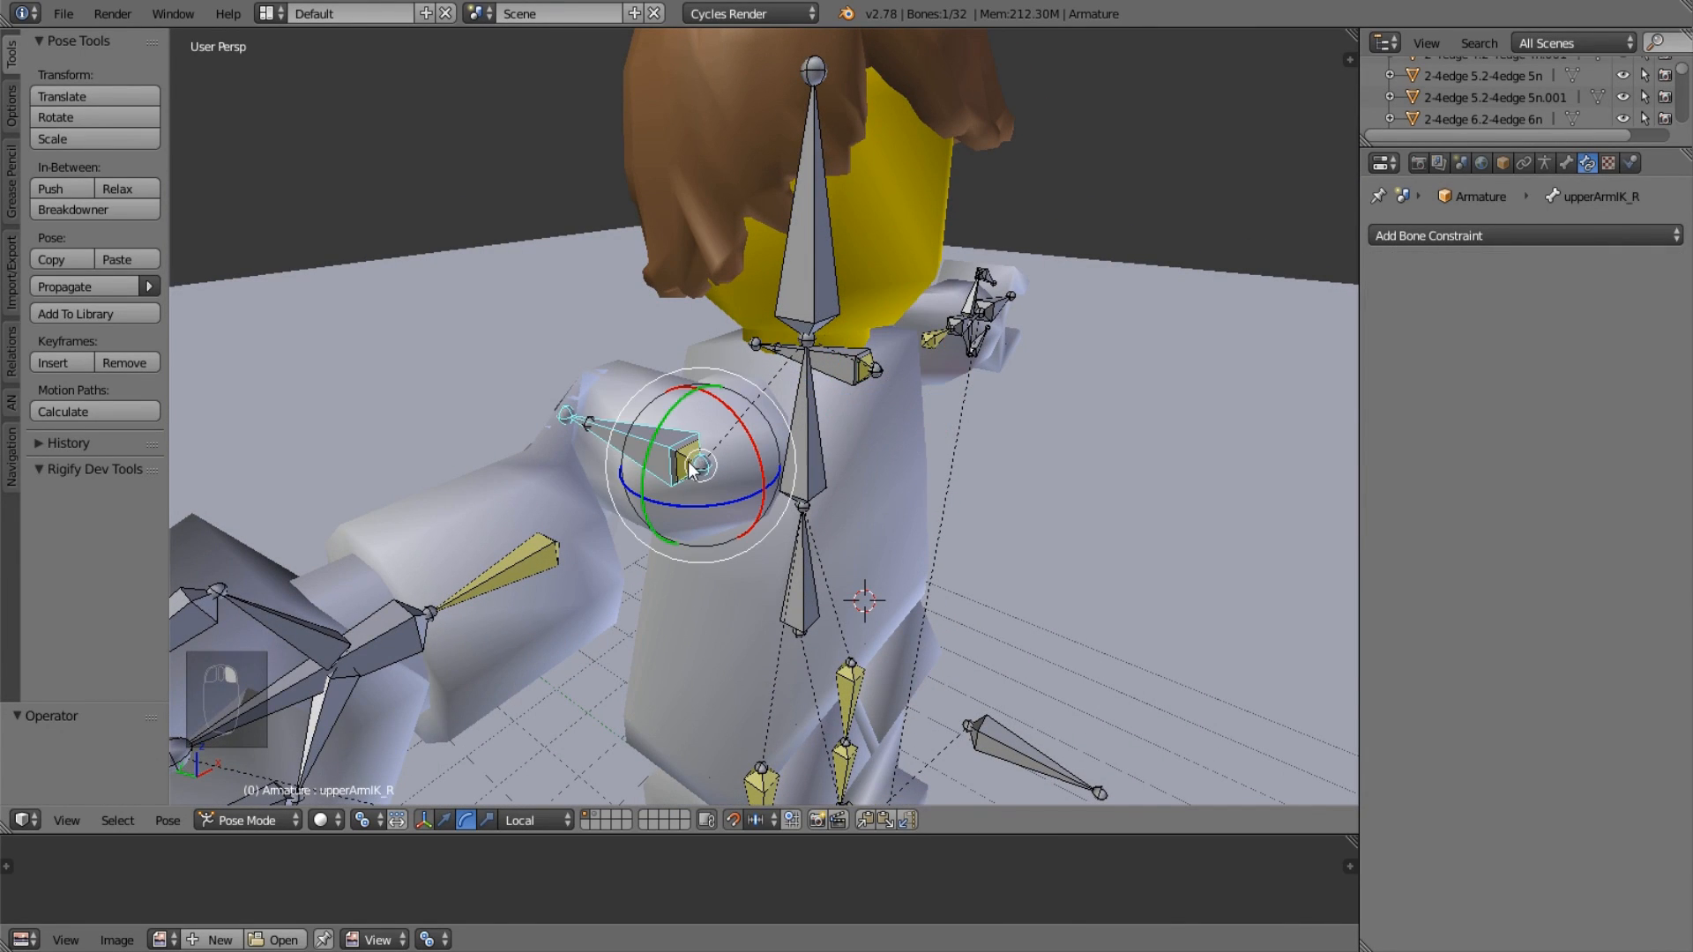
right_click(691, 463)
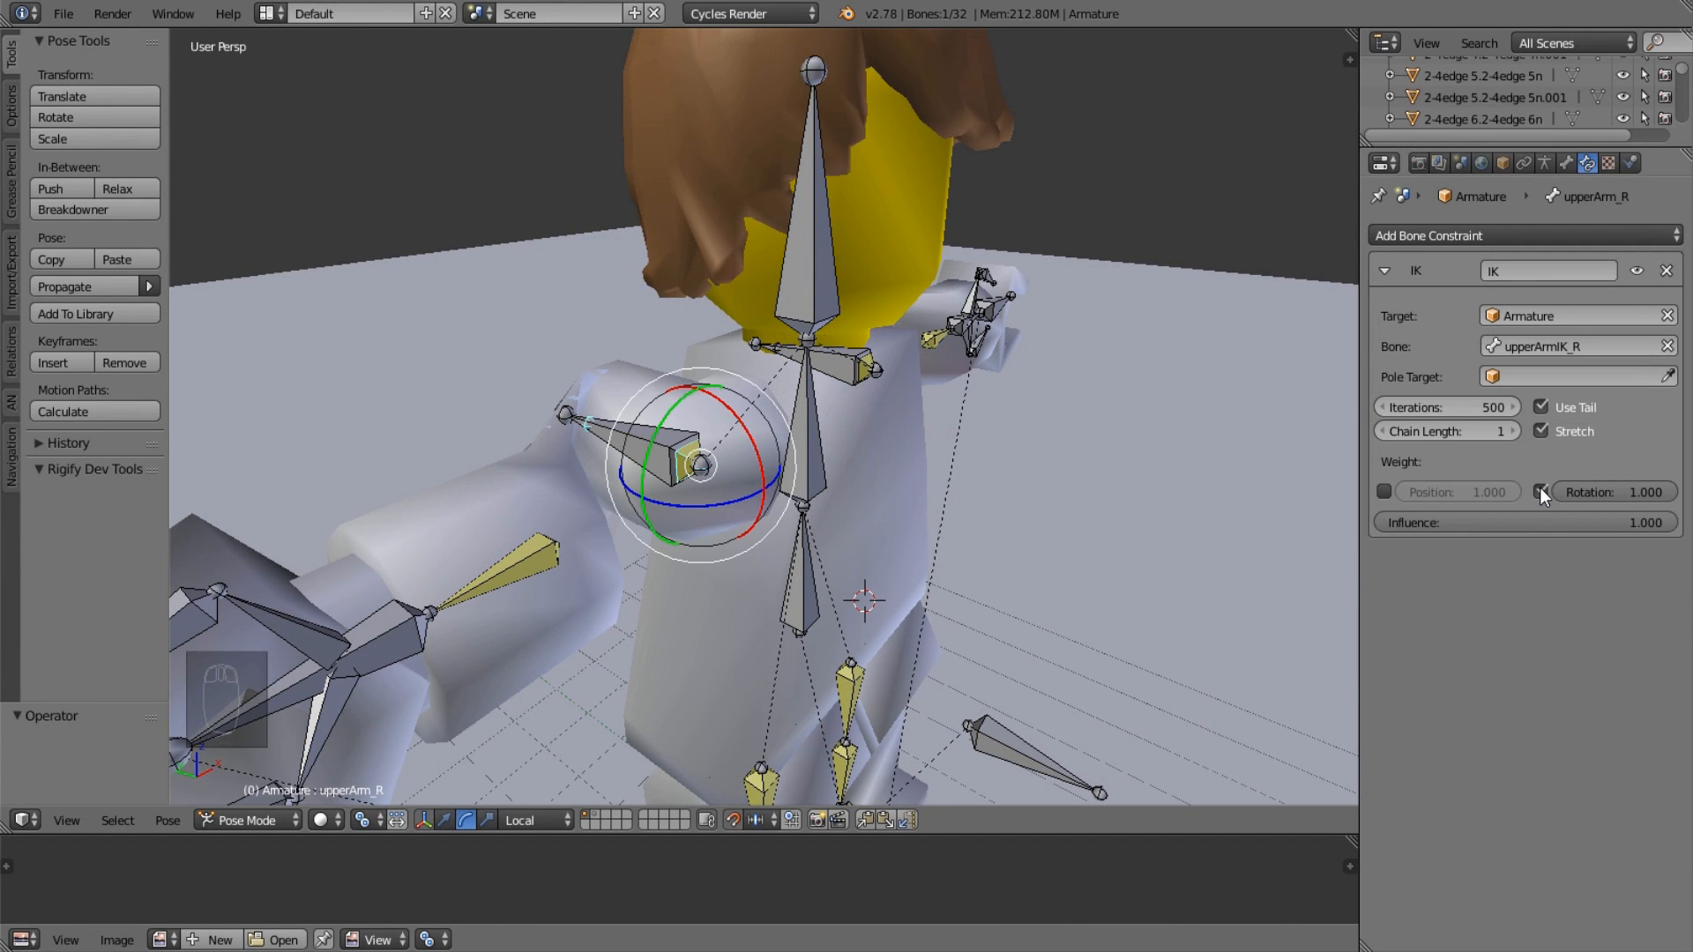
middle_drag(871, 429, 1045, 363)
key(alt+r)
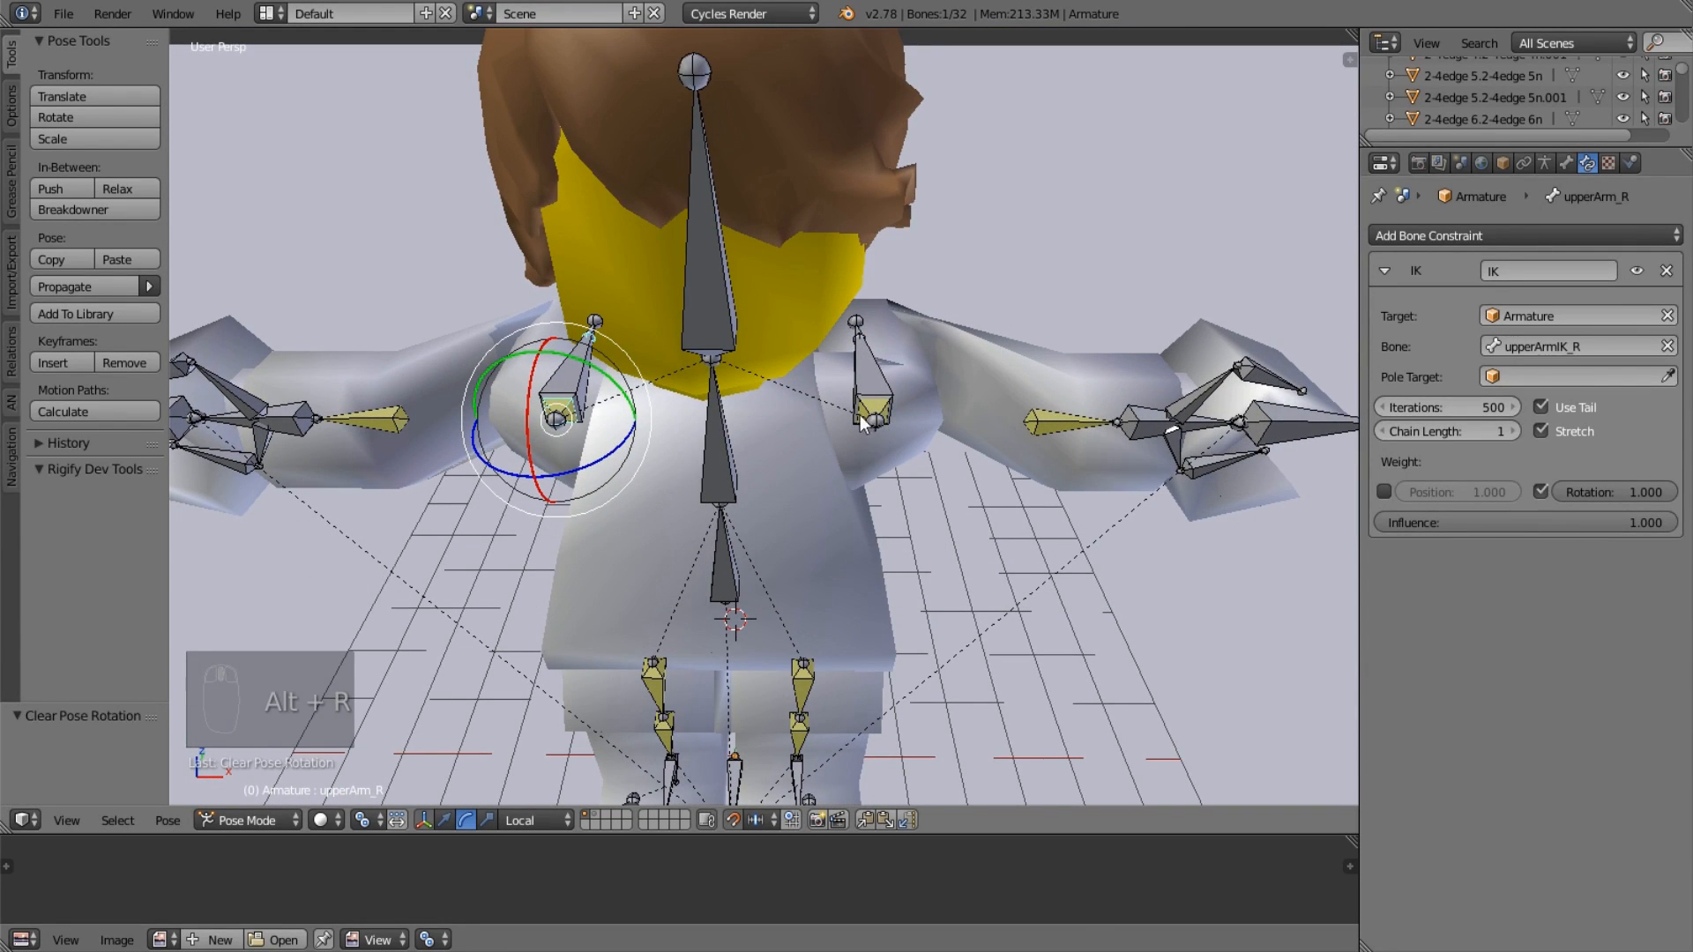
right_click(582, 385)
right_click(581, 382)
key(alt+r)
right_click(579, 380)
key(alt+r)
right_click(860, 370)
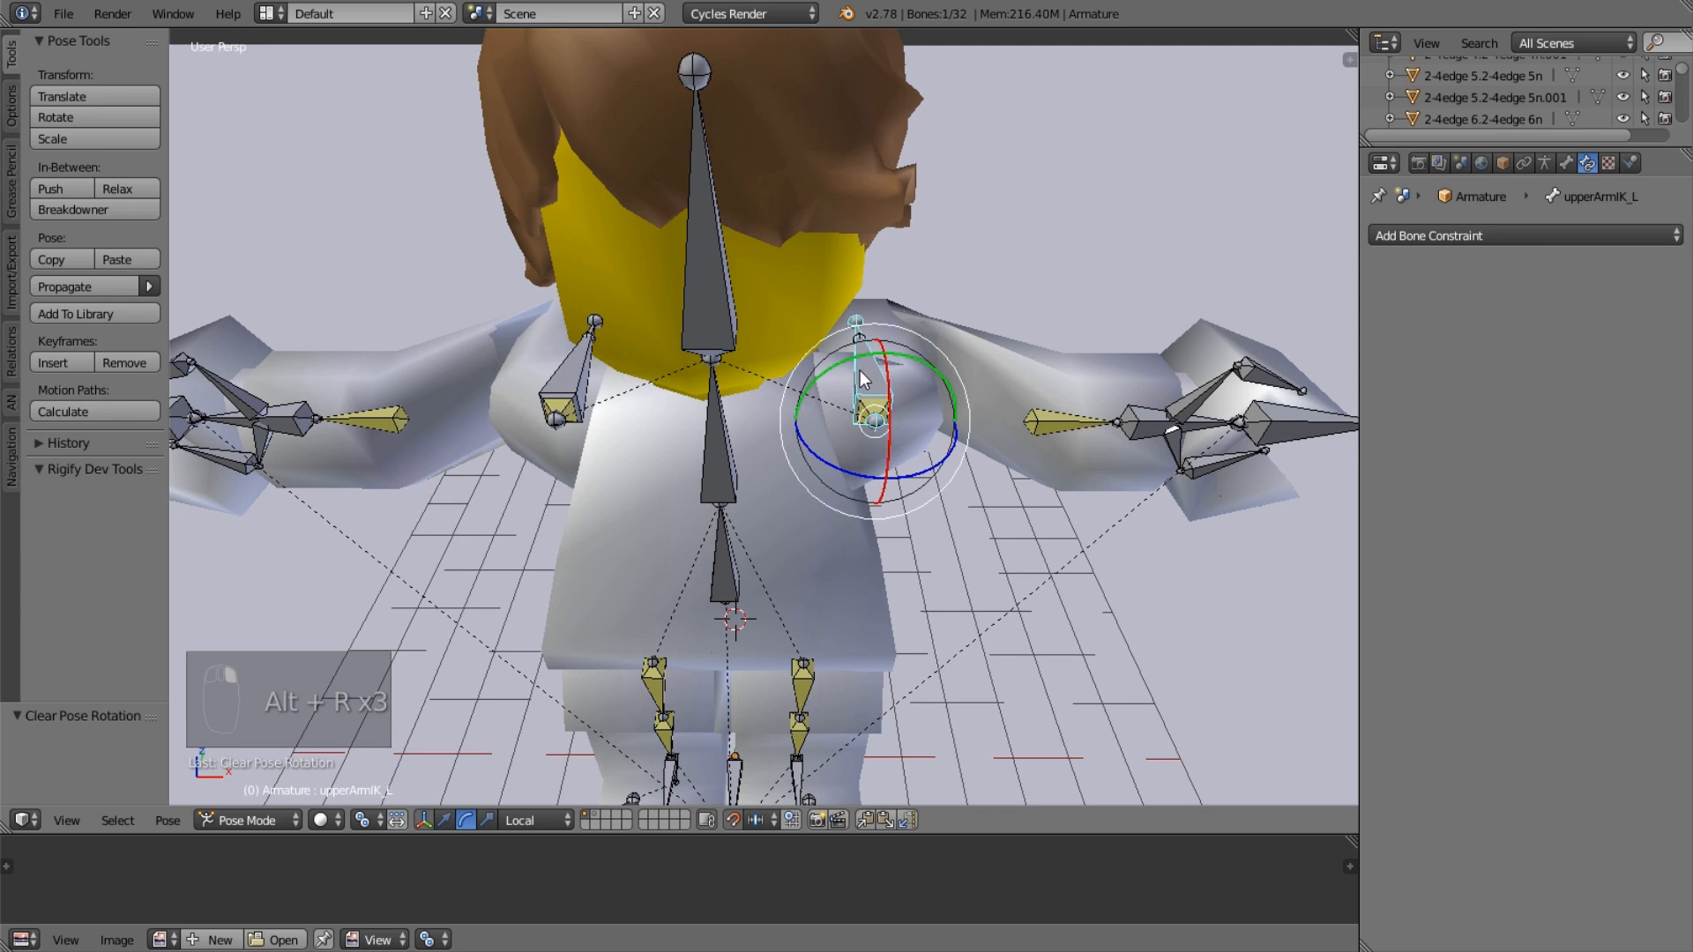
key(alt+r)
Clear forearm_L's pose rotation and set the IK chain length to 2 on both forearm bones.
right_click(1049, 422)
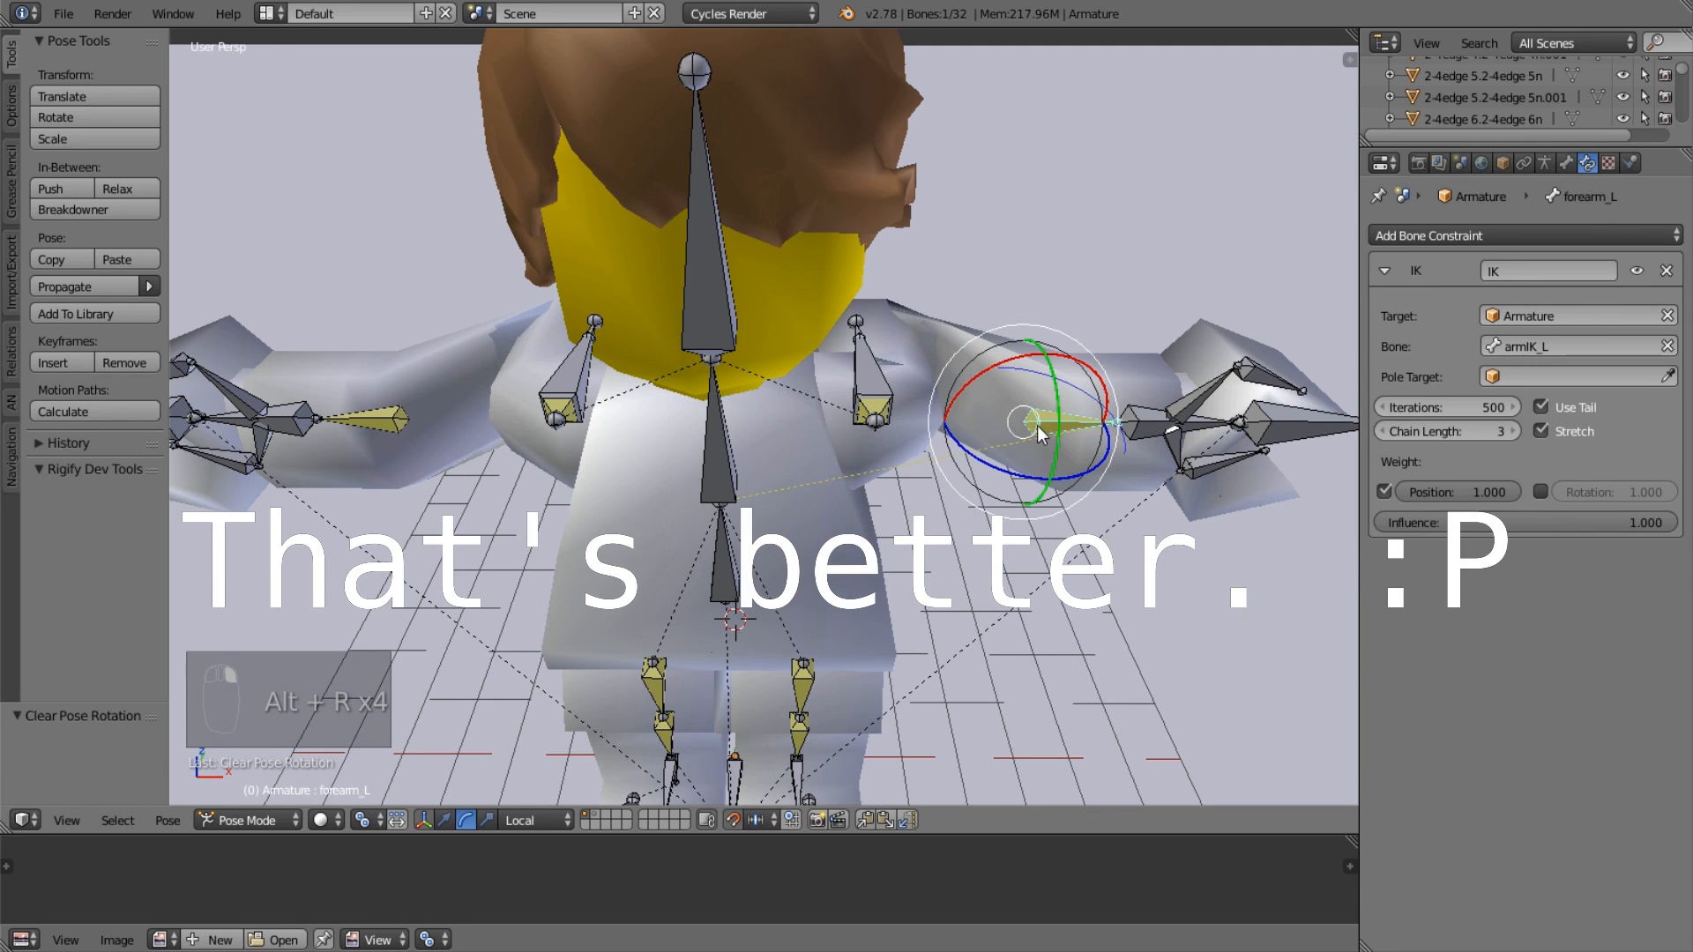
key(alt+r)
scroll(950, 409, down, 1)
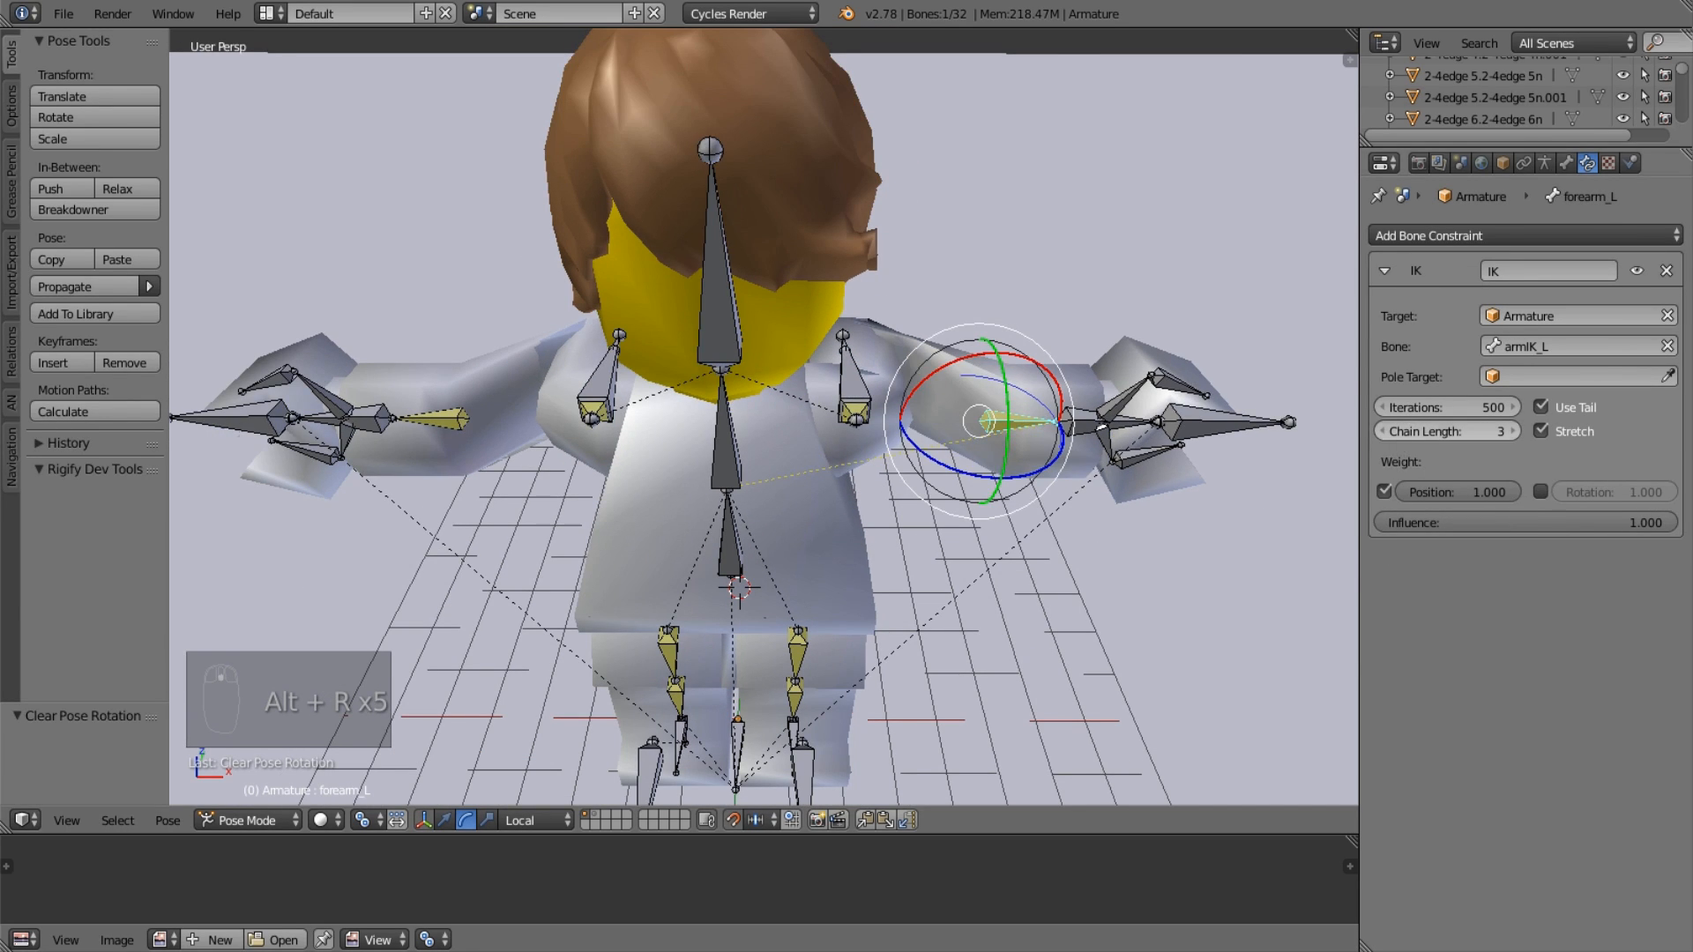
right_click(397, 439)
click(1393, 432)
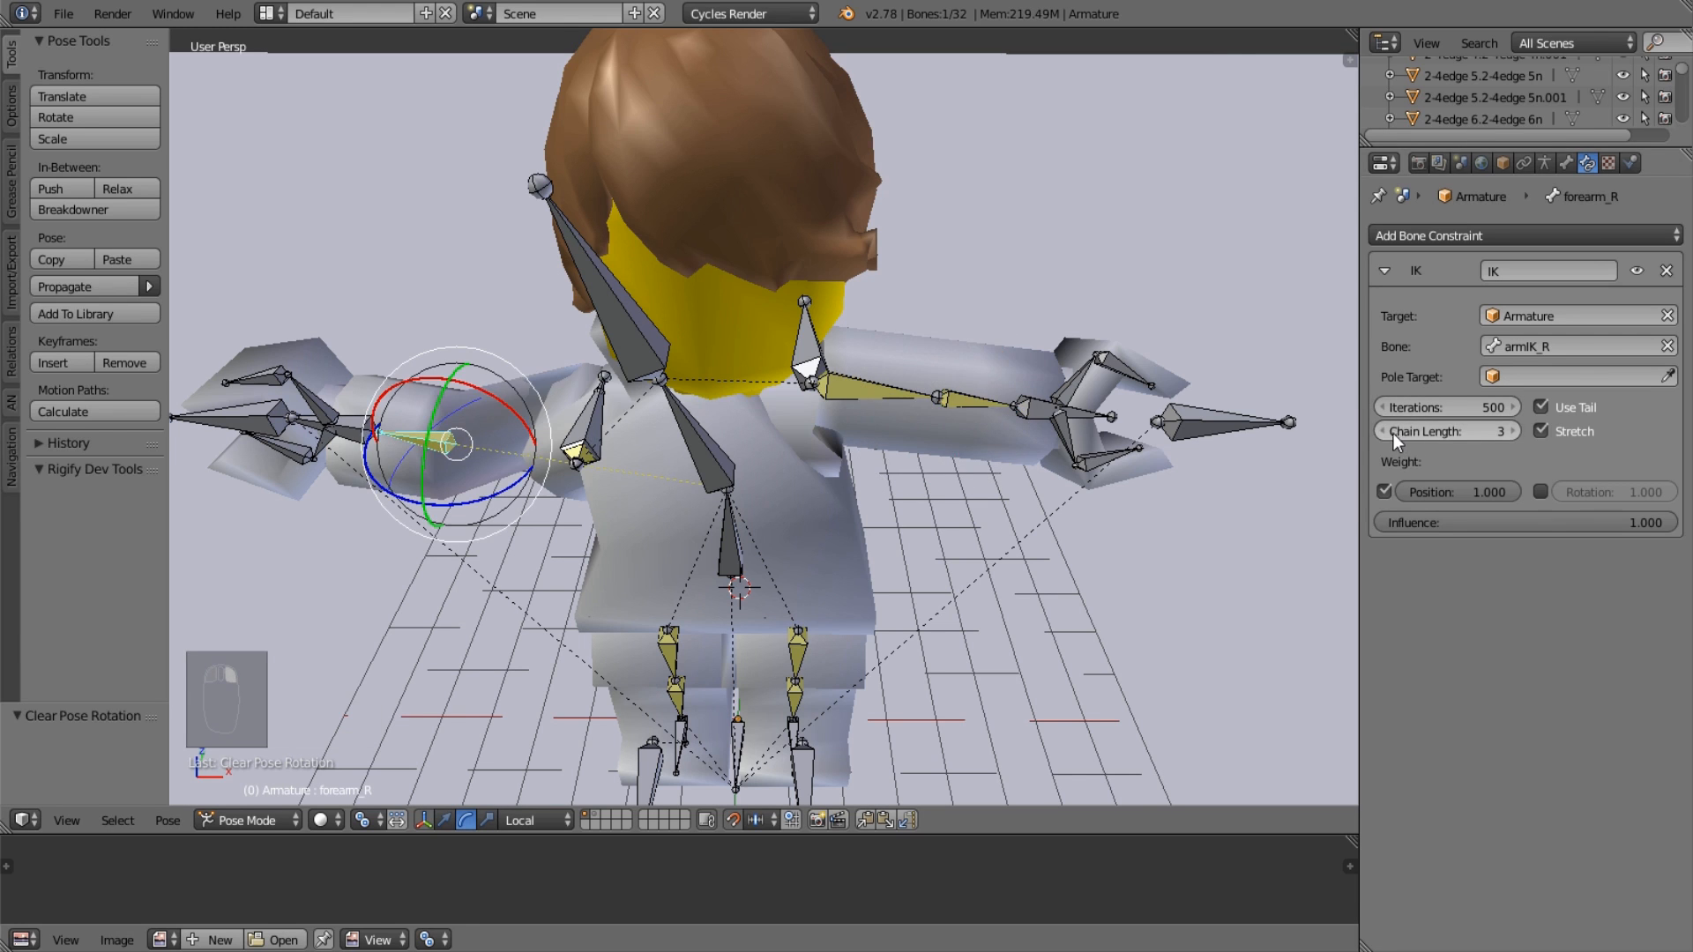
middle_drag(1142, 469, 1122, 409)
scroll(1121, 409, down, 1)
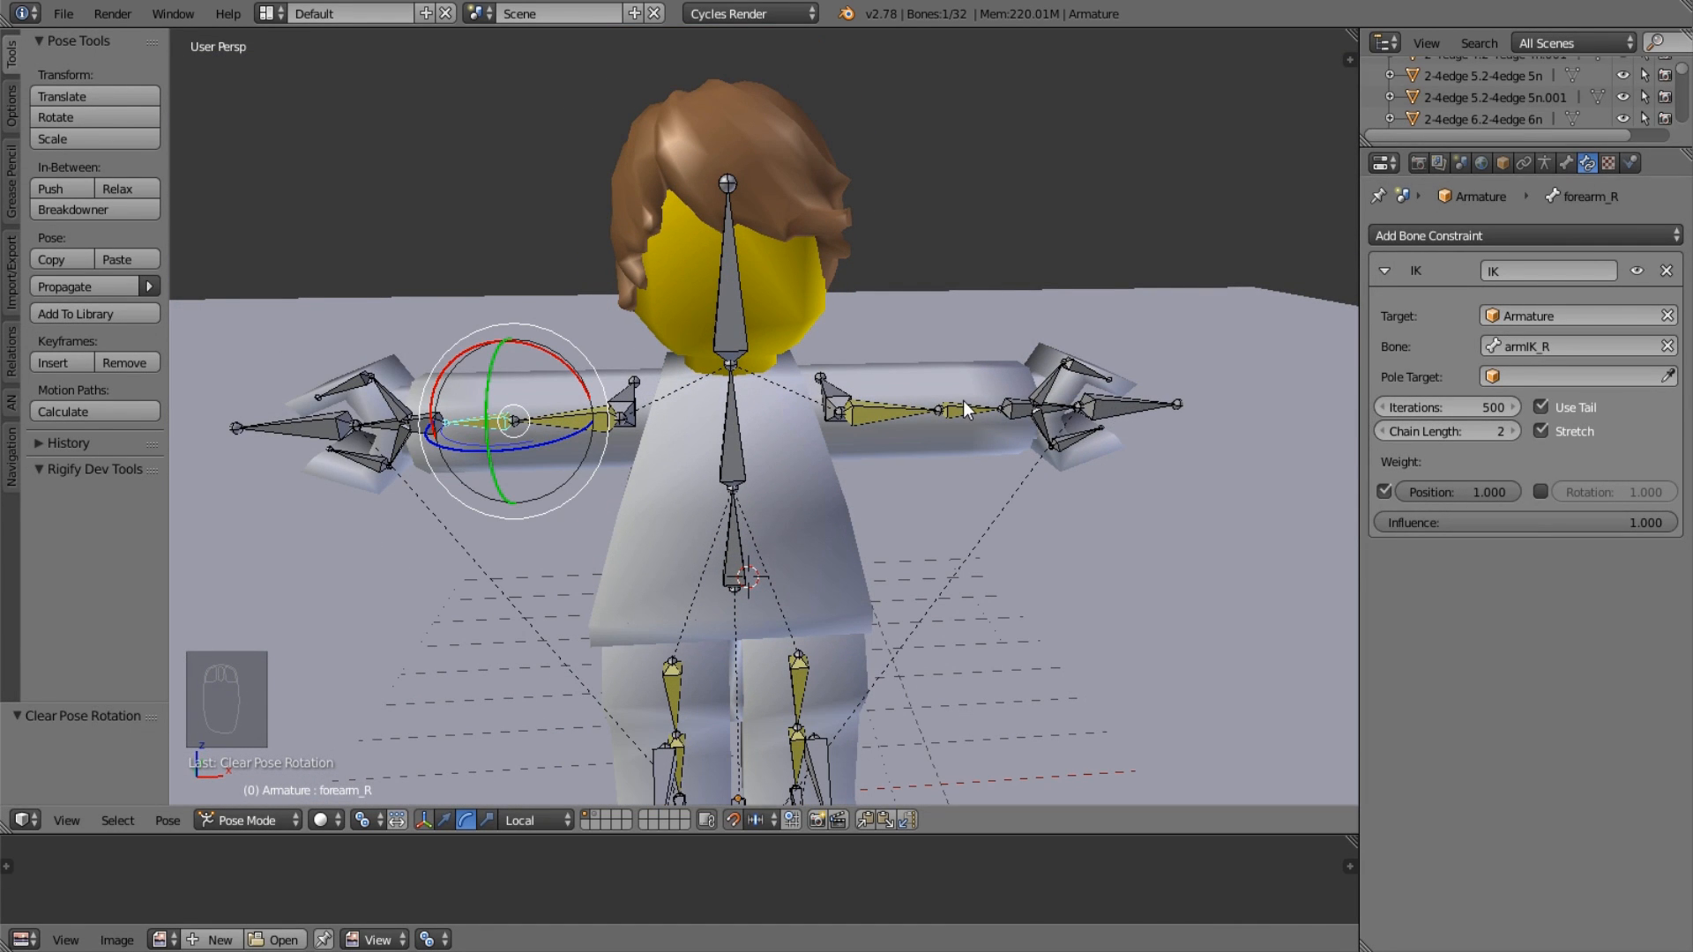
Move the armIK_L bone freely from several view angles to bend the left arm and test its IK.
right_click(1149, 395)
middle_drag(1149, 395, 1102, 414)
key(g)
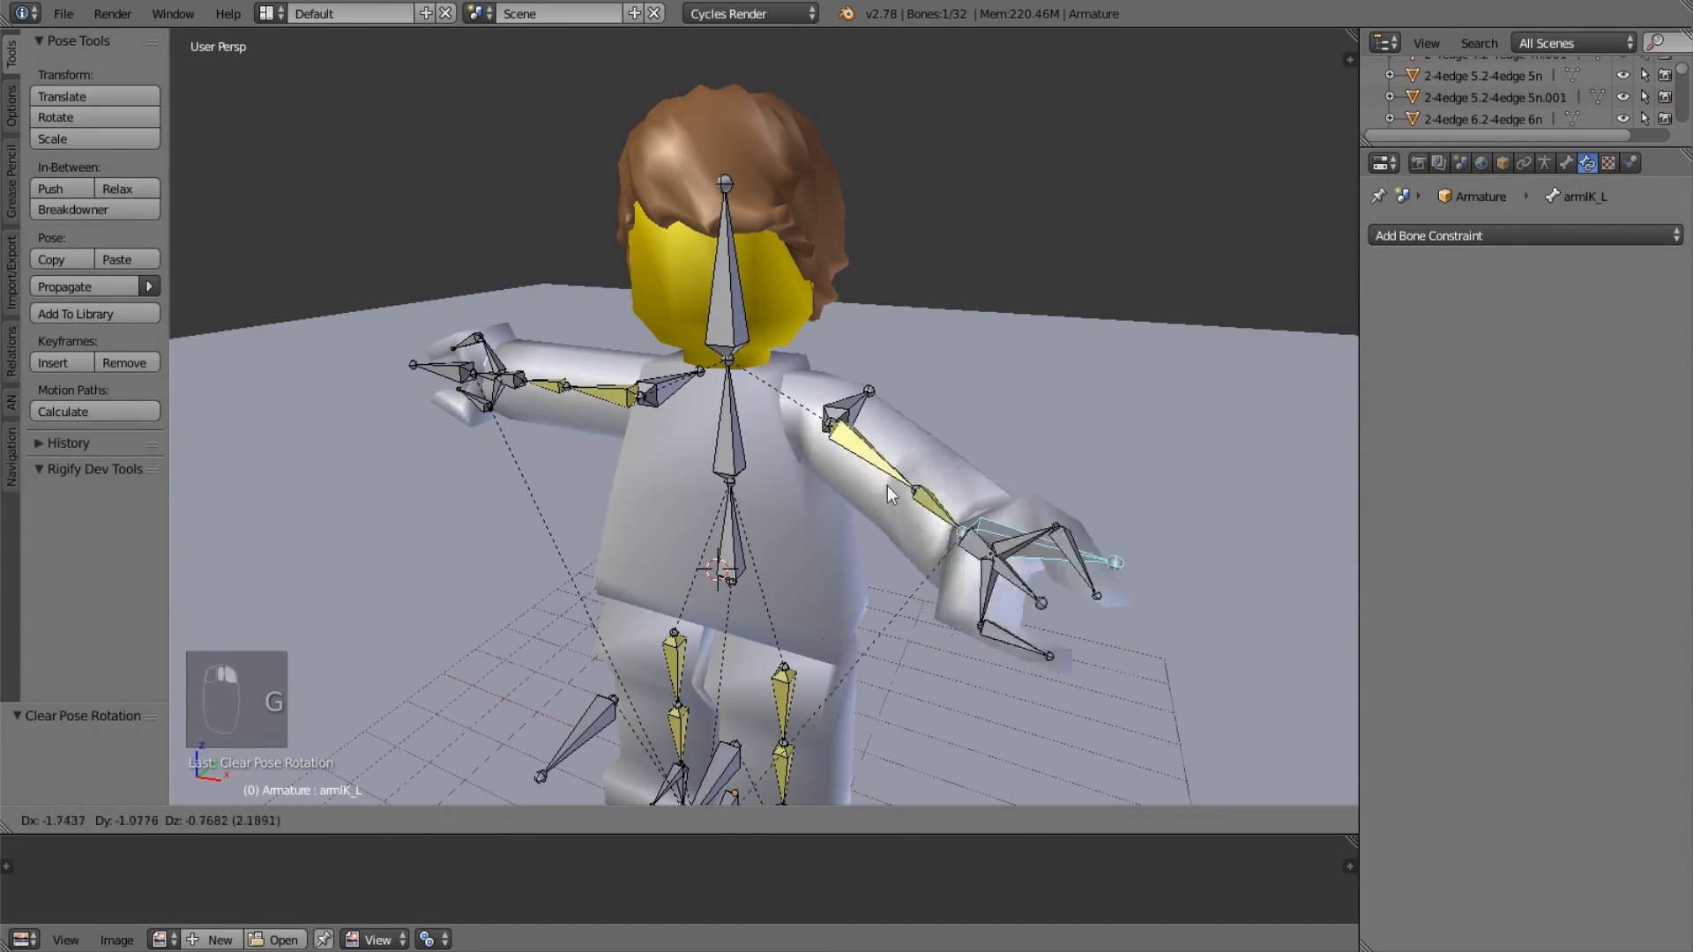
click(794, 450)
middle_drag(794, 450, 712, 414)
key(g)
click(809, 471)
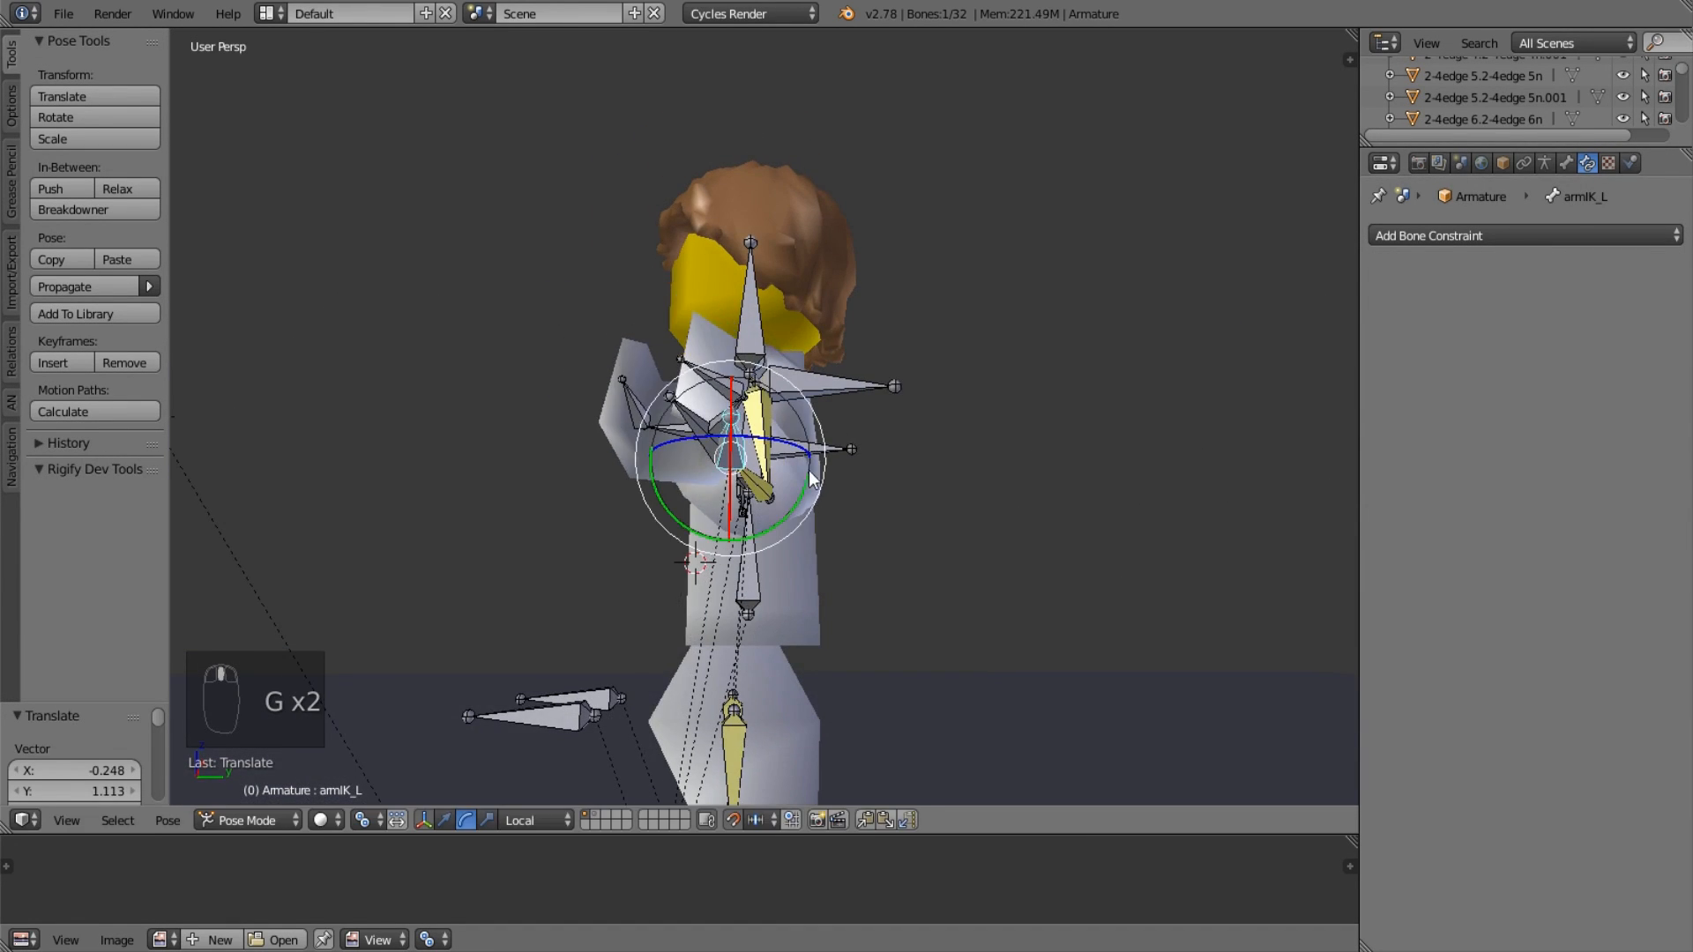
middle_drag(808, 471, 1102, 469)
key(g)
click(1057, 383)
Move the armIK_R bone freely in toward the body in wireframe display to bend the right arm.
middle_drag(1057, 382, 1044, 432)
key(z)
right_click(834, 376)
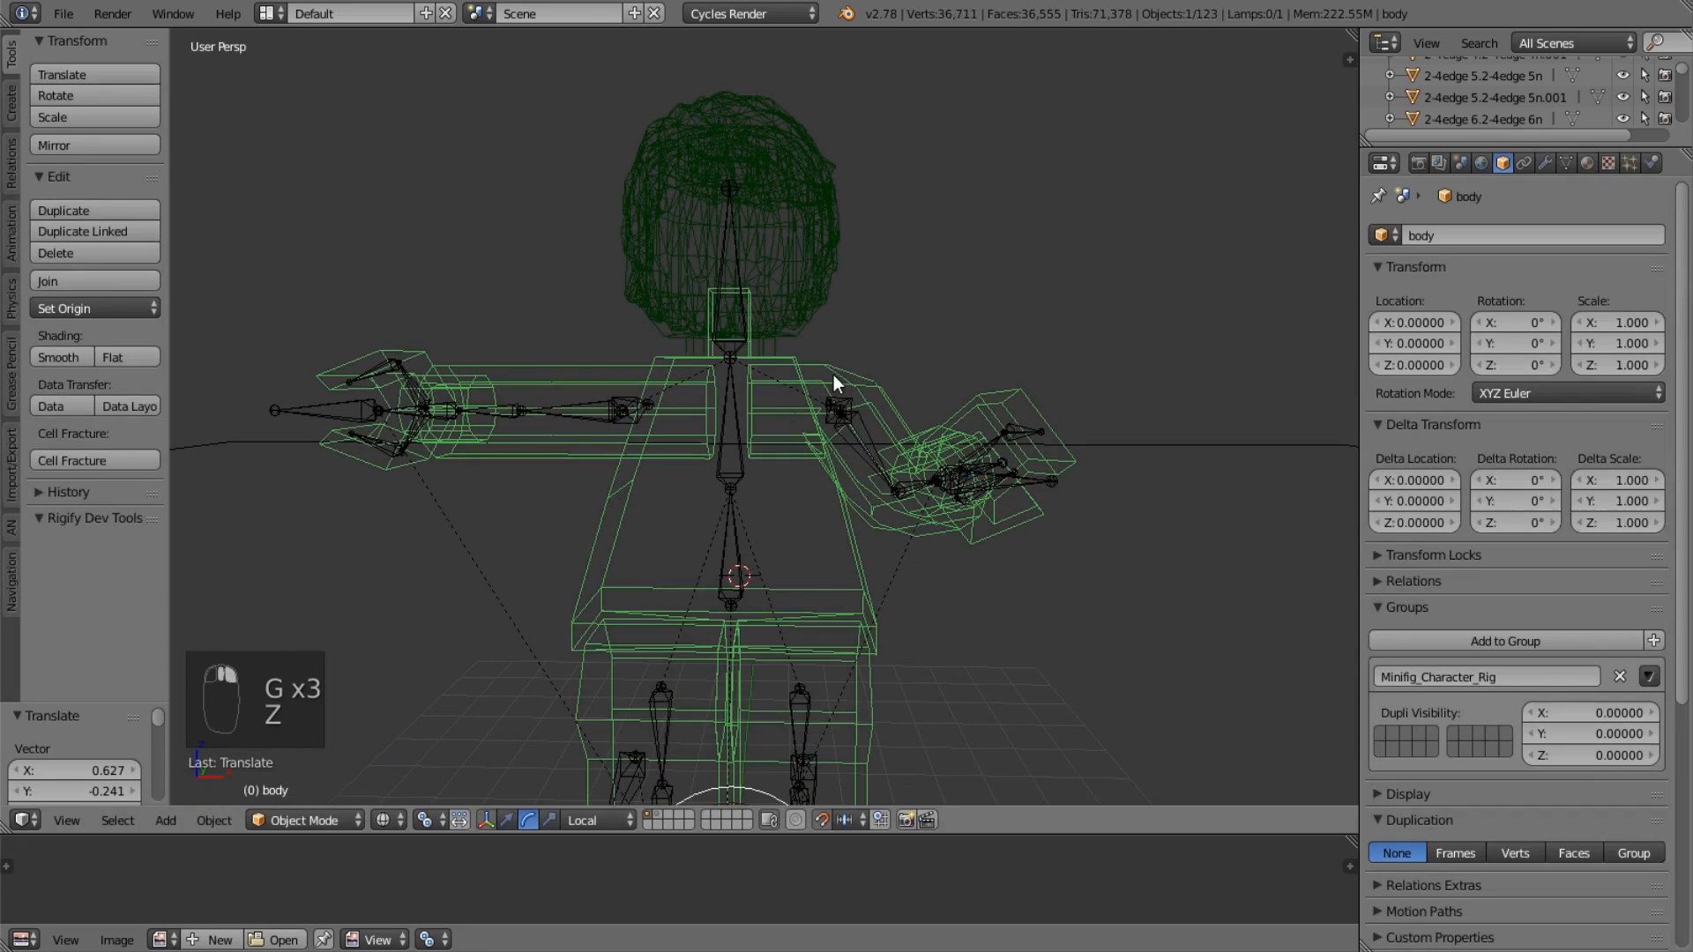
key(Tab)
scroll(820, 423, up, 2)
key(Tab)
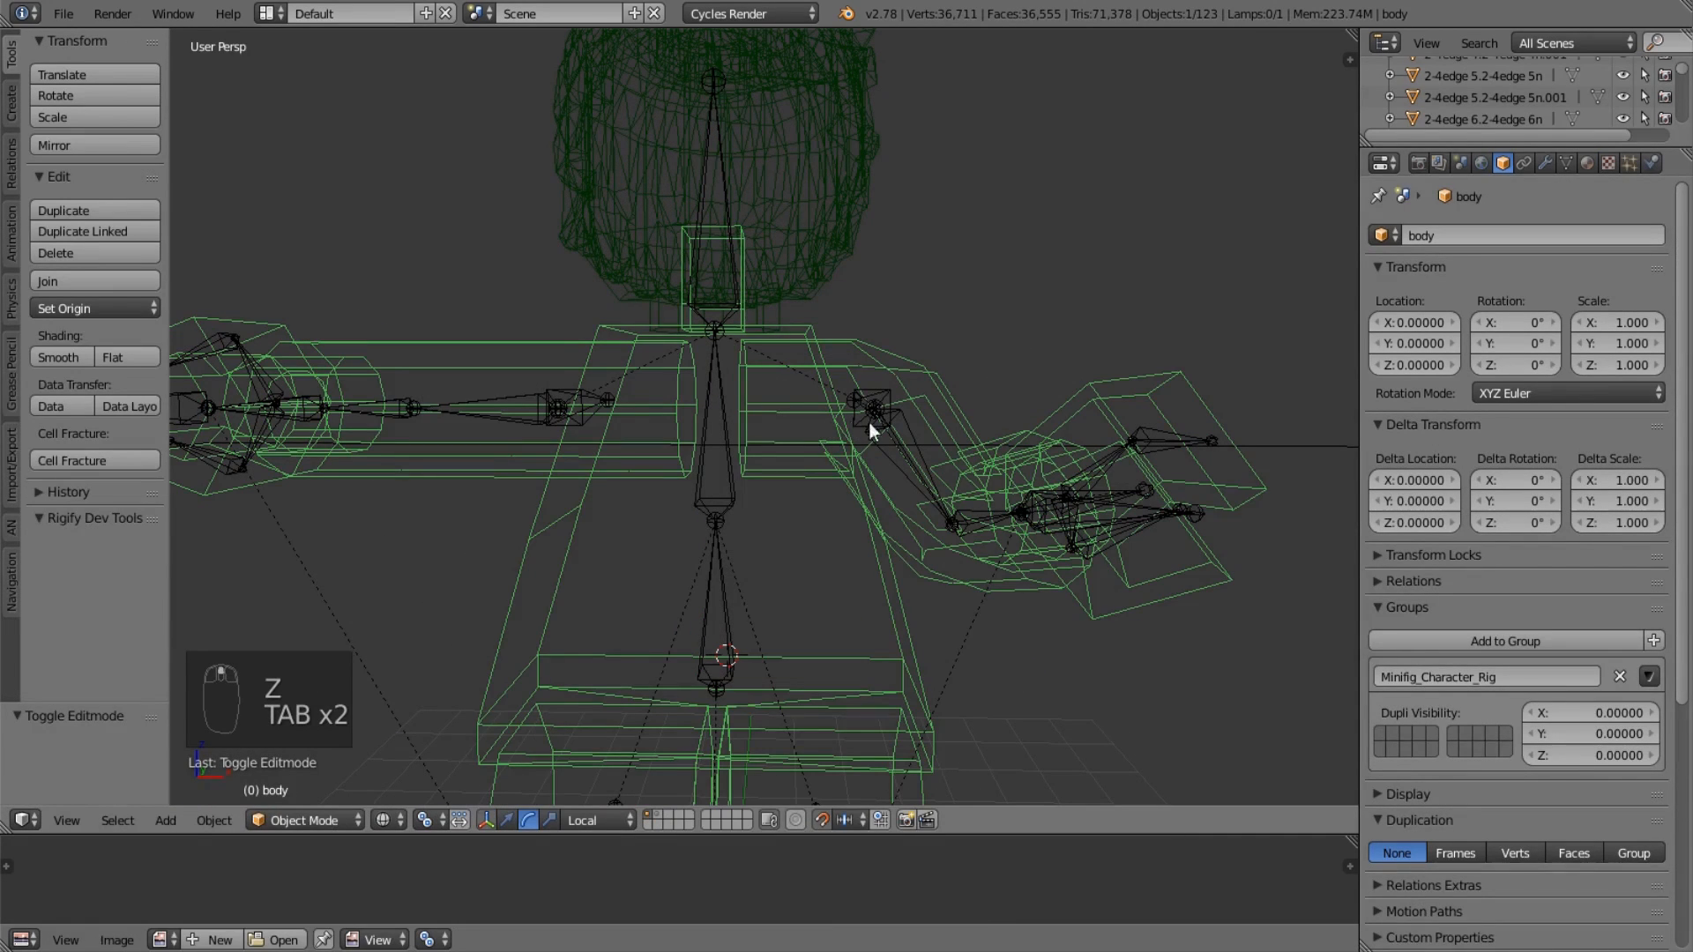
right_click(271, 410)
right_click(222, 402)
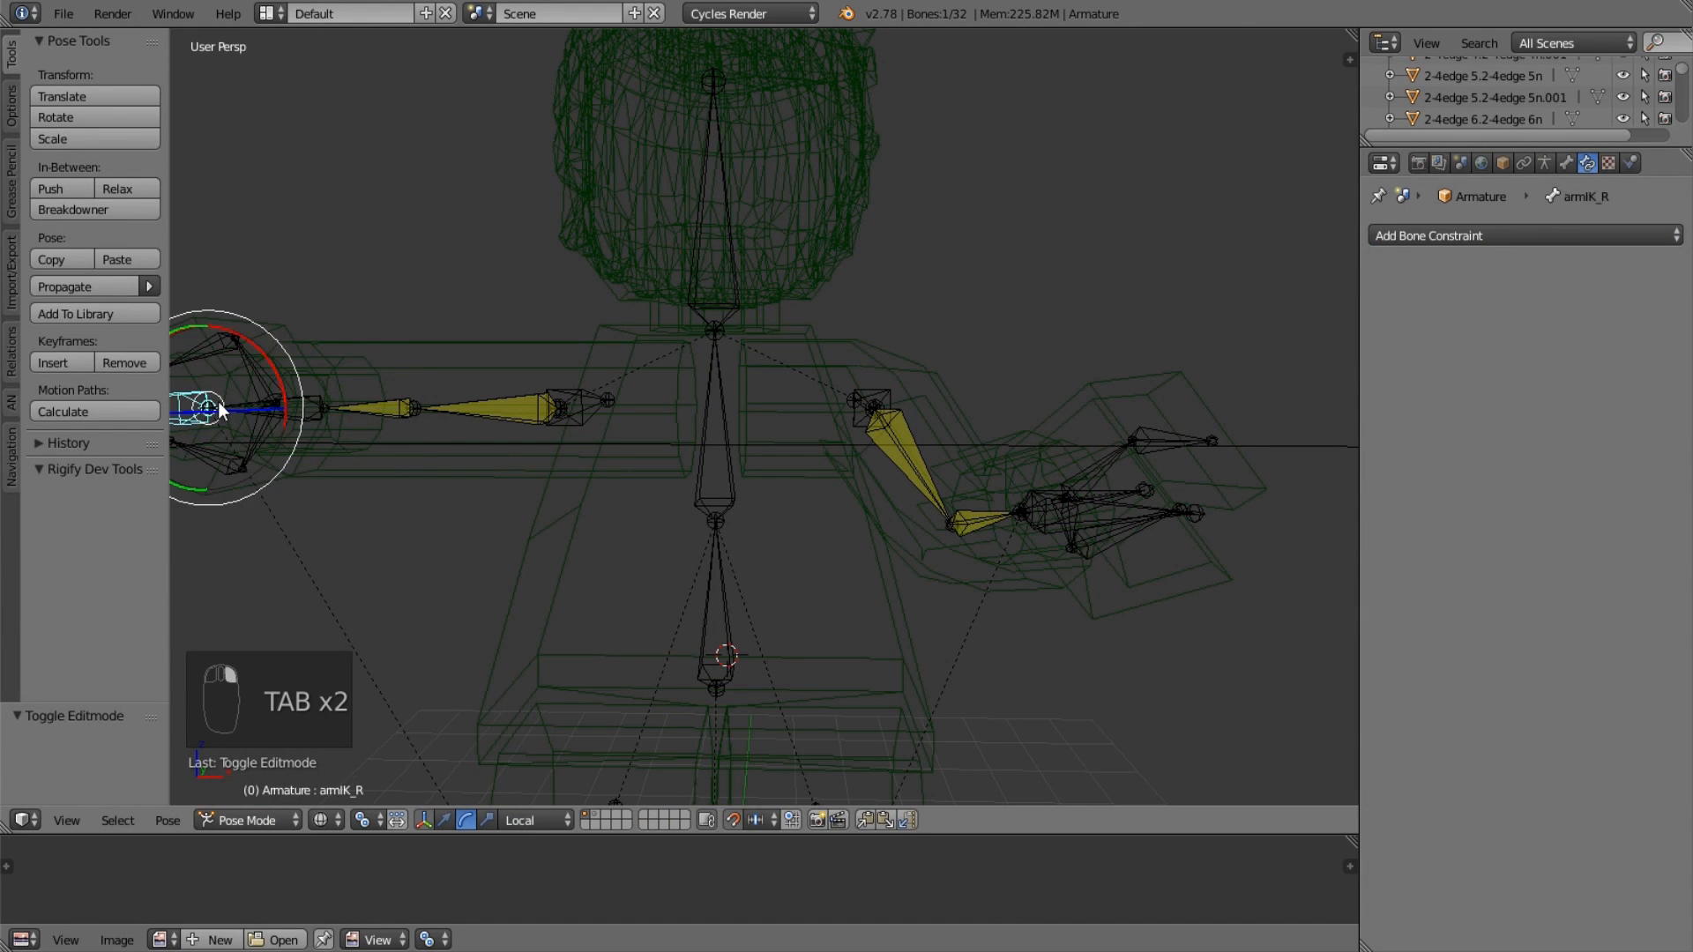
key(g)
click(442, 474)
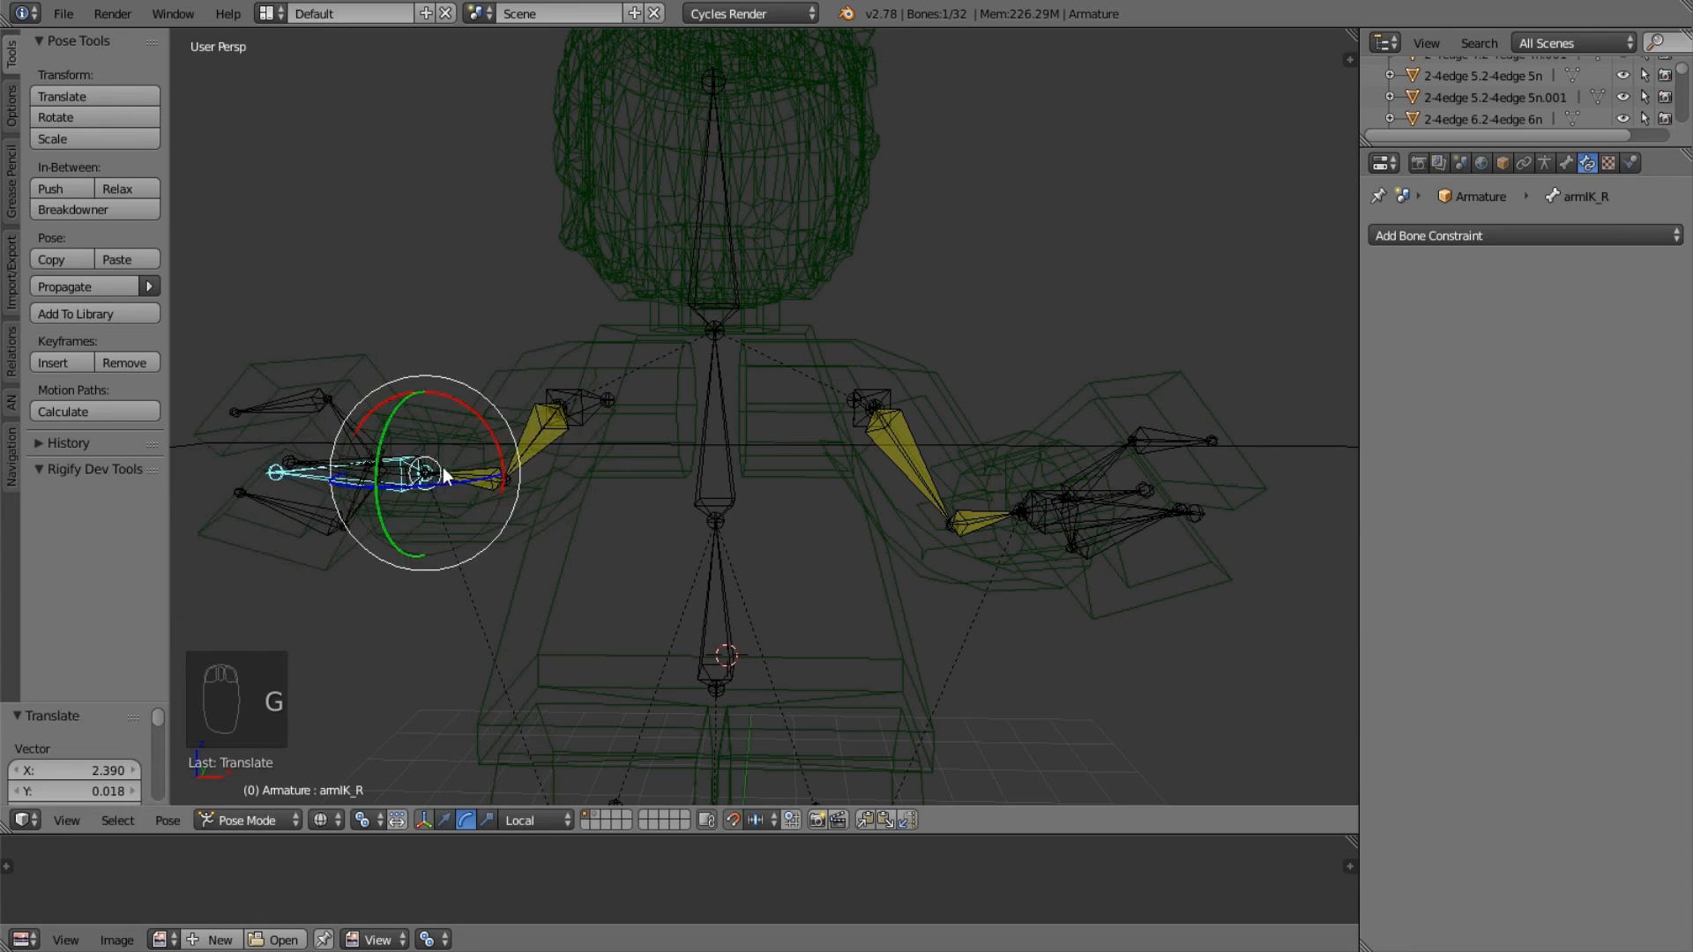
Return to solid shading and move armIK_R freely from side and back views to test the right arm's IK.
key(z)
mouse_move(445, 474)
middle_down()
mouse_move(573, 501)
mouse_move(786, 474)
middle_up()
scroll(573, 501, down, 1)
key(g)
click(571, 531)
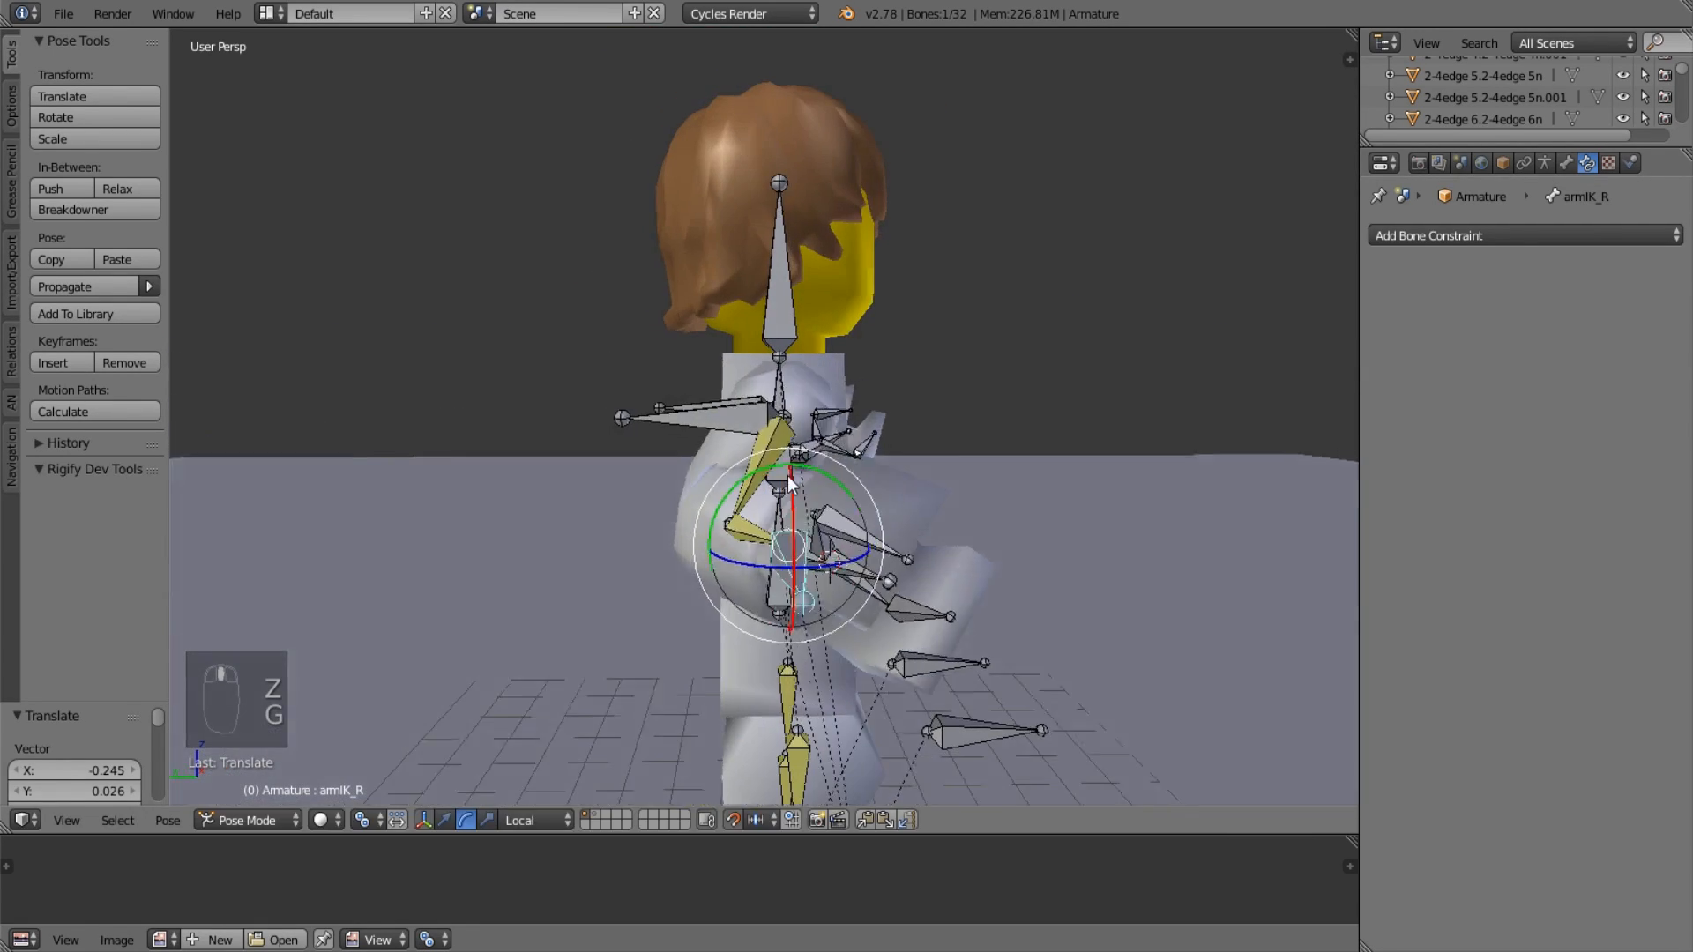
key(g)
click(801, 381)
middle_drag(801, 383, 1005, 371)
key(g)
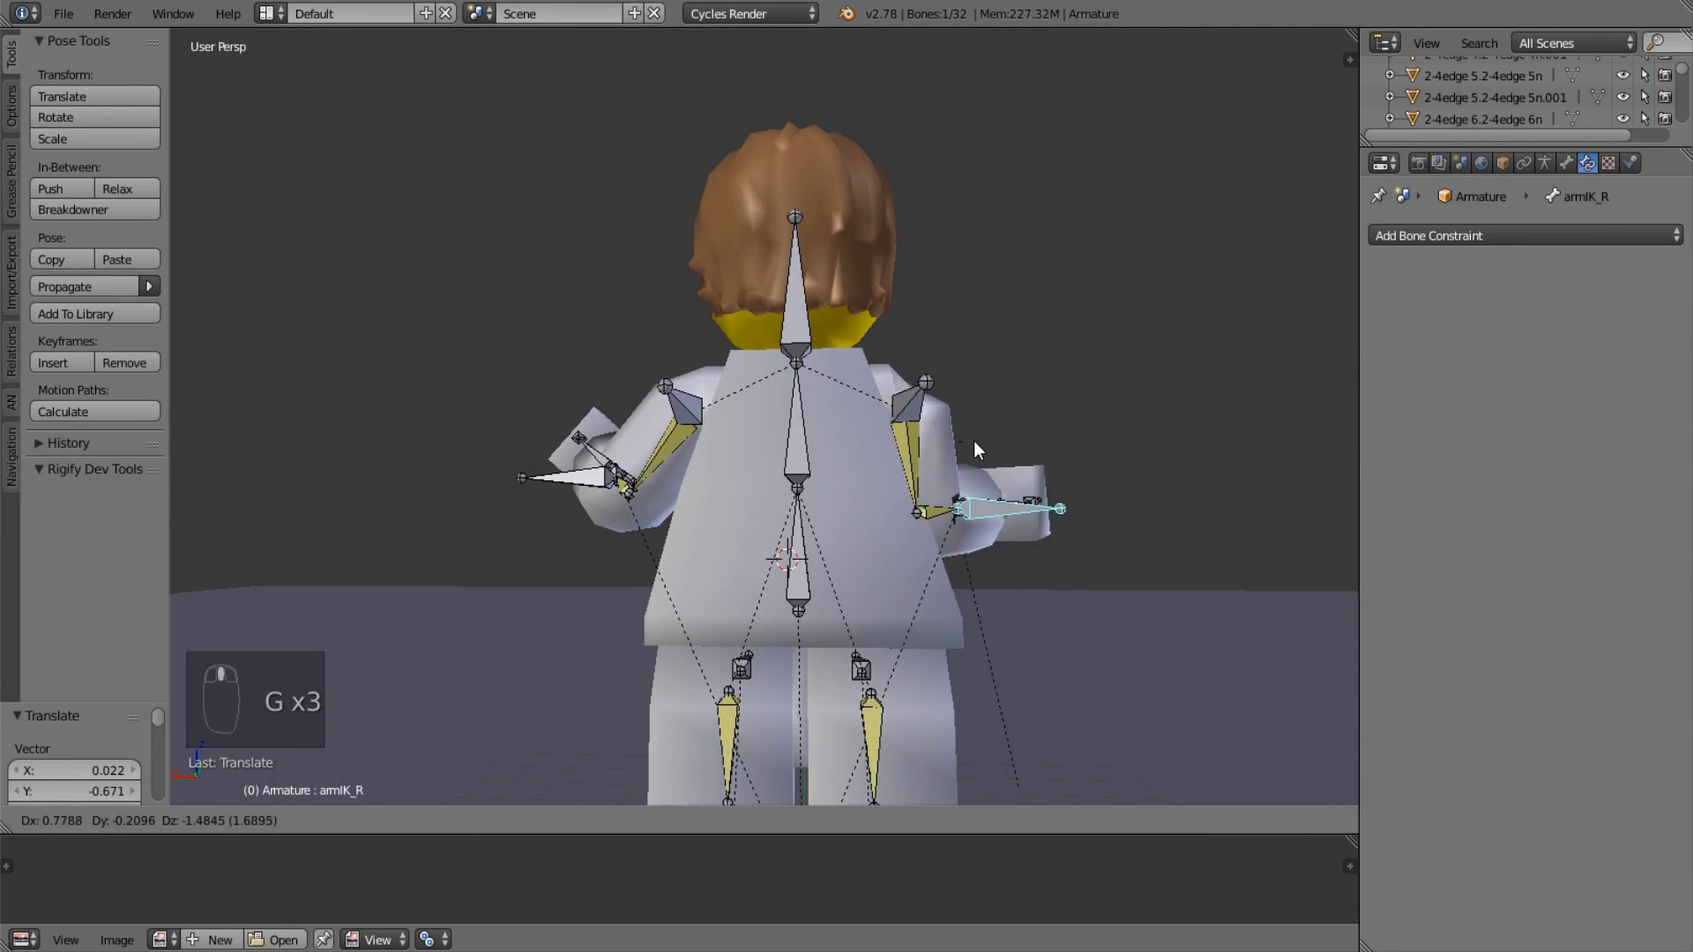
click(970, 441)
Move armIK_R up across the chest and back down to test how the right elbow bends.
scroll(738, 512, up, 3)
middle_drag(968, 443, 549, 326)
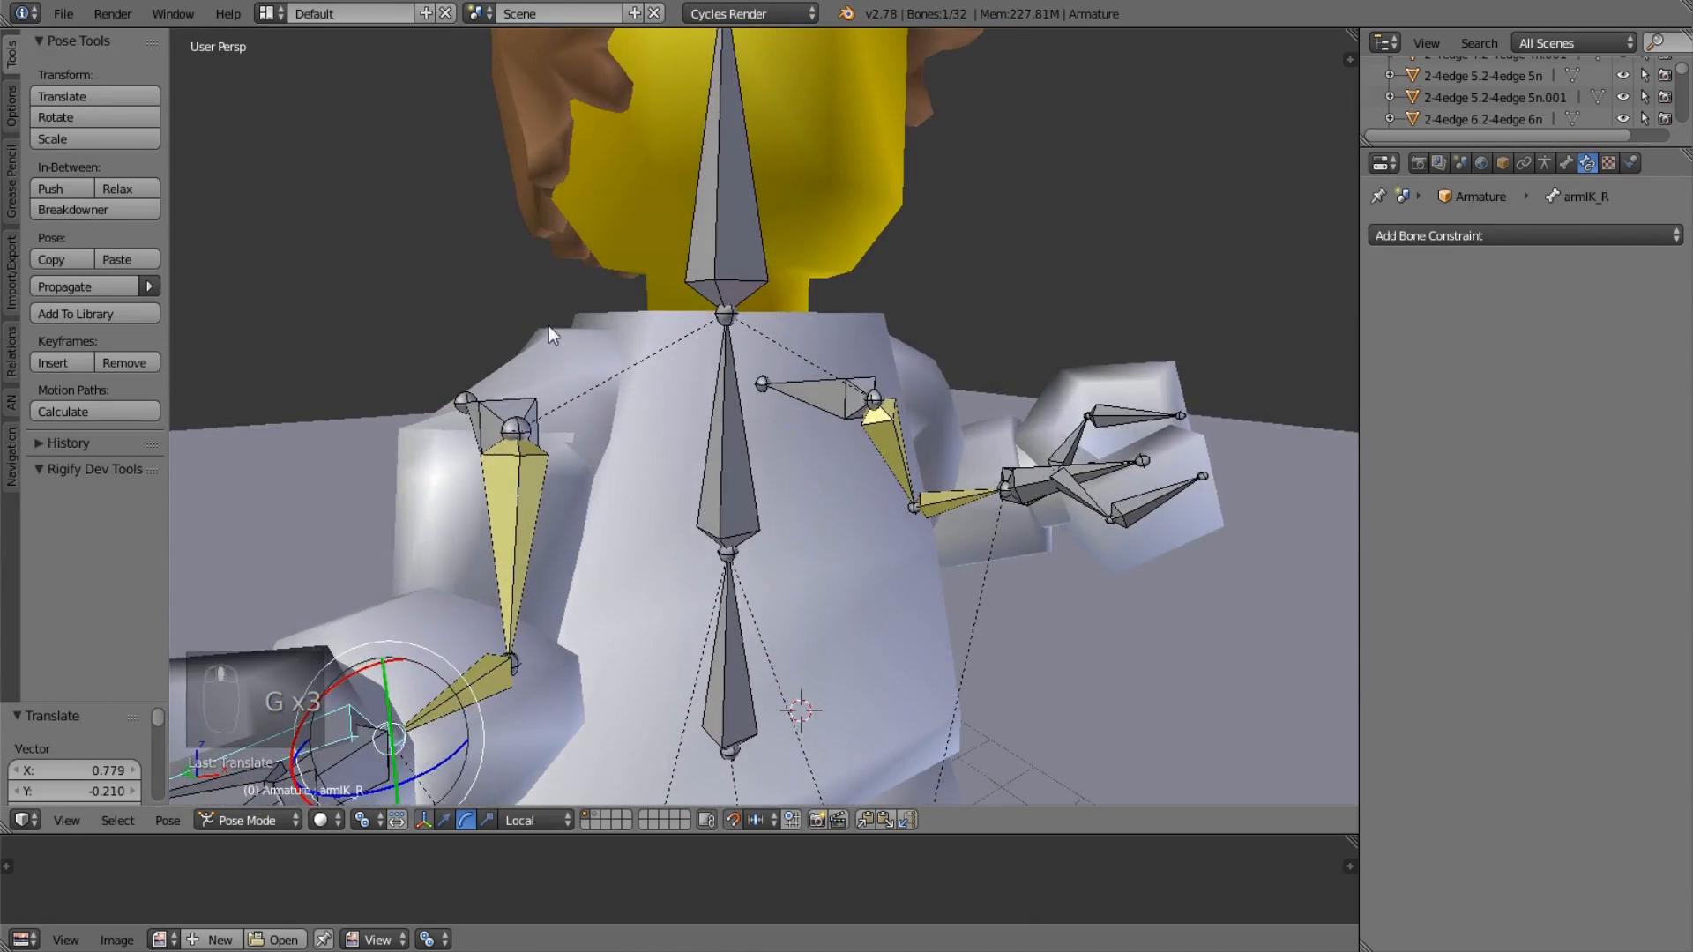
key(g)
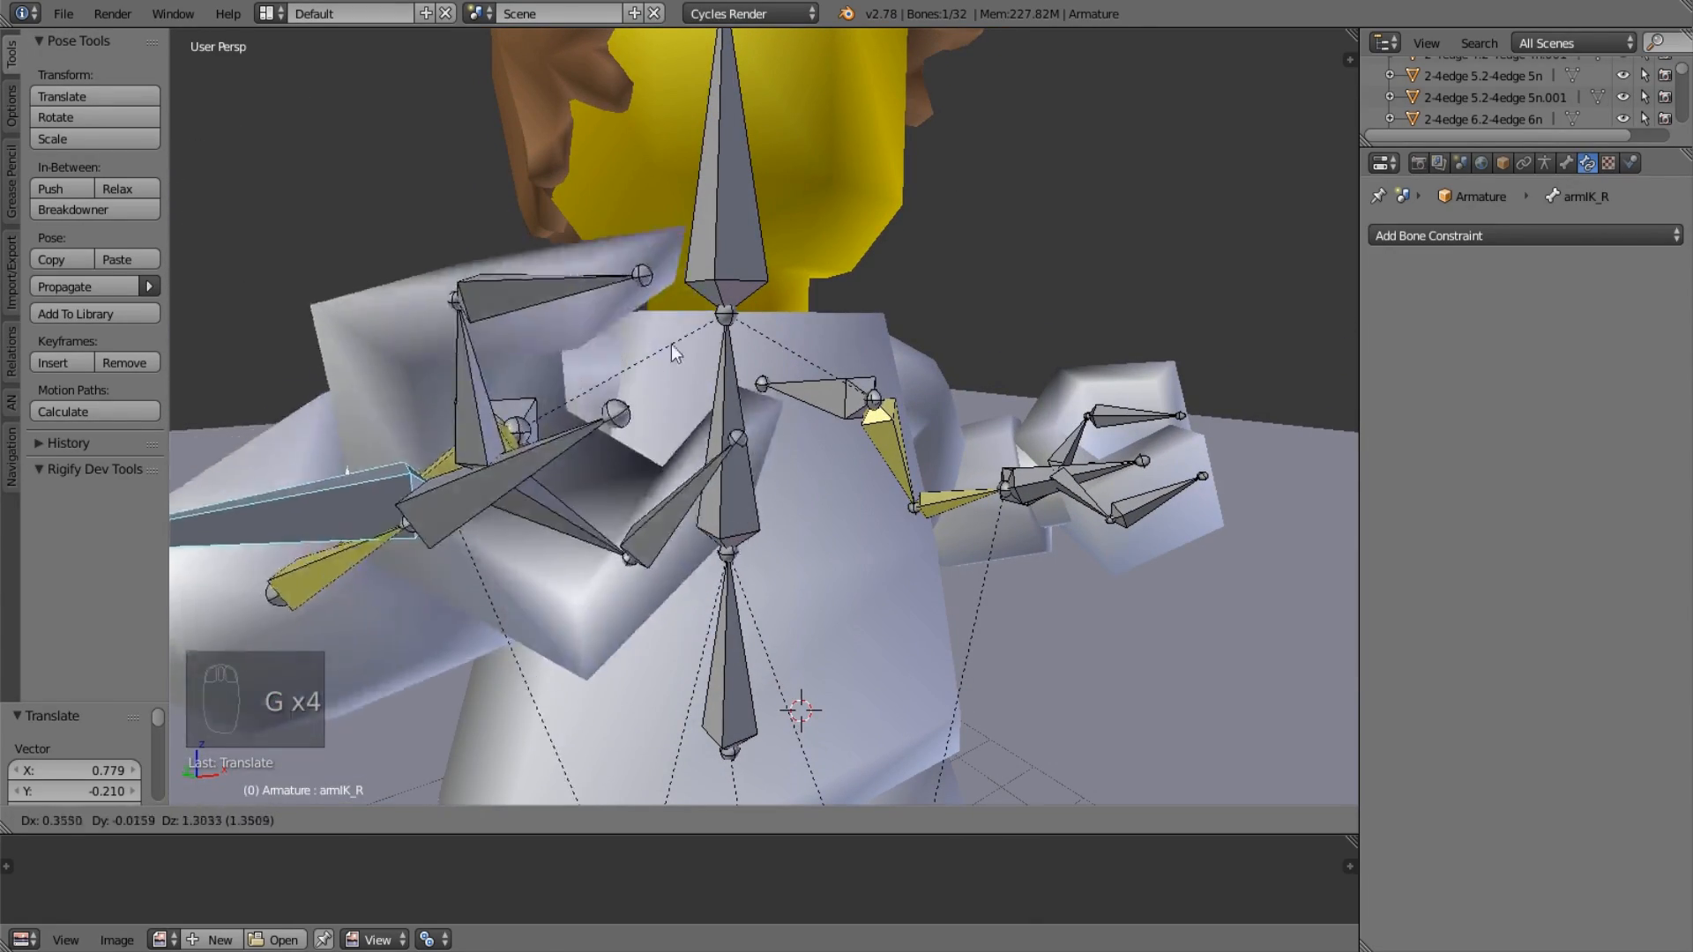
click(747, 326)
middle_drag(586, 423, 864, 356)
key(g)
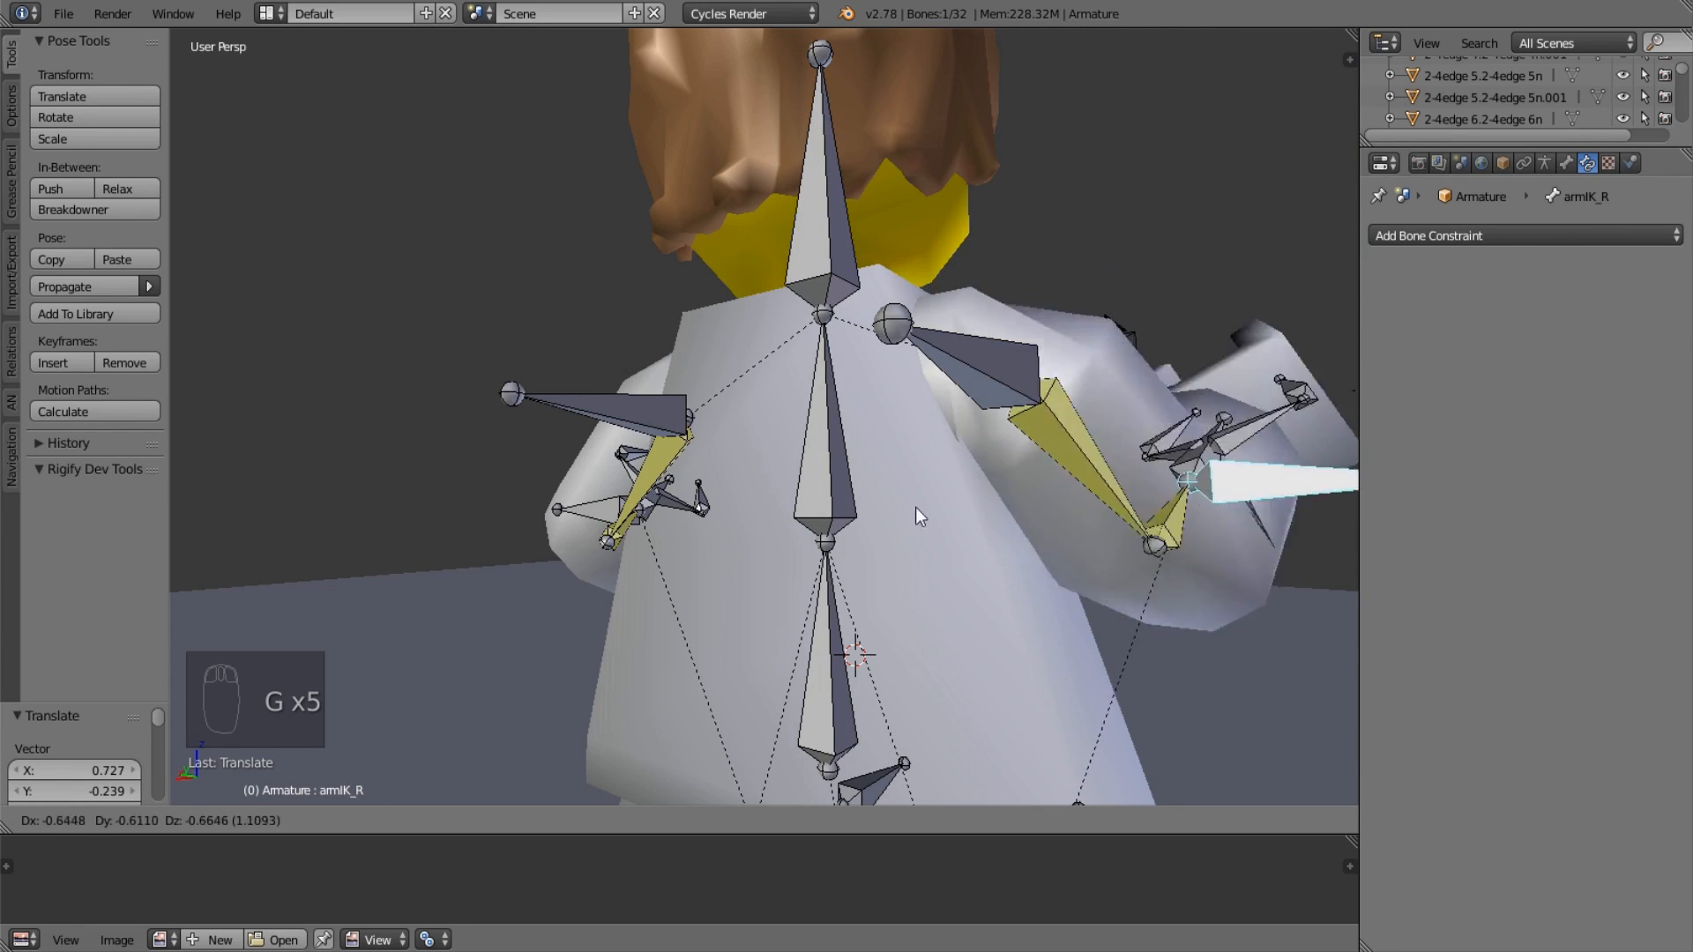
click(917, 529)
middle_drag(917, 529, 811, 484)
Clear the pose location of the armIK_R and armIK_L bones and deselect all bones.
key(alt+g)
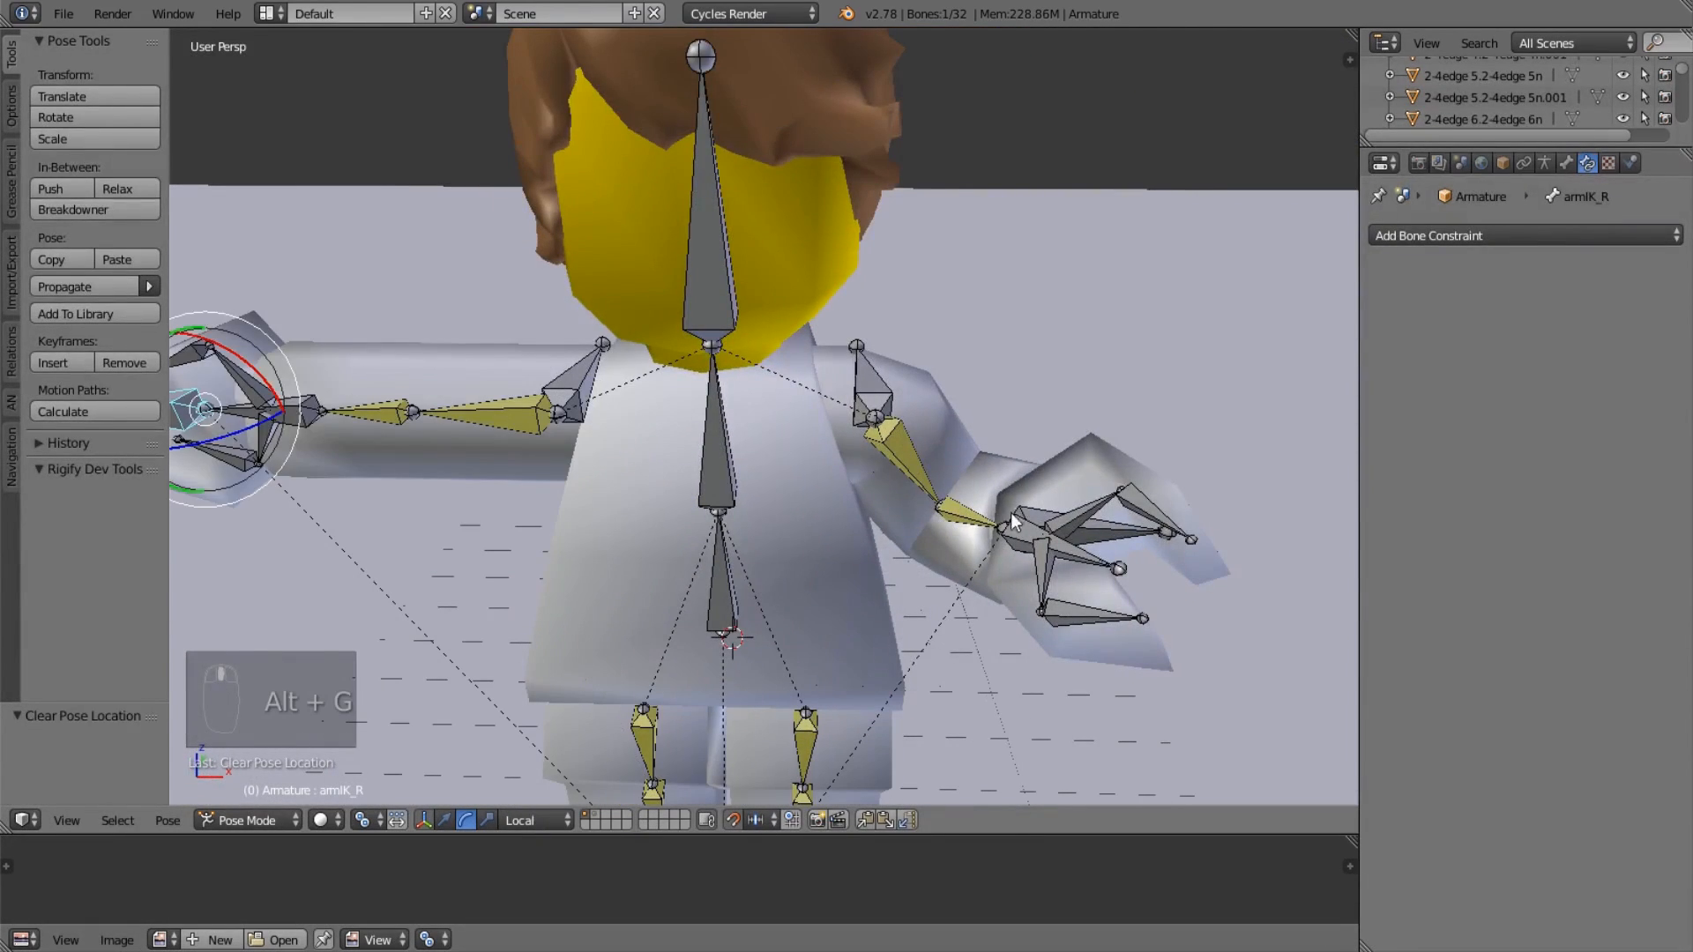
right_click(1088, 536)
key(alt+g)
key(alt+g)
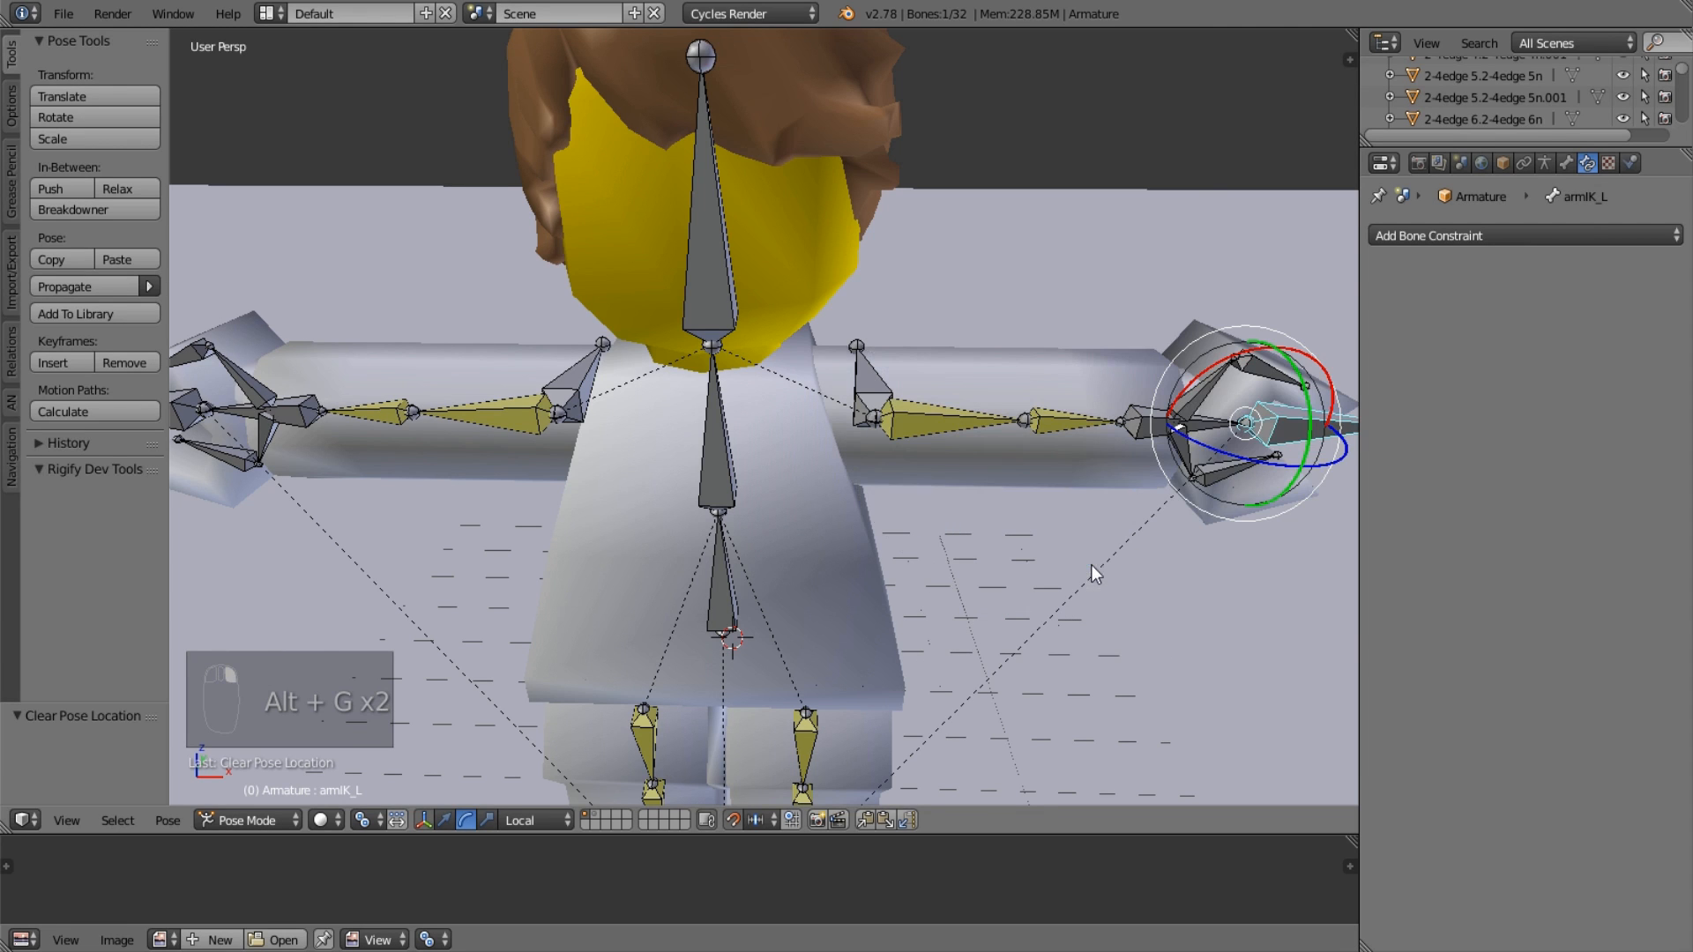
key(a)
scroll(1022, 498, down, 2)
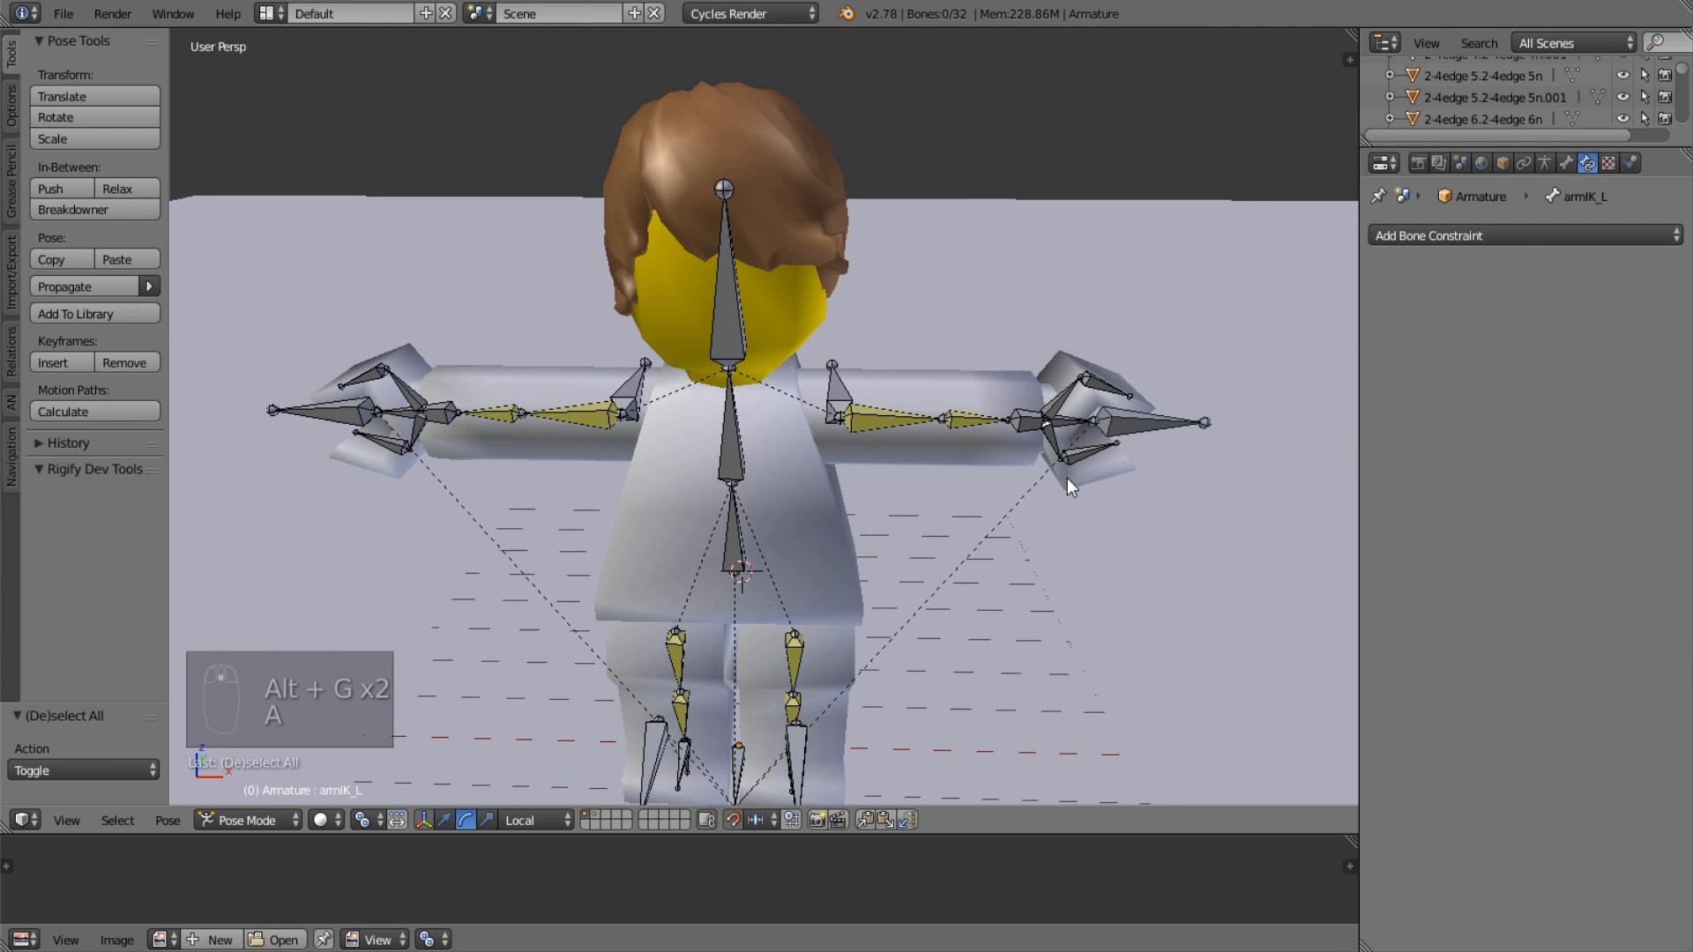
scroll(1067, 478, down, 1)
middle_drag(919, 543, 834, 409)
right_click(788, 403)
scroll(622, 567, up, 2)
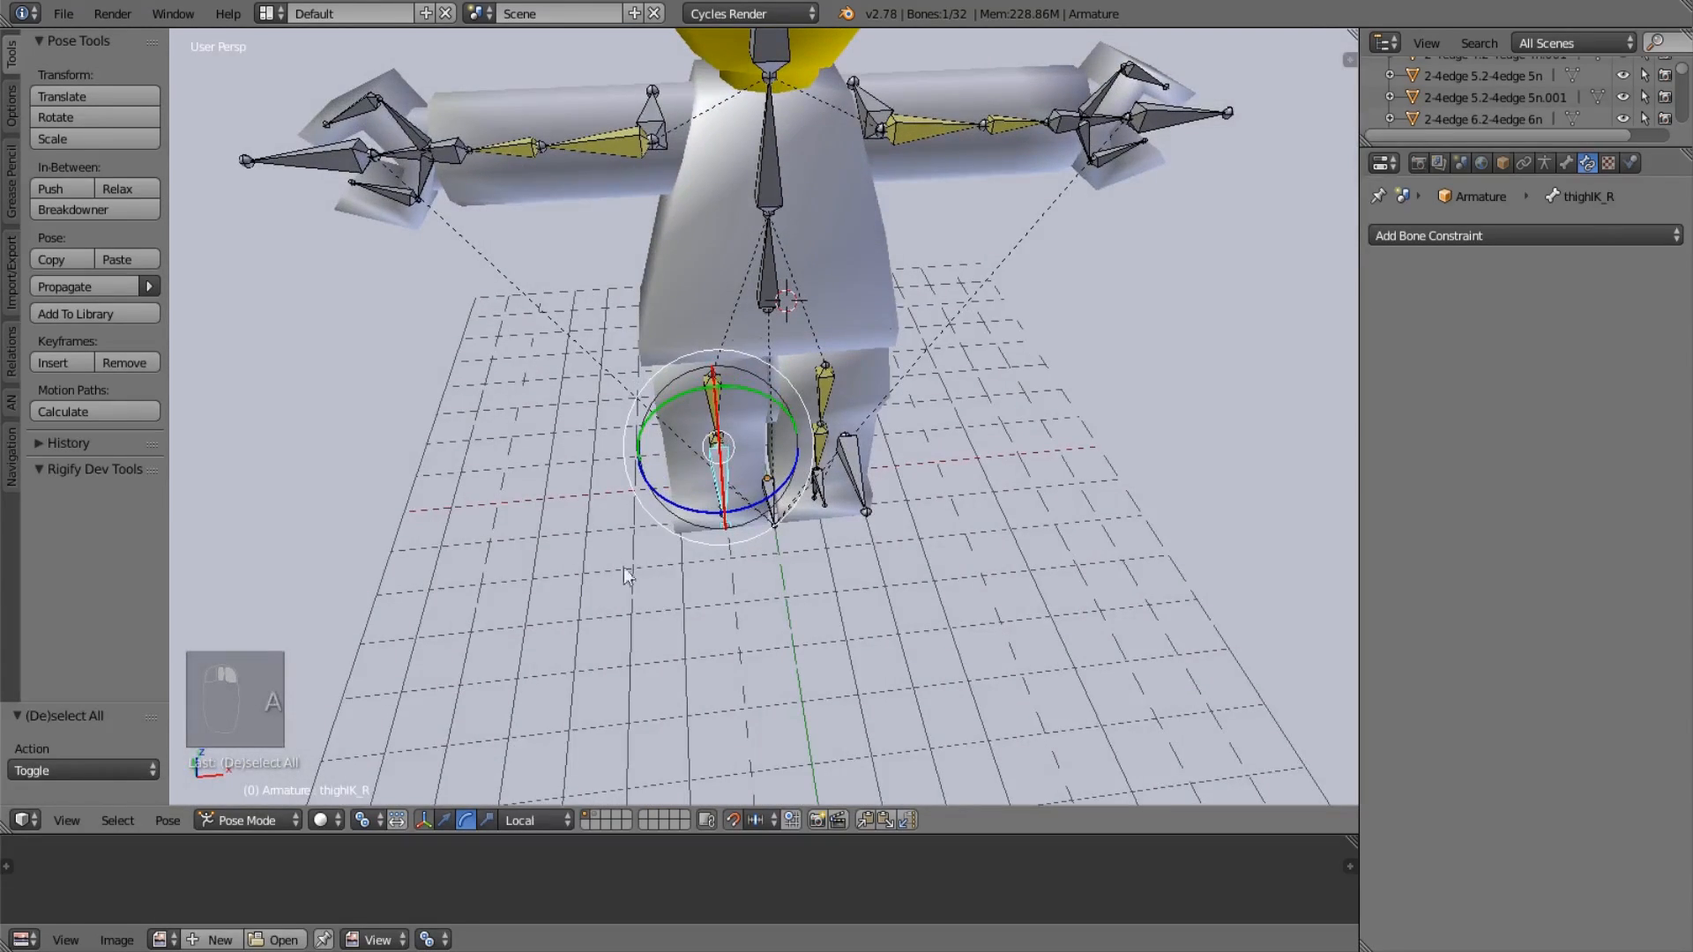
middle_drag(850, 517, 821, 410)
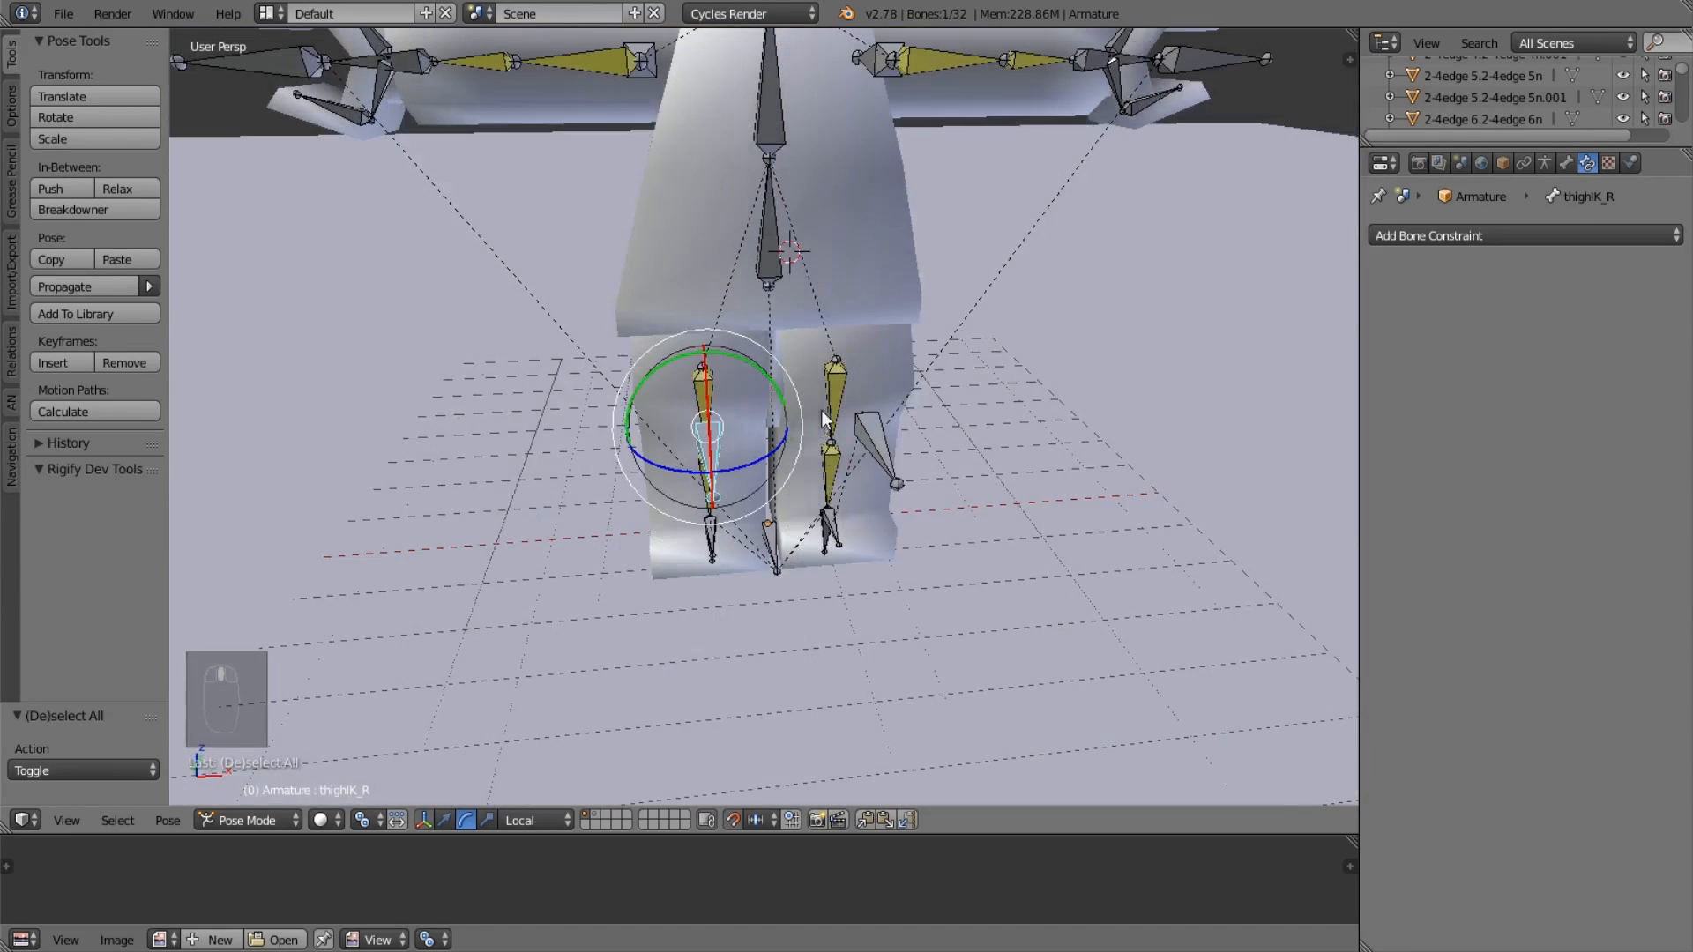
right_click(711, 549)
right_click(760, 565)
key(ctrl+z)
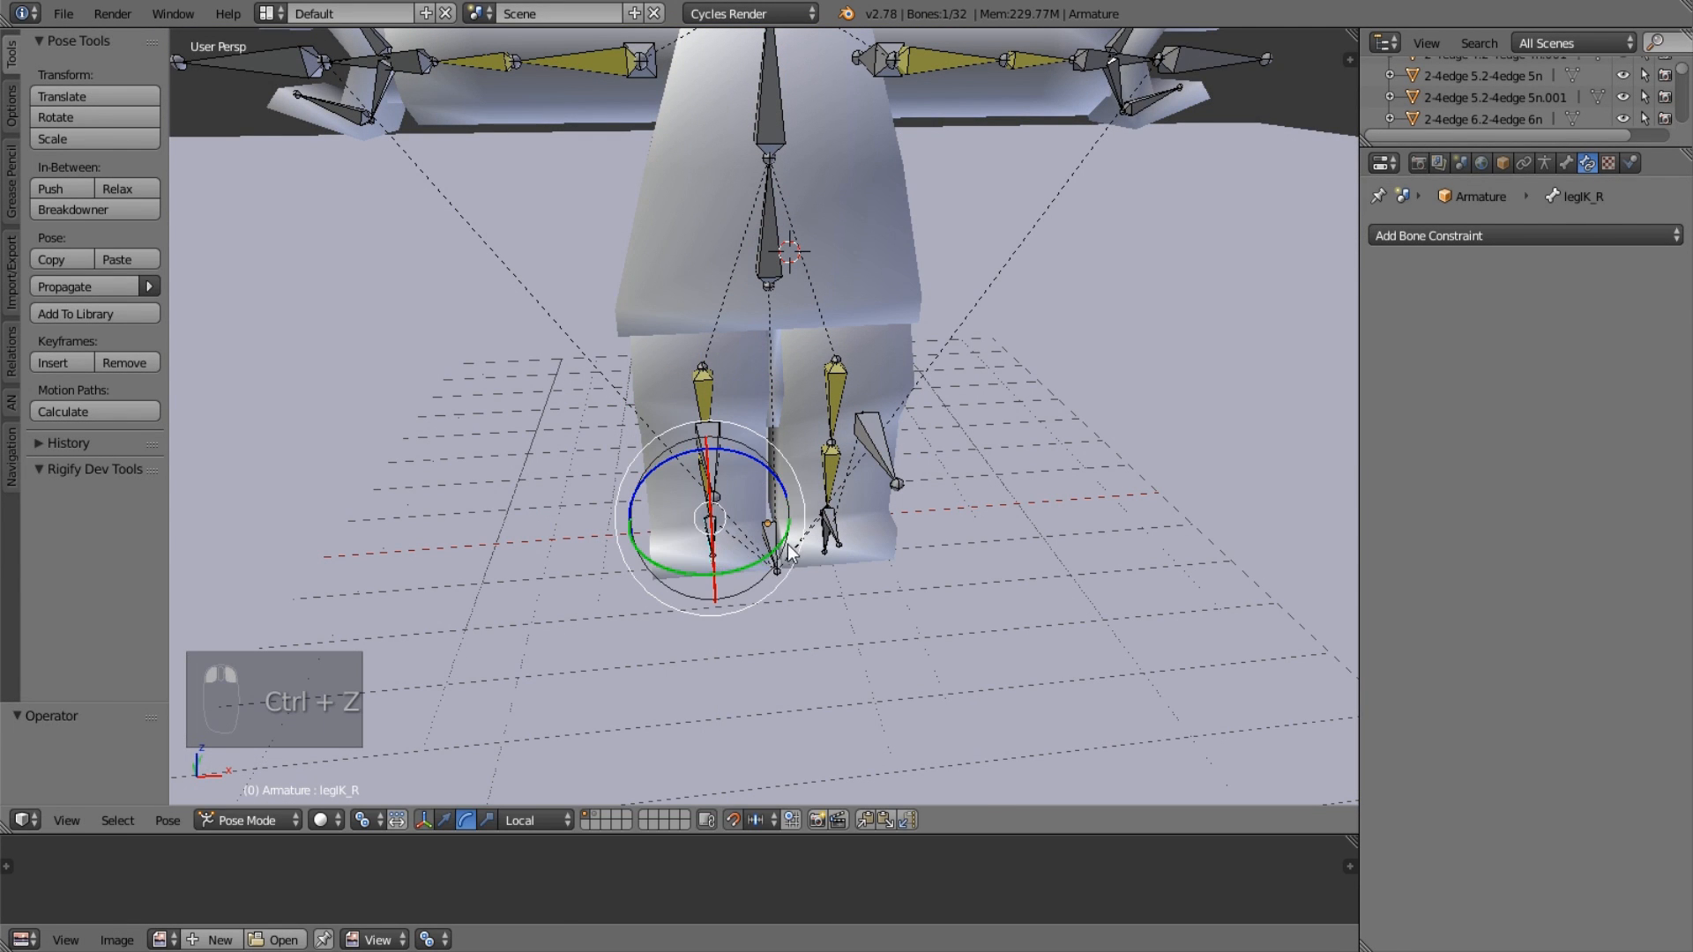
key(ctrl+z)
key(ctrl+shift+z)
Set the viewport shading to Material and bring the whole minifig into view.
click(322, 820)
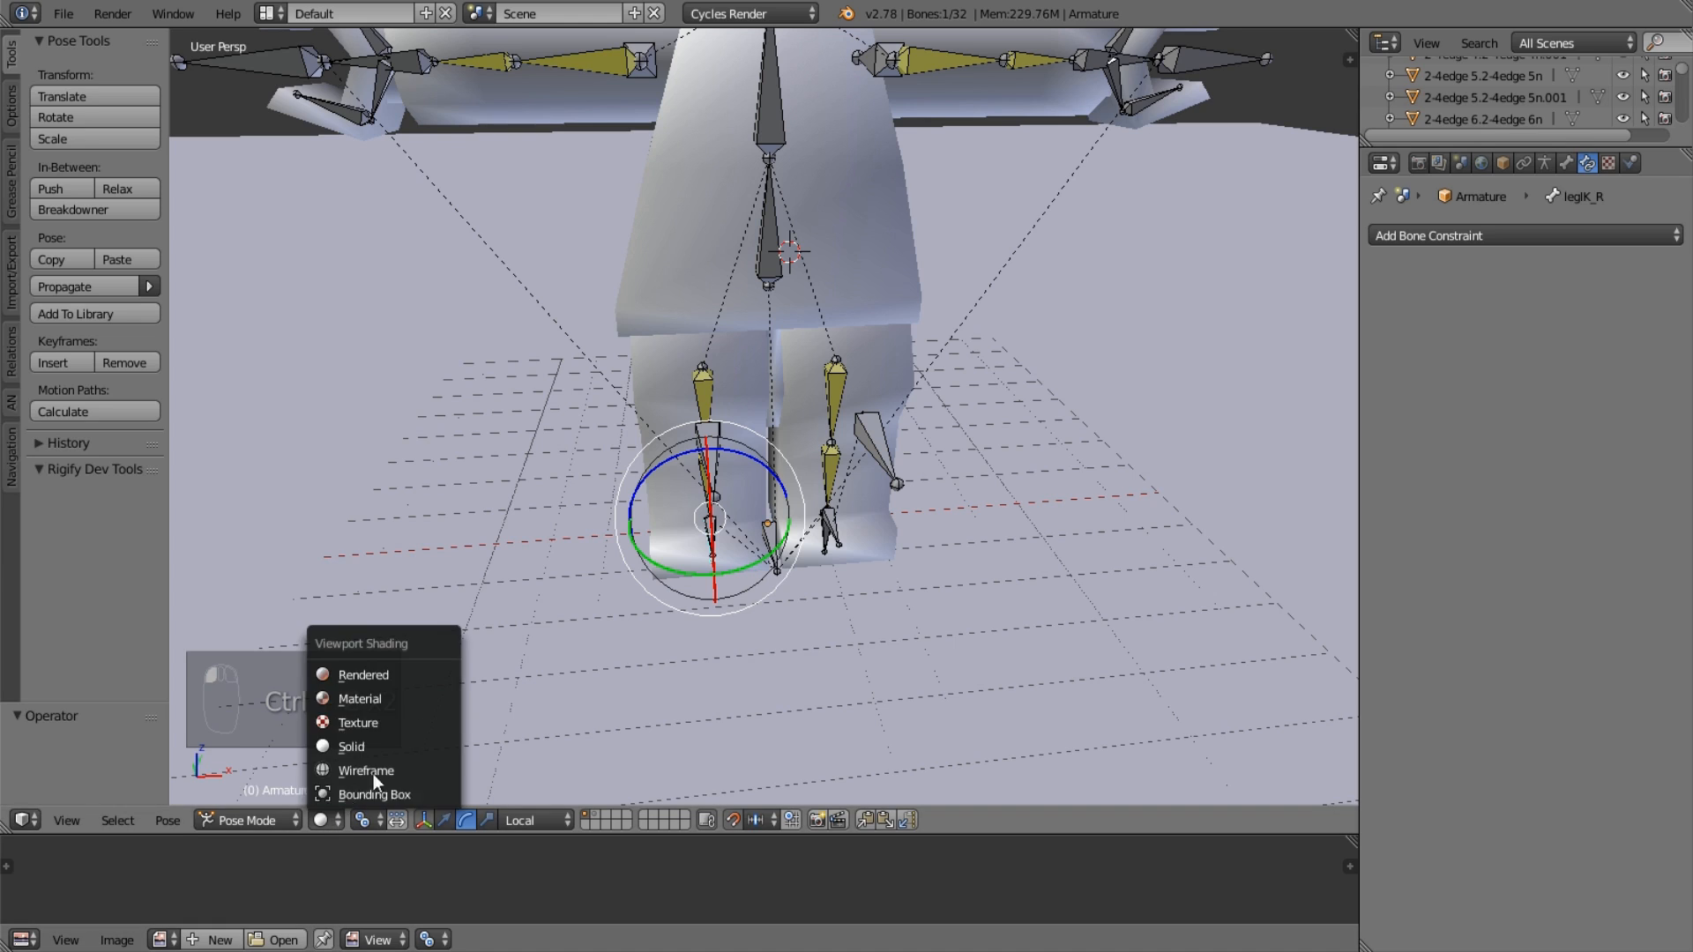
click(361, 699)
scroll(540, 471, down, 5)
mouse_move(540, 471)
middle_down()
mouse_move(542, 520)
mouse_move(447, 584)
mouse_move(331, 589)
middle_up()
scroll(687, 652, up, 2)
shift+middle_drag(699, 662, 710, 520)
Try moving the body bone downward to test the leg IK, and cancel the move.
right_click(745, 278)
key(g)
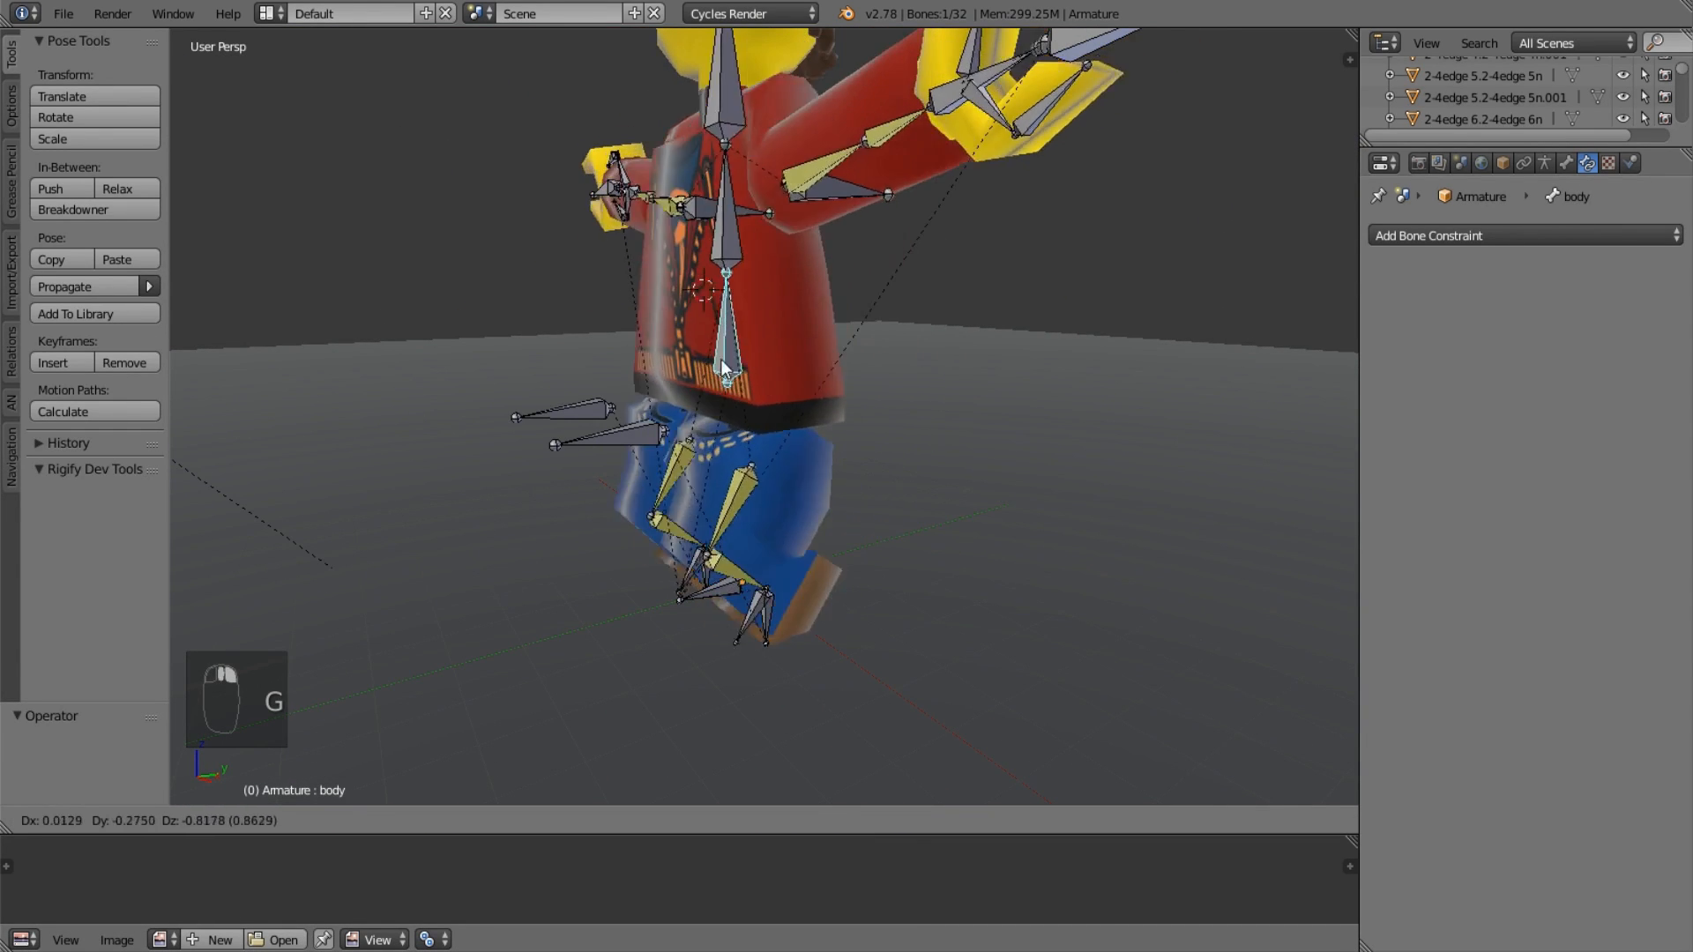
right_click(748, 265)
middle_drag(748, 257, 829, 308)
shift+middle_drag(829, 309, 850, 436)
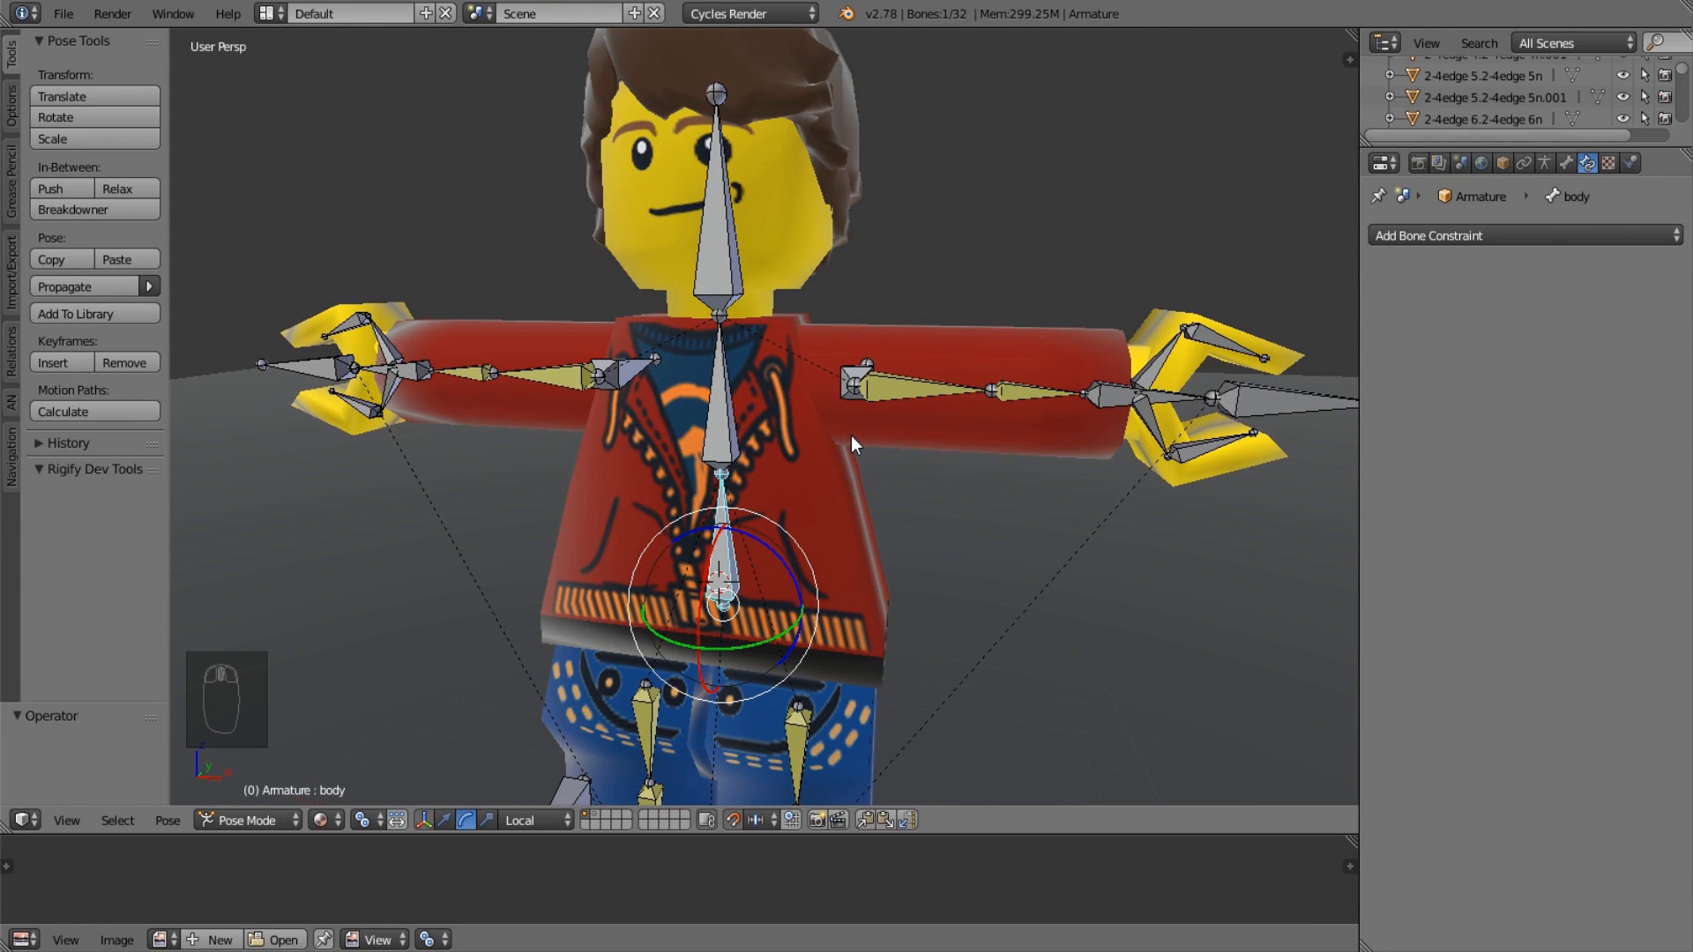
scroll(836, 357, down, 1)
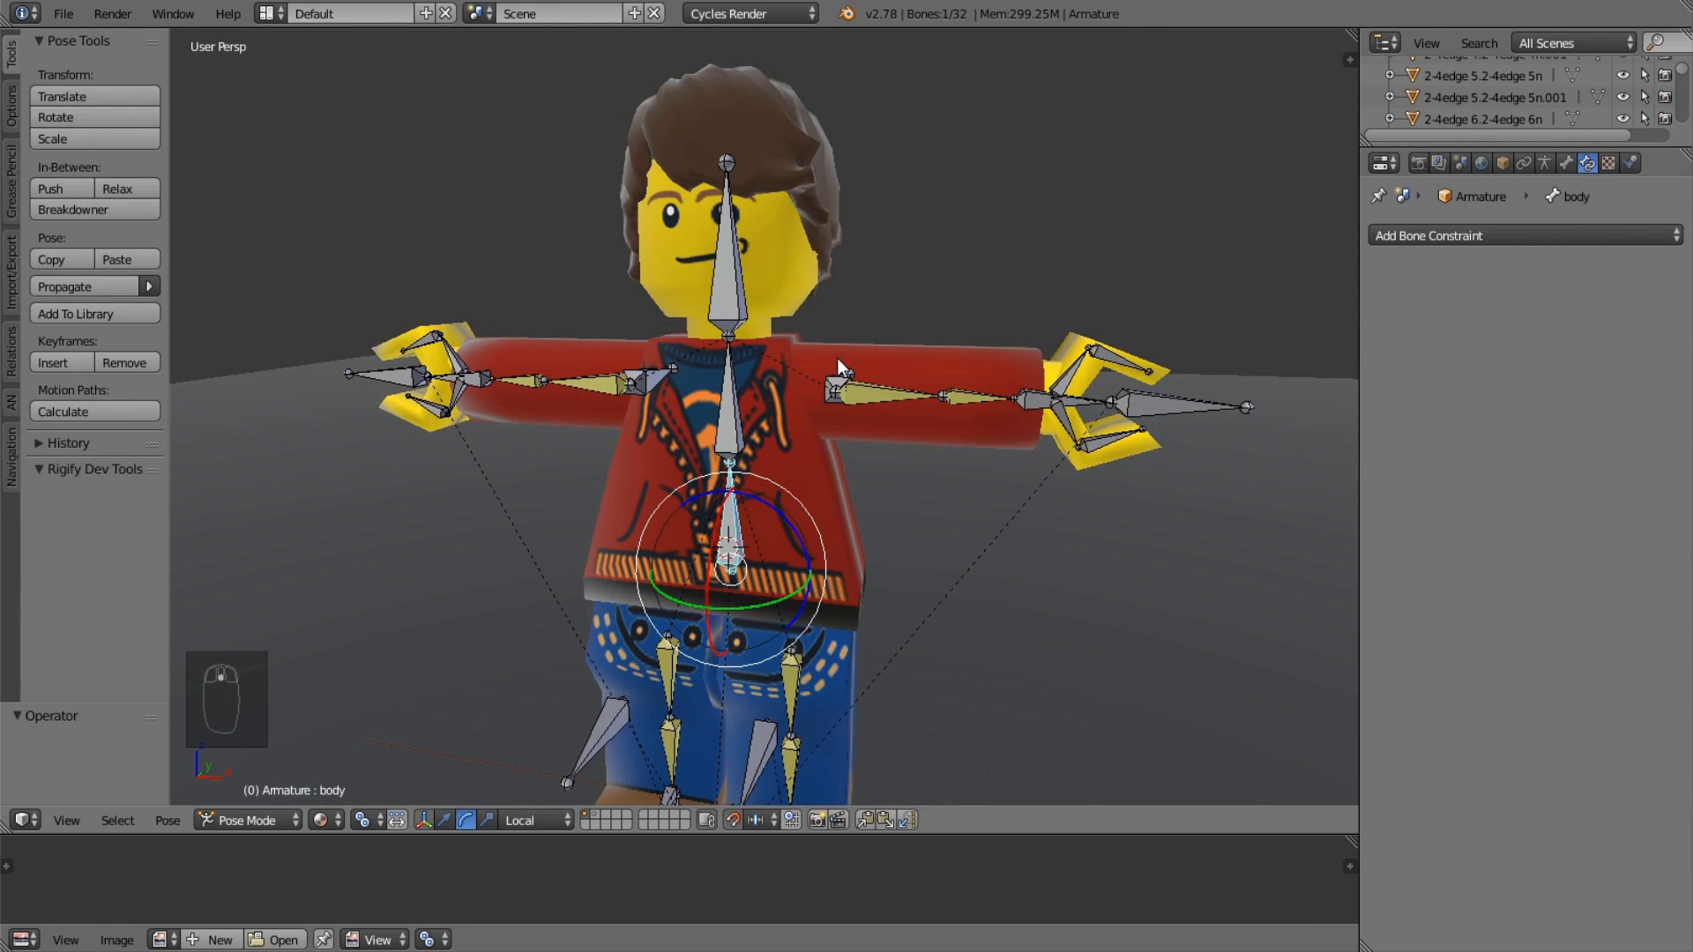
Examine the head and hair meshes, including the head's geometry in Edit Mode.
right_click(772, 293)
shift+middle_drag(772, 293, 762, 462)
right_click(797, 309)
right_click(803, 452)
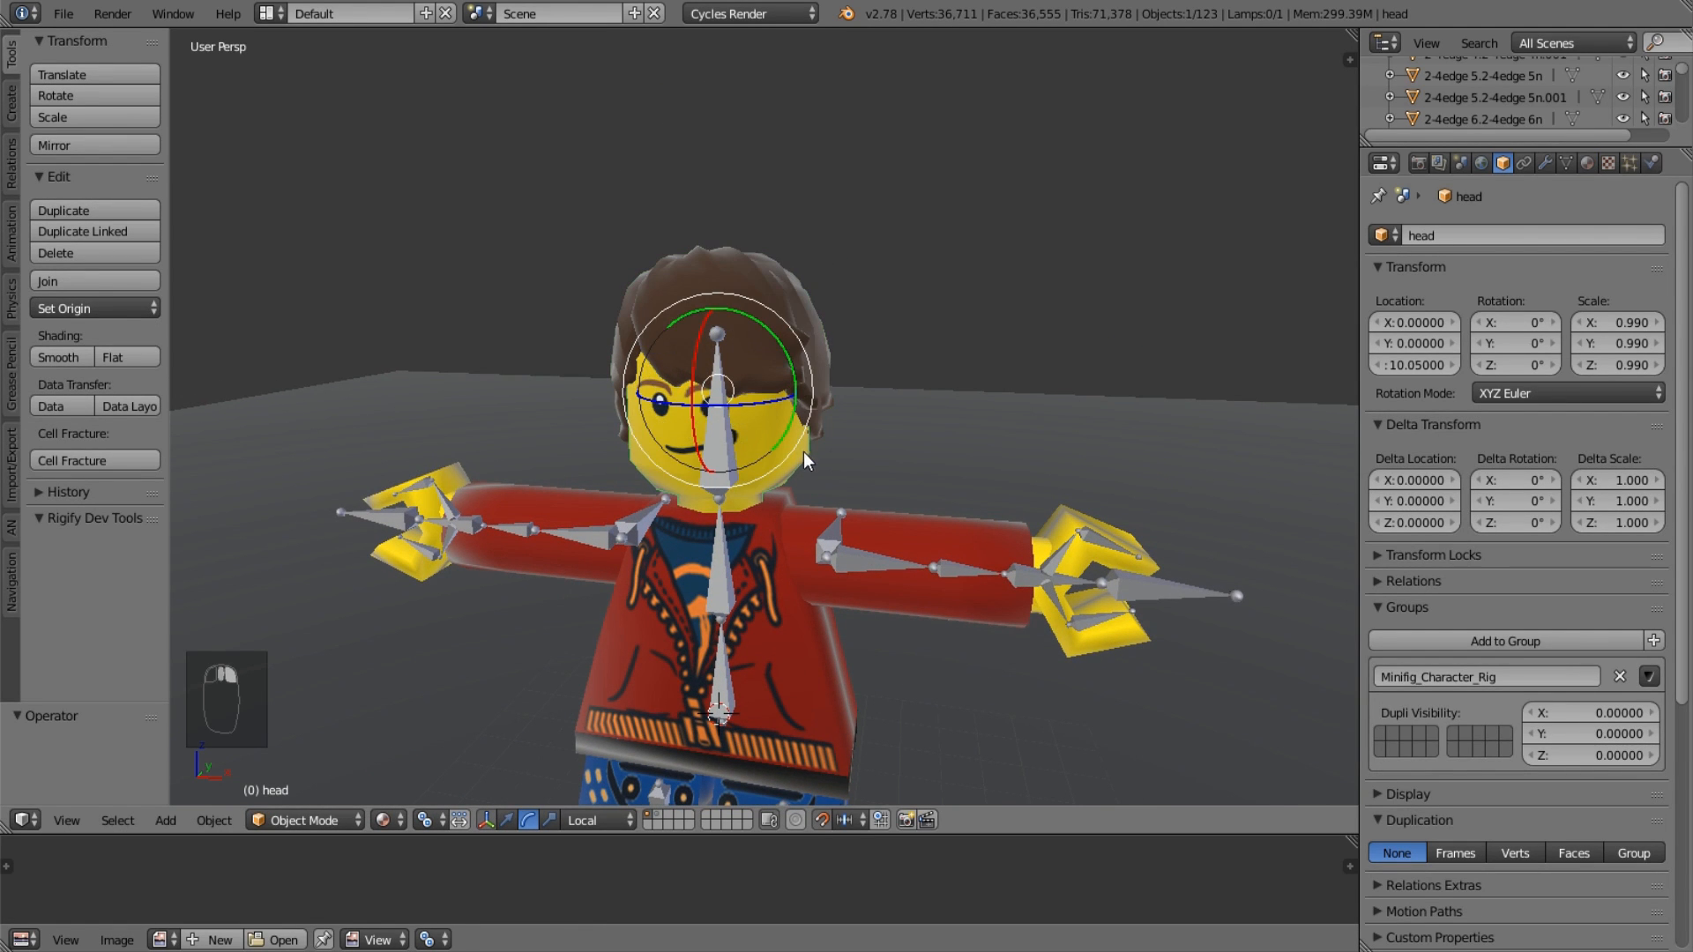
right_click(795, 302)
scroll(1014, 499, up, 3)
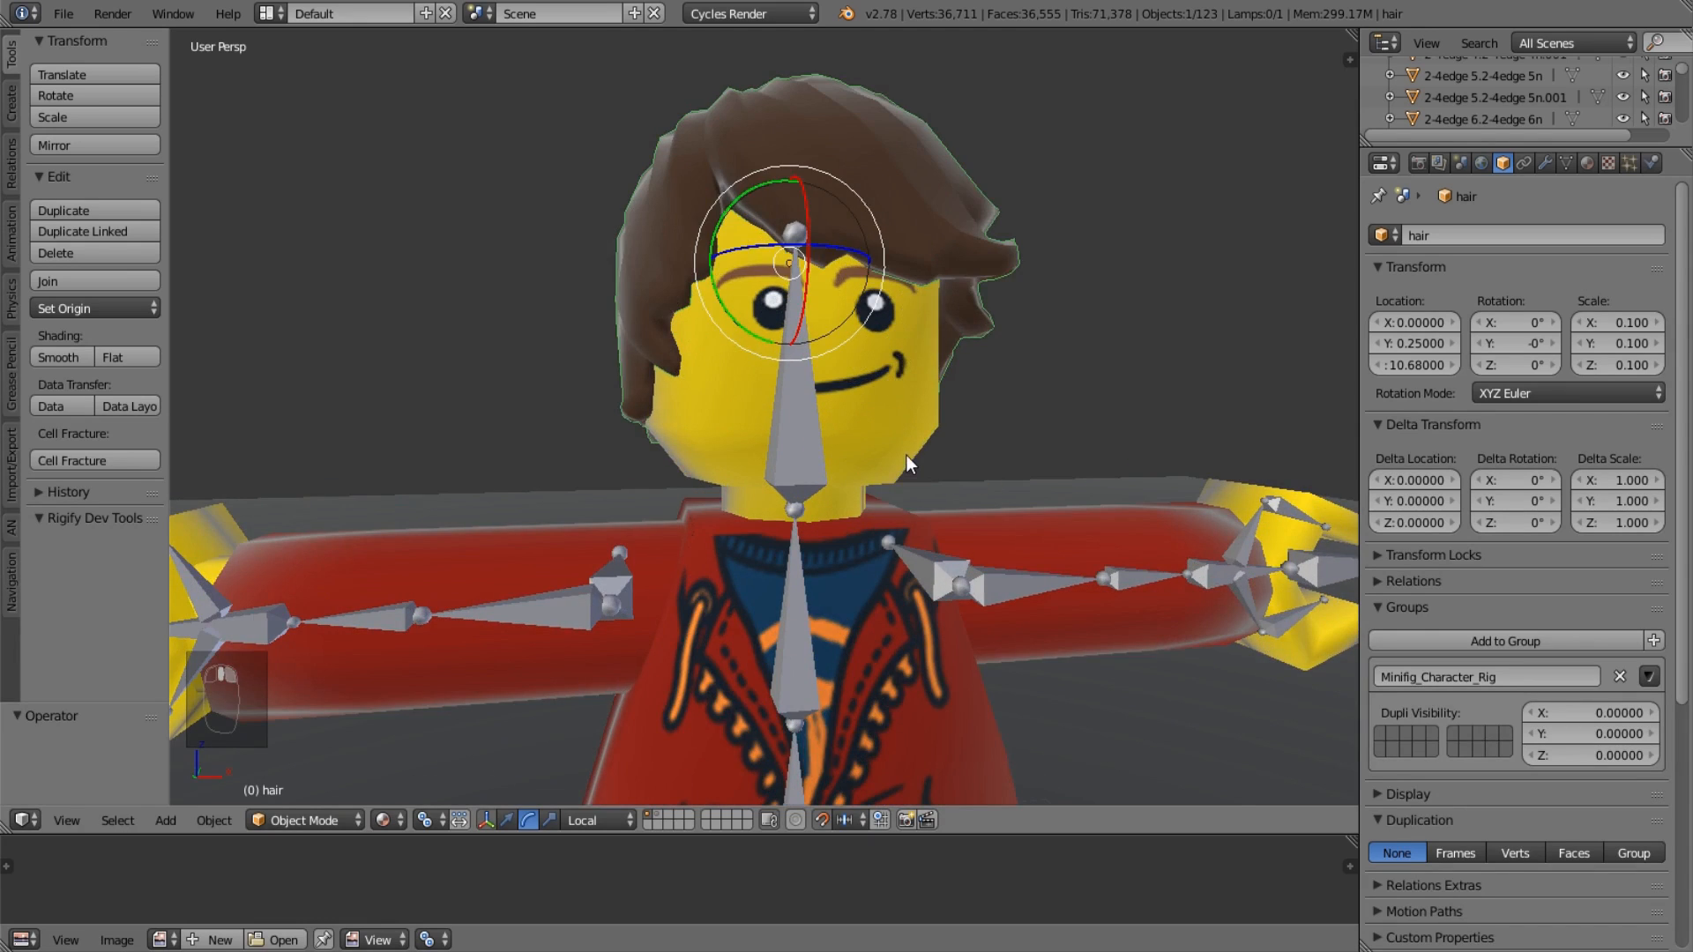
right_click(909, 455)
scroll(919, 455, up, 2)
right_click(868, 341)
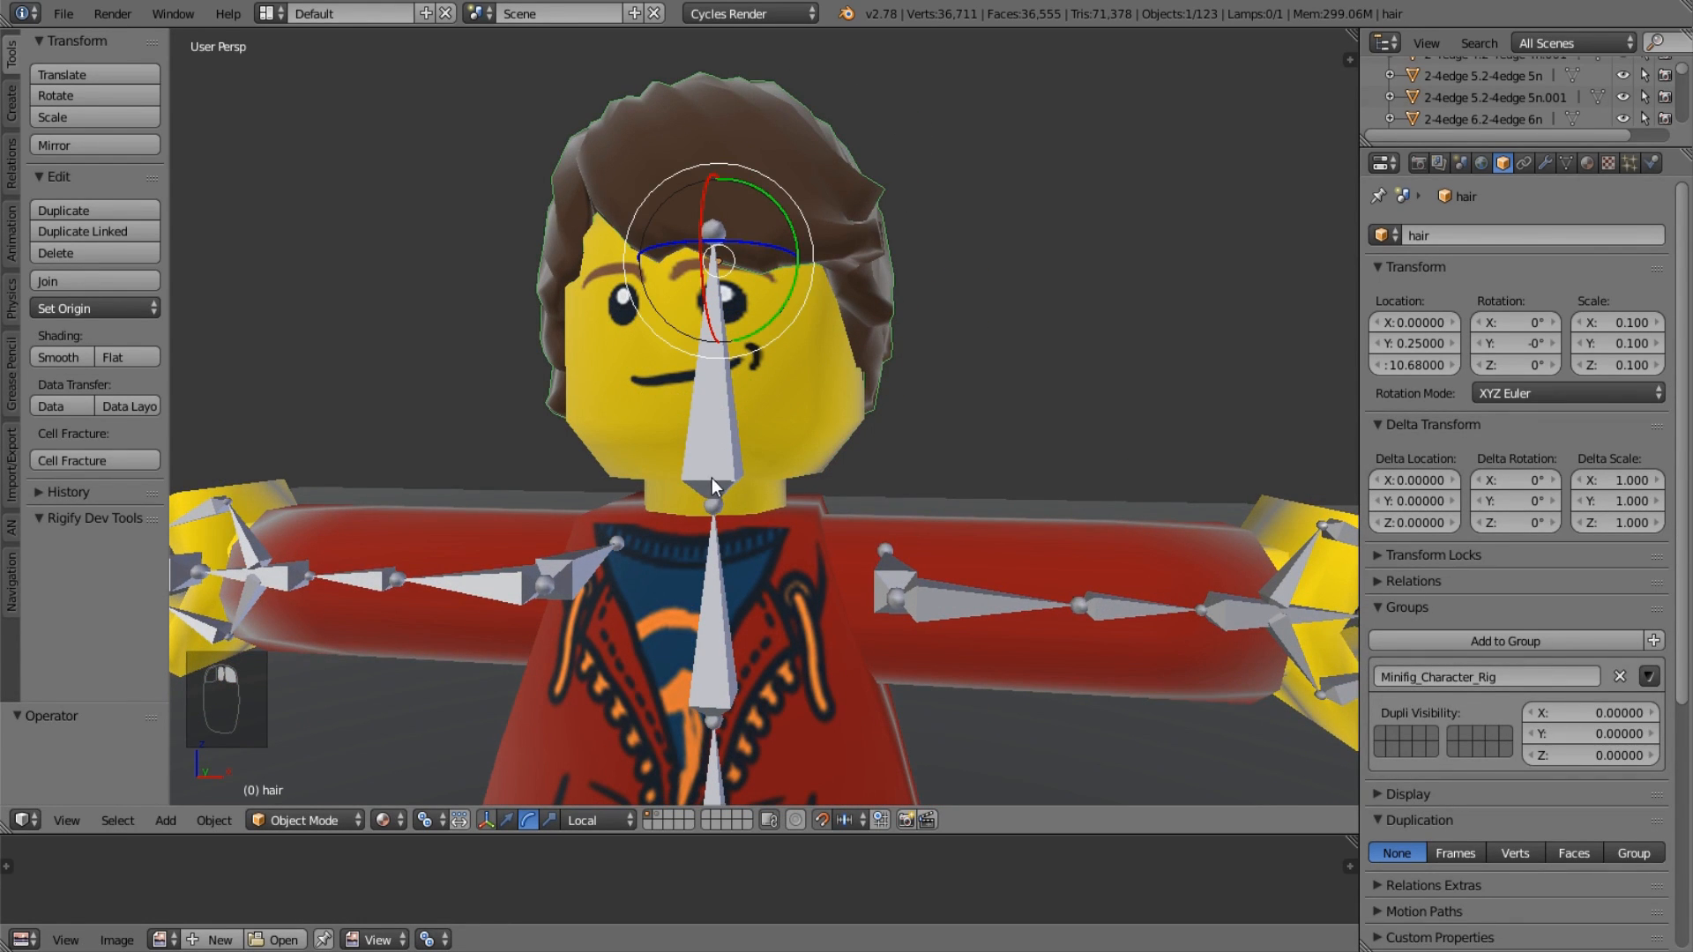
right_click(829, 444)
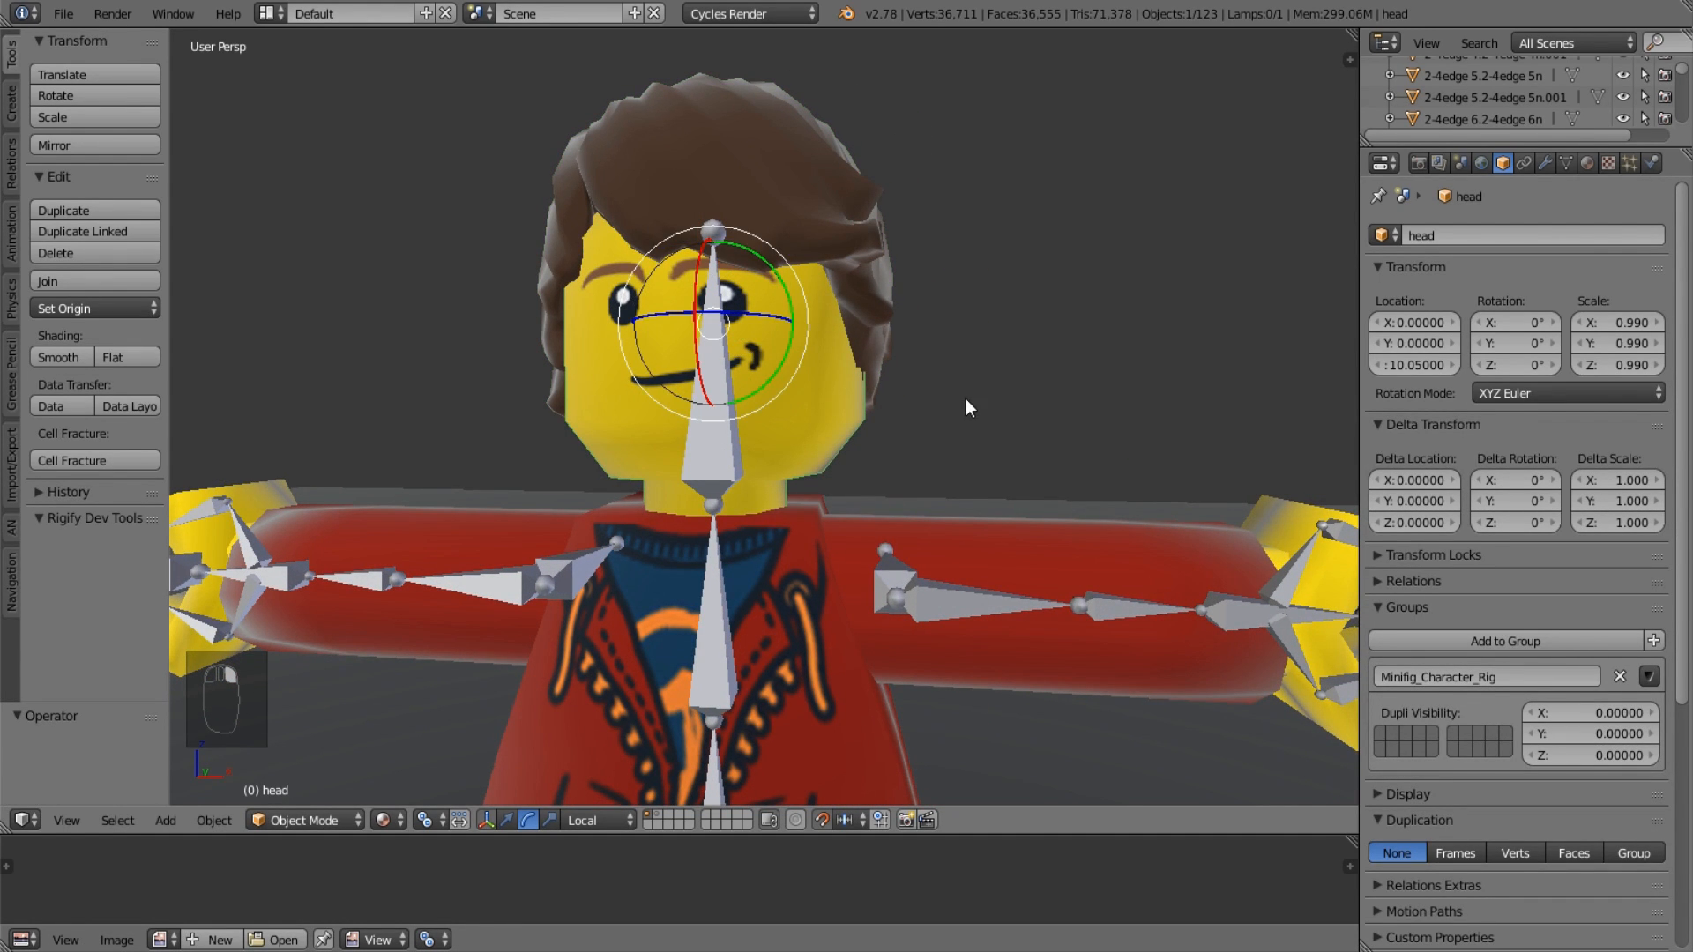
key(Tab)
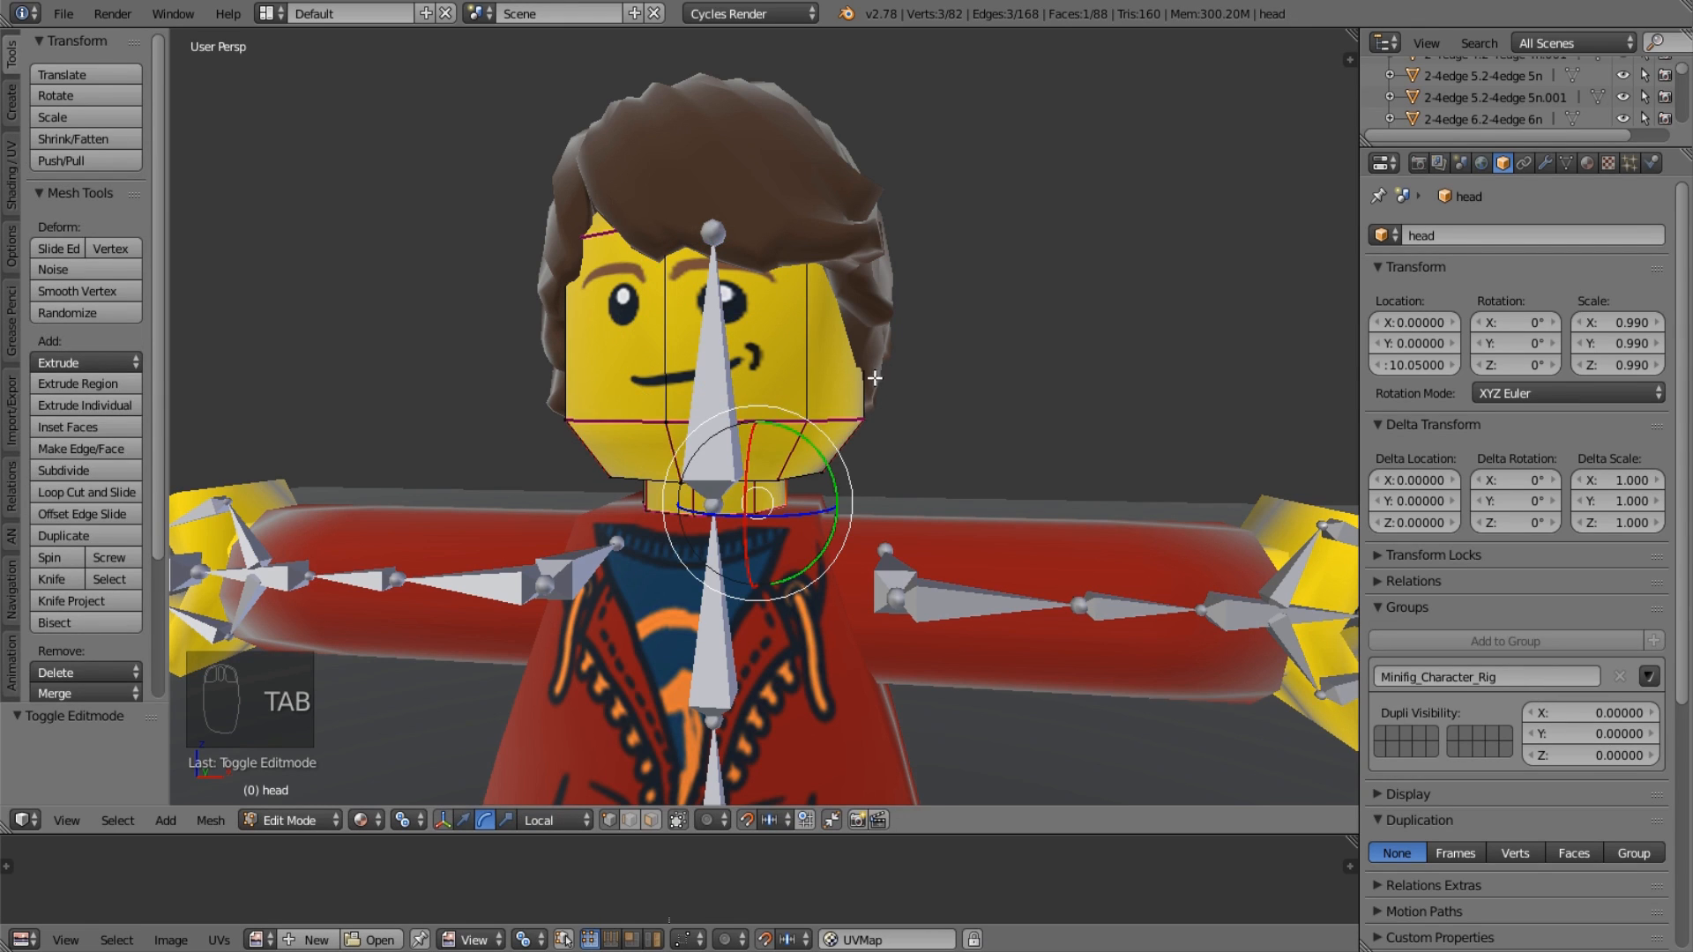
key(Tab)
right_click(860, 374)
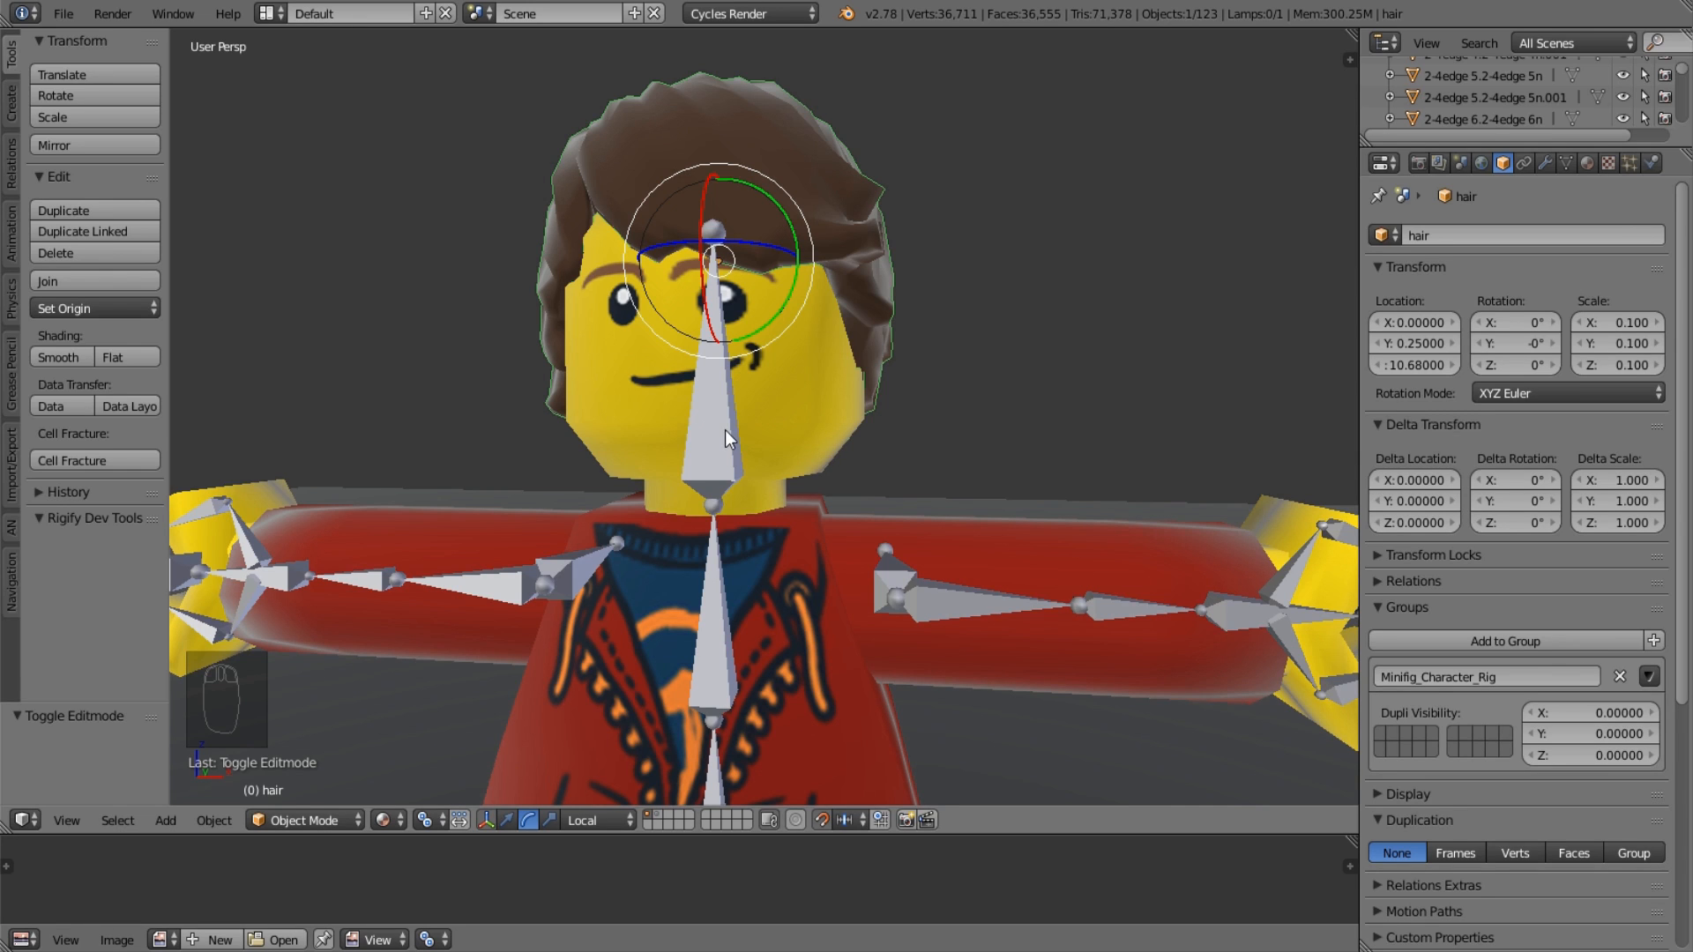
Select the head mesh together with the armature, leaving only the head bone selected in the rig.
right_click(801, 417)
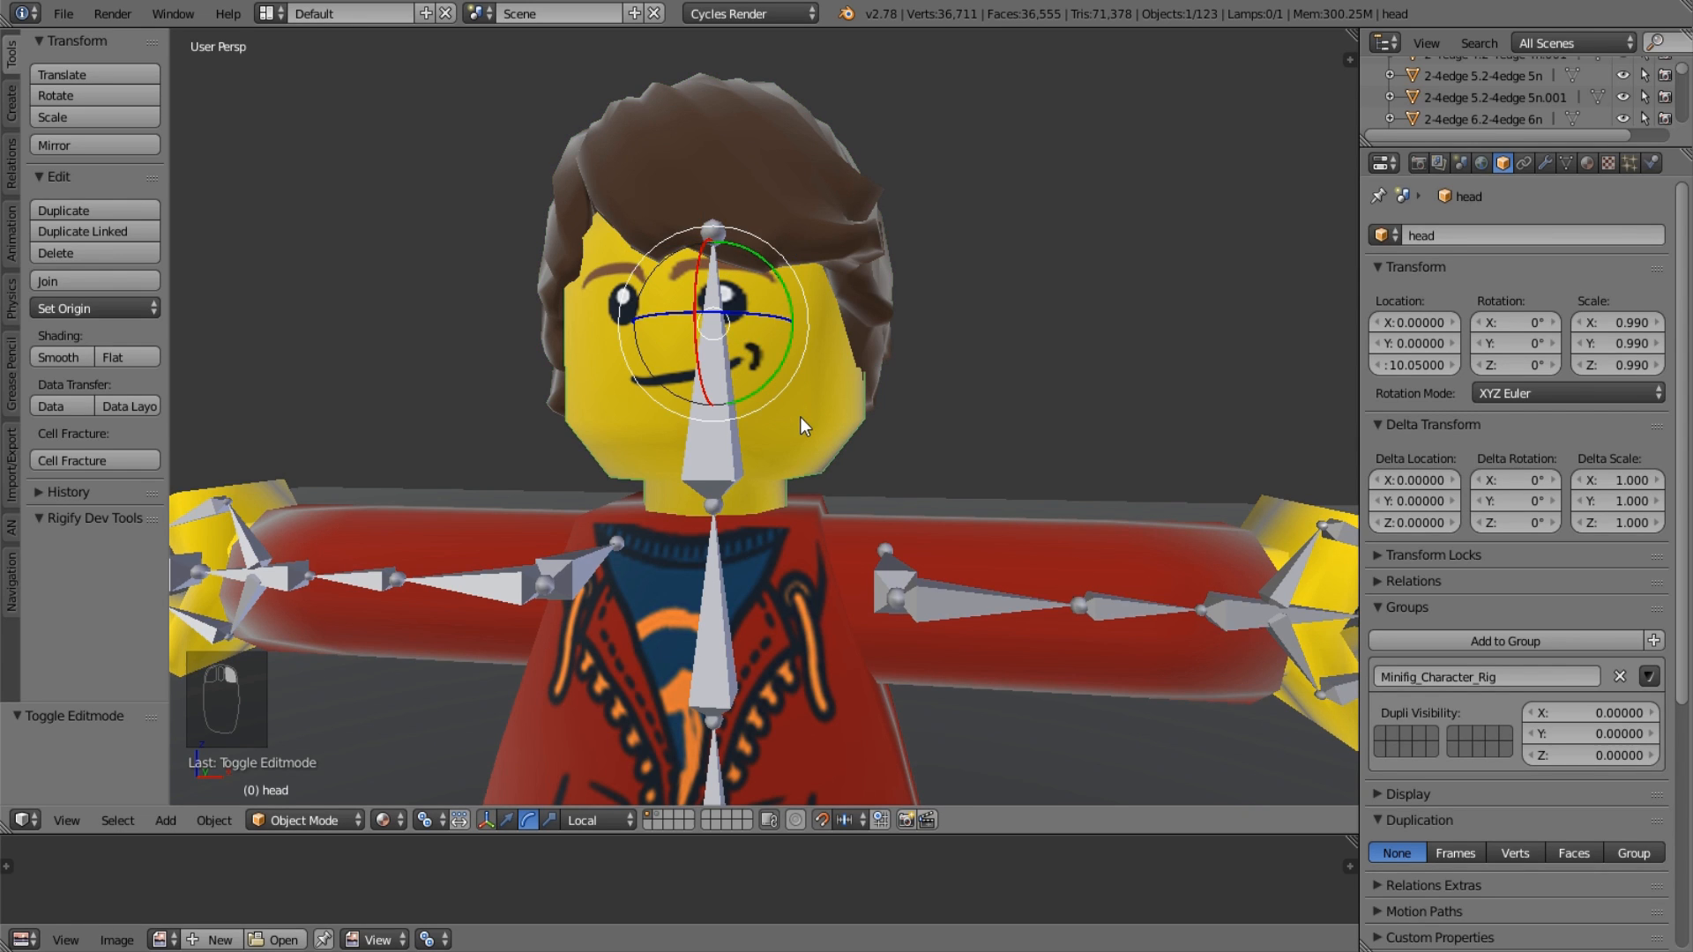
right_click(801, 416)
right_click(800, 416)
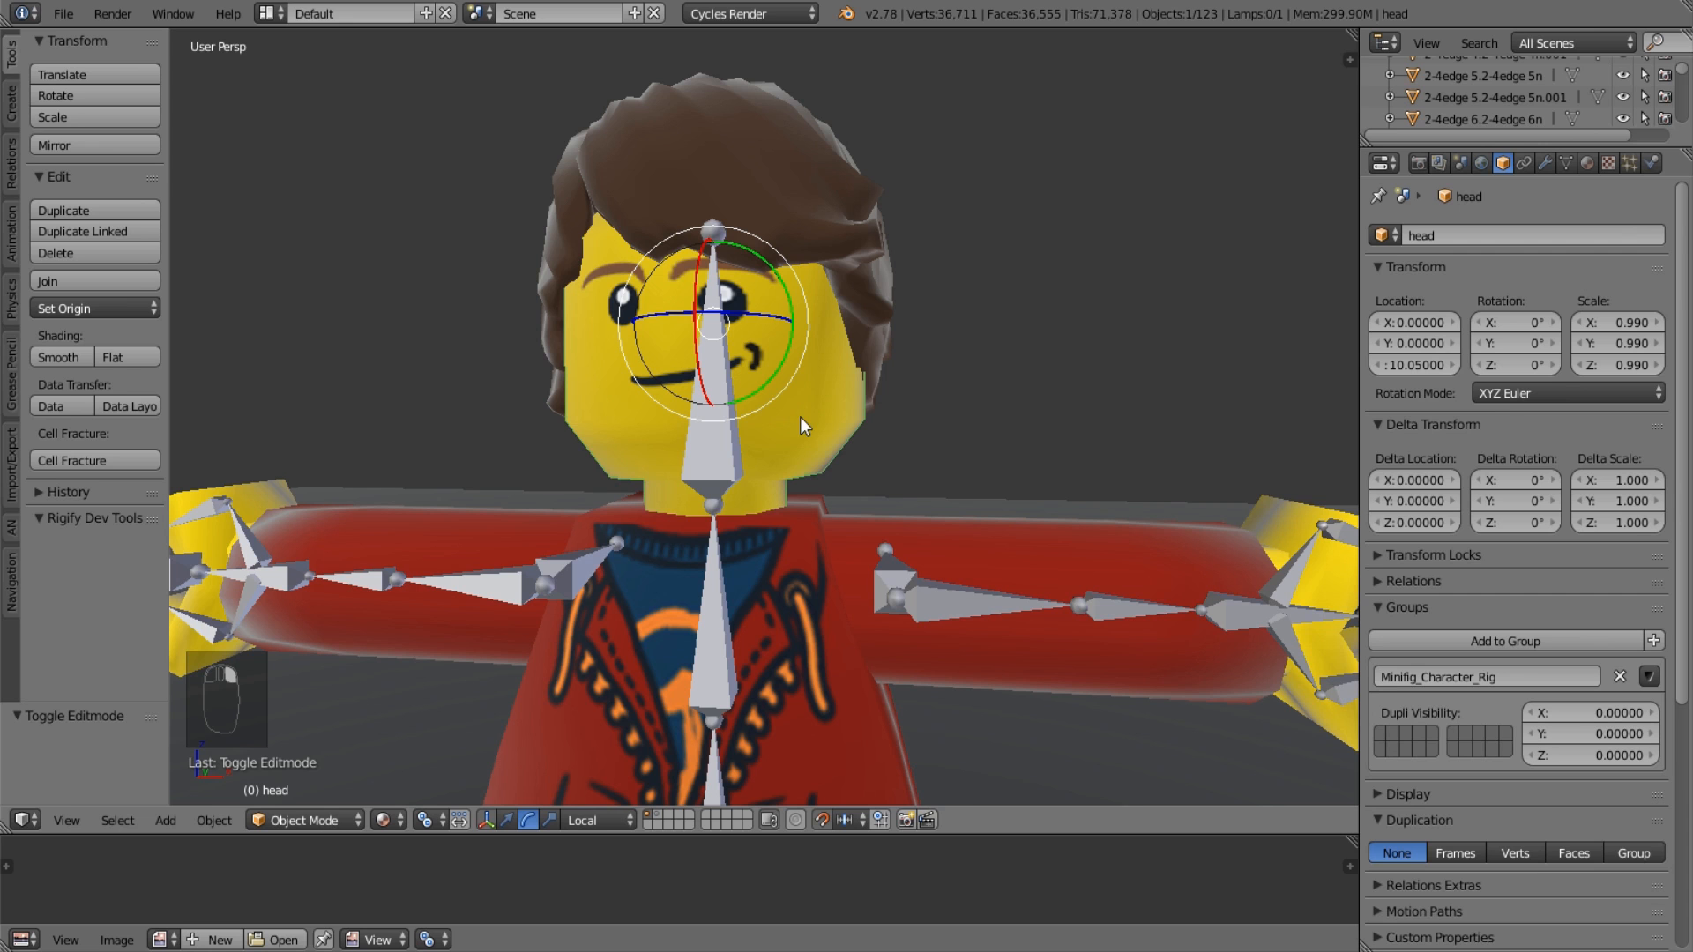
right_click(733, 473)
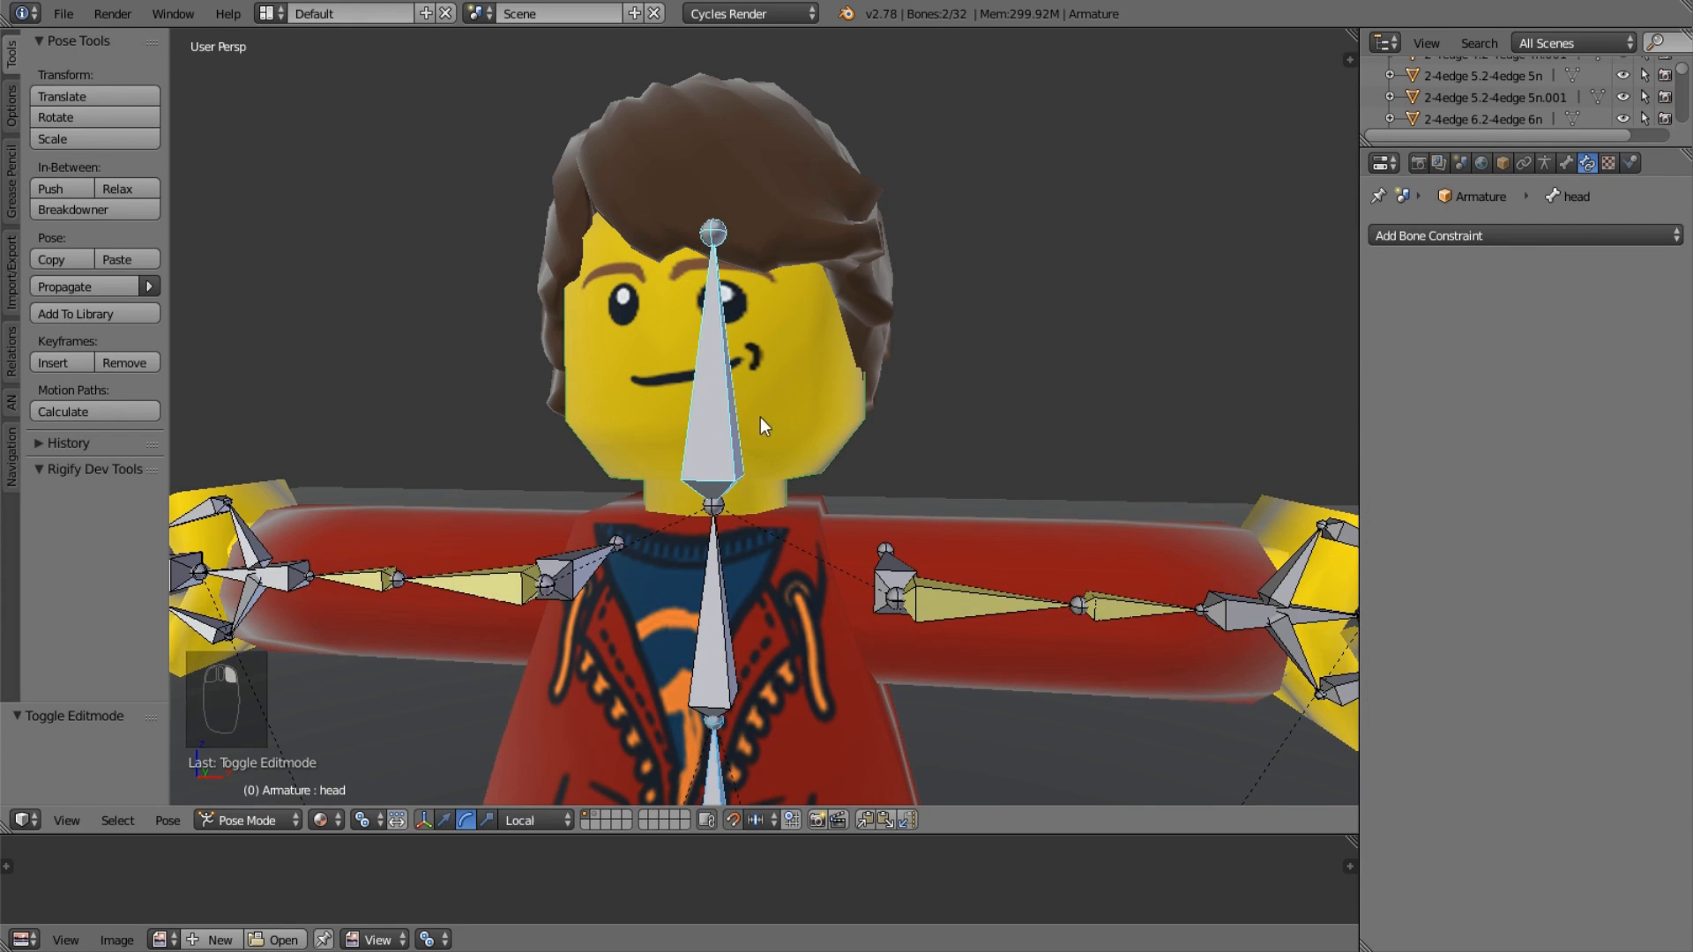
mouse_move(760, 417)
middle_down()
mouse_move(832, 369)
mouse_move(752, 348)
mouse_move(765, 332)
mouse_move(763, 382)
middle_up()
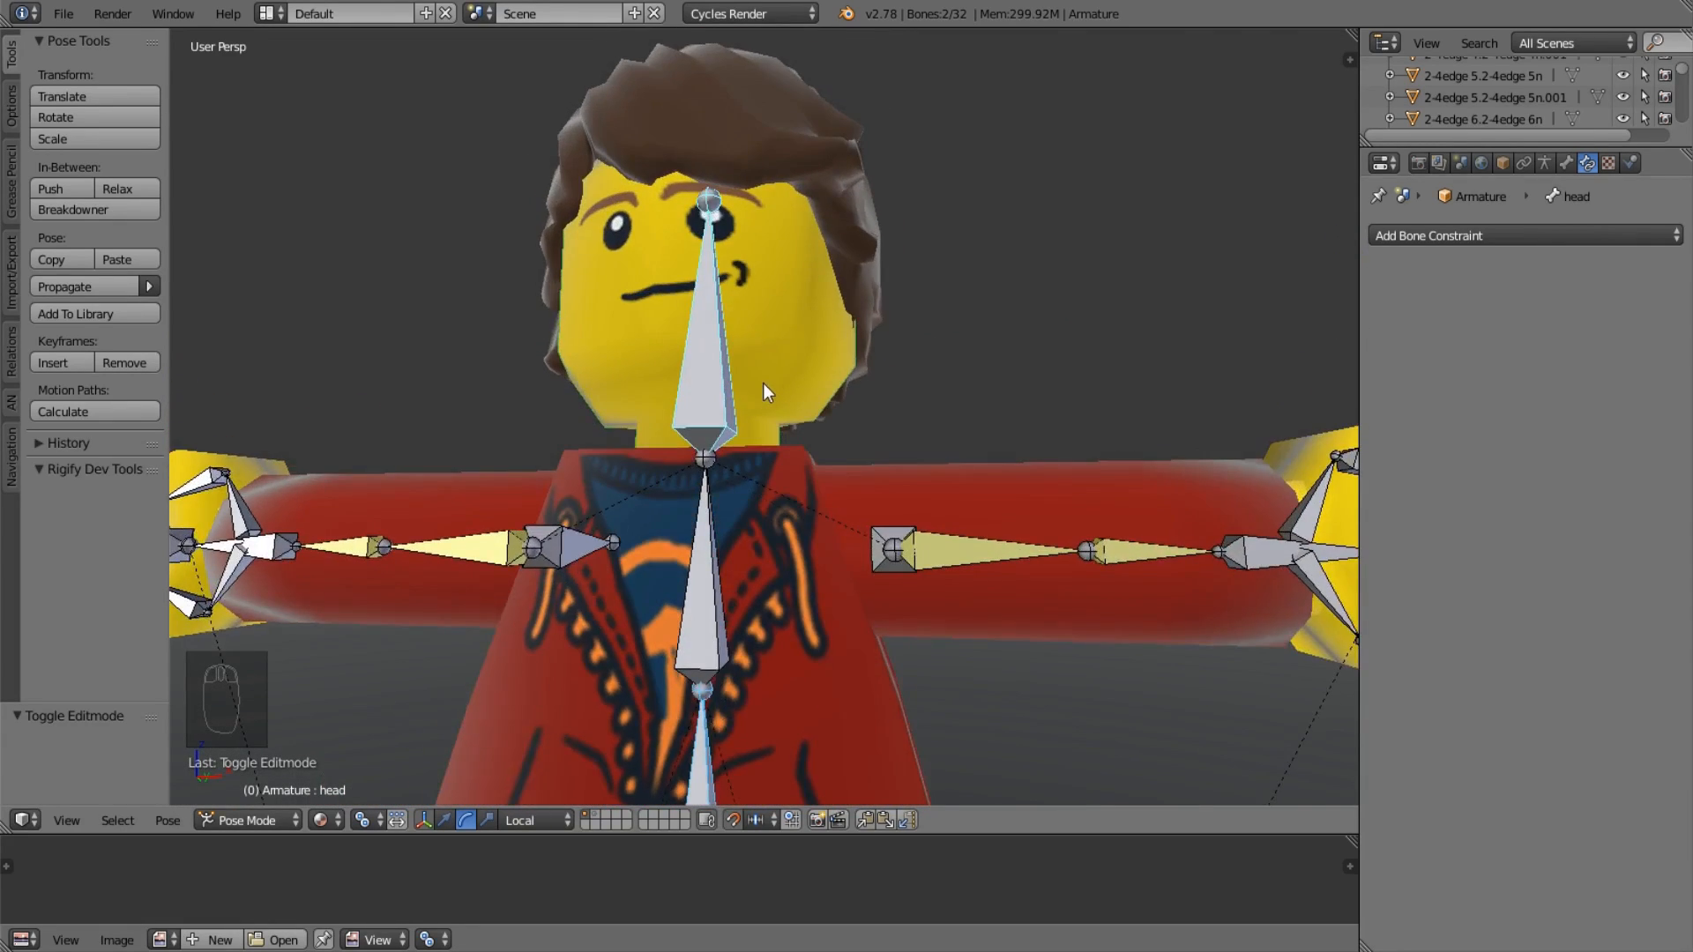
scroll(764, 383, down, 4)
key(b)
middle_drag(693, 590, 771, 672)
scroll(785, 423, up, 4)
scroll(788, 370, up, 3)
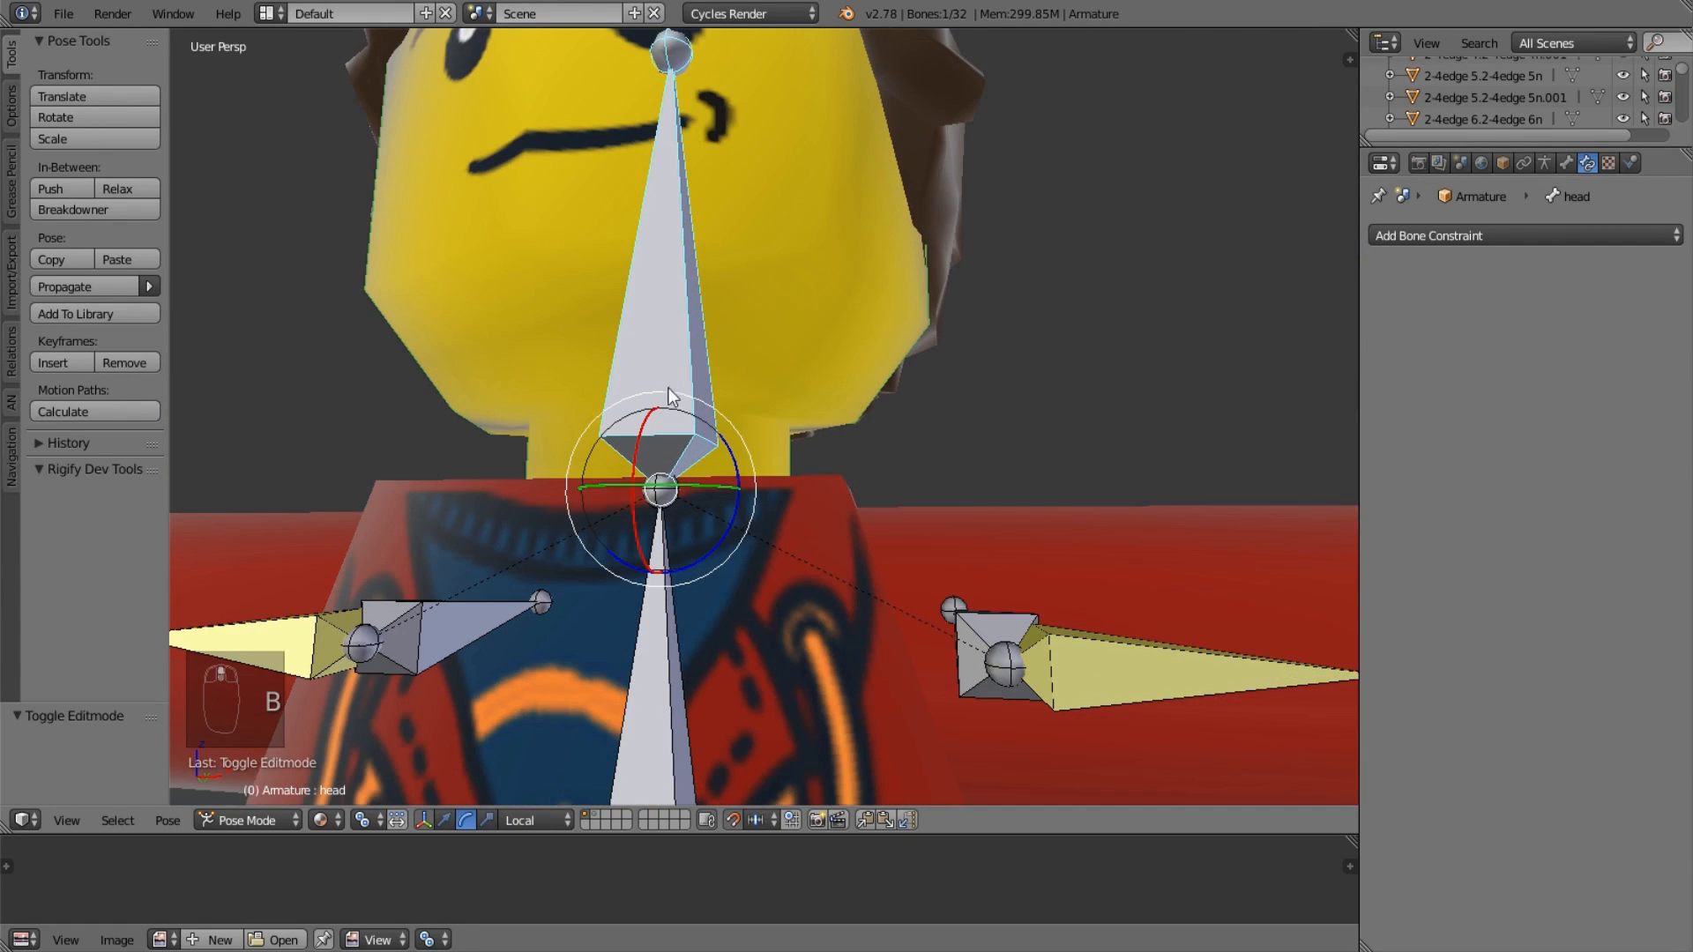
Parent the head mesh to the armature's head bone using the Bone parent type.
key(b)
middle_drag(668, 388, 686, 431)
right_click(686, 431)
scroll(705, 429, down, 3)
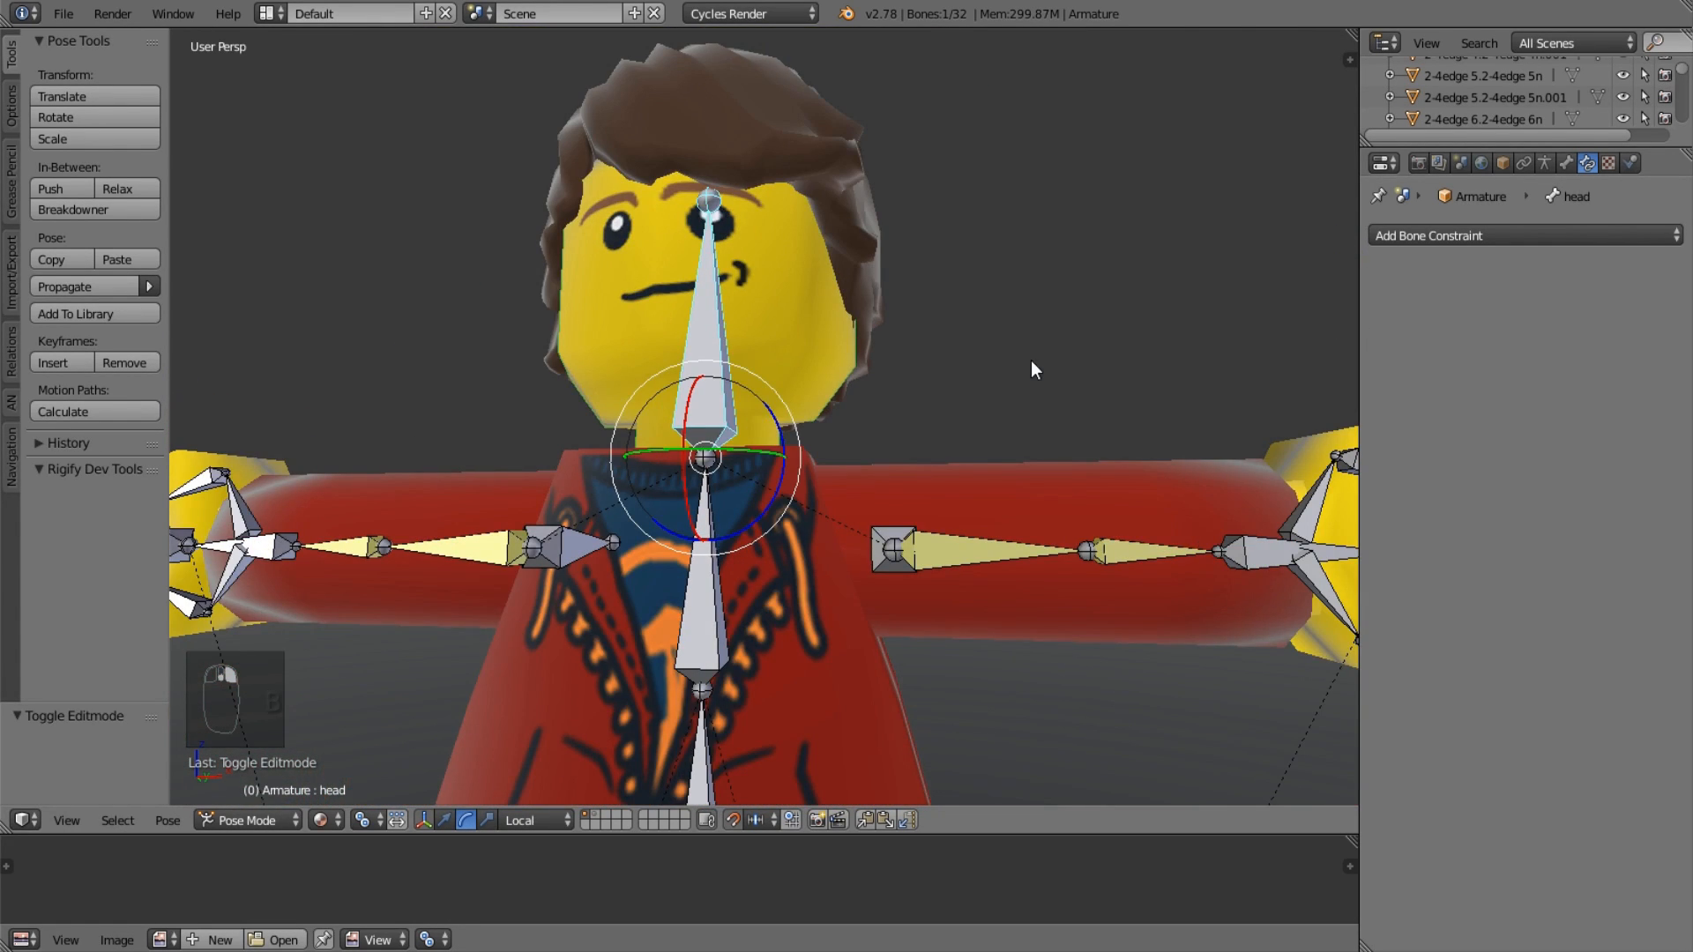
key(ctrl+p)
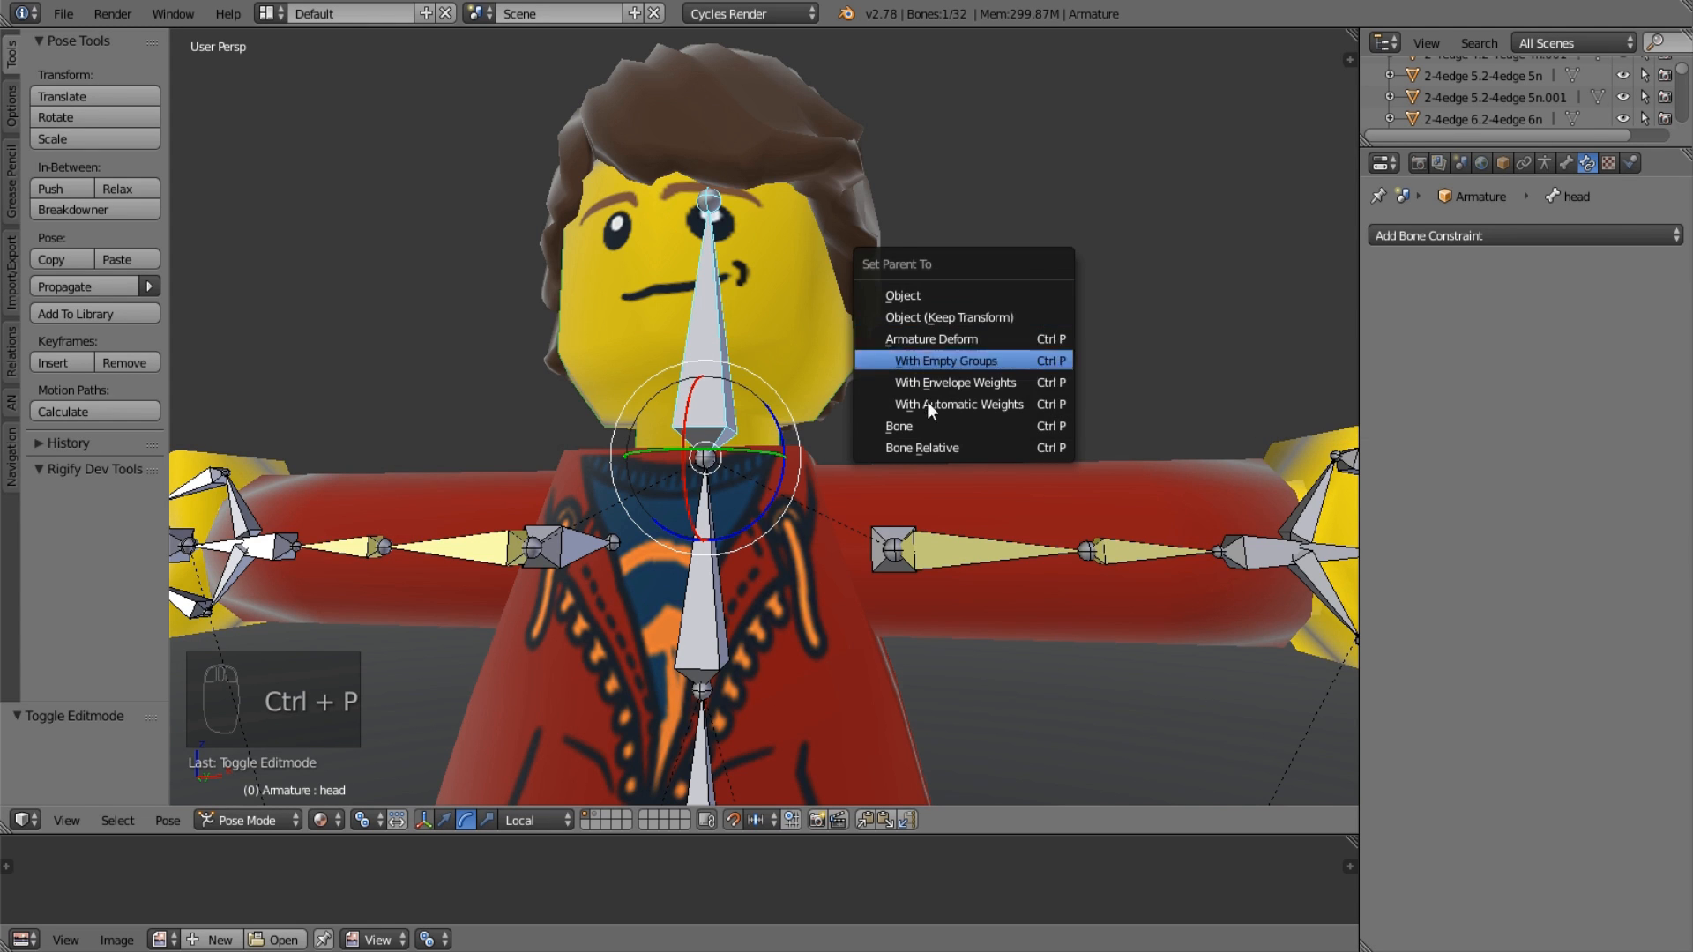
click(923, 425)
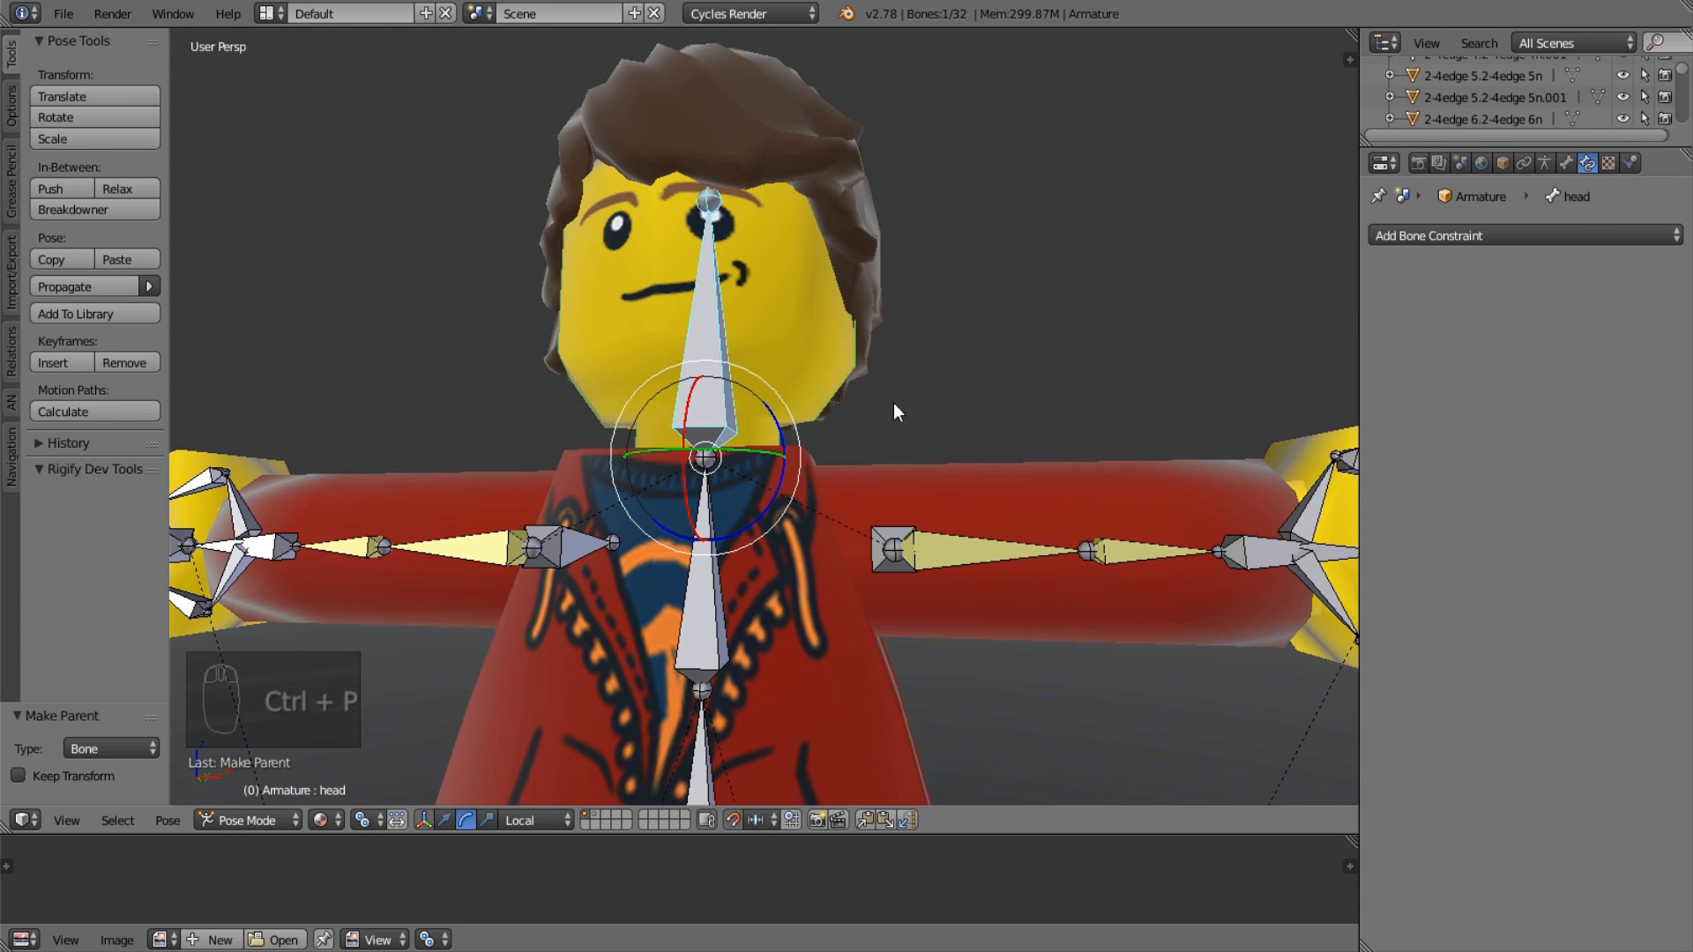
Move the head mesh freely away from the body to check its parenting, and undo the move.
right_click(822, 353)
scroll(822, 352, down, 4)
key(g)
click(1141, 697)
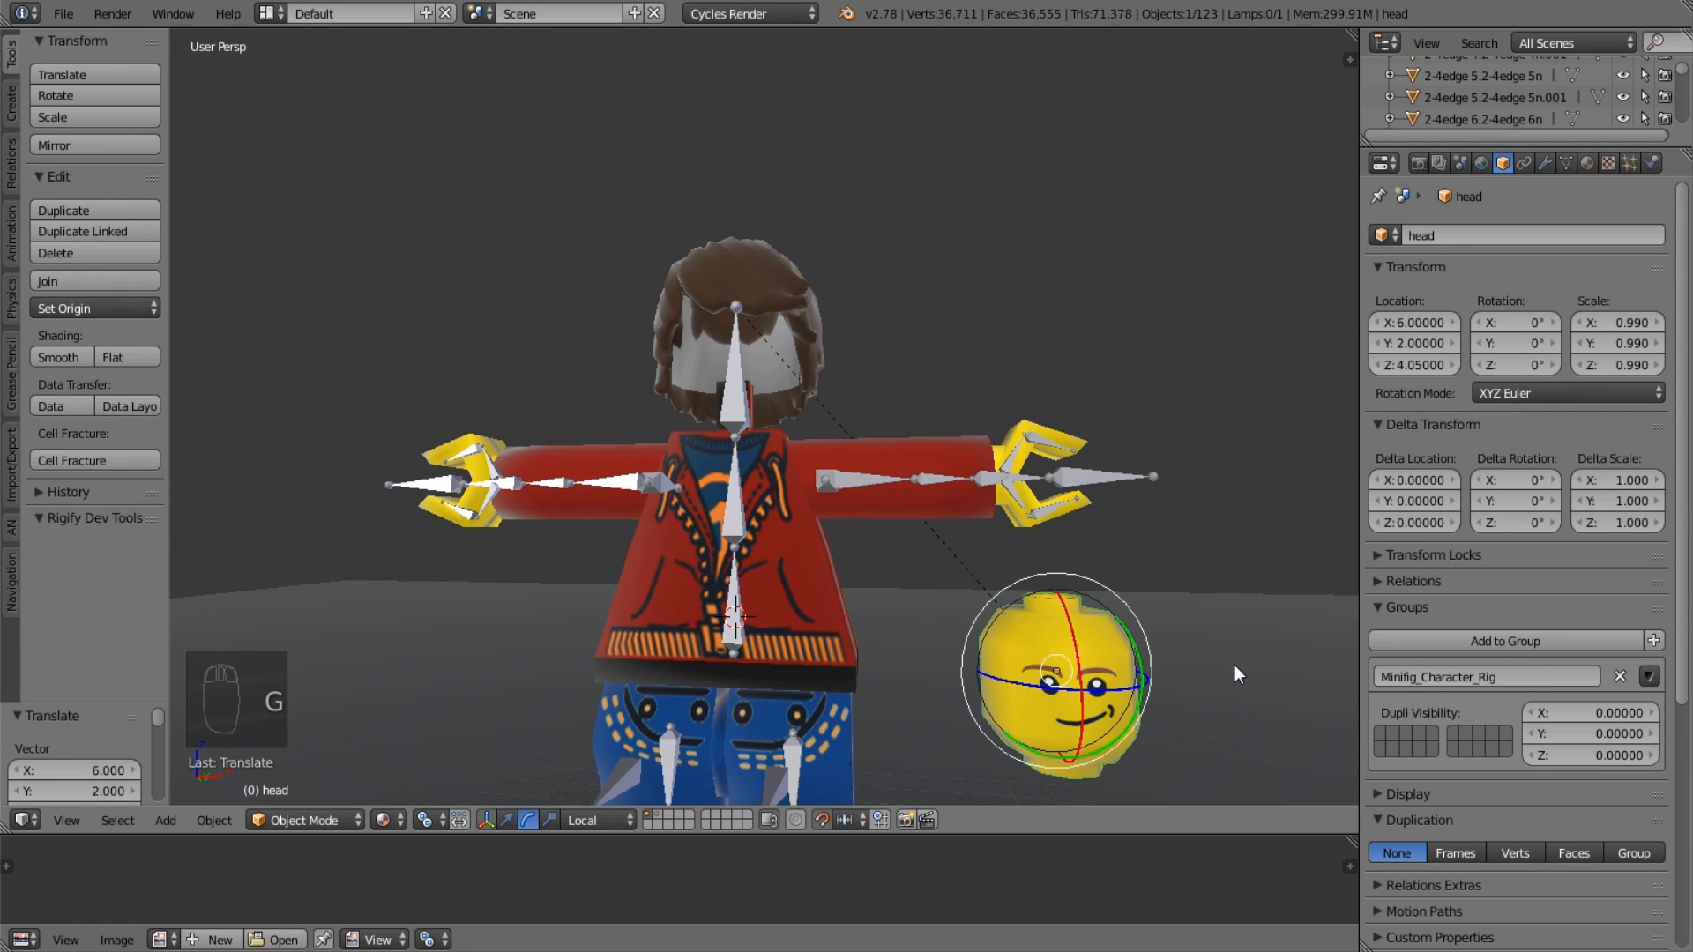
key(ctrl+z)
scroll(834, 410, up, 6)
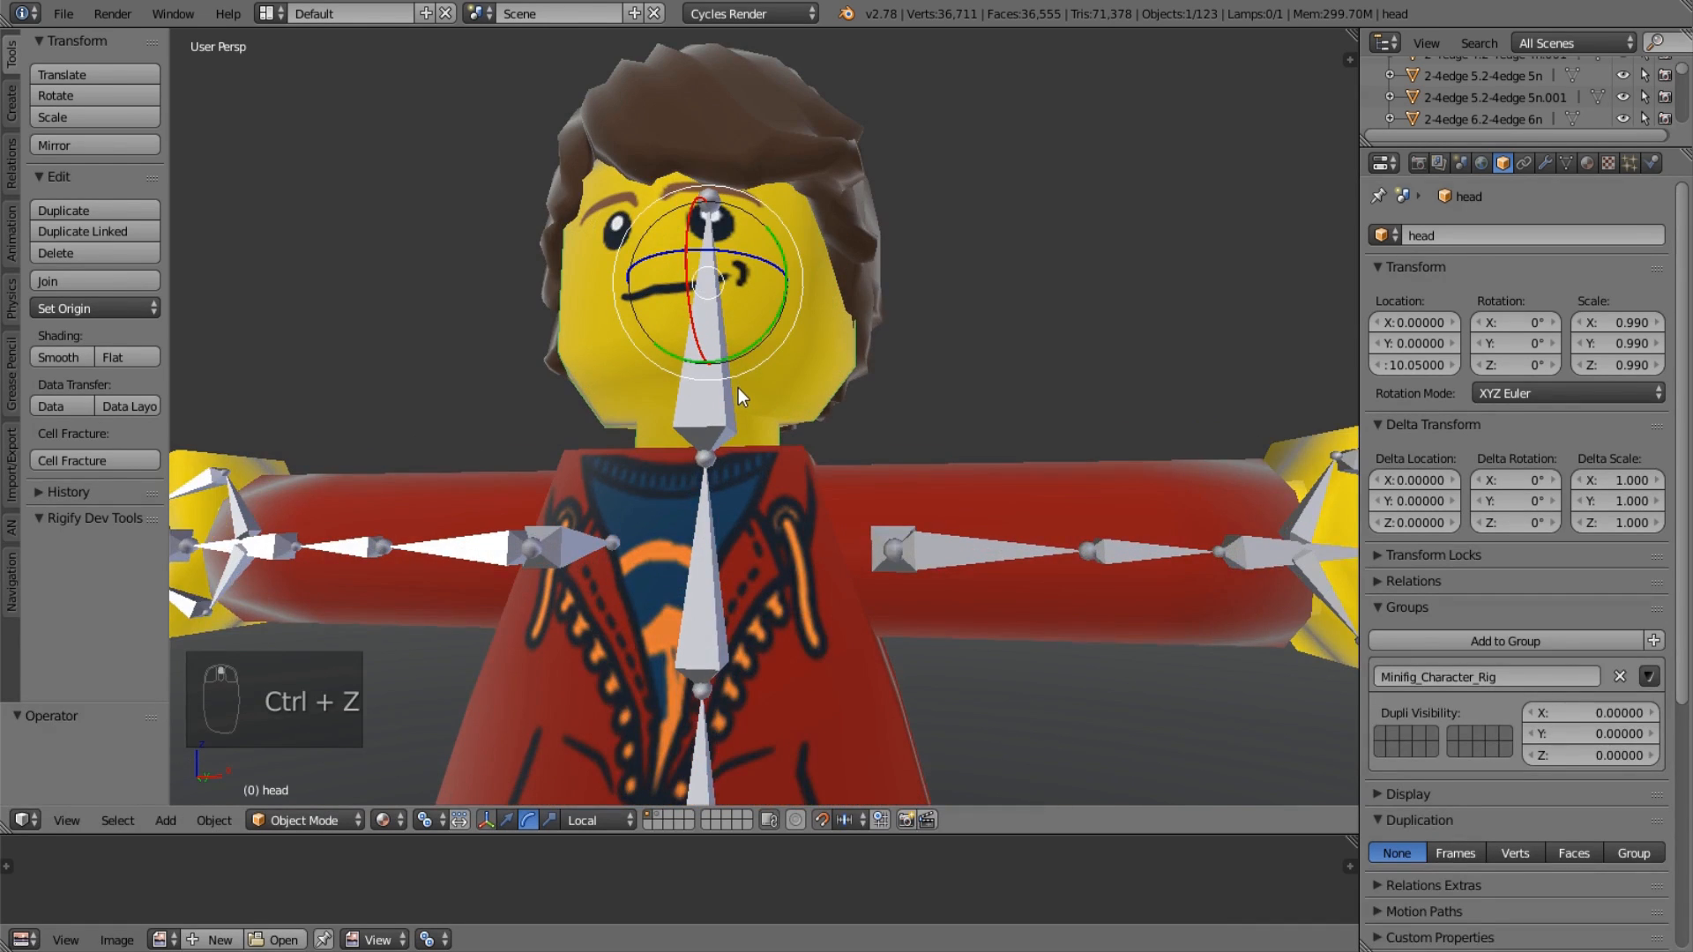
Clear the head mesh's parent, try parenting it to the head bone as Bone Relative, and undo the parenting.
key(alt+p)
click(738, 389)
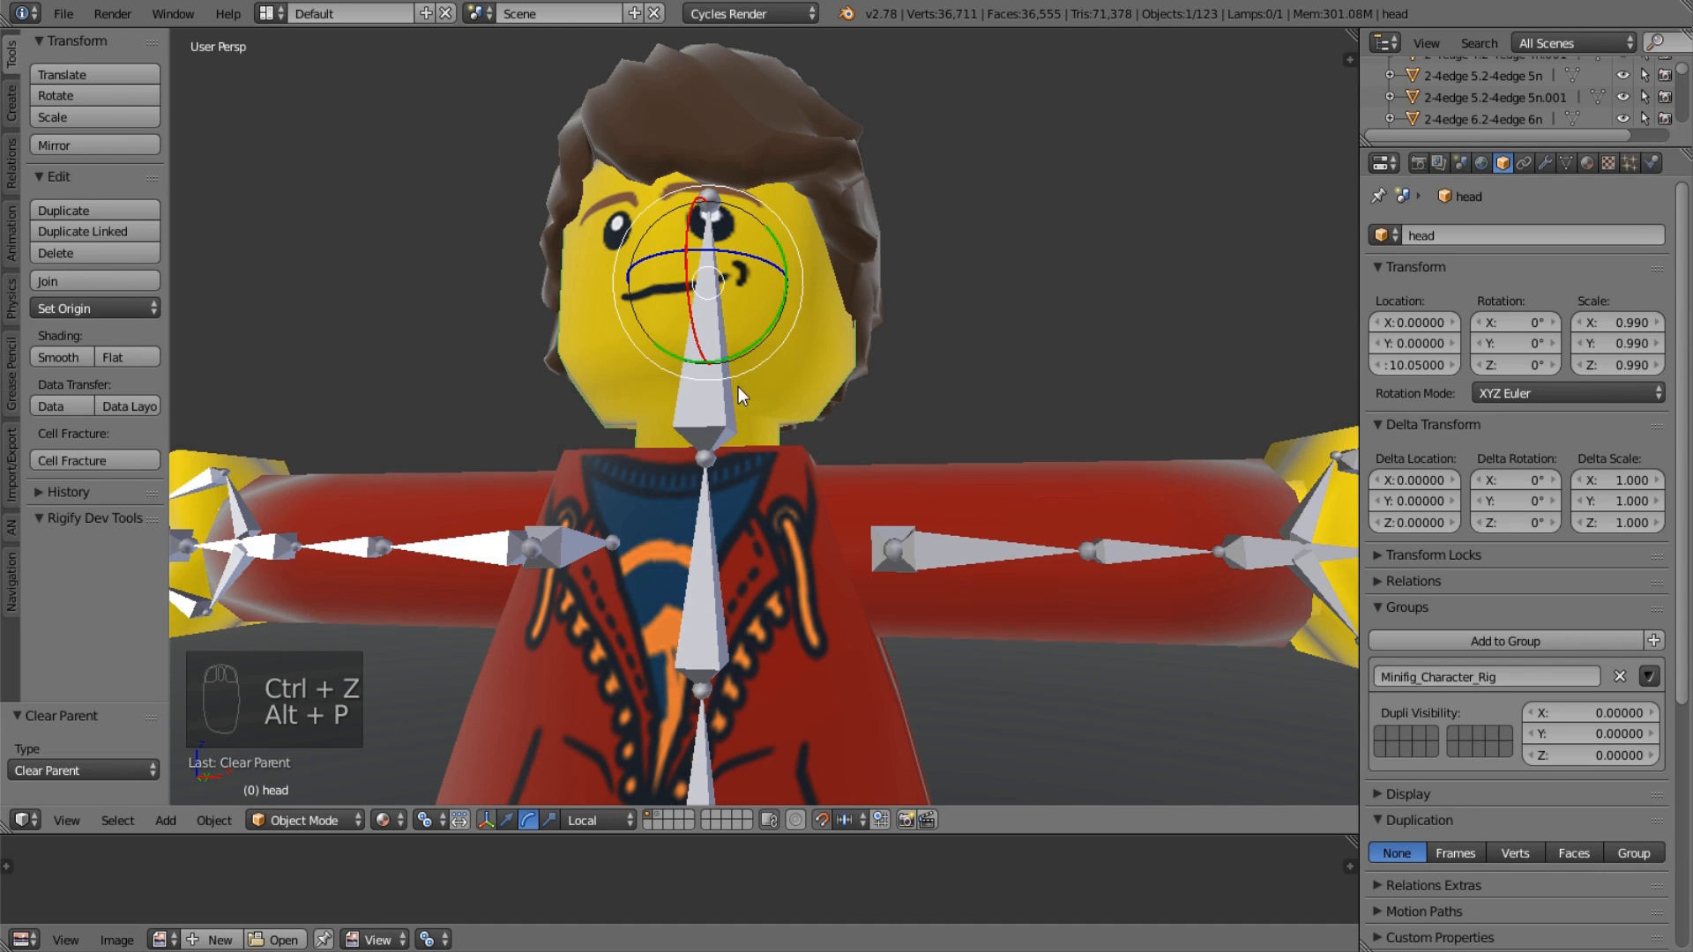
right_click(740, 379)
key(ctrl+p)
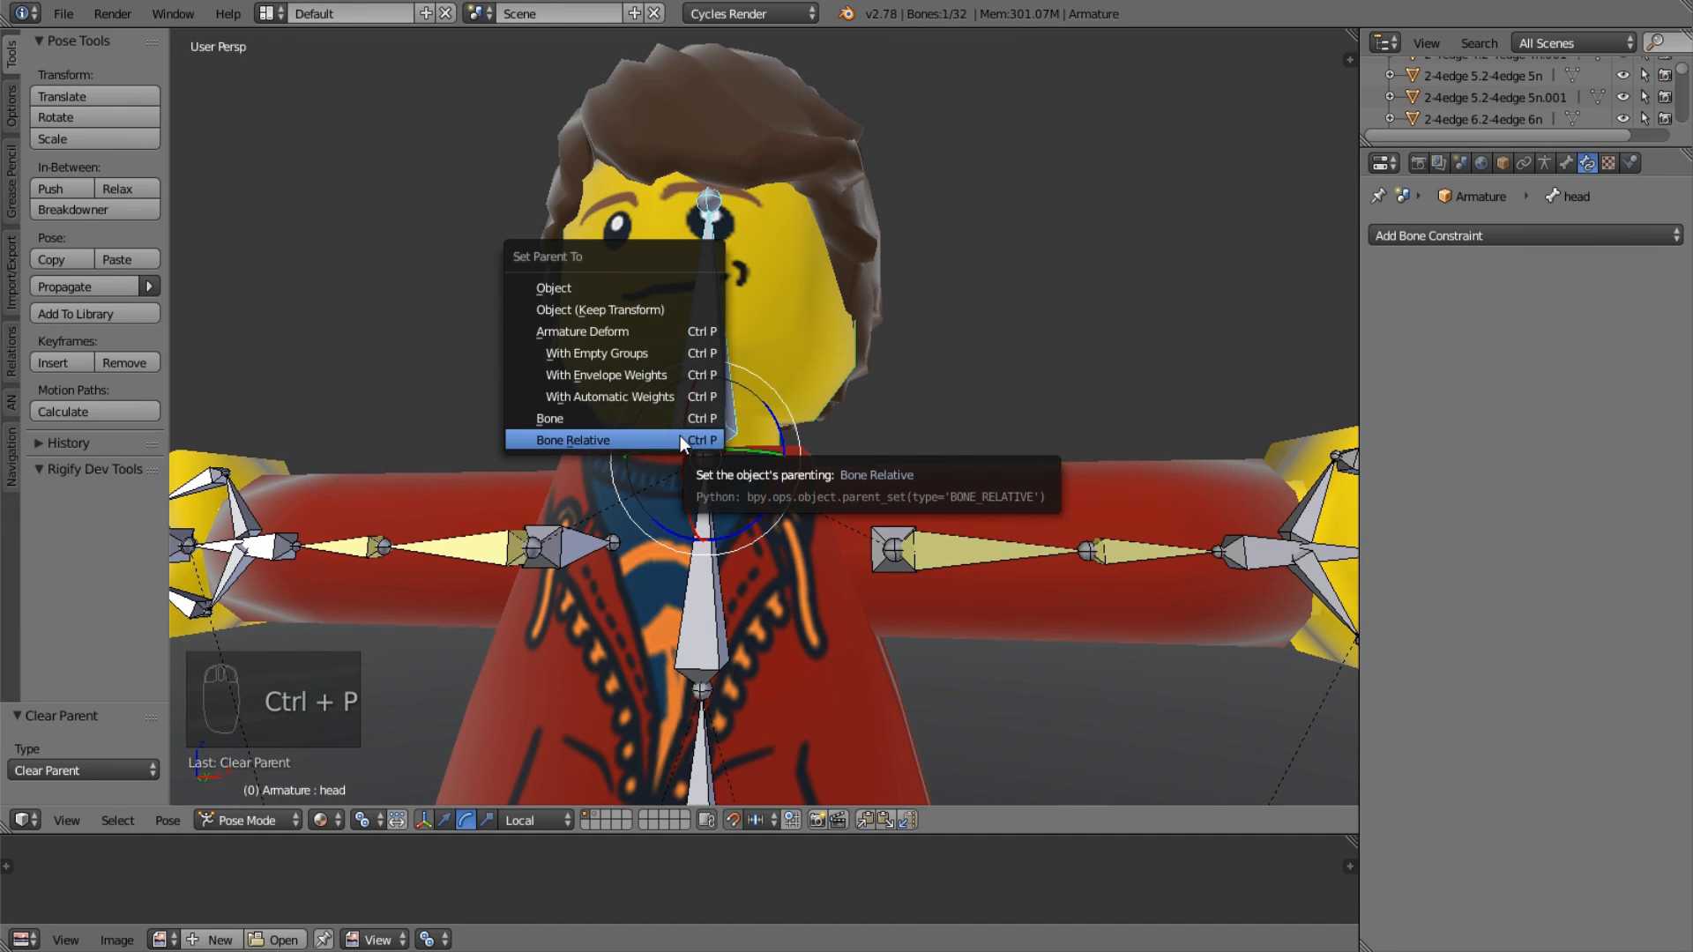
click(680, 435)
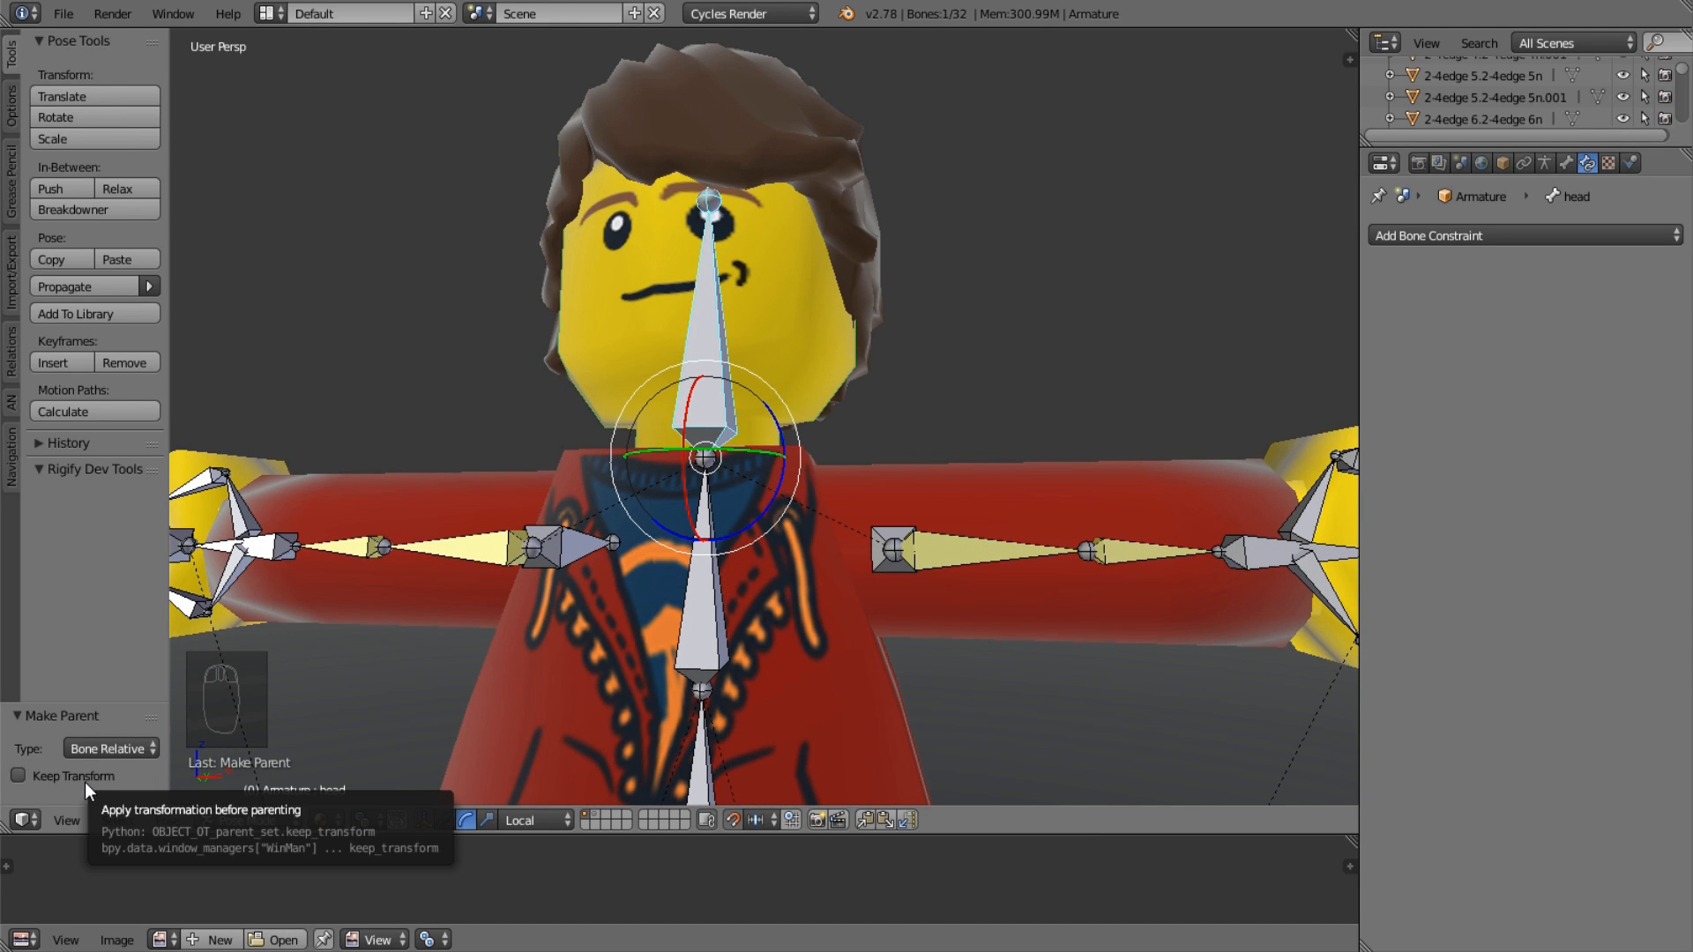
click(48, 777)
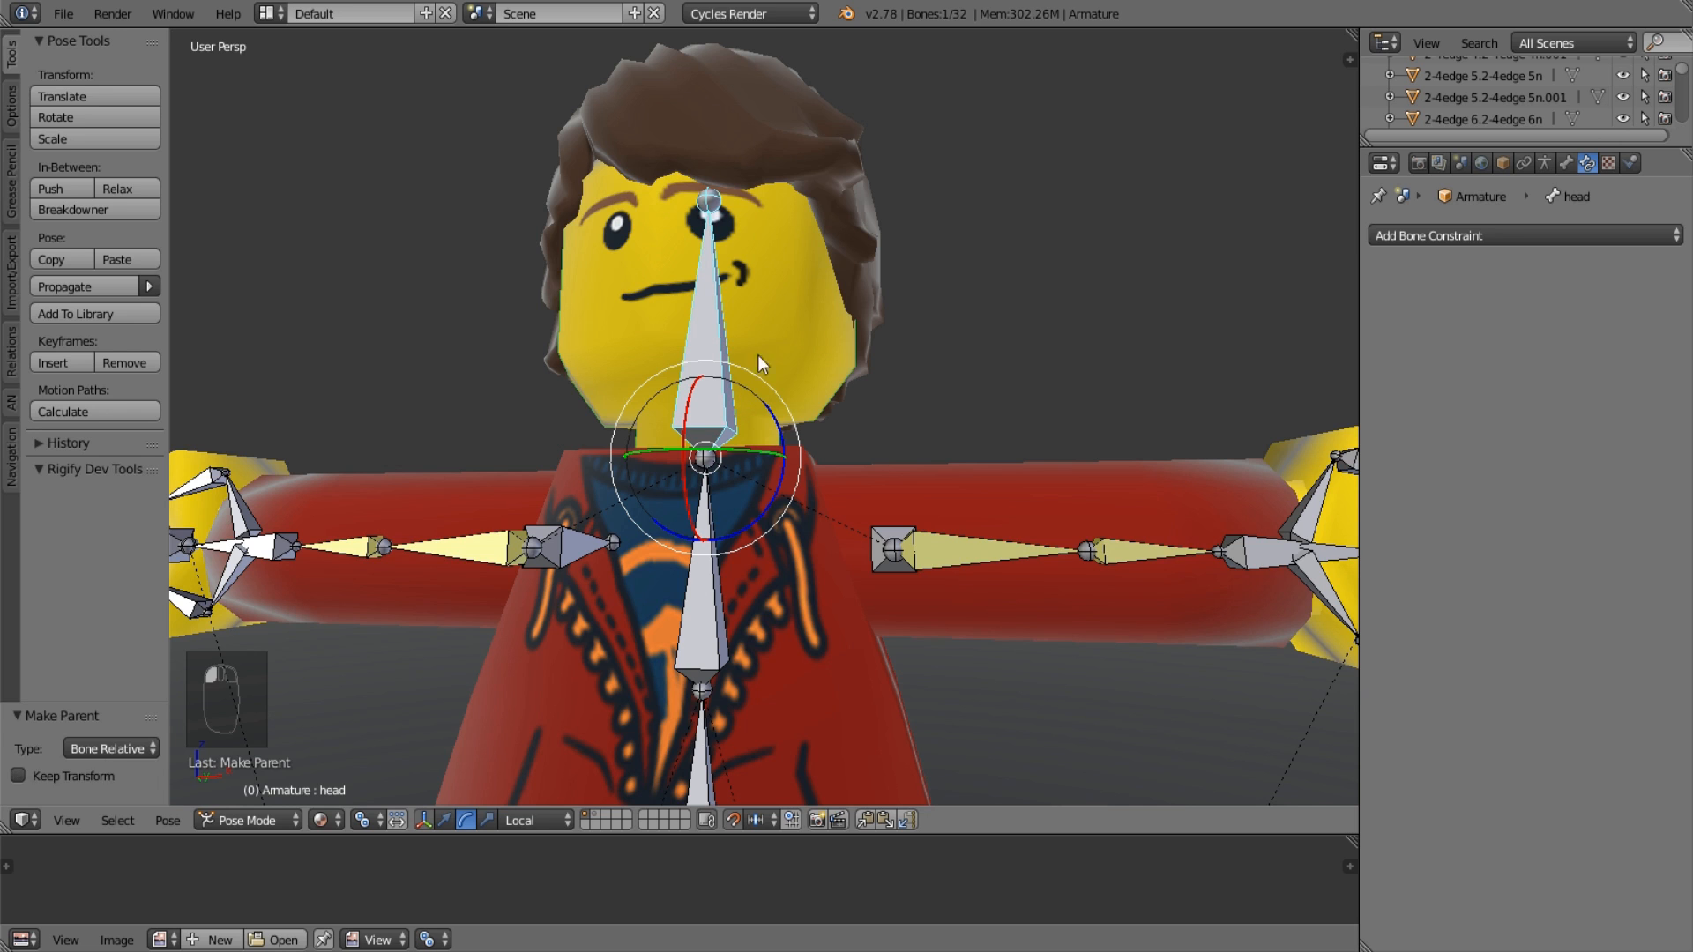
key(ctrl+z)
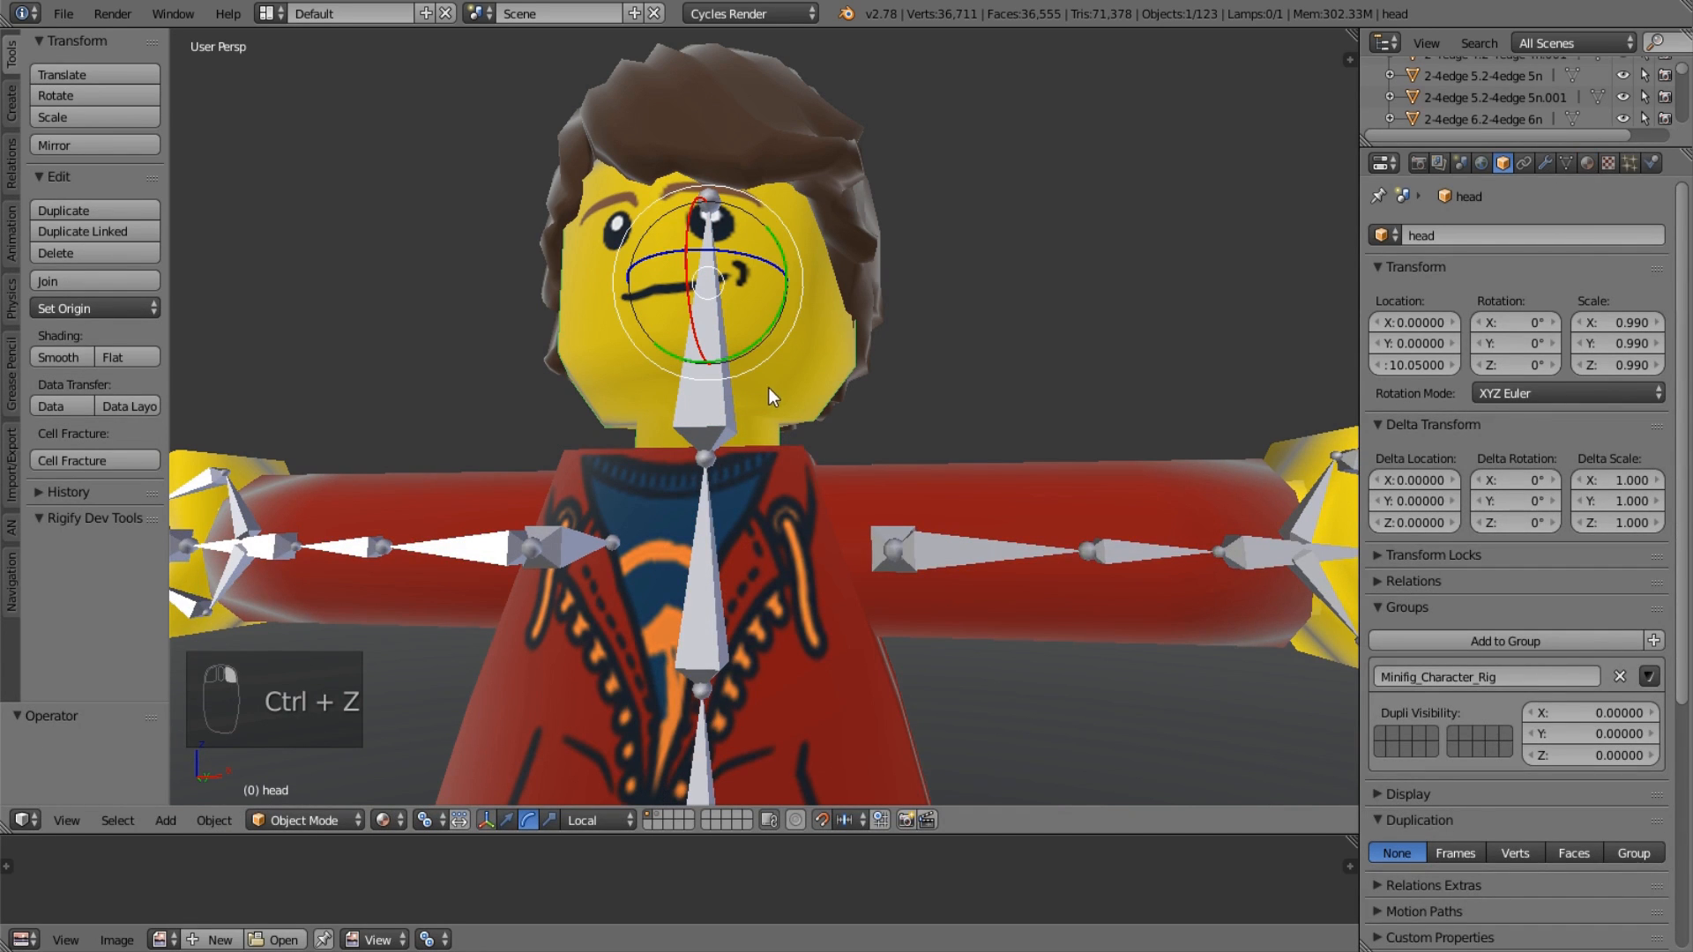
Show the object's Relations settings, and parent the head and hair meshes to the armature's head bone using the Bone parent type.
scroll(1564, 512, down, 5)
scroll(1580, 627, up, 2)
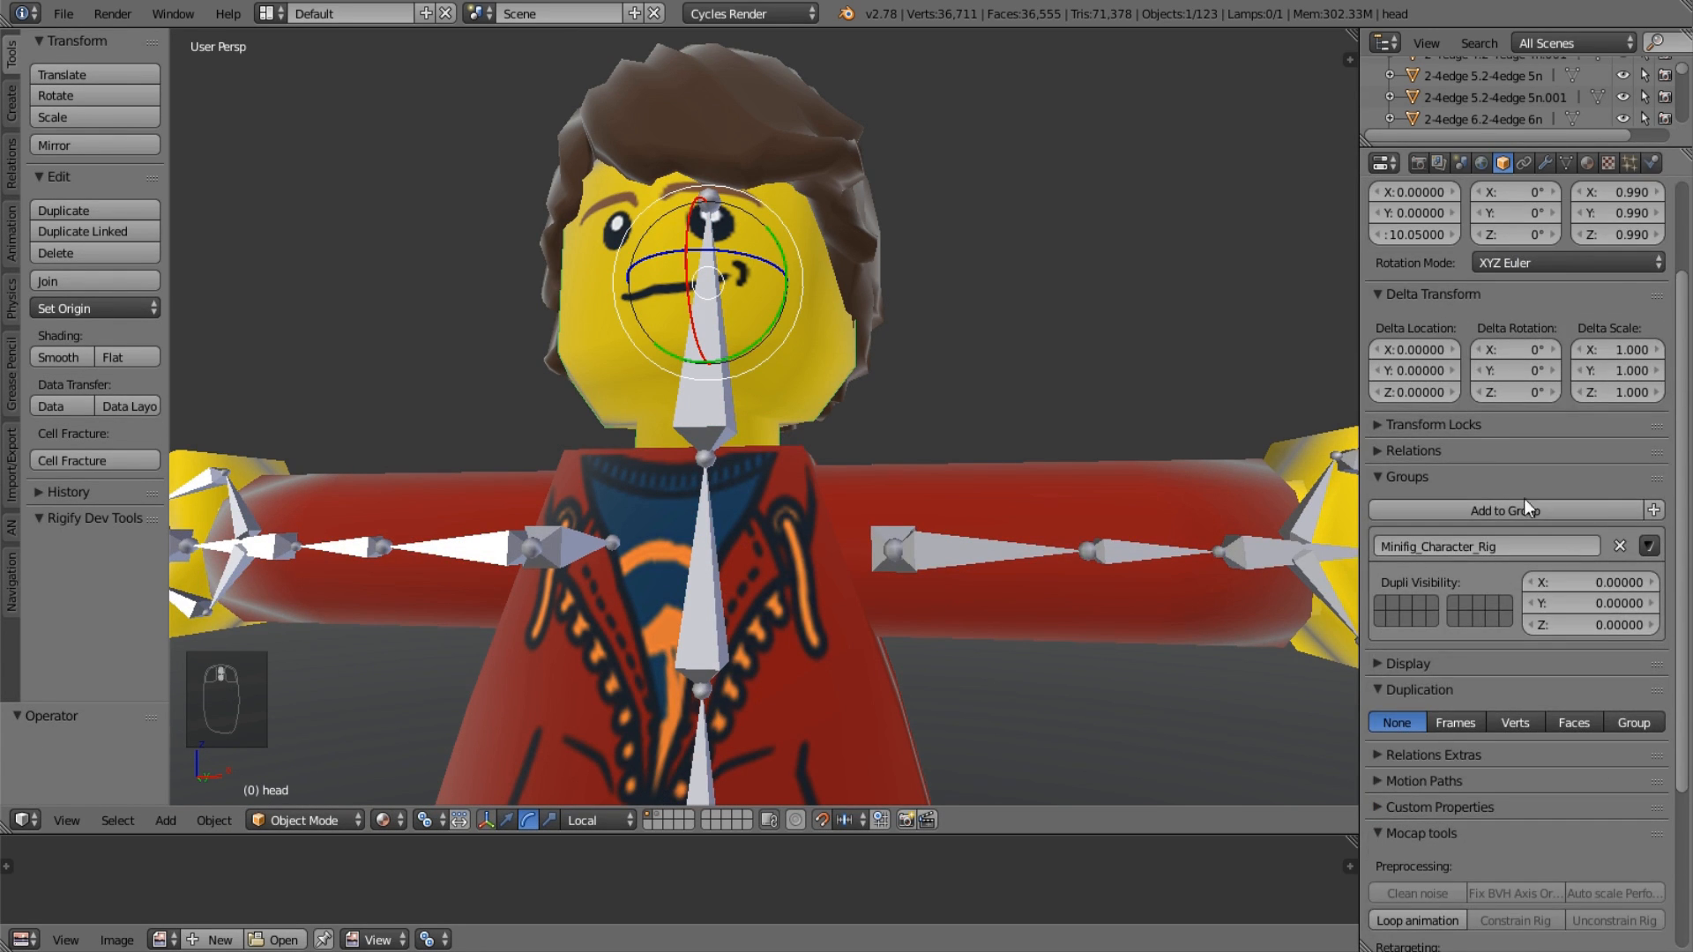
click(1468, 453)
right_click(848, 388)
shift+right_click(709, 418)
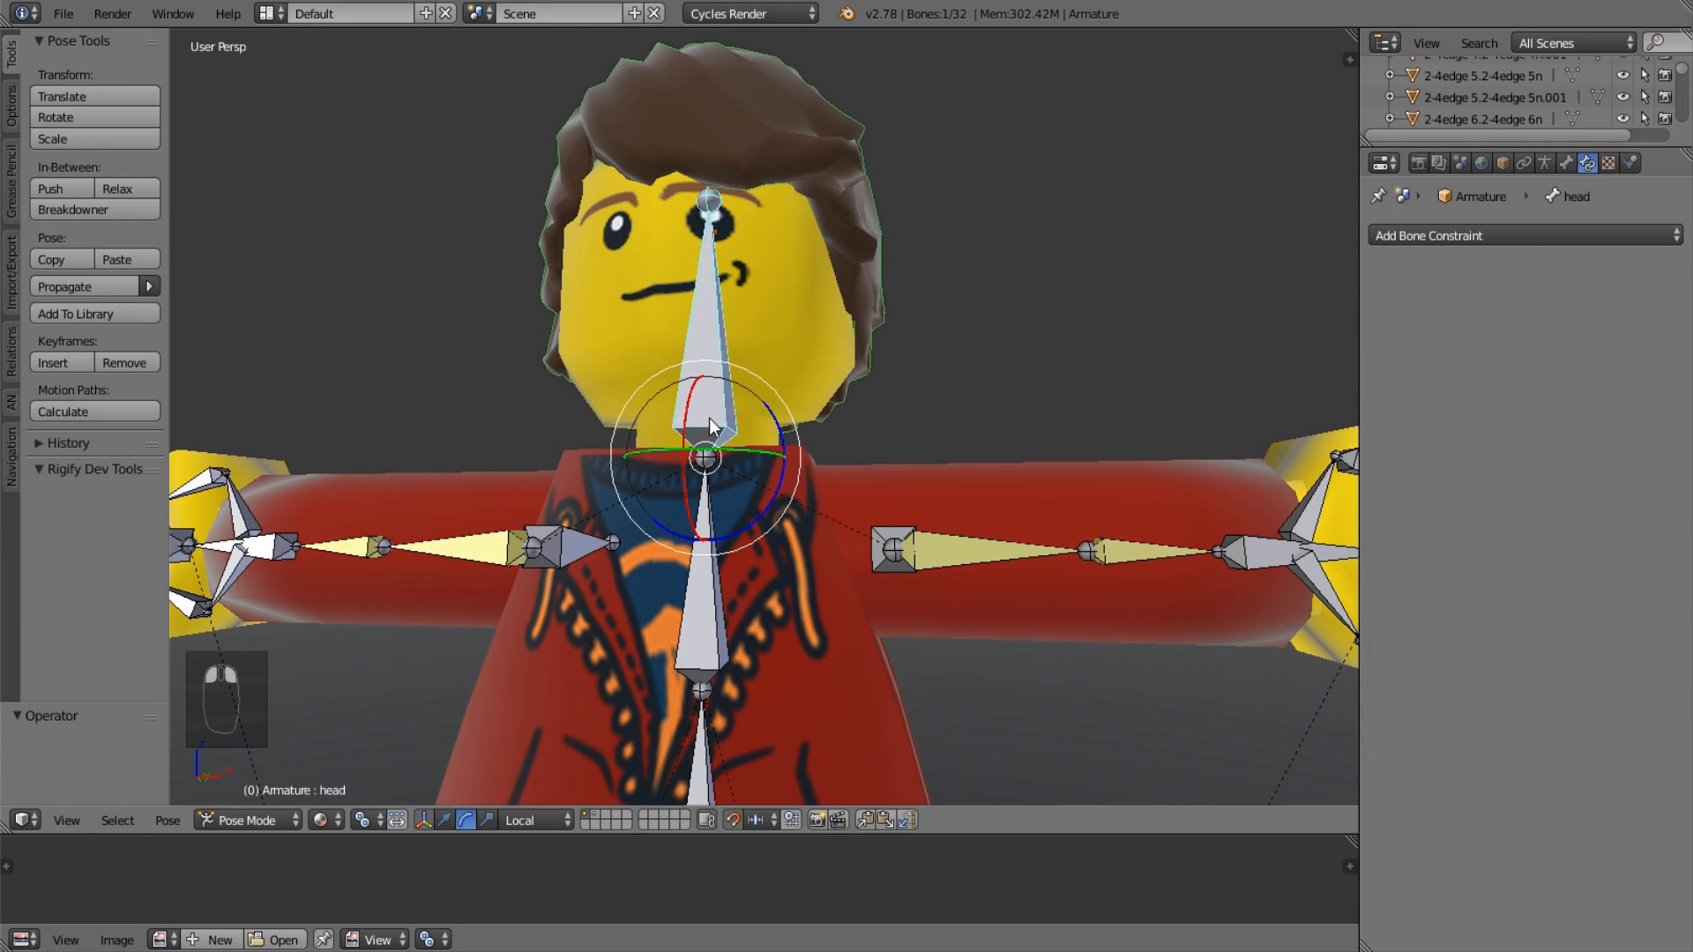
right_click(760, 391)
shift+right_click(715, 402)
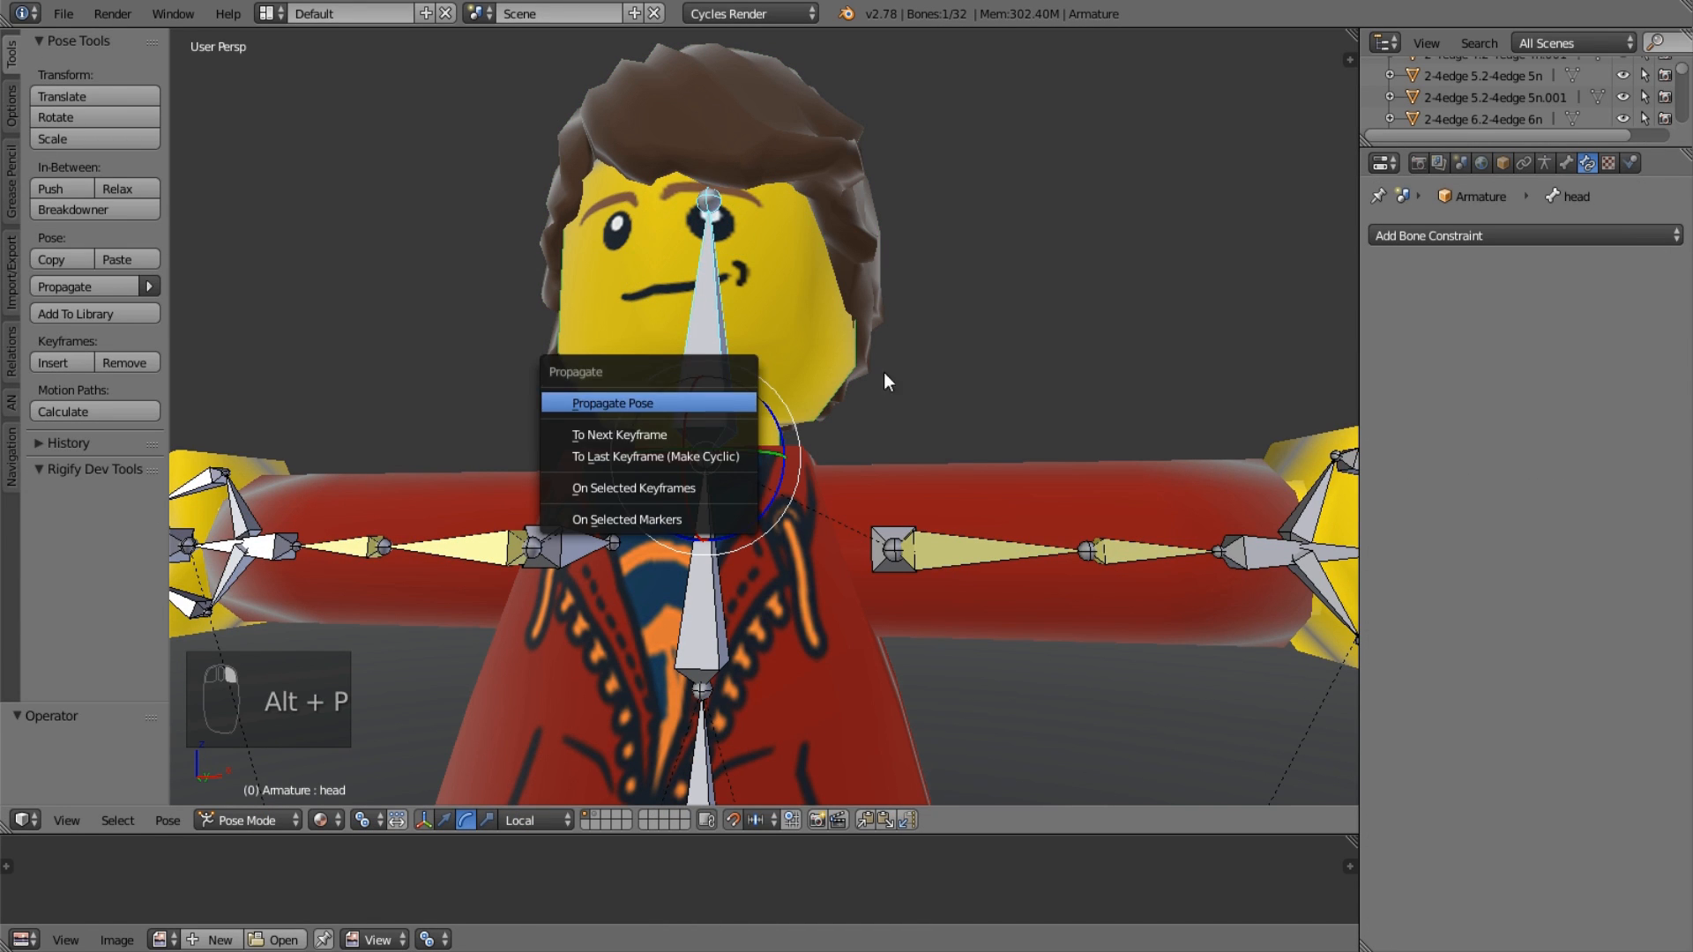
key(ctrl+p)
click(803, 328)
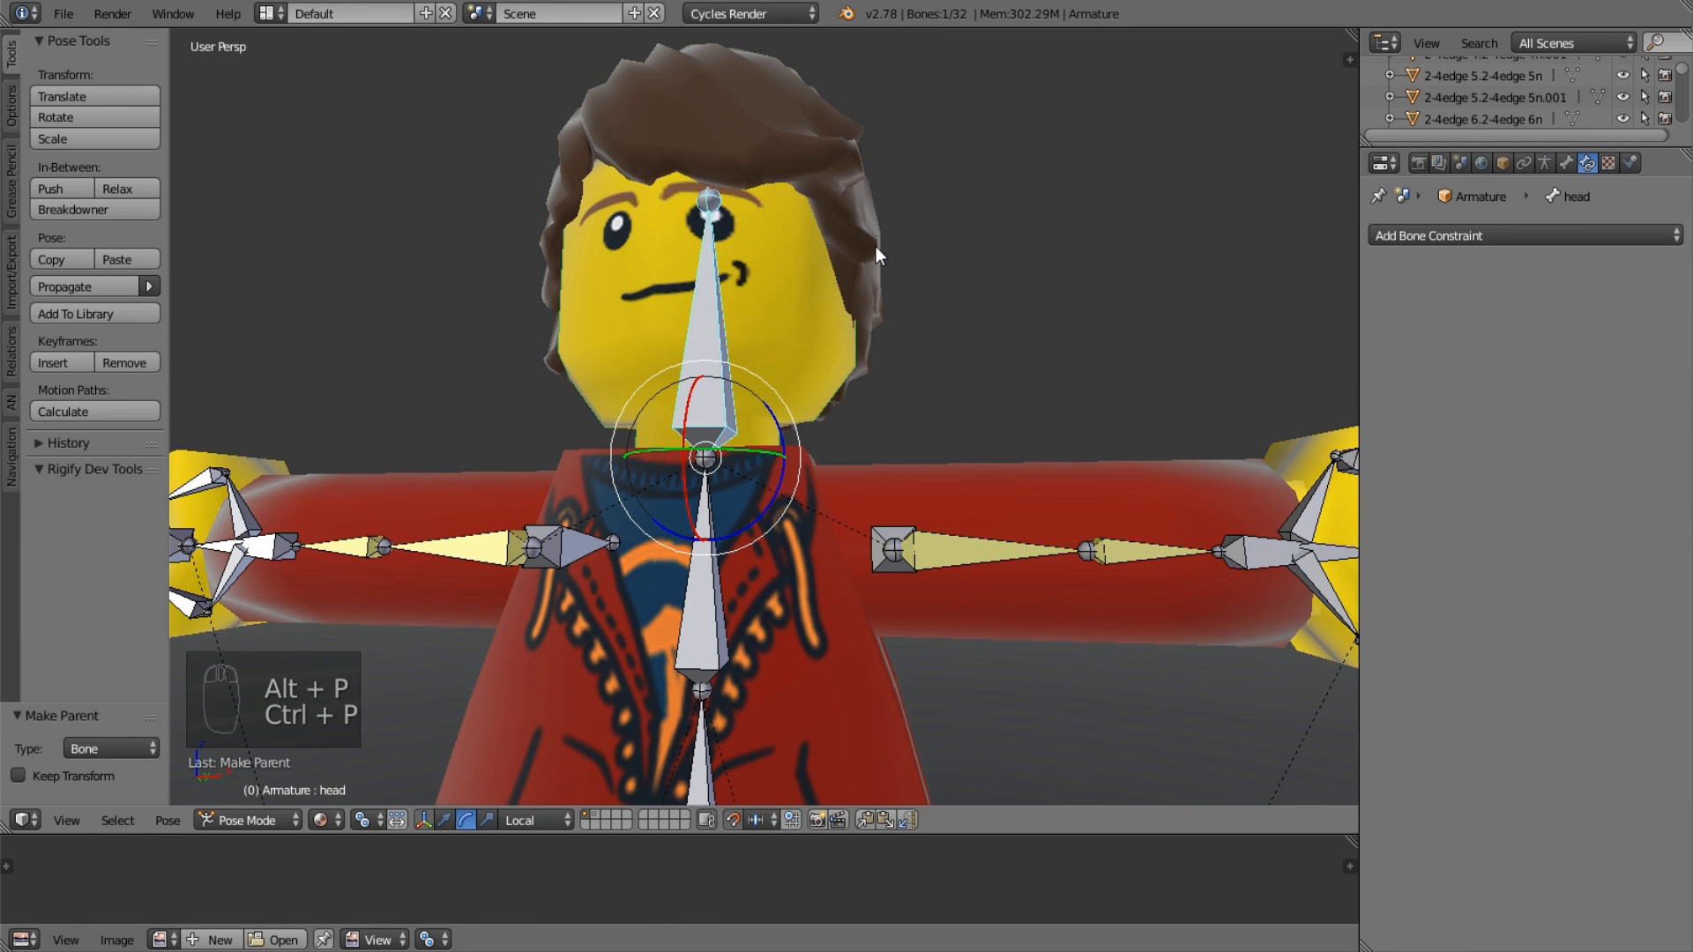
key(ctrl+p)
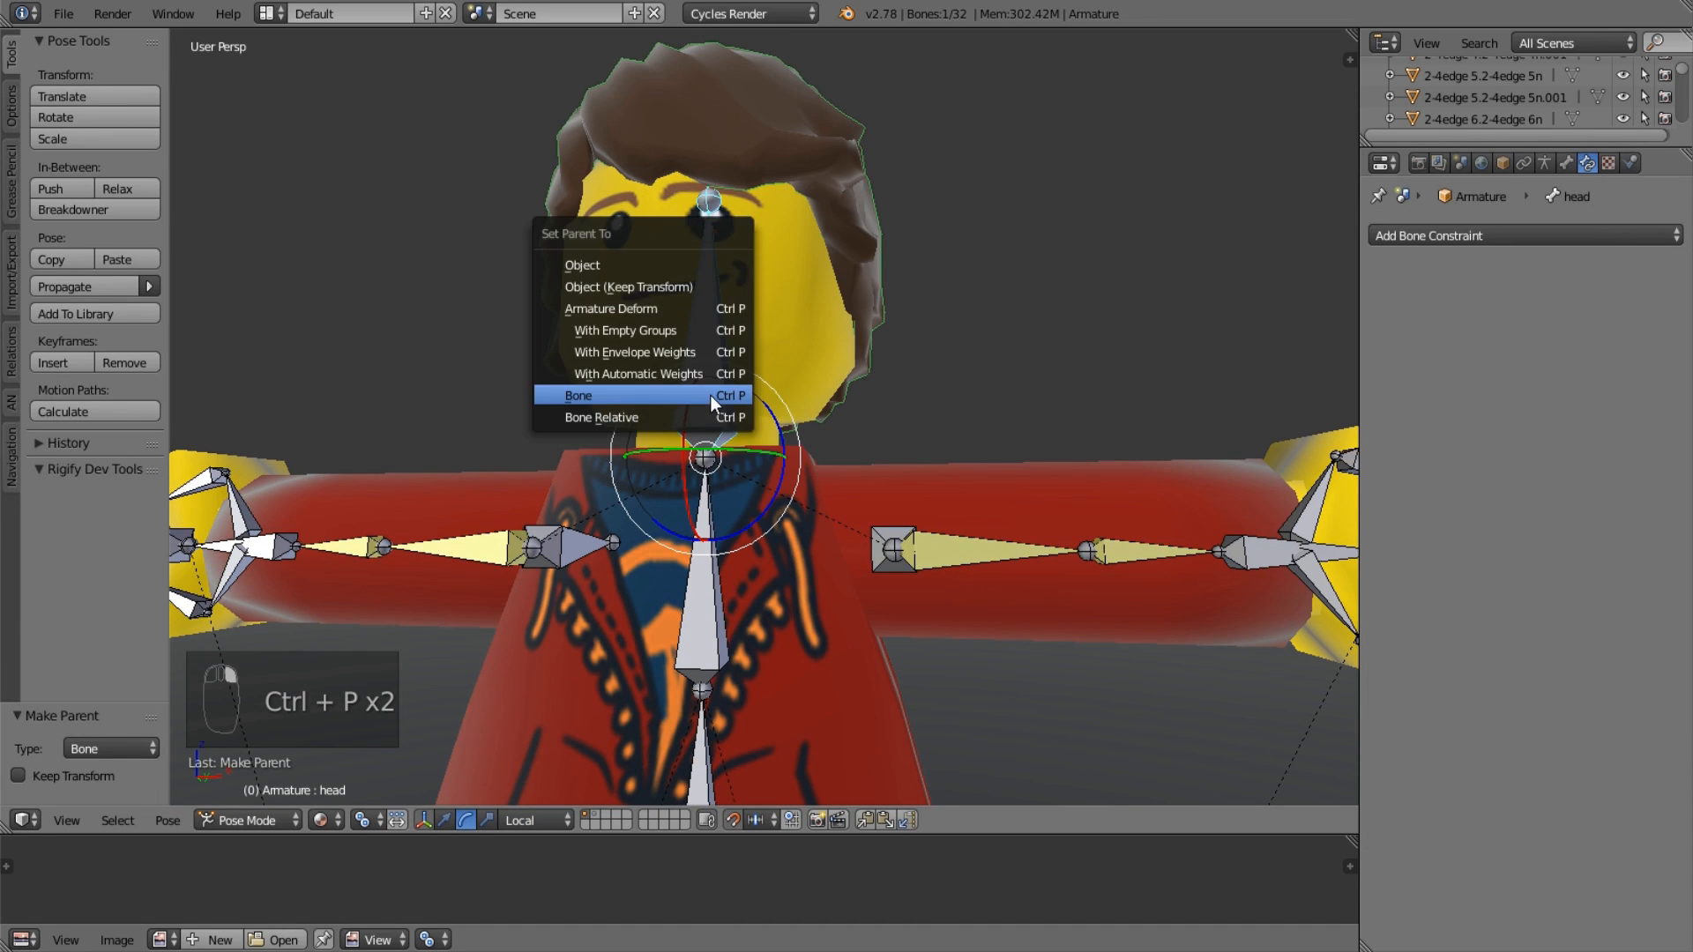
click(710, 396)
Move the armature's body bone well below its rest position to test how the attached meshes follow.
key(a)
scroll(715, 450, down, 5)
right_click(743, 583)
key(g)
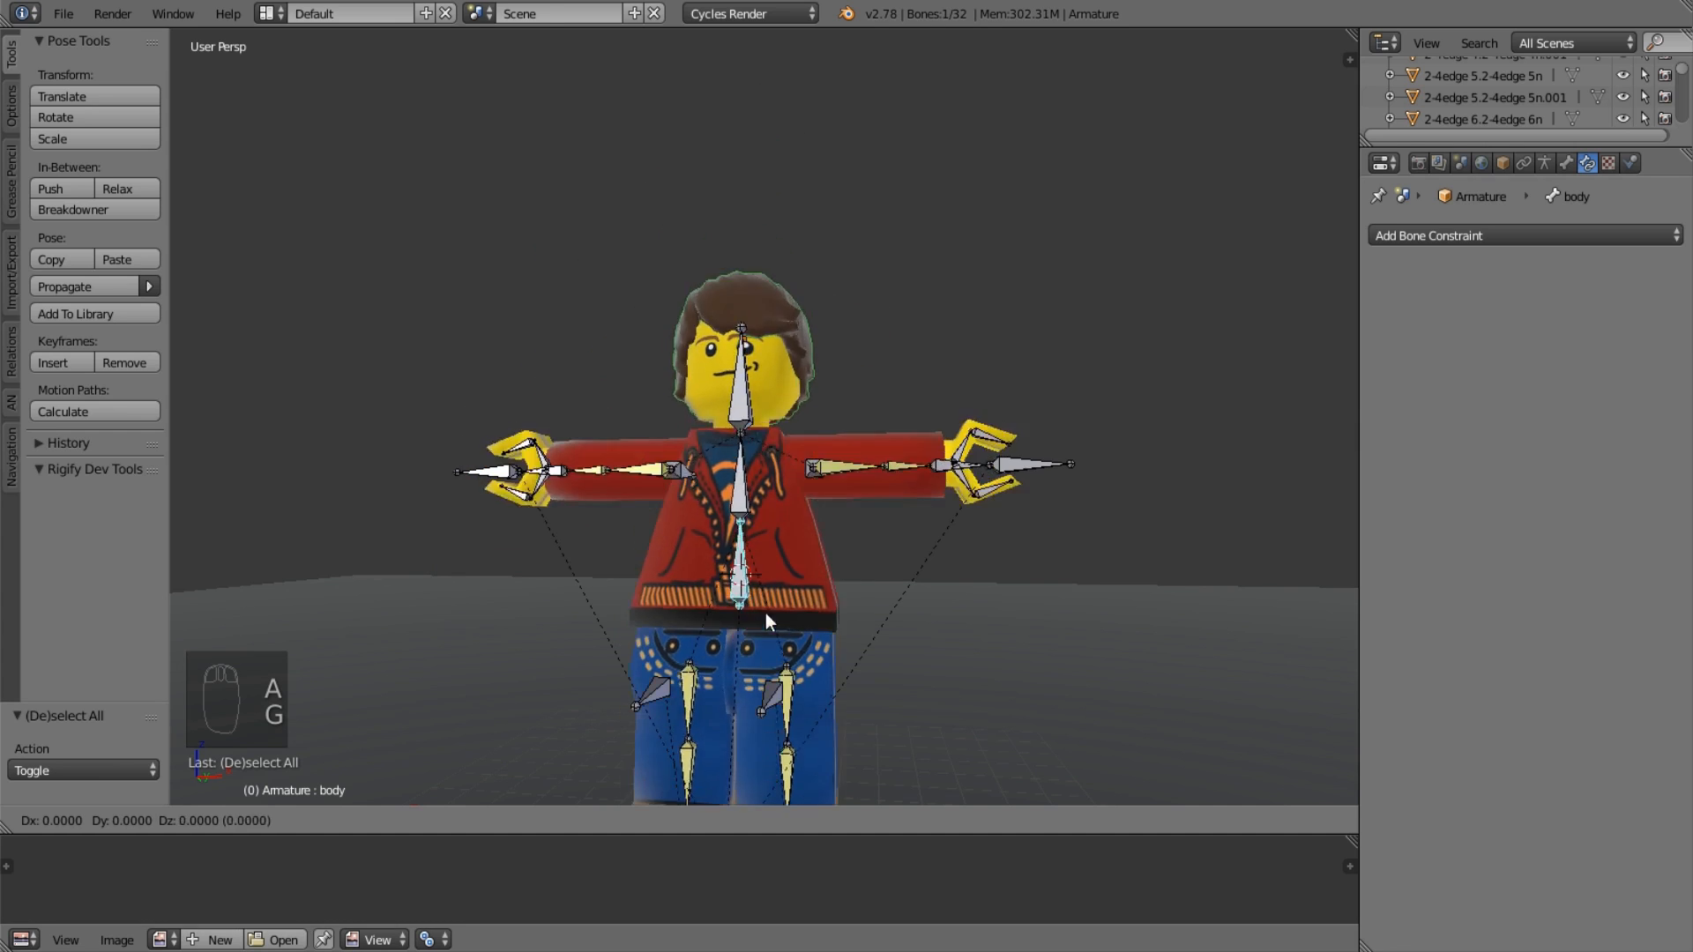
click(727, 182)
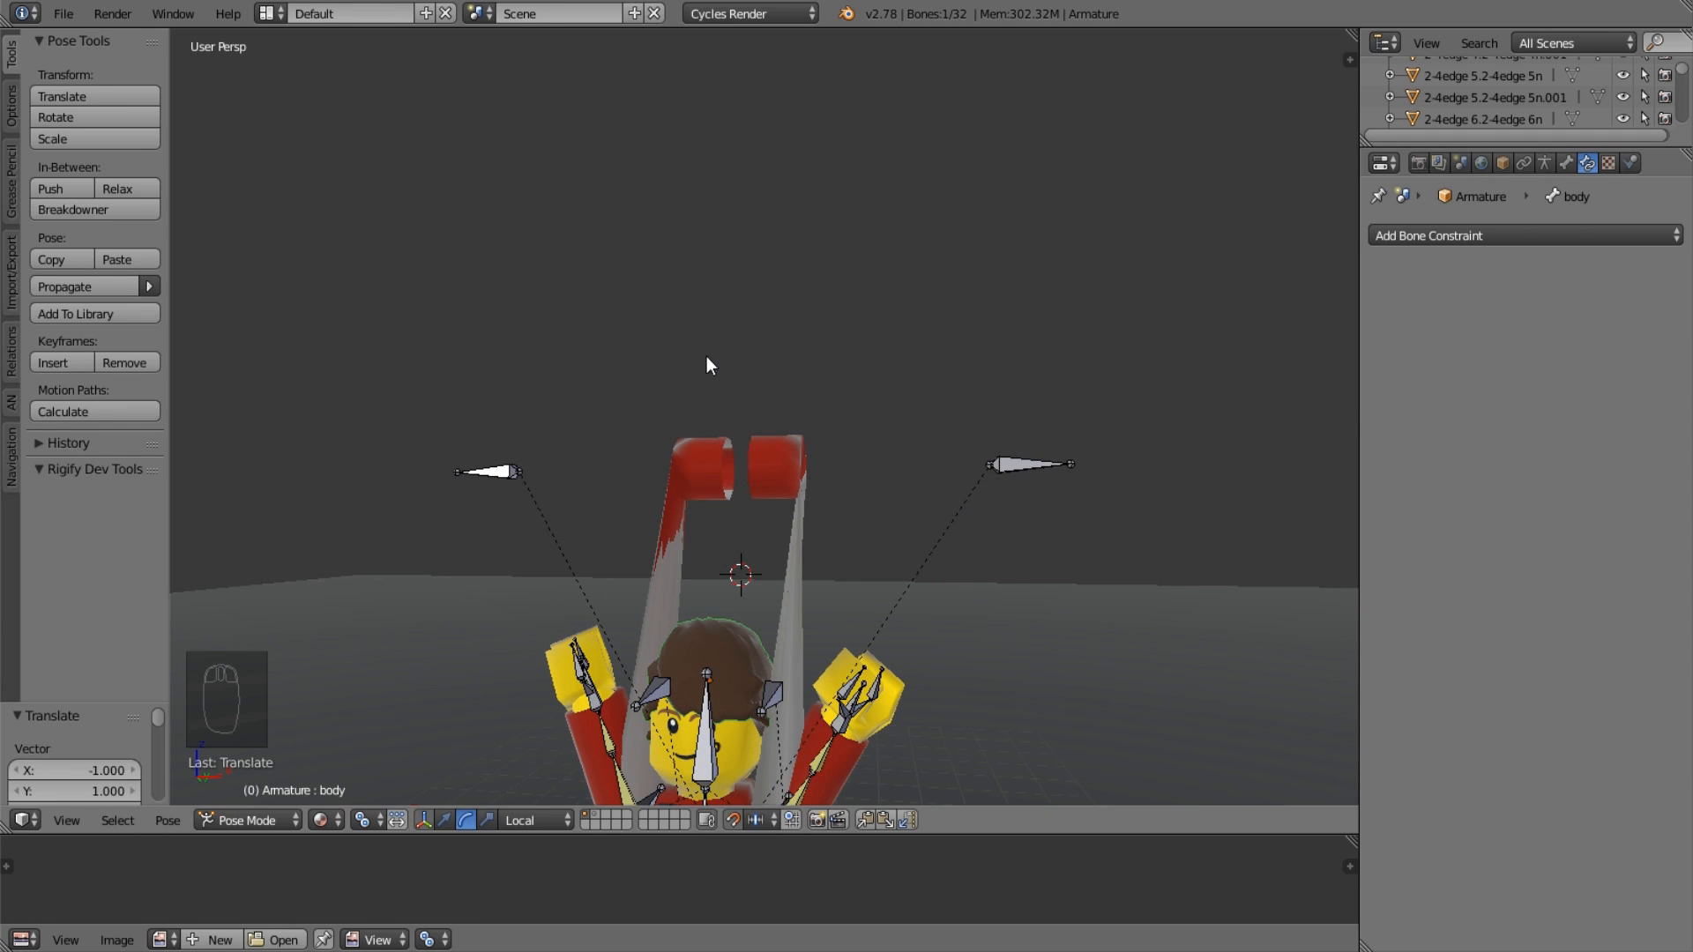
right_drag(708, 358, 771, 358)
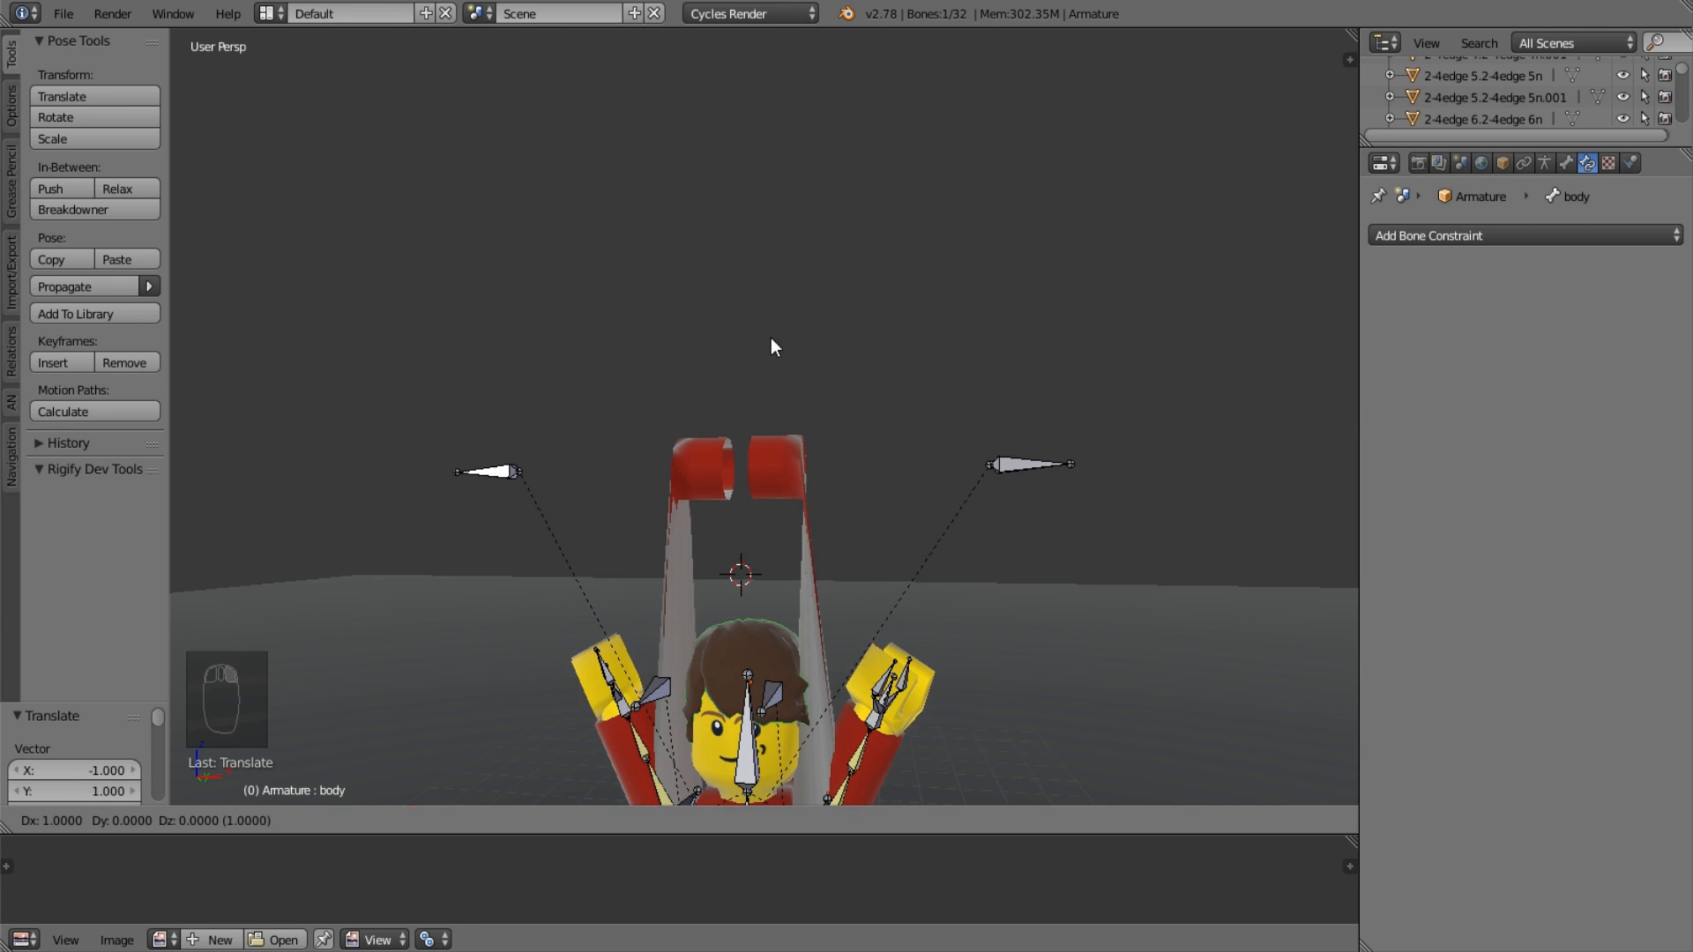
click(775, 256)
Enter Edit Mode on the body mesh and box-select the inner end vertices of the character's left arm that stayed behind.
middle_drag(753, 491, 807, 504)
right_click(811, 509)
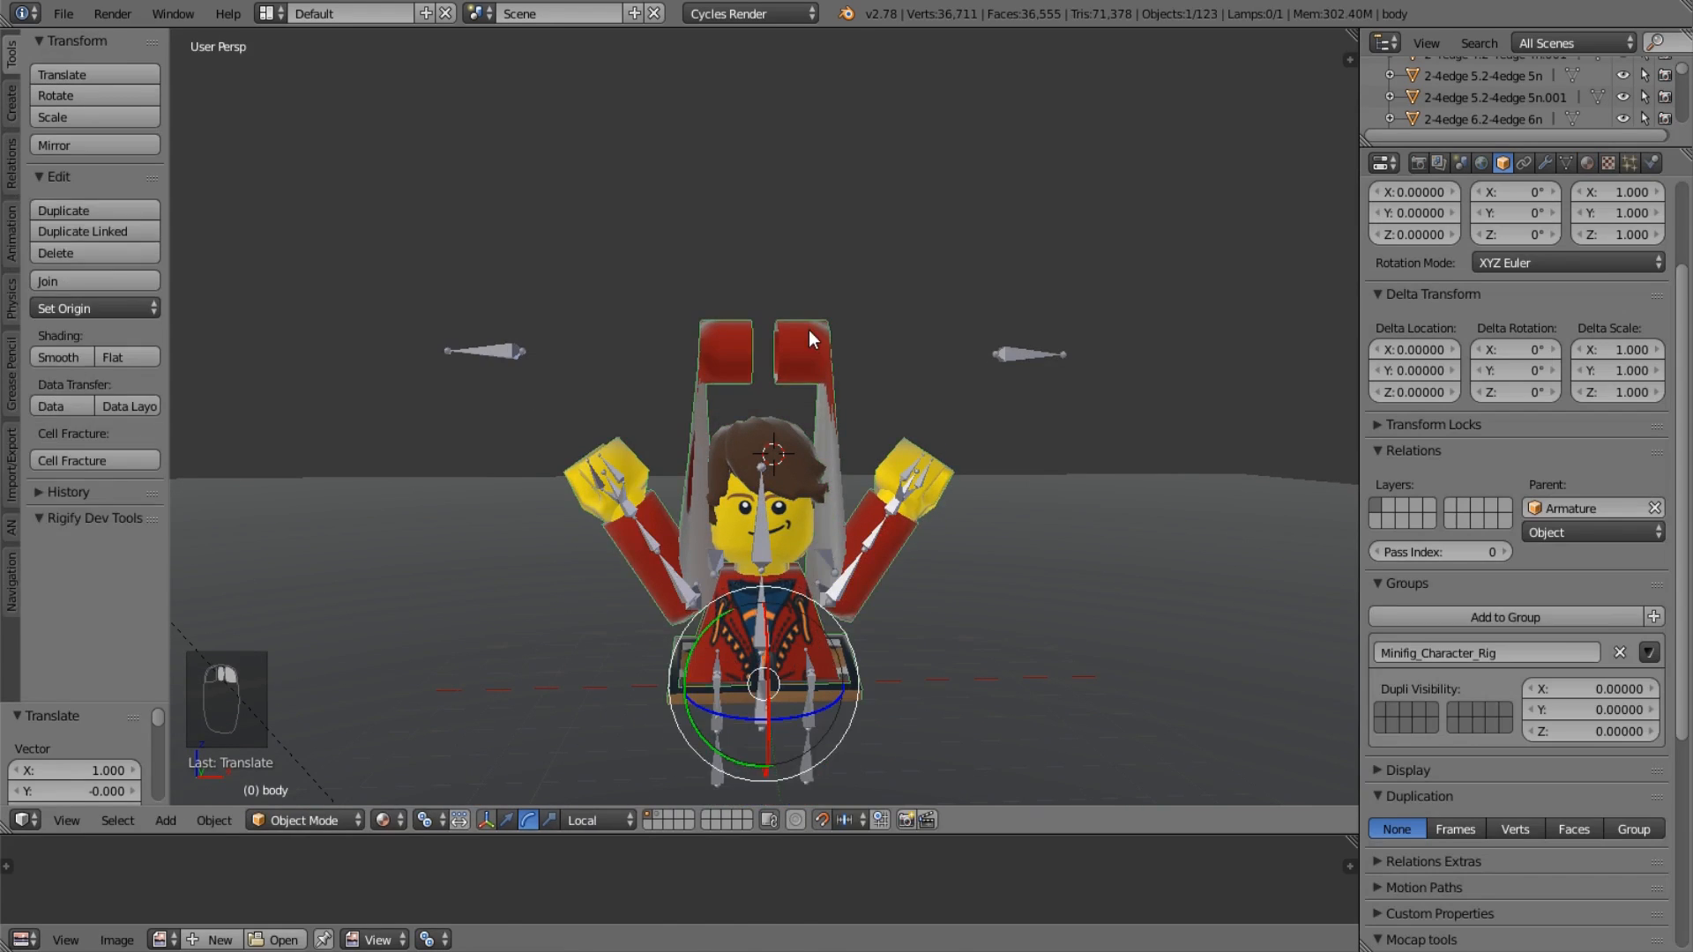
key(Tab)
scroll(687, 218, up, 6)
mouse_move(687, 218)
middle_down()
mouse_move(612, 162)
mouse_move(680, 167)
mouse_move(678, 194)
middle_up()
key(b)
key(b)
key(z)
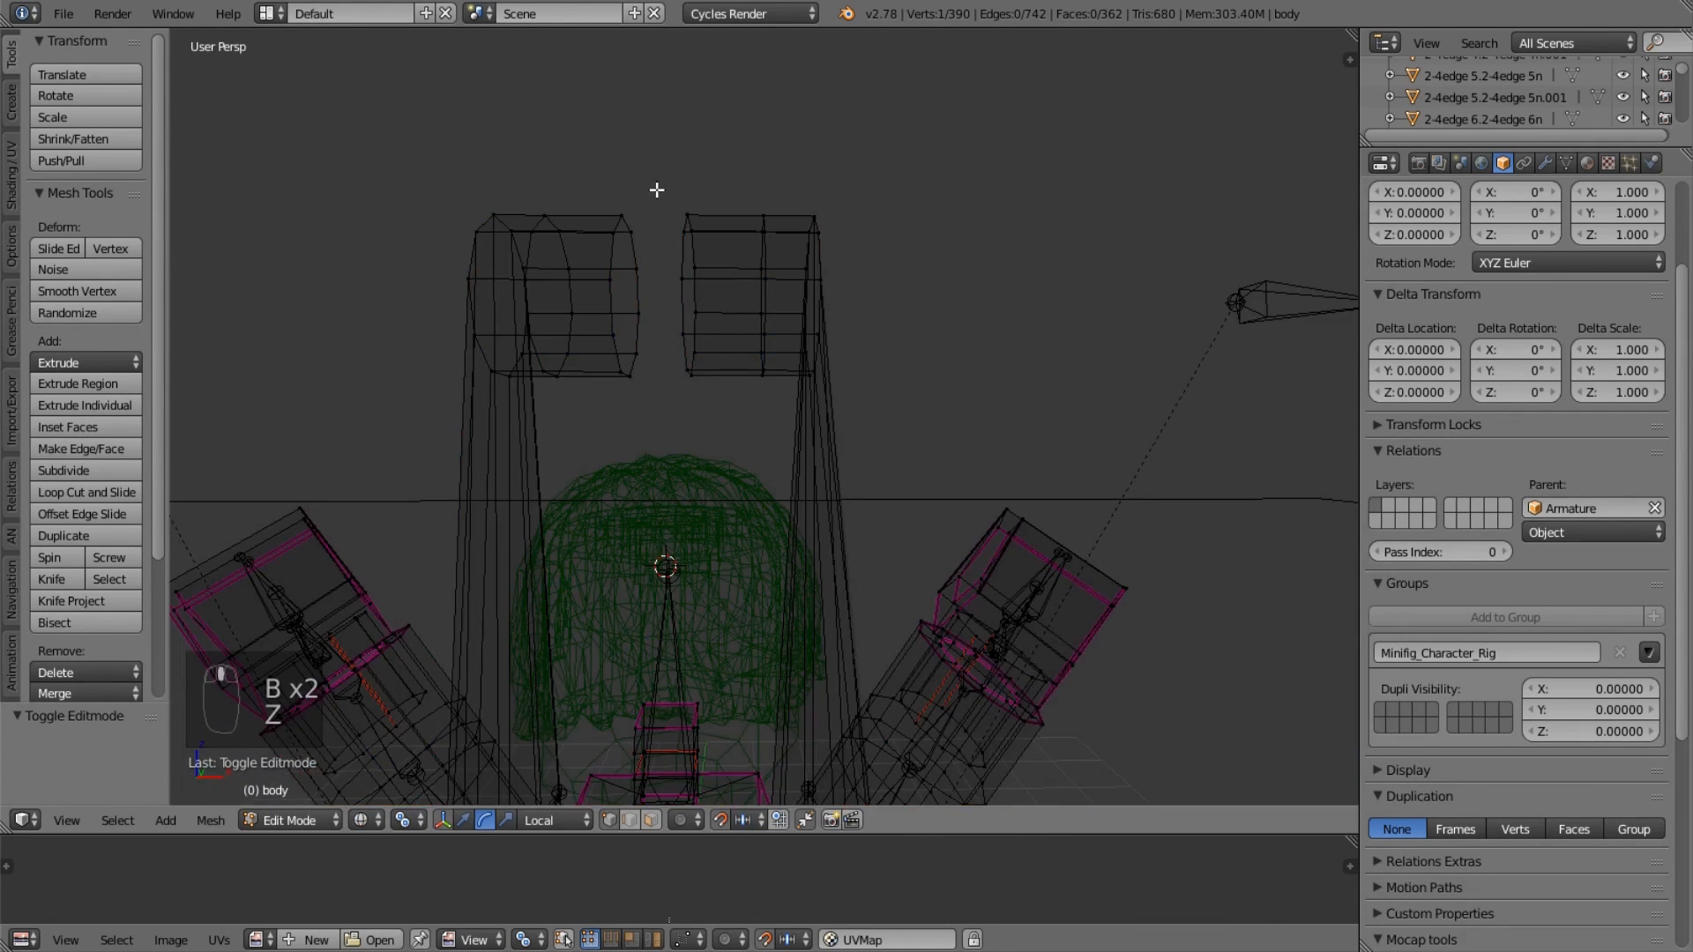
key(b)
drag(656, 188, 769, 395)
key(z)
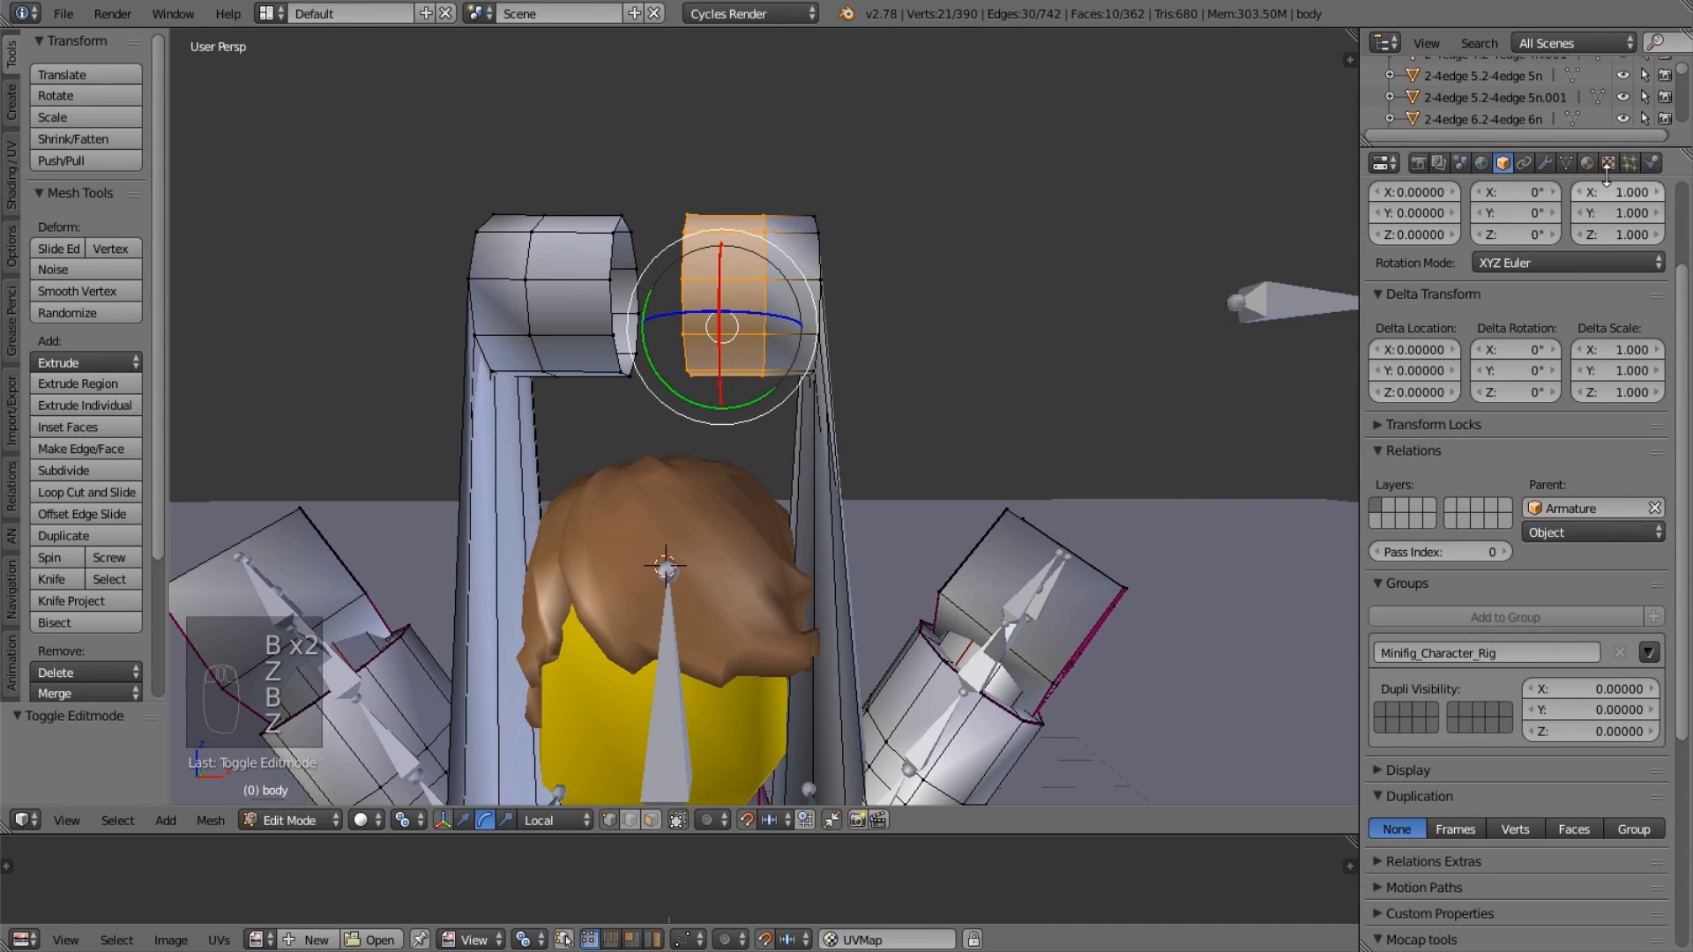
Show the body mesh's vertex groups and add the matching inner end vertices of the other arm to the selection.
click(1573, 169)
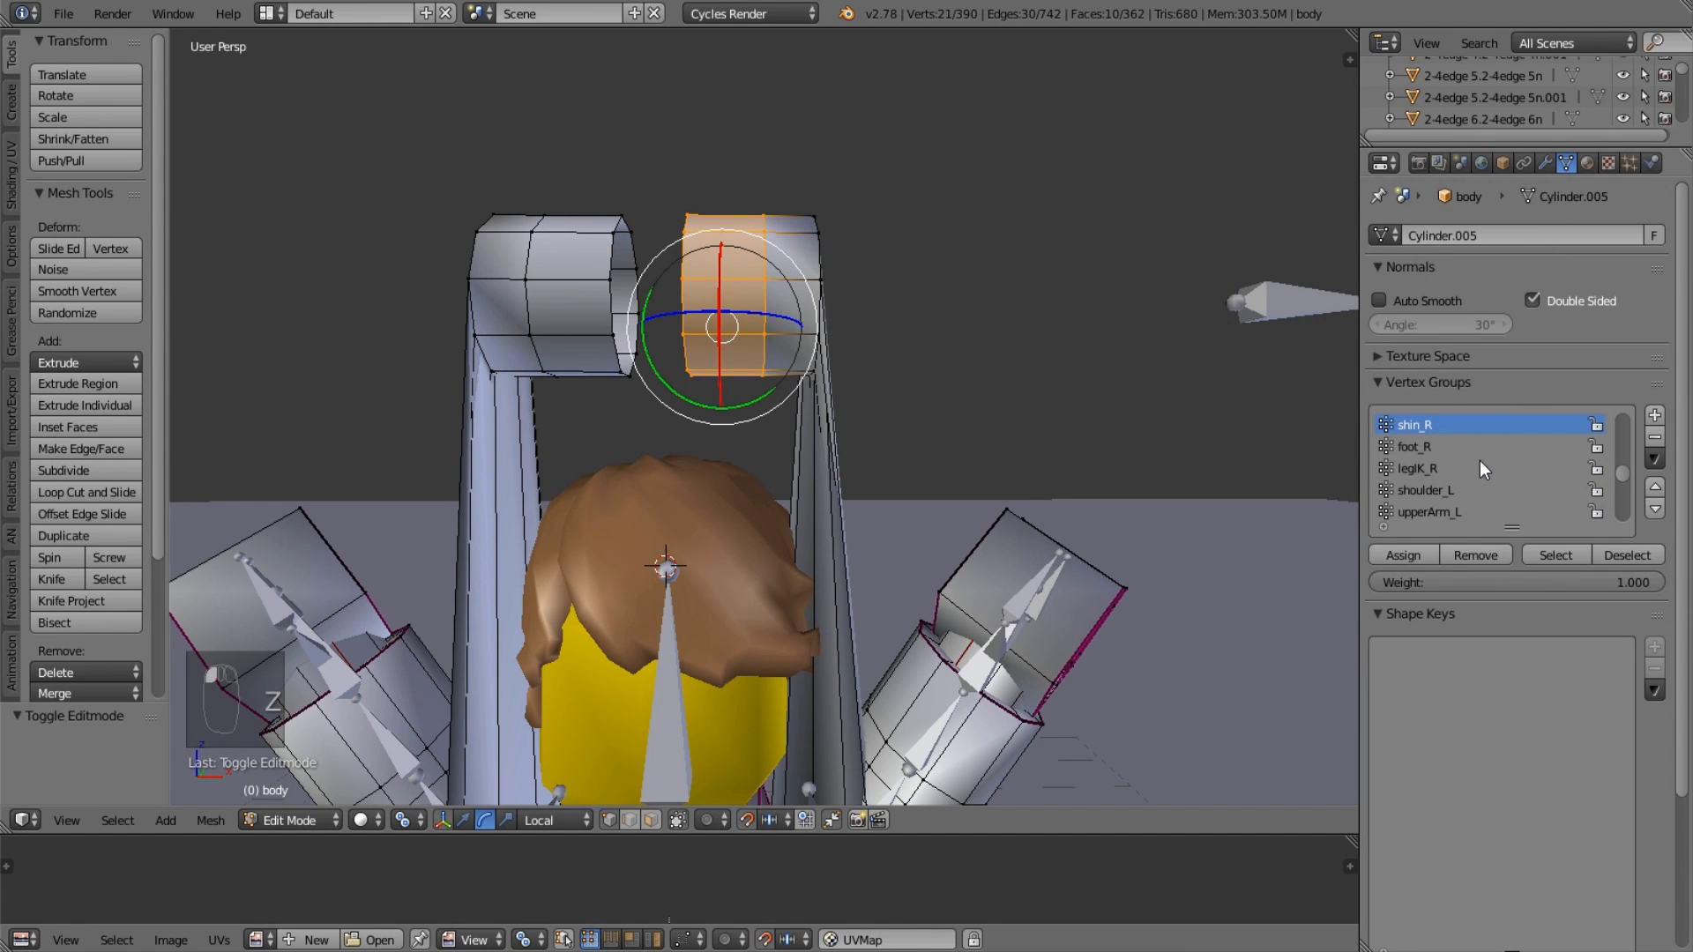
scroll(1472, 476, down, 5)
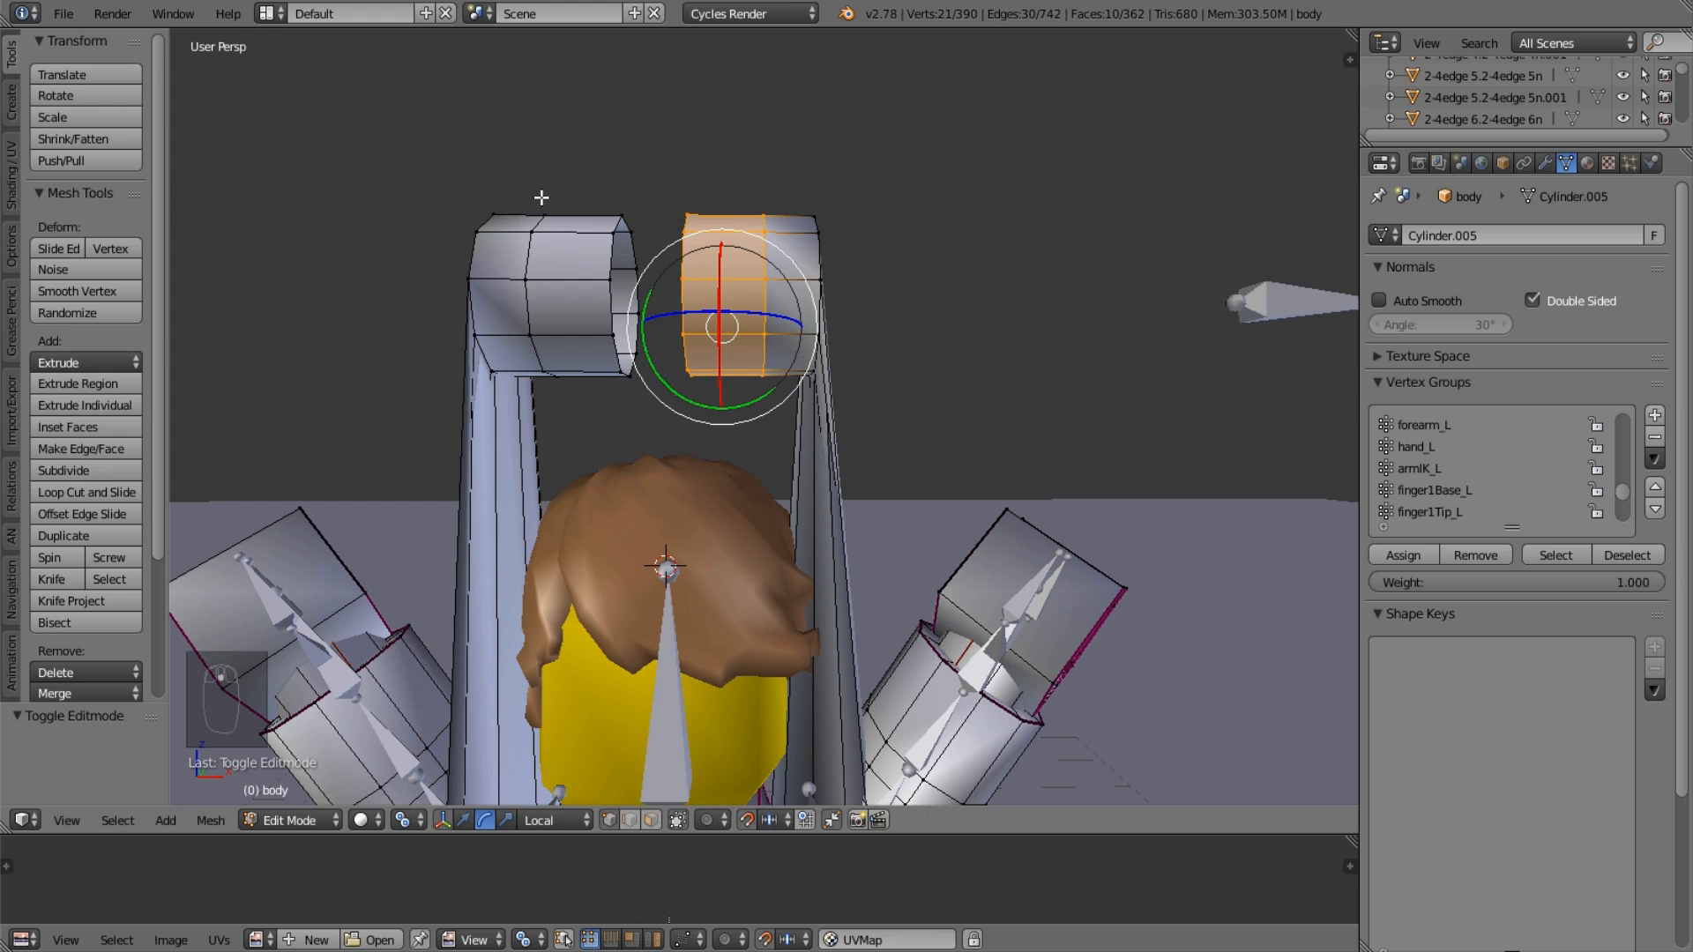
key(z)
middle_drag(564, 203, 582, 200)
key(v)
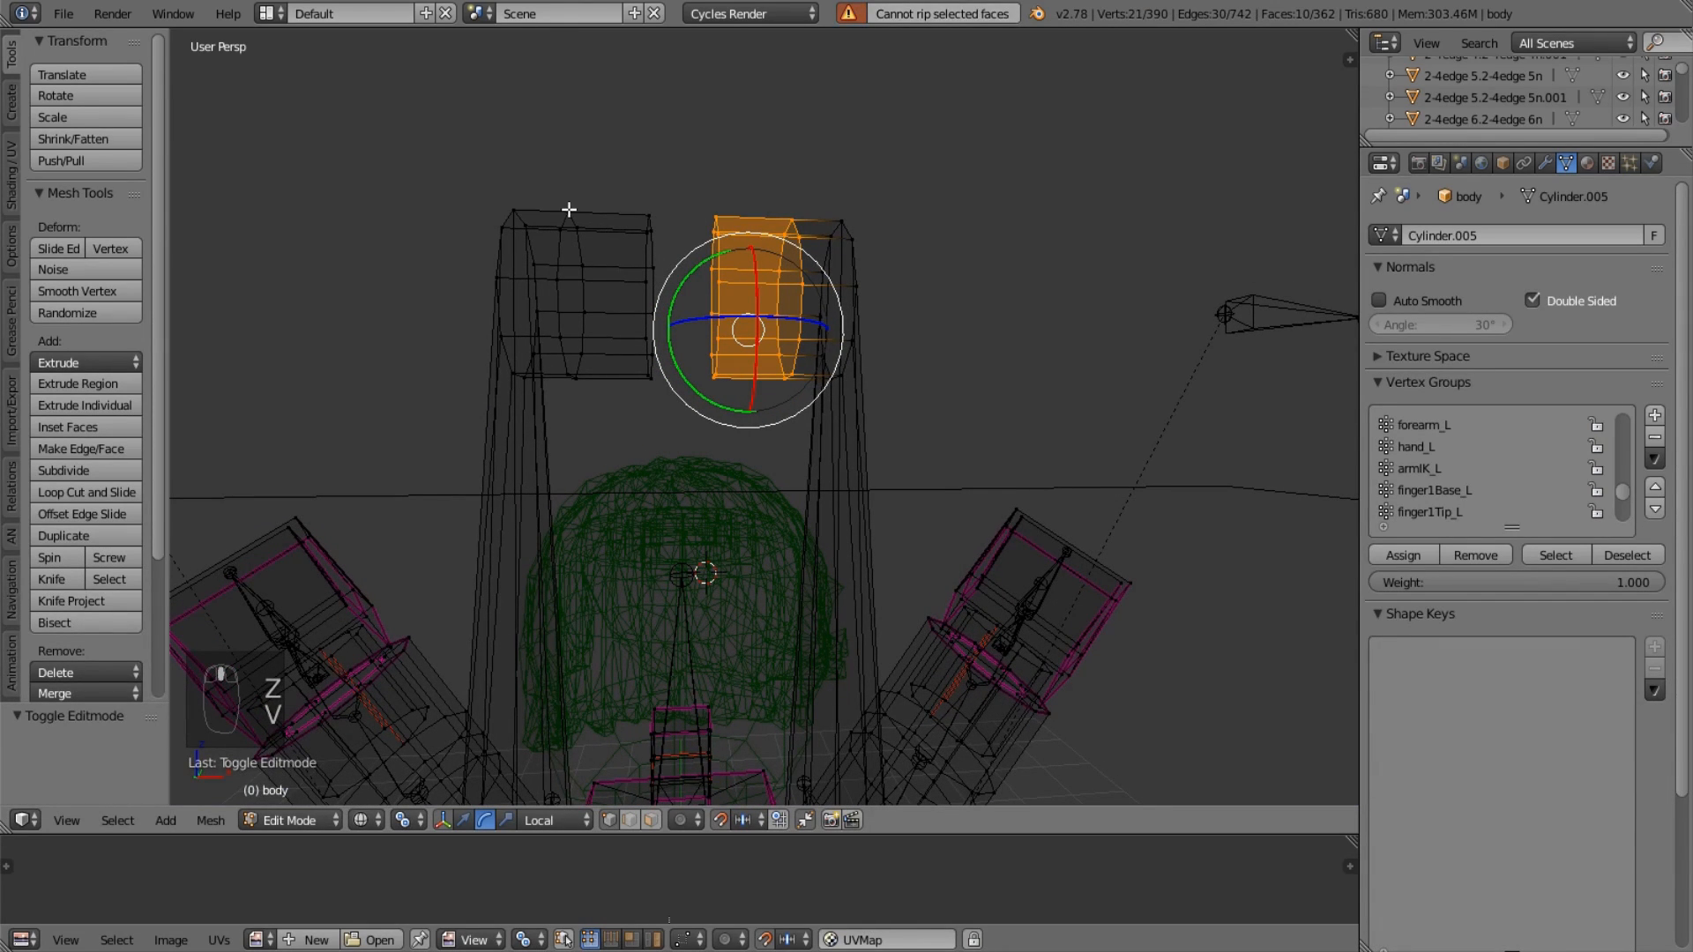
key(b)
drag(541, 200, 764, 389)
Assign the selected inner arm end vertices to the torso vertex group and clear the selection.
scroll(1497, 508, up, 4)
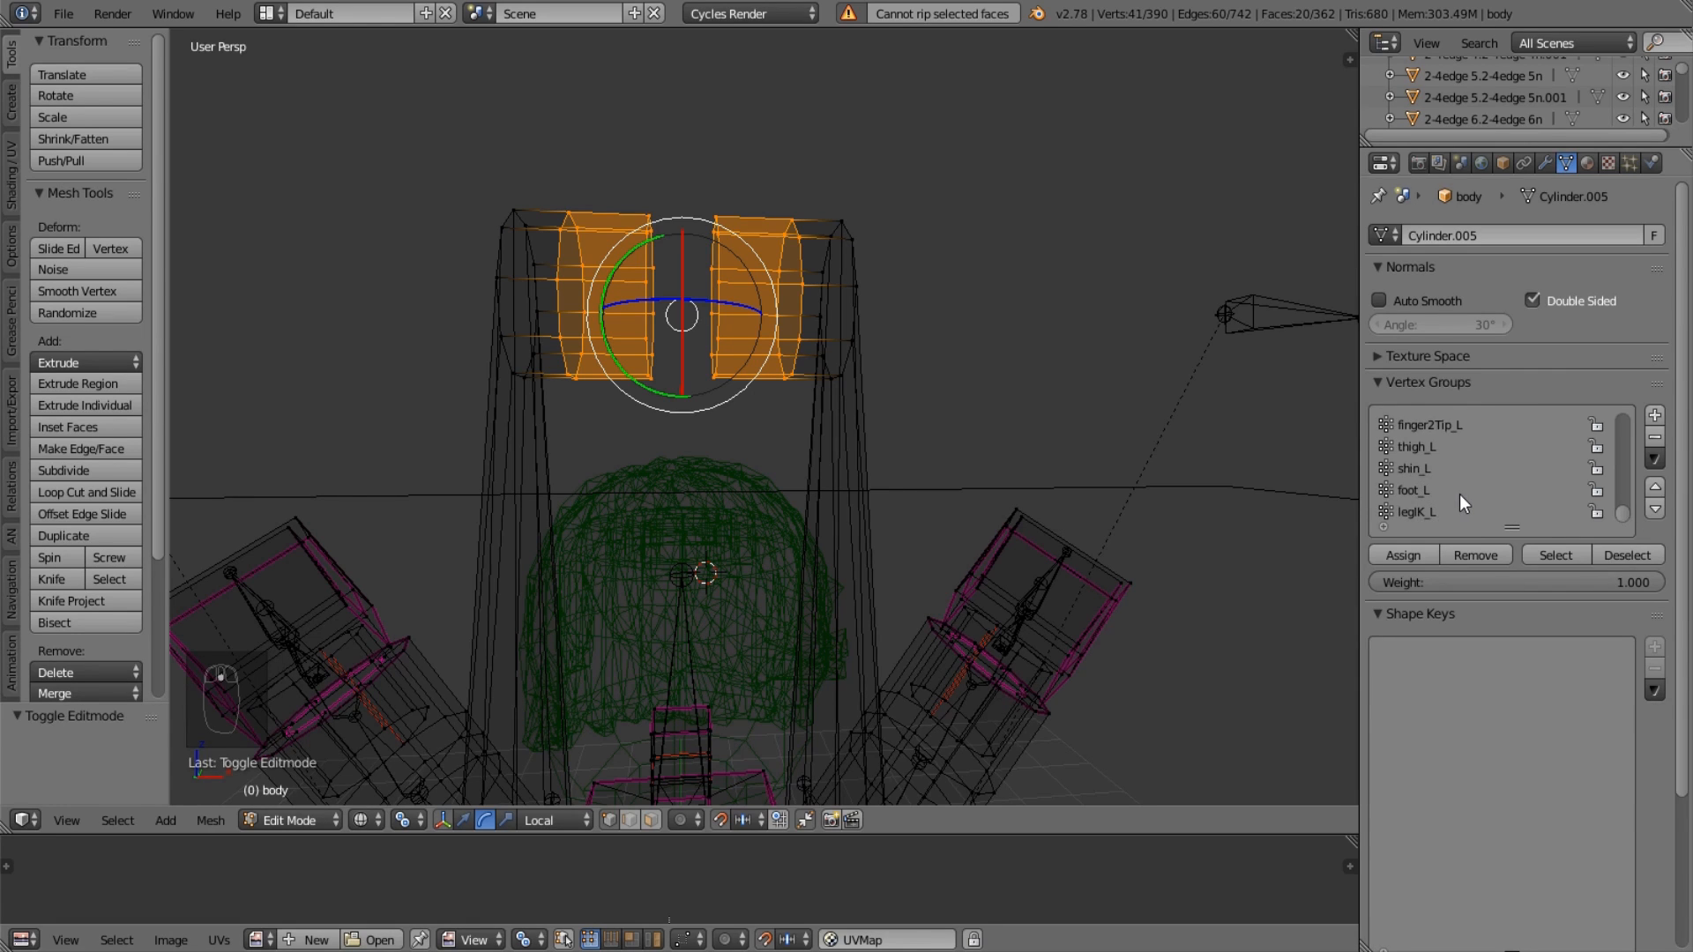
scroll(1462, 495, up, 4)
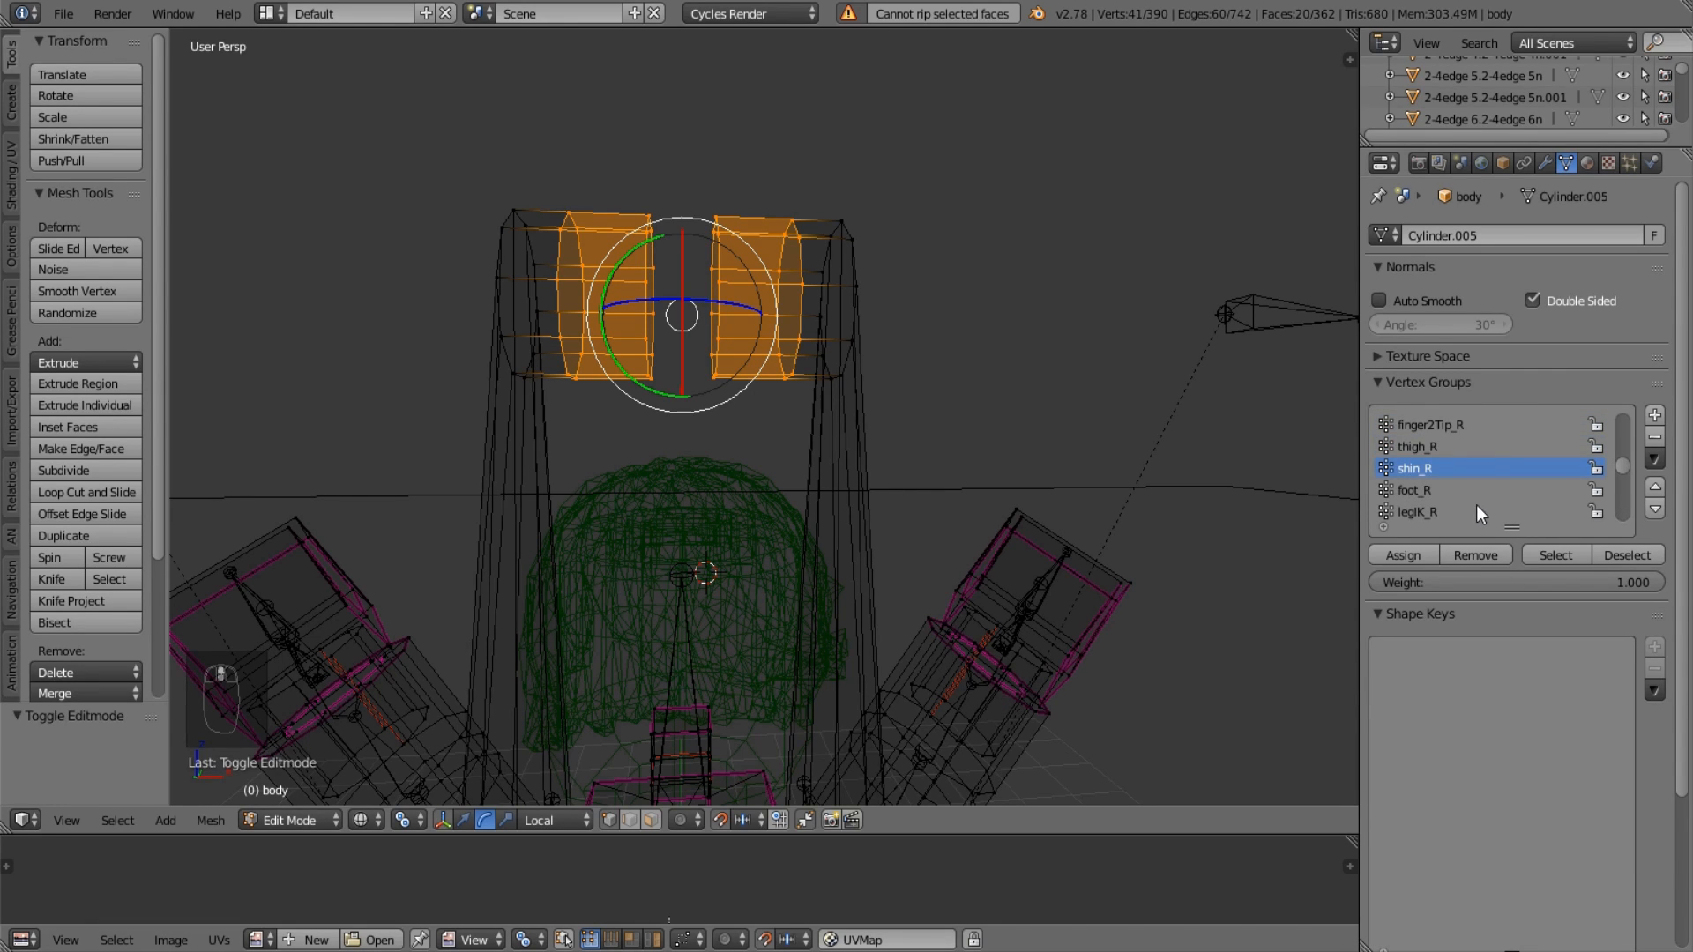
scroll(1476, 504, up, 10)
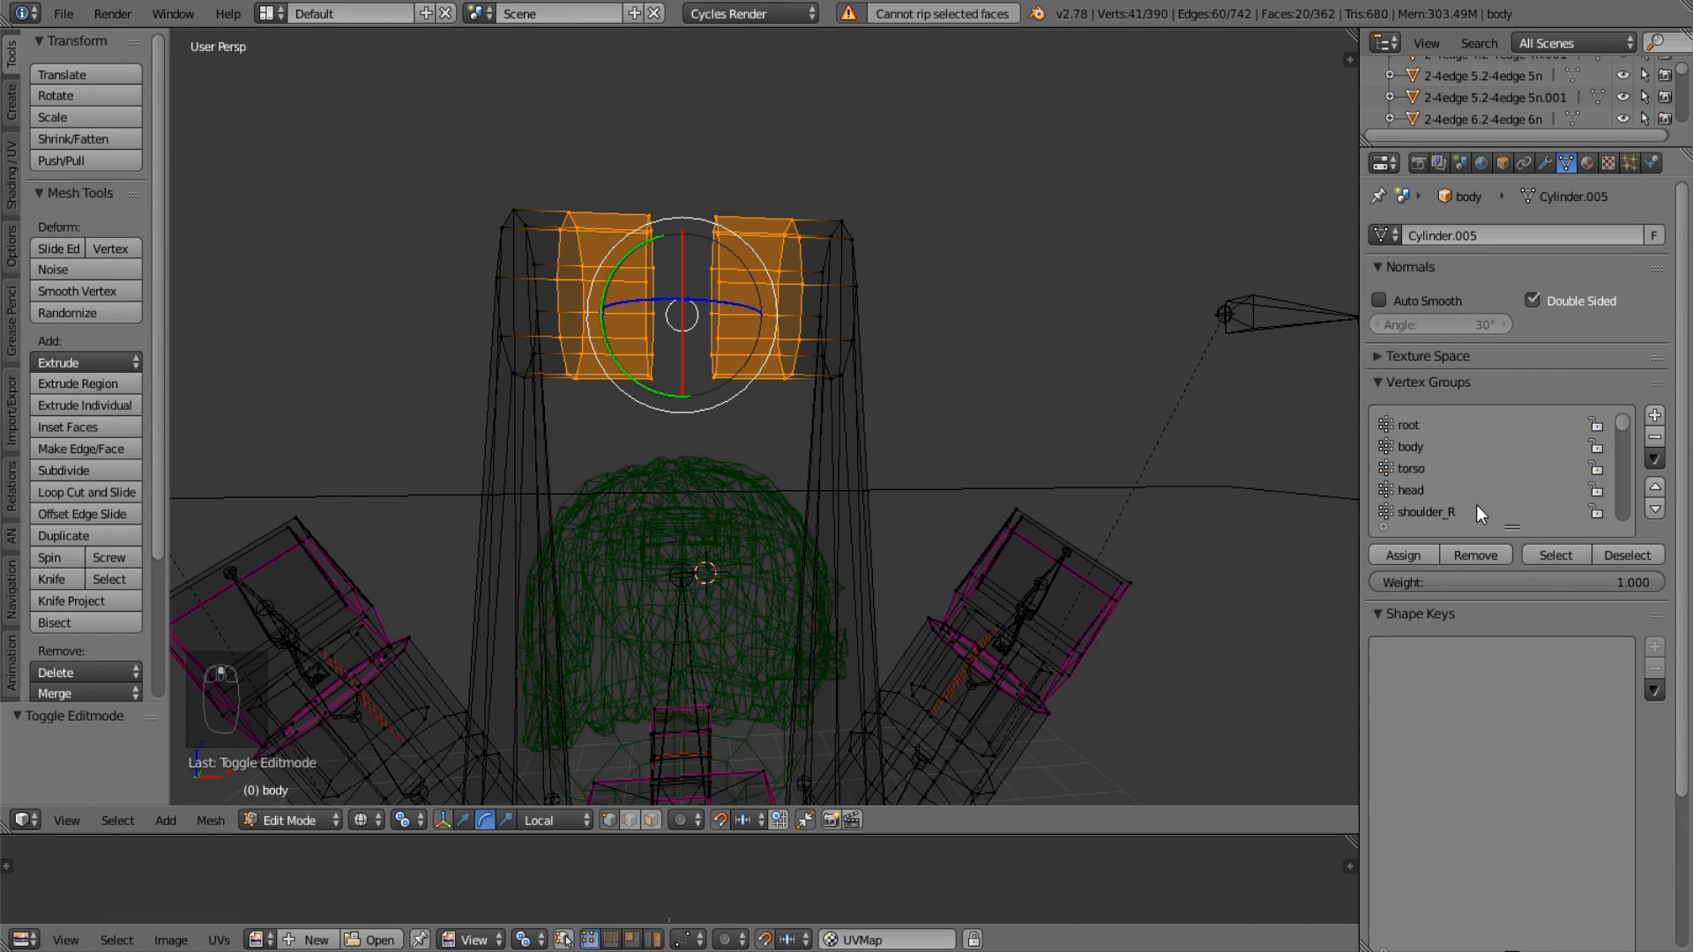
click(1423, 468)
click(1409, 547)
key(a)
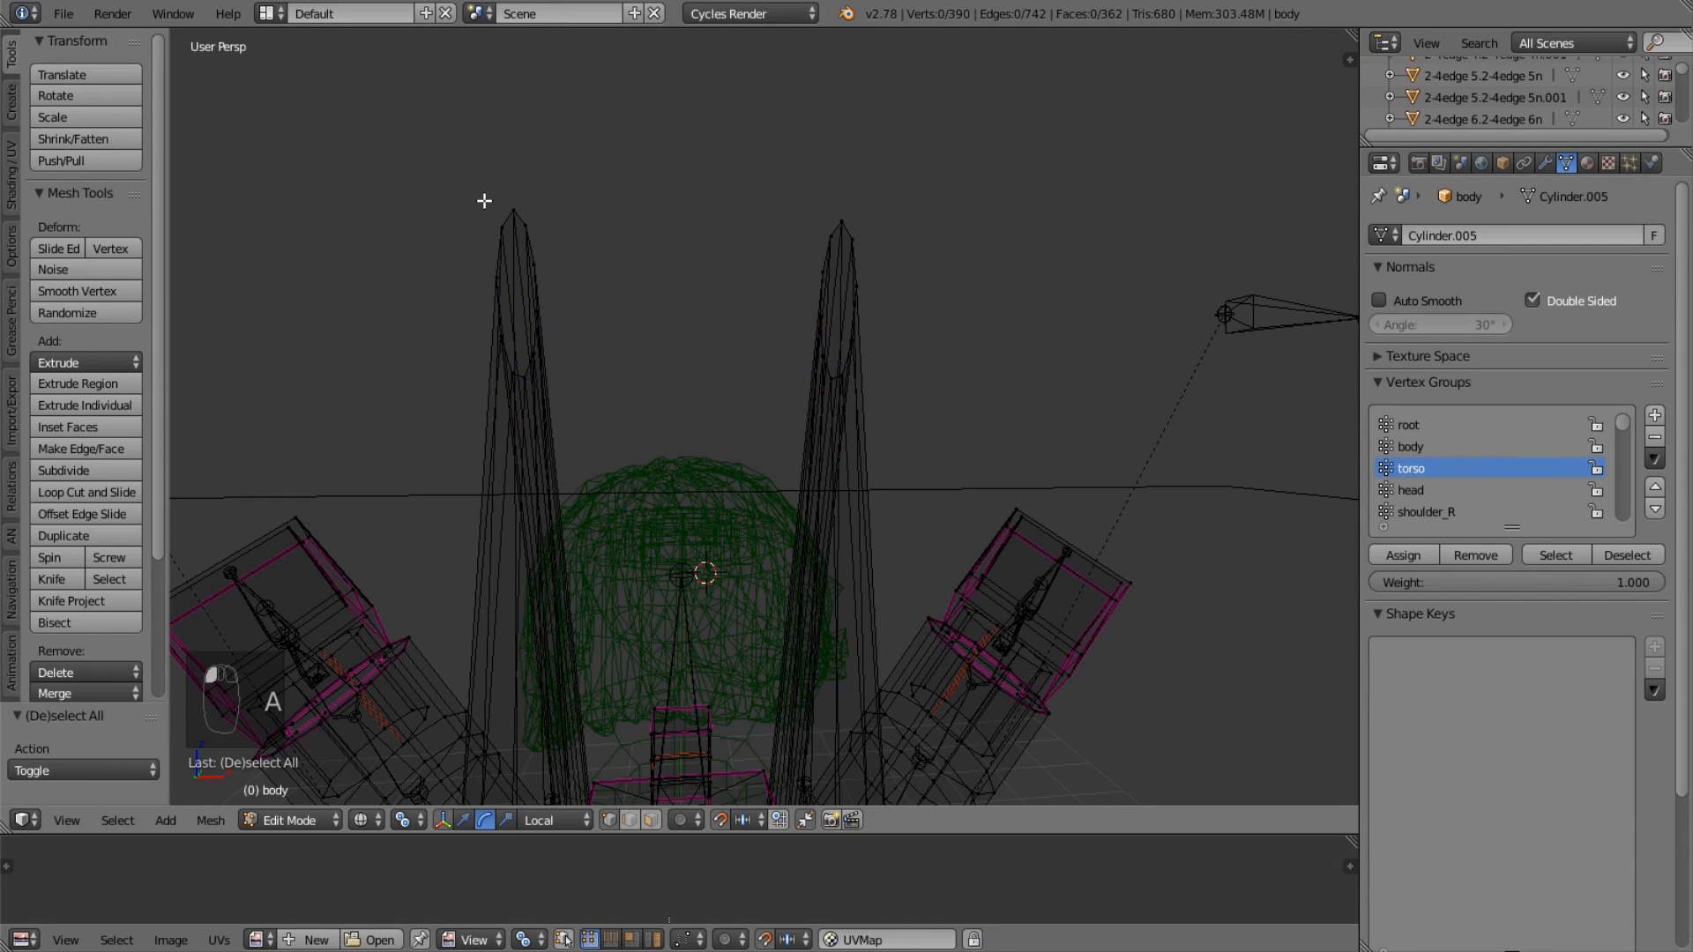
Select the remaining stretched vertex ring of the character's right arm and assign it to the upperArm_R vertex group.
right_click(517, 213)
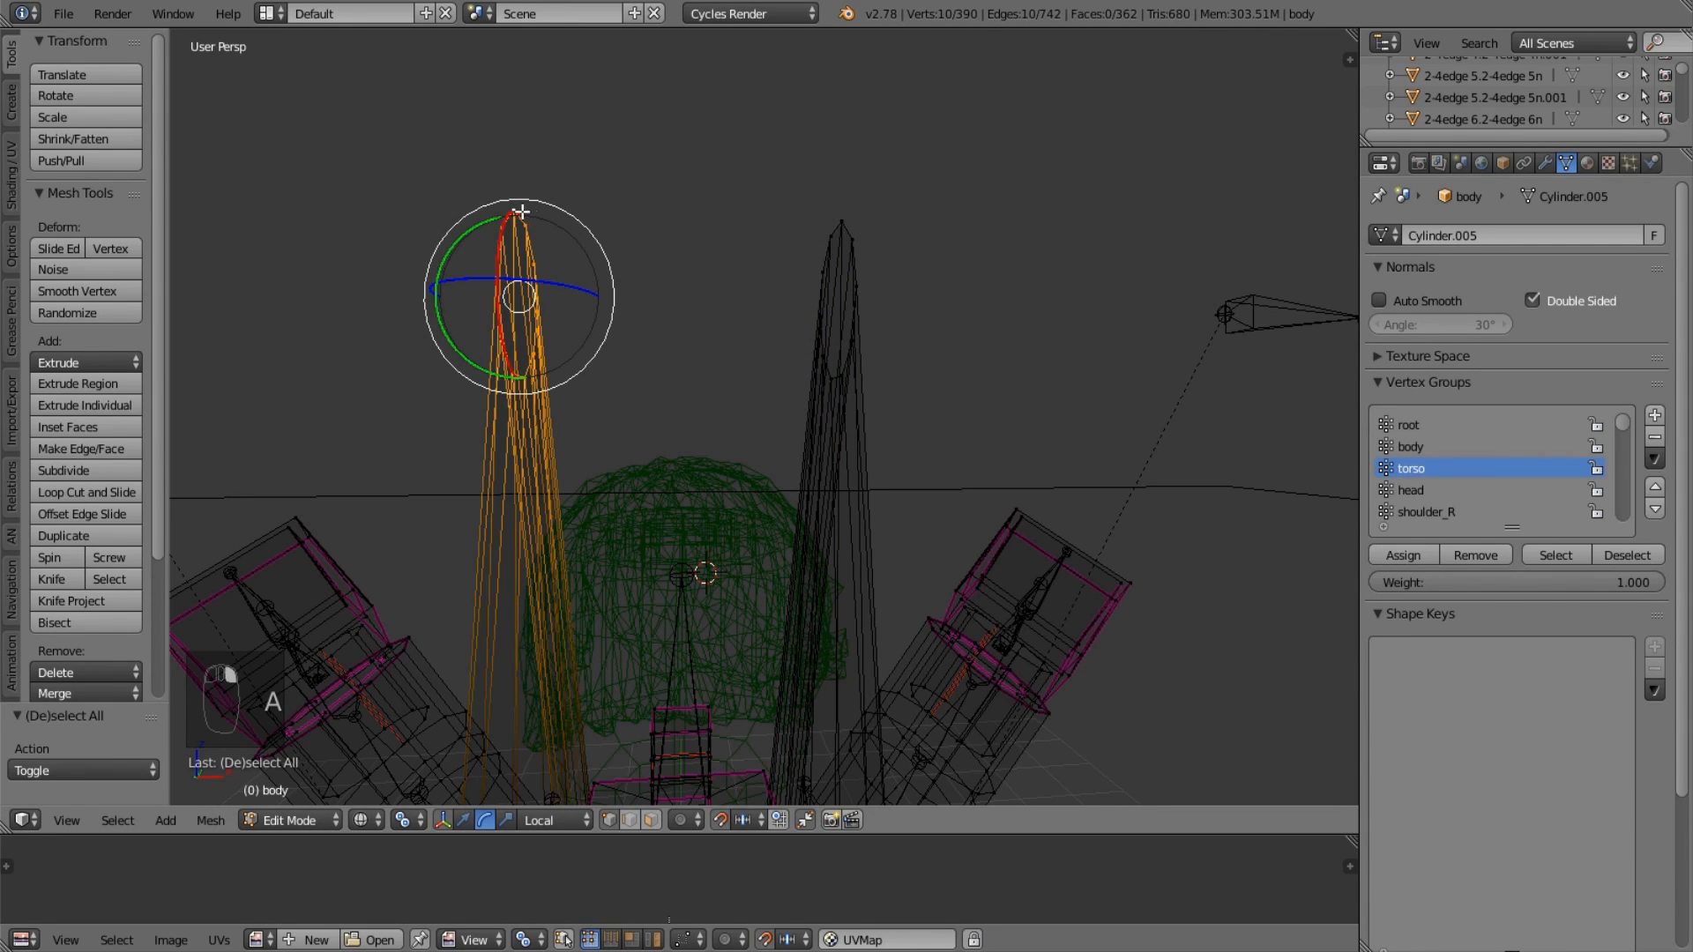
shift+right_click(856, 233)
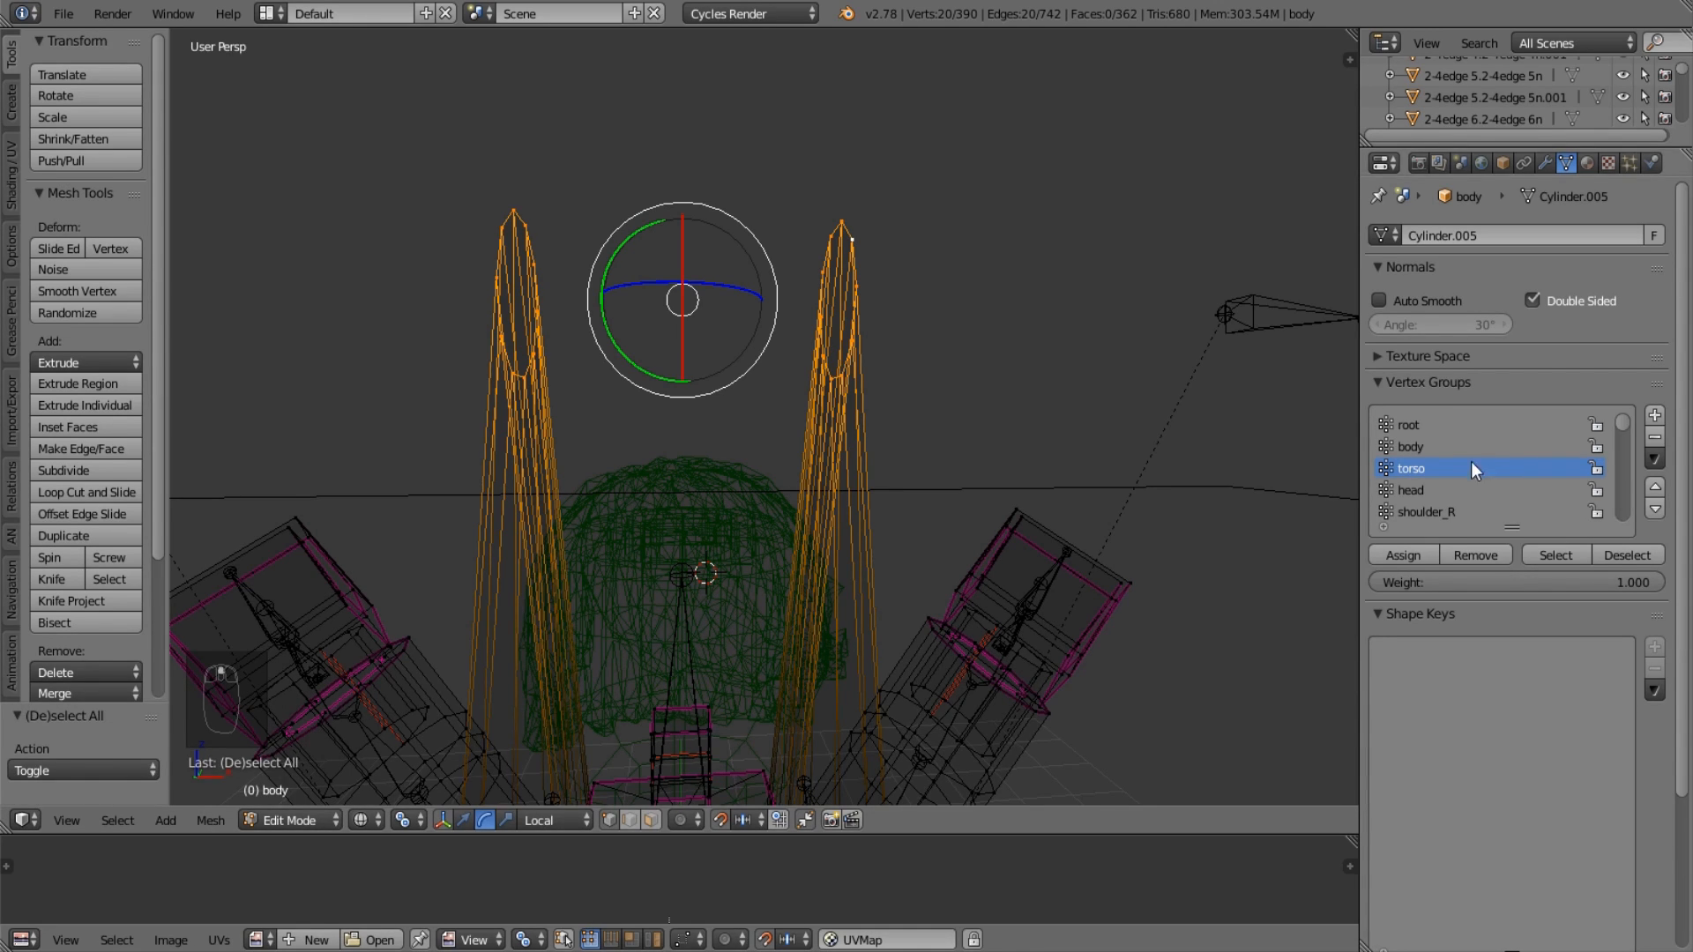
scroll(1464, 459, down, 5)
scroll(1480, 469, down, 15)
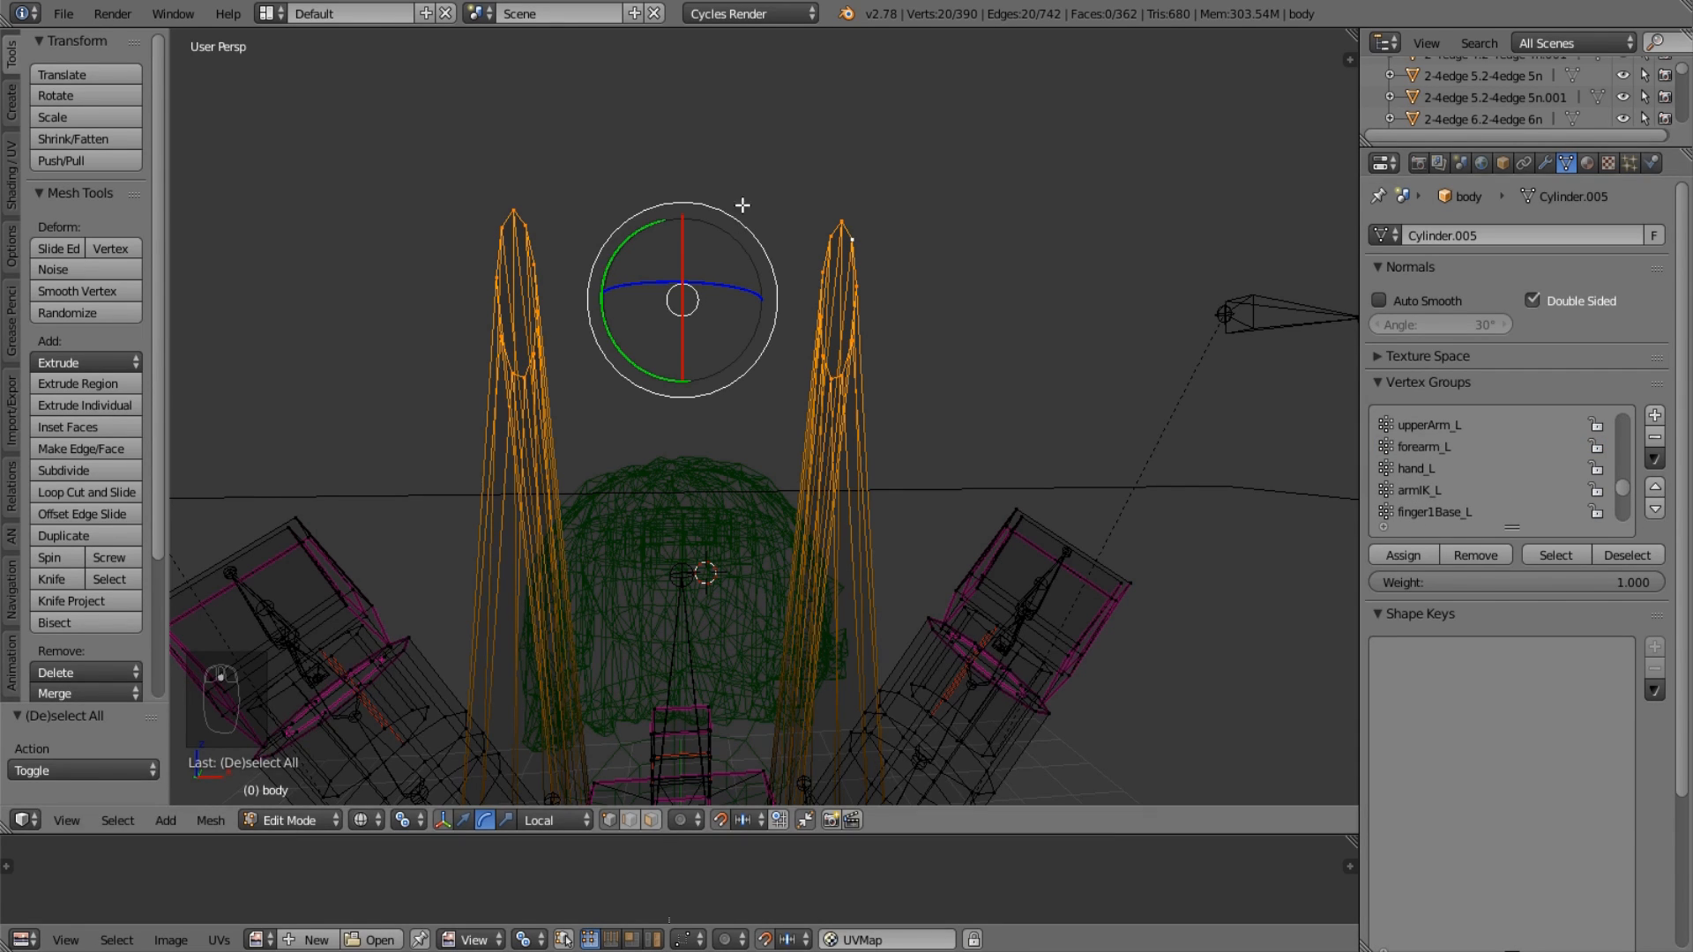
key(b)
middle_drag(756, 189, 917, 419)
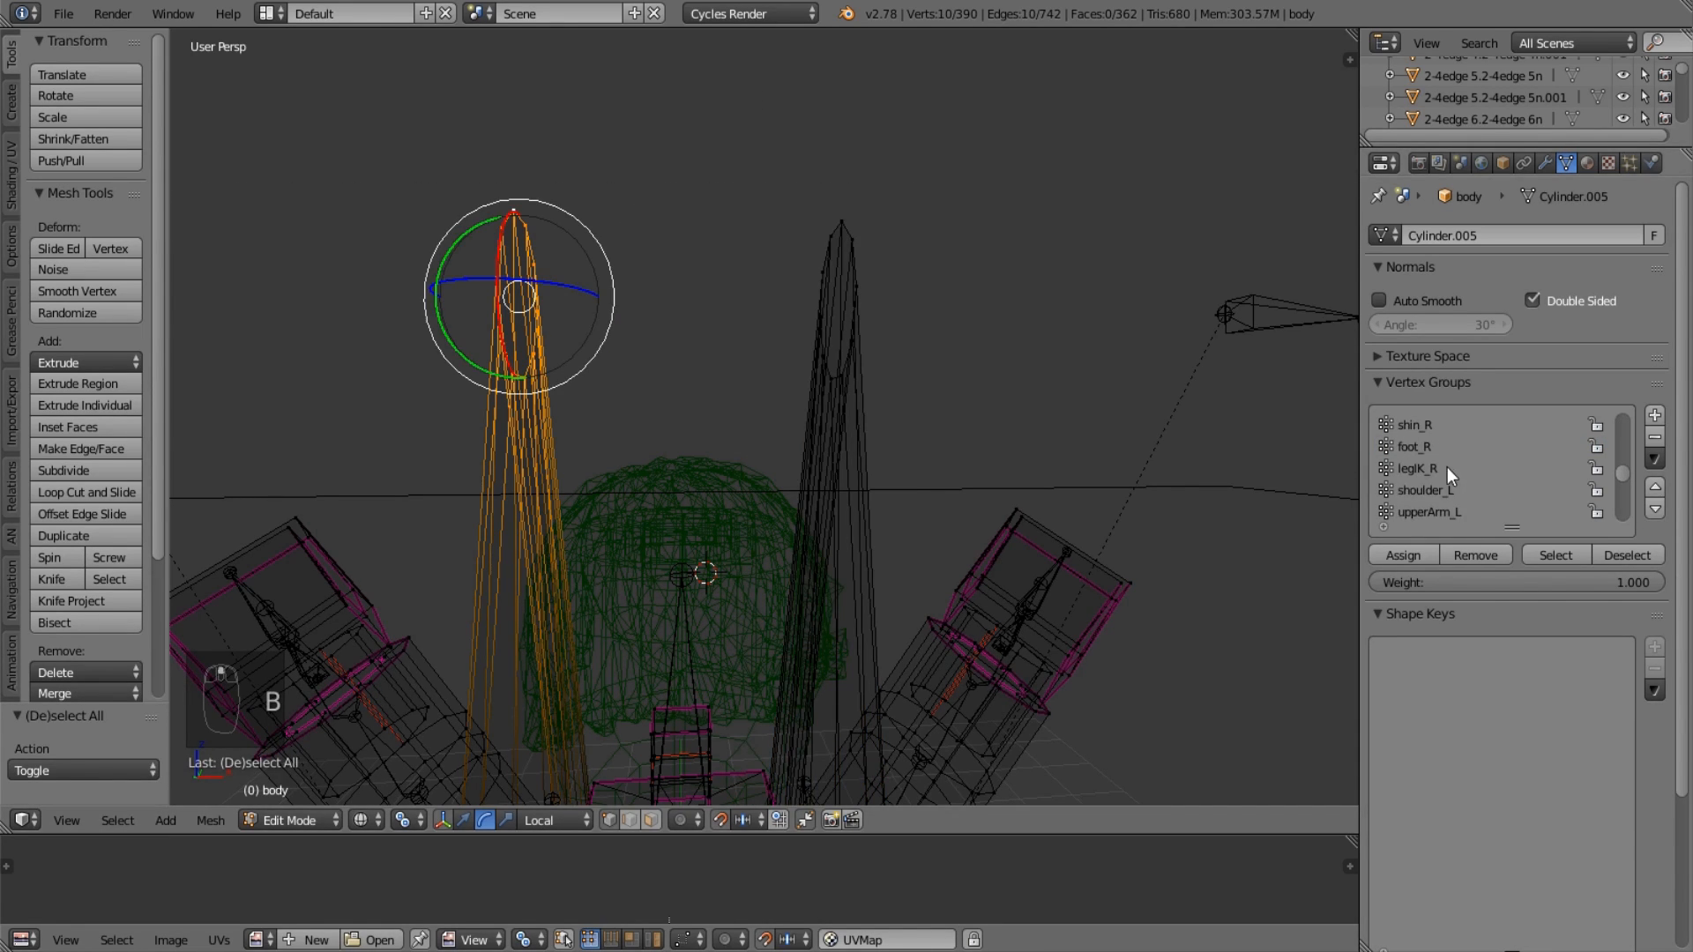
scroll(1451, 445, up, 10)
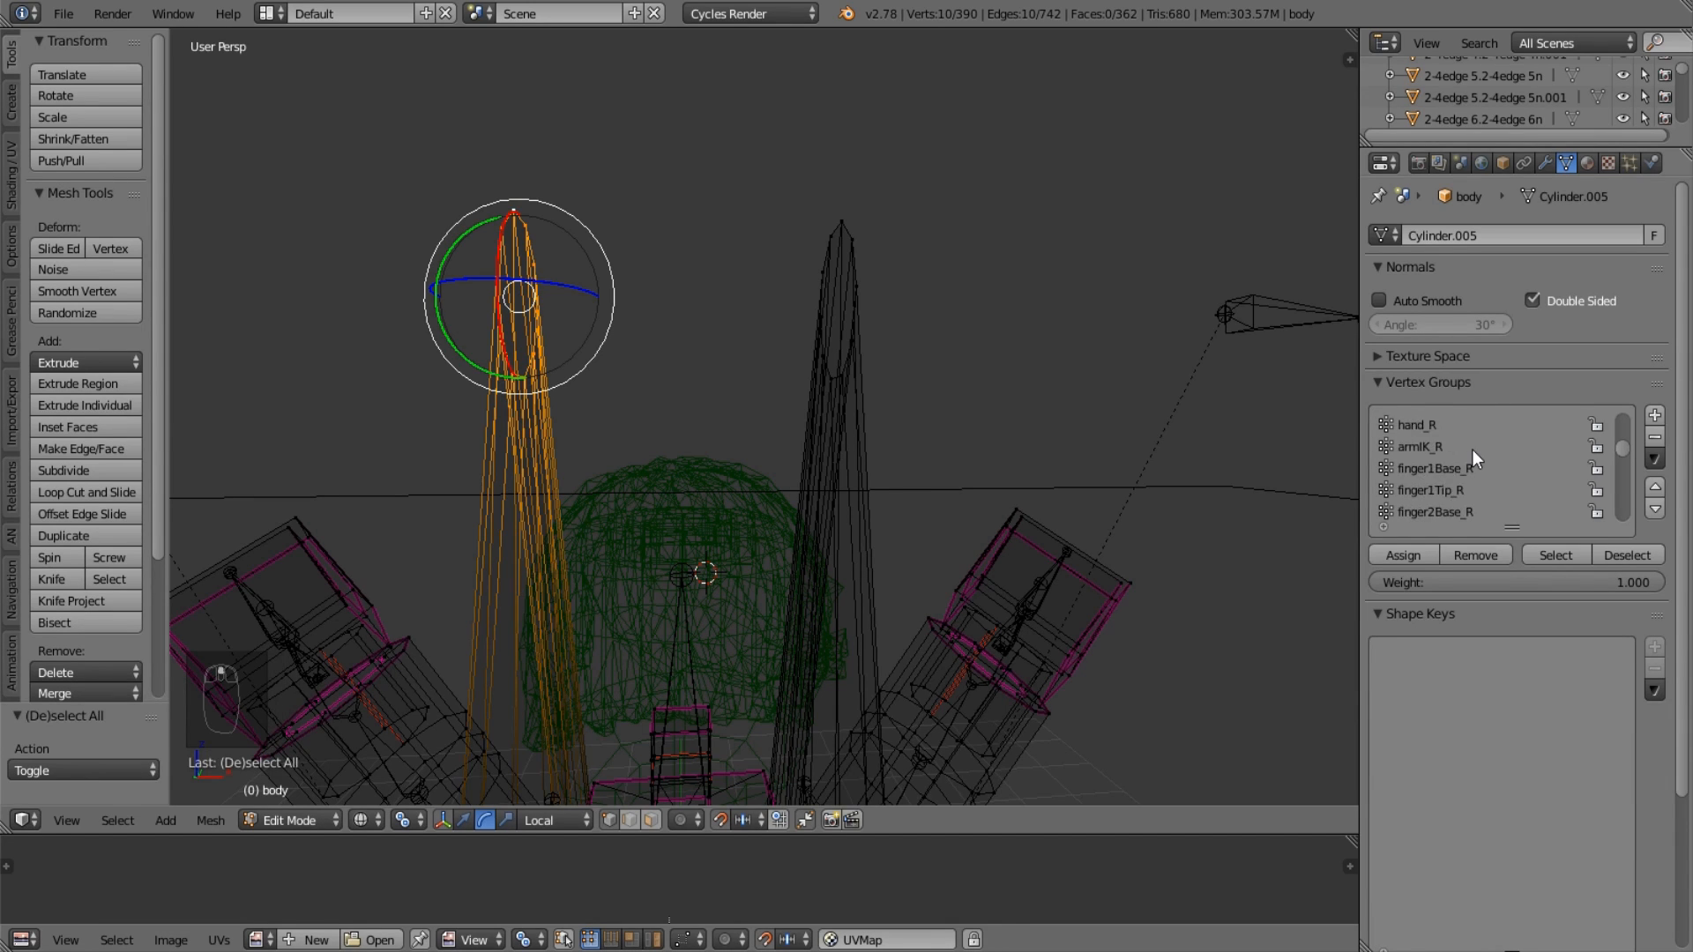
scroll(1472, 458, up, 1)
click(1457, 431)
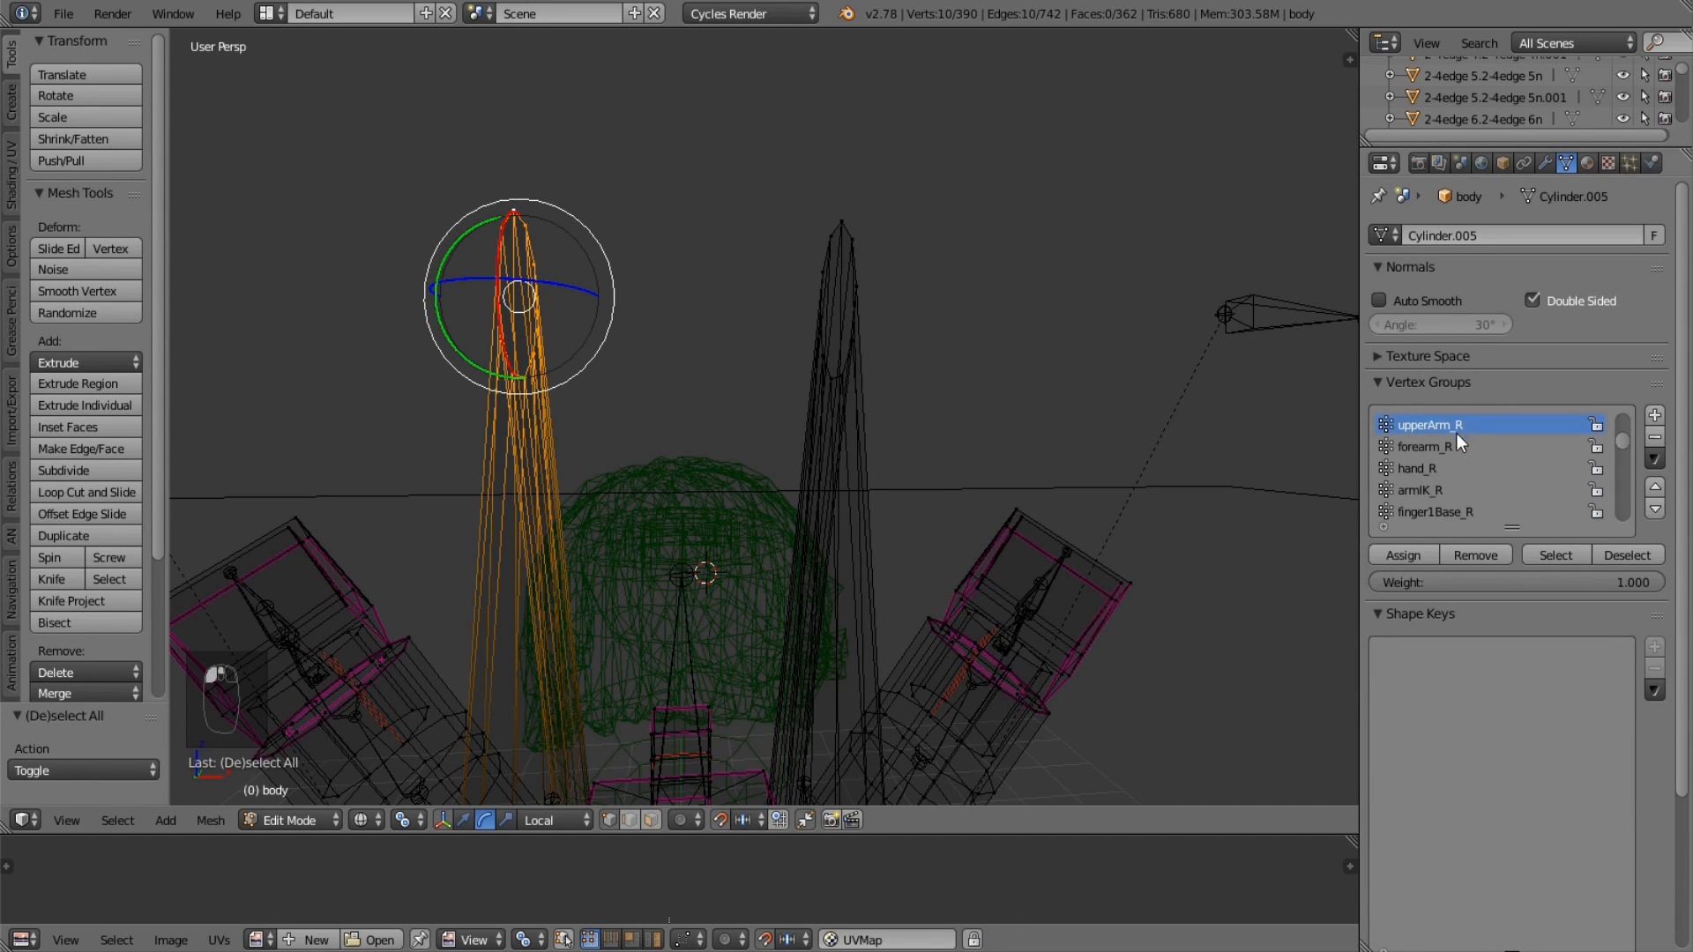
key(a)
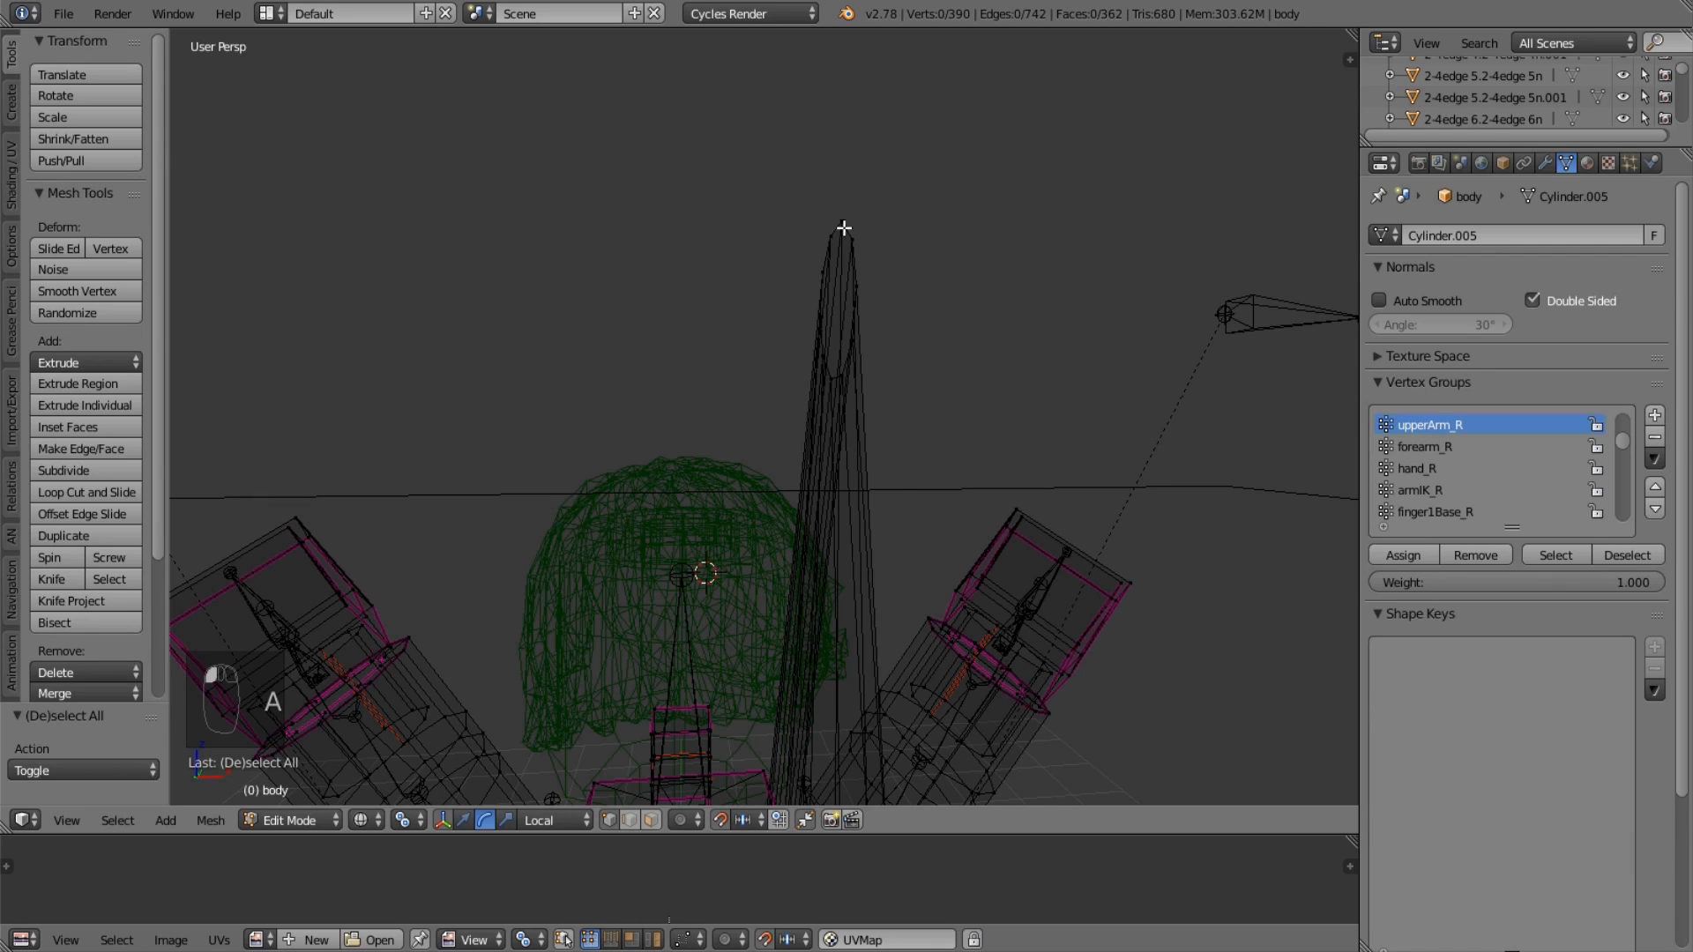
Select the stretched vertex ring of the character's left arm and assign it to the upperArm_L vertex group.
key(a)
scroll(1486, 468, down, 10)
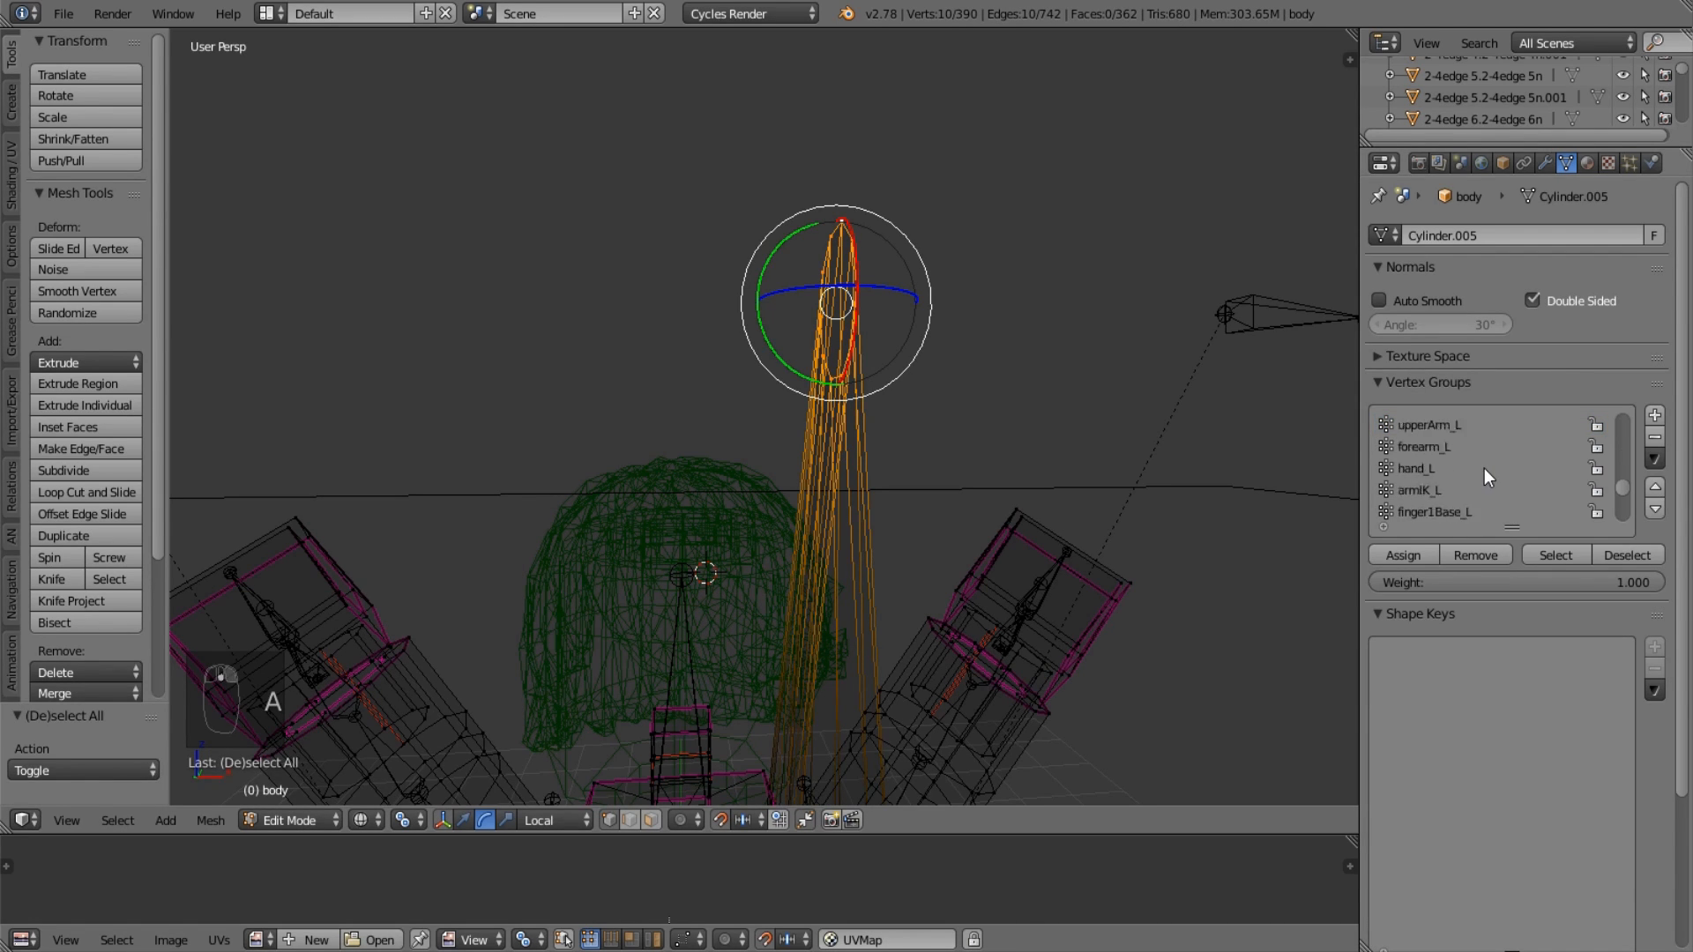
scroll(1481, 468, down, 7)
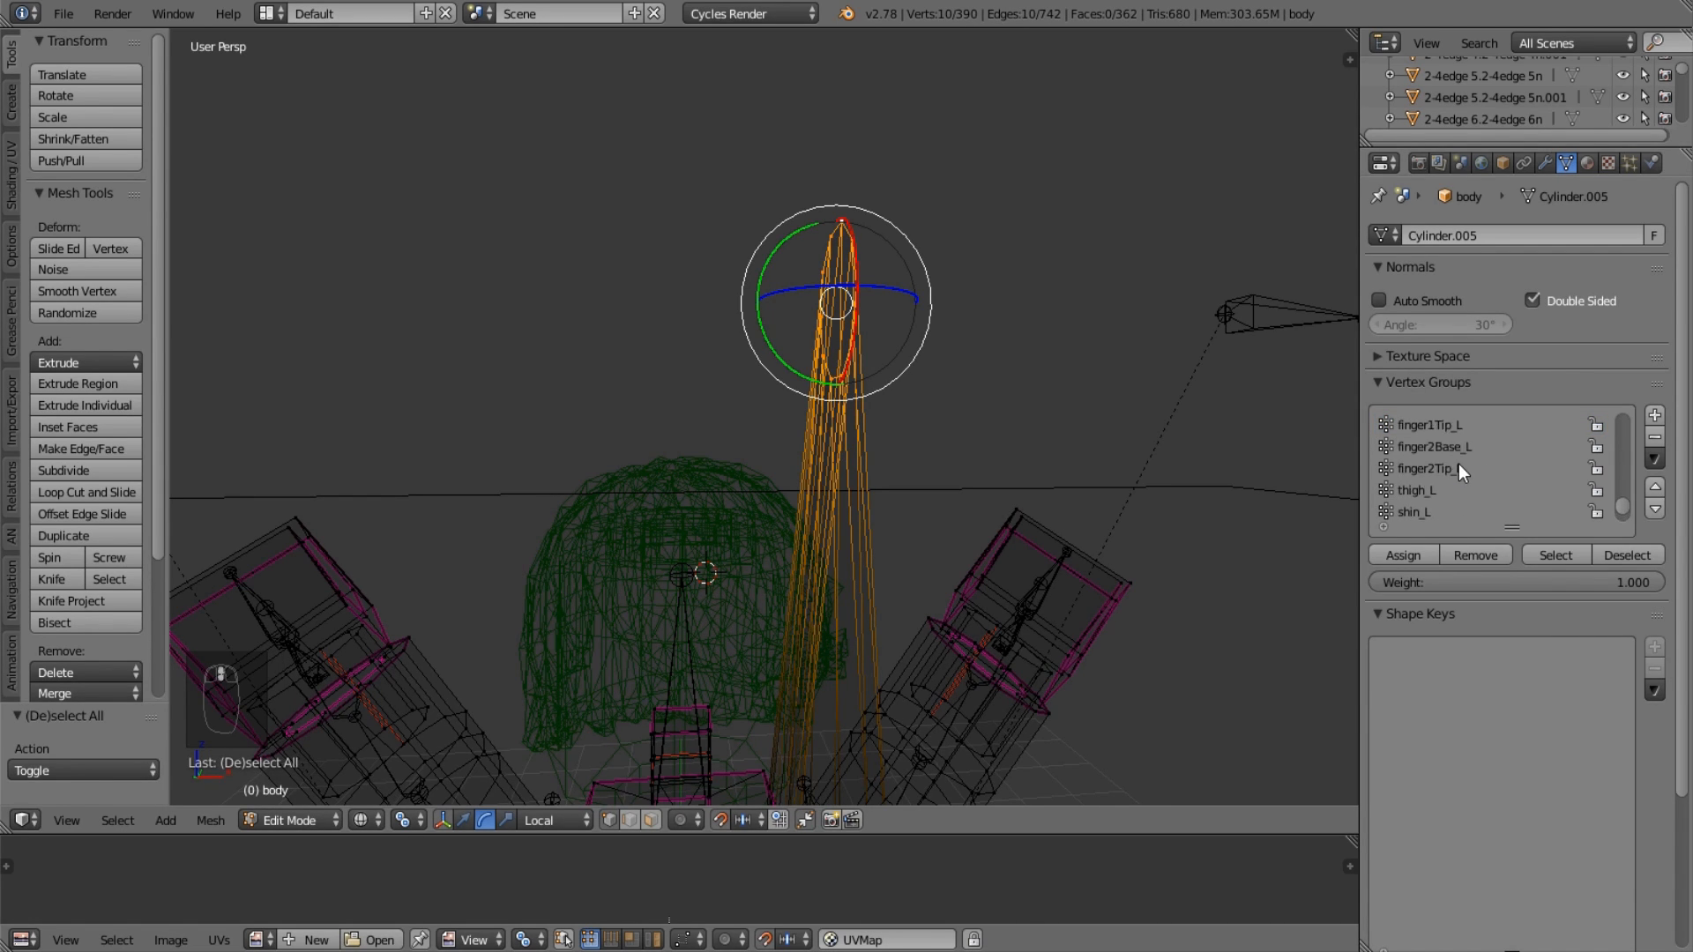
scroll(1458, 464, up, 6)
click(1455, 447)
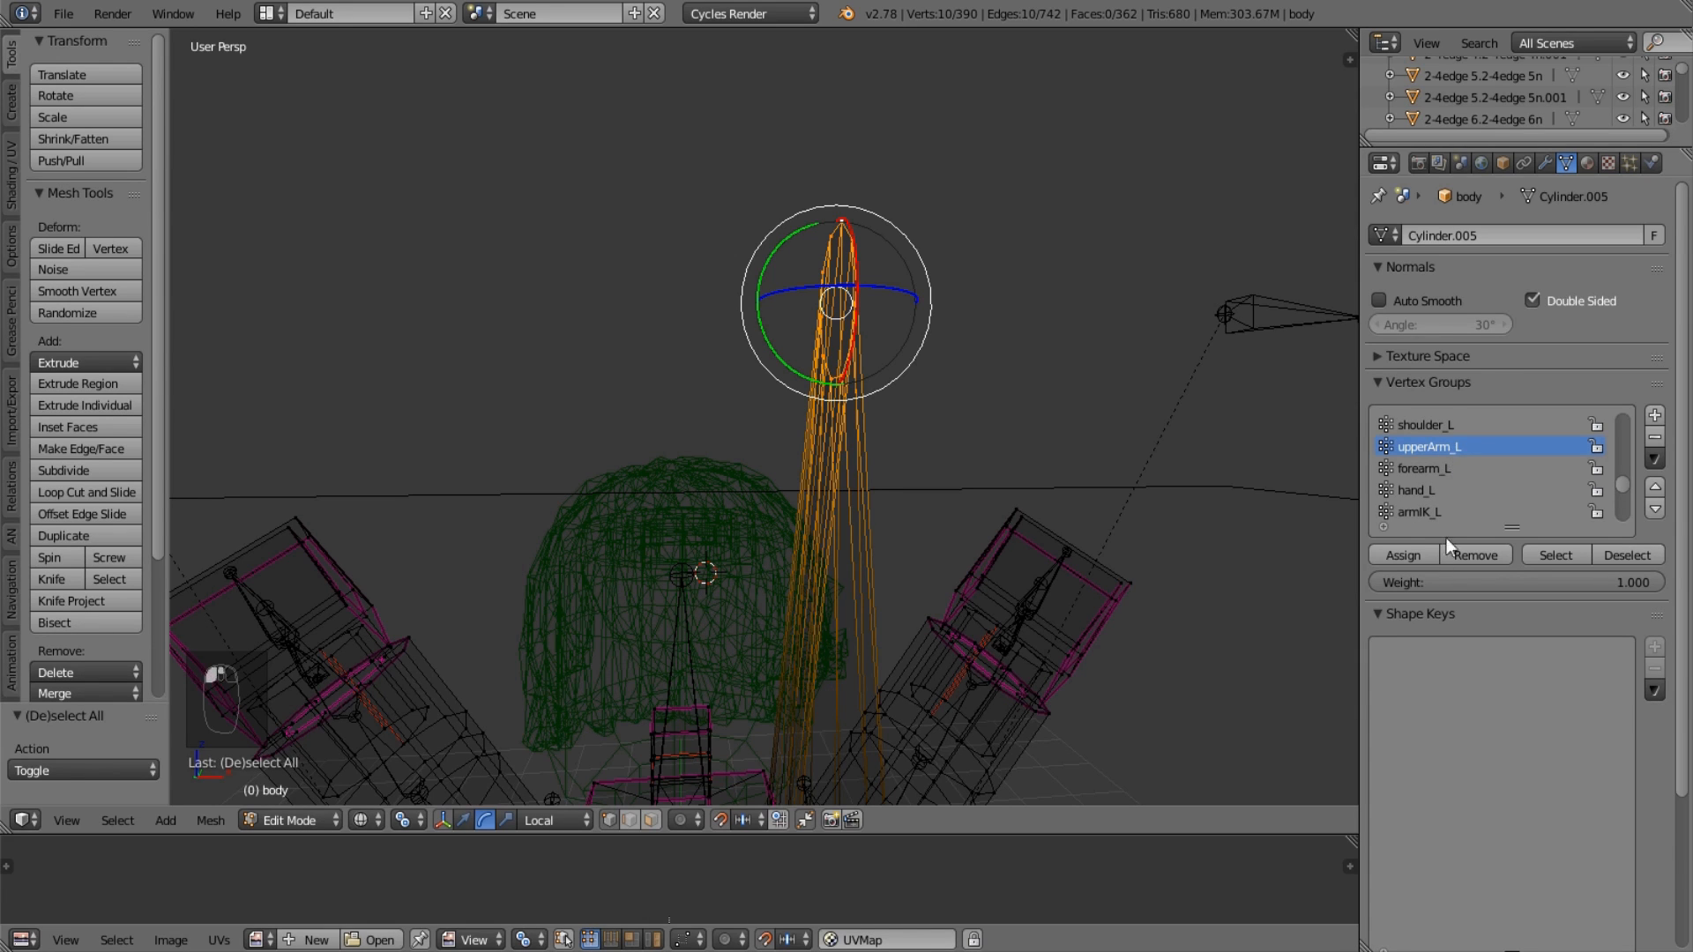
click(1418, 553)
Leave mesh editing, clear the armature body bone's pose location and show the figure in solid shading.
scroll(891, 591, down, 4)
key(Tab)
scroll(780, 674, down, 3)
right_click(752, 610)
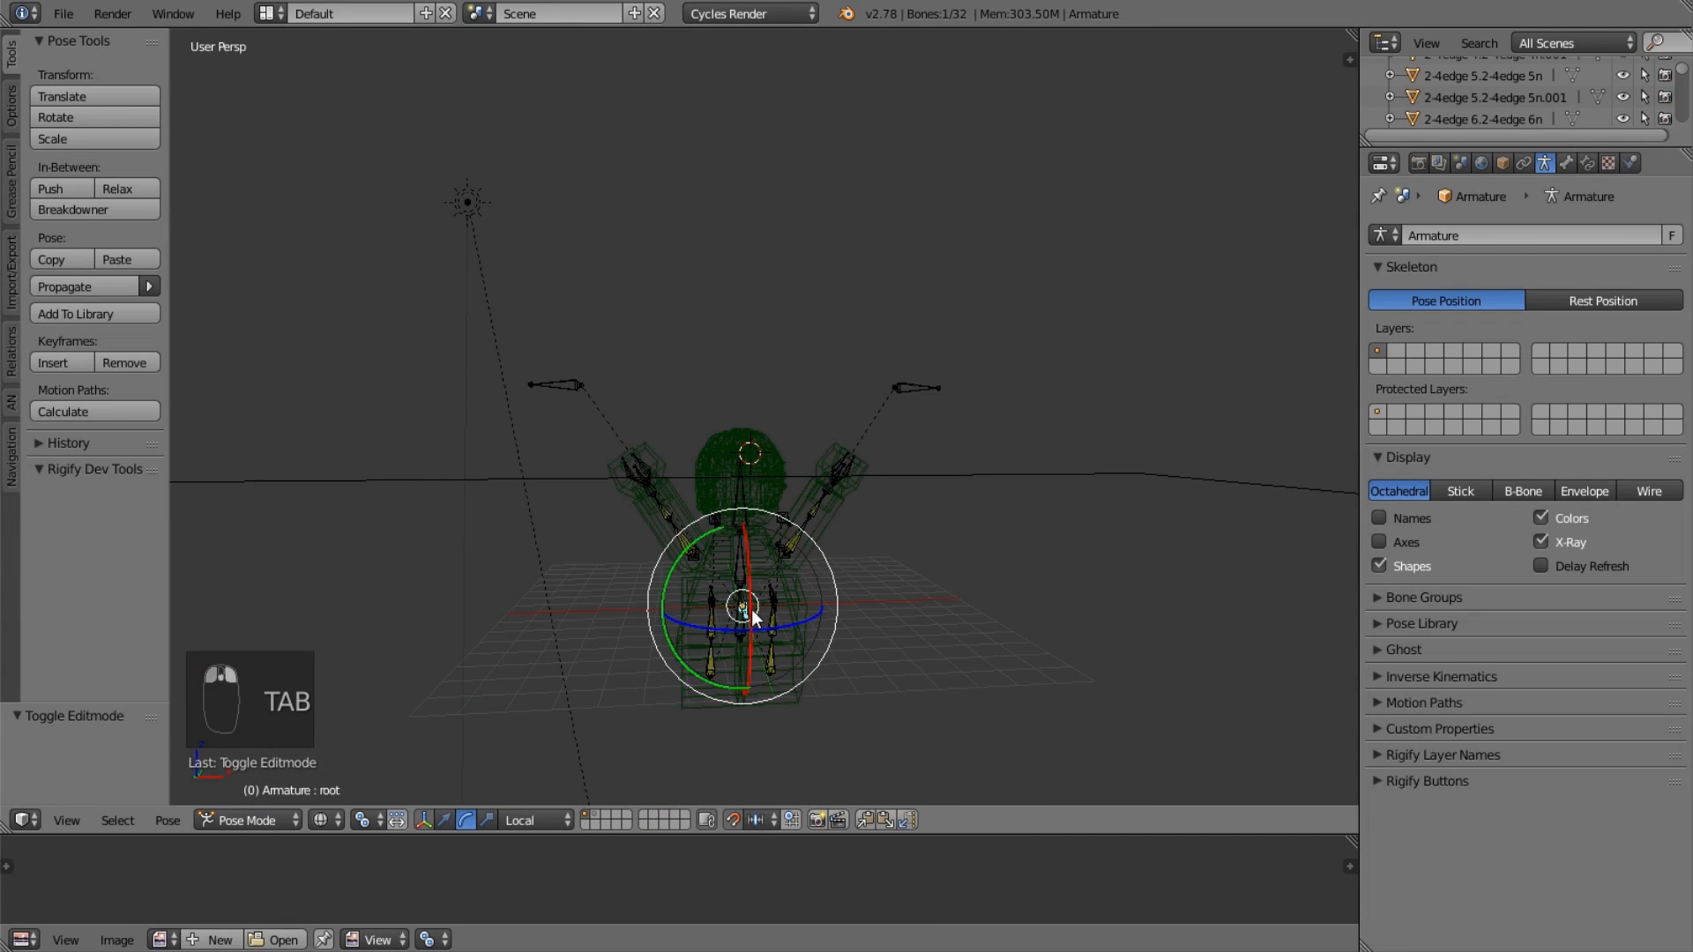
right_click(745, 615)
key(alt+g)
key(z)
Move the body bone around to test how the arms and torso follow, and clear its location.
key(g)
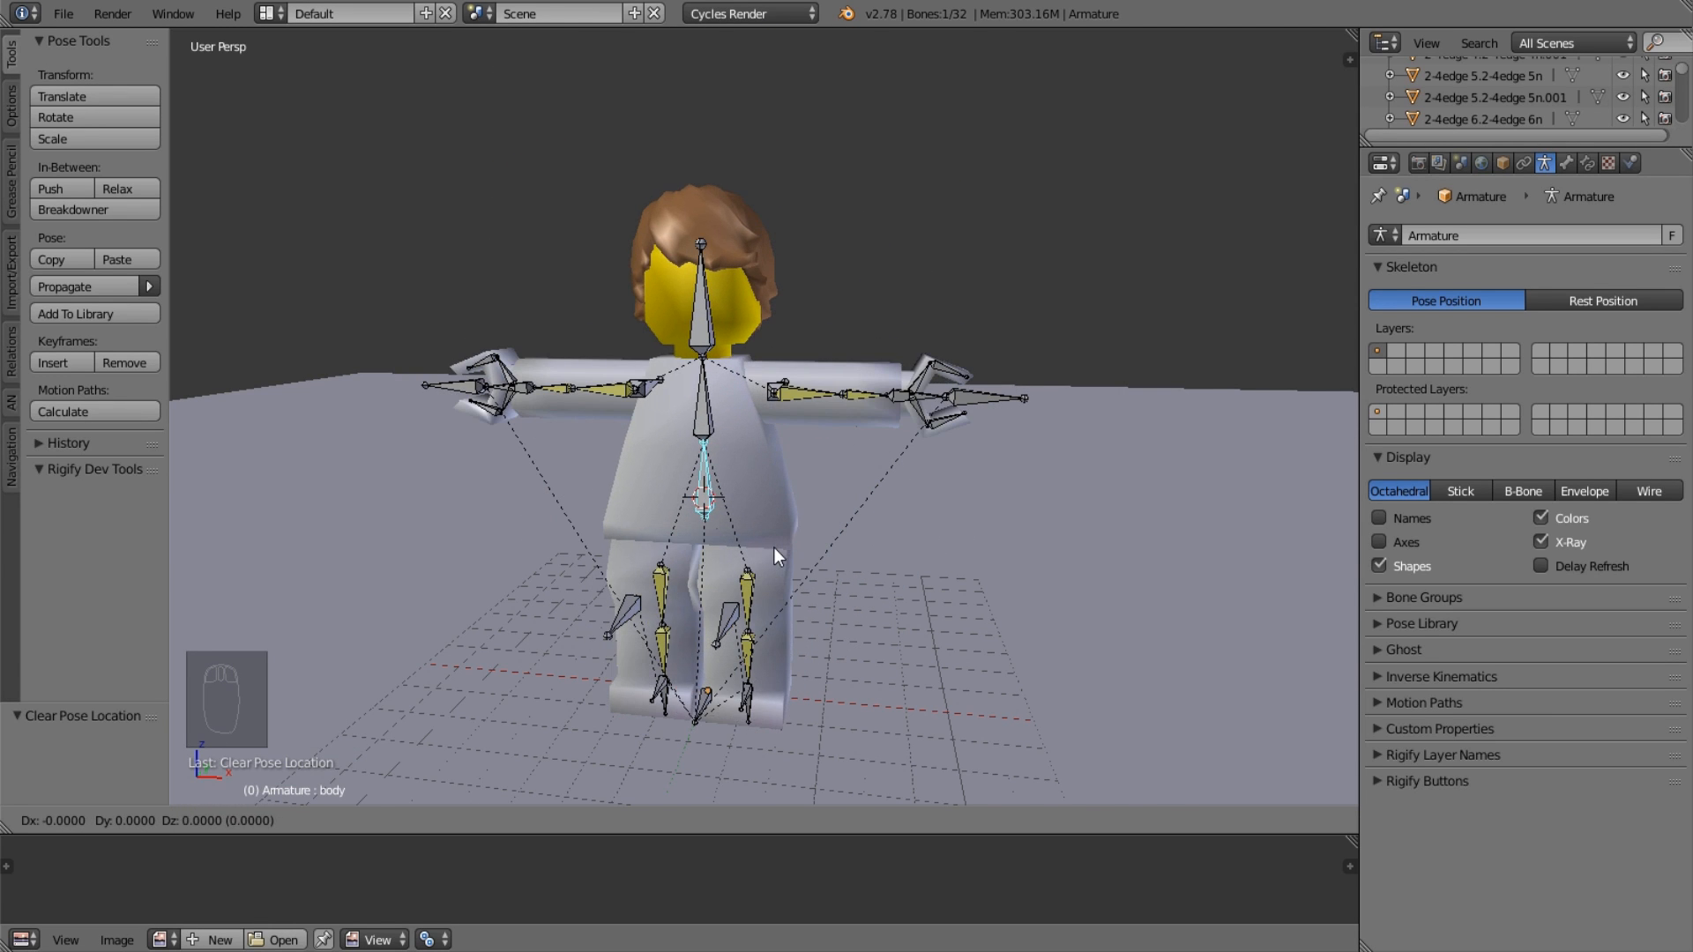
click(774, 547)
middle_drag(586, 589, 506, 592)
key(g)
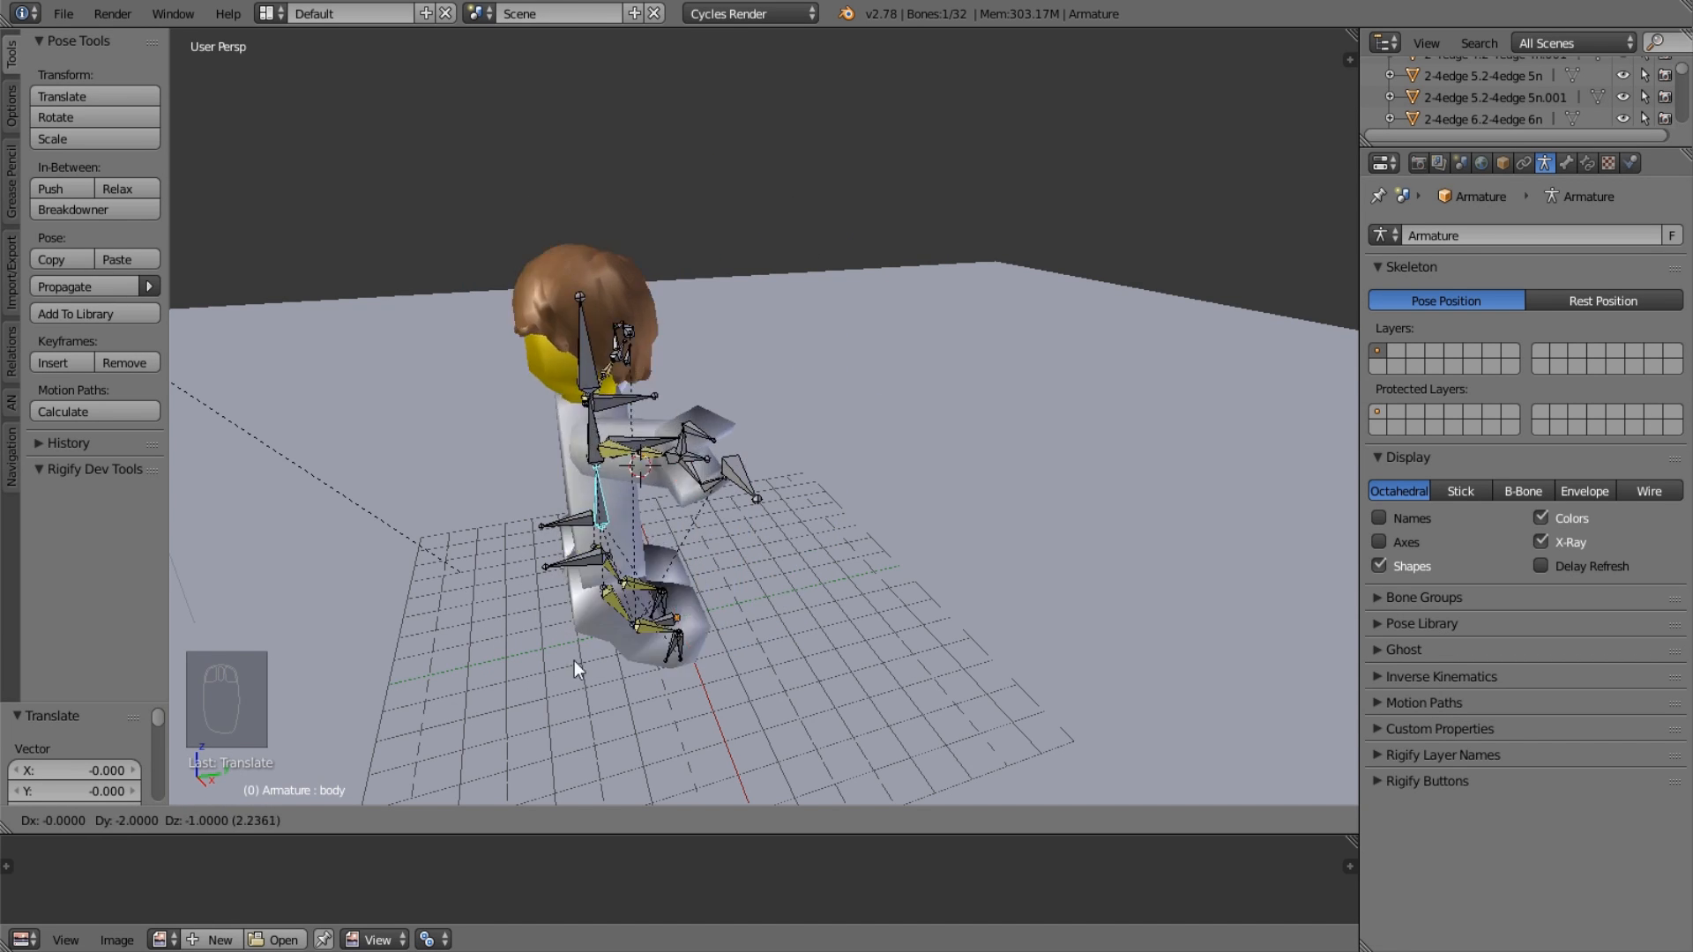
right_click(581, 582)
middle_drag(580, 586, 881, 409)
key(g)
click(802, 426)
key(g)
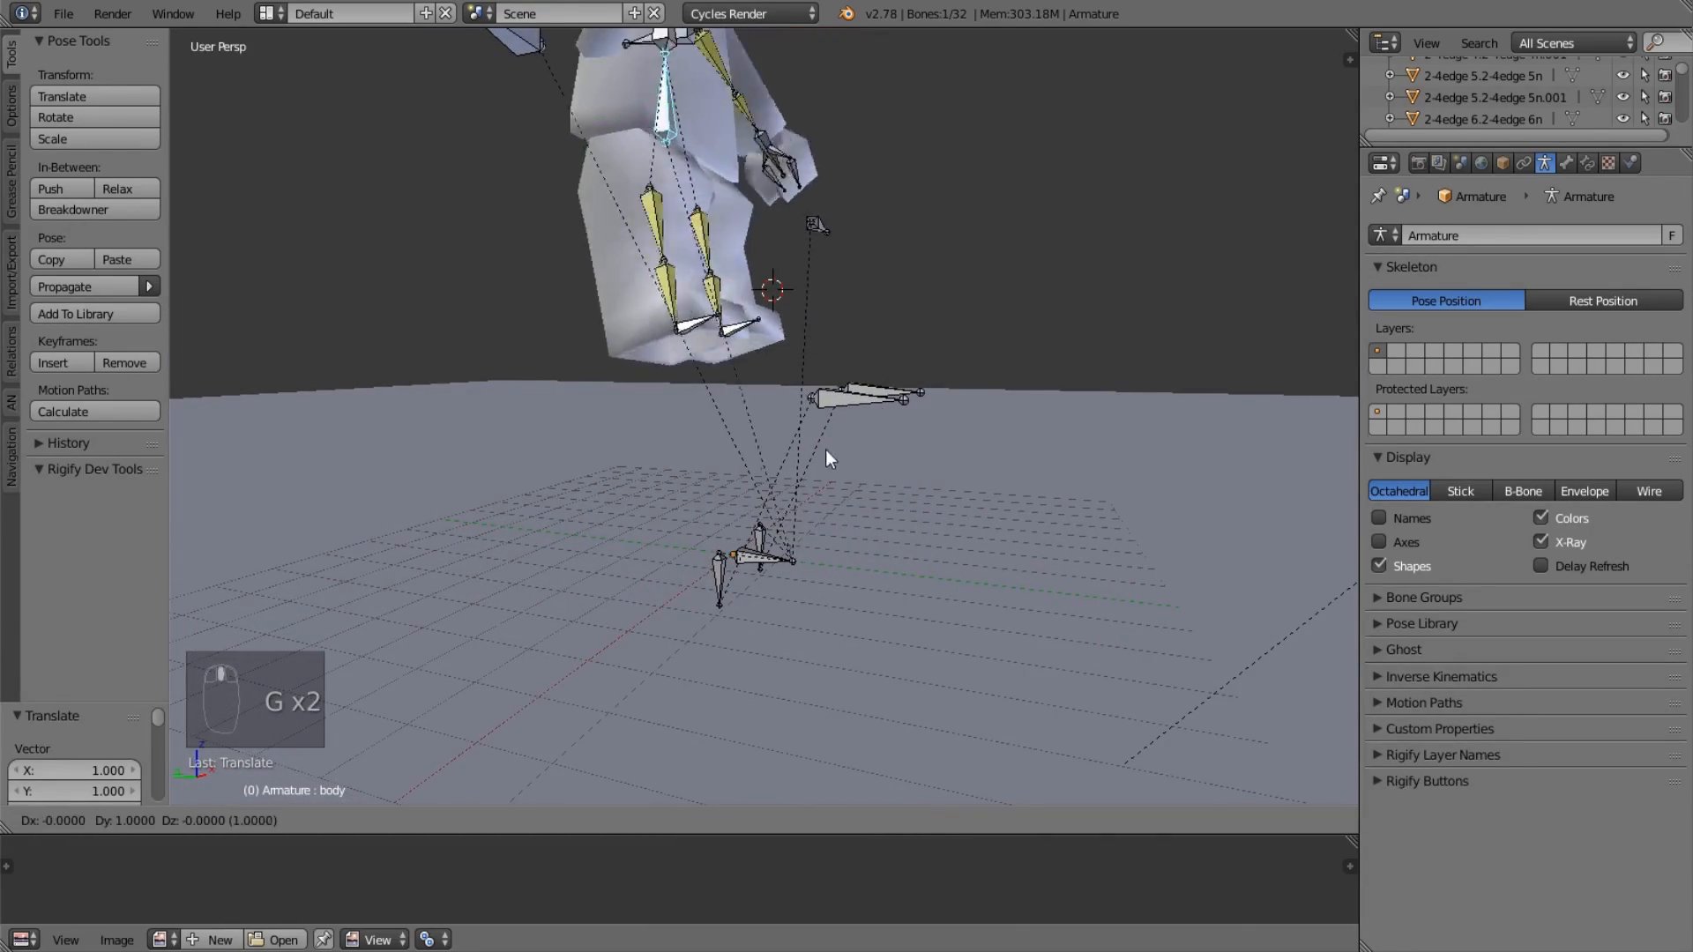
right_click(812, 475)
middle_drag(812, 476, 654, 372)
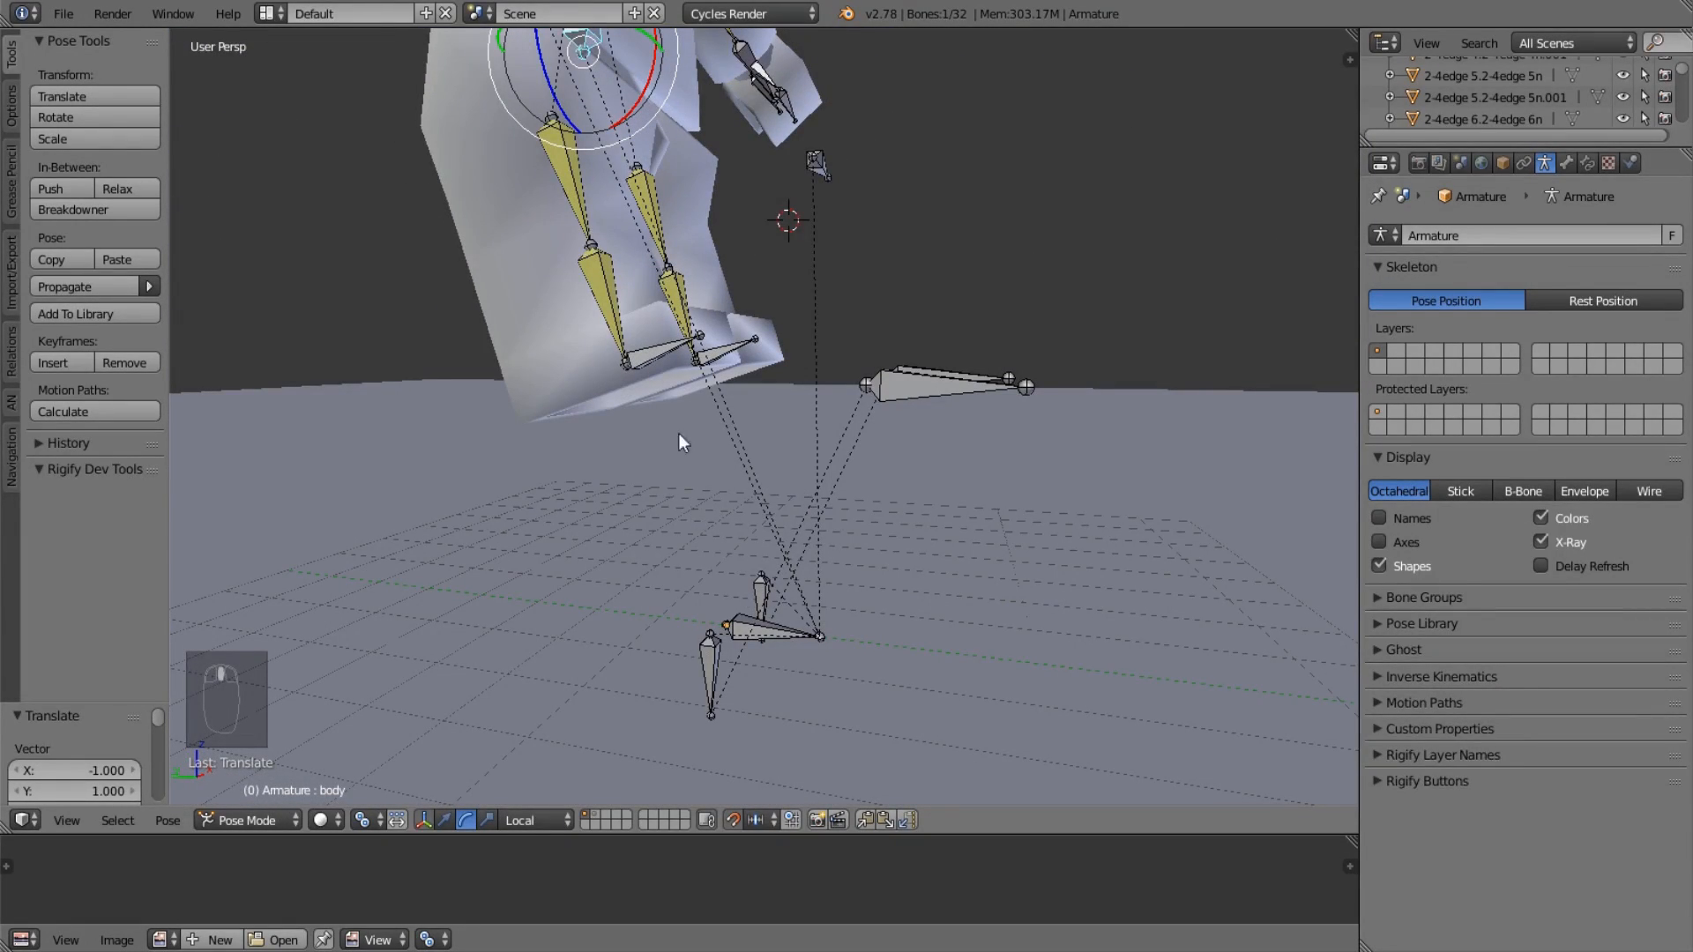
middle_drag(728, 633, 865, 252)
key(alt+g)
Move the armIK_L bone inward toward the head to test how the left arm bends.
mouse_move(743, 249)
middle_down()
mouse_move(788, 353)
mouse_move(750, 282)
middle_up()
right_click(981, 224)
right_click(967, 224)
middle_drag(966, 224, 1029, 217)
key(g)
click(745, 154)
key(g)
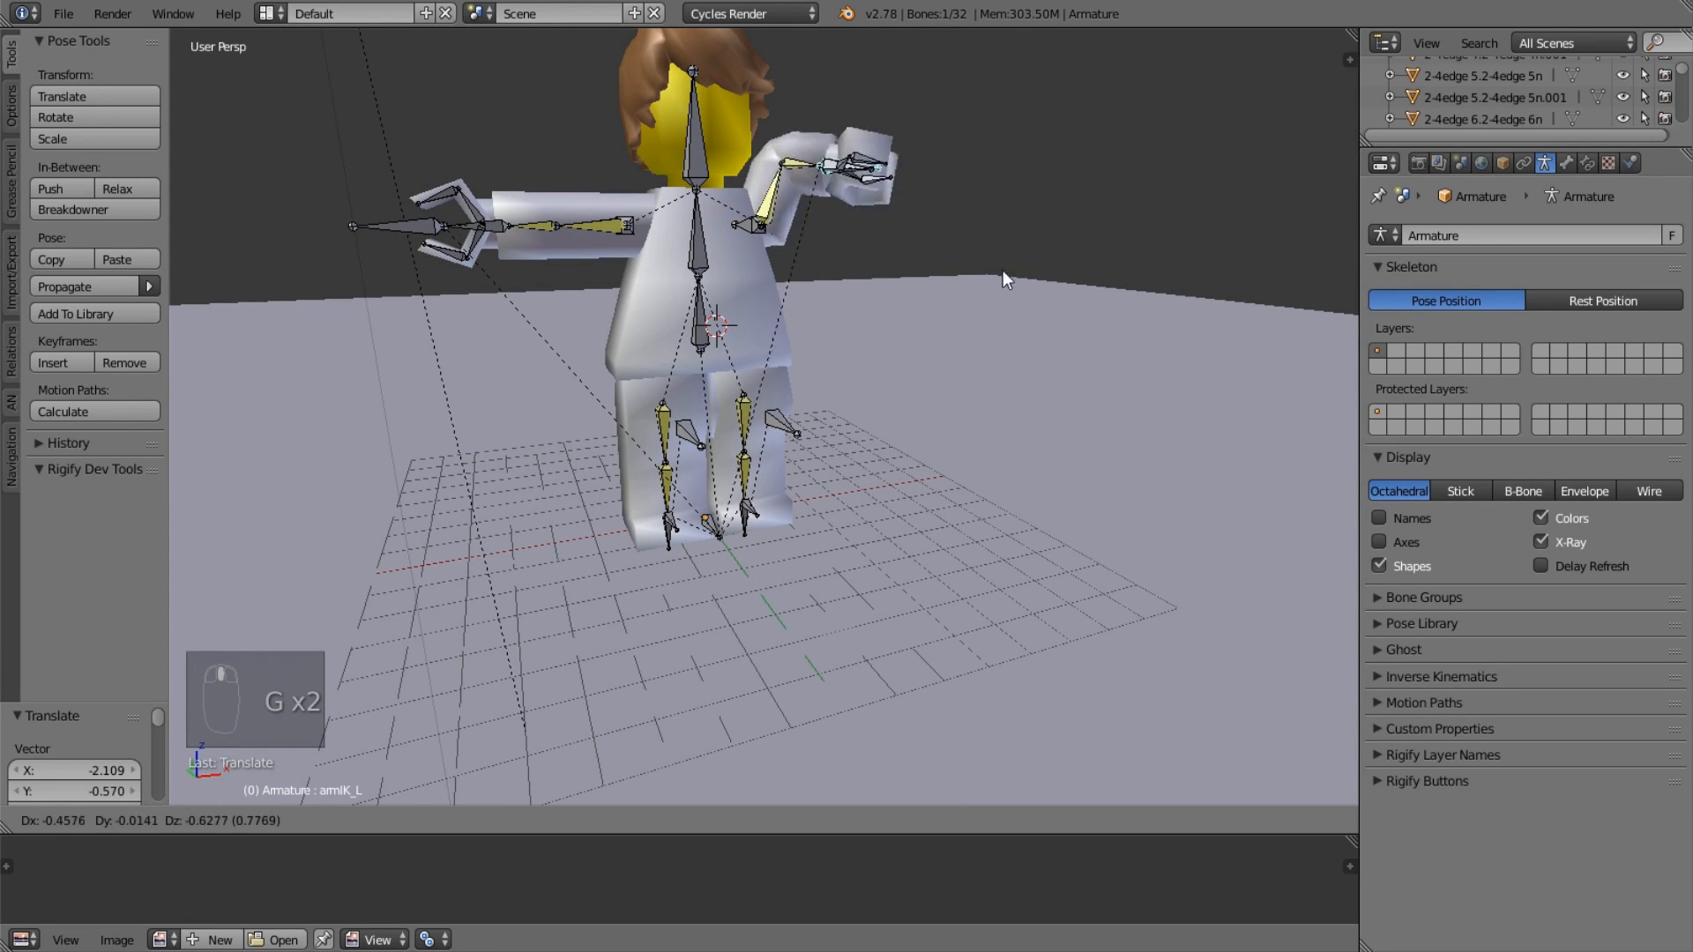
click(763, 237)
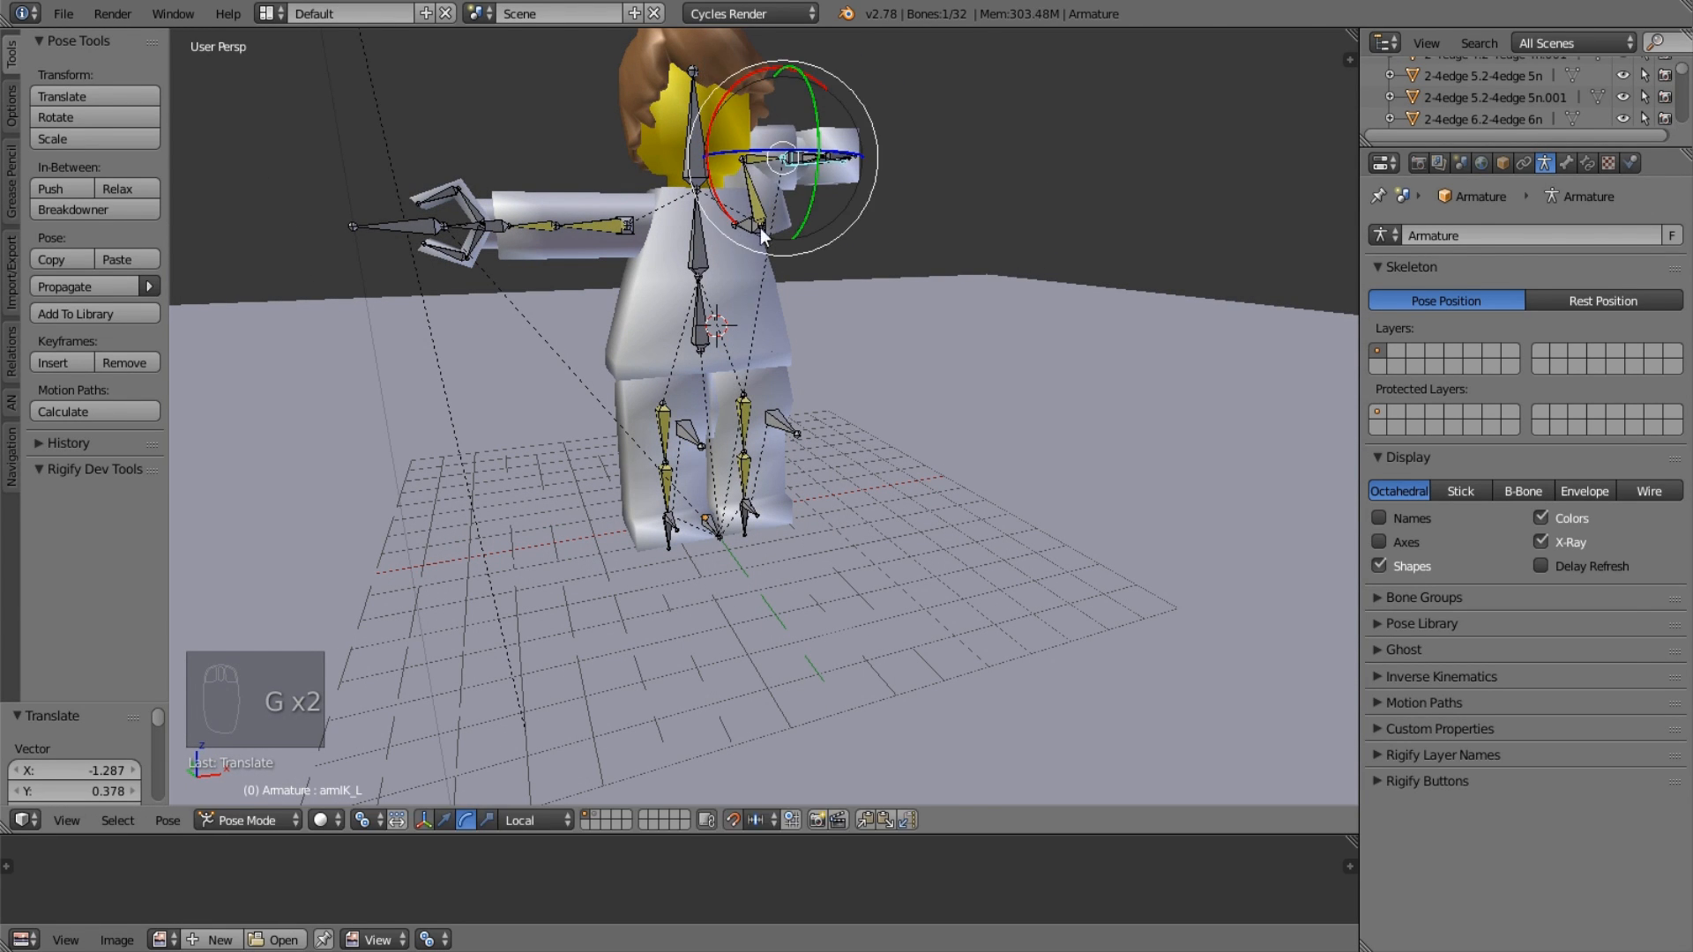
Rotate the upperArmIK_L bone about -85° and pull the armIK_L bone back outward to test the arm.
right_click(759, 225)
right_click(804, 168)
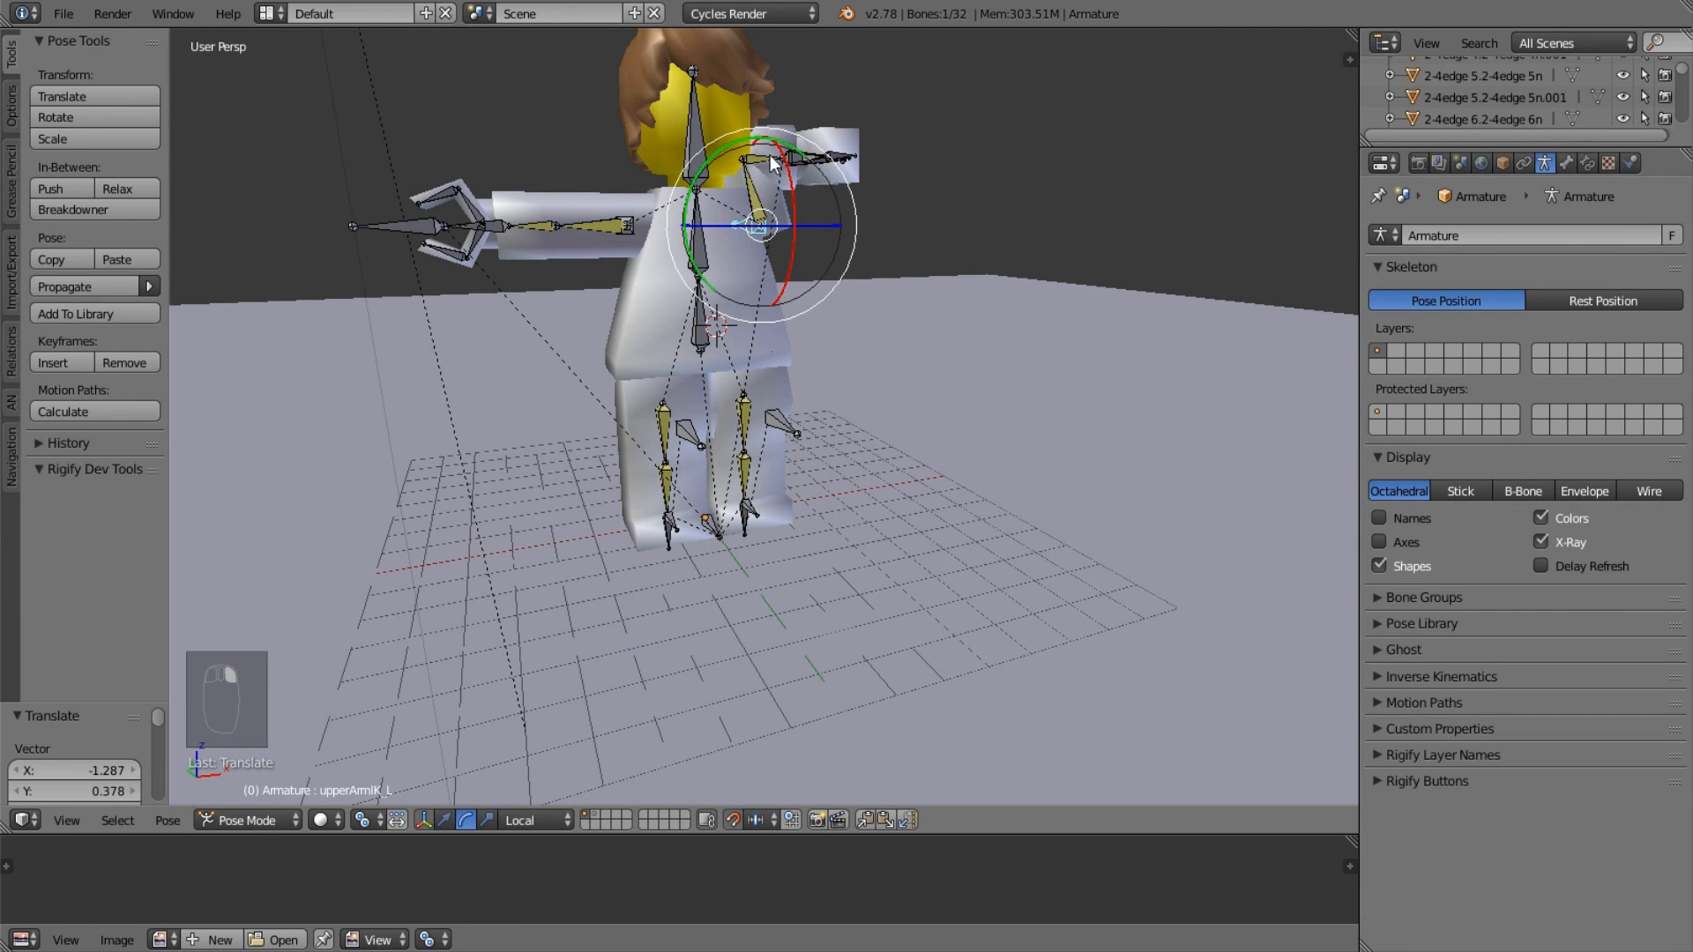
drag(736, 146, 693, 242)
right_click(823, 165)
shift+middle_drag(825, 165, 774, 311)
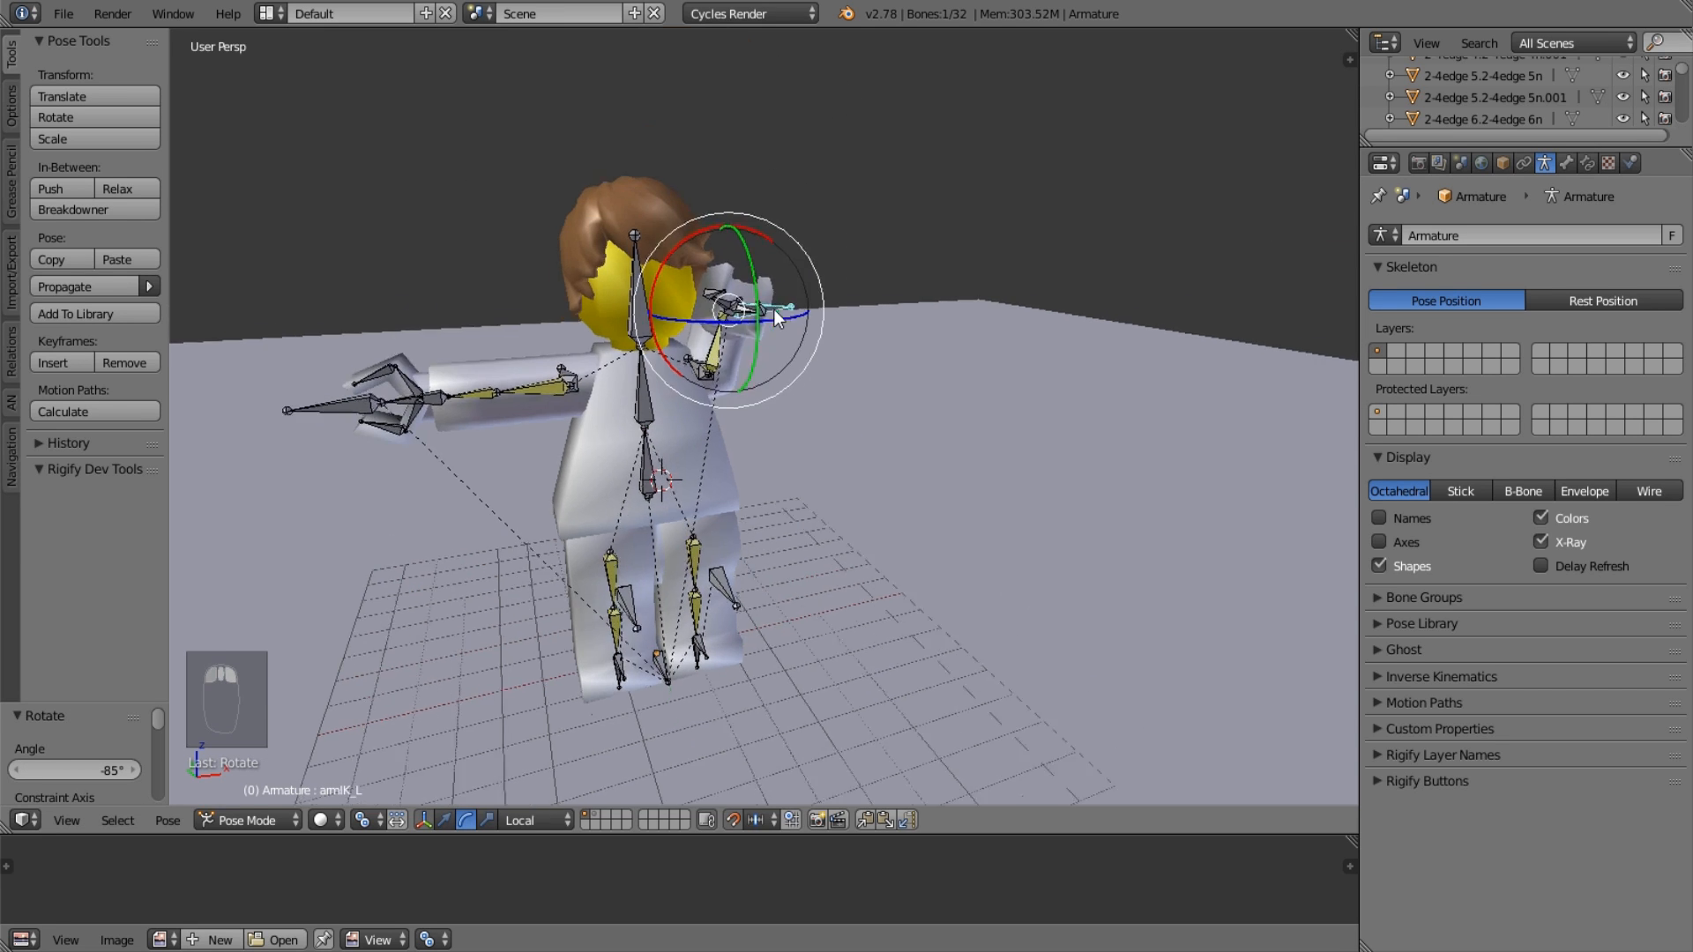
key(g)
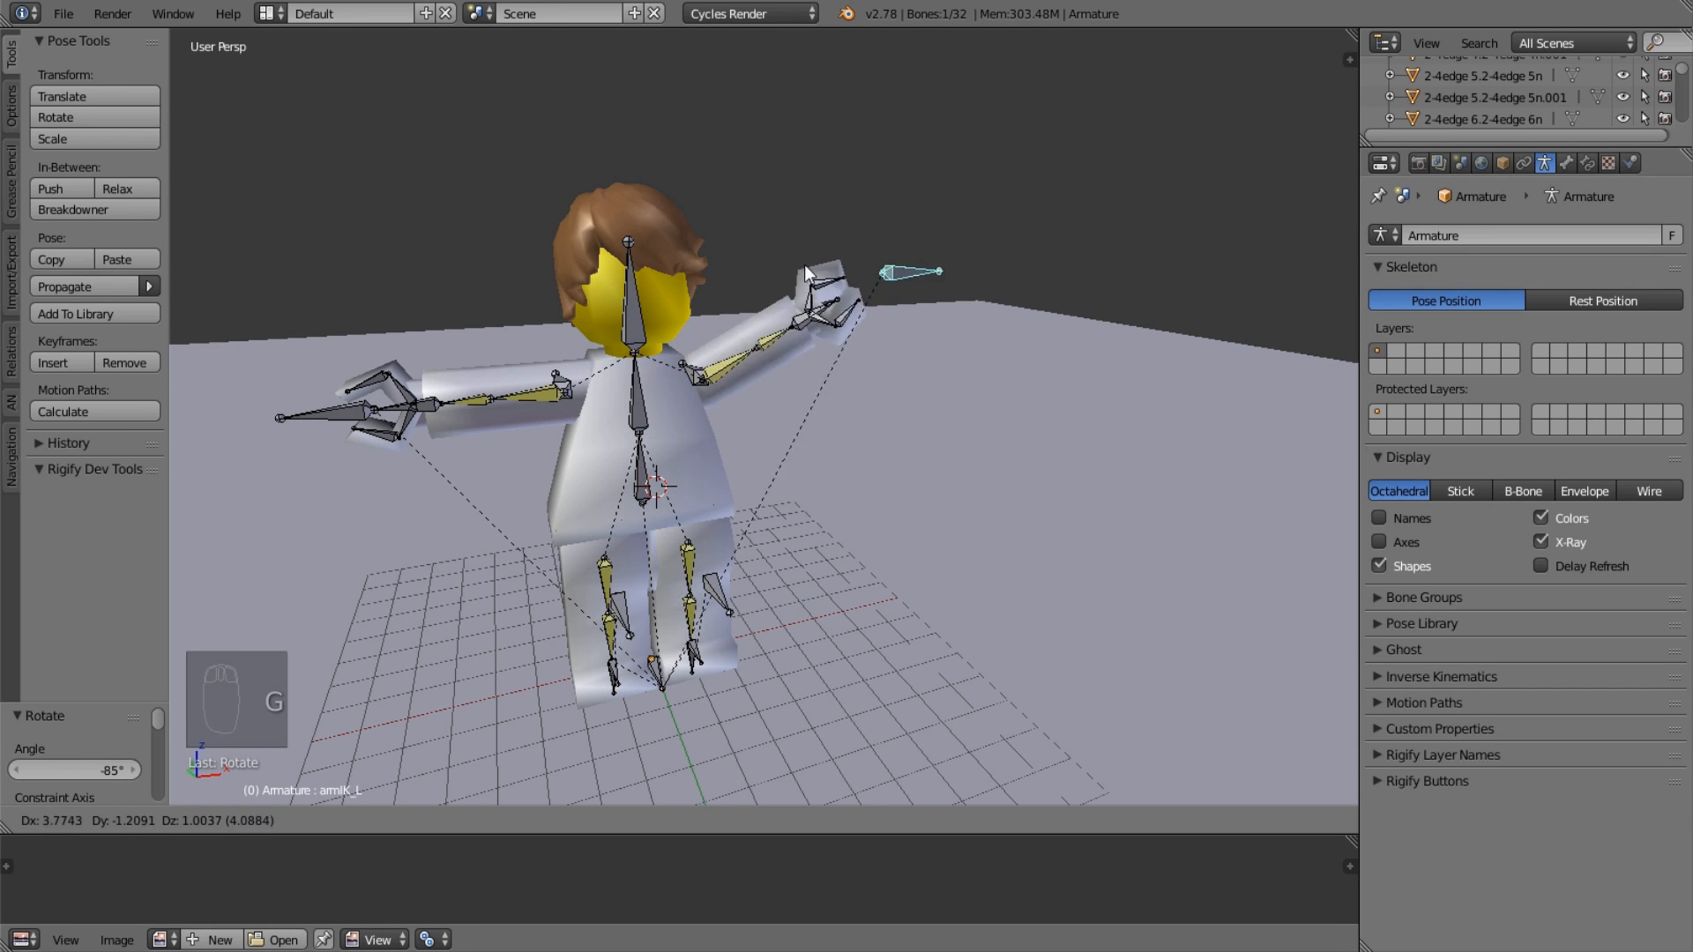
click(908, 277)
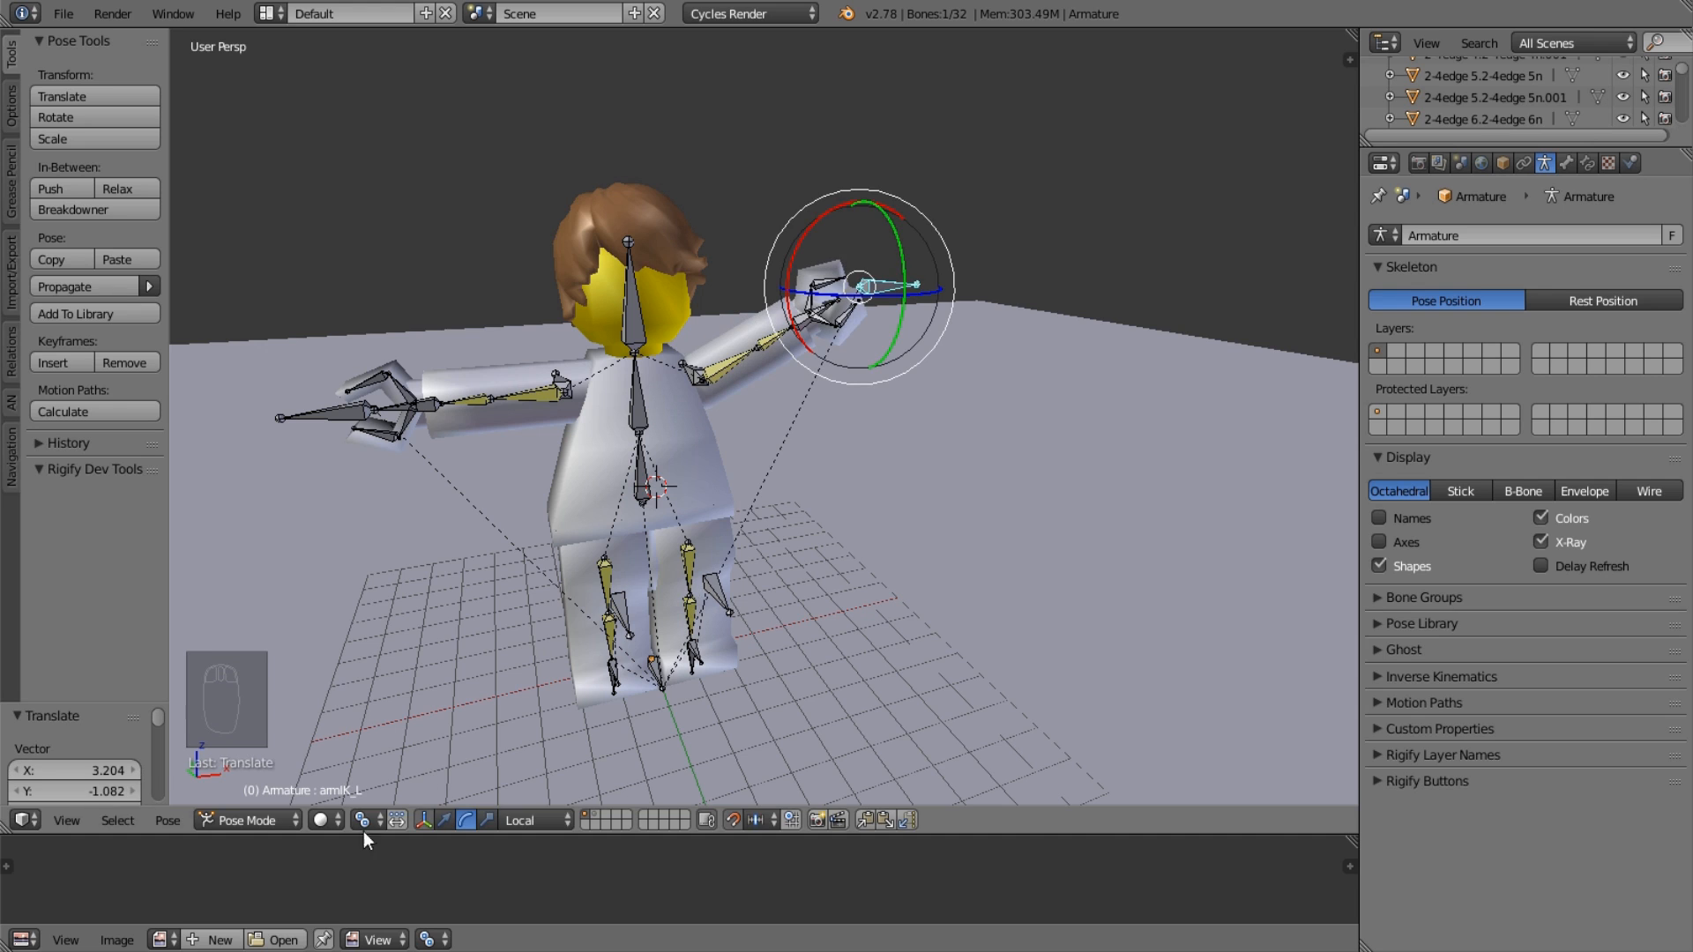
Show the figure in Material shading and clear the pose of the left arm's IK bones.
click(339, 822)
click(416, 701)
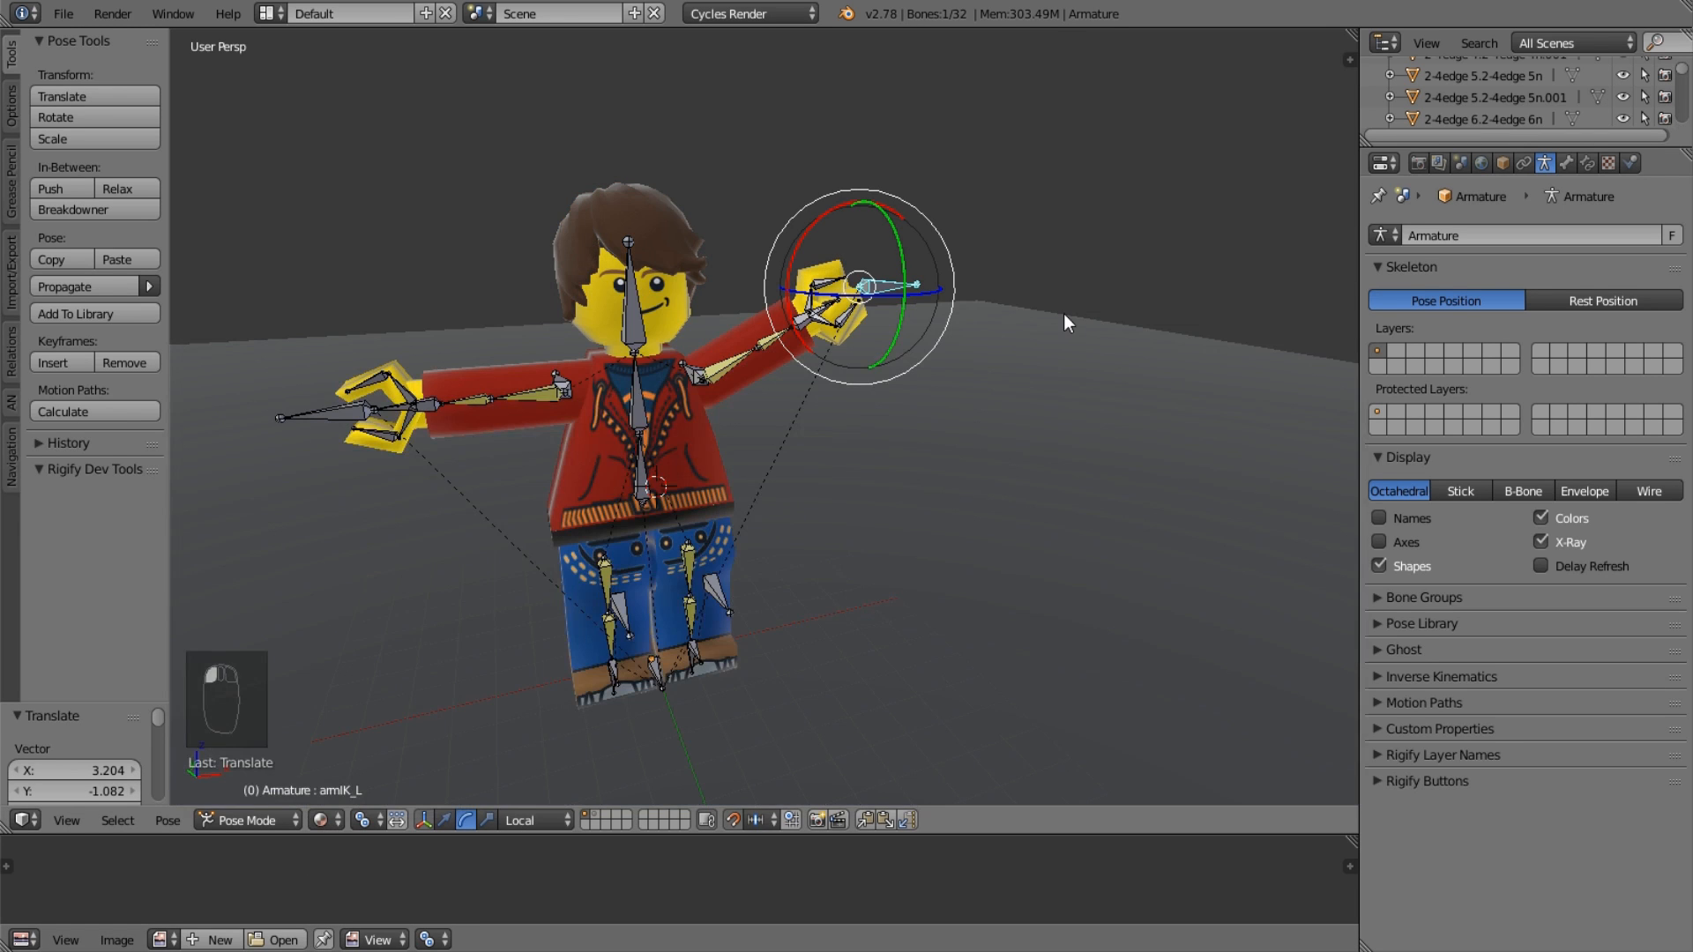
key(g)
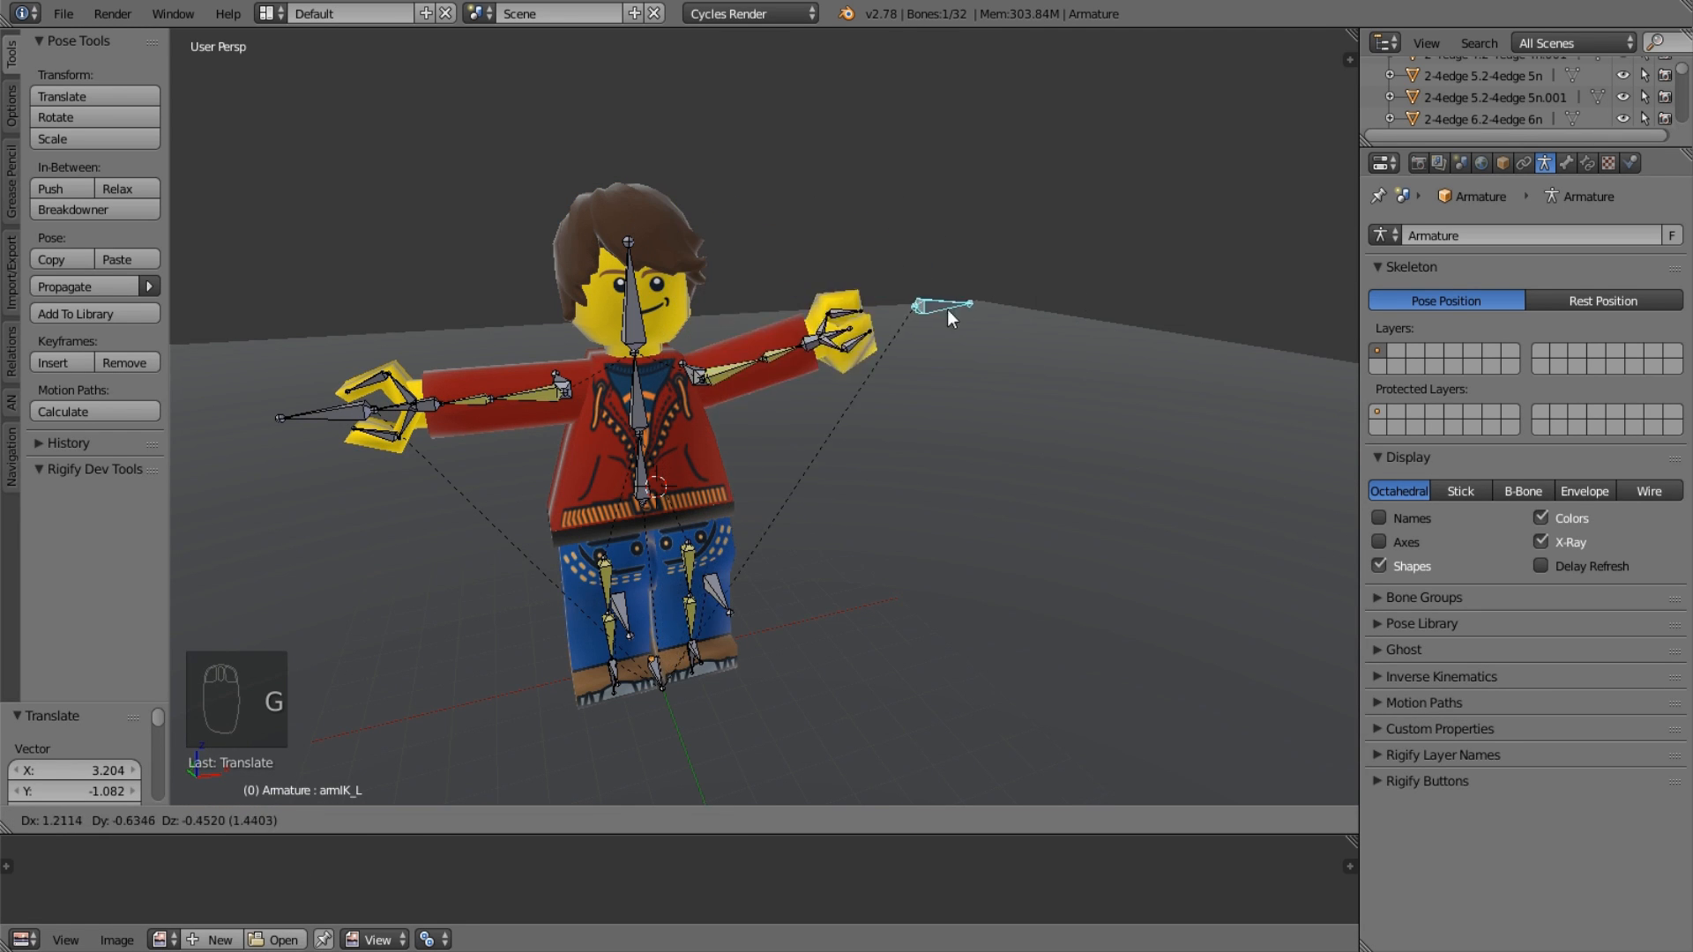
key(alt+g)
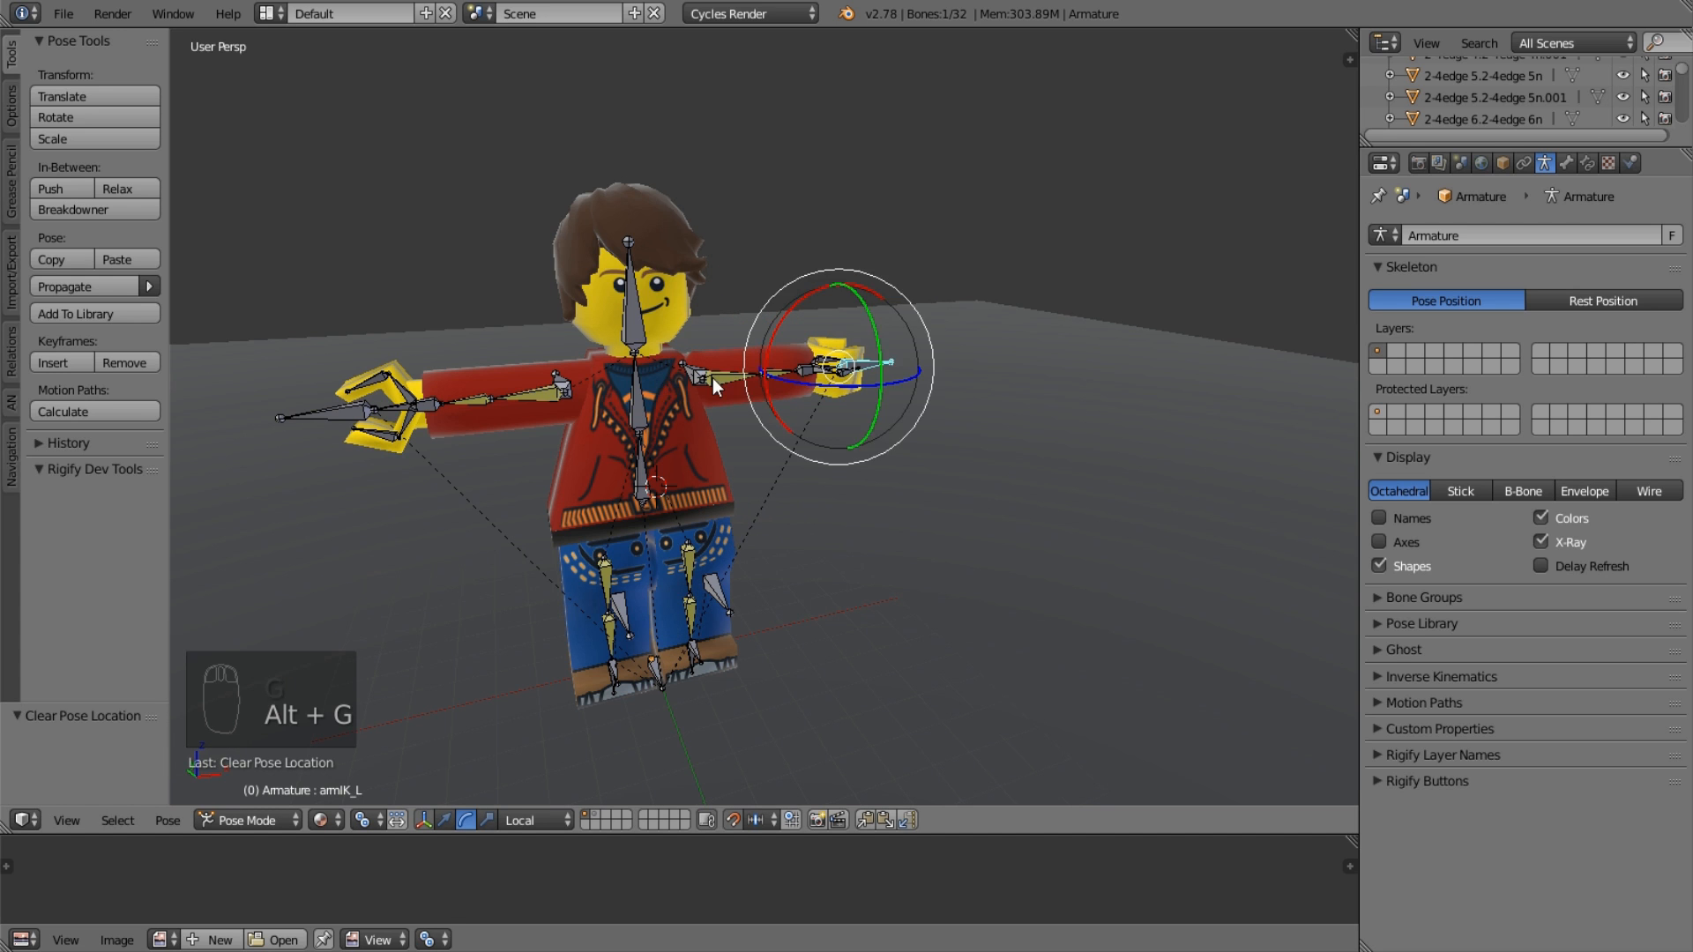
key(alt+r)
key(a)
Examine the textured figure's torso, arms and legs from the front, up close and as a whole.
middle_drag(890, 417, 823, 547)
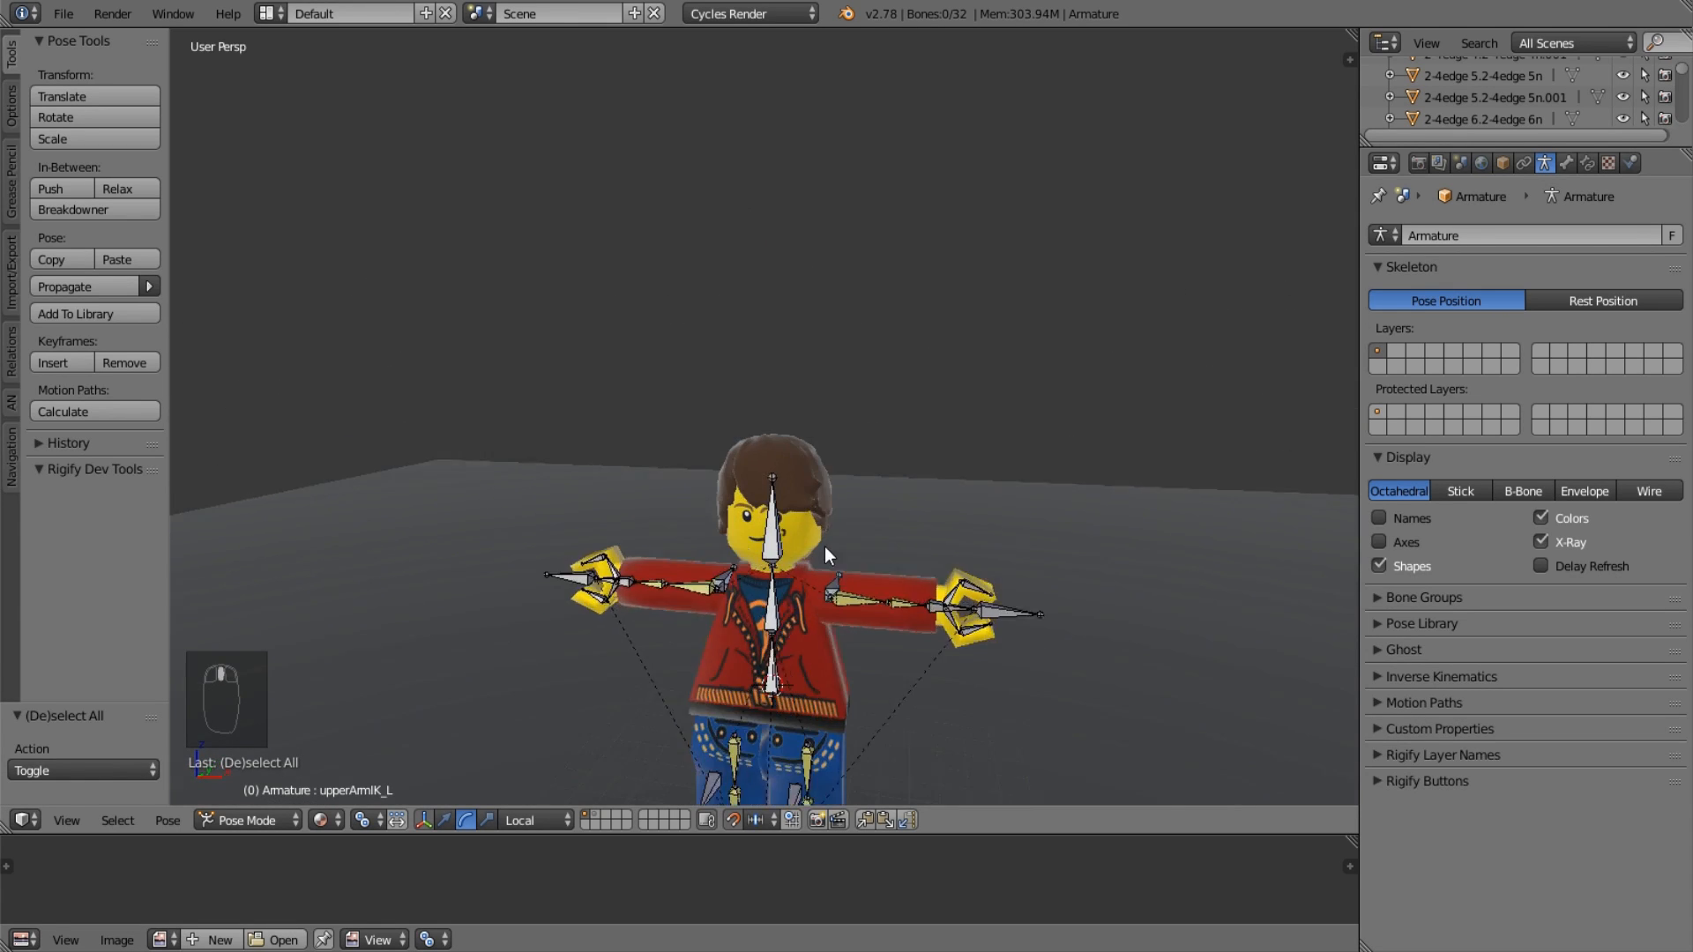
scroll(823, 534, up, 2)
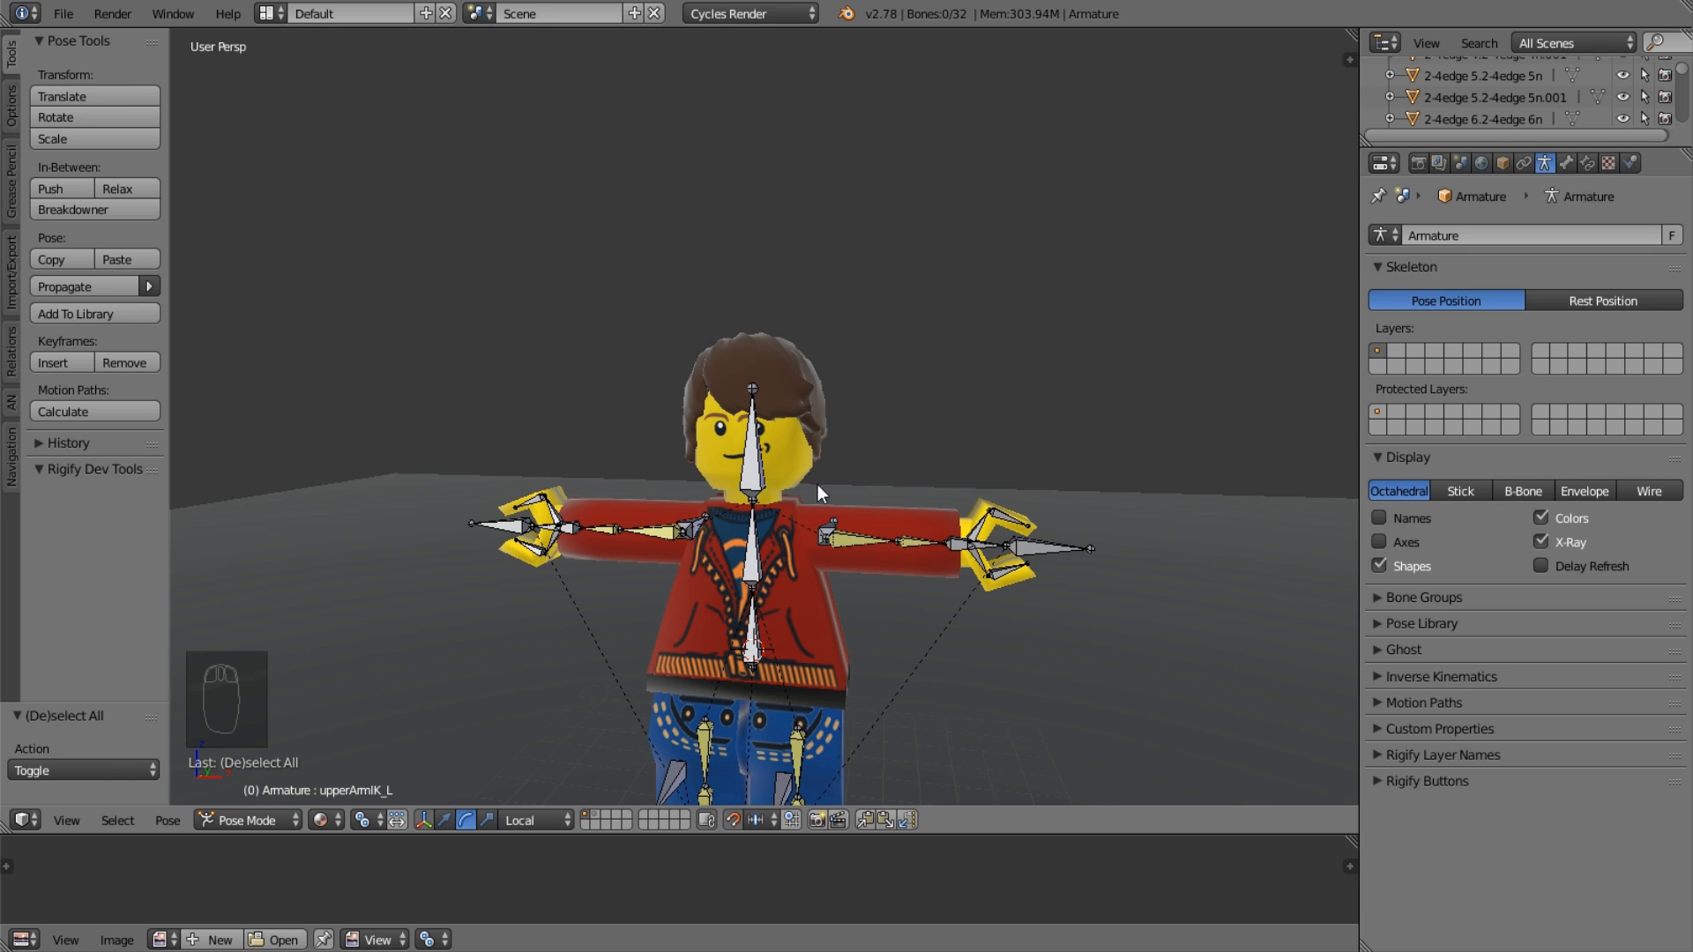
shift+middle_drag(852, 482, 838, 231)
mouse_move(877, 422)
middle_down()
mouse_move(765, 437)
mouse_move(876, 404)
middle_up()
scroll(765, 437, up, 4)
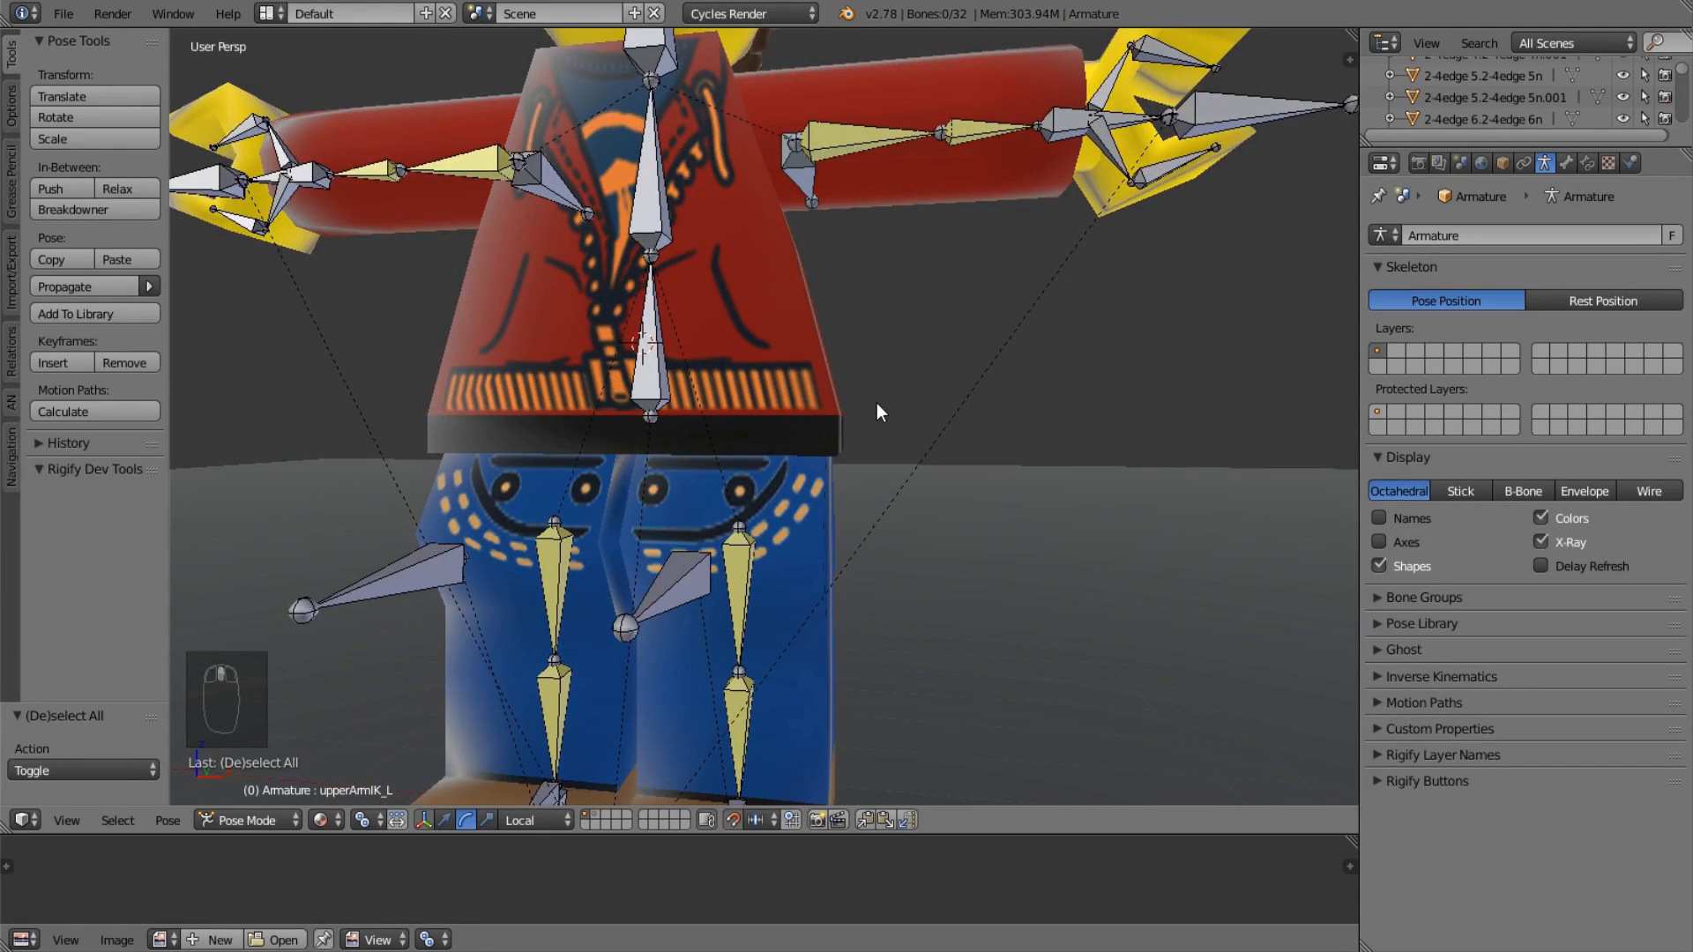
scroll(877, 404, down, 5)
right_click(811, 406)
scroll(866, 418, down, 1)
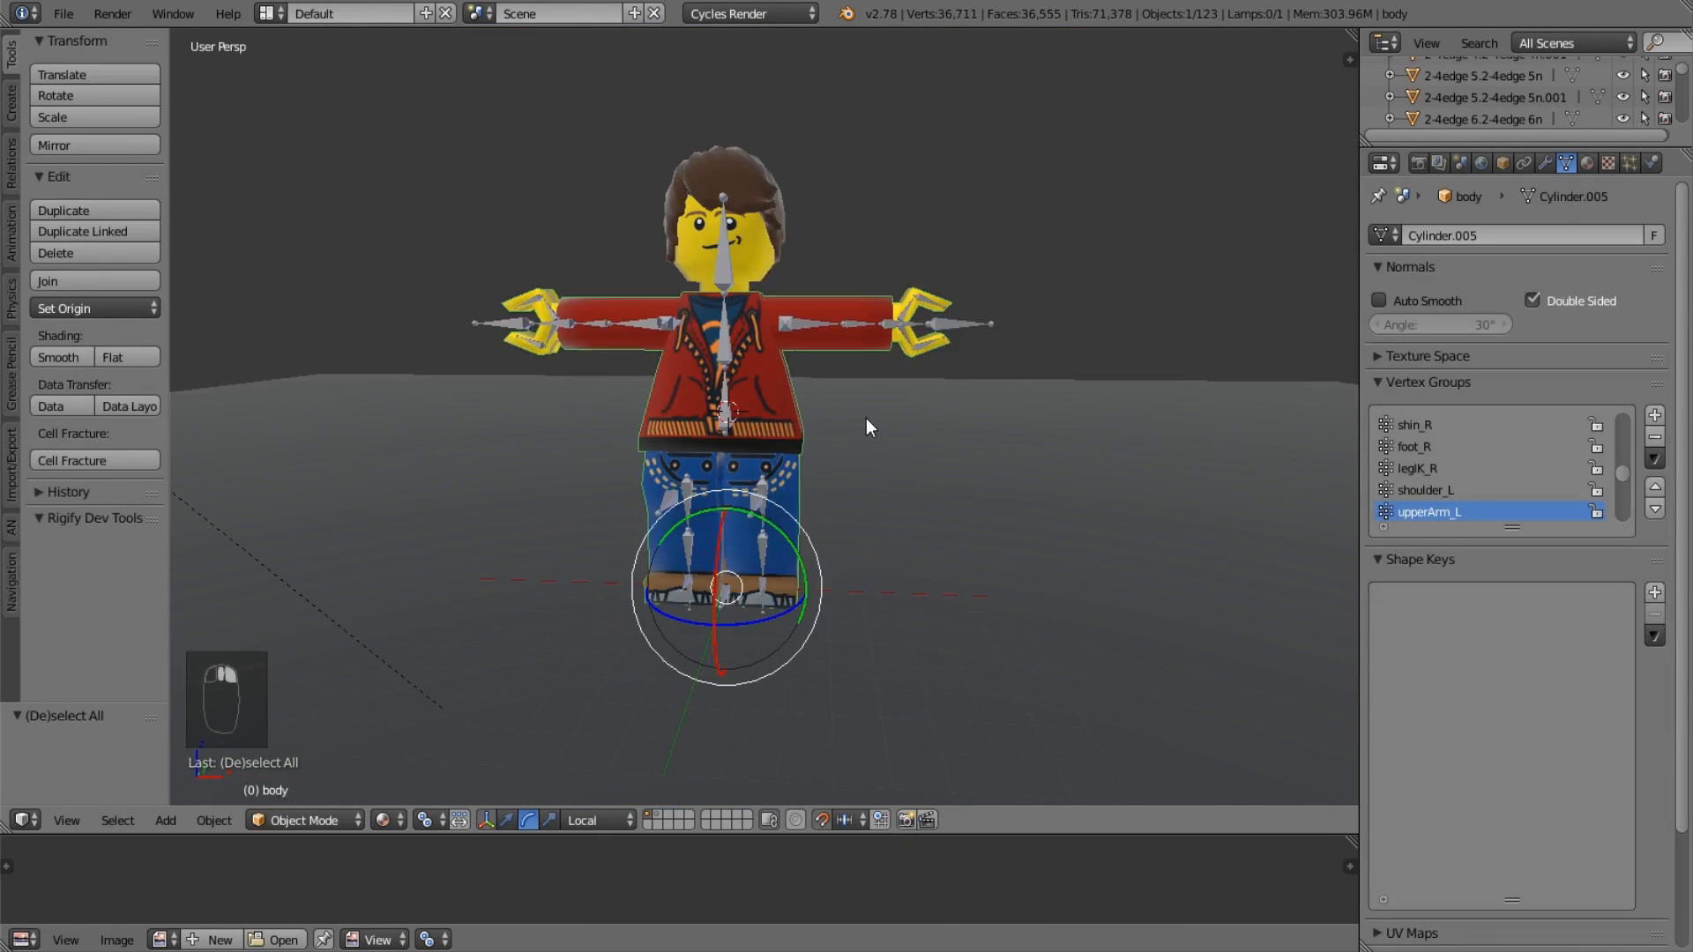
scroll(986, 311, up, 2)
Try lowering both arm IK bones along Z and scaling them along X, and undo the move.
right_click(1035, 277)
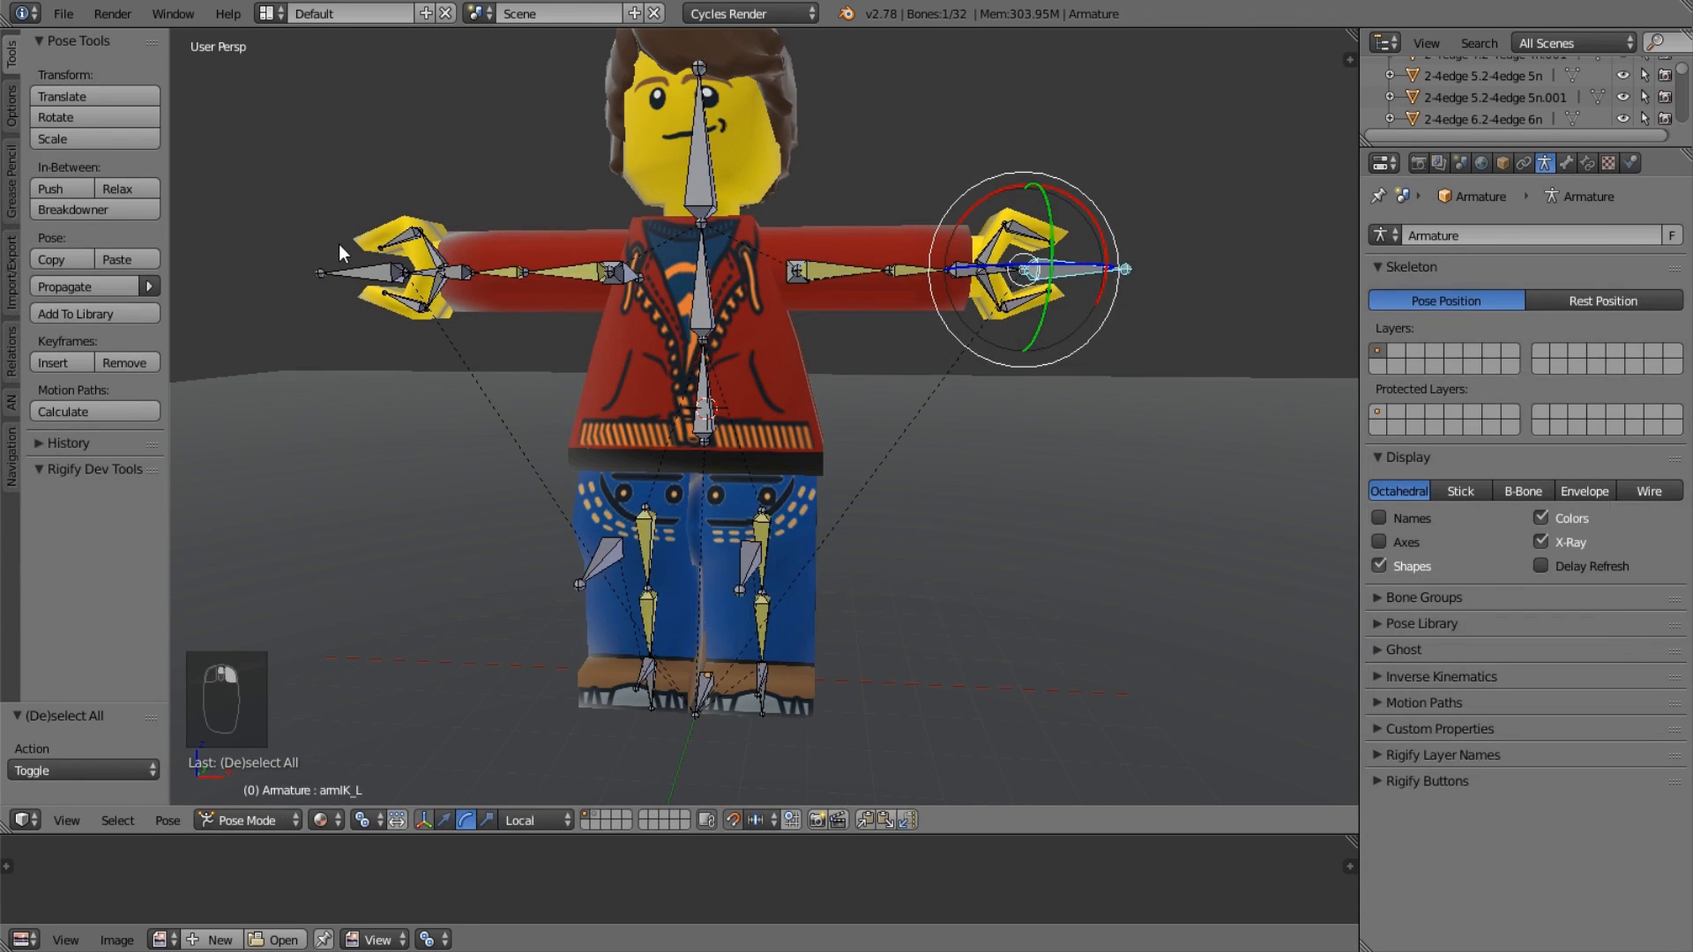
right_click(405, 274)
shift+right_click(1067, 269)
key(g)
key(z)
click(1030, 455)
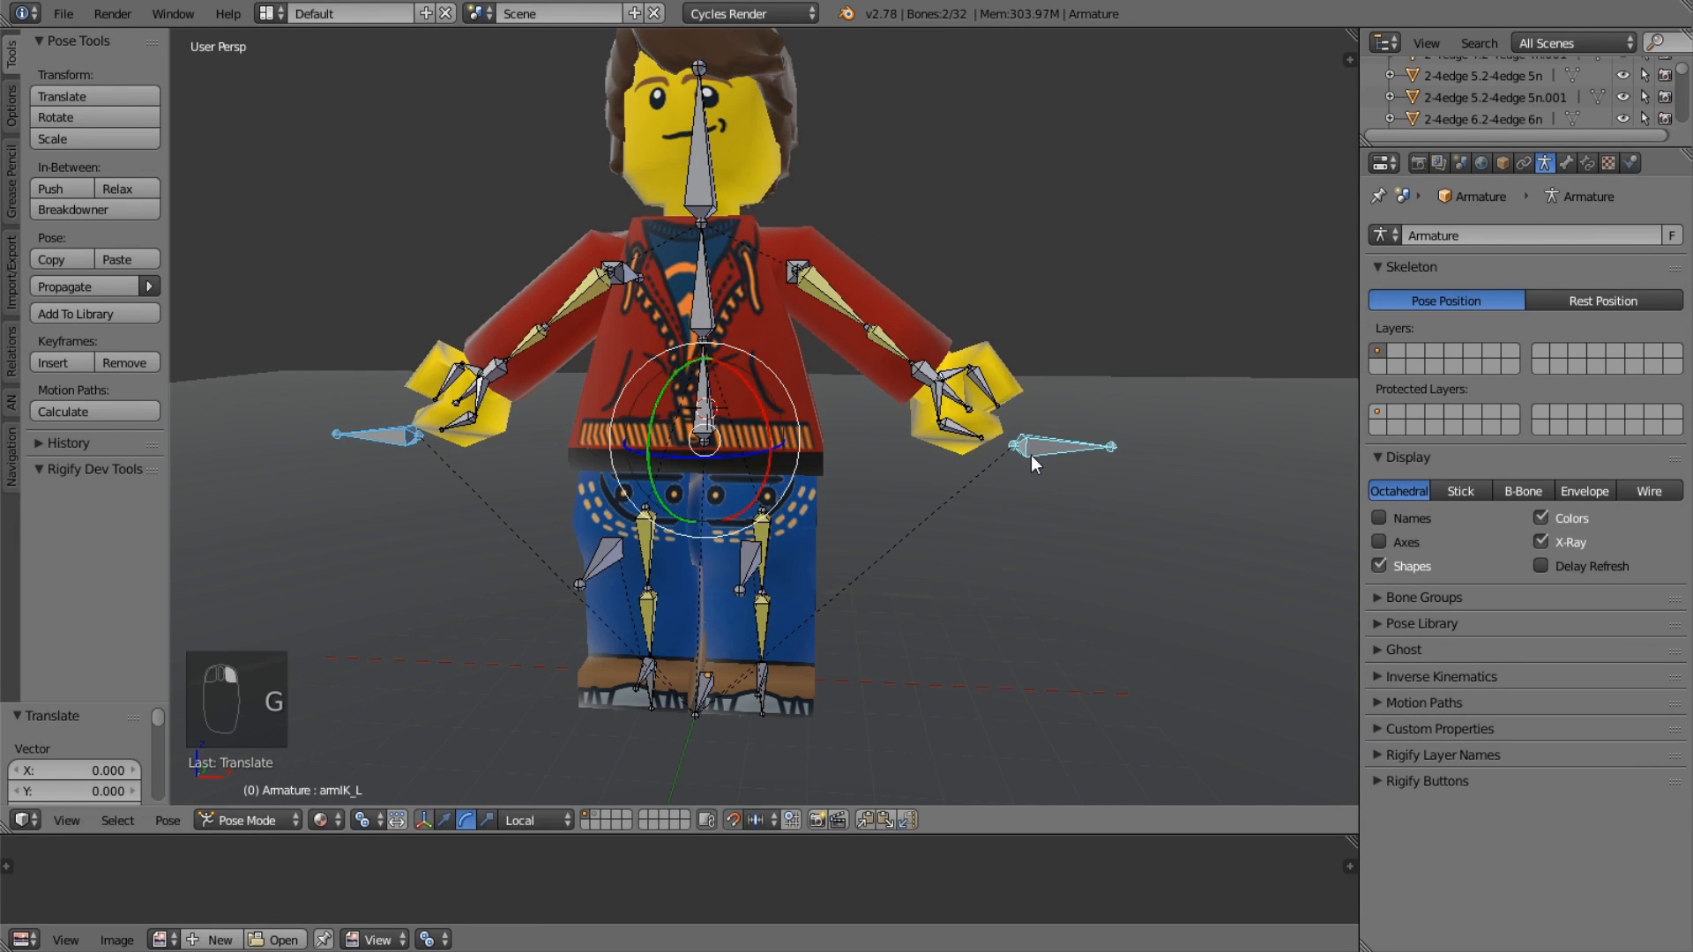
key(s)
key(x)
right_click(970, 459)
key(ctrl+z)
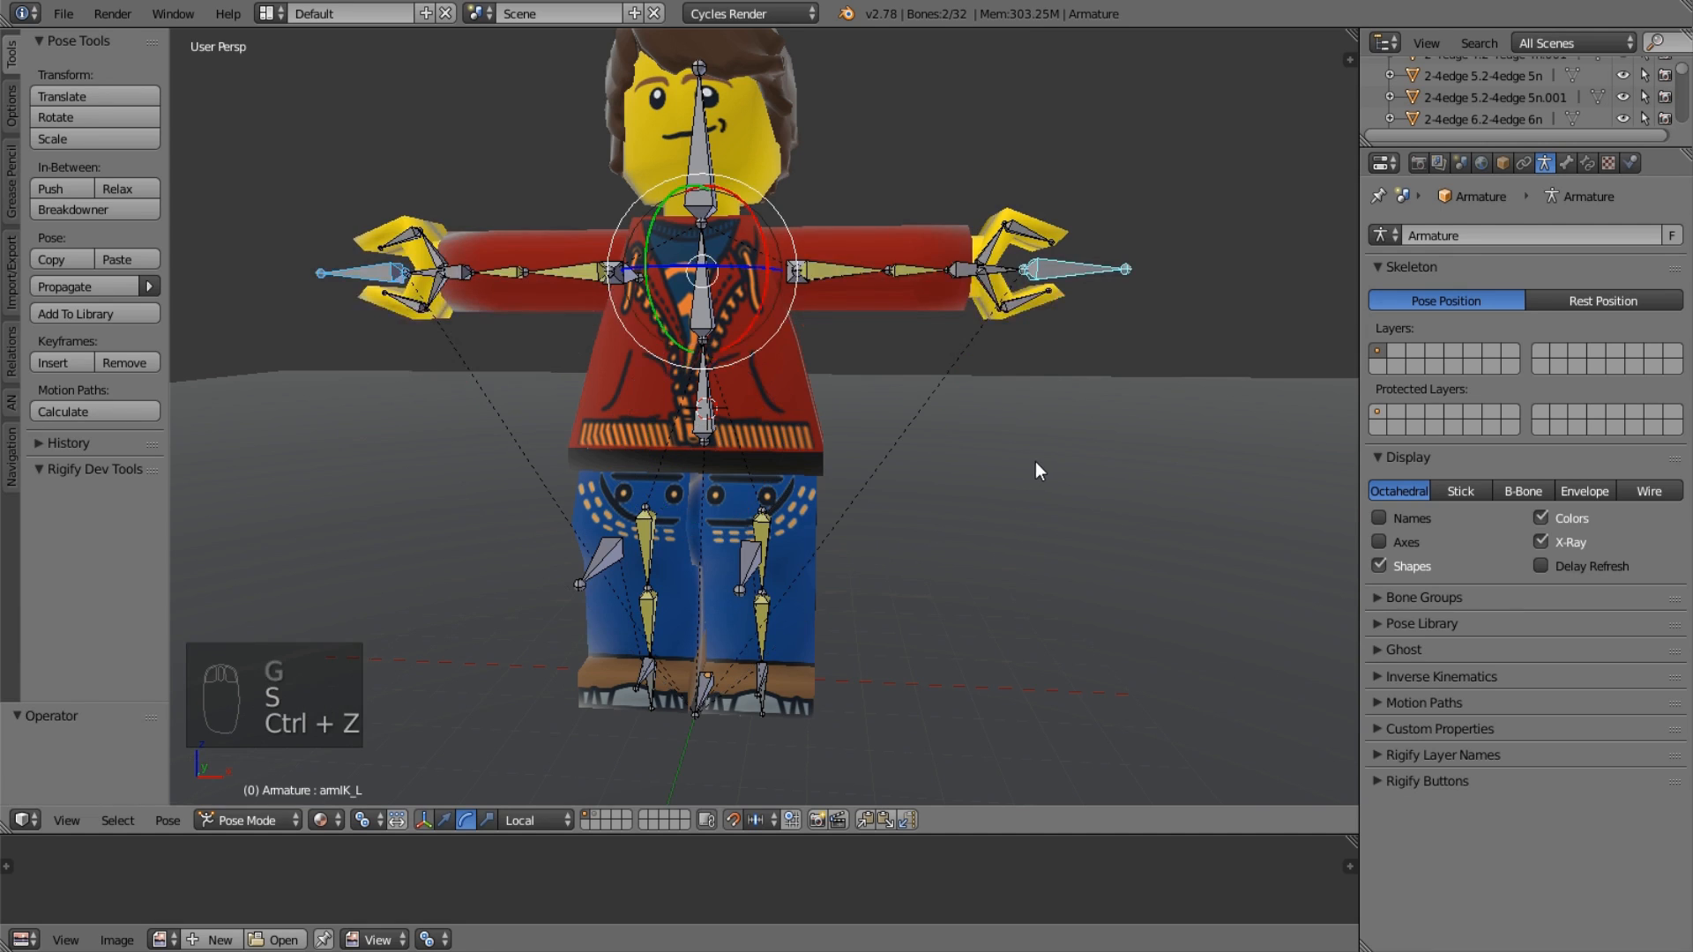
Select both arm IK bones and try scaling them uniformly, cancelling the change.
right_click(1077, 272)
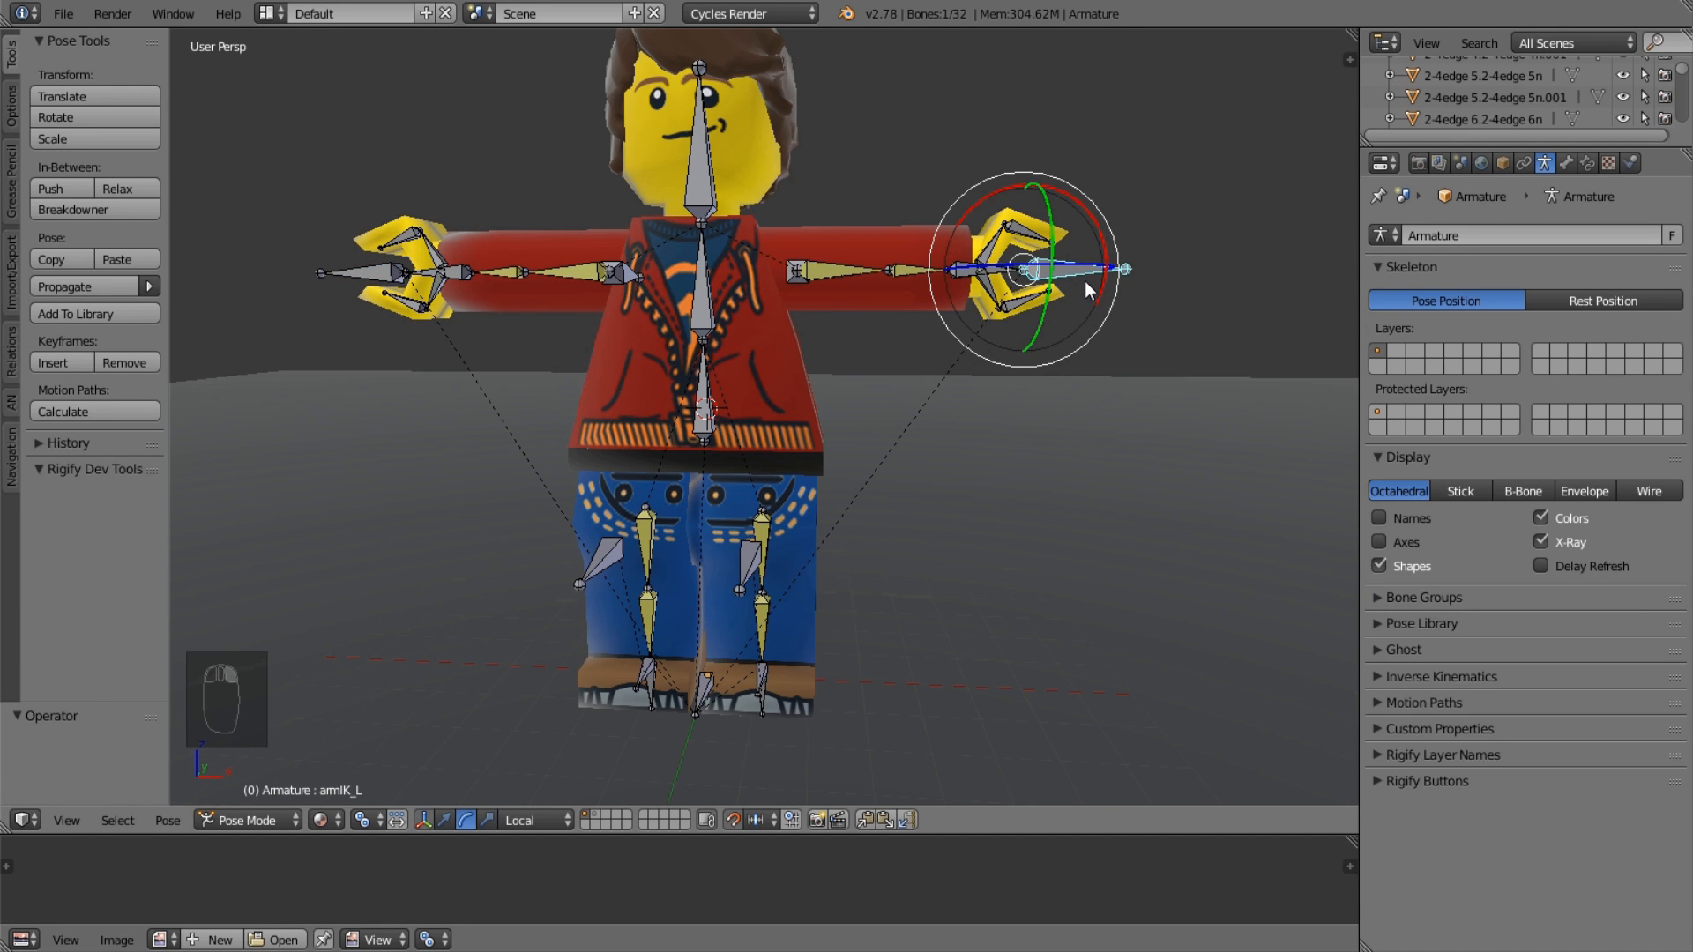
shift+right_click(384, 287)
key(KP_Decimal)
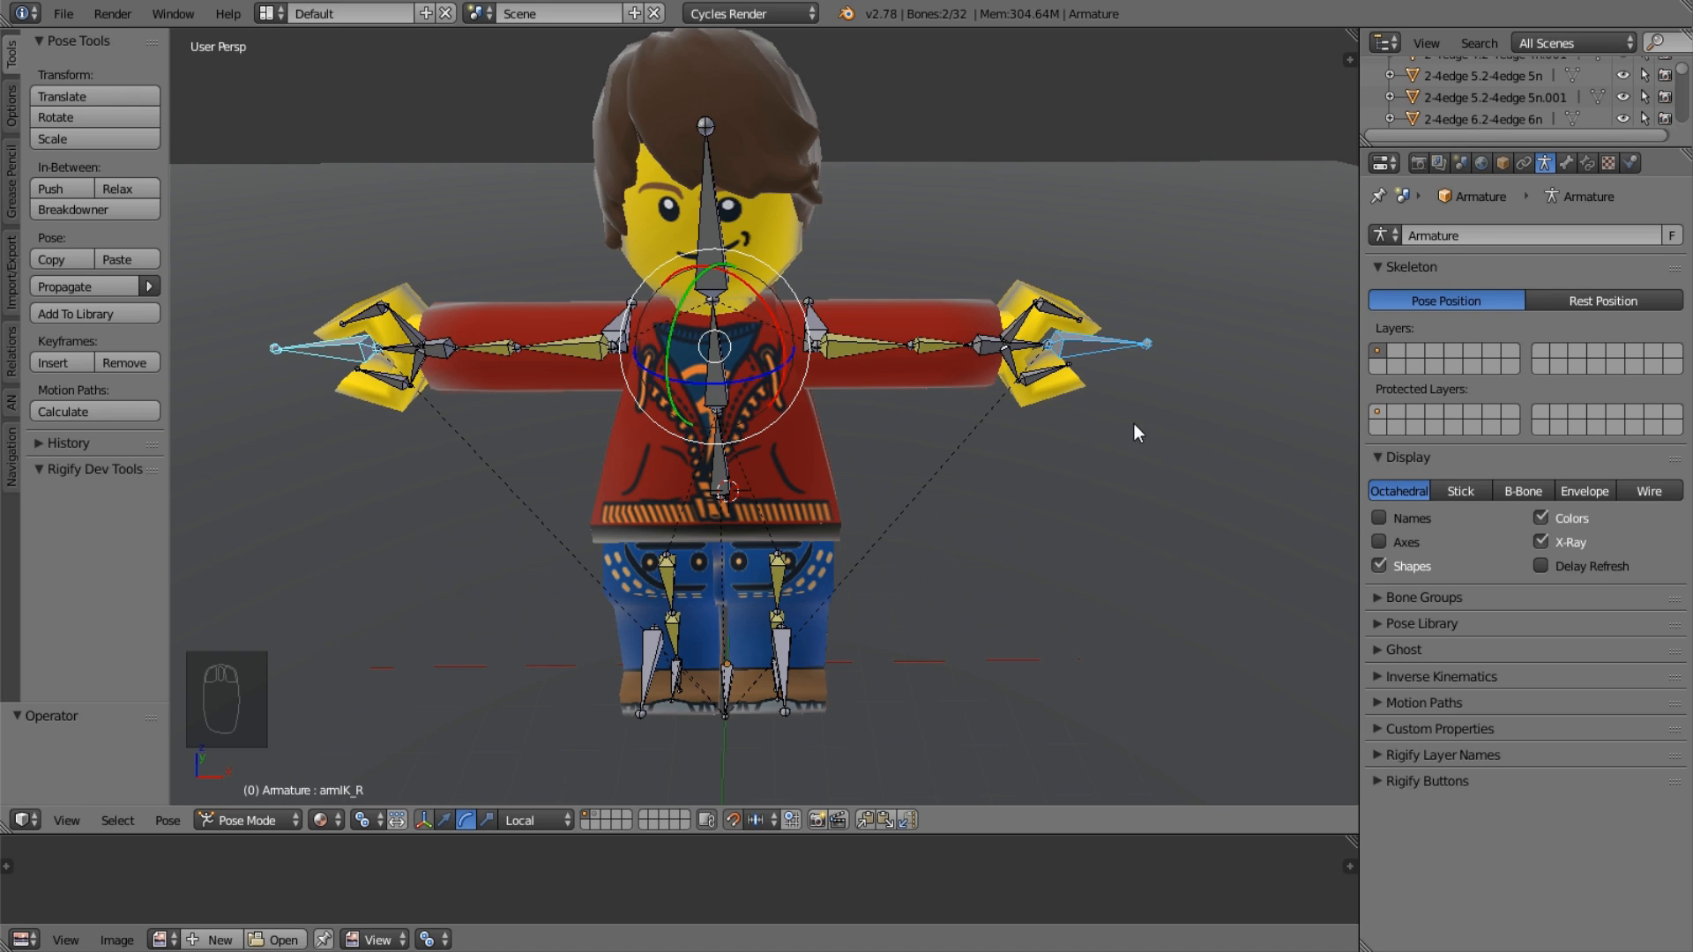
key(s)
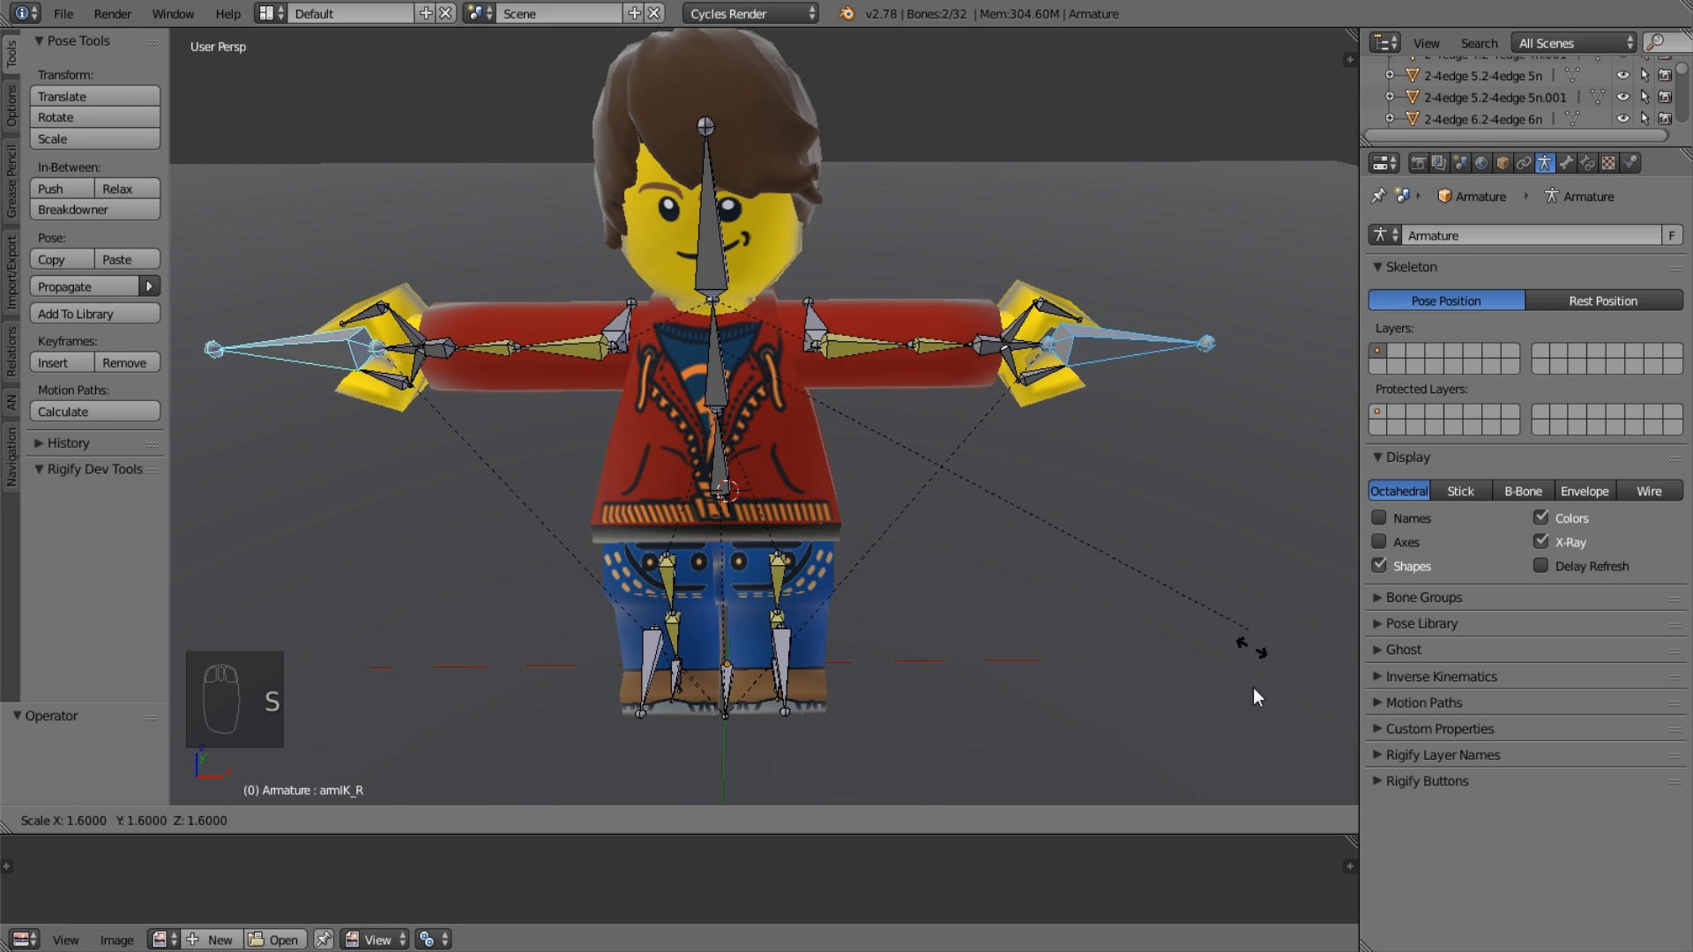
right_click(791, 612)
Set the pivot point to Median Point and try scaling both arm IK bones uniformly again.
click(363, 820)
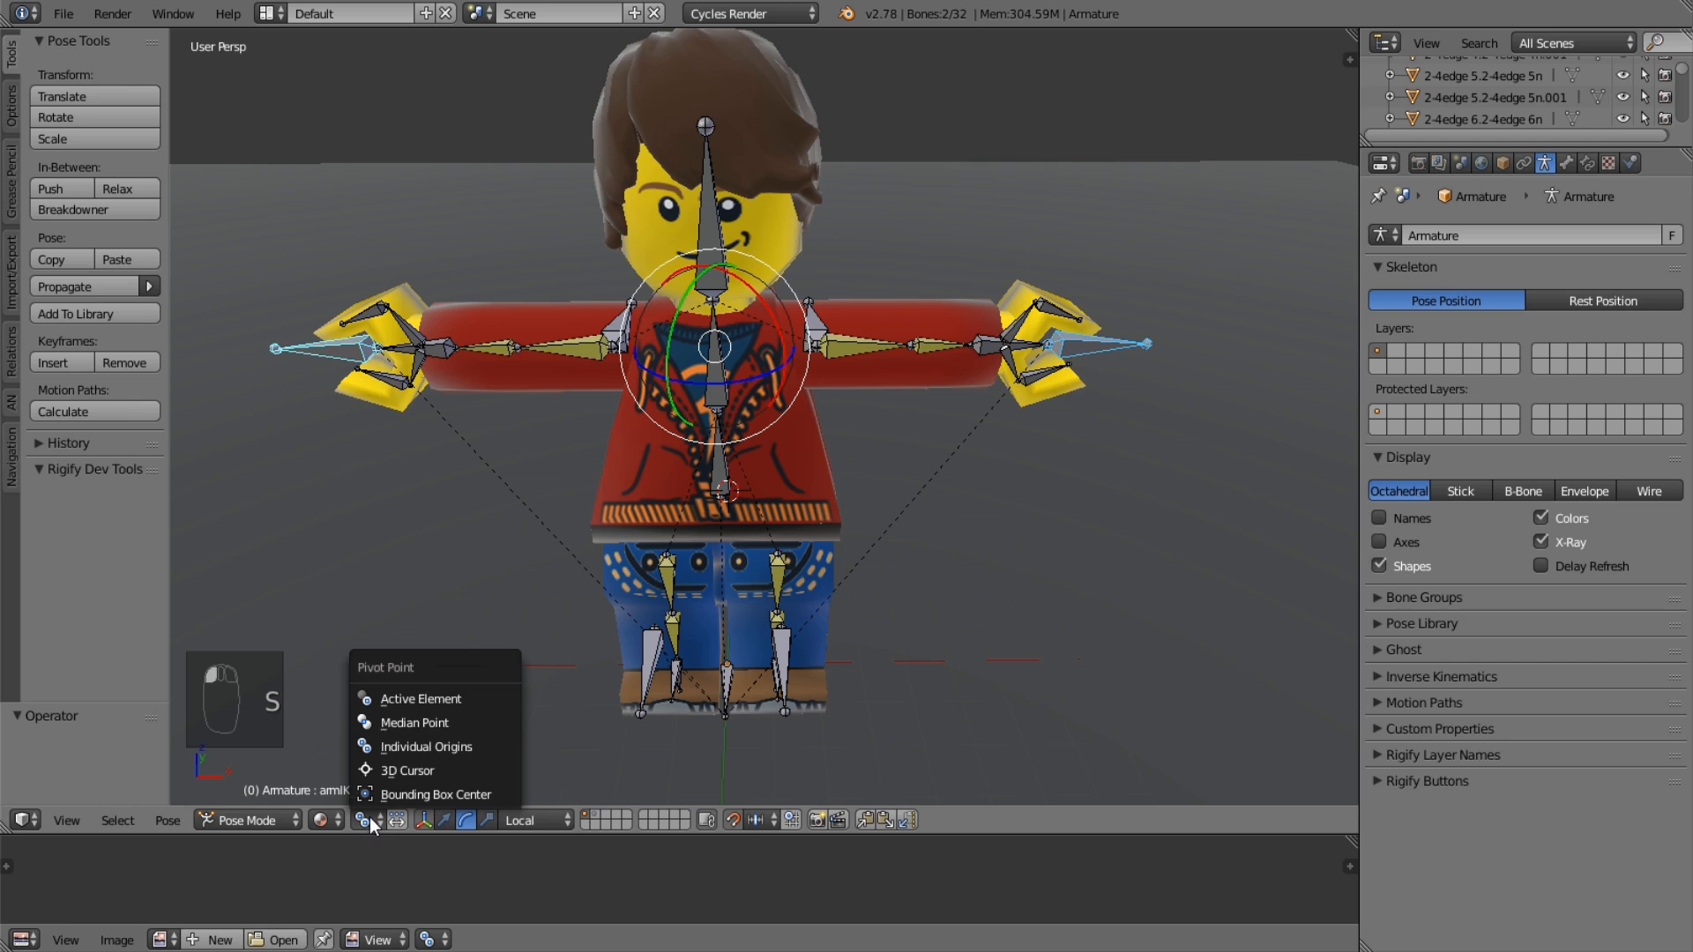
click(410, 722)
key(s)
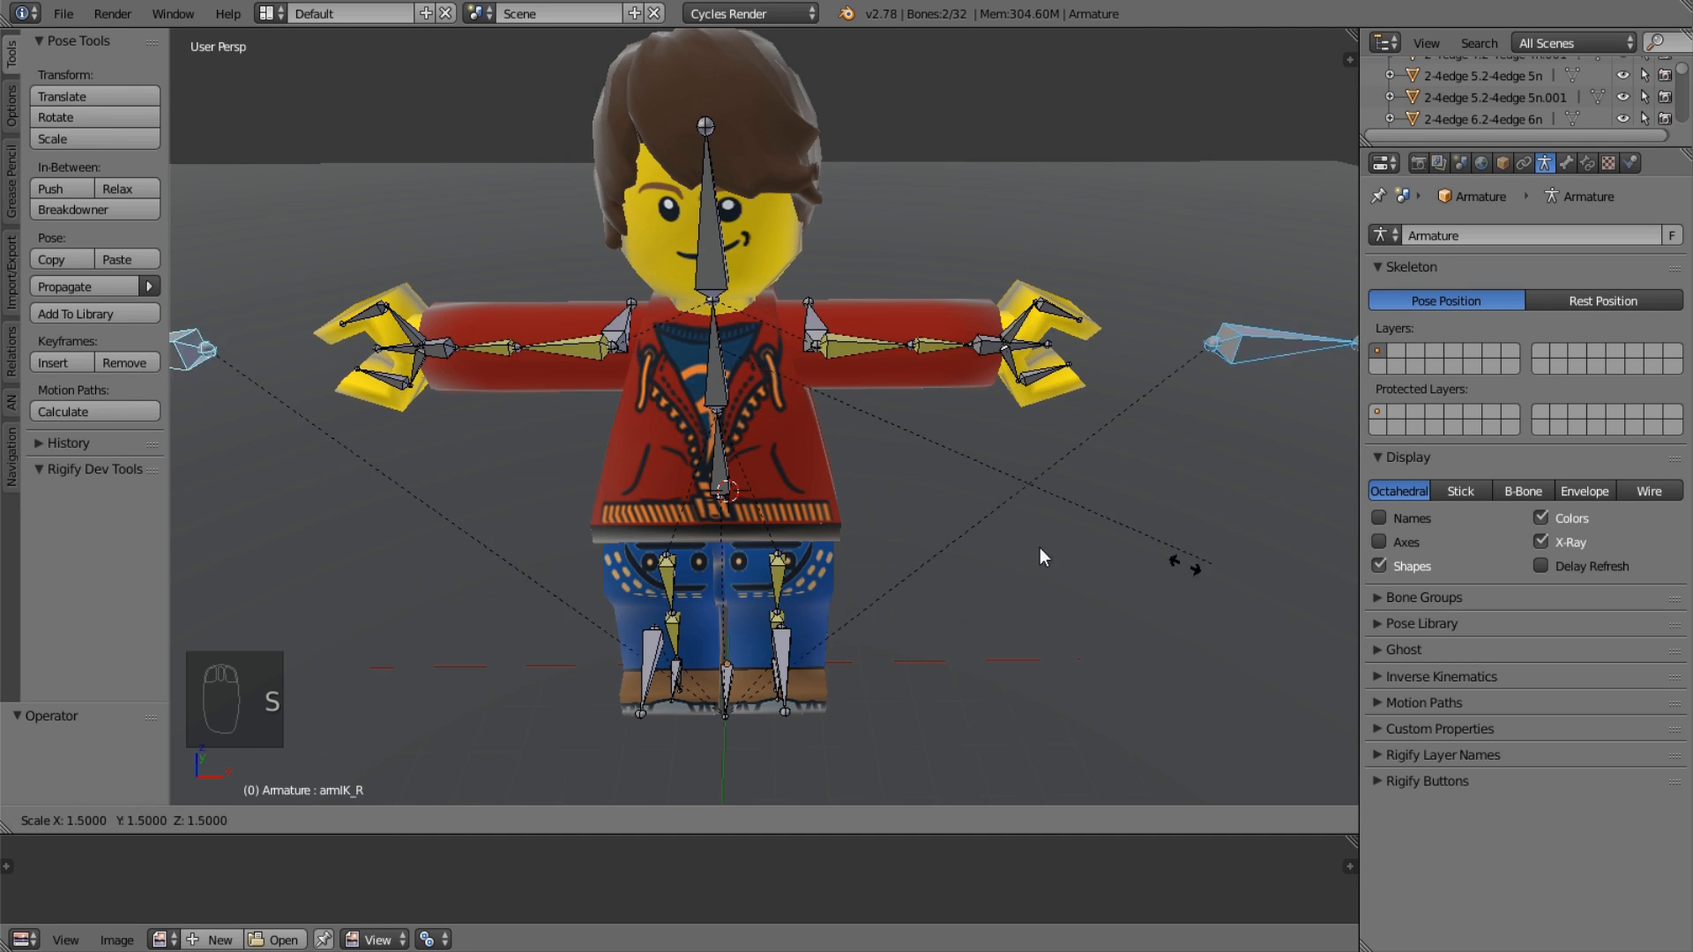
click(1012, 545)
Try scaling both arm IK bones along the global Y axis and along the global X axis.
key(s)
key(y)
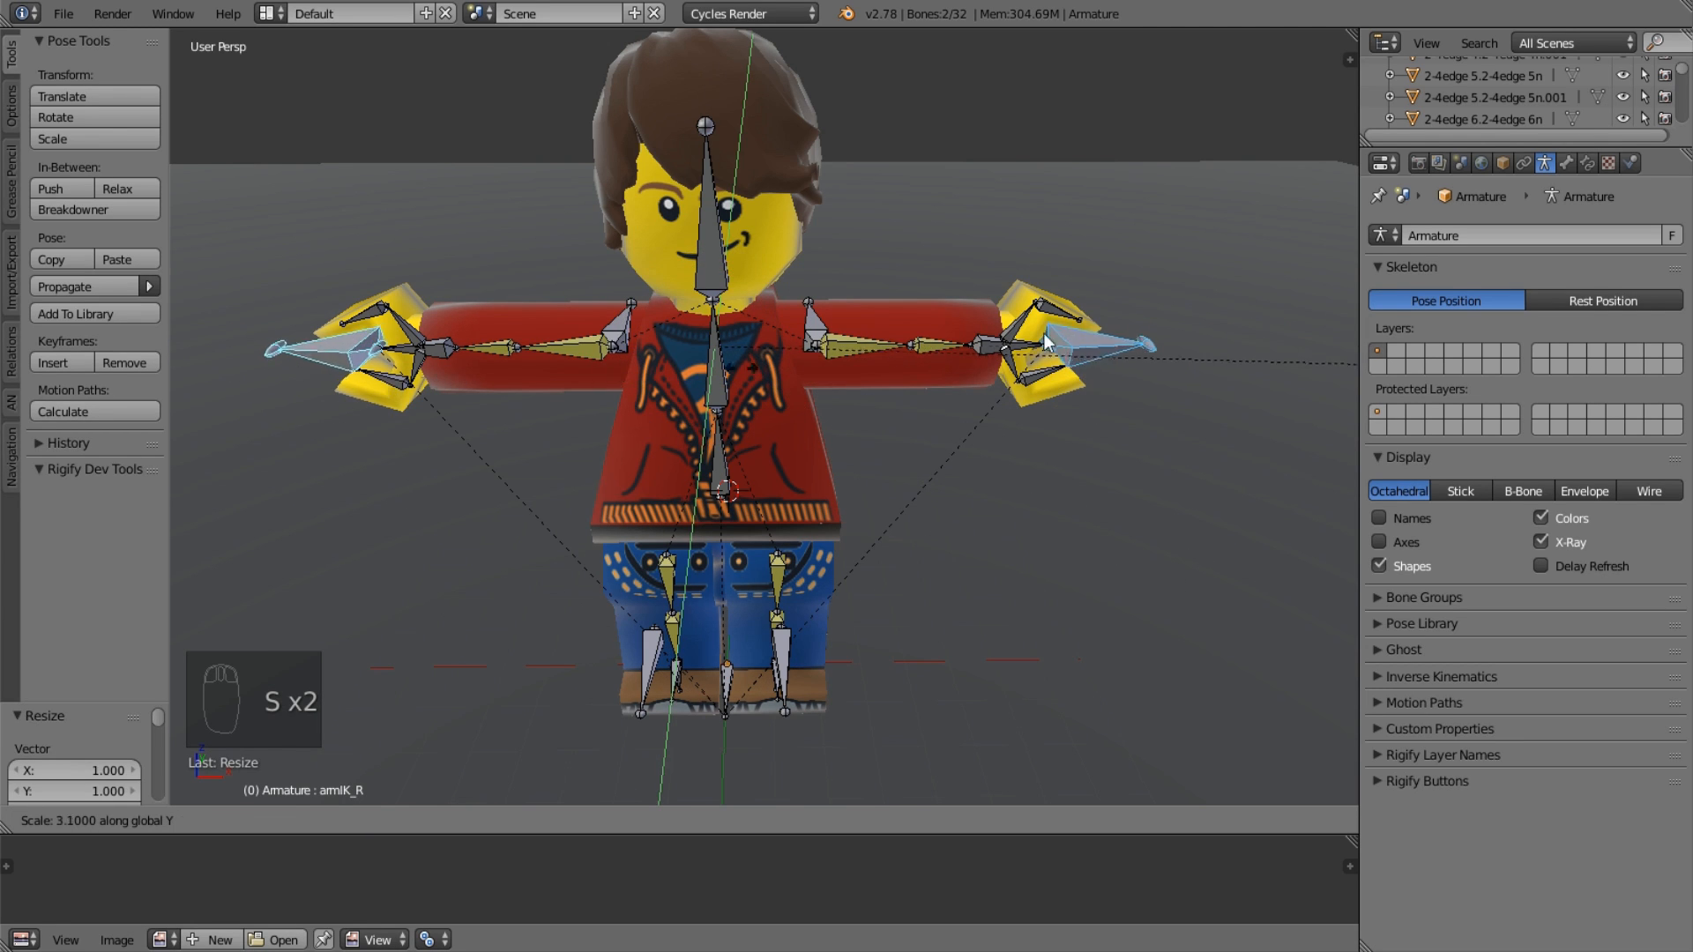
right_click(662, 295)
key(s)
key(x)
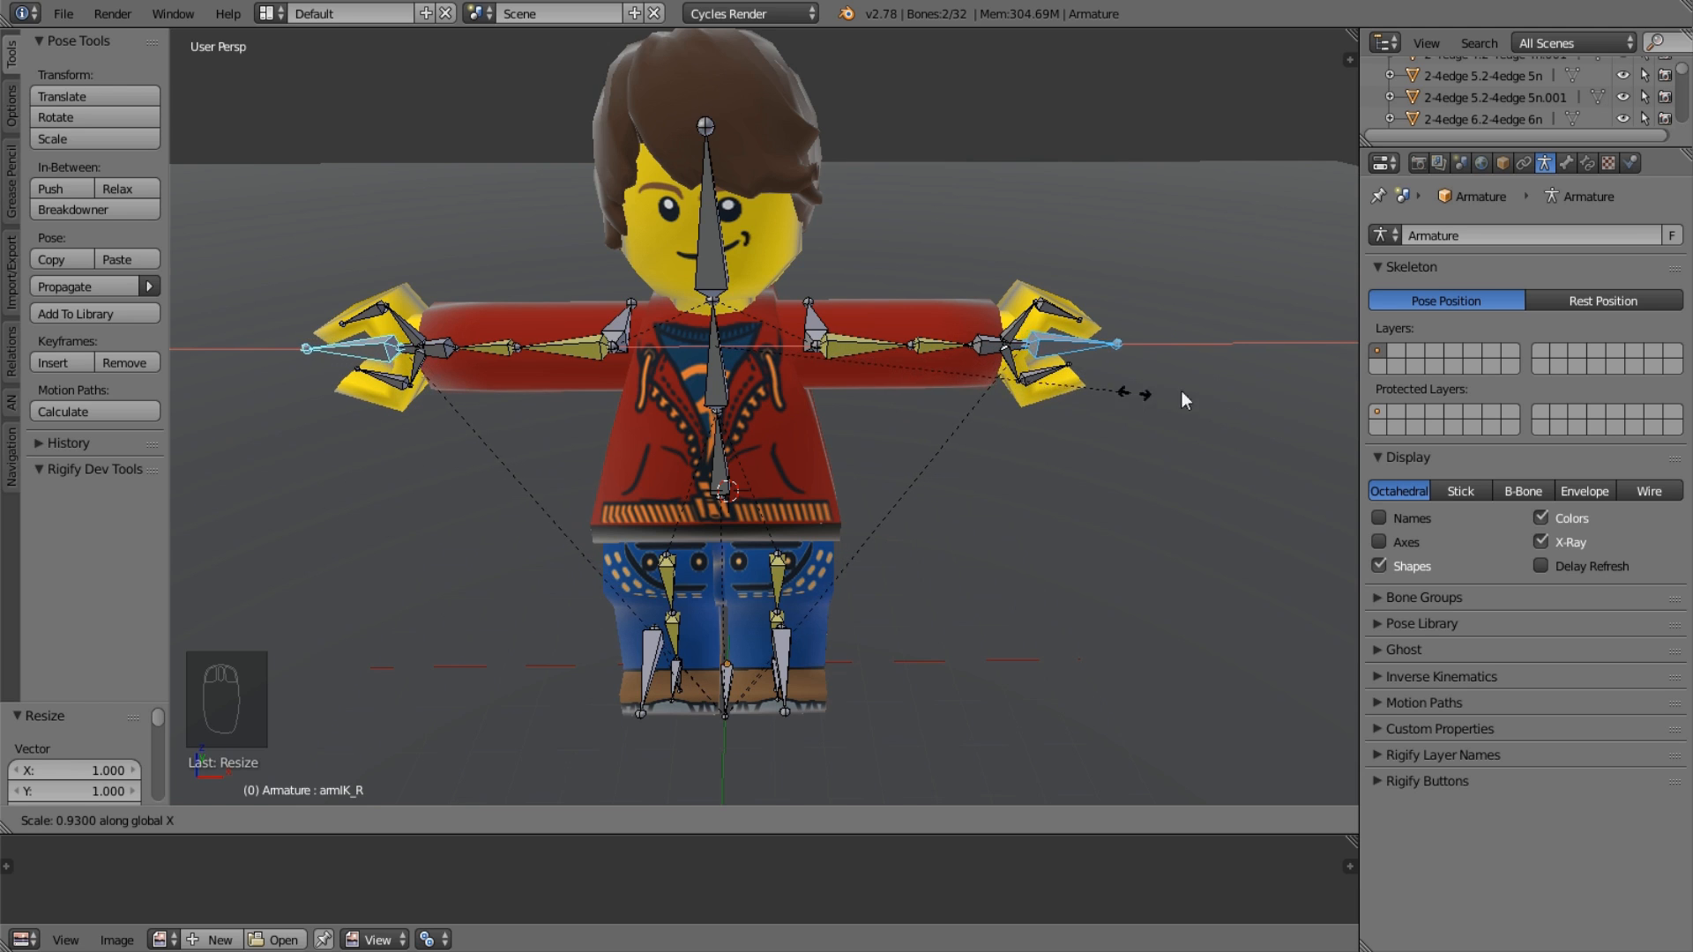
click(197, 422)
Lock the X, Y and Z scale of the armIK_L bone in its transform locks.
right_click(1115, 342)
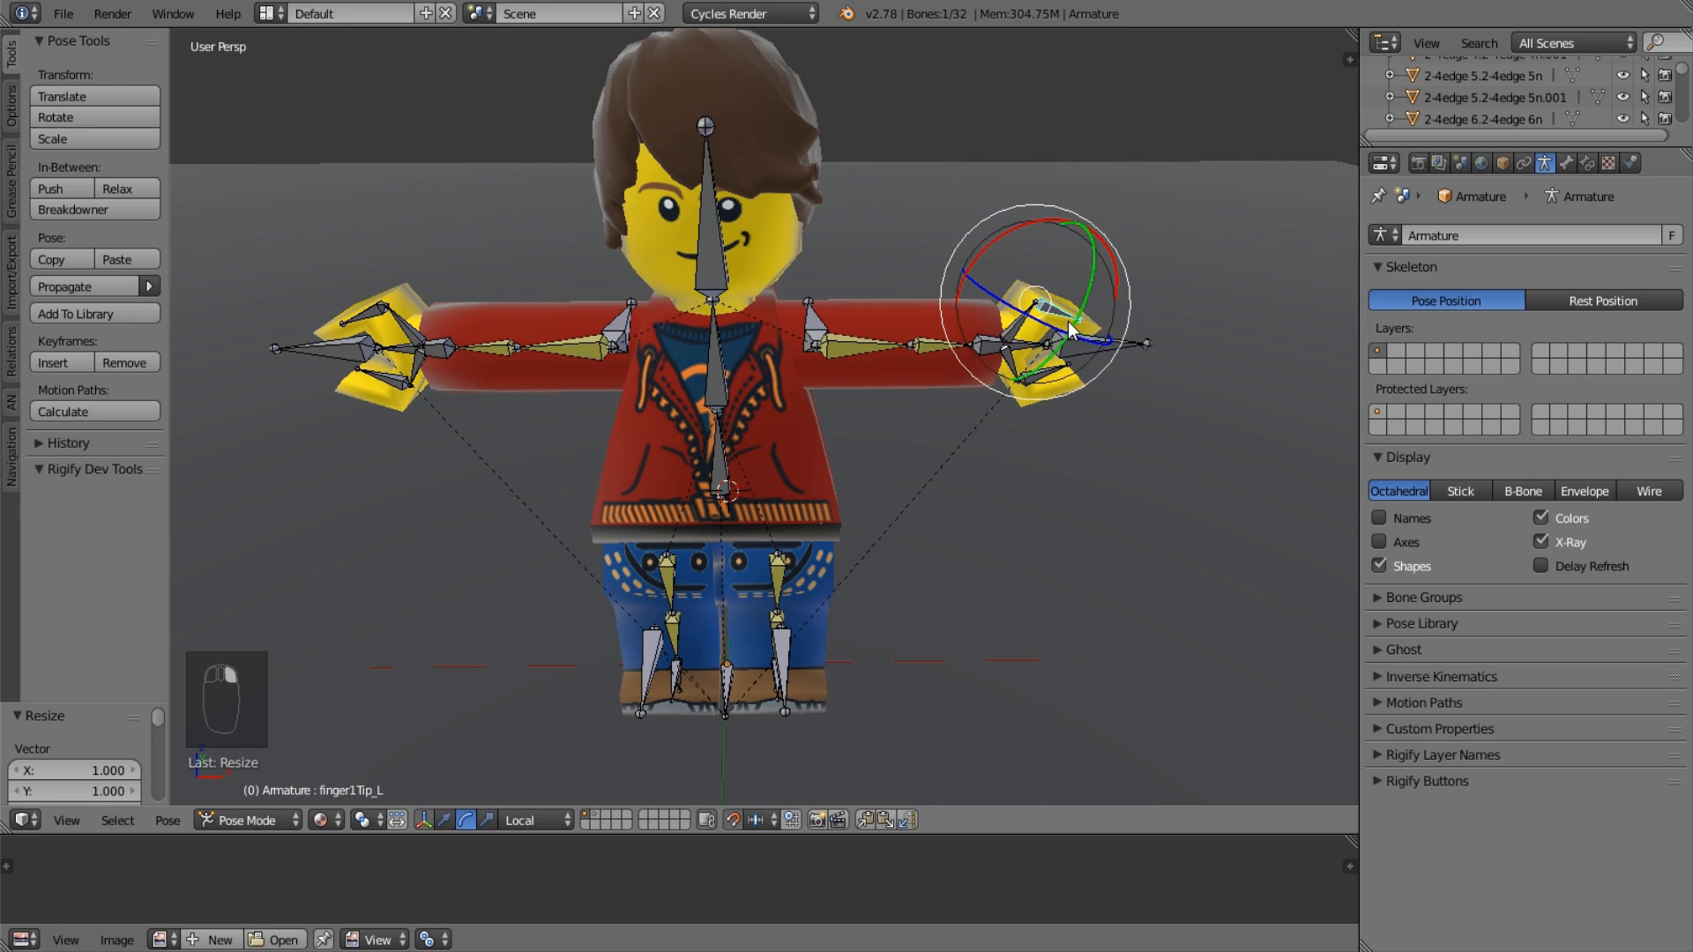
click(1567, 163)
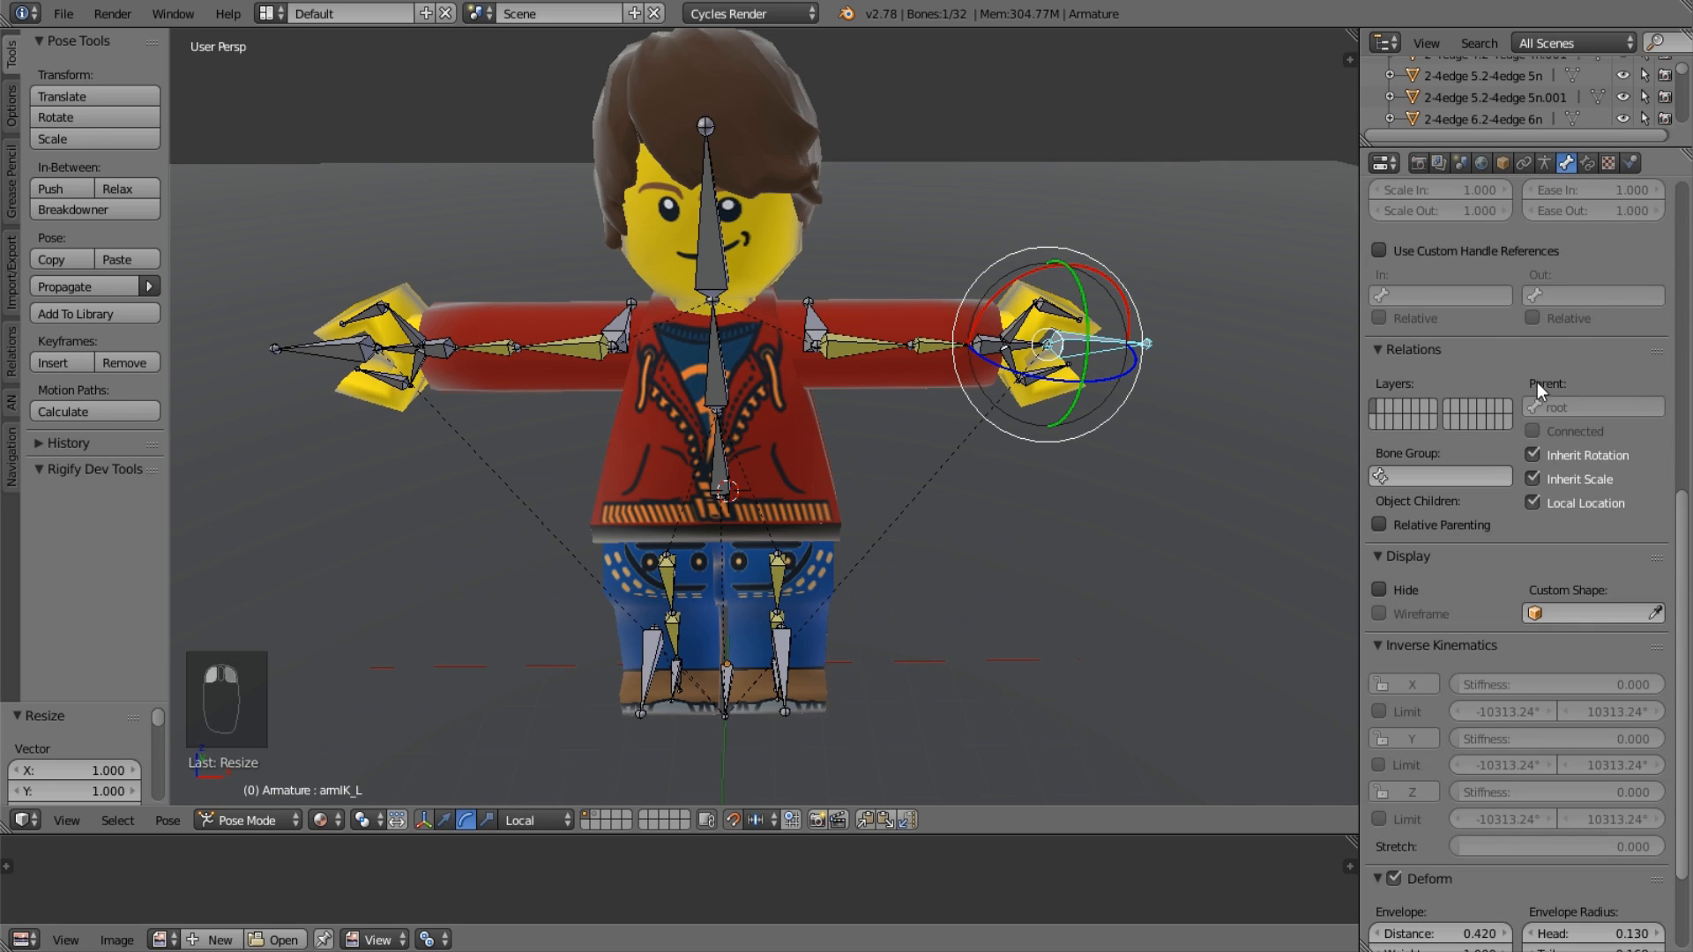
scroll(1539, 353, up, 12)
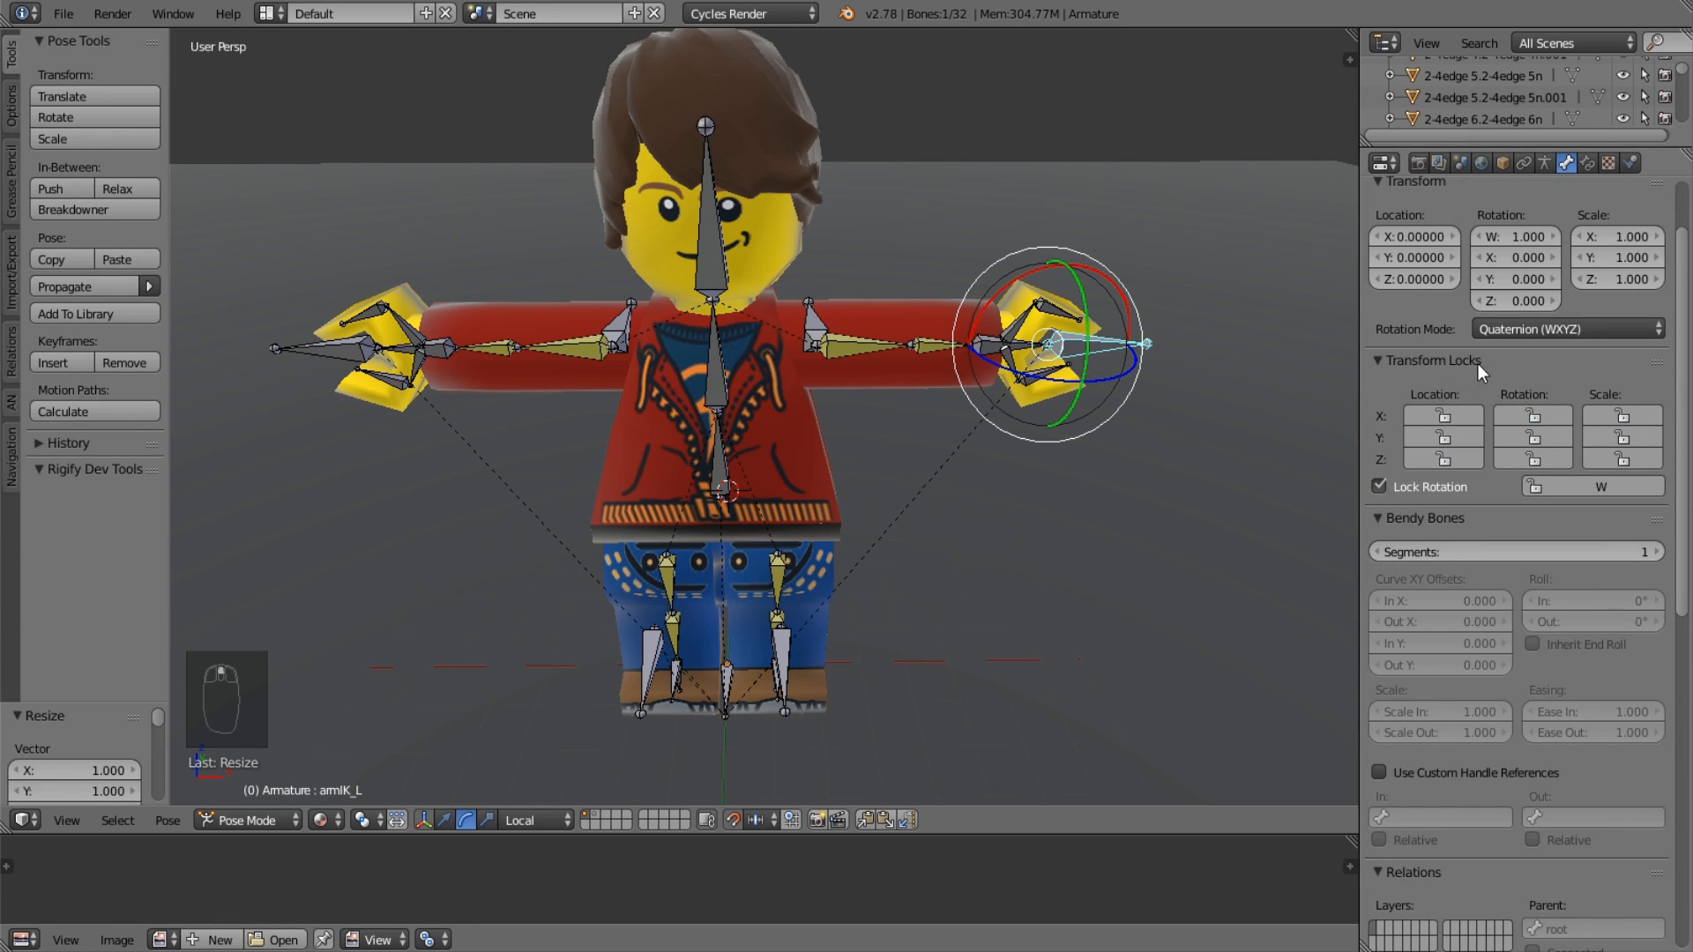
scroll(1488, 363, up, 3)
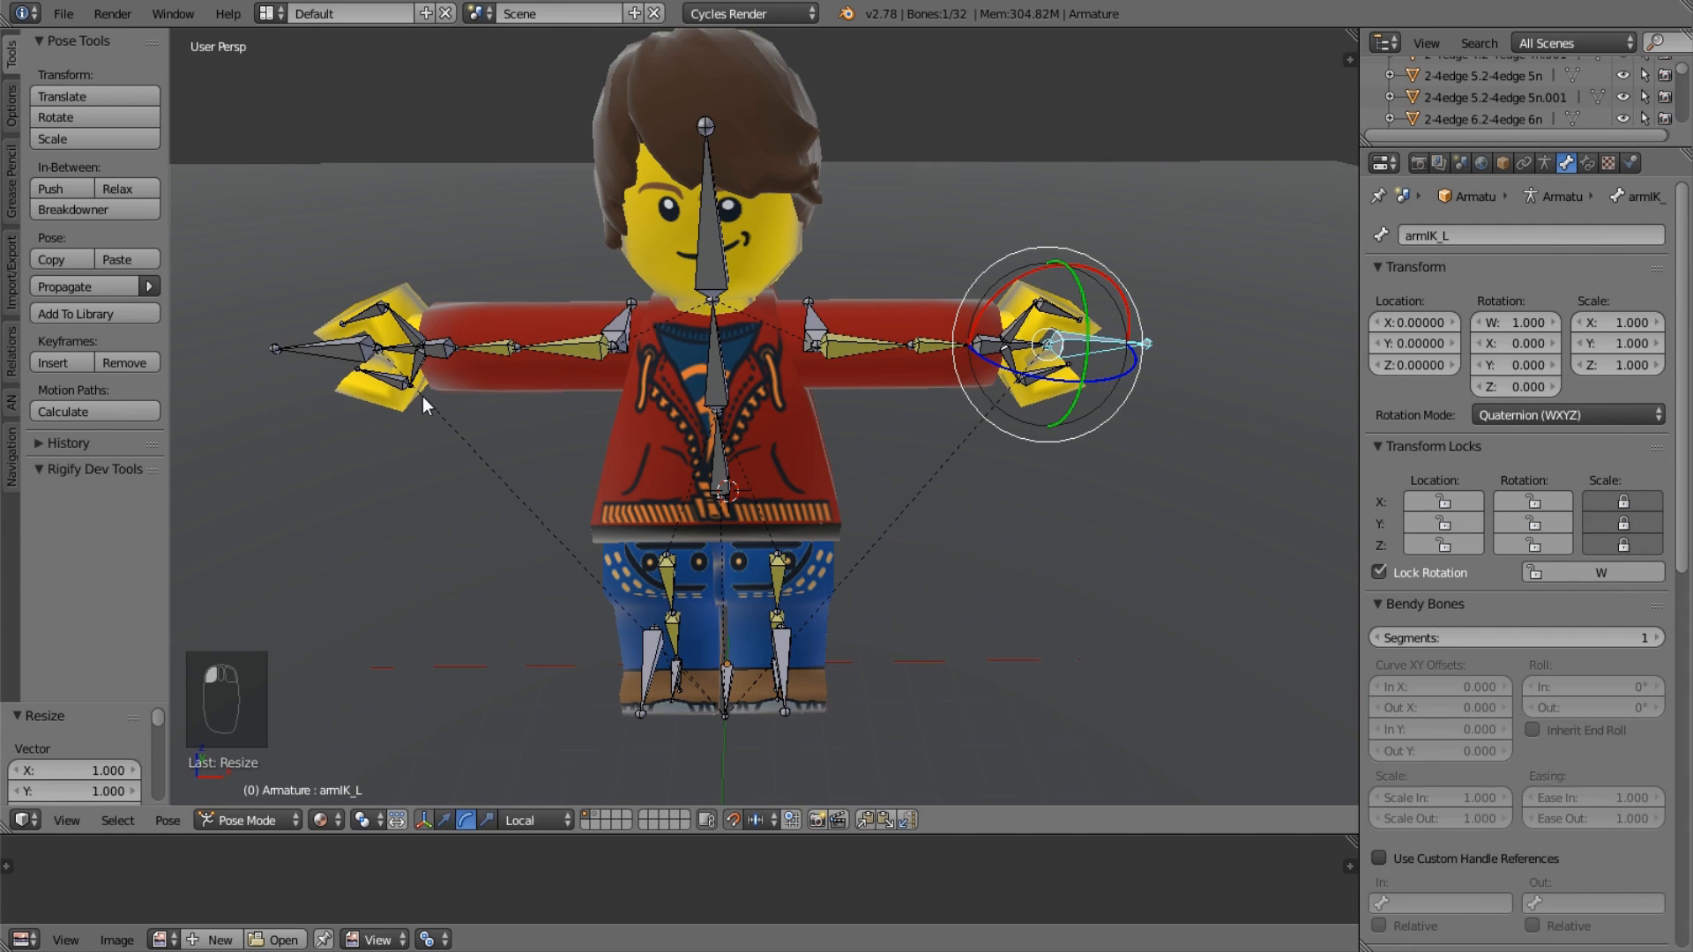
Lock the X, Y and Z scale of the armIK_R bone.
right_click(319, 349)
right_click(310, 345)
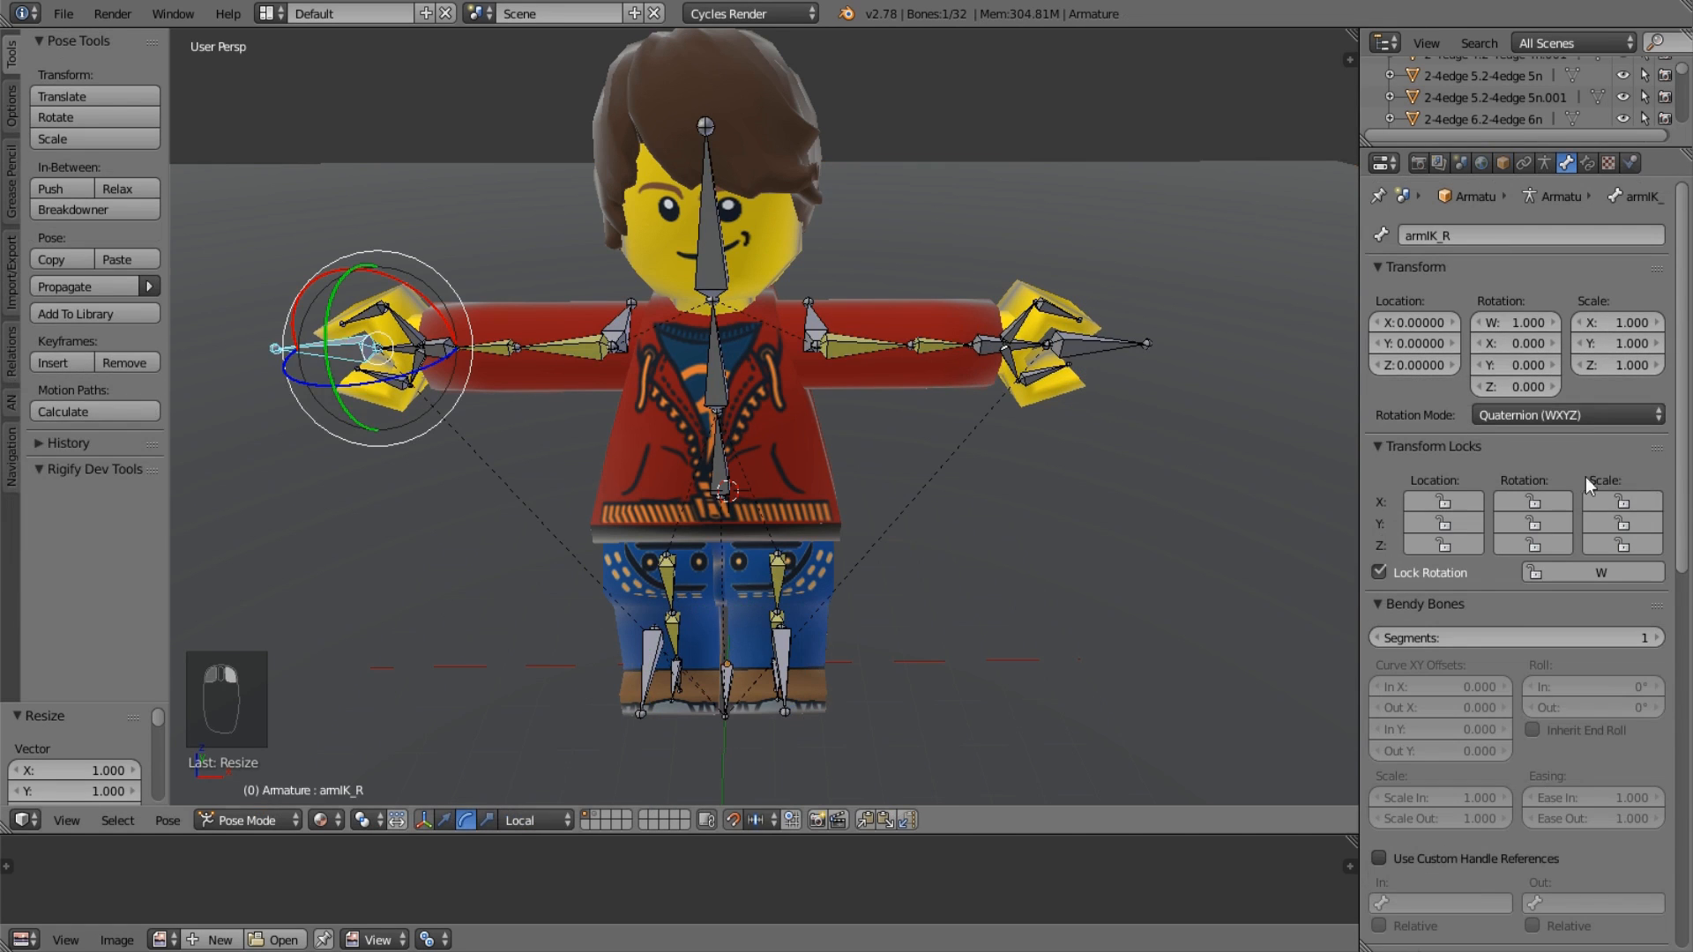
click(1616, 568)
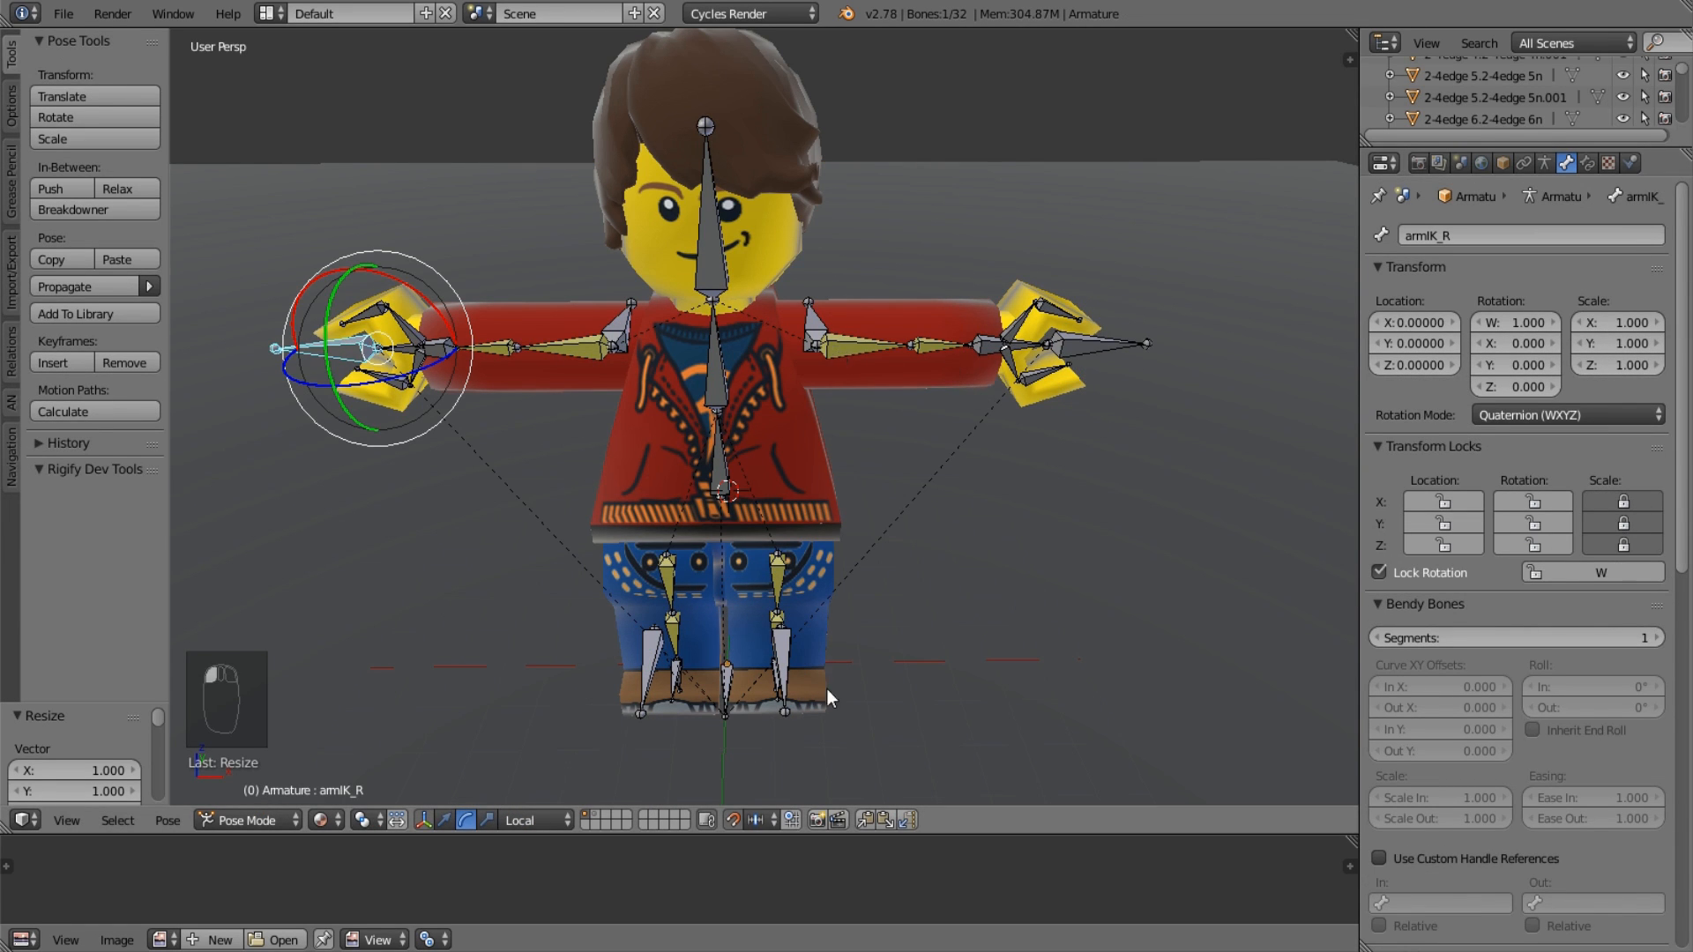
Lock the X, Y and Z scale of the upperArmIK_L, upperArmIK_R and legIK_L bones in their transform locks.
right_click(809, 336)
right_click(619, 326)
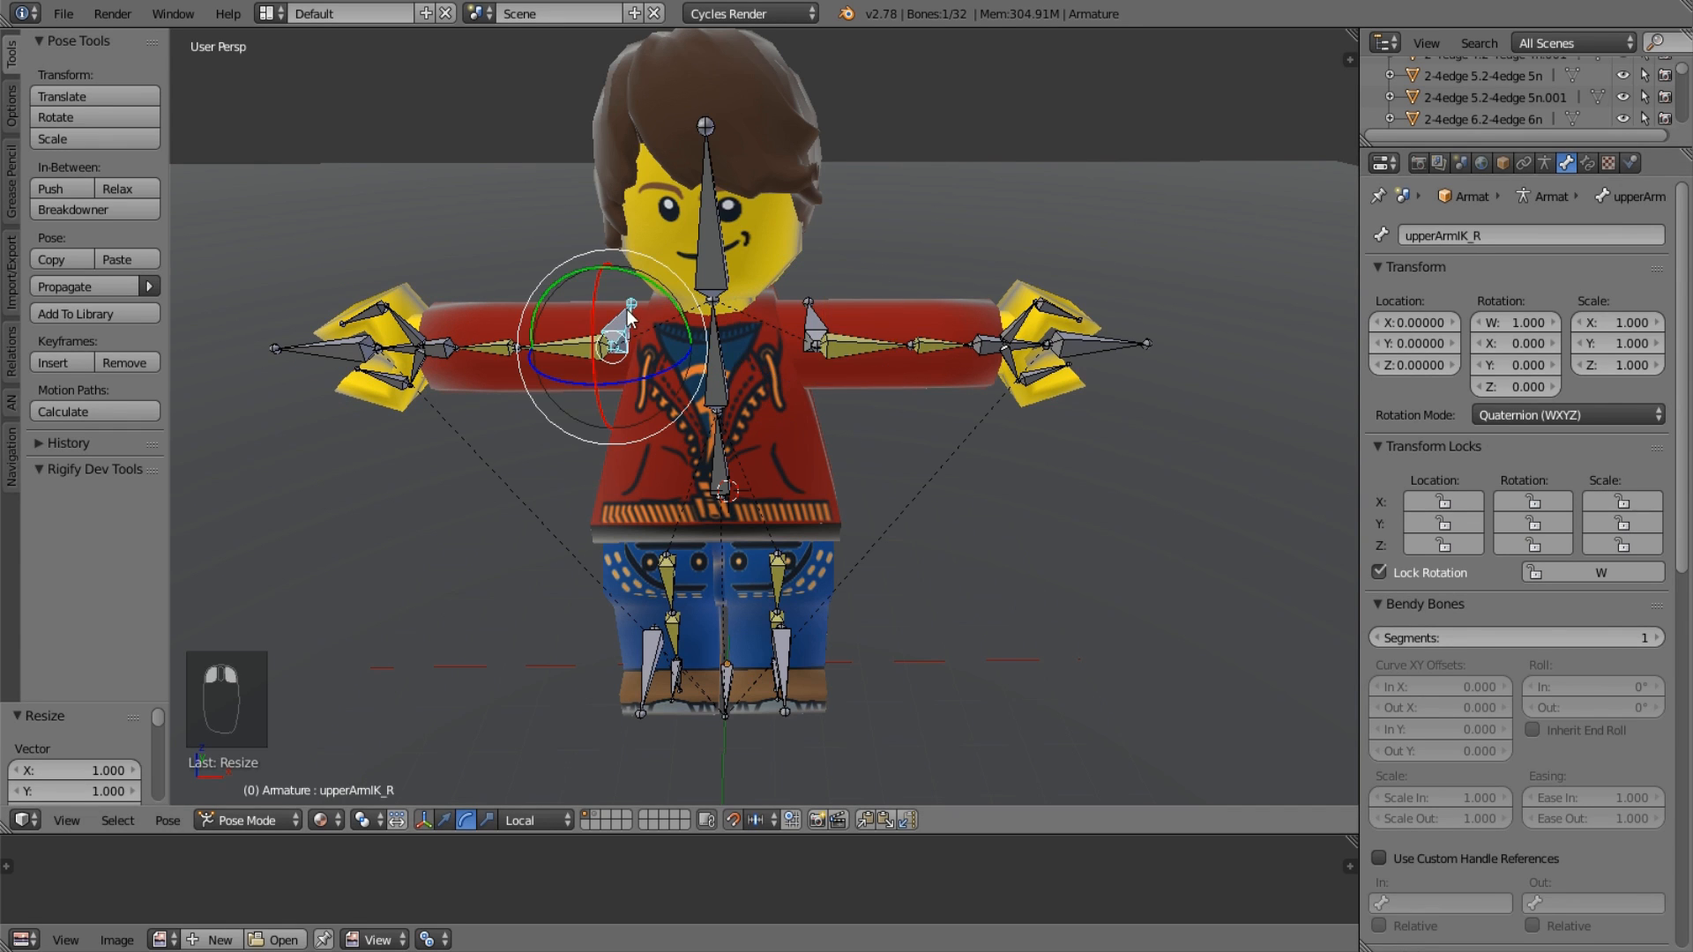
right_click(794, 710)
scroll(756, 611, up, 4)
right_click(772, 697)
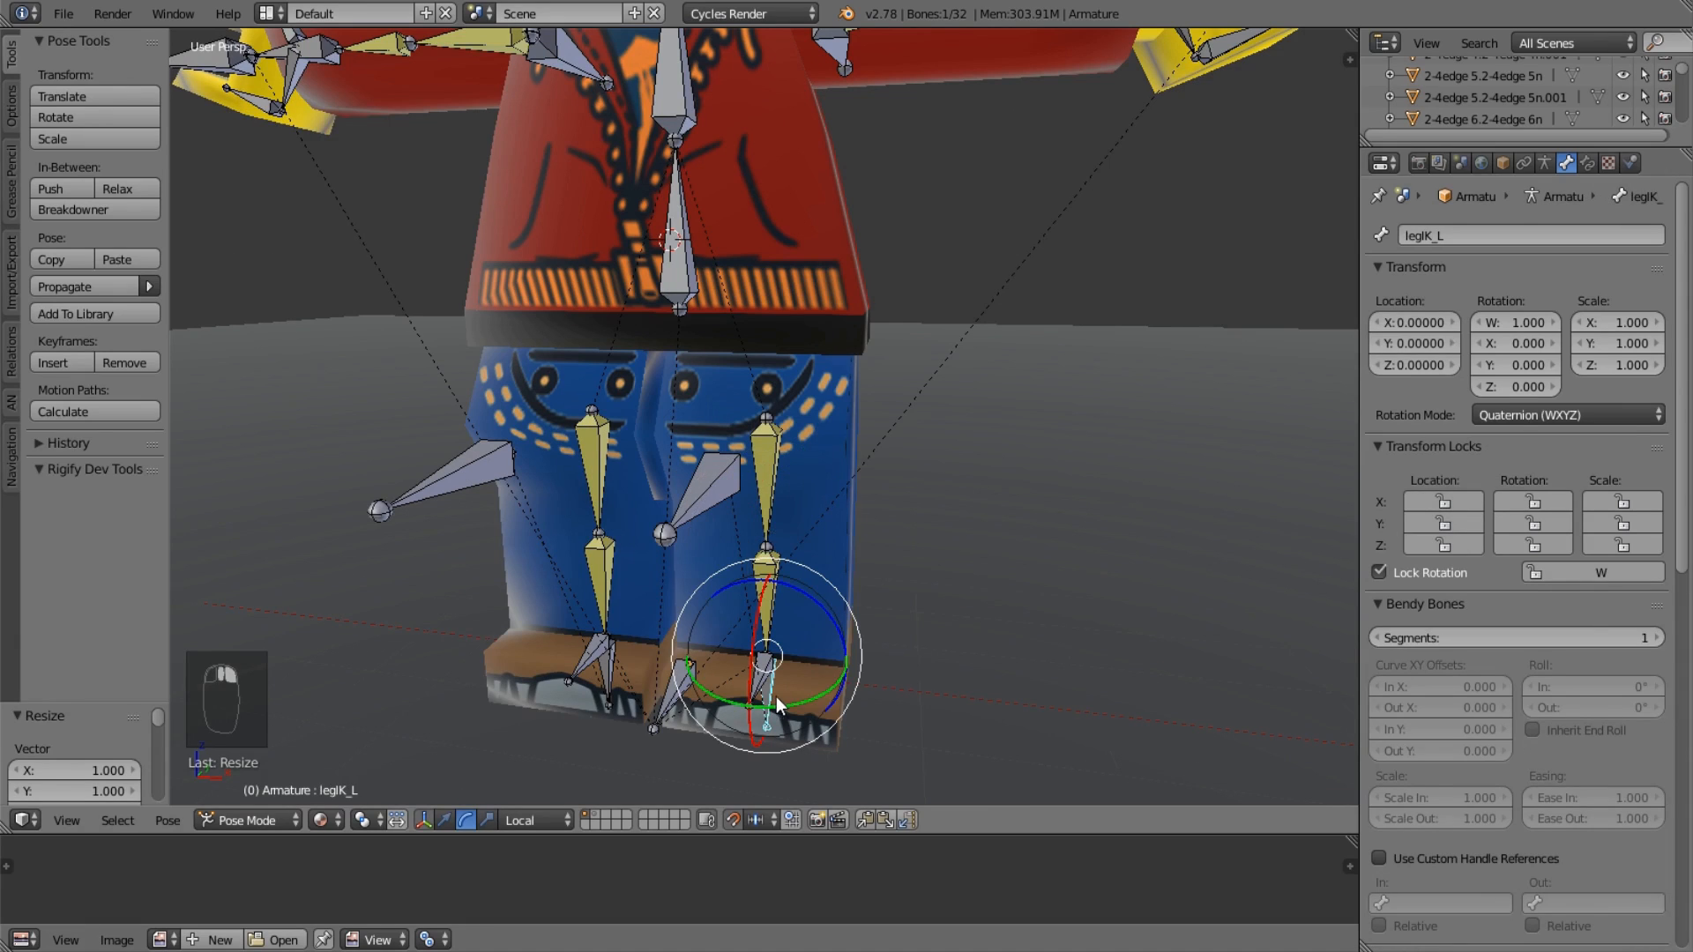
drag(1622, 545, 1632, 500)
Lock the X, Y and Z scale of the legIK_R bone and both thigh IK bones, and deselect all bones.
right_click(593, 667)
right_click(607, 680)
right_click(404, 479)
right_click(402, 479)
right_click(499, 468)
right_click(716, 481)
scroll(896, 502, down, 3)
scroll(896, 511, down, 4)
key(a)
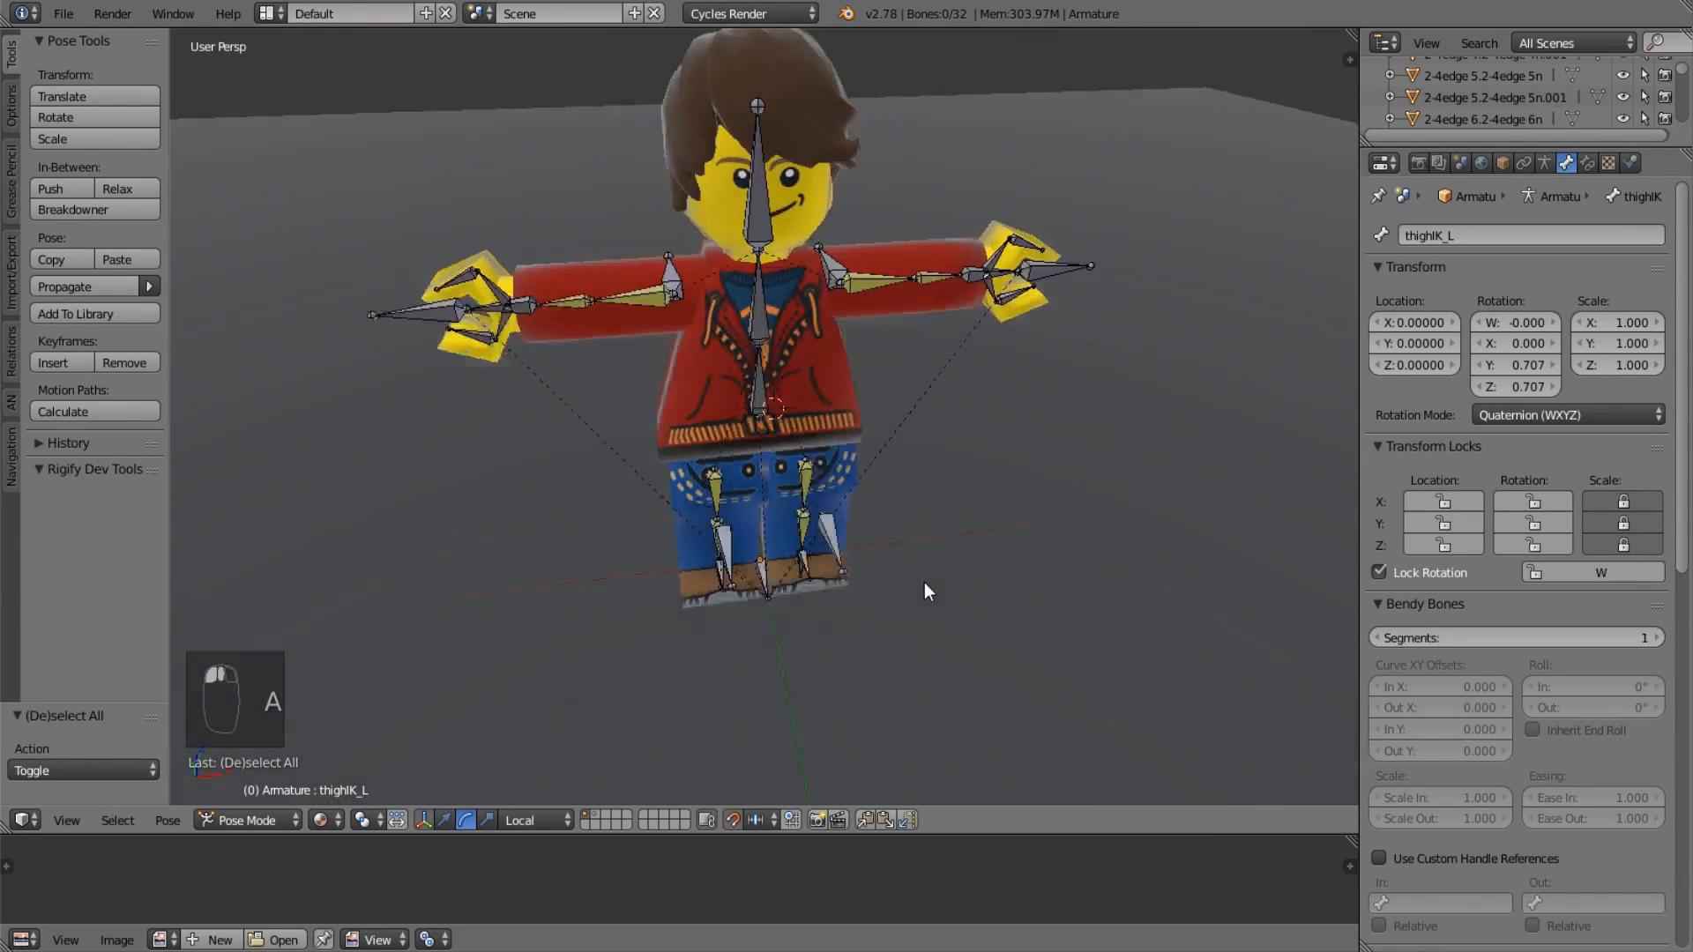
Leave Pose Mode, deselect everything, add a cube and move it to the empty floor area beside the minifig.
scroll(924, 582, down, 3)
middle_drag(384, 663, 106, 850)
key(ctrl+Tab)
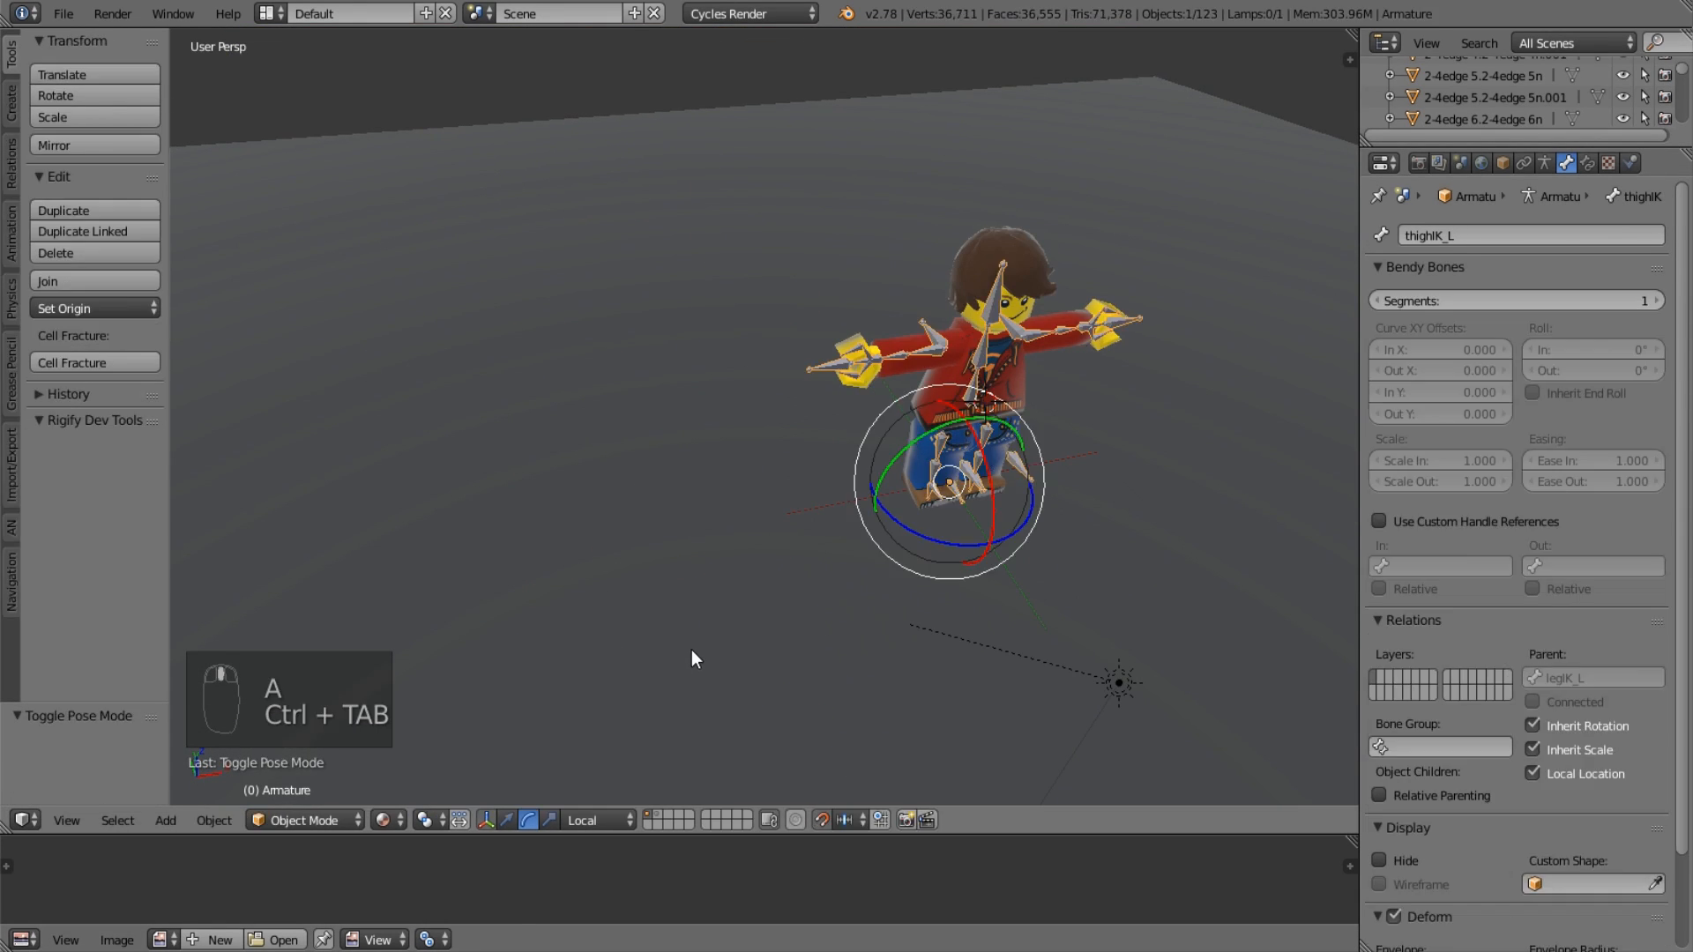
key(a)
click(167, 821)
mouse_move(203, 794)
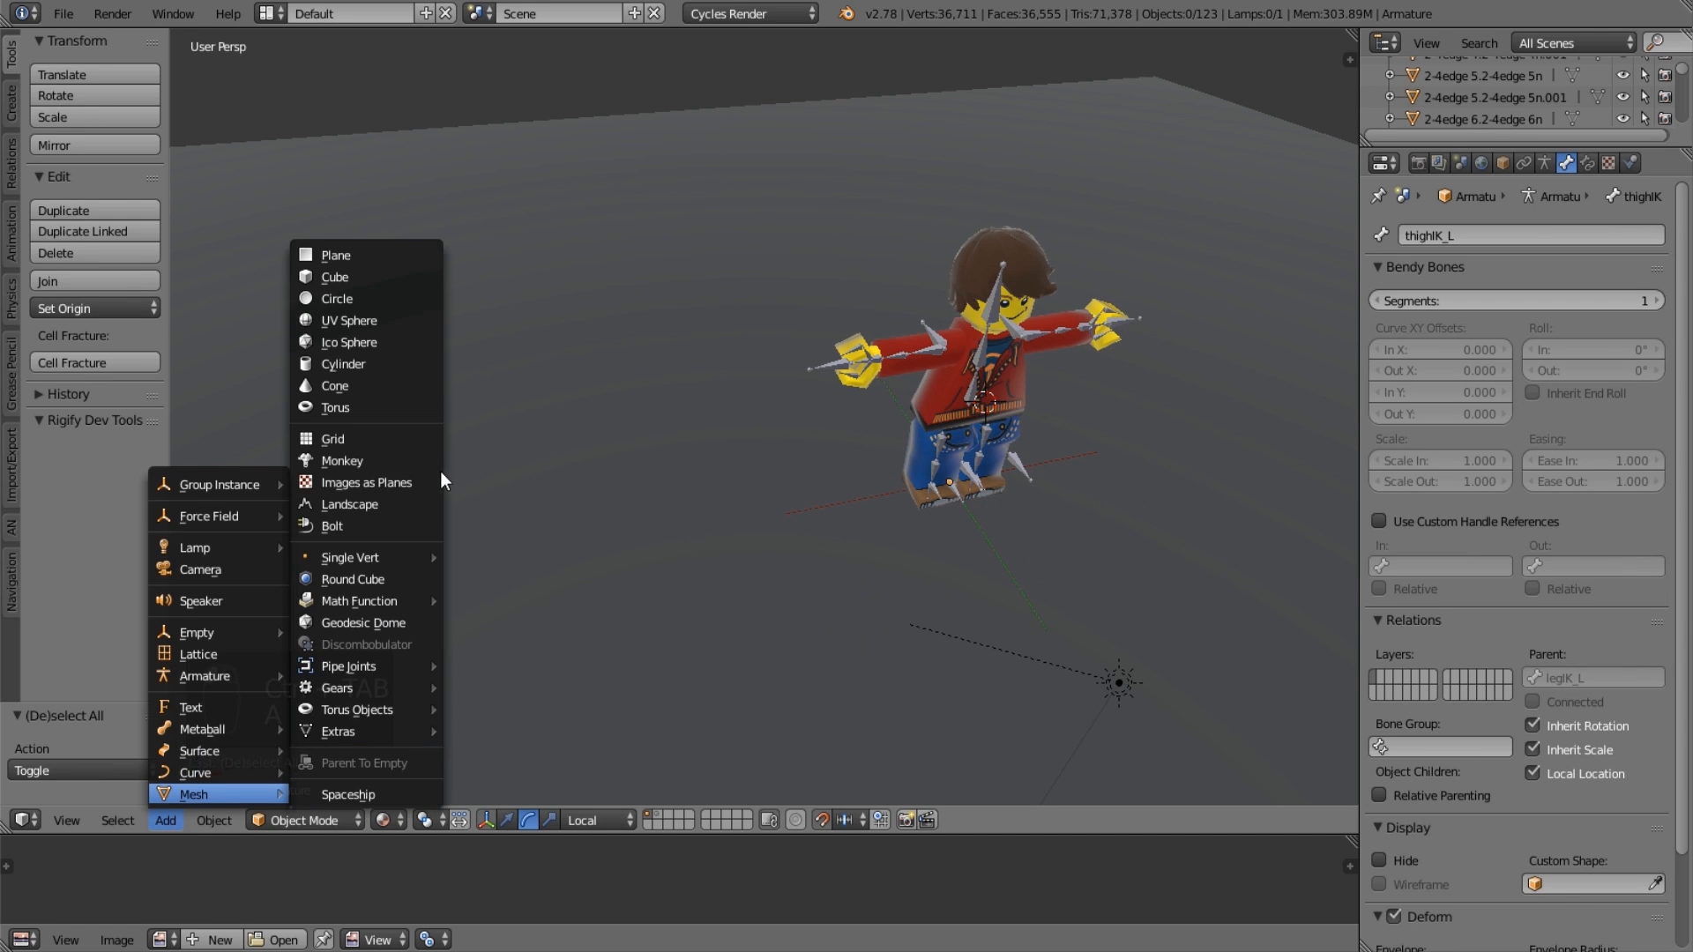
click(379, 276)
key(g)
click(298, 404)
key(shift+d)
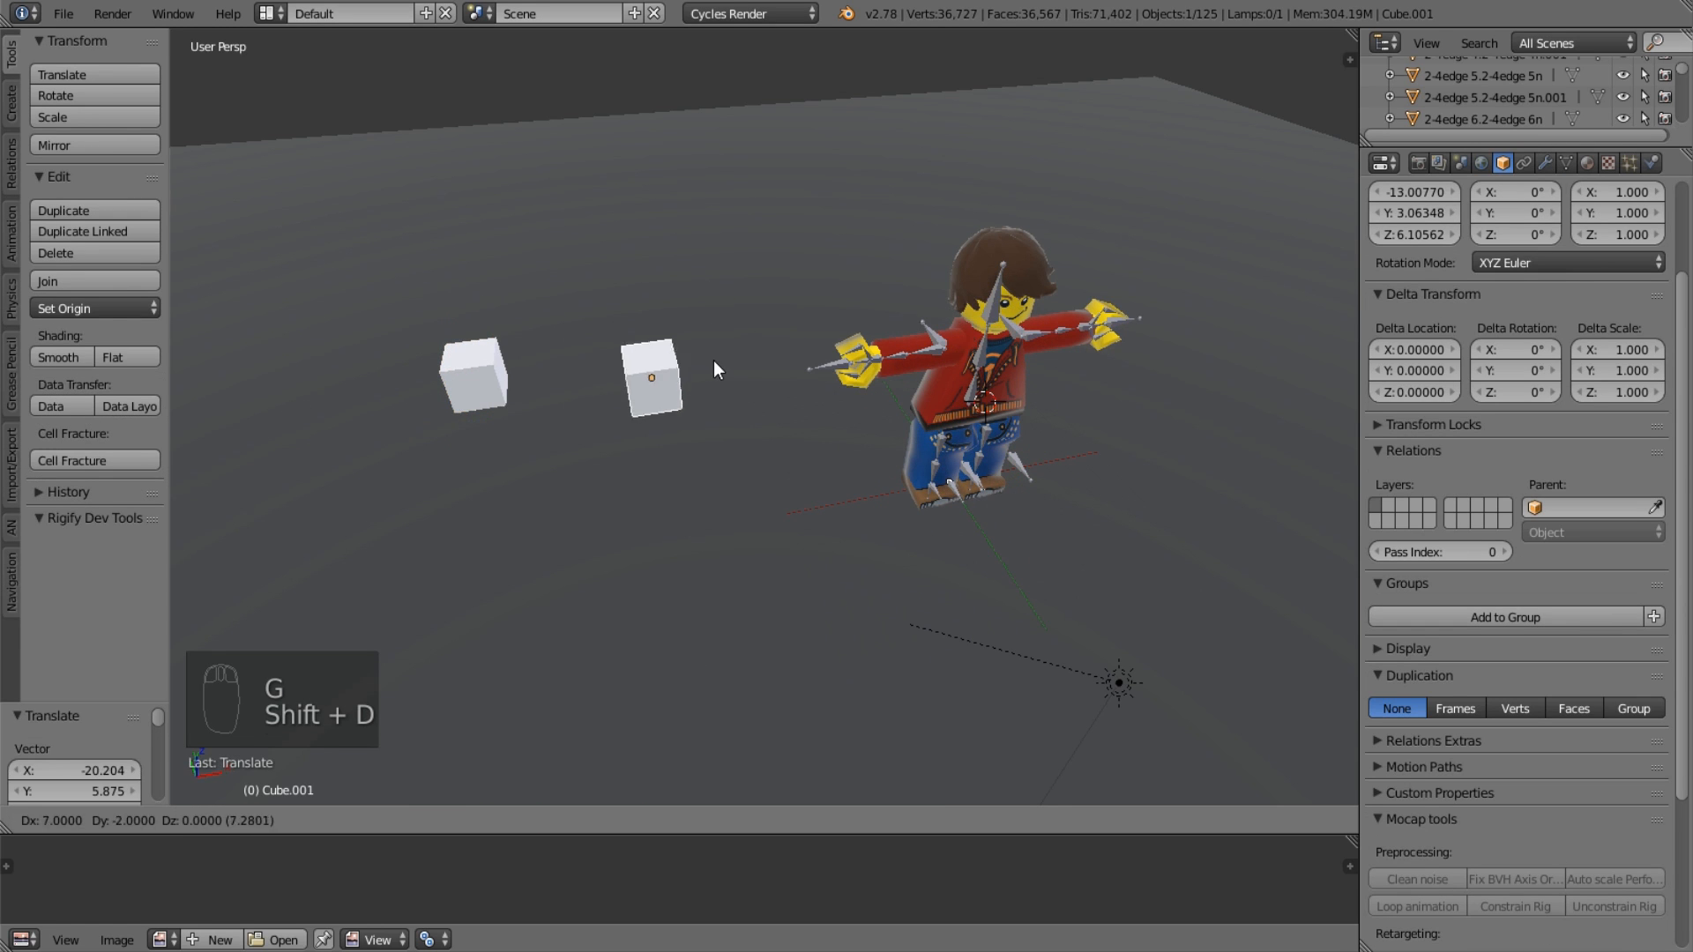
click(638, 397)
key(ctrl+z)
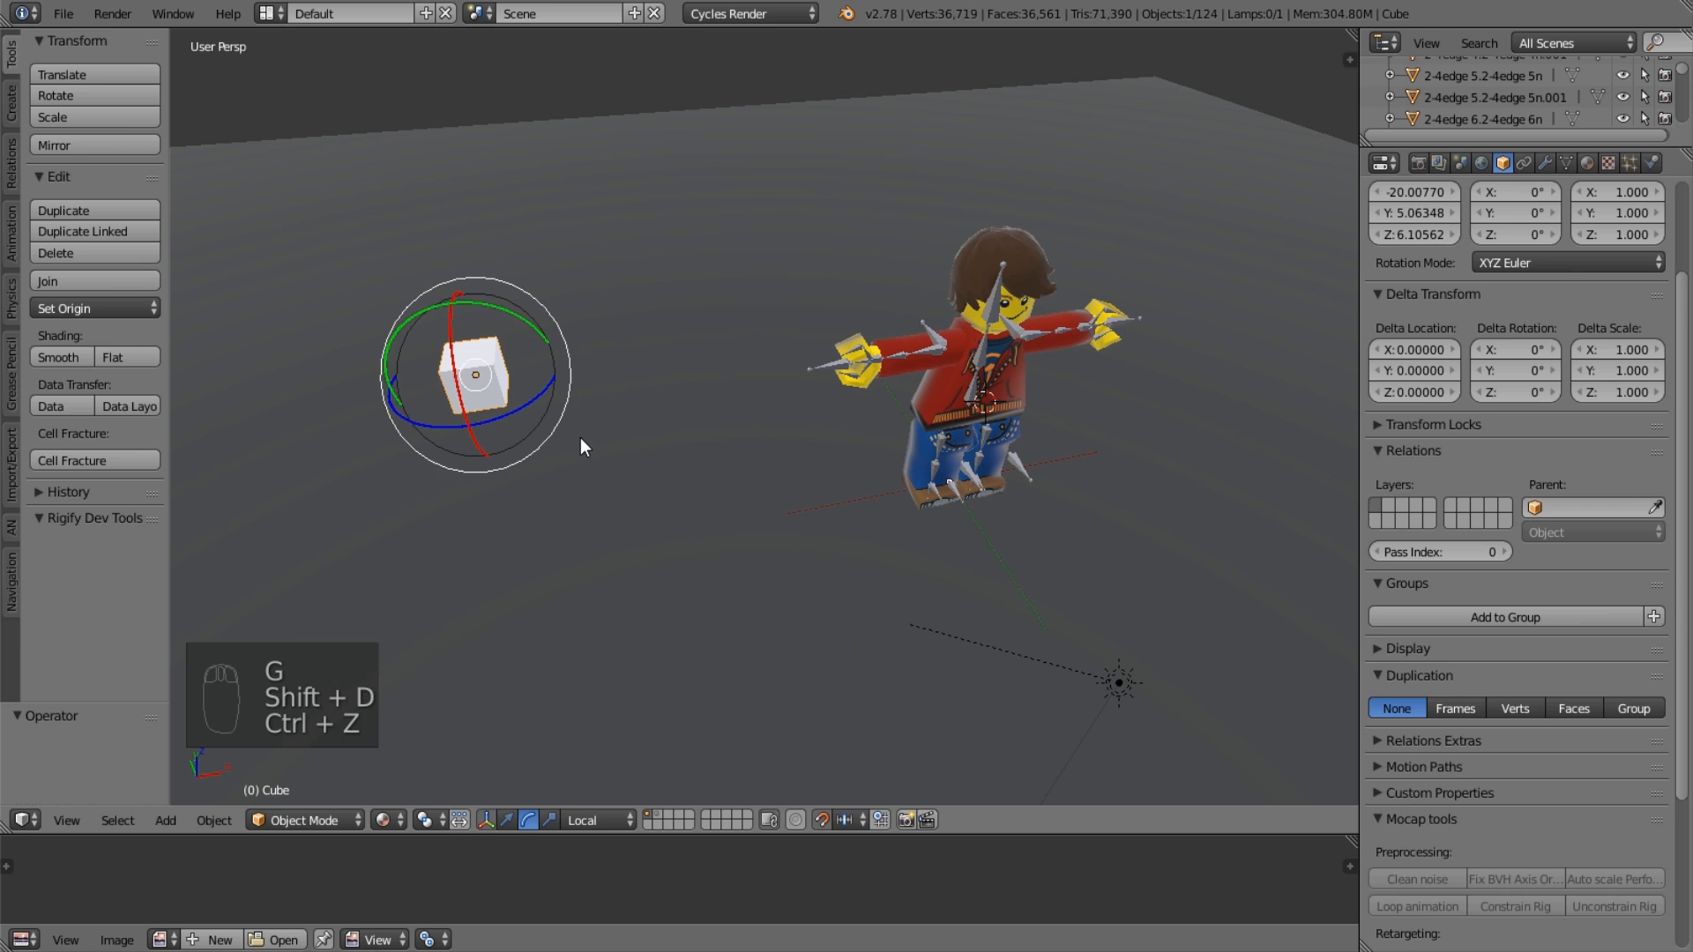
Duplicate the cube along the X axis and select both cubes.
key(shift+d)
key(x)
click(733, 410)
shift+middle_drag(481, 354, 585, 410)
shift+right_click(586, 411)
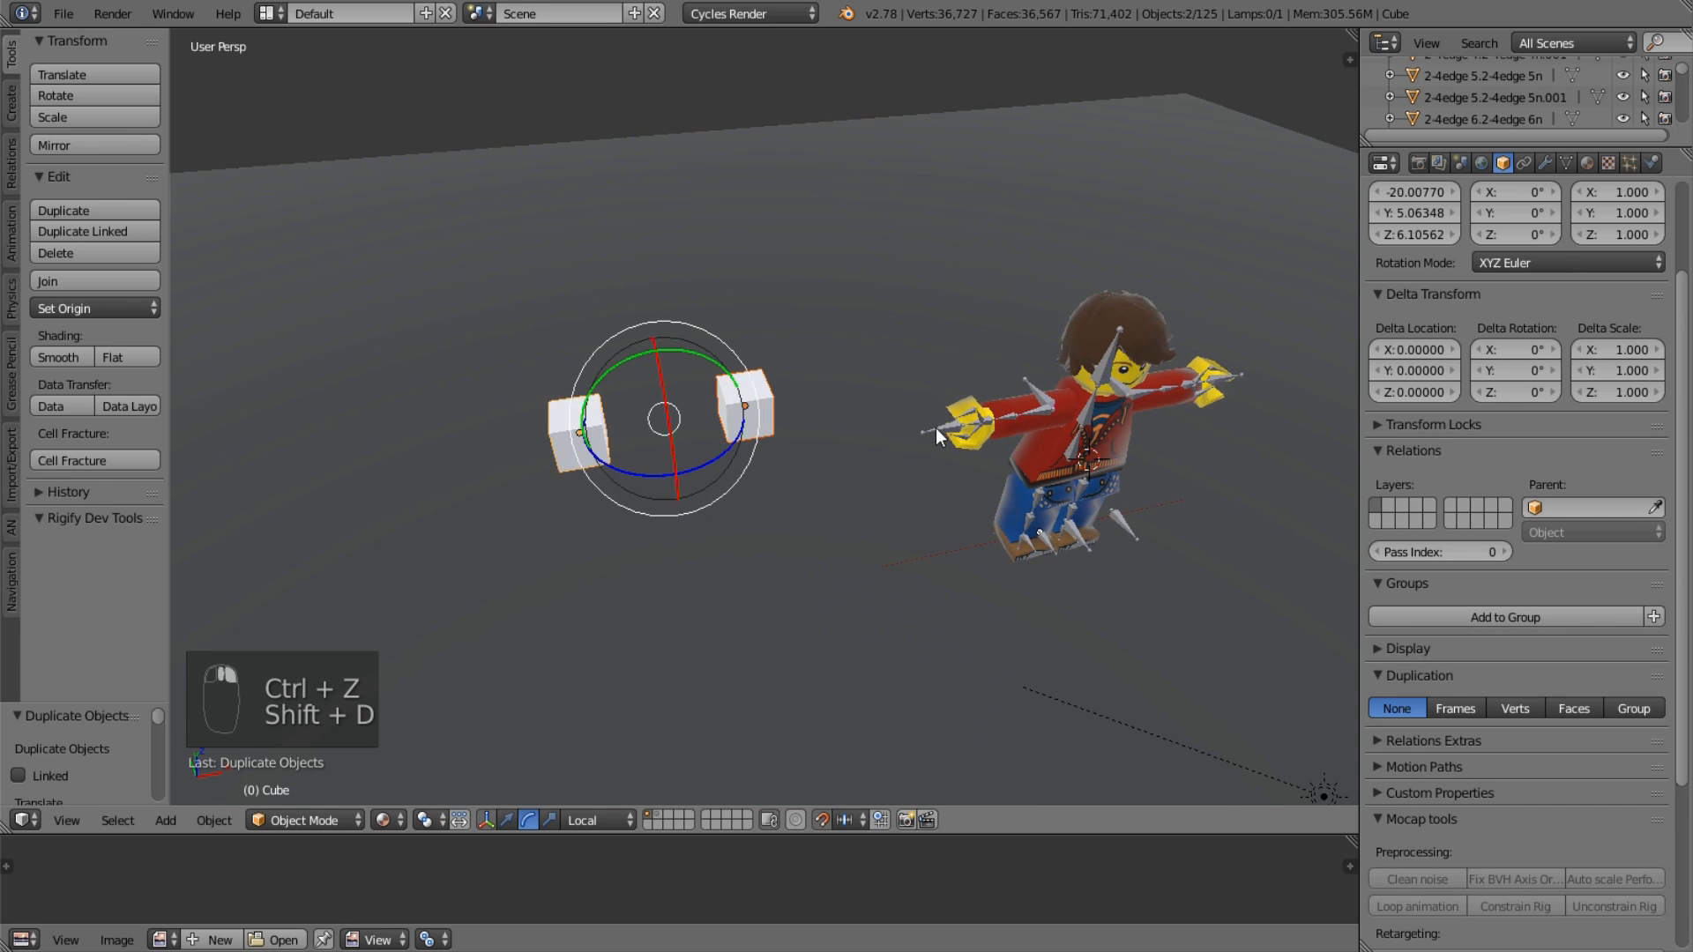
Try scaling both cubes along the X axis and cancel the scaling.
middle_drag(934, 427, 995, 419)
scroll(984, 428, up, 3)
key(s)
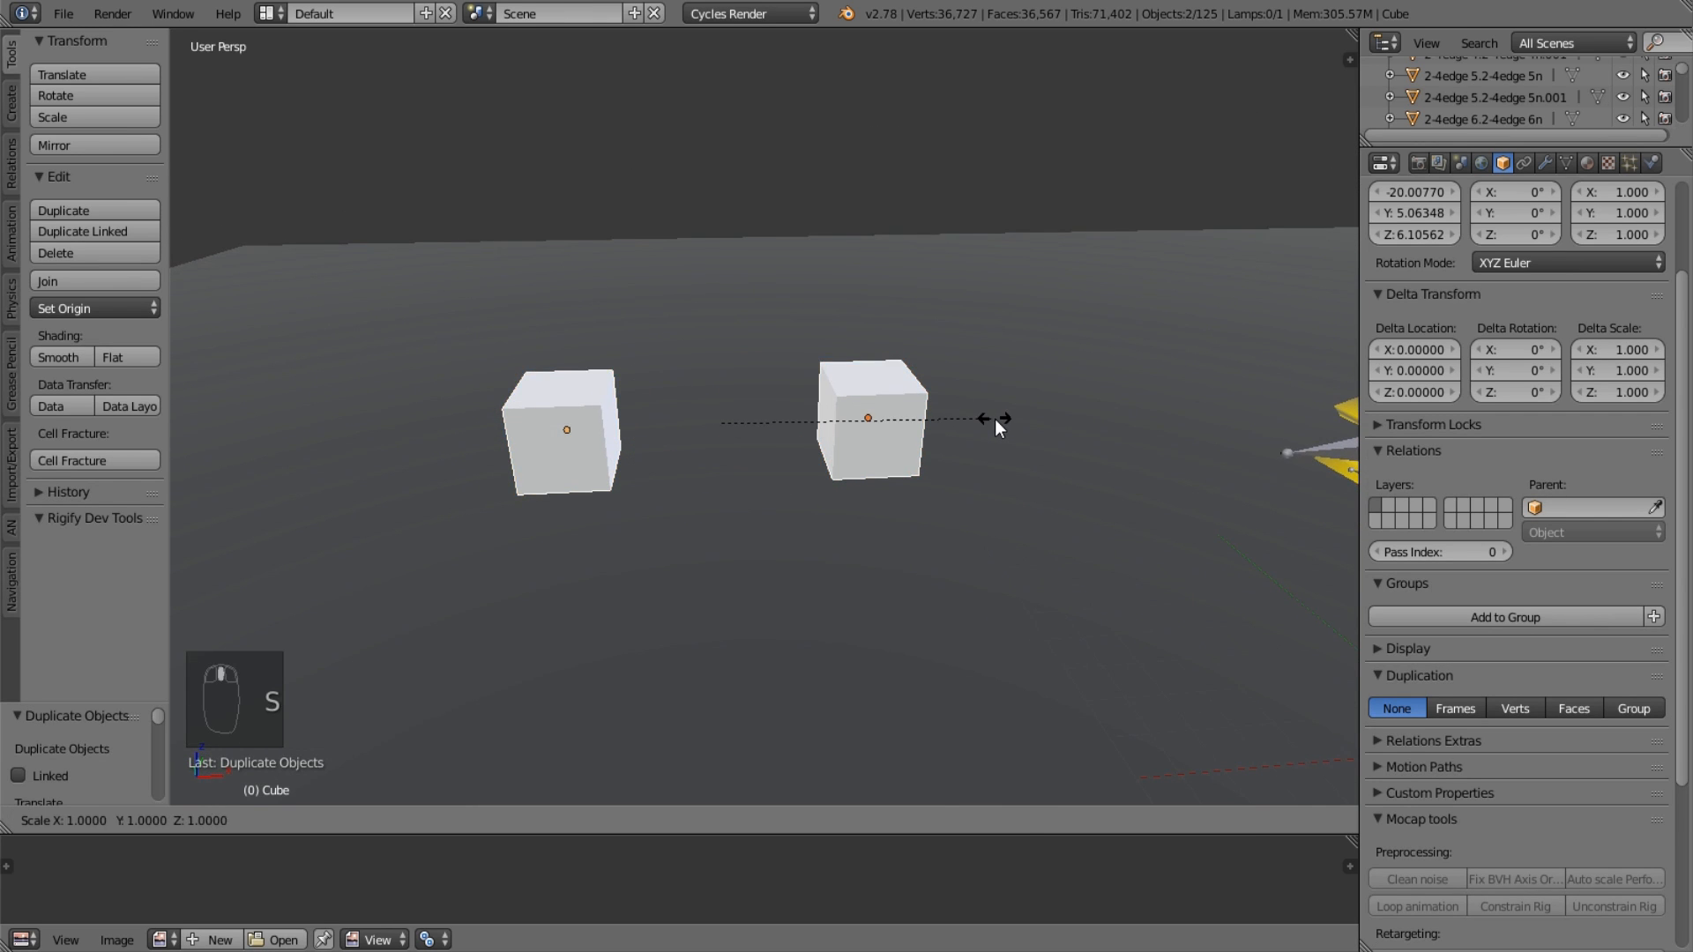
key(x)
right_click(760, 415)
Try rotating both cubes around their shared median point about the X and Z axes, undoing each rotation.
drag(718, 442, 672, 272)
key(ctrl+z)
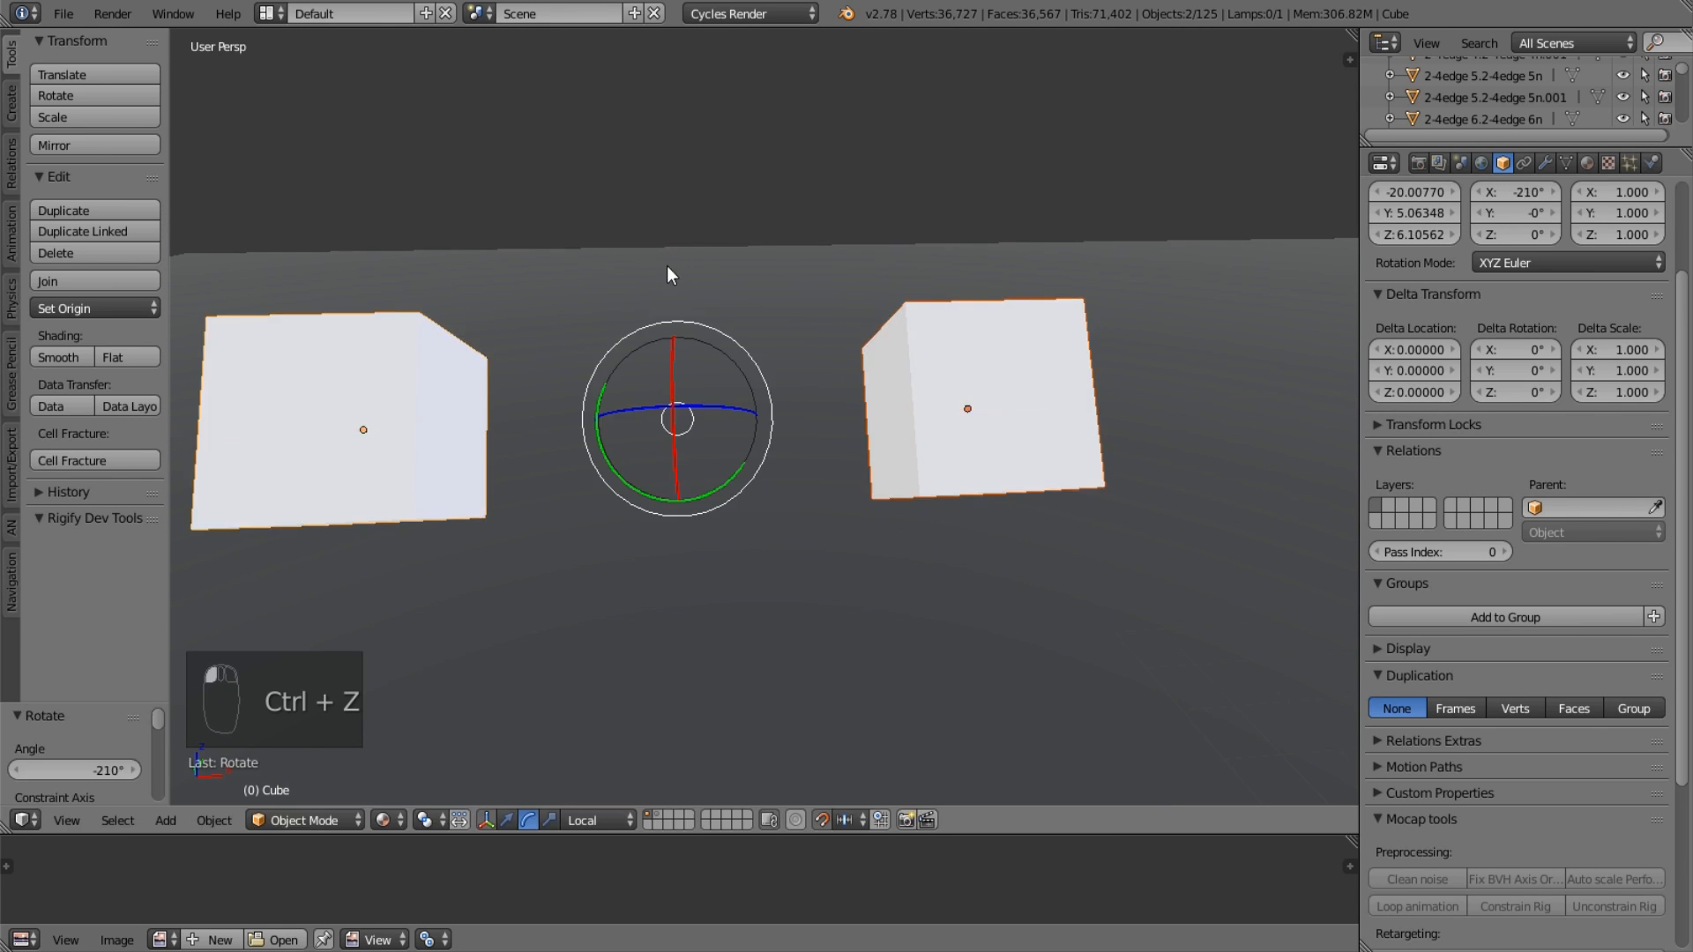
key(ctrl+z)
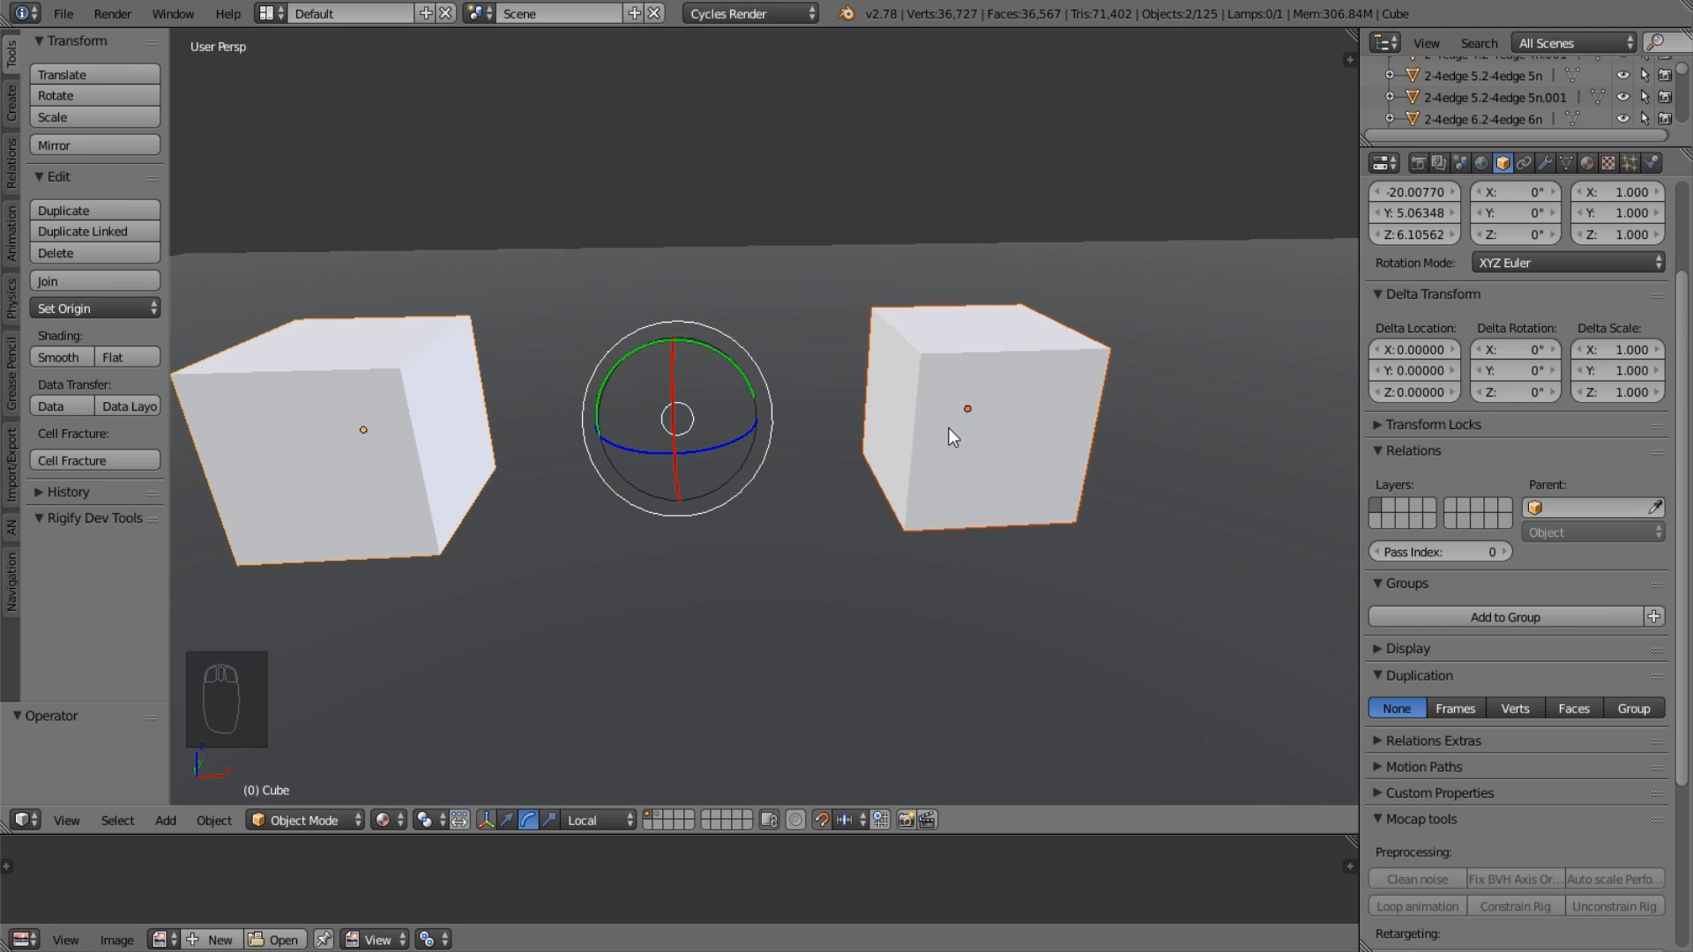
scroll(803, 576, down, 3)
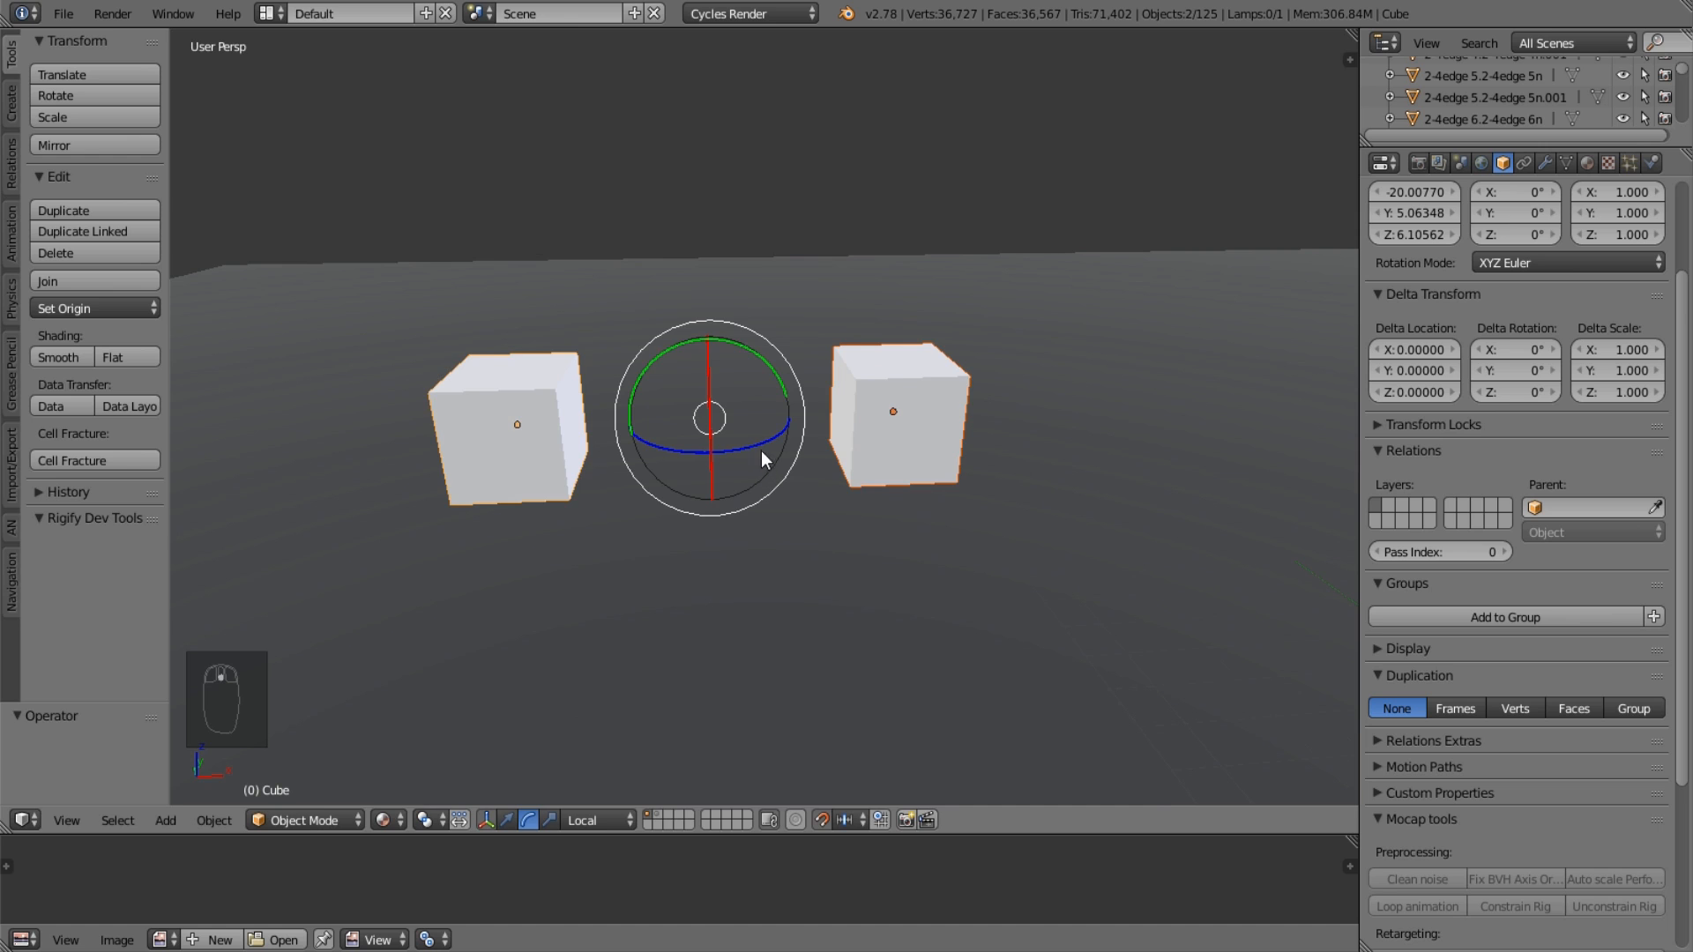
drag(762, 456, 792, 436)
key(ctrl+z)
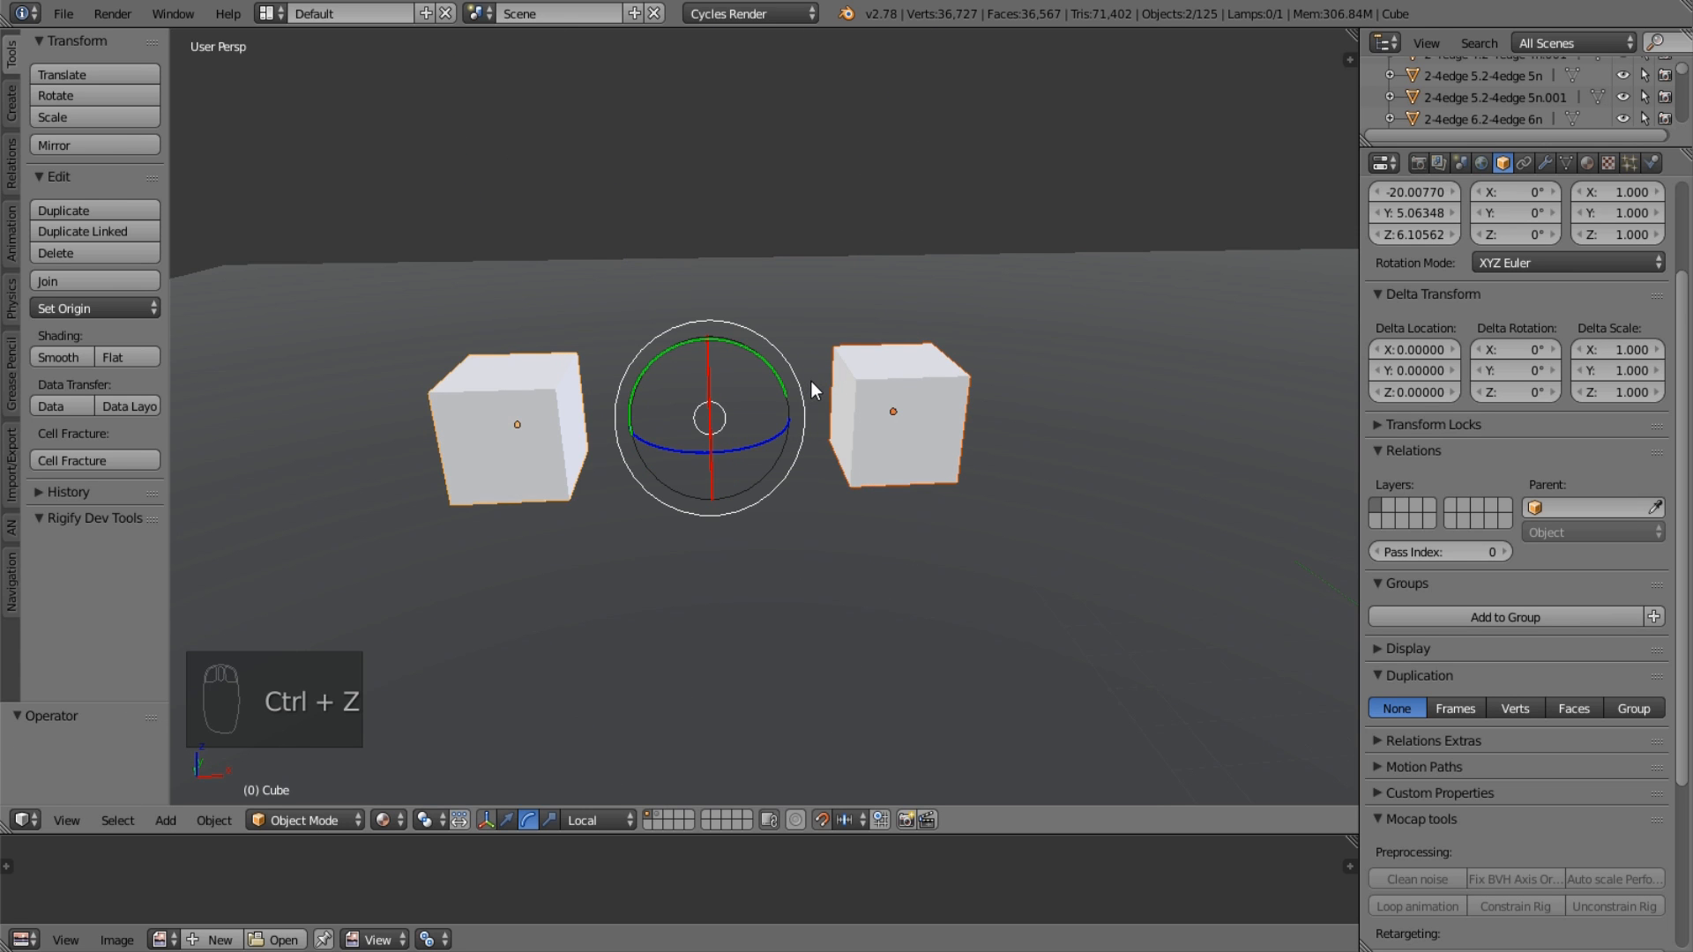
Look over the pivot point options, try rotating both cubes freely, and undo the rotation.
scroll(738, 414, up, 4)
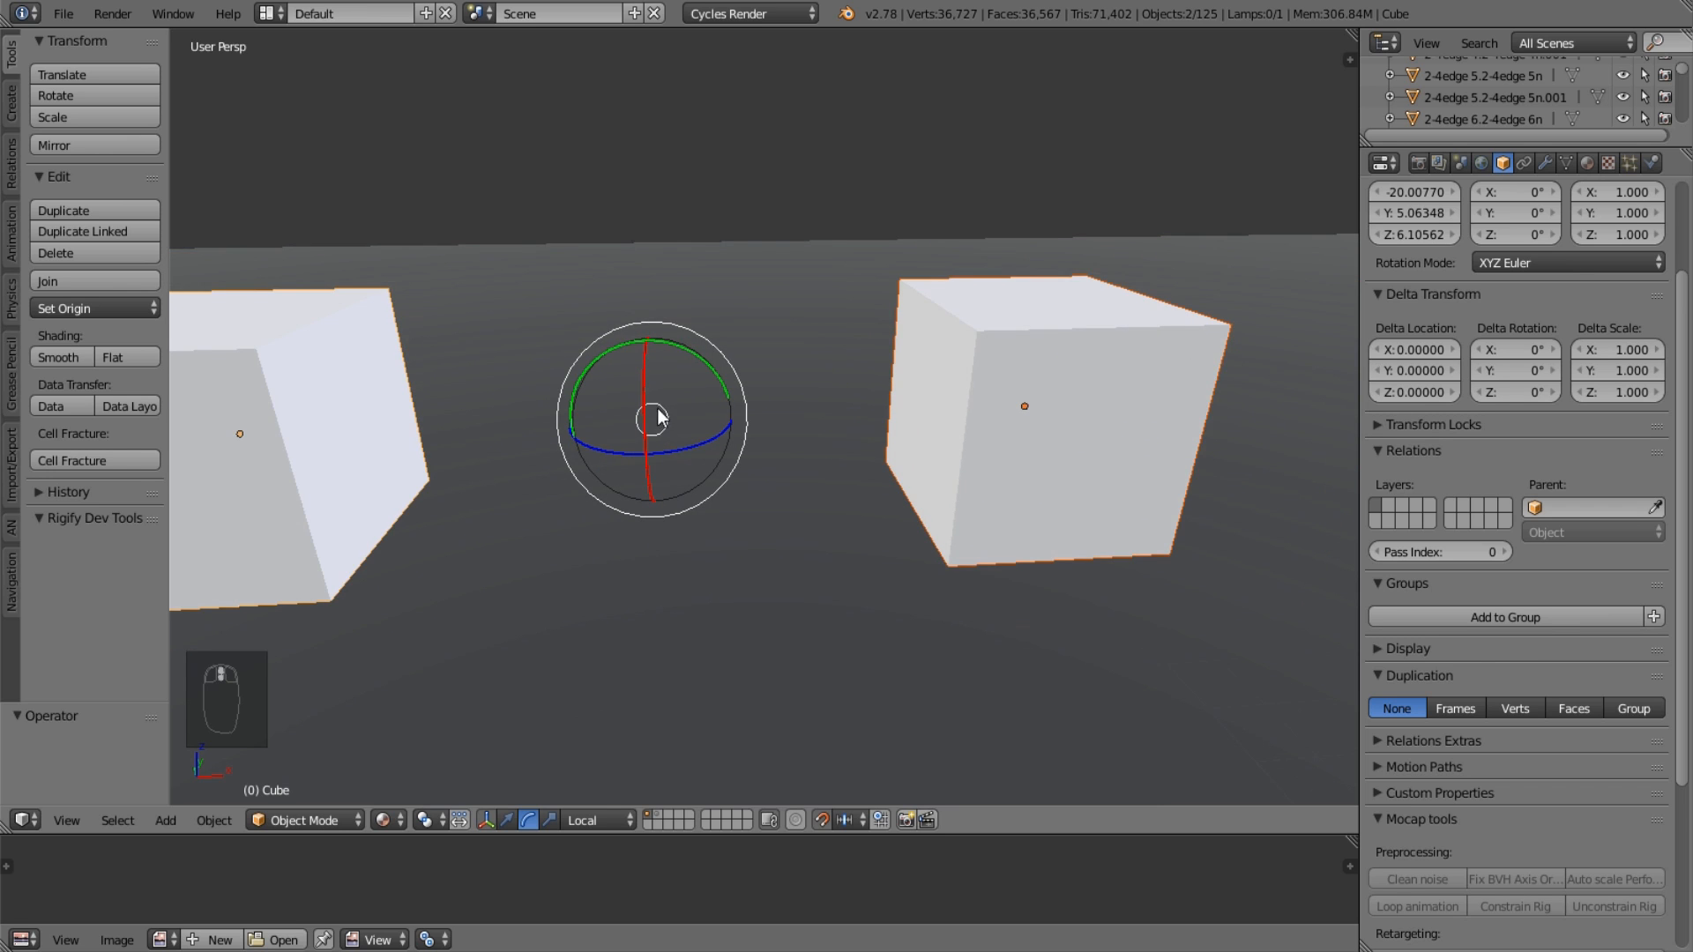
scroll(931, 409, down, 6)
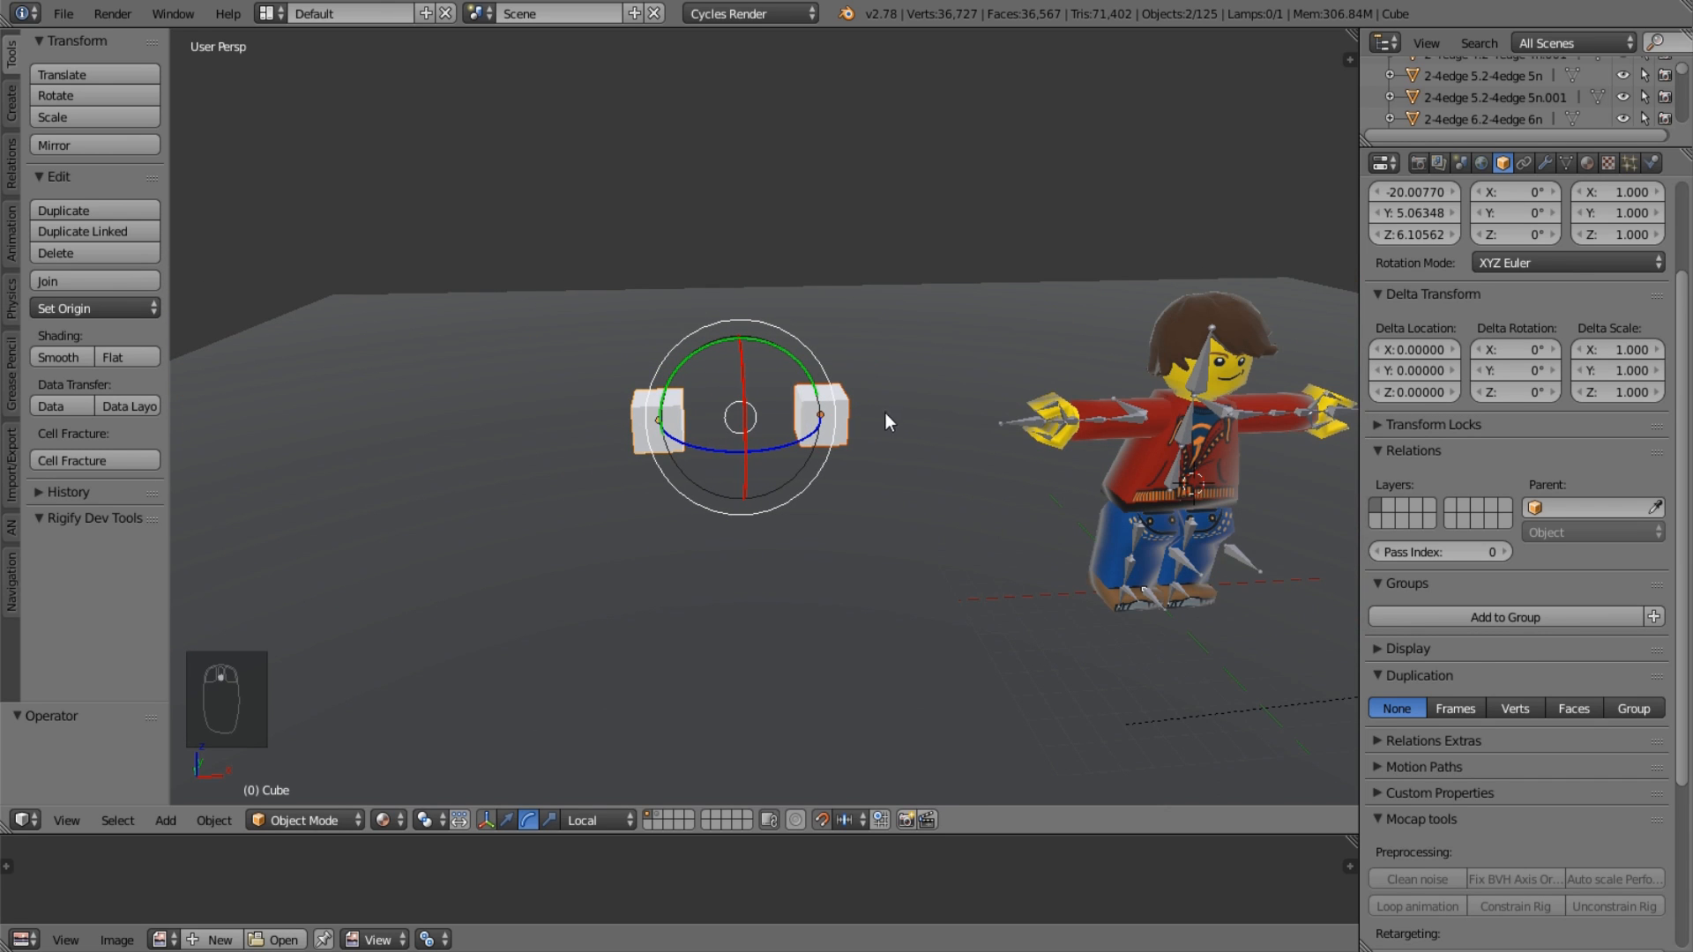
scroll(815, 450, up, 3)
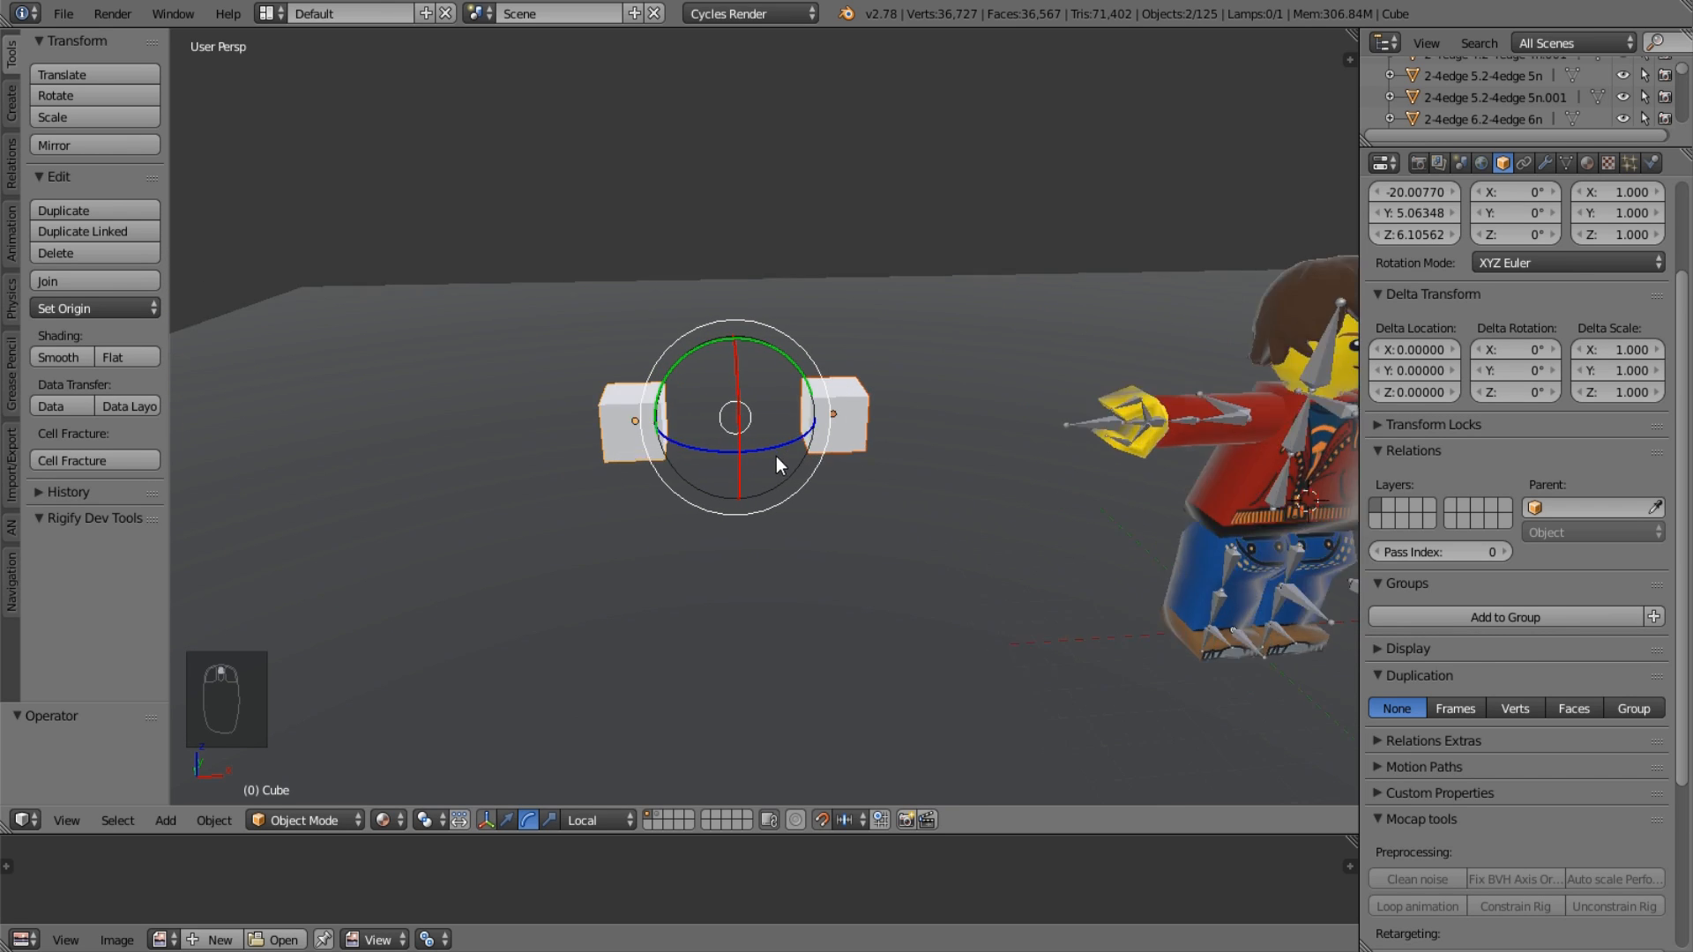
click(430, 820)
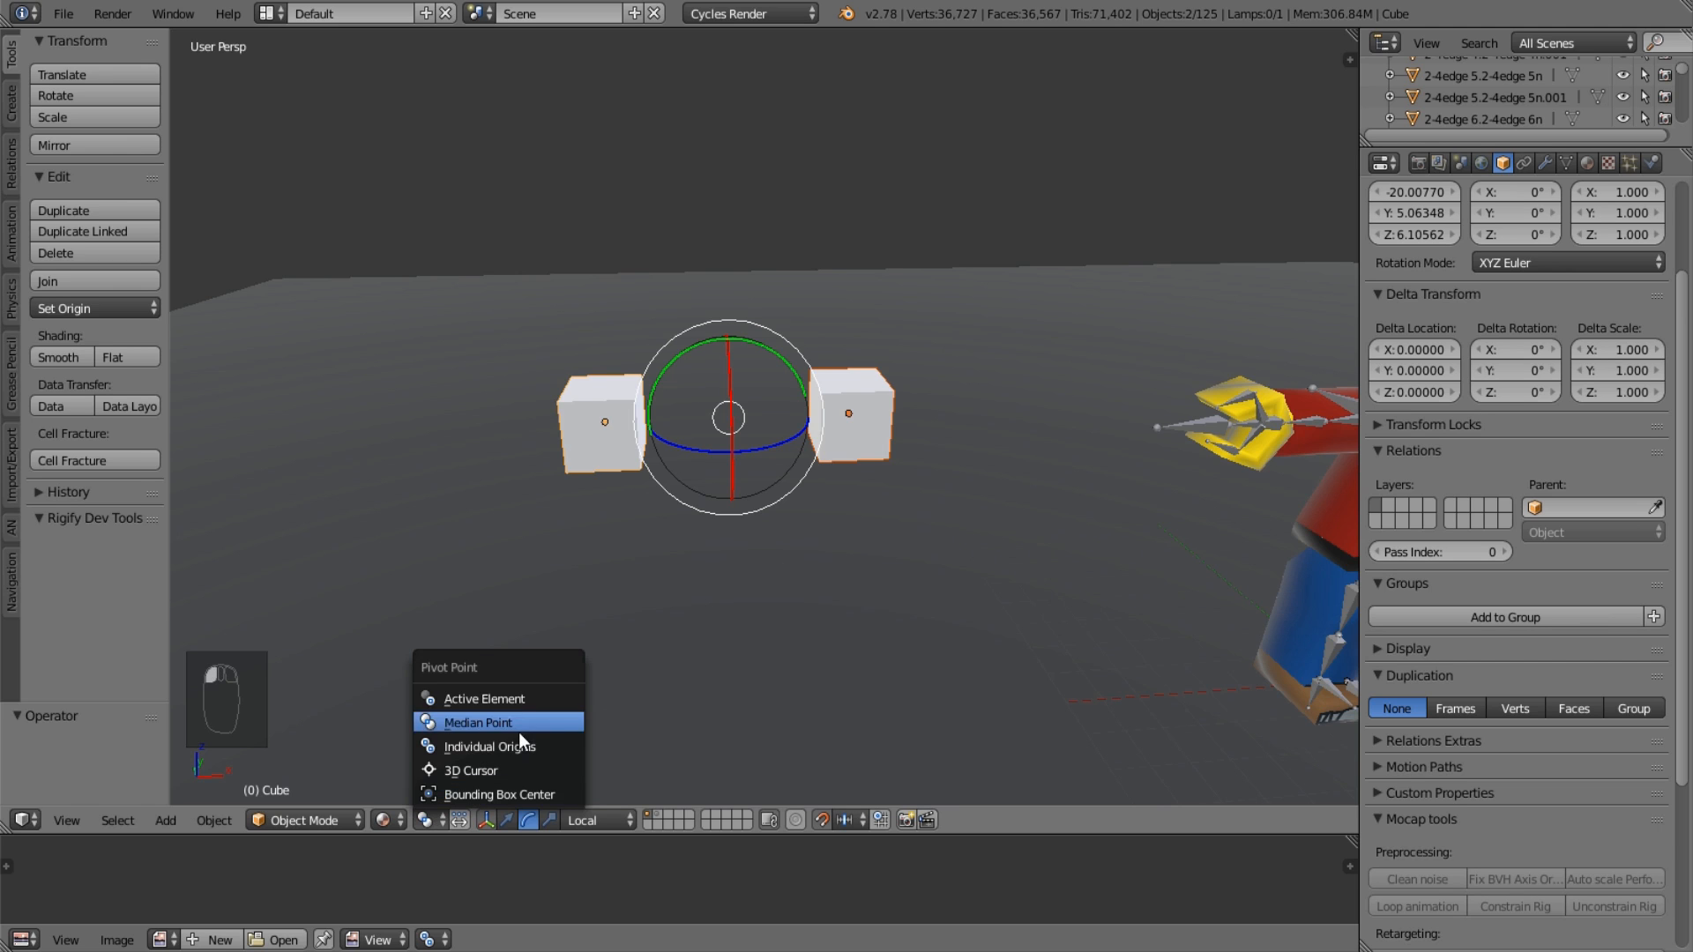
click(431, 820)
drag(733, 420, 562, 369)
key(ctrl+z)
key(ctrl+z)
Set the pivot point to Active Element, try rotating both cubes around the active cube, and undo the rotation.
click(441, 821)
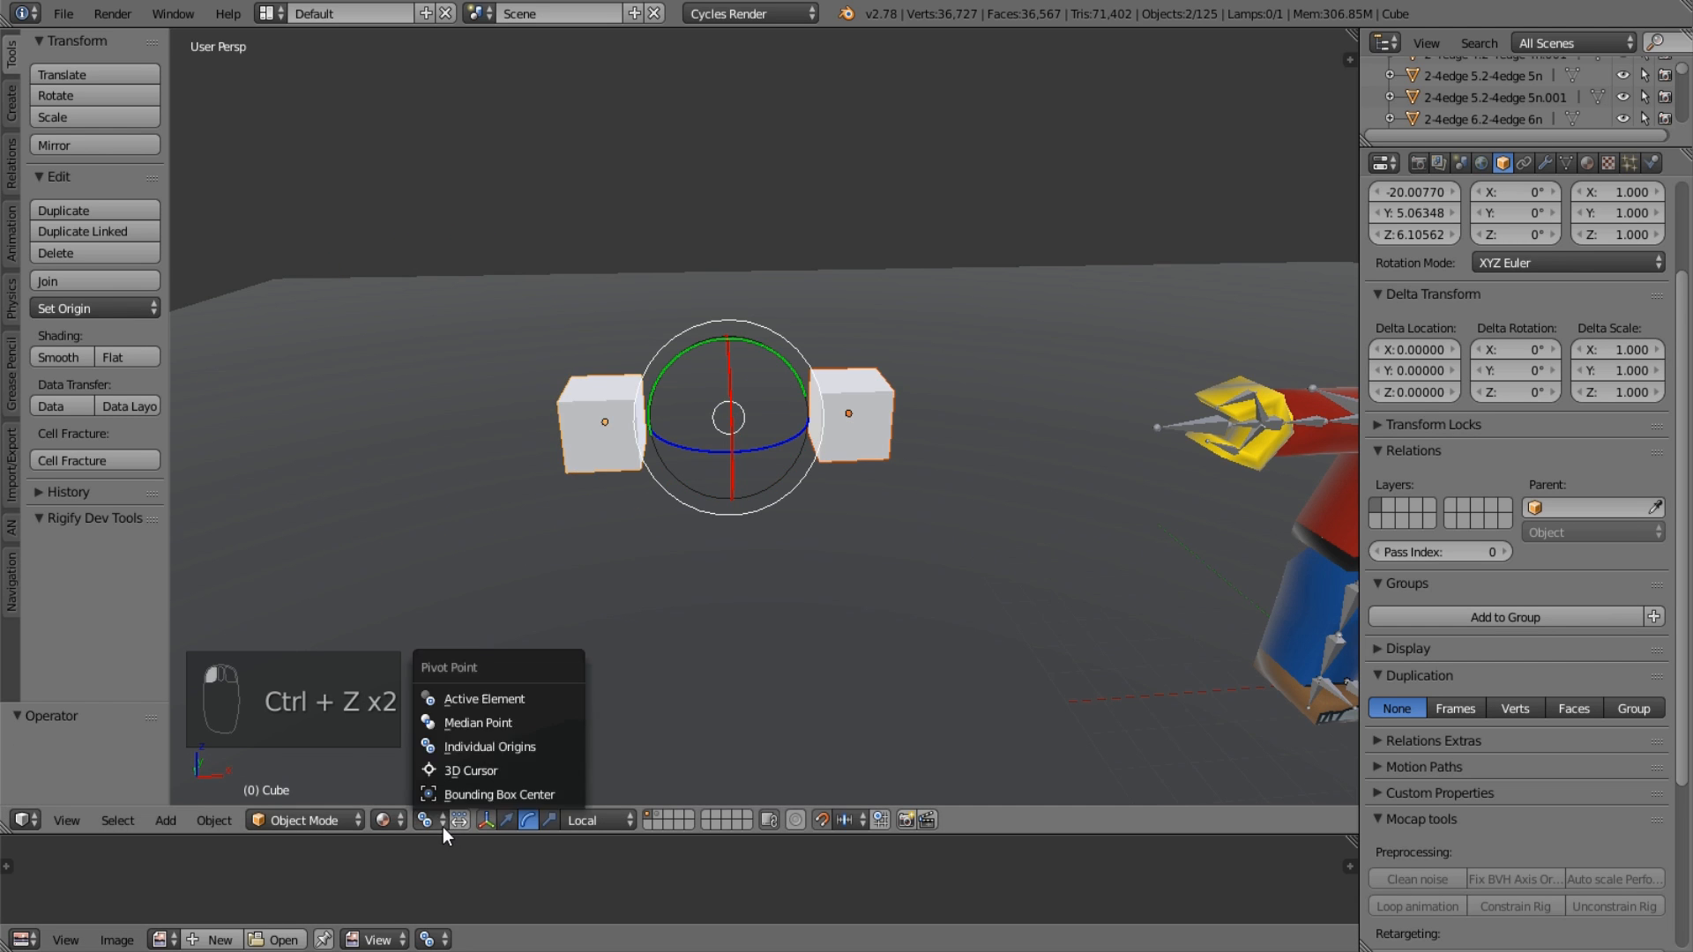
click(499, 697)
drag(595, 427, 468, 590)
key(ctrl+z)
key(ctrl+z)
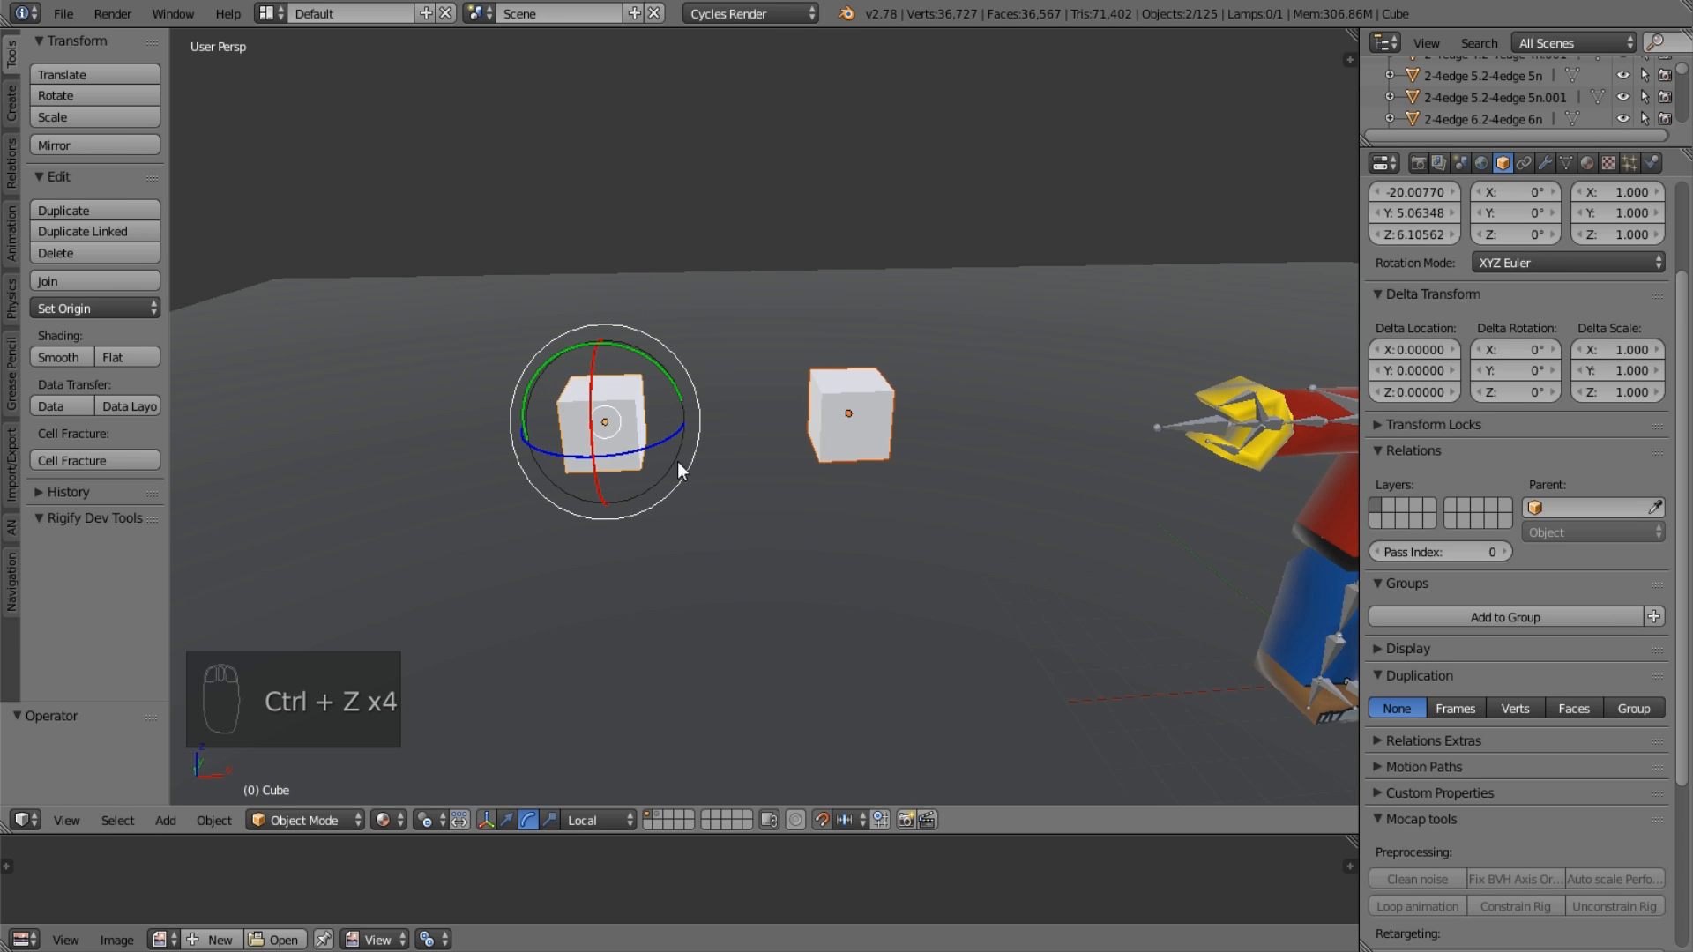
Set the pivot point to Median Point and try scaling both cubes along the global X axis, cancelling the scaling.
click(427, 820)
click(496, 716)
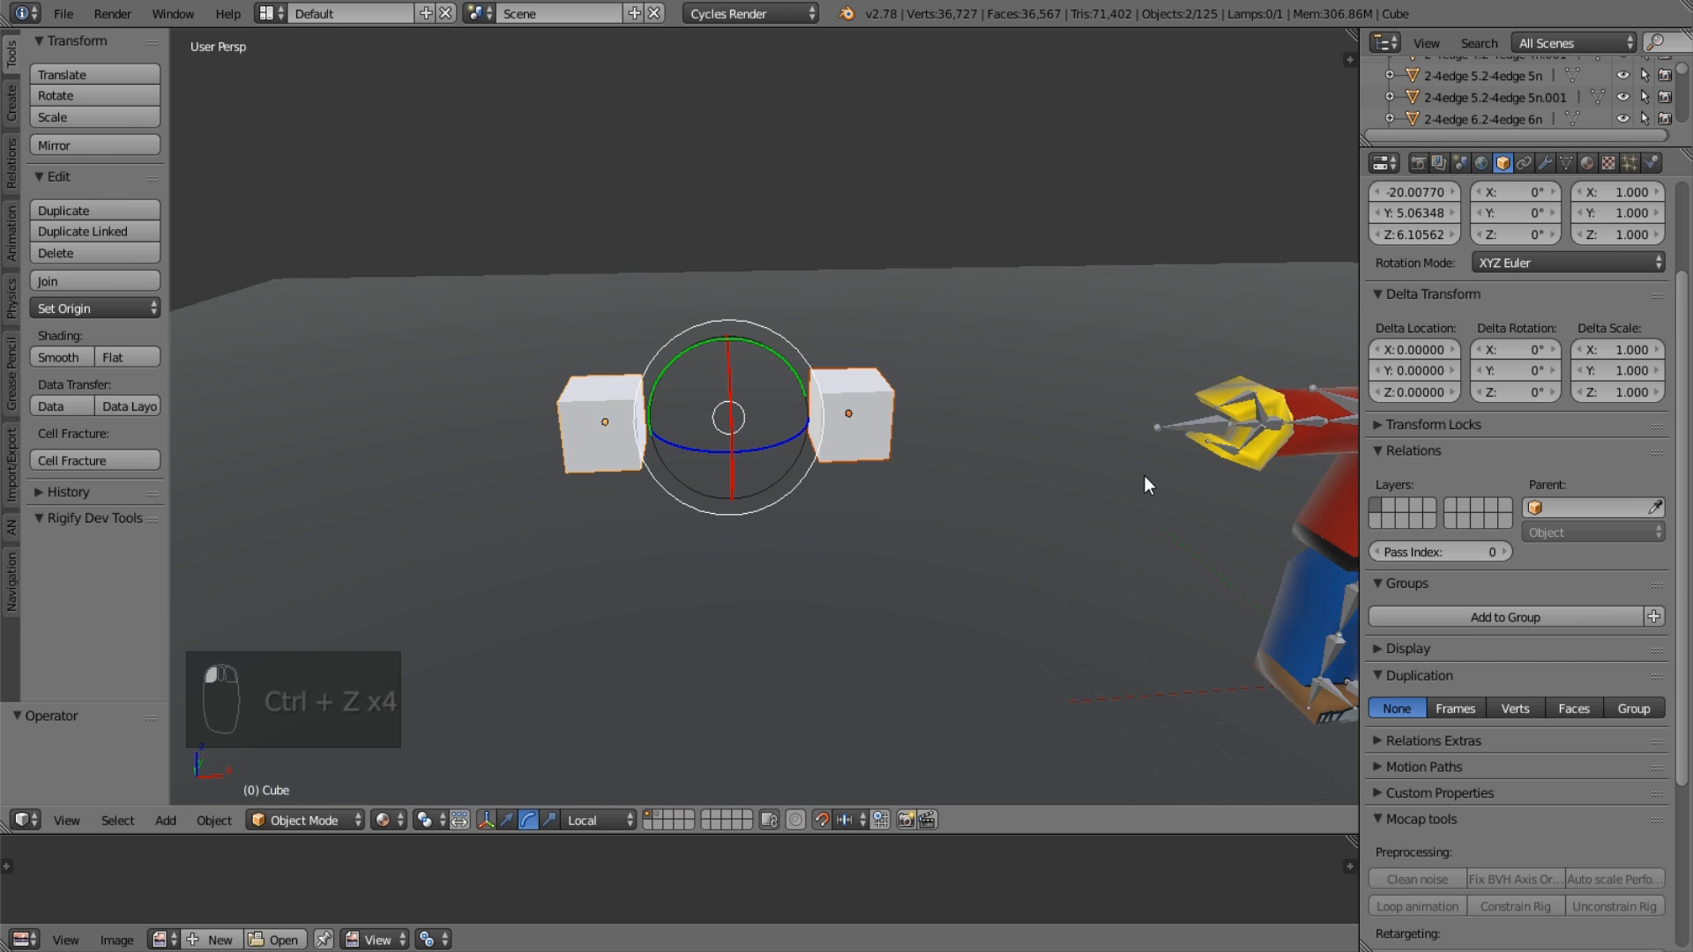
scroll(1123, 479, down, 3)
key(s)
key(x)
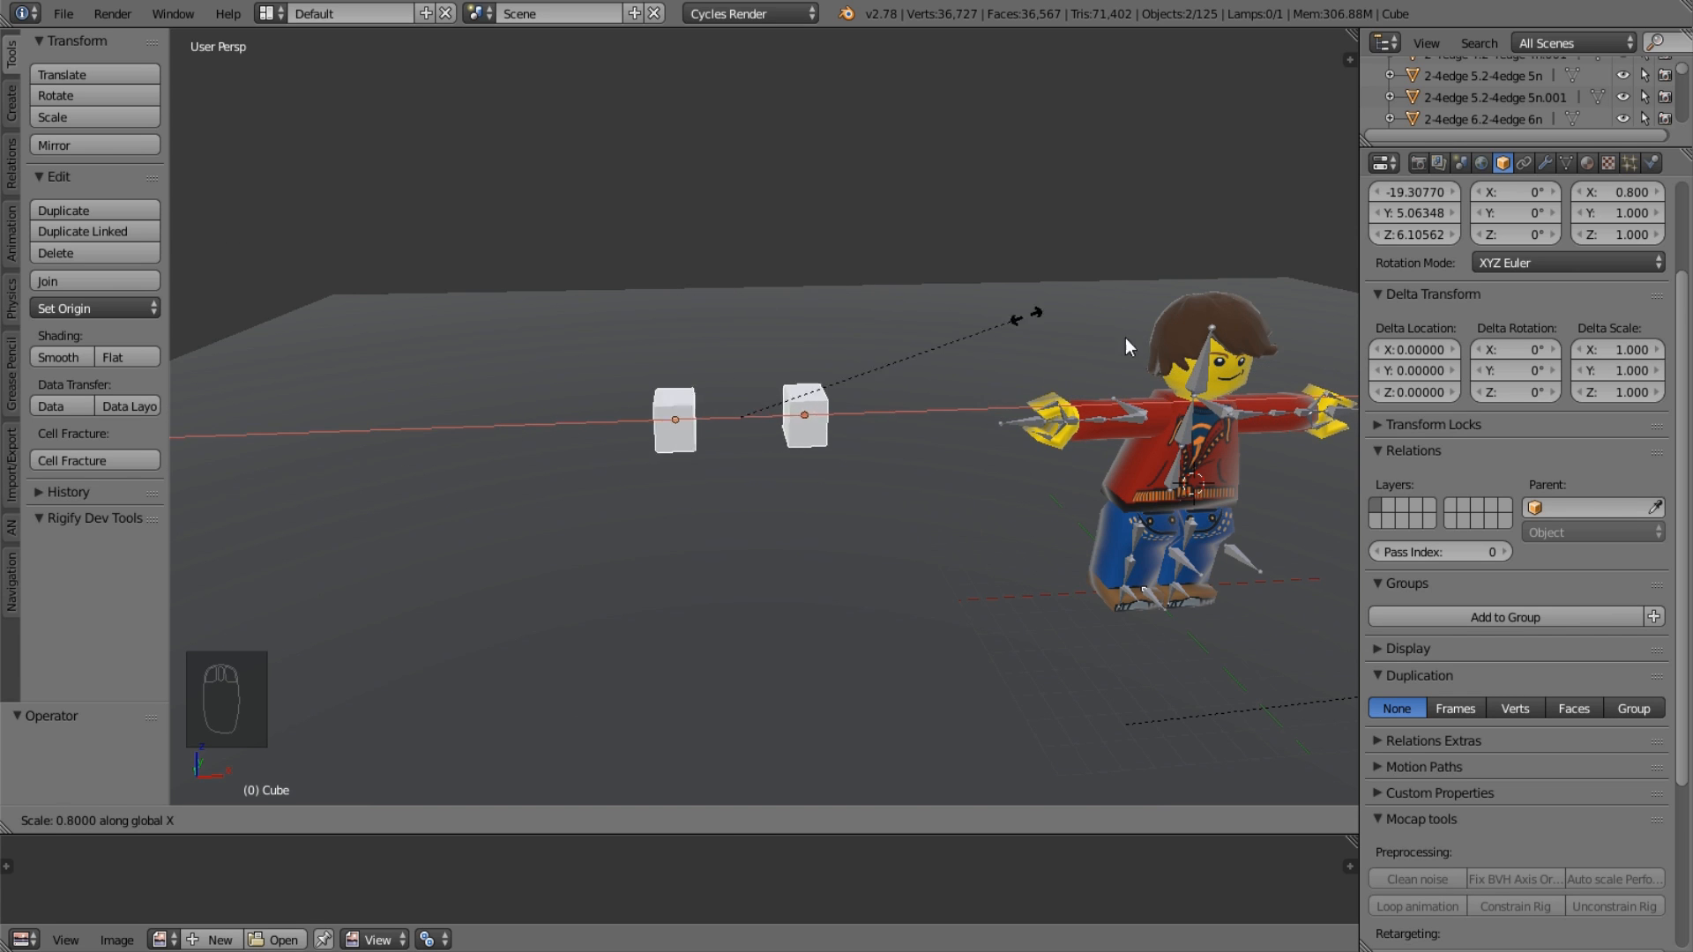
key(Escape)
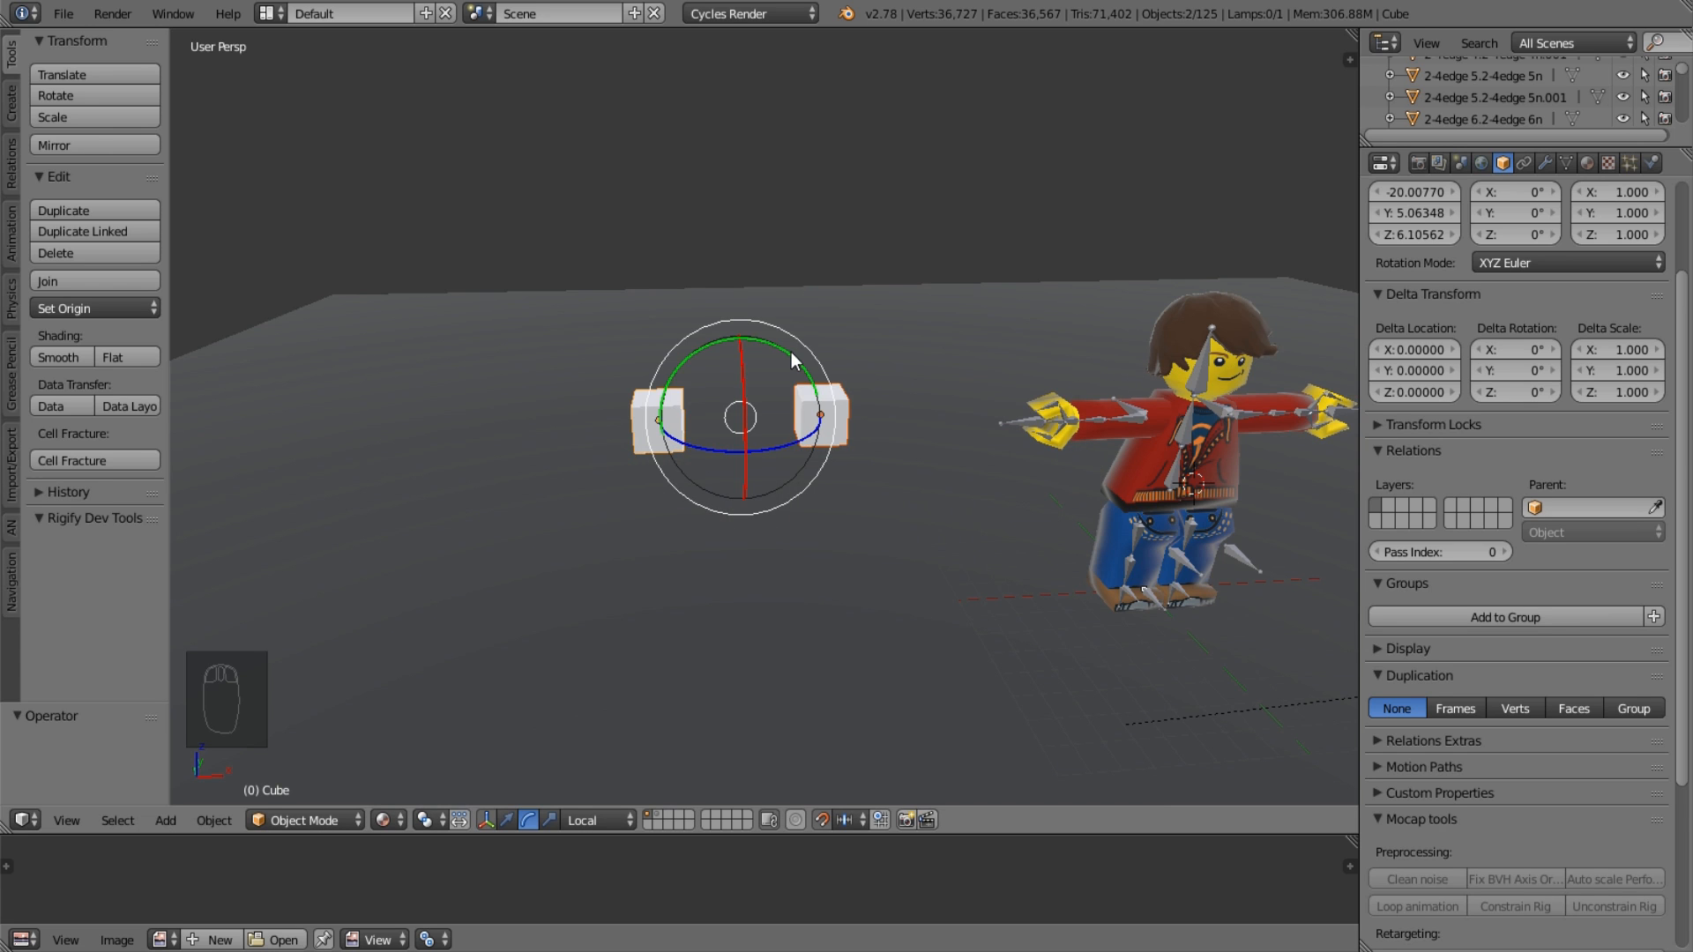
Delete both demonstration cubes from the scene.
key(Delete)
click(791, 353)
shift+middle_drag(959, 404, 674, 411)
scroll(674, 411, up, 2)
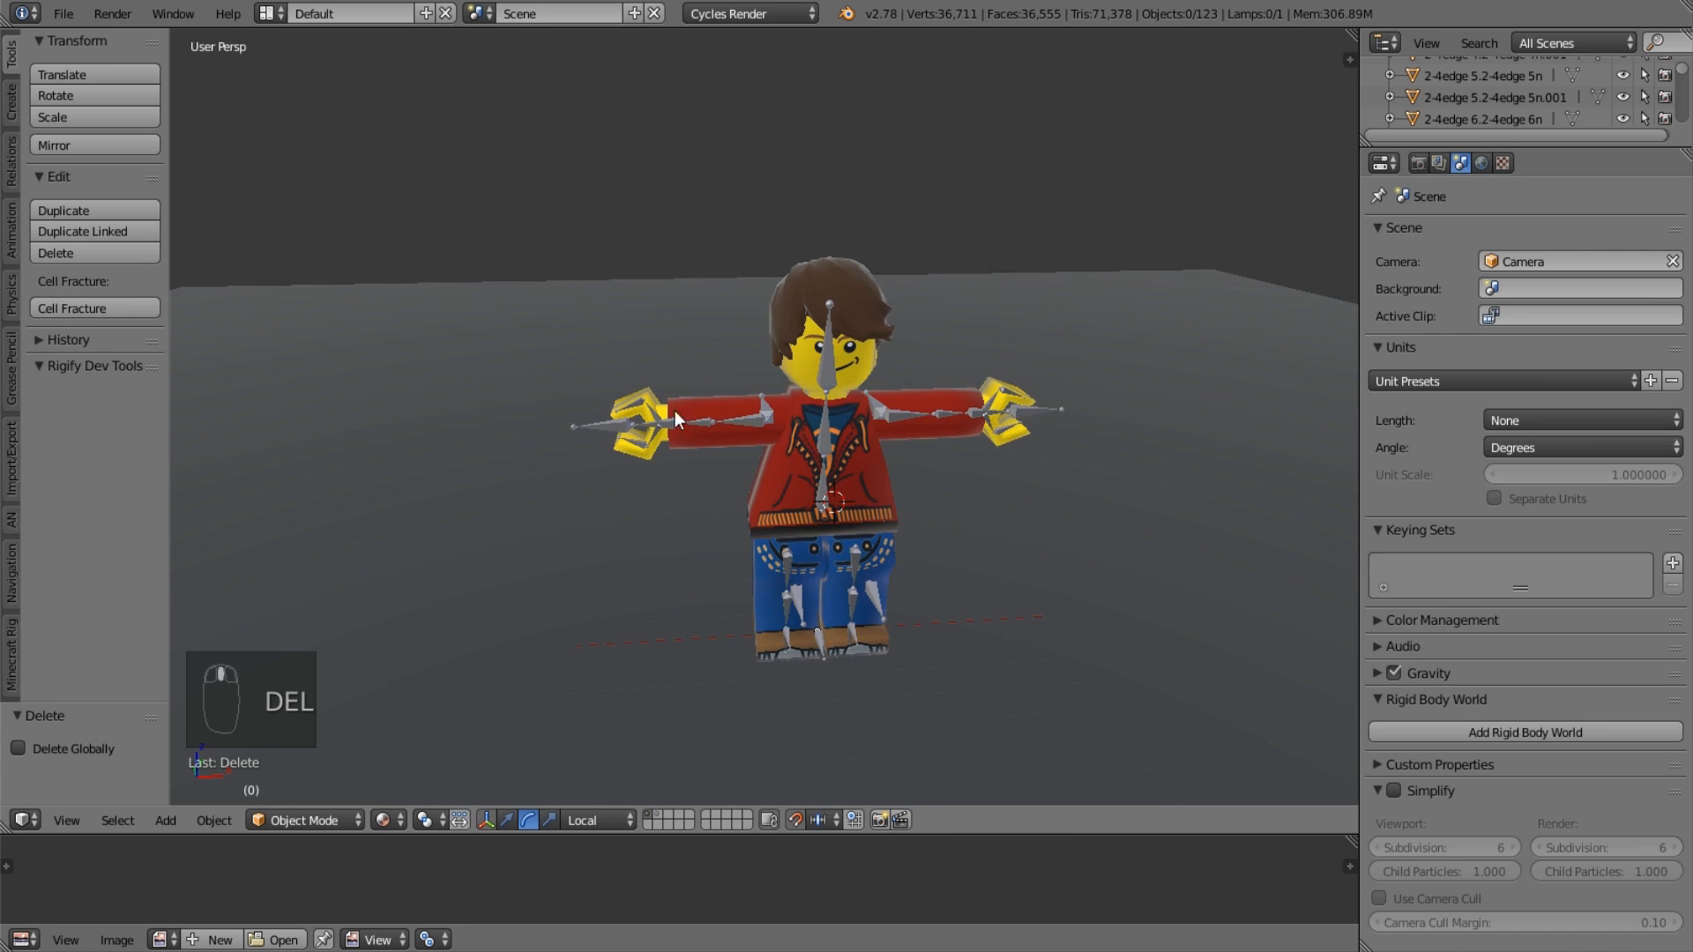
Return the minifig's armature to Pose Mode and select both arm IK bones.
right_click(601, 436)
key(ctrl+Tab)
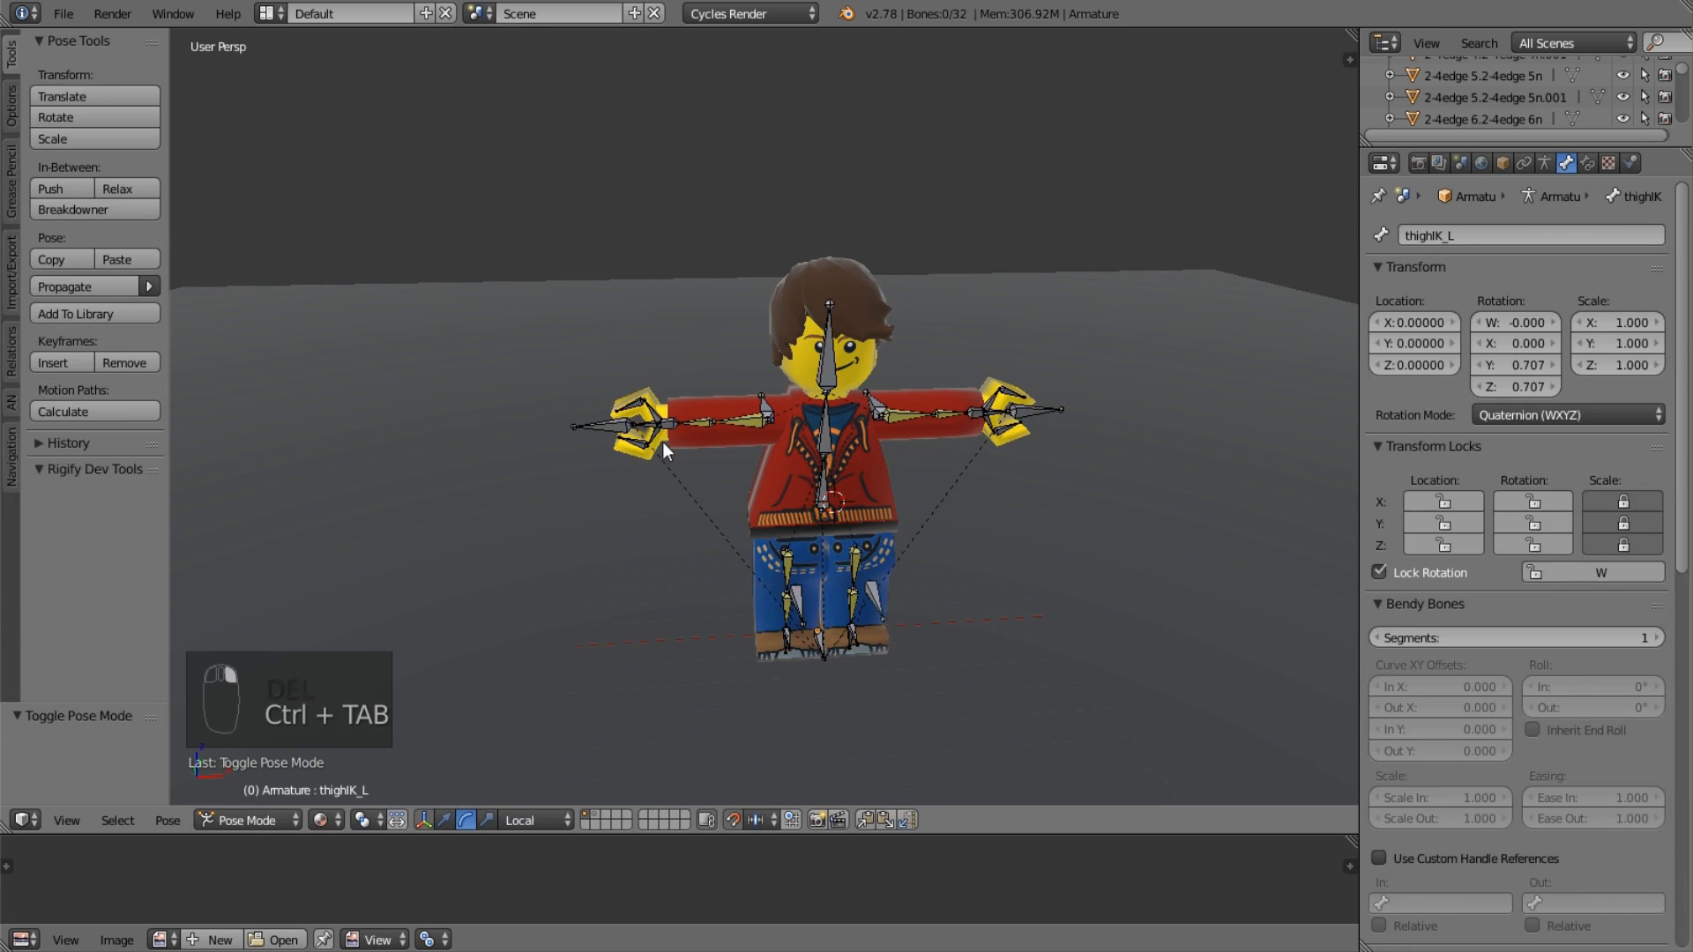
right_click(663, 442)
right_click(573, 428)
shift+right_click(1055, 413)
Try a uniform scale on both arm IK bones, and move them -3 along the global Y axis.
middle_drag(1056, 413, 1044, 483)
key(s)
click(1044, 484)
key(g)
key(y)
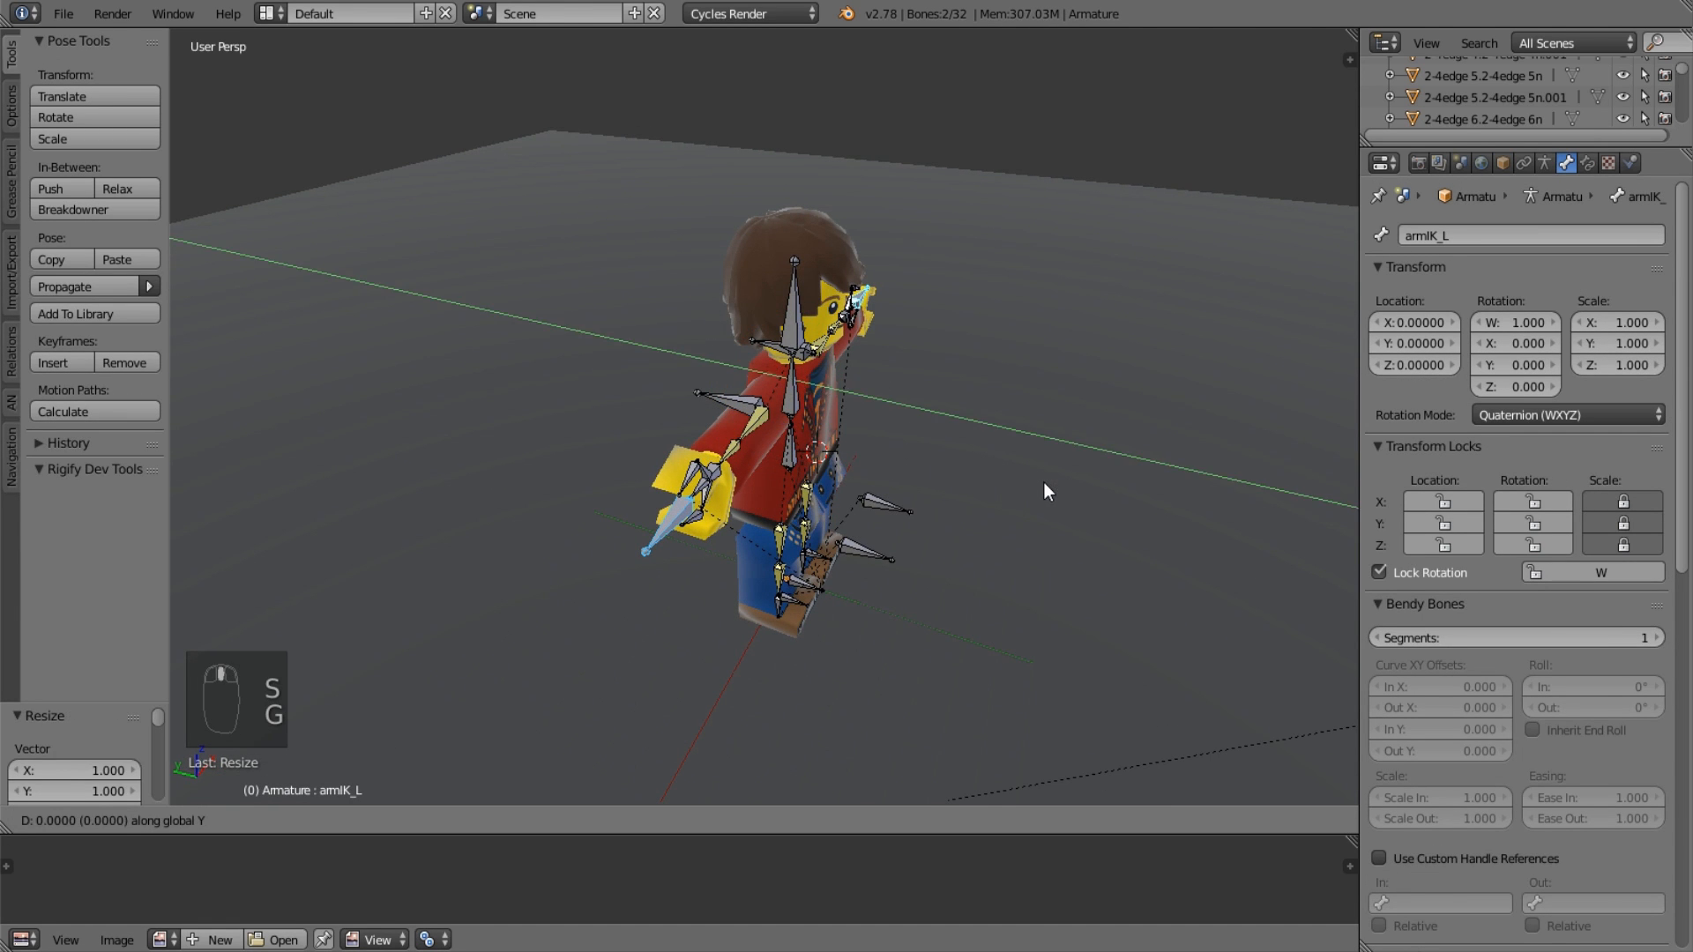
key(x)
key(y)
click(1164, 510)
Scale both arm IK bones along the global X axis to bring the hands closer together.
middle_drag(1164, 510, 993, 498)
key(s)
key(x)
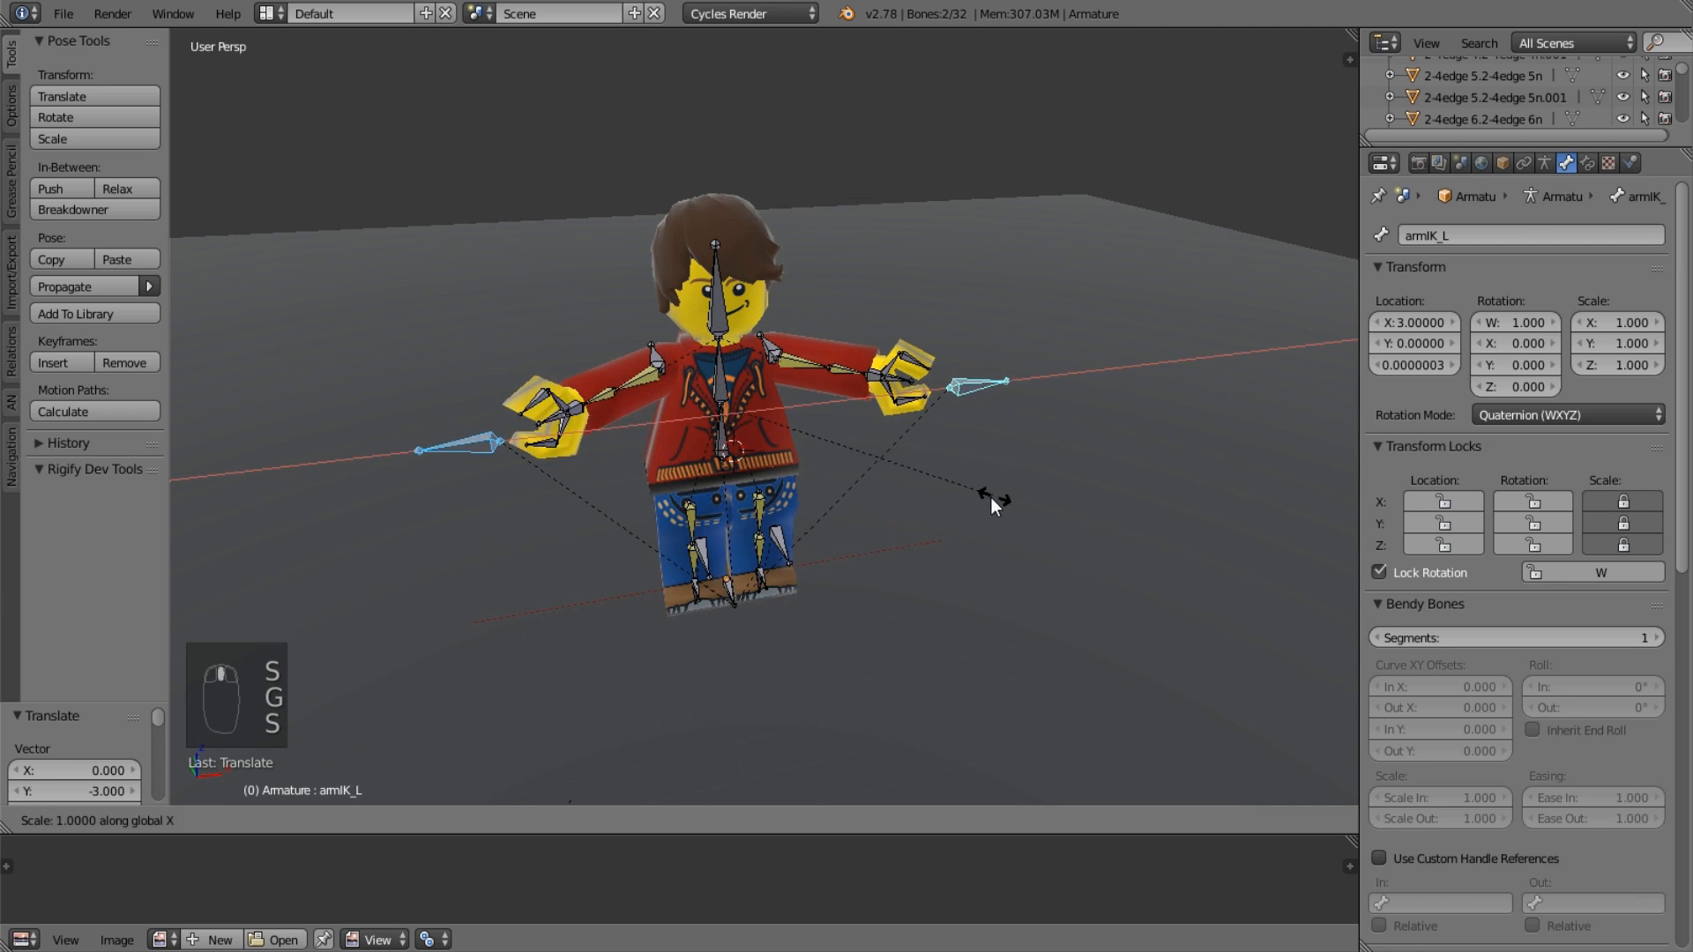
click(725, 515)
Move both arm IK bones about 1.3 along the global Y axis, then lower them about 0.44.
middle_drag(725, 516, 881, 545)
key(g)
key(y)
click(1057, 505)
scroll(885, 529, up, 2)
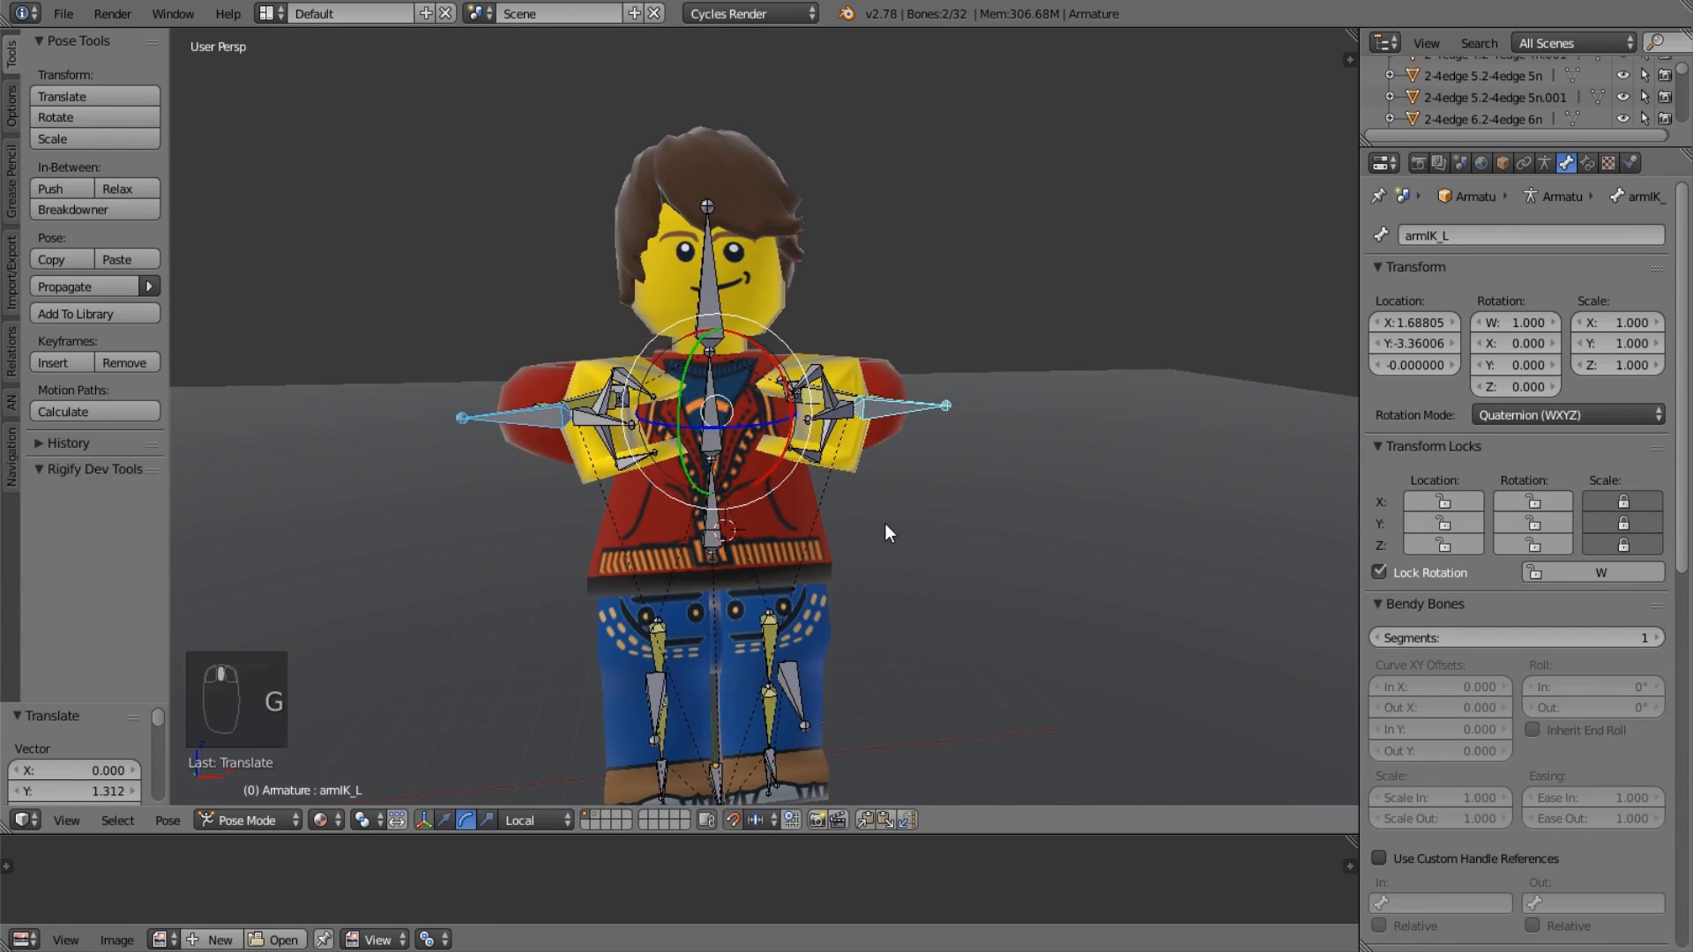
key(g)
key(g)
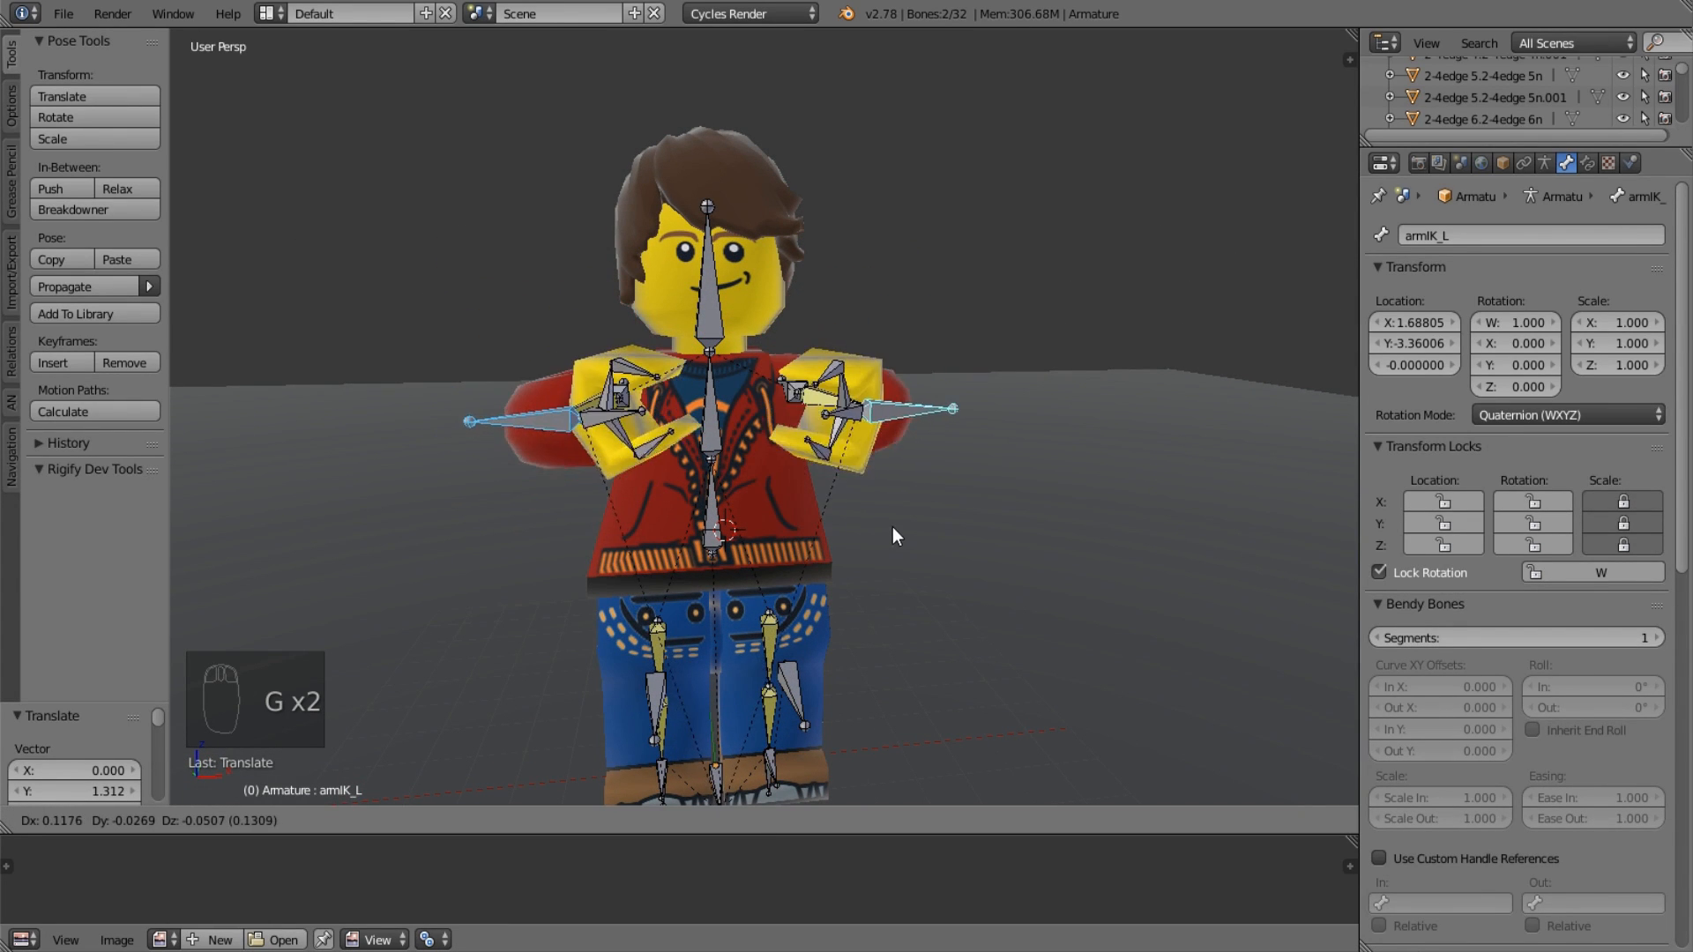
click(908, 542)
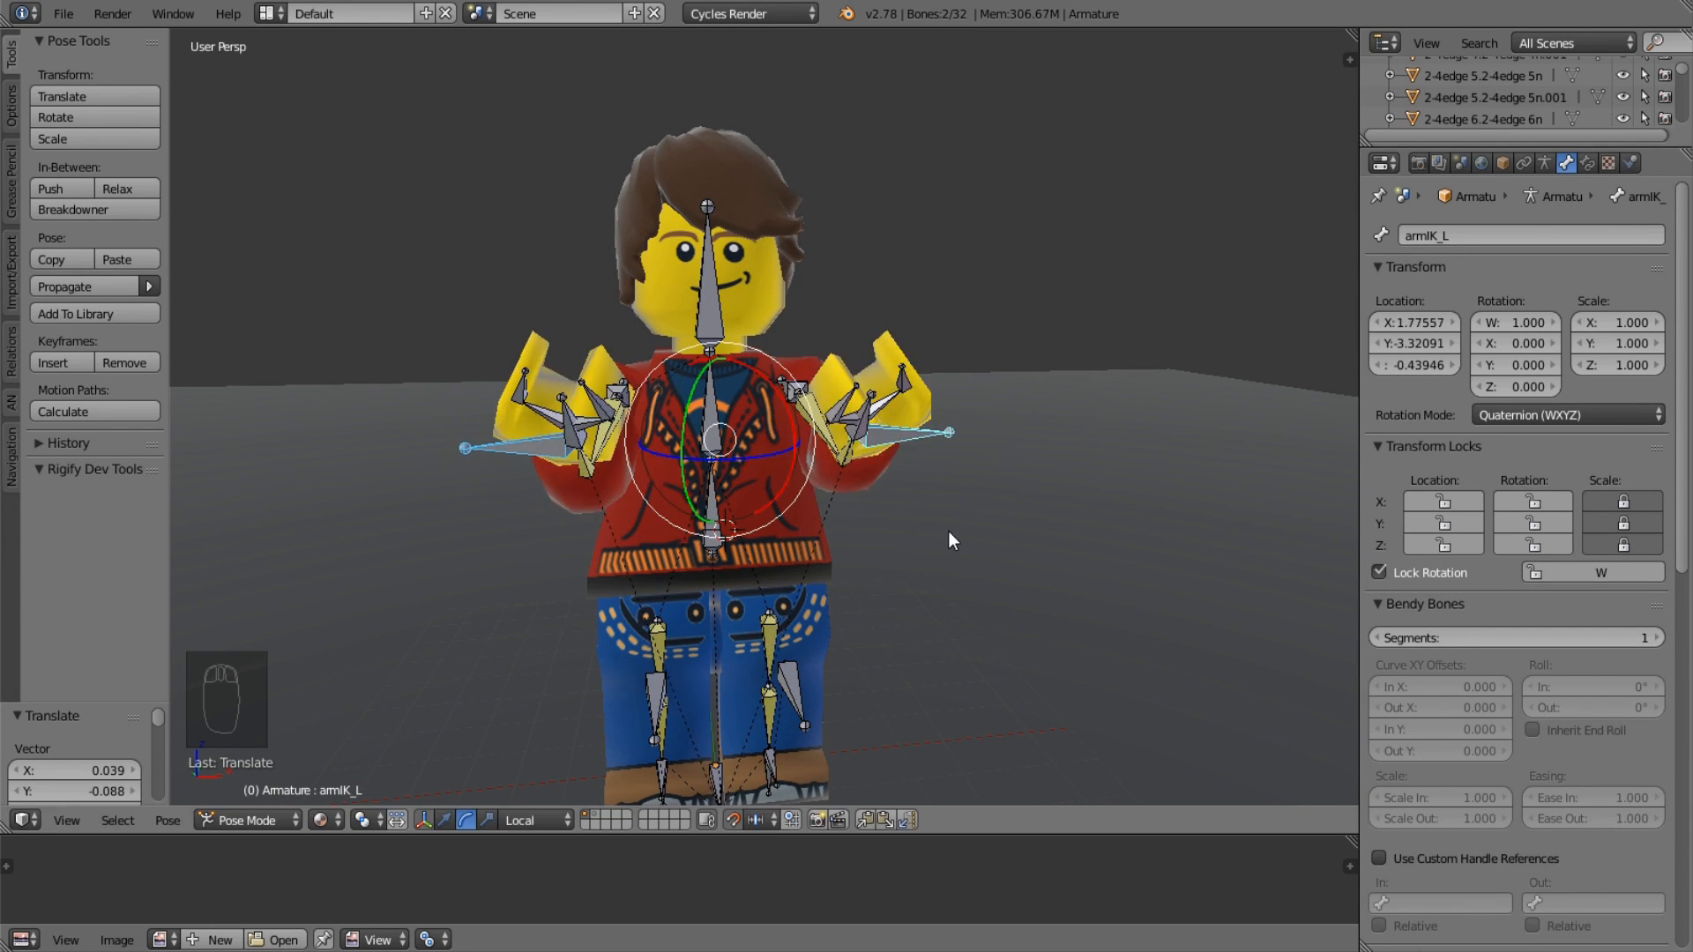
Scale both arm IK bones by 1.6 to spread the hands apart, and raise them.
key(s)
click(1090, 502)
key(g)
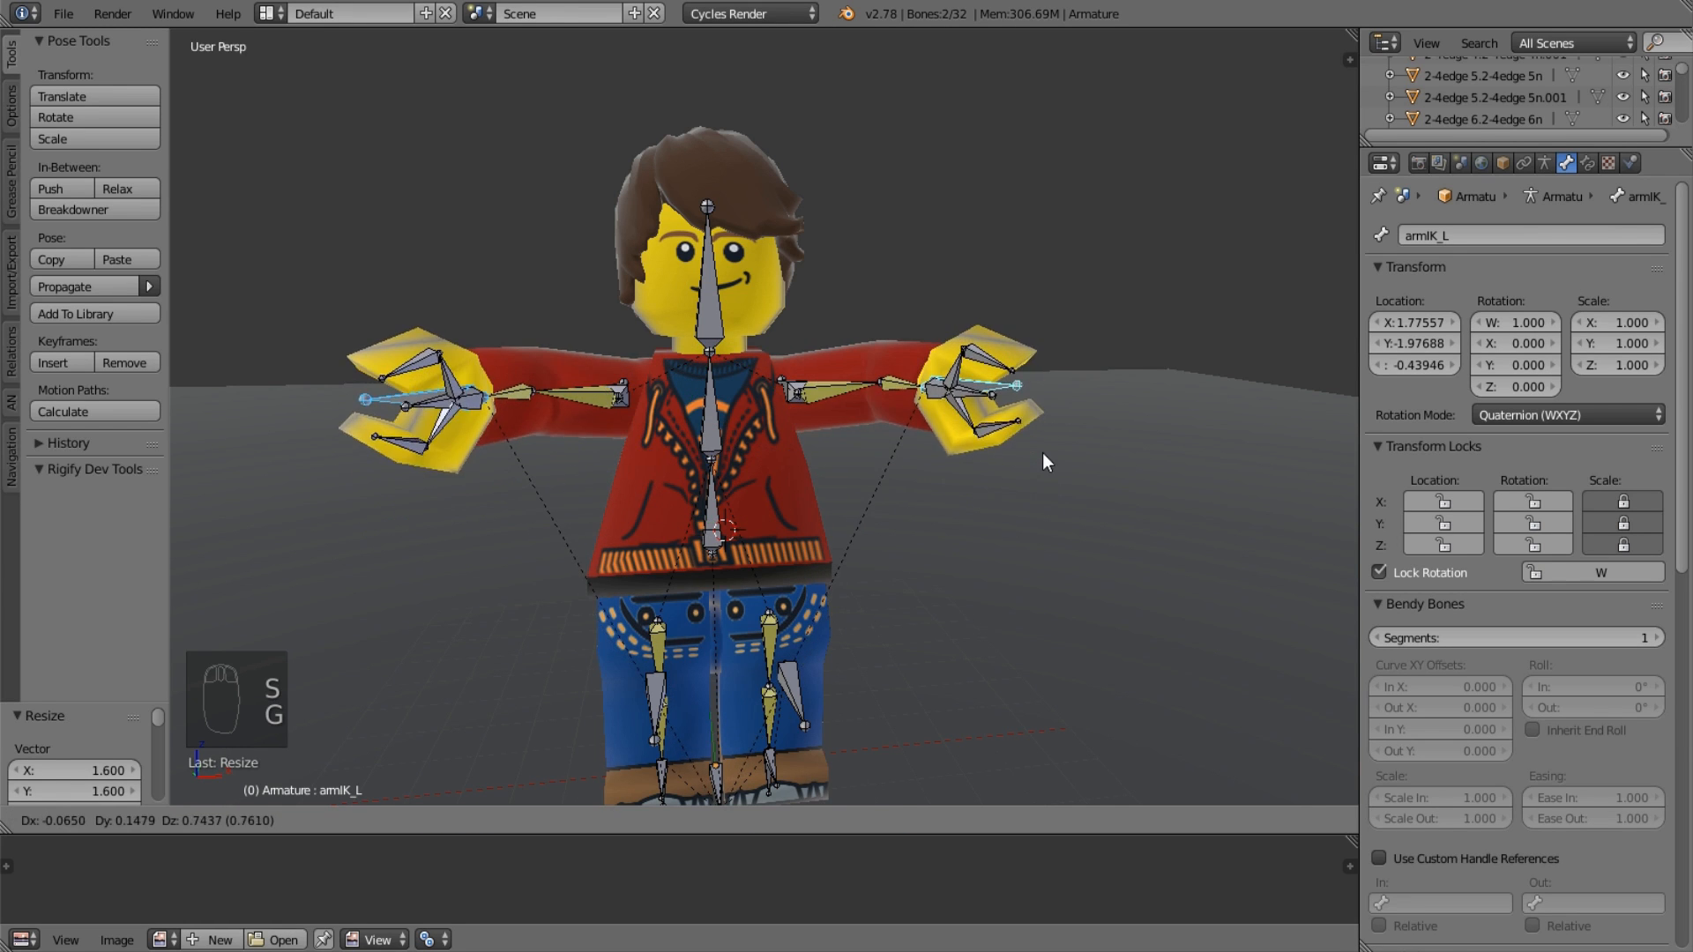
click(1043, 452)
Reposition both arm IK bones freely and scale them along the global X axis by about 0.65.
middle_drag(1043, 452, 914, 584)
key(g)
key(g)
click(940, 529)
key(s)
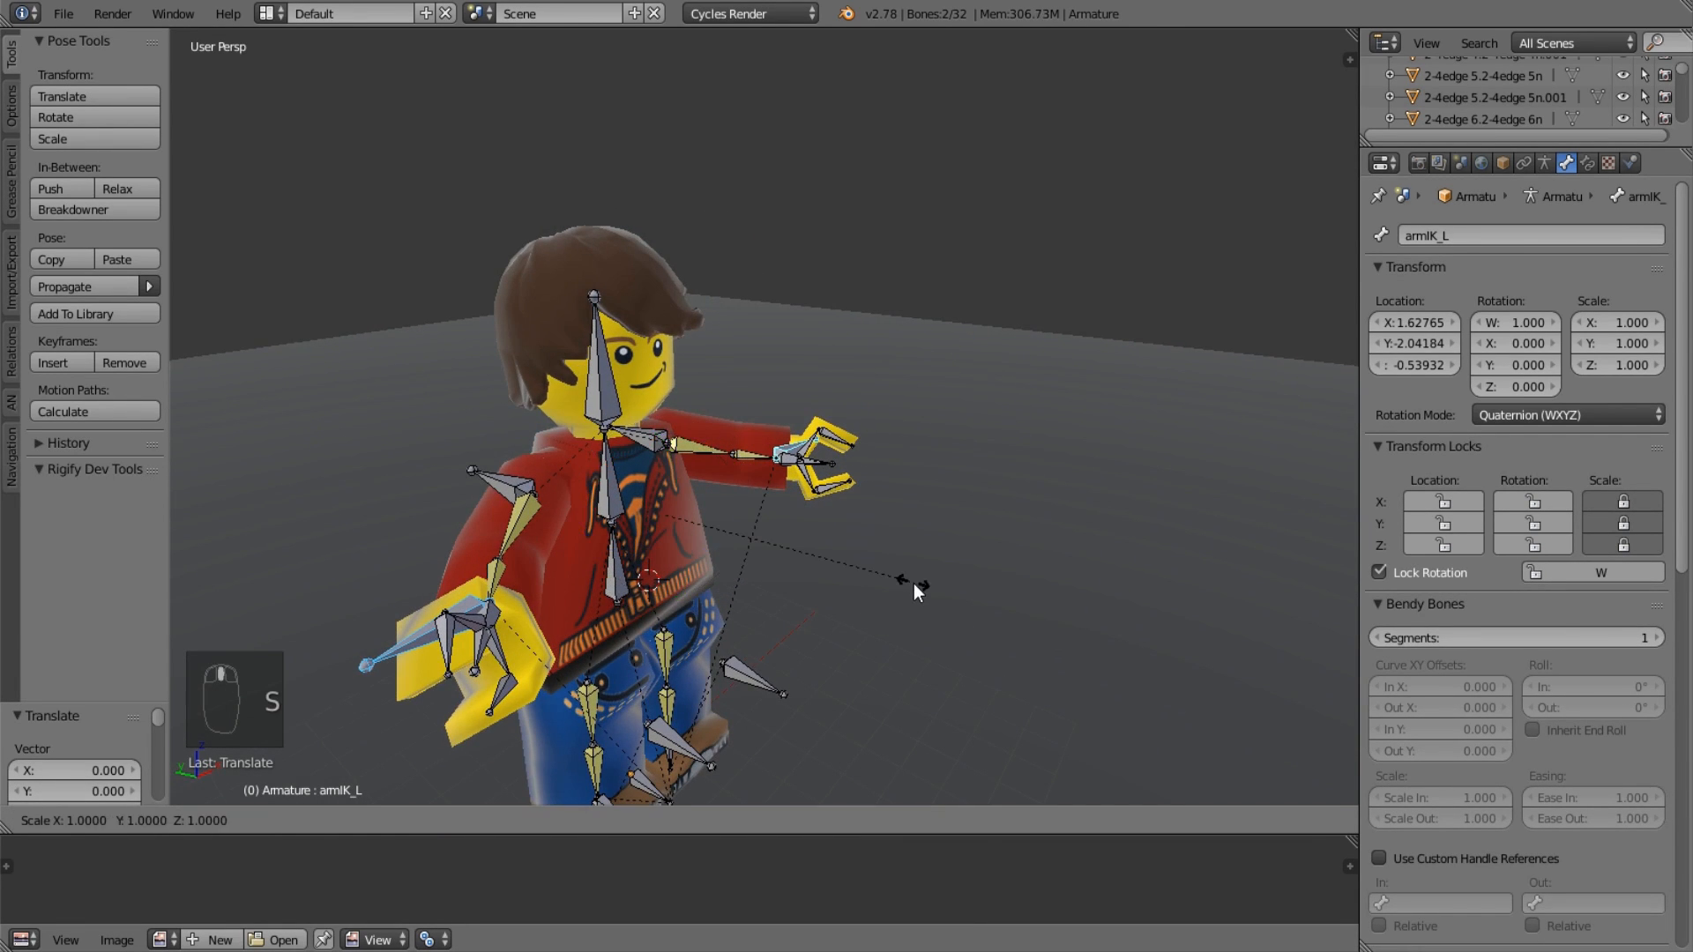
key(x)
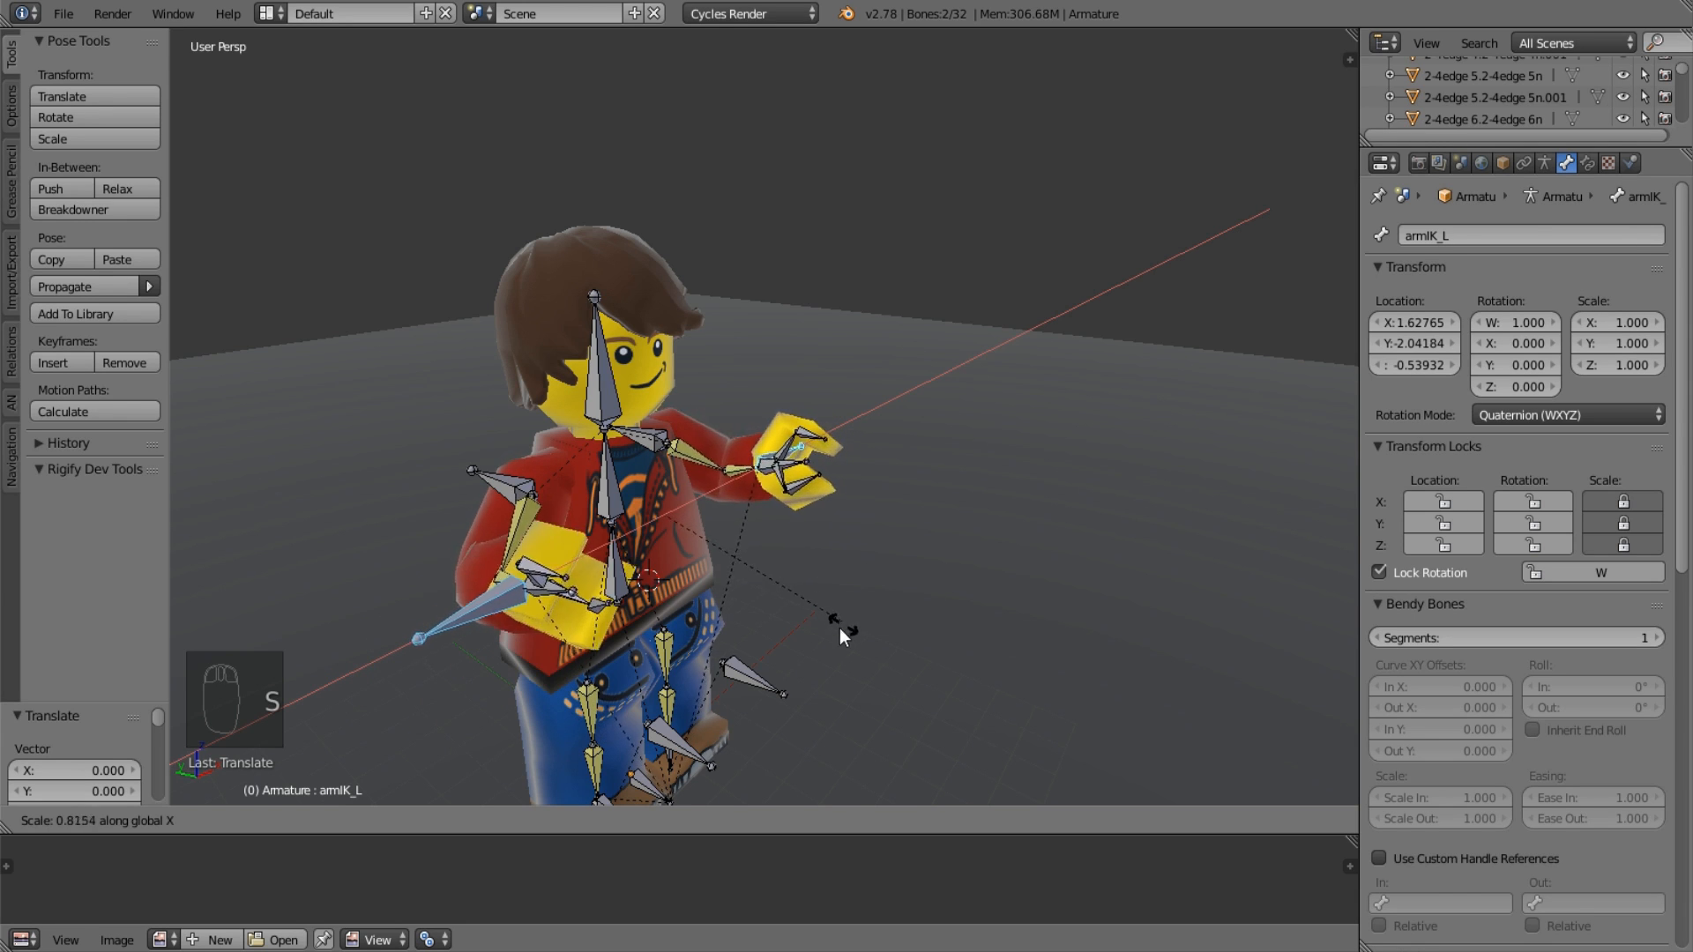
click(766, 651)
Rotate the upperArmIK_R bone by about 20 degrees.
right_click(501, 482)
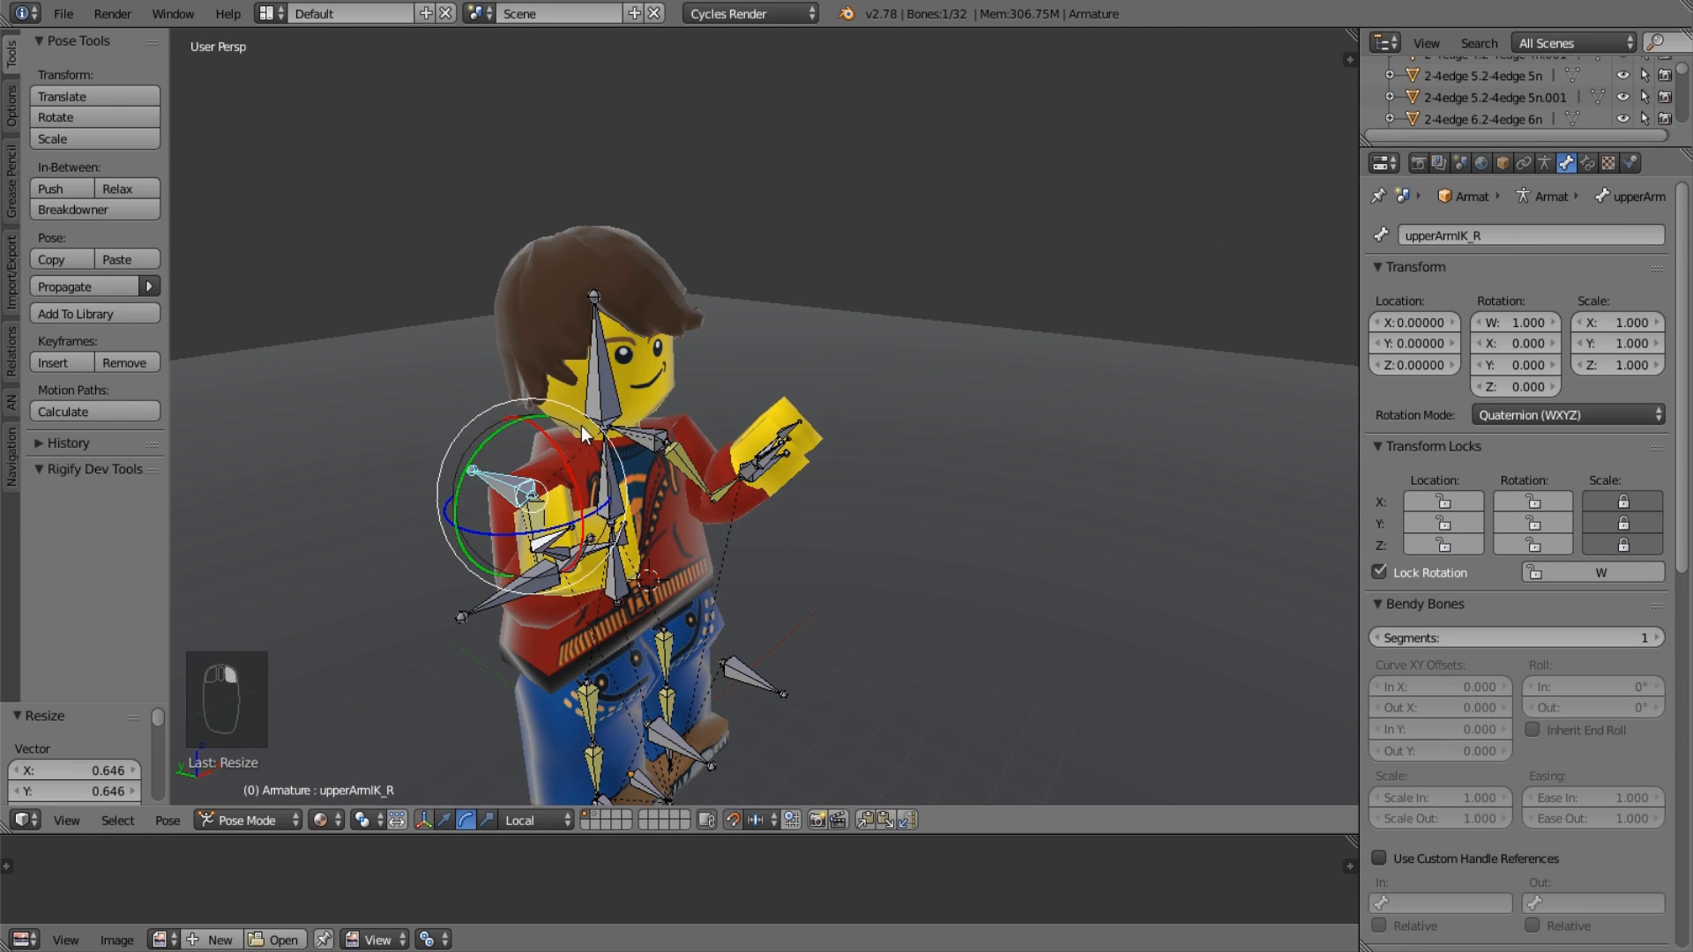
key(r)
click(616, 398)
Rotate the upperArmIK_L bone 90 degrees about its local Y axis.
right_click(655, 442)
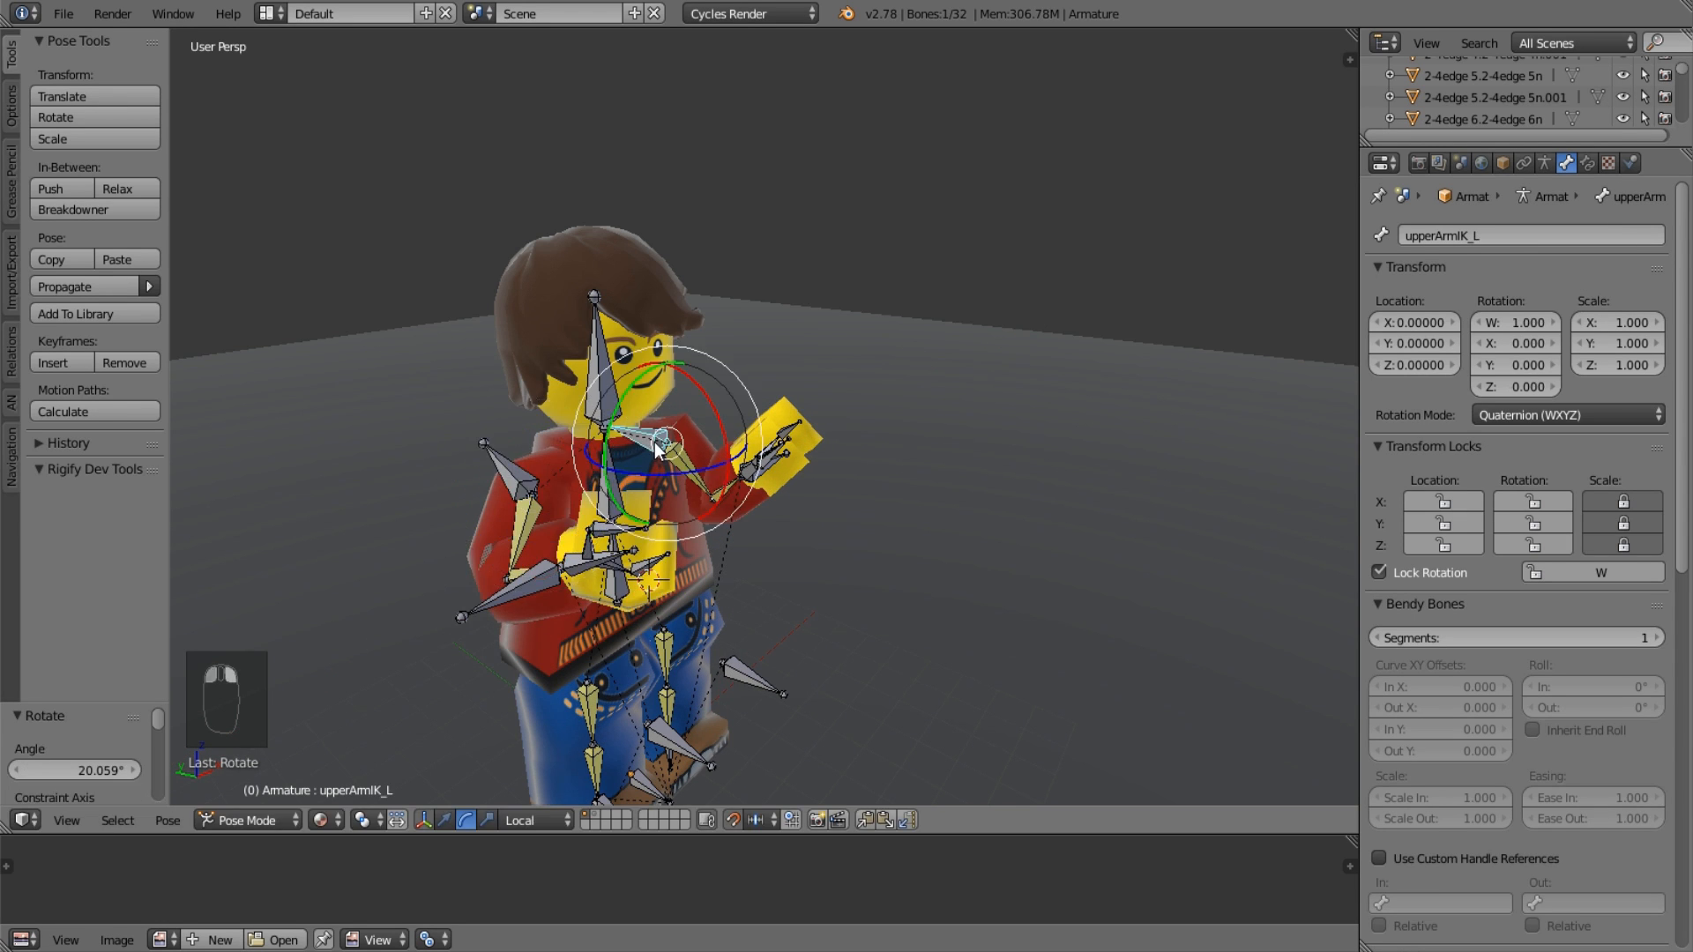
key(r)
key(y)
key(y)
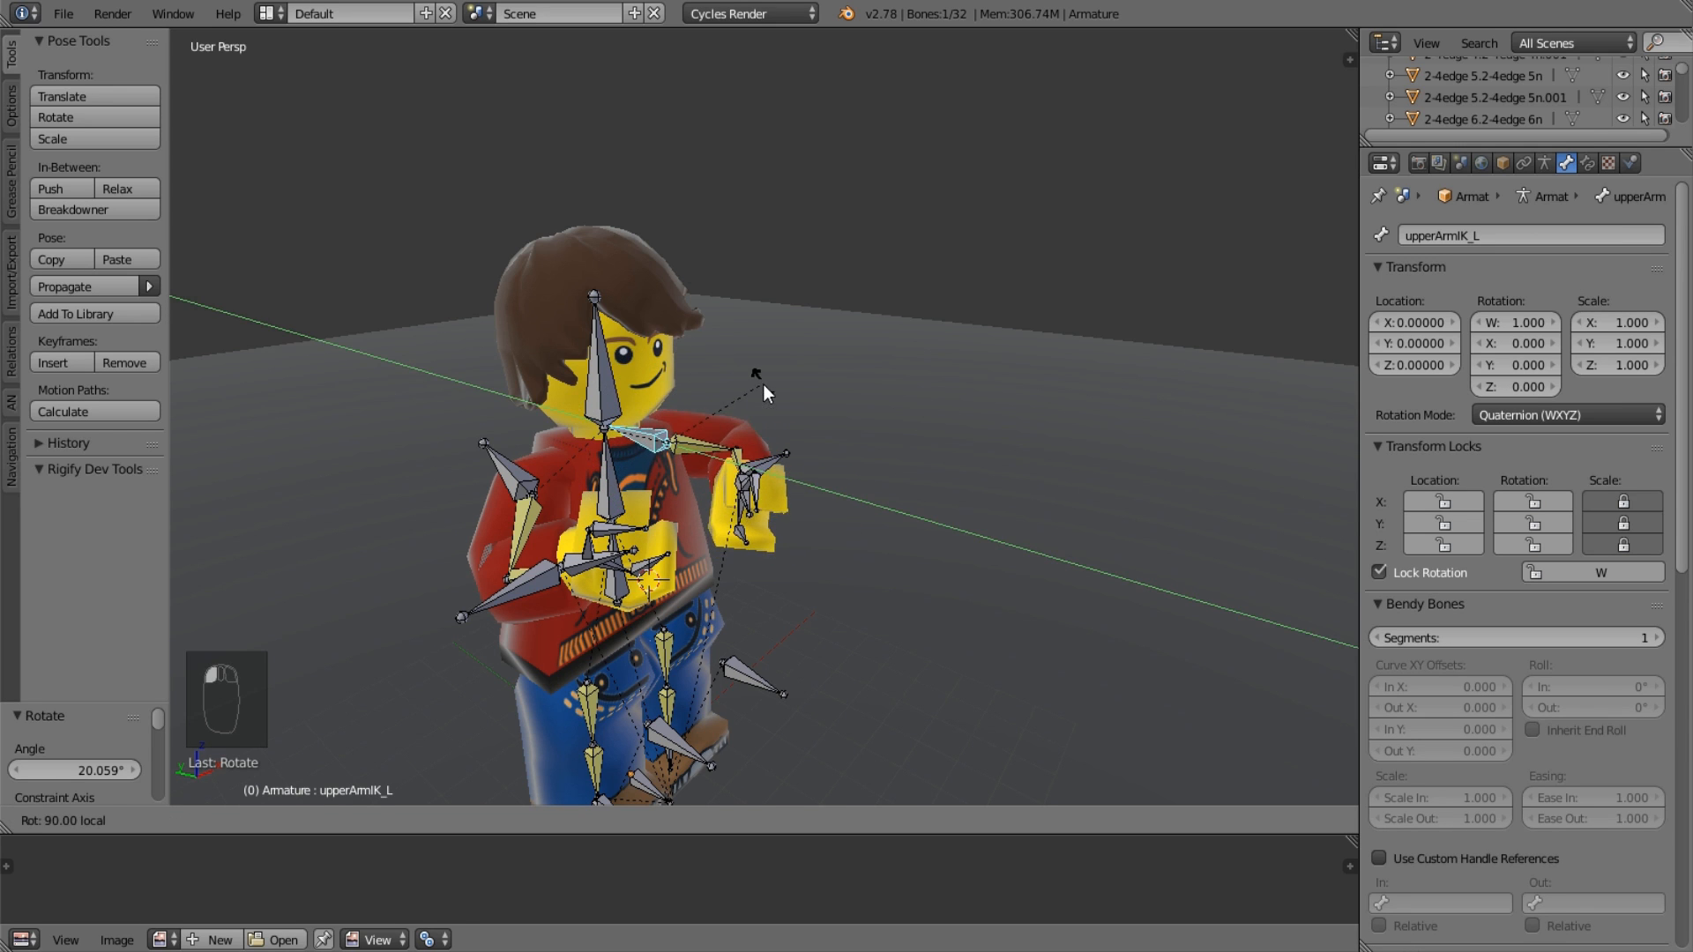
ctrl+click(764, 385)
middle_drag(795, 448, 740, 436)
scroll(688, 454, up, 2)
Clear the pose rotation of the upperArmIK_L, upperArmIK_R and armIK_R bones.
key(alt+r)
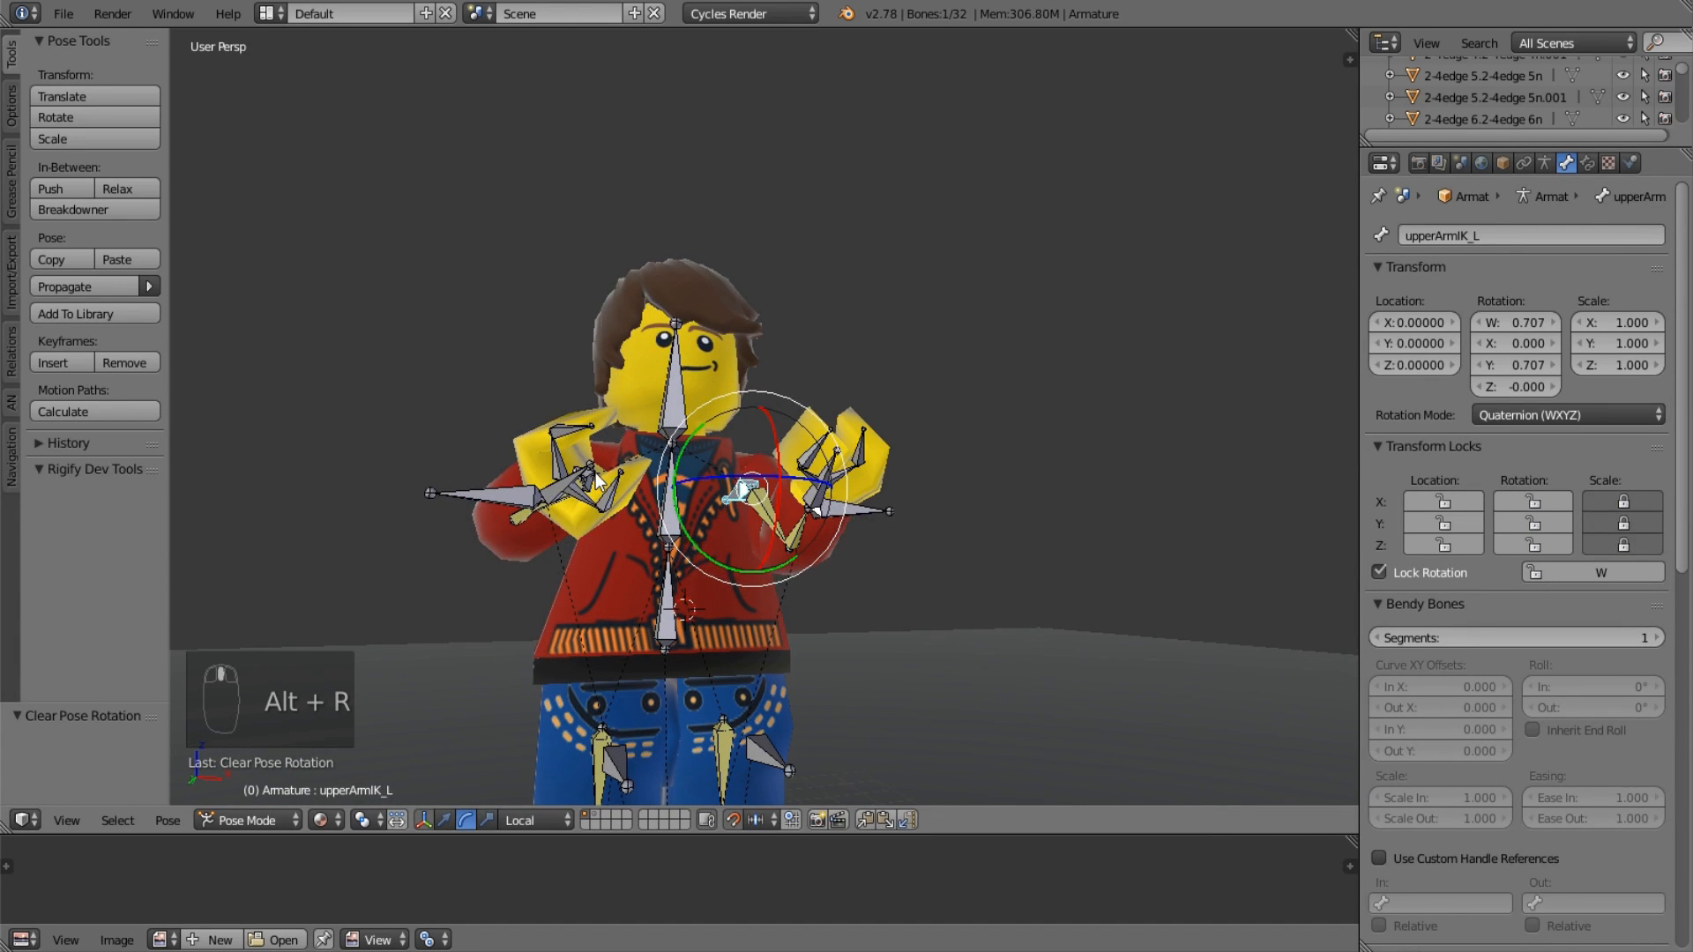
right_click(520, 515)
key(alt+r)
middle_drag(516, 520, 573, 586)
right_click(577, 587)
key(alt+r)
key(alt+r)
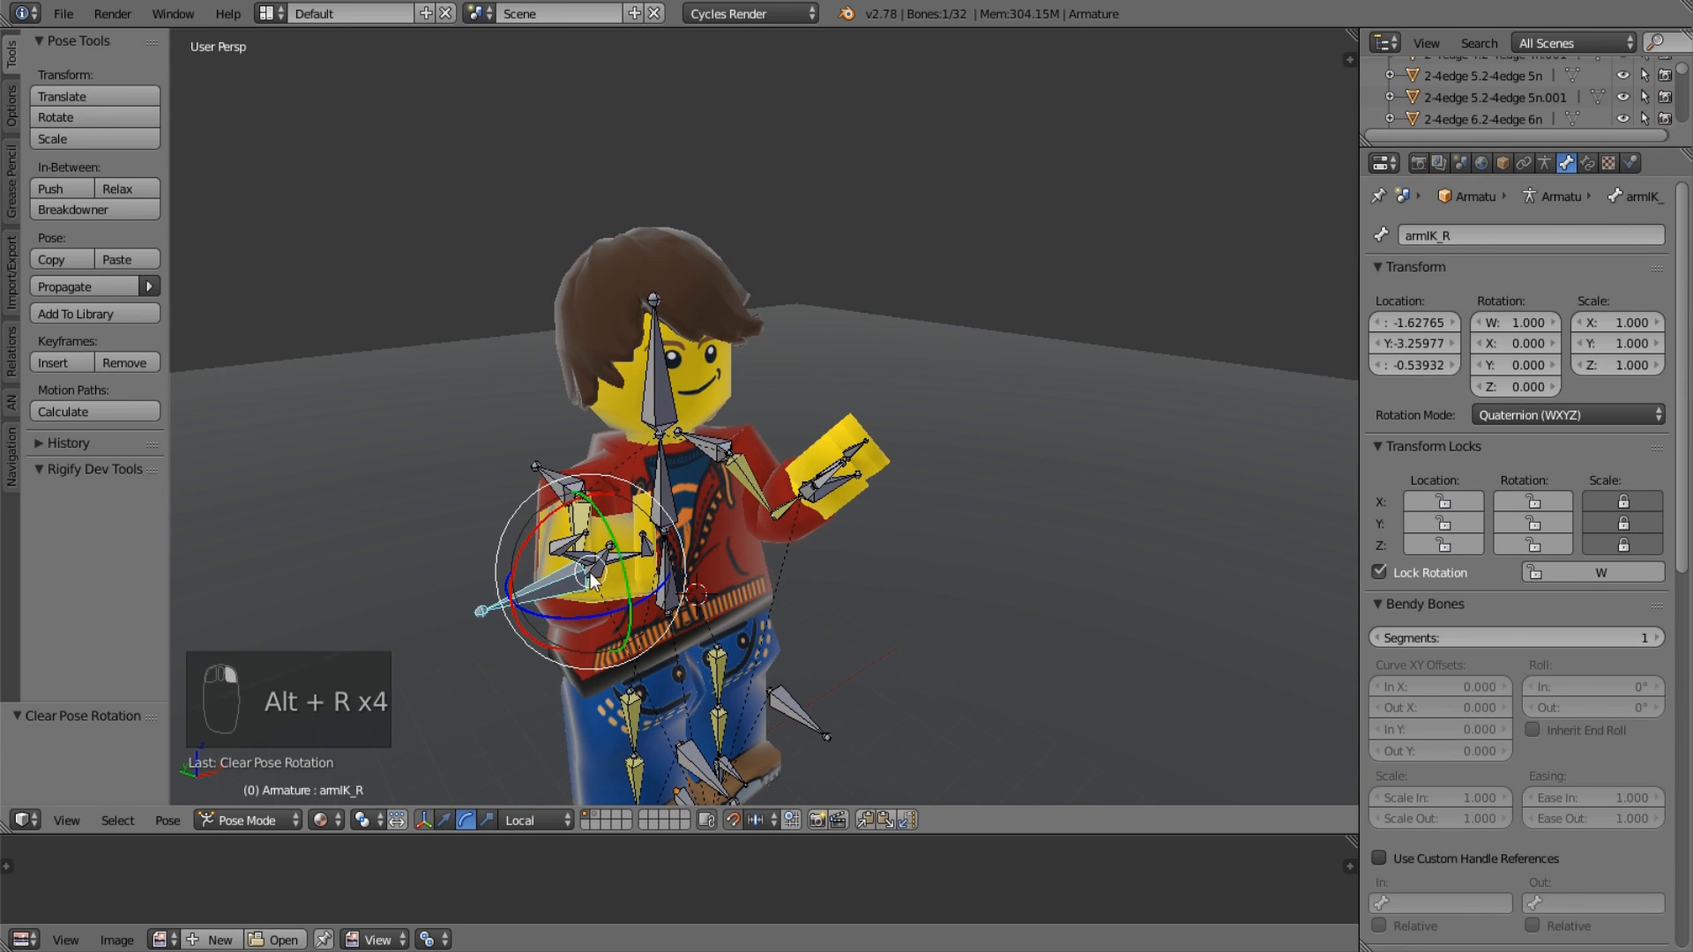
Clear the pose location of the armIK_R and armIK_L bones so both arms return to rest.
right_click(605, 568)
key(alt+r)
key(alt+g)
right_click(863, 470)
right_click(862, 475)
middle_drag(619, 504, 602, 461)
right_drag(520, 508, 506, 509)
right_click(529, 517)
right_click(564, 530)
key(alt+g)
right_click(834, 509)
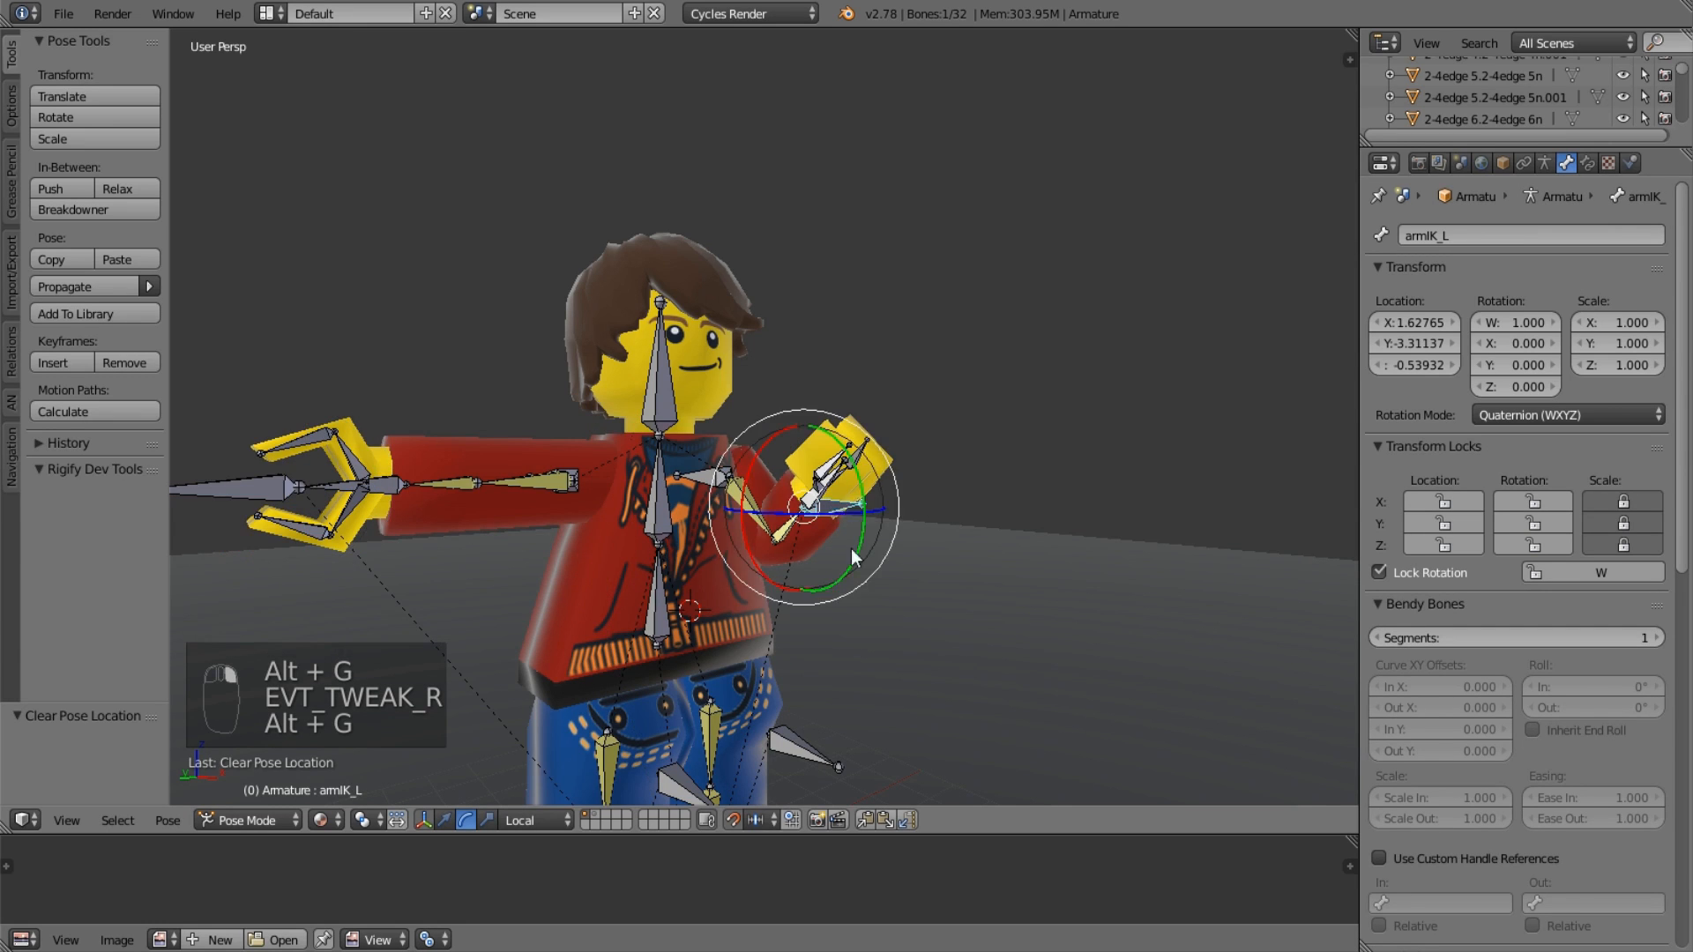
key(alt+g)
Try moving the legIK_L bone freely to test the leg's IK, and cancel the move.
shift+middle_drag(850, 520, 864, 309)
right_click(822, 515)
right_click(723, 711)
middle_drag(723, 709, 777, 687)
right_click(734, 695)
key(g)
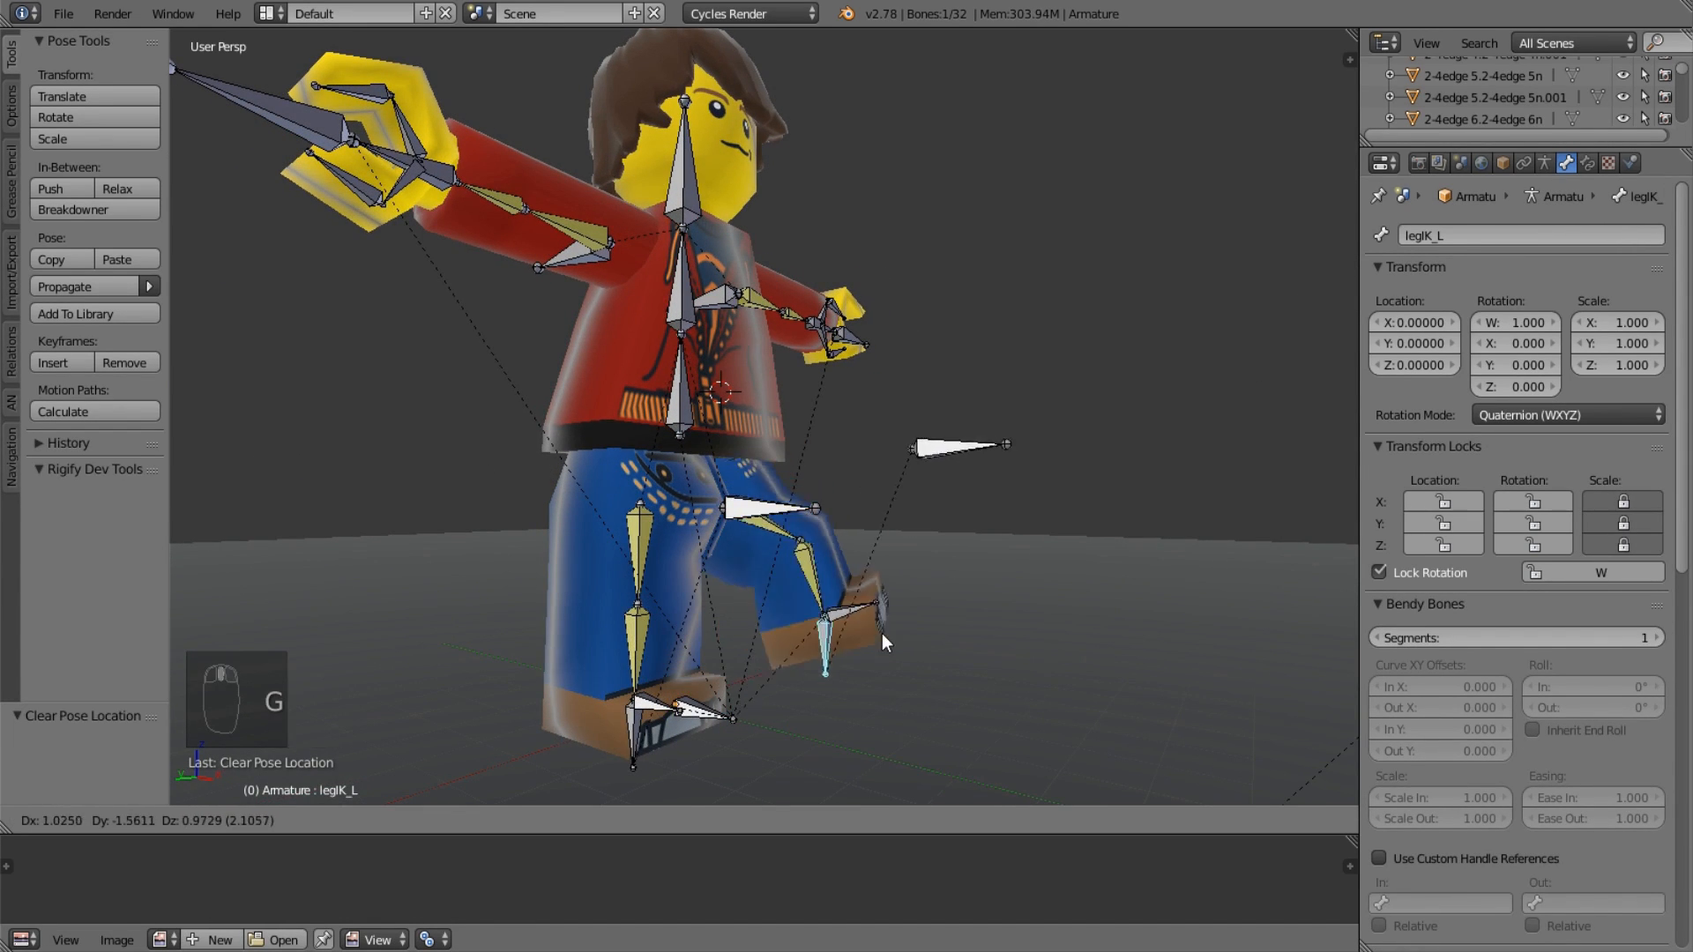
right_click(854, 587)
Leave pose mode, select the body mesh and set the Cycles feature set to Experimental.
key(a)
middle_drag(829, 525, 686, 584)
right_click(755, 390)
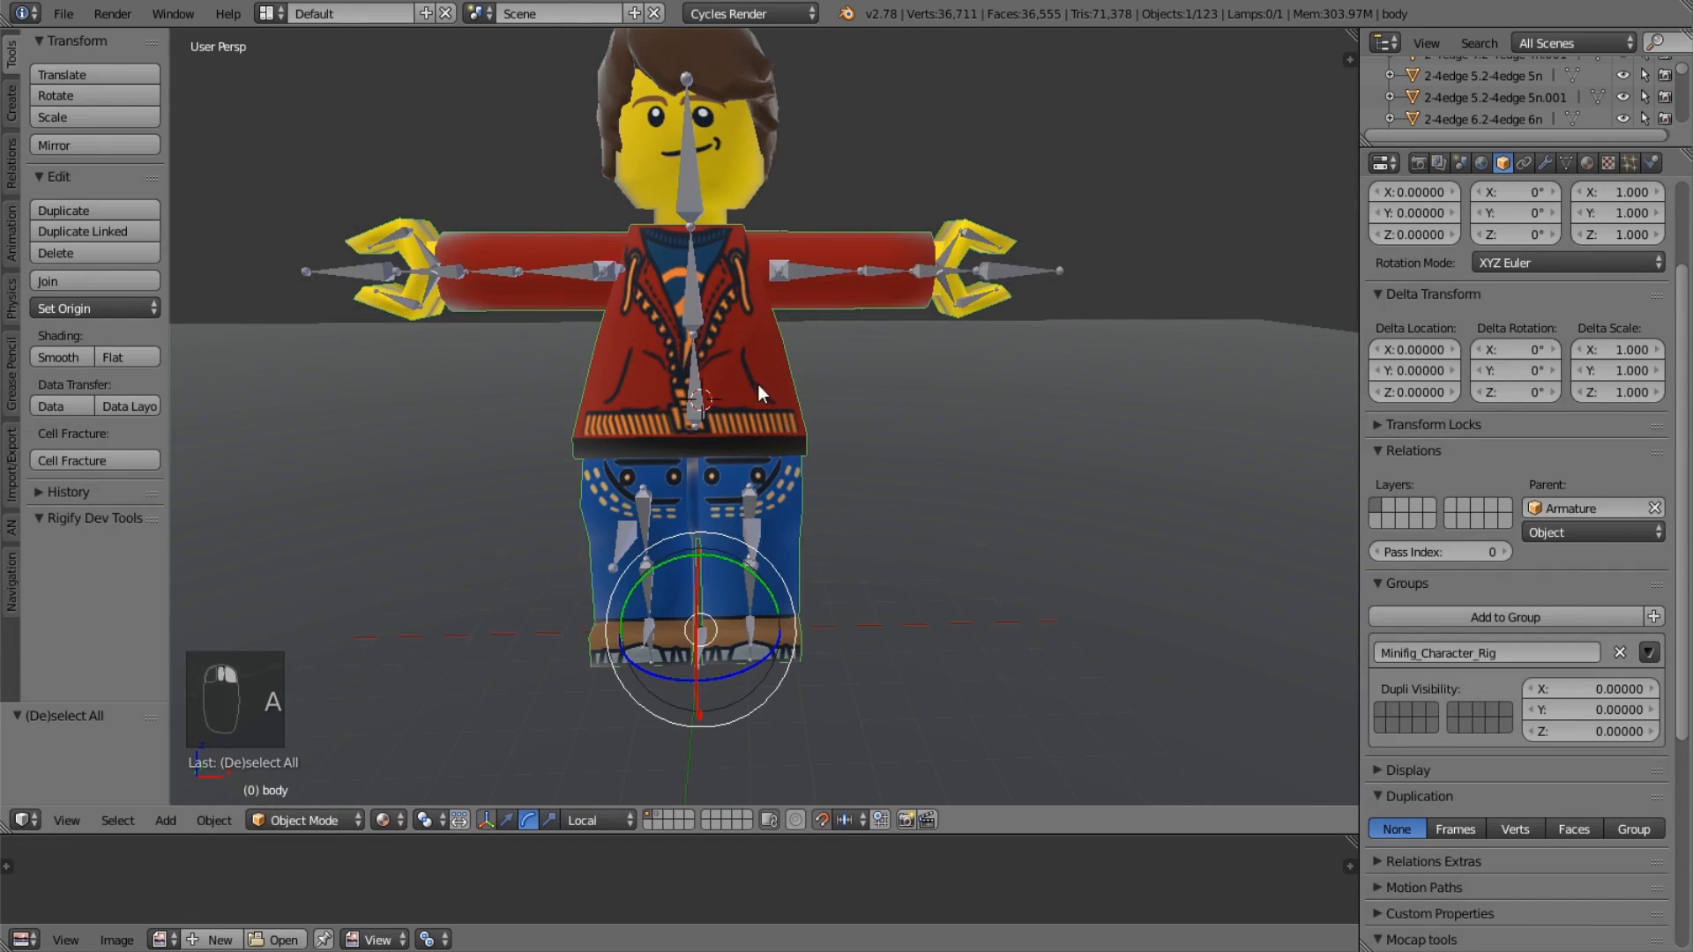
scroll(1633, 275, up, 4)
click(1419, 163)
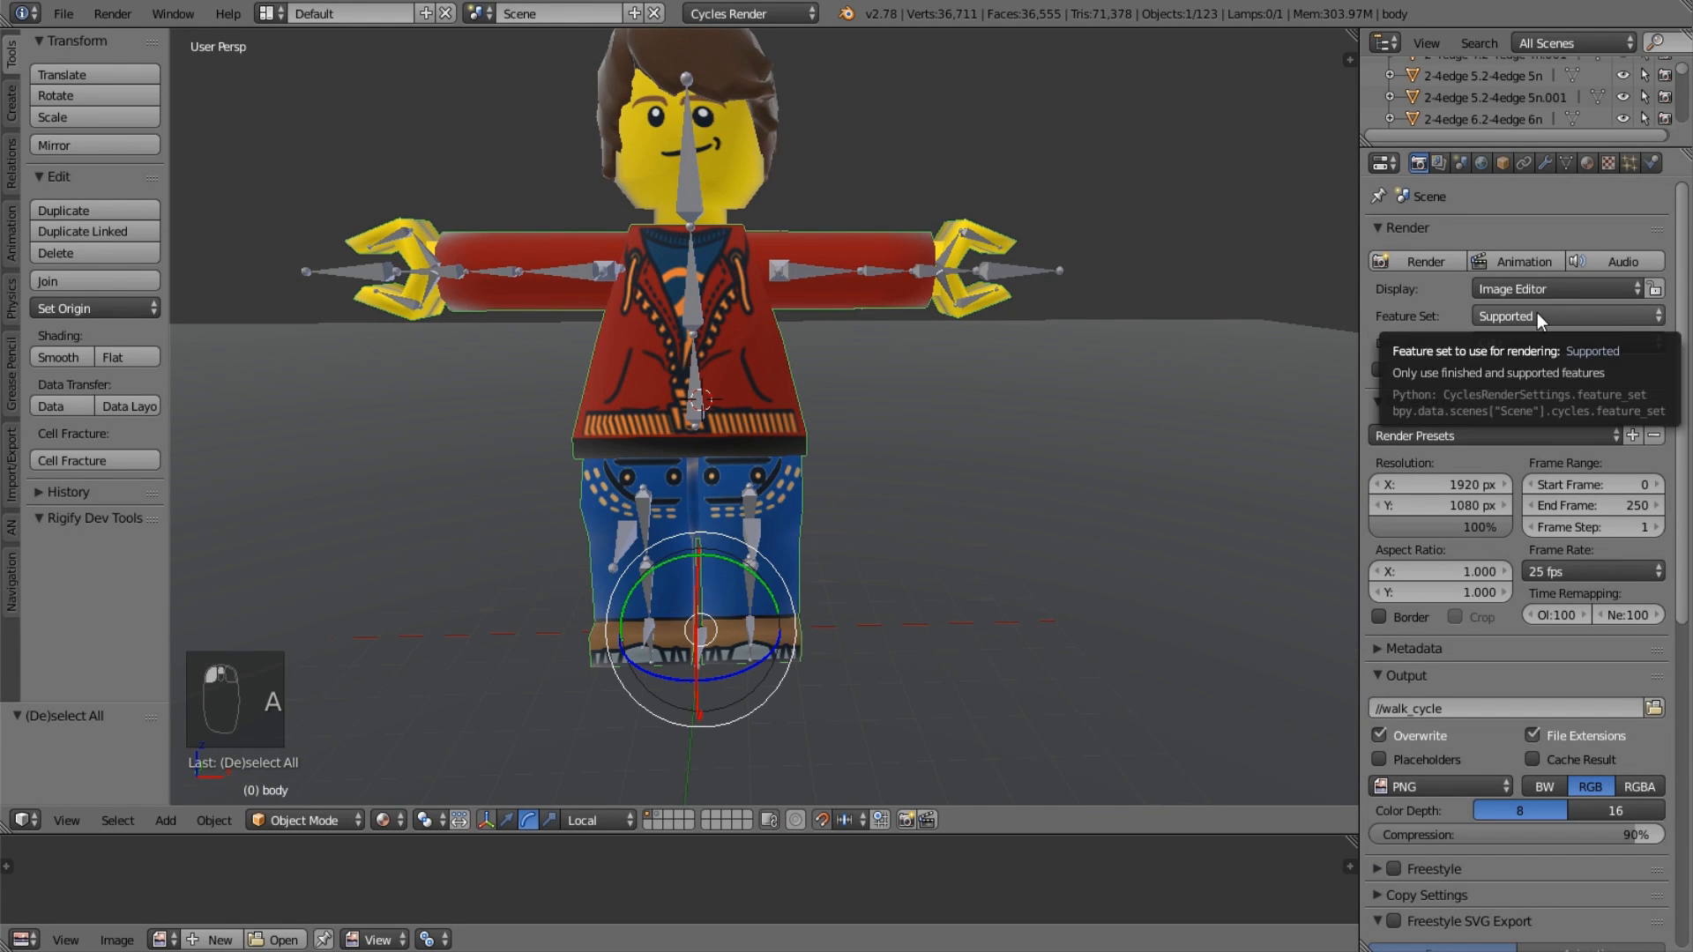
click(1537, 314)
click(1540, 265)
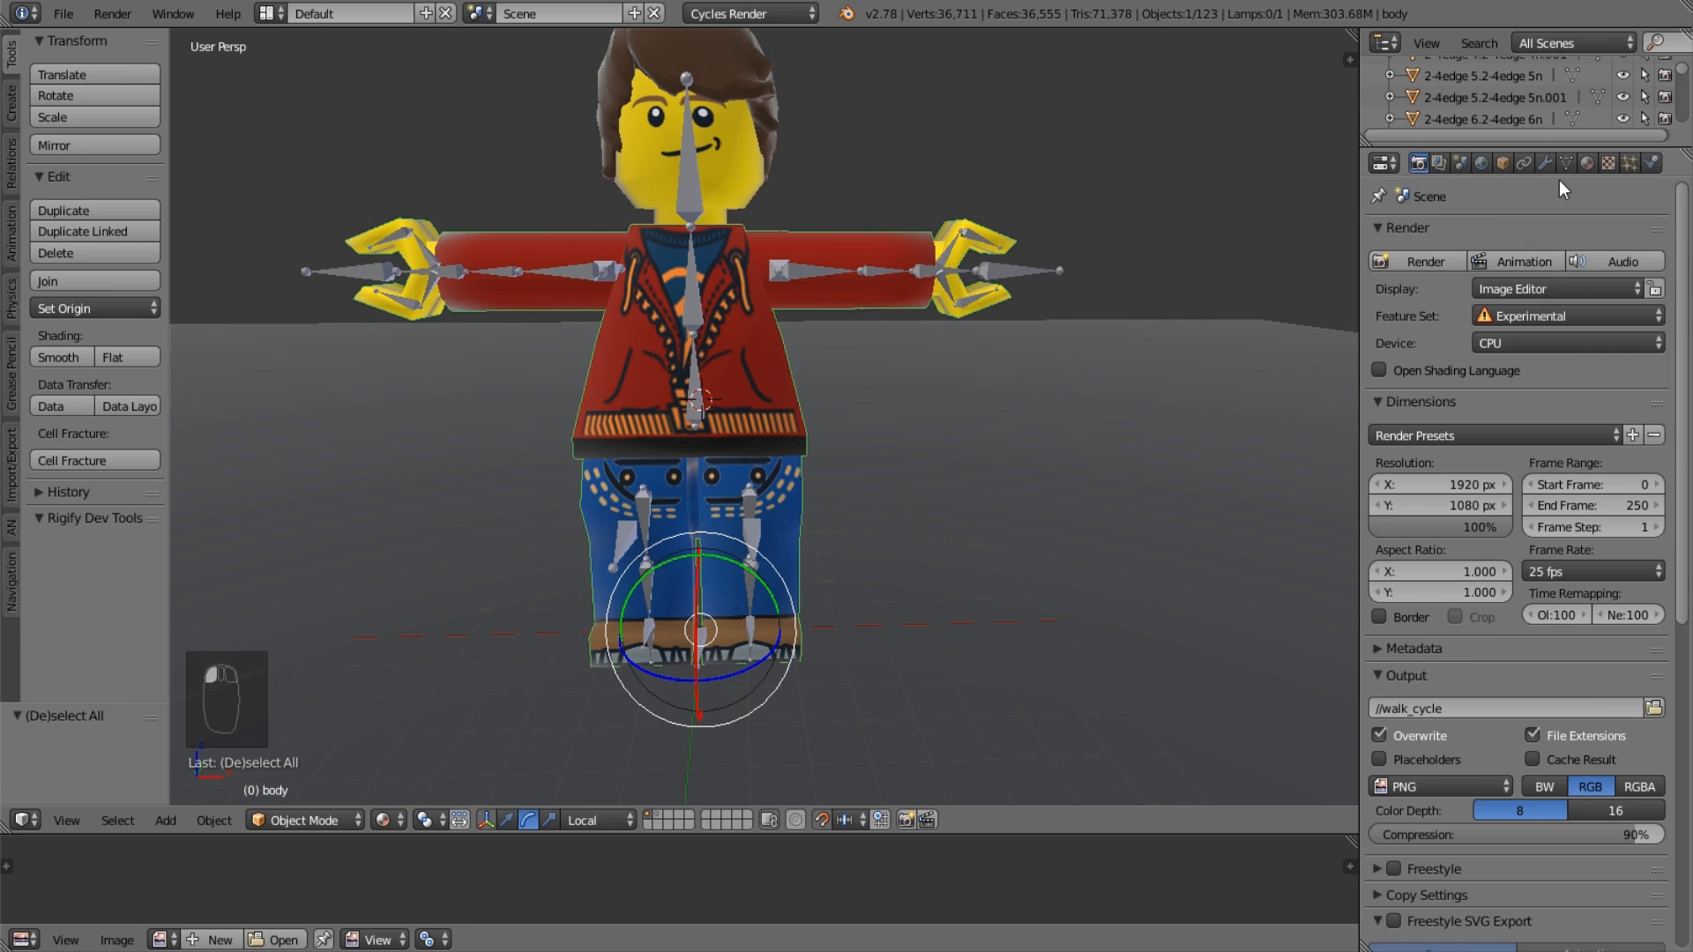
Enable adaptive render subdivision on the body's Subsurf modifier.
click(1545, 165)
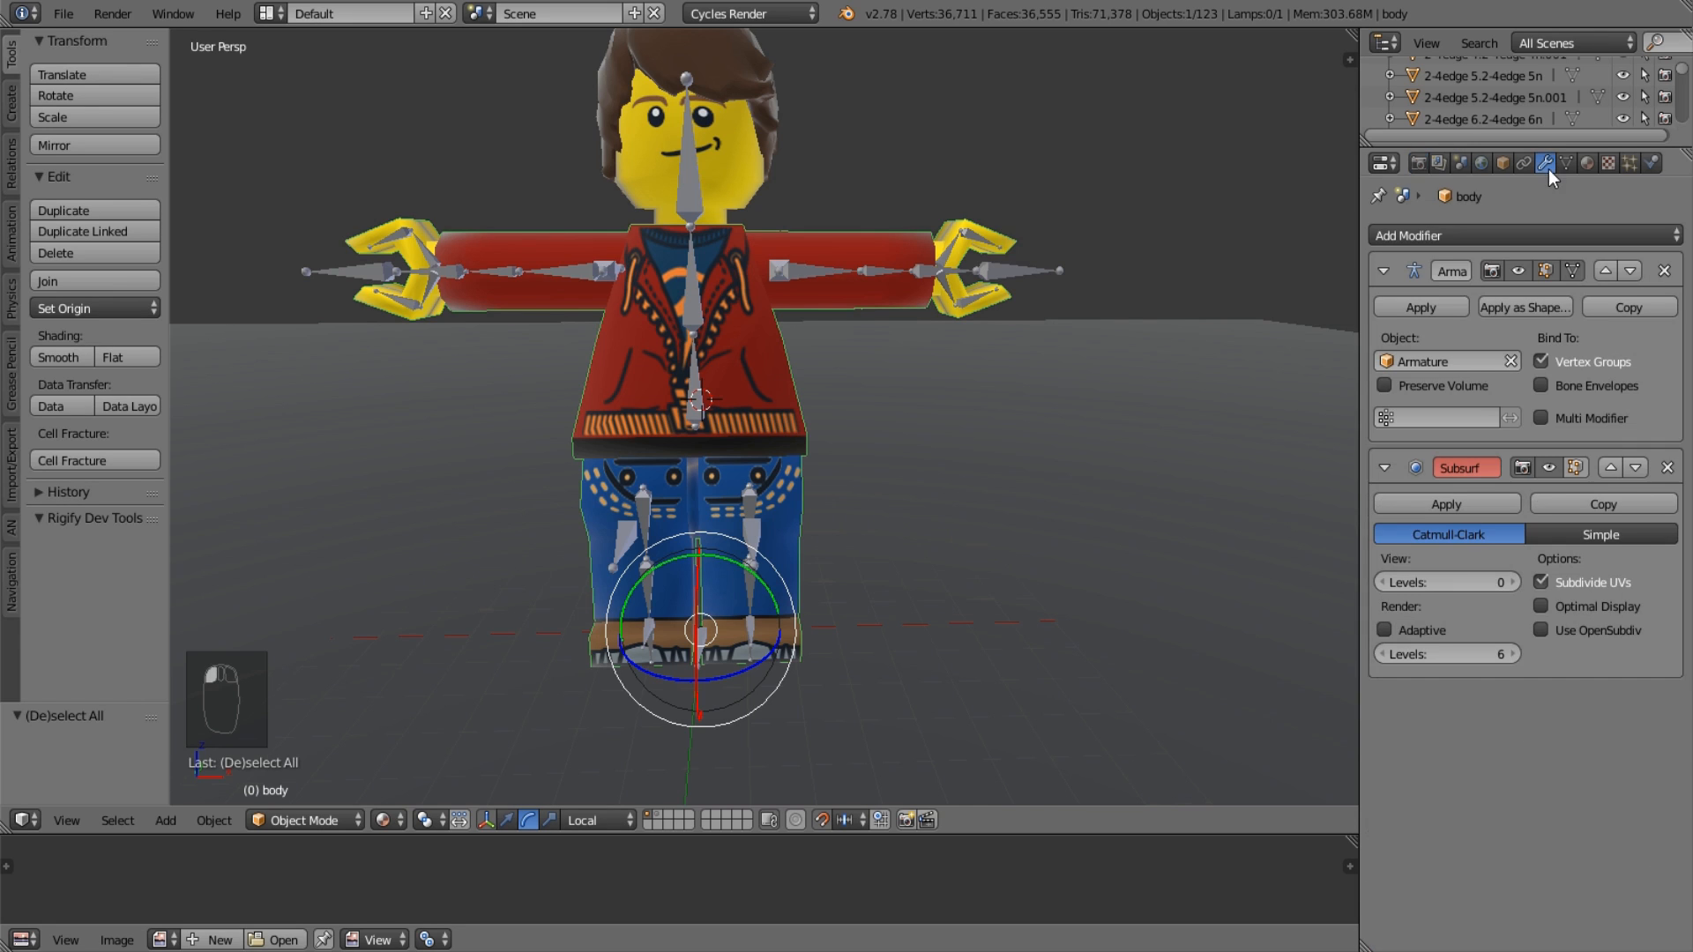
click(1438, 626)
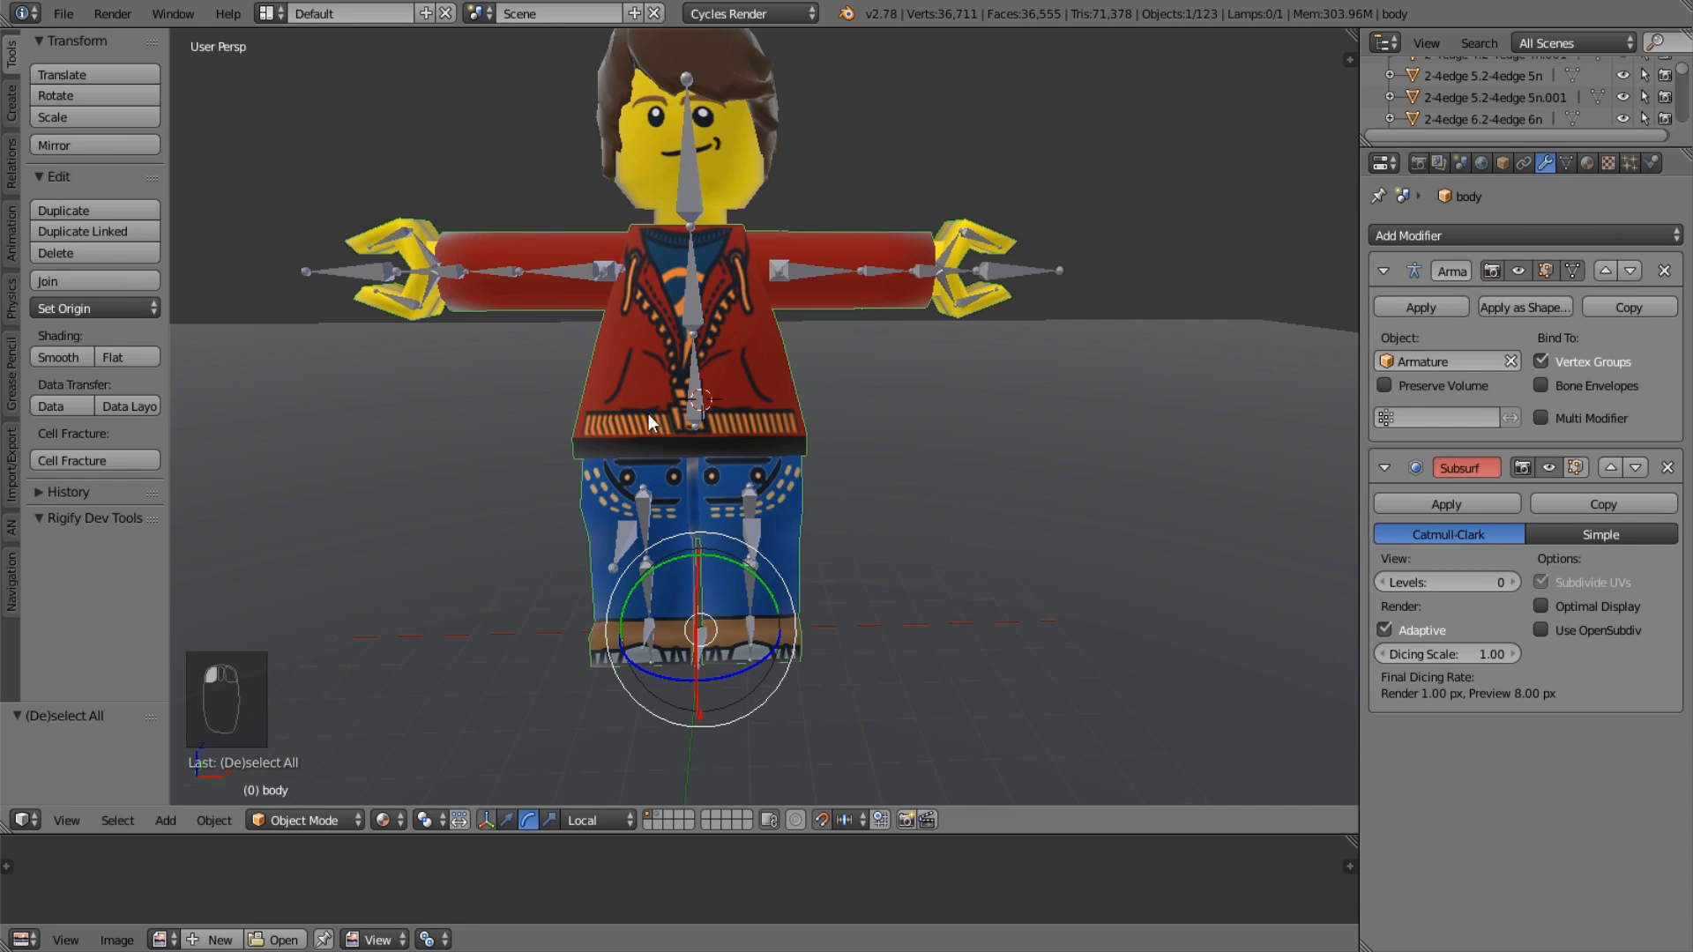
middle_drag(649, 419, 631, 538)
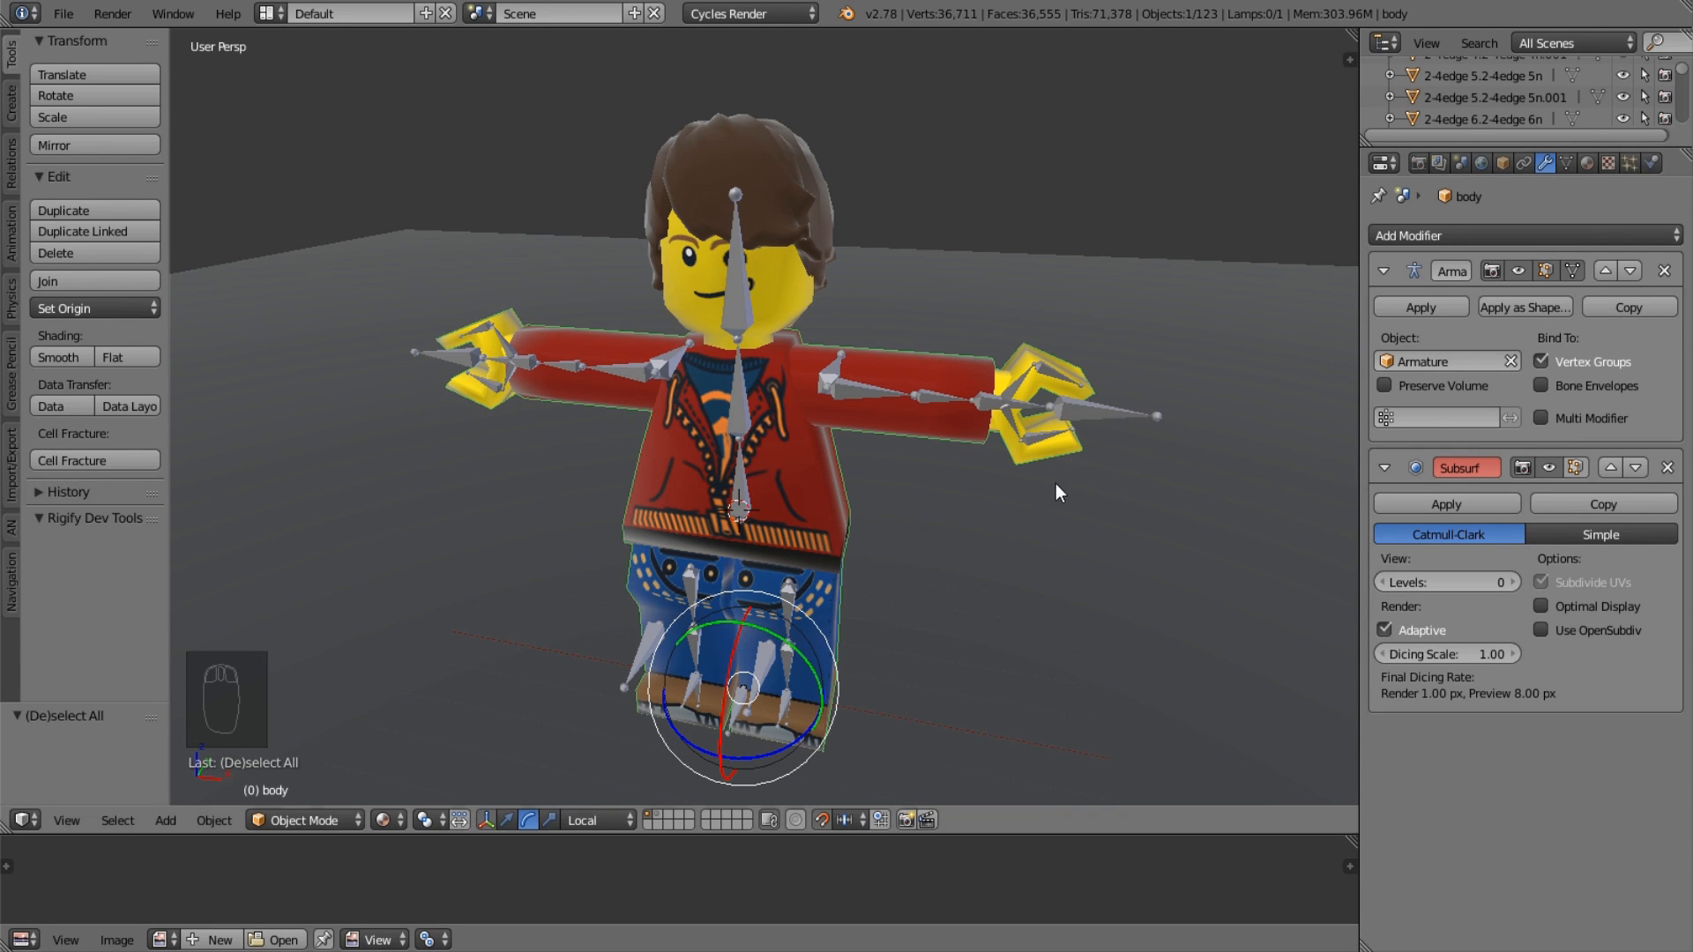
middle_drag(1055, 484, 1088, 438)
middle_drag(834, 298, 993, 399)
scroll(992, 400, down, 2)
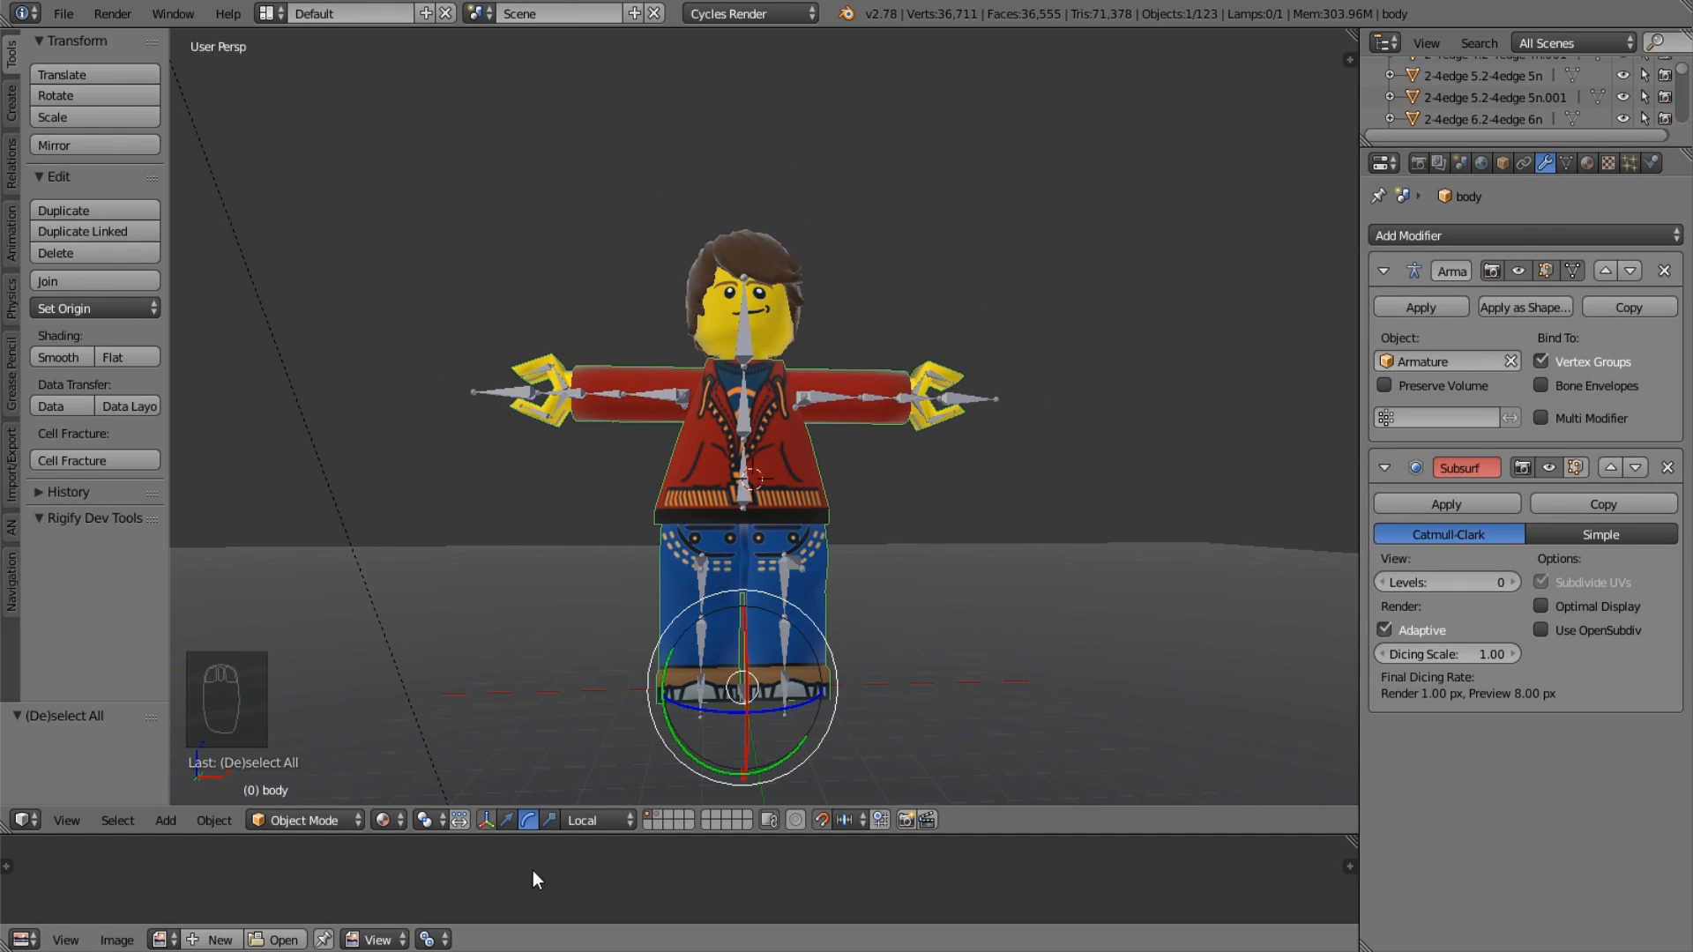
Start a test render of the minifig with the image editor enlarged, cancel it and restart it.
key(F12)
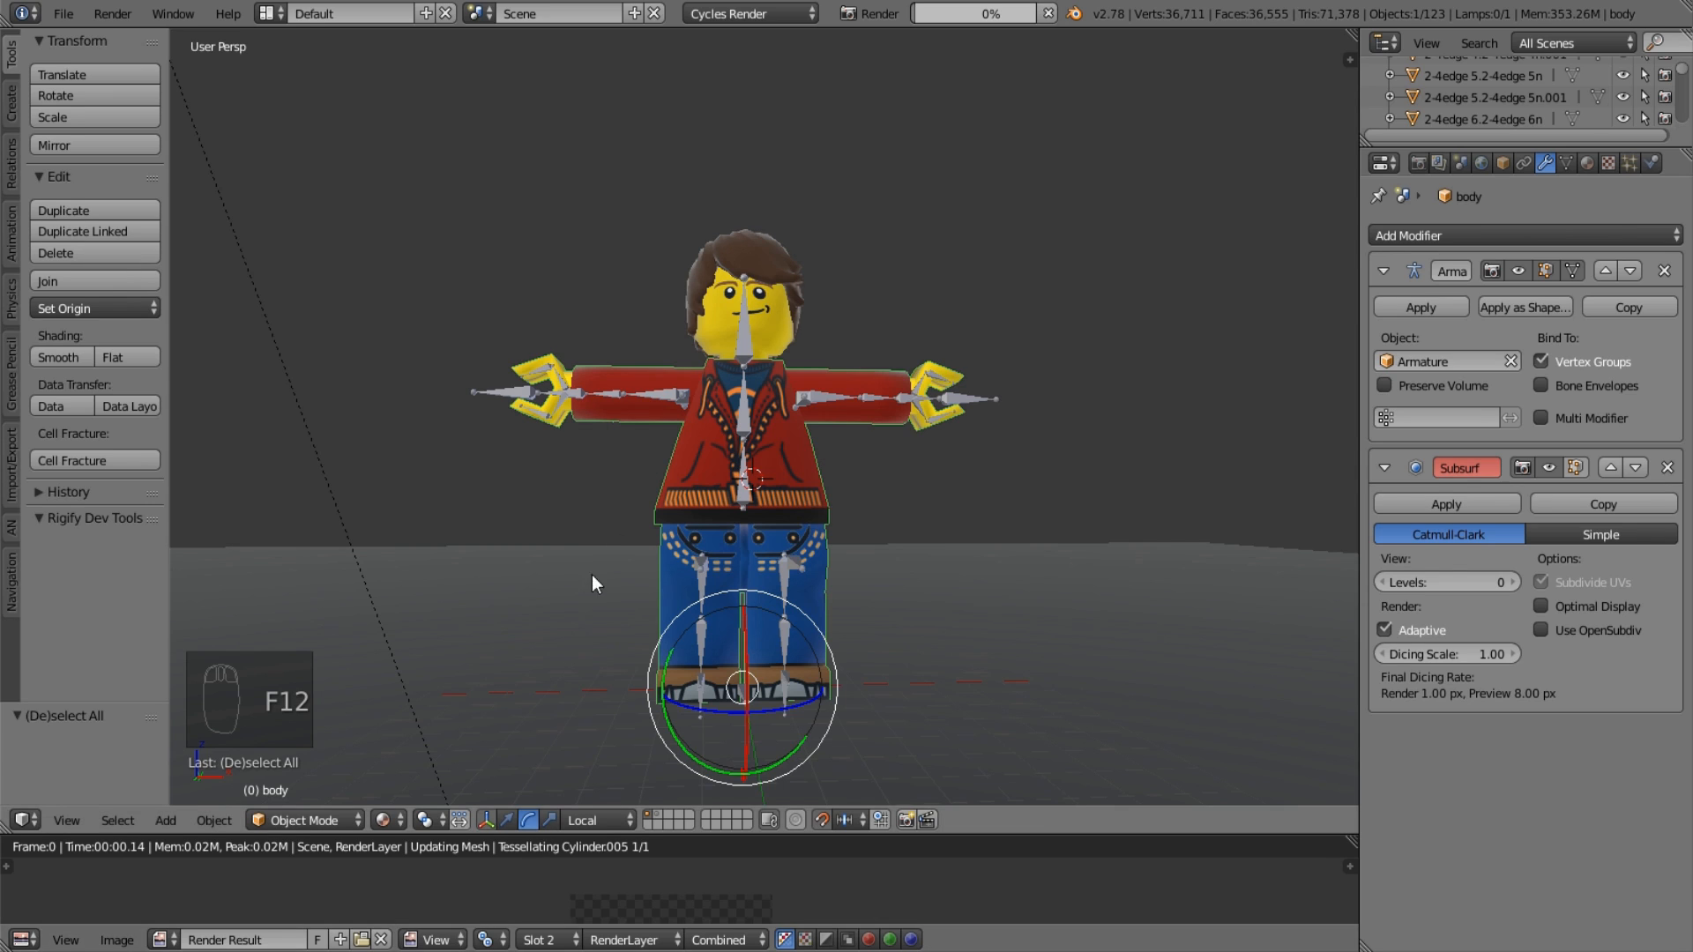
mouse_move(644, 865)
middle_down()
mouse_move(655, 850)
mouse_move(658, 891)
middle_up()
scroll(657, 891, down, 1)
drag(540, 834, 627, 625)
scroll(813, 774, up, 7)
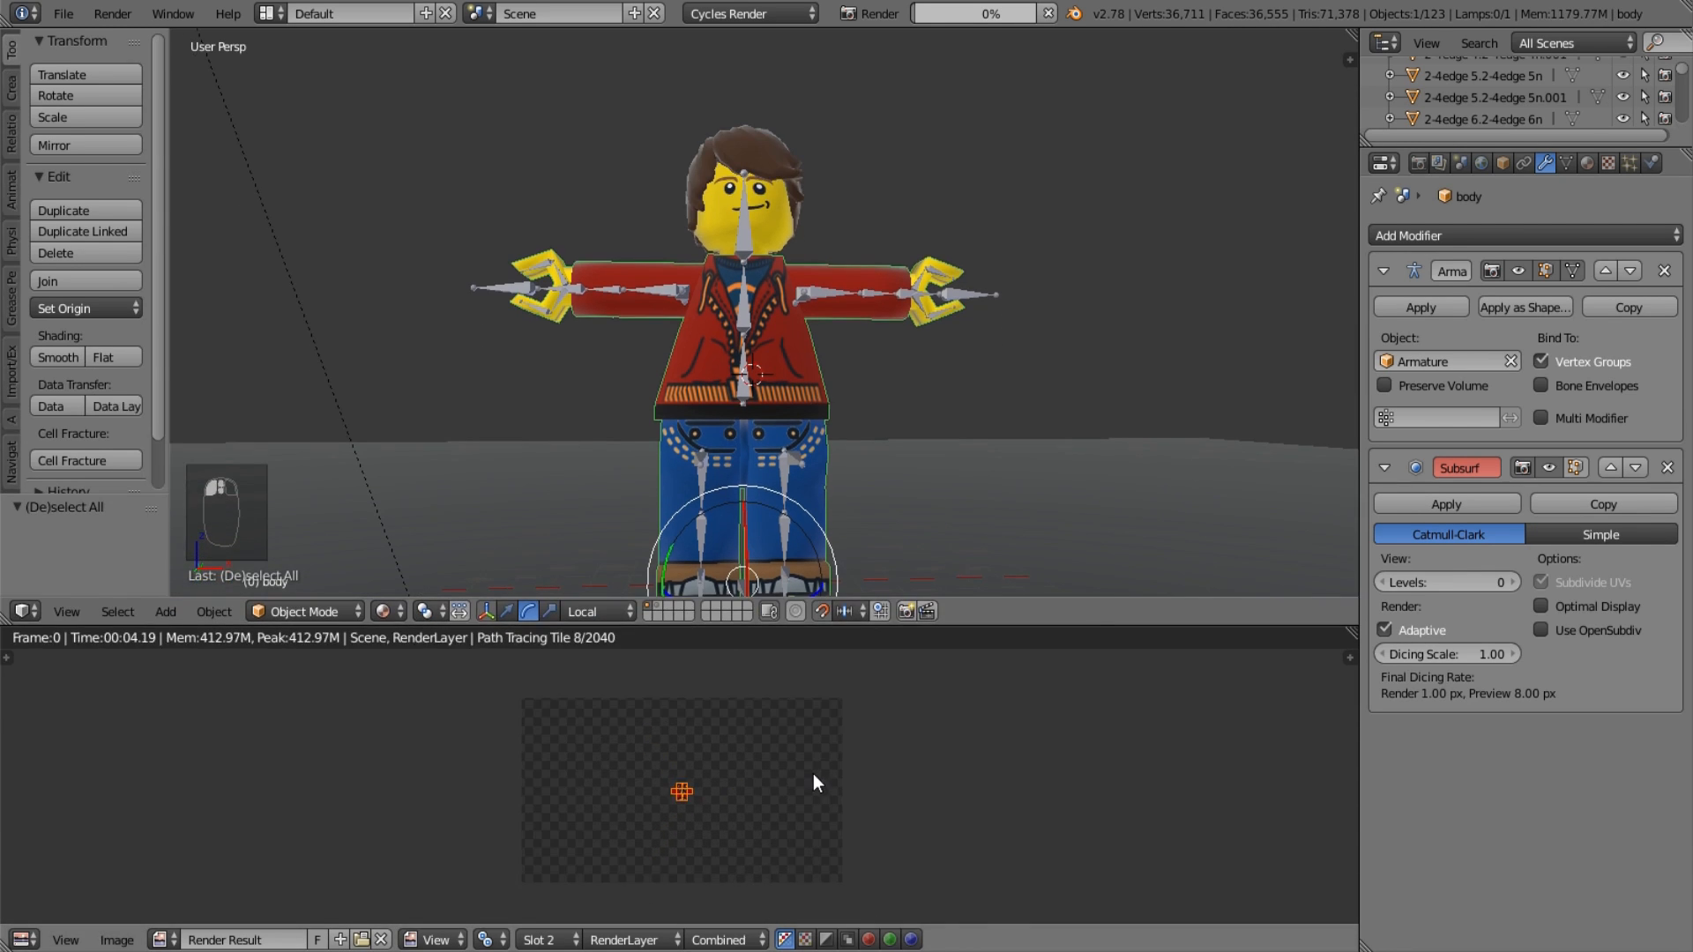
click(1048, 14)
scroll(940, 810, down, 2)
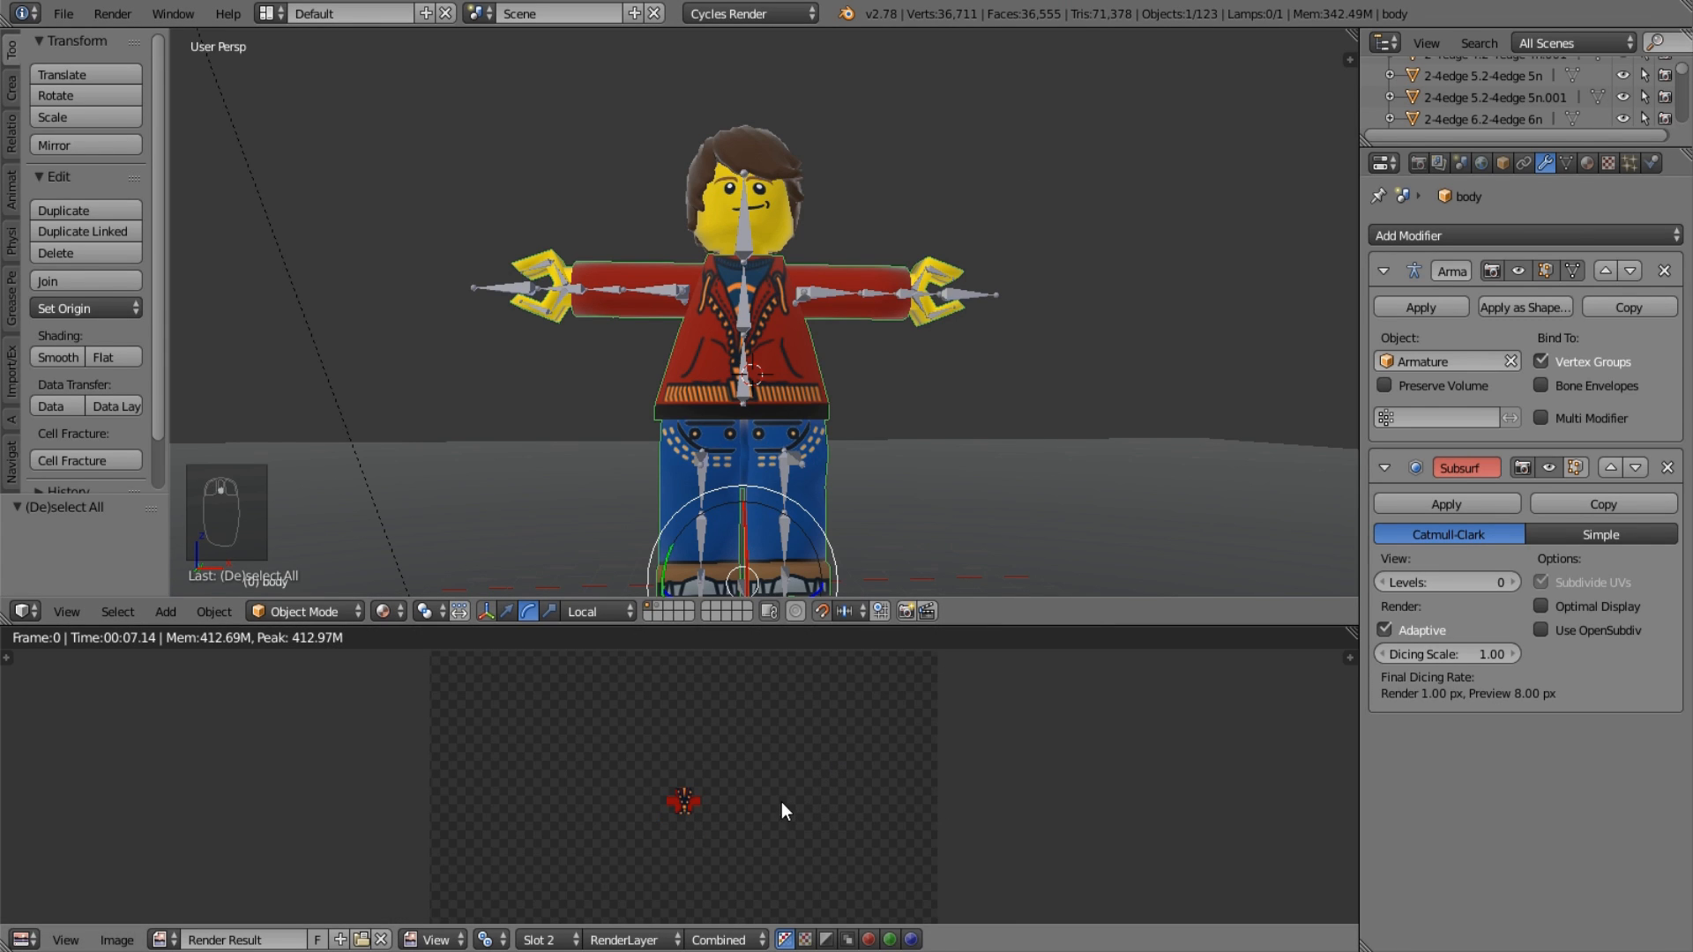
key(F12)
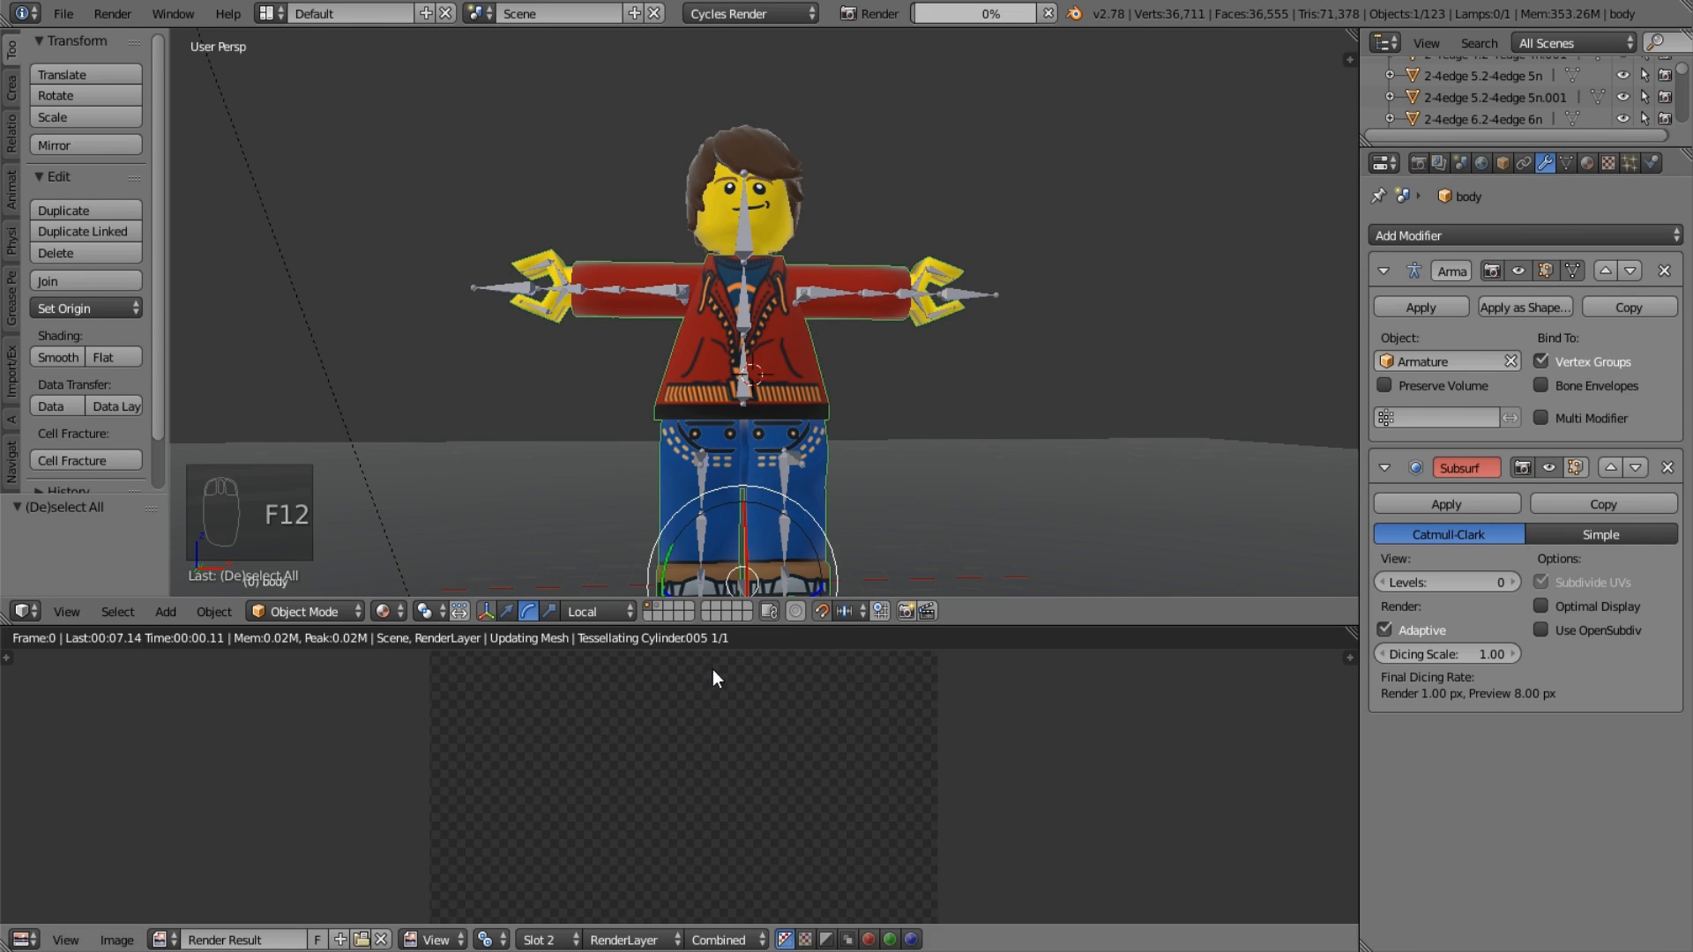
Set the Cycles render samples to 3 and turn off Square Samples.
click(1419, 162)
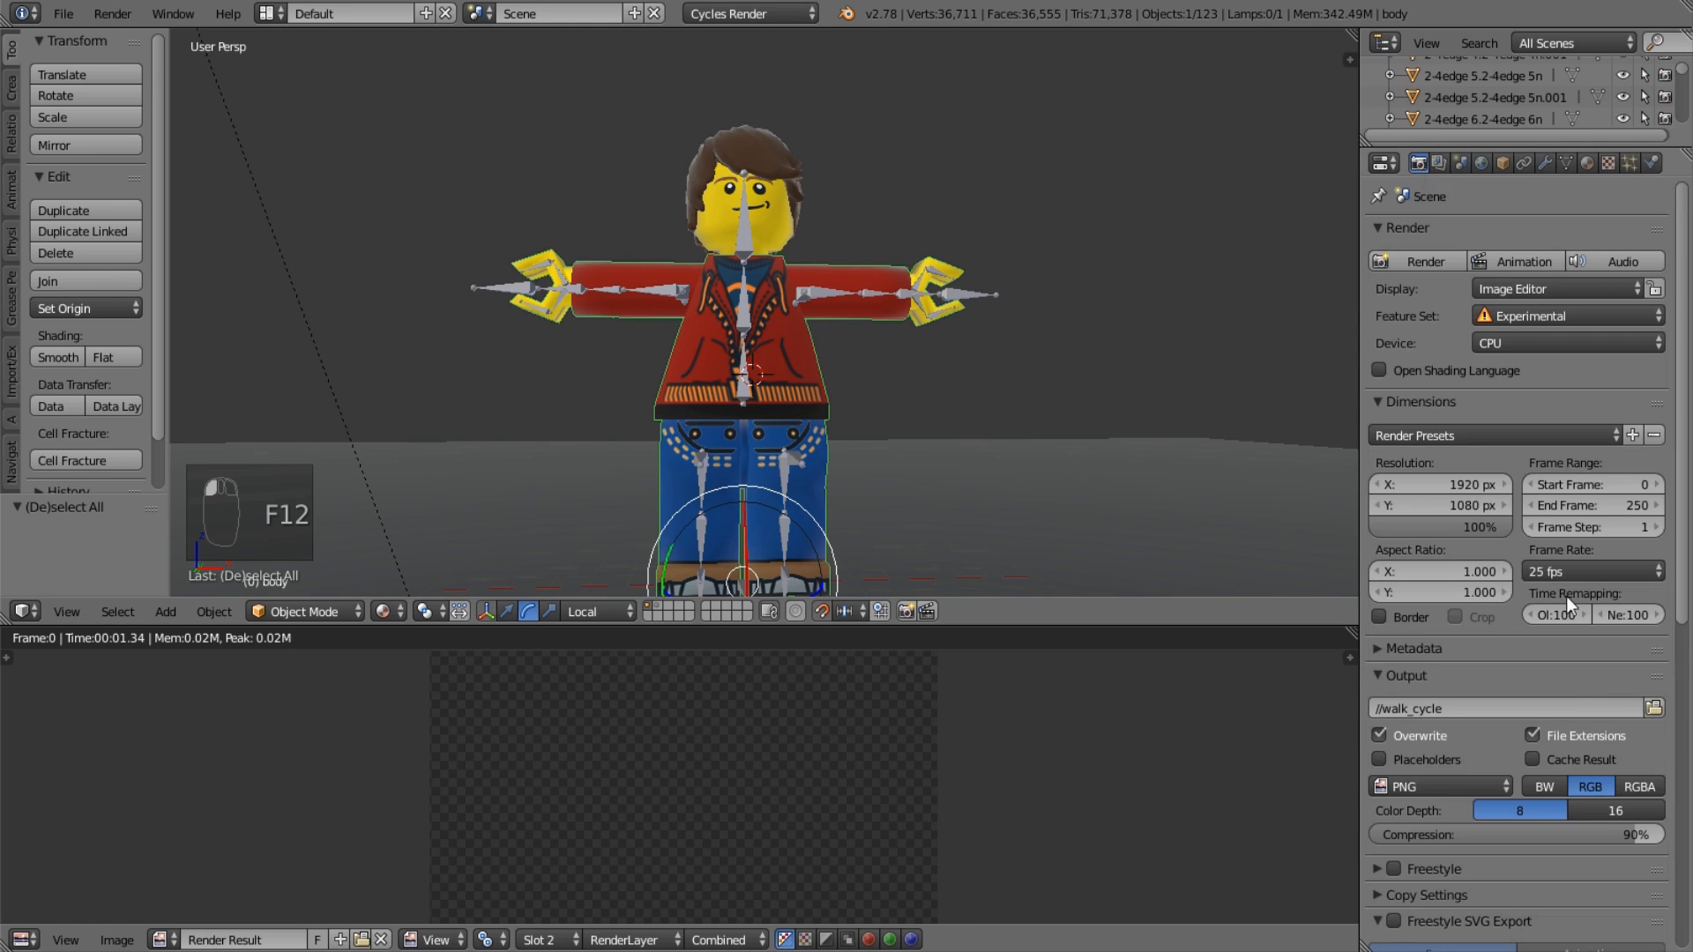
scroll(1566, 596, down, 10)
drag(1570, 715, 1517, 716)
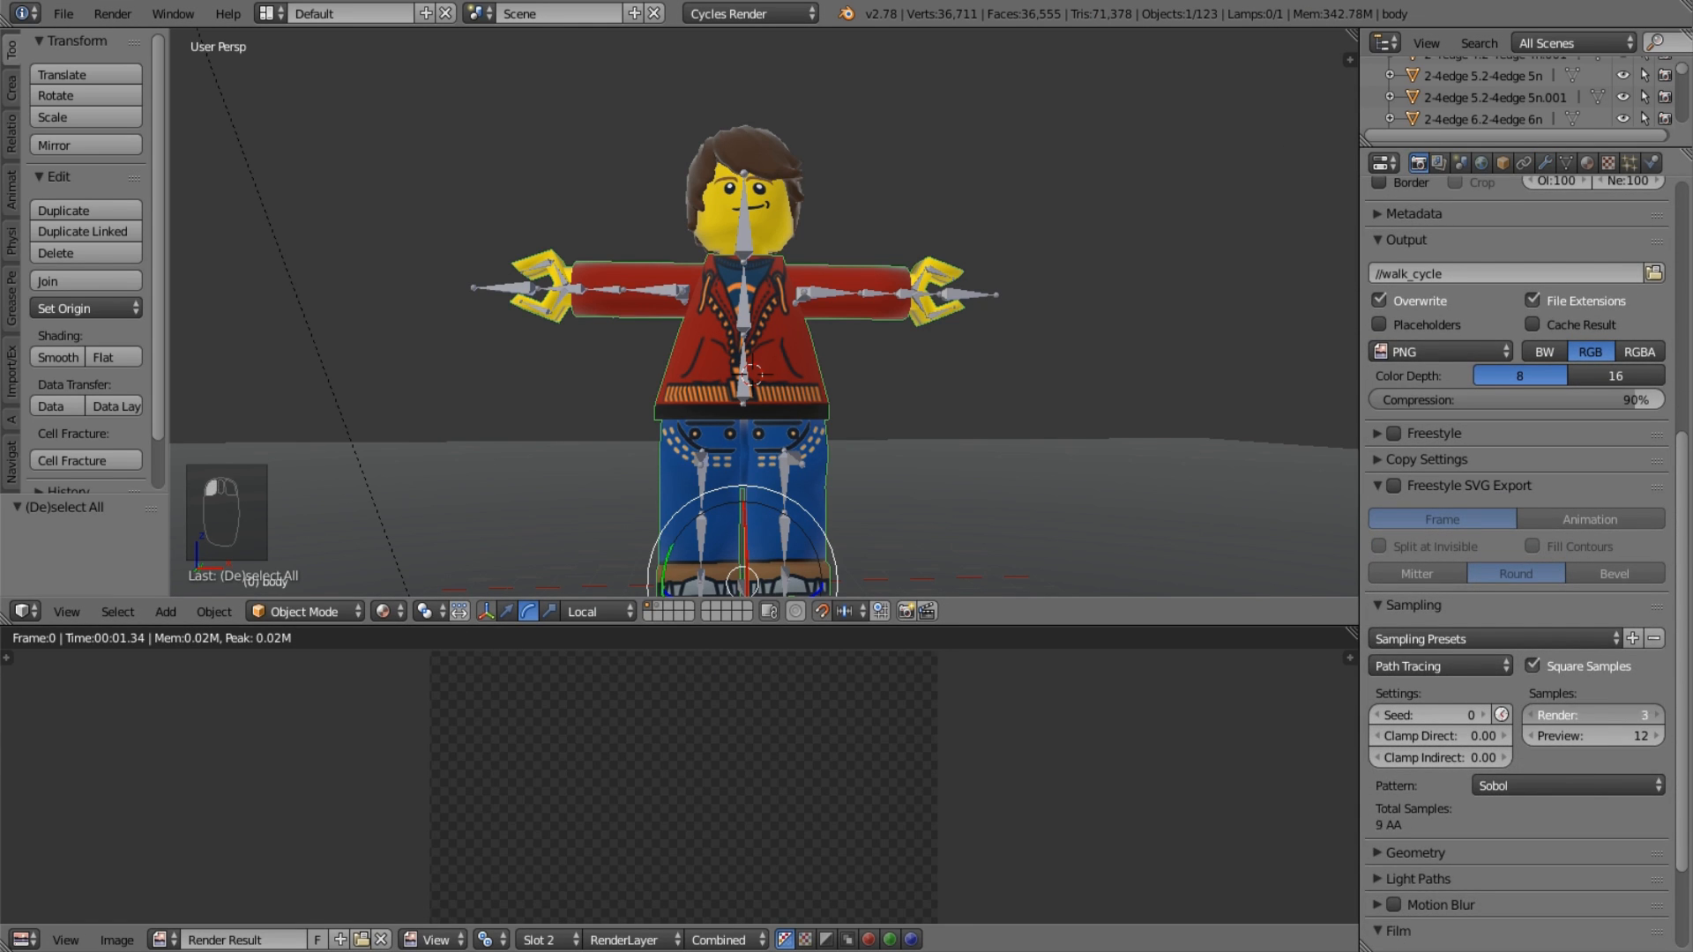
click(1657, 716)
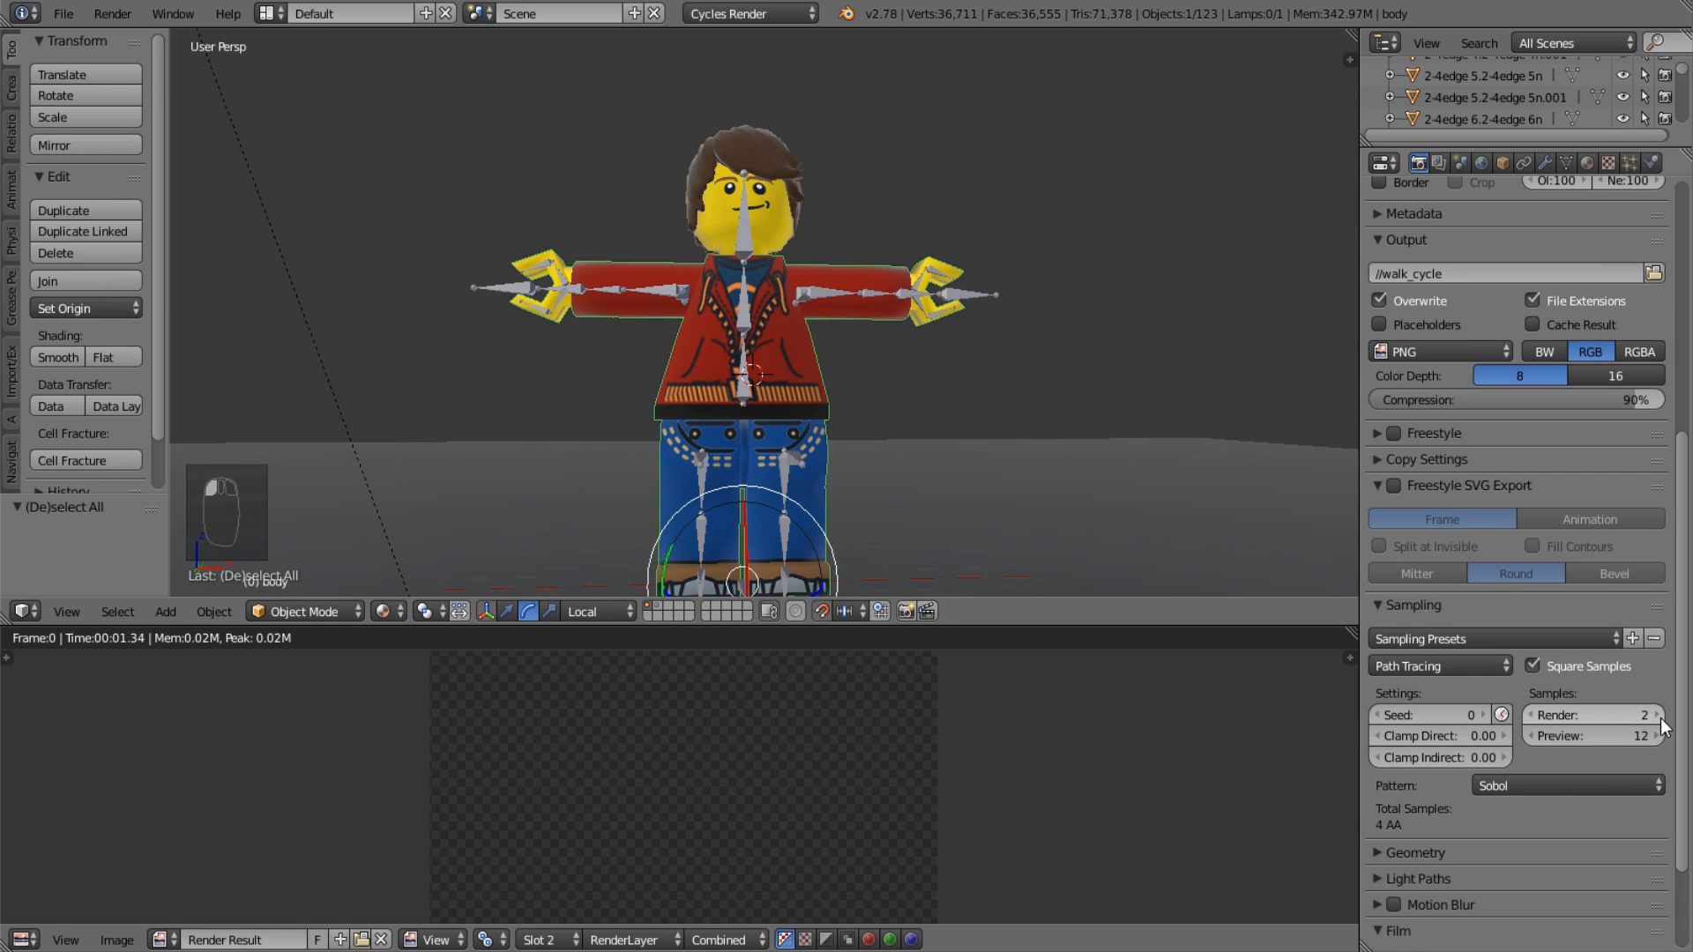
click(1659, 718)
click(1601, 673)
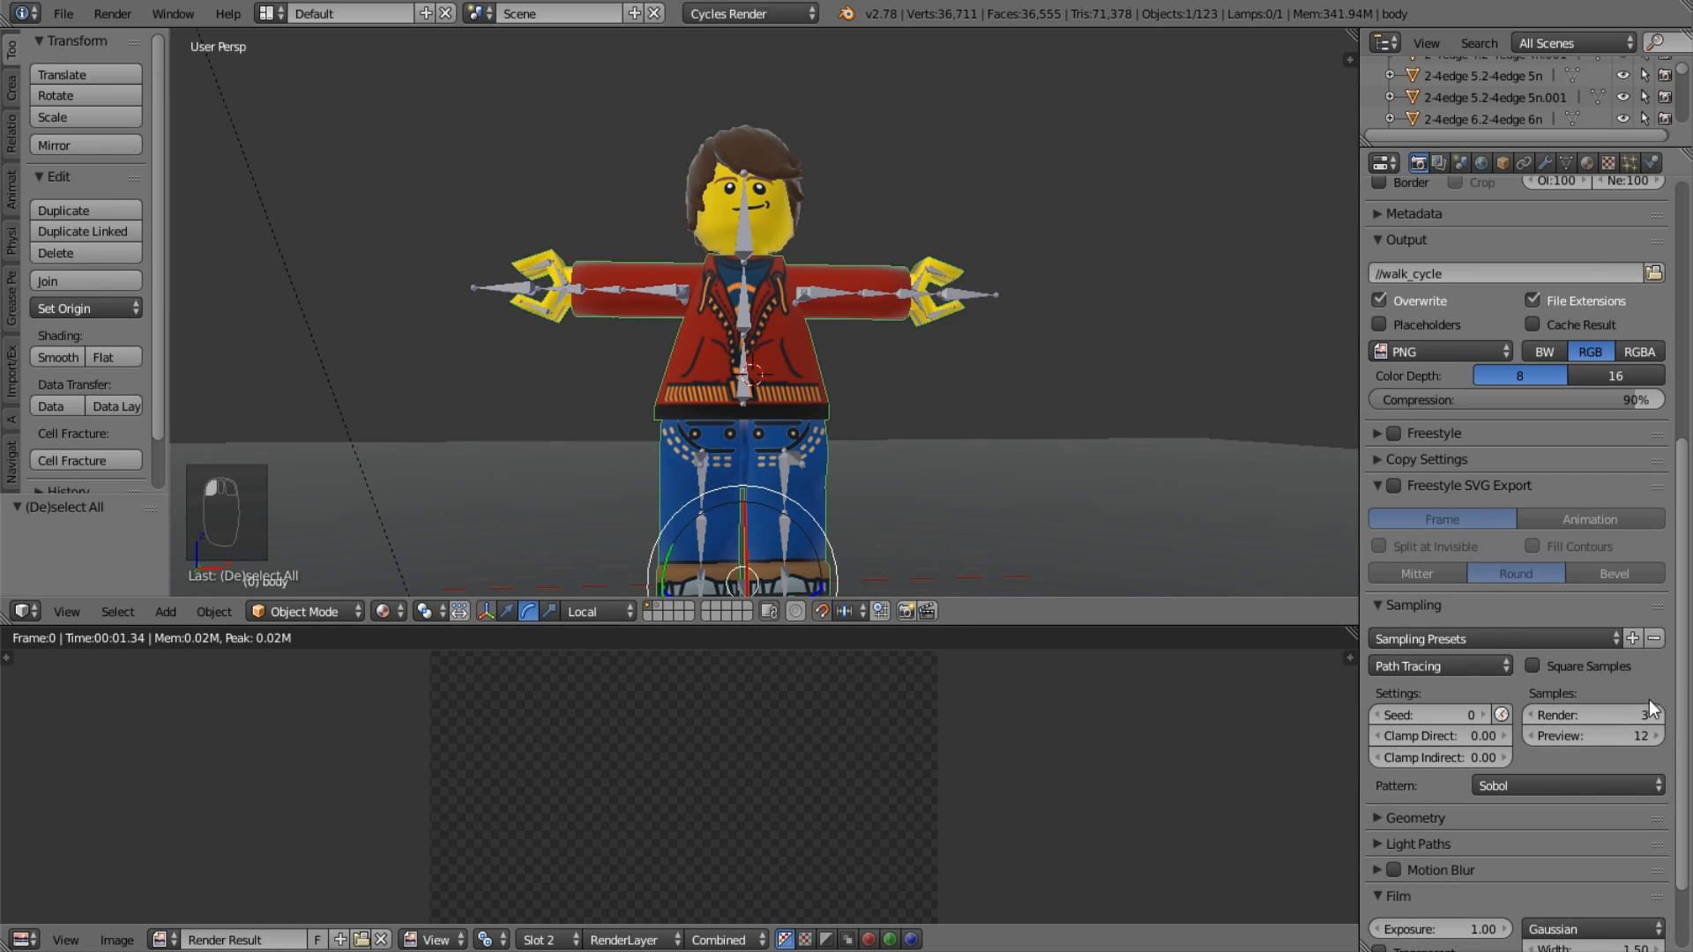
Render the scene and inspect the minifig in the maximized image editor.
scroll(1565, 669, up, 10)
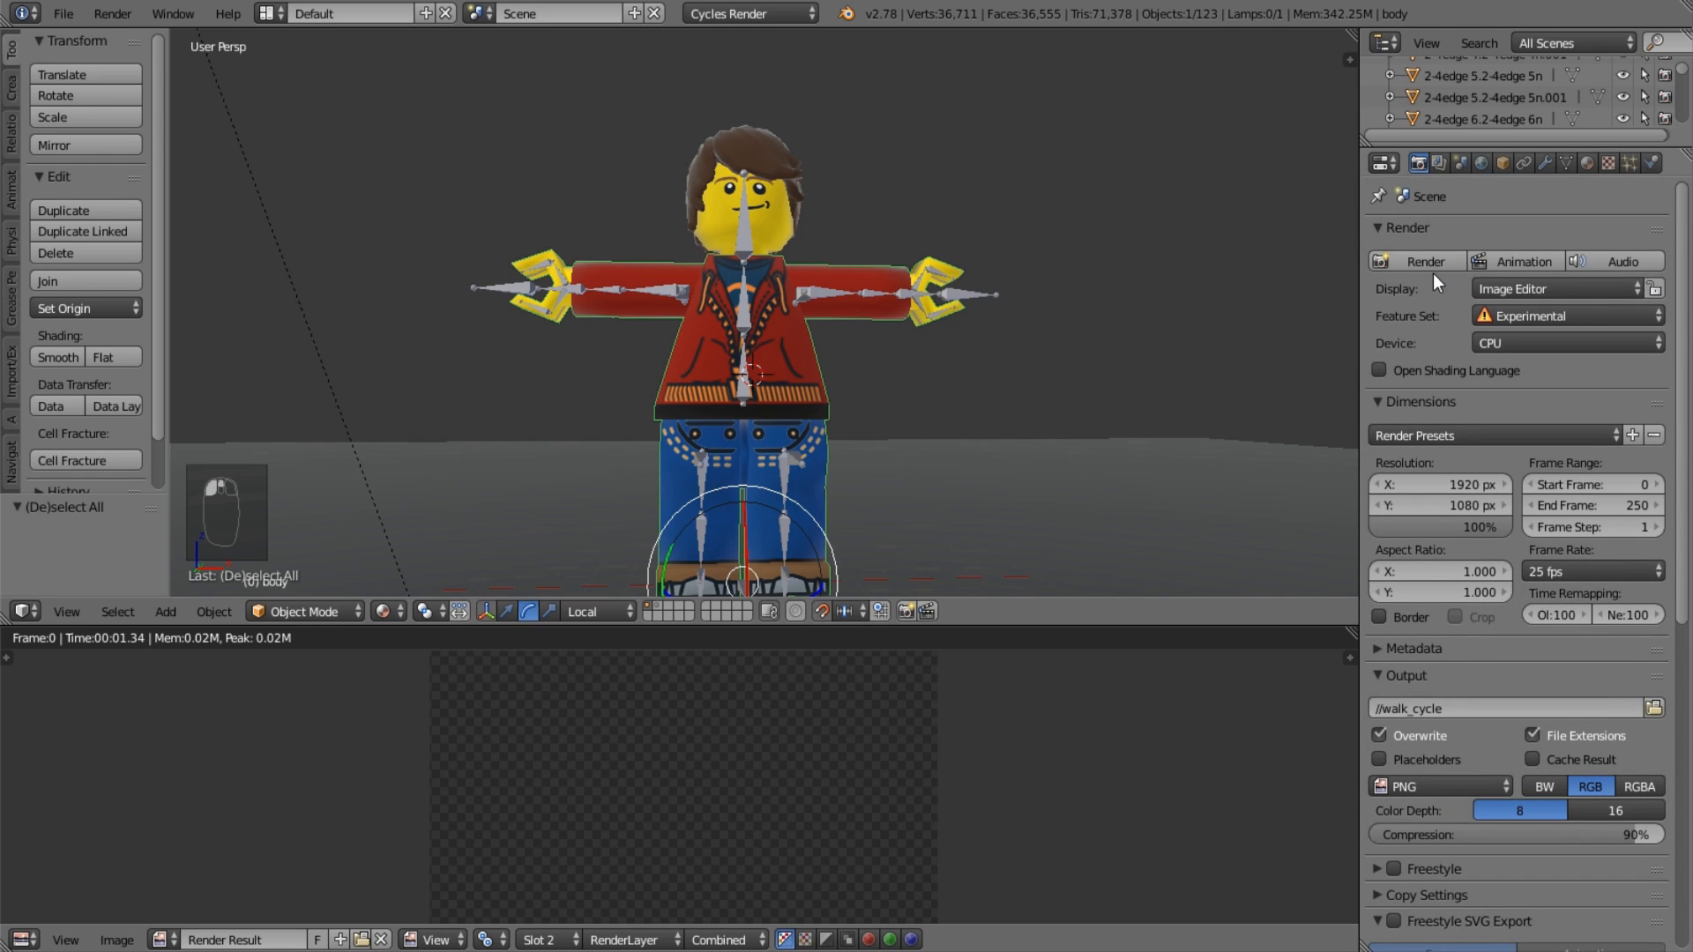
click(1428, 264)
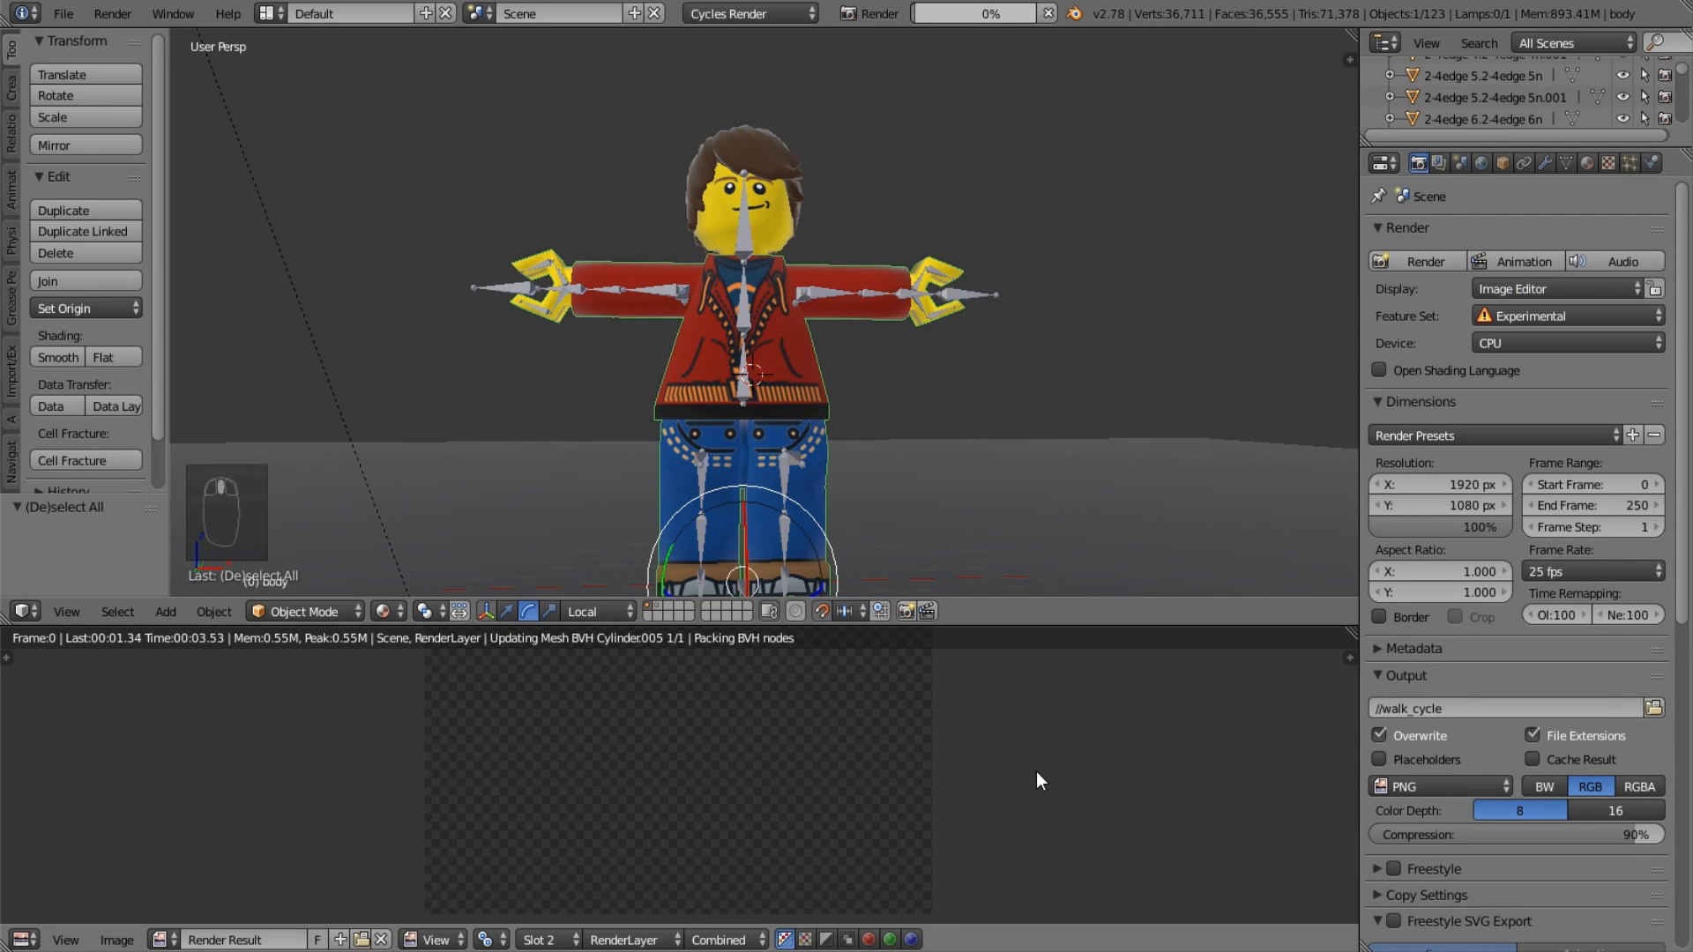
key(ctrl+Up)
scroll(1093, 653, up, 7)
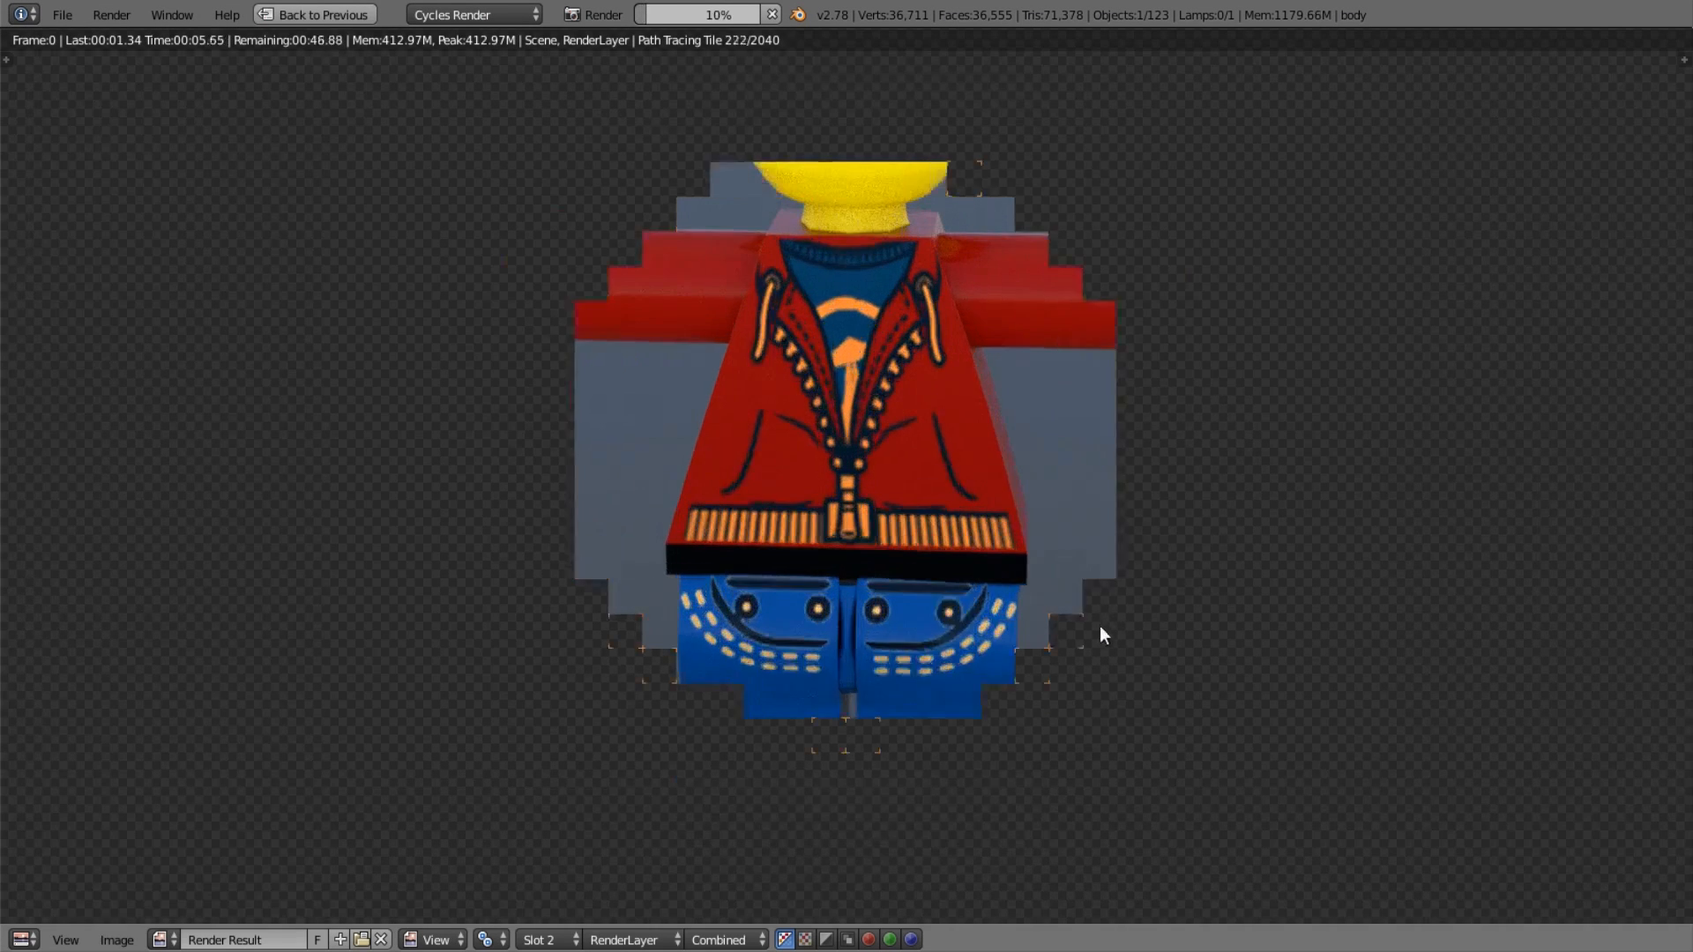
scroll(1083, 677, down, 6)
scroll(1056, 687, up, 2)
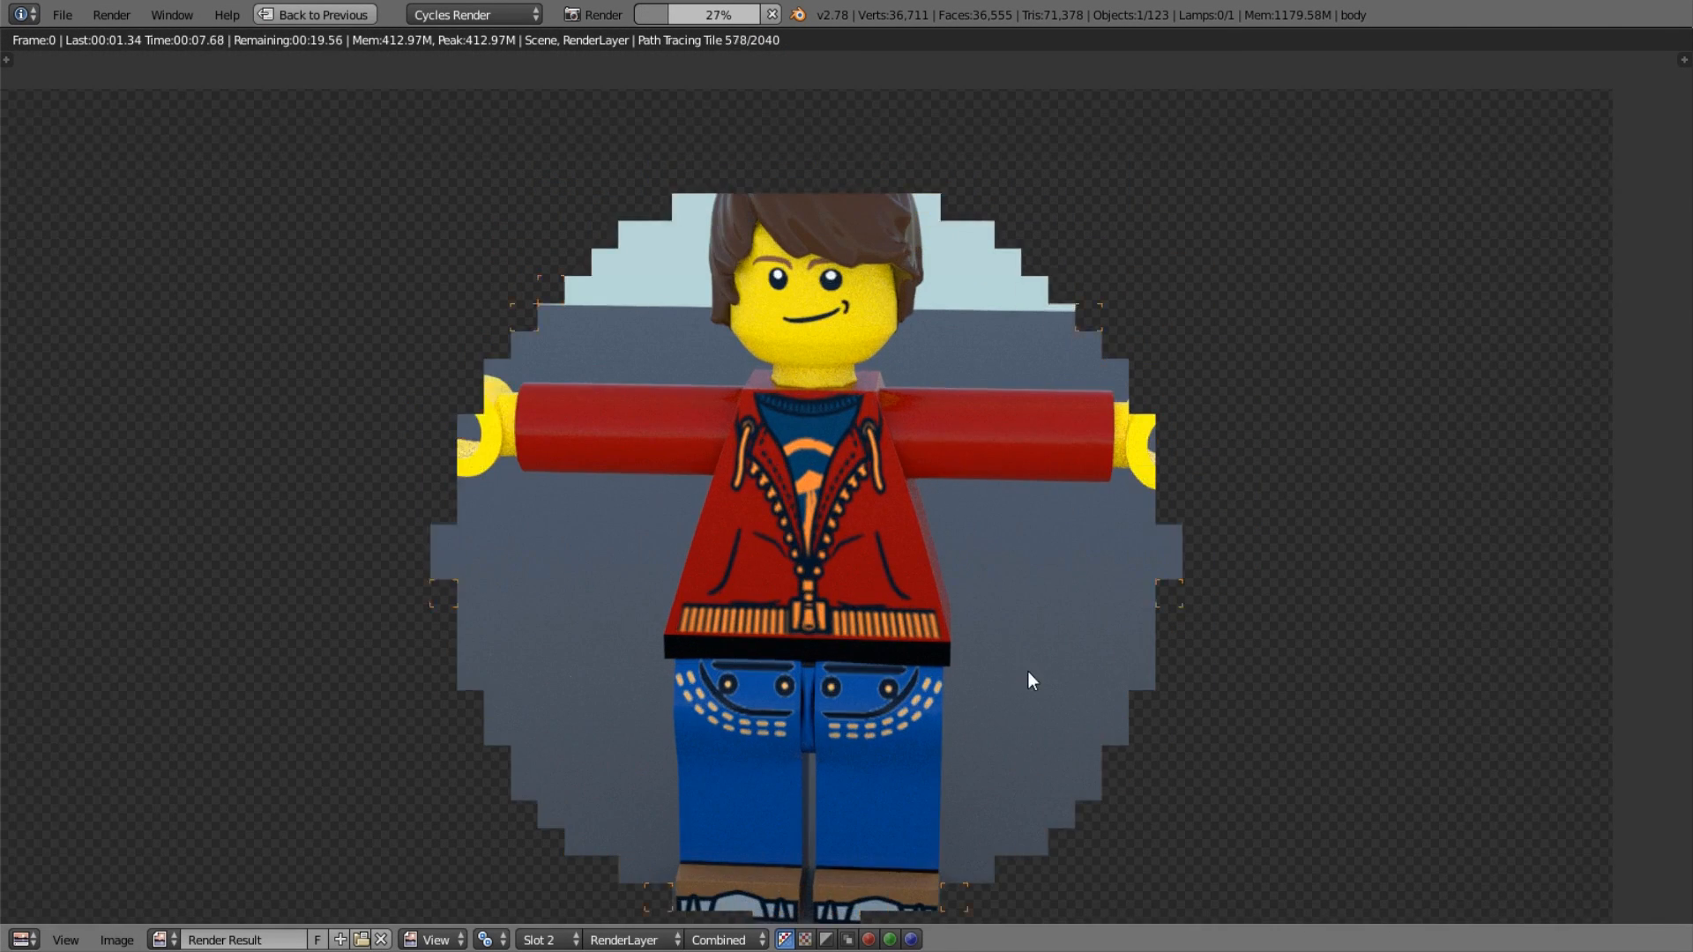
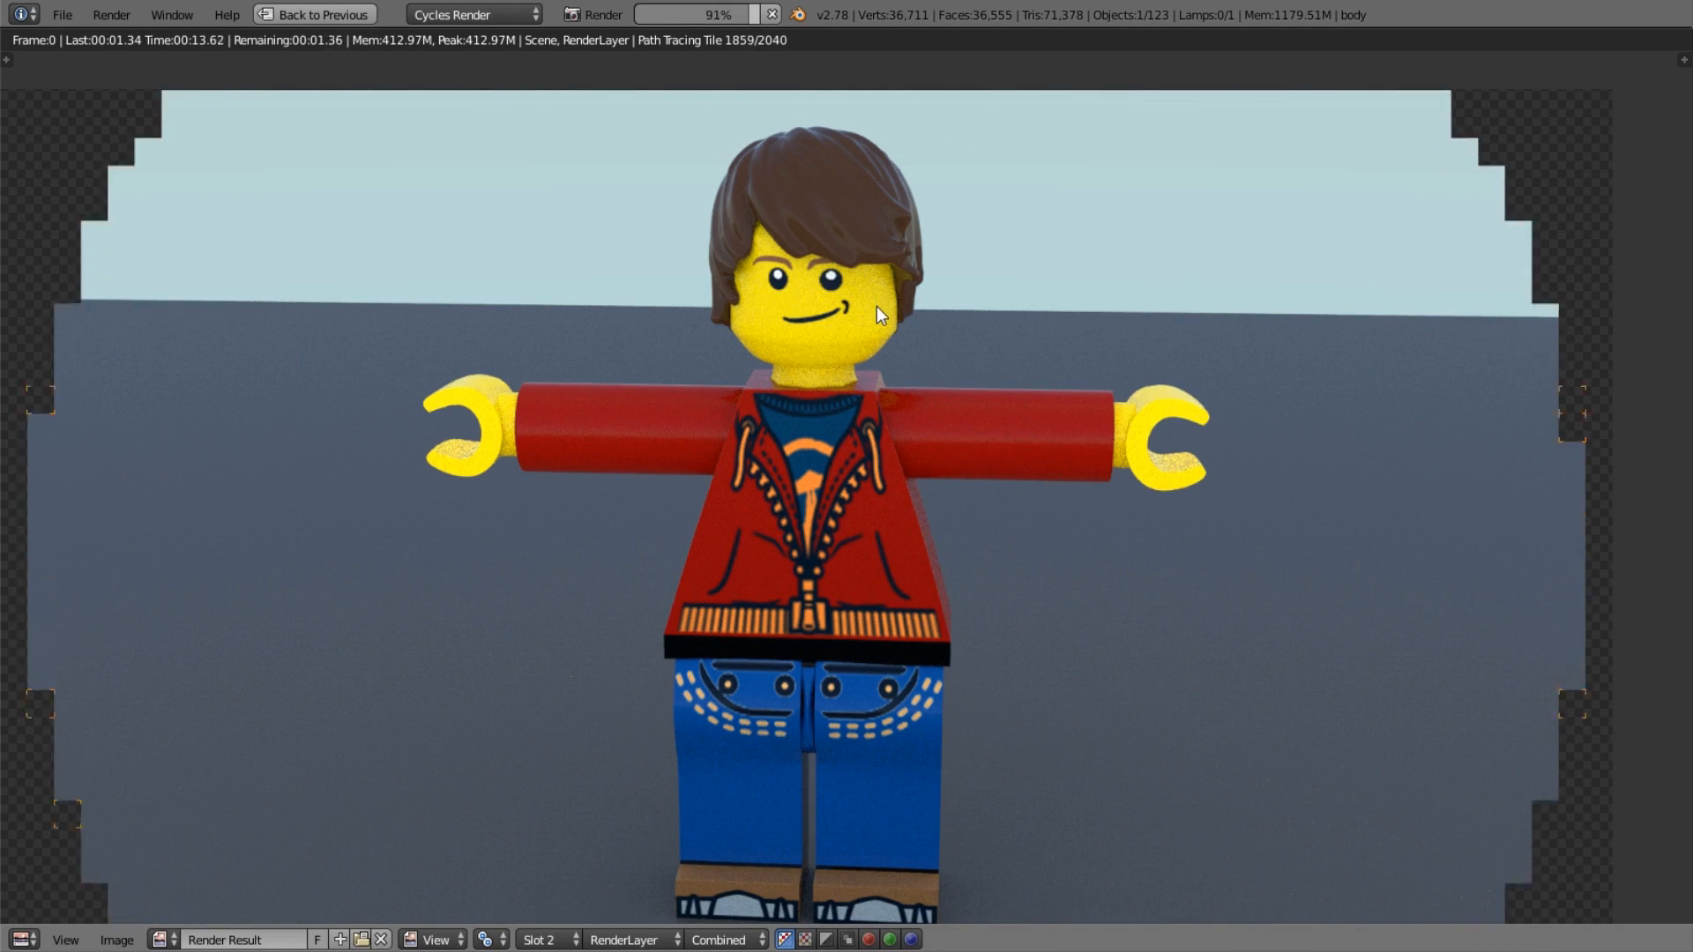
scroll(750, 354, down, 1)
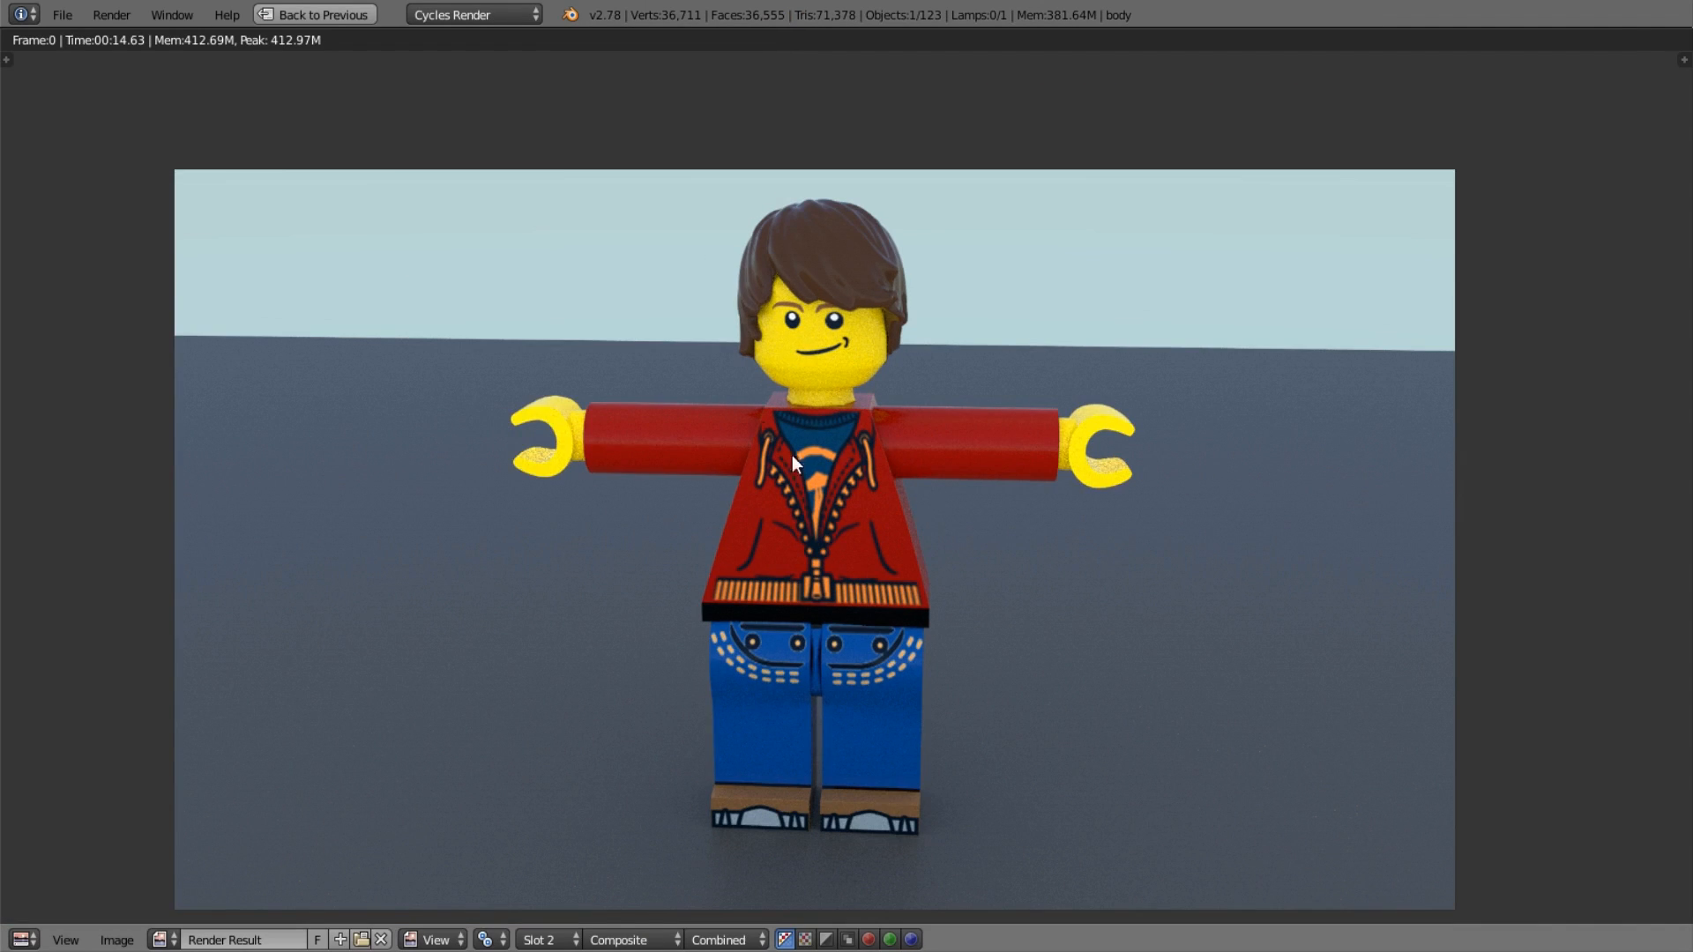
Restore the split layout, change the image editor to a Timeline and reduce its height.
click(24, 940)
click(71, 913)
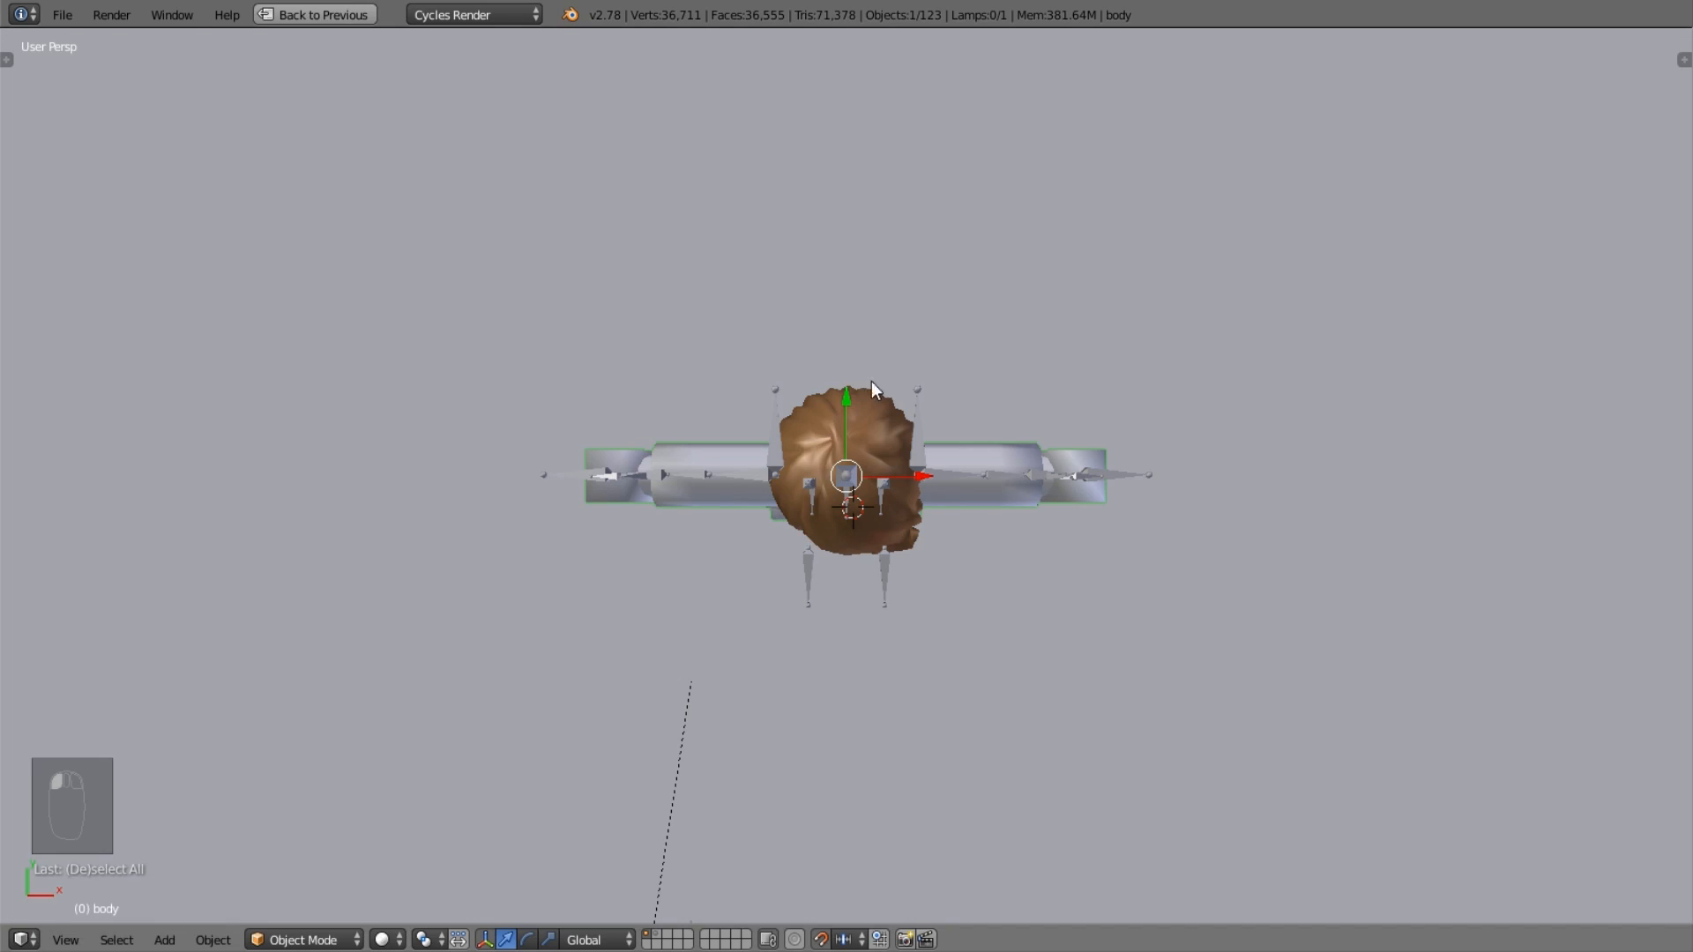
key(ctrl+Up)
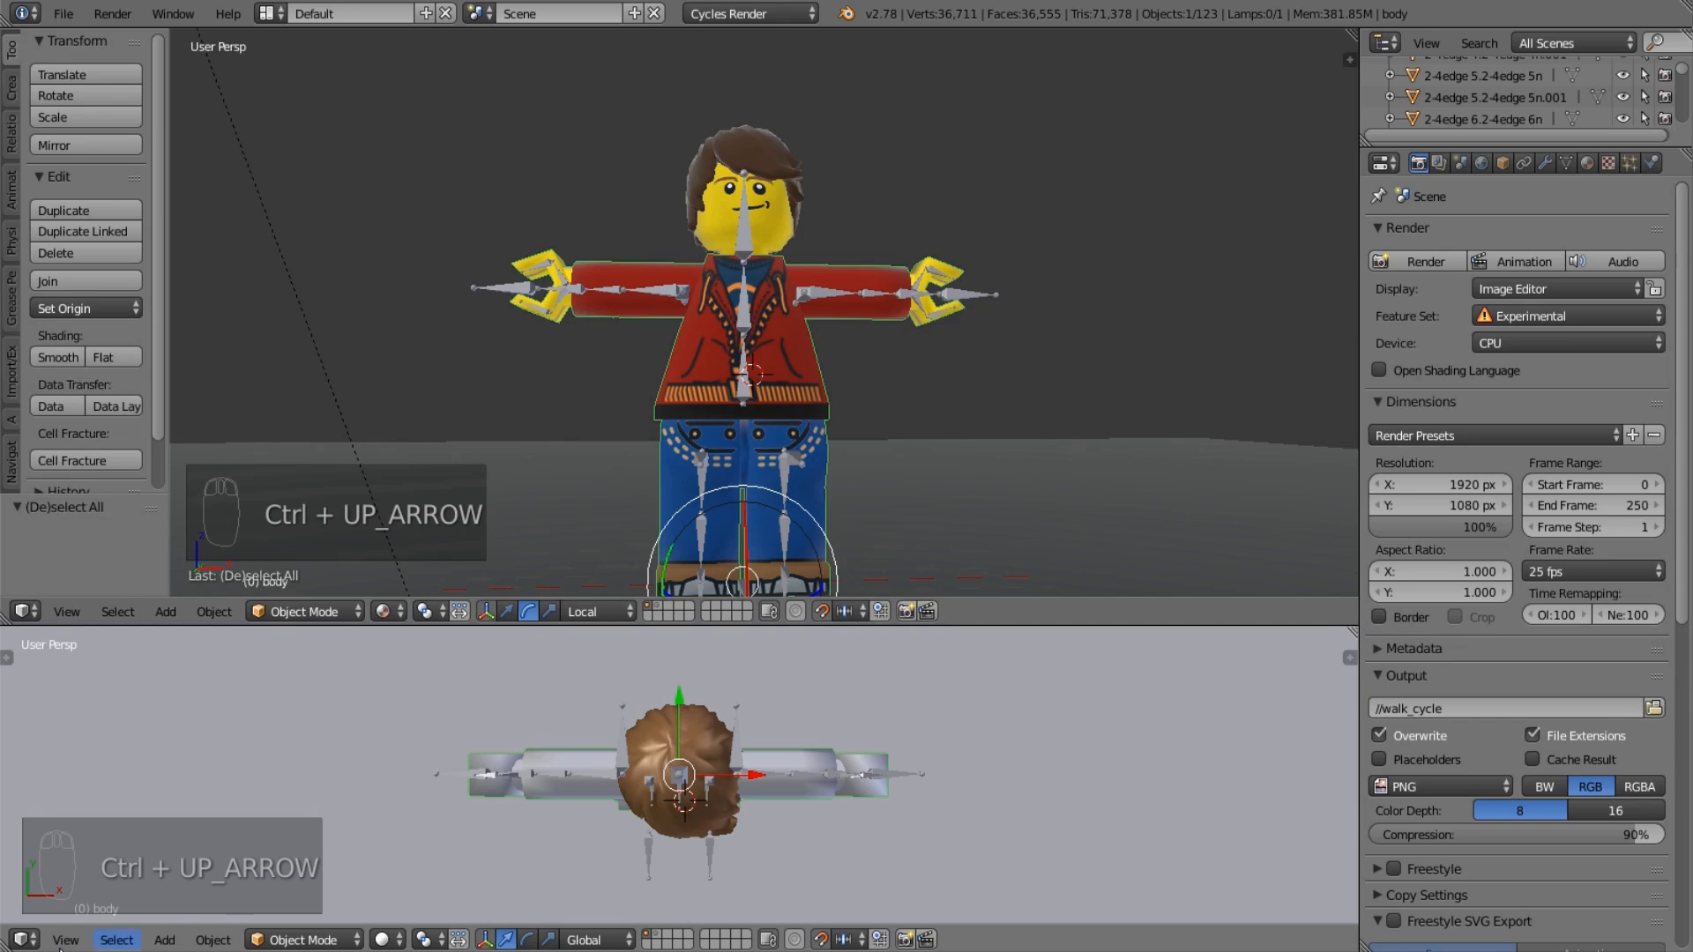
click(24, 940)
click(79, 884)
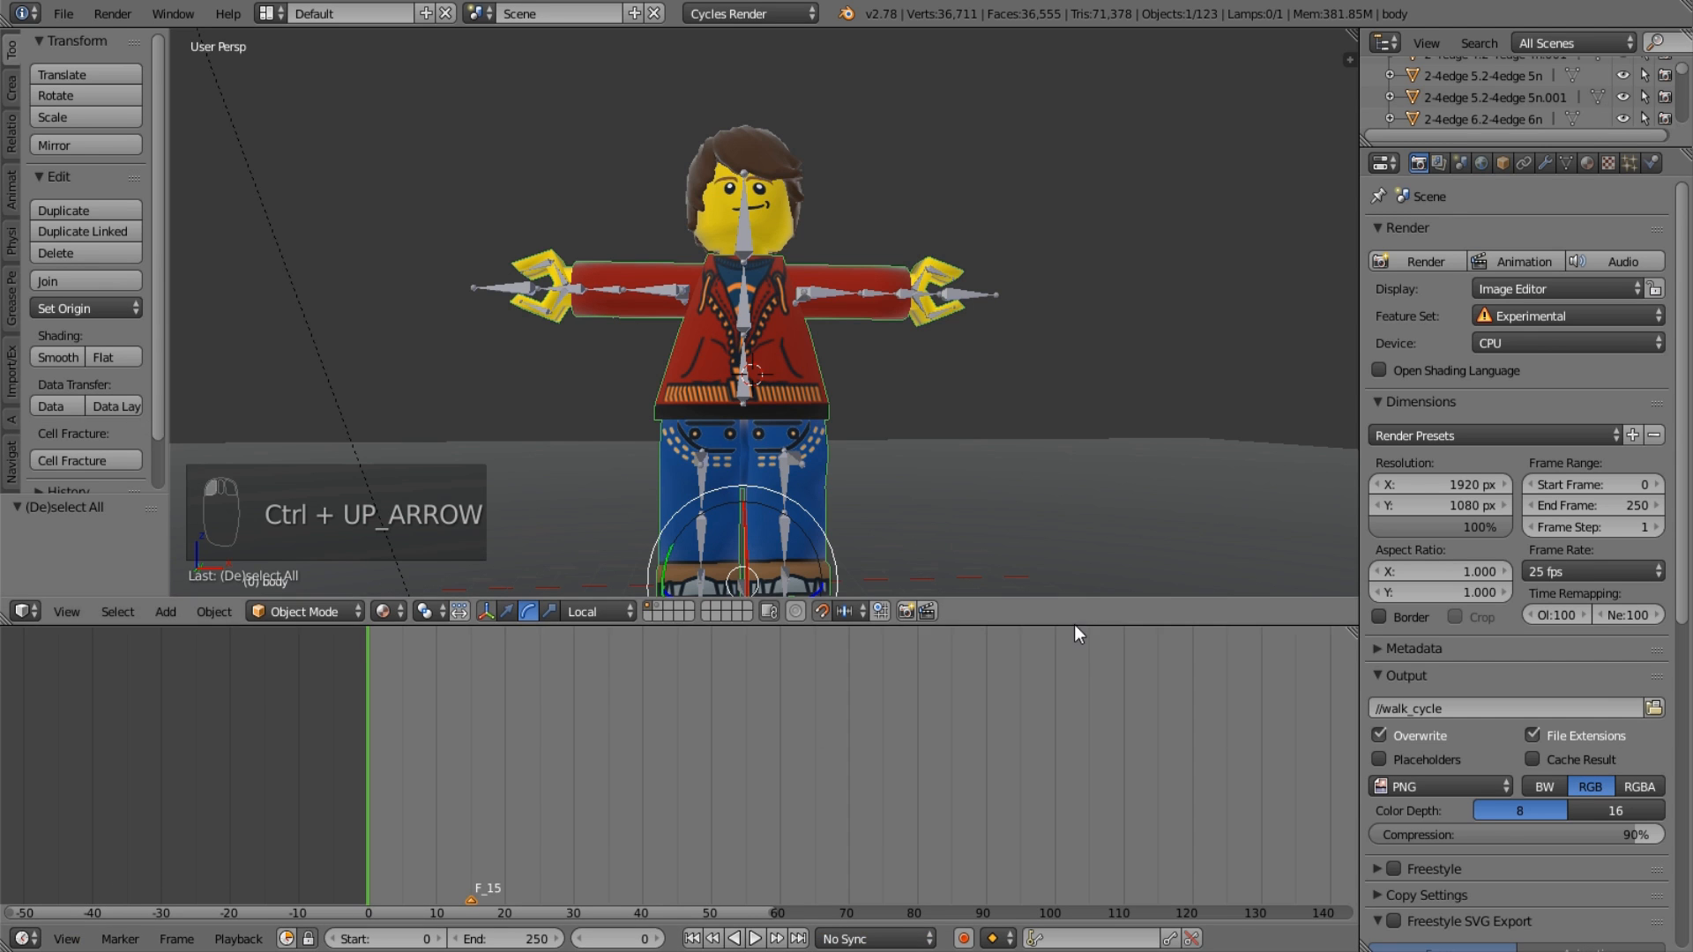
drag(1072, 628, 1061, 811)
Select the body mesh and set its Subsurf modifier's viewport level to 5.
scroll(760, 439, up, 2)
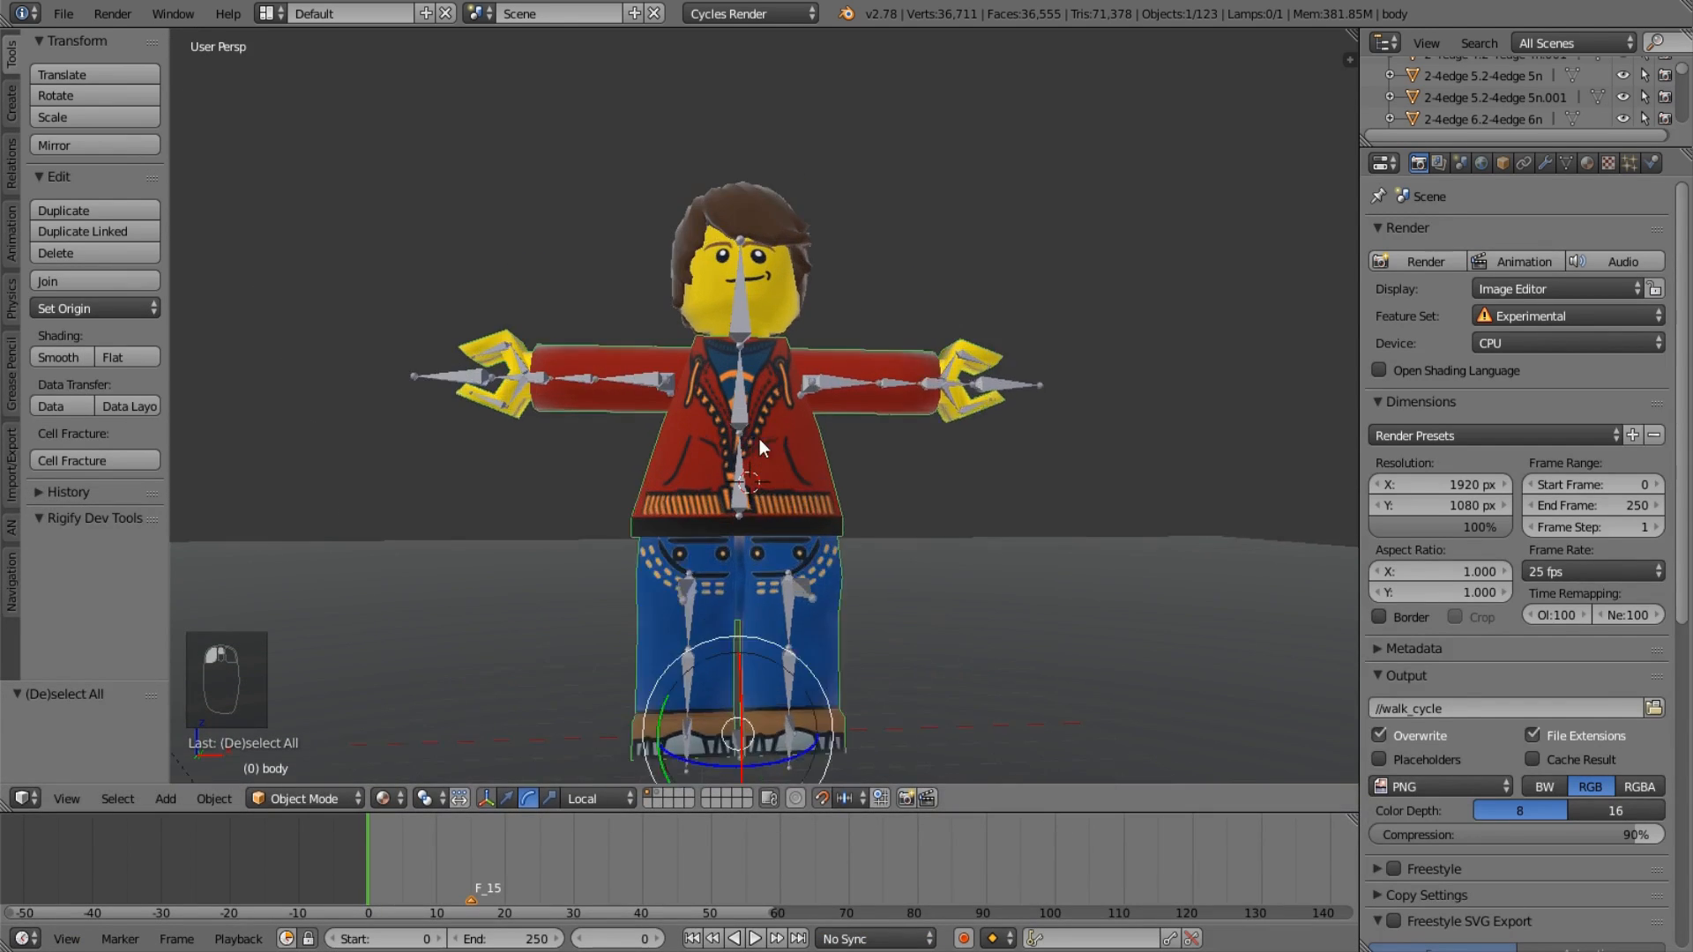
middle_drag(789, 513, 798, 548)
scroll(828, 507, up, 1)
key(a)
middle_drag(859, 366, 802, 391)
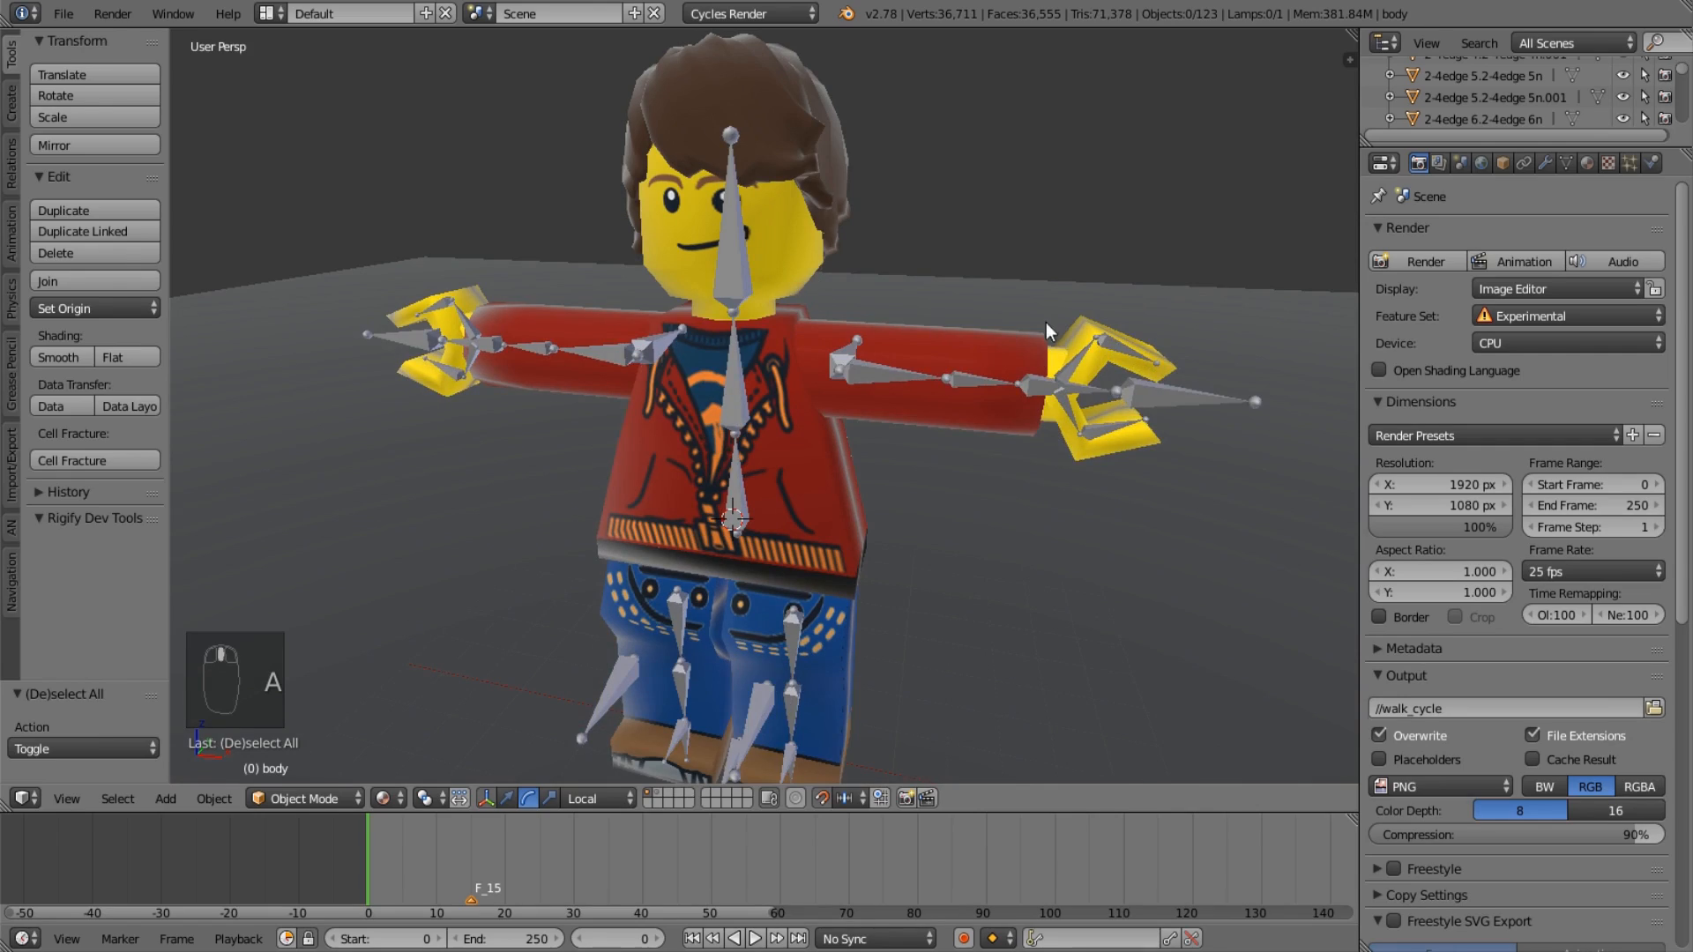
right_click(1049, 374)
right_click(1025, 332)
mouse_move(1007, 346)
middle_down()
mouse_move(665, 390)
mouse_move(597, 365)
mouse_move(672, 351)
mouse_move(718, 291)
mouse_move(992, 289)
mouse_move(1029, 335)
middle_up()
scroll(992, 288, up, 2)
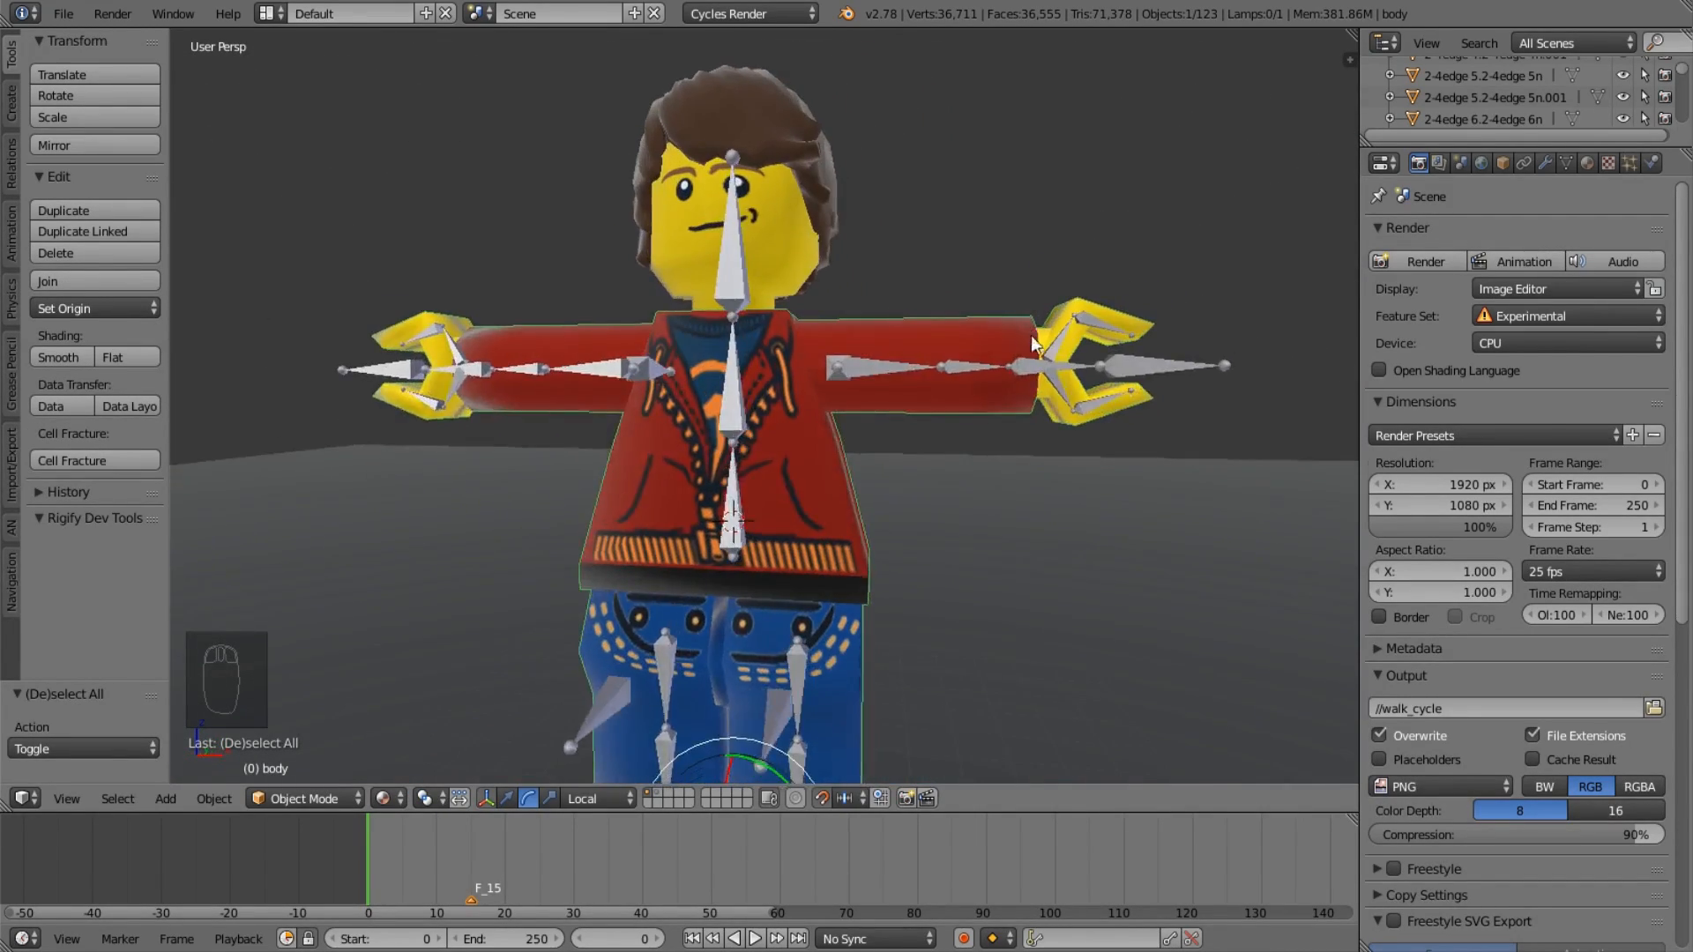
click(1545, 162)
click(1509, 586)
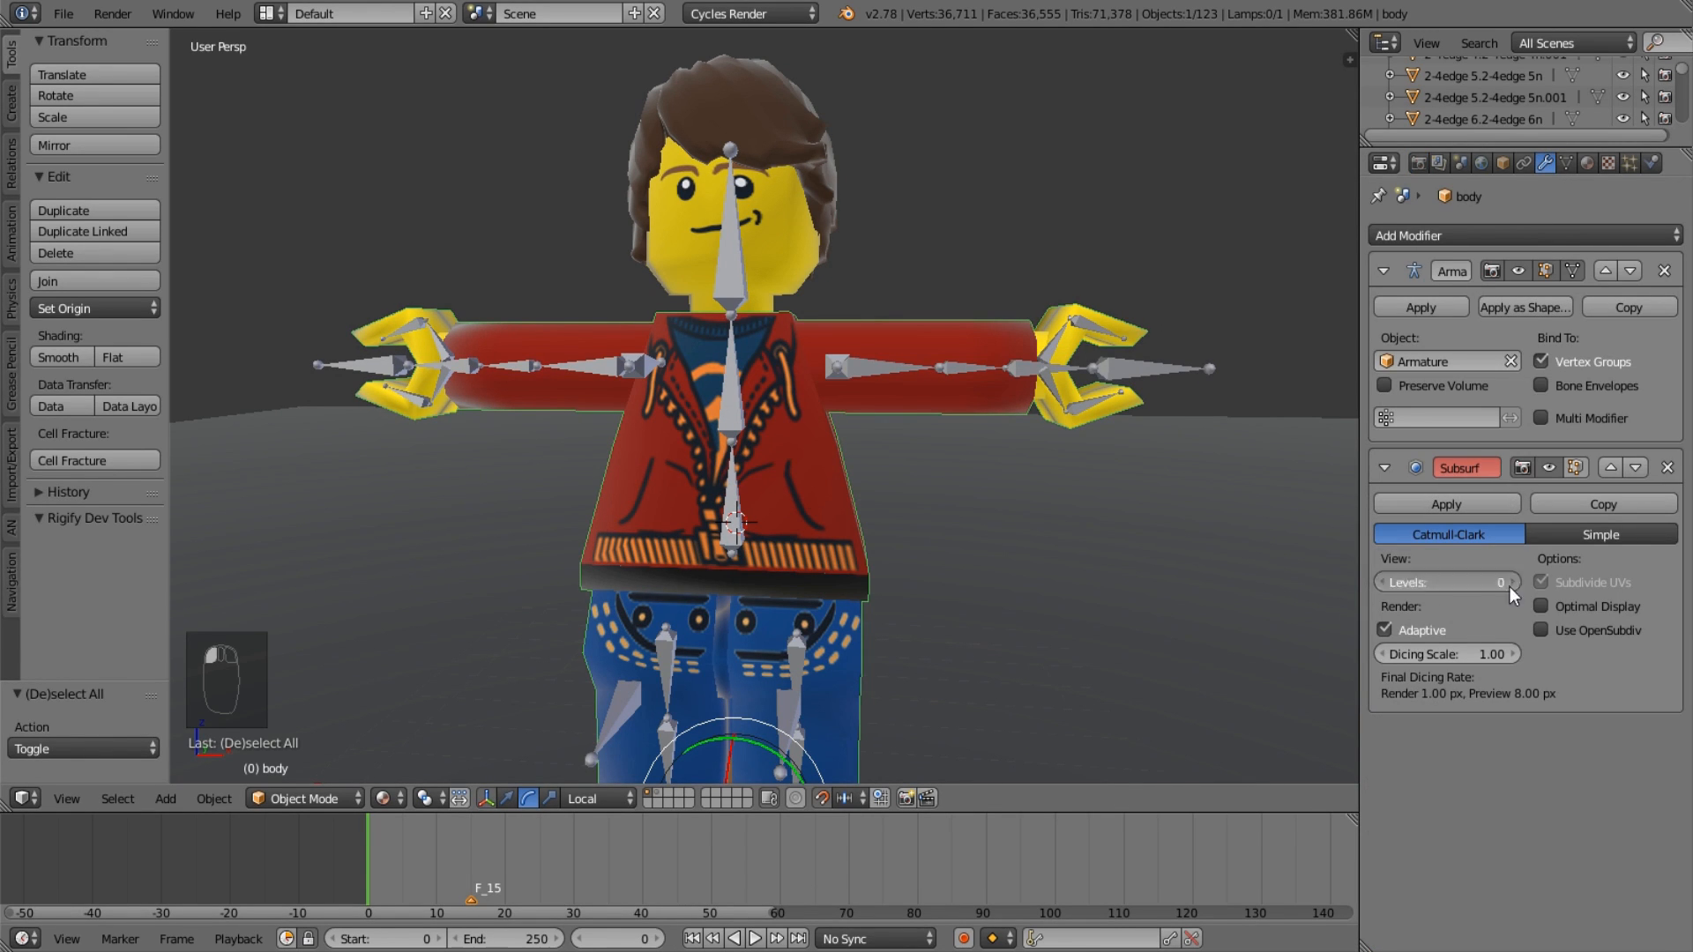
click(1511, 586)
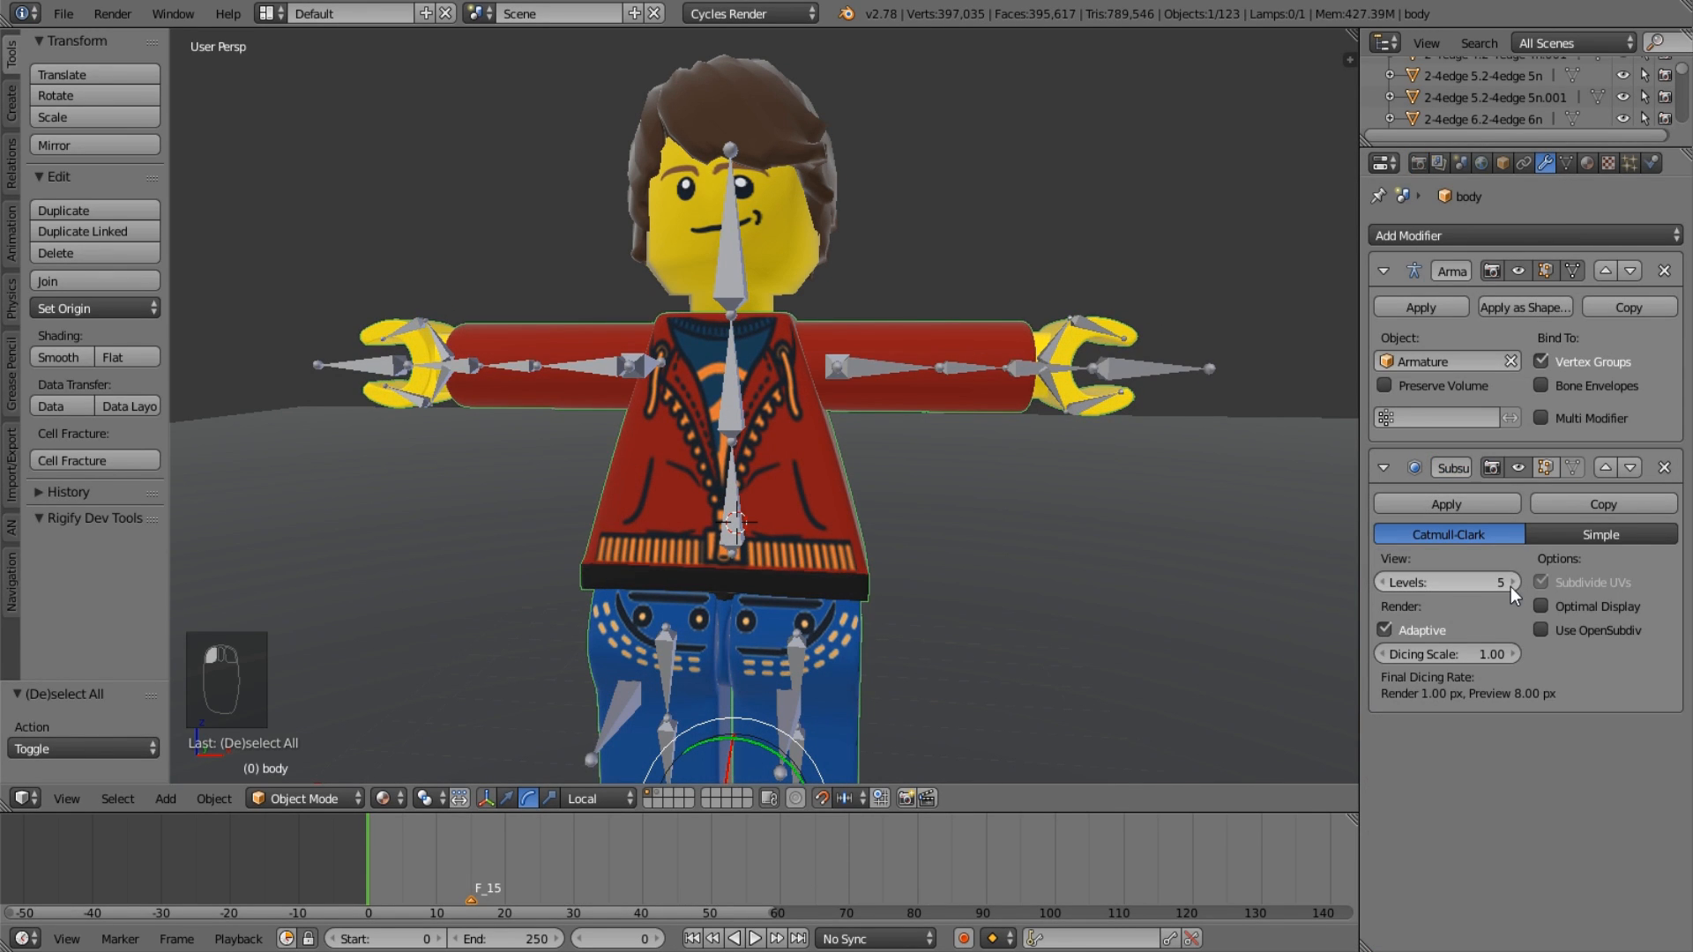
Raise the body's Subsurf viewport level to 6, try rotating the upper left fingertip bone about local X, and clear its rotation.
click(1514, 585)
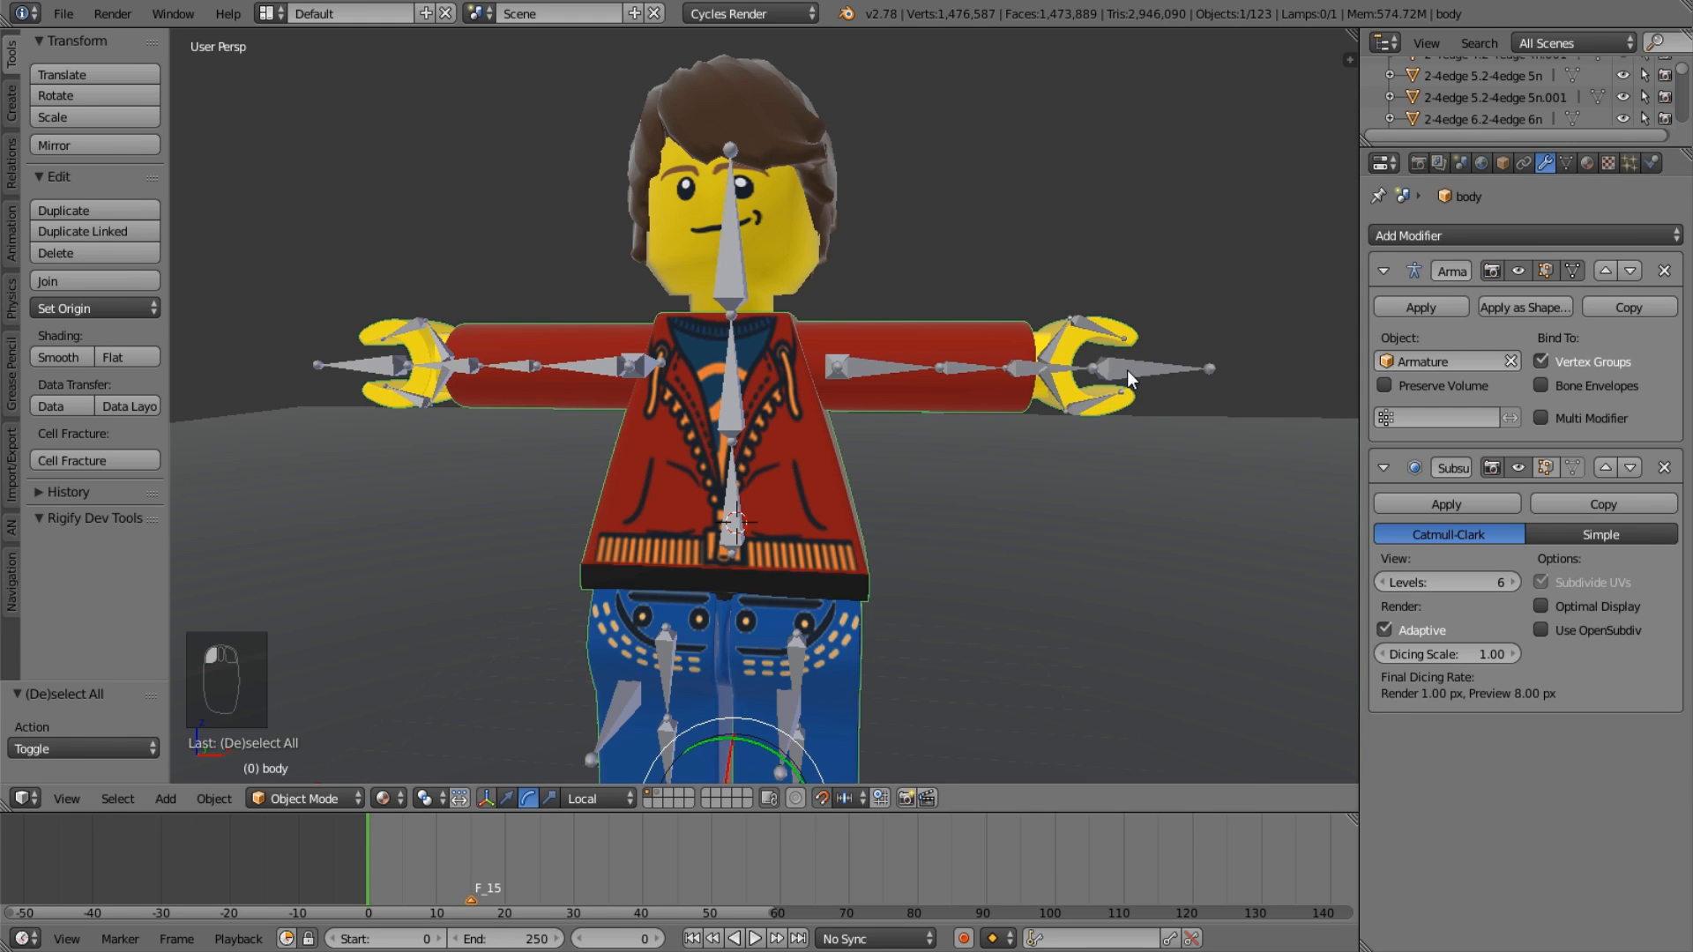
right_click(1127, 370)
middle_drag(1127, 372, 1082, 396)
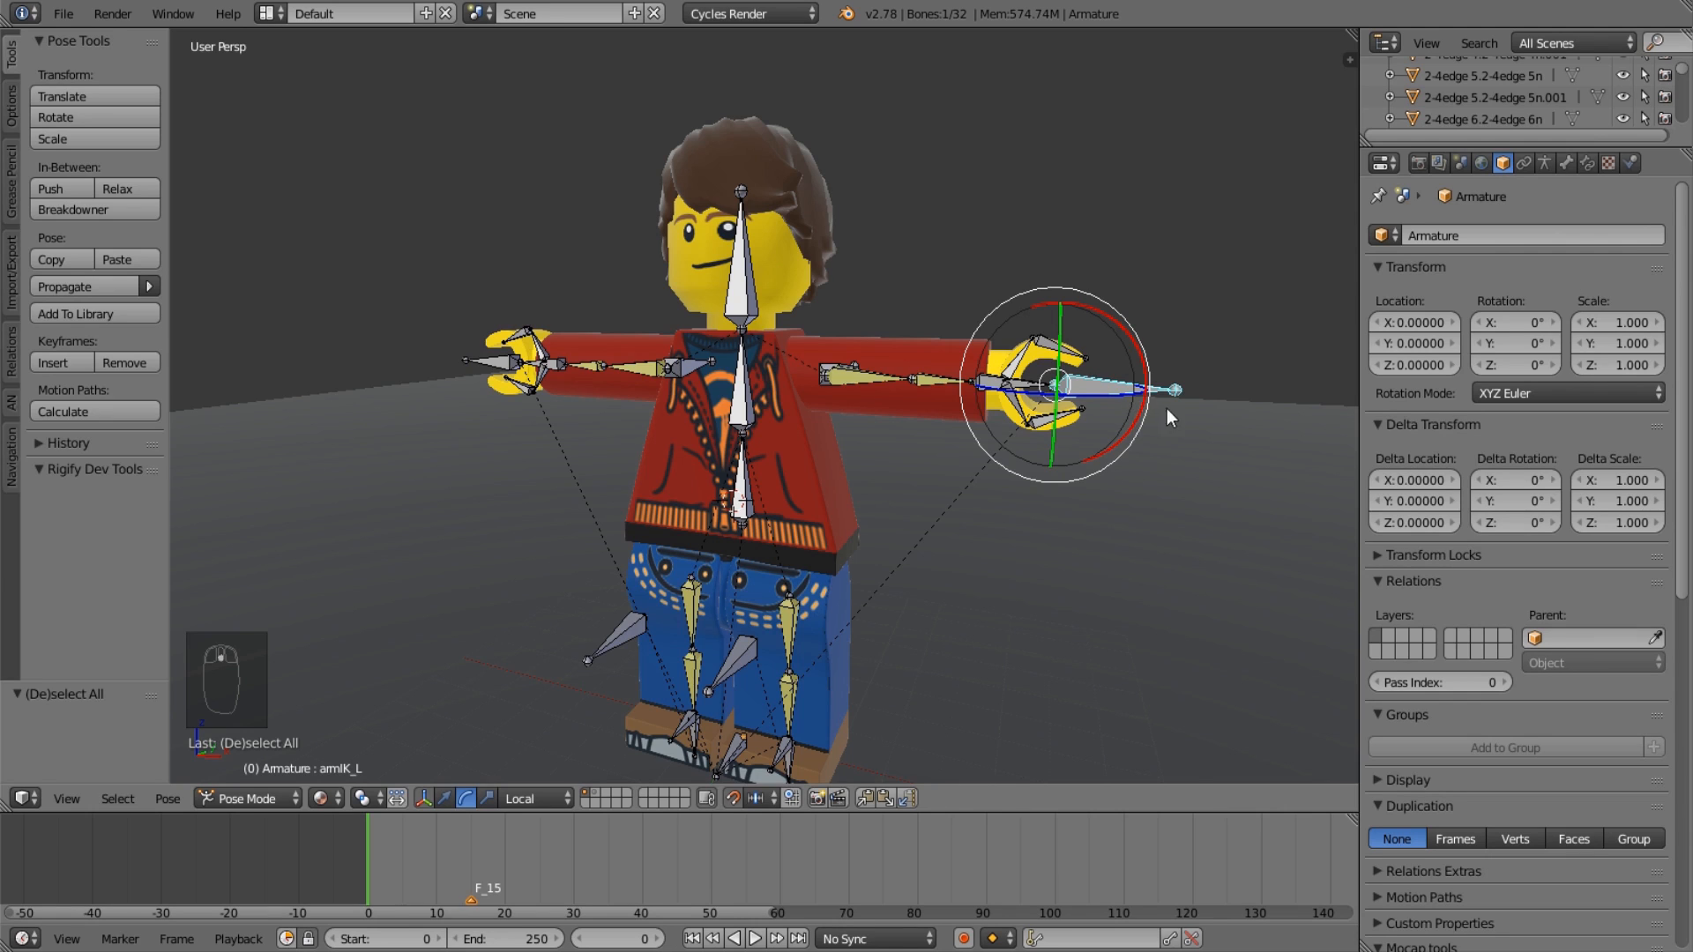
right_click(1081, 410)
middle_drag(1083, 413, 948, 458)
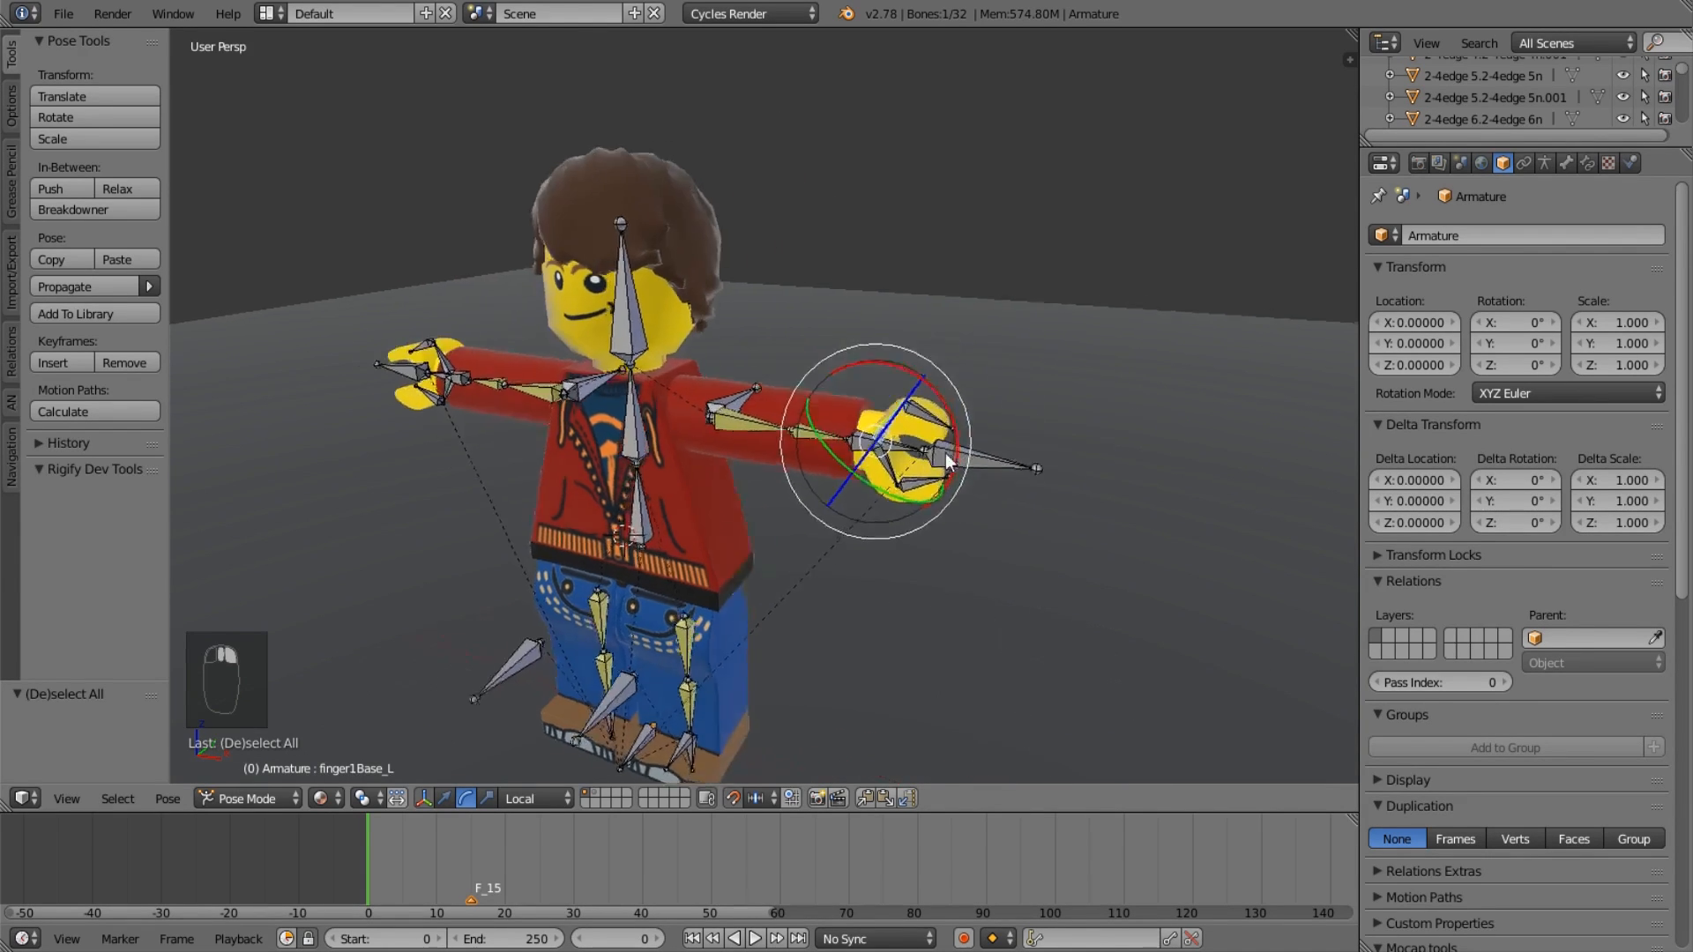
scroll(948, 458, up, 4)
right_click(1160, 331)
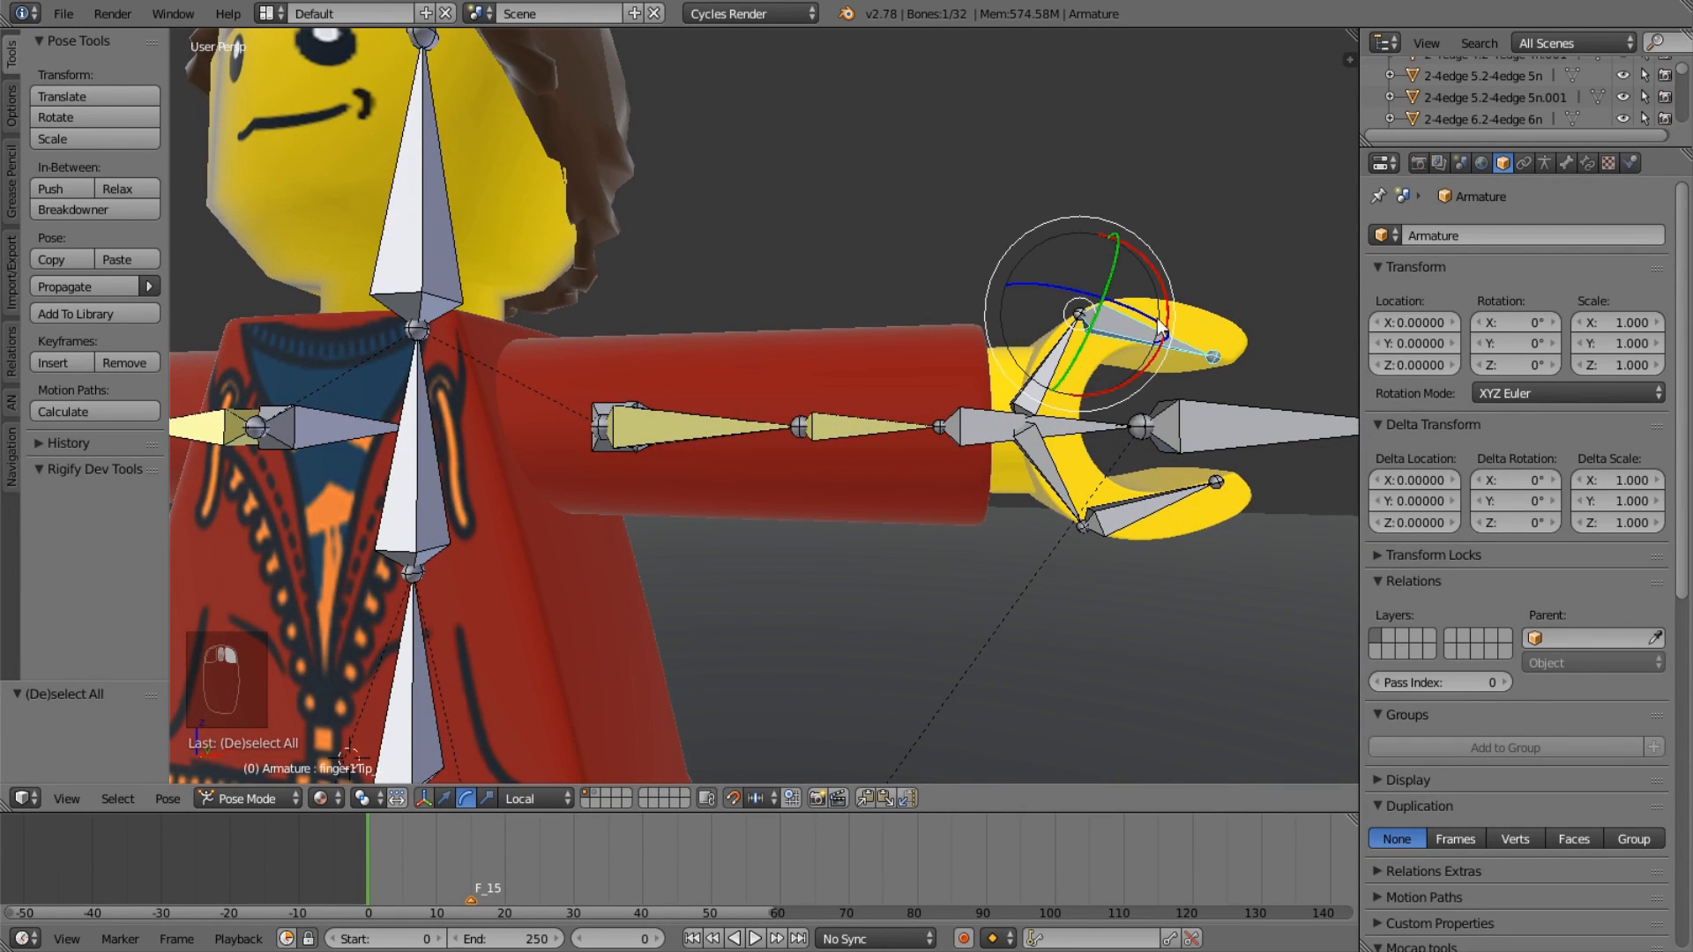
key(r)
key(x)
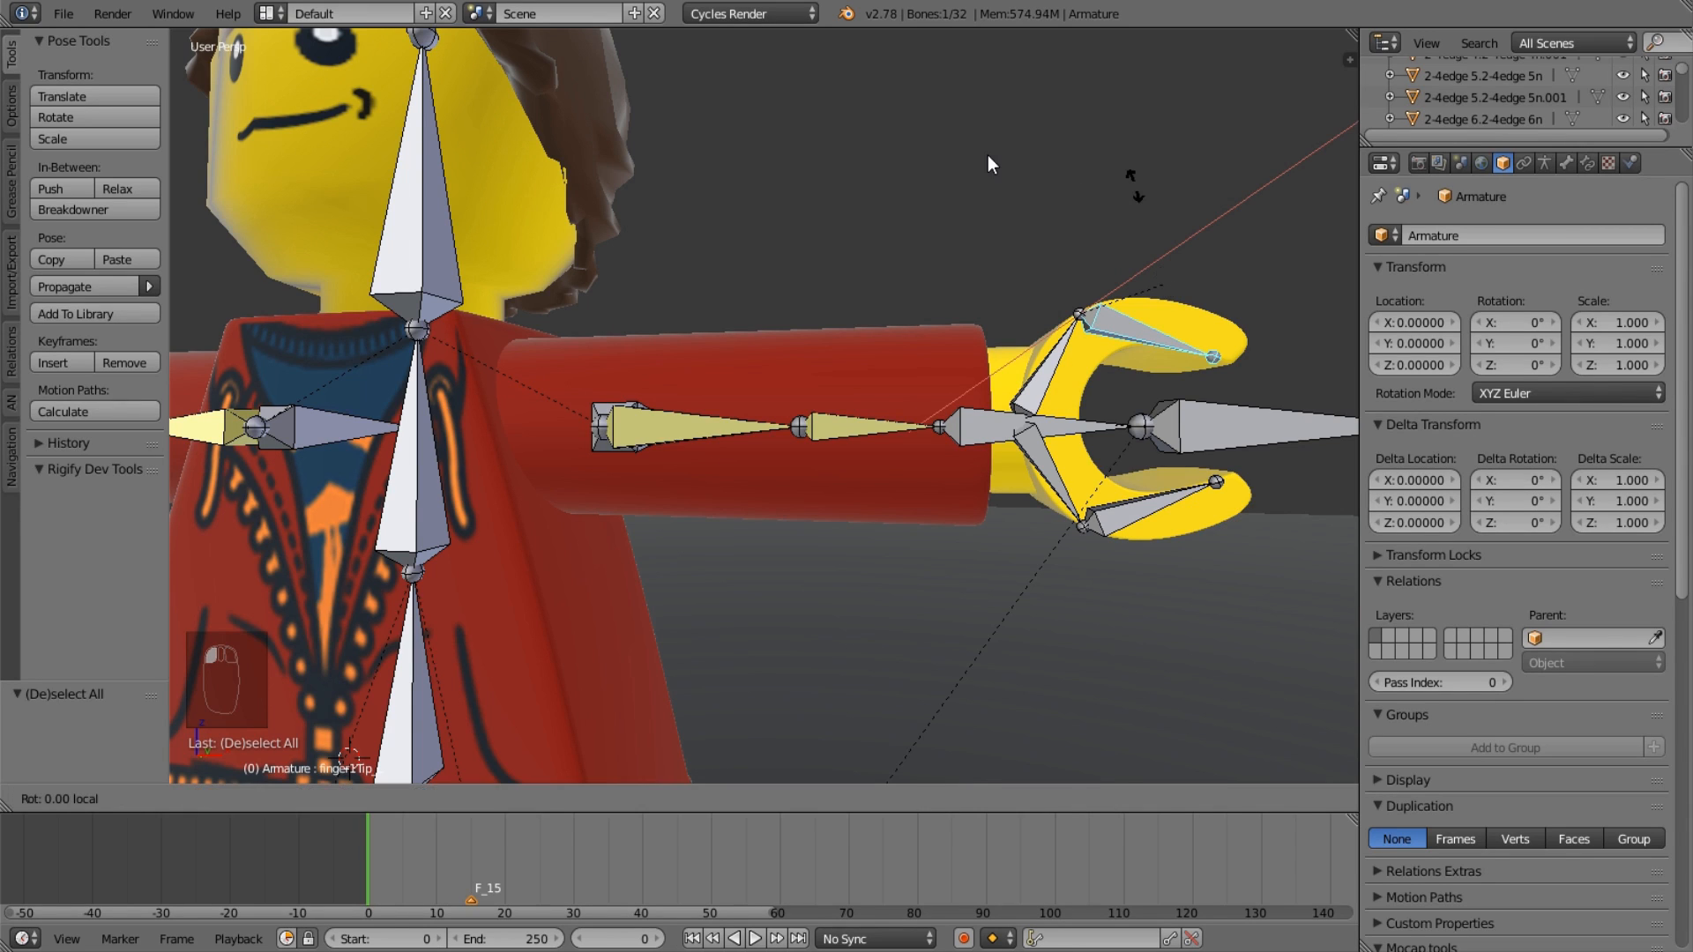
click(1189, 326)
key(alt+r)
Set the body's Subsurf viewport level to 1 and check the upper left fingertip bone's properties.
right_click(1215, 315)
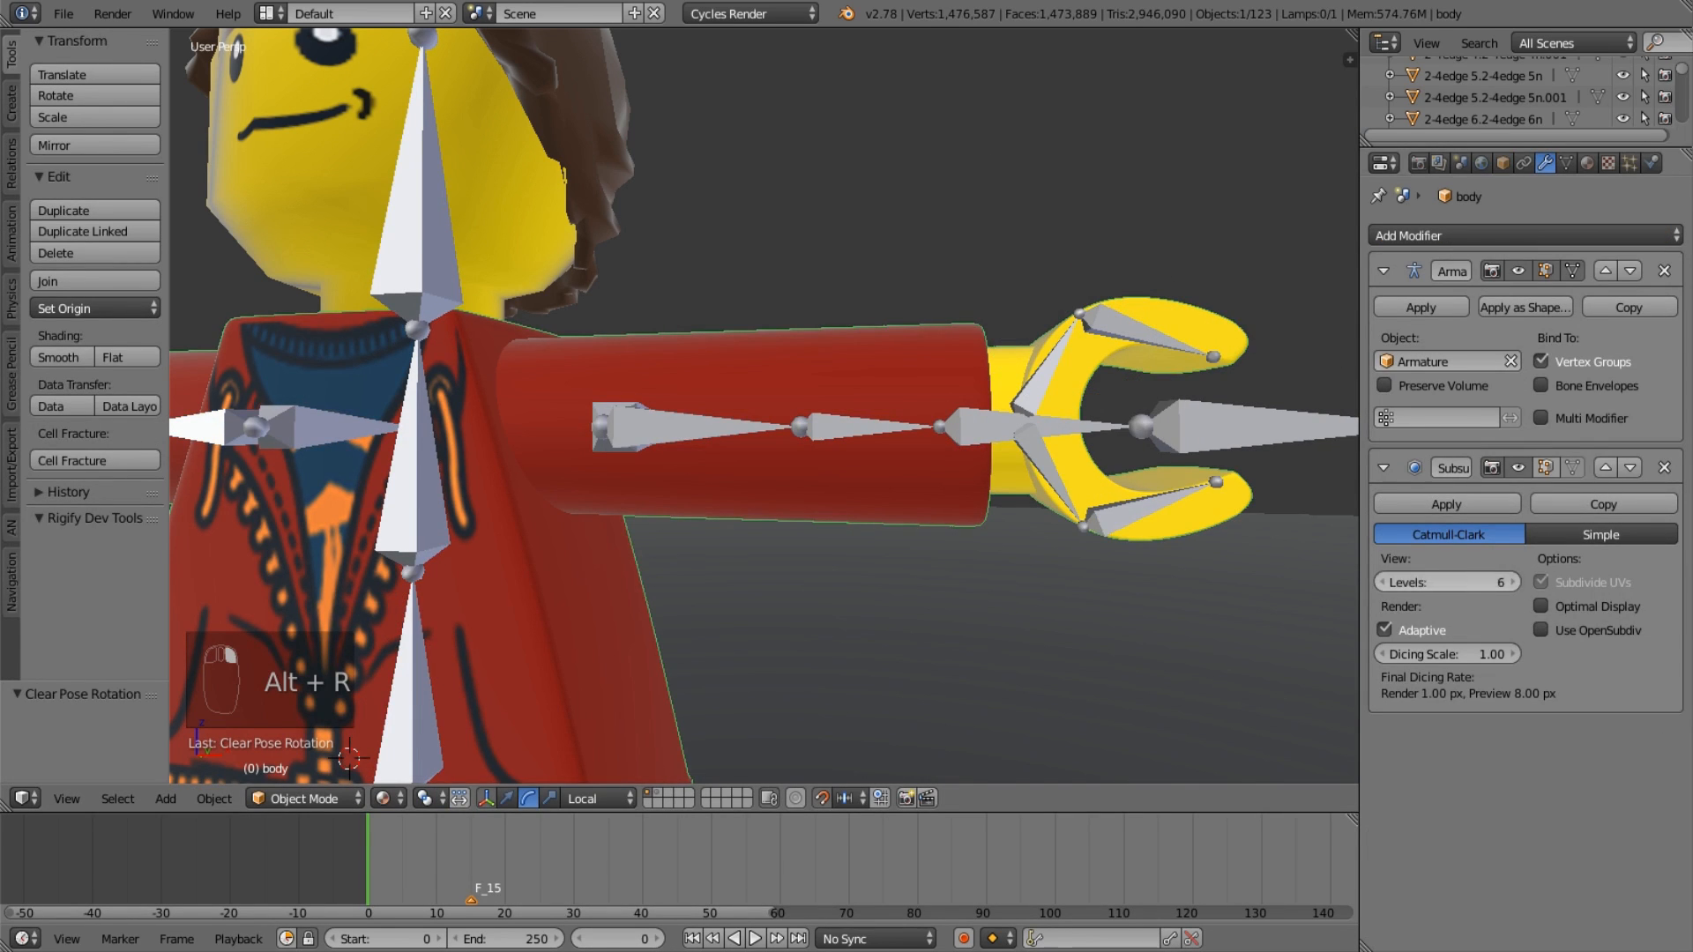
click(1474, 577)
text(1)
key(Return)
right_click(1192, 347)
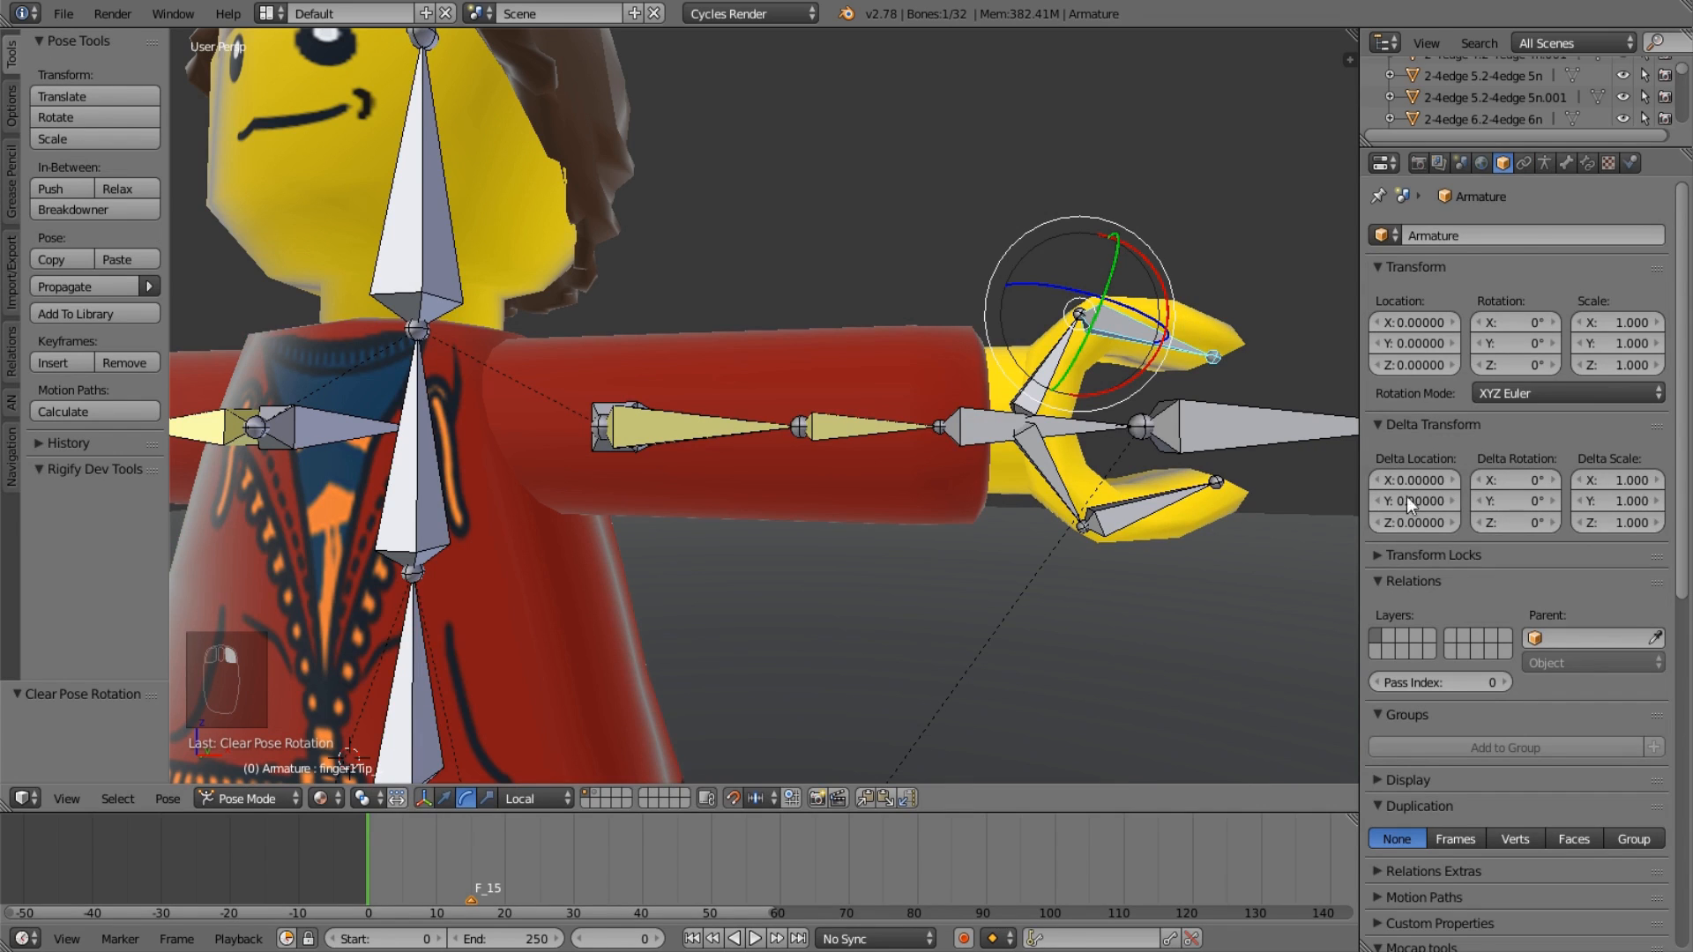
click(1566, 163)
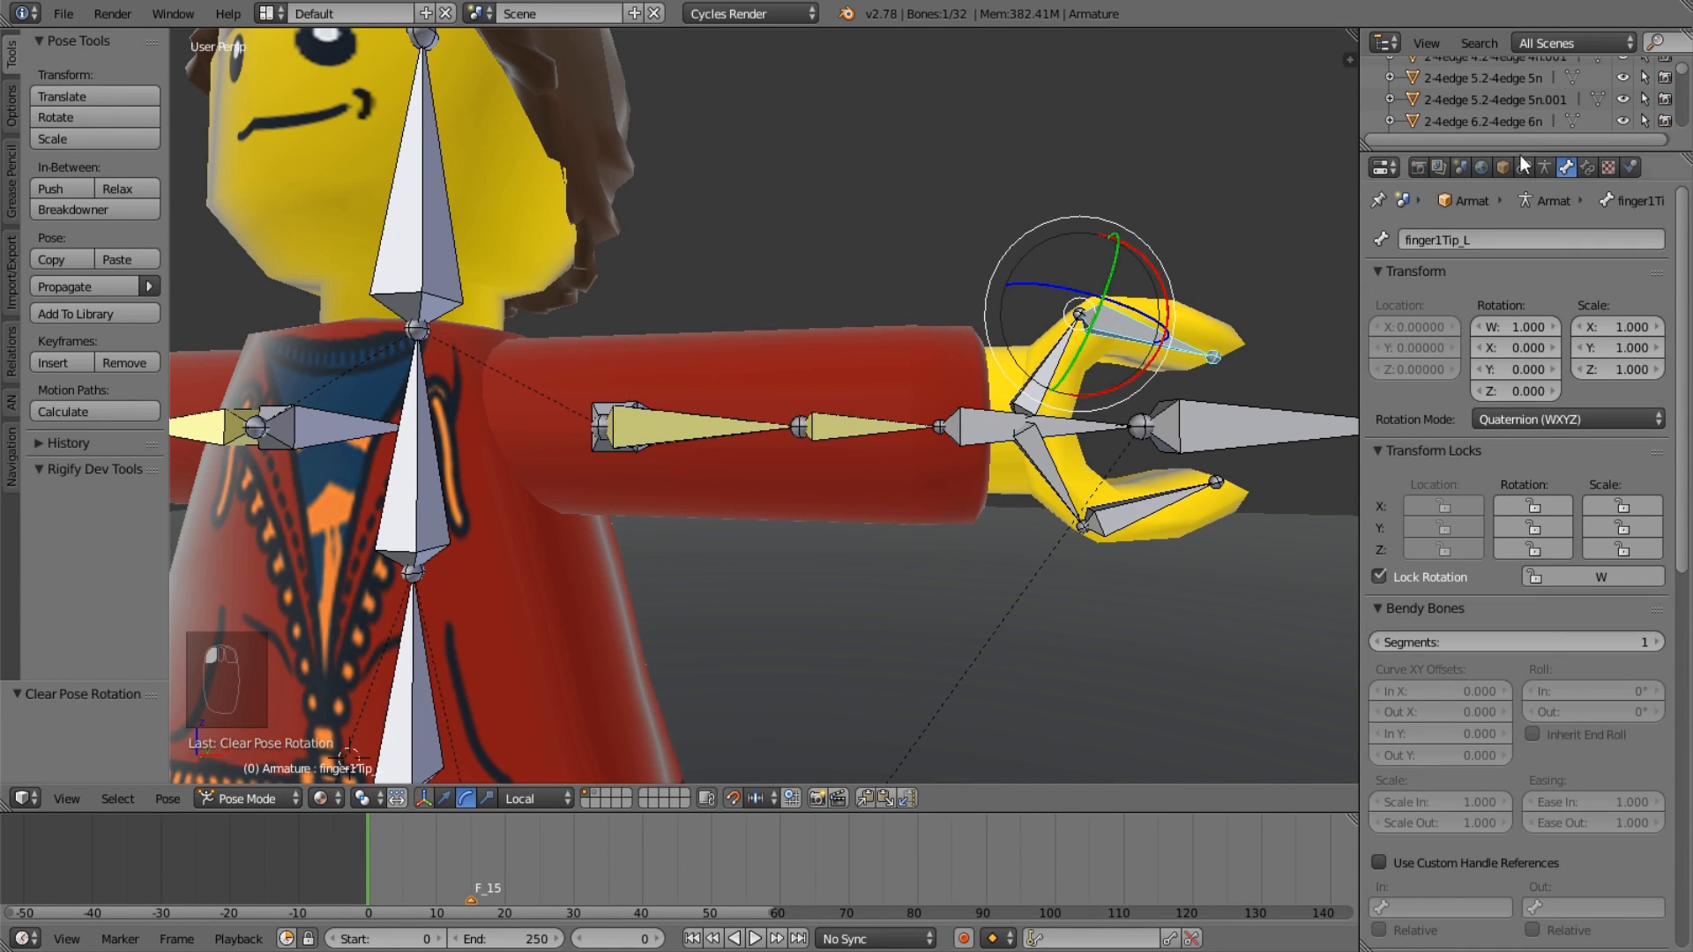
click(1586, 166)
Set the body's Subsurf viewport level to 4.
right_click(857, 373)
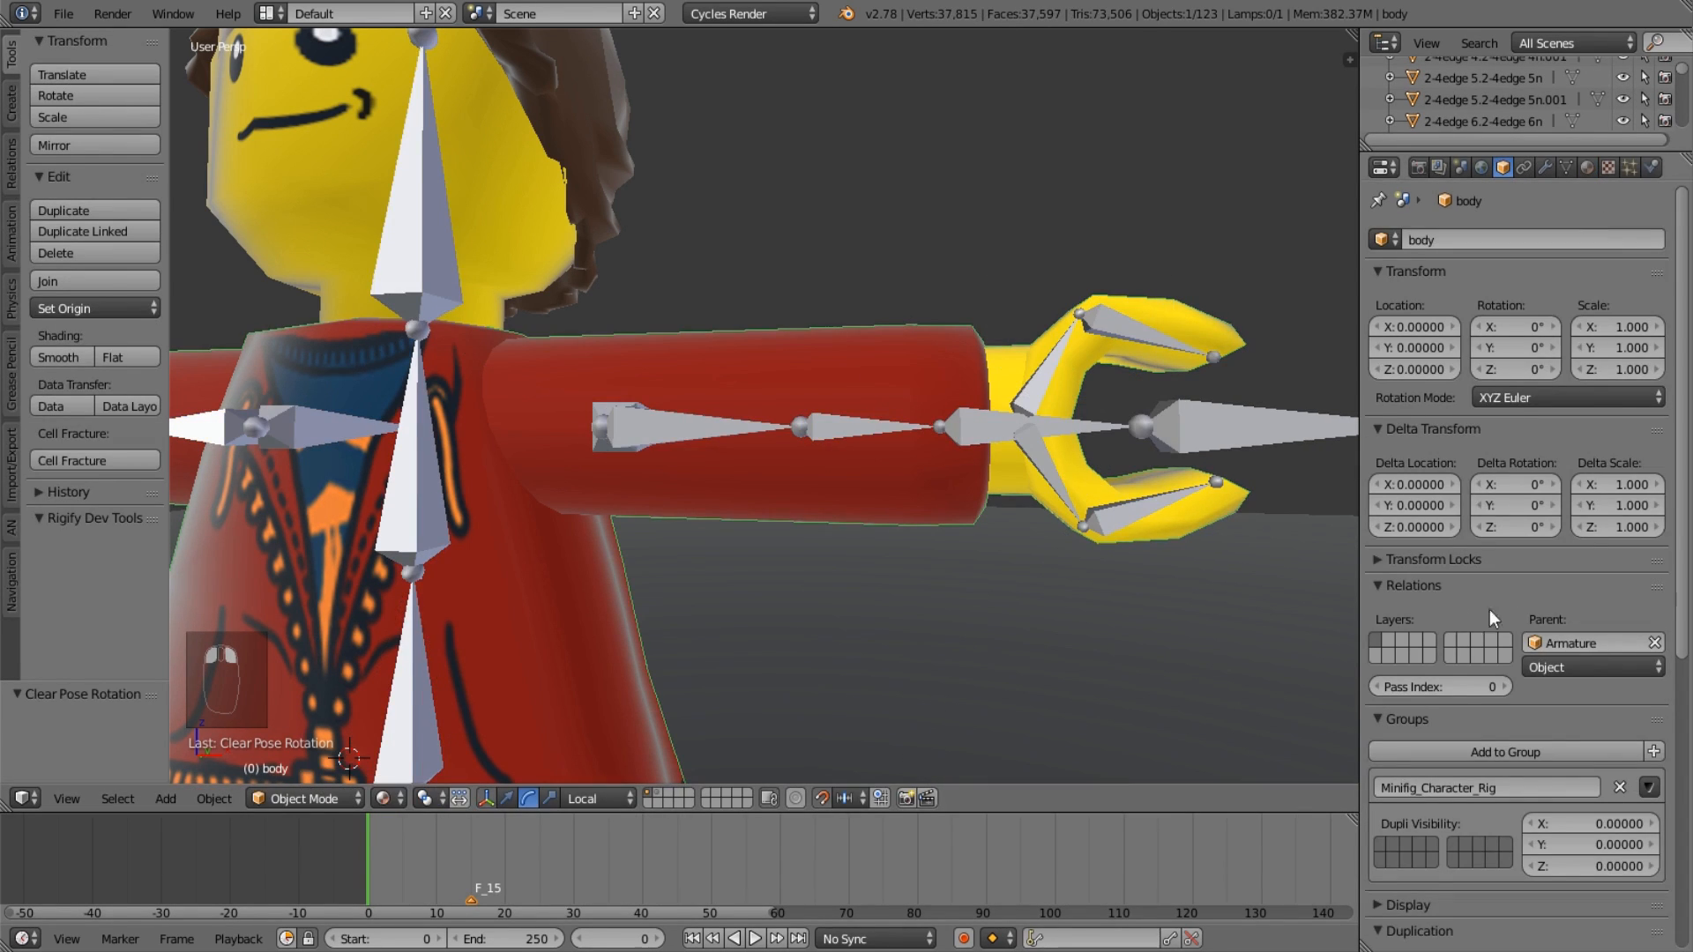
click(1545, 167)
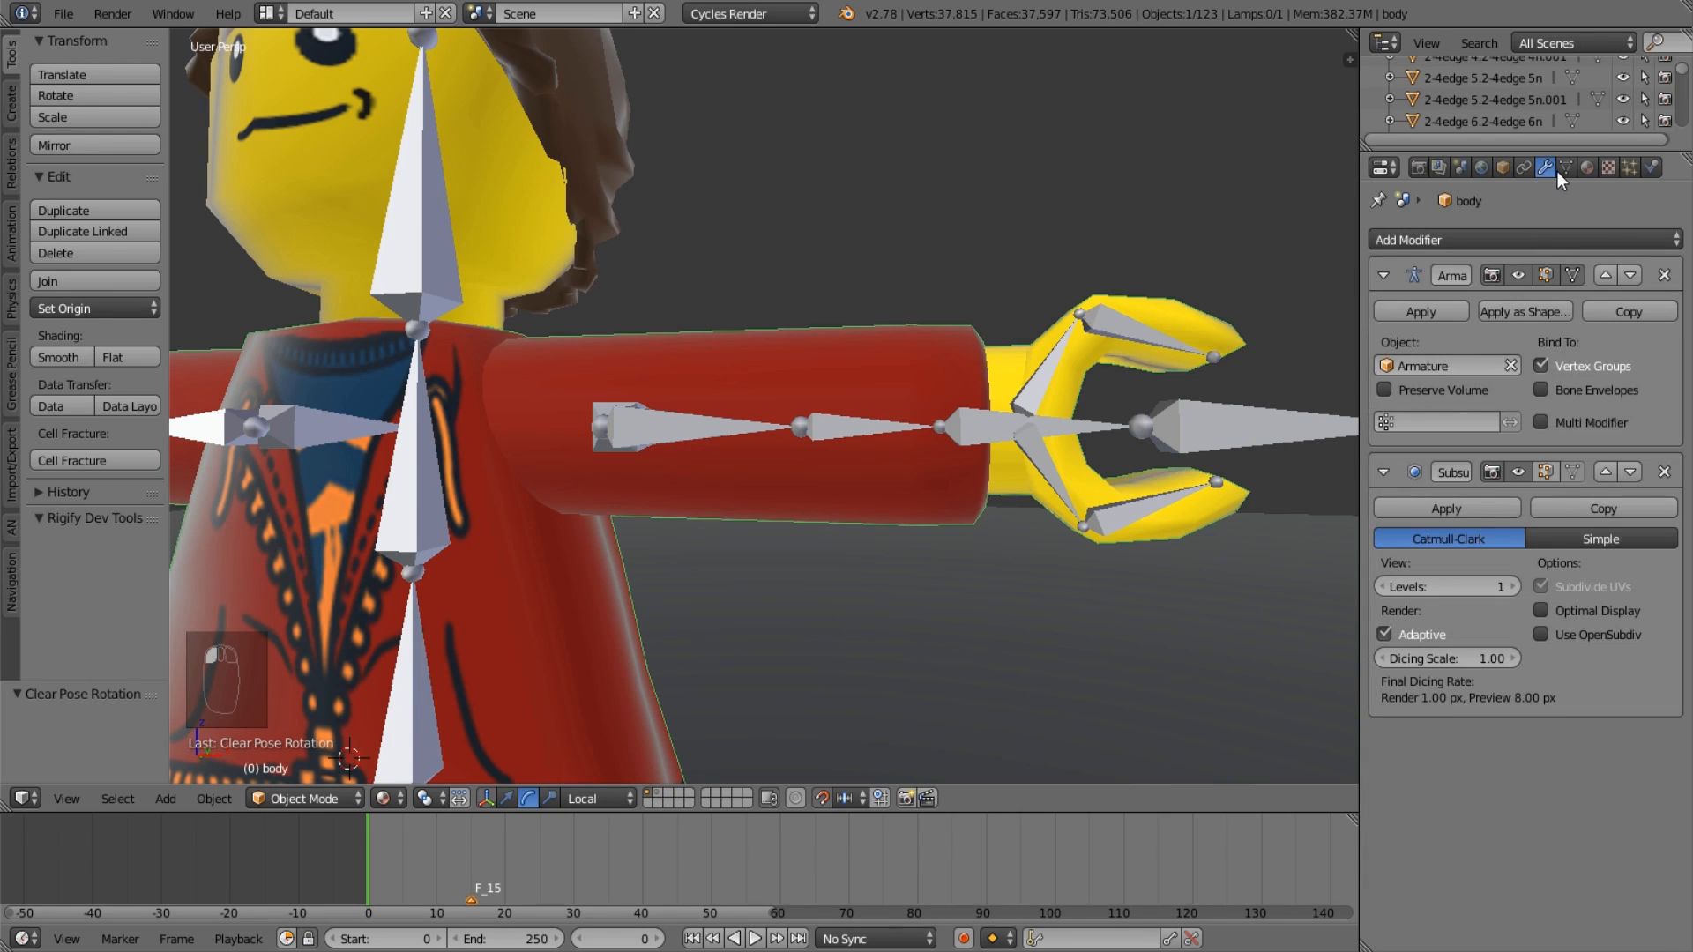
click(1513, 586)
click(1513, 586)
click(1513, 586)
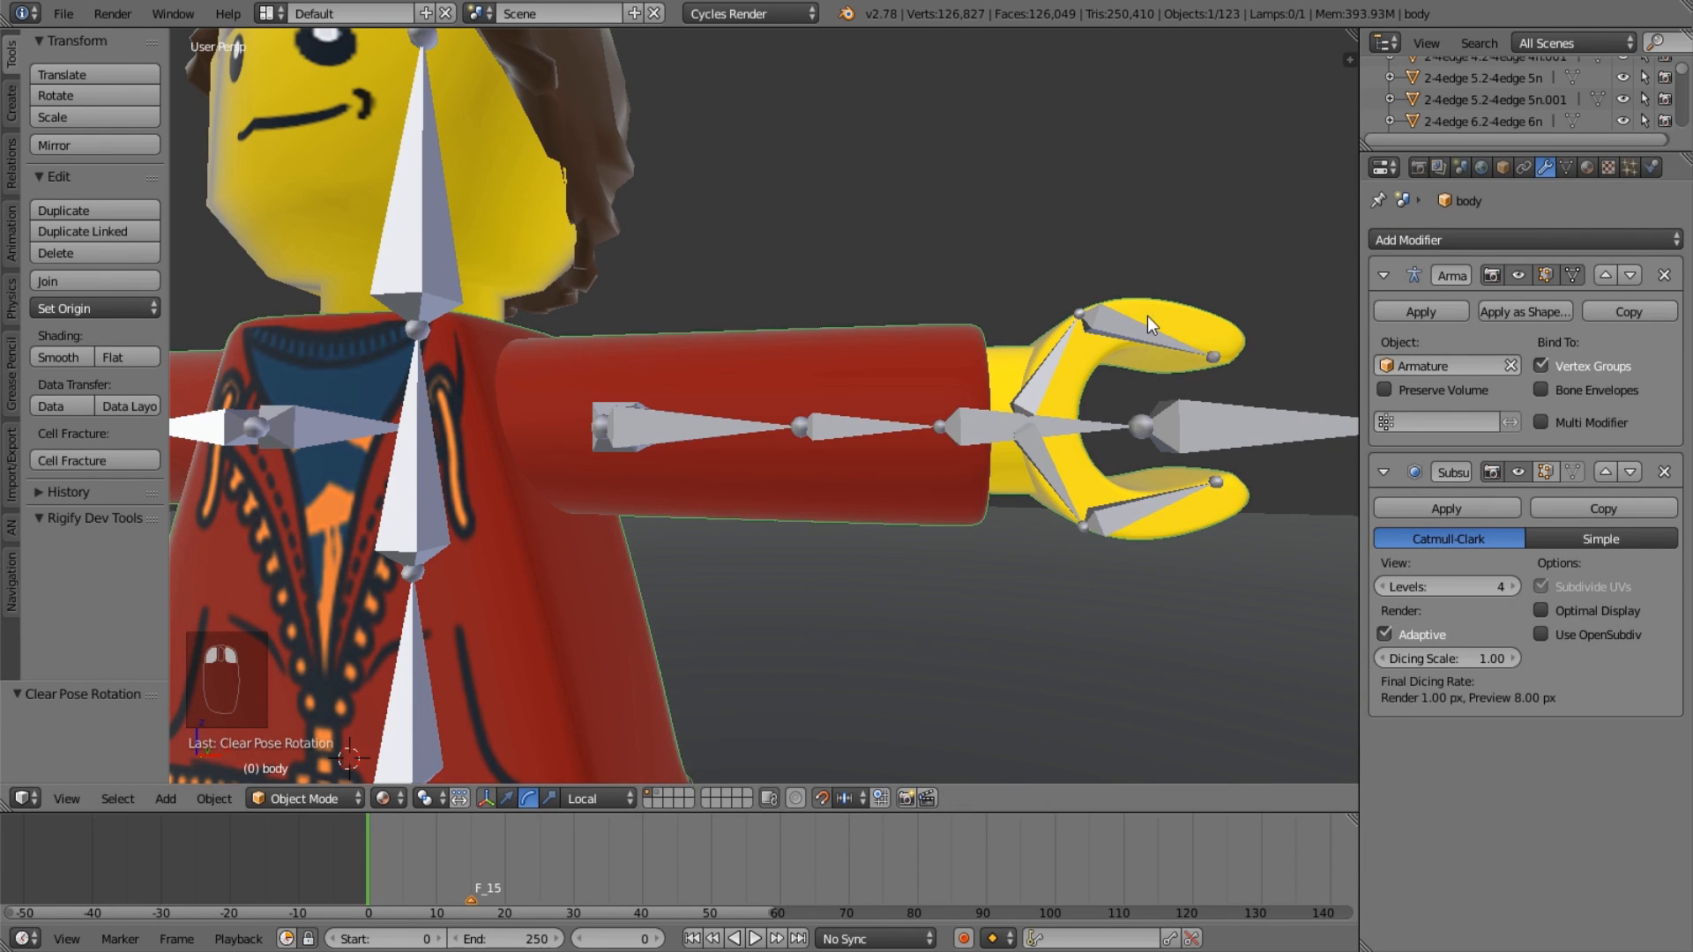
Try rotating the upper left fingertip bone about its X axis, cancel the rotation and clear the bone's pose rotation.
right_click(1144, 328)
key(r)
key(x)
key(x)
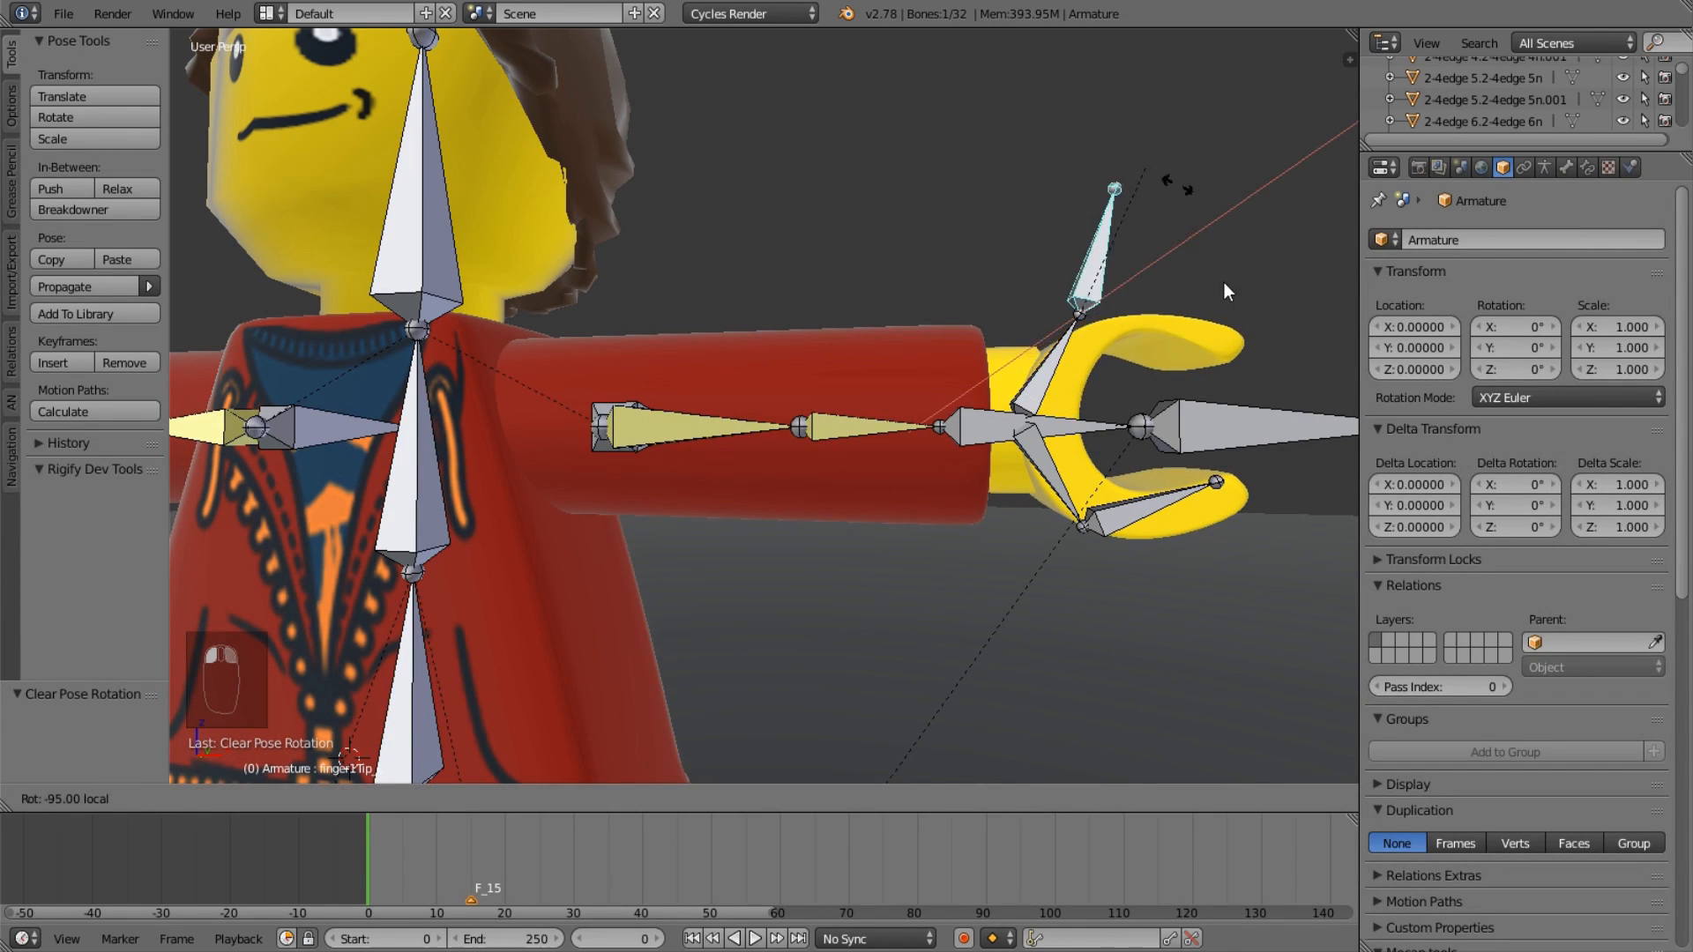
right_click(1224, 283)
key(ctrl+z)
key(alt+r)
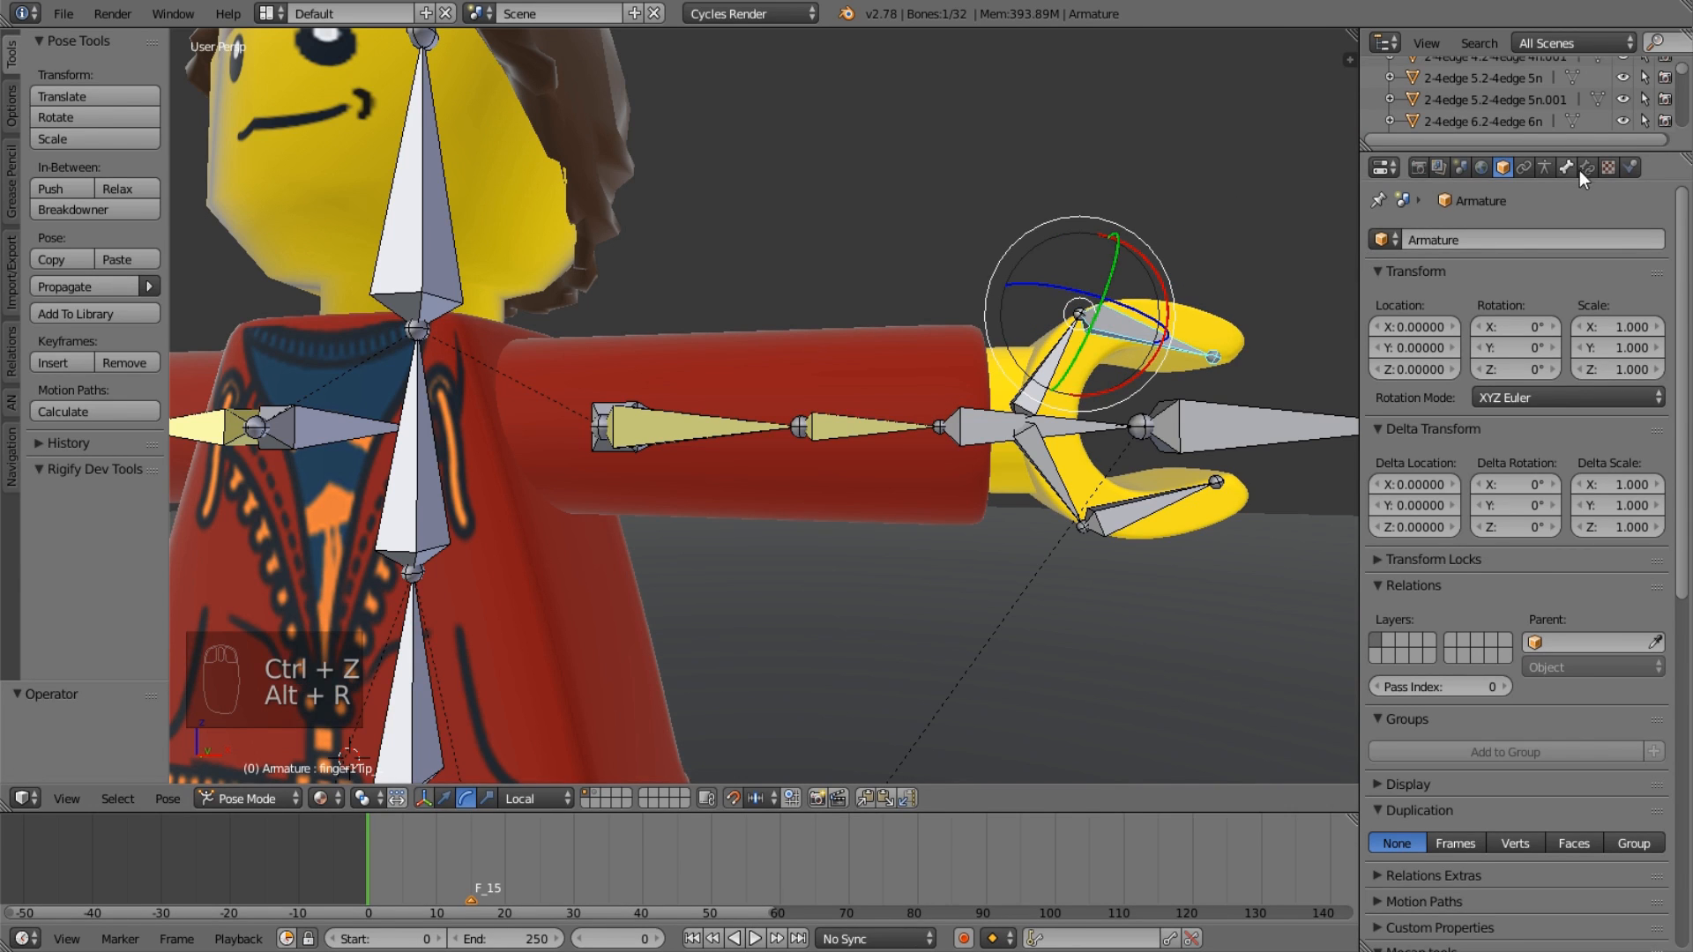
Set the body's Subsurf viewport level to 2, test the upper left fingertip bone and clear its rotation.
right_click(982, 335)
click(1381, 586)
click(1380, 587)
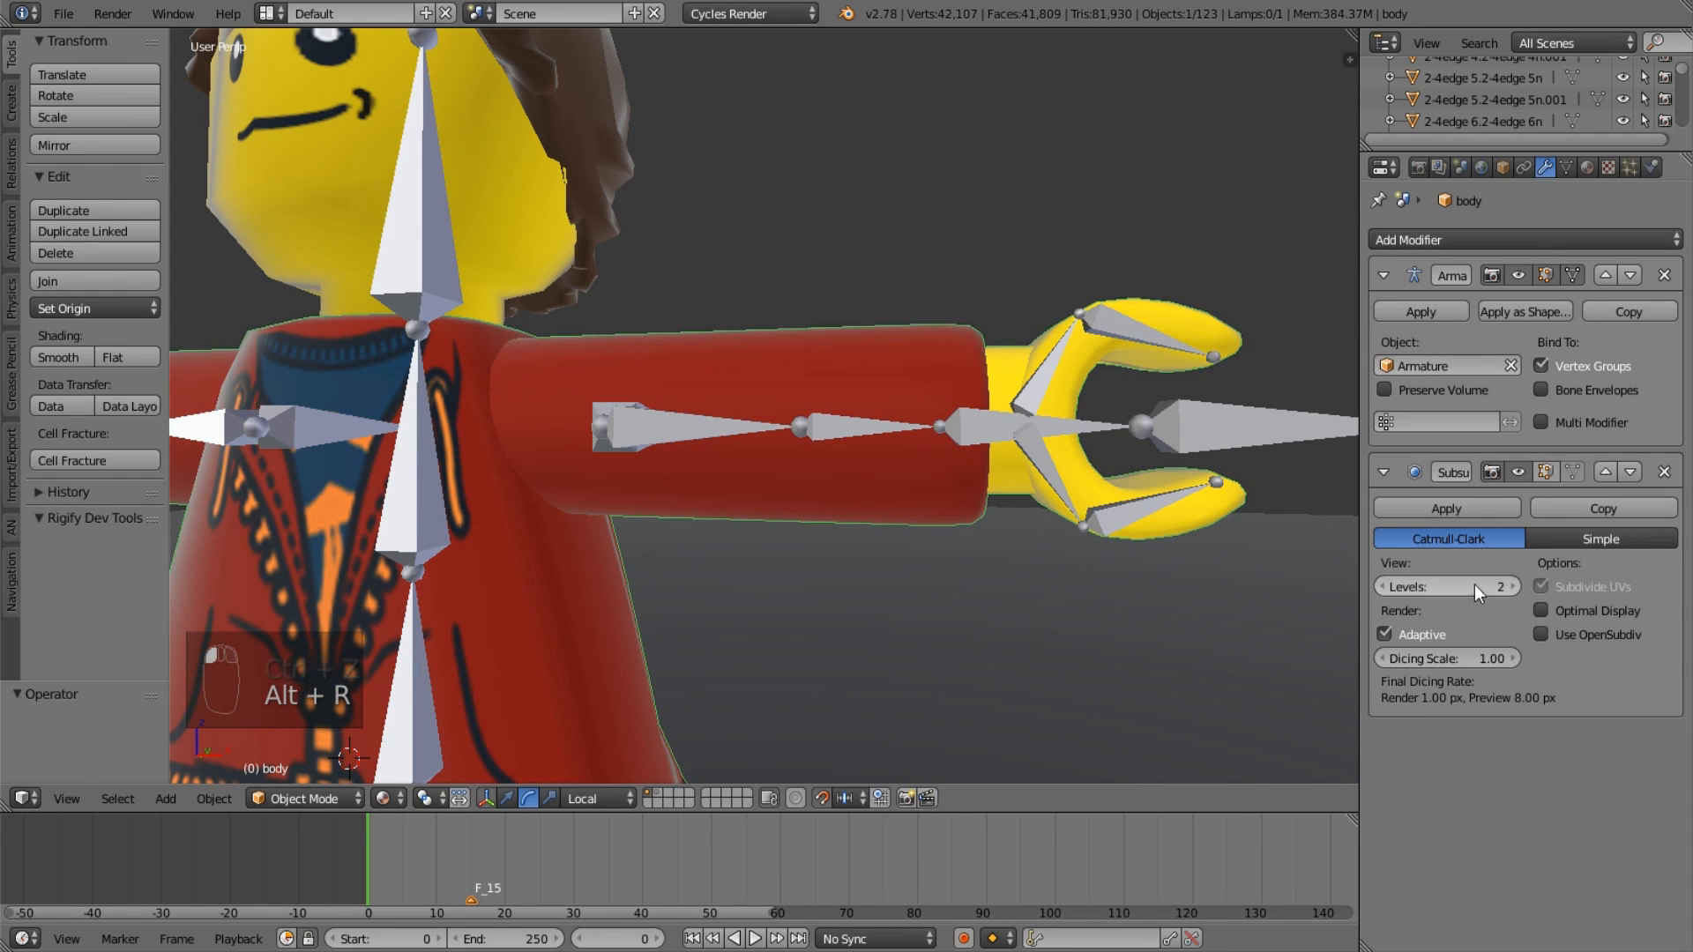
right_click(1173, 338)
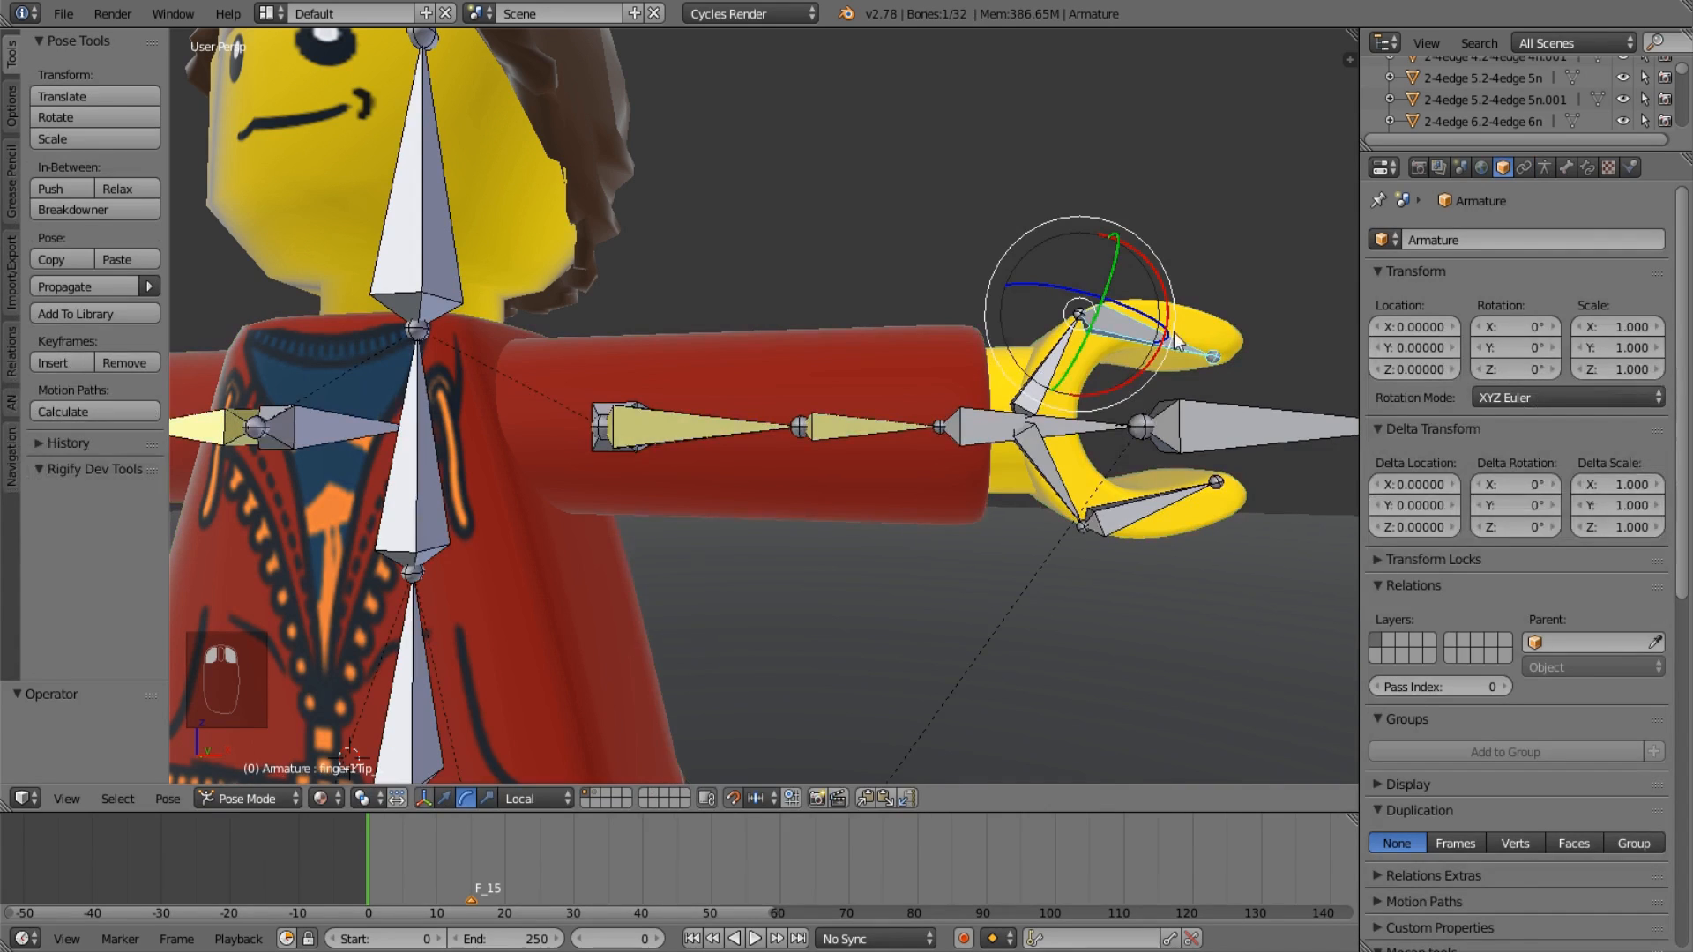
drag(1176, 340, 1214, 367)
key(alt+r)
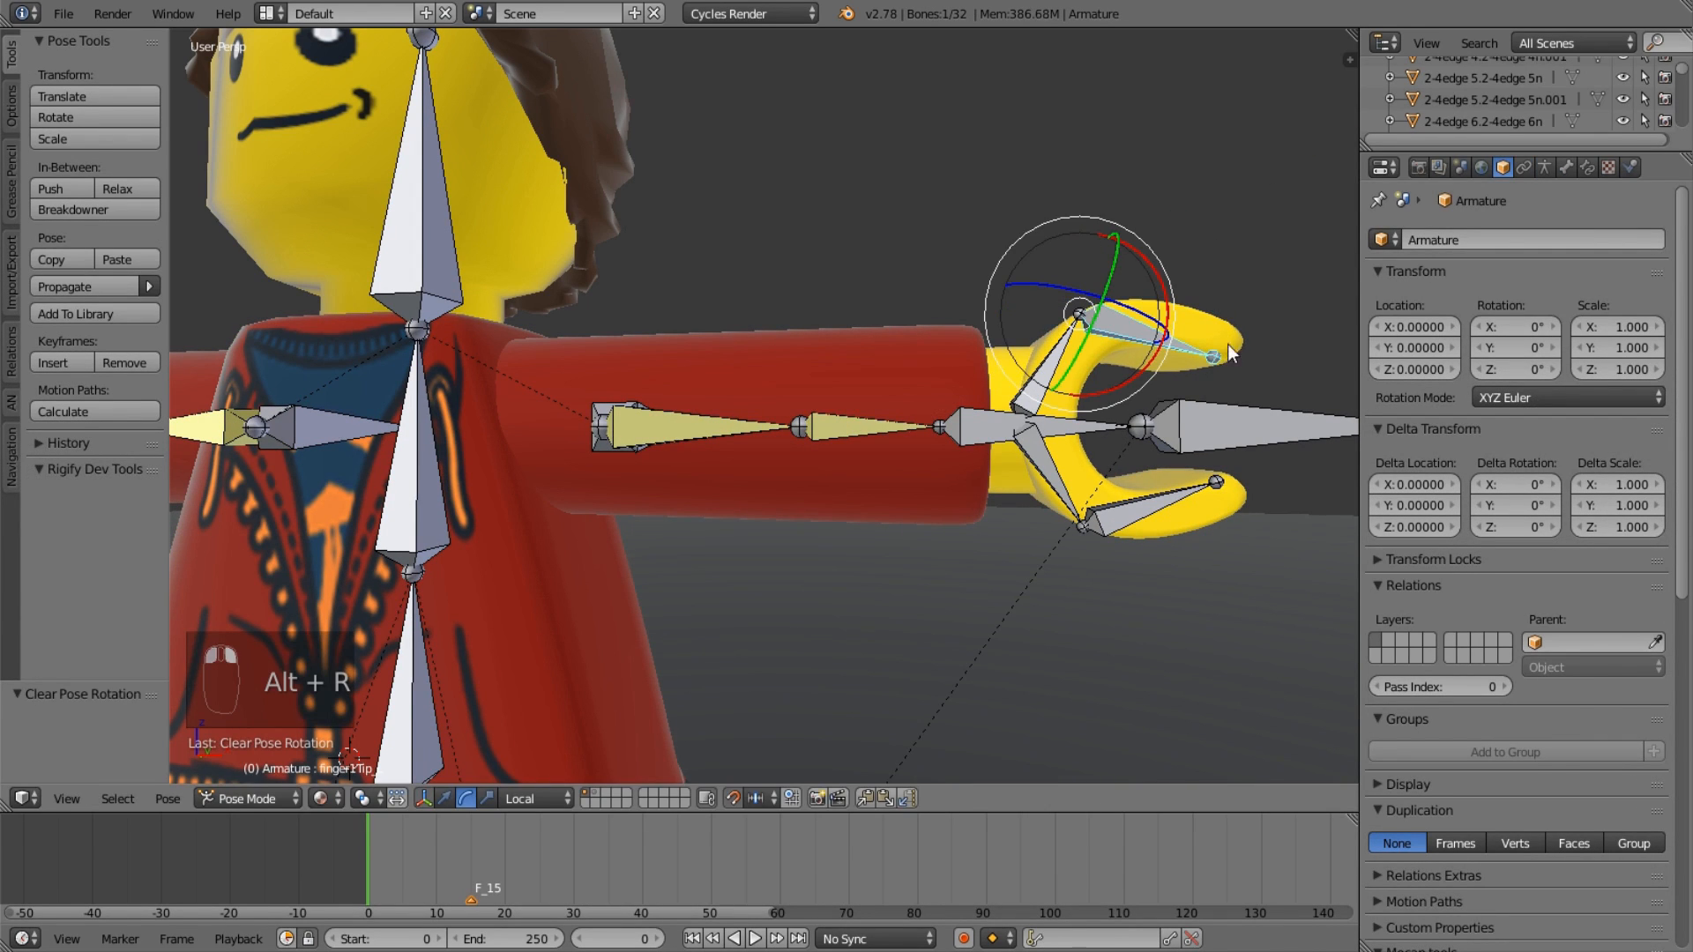
Set the body's Subsurf viewport level to 0.
right_click(1229, 350)
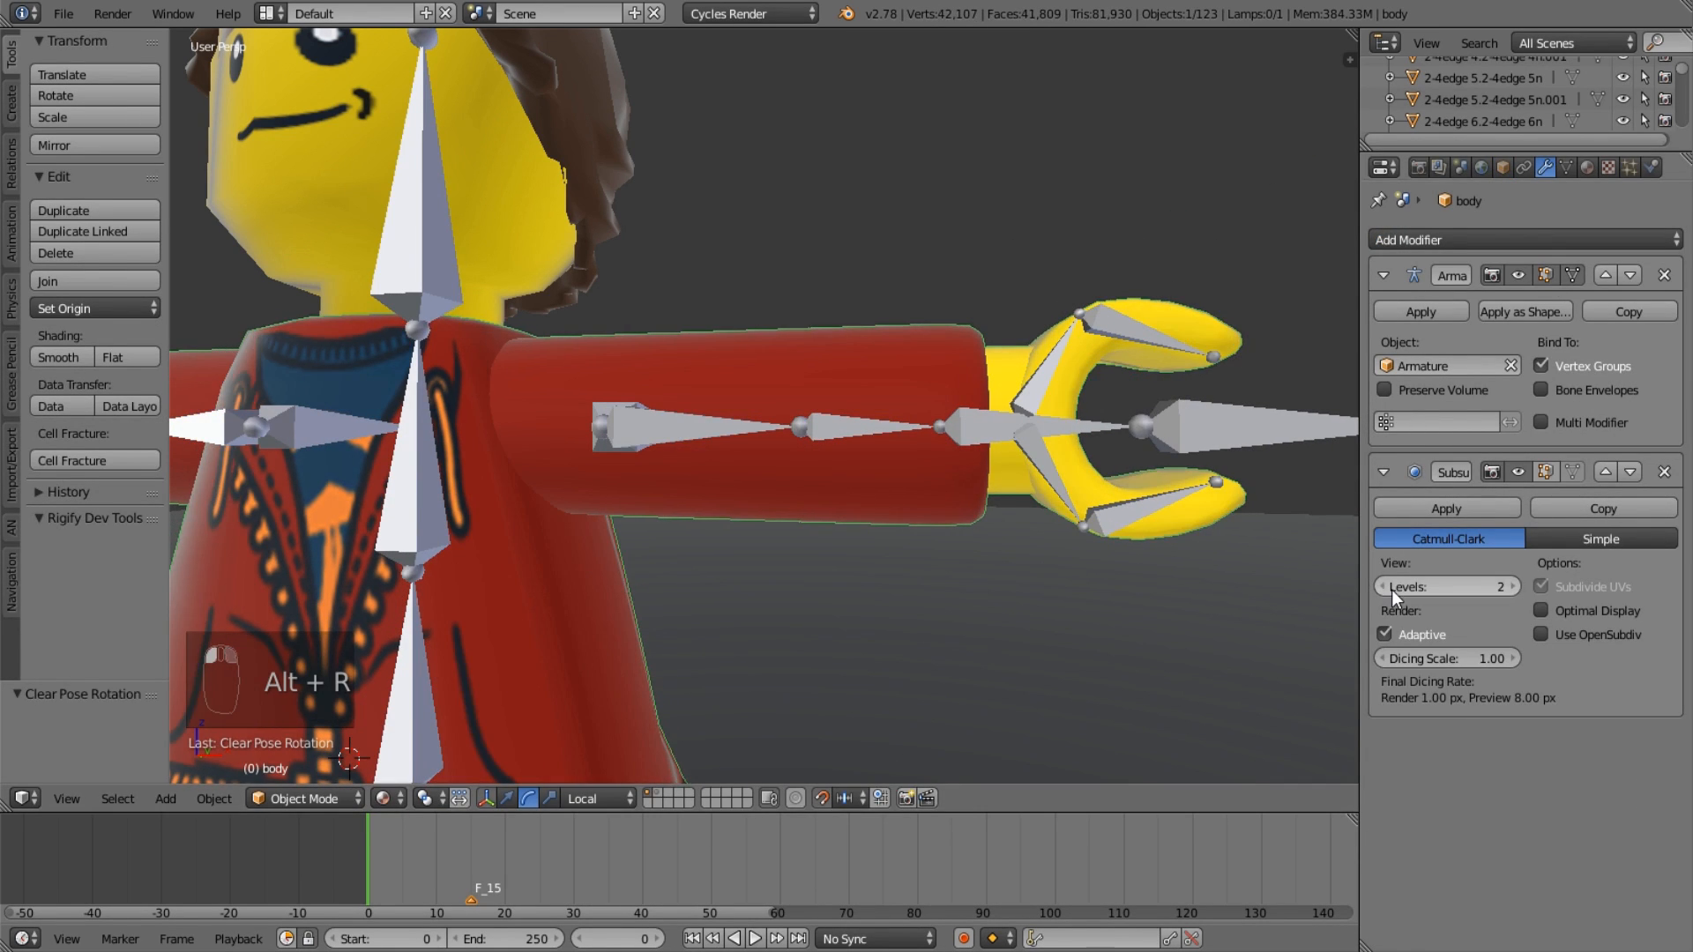
scroll(1336, 575, down, 4)
scroll(997, 507, down, 3)
scroll(865, 489, up, 4)
middle_drag(726, 446, 1111, 603)
drag(1484, 589, 1429, 589)
middle_drag(1062, 563, 845, 590)
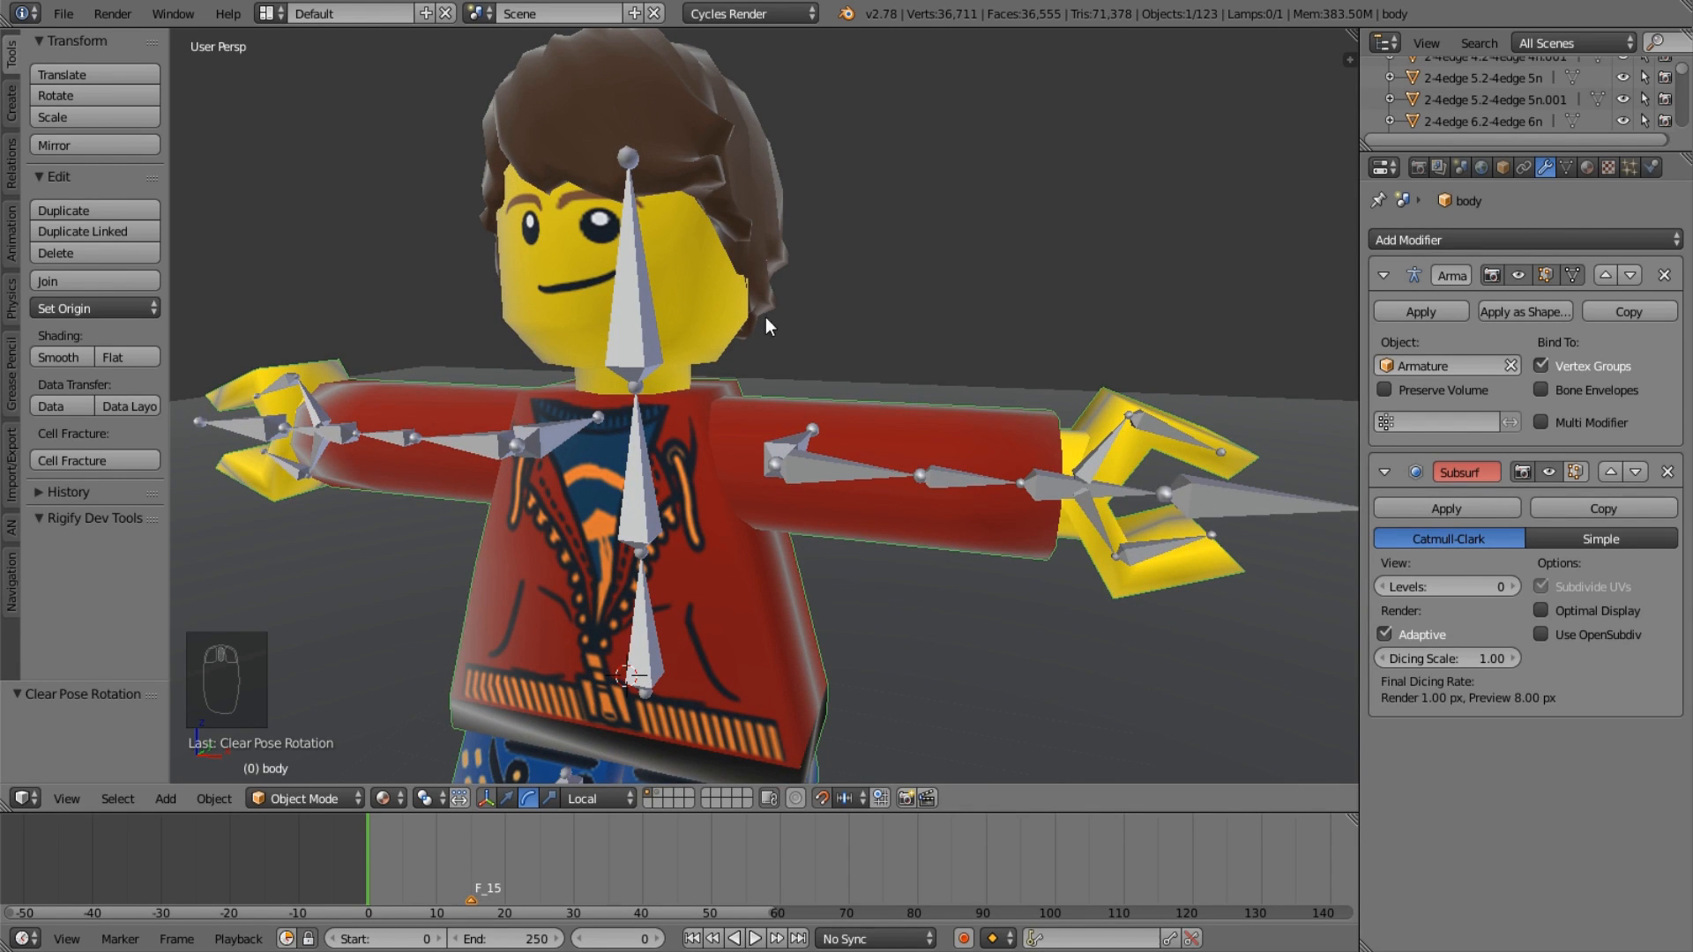
Check the modifiers on the hair and head, and remove the head's Armature modifier.
right_click(777, 226)
click(1437, 439)
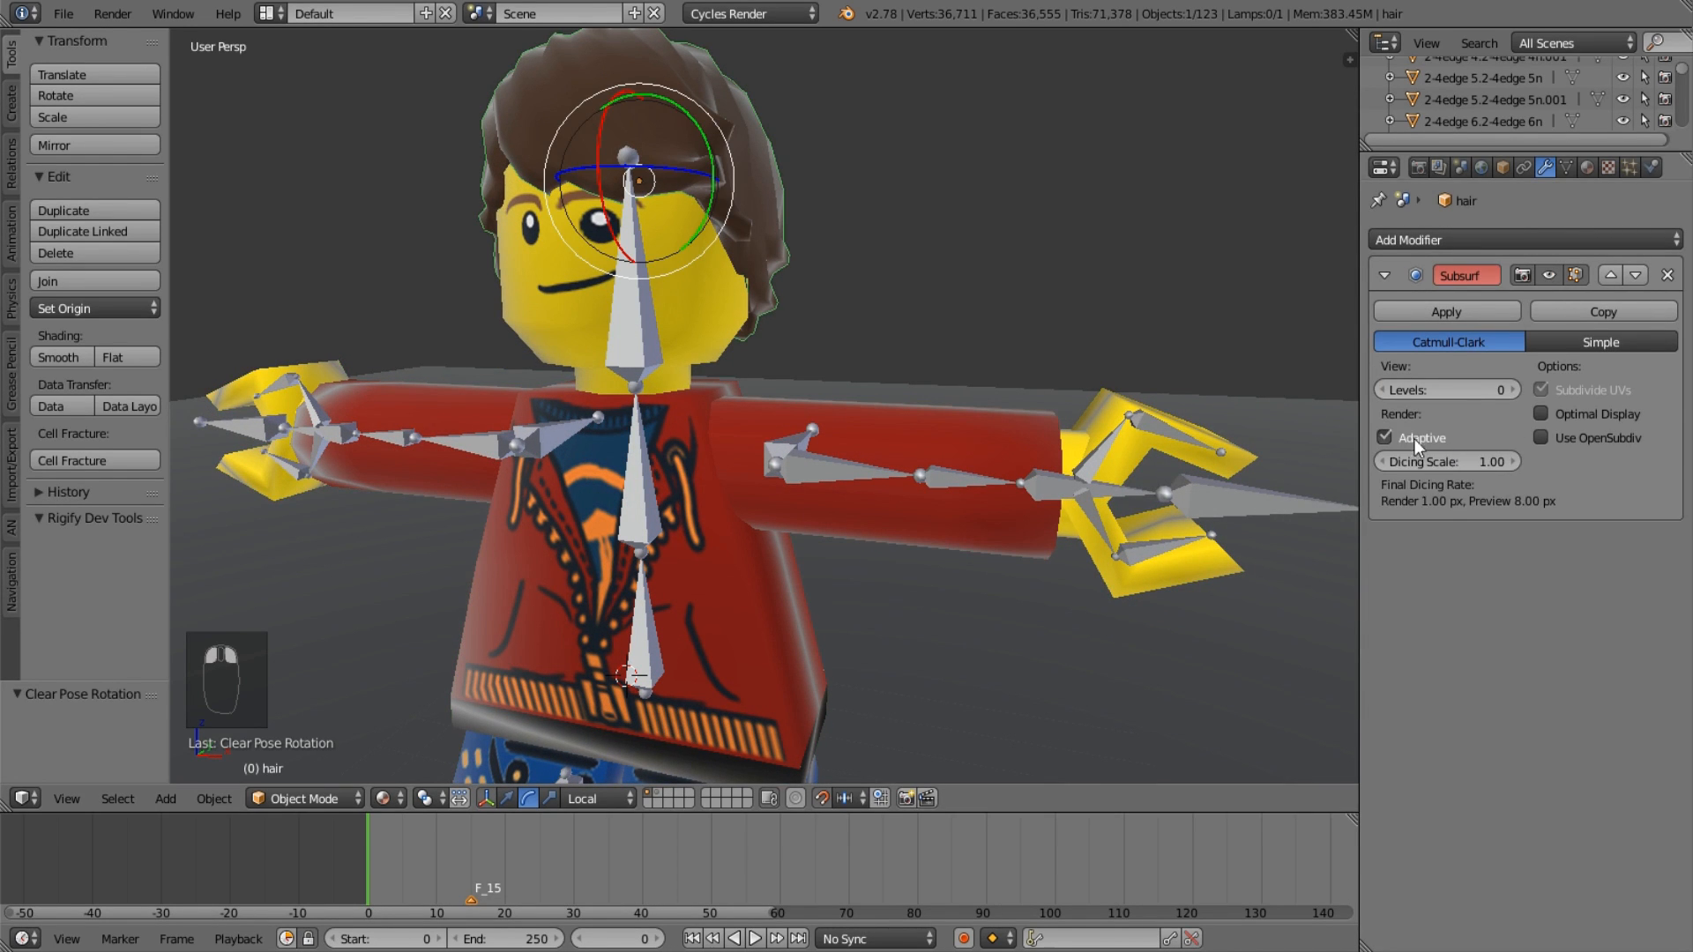
right_click(702, 304)
click(1415, 635)
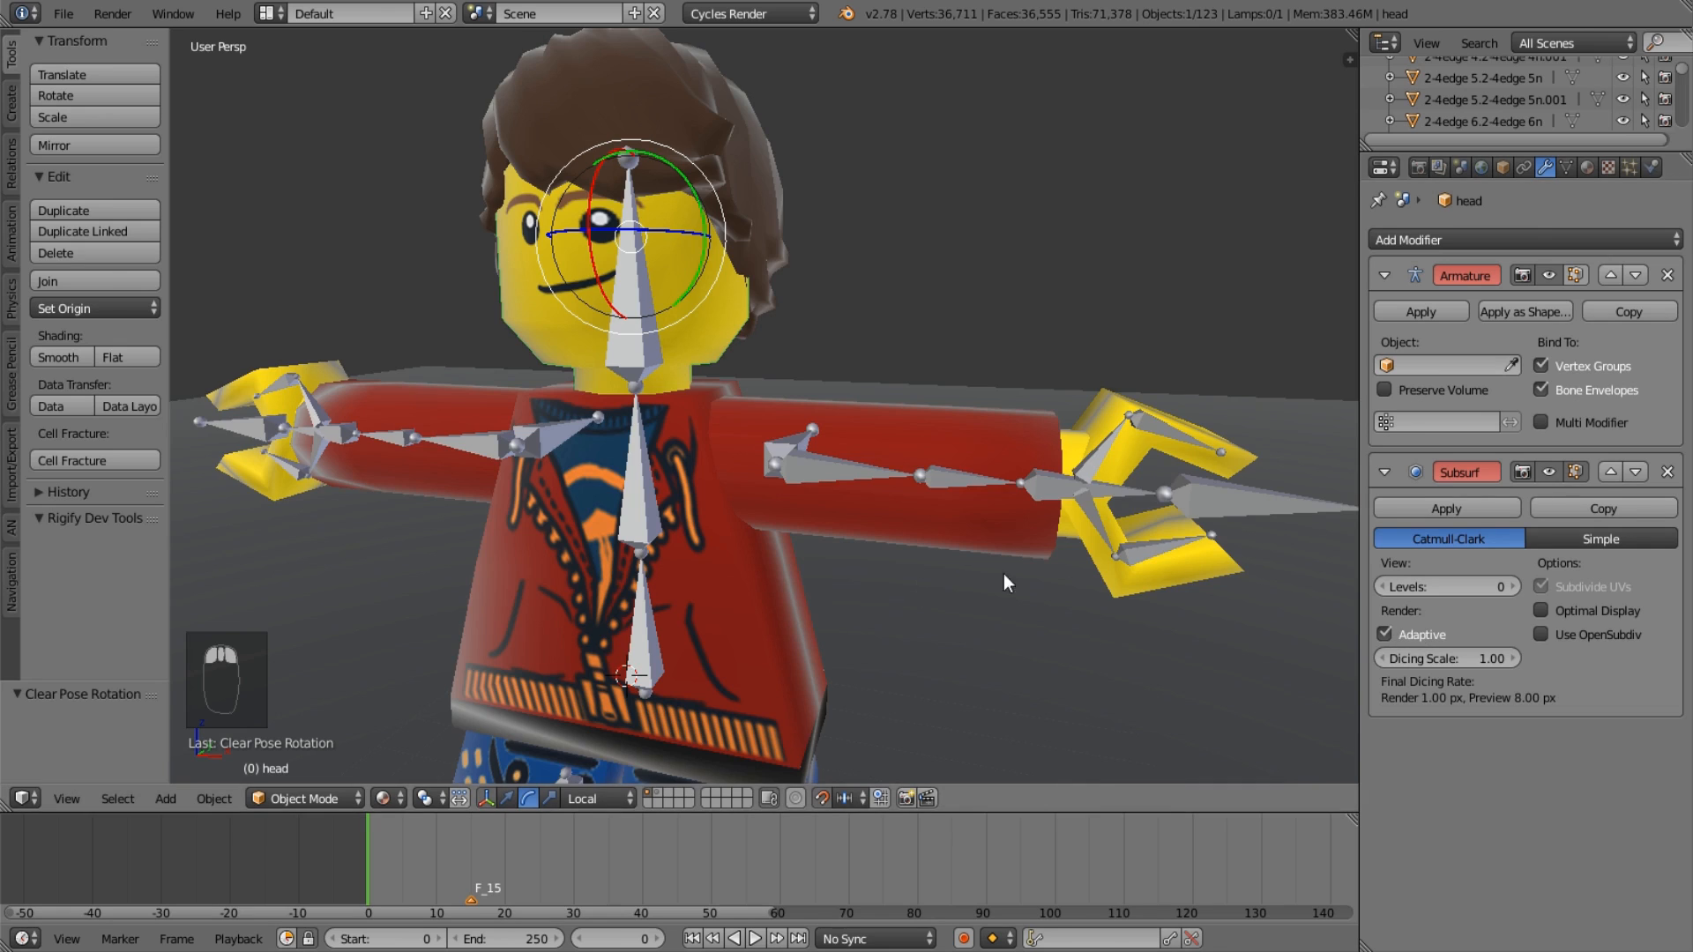
middle_drag(1003, 573, 944, 575)
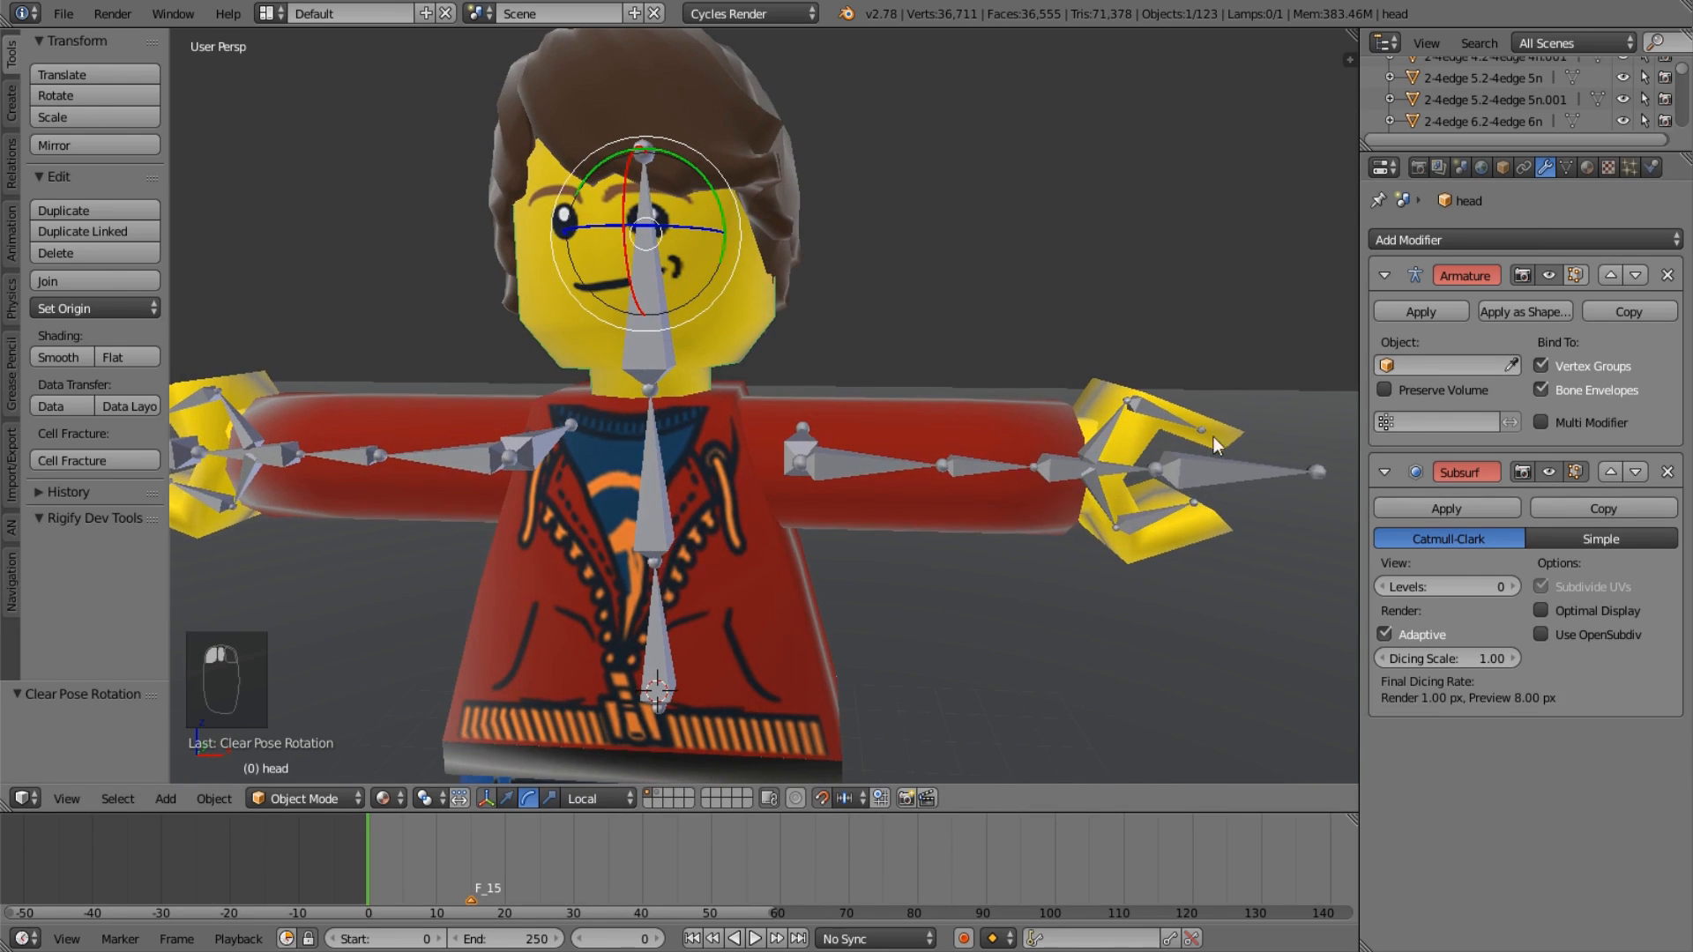
click(1667, 275)
Enable Preserve Volume on the body's Armature modifier and move the left arm's IK bone inward to bend the arm.
right_click(792, 542)
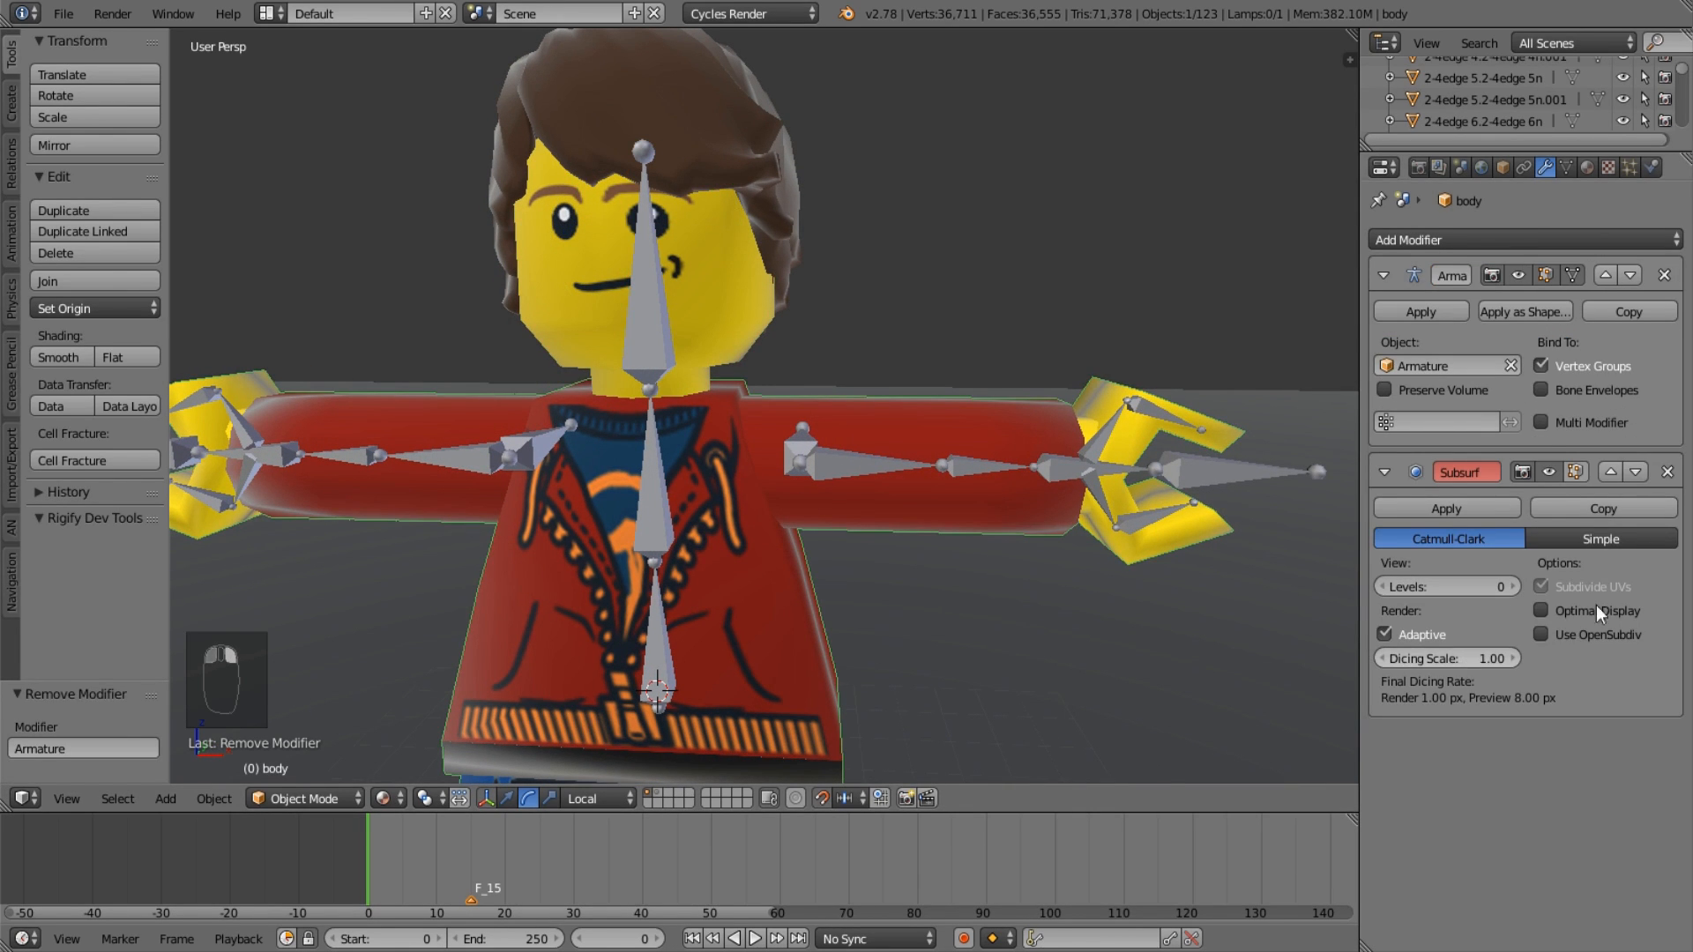
click(1490, 395)
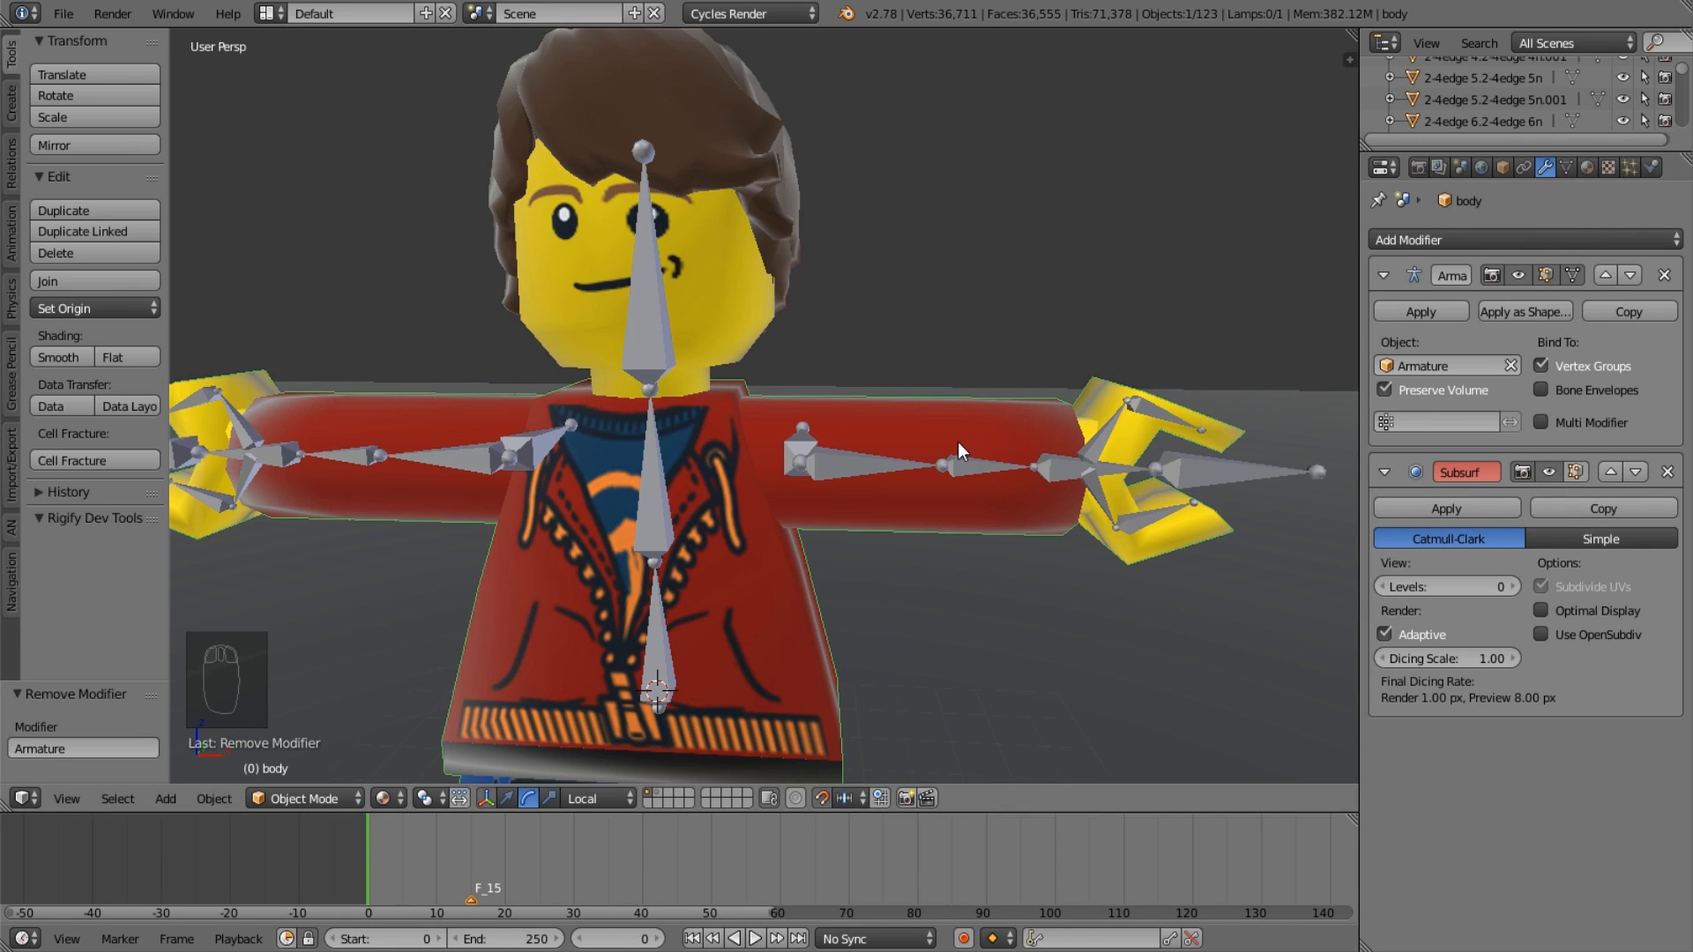
right_click(1282, 467)
key(g)
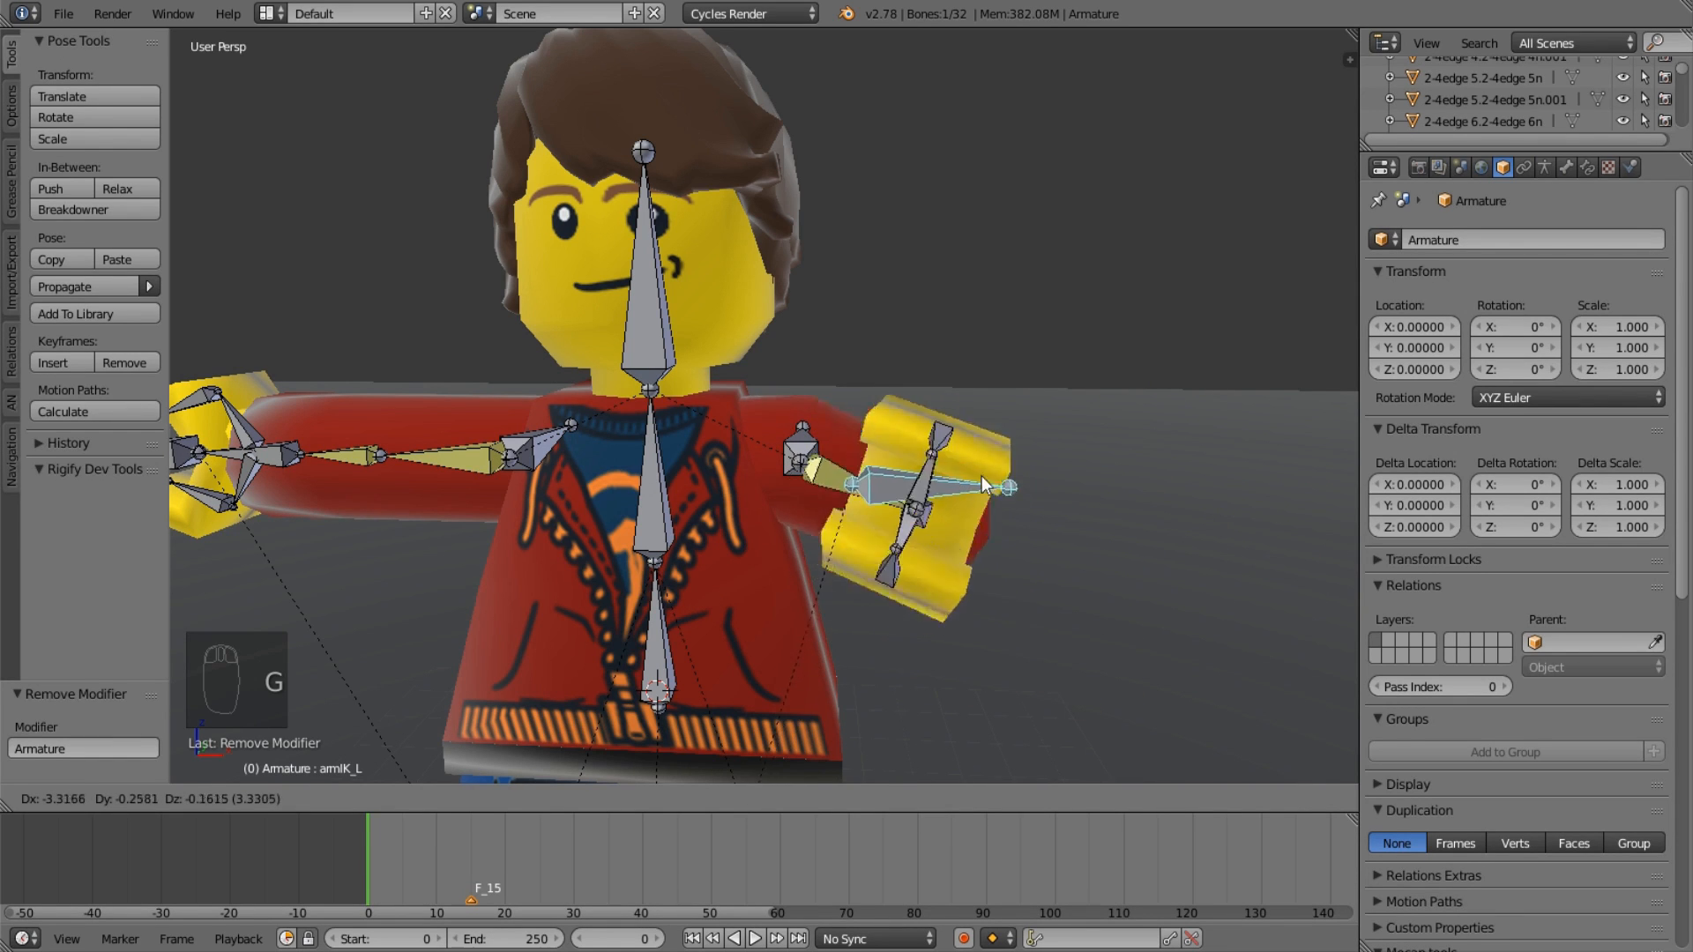
click(993, 526)
Compare the bent arm with Preserve Volume off and on, and clear the left arm IK bone's location.
right_click(951, 448)
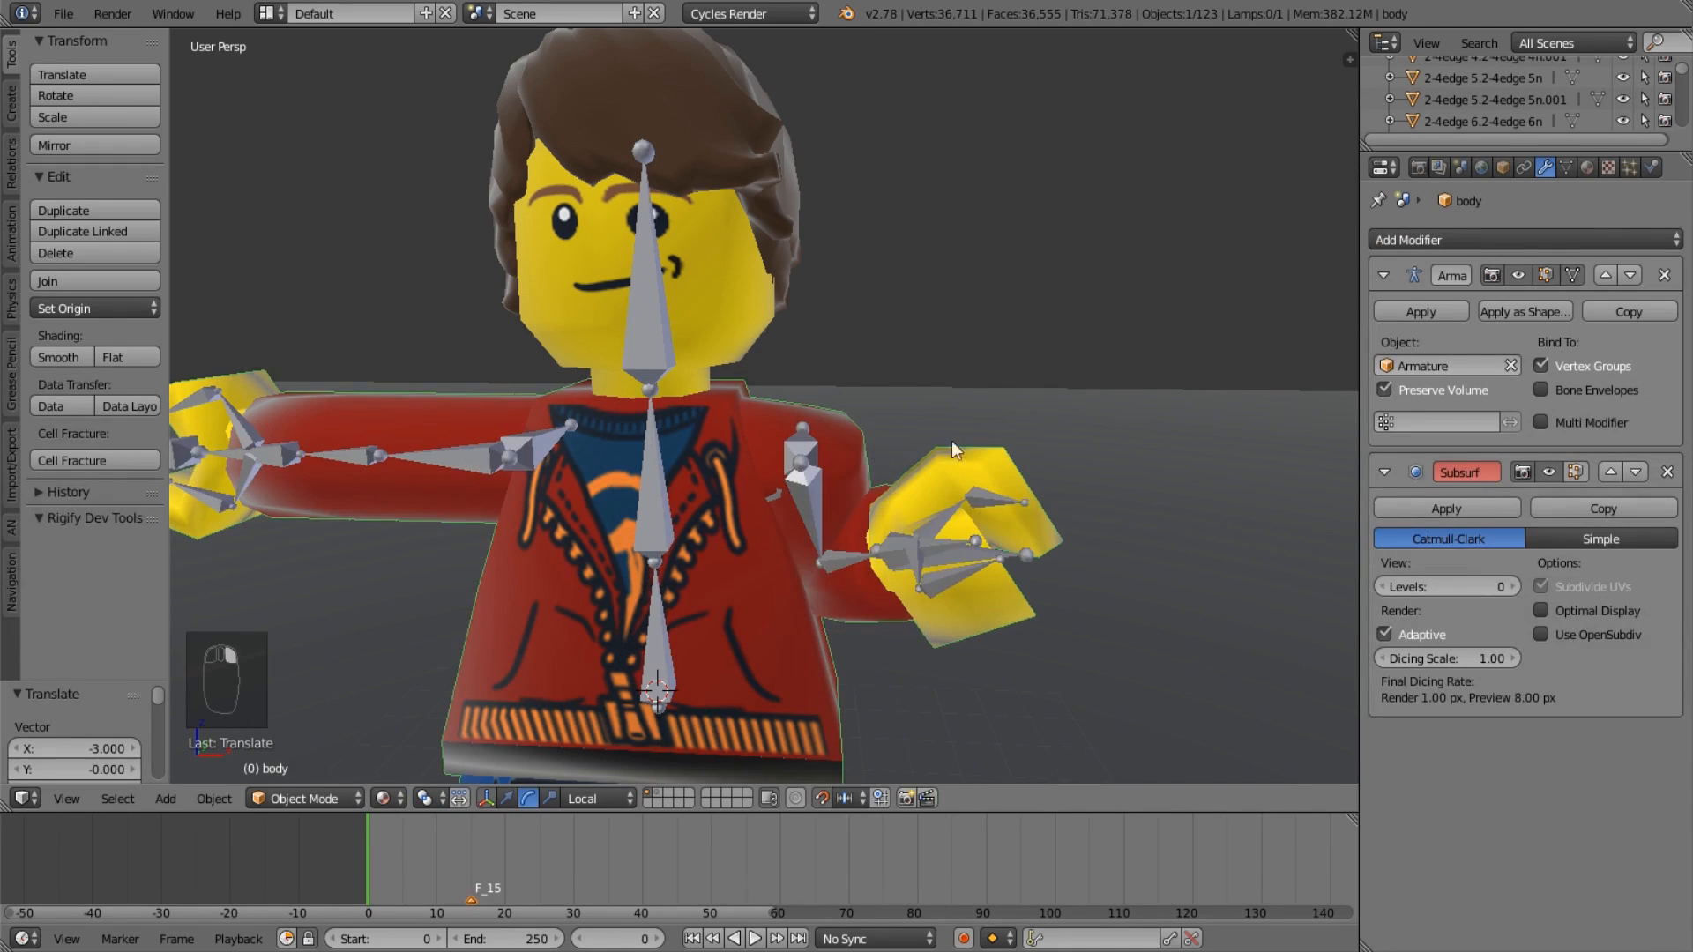
click(1409, 392)
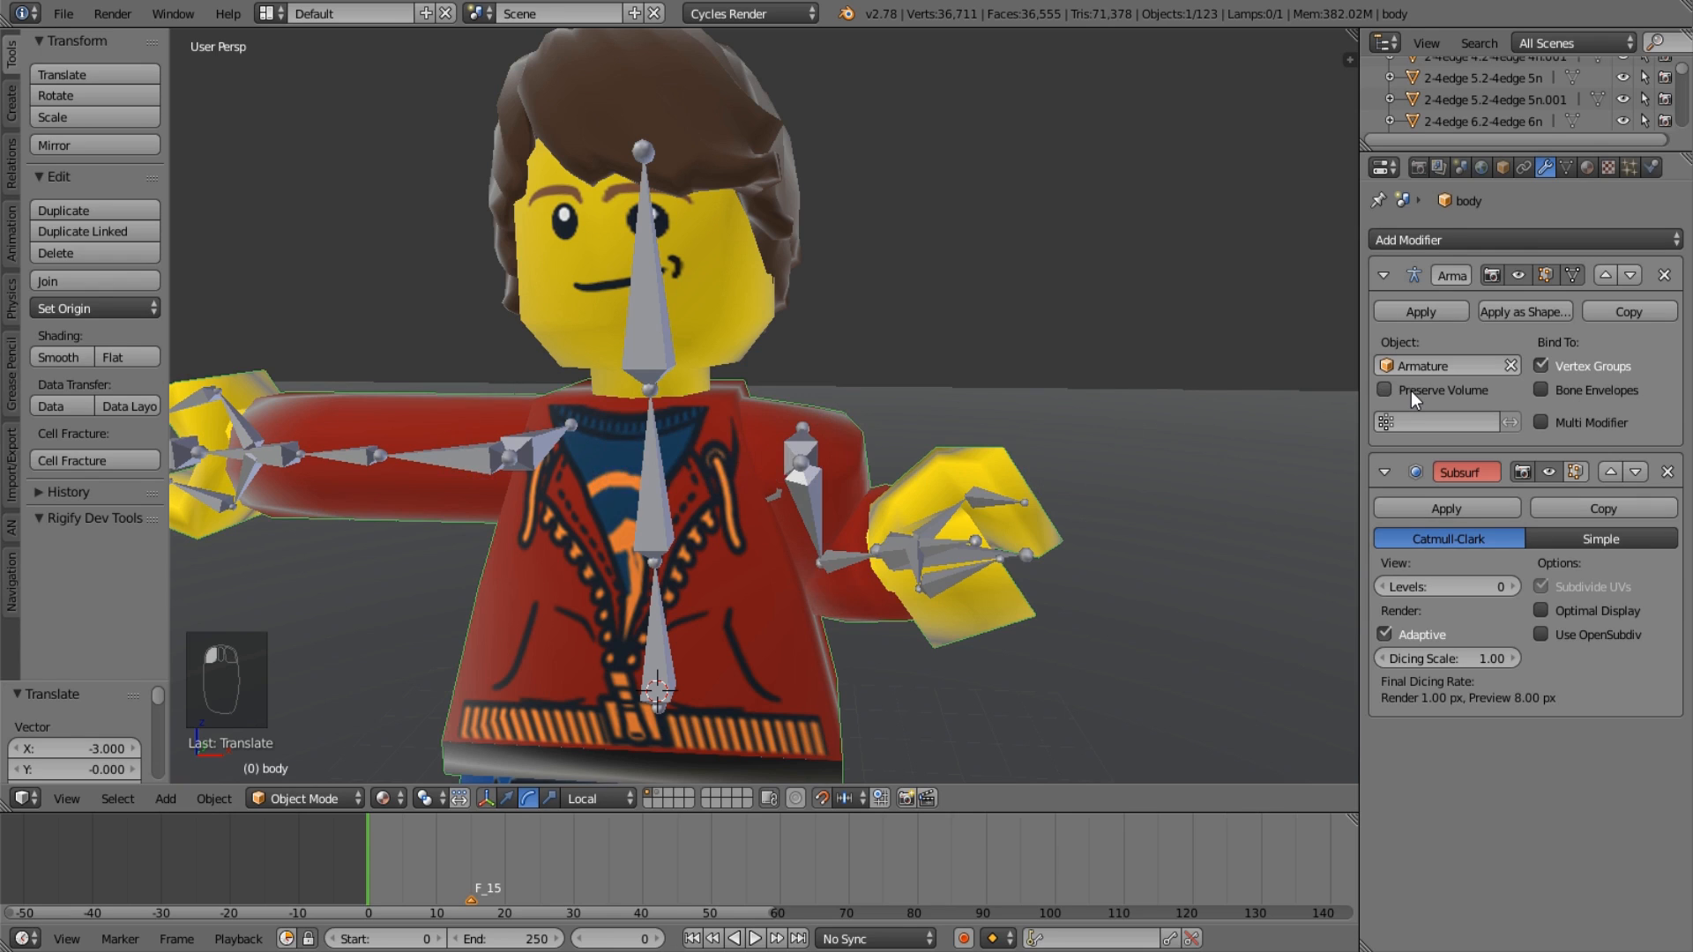
right_click(1014, 565)
key(ctrl+Tab)
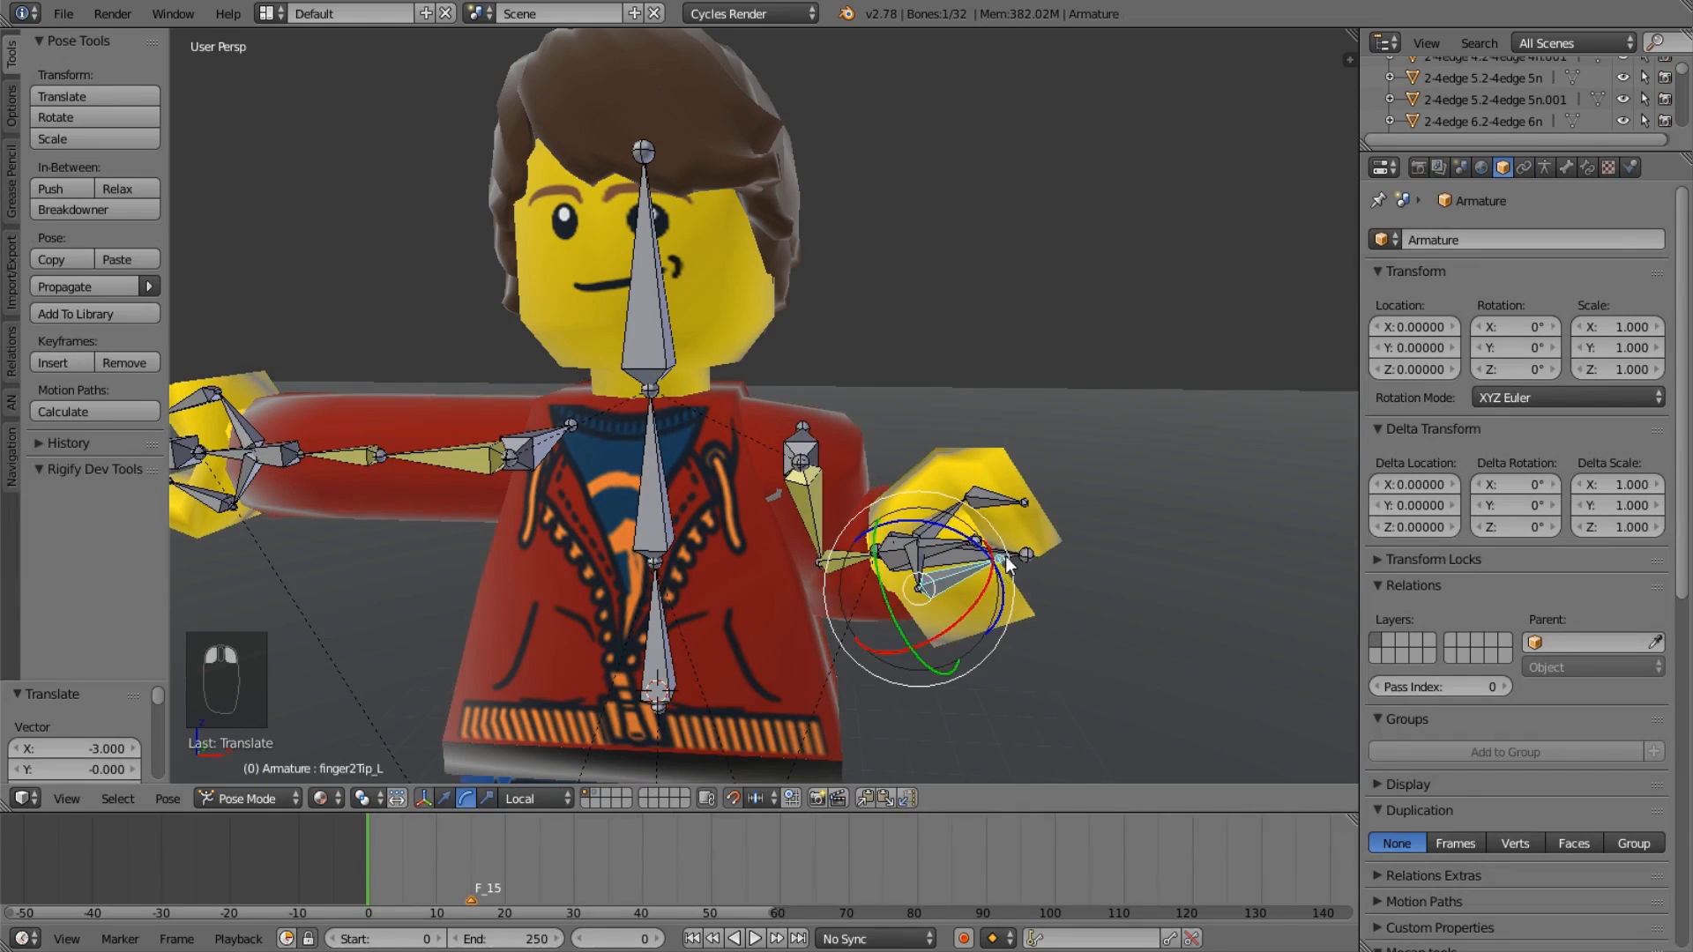
key(alt+g)
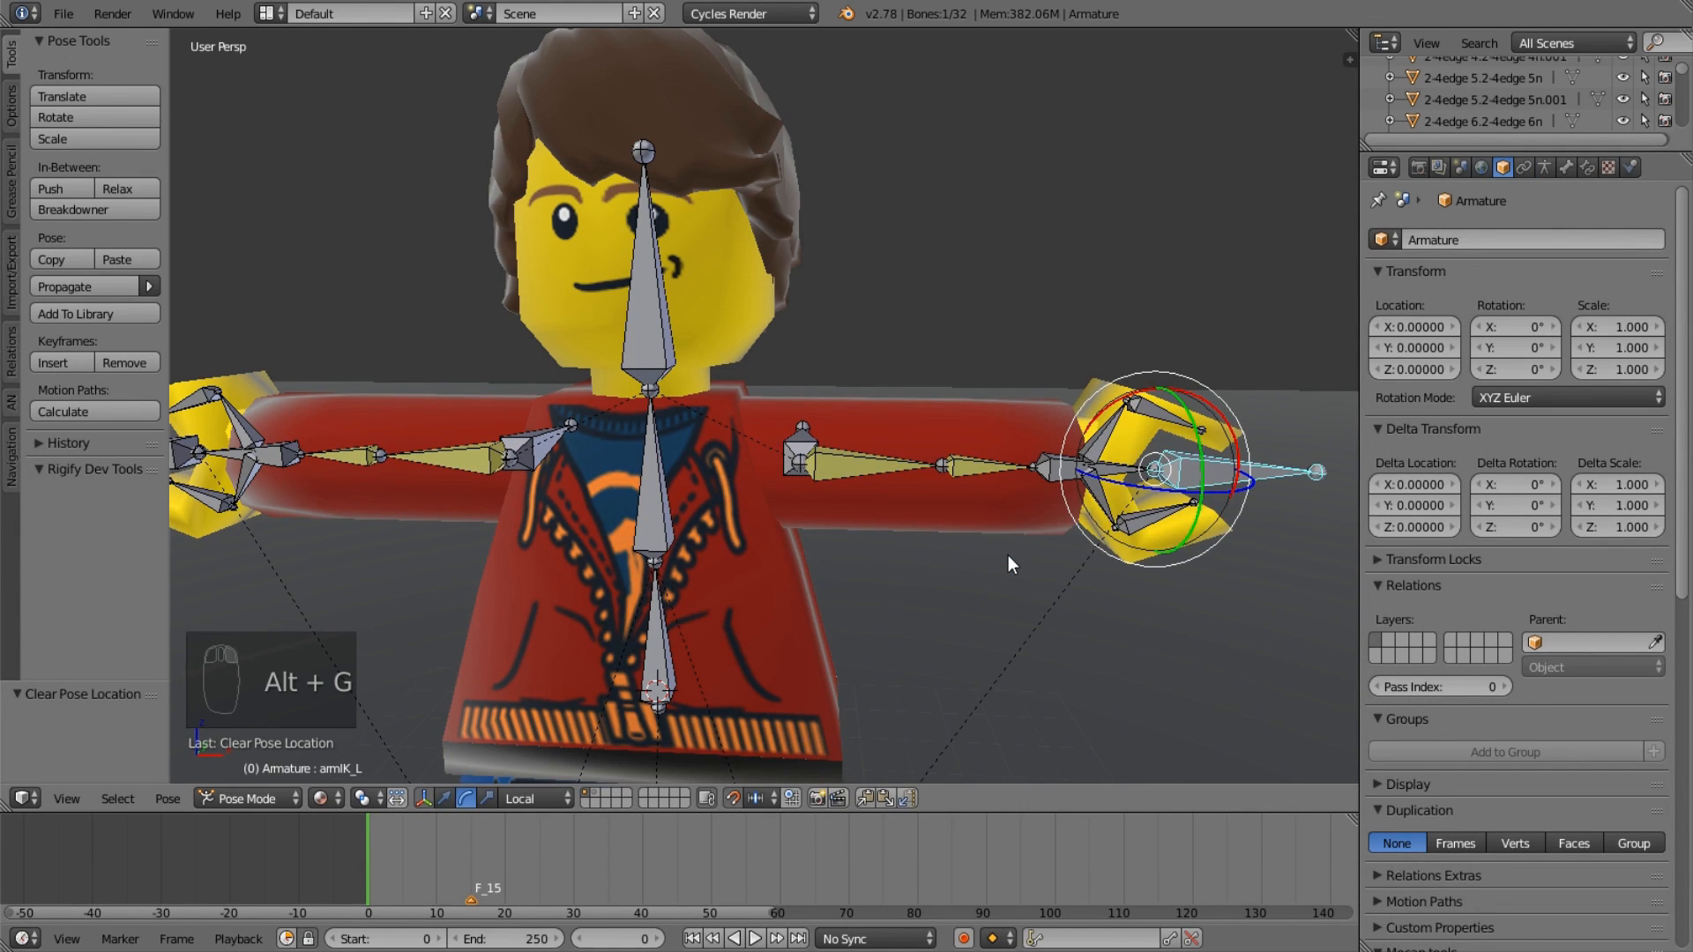
key(a)
Select the upper fingertip bone of the left hand.
right_click(767, 558)
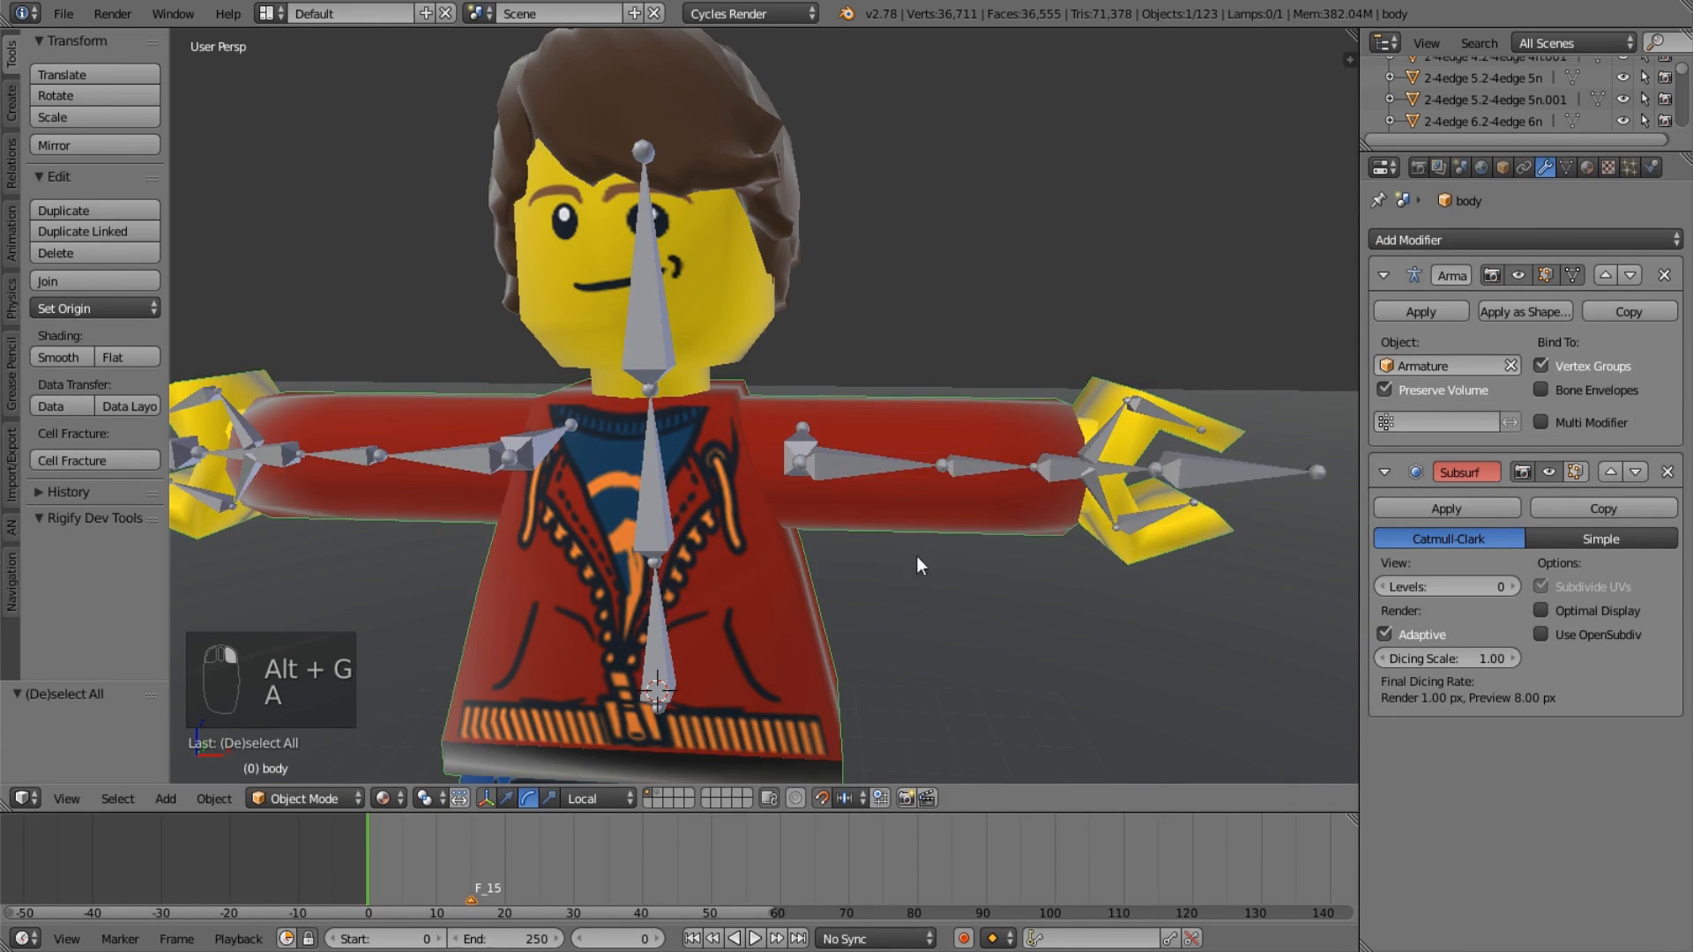
scroll(1007, 620, down, 4)
scroll(1008, 621, down, 3)
middle_drag(1008, 623, 993, 622)
scroll(993, 622, up, 3)
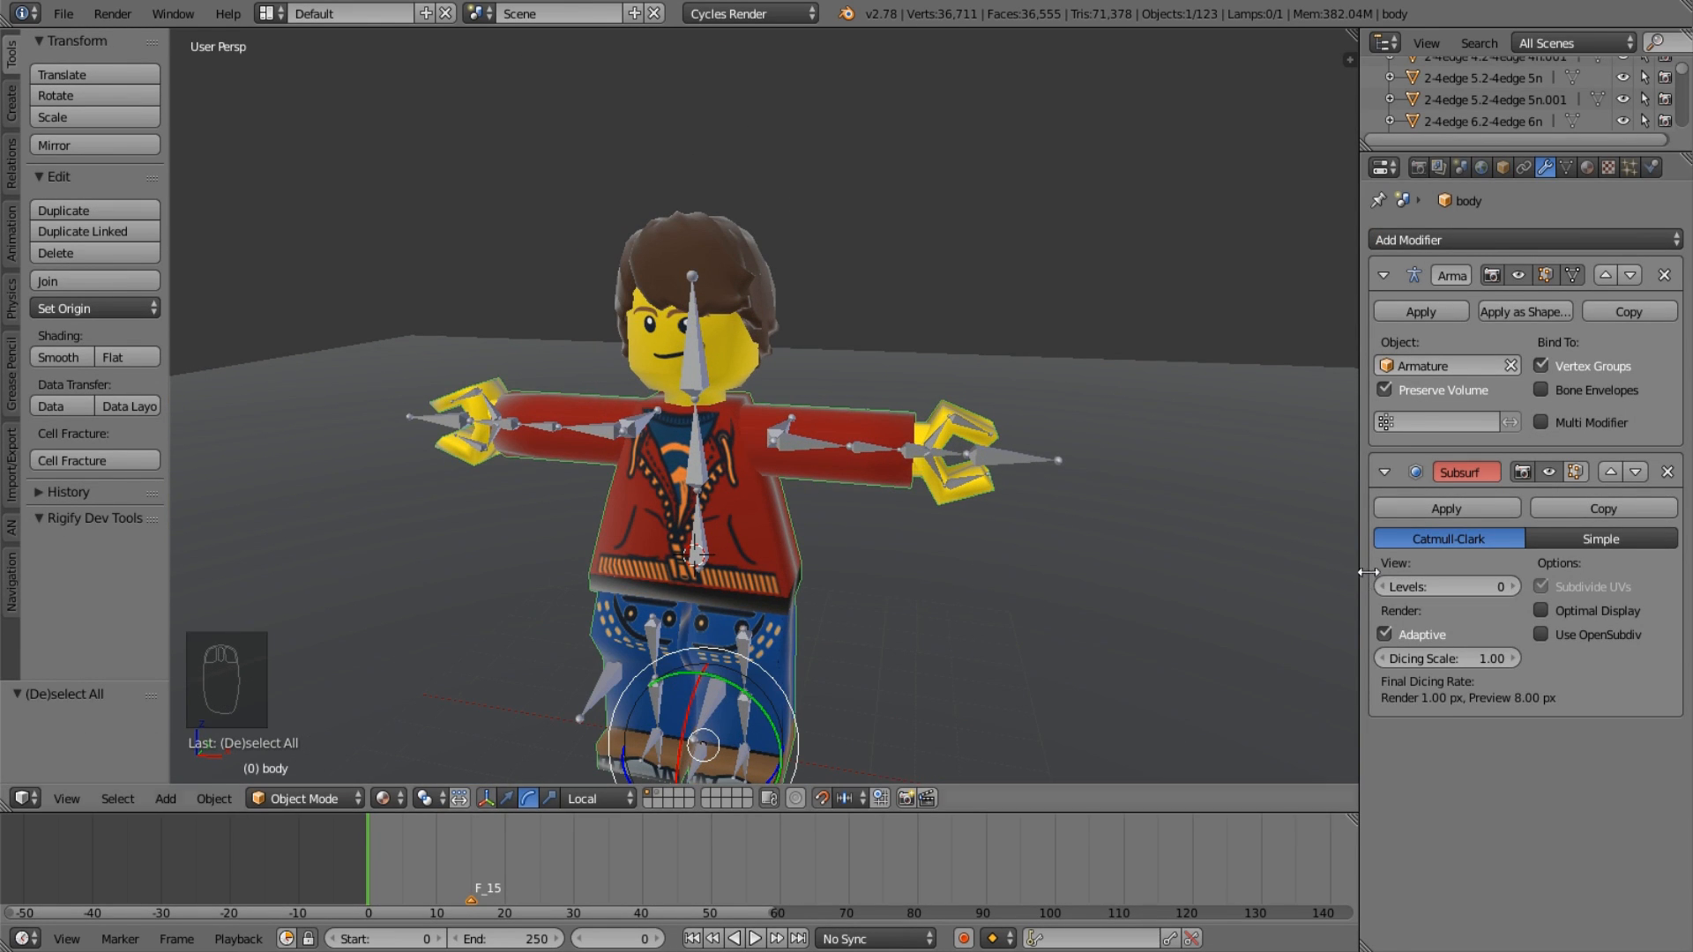
scroll(966, 402, up, 2)
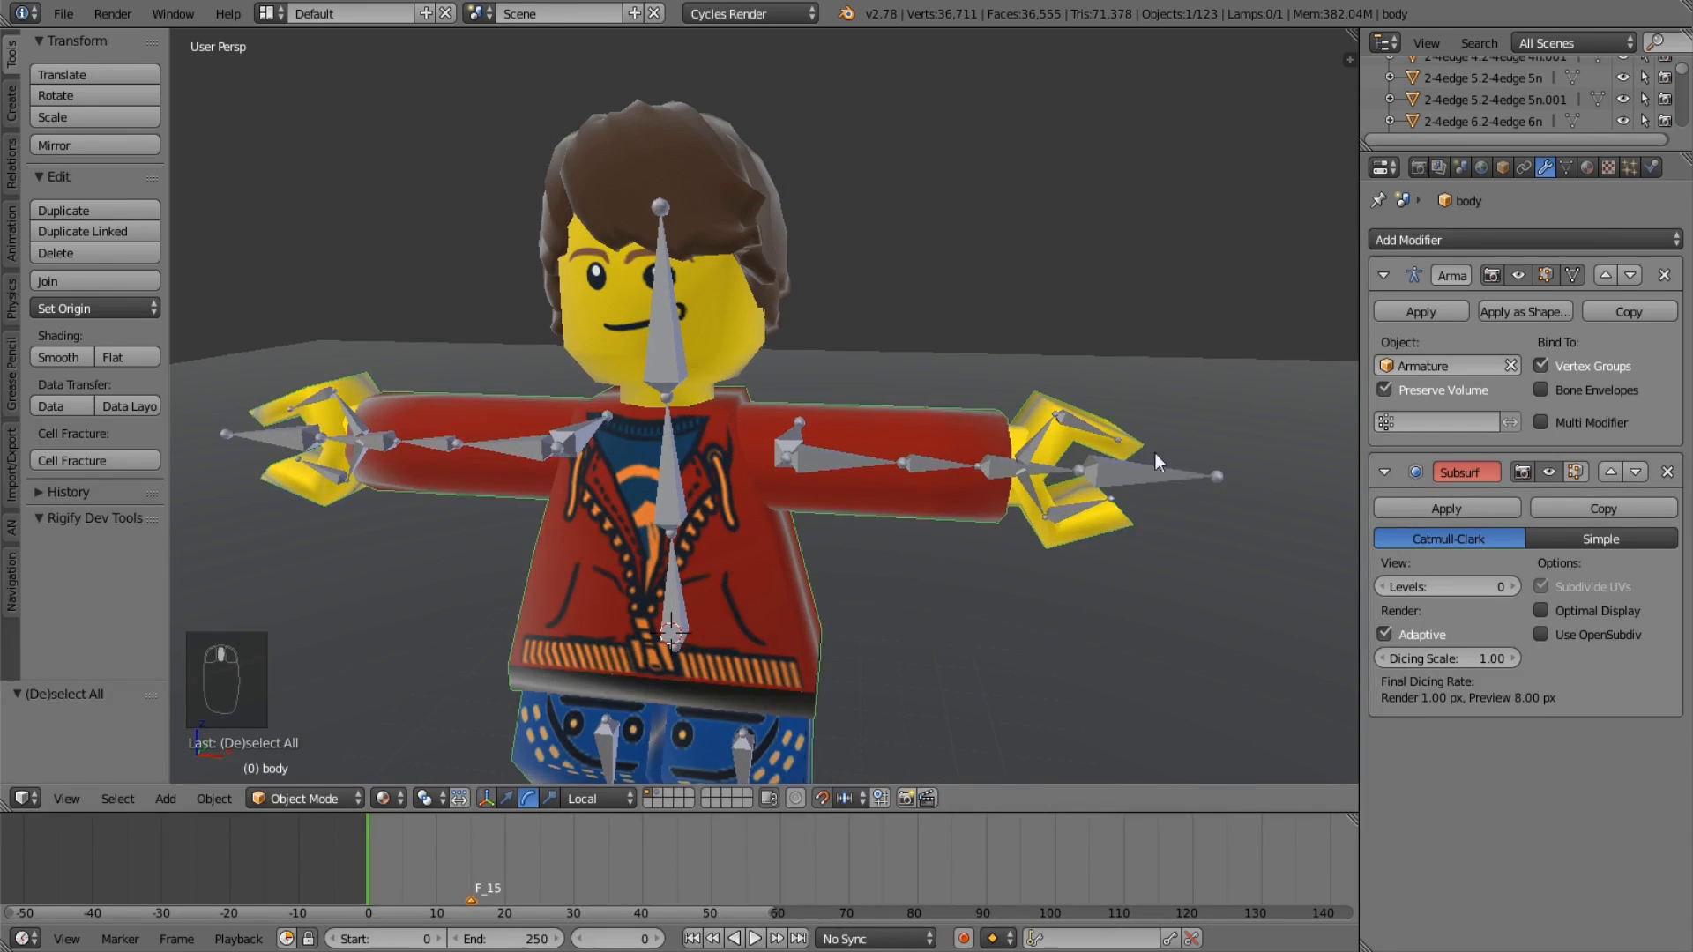
shift+middle_drag(1155, 453, 968, 428)
scroll(963, 422, up, 4)
right_click(966, 421)
right_click(1019, 442)
right_click(1048, 430)
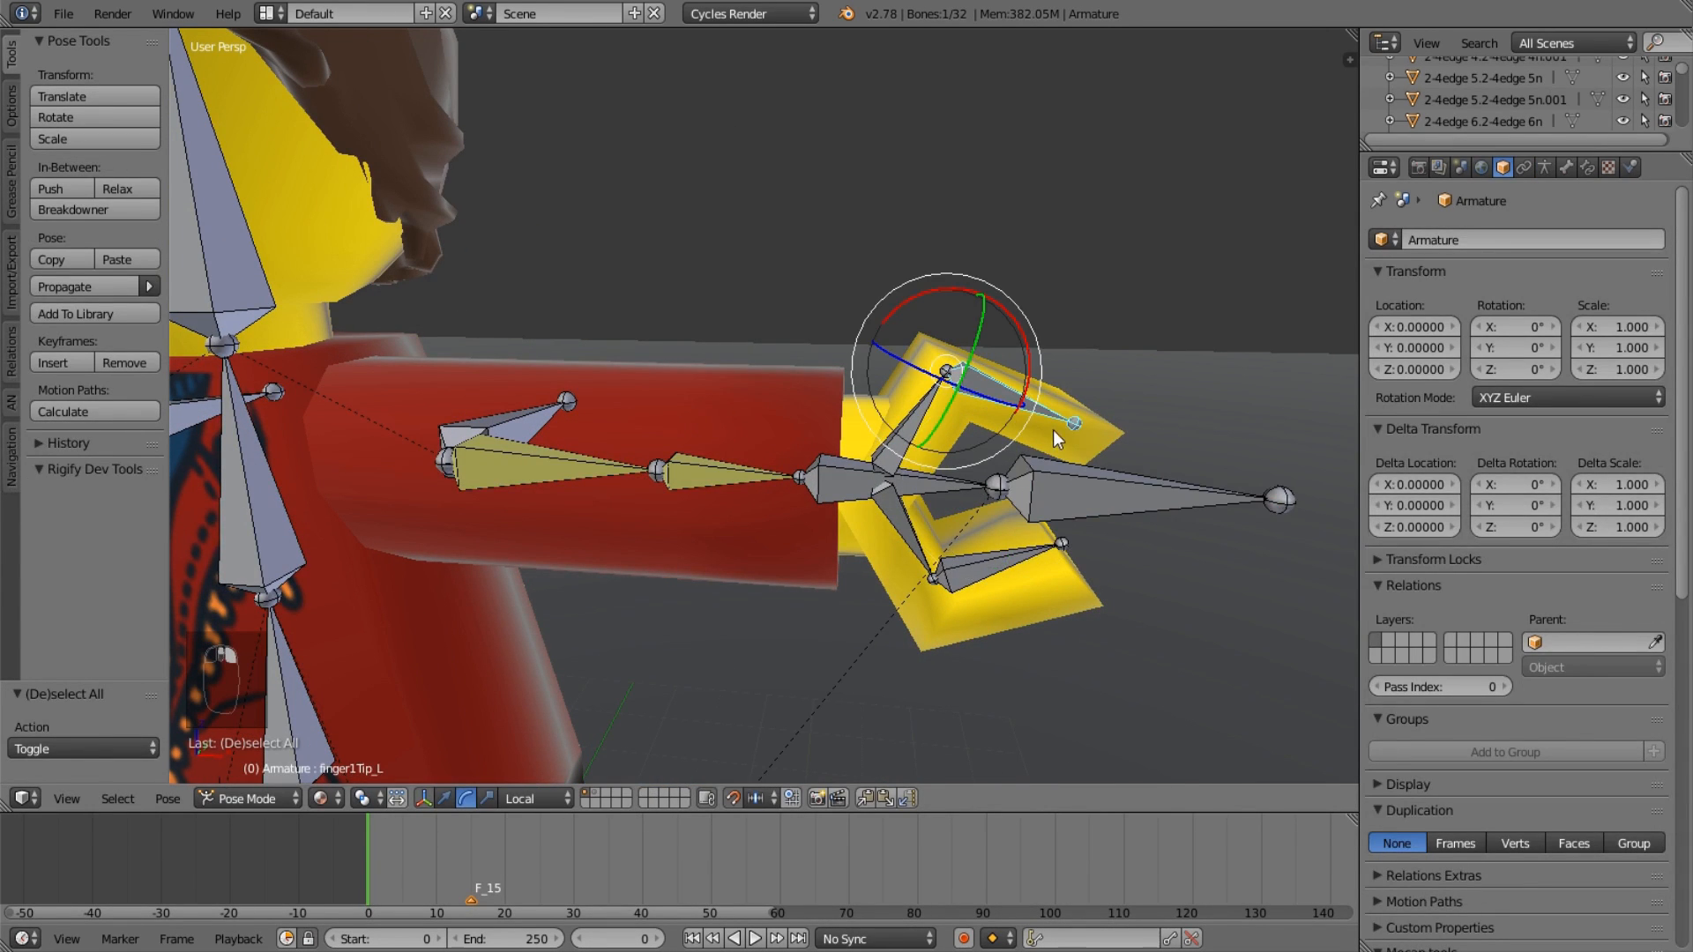
Examine the left hand's mesh topology around the finger bones in Edit Mode.
right_click(1110, 410)
right_click(1099, 434)
key(Tab)
shift+drag(1099, 434, 979, 469)
shift+middle_drag(979, 469, 920, 462)
scroll(921, 462, up, 3)
key(a)
key(a)
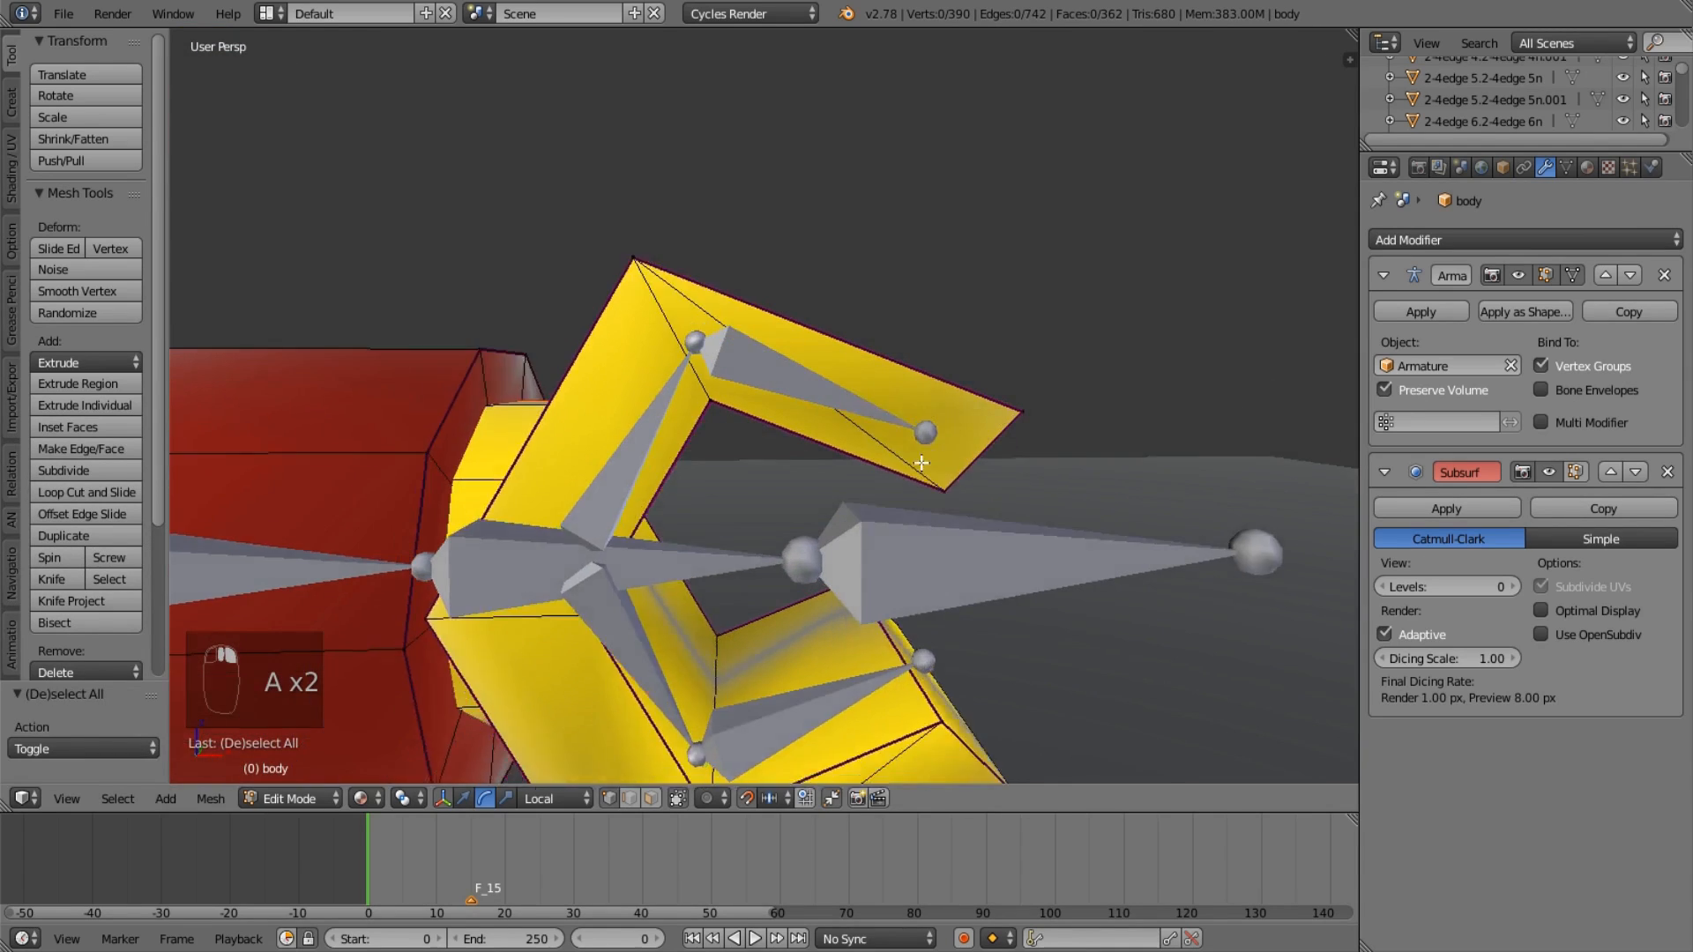
scroll(922, 463, down, 3)
key(ctrl+Tab)
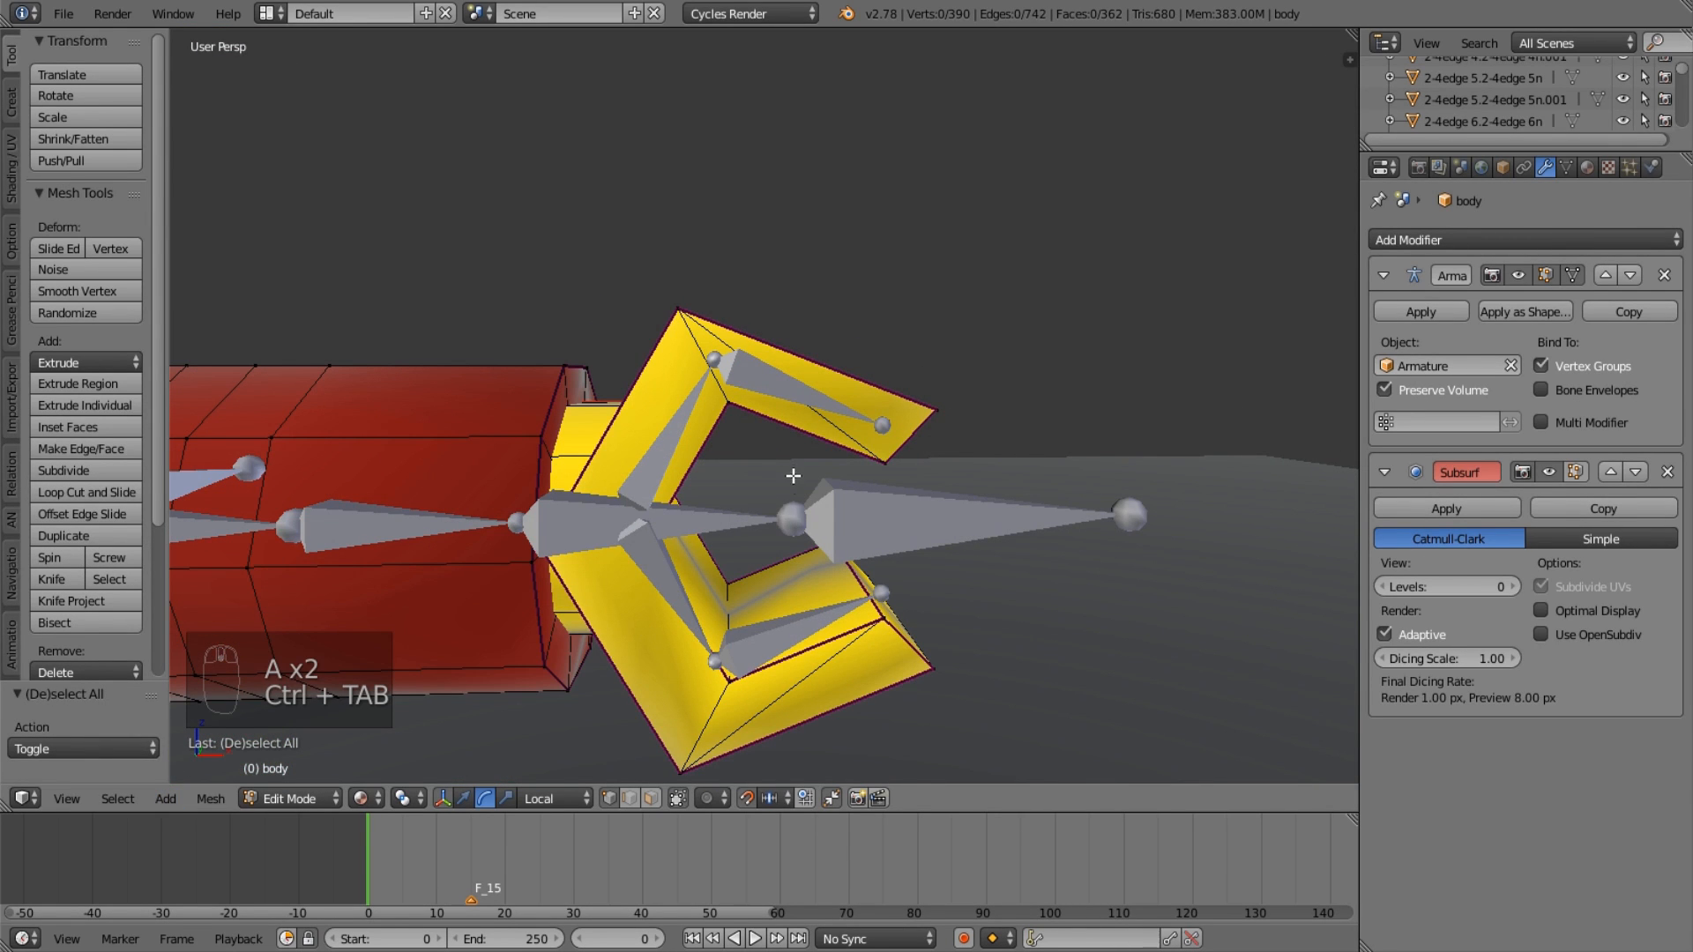
Switch the body to Weight Paint mode and show the upper left fingertip bone's weights.
key(Tab)
key(ctrl+Tab)
mouse_move(792, 500)
middle_down()
mouse_move(719, 527)
mouse_move(802, 432)
middle_up()
scroll(716, 518, up, 2)
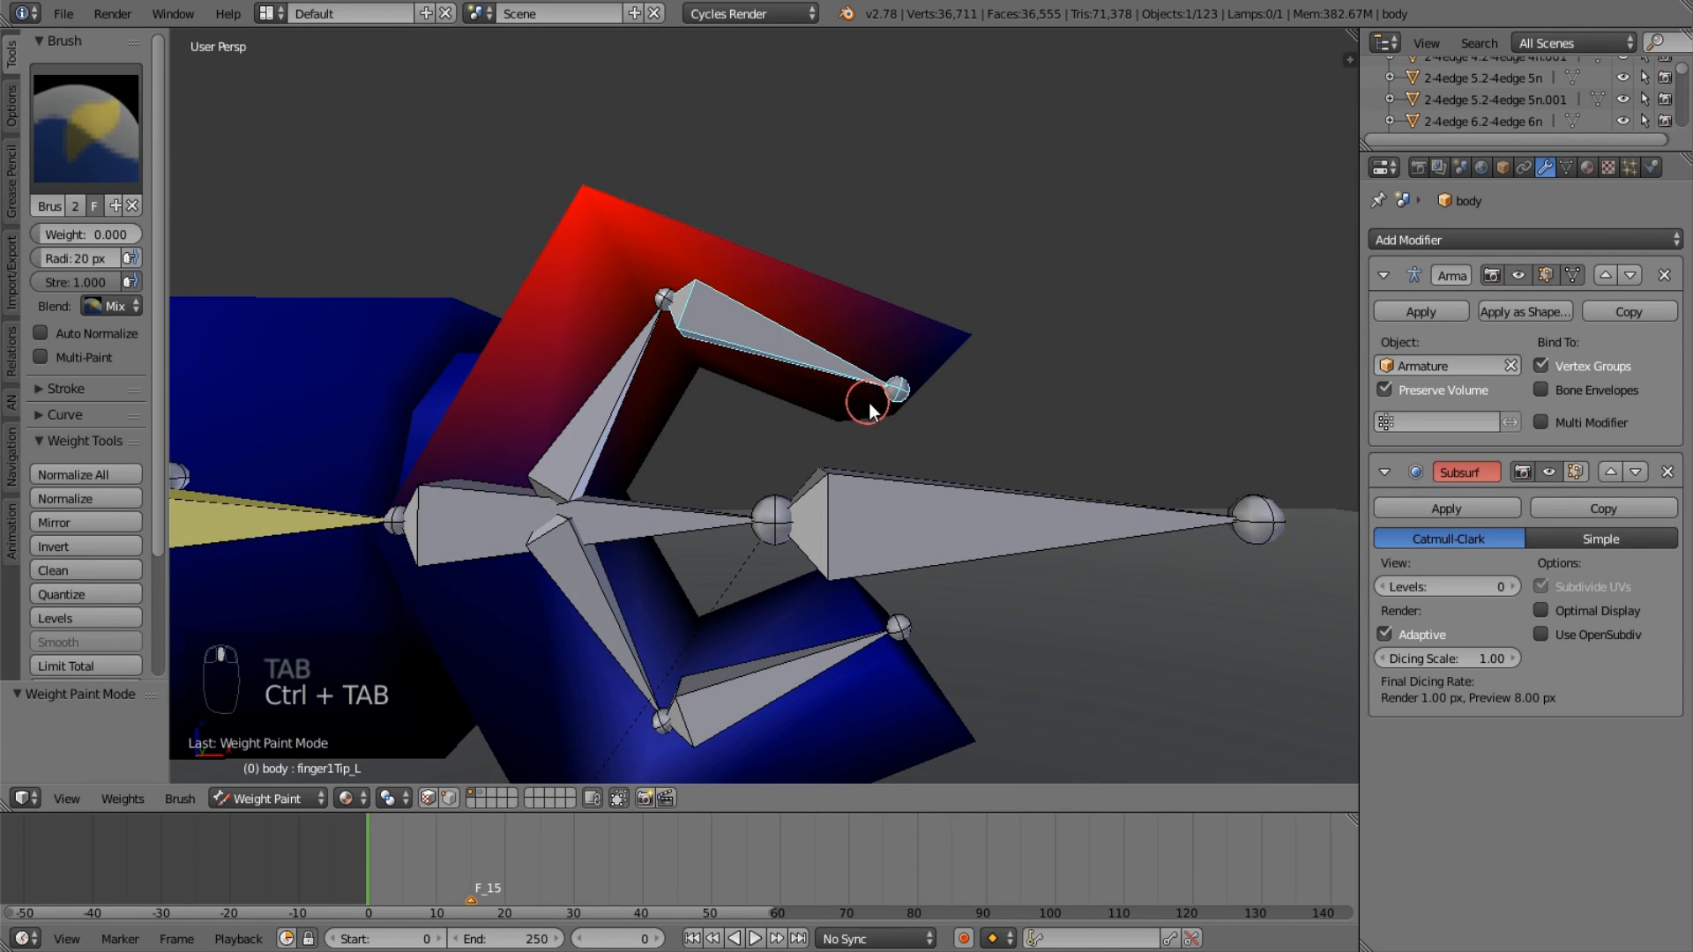
Set the brush weight to 1.000 and, in wireframe display, paint the open end of the left hand's upper finger.
drag(110, 234, 146, 235)
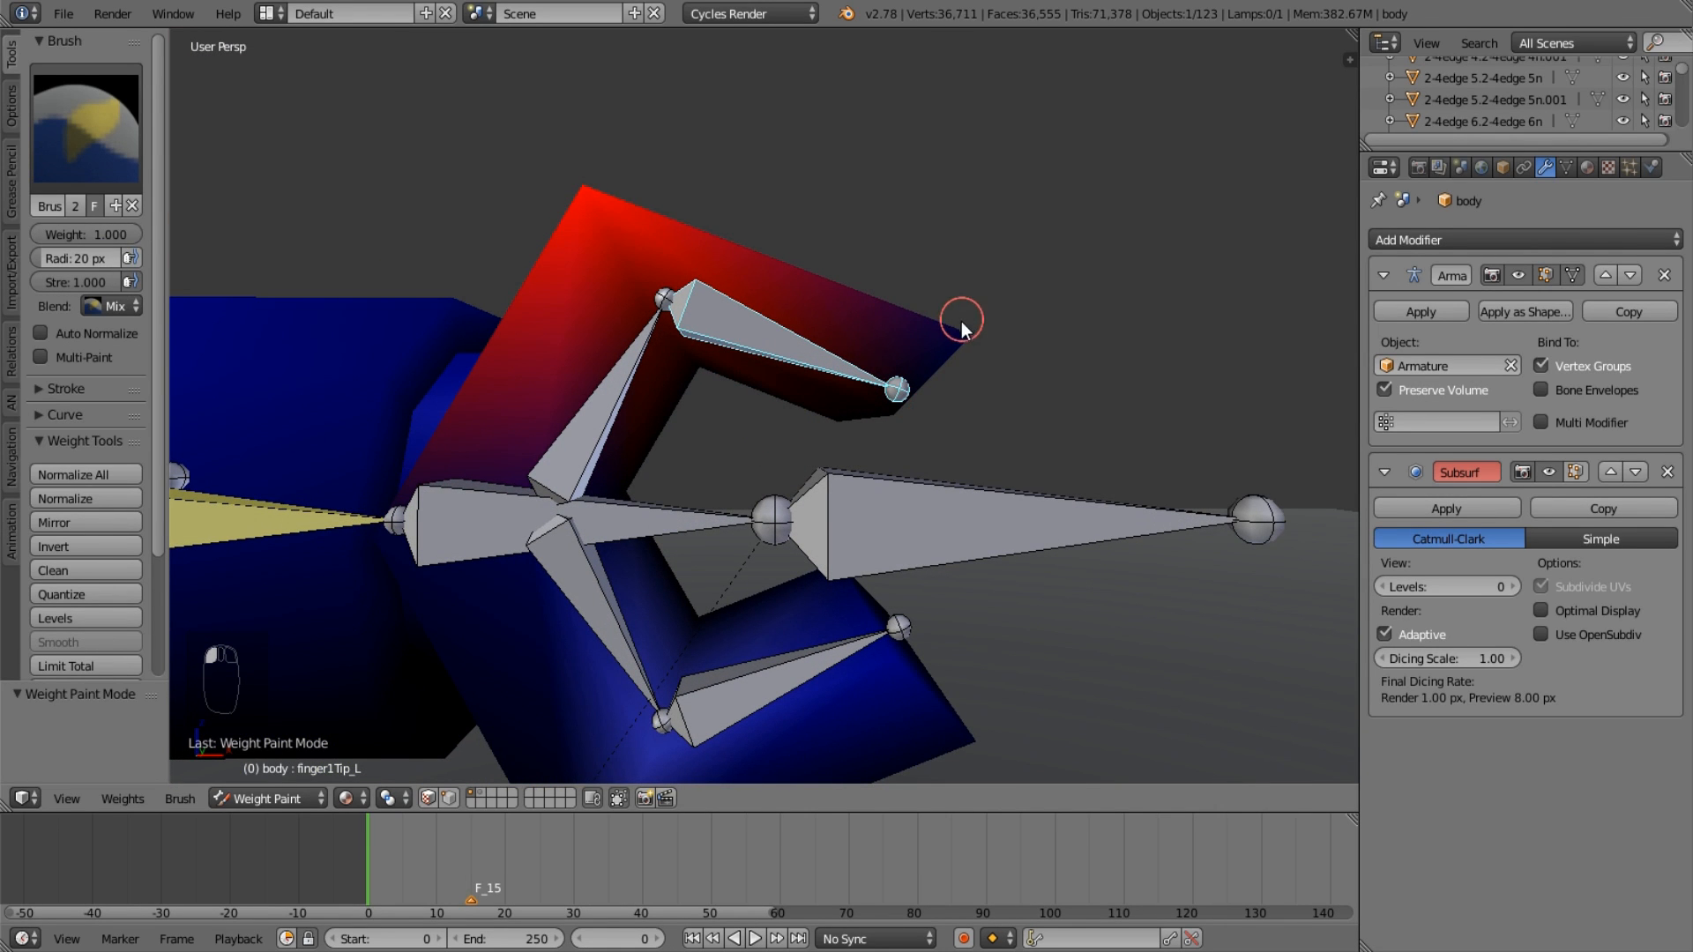
middle_drag(976, 337, 633, 405)
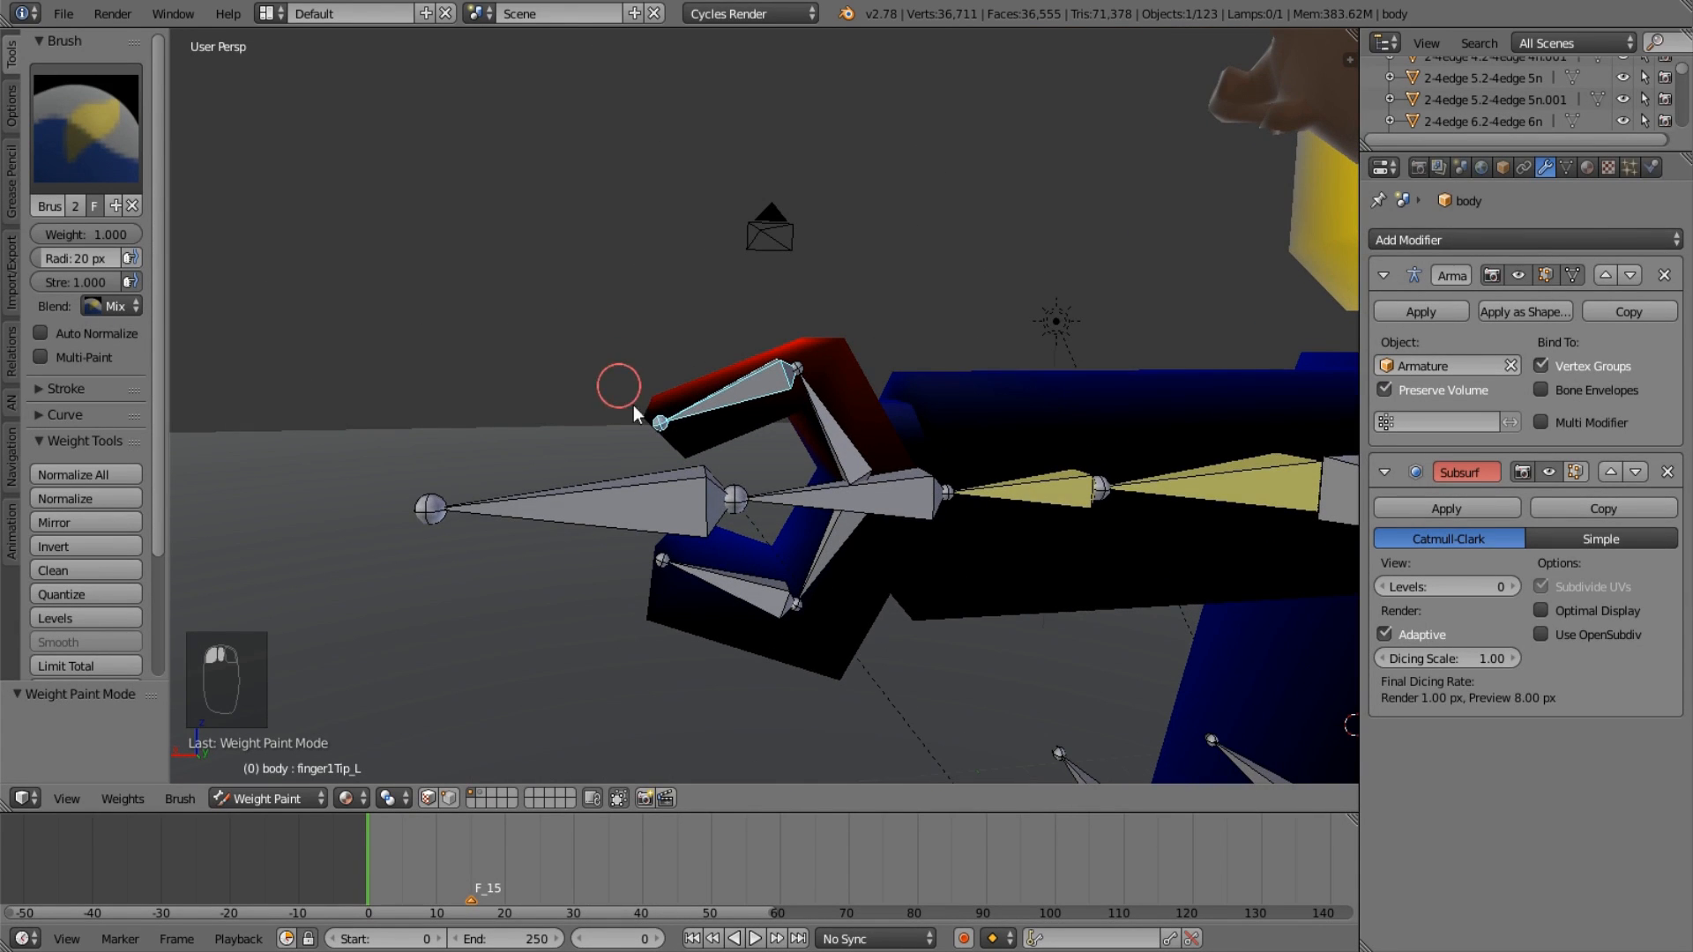
key(KP_Decimal)
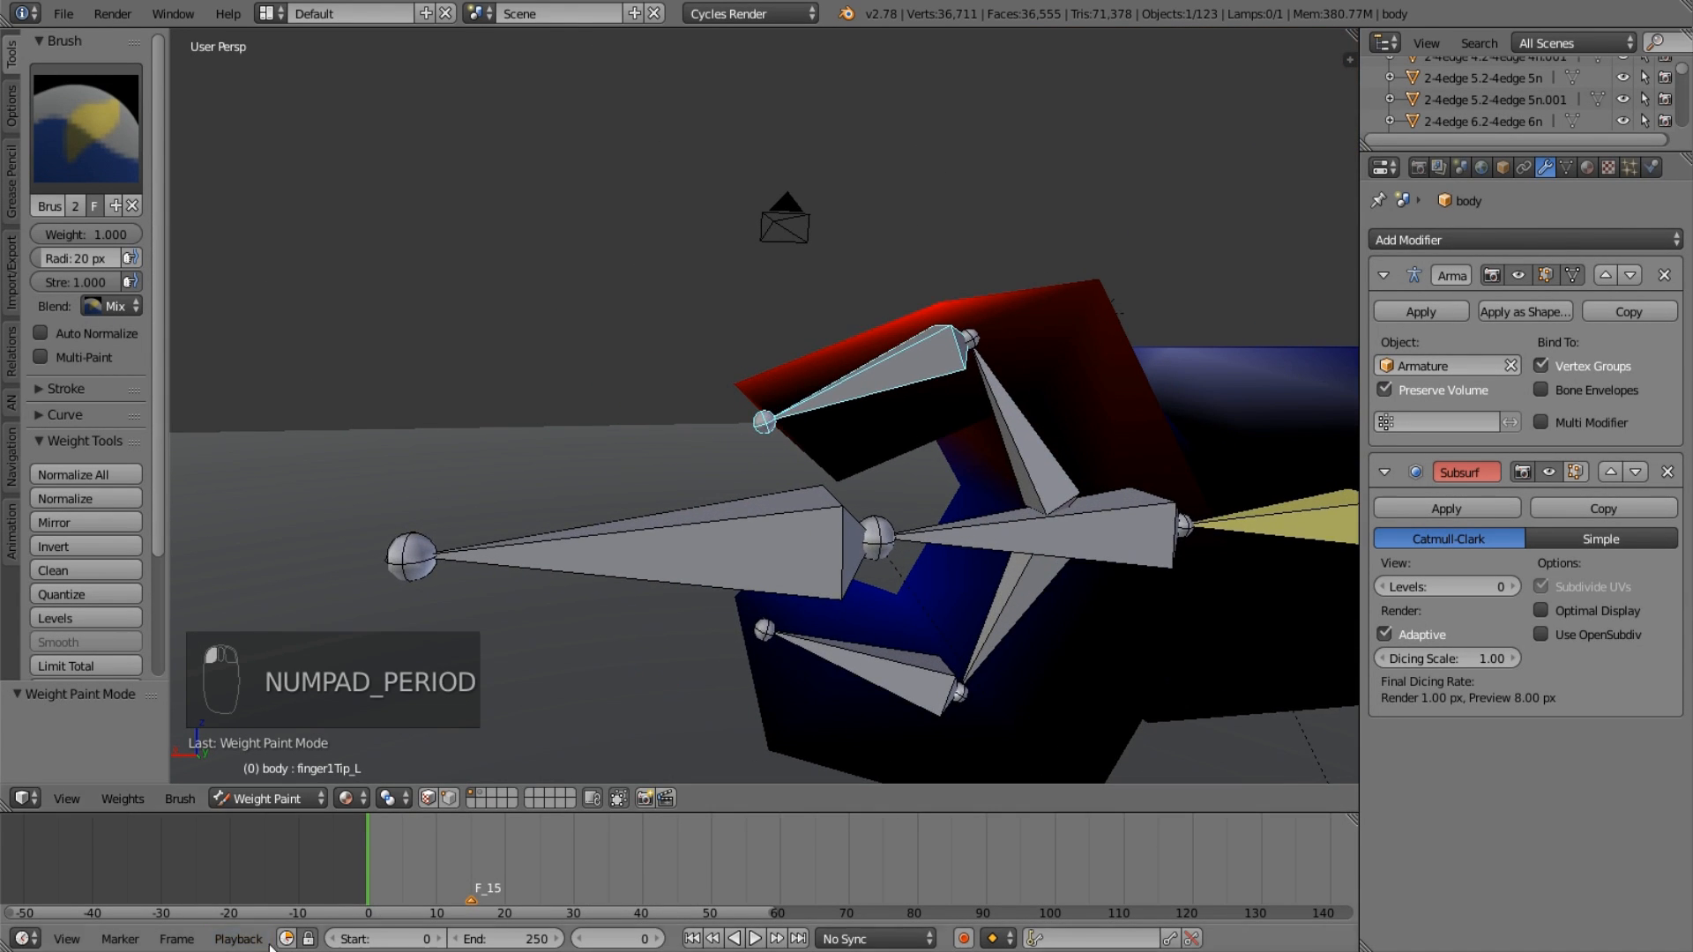
key(z)
middle_drag(985, 490, 747, 423)
drag(749, 426, 756, 439)
Check the weights of the left hand's lower finger bones and its upper finger base bone.
scroll(750, 560, down, 1)
mouse_move(752, 588)
shift+middle_down()
mouse_move(734, 552)
mouse_move(537, 539)
mouse_move(1353, 571)
shift+middle_up()
right_click(726, 602)
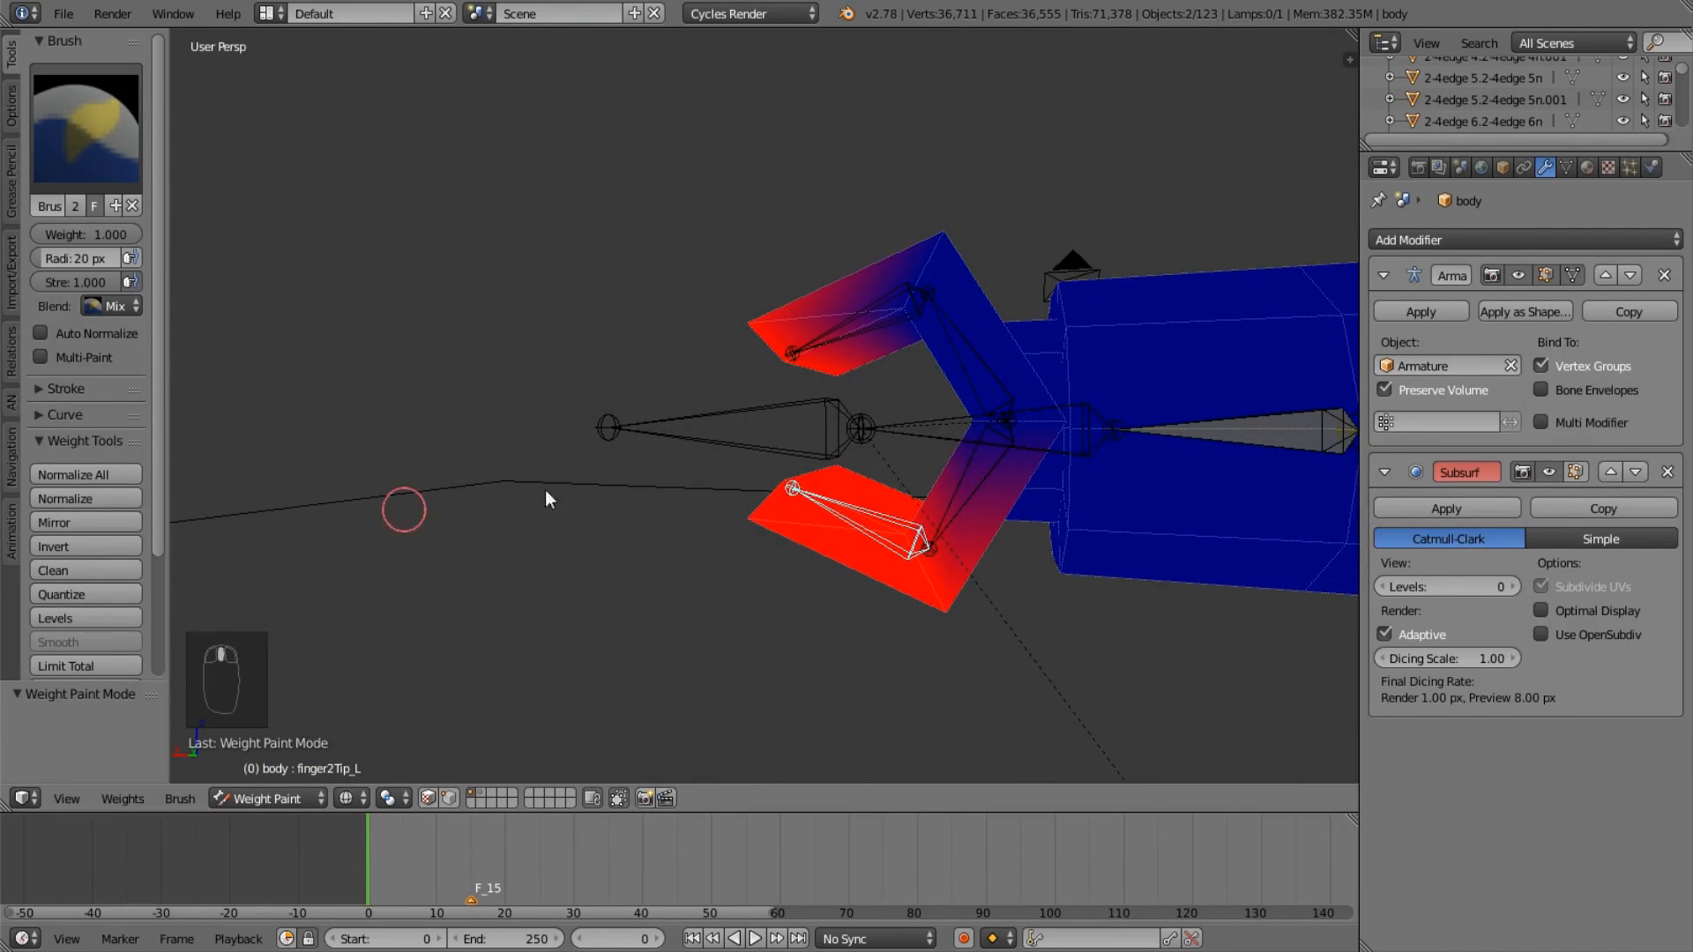
right_click(971, 468)
right_click(969, 344)
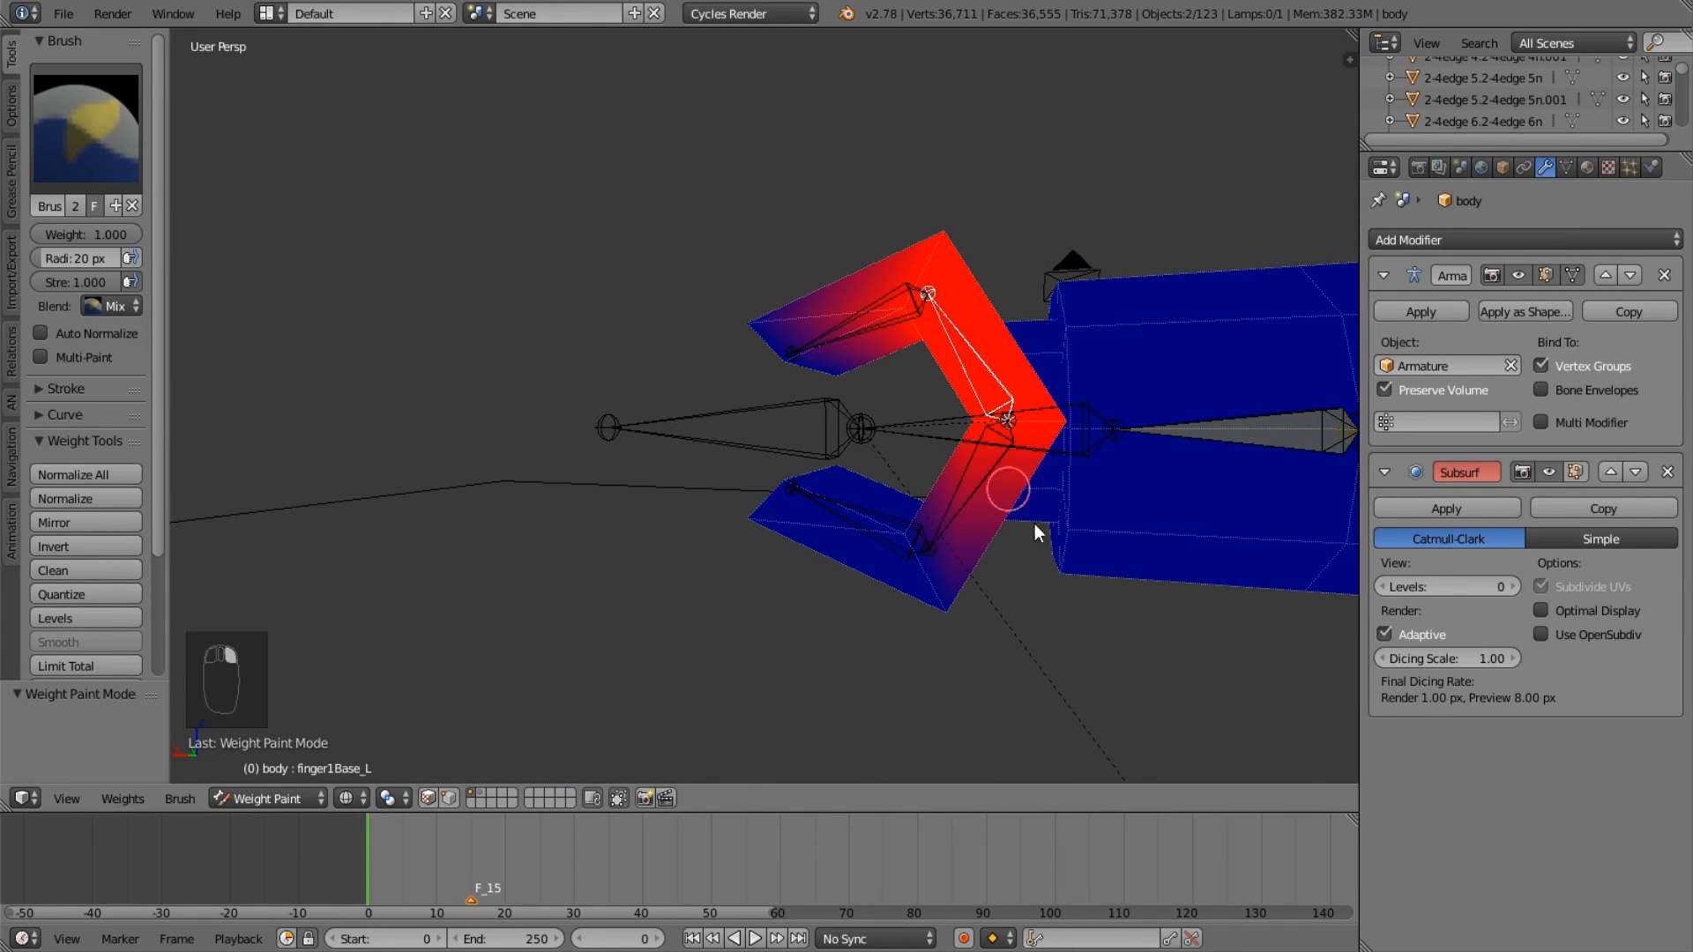
Check the weights of the right hand's upper and lower finger tip and base bones.
mouse_move(1034, 524)
middle_down()
mouse_move(638, 625)
mouse_move(282, 667)
middle_up()
right_click(993, 348)
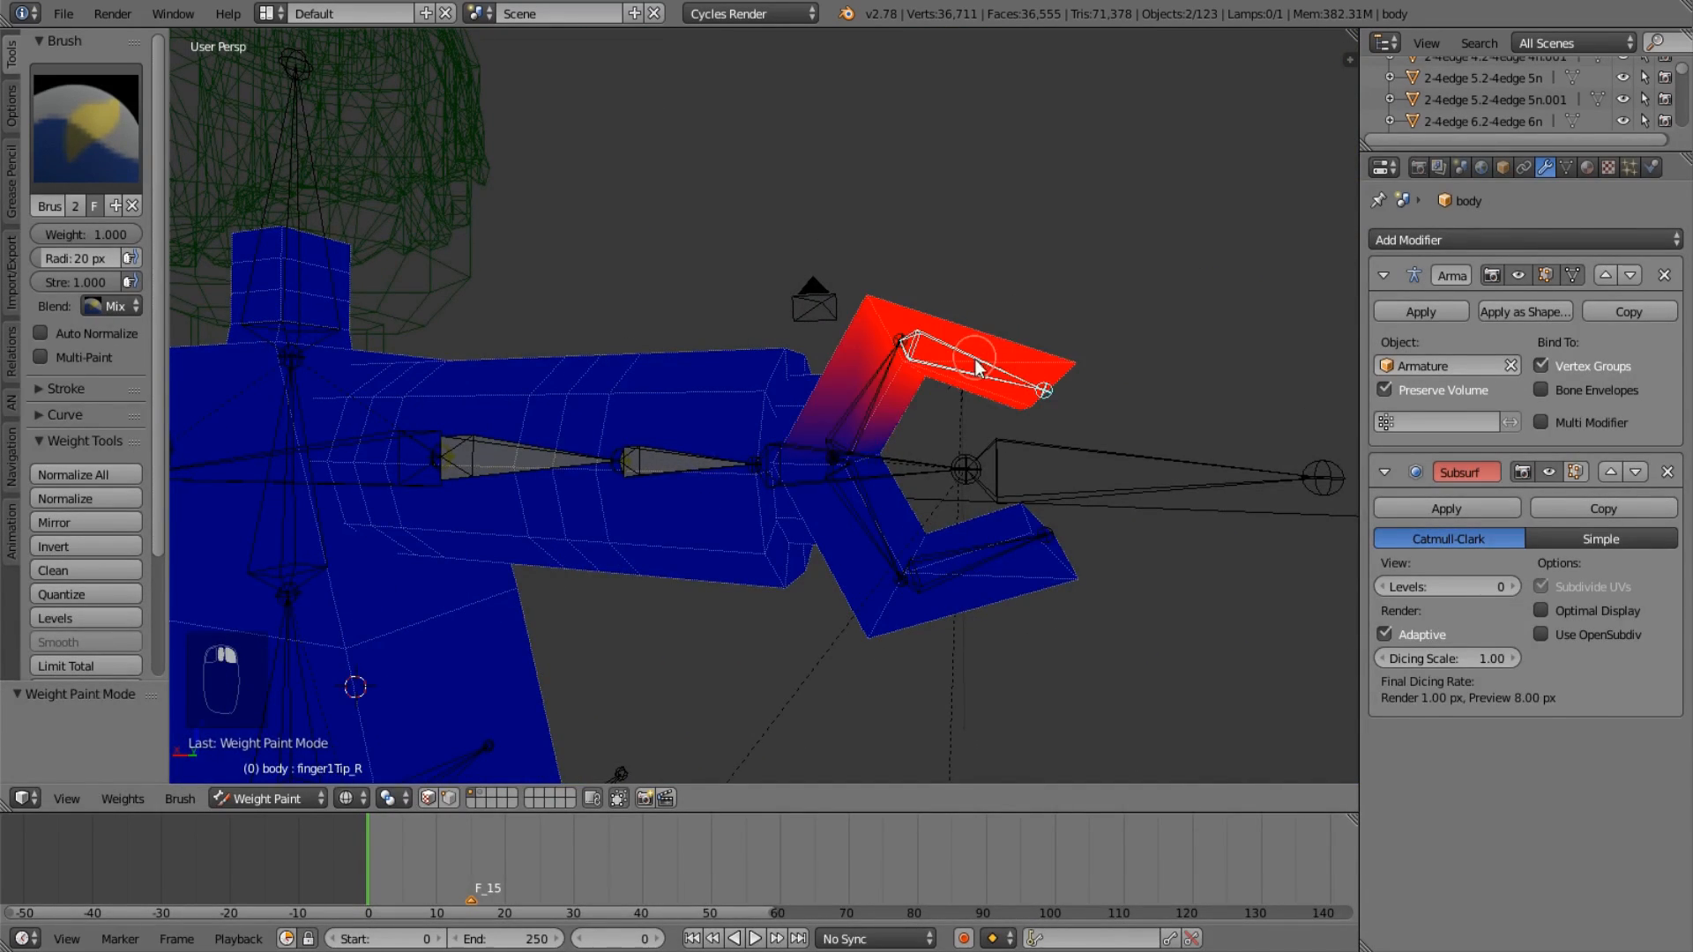
right_click(1000, 557)
right_click(849, 523)
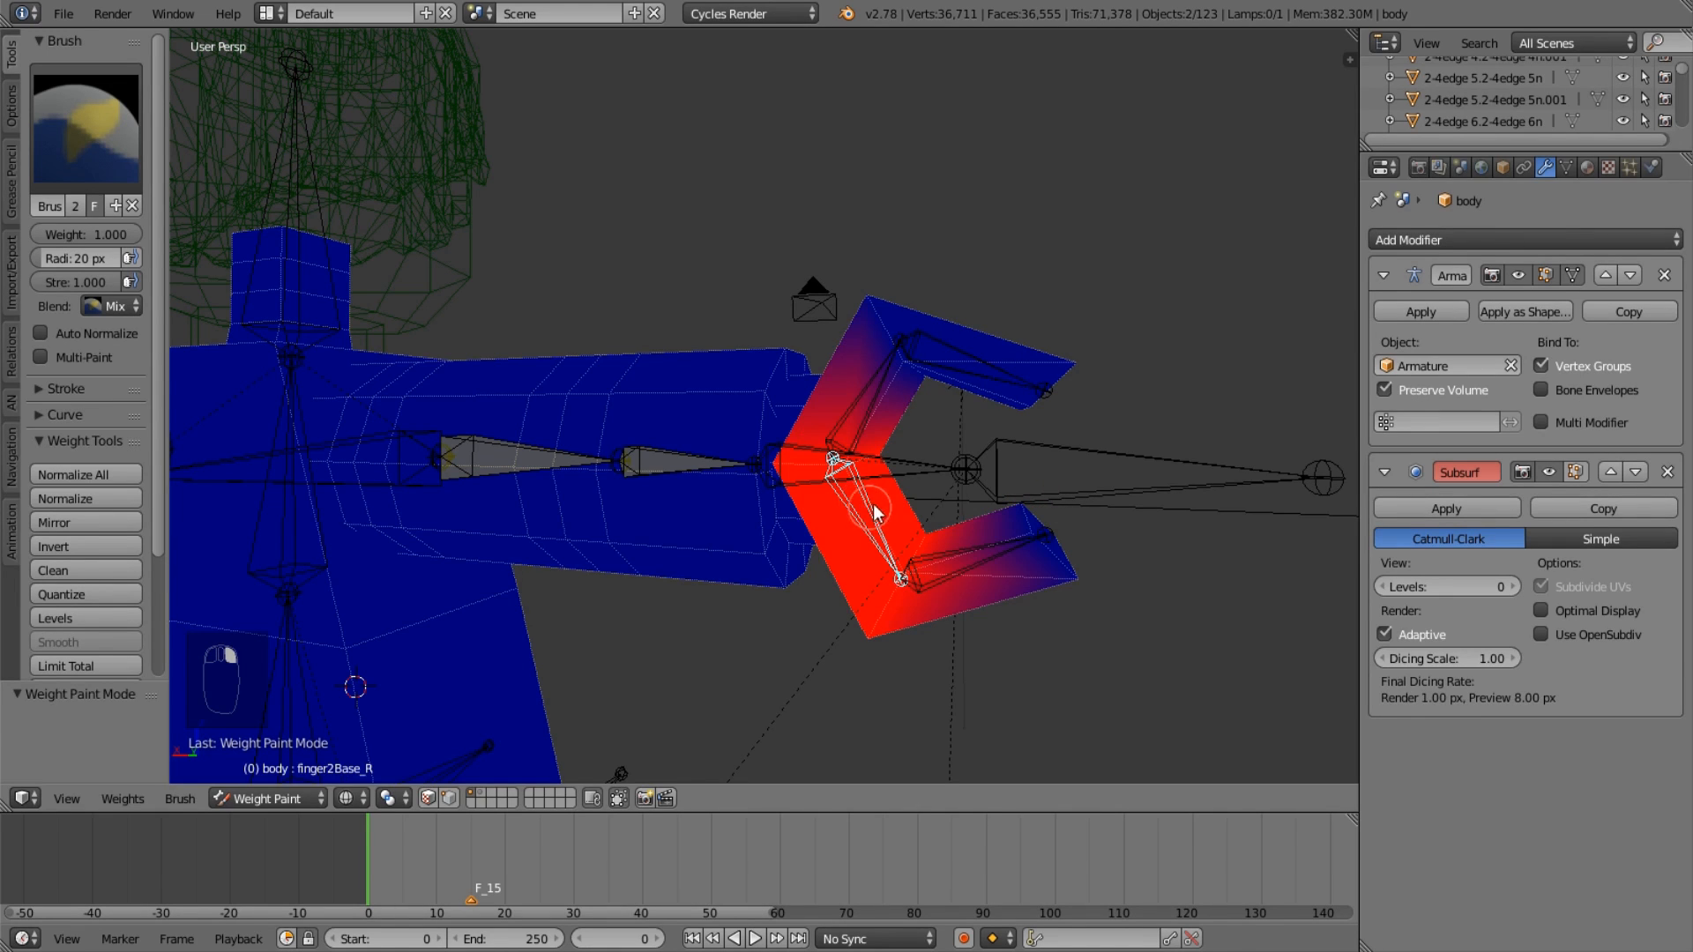
right_click(873, 406)
Return the body to Object Mode with solid display, and put the armature in Pose Mode with its body bone selected.
click(269, 798)
click(274, 773)
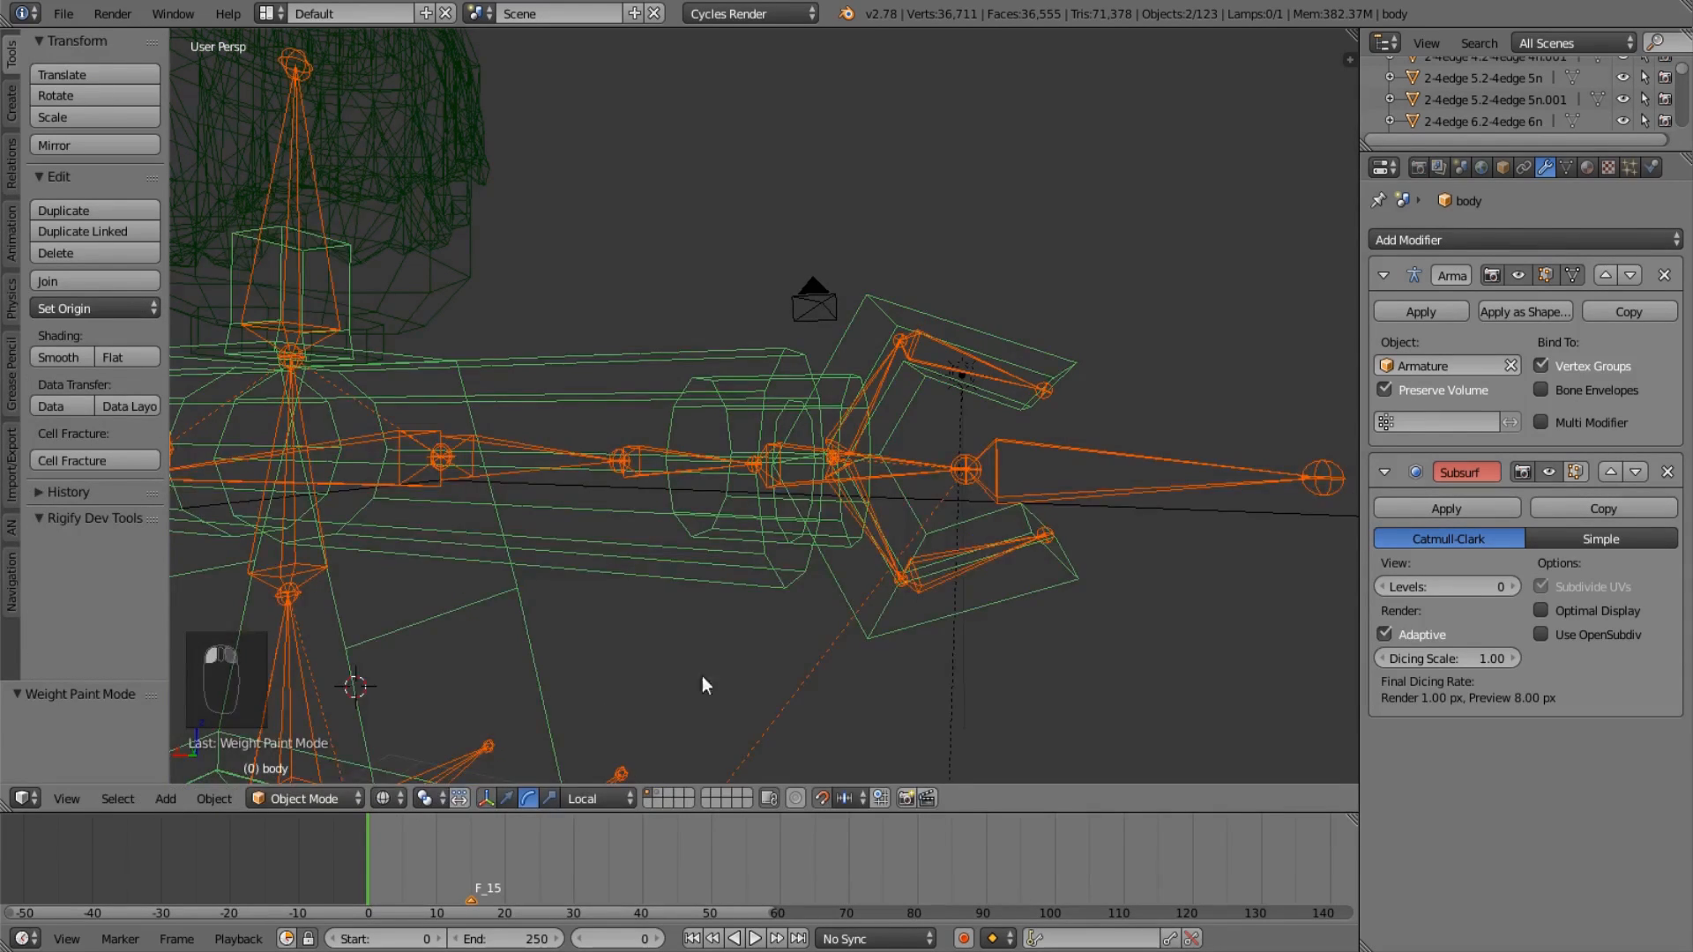
mouse_move(699, 683)
middle_down()
mouse_move(648, 623)
mouse_move(918, 591)
mouse_move(705, 580)
middle_up()
key(a)
right_click(991, 615)
click(322, 799)
click(395, 701)
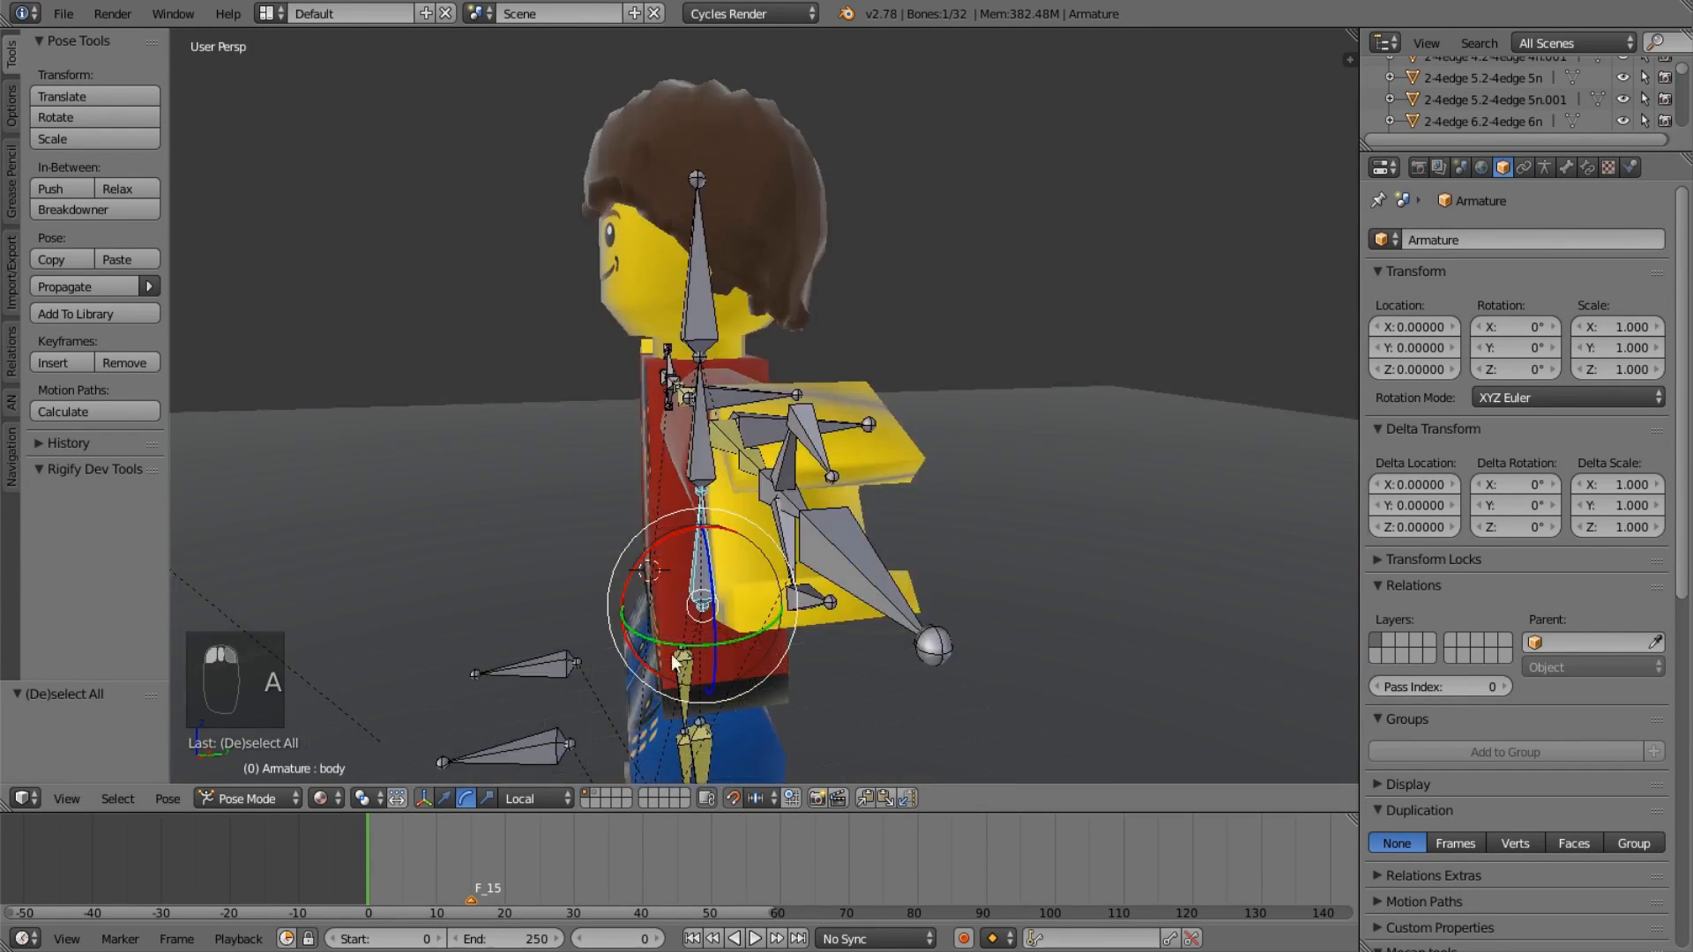
Test the rig's deformation by moving the body bone freely, cancelling each move.
middle_drag(697, 648, 918, 647)
key(g)
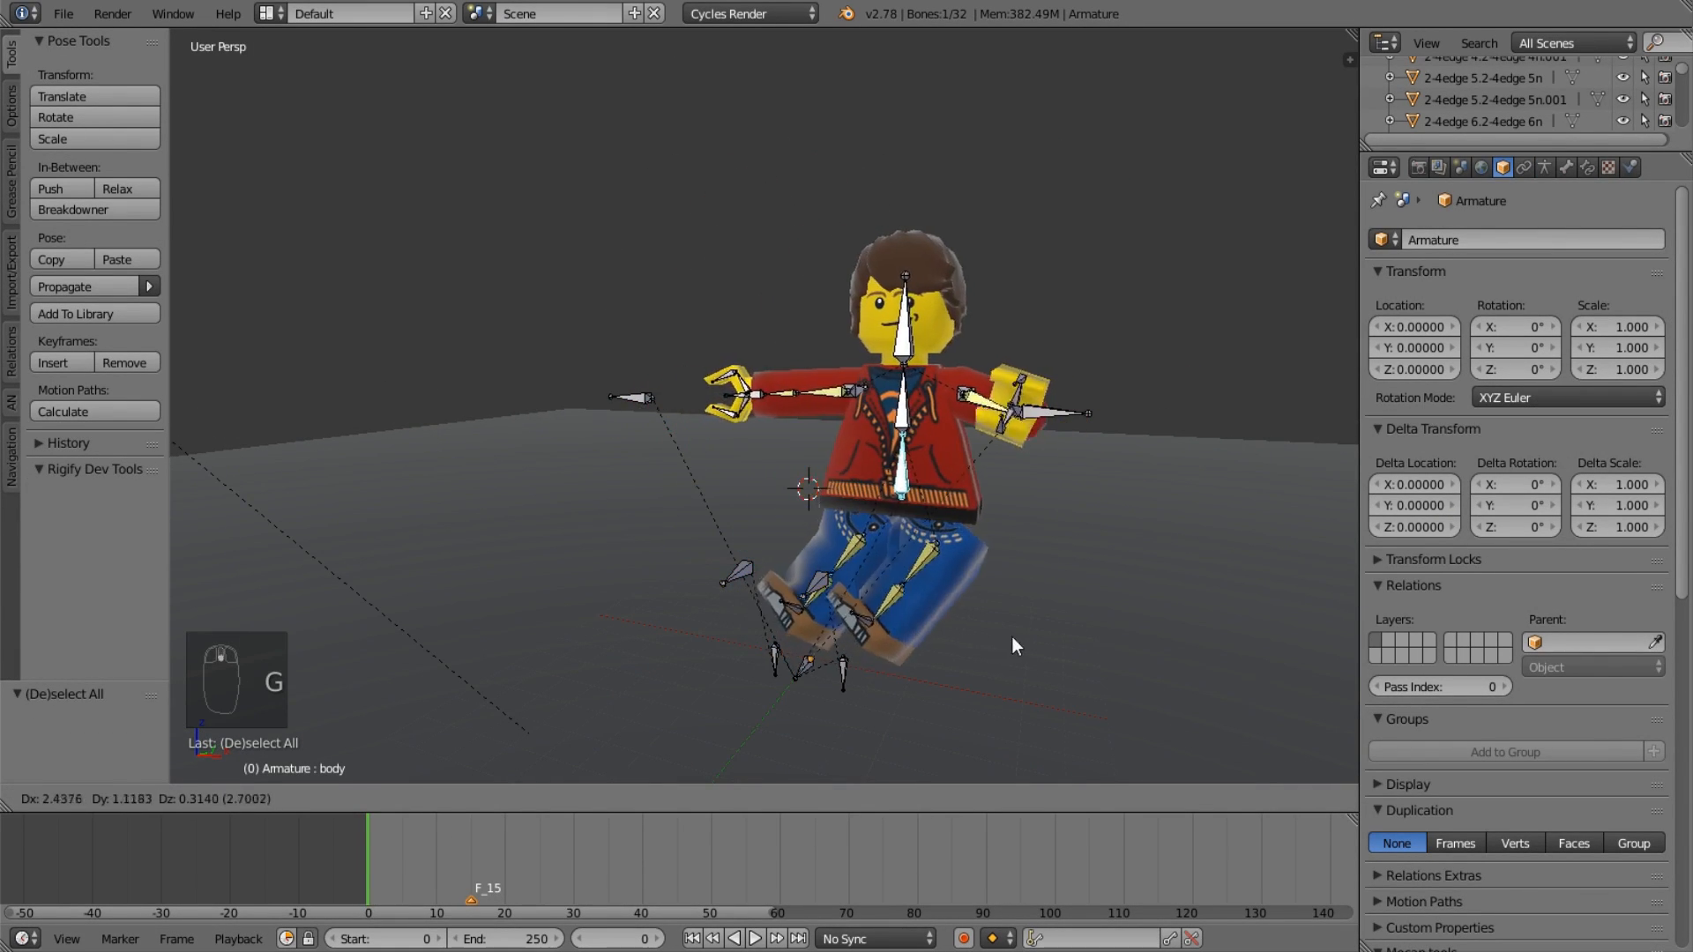
right_click(934, 637)
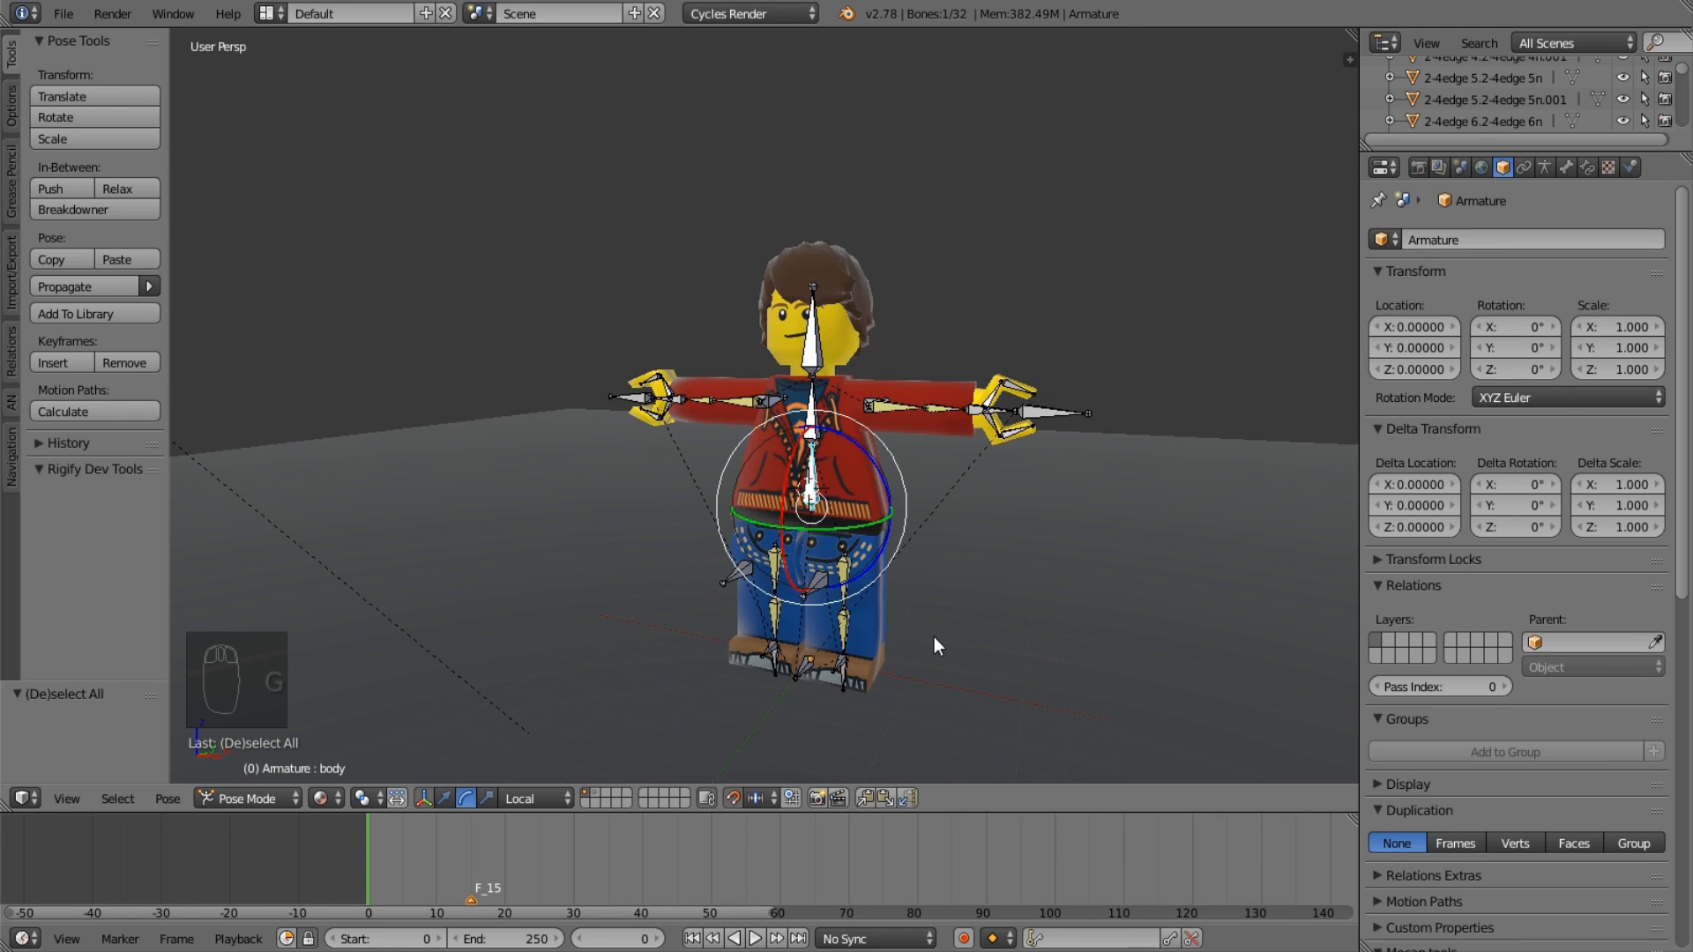
middle_drag(934, 637, 850, 623)
key(g)
right_click(1041, 668)
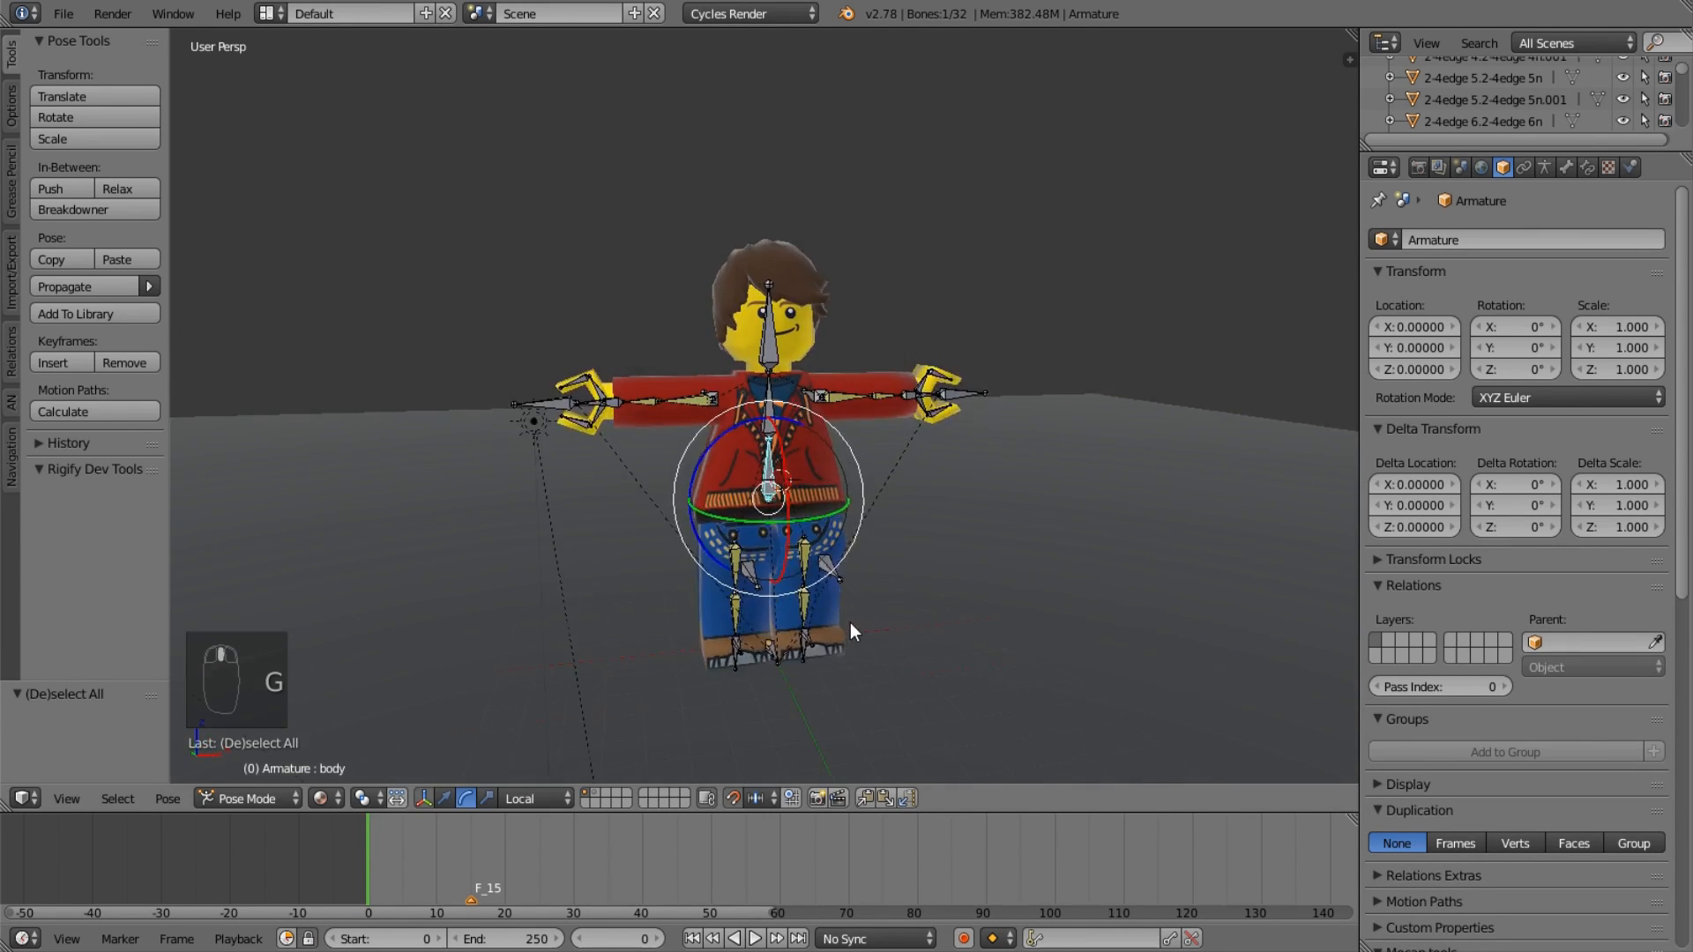
Deselect the bones, select the body mesh and examine the minifig from several angles.
scroll(848, 620, up, 2)
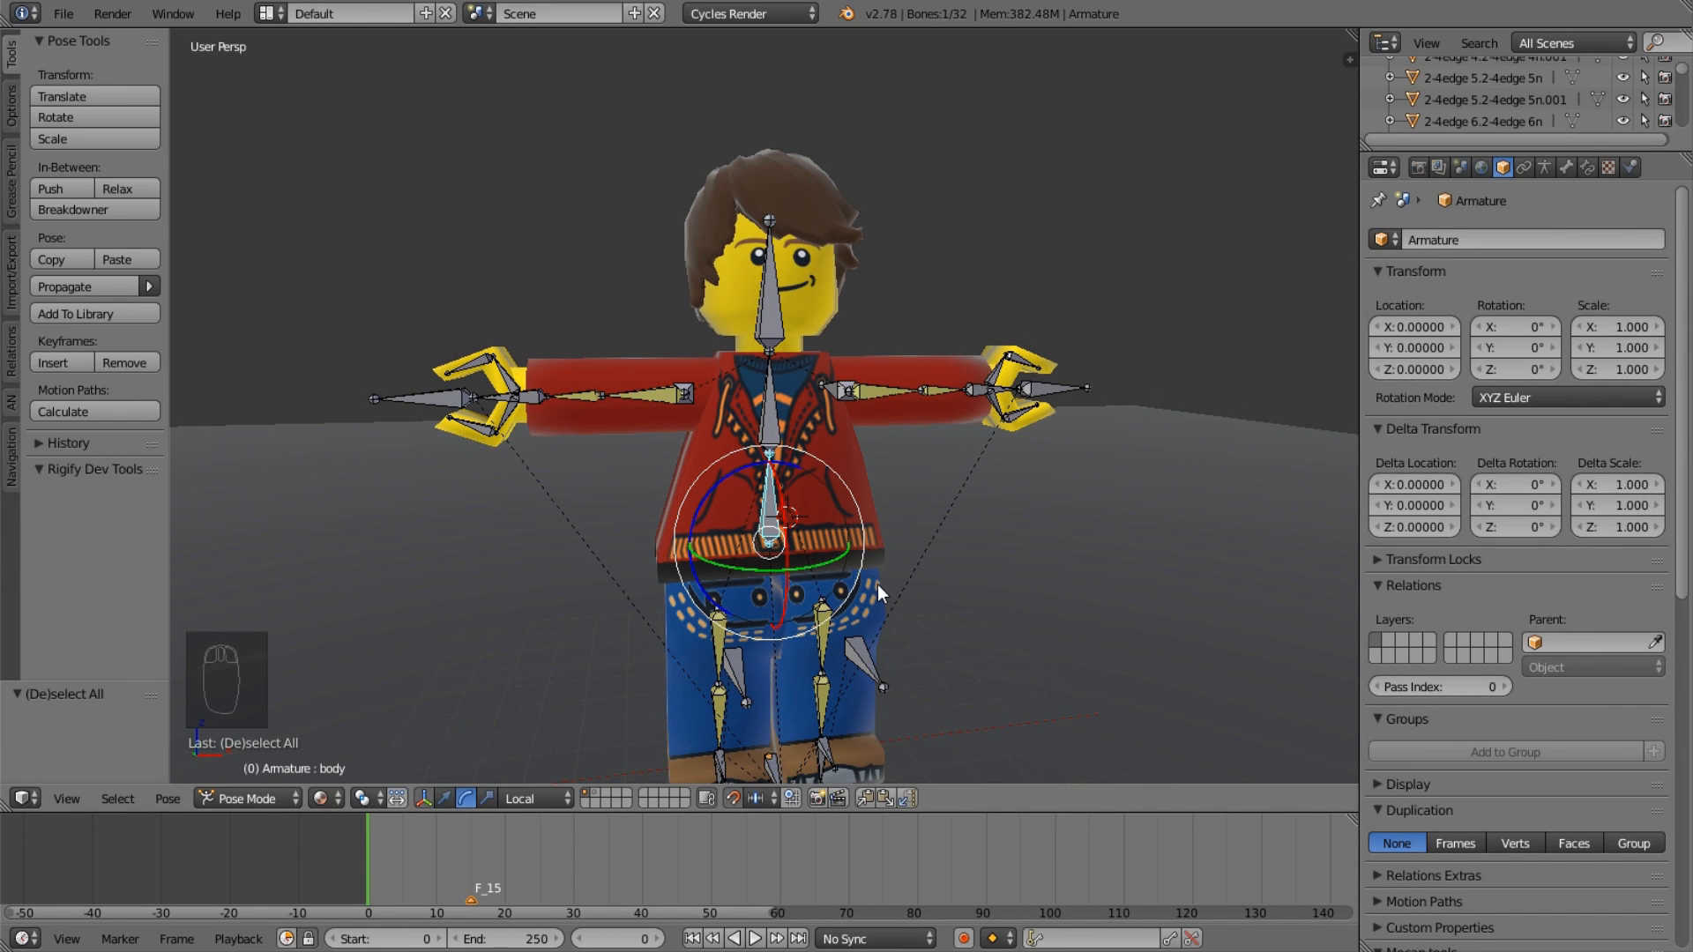
scroll(993, 484, up, 2)
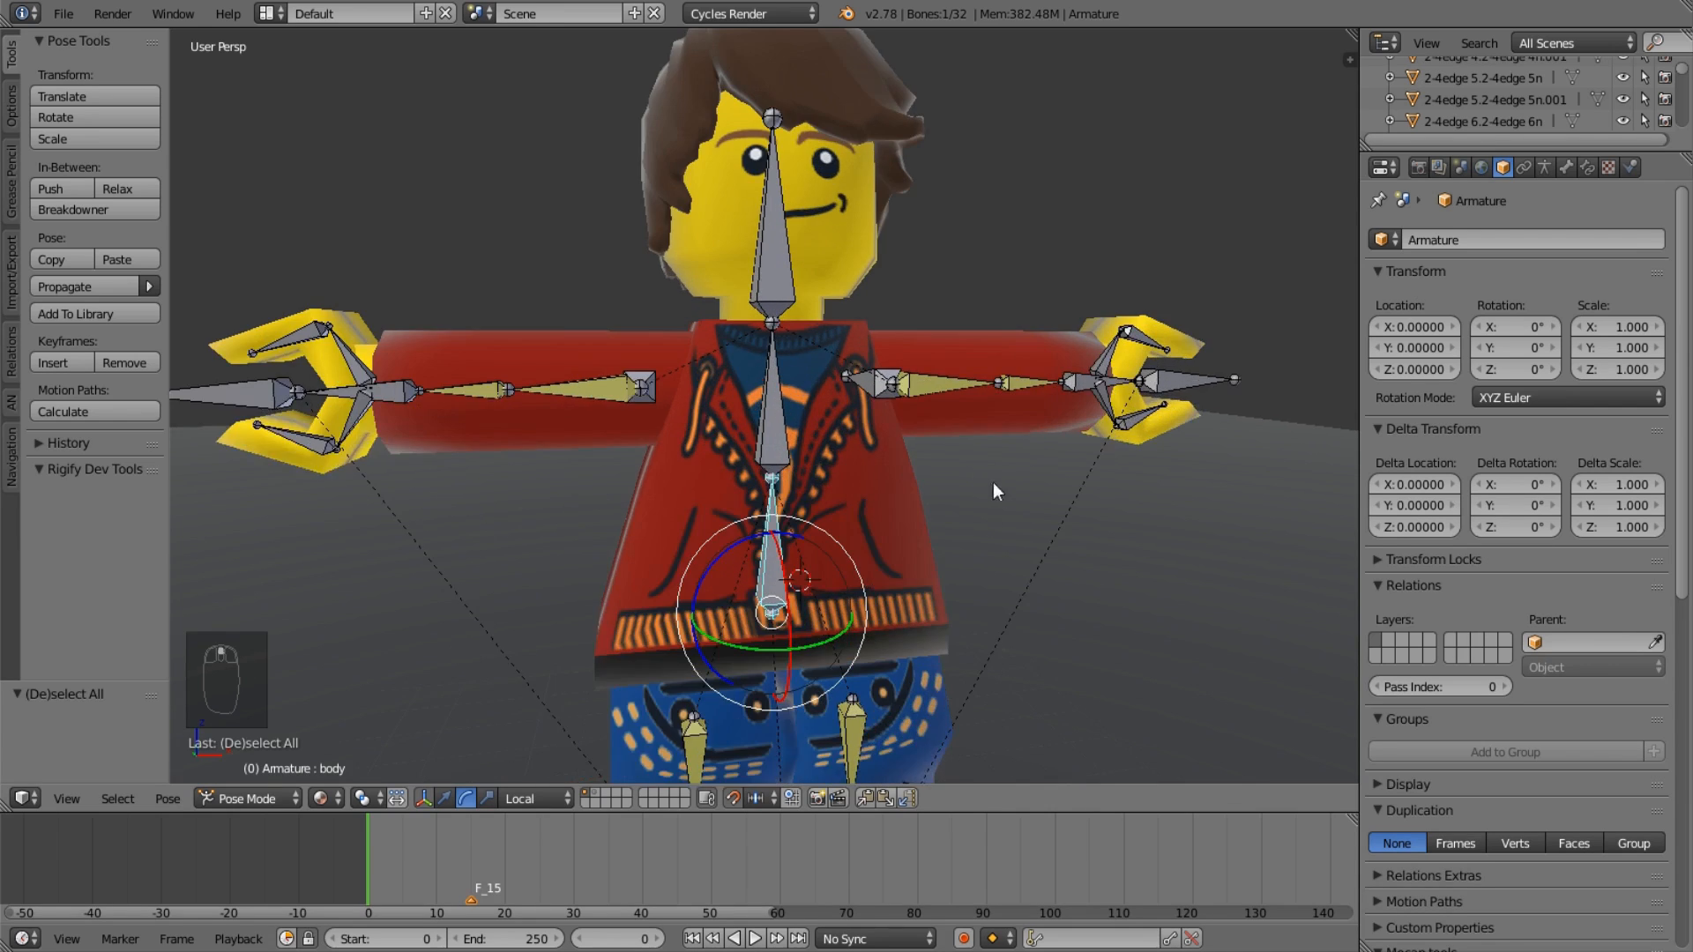
middle_drag(993, 483, 770, 589)
key(a)
right_click(763, 590)
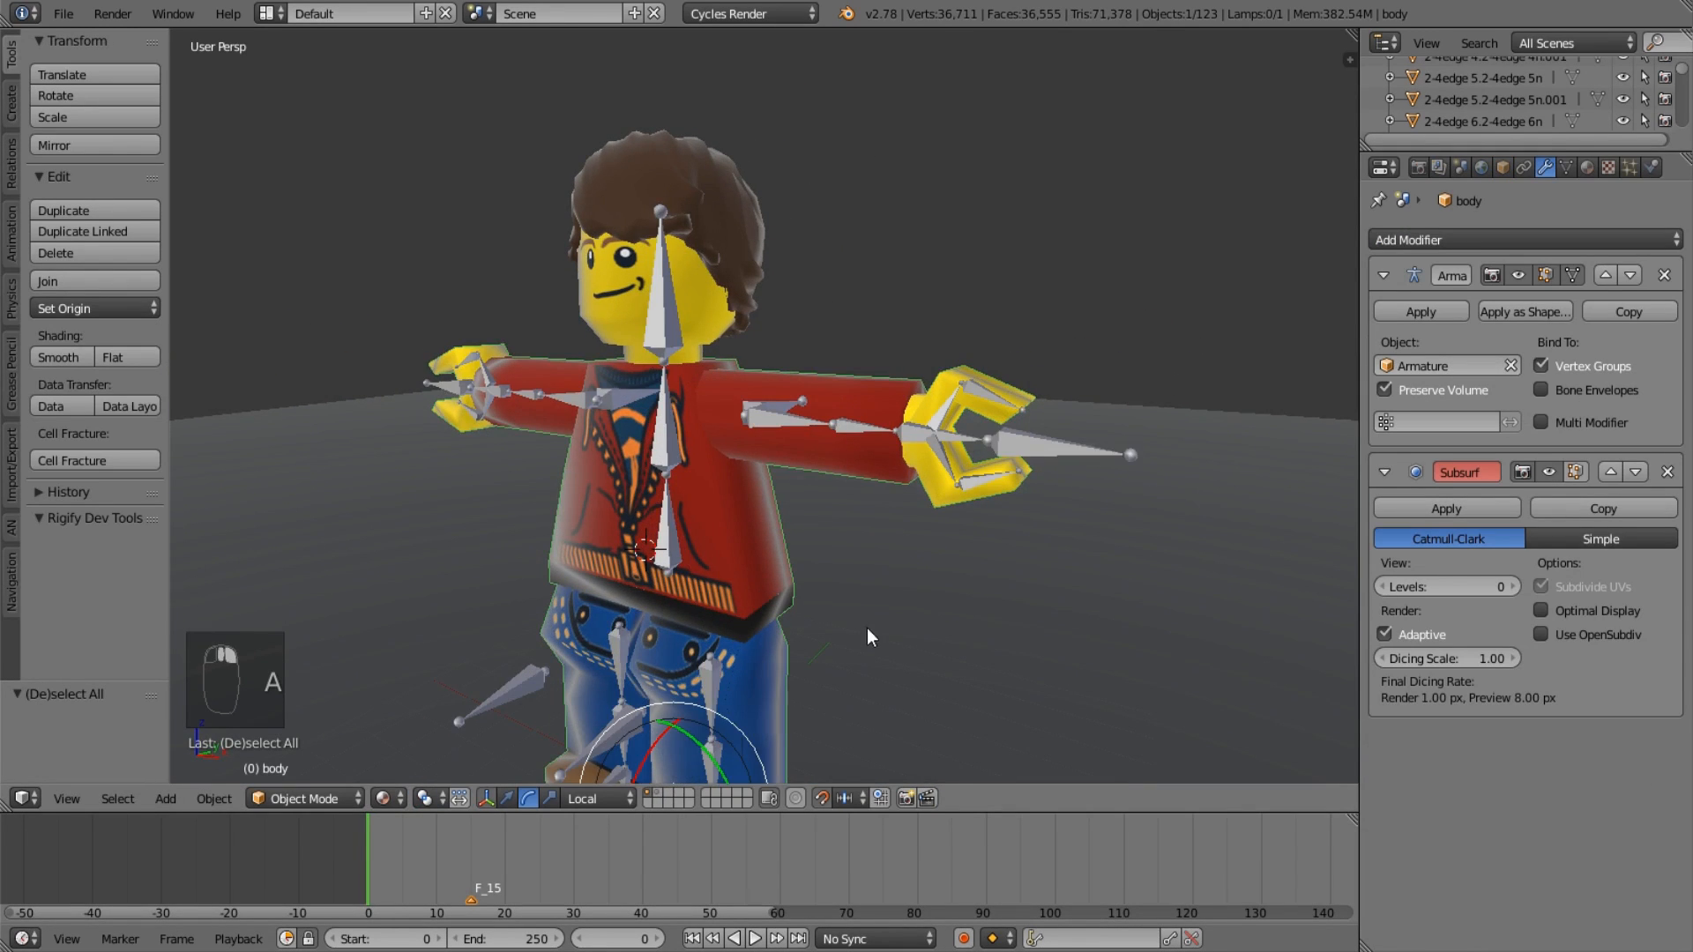
middle_drag(866, 628, 940, 652)
scroll(940, 652, down, 2)
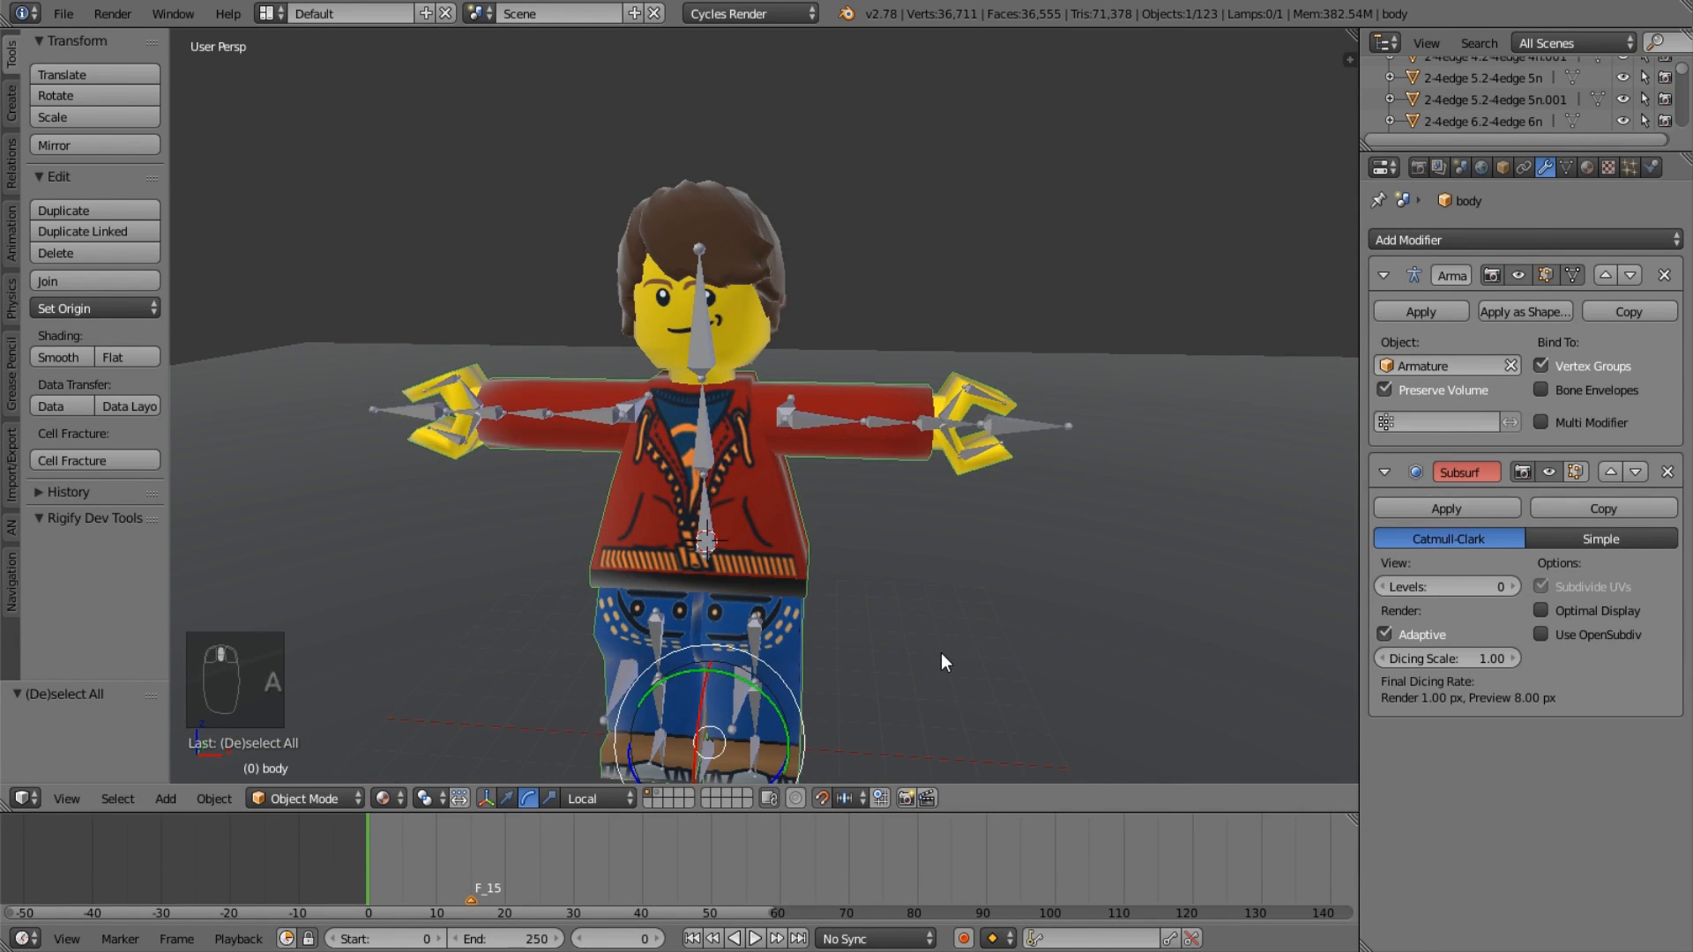
scroll(940, 653, up, 2)
middle_drag(985, 651, 815, 611)
Select the hair object and examine its modifier and fit on the head.
right_click(707, 356)
middle_drag(707, 357, 874, 451)
scroll(850, 367, up, 2)
scroll(780, 356, down, 2)
scroll(654, 383, down, 2)
scroll(771, 390, down, 2)
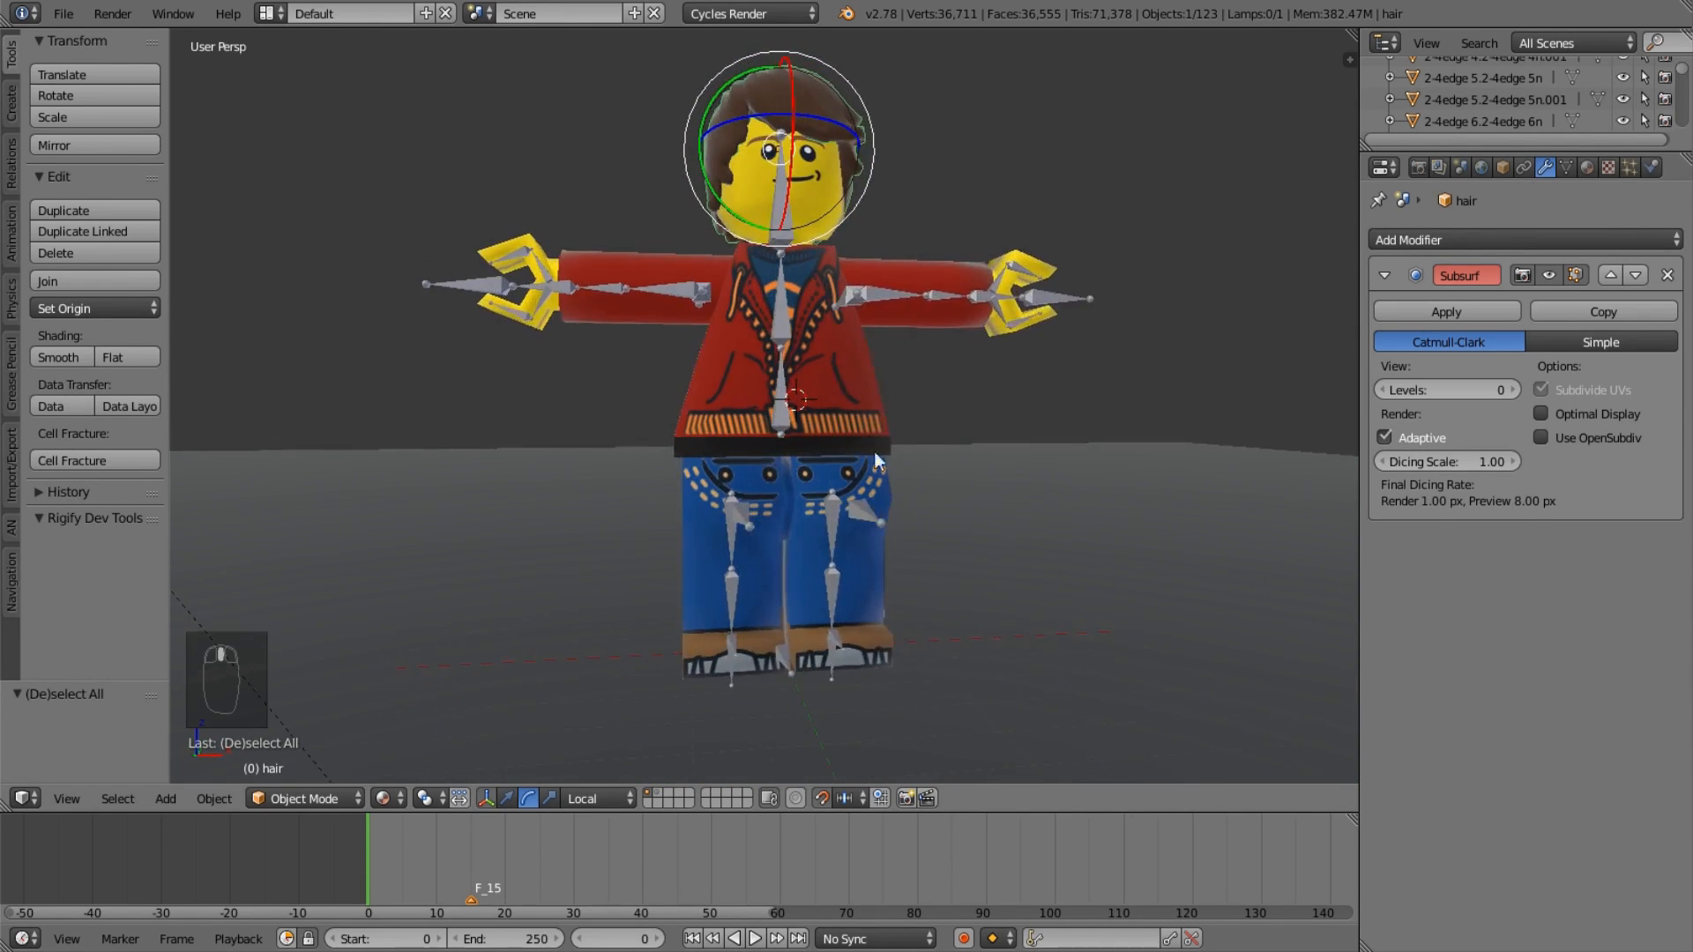
Select the right hand bone of the armature, deselect all bones and examine the right hand's fingers up close.
scroll(638, 381, up, 2)
right_click(512, 281)
right_click(486, 296)
middle_drag(483, 316, 616, 462)
scroll(616, 462, up, 2)
scroll(811, 554, down, 3)
key(a)
middle_drag(811, 553, 662, 429)
scroll(783, 471, up, 4)
scroll(744, 446, up, 4)
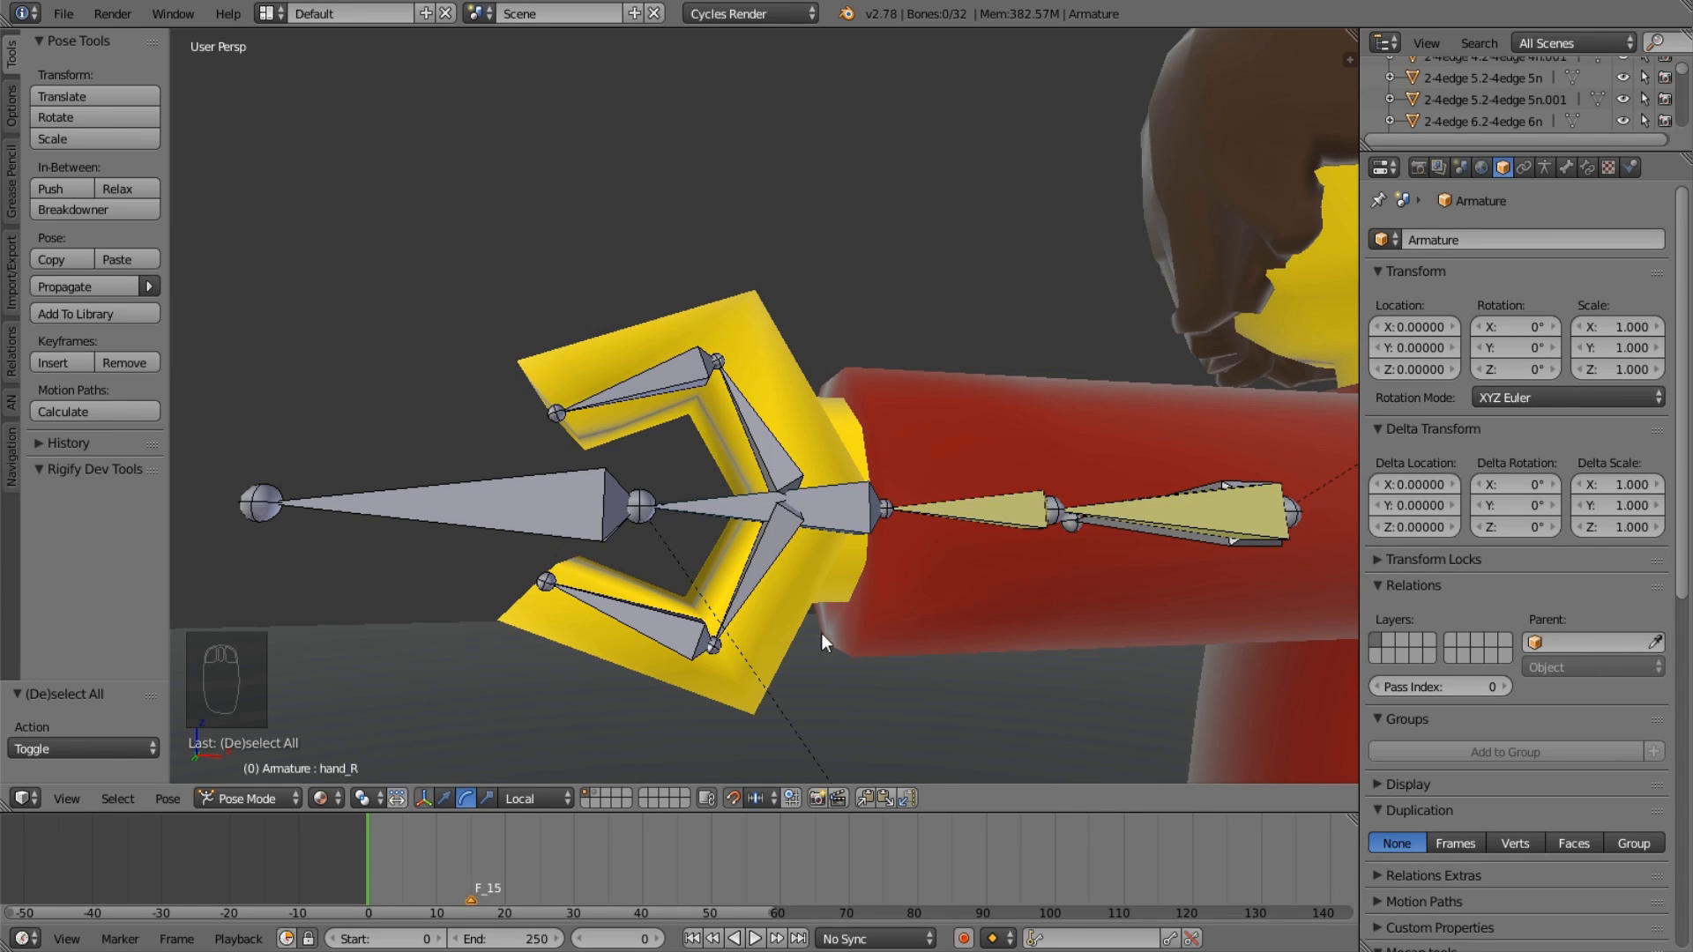
Select both leg IK bones, test the leg bending with a cancelled move, and deselect all bones.
scroll(833, 644, down, 5)
shift+middle_drag(948, 667, 728, 590)
middle_drag(952, 583, 911, 605)
scroll(821, 512, down, 5)
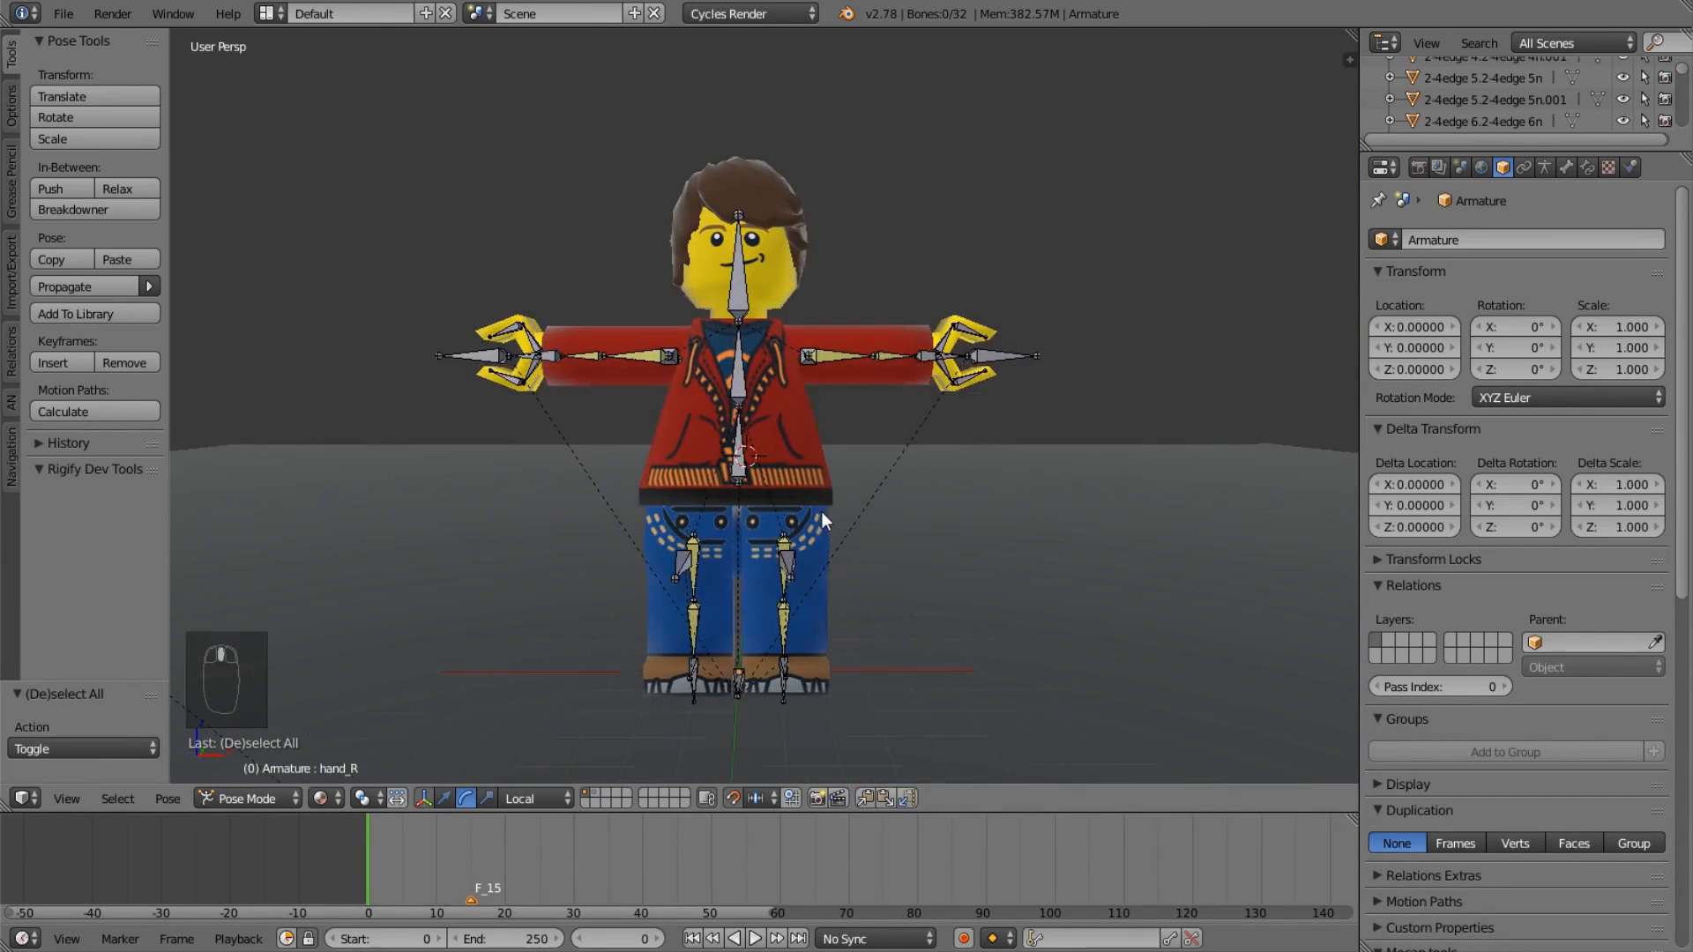
middle_drag(822, 512, 747, 590)
right_click(746, 586)
scroll(690, 621, up, 4)
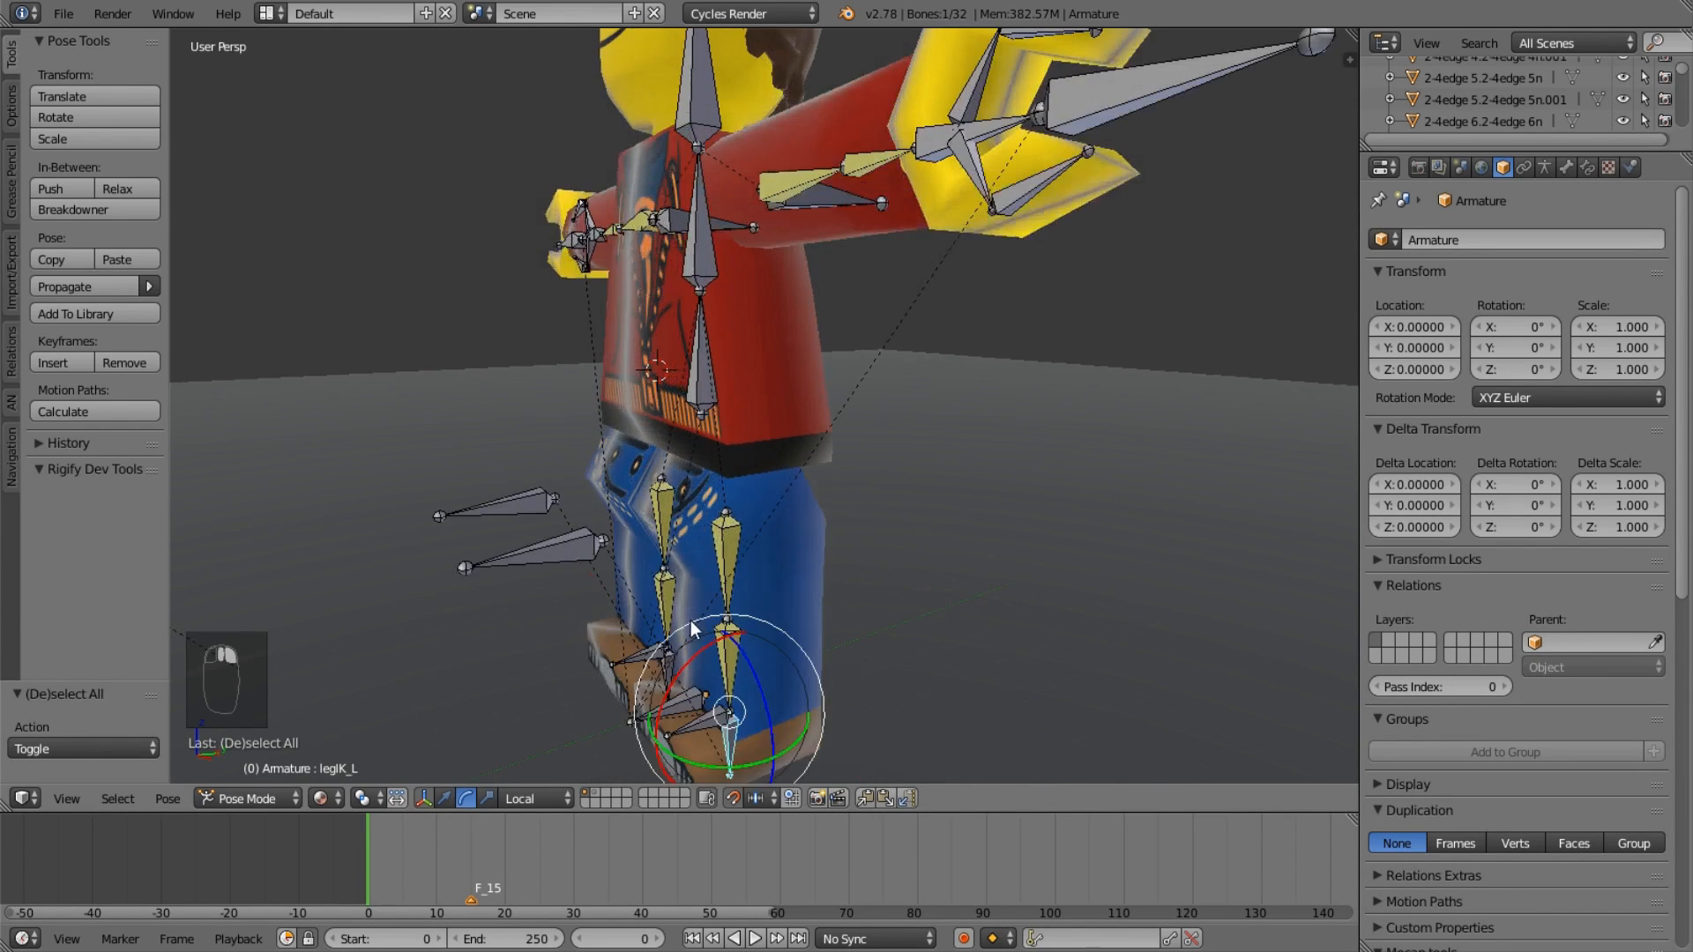
shift+right_click(667, 674)
key(g)
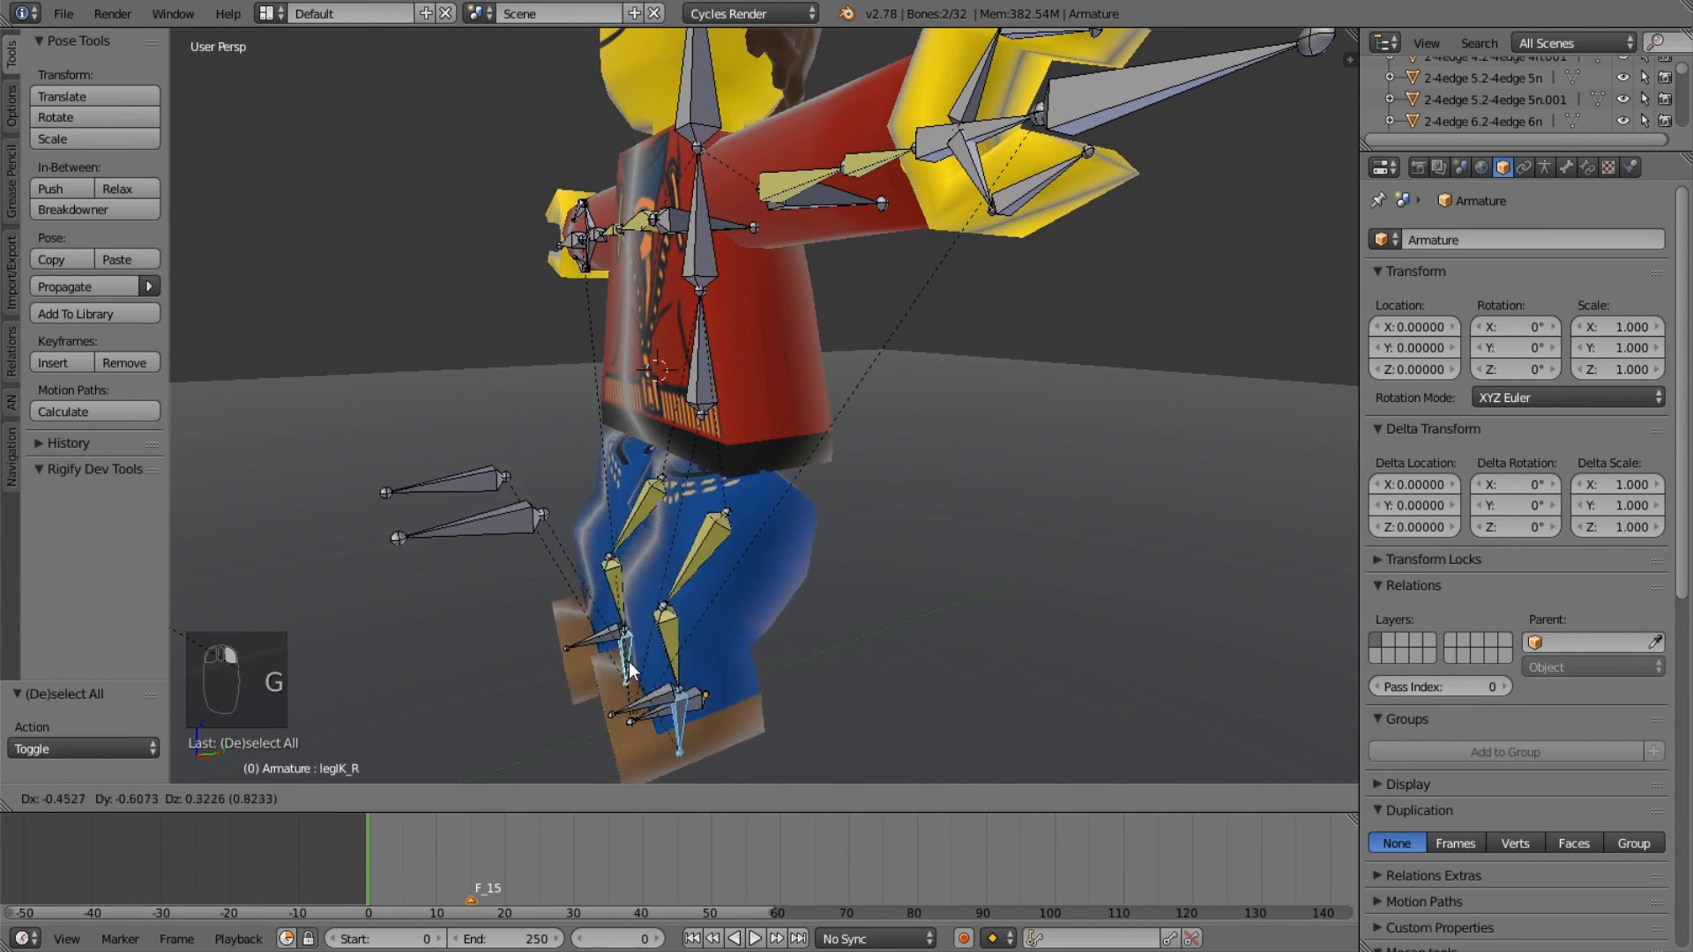
right_click(674, 661)
middle_drag(694, 658, 791, 623)
key(a)
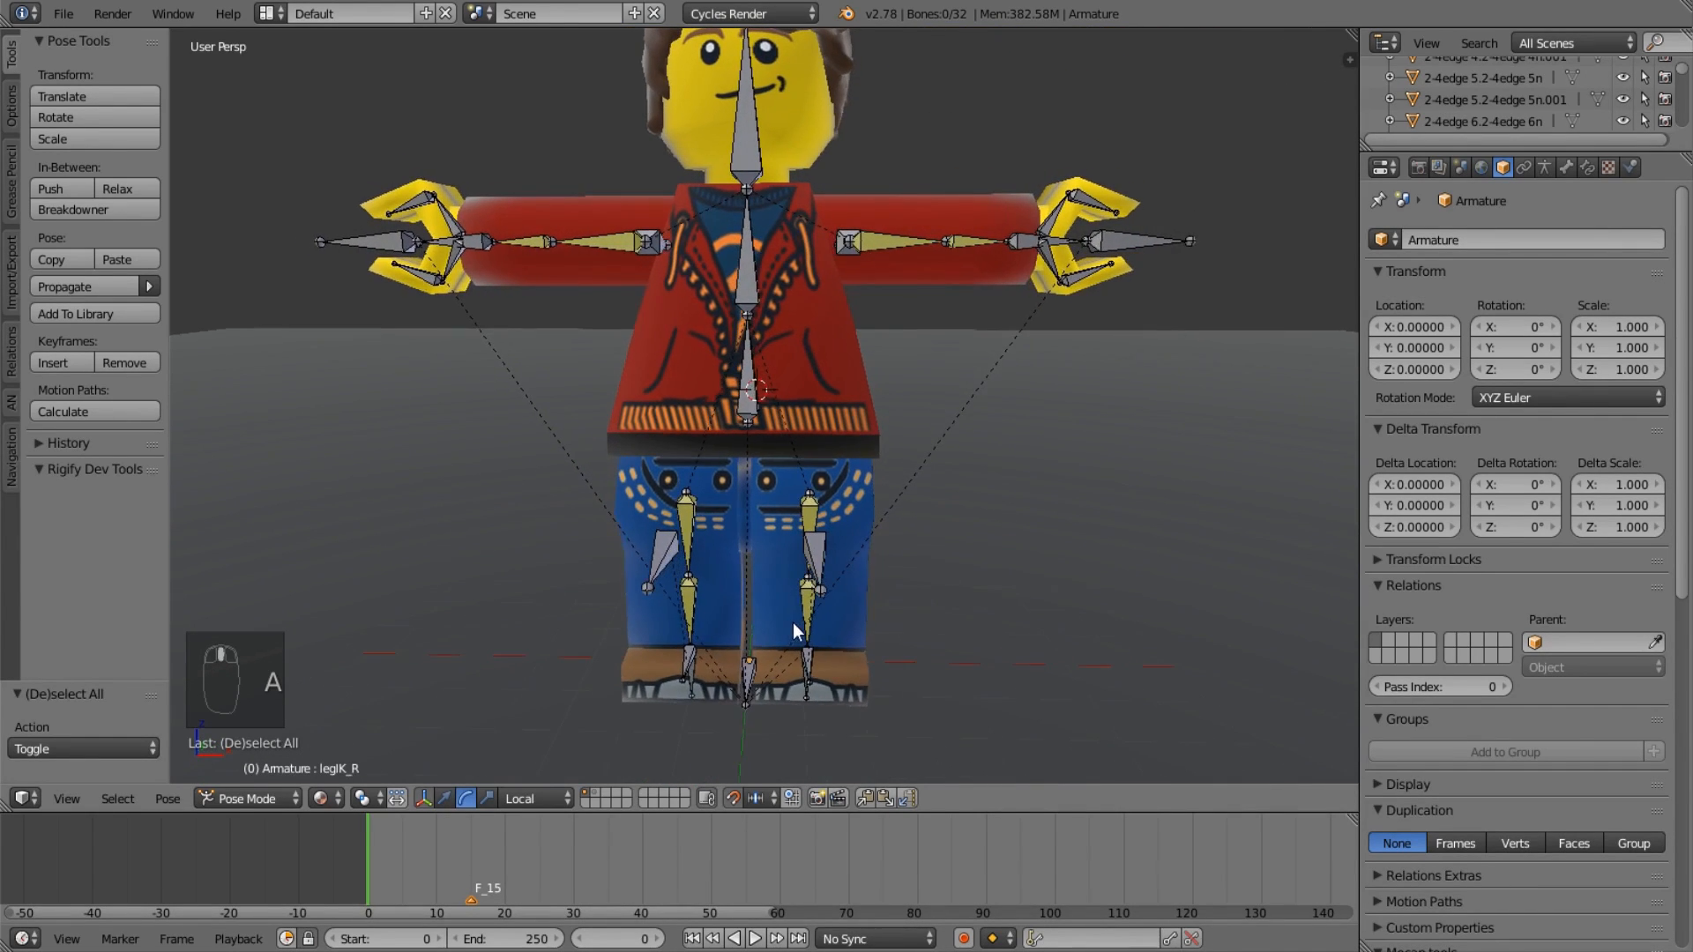
Save the file under the new name minfigBaseMesh2.blend, and save over it once more.
middle_drag(749, 431, 755, 495)
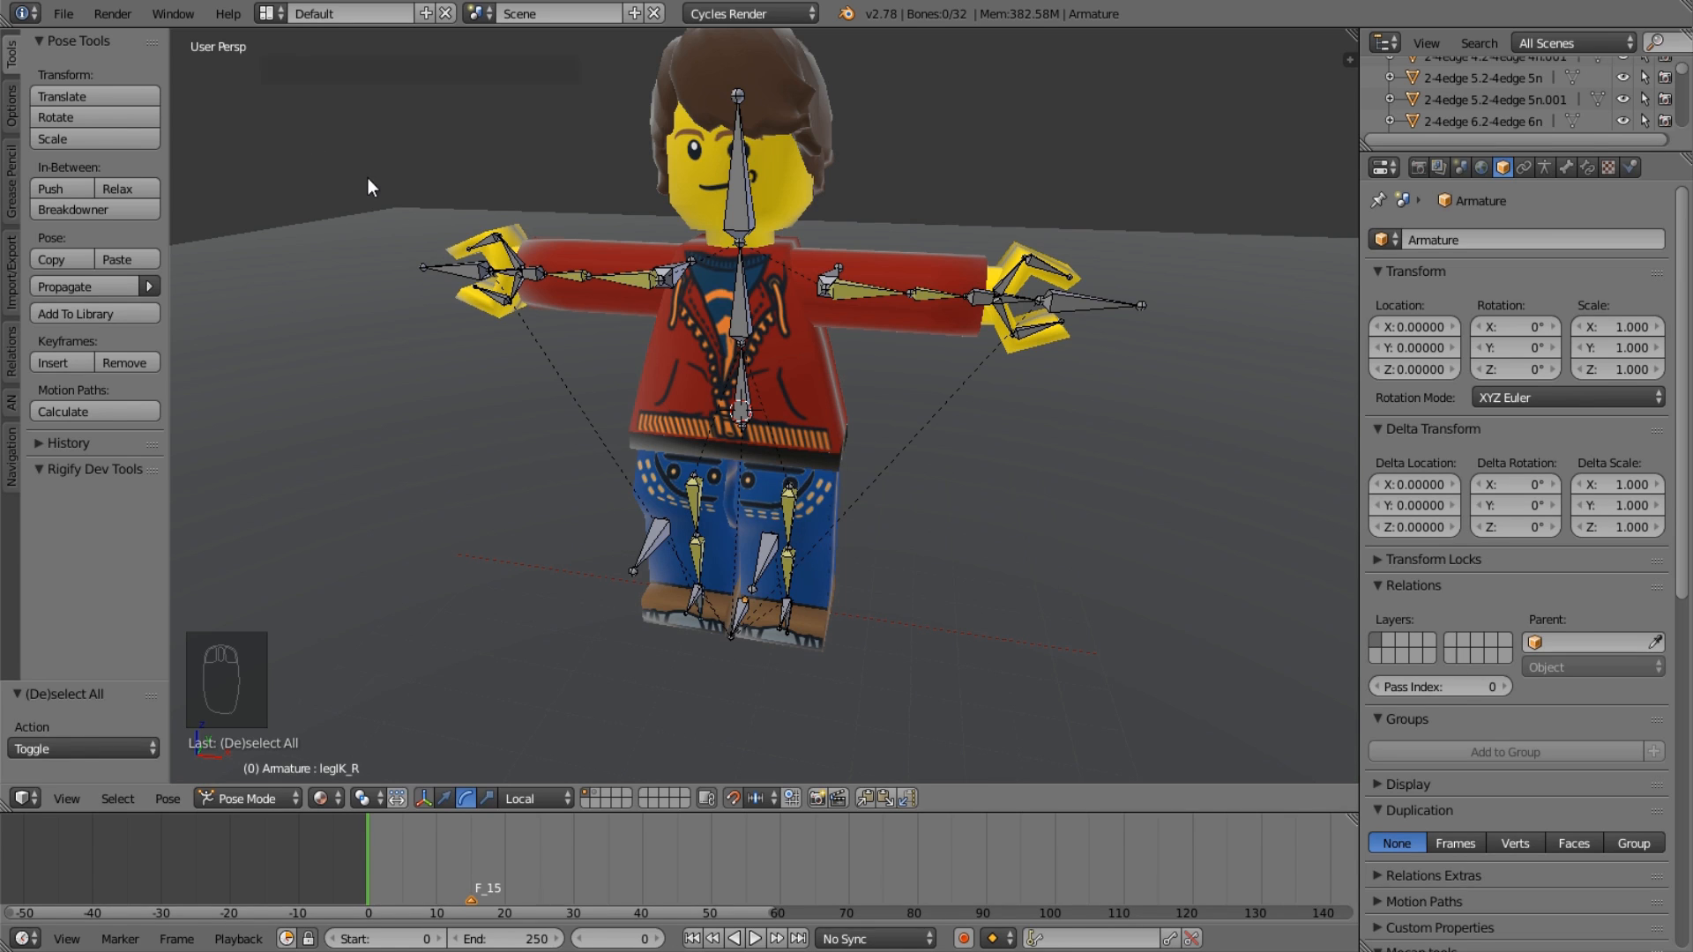
key(ctrl+shift+s)
click(363, 98)
click(362, 98)
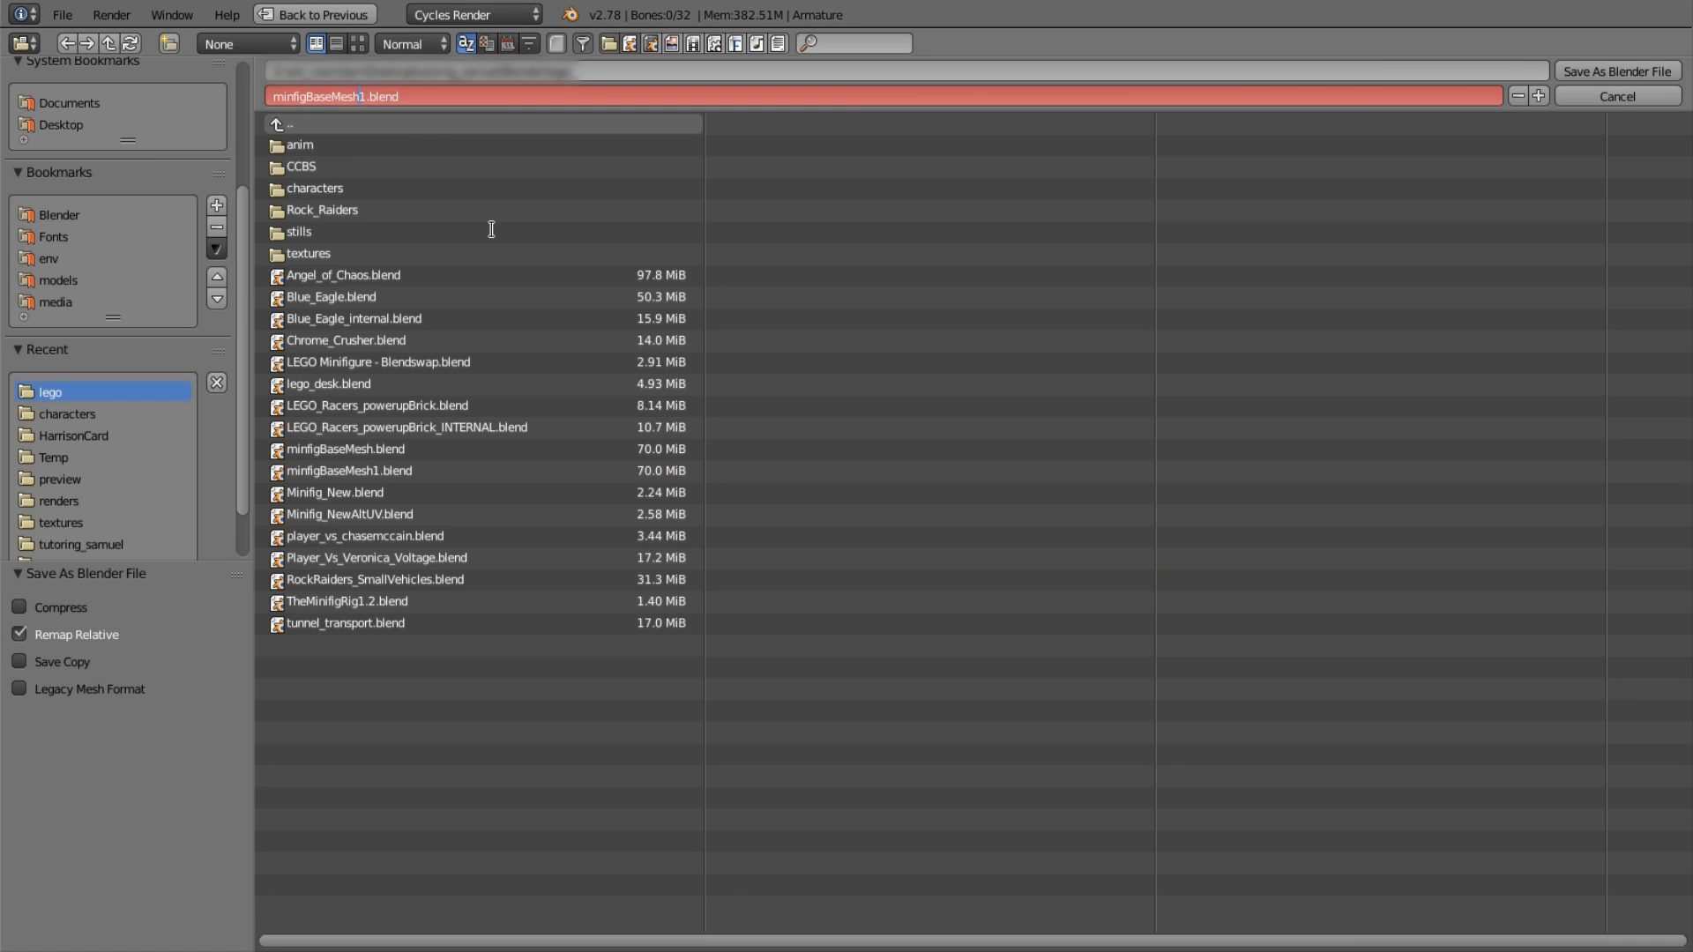
key(shift+Home)
key(shift+Right)
key(Right)
key(Delete)
text(2)
key(Return)
click(1637, 67)
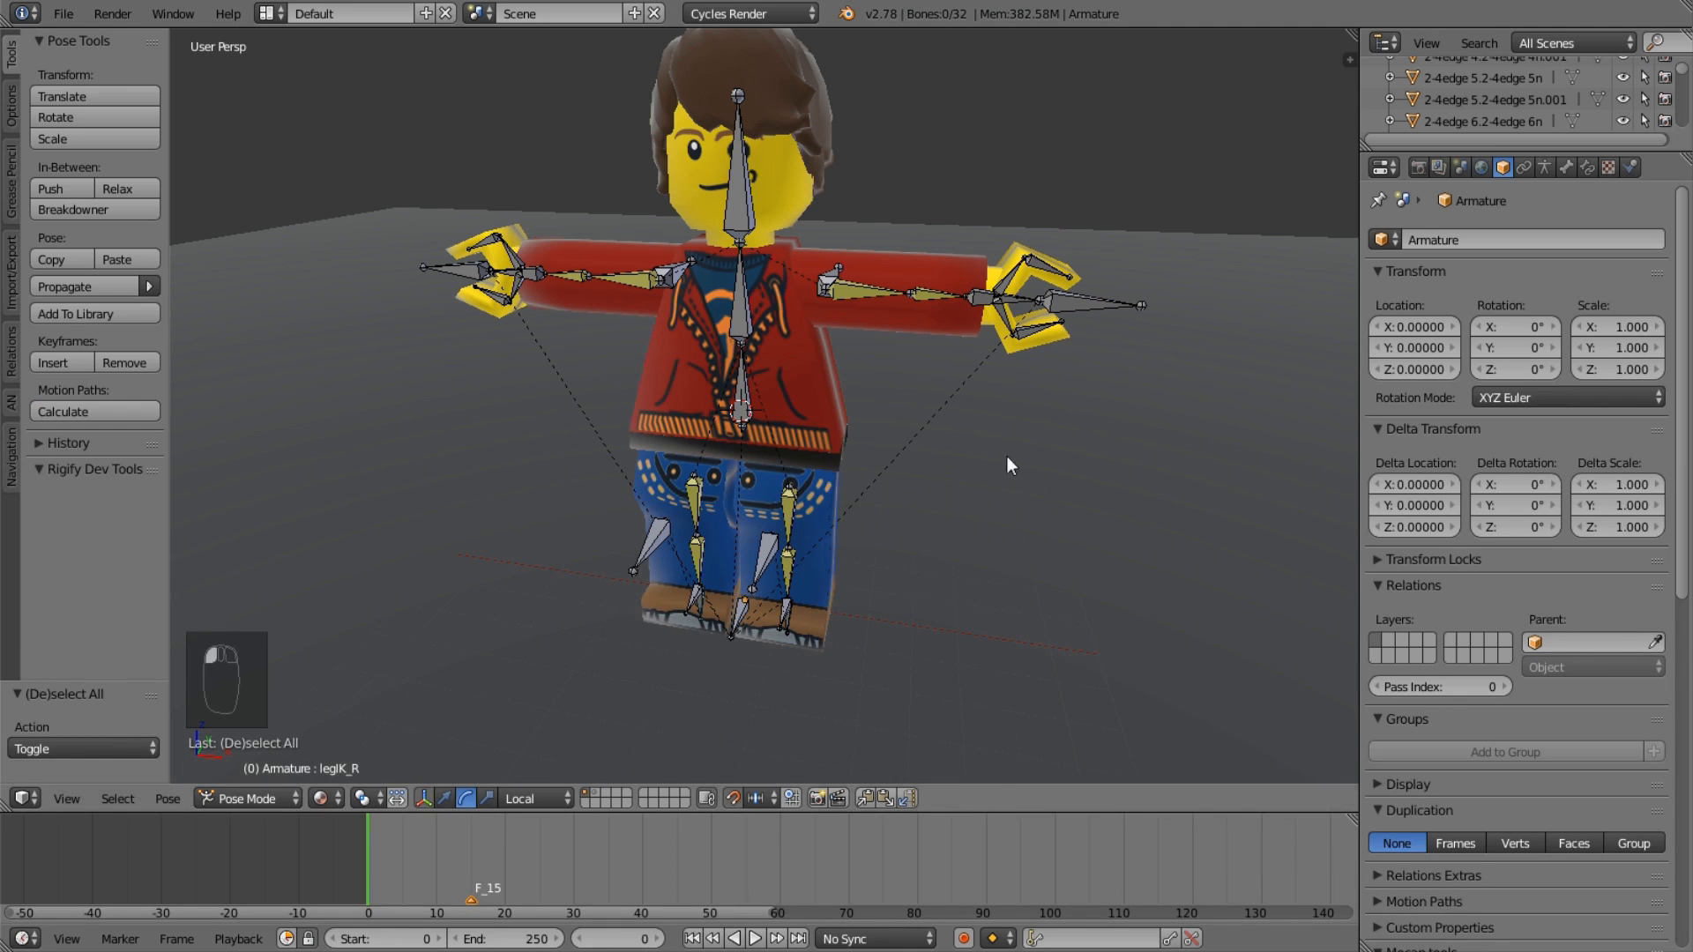
key(ctrl+s)
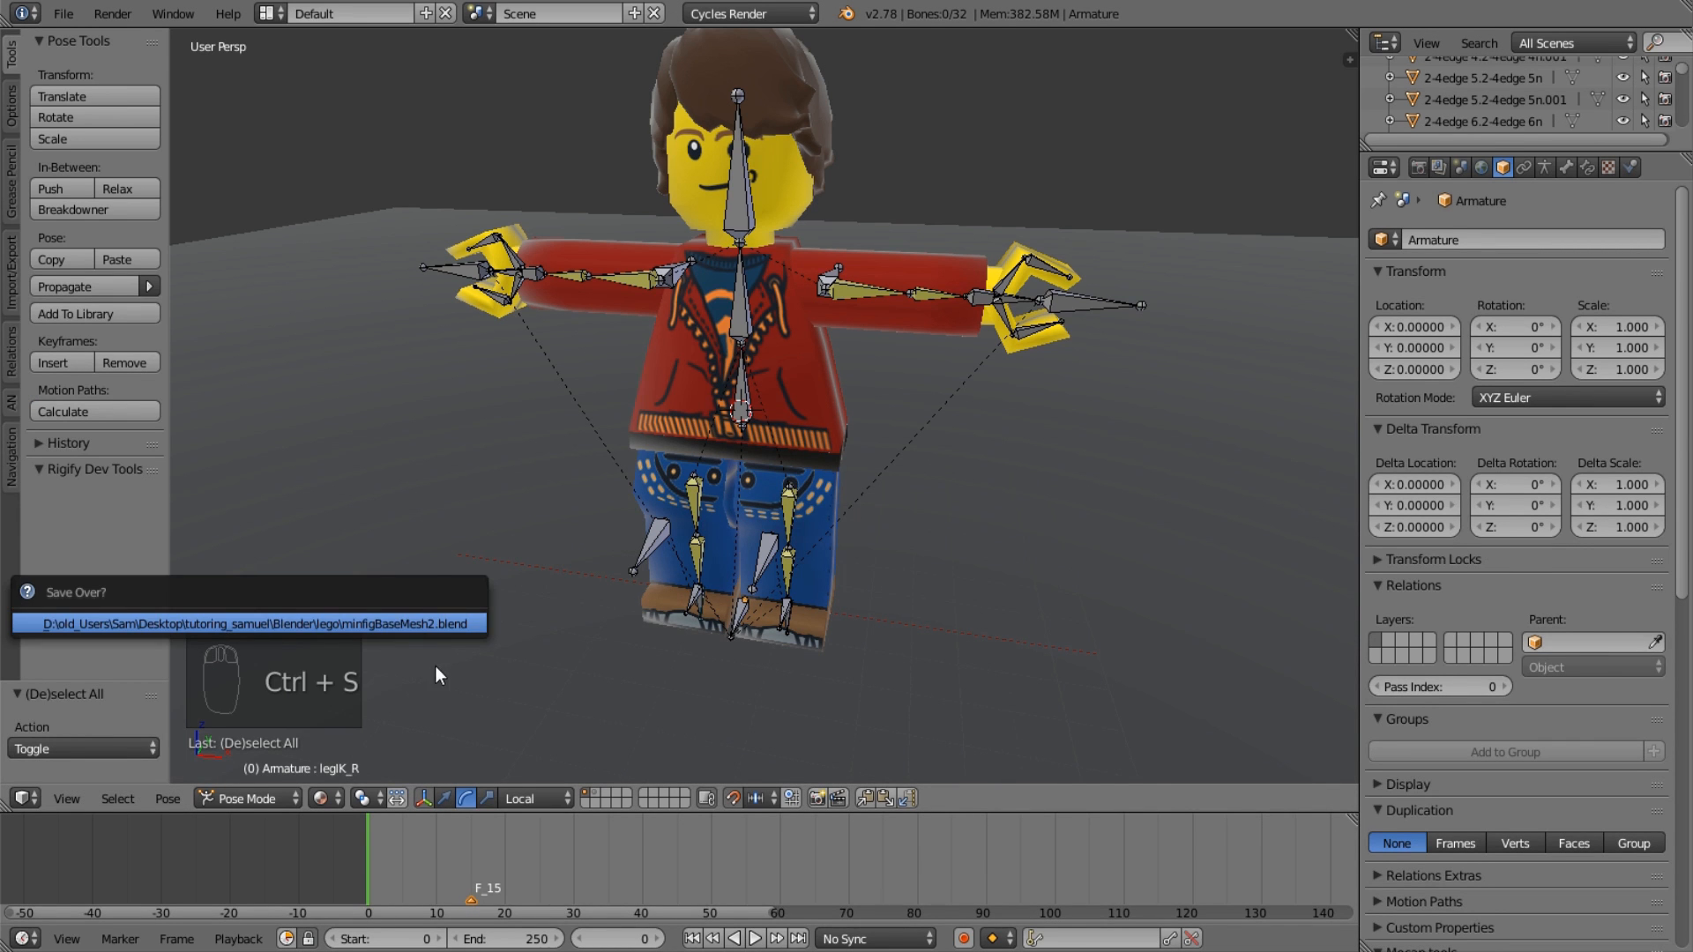
click(404, 621)
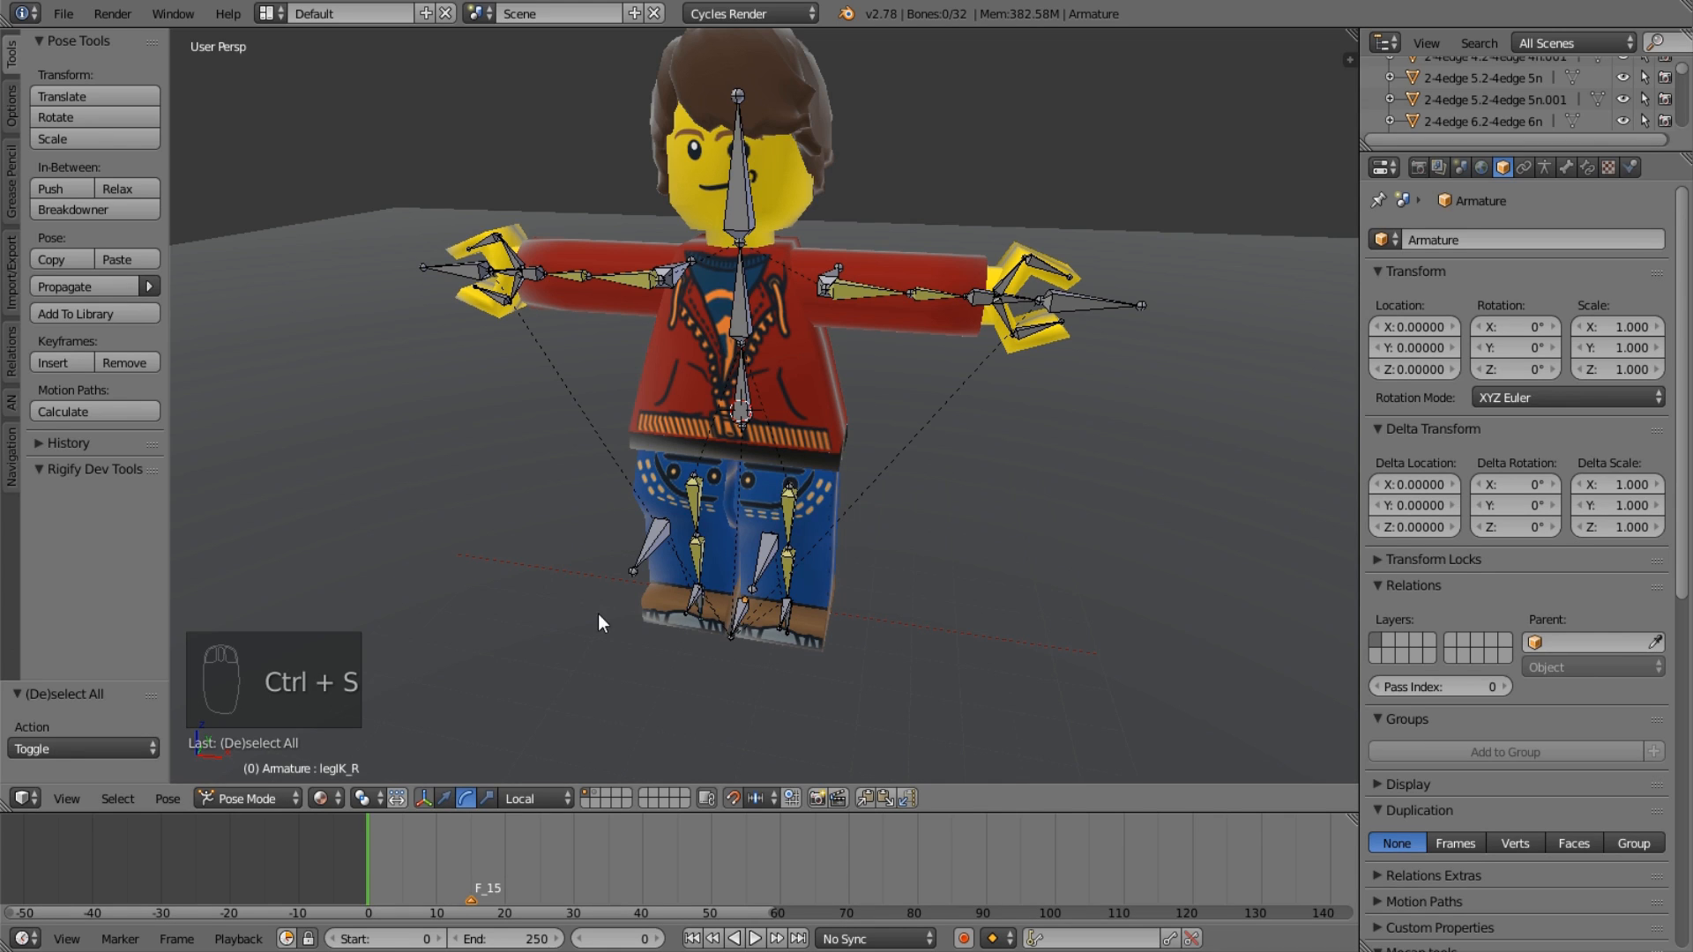